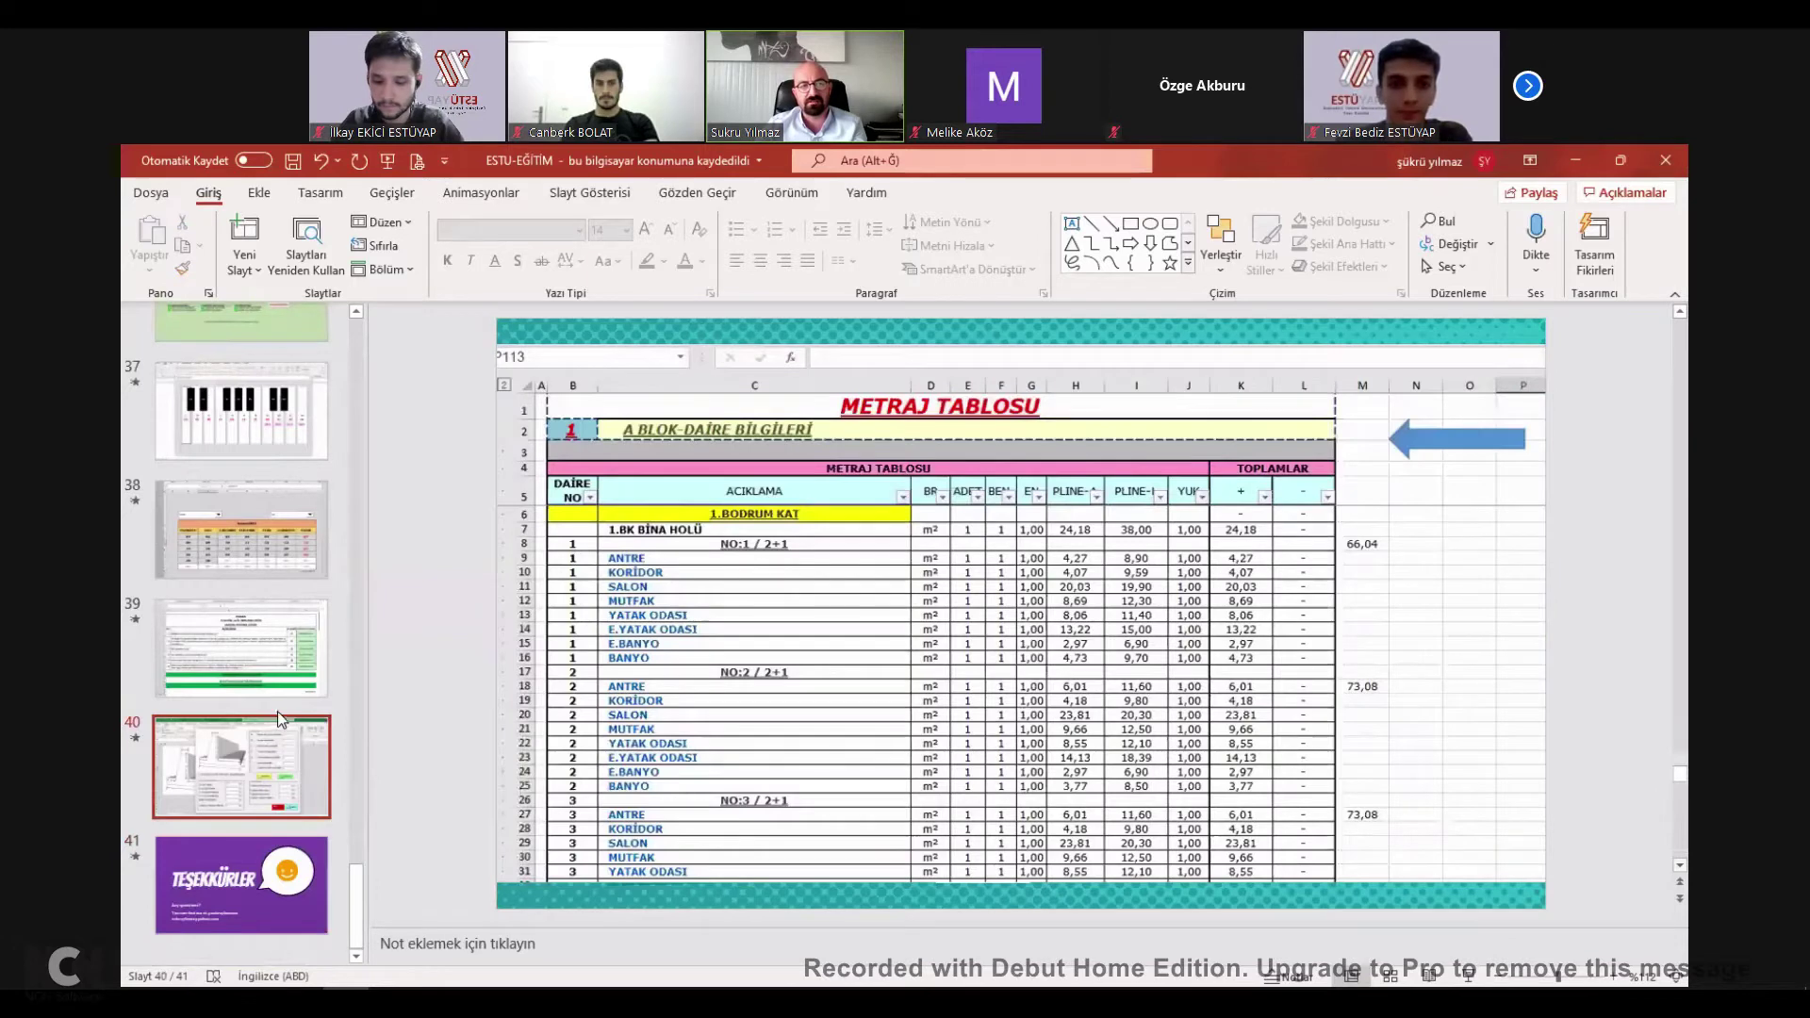
Return to slide 1 and close the PowerPoint presentation.
{"action": "scroll", "coordinate": [228, 569], "scroll_direction": "up", "scroll_amount": 20}
{"action": "scroll", "coordinate": [228, 568], "scroll_direction": "up", "scroll_amount": 5}
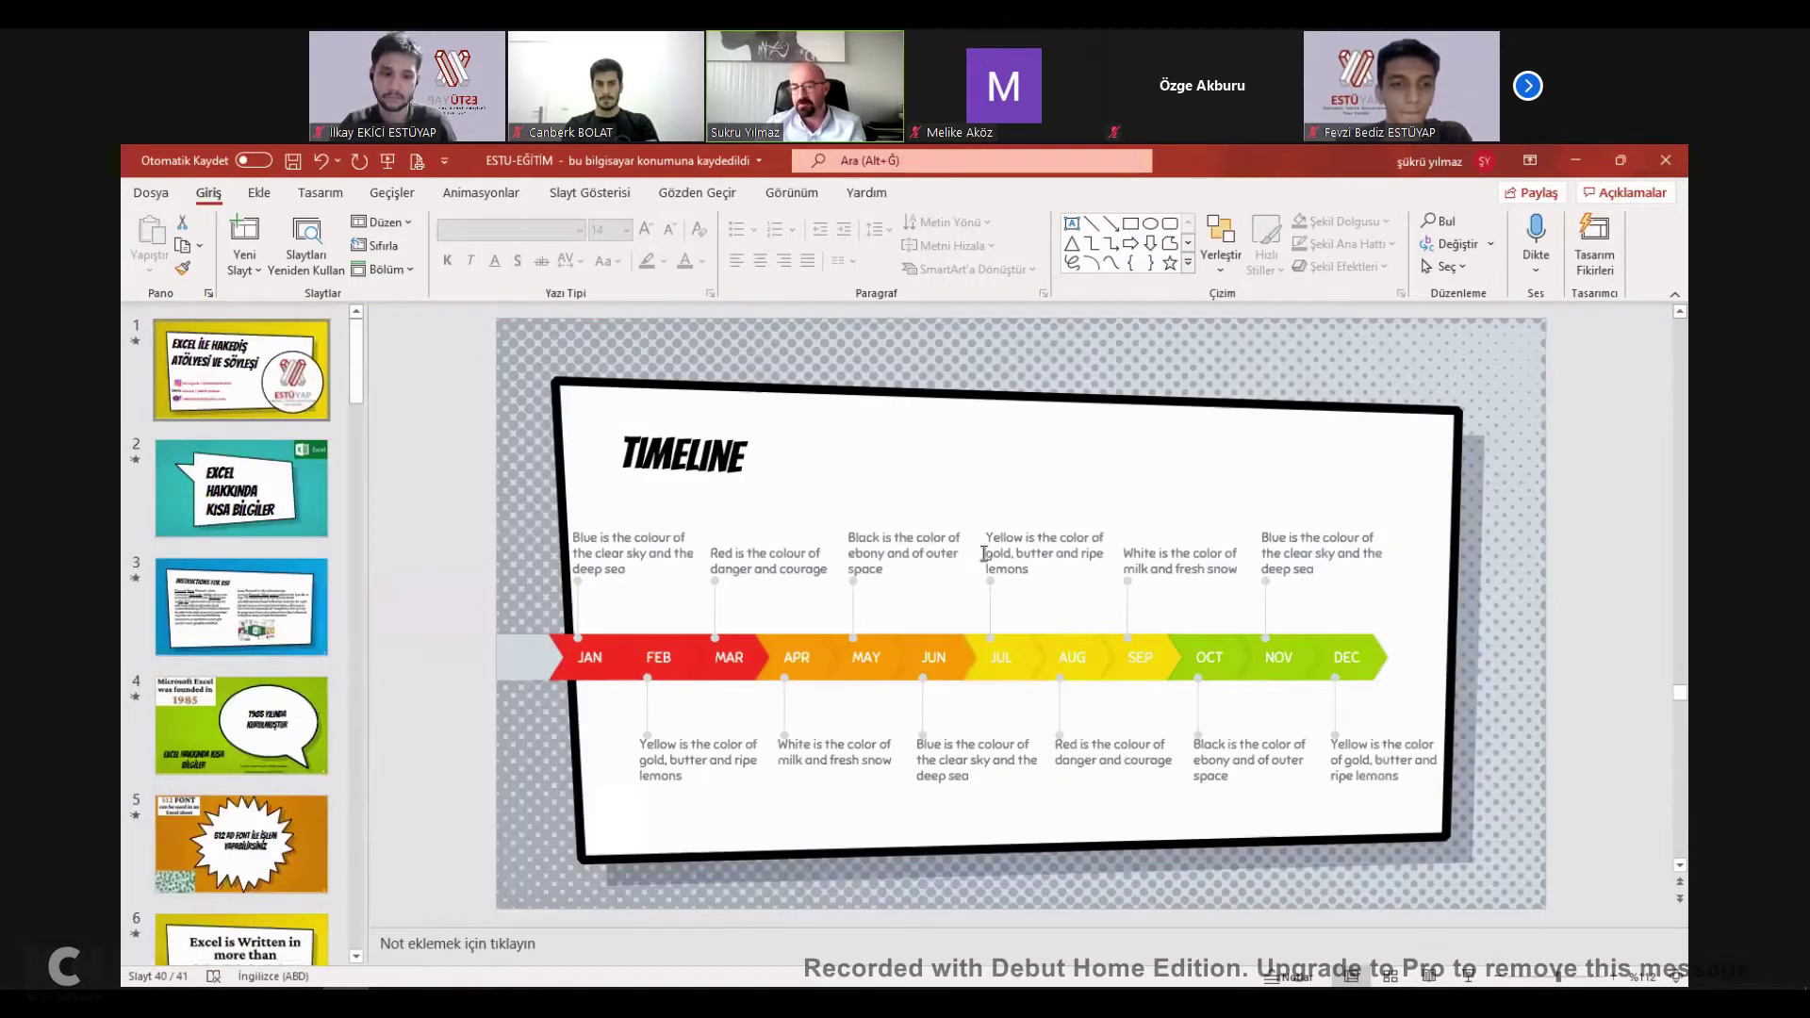
{"action": "key", "text": "ctrl+Home"}
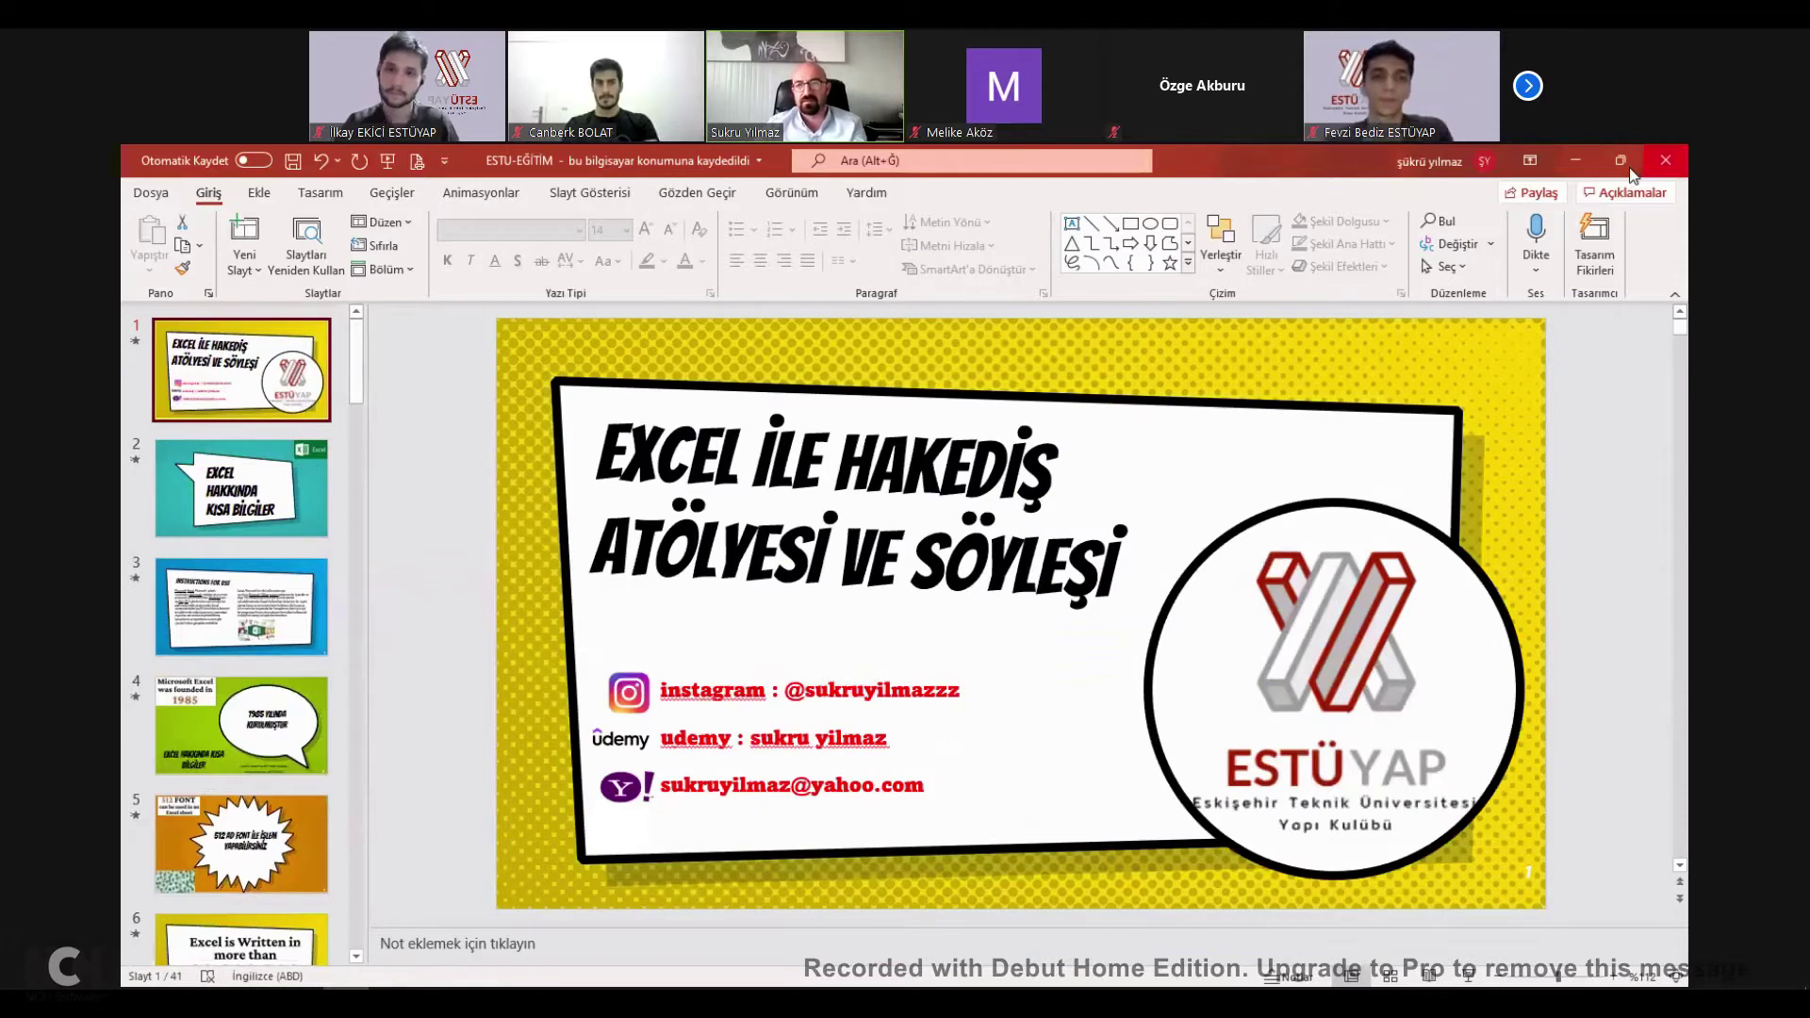
{"action": "left_click", "coordinate": [1675, 161]}
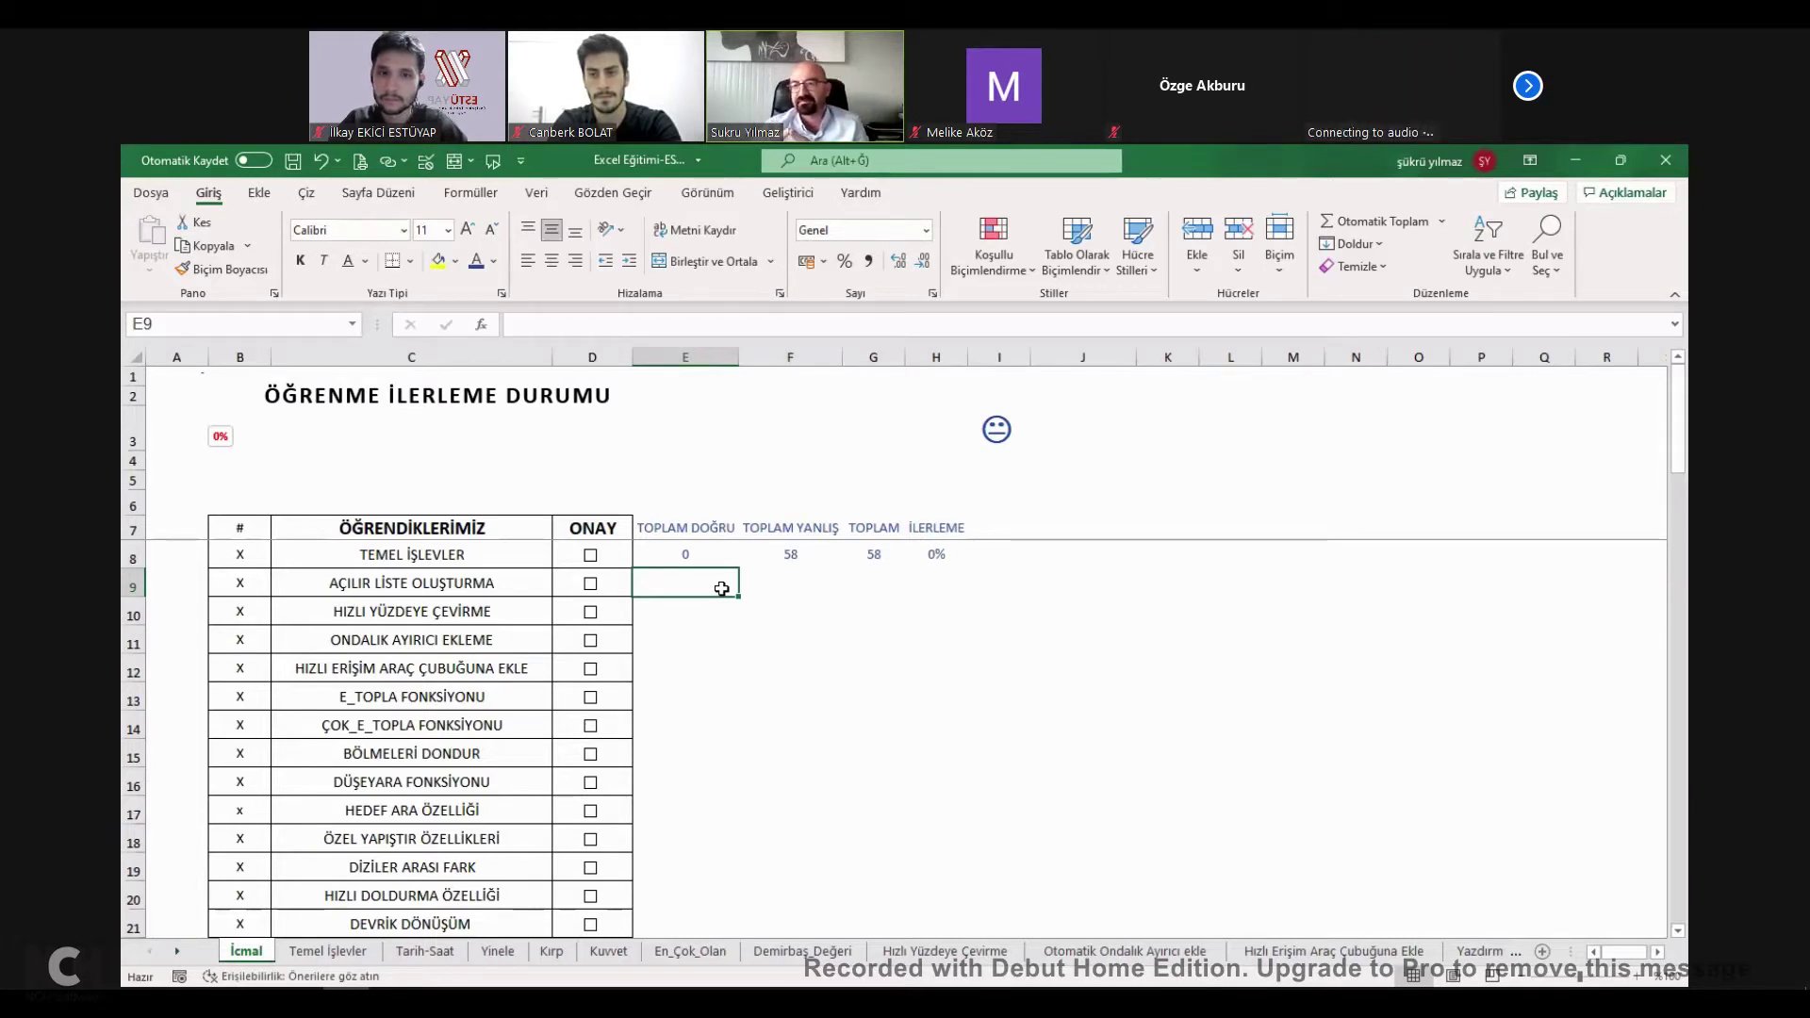
{"action": "left_click", "coordinate": [755, 622]}
{"action": "left_click", "coordinate": [716, 591]}
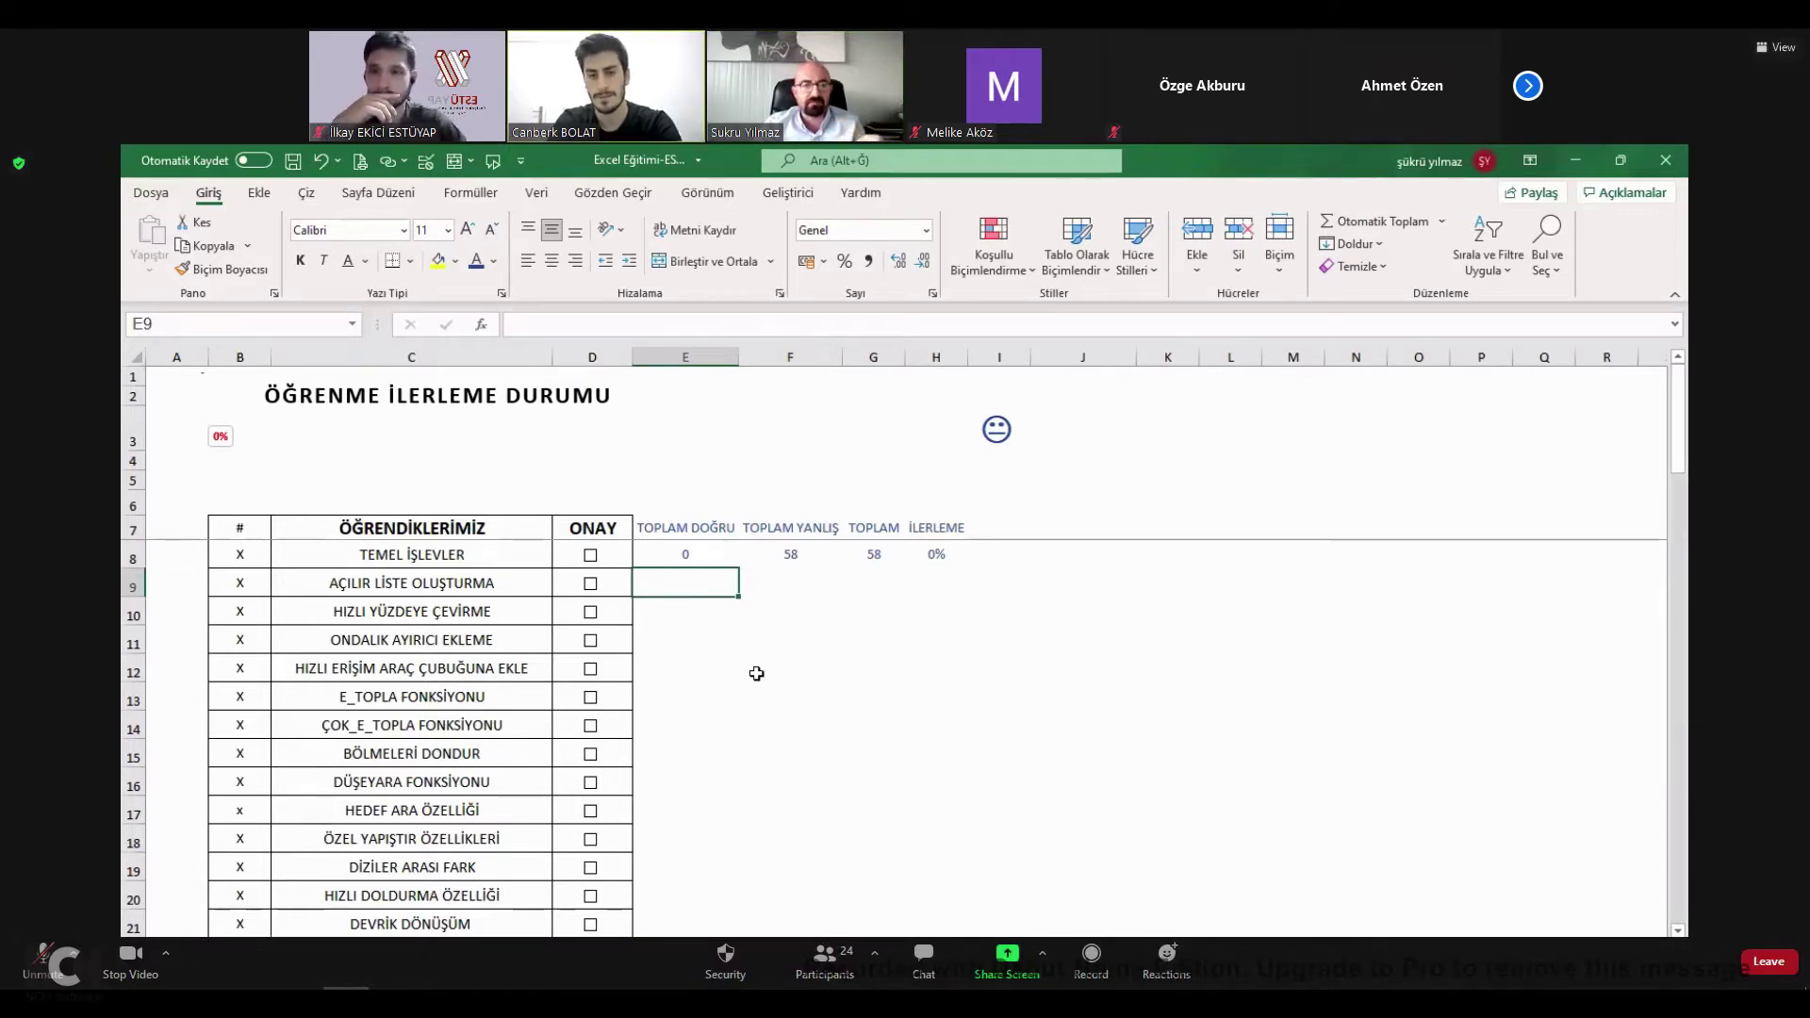
{"action": "left_click", "coordinate": [670, 641]}
{"action": "key", "text": "alt+u"}
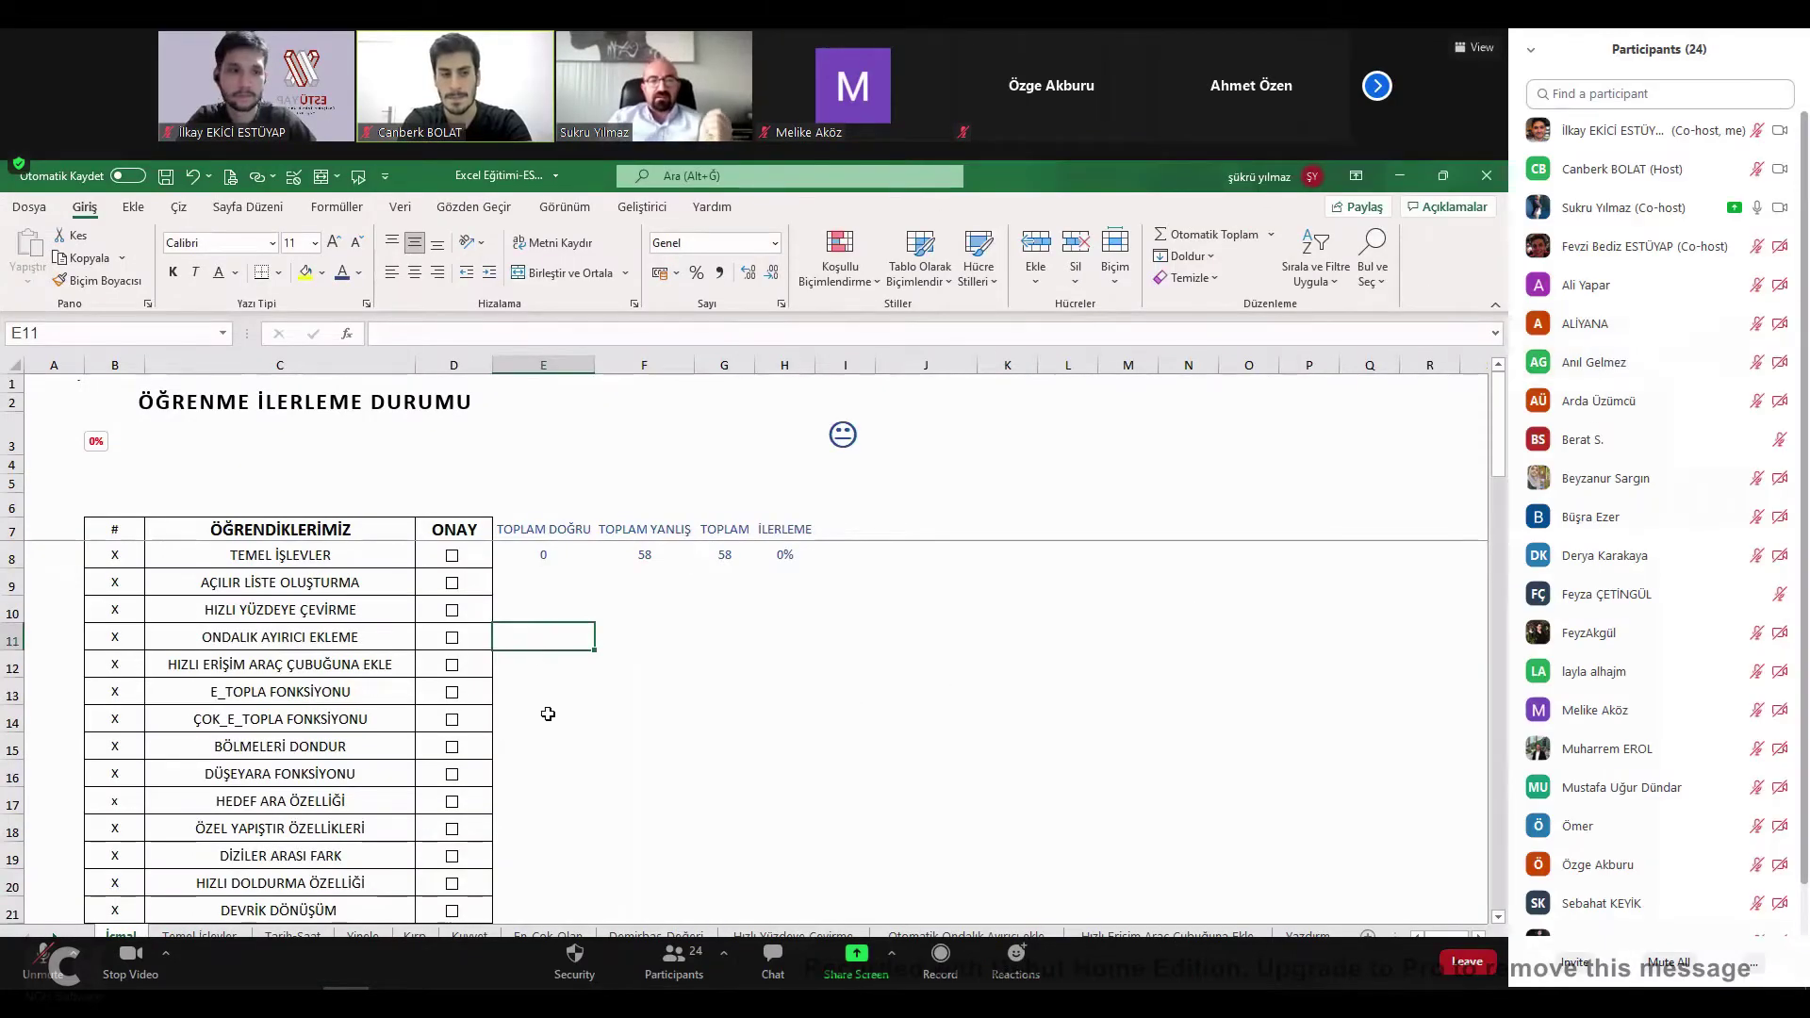
{"action": "key", "text": "alt+u"}
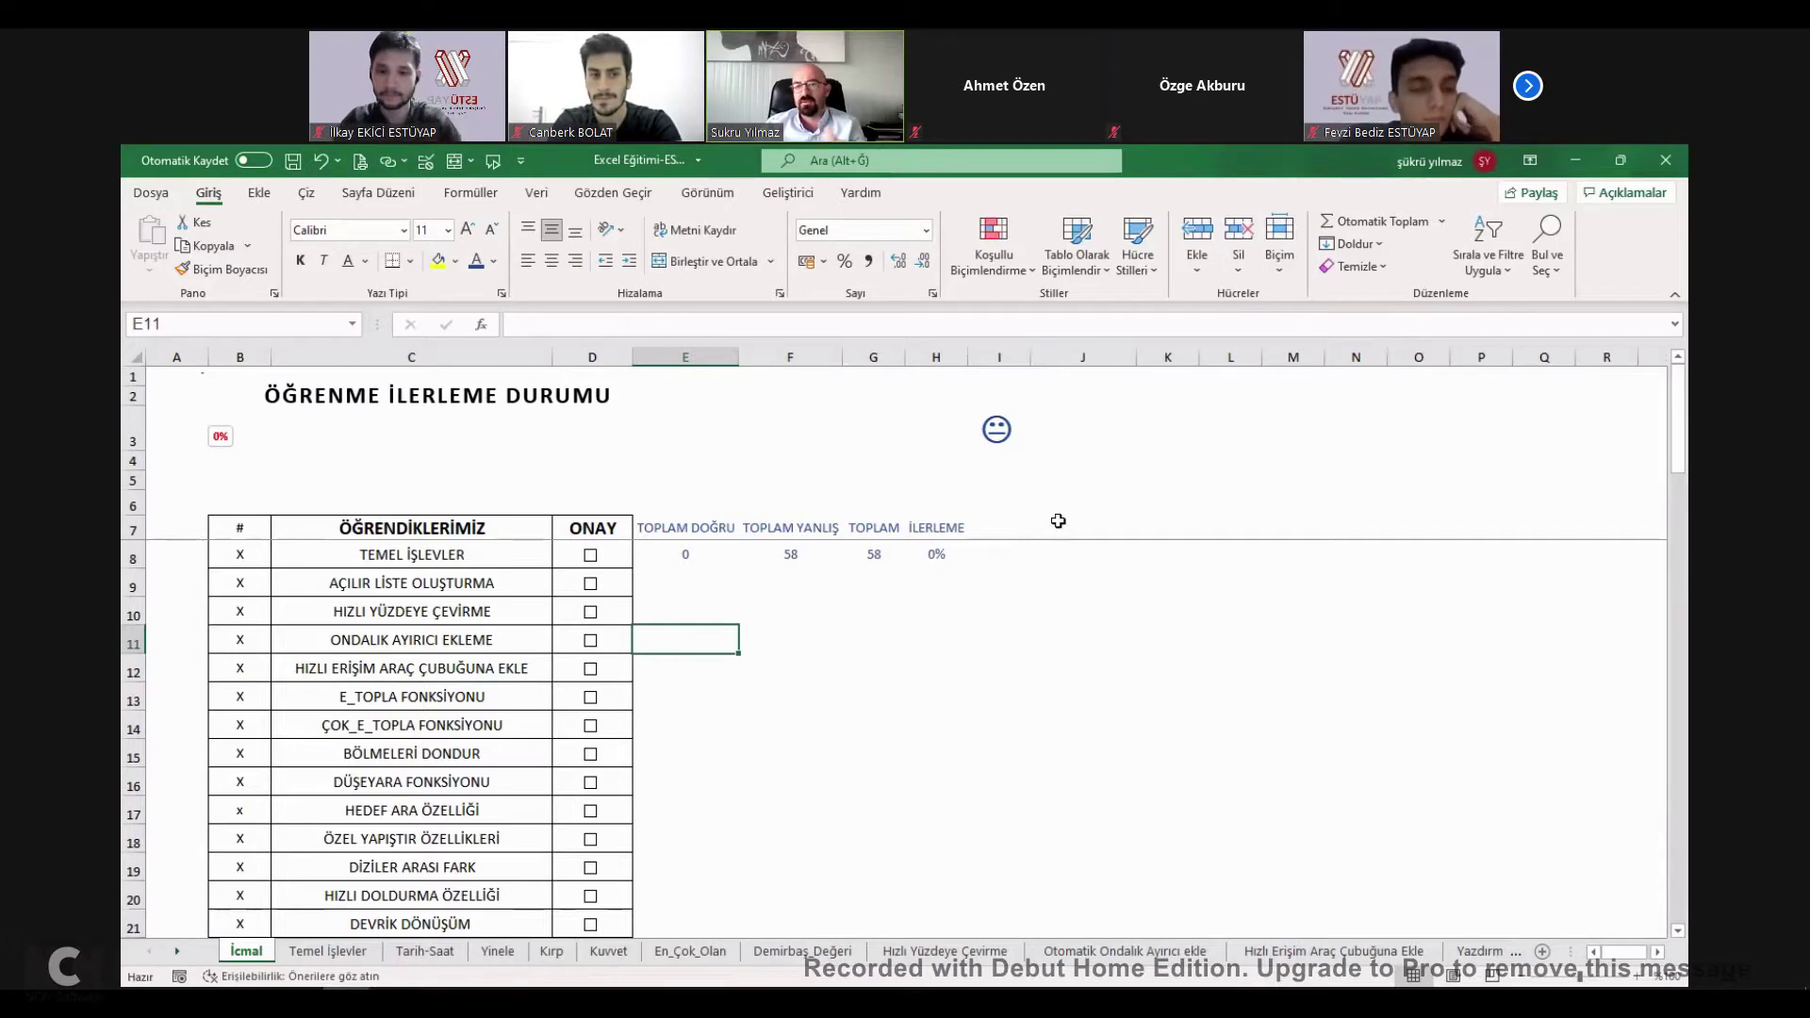
{"action": "left_click", "coordinate": [705, 192]}
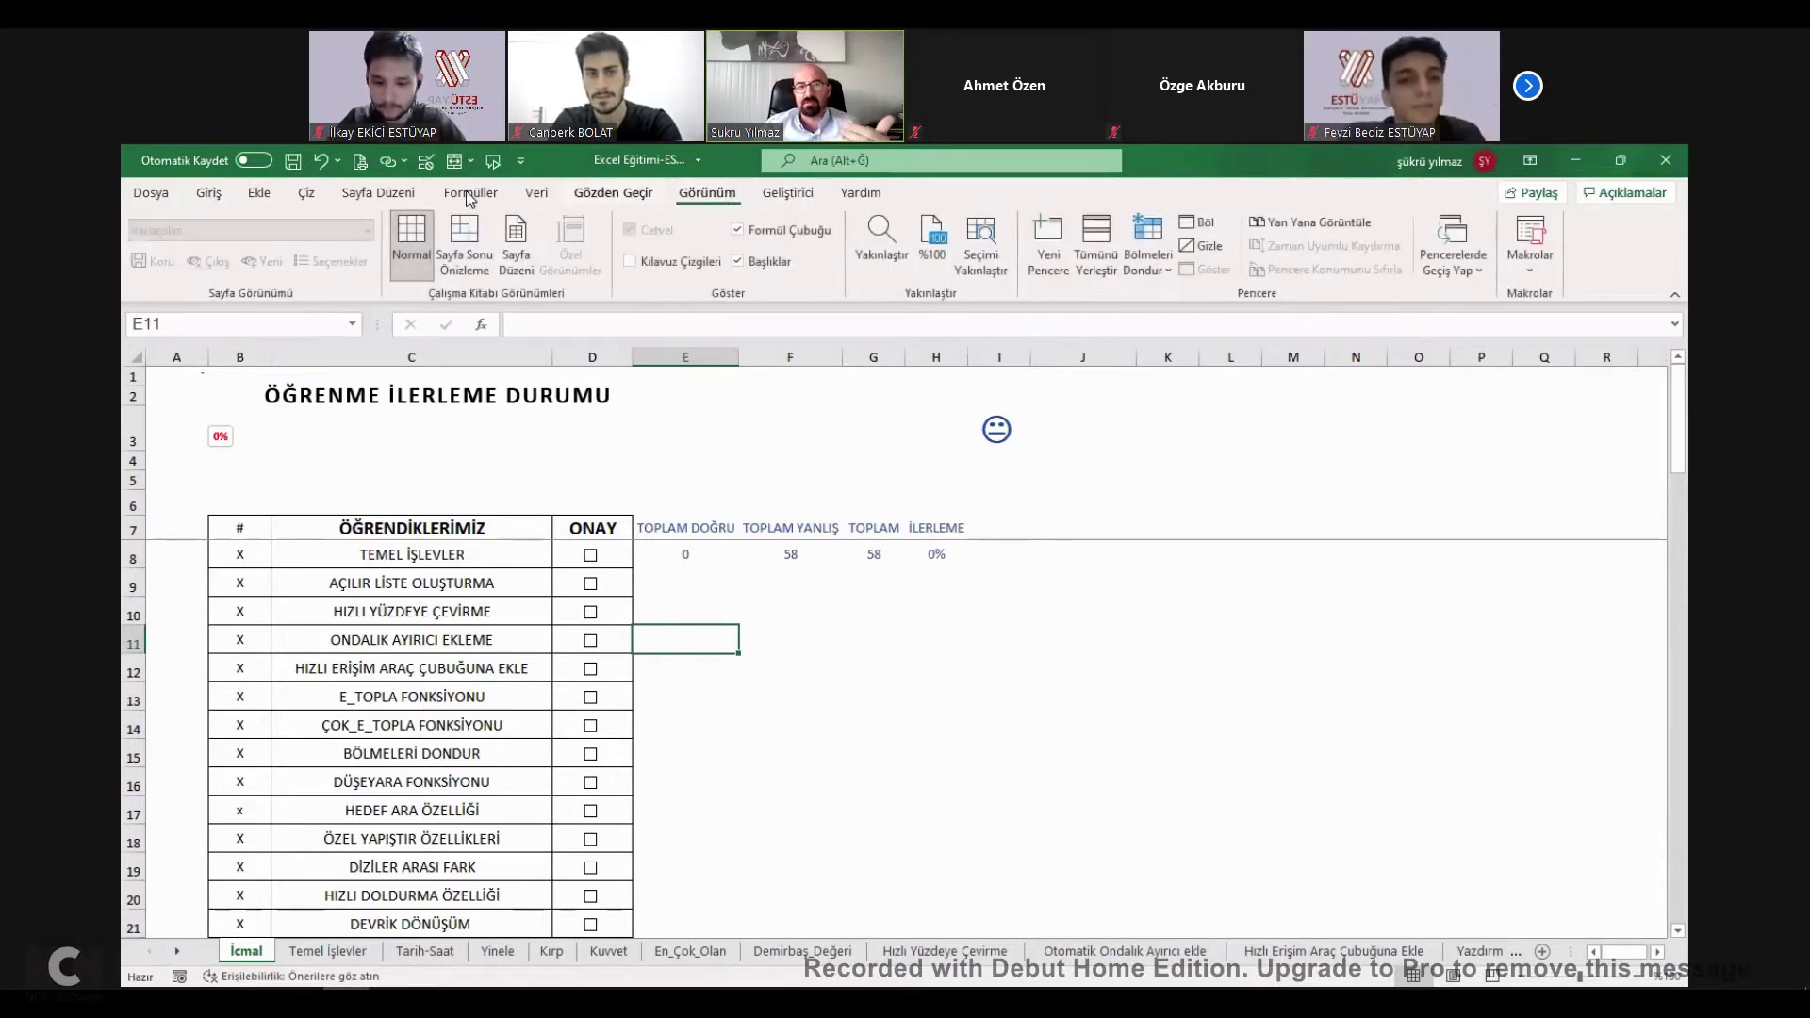
{"action": "scroll", "coordinate": [535, 195], "scroll_direction": "up", "scroll_amount": 6}
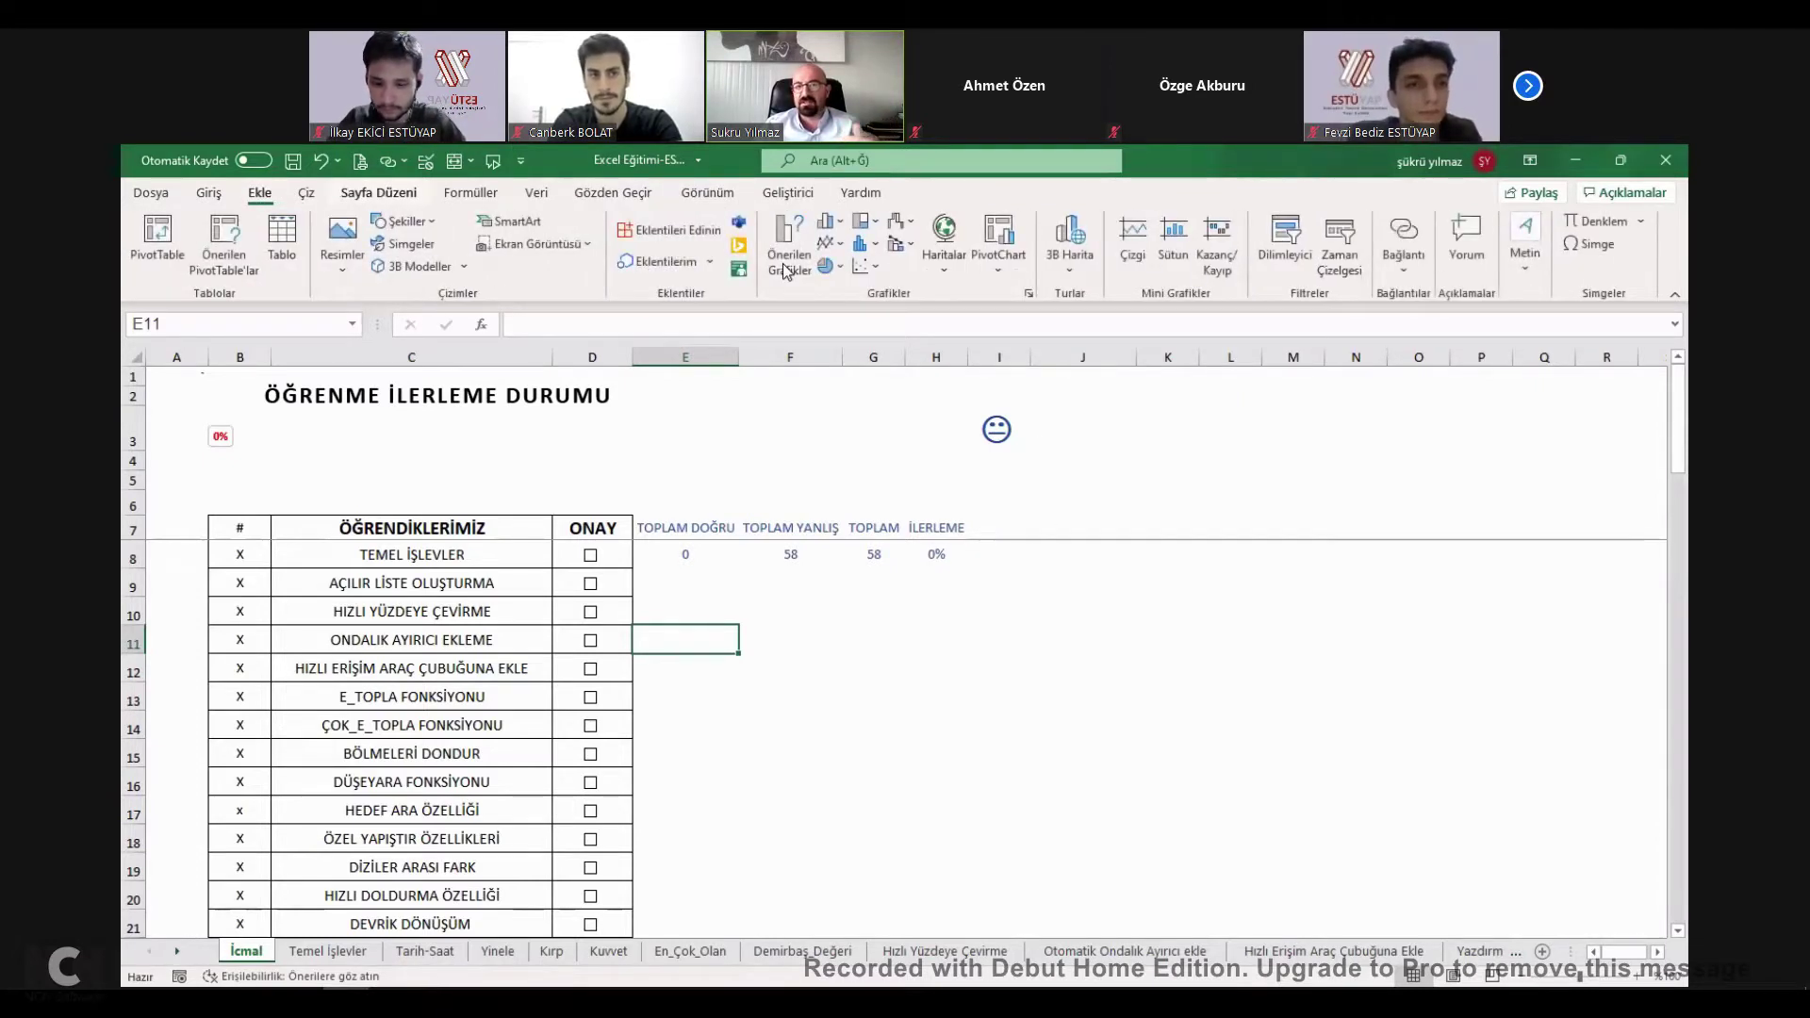
{"action": "scroll", "coordinate": [782, 271], "scroll_direction": "down", "scroll_amount": 3}
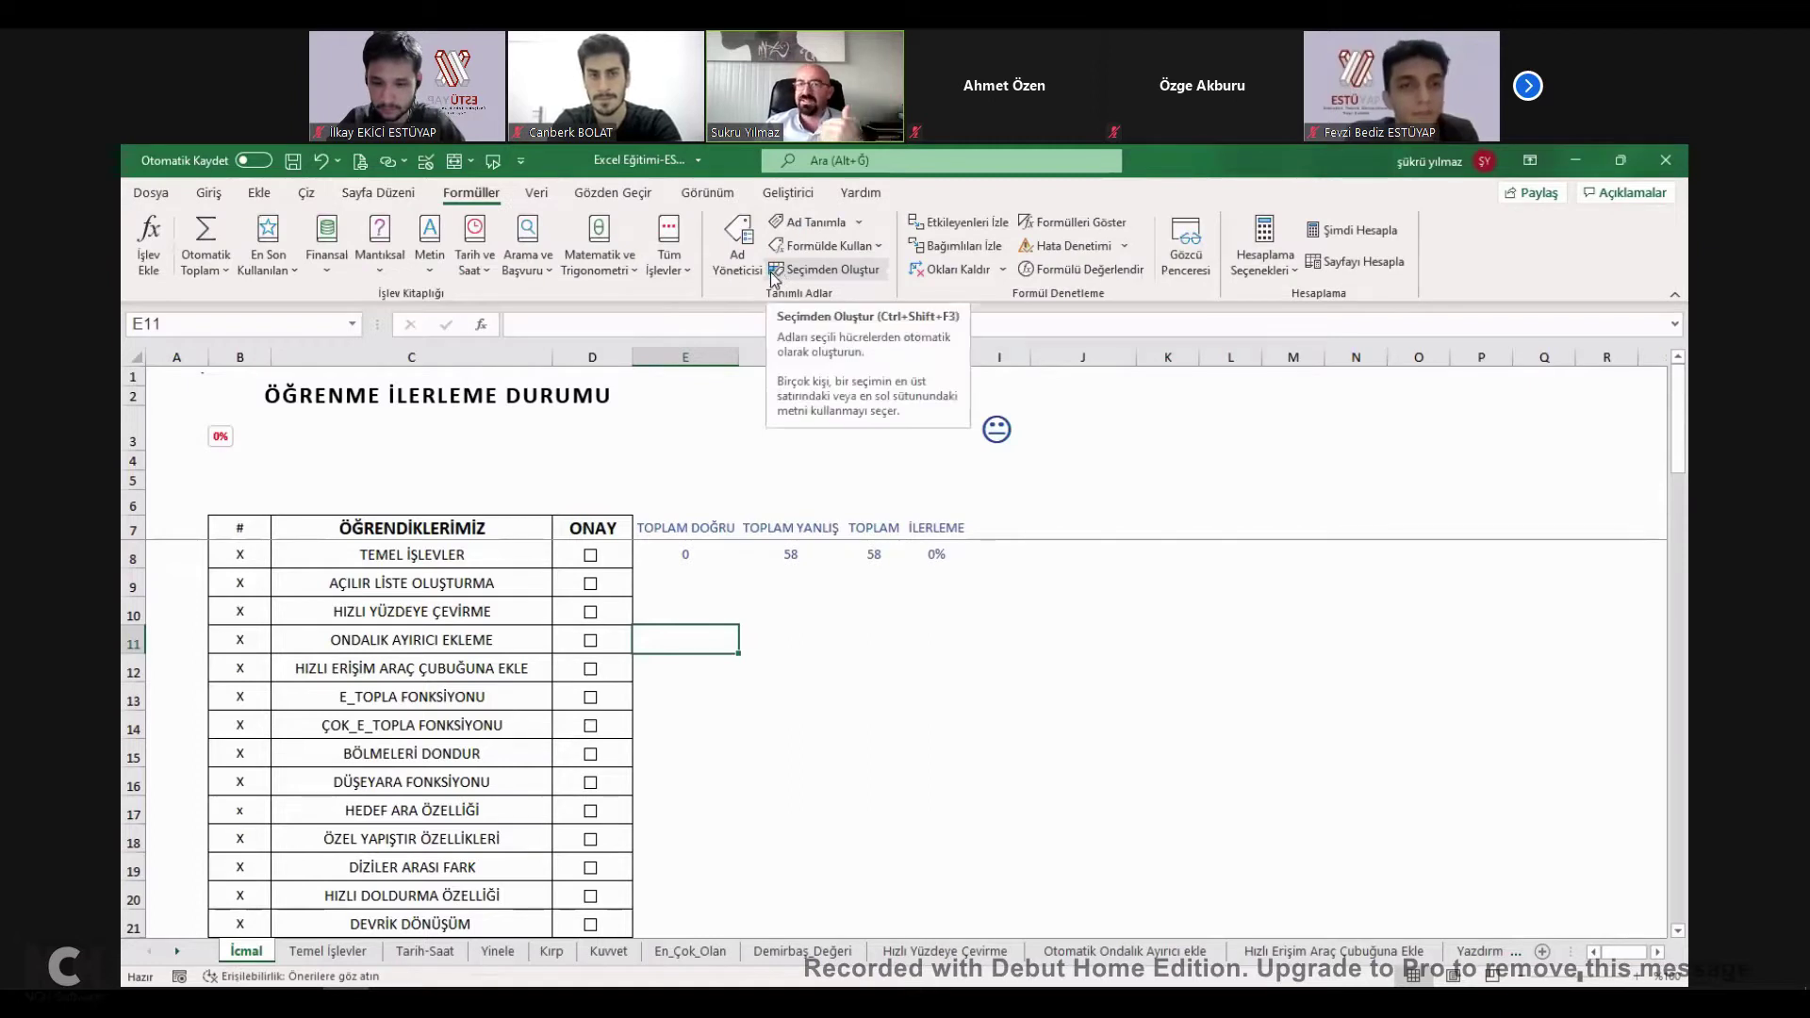
{"action": "left_click", "coordinate": [208, 193]}
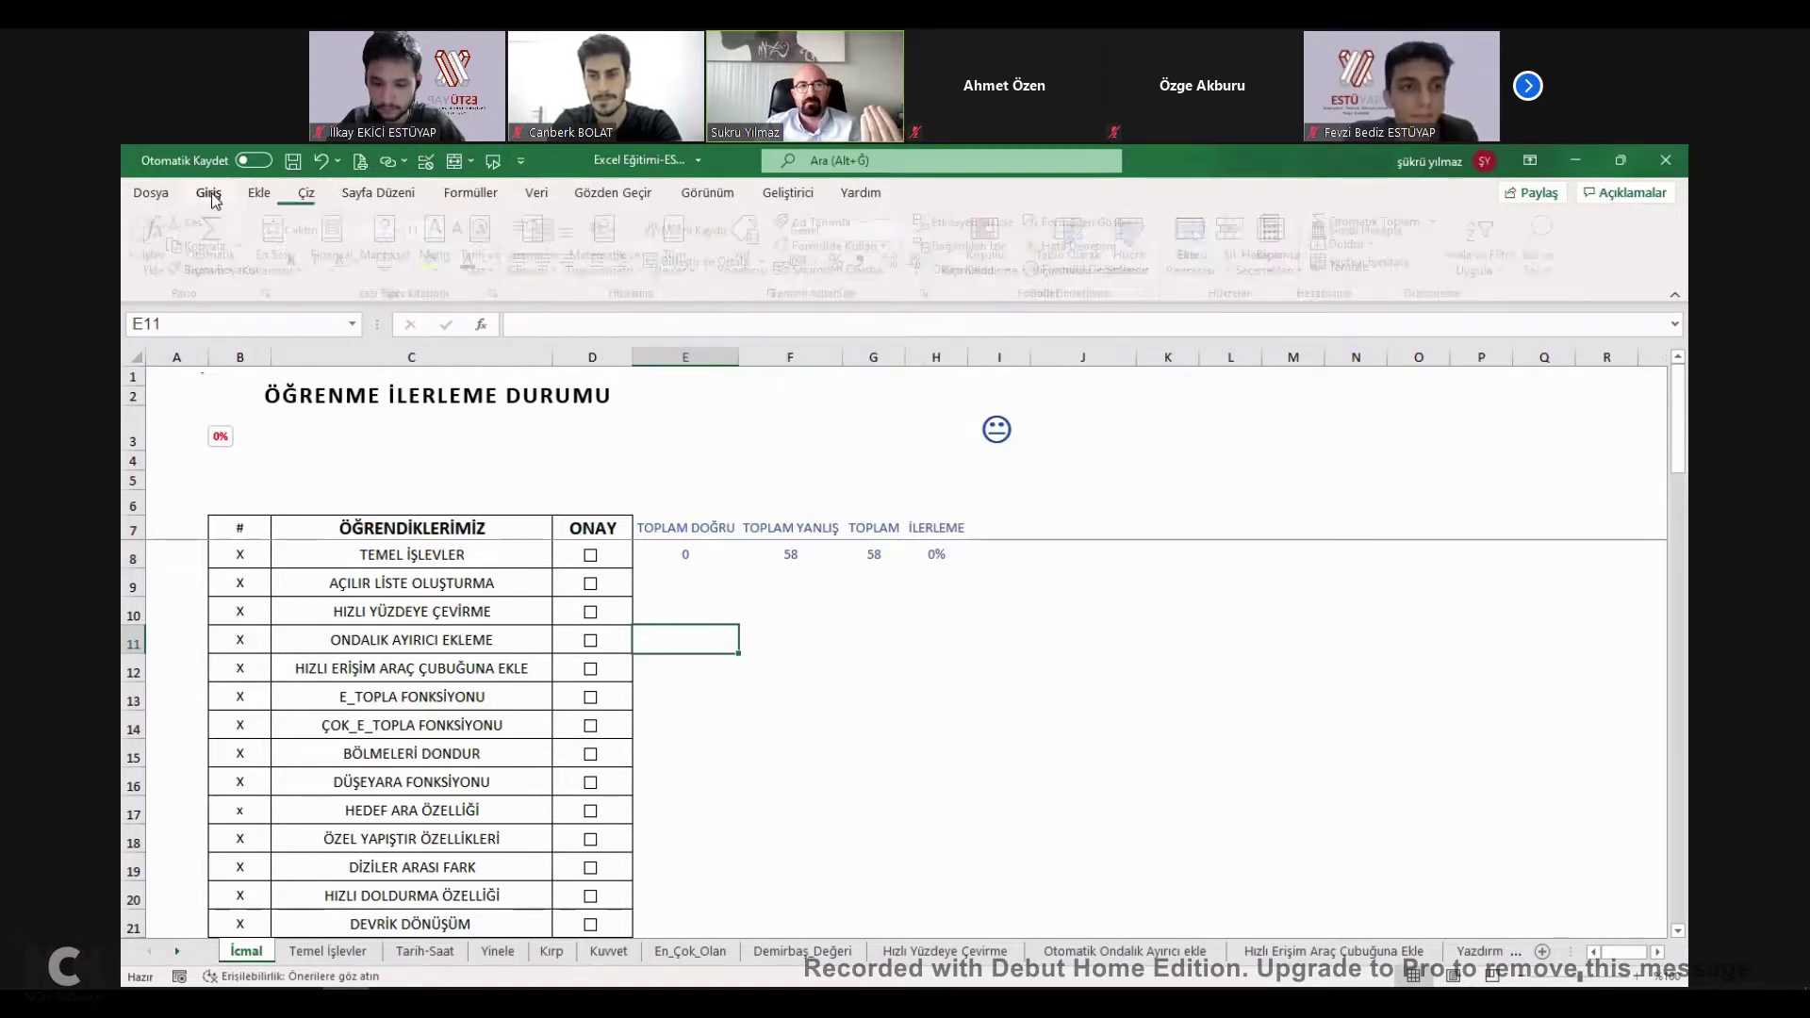
{"action": "left_click", "coordinate": [880, 598]}
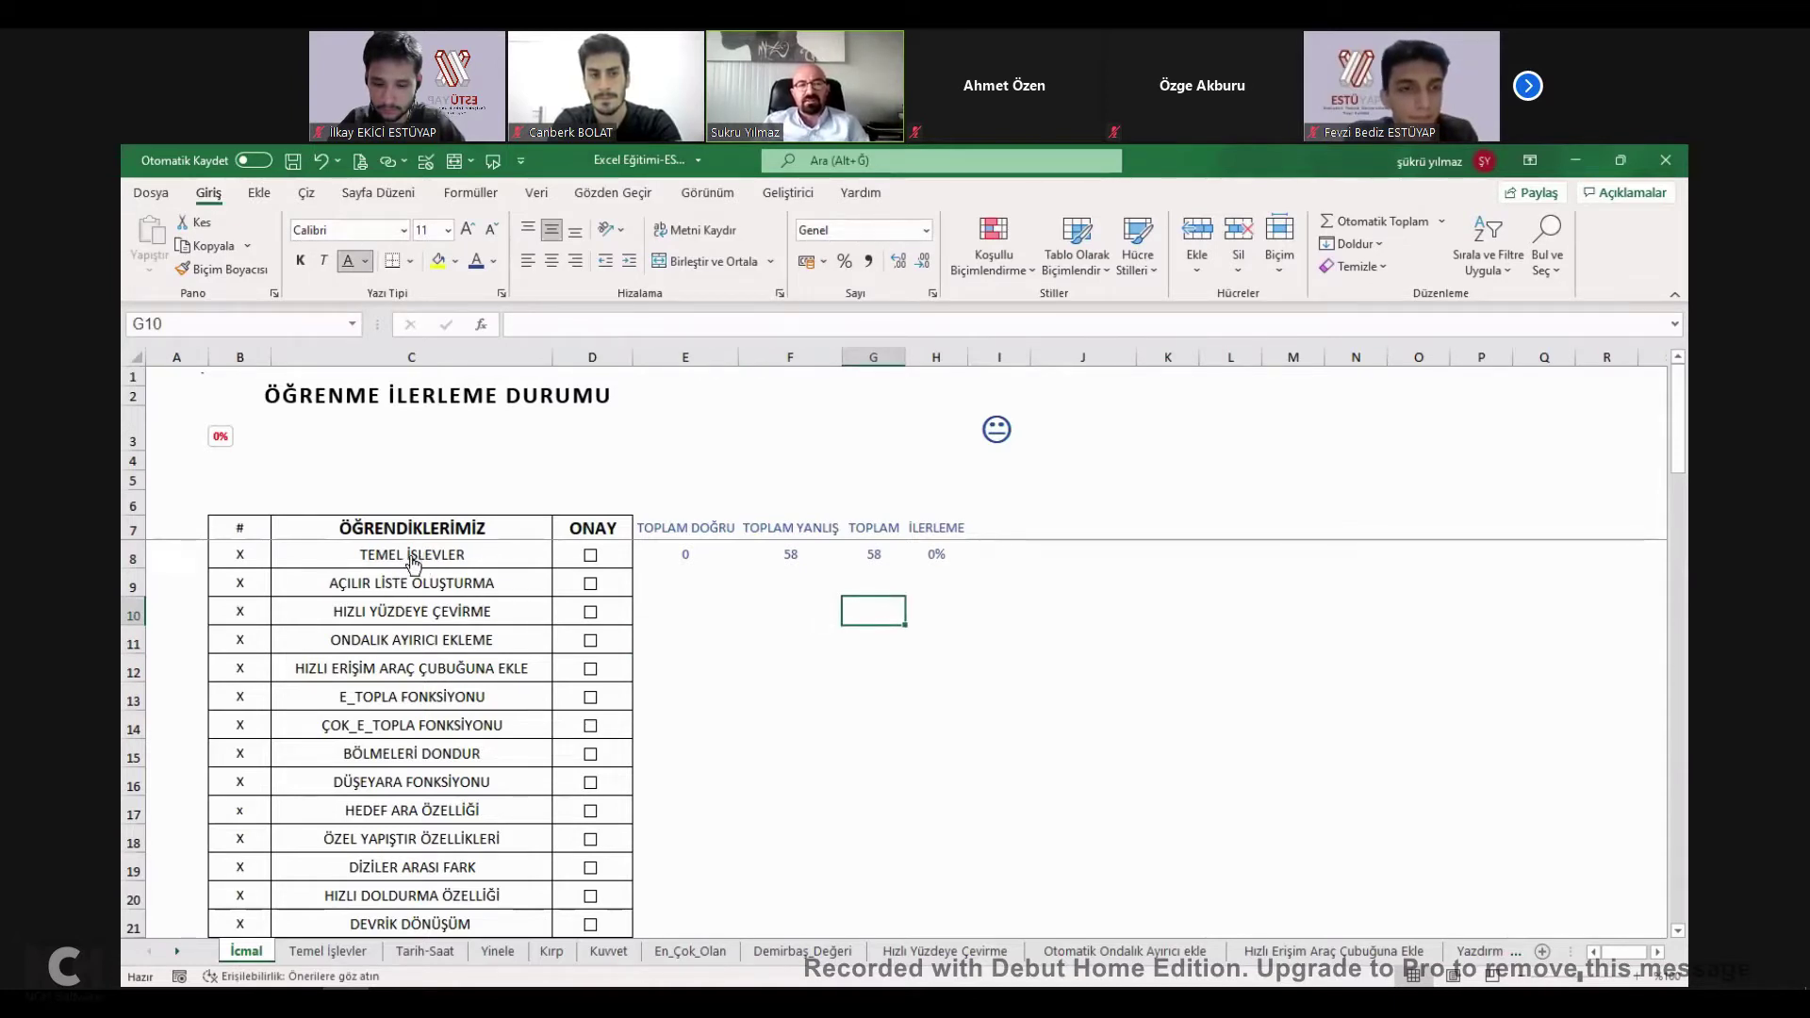
{"action": "left_click", "coordinate": [414, 564]}
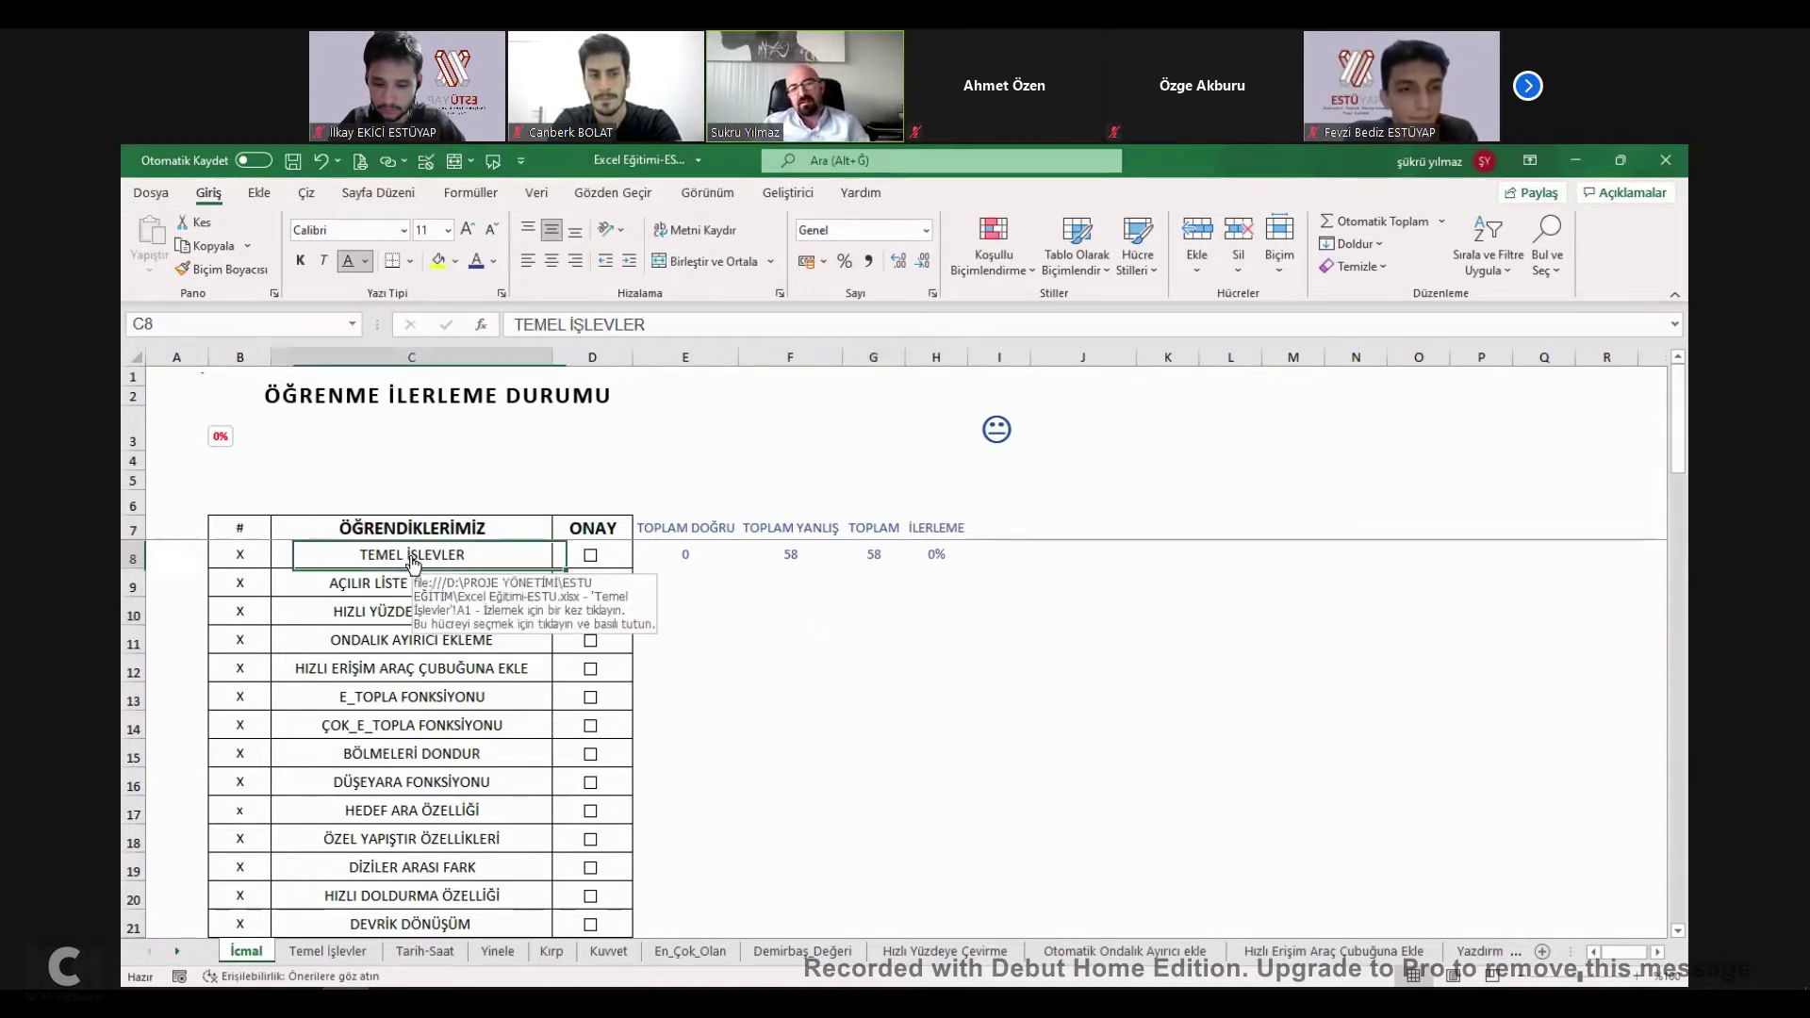
{"action": "left_click", "coordinate": [327, 952]}
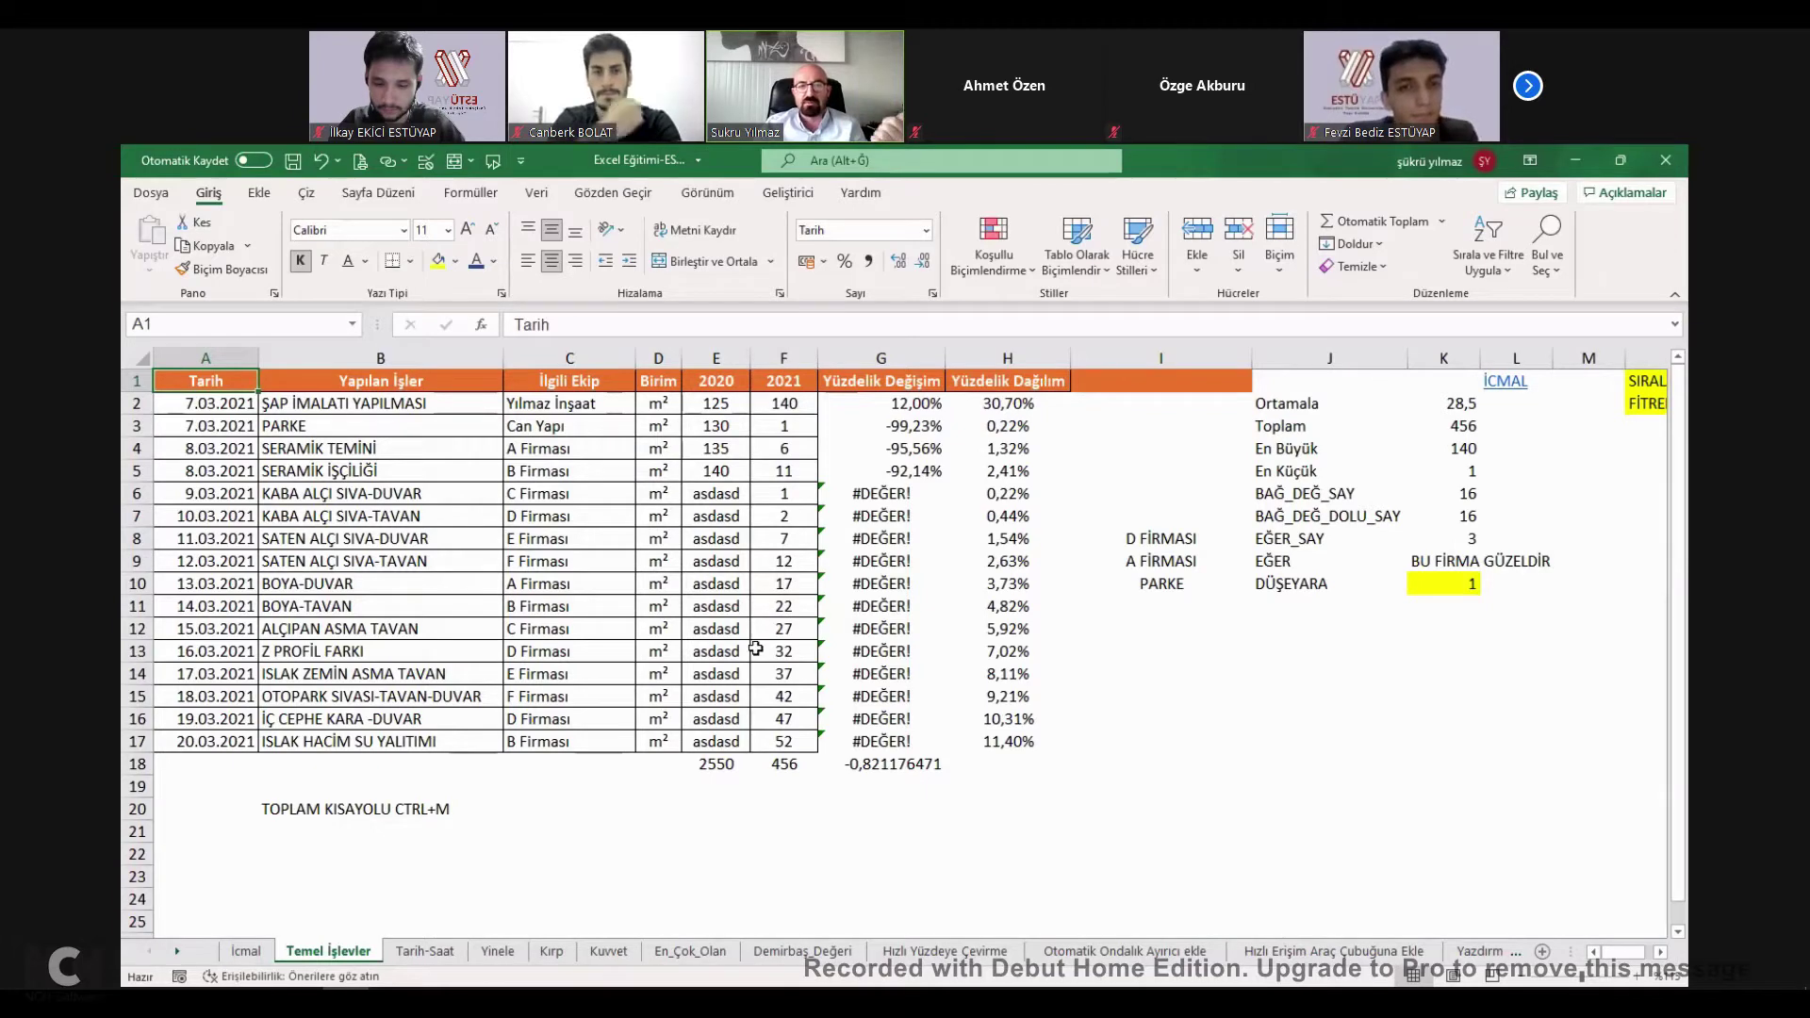
{"action": "left_click", "coordinate": [1505, 380]}
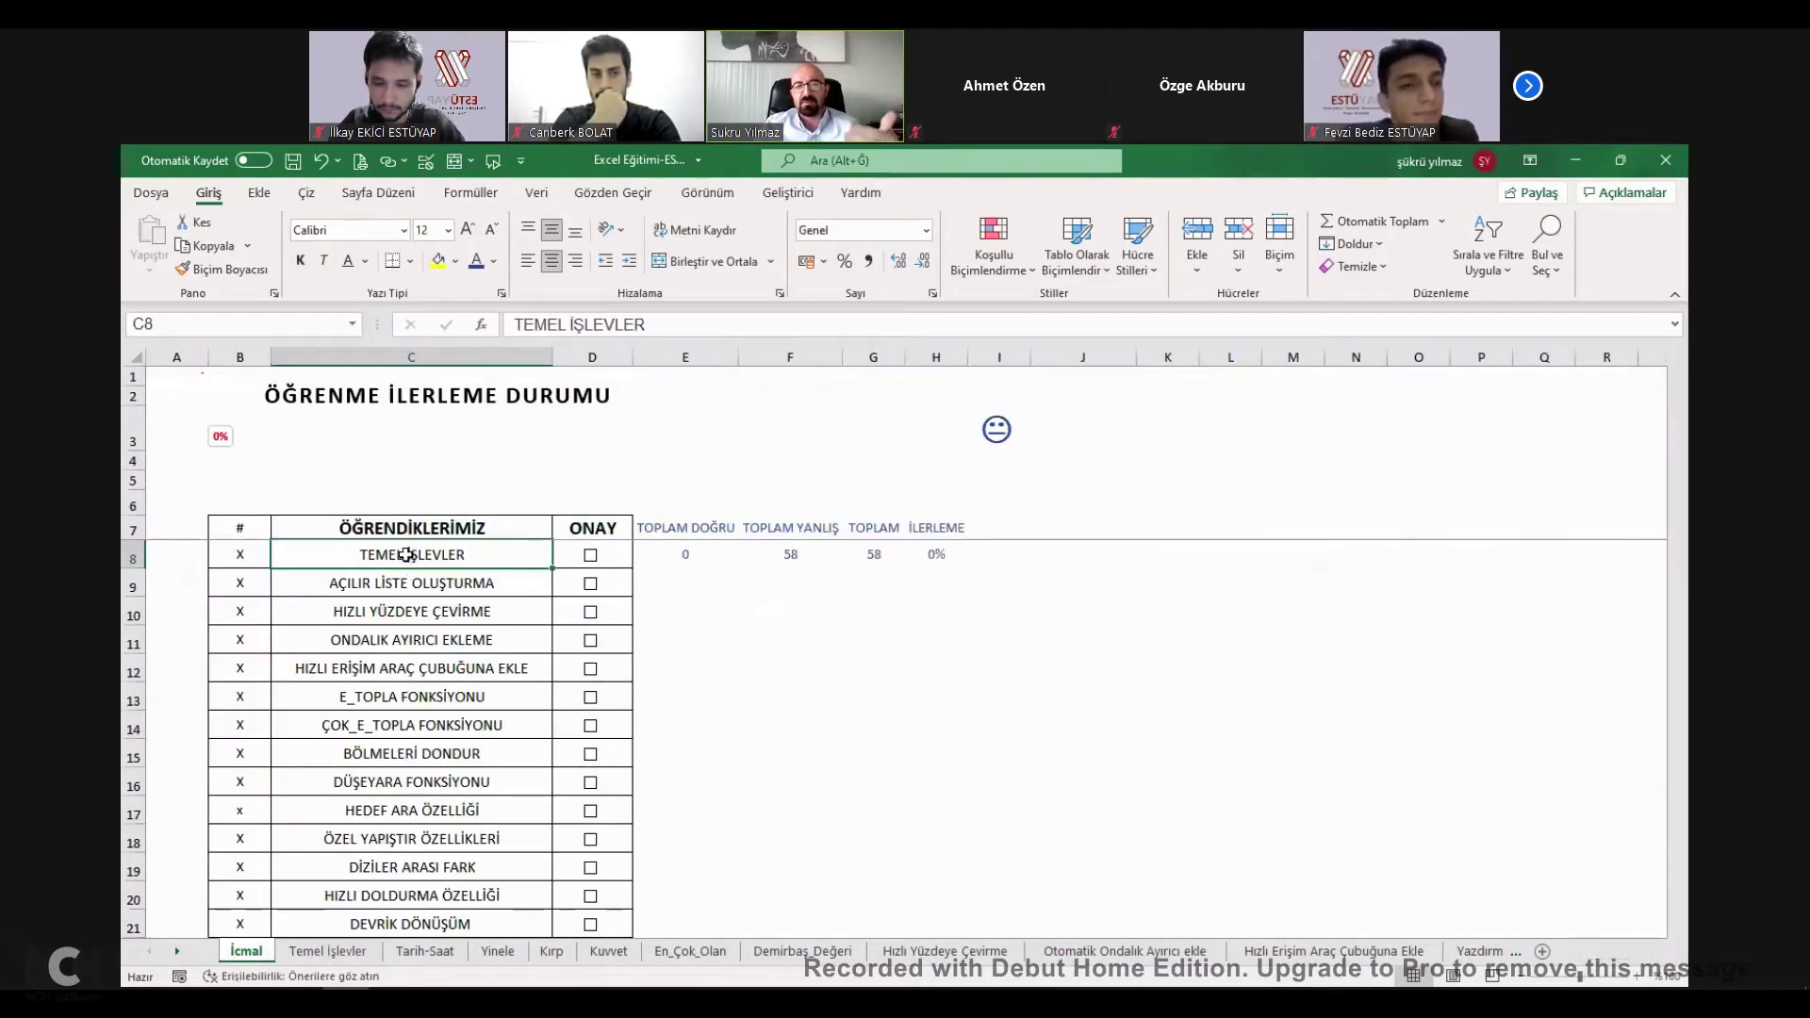
{"action": "left_click", "coordinate": [425, 700]}
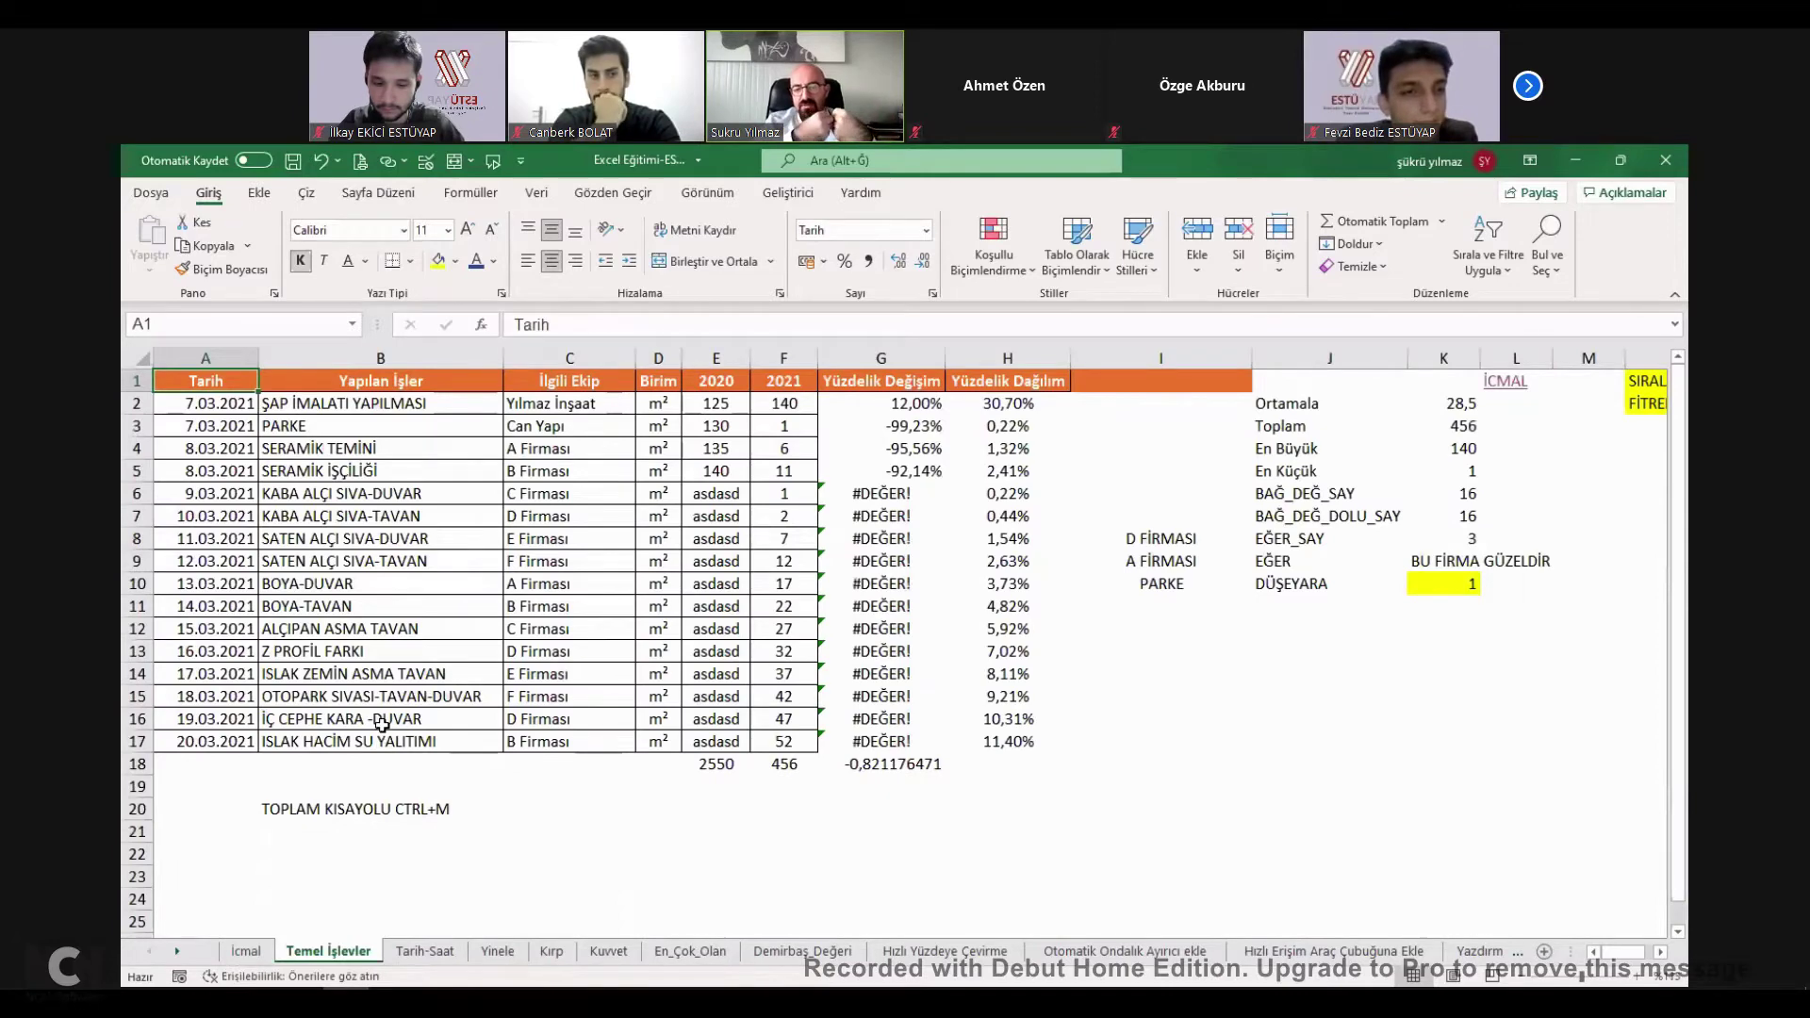
{"action": "left_click", "coordinate": [443, 950]}
{"action": "left_click", "coordinate": [330, 950]}
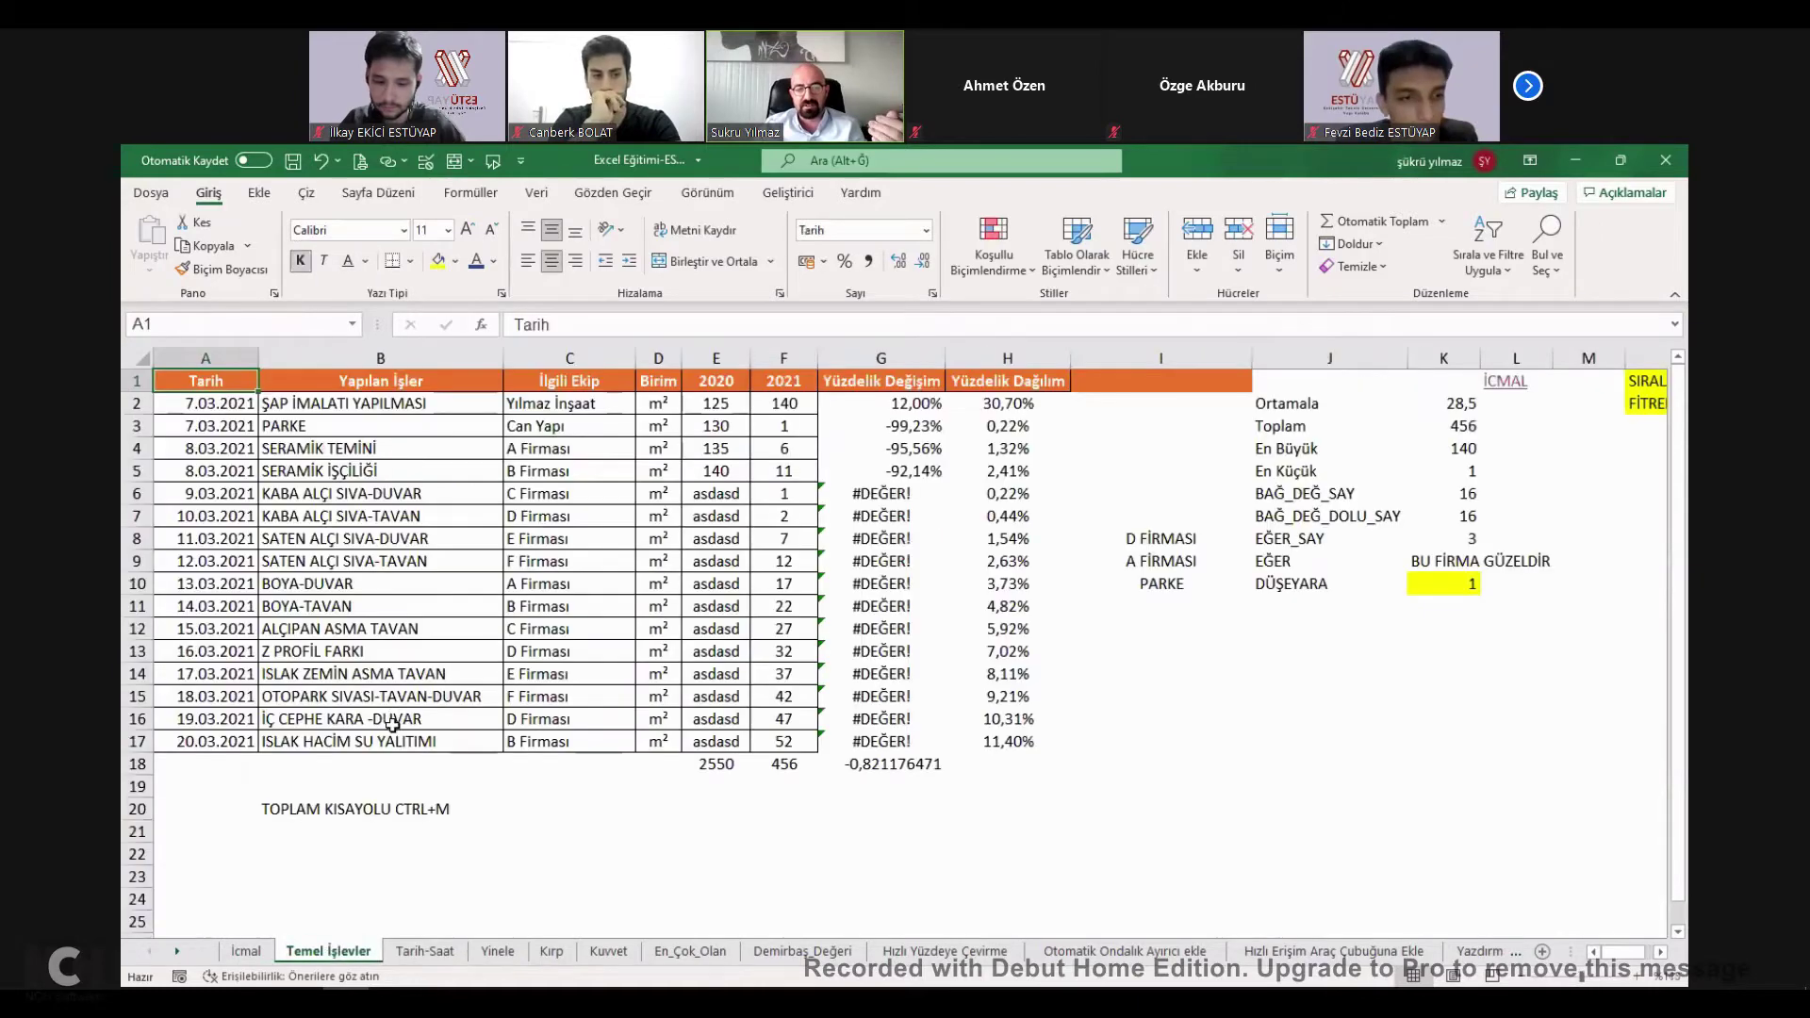
{"action": "right_click", "coordinate": [336, 951]}
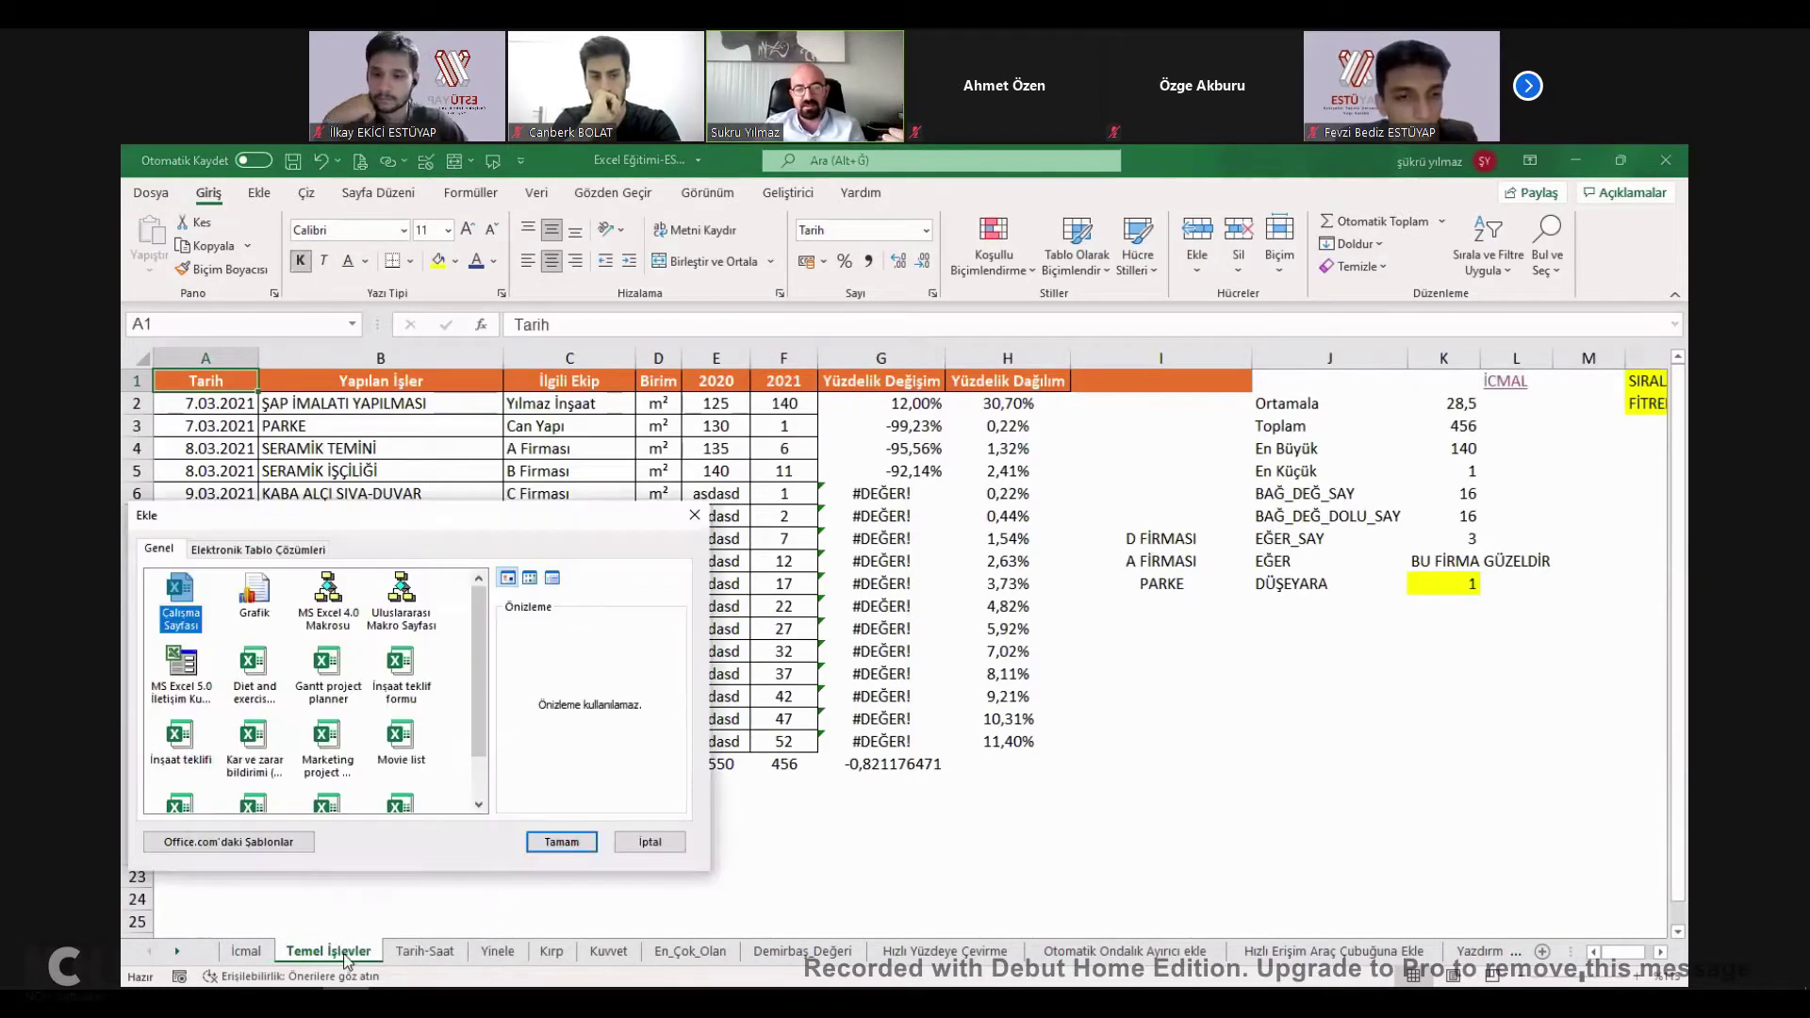
{"action": "key", "text": "Escape"}
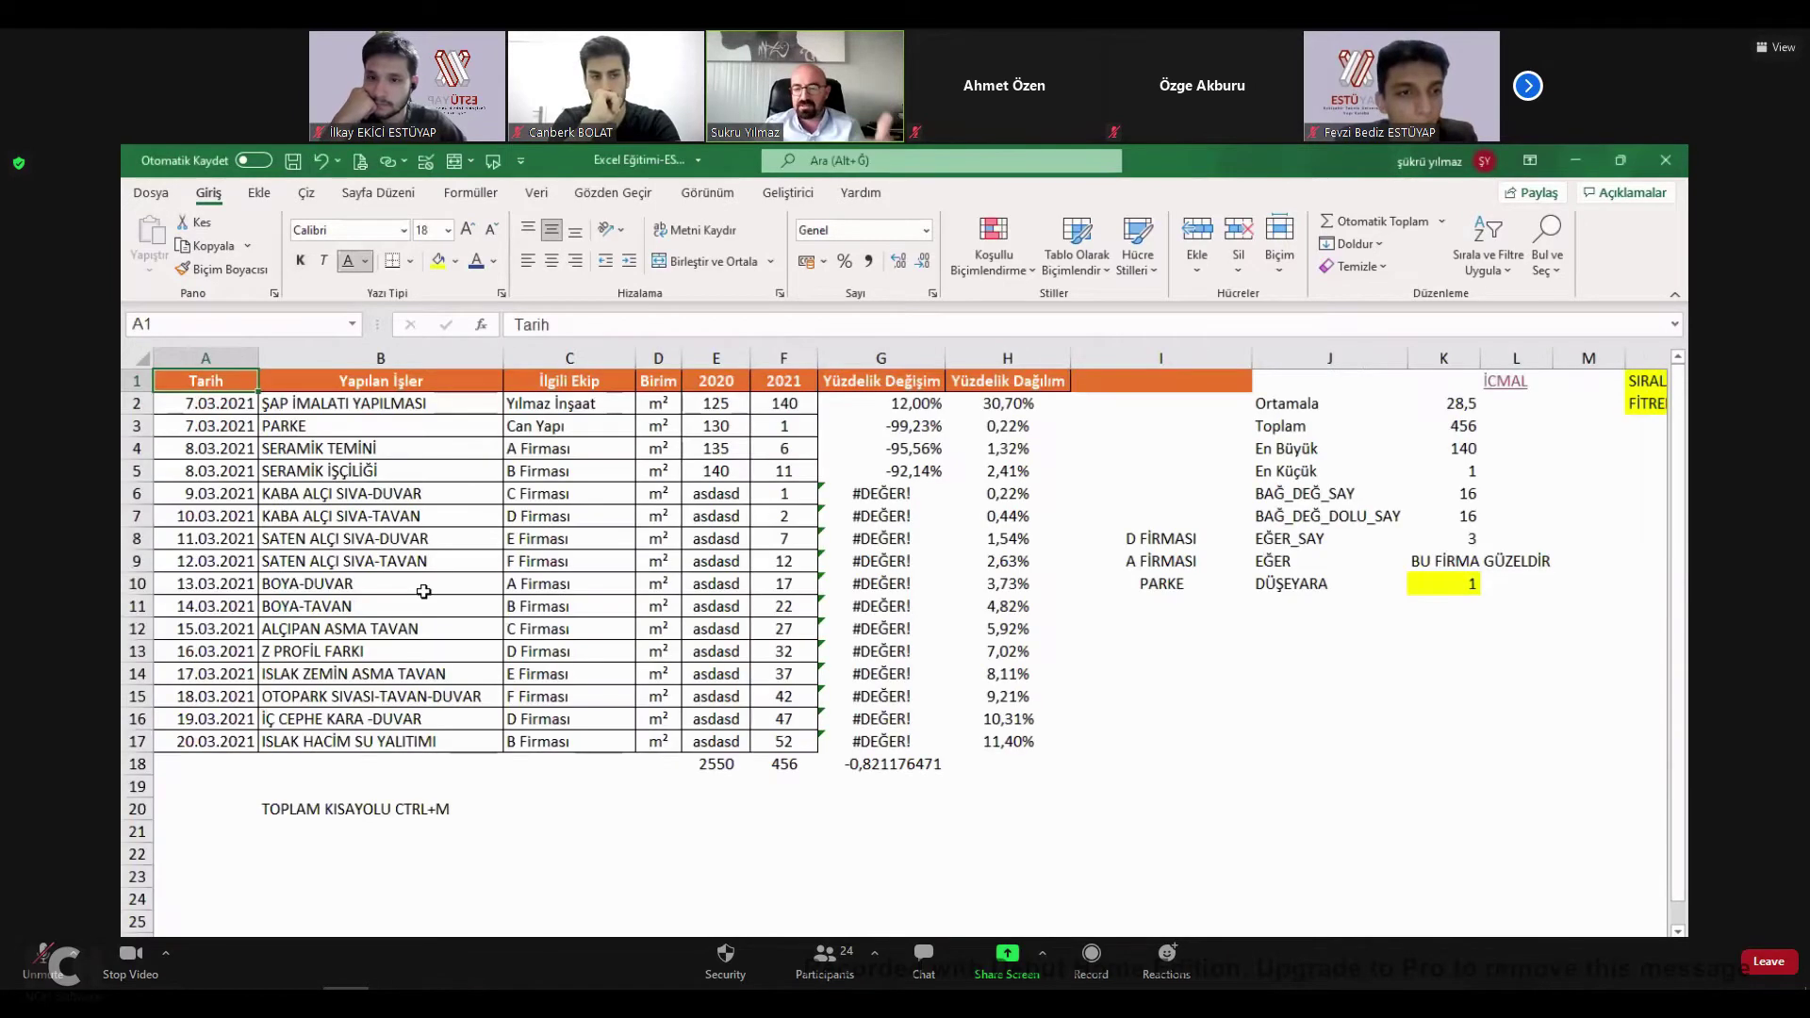
{"action": "left_click", "coordinate": [264, 943]}
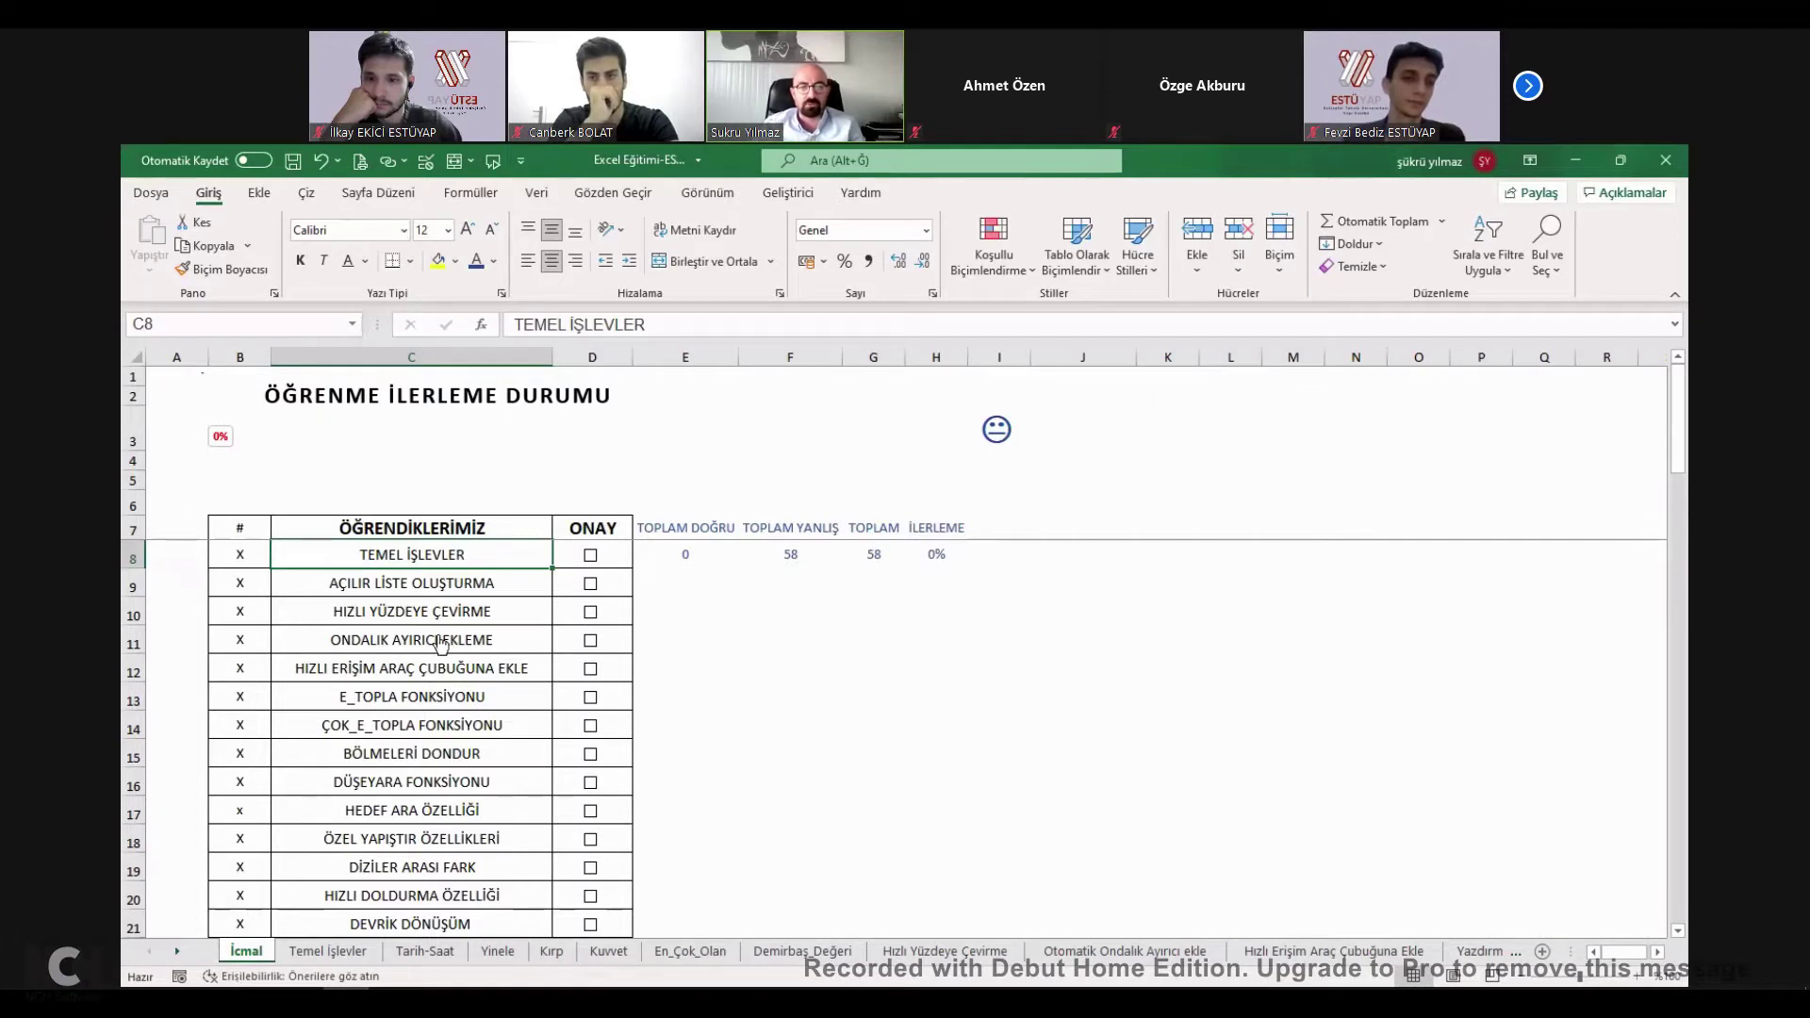
Tick the TEMEL İŞLEVLER ONAY box in D8 and select the nearby rows and totals cells.
{"action": "left_click", "coordinate": [590, 558]}
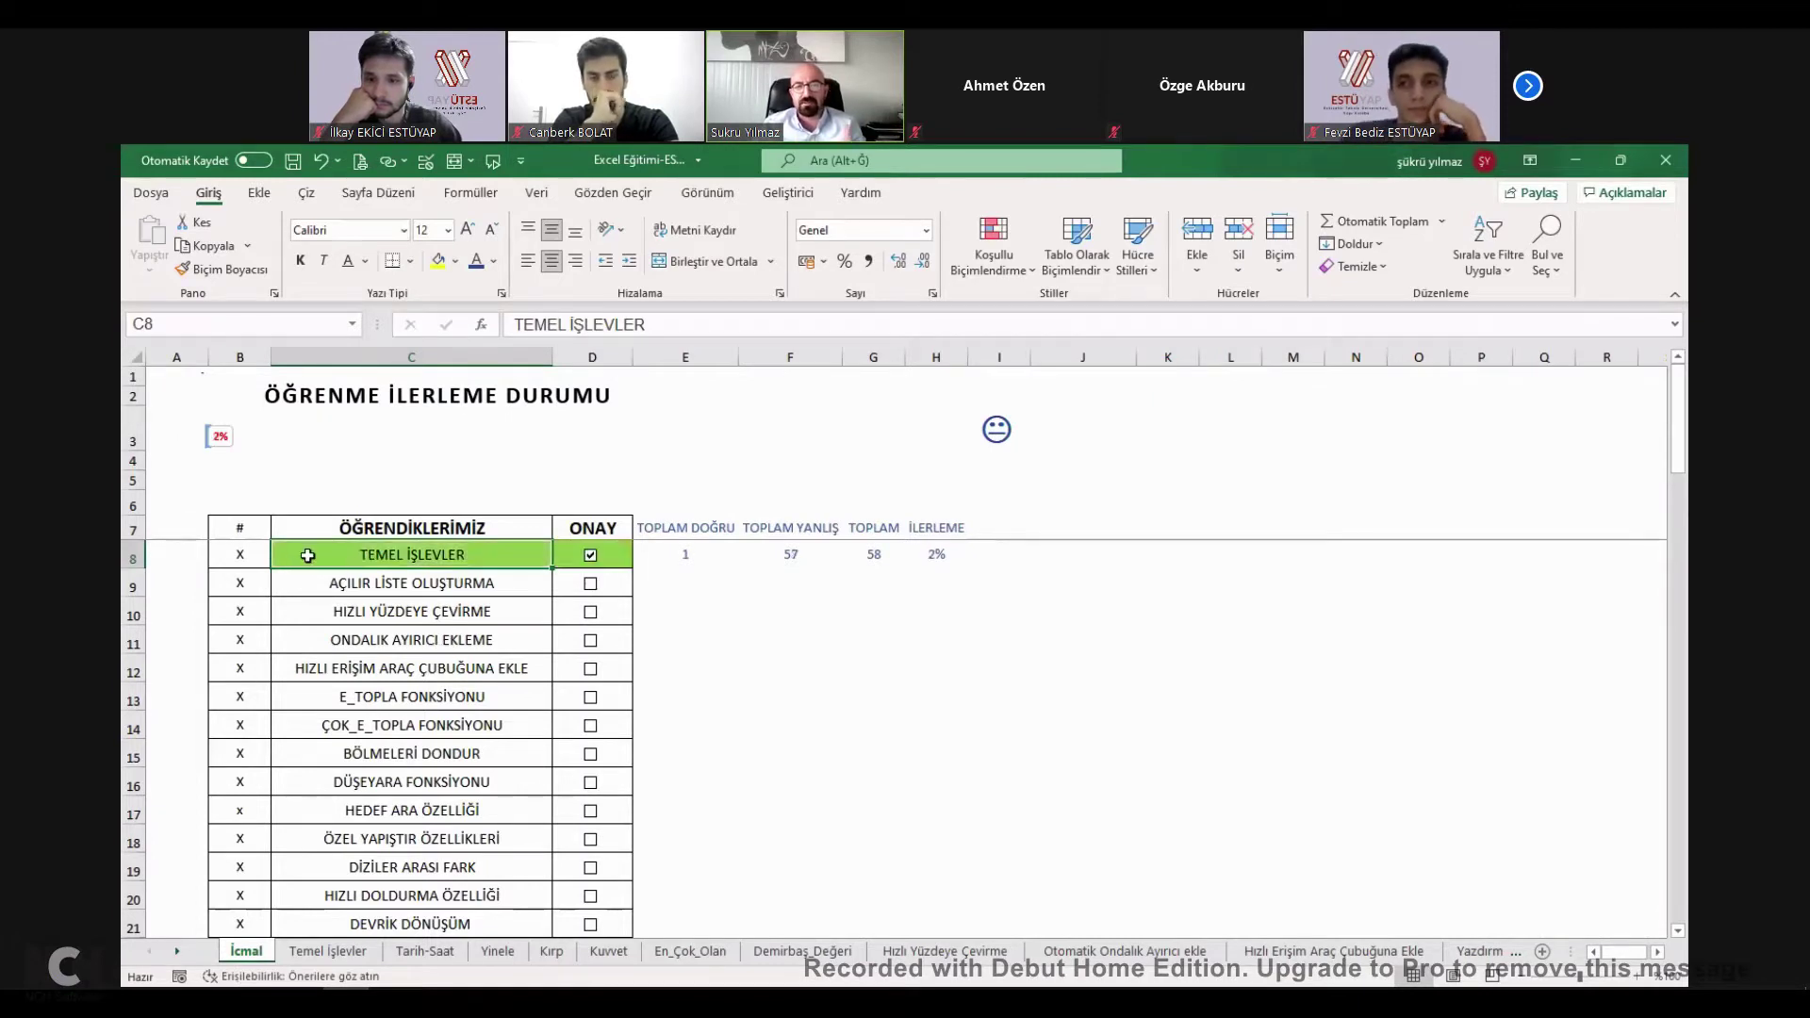
{"action": "left_click", "coordinate": [564, 549]}
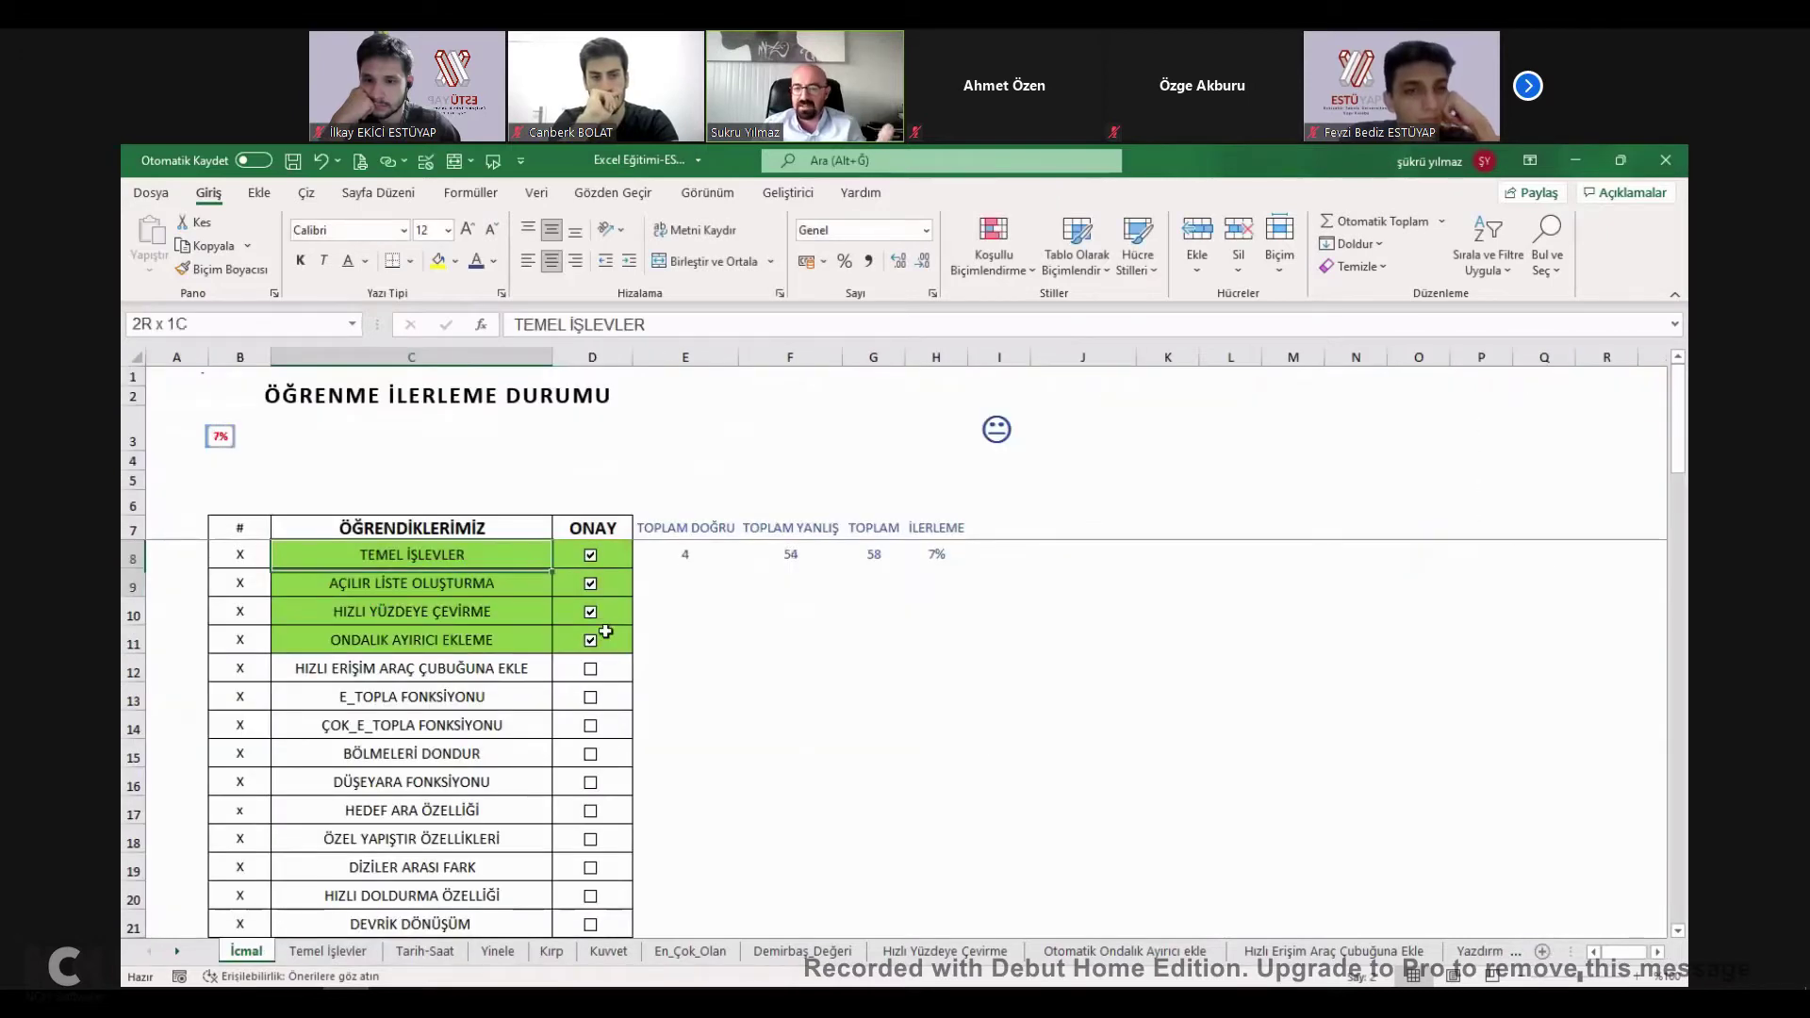
{"action": "left_click", "coordinate": [606, 632], "text": "shift"}
{"action": "left_click_drag", "start_coordinate": [606, 636], "coordinate": [600, 614]}
{"action": "left_click", "coordinate": [685, 552]}
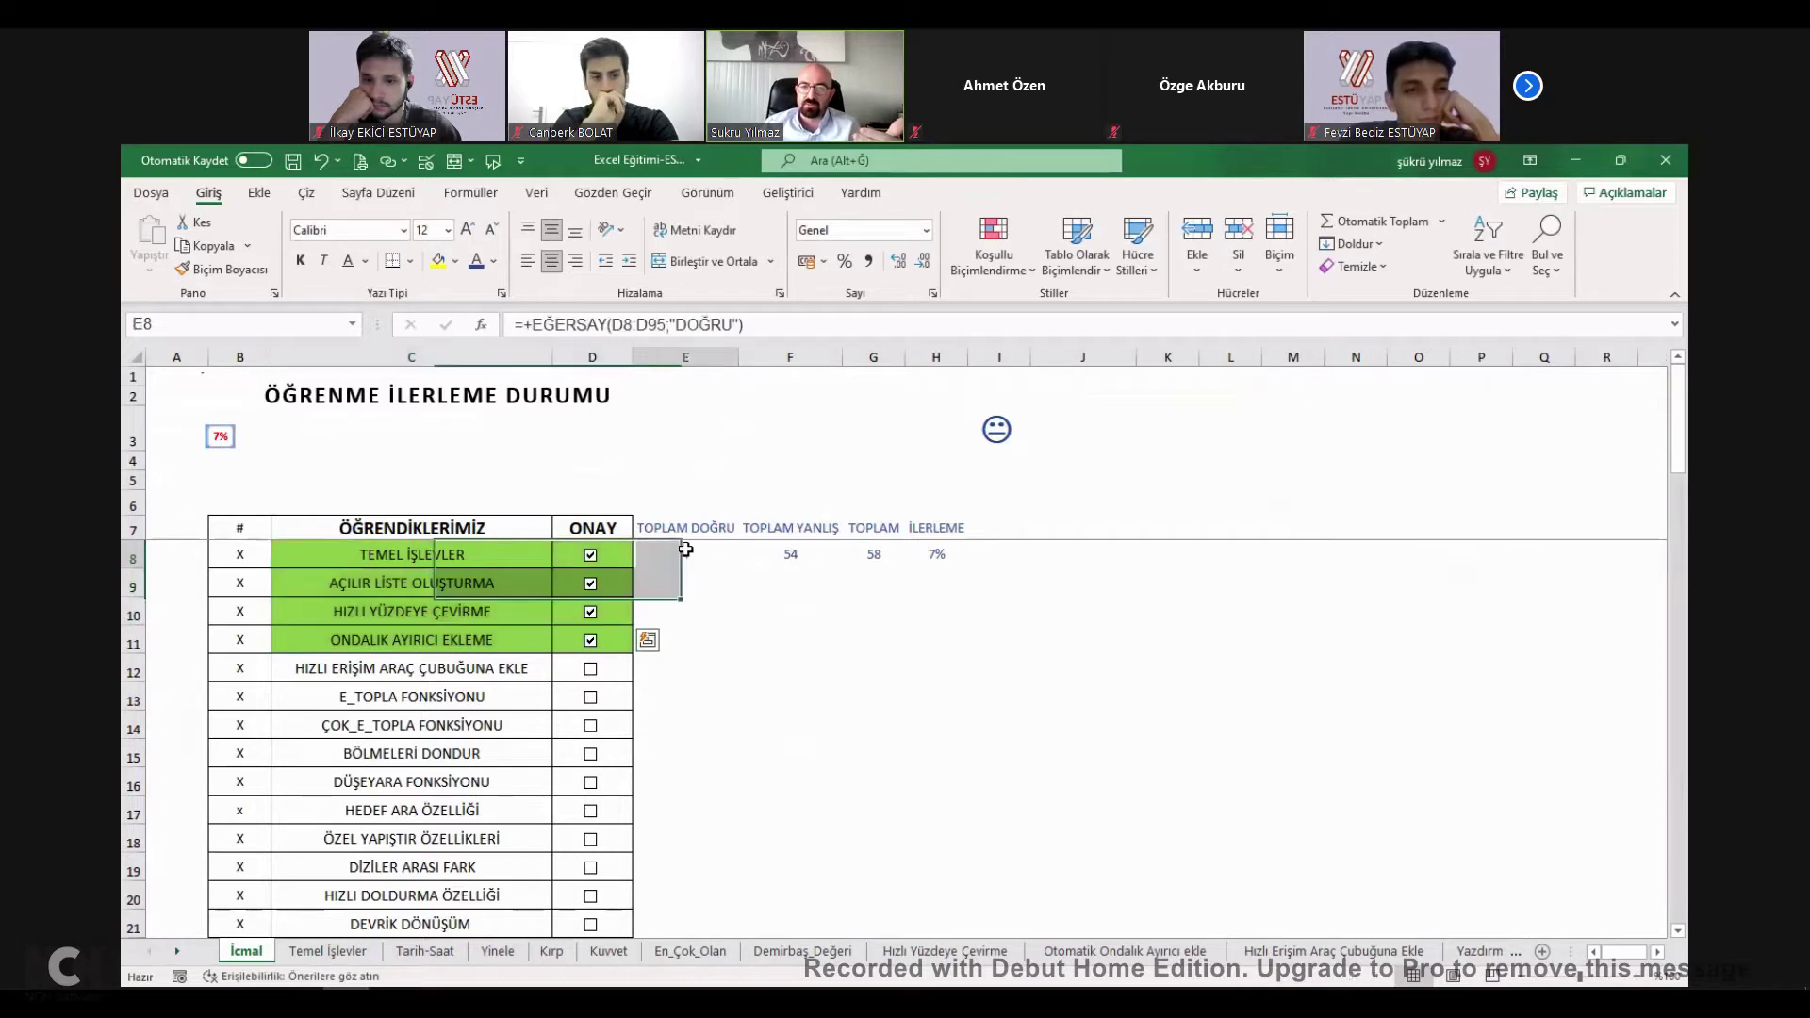
{"action": "left_click", "coordinate": [936, 553]}
{"action": "left_click_drag", "start_coordinate": [685, 528], "coordinate": [943, 560]}
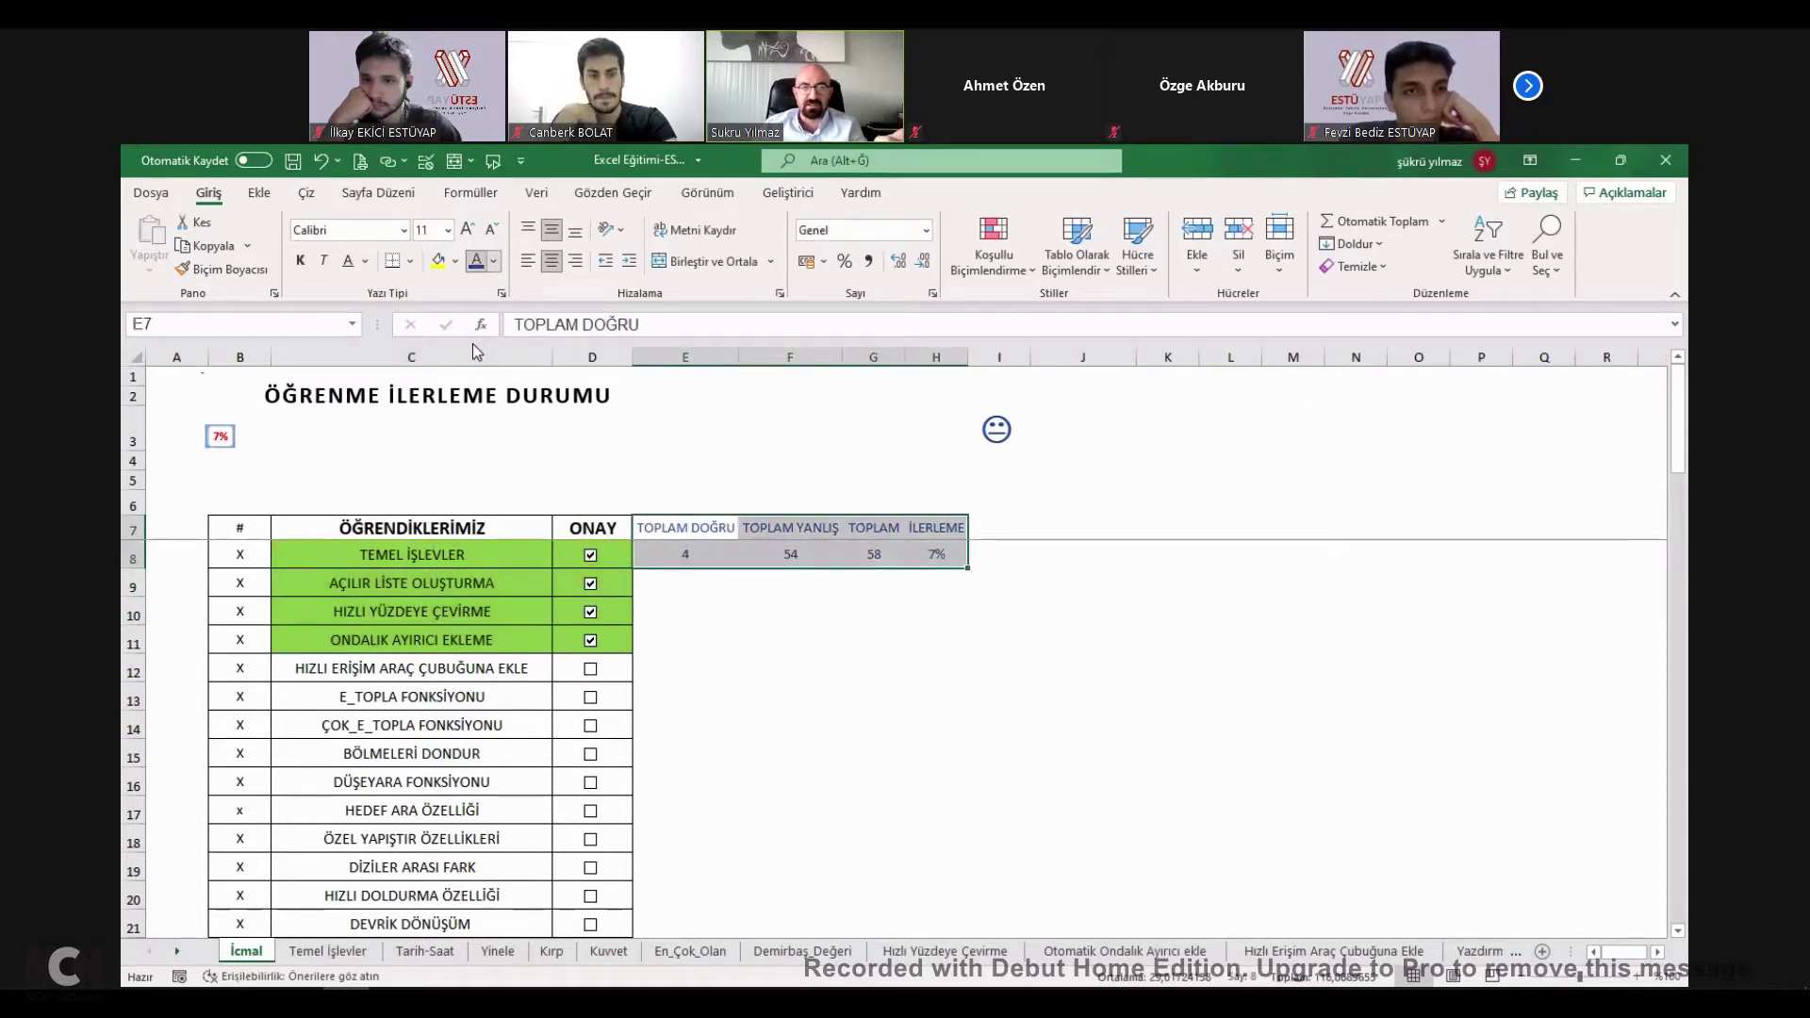
Open the Font Color palette, then inspect the TOPLAM DOĞRU and percentage formulas in E8 and H8.
{"action": "key", "text": "alt+h"}
{"action": "key", "text": "f"}
{"action": "key", "text": "c"}
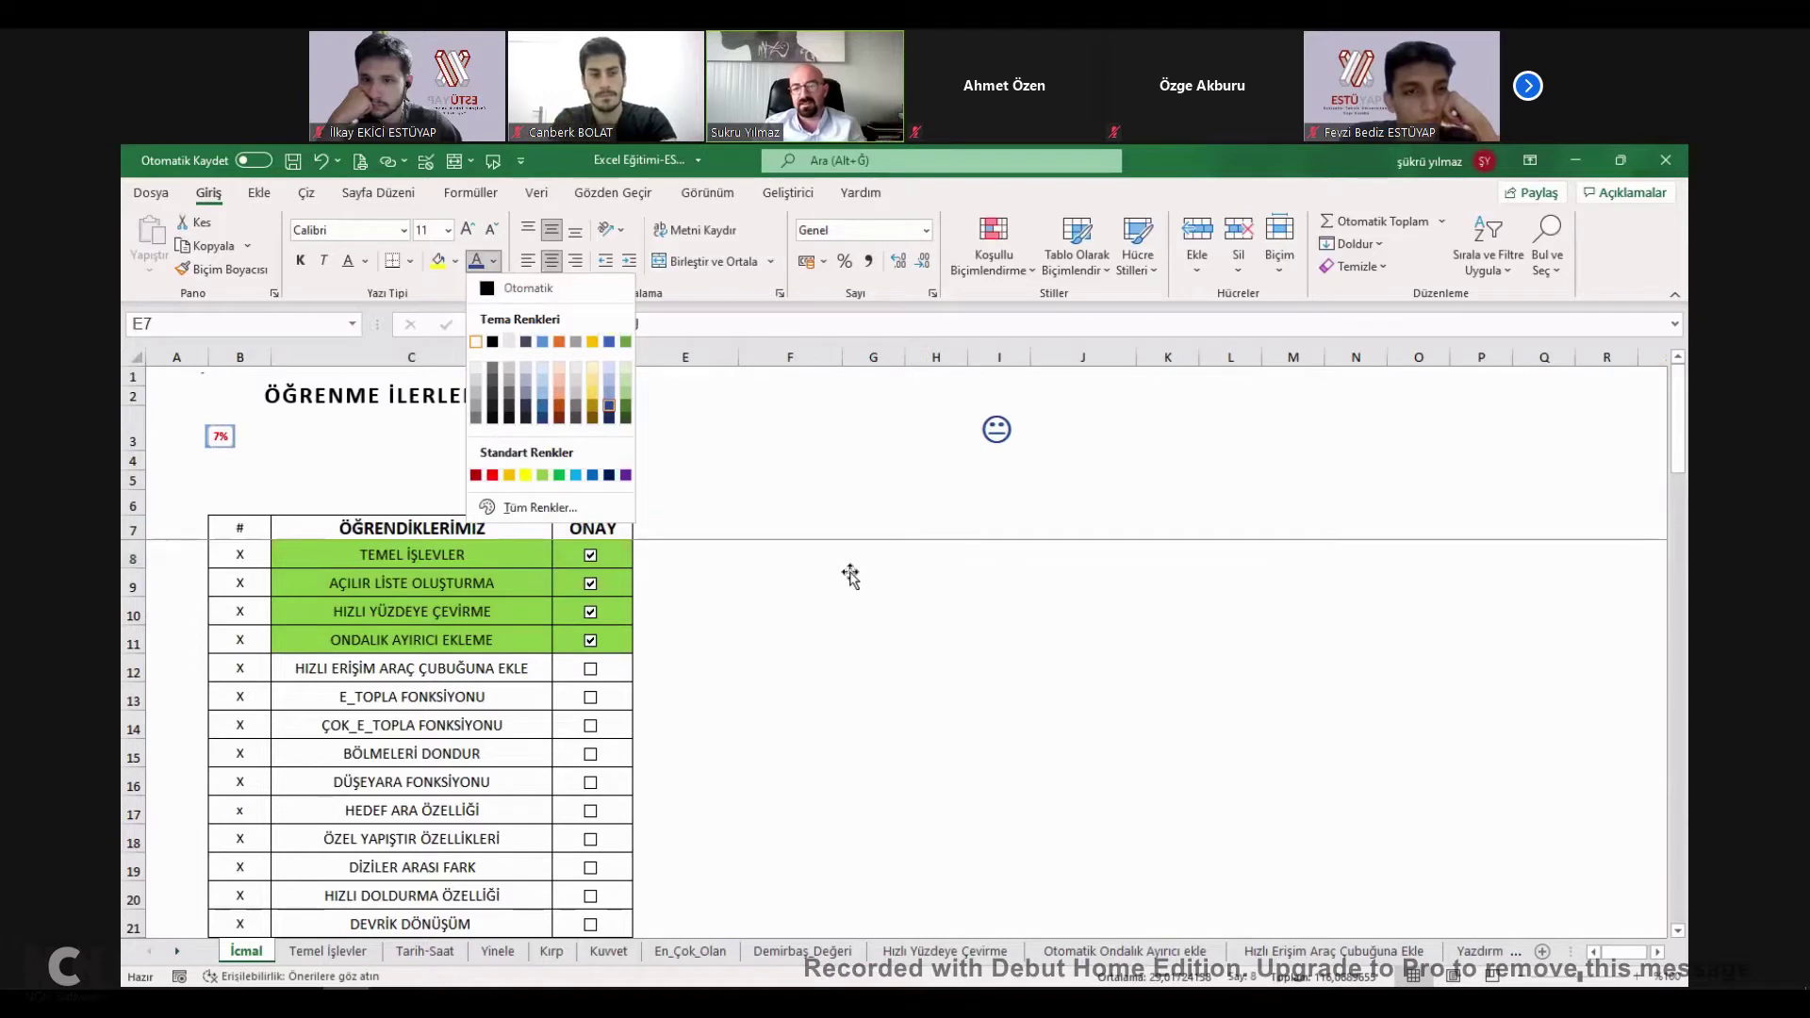
{"action": "left_click", "coordinate": [852, 572]}
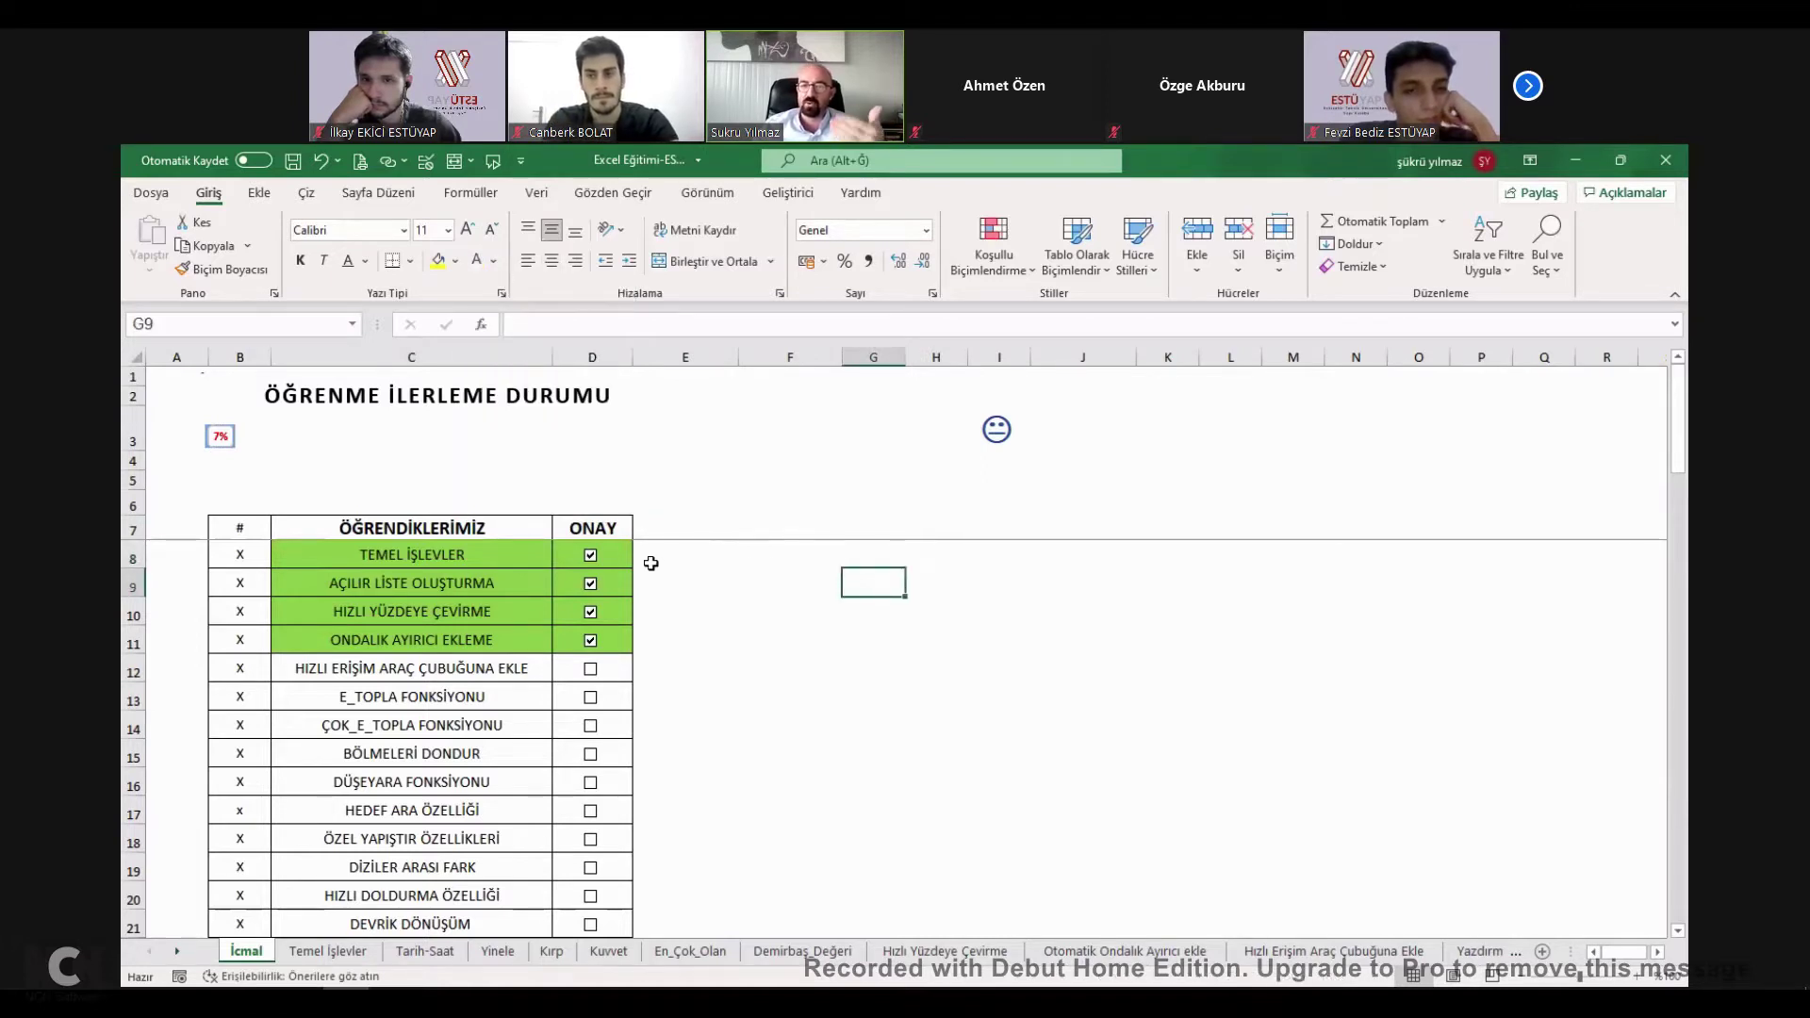
{"action": "left_click", "coordinate": [693, 551]}
{"action": "key", "text": "Right"}
{"action": "key", "text": "Right"}
{"action": "key", "text": "Right"}
{"action": "key", "text": "Up"}
{"action": "key", "text": "Left"}
{"action": "key", "text": "Left"}
{"action": "key", "text": "Left"}
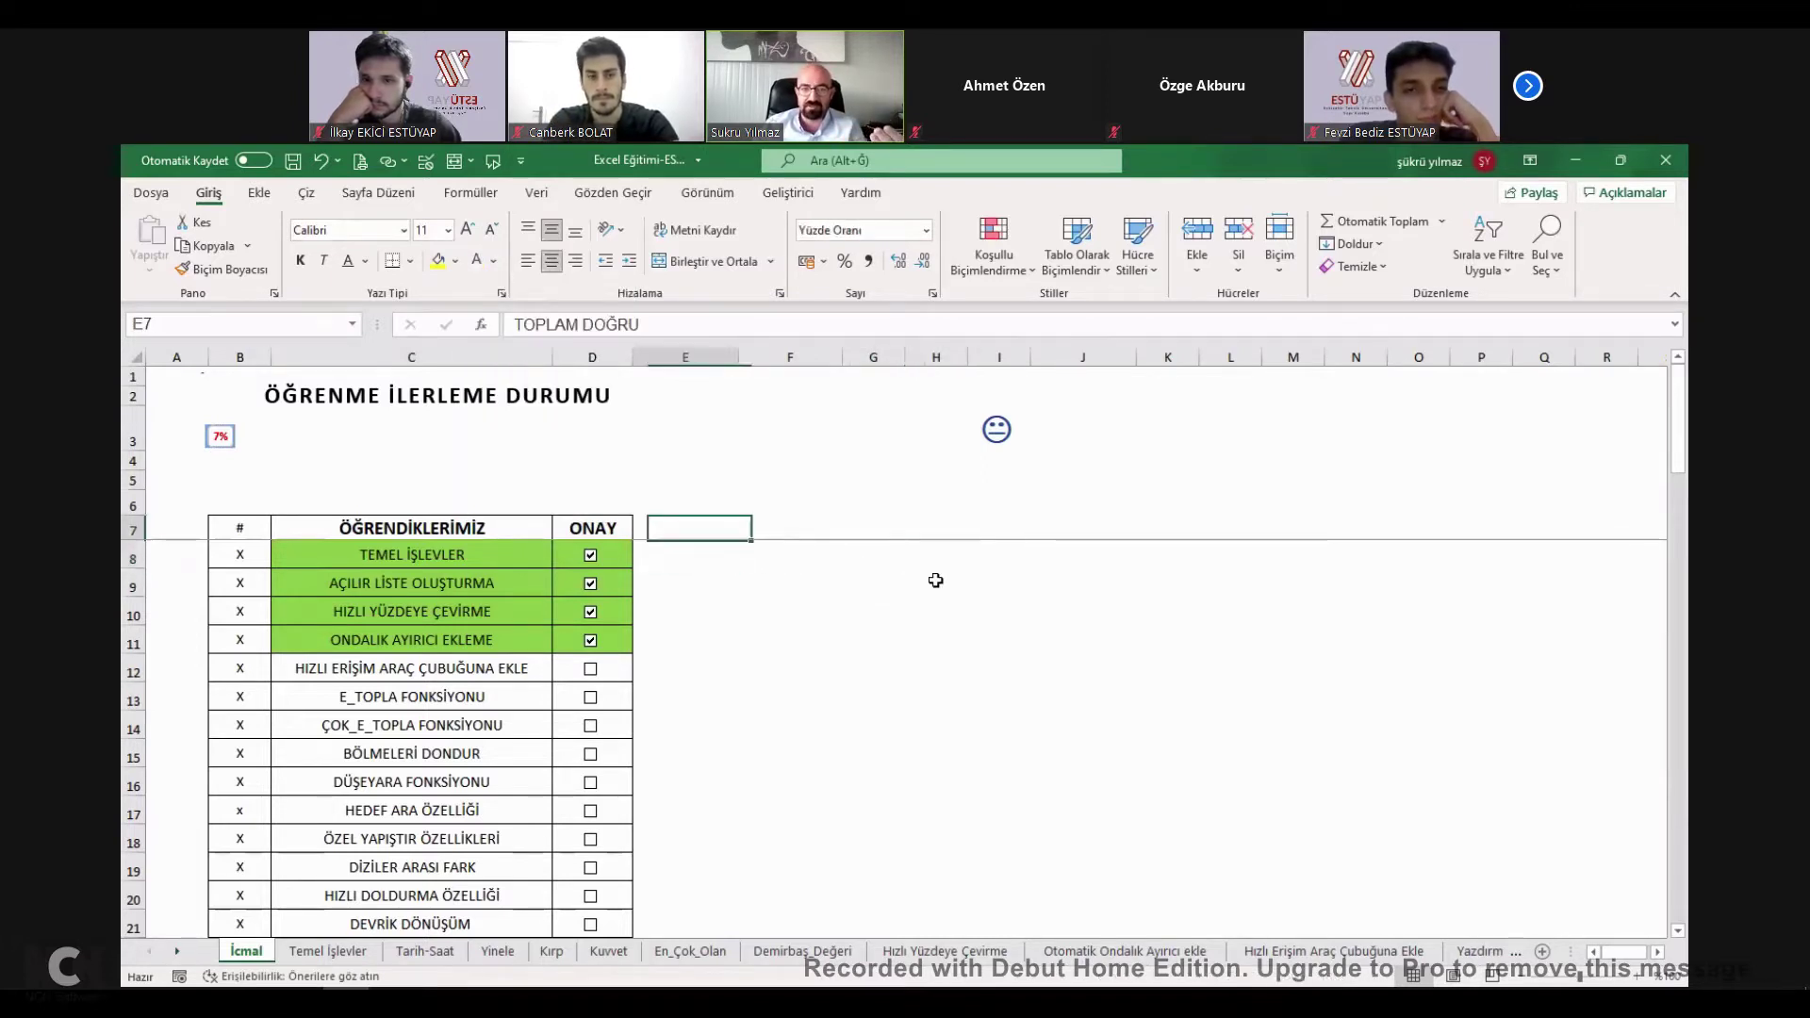
Select the totals block E7:H8 and open, then dismiss, the Font Color palette.
{"action": "key", "text": "shift+Right"}
{"action": "key", "text": "shift+Right"}
{"action": "key", "text": "shift+Right"}
{"action": "key", "text": "shift+Down"}
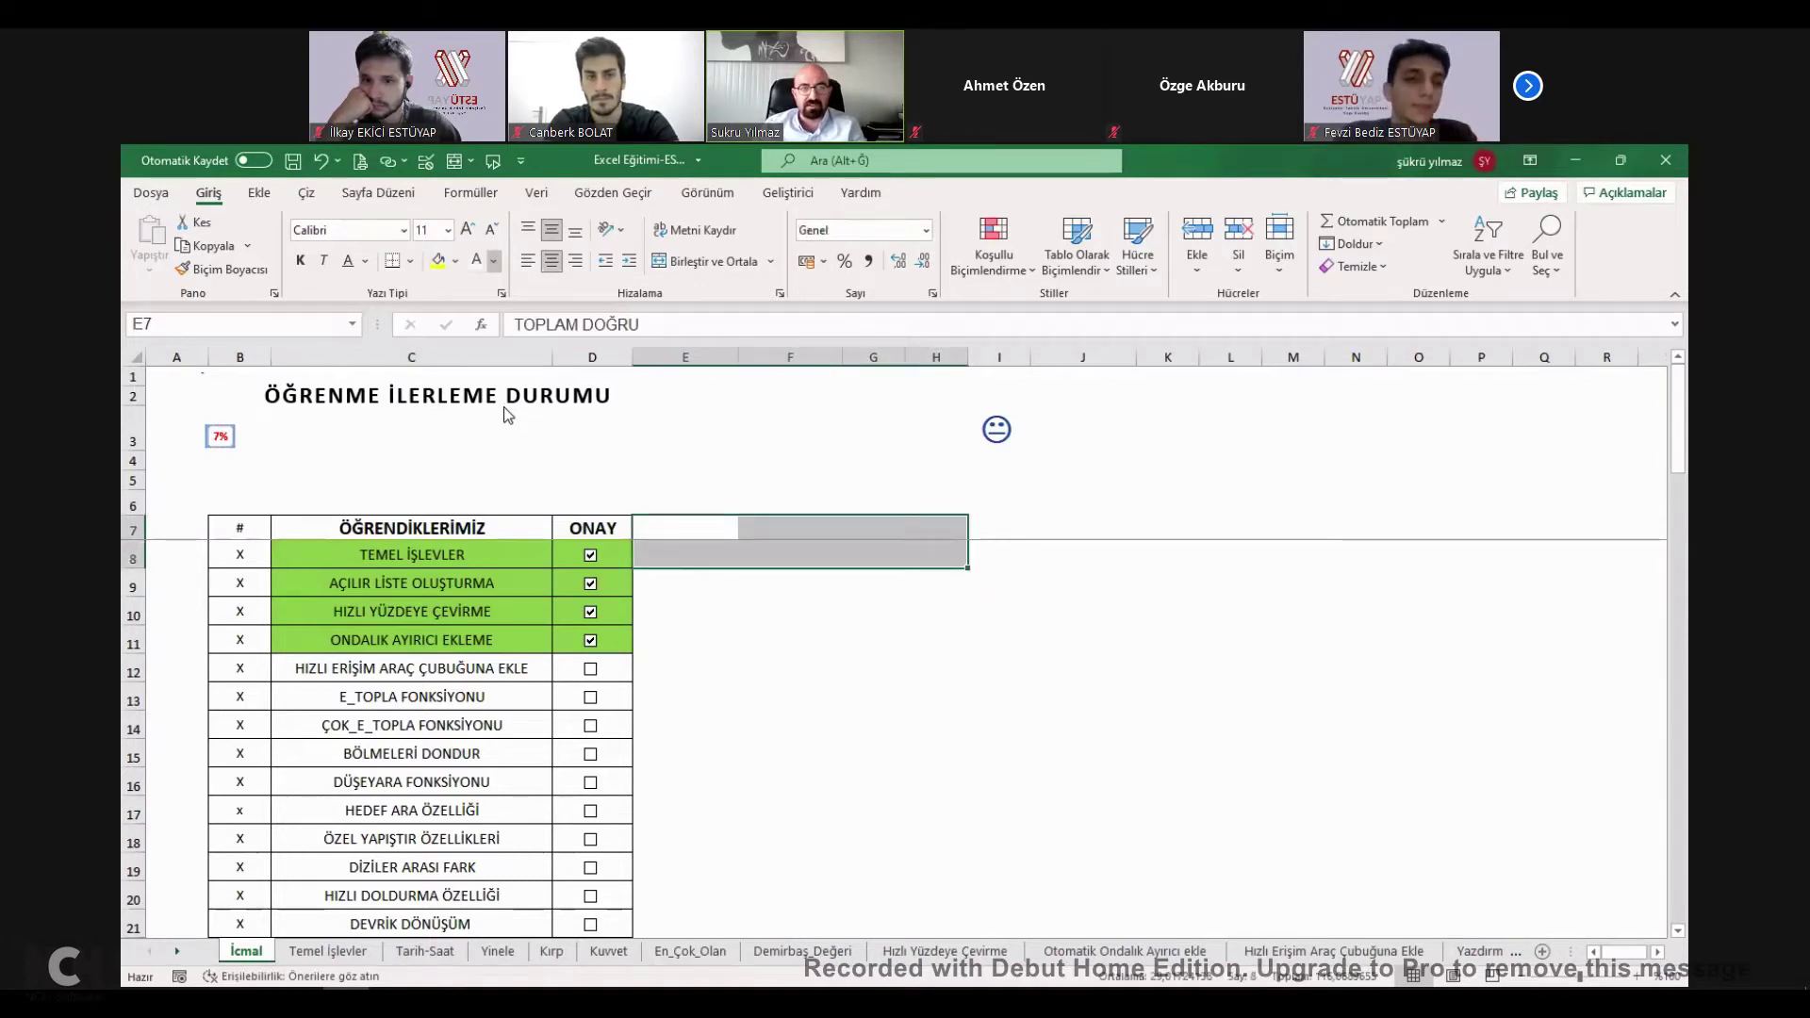
{"action": "key", "text": "alt+h"}
{"action": "key", "text": "f"}
{"action": "key", "text": "c"}
{"action": "key", "text": "Escape"}
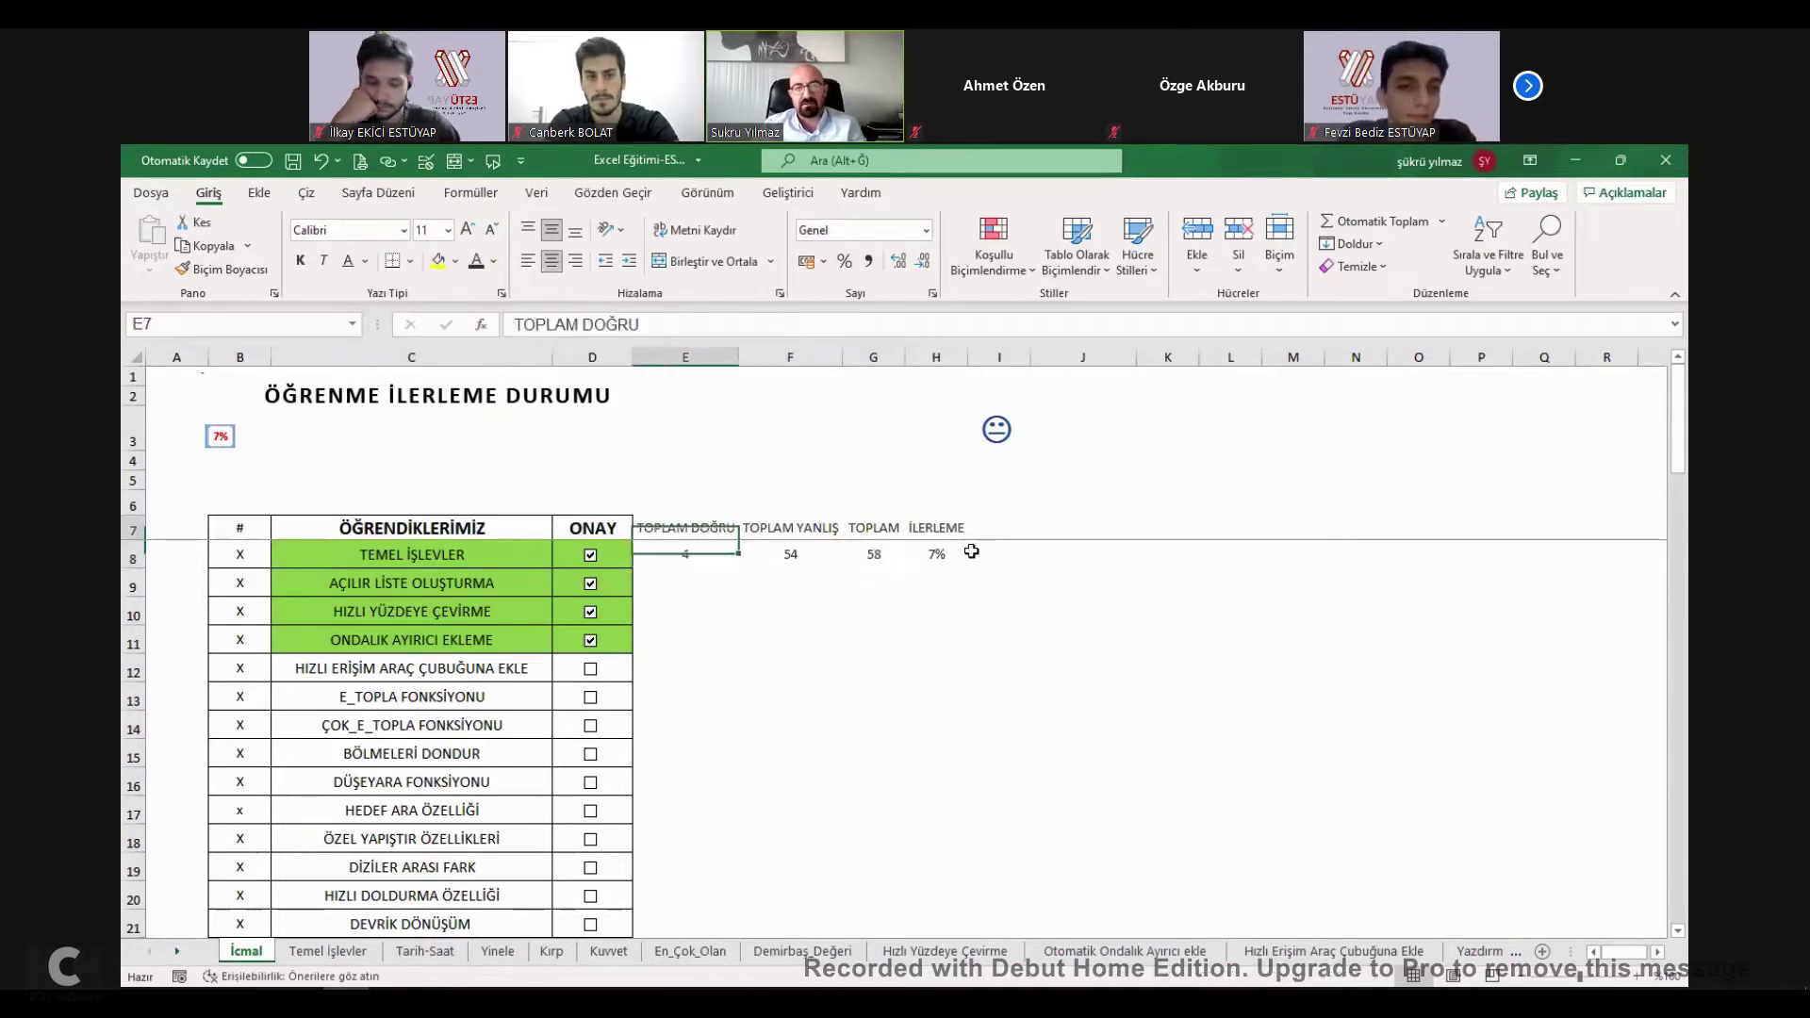
{"action": "key", "text": "shift+Right"}
{"action": "key", "text": "shift+Right"}
{"action": "key", "text": "shift+Right"}
{"action": "key", "text": "shift+Down"}
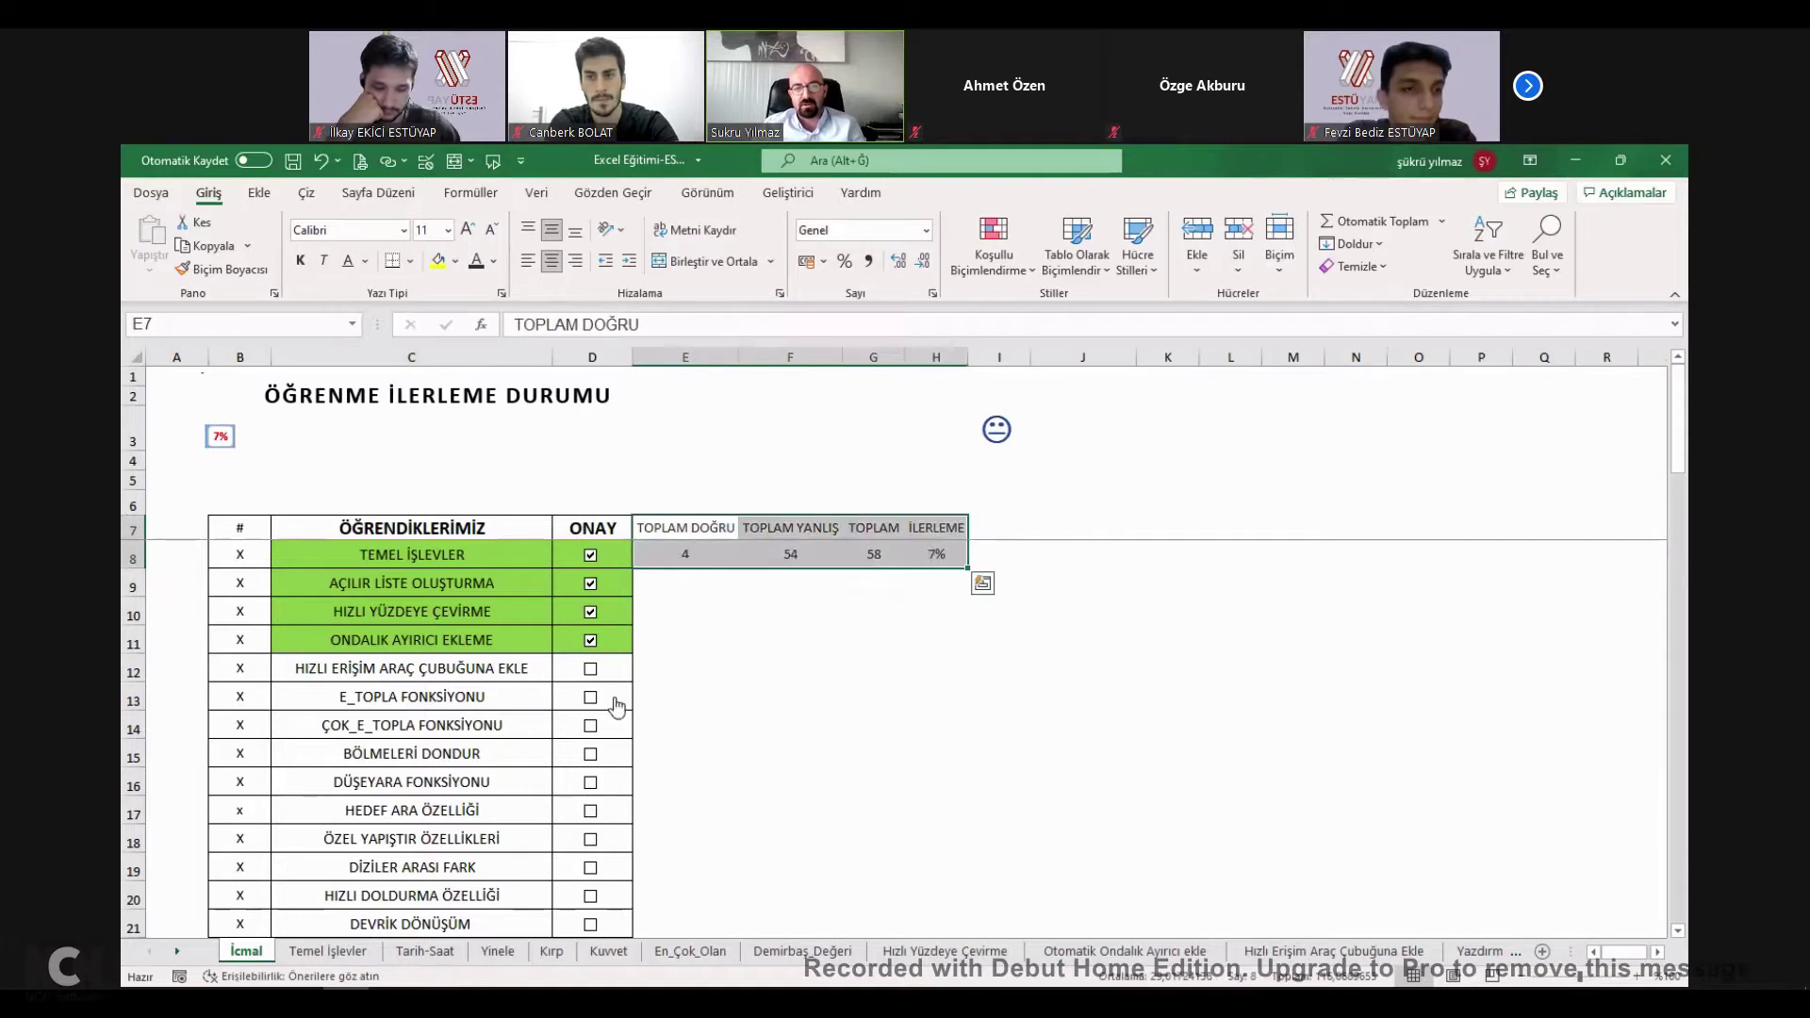
Tick and then untick the ONAY boxes from D13 up to D9, leaving only D8 ticked.
{"action": "left_click", "coordinate": [590, 668]}
{"action": "left_click", "coordinate": [590, 697]}
{"action": "left_click", "coordinate": [590, 696]}
{"action": "left_click", "coordinate": [590, 669]}
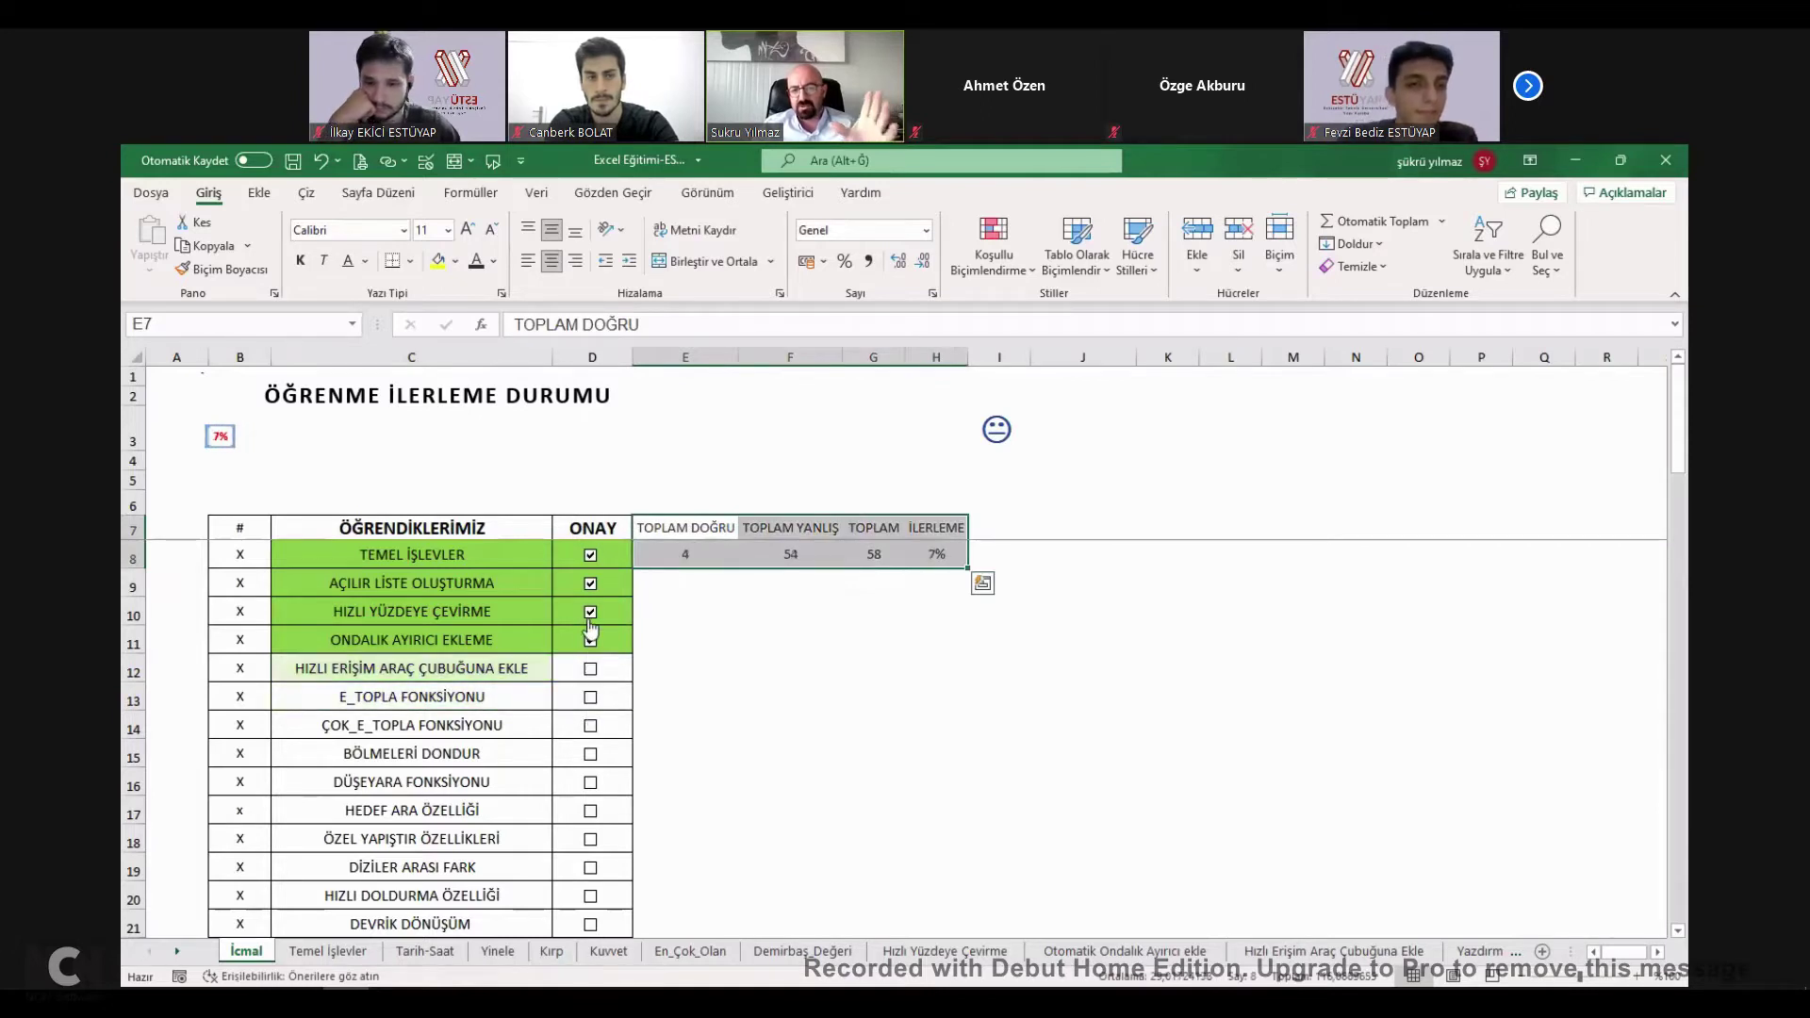
{"action": "left_click", "coordinate": [590, 640]}
{"action": "left_click", "coordinate": [591, 611]}
{"action": "left_click", "coordinate": [591, 584]}
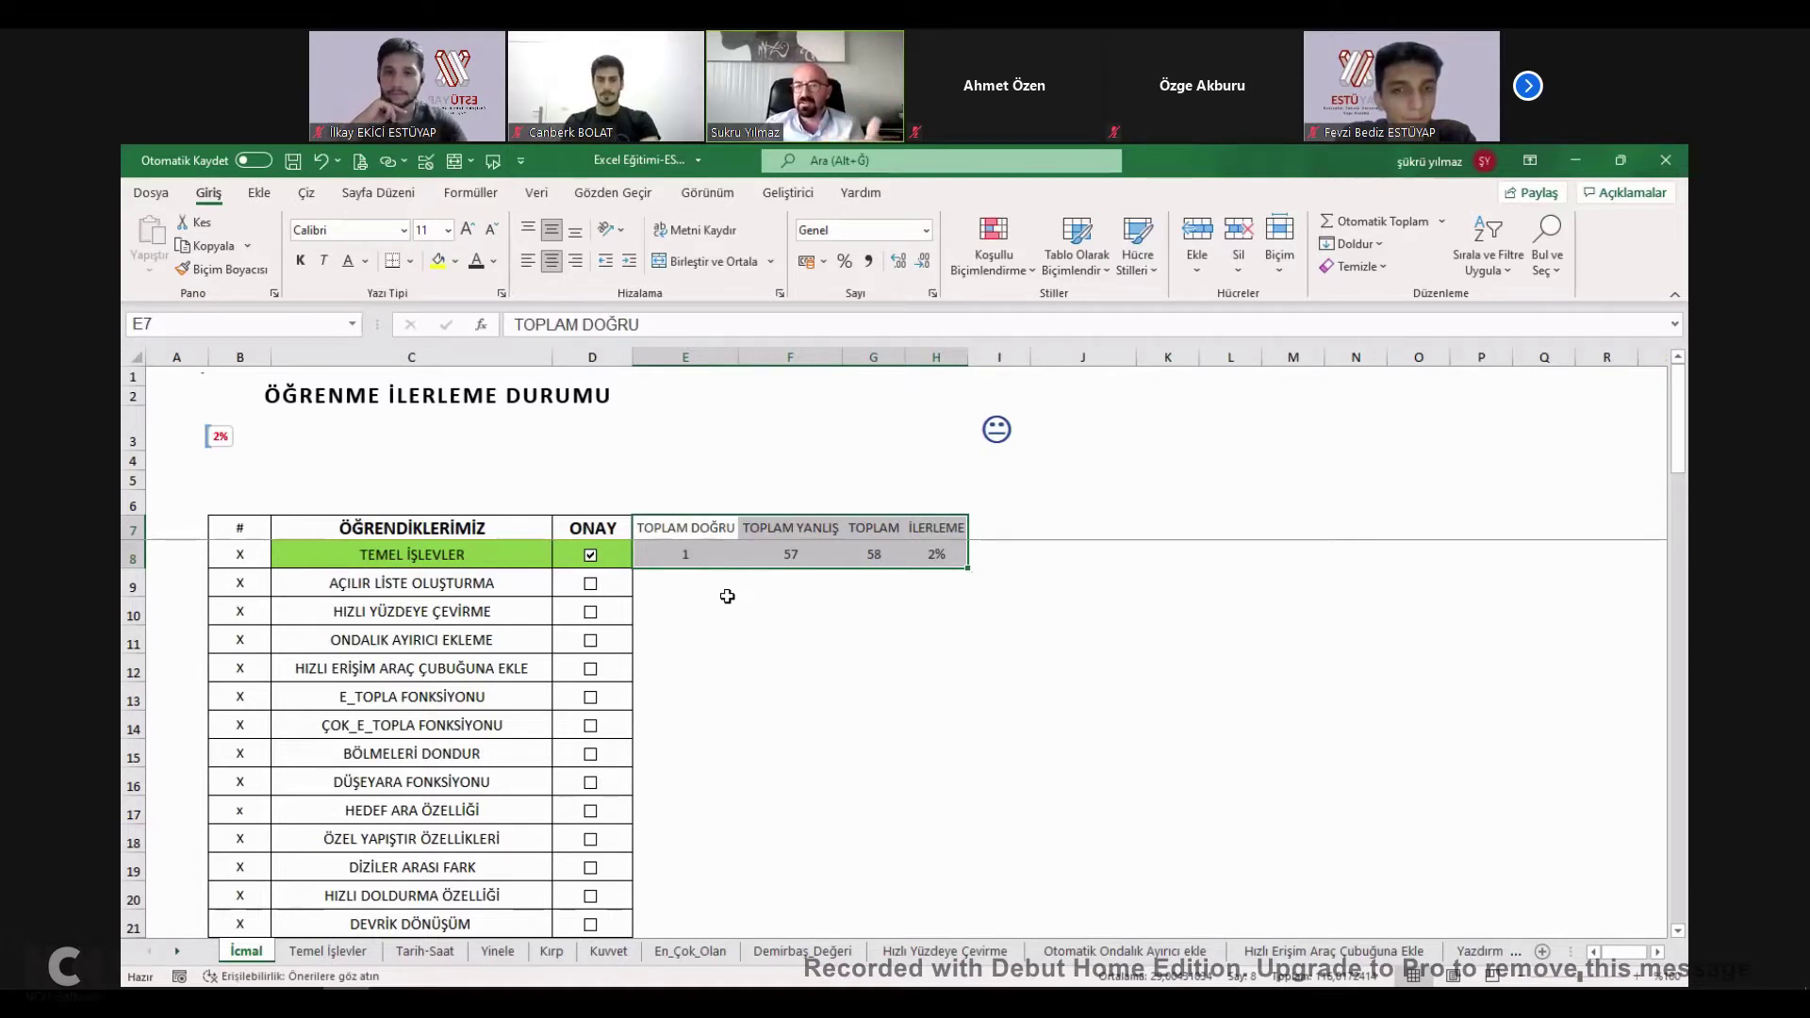
Untick TEMEL İŞLEVLER and inspect the EĞER face formula in I3.
{"action": "left_click", "coordinate": [591, 556]}
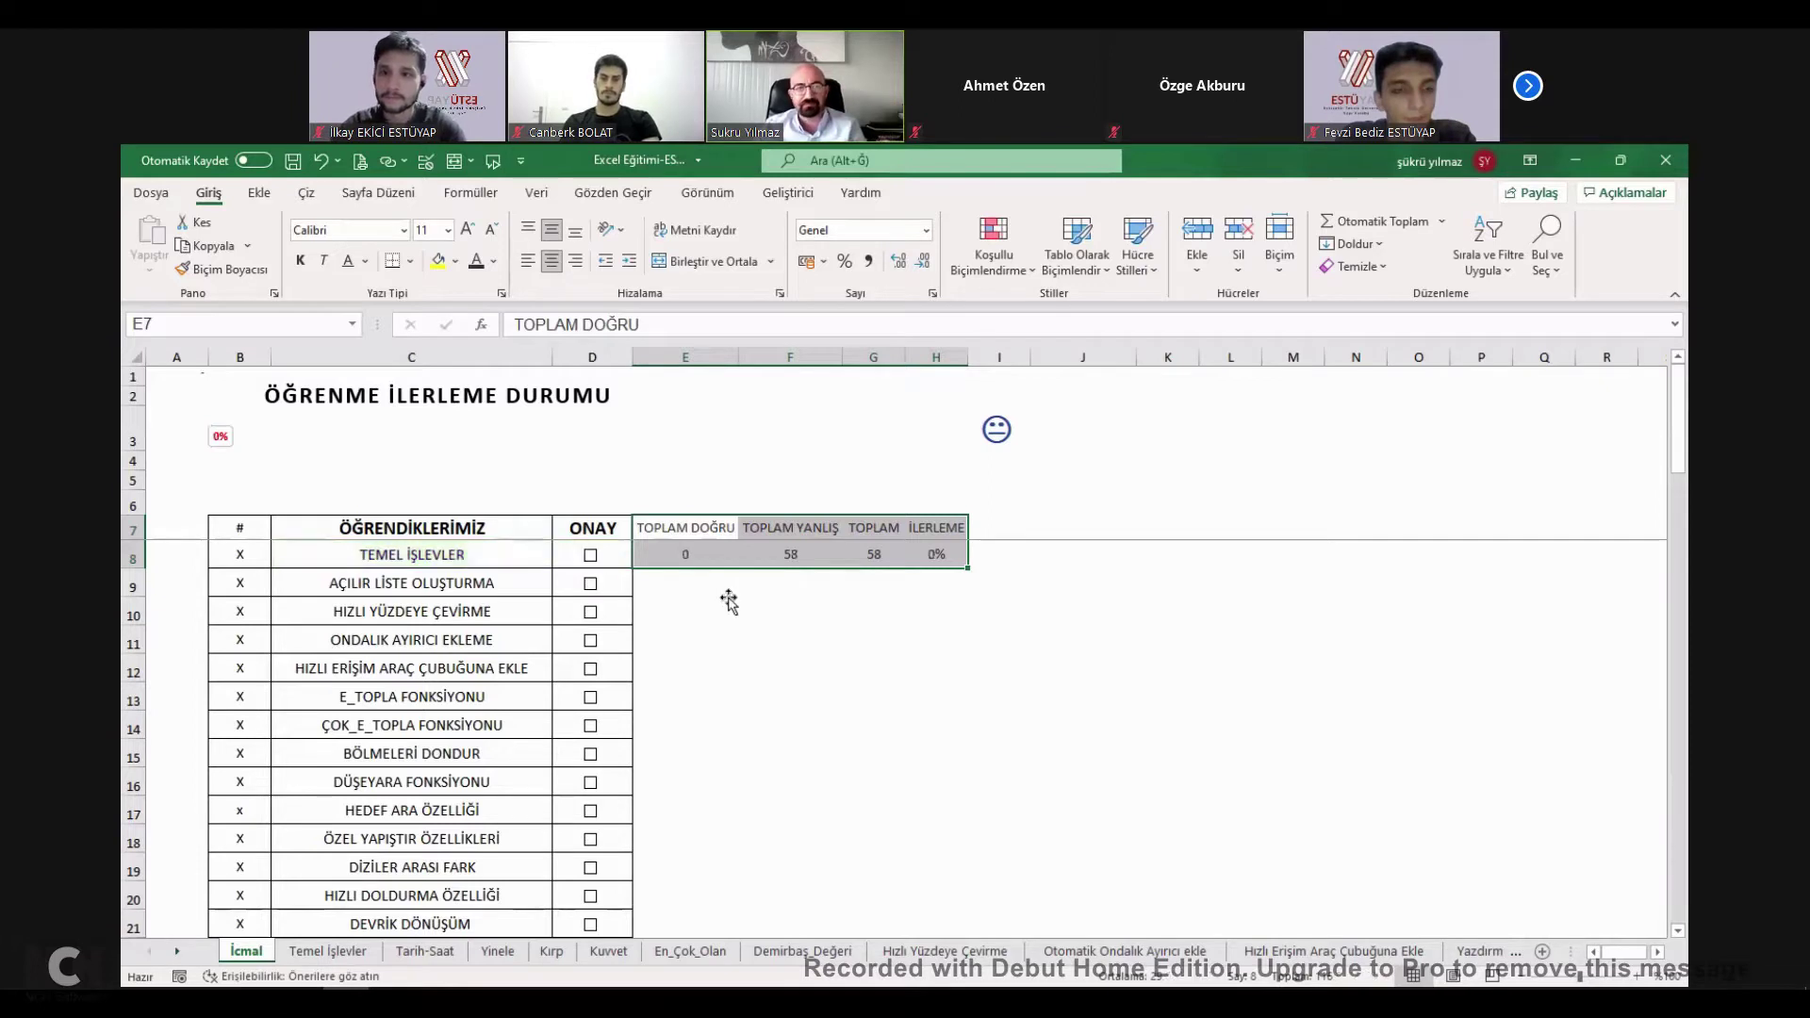
{"action": "left_click", "coordinate": [686, 611]}
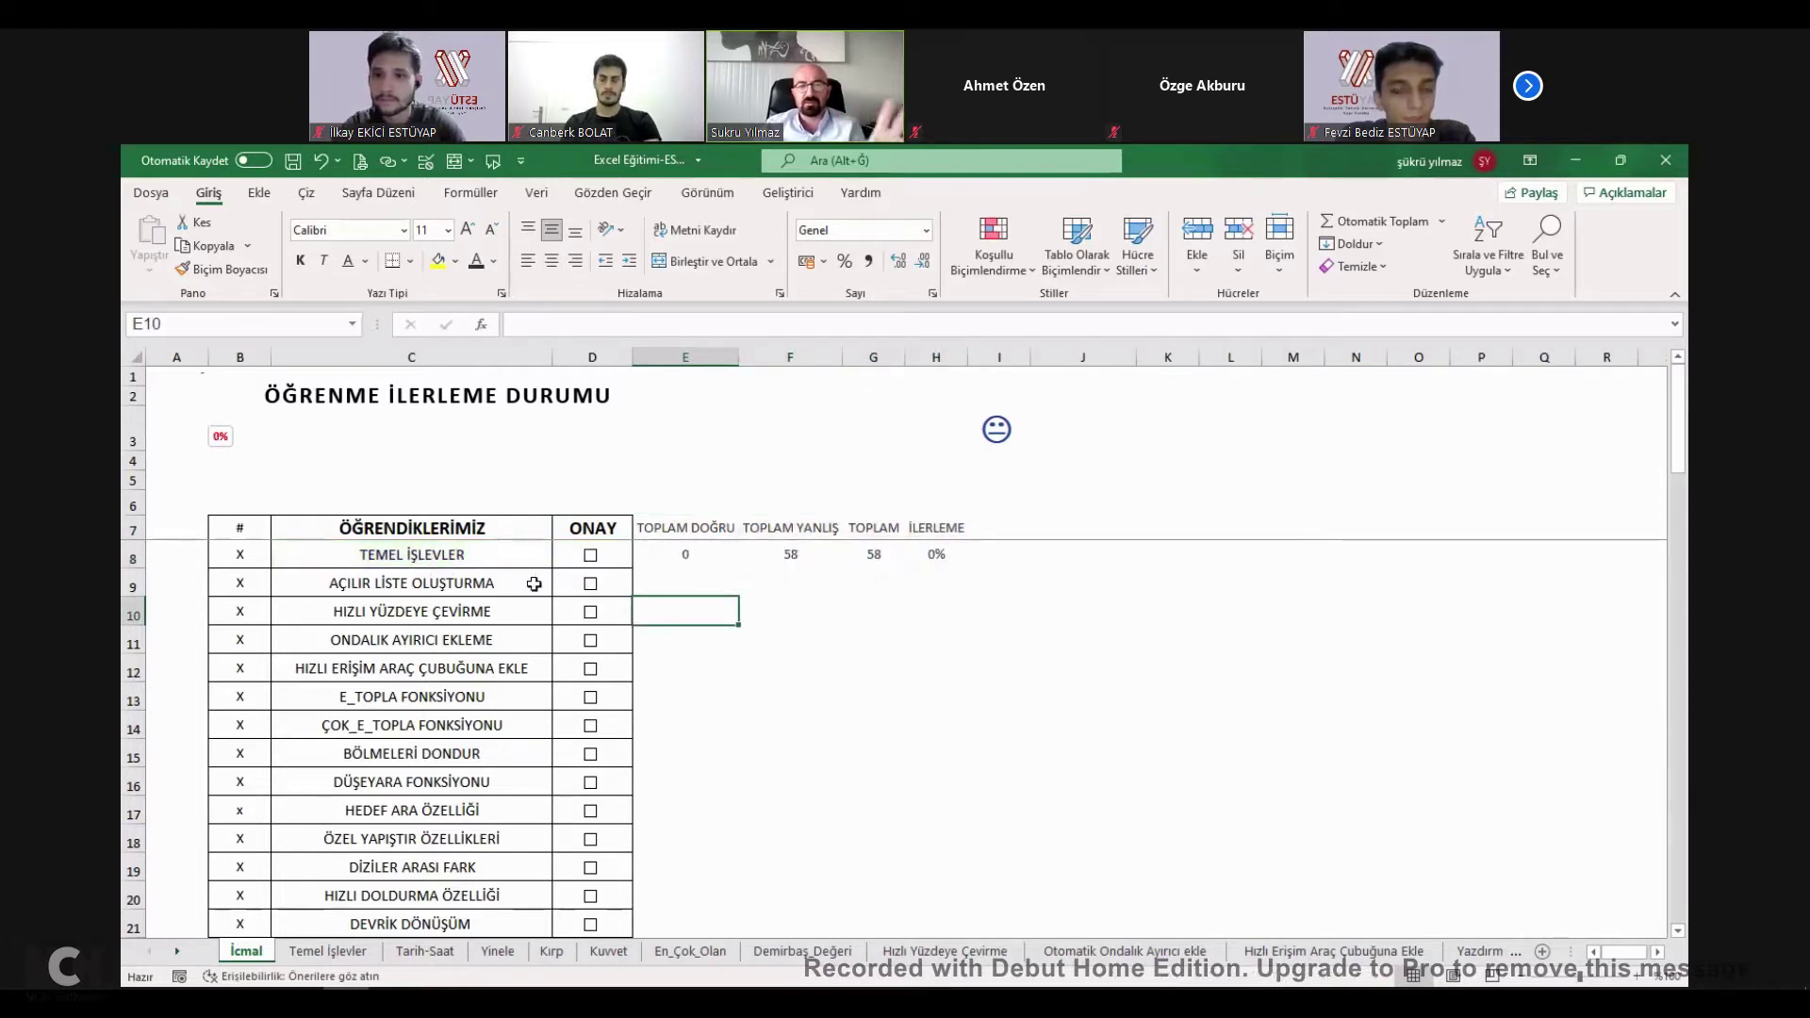
{"action": "key", "text": "Down"}
{"action": "key", "text": "Right"}
{"action": "key", "text": "Right"}
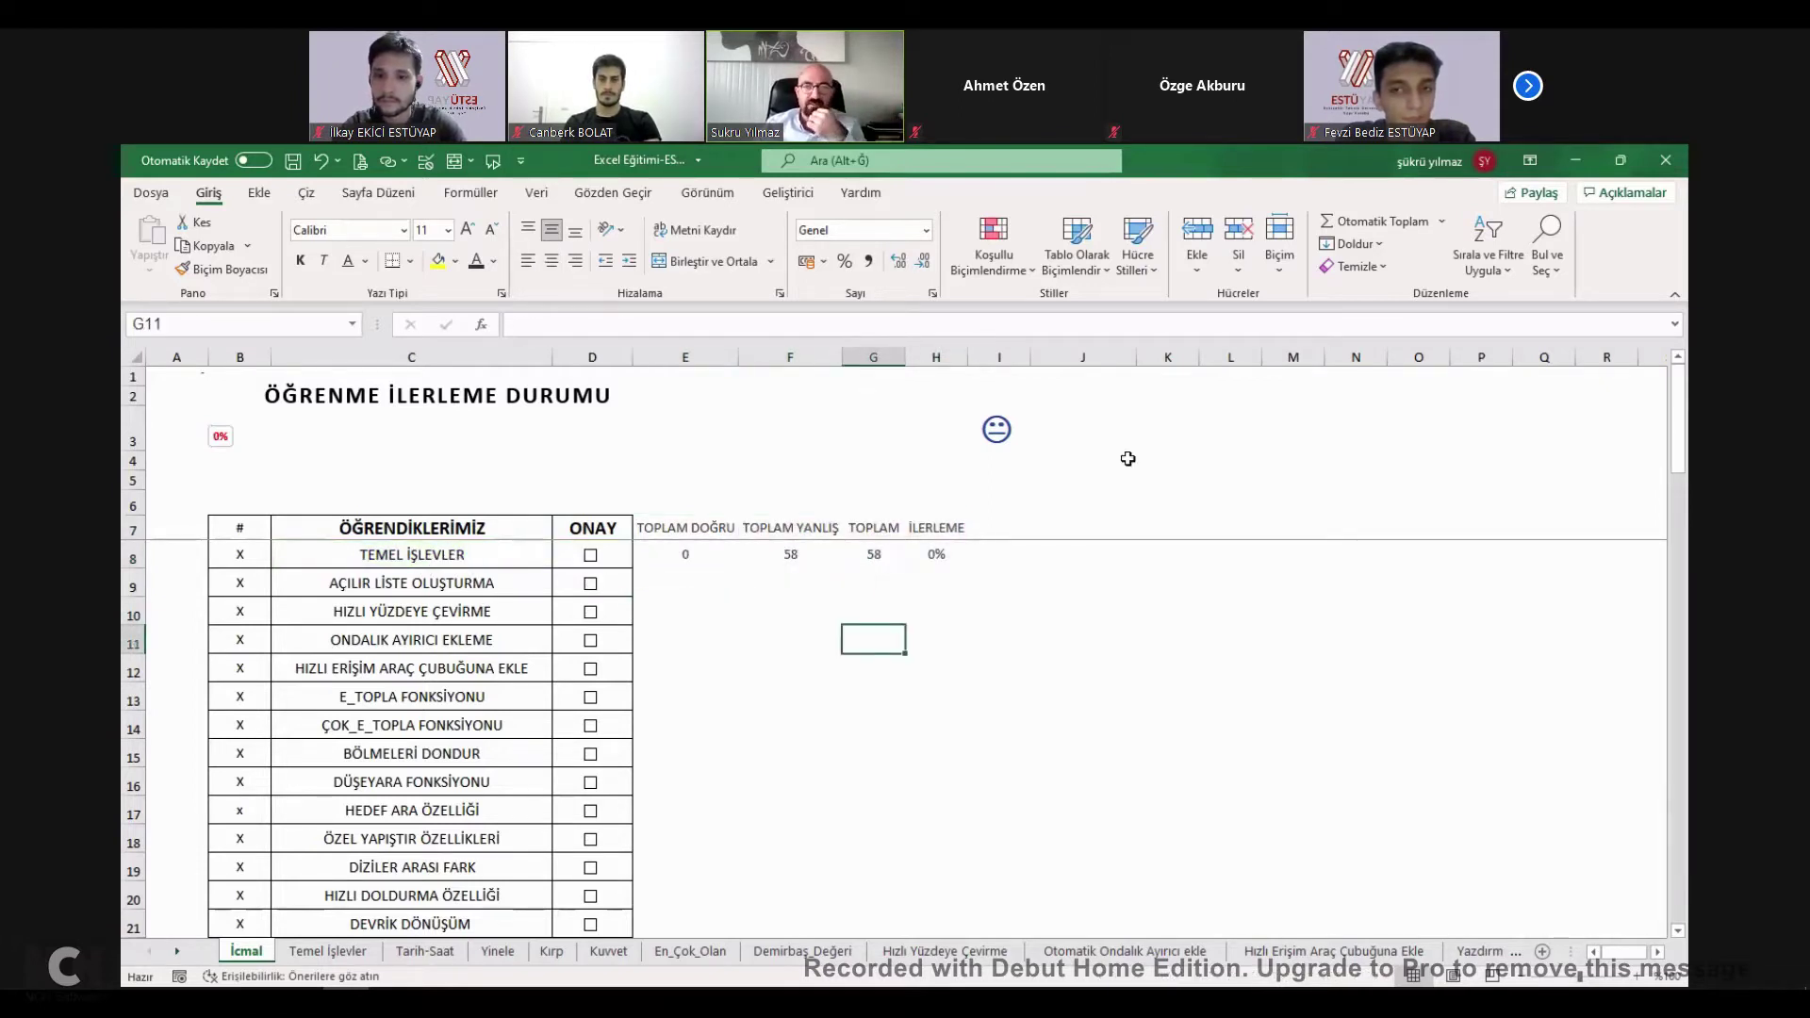
{"action": "left_click", "coordinate": [995, 445]}
Enter 100 in H8 to test the I3 face, undo it, and select K3.
{"action": "left_click", "coordinate": [930, 556]}
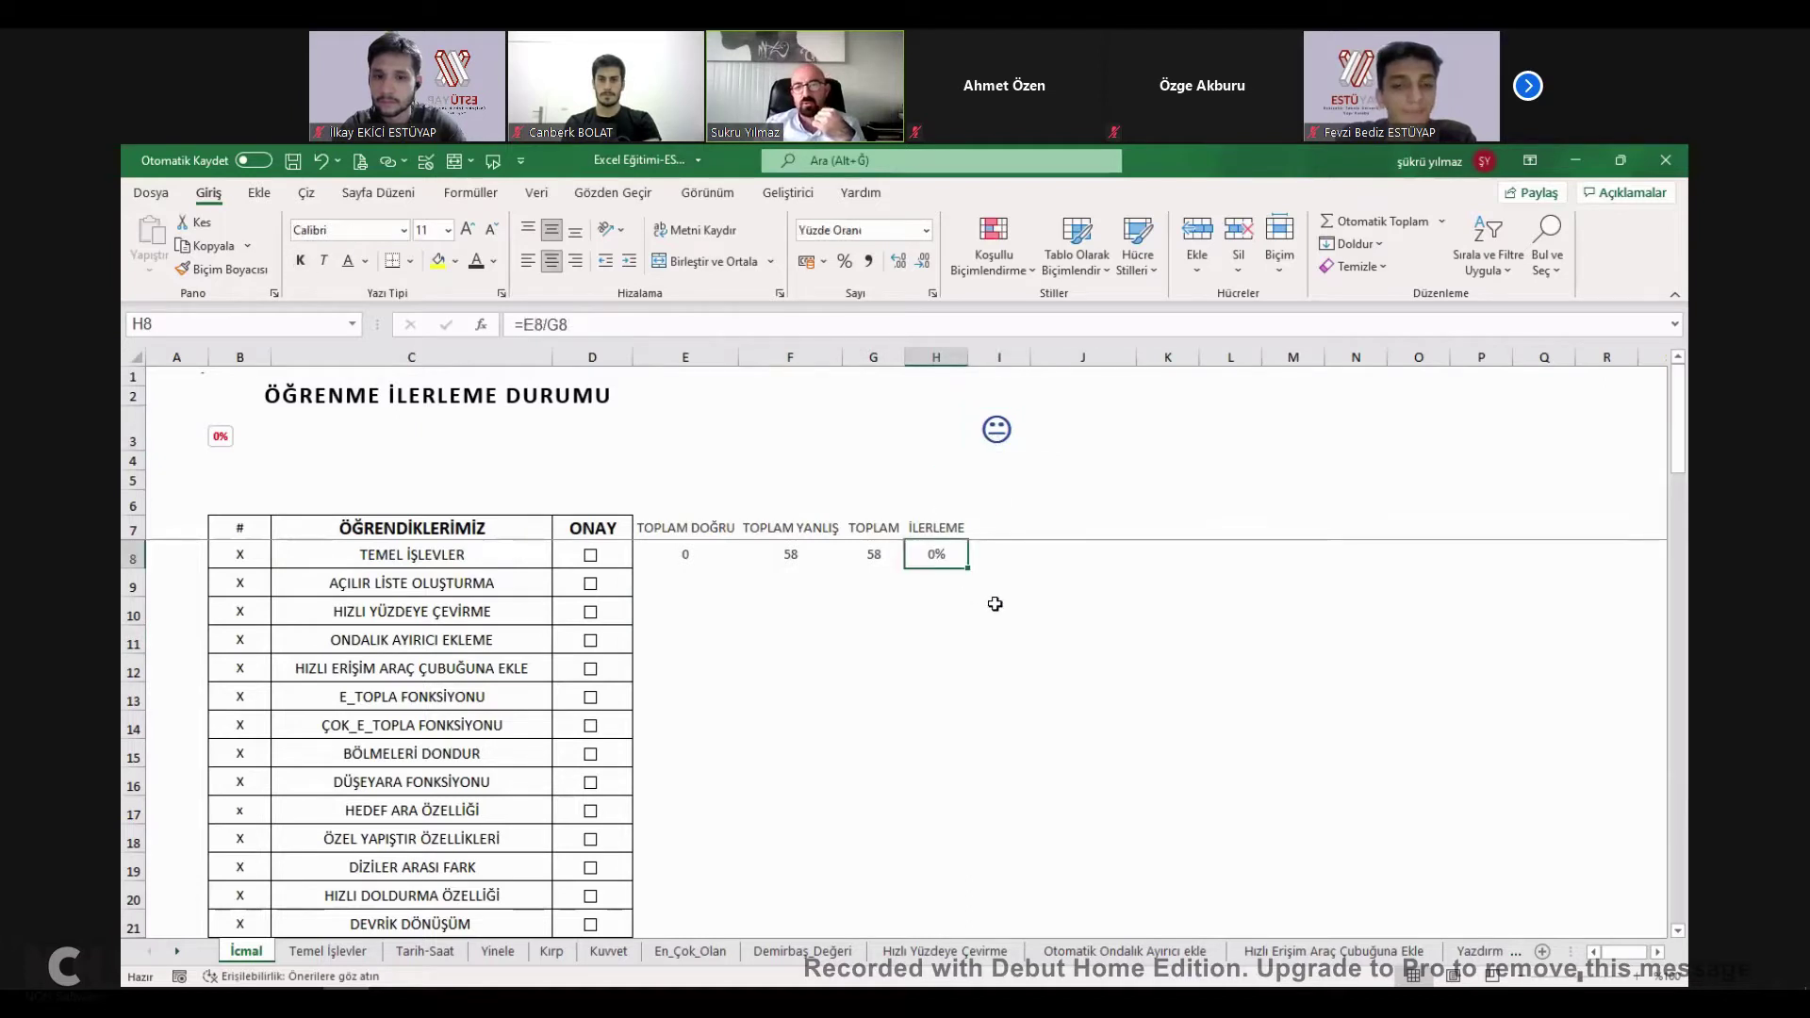
{"action": "type", "text": "100"}
{"action": "key", "text": "Return"}
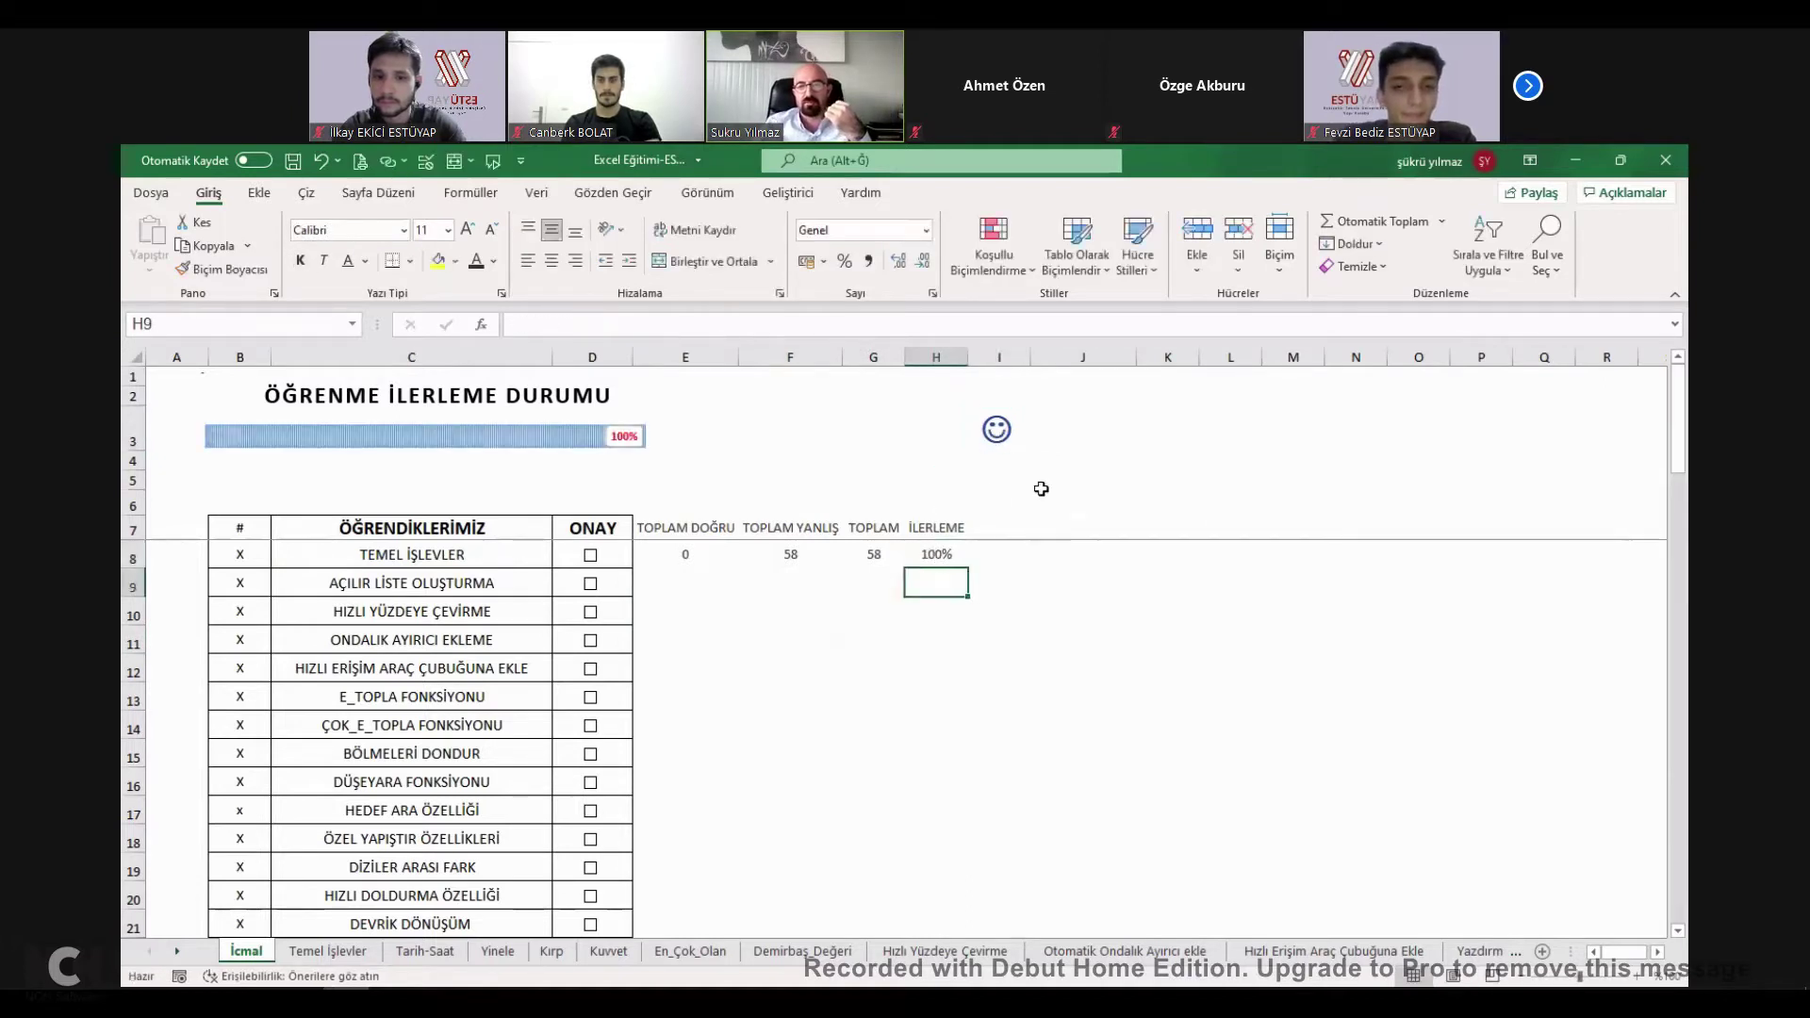
{"action": "left_click", "coordinate": [1018, 423]}
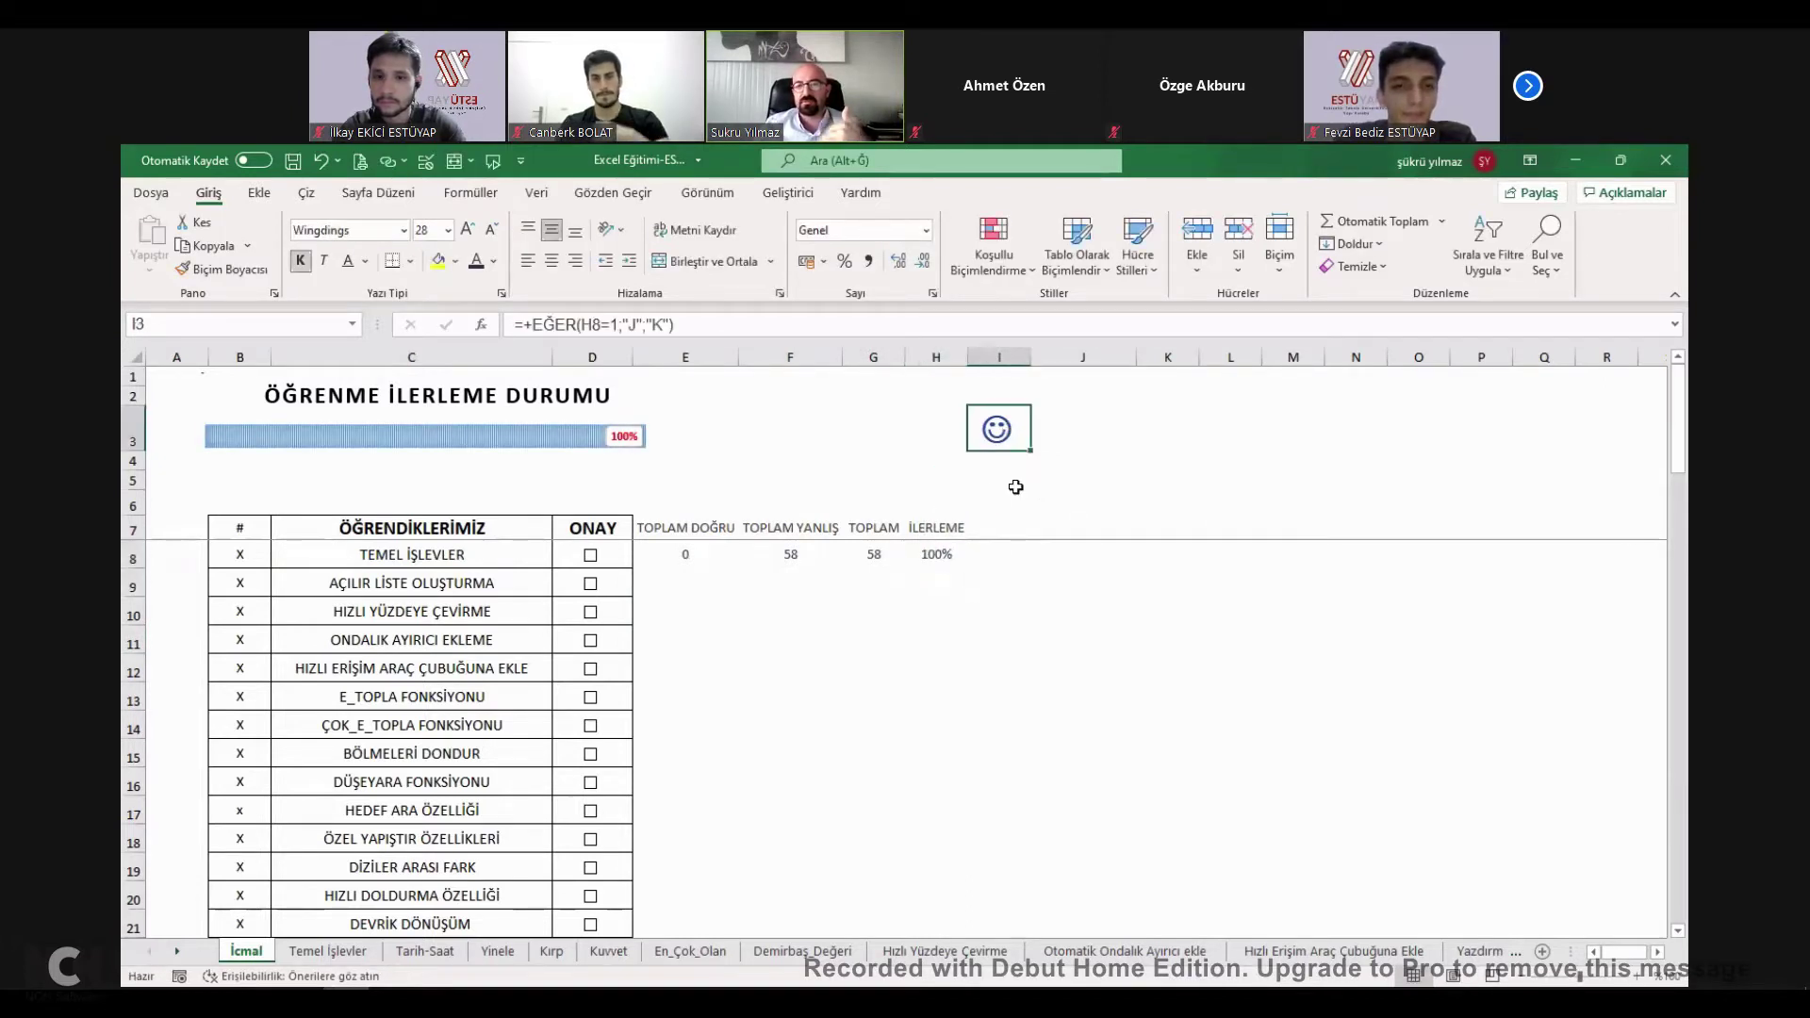
{"action": "left_click", "coordinate": [943, 550]}
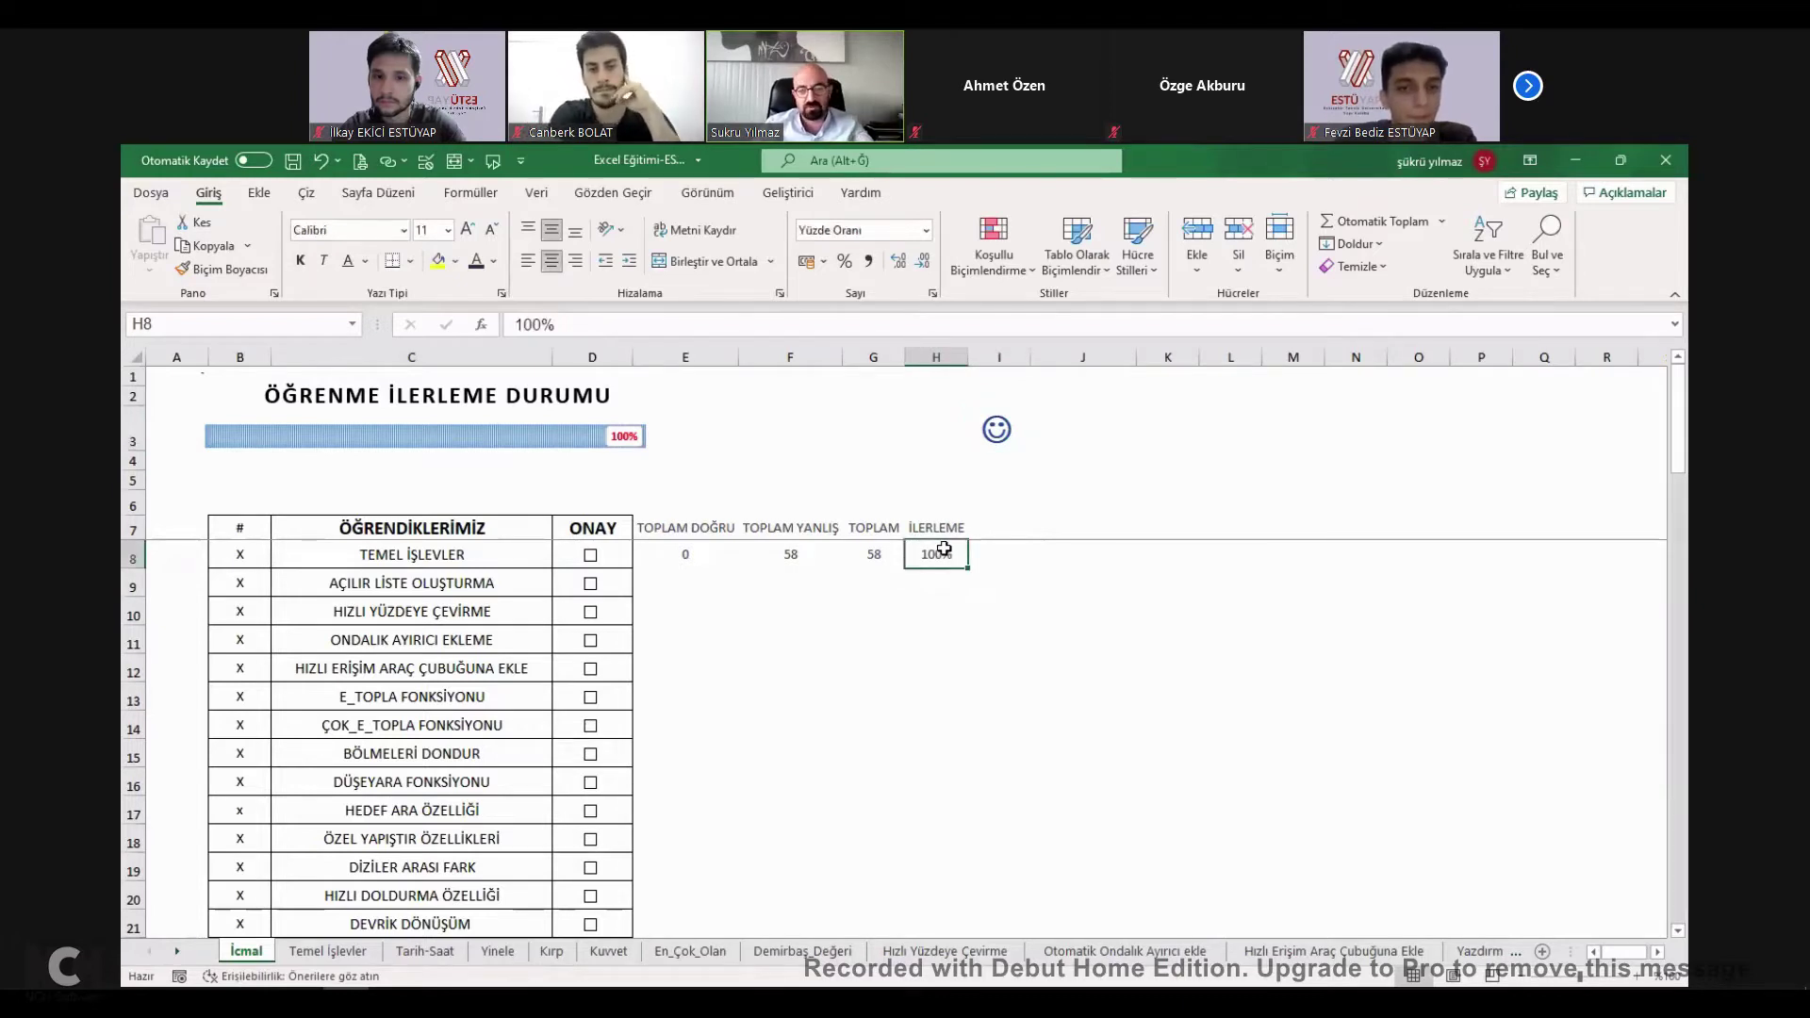
{"action": "key", "text": "ctrl+z"}
{"action": "left_click", "coordinate": [1003, 432]}
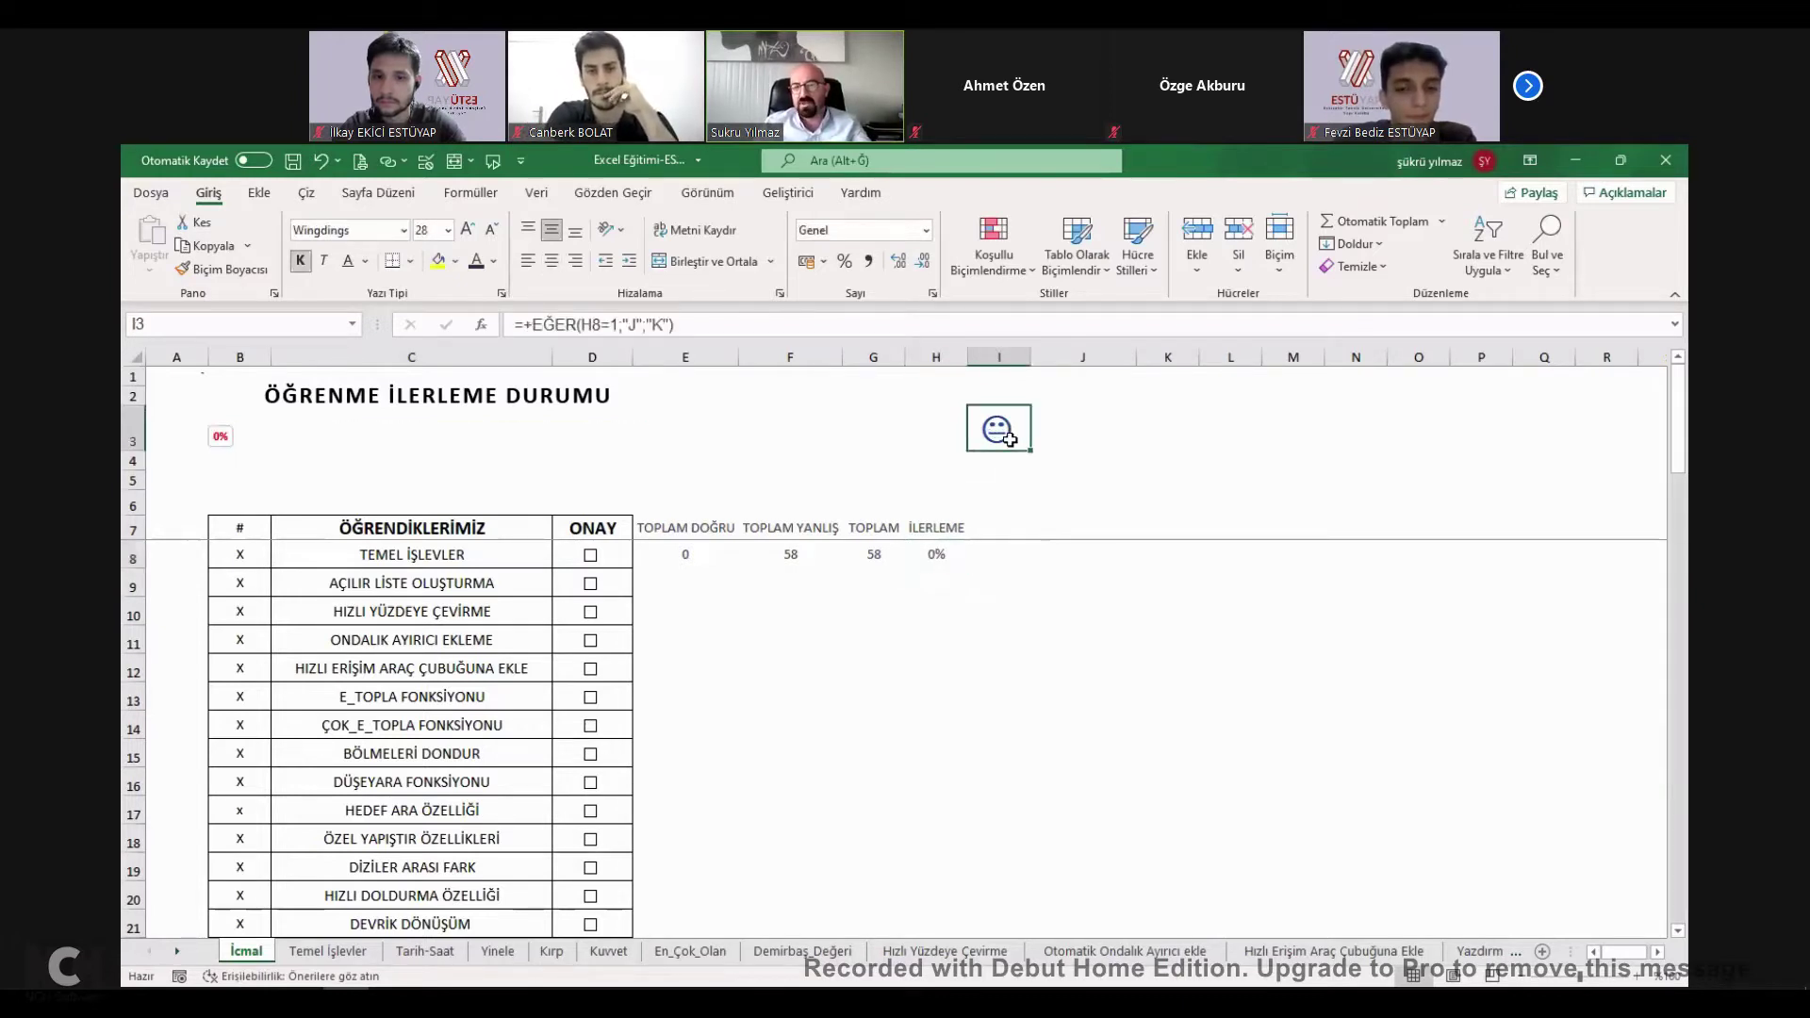
{"action": "left_click", "coordinate": [1169, 443]}
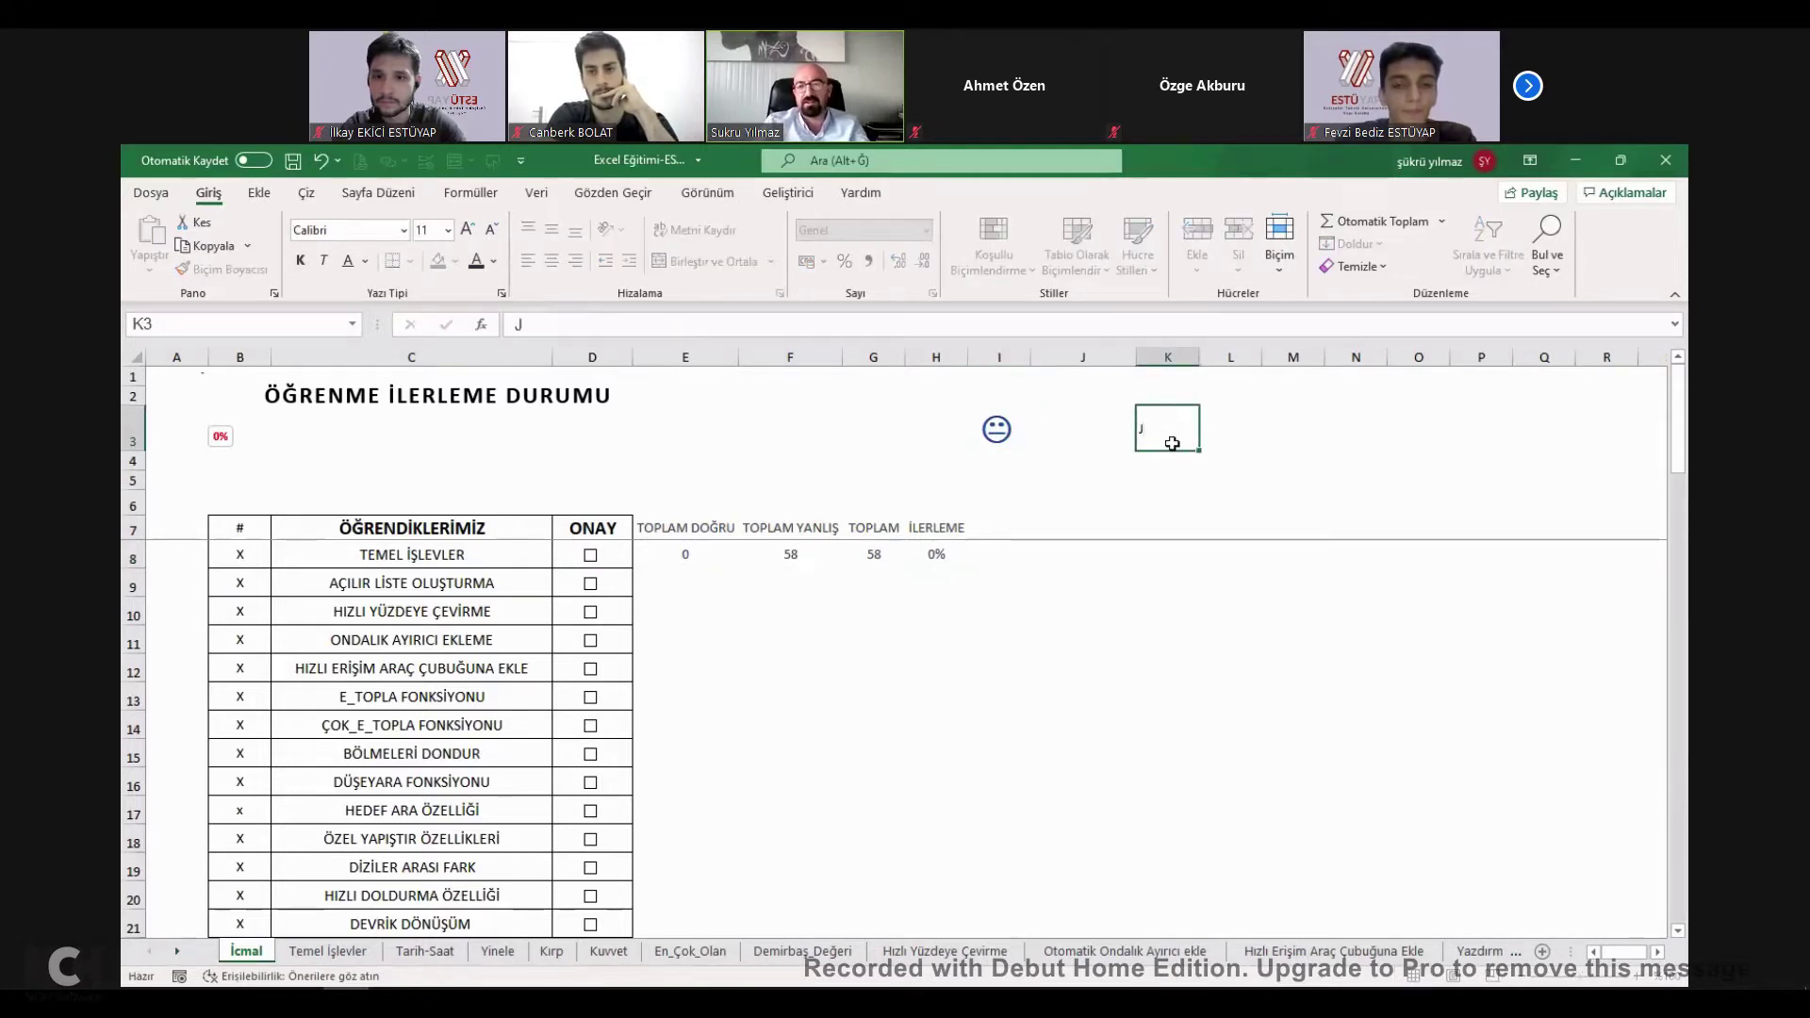
Enter the letters J, K and L into K3, L3 and M3.
{"action": "key", "text": "Tab"}
{"action": "type", "text": "K"}
{"action": "key", "text": "Tab"}
{"action": "type", "text": "L"}
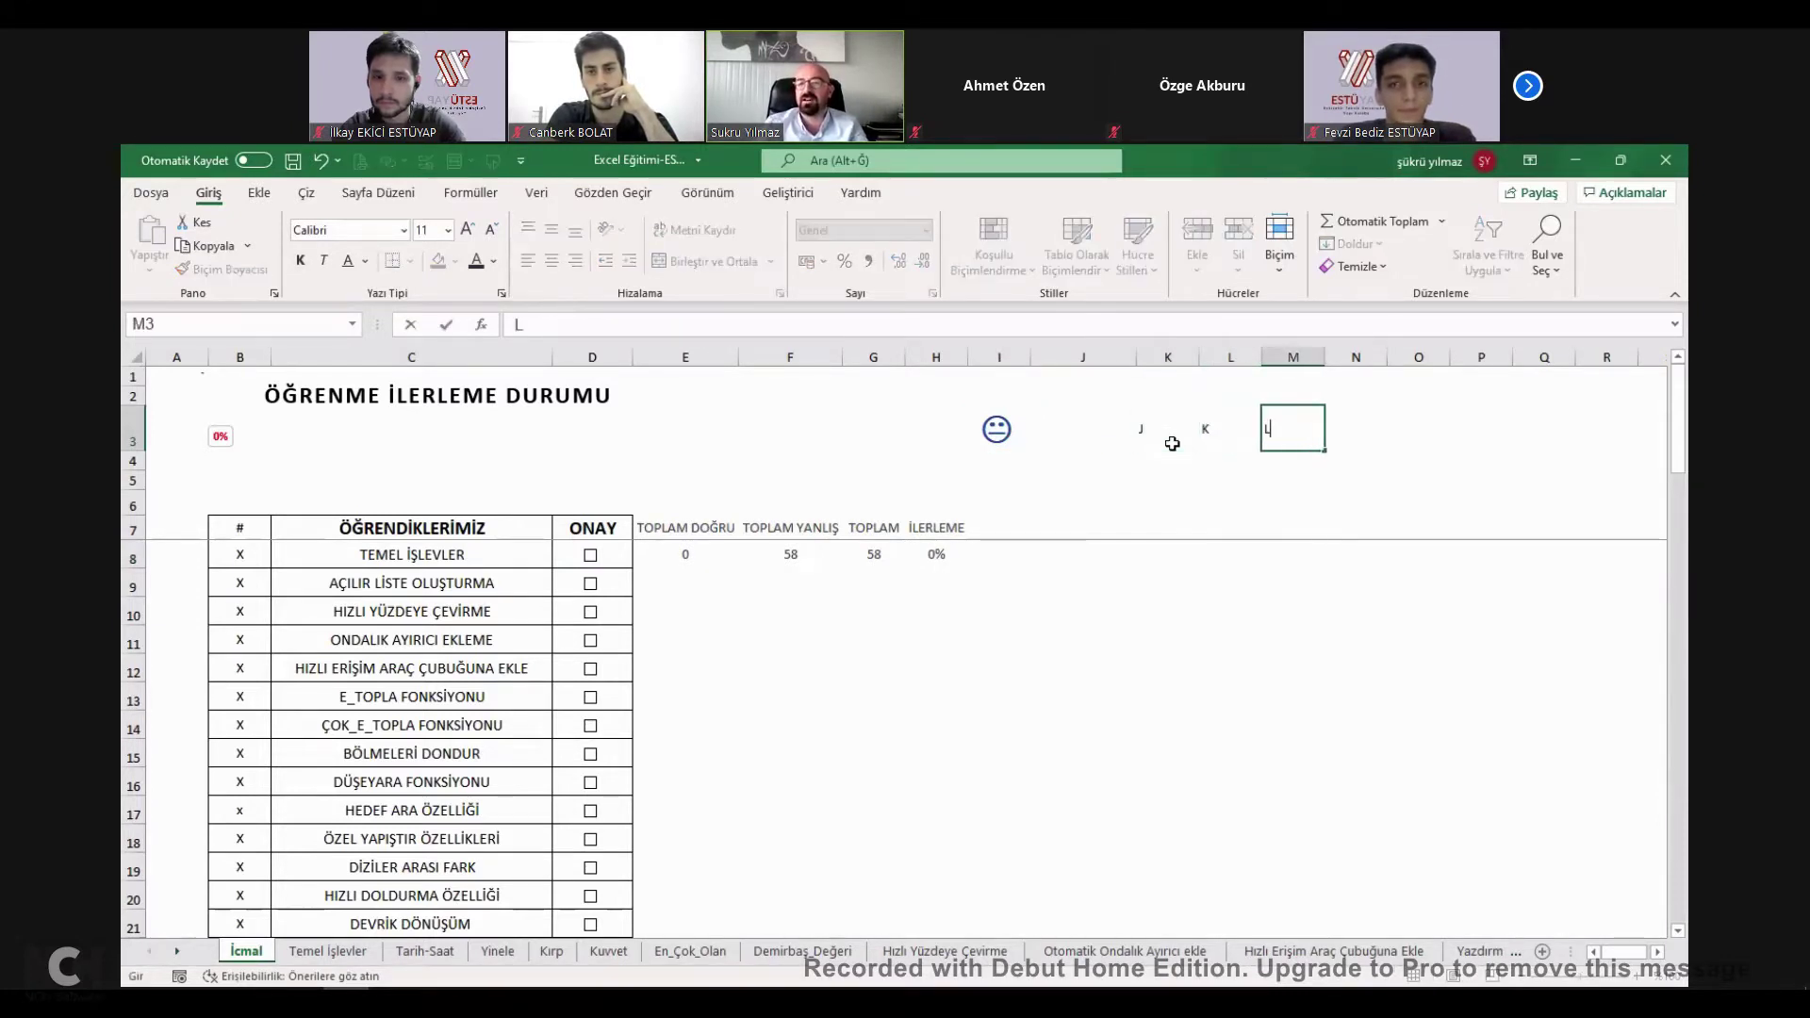
{"action": "key", "text": "Tab"}
{"action": "left_click_drag", "start_coordinate": [1152, 430], "coordinate": [1291, 432]}
{"action": "left_click", "coordinate": [1146, 436]}
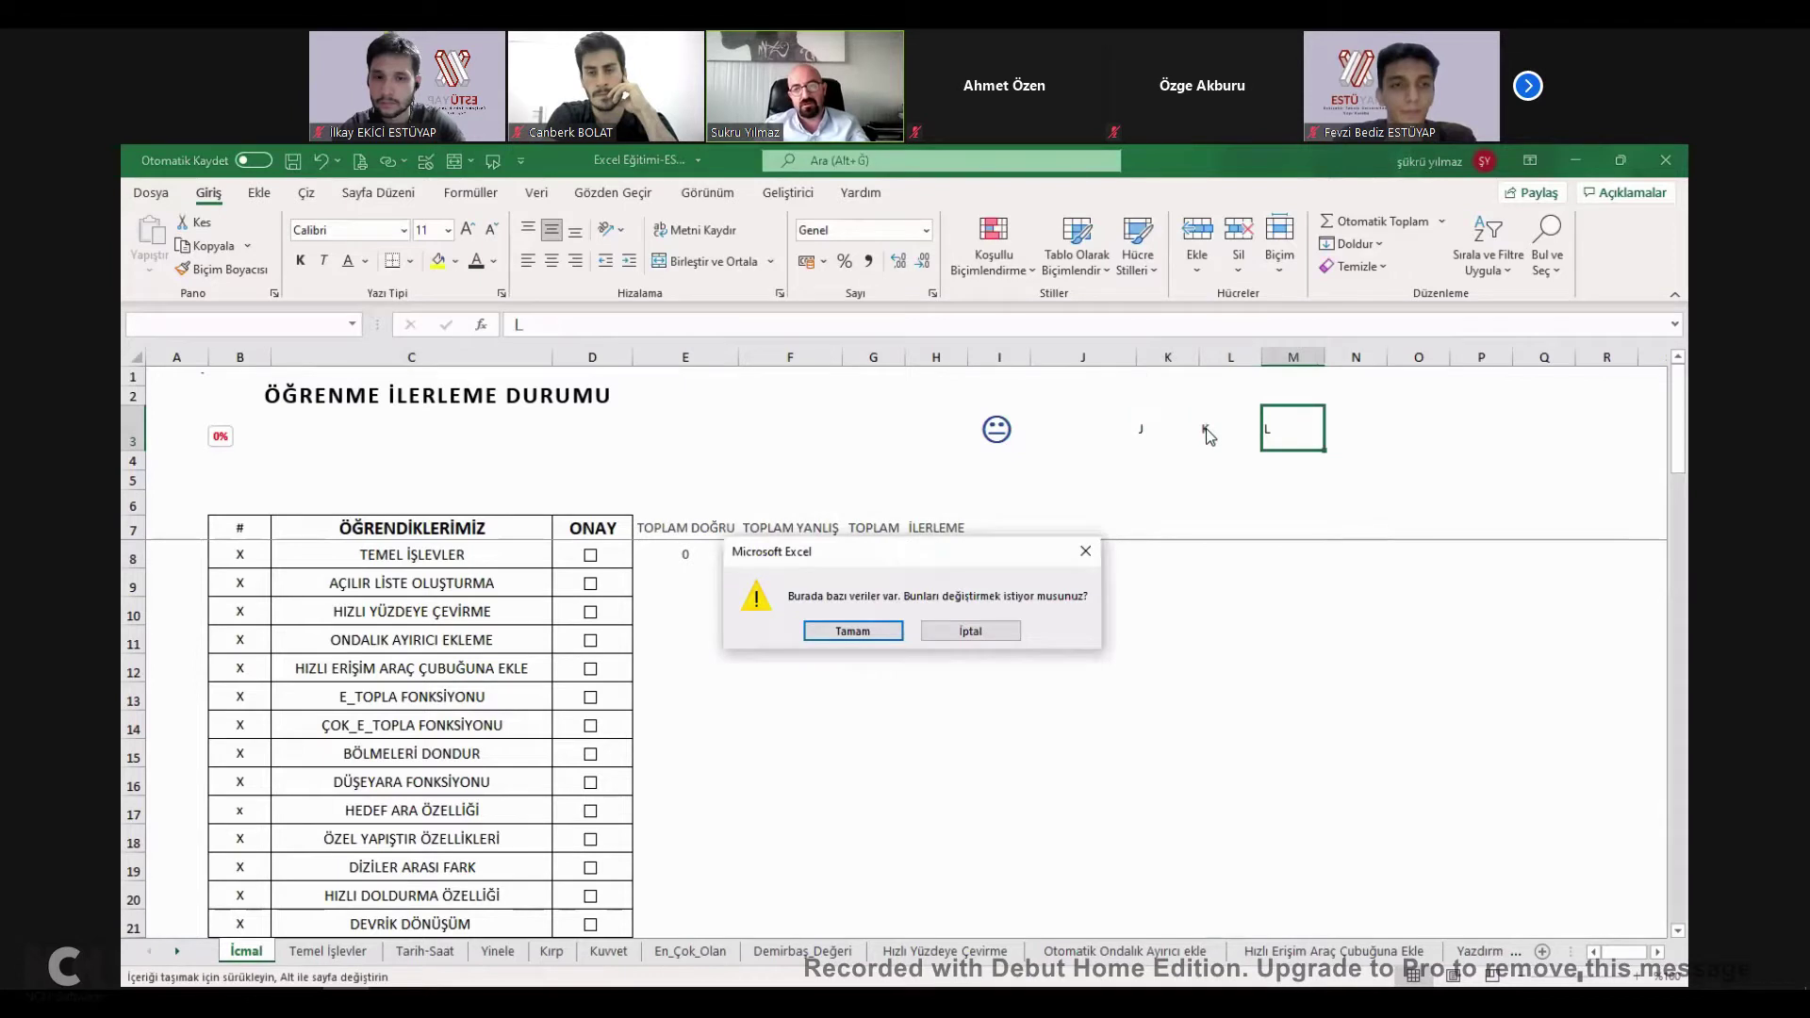
{"action": "key", "text": "Escape"}
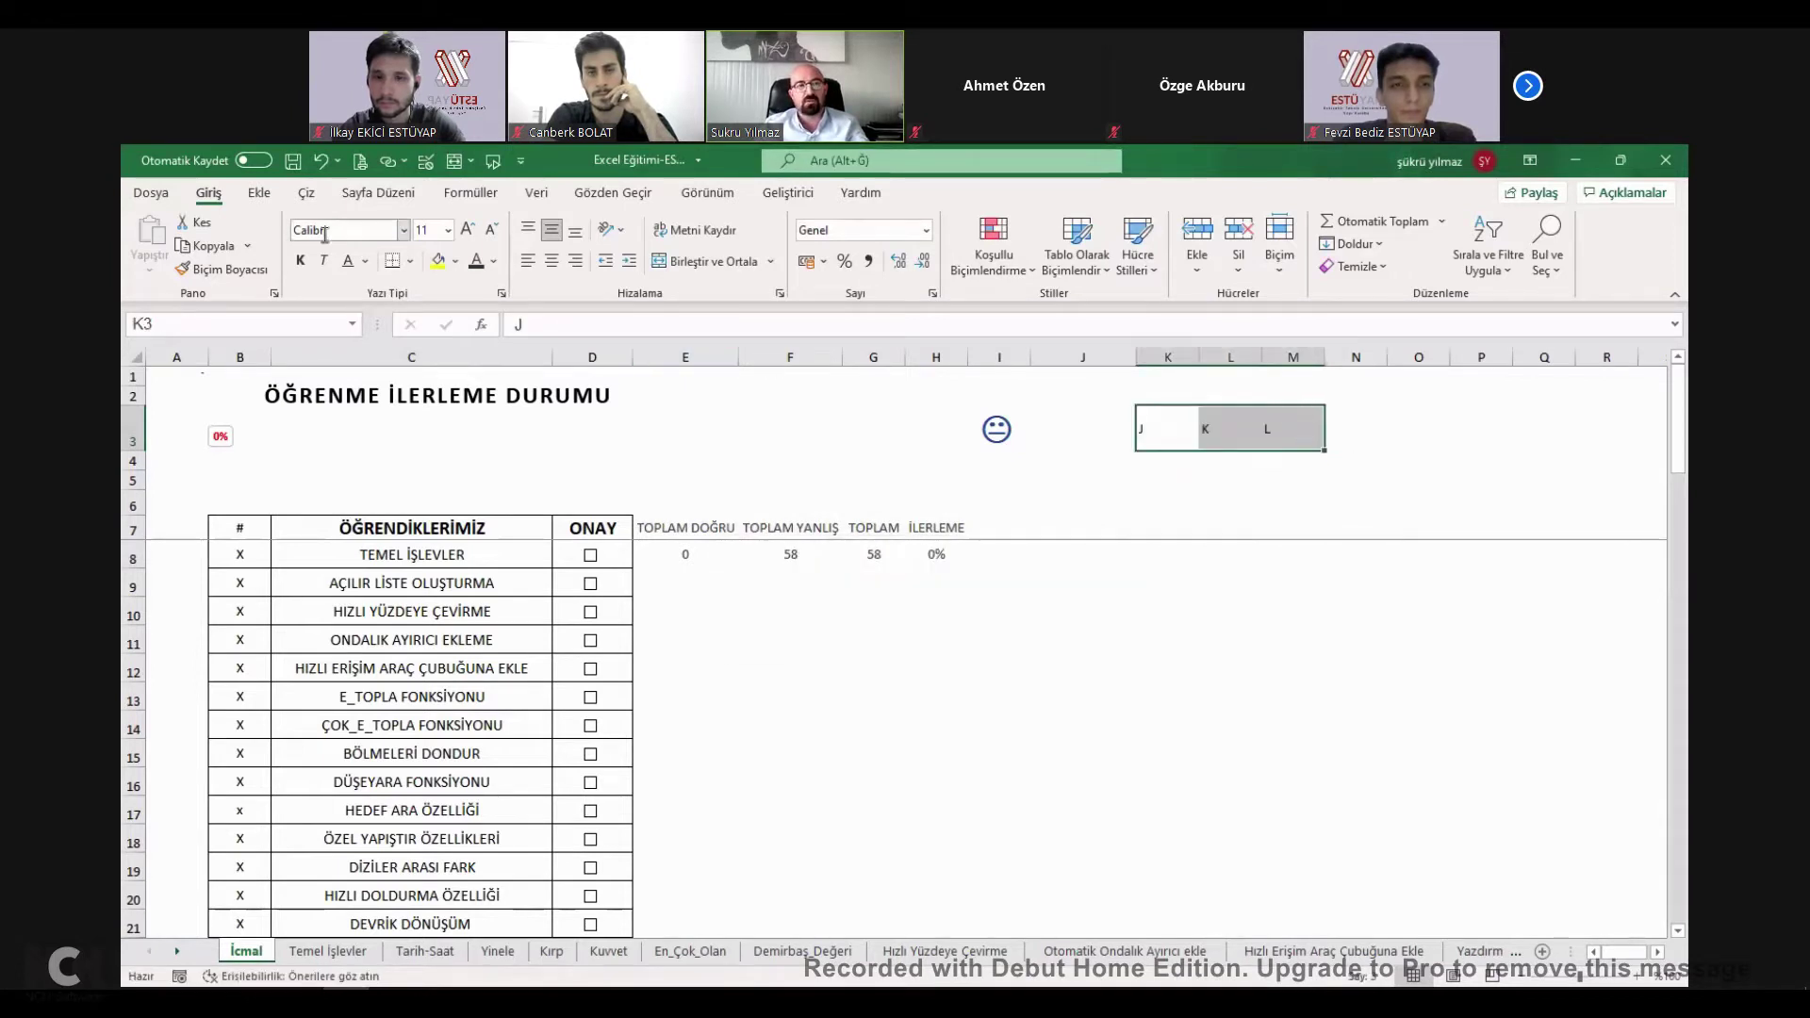
Set the font of the K3:M3 letters to Wingdings so they show as faces.
{"action": "left_click", "coordinate": [355, 230]}
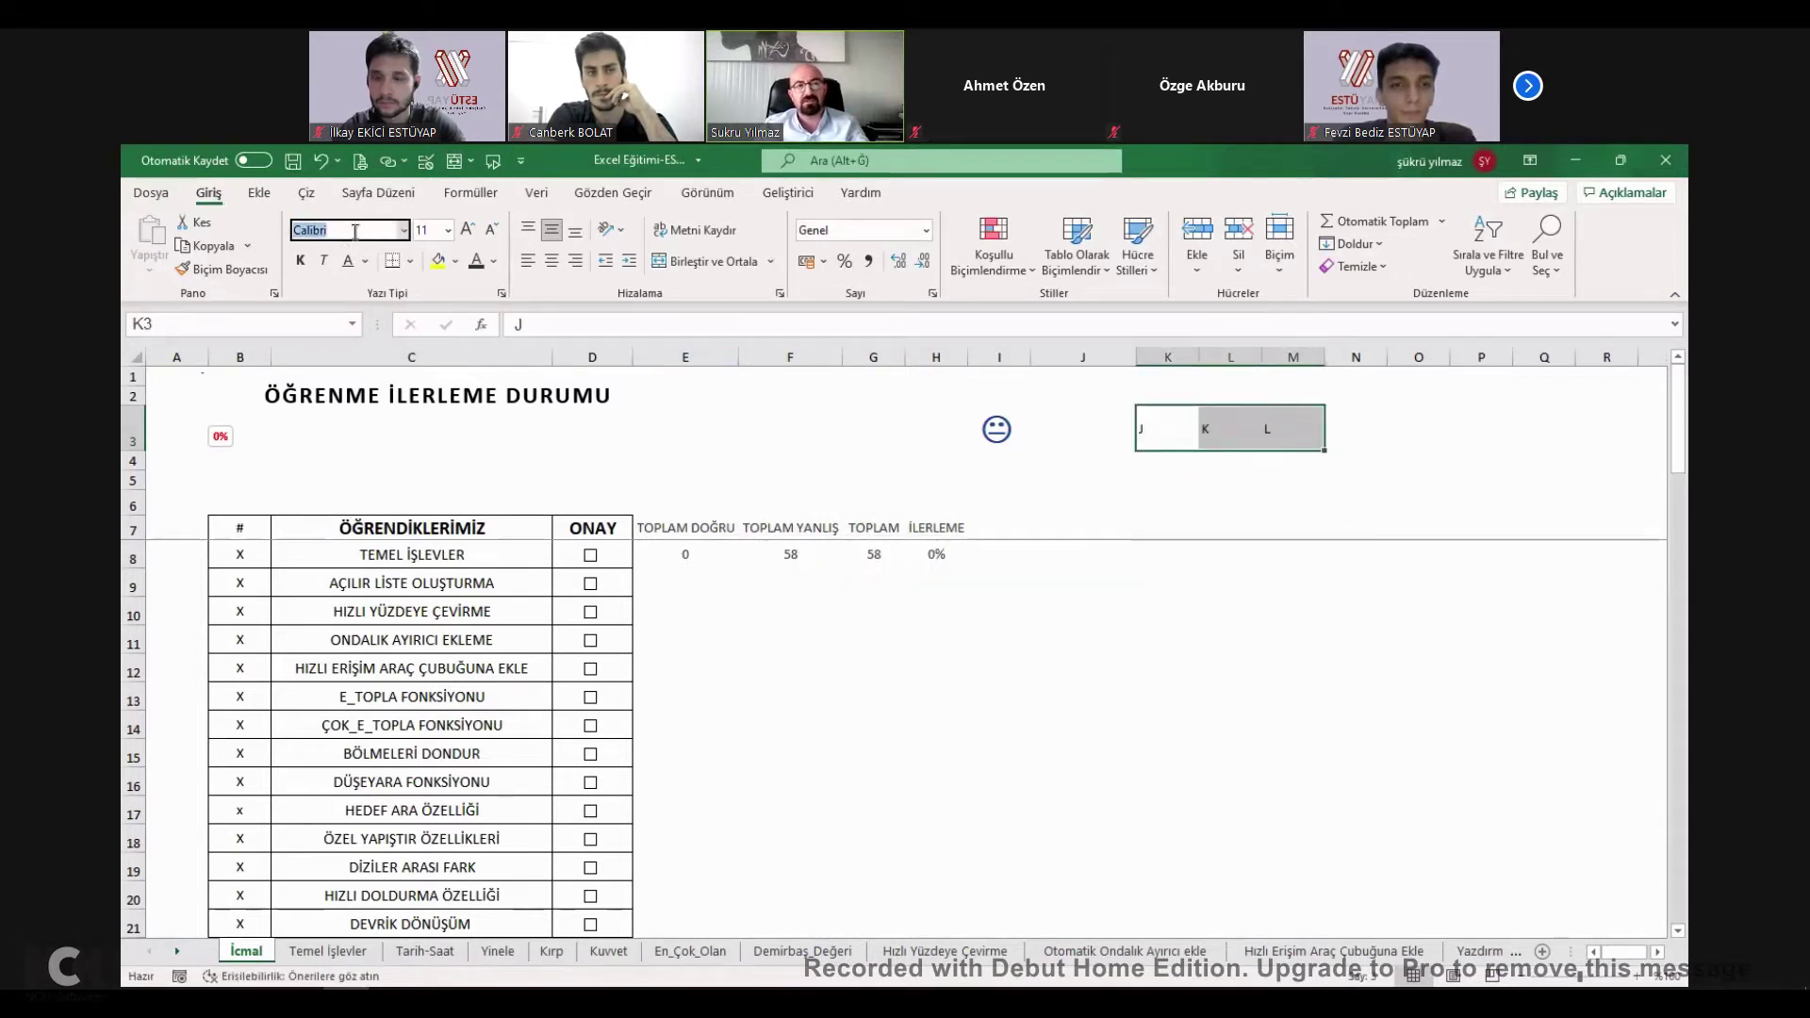
{"action": "type", "text": "W"}
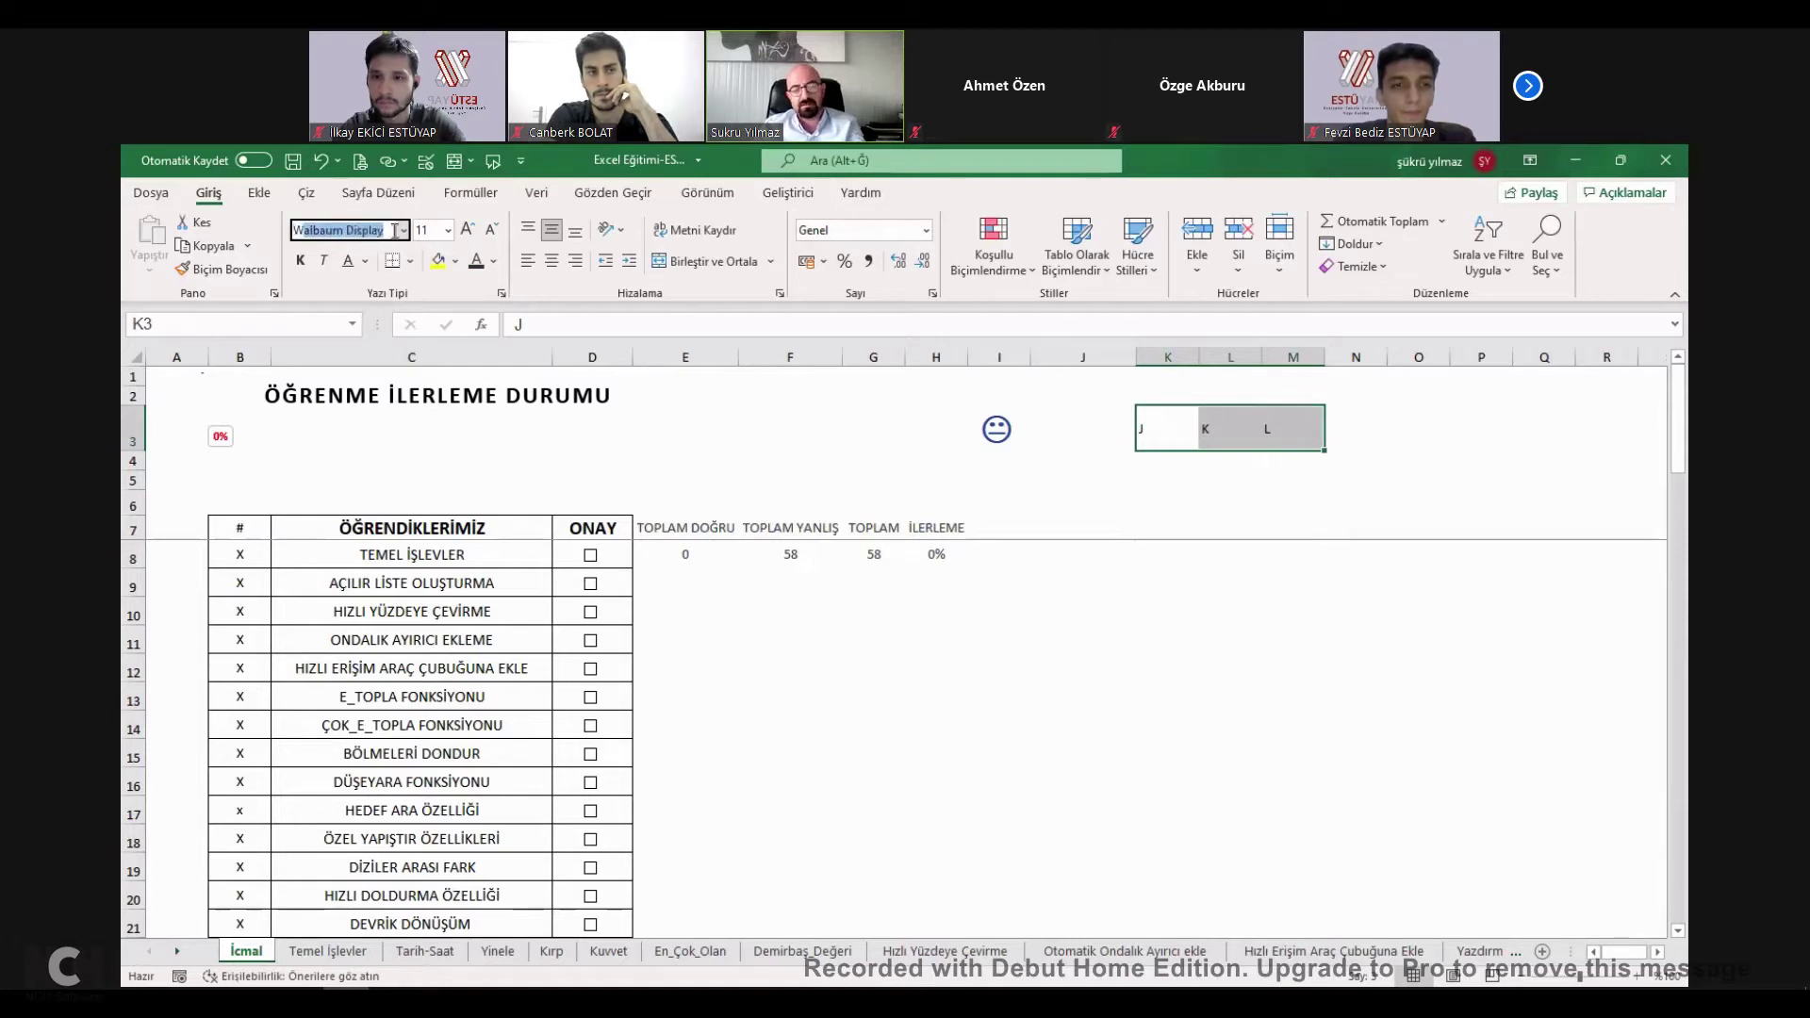
{"action": "type", "text": "i"}
{"action": "type", "text": "G"}
{"action": "key", "text": "BackSpace"}
{"action": "key", "text": "BackSpace"}
{"action": "type", "text": "eG"}
{"action": "key", "text": "Escape"}
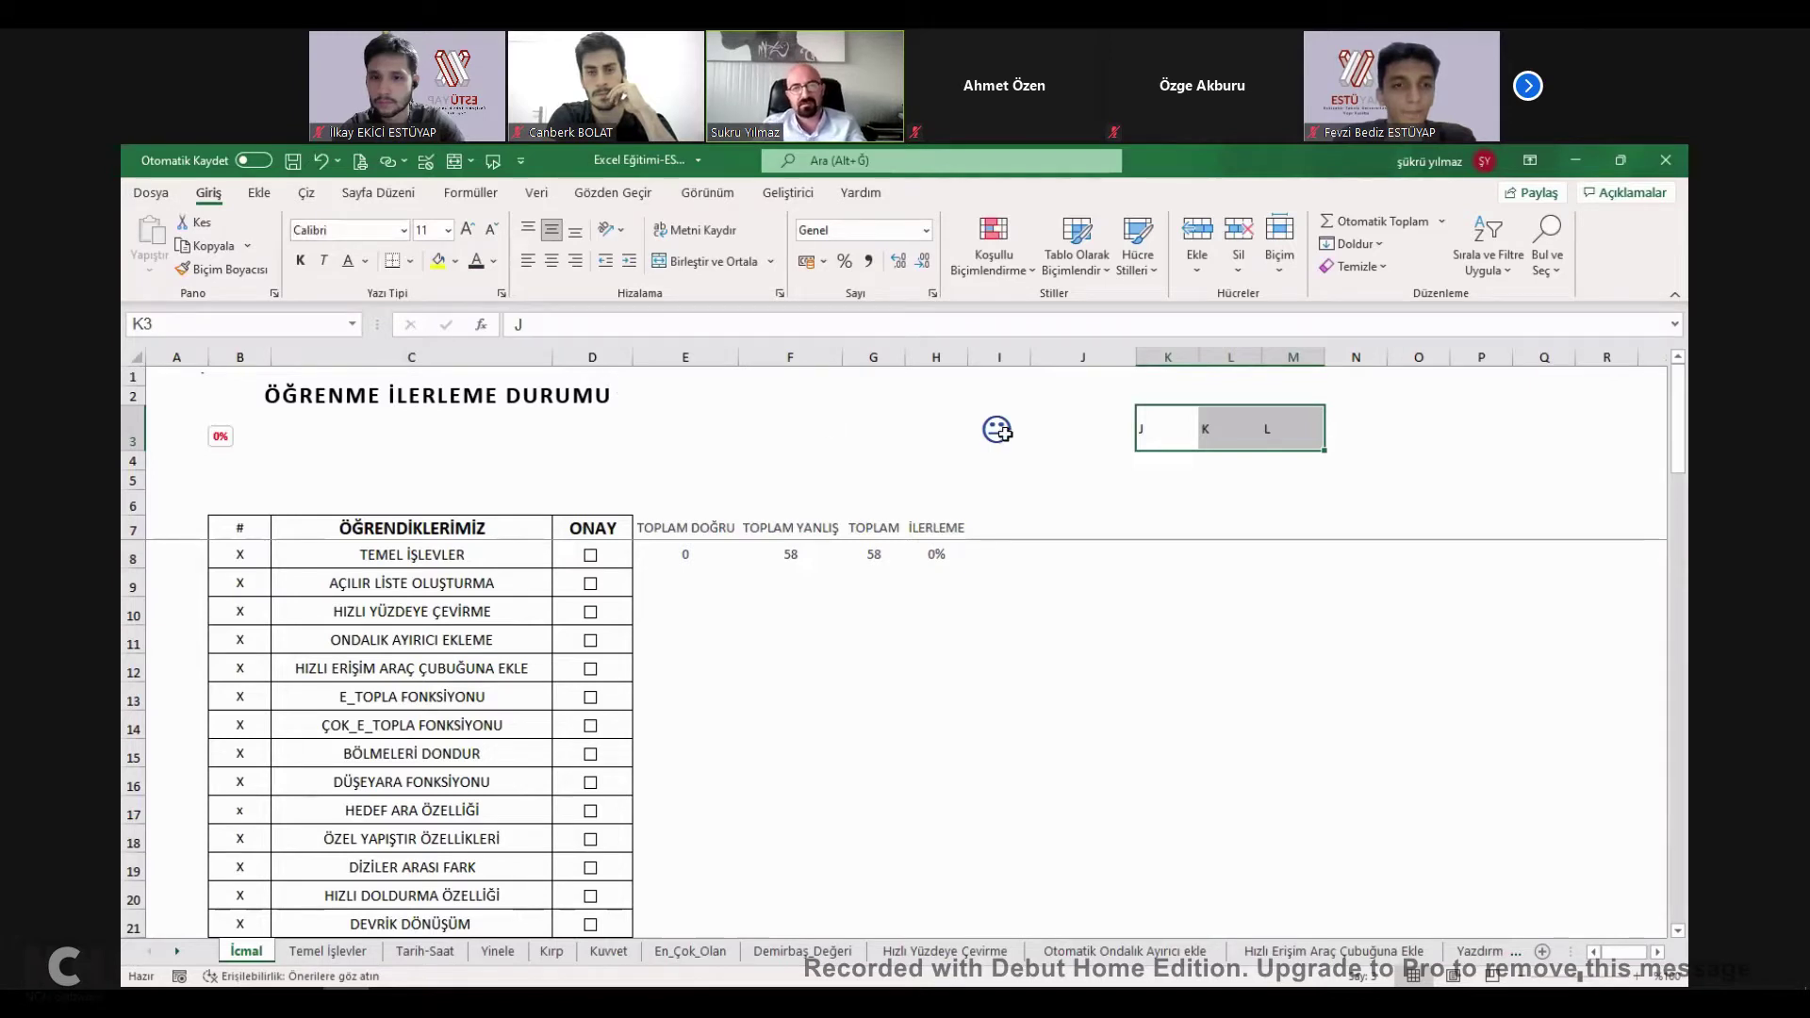
{"action": "left_click", "coordinate": [996, 429]}
{"action": "left_click", "coordinate": [1177, 448]}
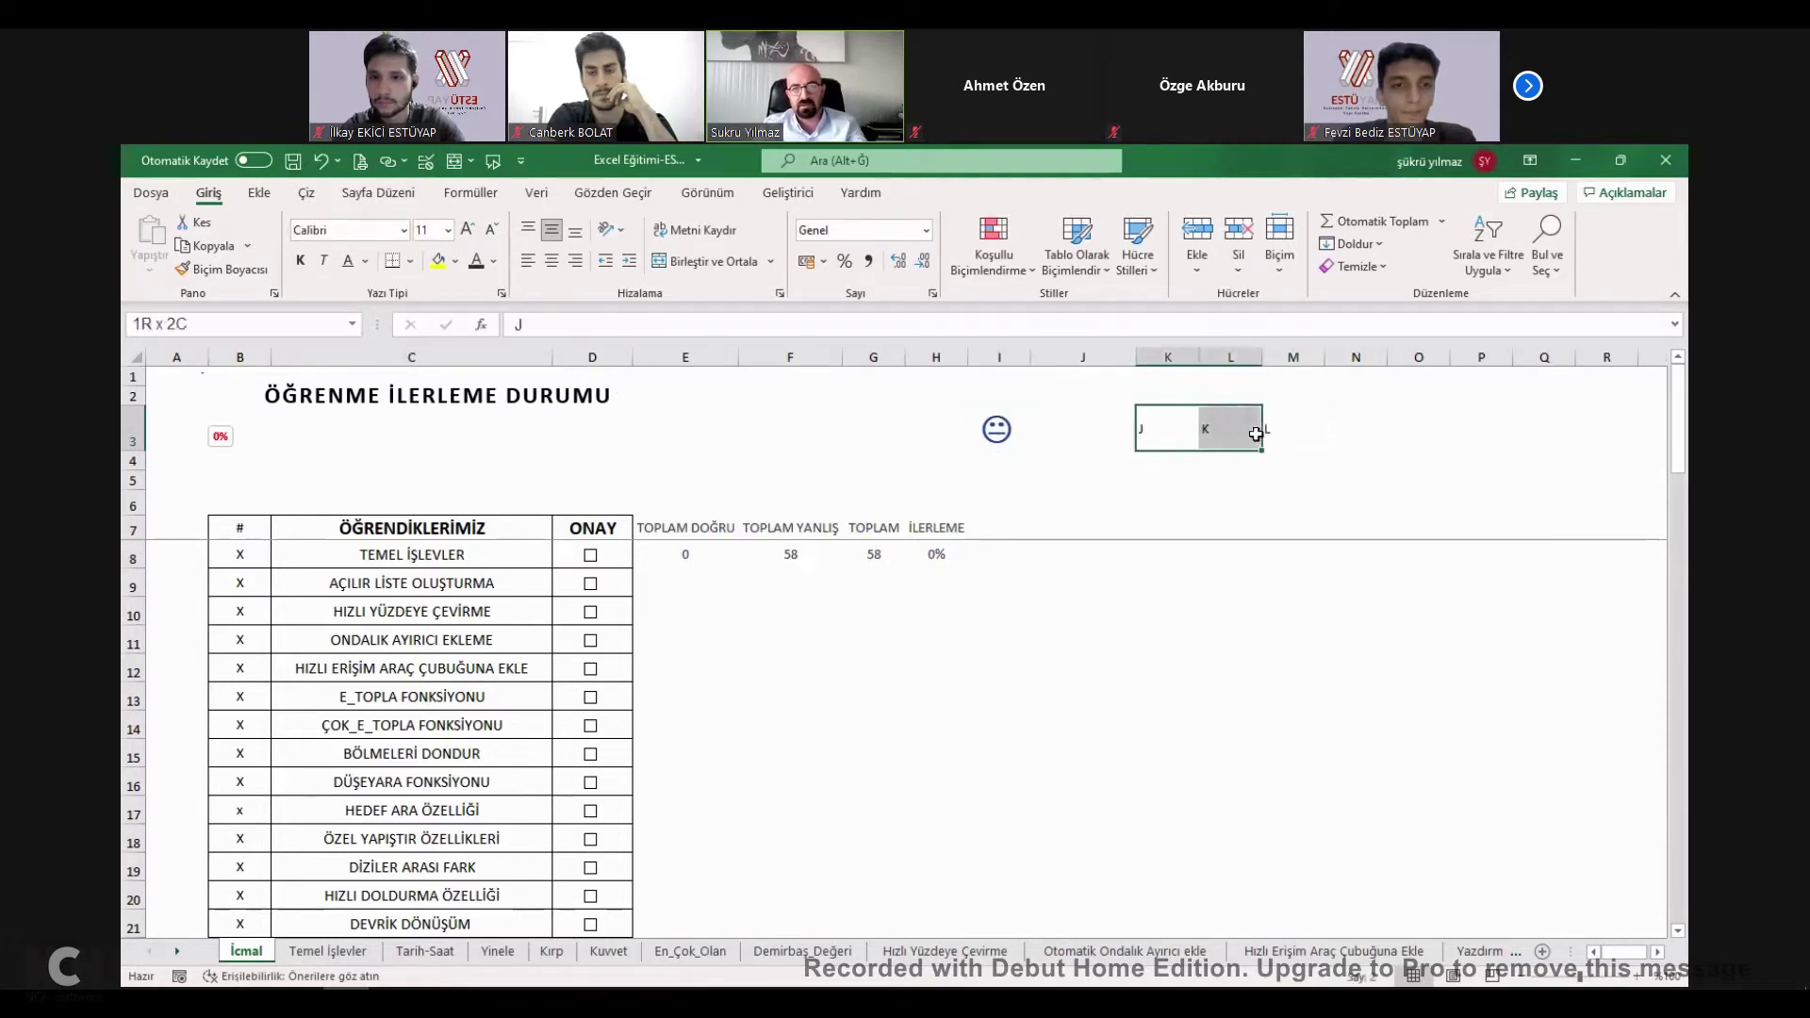
{"action": "left_click_drag", "start_coordinate": [1263, 434], "coordinate": [1176, 434]}
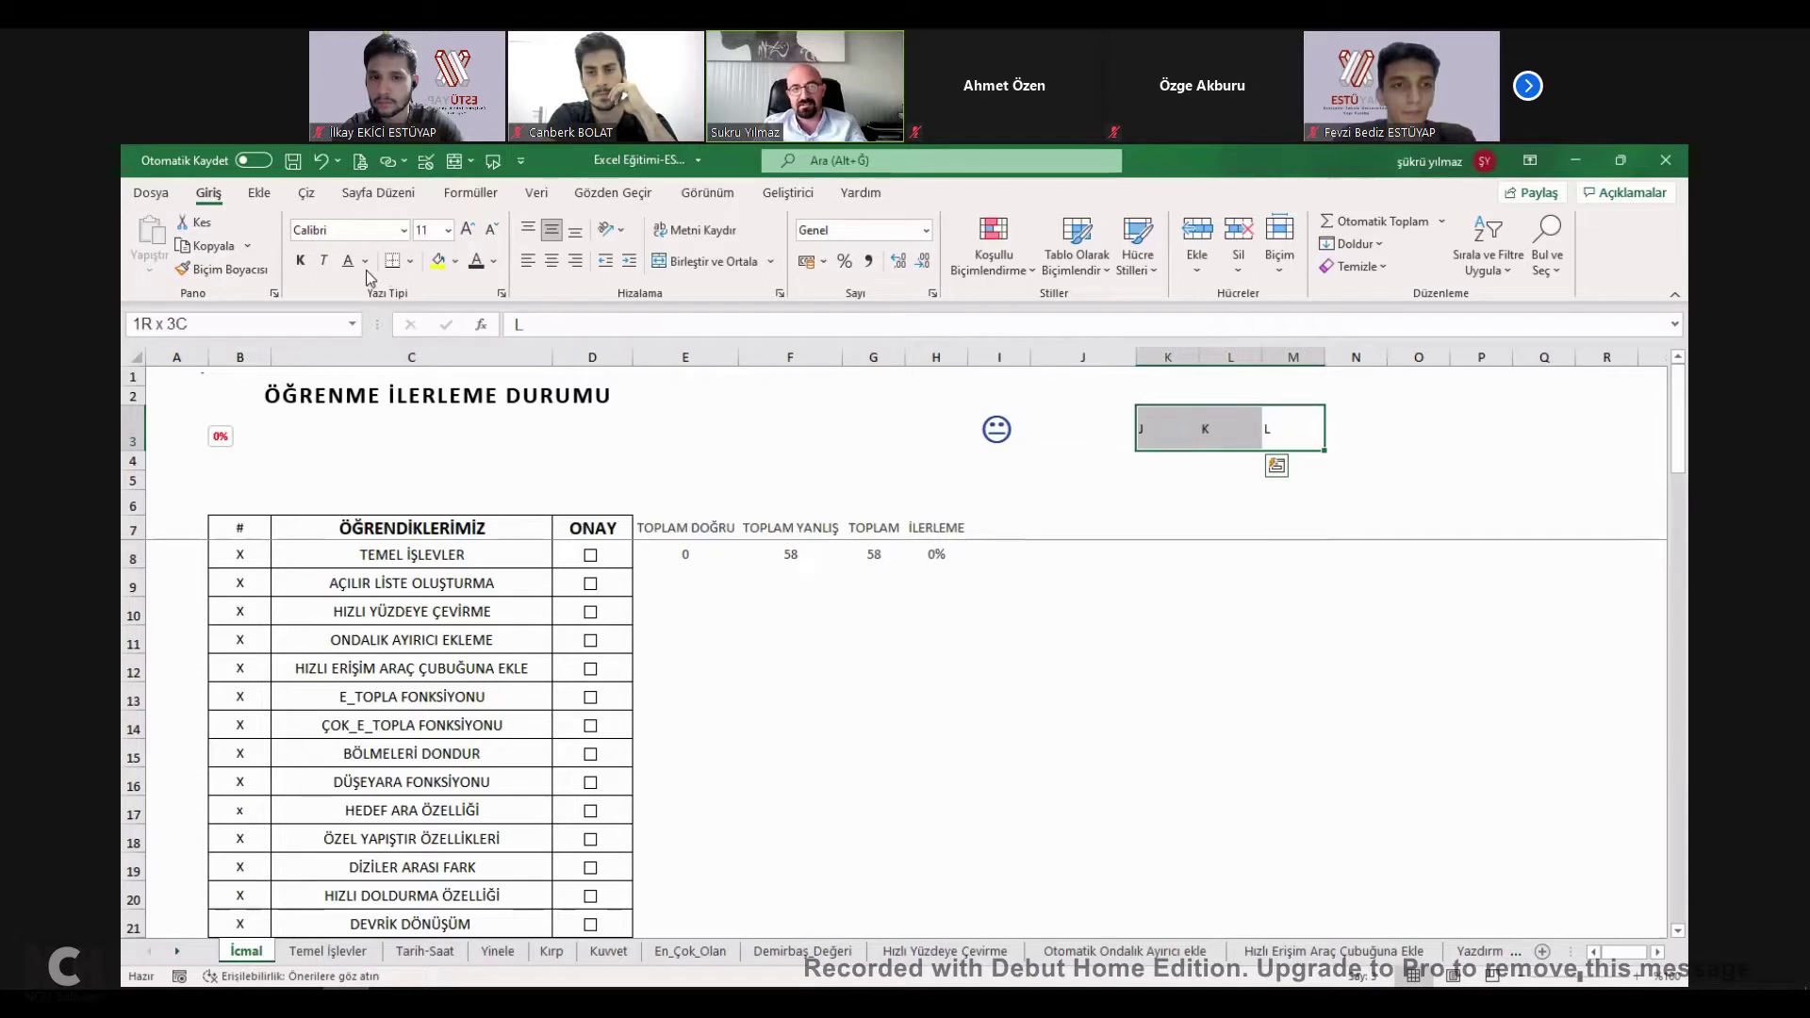
{"action": "left_click", "coordinate": [358, 234]}
{"action": "type", "text": "Wingdings"}
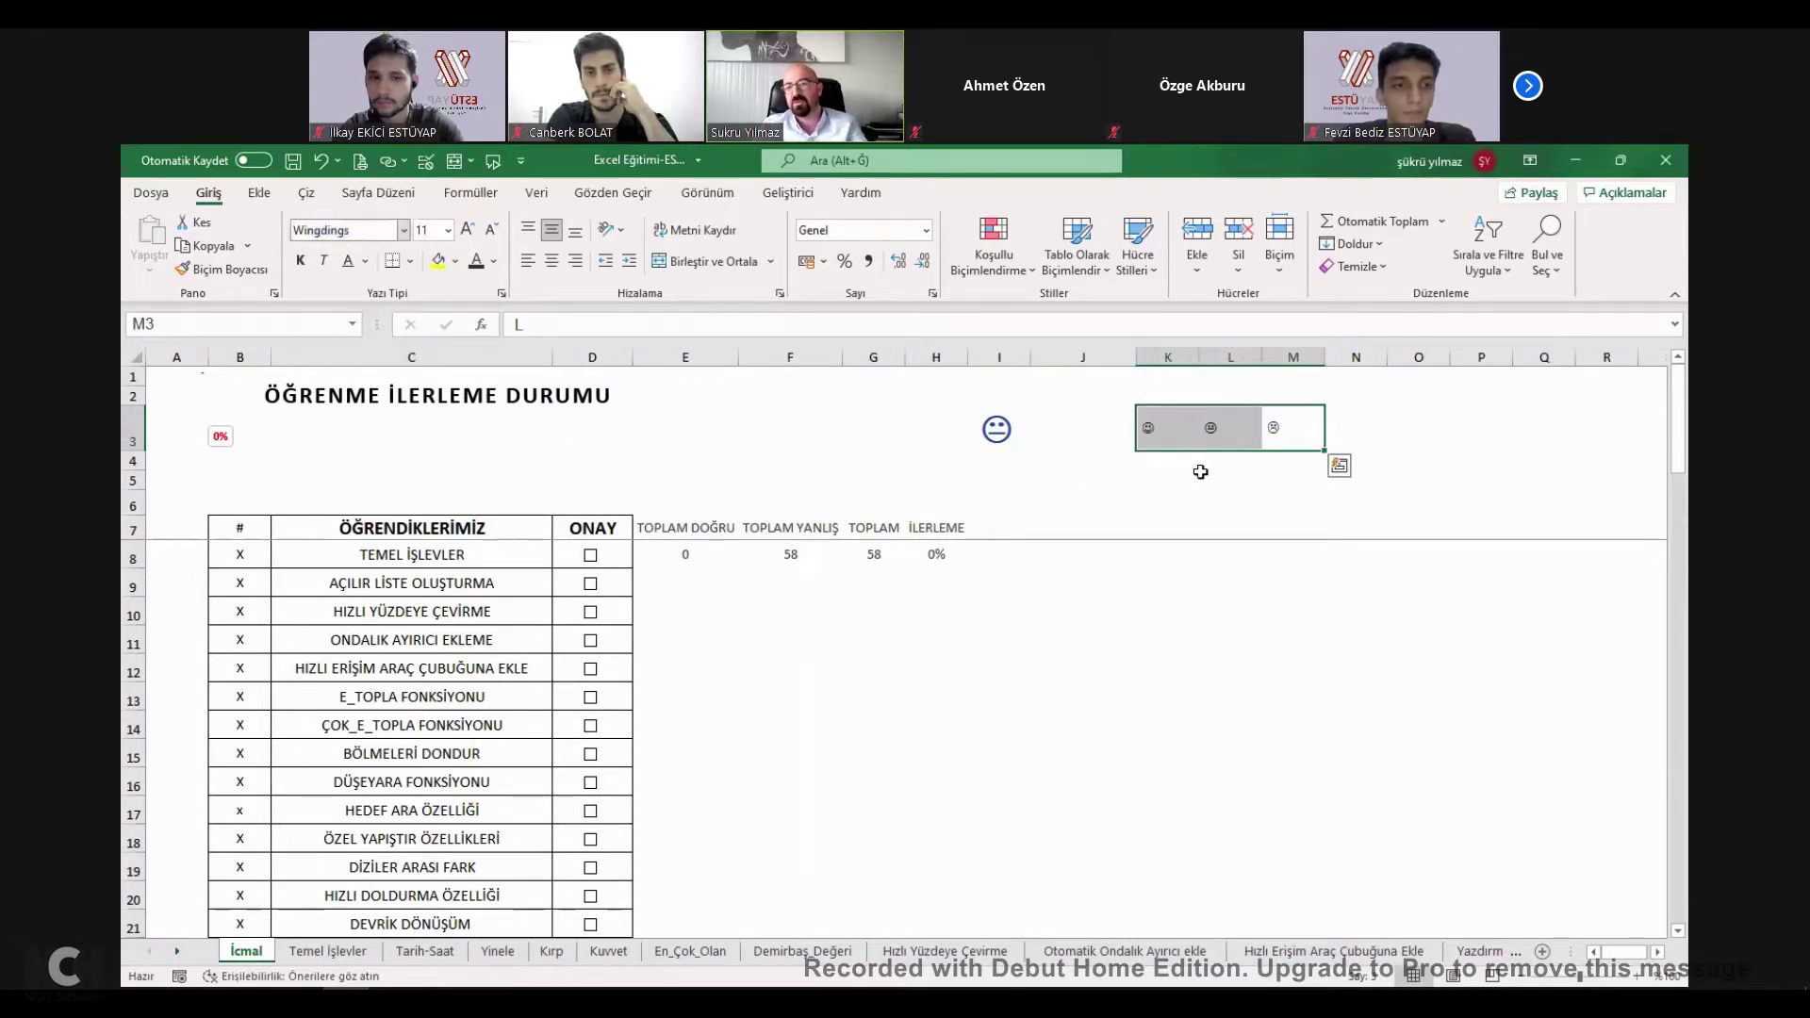
{"action": "left_click", "coordinate": [1197, 476]}
Check the face symbols in K3 and L3, then delete all three from K3:M3.
{"action": "left_click", "coordinate": [1146, 430]}
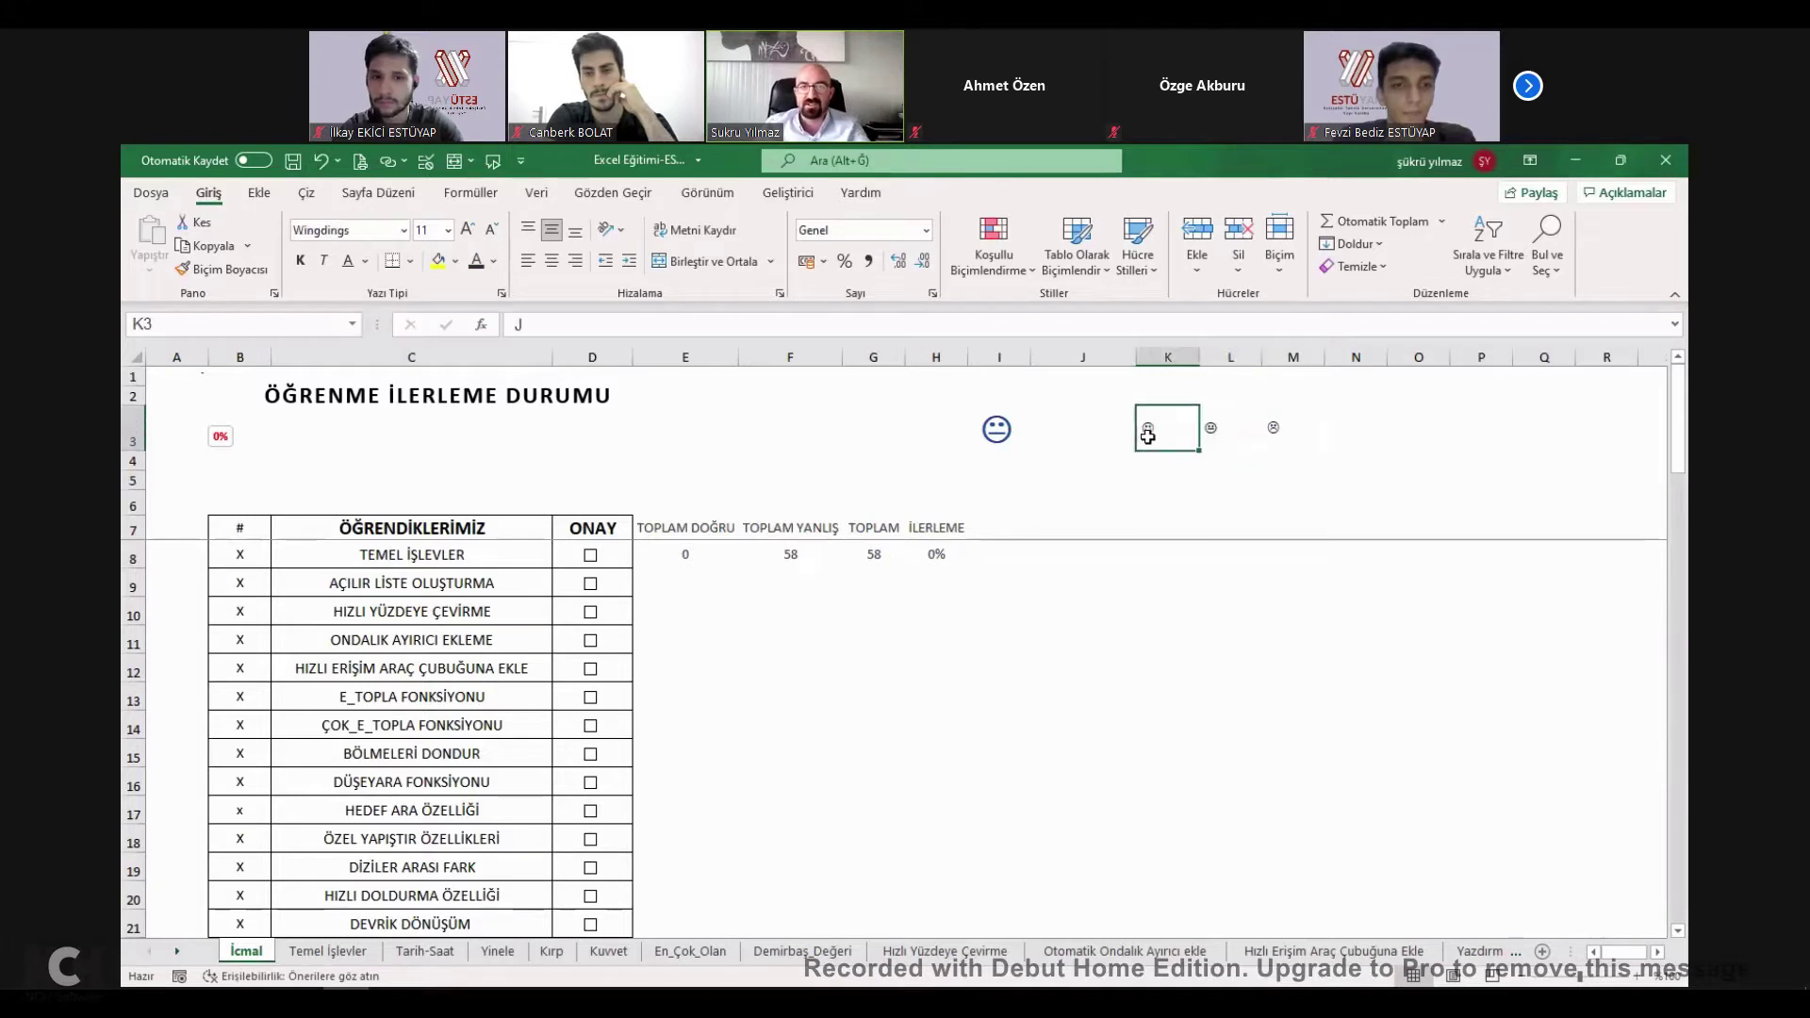
{"action": "left_click", "coordinate": [1206, 429]}
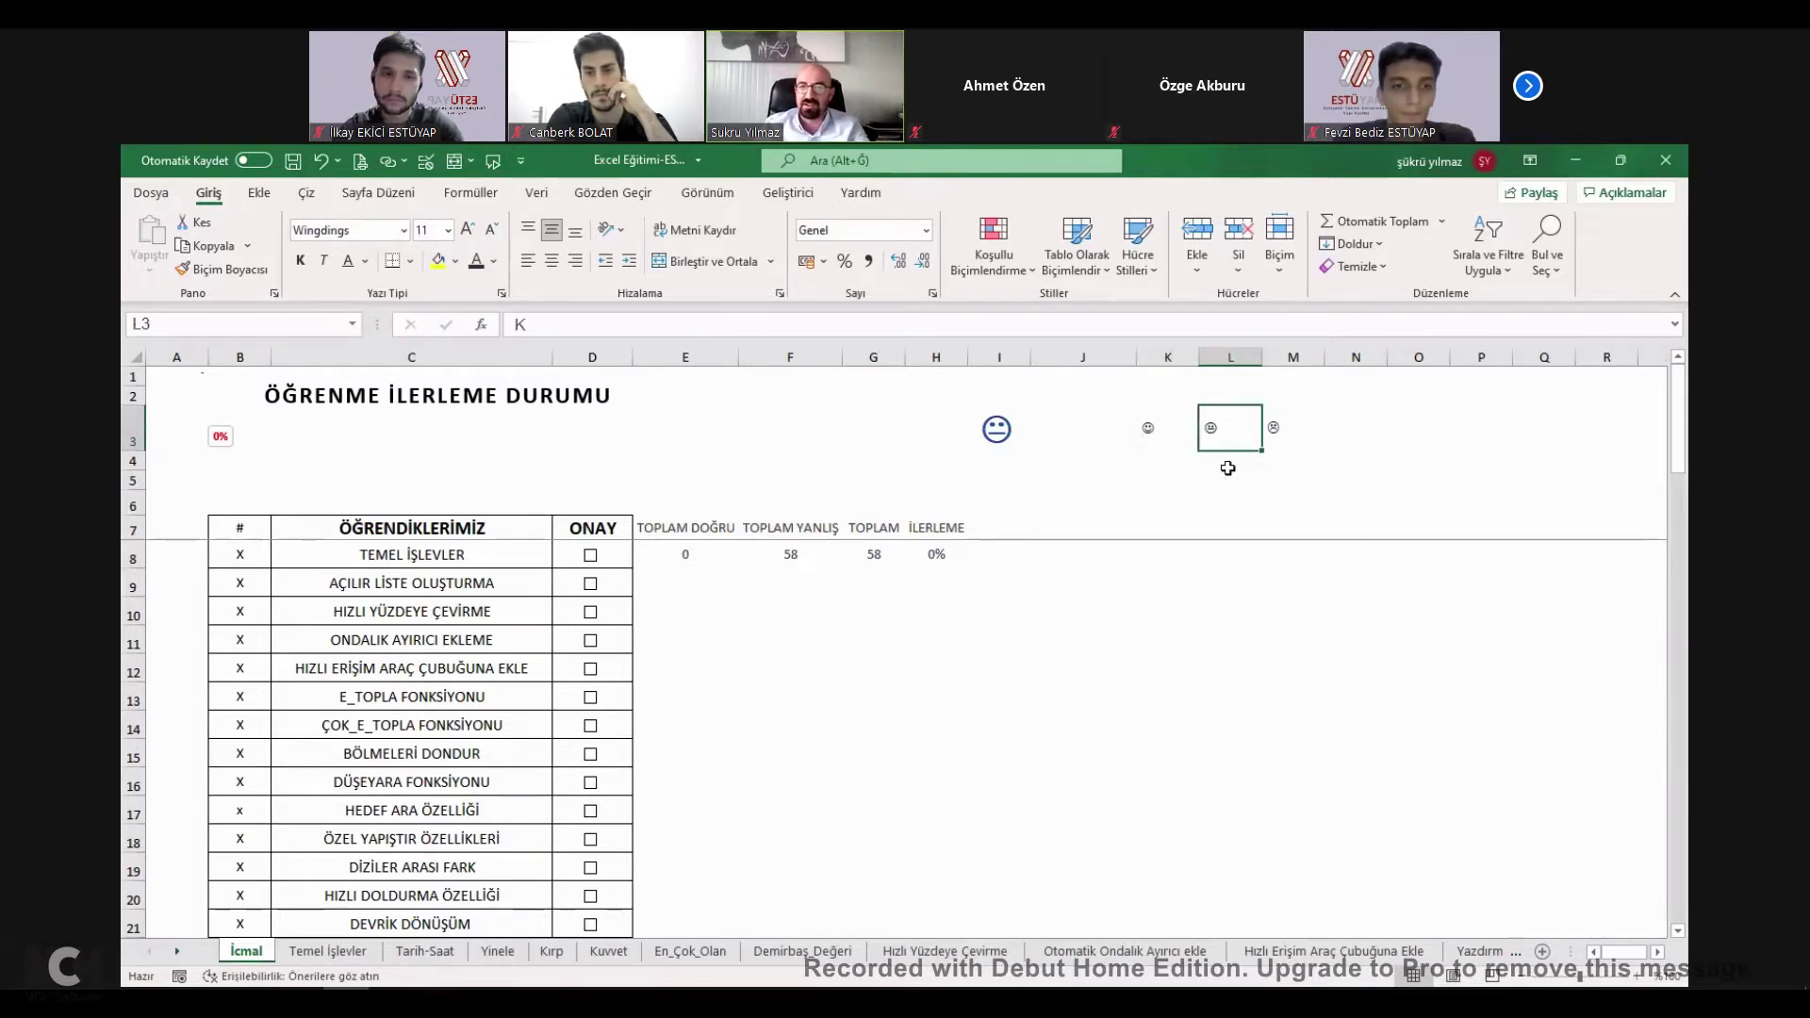
{"action": "left_click_drag", "start_coordinate": [1268, 434], "coordinate": [1159, 430]}
{"action": "key", "text": "Delete"}
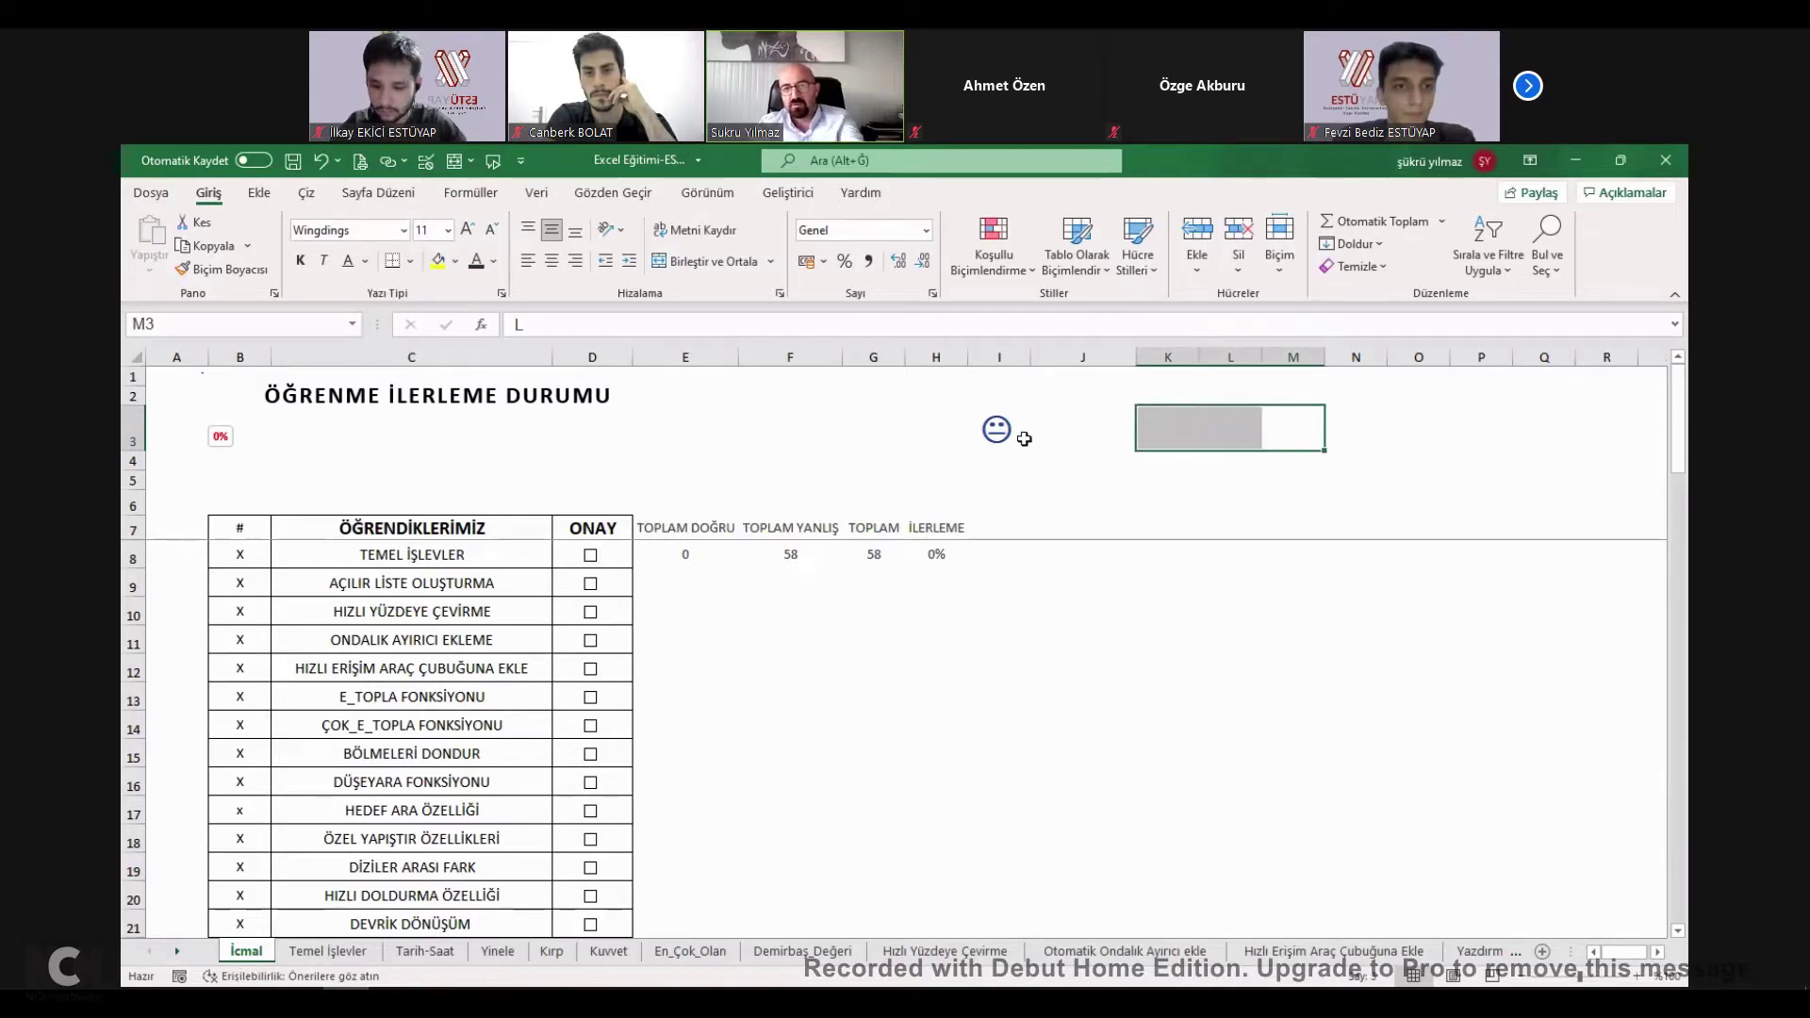
{"action": "left_click", "coordinate": [990, 429]}
{"action": "left_click", "coordinate": [943, 554]}
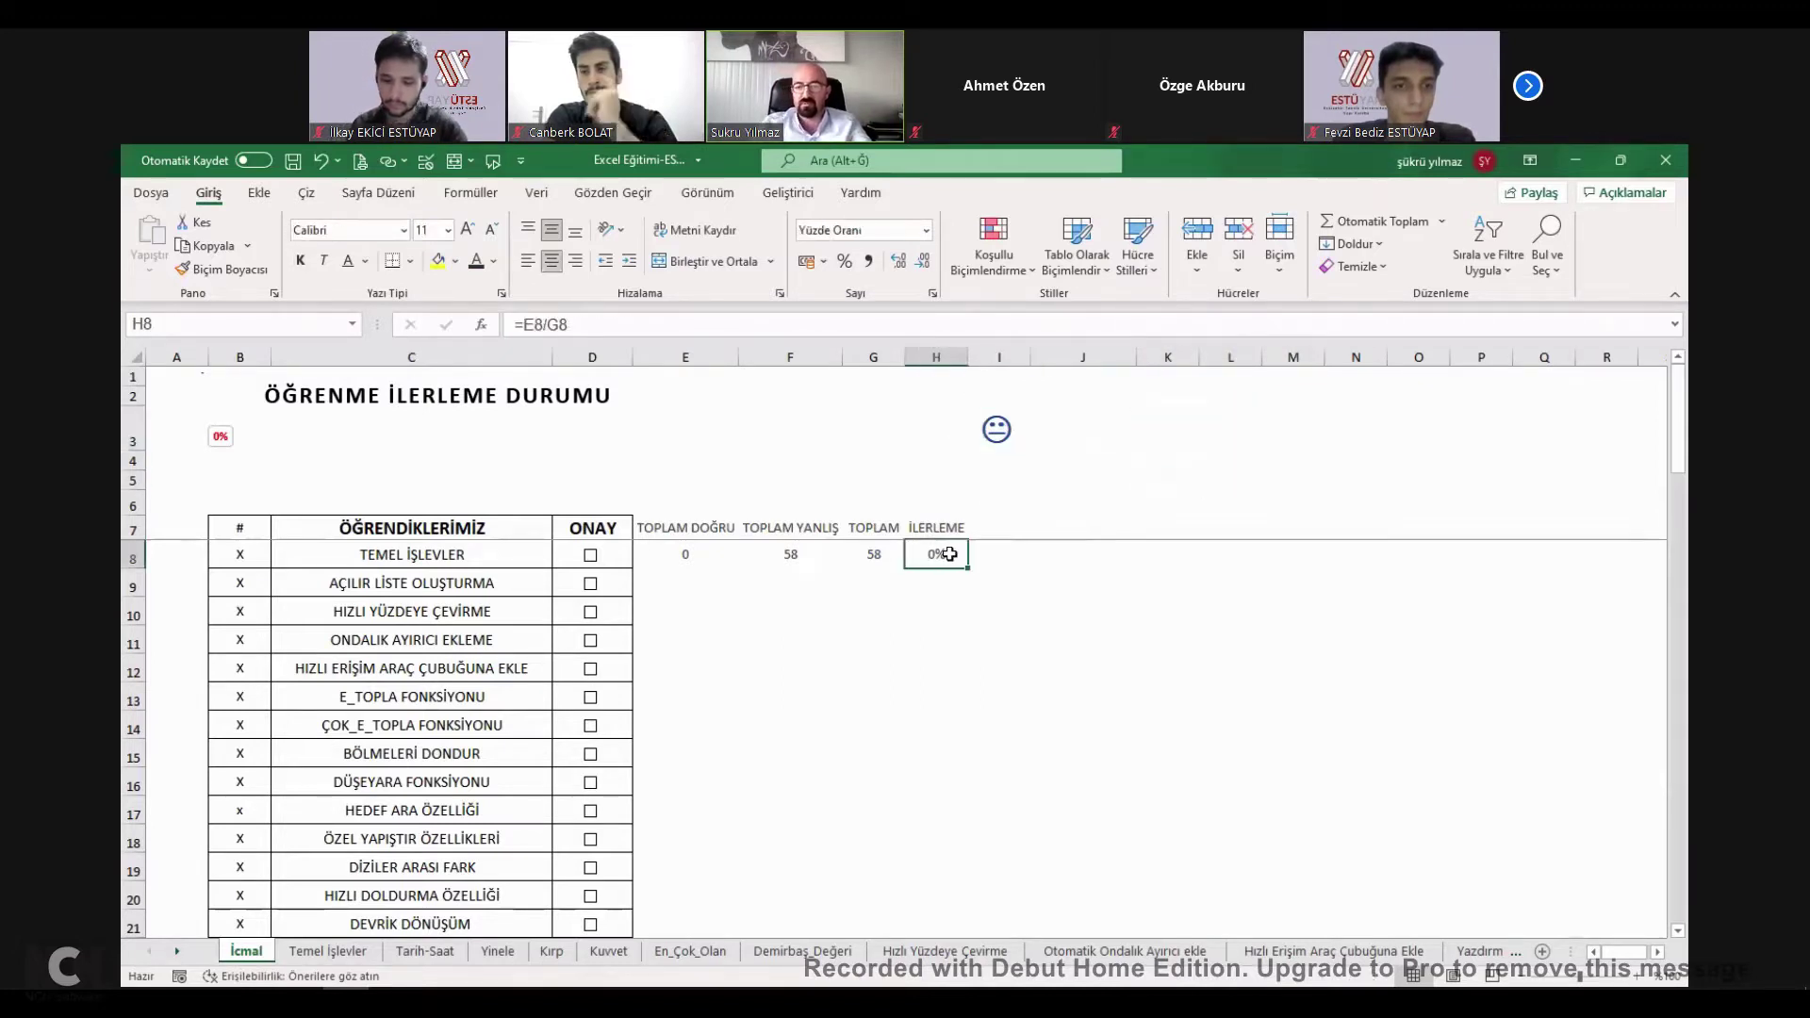
{"action": "type", "text": "1"}
{"action": "key", "text": "Return"}
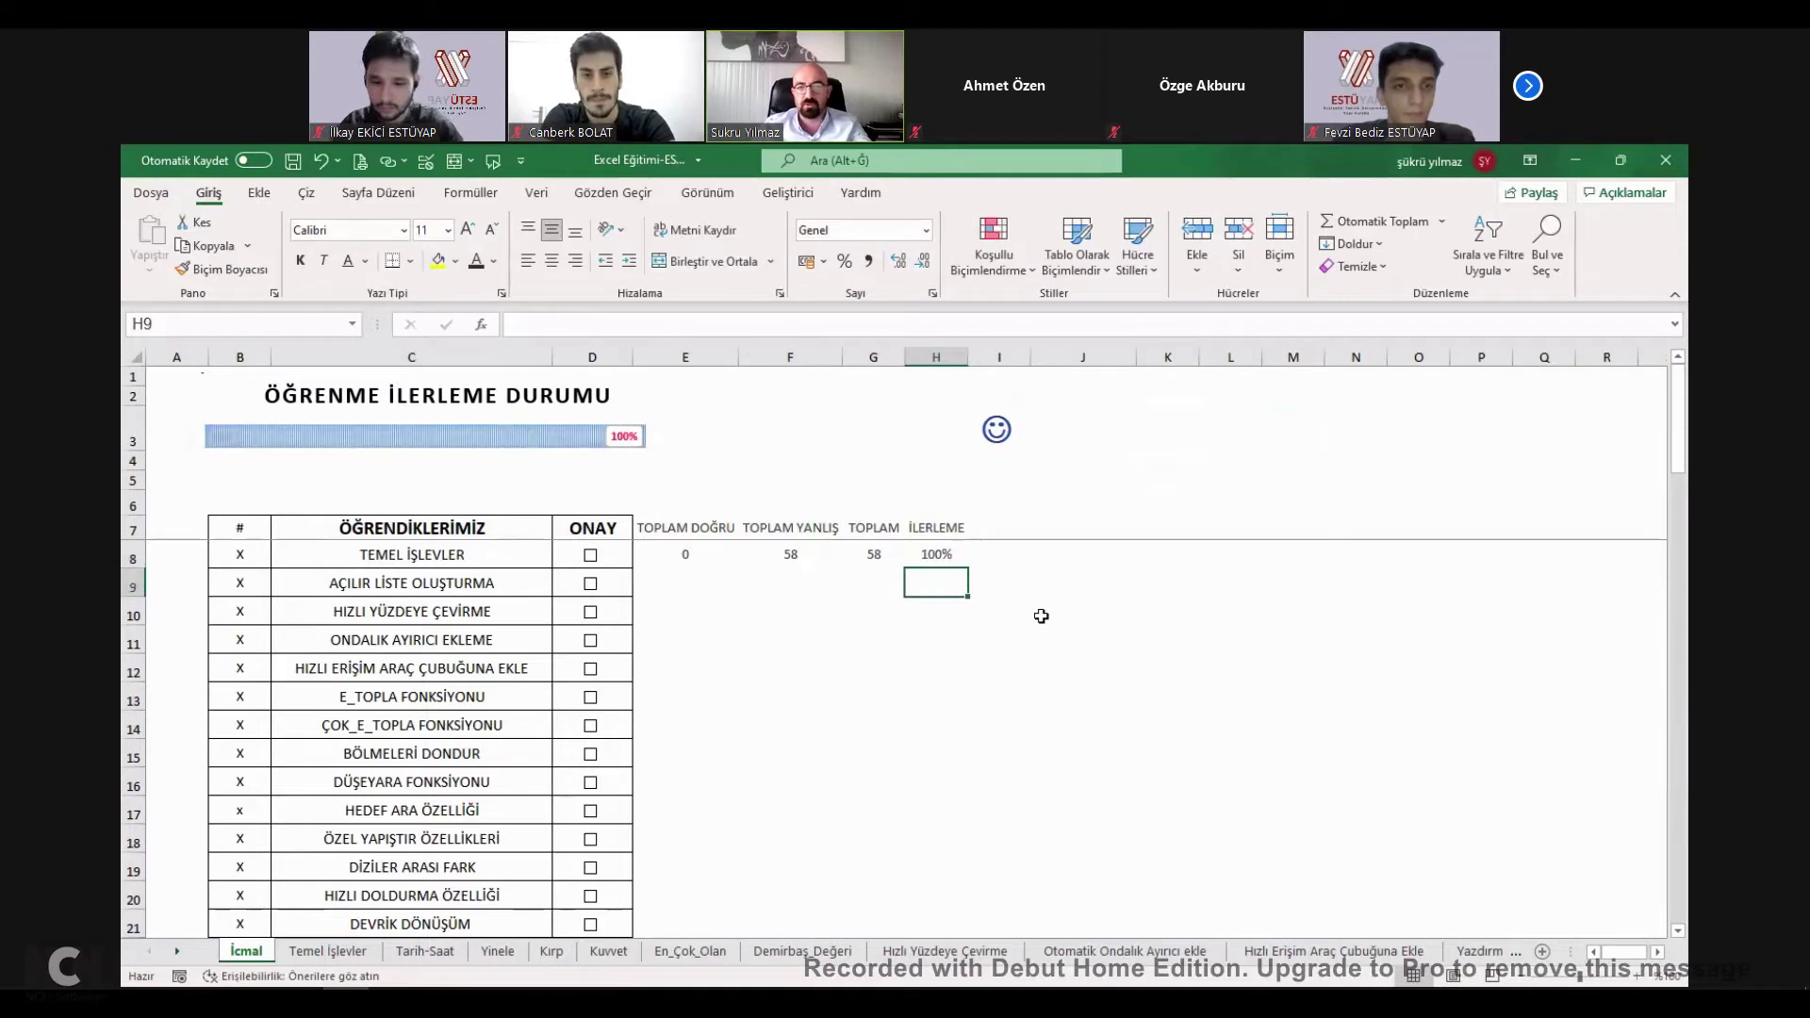
{"action": "key", "text": "ctrl+z"}
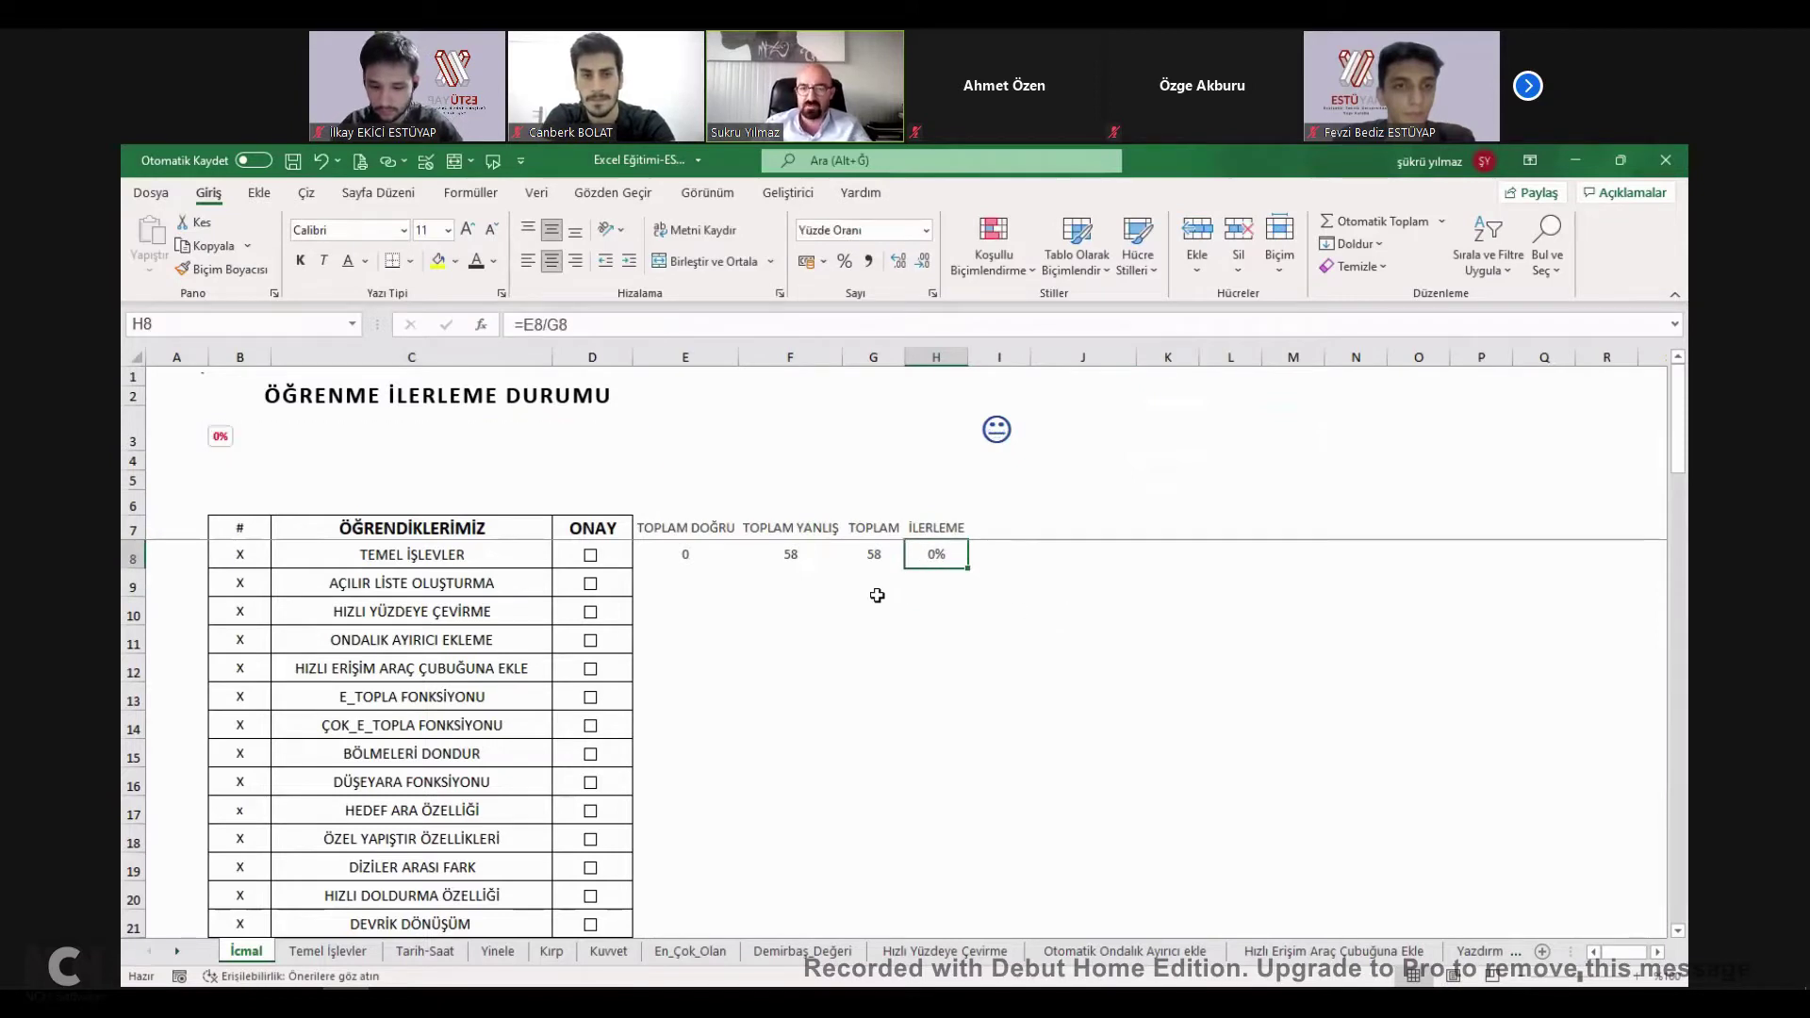
{"action": "key", "text": "Down"}
{"action": "key", "text": "Left"}
{"action": "left_click", "coordinate": [590, 556]}
{"action": "left_click", "coordinate": [590, 556]}
{"action": "left_click", "coordinate": [948, 608]}
{"action": "left_click", "coordinate": [1138, 557]}
{"action": "left_click", "coordinate": [1153, 445]}
{"action": "left_click", "coordinate": [1118, 479]}
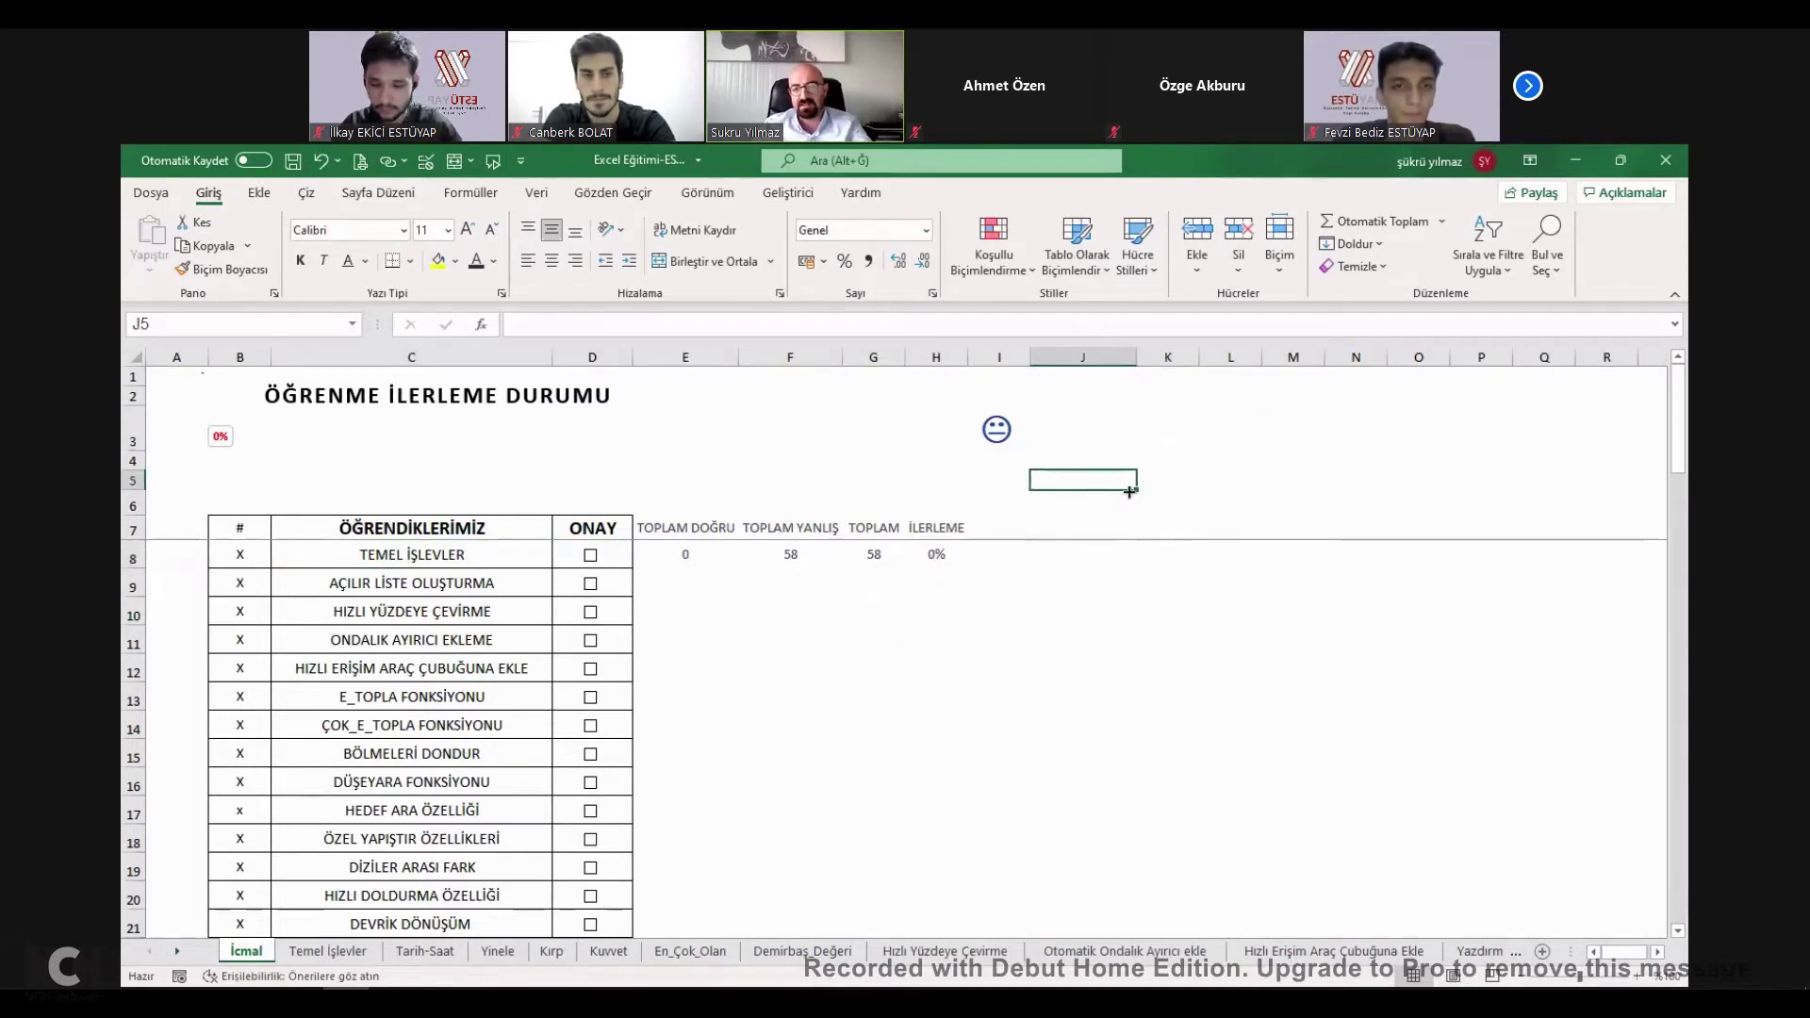
Type test text in J5, then replace it with ESTU.
{"action": "type", "text": "SDASDASDADS"}
{"action": "left_click", "coordinate": [1167, 484]}
{"action": "double_click", "coordinate": [1095, 481]}
{"action": "type", "text": "ESTU"}
{"action": "key", "text": "Return"}
{"action": "left_click", "coordinate": [1094, 479]}
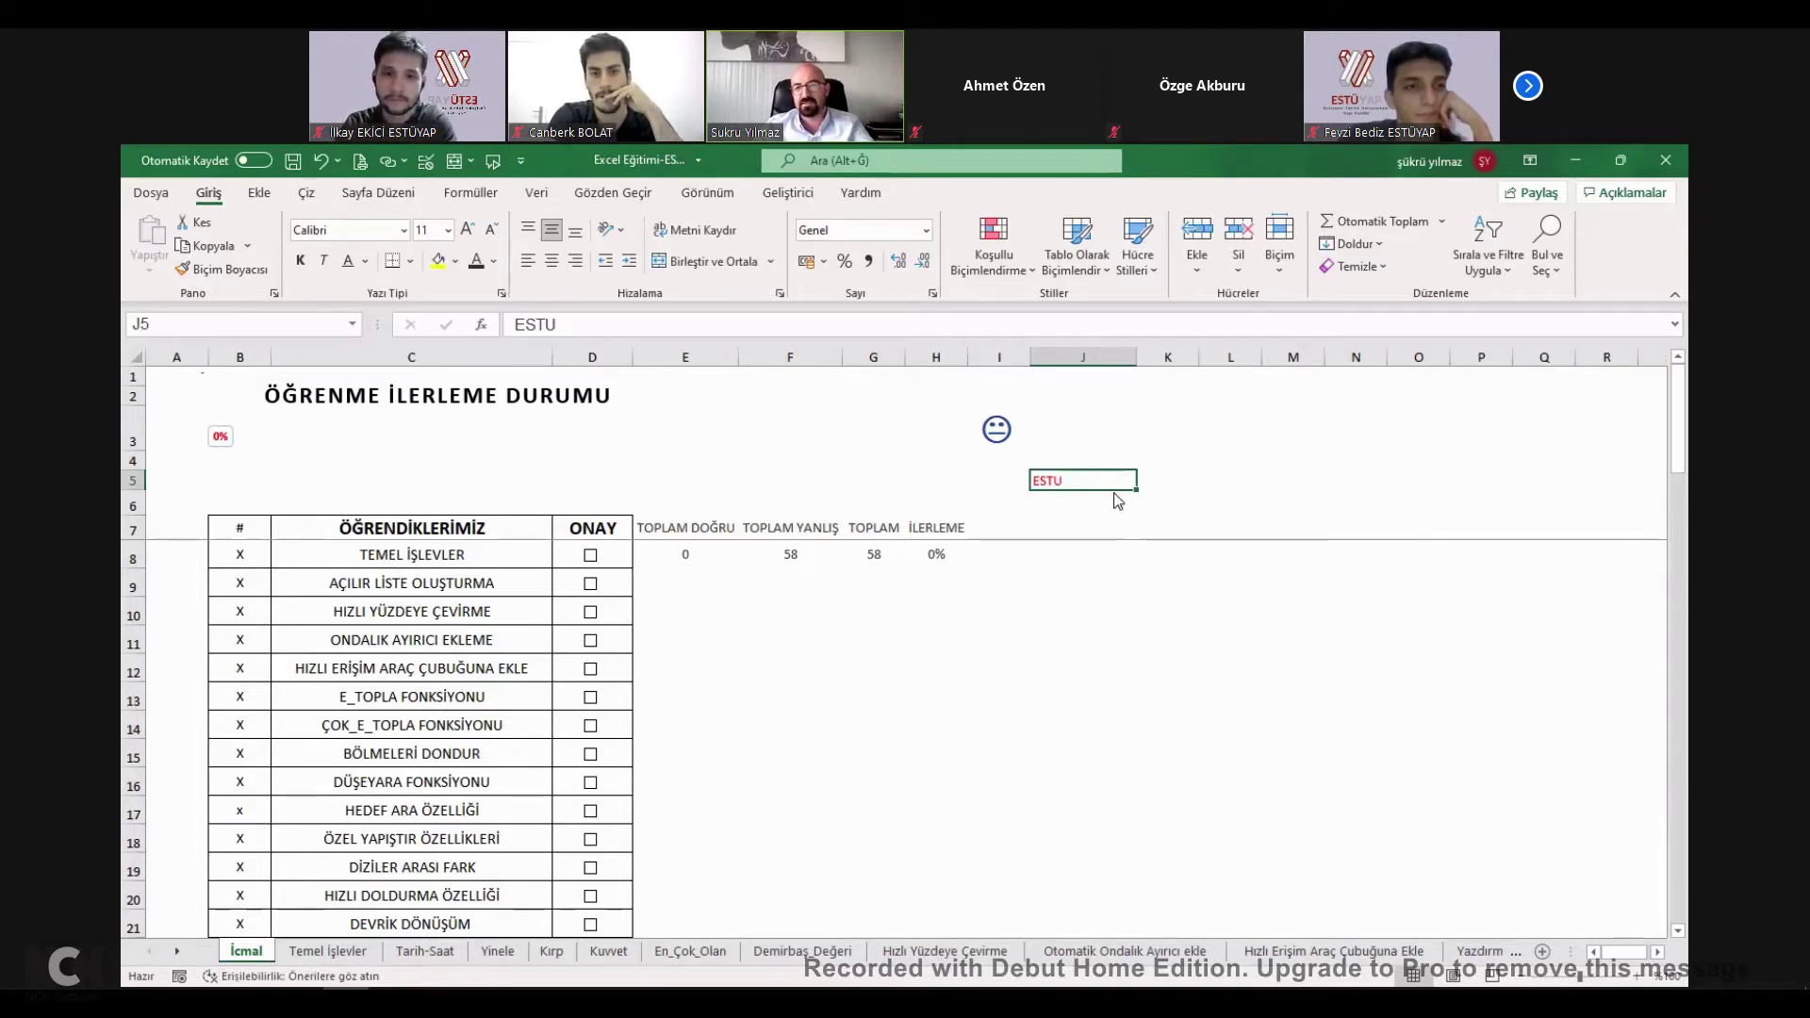
Browse J5's context actions and other command groups, then right-click J5.
{"action": "key", "text": "shift+F10"}
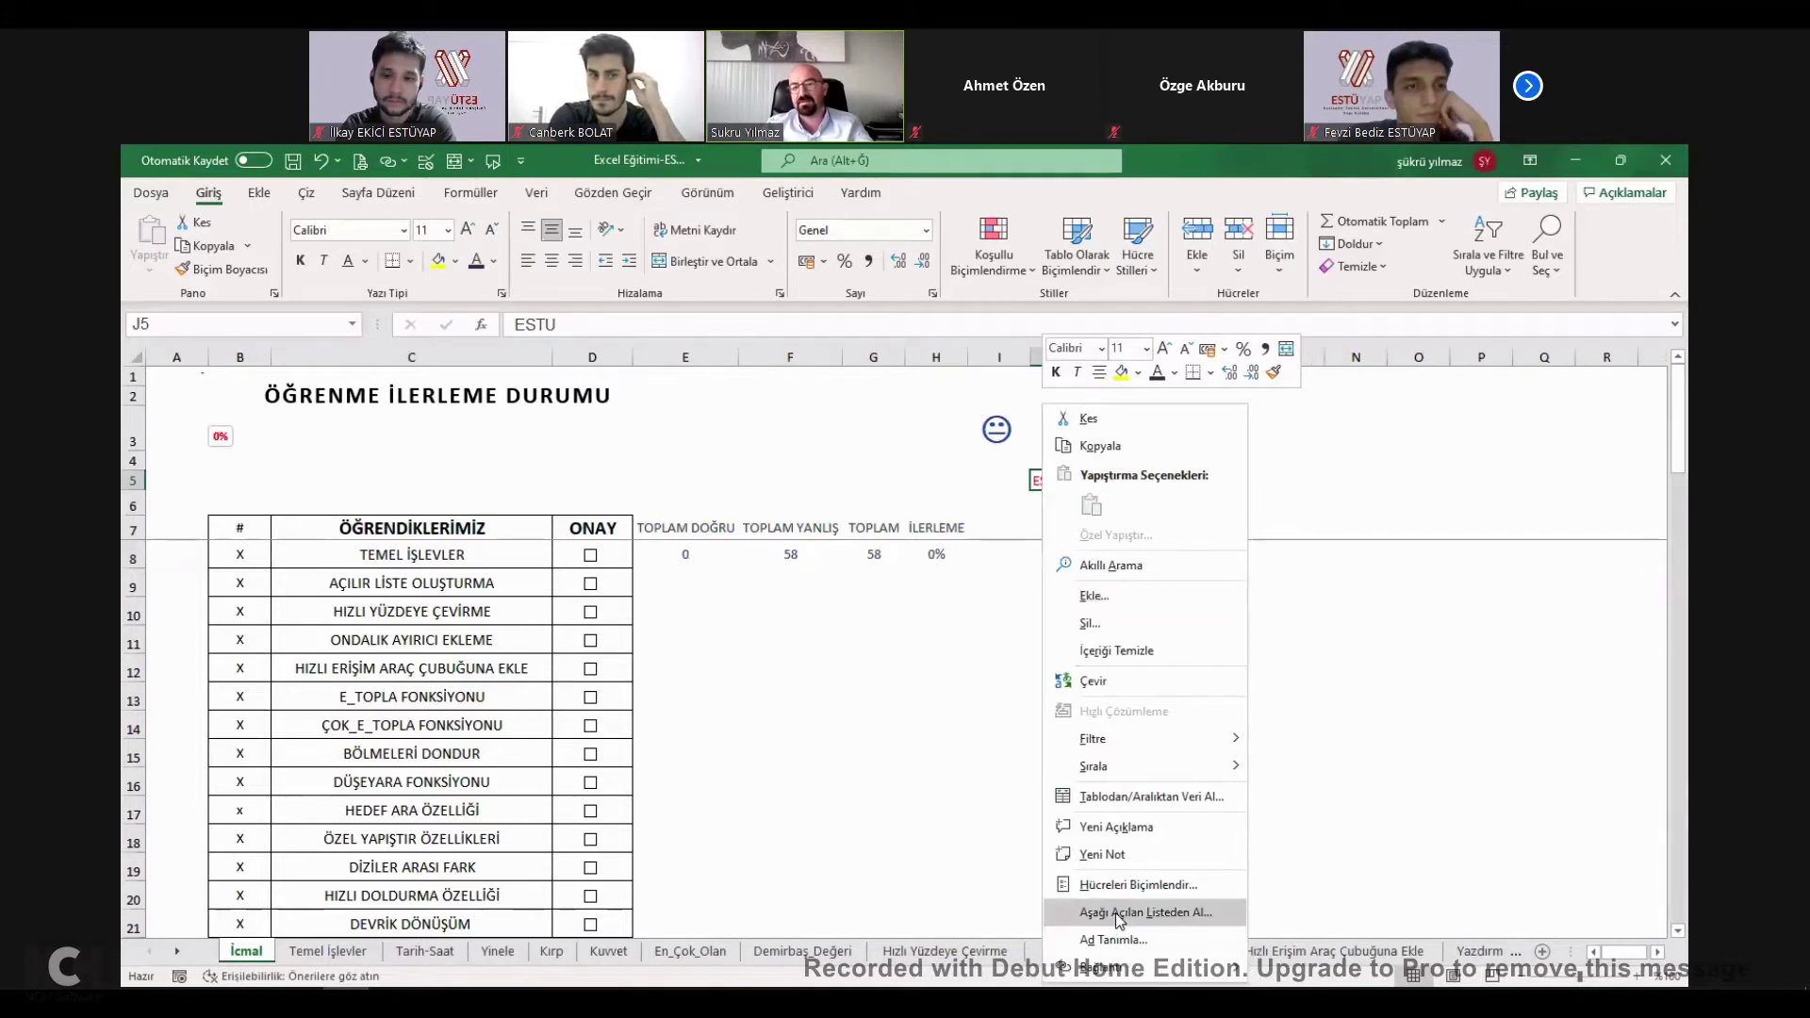
{"action": "key", "text": "Up"}
{"action": "key", "text": "Up"}
{"action": "key", "text": "Up"}
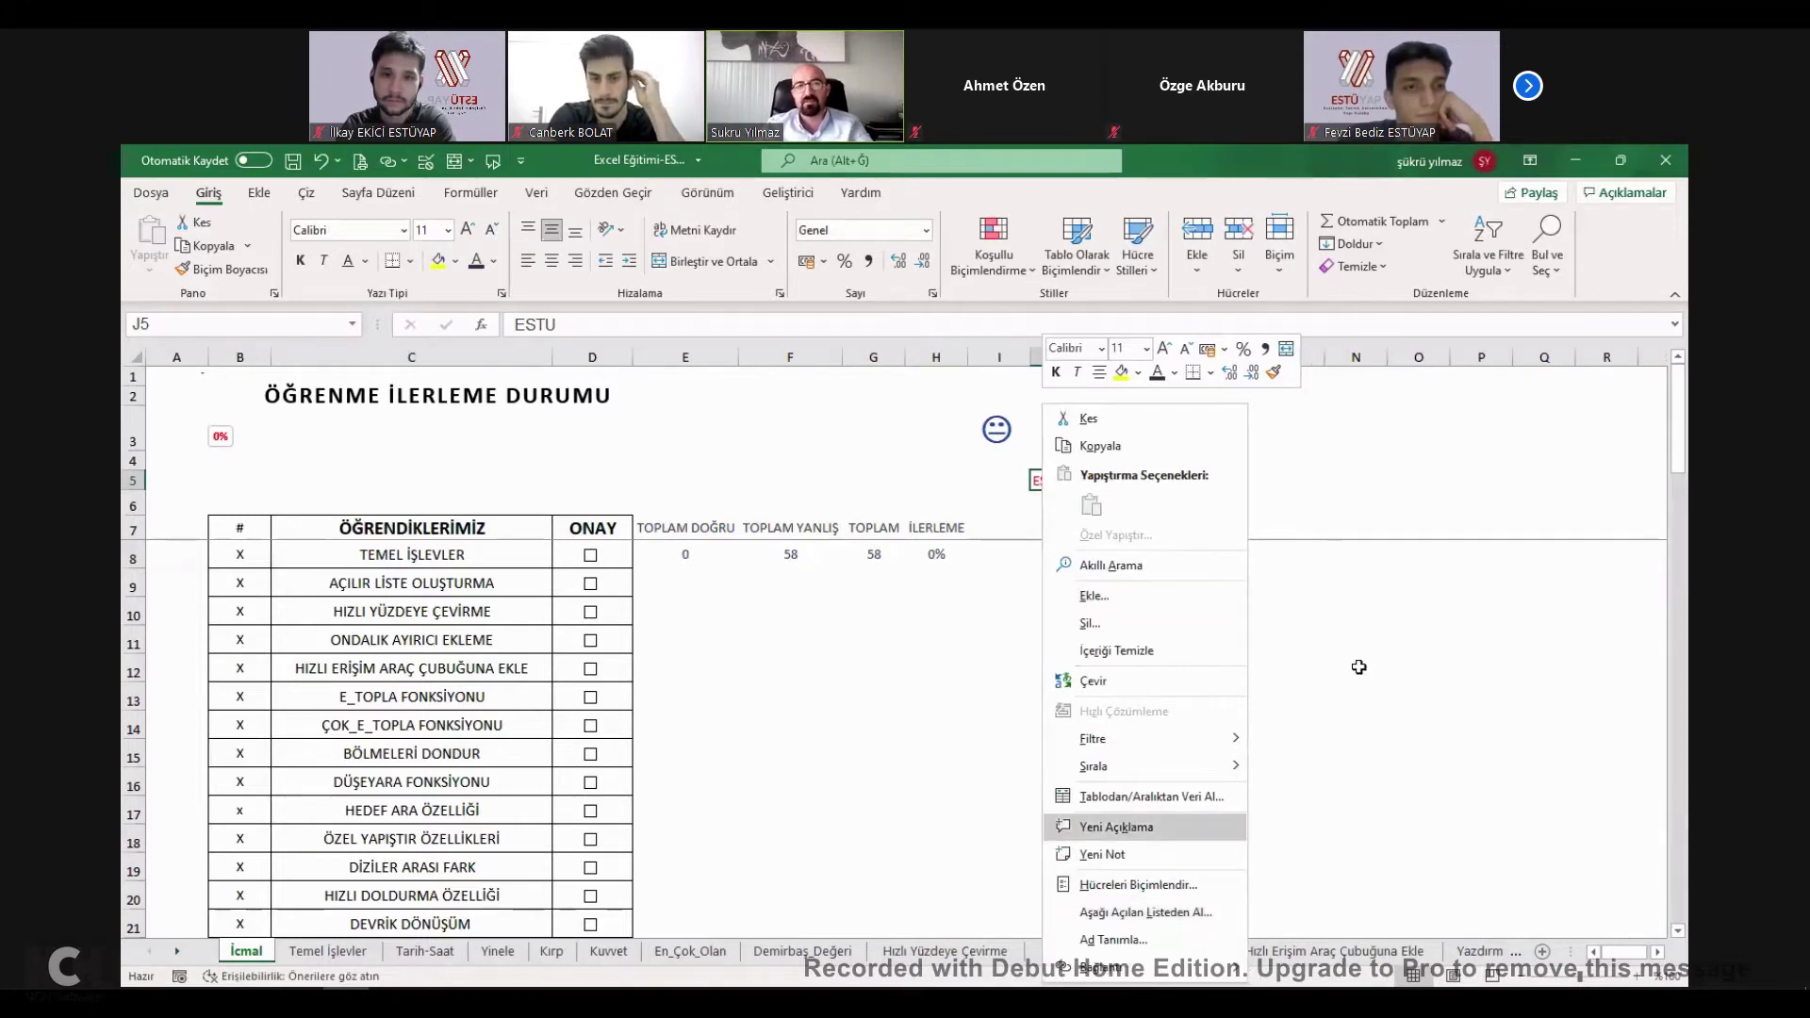
{"action": "key", "text": "Escape"}
{"action": "scroll", "coordinate": [707, 189], "scroll_direction": "down", "scroll_amount": 1}
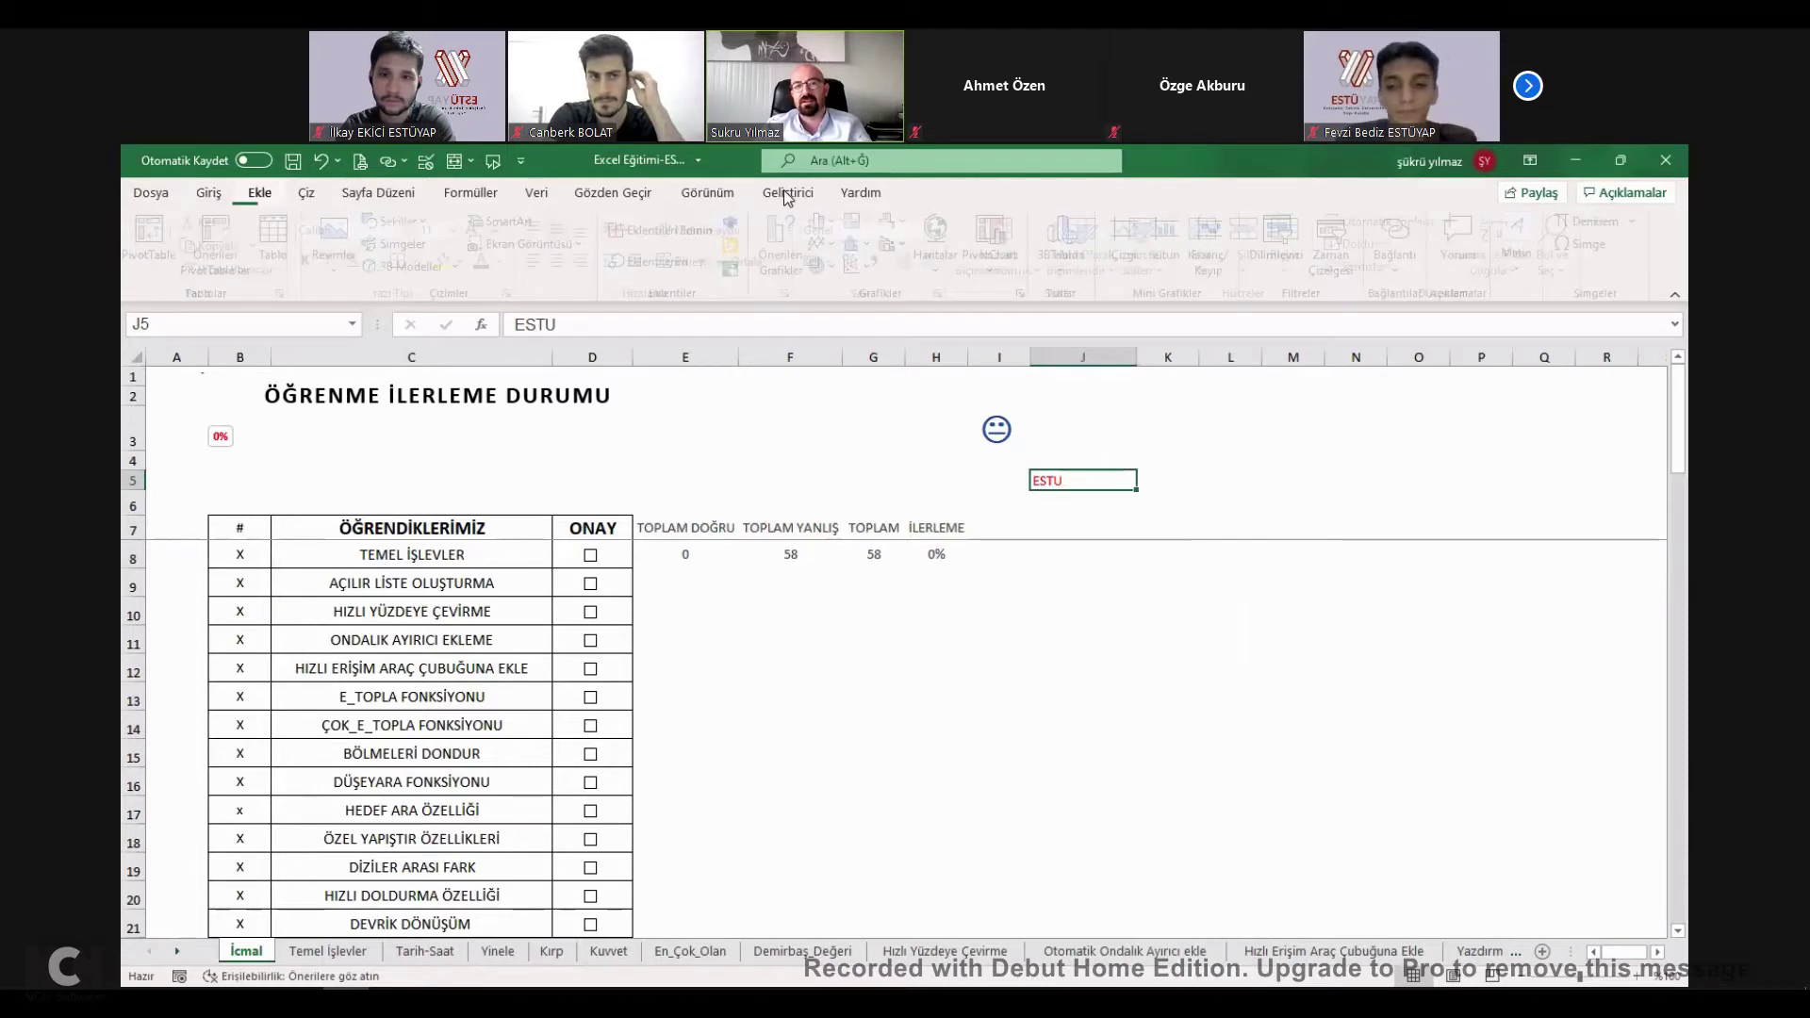
{"action": "key", "text": "Right"}
{"action": "key", "text": "Right"}
{"action": "key", "text": "Right"}
{"action": "key", "text": "Right"}
{"action": "key", "text": "Right"}
{"action": "key", "text": "Right"}
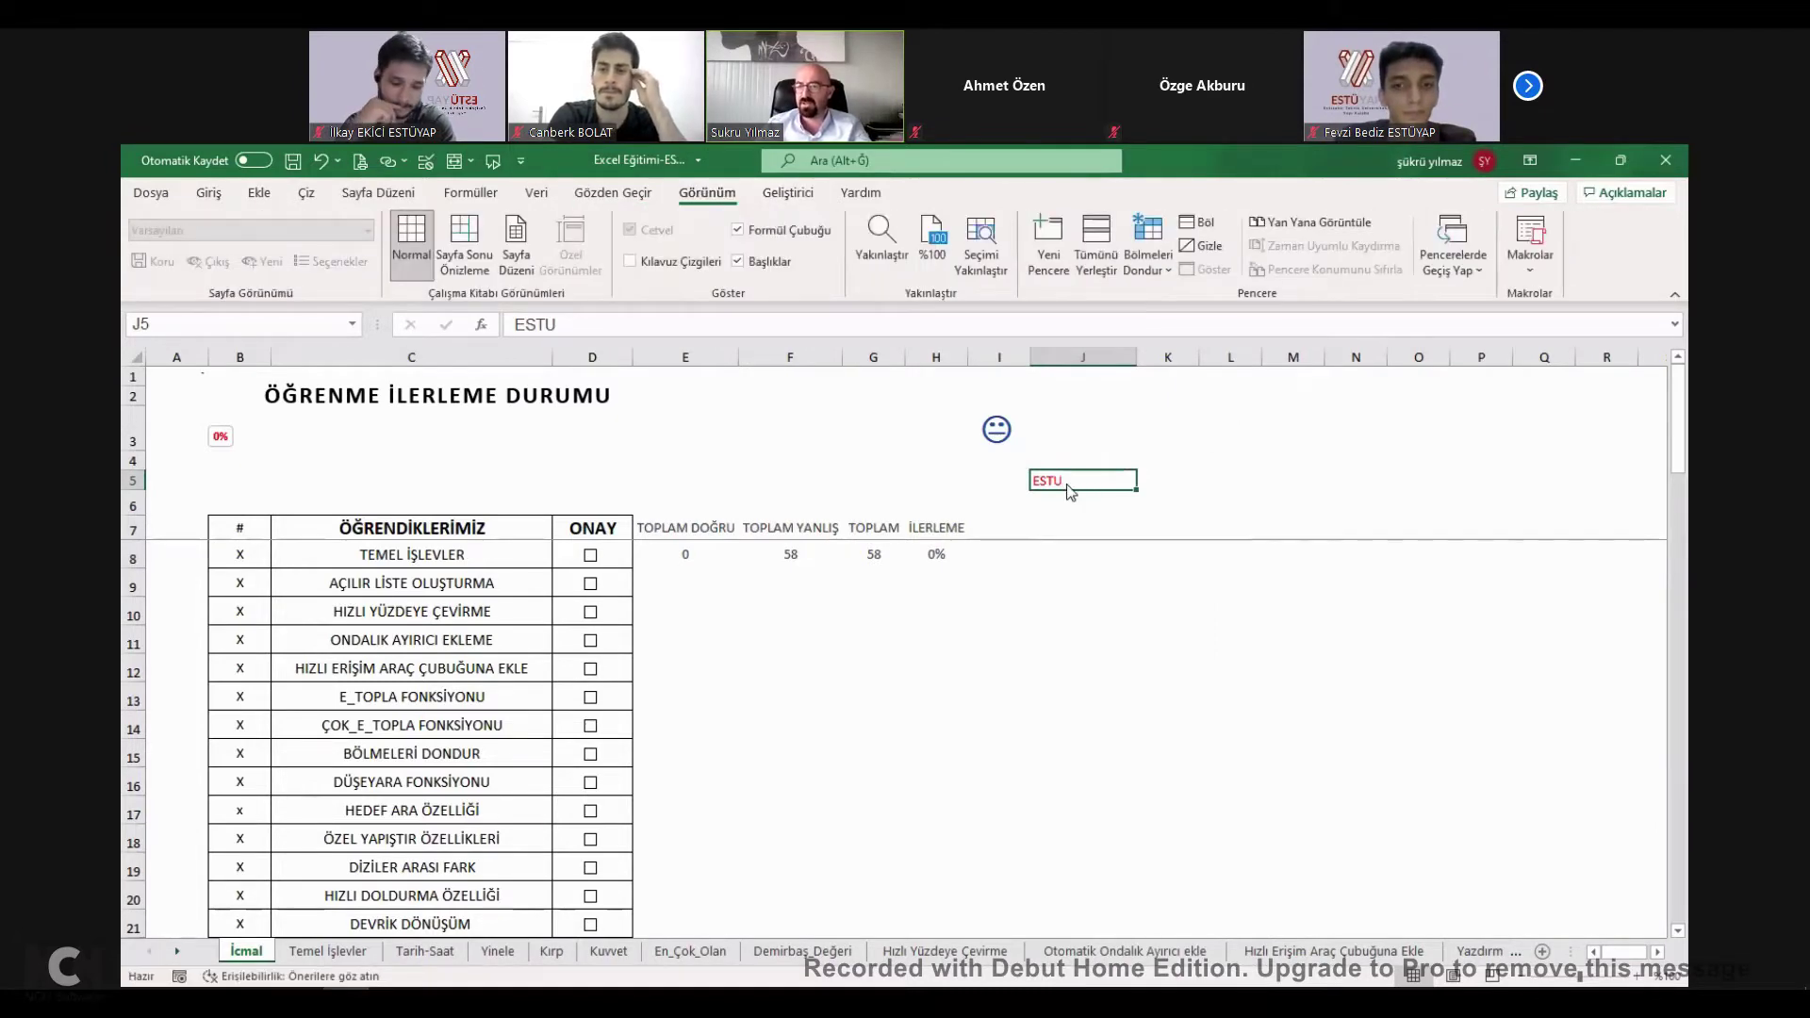
{"action": "right_click", "coordinate": [1069, 483]}
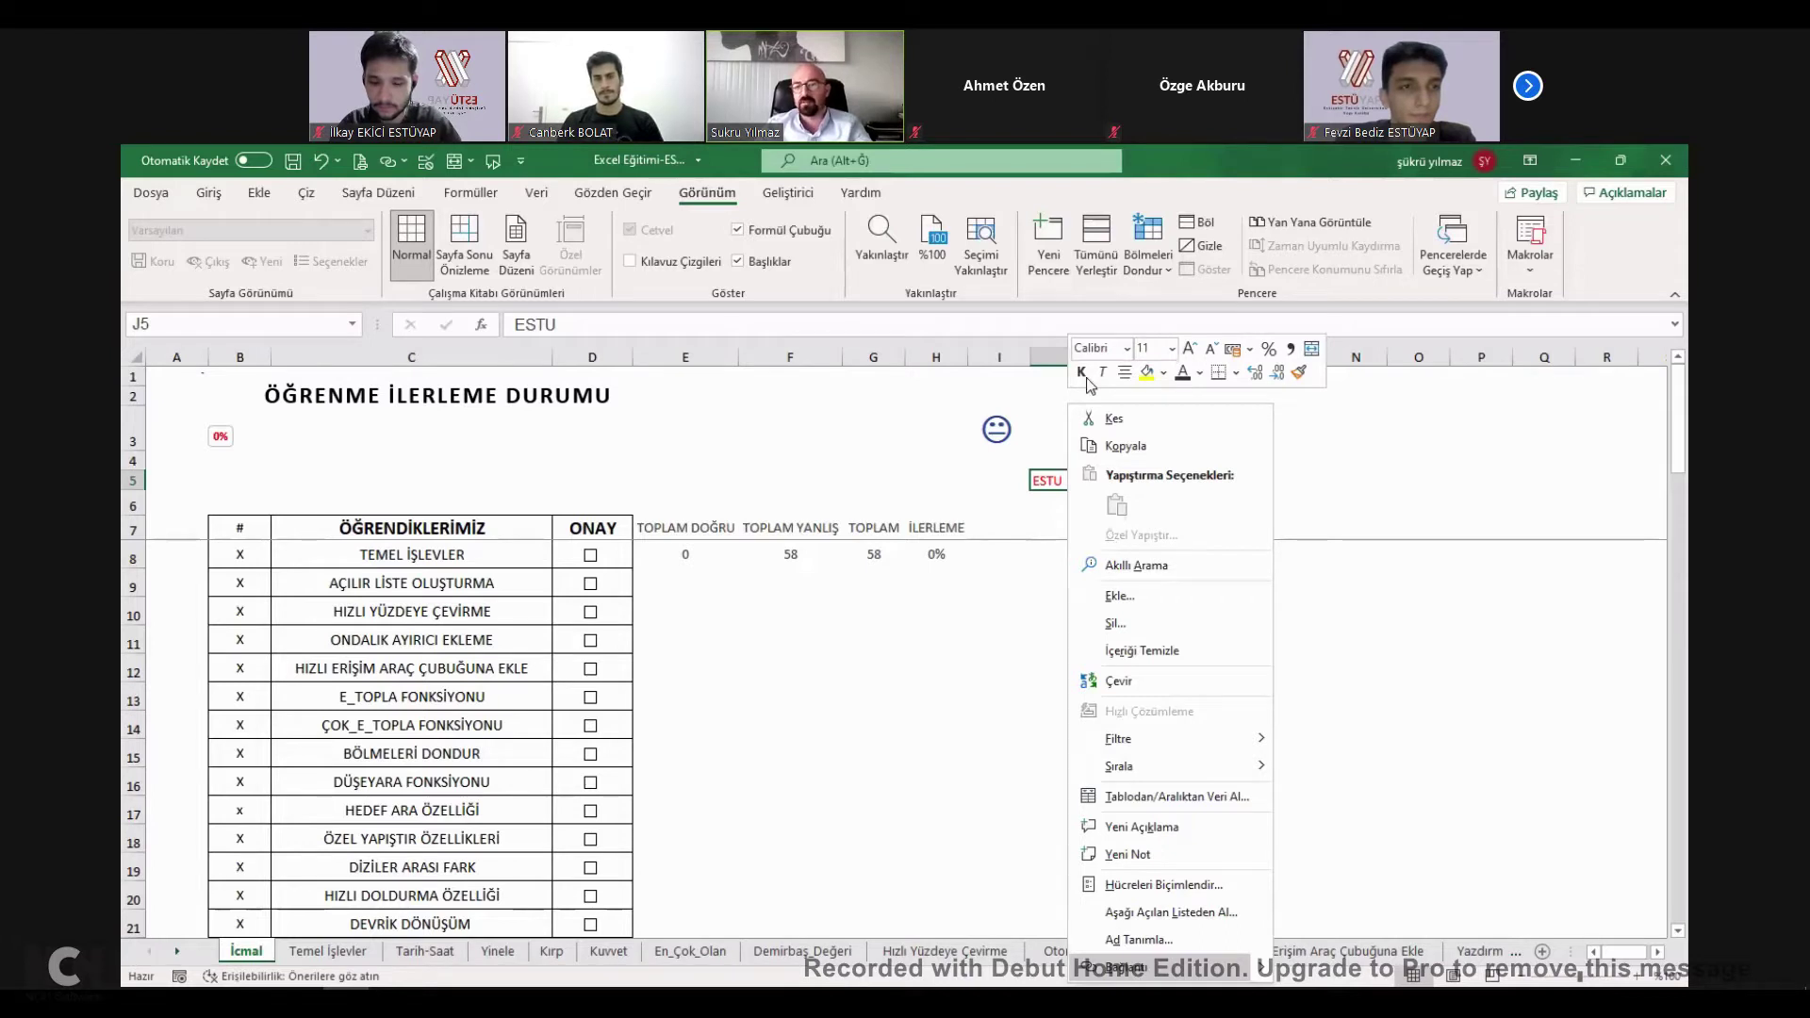
Link ESTU in J5 to the Temel İşlevler sheet and follow the link.
{"action": "key", "text": "ctrl+k"}
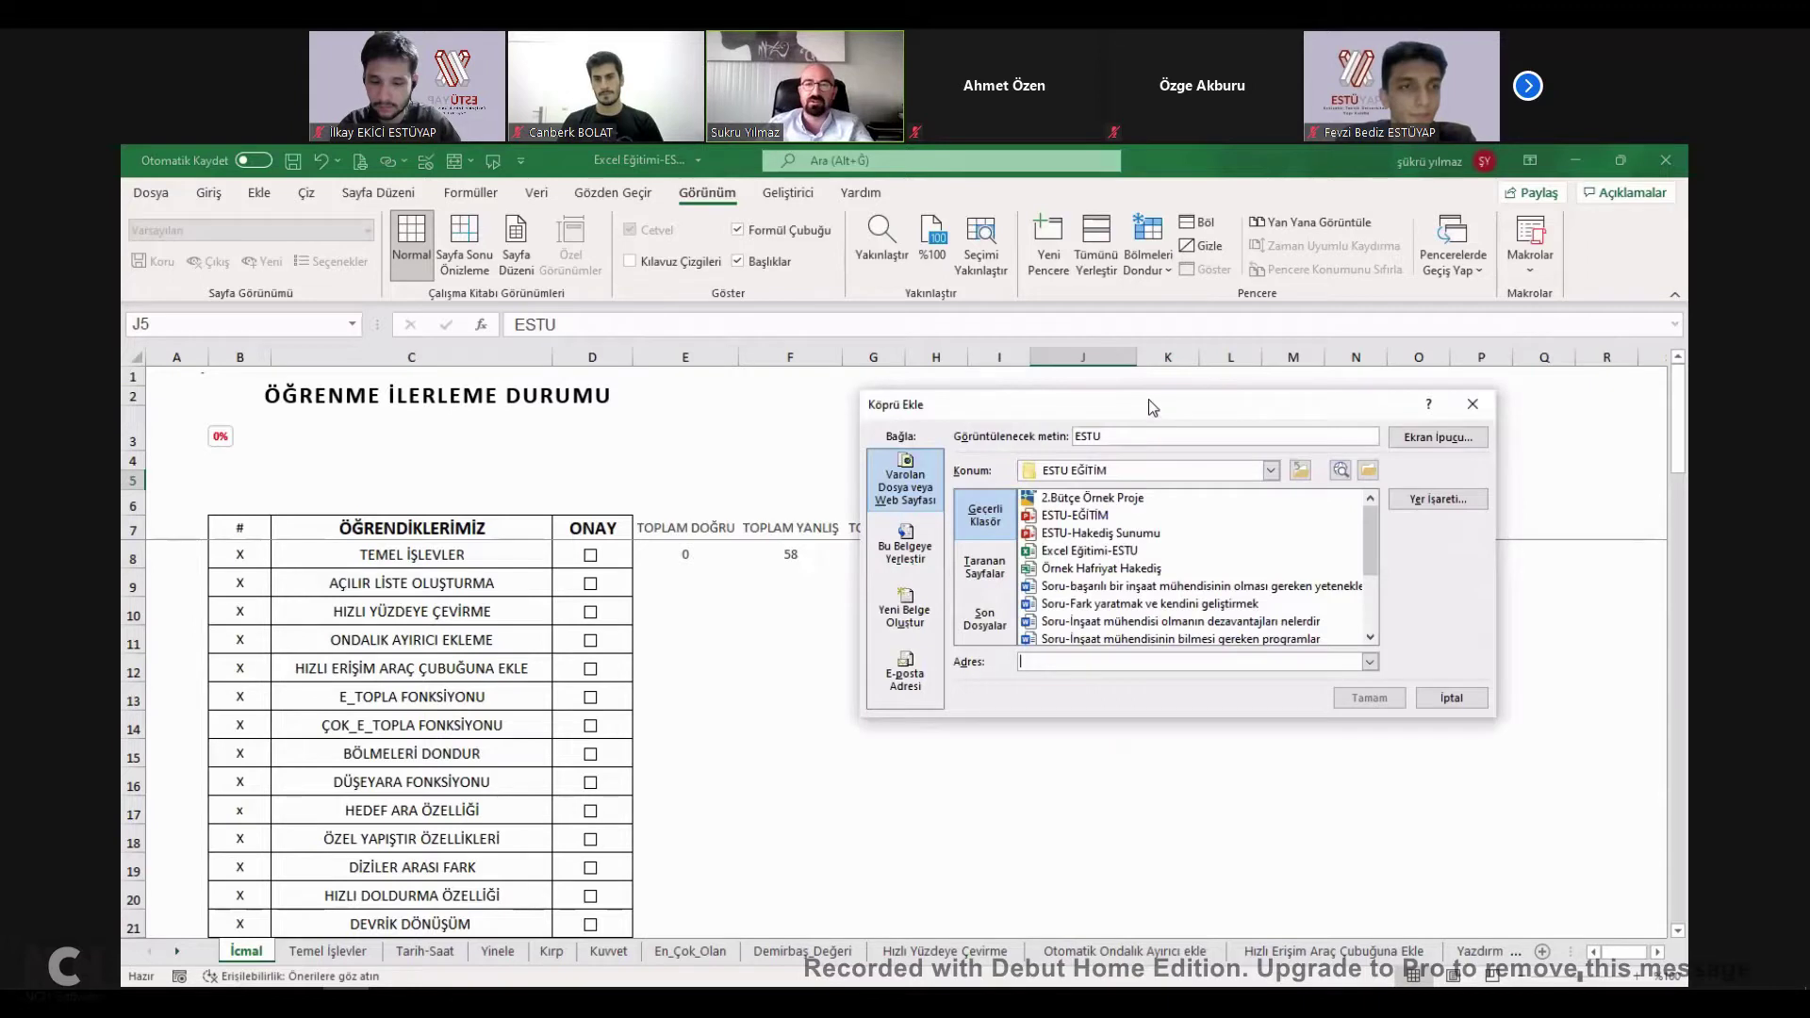
{"action": "left_click", "coordinate": [576, 438]}
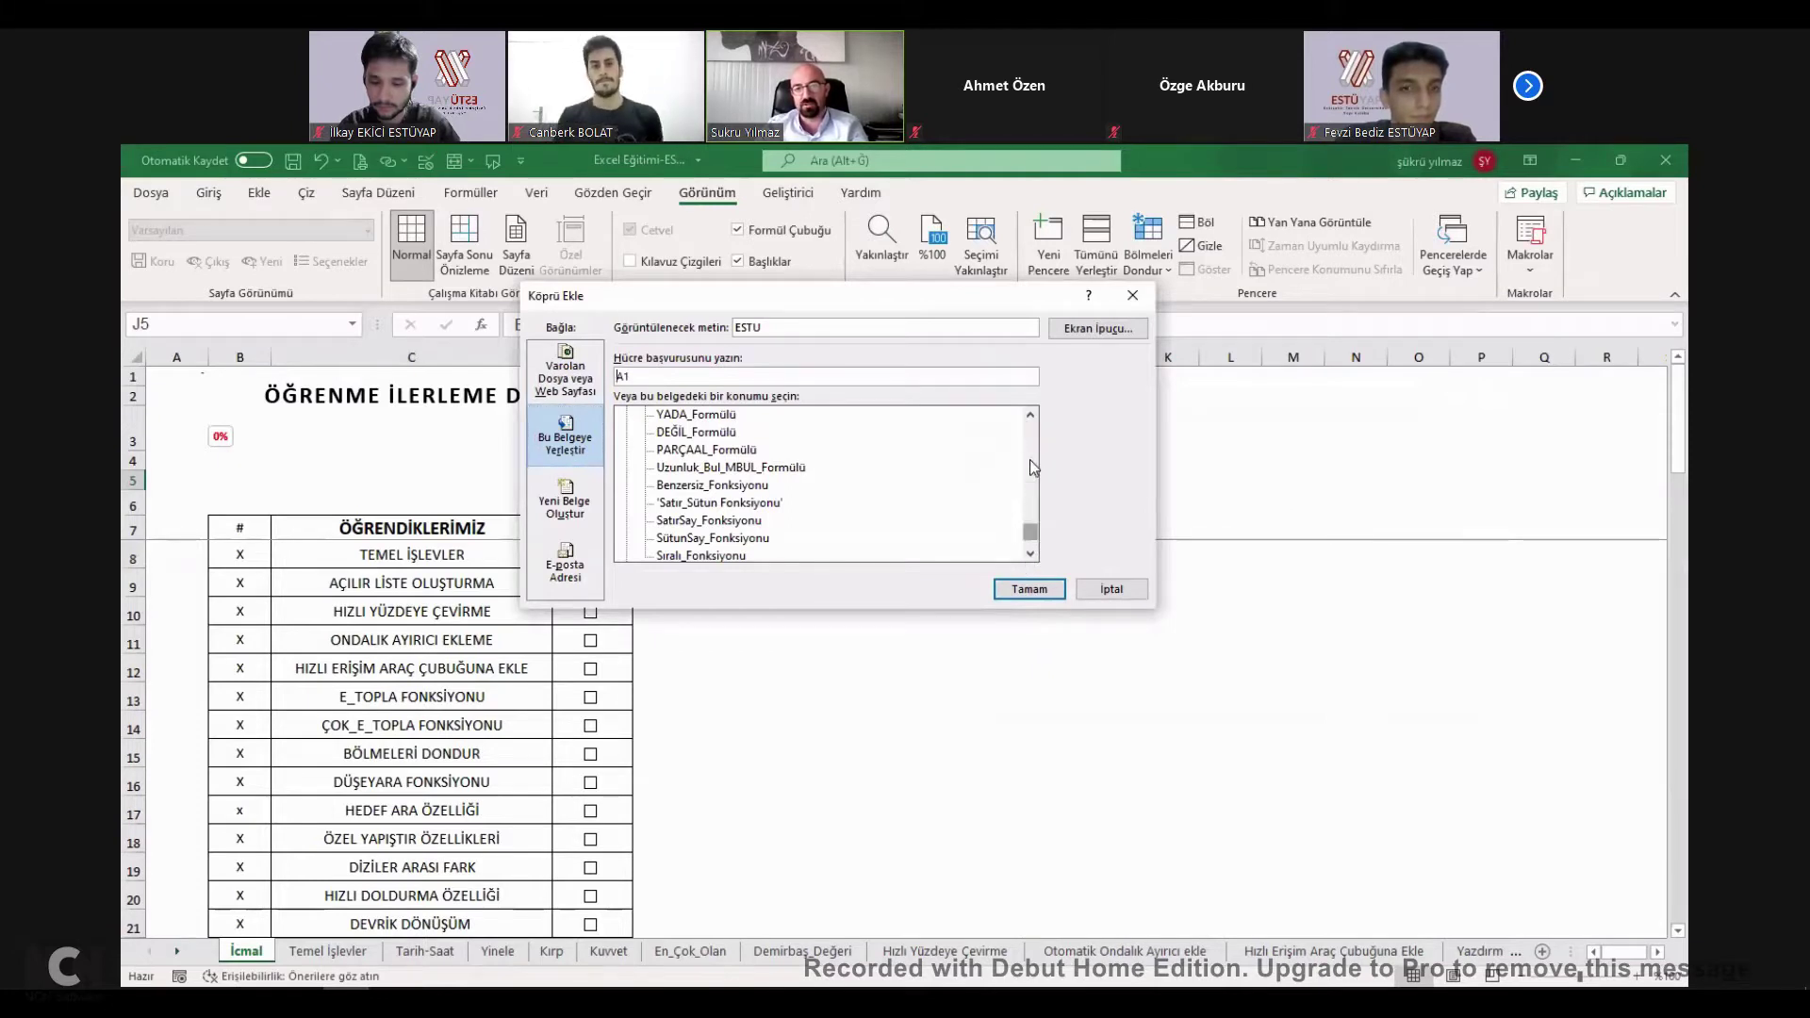
{"action": "scroll", "coordinate": [1030, 469], "scroll_direction": "up", "scroll_amount": 10}
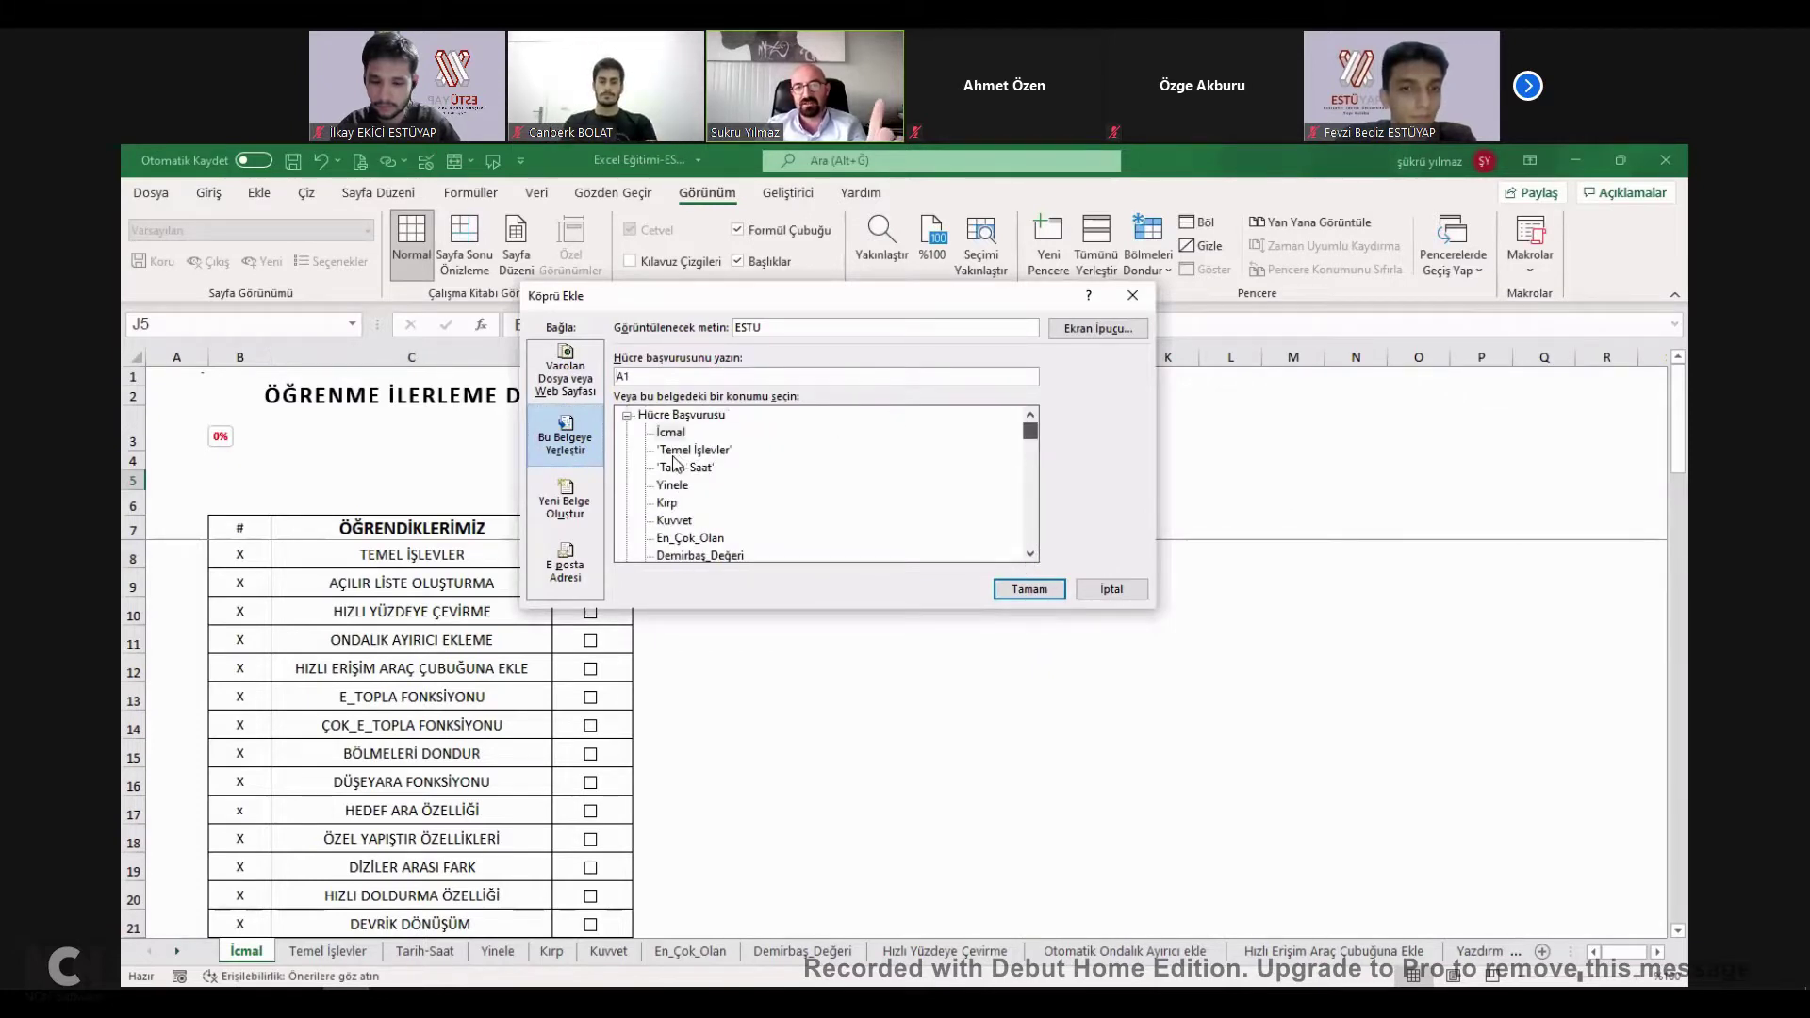
{"action": "left_click", "coordinate": [694, 451]}
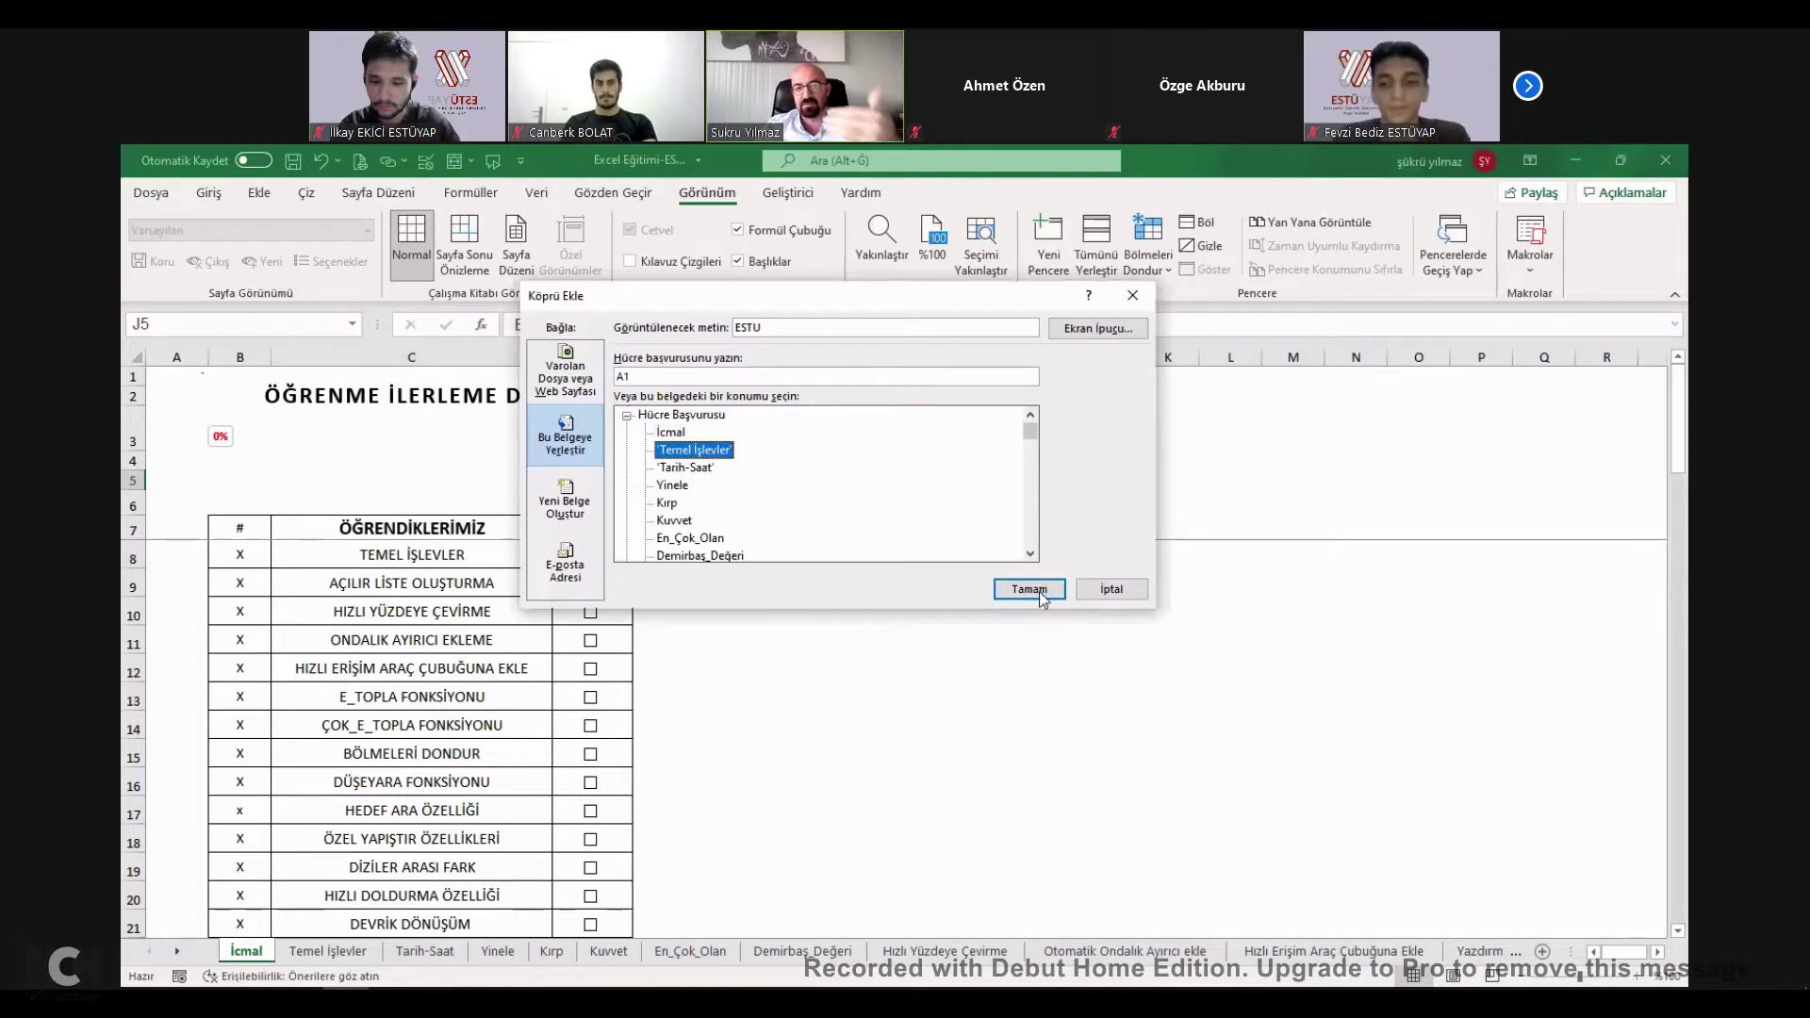
{"action": "left_click", "coordinate": [1042, 598]}
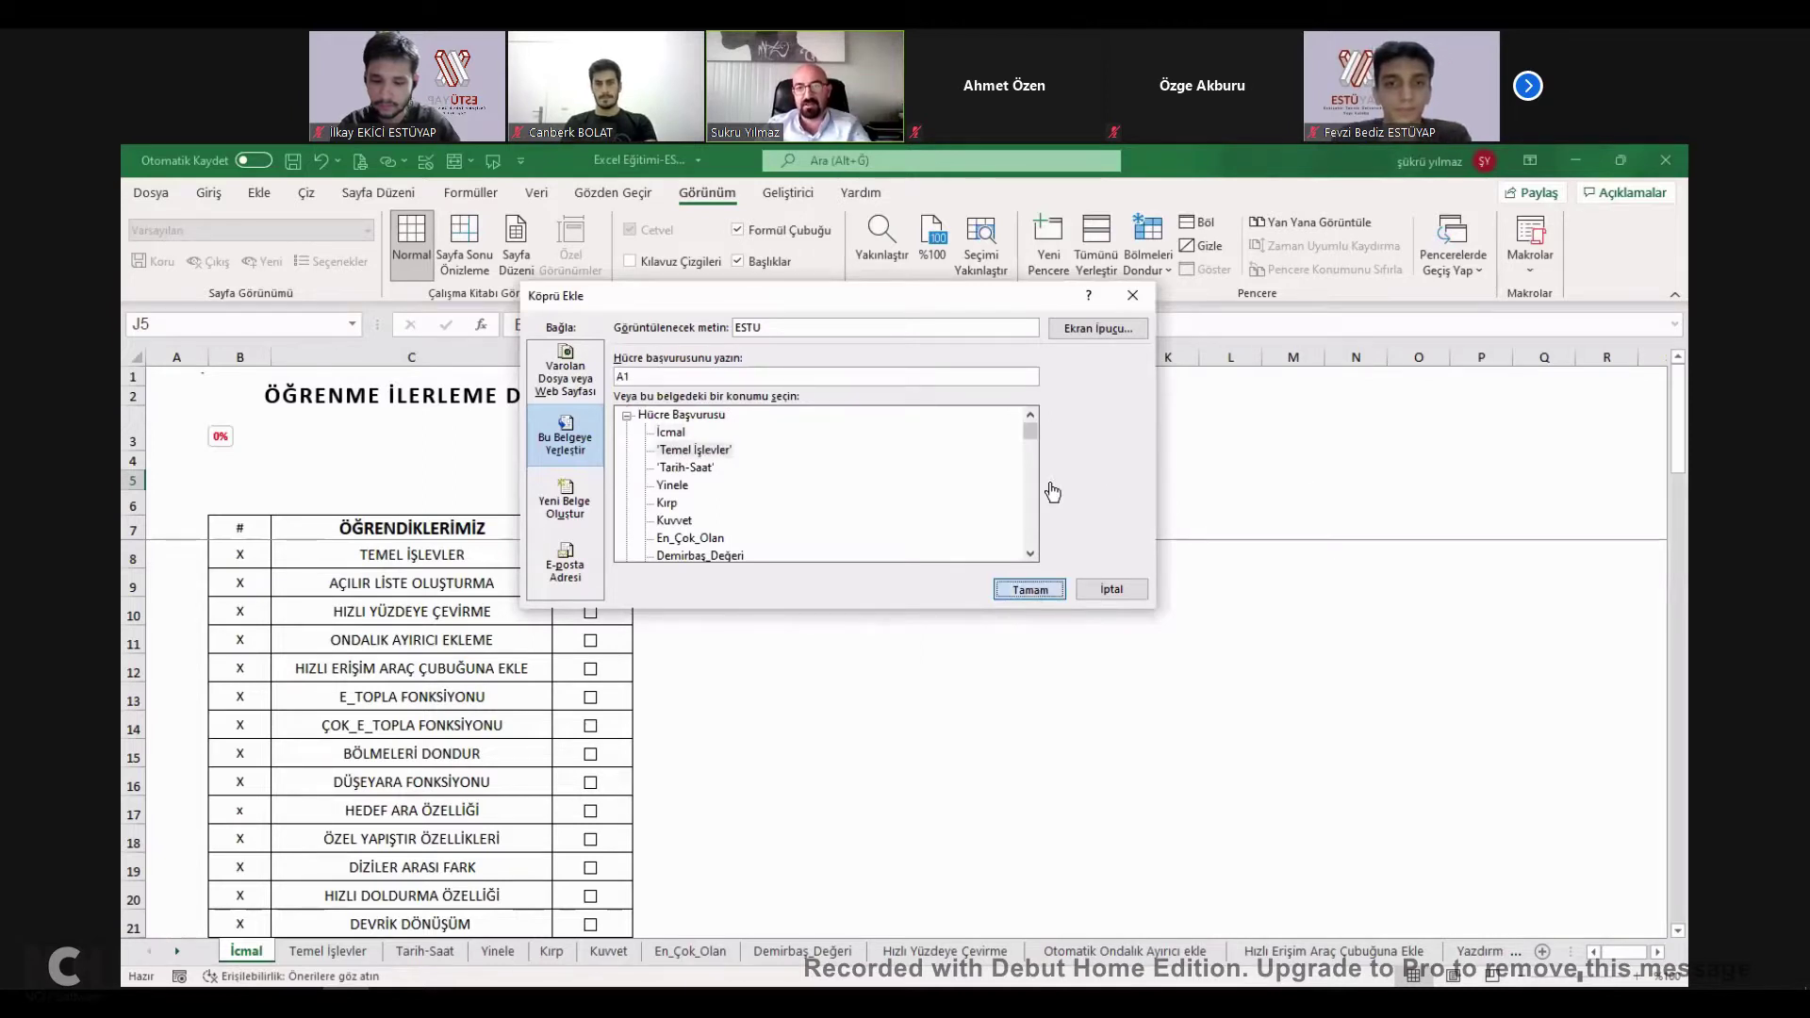
{"action": "key", "text": "Return"}
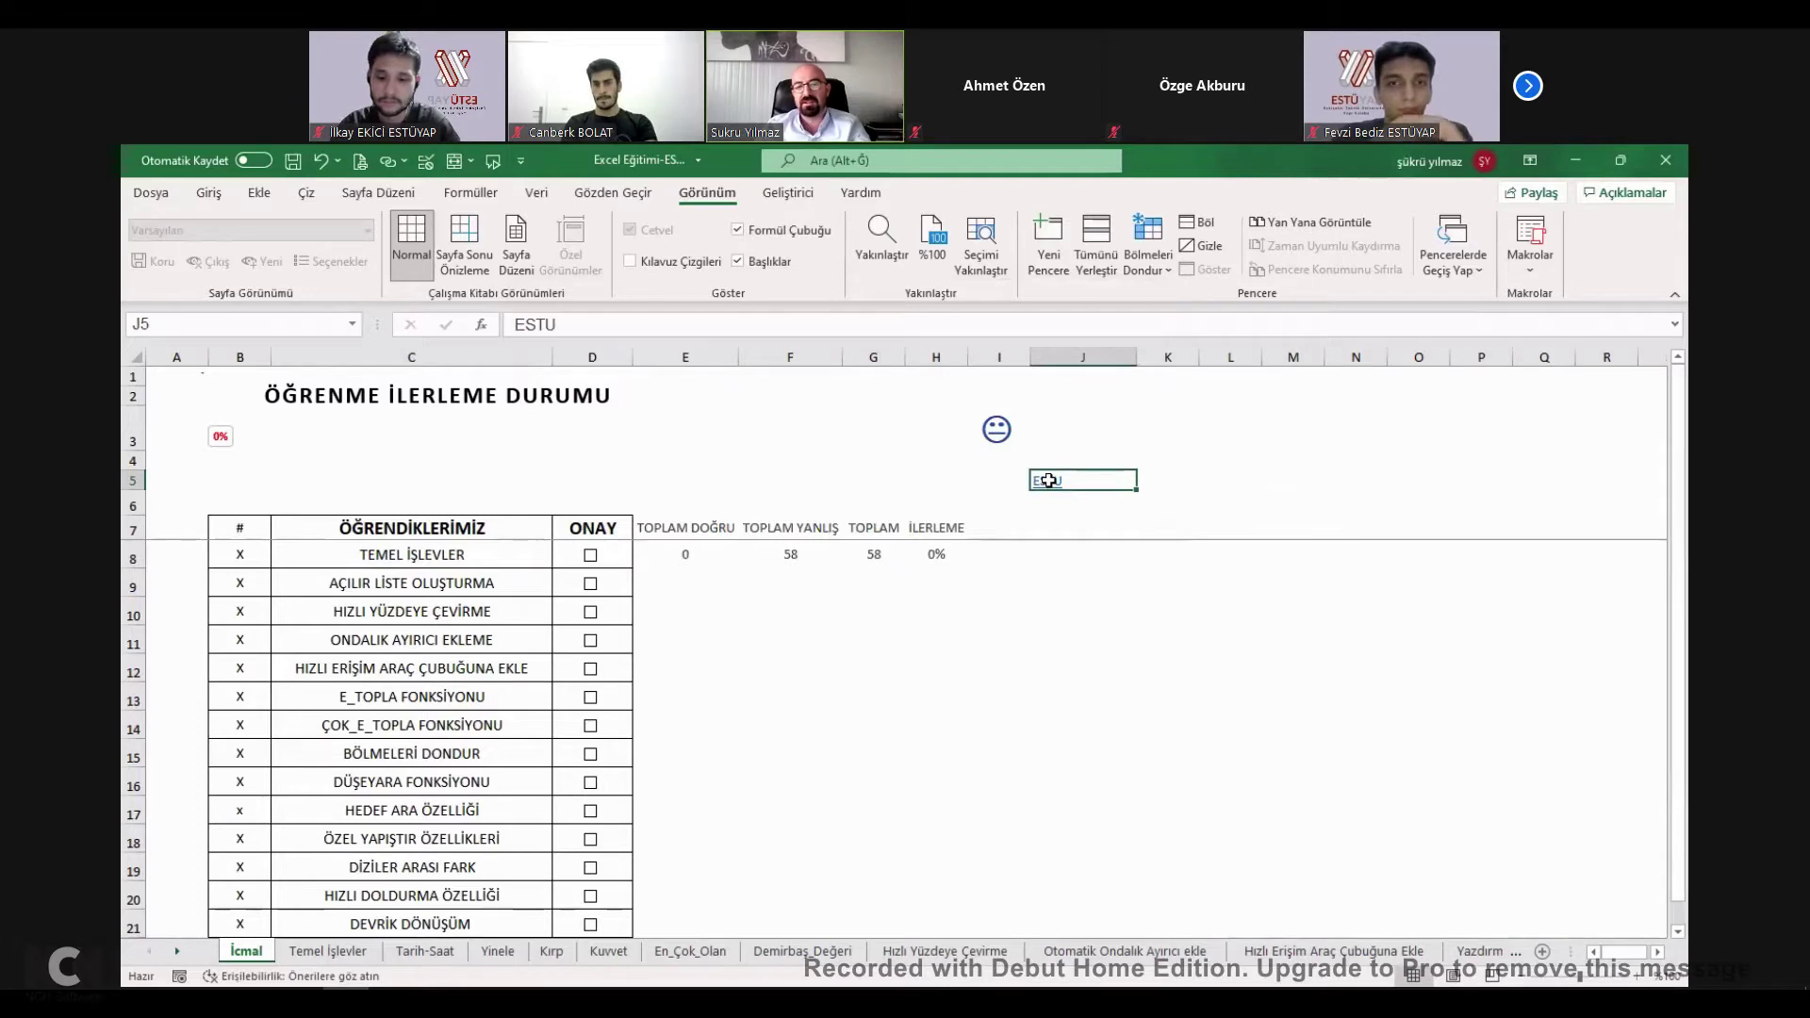
{"action": "left_click", "coordinate": [1049, 481]}
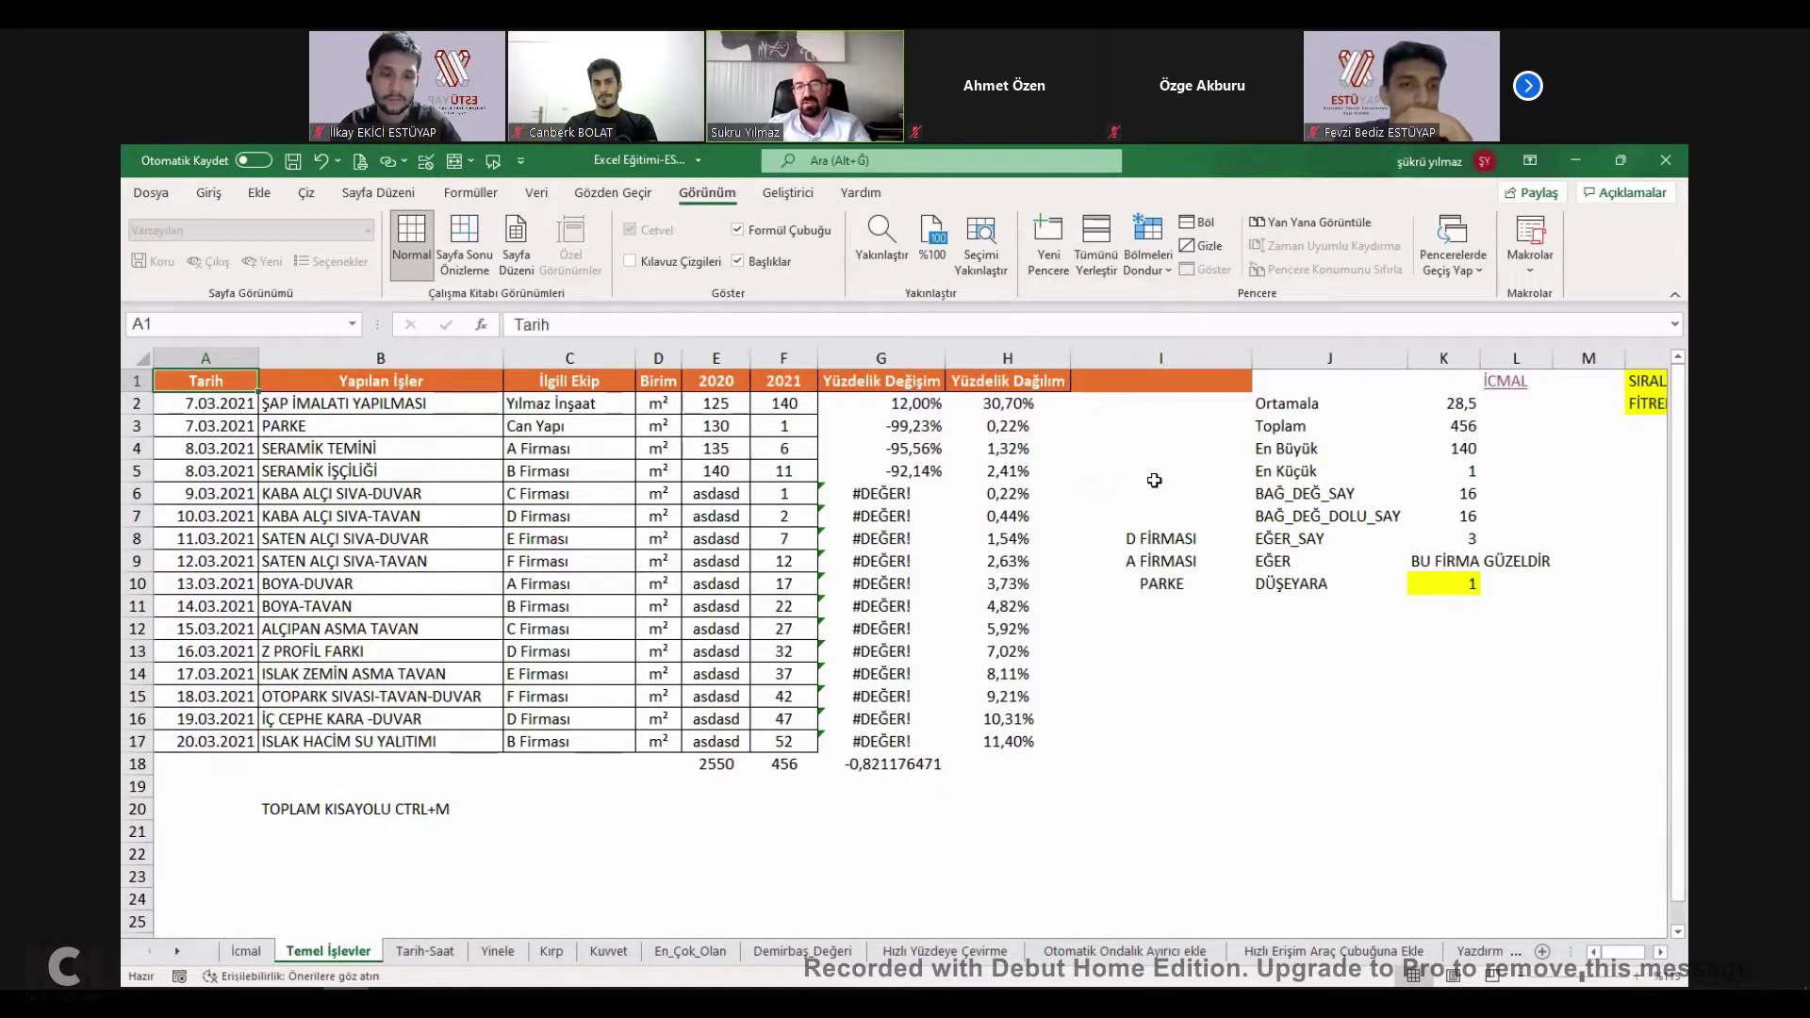
{"action": "key", "text": "ctrl+Page_Up"}
{"action": "left_click", "coordinate": [1100, 476]}
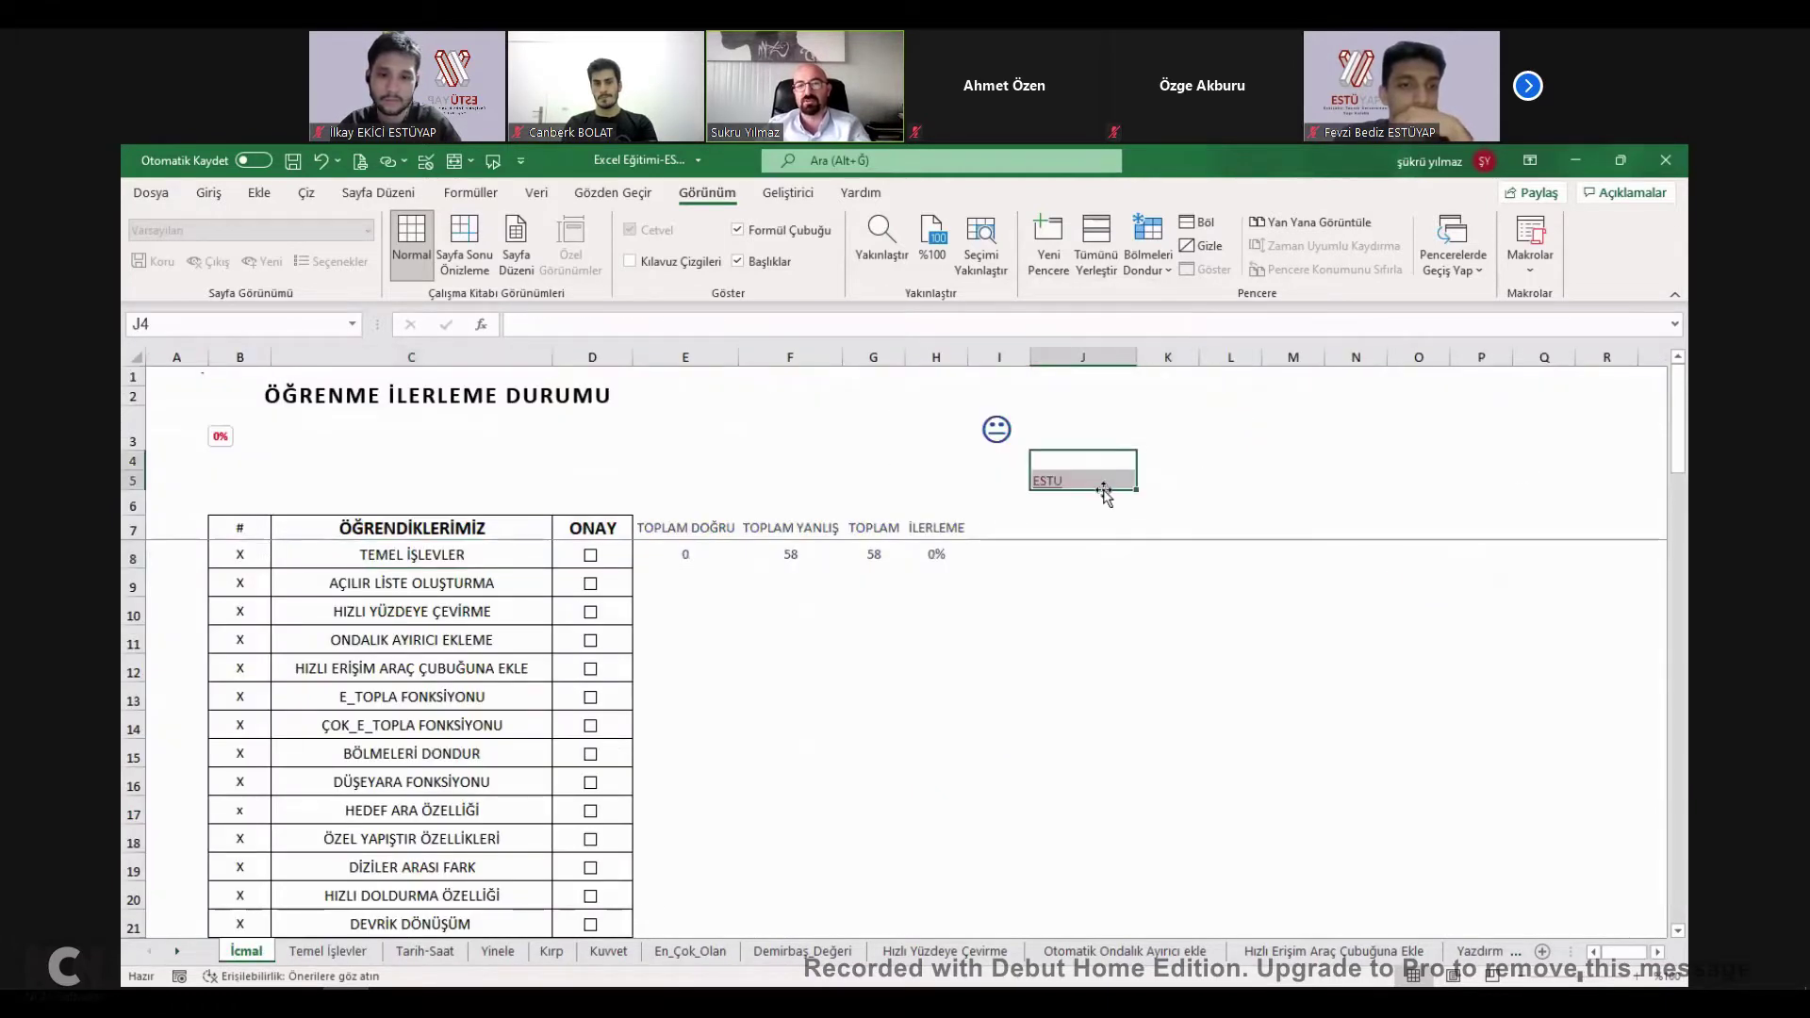
{"action": "left_click", "coordinate": [1189, 487]}
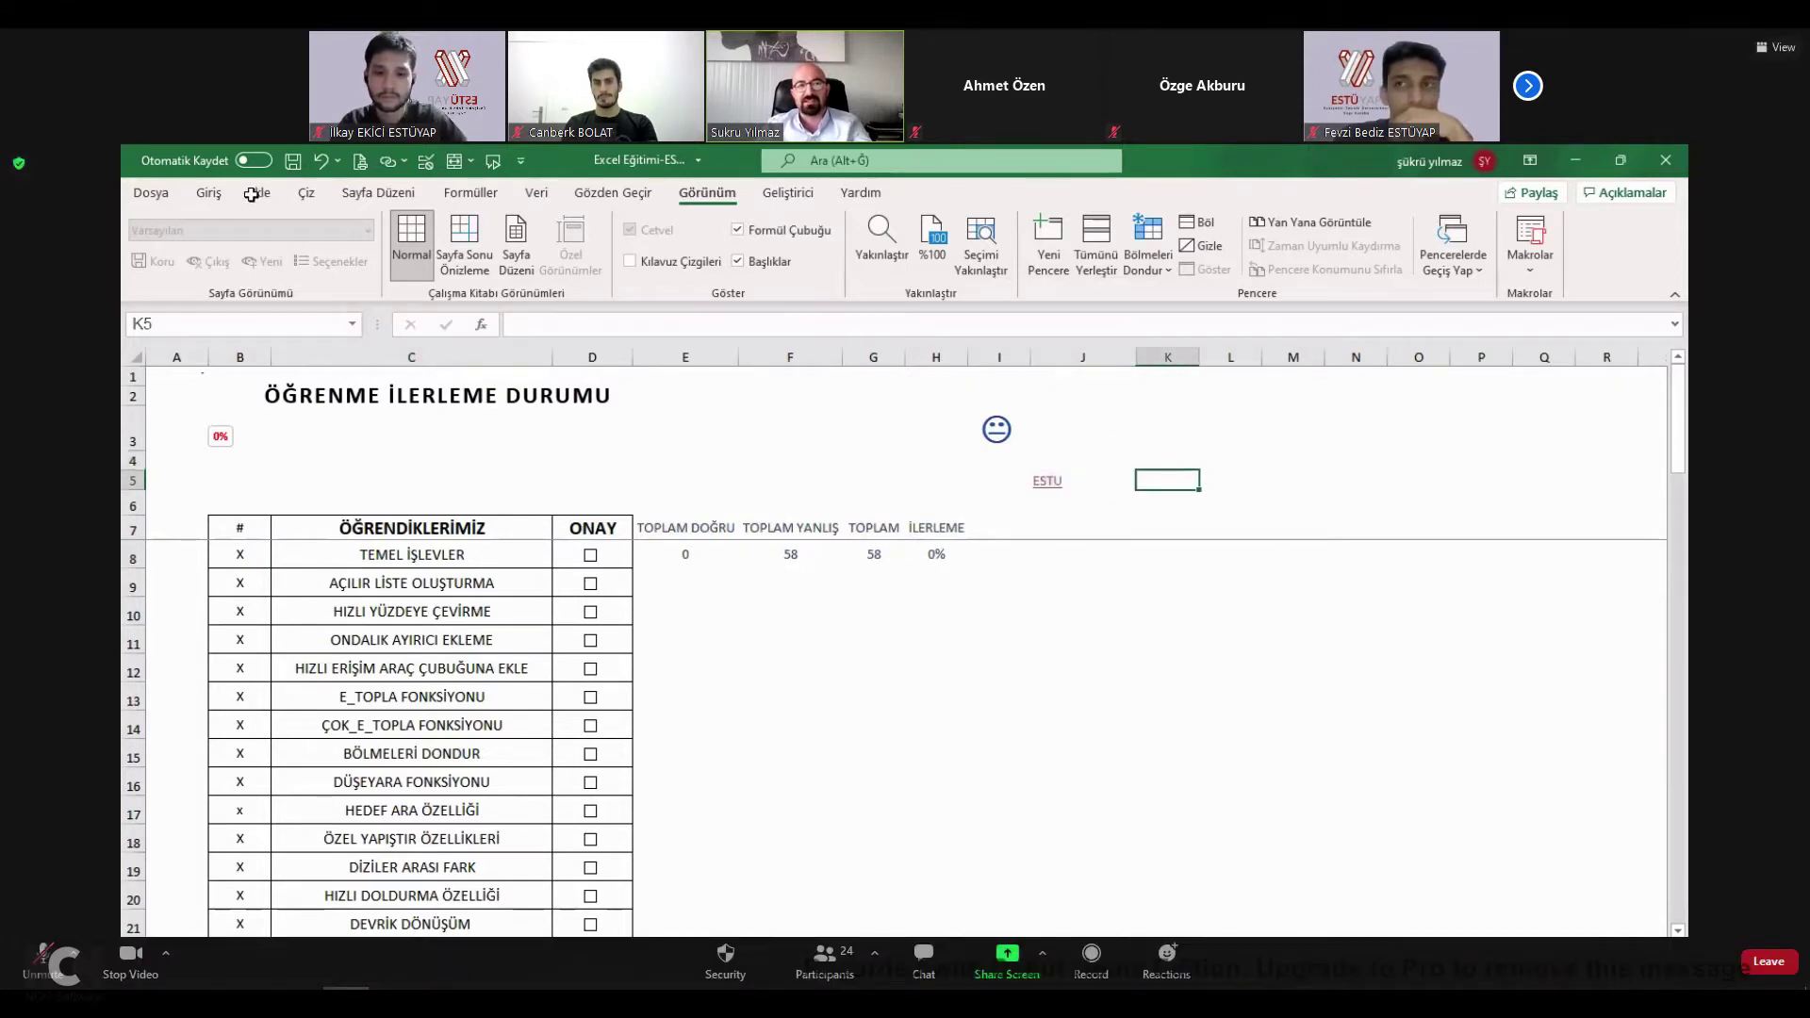
{"action": "key", "text": "alt+u"}
{"action": "left_click", "coordinate": [250, 194]}
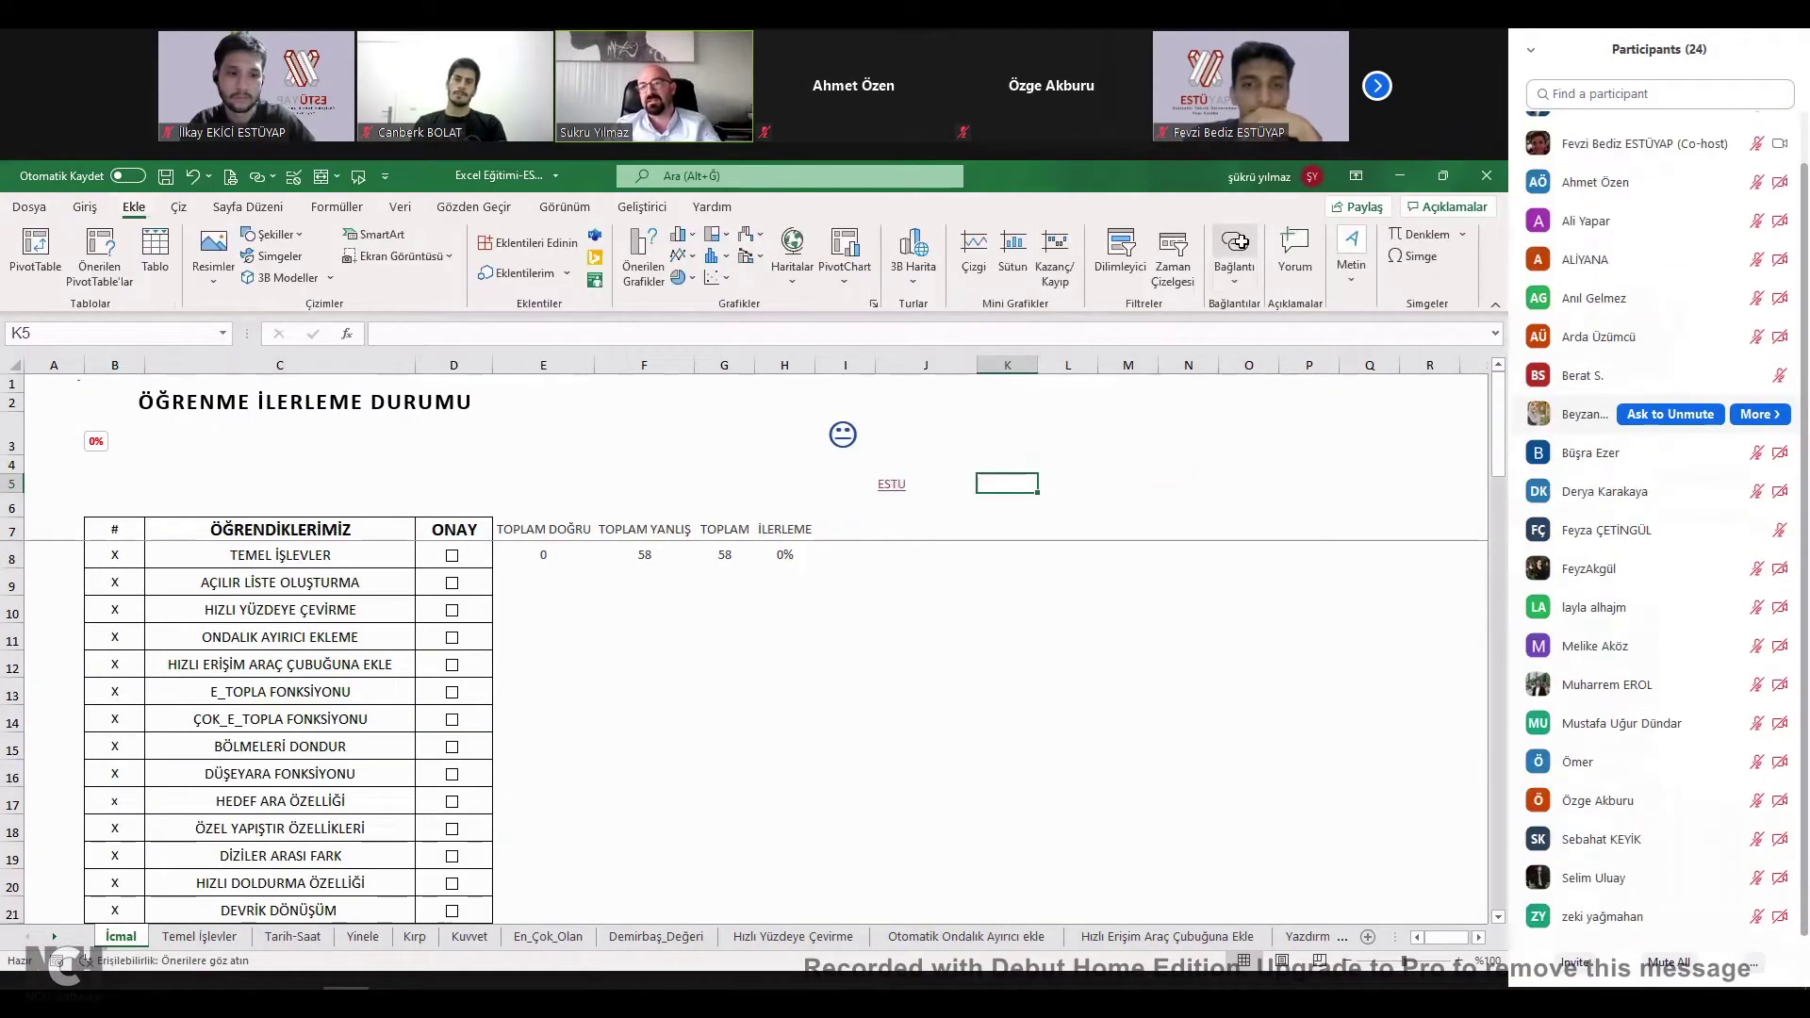
{"action": "key", "text": "alt+u"}
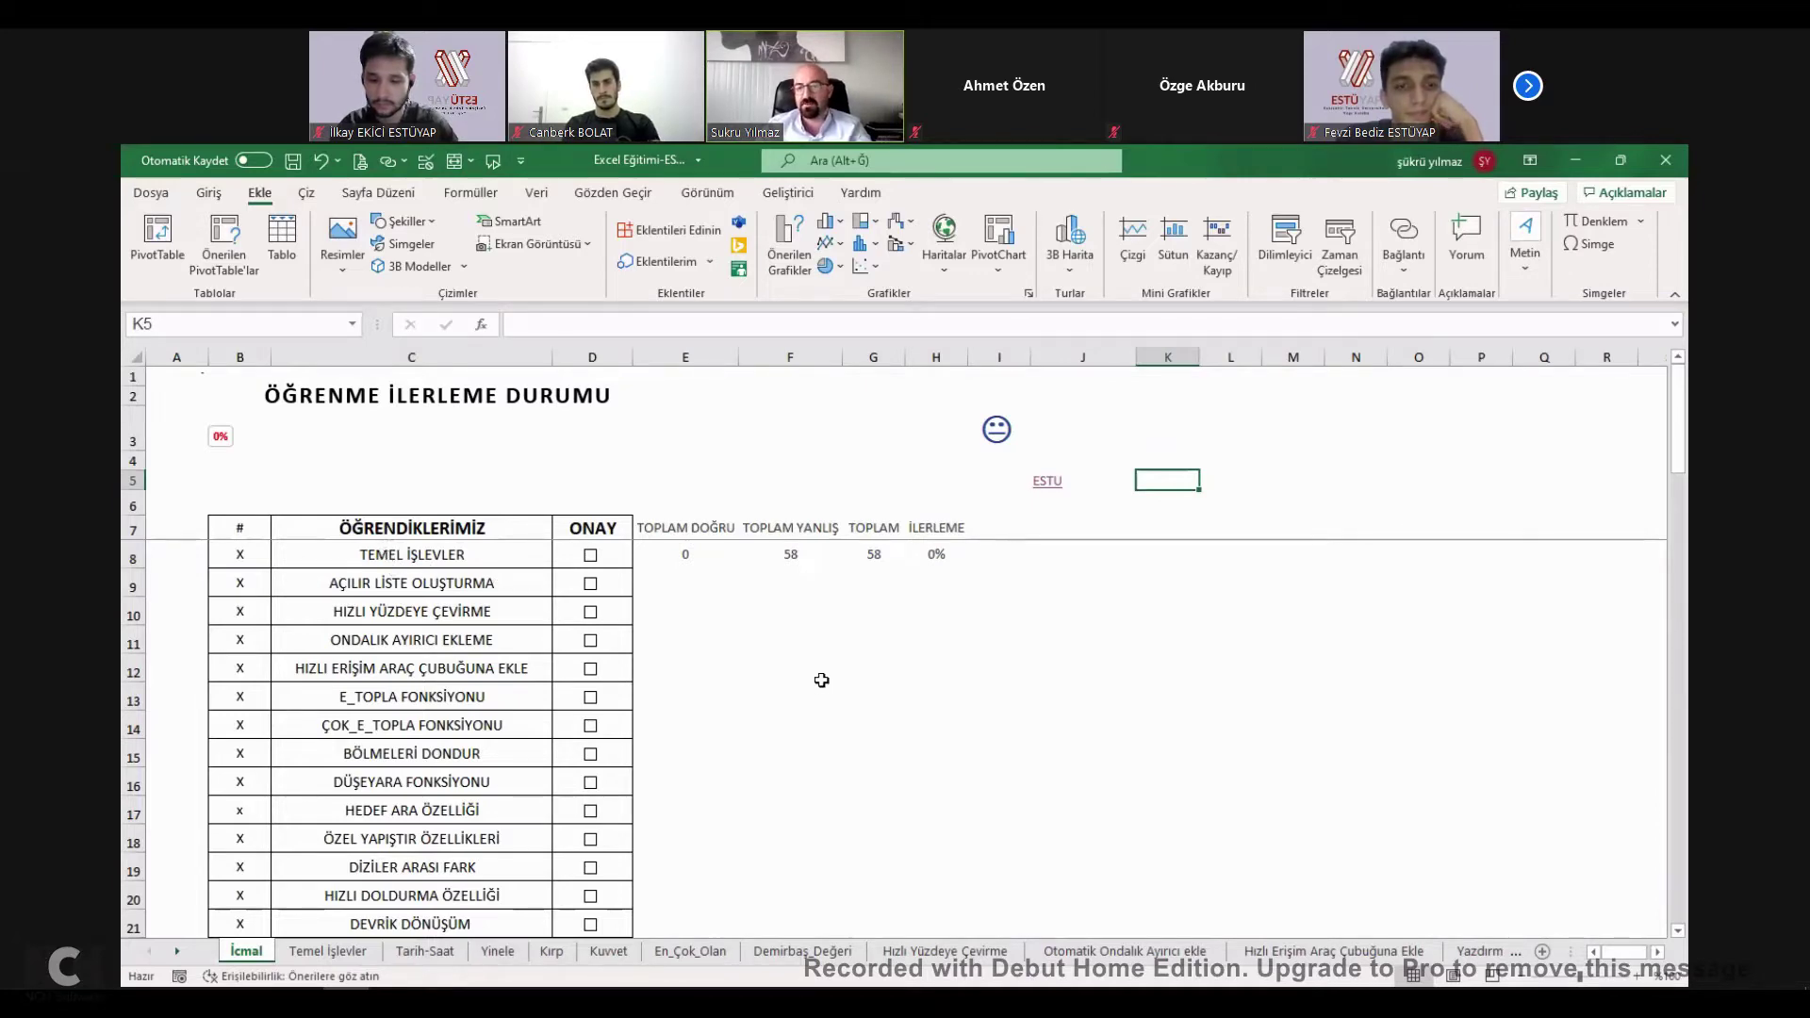
{"action": "key", "text": "ctrl+Page_Down"}
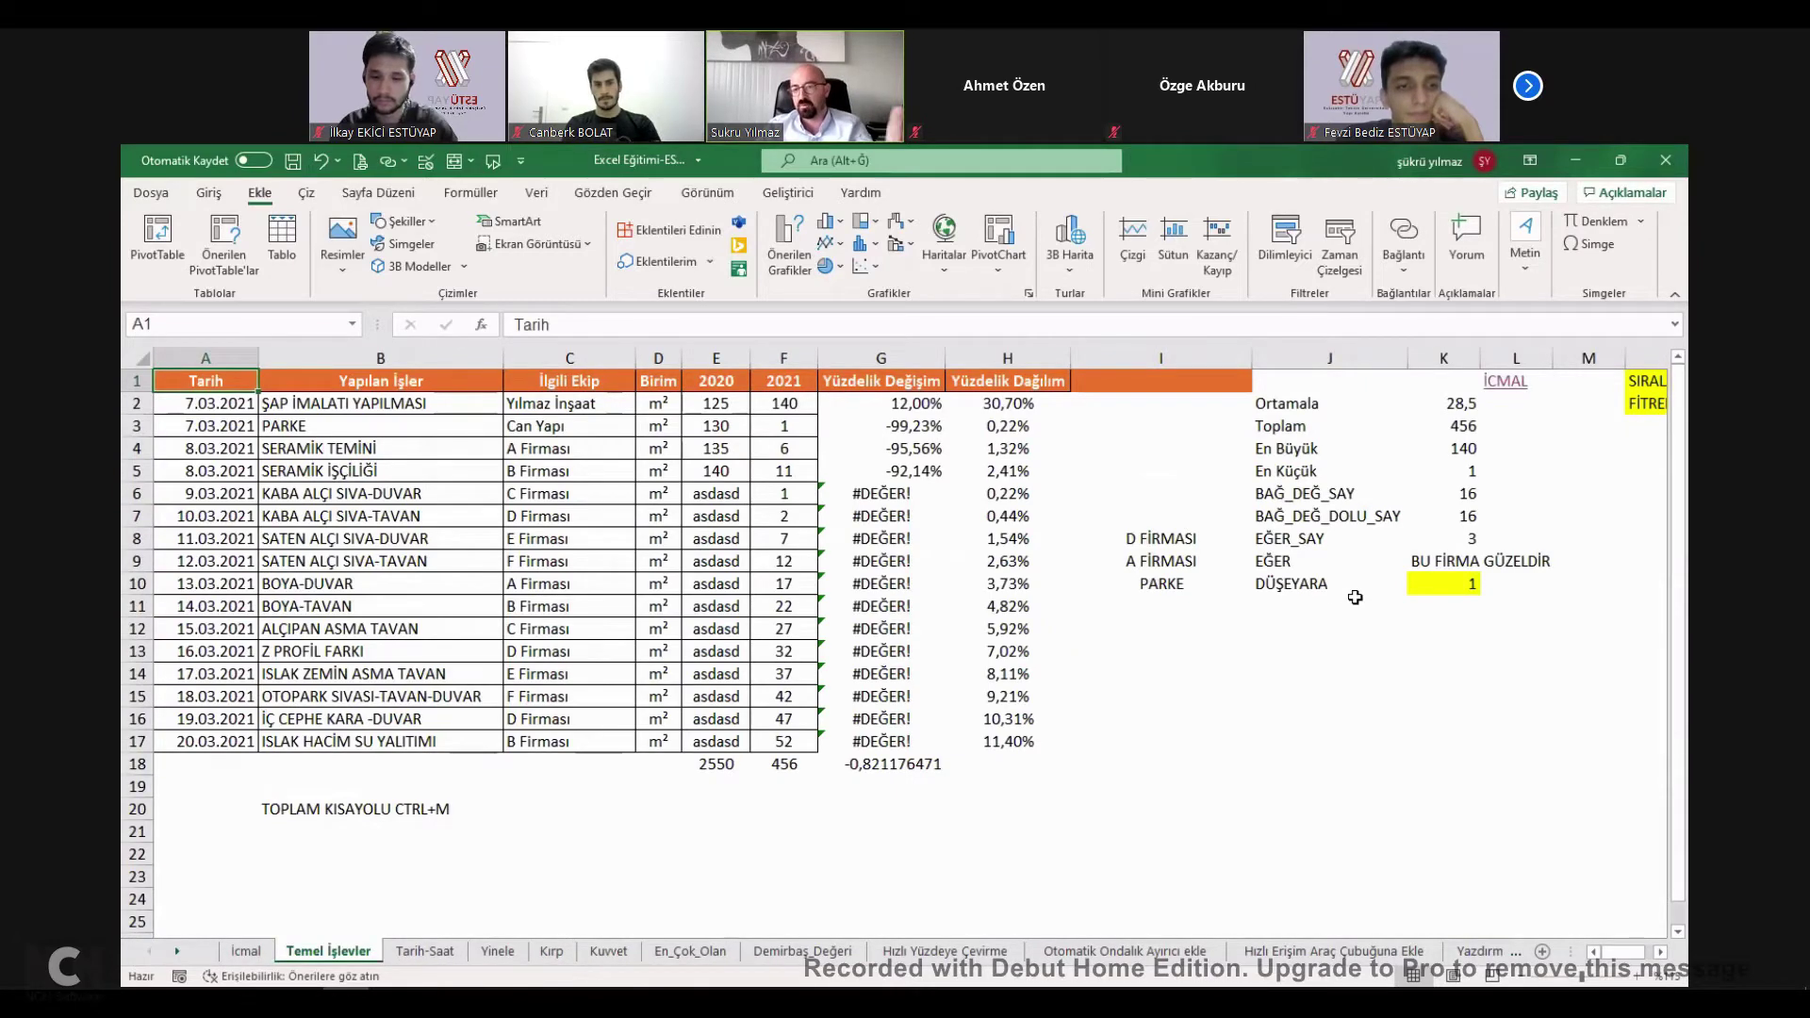
Review K2's =ORTALAMA(F2:F17) formula, then start a new '+O' entry in K2.
{"action": "double_click", "coordinate": [1456, 403]}
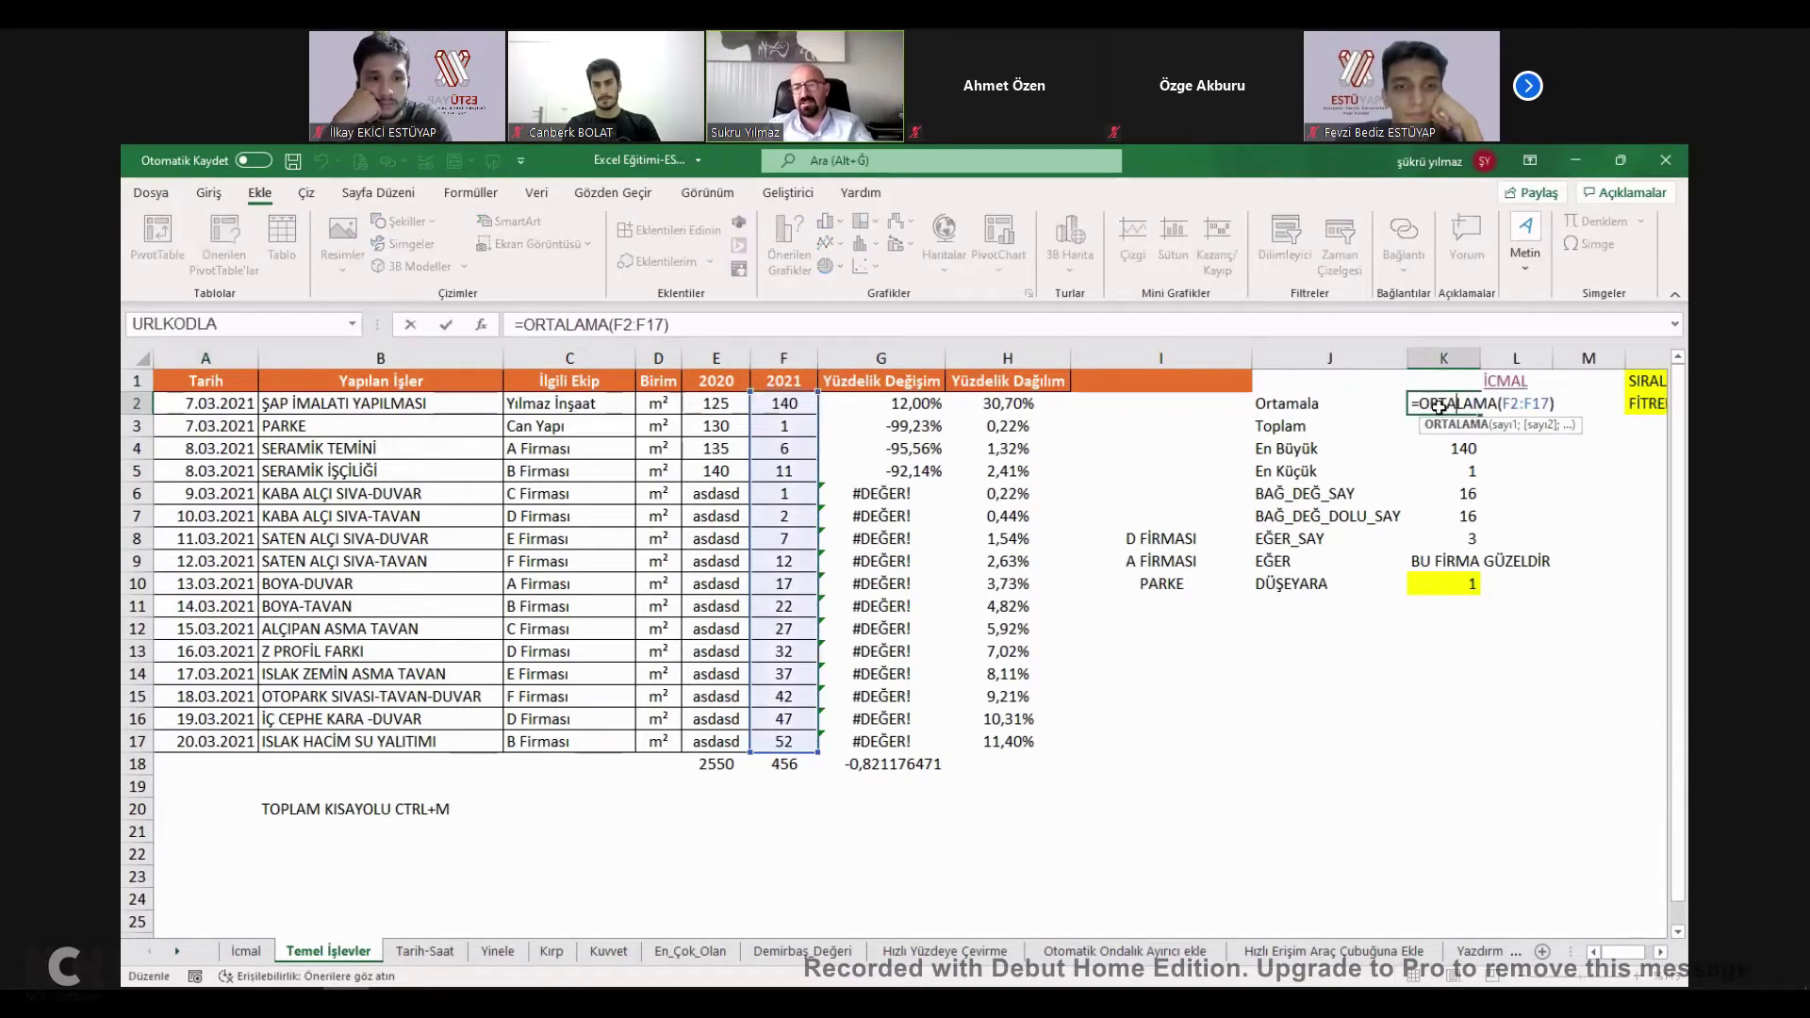
{"action": "key", "text": "Escape"}
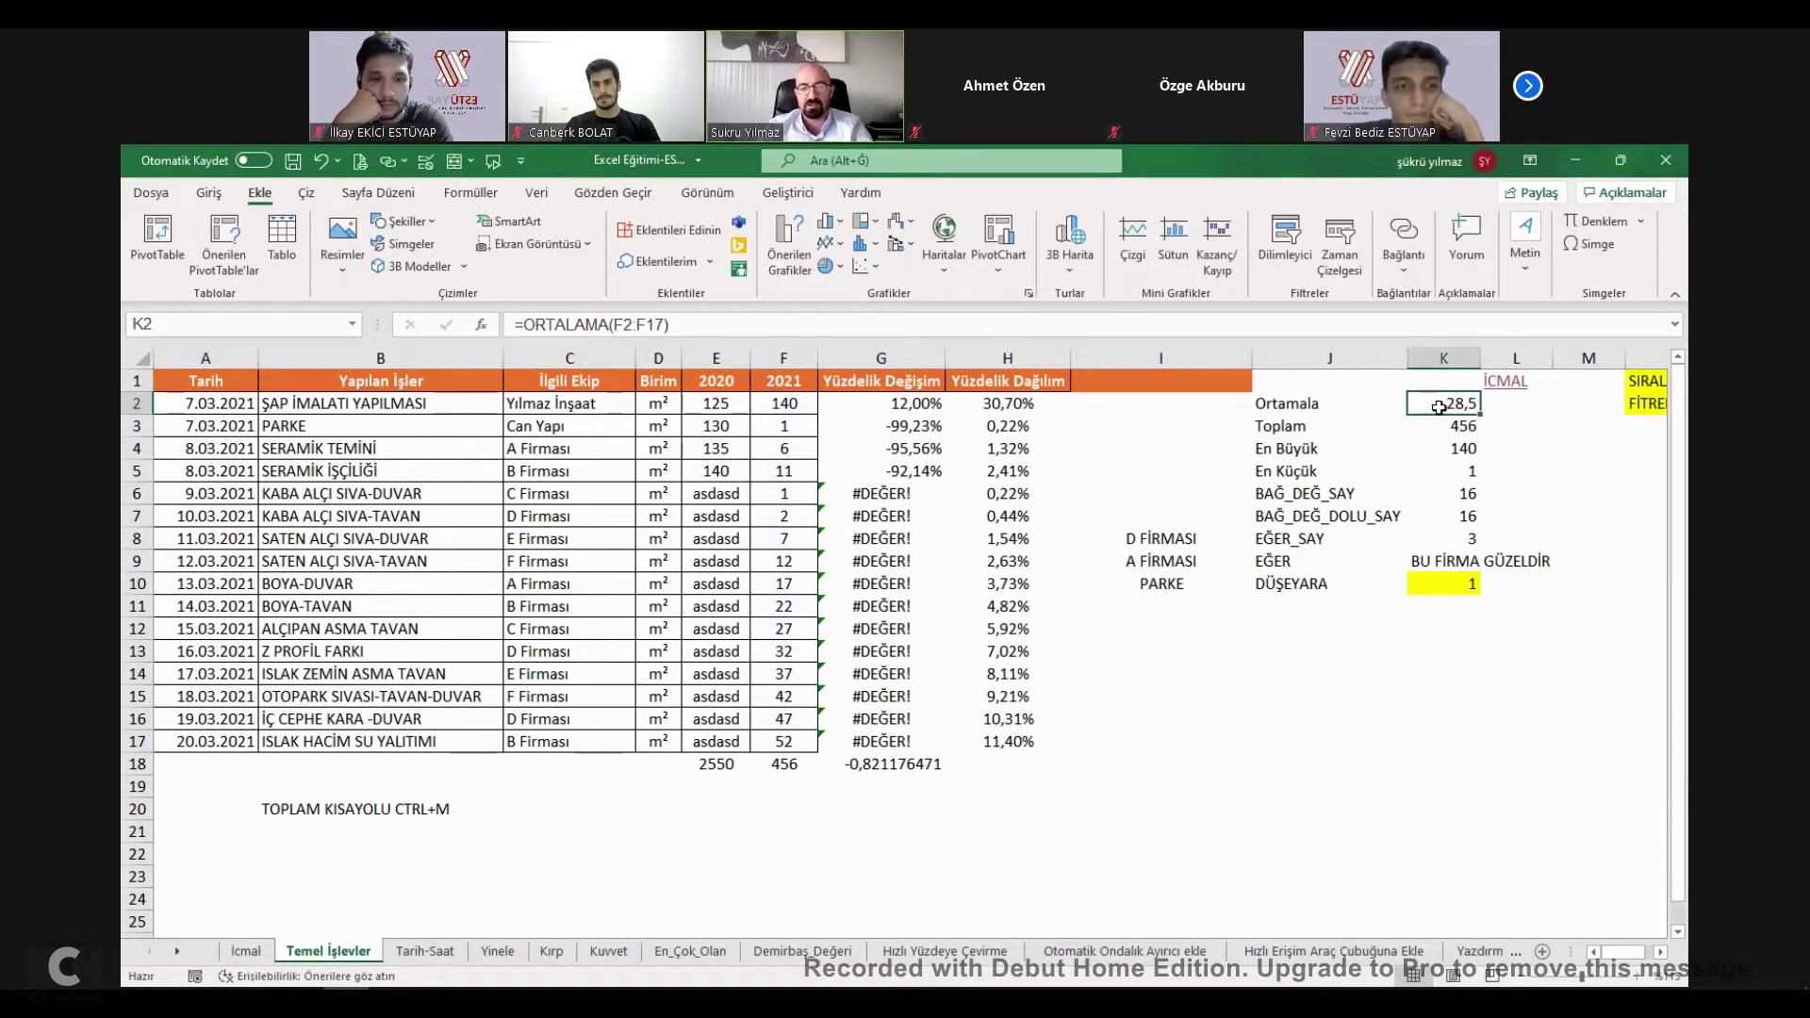
{"action": "double_click", "coordinate": [1447, 403]}
{"action": "key", "text": "Escape"}
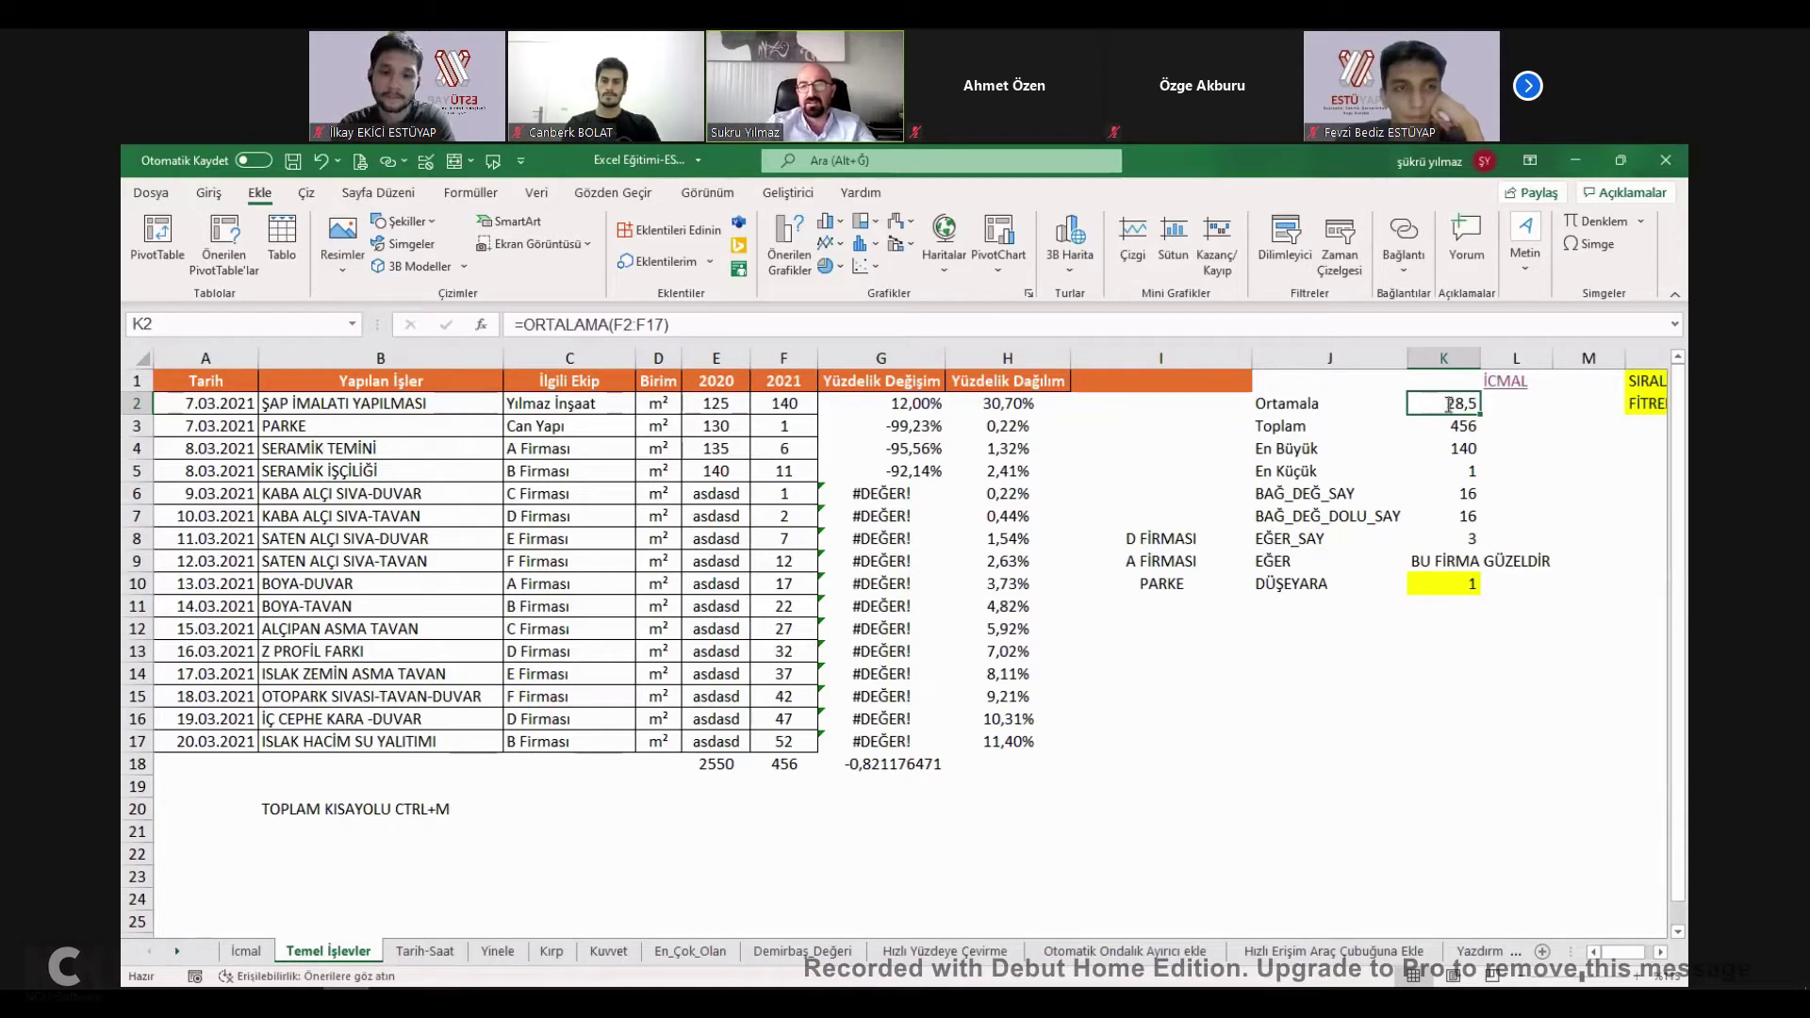
{"action": "type", "text": "+"}
{"action": "key", "text": "Escape"}
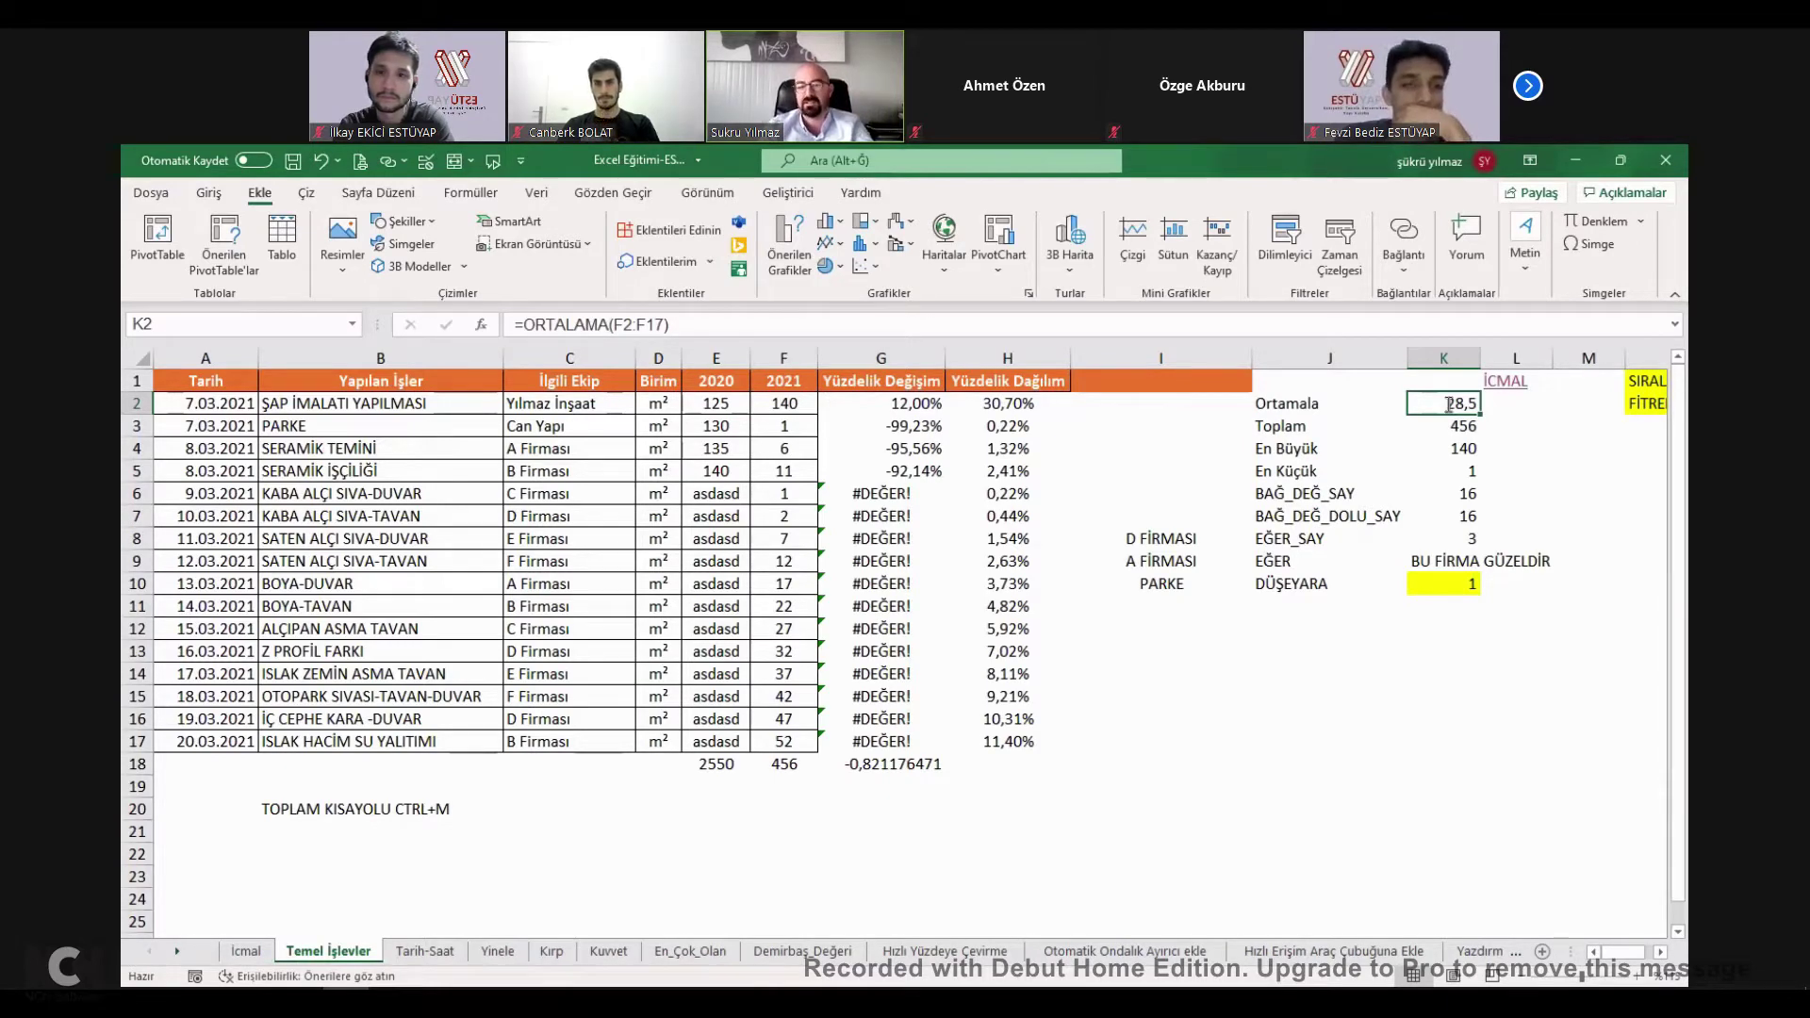
{"action": "type", "text": "+"}
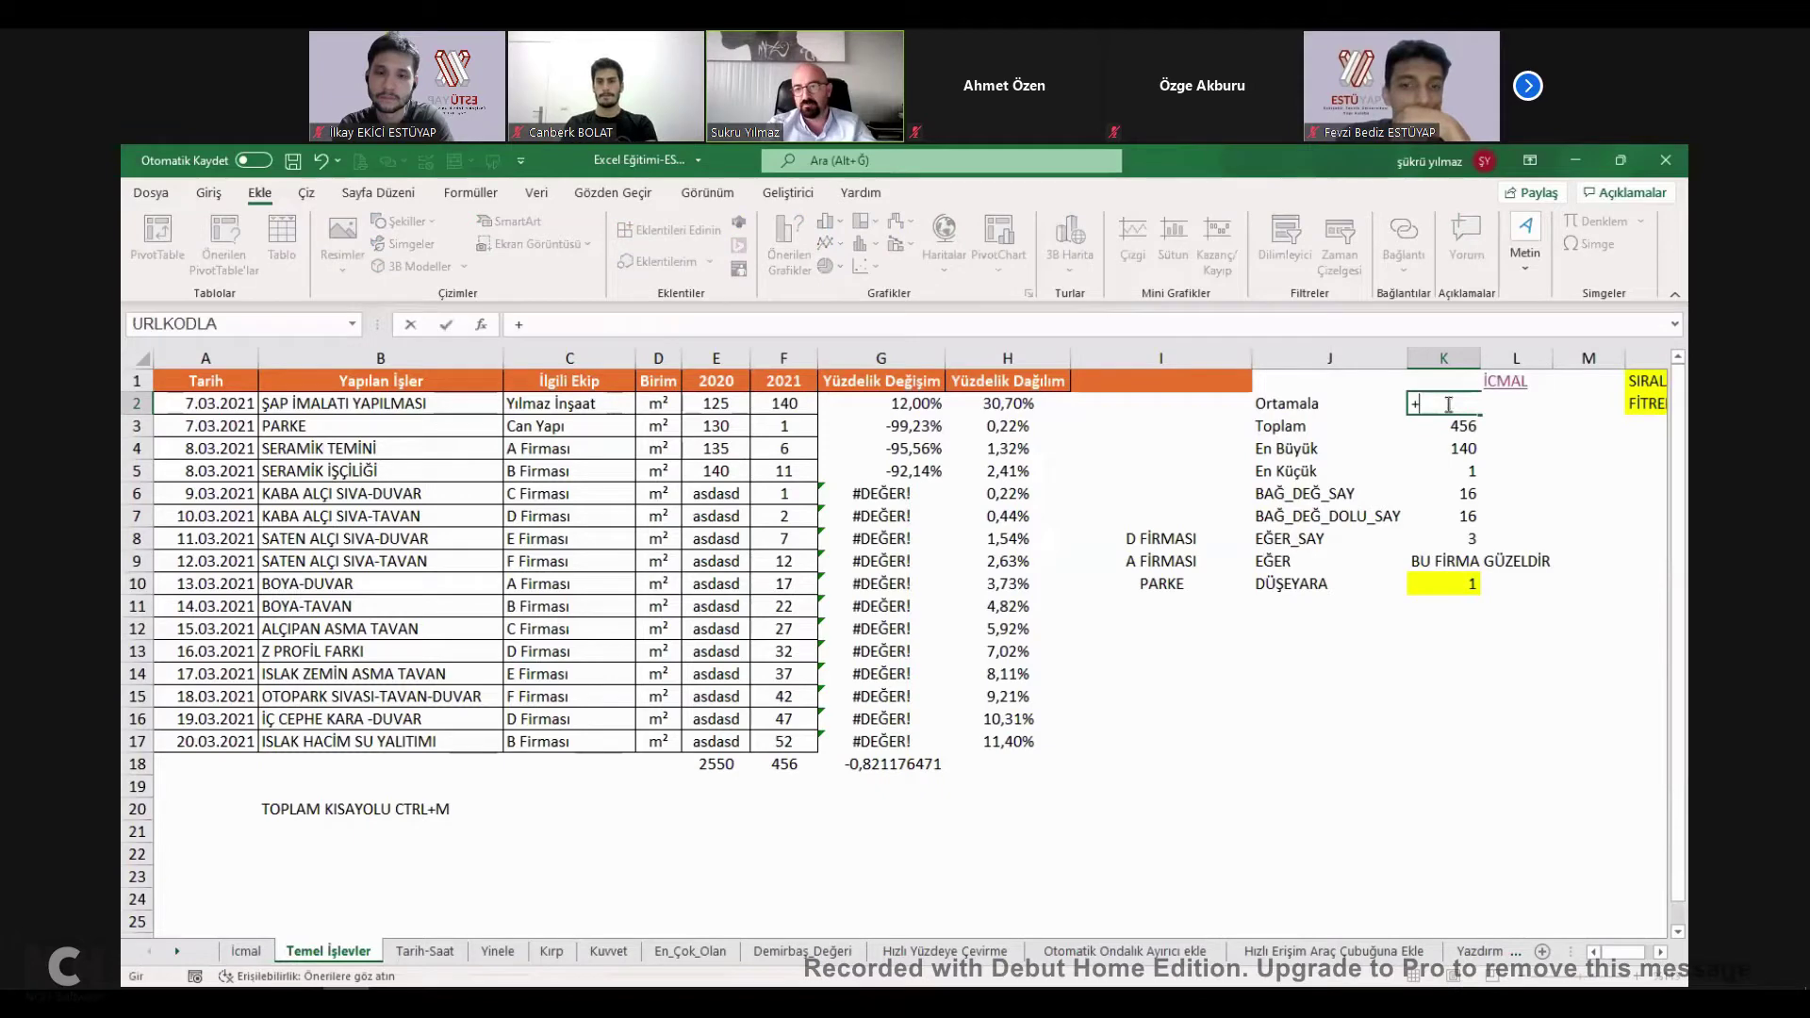
{"action": "type", "text": "O"}
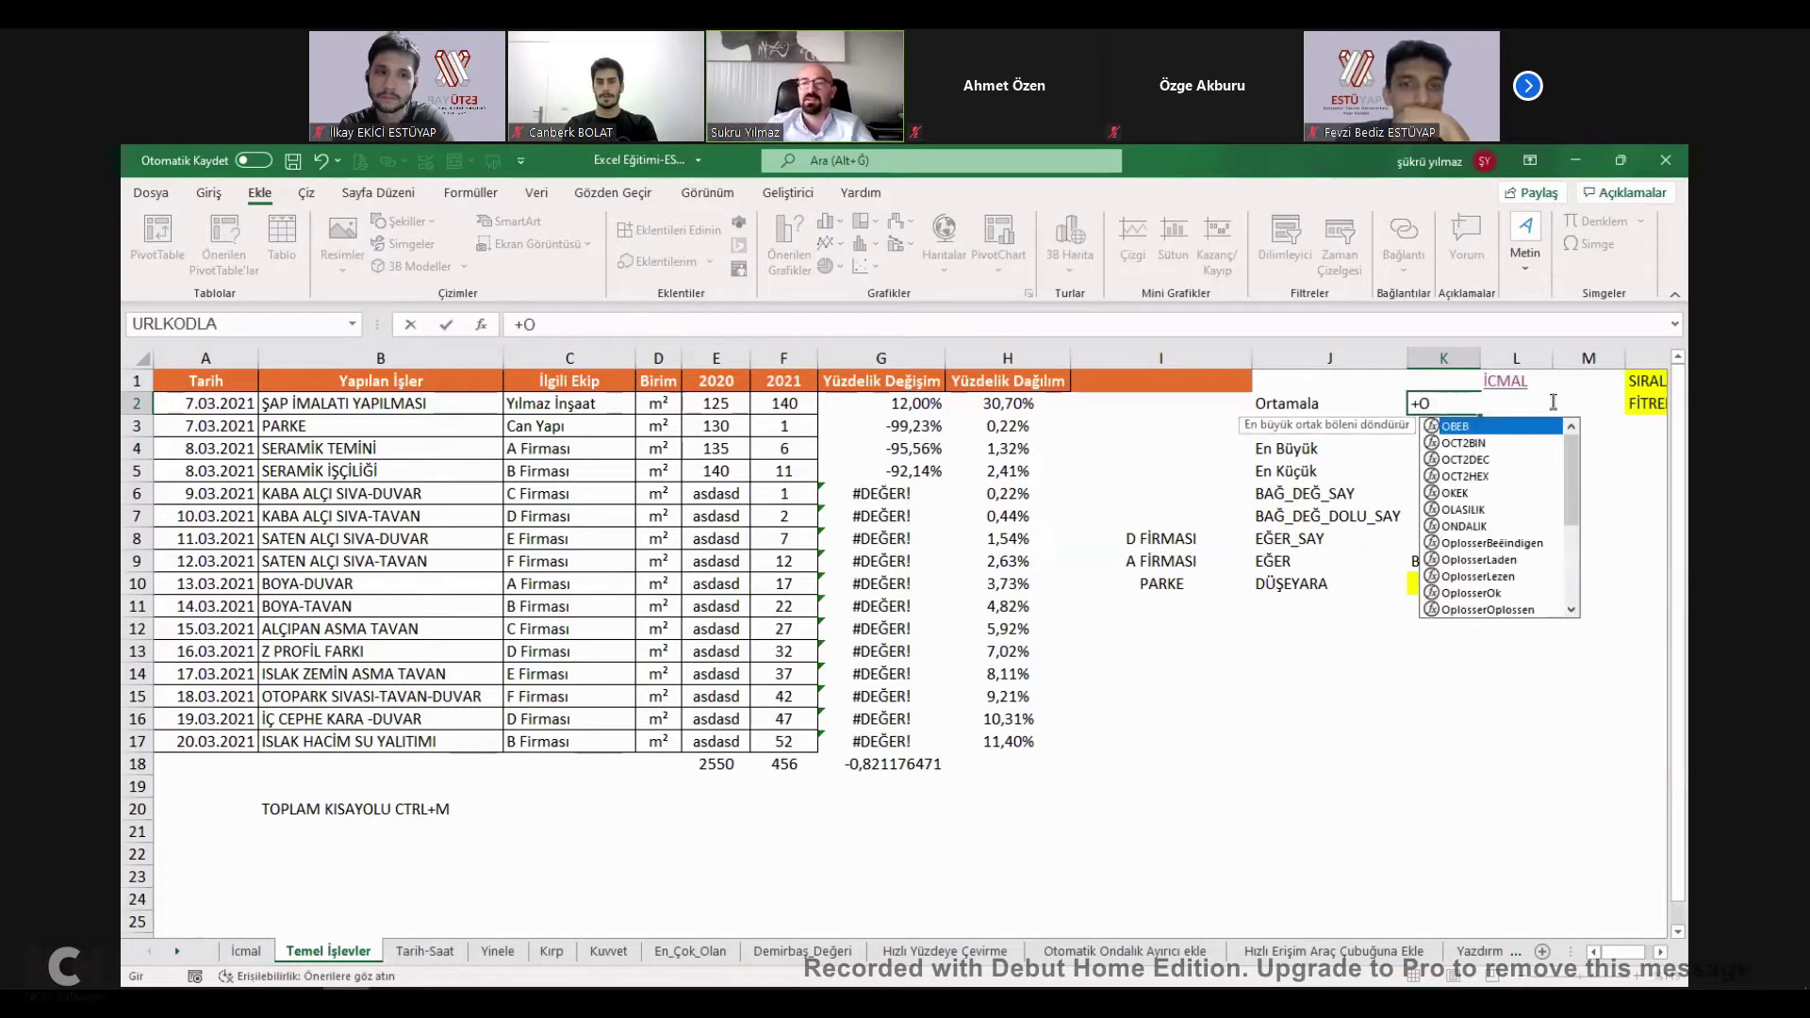
Type ORTALAMA in K2 and accept the ORTALAMA function suggestion.
{"action": "left_click_drag", "start_coordinate": [1576, 449], "coordinate": [1571, 535]}
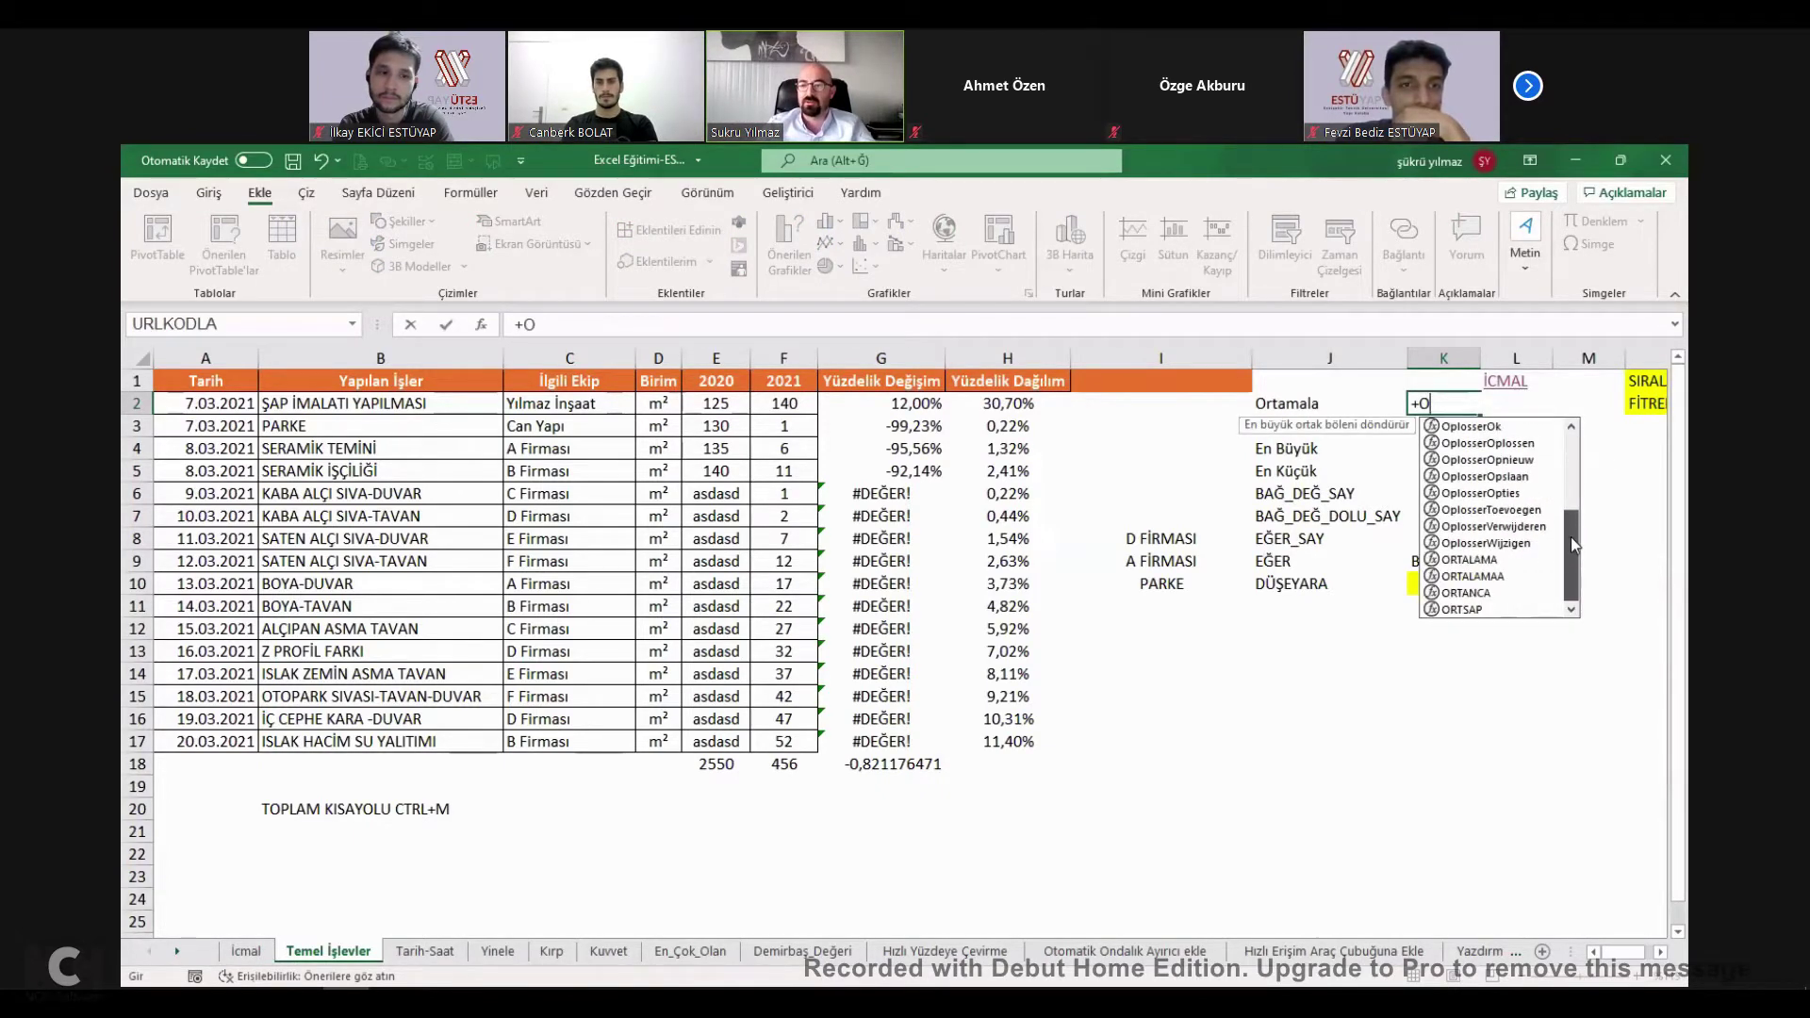
{"action": "key", "text": "Down"}
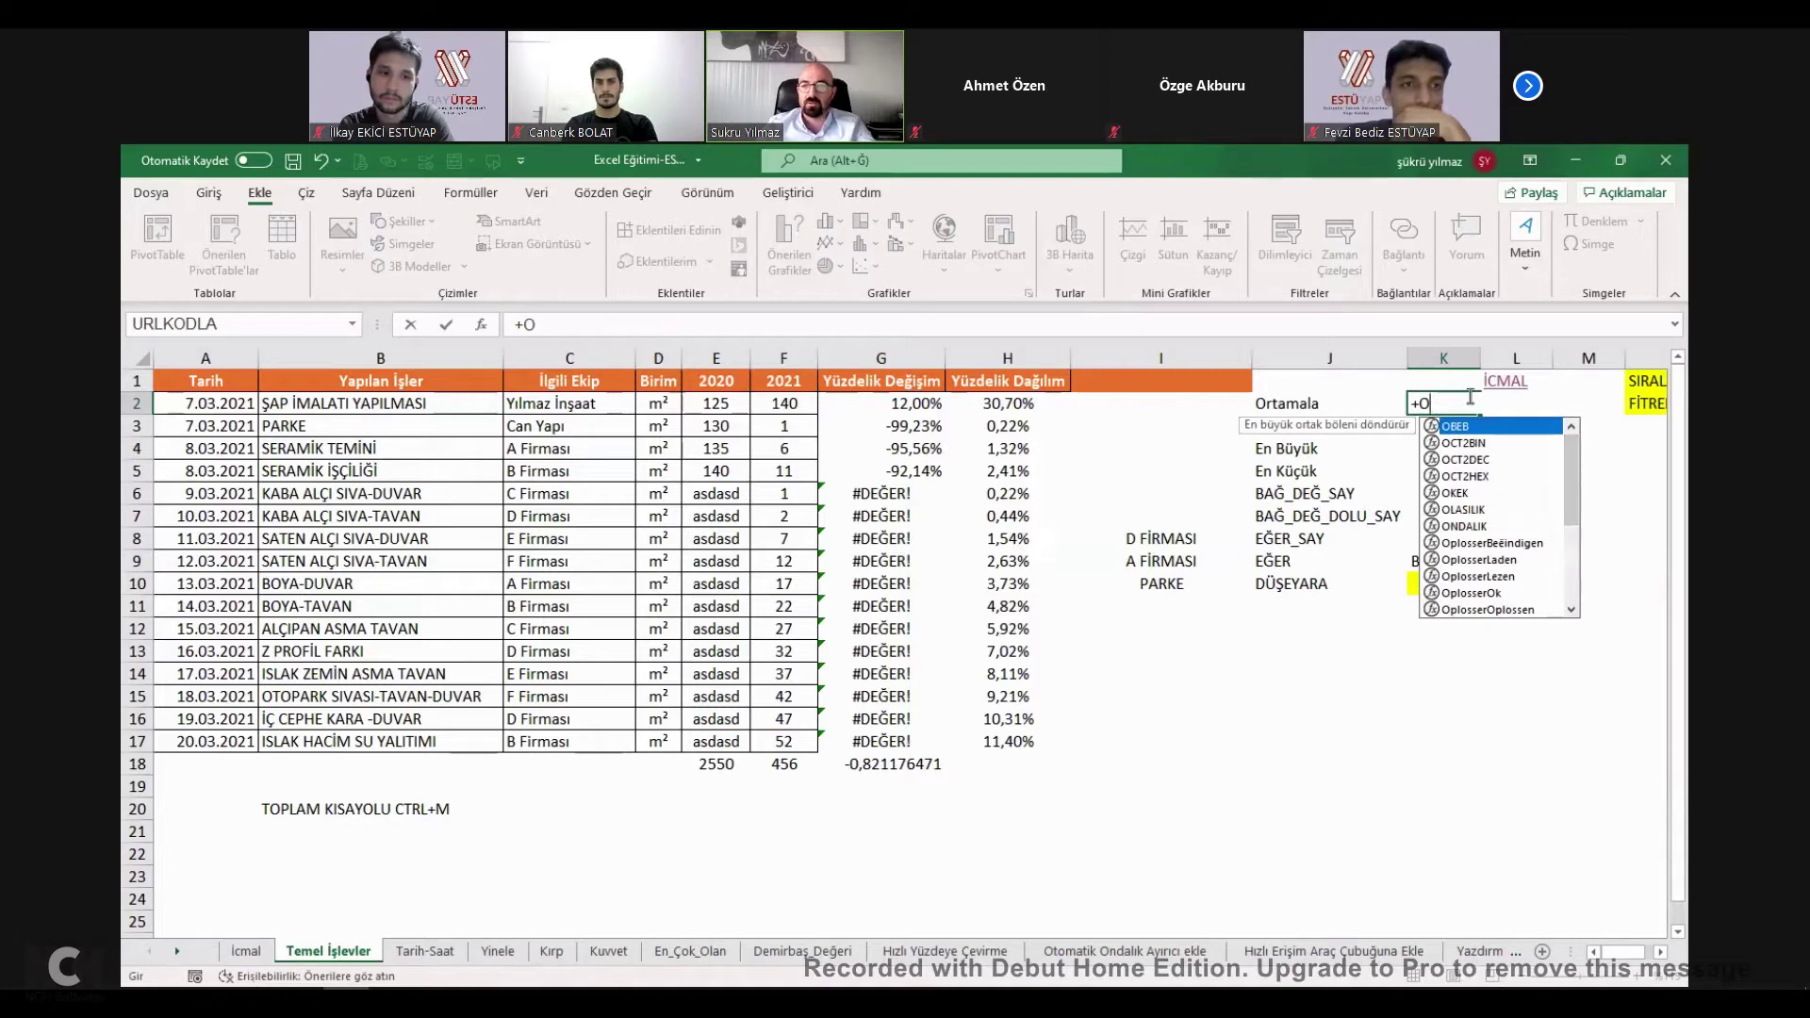
{"action": "type", "text": "R"}
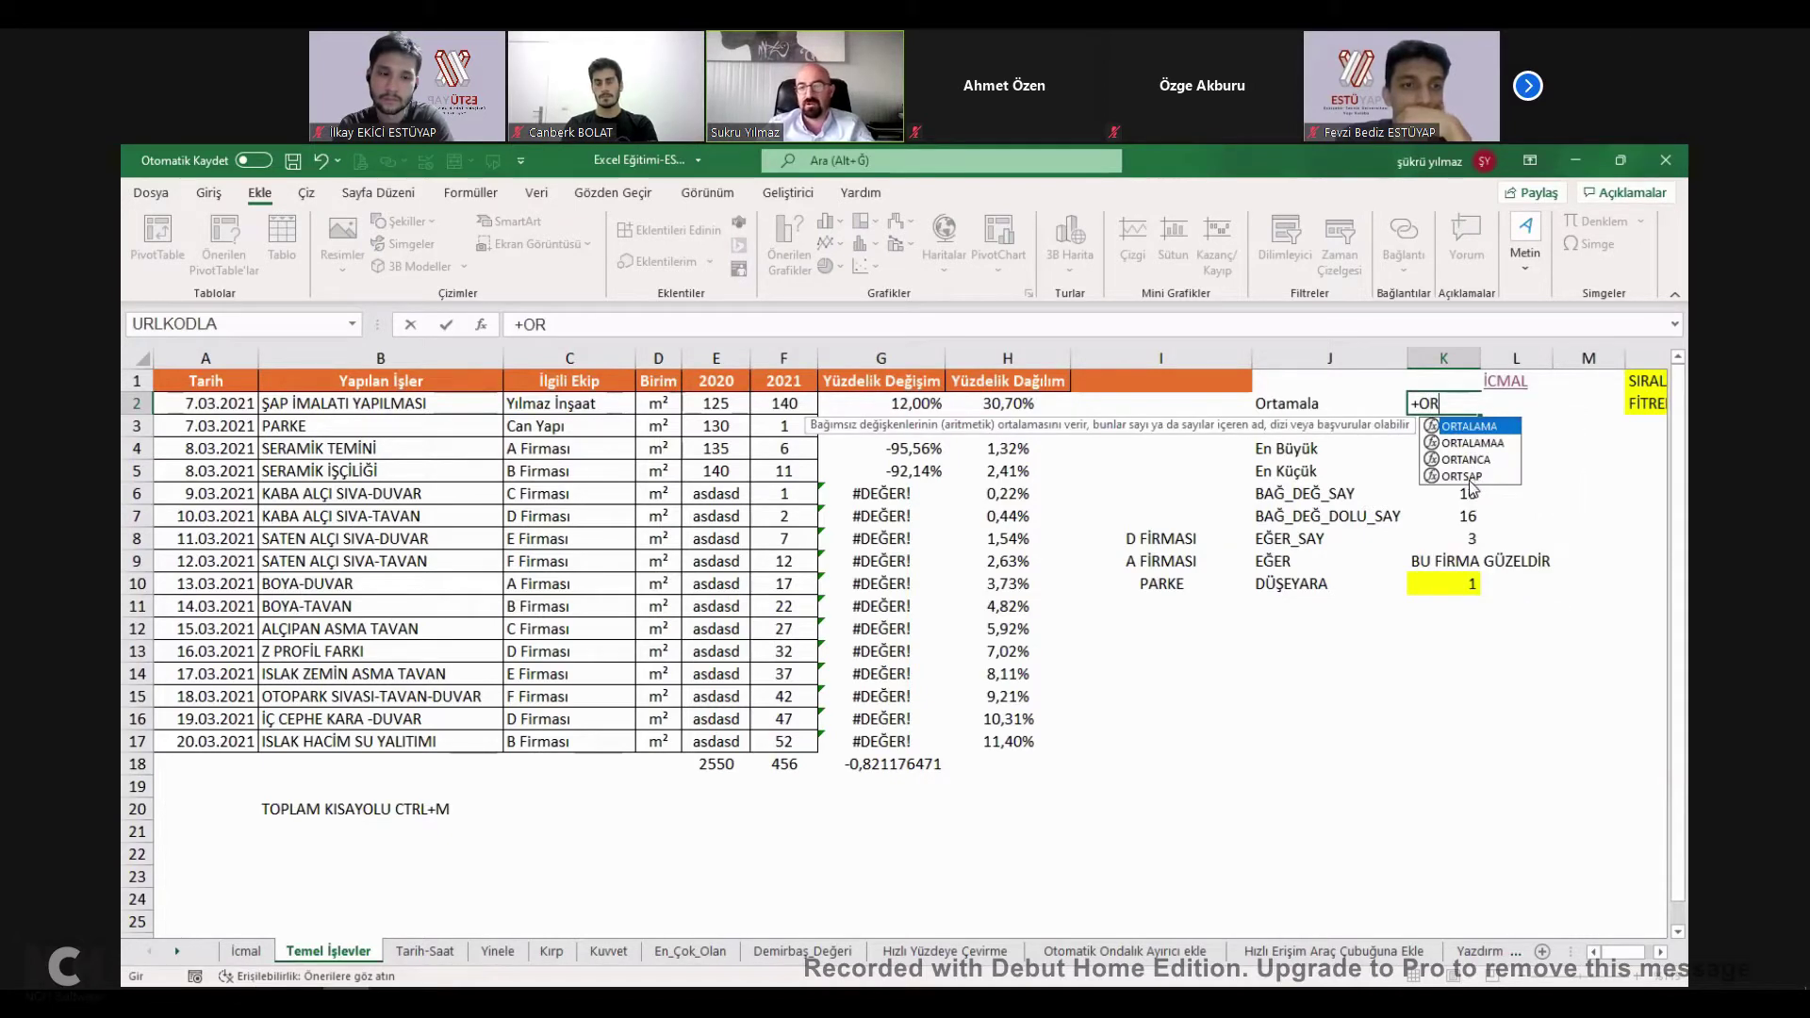
{"action": "type", "text": "T"}
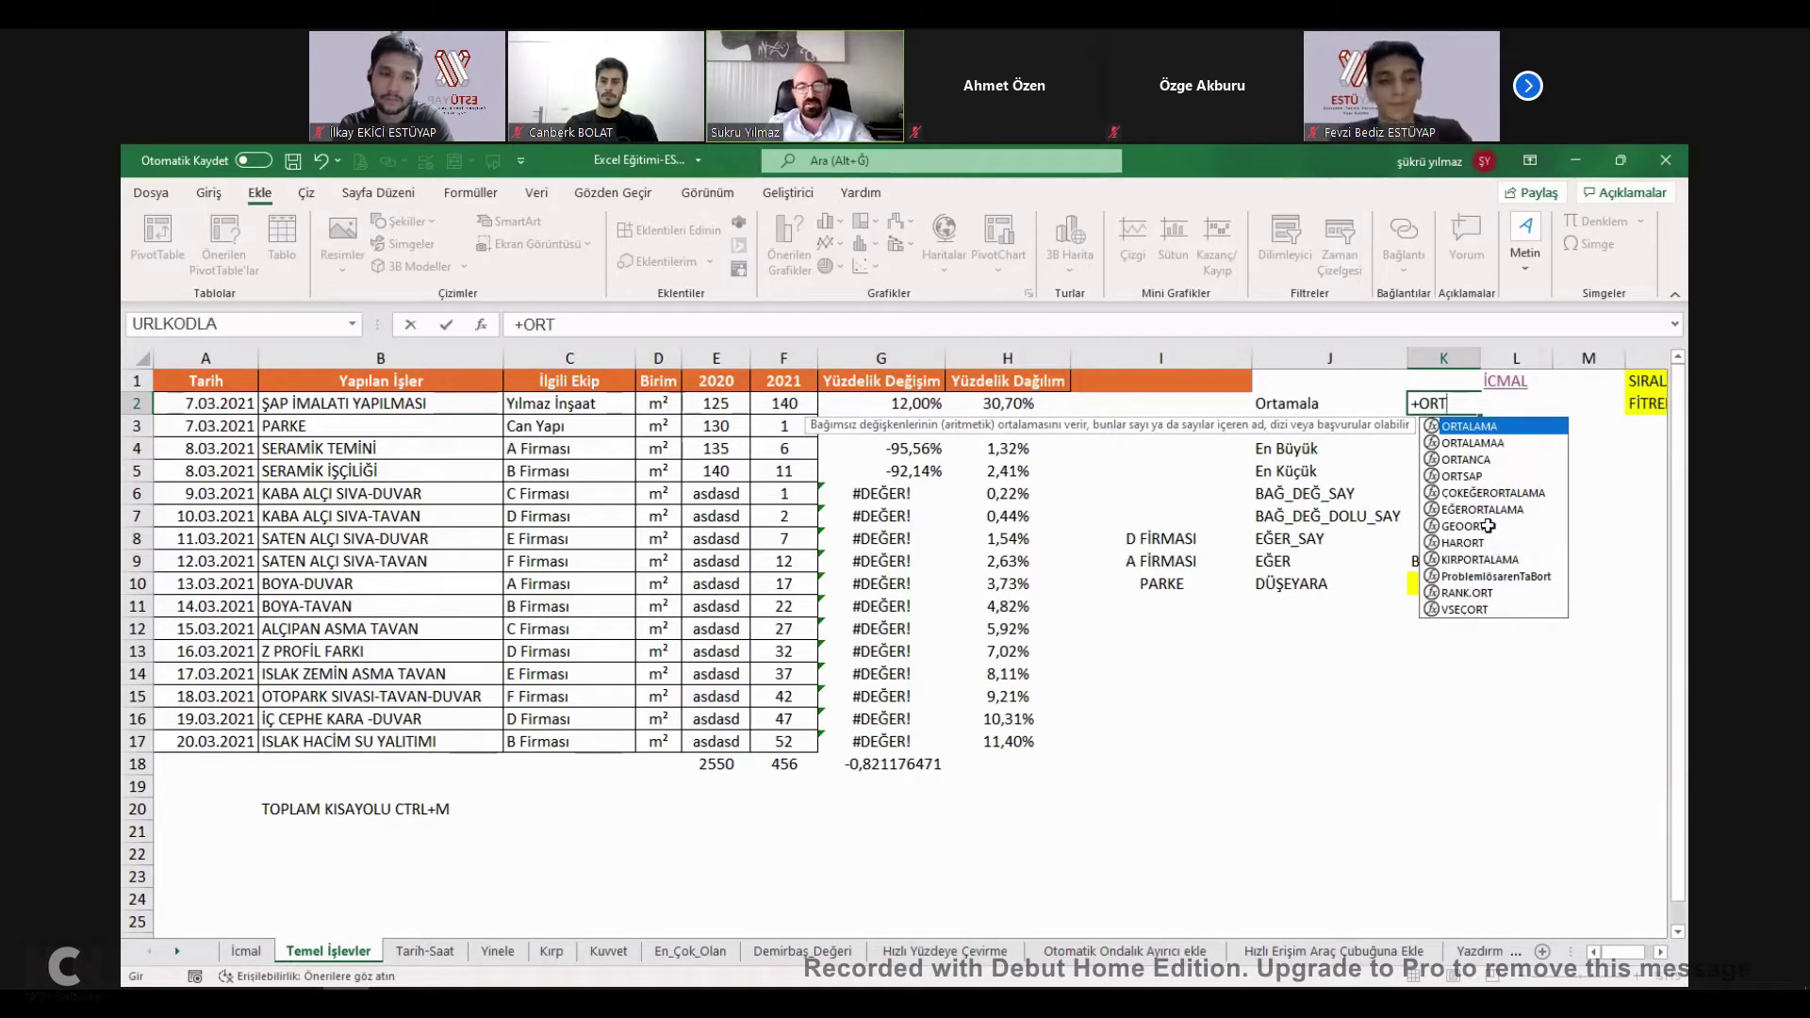
{"action": "type", "text": "ALAMA"}
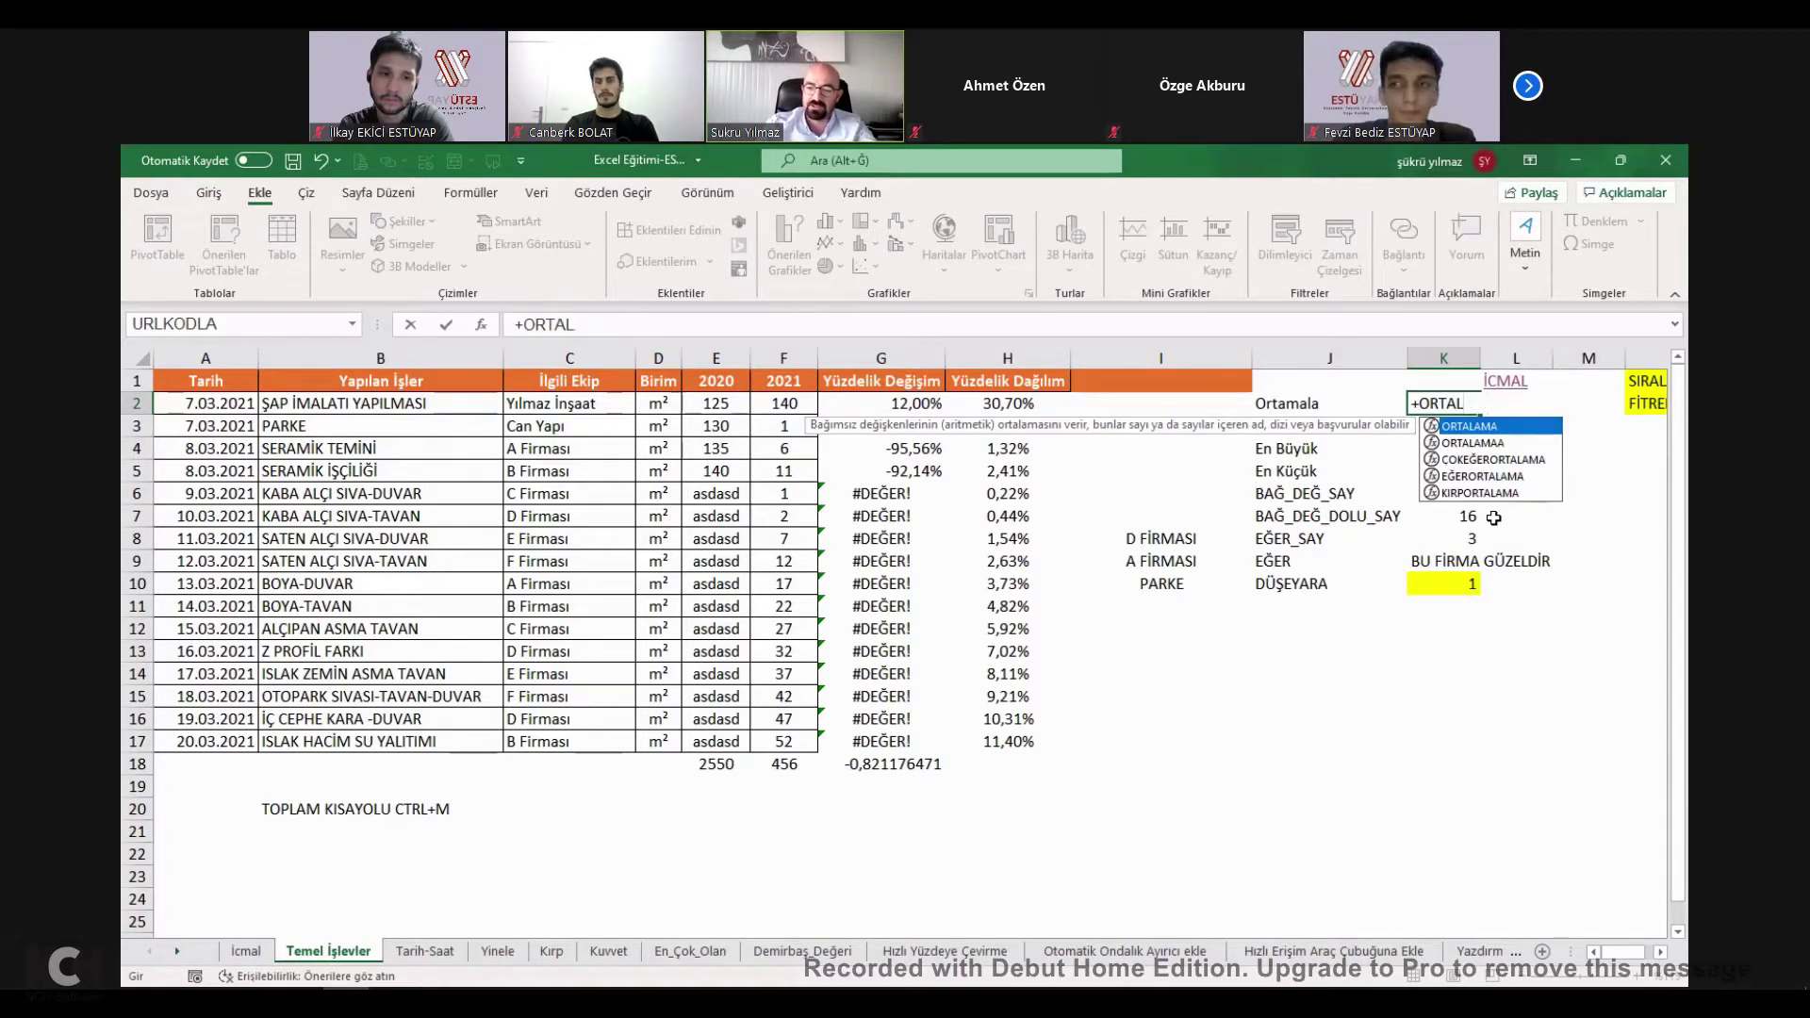
{"action": "key", "text": "Down"}
{"action": "key", "text": "Down"}
{"action": "key", "text": "Down"}
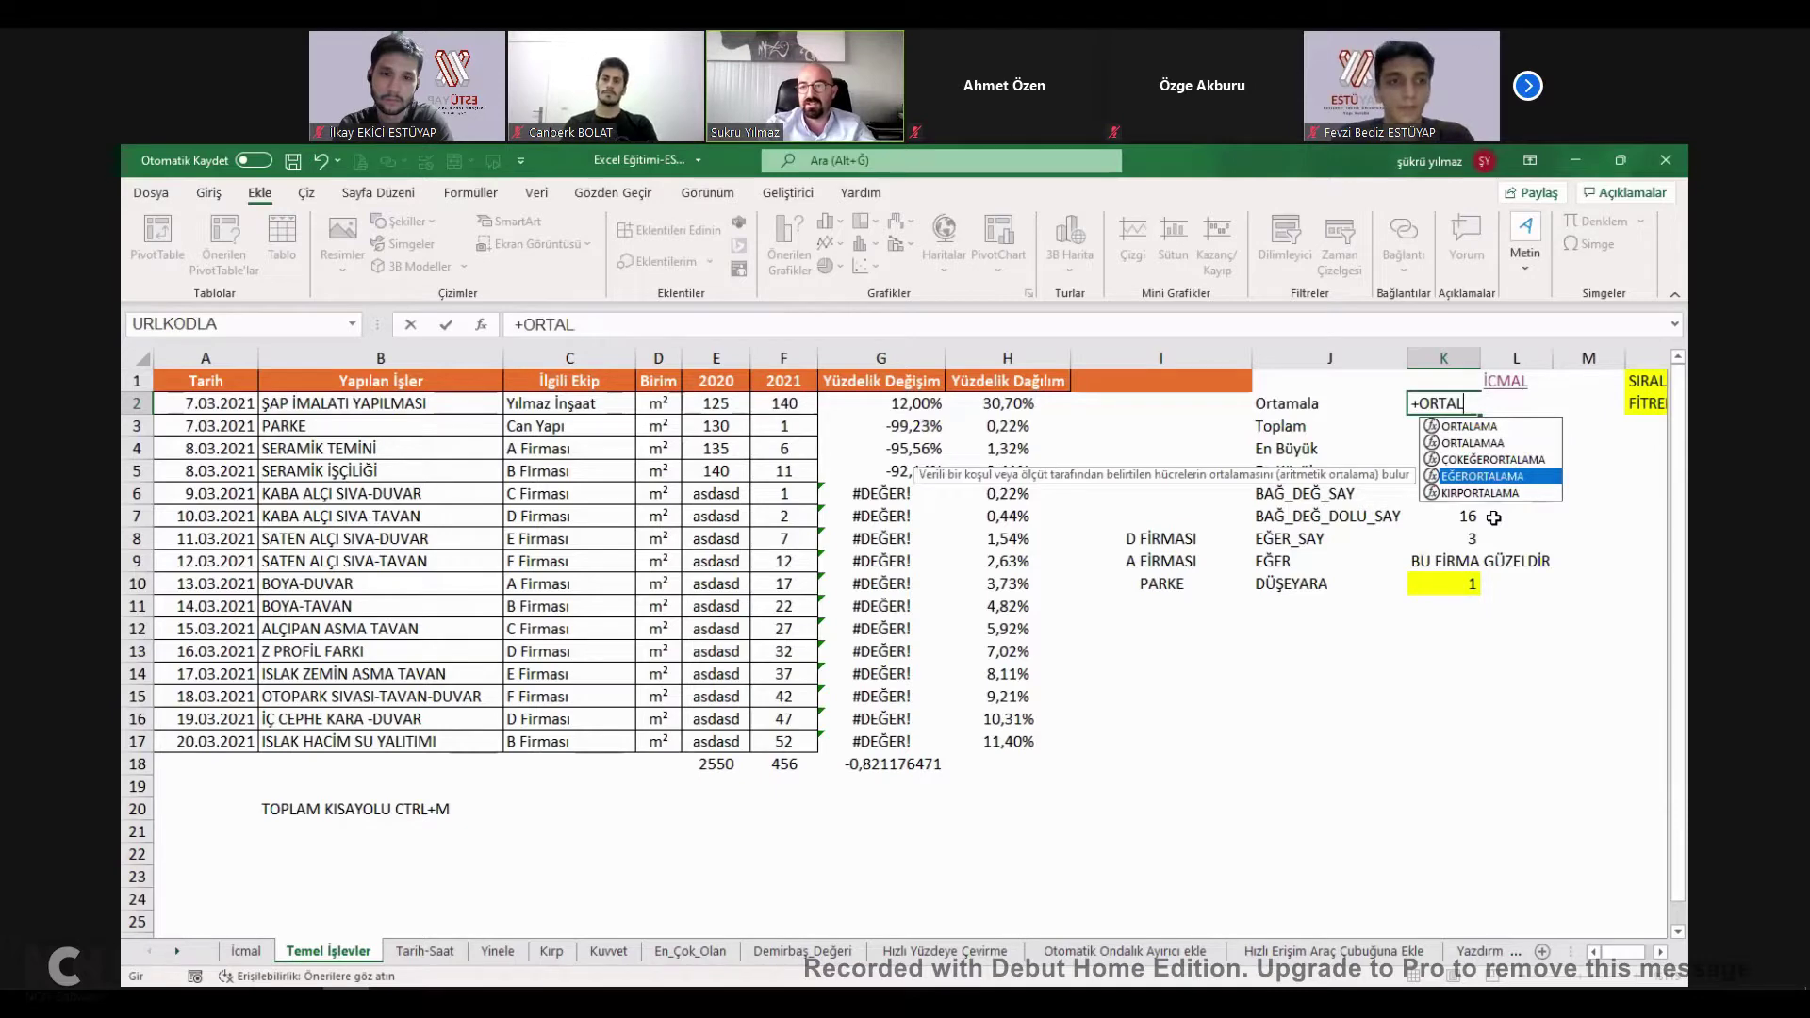
{"action": "key", "text": "Up"}
{"action": "key", "text": "Up"}
{"action": "key", "text": "Up"}
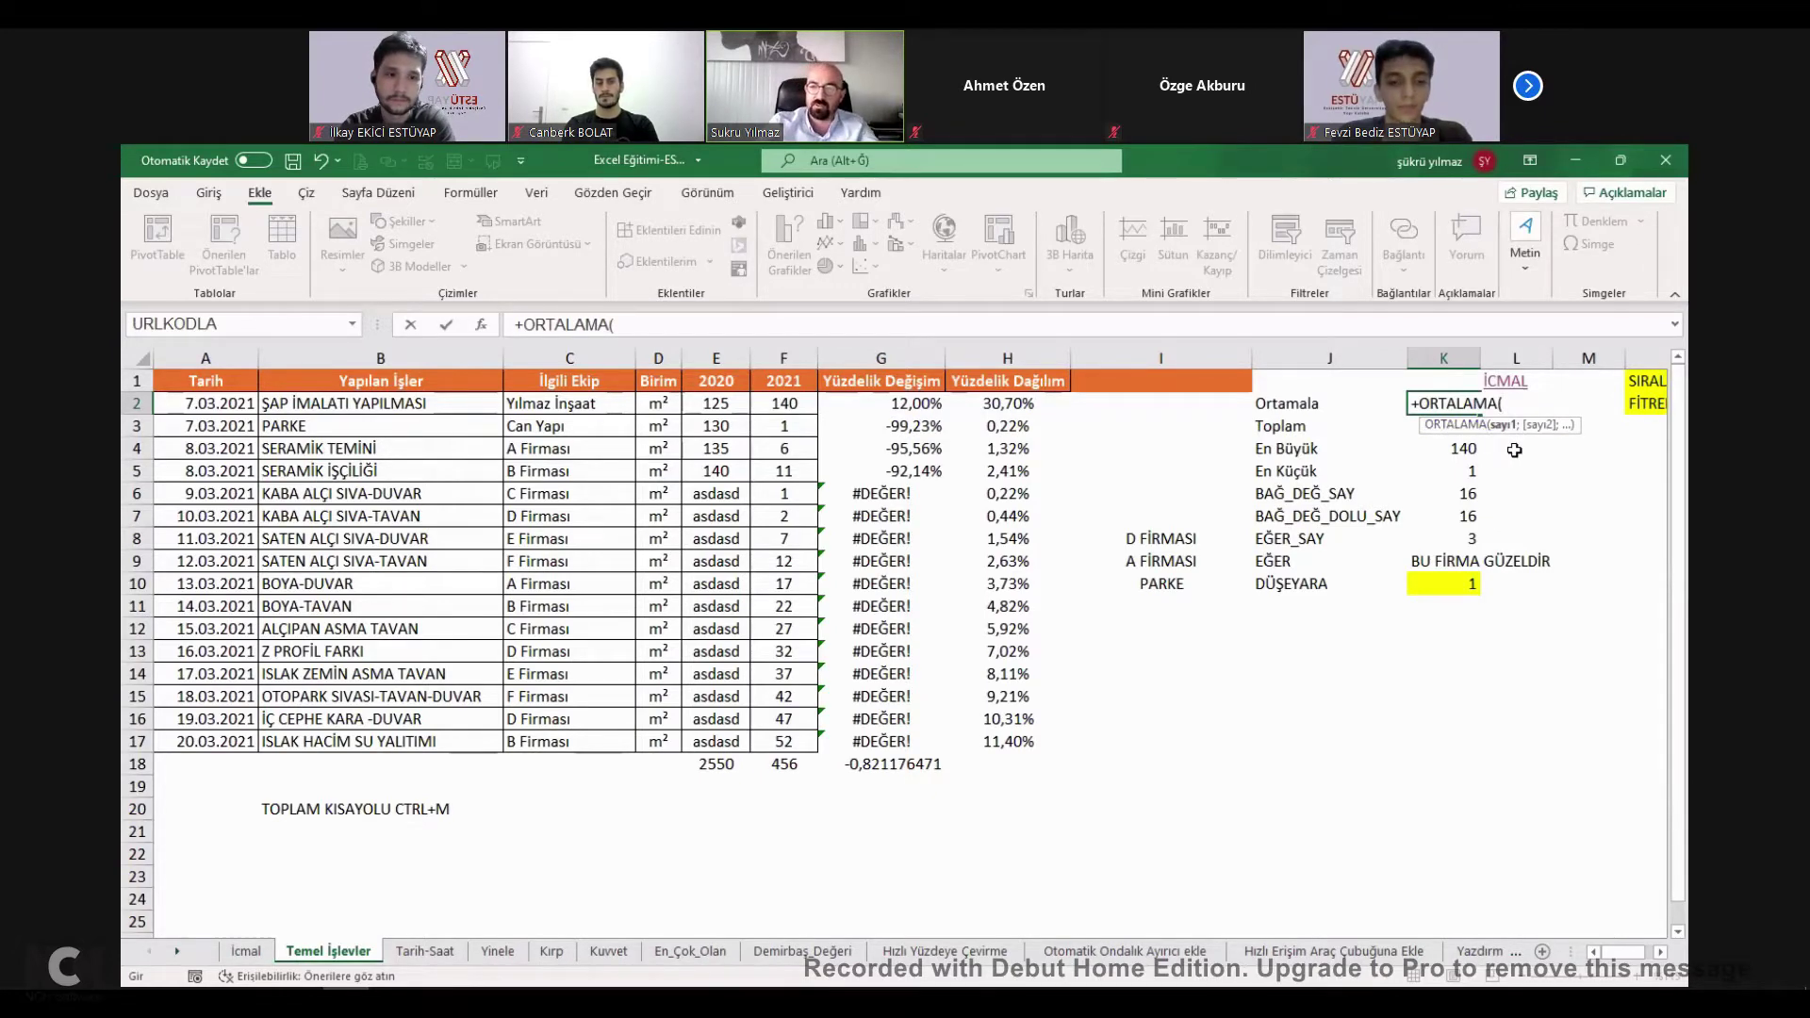
{"action": "key", "text": "BackSpace"}
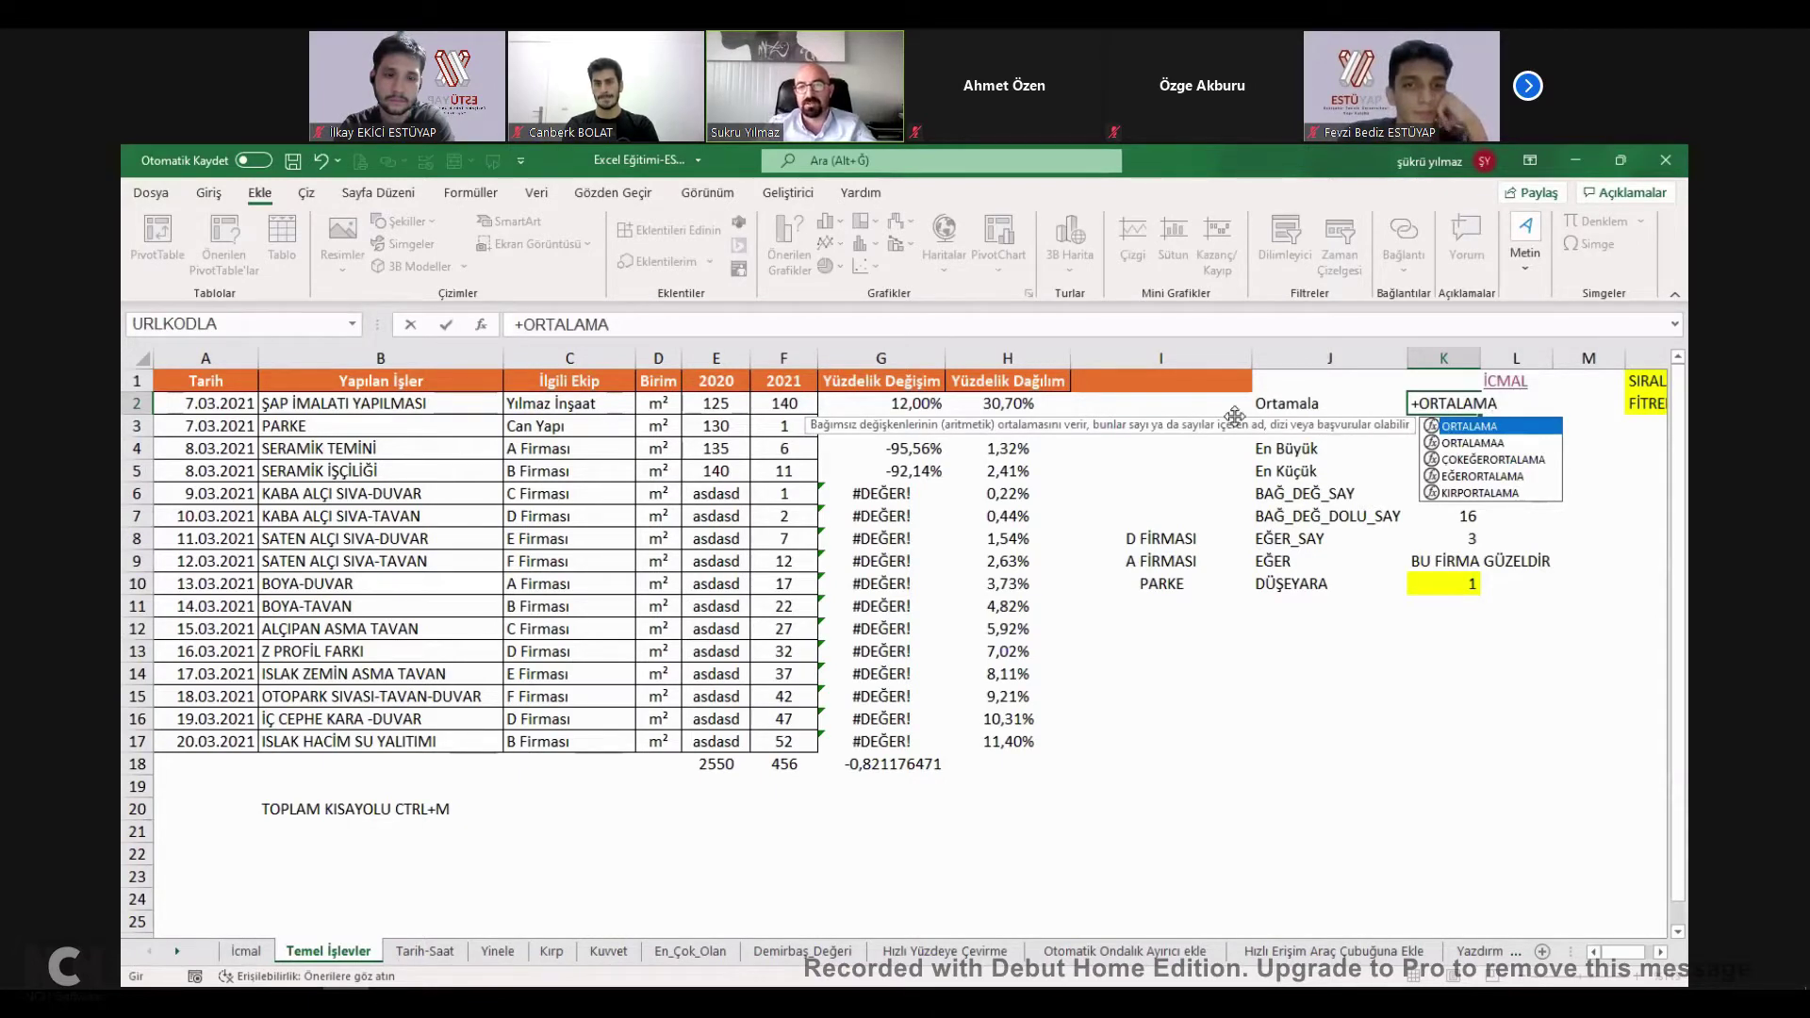
{"action": "key", "text": "BackSpace"}
{"action": "key", "text": "BackSpace"}
{"action": "key", "text": "BackSpace"}
{"action": "key", "text": "BackSpace"}
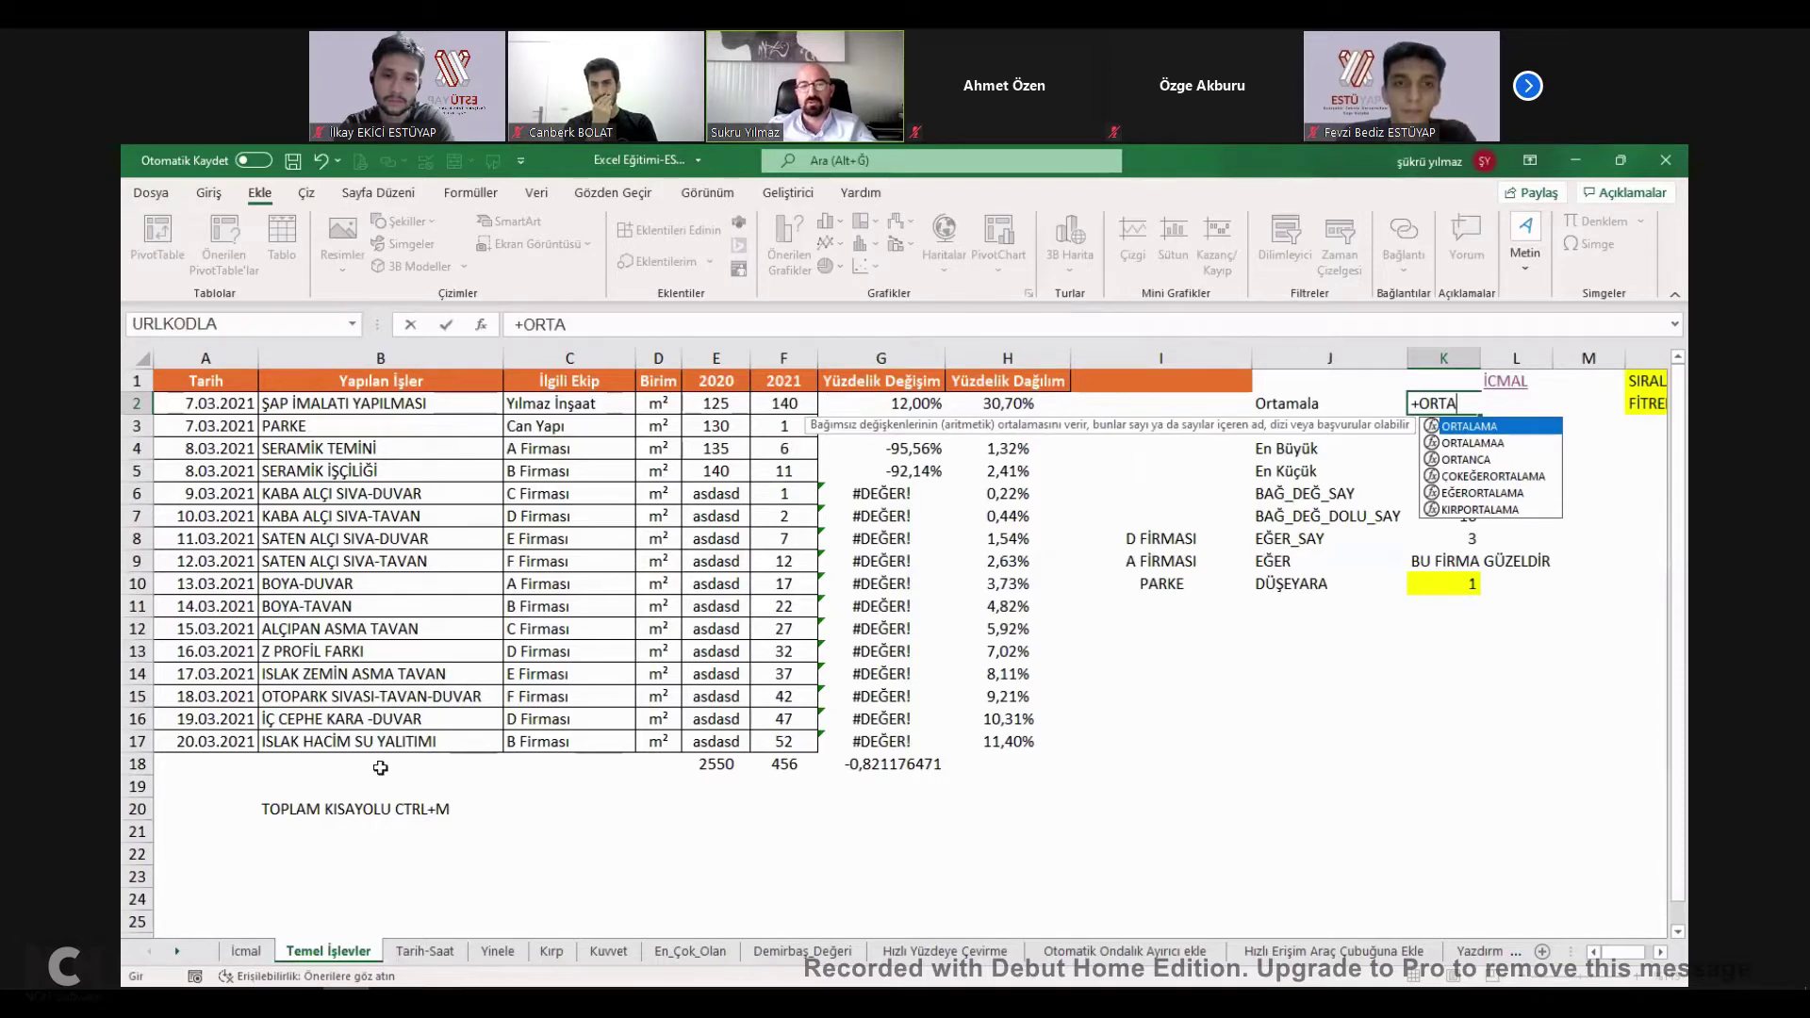
{"action": "key", "text": "Tab"}
Set the average range to F2:F17 and commit the formula in K2.
{"action": "key", "text": "Left"}
{"action": "key", "text": "Left"}
{"action": "key", "text": "Left"}
{"action": "key", "text": "Left"}
{"action": "key", "text": "Left"}
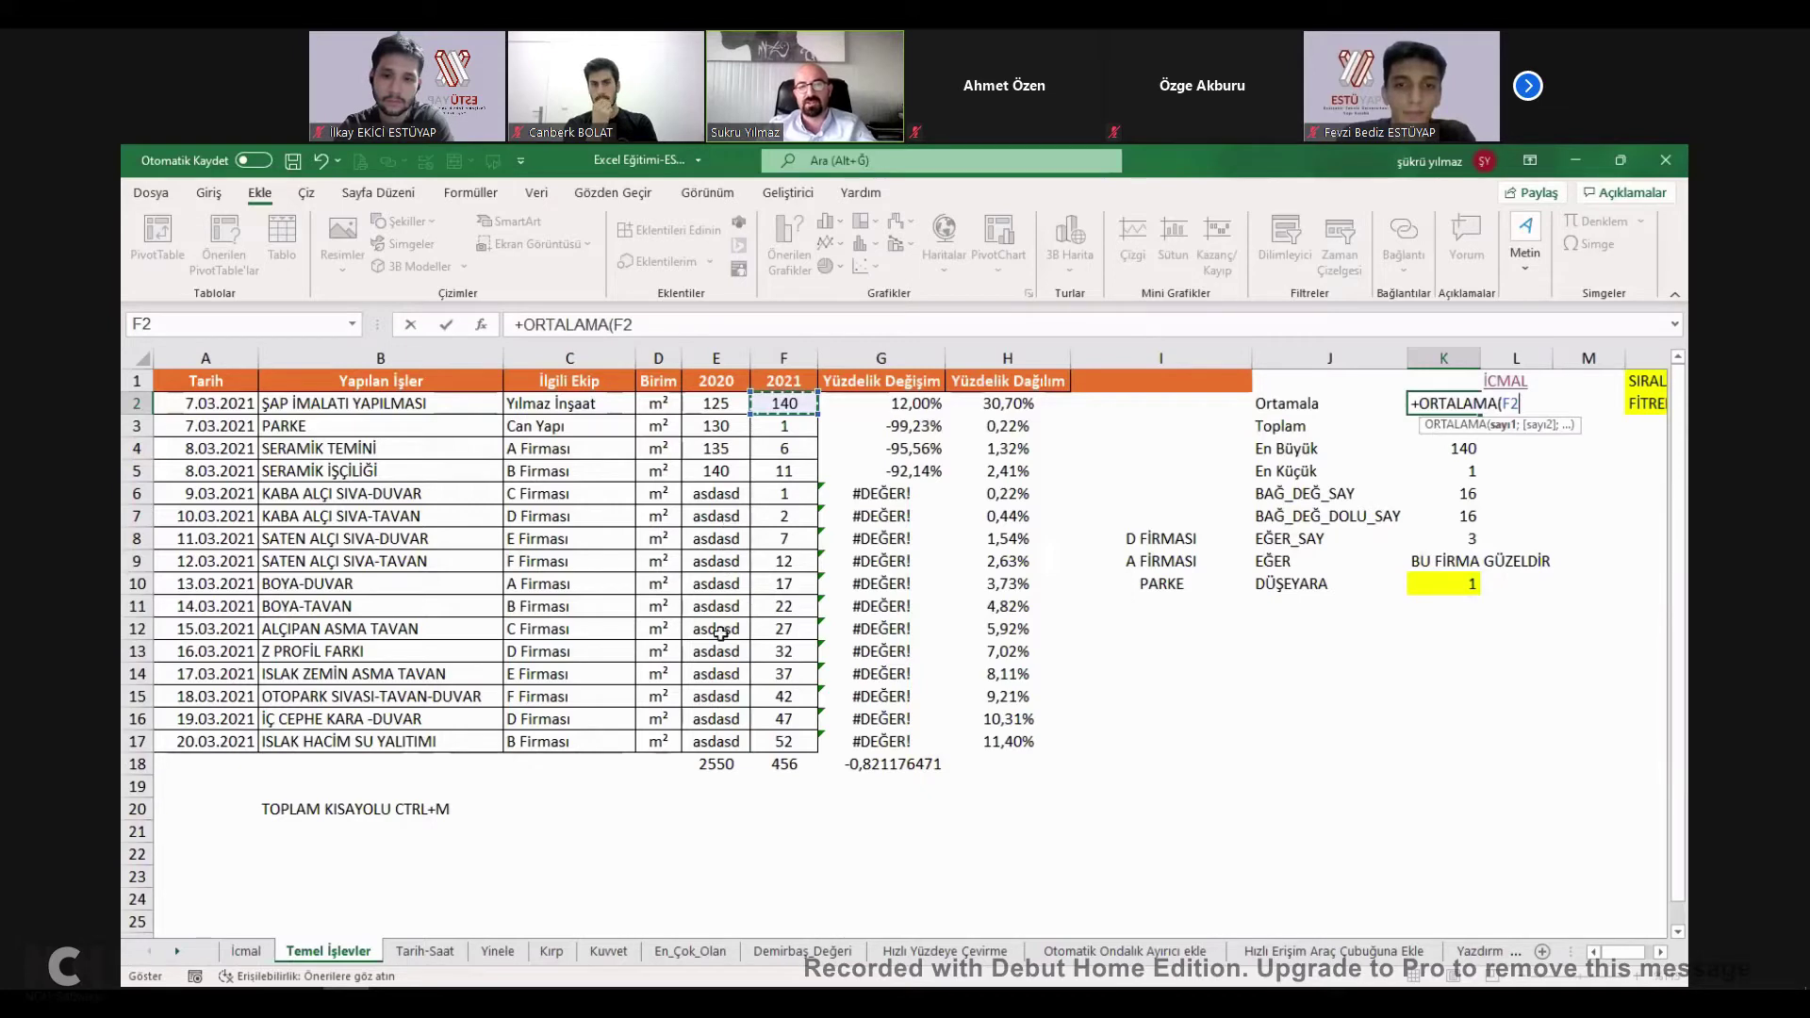
{"action": "left_click", "coordinate": [745, 742], "text": "shift"}
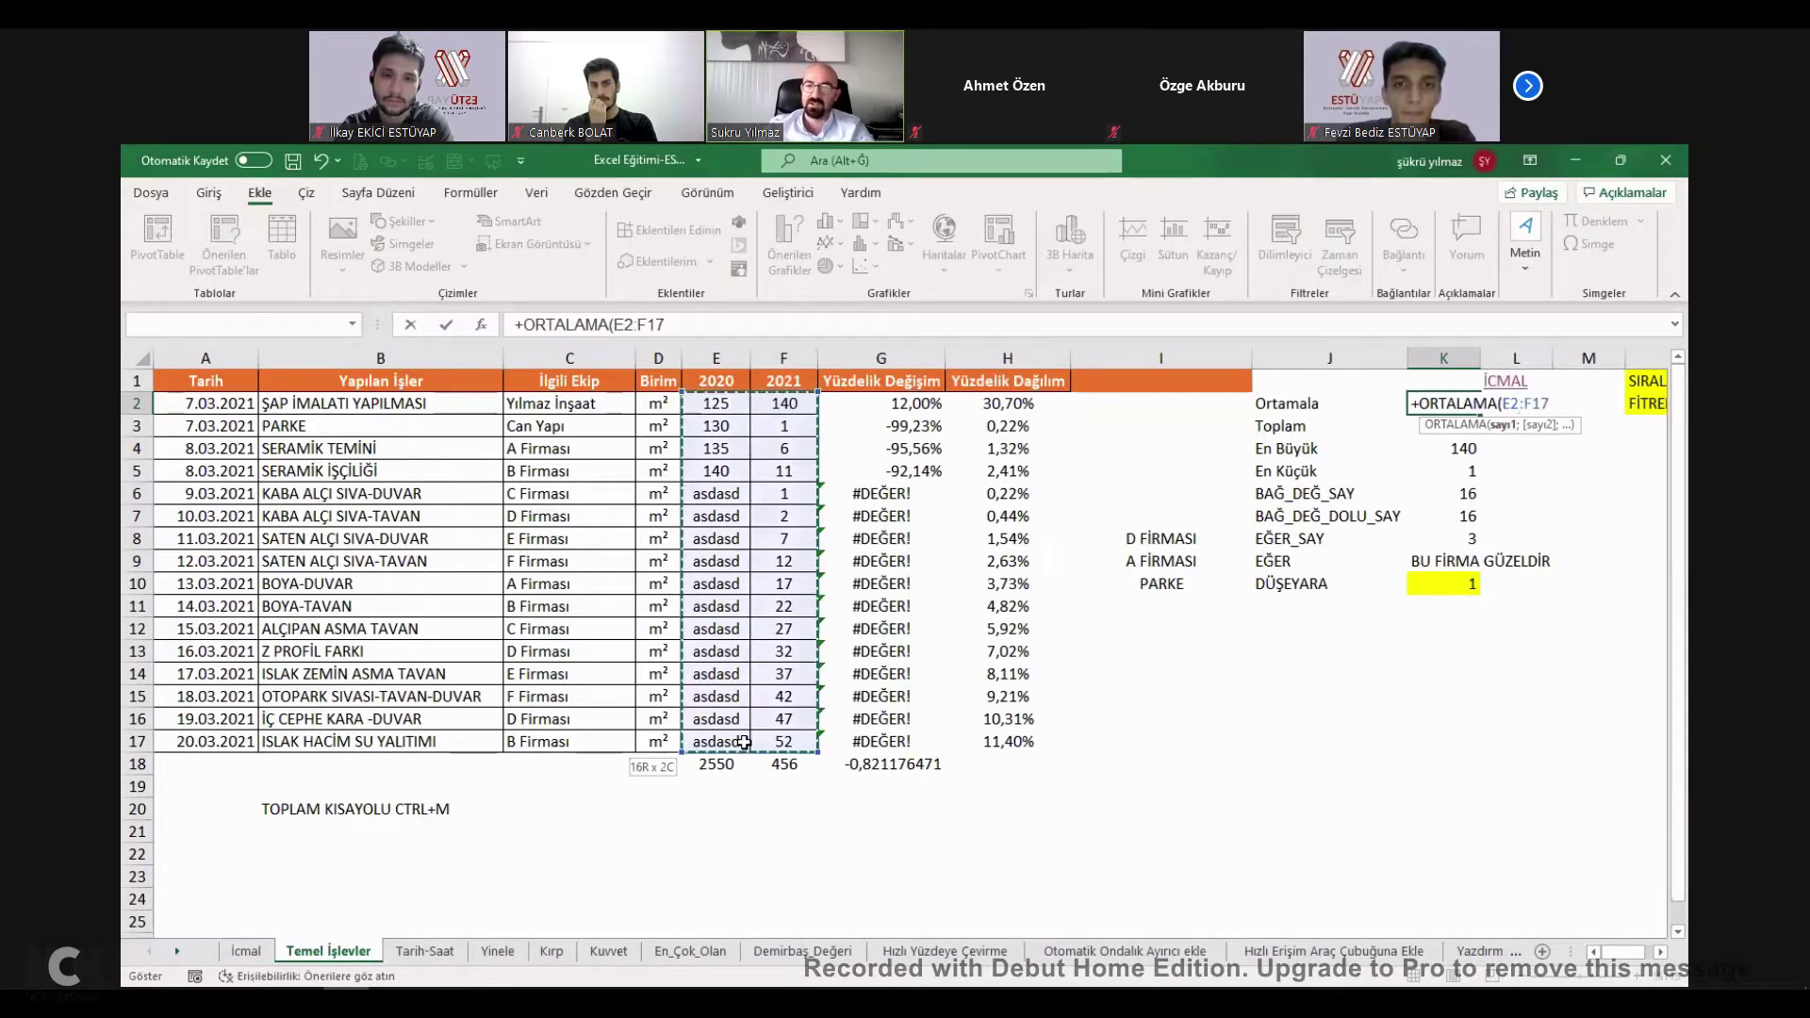
{"action": "left_click", "coordinate": [782, 742], "text": "shift"}
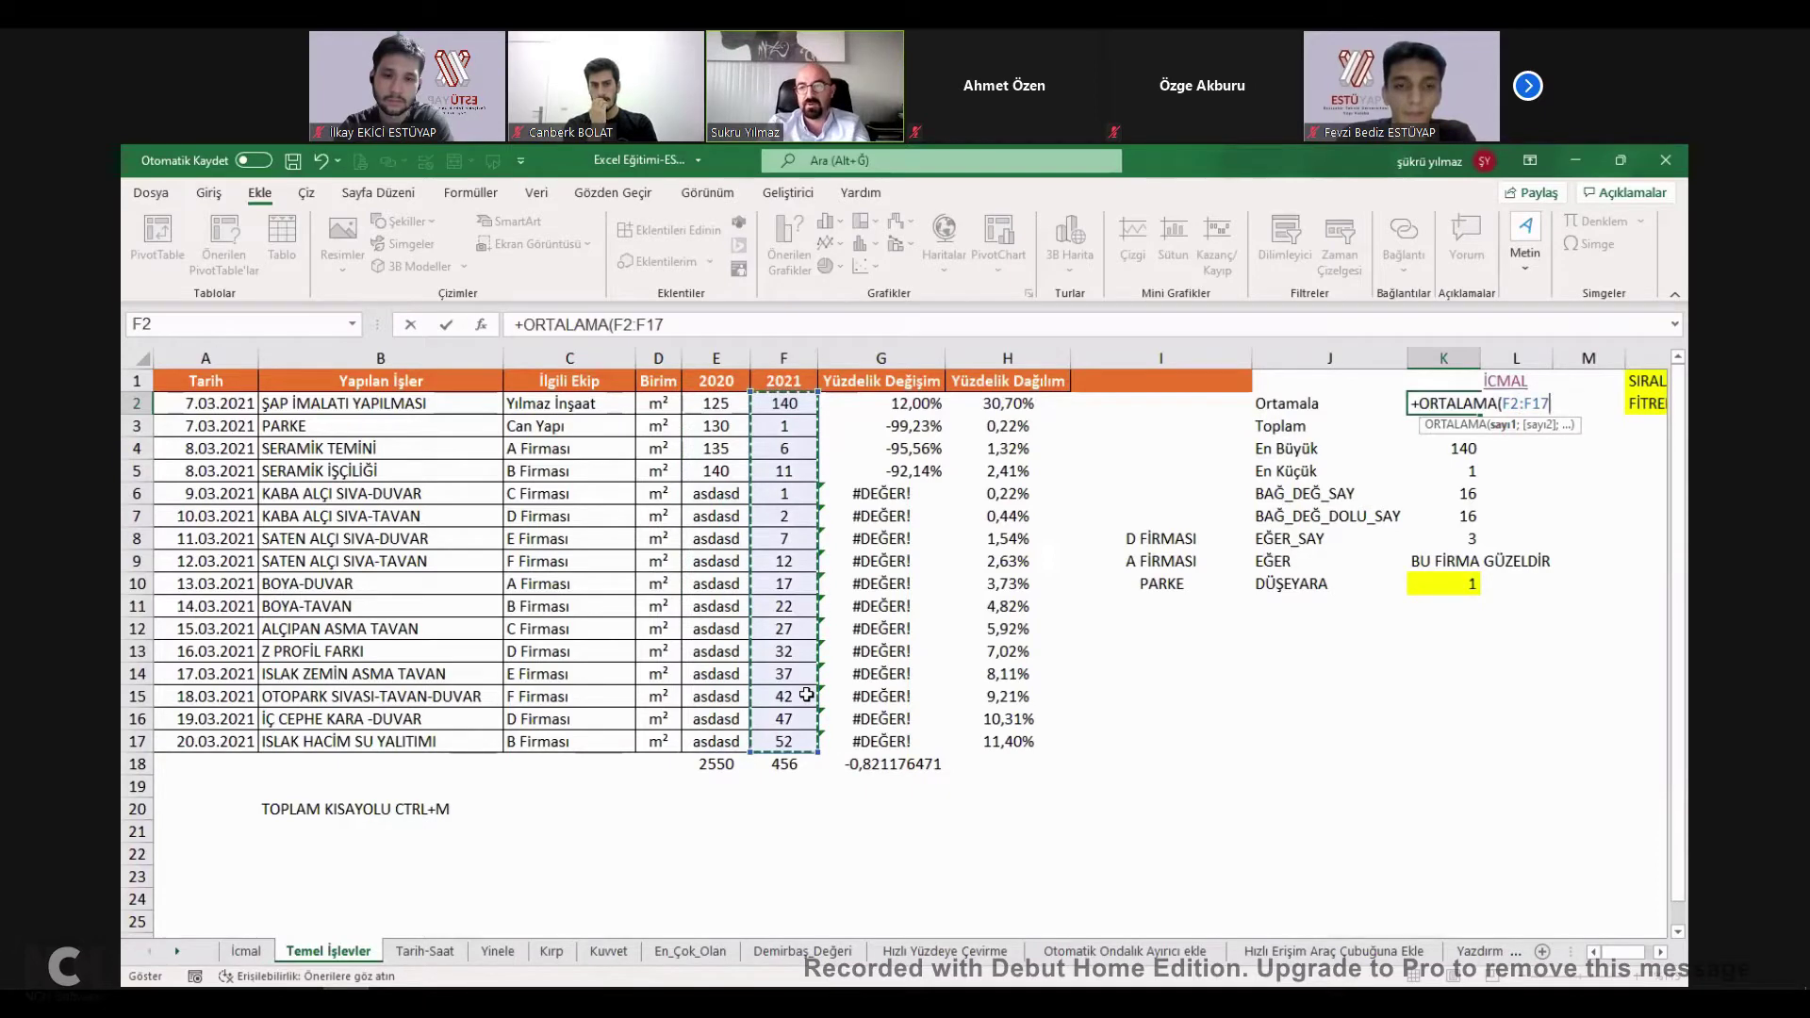
{"action": "type", "text": ")"}
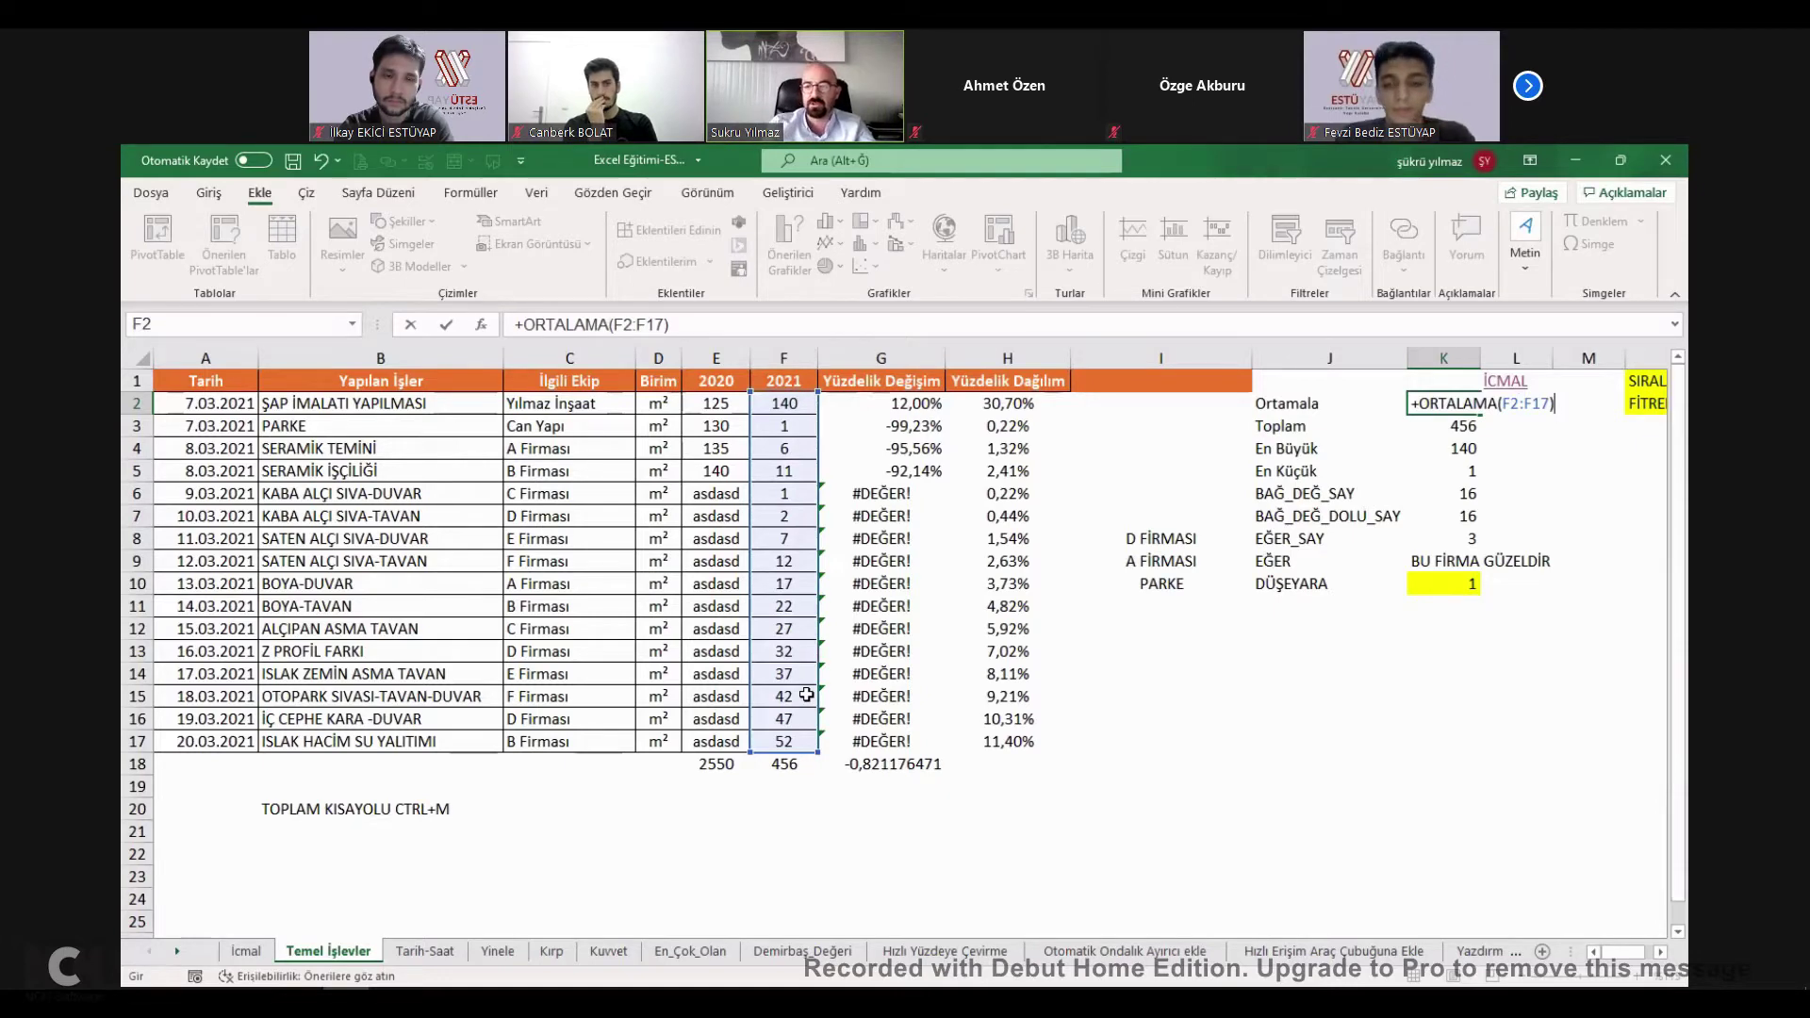
{"action": "key", "text": "Return"}
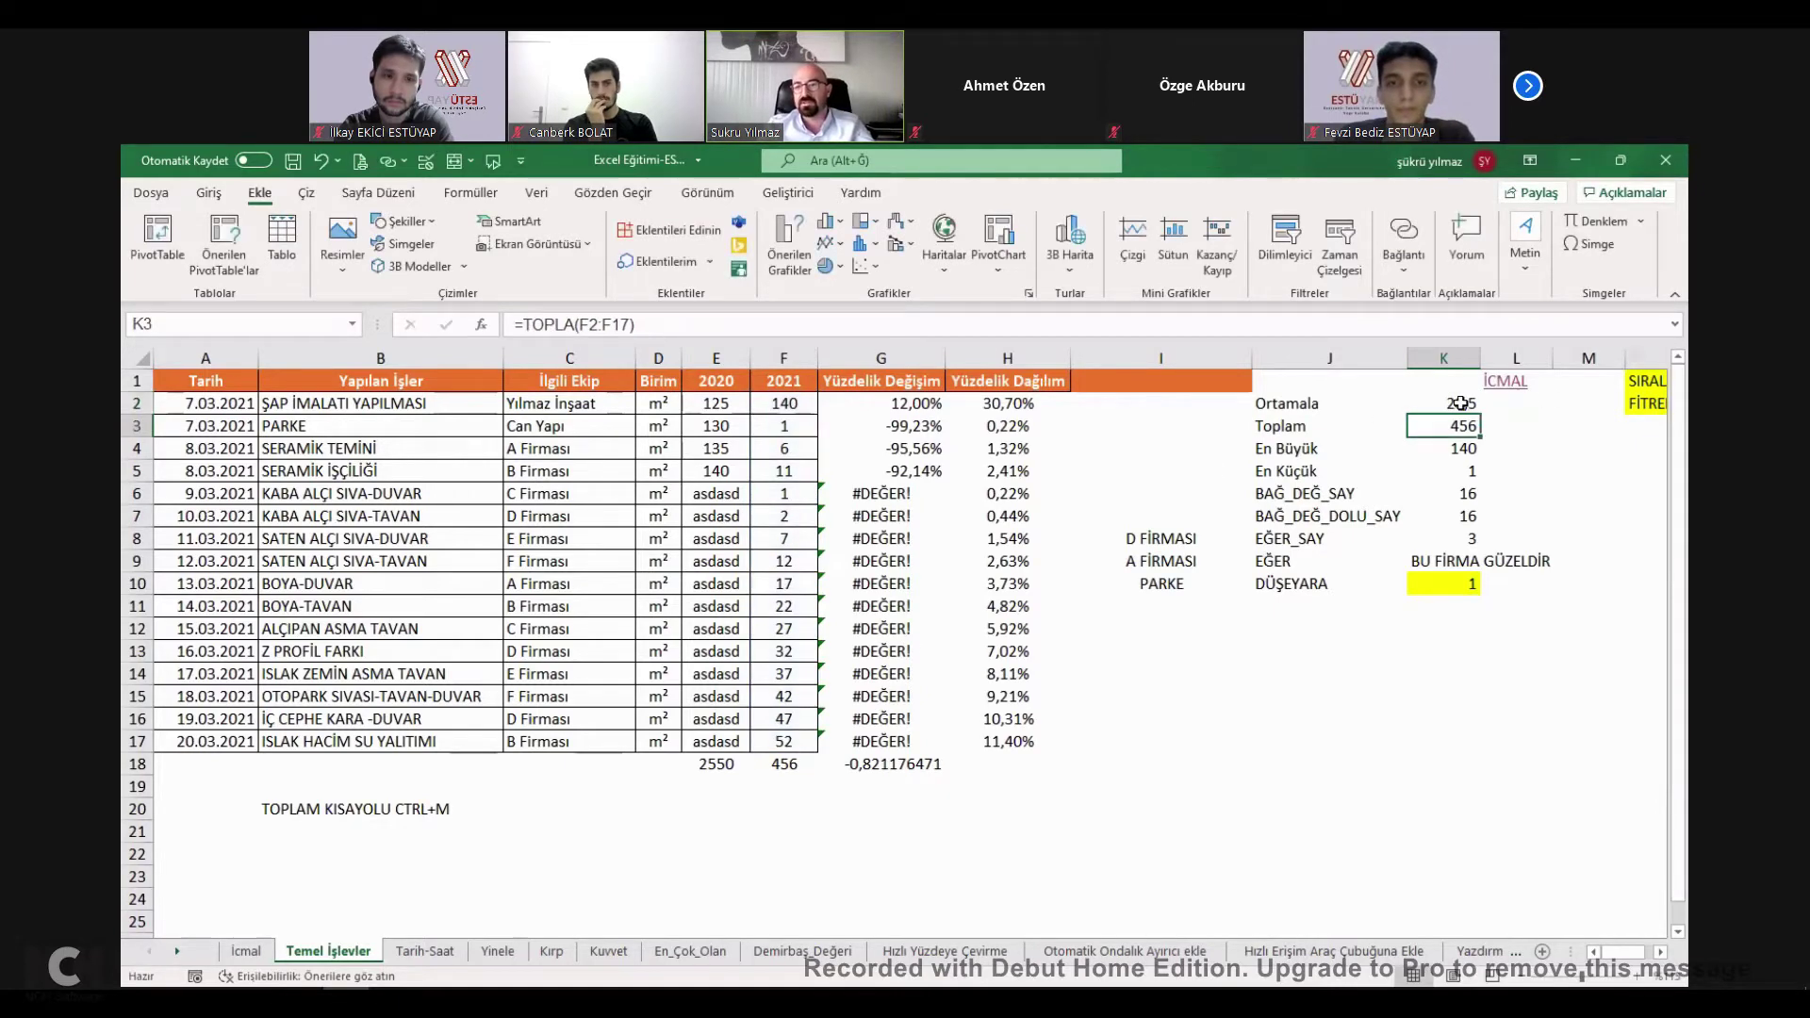
{"action": "double_click", "coordinate": [1460, 404]}
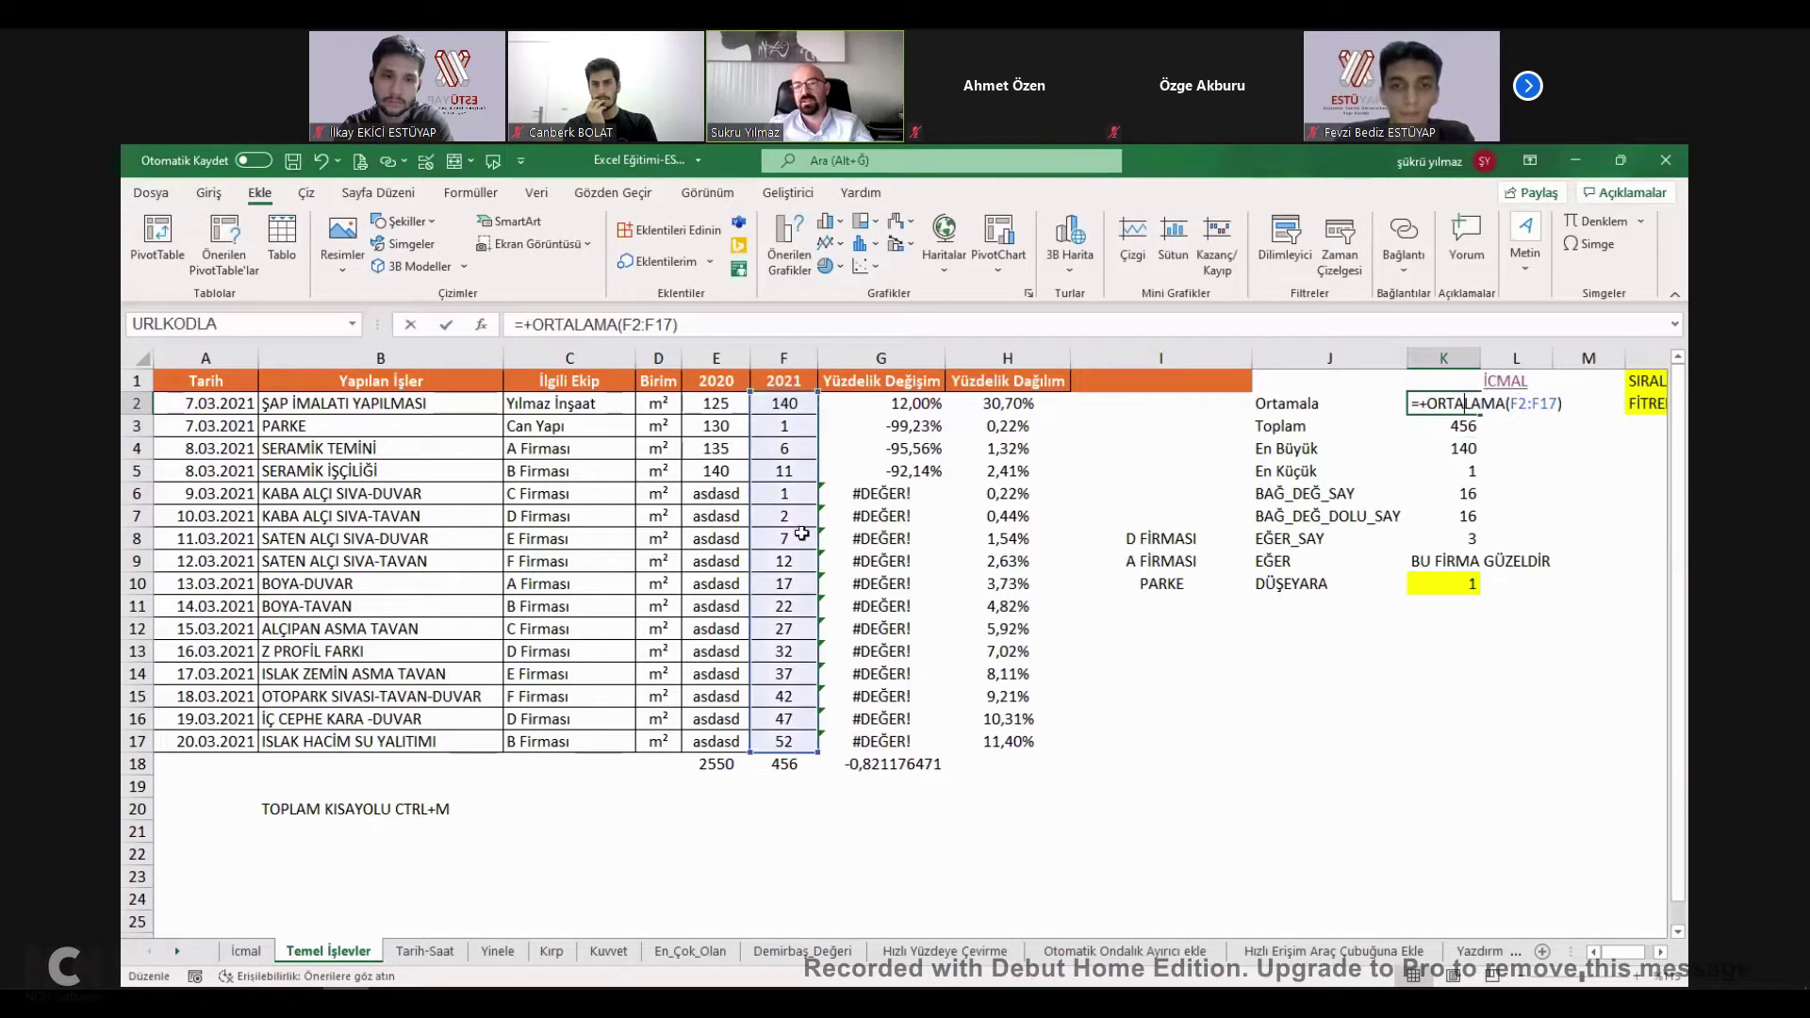
{"action": "key", "text": "Escape"}
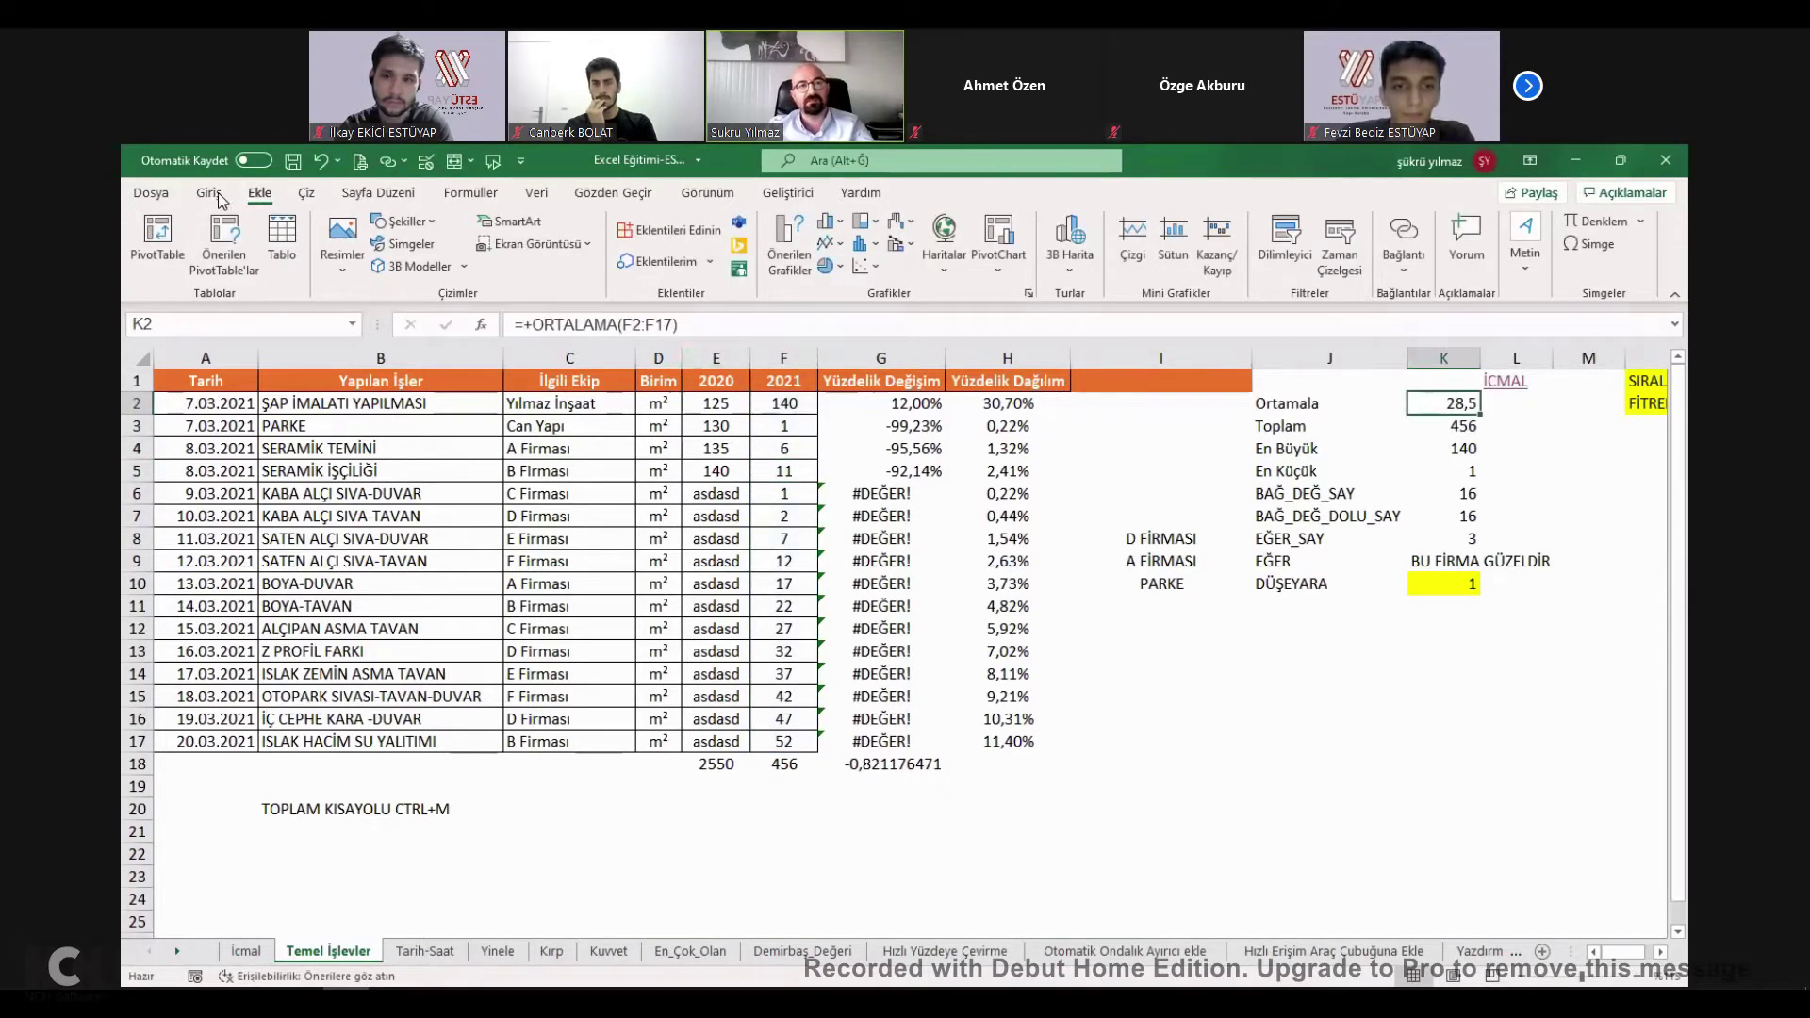
Give K2 a yellow fill and change the 2021 value in F6 to 100.
{"action": "left_click", "coordinate": [438, 260]}
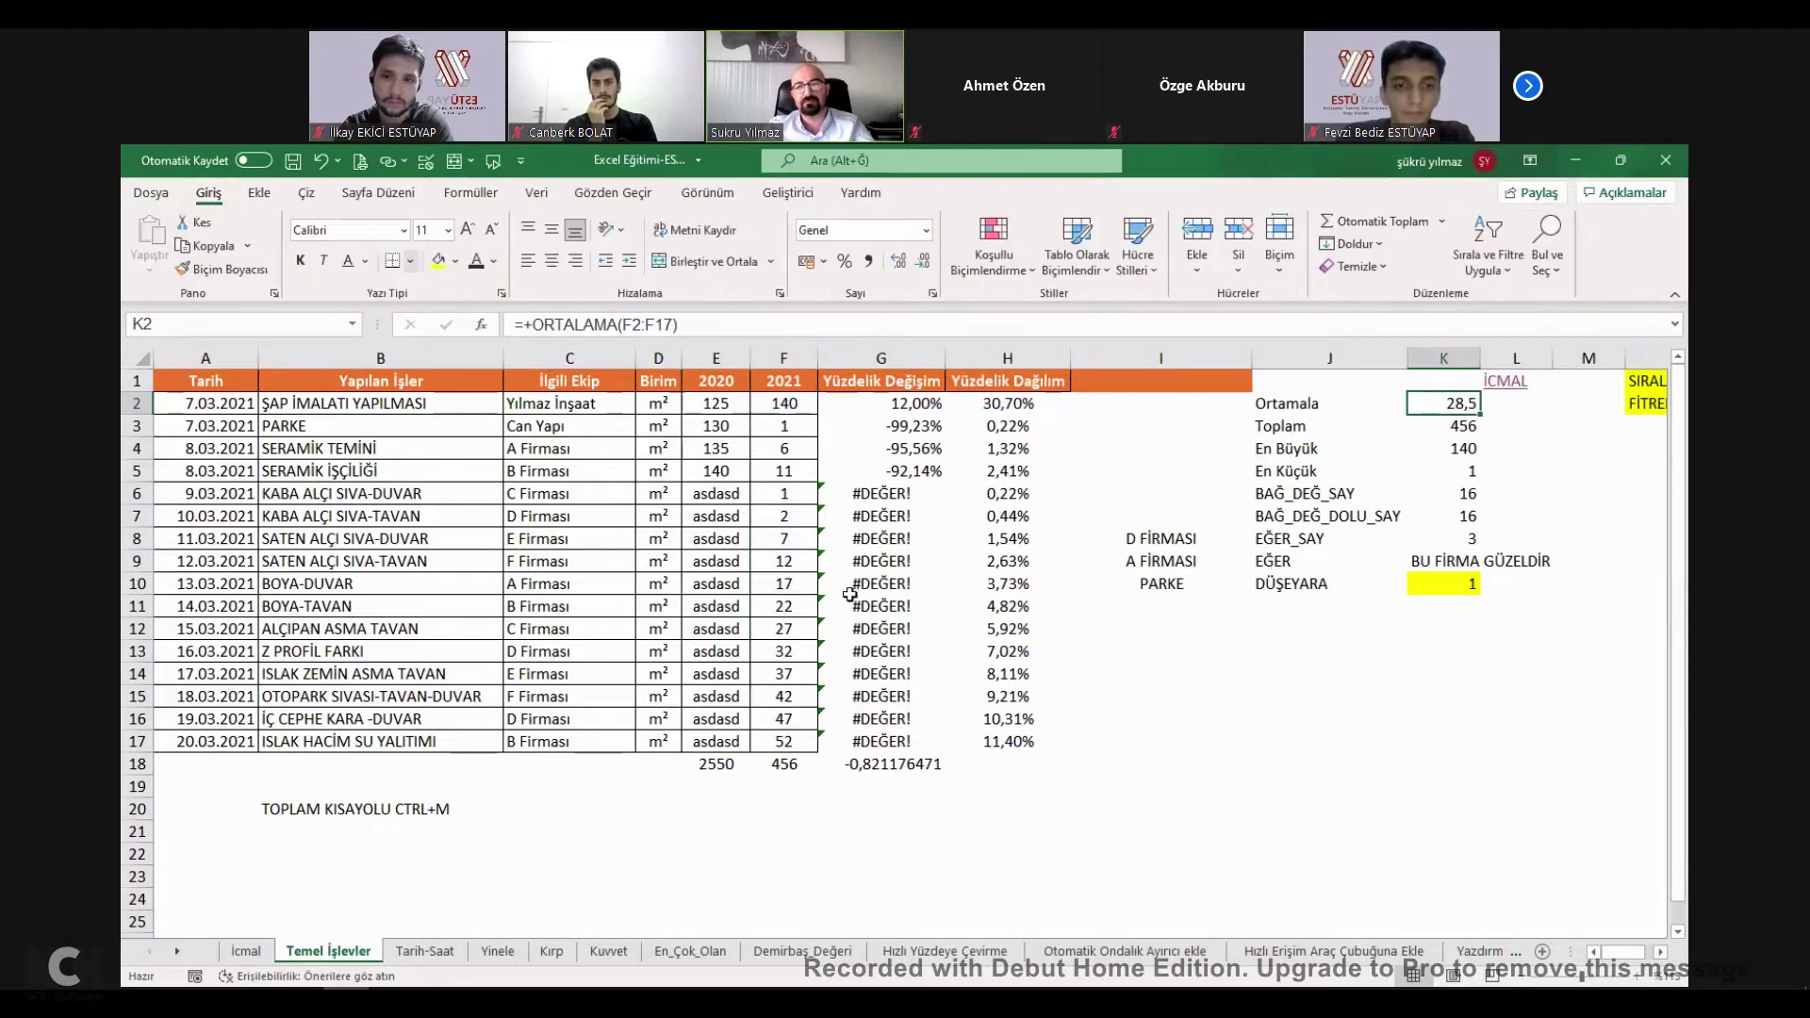
{"action": "double_click", "coordinate": [790, 496]}
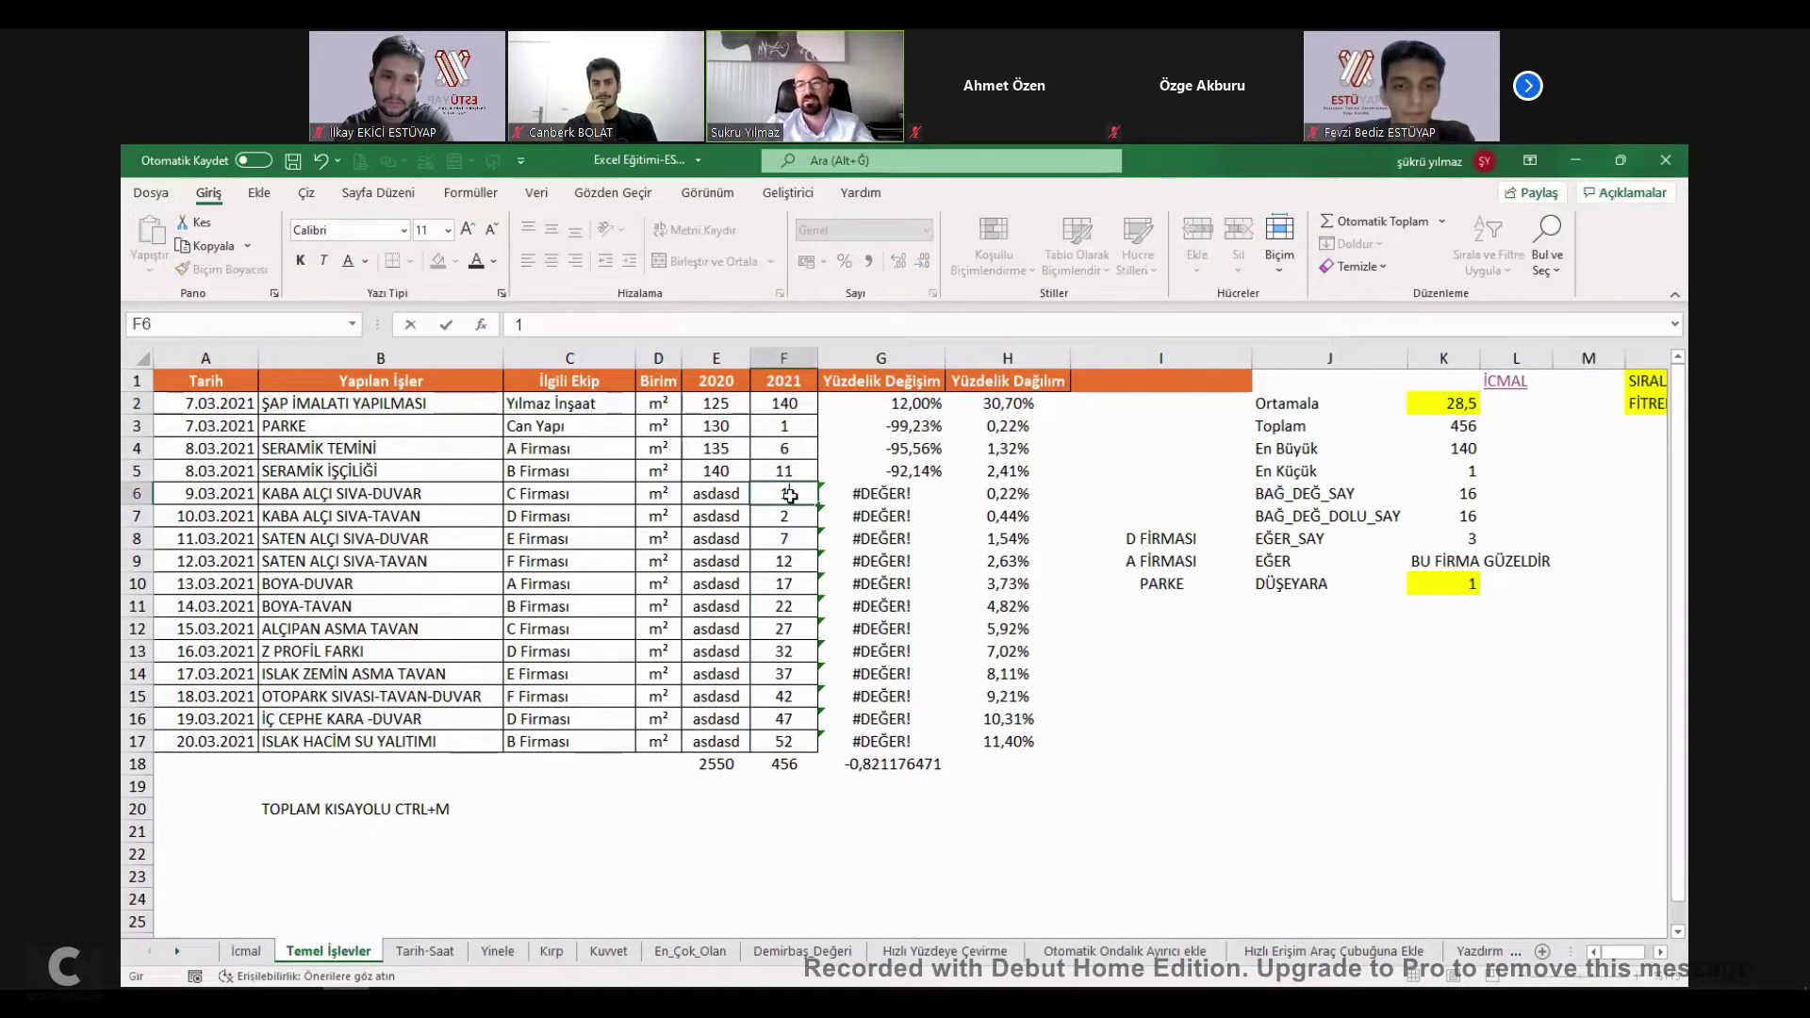
{"action": "type", "text": "00"}
{"action": "key", "text": "Return"}
Total the 2021 column into F18 with AutoSum, giving 2576.
{"action": "left_click", "coordinate": [795, 407]}
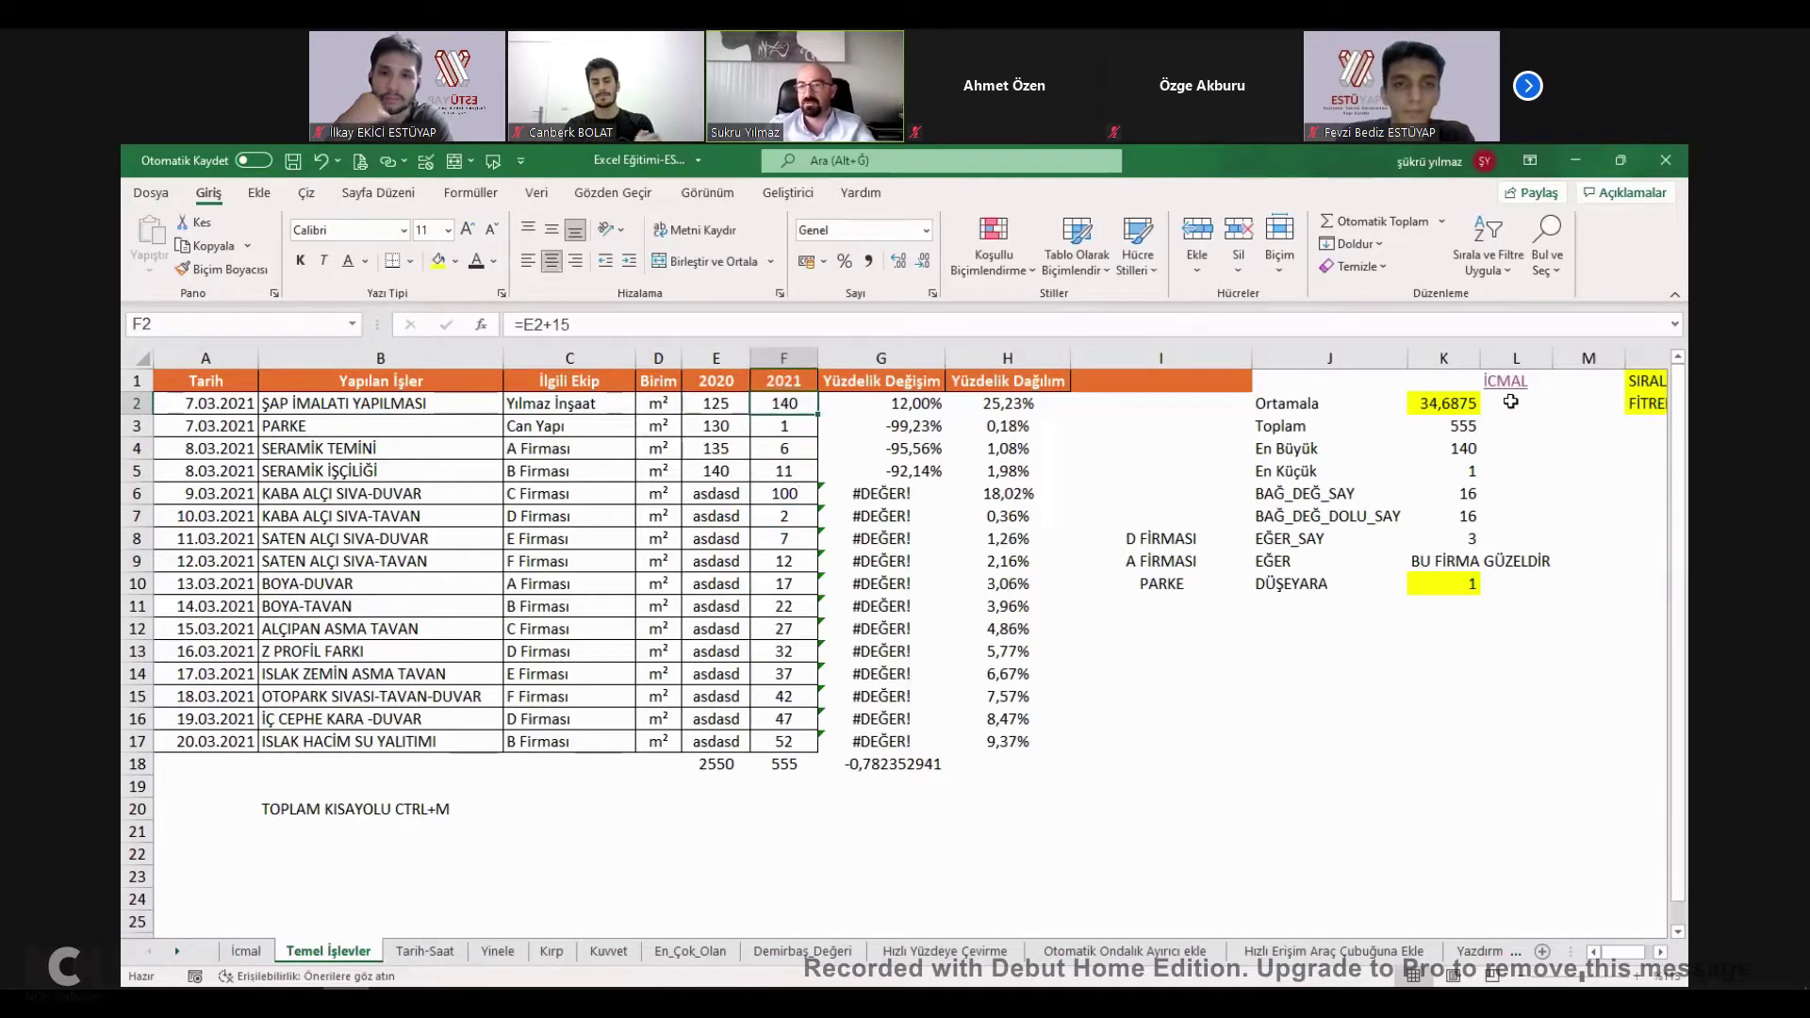
{"action": "double_click", "coordinate": [1464, 427]}
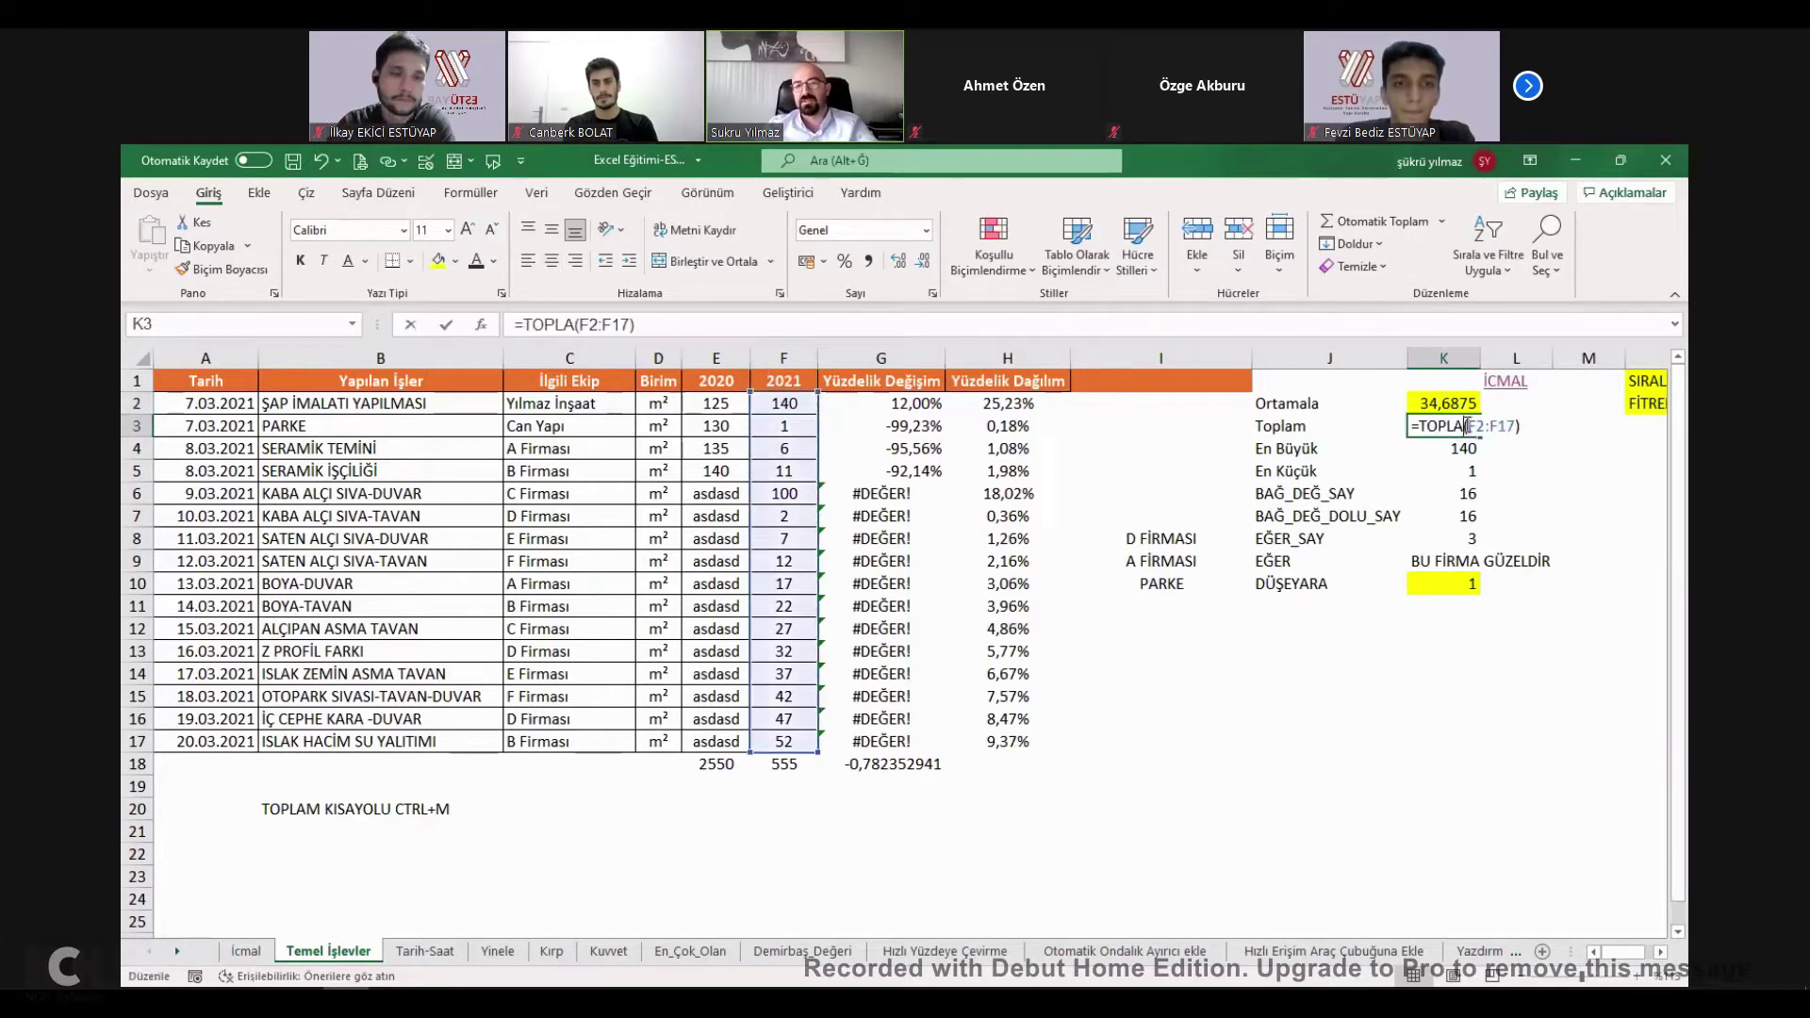
{"action": "key", "text": "Escape"}
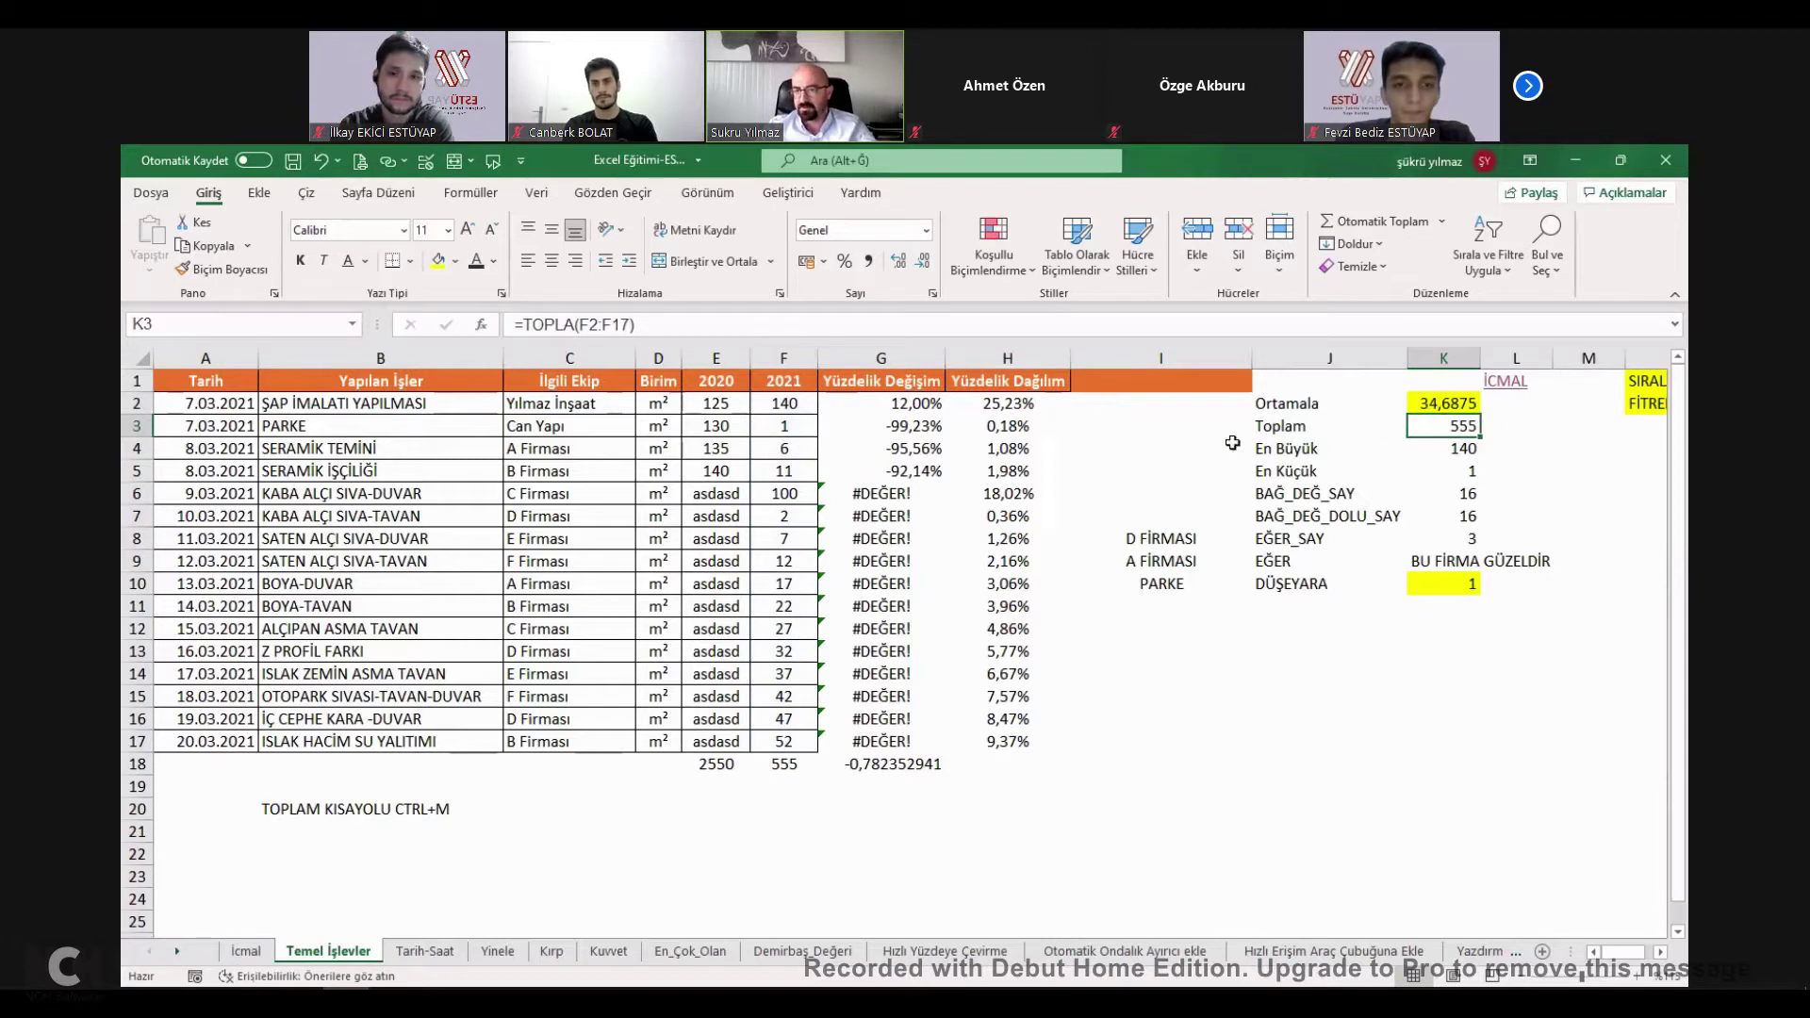
{"action": "left_click_drag", "start_coordinate": [775, 415], "coordinate": [784, 759]}
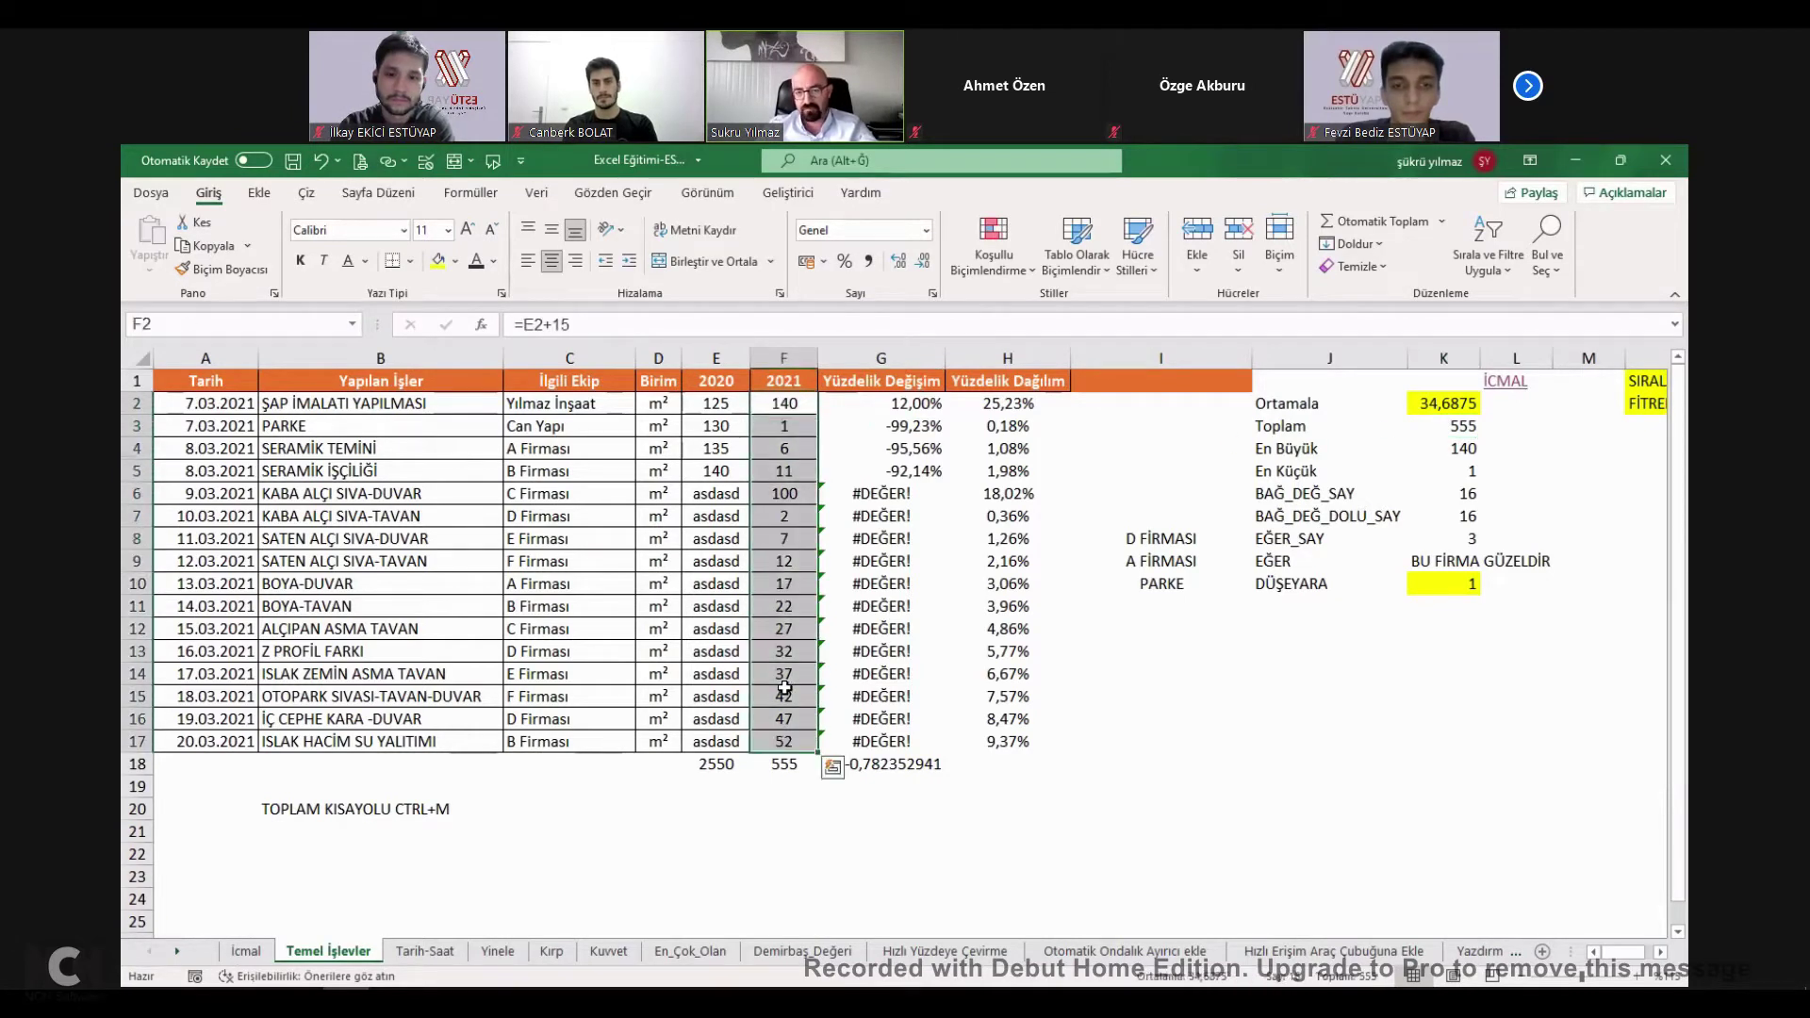
{"action": "key", "text": "Up"}
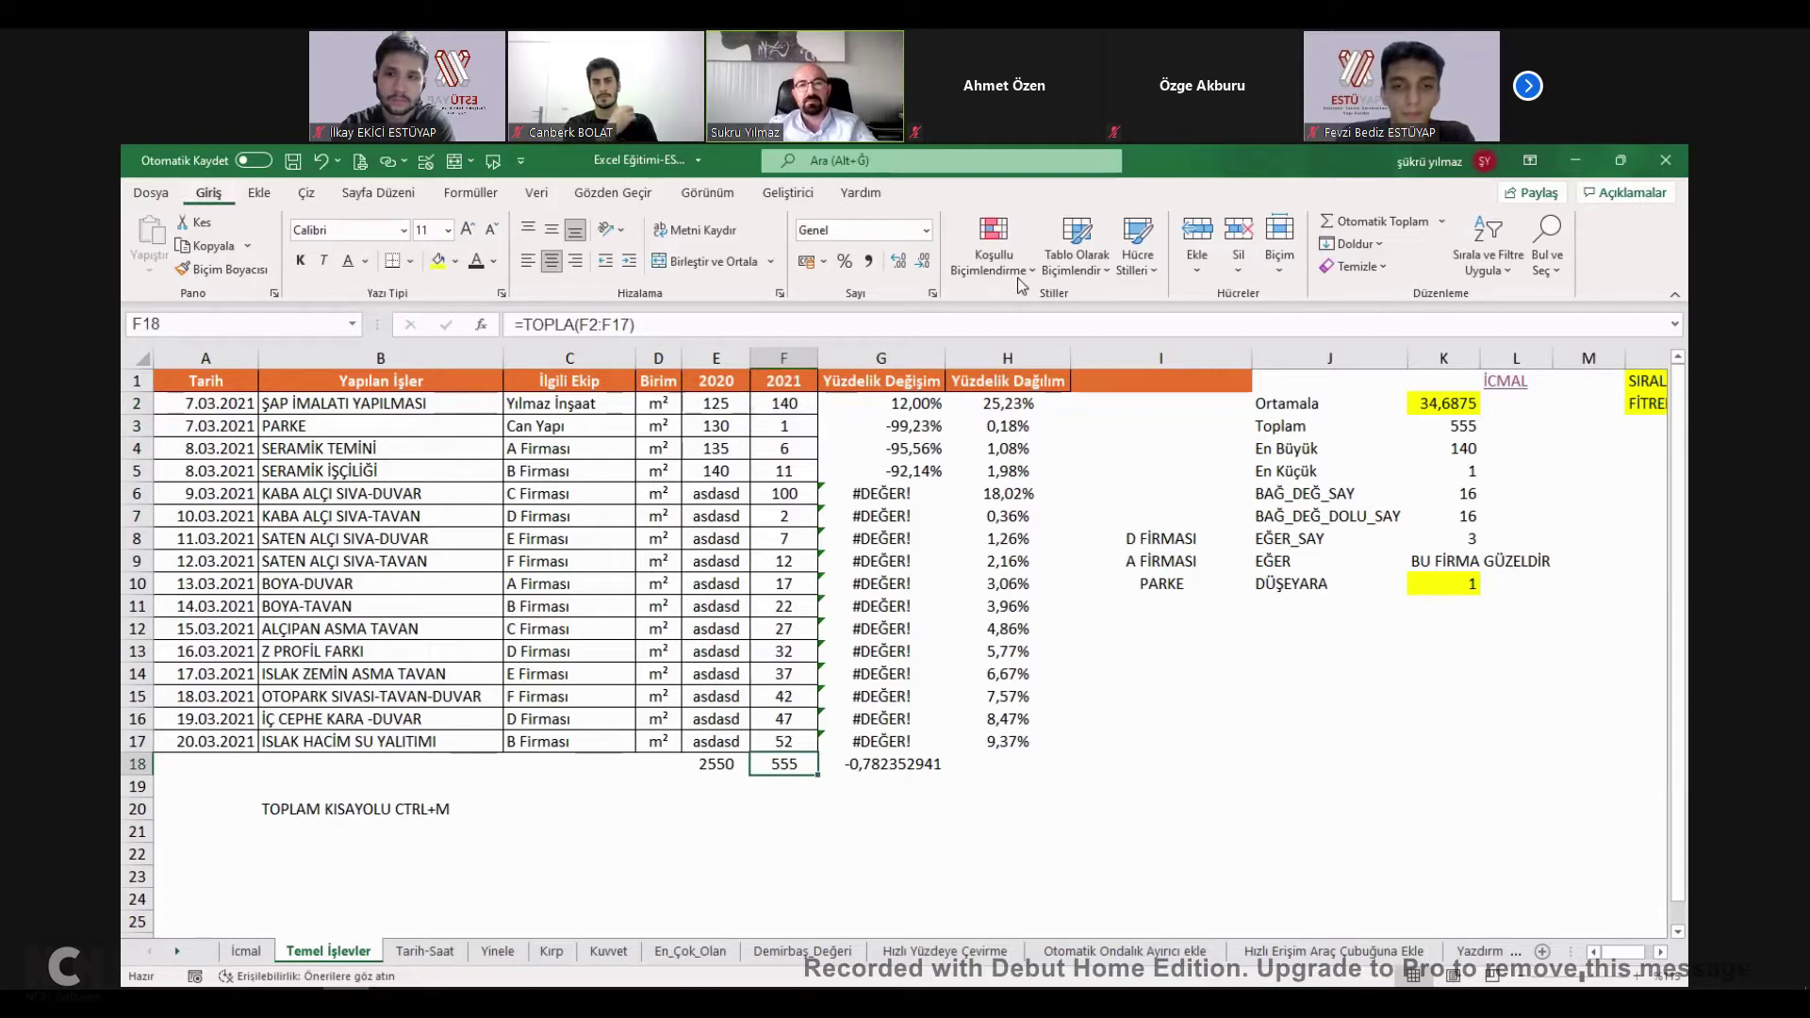
{"action": "left_click", "coordinate": [1384, 224]}
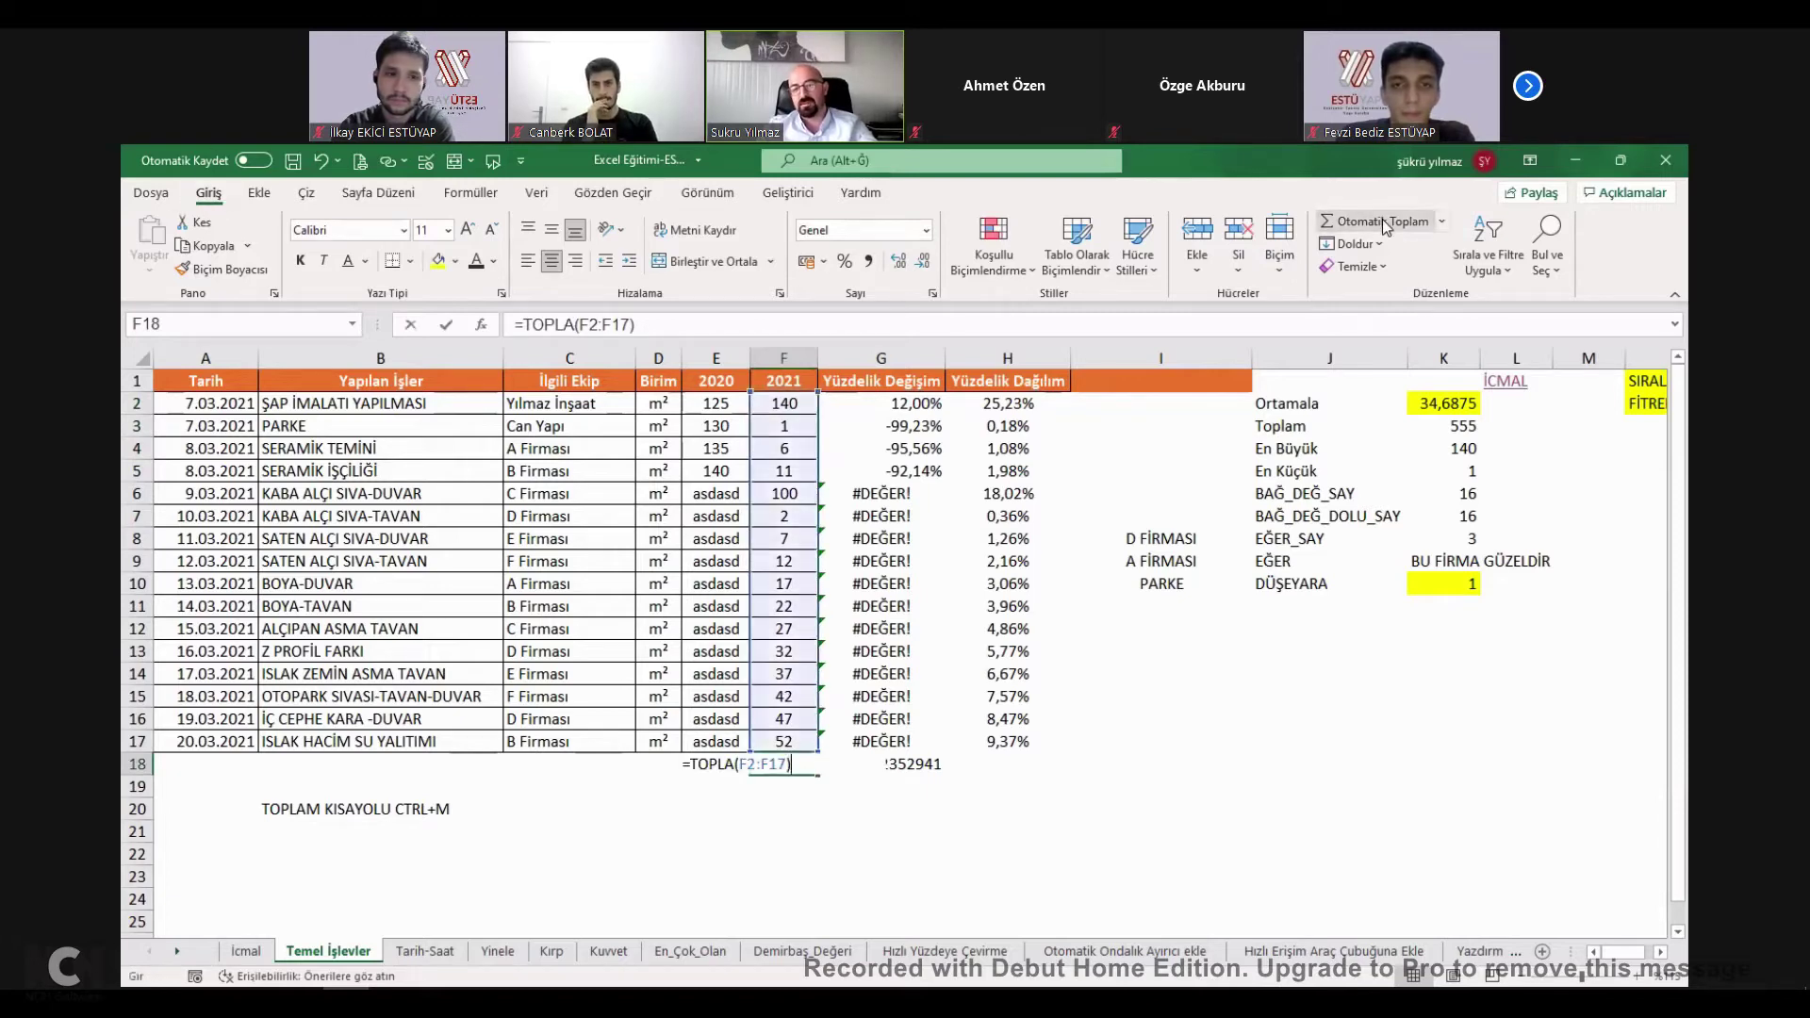
{"action": "key", "text": "Return"}
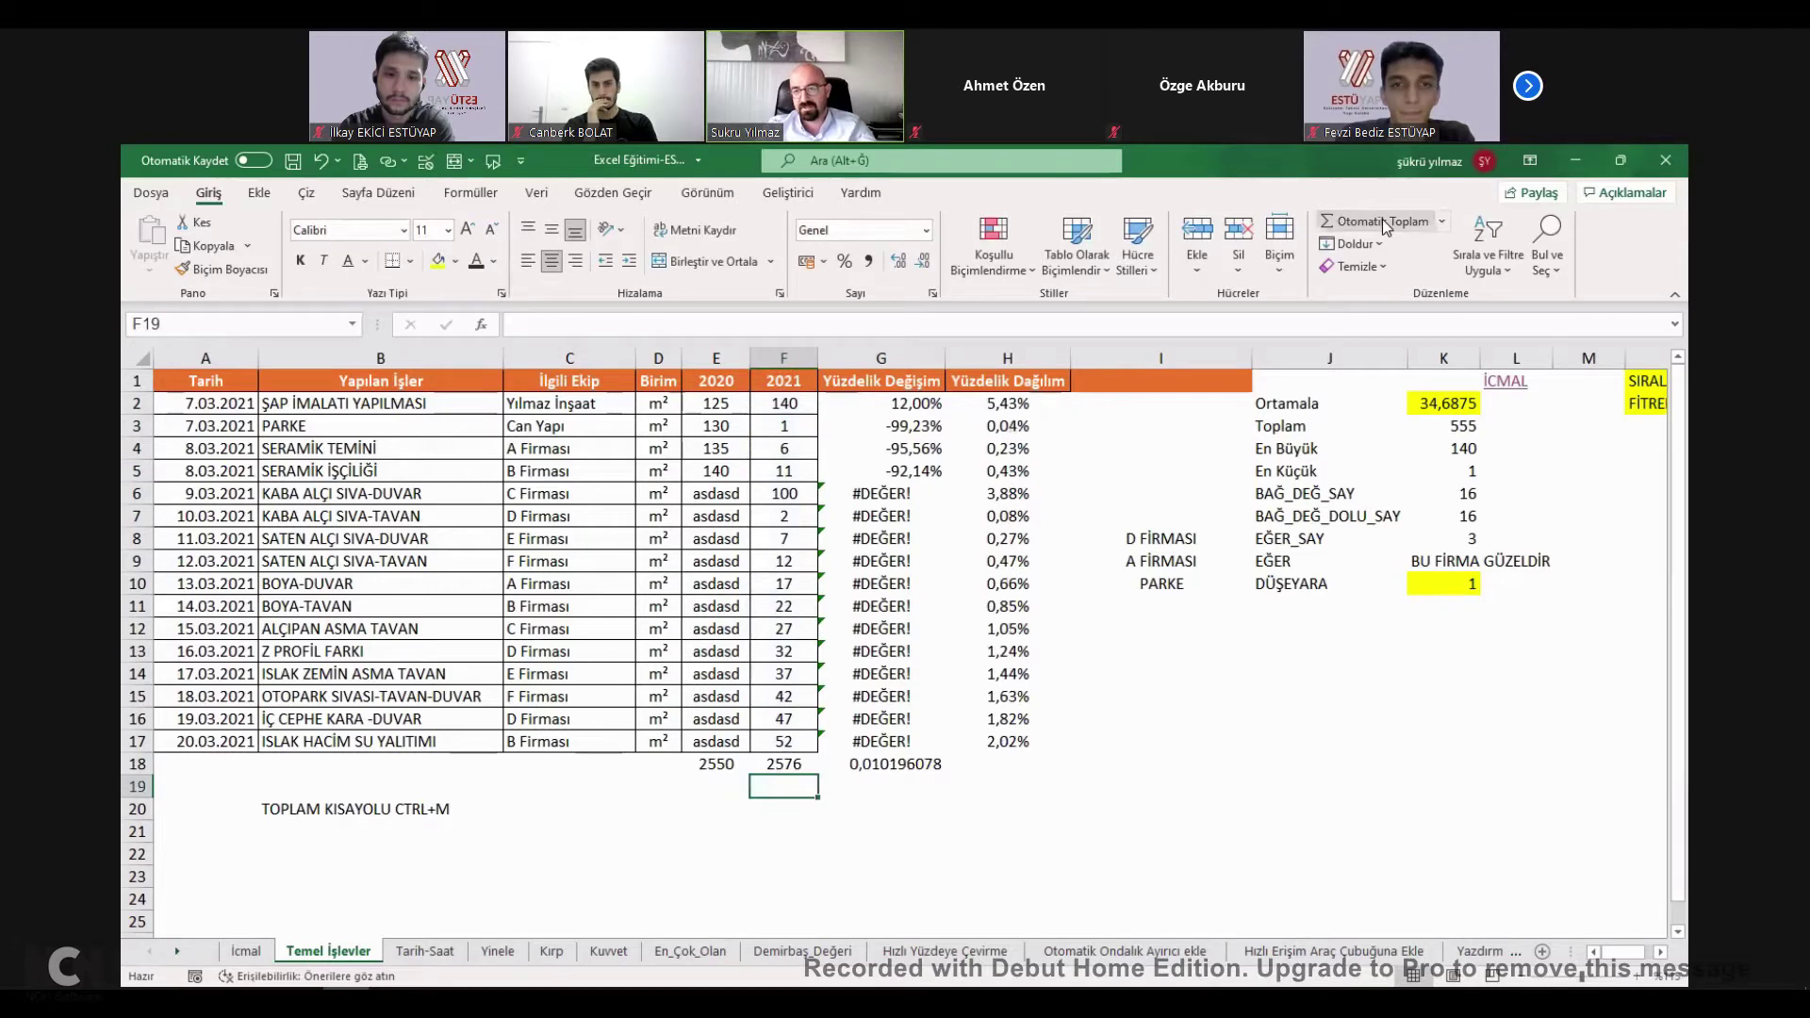
Re-enter the Toplam cell K3 as +TOPLA(F2:F14), showing 414.
{"action": "left_click", "coordinate": [1459, 427]}
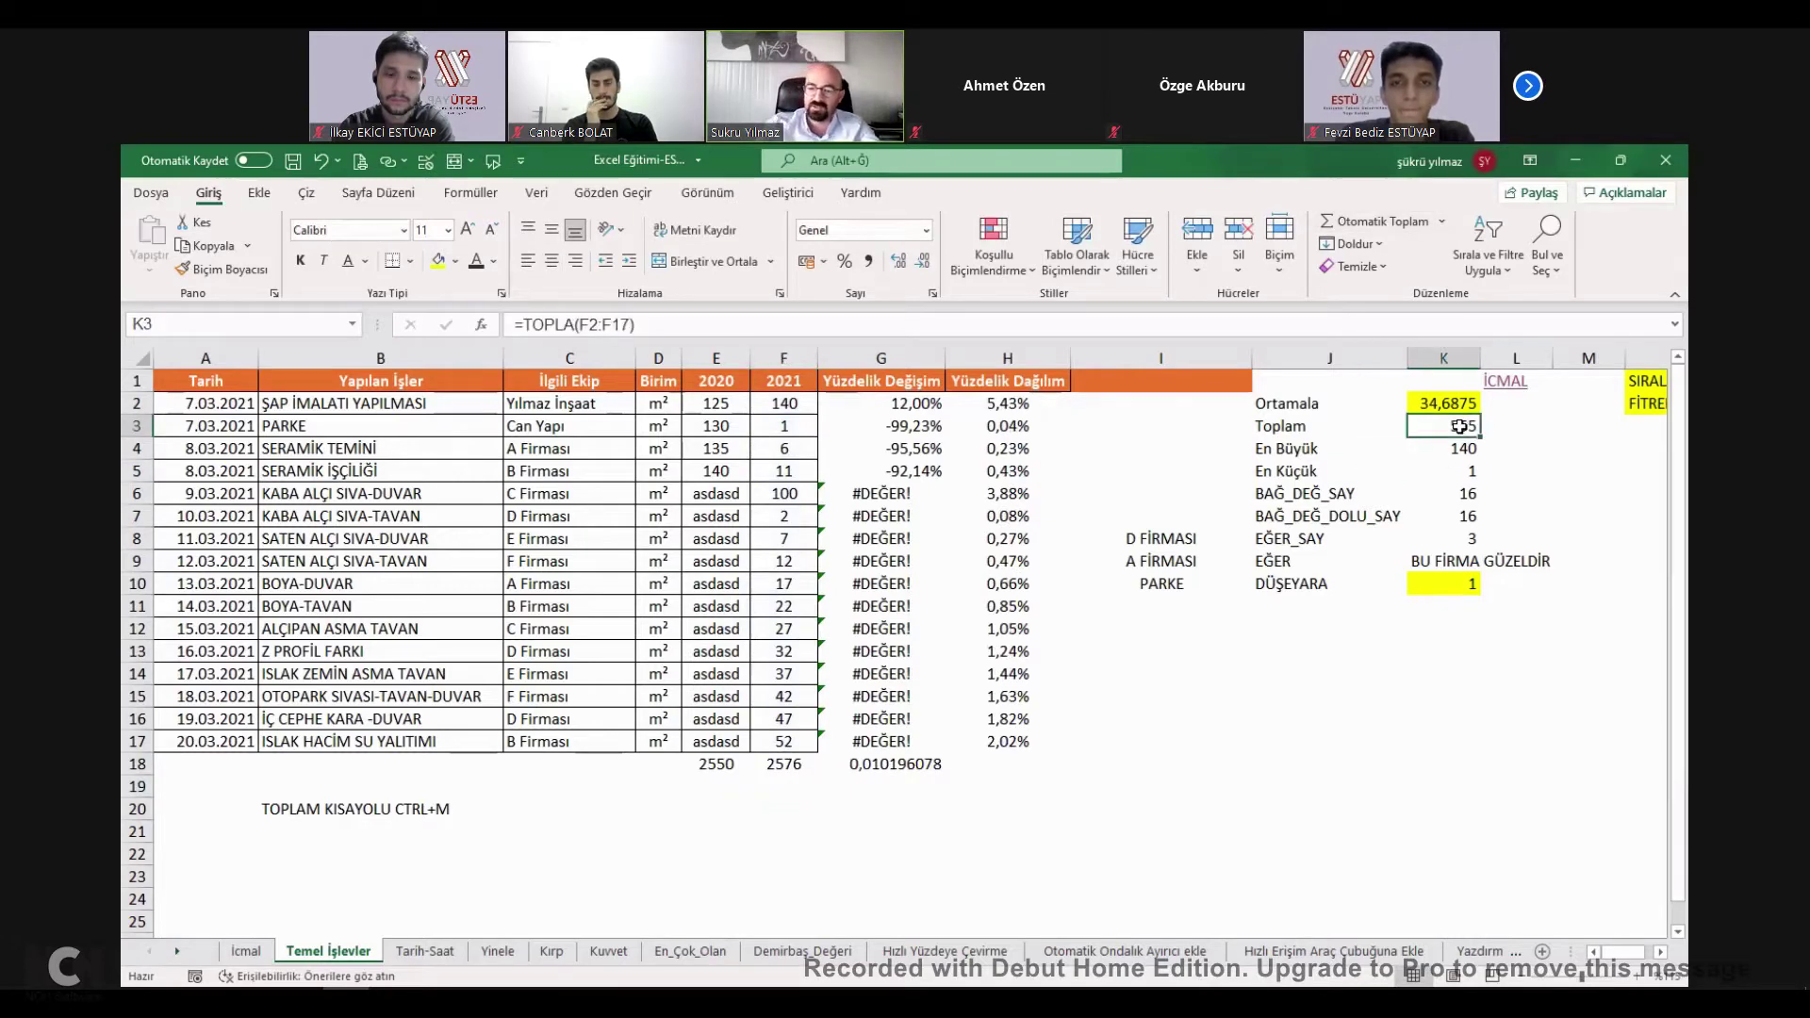
{"action": "type", "text": "+"}
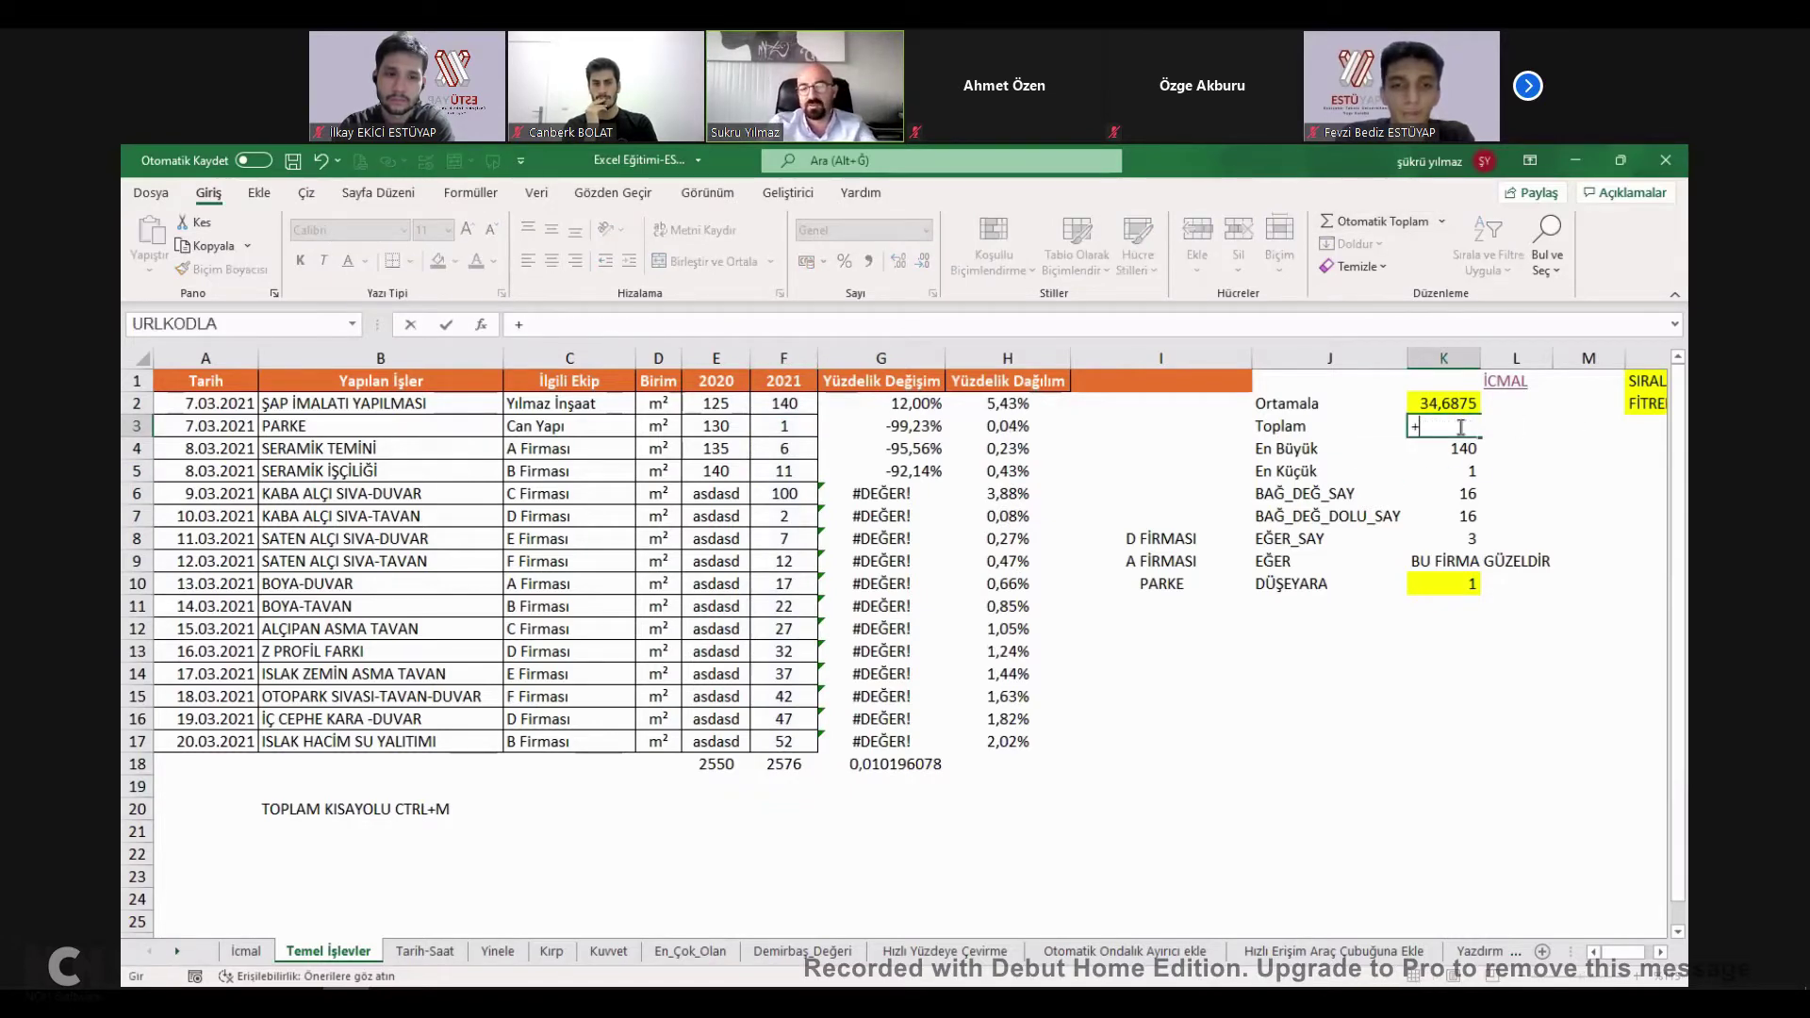
{"action": "type", "text": "TOPLA"}
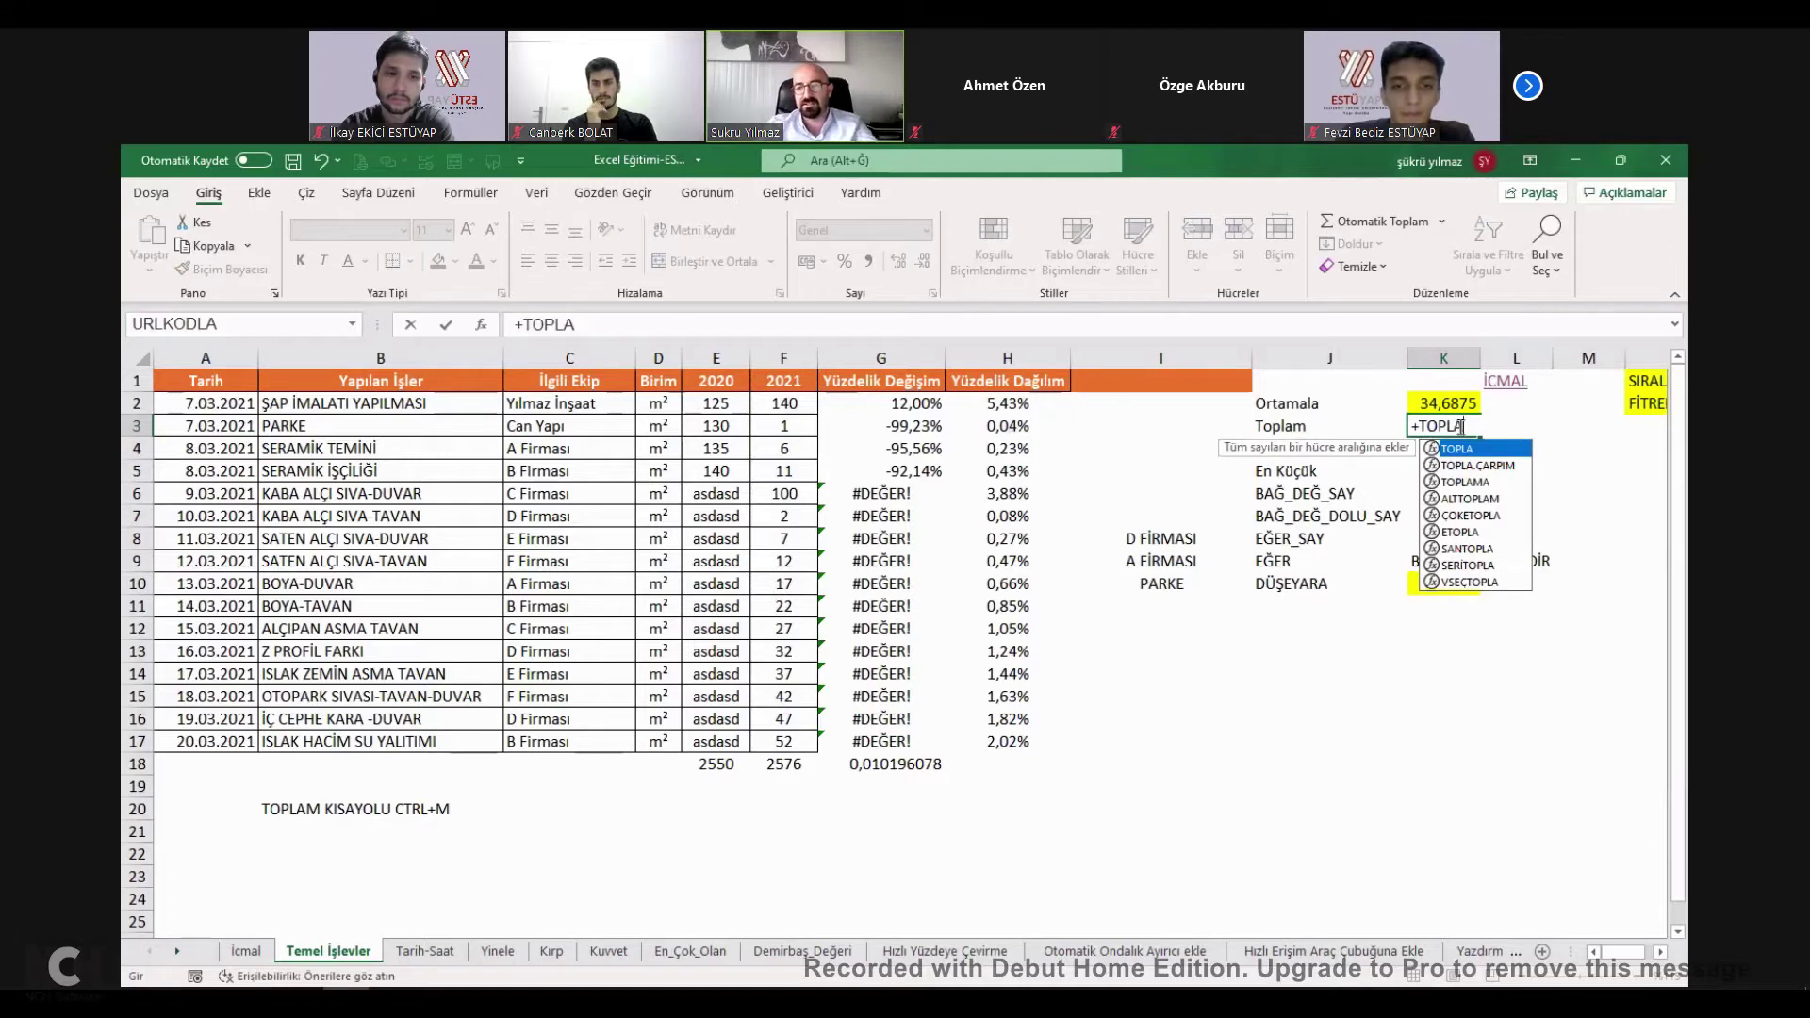
{"action": "type", "text": "("}
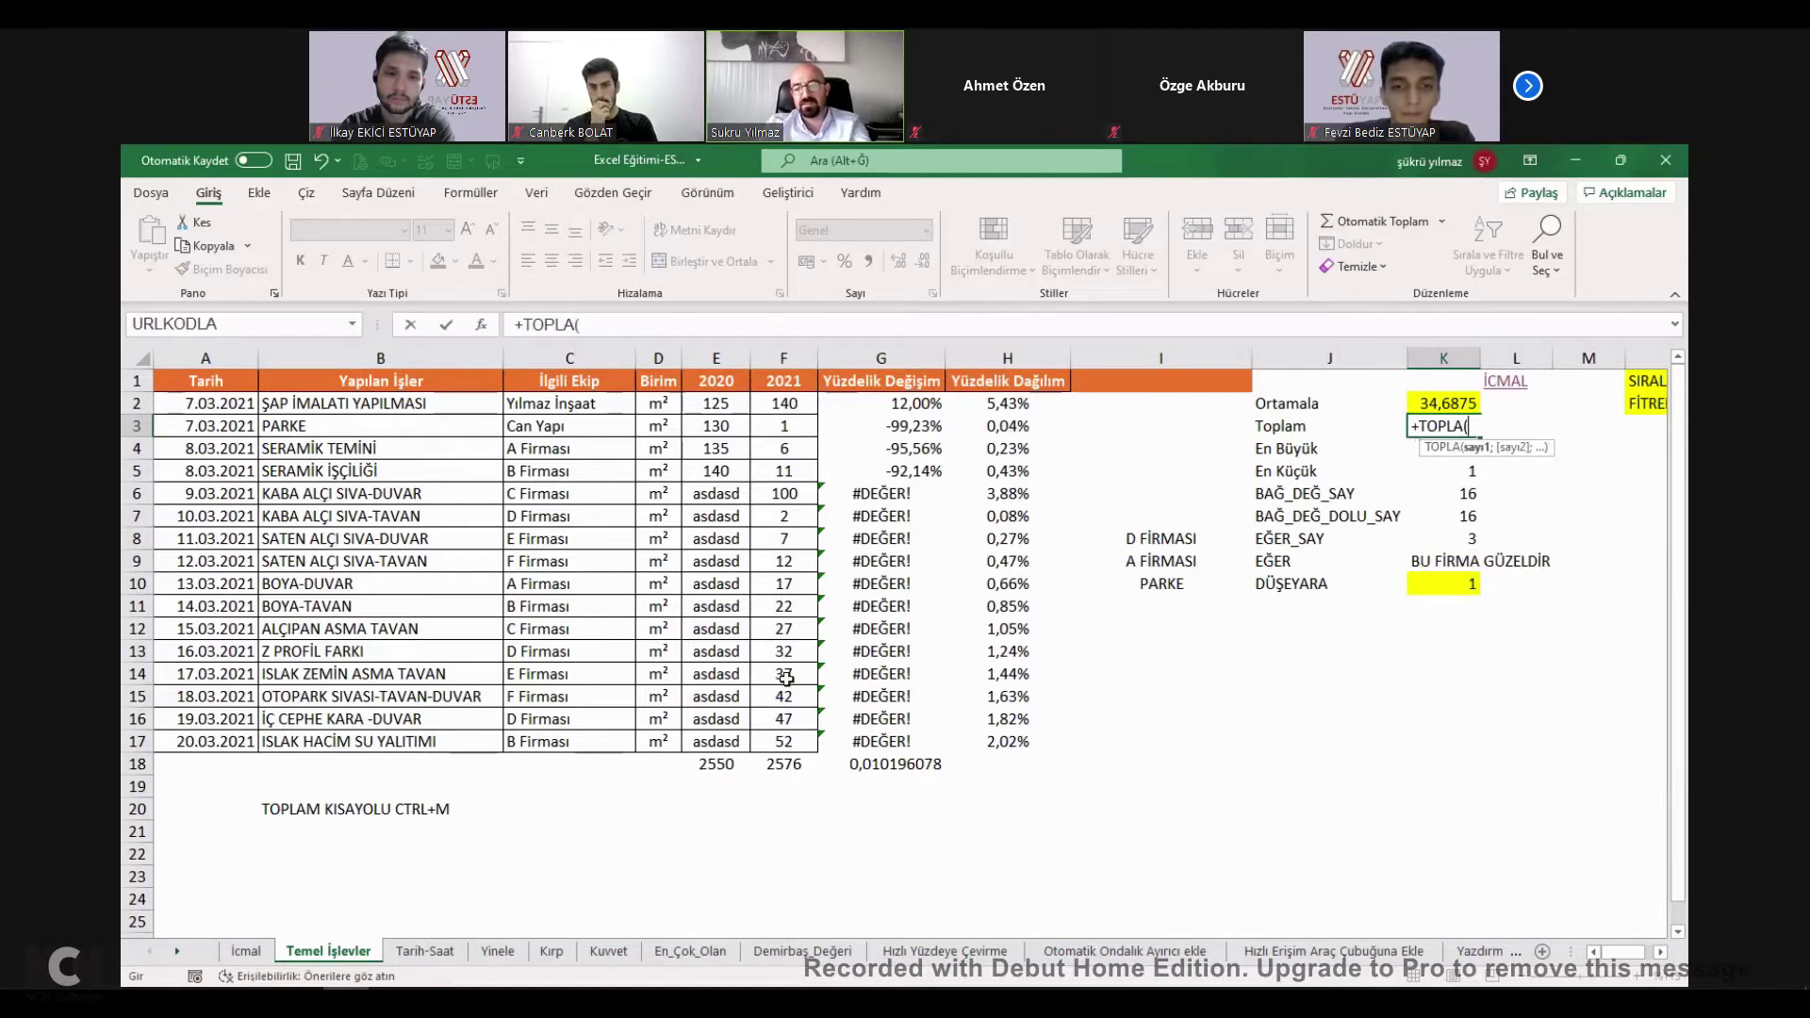
{"action": "left_click_drag", "start_coordinate": [783, 403], "coordinate": [786, 678]}
{"action": "key", "text": "Return"}
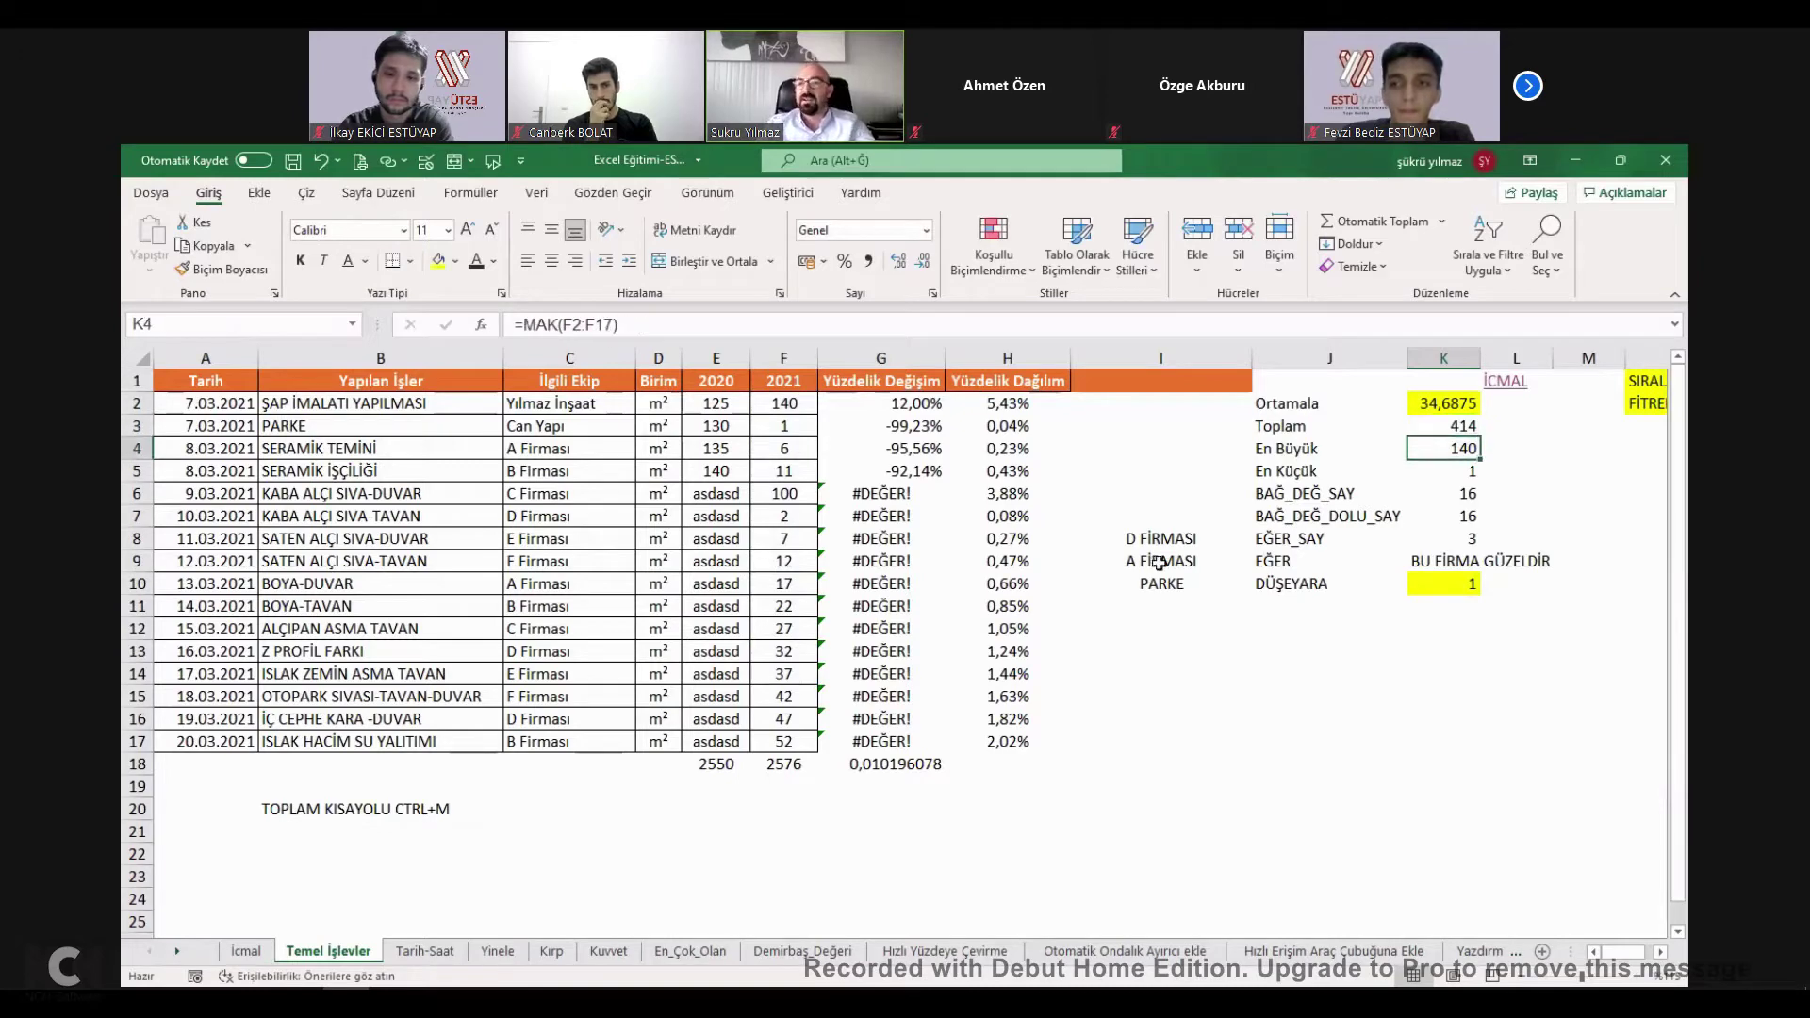
{"action": "left_click_drag", "start_coordinate": [792, 403], "coordinate": [790, 741]}
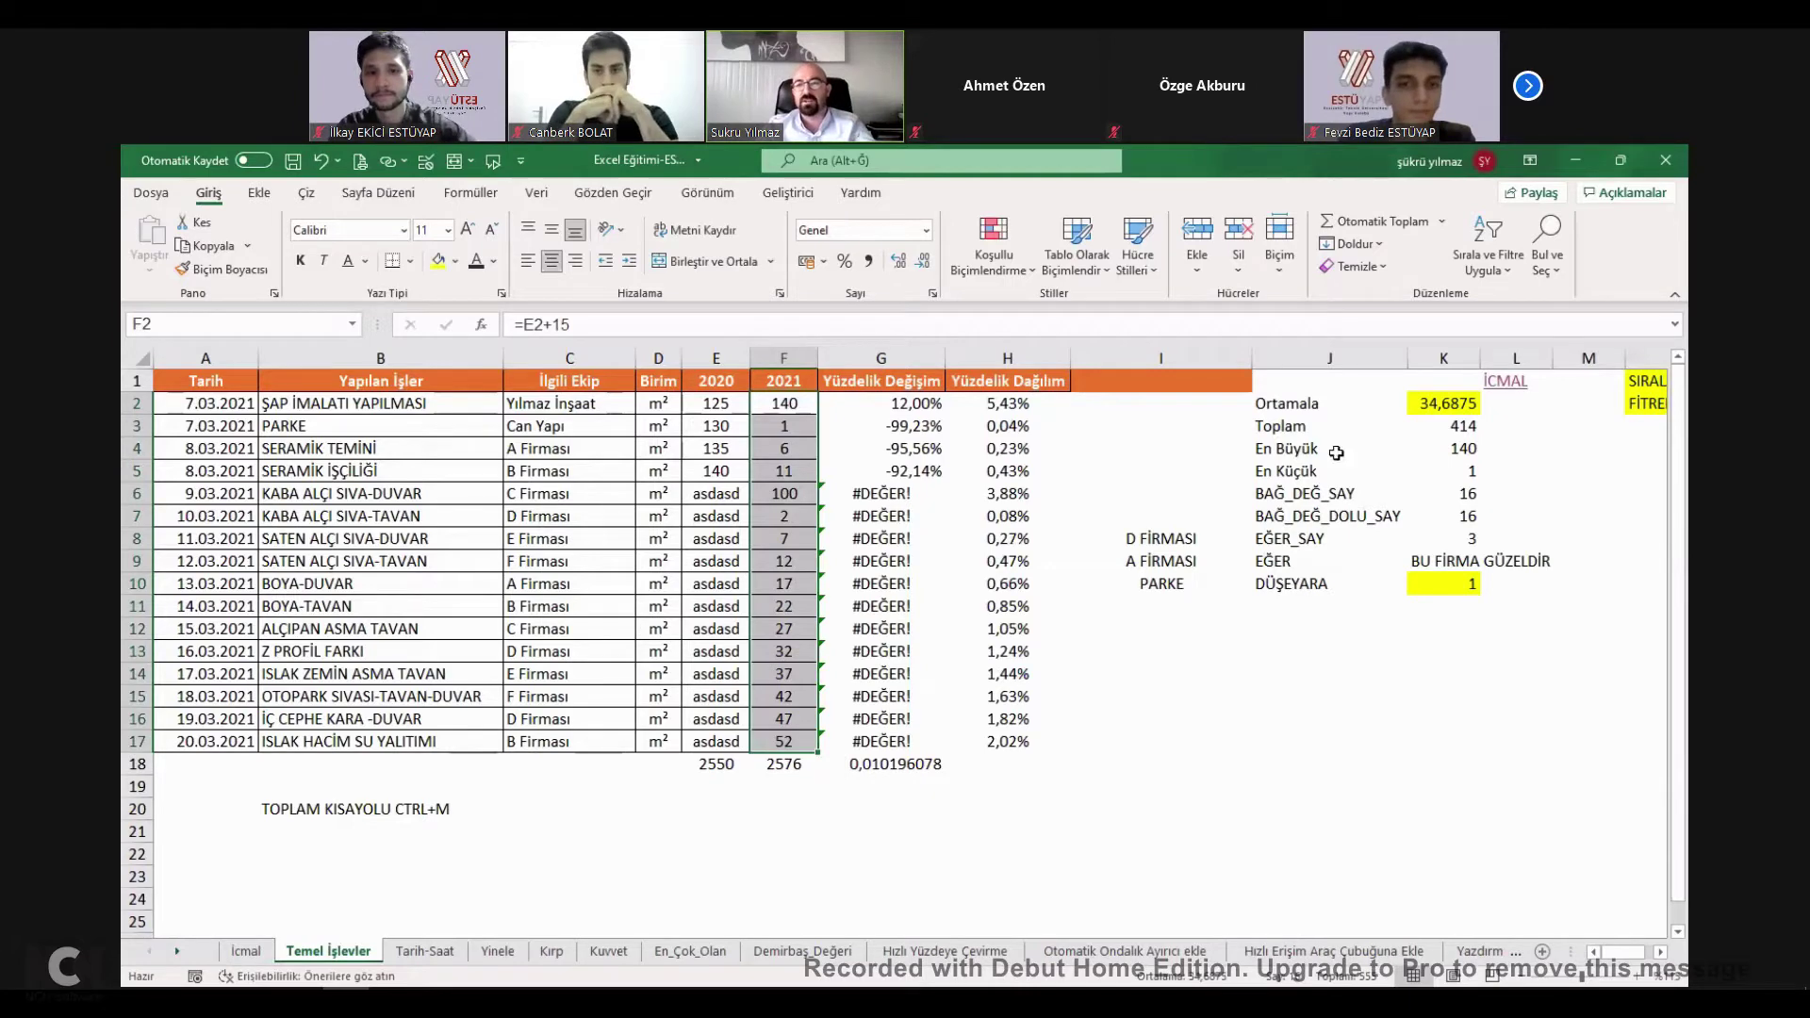
Retype En Büyük in K4 as +MAK(F2:F17), still returning 140.
{"action": "double_click", "coordinate": [1454, 449]}
{"action": "left_click", "coordinate": [788, 404]}
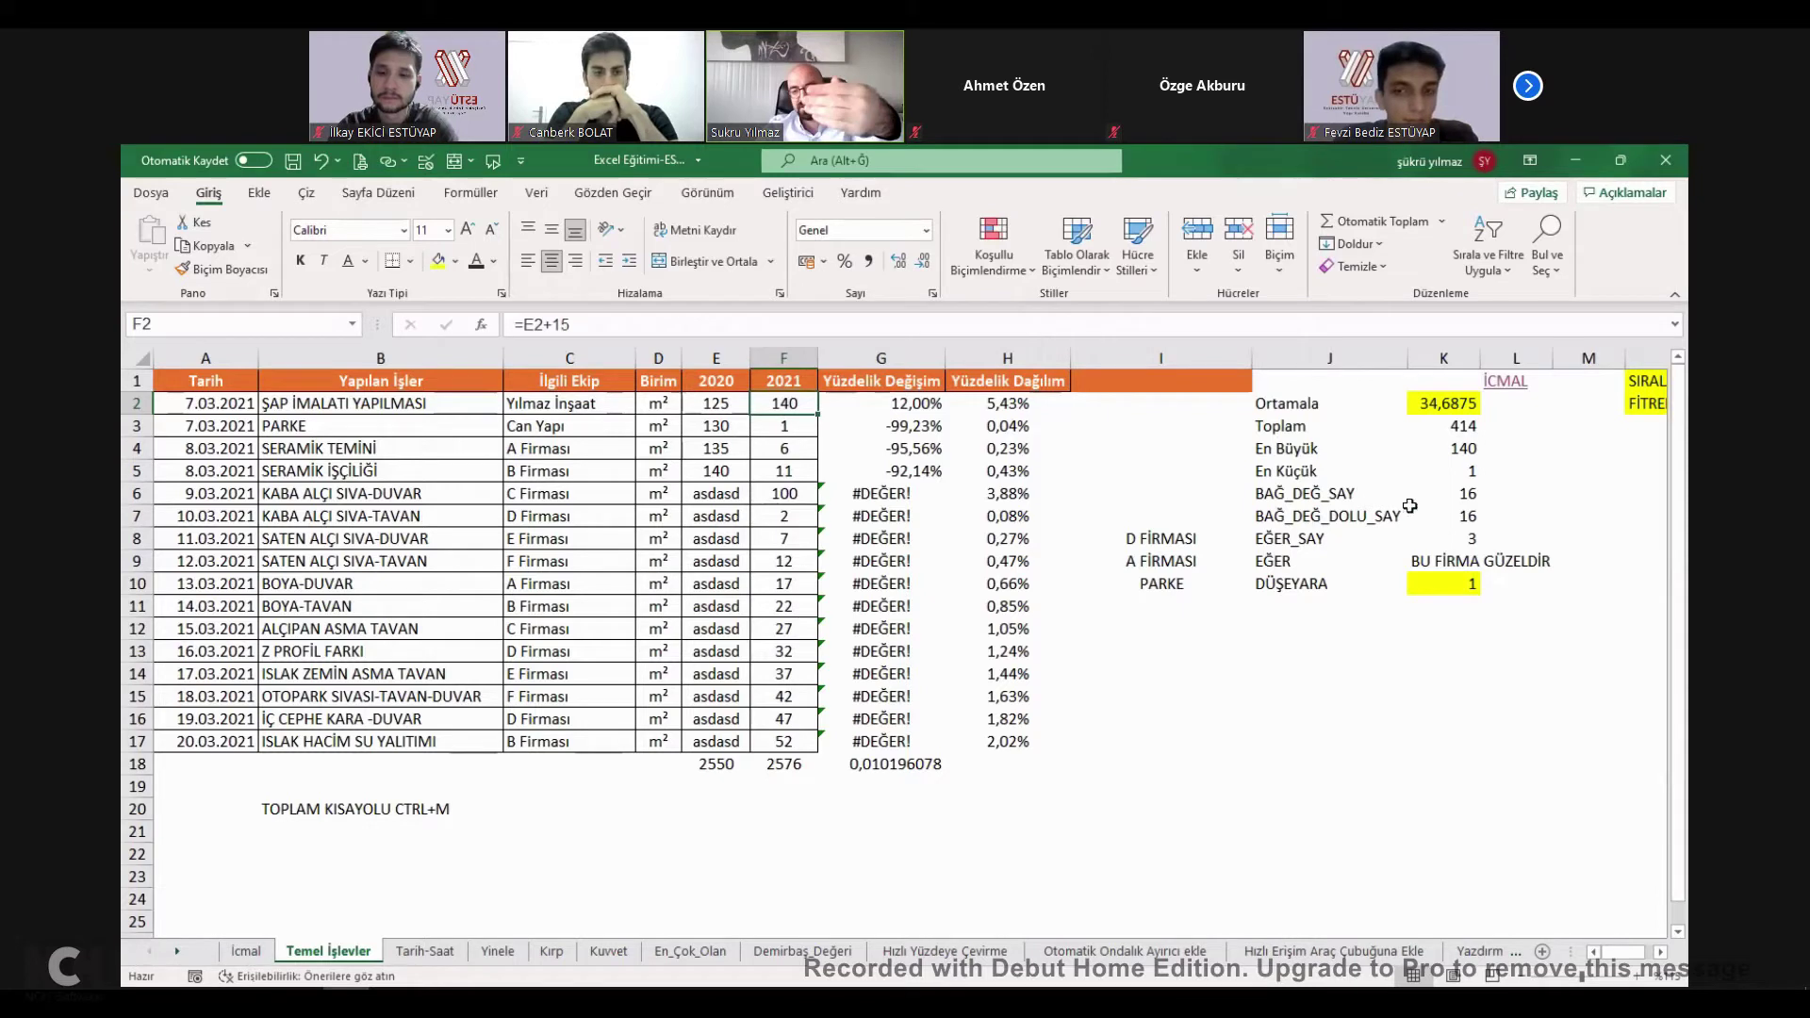
{"action": "left_click", "coordinate": [1454, 451]}
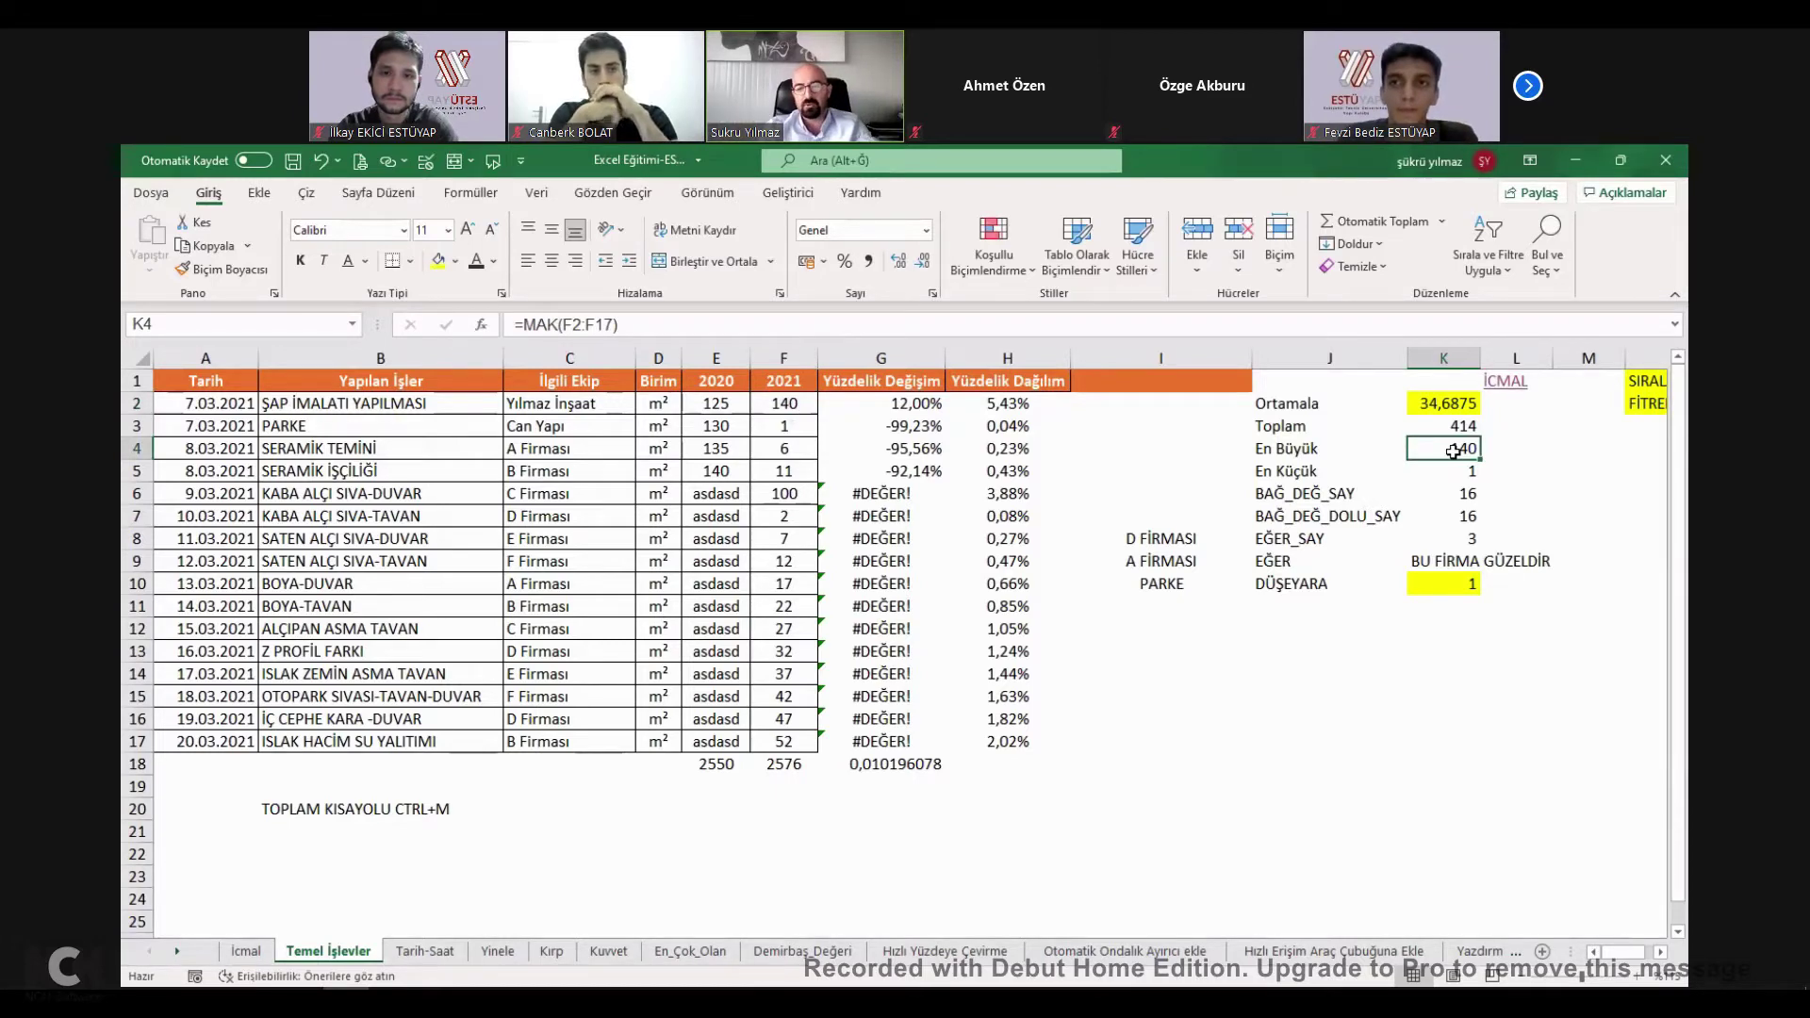
{"action": "type", "text": "+"}
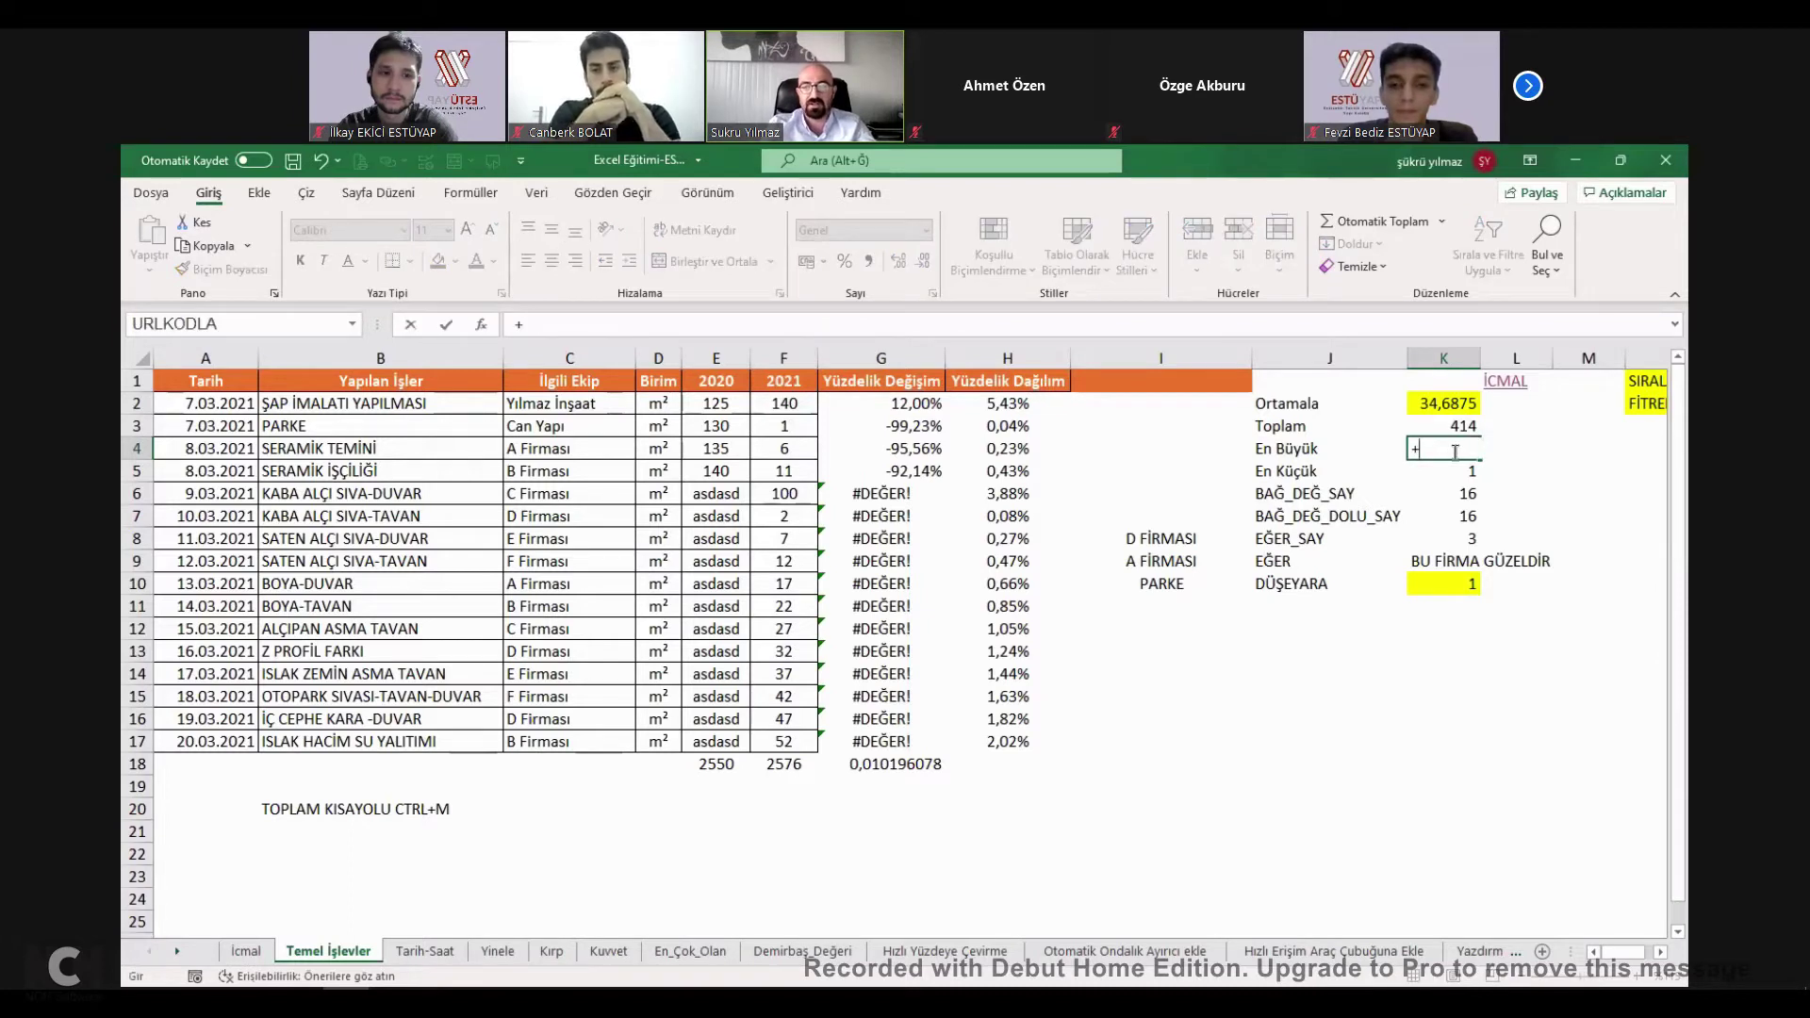
{"action": "type", "text": "MAK"}
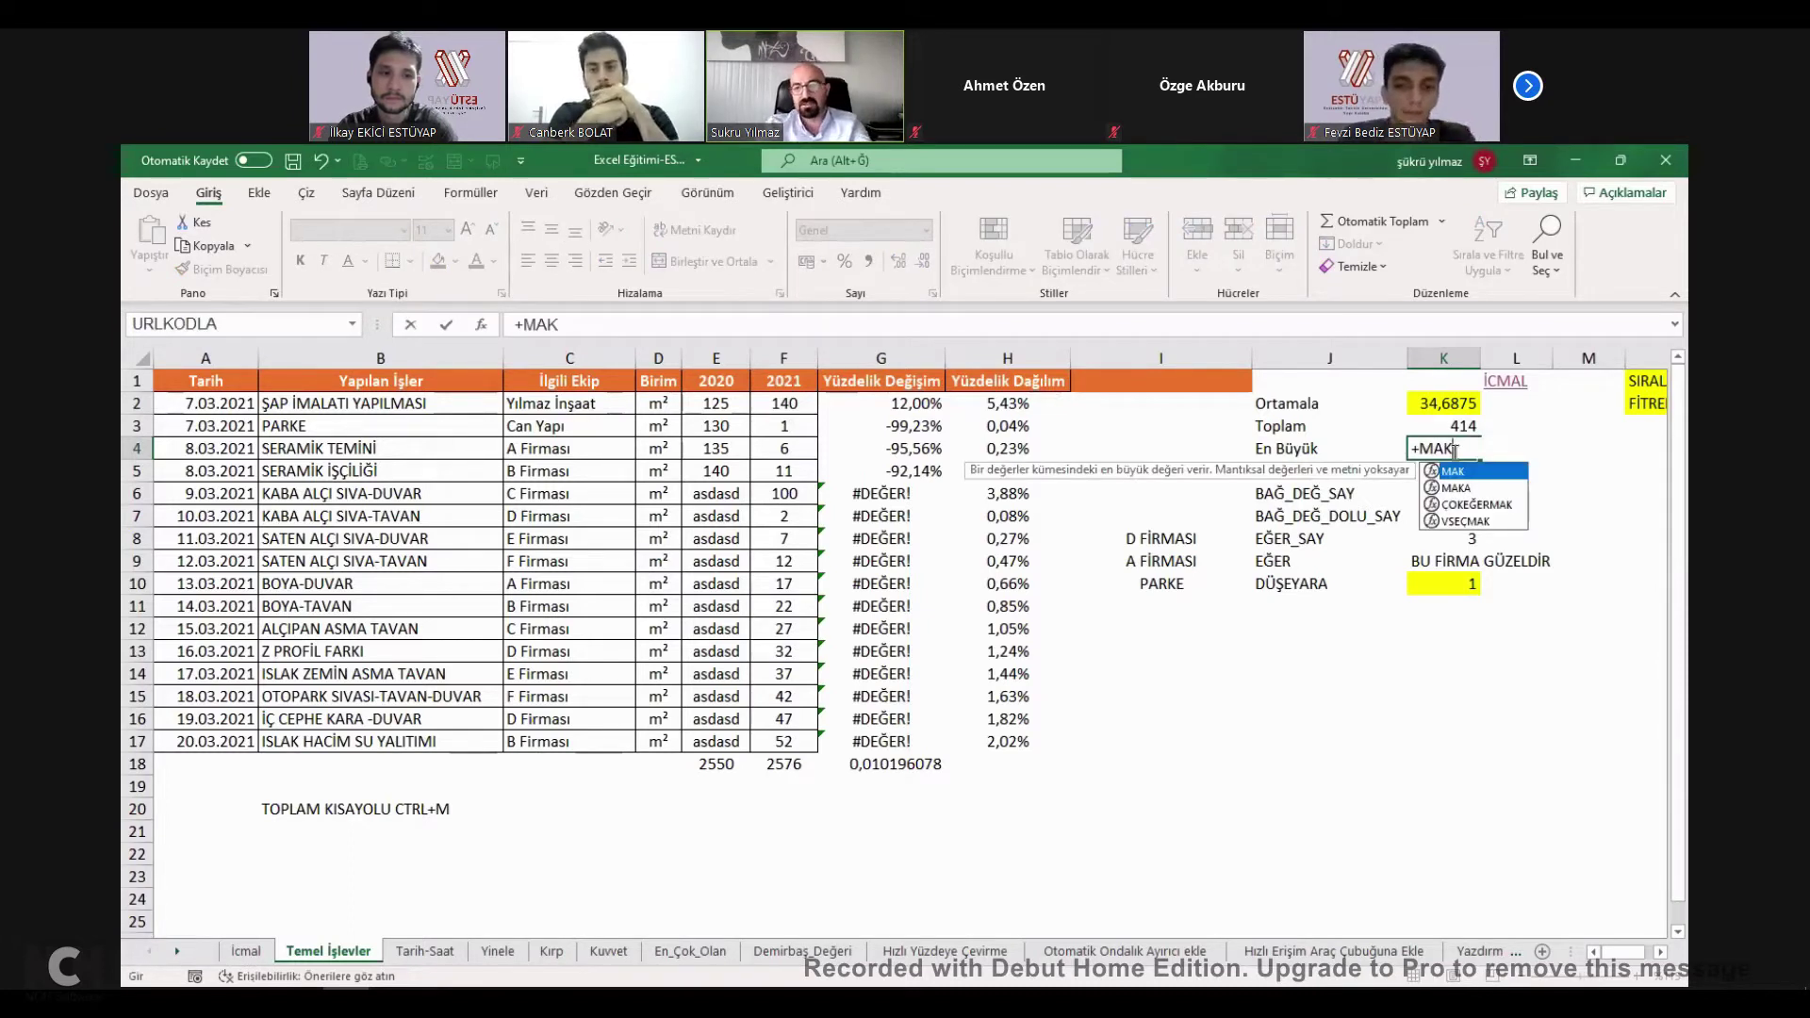
{"action": "type", "text": "("}
{"action": "left_click", "coordinate": [801, 408]}
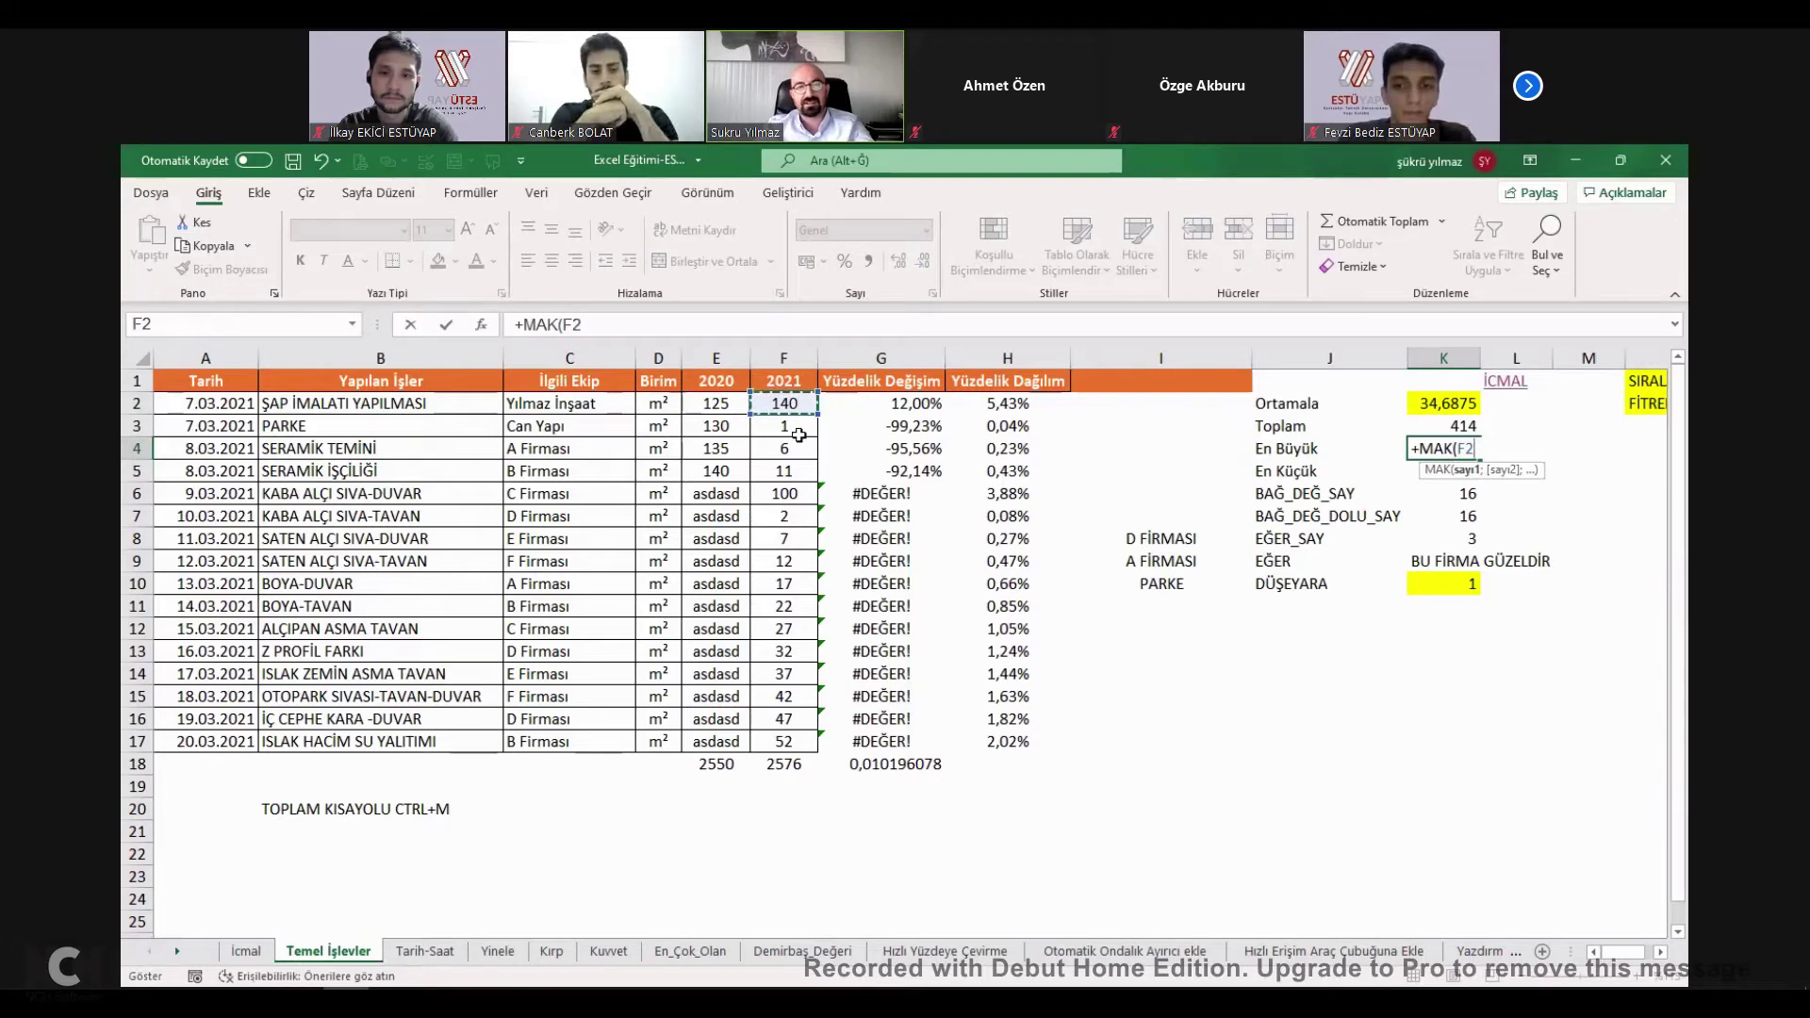
{"action": "left_click_drag", "start_coordinate": [799, 435], "coordinate": [792, 741]}
{"action": "type", "text": ")"}
{"action": "key", "text": "Return"}
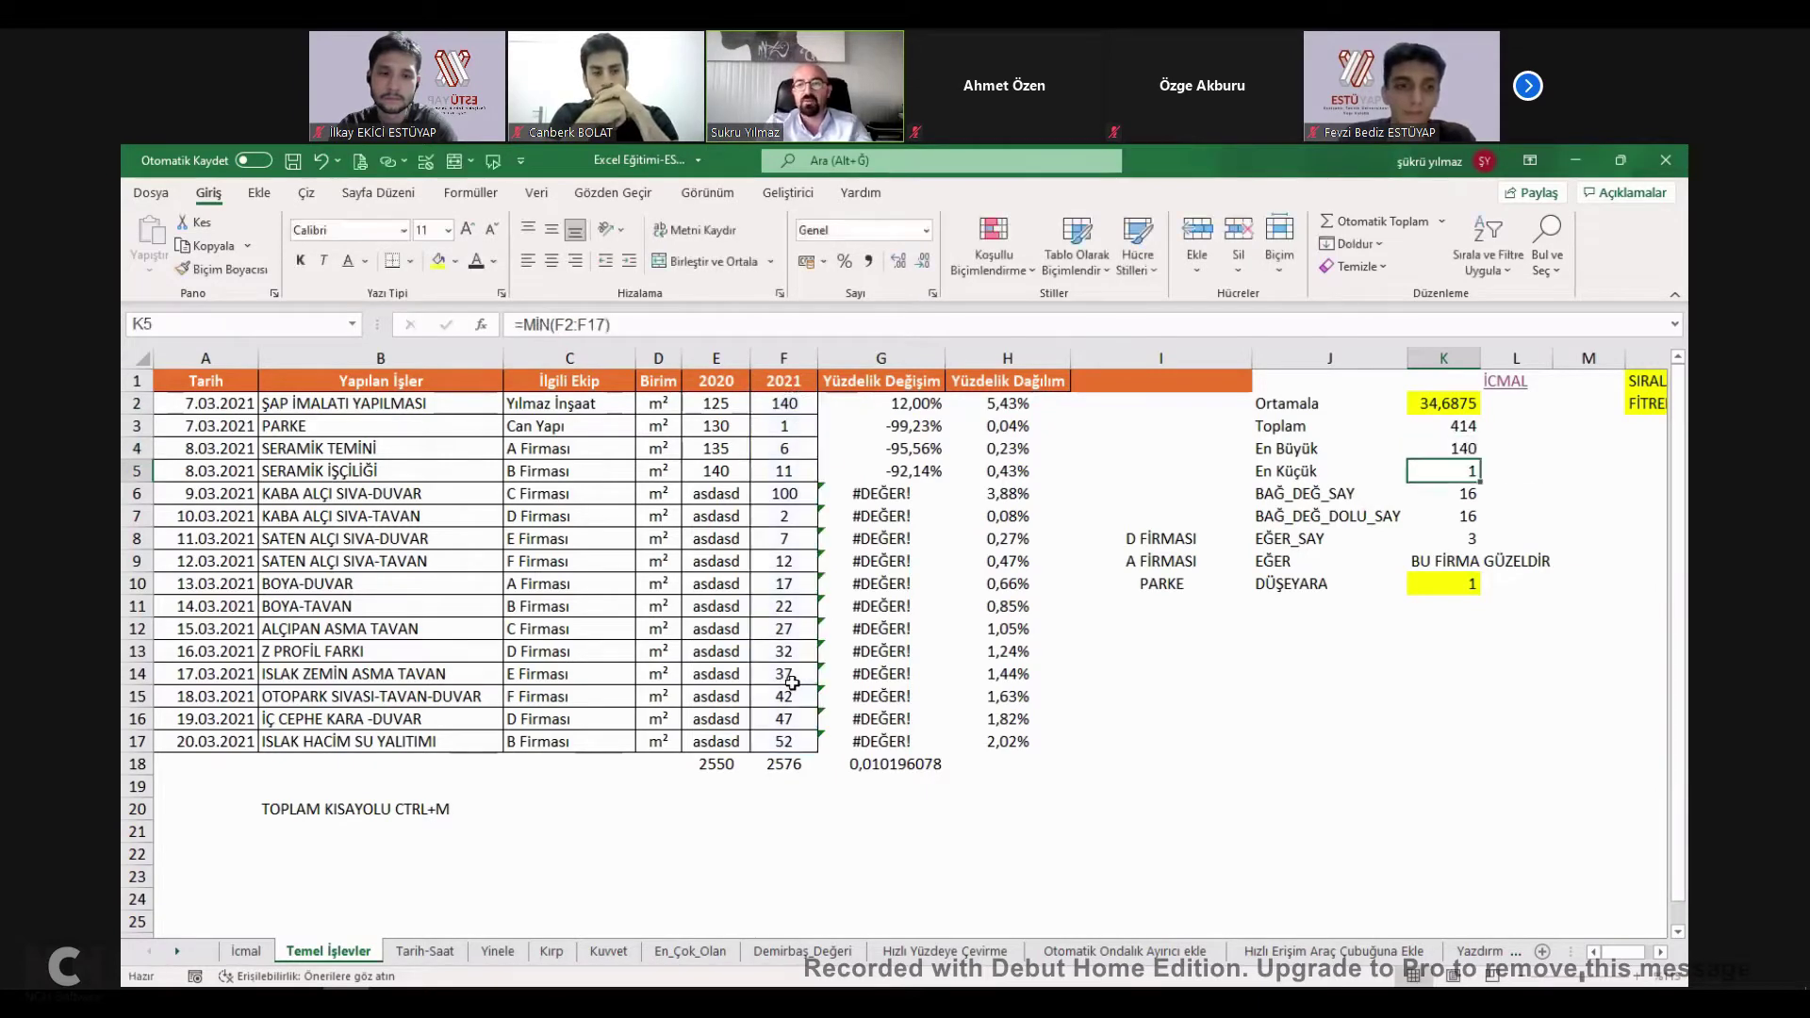
{"action": "left_click", "coordinate": [813, 491]}
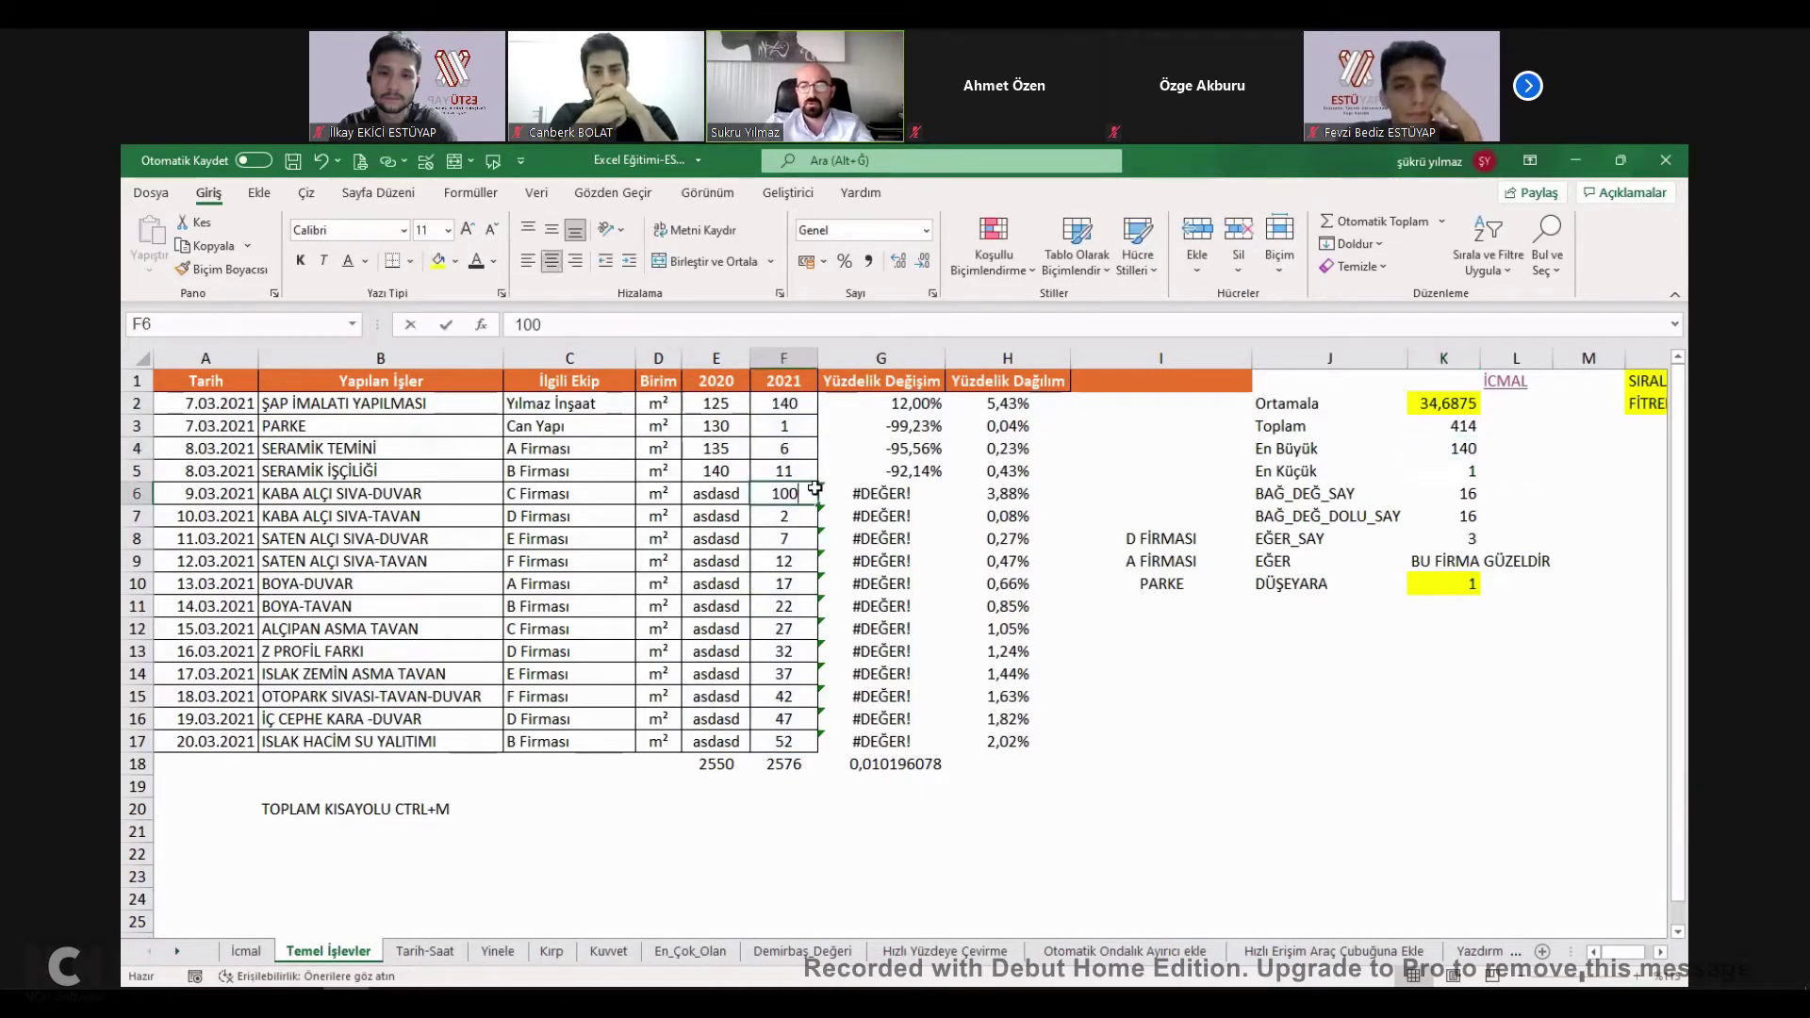
Enter 6456 in F6 and check that En Büyük now shows 6456.
{"action": "type", "text": "6456"}
{"action": "key", "text": "Return"}
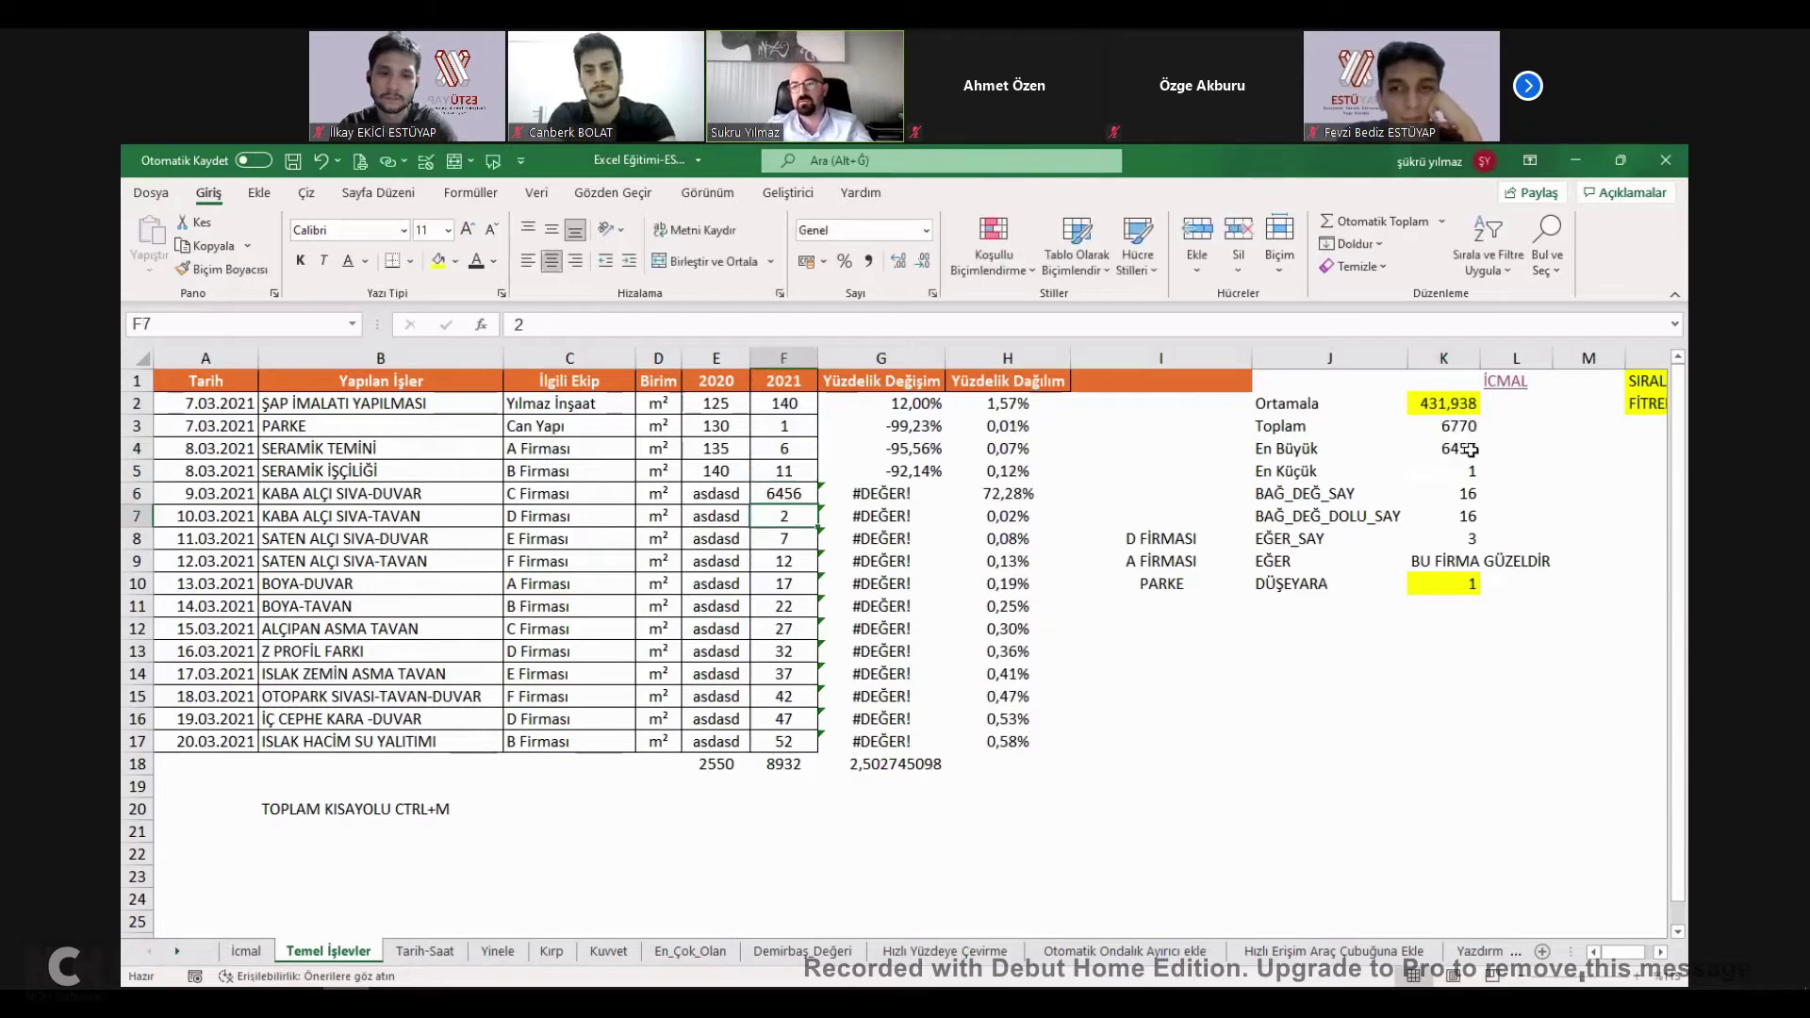
{"action": "left_click", "coordinate": [1471, 450]}
Start the En Küçük formula in K5 as +MİN( over the range F2:F17.
{"action": "left_click", "coordinate": [1305, 466]}
{"action": "left_click", "coordinate": [1466, 468]}
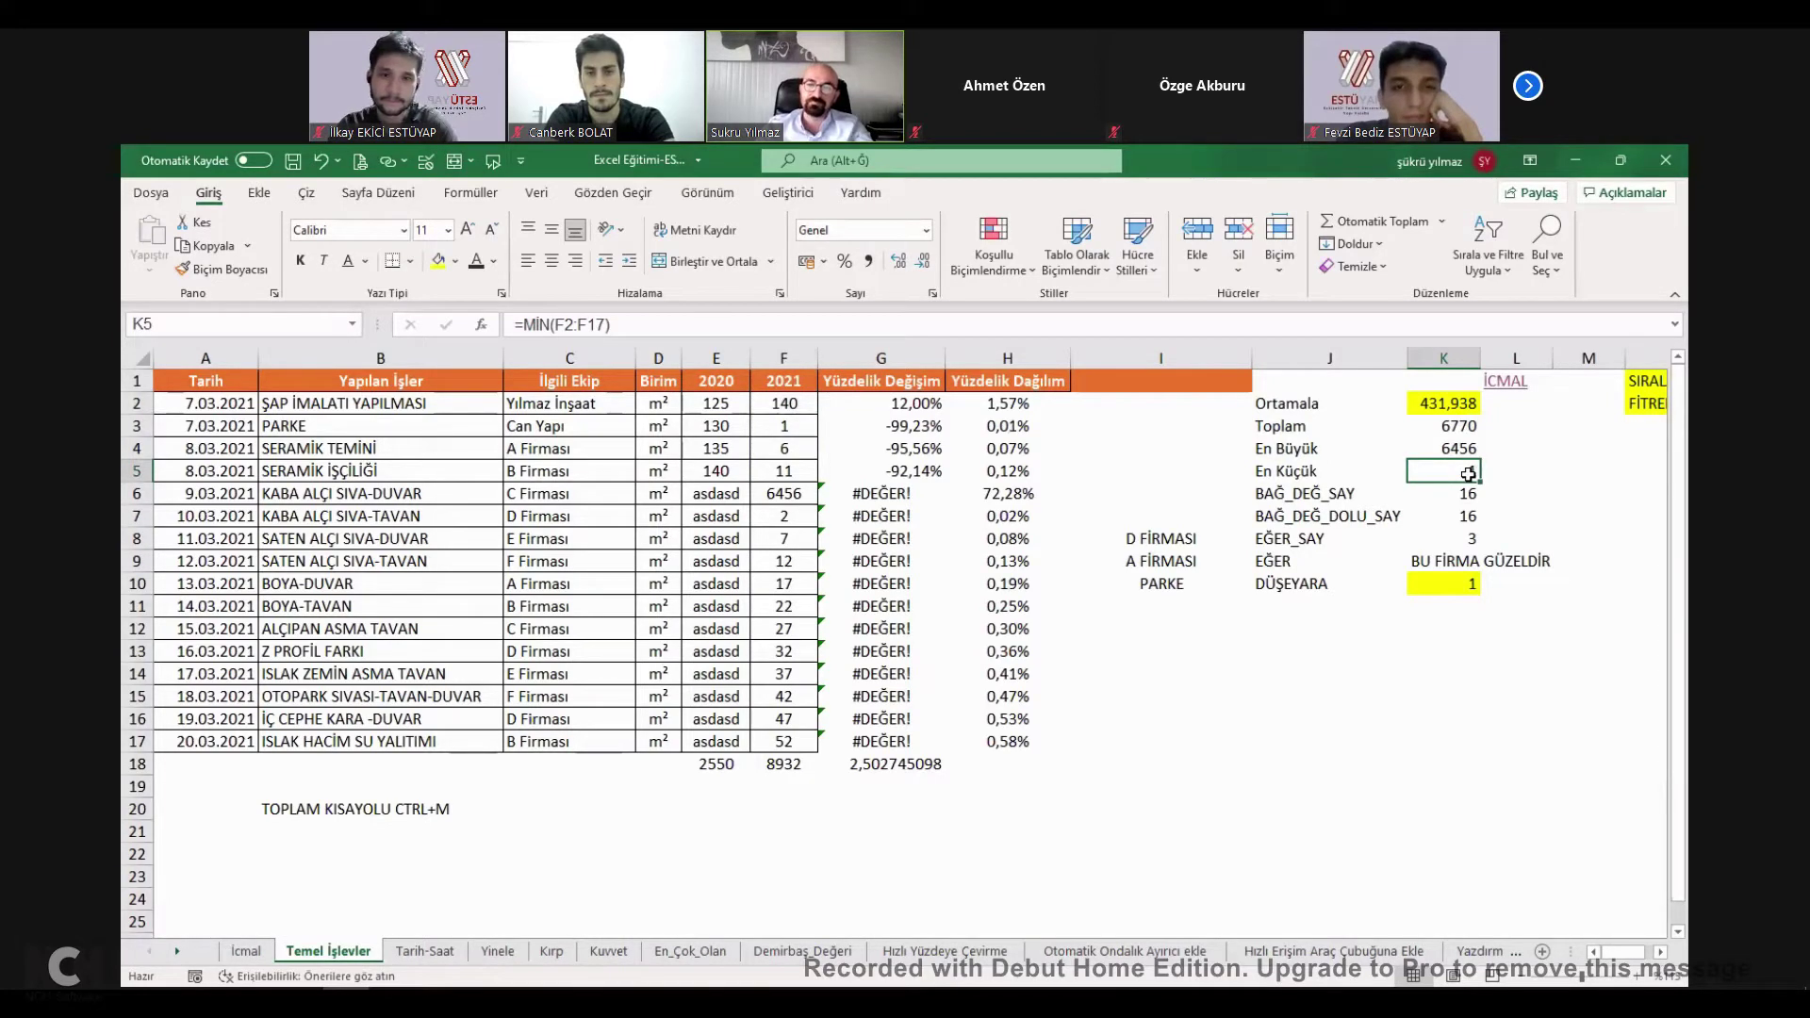
{"action": "type", "text": "+"}
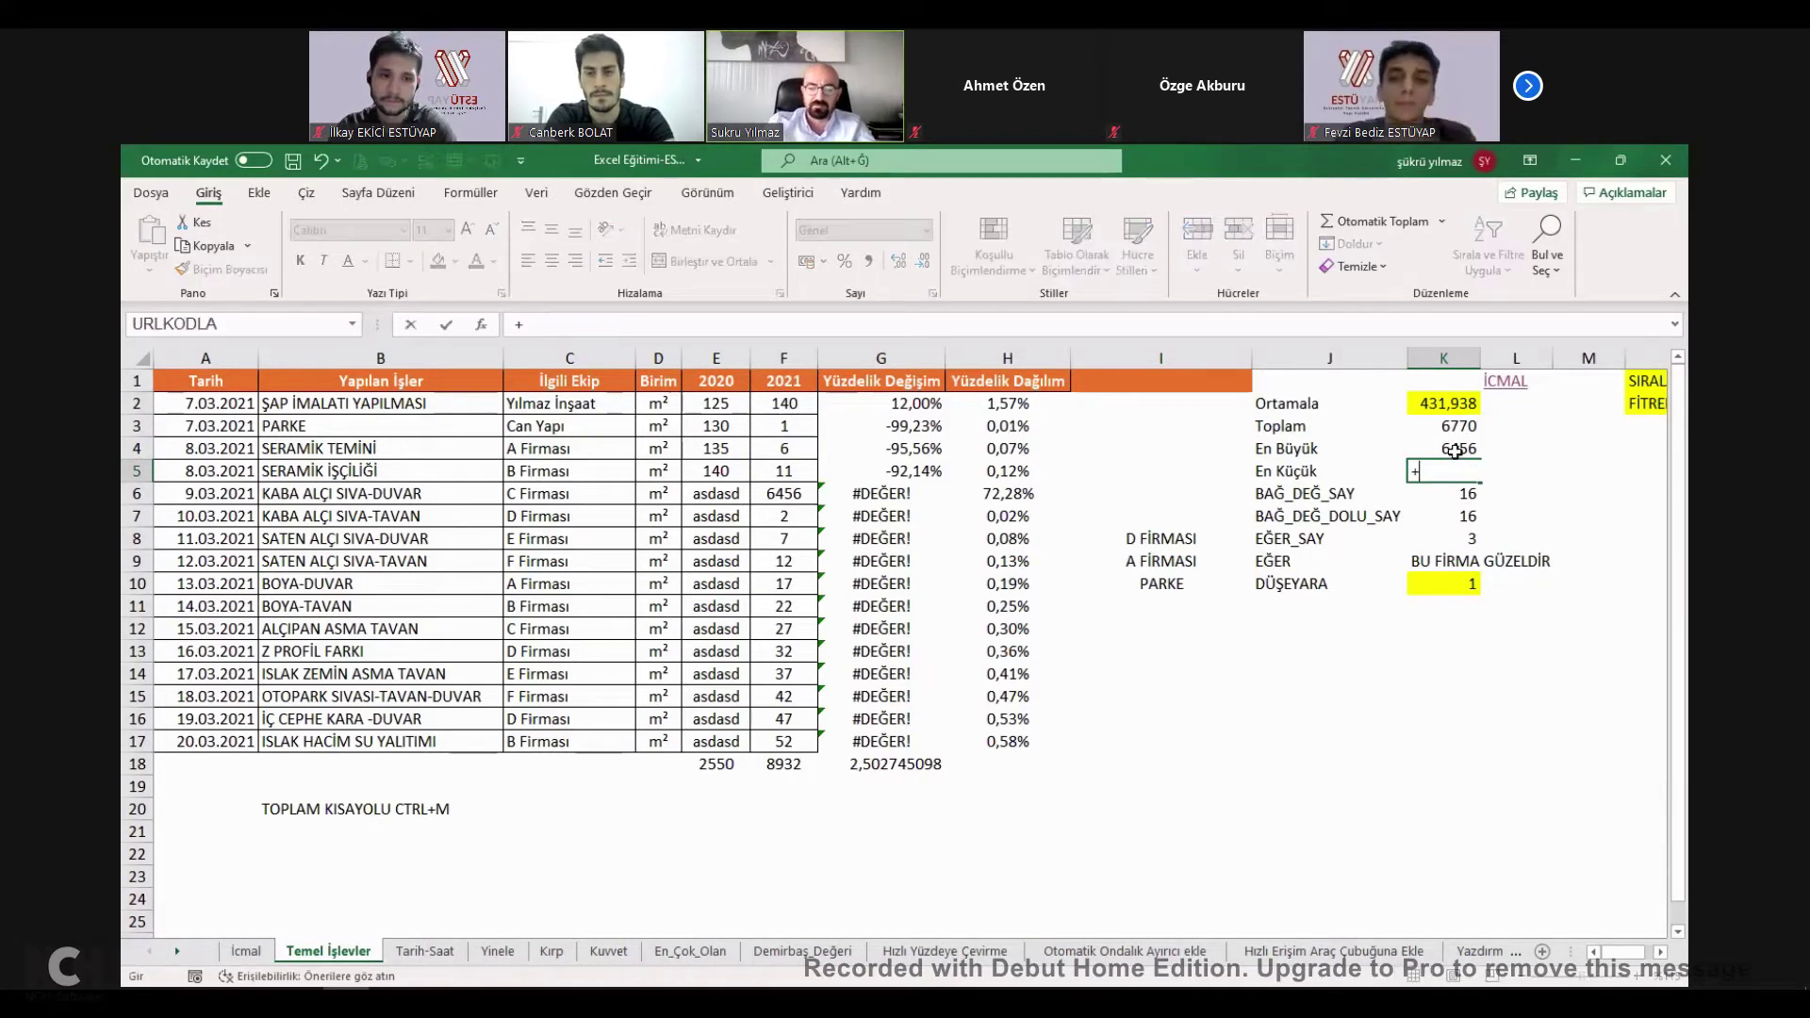
{"action": "type", "text": "M"}
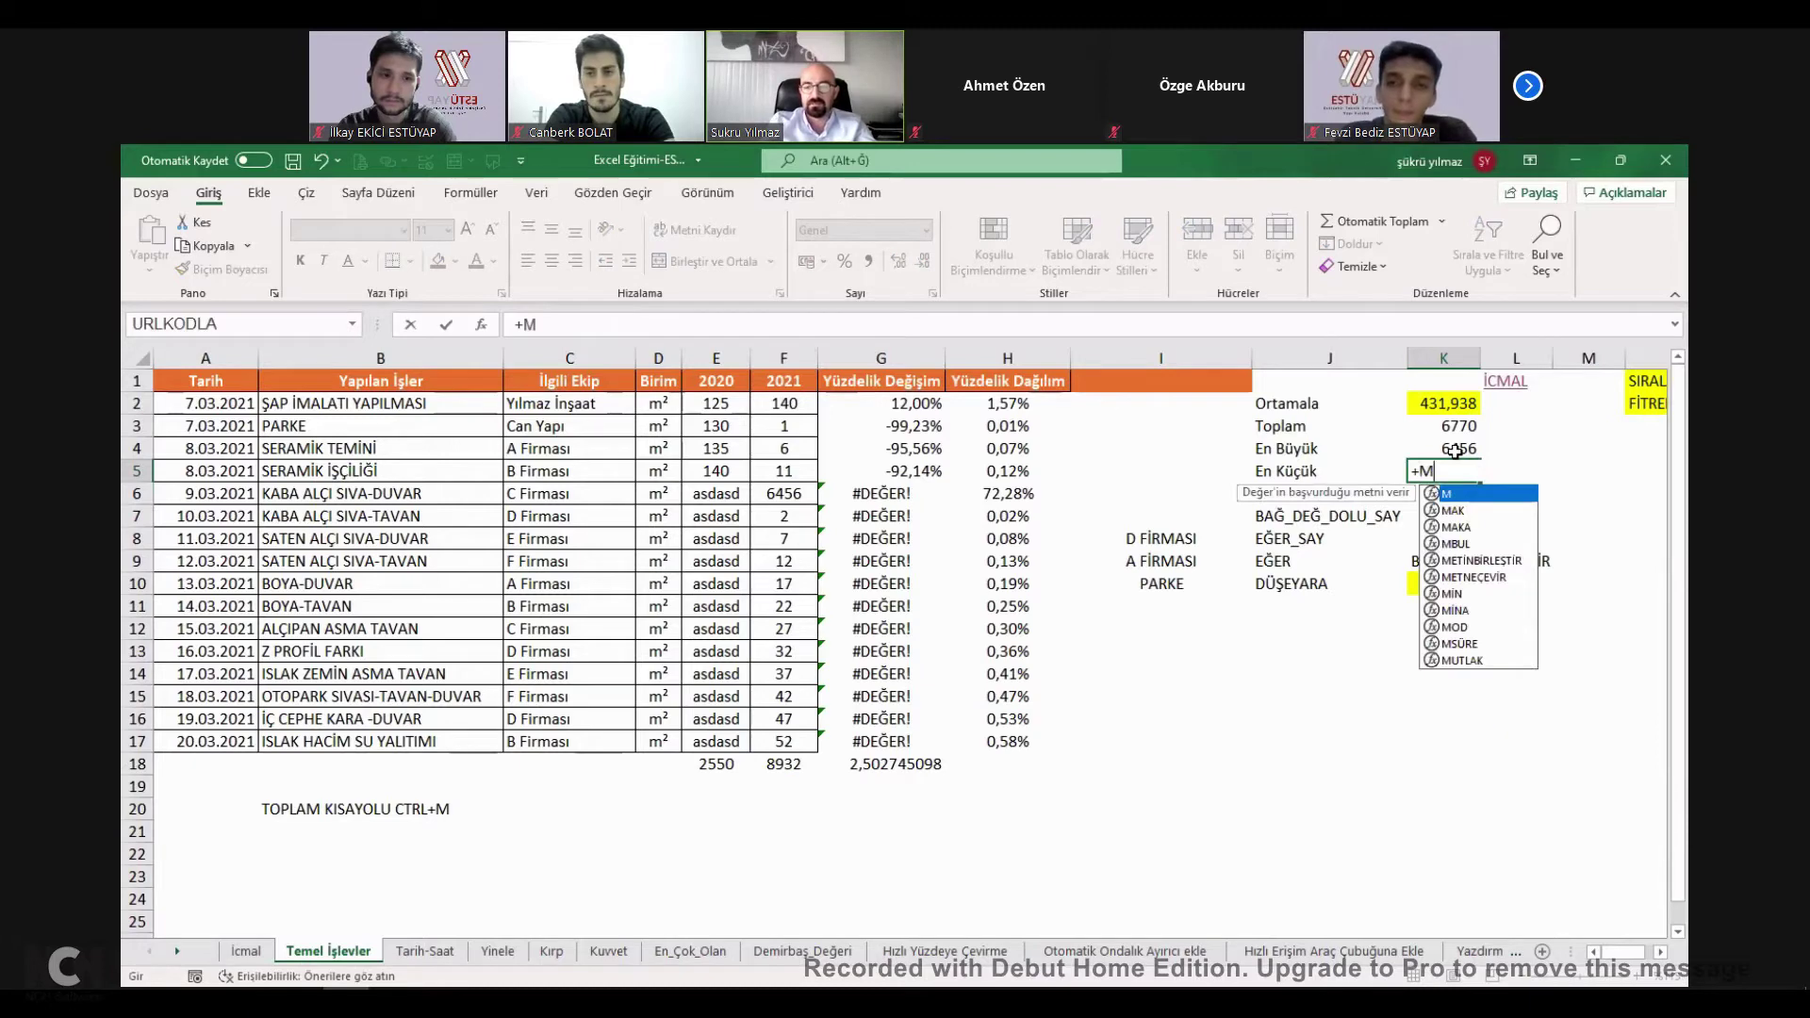
{"action": "type", "text": ",N("}
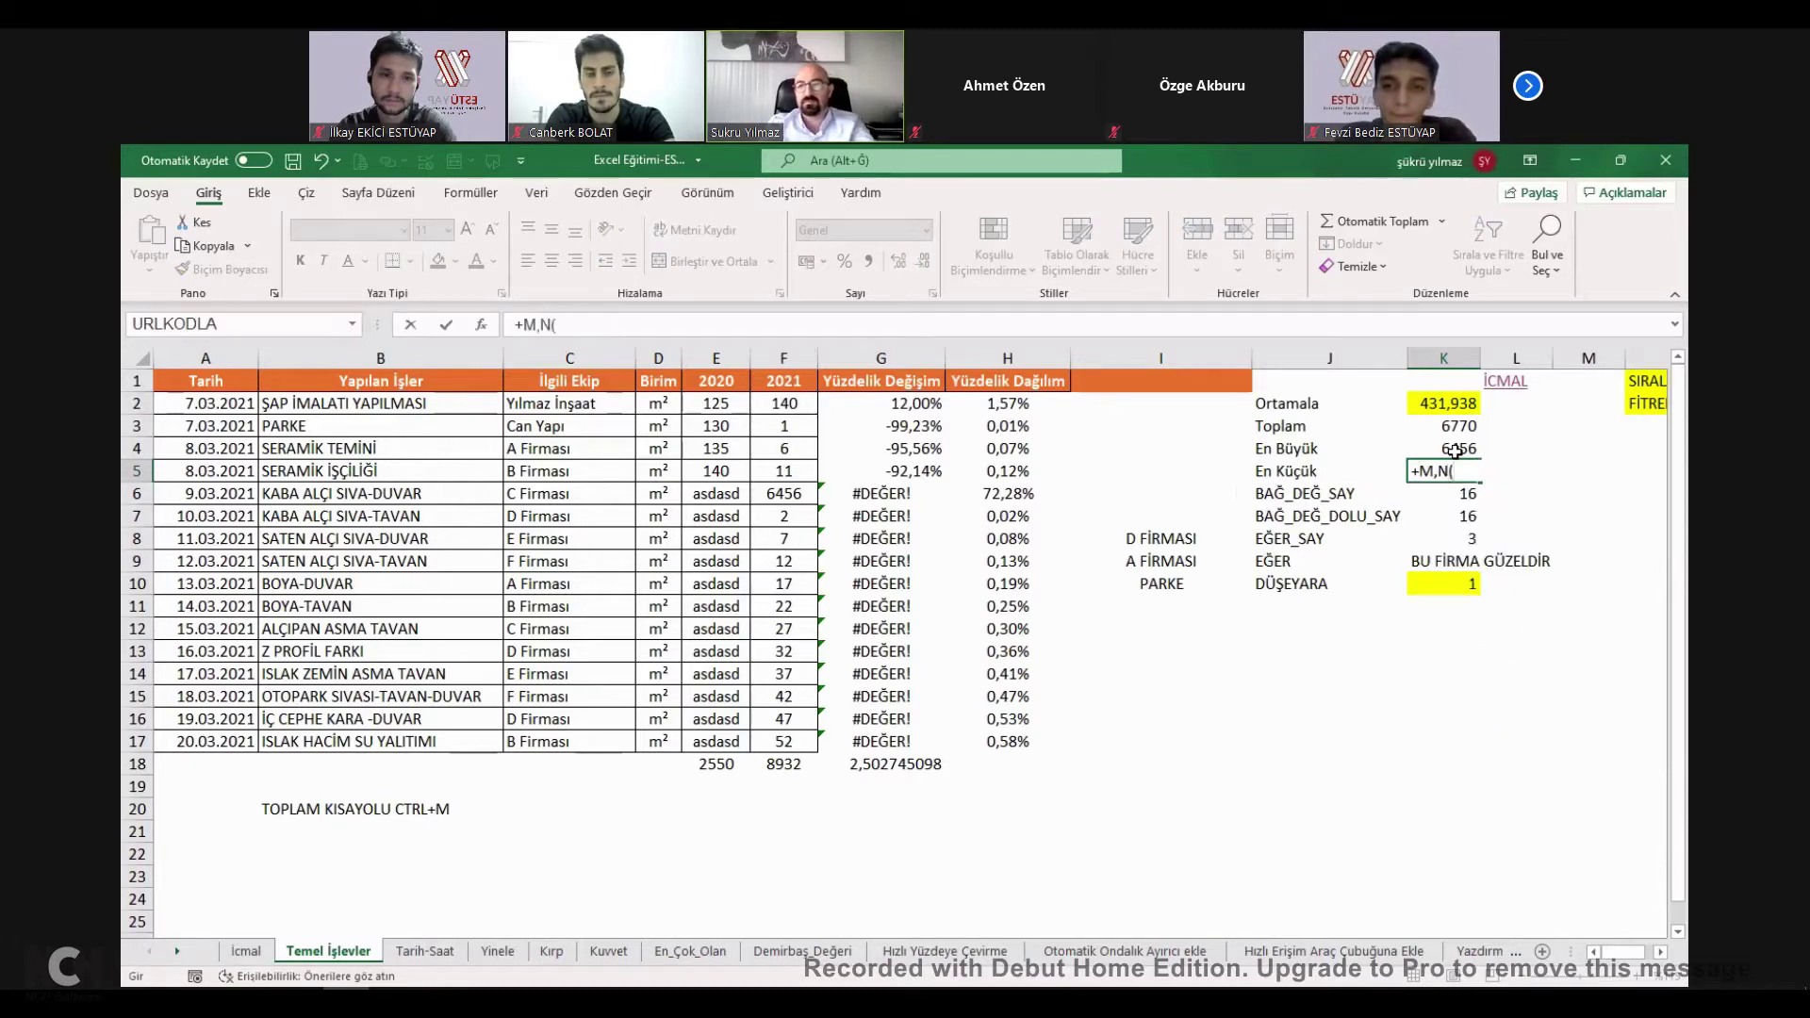
{"action": "key", "text": "BackSpace"}
{"action": "key", "text": "BackSpace"}
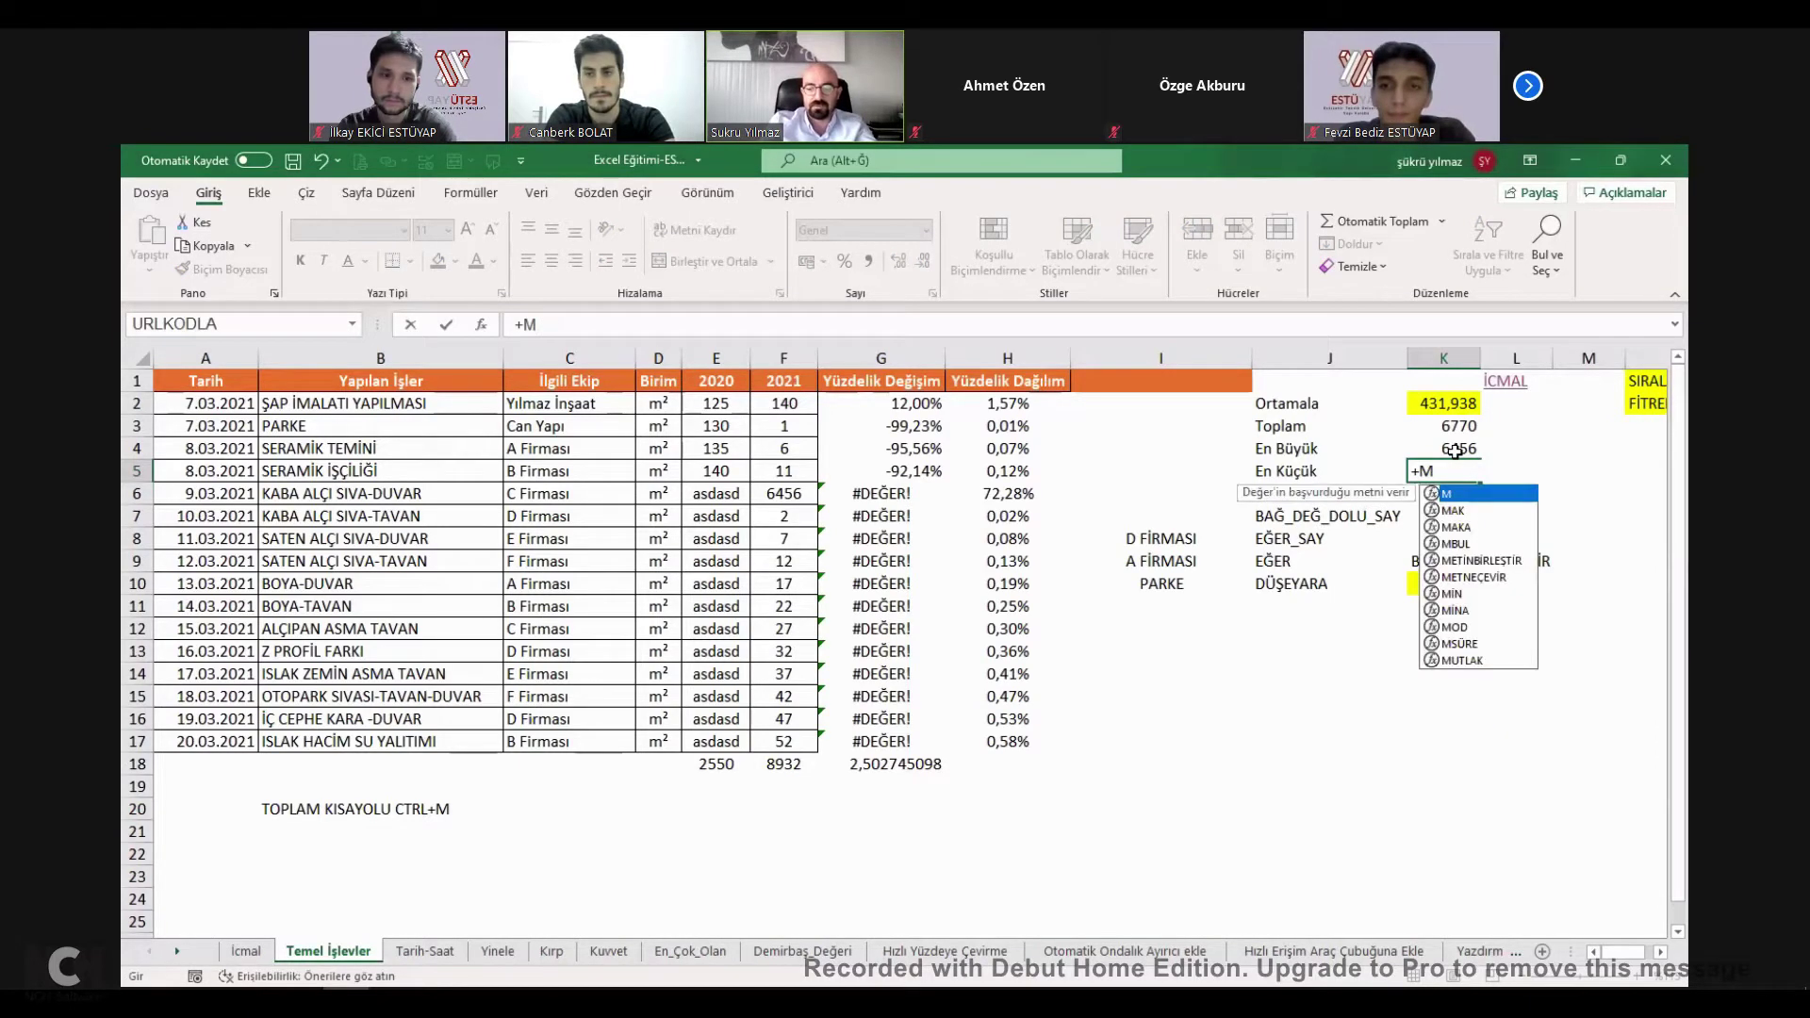
{"action": "type", "text": "İN("}
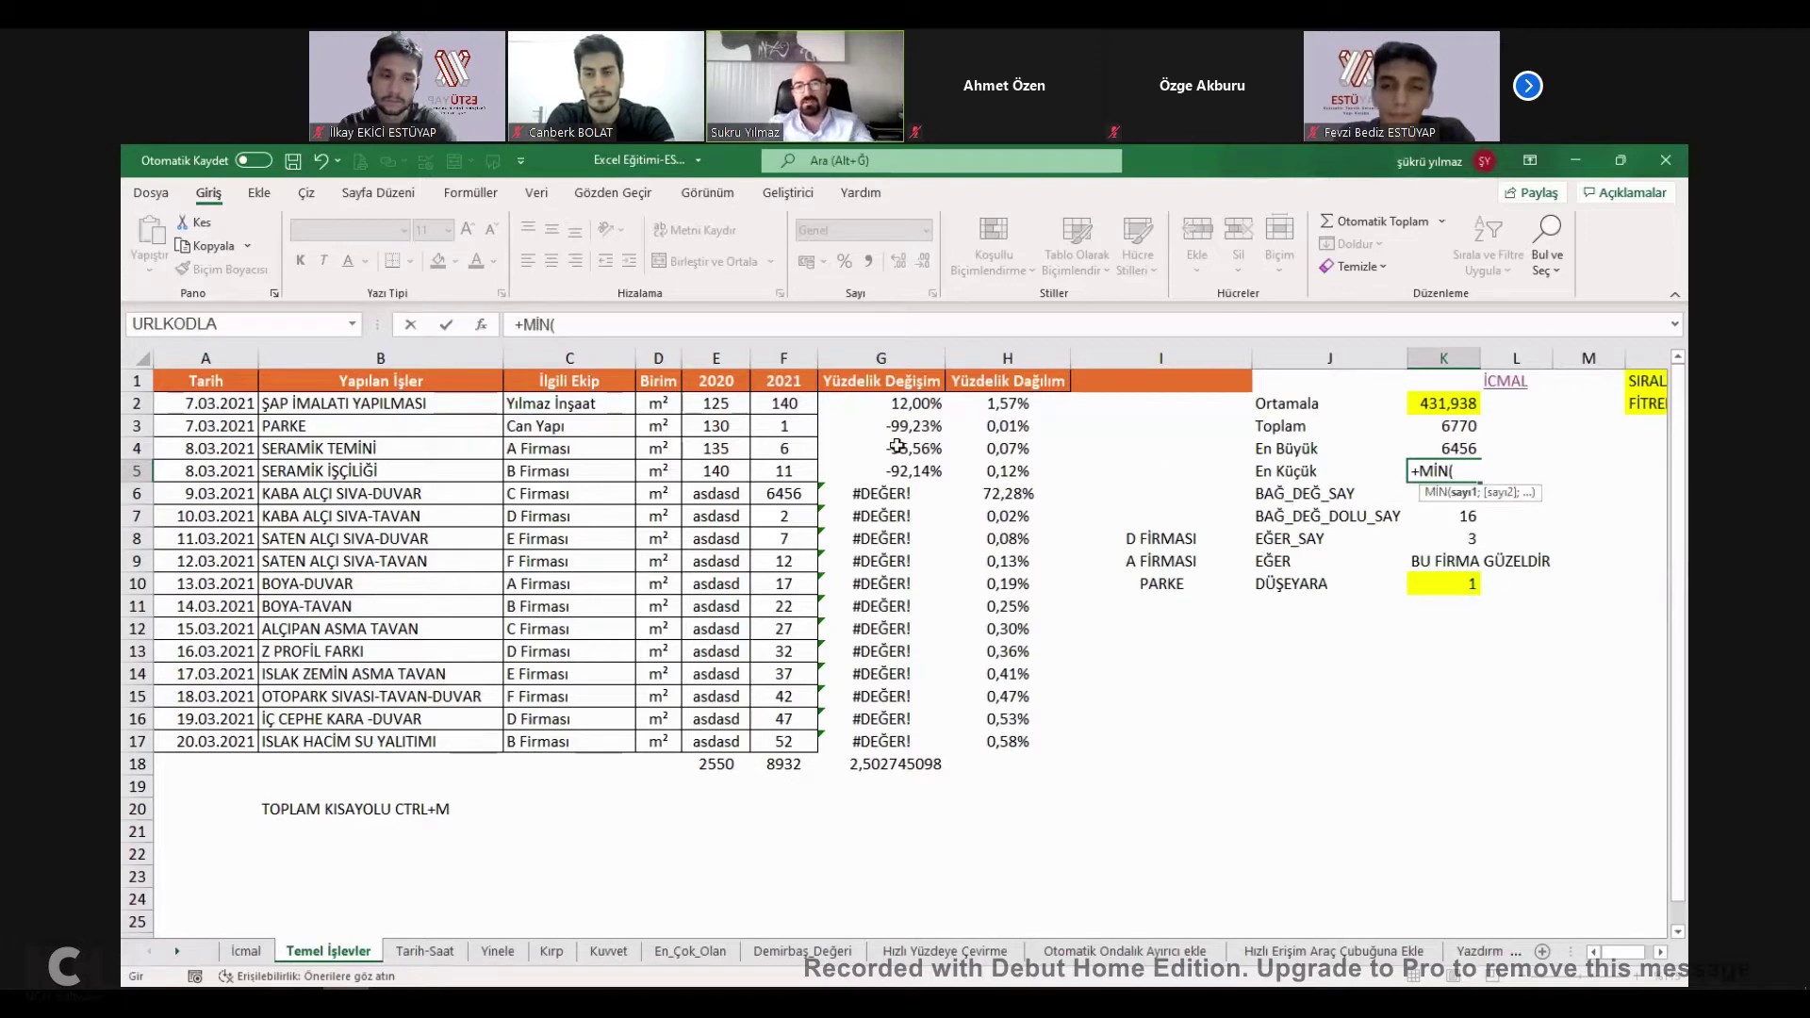
{"action": "left_click_drag", "start_coordinate": [782, 413], "coordinate": [783, 742]}
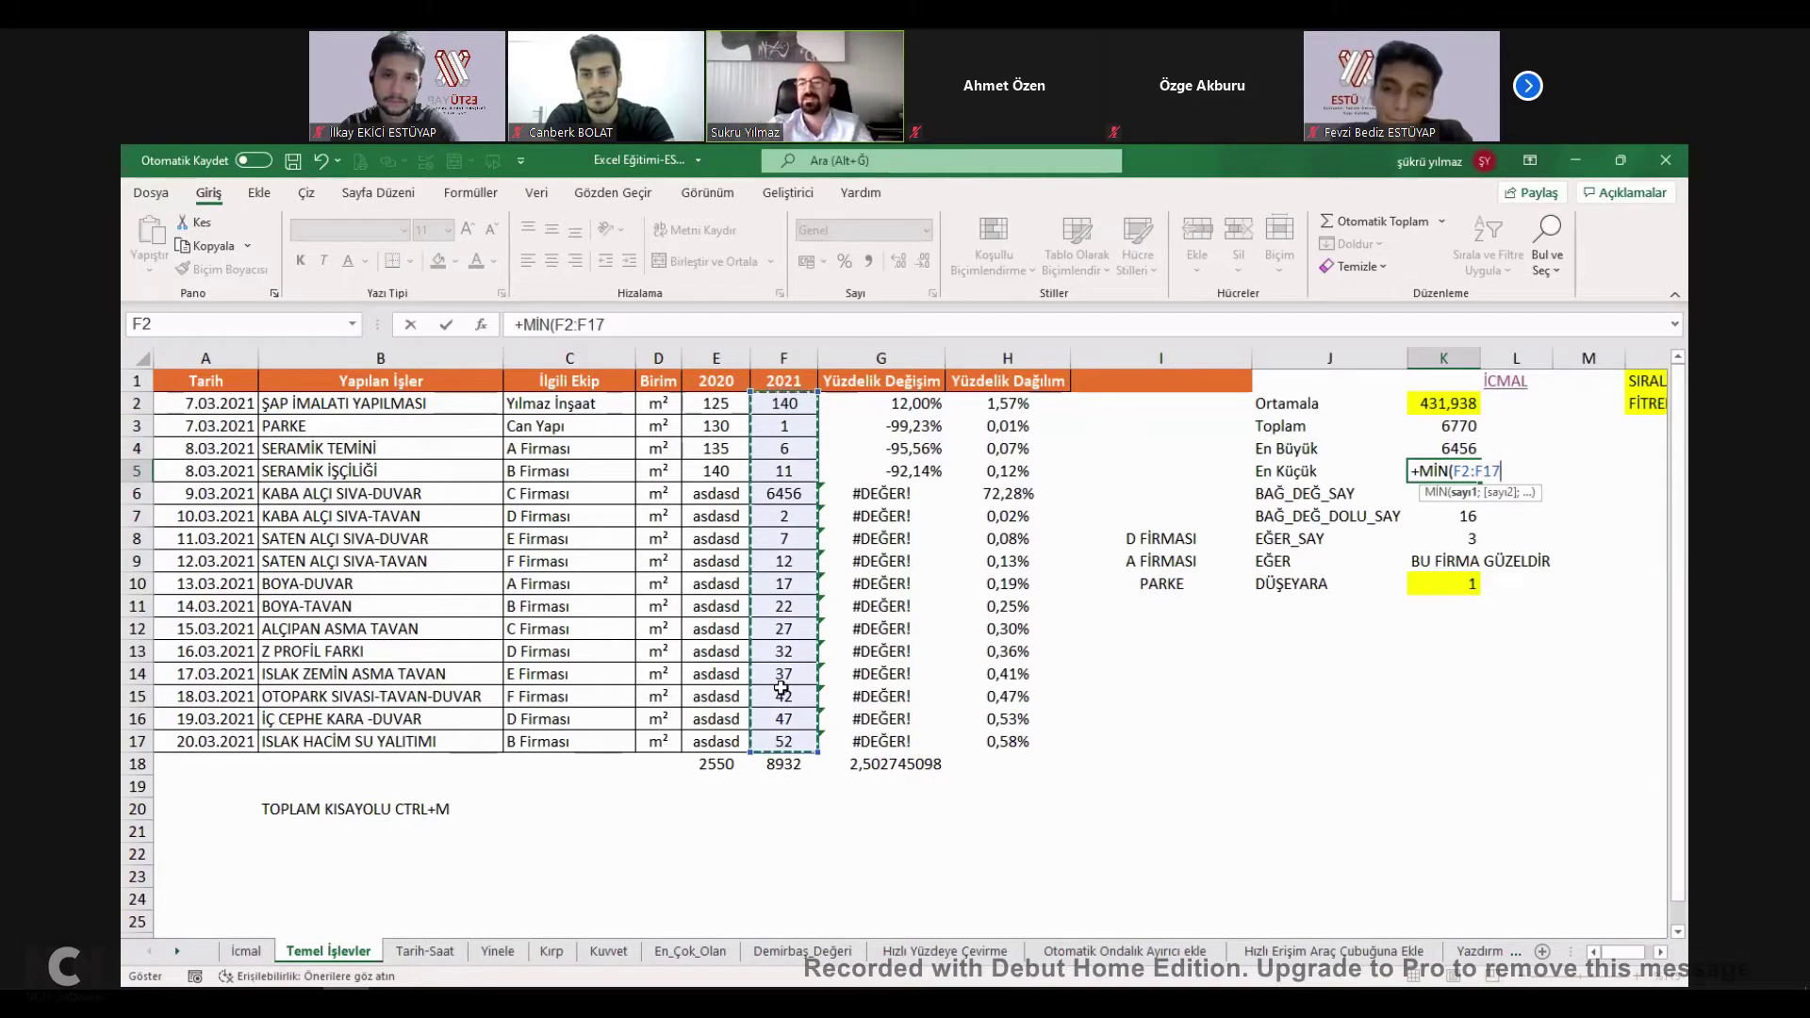
Confirm the En Küçük formula and enter 0 in F7.
{"action": "key", "text": "Return"}
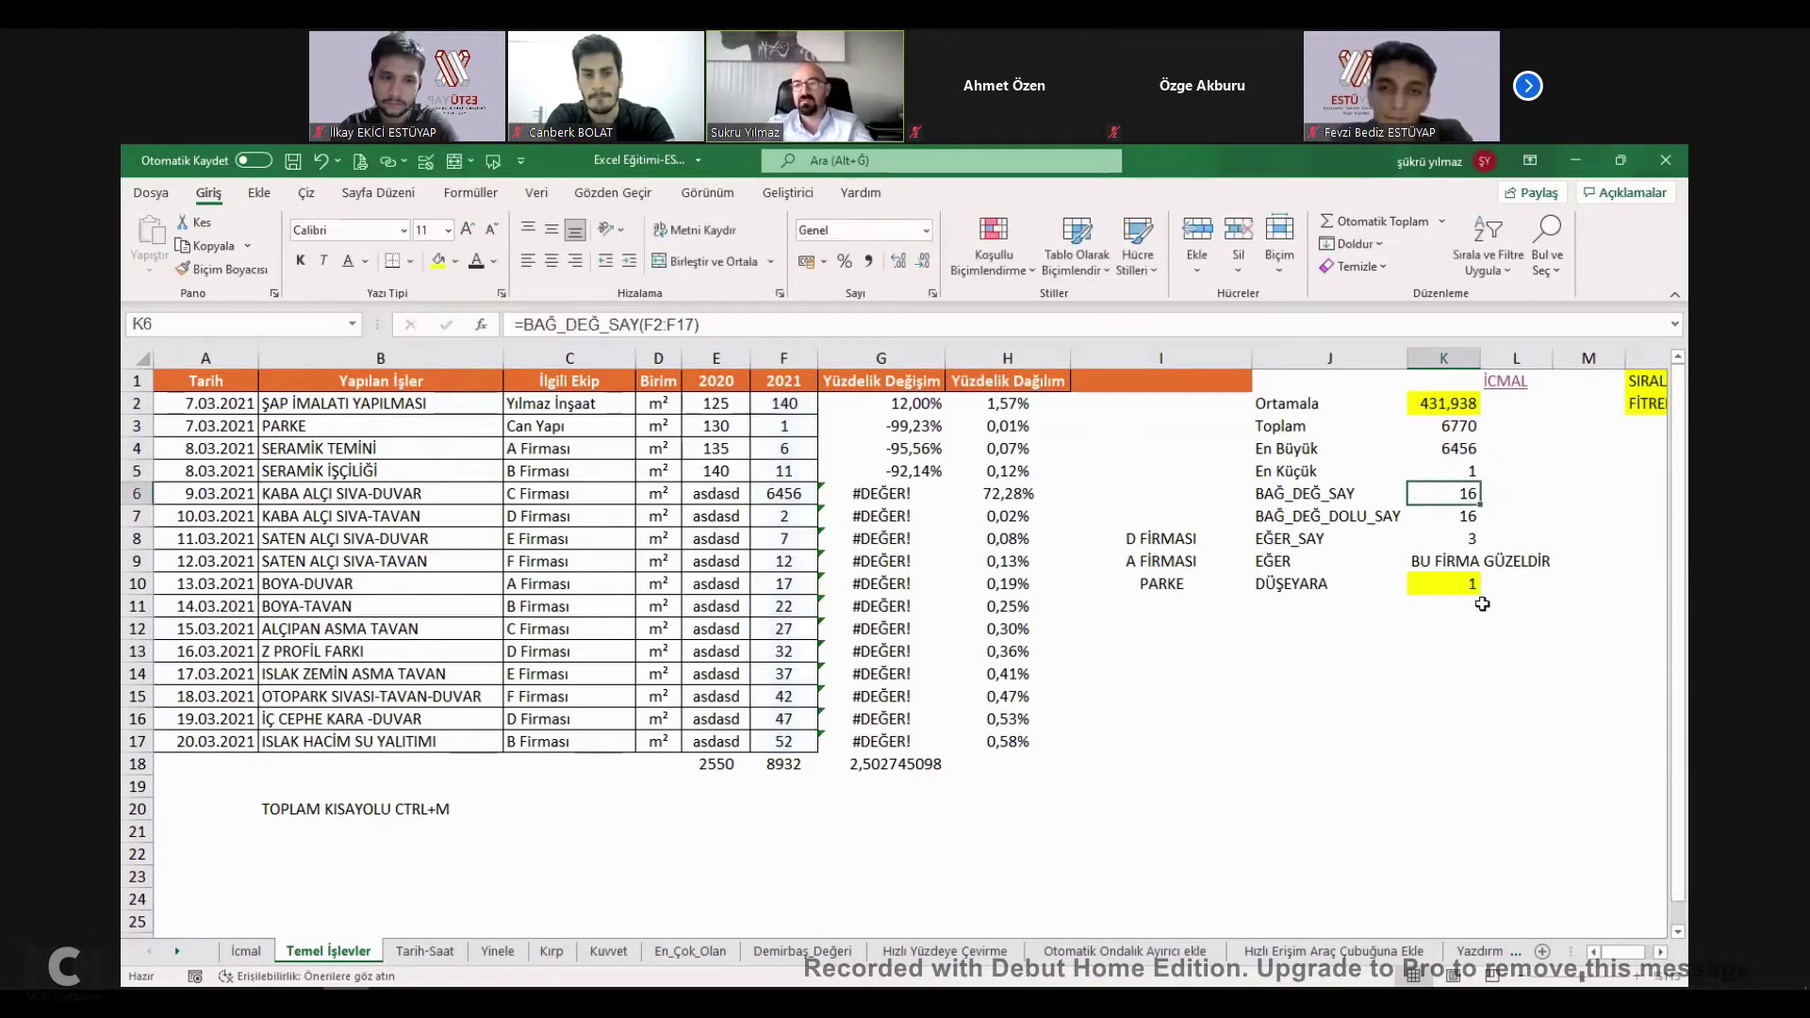
{"action": "left_click", "coordinate": [799, 524]}
{"action": "type", "text": "0"}
{"action": "key", "text": "Return"}
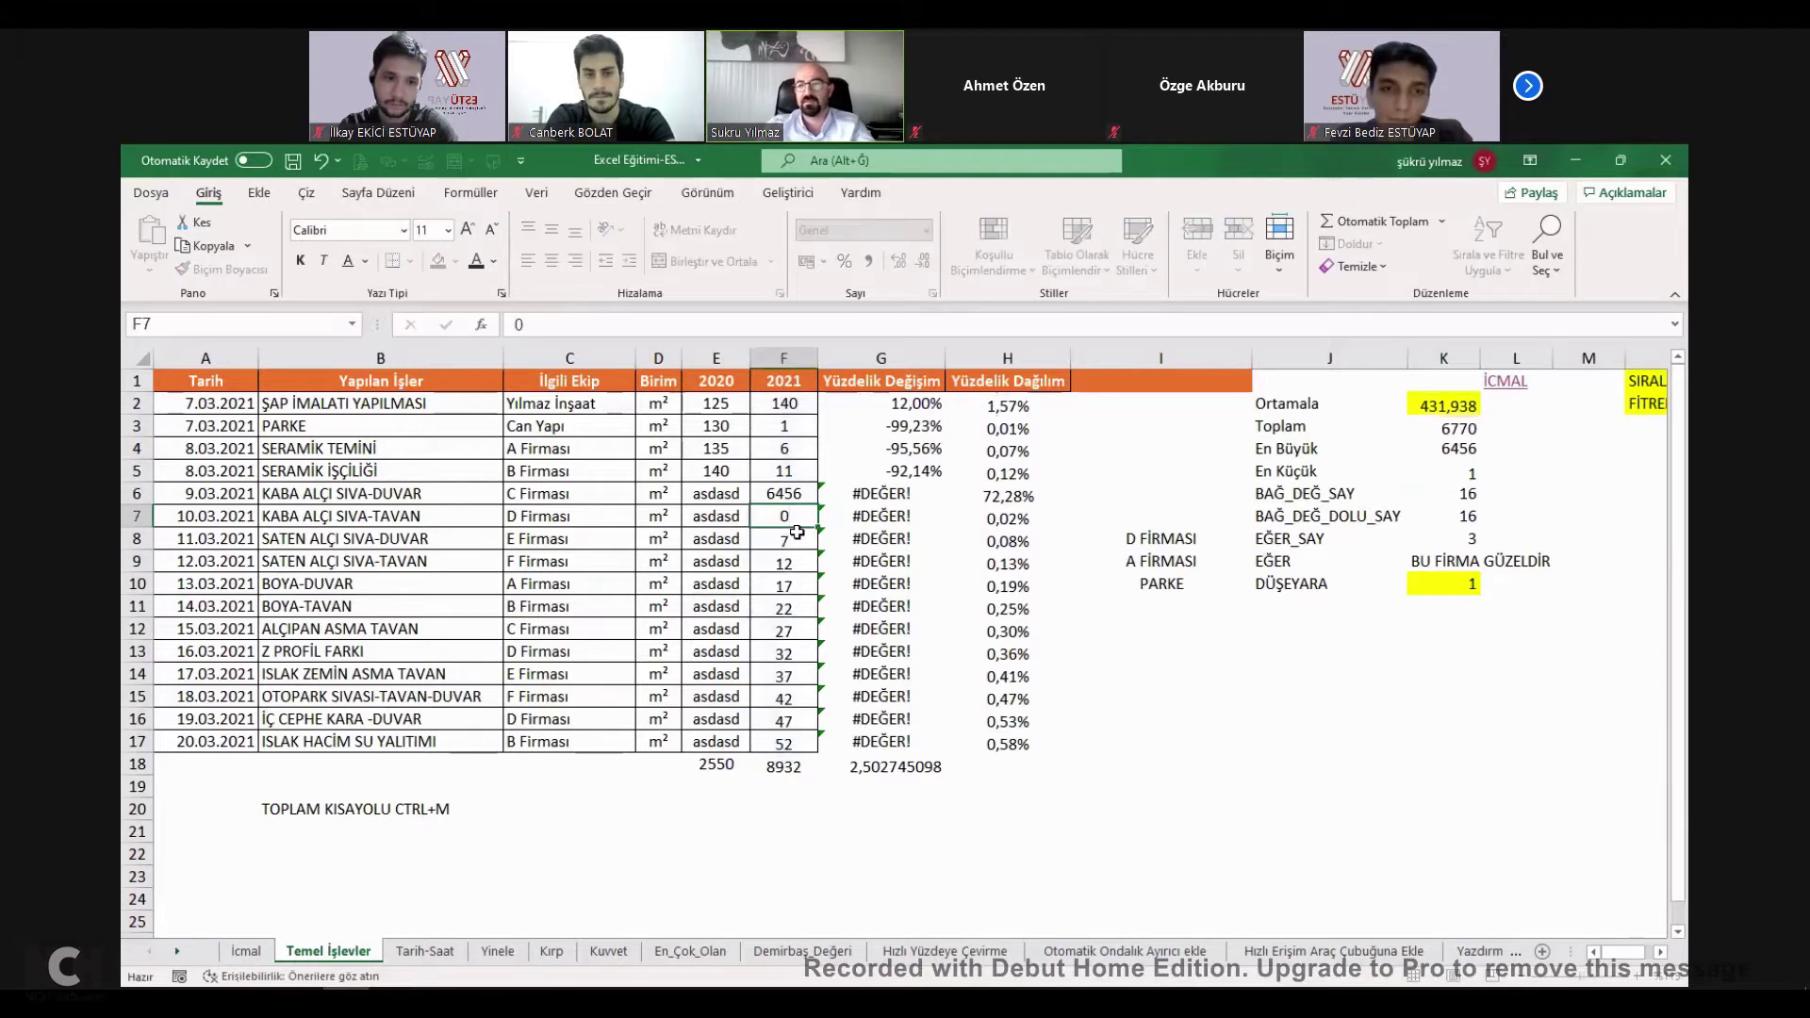
Inspect K6's BAĞ_DEĞ_SAY formula and its range in column F, leaving it unchanged.
{"action": "left_click", "coordinate": [1459, 469]}
{"action": "left_click", "coordinate": [1305, 495]}
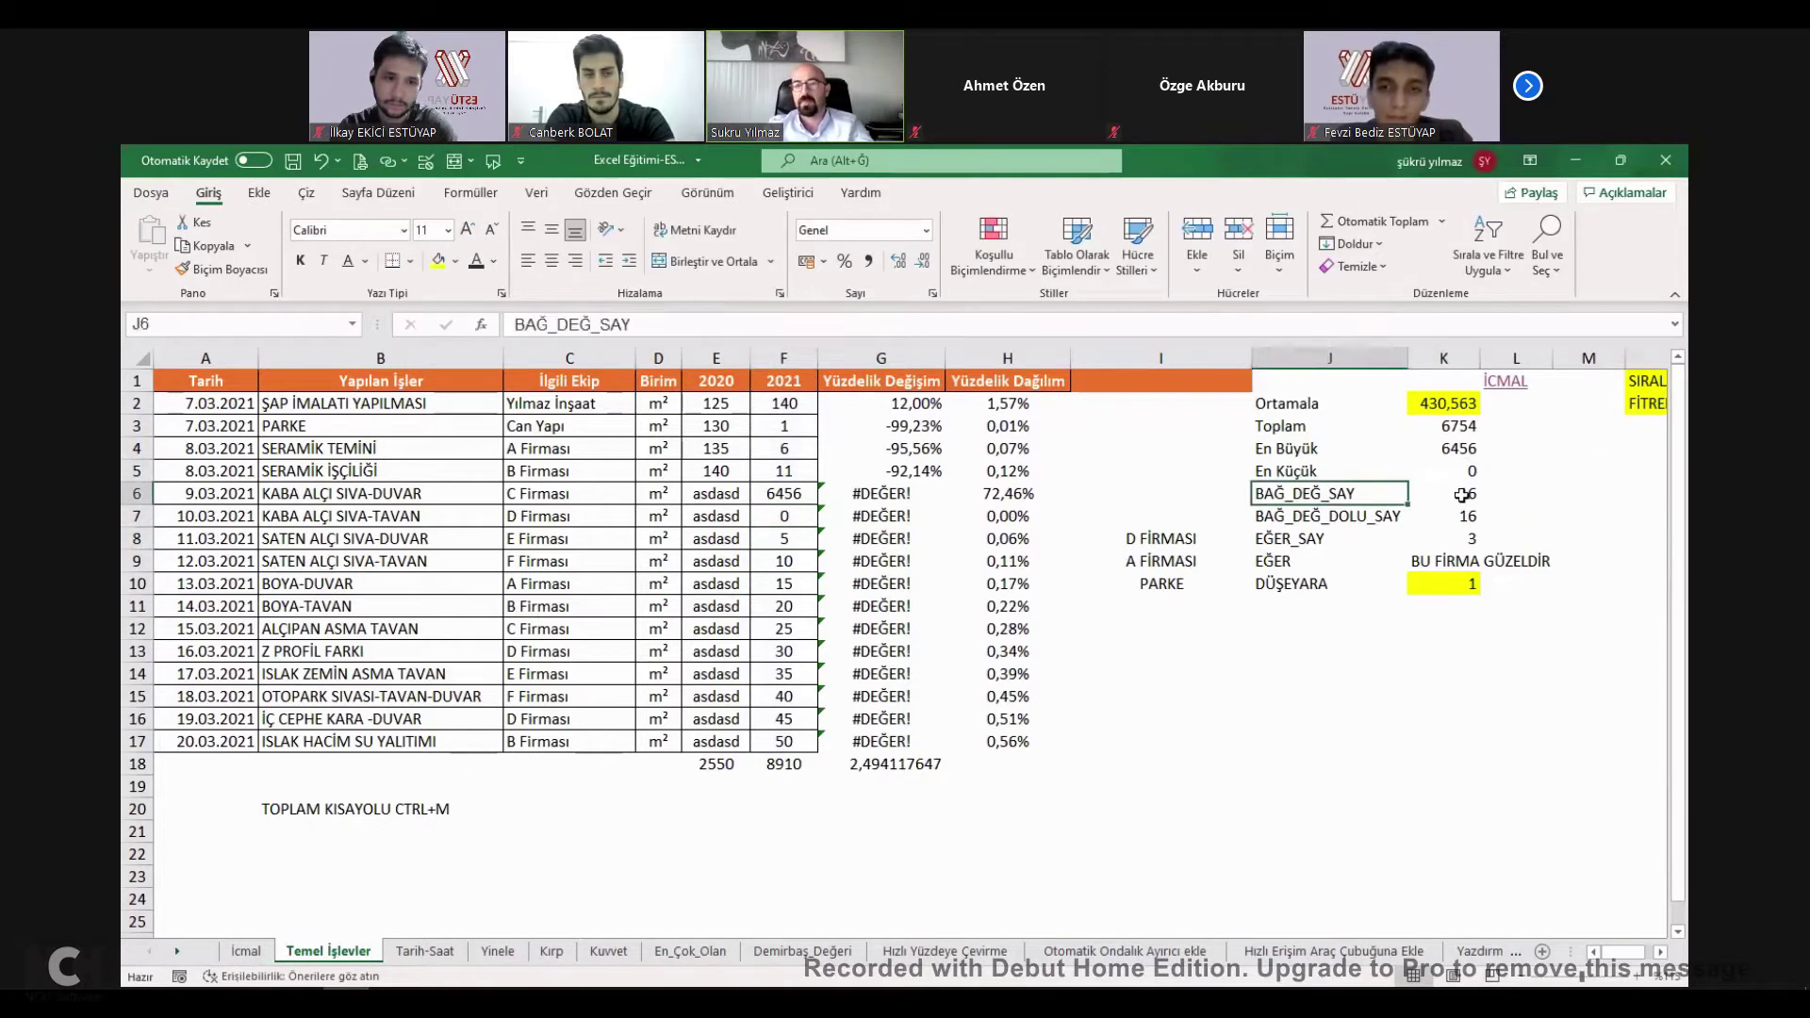
{"action": "double_click", "coordinate": [1457, 492]}
{"action": "left_click", "coordinate": [1322, 497]}
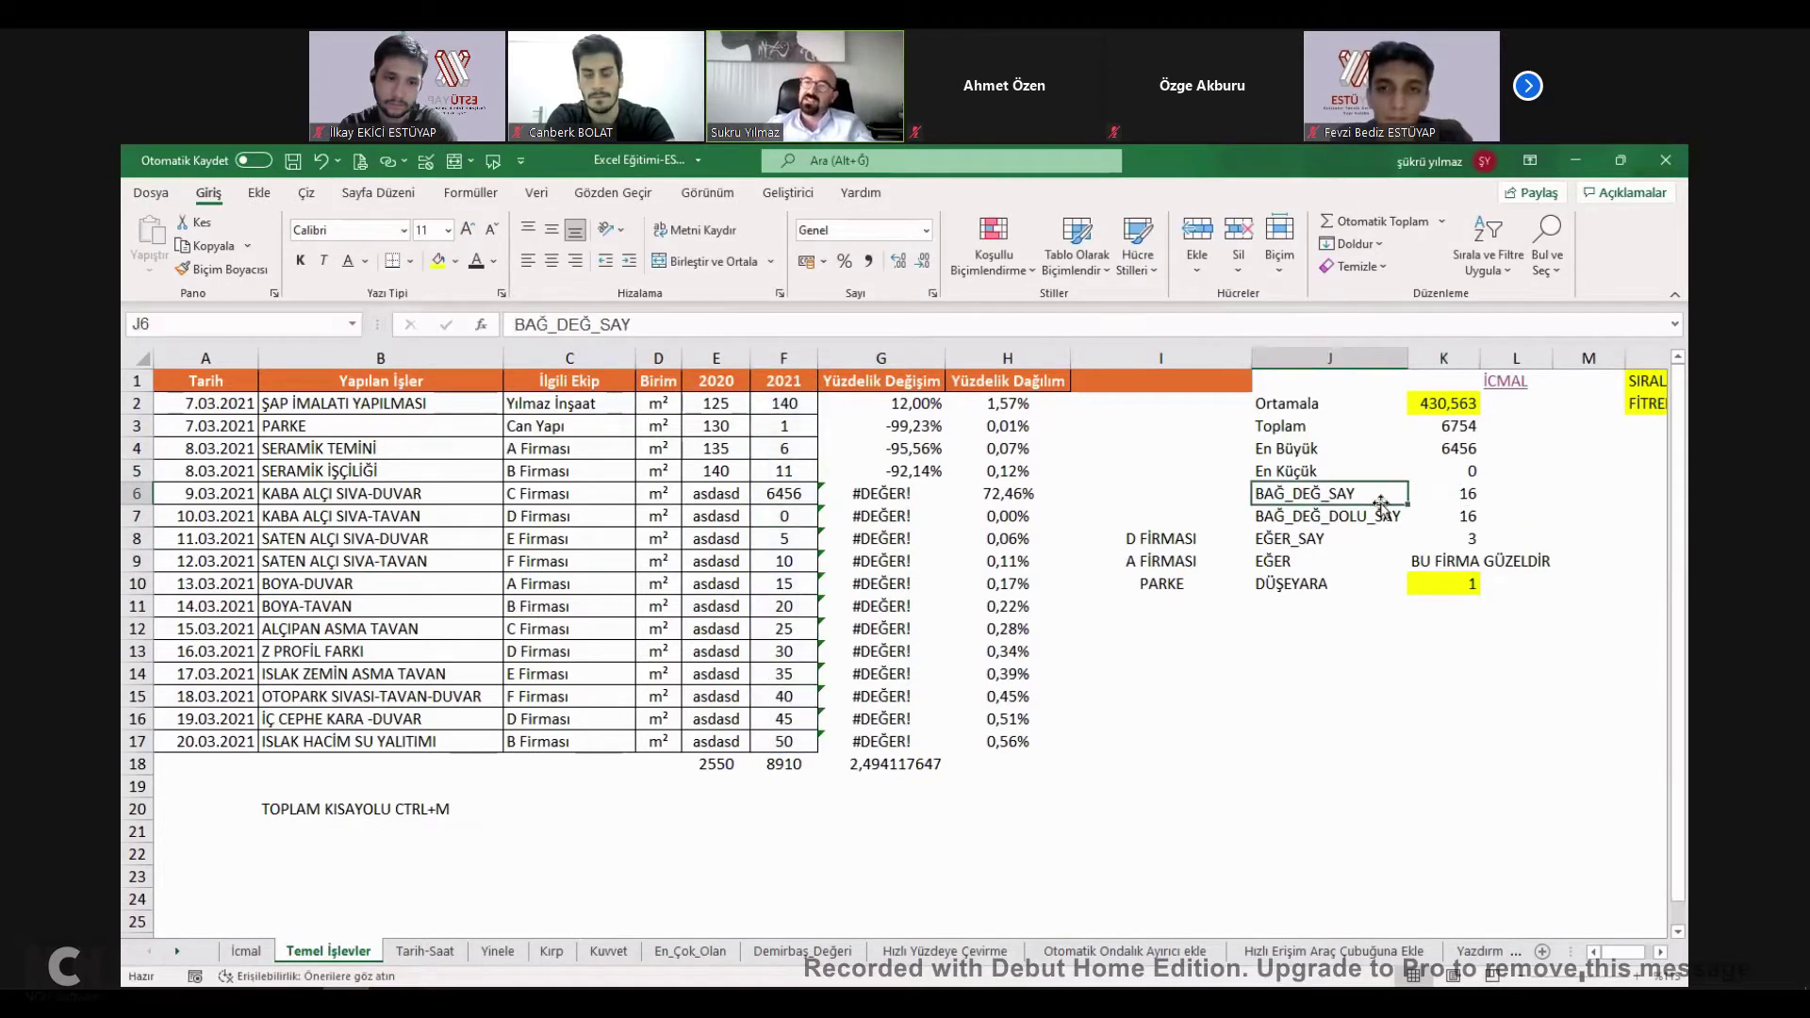
{"action": "double_click", "coordinate": [1460, 493]}
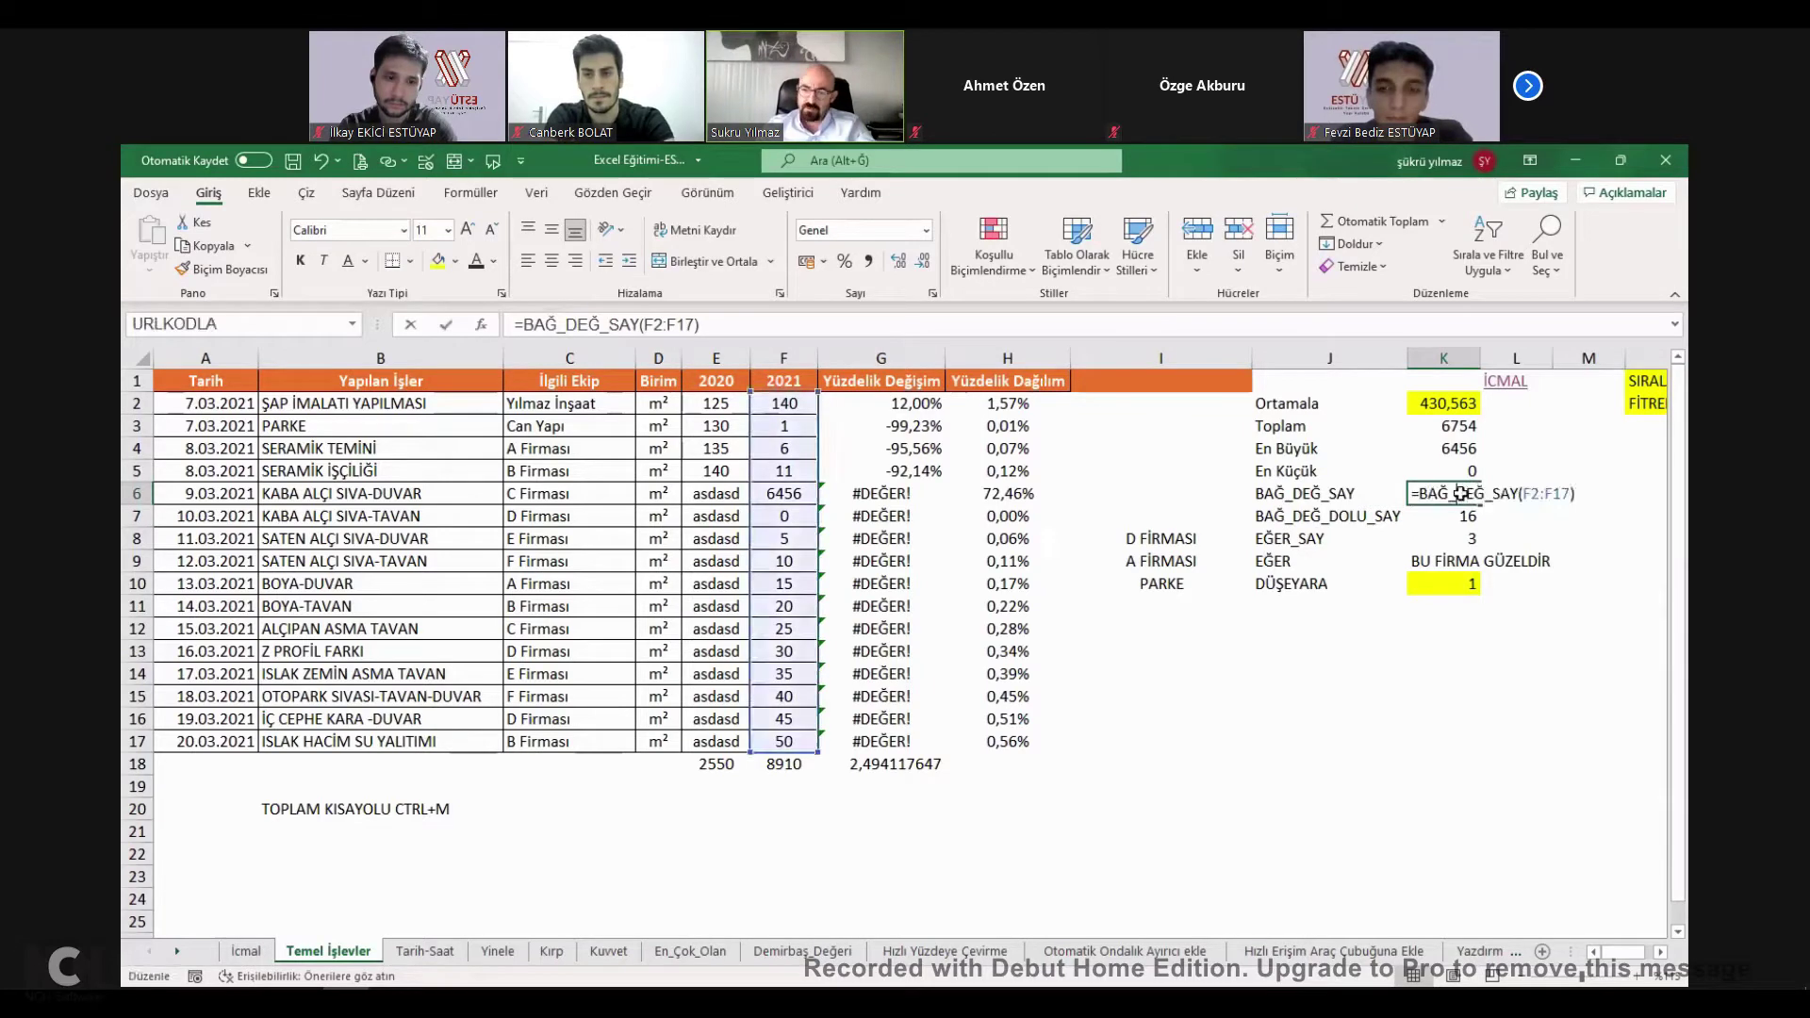
{"action": "left_click", "coordinate": [1459, 493]}
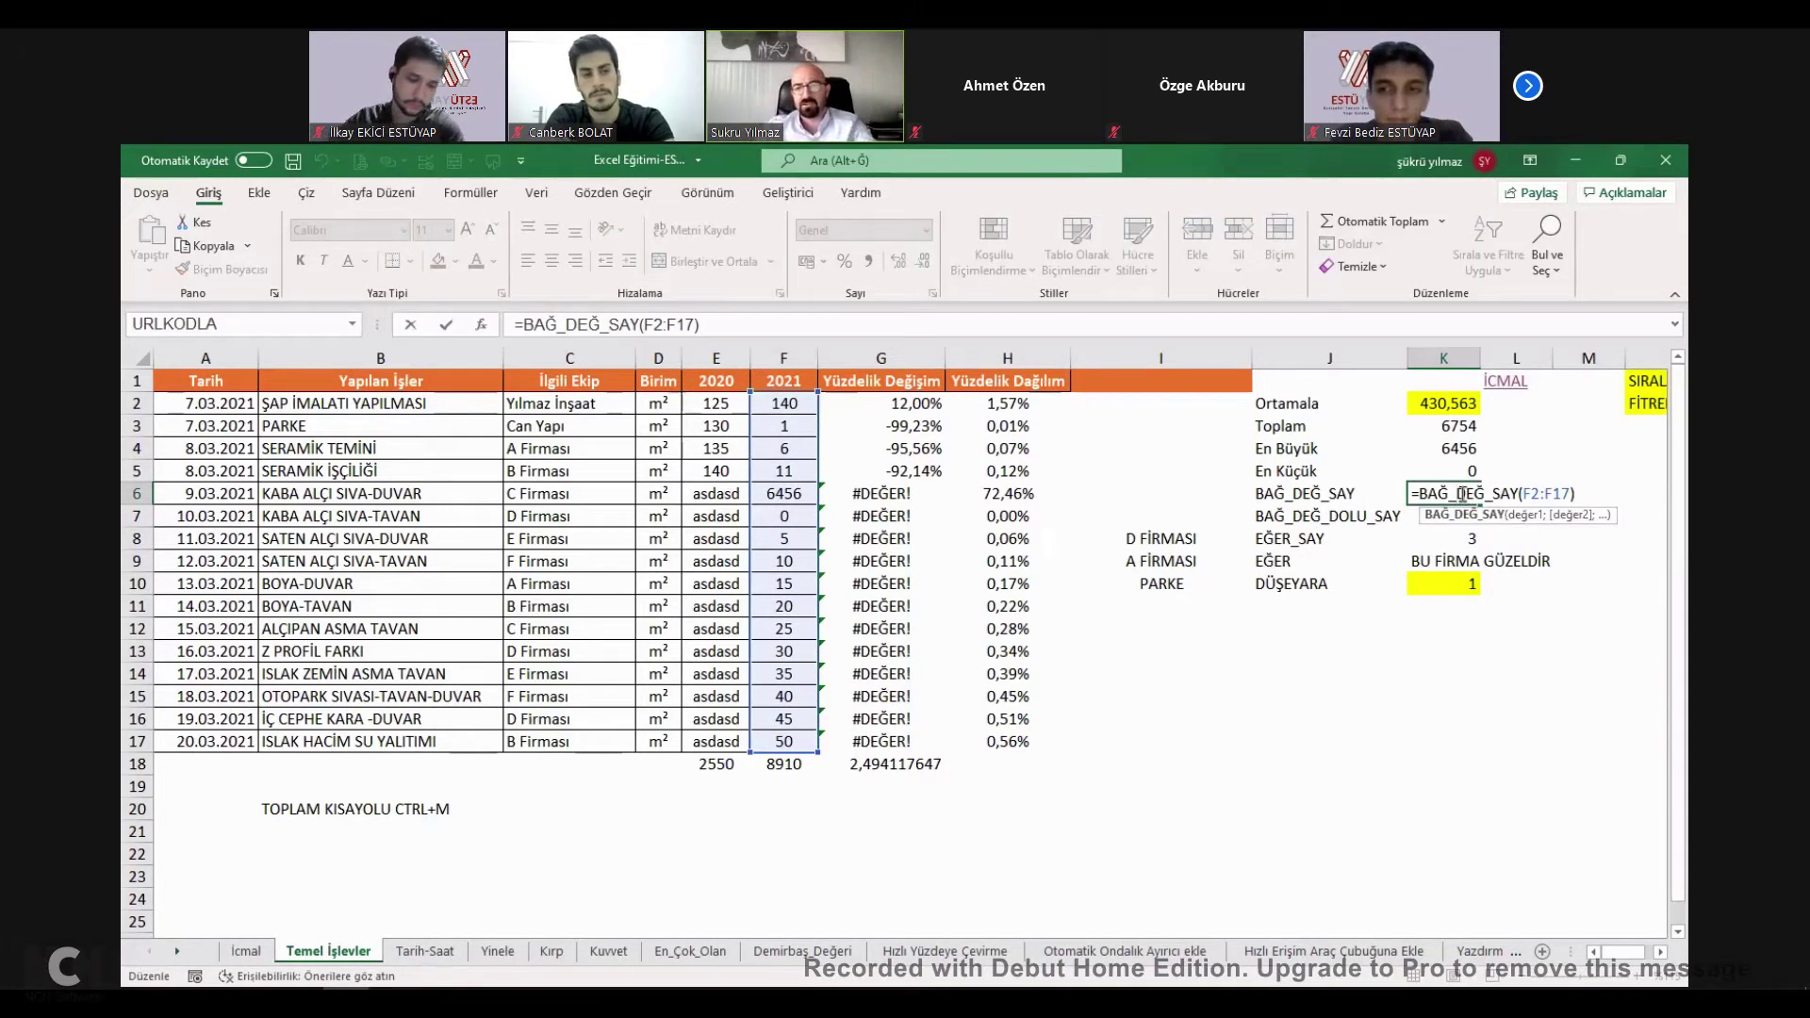
{"action": "key", "text": "Escape"}
{"action": "left_click_drag", "start_coordinate": [784, 404], "coordinate": [783, 741]}
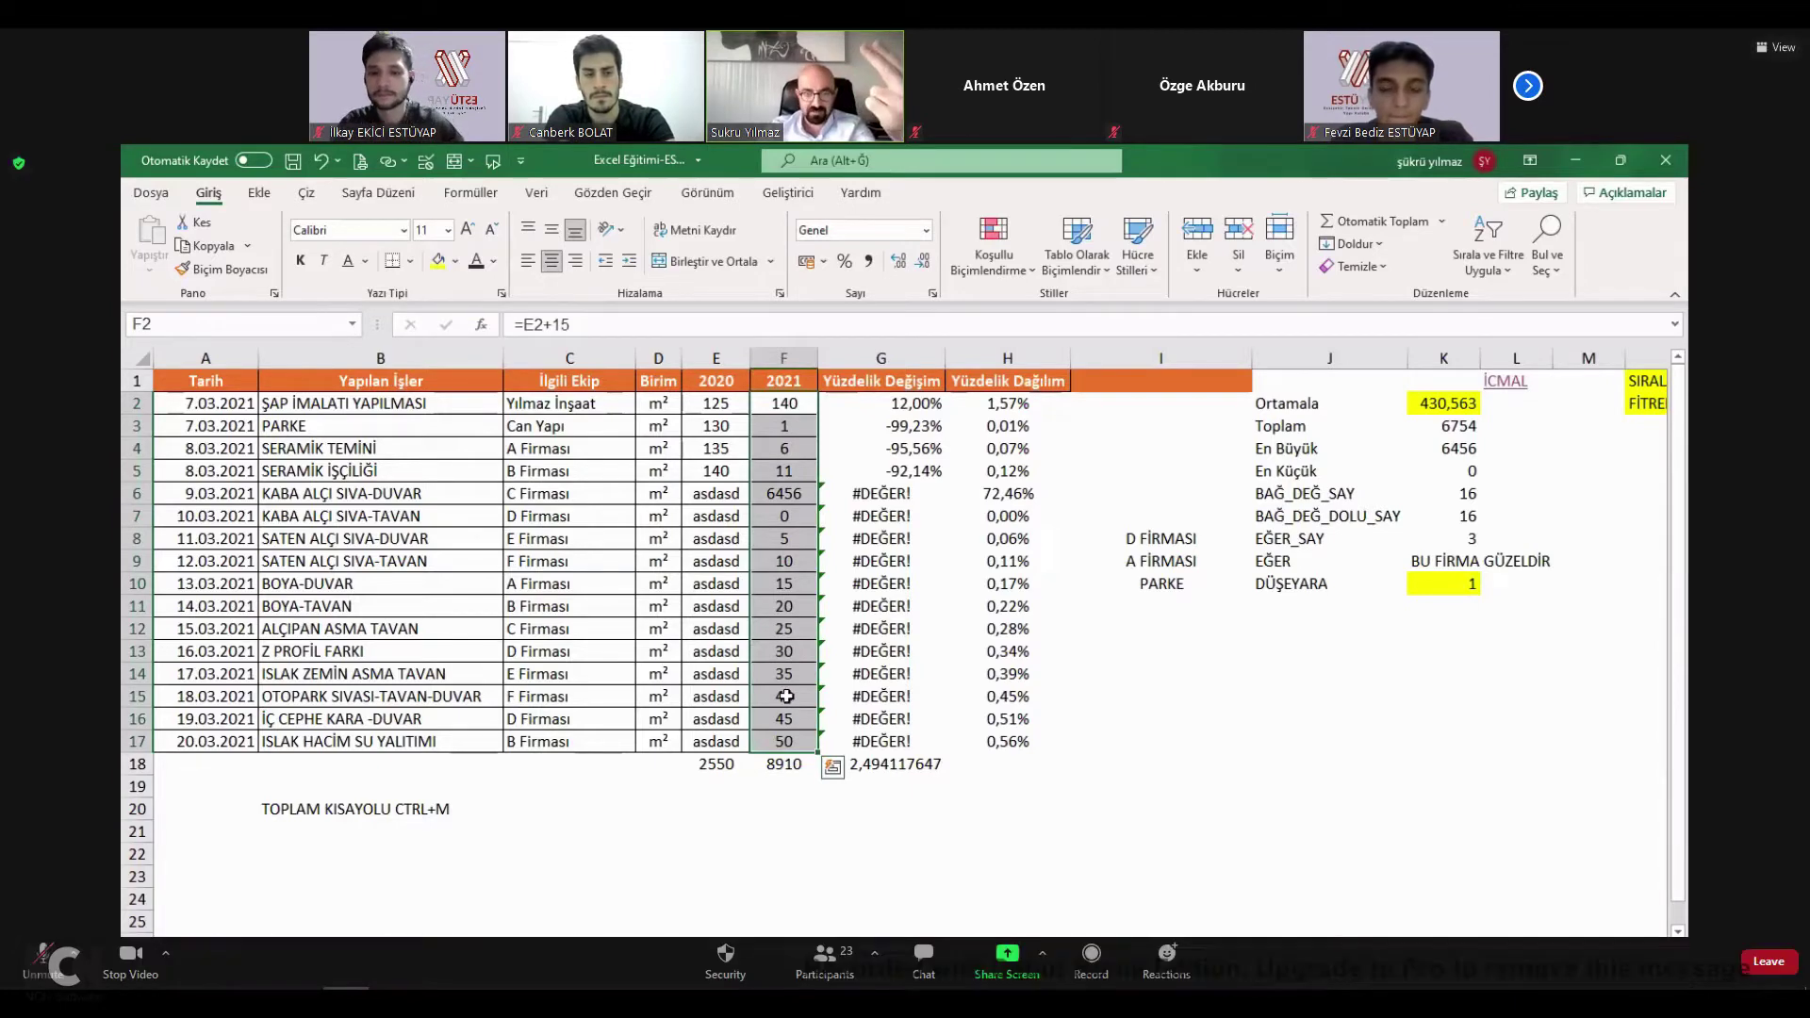
{"action": "left_click", "coordinate": [825, 962]}
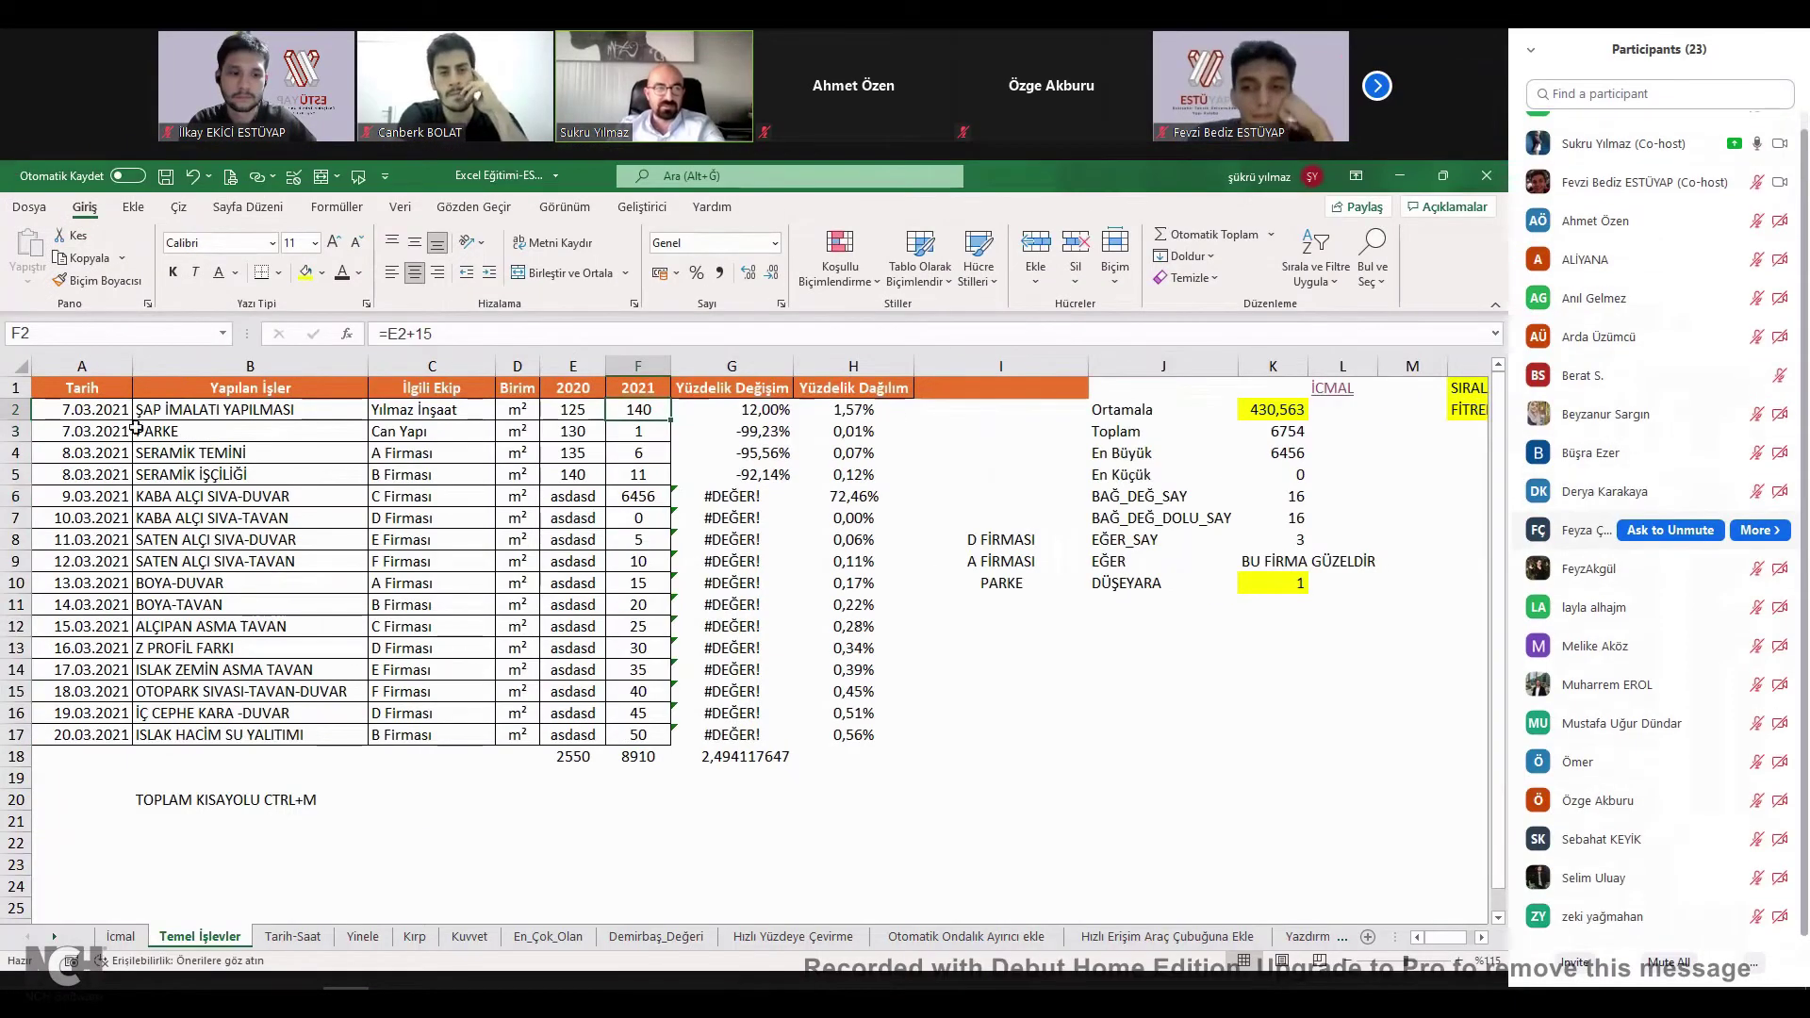
{"action": "key", "text": "alt+u"}
{"action": "left_click_drag", "start_coordinate": [650, 415], "coordinate": [650, 734]}
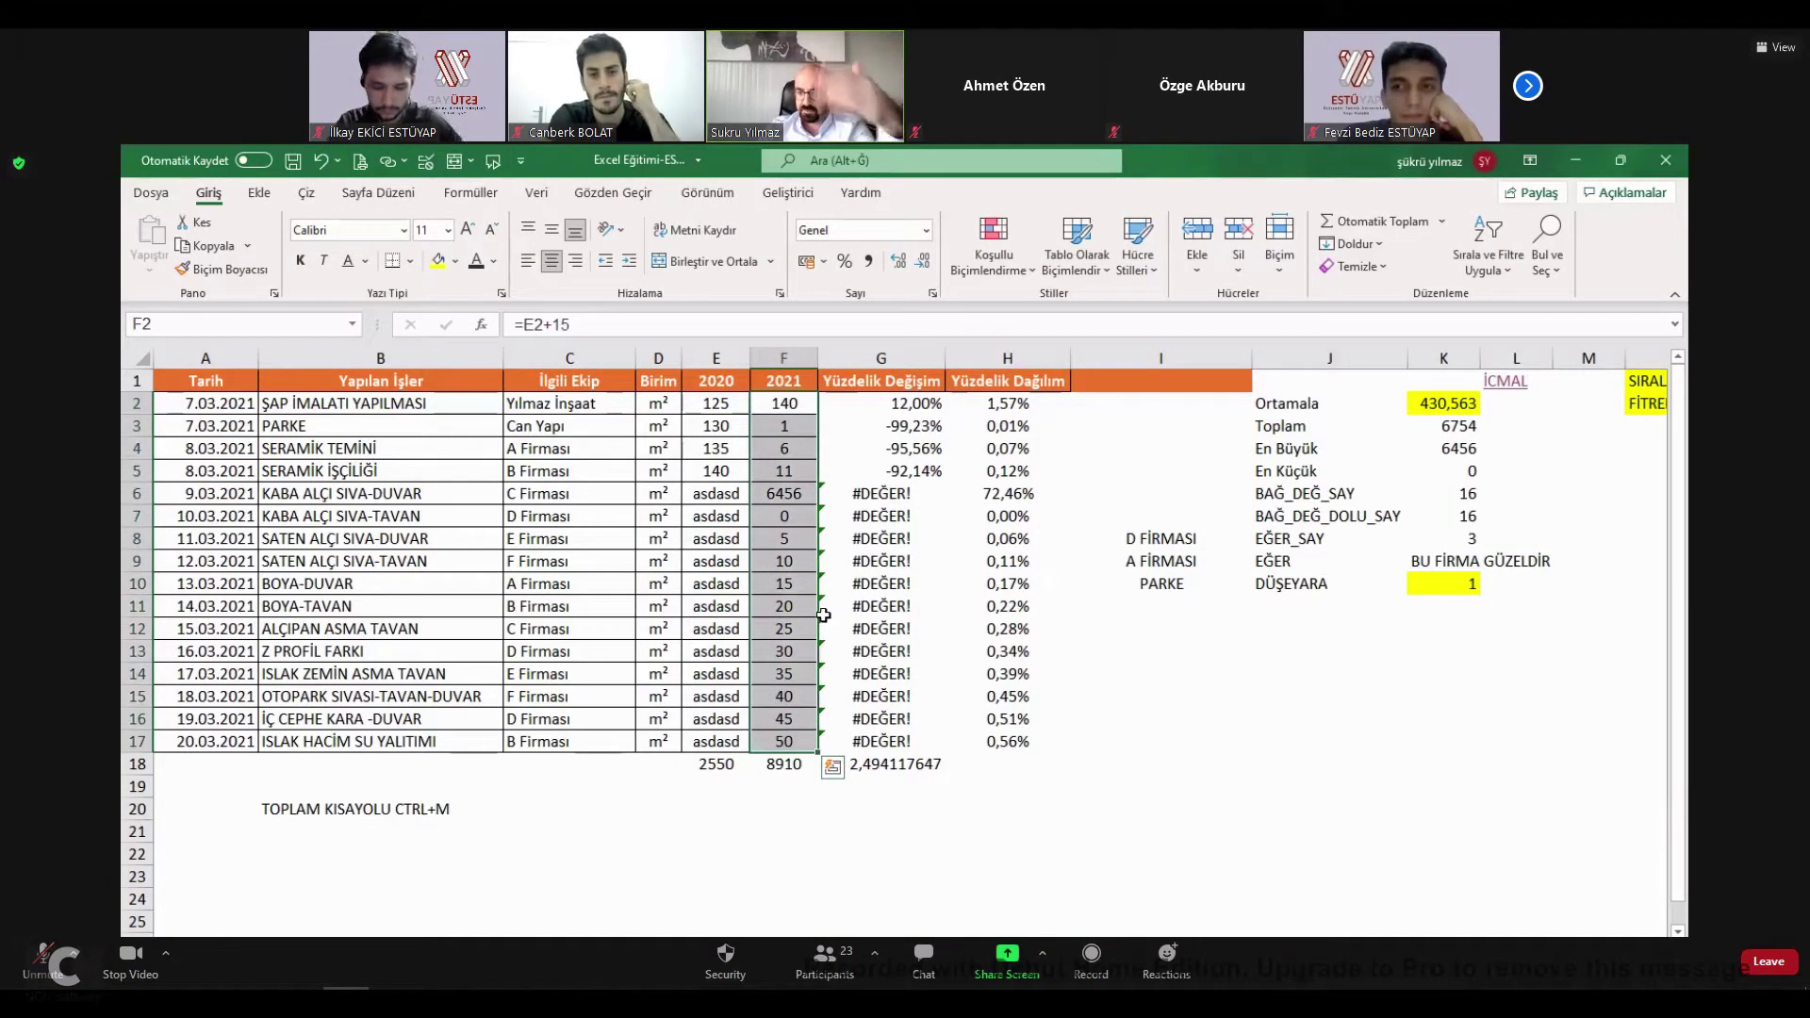
Rewrite K6 as =+BAĞ_DEĞ_SAY(F2:F16), so it counts 15 numbers.
{"action": "left_click", "coordinate": [1320, 493]}
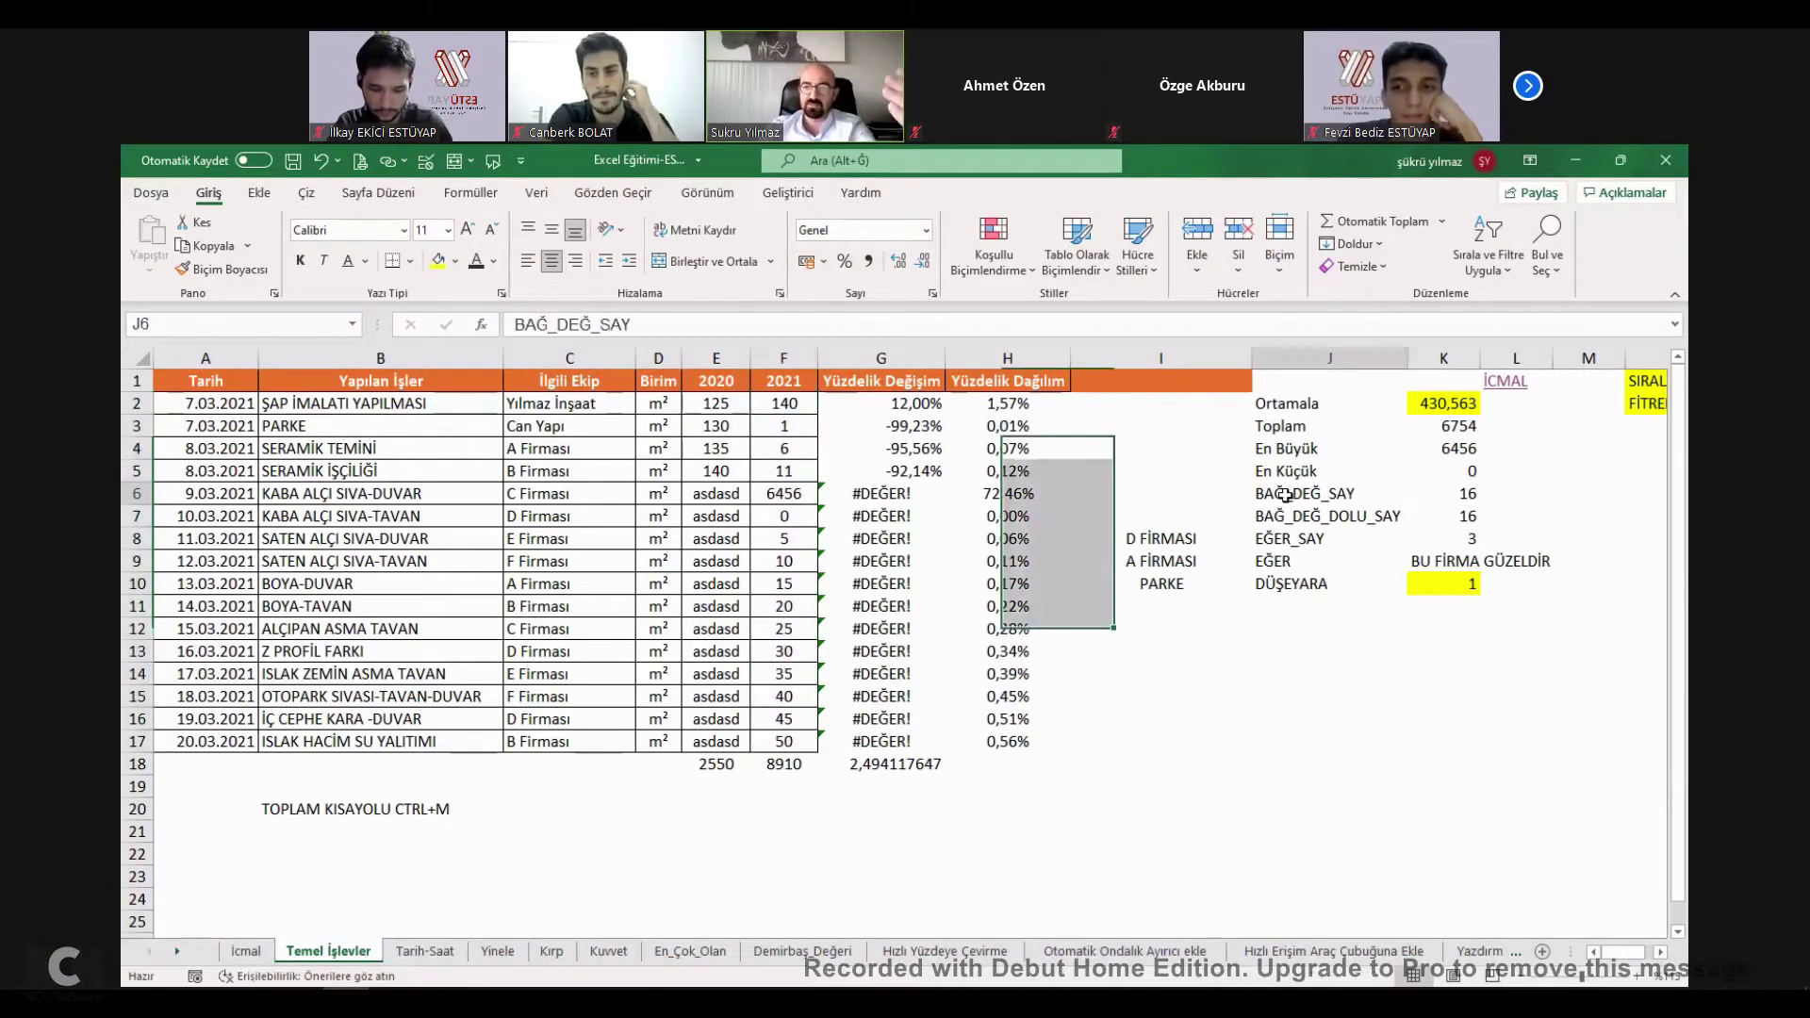
{"action": "left_click", "coordinate": [1441, 493]}
{"action": "double_click", "coordinate": [1441, 493]}
{"action": "key", "text": "Escape"}
{"action": "type", "text": "+"}
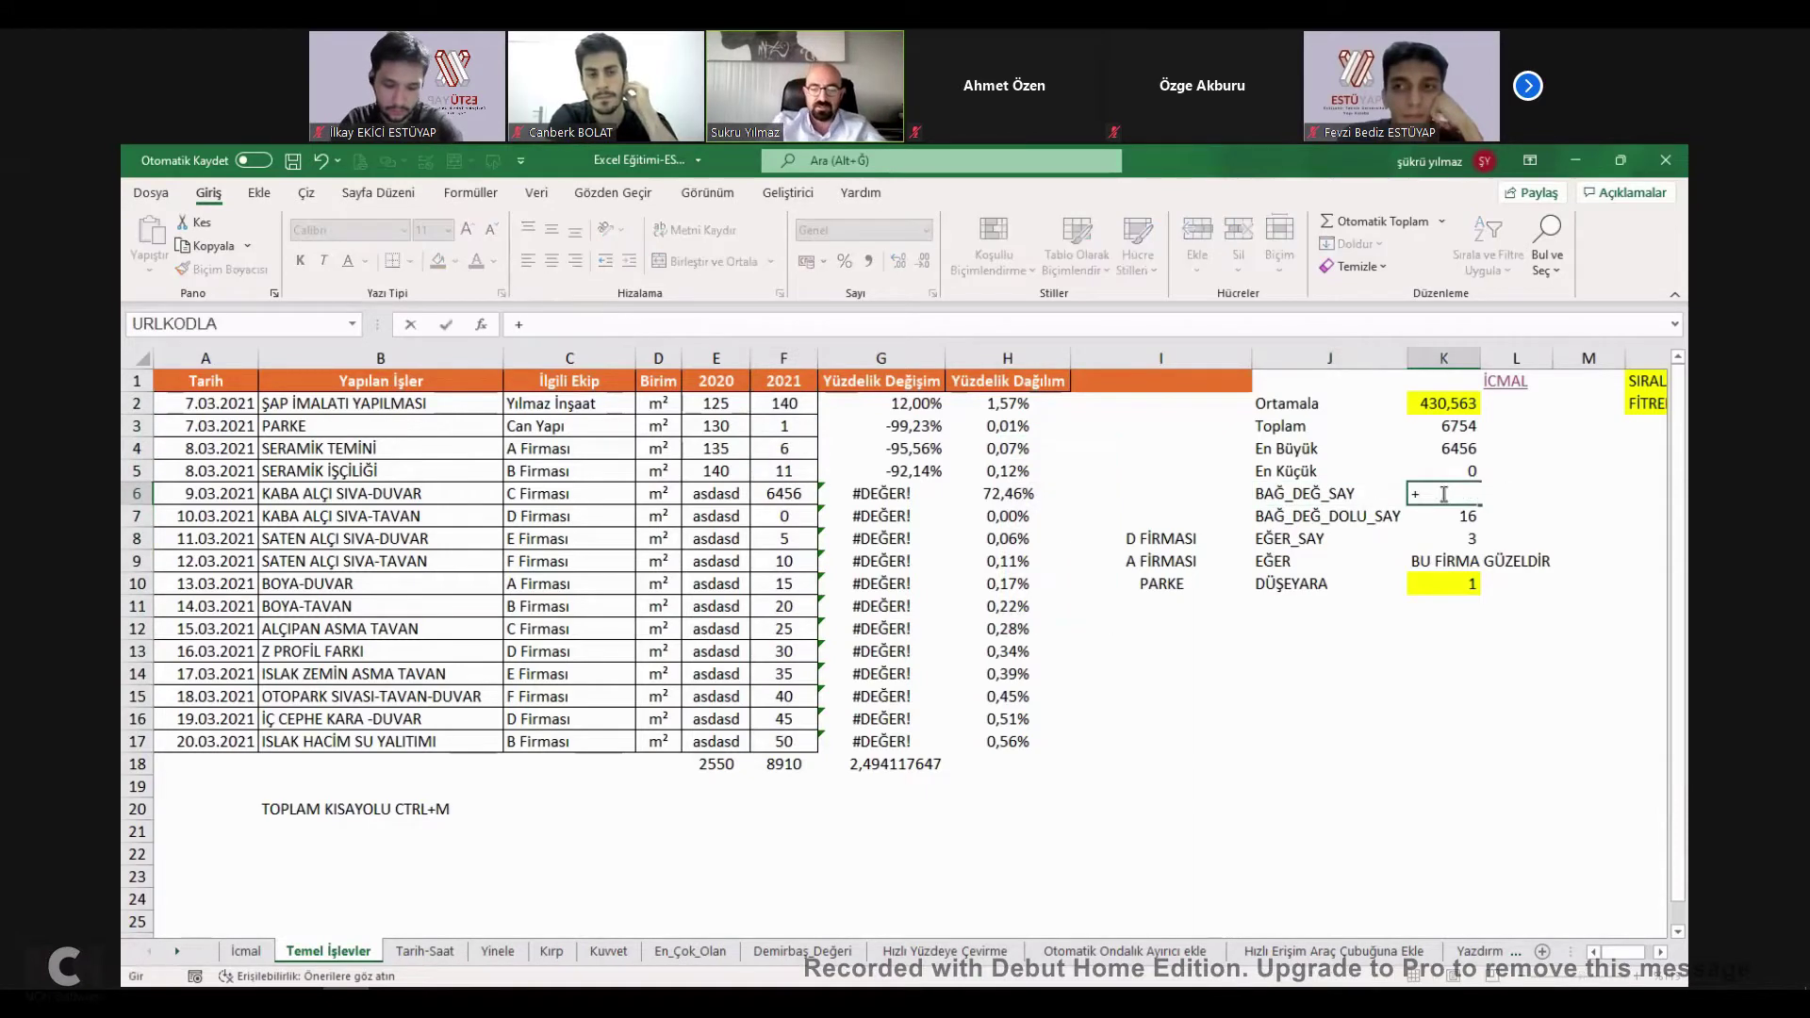
{"action": "type", "text": "BAĞ"}
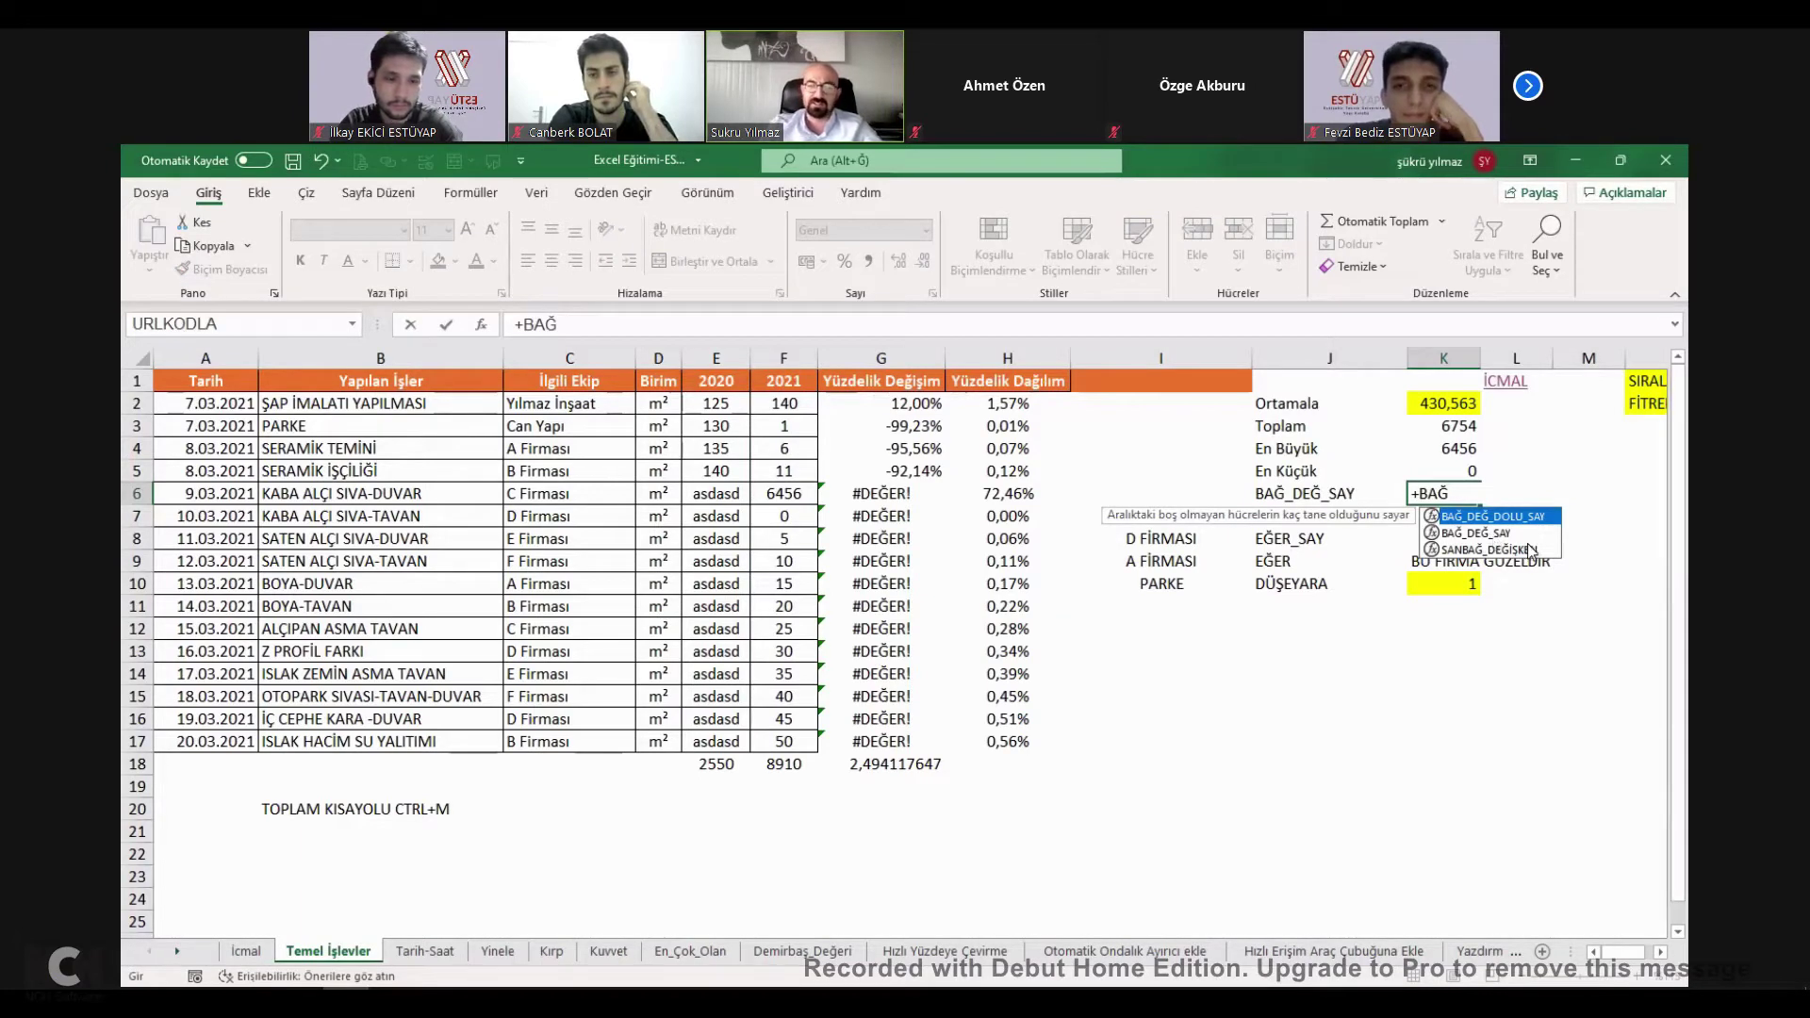
{"action": "key", "text": "Down"}
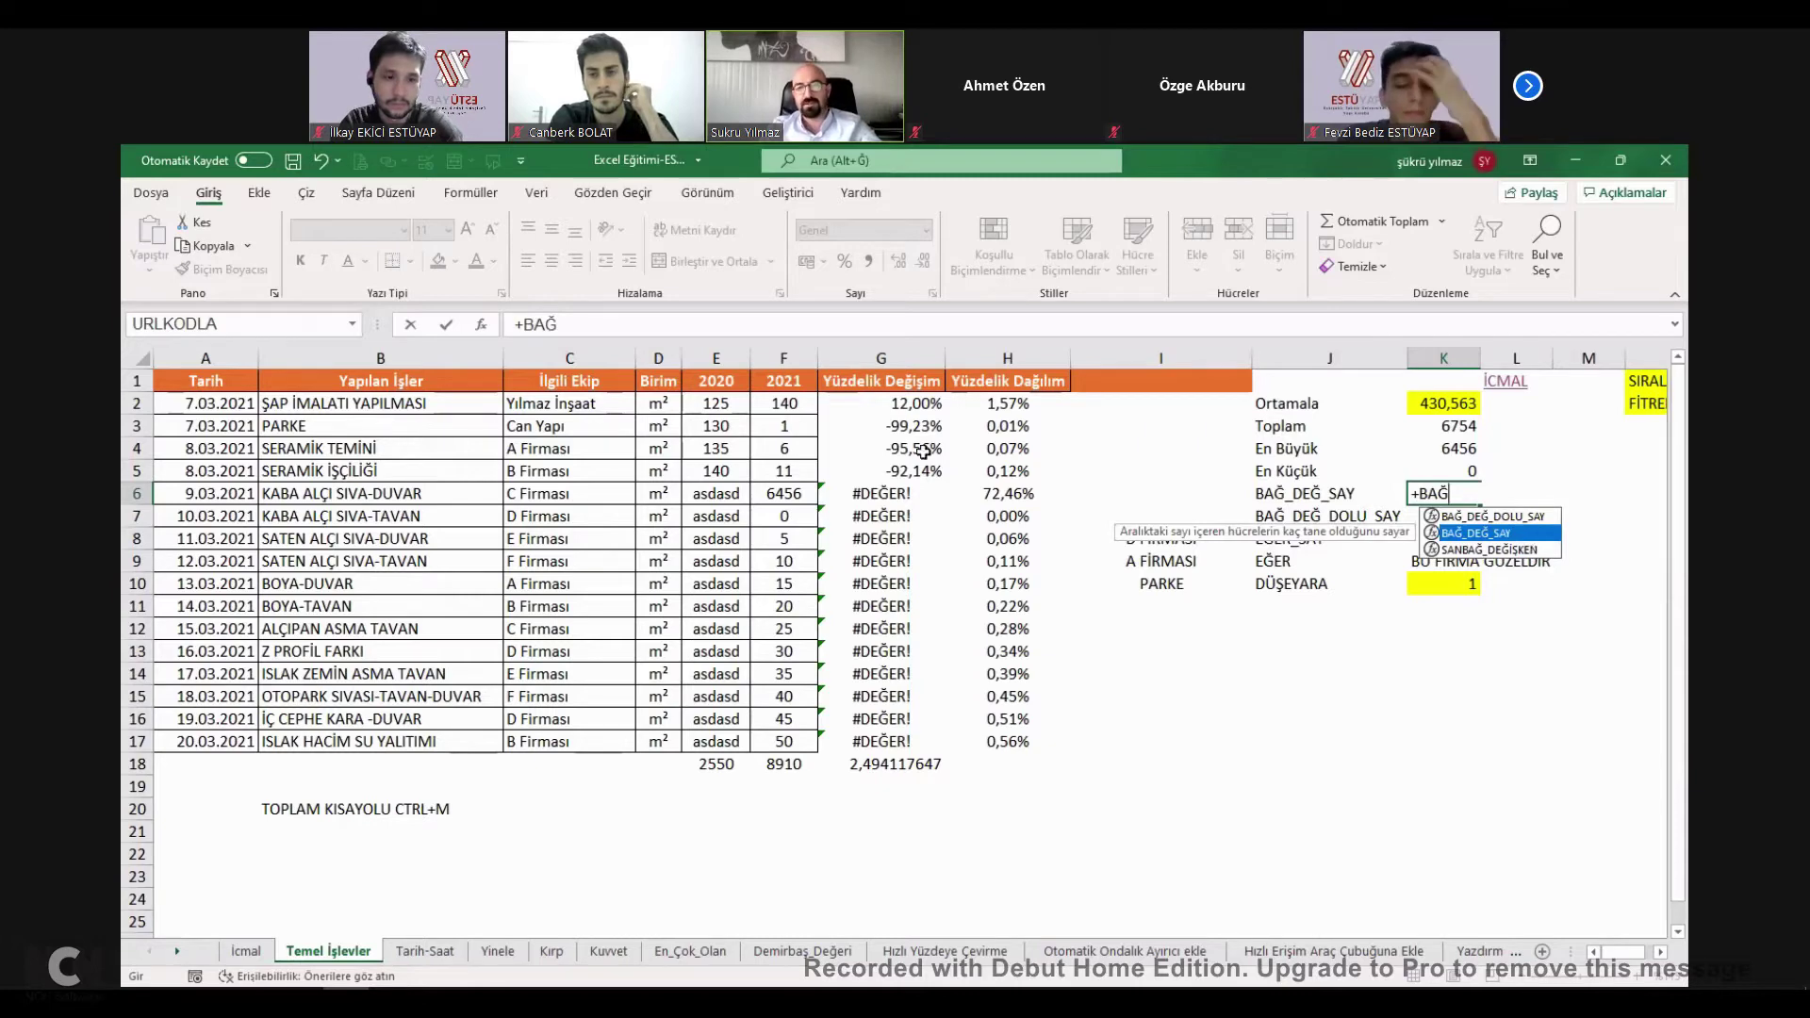
{"action": "key", "text": "Tab"}
{"action": "left_click", "coordinate": [795, 406]}
{"action": "left_click_drag", "start_coordinate": [800, 432], "coordinate": [792, 741]}
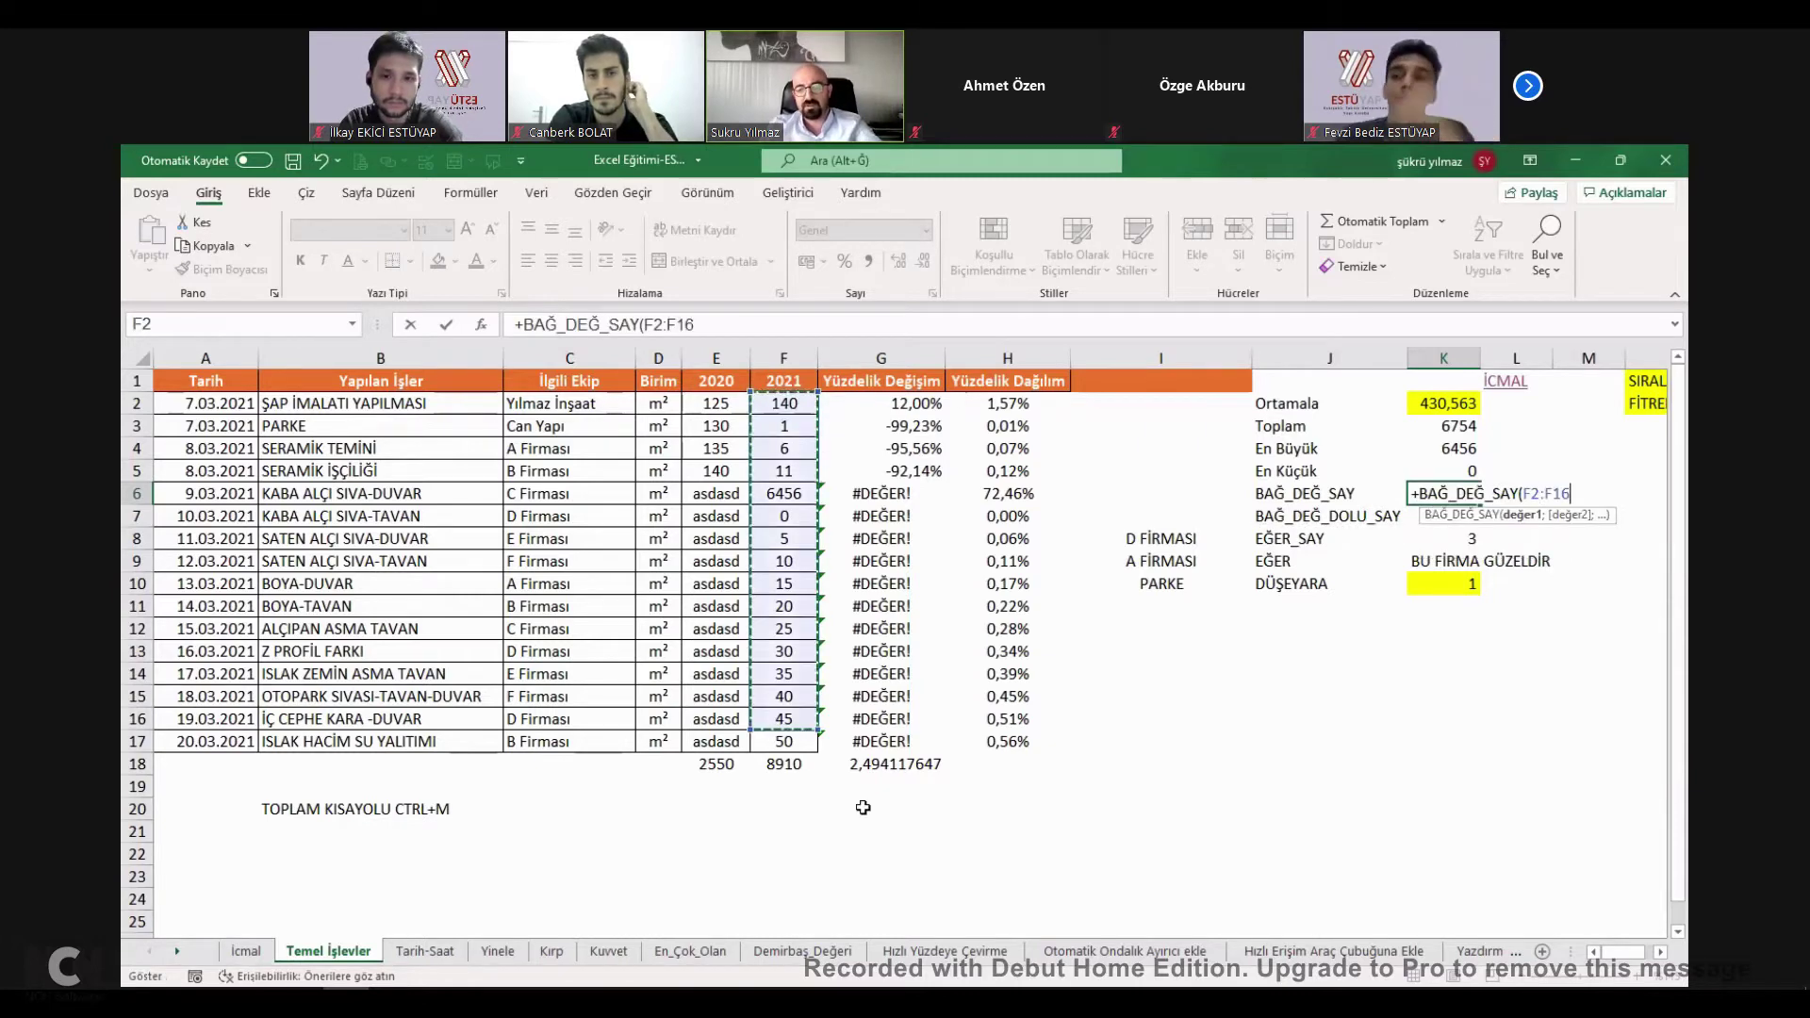
{"action": "key", "text": "Return"}
{"action": "key", "text": "Return"}
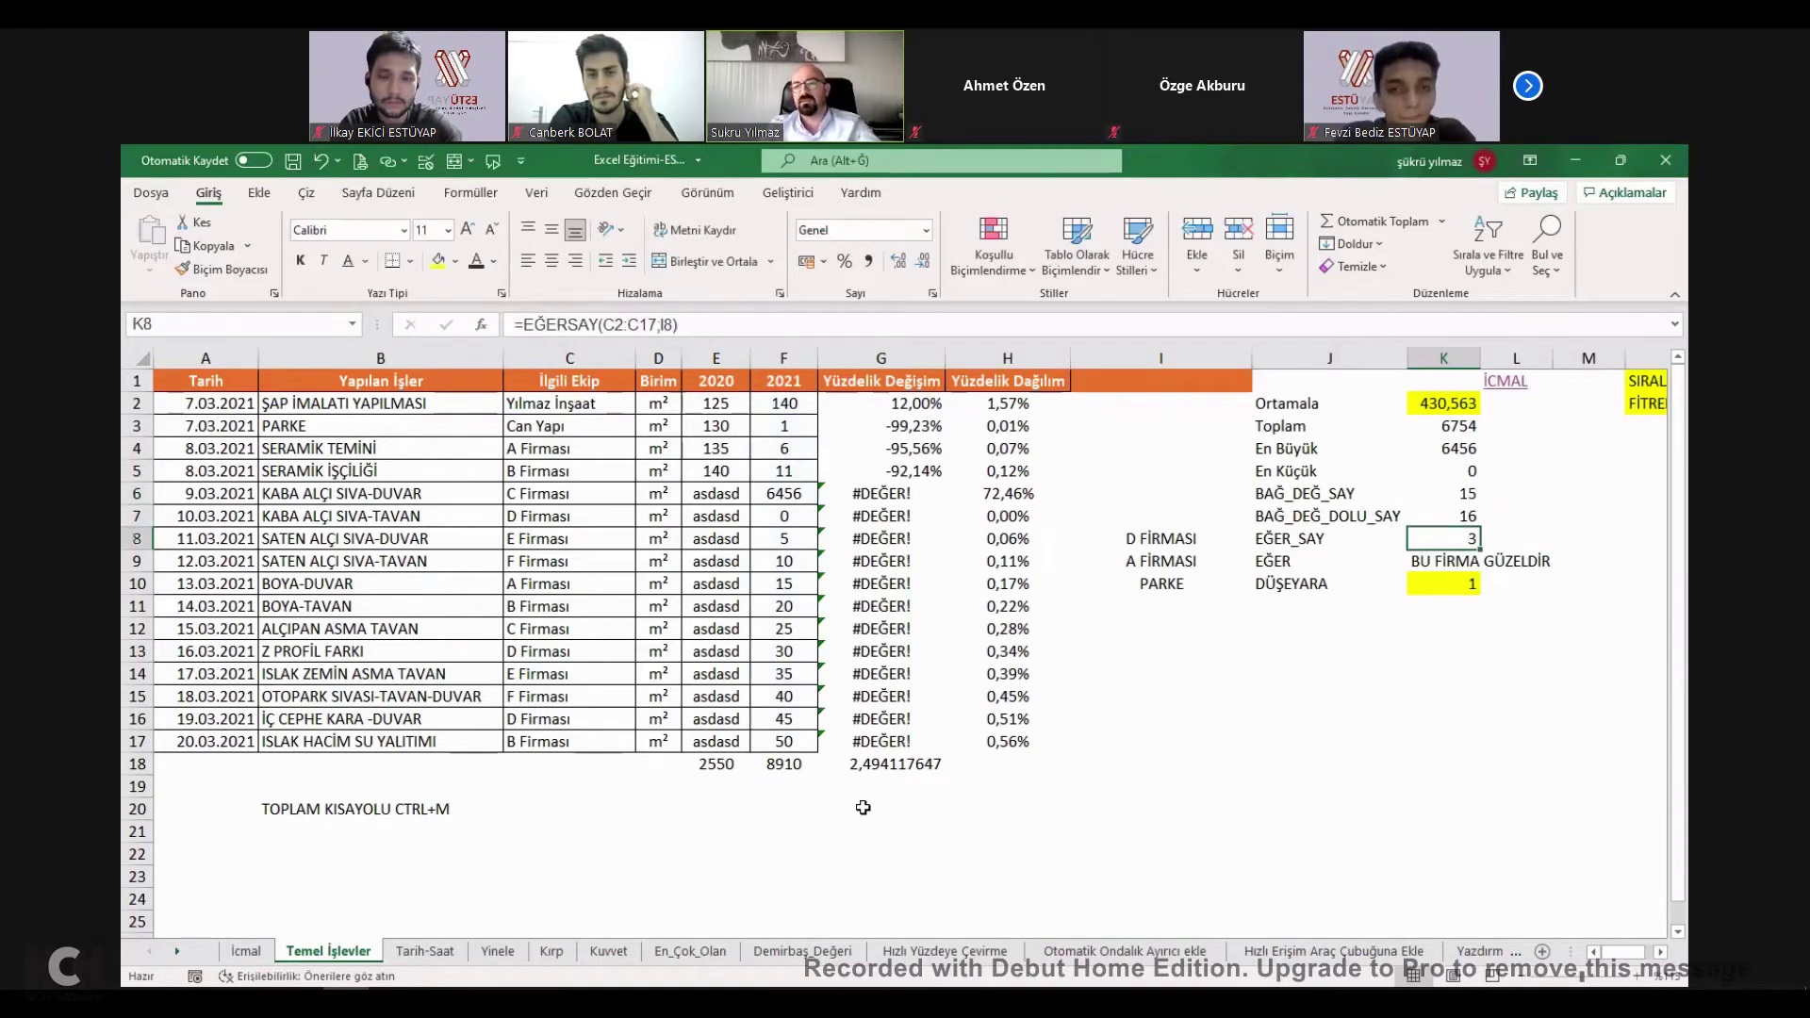
Enter test values QWEQE, * and - in F5, F8 and F11, watch K6's count, then undo.
{"action": "left_click", "coordinate": [1468, 496]}
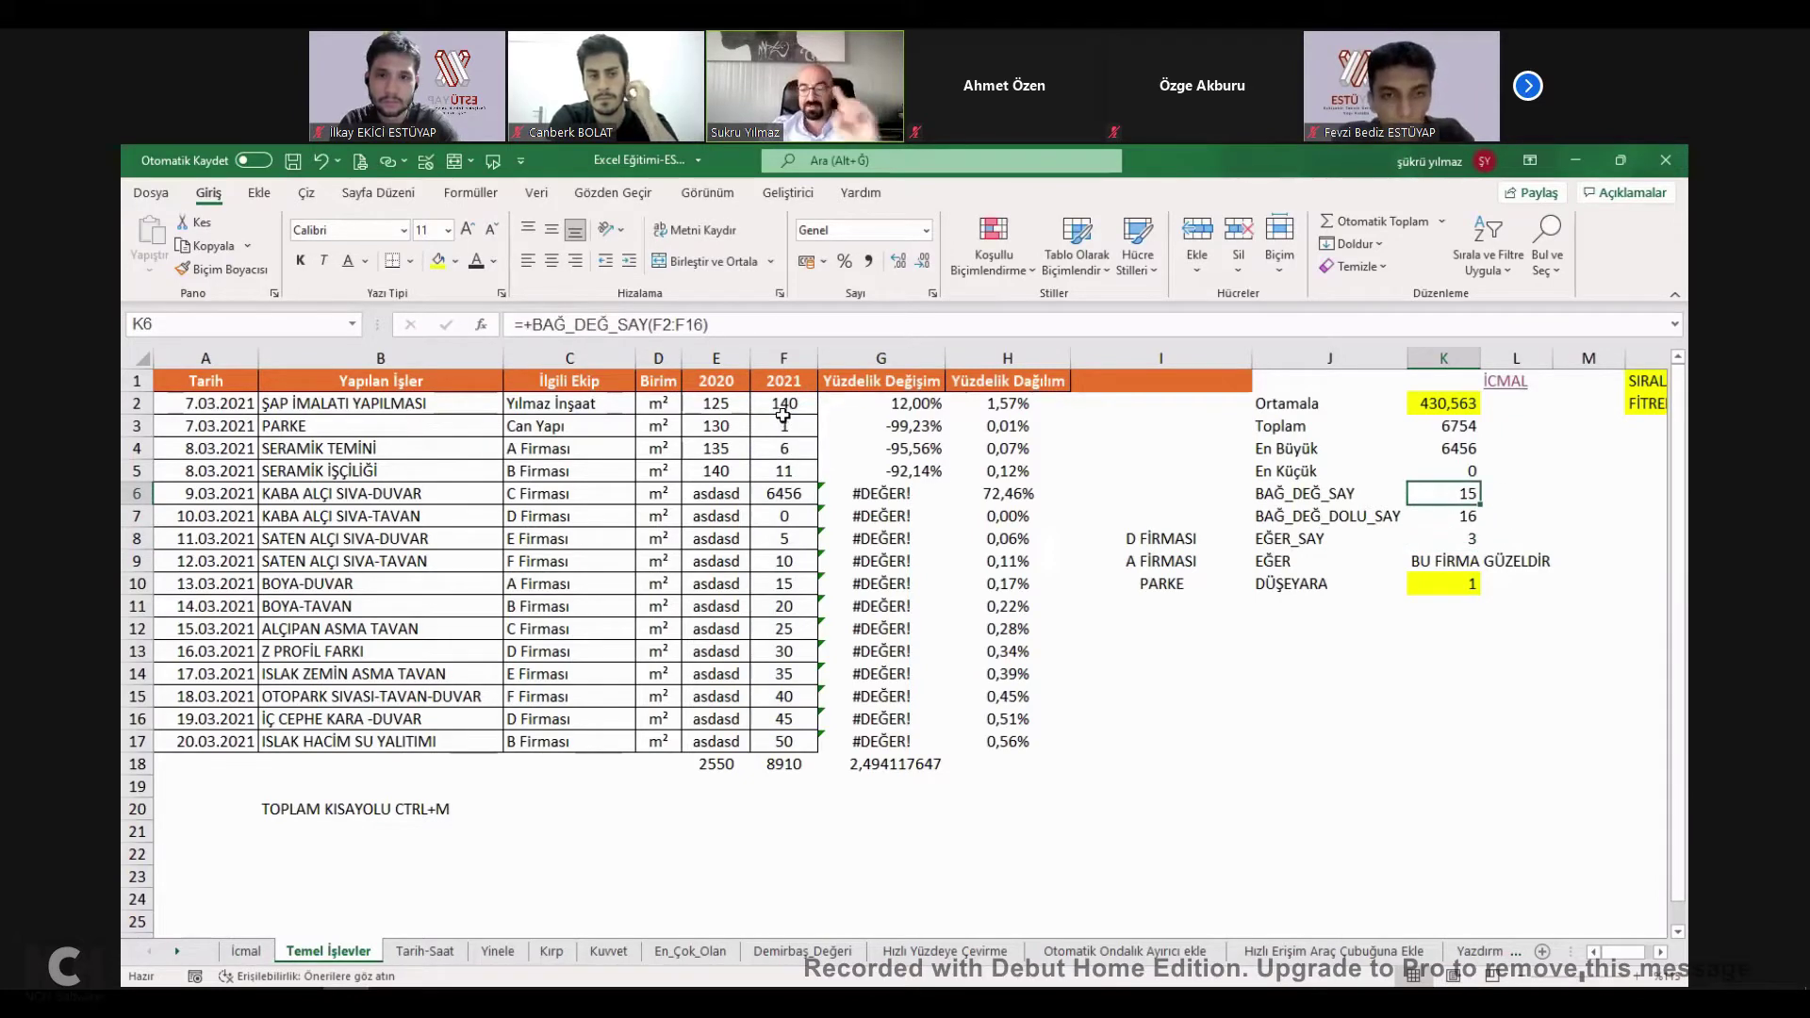
{"action": "left_click", "coordinate": [792, 467]}
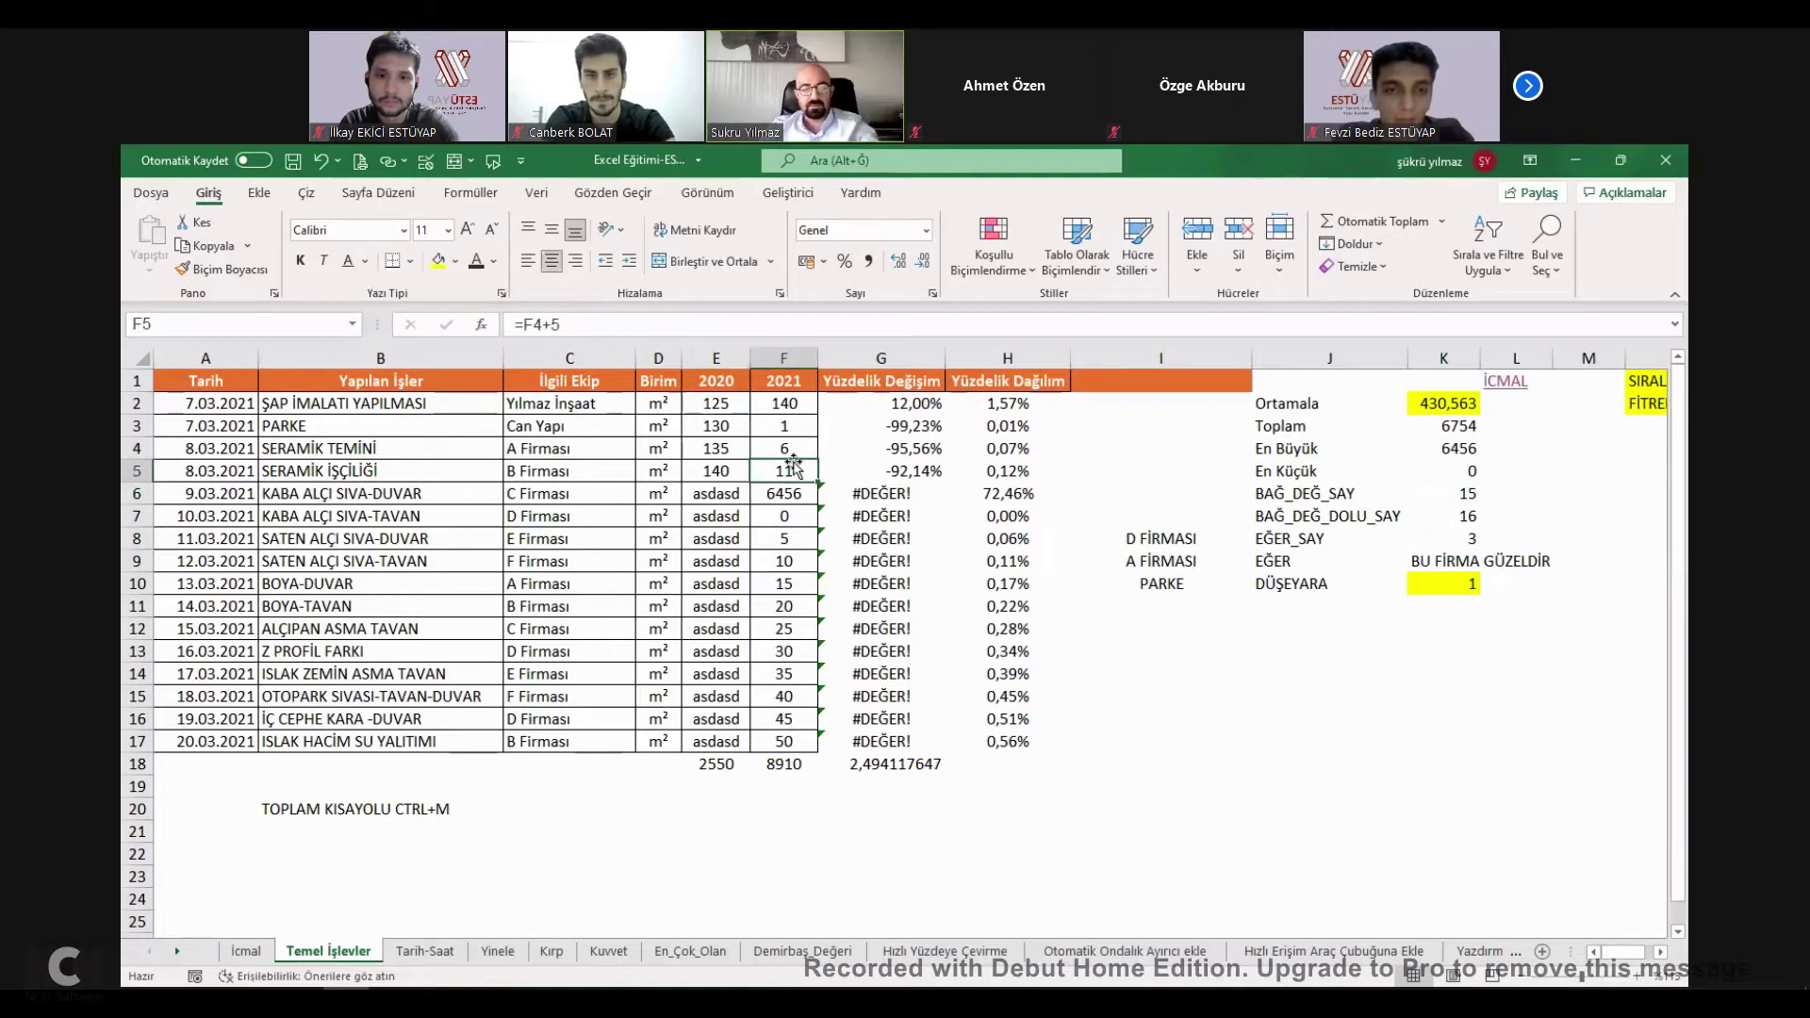
{"action": "type", "text": "QWEQE"}
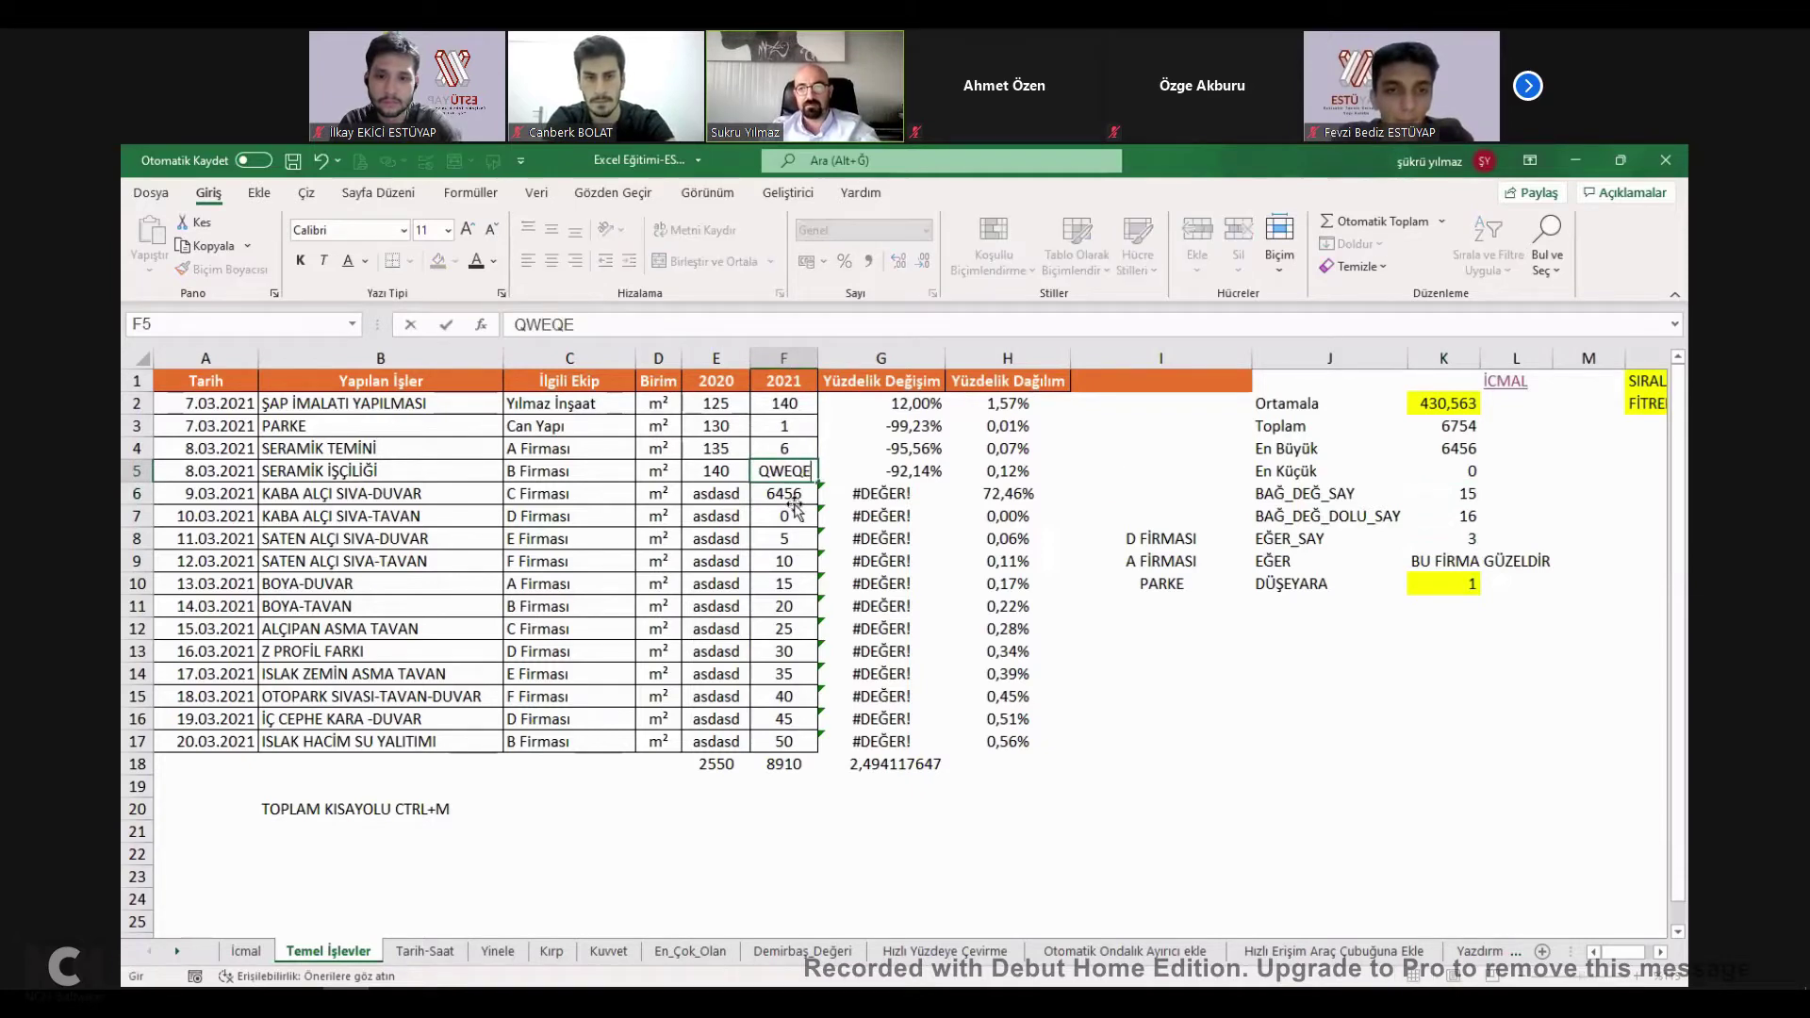
{"action": "key", "text": "Return"}
{"action": "left_click", "coordinate": [1414, 494]}
{"action": "left_click", "coordinate": [773, 531]}
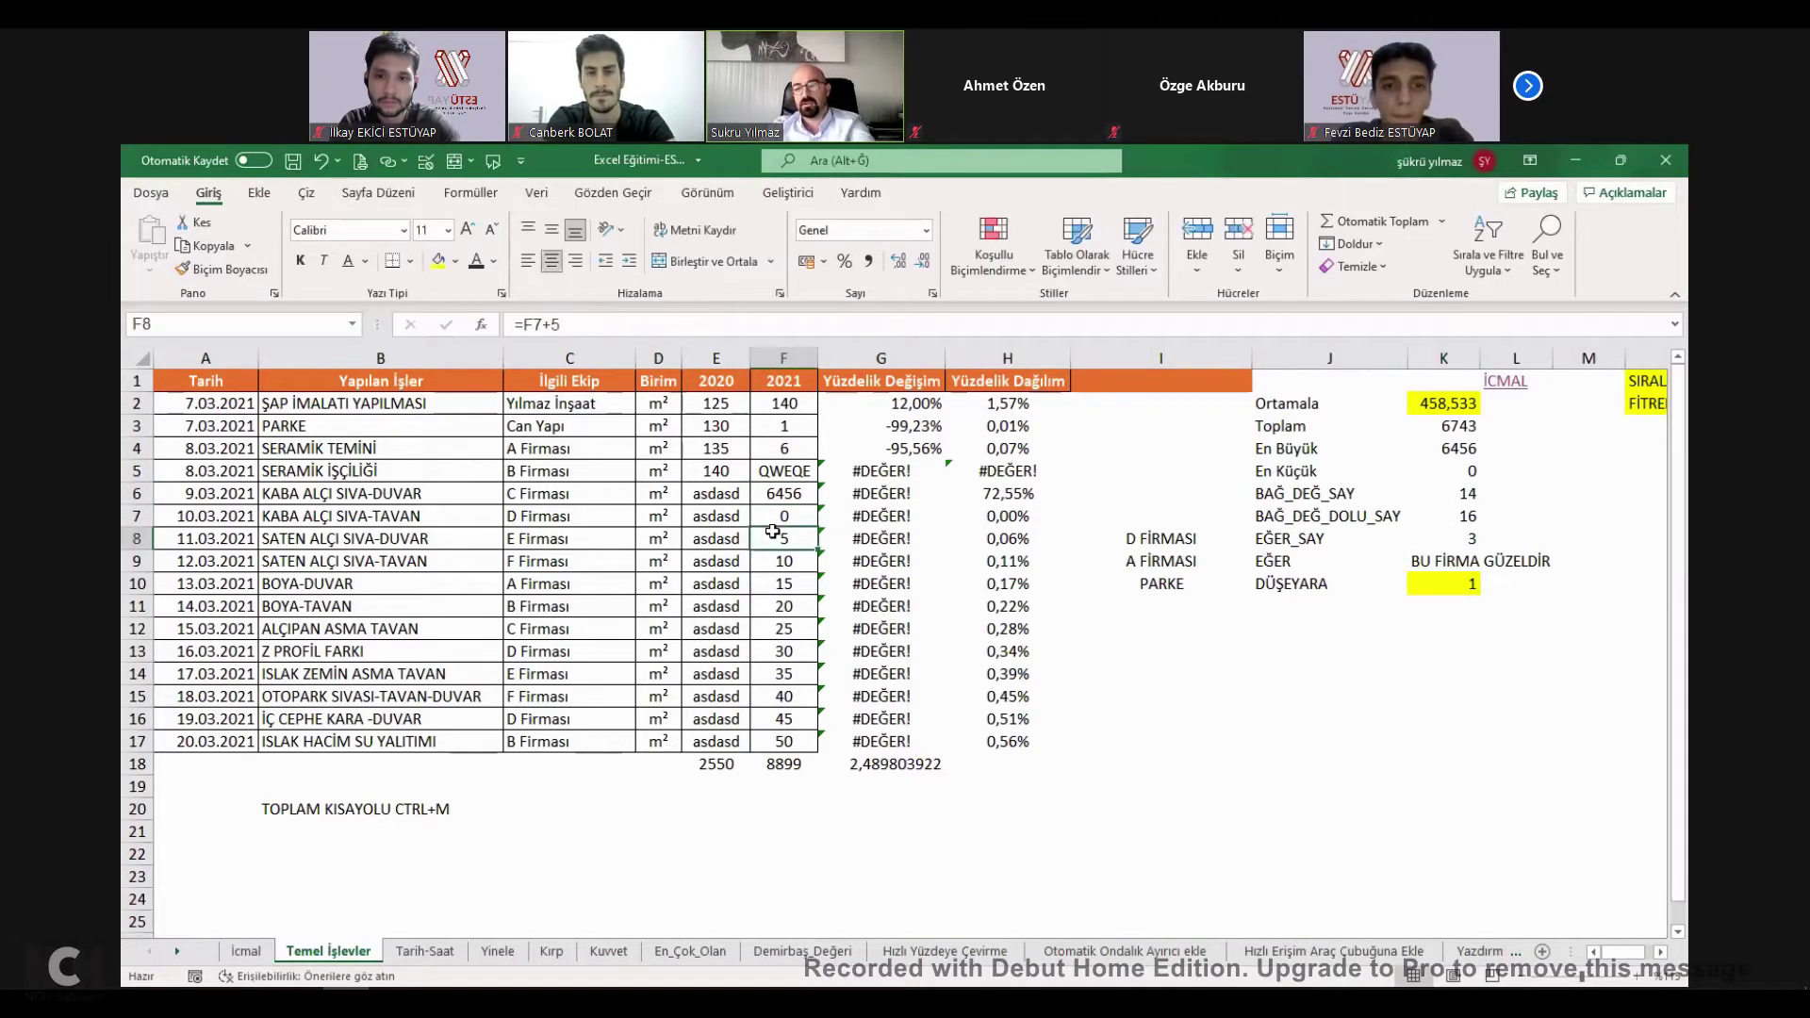
{"action": "type", "text": "*"}
{"action": "left_click", "coordinate": [794, 606]}
{"action": "type", "text": "-"}
{"action": "key", "text": "Return"}
{"action": "left_click", "coordinate": [1452, 495]}
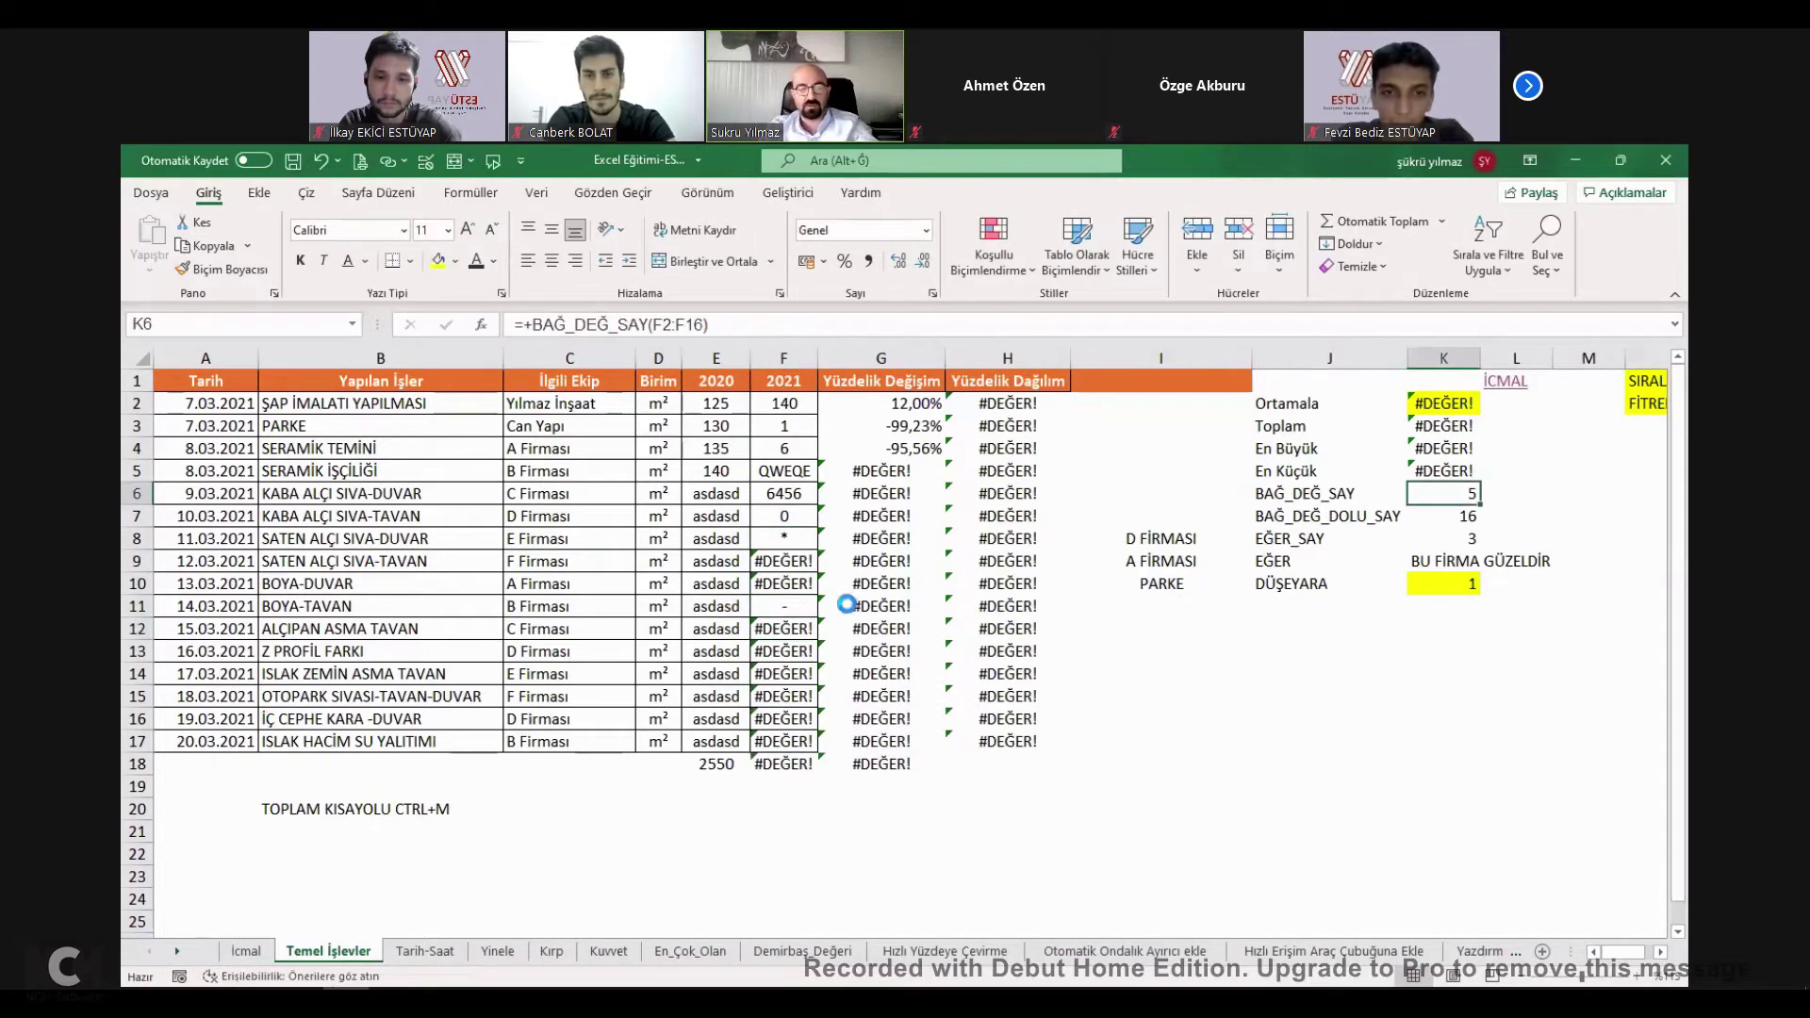
{"action": "key", "text": "ctrl+z"}
{"action": "key", "text": "ctrl+z"}
{"action": "key", "text": "ctrl+z"}
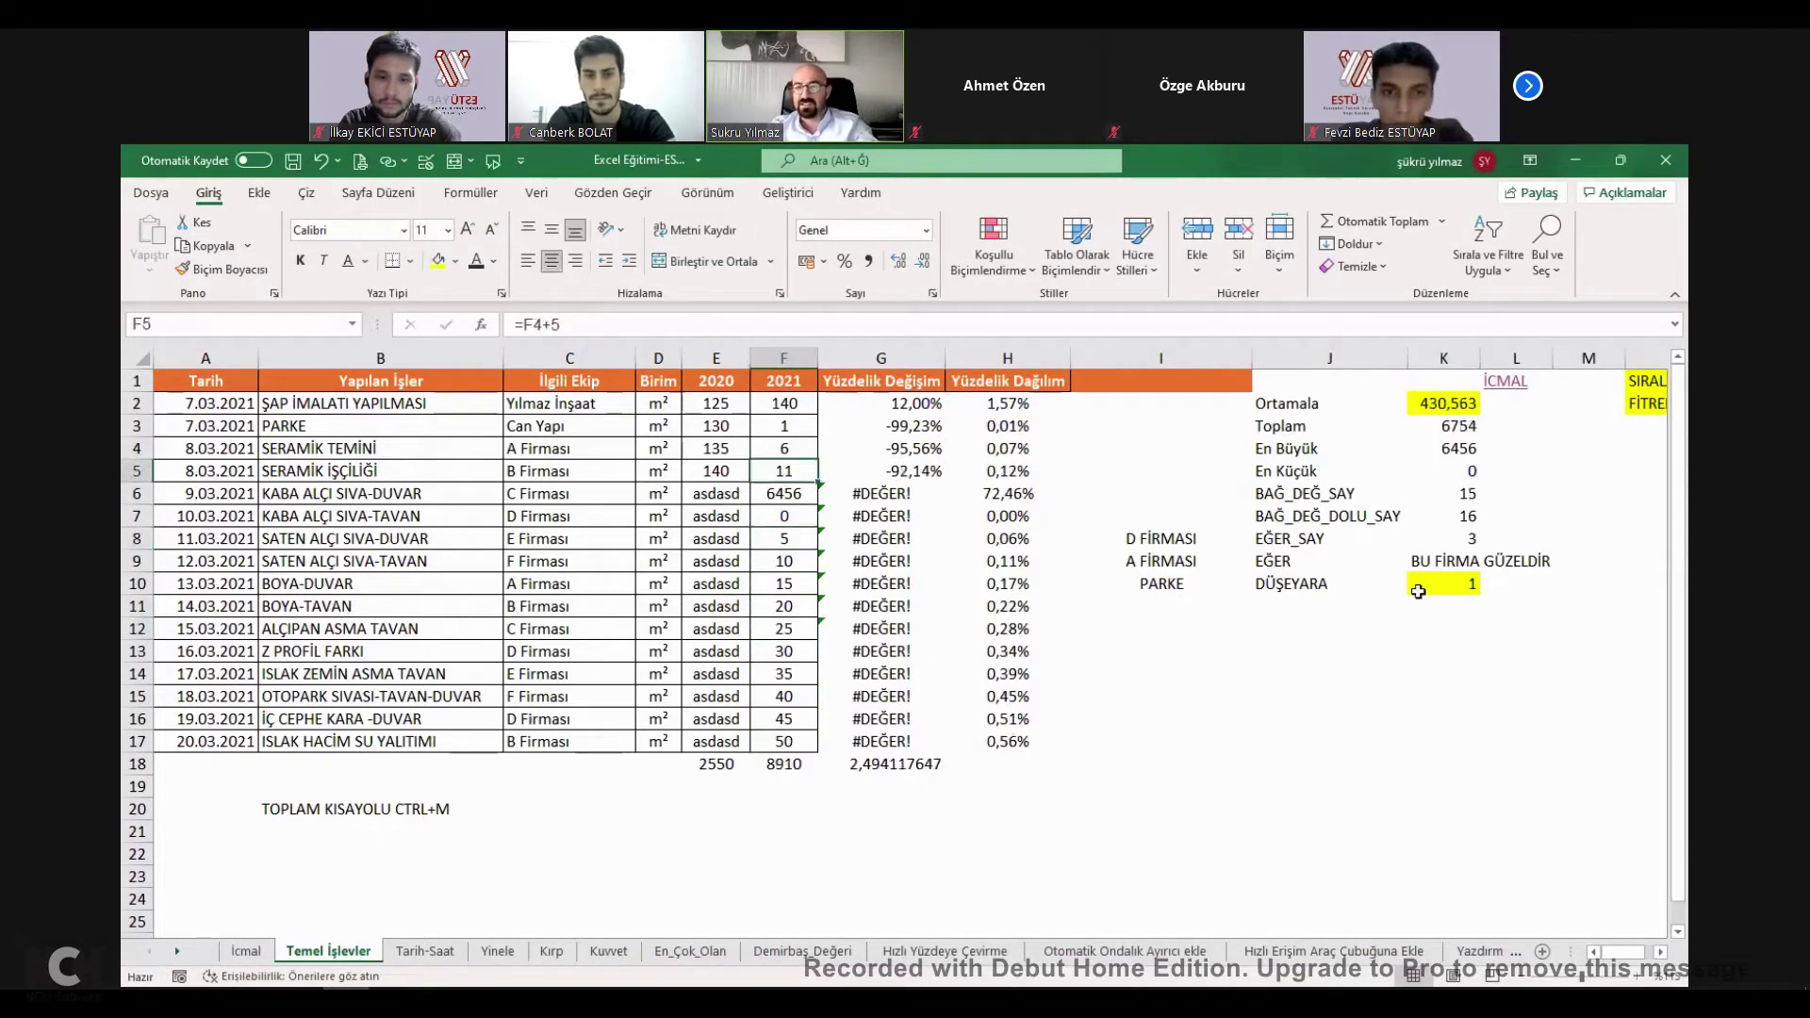
Retype K7 as =+BAĞ_DEĞ_DOLU_SAY(F2:F17), counting 16 non-empty cells.
{"action": "double_click", "coordinate": [1270, 520]}
{"action": "left_click", "coordinate": [1471, 518]}
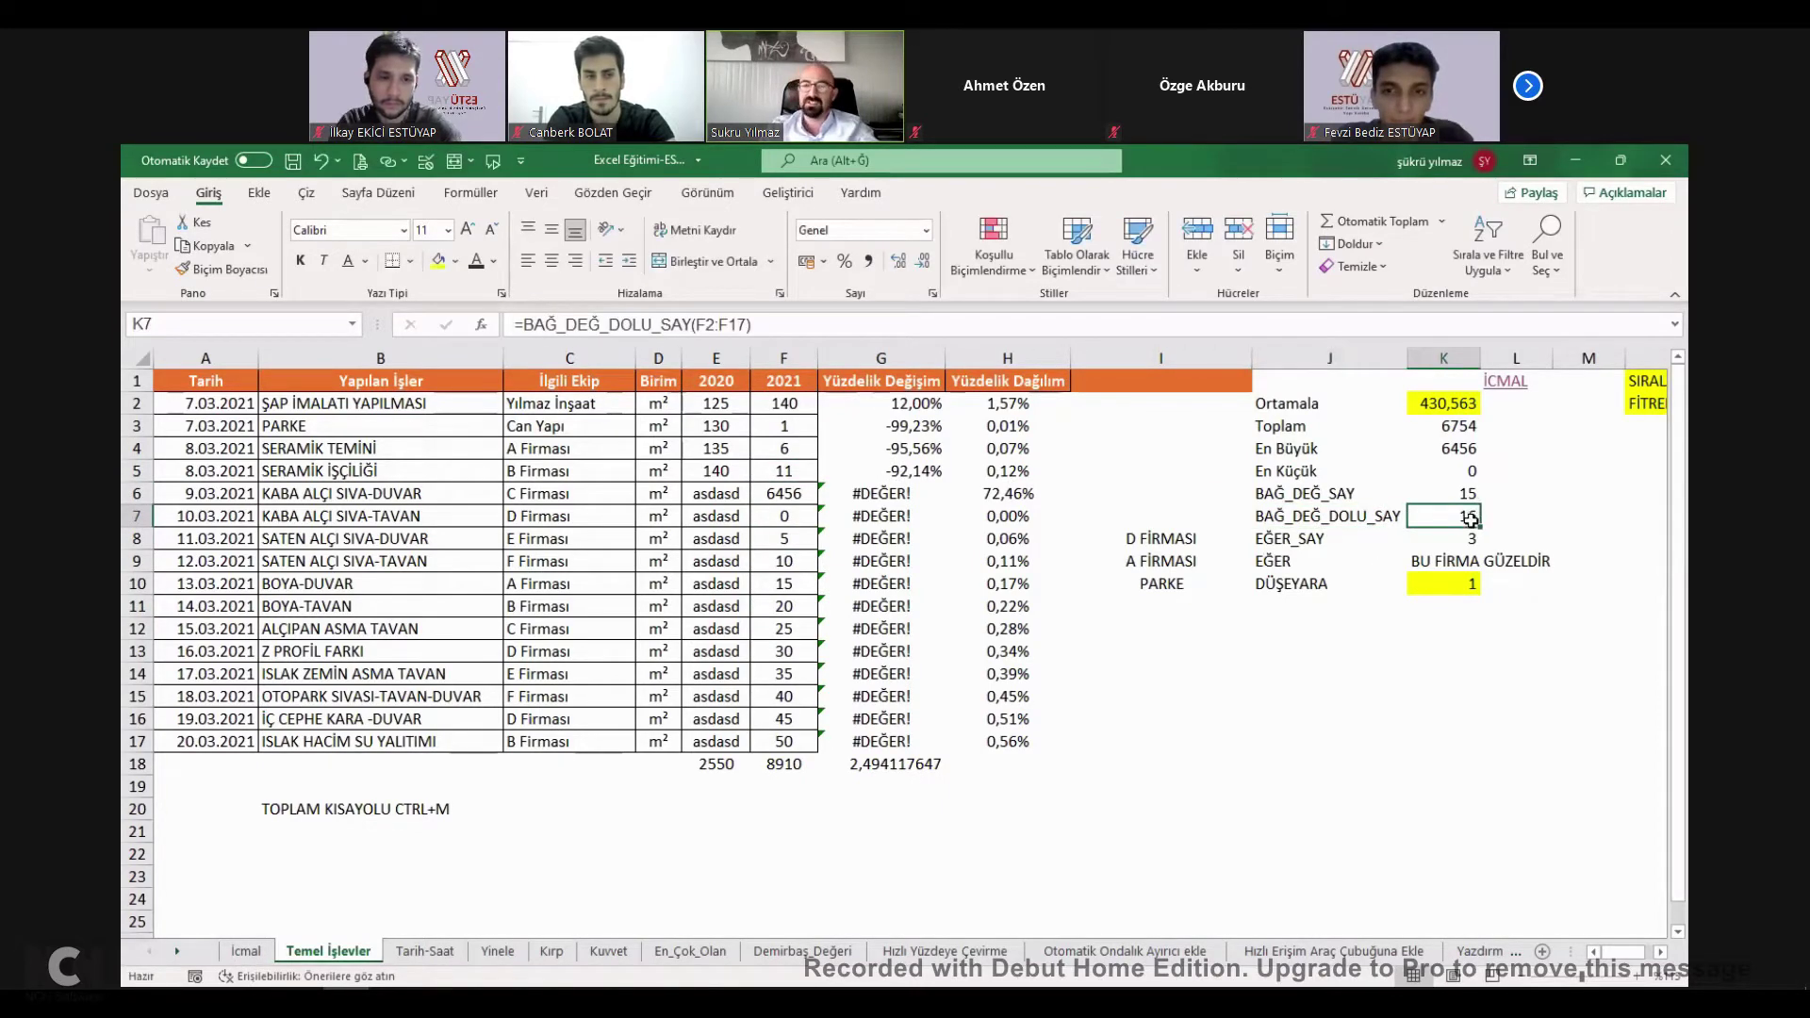
{"action": "double_click", "coordinate": [1471, 518]}
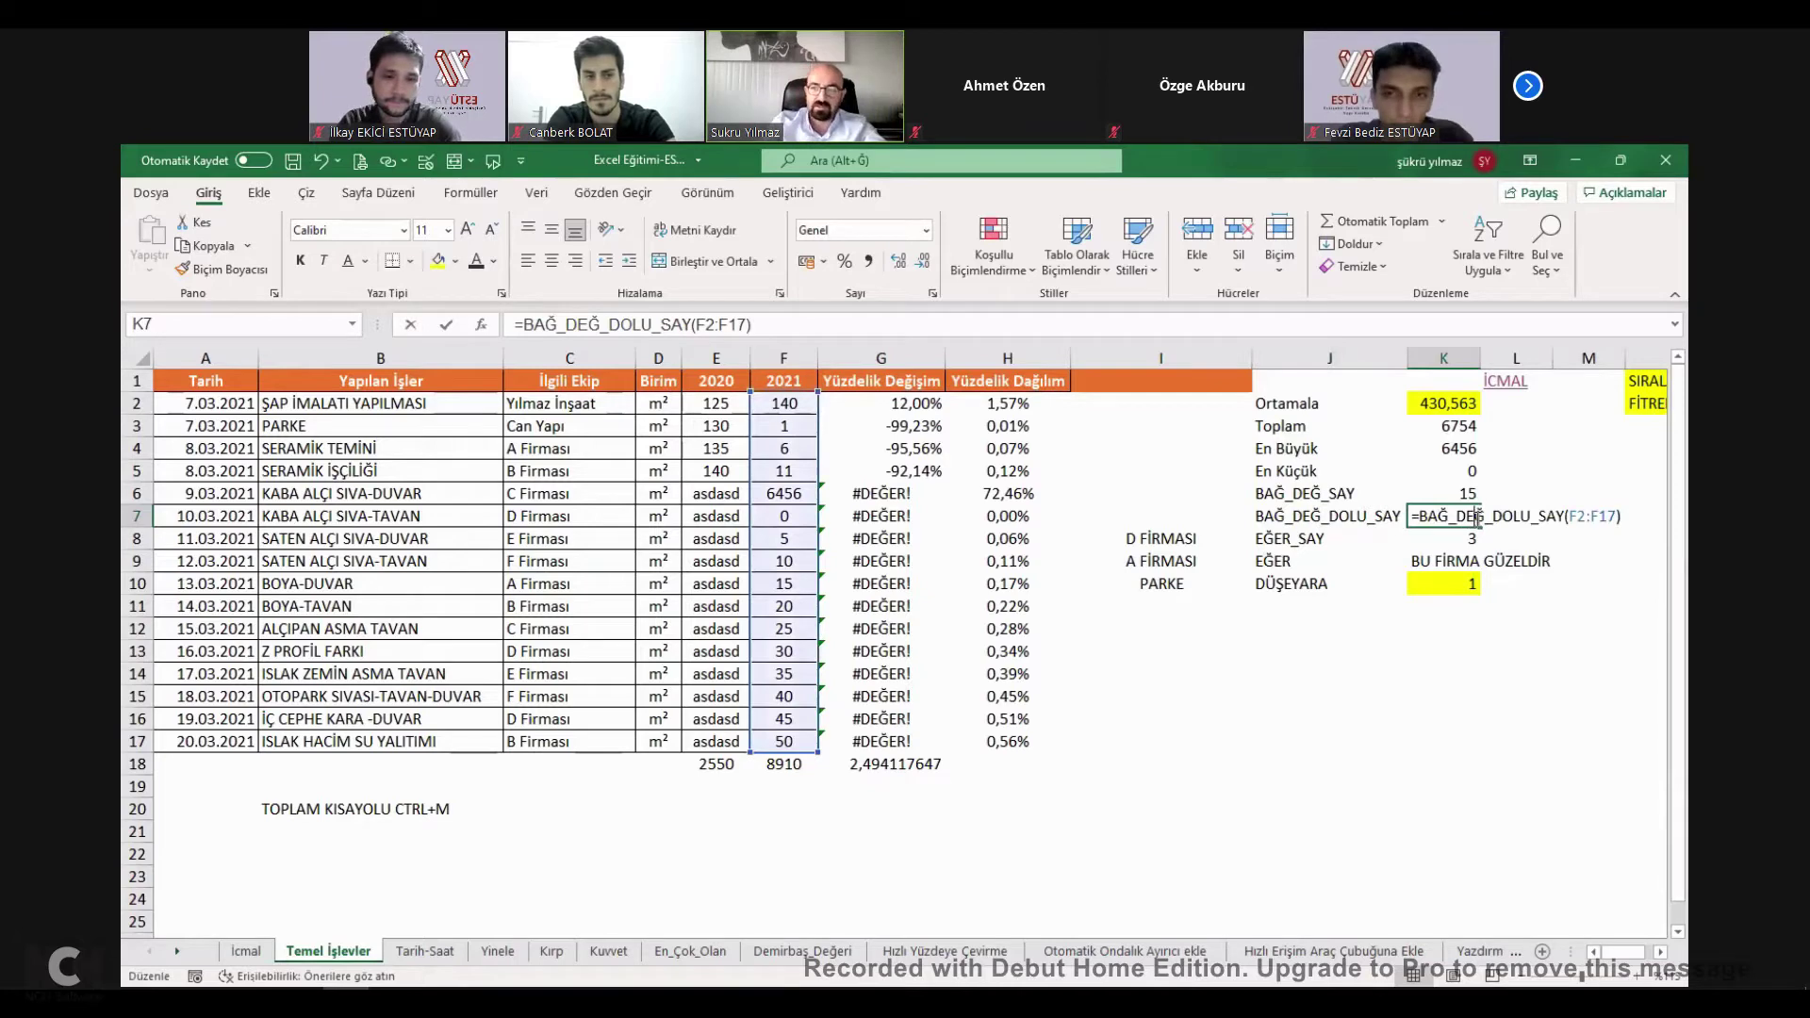
{"action": "key", "text": "Escape"}
{"action": "type", "text": "+BAG"}
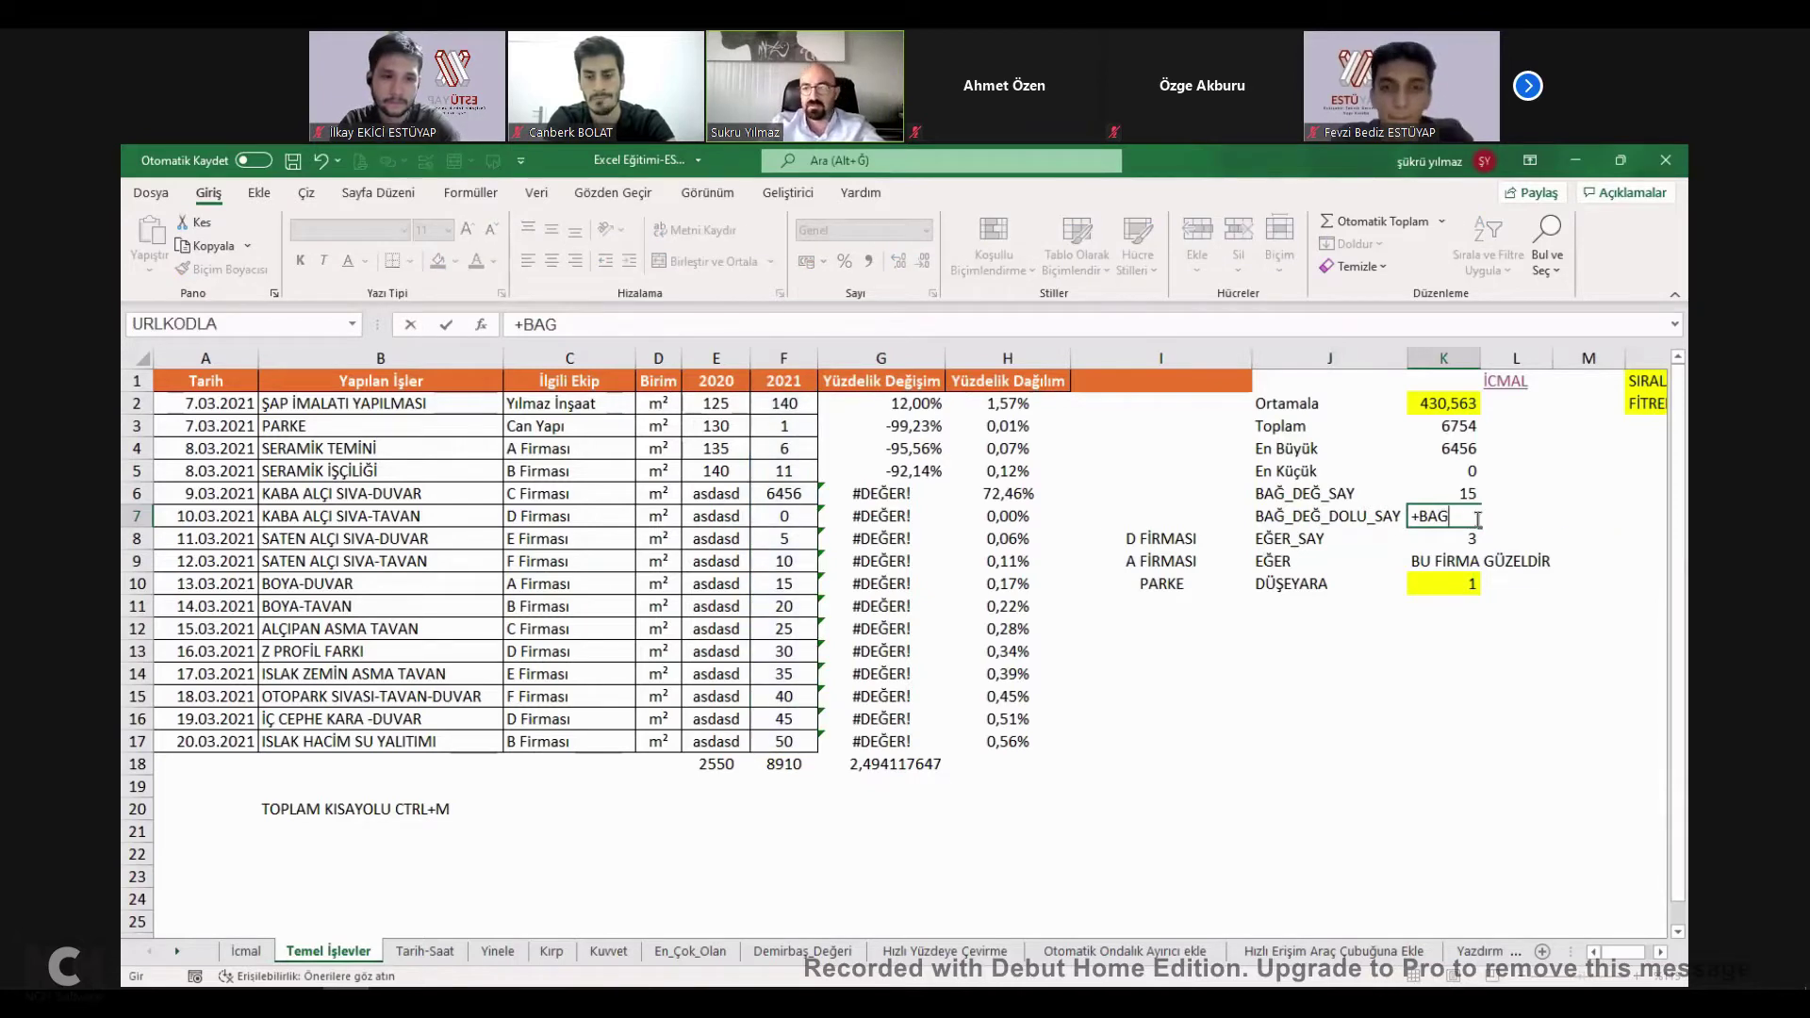
{"action": "key", "text": "Down"}
{"action": "key", "text": "Tab"}
{"action": "left_click", "coordinate": [793, 403]}
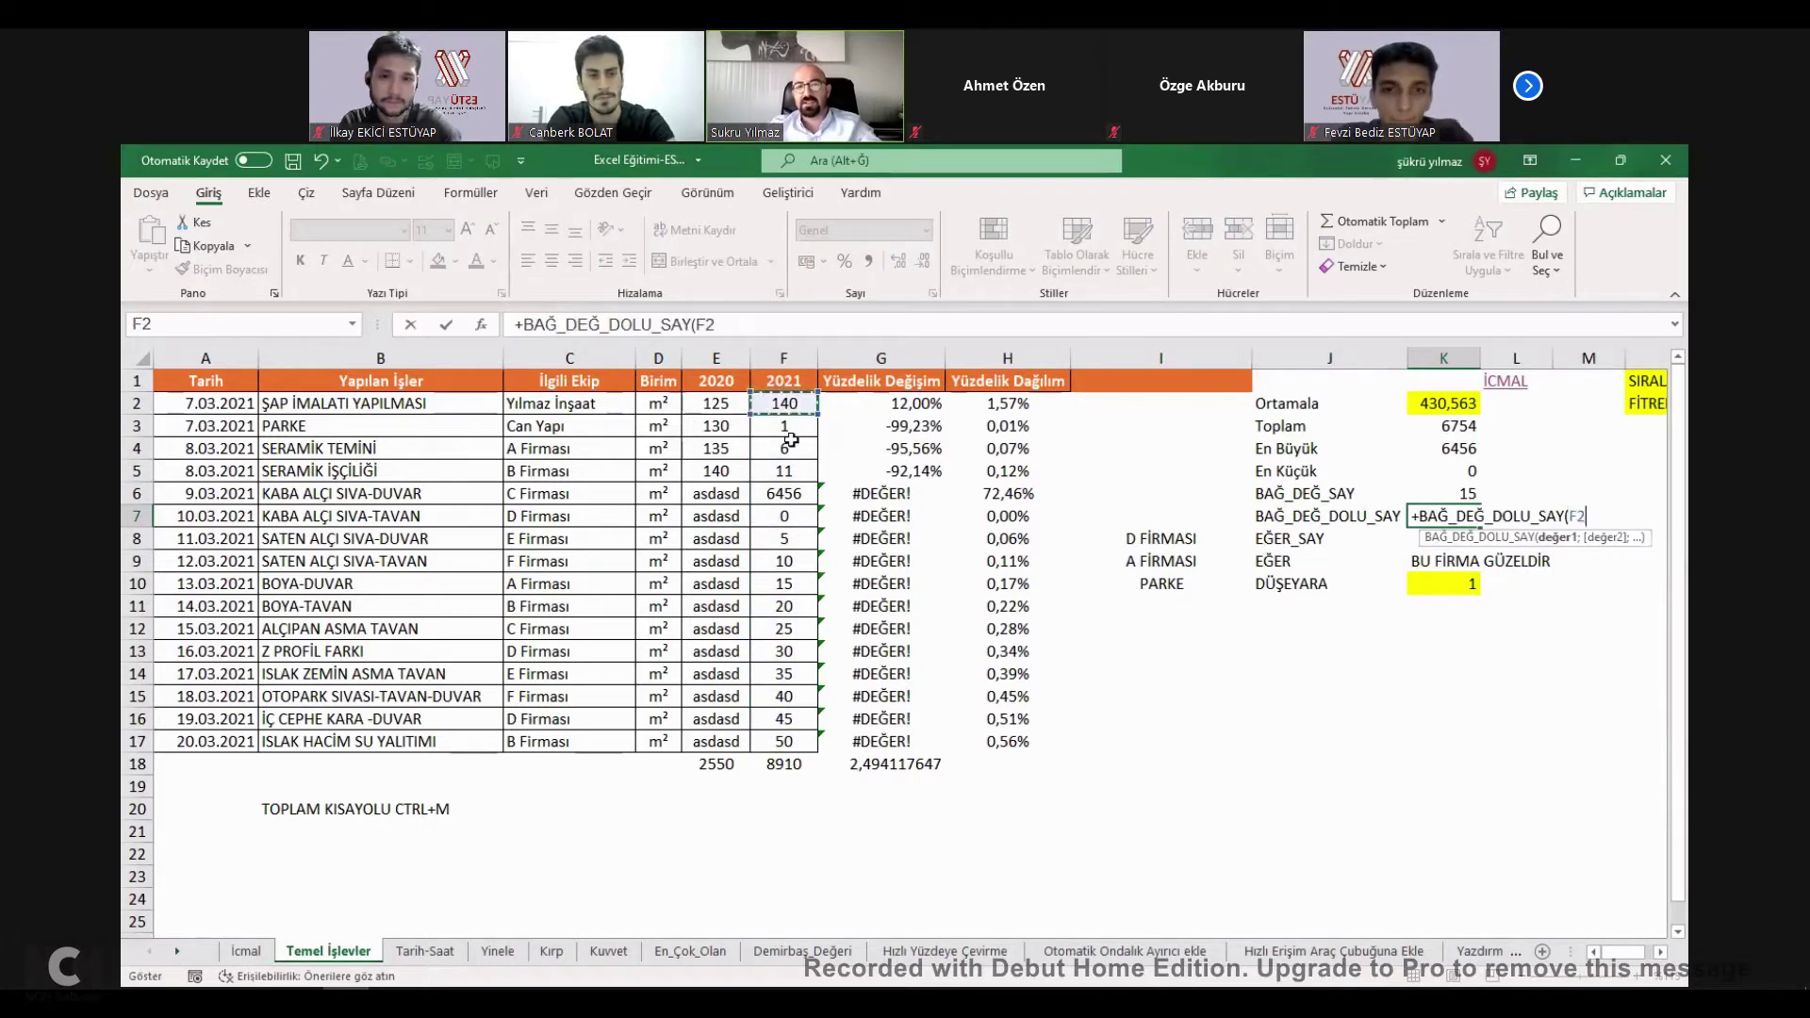
{"action": "key", "text": "shift+Down"}
{"action": "key", "text": "shift+Down"}
{"action": "key", "text": "shift+Down"}
{"action": "key", "text": "shift+Down"}
{"action": "key", "text": "shift+Down"}
{"action": "key", "text": "shift+Down"}
{"action": "key", "text": "shift+Down"}
{"action": "key", "text": "shift+Down"}
{"action": "key", "text": "shift+Down"}
{"action": "key", "text": "shift+Down"}
{"action": "key", "text": "shift+Down"}
{"action": "key", "text": "shift+Down"}
{"action": "key", "text": "shift+Down"}
{"action": "key", "text": "shift+Down"}
{"action": "key", "text": "shift+Down"}
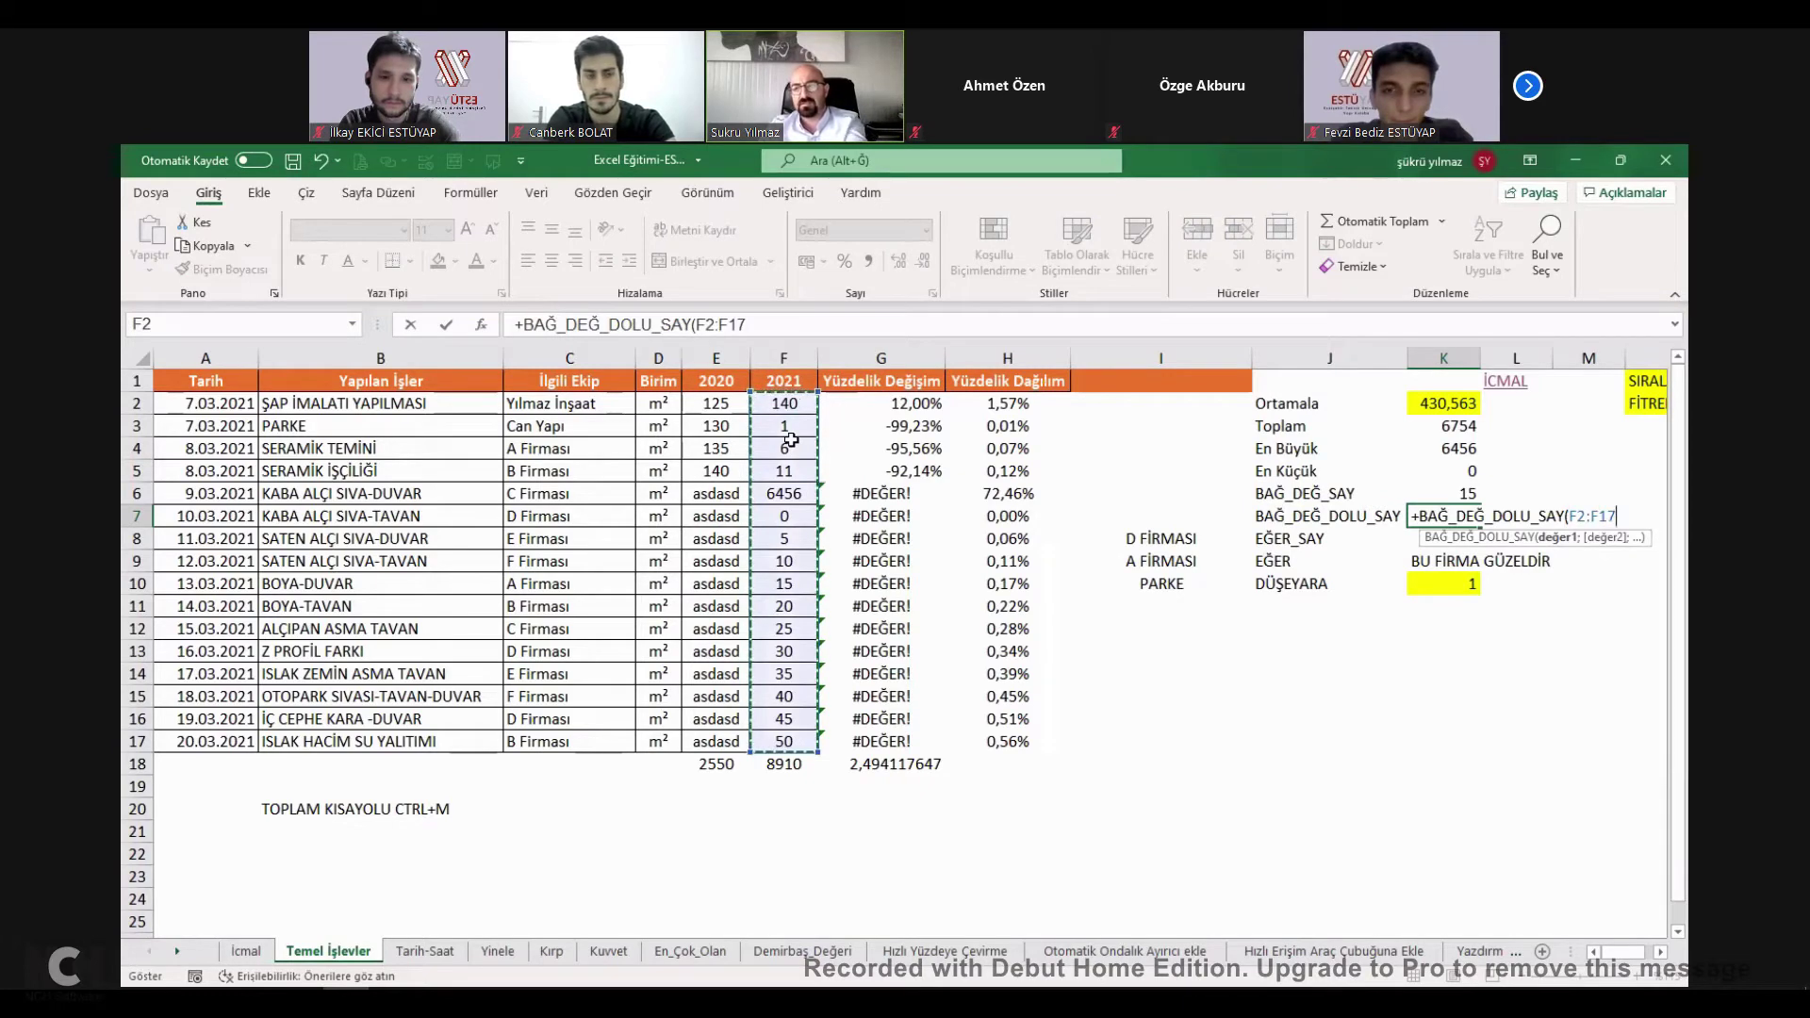
{"action": "key", "text": "Return"}
{"action": "double_click", "coordinate": [1460, 517]}
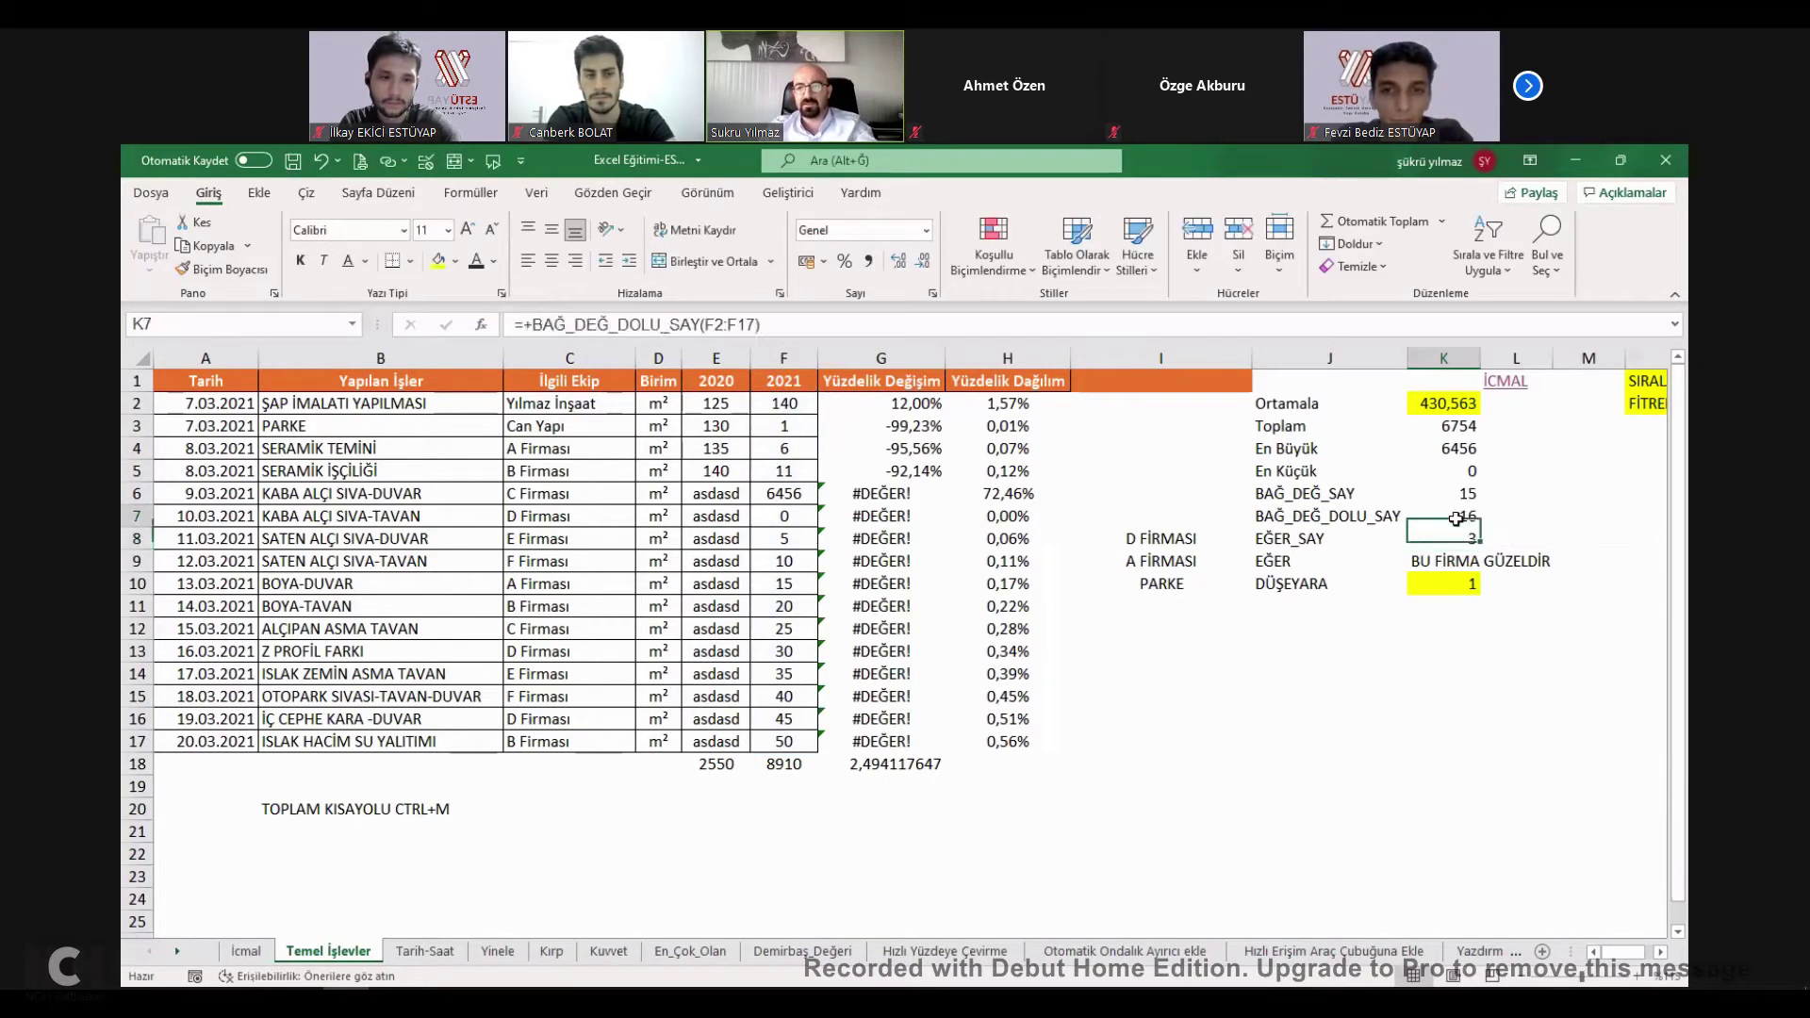
Put test text EWREWR in F7, check K7's count, then reset F7 to 0.
{"action": "left_click", "coordinate": [791, 513]}
{"action": "type", "text": "EWREWR"}
{"action": "left_click", "coordinate": [1167, 562]}
{"action": "left_click", "coordinate": [1466, 522]}
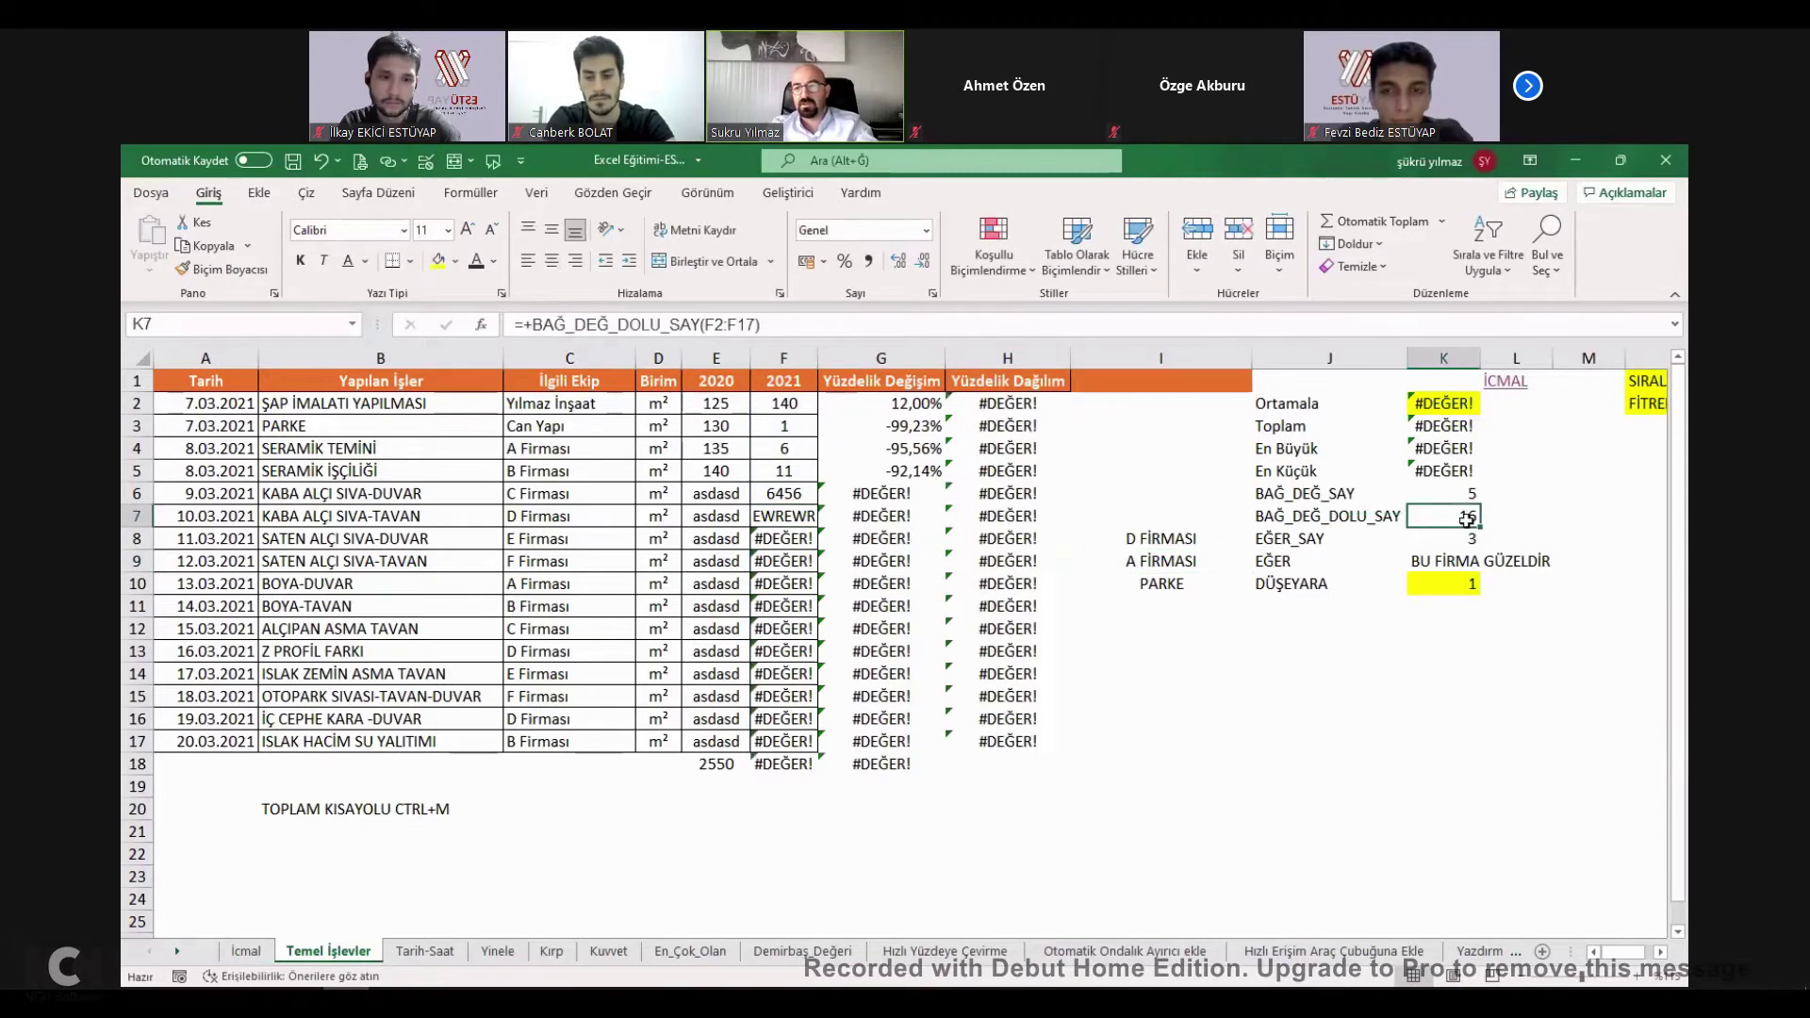
{"action": "double_click", "coordinate": [1467, 521]}
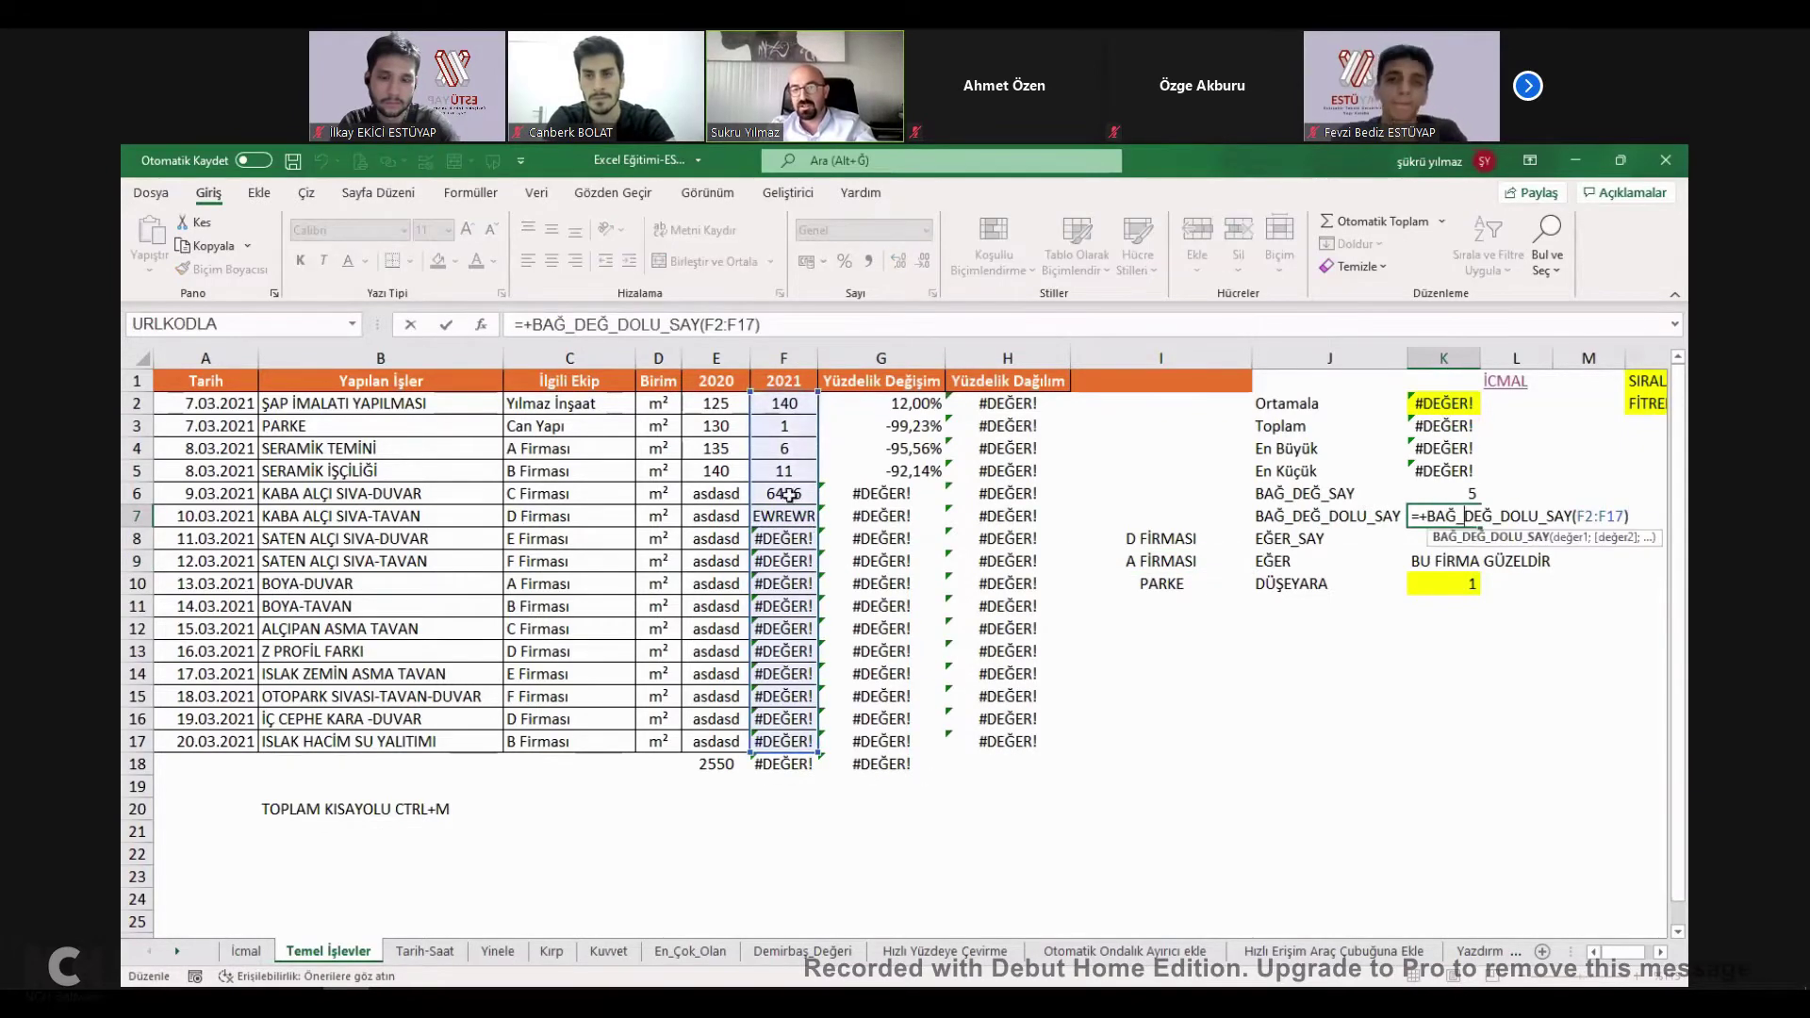
{"action": "key", "text": "Return"}
{"action": "left_click", "coordinate": [790, 539]}
{"action": "key", "text": "Down"}
{"action": "key", "text": "Down"}
{"action": "key", "text": "Up"}
{"action": "key", "text": "Up"}
{"action": "key", "text": "Up"}
{"action": "type", "text": "0"}
{"action": "key", "text": "ctrl+Return"}
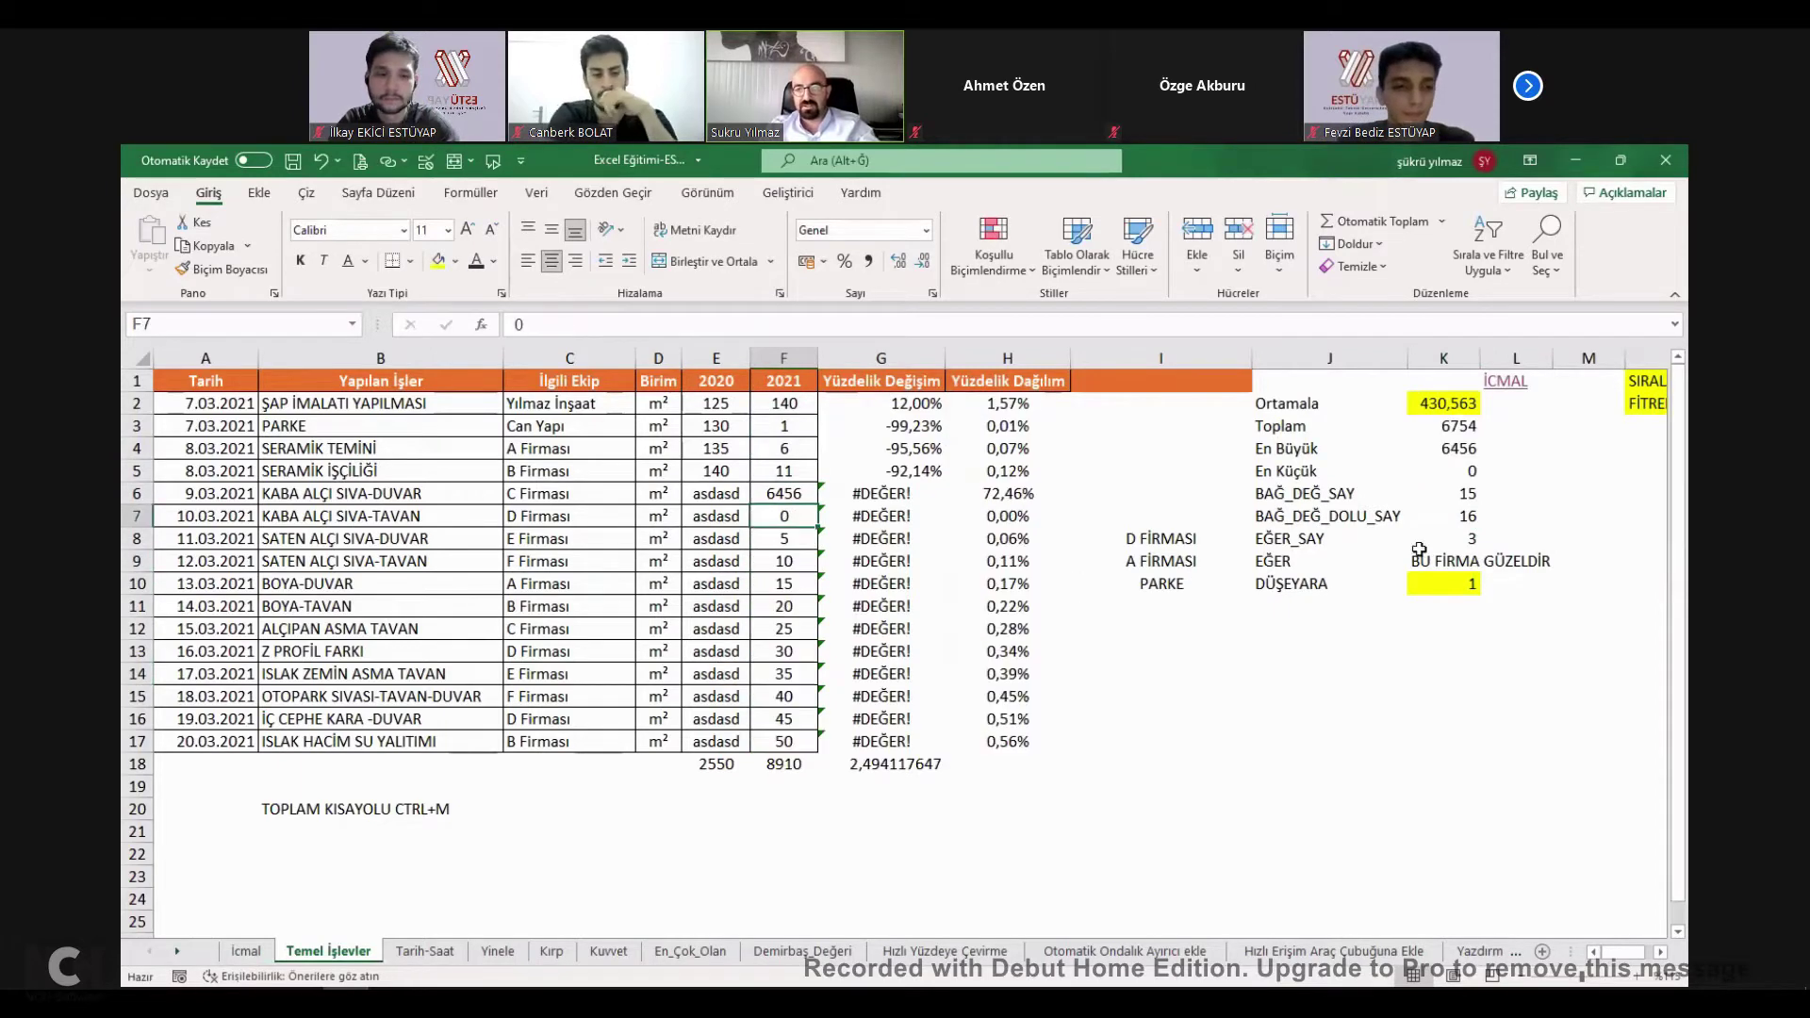
Check the EĞER_SAY result in K8, then switch to the İcmal sheet.
{"action": "left_click", "coordinate": [1297, 543]}
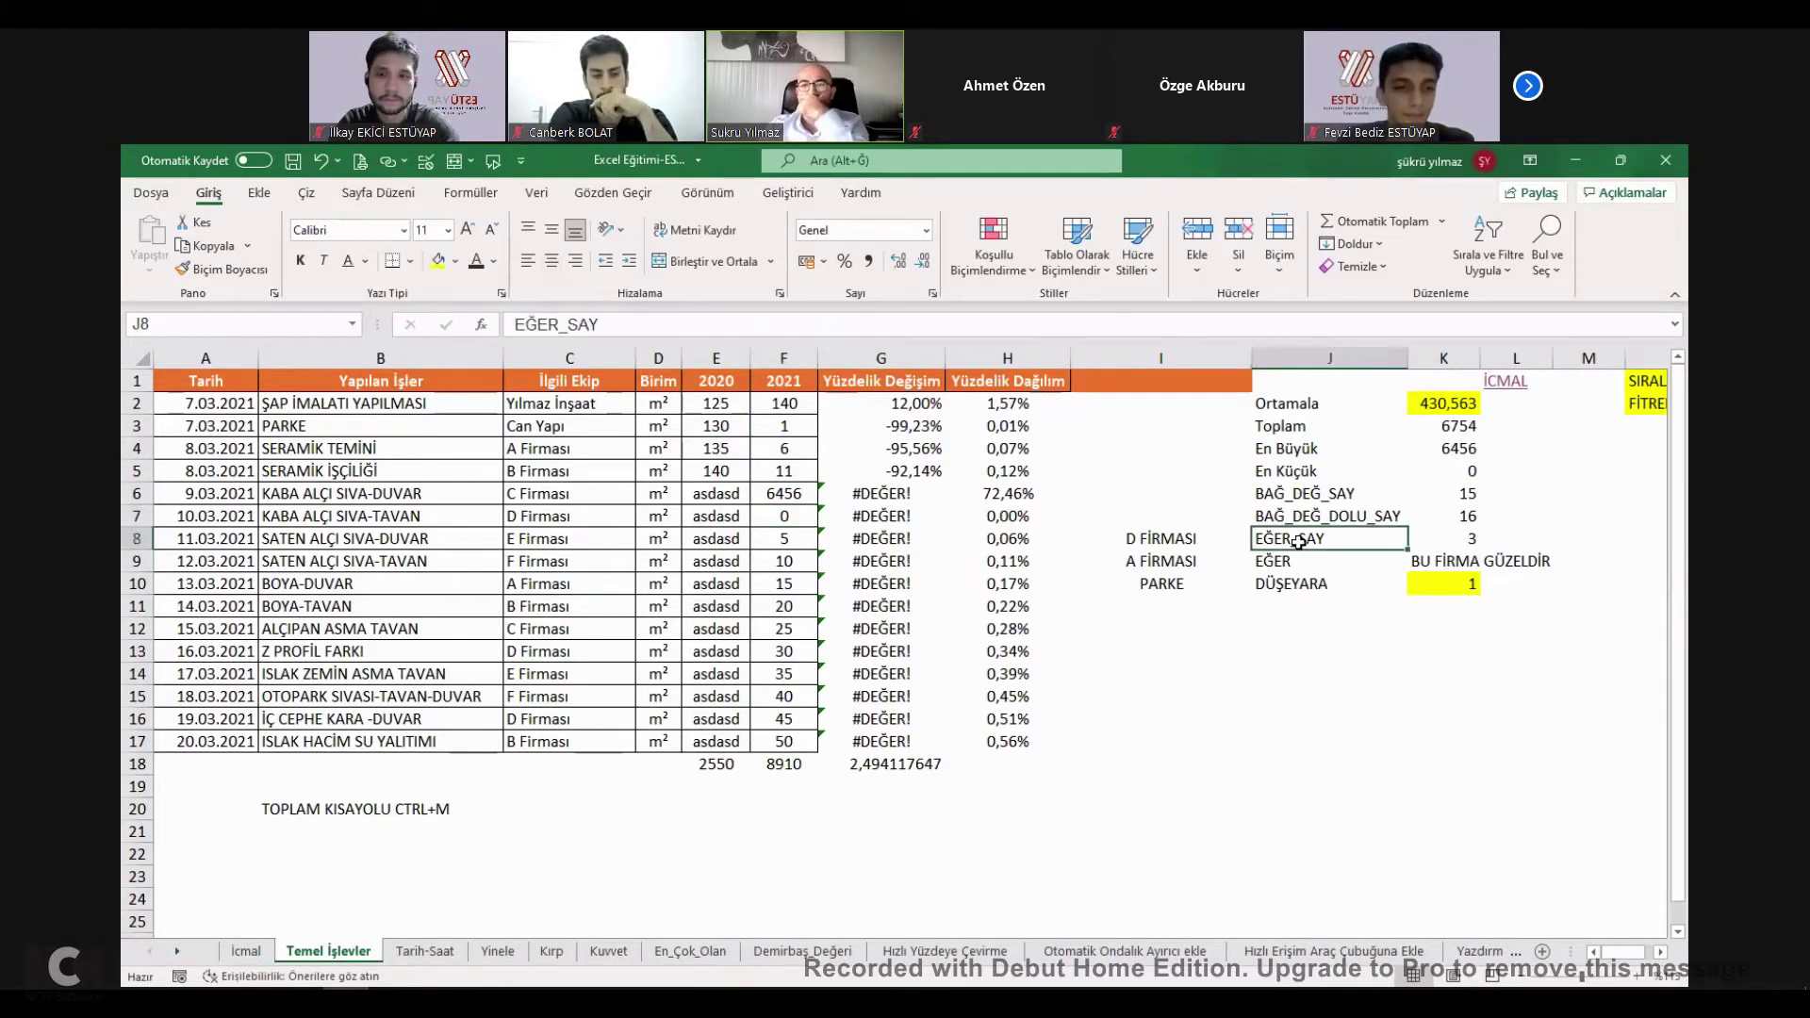
{"action": "left_click", "coordinate": [1470, 541]}
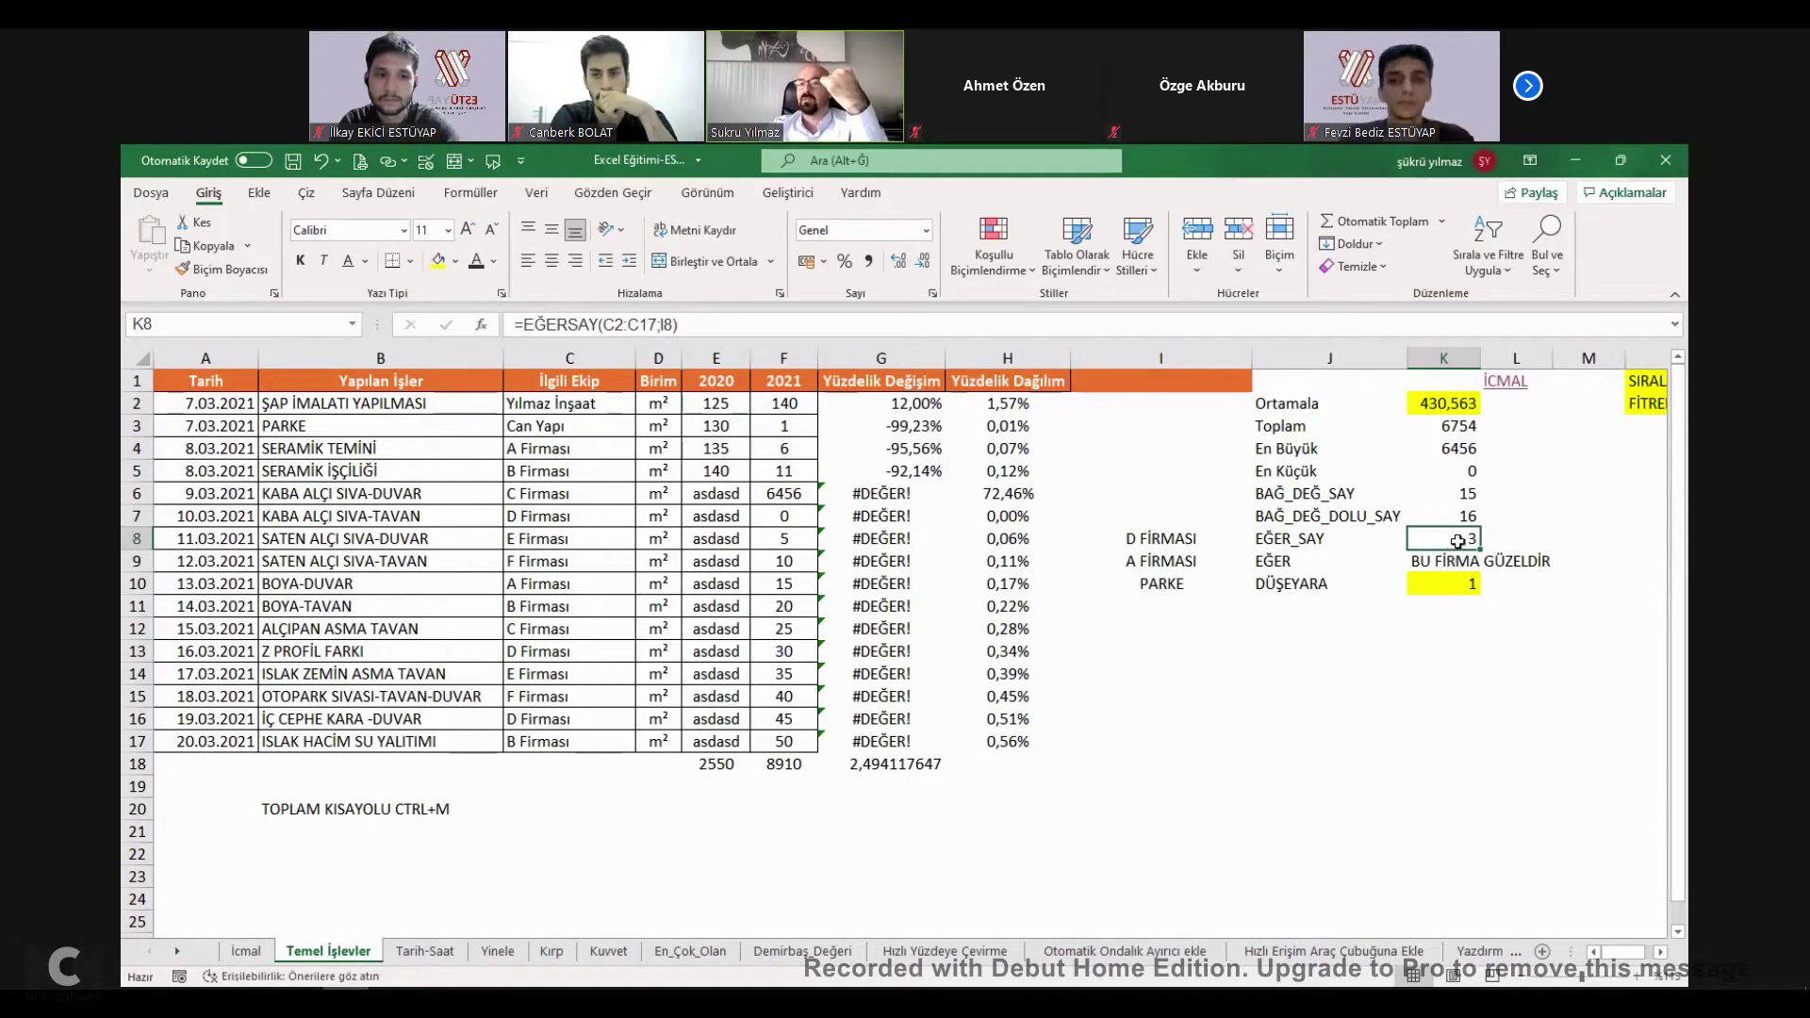
{"action": "key", "text": "ctrl+Page_Up"}
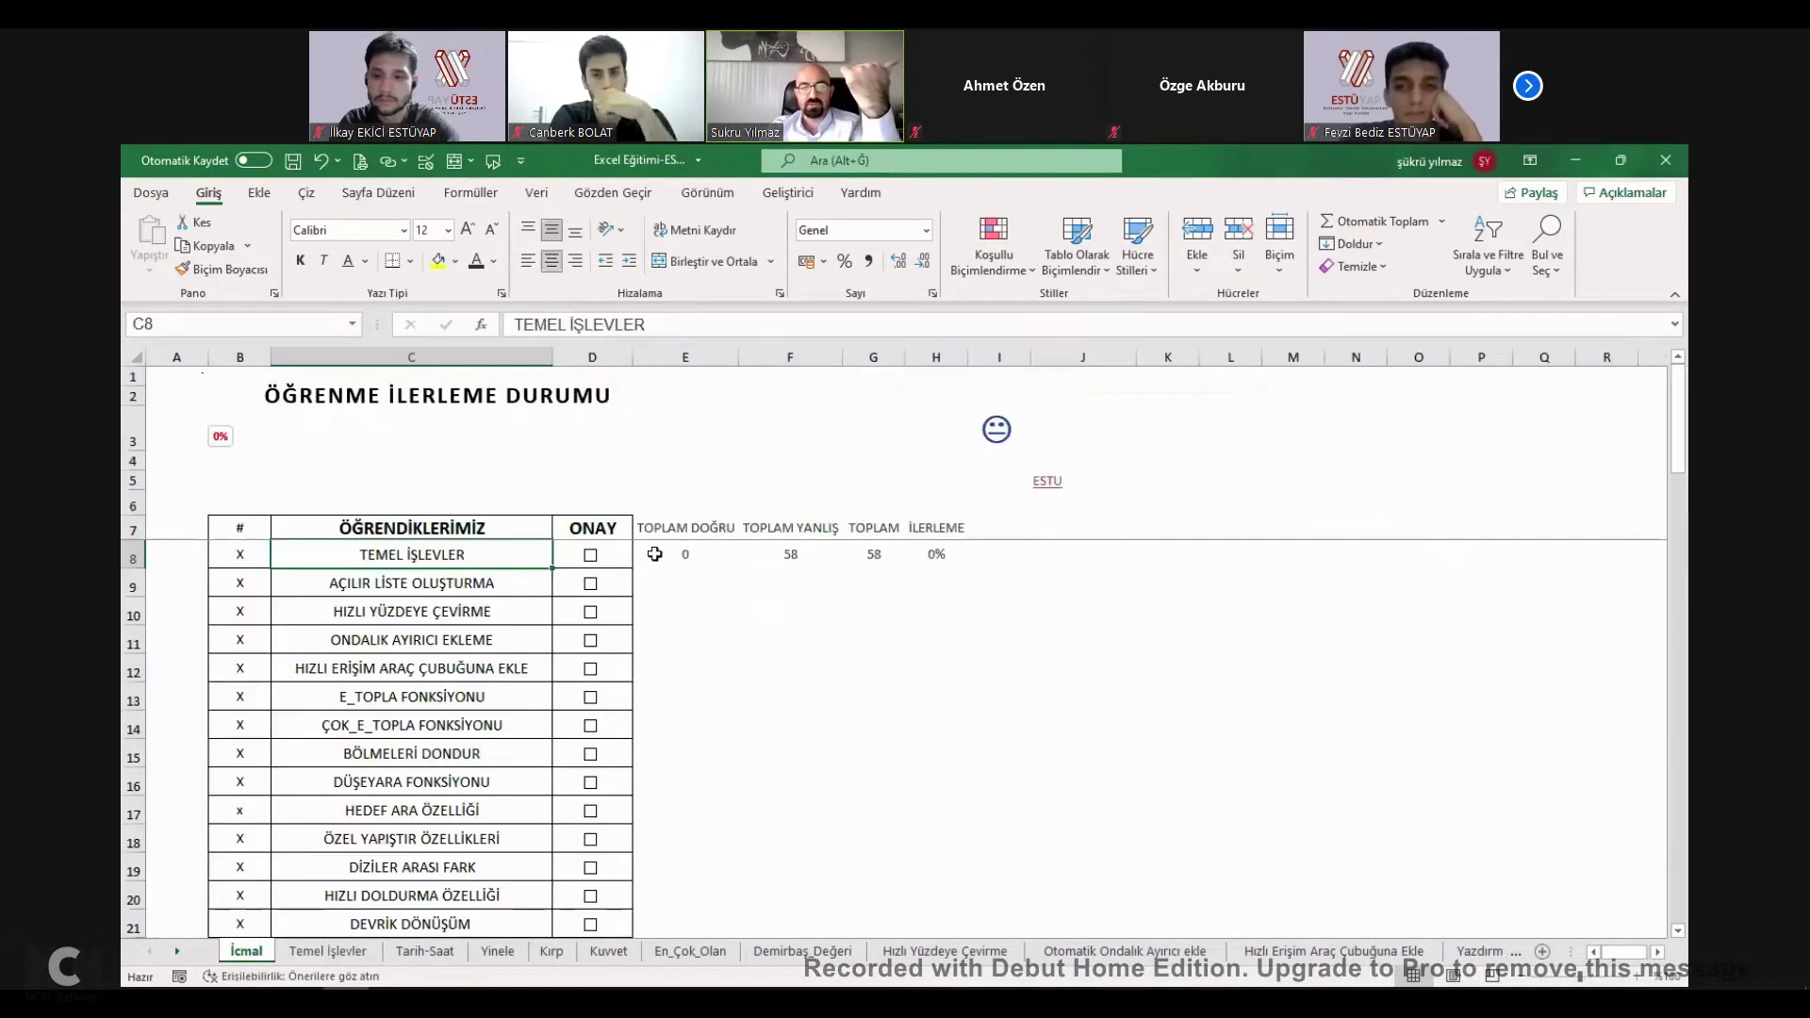
Toggle the ONAY ticks on İcmal, then follow the TEMEL İŞLEVLER link to K8's EĞERSAY formula.
{"action": "left_click", "coordinate": [590, 554]}
{"action": "left_click", "coordinate": [590, 583]}
{"action": "left_click", "coordinate": [590, 583]}
{"action": "left_click", "coordinate": [590, 554]}
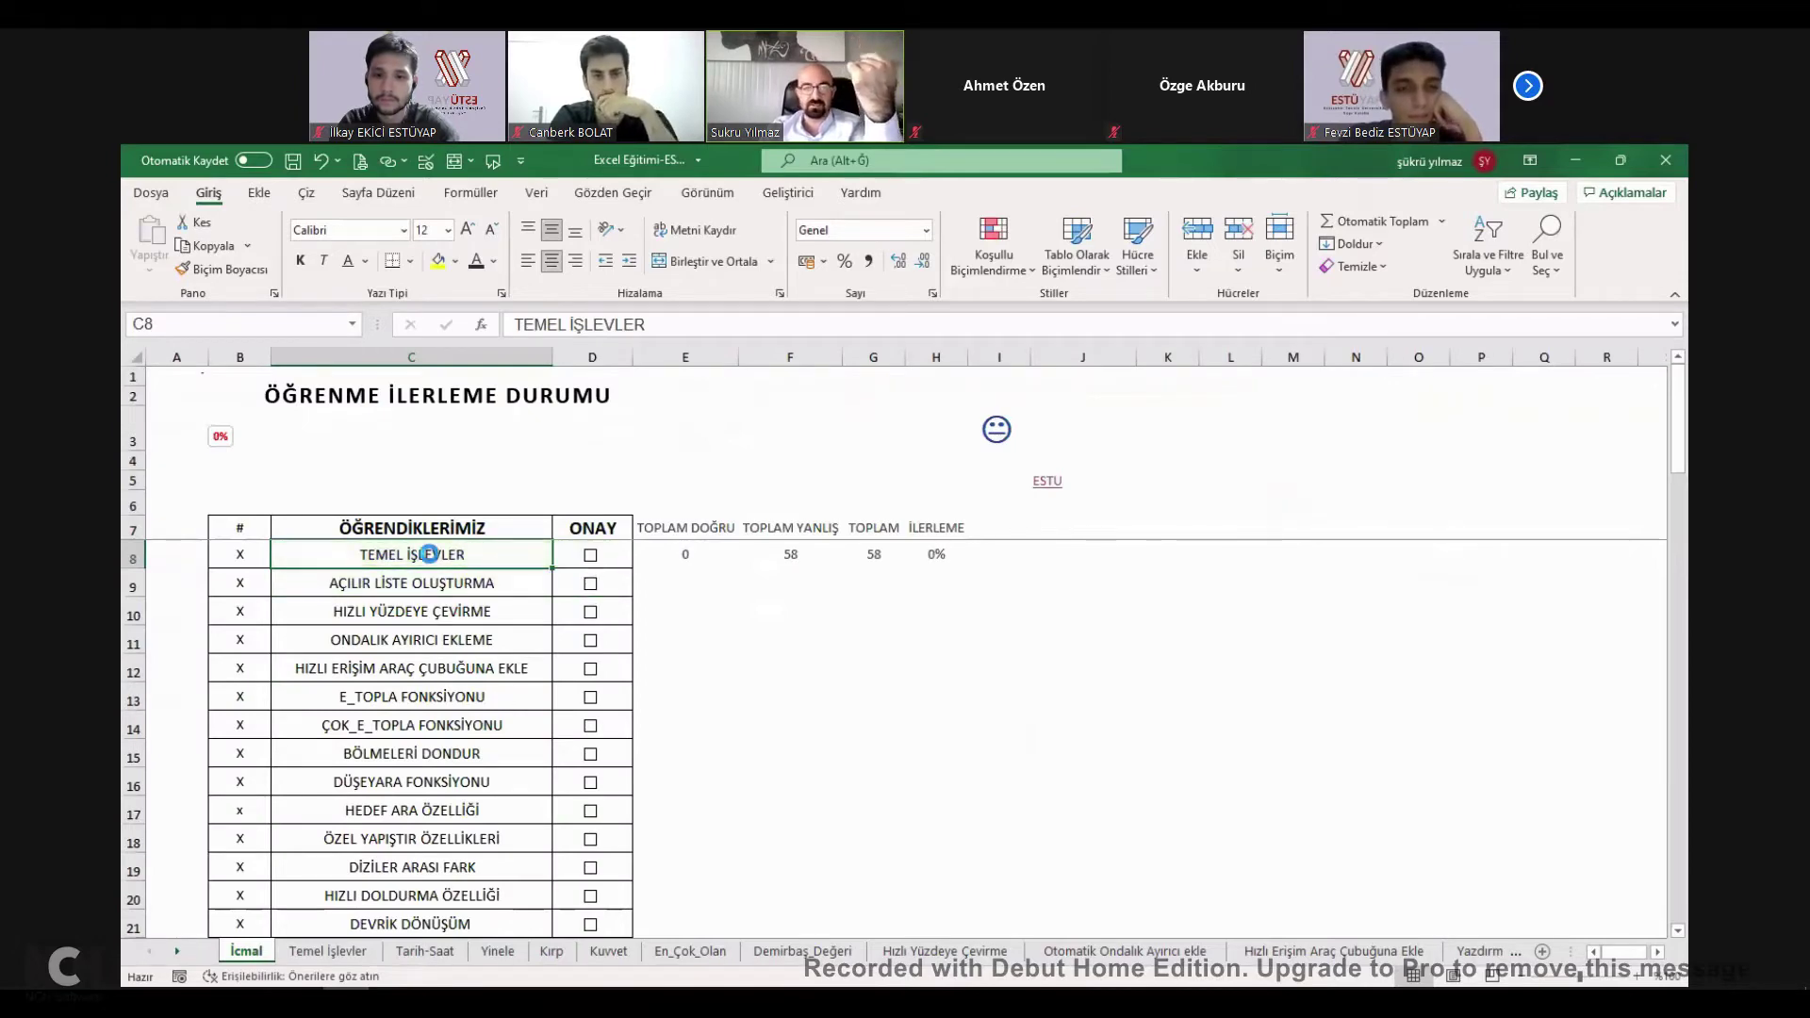
{"action": "left_click", "coordinate": [429, 554]}
{"action": "double_click", "coordinate": [1467, 541]}
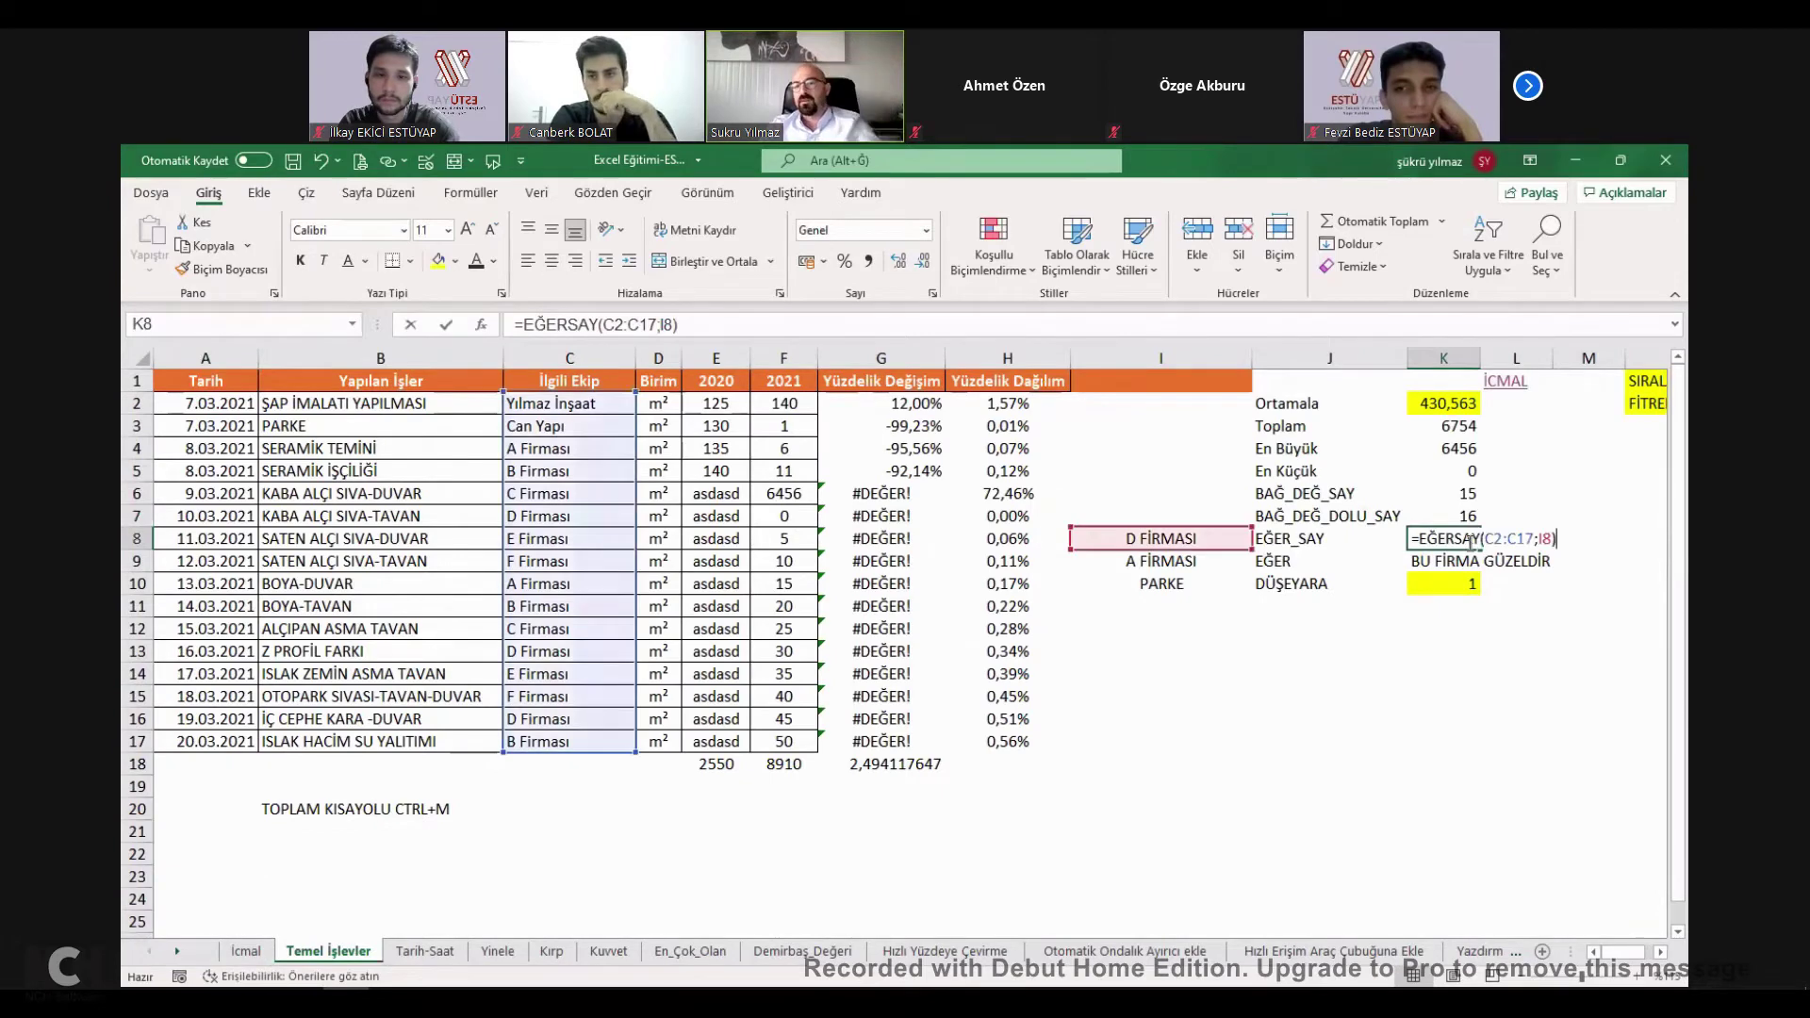
Clear K8 and begin a new +EĞERSAY formula chosen from the suggestions.
{"action": "key", "text": "Escape"}
{"action": "double_click", "coordinate": [1466, 543]}
{"action": "key", "text": "Escape"}
{"action": "type", "text": "+"}
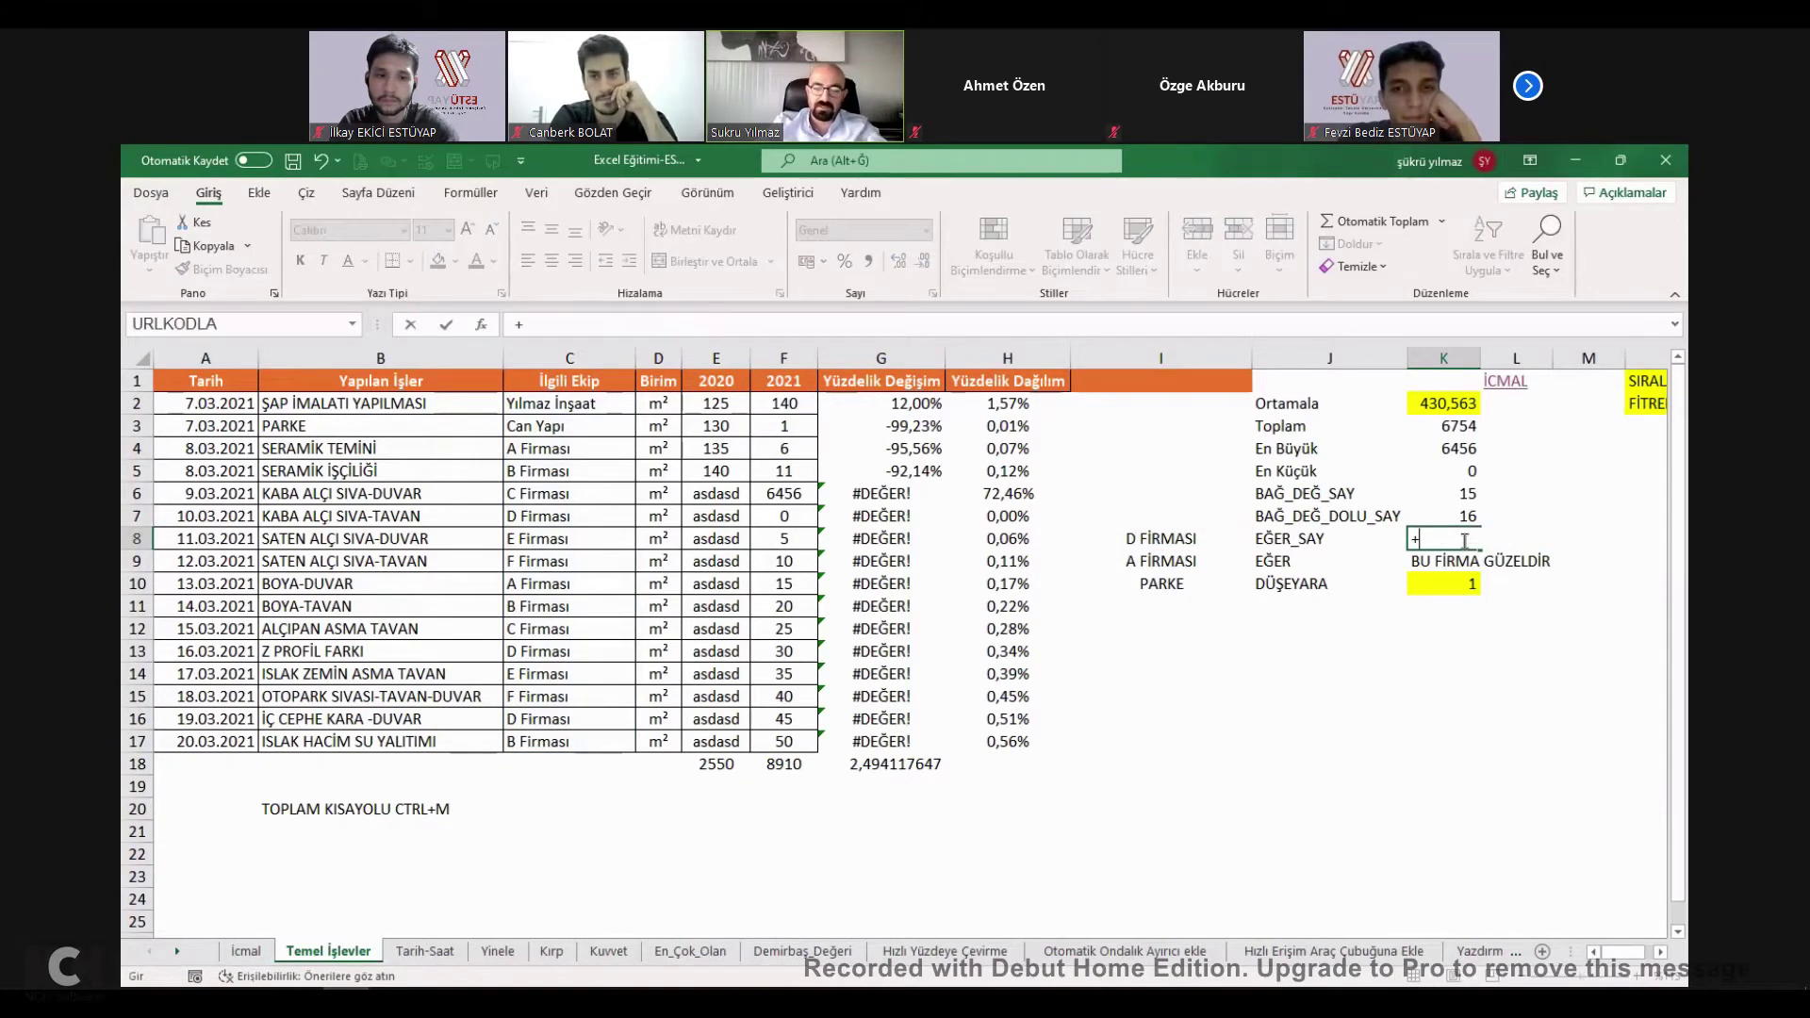
{"action": "type", "text": "EĞER"}
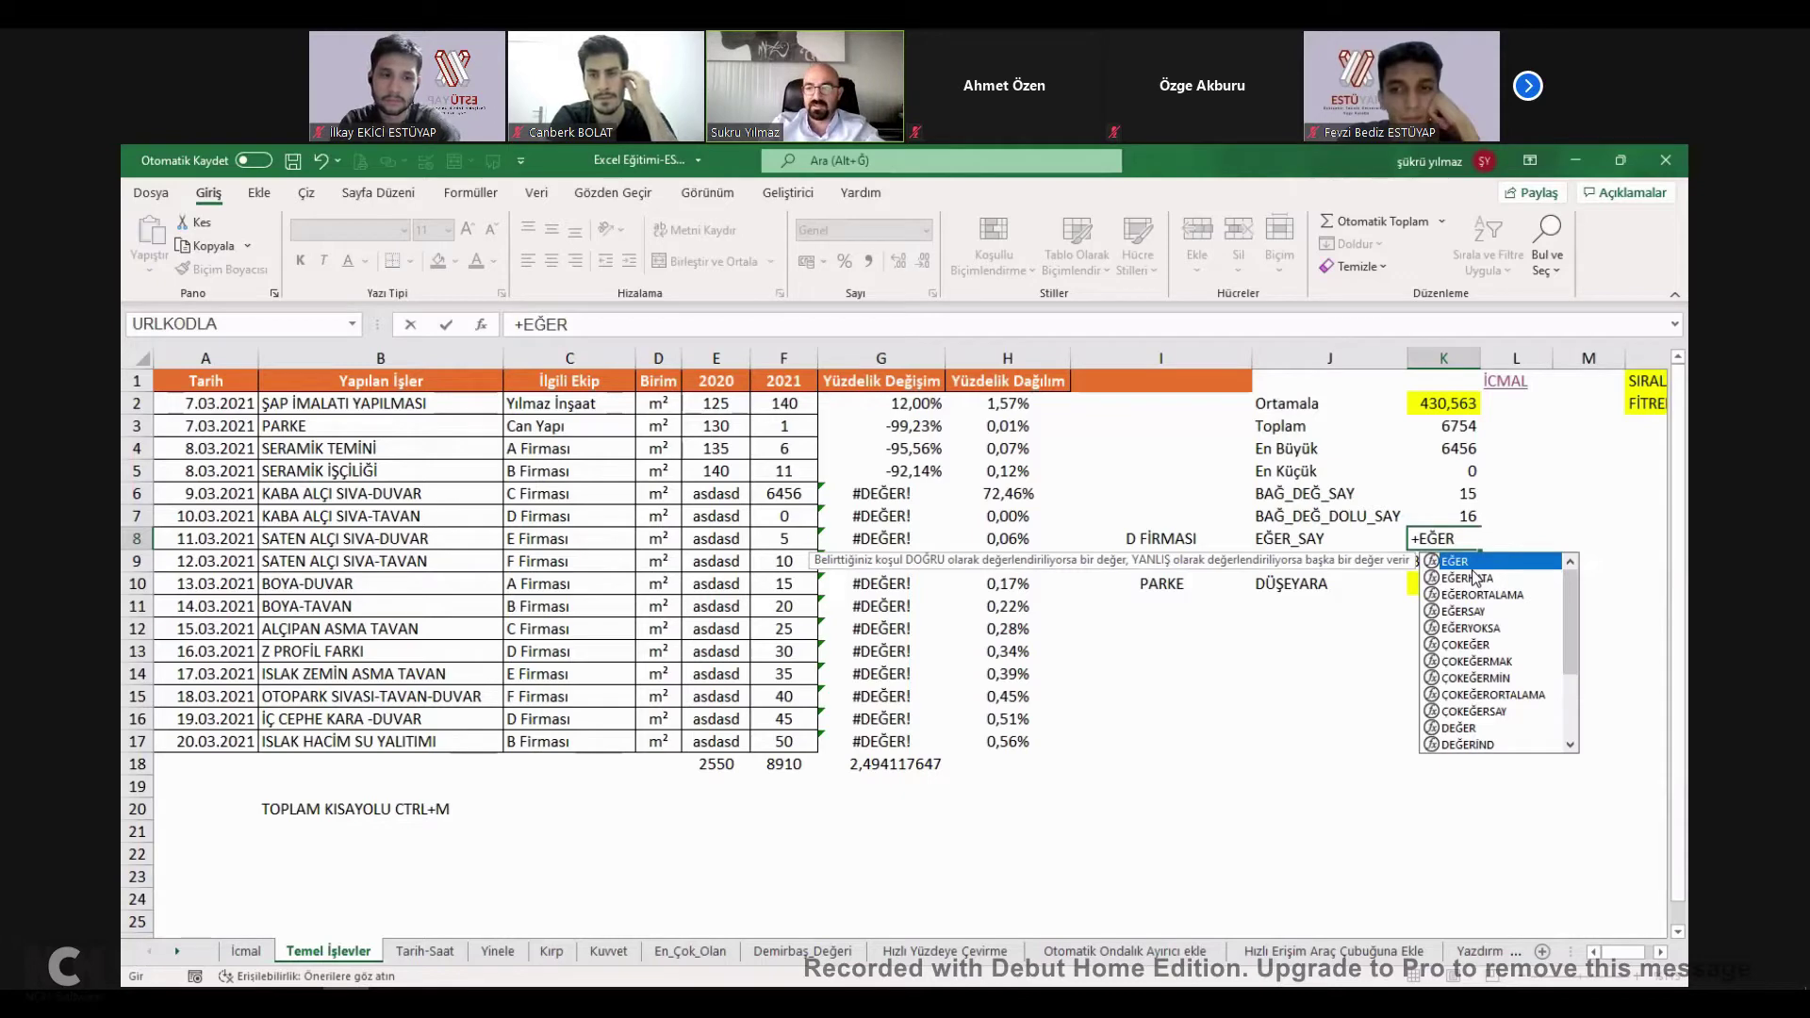
{"action": "key", "text": "Down"}
{"action": "key", "text": "Down"}
{"action": "key", "text": "Down"}
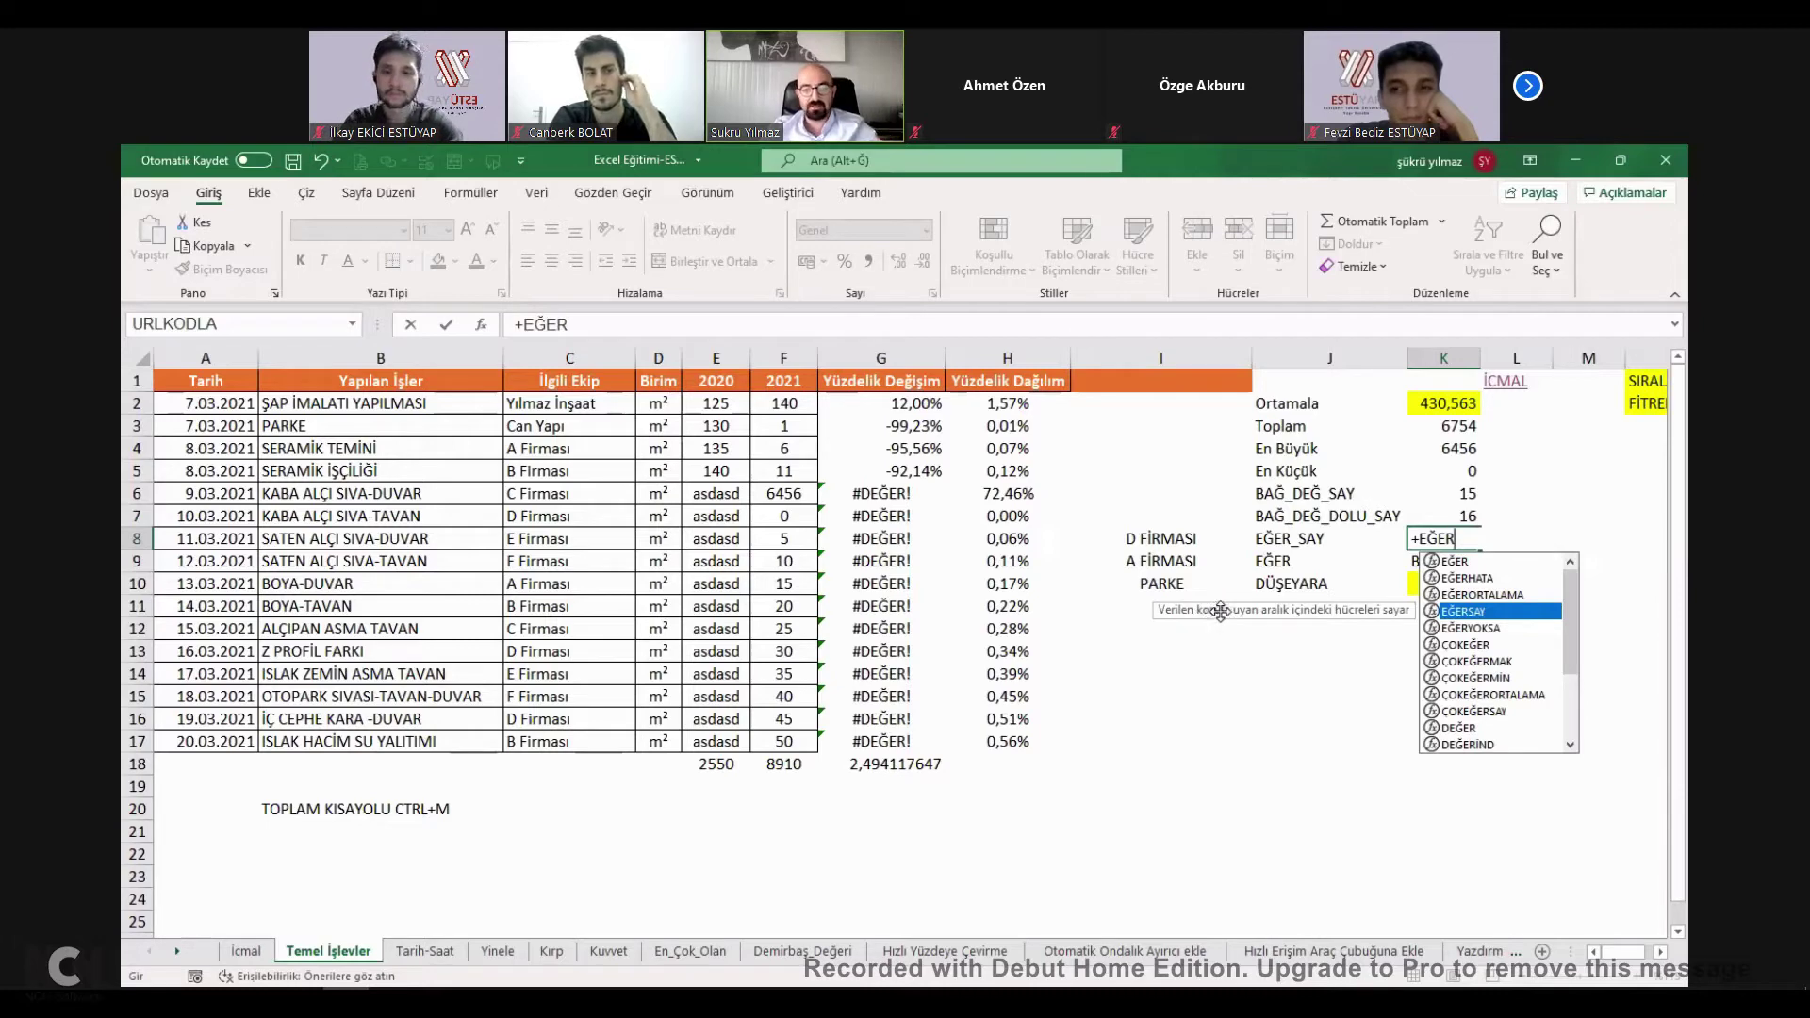
{"action": "key", "text": "Tab"}
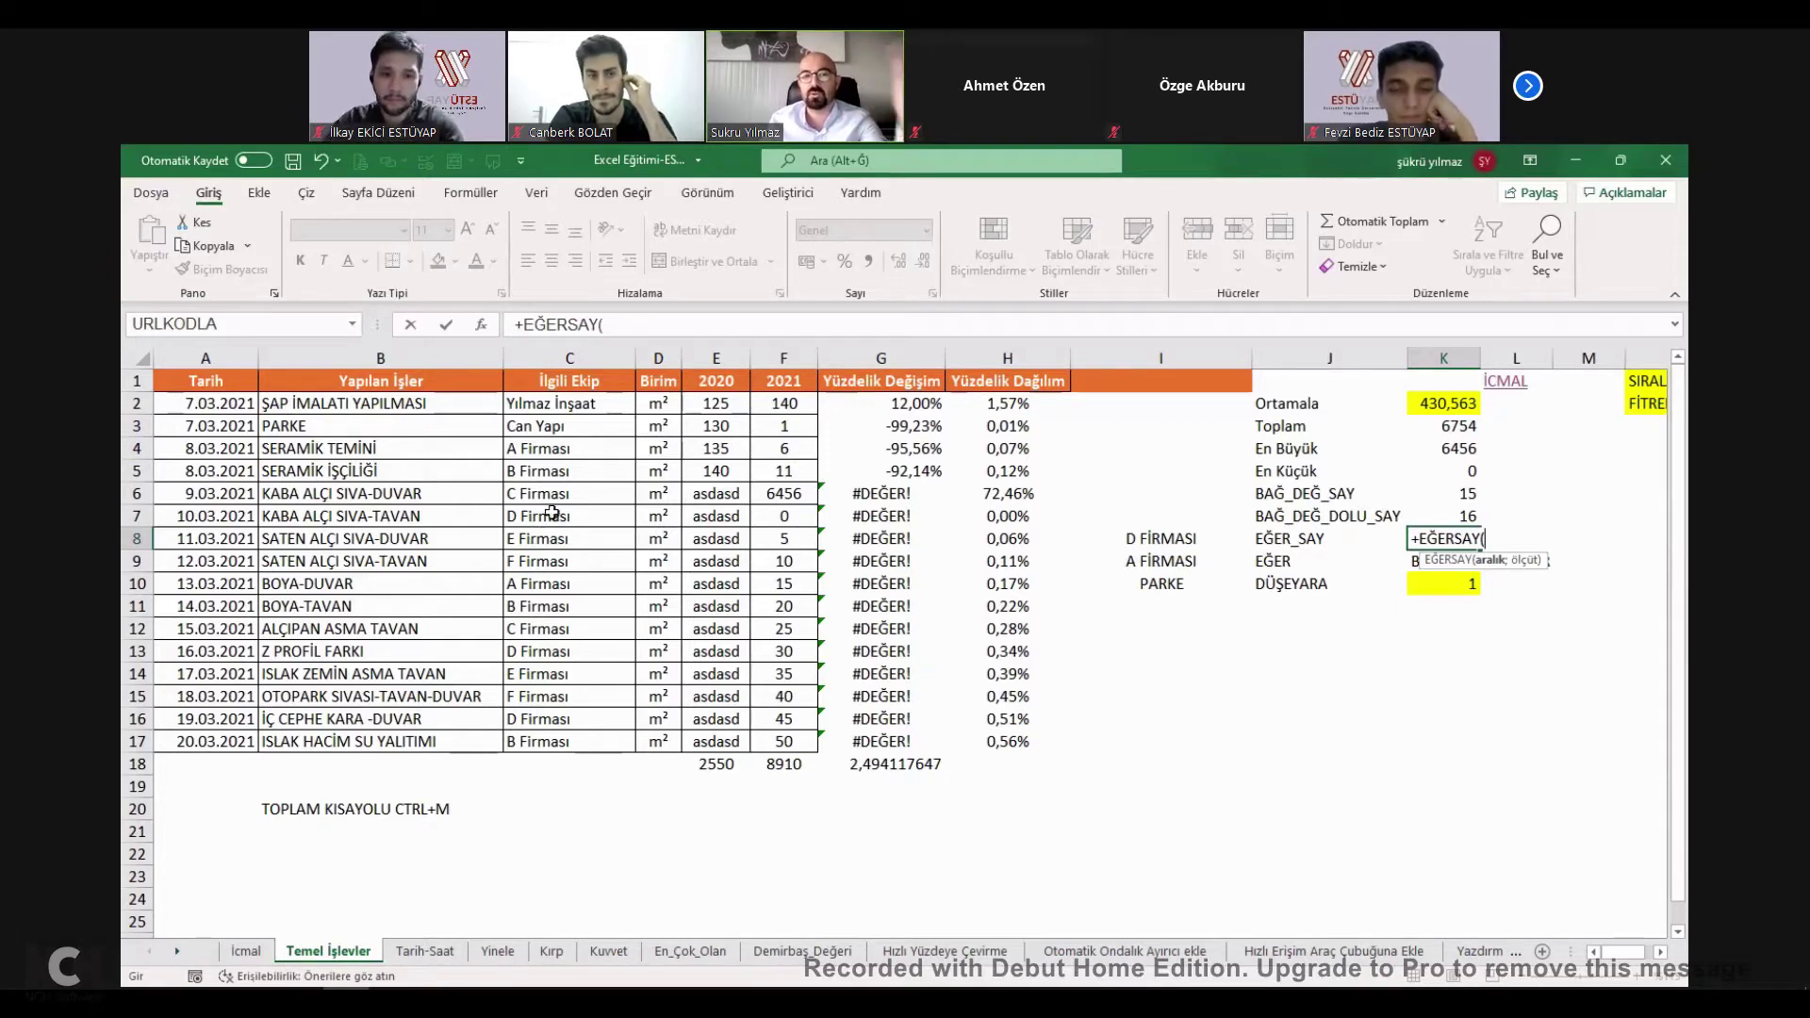
Complete it as EĞERSAY(C2:C17;"A FİRMASI"), which shows a count of 2.
{"action": "left_click", "coordinate": [564, 405]}
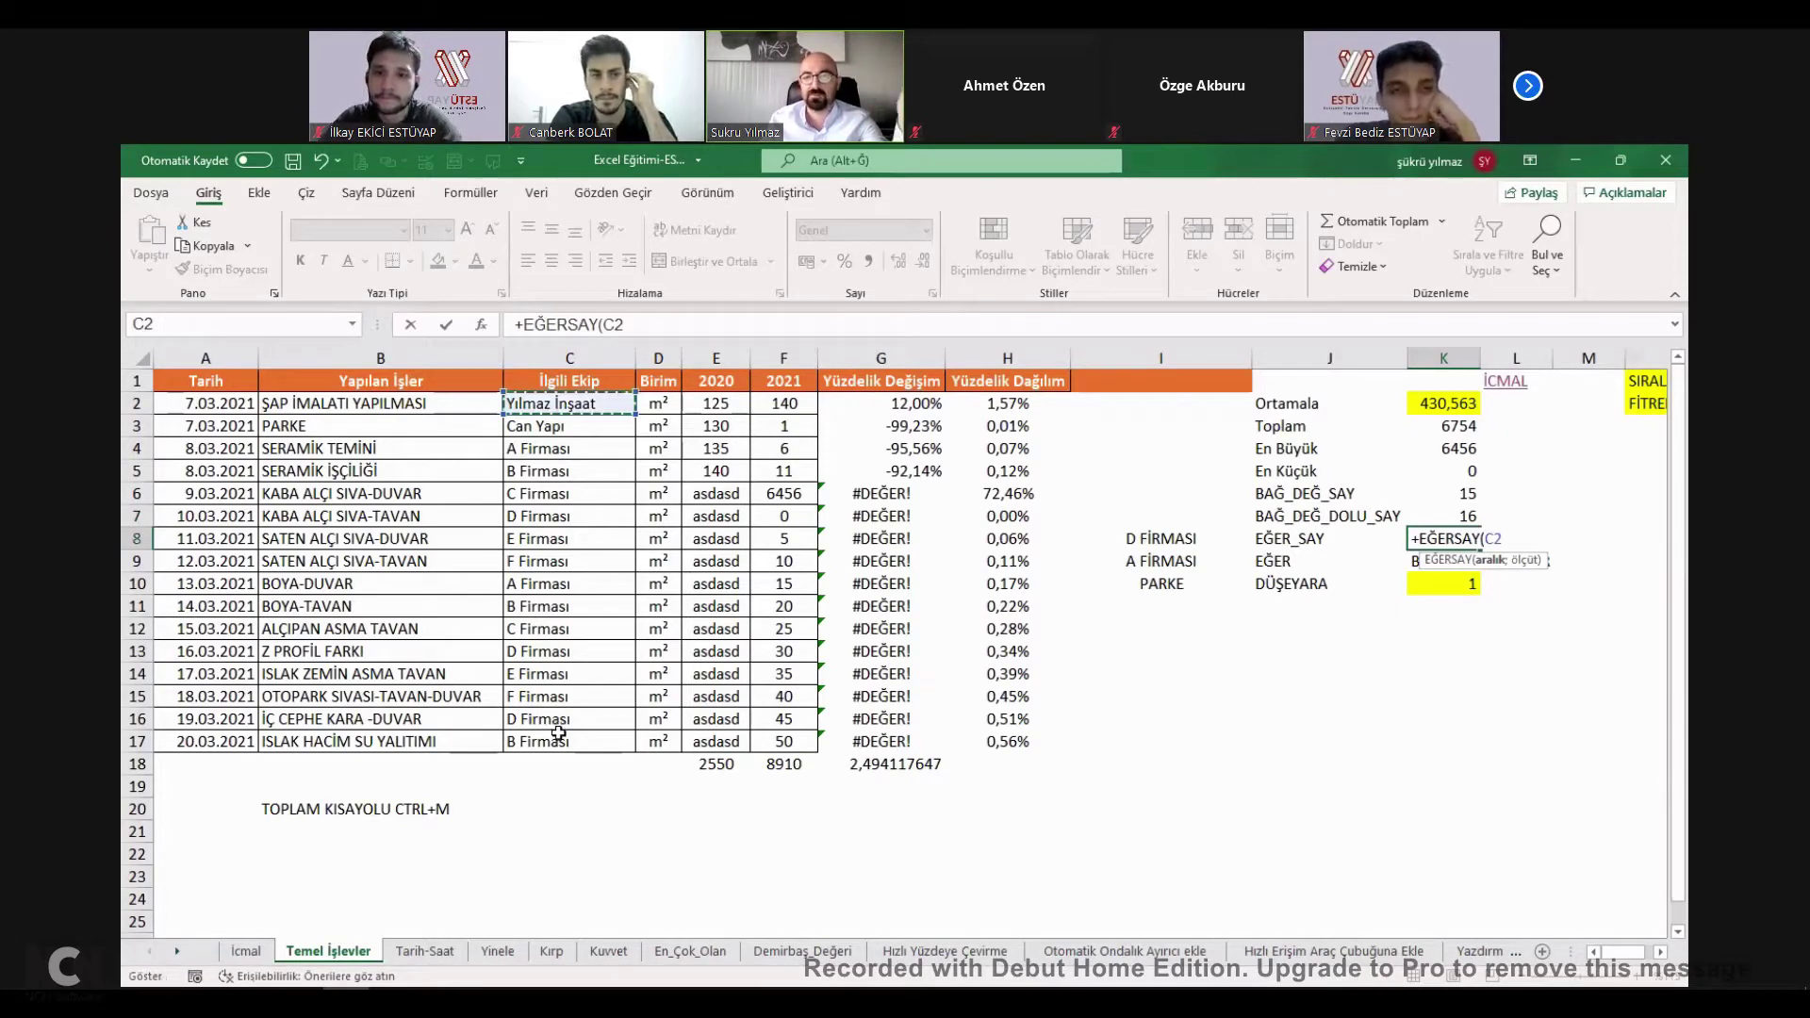
{"action": "key", "text": "ctrl+shift+Down"}
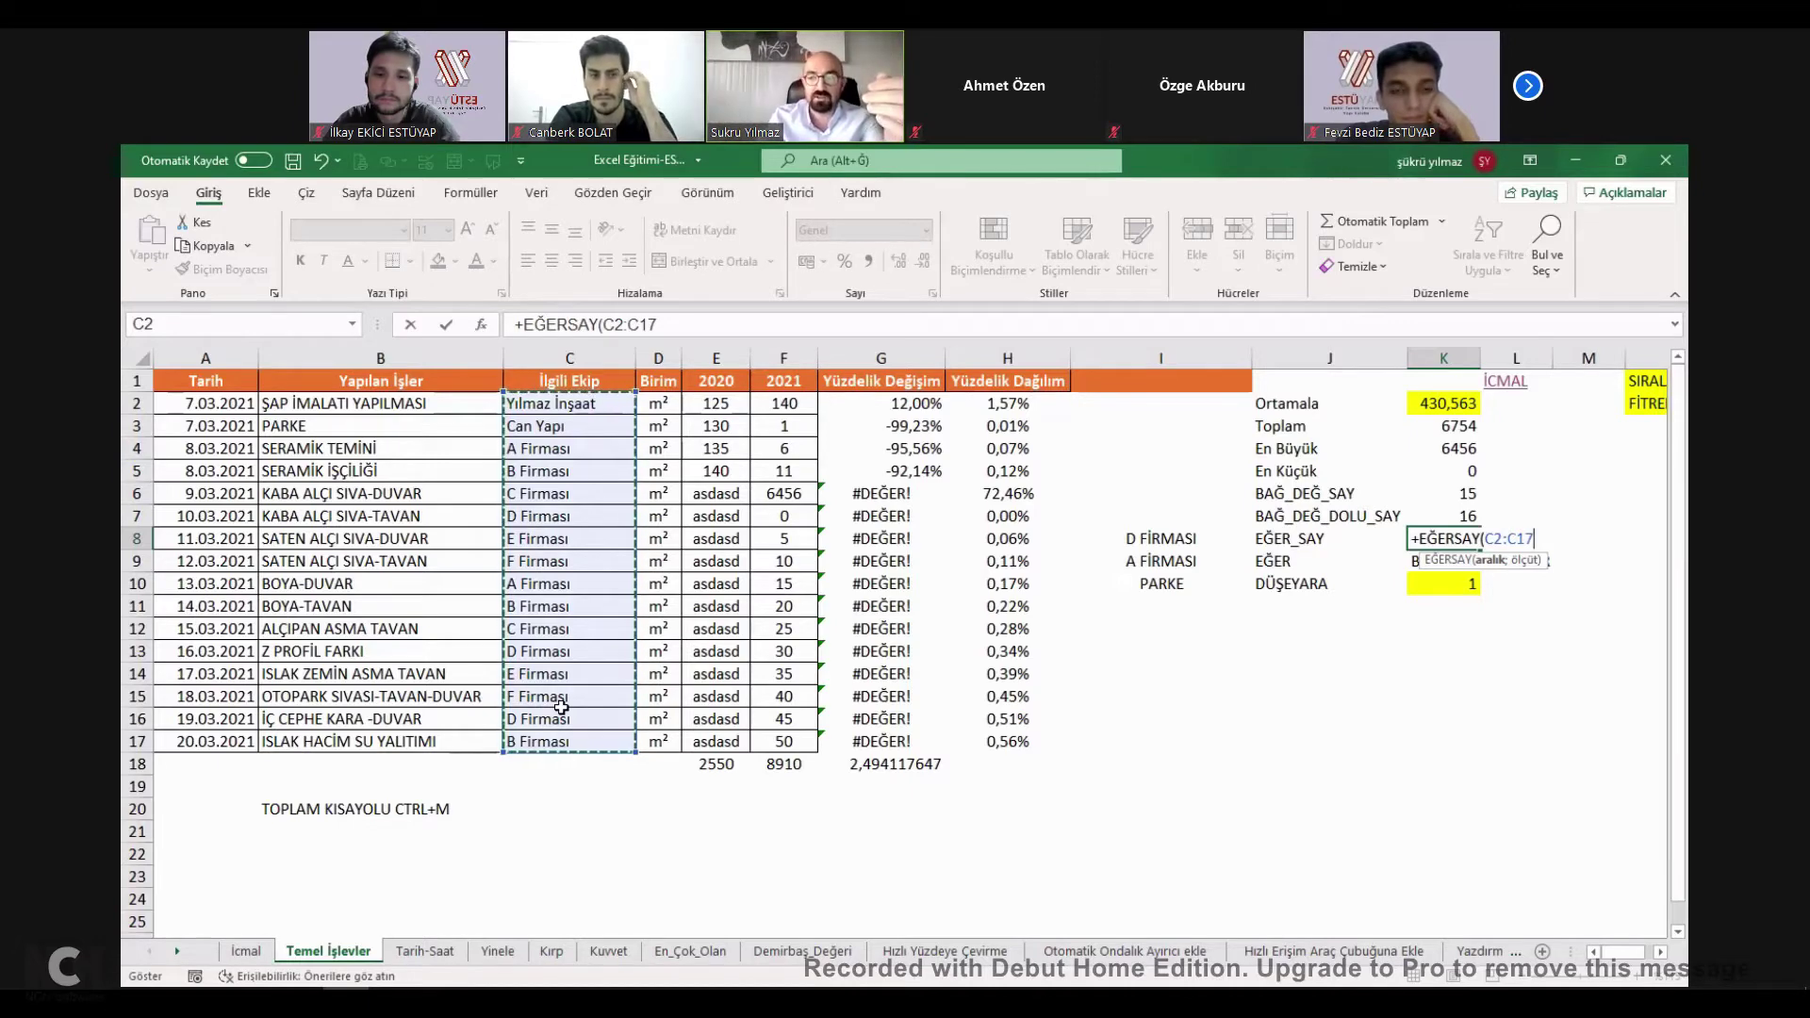
{"action": "type", "text": ";"}
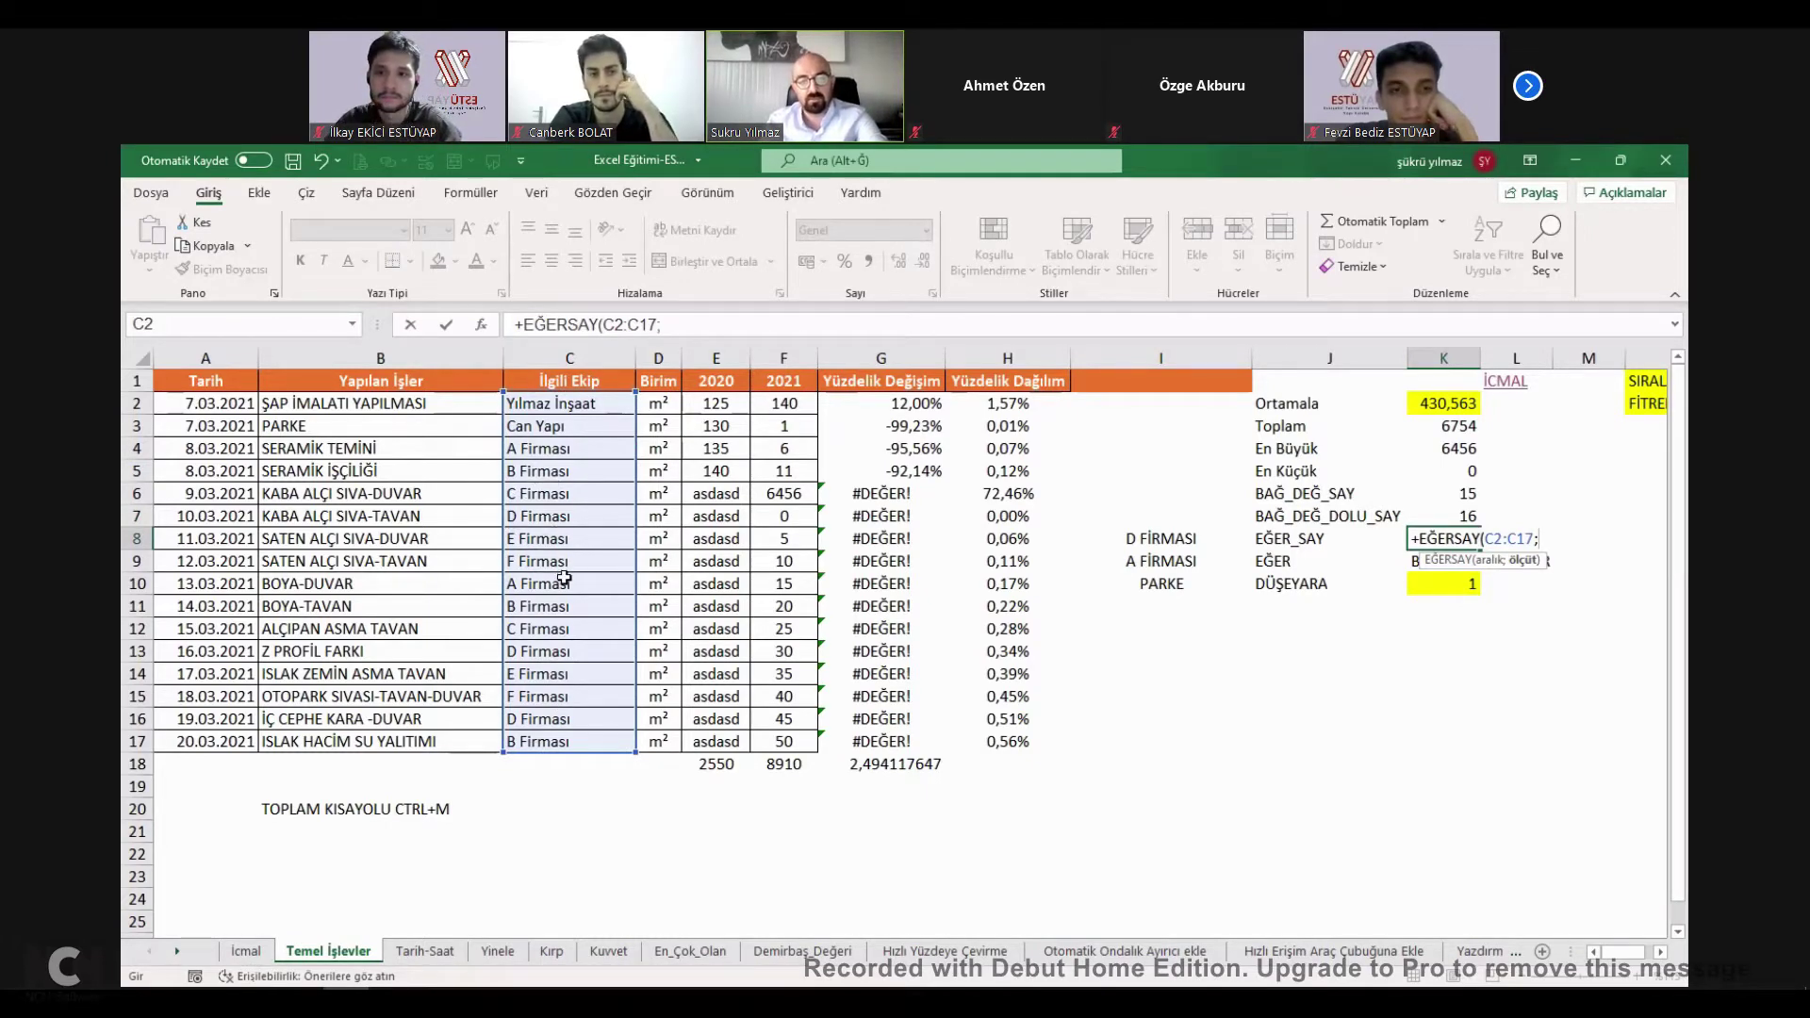
{"action": "type", "text": "\""}
{"action": "key", "text": "BackSpace"}
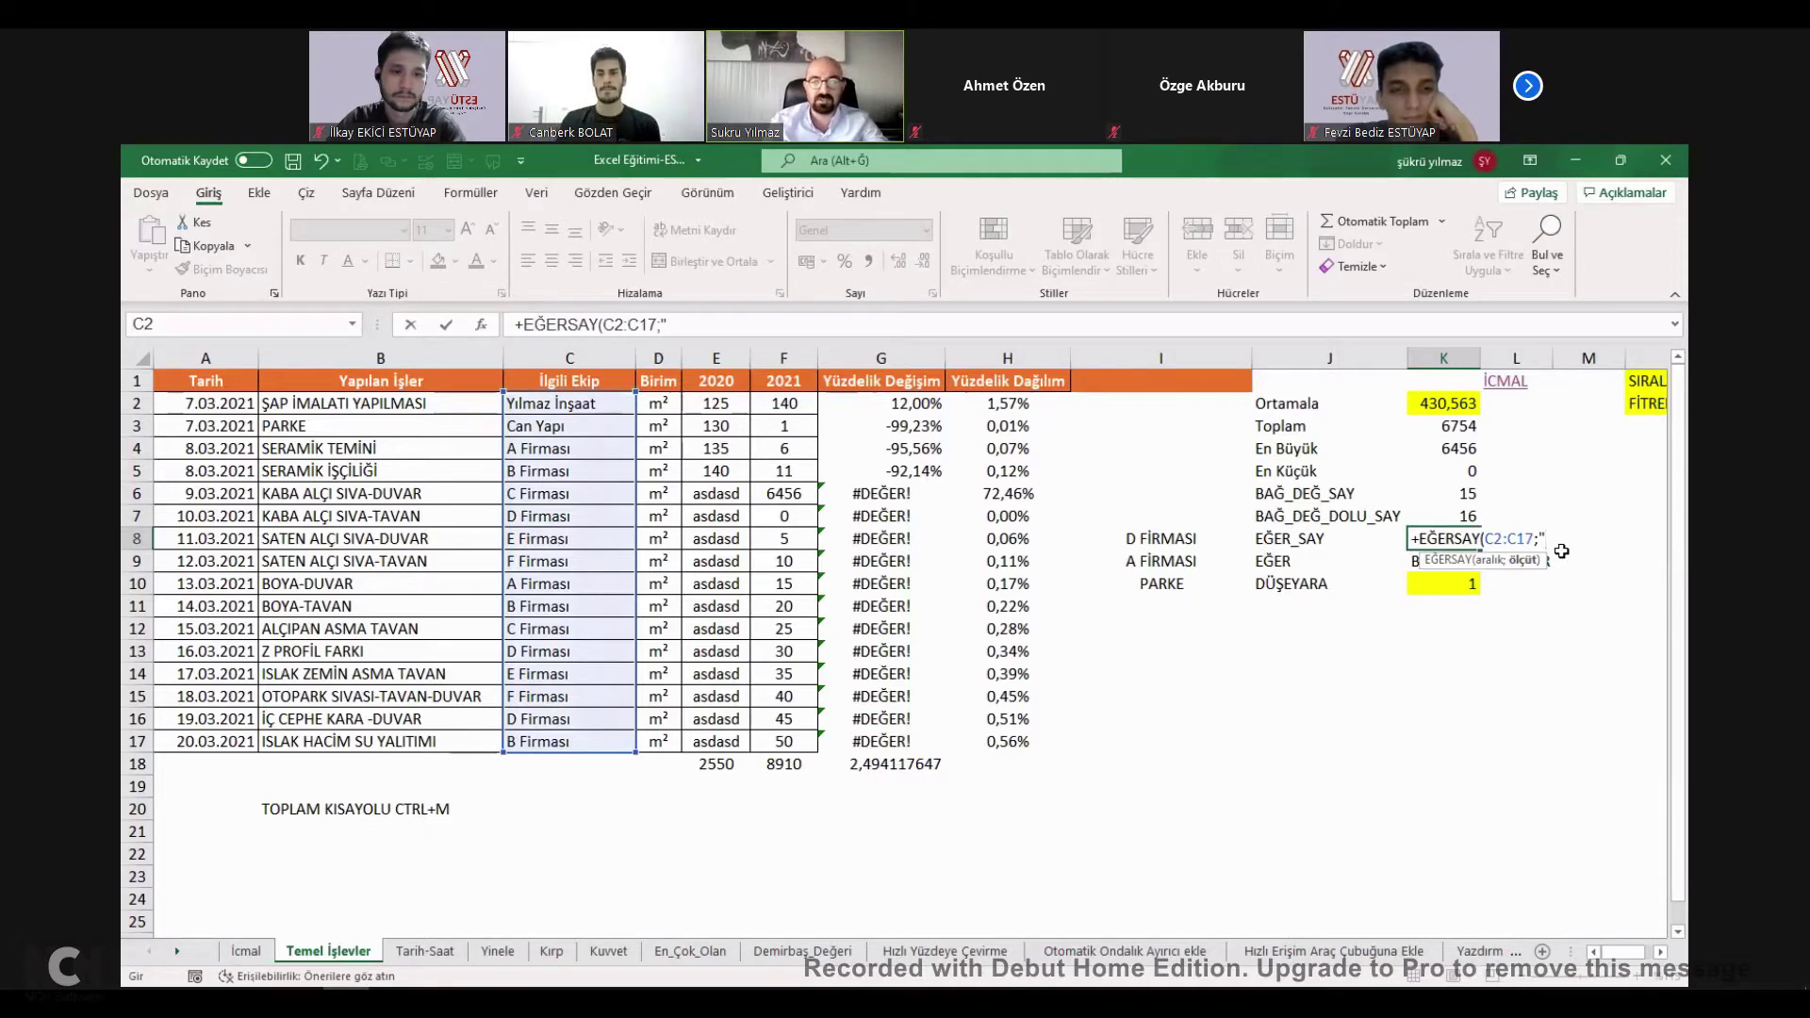
{"action": "type", "text": "MASI"}
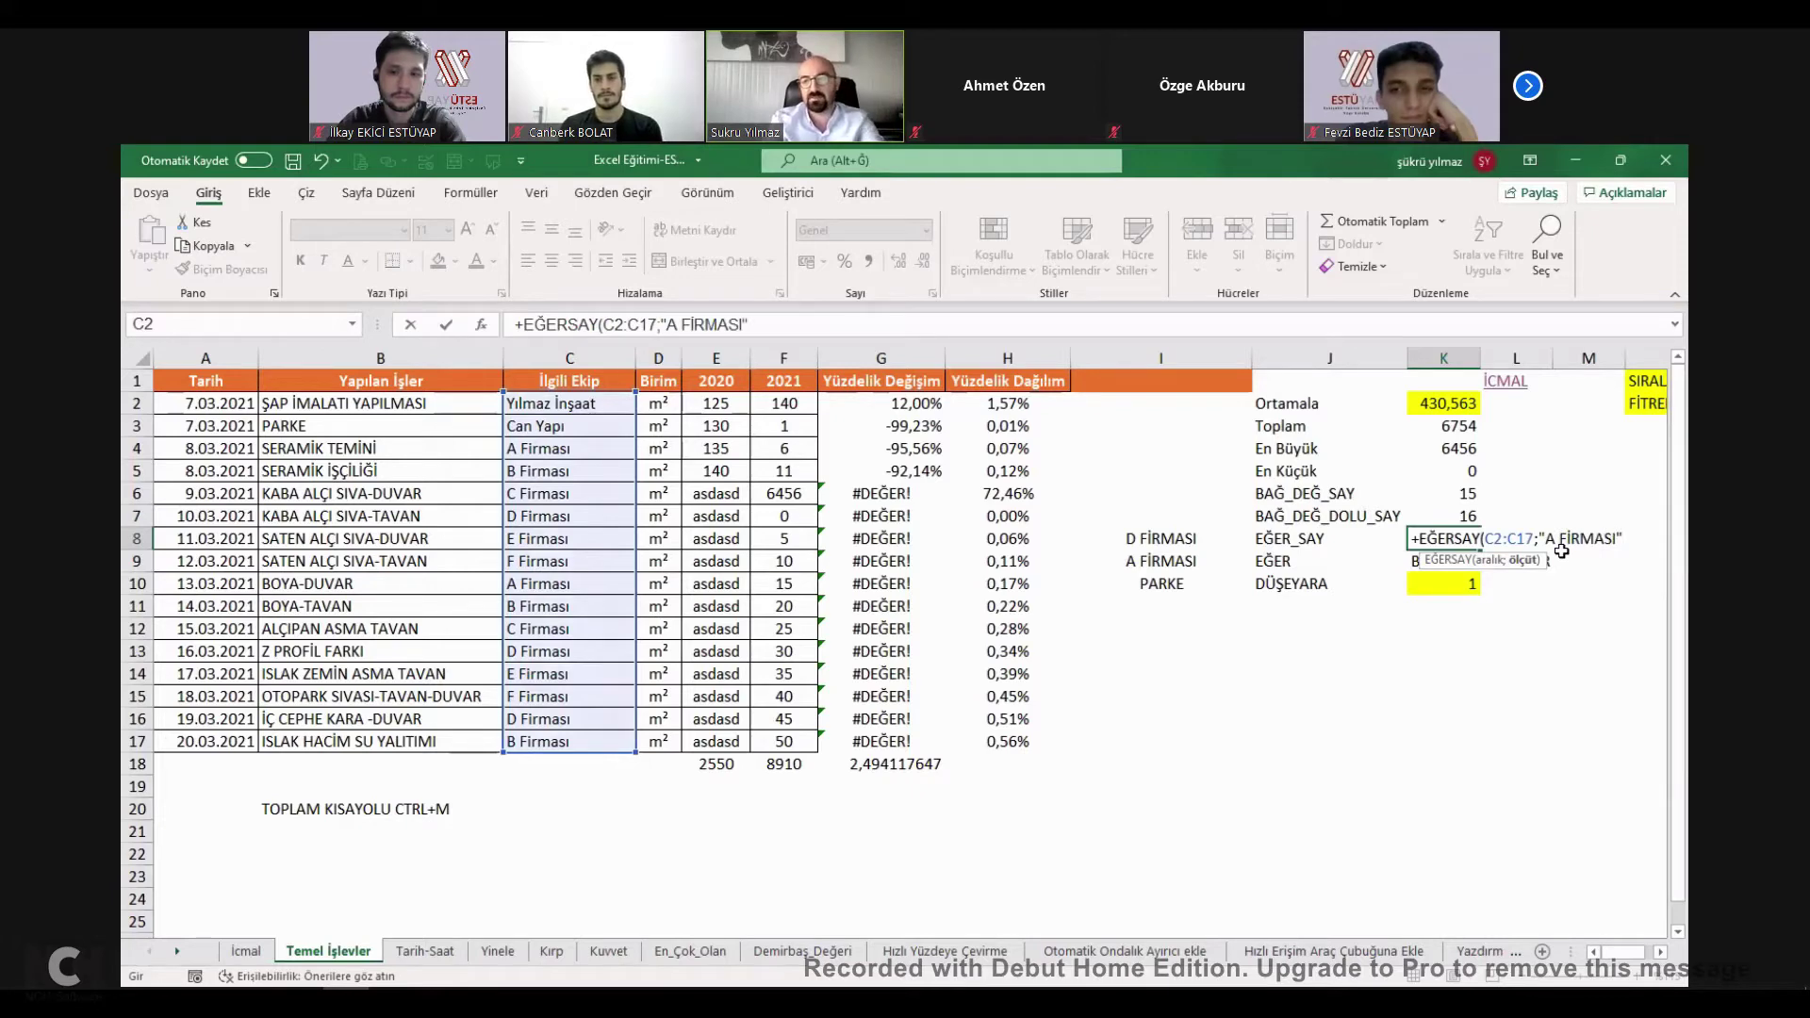
{"action": "key", "text": "Return"}
{"action": "key", "text": "Up"}
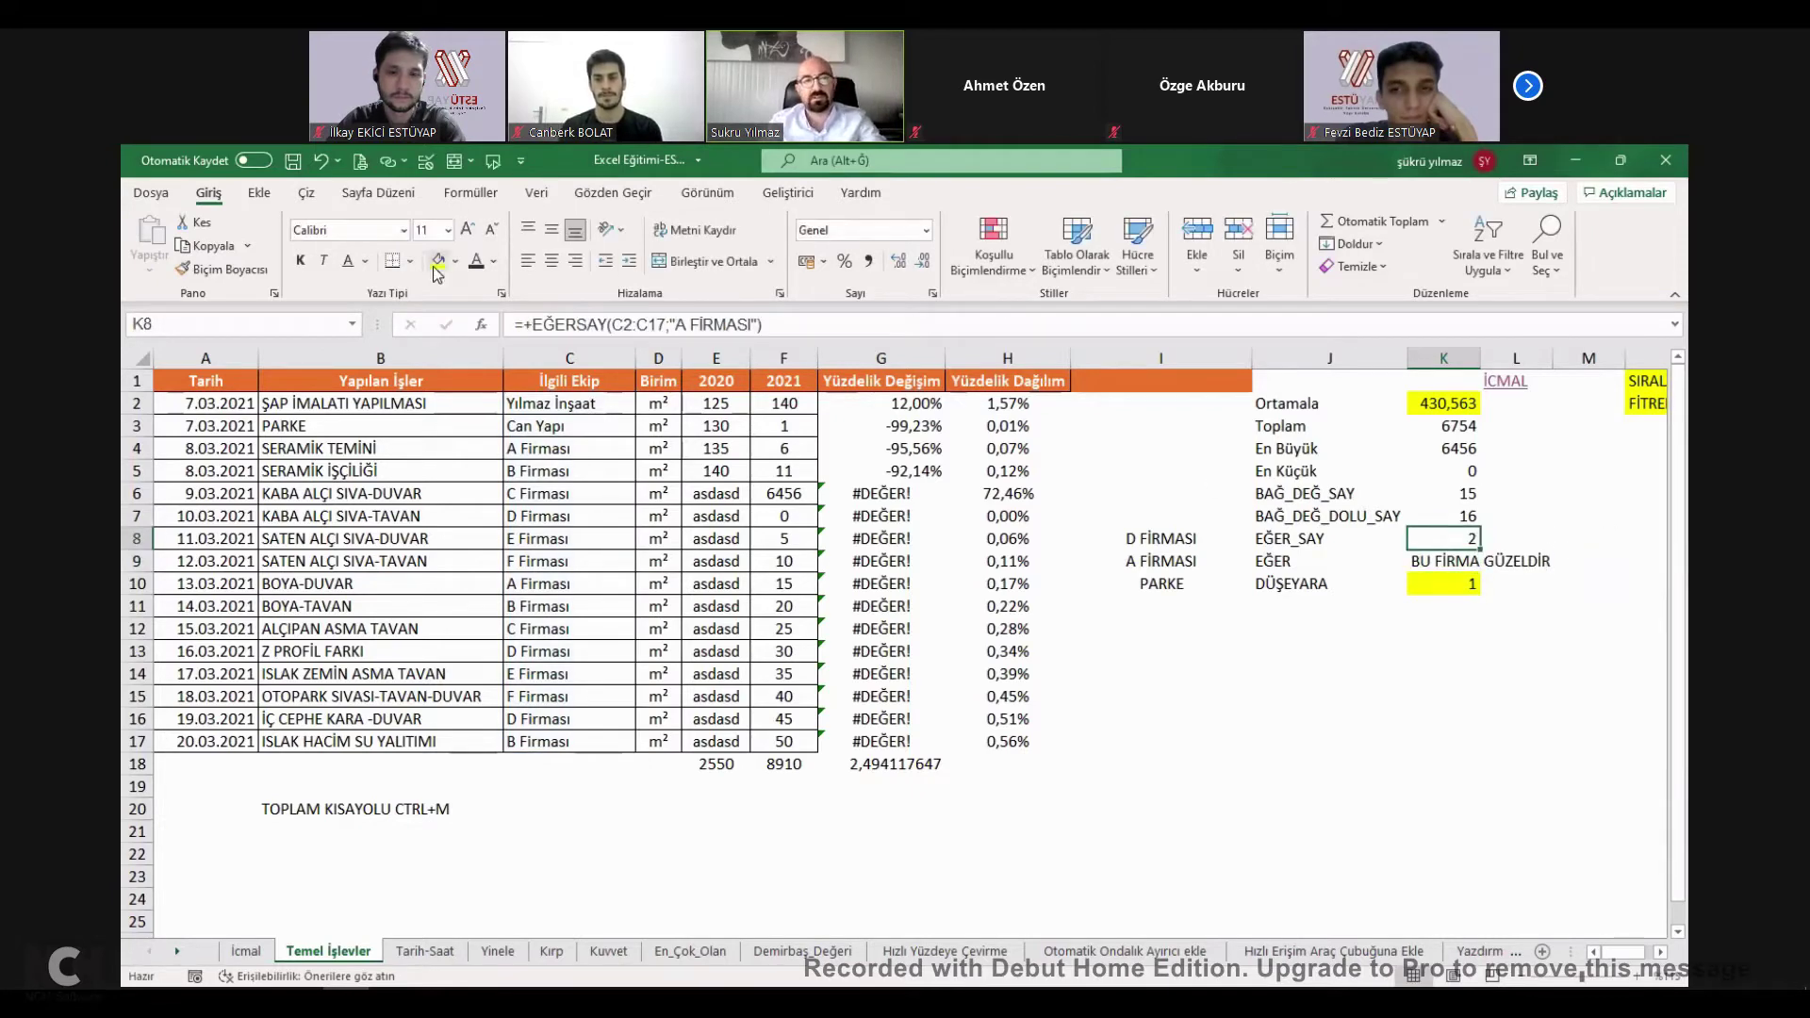
Change C6's company to A Firması in the formula bar and check K8's count.
{"action": "double_click", "coordinate": [1443, 538]}
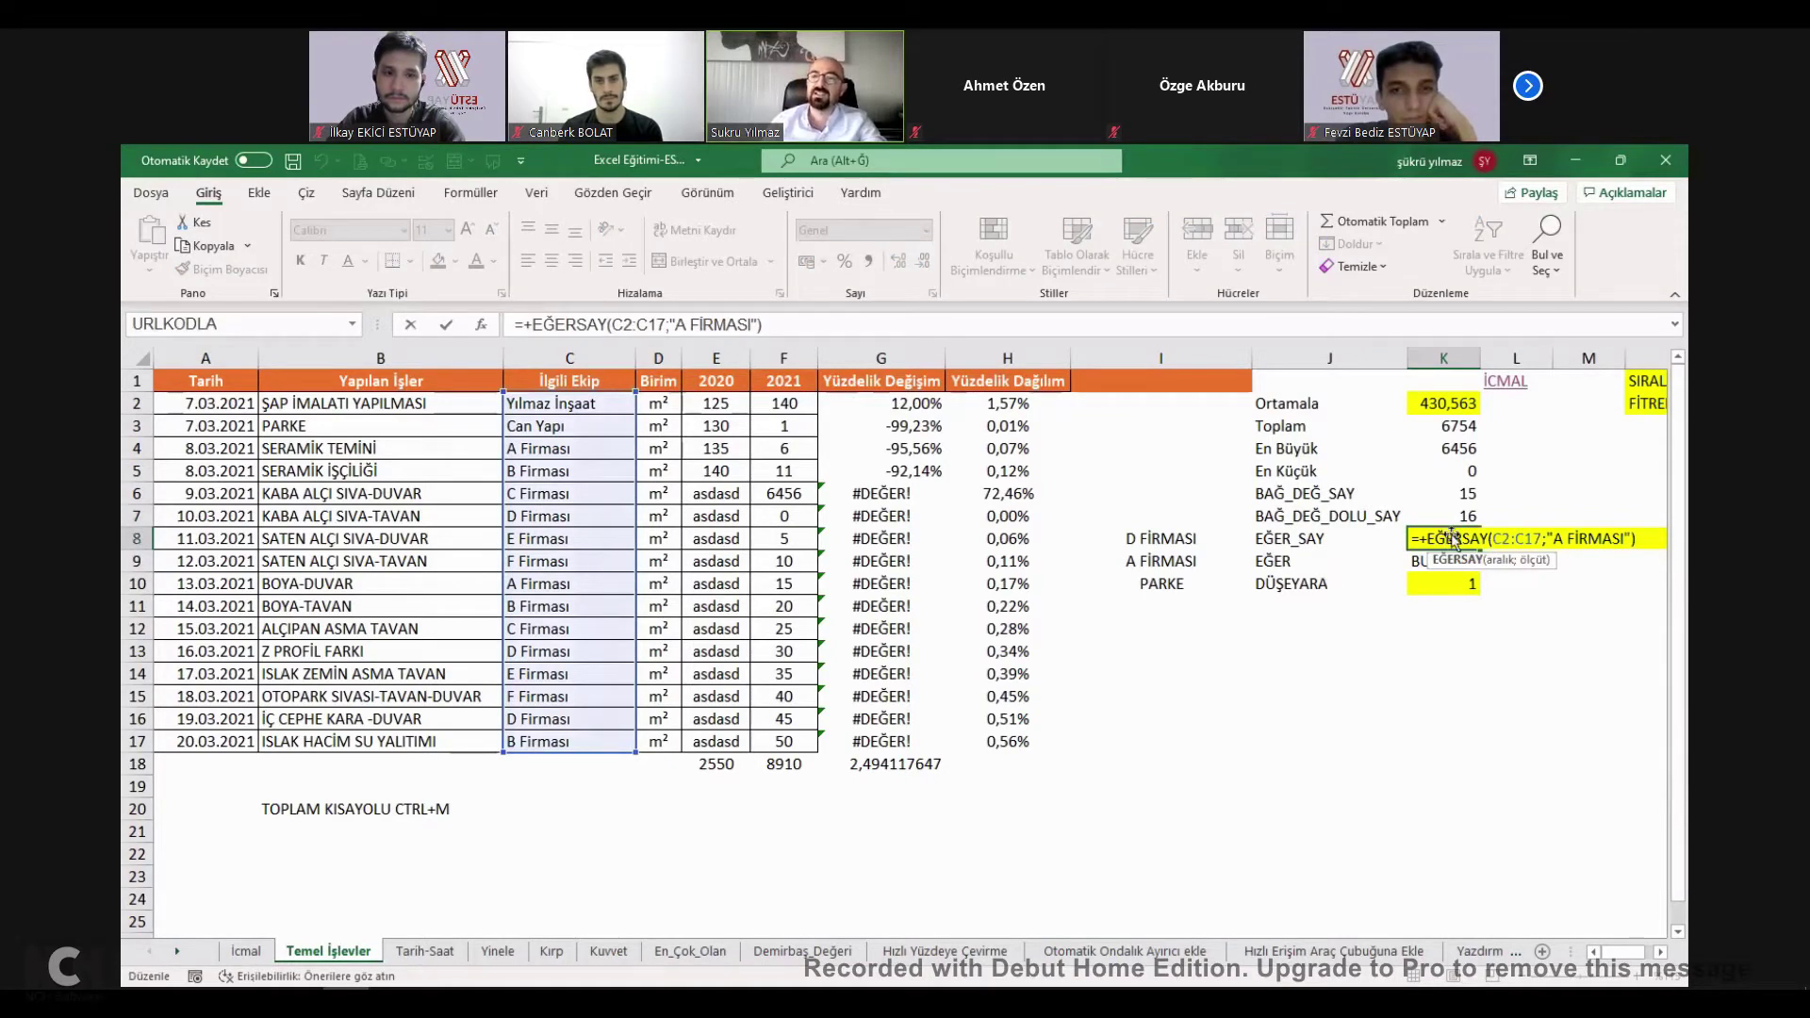
{"action": "key", "text": "Return"}
{"action": "left_click", "coordinate": [547, 494]}
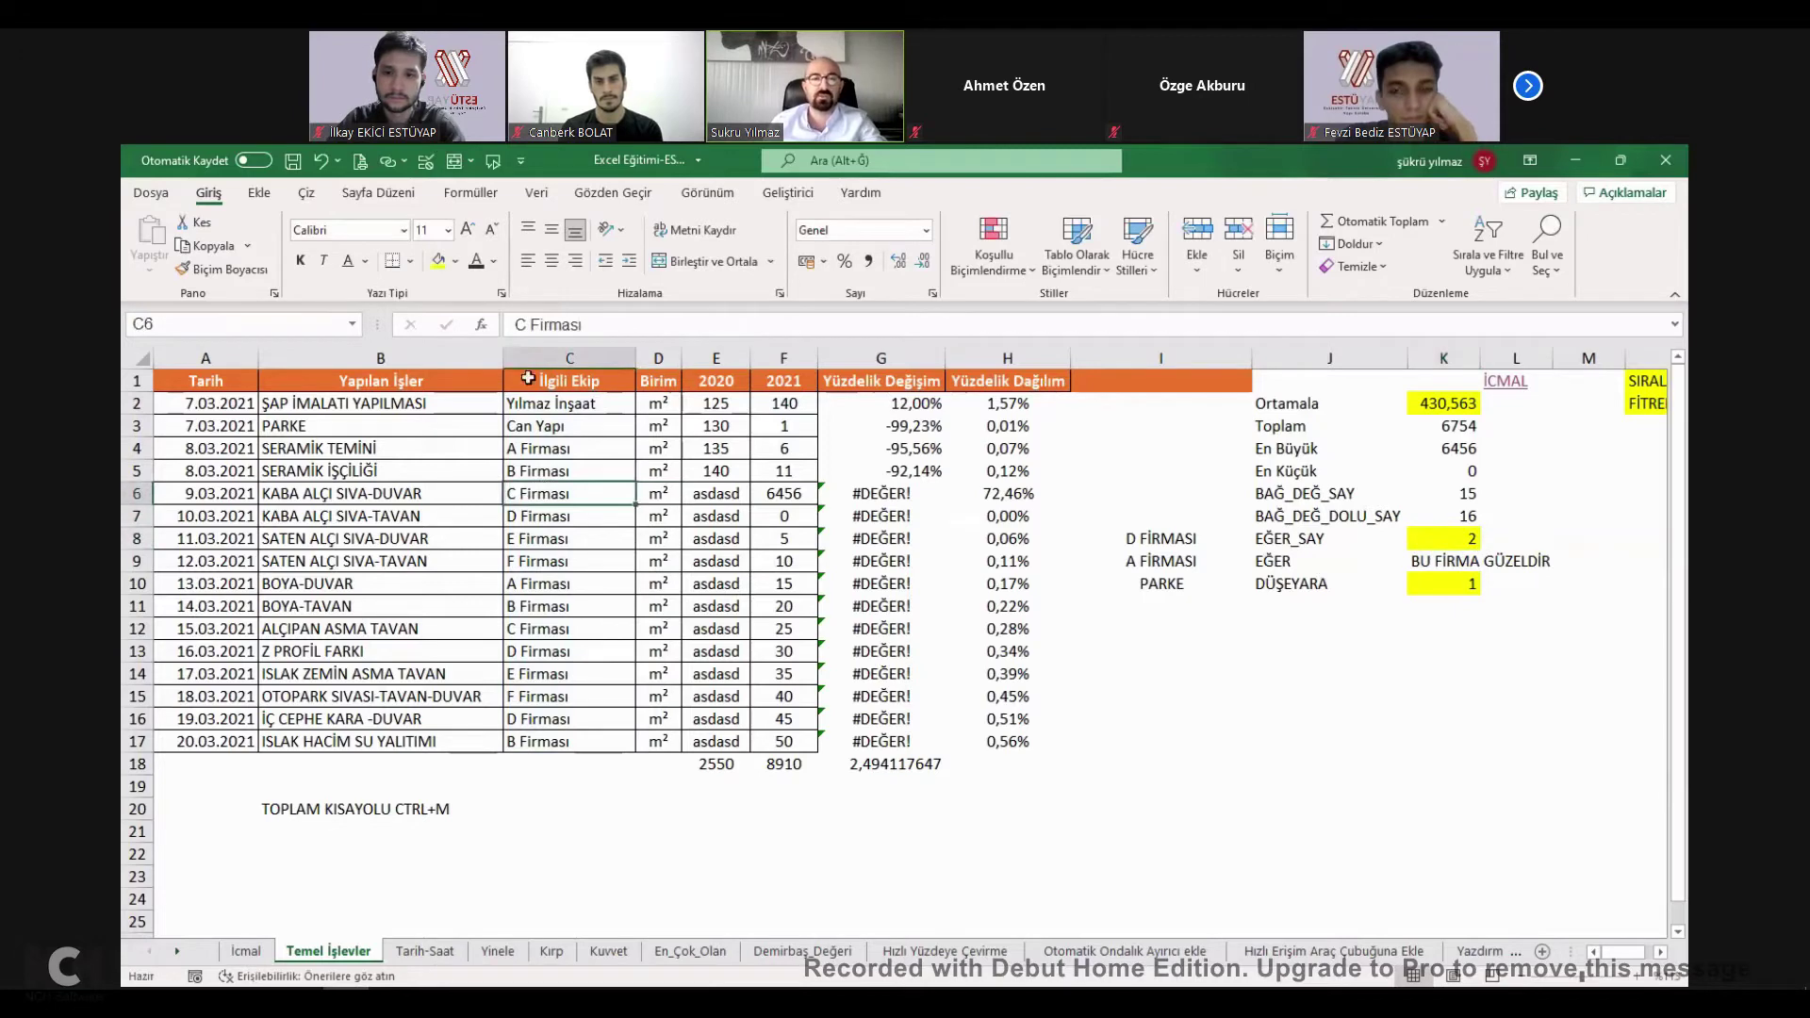
{"action": "left_click", "coordinate": [500, 326]}
{"action": "key", "text": "Delete"}
{"action": "type", "text": "A"}
{"action": "key", "text": "Return"}
{"action": "left_click", "coordinate": [1449, 534]}
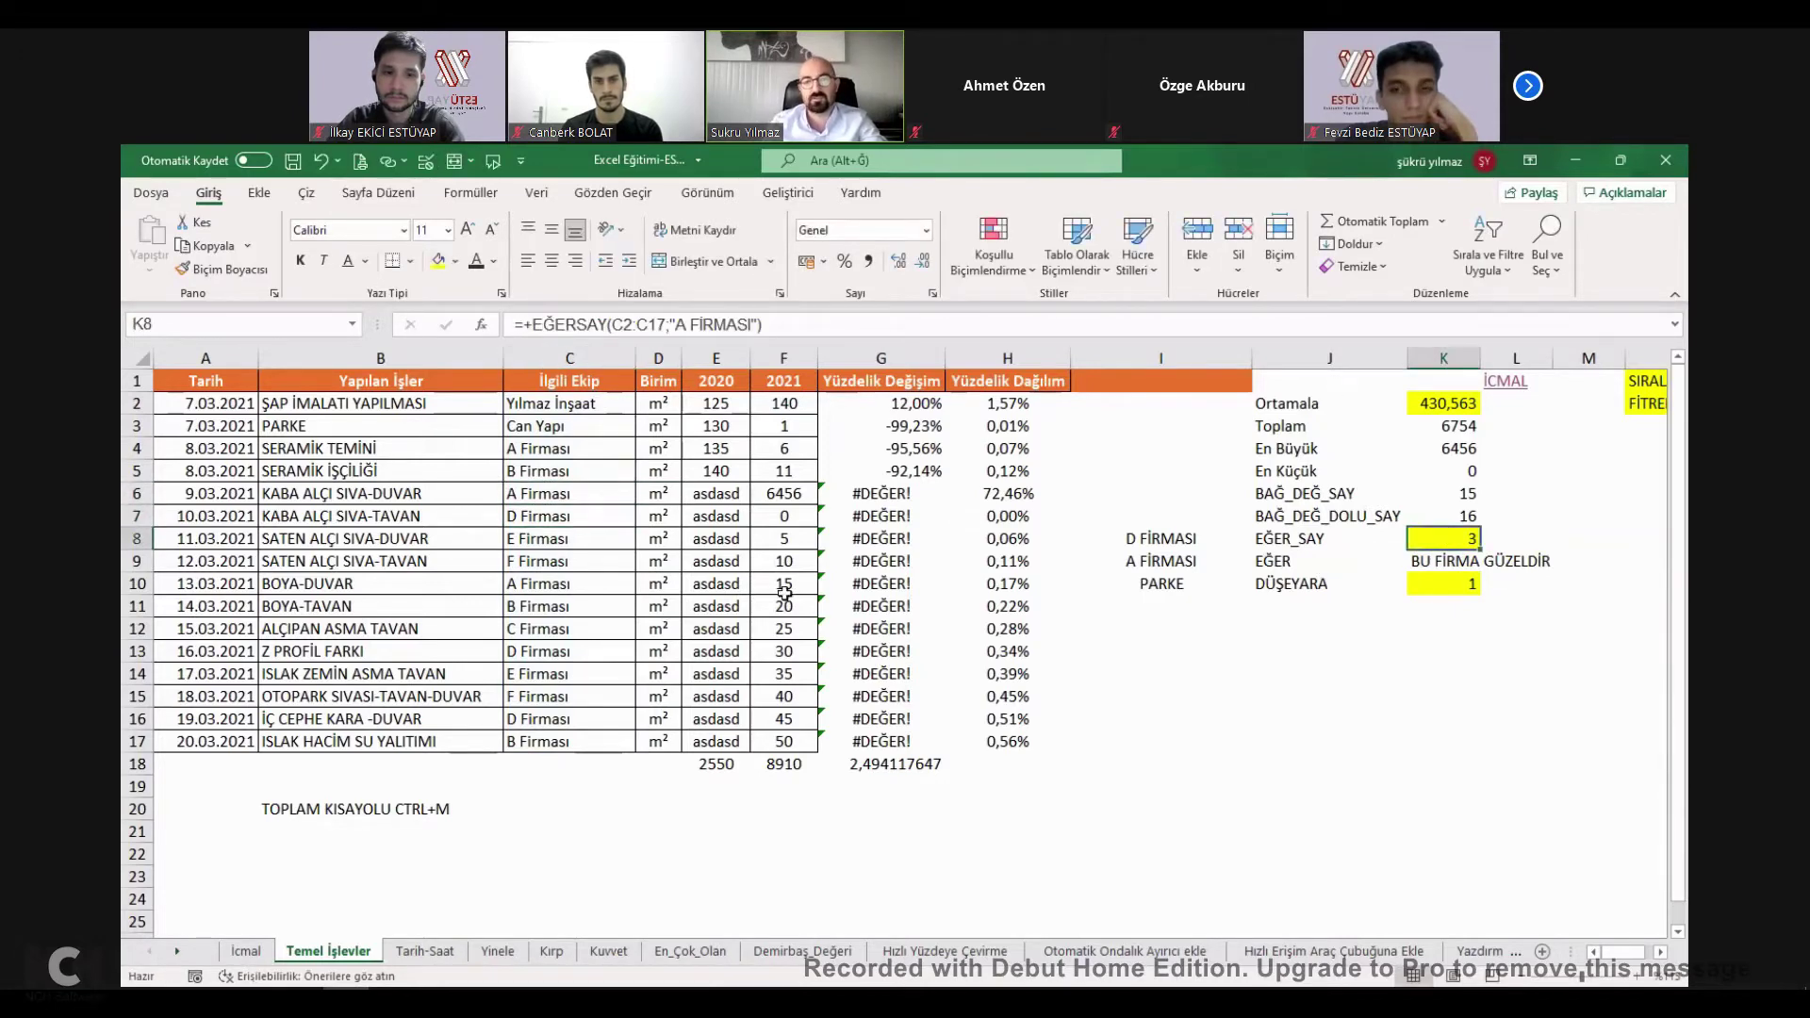
Enter A Firması into C11 through C17, raising K8's count to 10.
{"action": "left_click", "coordinate": [554, 608]}
{"action": "type", "text": "A Firması A Firması A Firması A Firması A Firması A Firması "}
{"action": "type", "text": "A Firması"}
{"action": "key", "text": "Return"}
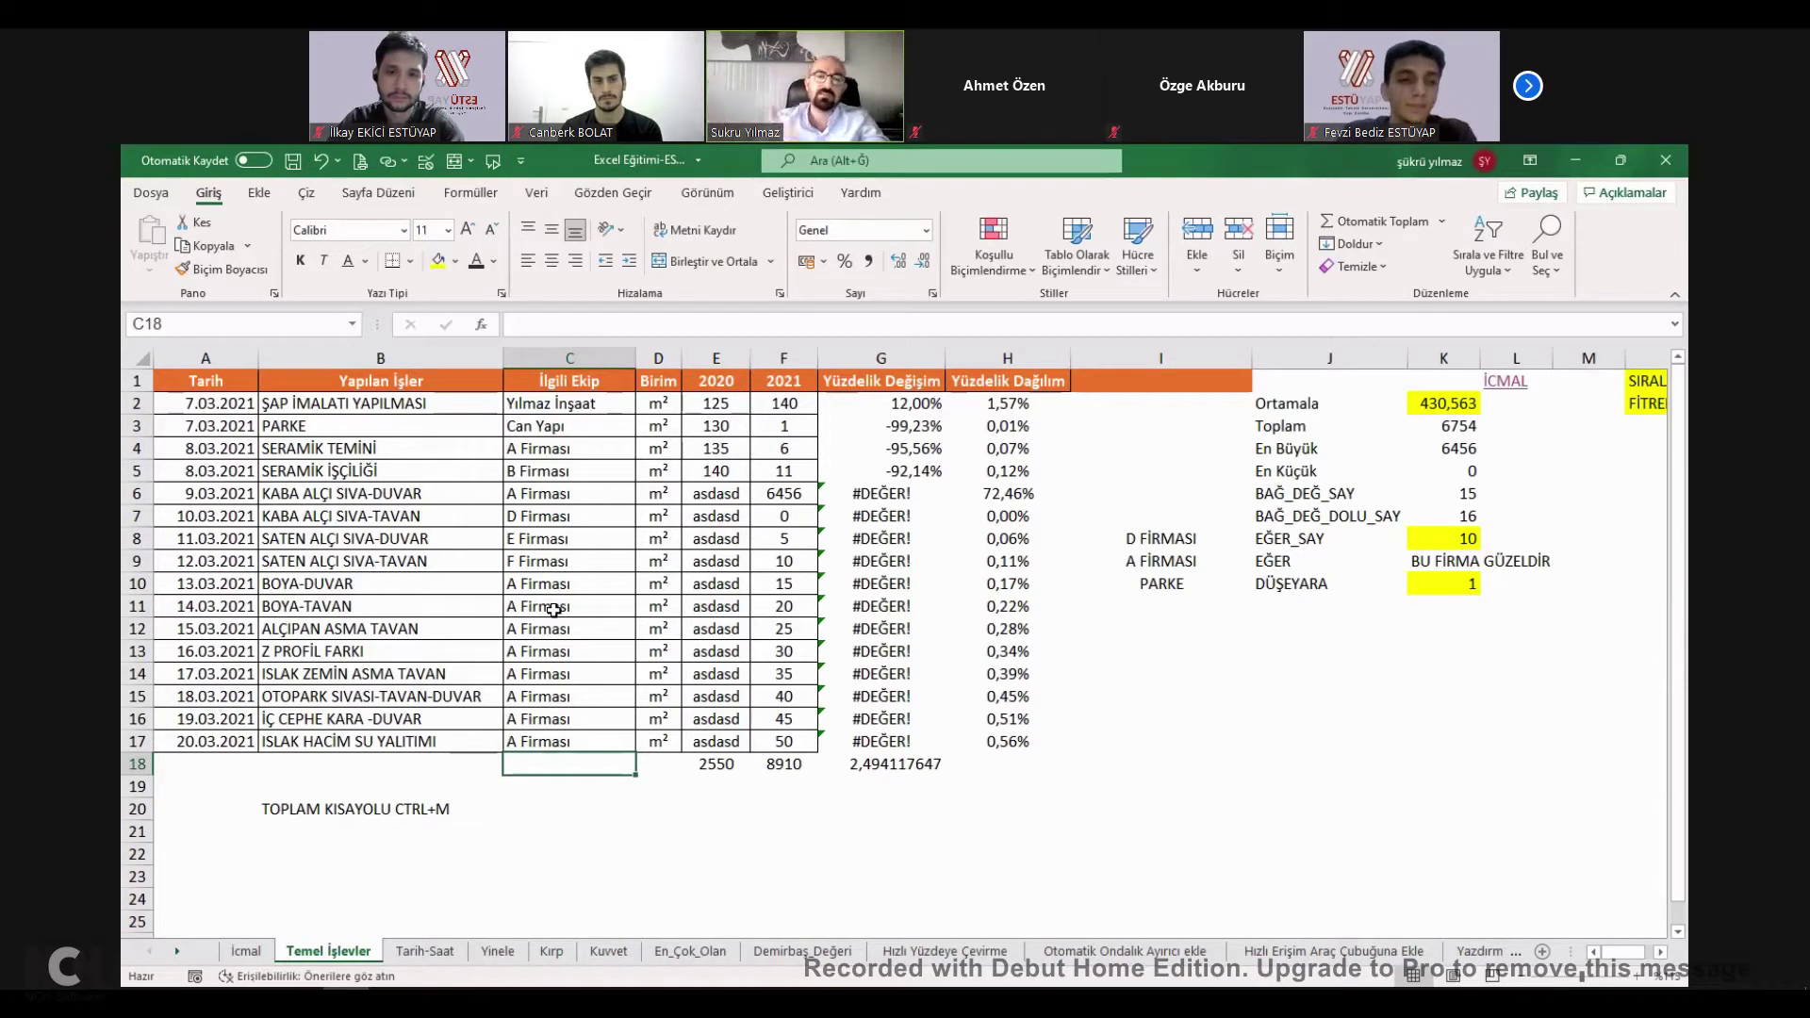
{"action": "double_click", "coordinate": [1443, 547]}
Close K8 and inspect K9's existing EĞER formula without changing it.
{"action": "key", "text": "Return"}
{"action": "key", "text": "Left"}
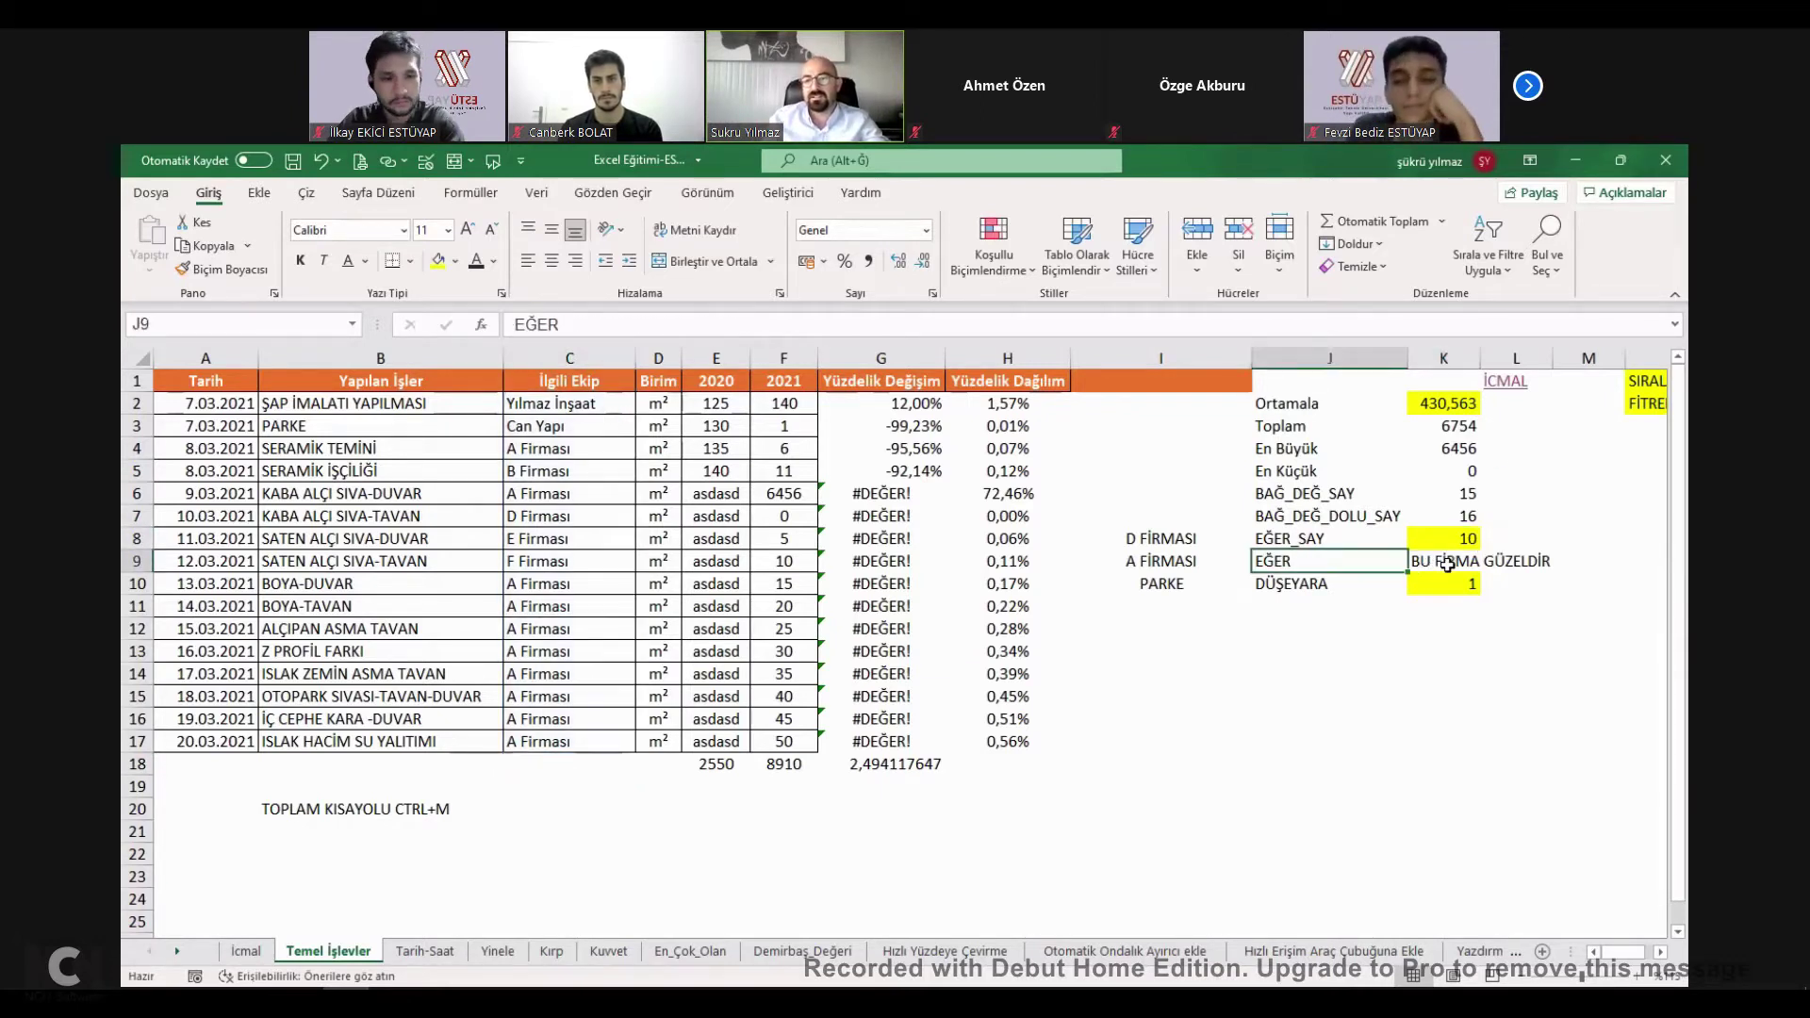
{"action": "double_click", "coordinate": [1447, 564]}
{"action": "key", "text": "Escape"}
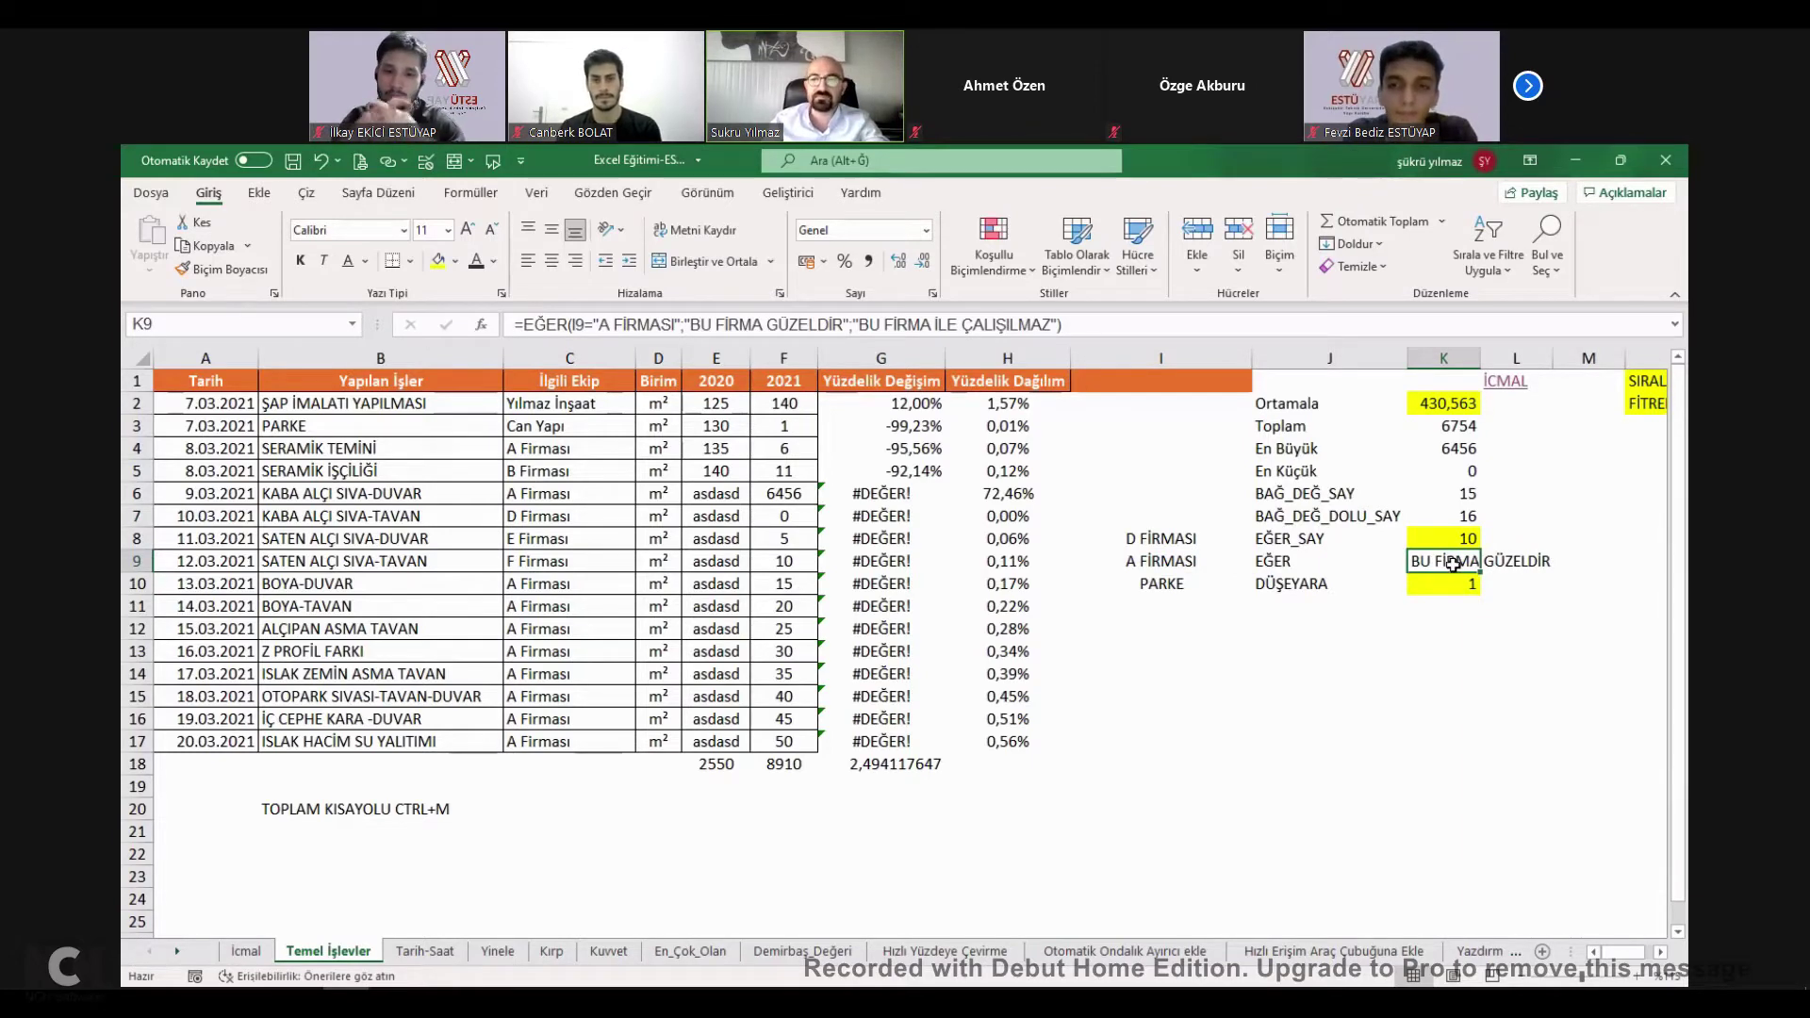
Write K9's formula as =EĞER(C10="A FİRMASI";"X";"Y").
{"action": "type", "text": "="}
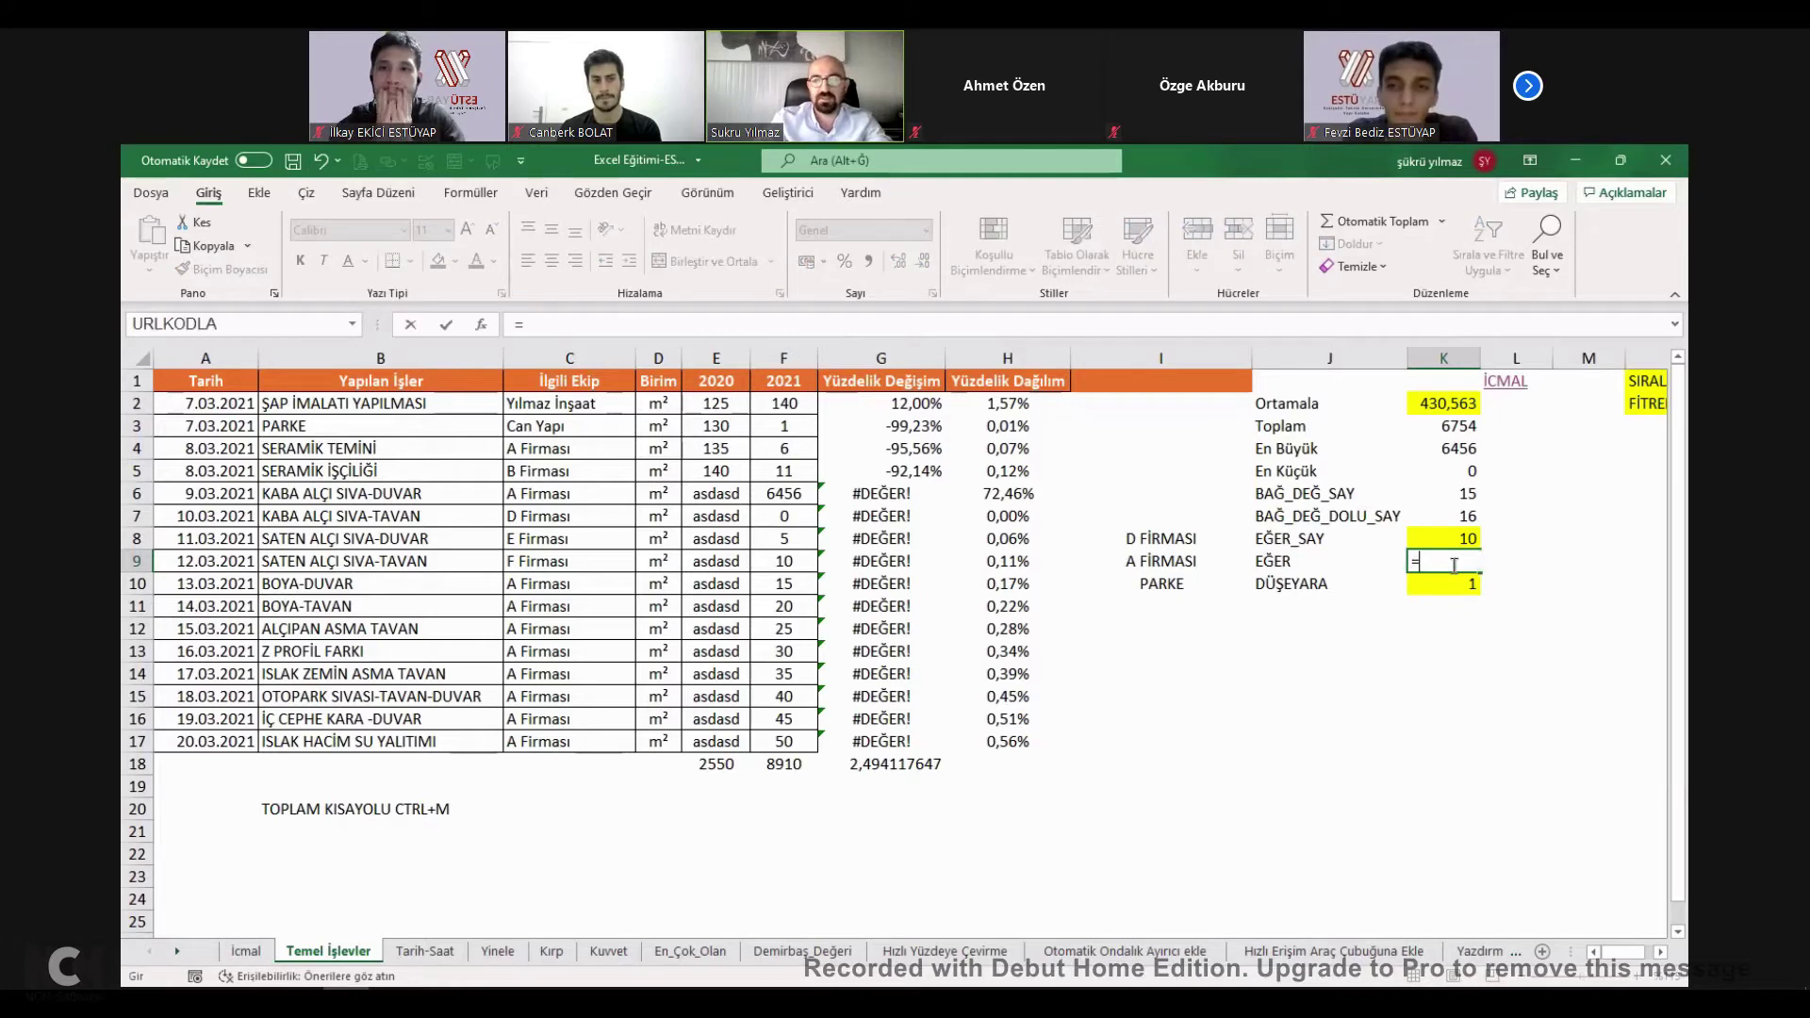
{"action": "type", "text": "EĞER"}
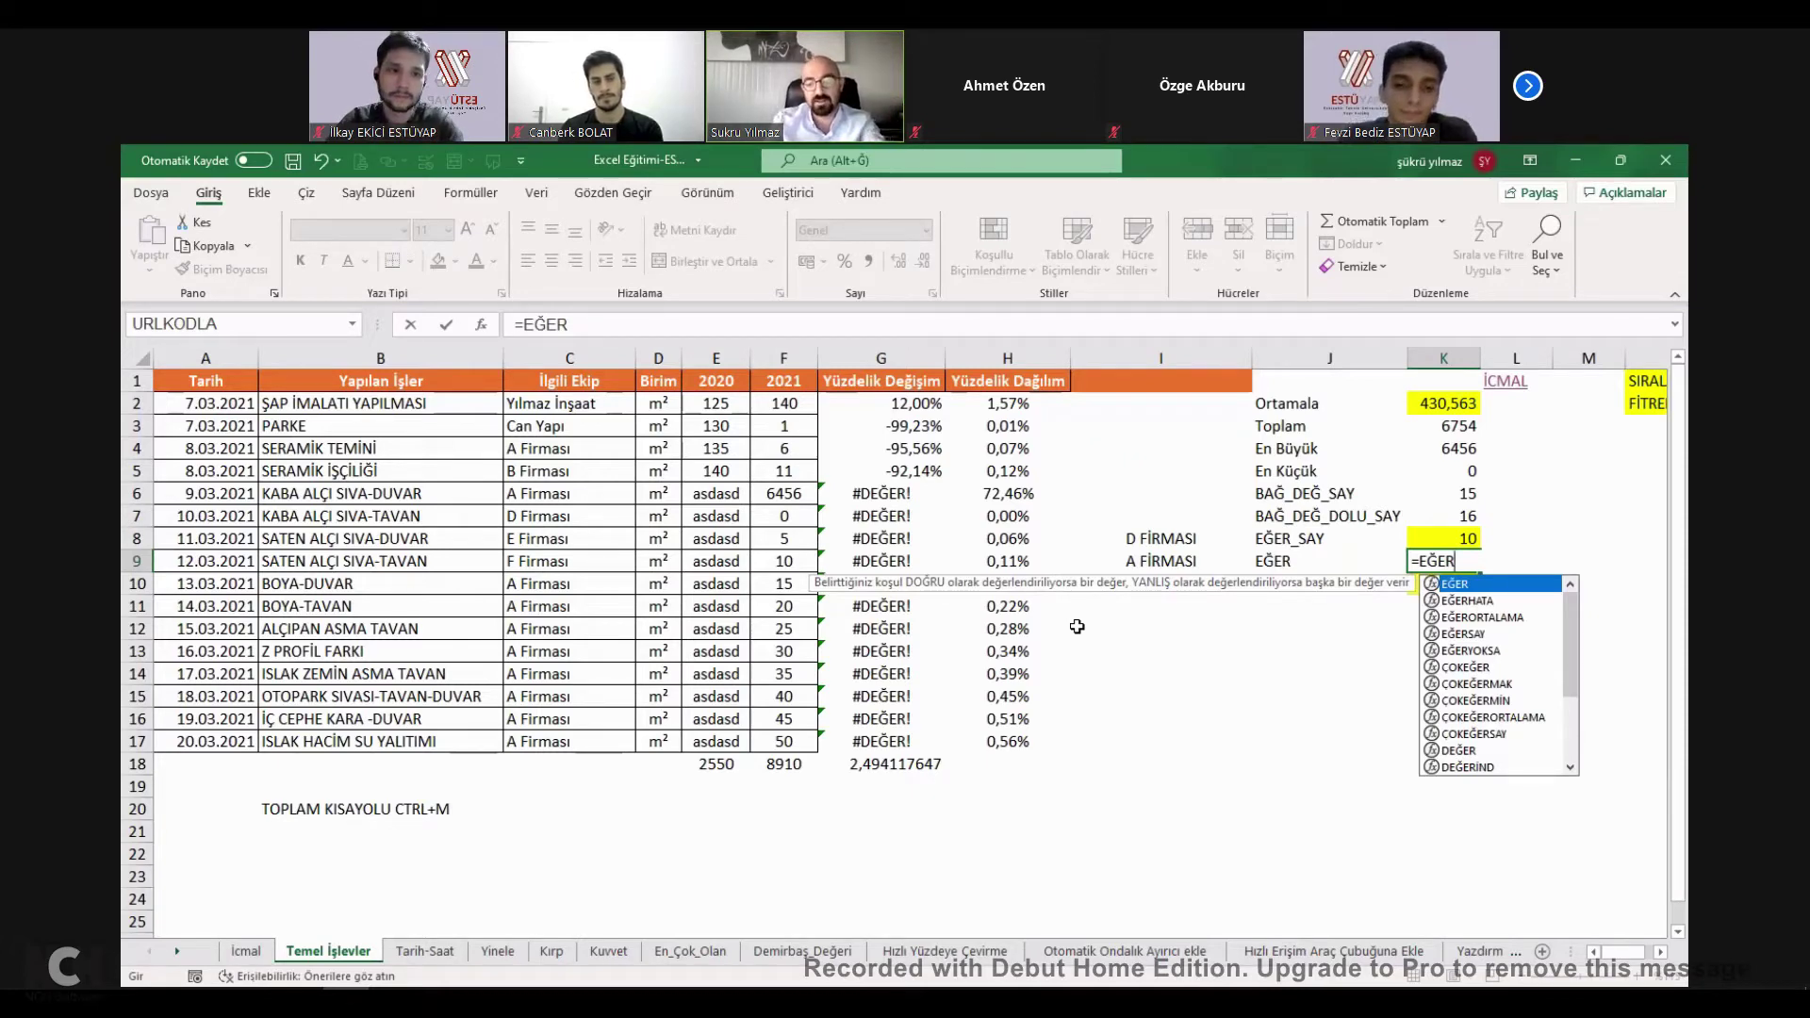
{"action": "type", "text": "("}
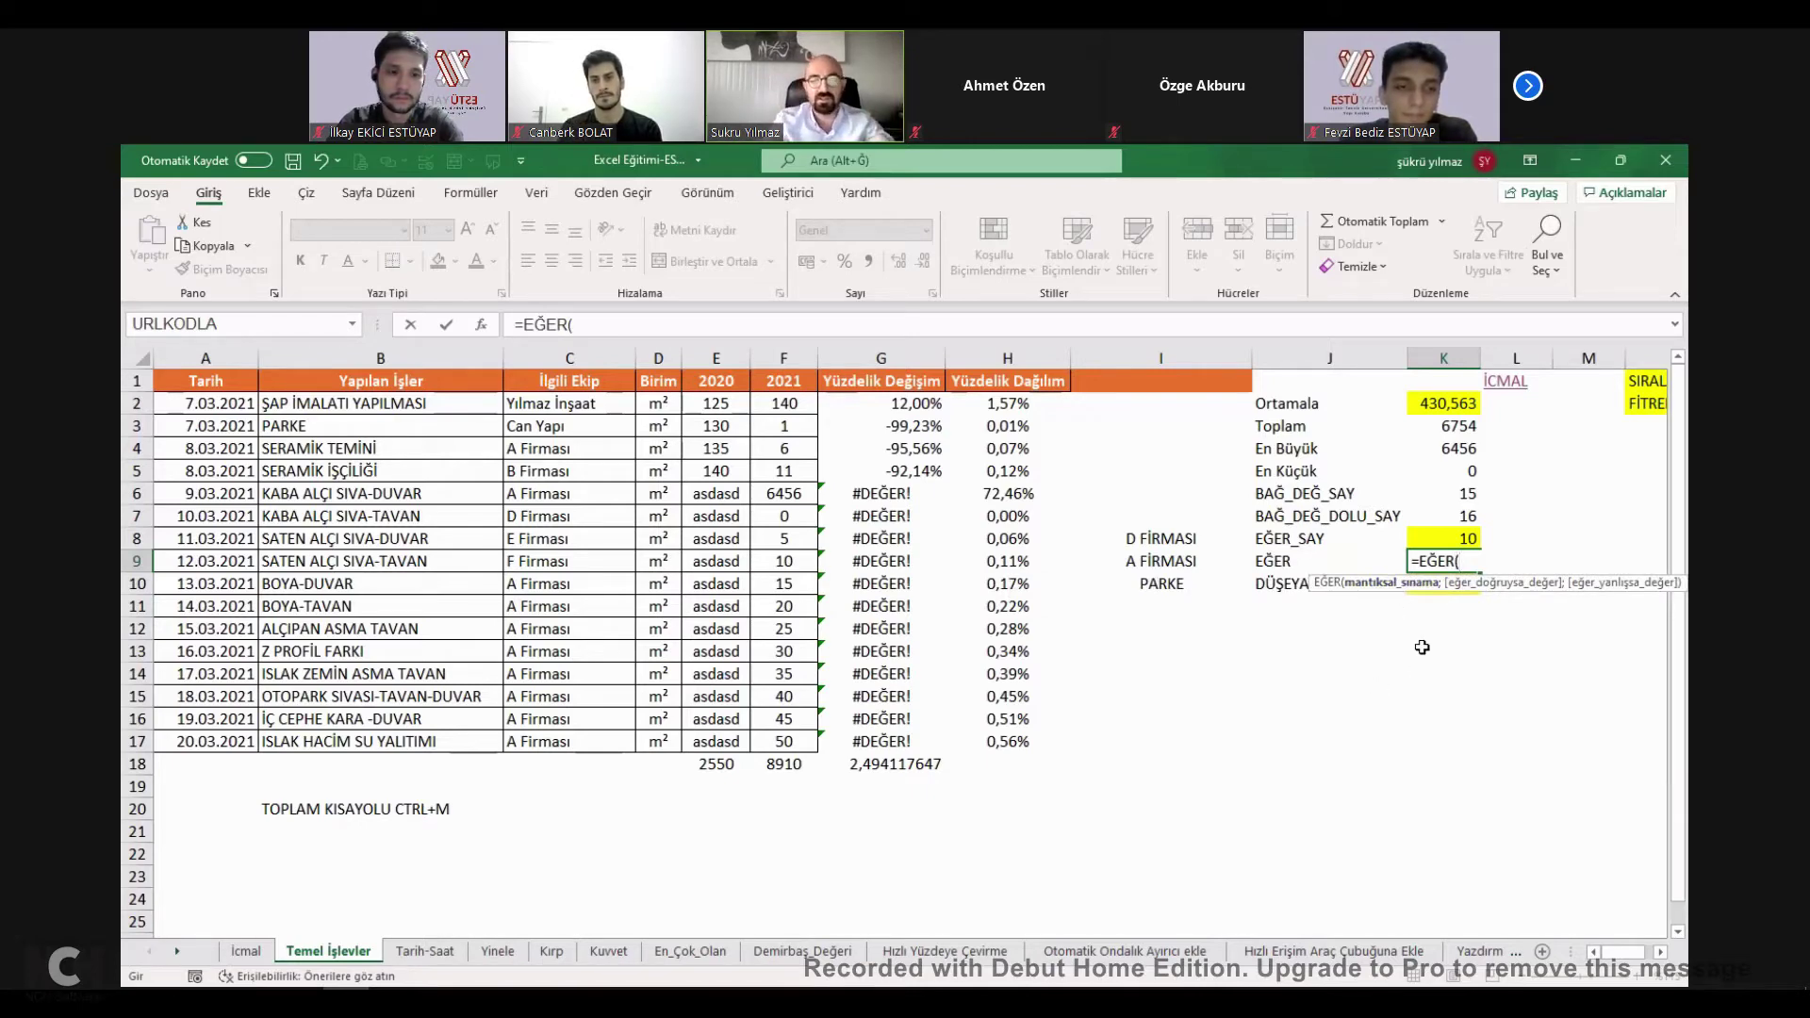
{"action": "type", "text": "VE("}
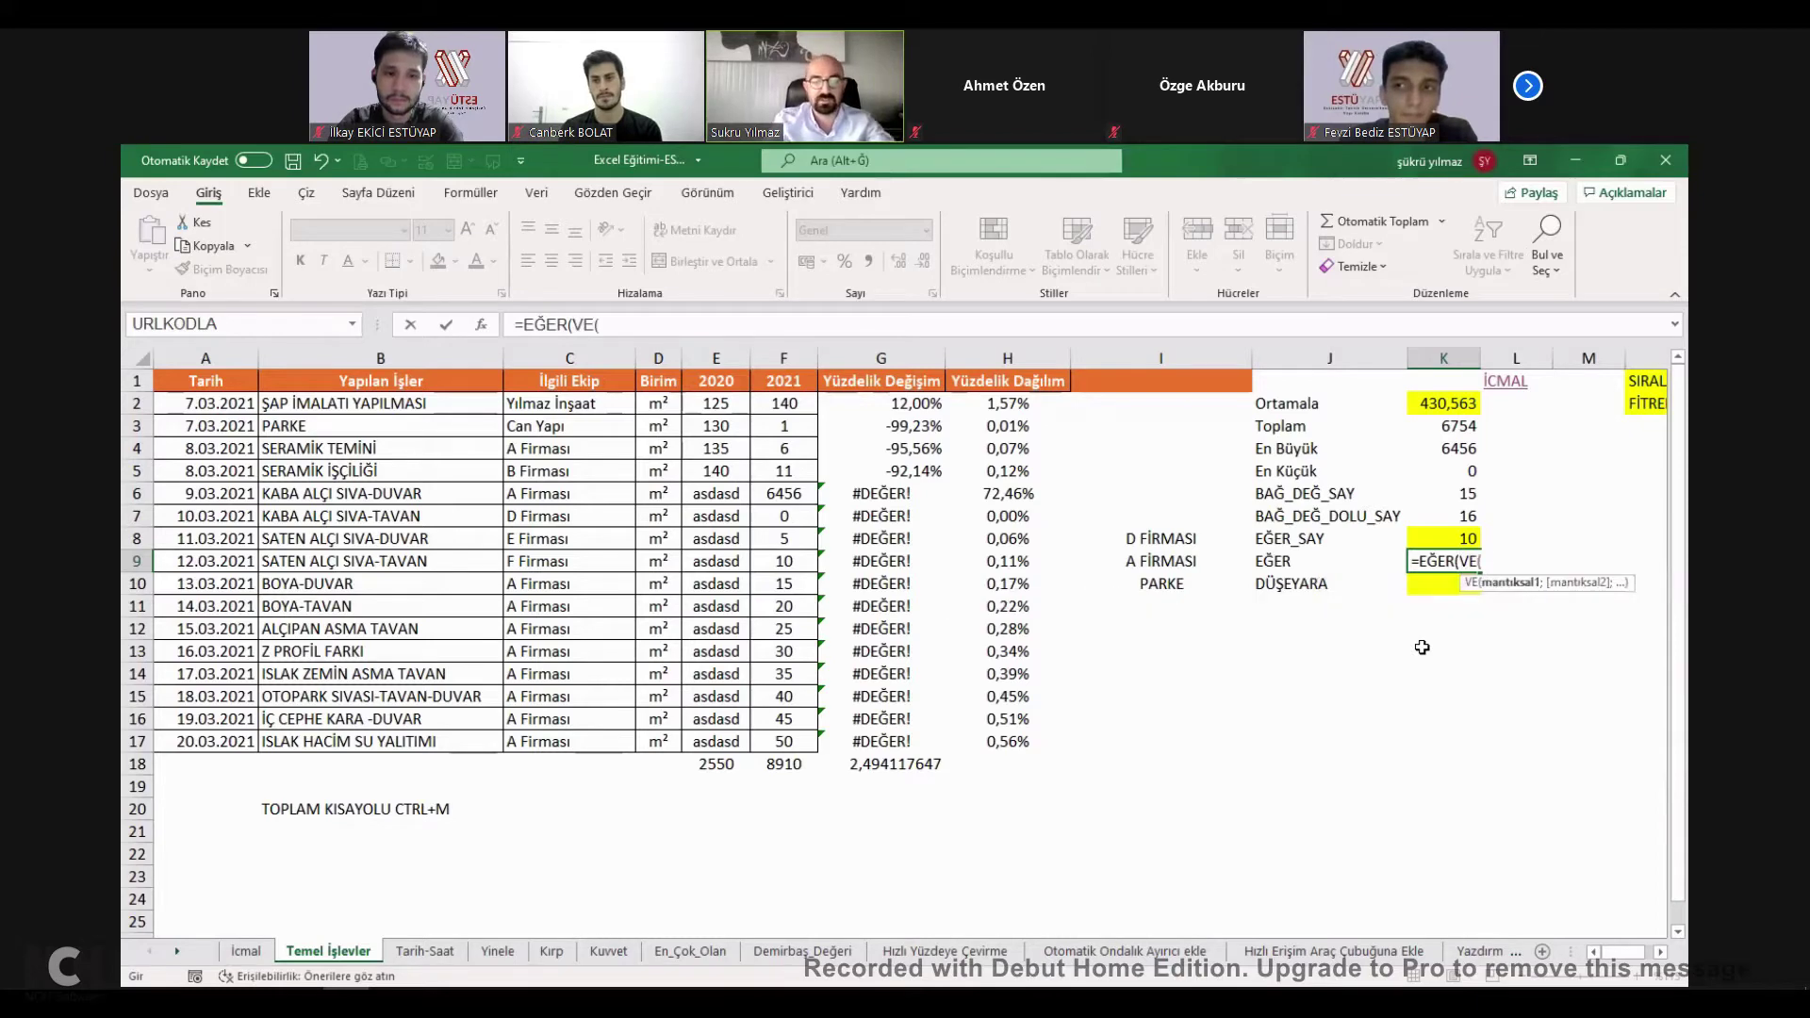
{"action": "type", "text": "YADA("}
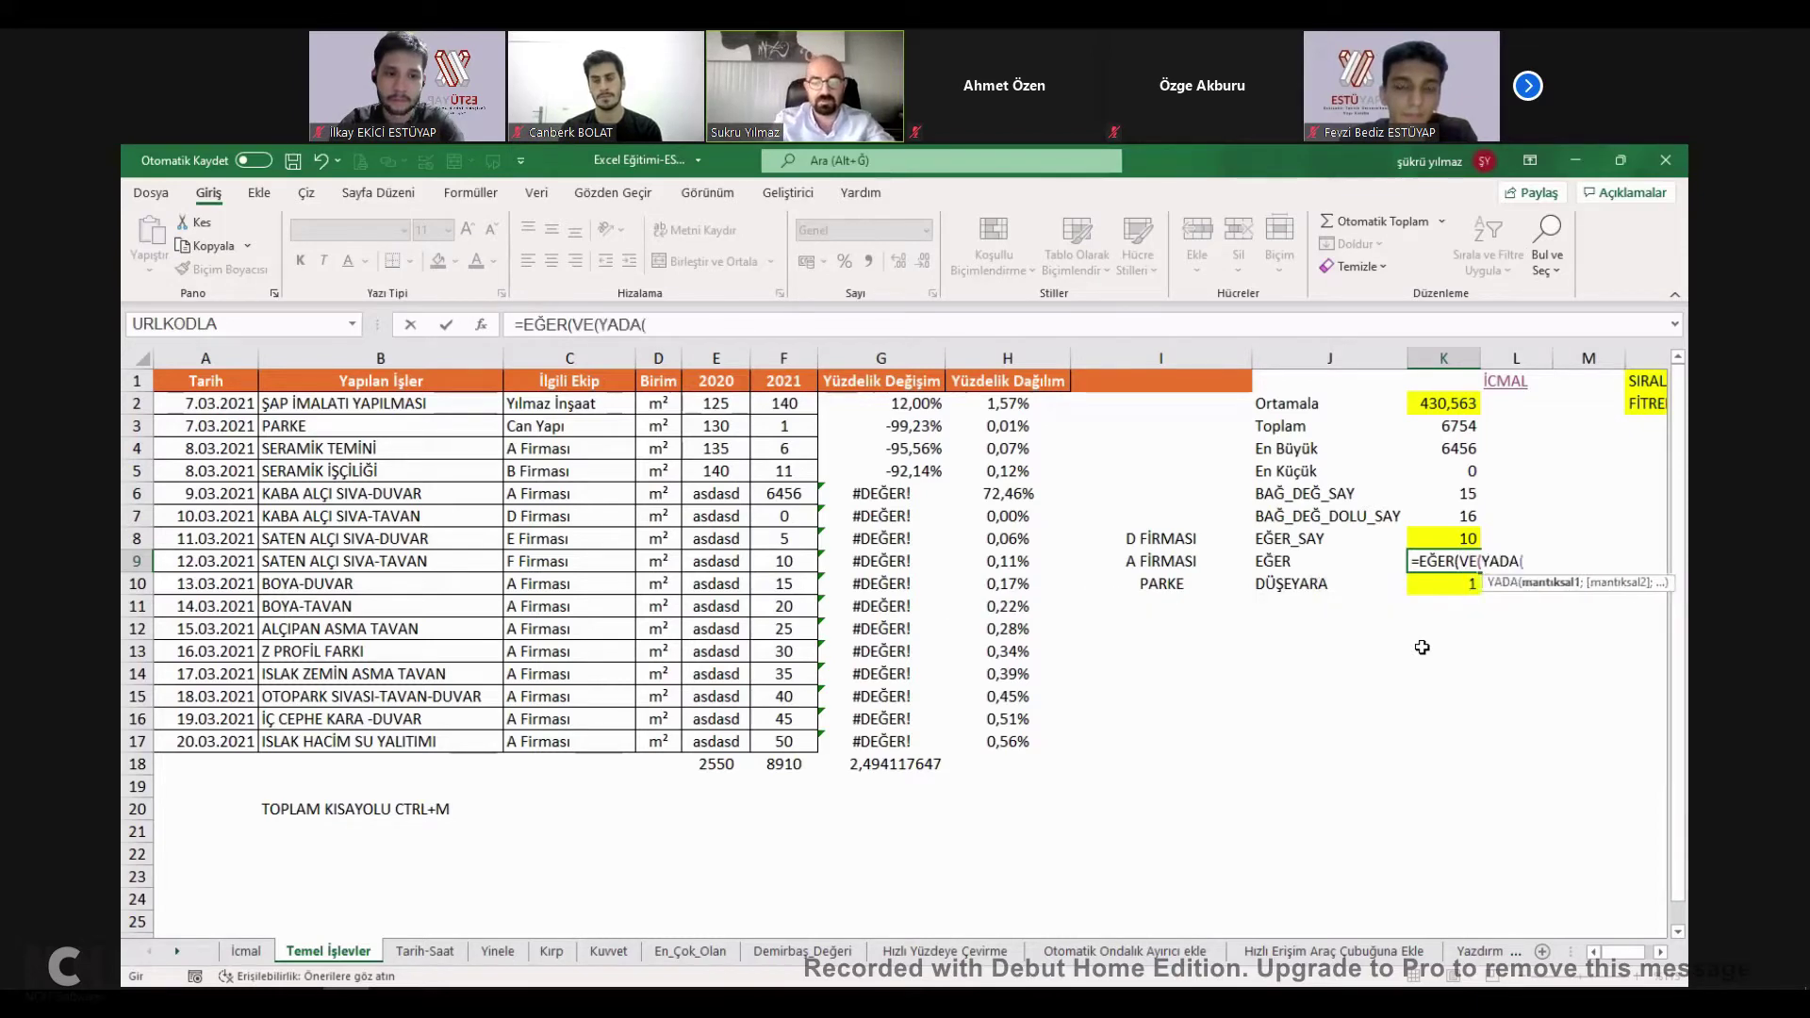
{"action": "type", "text": "EĞER"}
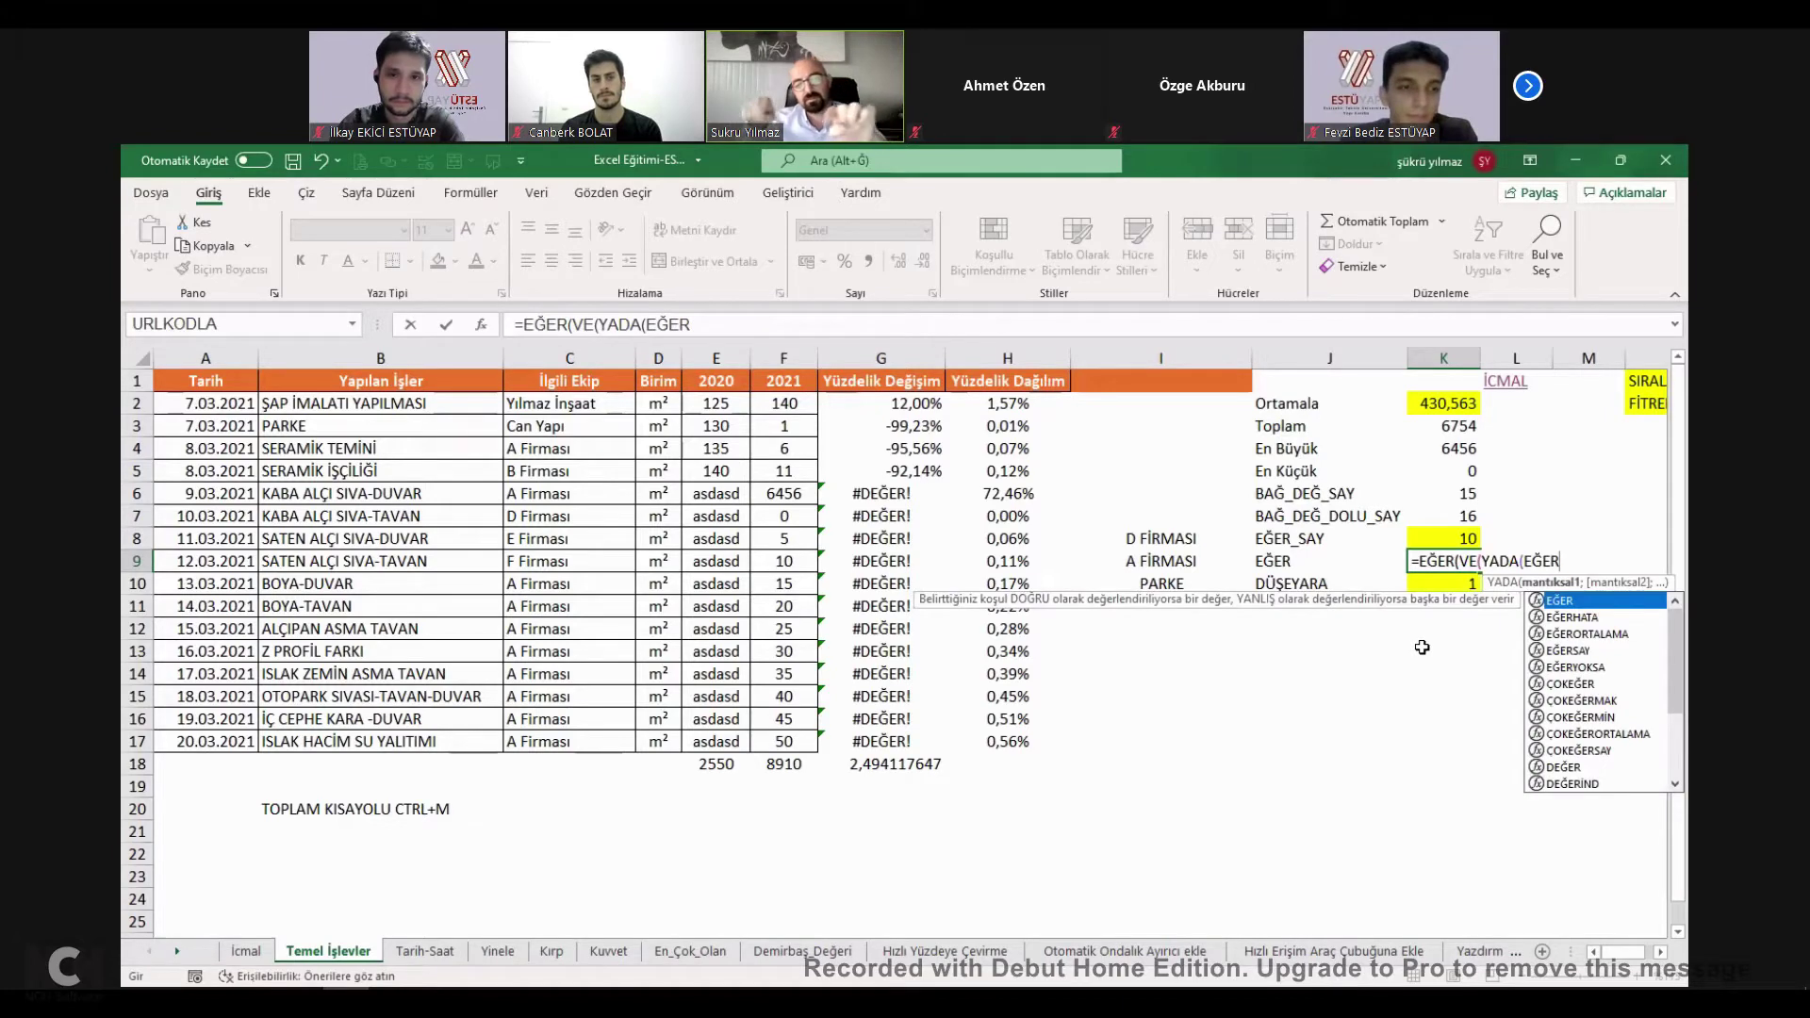
{"action": "key", "text": "BackSpace"}
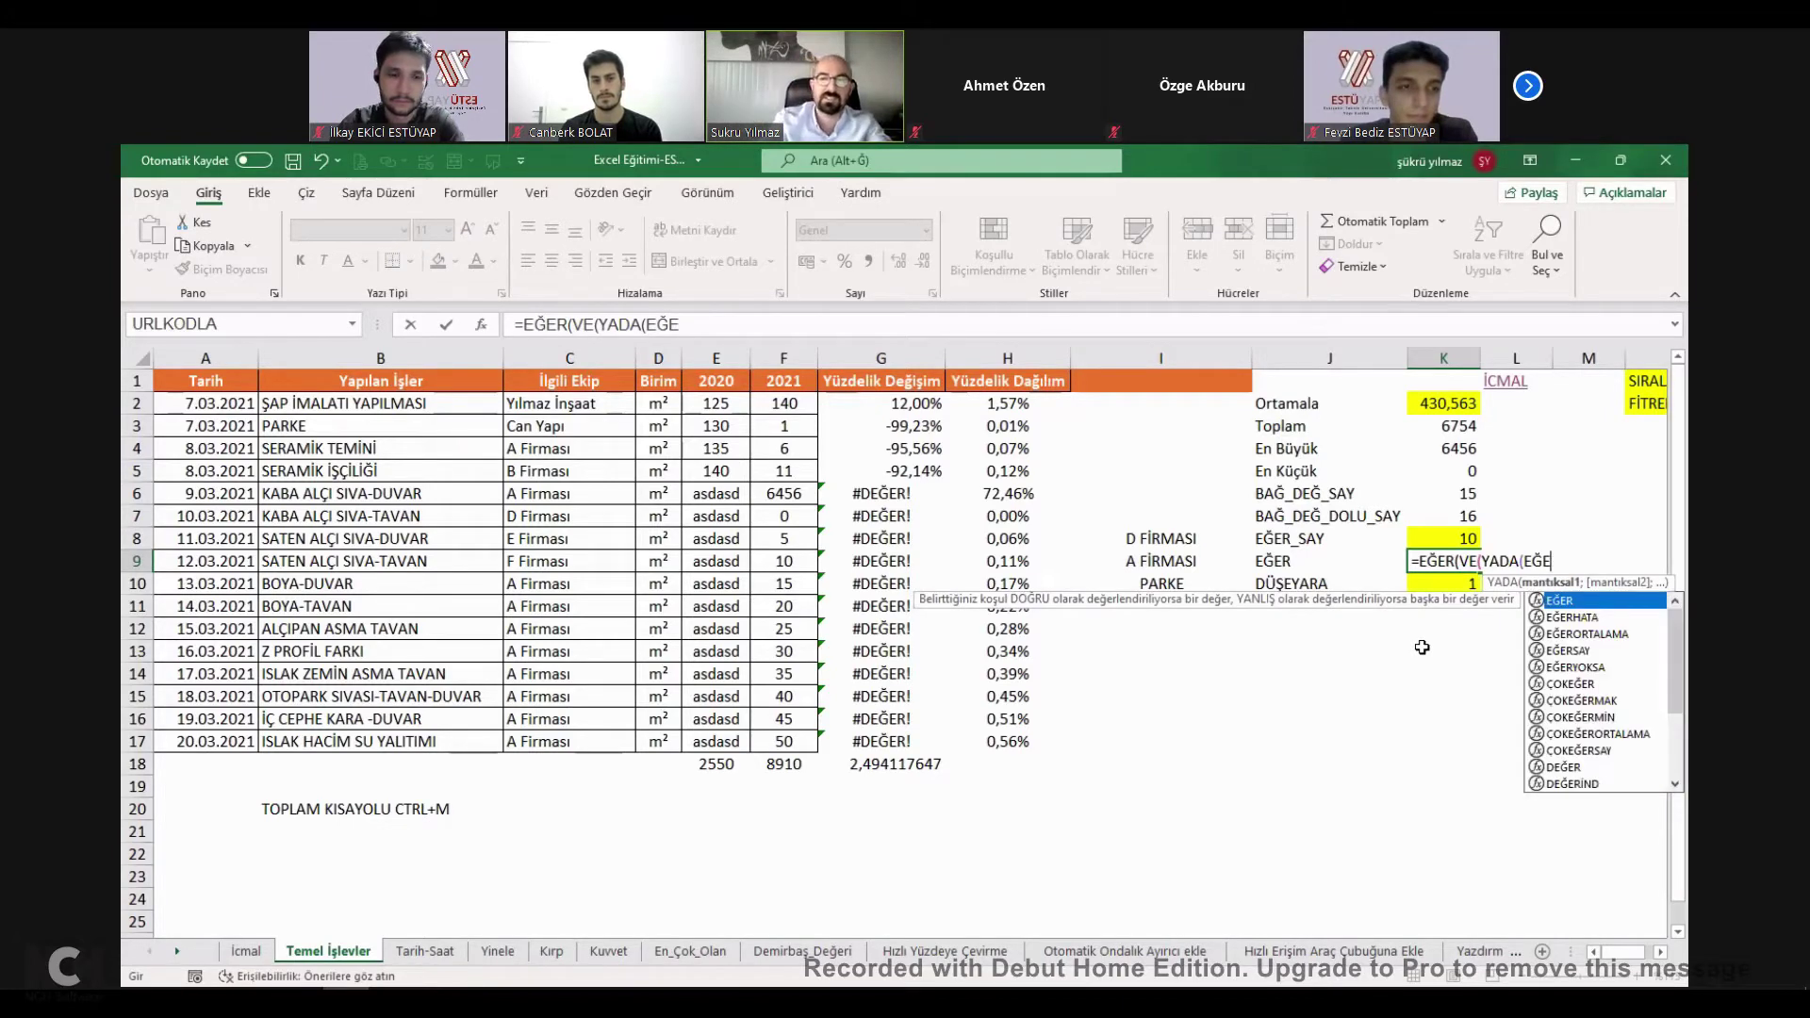
{"action": "key", "text": "BackSpace"}
{"action": "key", "text": "BackSpace"}
{"action": "key", "text": "BackSpace"}
{"action": "key", "text": "BackSpace"}
{"action": "key", "text": "BackSpace"}
{"action": "key", "text": "BackSpace"}
{"action": "key", "text": "BackSpace"}
{"action": "key", "text": "BackSpace"}
{"action": "key", "text": "BackSpace"}
{"action": "key", "text": "BackSpace"}
{"action": "key", "text": "BackSpace"}
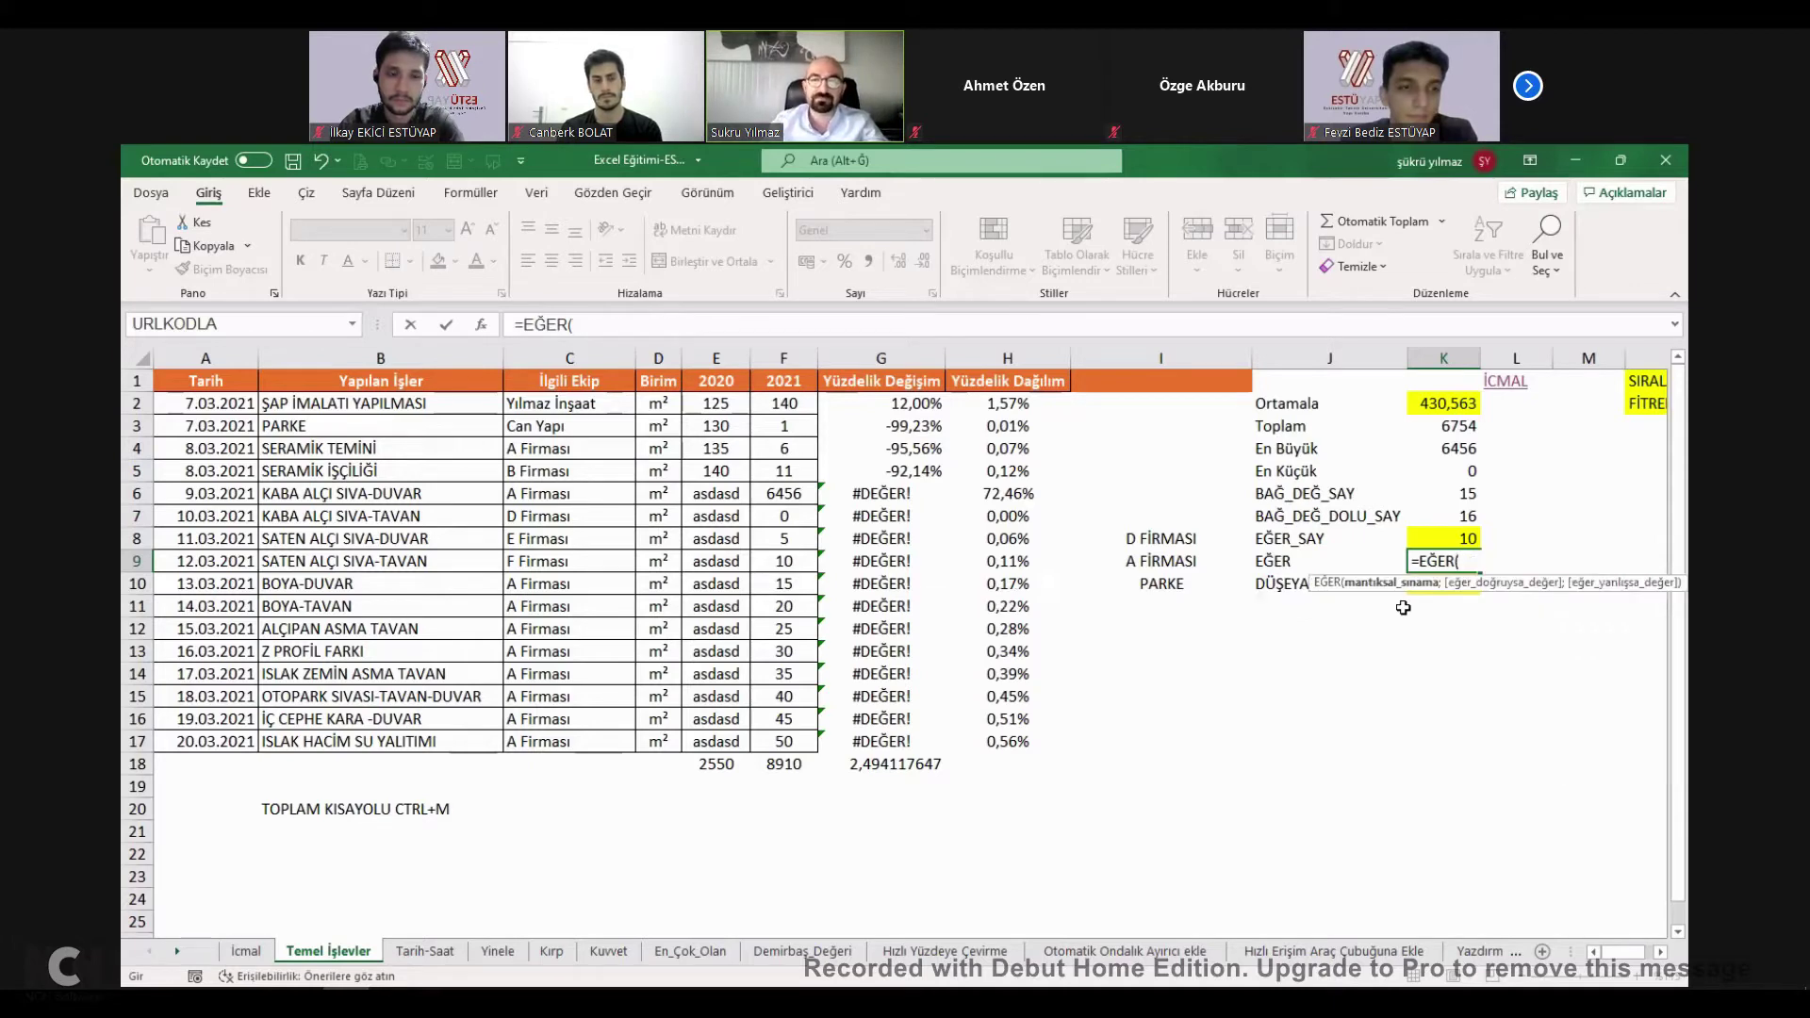
{"action": "left_click", "coordinate": [548, 586]}
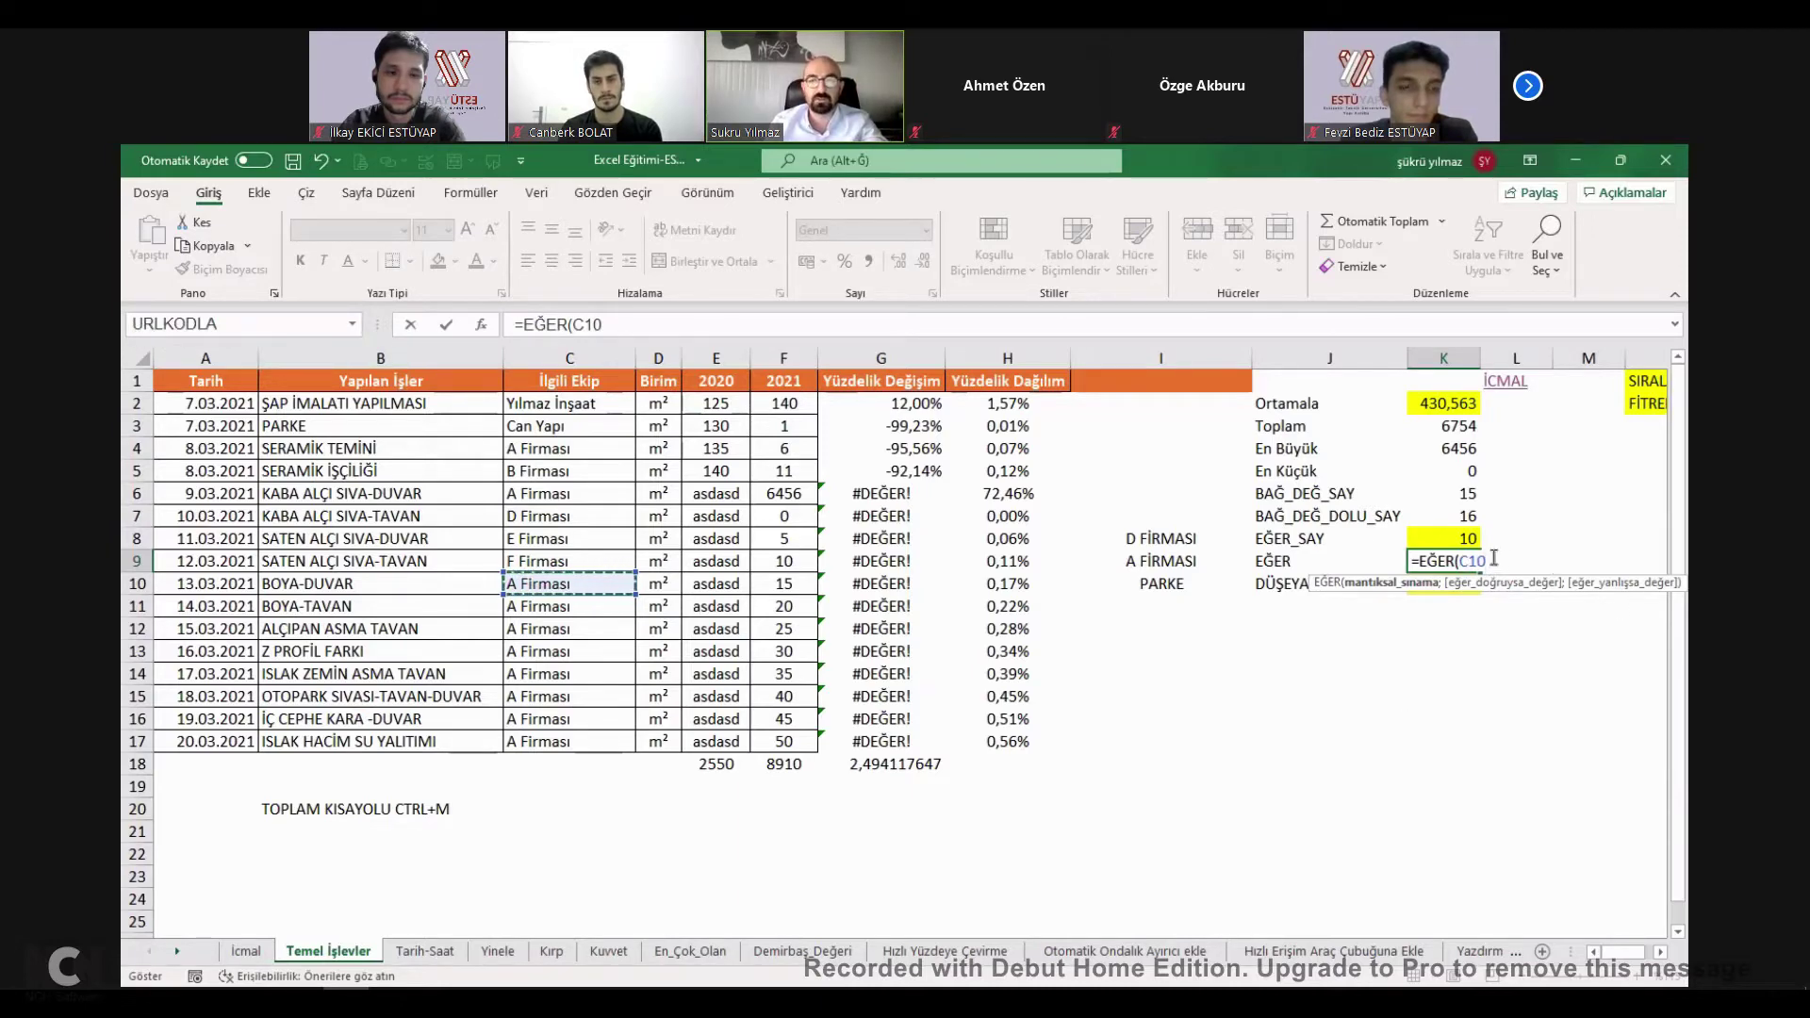
{"action": "type", "text": "="}
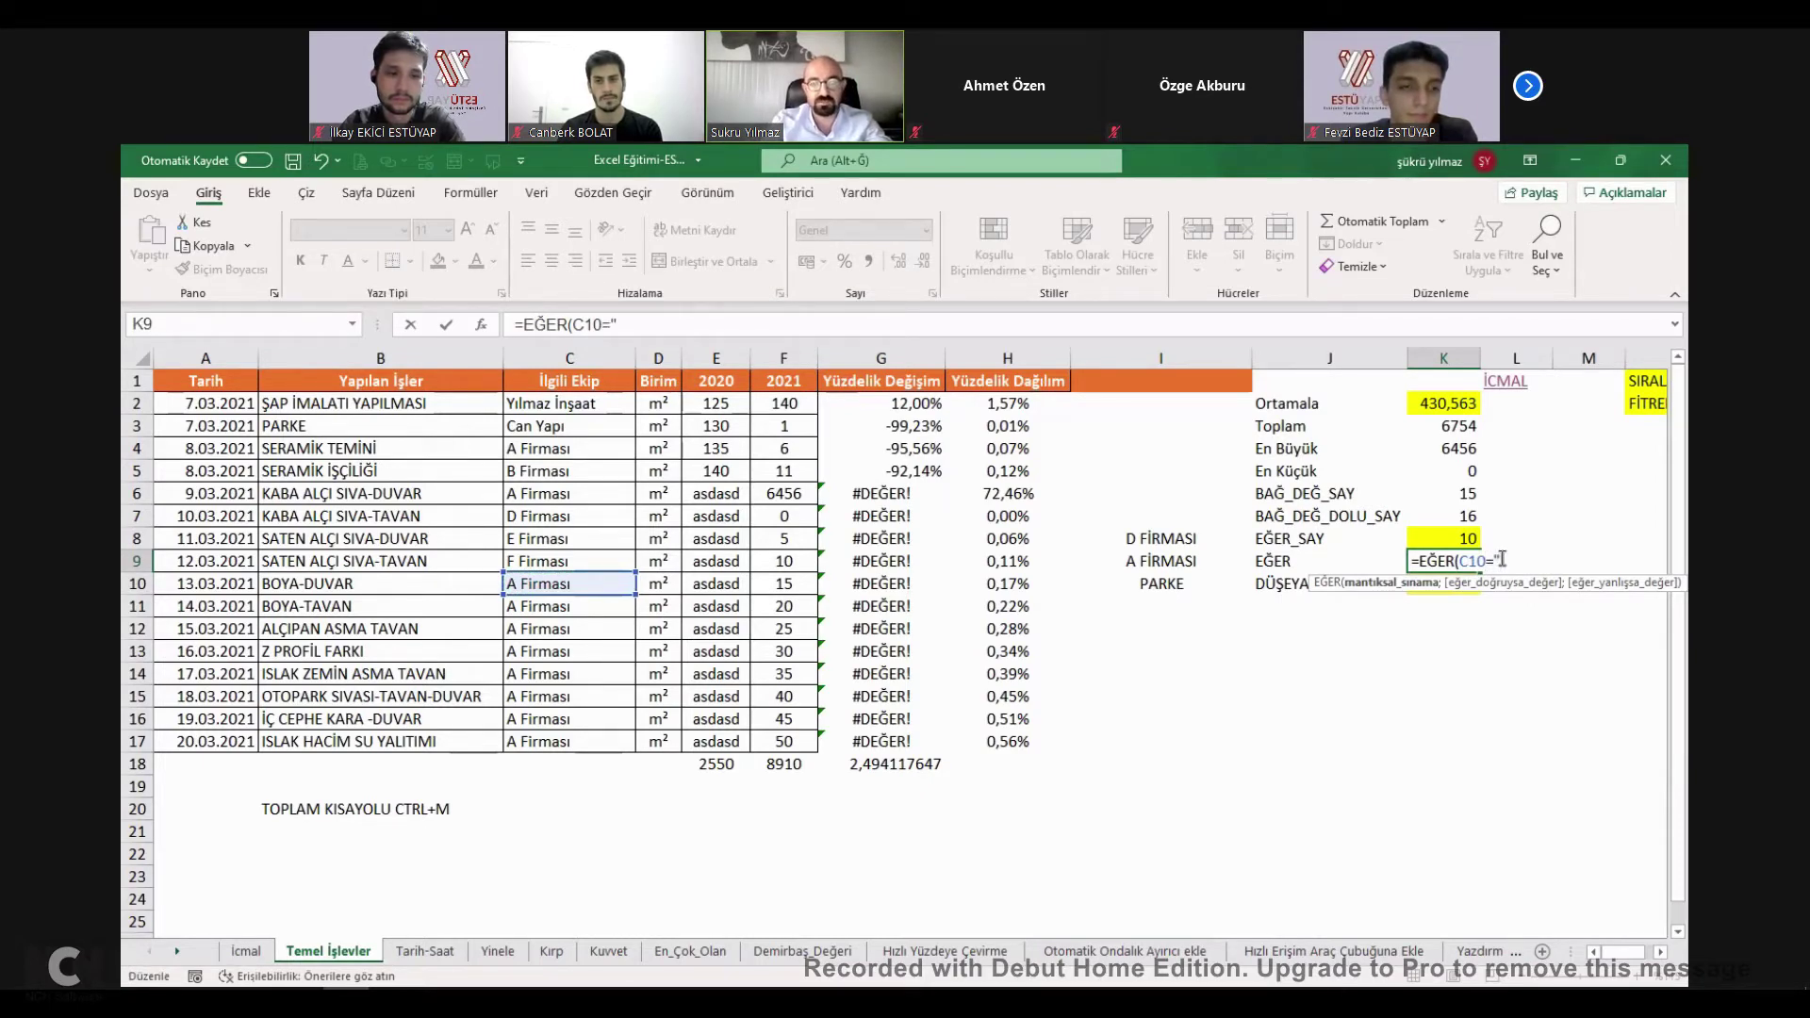
{"action": "type", "text": "\"A FİRMASI"}
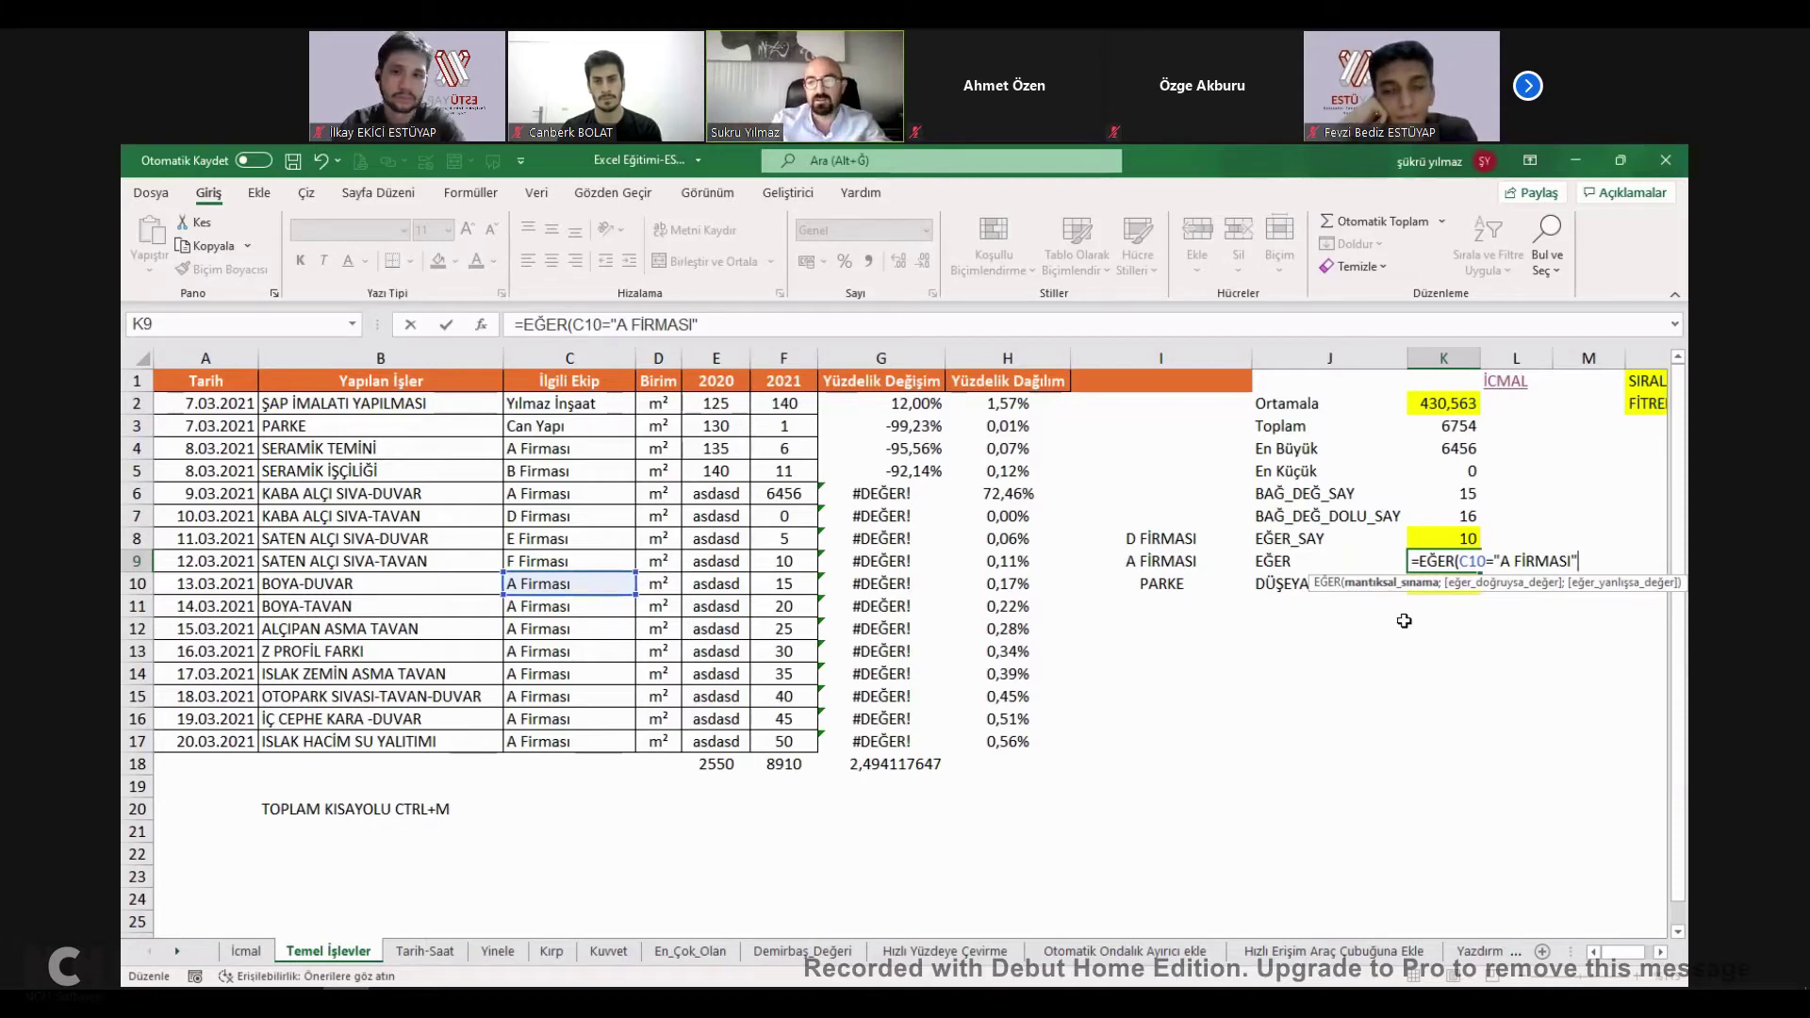
{"action": "type", "text": ";"}
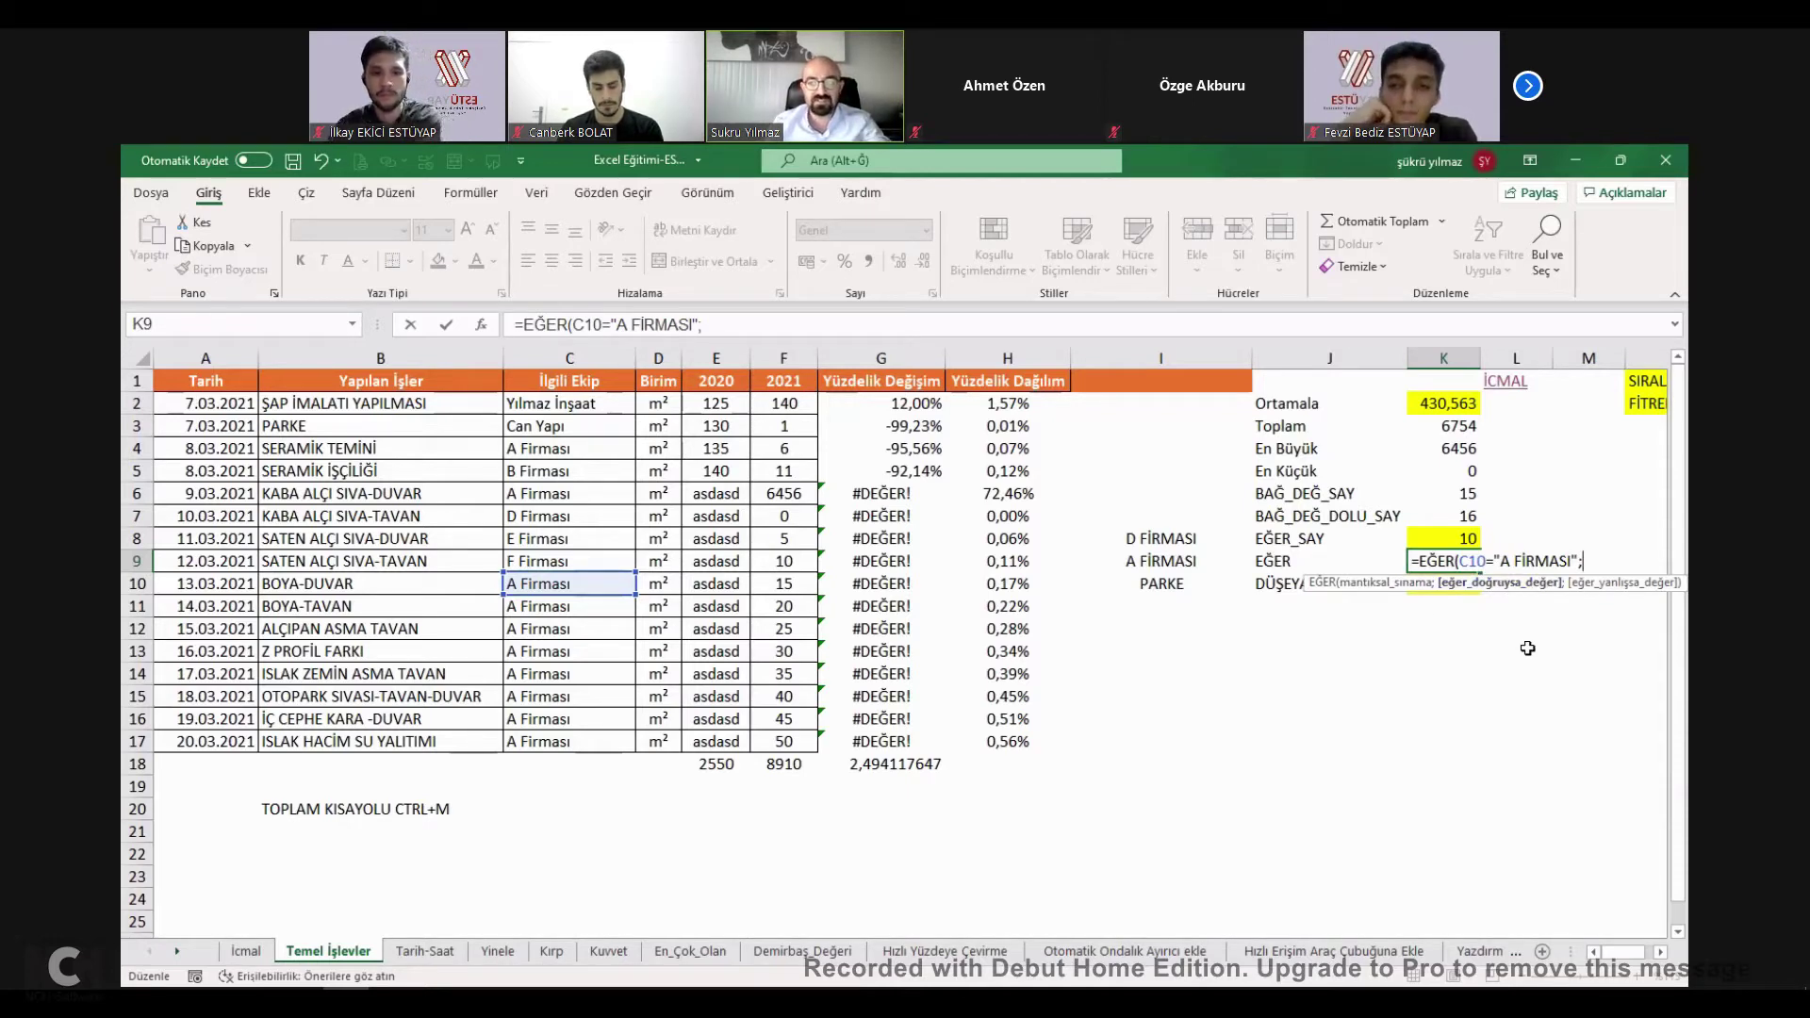
{"action": "type", "text": "\""}
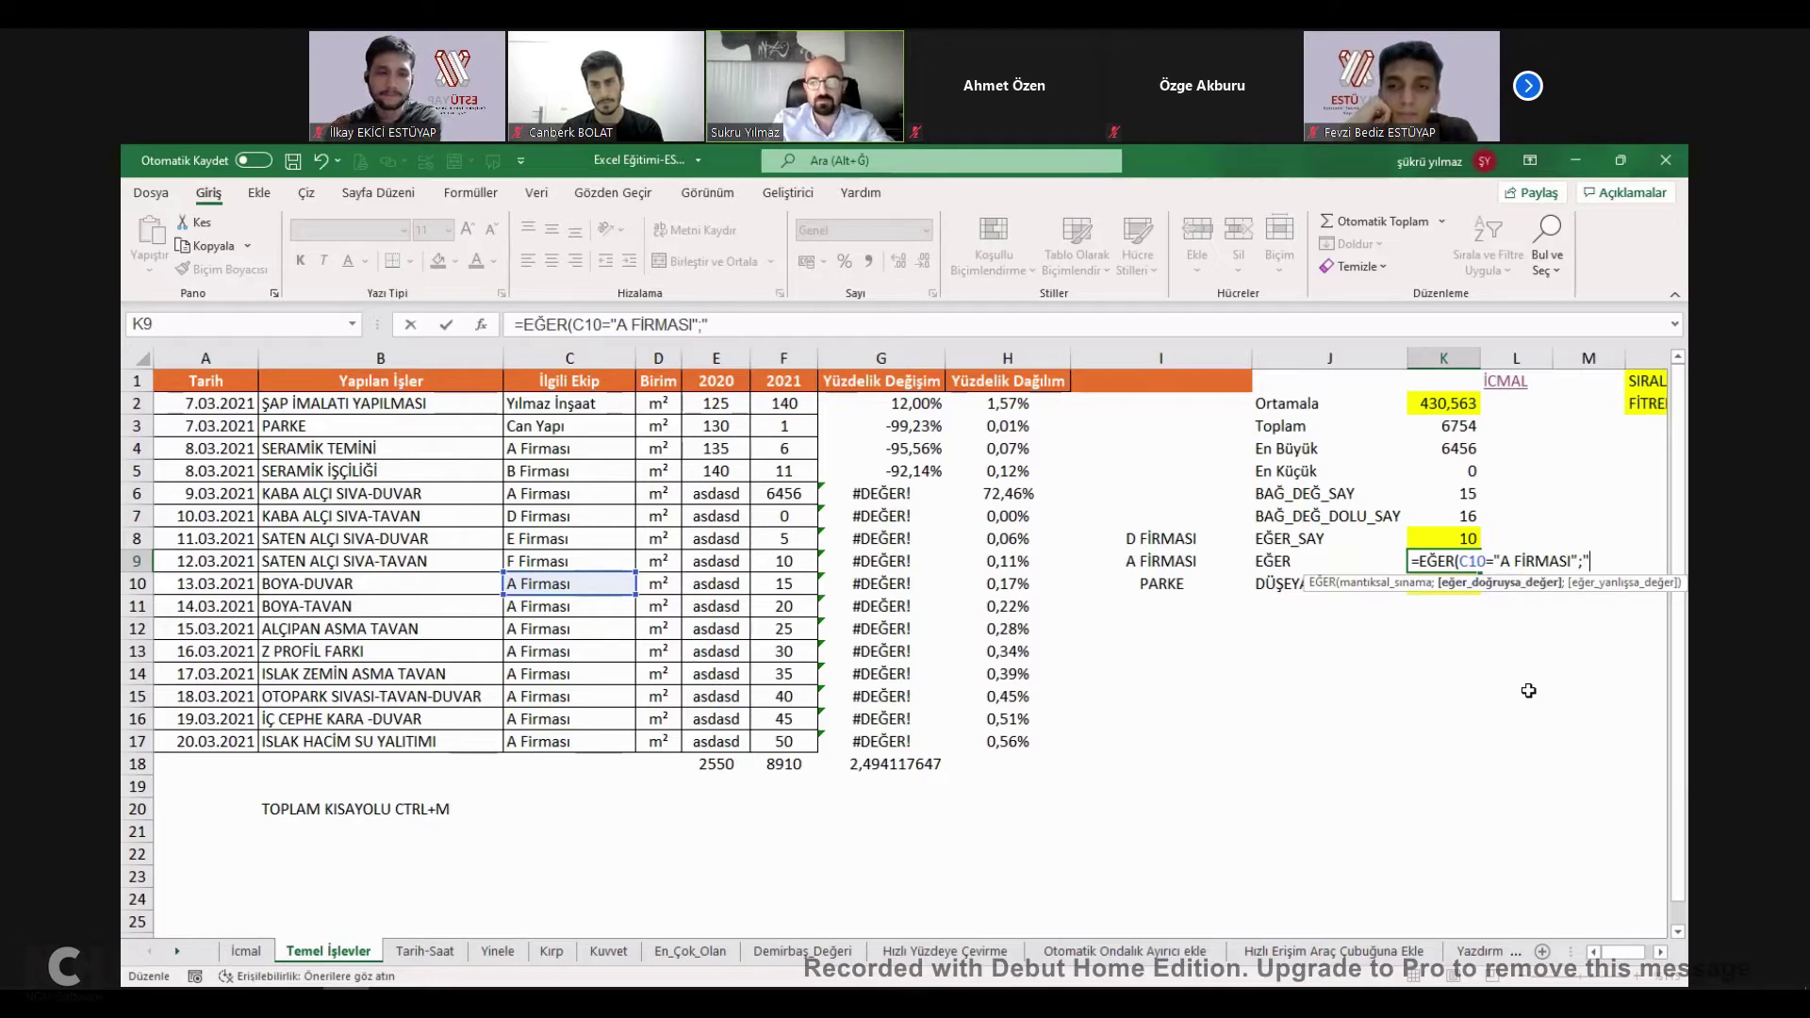
{"action": "type", "text": "BU FİRMA"}
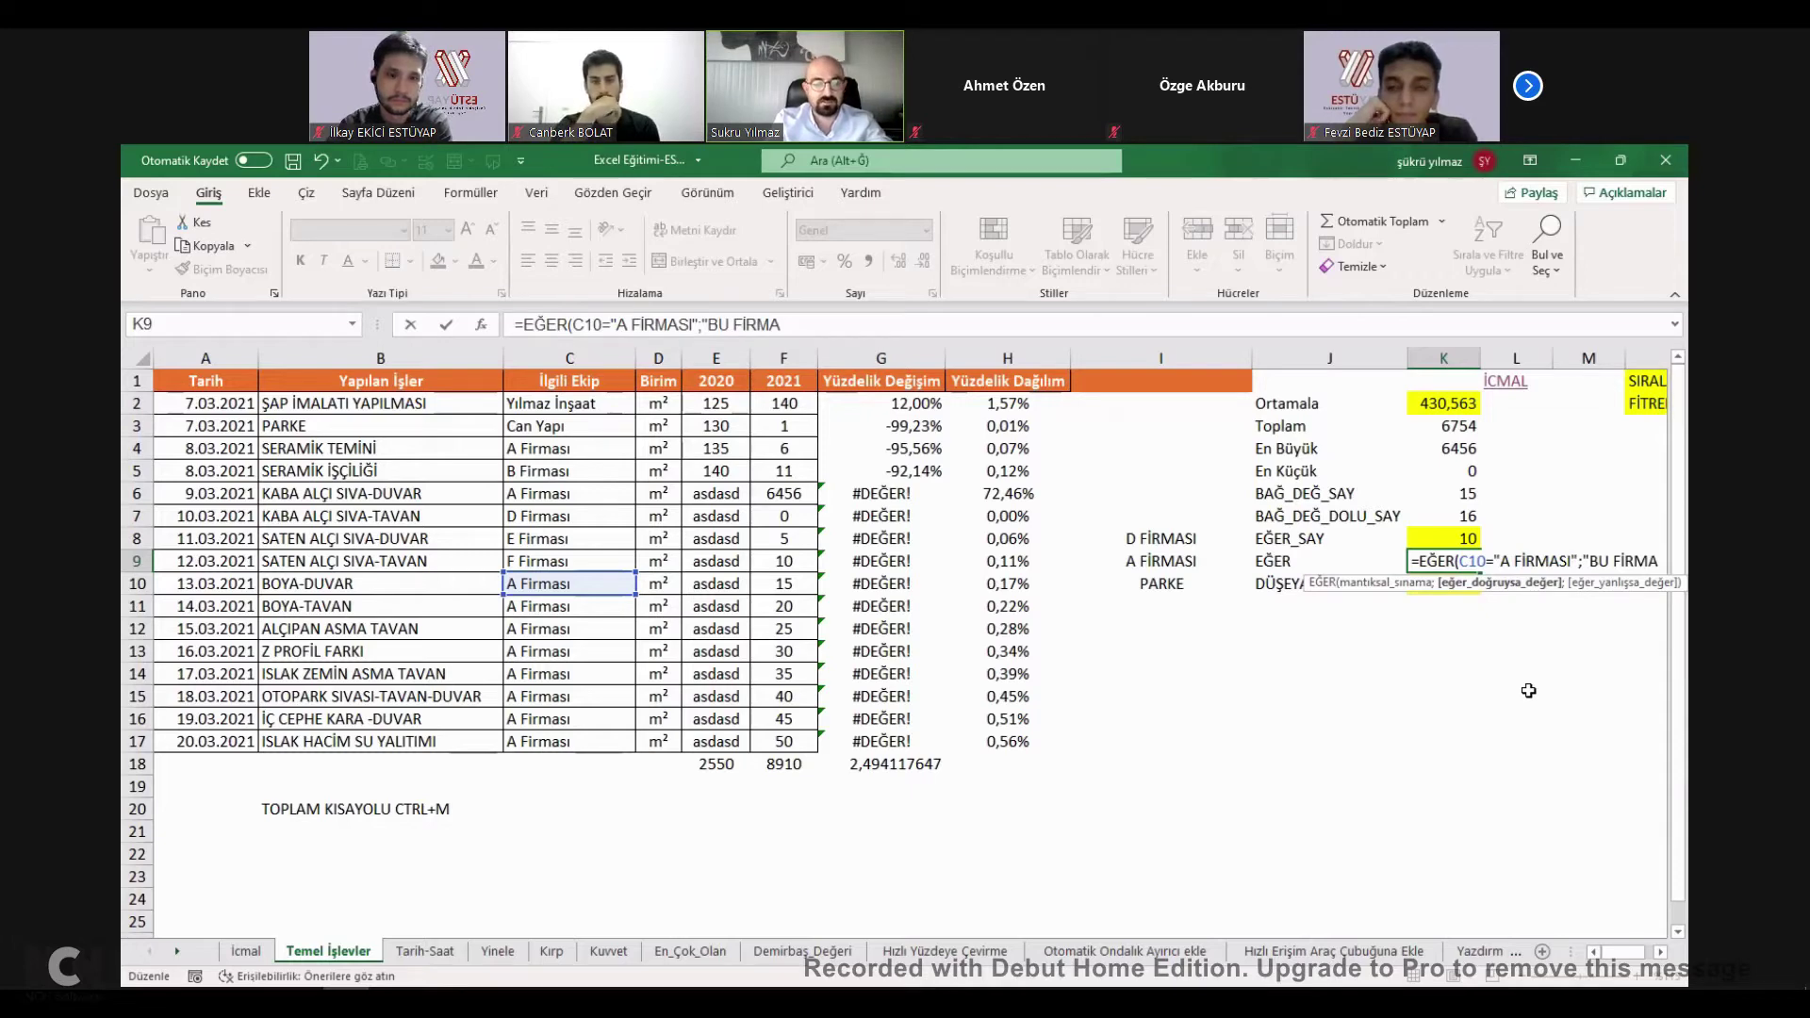
{"action": "key", "text": "BackSpace"}
{"action": "key", "text": "BackSpace"}
{"action": "key", "text": "BackSpace"}
{"action": "key", "text": "BackSpace"}
{"action": "key", "text": "BackSpace"}
{"action": "key", "text": "BackSpace"}
{"action": "key", "text": "BackSpace"}
{"action": "key", "text": "BackSpace"}
{"action": "type", "text": "X\";\"Y\""}
{"action": "key", "text": "ctrl+Return"}
Test C10 with text SSDGSDG and a Ctrl+D fill, then restore it to A Firması.
{"action": "double_click", "coordinate": [1445, 561]}
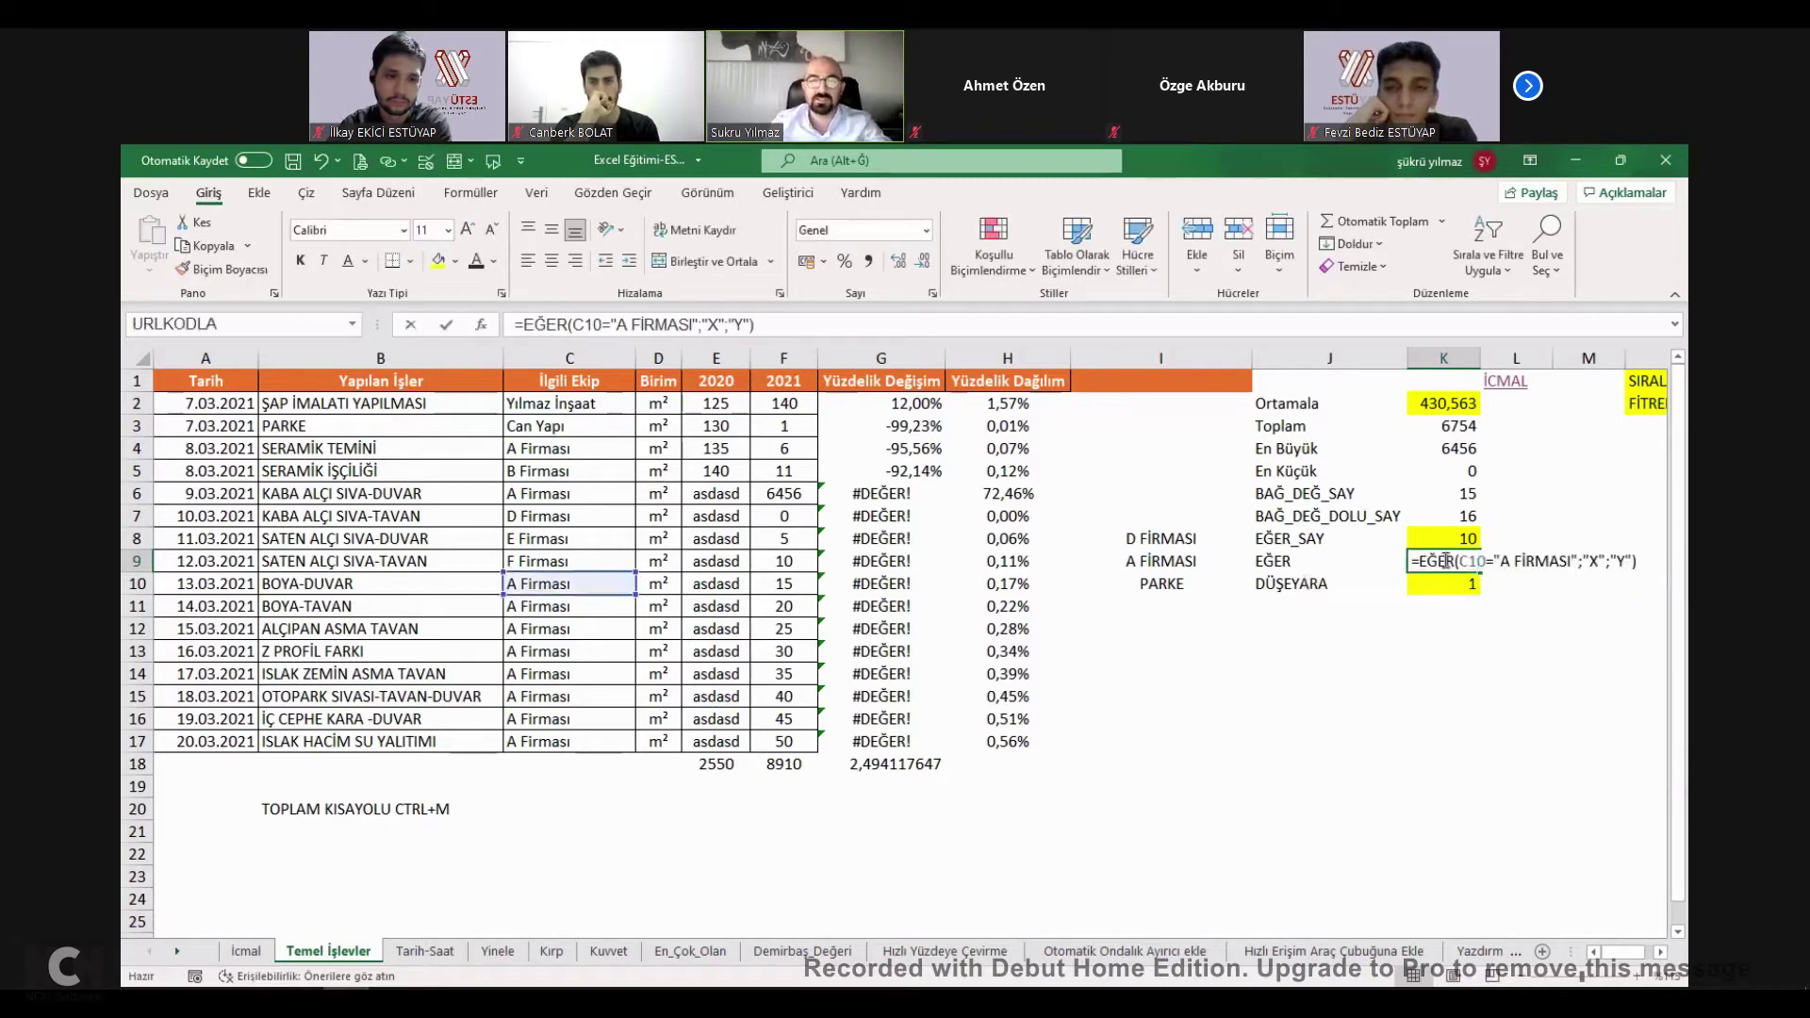
{"action": "double_click", "coordinate": [510, 583]}
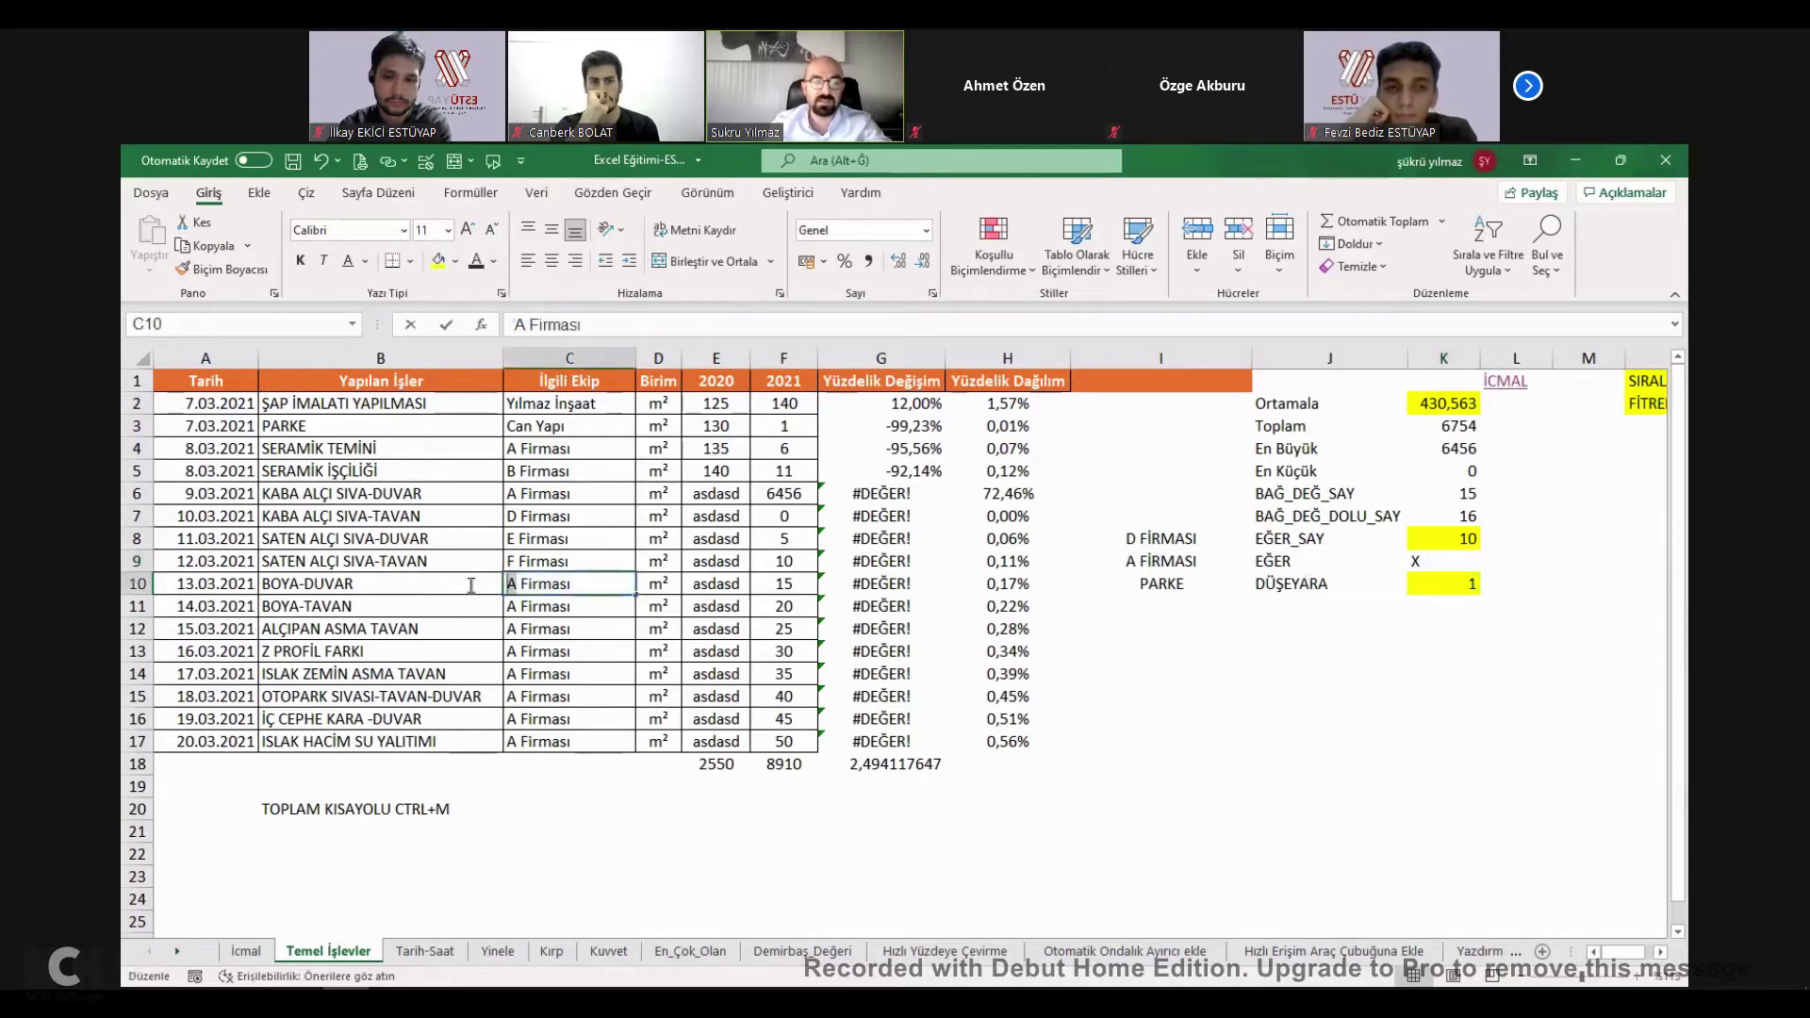
{"action": "key", "text": "Return"}
{"action": "key", "text": "Up"}
{"action": "type", "text": "SSDGS"}
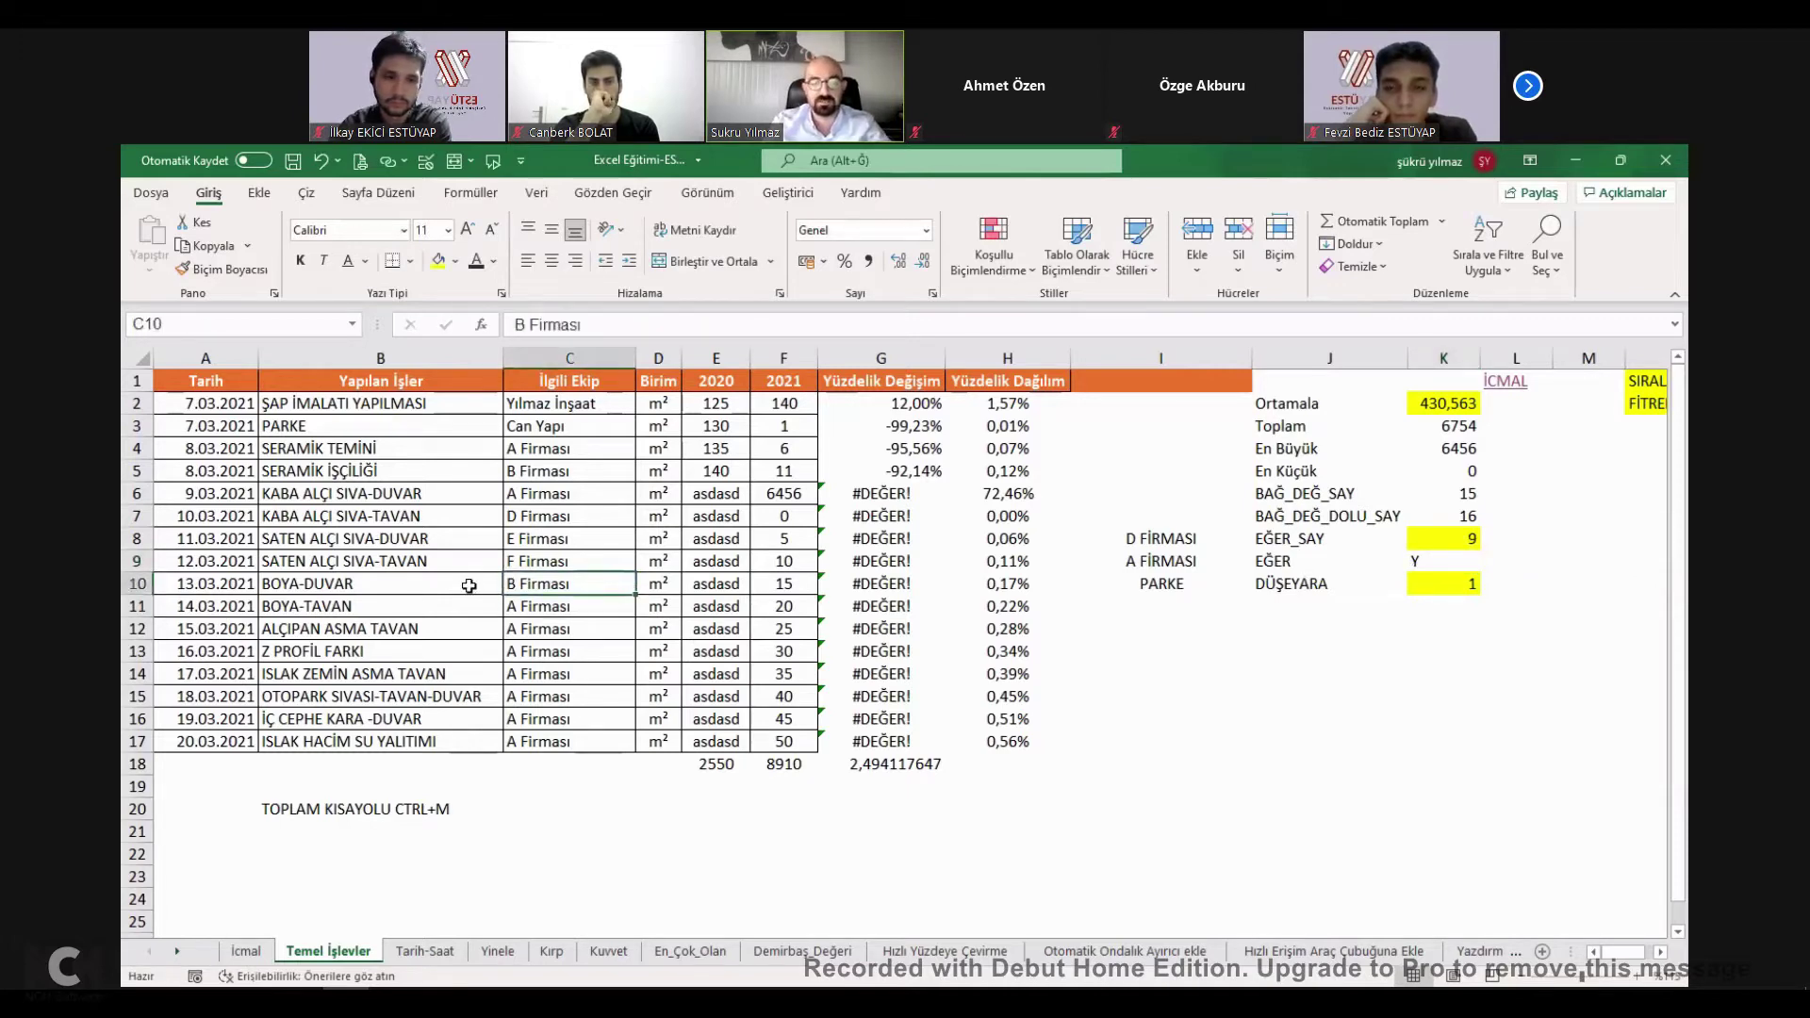
{"action": "type", "text": "DGS"}
{"action": "key", "text": "Return"}
{"action": "key", "text": "Up"}
{"action": "key", "text": "ctrl+d"}
{"action": "double_click", "coordinate": [511, 583]}
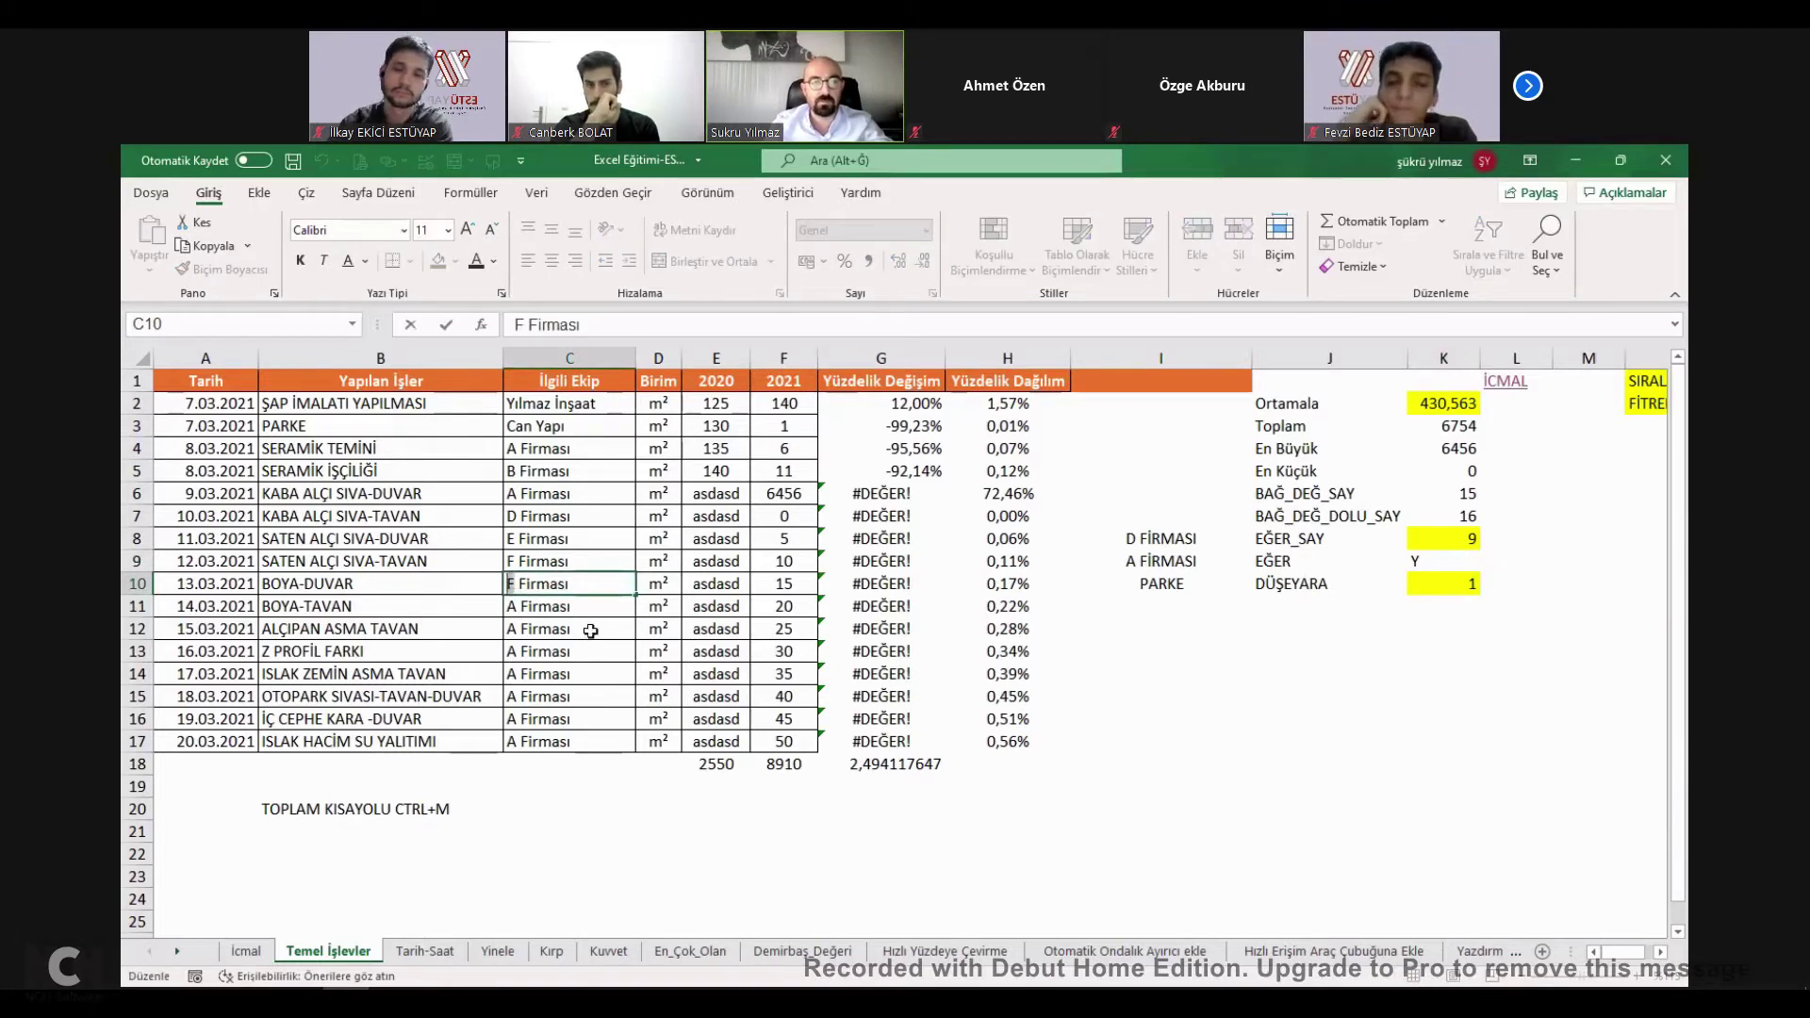
{"action": "type", "text": "A"}
{"action": "key", "text": "Return"}
Enter =EĞER(C11="A FİRMASI";F8+F7-F11;"HESAP YOK") in J14.
{"action": "left_click", "coordinate": [1310, 652]}
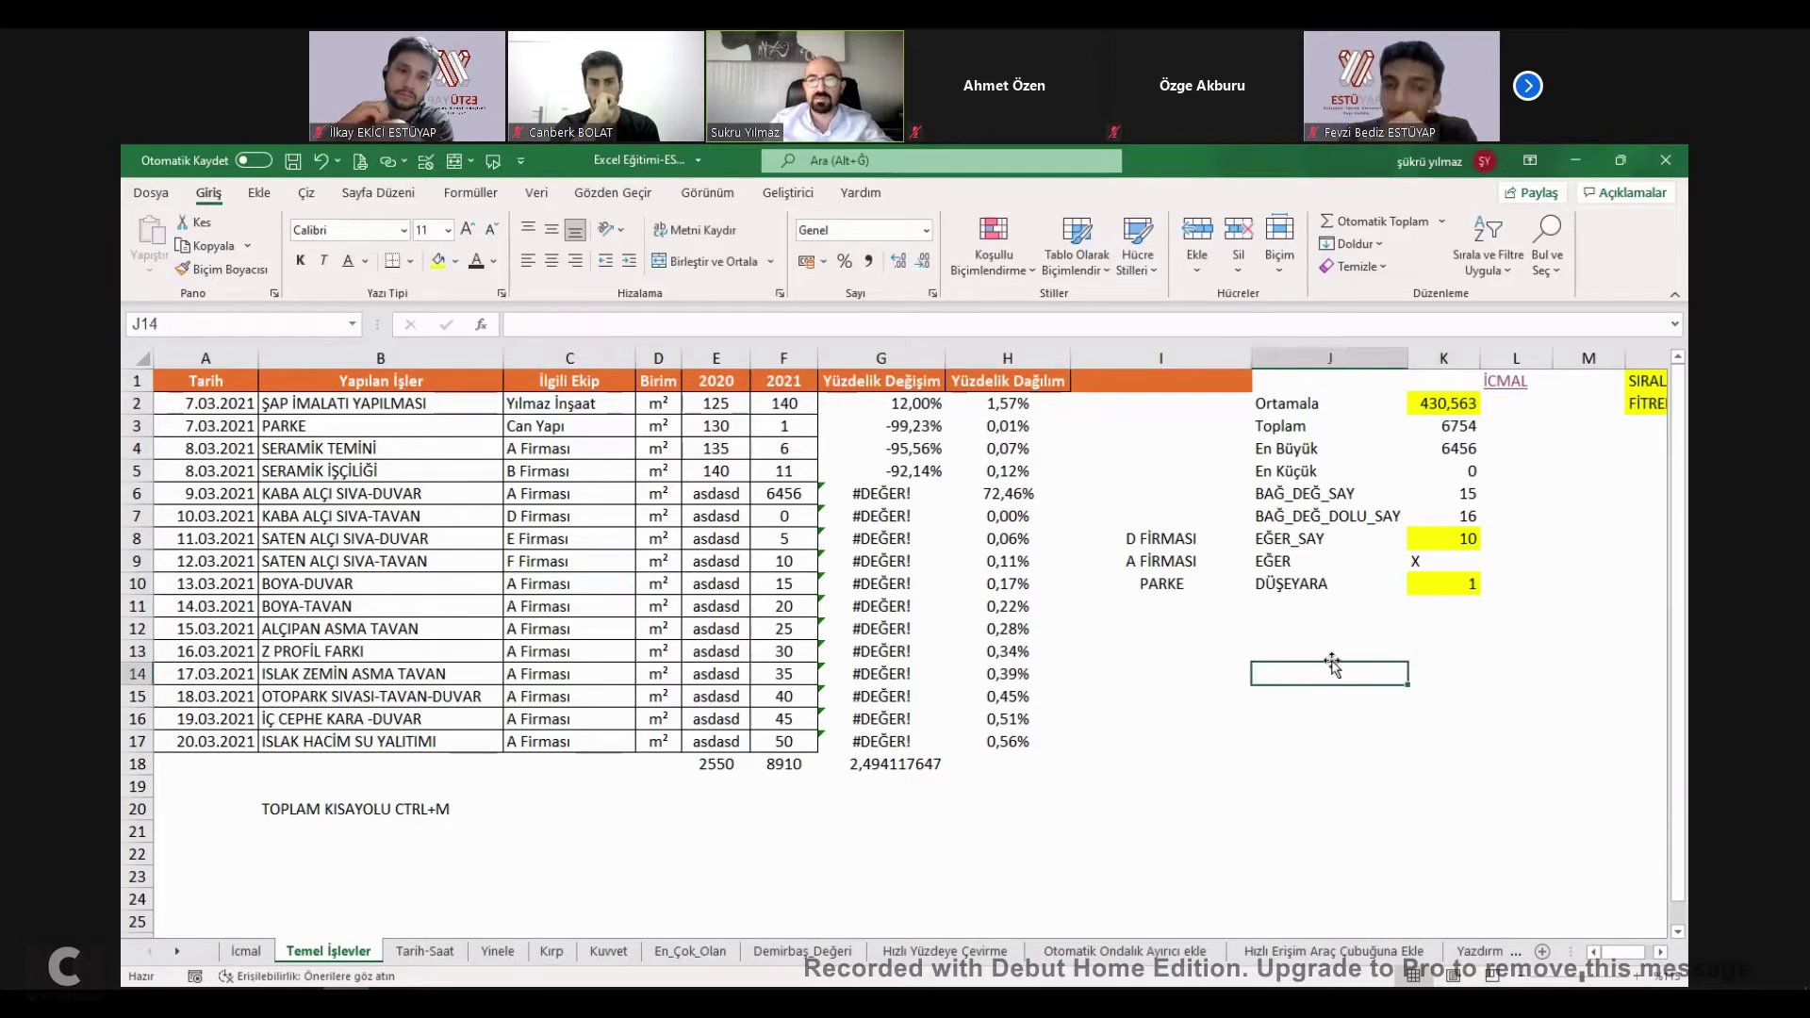
{"action": "left_click", "coordinate": [1309, 669]}
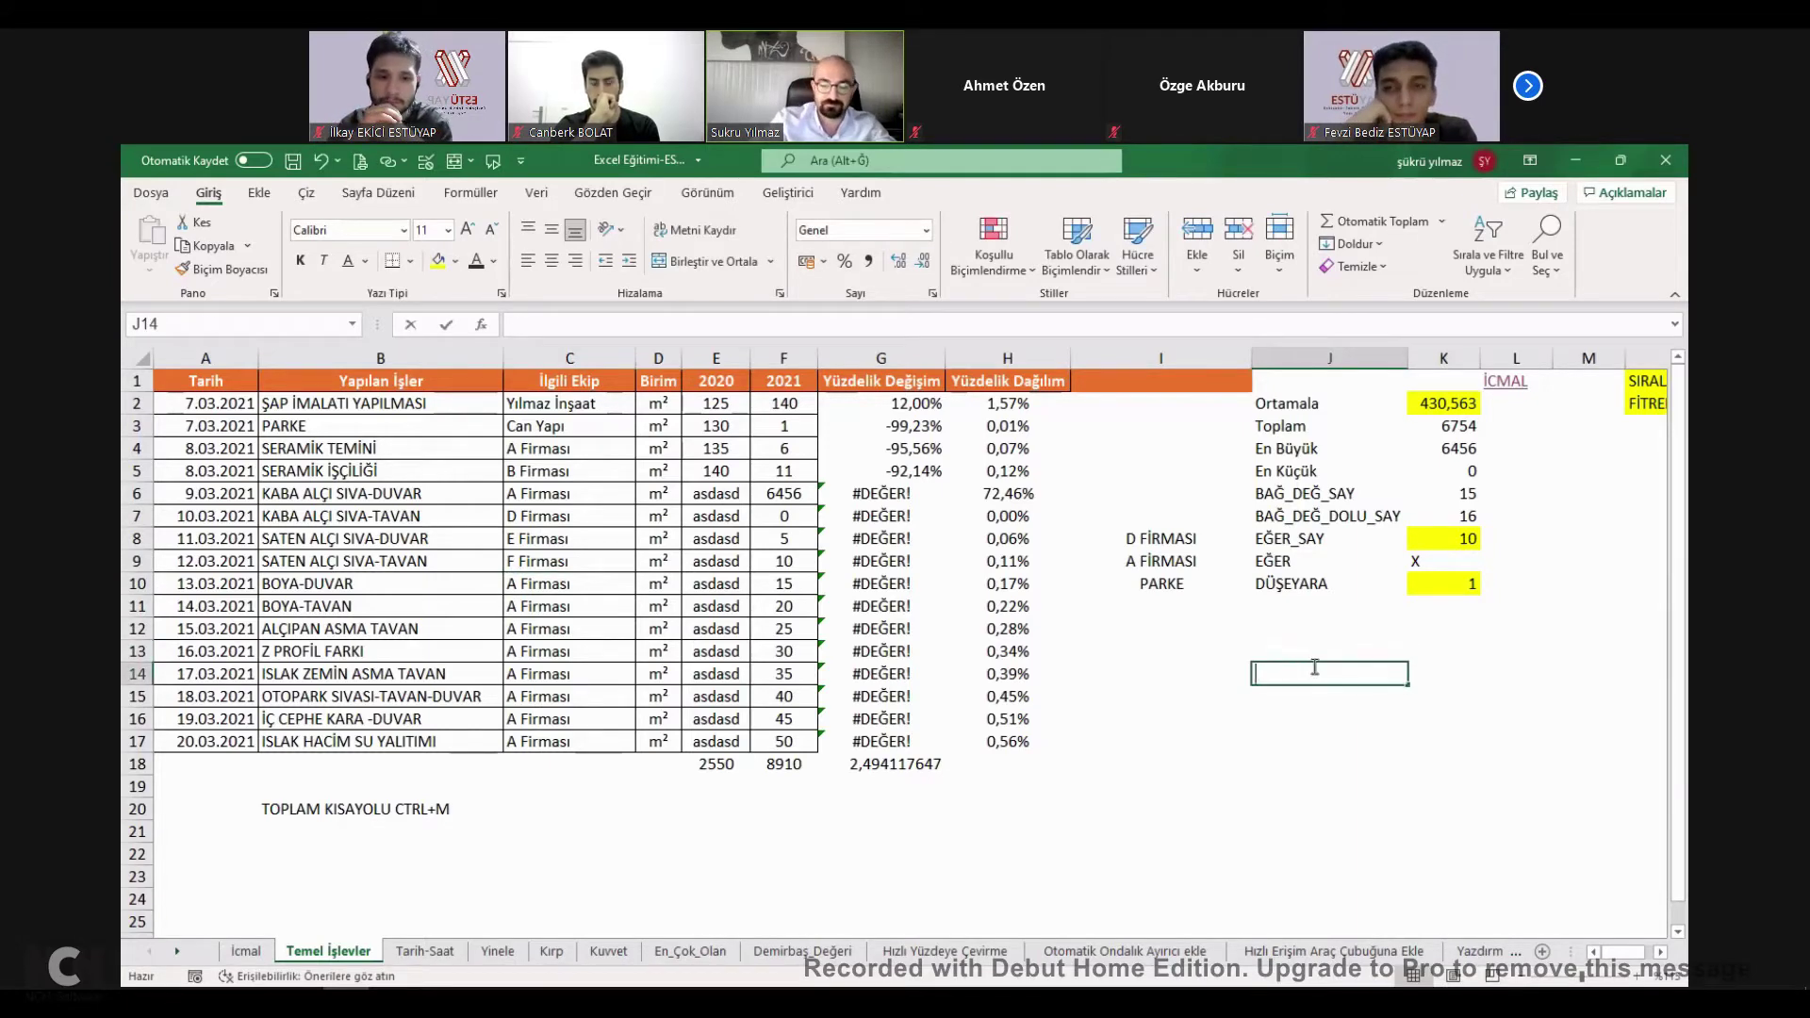
{"action": "type", "text": "=EĞER("}
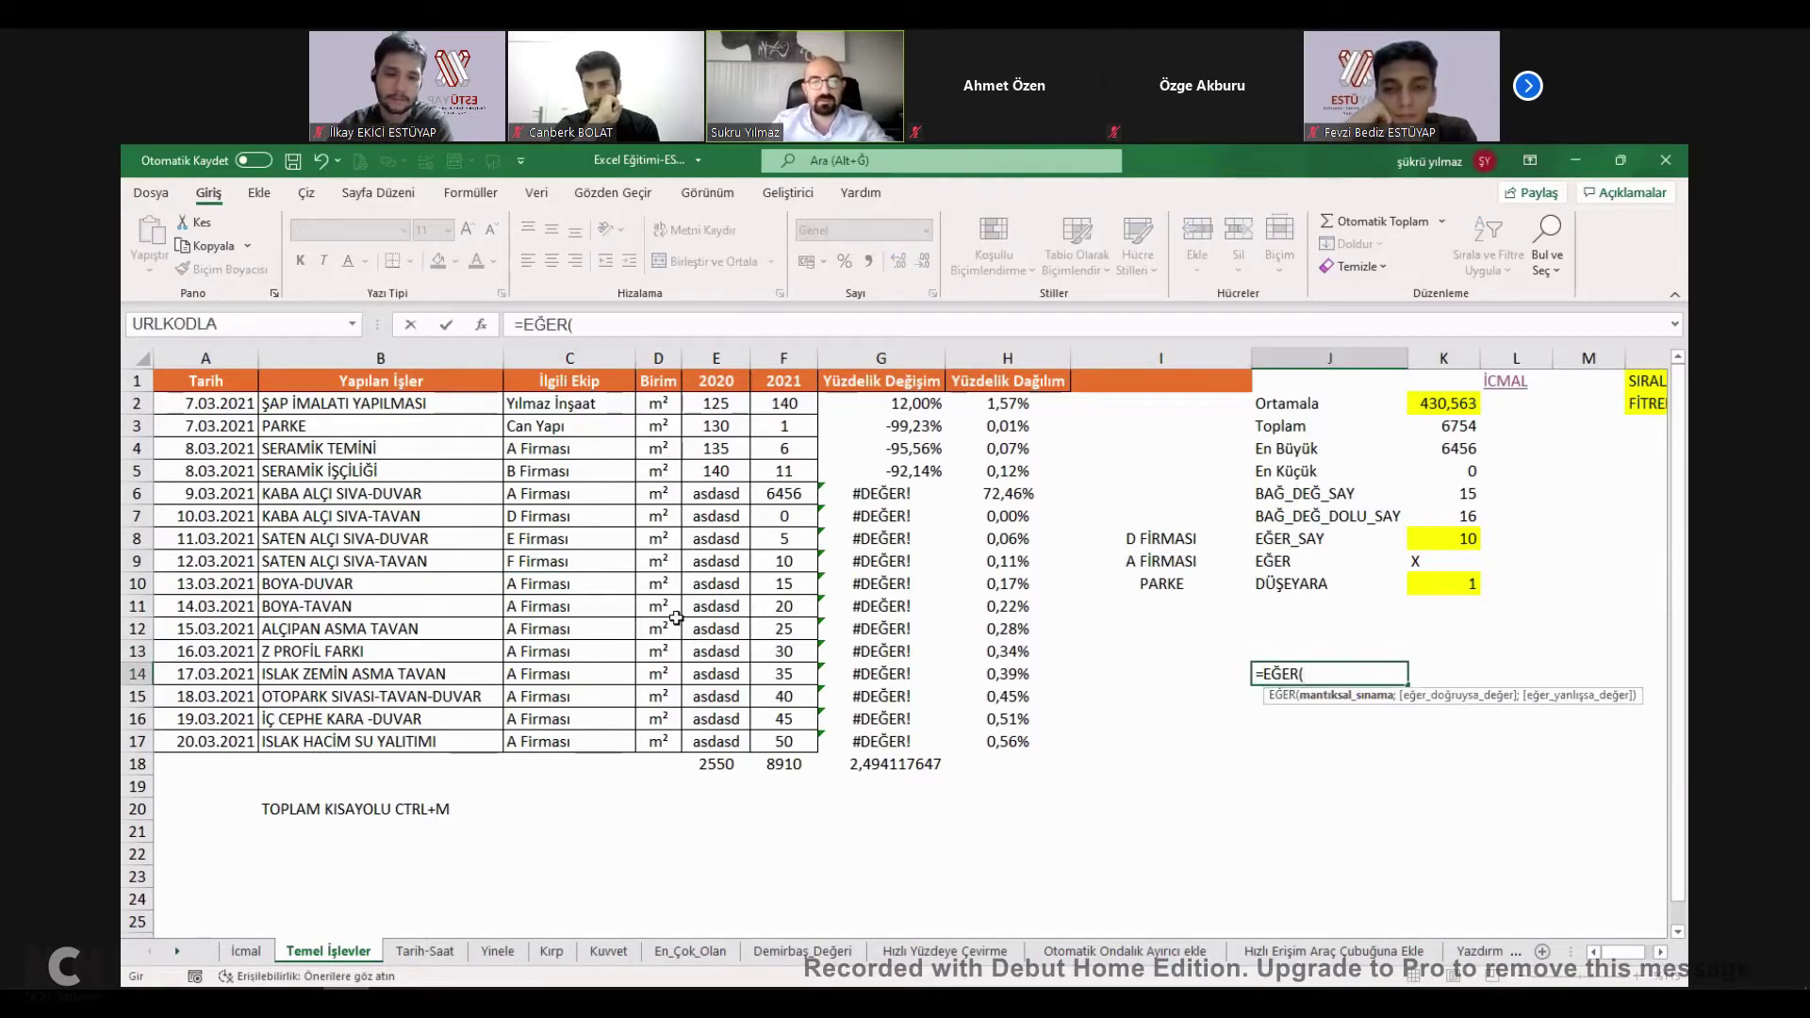
{"action": "left_click", "coordinate": [565, 606]}
{"action": "type", "text": "="}
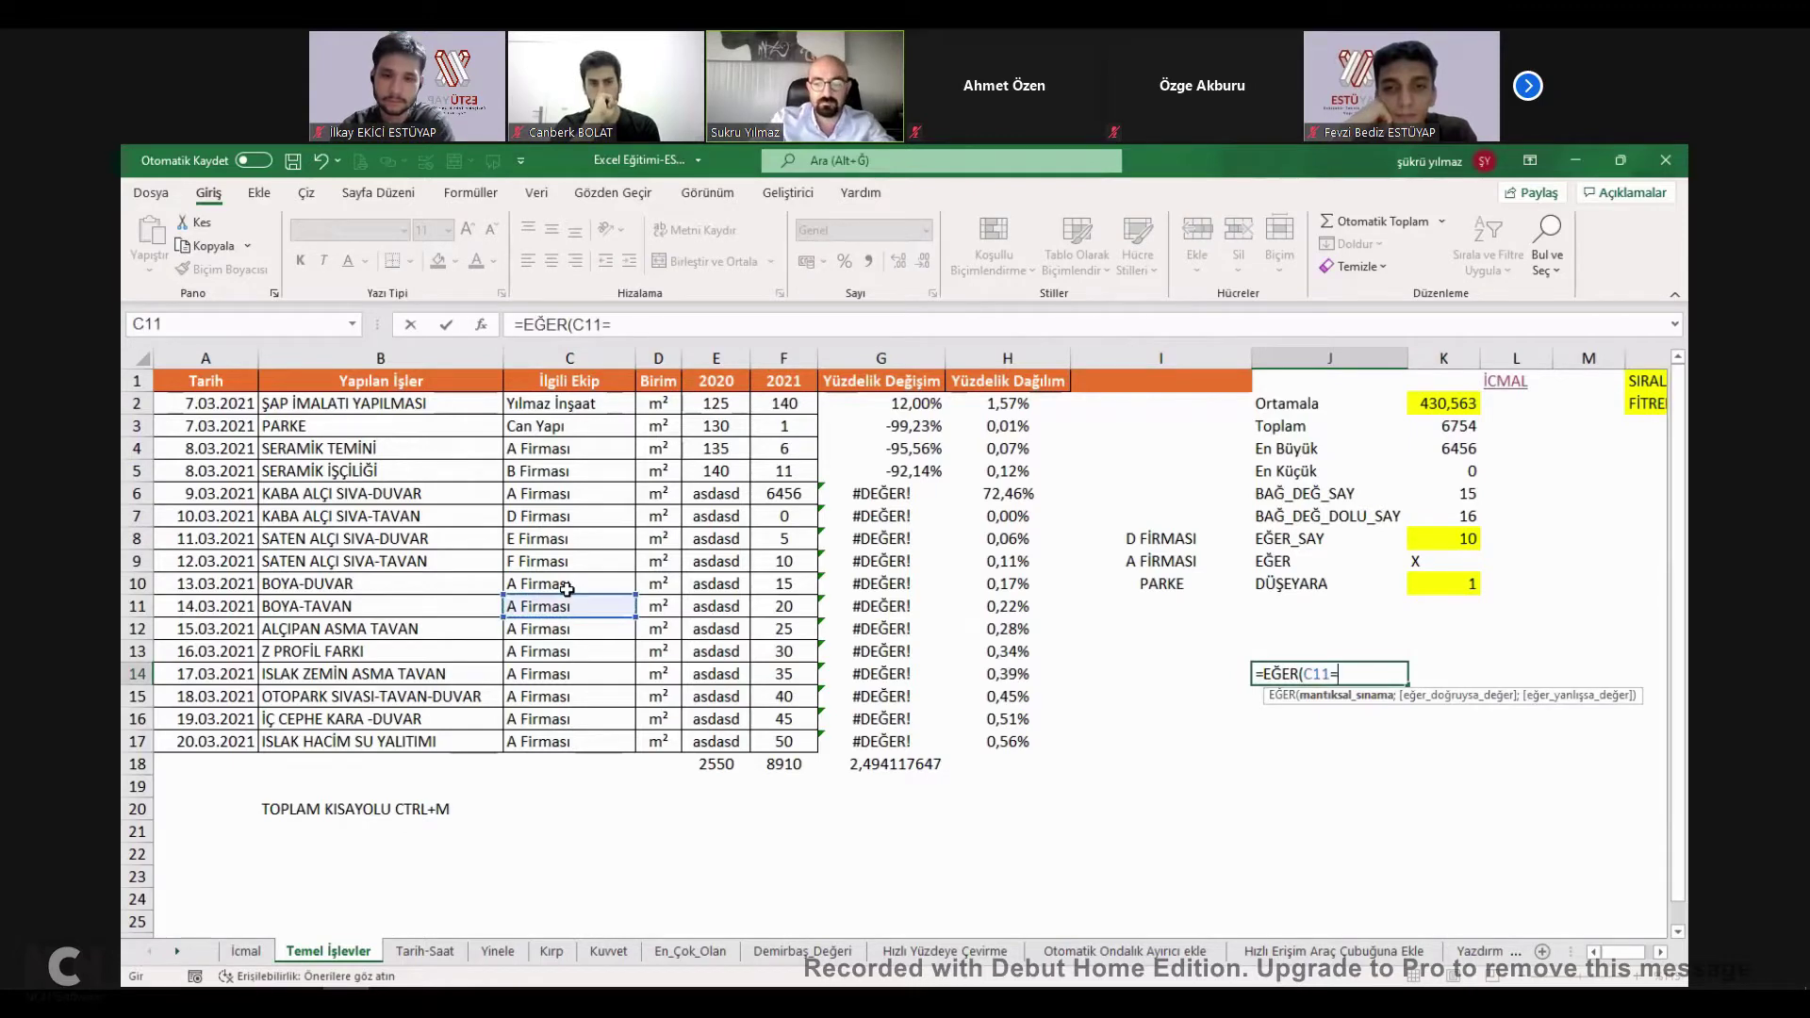
{"action": "type", "text": "\"A FİRMASI"}
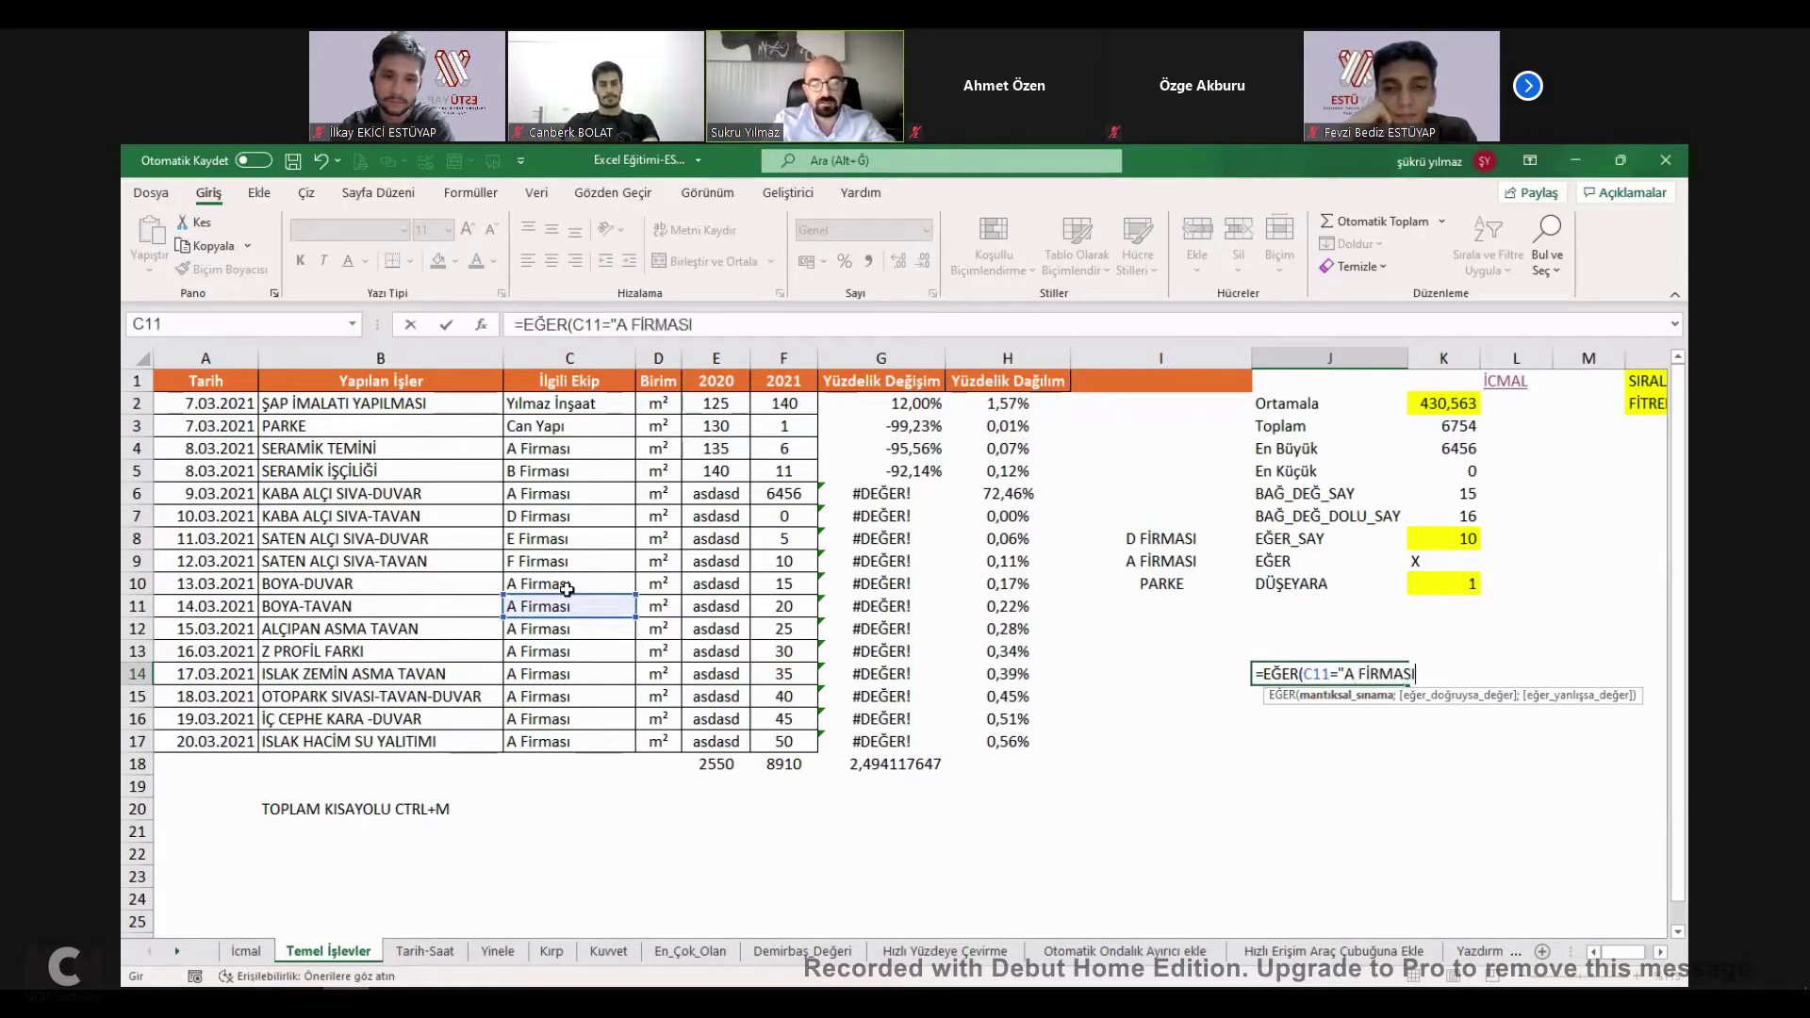
{"action": "type", "text": "\";"}
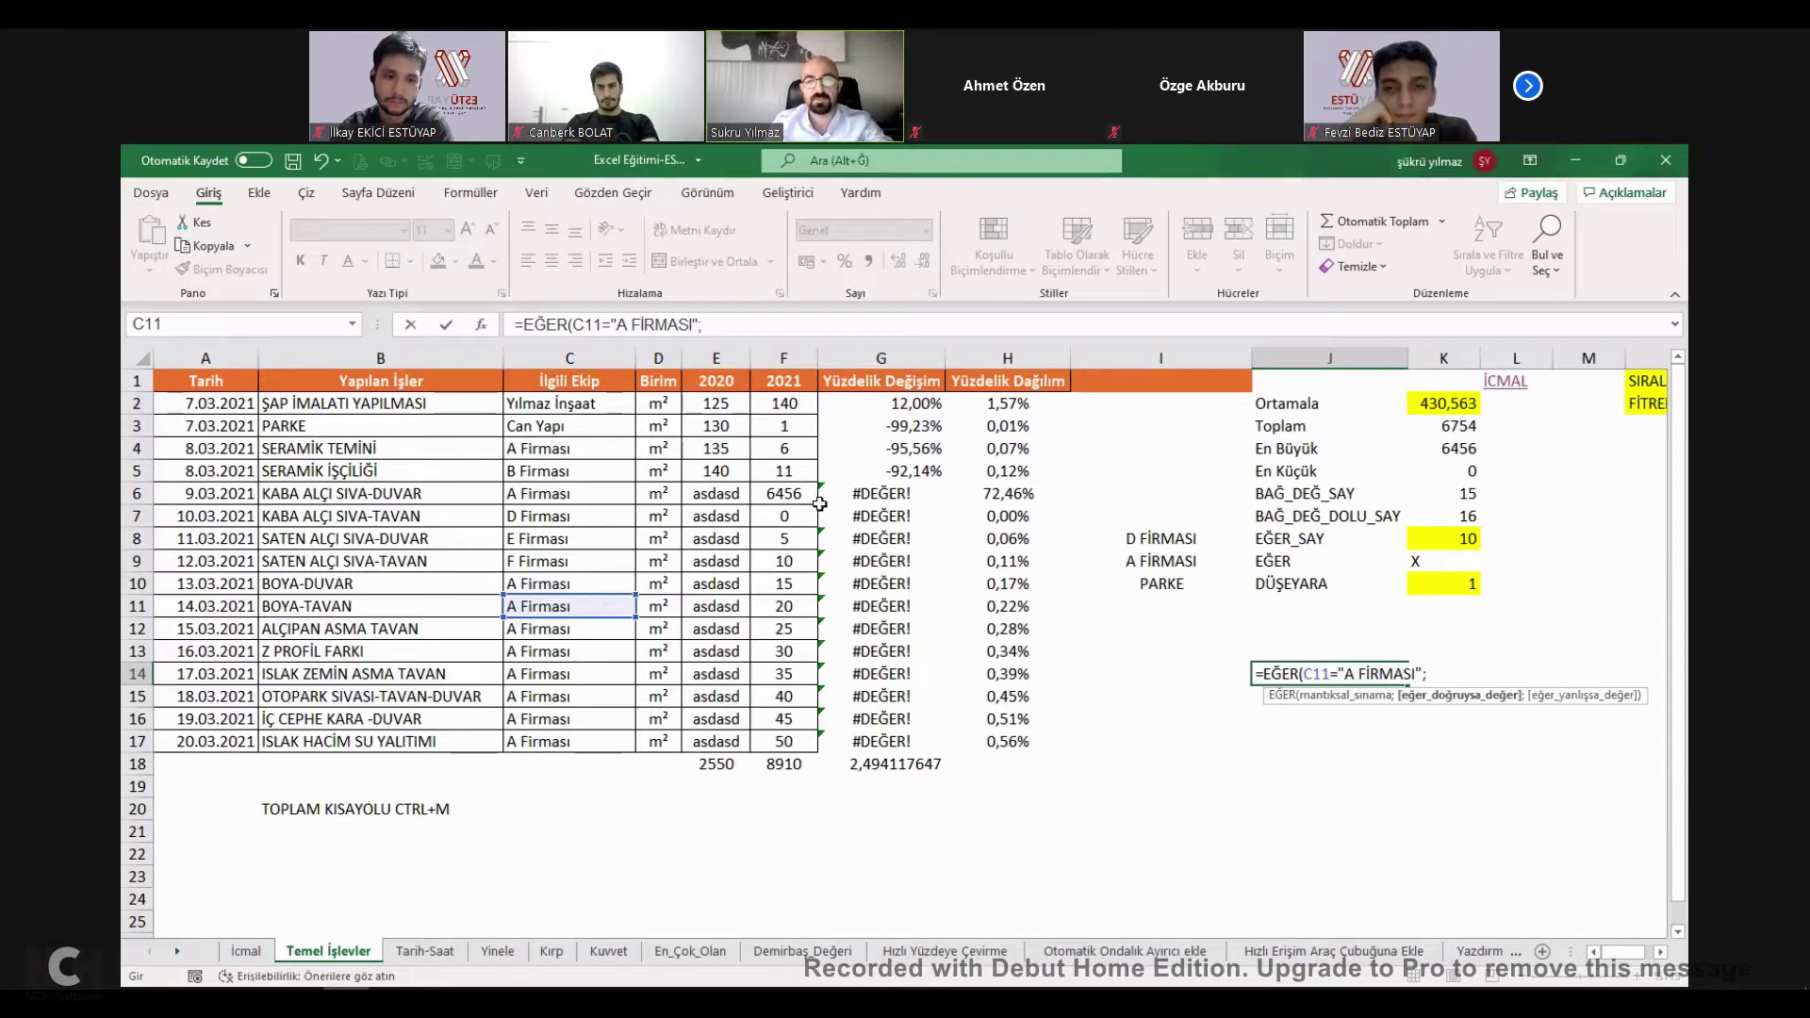
{"action": "left_click", "coordinate": [800, 538]}
{"action": "type", "text": "+"}
{"action": "left_click", "coordinate": [799, 518]}
{"action": "type", "text": "-"}
{"action": "left_click", "coordinate": [799, 608]}
{"action": "type", "text": ";\"HESAP YO"}
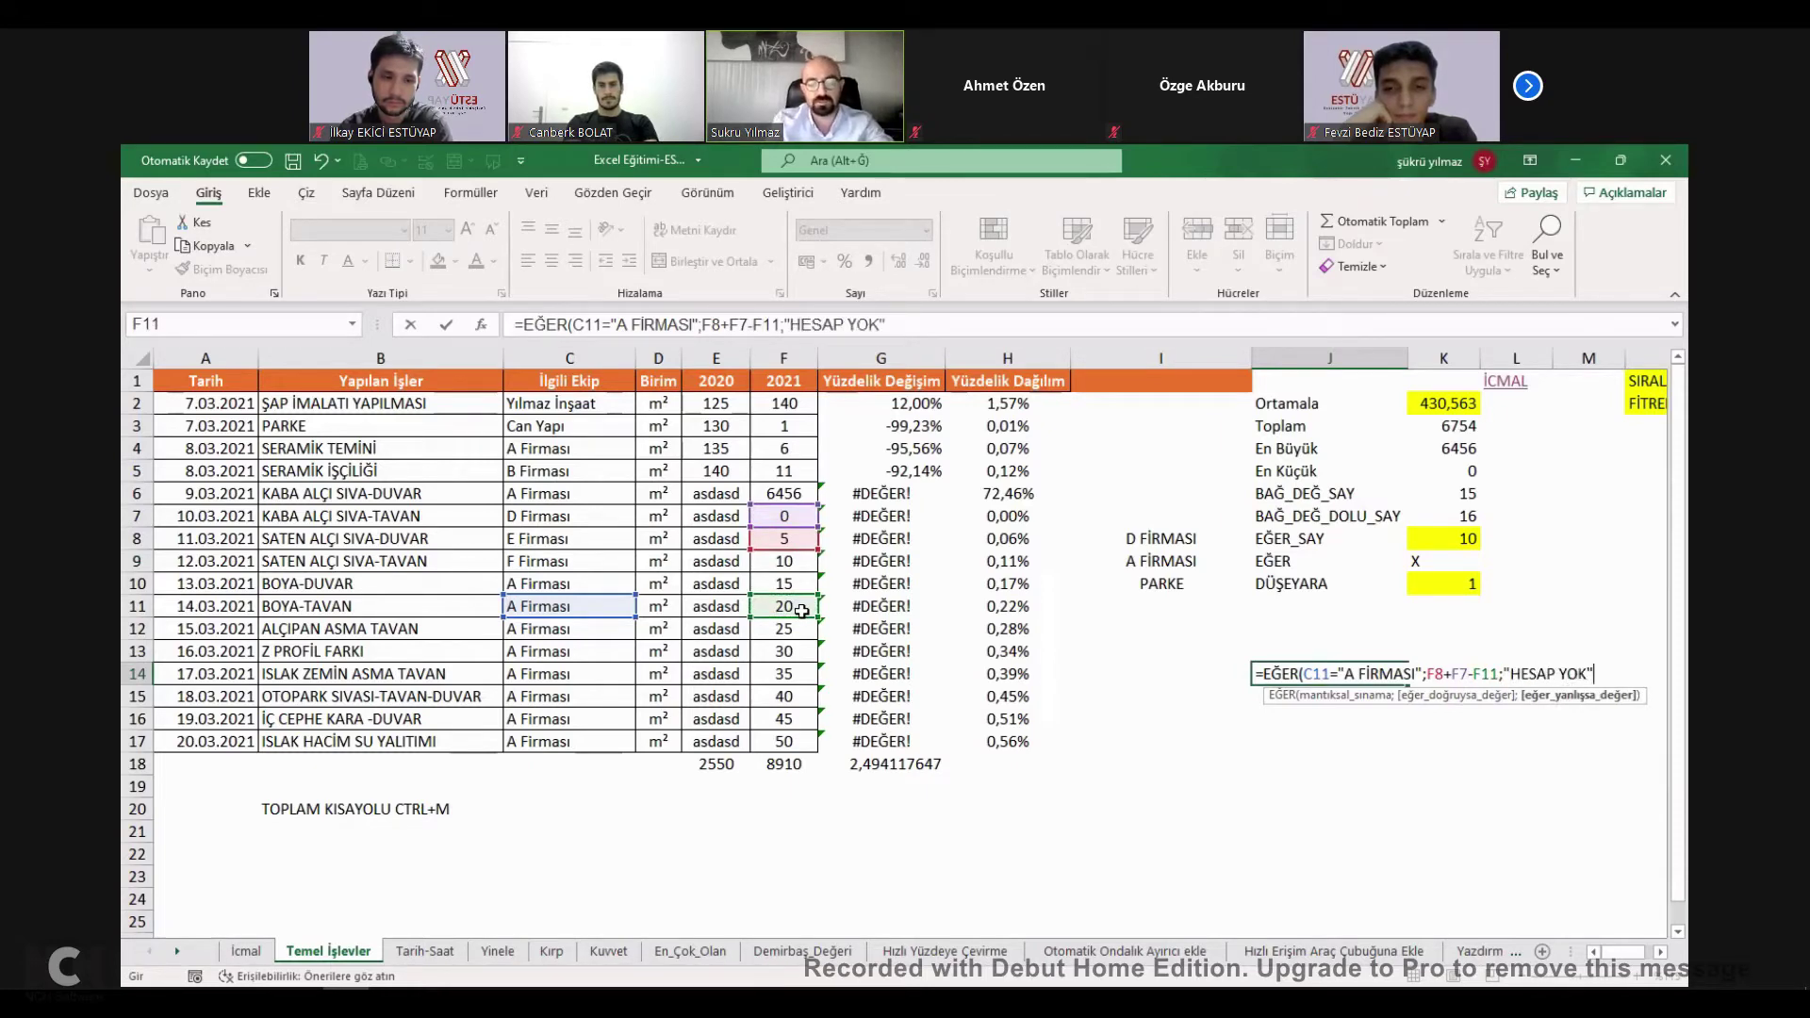
{"action": "type", "text": "K\""}
{"action": "key", "text": "ctrl+Return"}
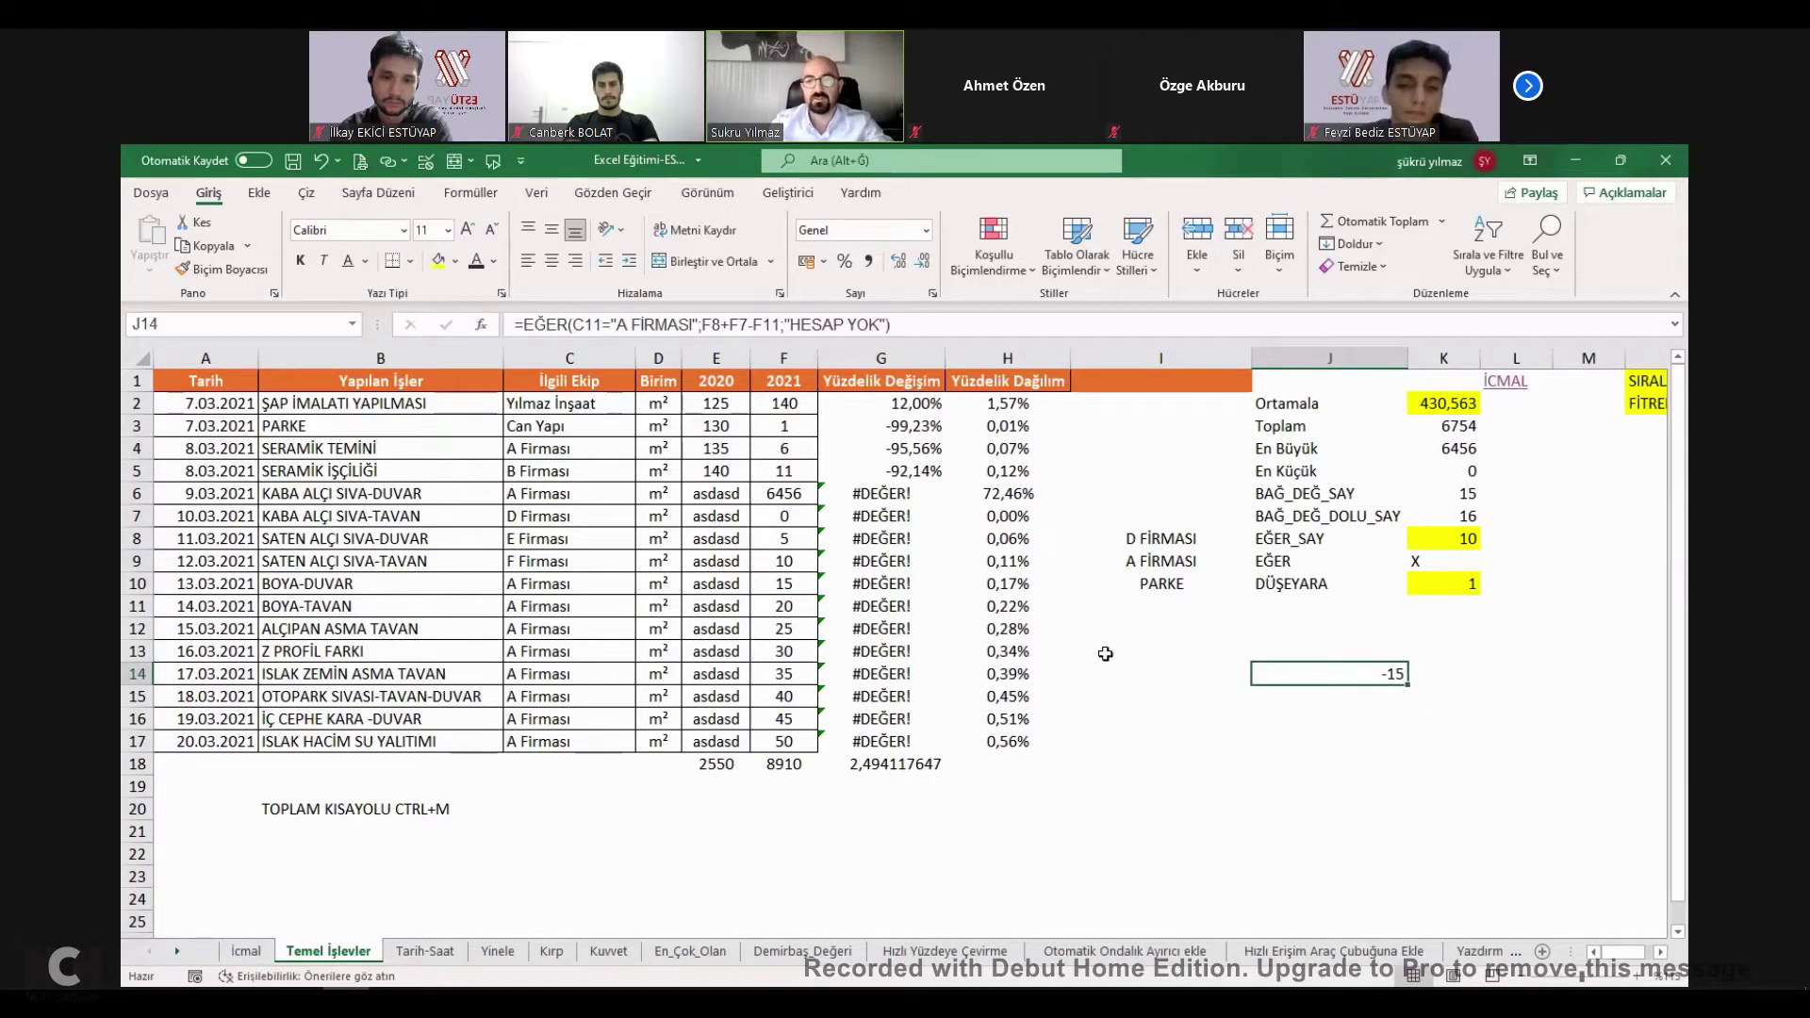
Review J14's formula, then type ASDAD into C11 so J14 shows HESAP YOK.
{"action": "key", "text": "Up"}
{"action": "key", "text": "Up"}
{"action": "key", "text": "Up"}
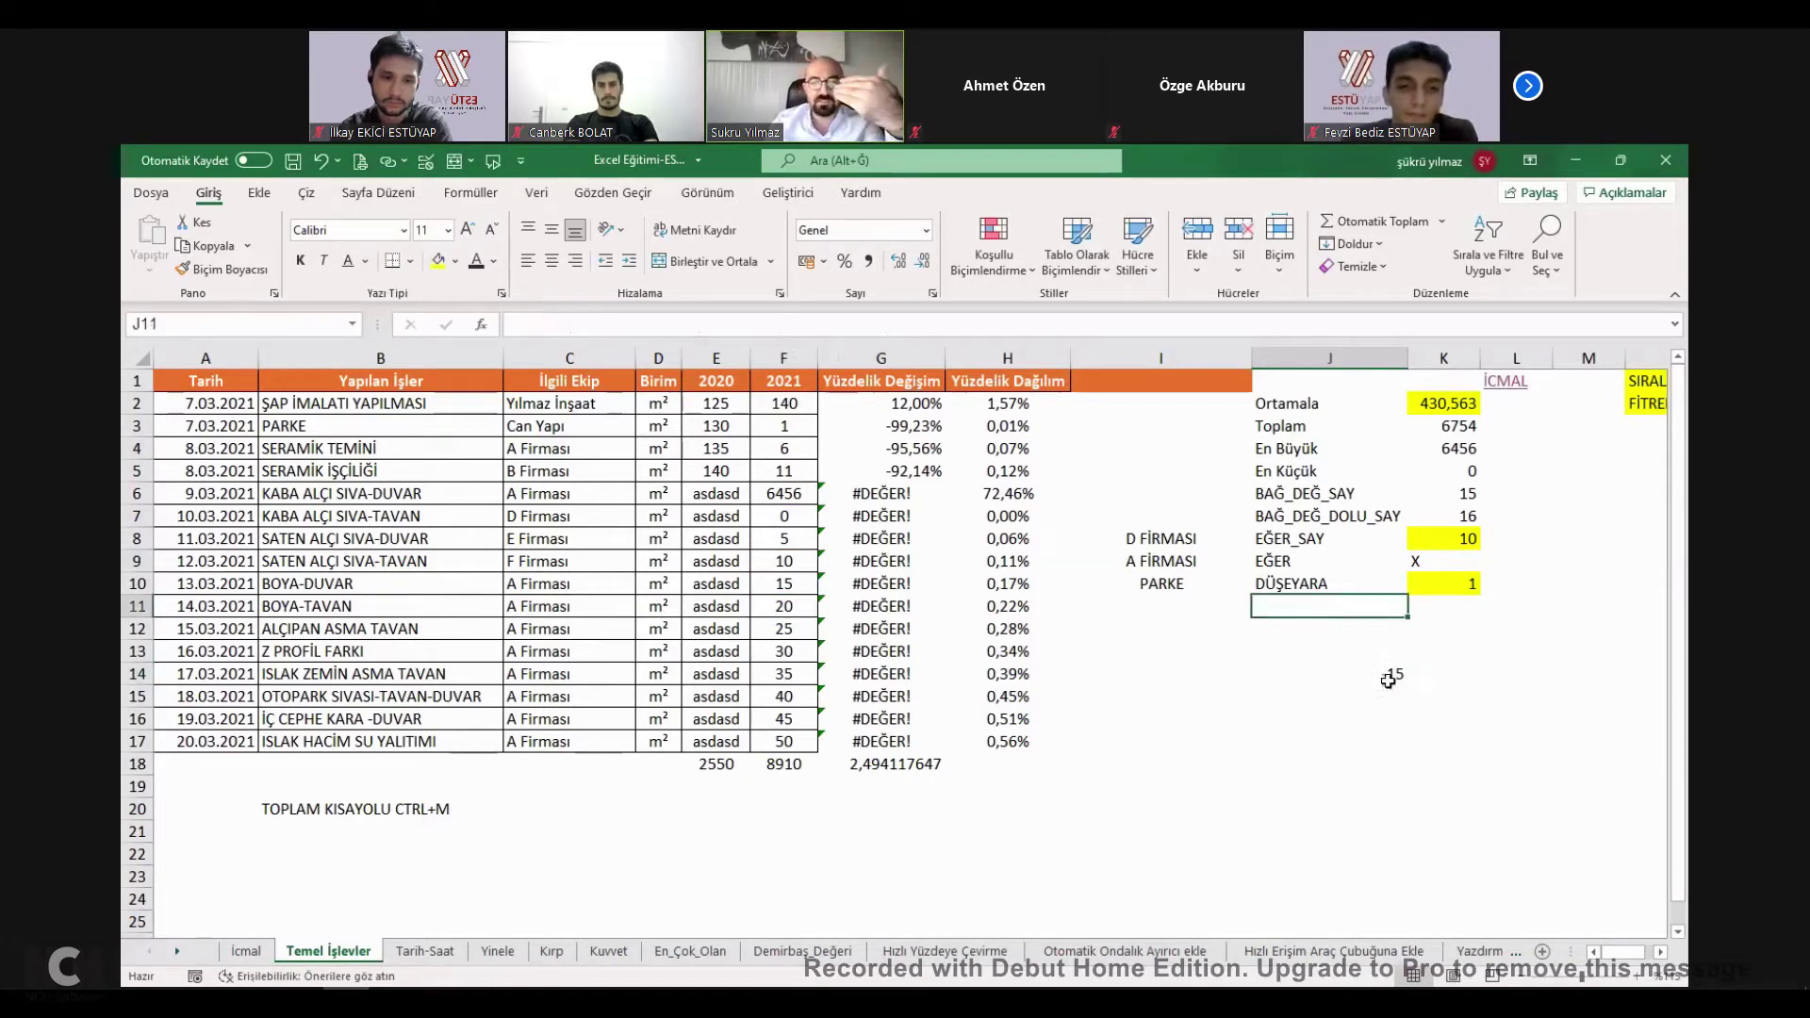
{"action": "key", "text": "Down"}
{"action": "key", "text": "Down"}
{"action": "key", "text": "Down"}
{"action": "key", "text": "F2"}
{"action": "key", "text": "Left"}
{"action": "key", "text": "Left"}
{"action": "key", "text": "Left"}
{"action": "key", "text": "Left"}
{"action": "key", "text": "Left"}
{"action": "key", "text": "Left"}
{"action": "key", "text": "Left"}
{"action": "key", "text": "Left"}
{"action": "key", "text": "Left"}
{"action": "key", "text": "Left"}
{"action": "key", "text": "Left"}
{"action": "key", "text": "Left"}
{"action": "key", "text": "Left"}
{"action": "key", "text": "Left"}
{"action": "key", "text": "Left"}
{"action": "key", "text": "Left"}
{"action": "key", "text": "Left"}
{"action": "key", "text": "Left"}
{"action": "key", "text": "Left"}
{"action": "key", "text": "Left"}
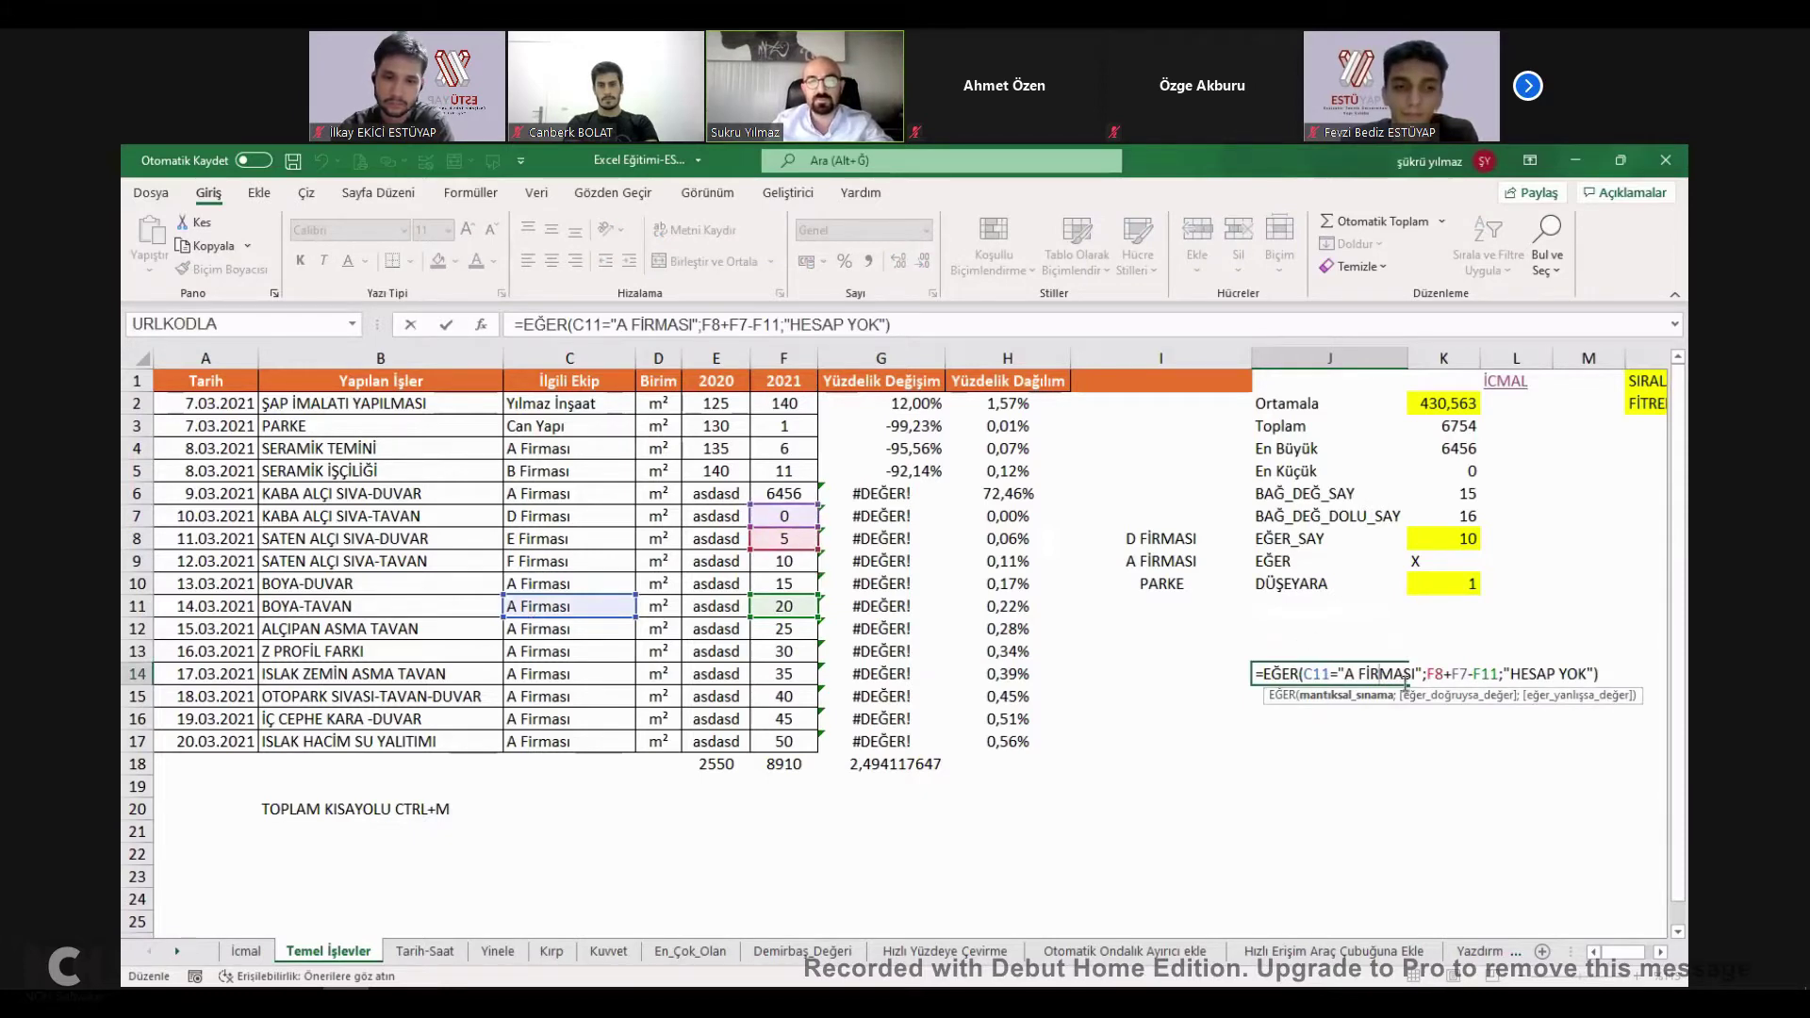
{"action": "left_click", "coordinate": [566, 607]}
{"action": "type", "text": "ASDAD"}
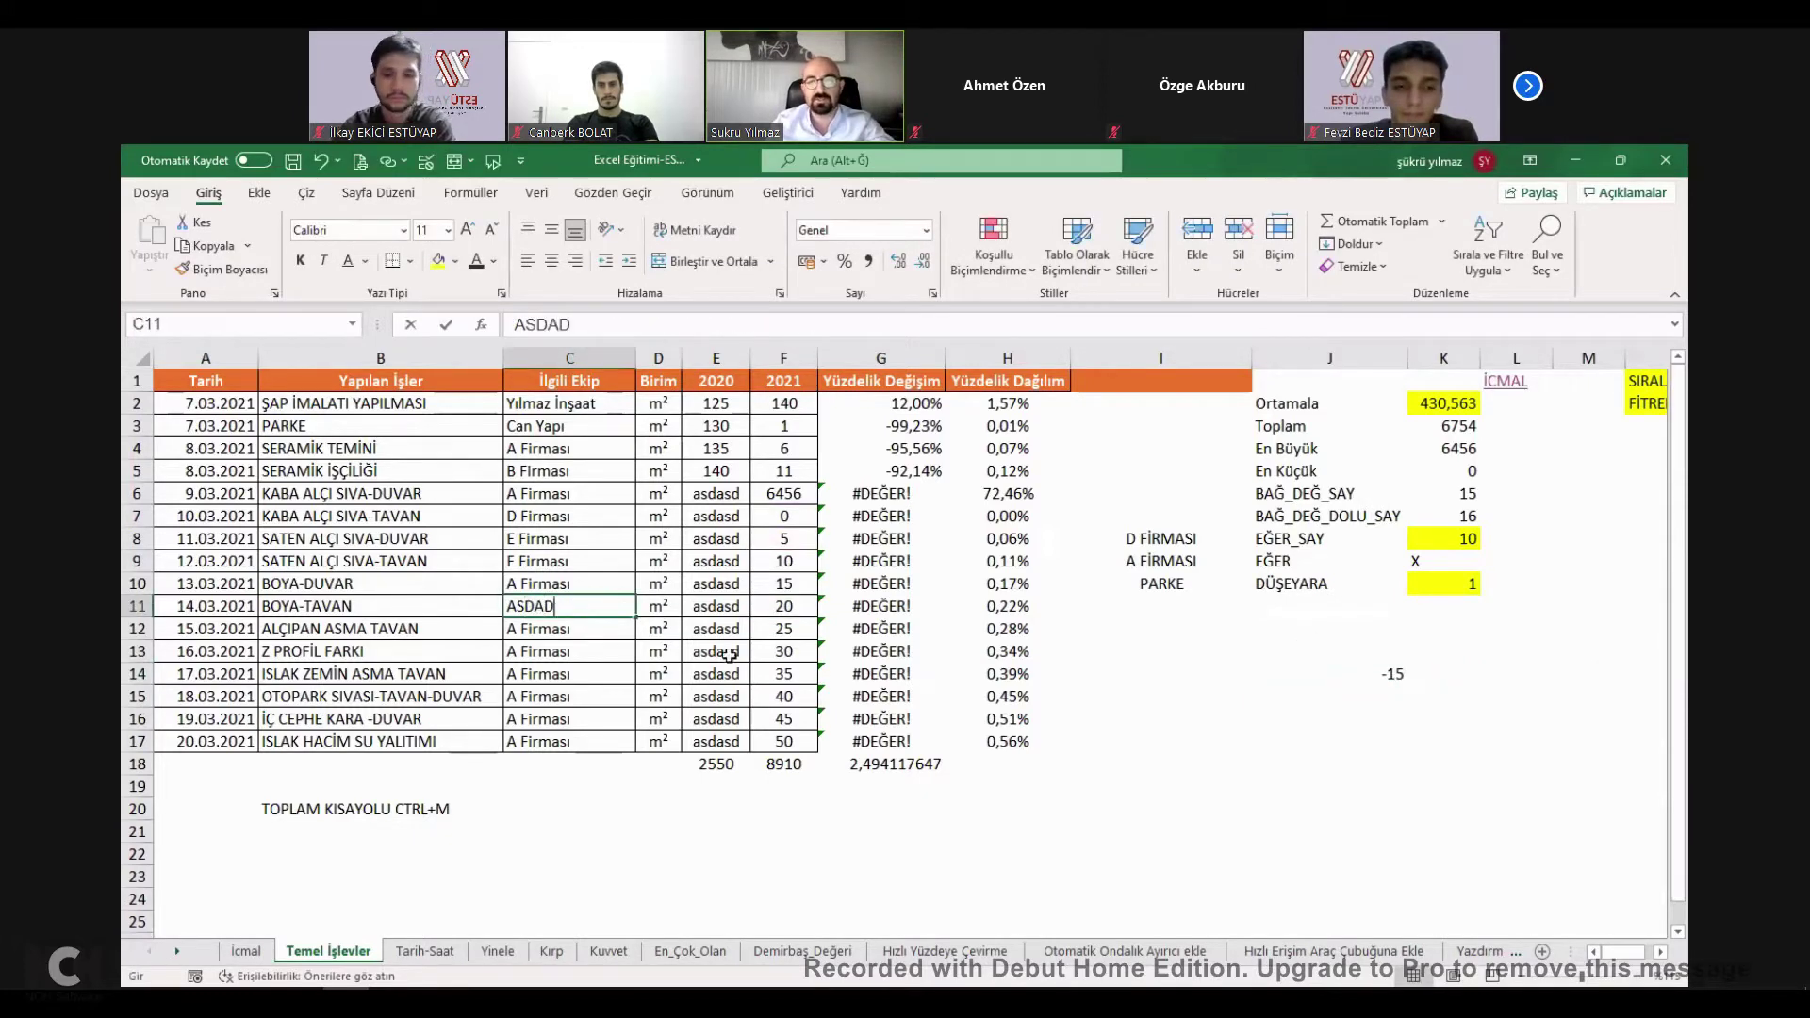
{"action": "left_click", "coordinate": [716, 650]}
{"action": "left_click", "coordinate": [1301, 675]}
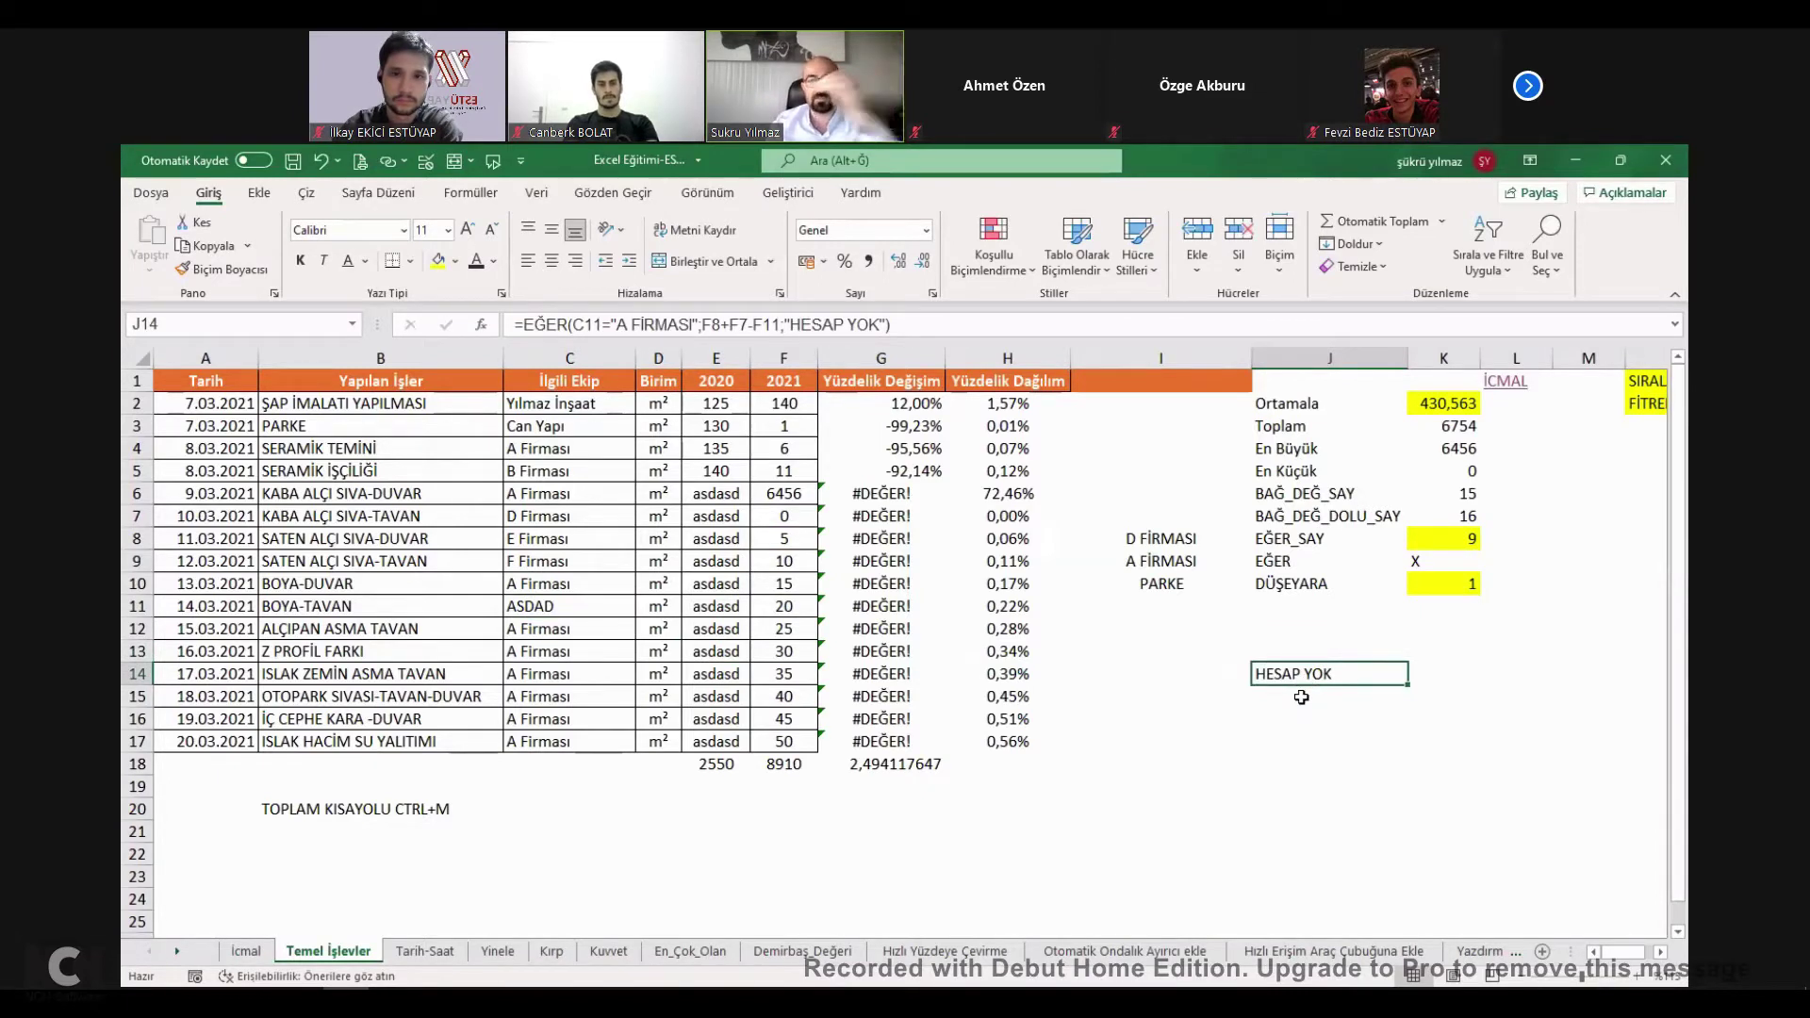
{"action": "left_click", "coordinate": [1303, 583]}
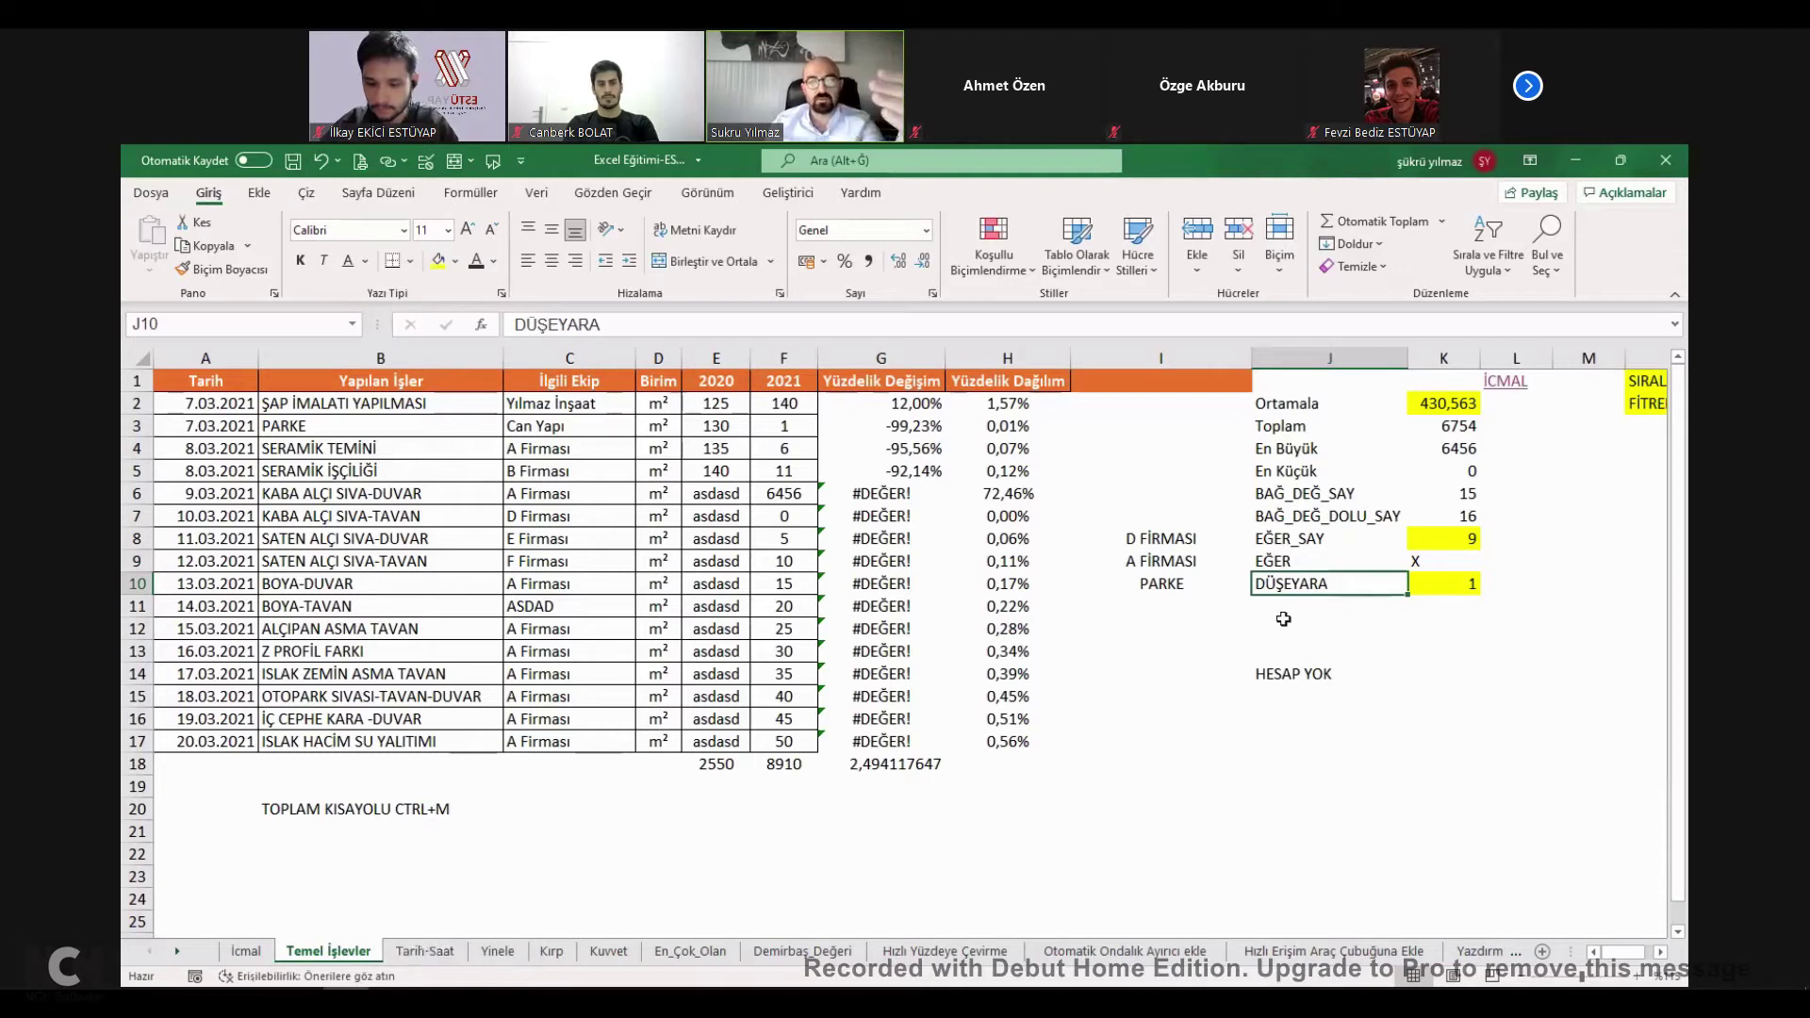
{"action": "left_click", "coordinate": [1274, 613]}
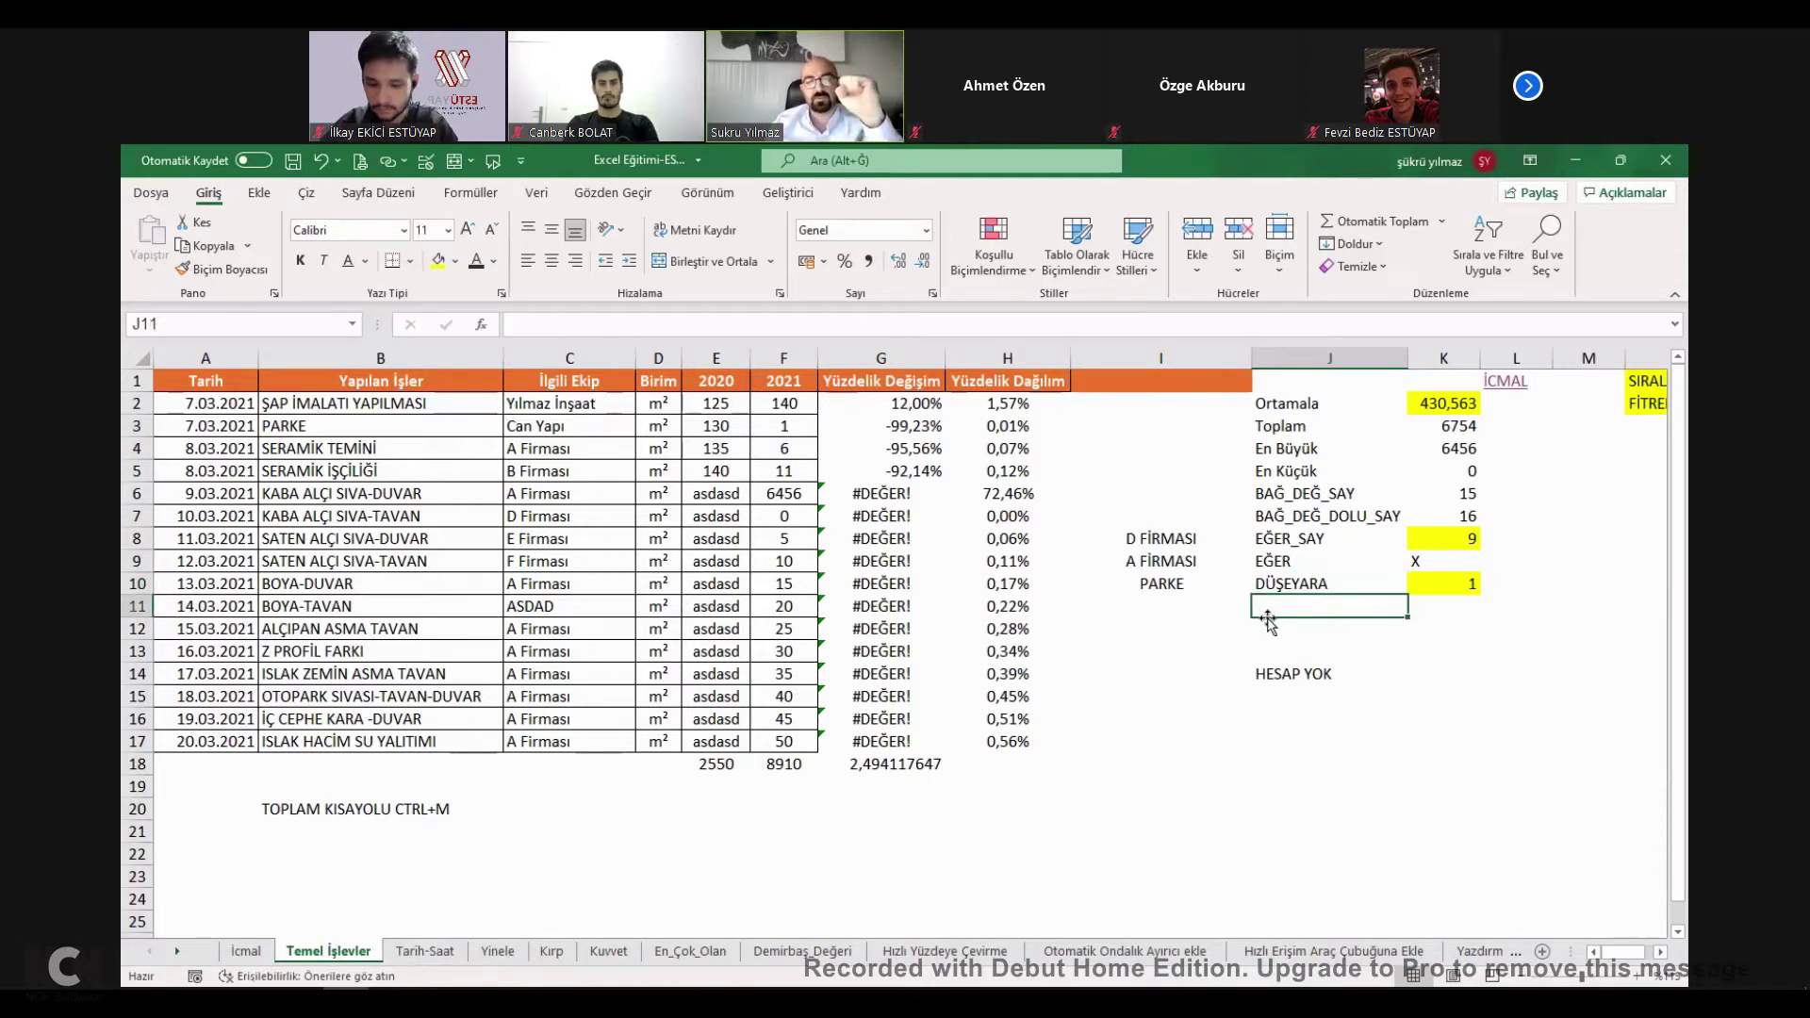
{"action": "left_click", "coordinate": [1280, 631]}
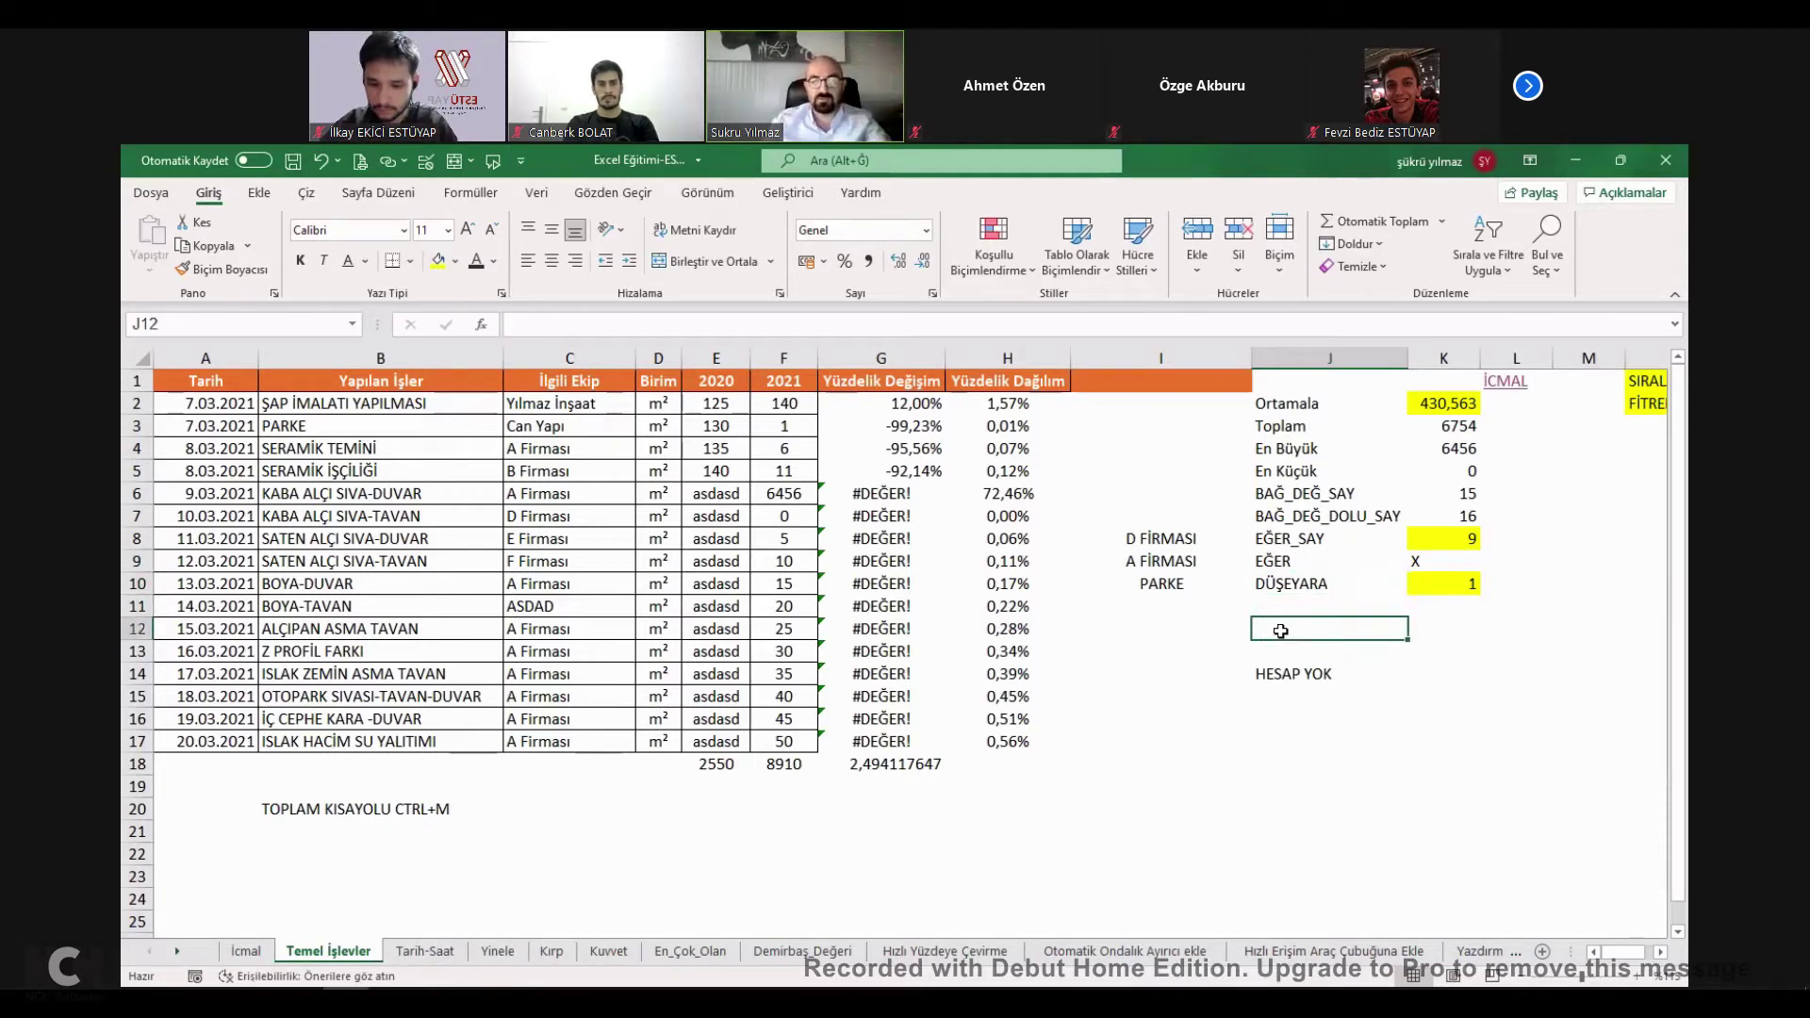
{"action": "type", "text": "="}
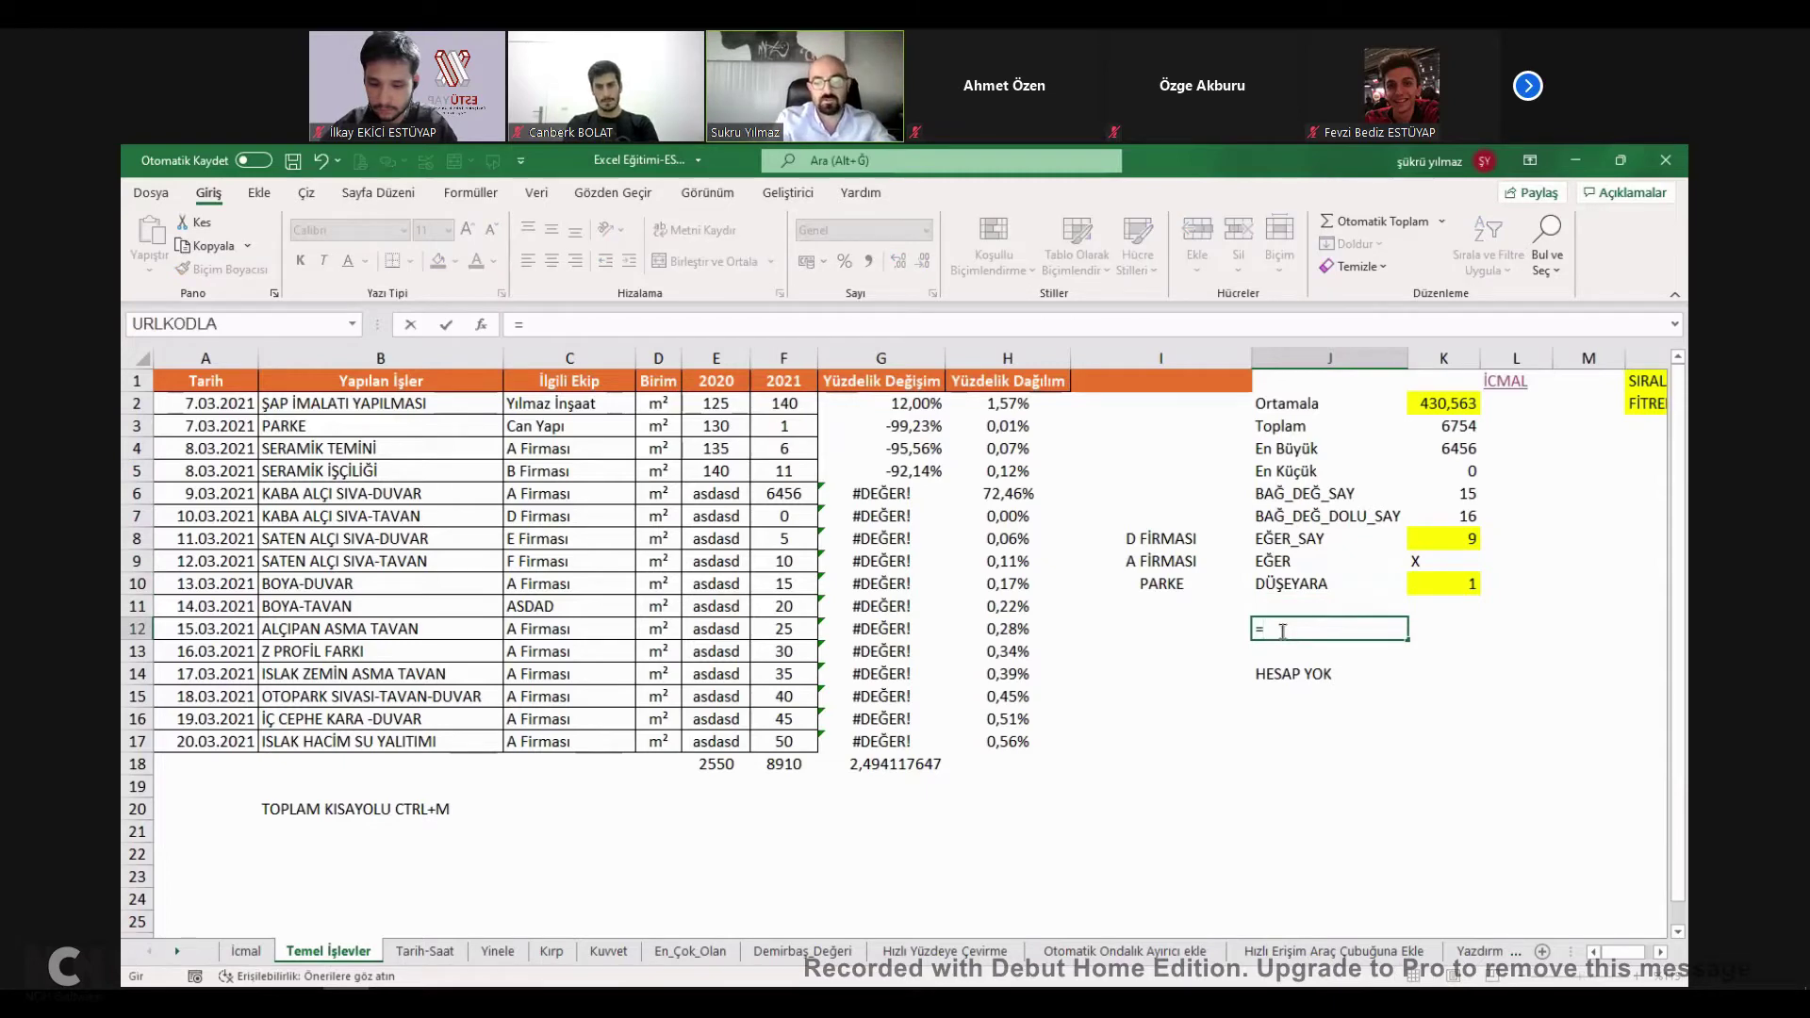
{"action": "type", "text": "DÜŞEYARA"}
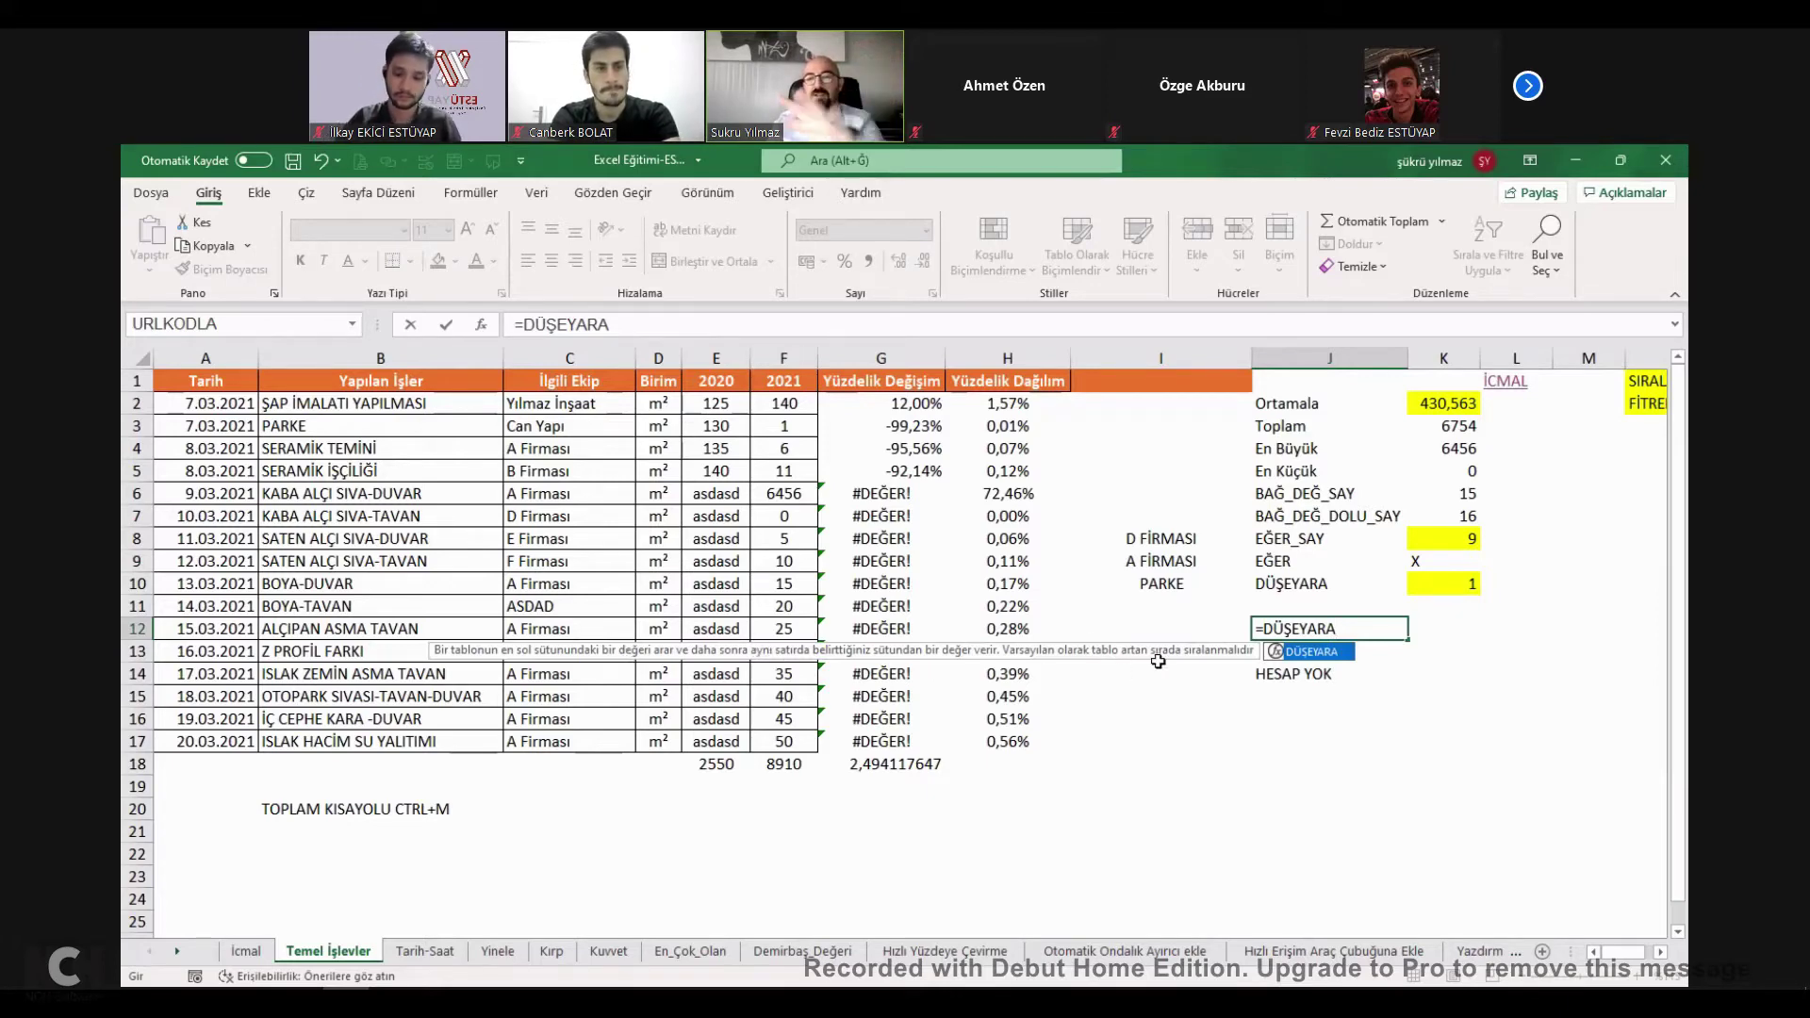
{"action": "type", "text": "("}
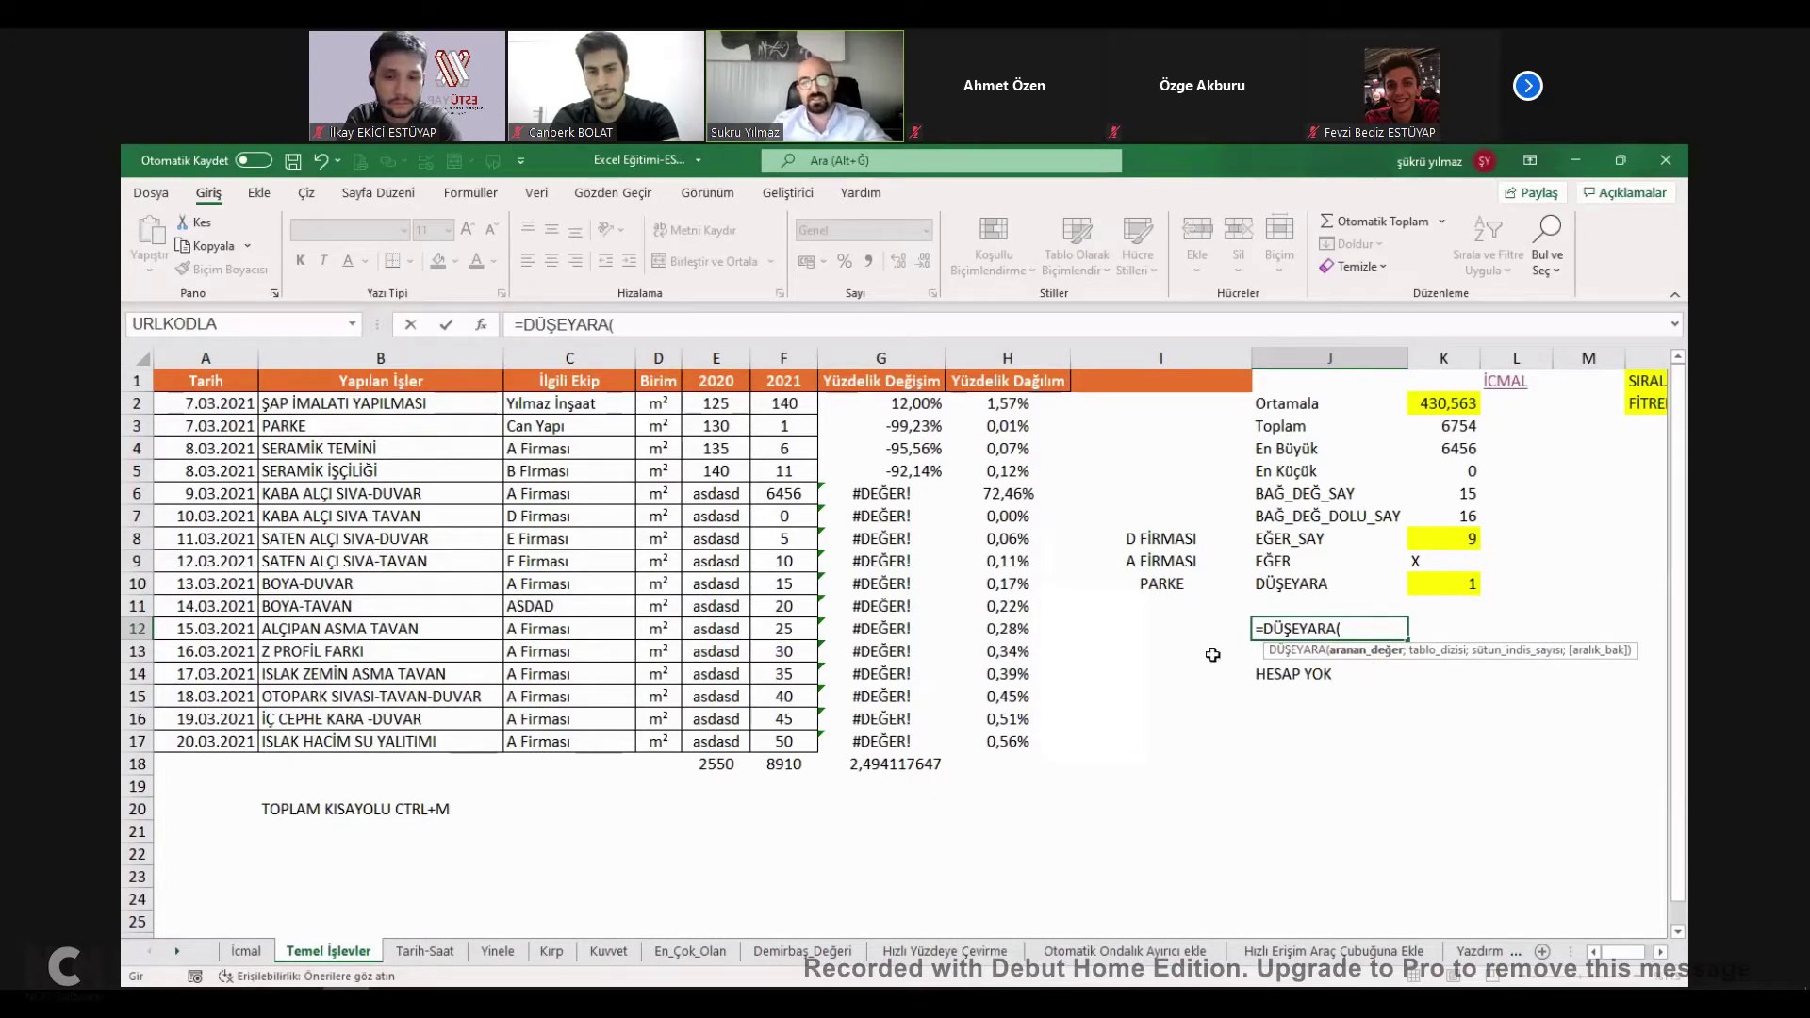
{"action": "key", "text": "Escape"}
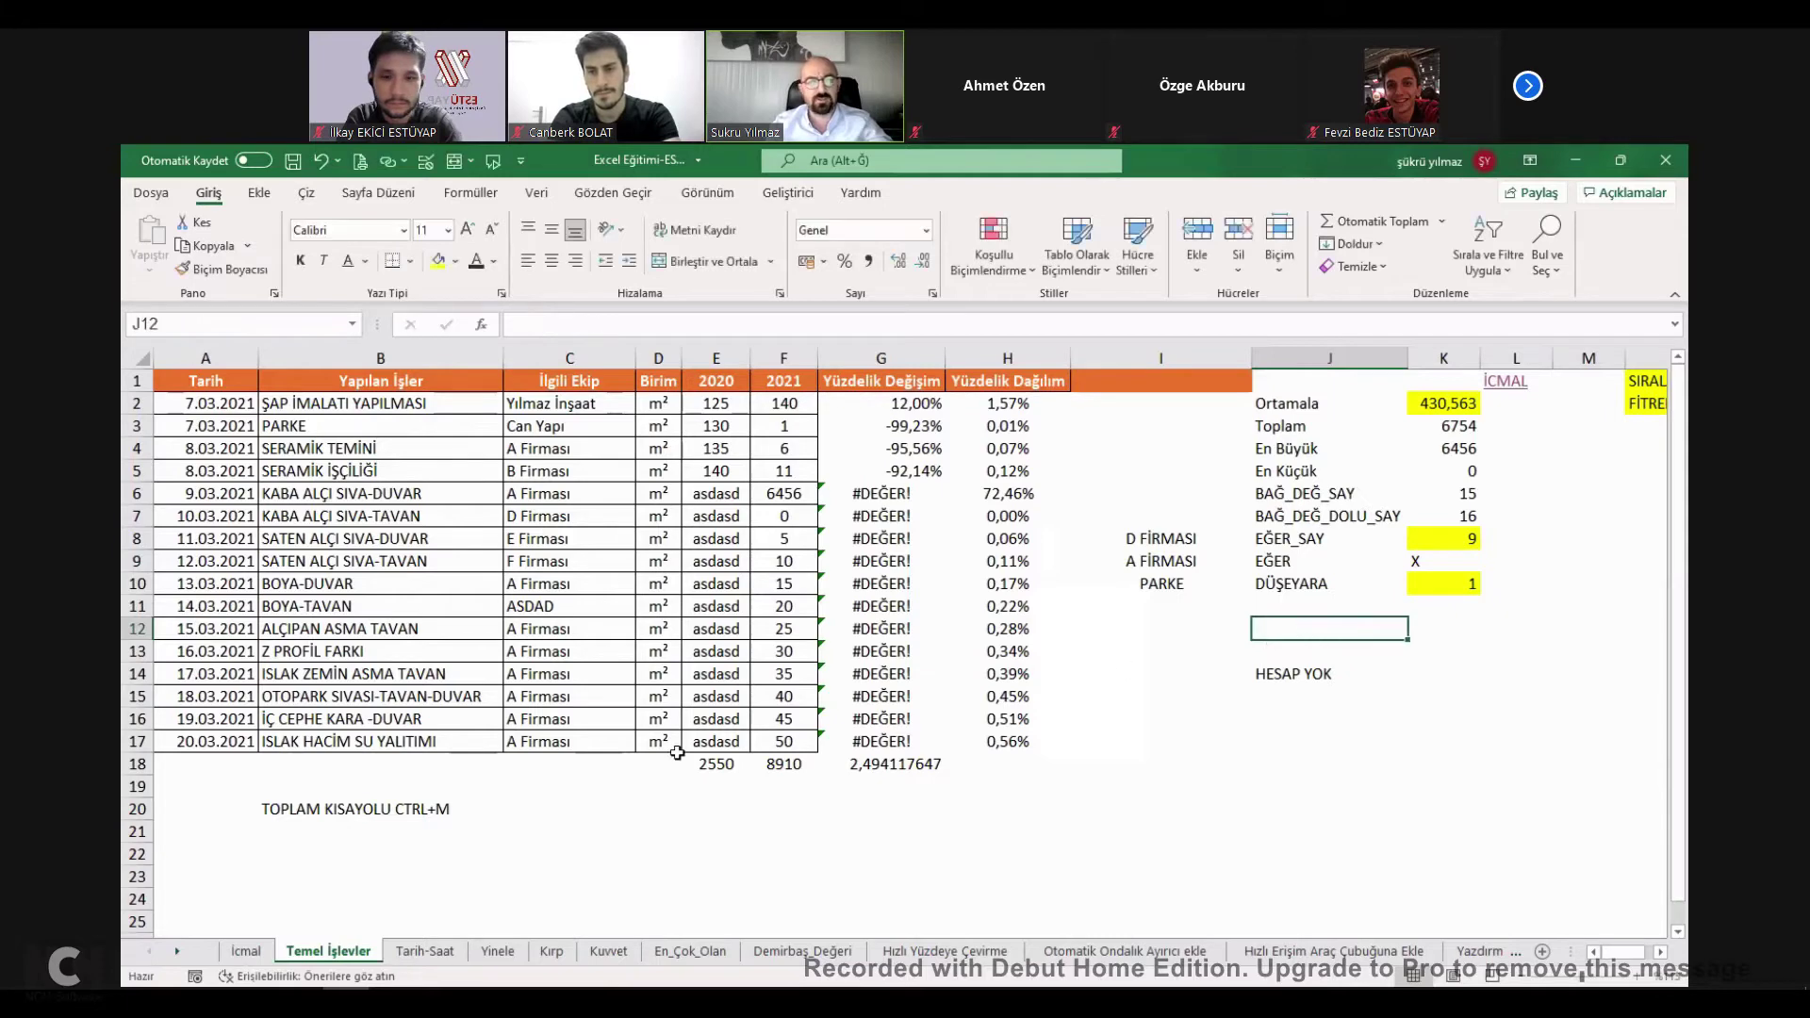
Check the accessibility pane, then search the İcmal sheet for DÜSE.
{"action": "left_click", "coordinate": [240, 975]}
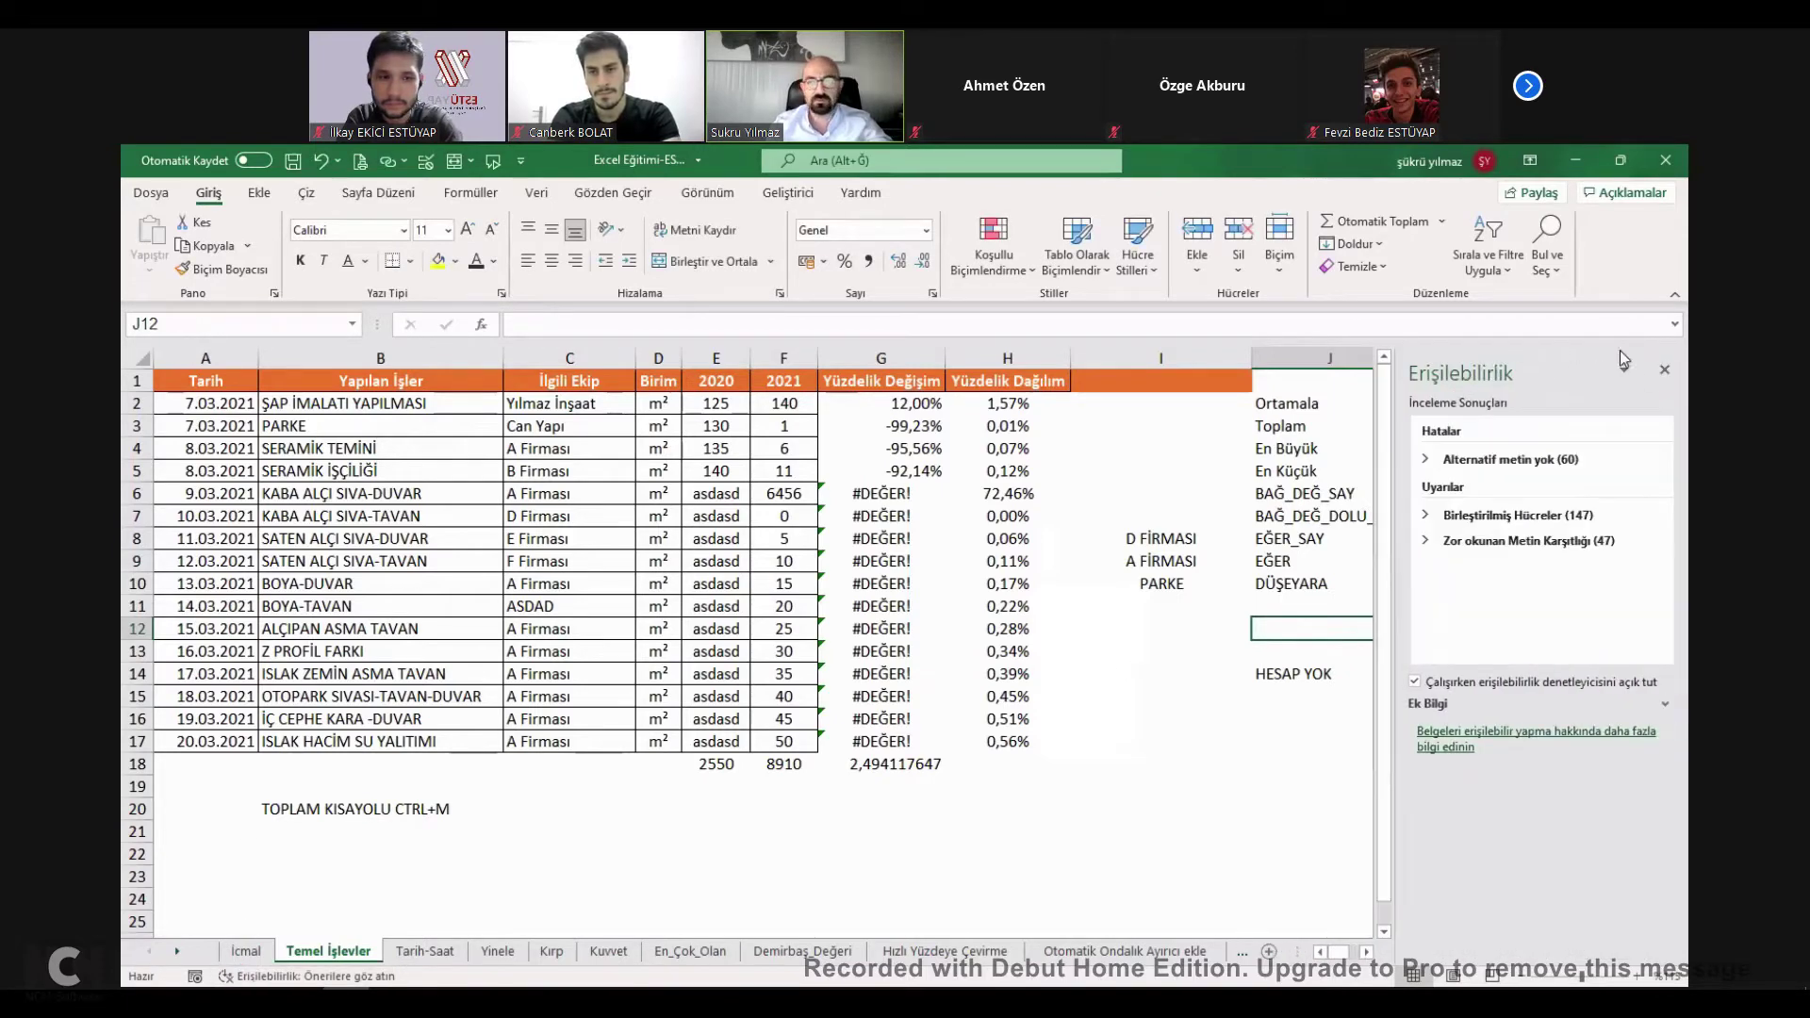
{"action": "left_click", "coordinate": [1664, 370]}
{"action": "left_click", "coordinate": [246, 950]}
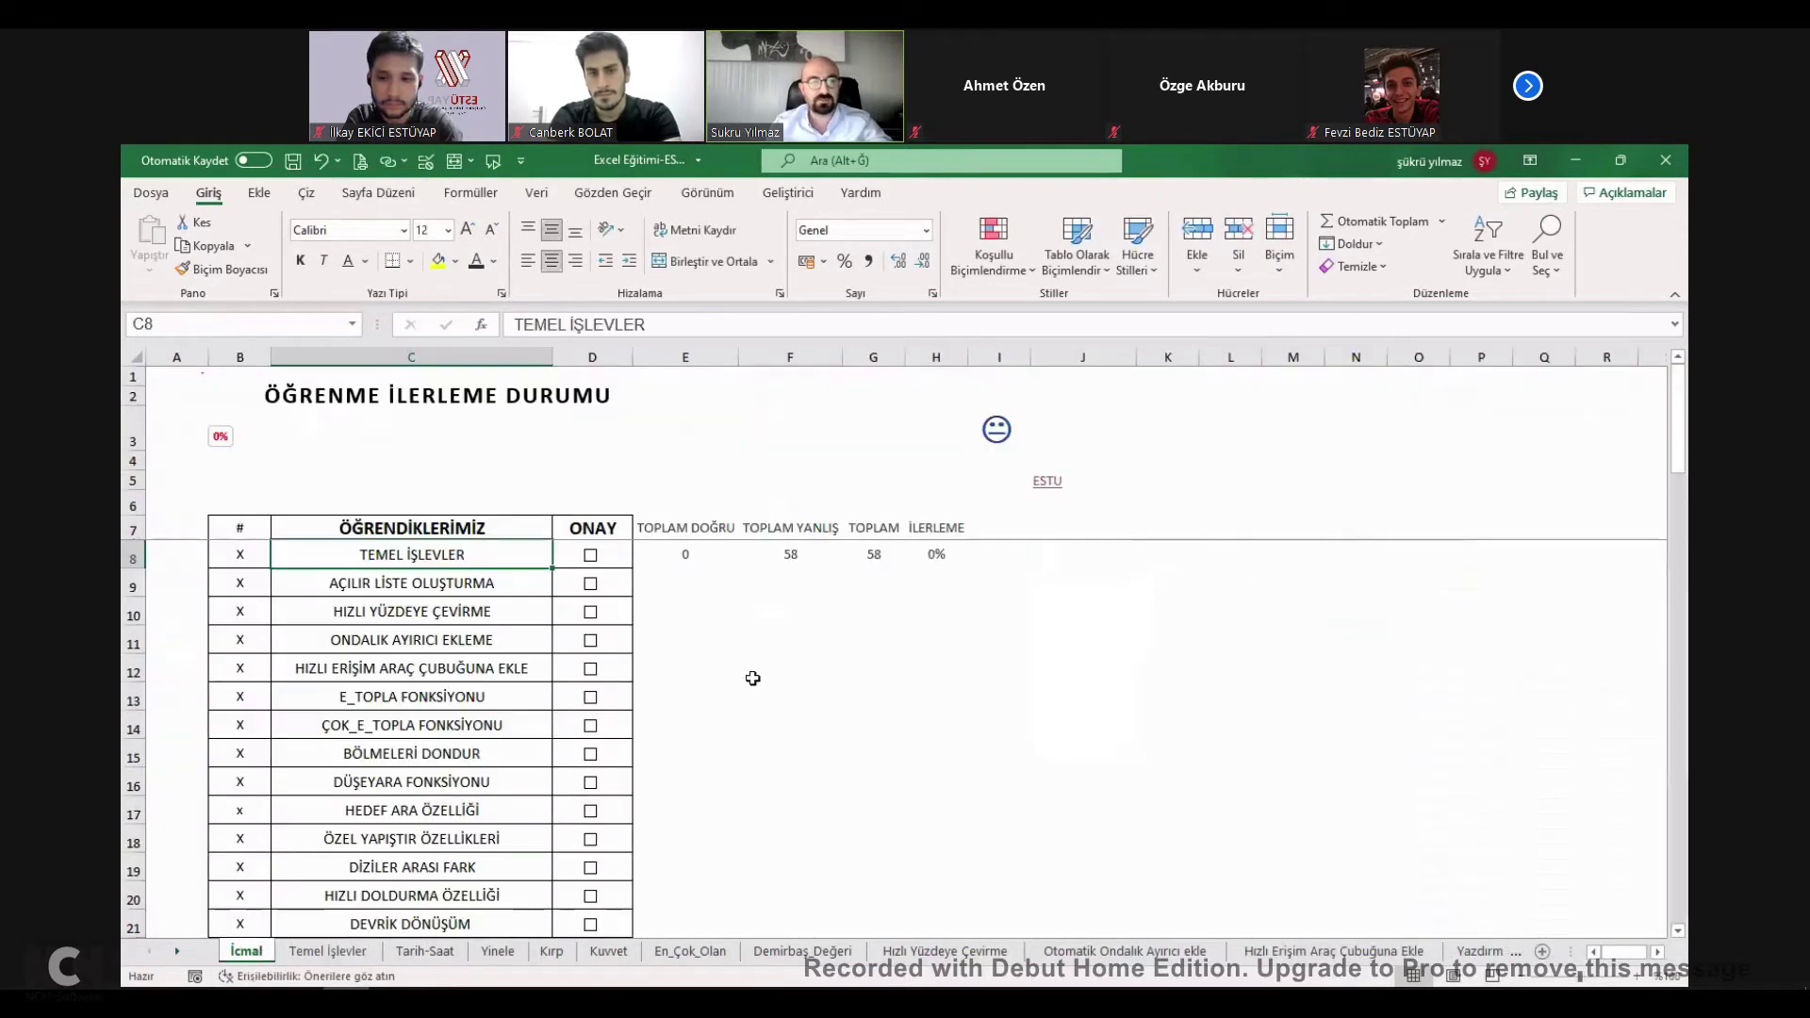
{"action": "left_click", "coordinate": [749, 675]}
{"action": "key", "text": "ctrl+f"}
{"action": "type", "text": "DÜSEY"}
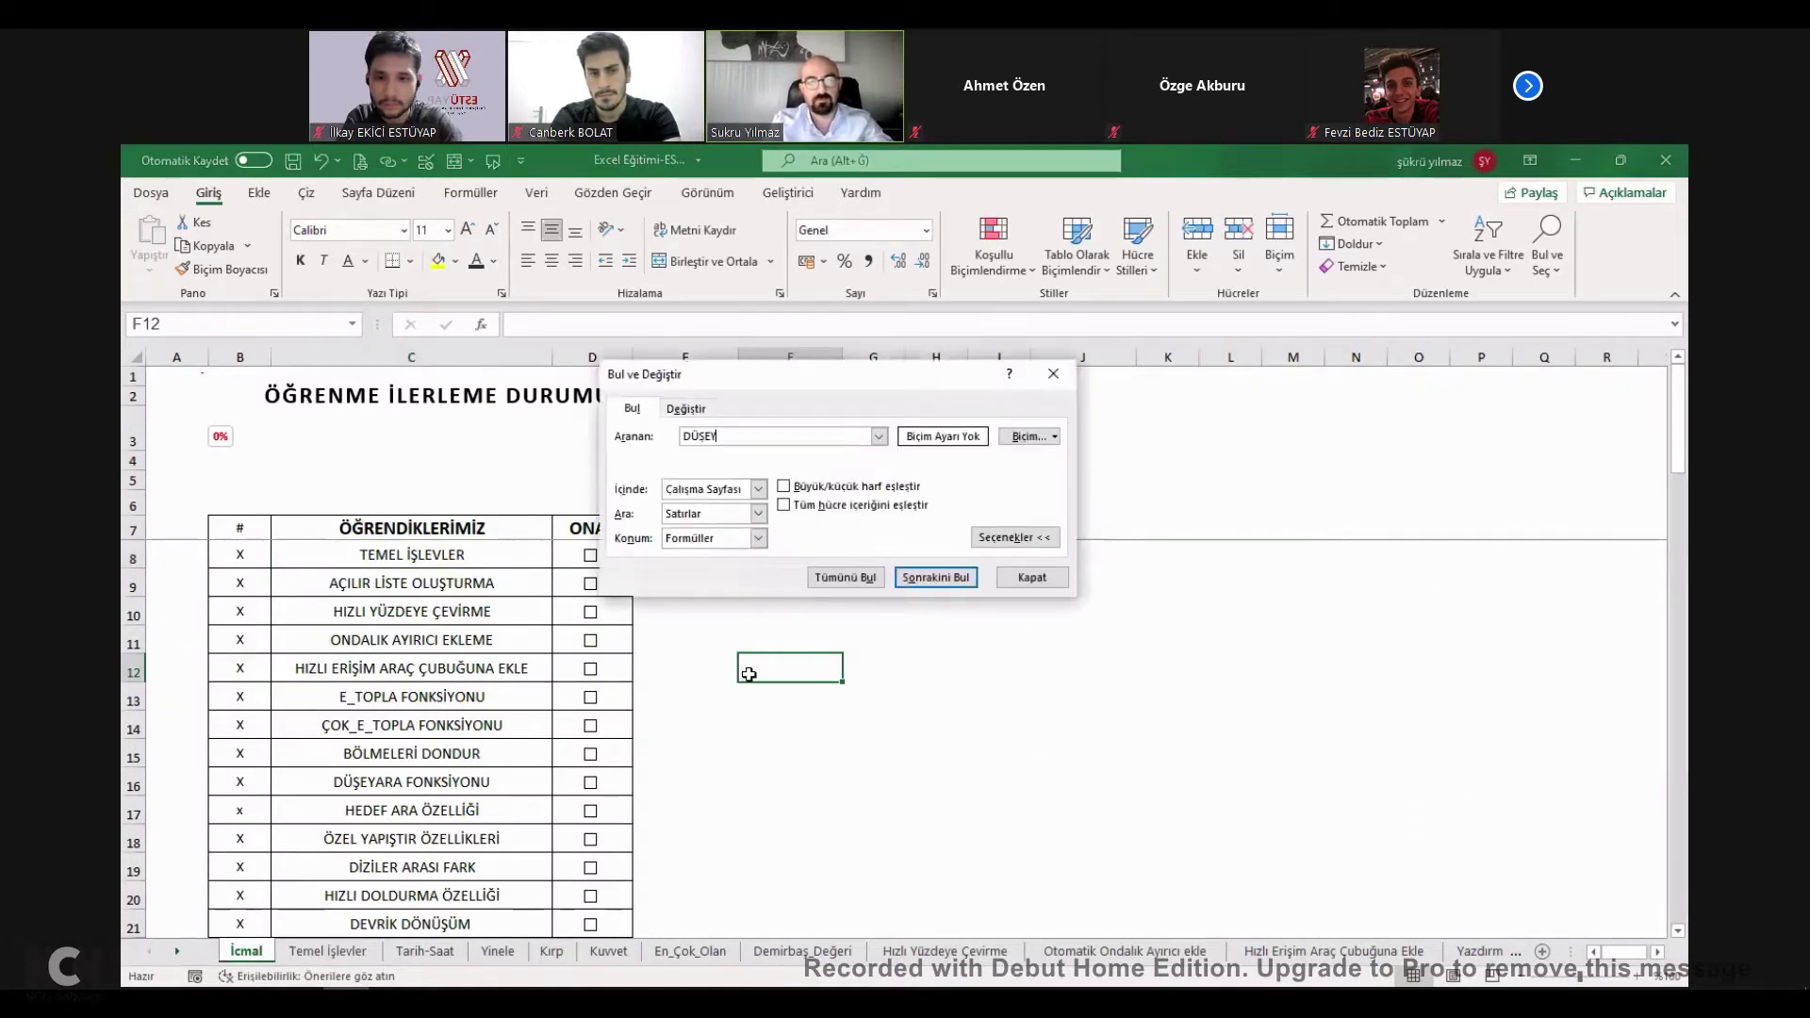
{"action": "key", "text": "Return"}
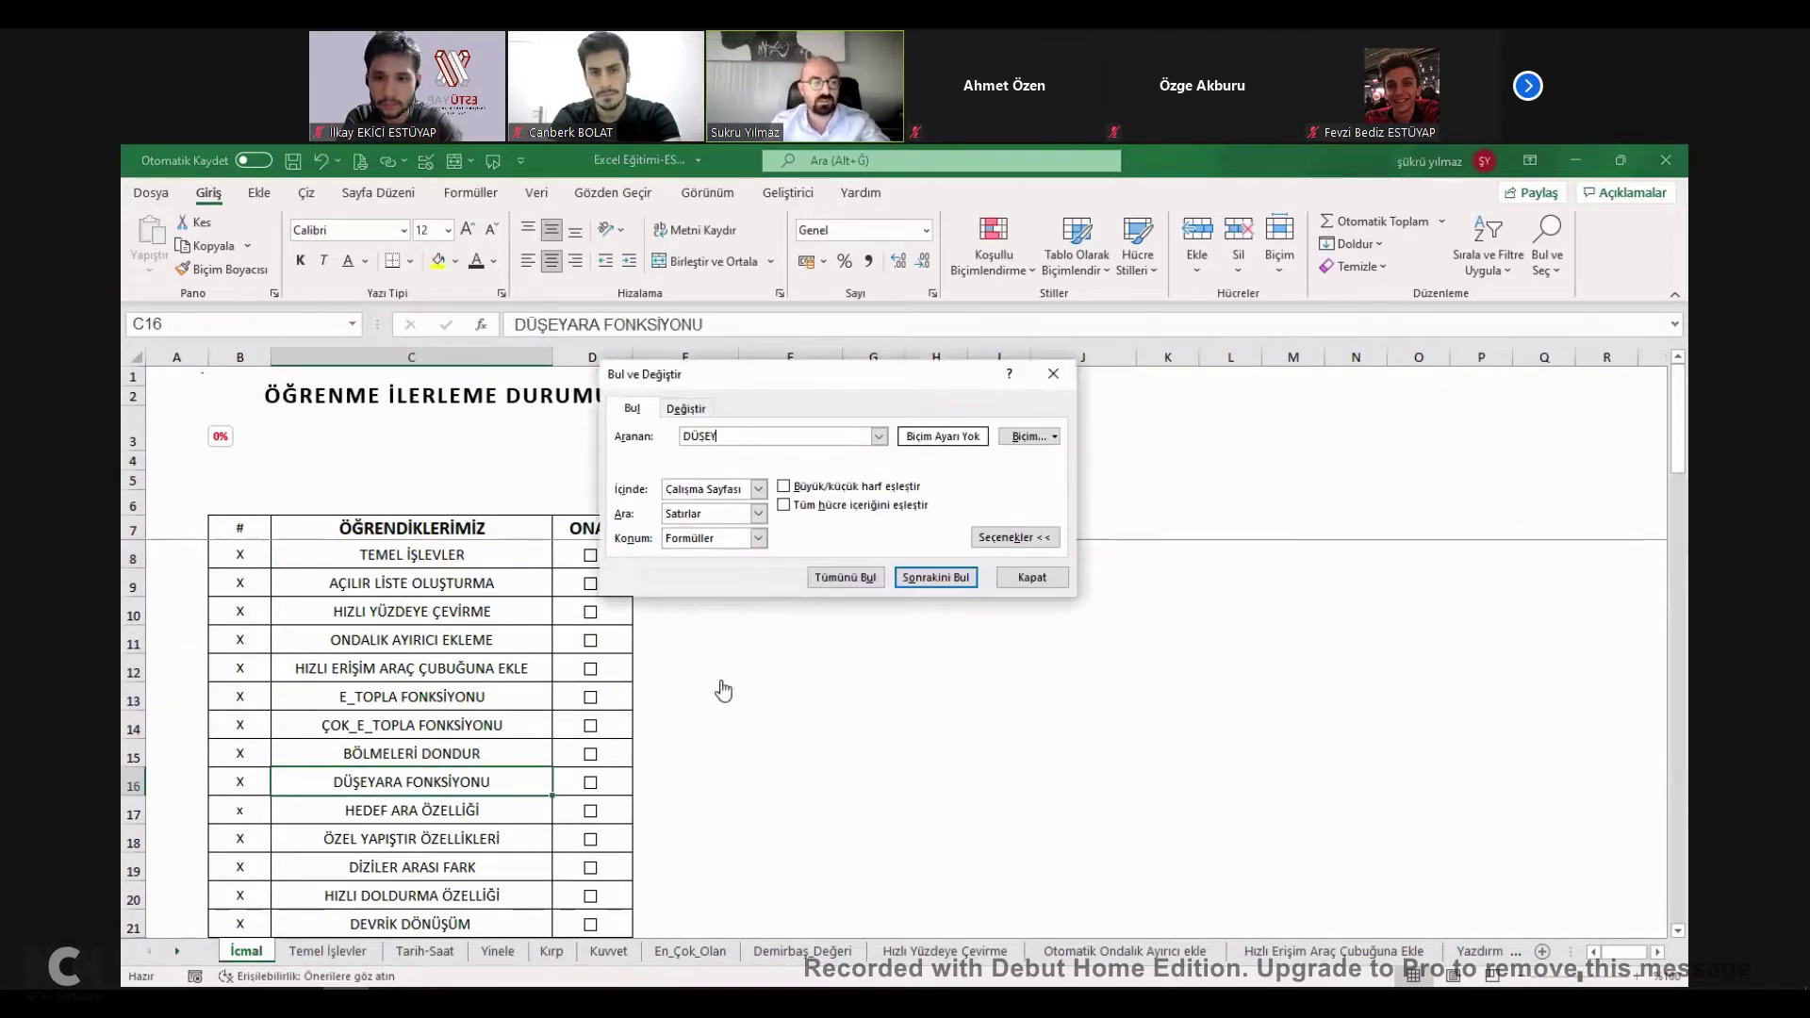
{"action": "left_click", "coordinate": [1049, 579]}
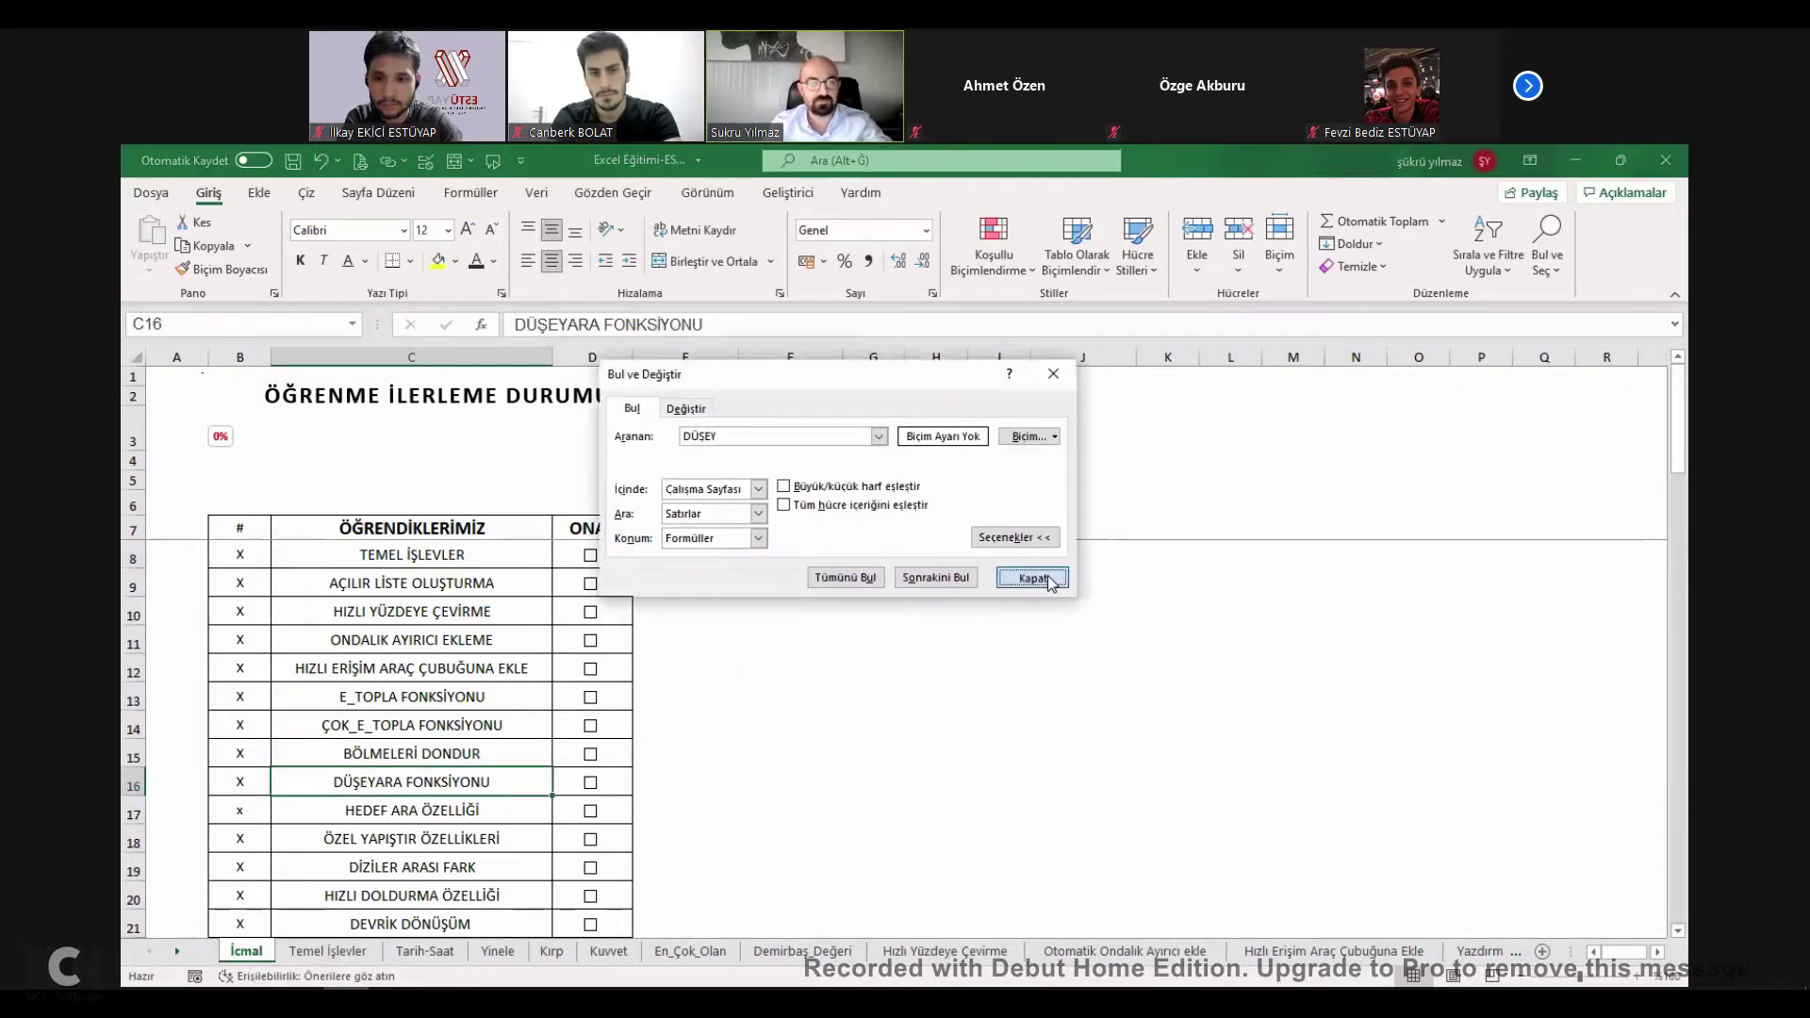
Follow the TEMEL İŞLEVLER link and back, then tick it on İcmal for 2% progress.
{"action": "left_click", "coordinate": [440, 558]}
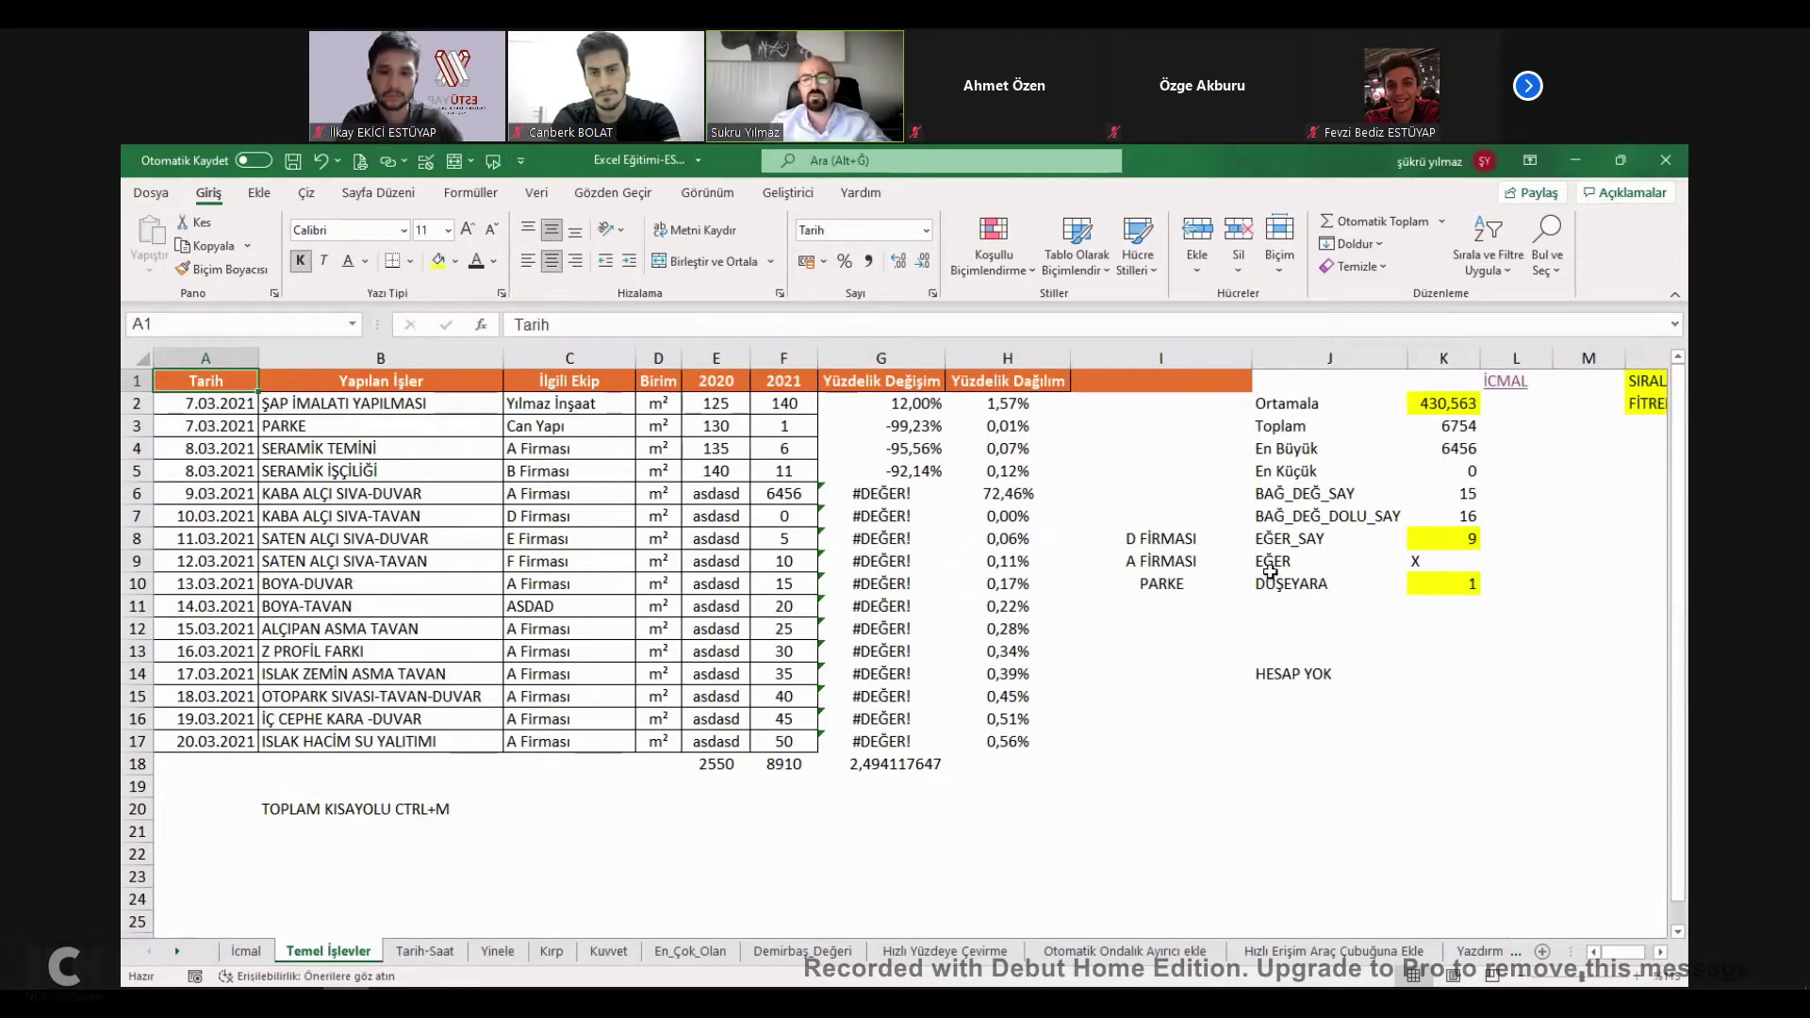
{"action": "left_click", "coordinate": [1515, 390]}
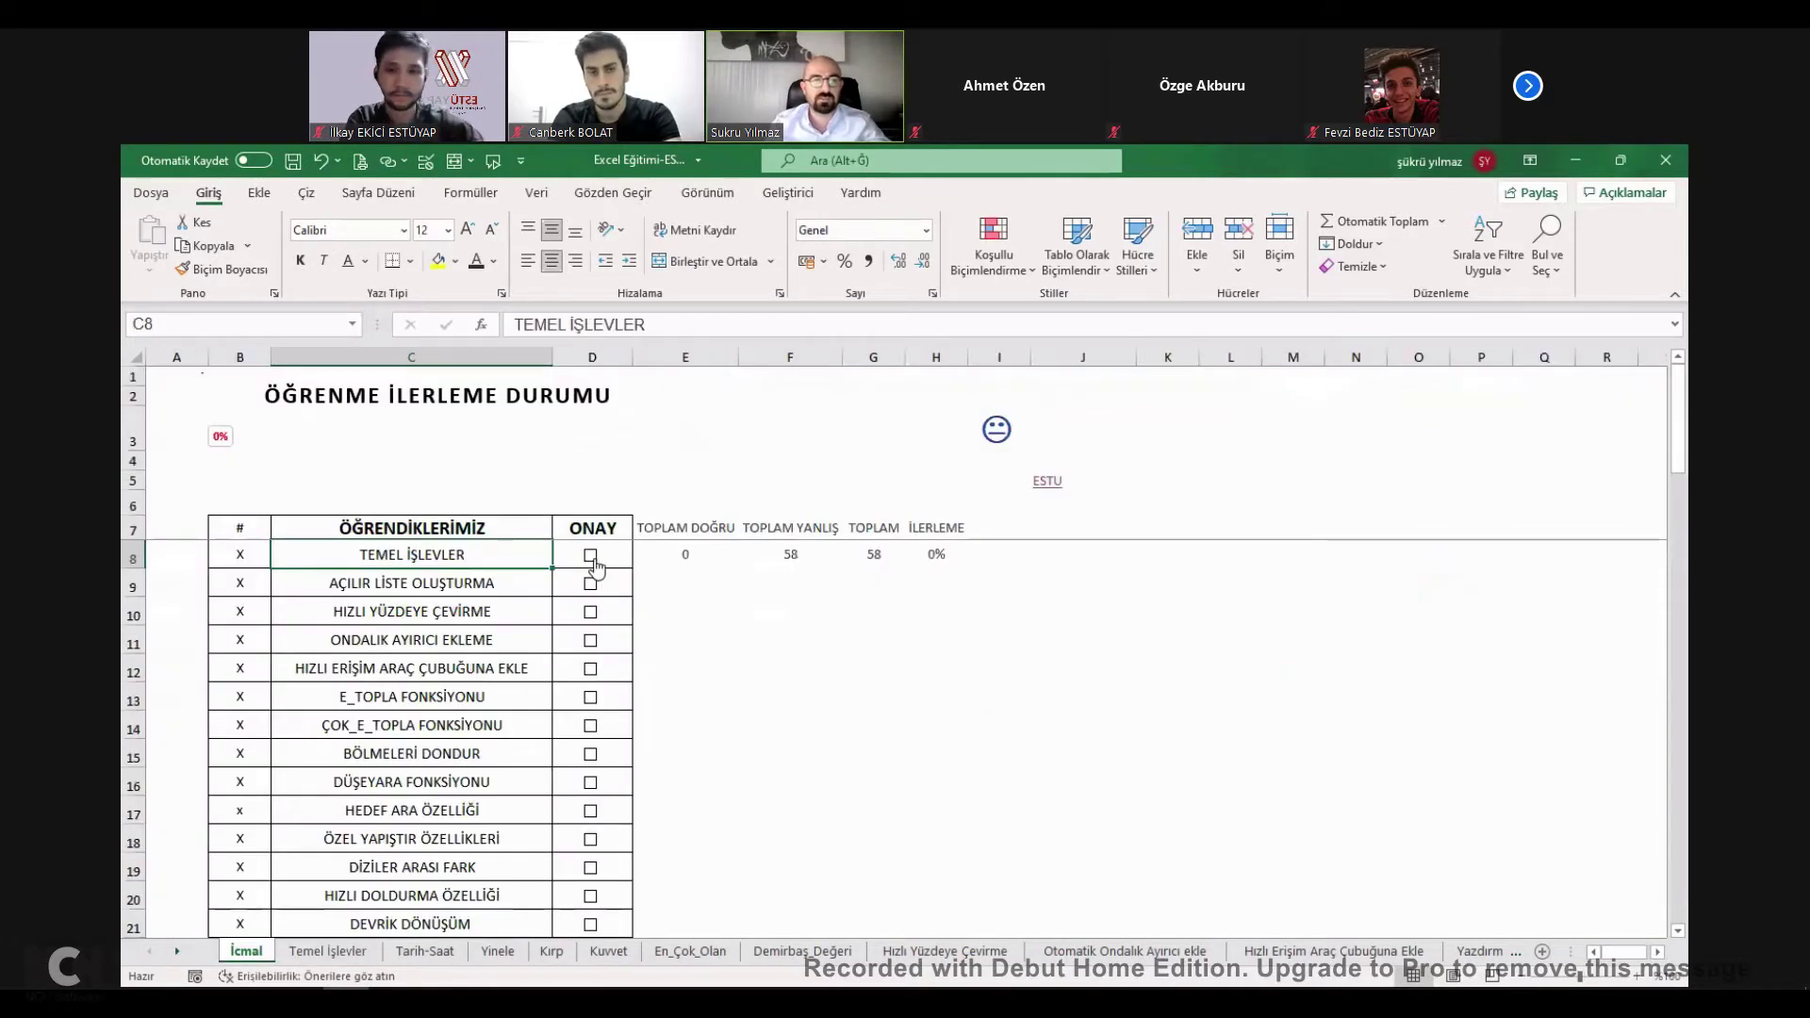
{"action": "left_click", "coordinate": [591, 556]}
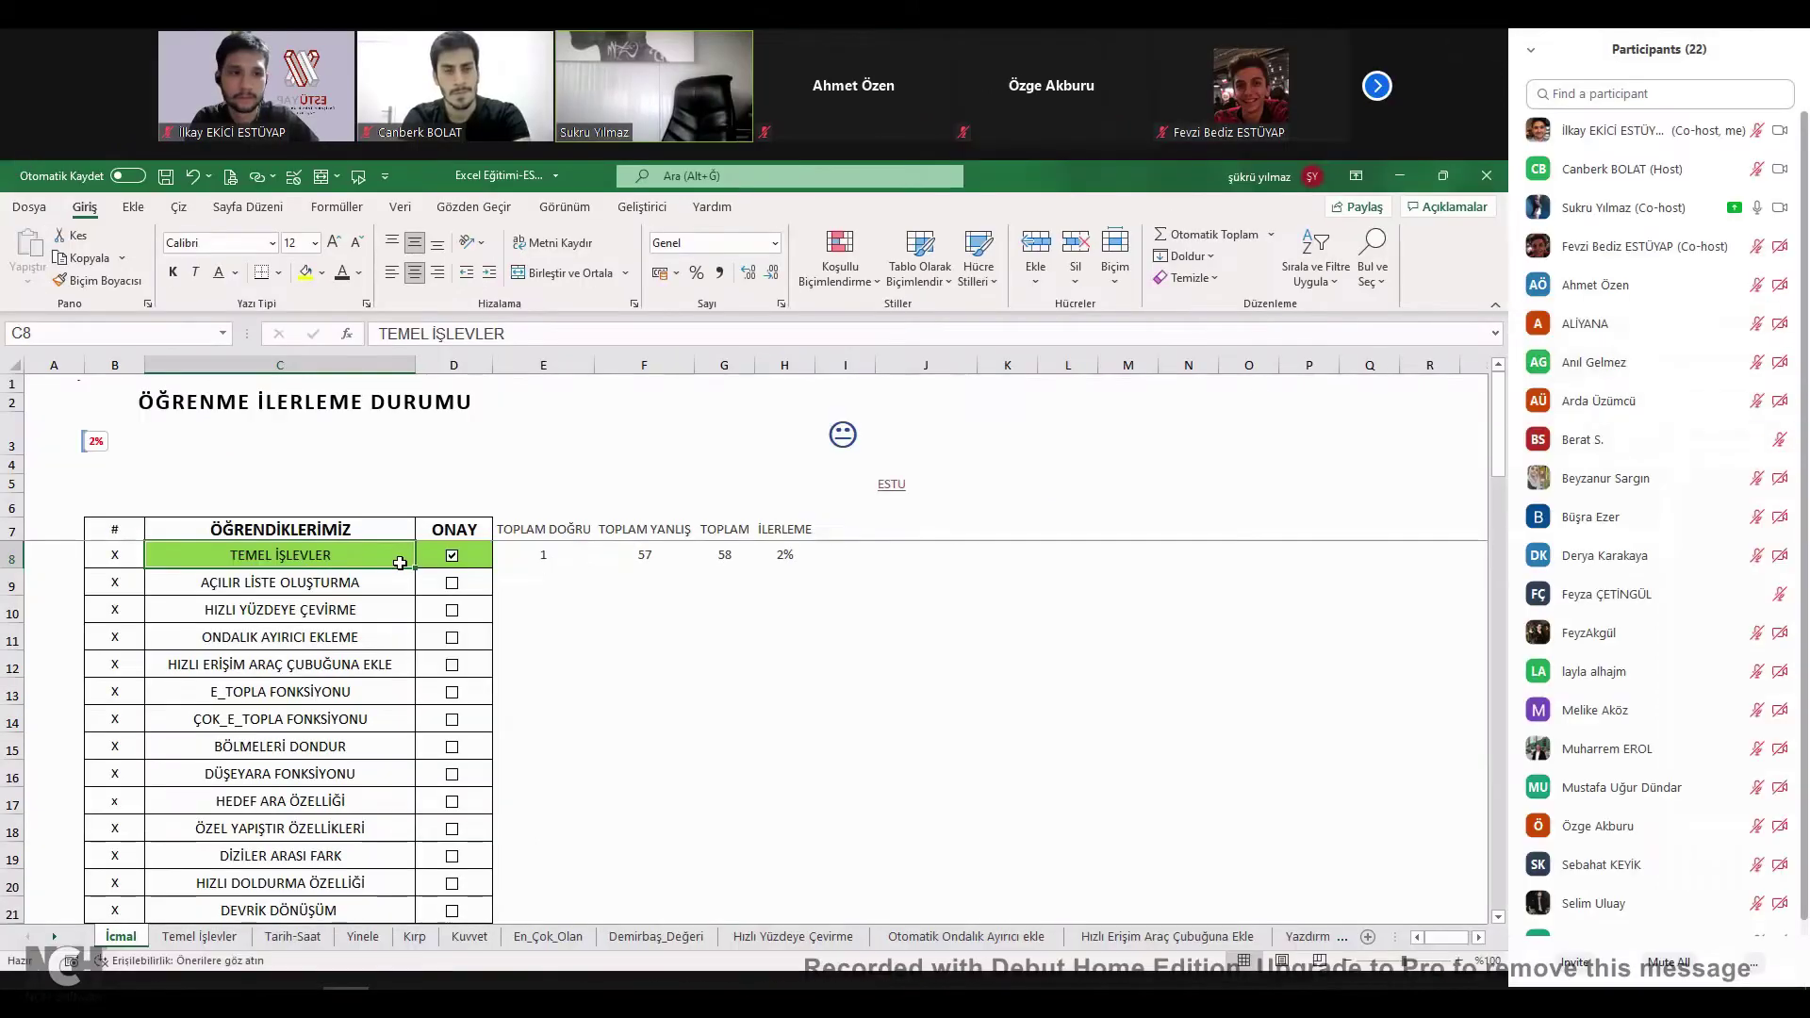
{"action": "key", "text": "alt+u"}
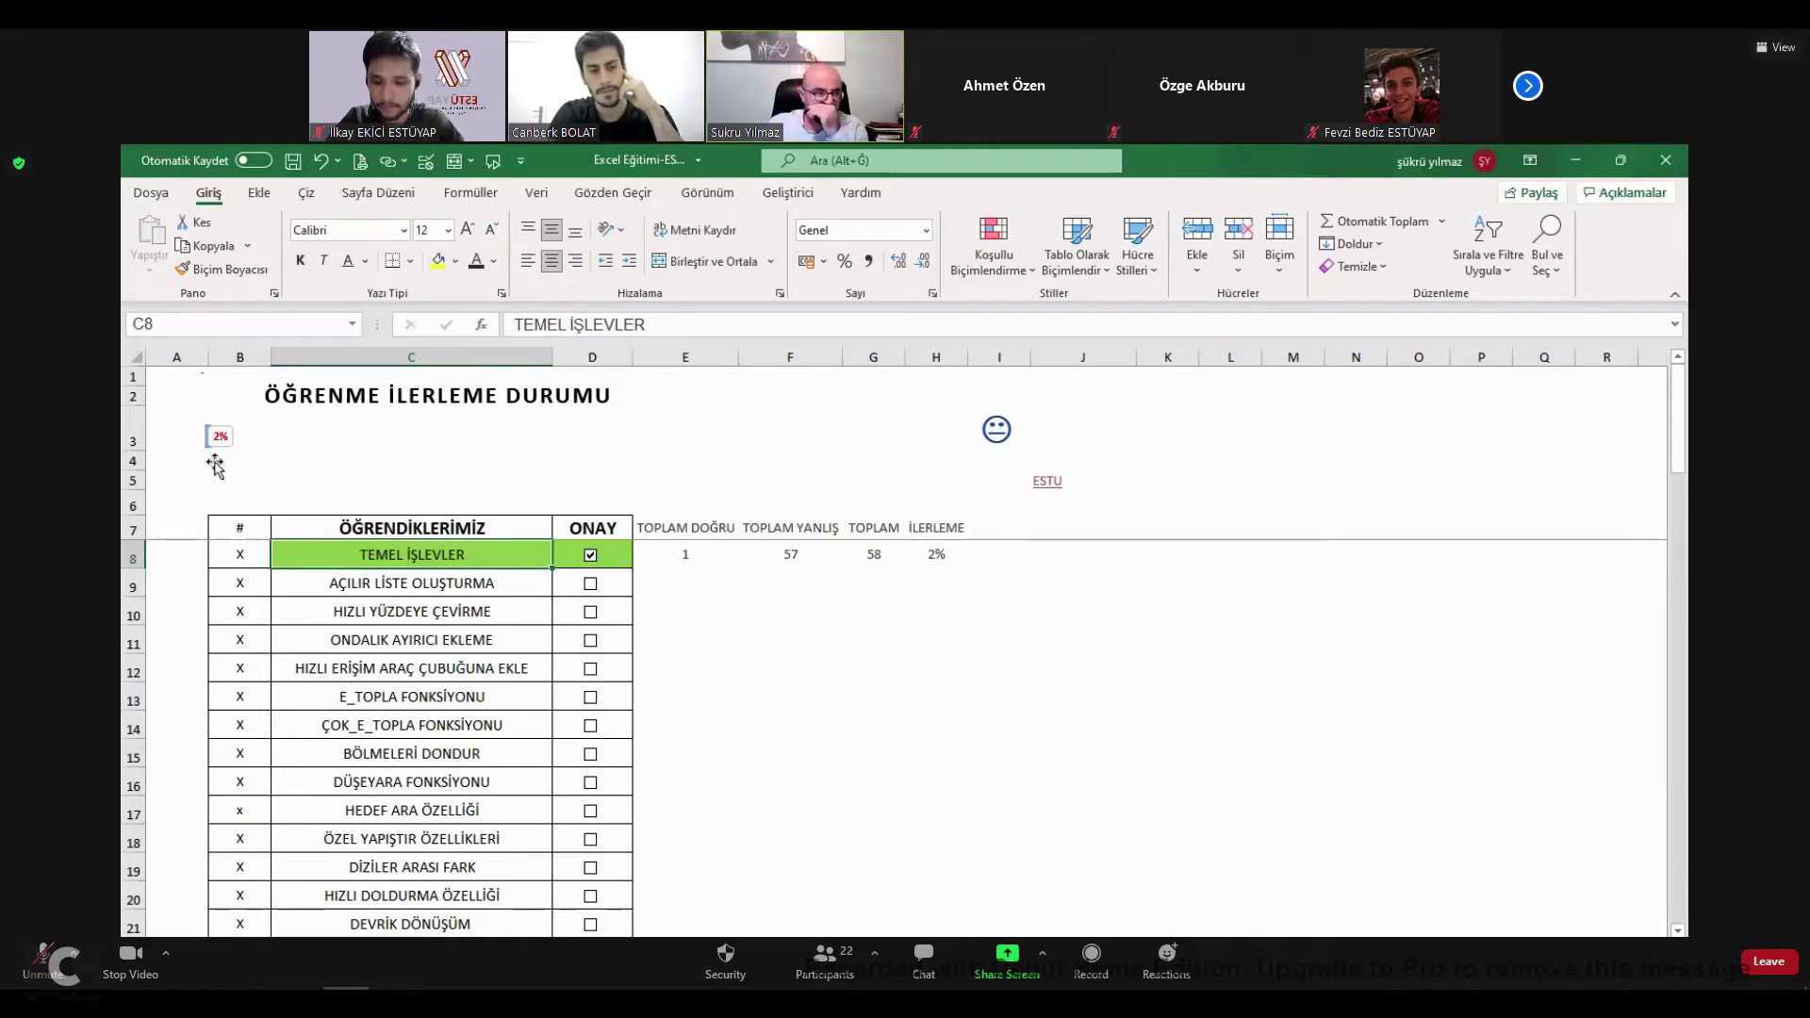
{"action": "left_click", "coordinate": [423, 592]}
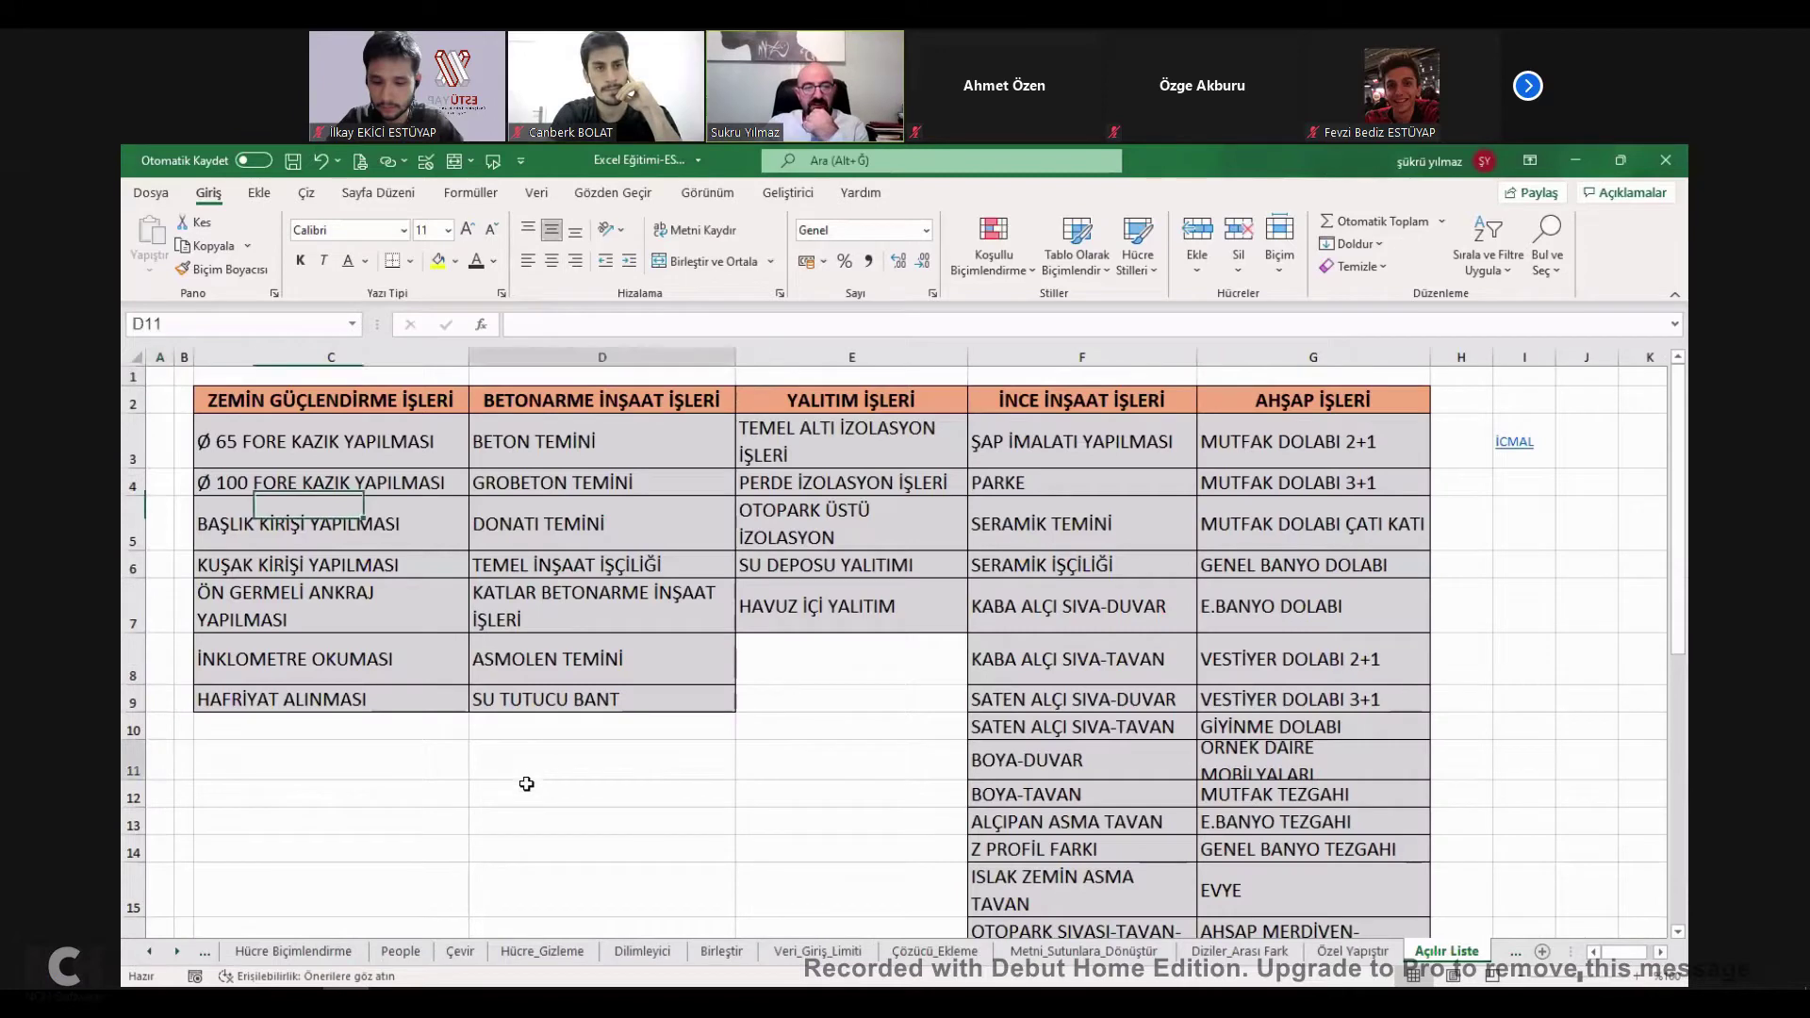
Try SERAMİK TEMİNİ, SATEN ALÇI SIVA-DUVAR and BOYA-TAVAN from C11's drop-down list.
{"action": "left_click", "coordinate": [433, 767]}
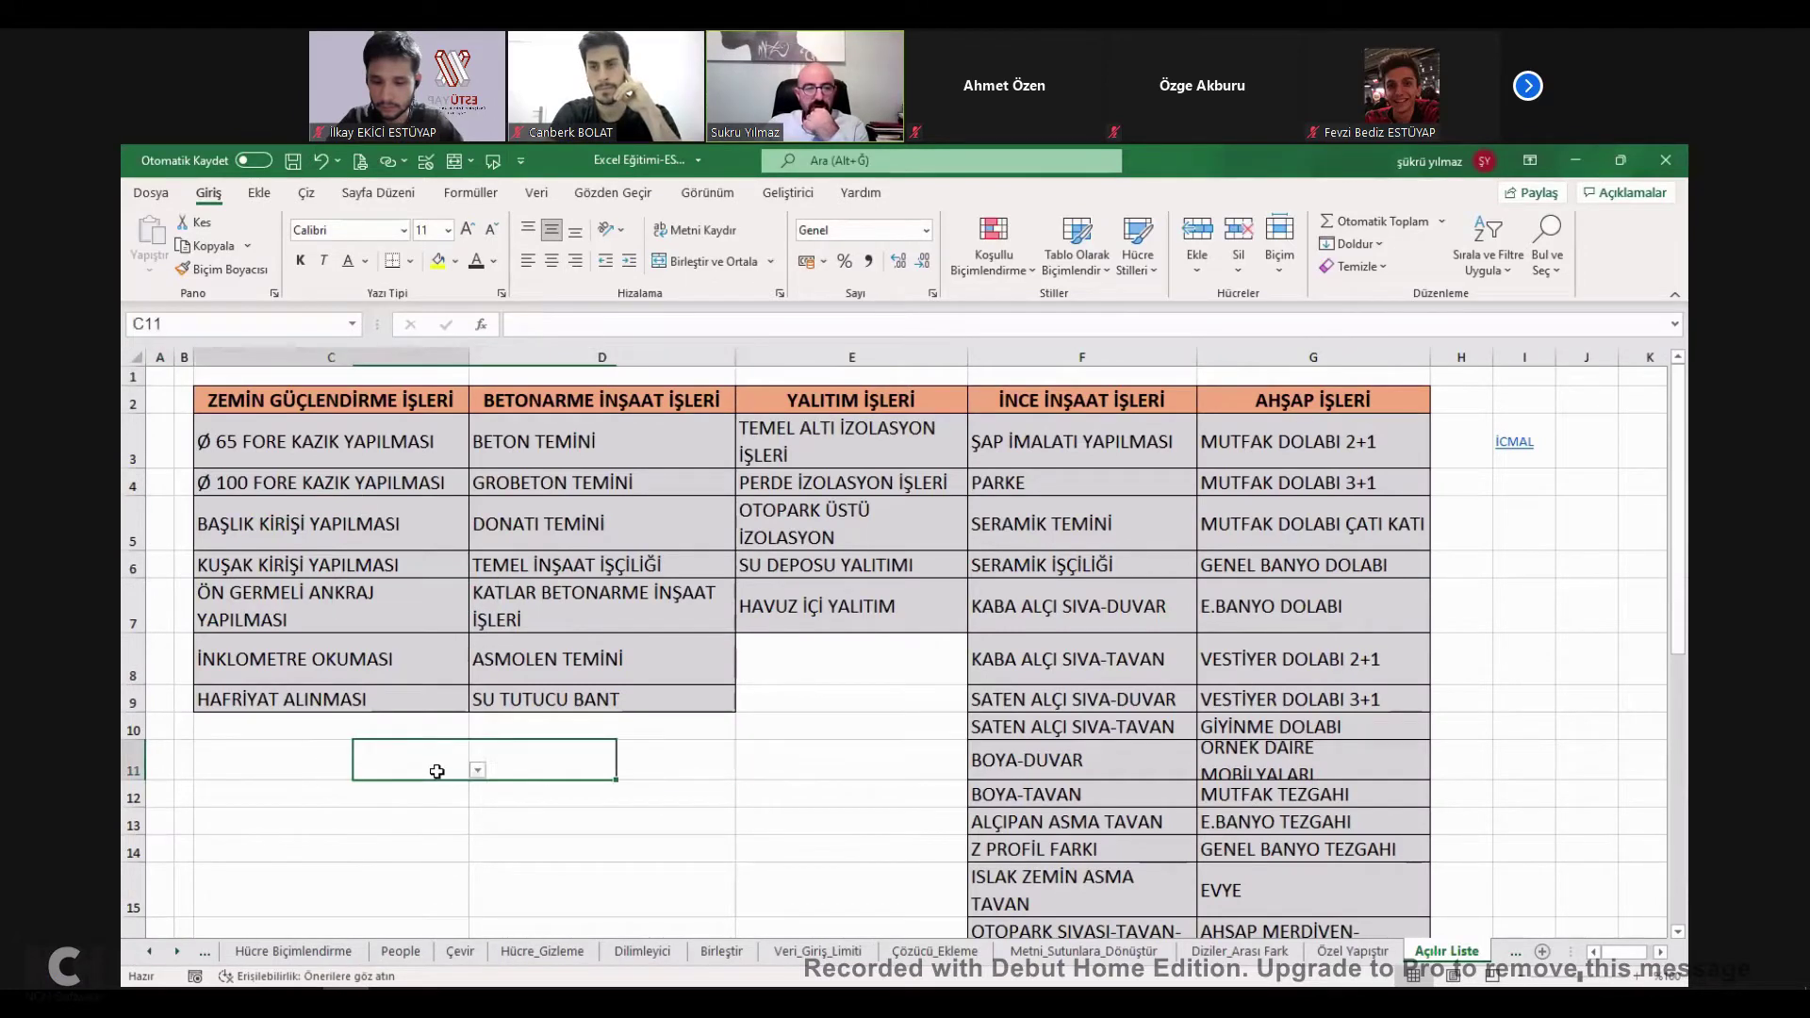
{"action": "left_click", "coordinate": [479, 772]}
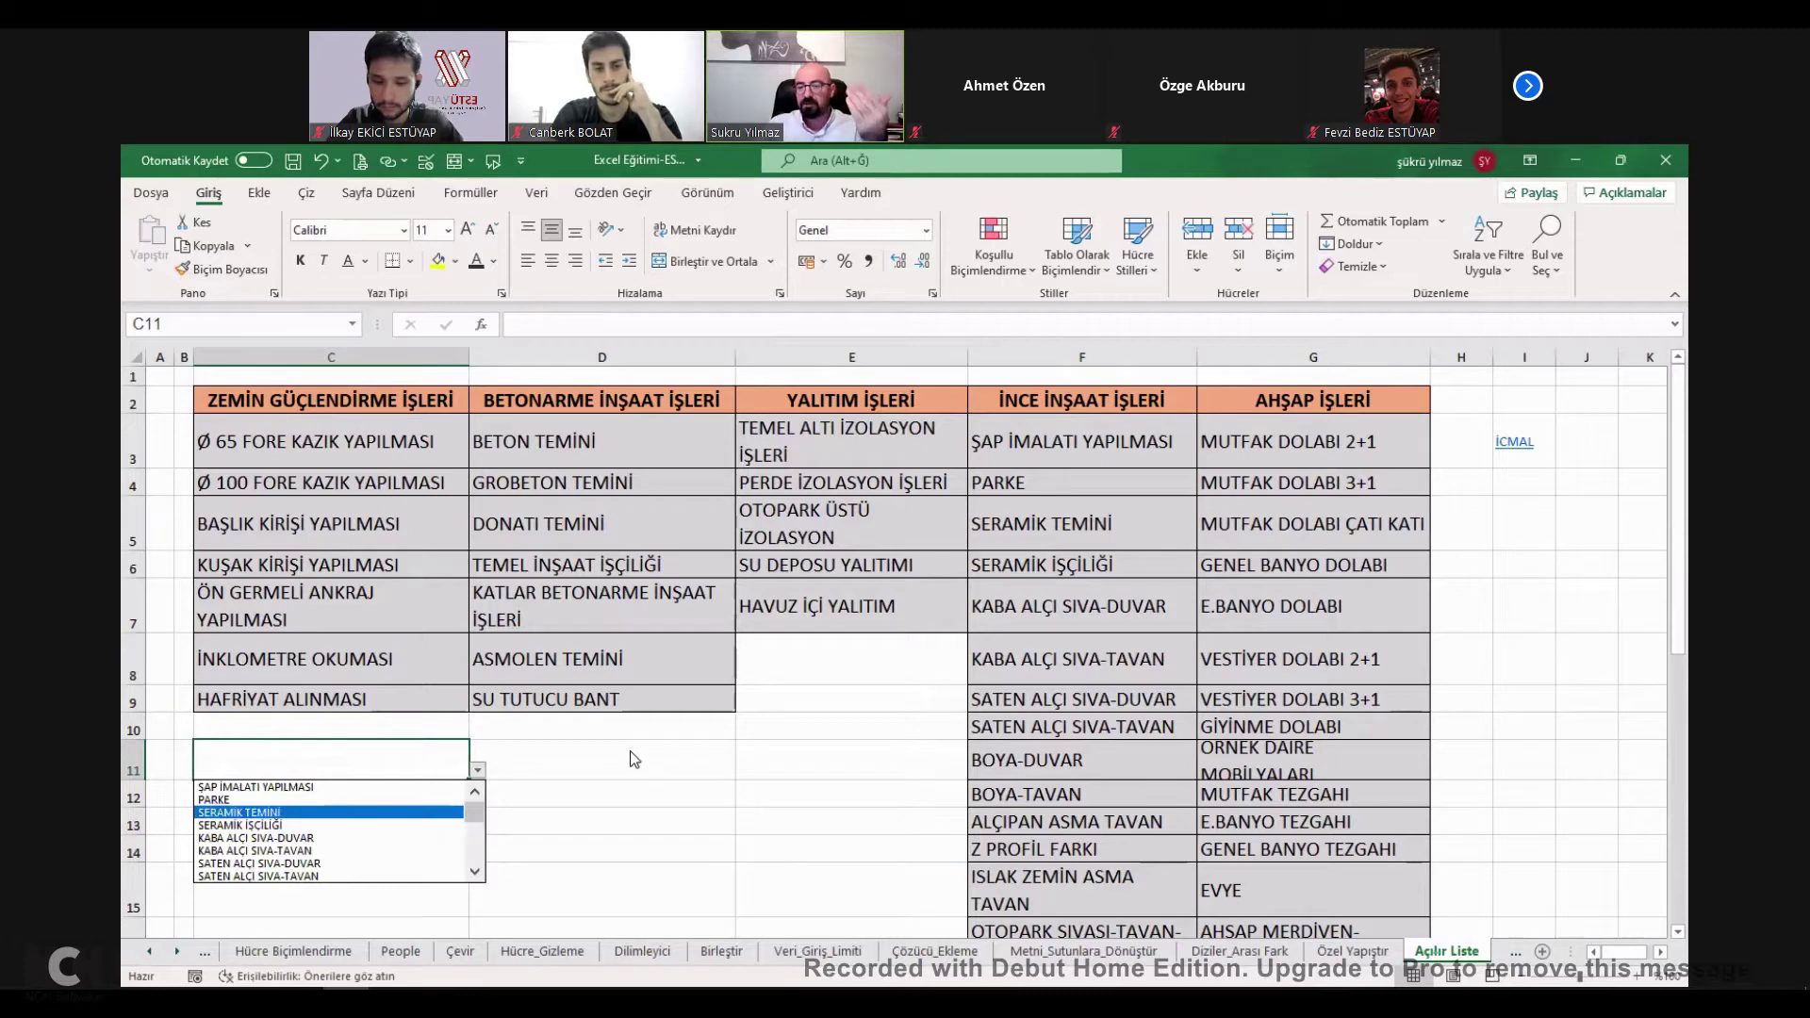
{"action": "left_click", "coordinate": [451, 751]}
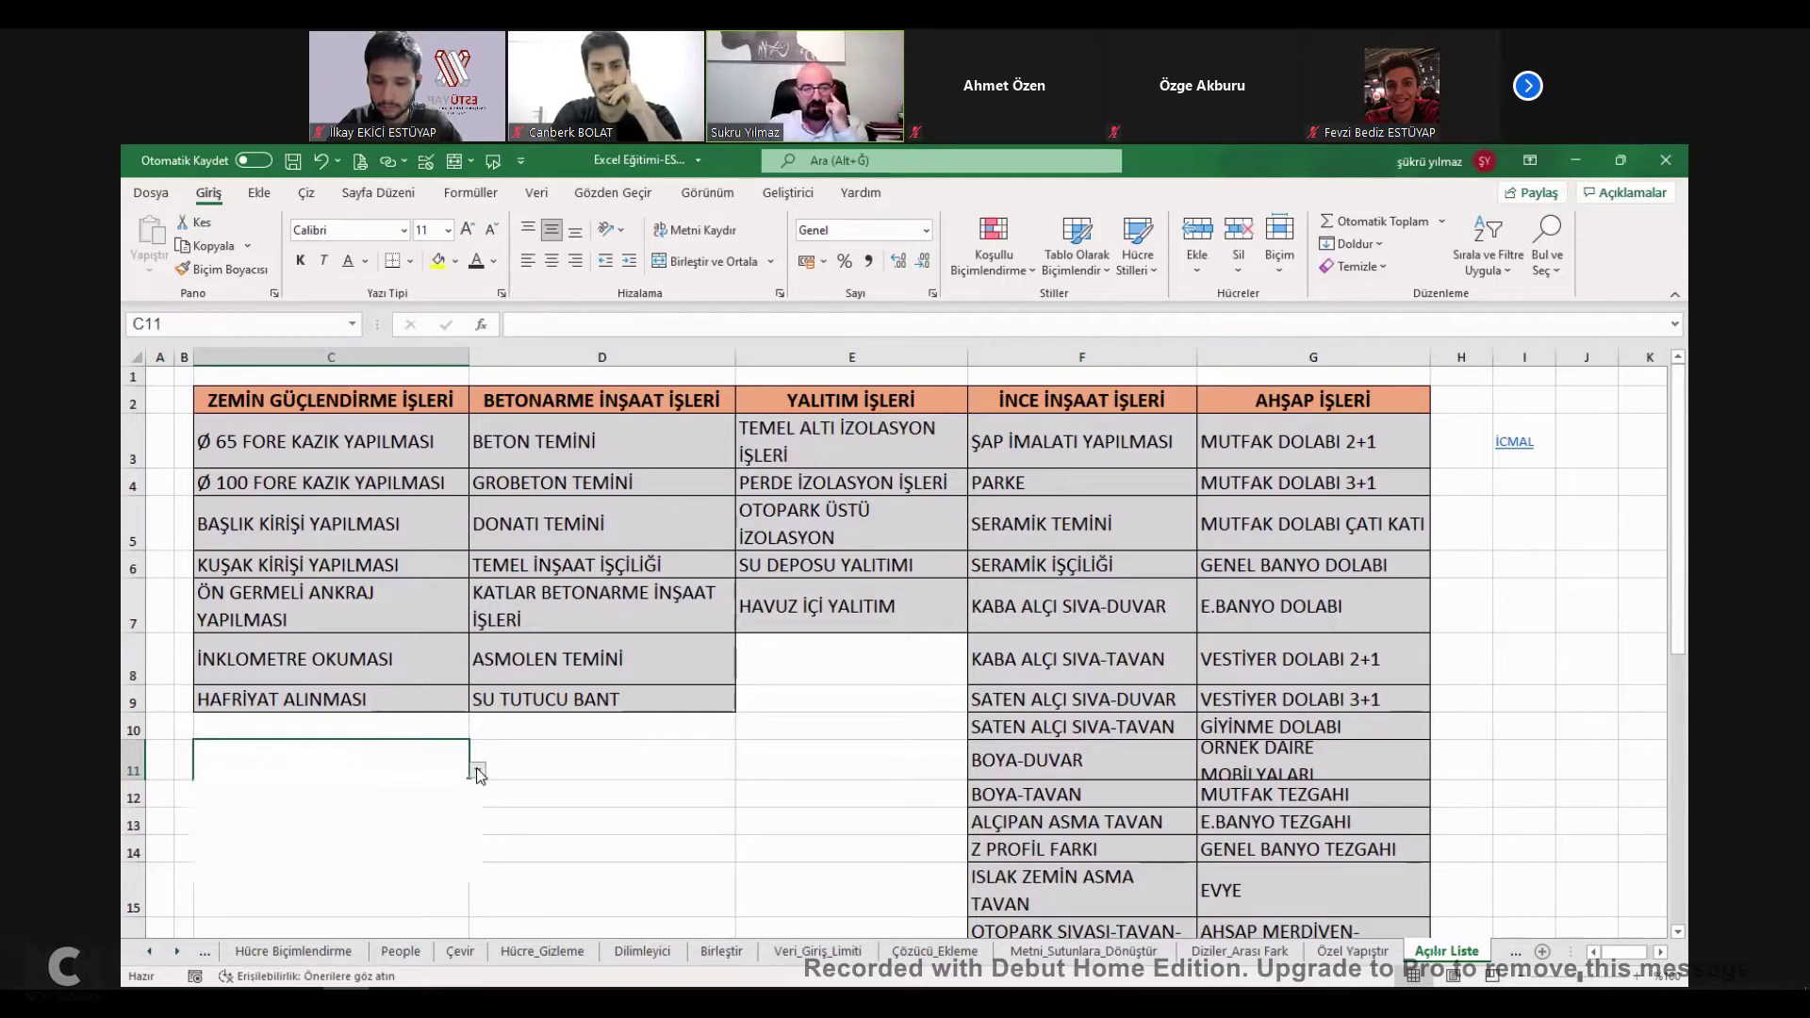
{"action": "left_click", "coordinate": [478, 769]}
{"action": "left_click", "coordinate": [308, 813]}
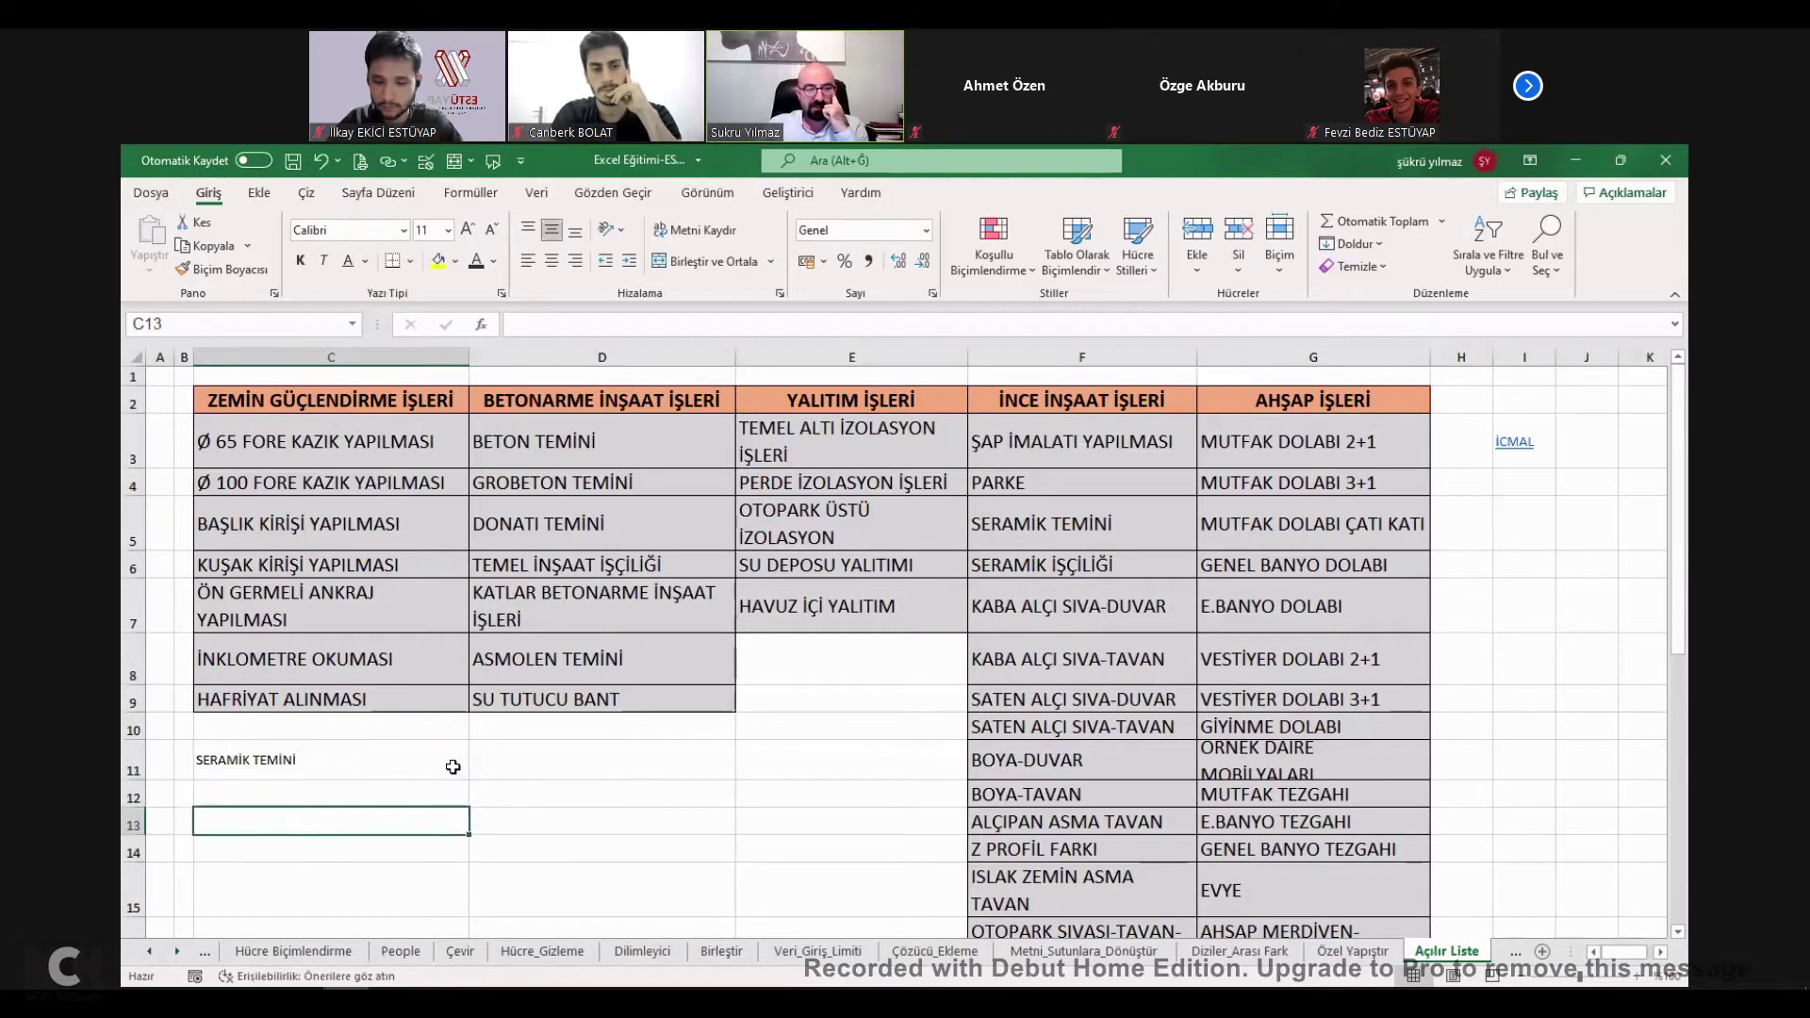
{"action": "left_click", "coordinate": [478, 770]}
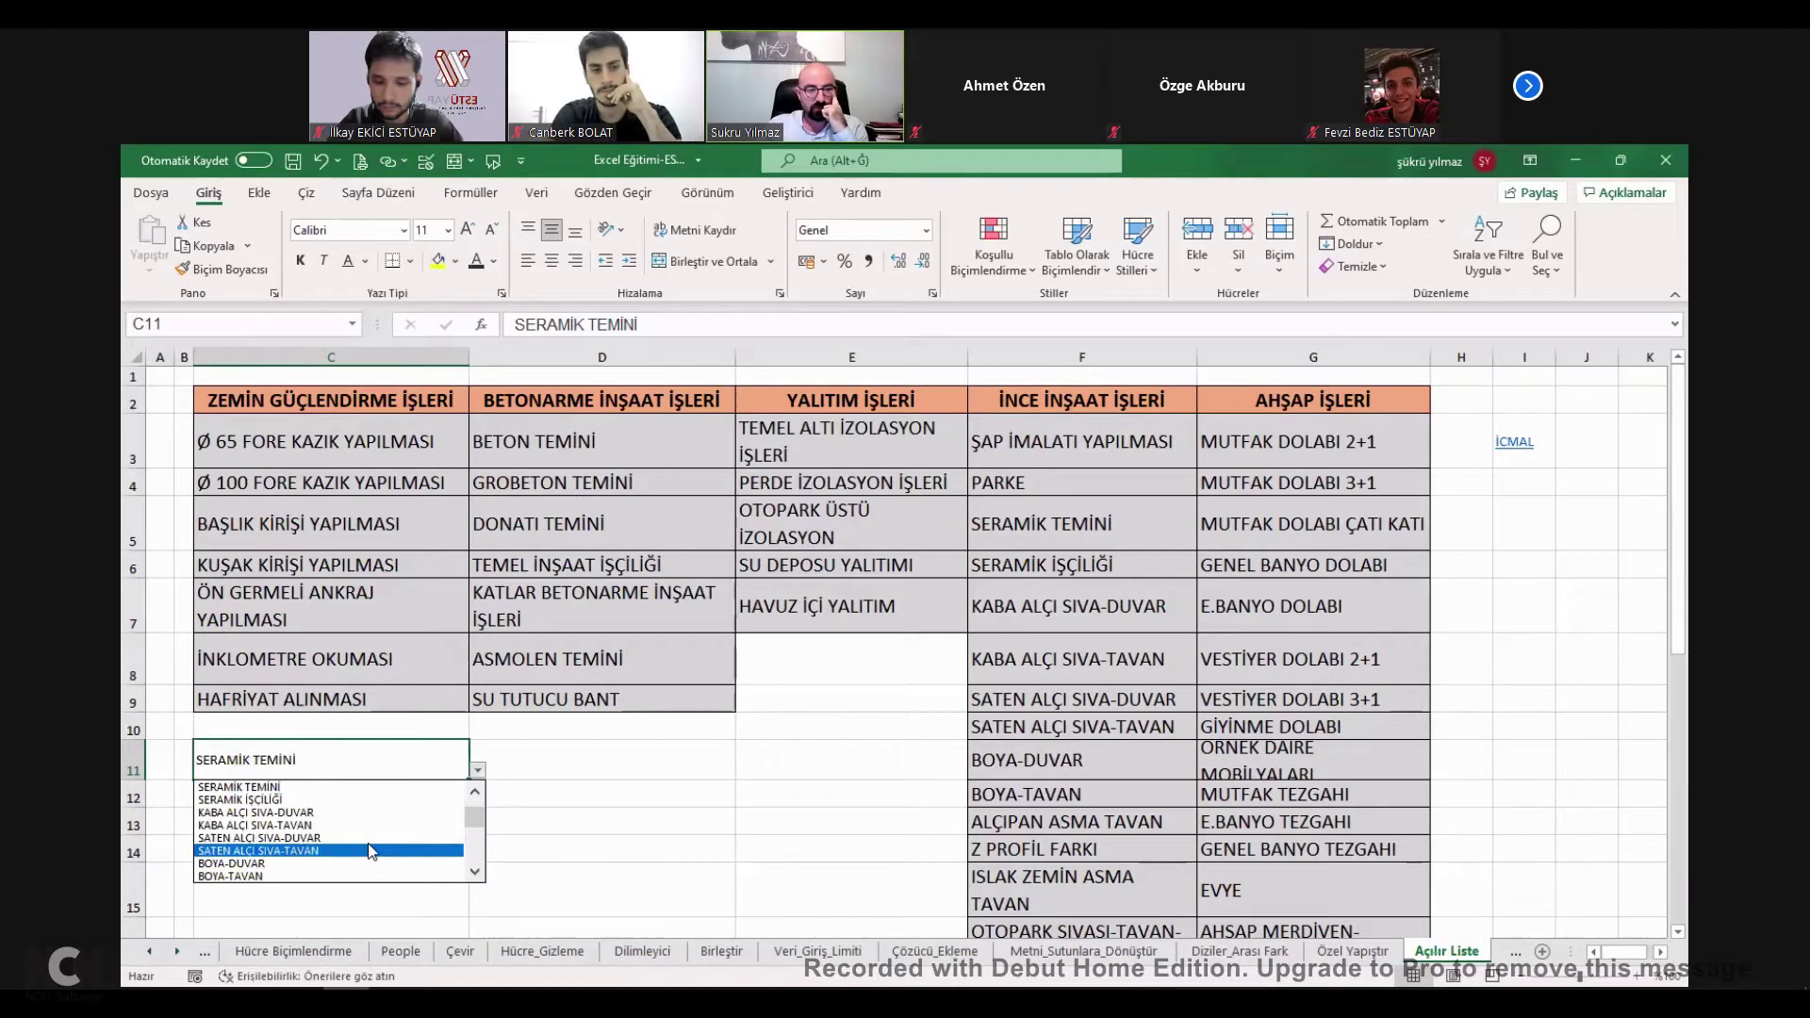
{"action": "key", "text": "Up"}
{"action": "key", "text": "Return"}
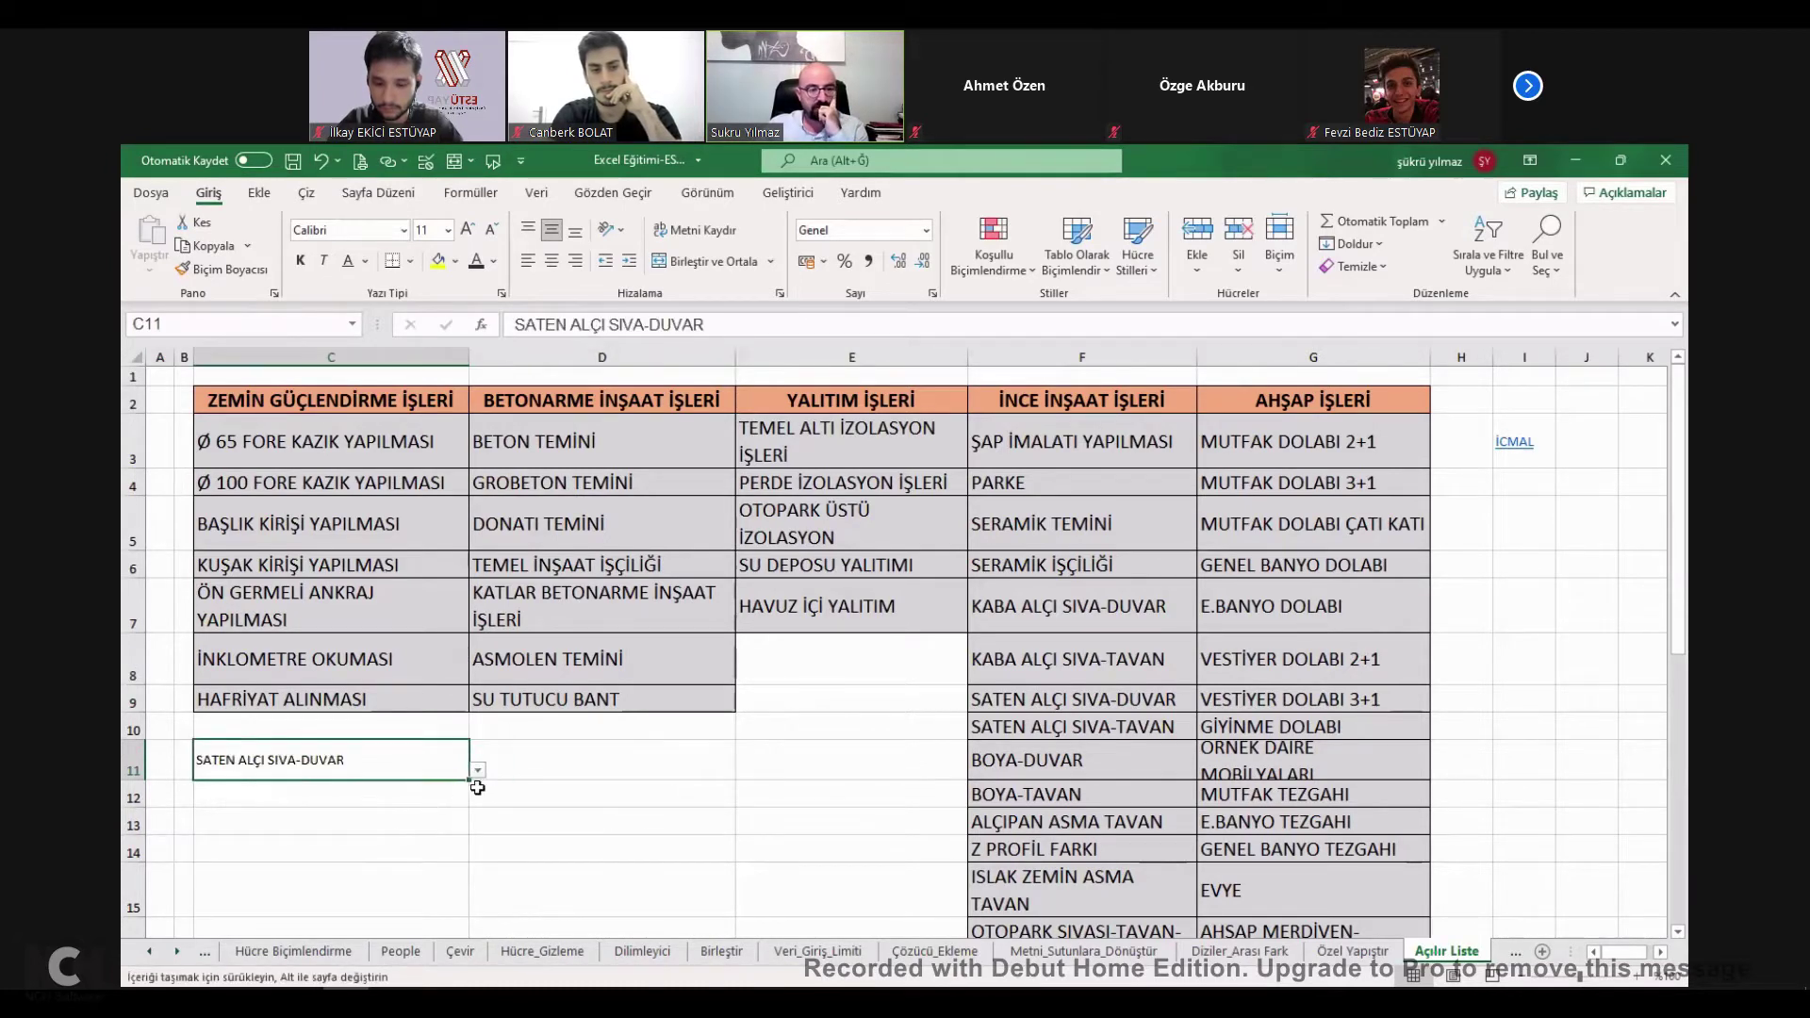
{"action": "left_click", "coordinate": [478, 770]}
{"action": "left_click", "coordinate": [283, 909]}
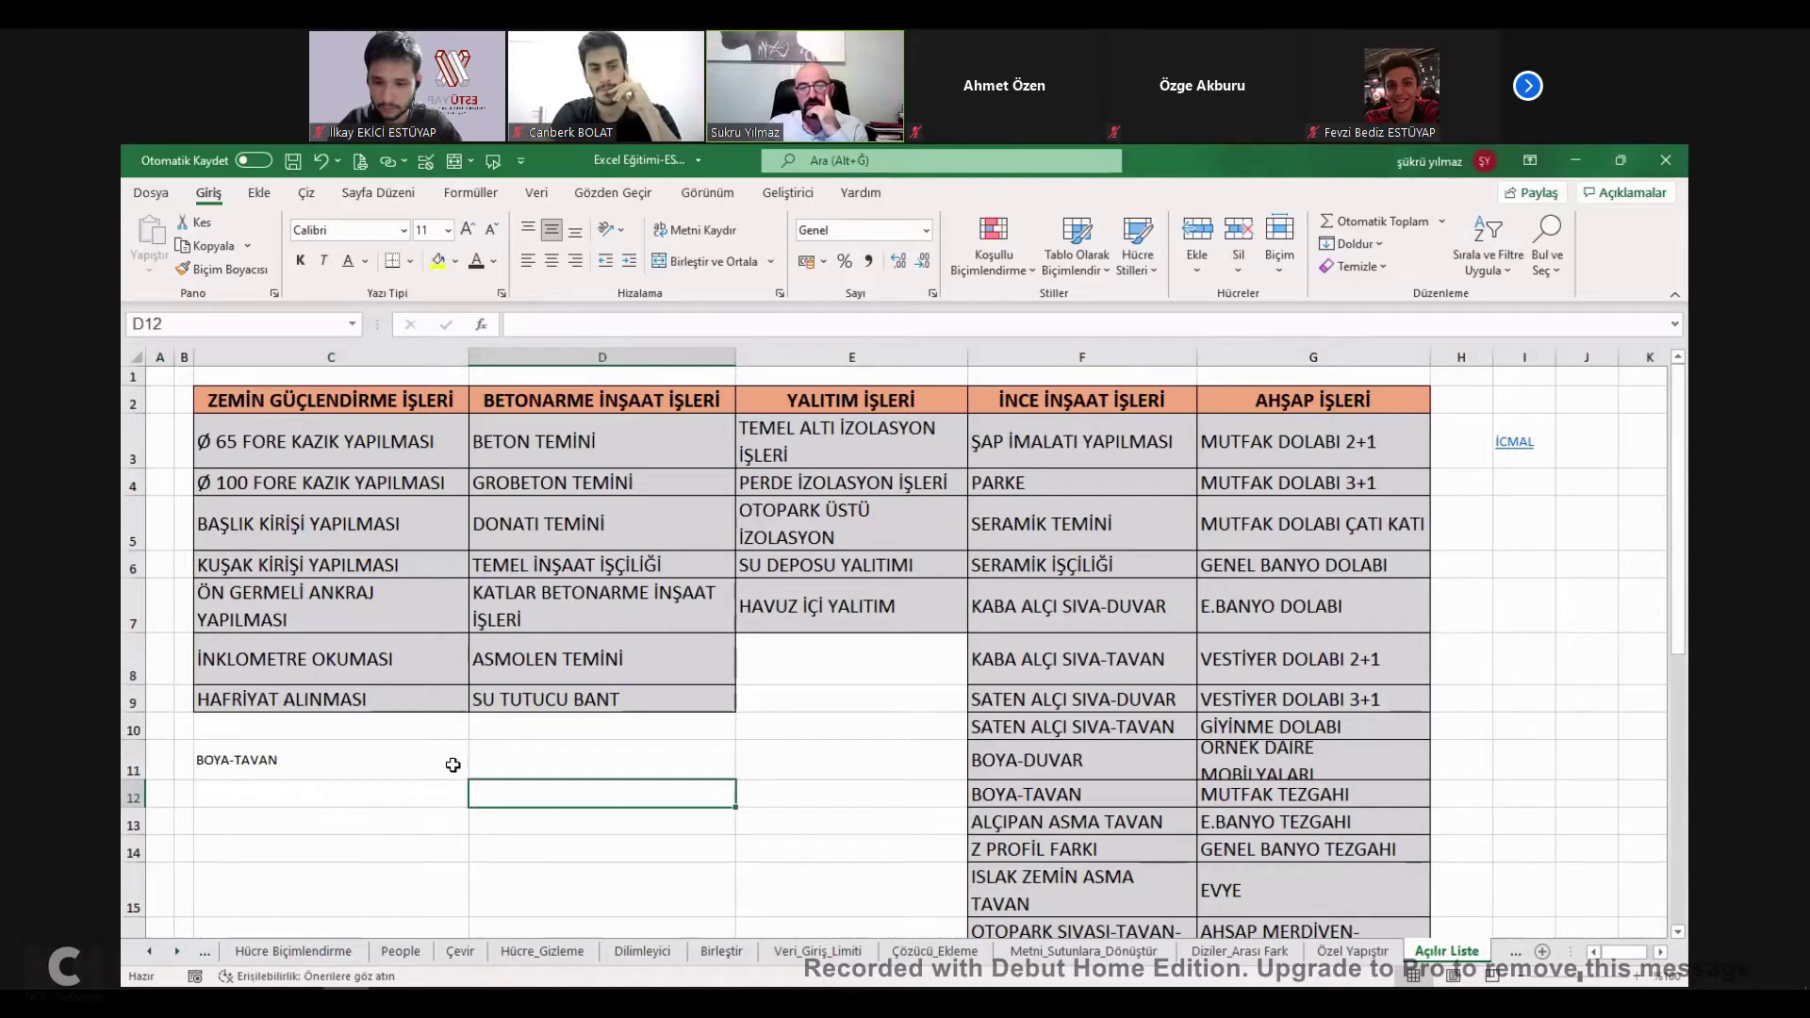
Clear C11 and erase the data validation on C11:E11 so any value is allowed.
{"action": "key", "text": "Delete"}
{"action": "left_click_drag", "start_coordinate": [428, 759], "coordinate": [943, 759]}
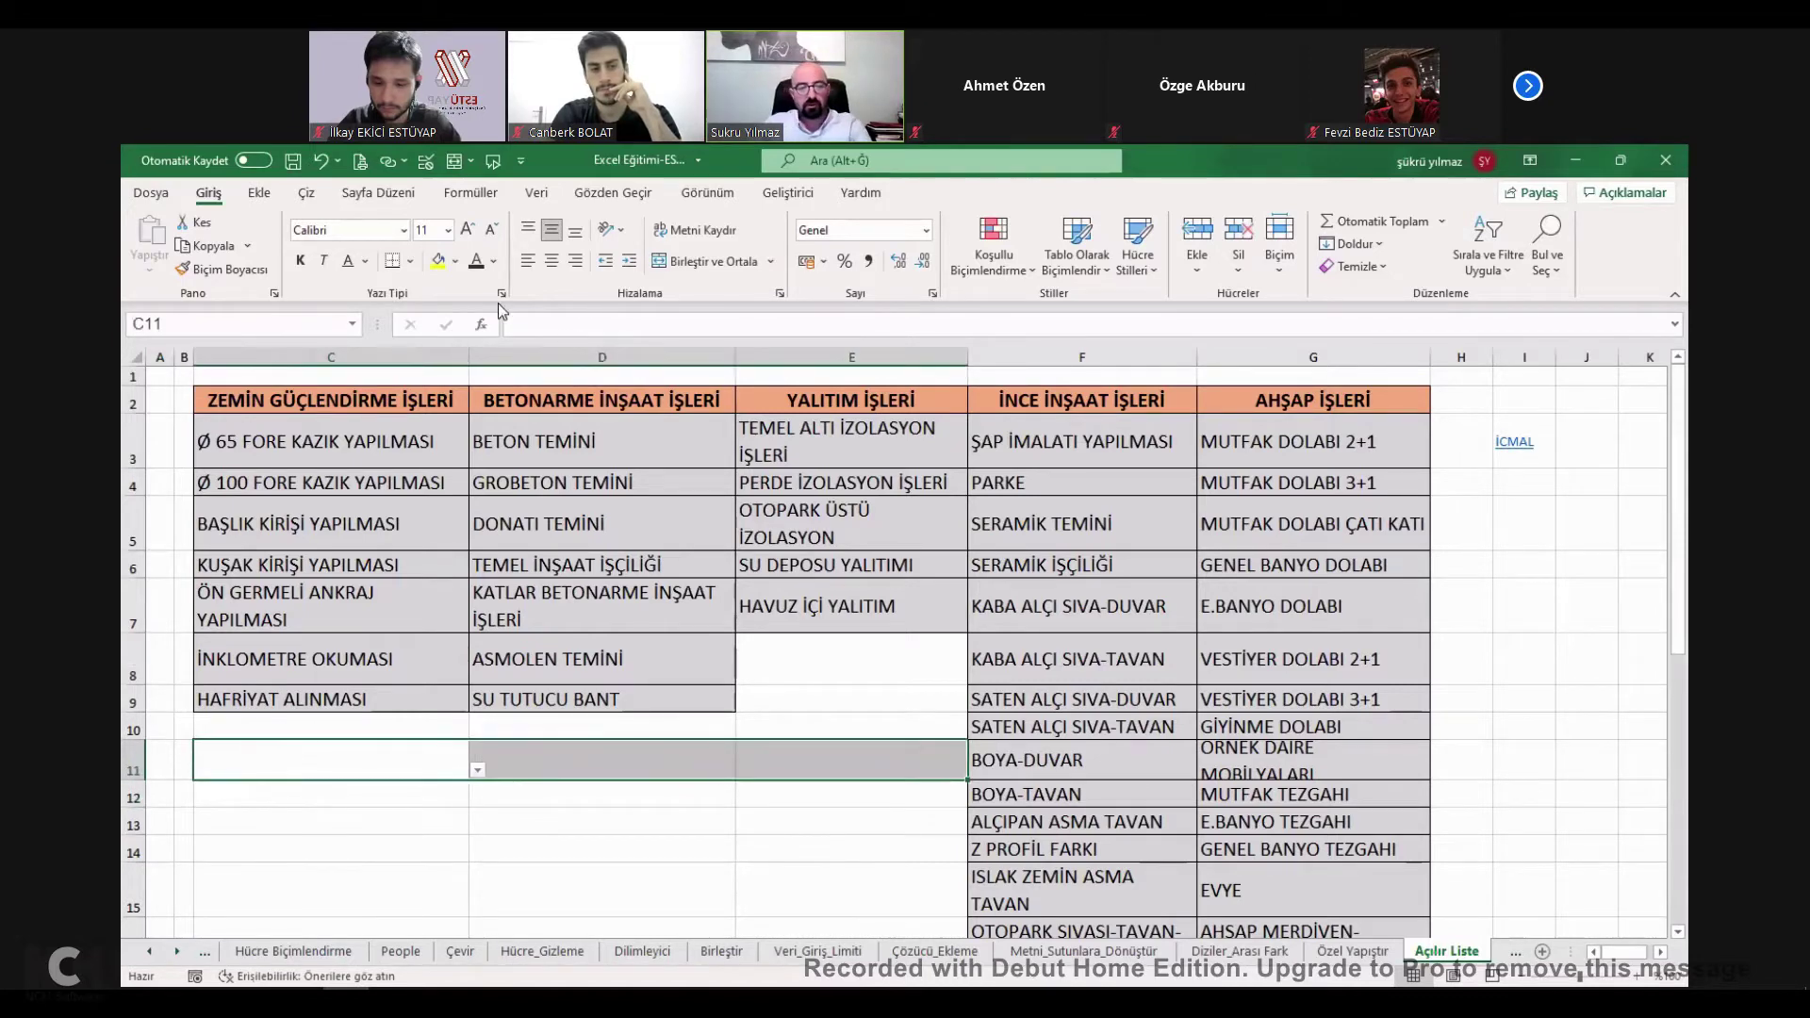
{"action": "left_click", "coordinate": [539, 193]}
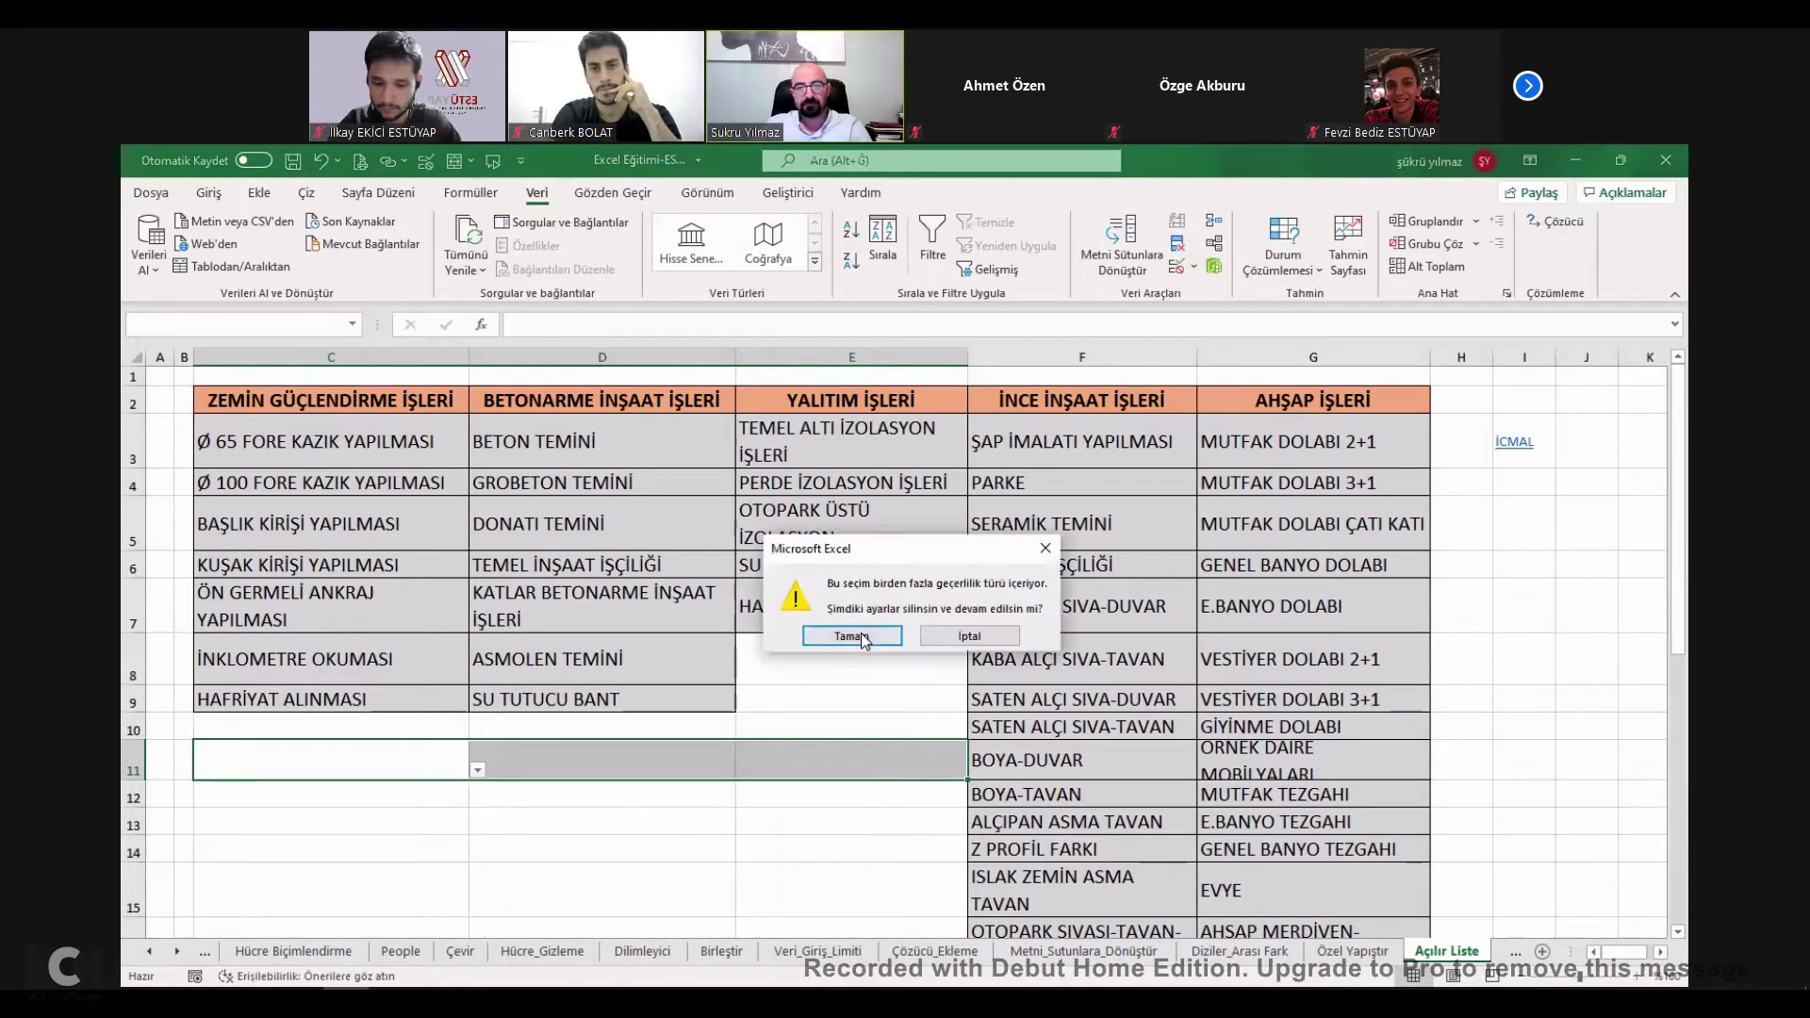
{"action": "left_click", "coordinate": [851, 636]}
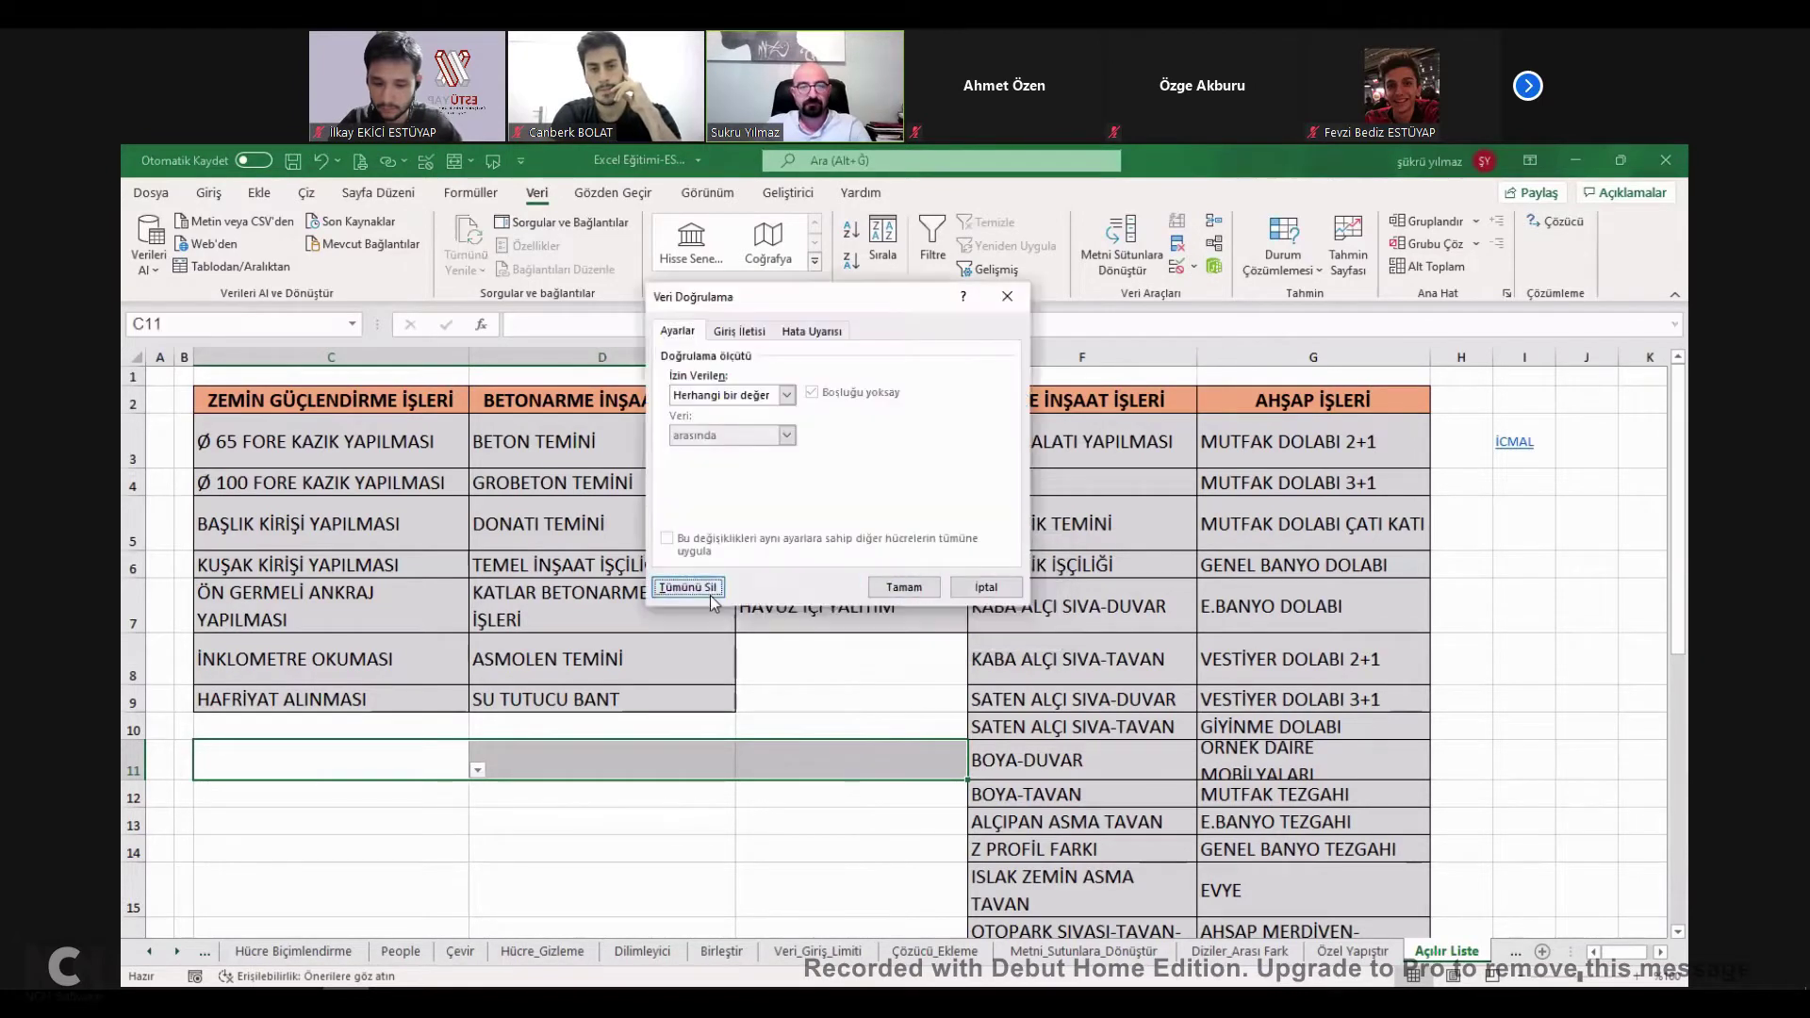
{"action": "left_click", "coordinate": [875, 592]}
{"action": "left_click", "coordinate": [396, 760]}
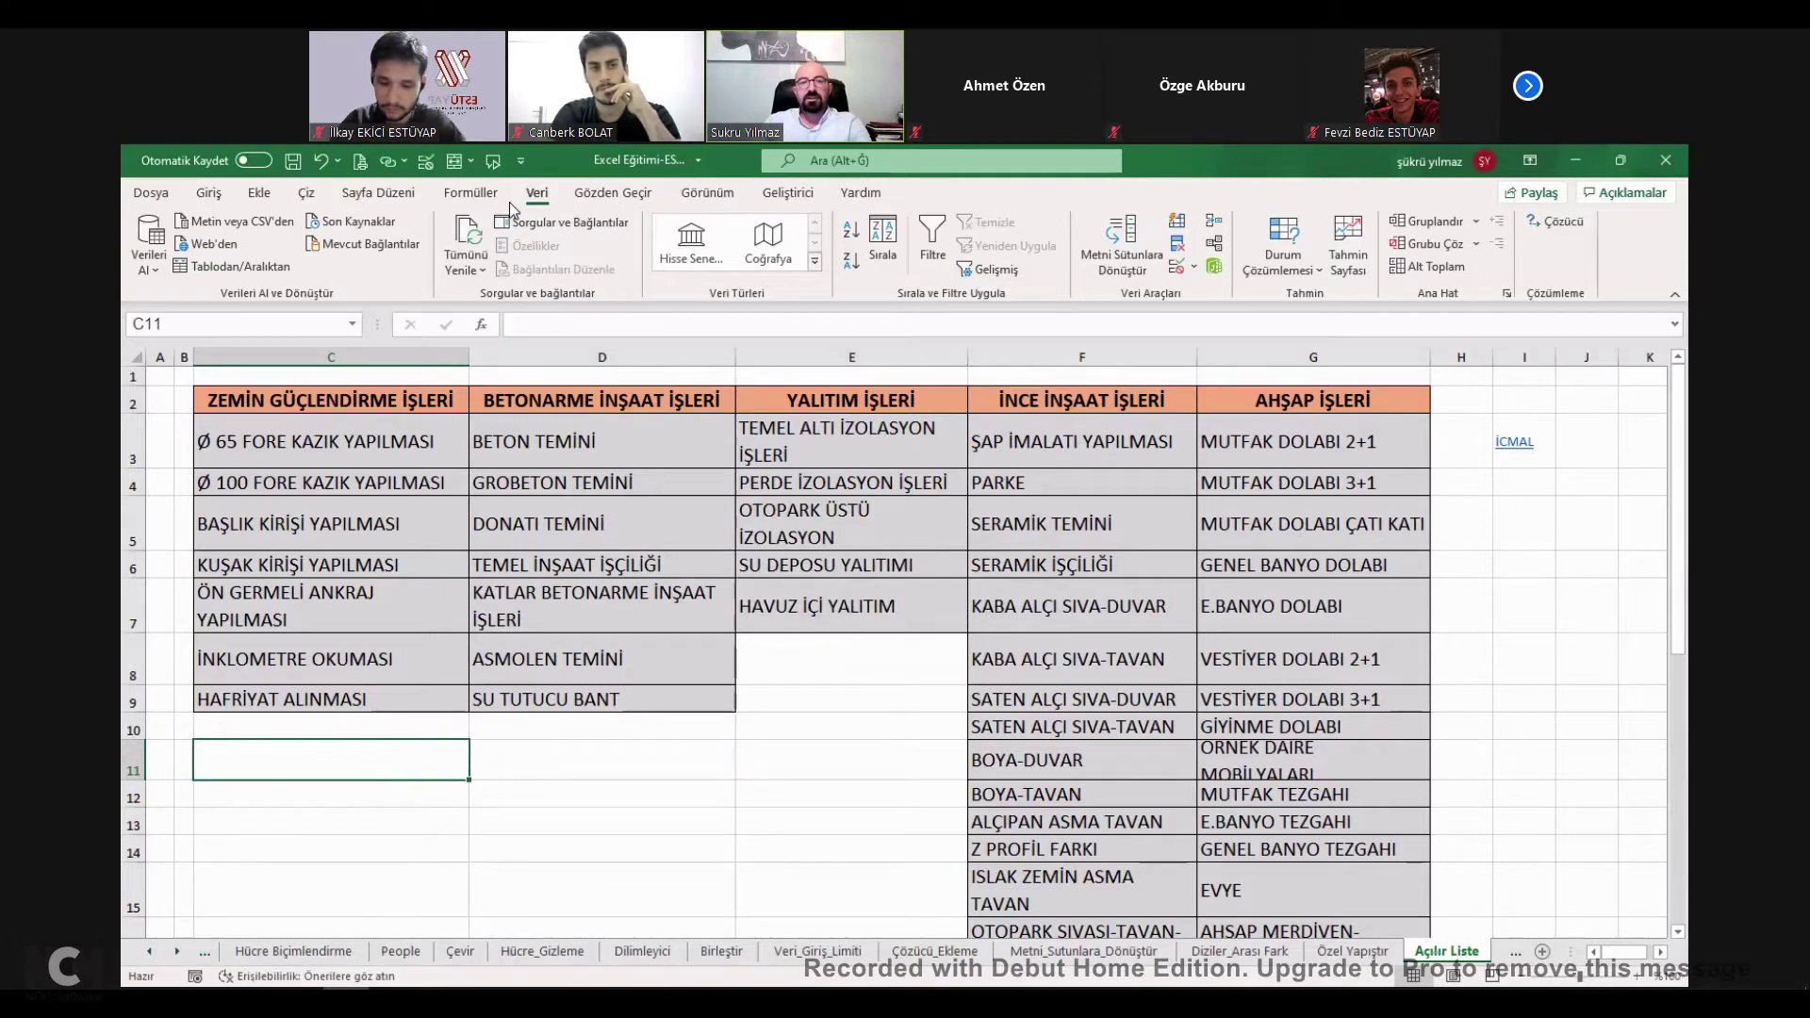
Open Data Validation for C11 and set Allow to List.
{"action": "left_click", "coordinate": [470, 192]}
{"action": "left_click", "coordinate": [378, 192]}
{"action": "left_click", "coordinate": [303, 193]}
{"action": "left_click", "coordinate": [536, 192]}
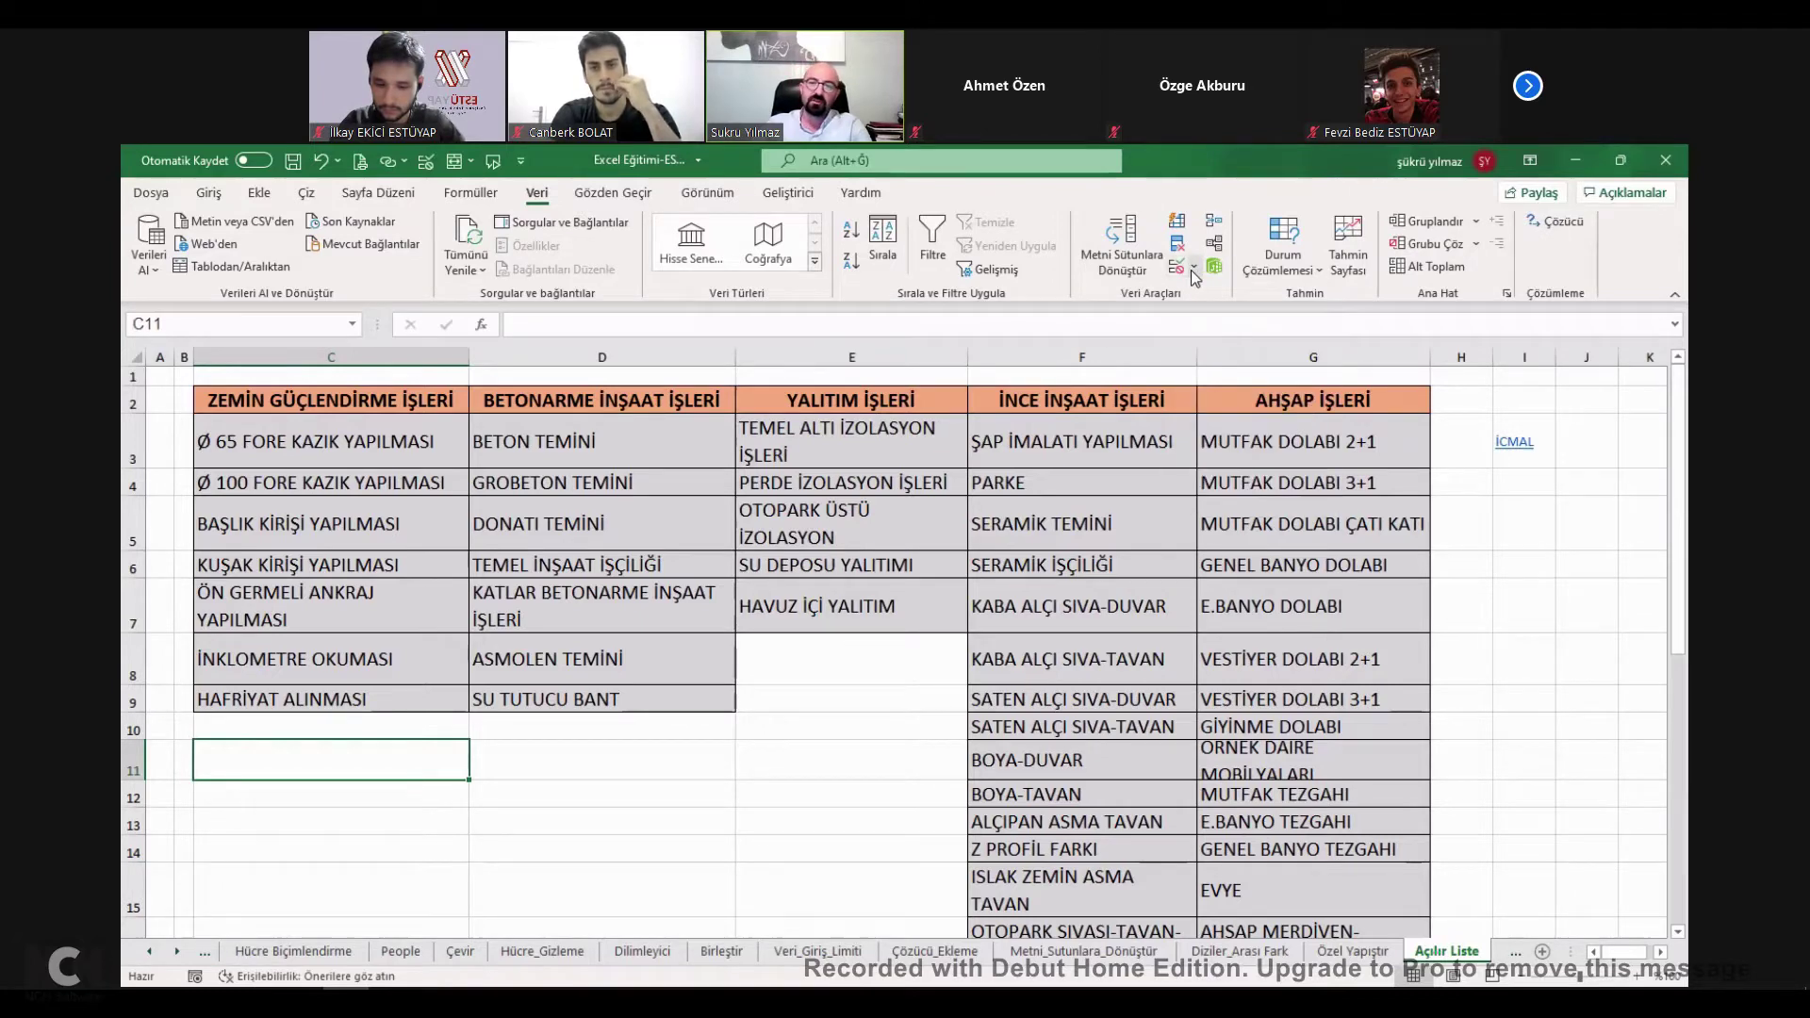
{"action": "left_click", "coordinate": [1193, 269]}
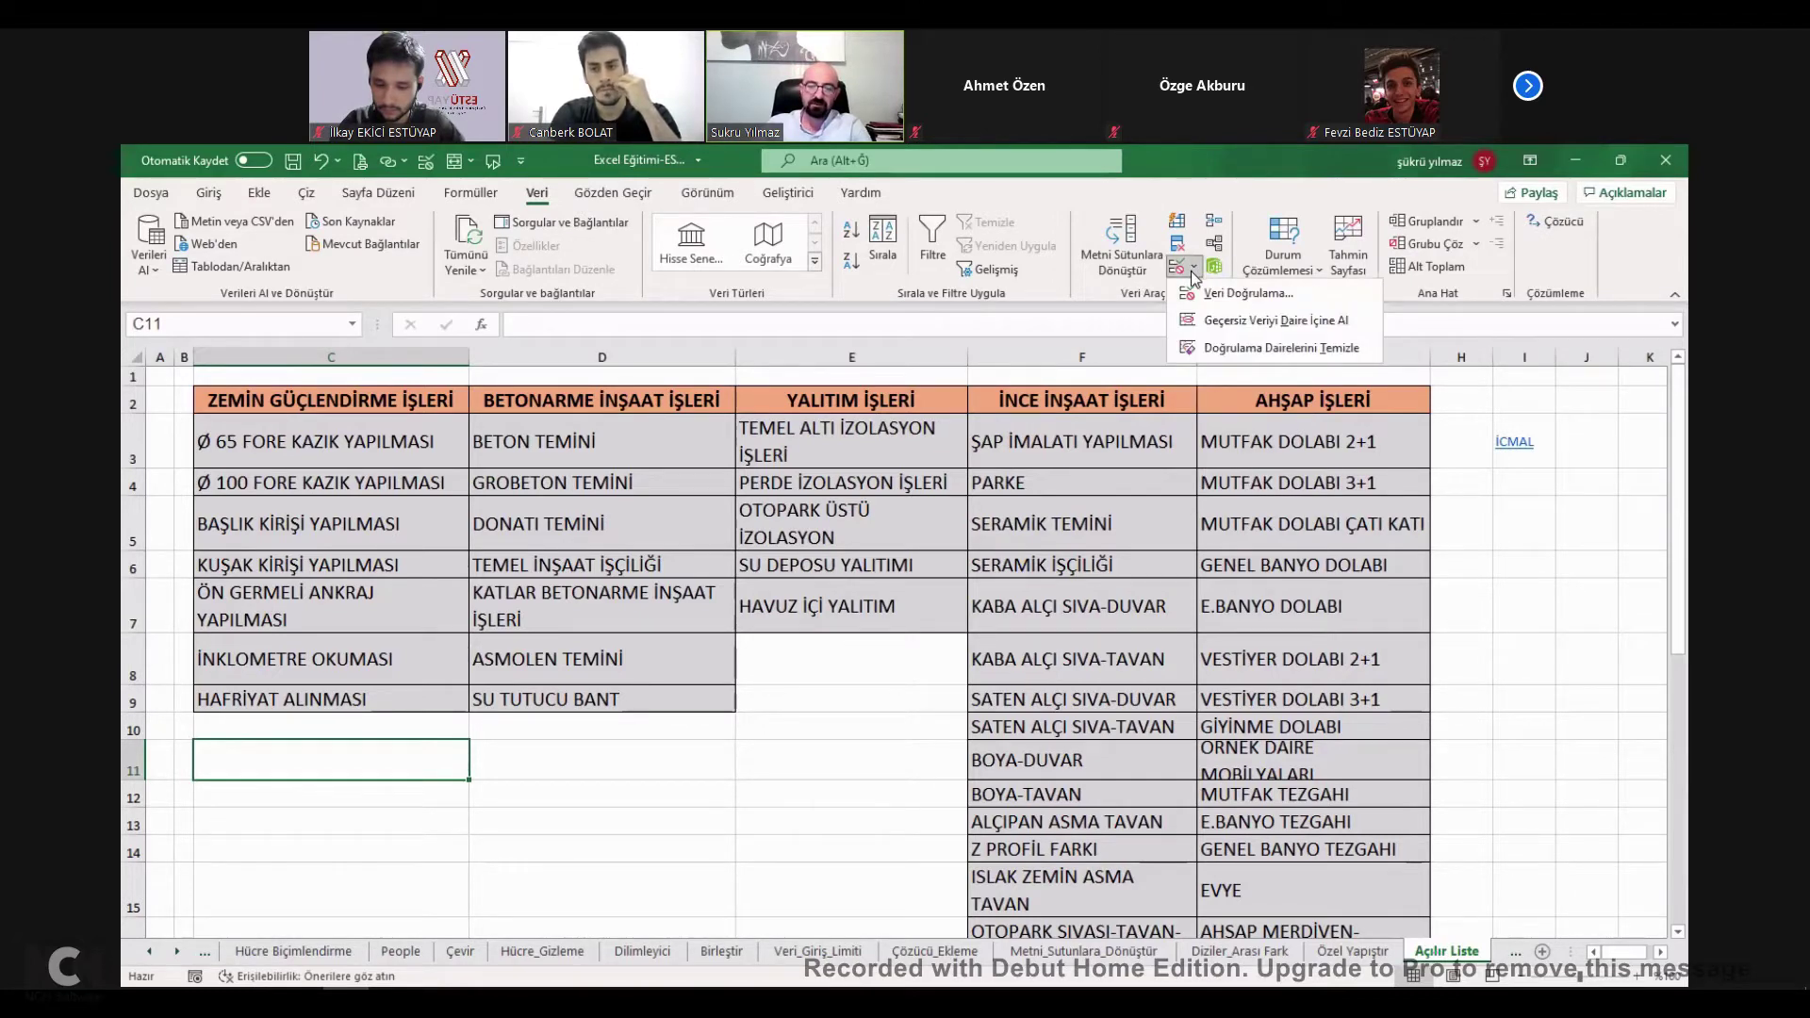
{"action": "left_click", "coordinate": [1236, 294]}
{"action": "left_click", "coordinate": [724, 331]}
{"action": "left_click", "coordinate": [678, 331]}
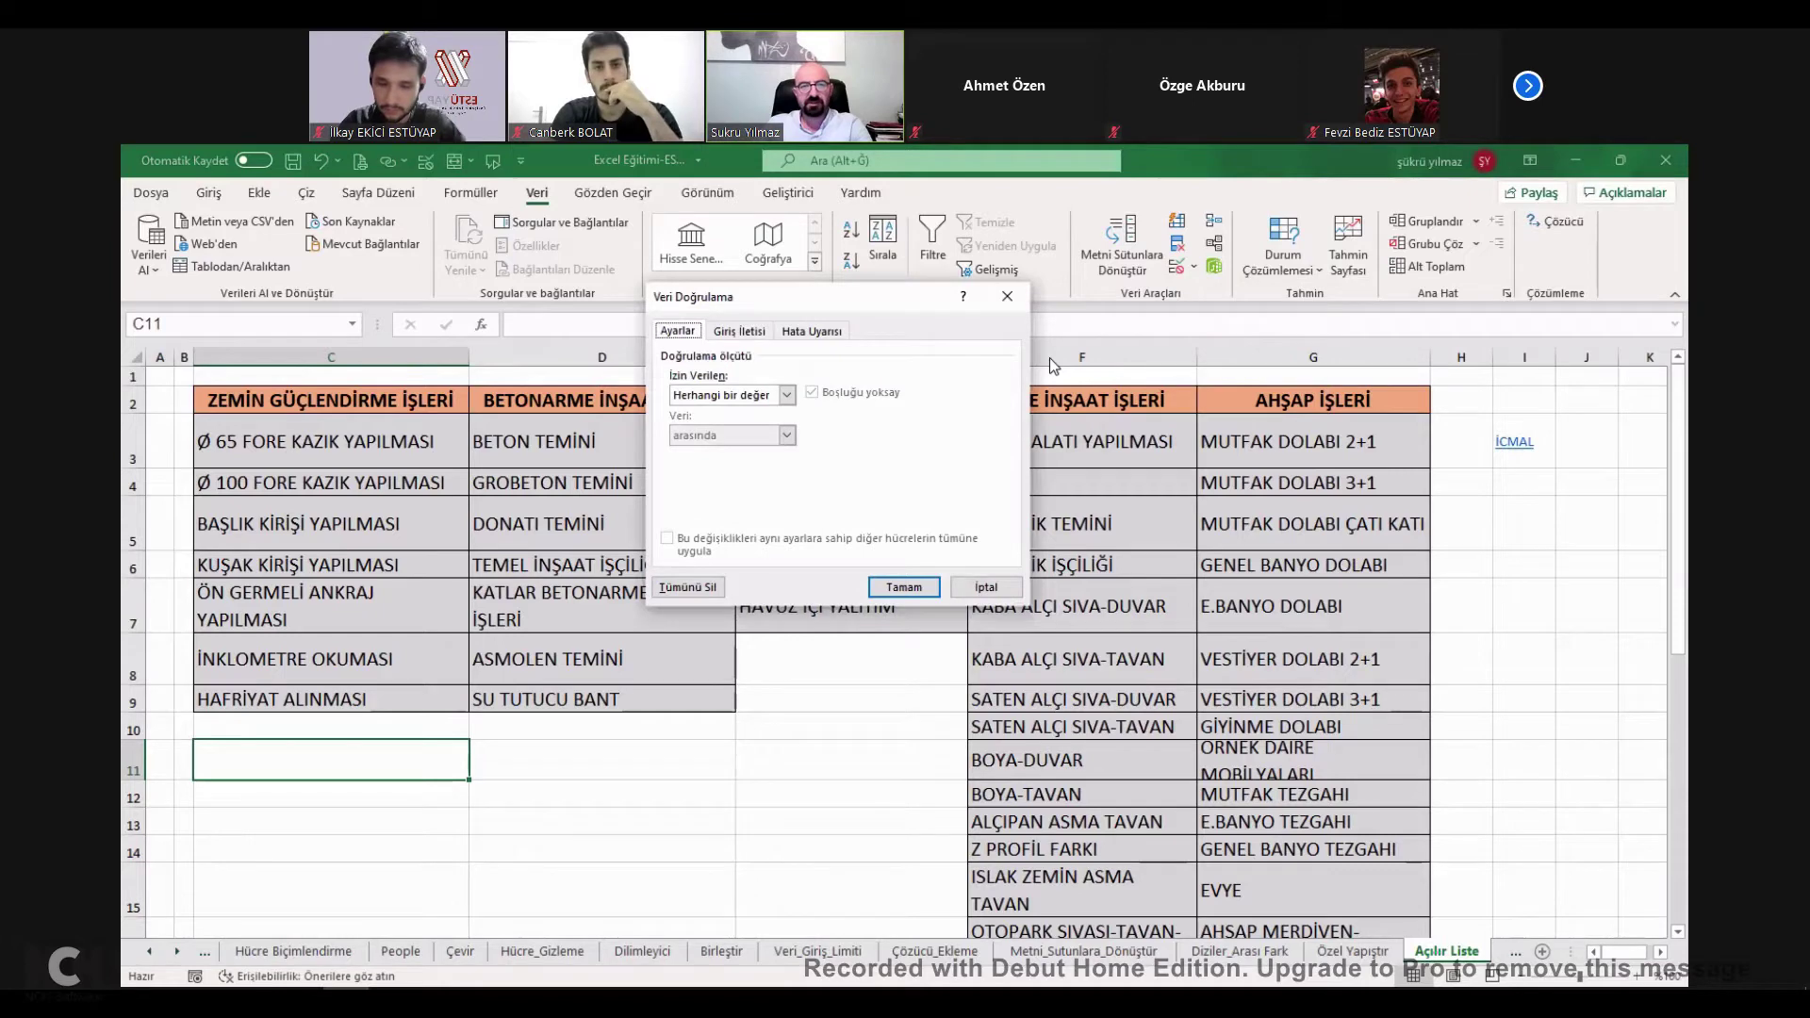
{"action": "left_click_drag", "start_coordinate": [807, 290], "coordinate": [1099, 279]}
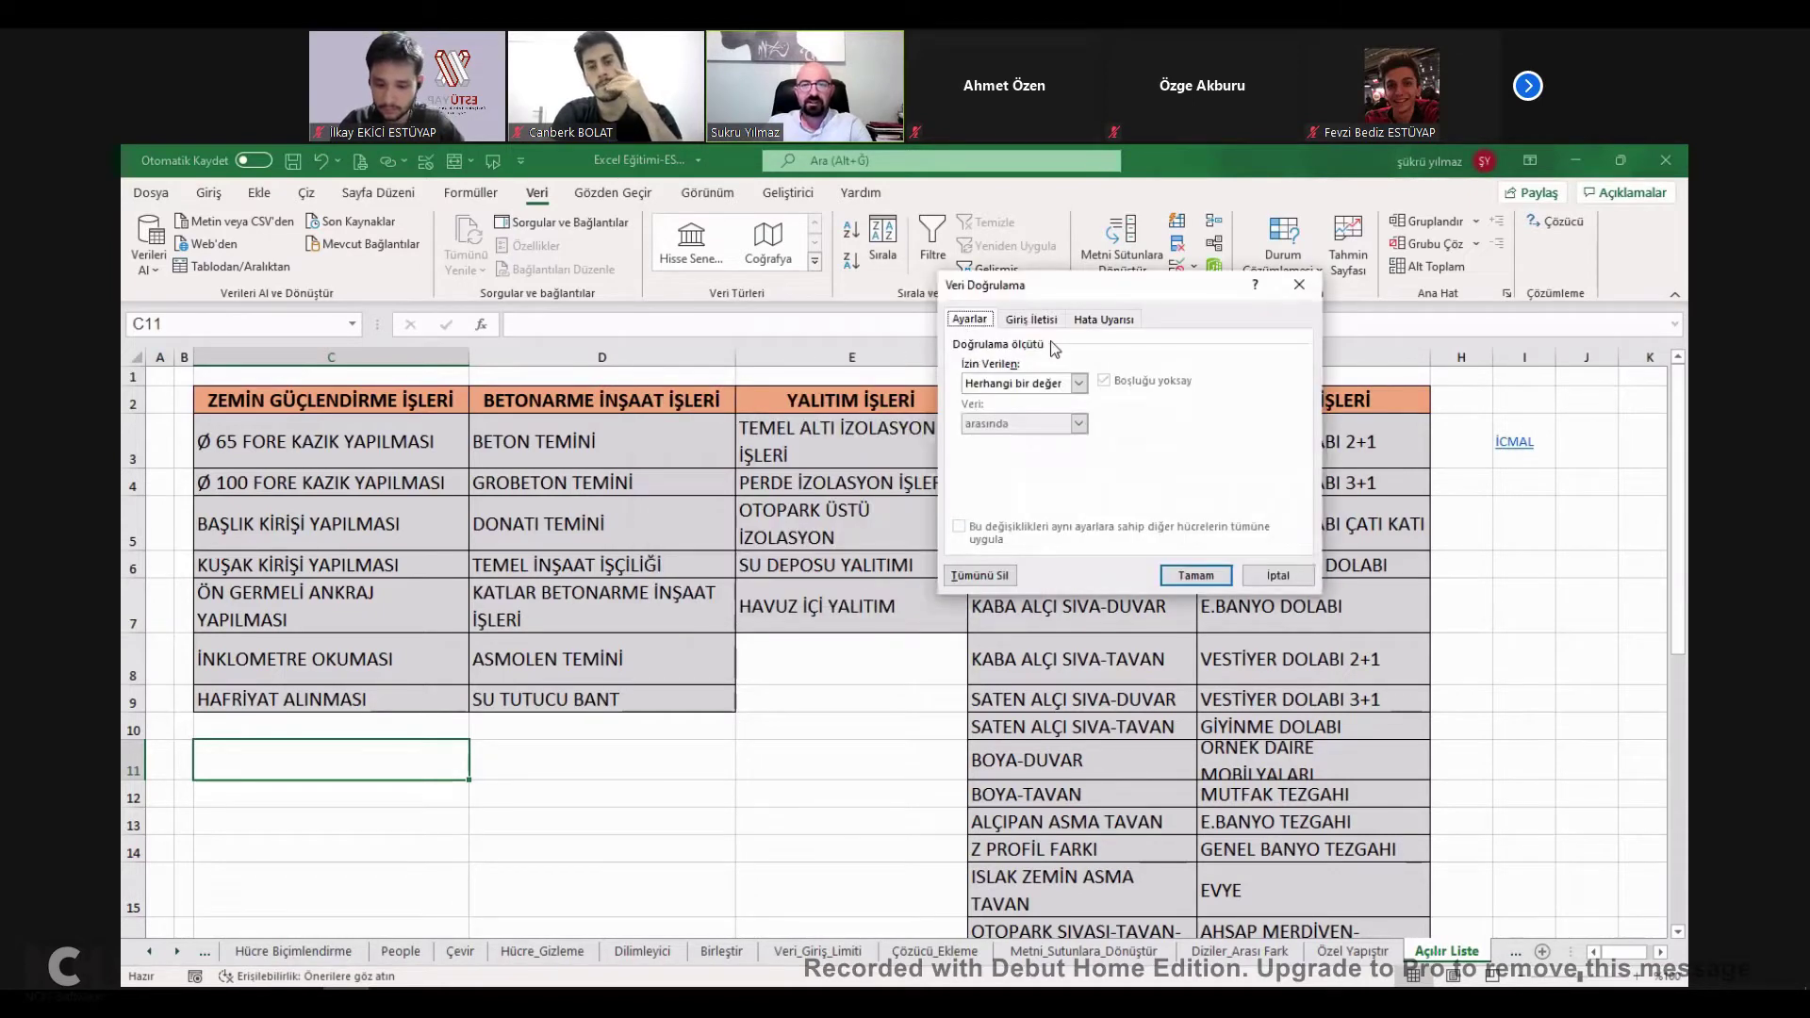
{"action": "left_click", "coordinate": [1080, 384]}
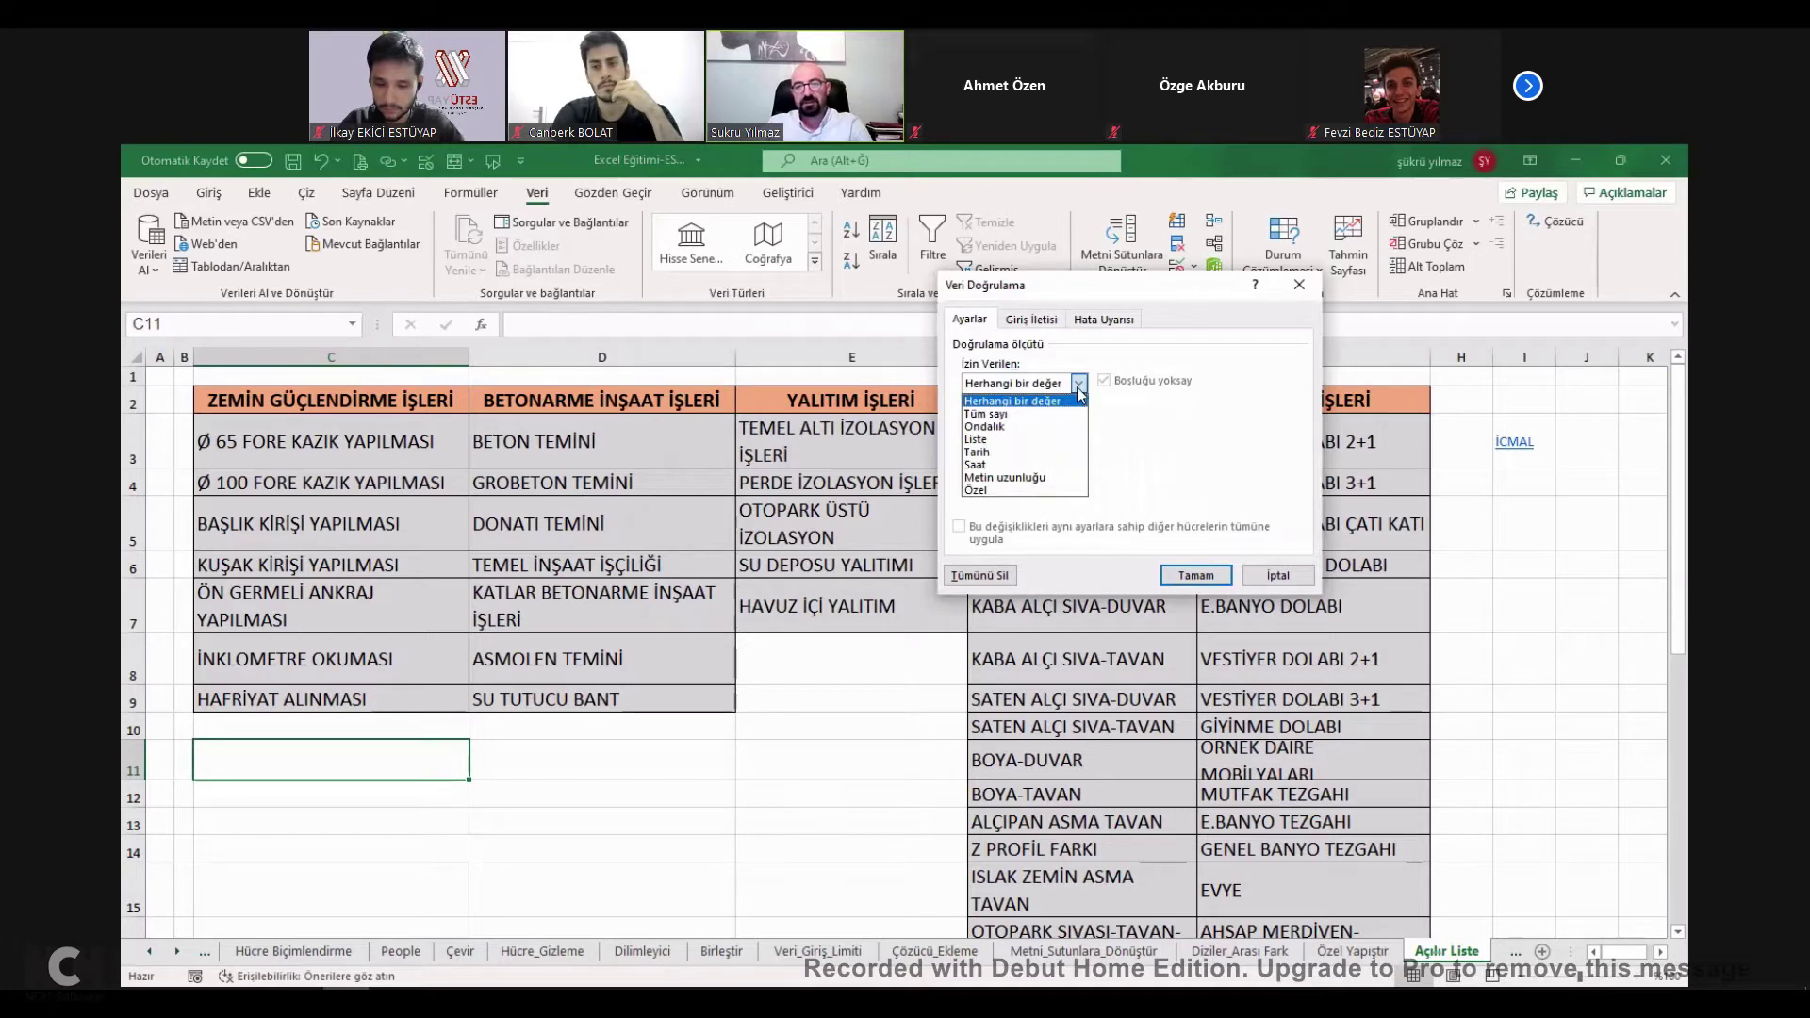
{"action": "left_click", "coordinate": [982, 439]}
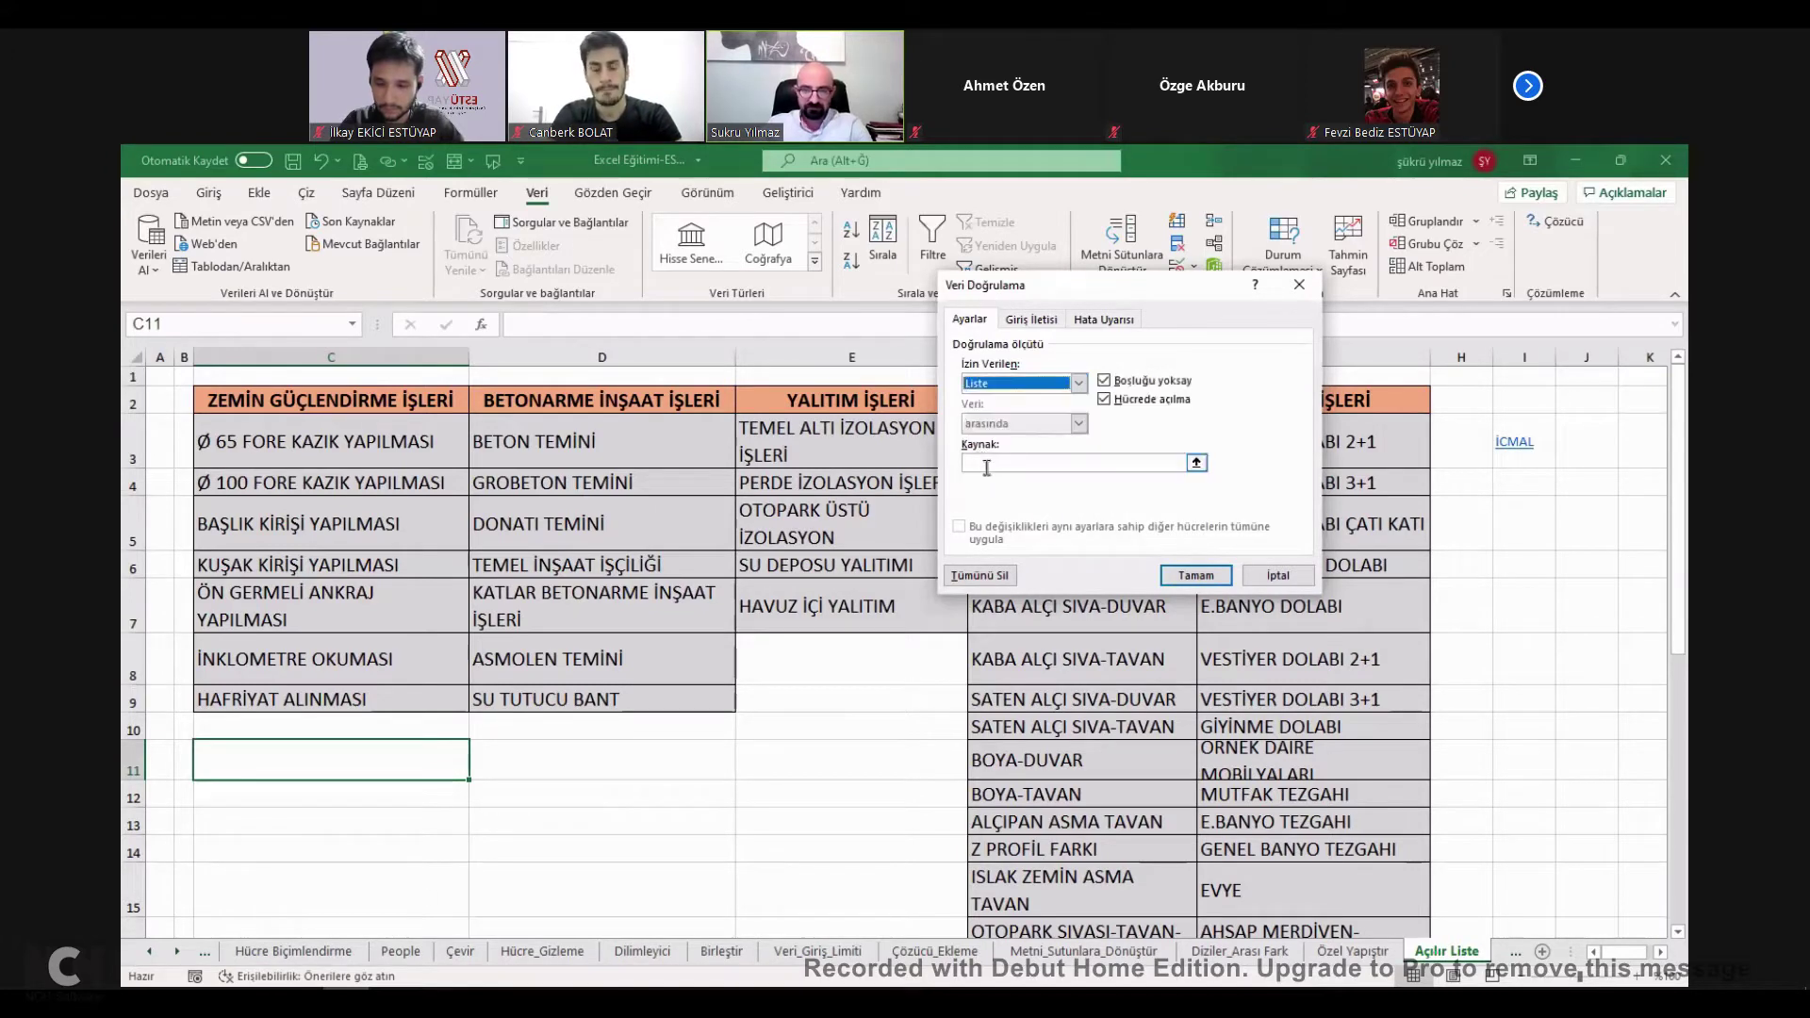
Set the list source to =$C$3:$C$9 and confirm the validation.
{"action": "left_click", "coordinate": [1195, 464]}
{"action": "left_click", "coordinate": [1196, 463]}
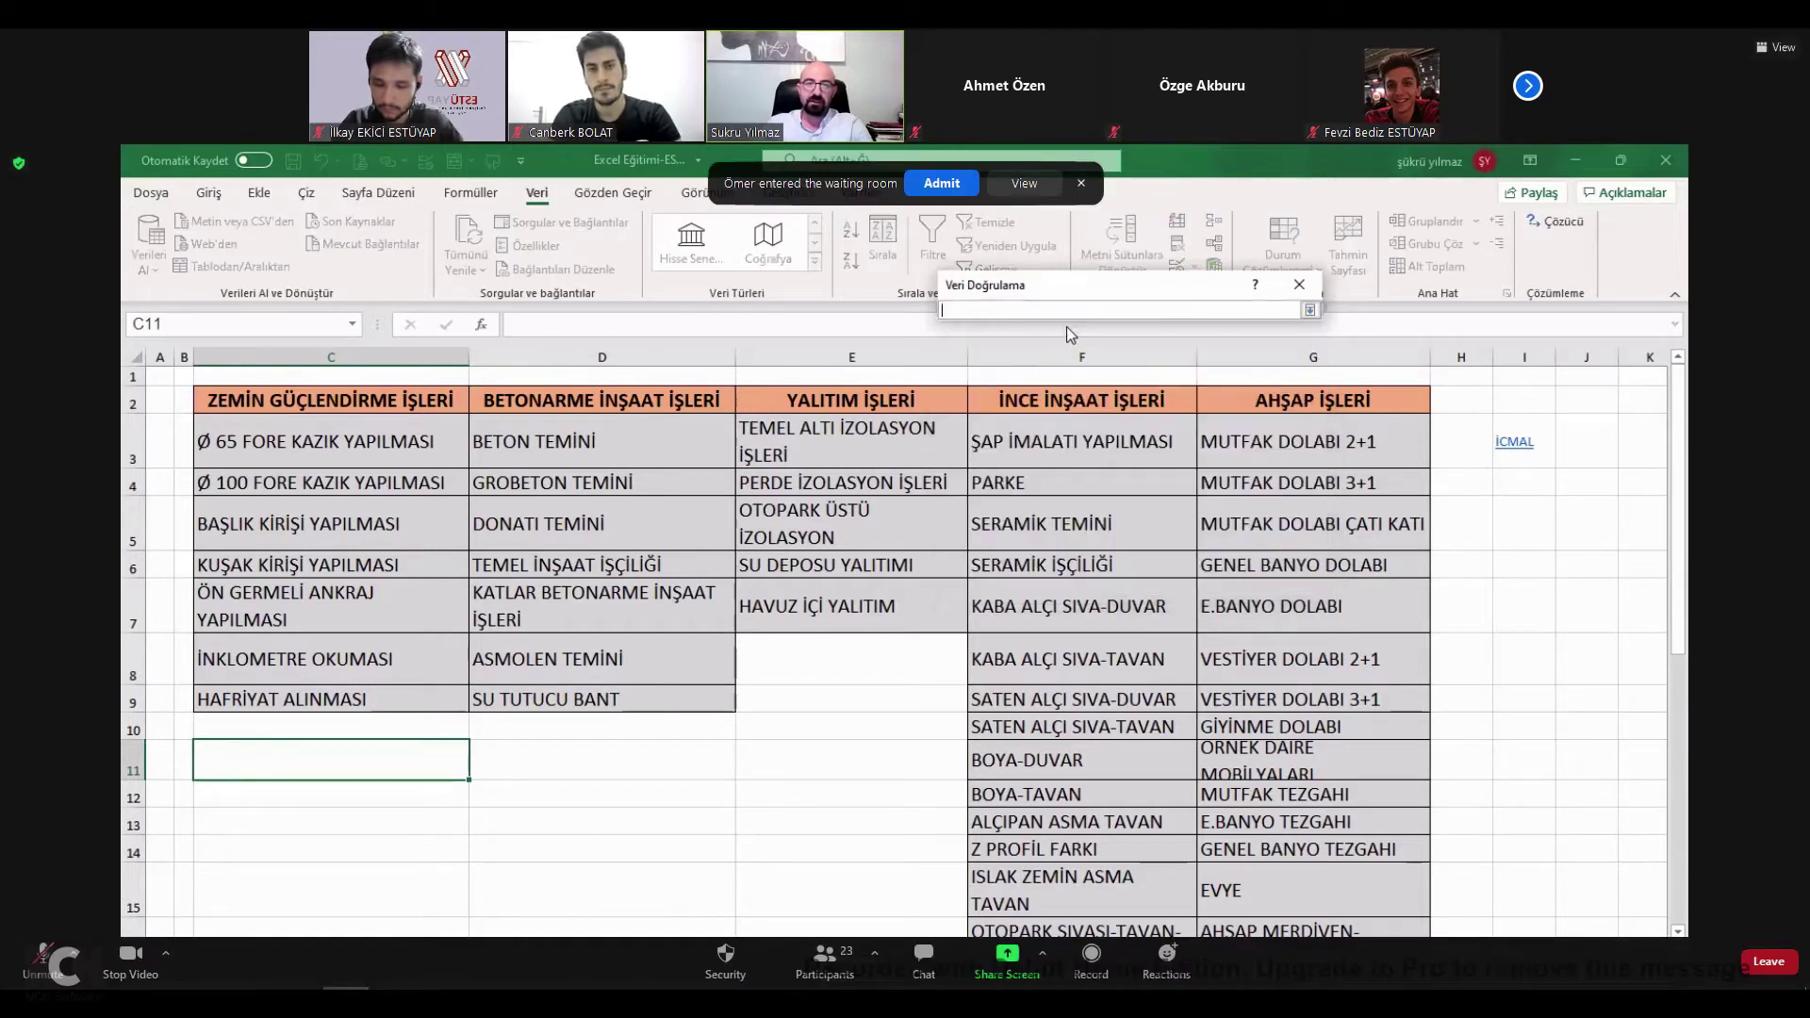
{"action": "left_click", "coordinate": [637, 603]}
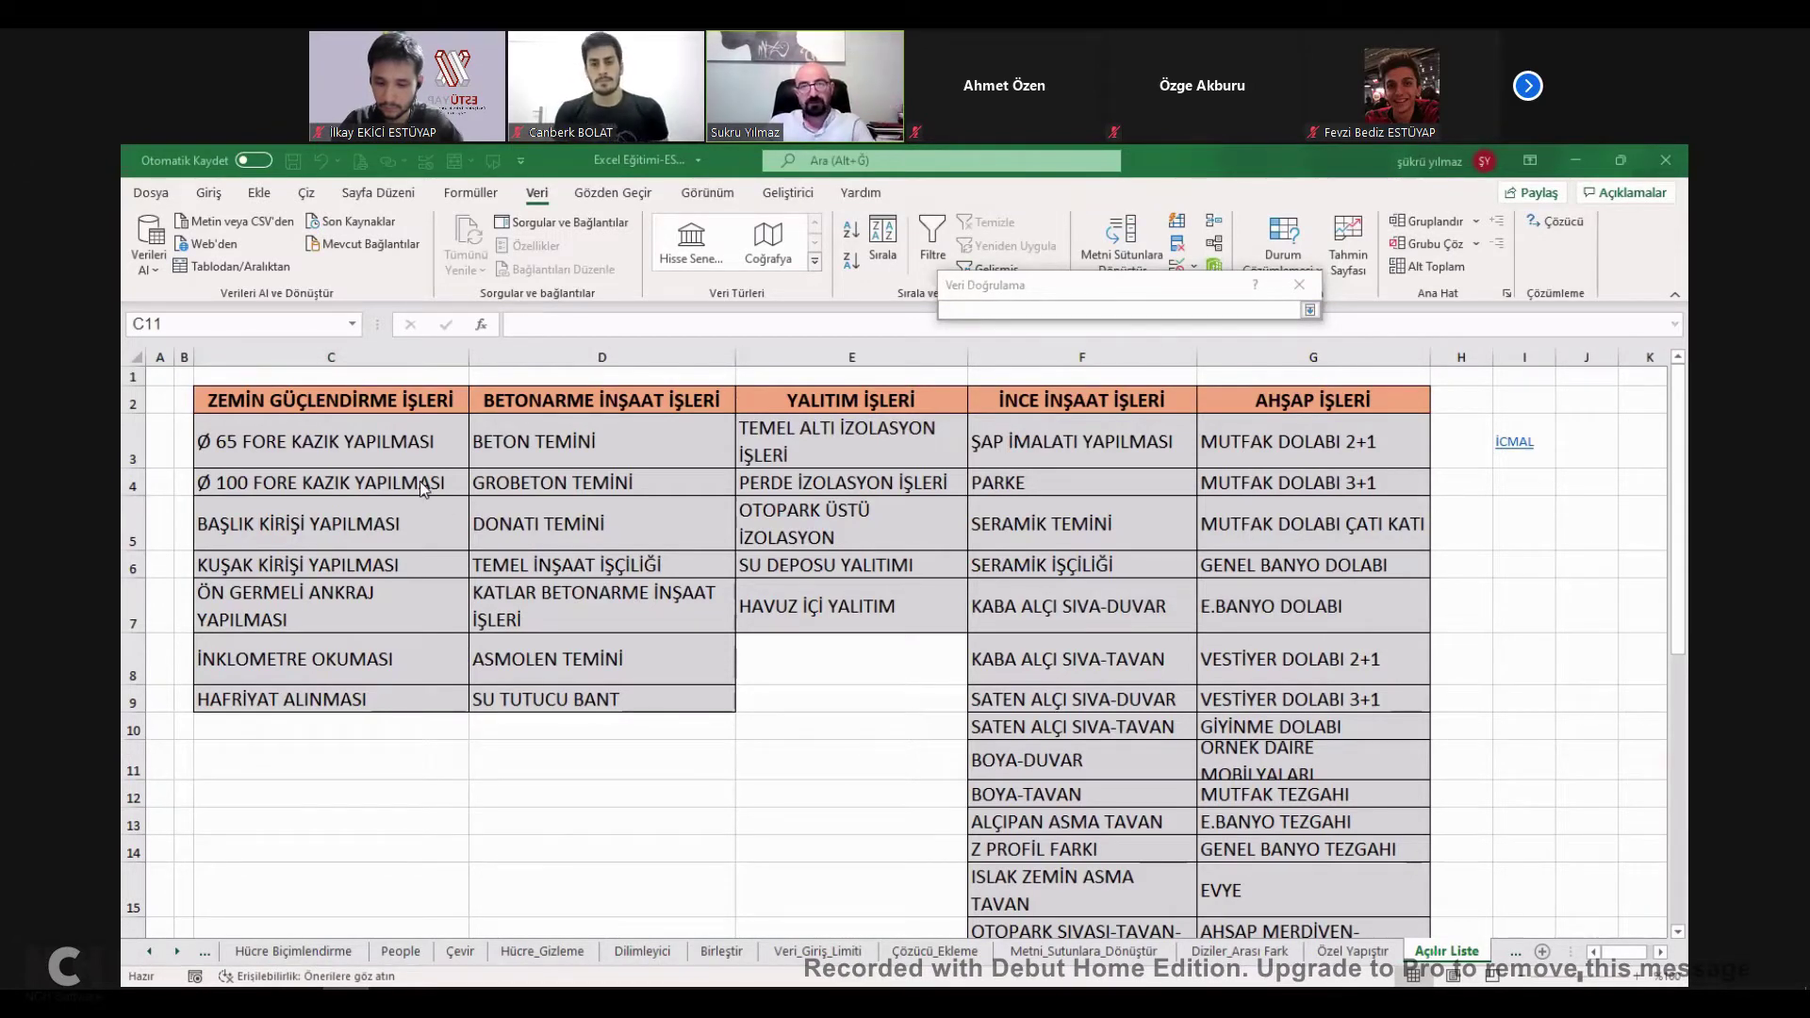
{"action": "left_click", "coordinate": [1310, 312]}
{"action": "left_click", "coordinate": [1201, 466]}
{"action": "left_click", "coordinate": [349, 454]}
{"action": "left_click_drag", "start_coordinate": [352, 481], "coordinate": [351, 704]}
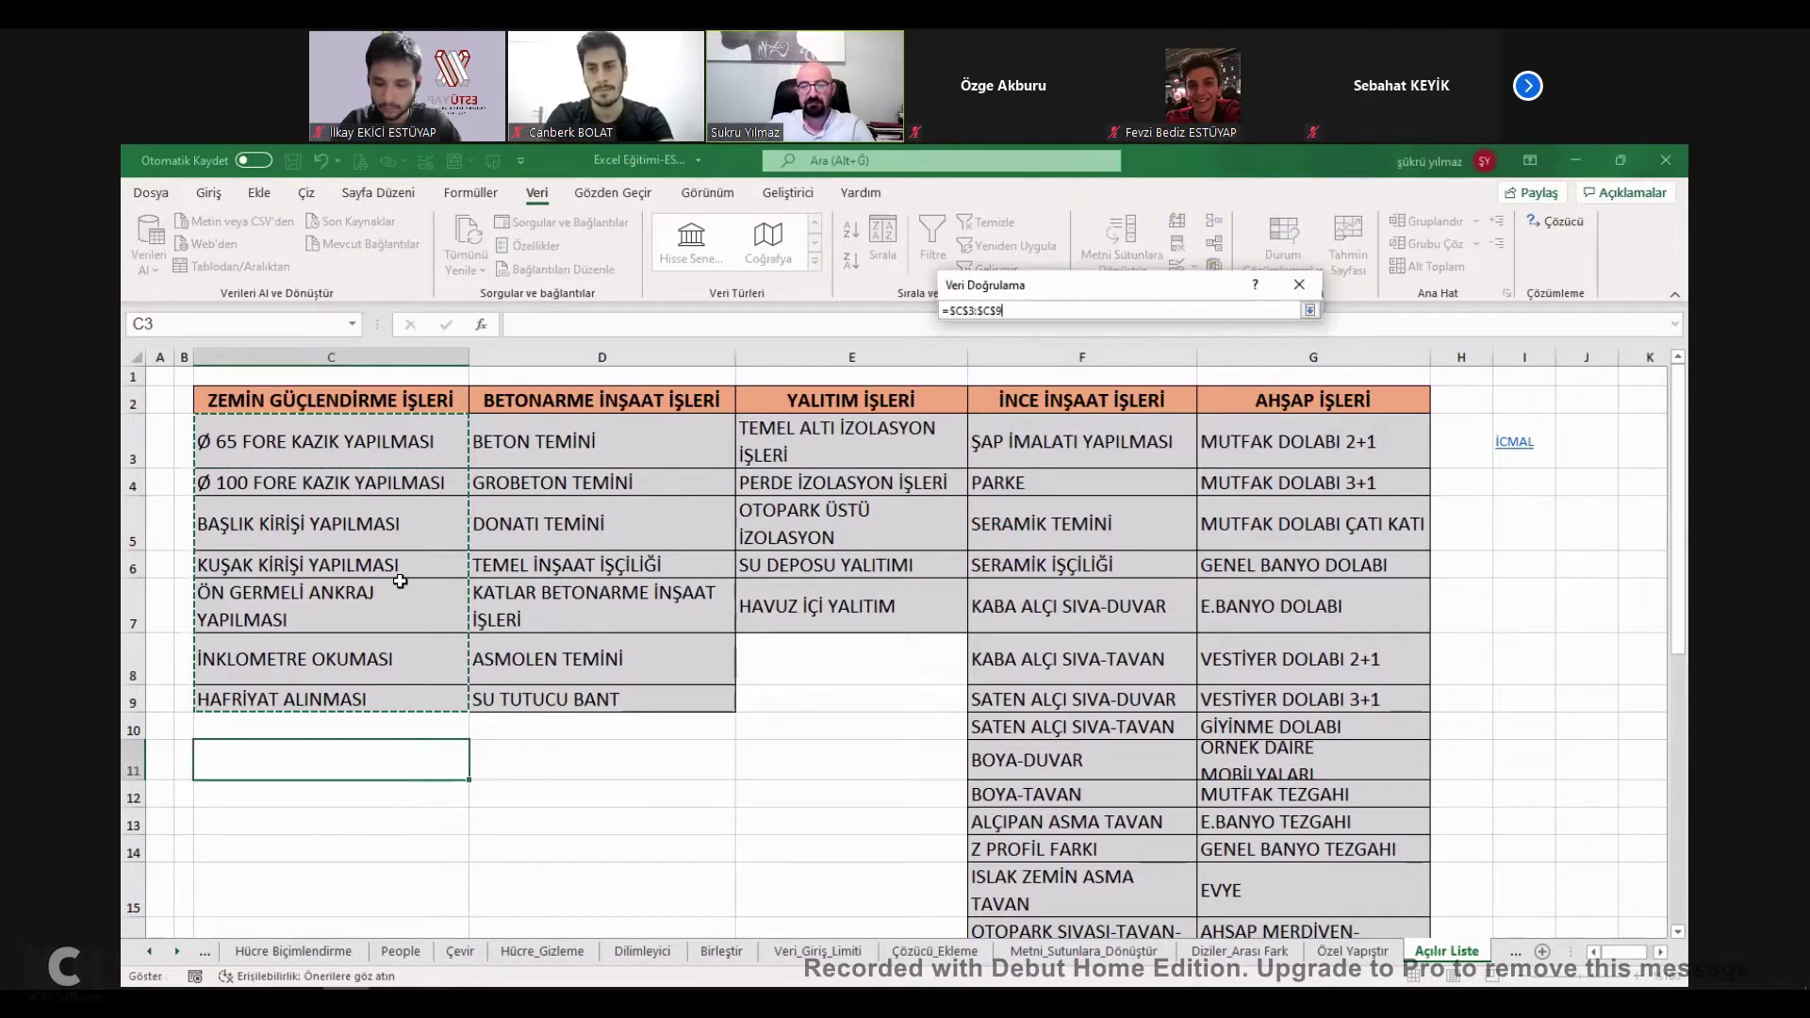
{"action": "key", "text": "Return"}
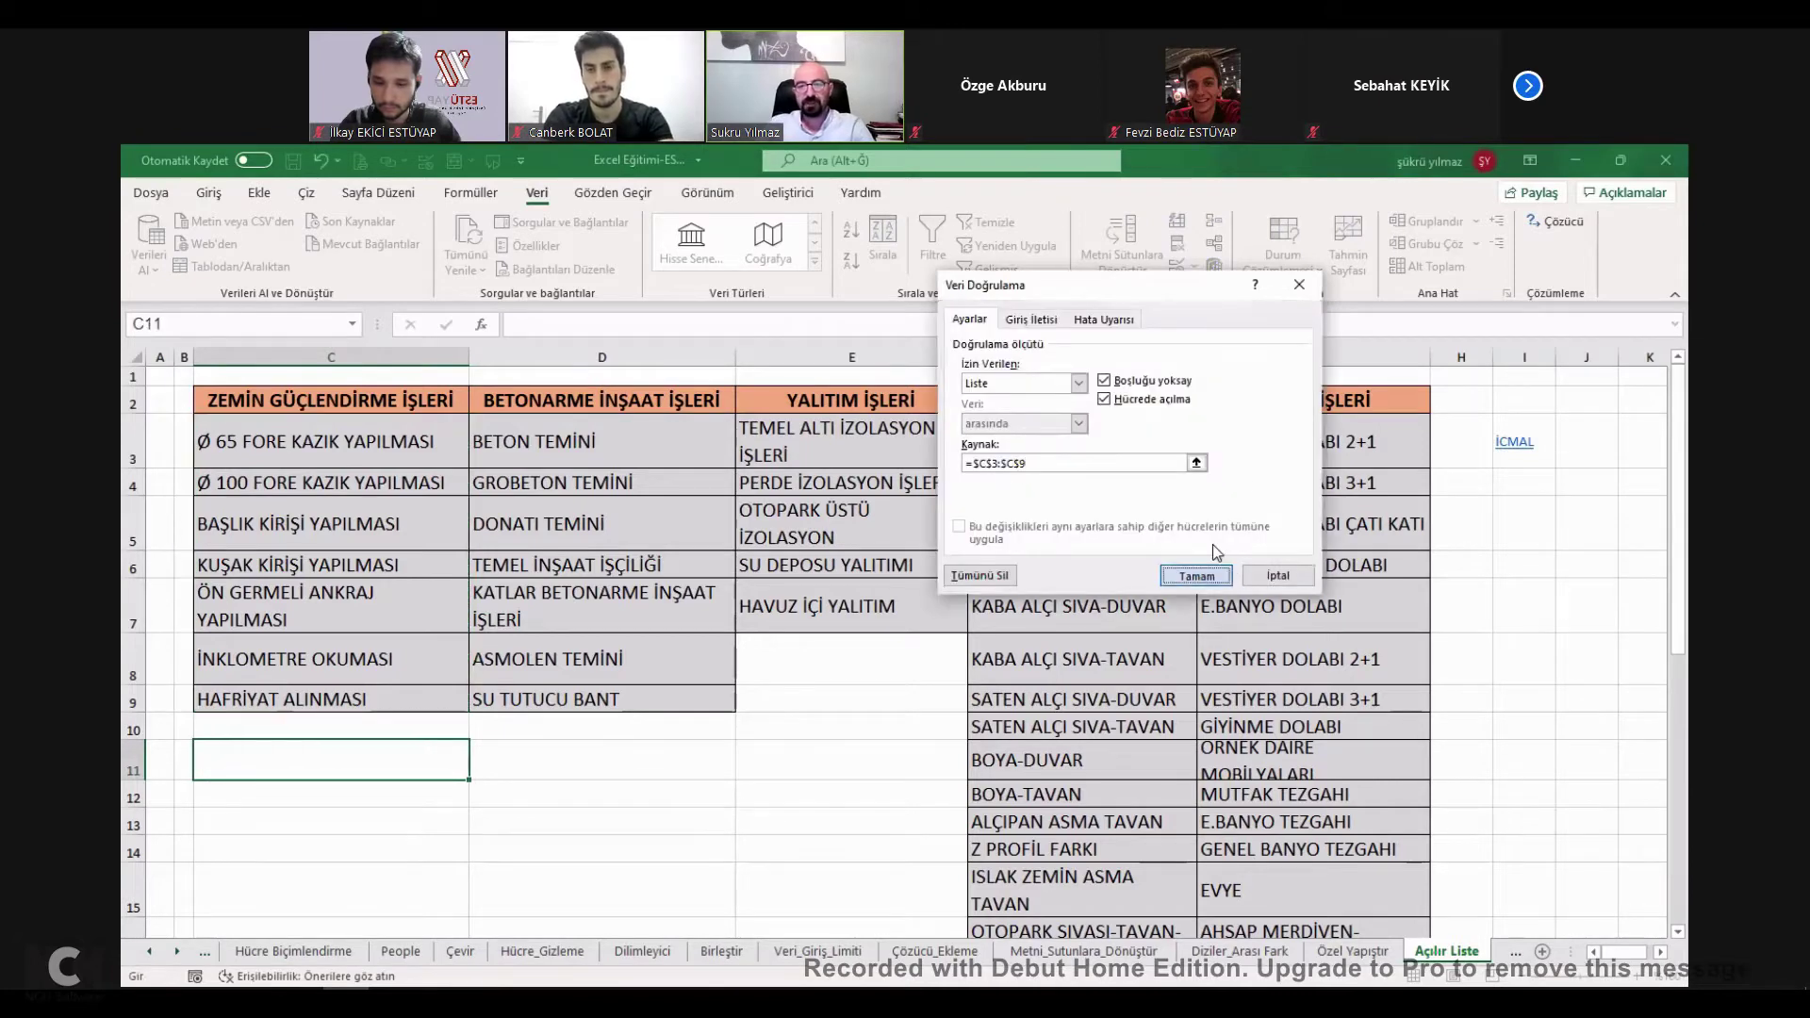
{"action": "key", "text": "Return"}
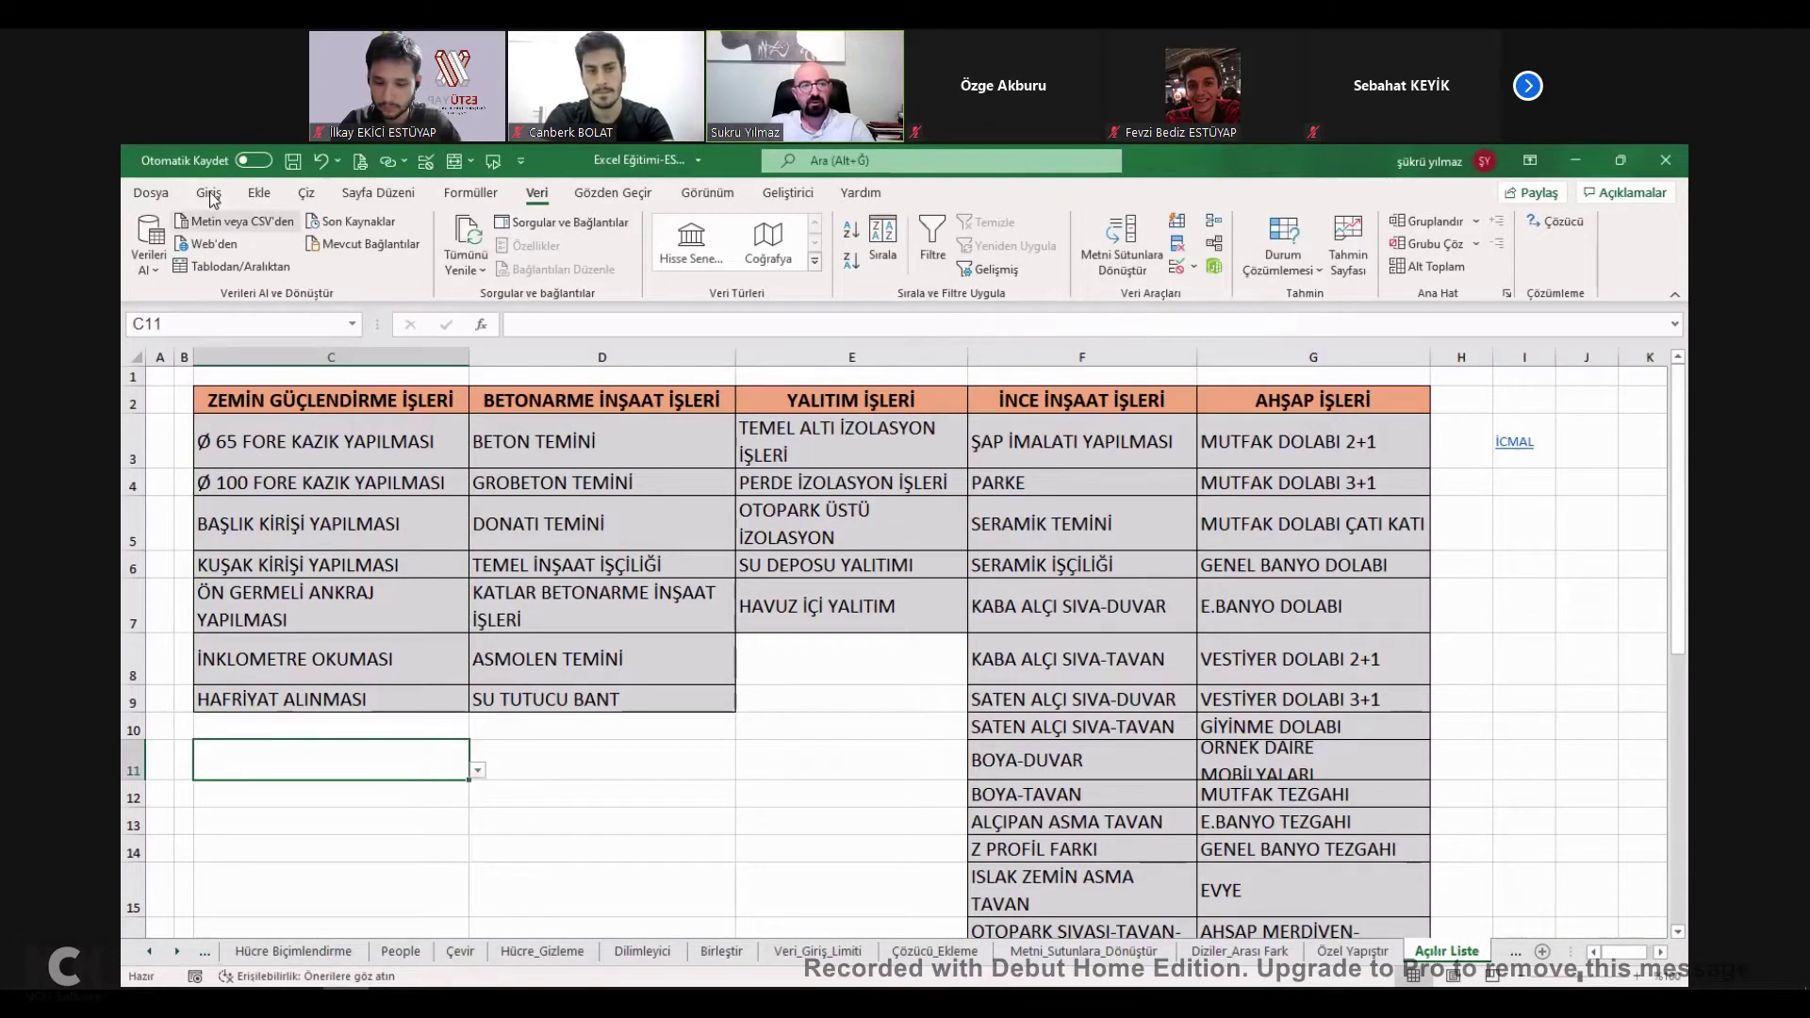
{"action": "left_click", "coordinate": [209, 193]}
Fill C11 yellow and check its new drop-down list.
{"action": "left_click", "coordinate": [438, 260]}
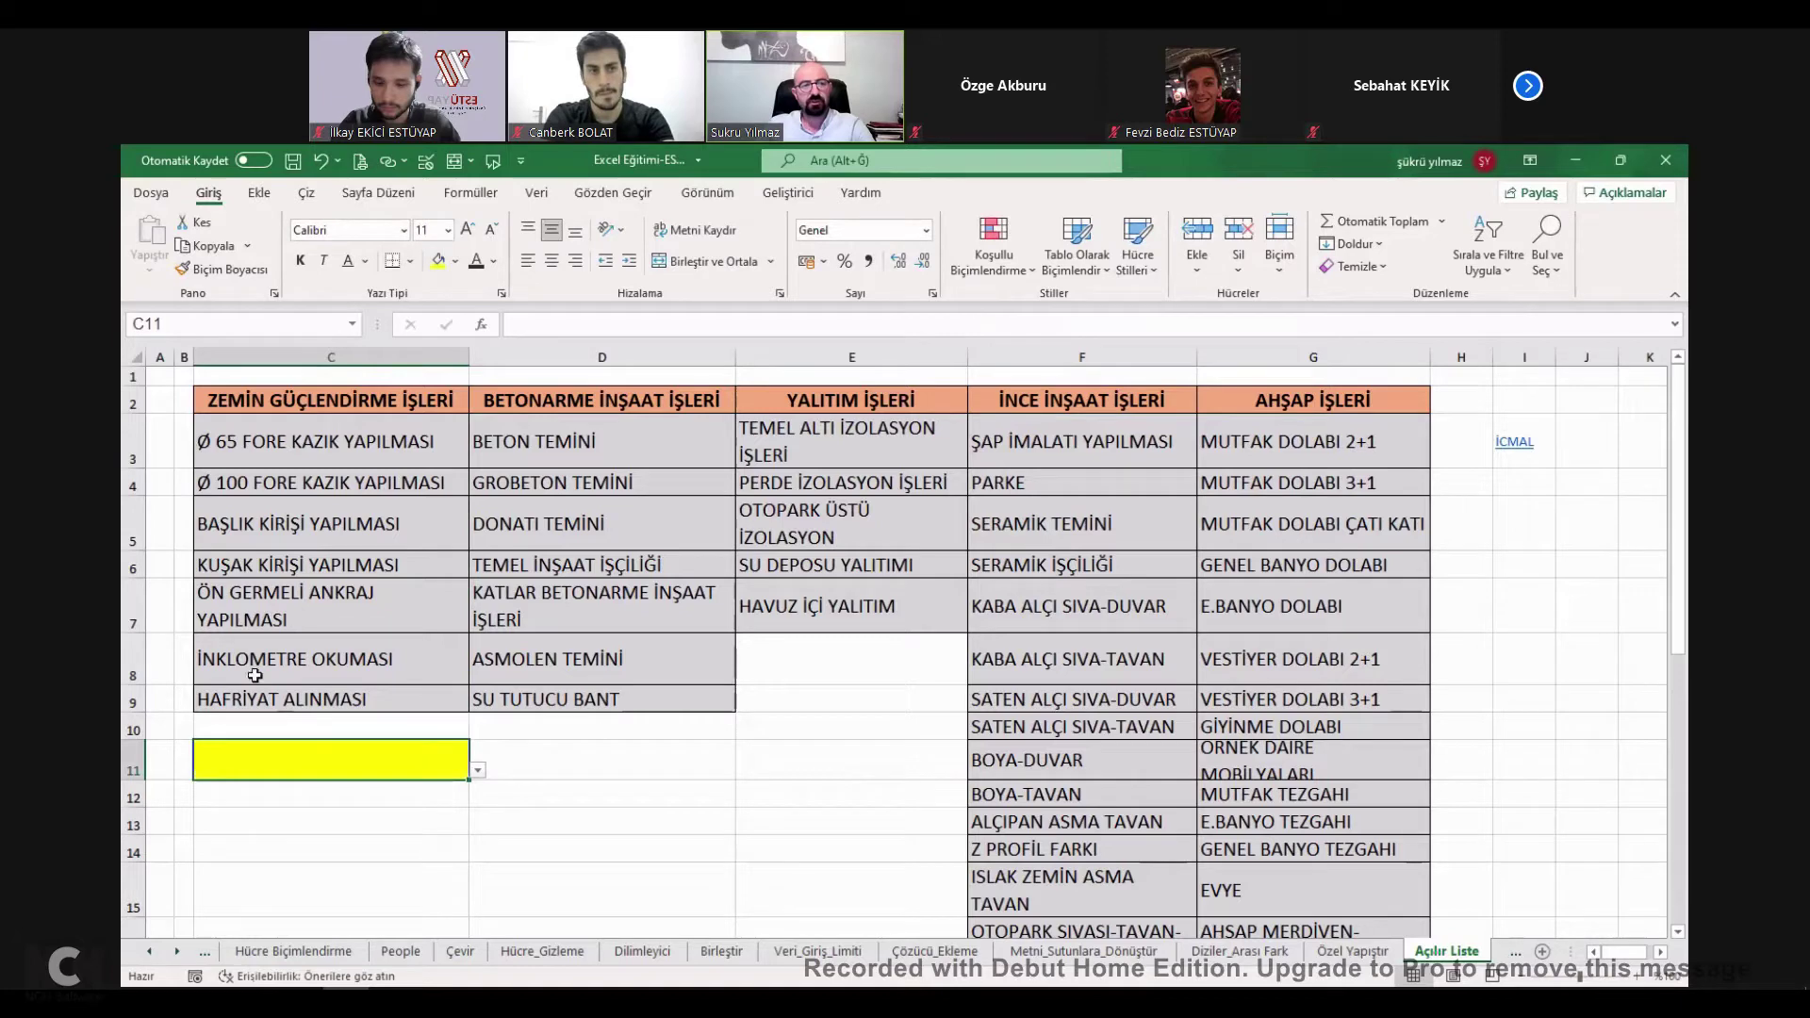
{"action": "left_click", "coordinate": [478, 770]}
{"action": "left_click", "coordinate": [308, 784]}
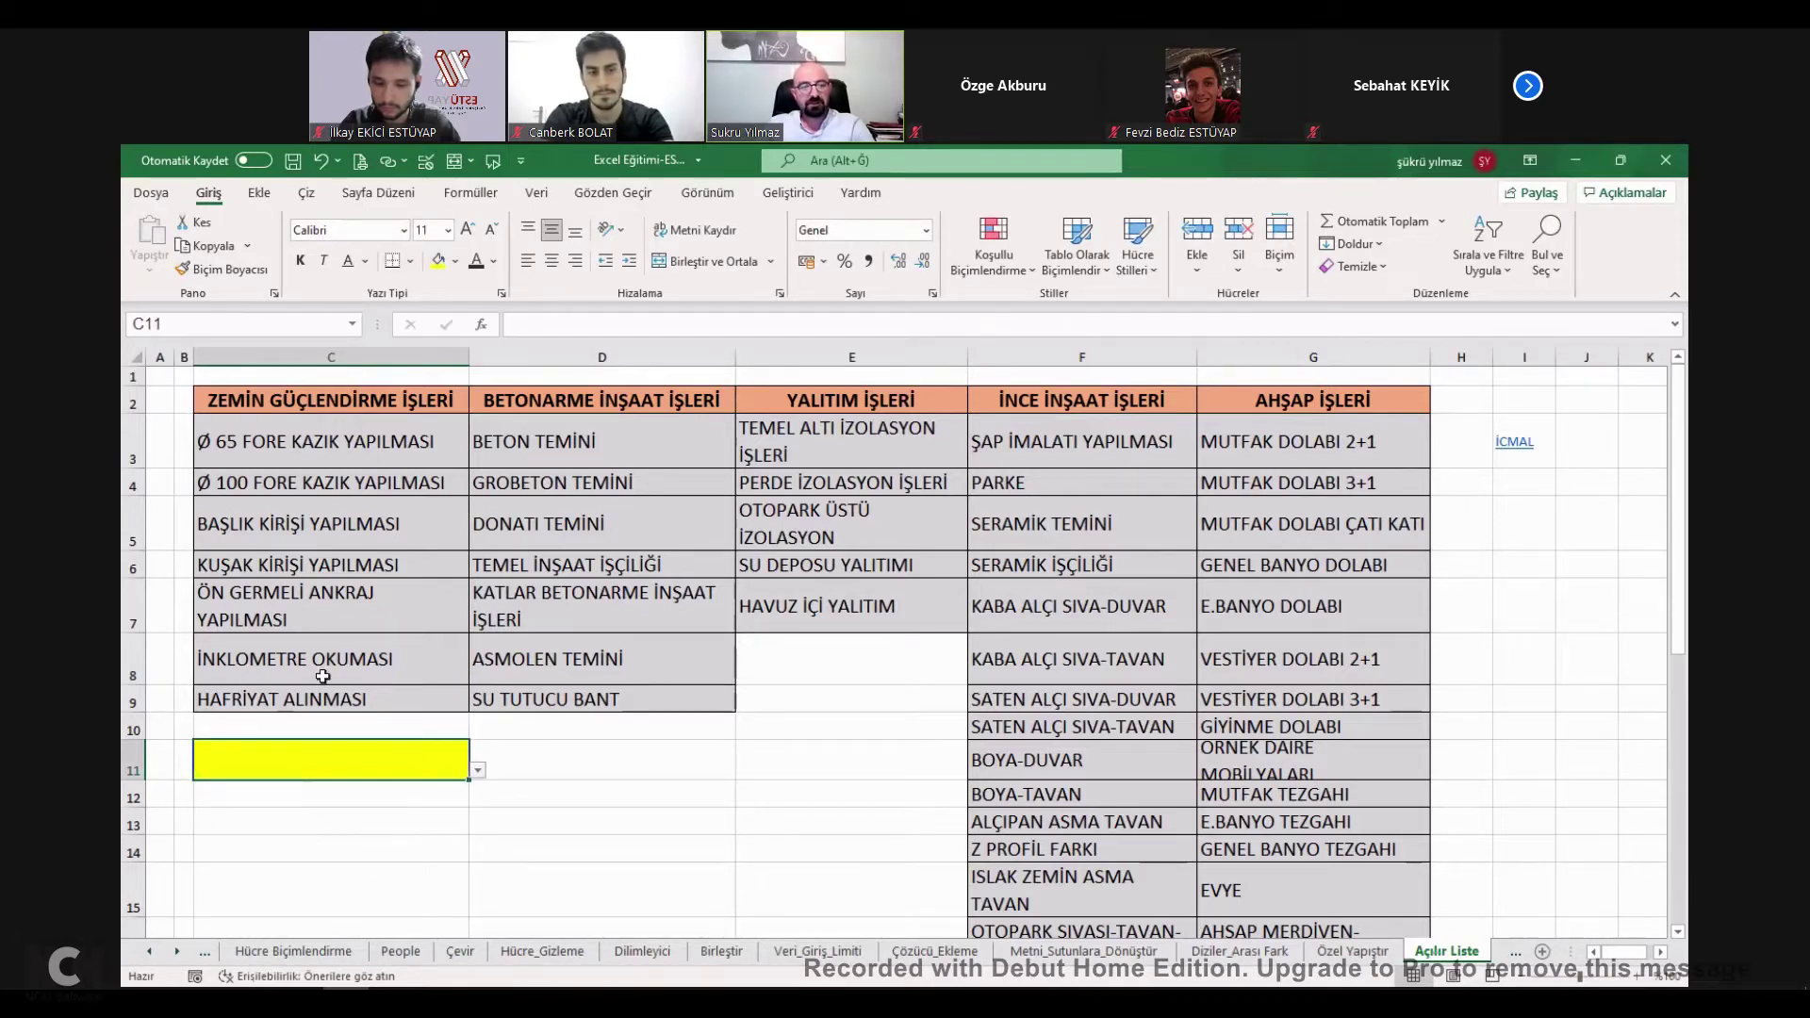
{"action": "left_click", "coordinate": [317, 569]}
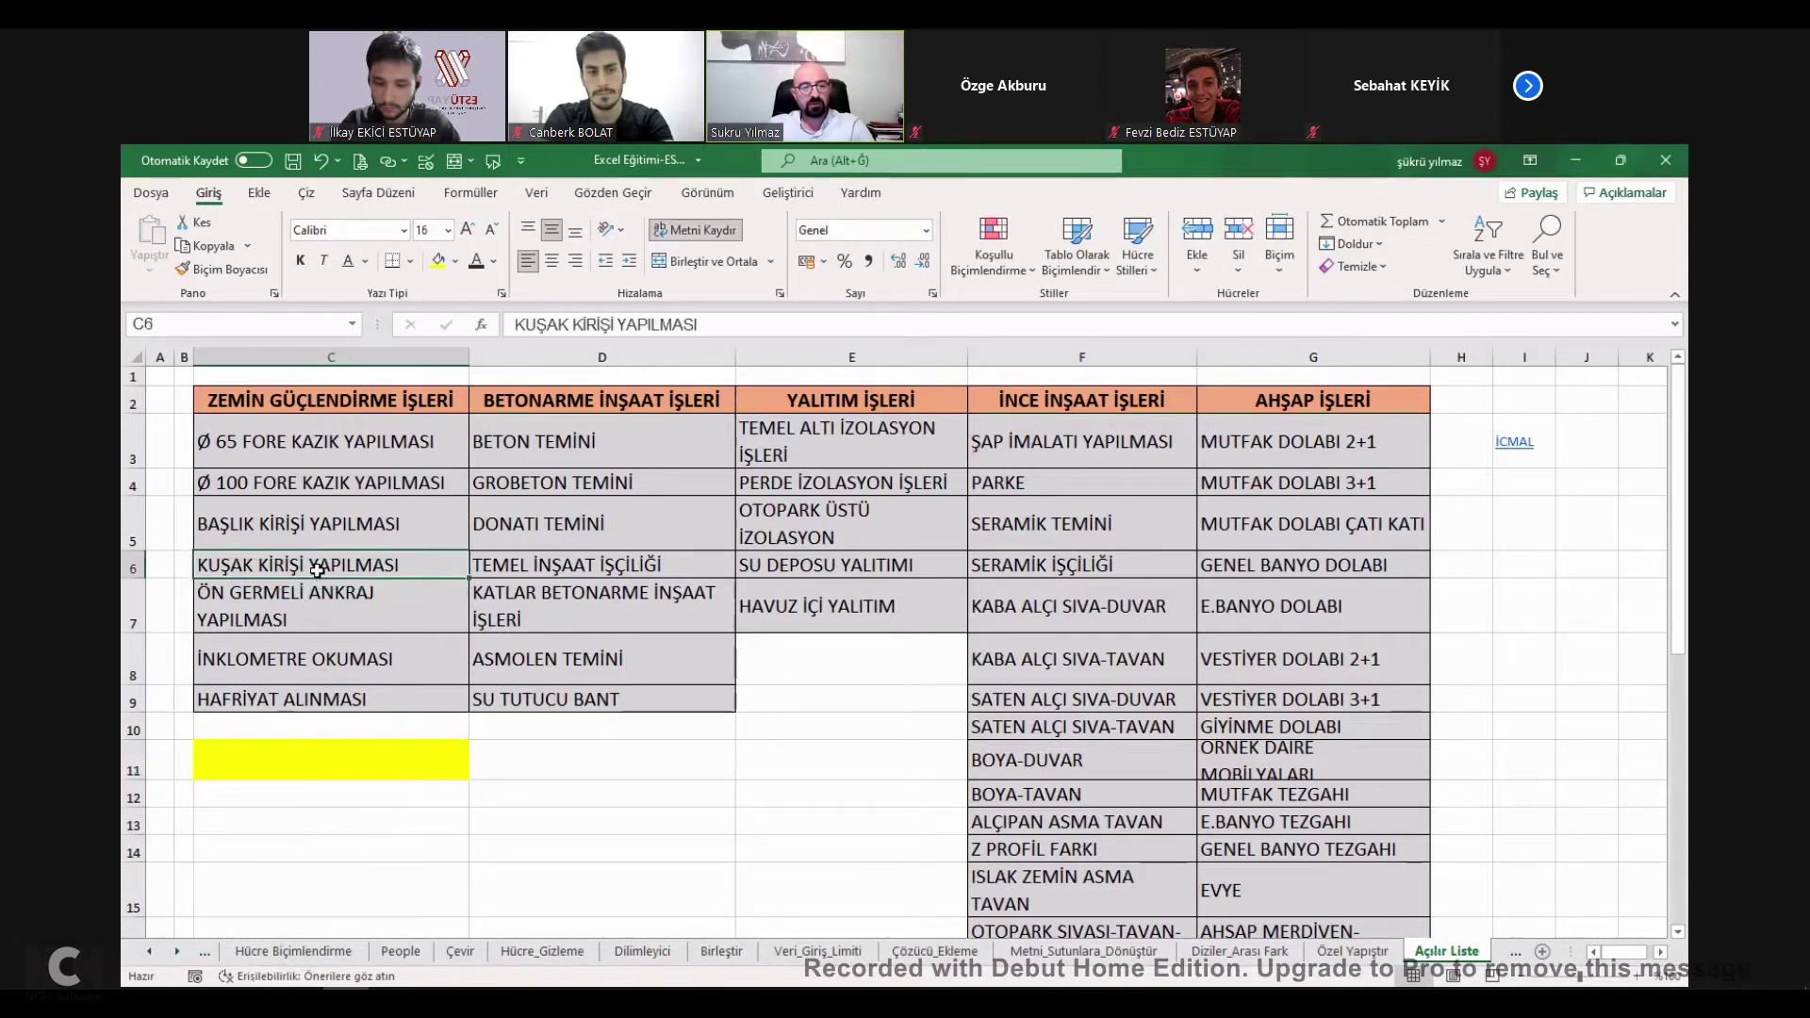
{"action": "left_click", "coordinate": [443, 766]}
{"action": "left_click", "coordinate": [478, 770]}
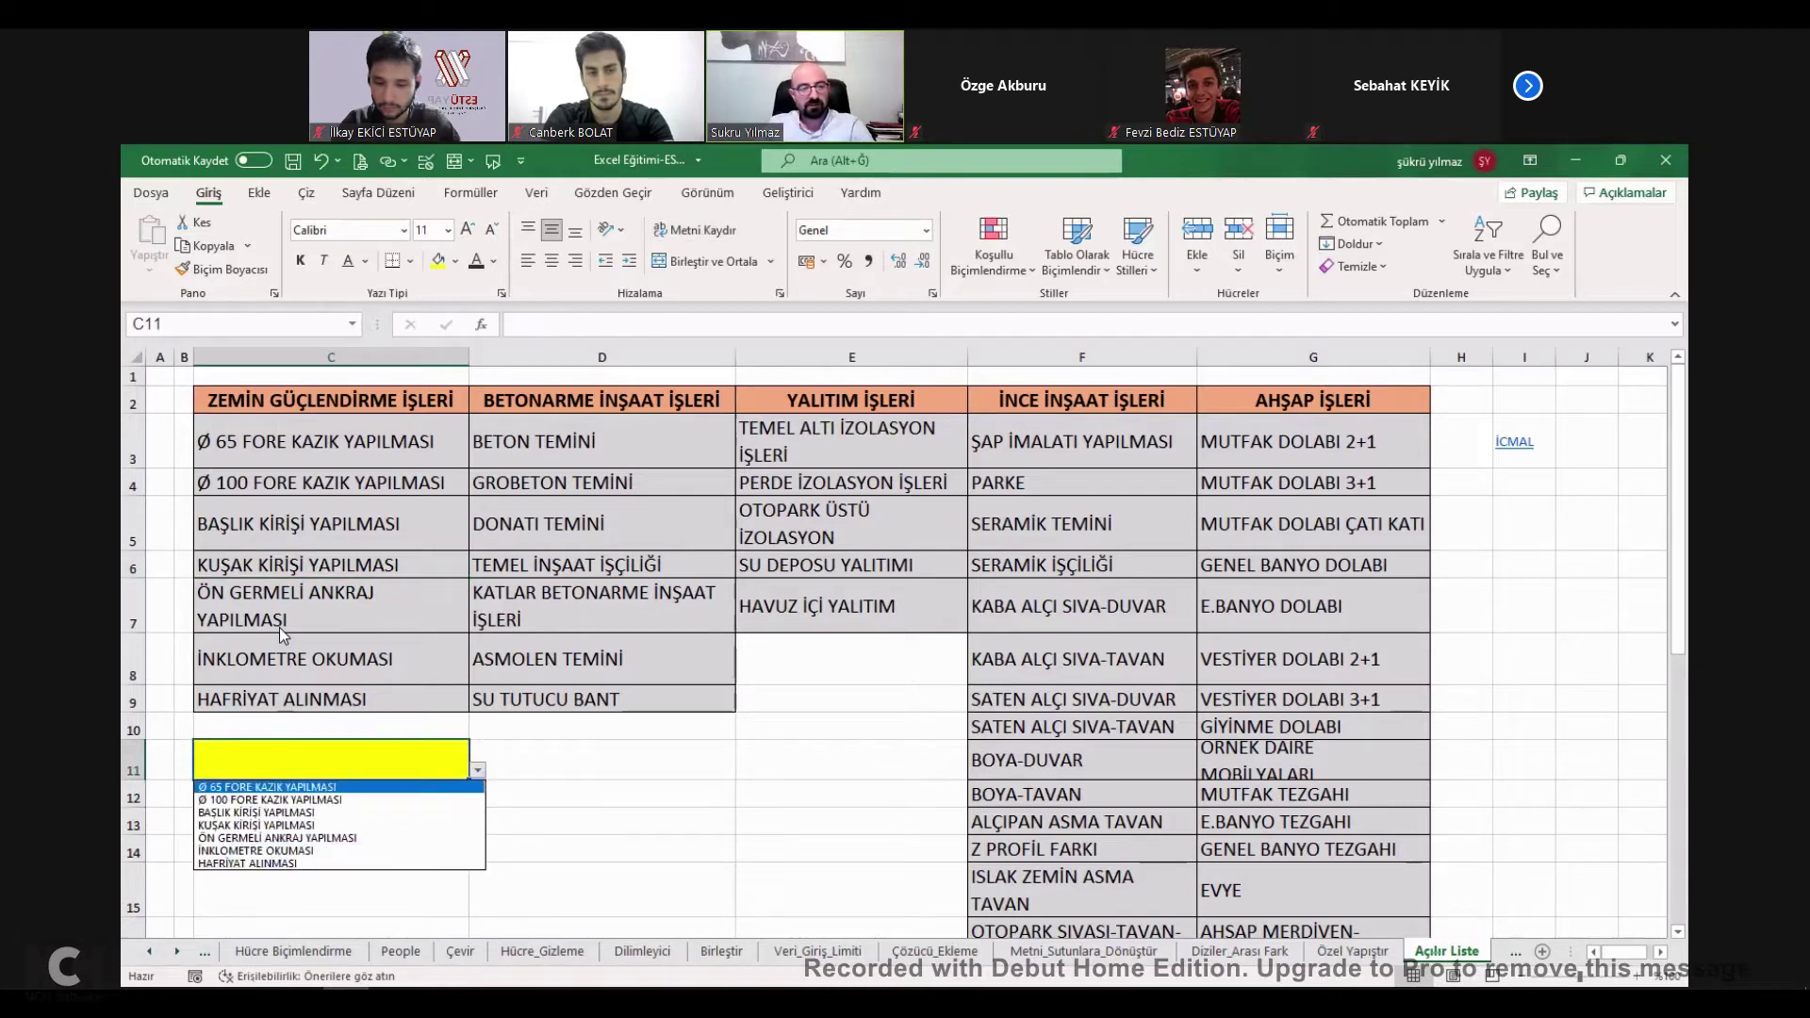
Change C5 to ESTU and pick ESTU from C11's updated list.
{"action": "left_click", "coordinate": [288, 517]}
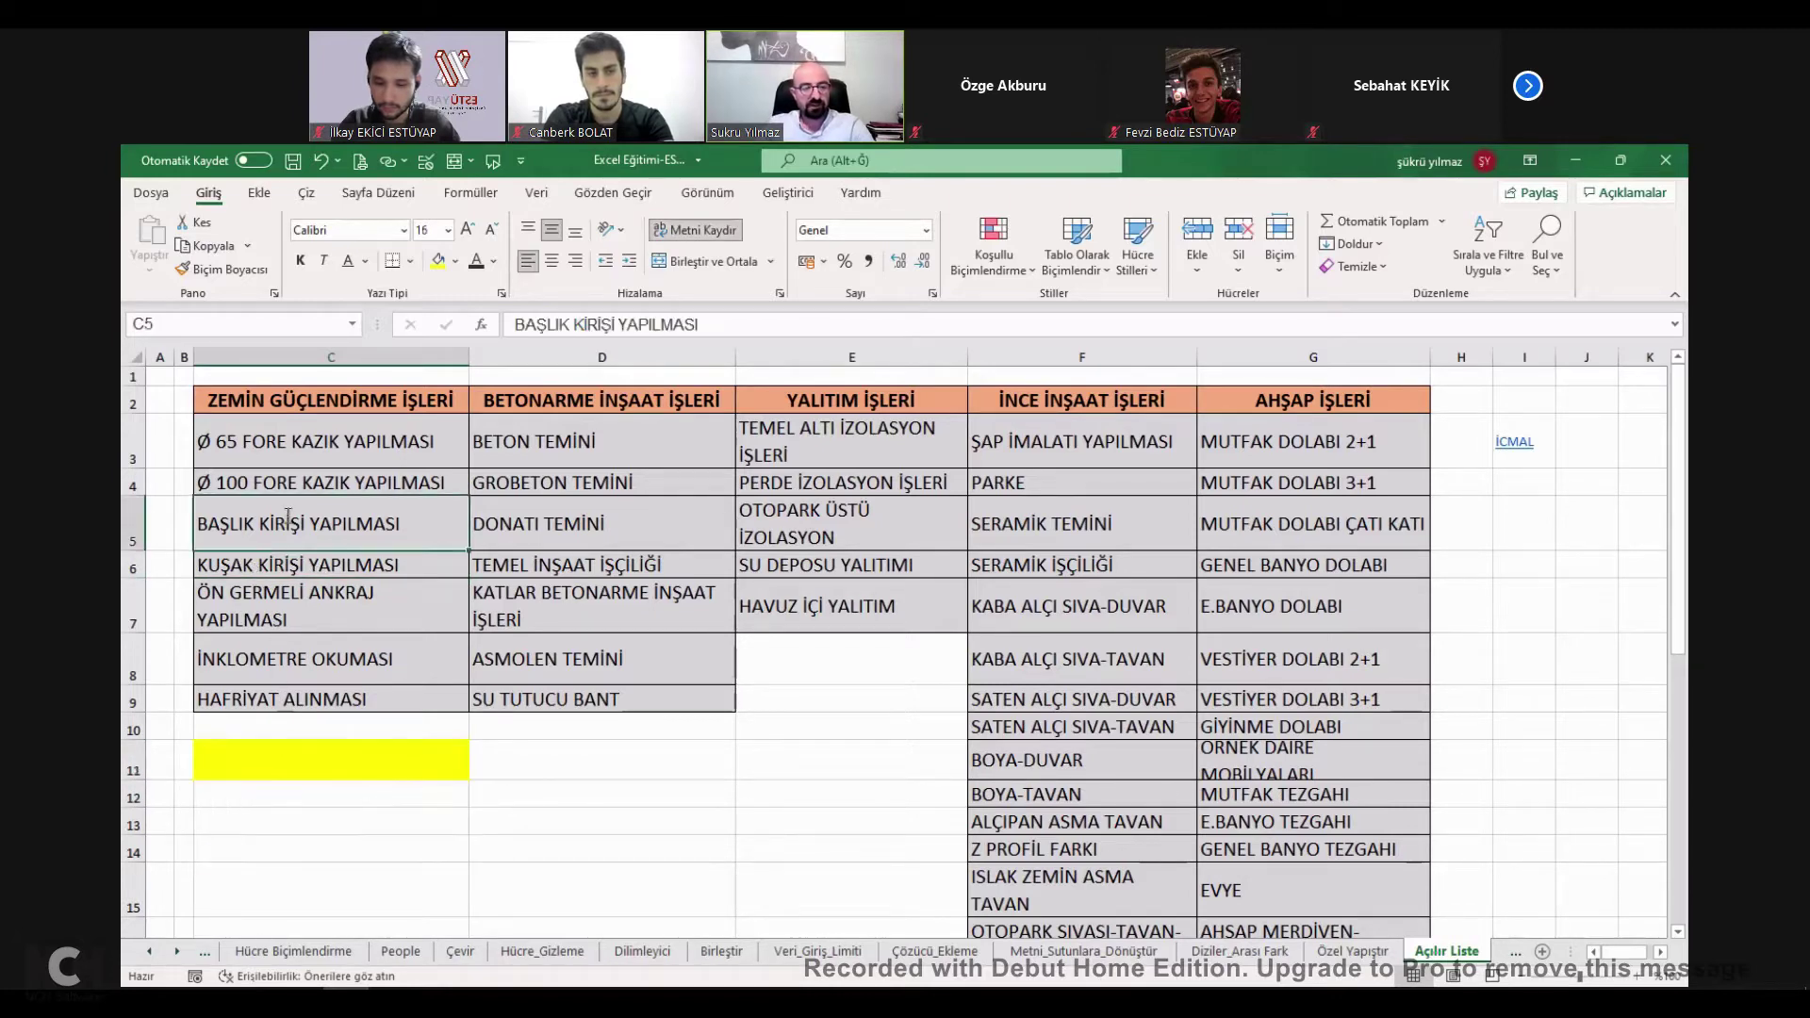
{"action": "type", "text": "ESTU"}
{"action": "key", "text": "Return"}
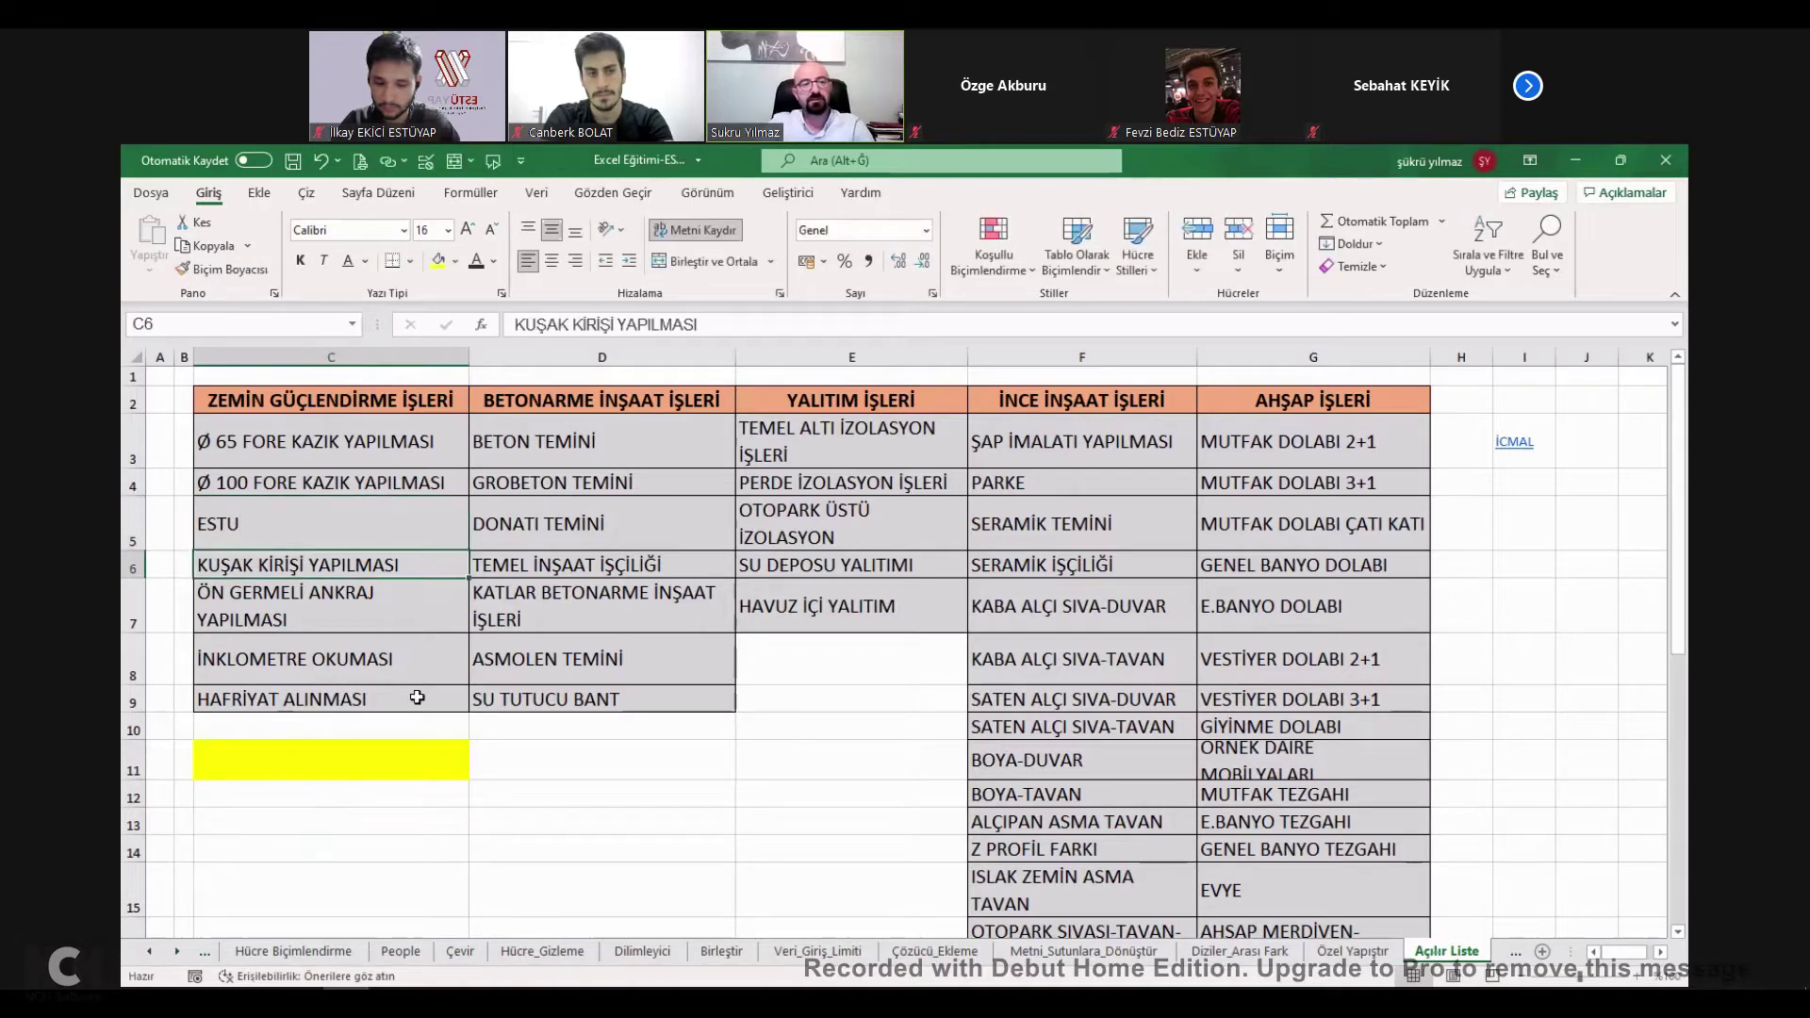
{"action": "left_click", "coordinate": [420, 763]}
{"action": "left_click", "coordinate": [478, 770]}
{"action": "left_click", "coordinate": [321, 809]}
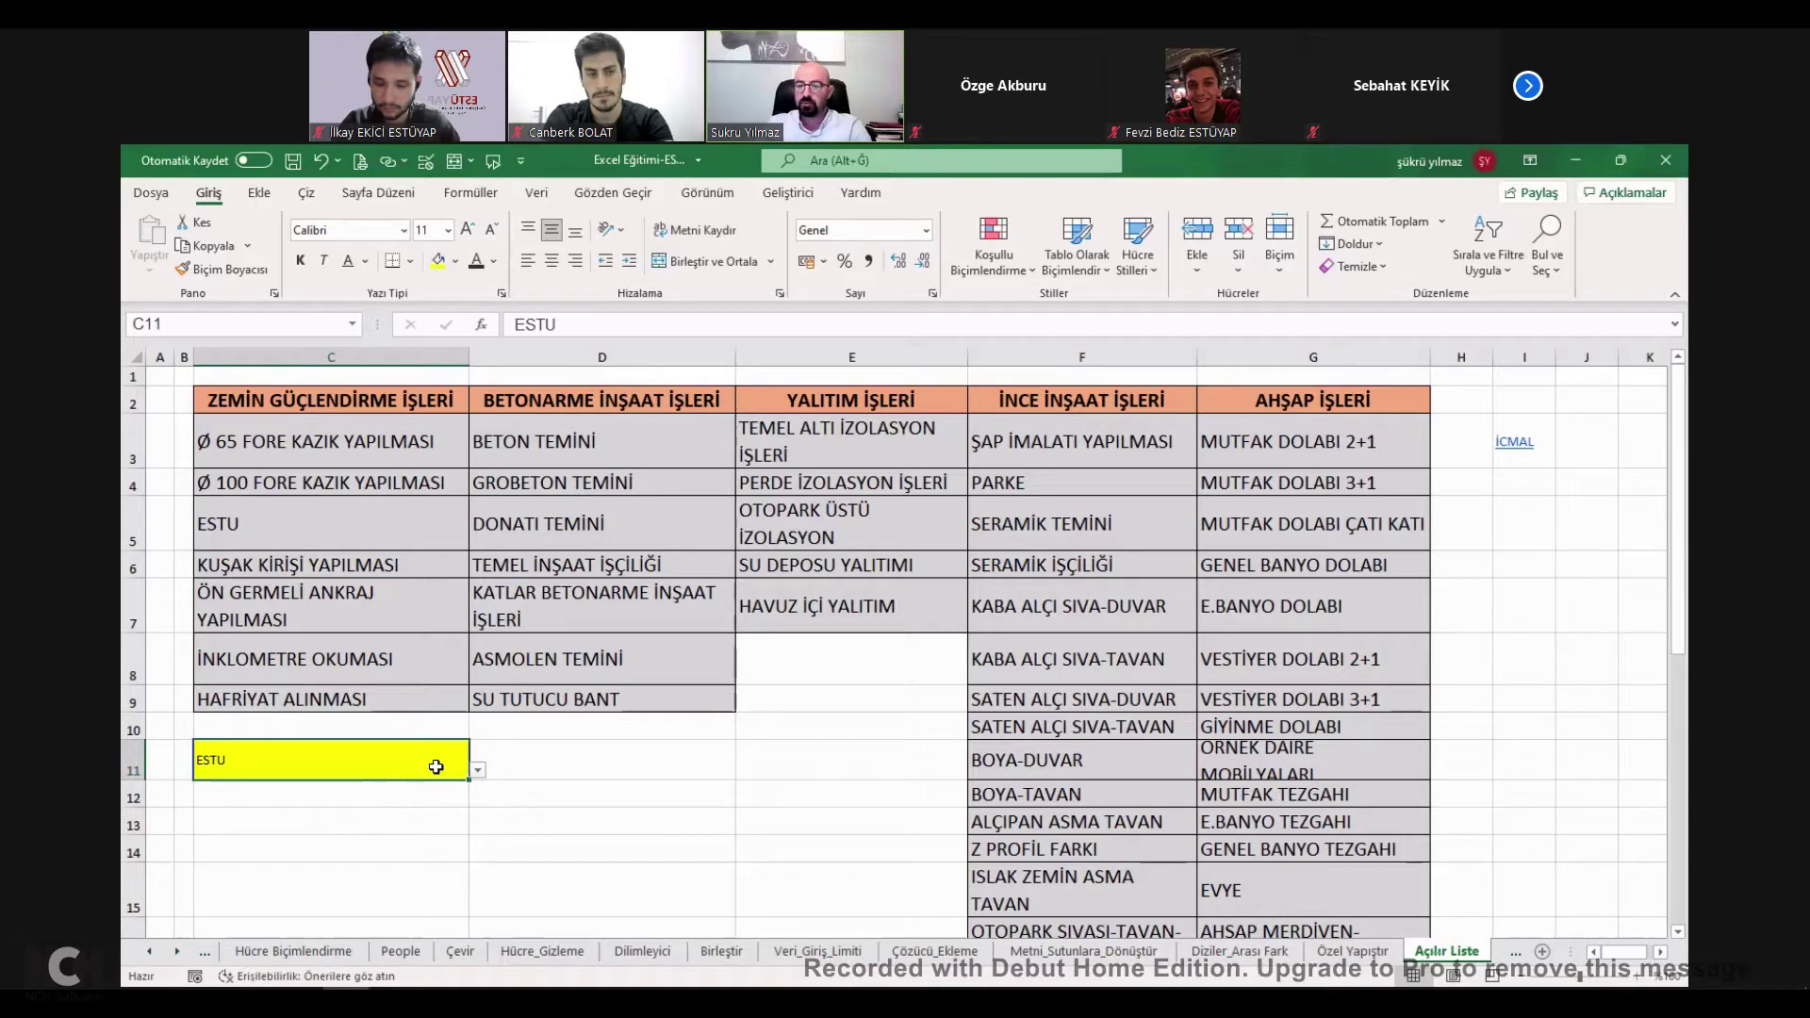
Recheck C11's drop-down list, keeping ESTU as its value.
{"action": "left_click", "coordinate": [479, 773]}
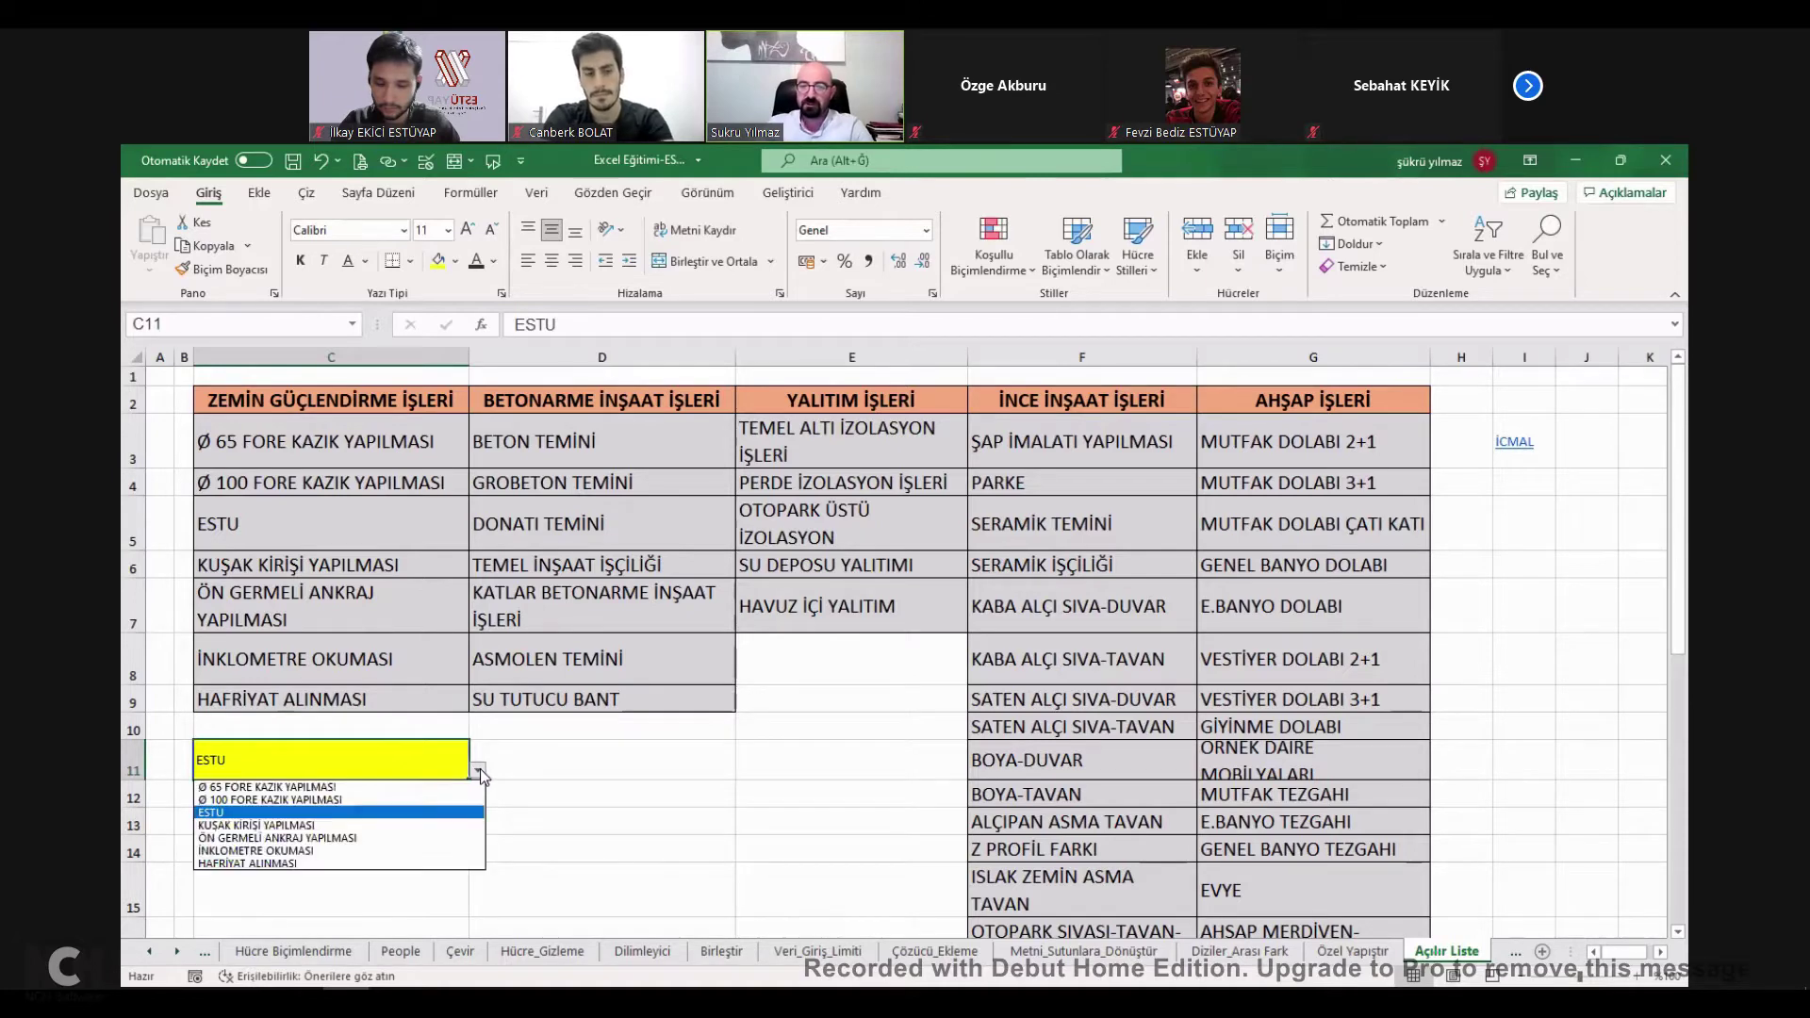
{"action": "left_click", "coordinate": [580, 768]}
{"action": "left_click", "coordinate": [573, 765]}
{"action": "left_click", "coordinate": [429, 766]}
{"action": "left_click", "coordinate": [480, 775]}
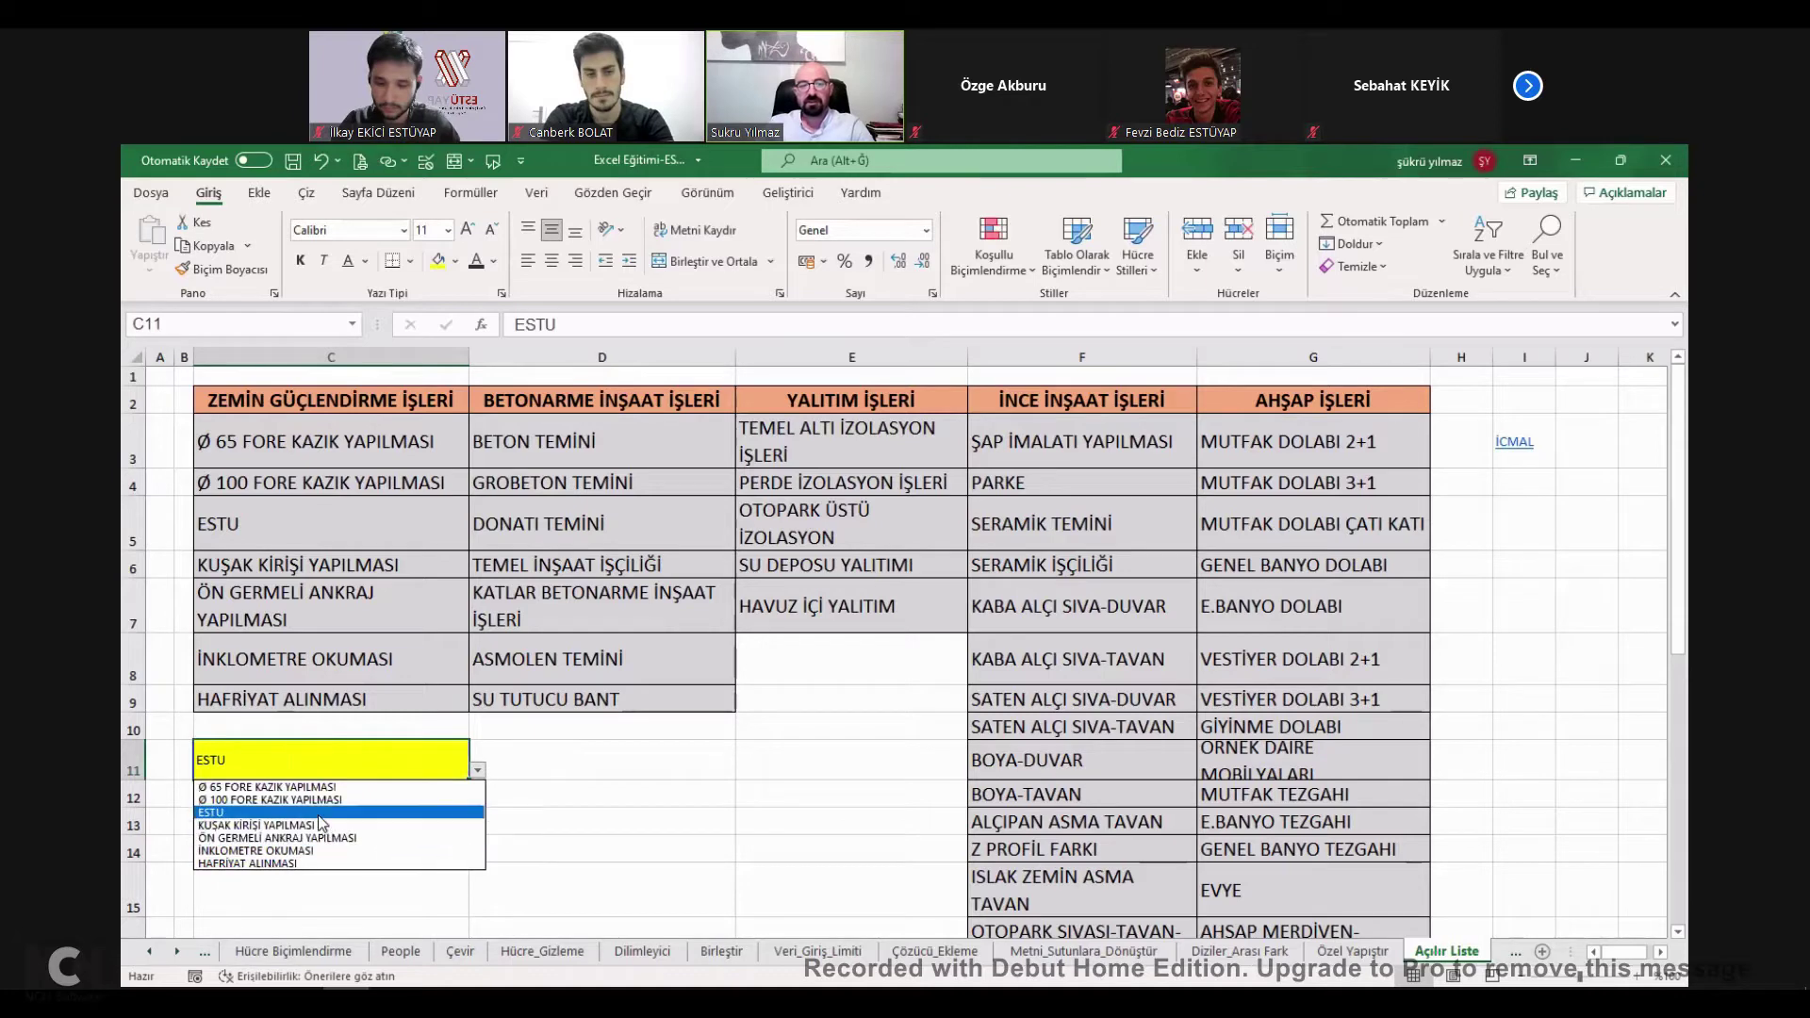
{"action": "left_click", "coordinate": [315, 812]}
{"action": "left_click", "coordinate": [530, 773]}
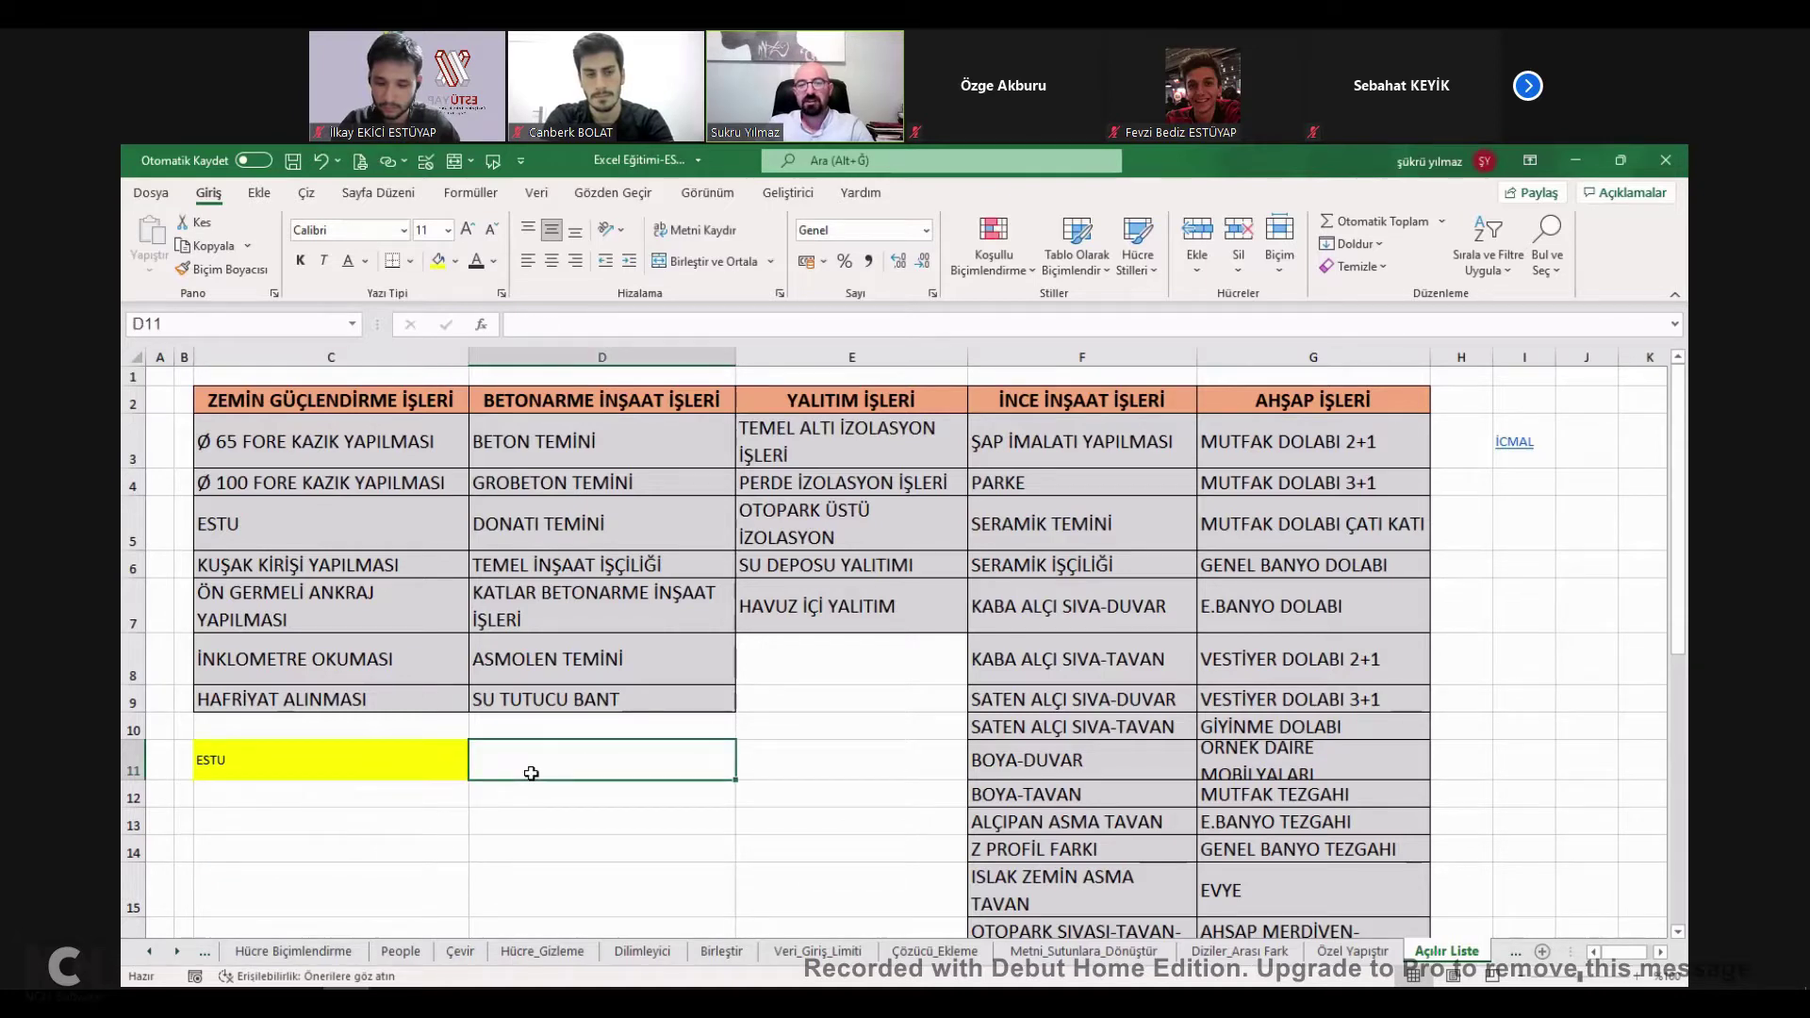
{"action": "left_click", "coordinate": [456, 764]}
{"action": "left_click", "coordinate": [477, 769]}
Pick ÖN GERMELİ ANKRAJ YAPILMASI for C11, then select D11.
{"action": "left_click", "coordinate": [407, 811]}
{"action": "left_click", "coordinate": [478, 769]}
{"action": "left_click", "coordinate": [359, 846]}
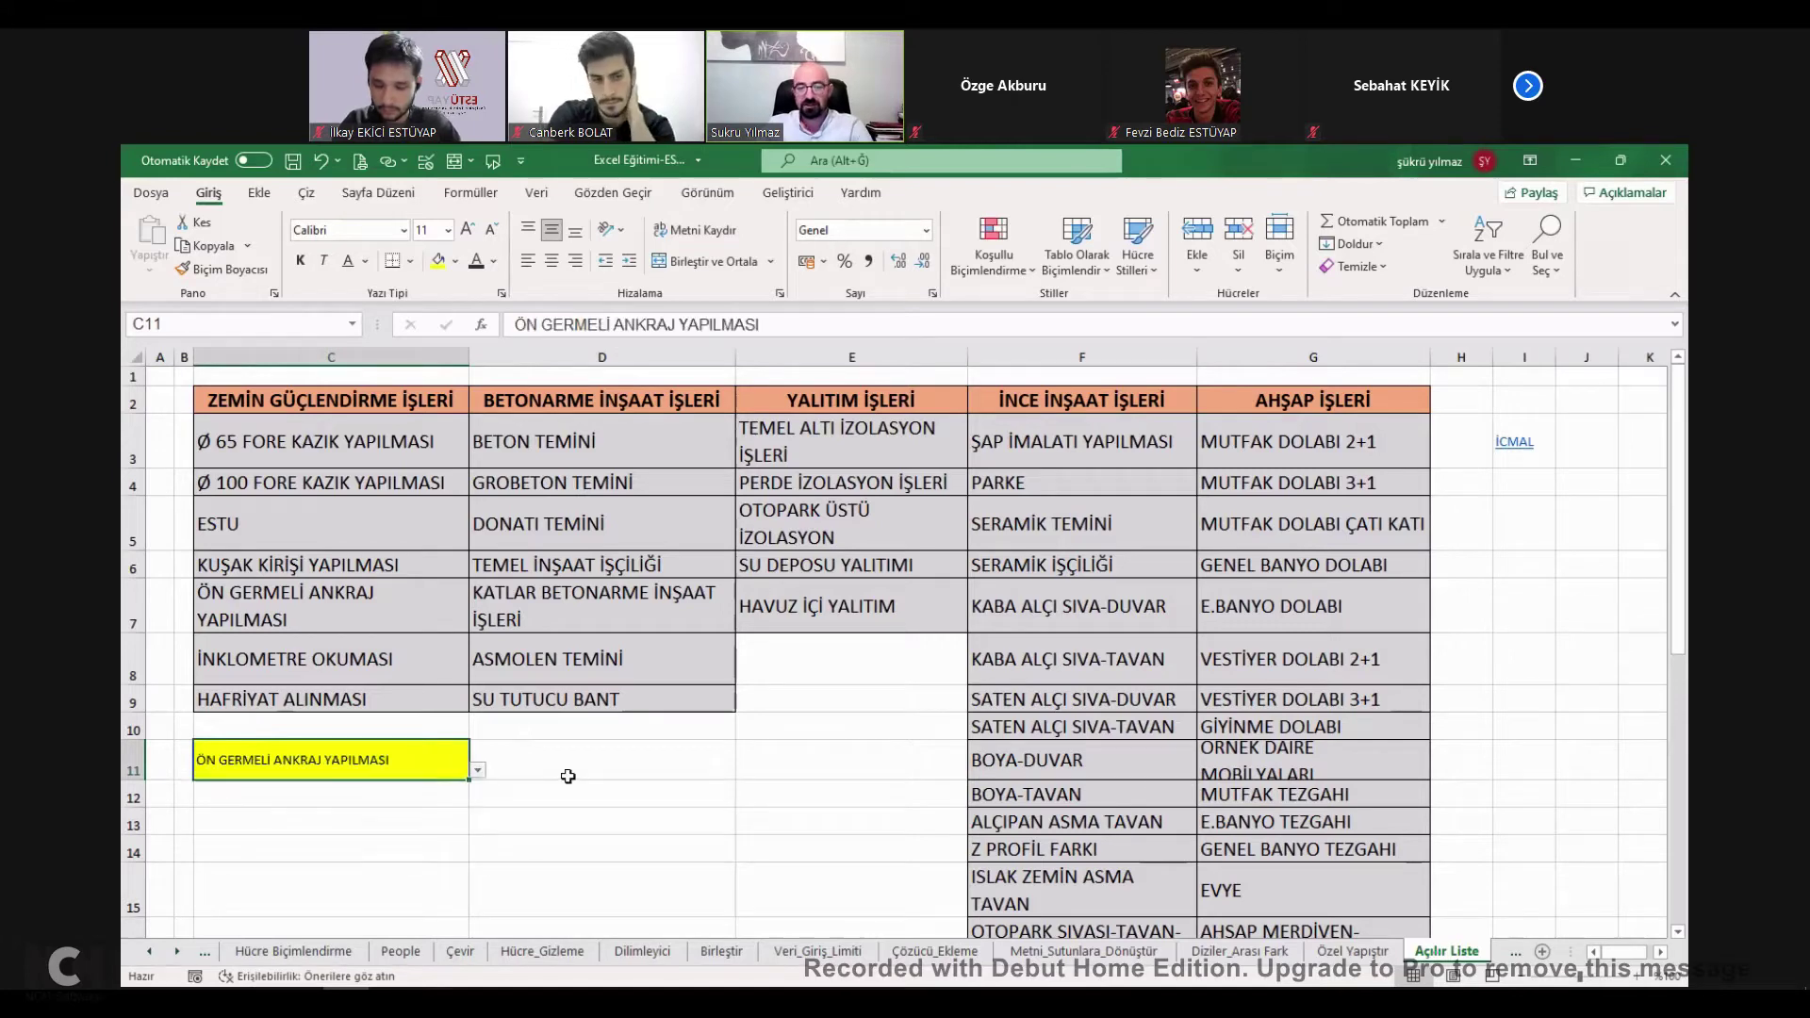
{"action": "left_click", "coordinate": [556, 773]}
{"action": "left_click", "coordinate": [460, 766]}
{"action": "left_click", "coordinate": [489, 762]}
{"action": "left_click", "coordinate": [433, 760]}
{"action": "left_click", "coordinate": [511, 767]}
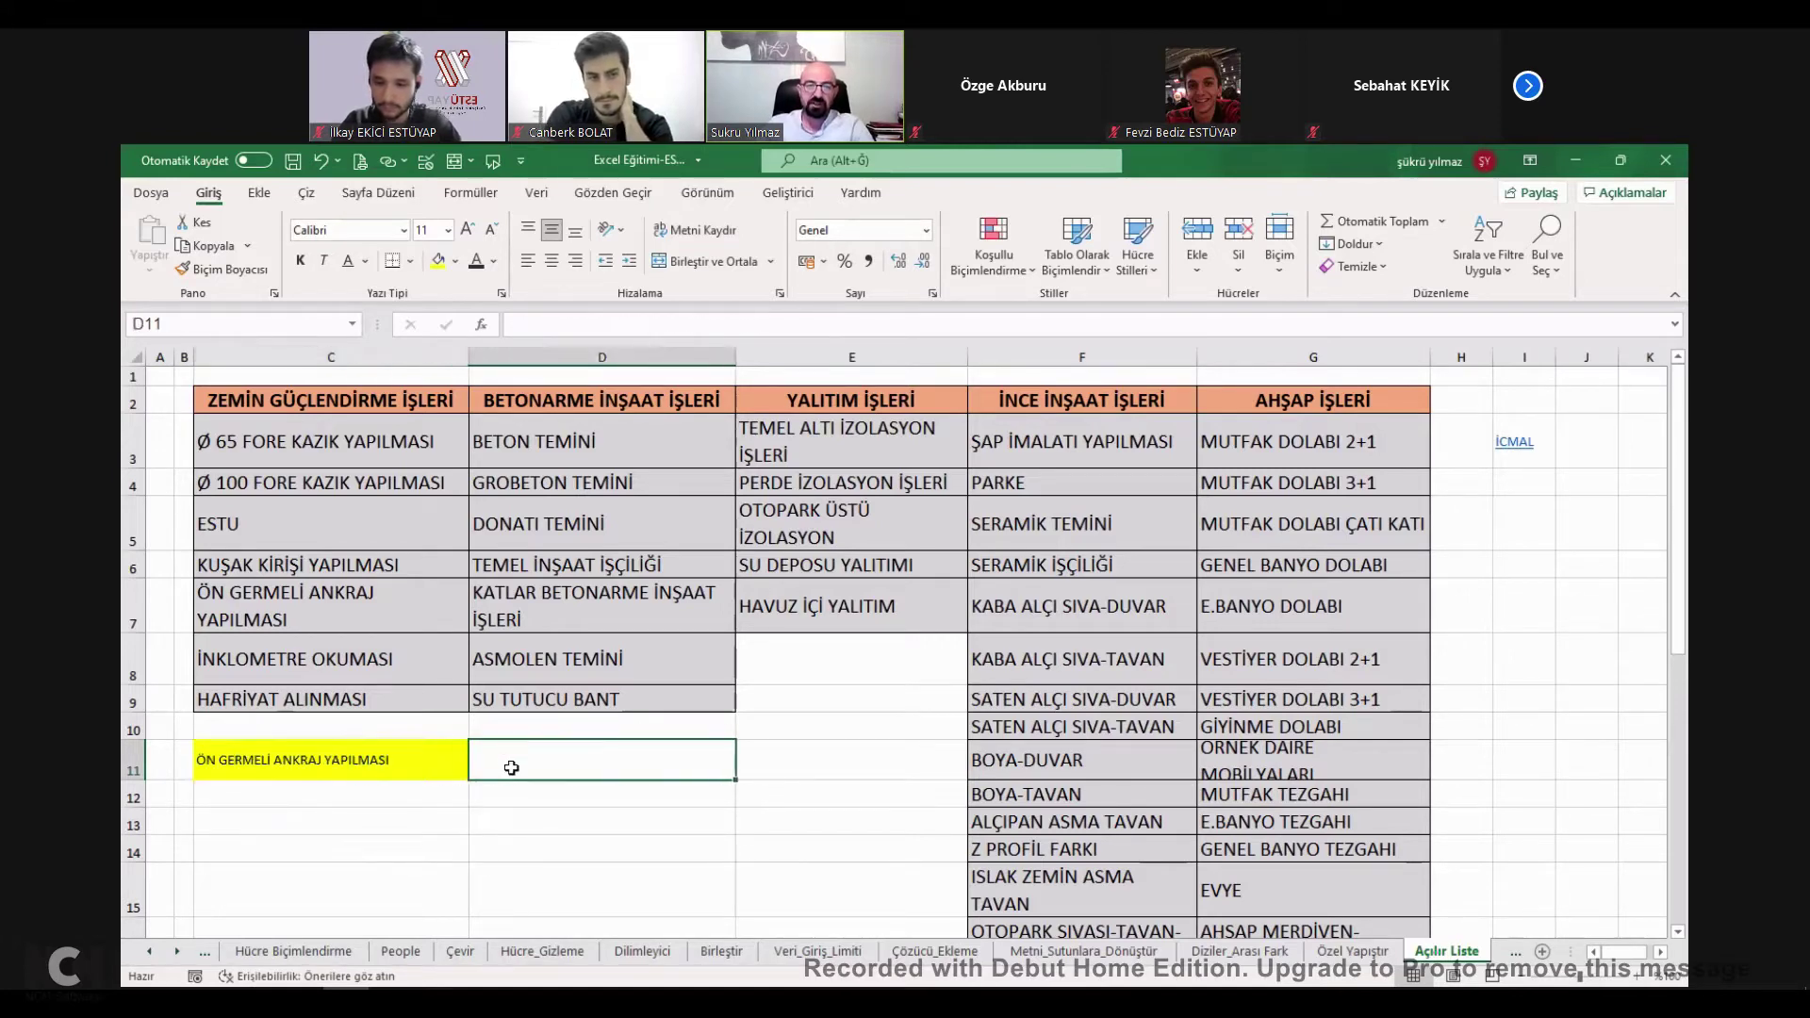
Give D11 a list validation with the typed source ESTU; YYZ.
{"action": "left_click", "coordinate": [537, 194]}
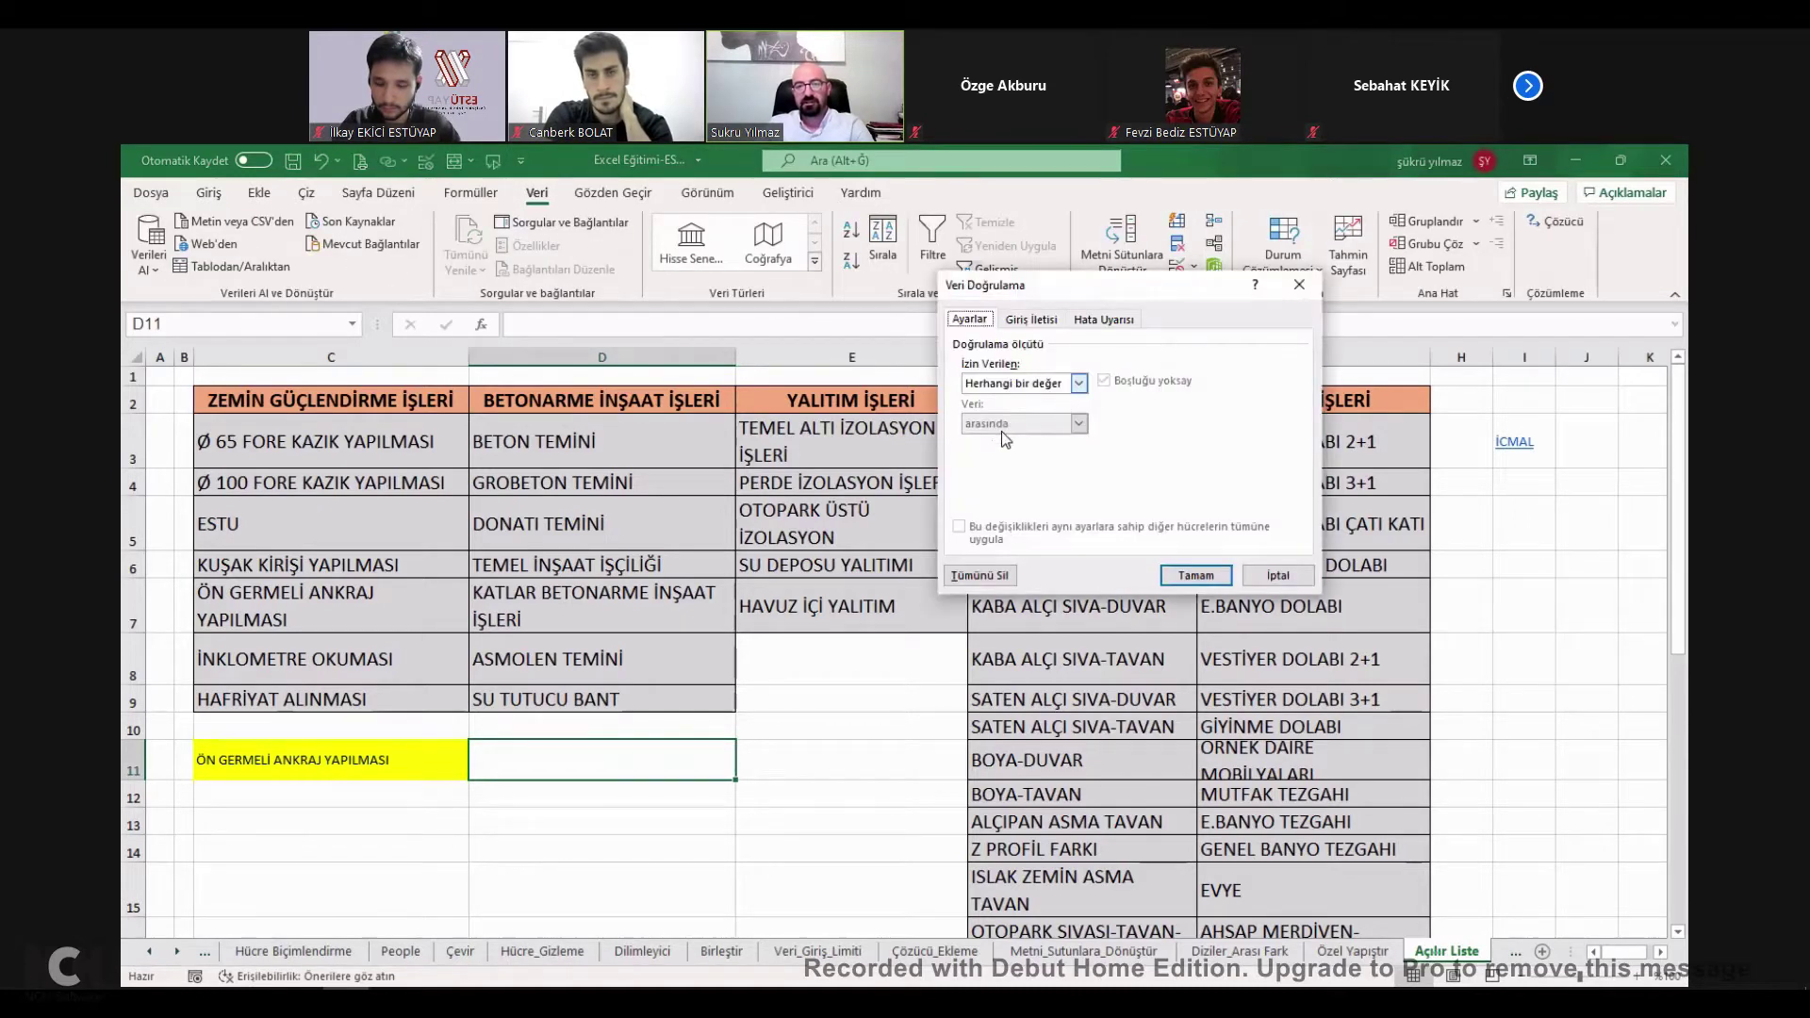
{"action": "left_click", "coordinate": [1023, 383]}
{"action": "left_click", "coordinate": [1001, 440]}
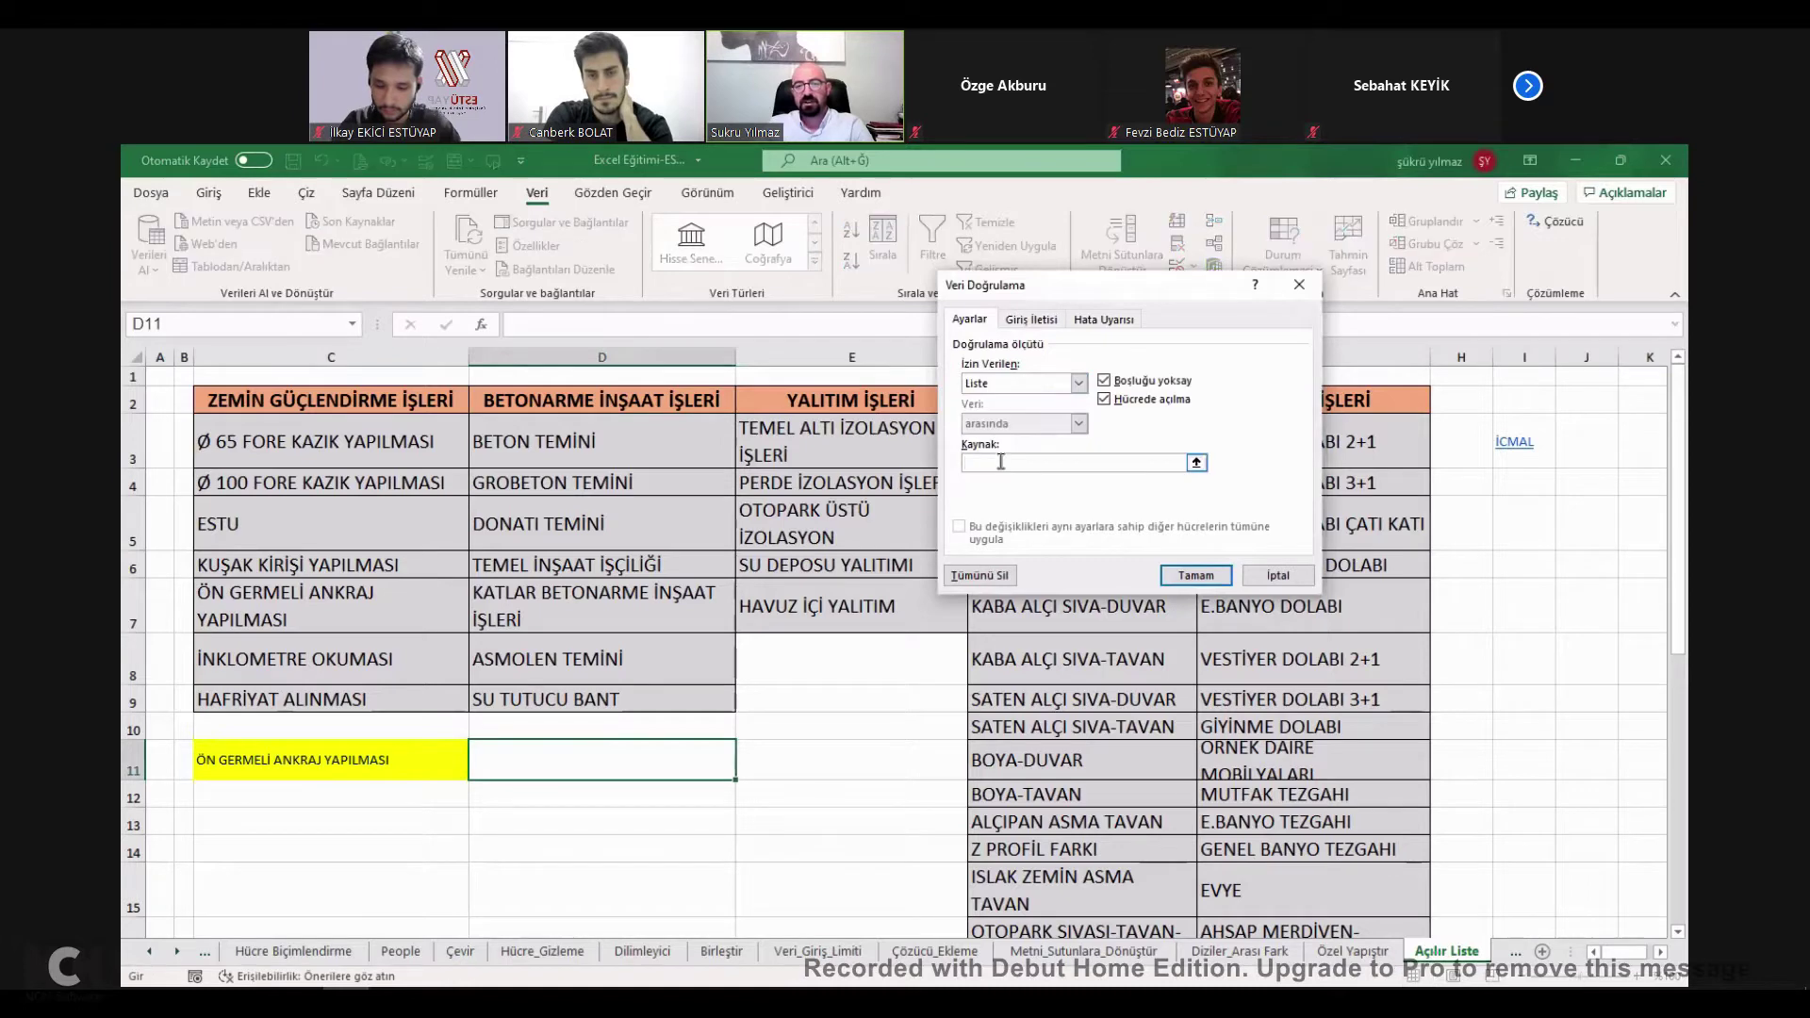
{"action": "type", "text": "ES"}
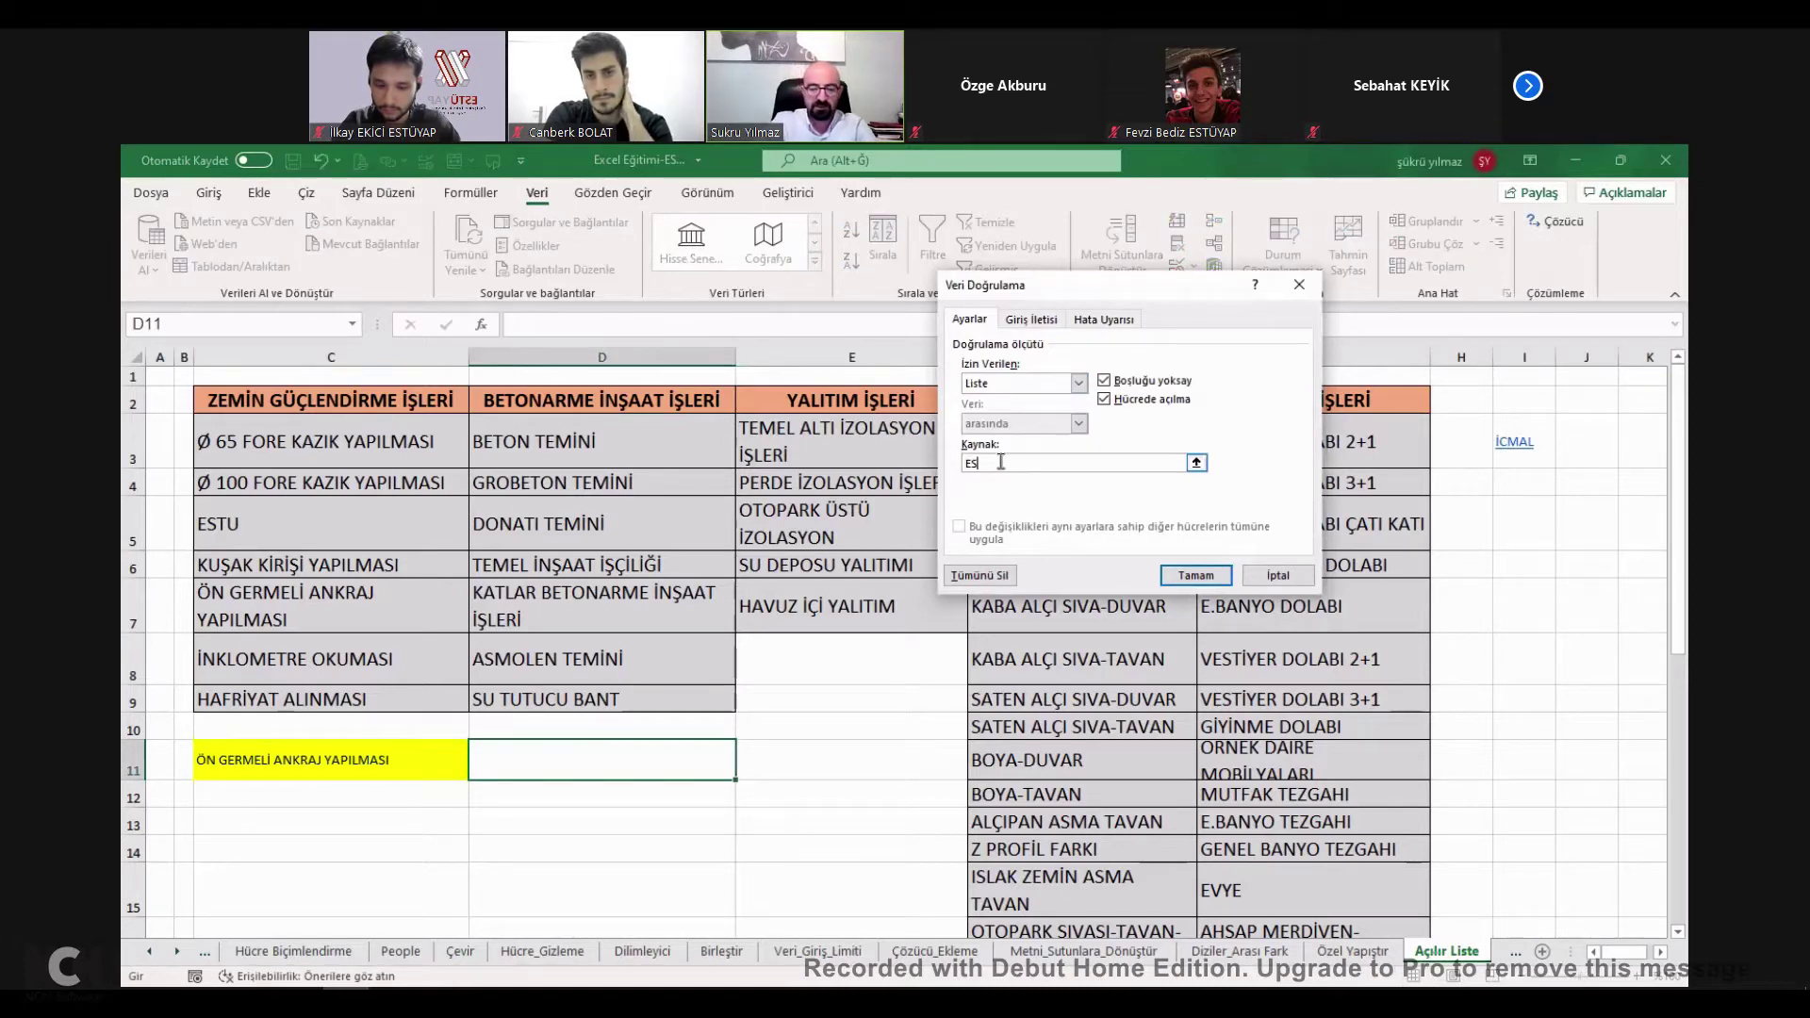
{"action": "type", "text": "TU"}
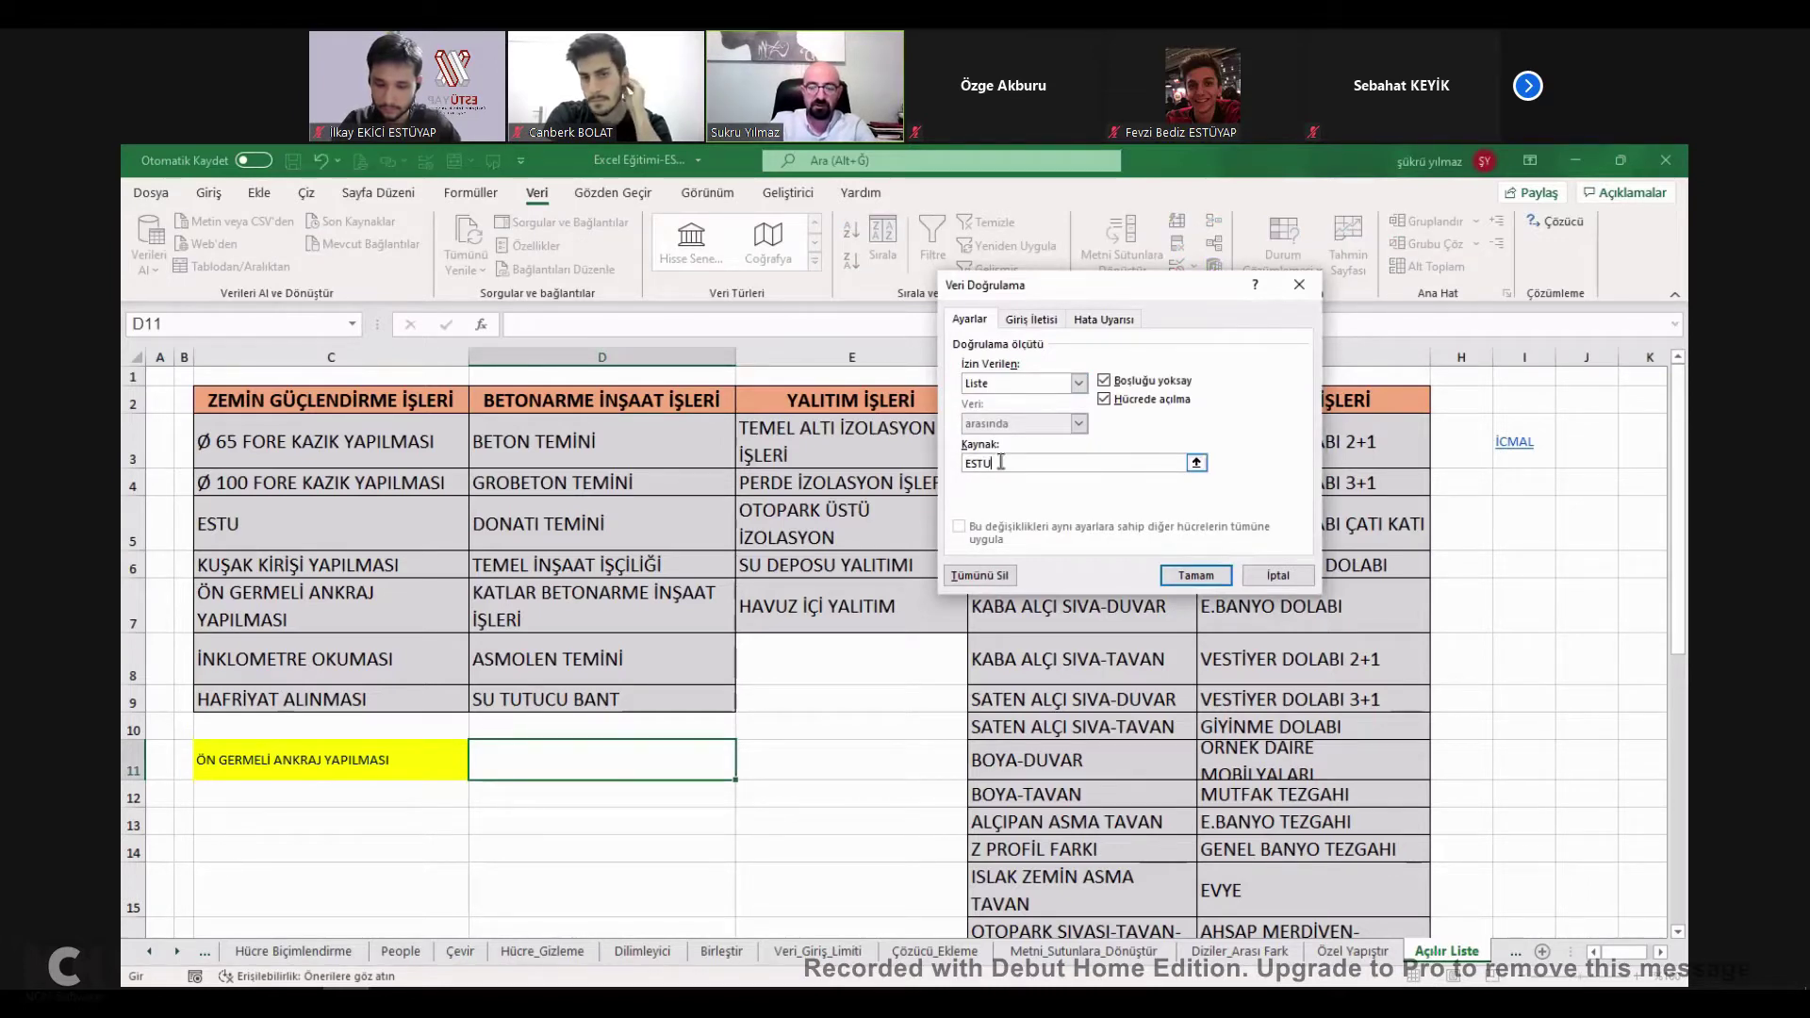
{"action": "type", "text": "; Y"}
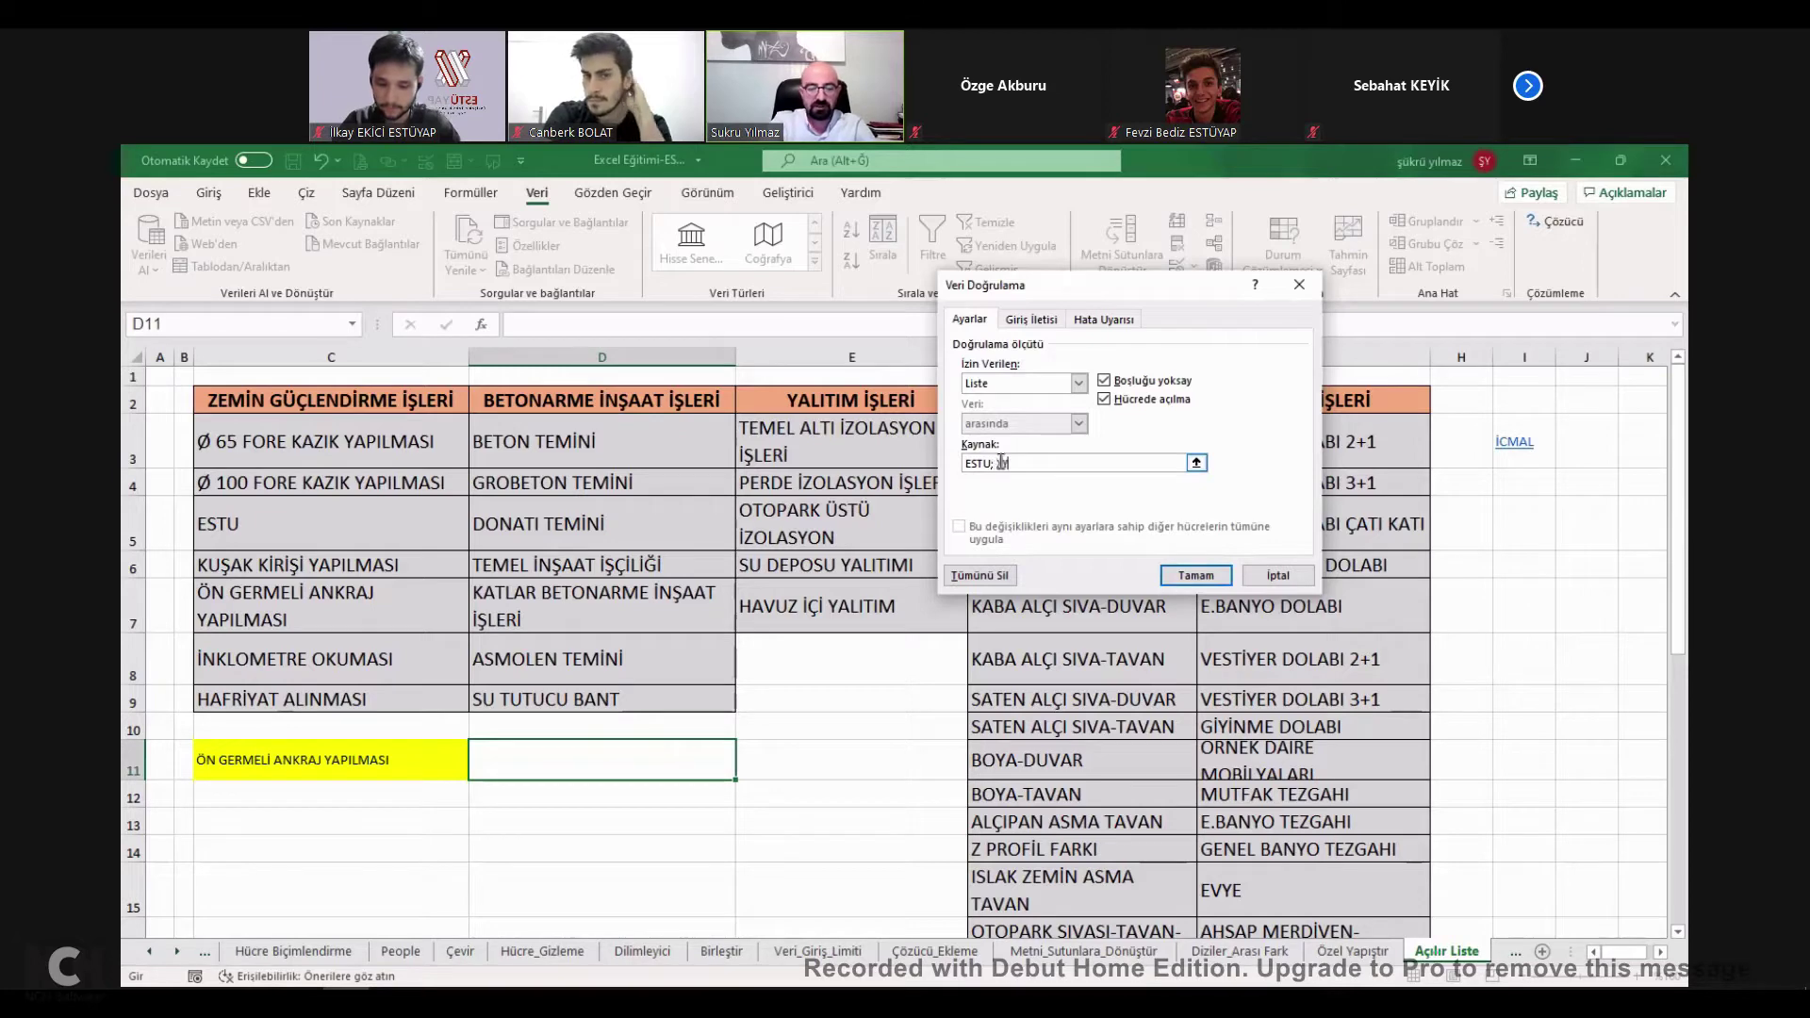
{"action": "type", "text": "YZ"}
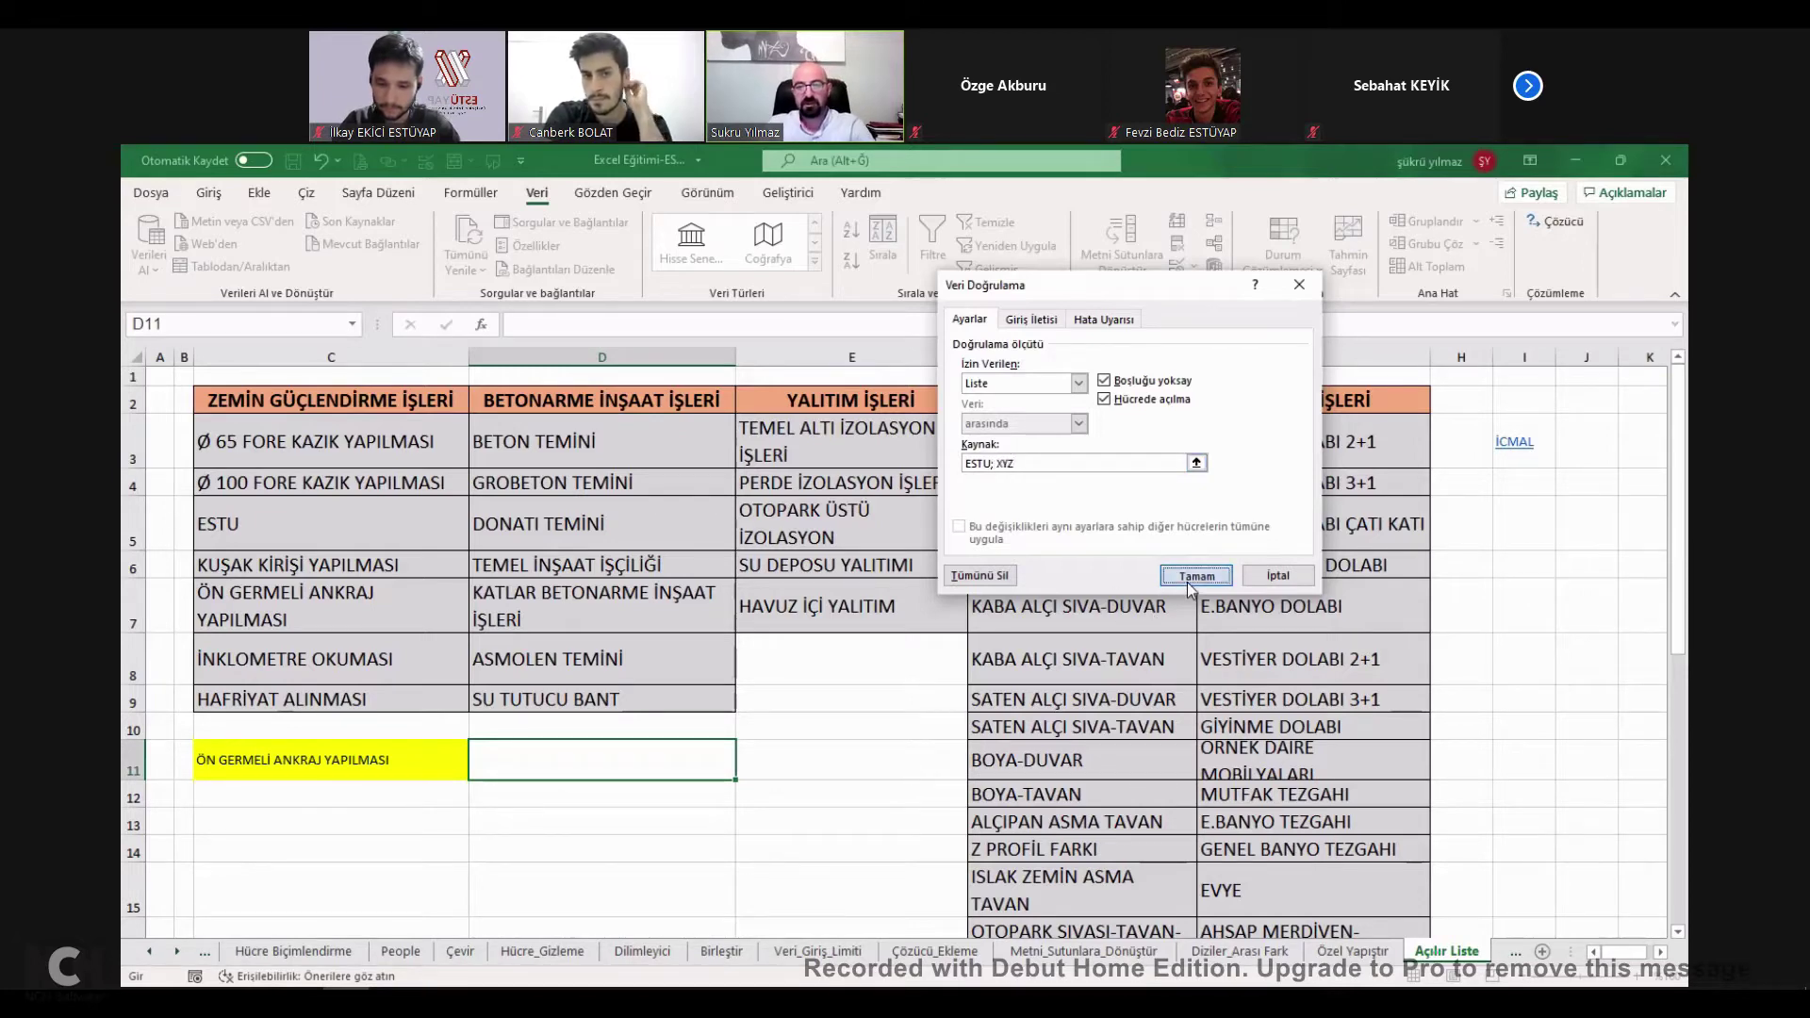
{"action": "key", "text": "Return"}
Test D11's drop-down, change the source separator to a comma, and pick ESTU,XYZ.
{"action": "left_click", "coordinate": [744, 771]}
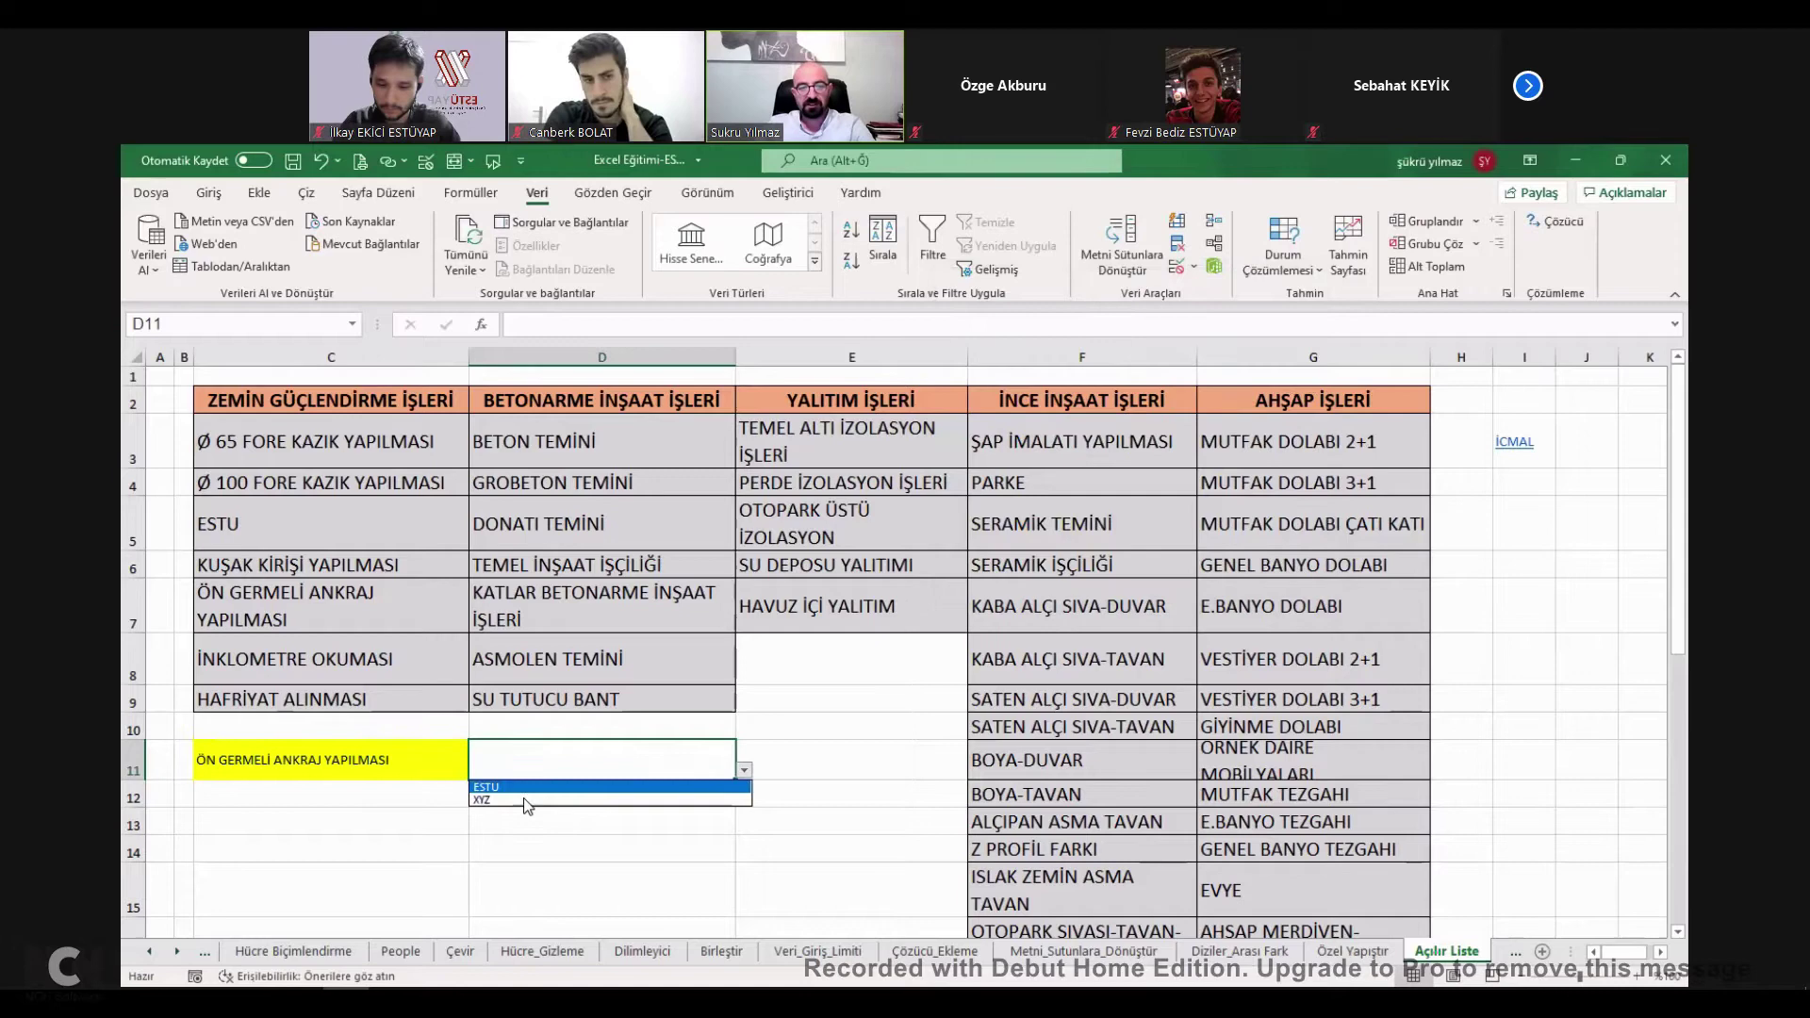
{"action": "left_click", "coordinate": [708, 763]}
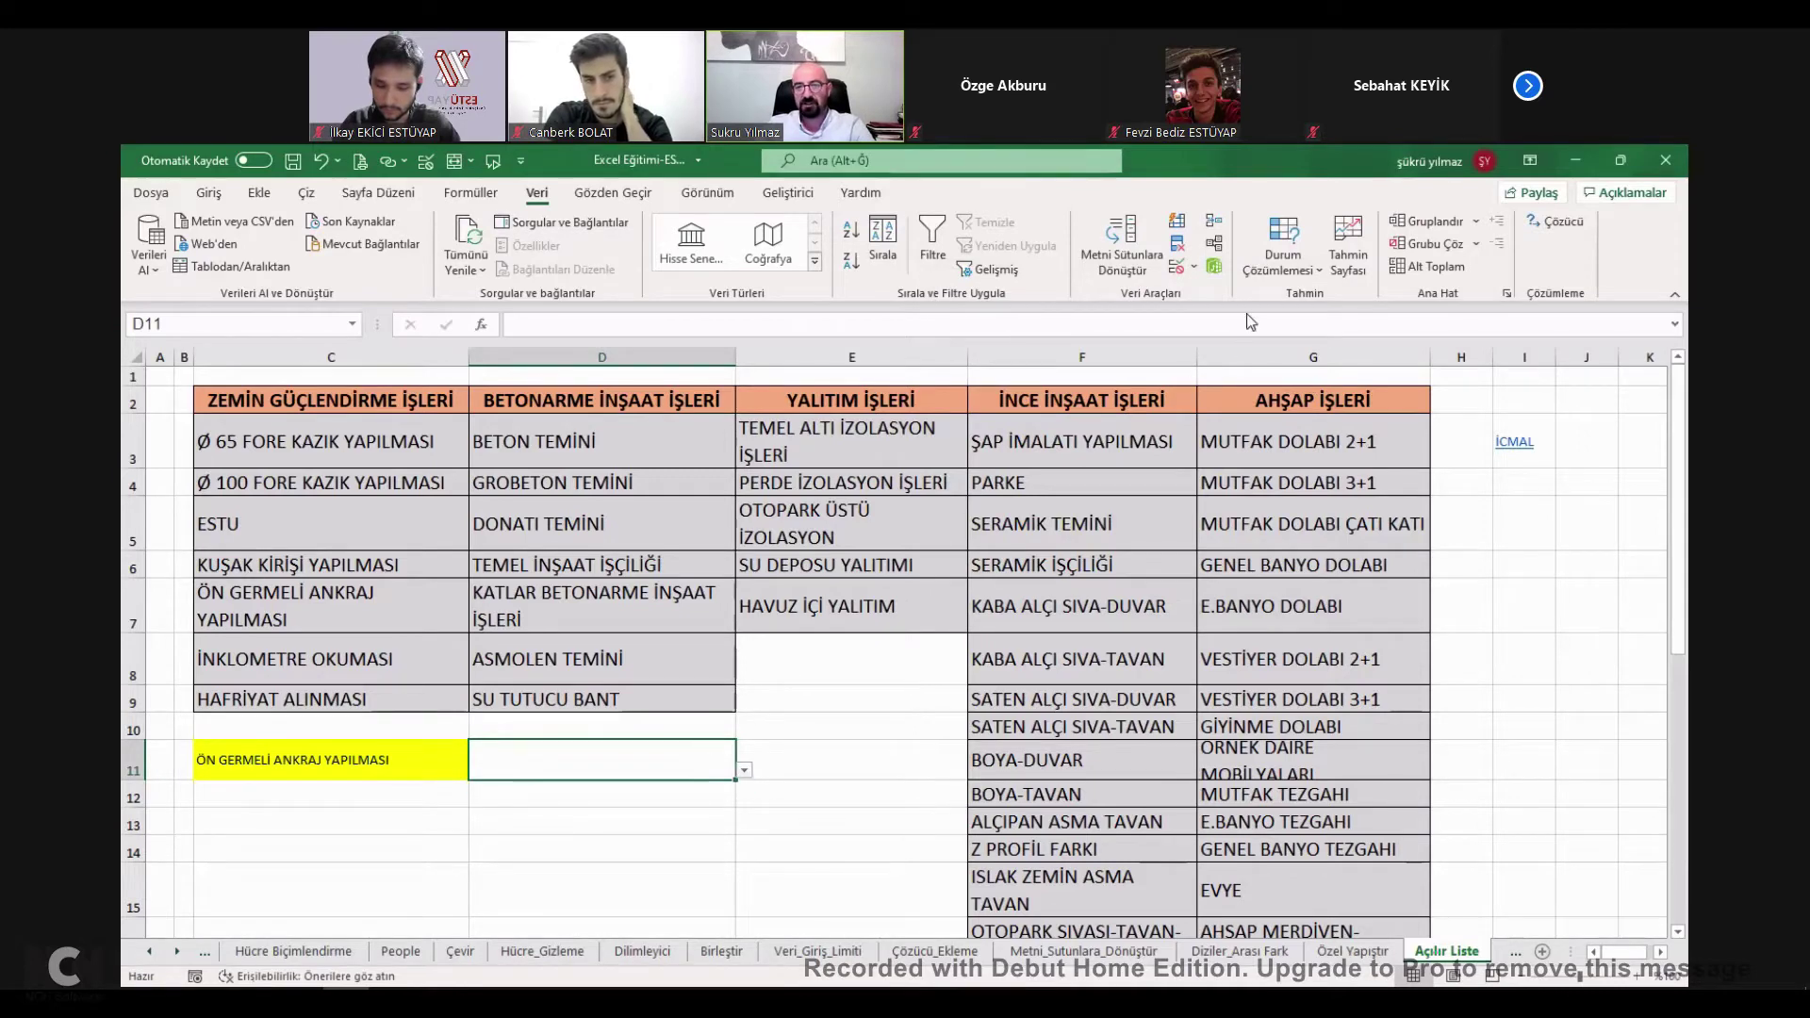
{"action": "left_click", "coordinate": [745, 772]}
{"action": "left_click", "coordinate": [1205, 273]}
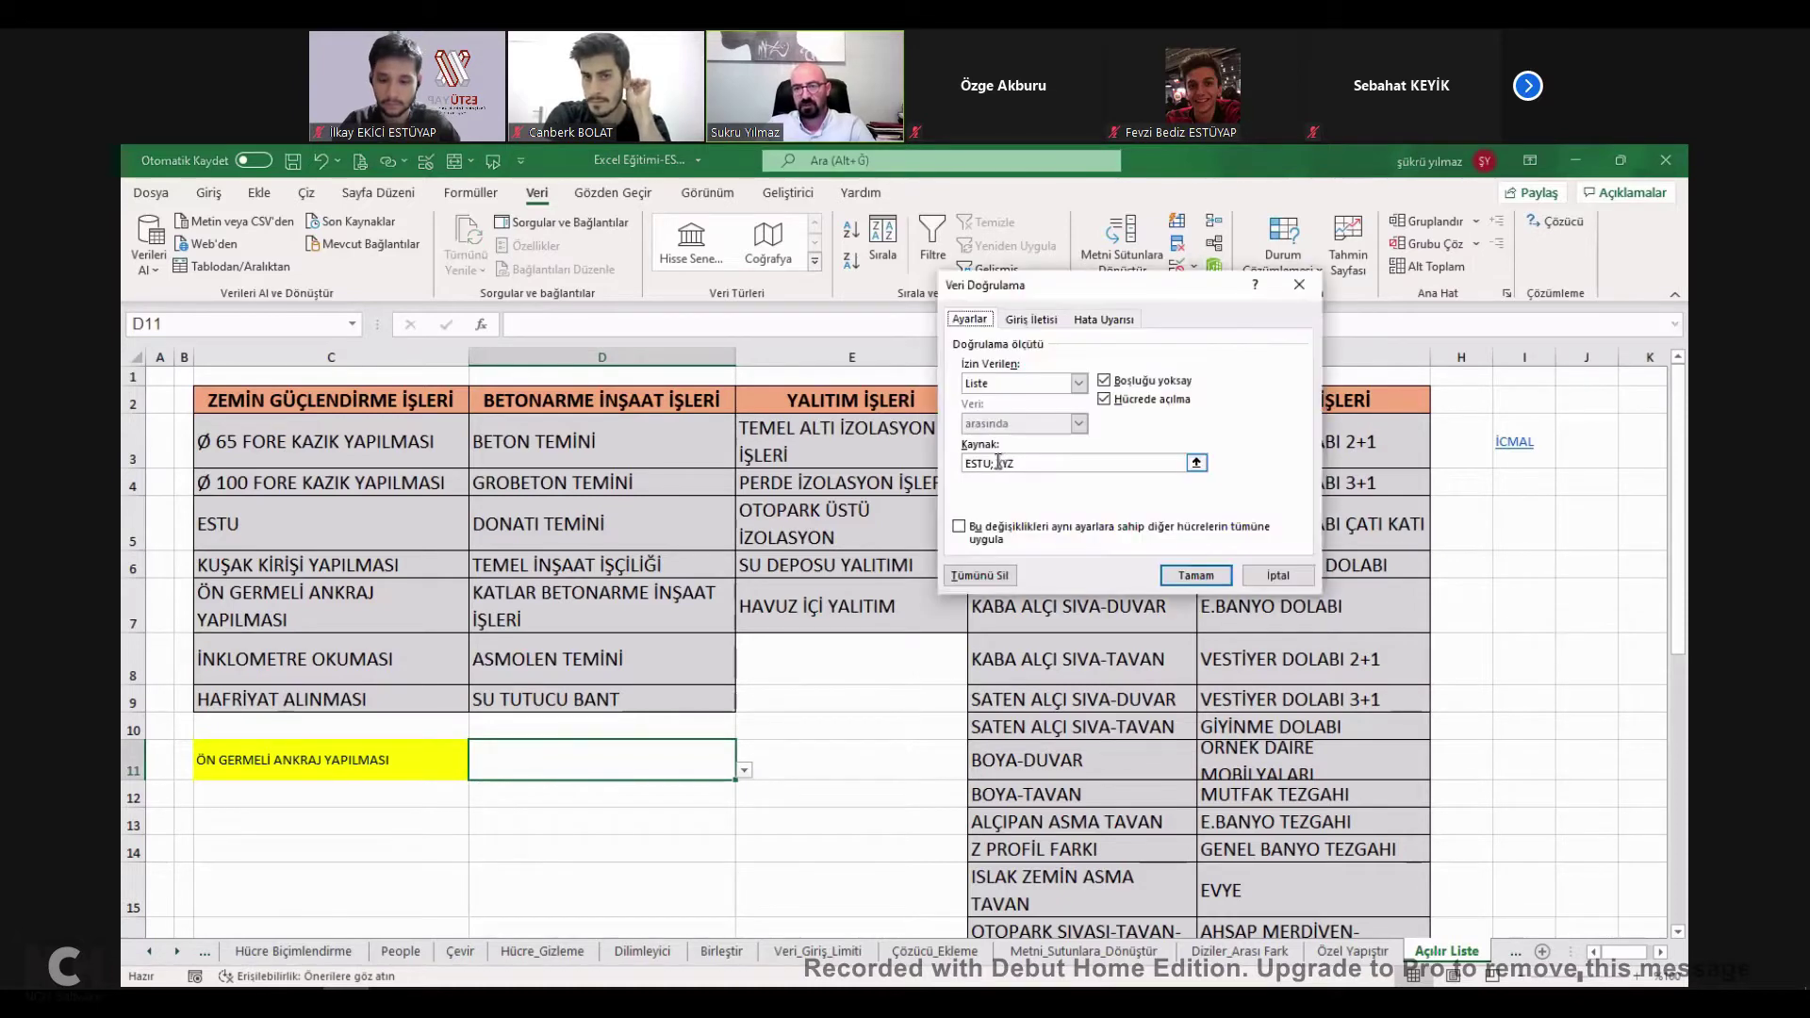
{"action": "key", "text": "BackSpace"}
{"action": "key", "text": "BackSpace"}
{"action": "type", "text": ","}
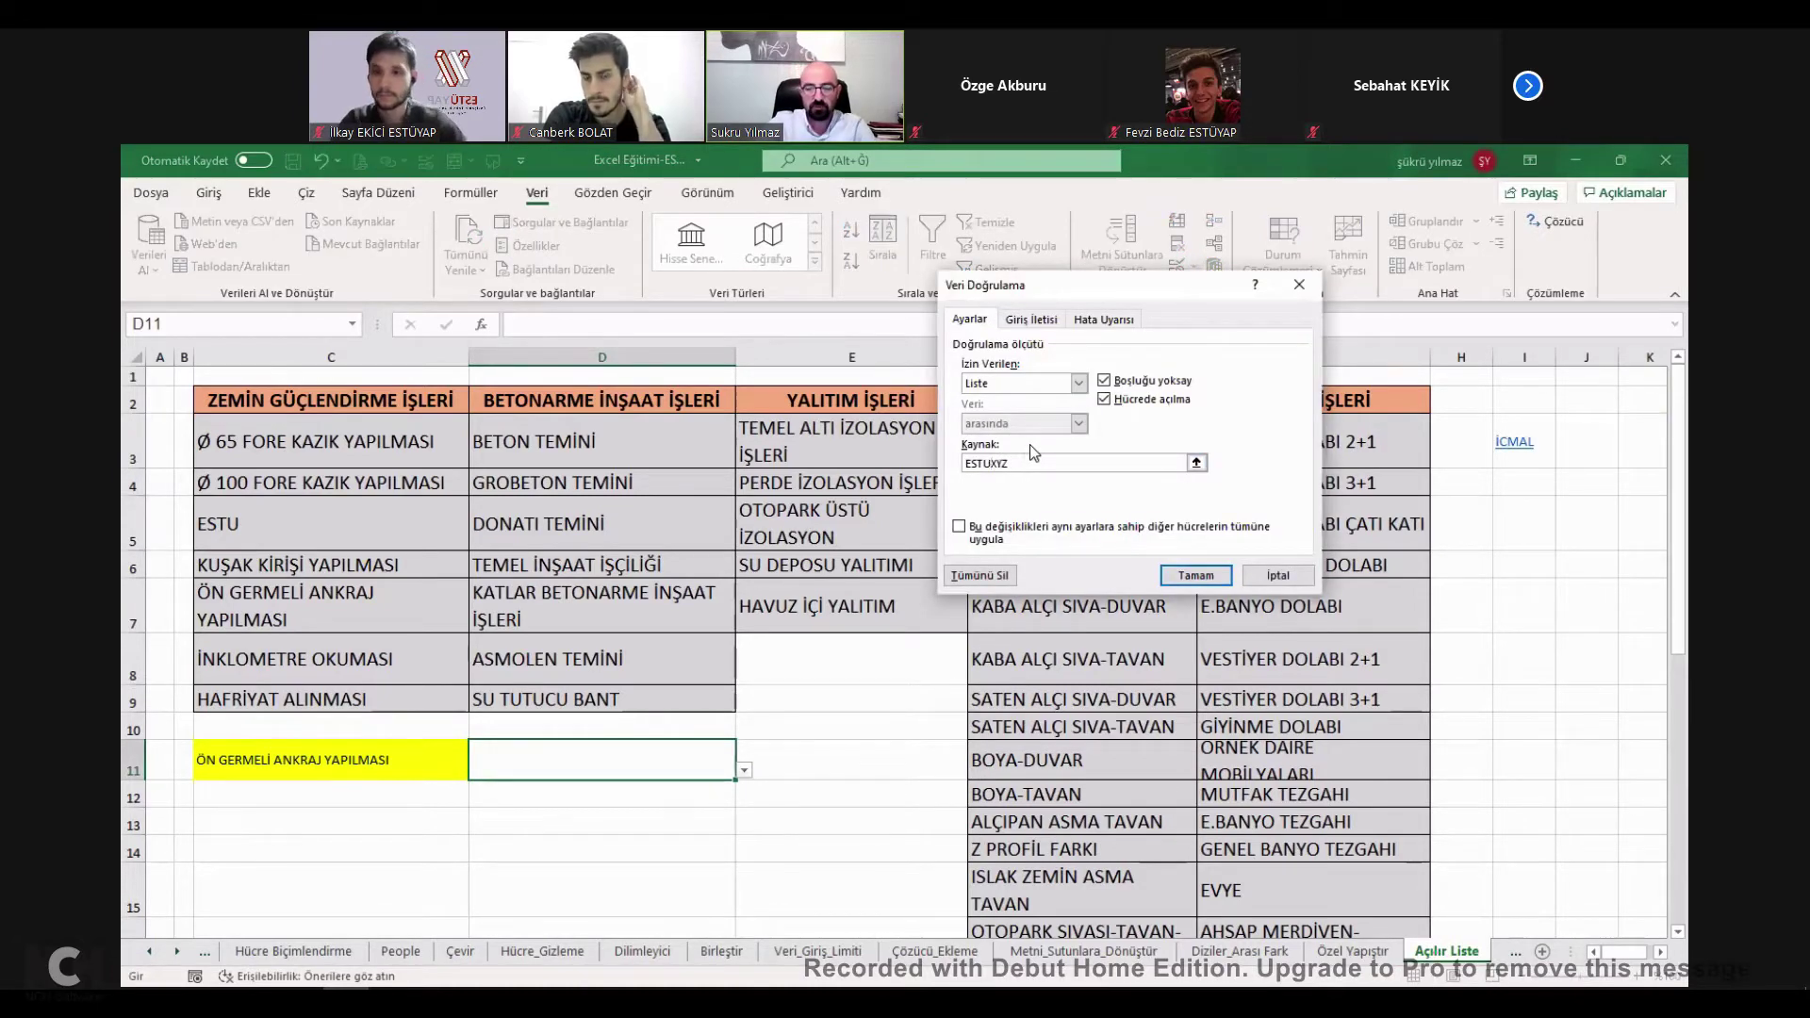
{"action": "key", "text": "Return"}
{"action": "left_click", "coordinate": [744, 771]}
{"action": "left_click", "coordinate": [594, 793]}
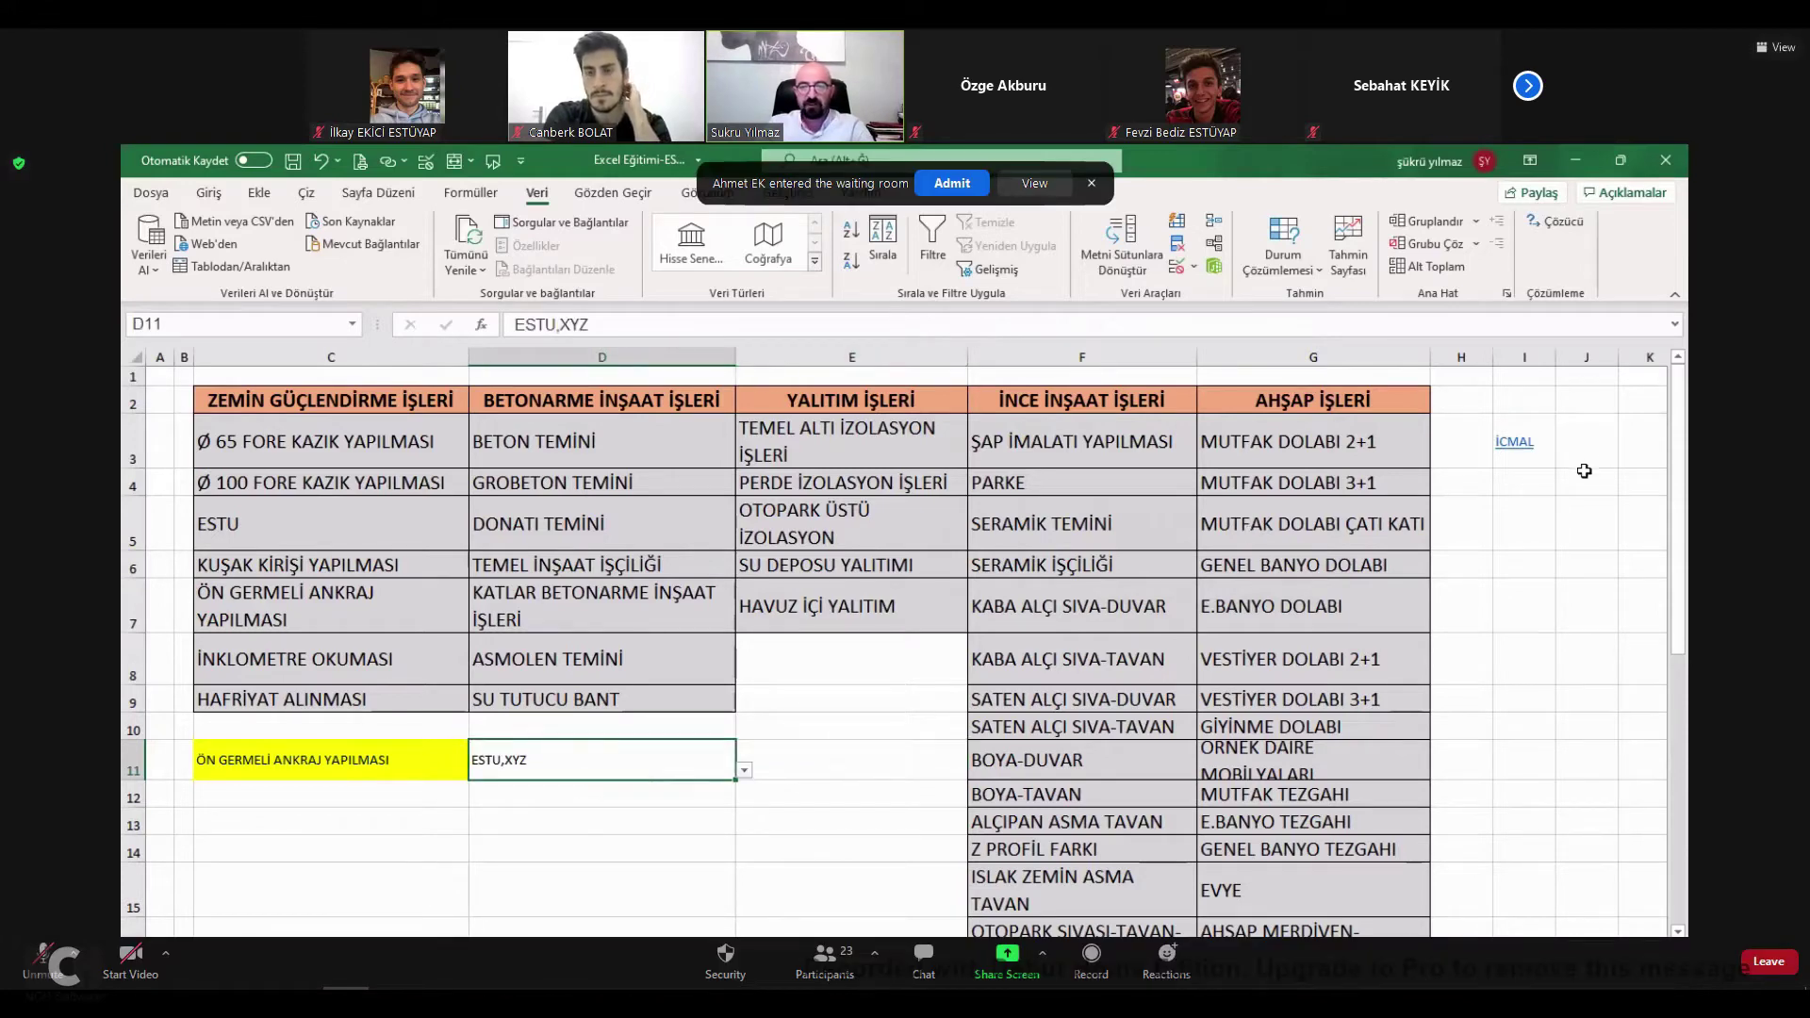
Tick AÇILIR LİSTE OLUŞTURMA on İcmal (3% progress) and go to the Hızlı Erişim sheet.
{"action": "left_click", "coordinate": [1527, 448]}
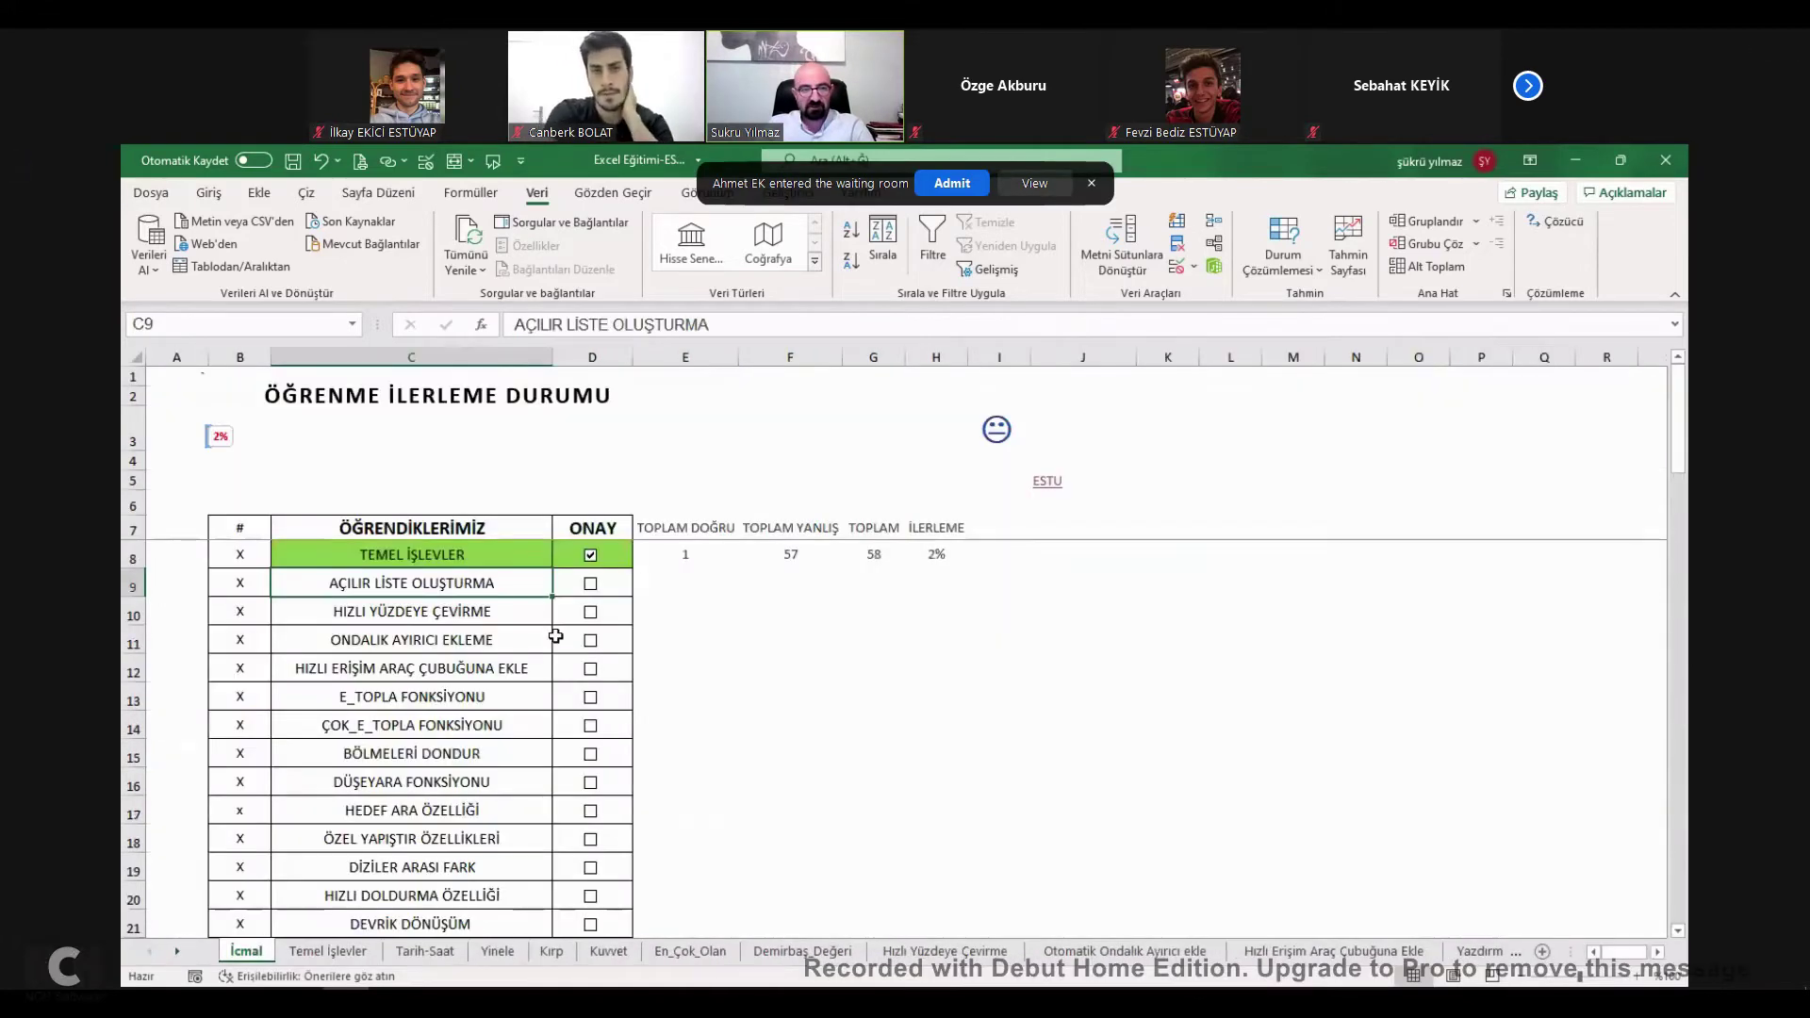
{"action": "left_click", "coordinate": [591, 585]}
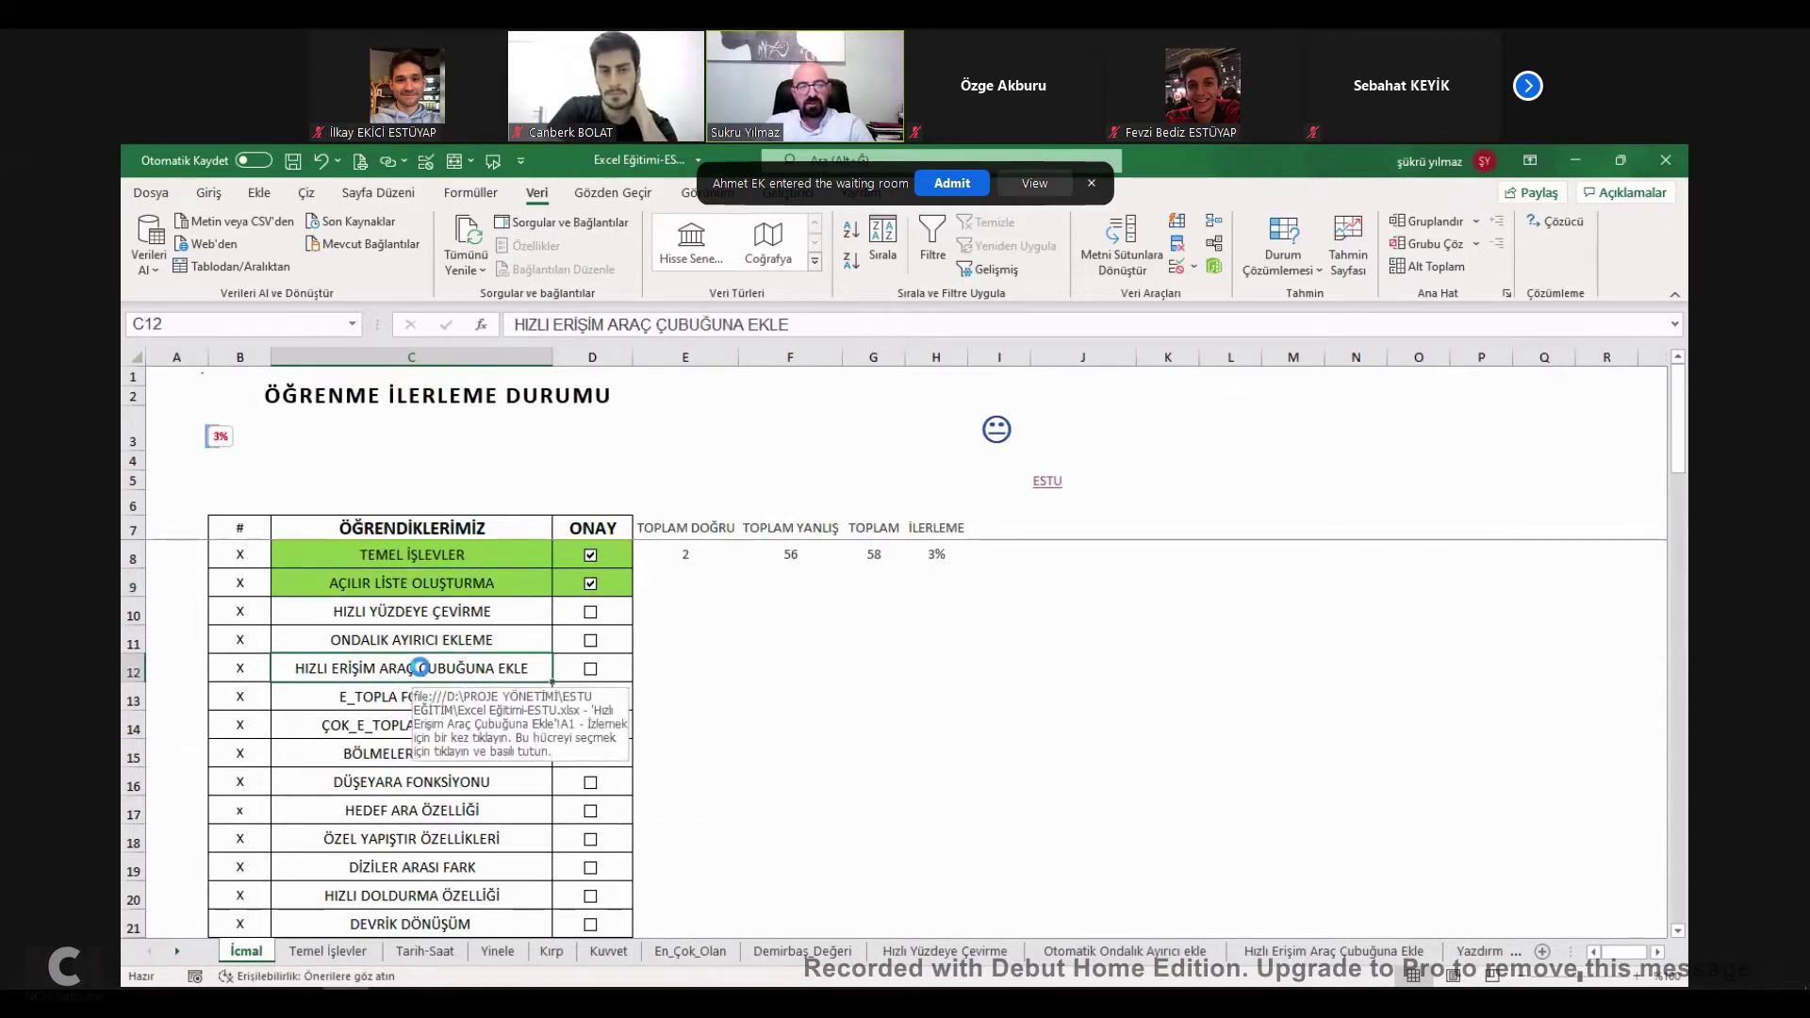
{"action": "left_click", "coordinate": [423, 675]}
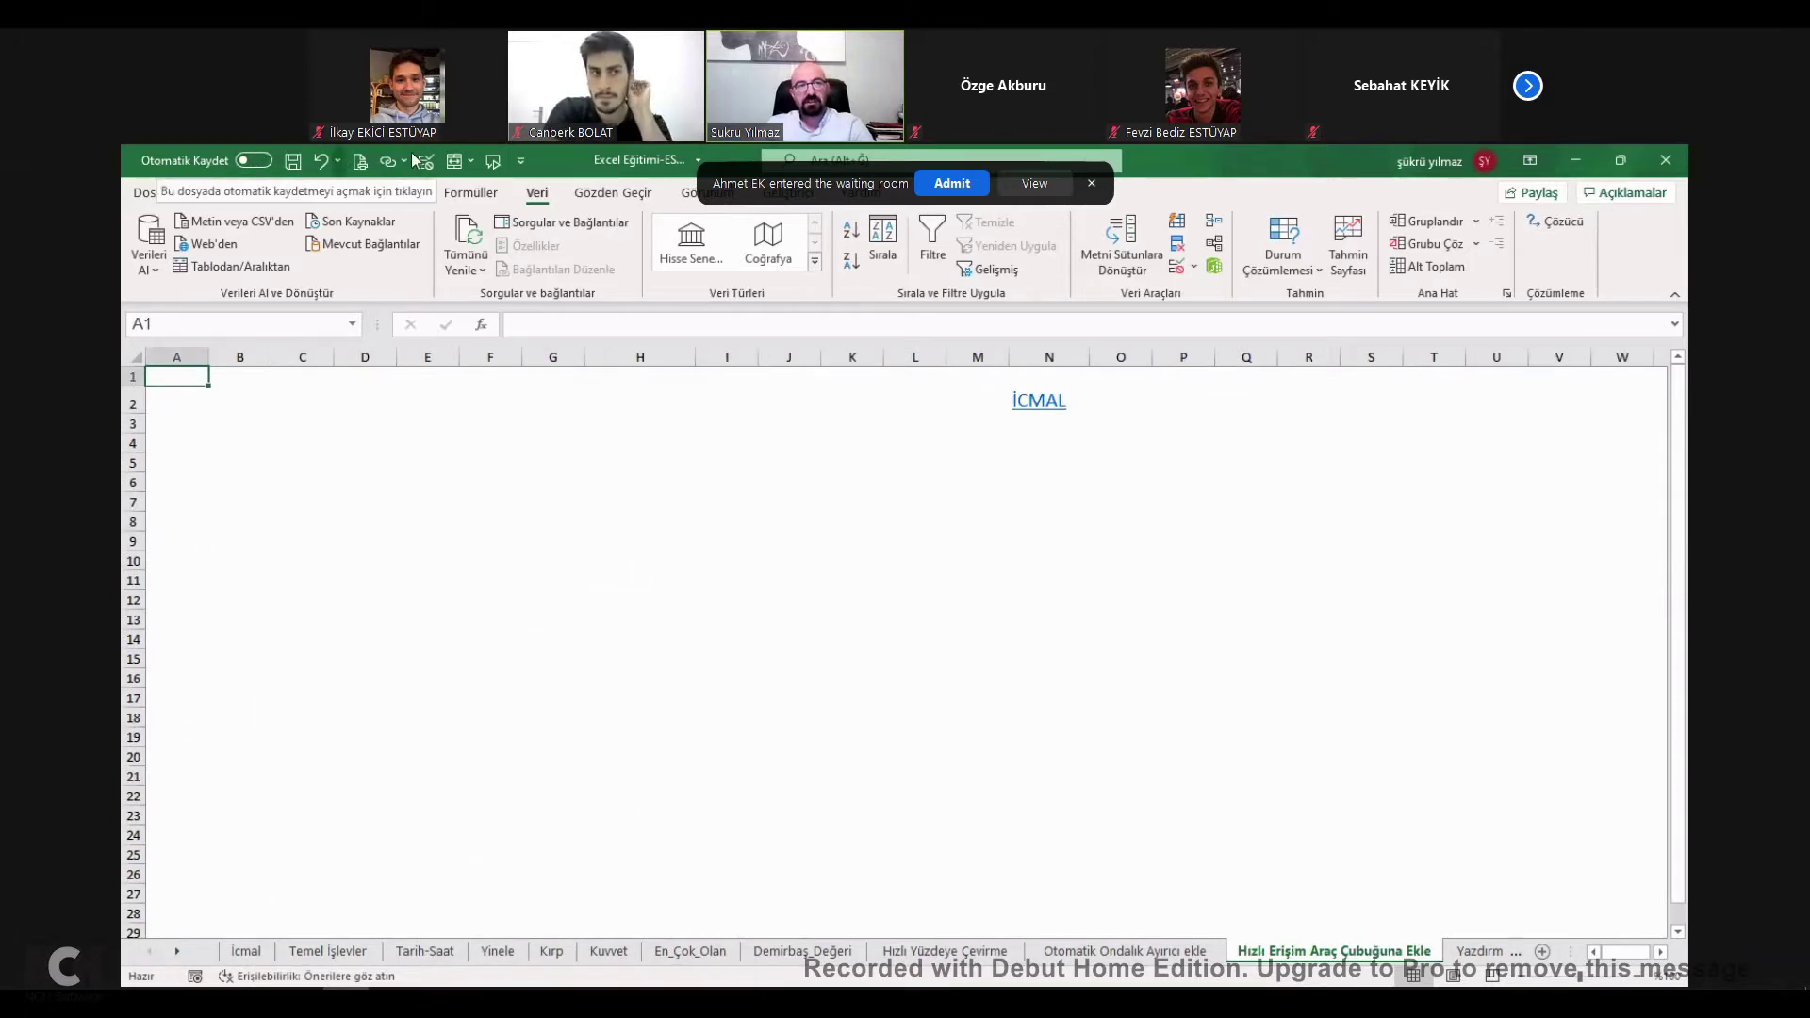
Browse the Home, Page Layout, Formulas and Review ribbon tabs.
{"action": "left_click", "coordinate": [208, 193]}
{"action": "left_click", "coordinate": [377, 193]}
{"action": "left_click", "coordinate": [471, 193]}
{"action": "left_click", "coordinate": [613, 193]}
{"action": "left_click", "coordinate": [377, 193]}
{"action": "scroll", "coordinate": [368, 193], "scroll_direction": "down", "scroll_amount": 1}
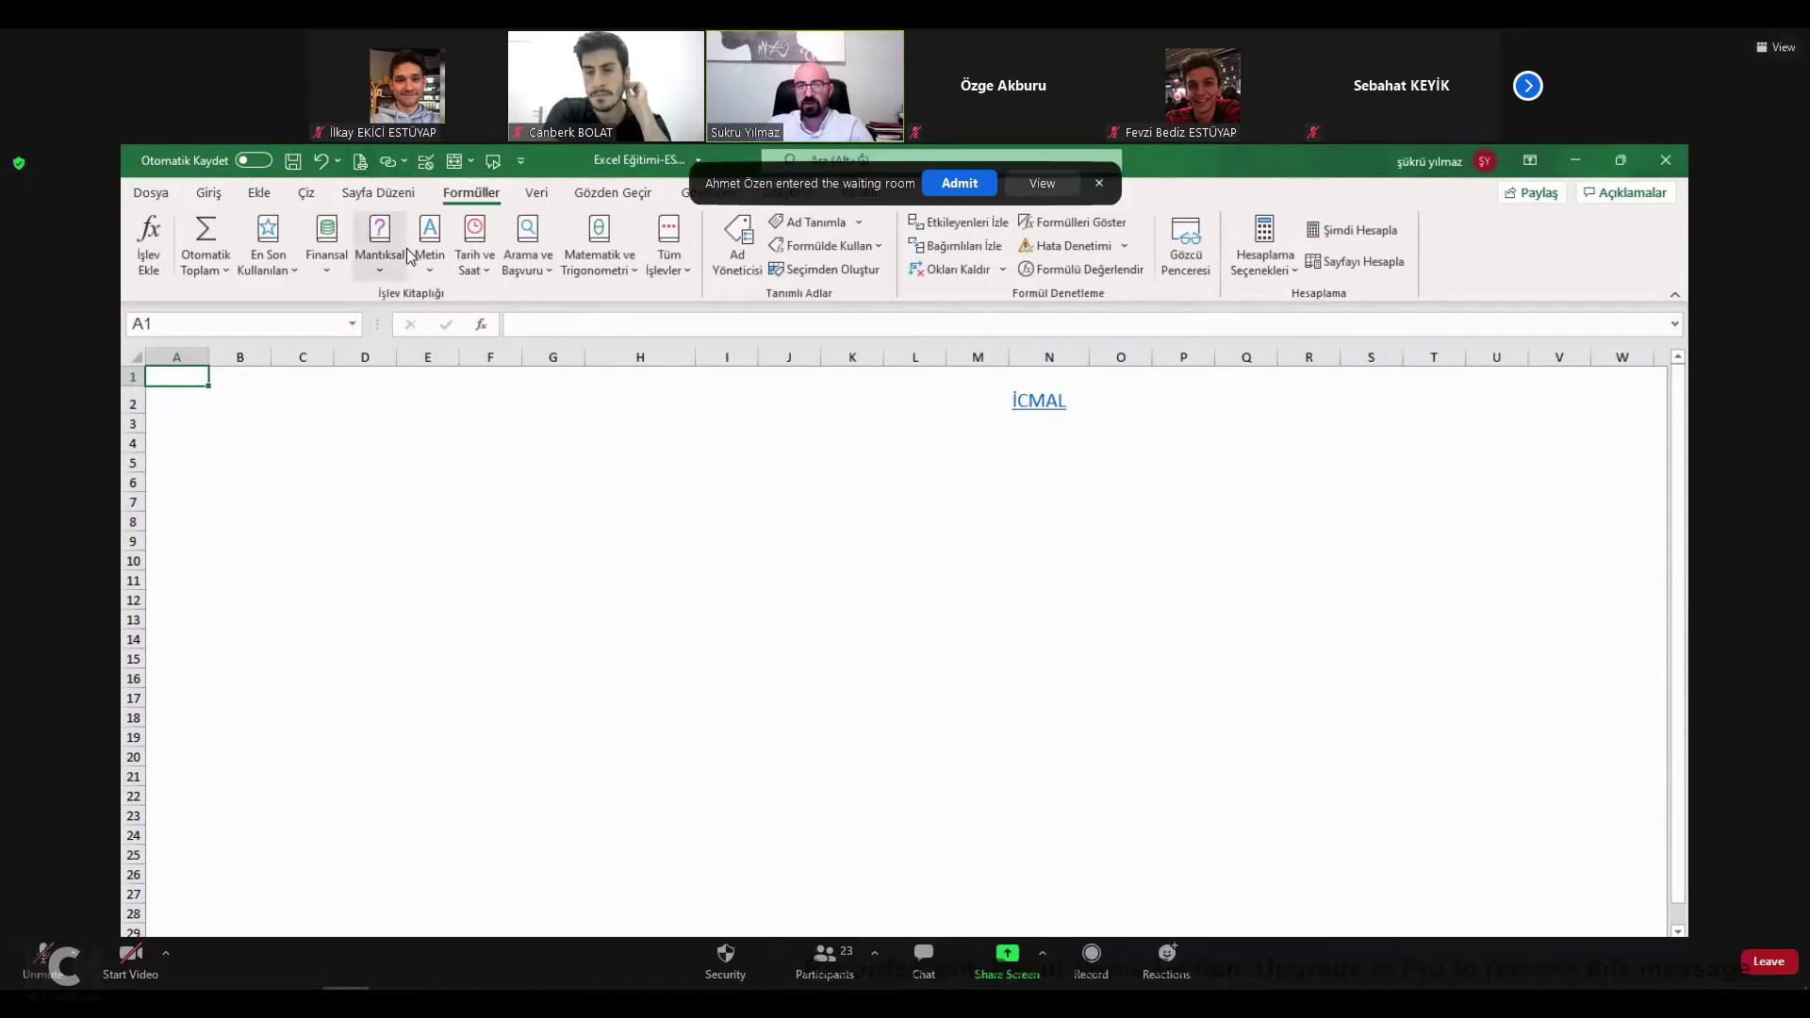
Preview the Print screen and the Köprü Ekle window, closing both.
{"action": "left_click", "coordinate": [358, 162]}
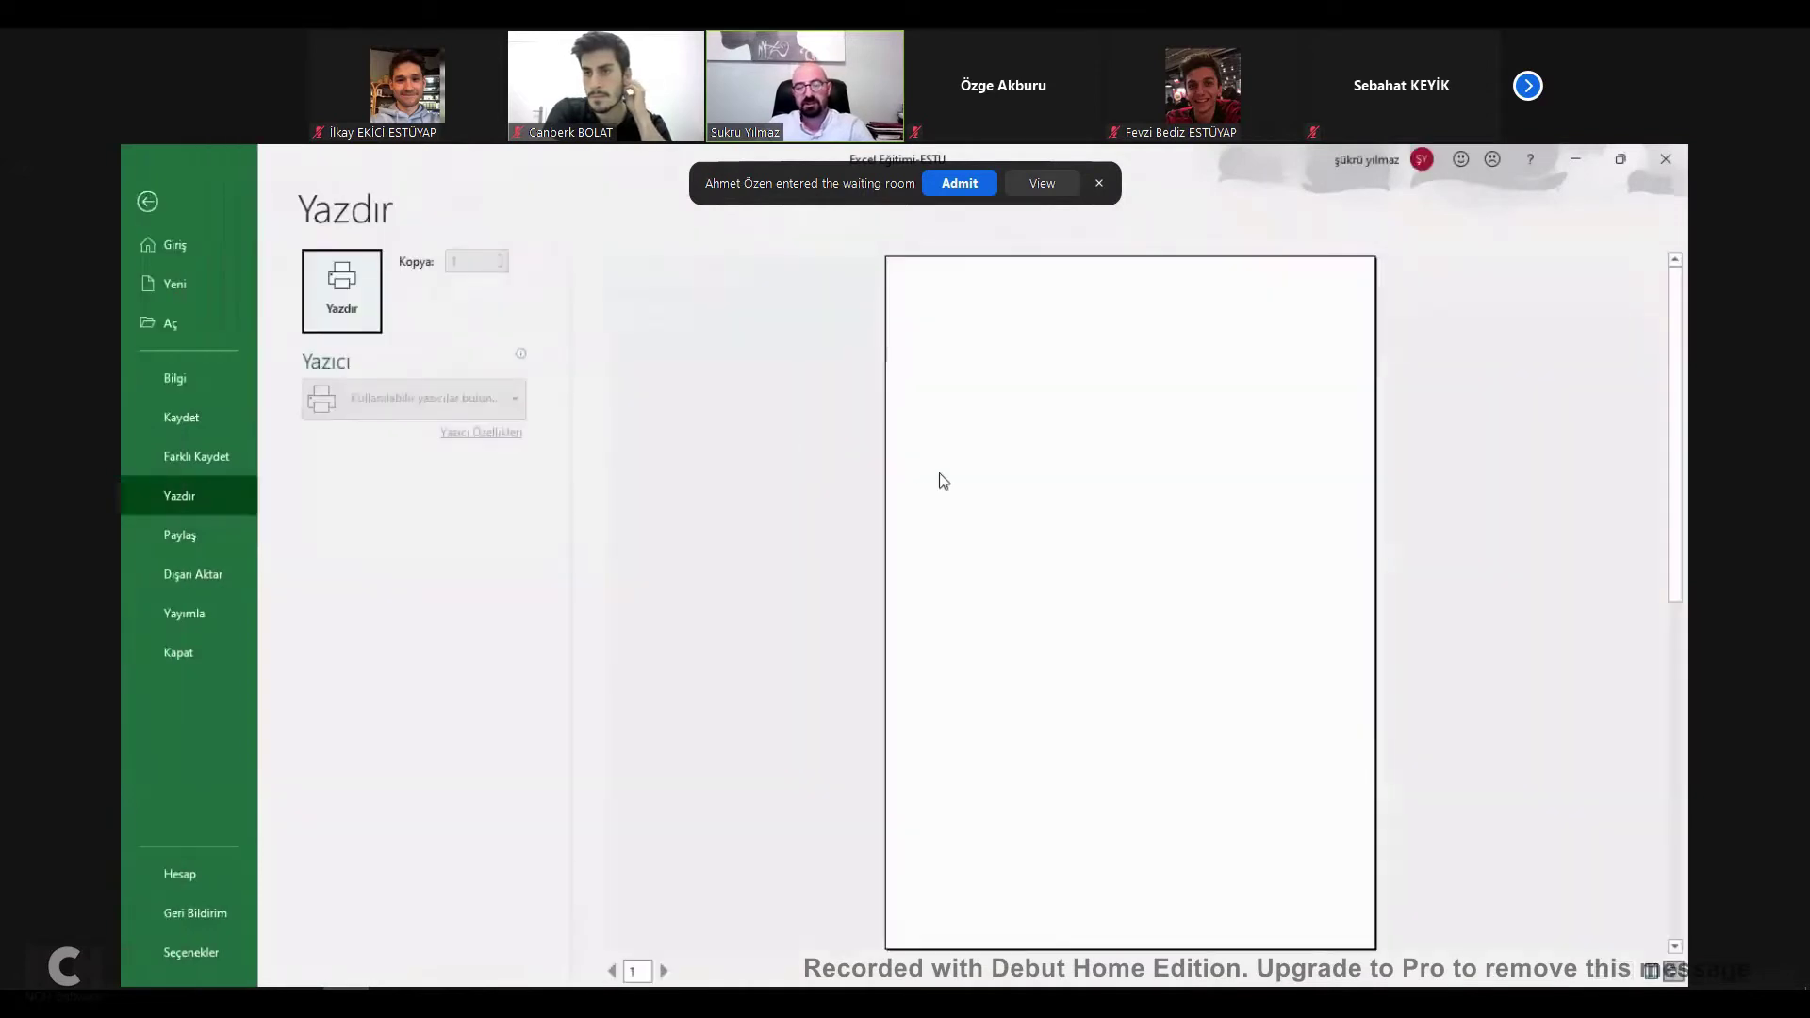
{"action": "key", "text": "Escape"}
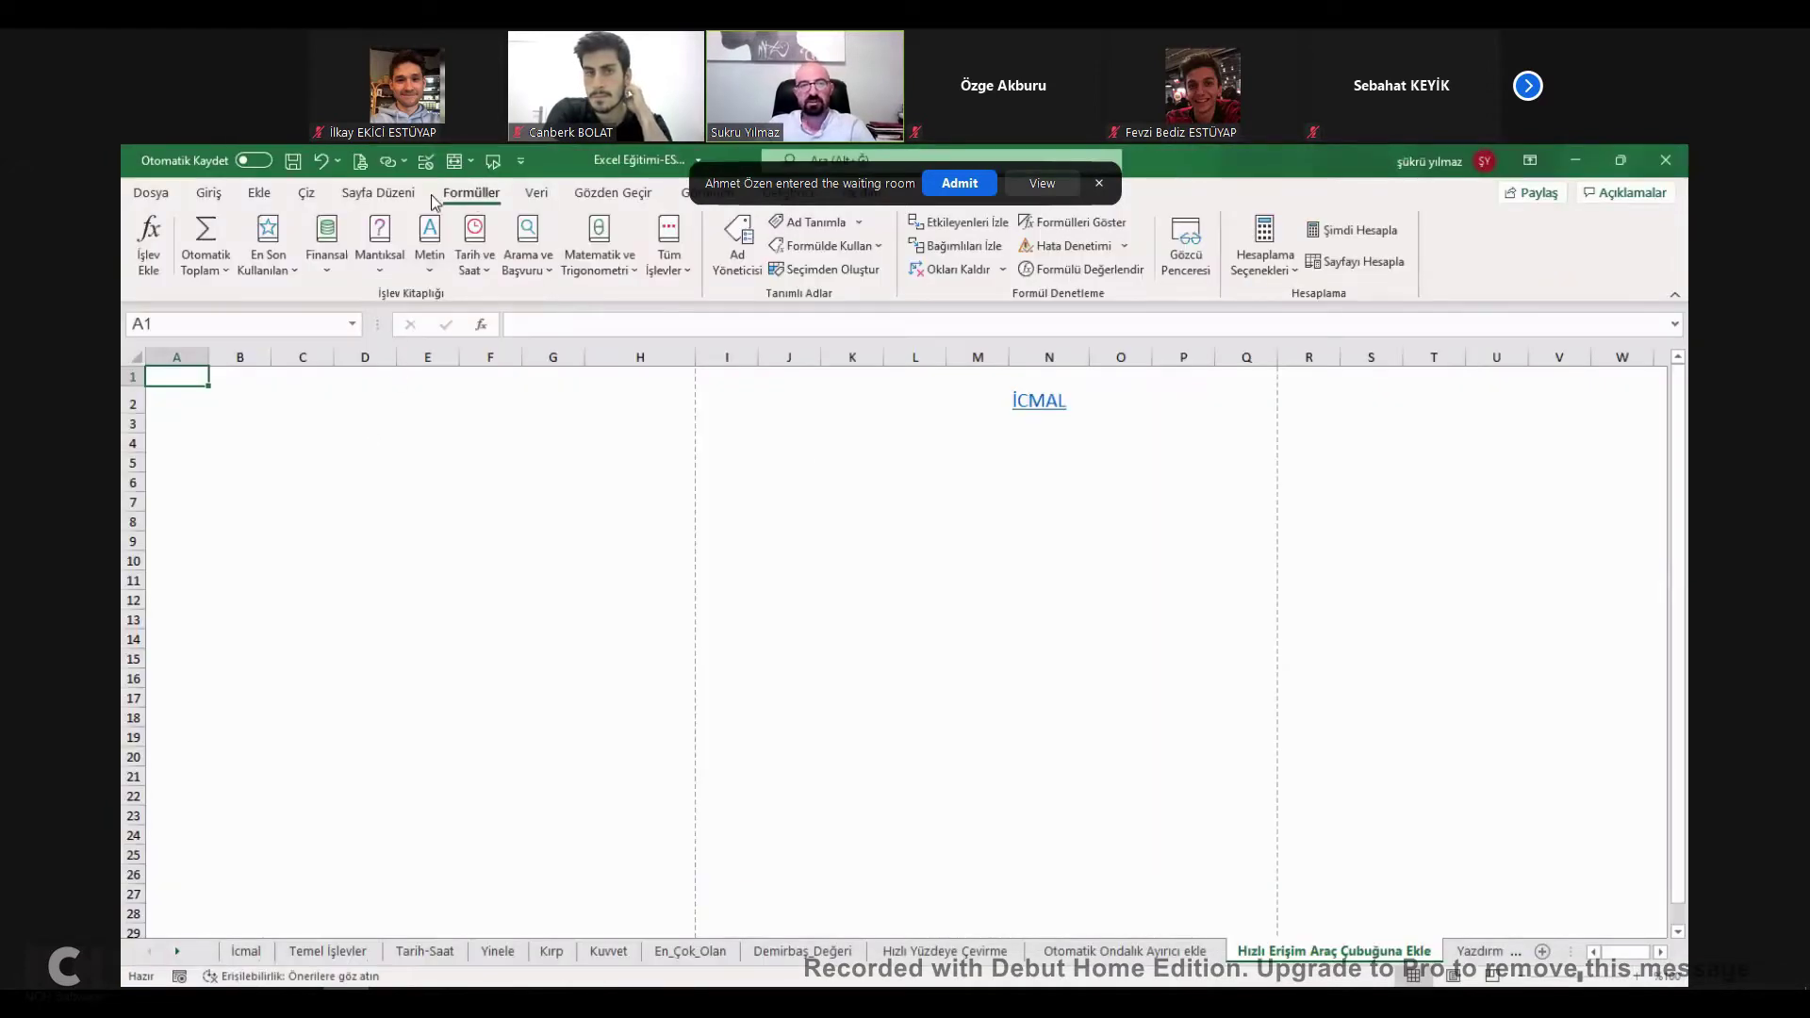
{"action": "left_click", "coordinate": [387, 162]}
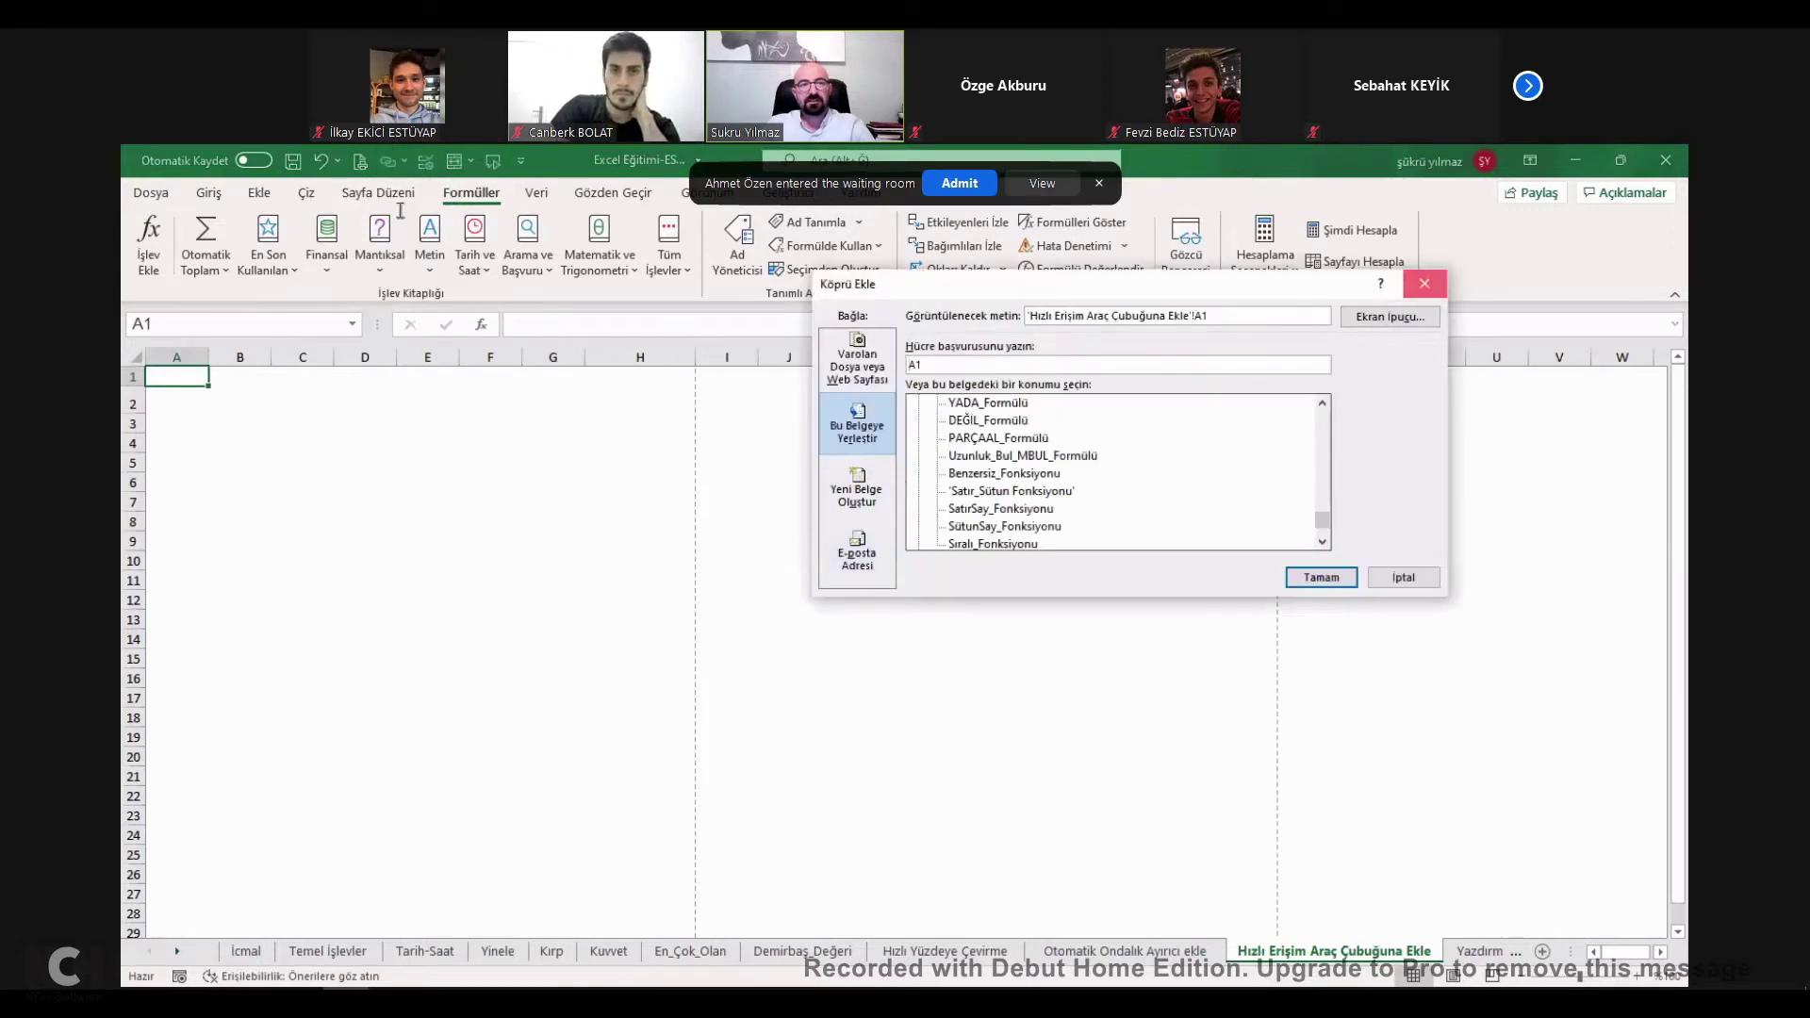
{"action": "key", "text": "Escape"}
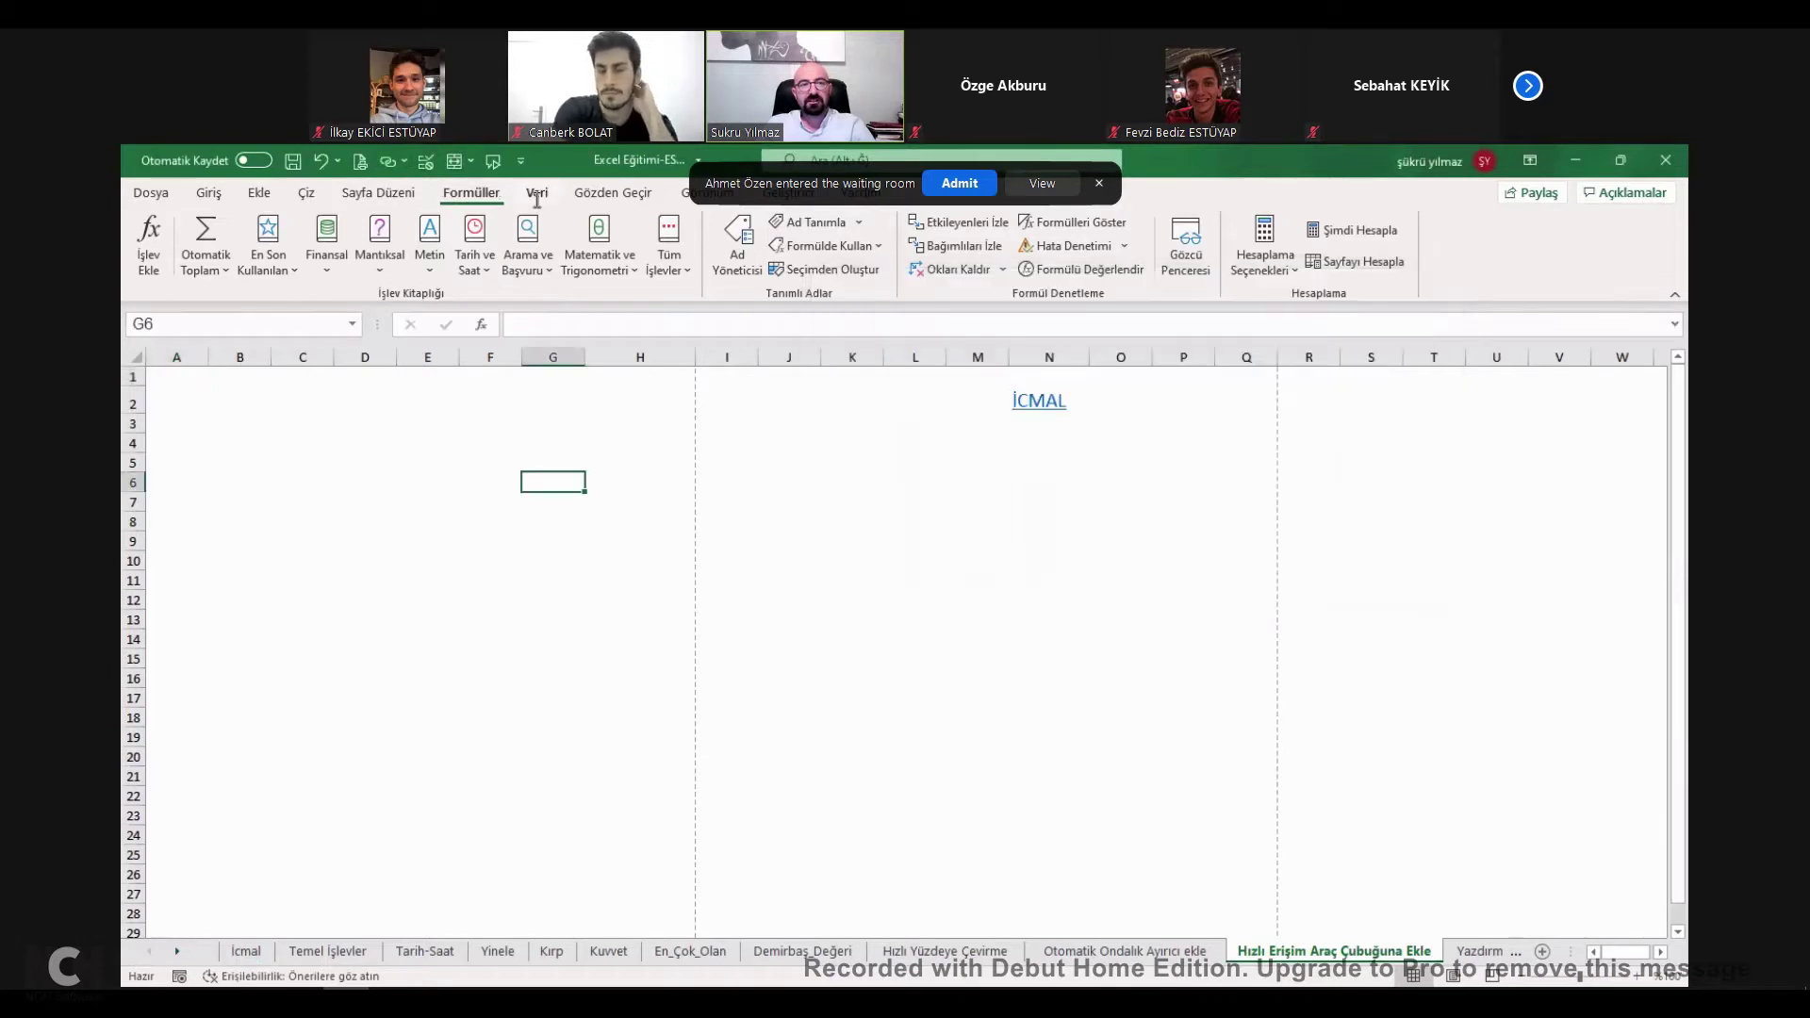
Add Veri Doğrulama from the Veri tab to the Quick Access Toolbar.
{"action": "left_click", "coordinate": [537, 192]}
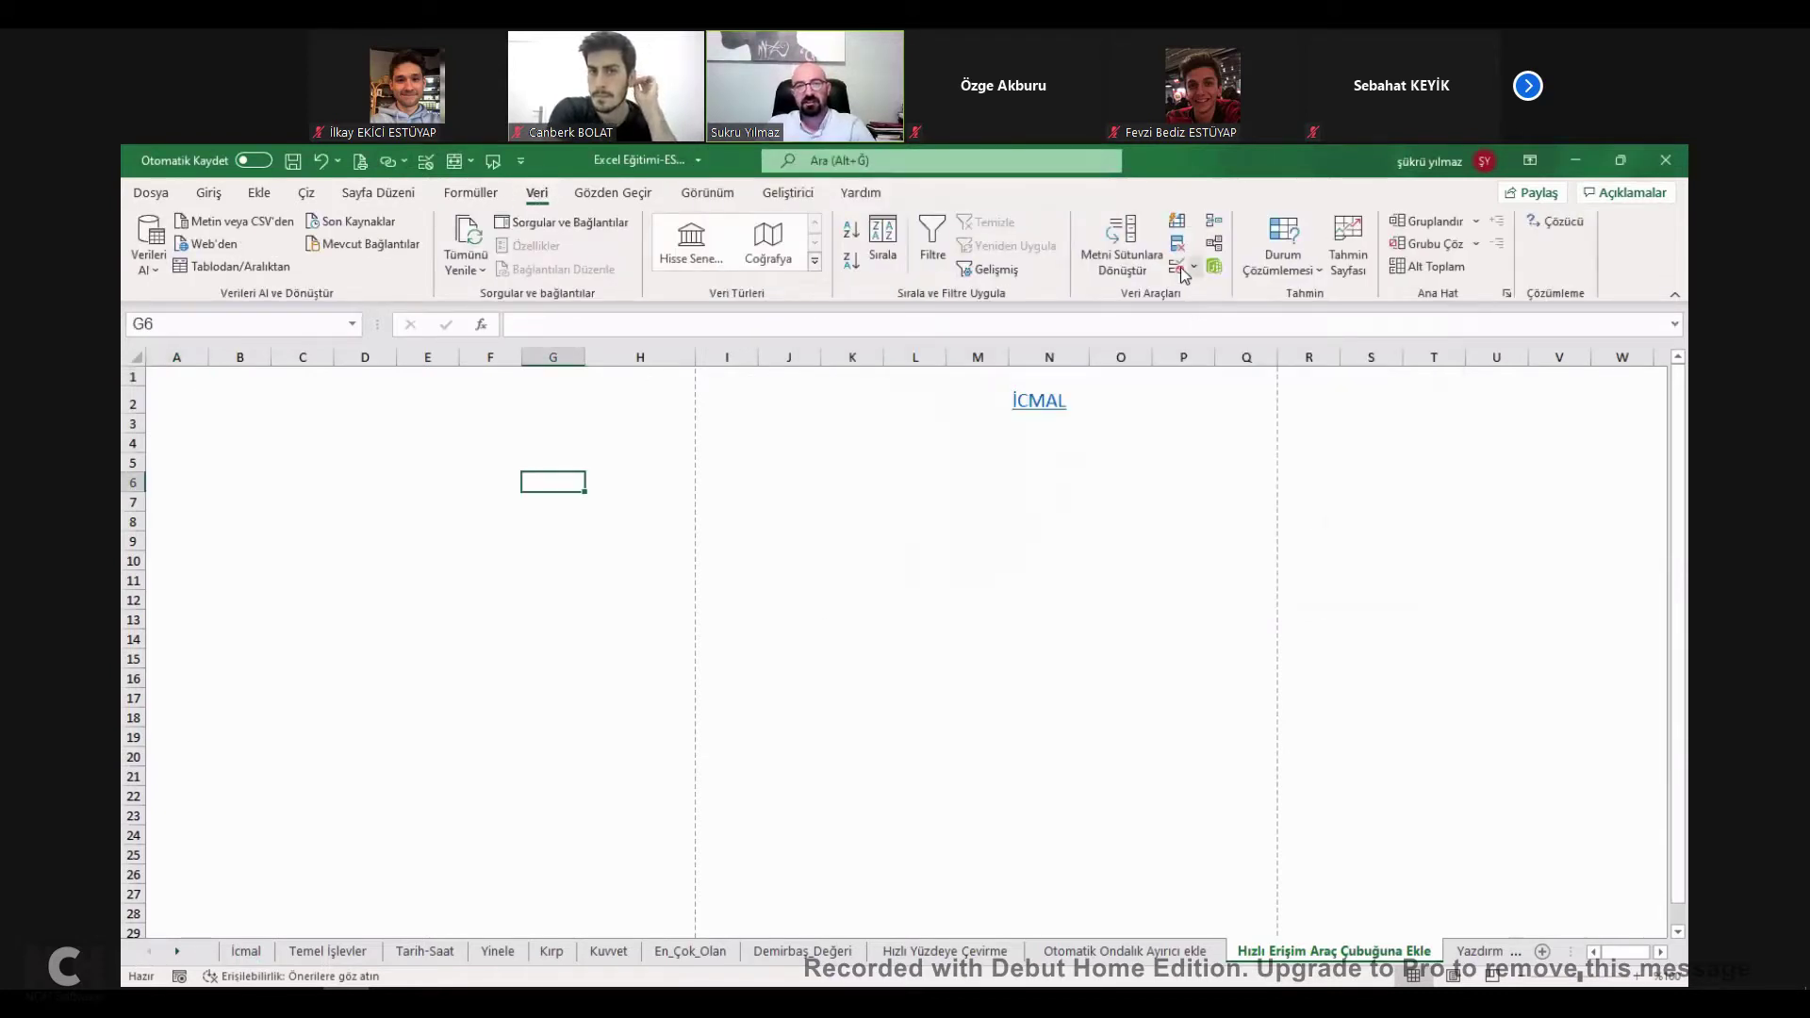
{"action": "right_click", "coordinate": [1216, 274]}
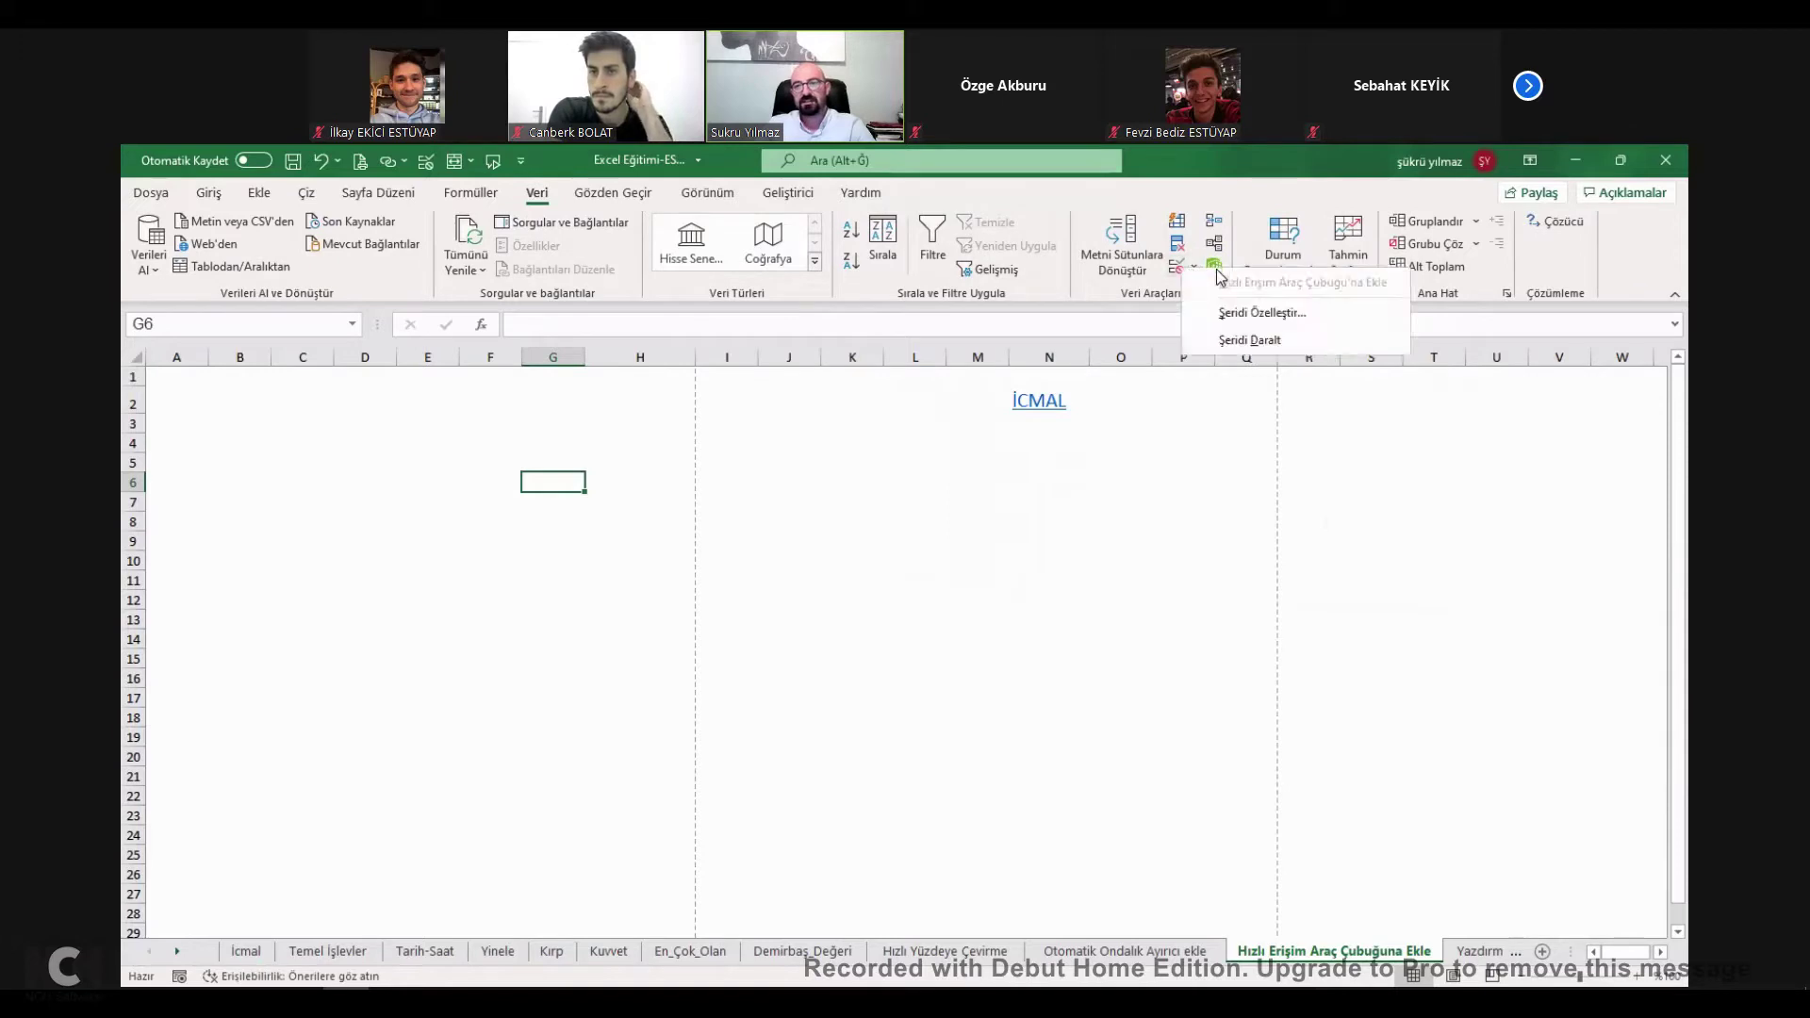
{"action": "right_click", "coordinate": [1280, 286]}
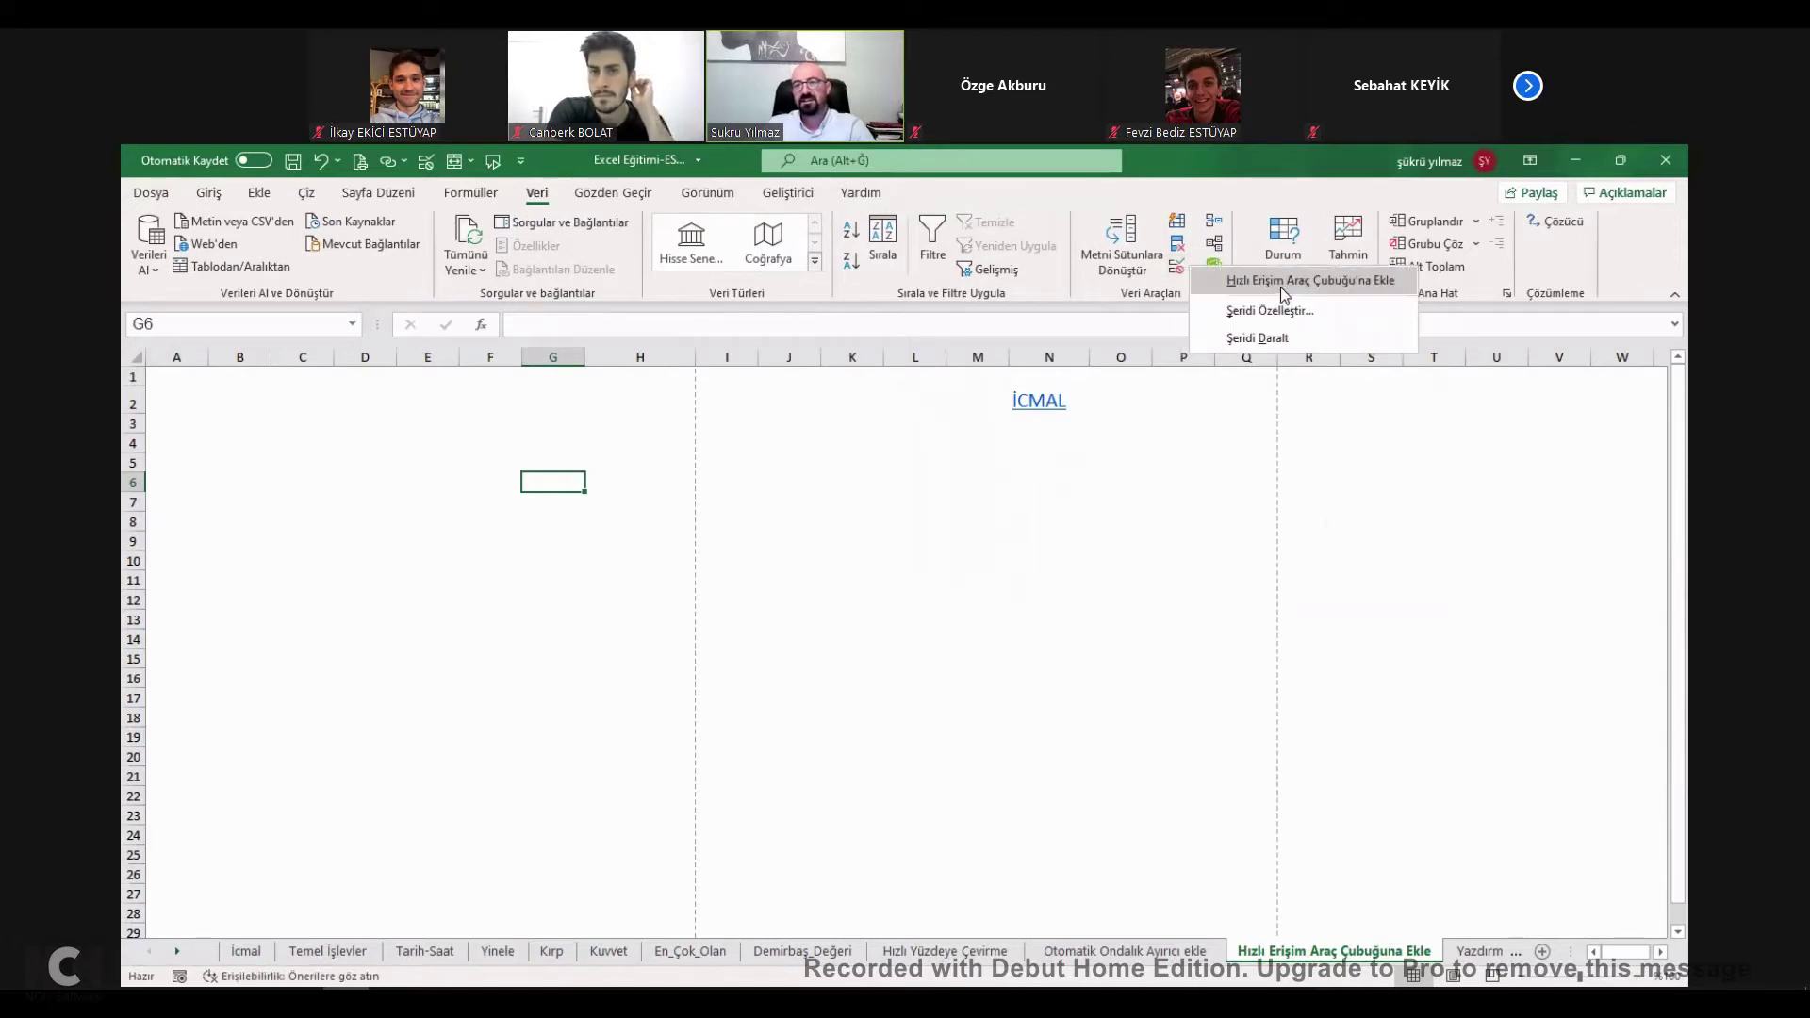
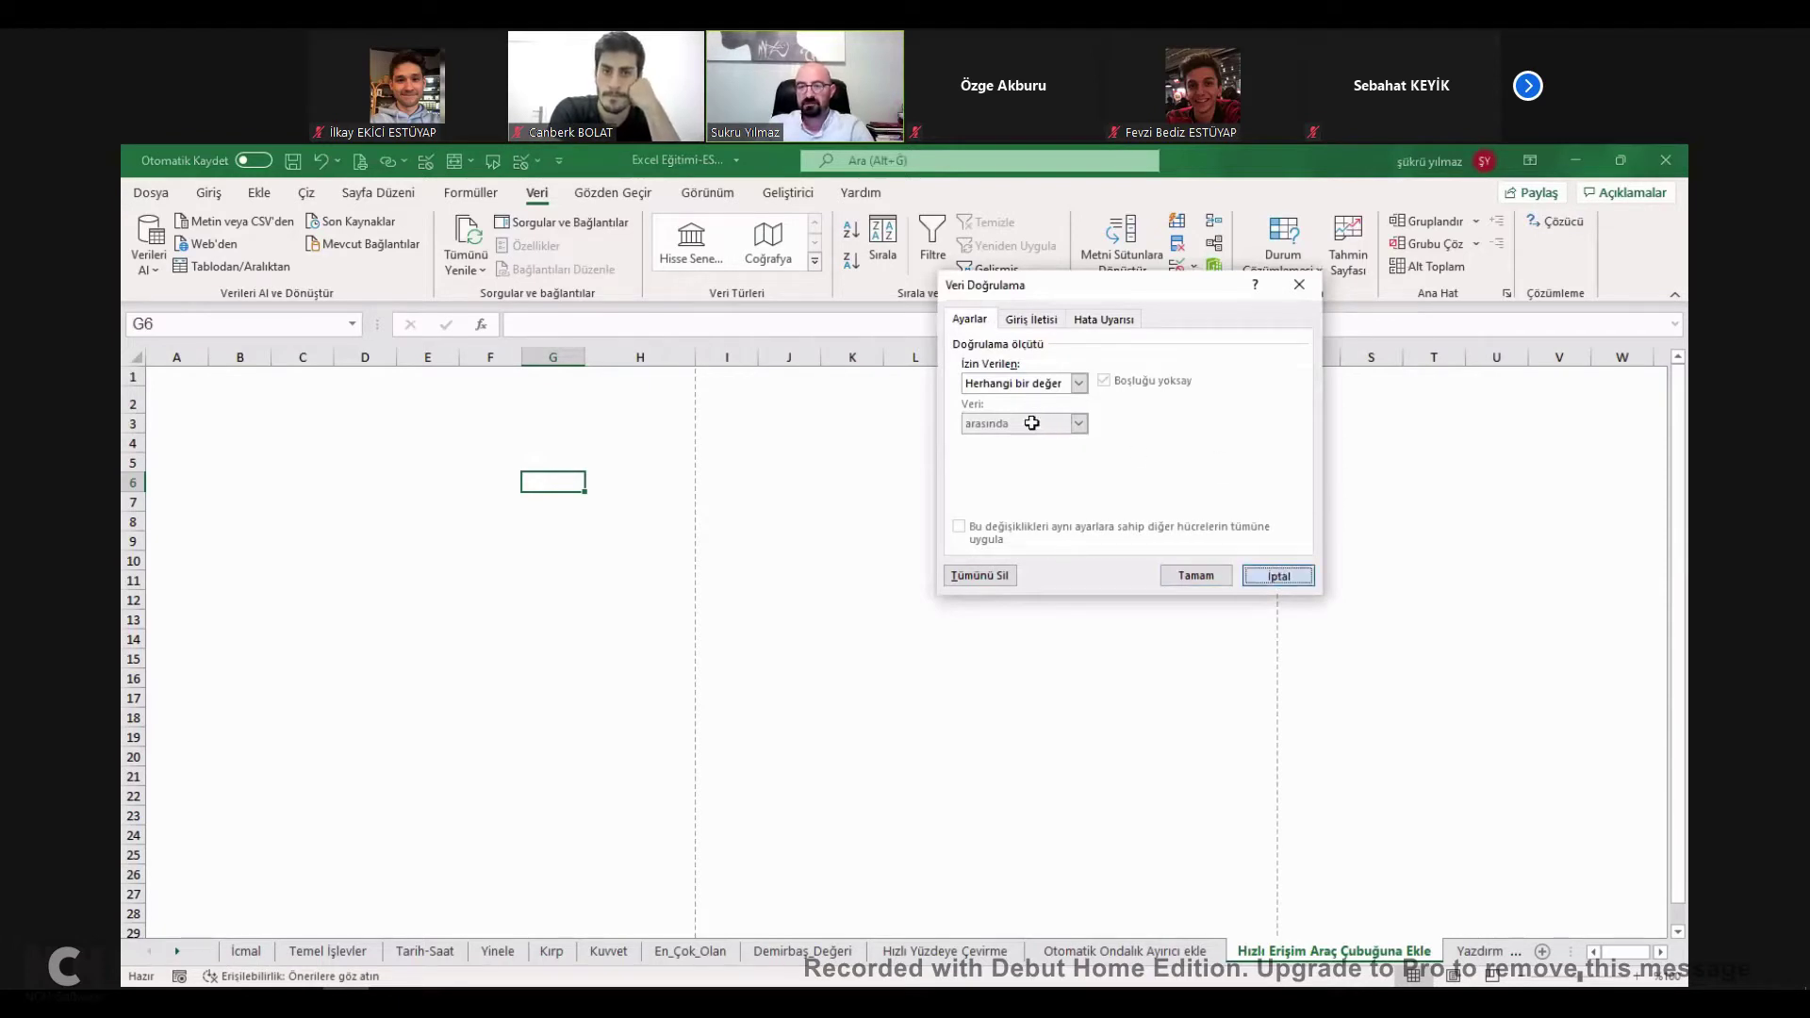
Dismiss the validation dialog, tick HIZLI ERİŞİM ARAÇ ÇUBUĞUNA EKLE on İcmal, then go to E_Topla.
{"action": "key", "text": "Escape"}
{"action": "left_click", "coordinate": [1018, 396]}
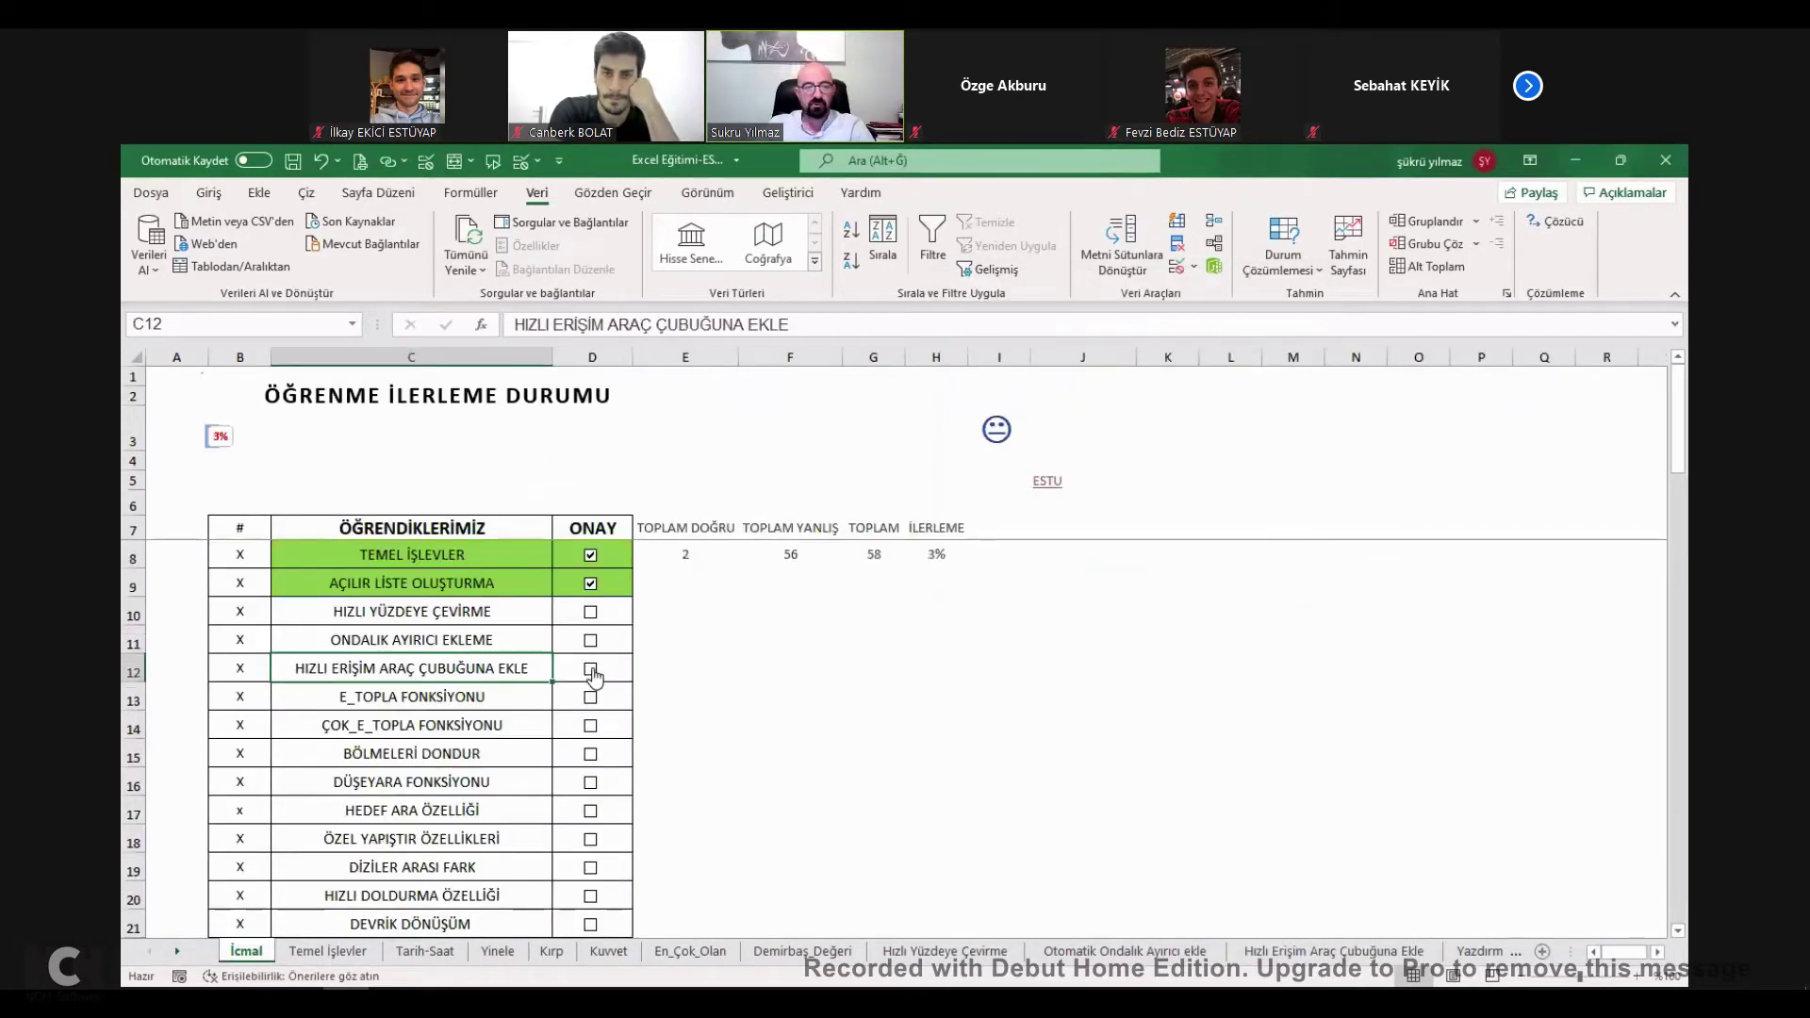
{"action": "left_click", "coordinate": [590, 669]}
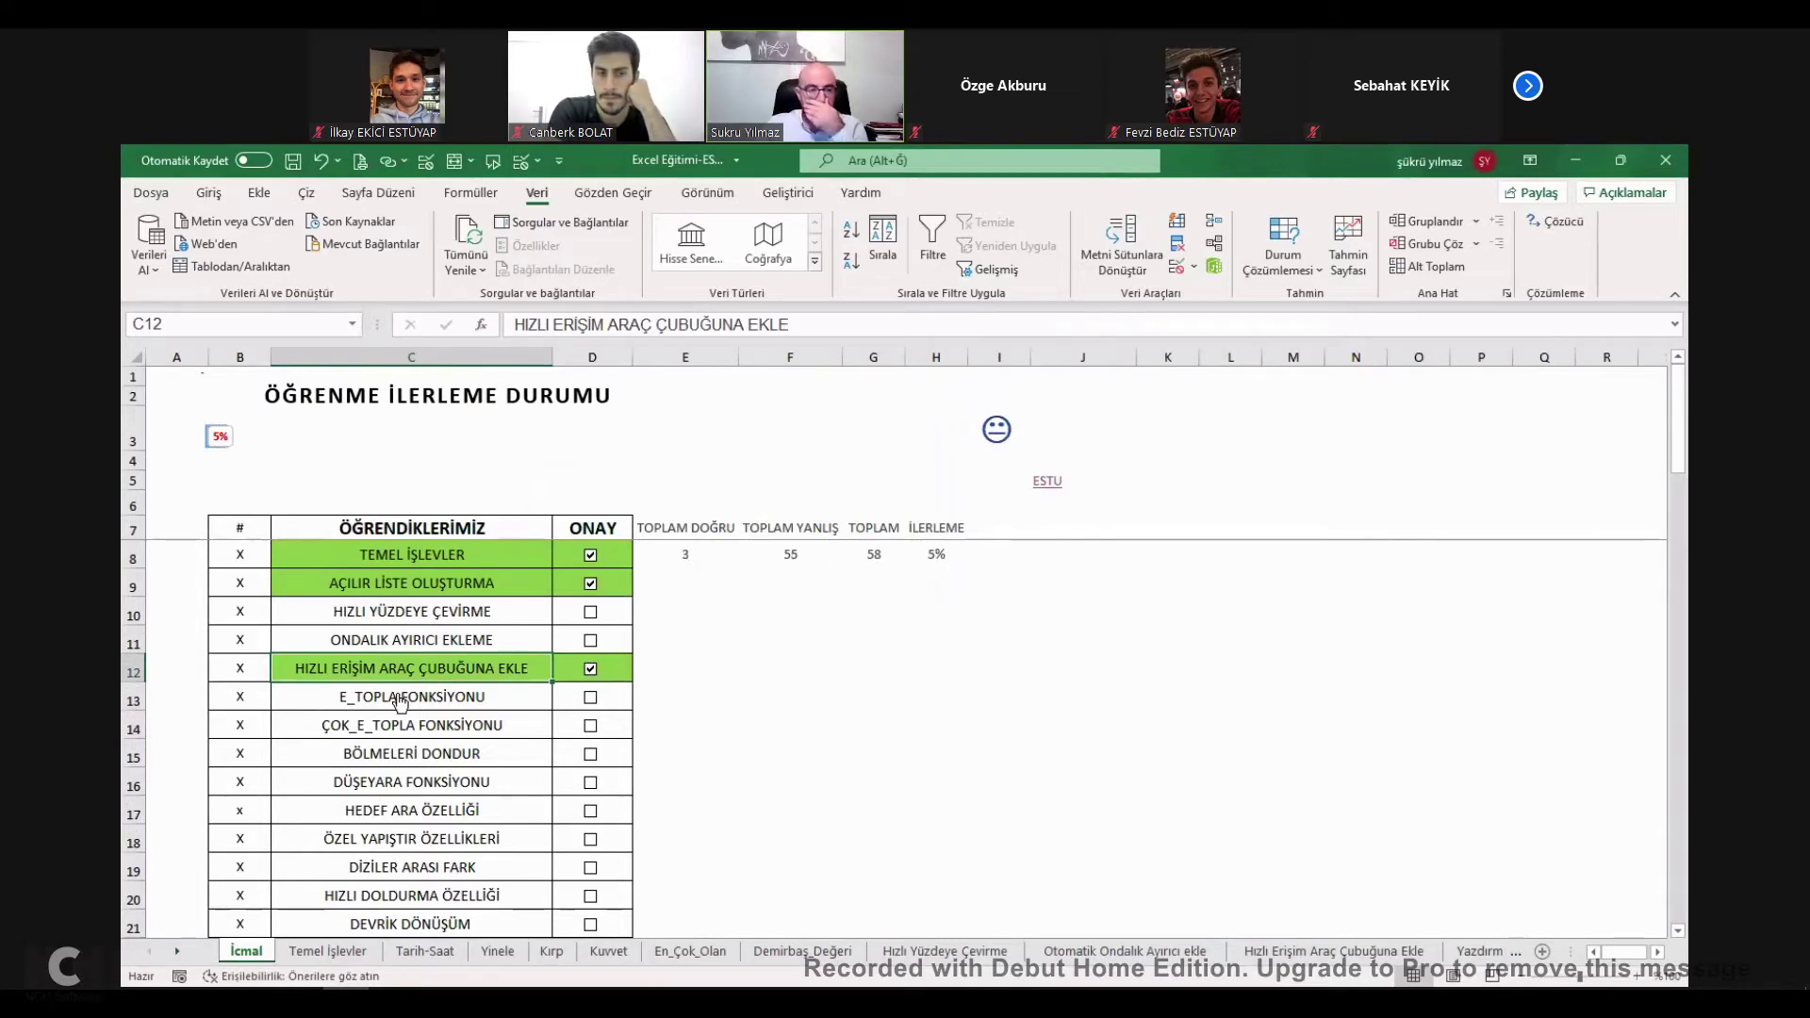
{"action": "left_click", "coordinate": [401, 700]}
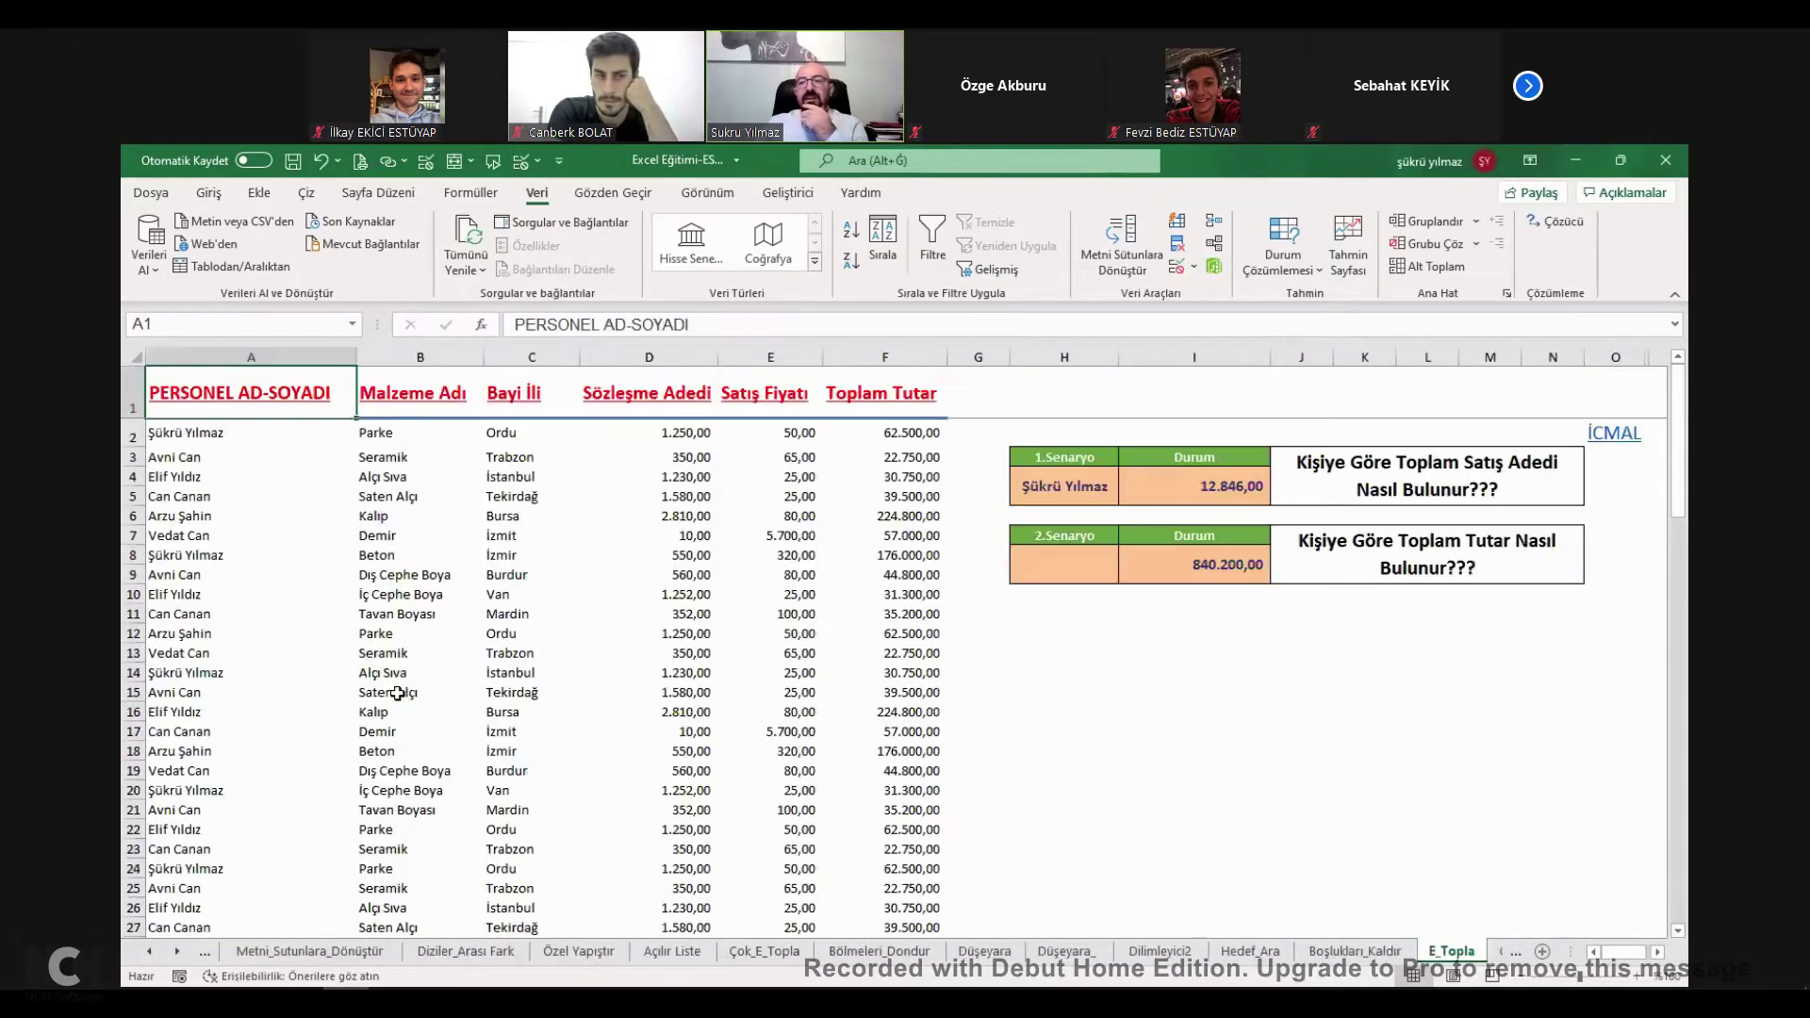
Start an ETOPLA formula in H11 with criteria range C2:C21.
{"action": "left_click", "coordinate": [1068, 615]}
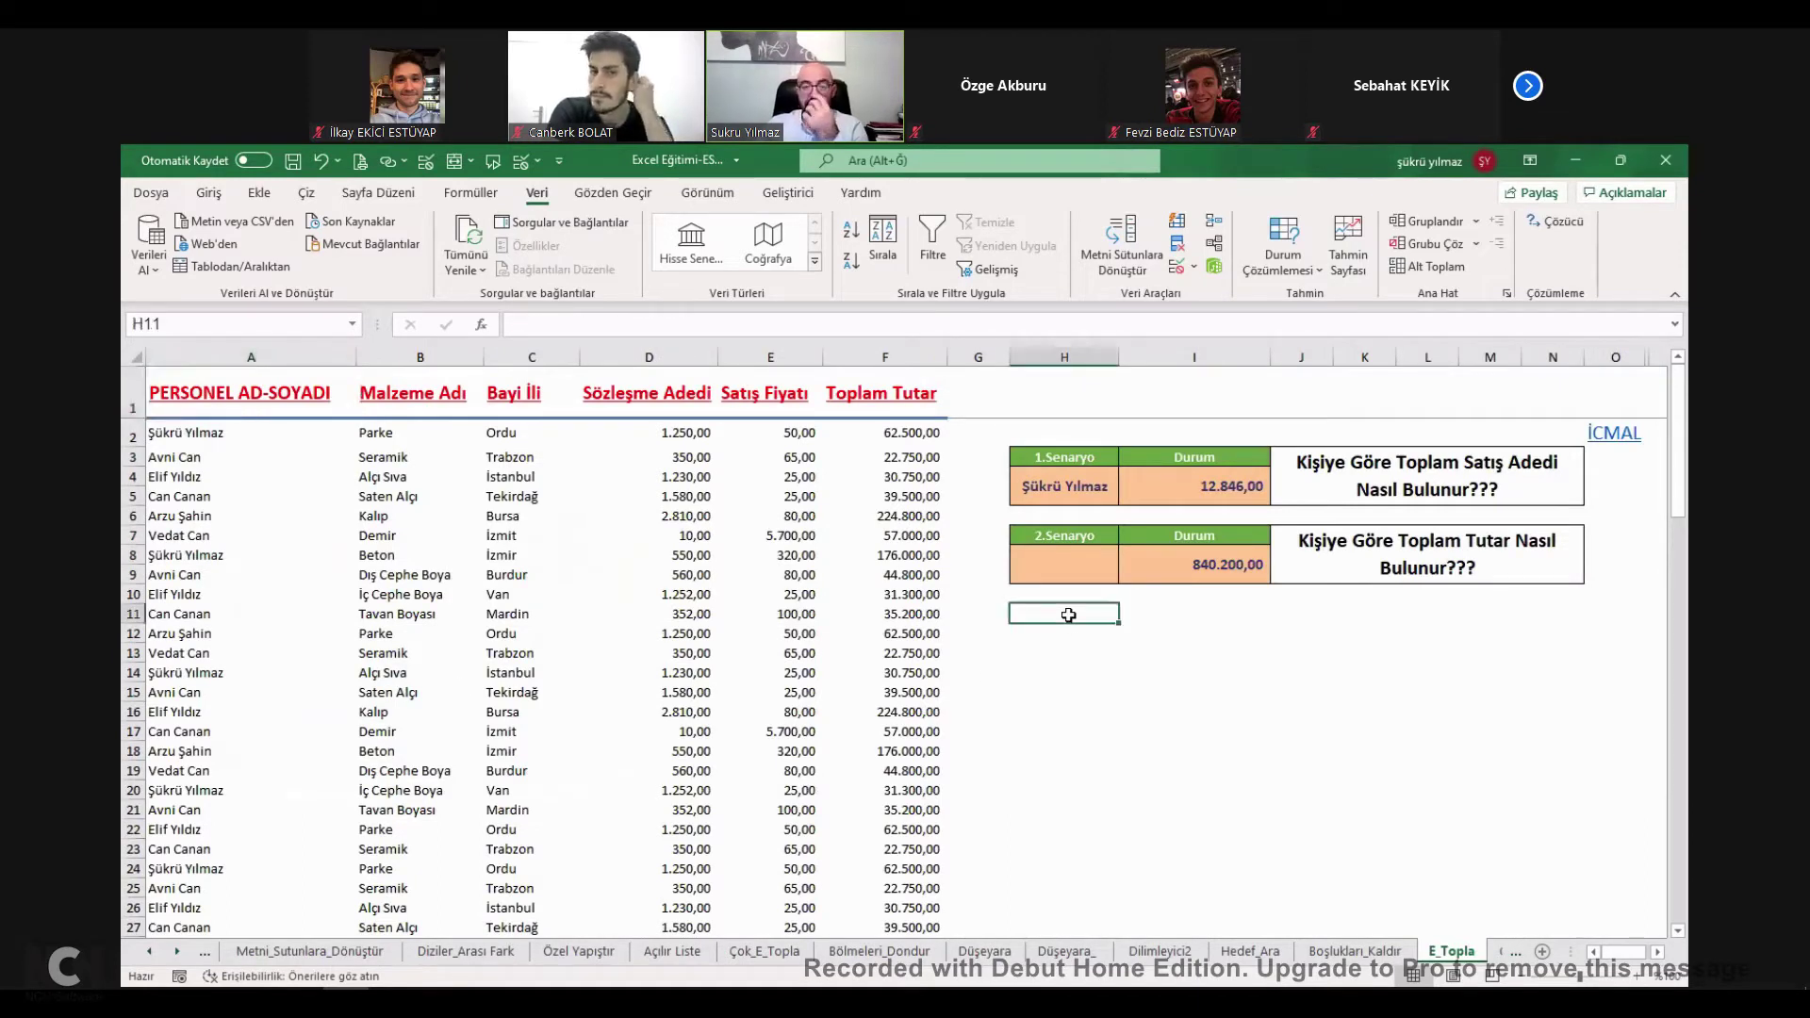
{"action": "type", "text": "+"}
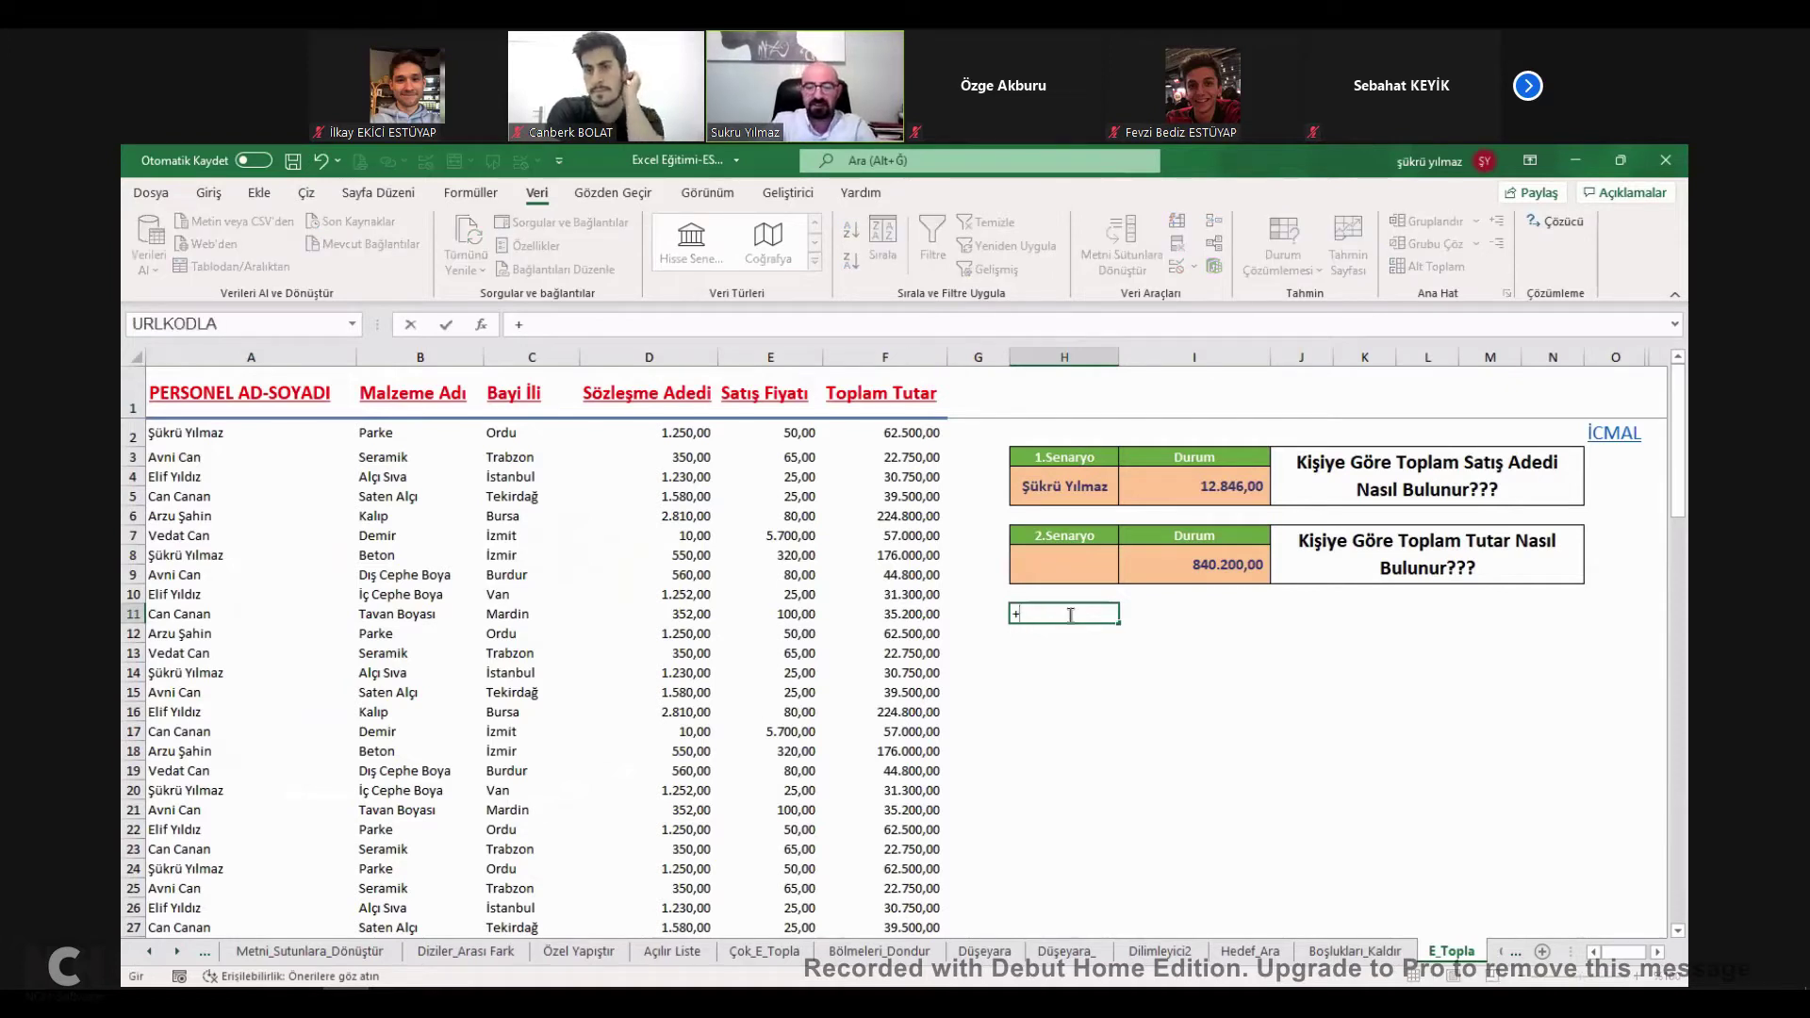
{"action": "type", "text": "E"}
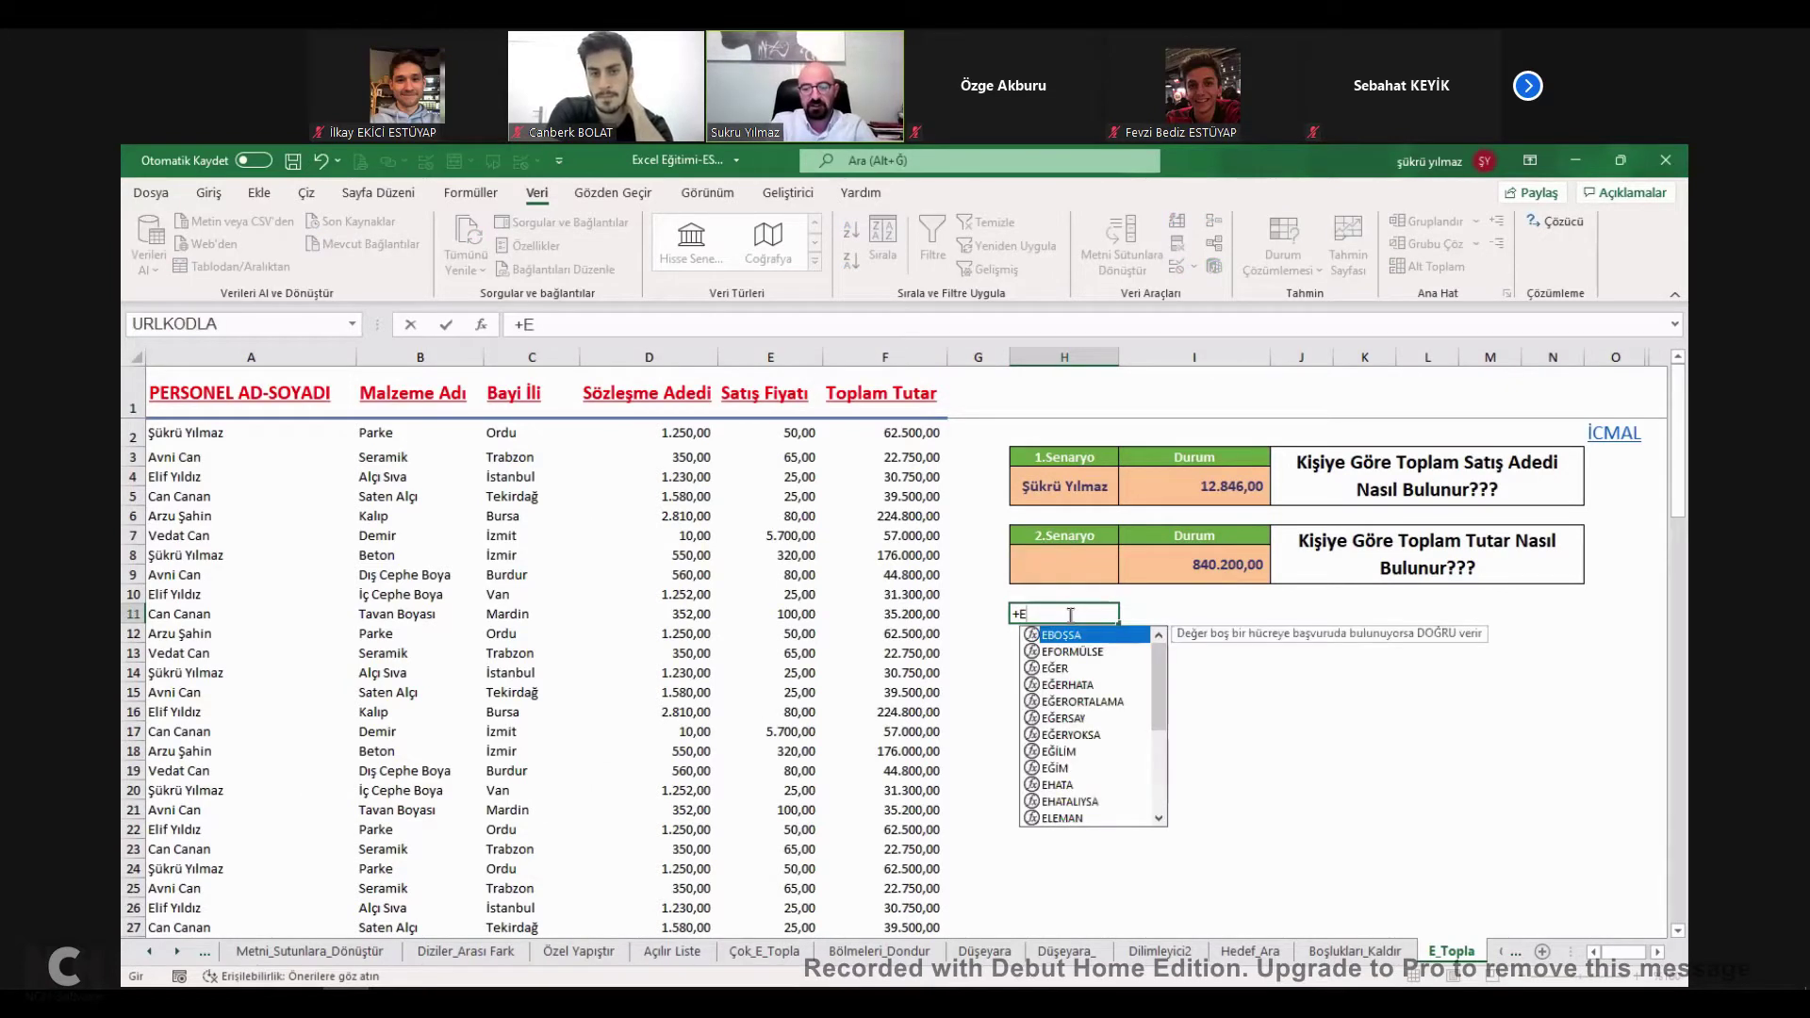
{"action": "type", "text": "T"}
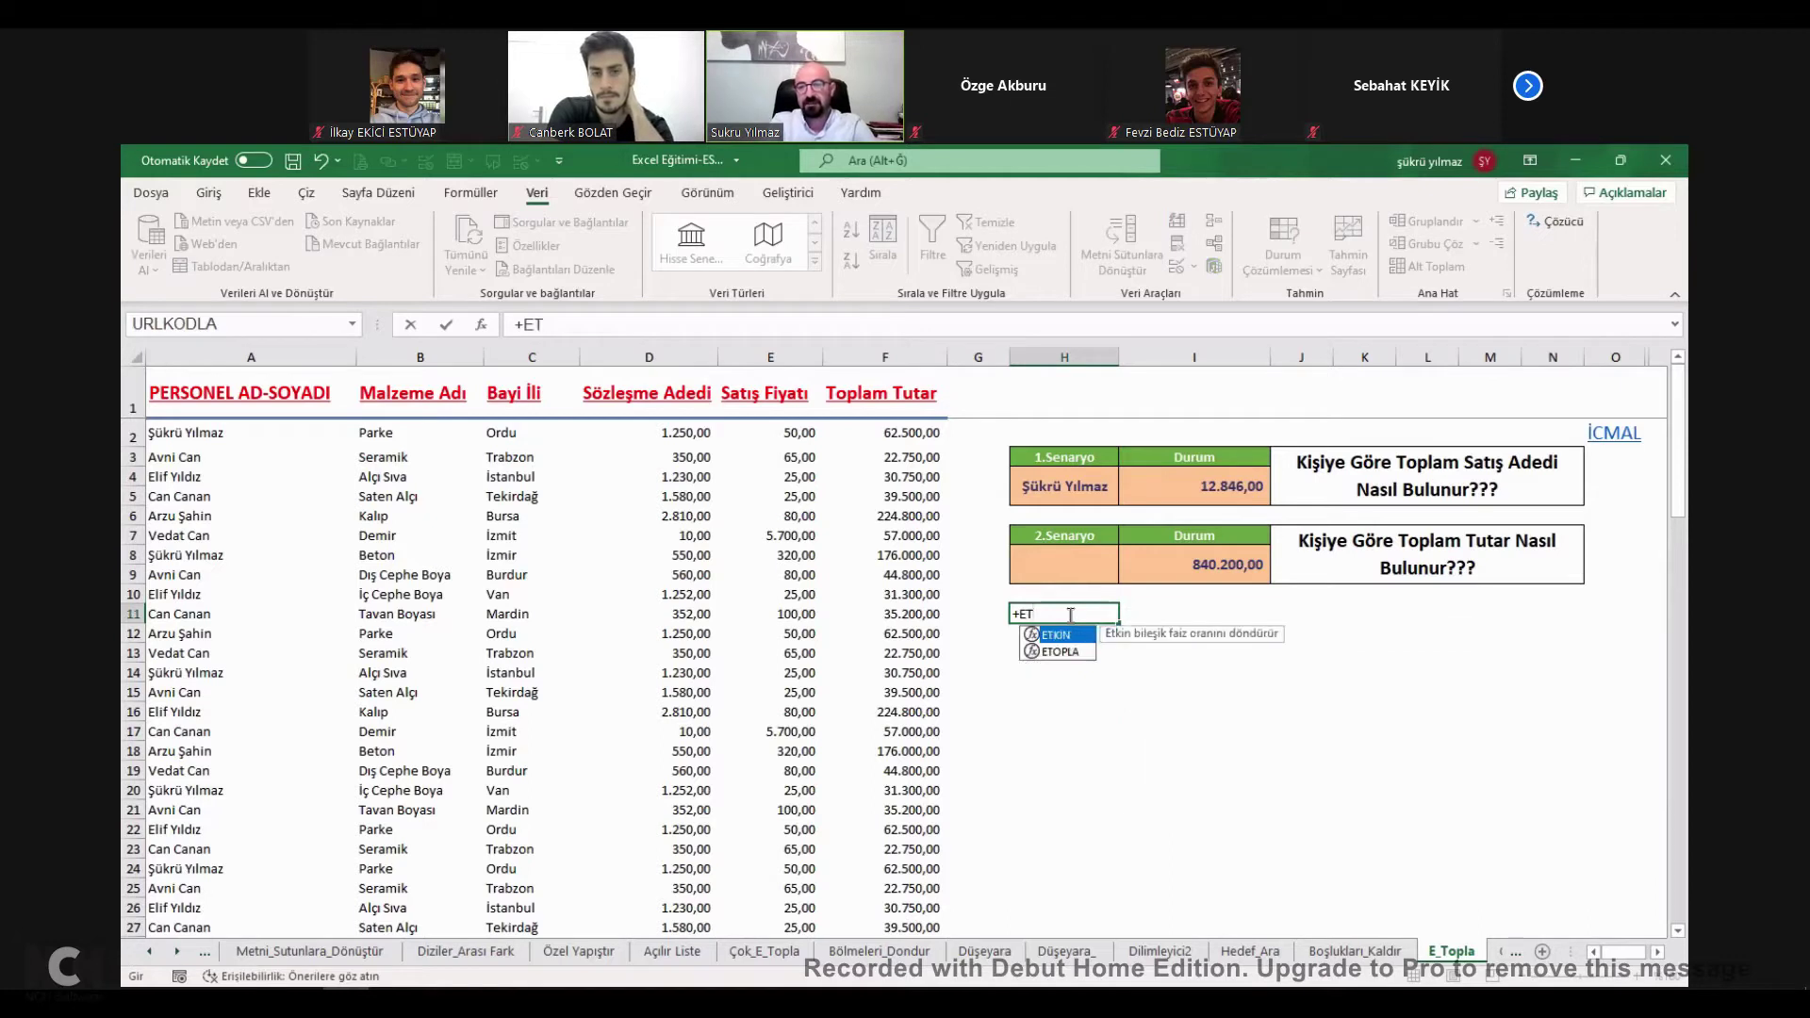
{"action": "key", "text": "Down"}
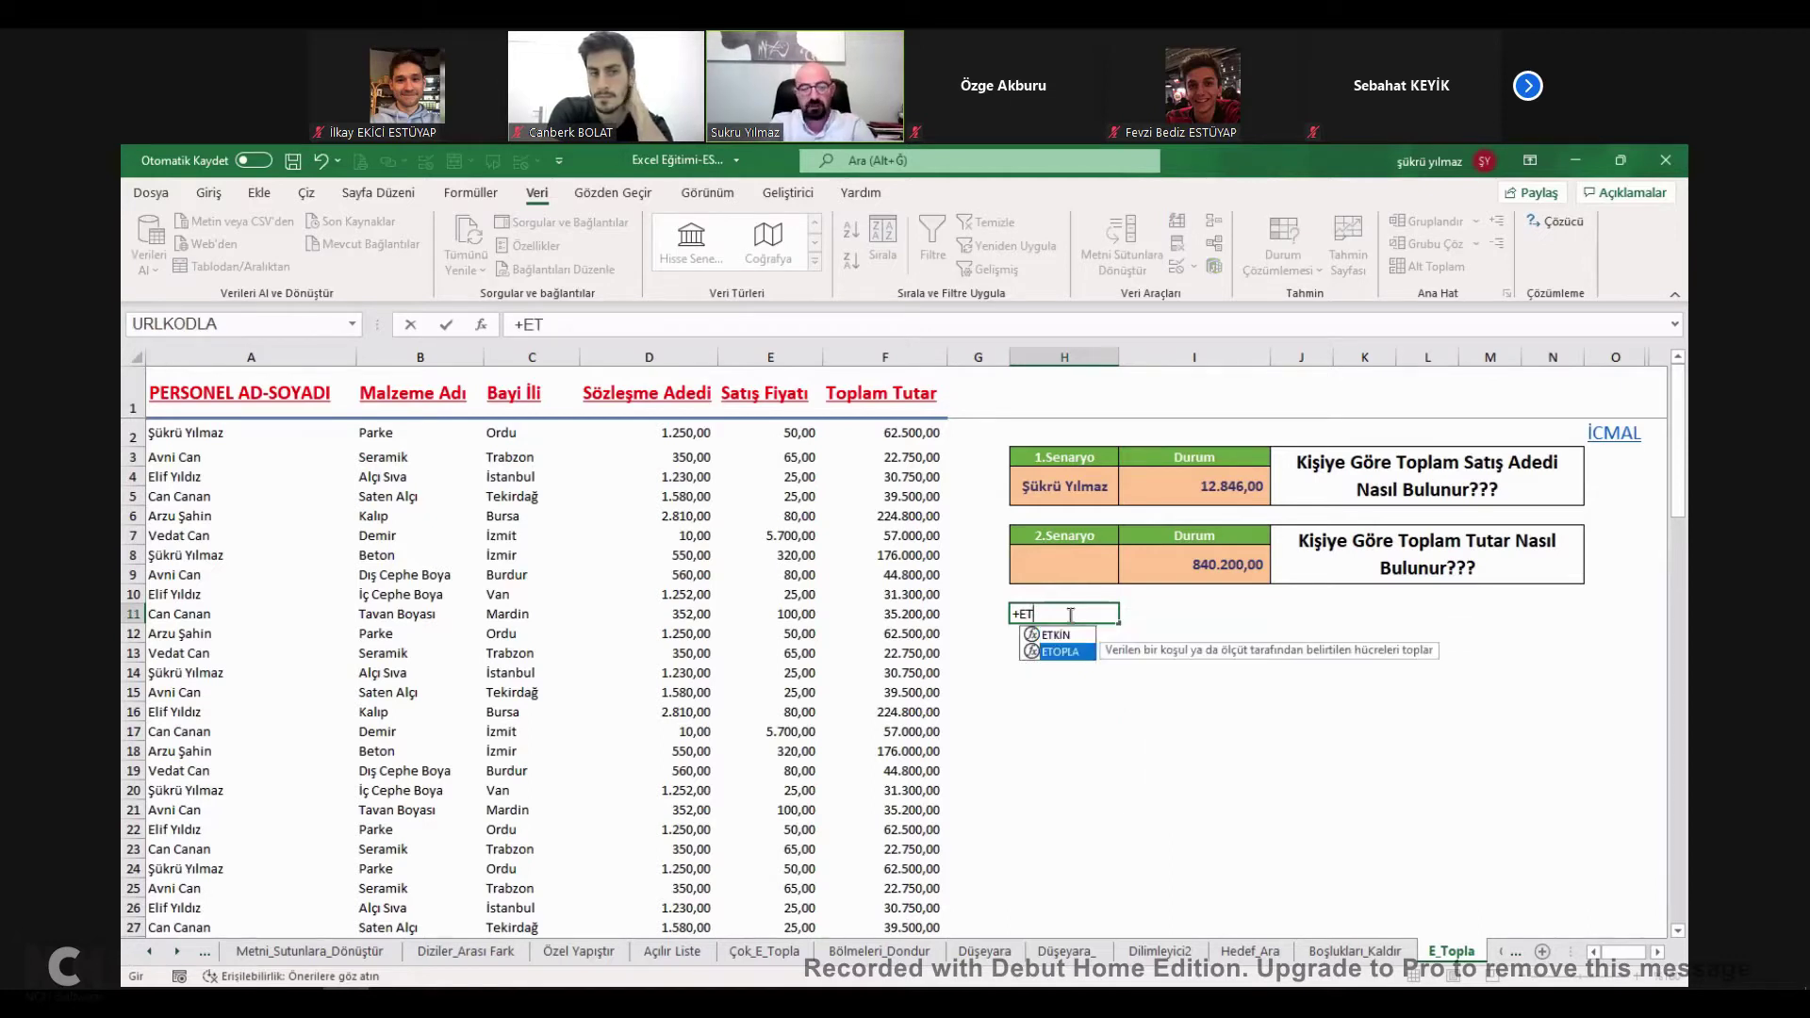
{"action": "key", "text": "Tab"}
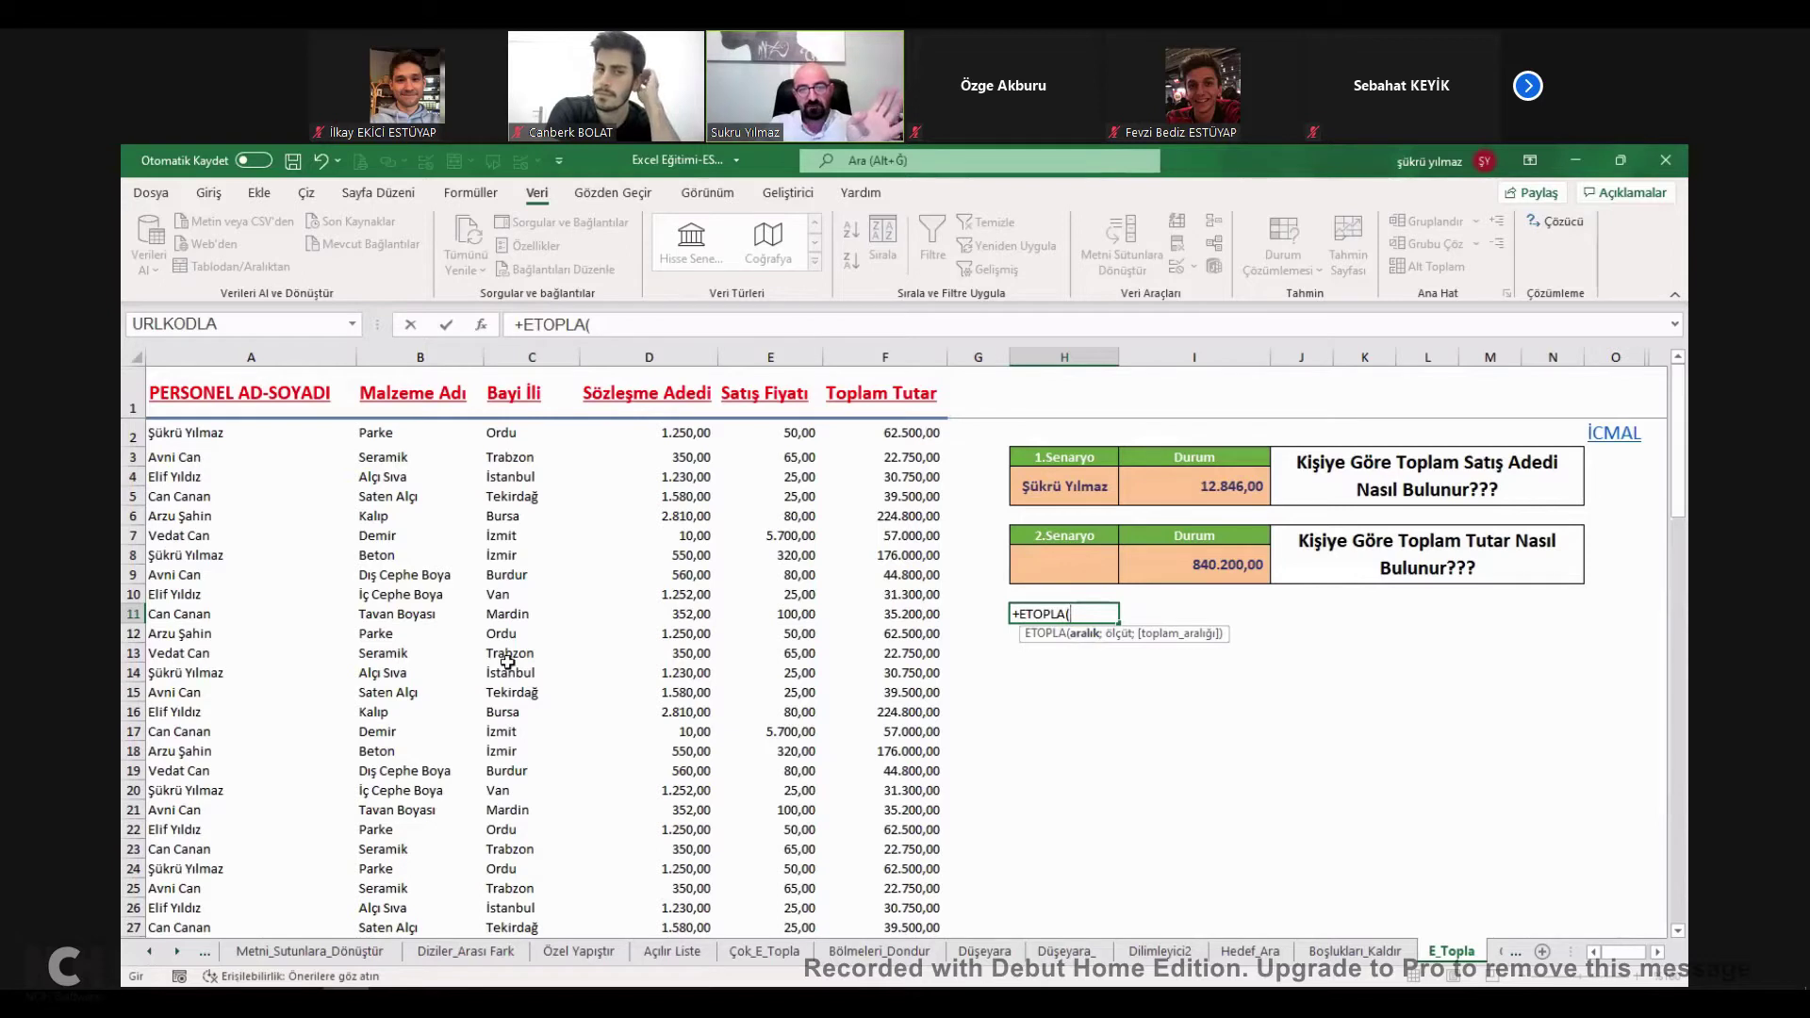
{"action": "left_click", "coordinate": [509, 432]}
{"action": "left_click_drag", "start_coordinate": [509, 432], "coordinate": [513, 799]}
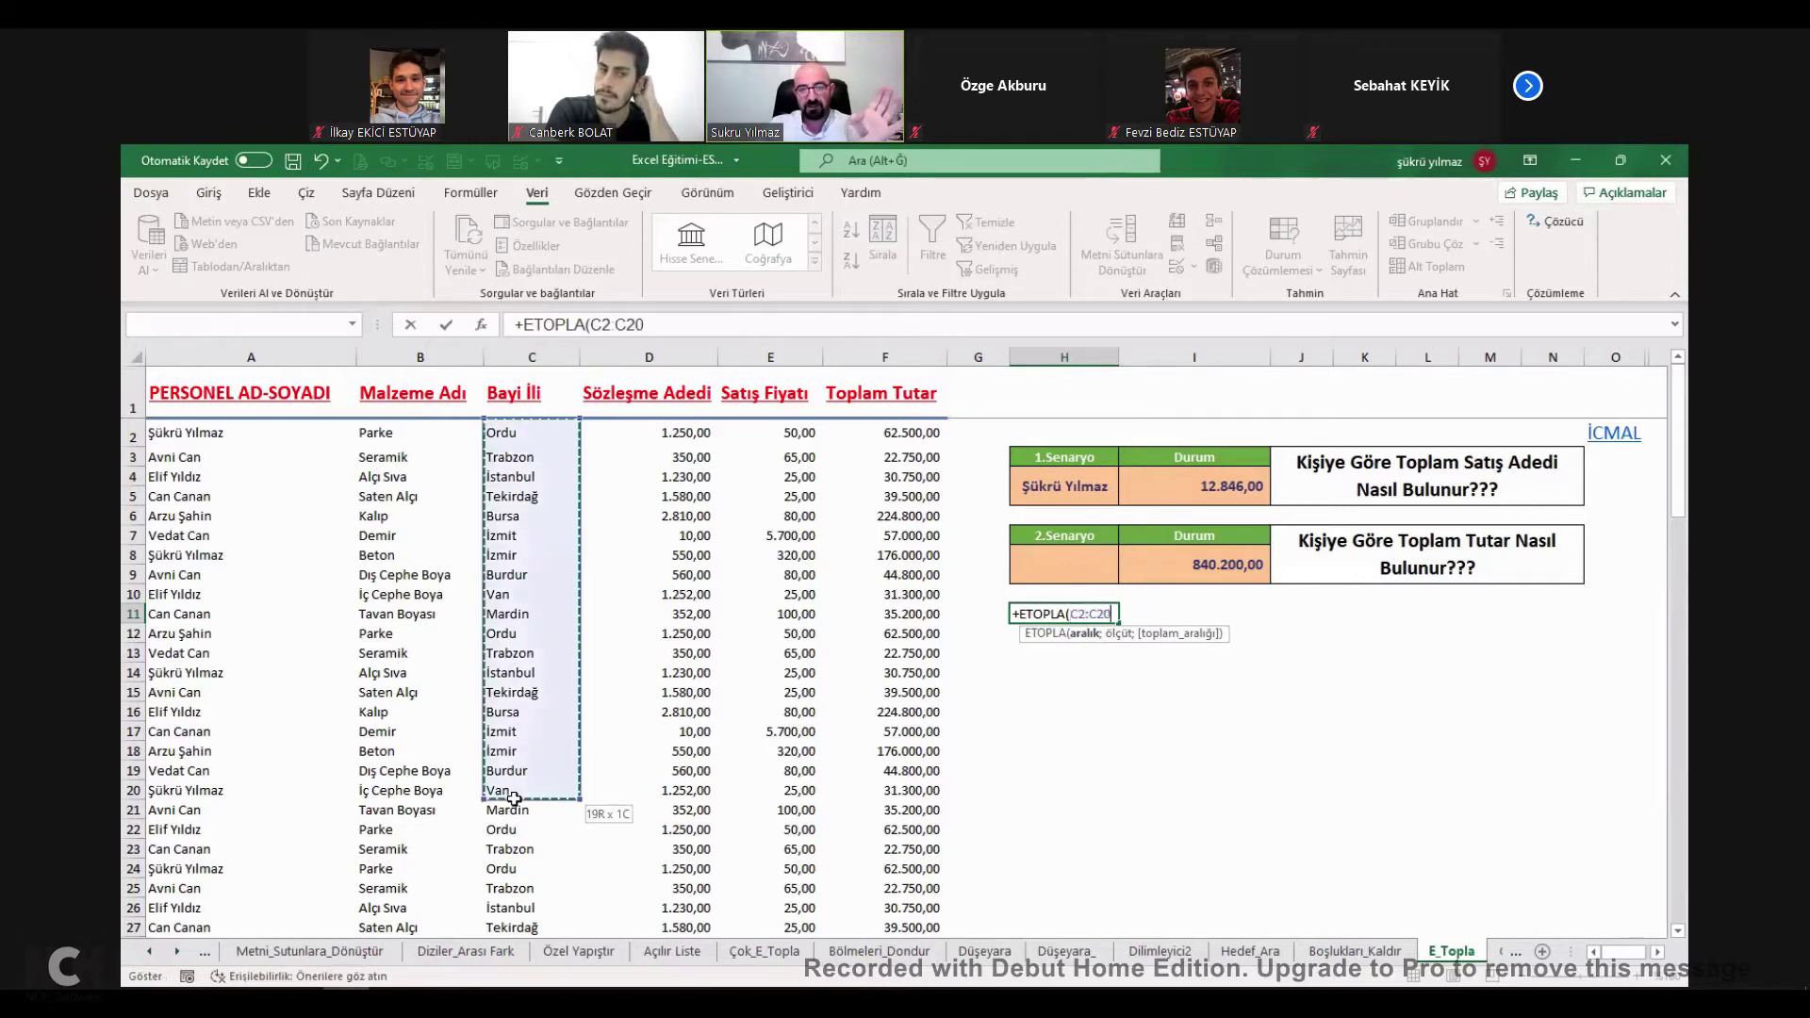
{"action": "key", "text": "shift+Down"}
{"action": "type", "text": ";"}
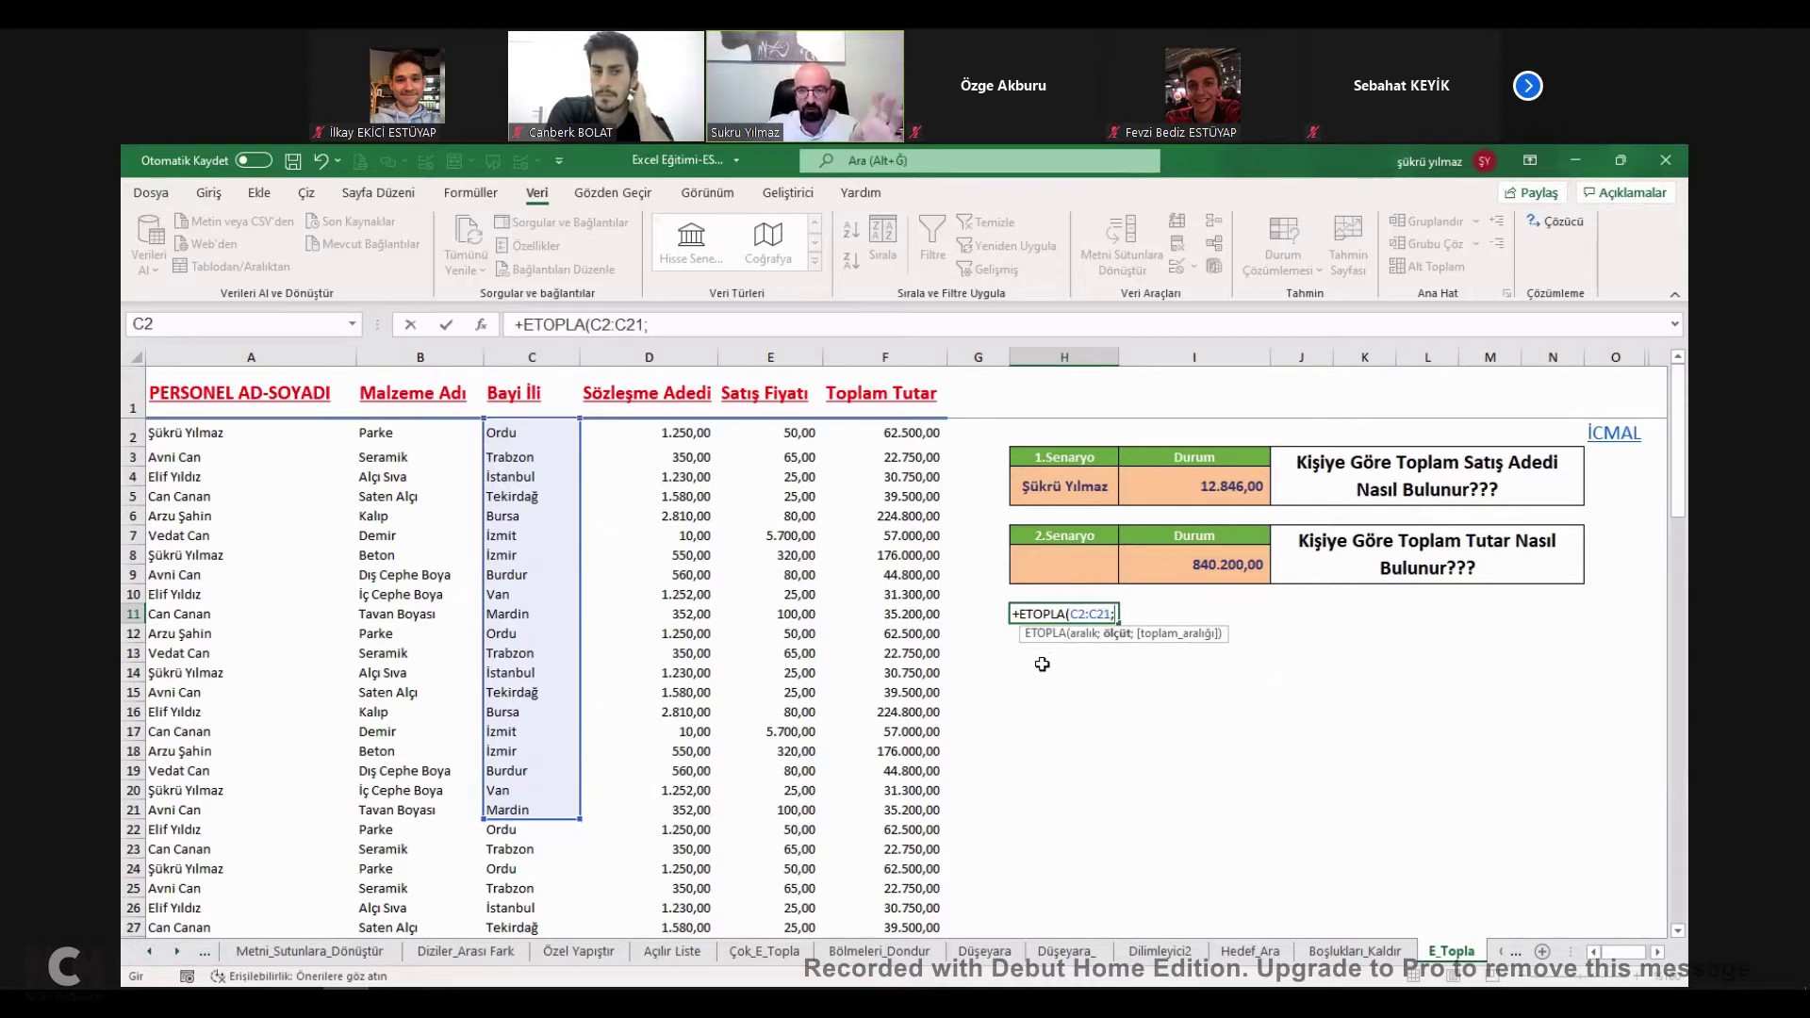
Complete the formula with criterion K12 and sum range D2:D21, then recheck H11.
{"action": "left_click", "coordinate": [1382, 637]}
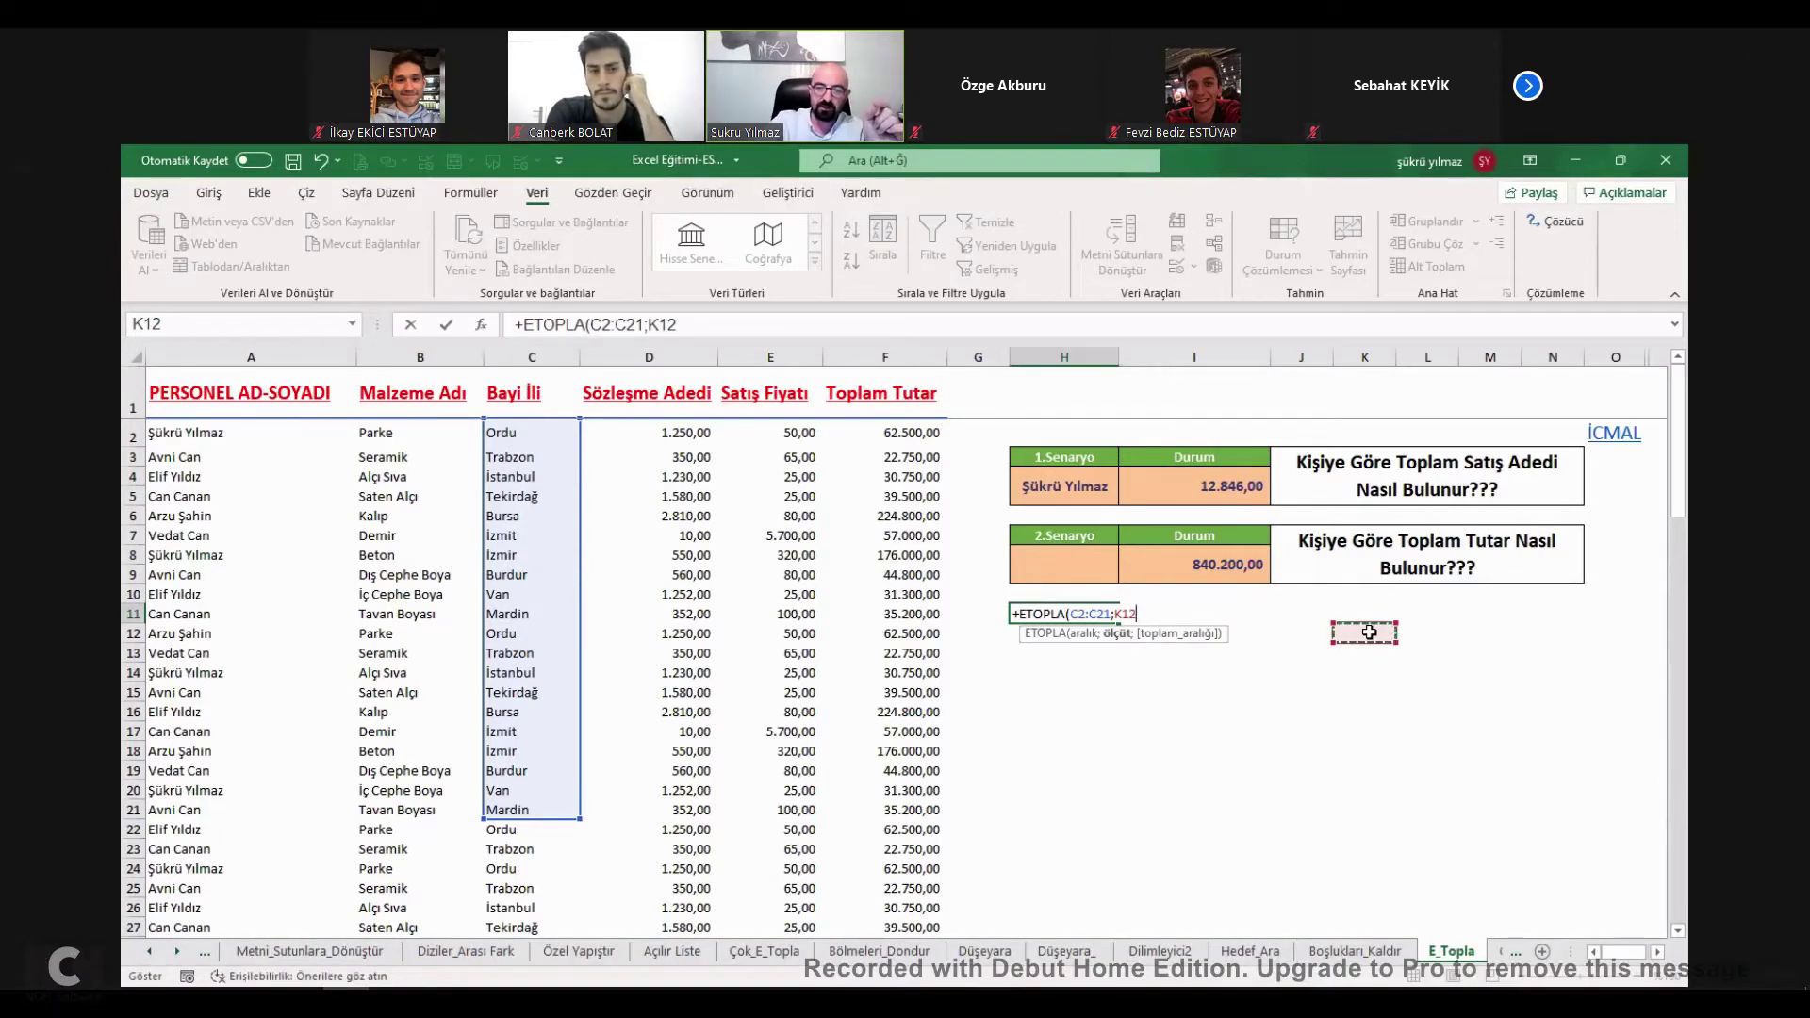
{"action": "type", "text": ";D21"}
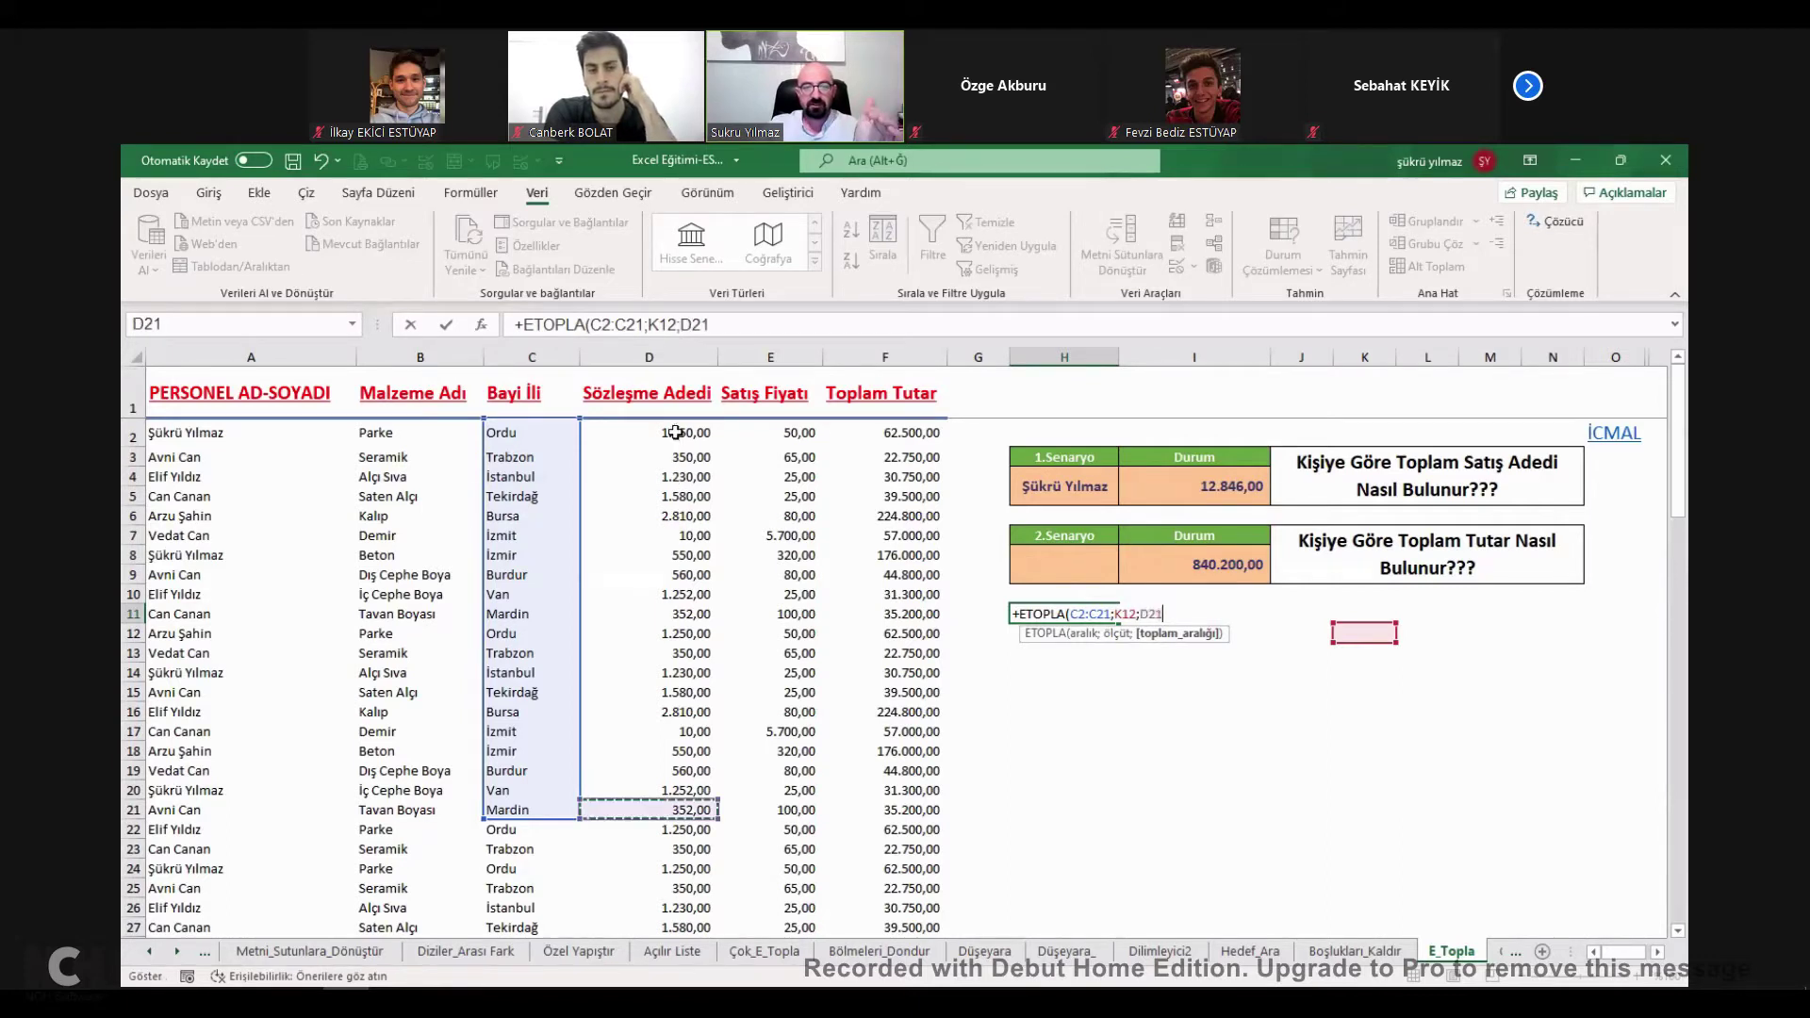
{"action": "left_click", "coordinate": [676, 433]}
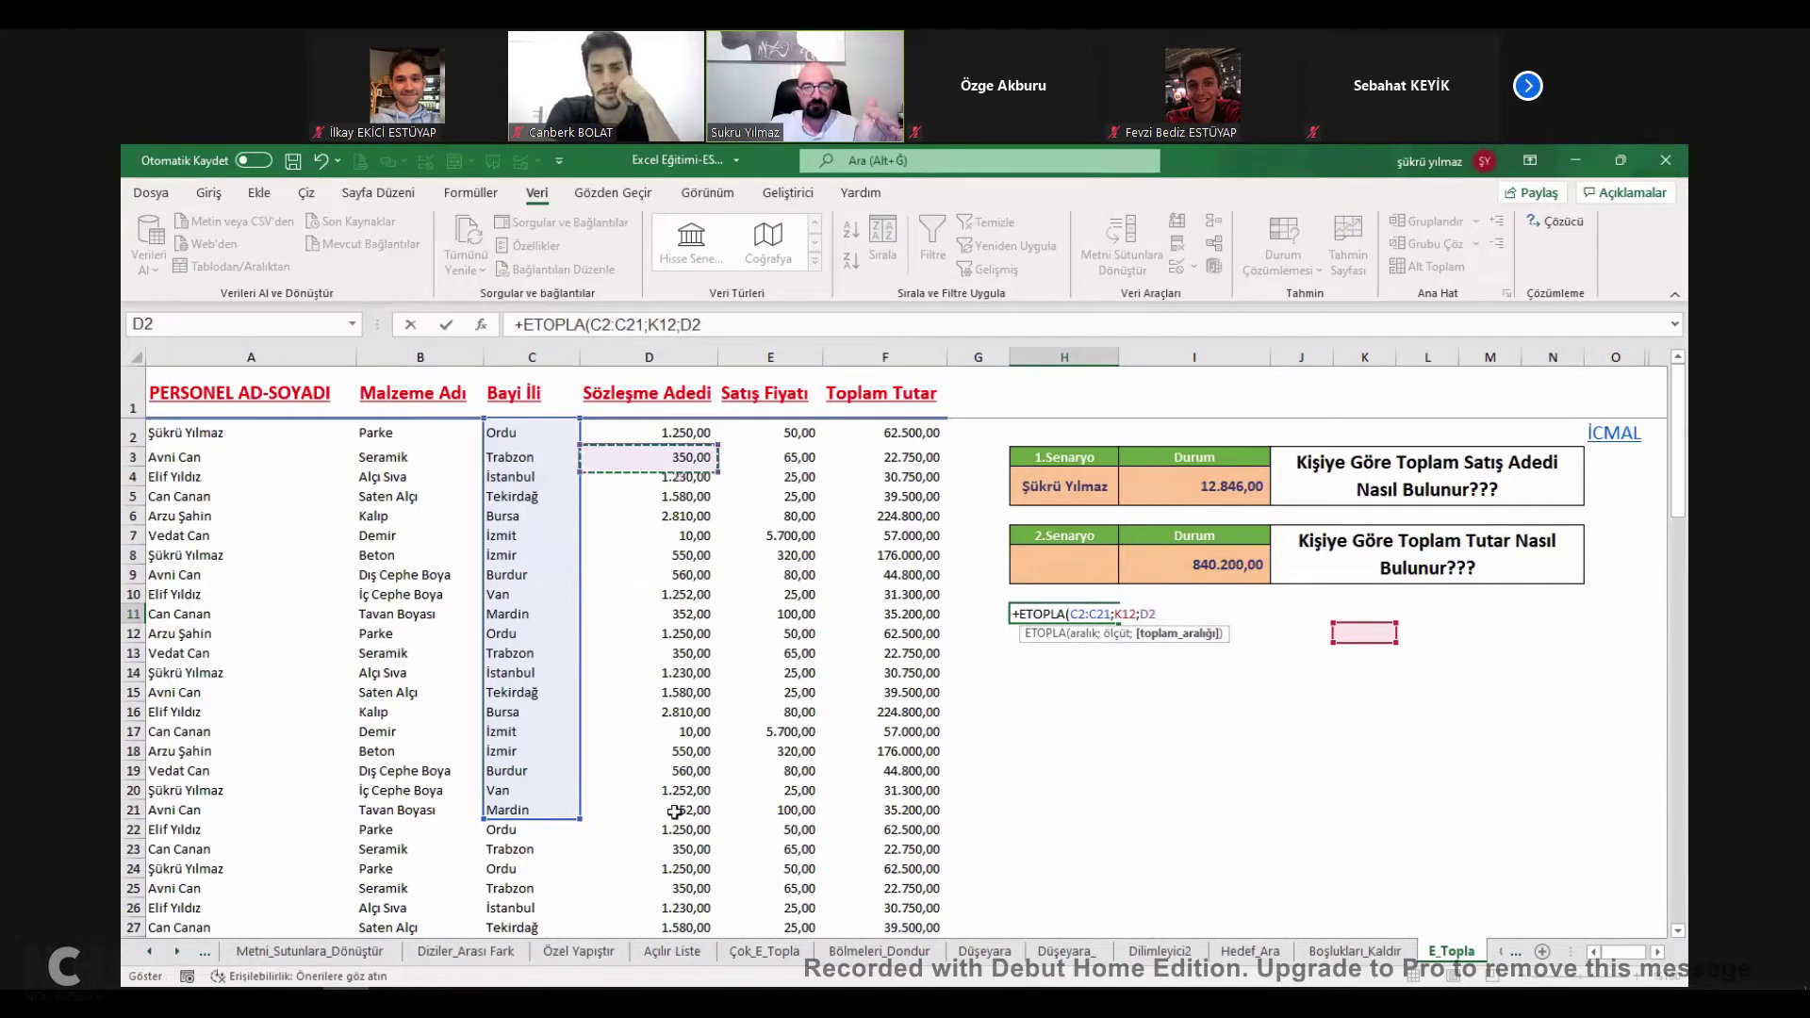
{"action": "left_click_drag", "start_coordinate": [671, 747], "coordinate": [672, 746]}
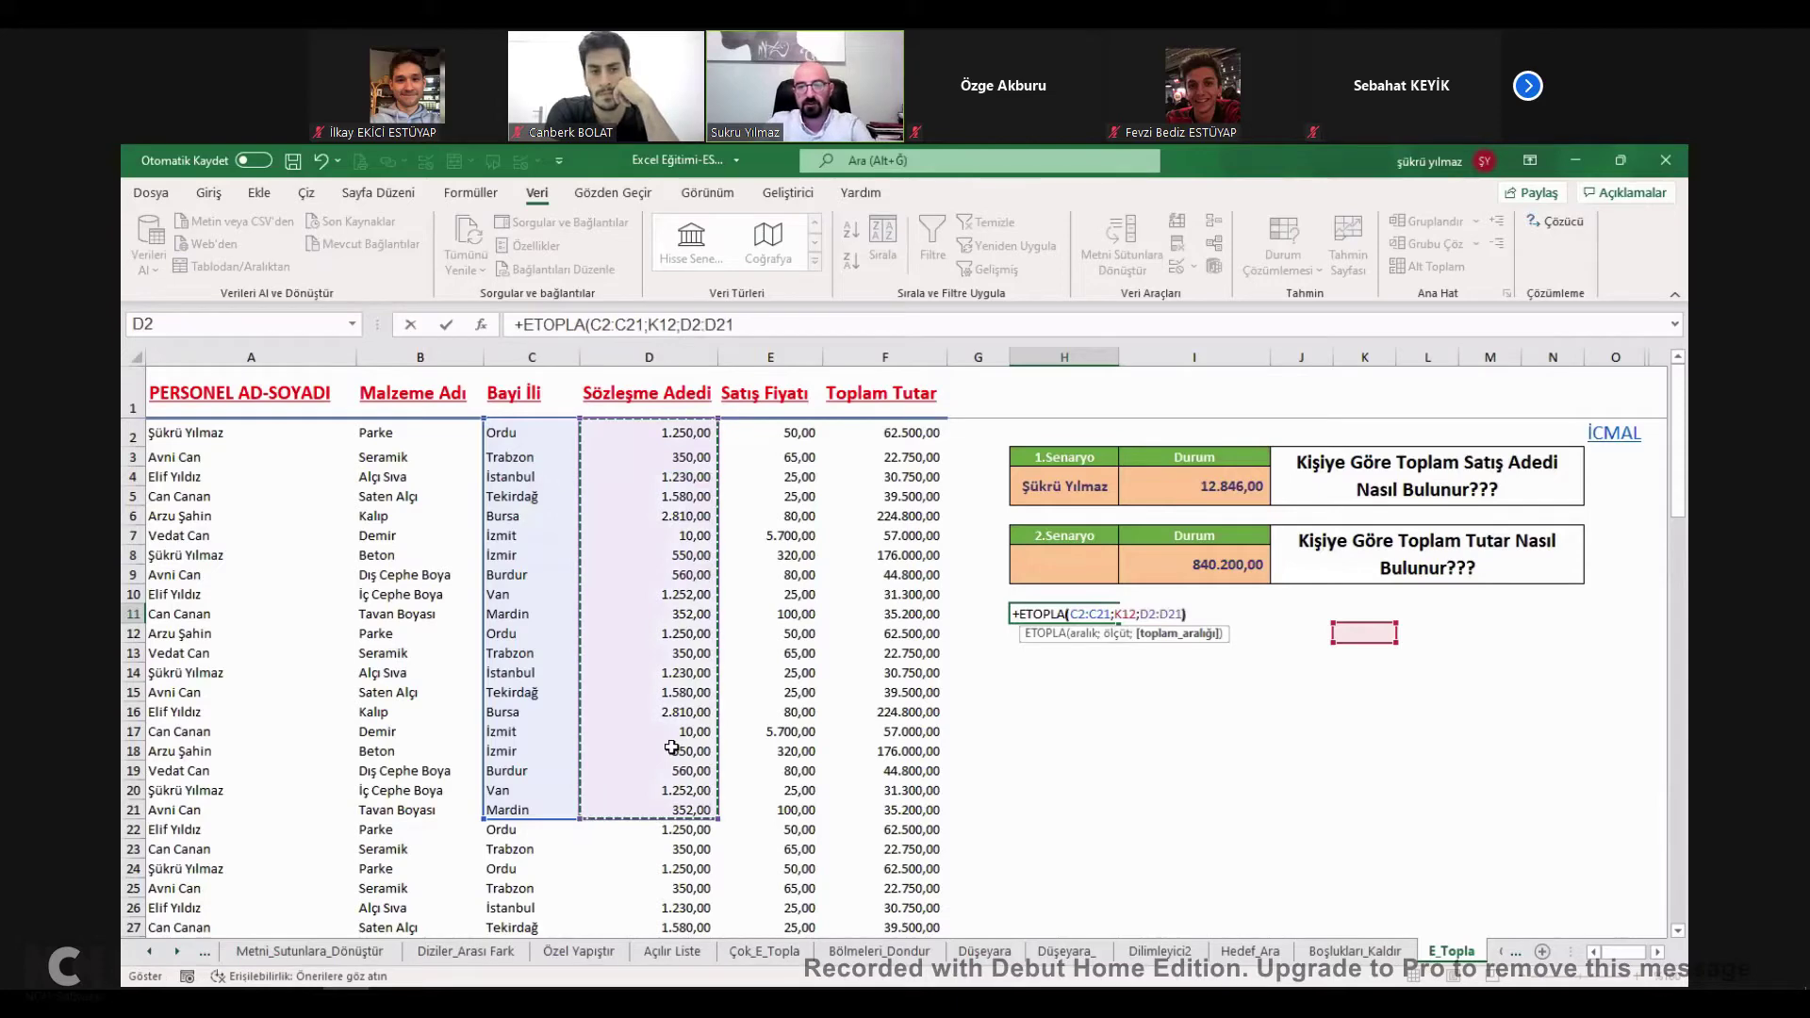
{"action": "key", "text": "Return"}
{"action": "left_click", "coordinate": [1061, 617]}
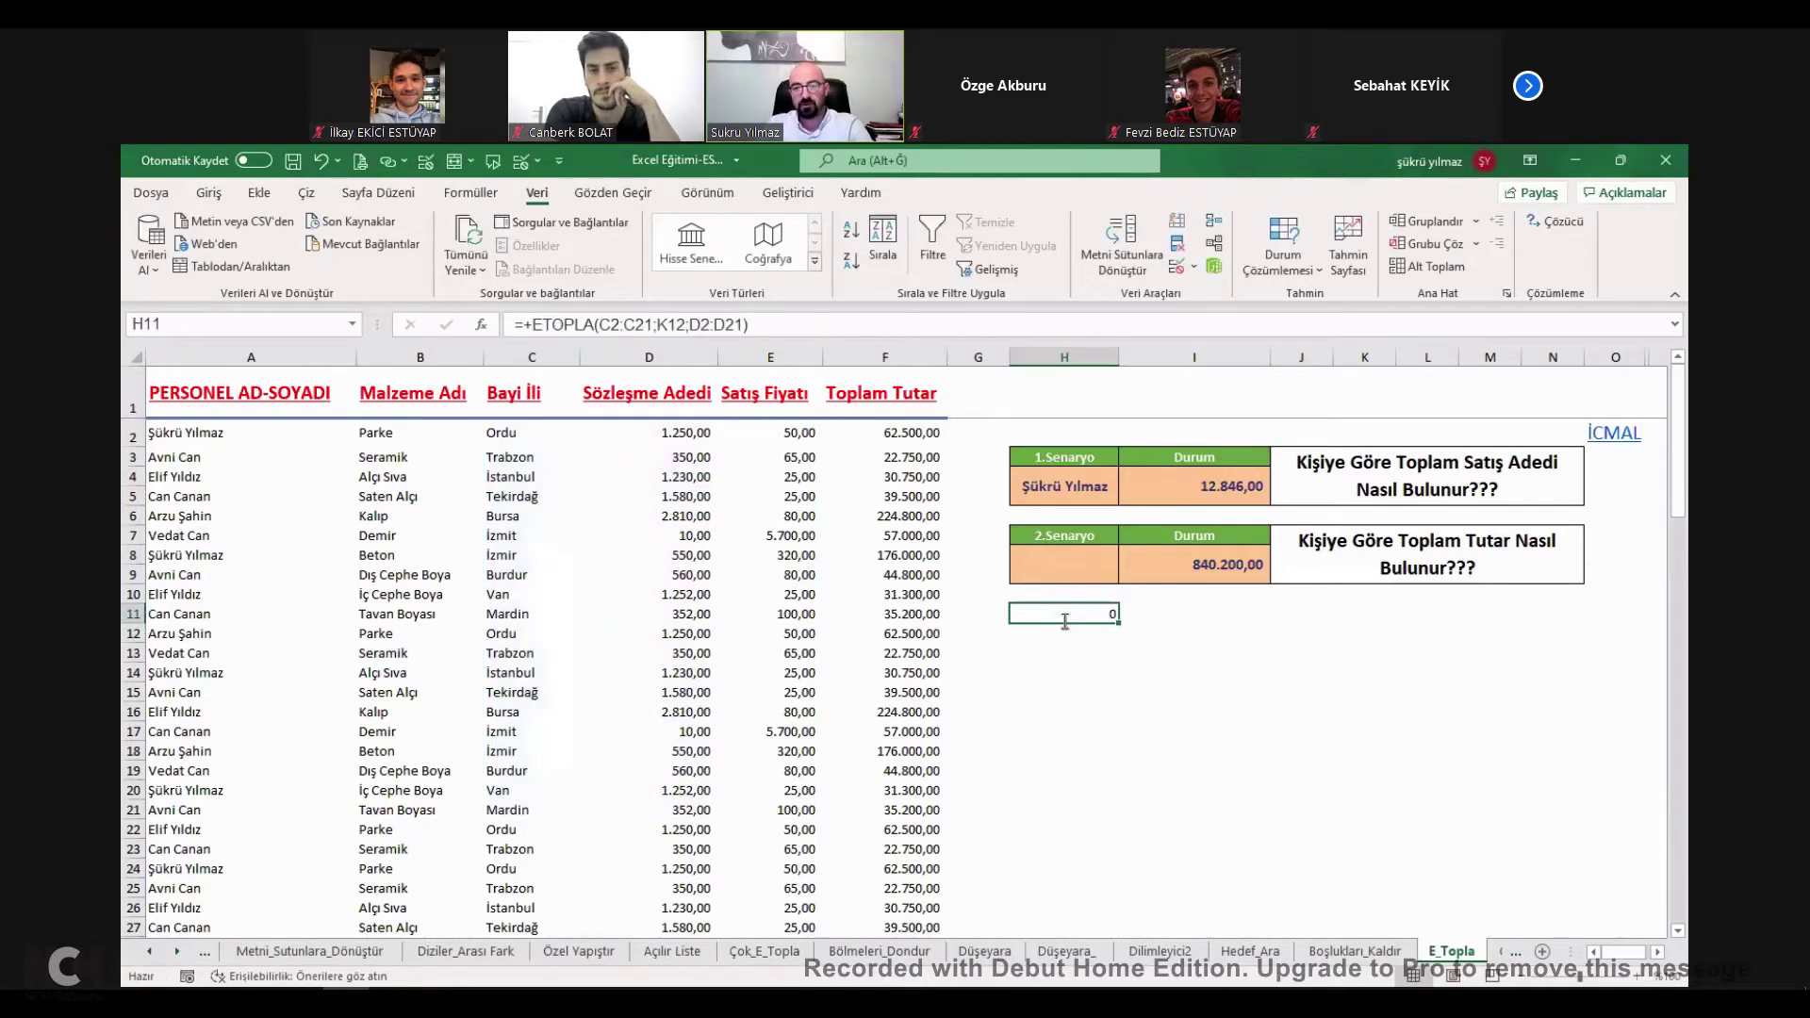
{"action": "key", "text": "F2"}
{"action": "left_click", "coordinate": [1364, 632]}
Fill K12 yellow and enter ORDU as the city criterion.
{"action": "left_click", "coordinate": [208, 192]}
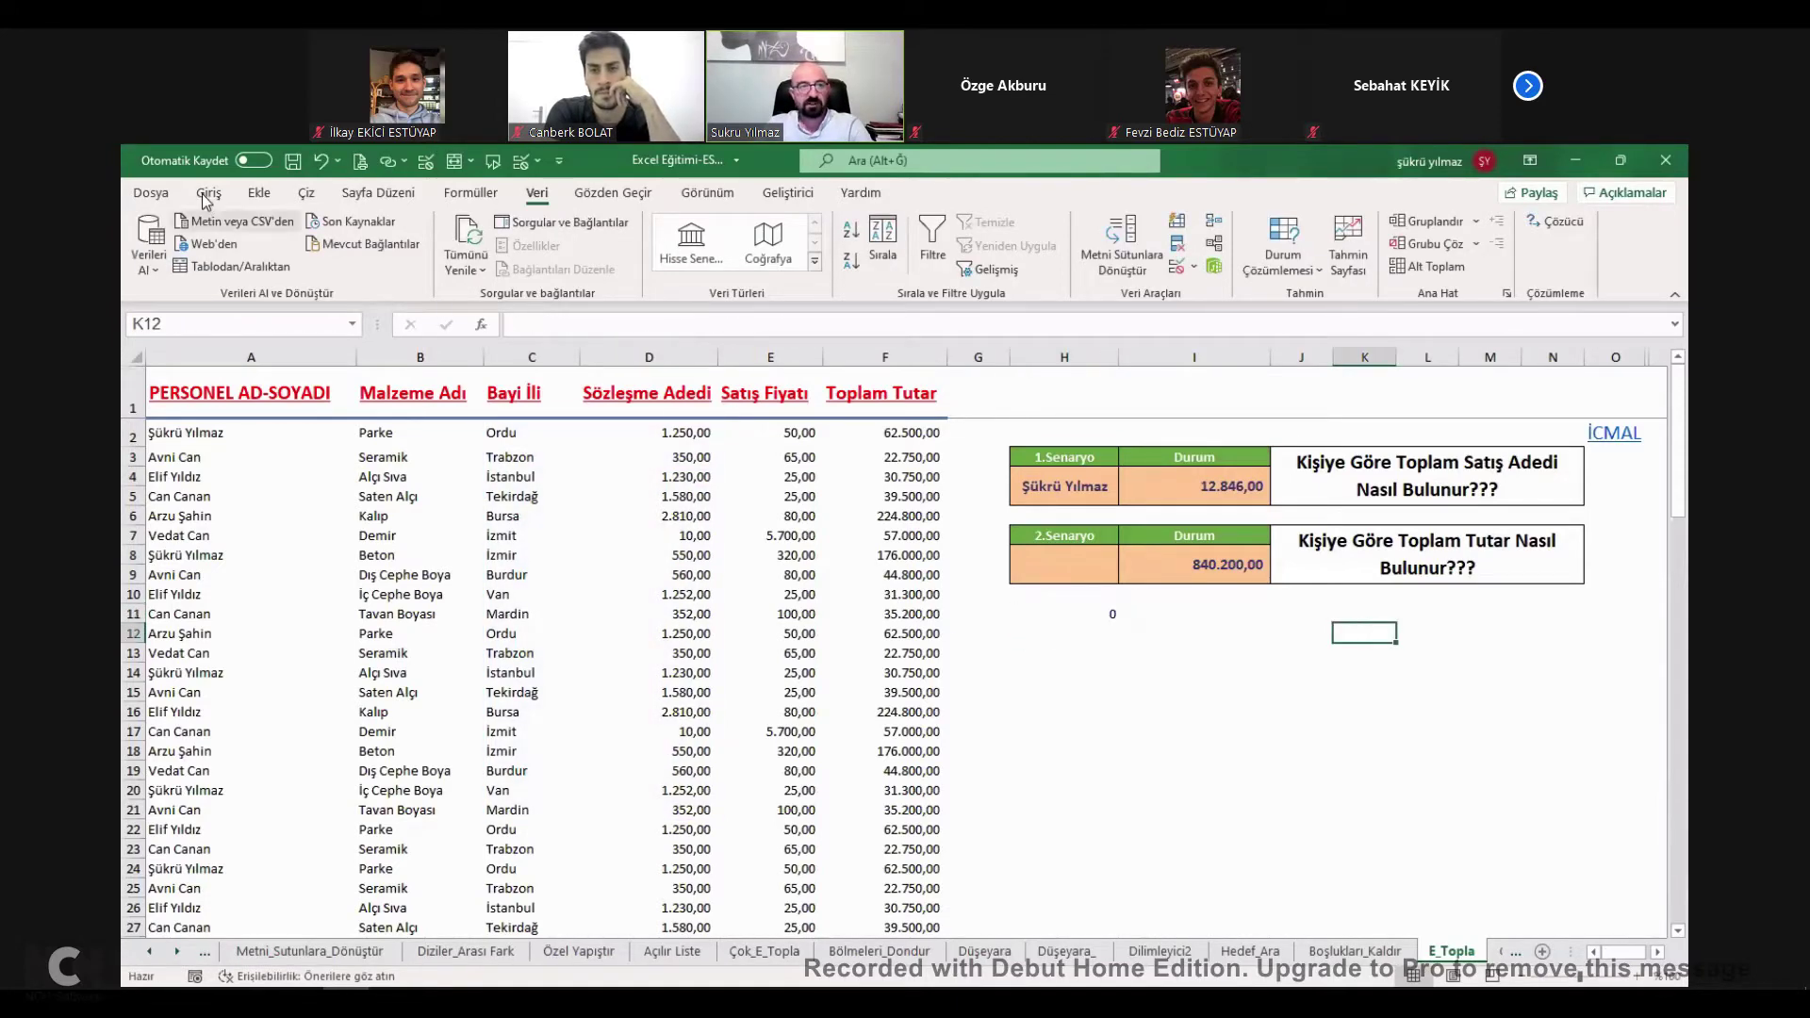
{"action": "left_click", "coordinate": [438, 260]}
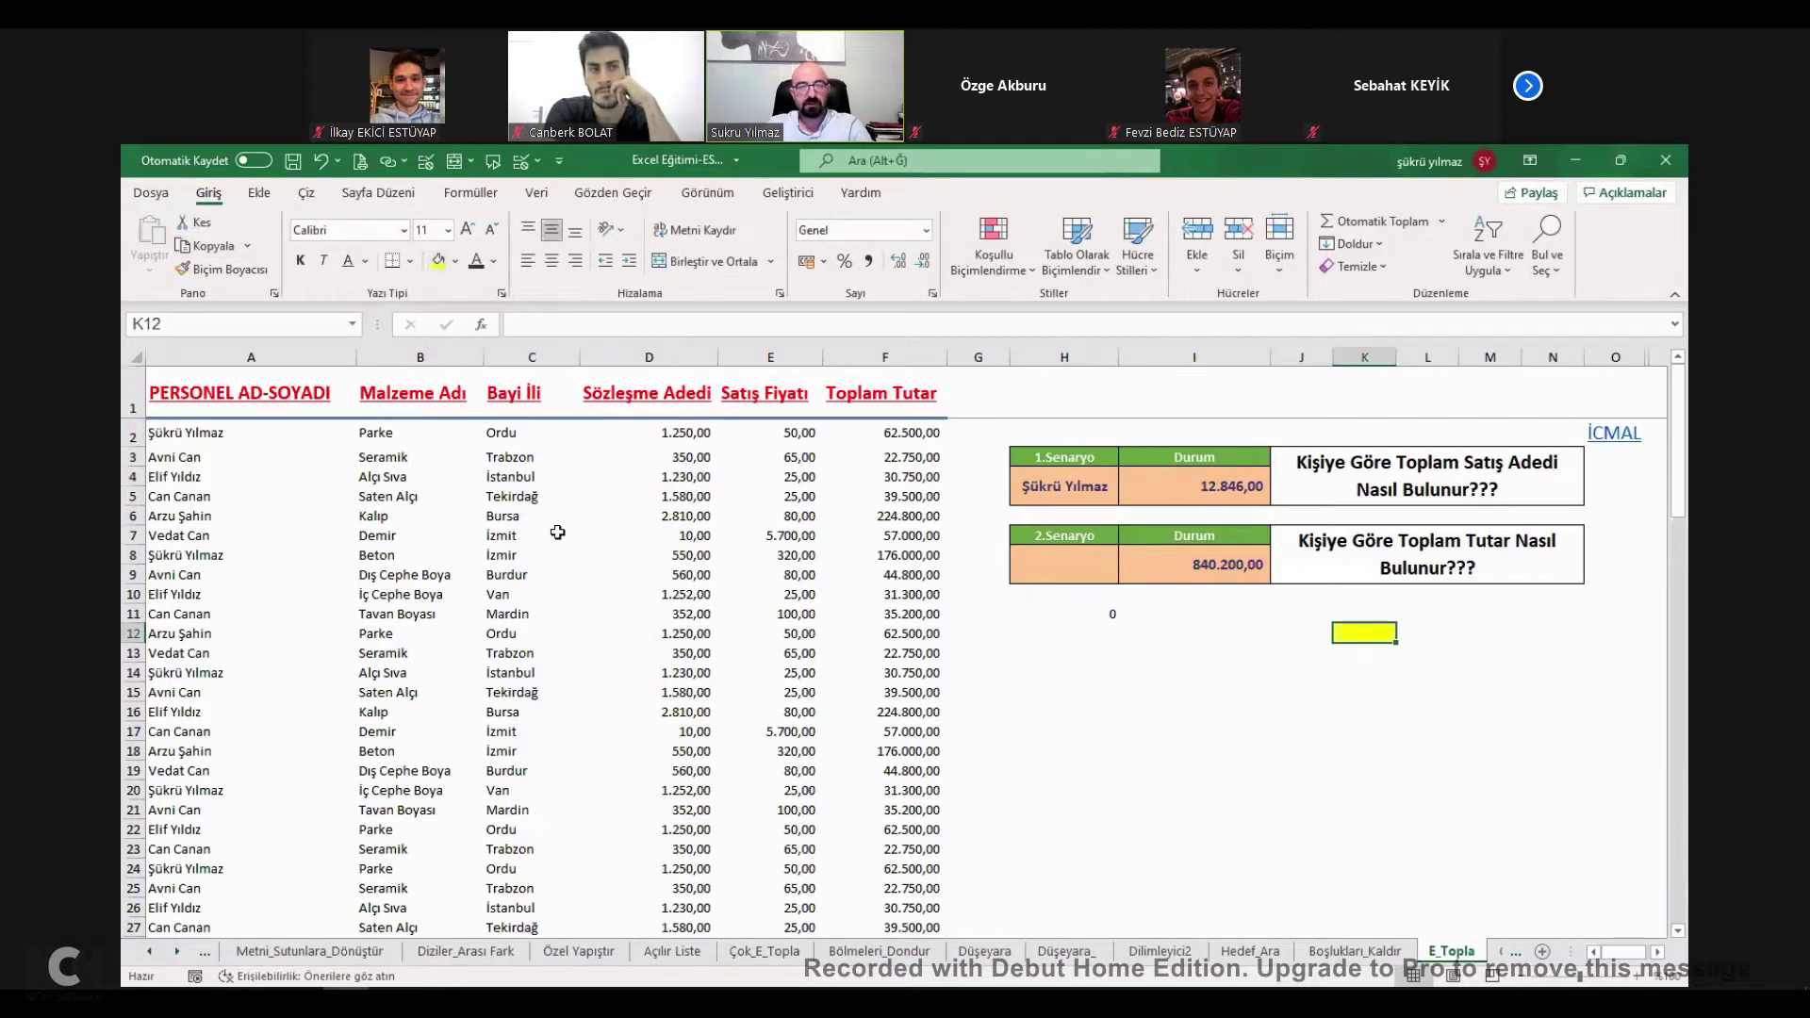
{"action": "type", "text": "ORDU"}
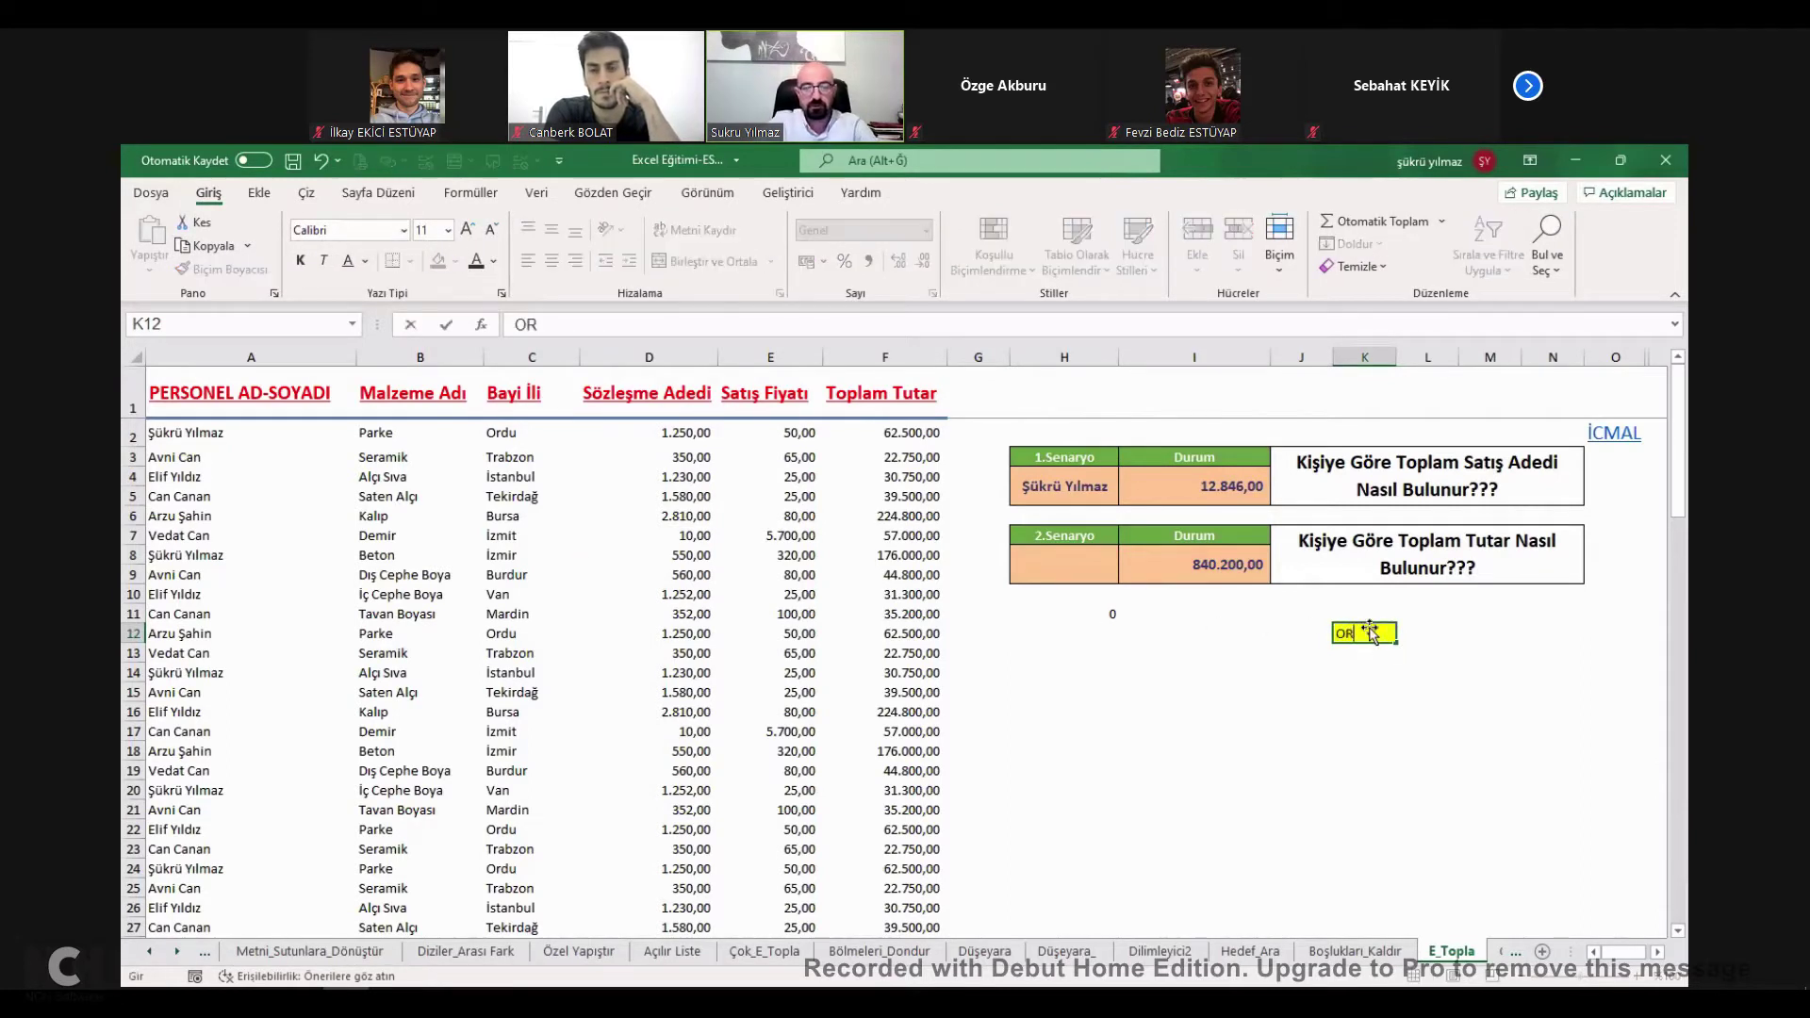
{"action": "key", "text": "Return"}
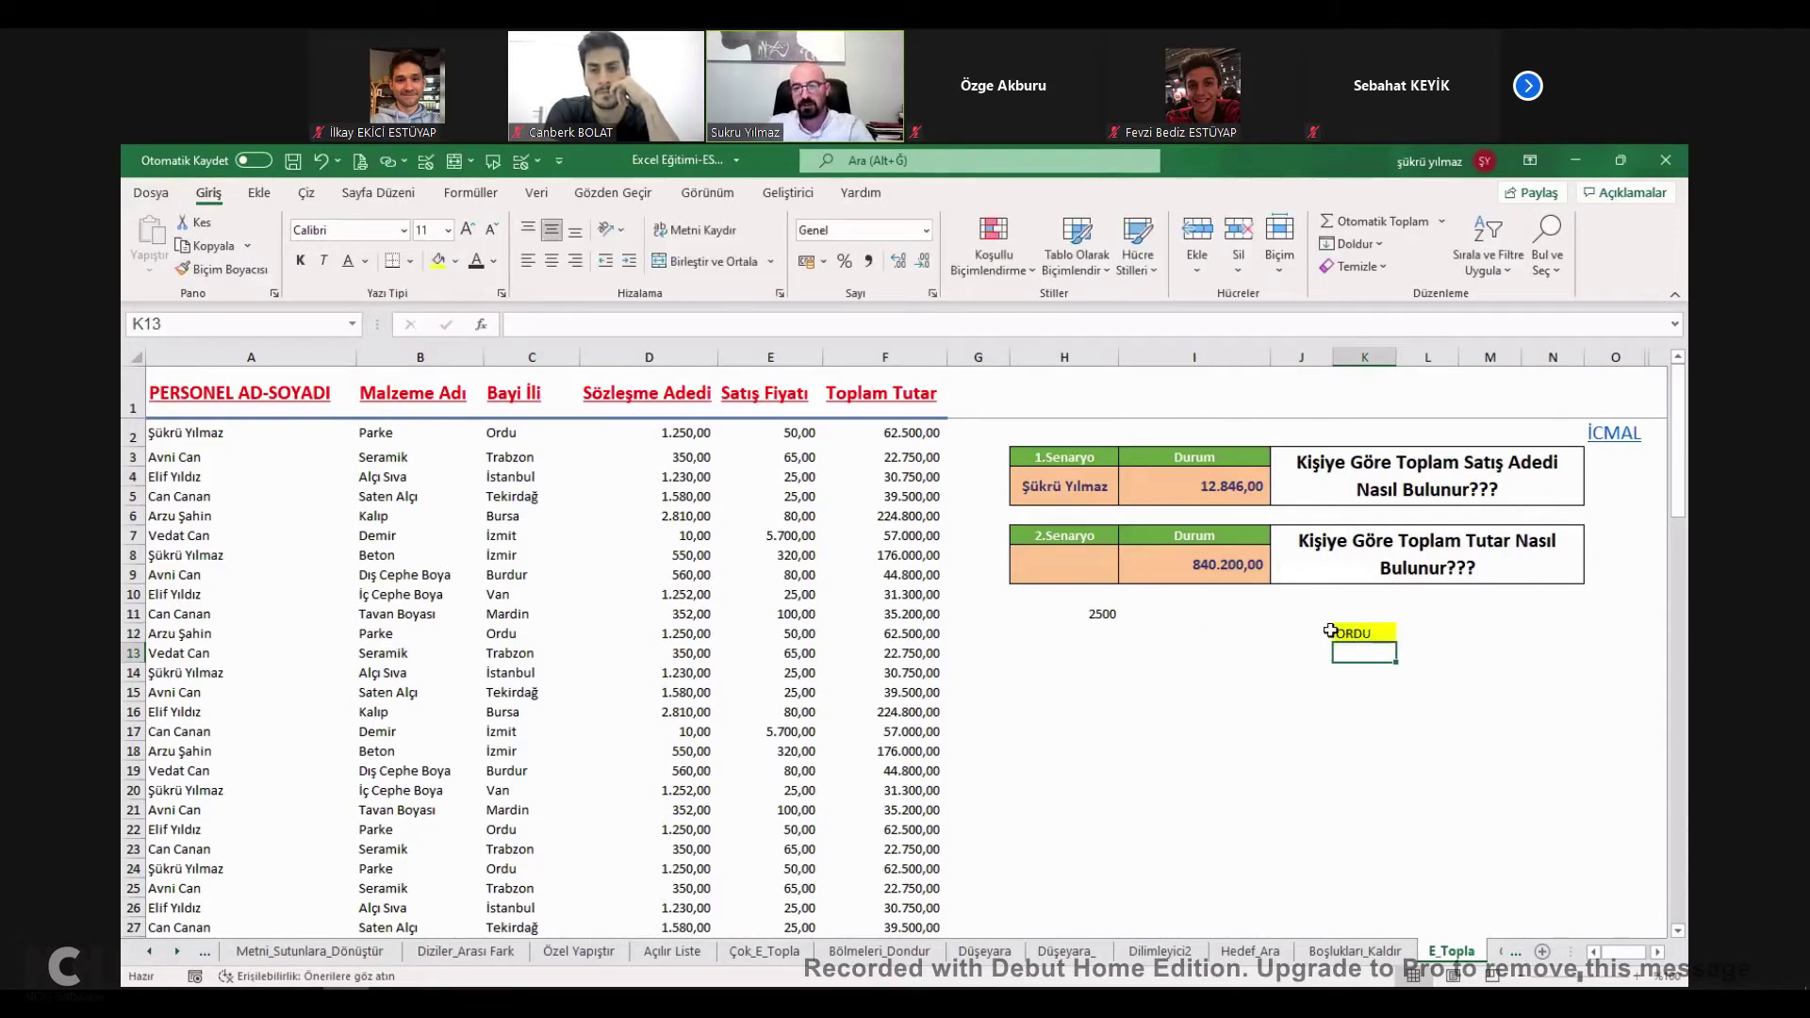
{"action": "double_click", "coordinate": [1367, 633]}
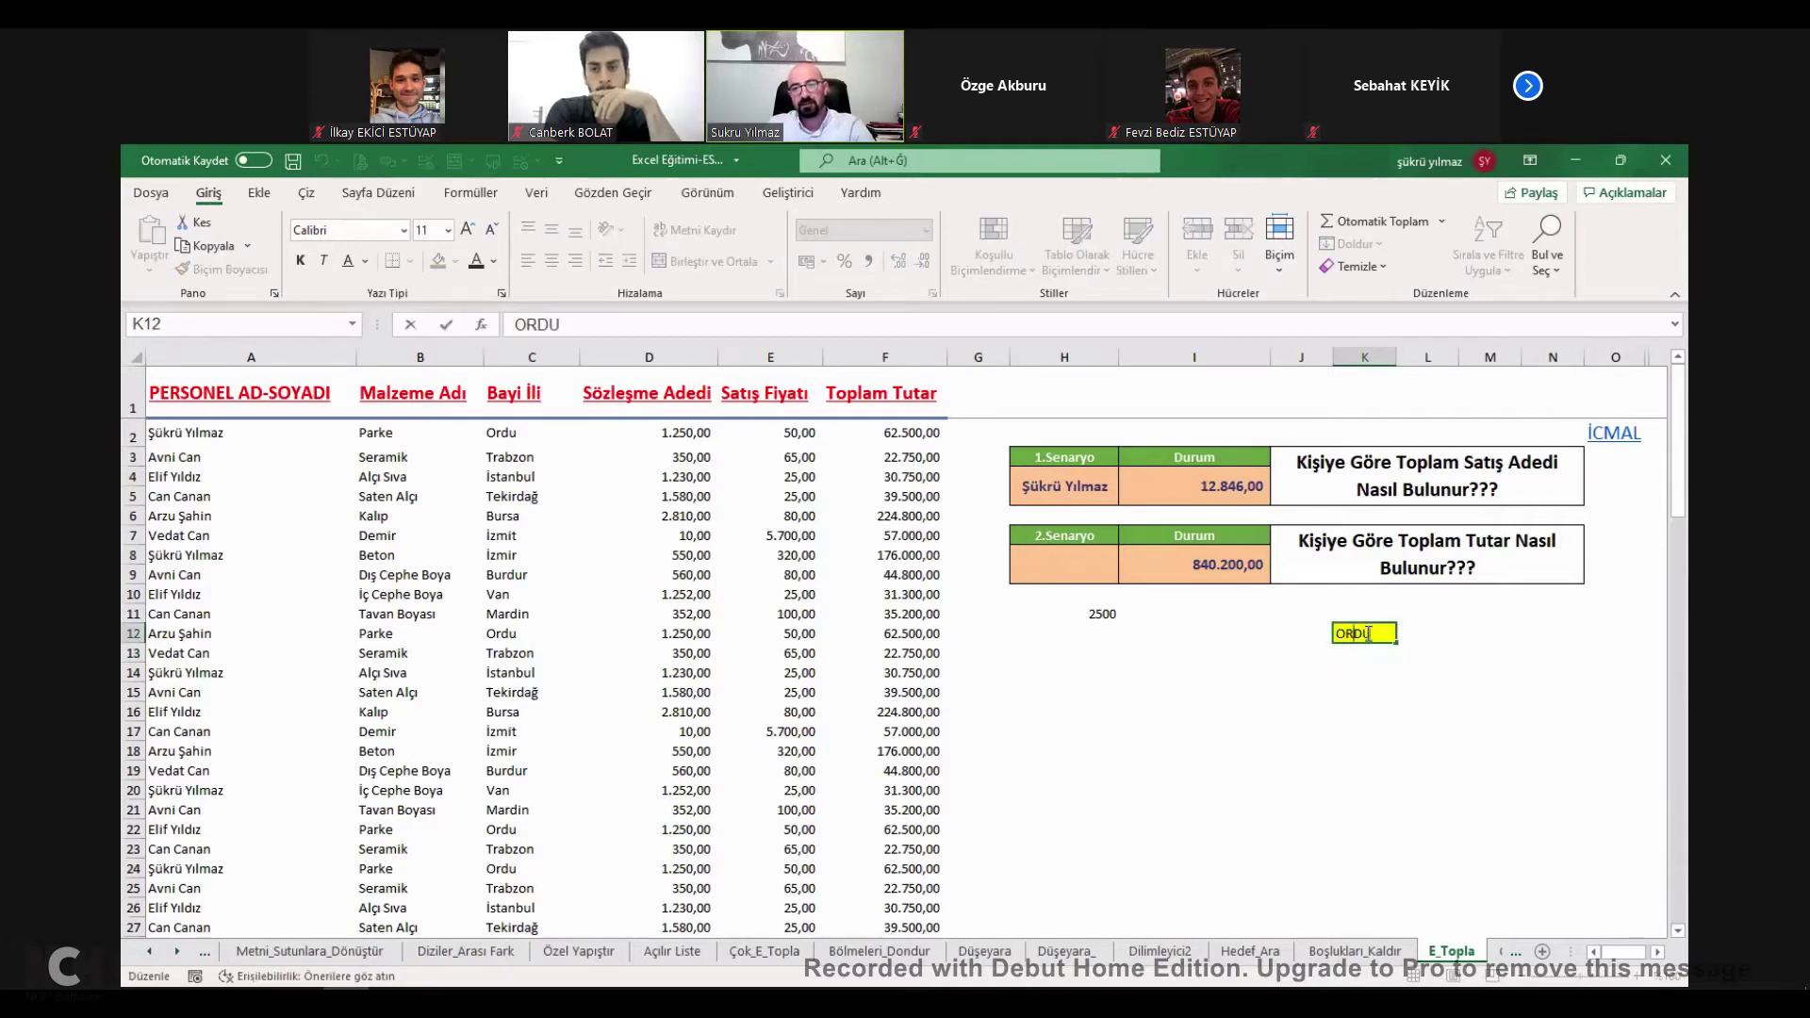
{"action": "left_click", "coordinate": [1099, 613]}
{"action": "double_click", "coordinate": [1105, 614]}
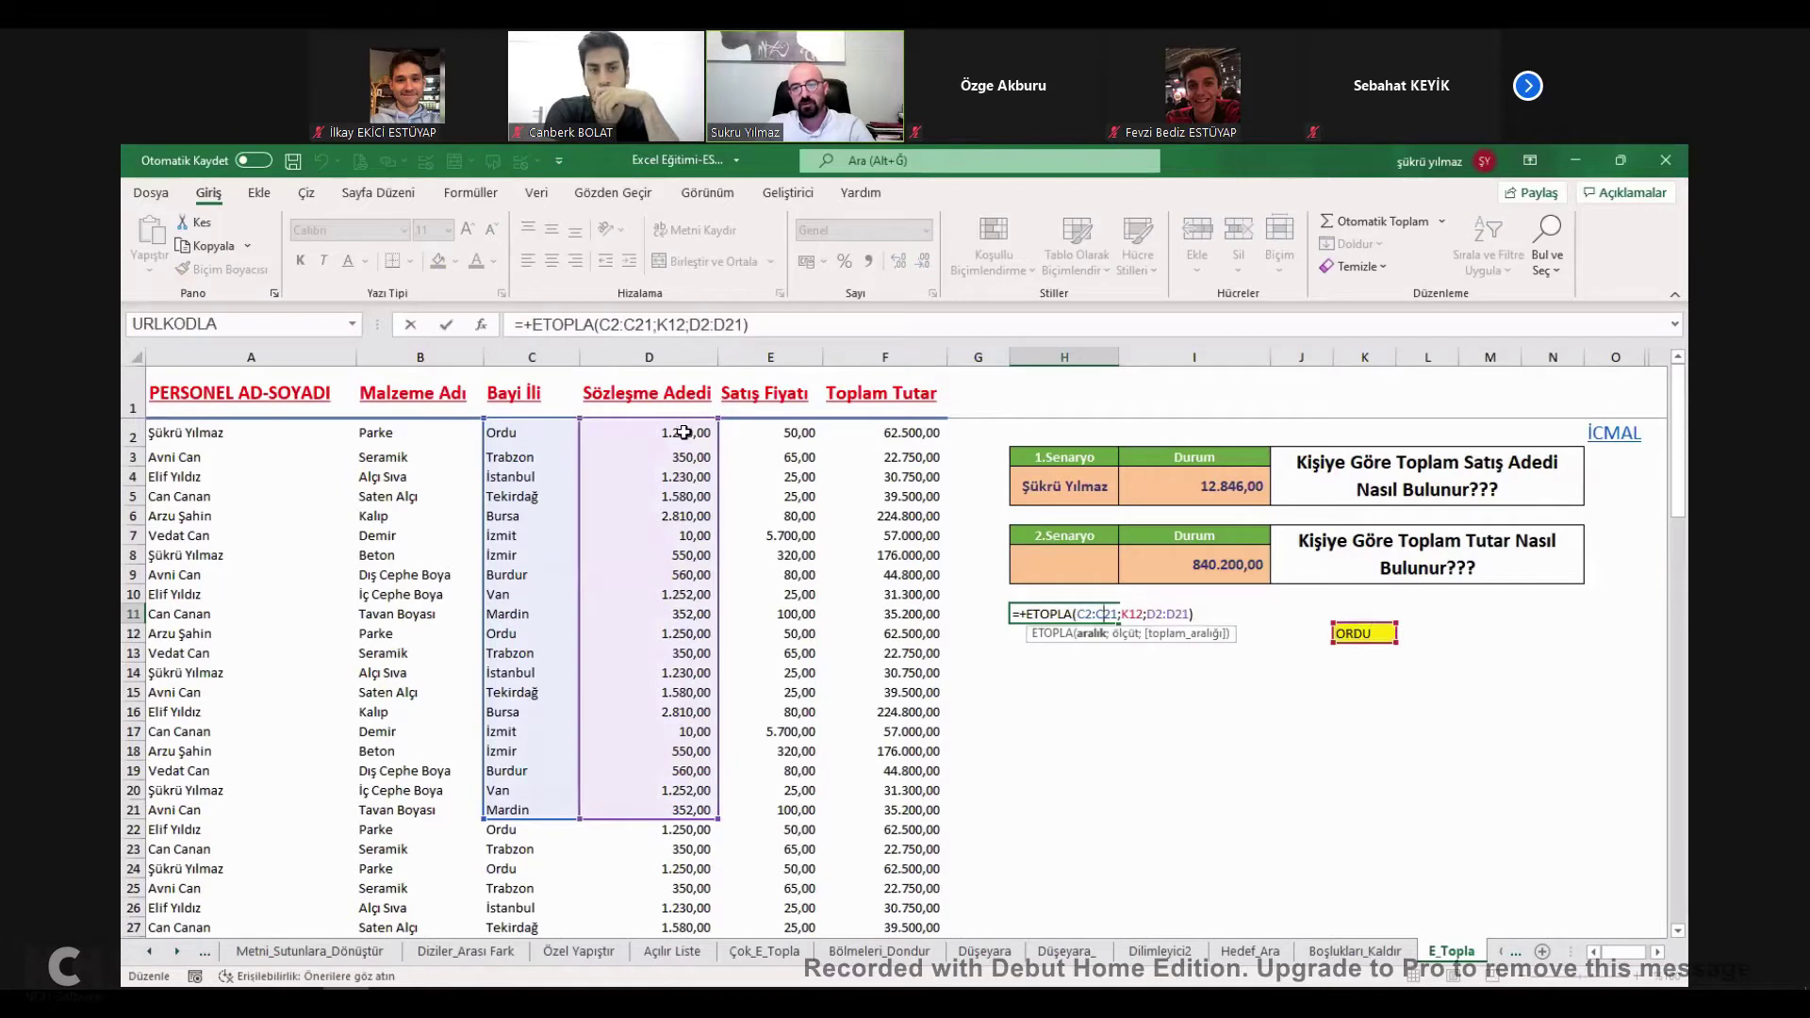
{"action": "key", "text": "Escape"}
Change C3 from Trabzon to Ordu so H11's total becomes 2850.
{"action": "left_click", "coordinate": [506, 437]}
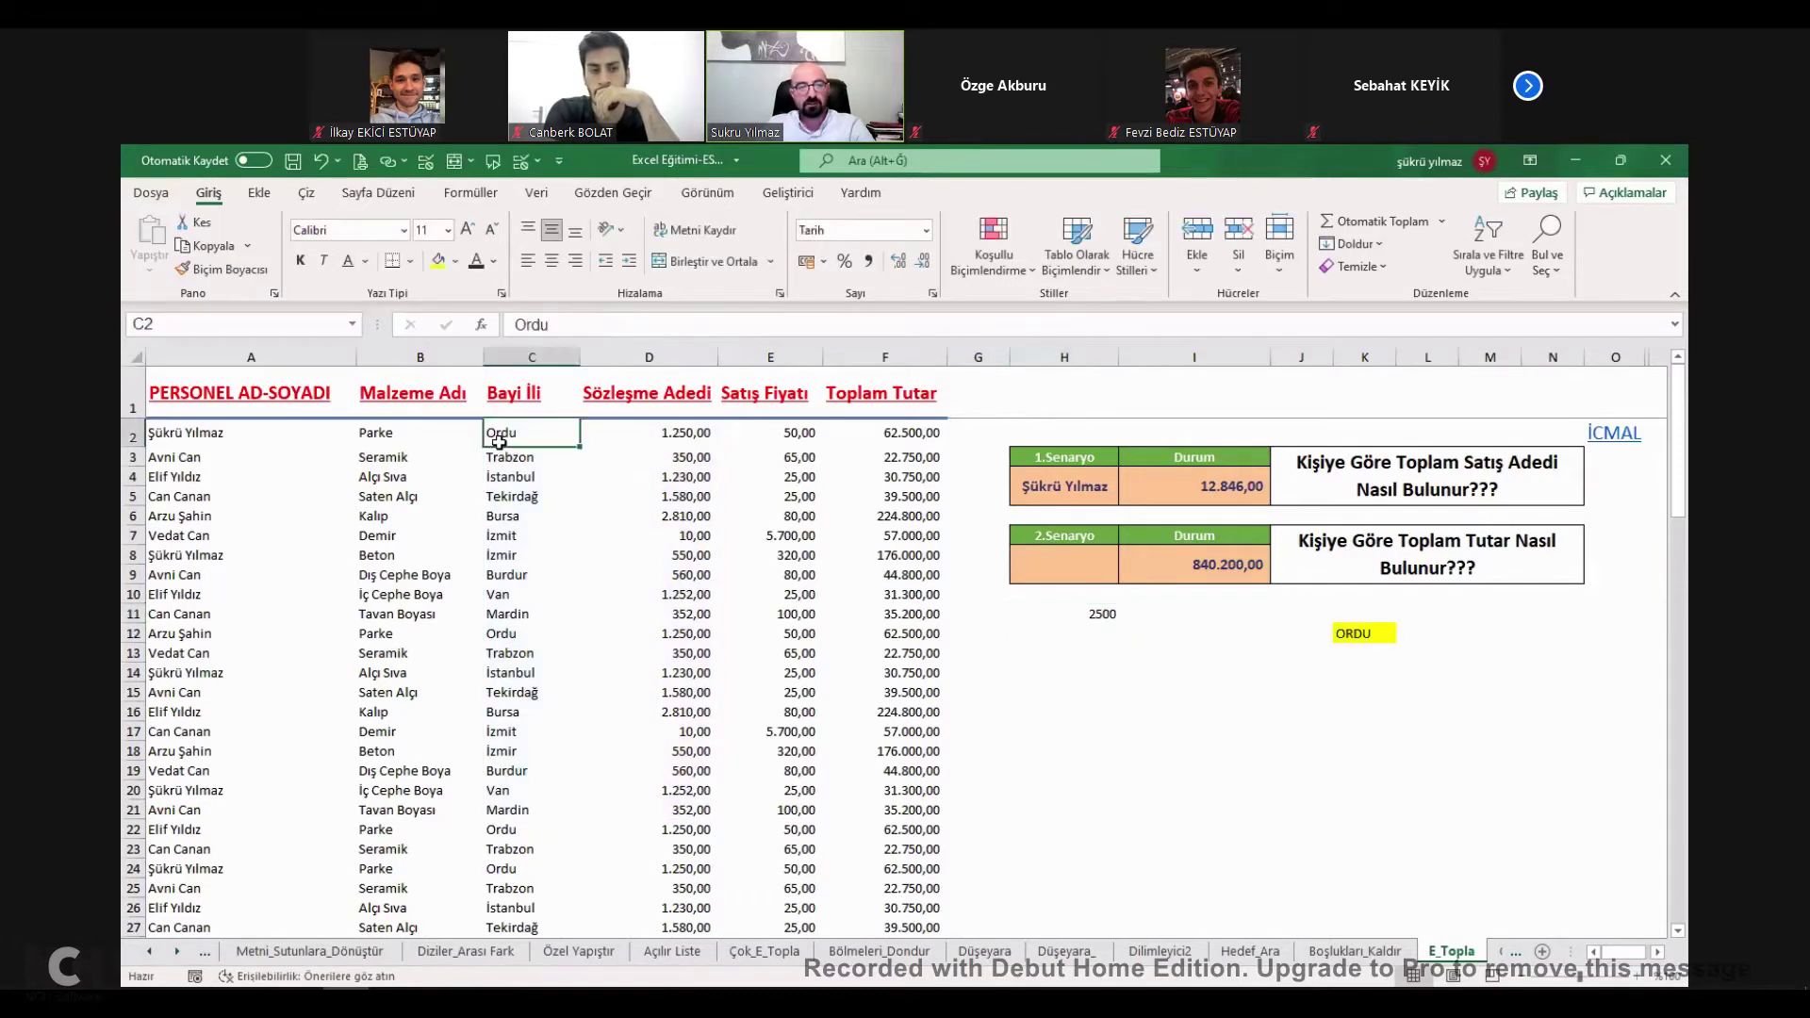
{"action": "left_click", "coordinate": [522, 457]}
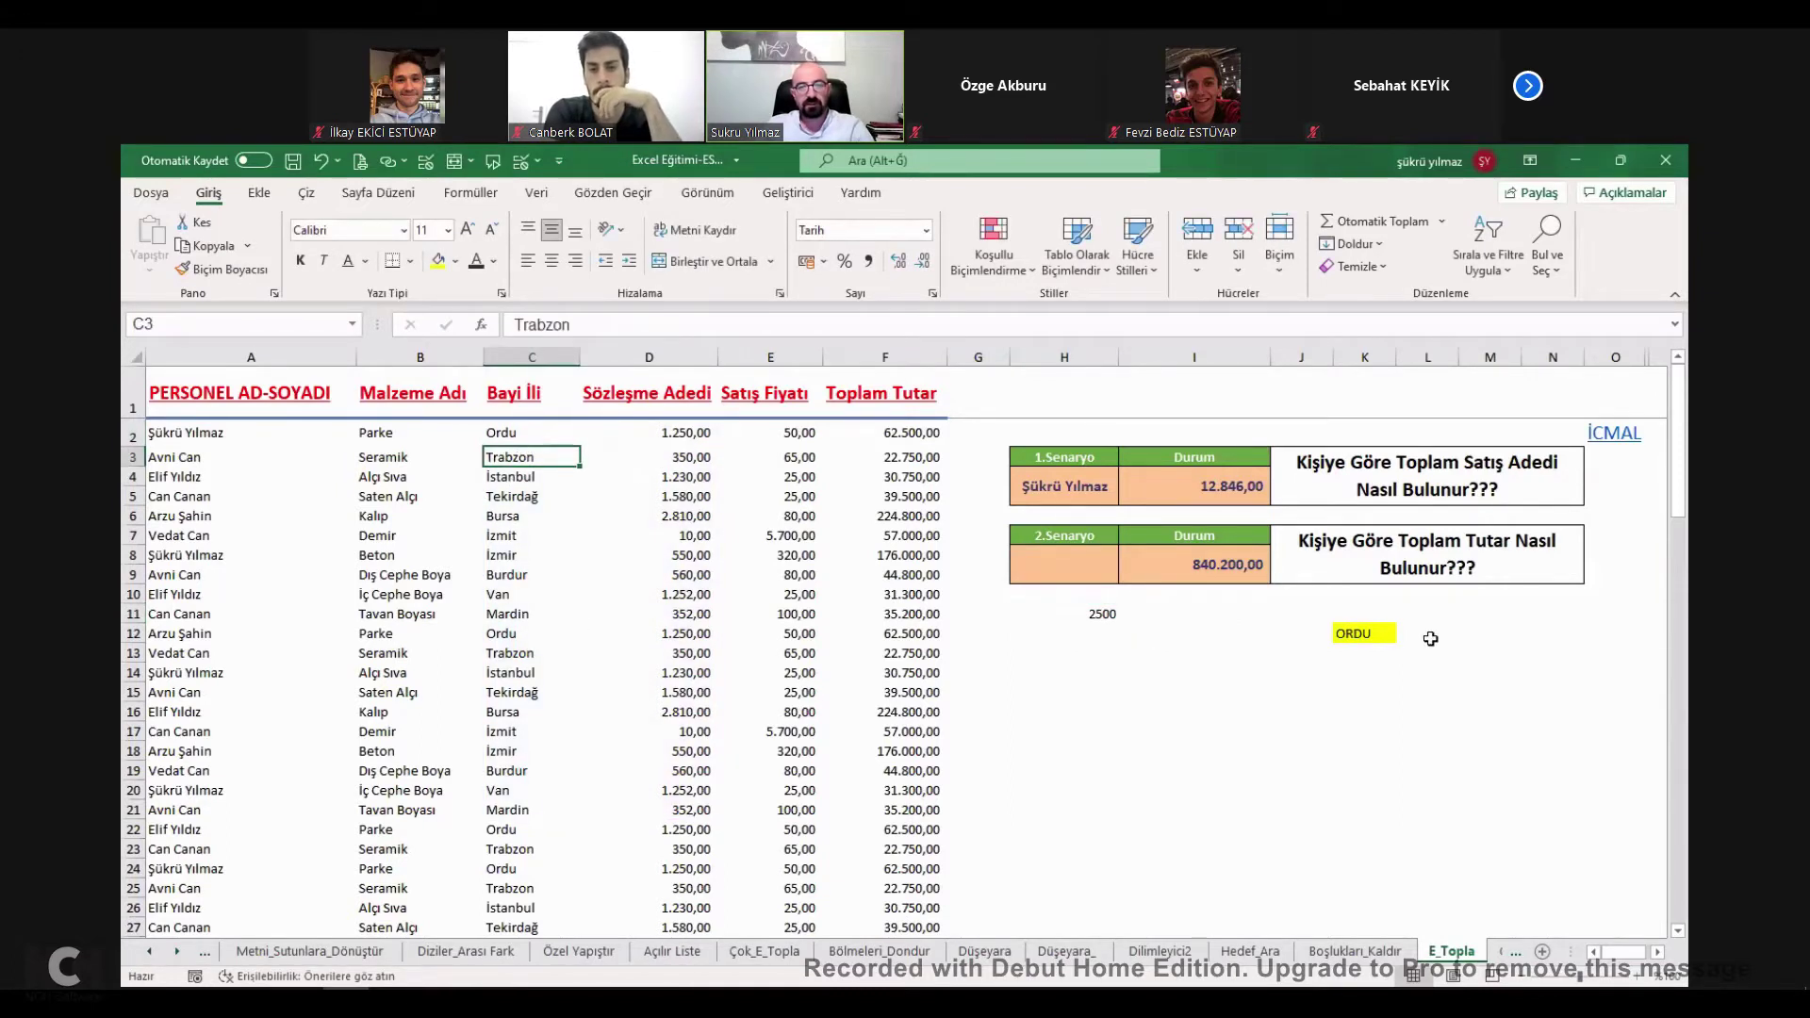
{"action": "type", "text": "Ordu"}
{"action": "left_click", "coordinate": [1099, 611]}
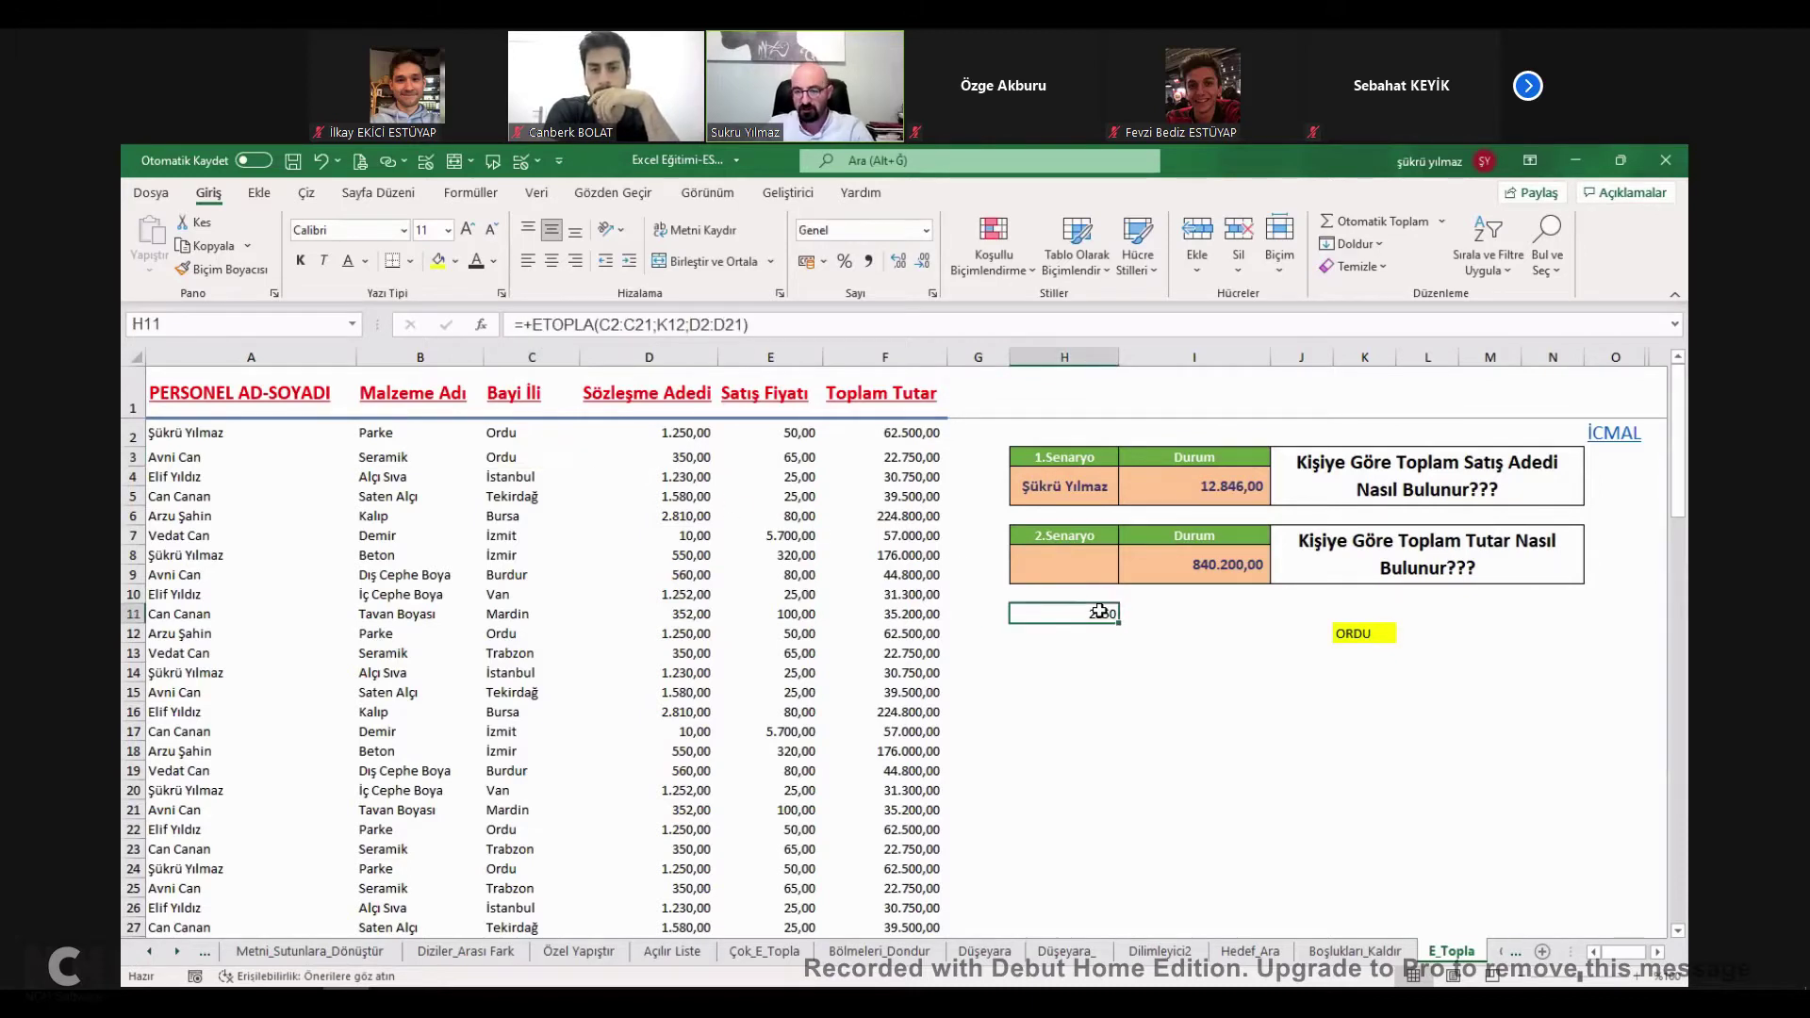
{"action": "left_click", "coordinate": [1379, 632]}
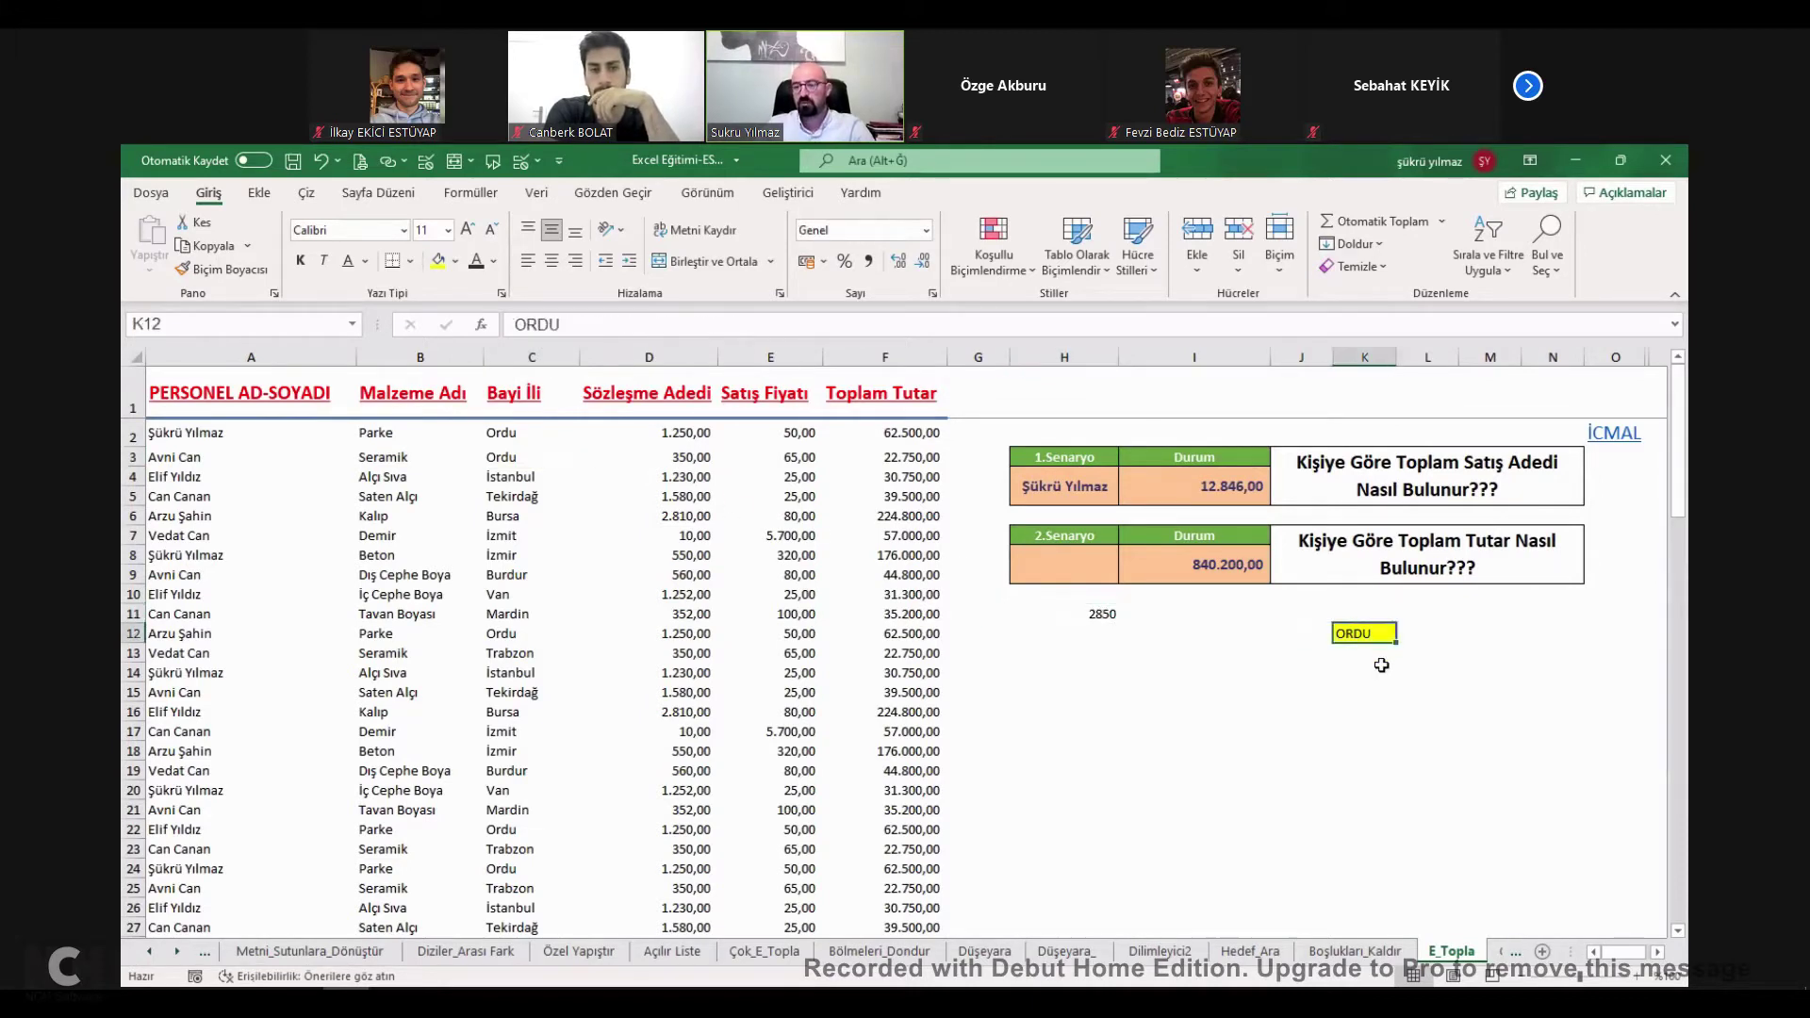
Add list validation to K12 using the Bayi İli cells as the source.
{"action": "left_click", "coordinate": [536, 192]}
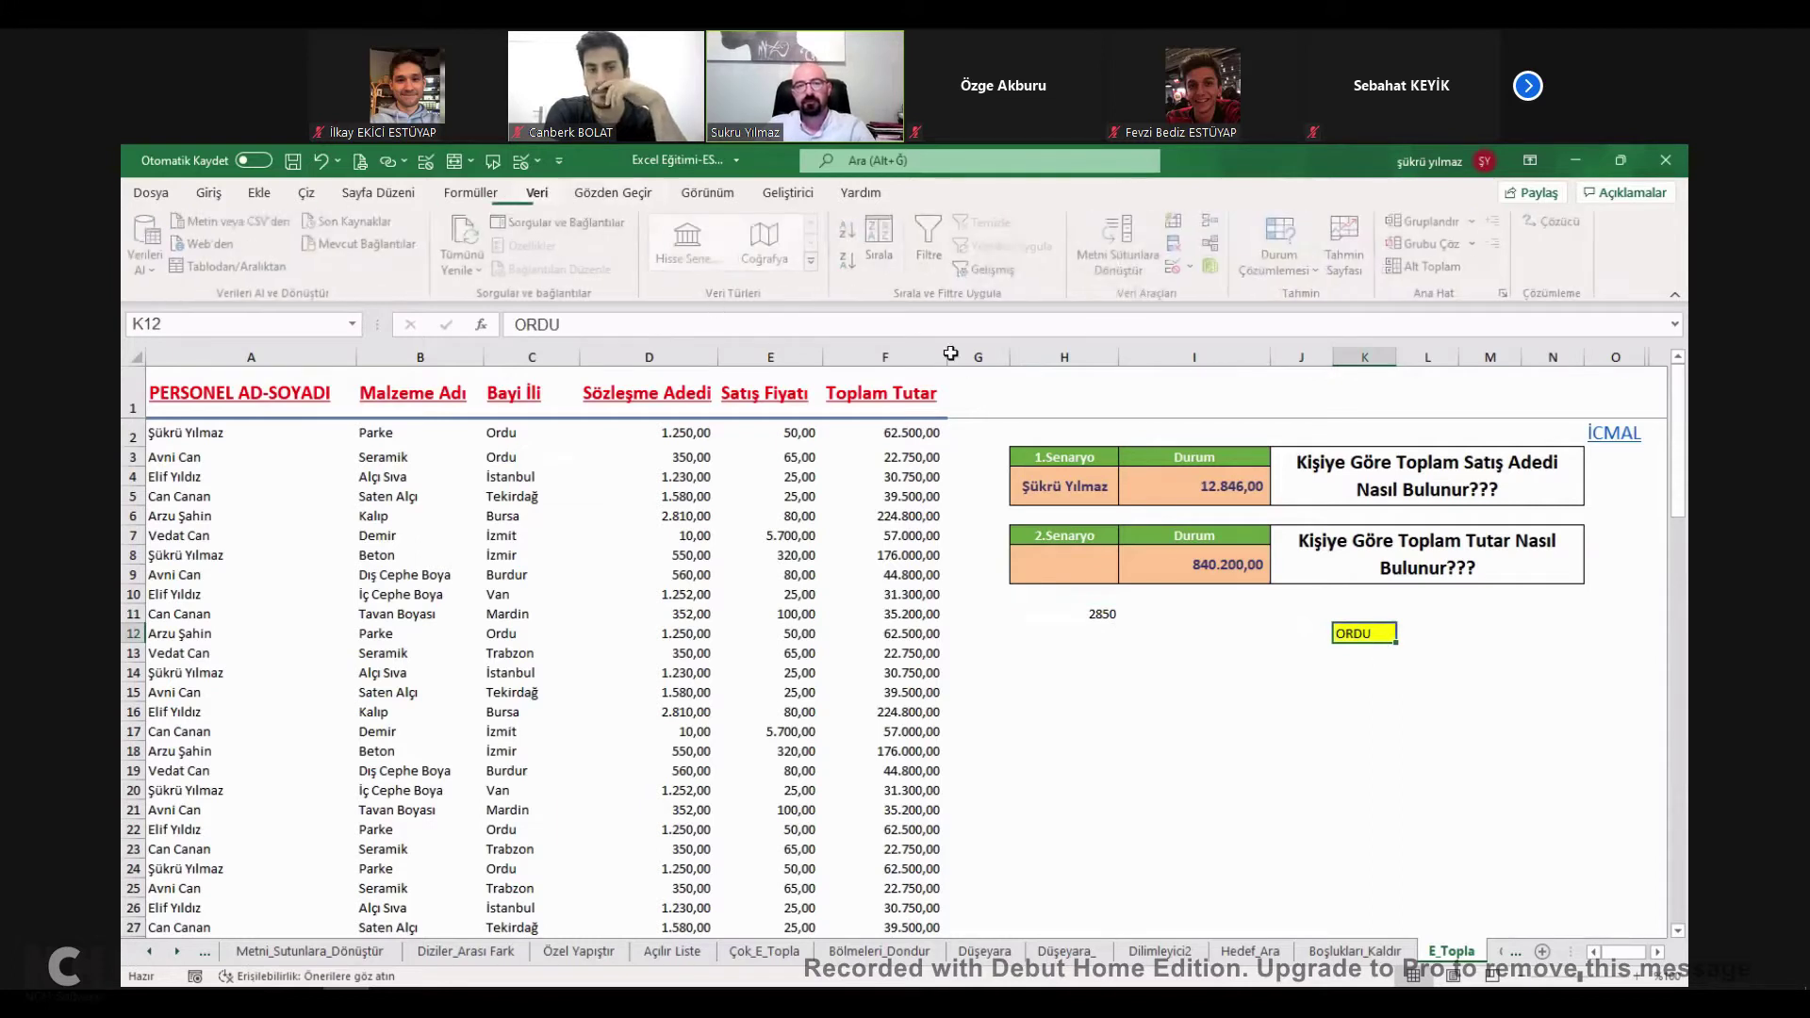
{"action": "left_click", "coordinate": [1177, 267]}
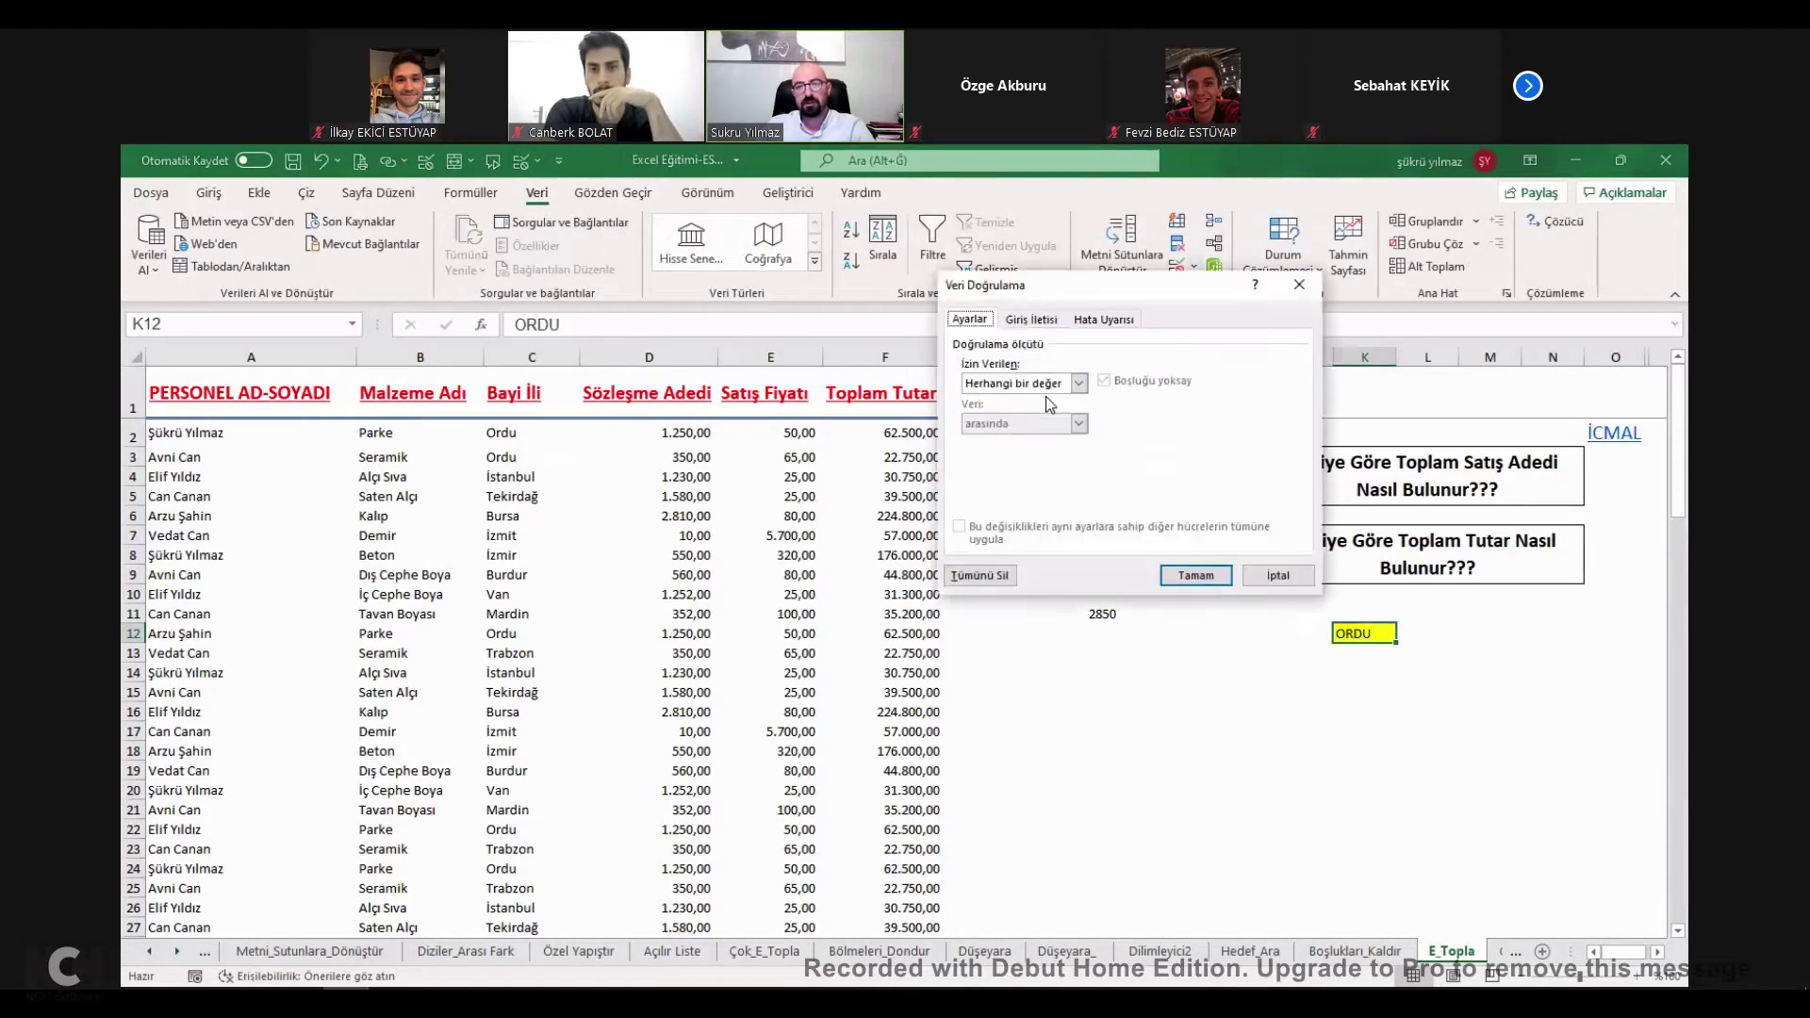
{"action": "left_click", "coordinate": [1008, 386]}
{"action": "left_click", "coordinate": [1000, 453]}
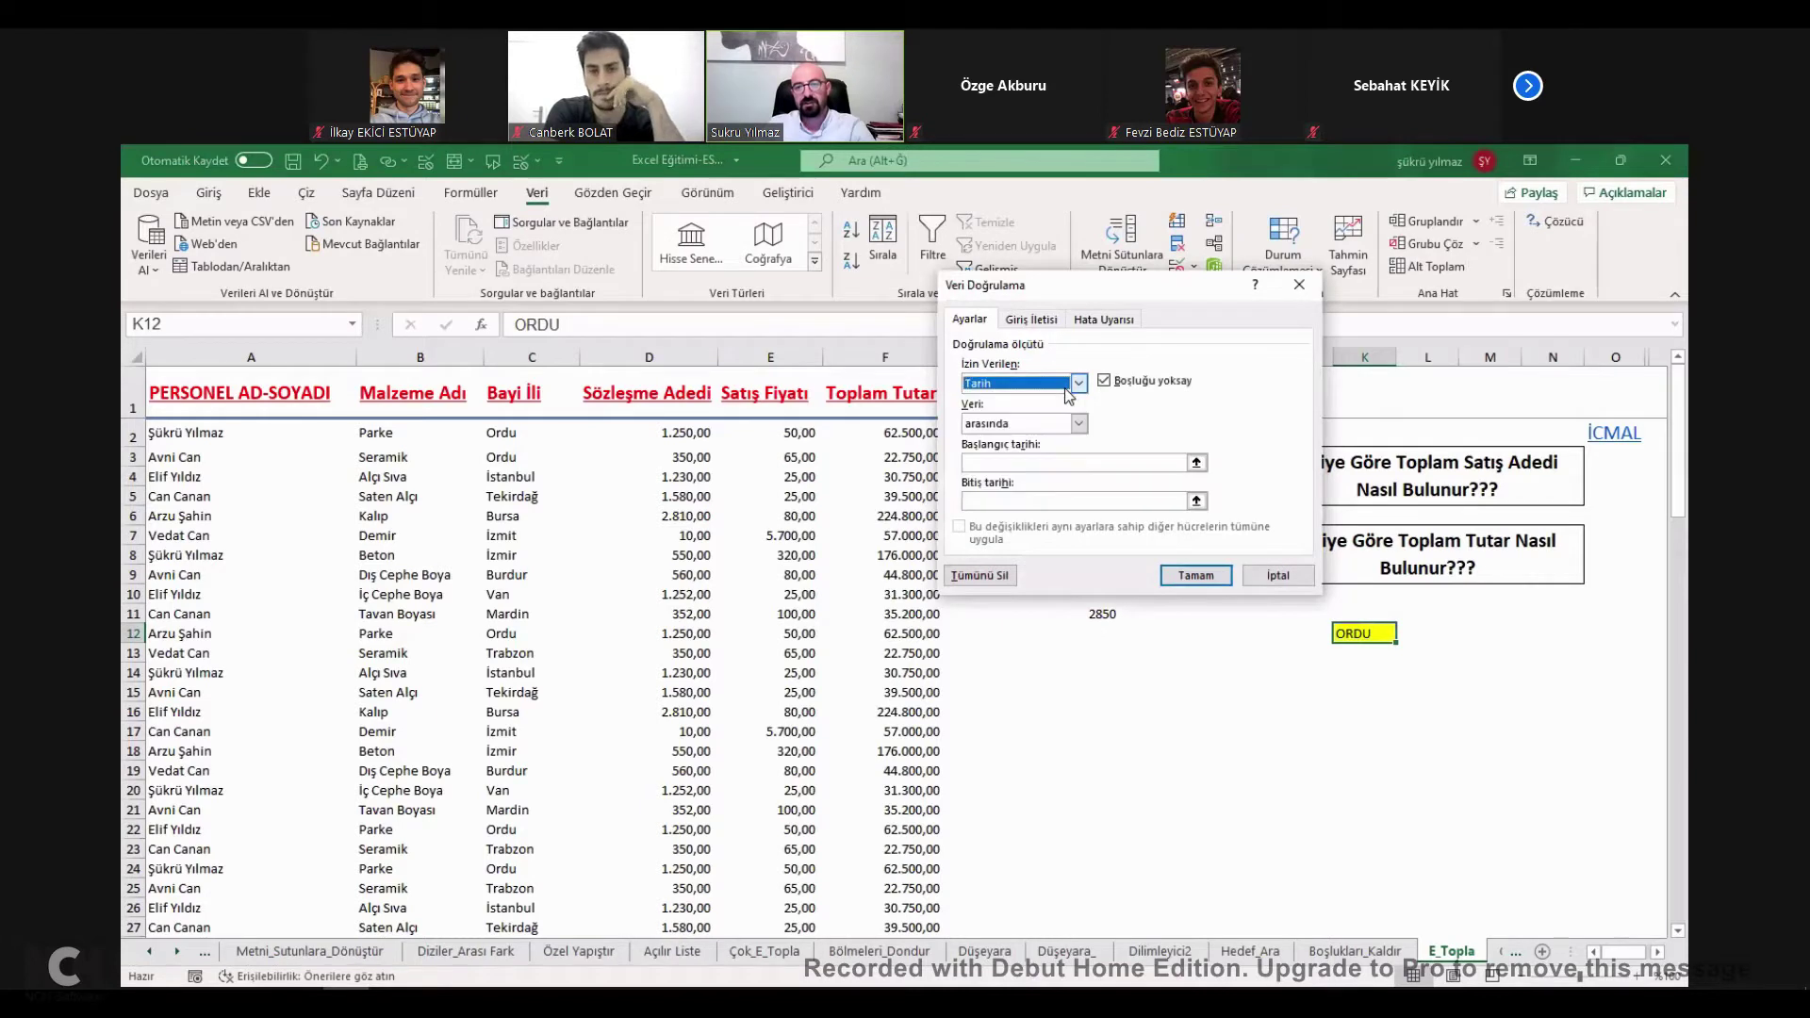
{"action": "left_click", "coordinate": [1016, 382]}
{"action": "left_click", "coordinate": [995, 439]}
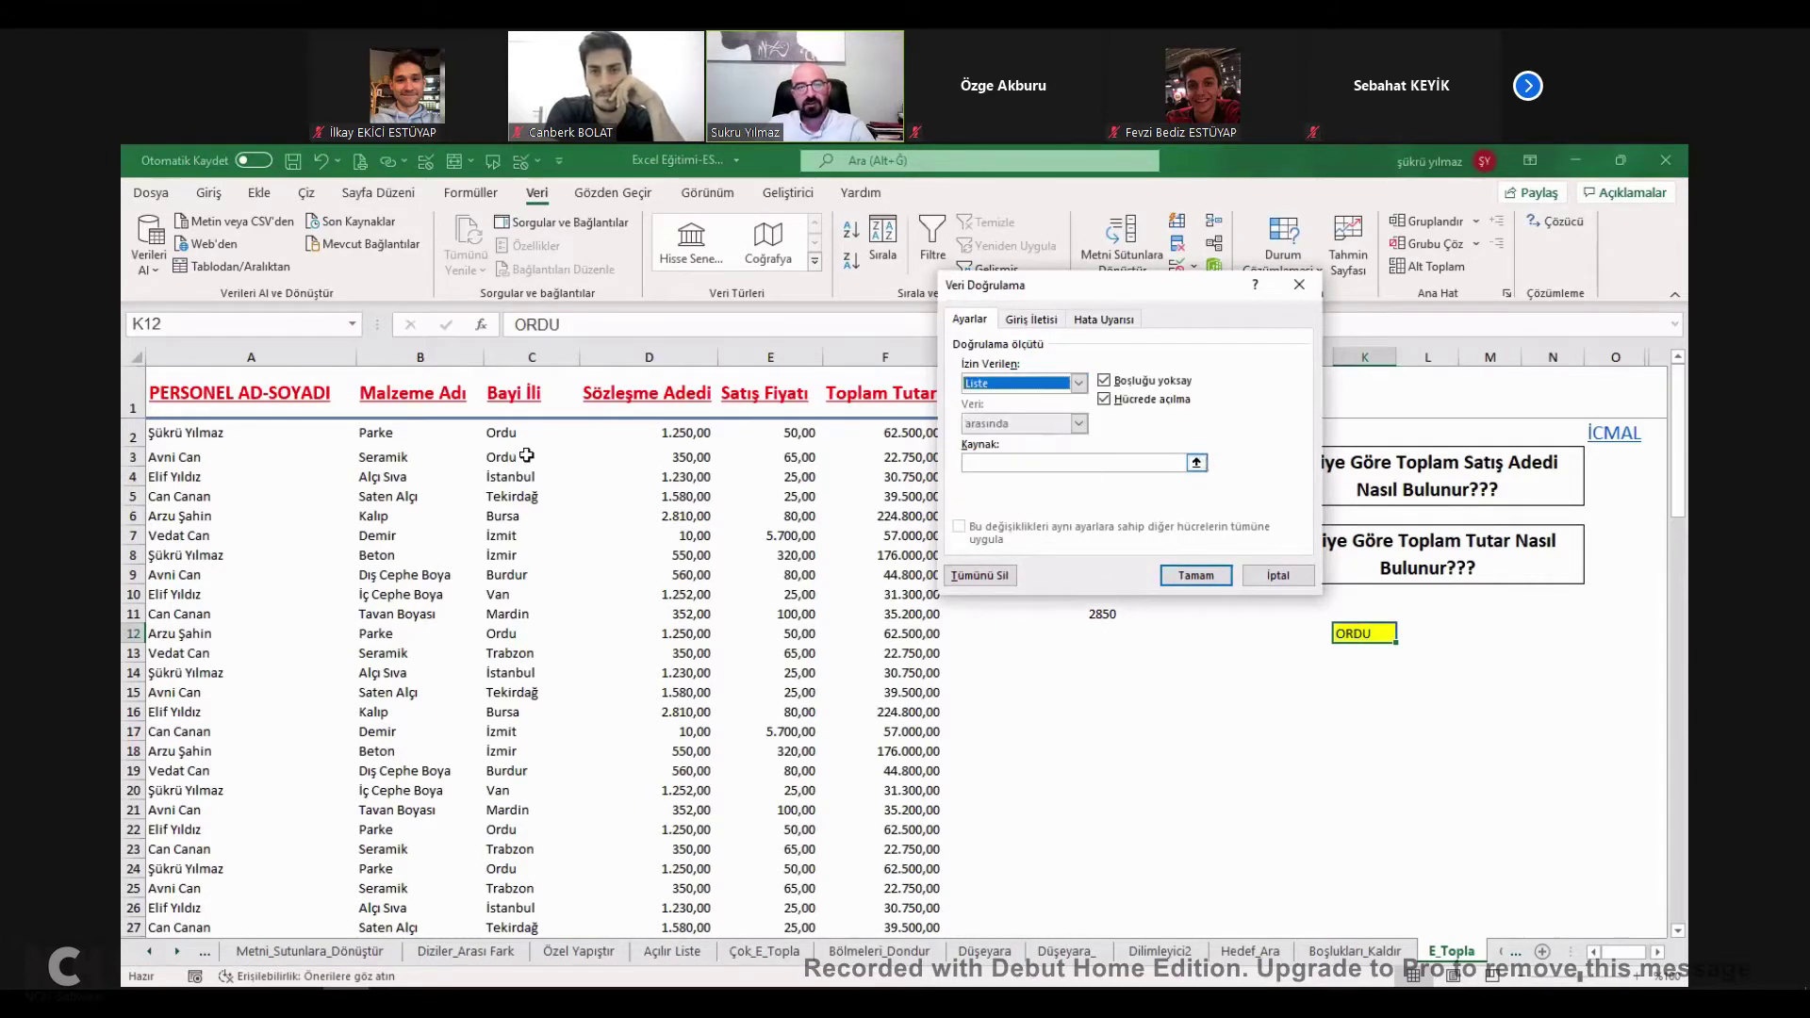
{"action": "left_click", "coordinate": [509, 433]}
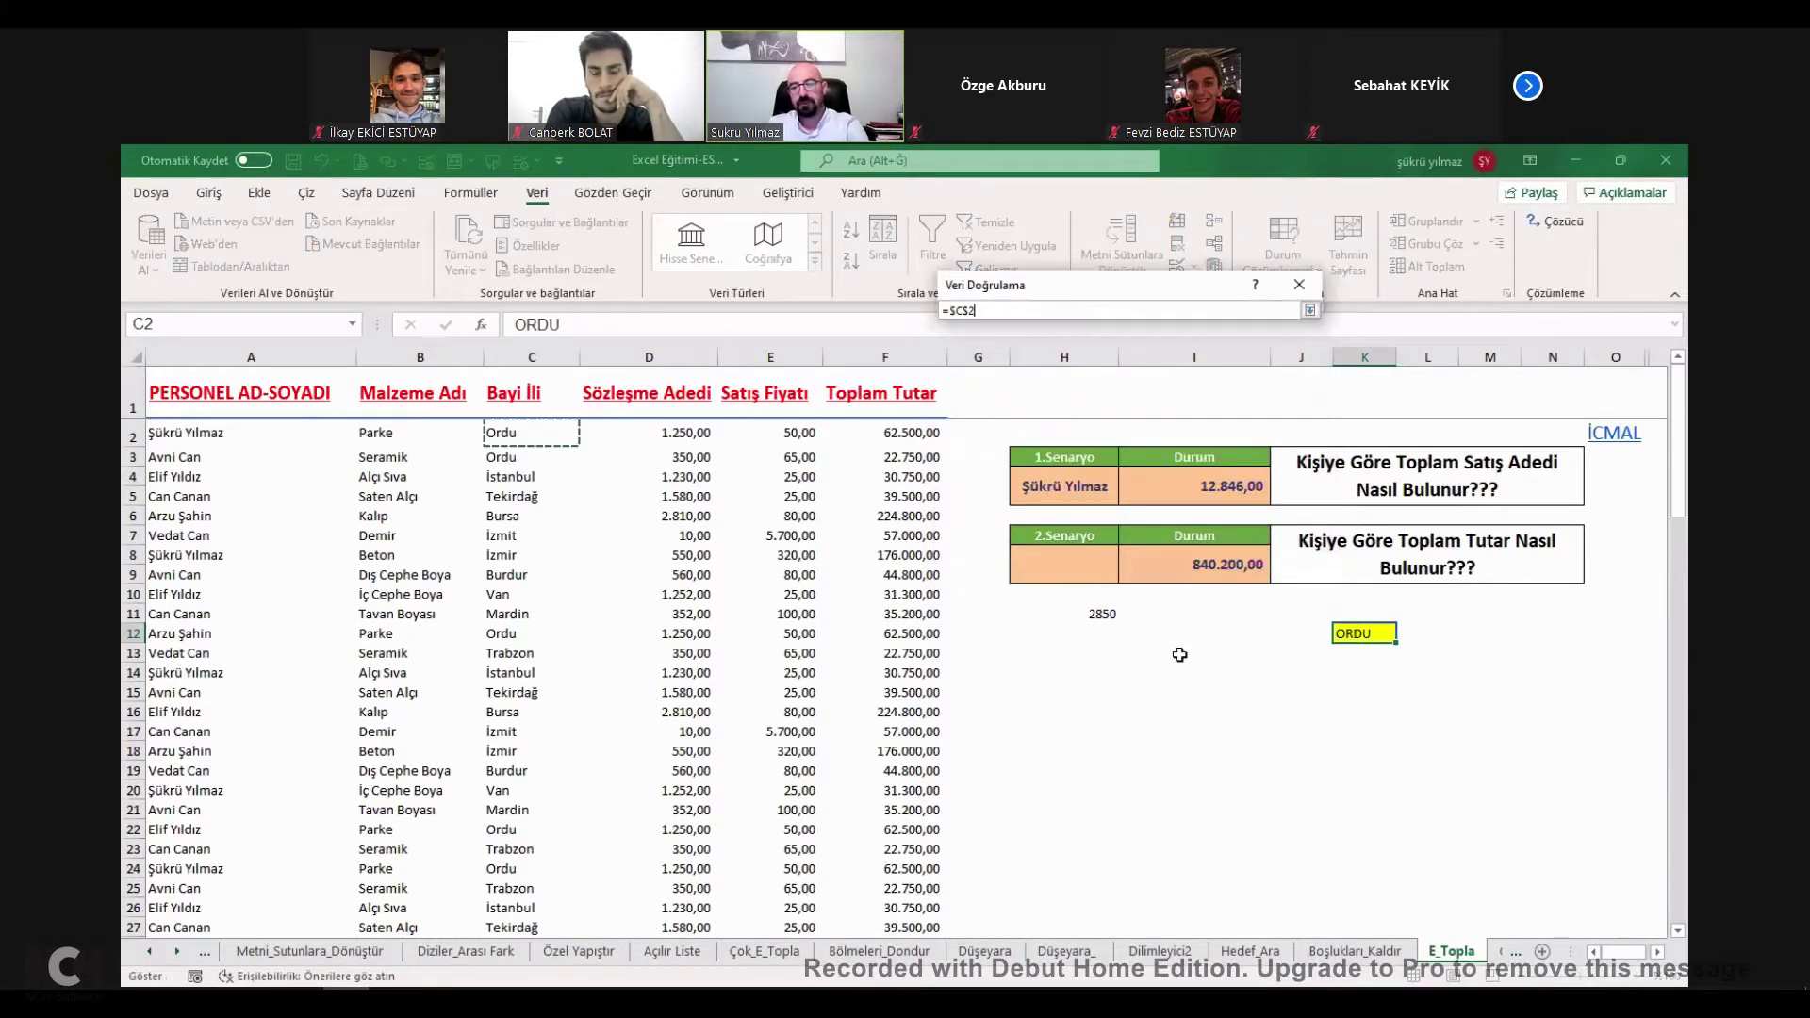
{"action": "key", "text": "Return"}
{"action": "left_click", "coordinate": [1197, 578]}
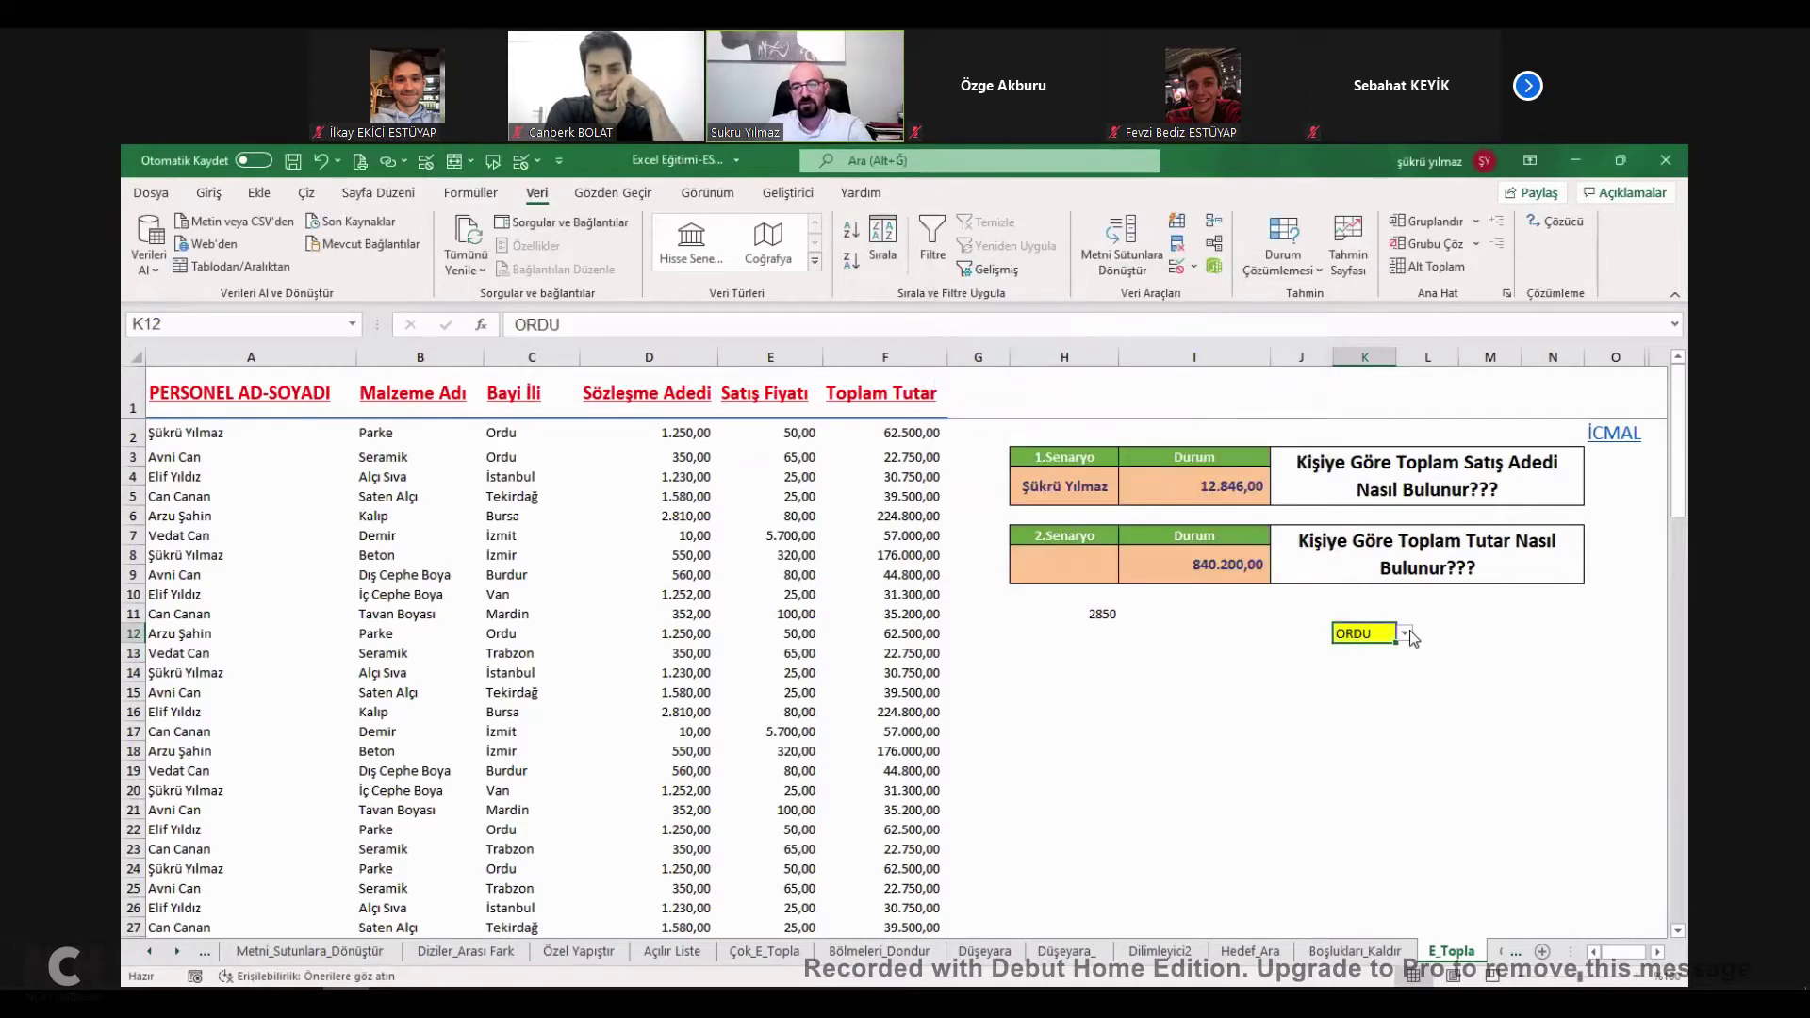
Enlarge the font of H11 and K12 to size 14.
{"action": "left_click", "coordinate": [1097, 615]}
{"action": "left_click", "coordinate": [1369, 634], "text": "ctrl"}
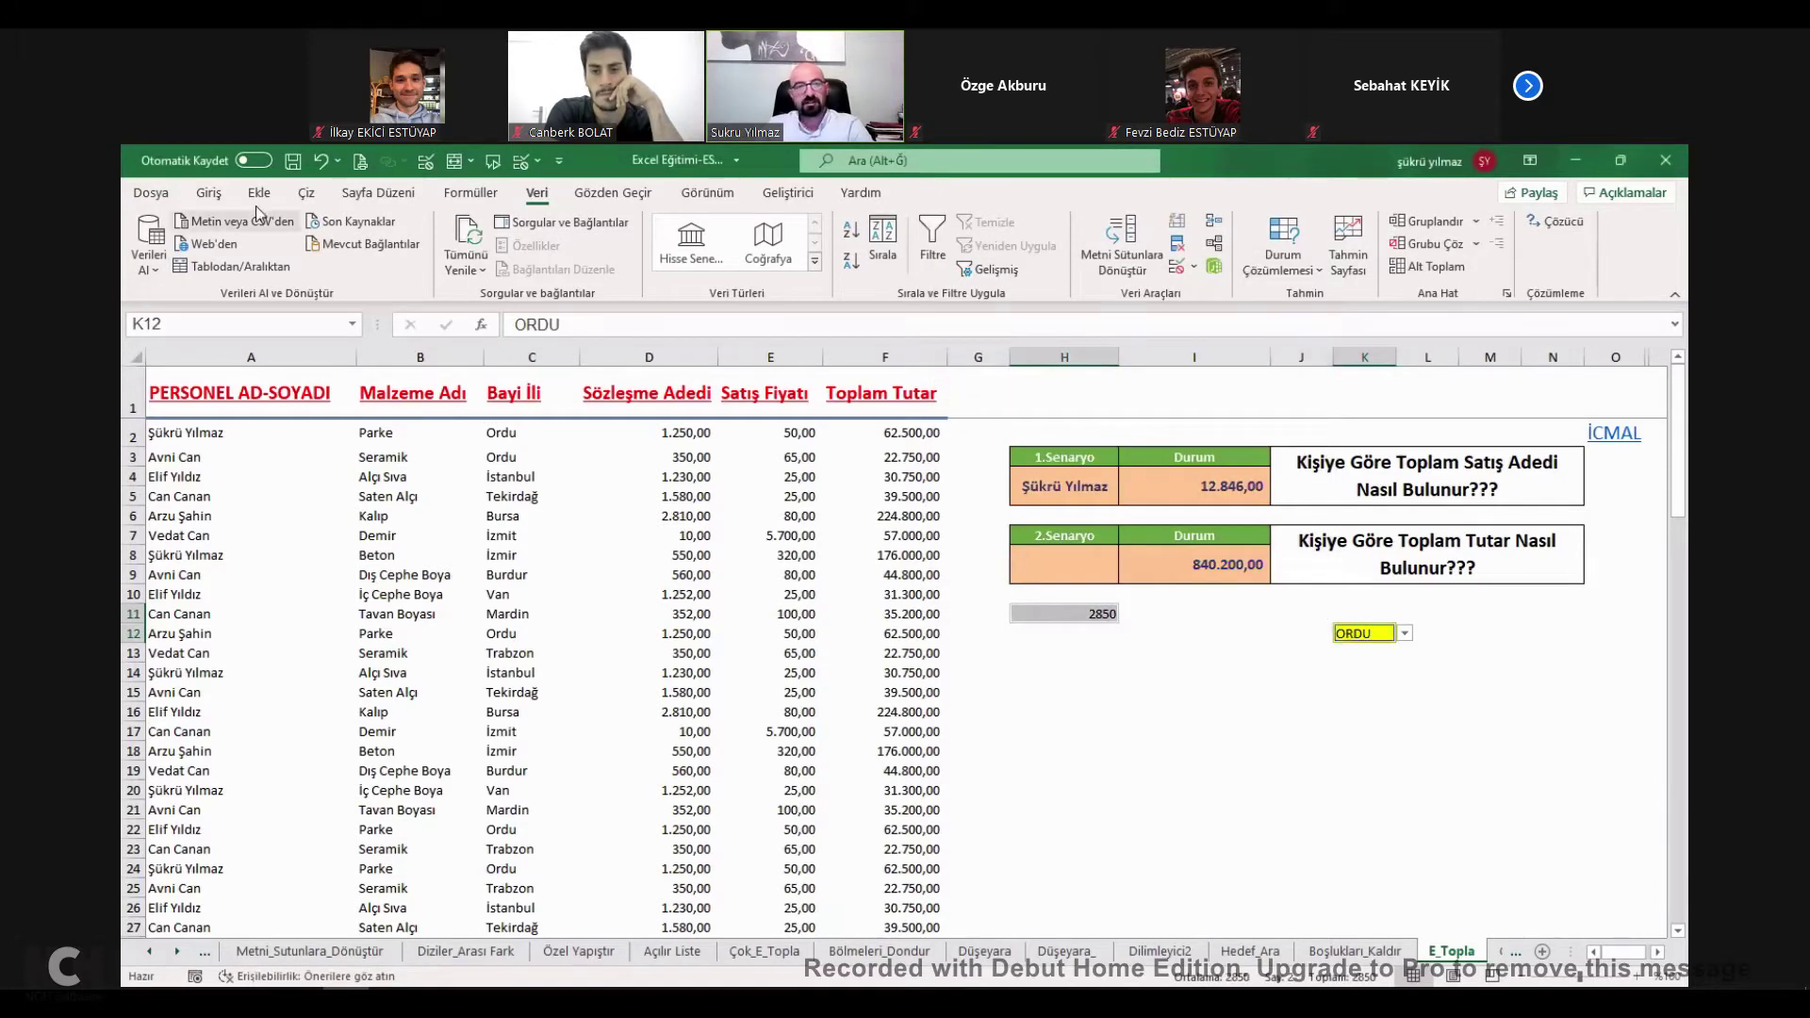
{"action": "left_click", "coordinate": [208, 192]}
{"action": "left_click", "coordinate": [469, 230]}
{"action": "left_click", "coordinate": [469, 230]}
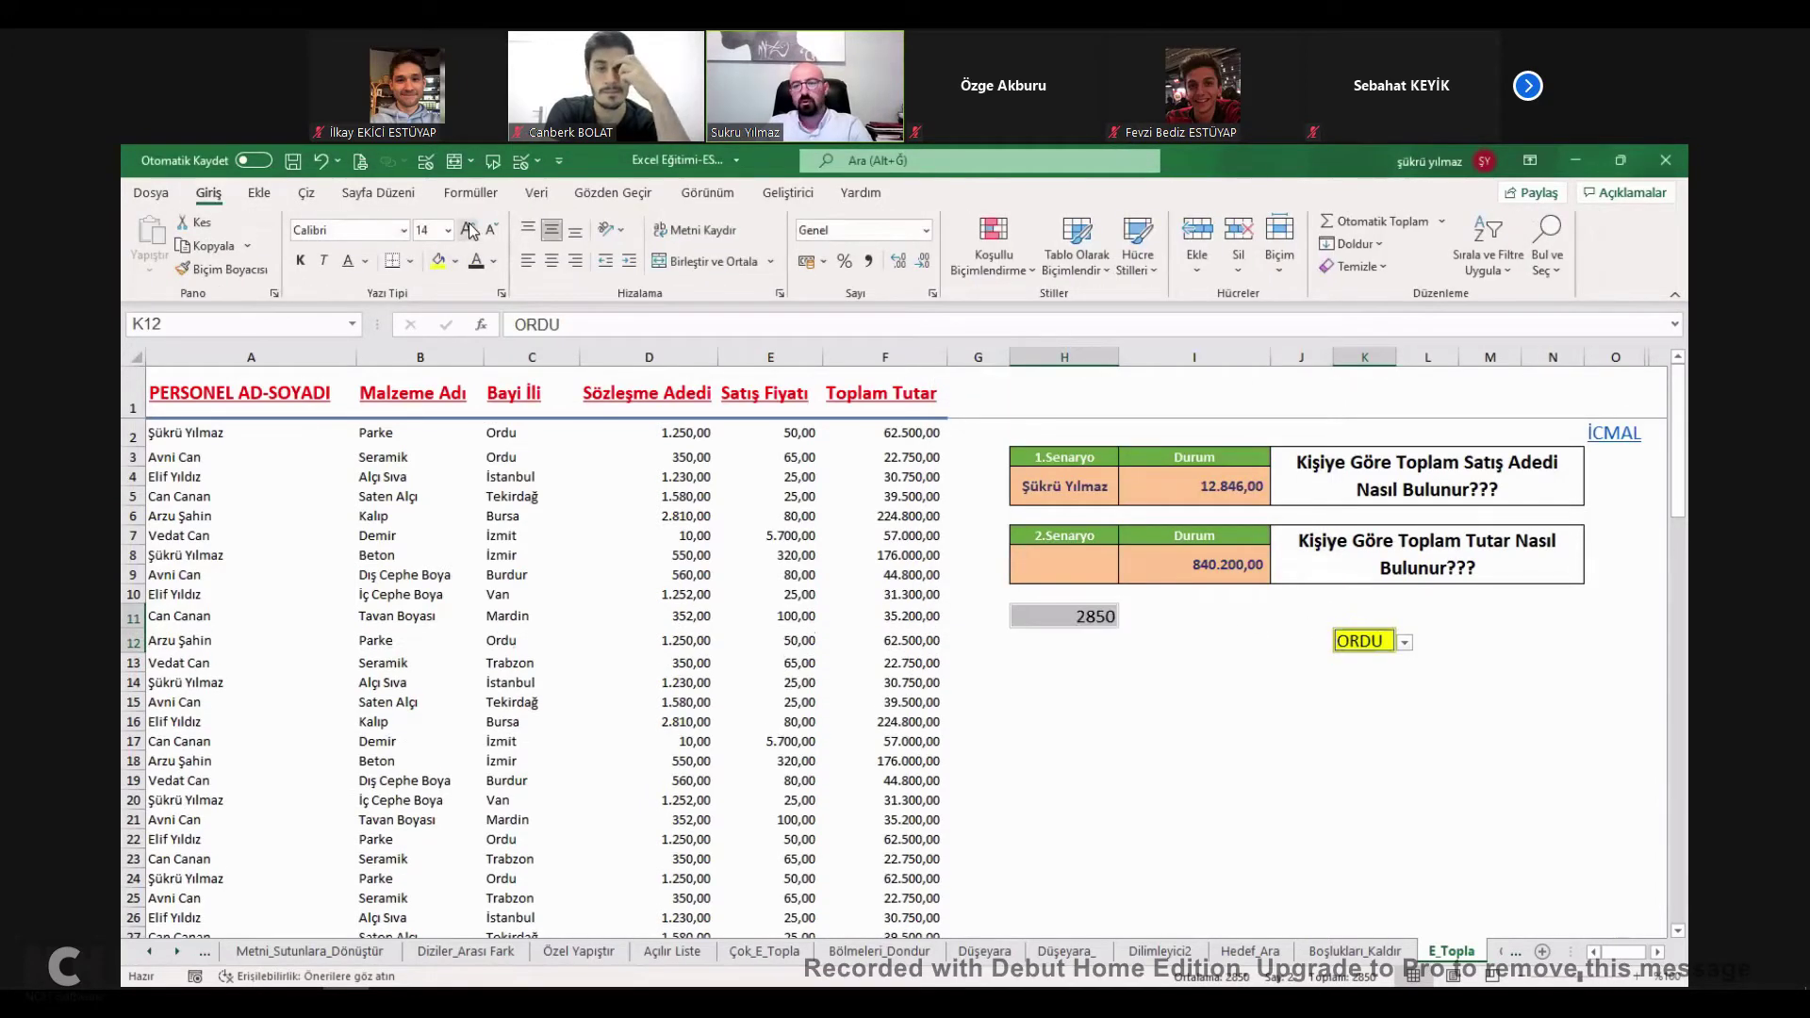
{"action": "left_click", "coordinate": [1490, 642]}
Try İstanbul, Tekirdağ and İzmit from K12's province dropdown.
{"action": "left_click", "coordinate": [1386, 642]}
{"action": "left_click", "coordinate": [1405, 643]}
{"action": "left_click", "coordinate": [1376, 688]}
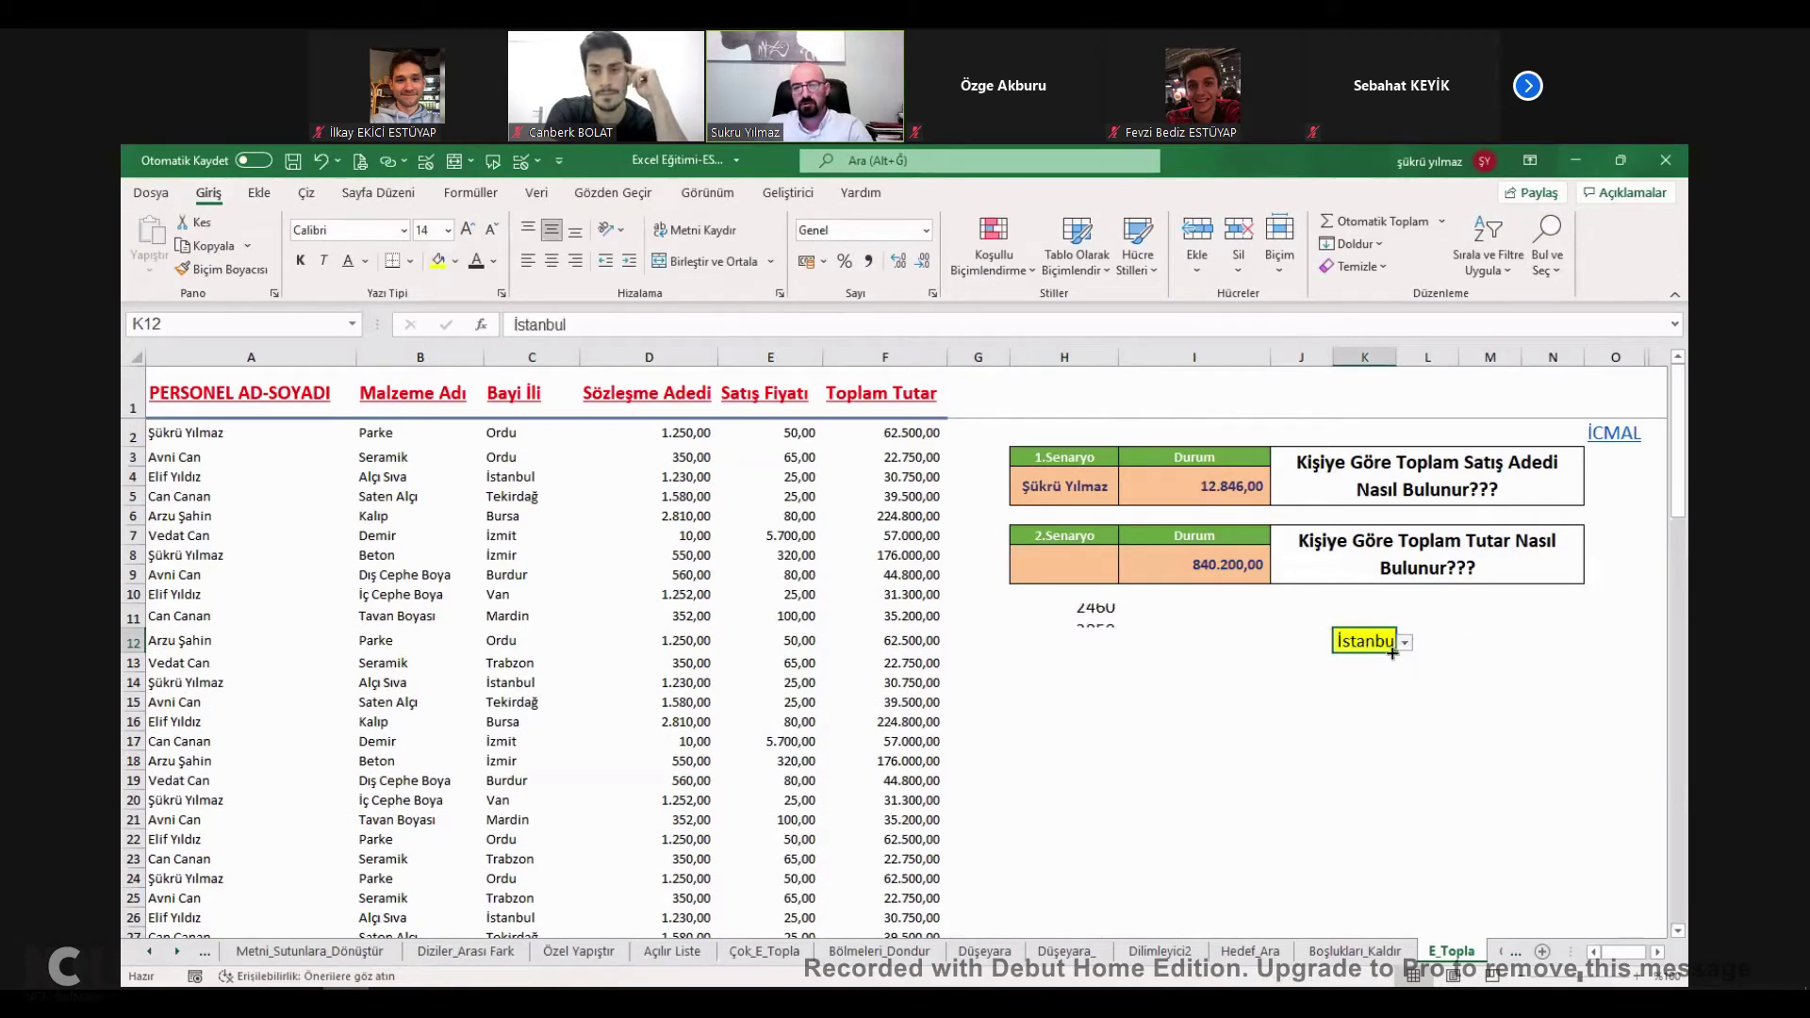
{"action": "left_click", "coordinate": [1406, 643]}
{"action": "left_click", "coordinate": [1367, 705]}
{"action": "left_click", "coordinate": [1406, 643]}
{"action": "left_click", "coordinate": [1366, 705]}
{"action": "left_click", "coordinate": [1405, 643]}
{"action": "left_click_drag", "start_coordinate": [1412, 696], "coordinate": [1411, 699]}
{"action": "left_click", "coordinate": [1354, 698]}
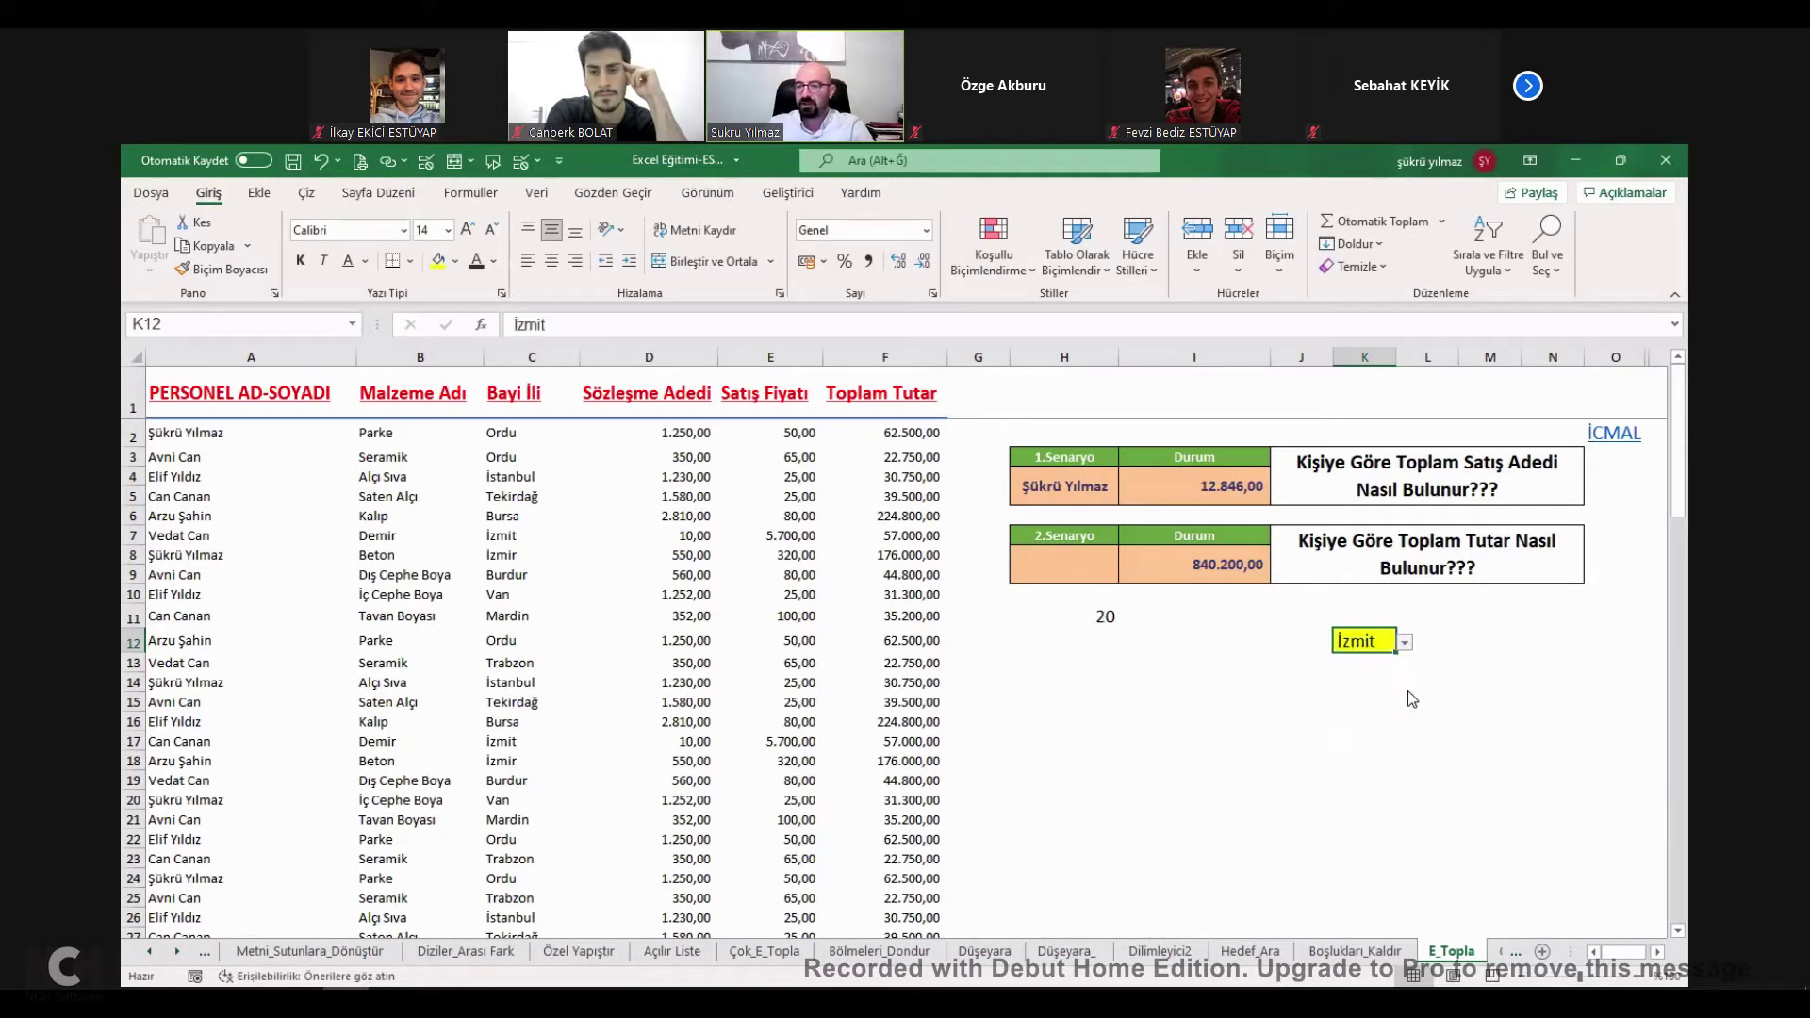
Point out the İzmit cells in column C, then set K12 to Mardin (H11 shows 704).
{"action": "left_click", "coordinate": [527, 536]}
{"action": "left_click", "coordinate": [514, 555], "text": "ctrl"}
{"action": "left_click", "coordinate": [509, 760], "text": "ctrl"}
{"action": "left_click", "coordinate": [507, 742], "text": "ctrl"}
{"action": "left_click", "coordinate": [509, 761], "text": "ctrl"}
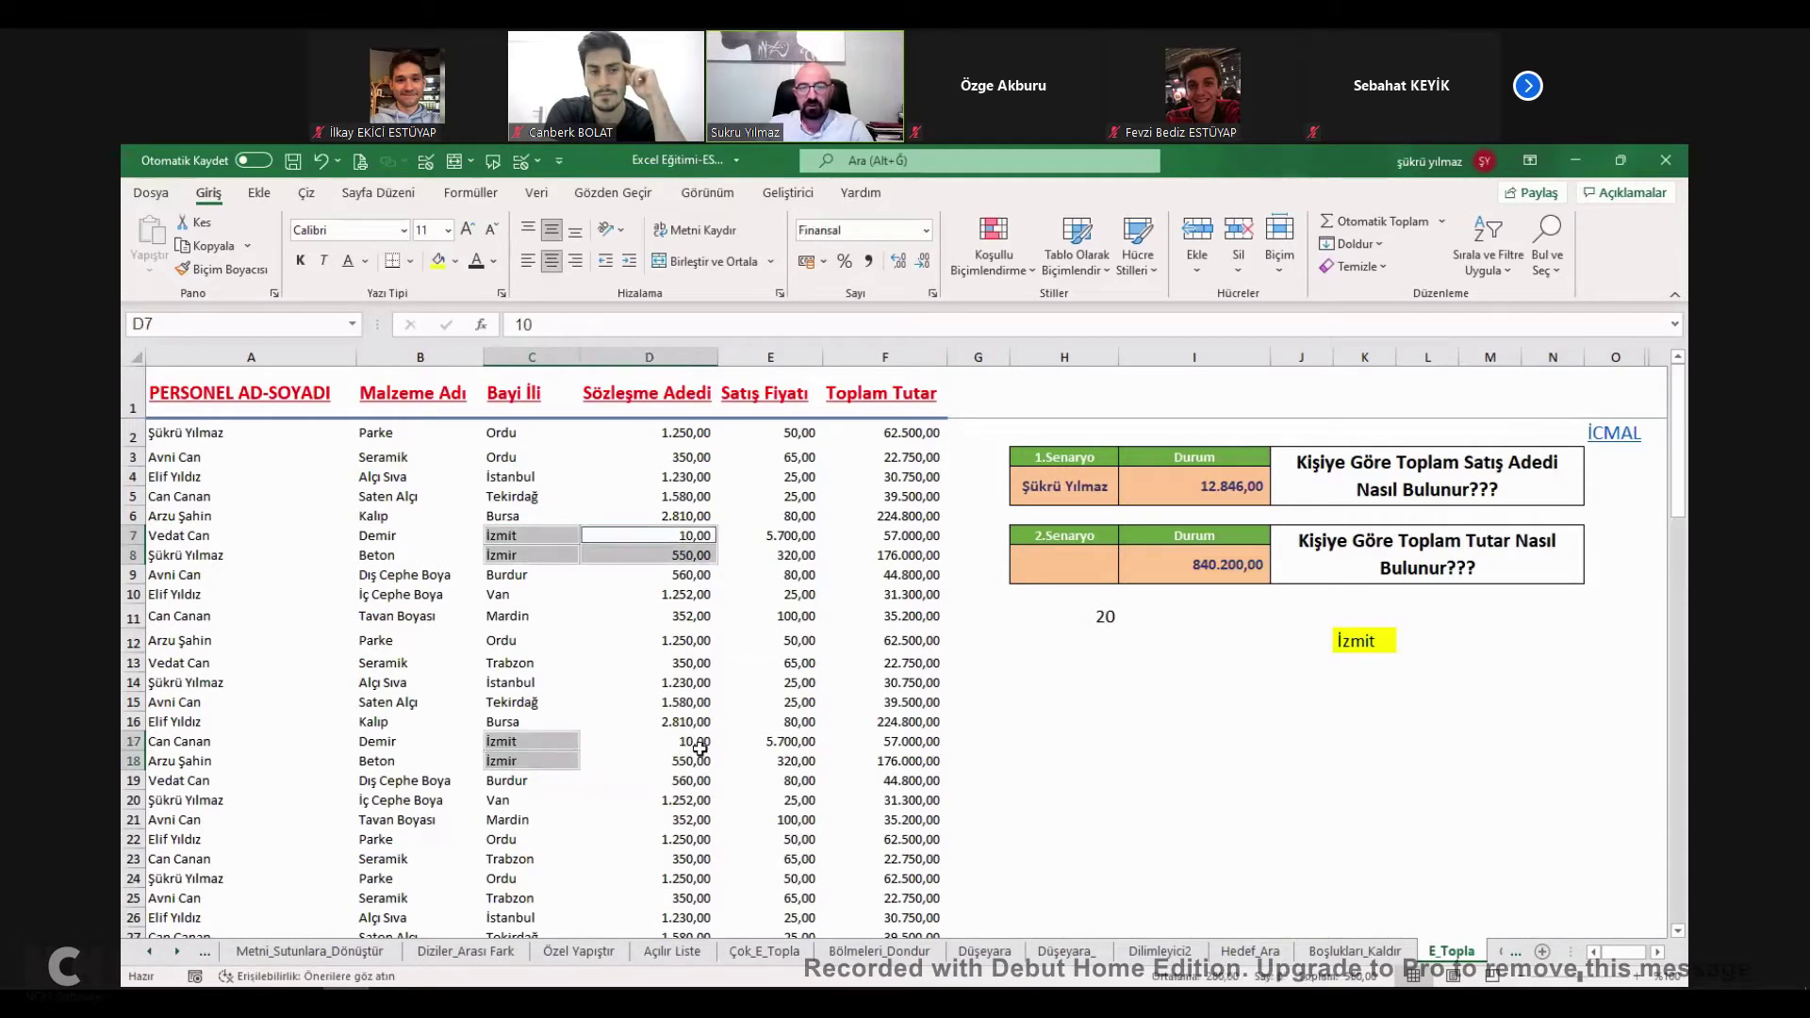
{"action": "left_click", "coordinate": [1382, 640]}
{"action": "left_click", "coordinate": [1404, 643]}
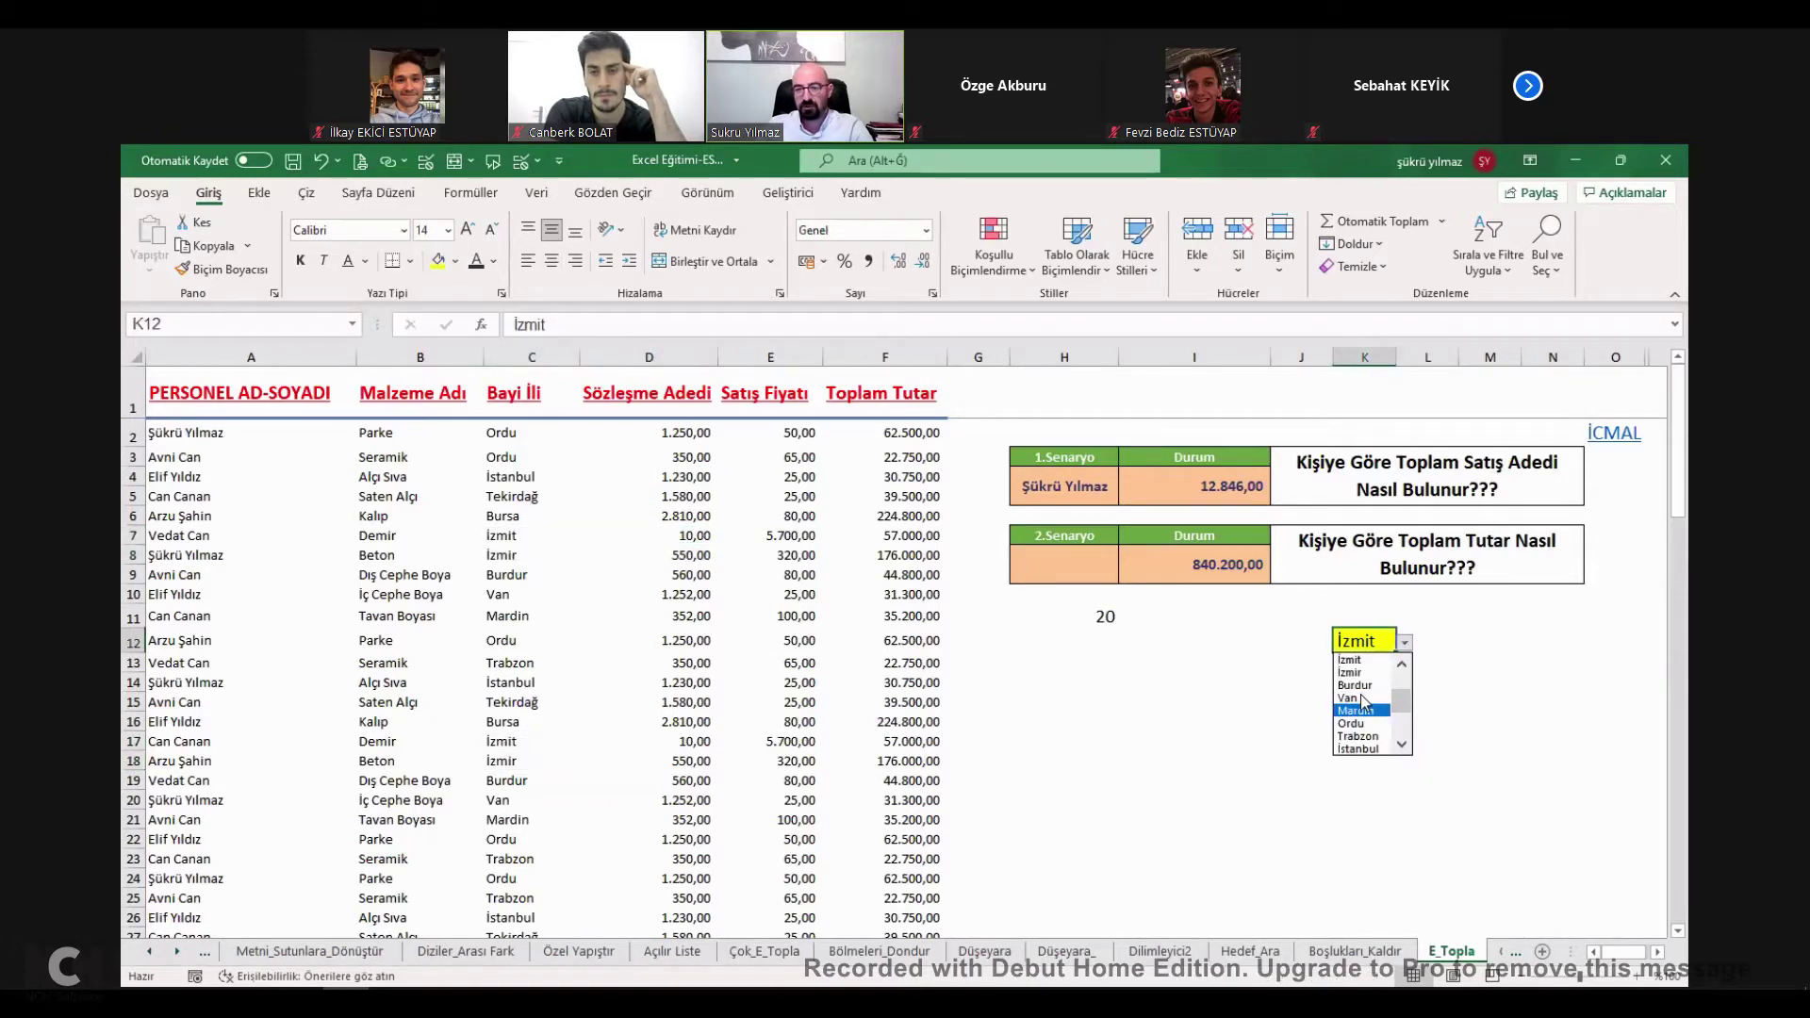
{"action": "left_click", "coordinate": [1358, 744]}
{"action": "left_click", "coordinate": [1085, 615]}
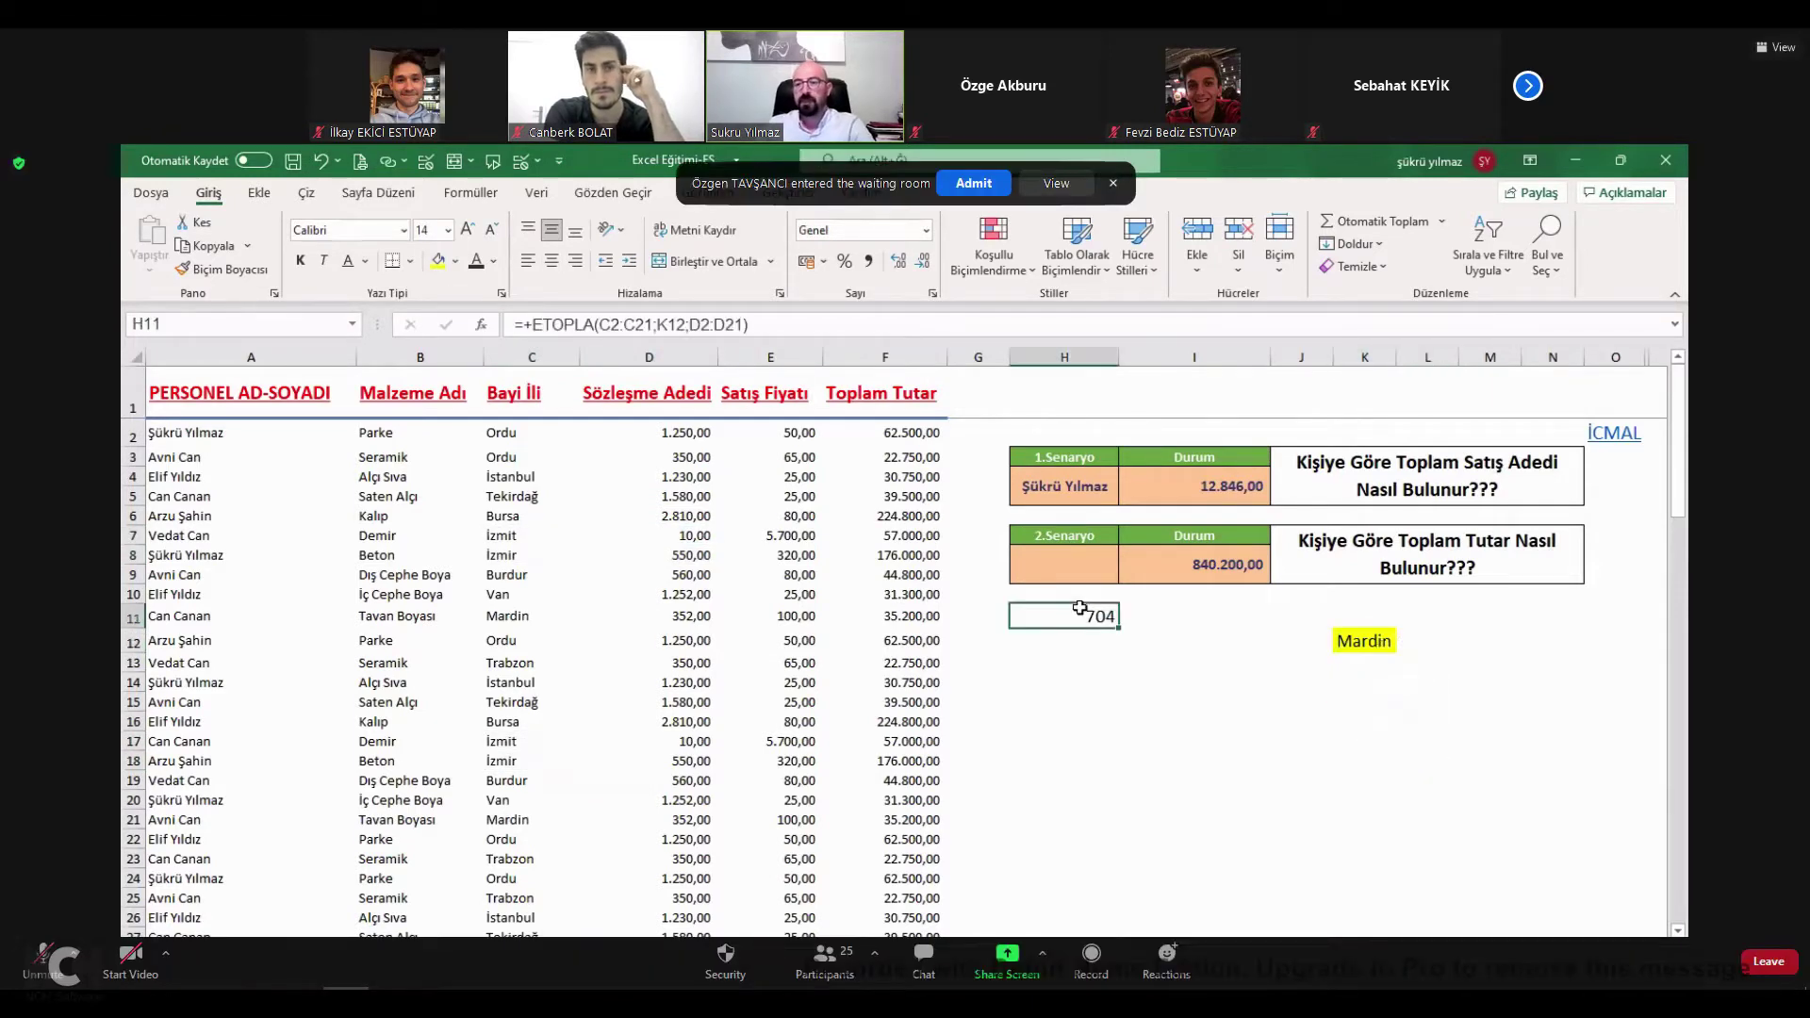
{"action": "left_click", "coordinate": [1616, 435]}
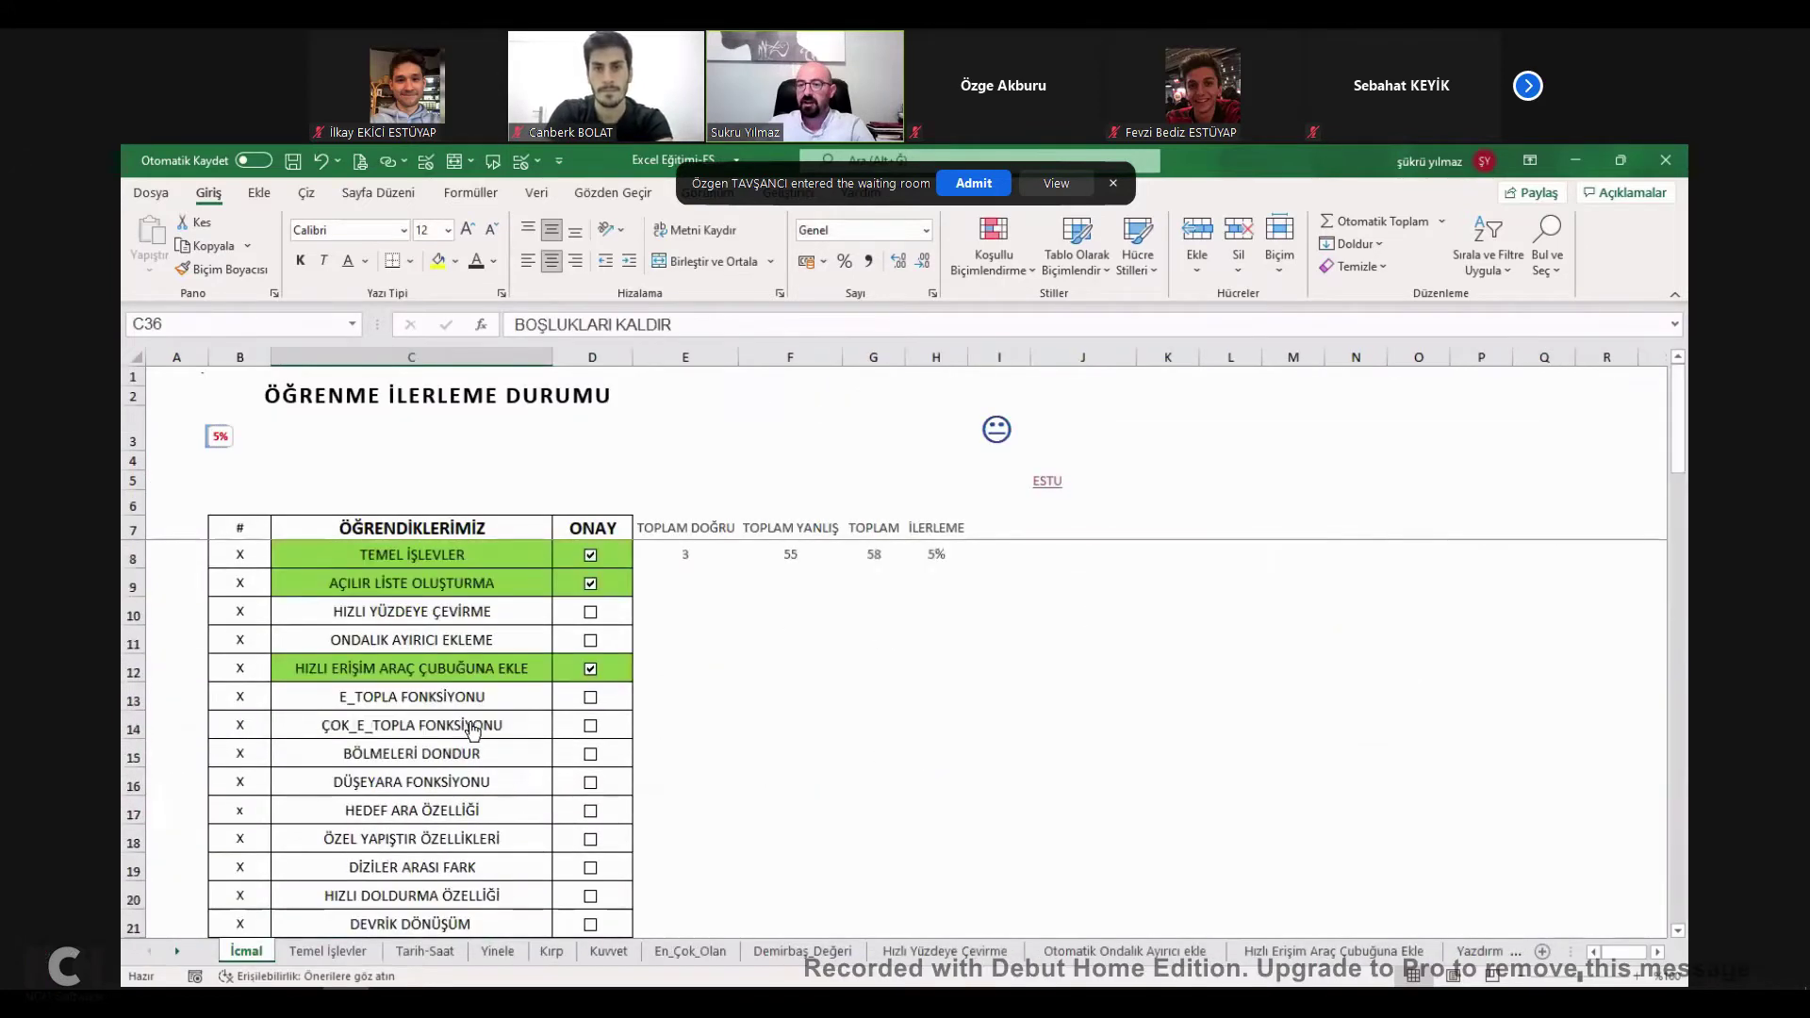
Tick E_TOPLA FONKSİYONU on the İcmal list (7%) and return to the E_Topla sheet.
{"action": "left_click", "coordinate": [590, 697]}
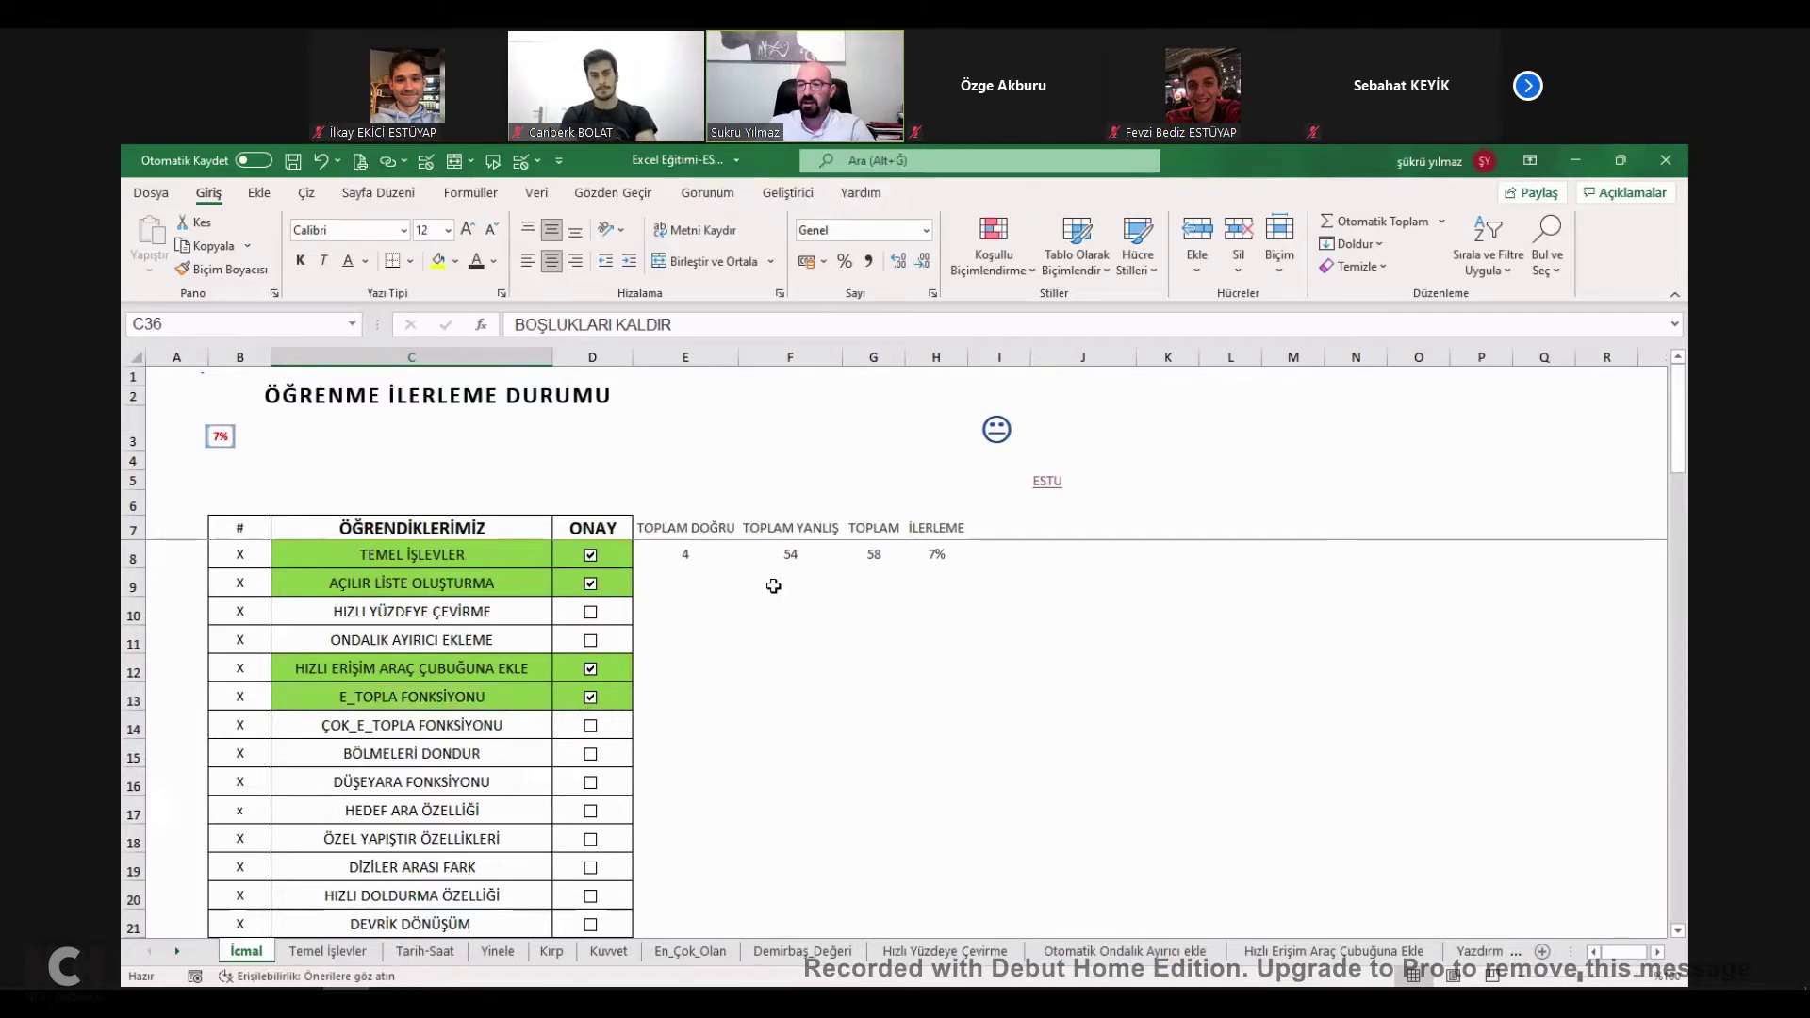
{"action": "left_click", "coordinate": [421, 765]}
{"action": "left_click", "coordinate": [1404, 514]}
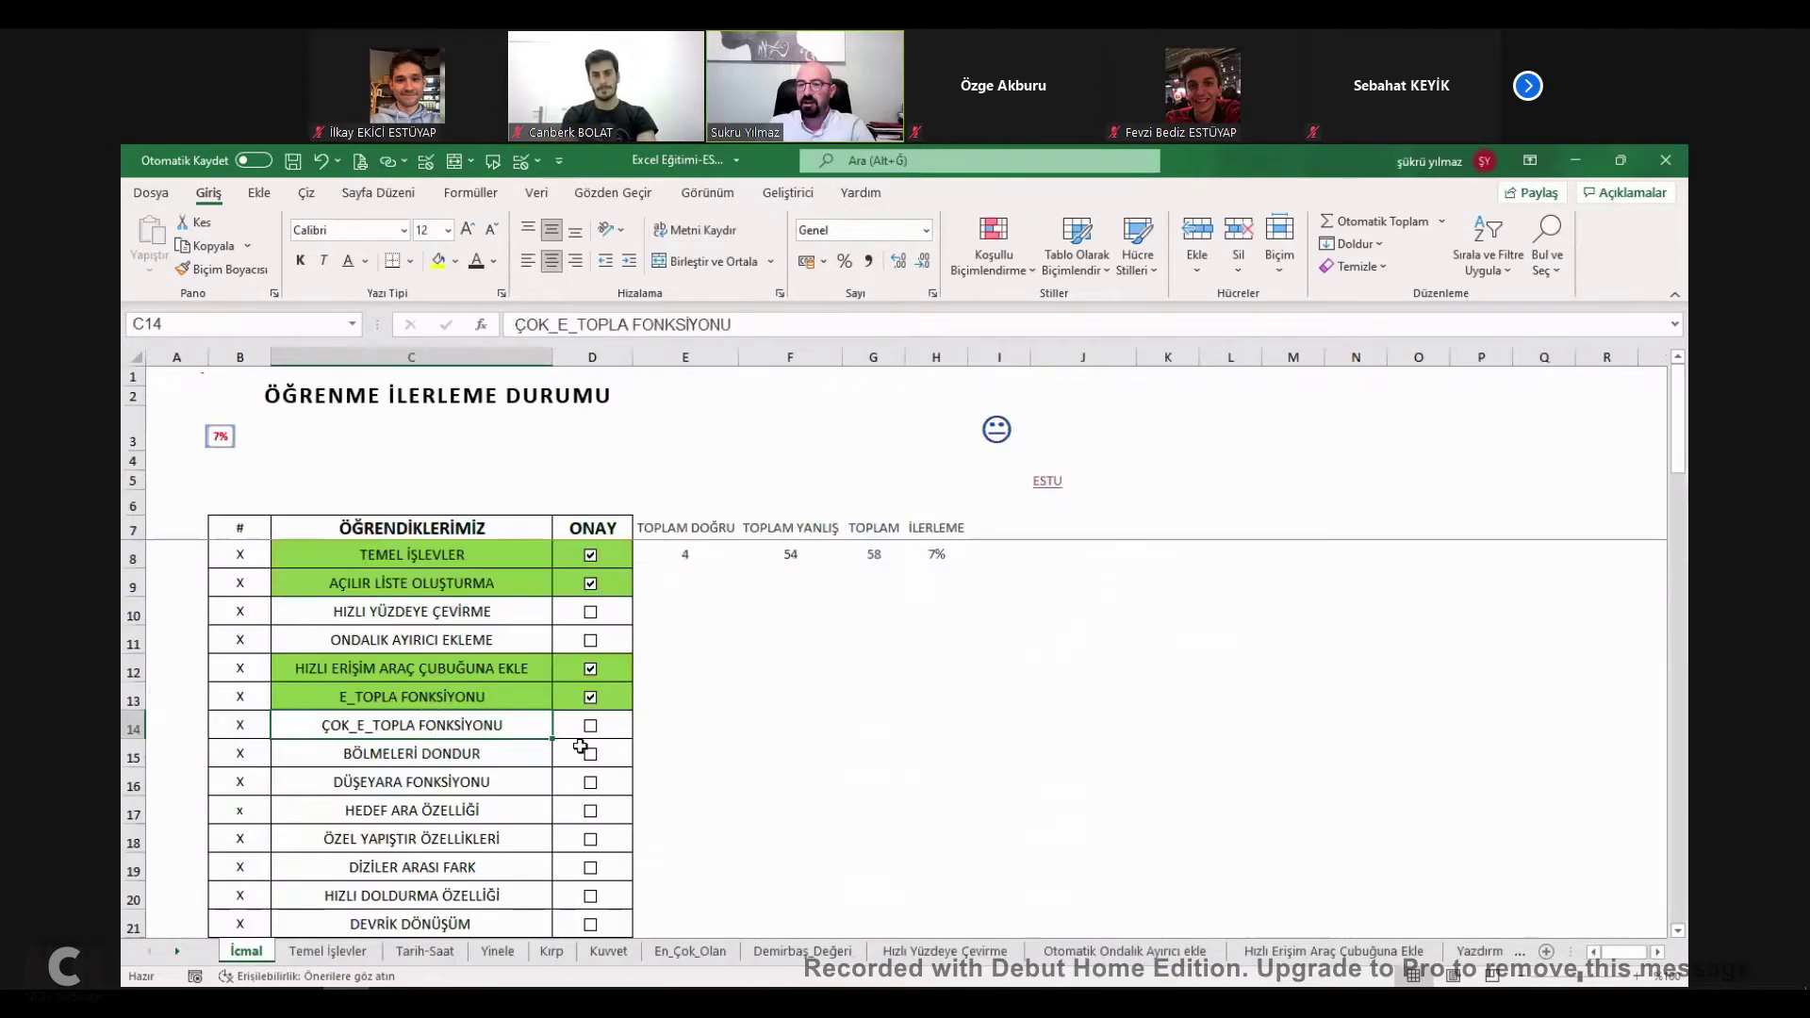
{"action": "left_click", "coordinate": [430, 706]}
Start a ÇOKETOPLA formula in H14 summing D2:D19.
{"action": "left_click", "coordinate": [508, 432]}
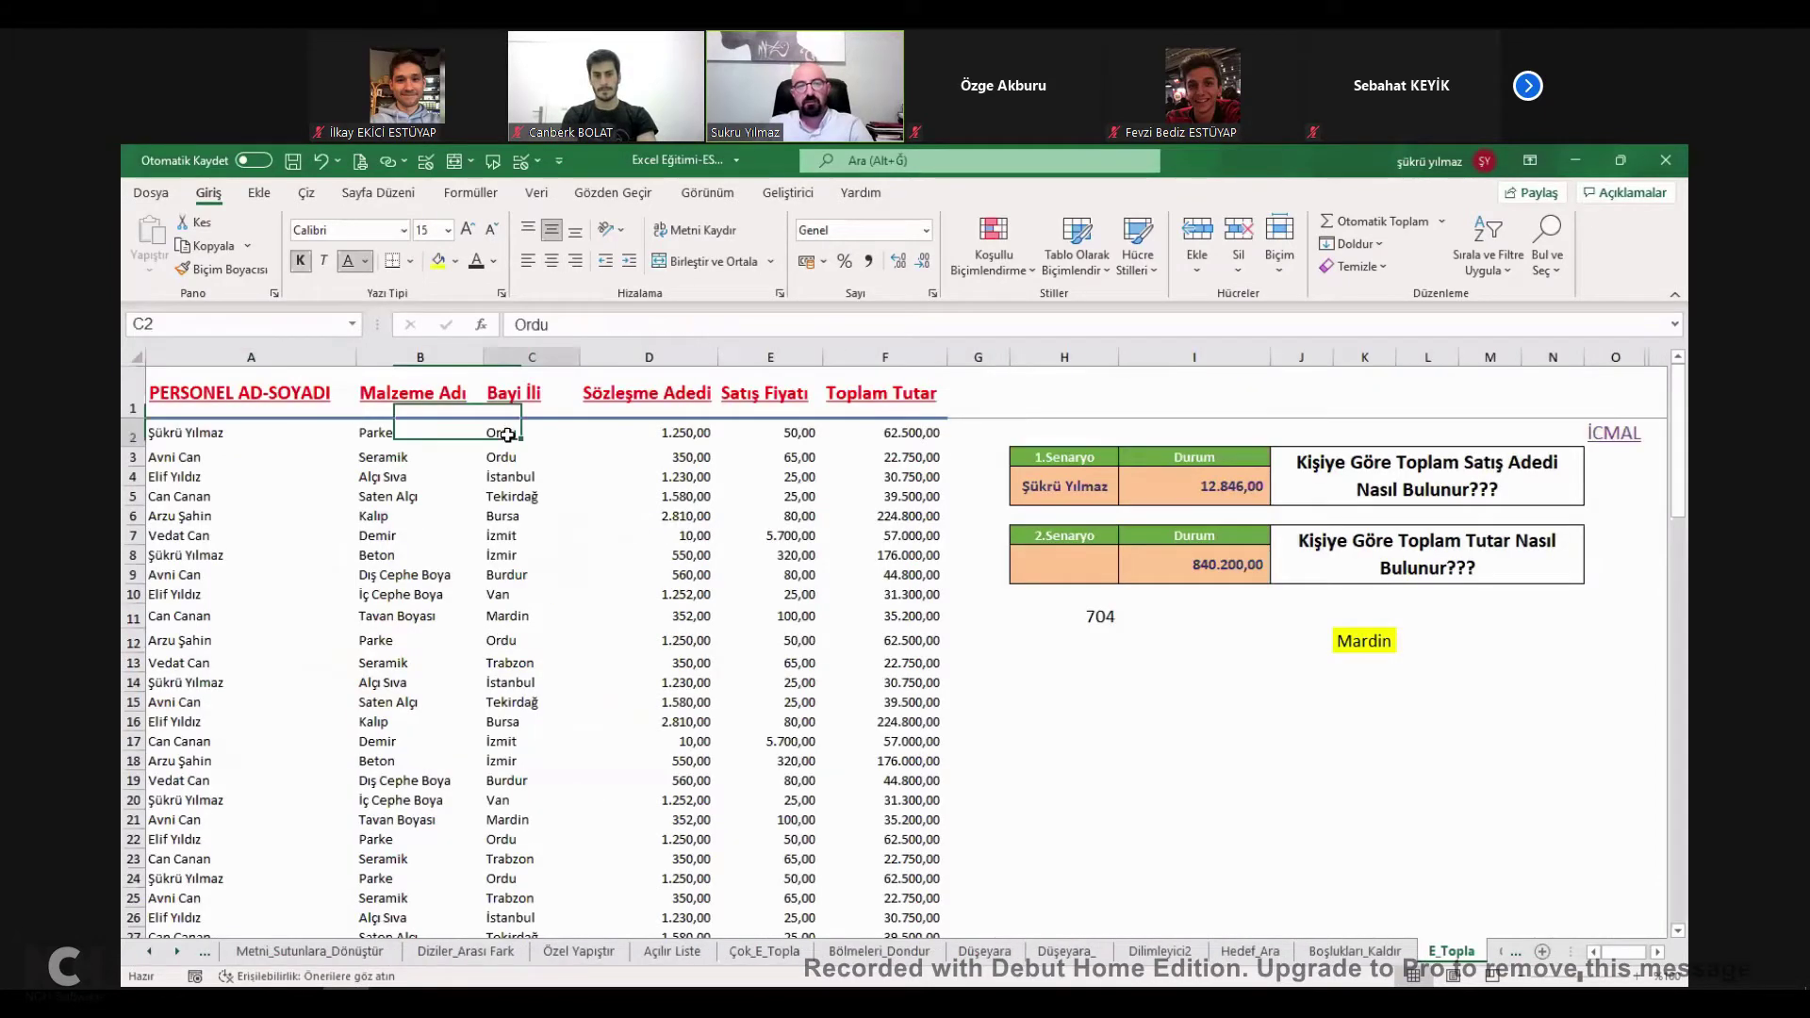
{"action": "left_click_drag", "start_coordinate": [405, 433], "coordinate": [415, 599]}
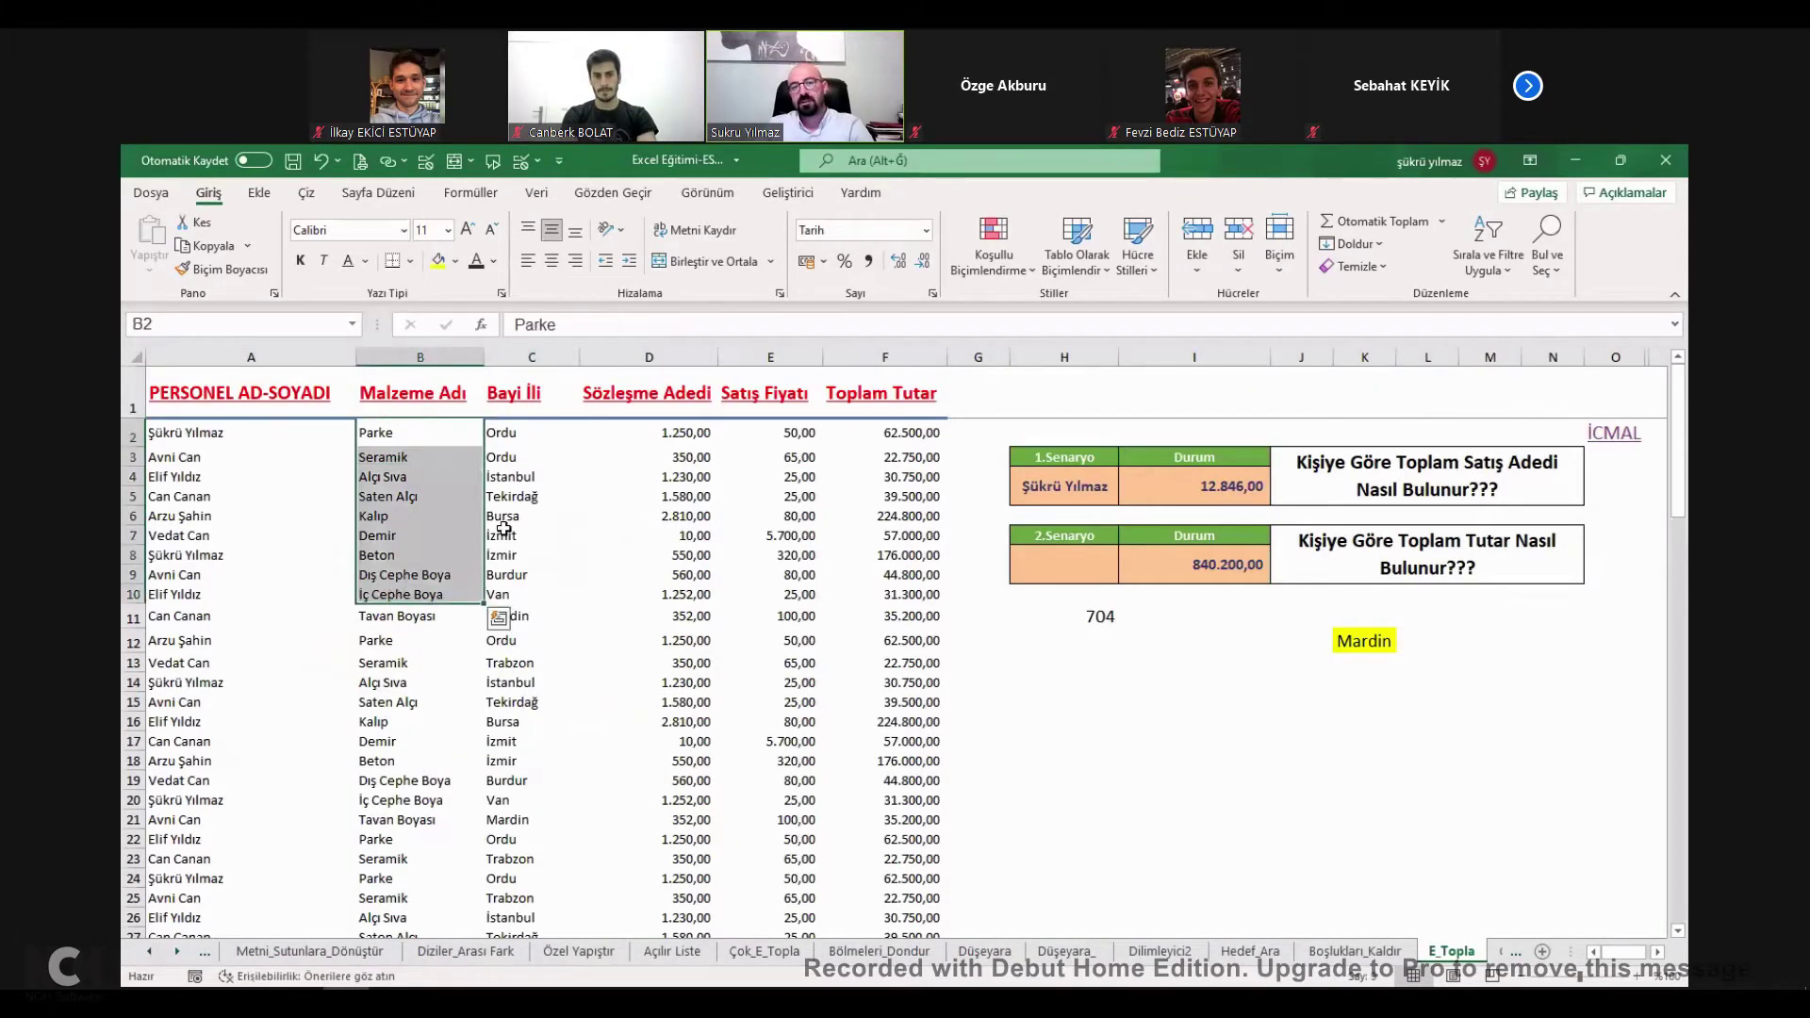
{"action": "left_click", "coordinate": [503, 535]}
{"action": "left_click", "coordinate": [1069, 685]}
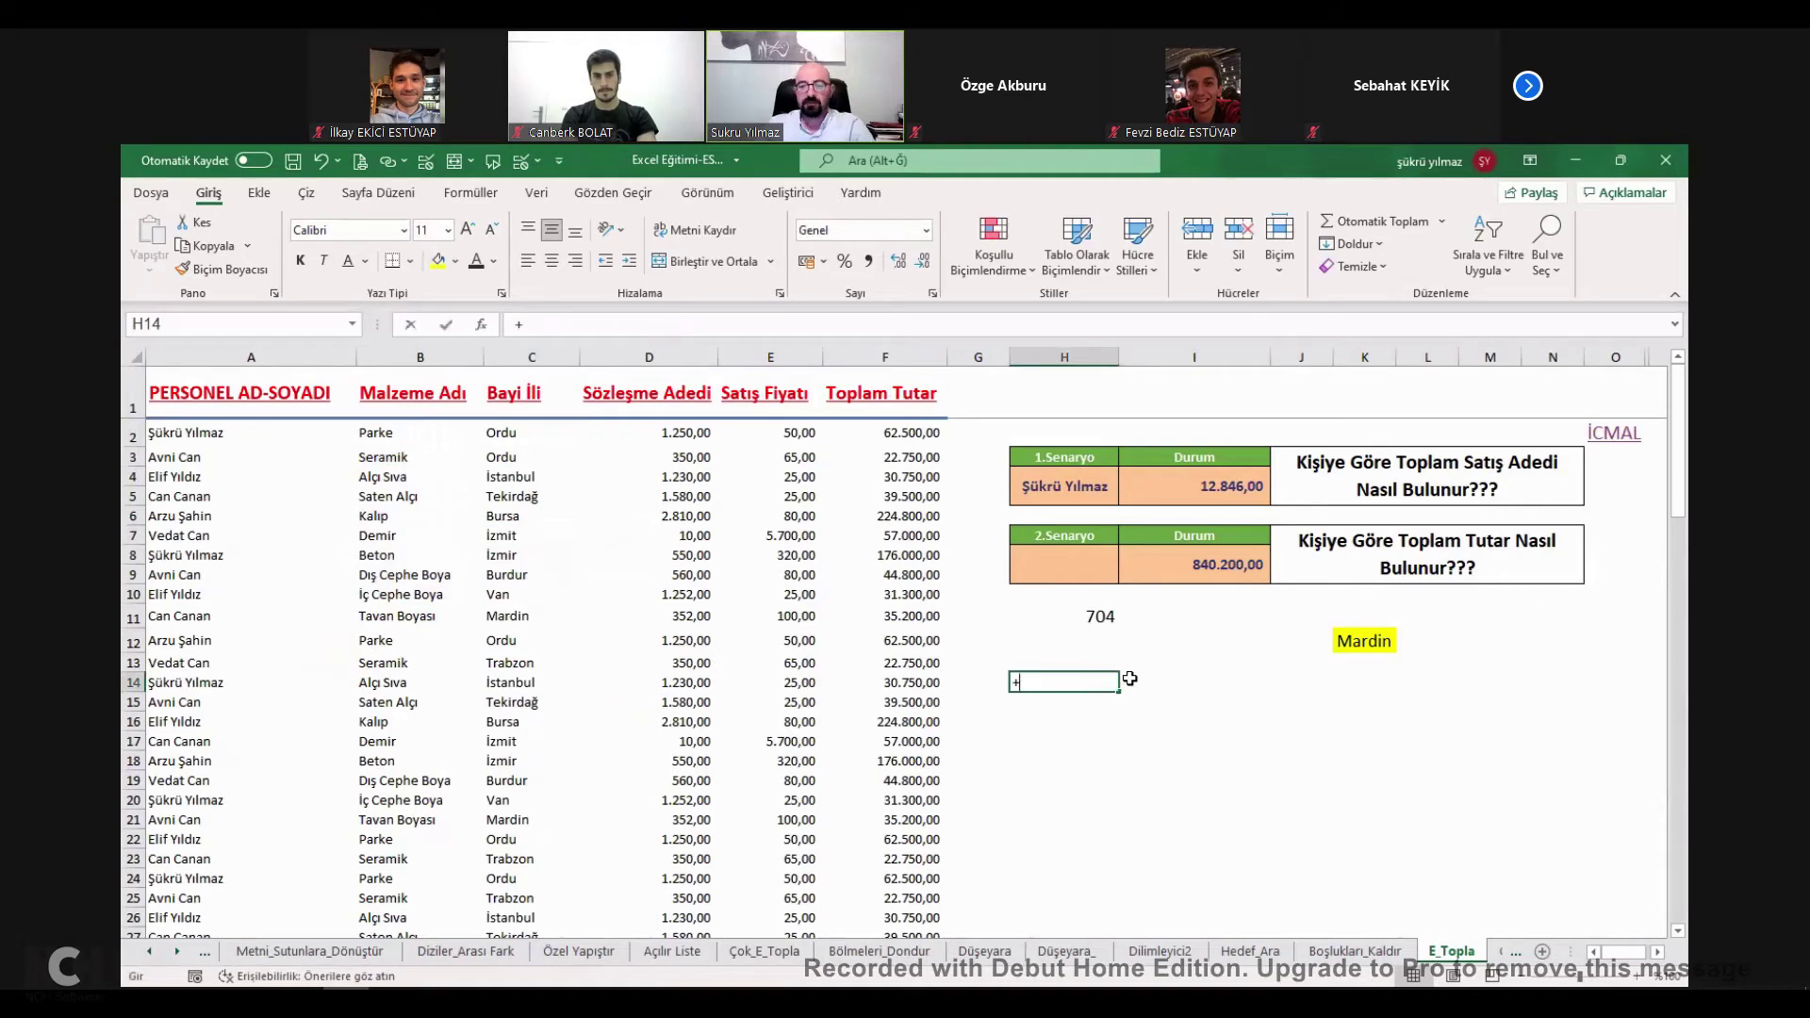
{"action": "type", "text": "ÇOK"}
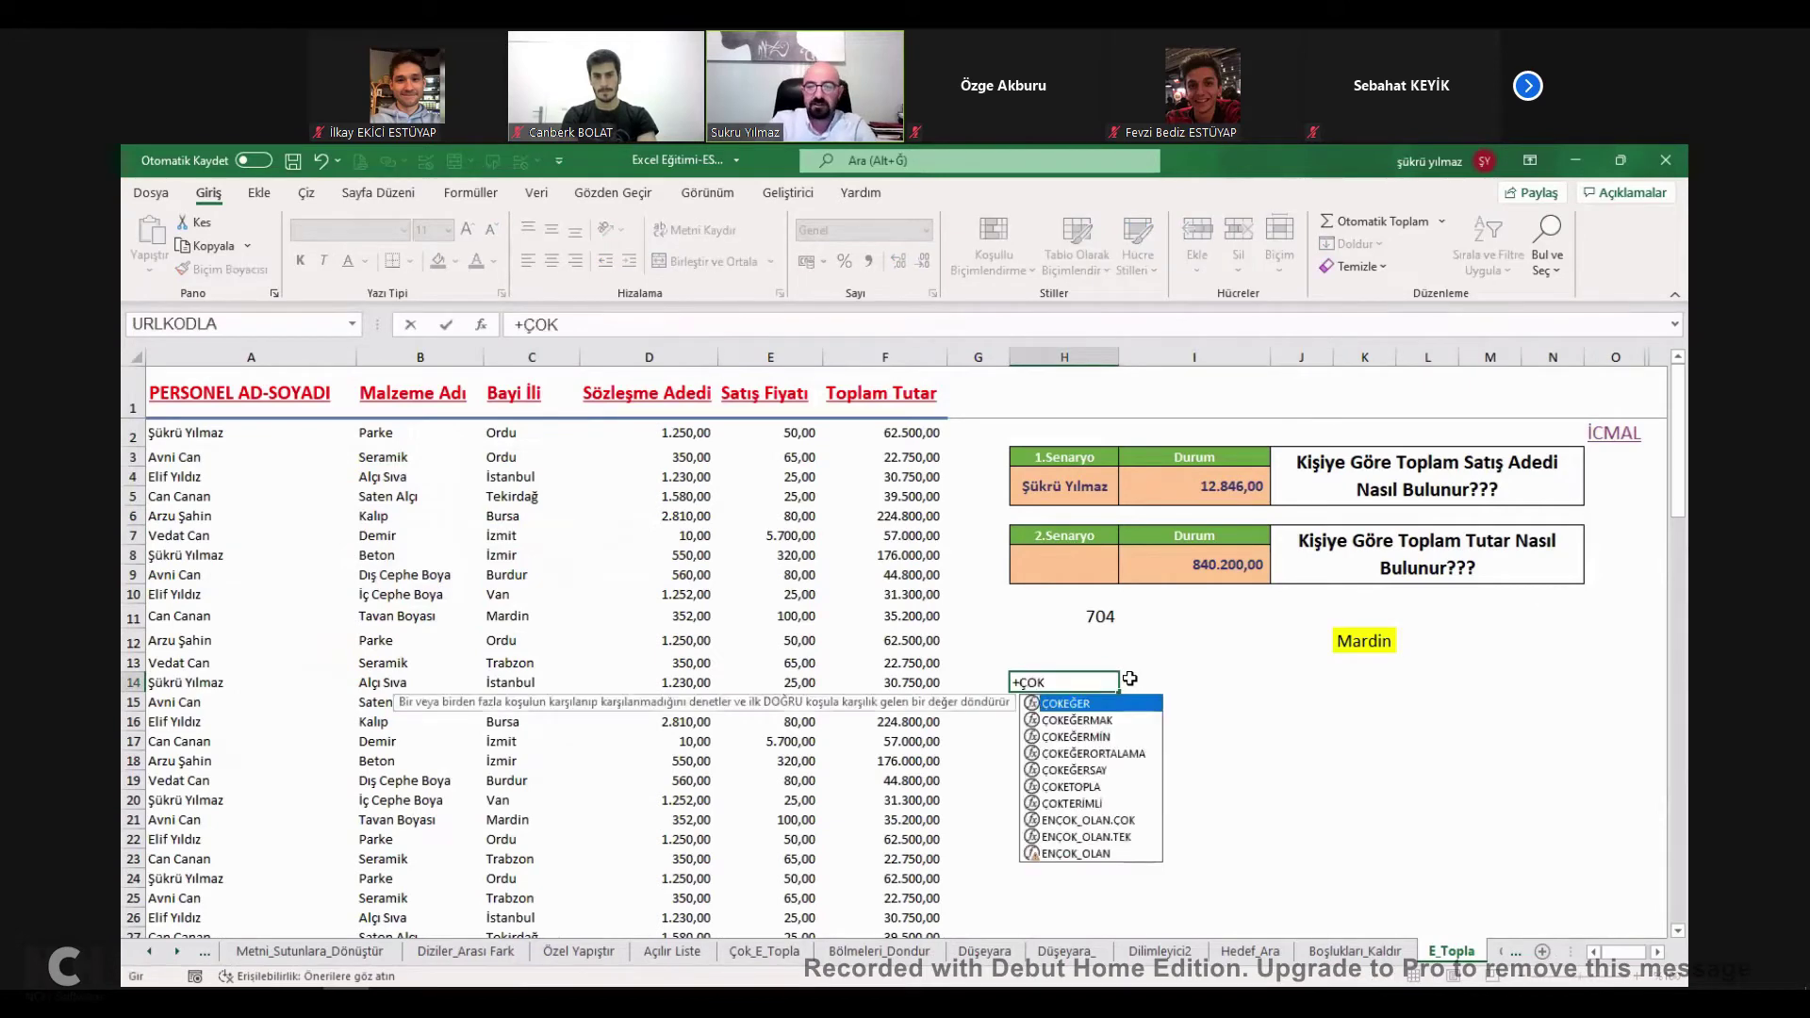
{"action": "type", "text": "E"}
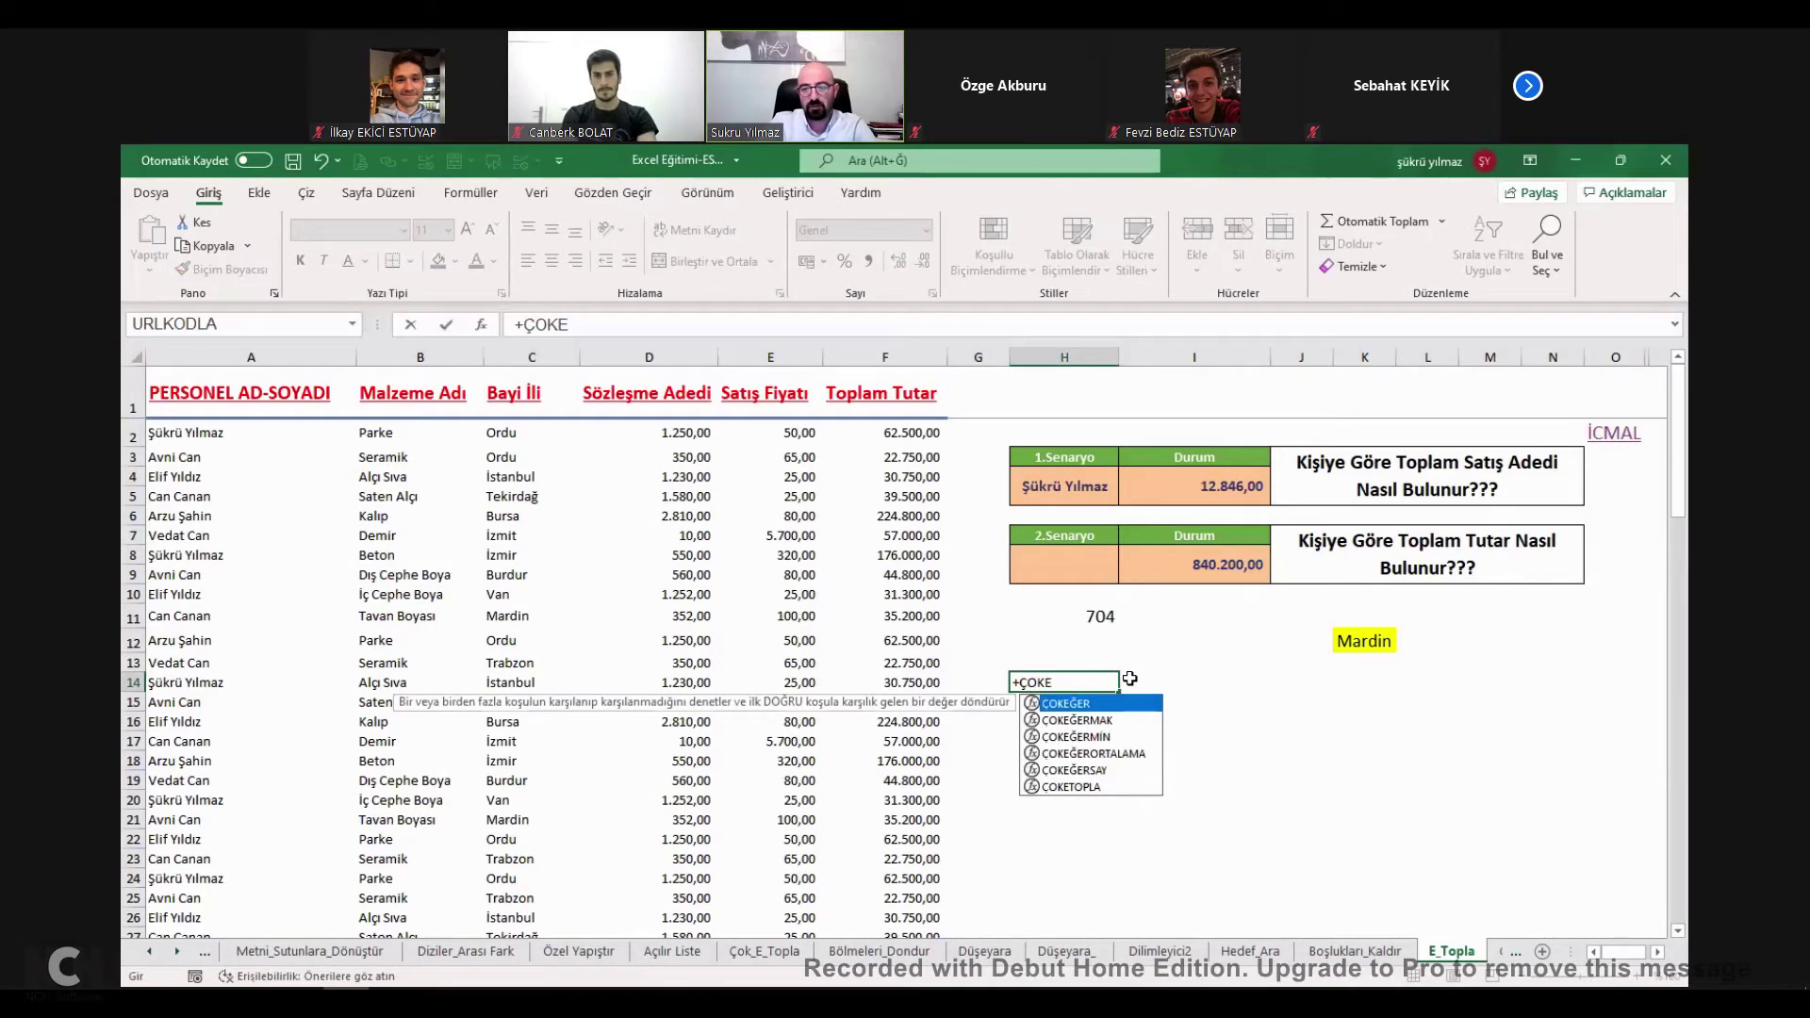
{"action": "type", "text": "T"}
{"action": "key", "text": "Tab"}
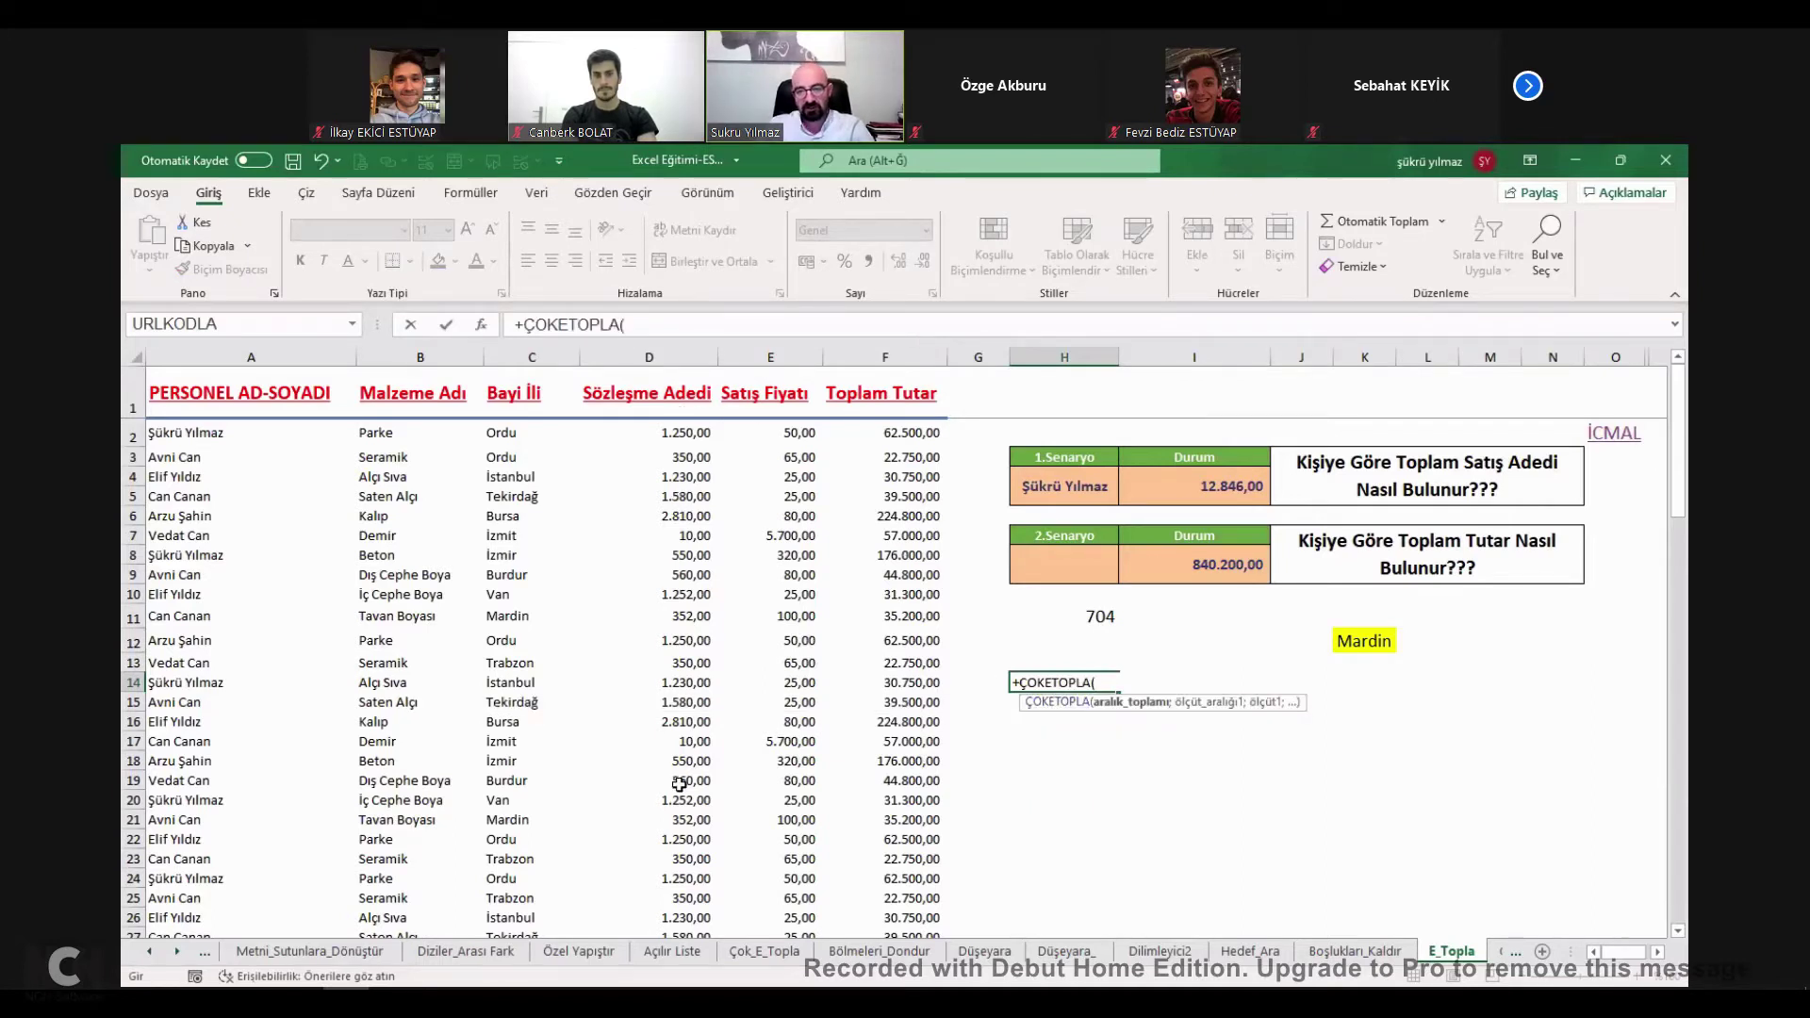
{"action": "left_click_drag", "start_coordinate": [648, 433], "coordinate": [675, 760]}
{"action": "type", "text": ";"}
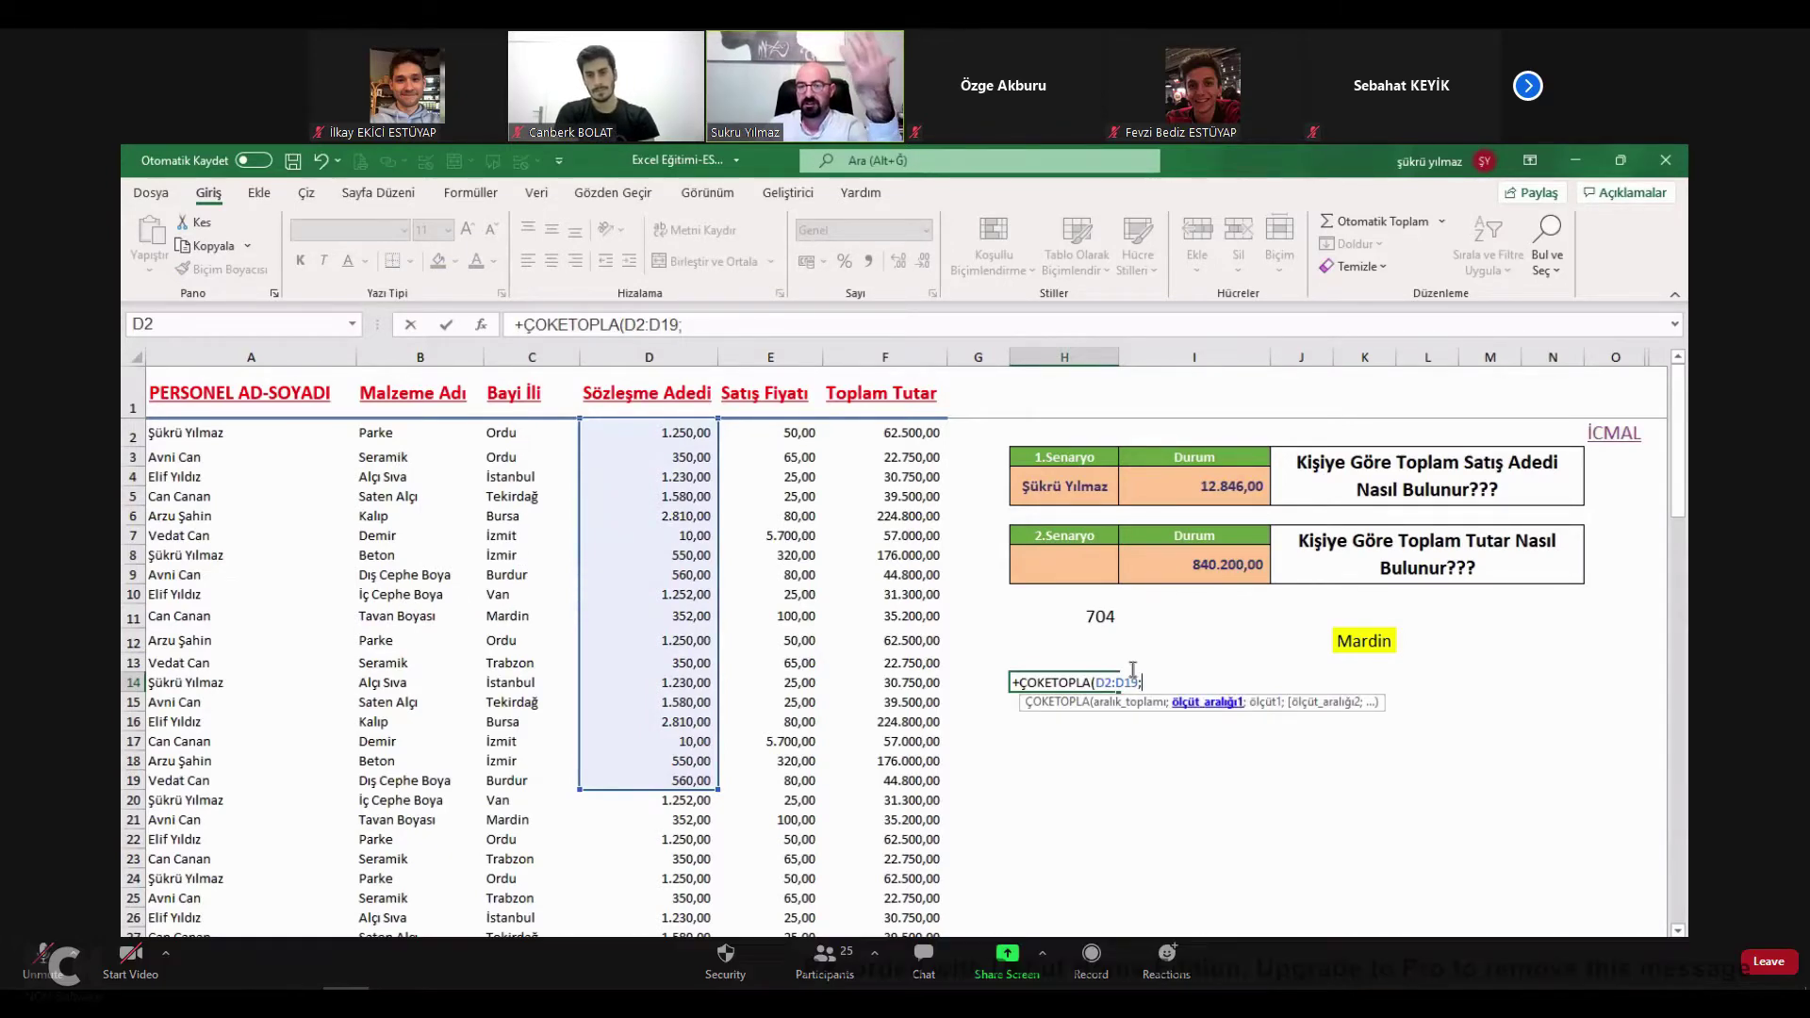
Add C2:C19 as the first criteria range with city criterion K1.
{"action": "left_click", "coordinate": [521, 434]}
{"action": "left_click", "coordinate": [510, 773], "text": "shift"}
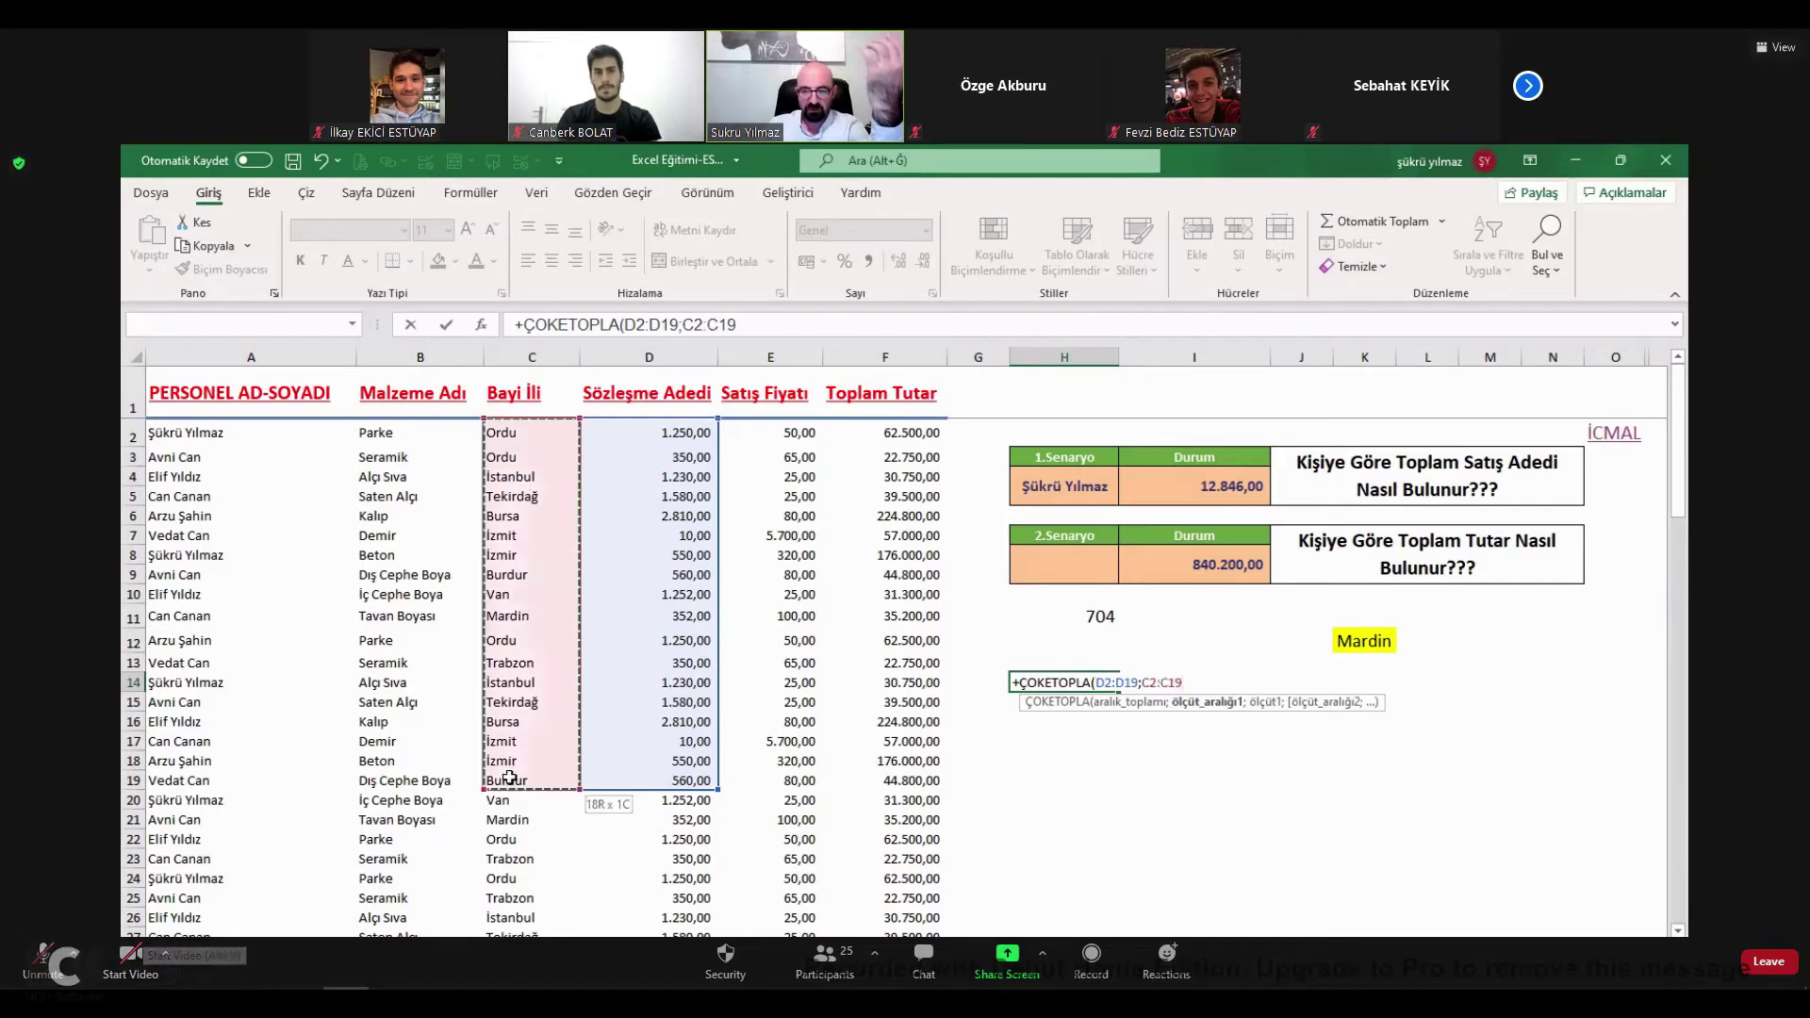
{"action": "type", "text": ";"}
{"action": "left_click", "coordinate": [1378, 642]}
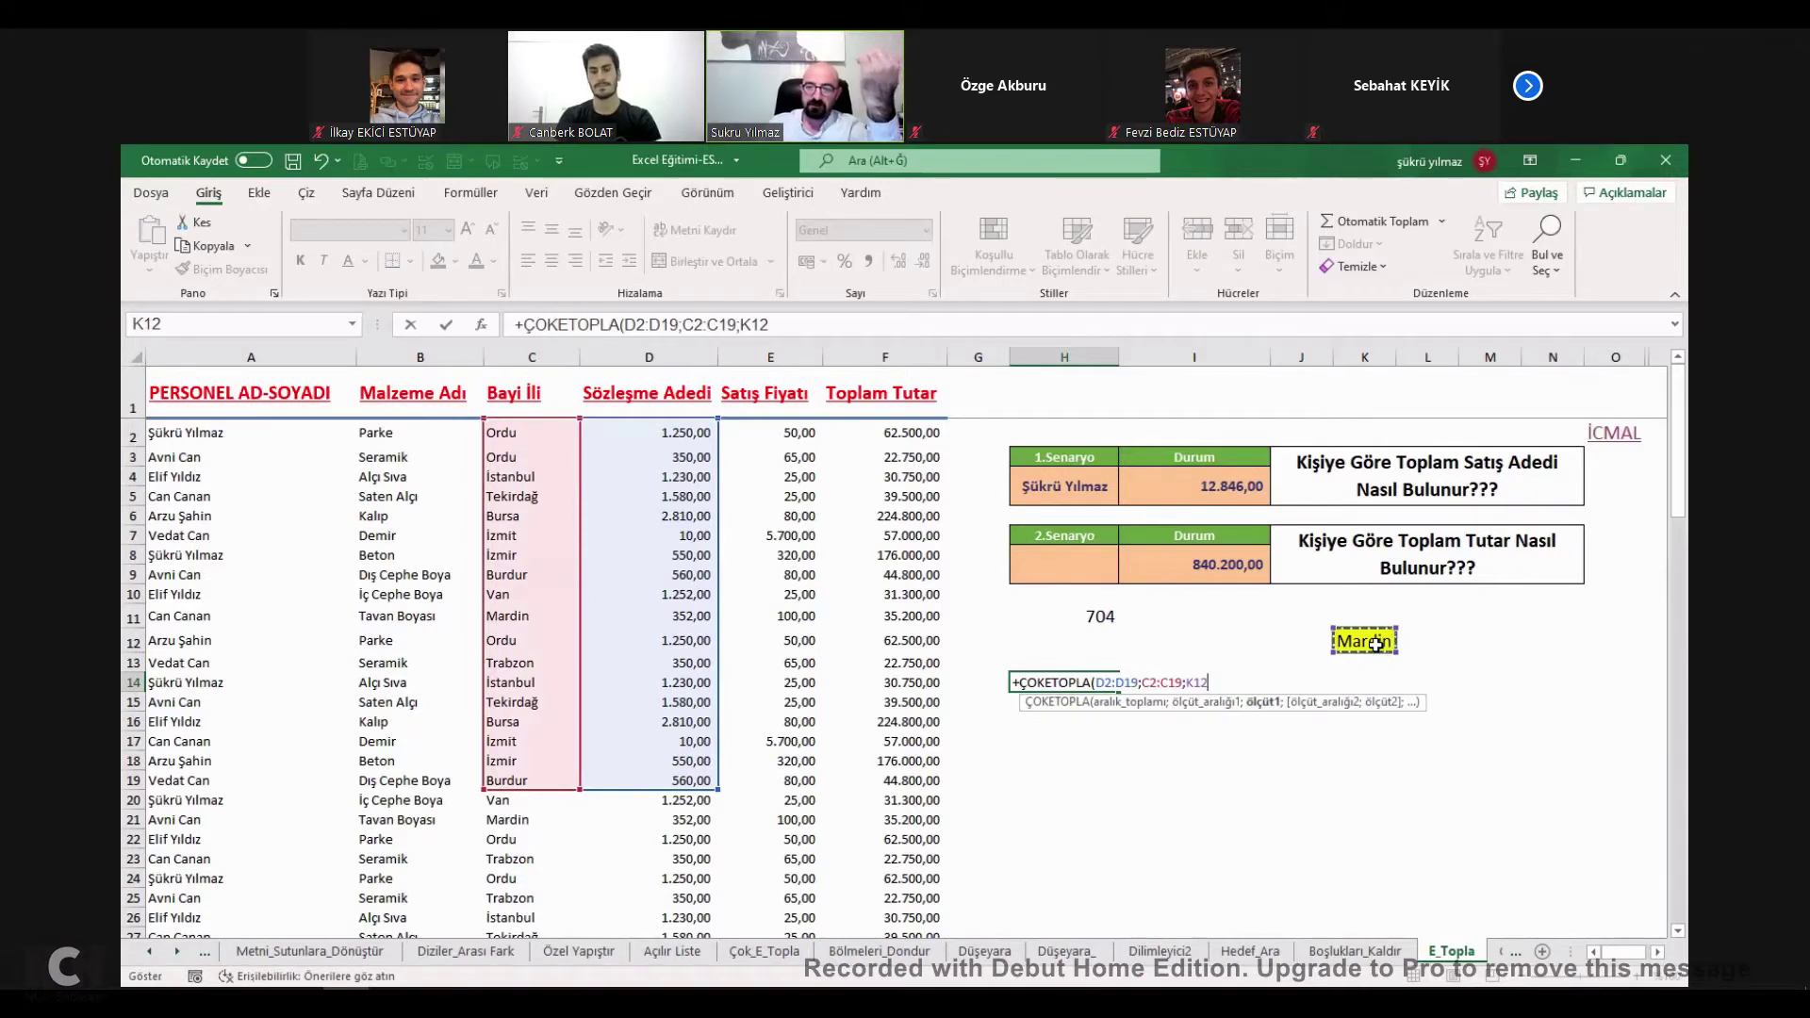
{"action": "key", "text": "BackSpace"}
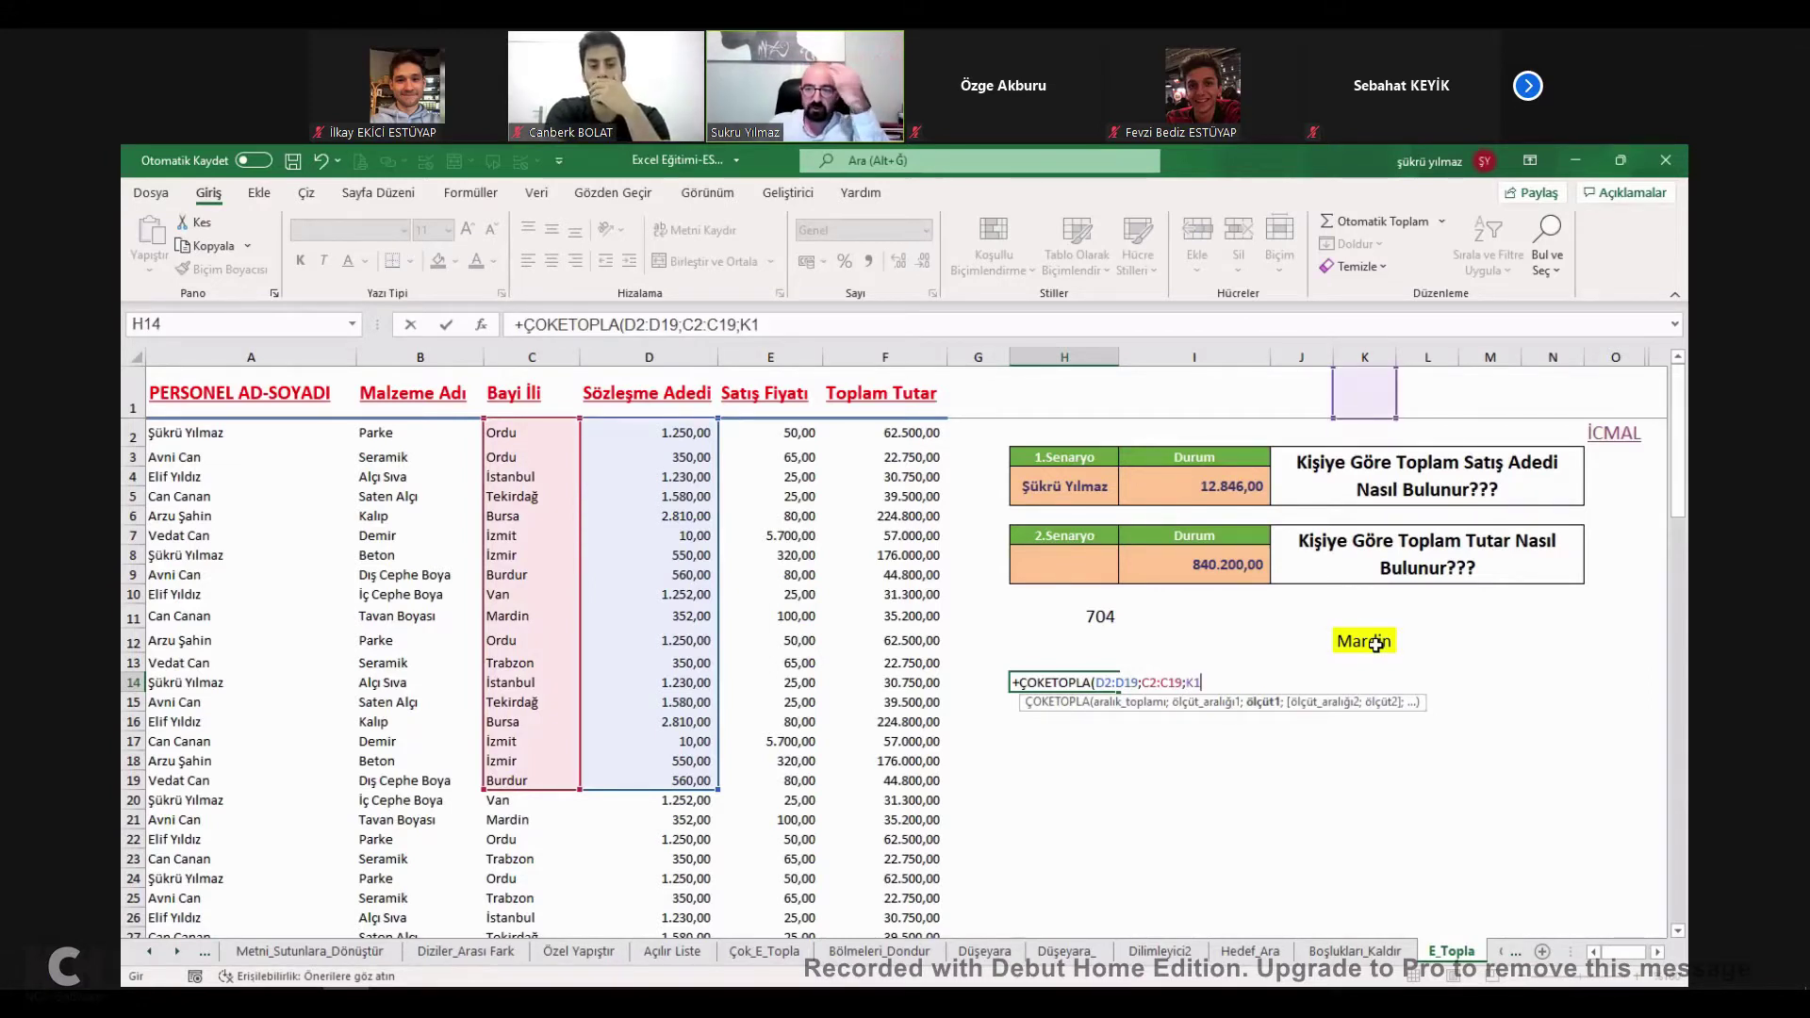
{"action": "left_click", "coordinate": [1377, 644]}
{"action": "left_click", "coordinate": [1101, 669]}
Add B2:B19 with criterion K13 as the second condition and confirm the formula.
{"action": "double_click", "coordinate": [1104, 682]}
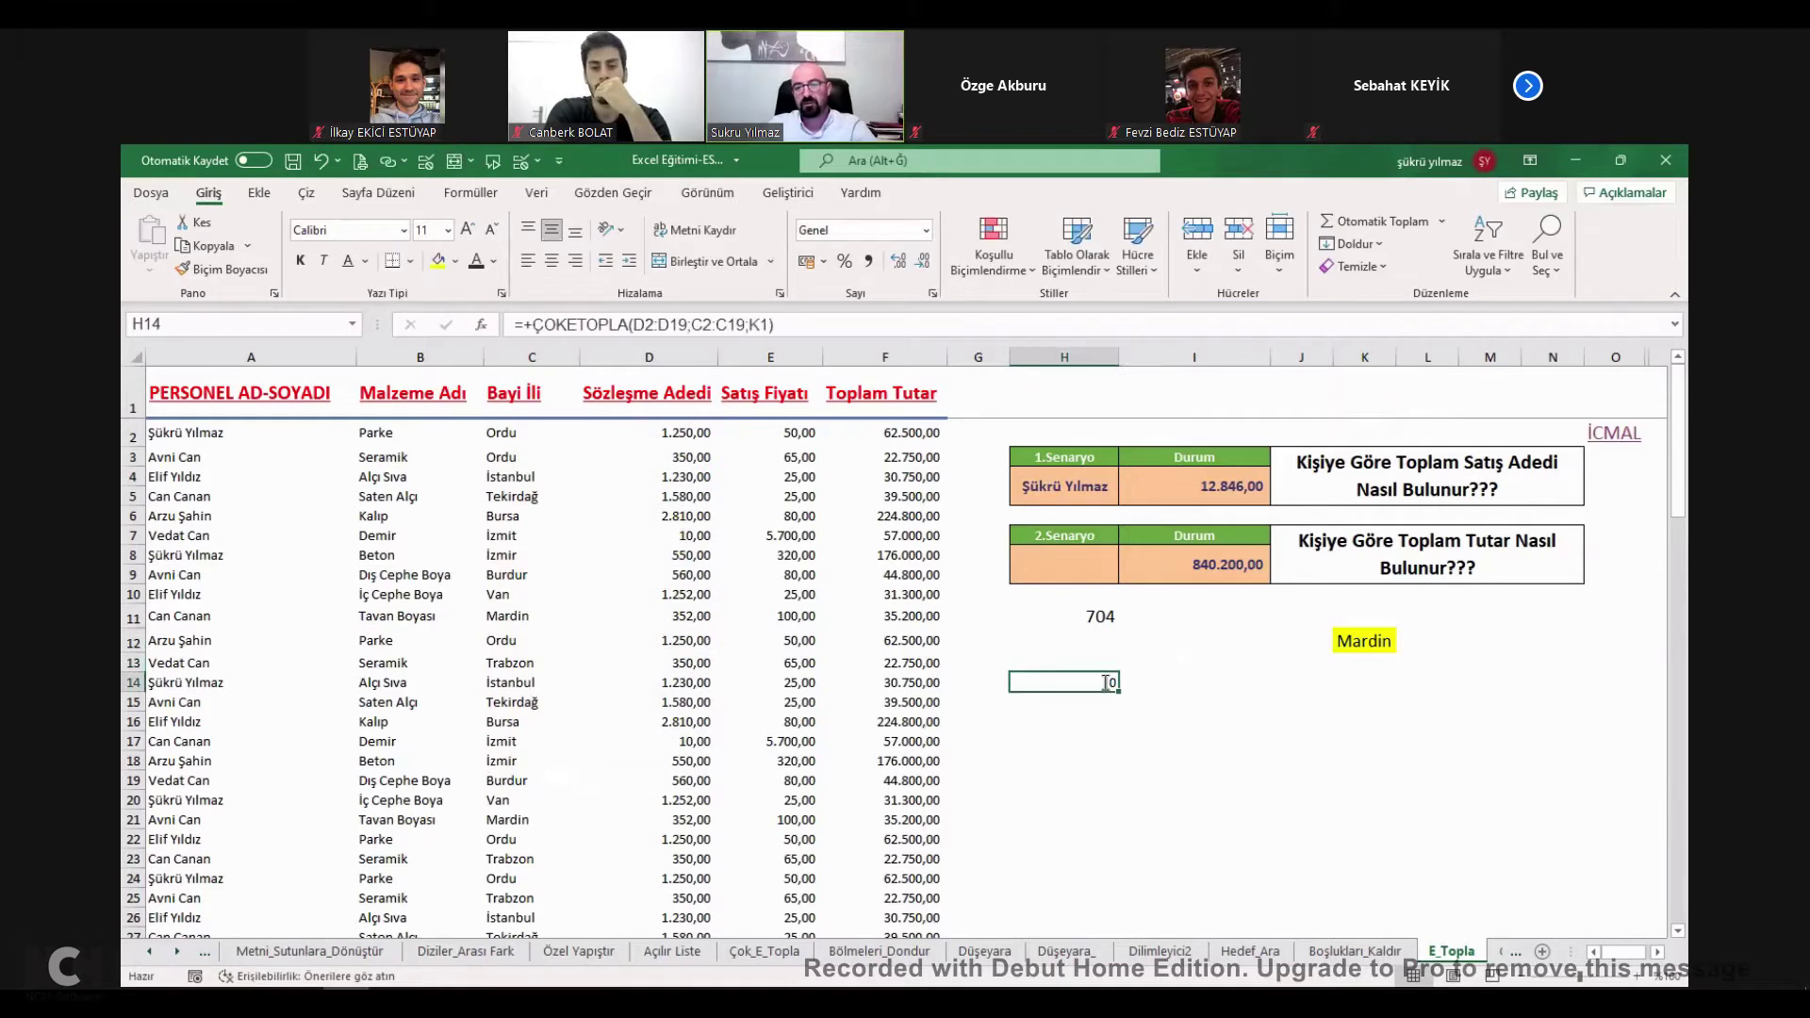
{"action": "left_click", "coordinate": [1208, 682]}
{"action": "type", "text": ";"}
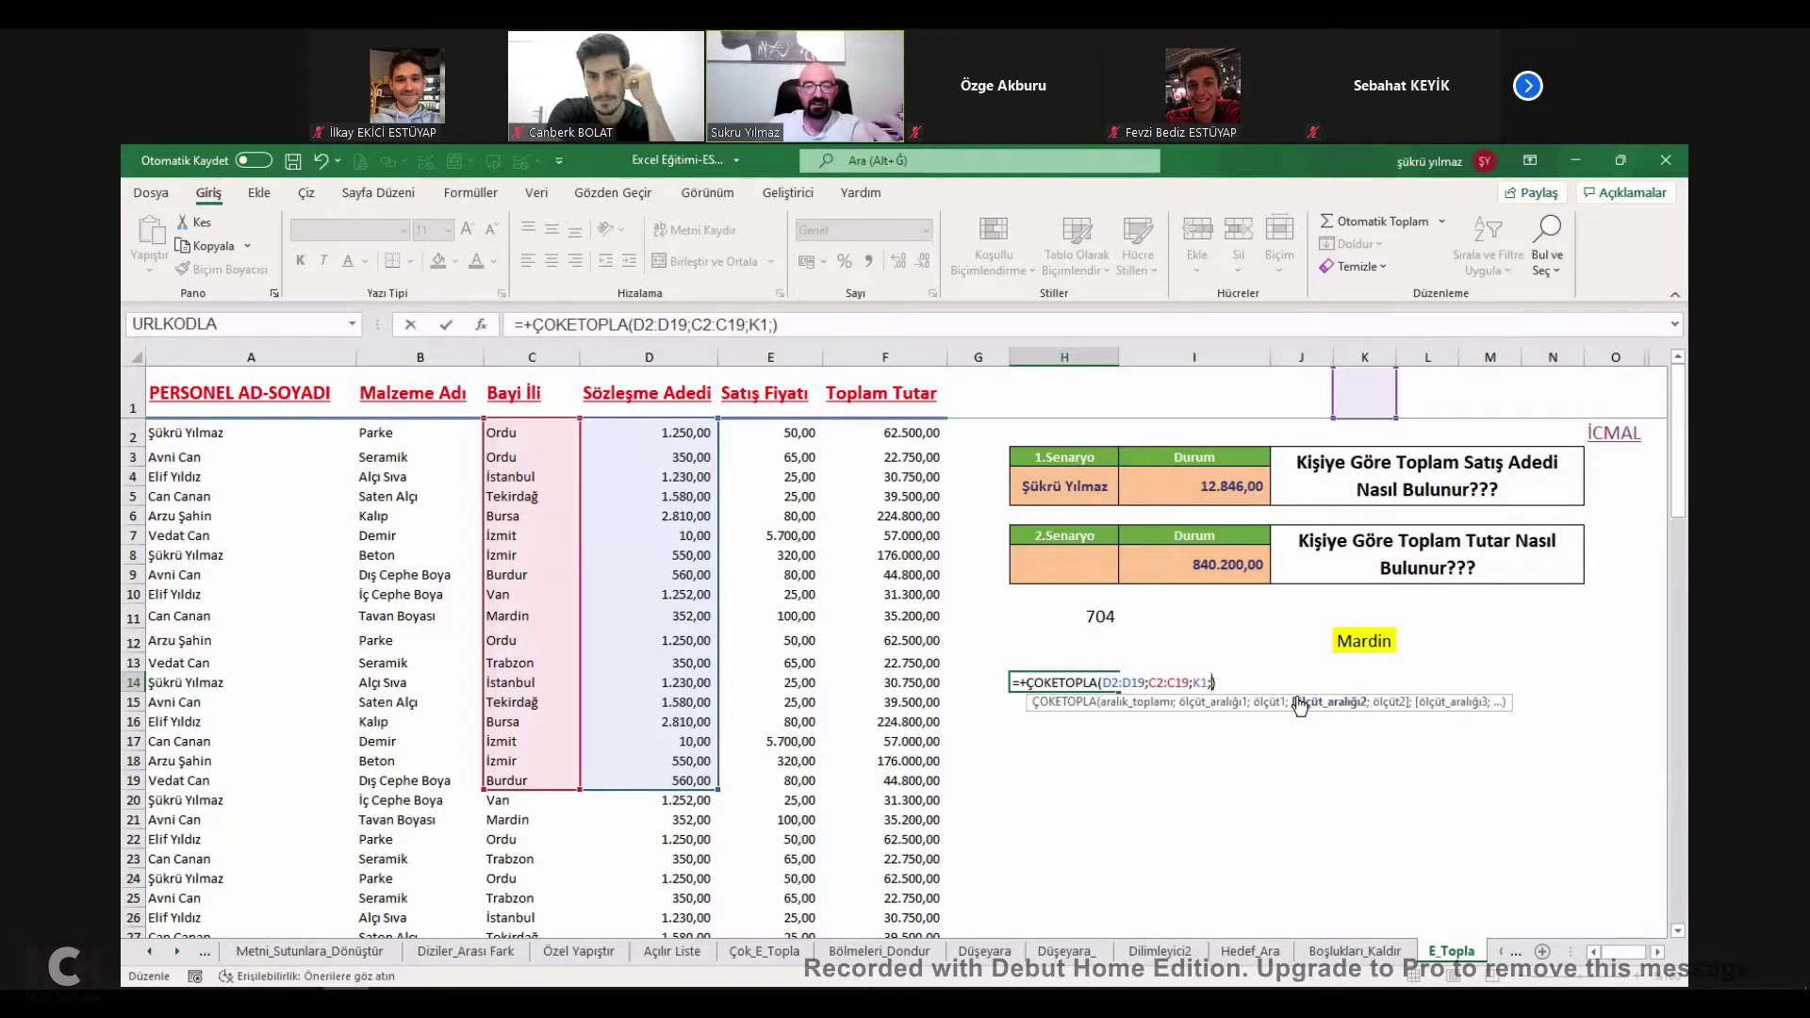
{"action": "left_click", "coordinate": [401, 436]}
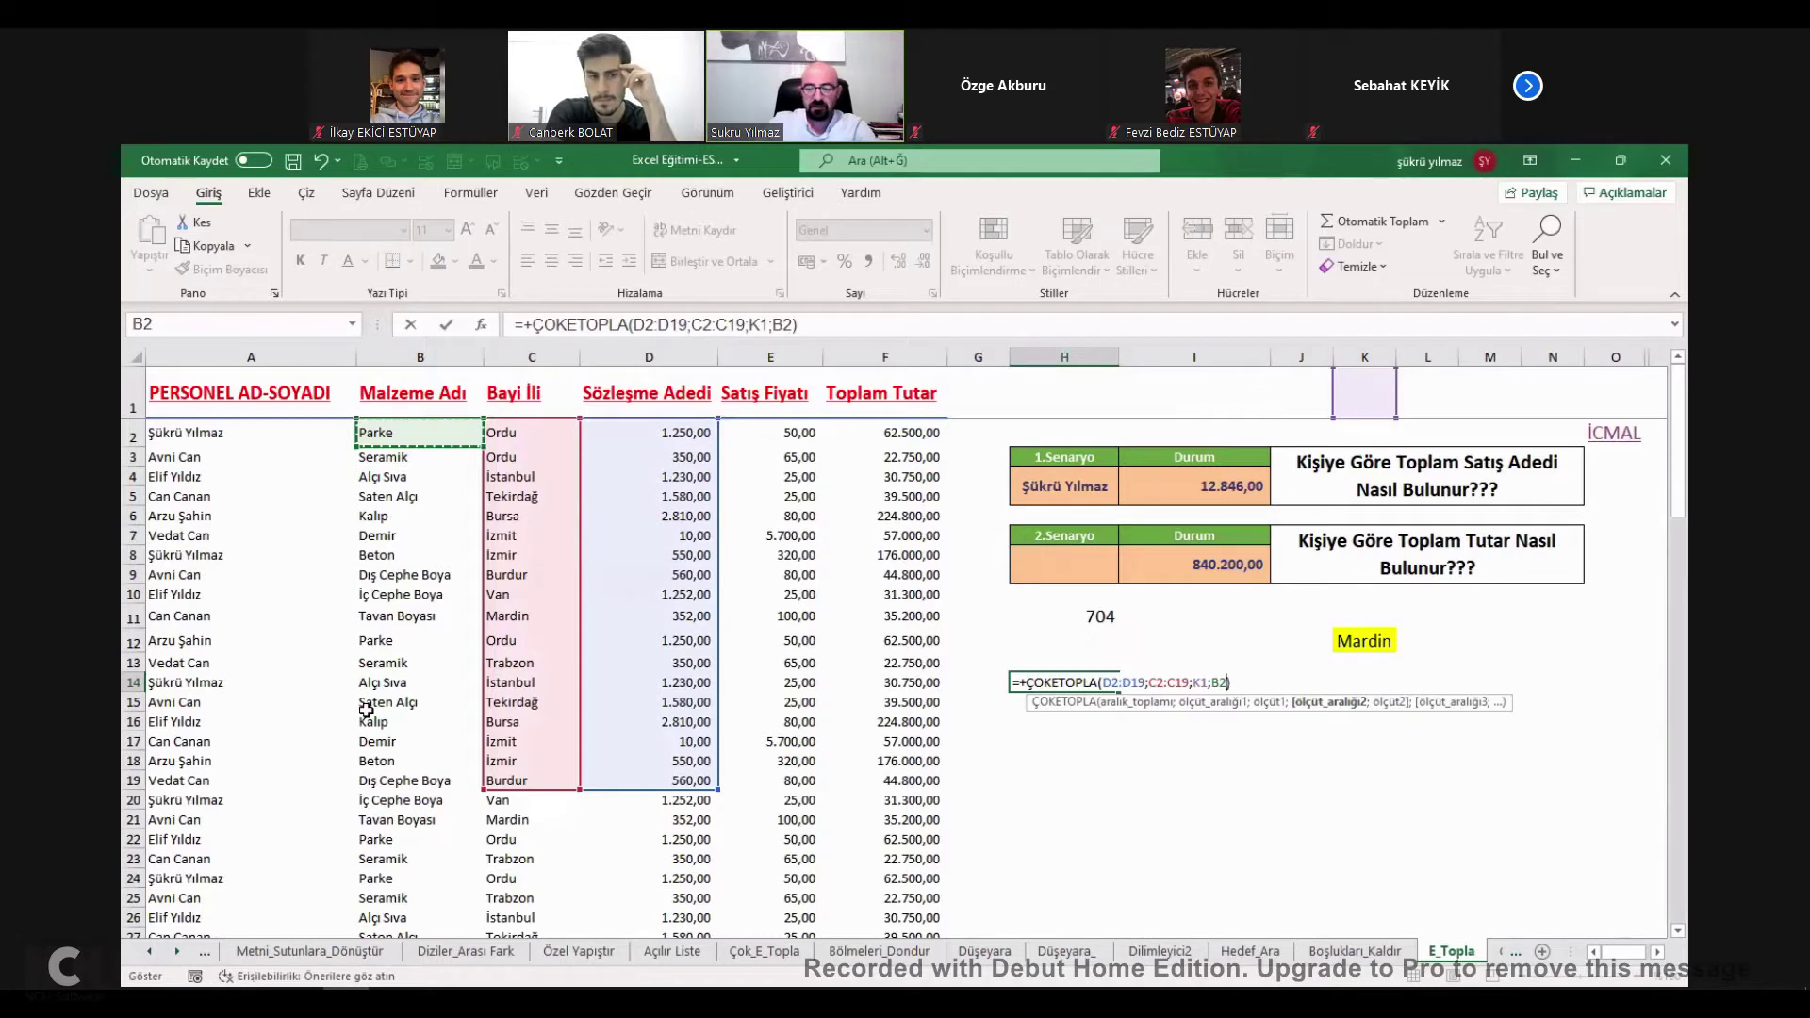
{"action": "left_click", "coordinate": [419, 781], "text": "shift"}
{"action": "type", "text": ";"}
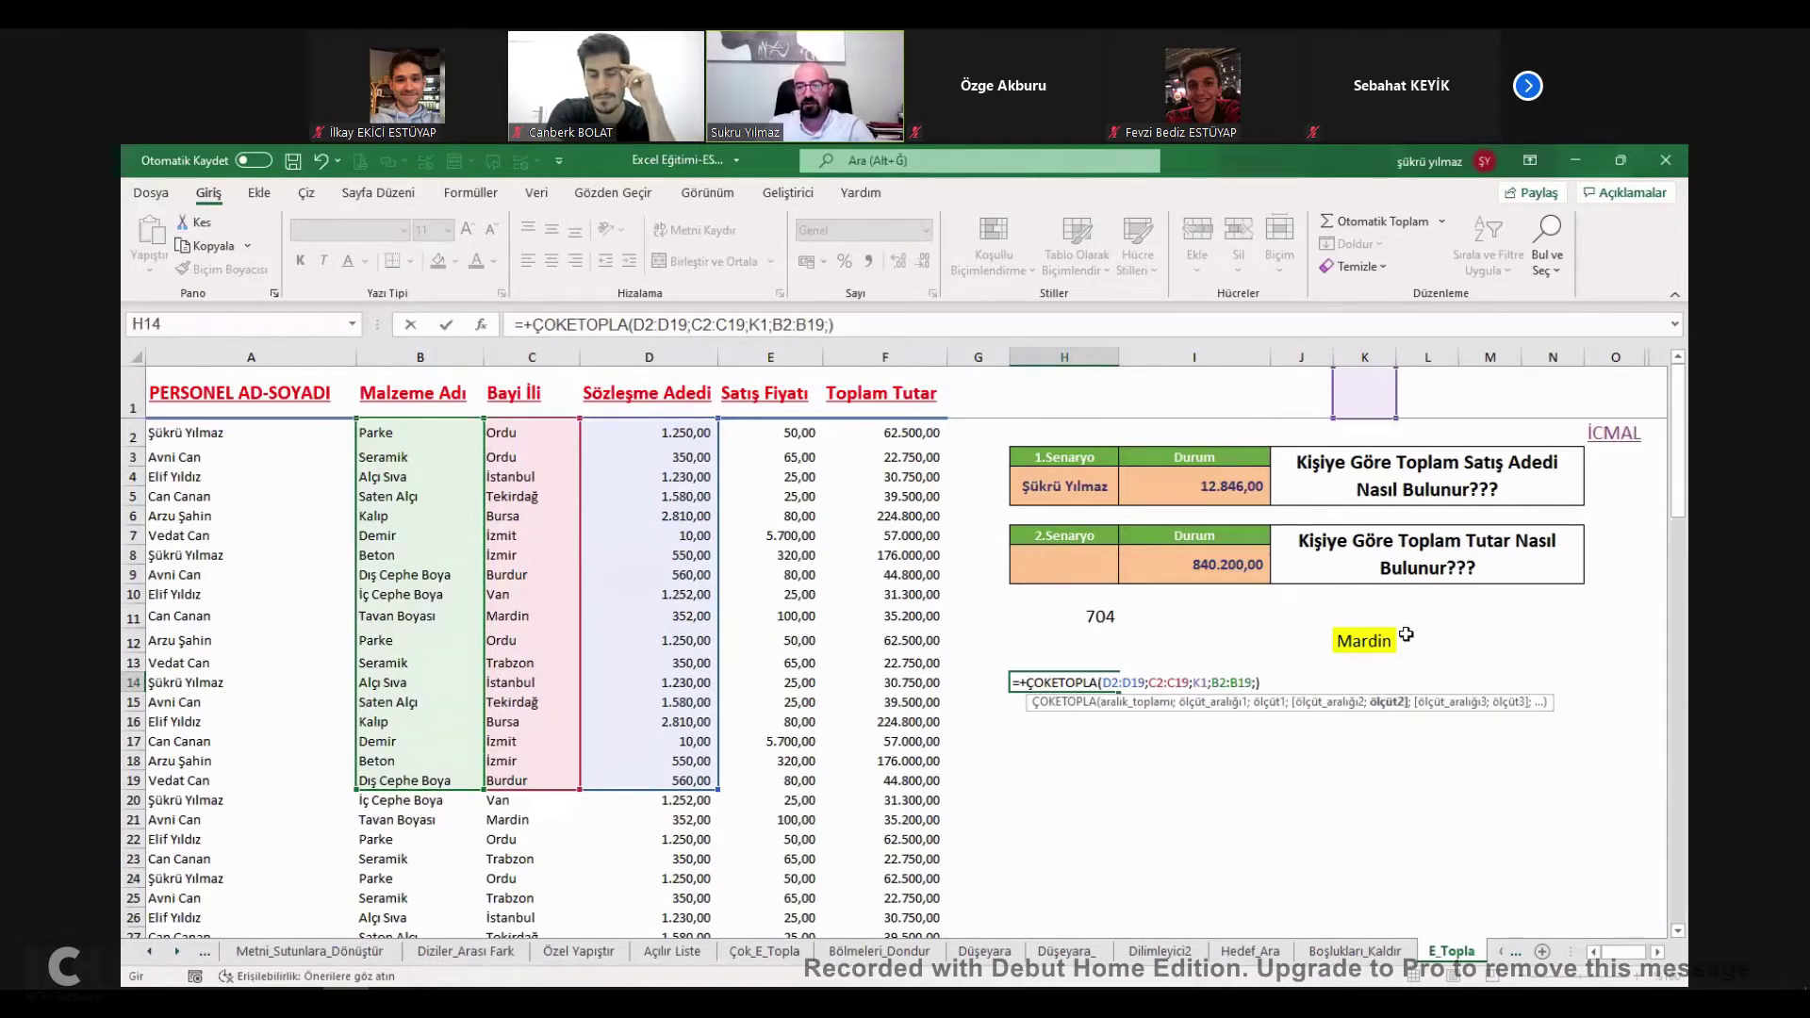
{"action": "left_click", "coordinate": [1349, 664]}
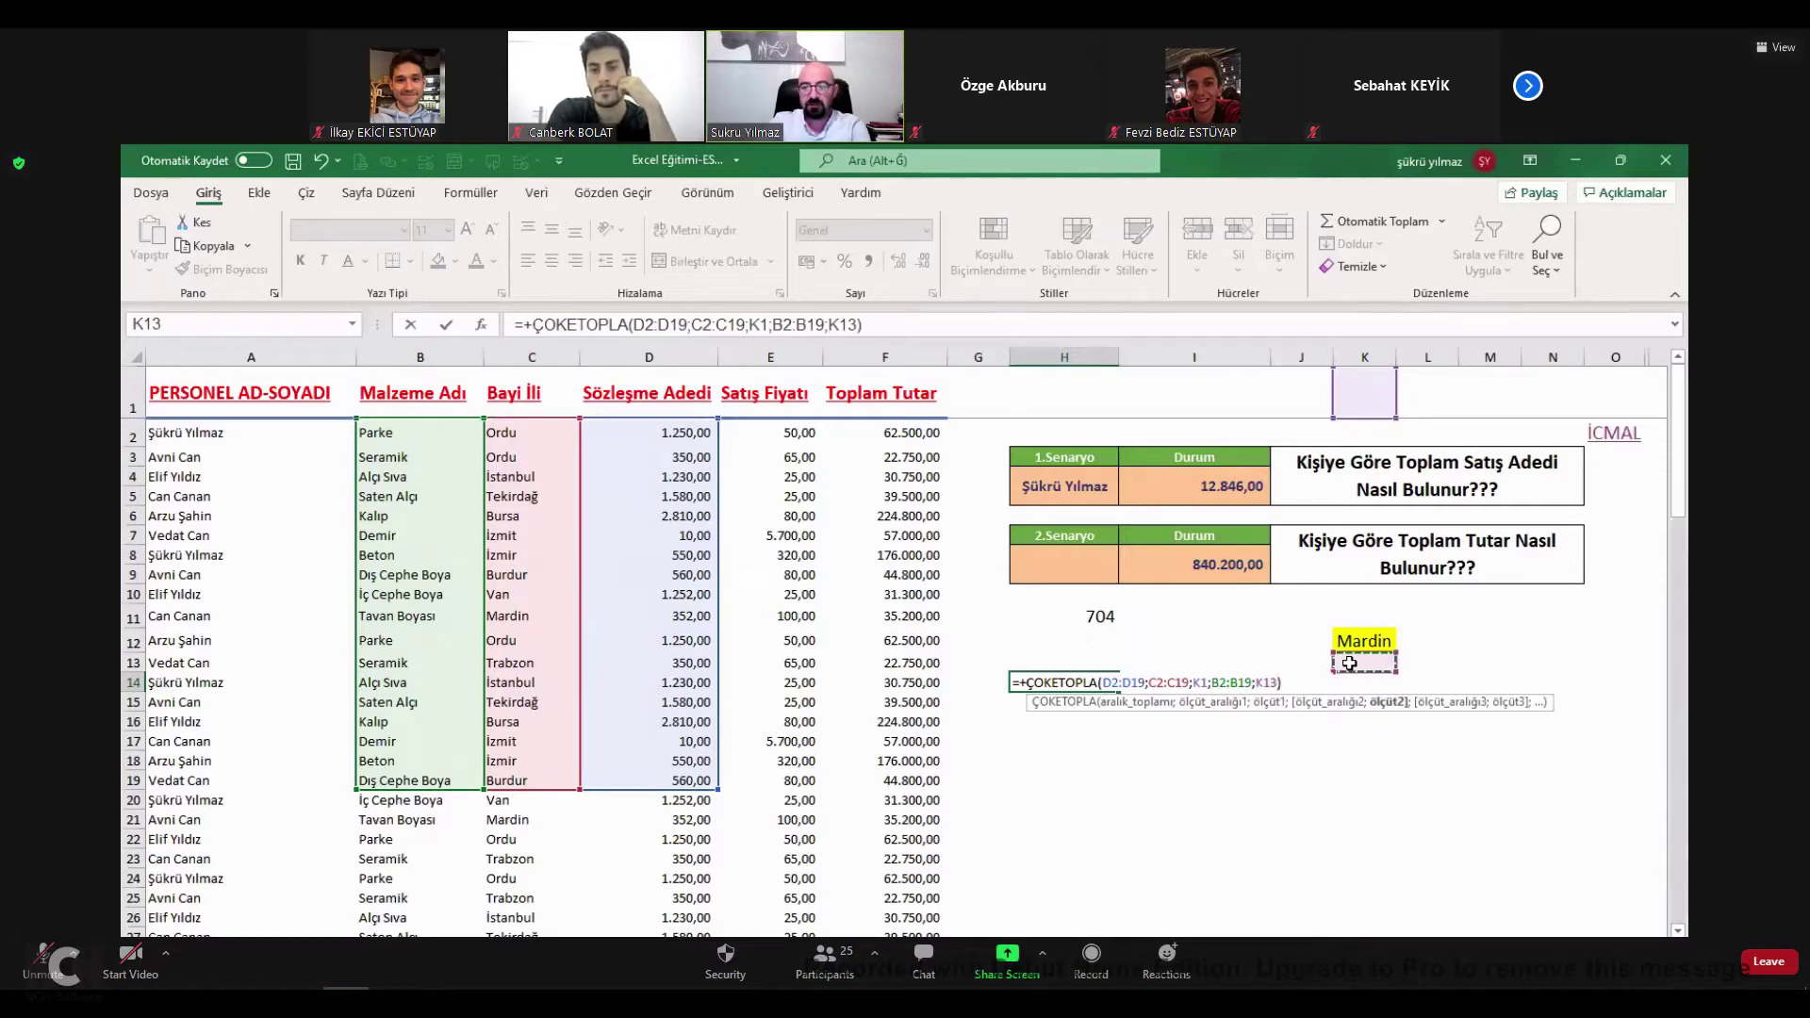
{"action": "key", "text": "ctrl+Return"}
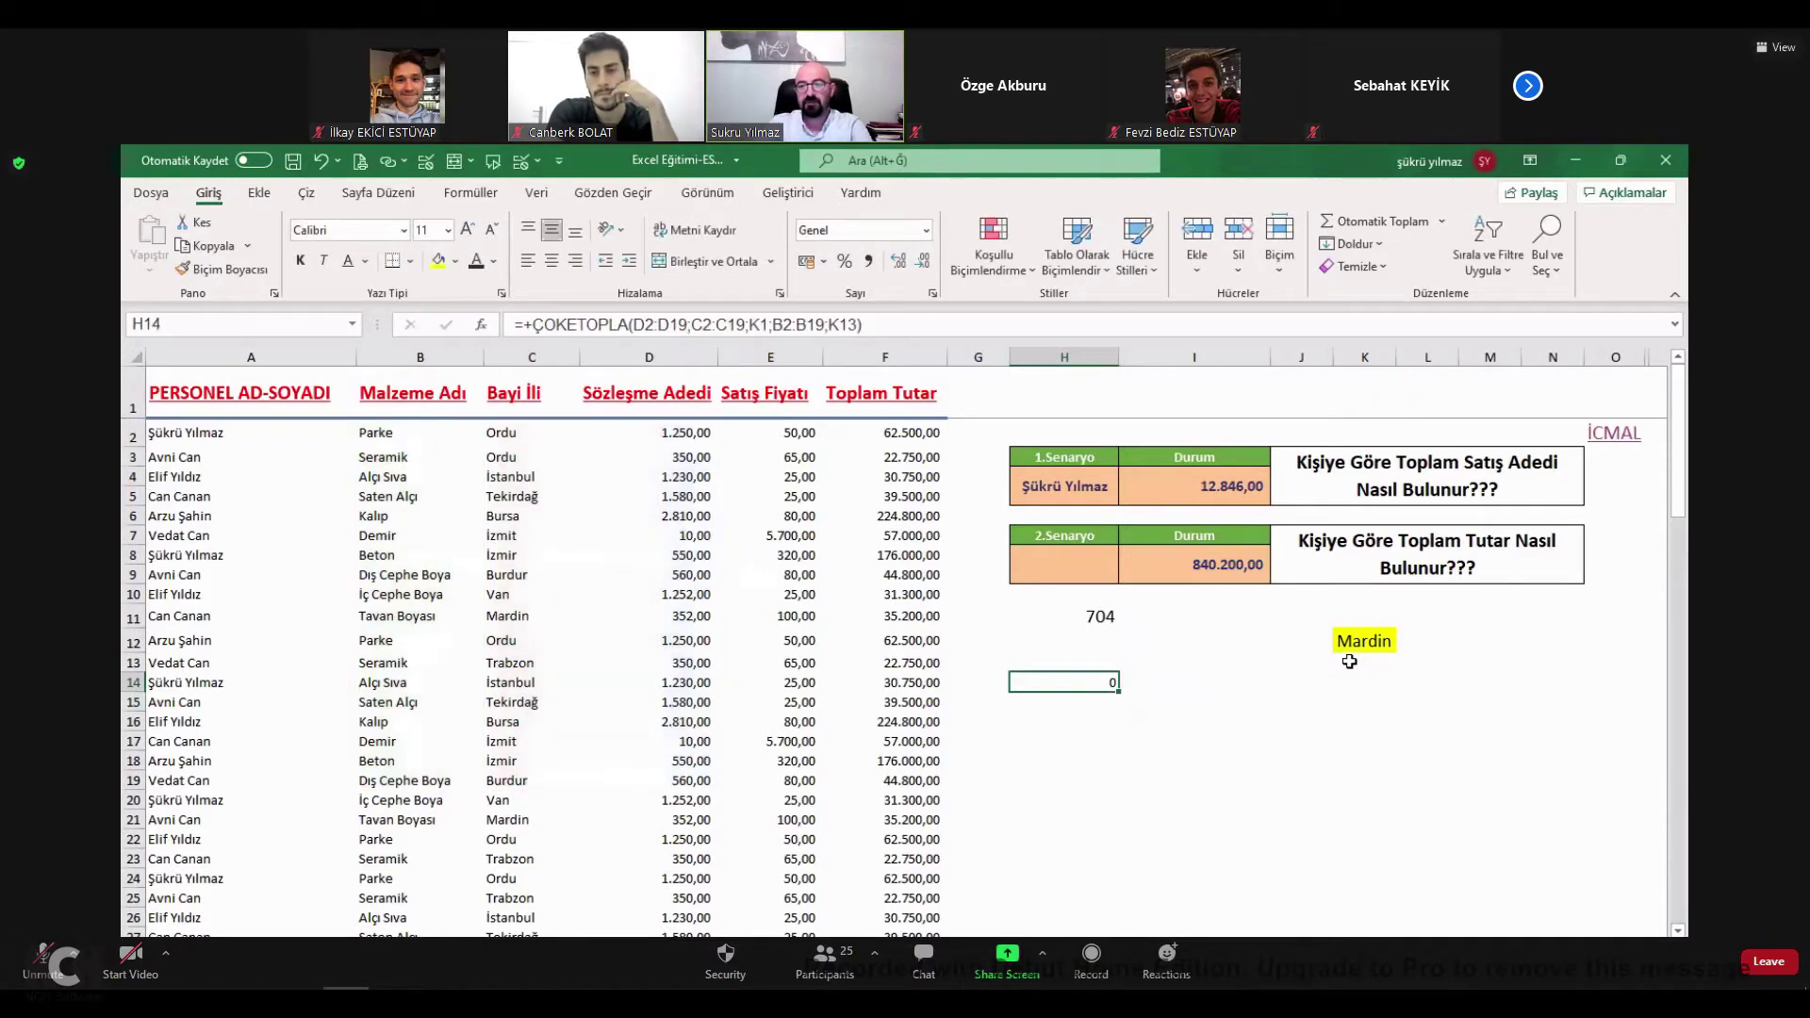
{"action": "left_click", "coordinate": [1364, 666]}
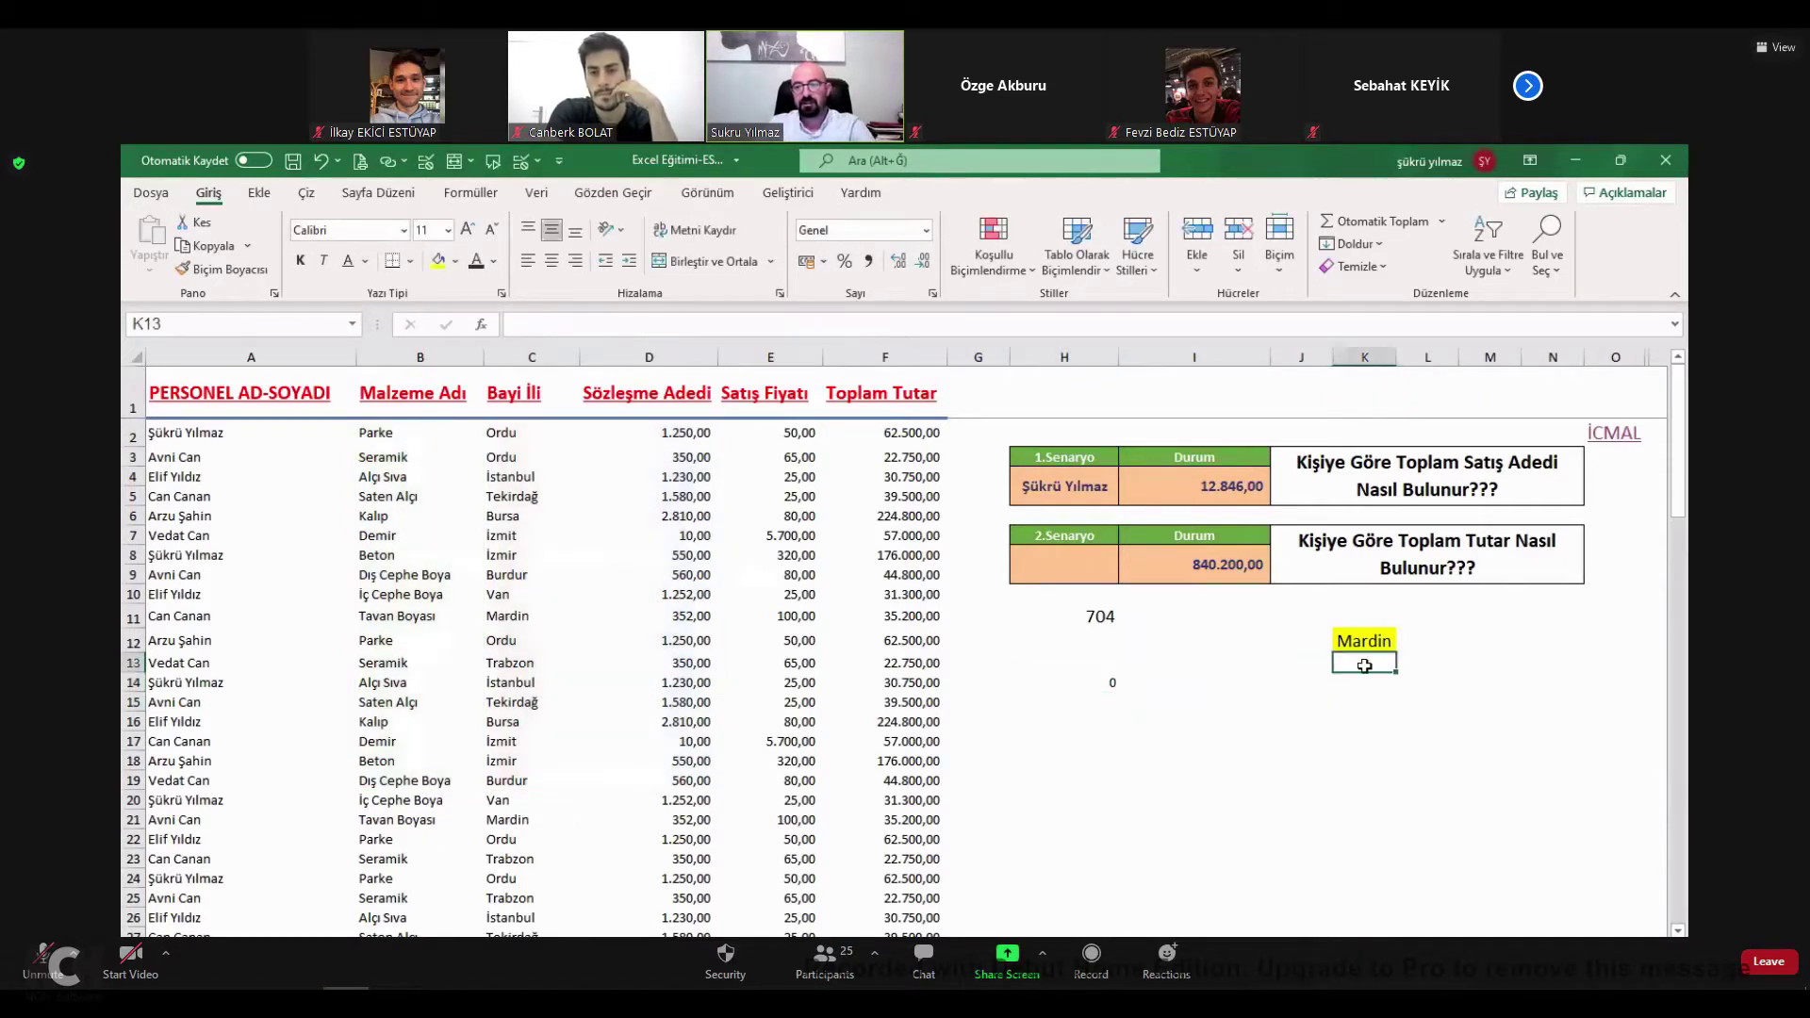
Give K13 list validation sourced from the material names in B2:B22.
{"action": "left_click", "coordinate": [520, 161]}
{"action": "left_click", "coordinate": [1070, 384]}
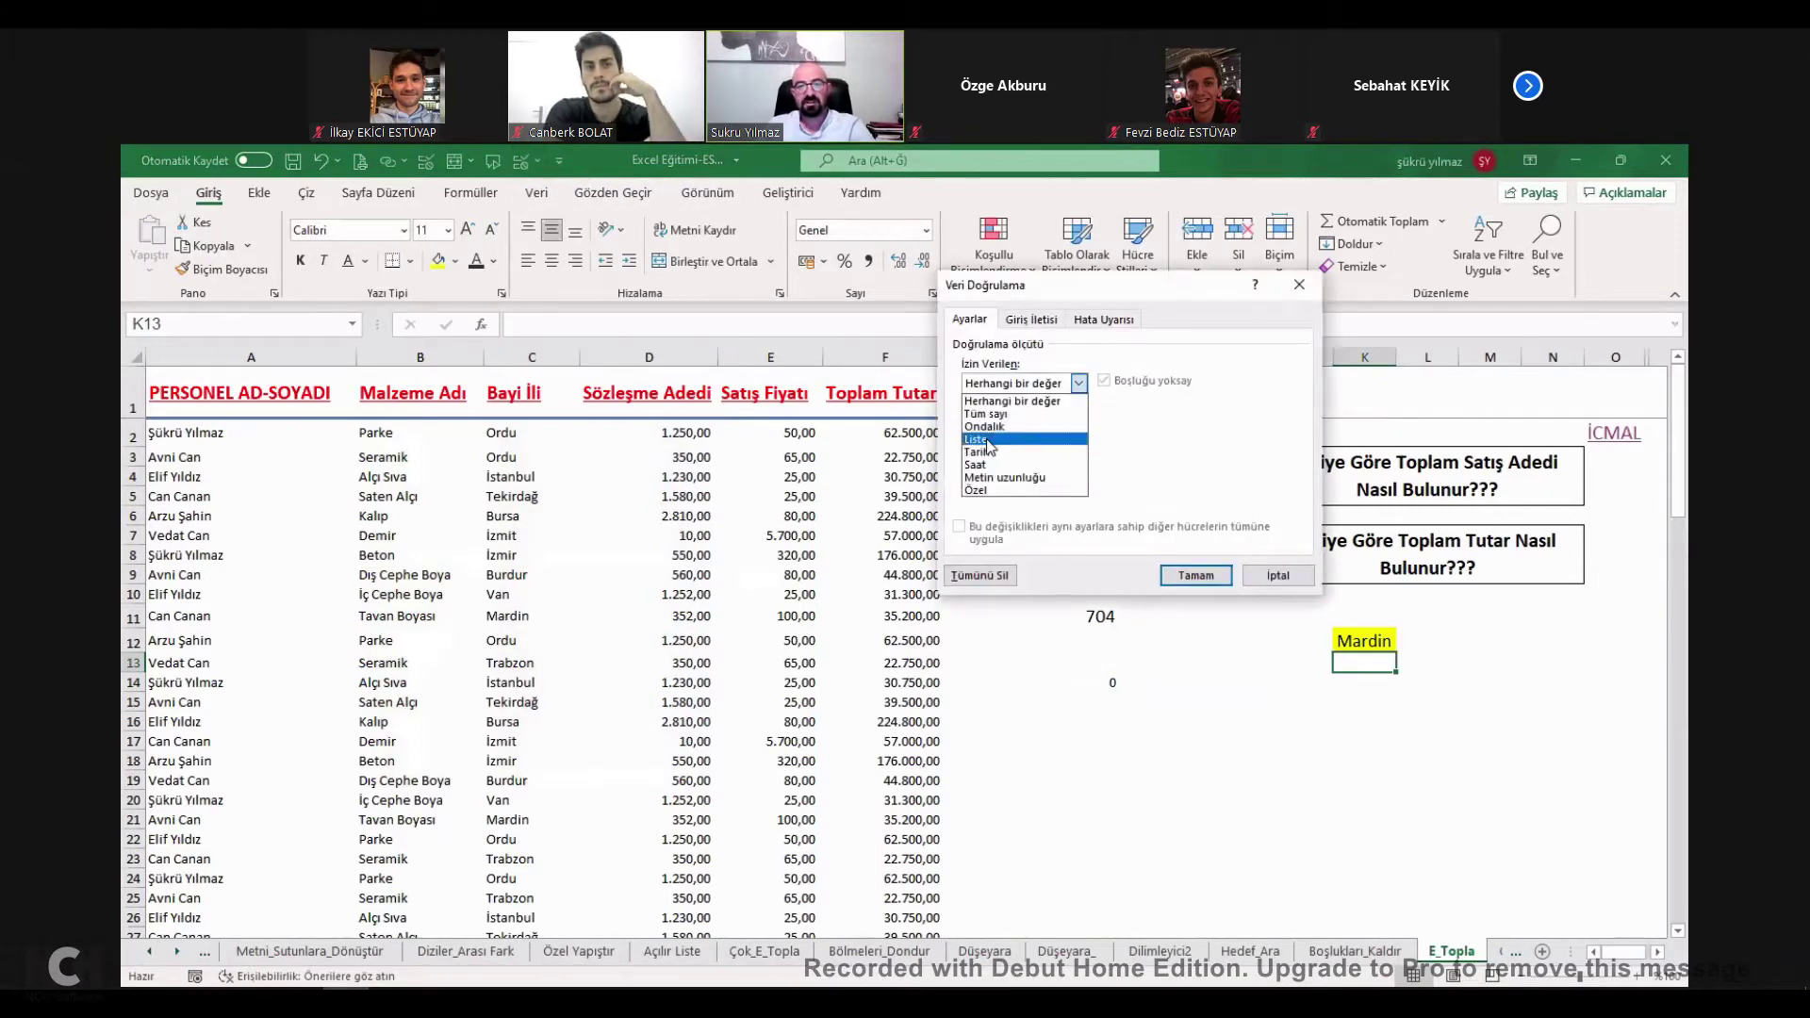
{"action": "left_click", "coordinate": [990, 441]}
{"action": "left_click", "coordinate": [1197, 464]}
{"action": "left_click_drag", "start_coordinate": [396, 435], "coordinate": [410, 837]}
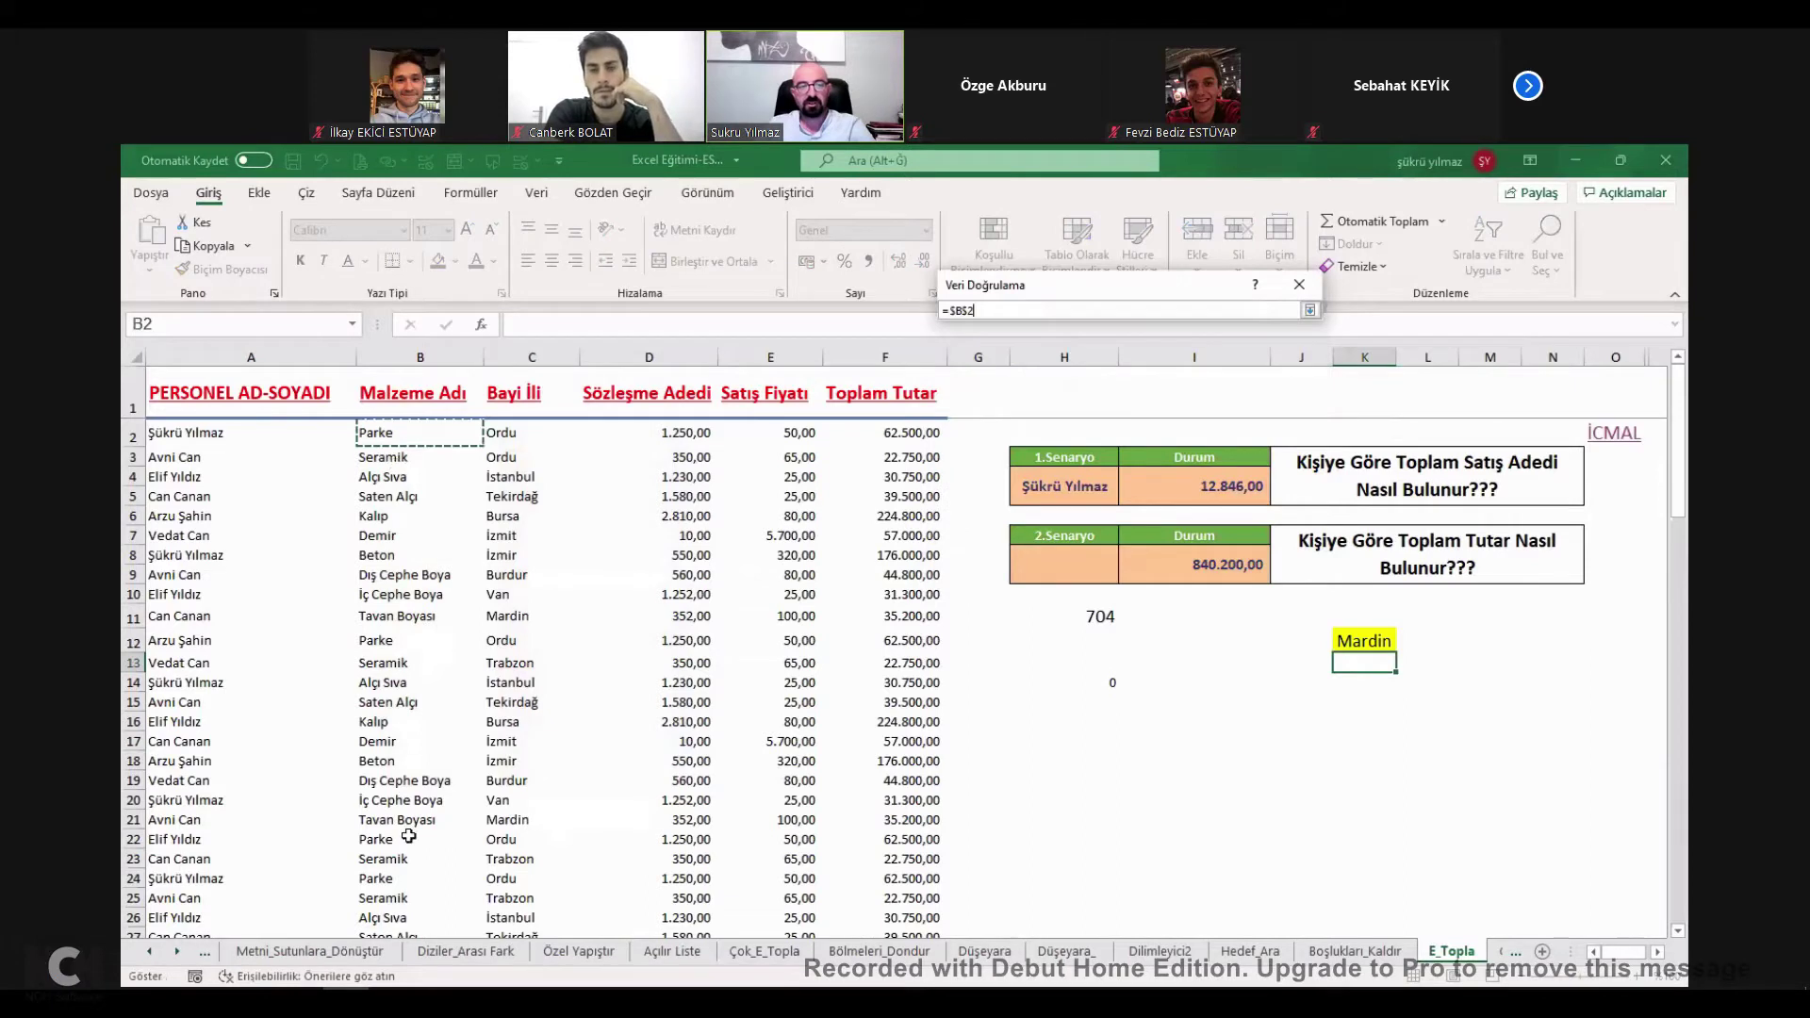
{"action": "key", "text": "Return"}
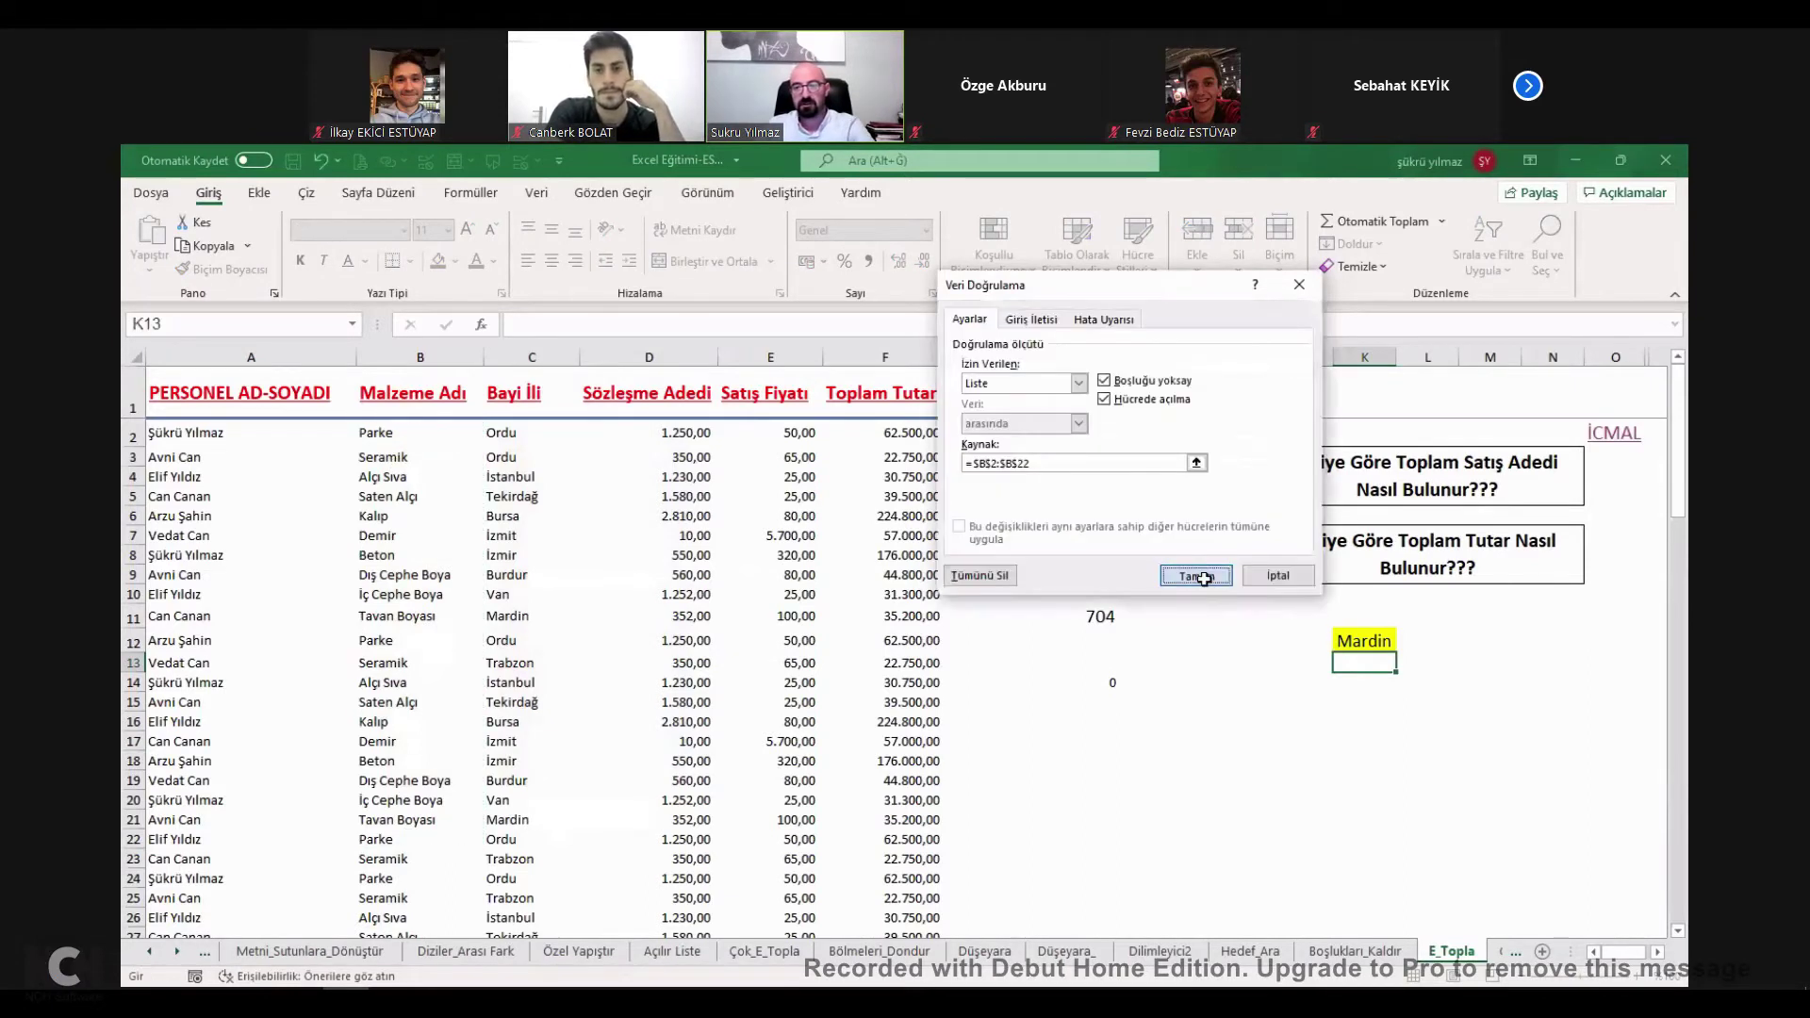
{"action": "left_click", "coordinate": [1212, 582]}
Pick Seramik, then Trabzon in K12 and Kalıp in K13, so H11 shows 350.
{"action": "left_click", "coordinate": [1404, 662]}
{"action": "left_click", "coordinate": [1355, 693]}
{"action": "left_click", "coordinate": [1387, 638]}
{"action": "left_click", "coordinate": [1404, 642]}
{"action": "left_click", "coordinate": [1357, 686]}
{"action": "left_click", "coordinate": [1367, 662]}
{"action": "left_click", "coordinate": [1405, 663]}
{"action": "left_click", "coordinate": [1358, 716]}
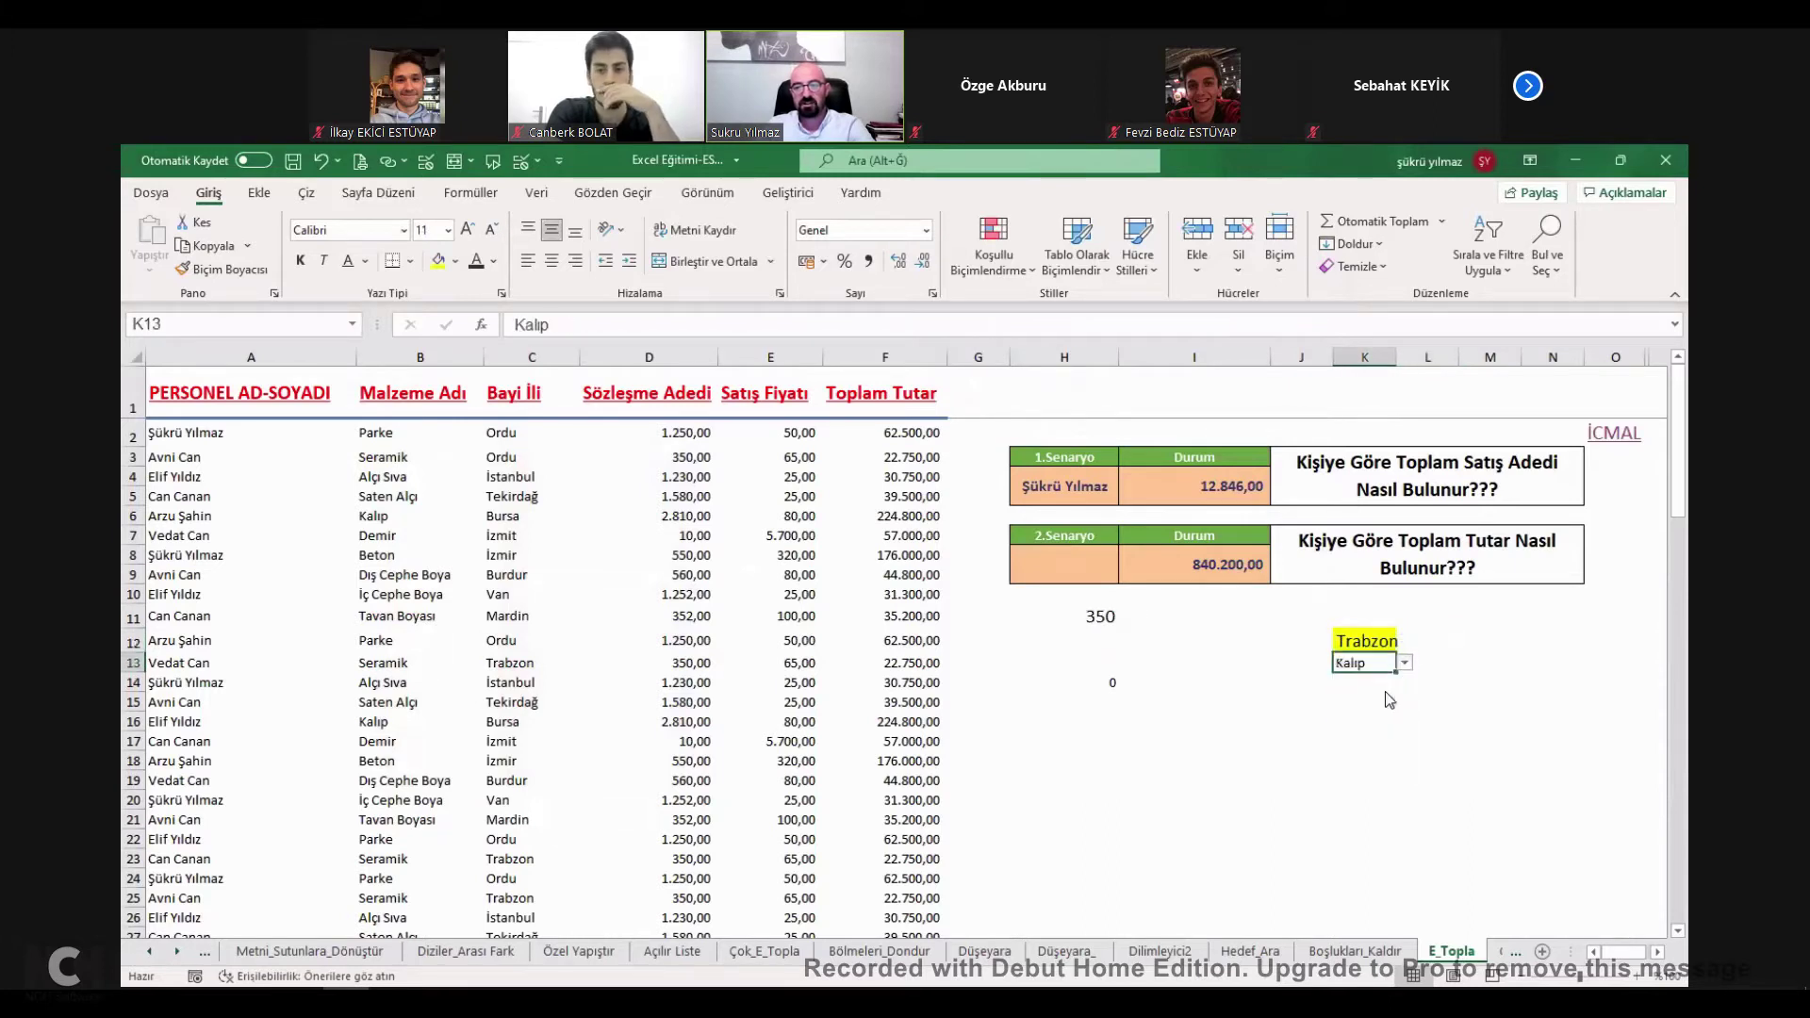
{"action": "double_click", "coordinate": [1108, 680]}
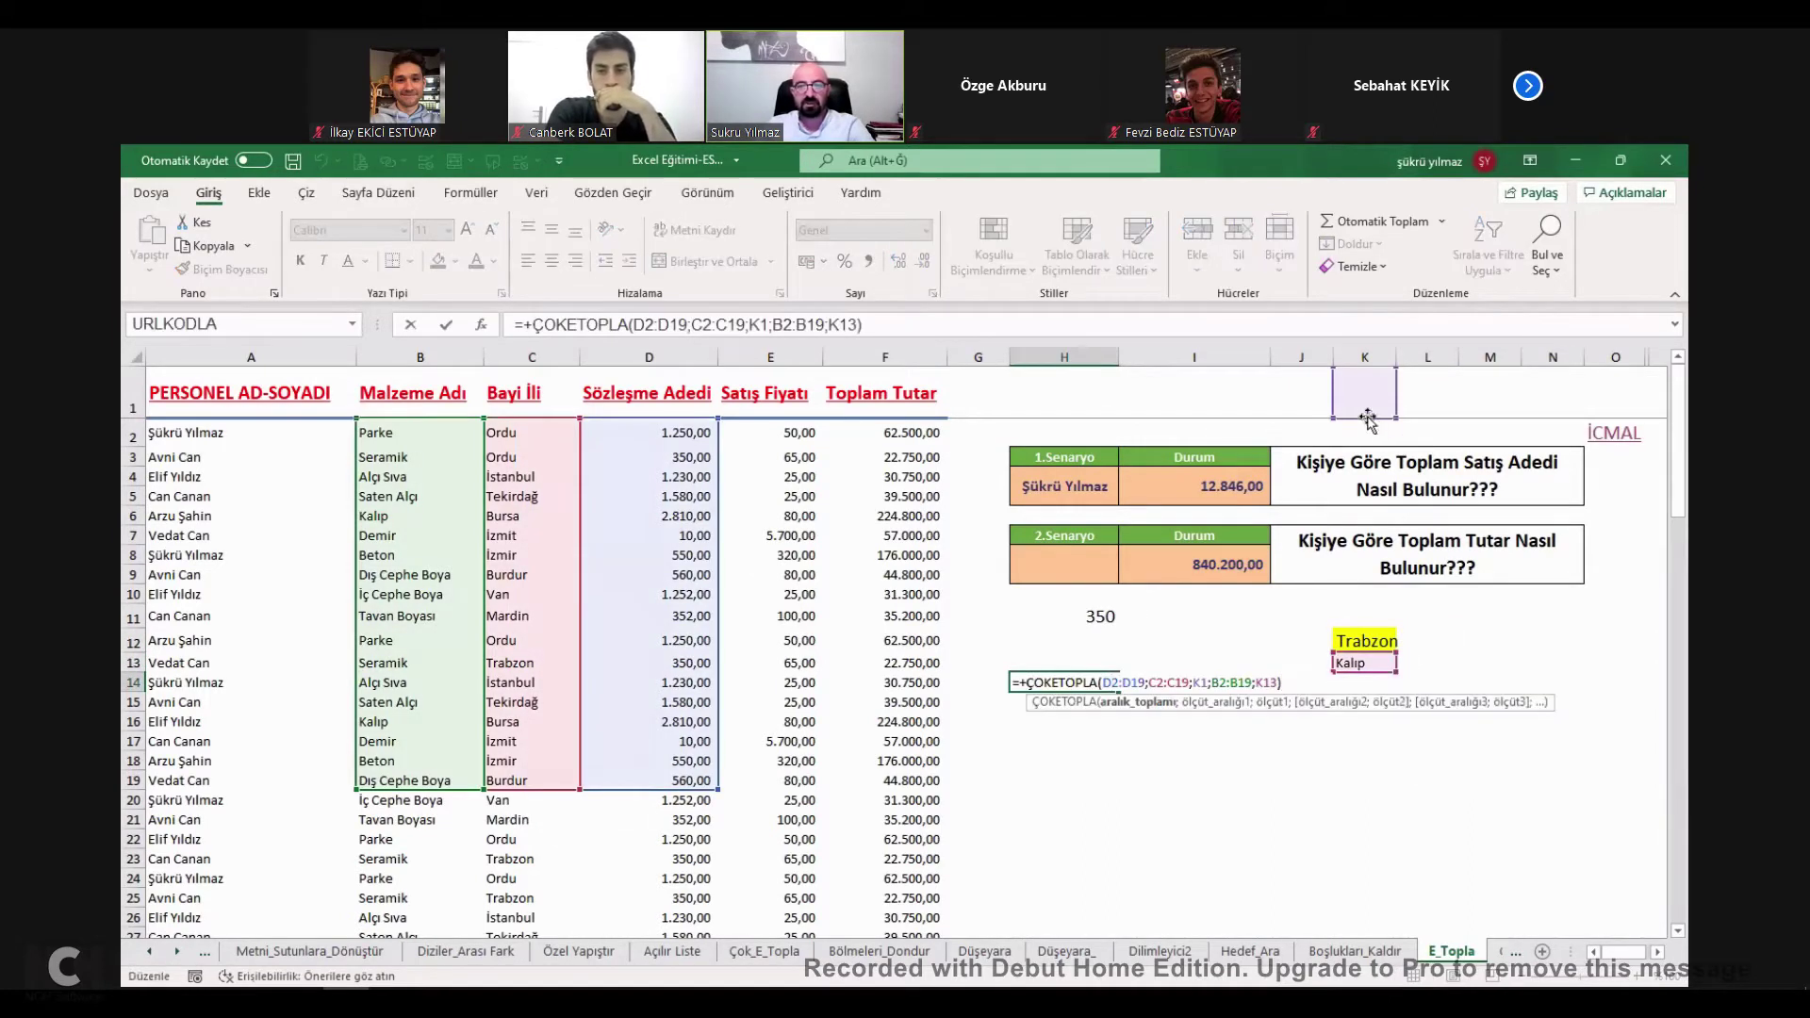
Repoint H14's city criterion from K1 to K12 and choose Beton in K13.
{"action": "left_click_drag", "start_coordinate": [1370, 417], "coordinate": [1367, 644]}
{"action": "key", "text": "Return"}
{"action": "left_click", "coordinate": [1357, 663]}
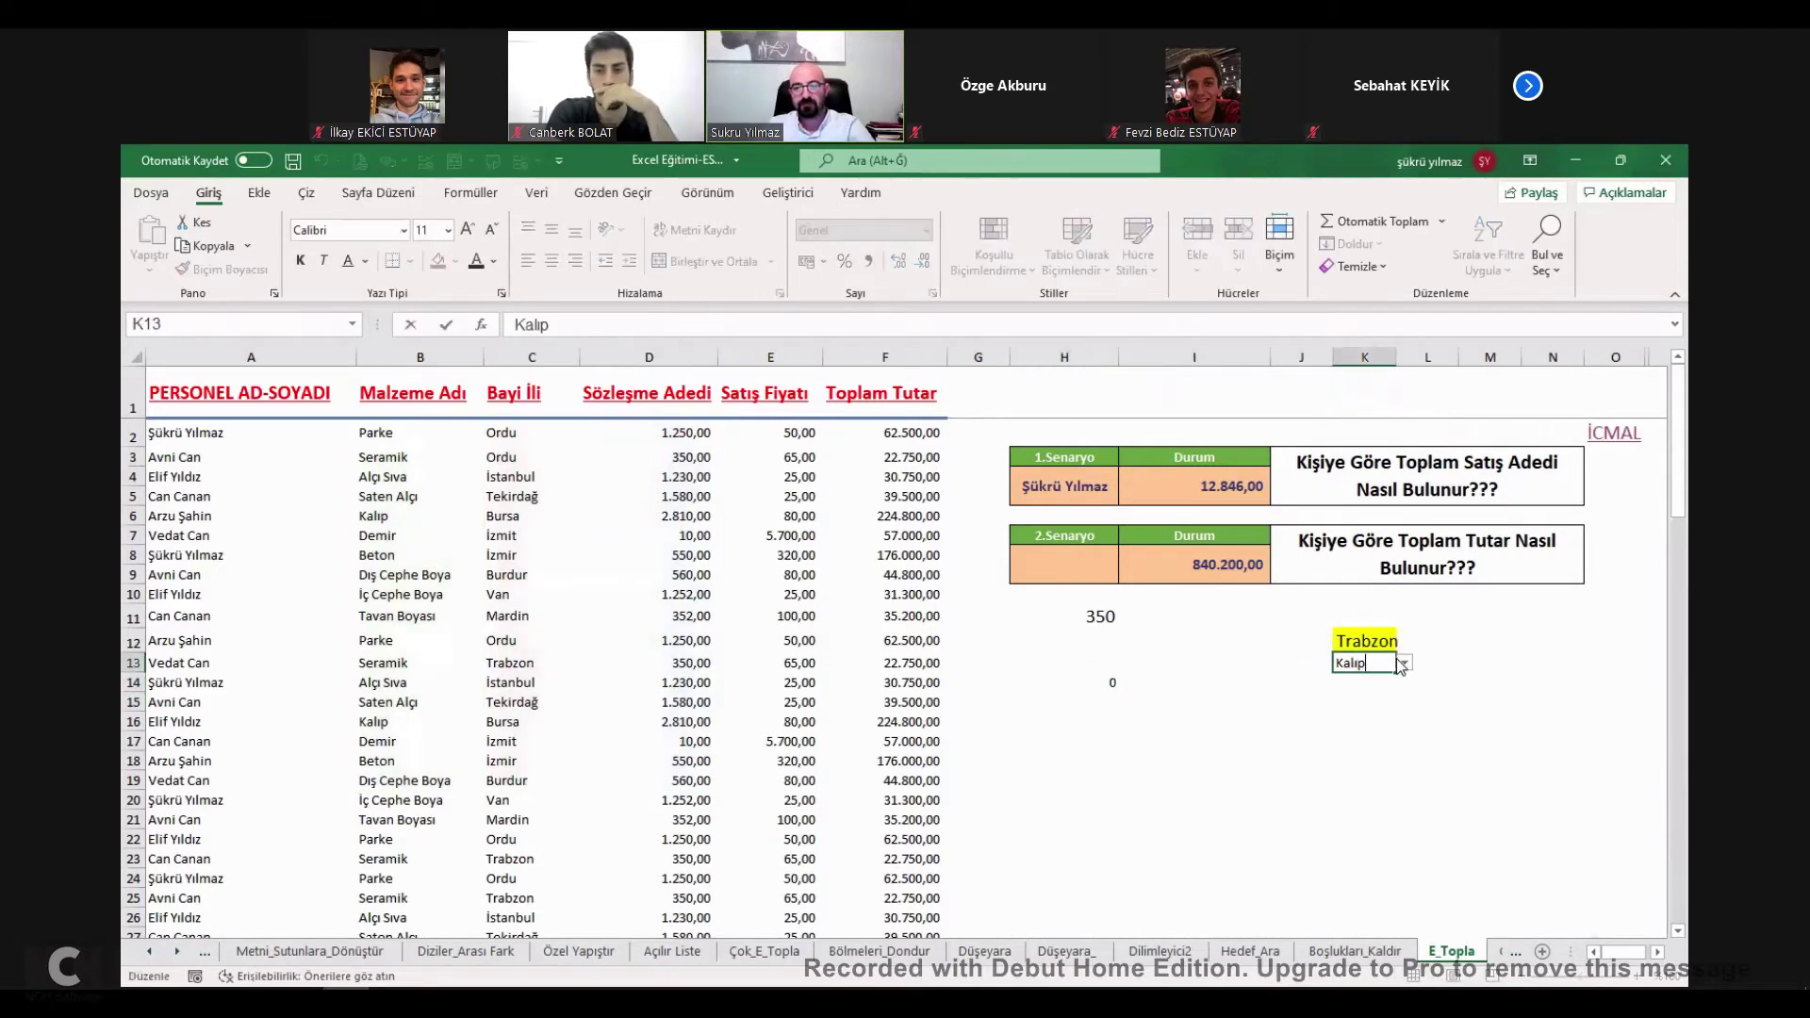
{"action": "left_click", "coordinate": [1405, 663]}
{"action": "key", "text": "Tab"}
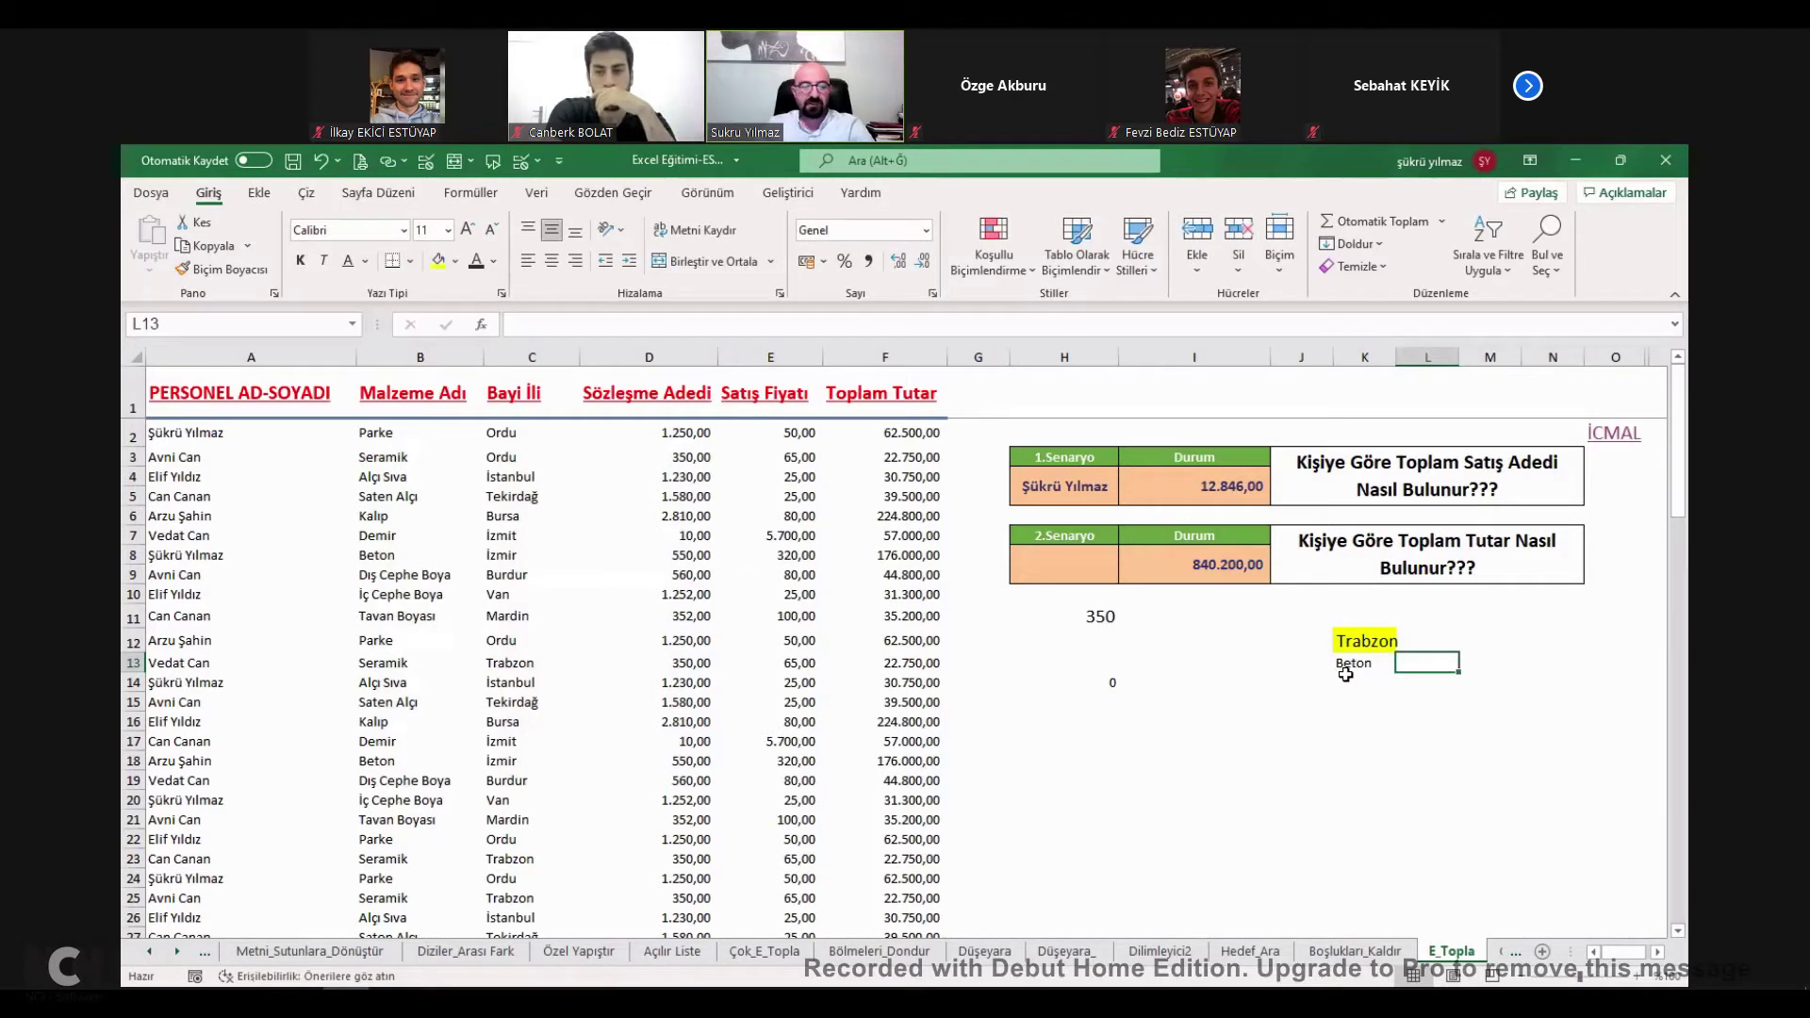
{"action": "left_click", "coordinate": [1105, 684]}
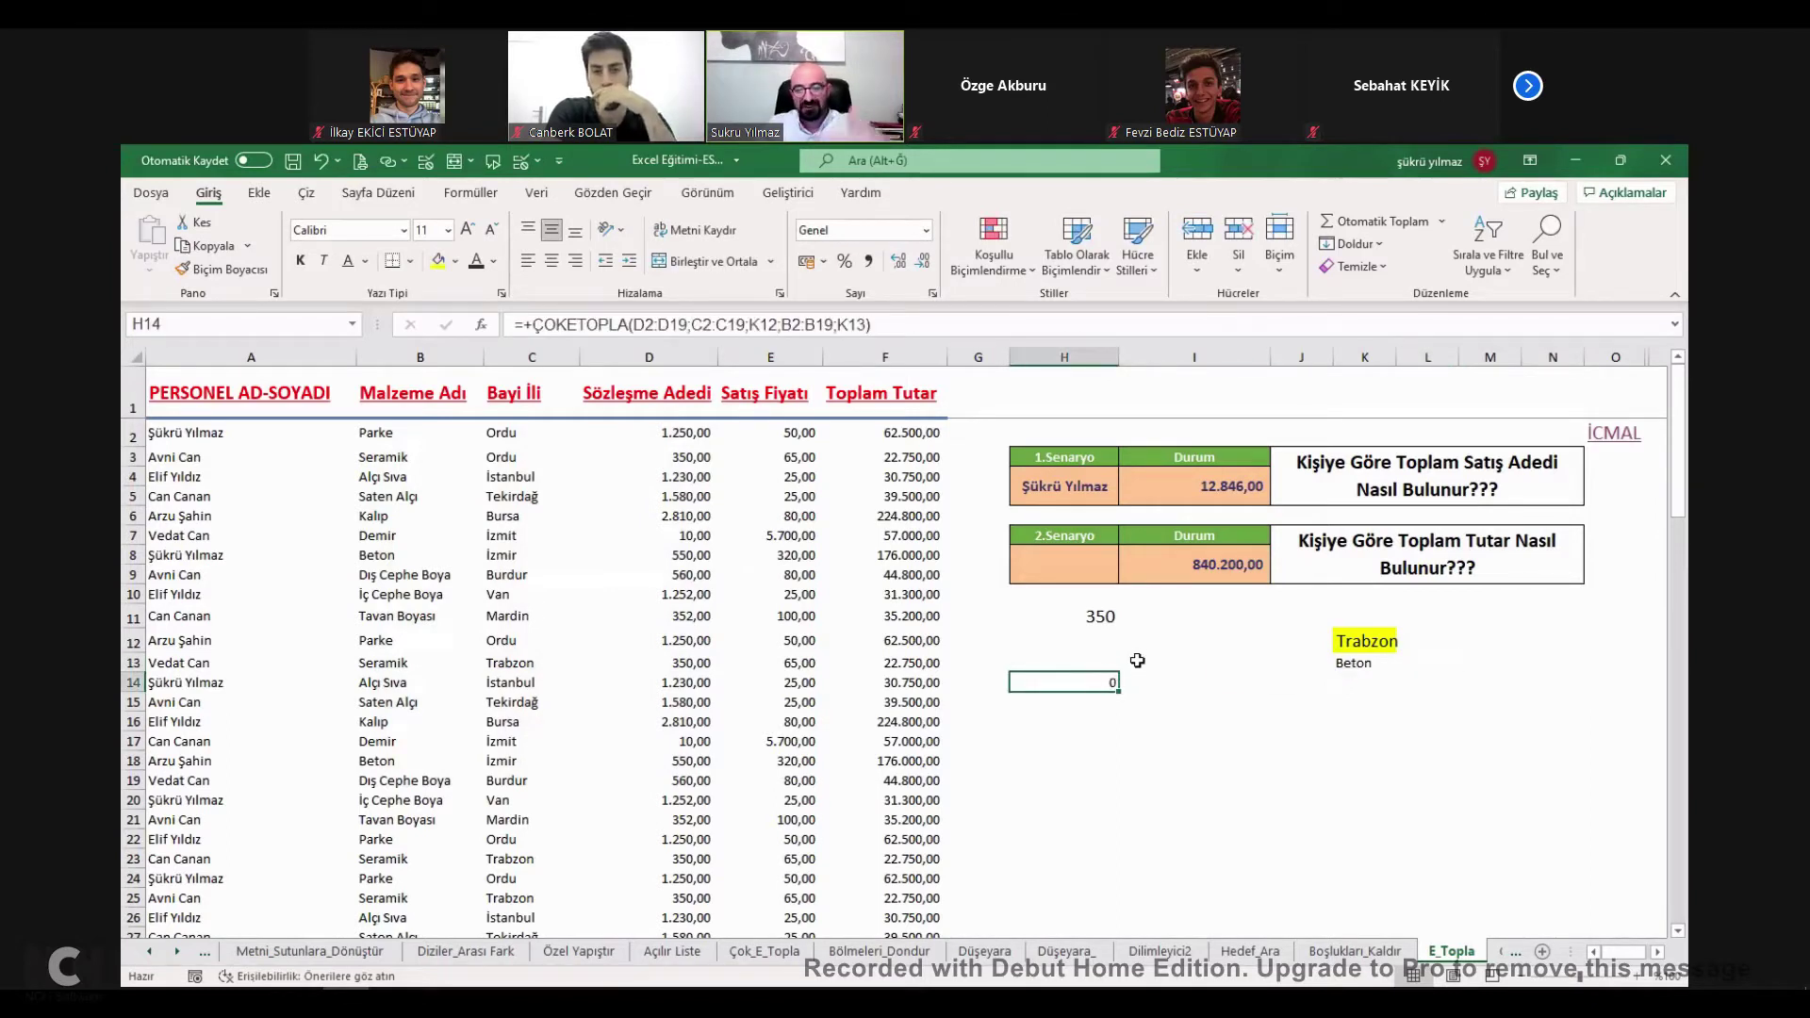
{"action": "left_click", "coordinate": [1136, 659]}
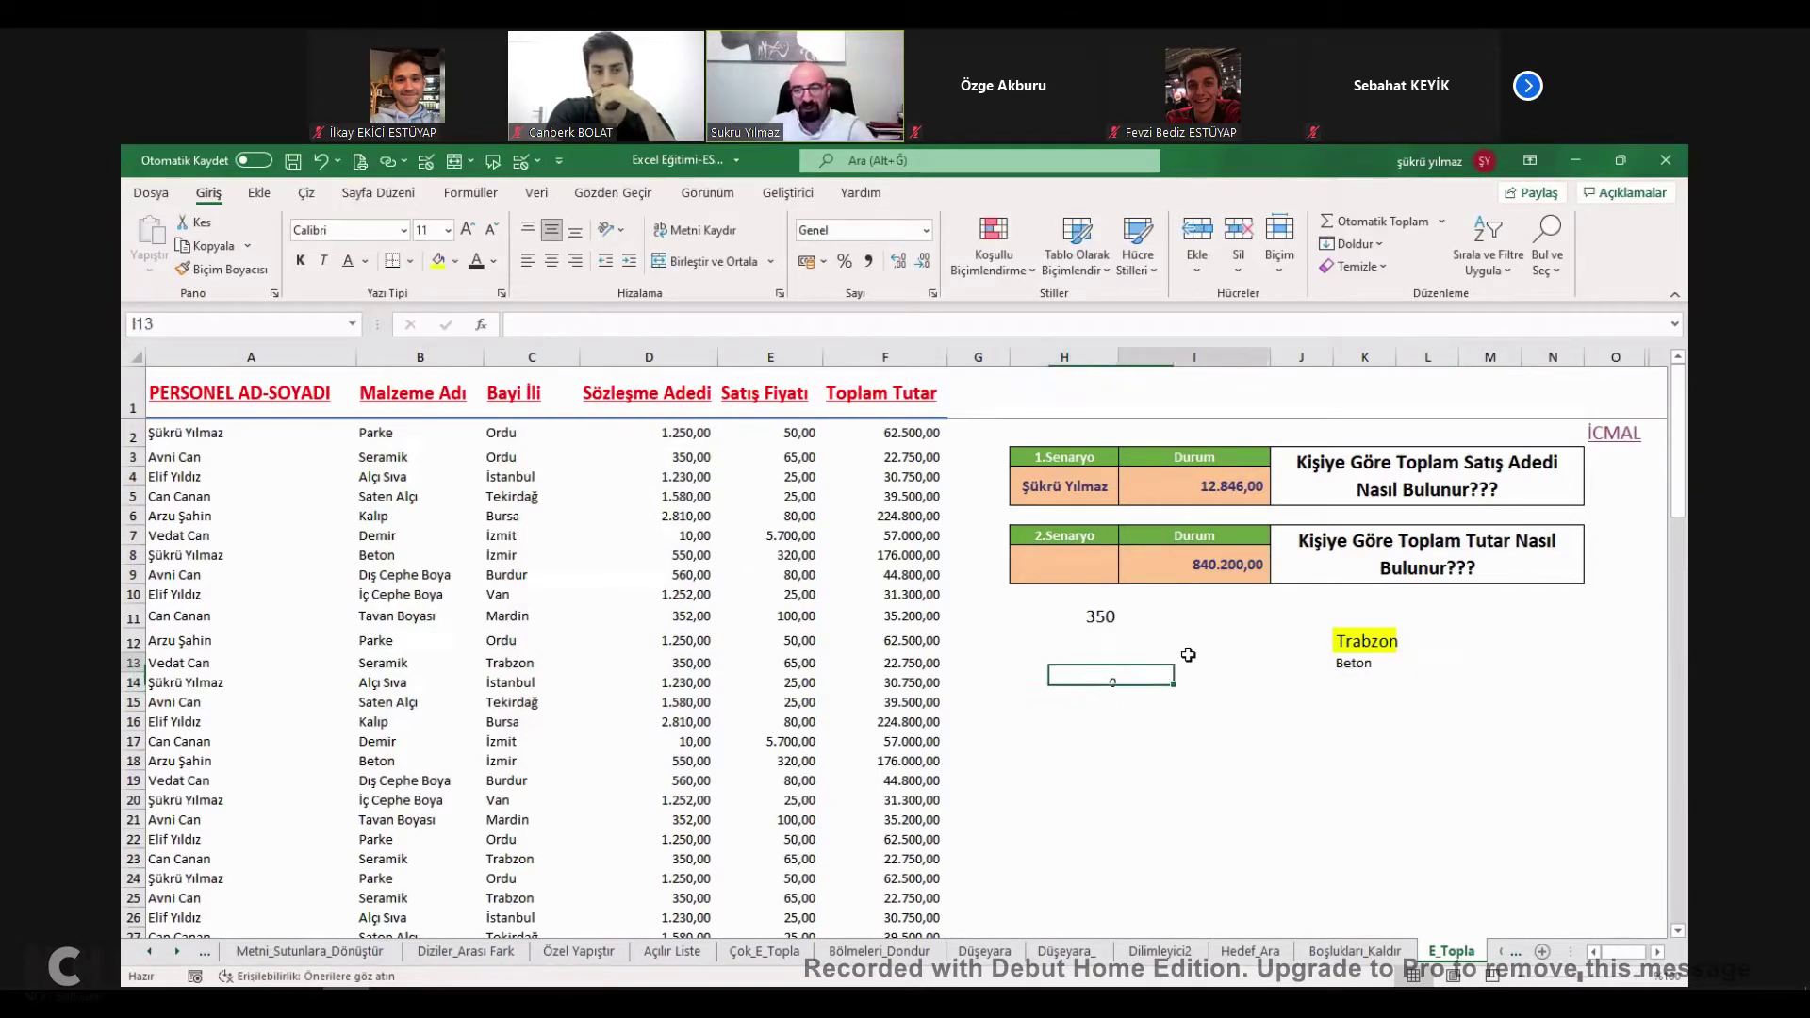
Tick ÇOK_E_TOPLA FONKSİYONU on the İcmal list, raising progress to 9%.
{"action": "left_click", "coordinate": [1617, 433]}
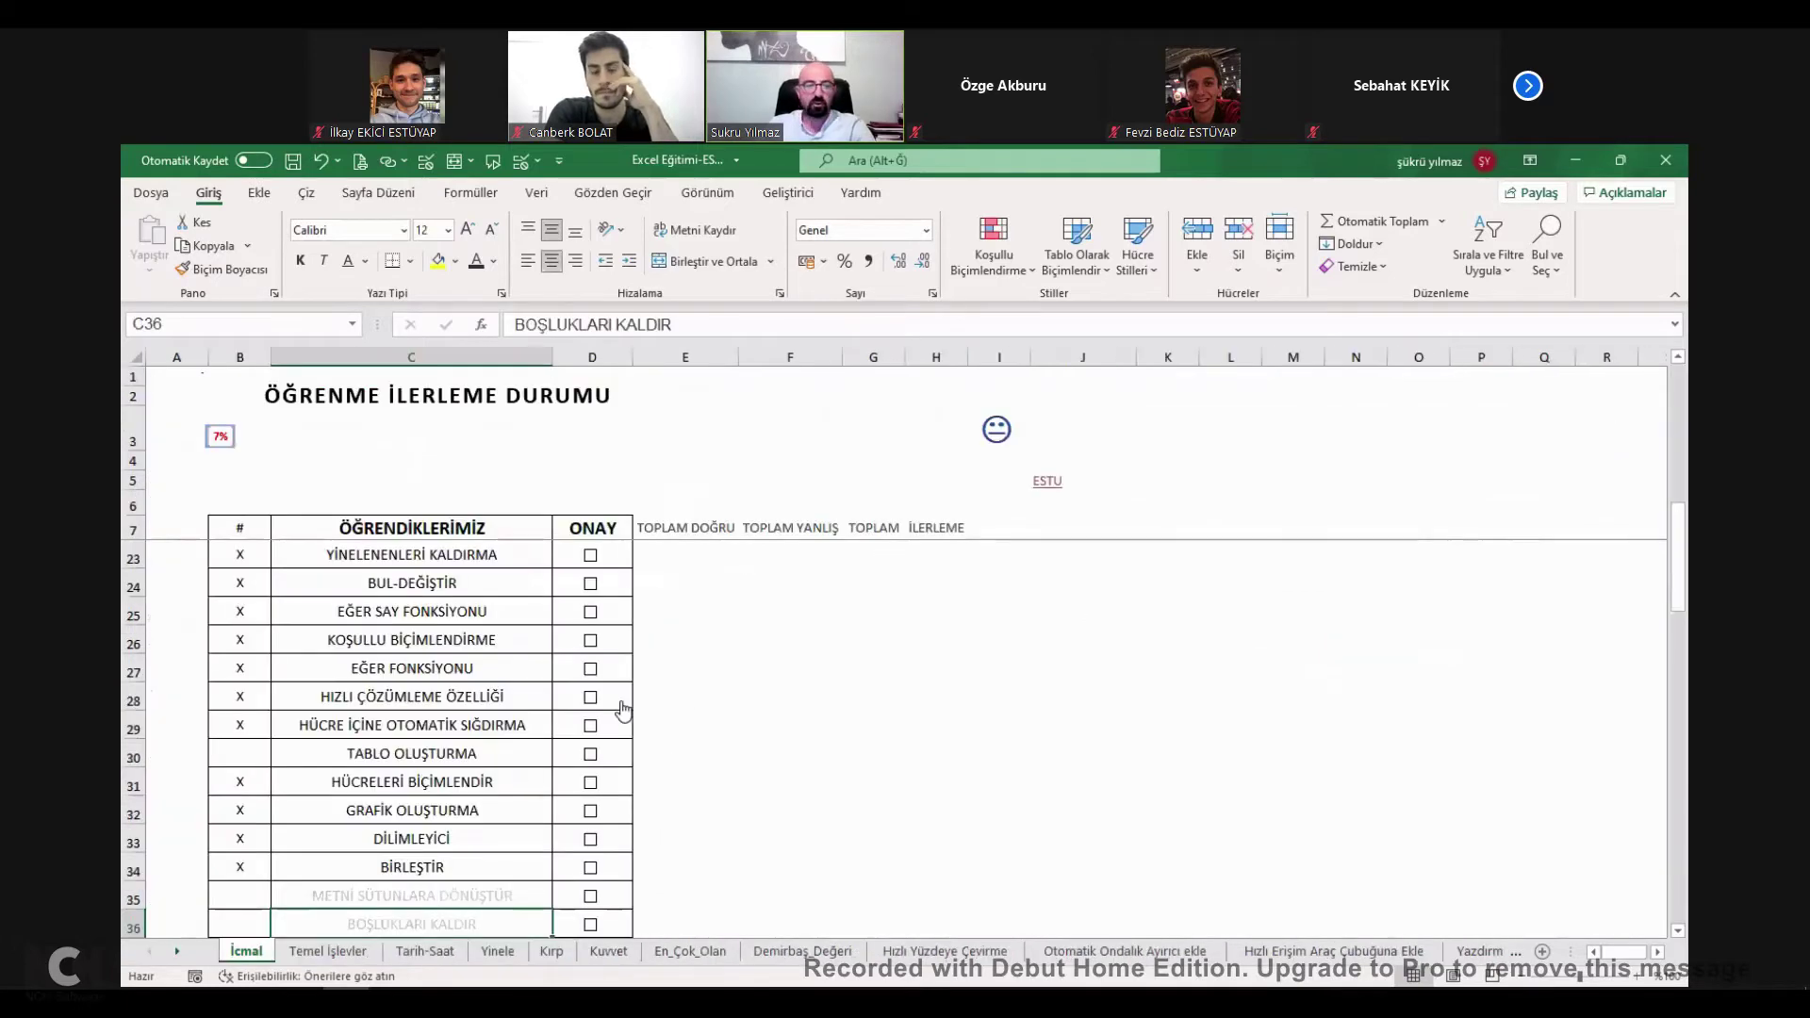
{"action": "scroll", "coordinate": [484, 644], "scroll_direction": "up", "scroll_amount": 5}
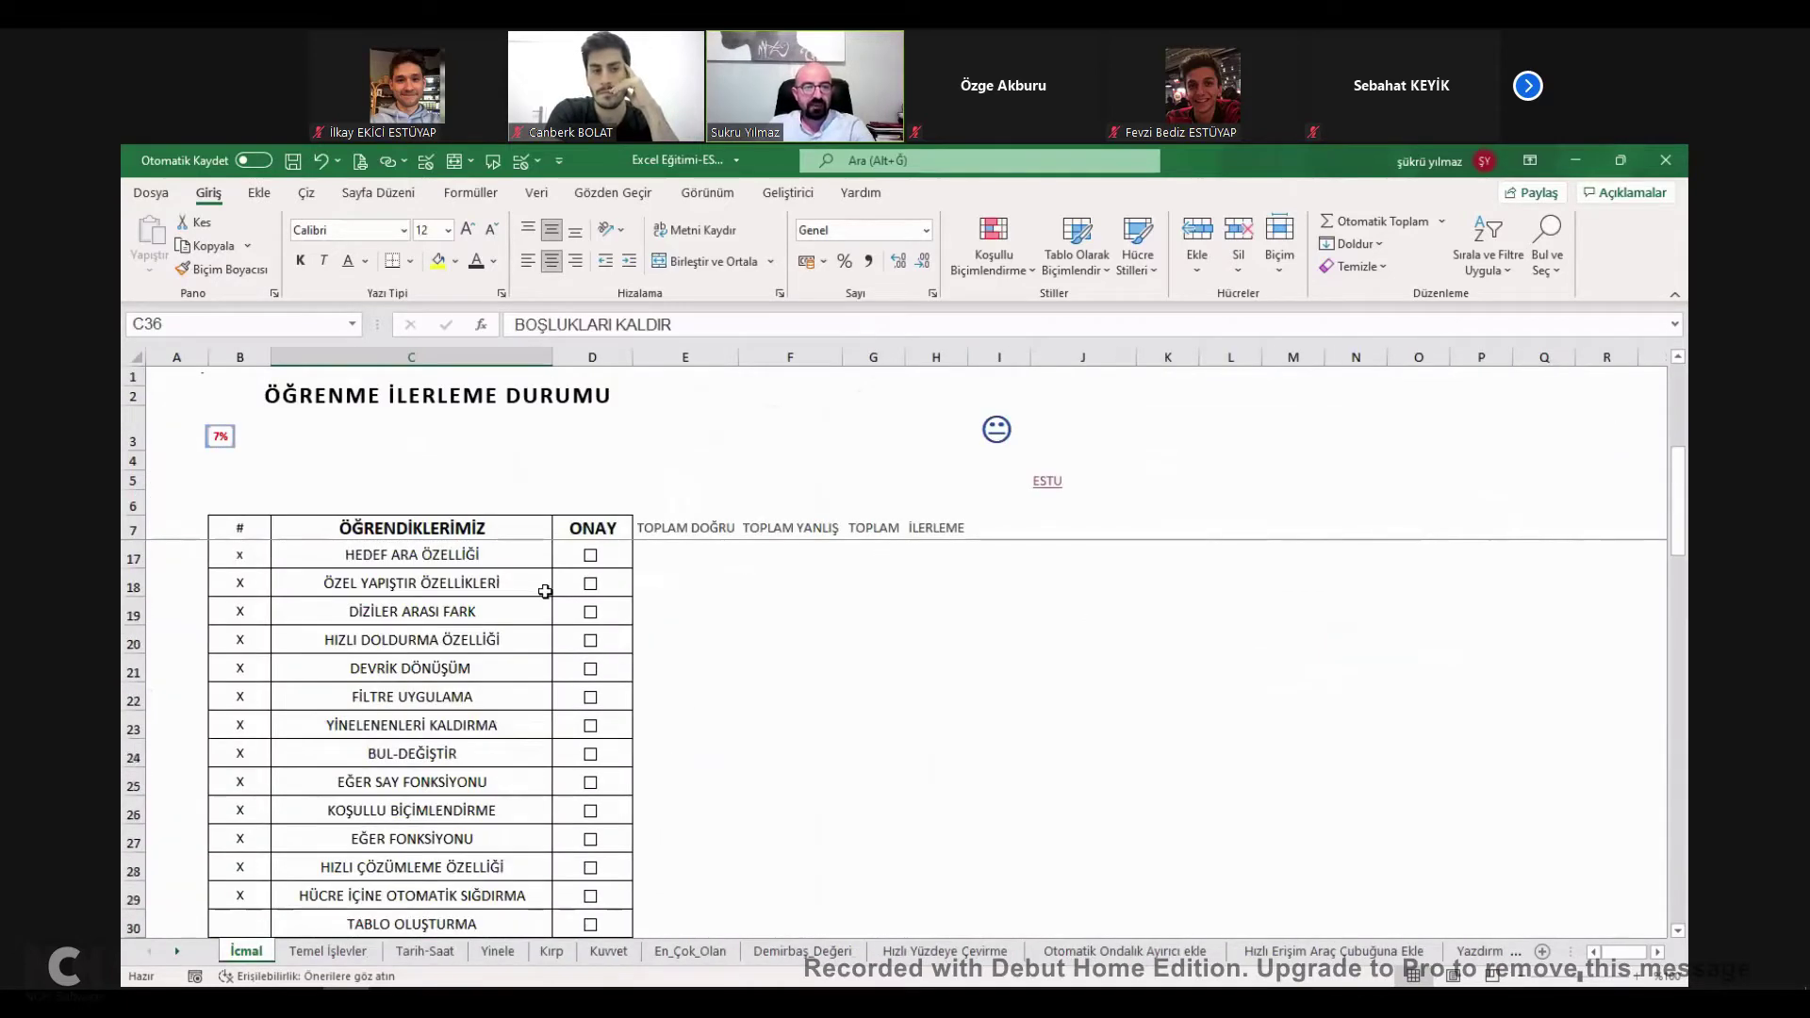
{"action": "left_click", "coordinate": [591, 727]}
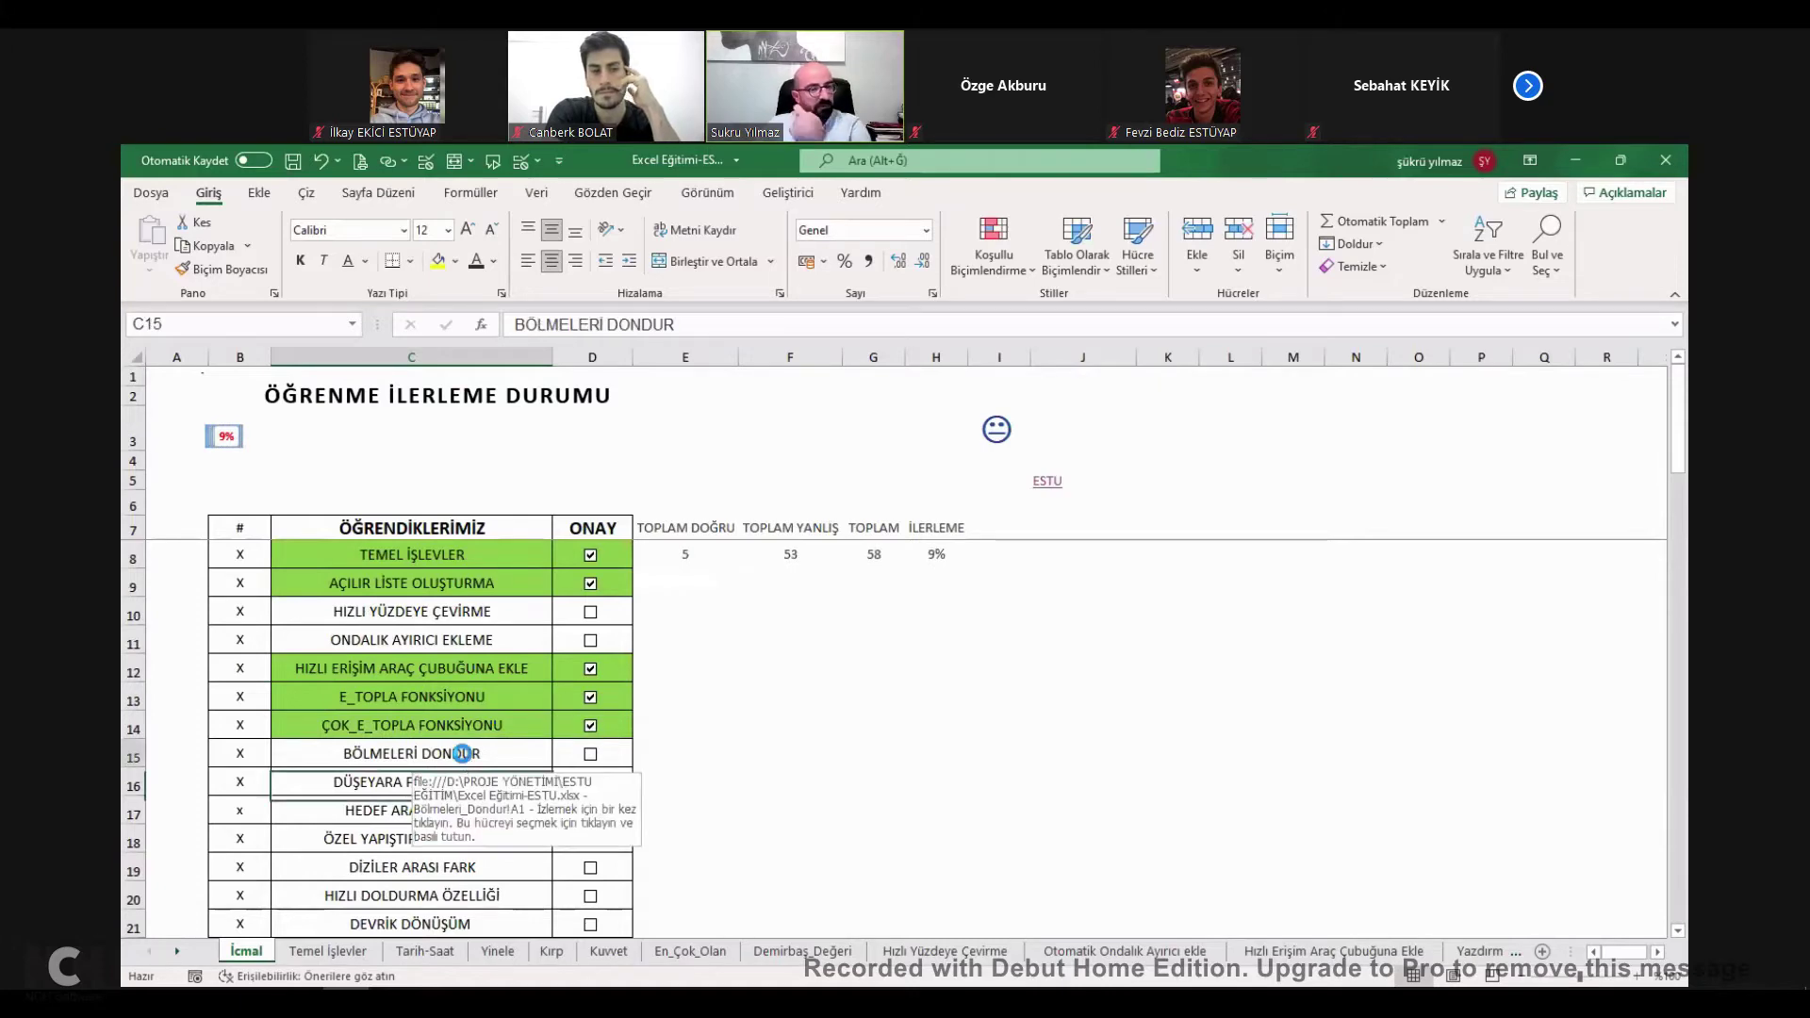
Browse the METRAJ TABLOSU on Bölmeleri_Dondur and select row 6 below the title block.
{"action": "left_click", "coordinate": [465, 759]}
{"action": "scroll", "coordinate": [481, 666], "scroll_direction": "down", "scroll_amount": 20}
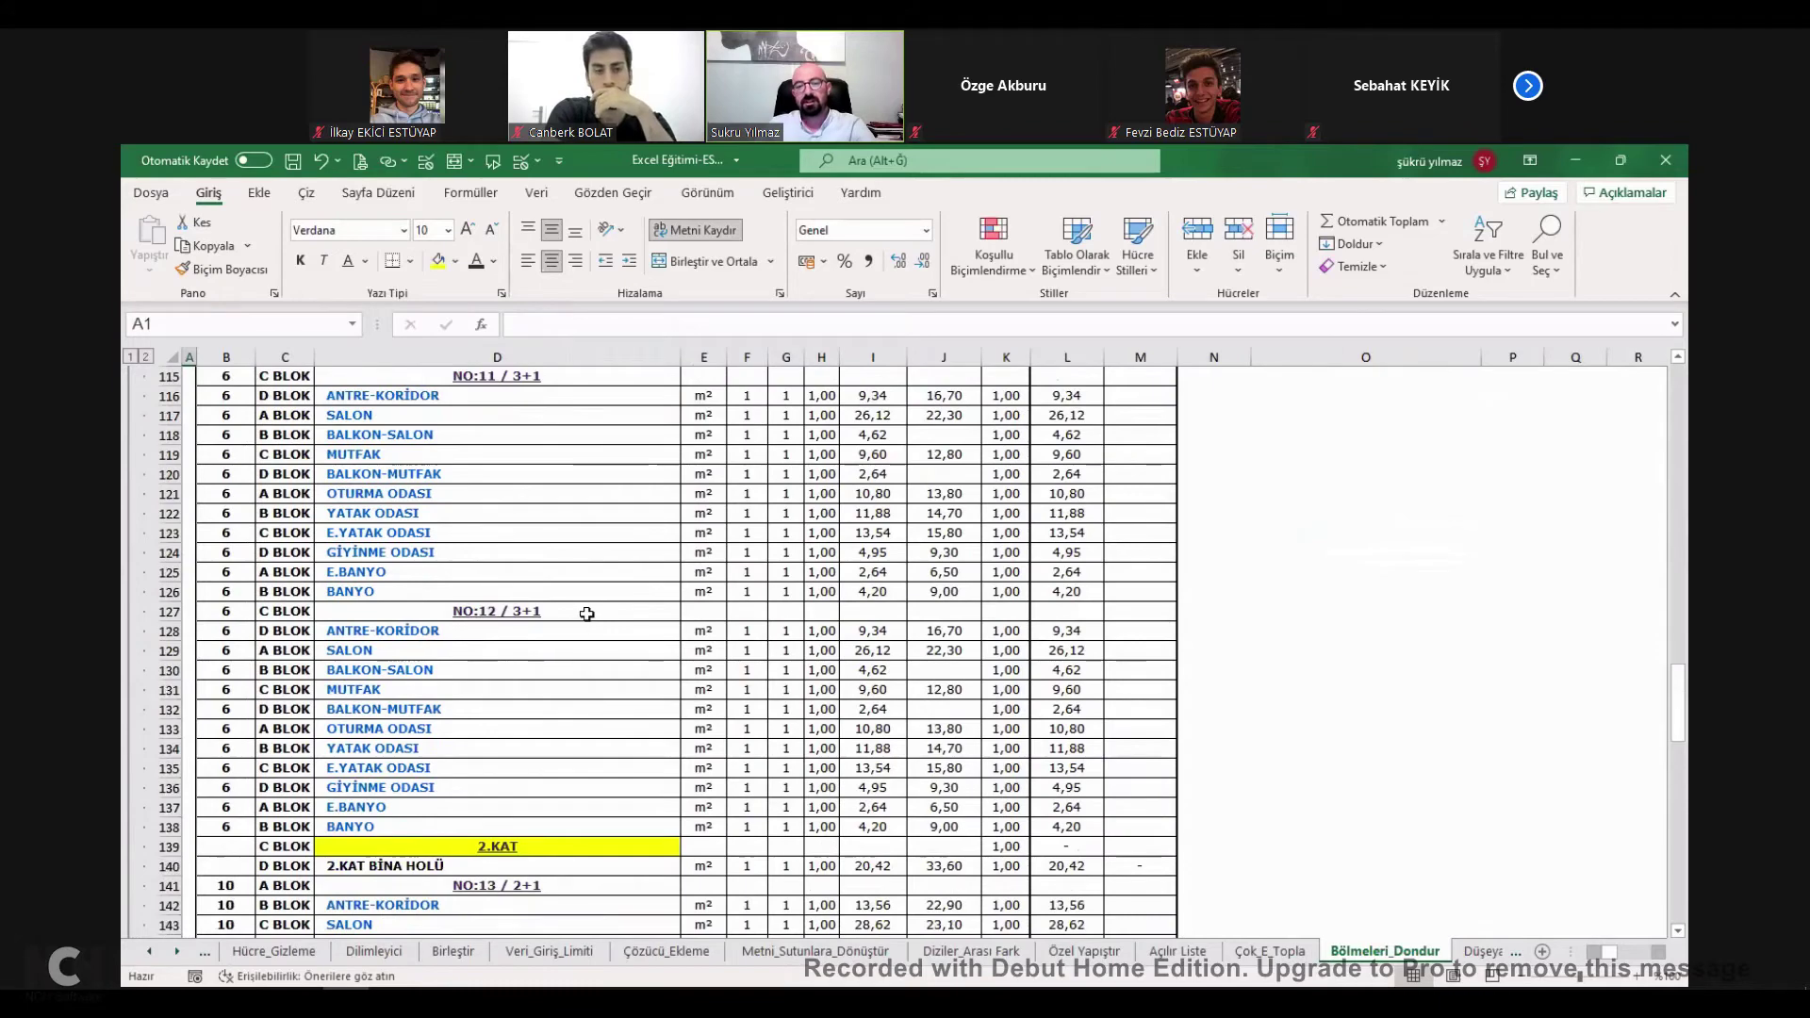
{"action": "scroll", "coordinate": [585, 603], "scroll_direction": "down", "scroll_amount": 10}
{"action": "scroll", "coordinate": [584, 596], "scroll_direction": "up", "scroll_amount": 20}
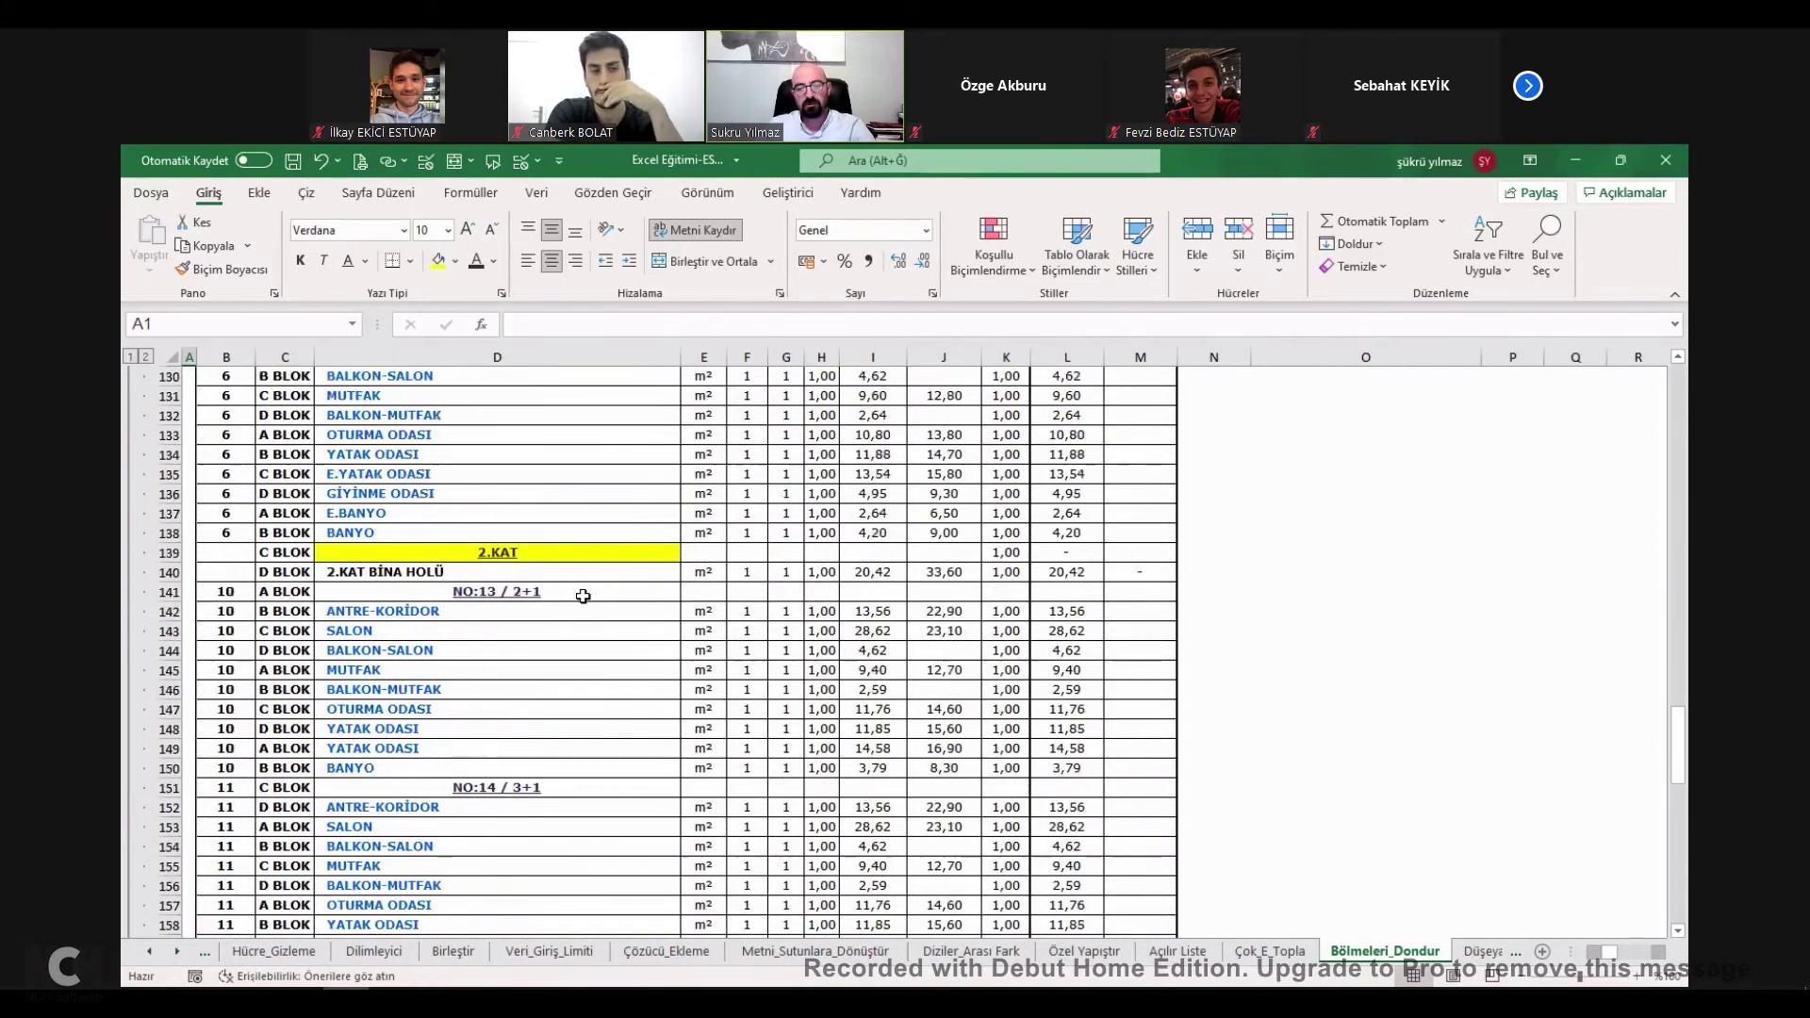
{"action": "scroll", "coordinate": [583, 587], "scroll_direction": "up", "scroll_amount": 11}
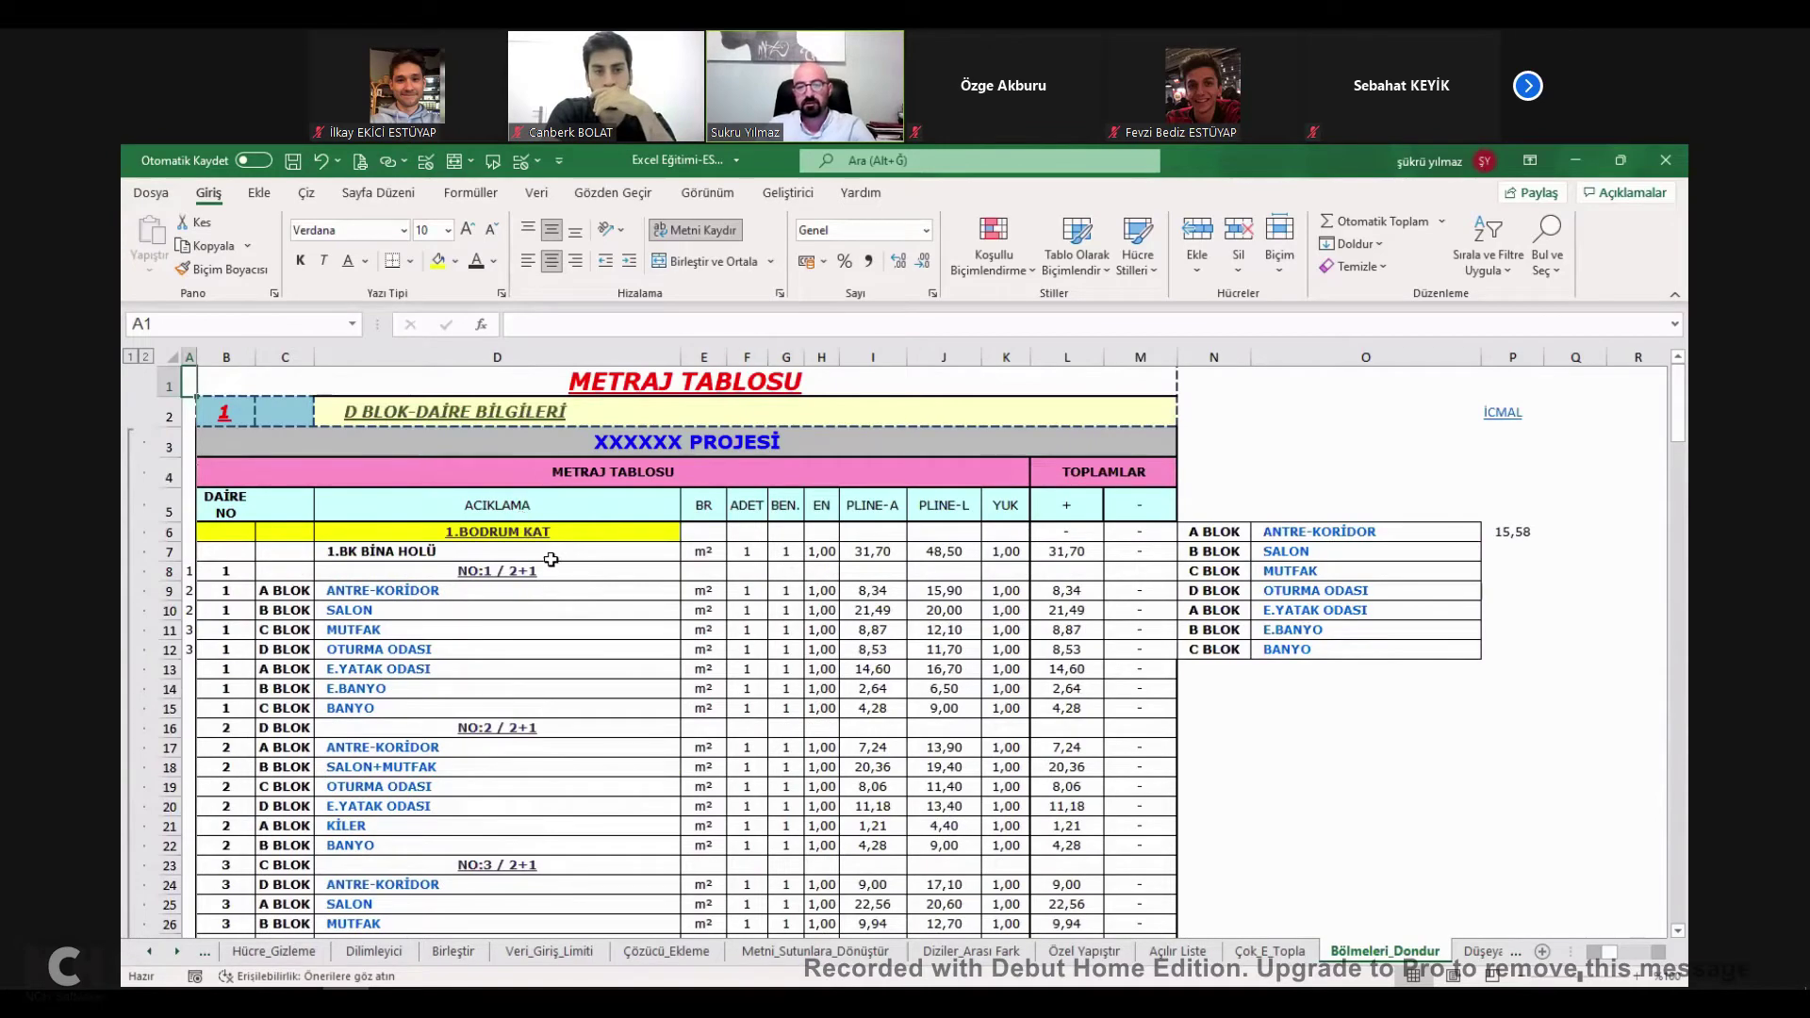
{"action": "scroll", "coordinate": [551, 555], "scroll_direction": "down", "scroll_amount": 4}
{"action": "scroll", "coordinate": [546, 549], "scroll_direction": "up", "scroll_amount": 4}
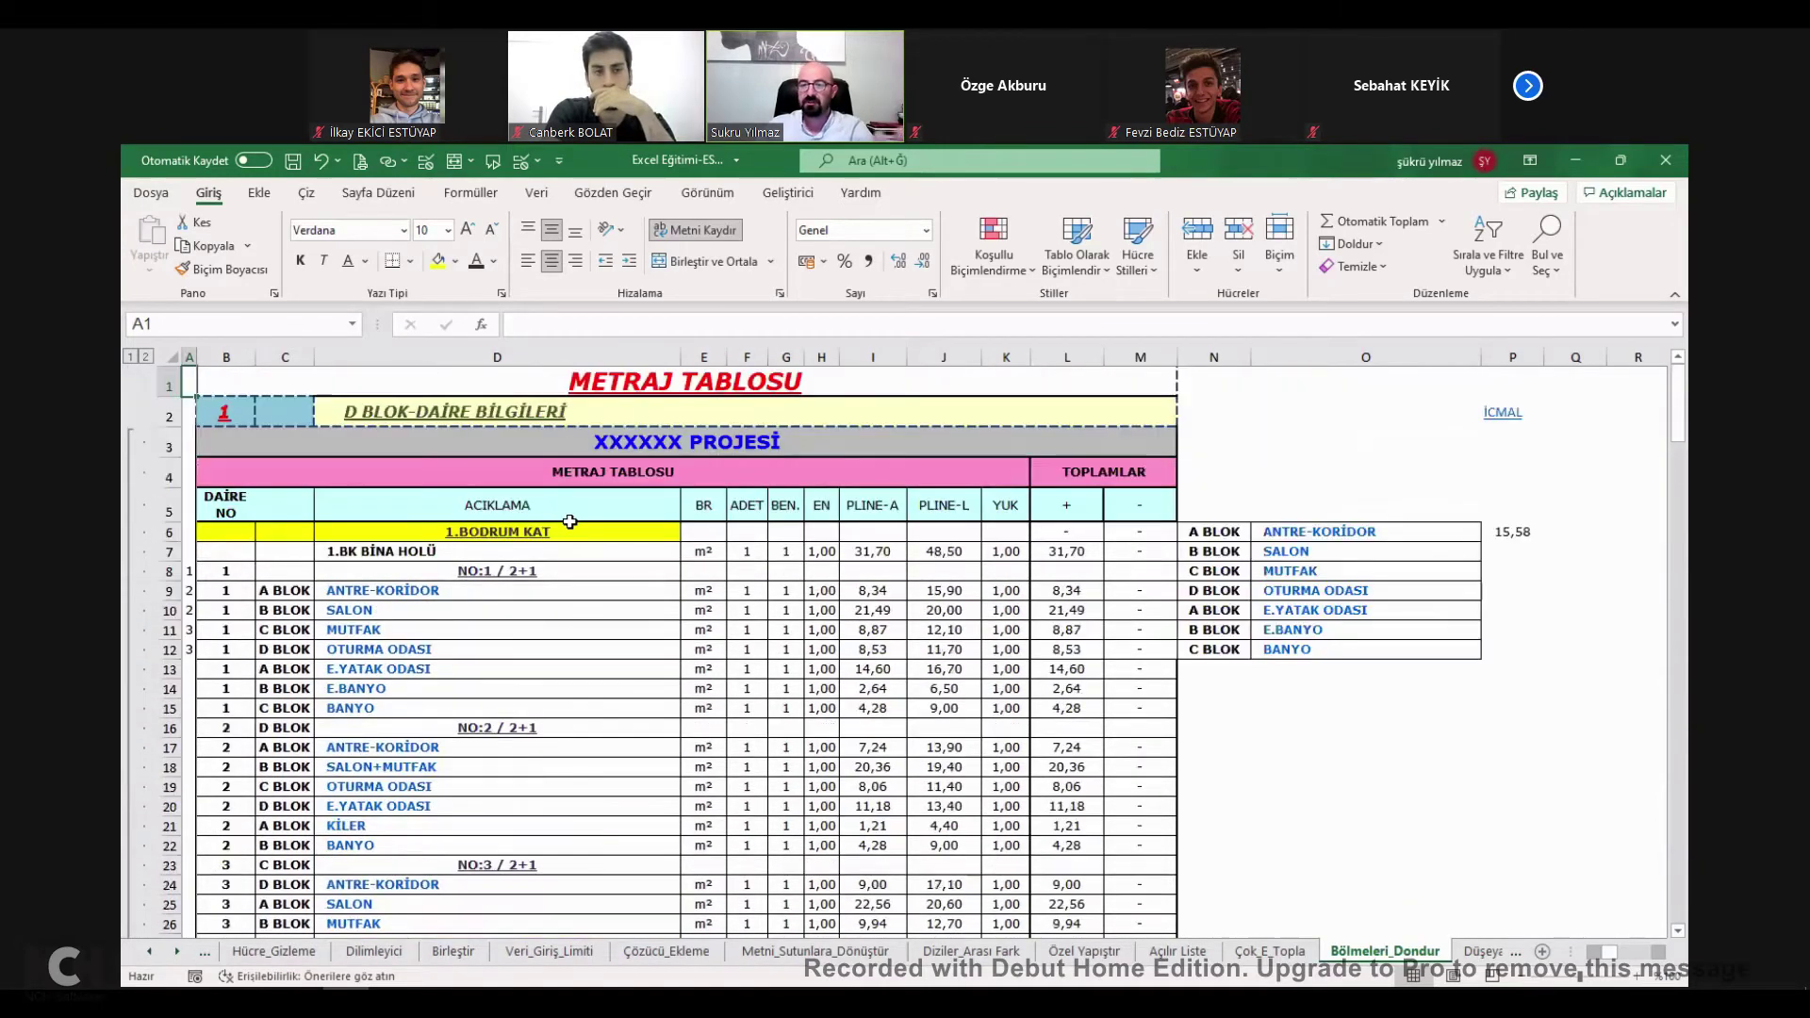
{"action": "left_click", "coordinate": [530, 576]}
{"action": "left_click", "coordinate": [295, 532]}
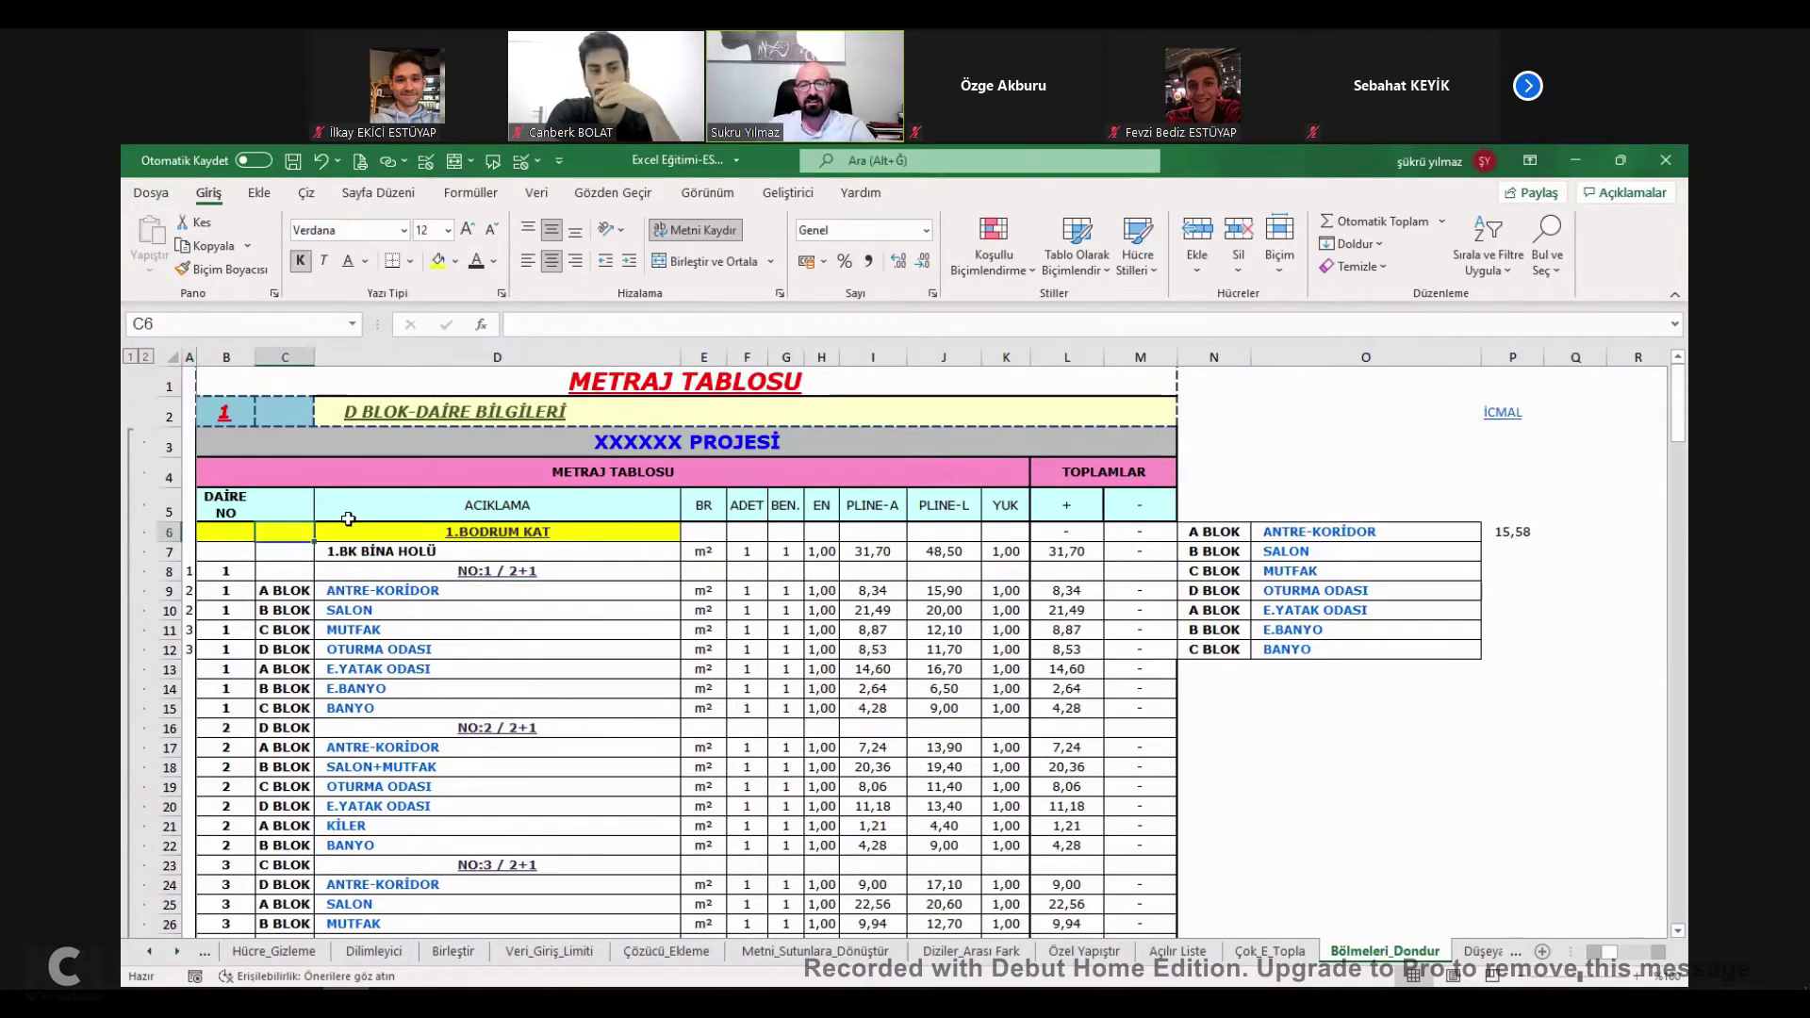
{"action": "scroll", "coordinate": [646, 505], "scroll_direction": "down", "scroll_amount": 1}
{"action": "scroll", "coordinate": [631, 528], "scroll_direction": "up", "scroll_amount": 1}
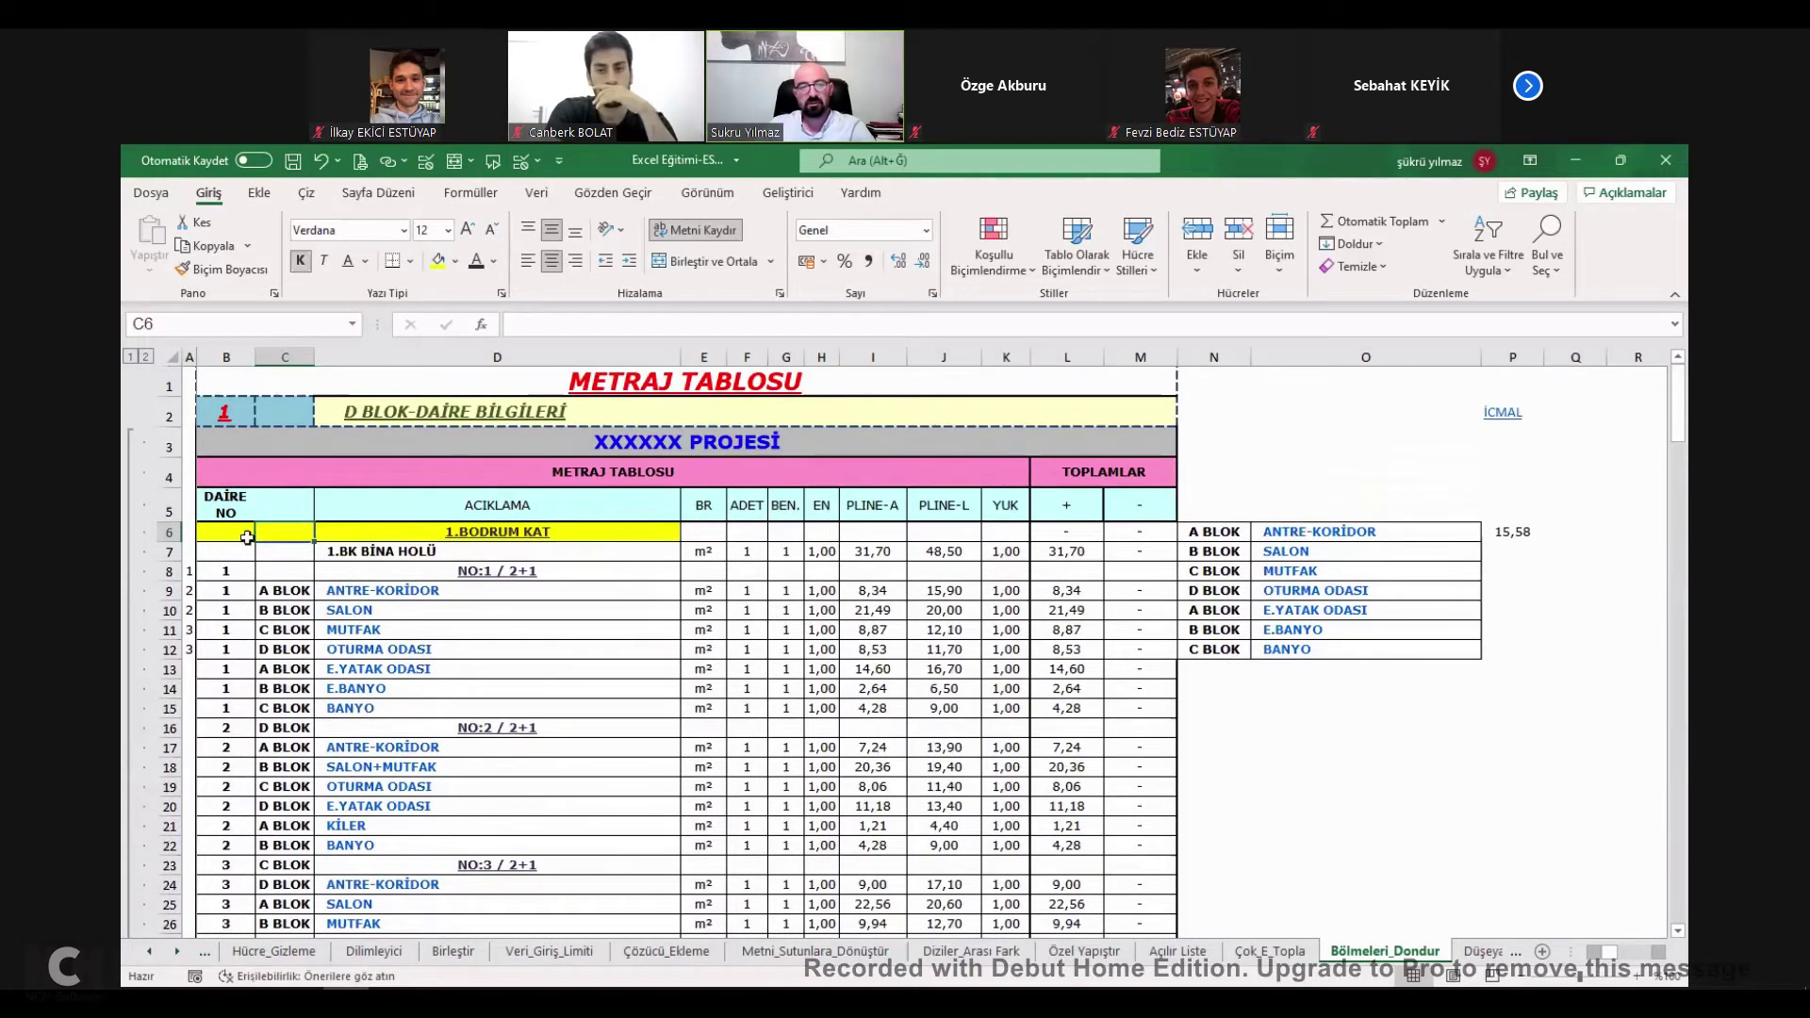
{"action": "left_click", "coordinate": [156, 533]}
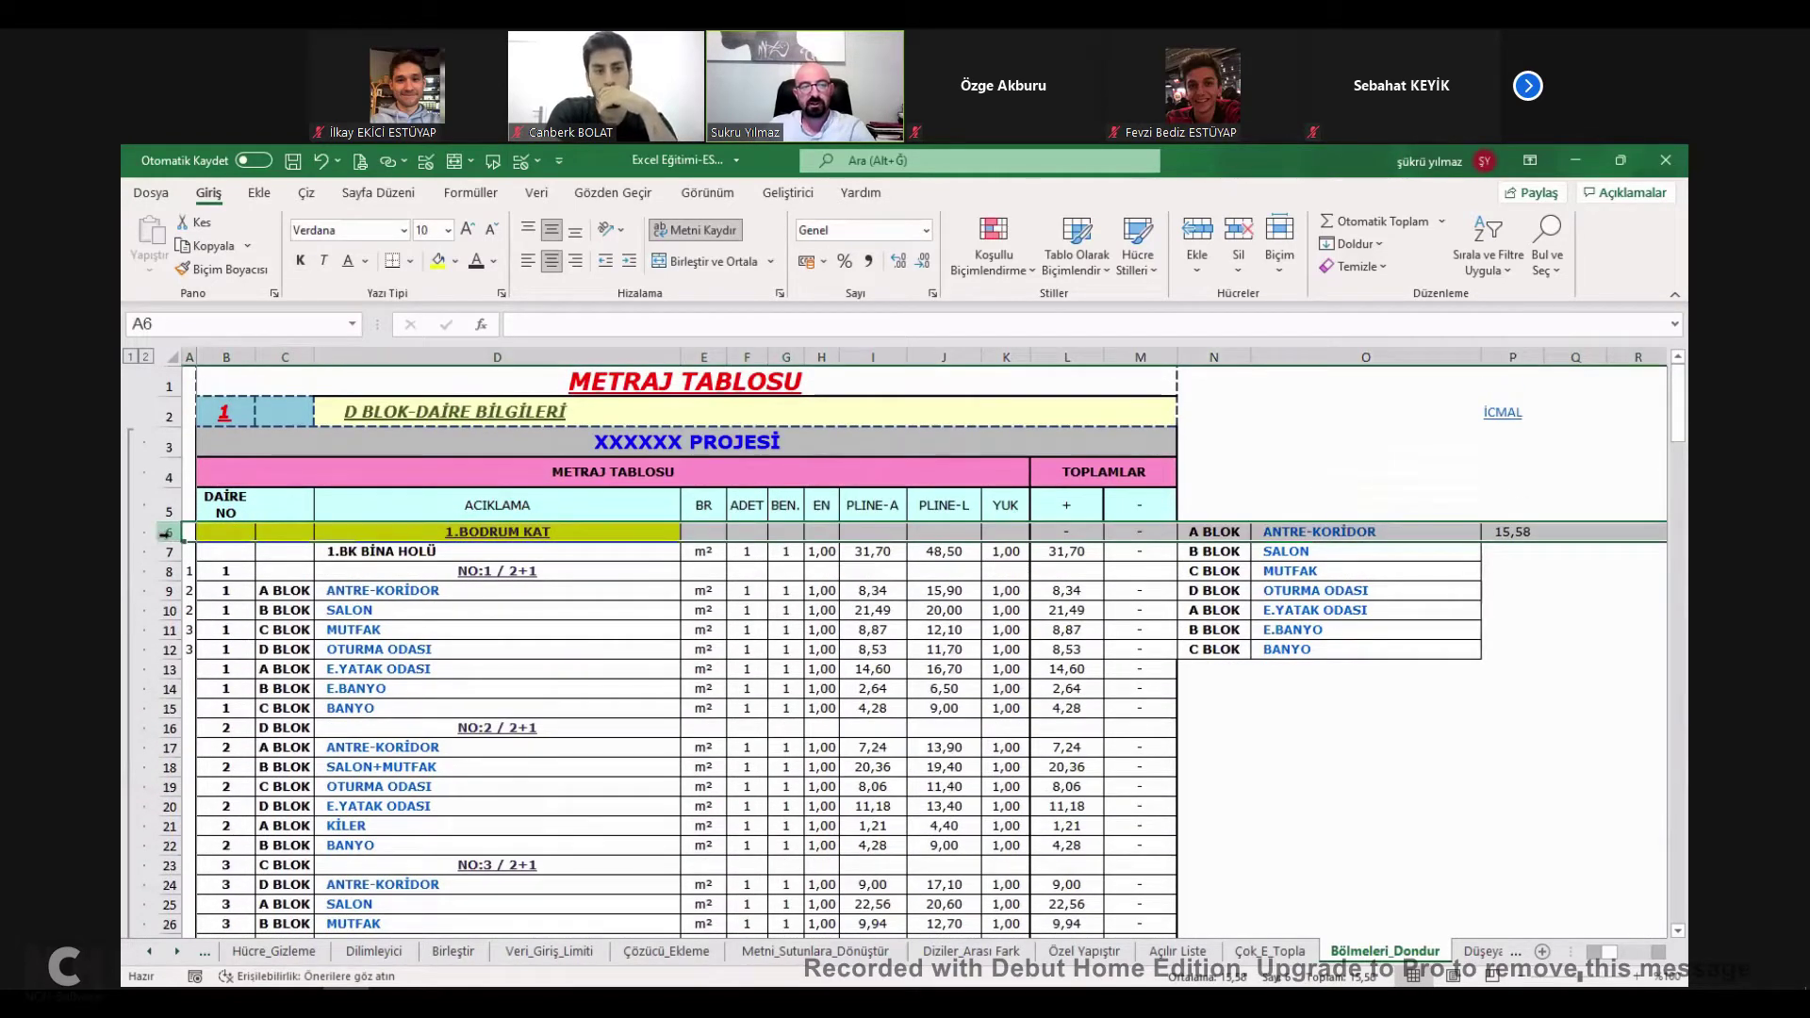
Freeze the panes at row 6 and scroll to confirm the top rows stay fixed.
{"action": "left_click", "coordinate": [709, 193]}
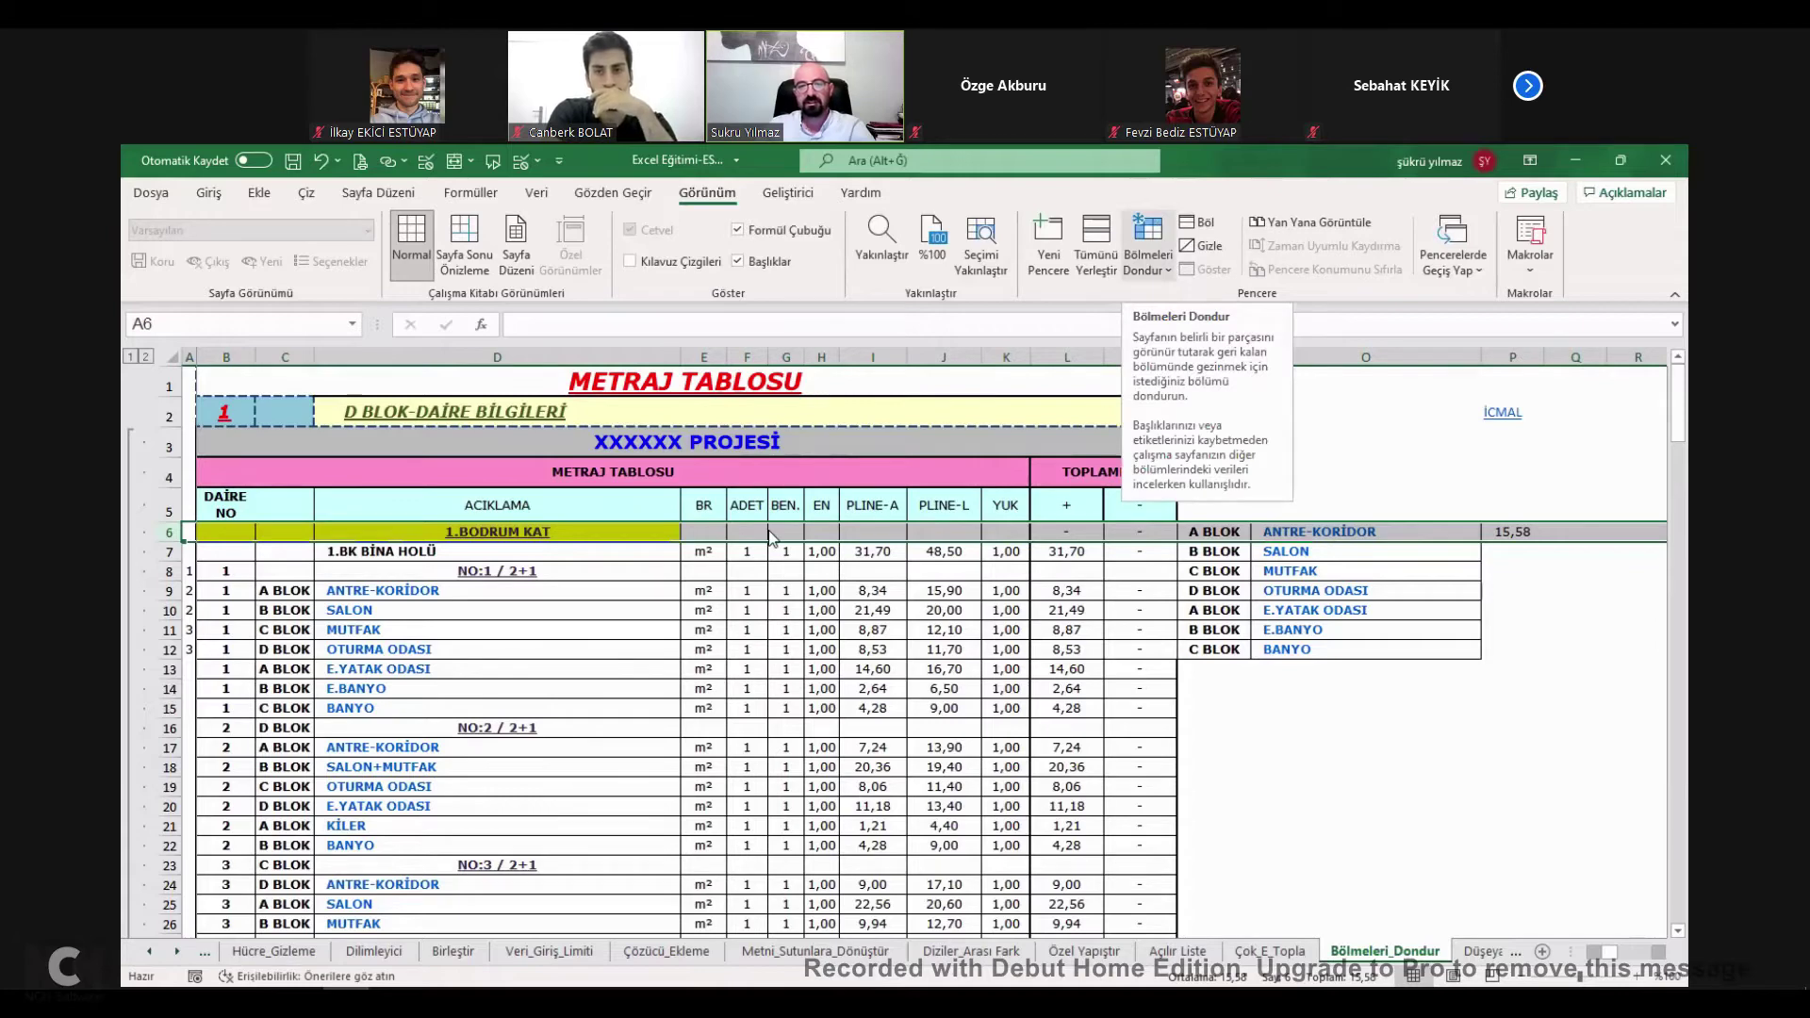
{"action": "left_click", "coordinate": [1148, 262]}
{"action": "left_click", "coordinate": [938, 610]}
{"action": "scroll", "coordinate": [708, 620], "scroll_direction": "down", "scroll_amount": 3}
{"action": "scroll", "coordinate": [708, 619], "scroll_direction": "up", "scroll_amount": 3}
{"action": "left_click", "coordinate": [168, 532]}
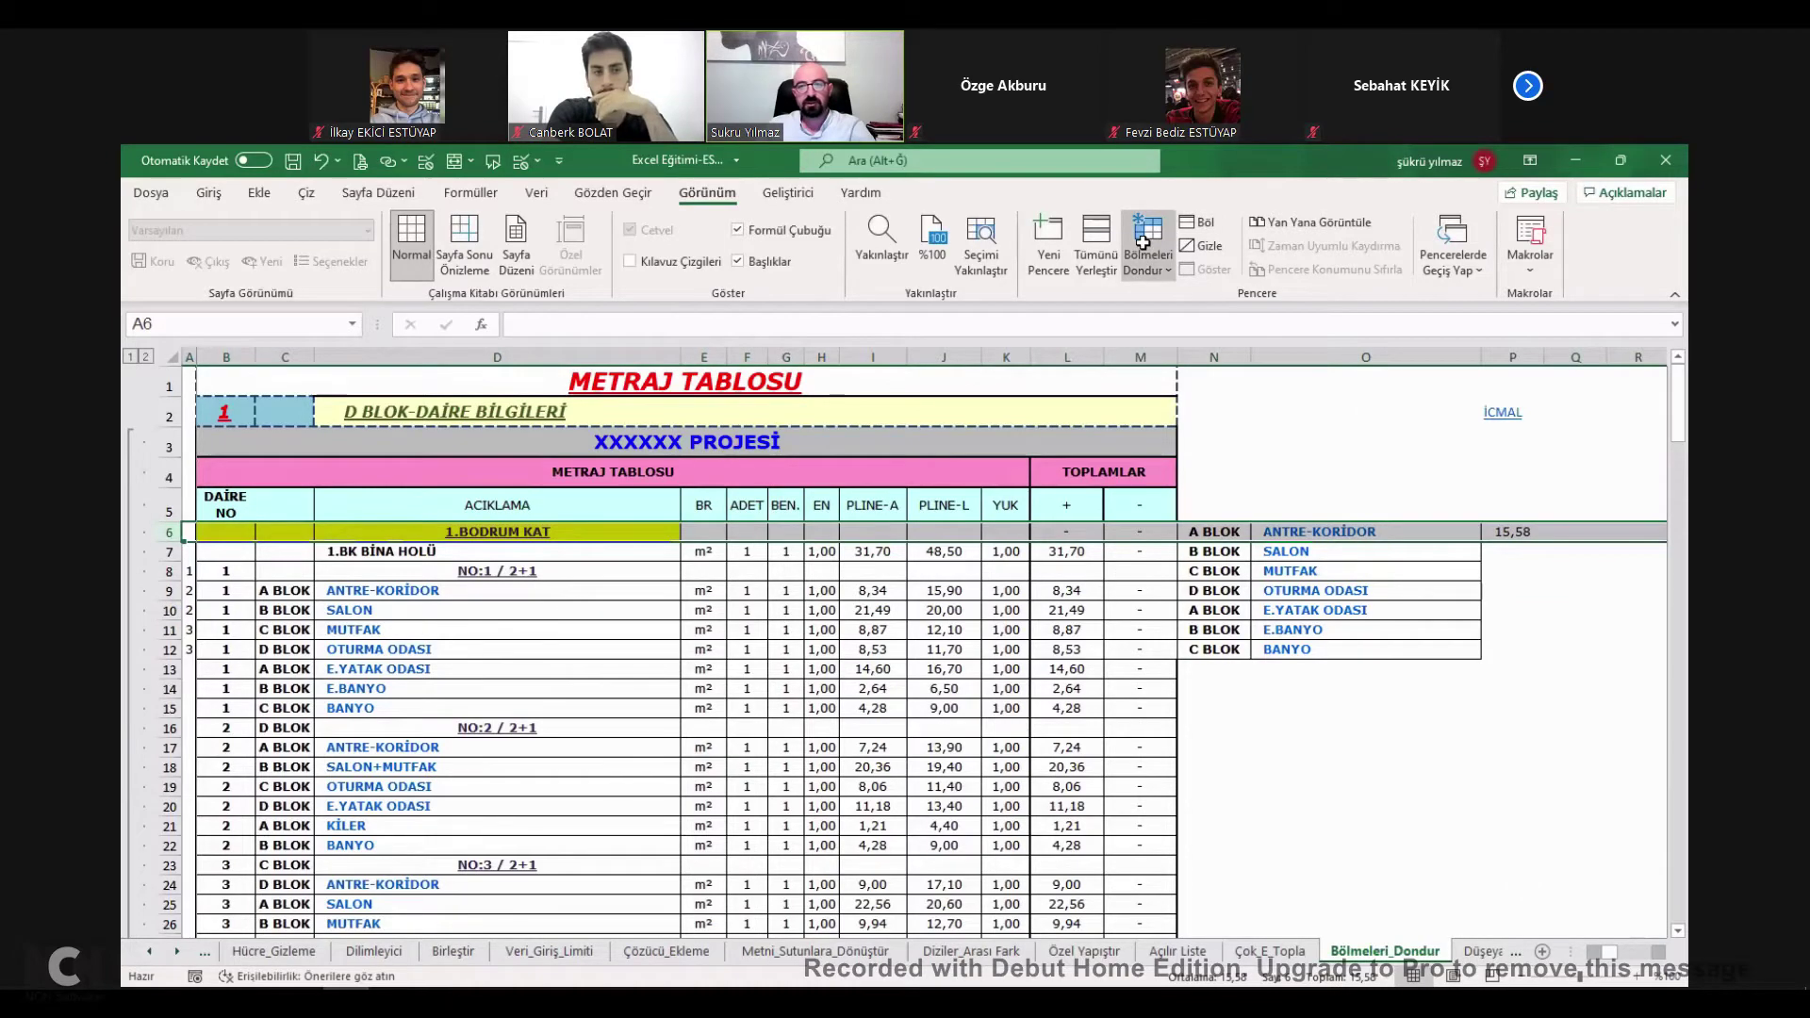
{"action": "scroll", "coordinate": [550, 594], "scroll_direction": "down", "scroll_amount": 3}
{"action": "scroll", "coordinate": [520, 601], "scroll_direction": "up", "scroll_amount": 2}
{"action": "scroll", "coordinate": [520, 601], "scroll_direction": "down", "scroll_amount": 16}
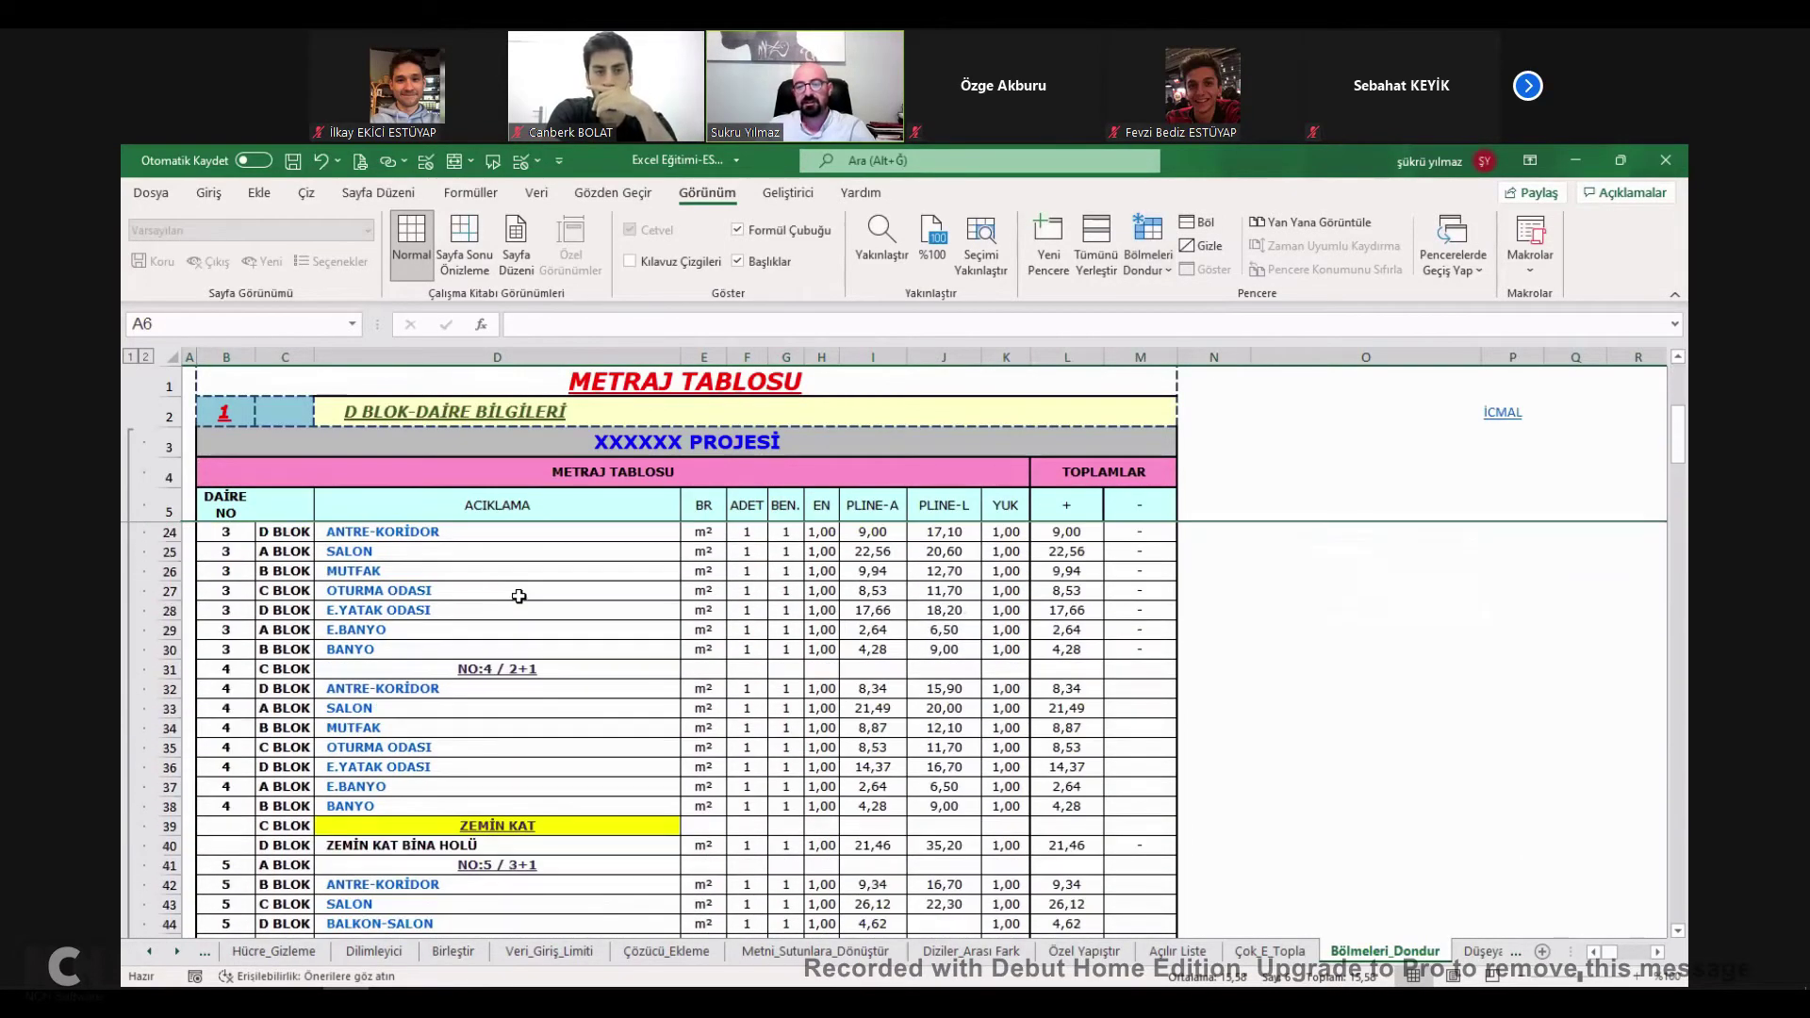
{"action": "scroll", "coordinate": [575, 585], "scroll_direction": "down", "scroll_amount": 3}
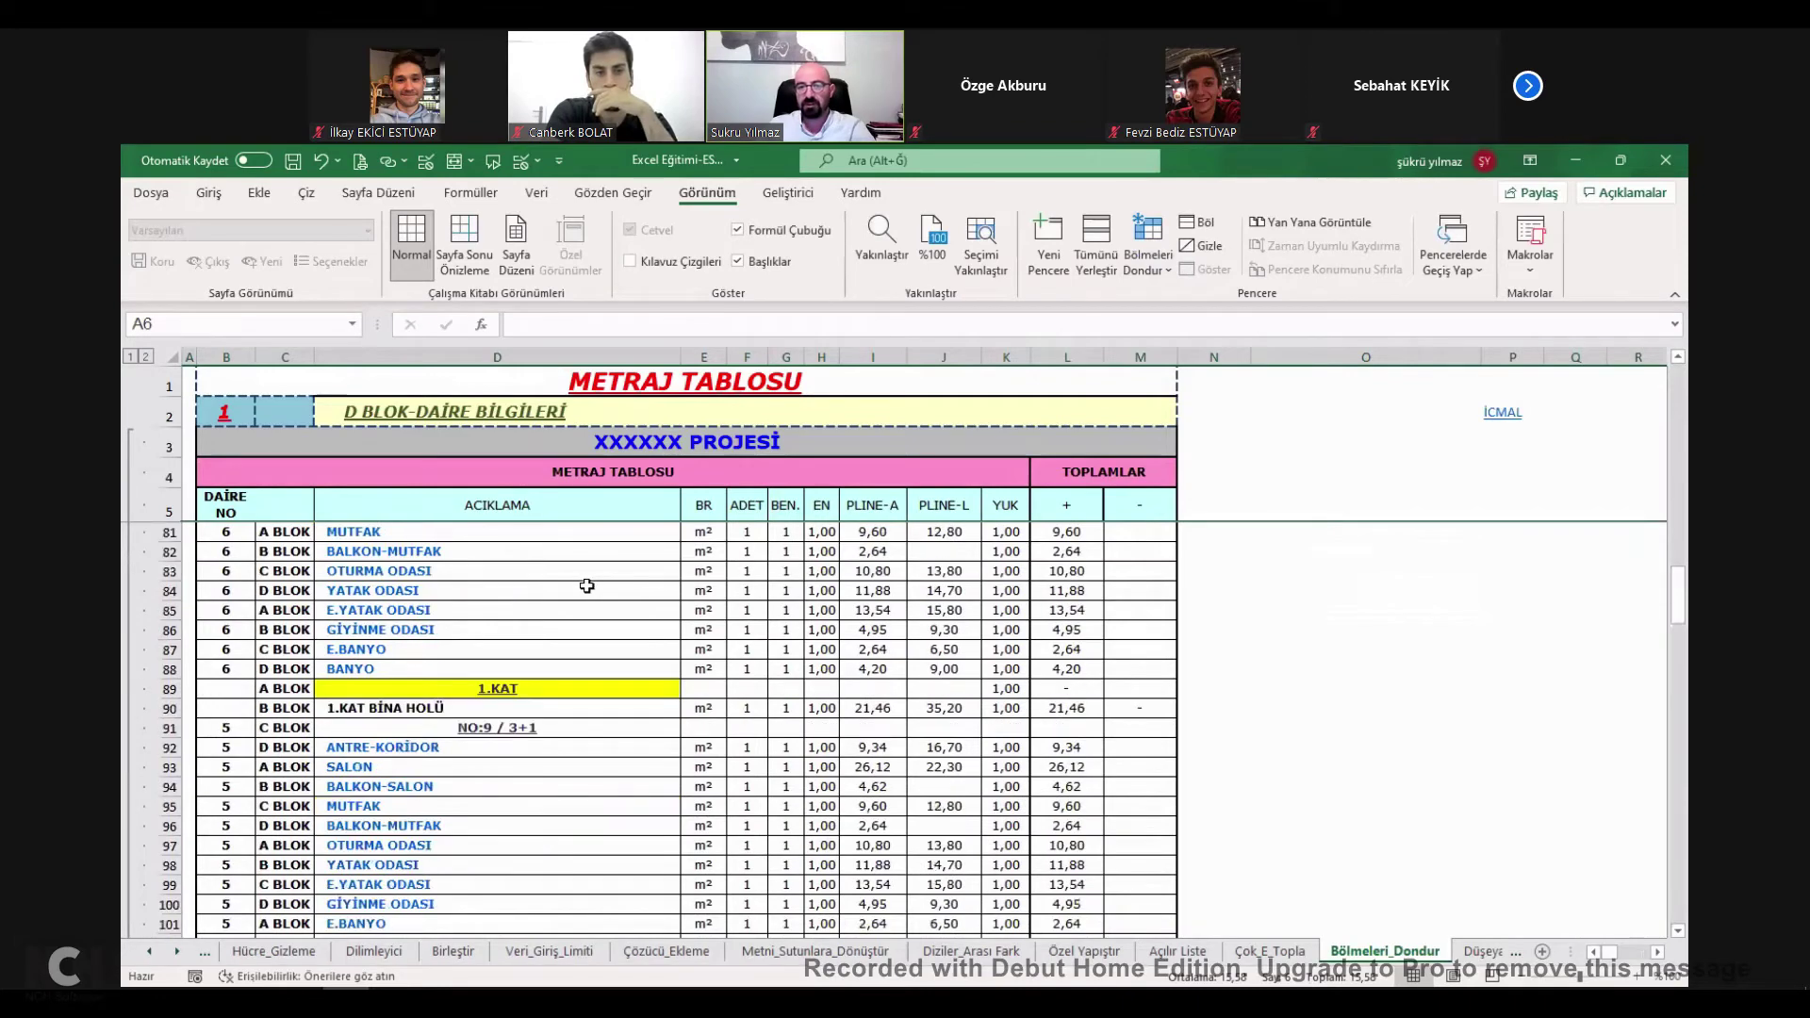
{"action": "middle_click", "coordinate": [583, 583]}
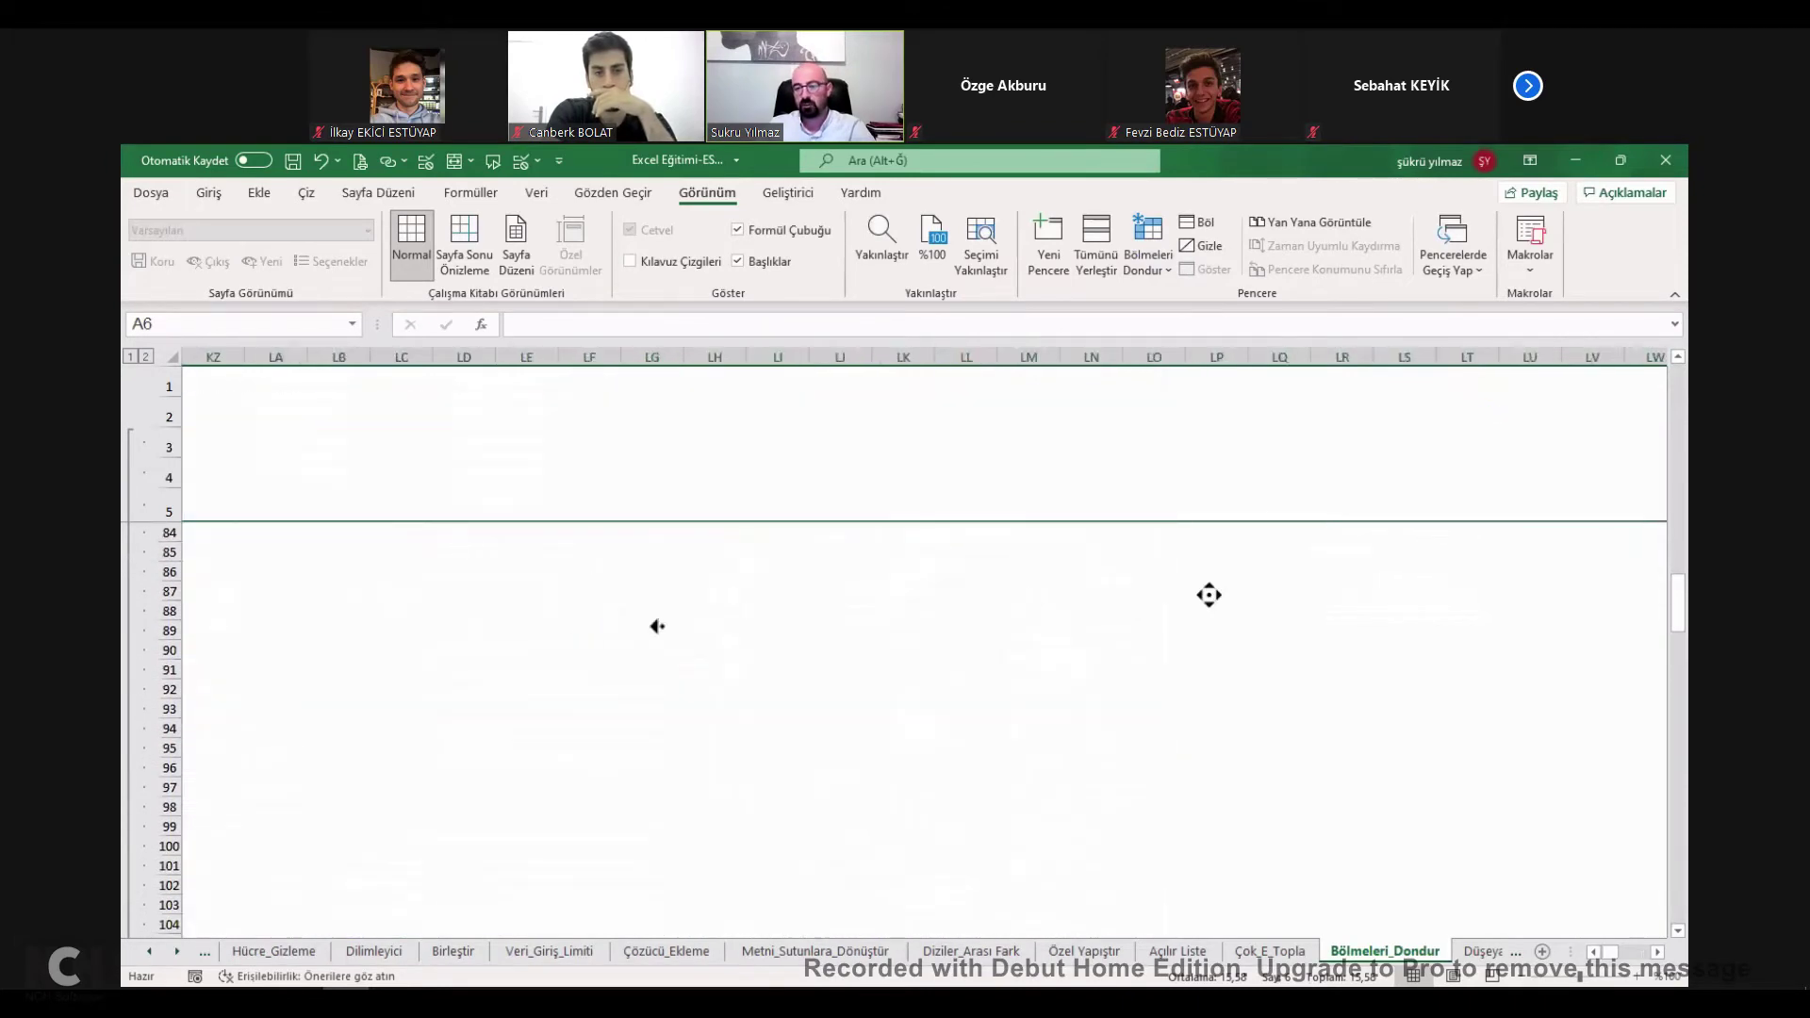
{"action": "middle_click", "coordinate": [210, 645]}
{"action": "scroll", "coordinate": [848, 573], "scroll_direction": "up", "scroll_amount": 10}
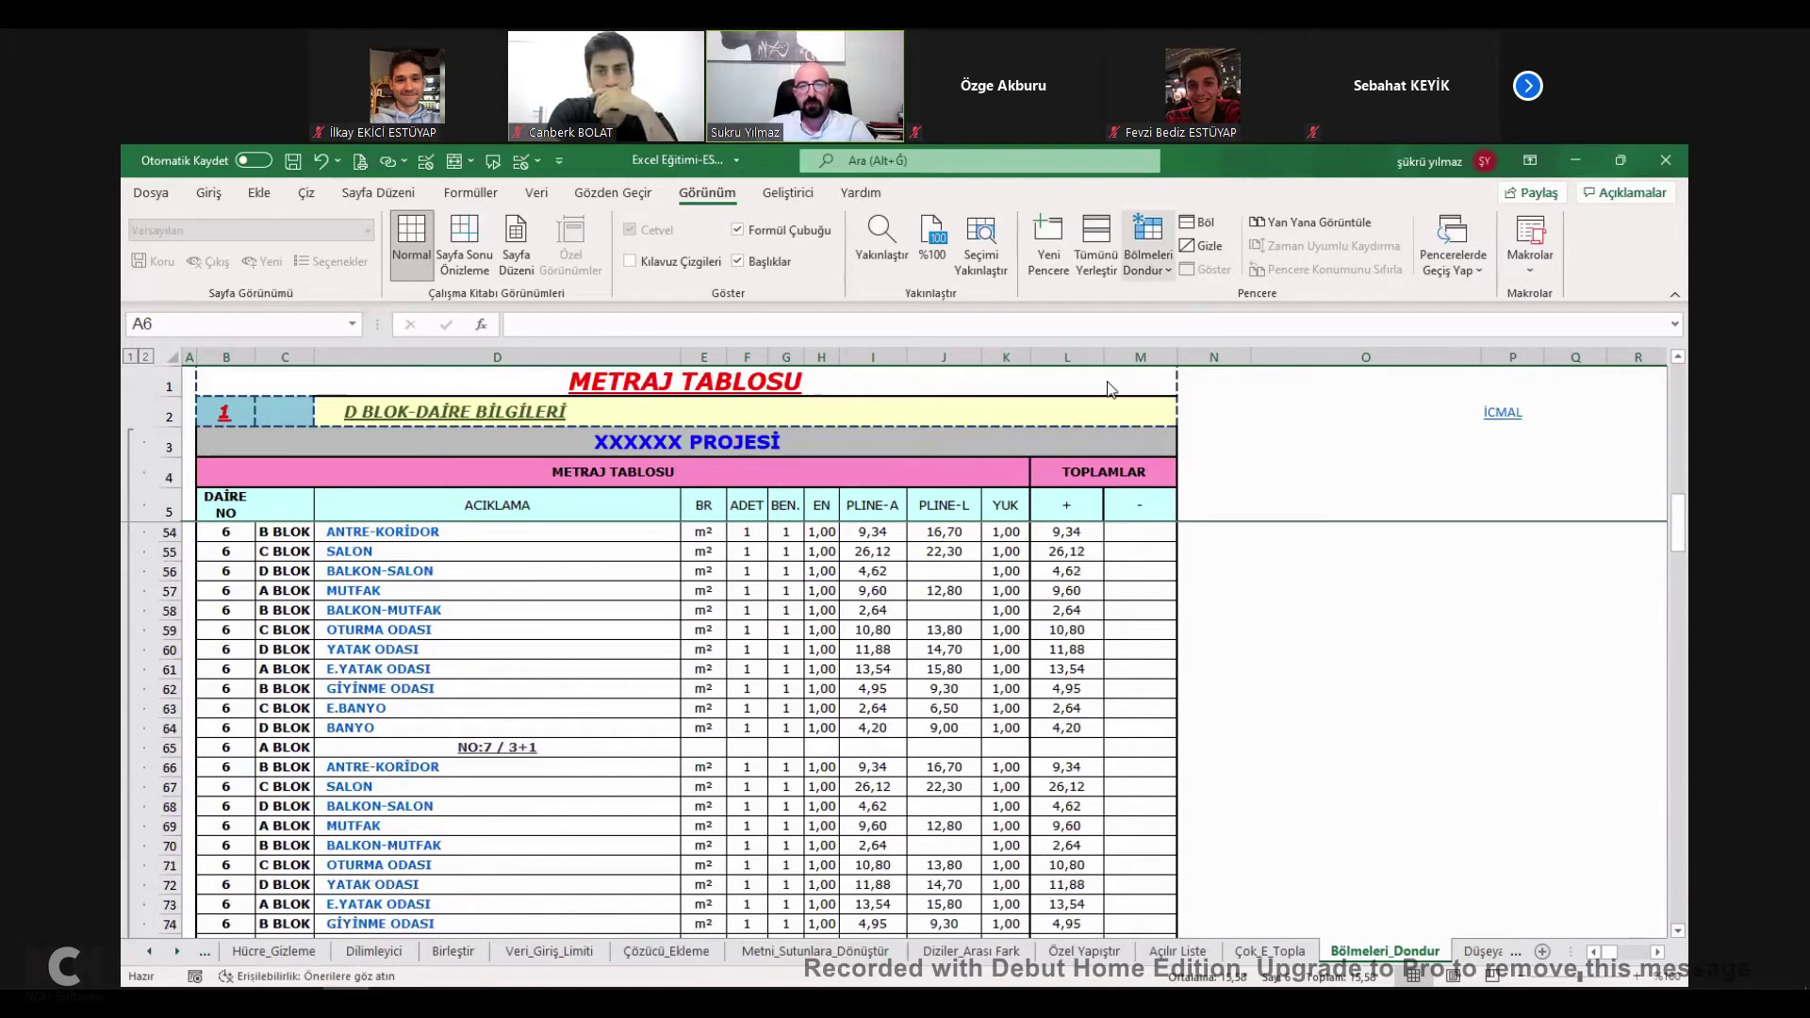
{"action": "scroll", "coordinate": [1113, 391], "scroll_direction": "up", "scroll_amount": 16}
Select L6 and move along row 6 to test the frozen columns.
{"action": "left_click", "coordinate": [1059, 533]}
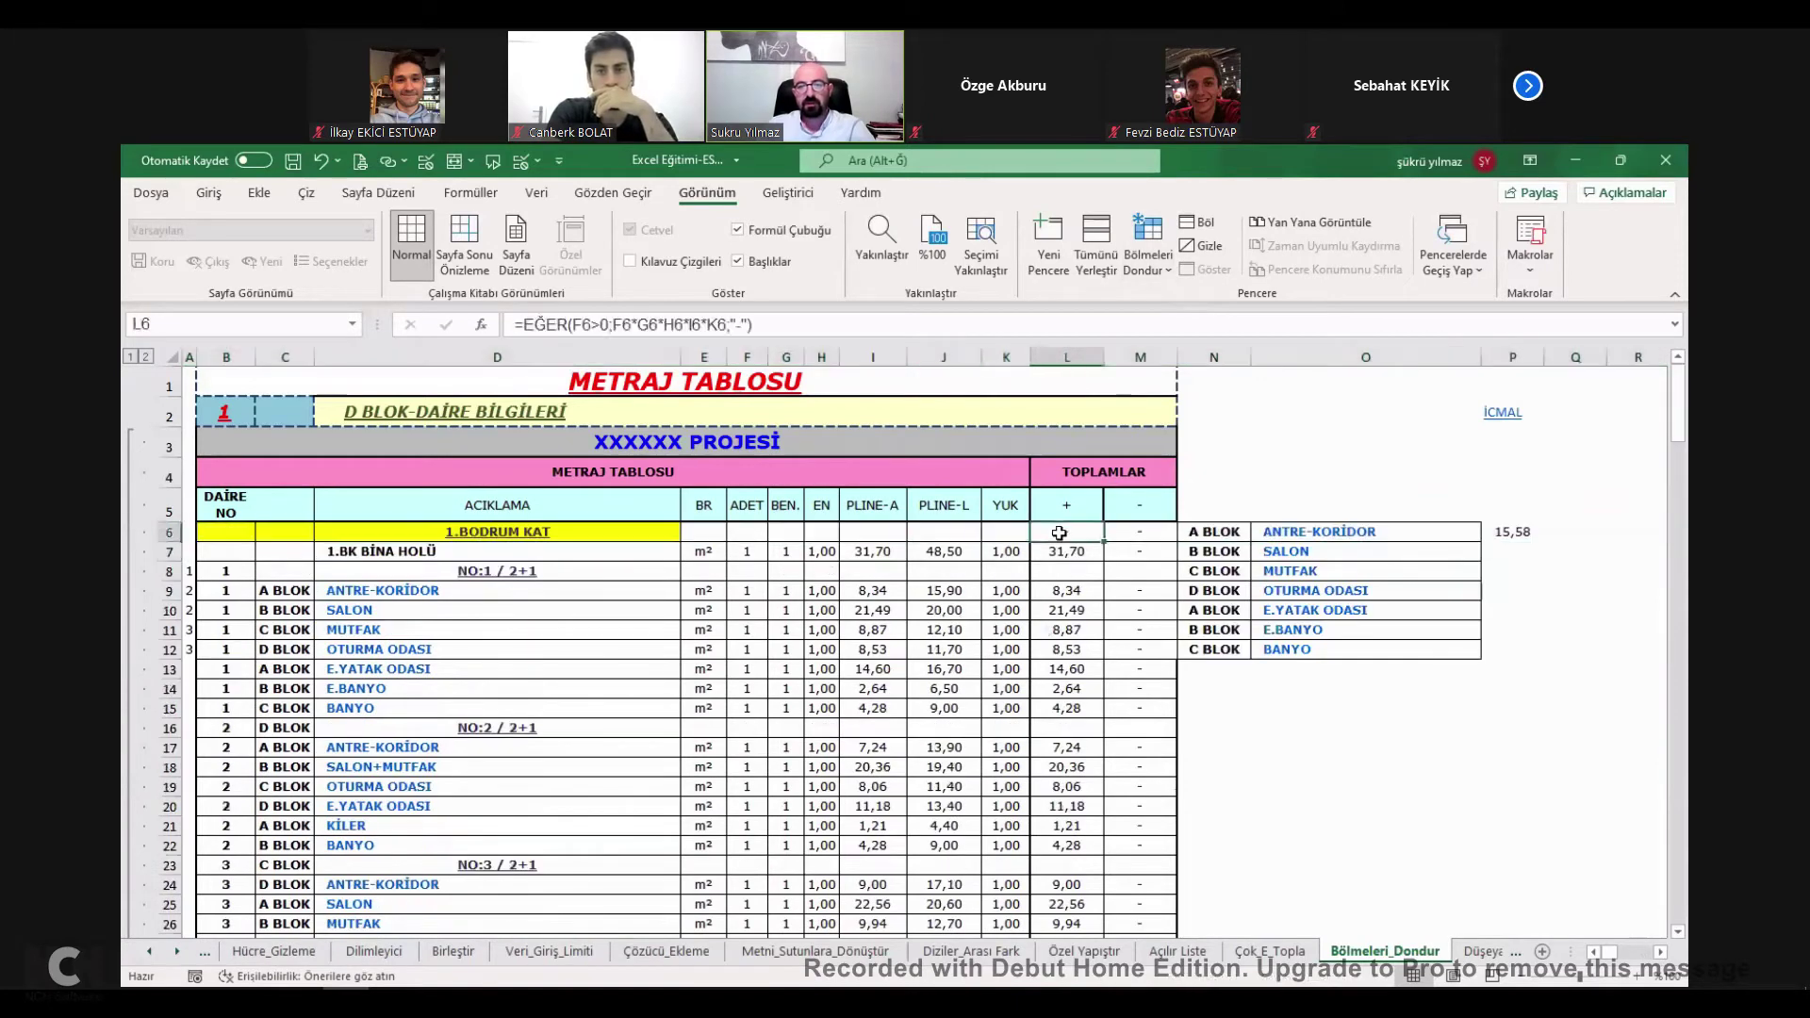
{"action": "left_click", "coordinate": [1066, 356]}
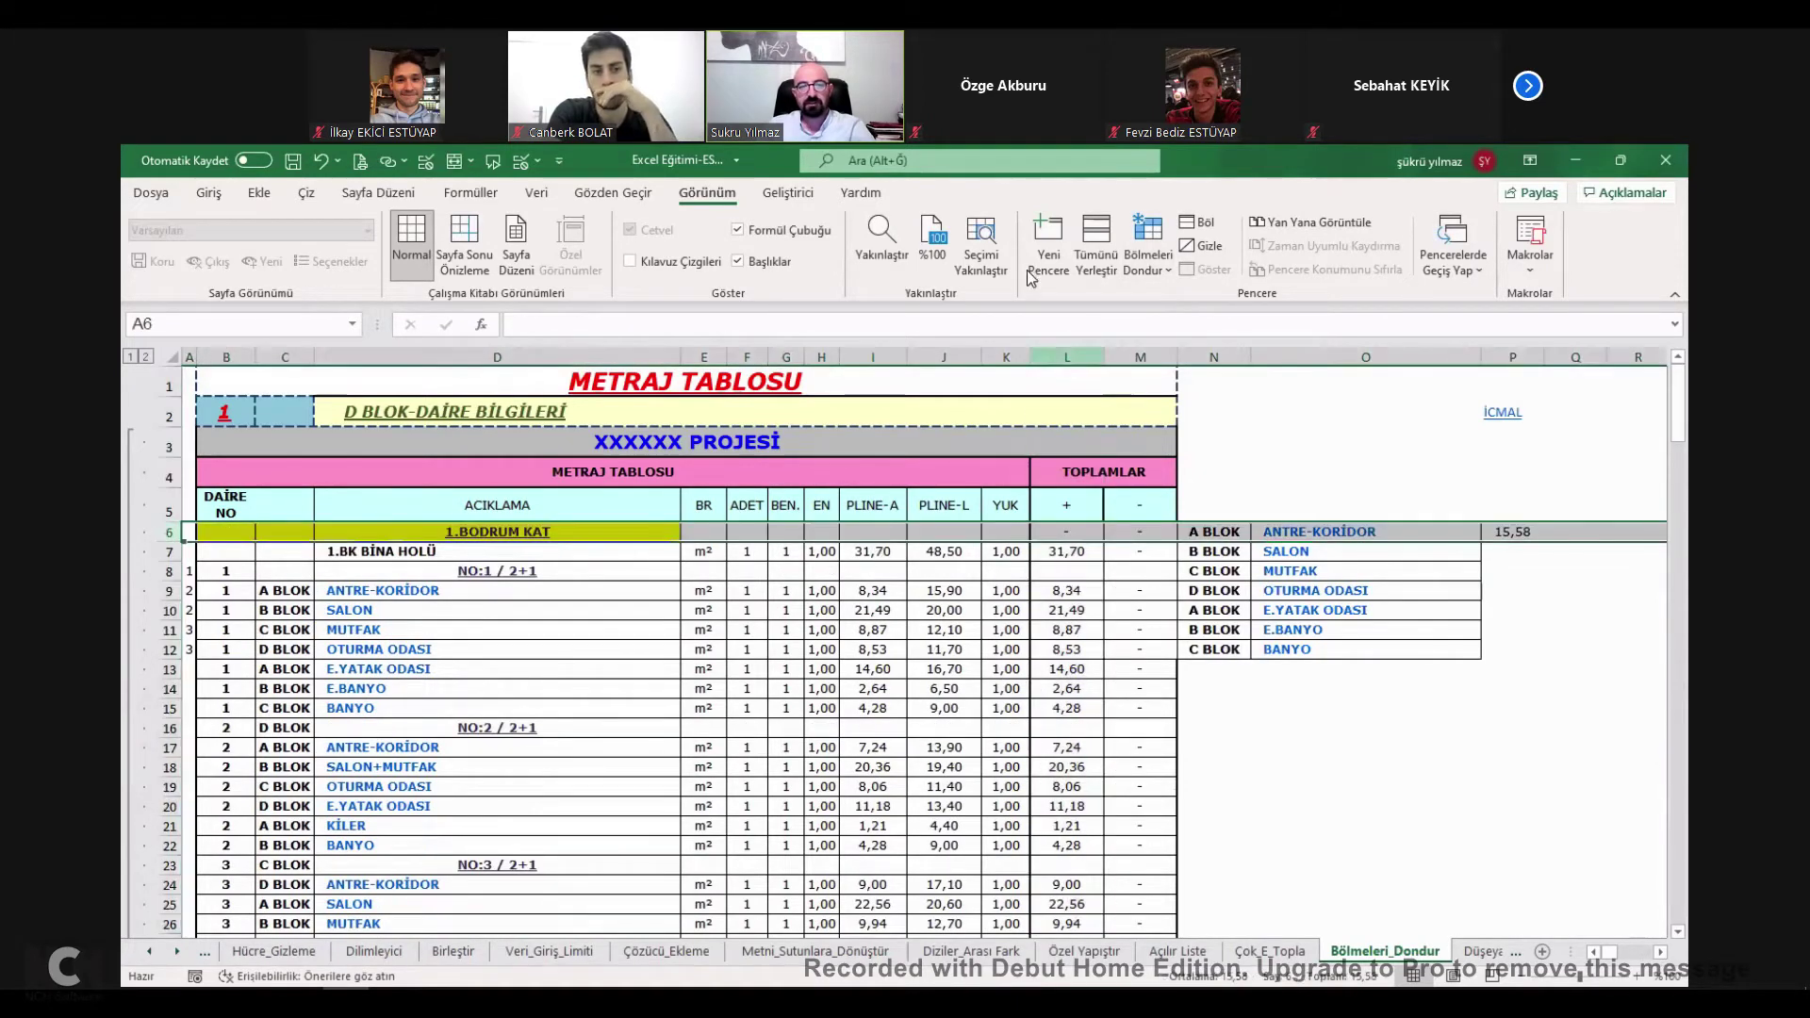
{"action": "left_click", "coordinate": [1059, 531]}
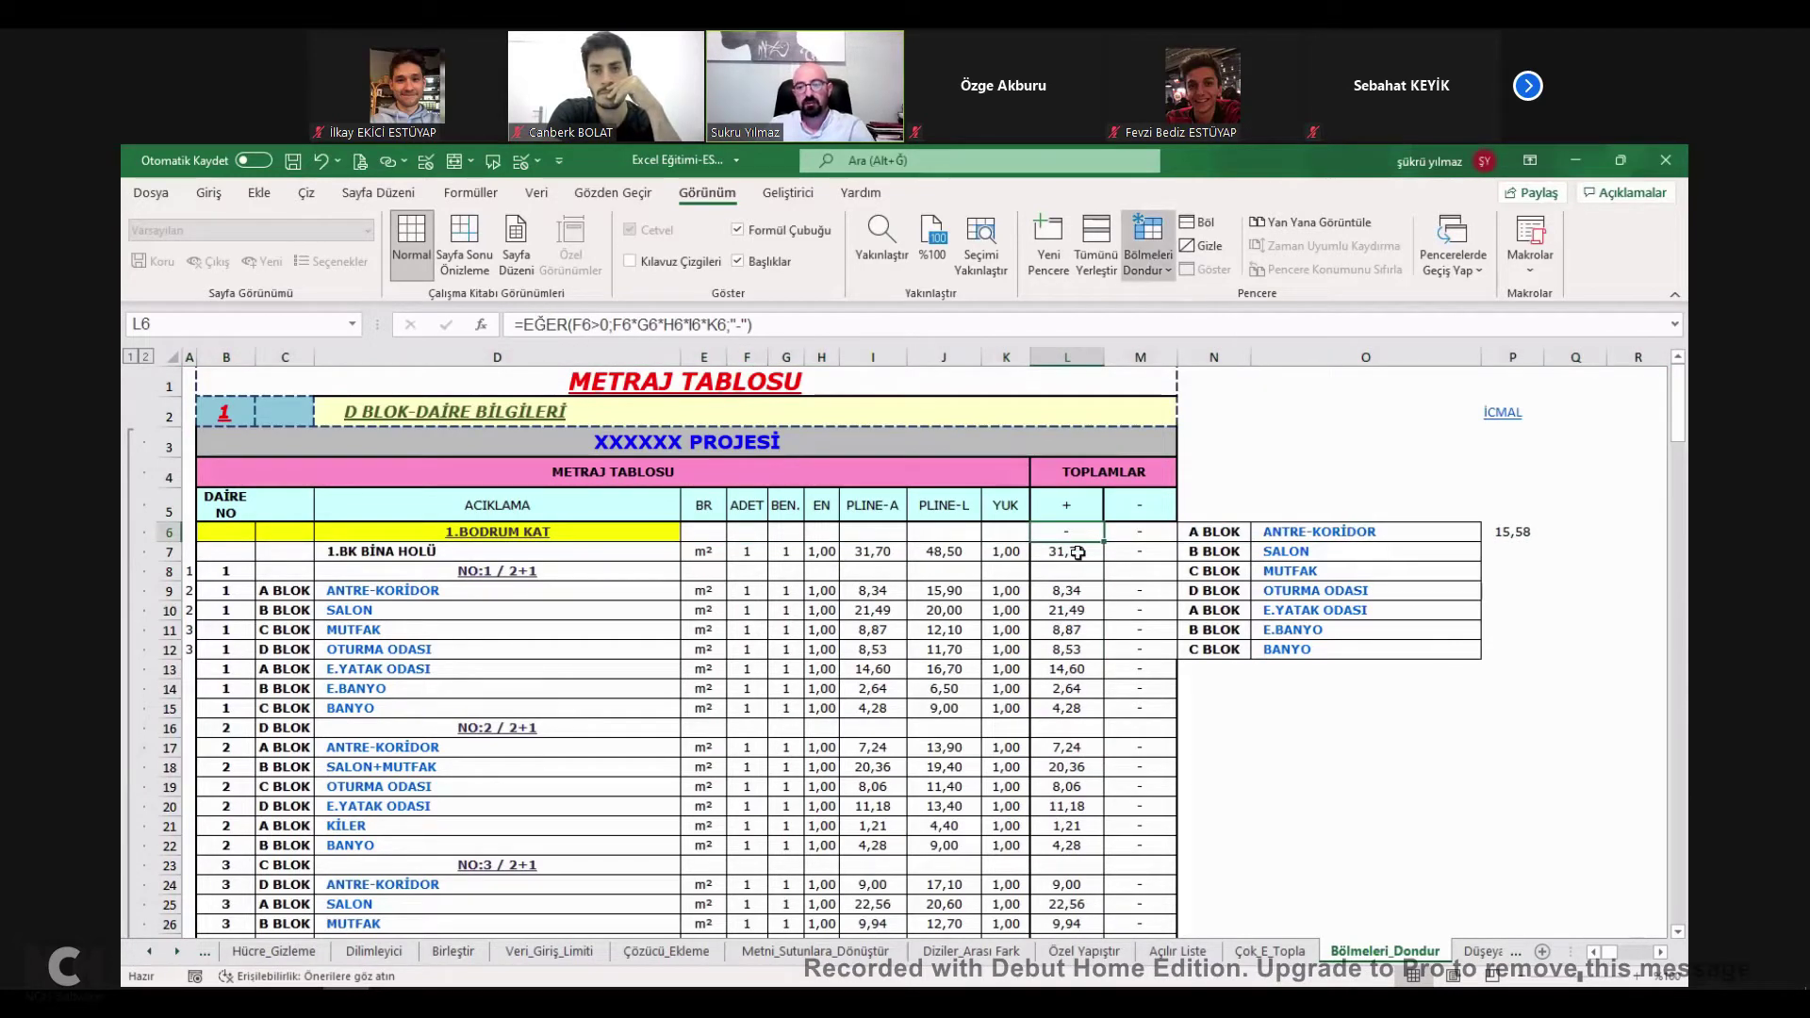
{"action": "key", "text": "Right"}
{"action": "key", "text": "Right"}
{"action": "key", "text": "Right"}
{"action": "key", "text": "Right"}
{"action": "key", "text": "Right"}
{"action": "key", "text": "Right"}
{"action": "key", "text": "Right"}
{"action": "key", "text": "Right"}
{"action": "key", "text": "Right"}
{"action": "key", "text": "Right"}
{"action": "key", "text": "Right"}
{"action": "key", "text": "Right"}
{"action": "key", "text": "Right"}
{"action": "key", "text": "Right"}
{"action": "key", "text": "Right"}
{"action": "key", "text": "Right"}
{"action": "key", "text": "Right"}
{"action": "key", "text": "Right"}
{"action": "key", "text": "Right"}
{"action": "key", "text": "Right"}
{"action": "key", "text": "Left"}
{"action": "key", "text": "Left"}
{"action": "key", "text": "Left"}
{"action": "key", "text": "Left"}
{"action": "key", "text": "Left"}
{"action": "key", "text": "Left"}
{"action": "key", "text": "Left"}
{"action": "key", "text": "Left"}
{"action": "key", "text": "Left"}
{"action": "key", "text": "Left"}
{"action": "key", "text": "Left"}
{"action": "key", "text": "Left"}
{"action": "key", "text": "Left"}
{"action": "key", "text": "Left"}
{"action": "key", "text": "Left"}
{"action": "key", "text": "Left"}
{"action": "key", "text": "Left"}
{"action": "key", "text": "Left"}
{"action": "key", "text": "Left"}
{"action": "key", "text": "Left"}
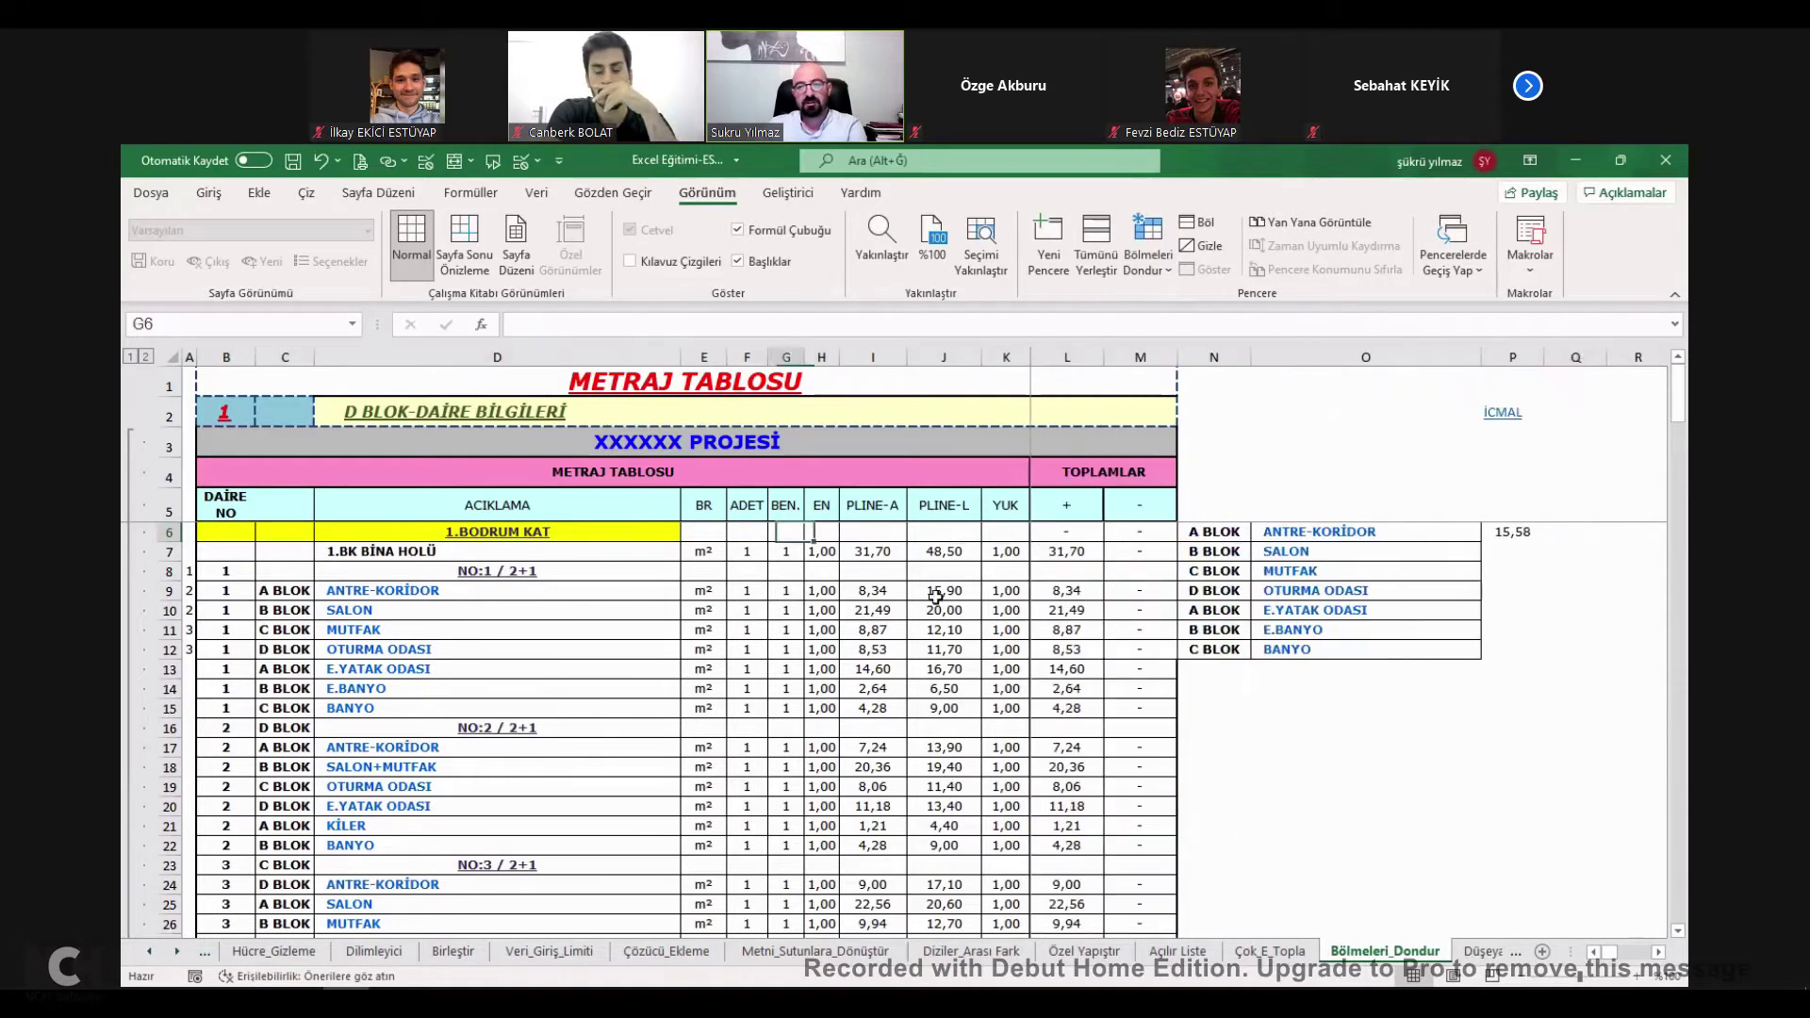
{"action": "key", "text": "Left"}
{"action": "key", "text": "Left"}
{"action": "key", "text": "Left"}
{"action": "key", "text": "Left"}
{"action": "key", "text": "Left"}
{"action": "scroll", "coordinate": [936, 596], "scroll_direction": "down", "scroll_amount": 8}
{"action": "scroll", "coordinate": [920, 558], "scroll_direction": "up", "scroll_amount": 8}
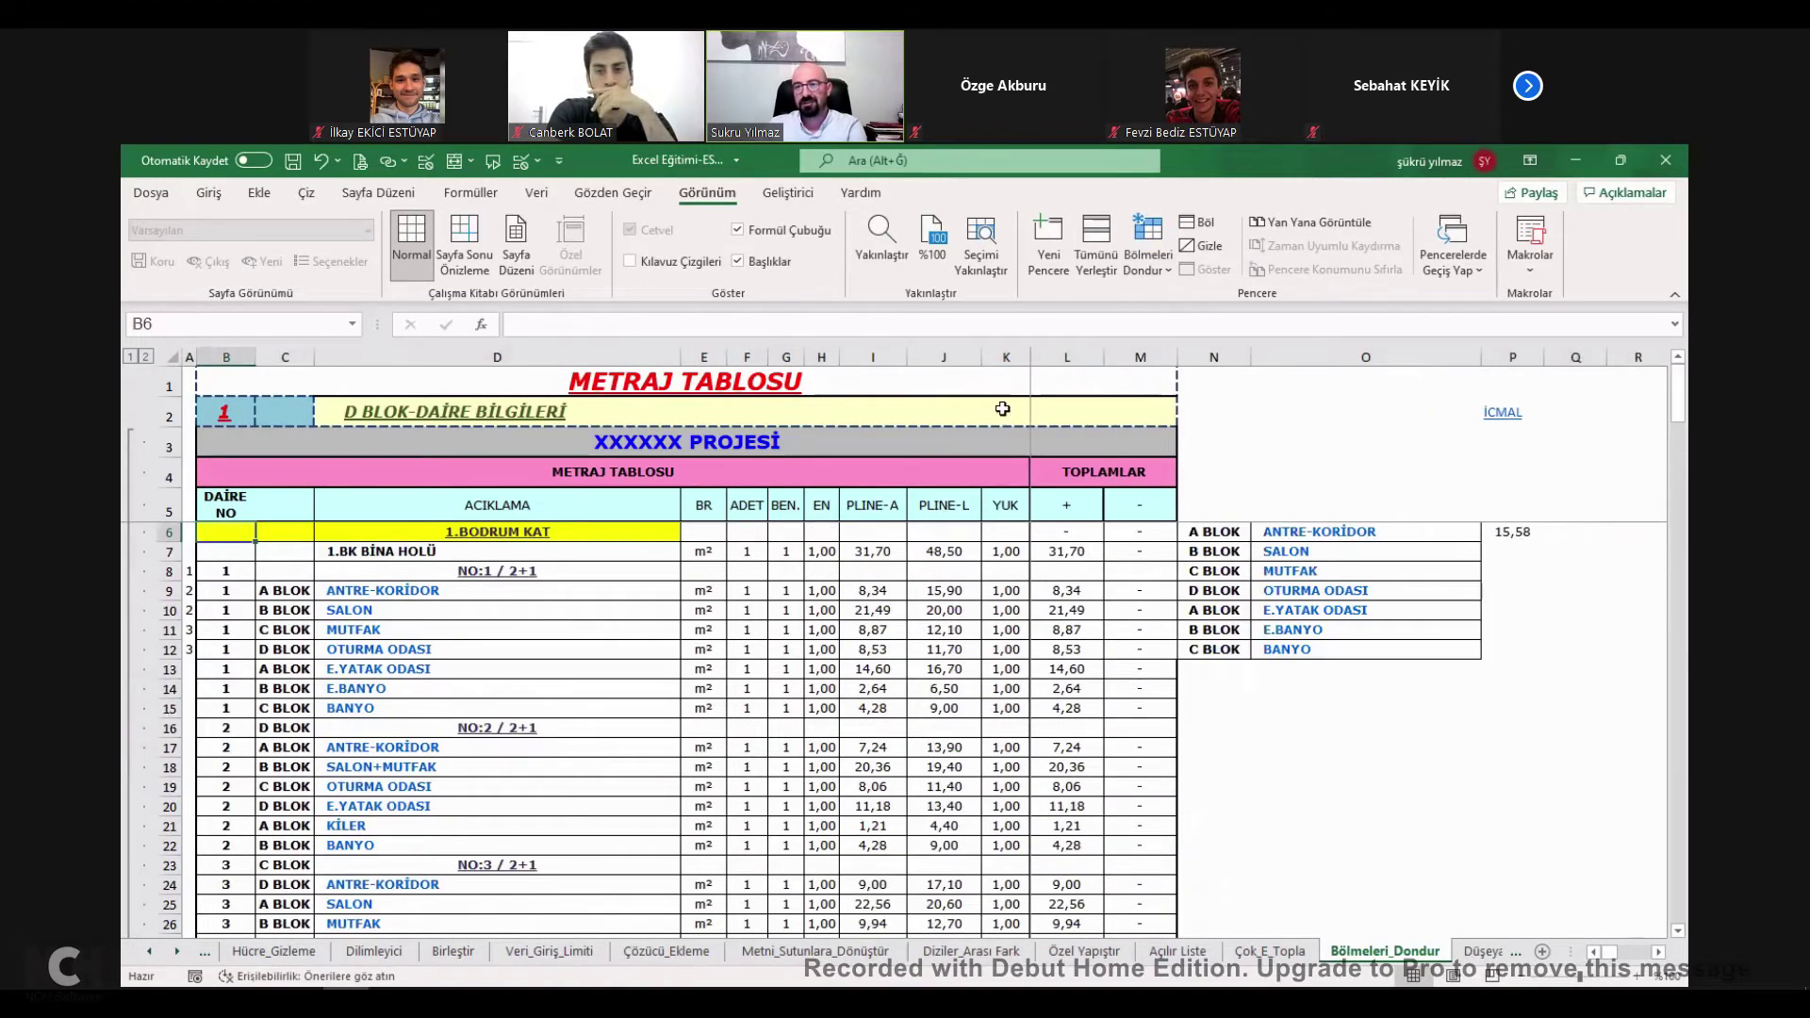
Tick BÖLMELERİ DONDUR on the İcmal list and open the DÜŞEYARA FONKSİYONU sheet.
{"action": "left_click", "coordinate": [1499, 414]}
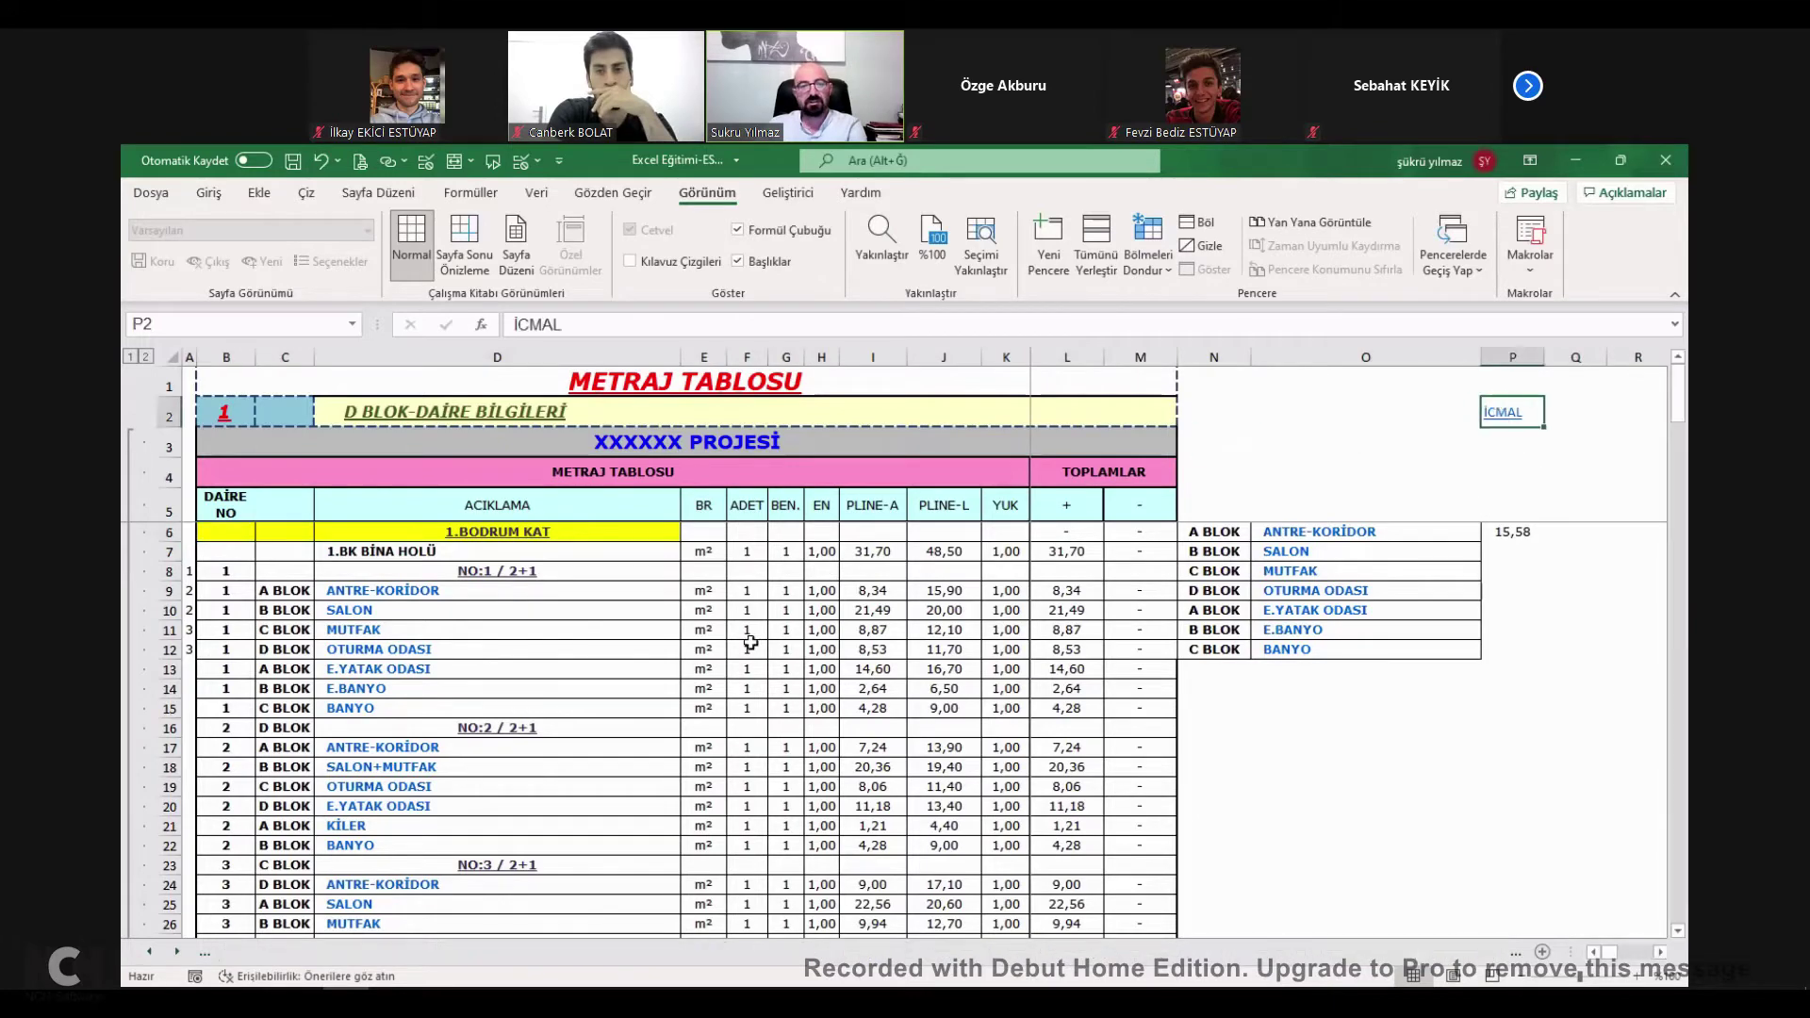
{"action": "left_click", "coordinate": [590, 754]}
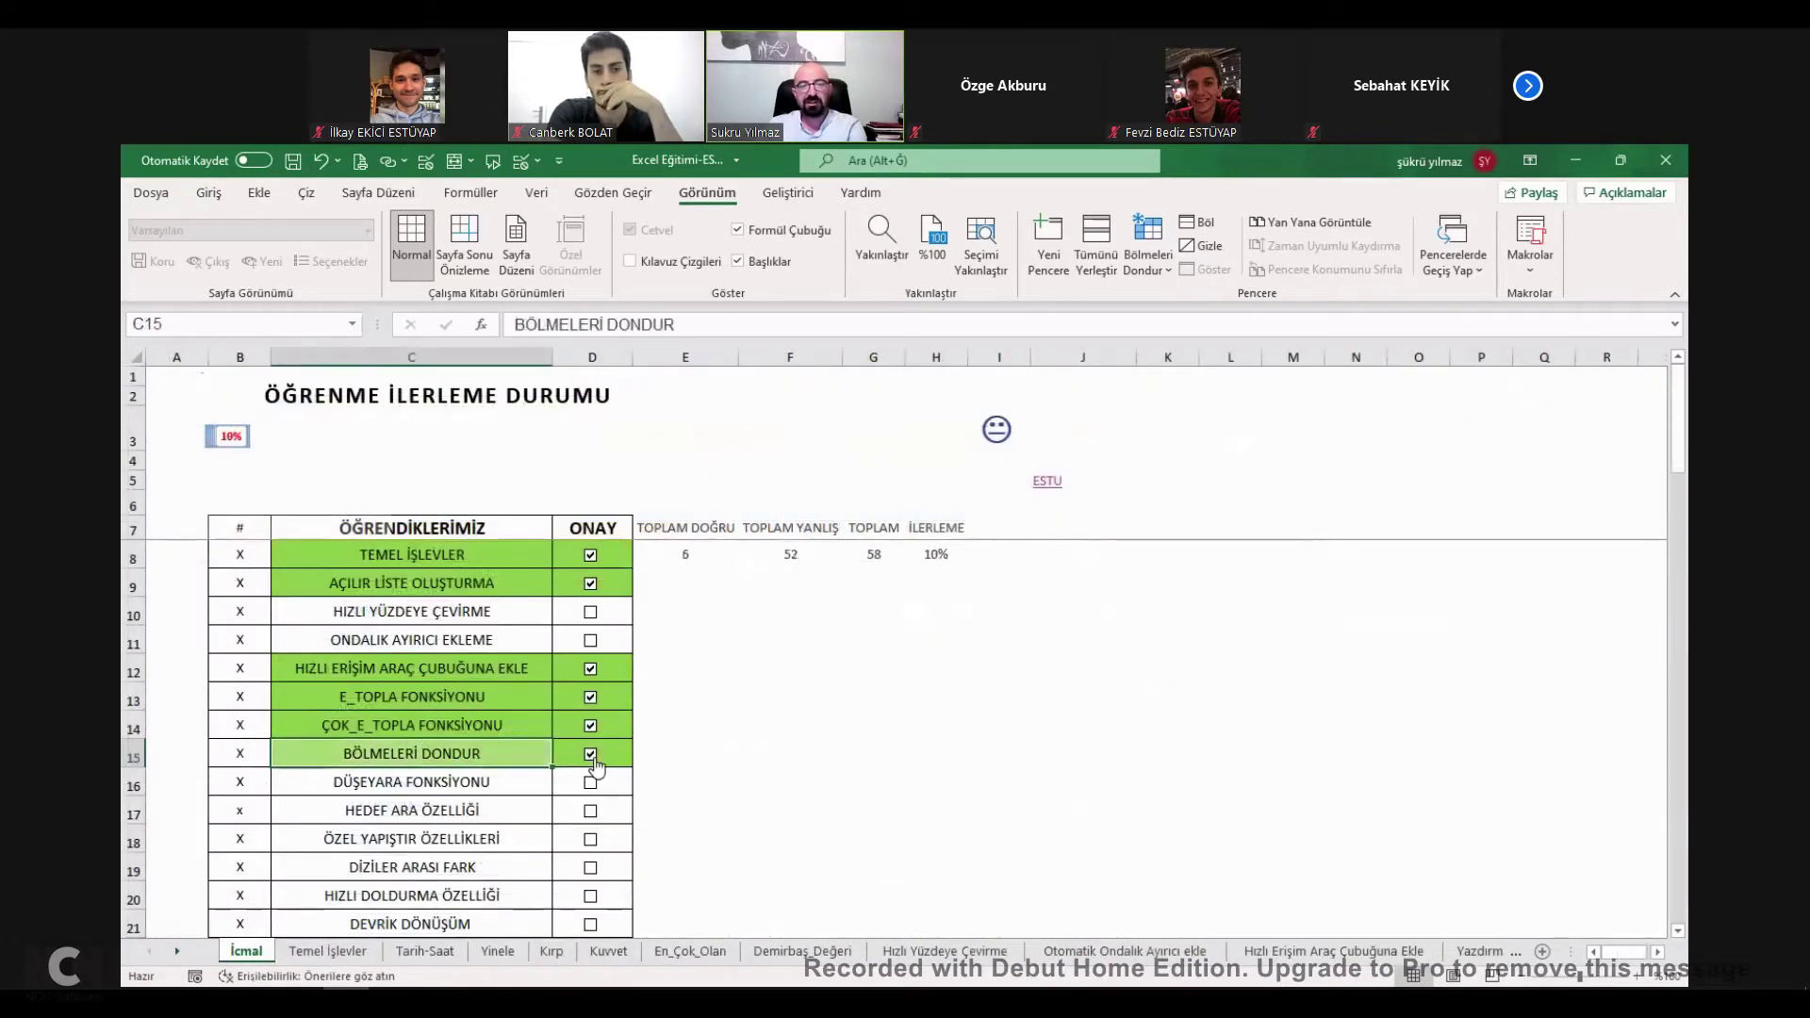
{"action": "left_click", "coordinate": [400, 792]}
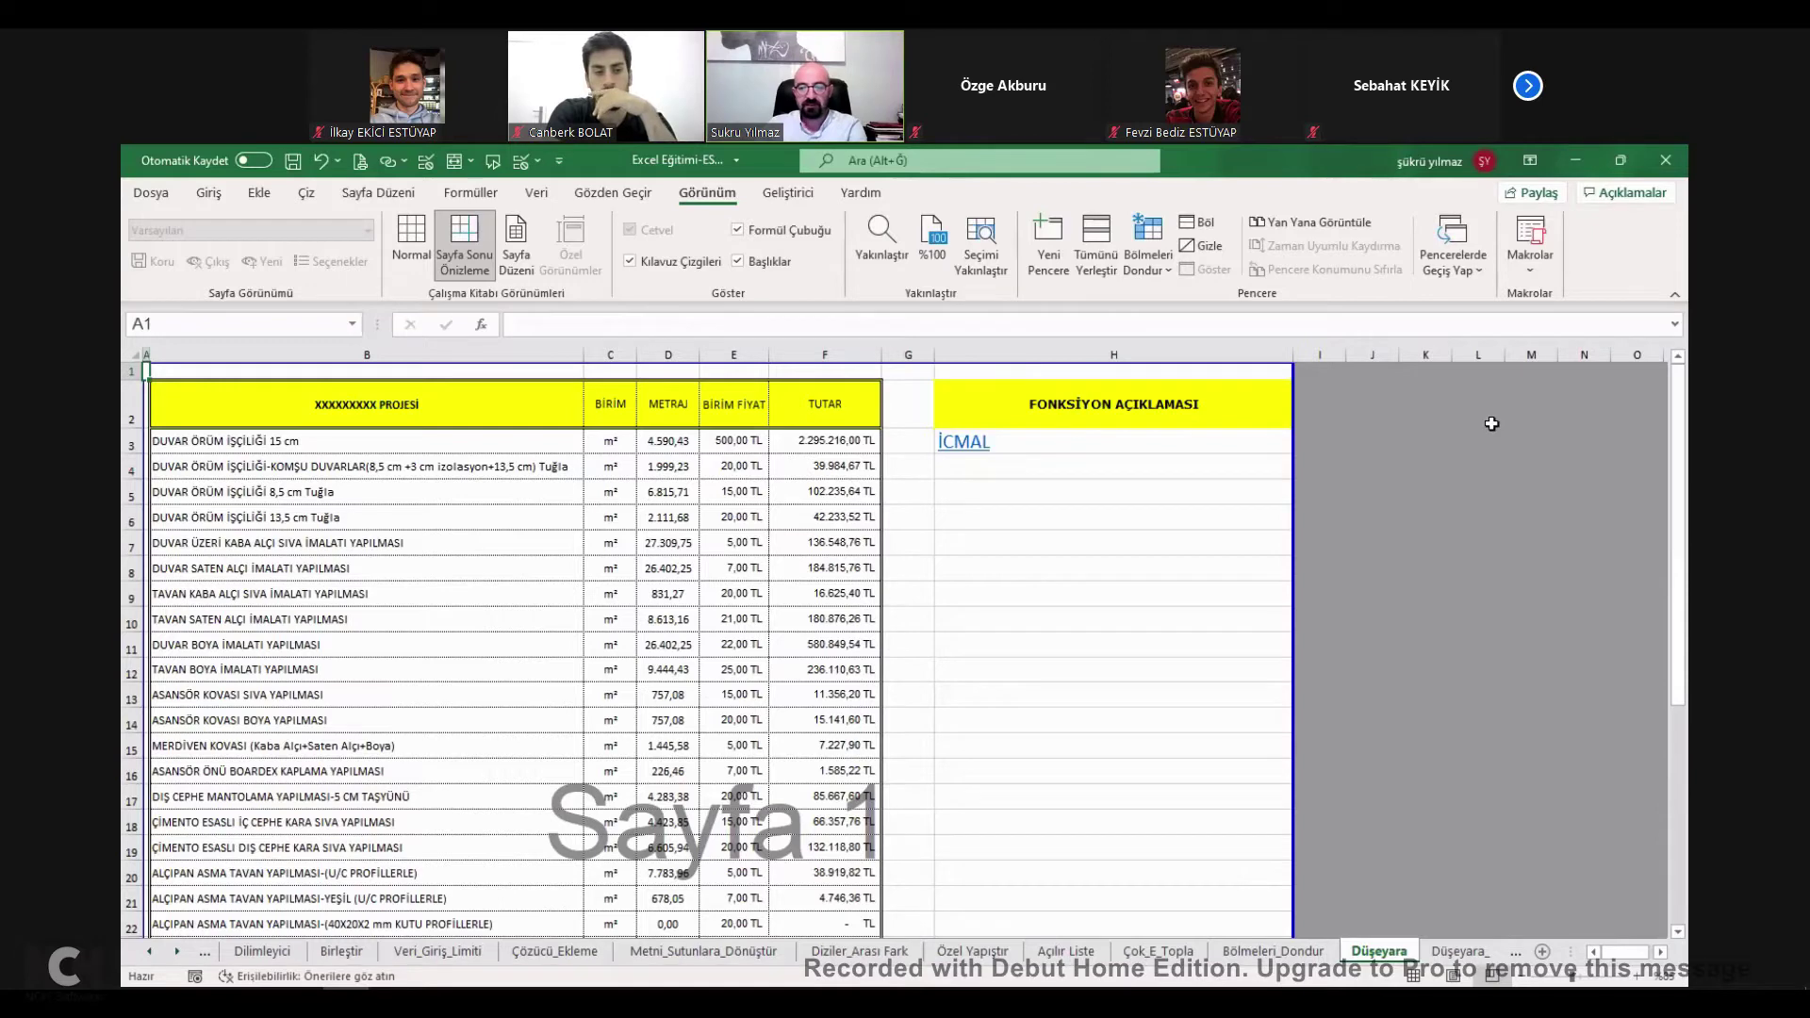
Start a DÜŞEYARA formula in H5 using G5 as the lookup value.
{"action": "left_click", "coordinate": [1458, 951]}
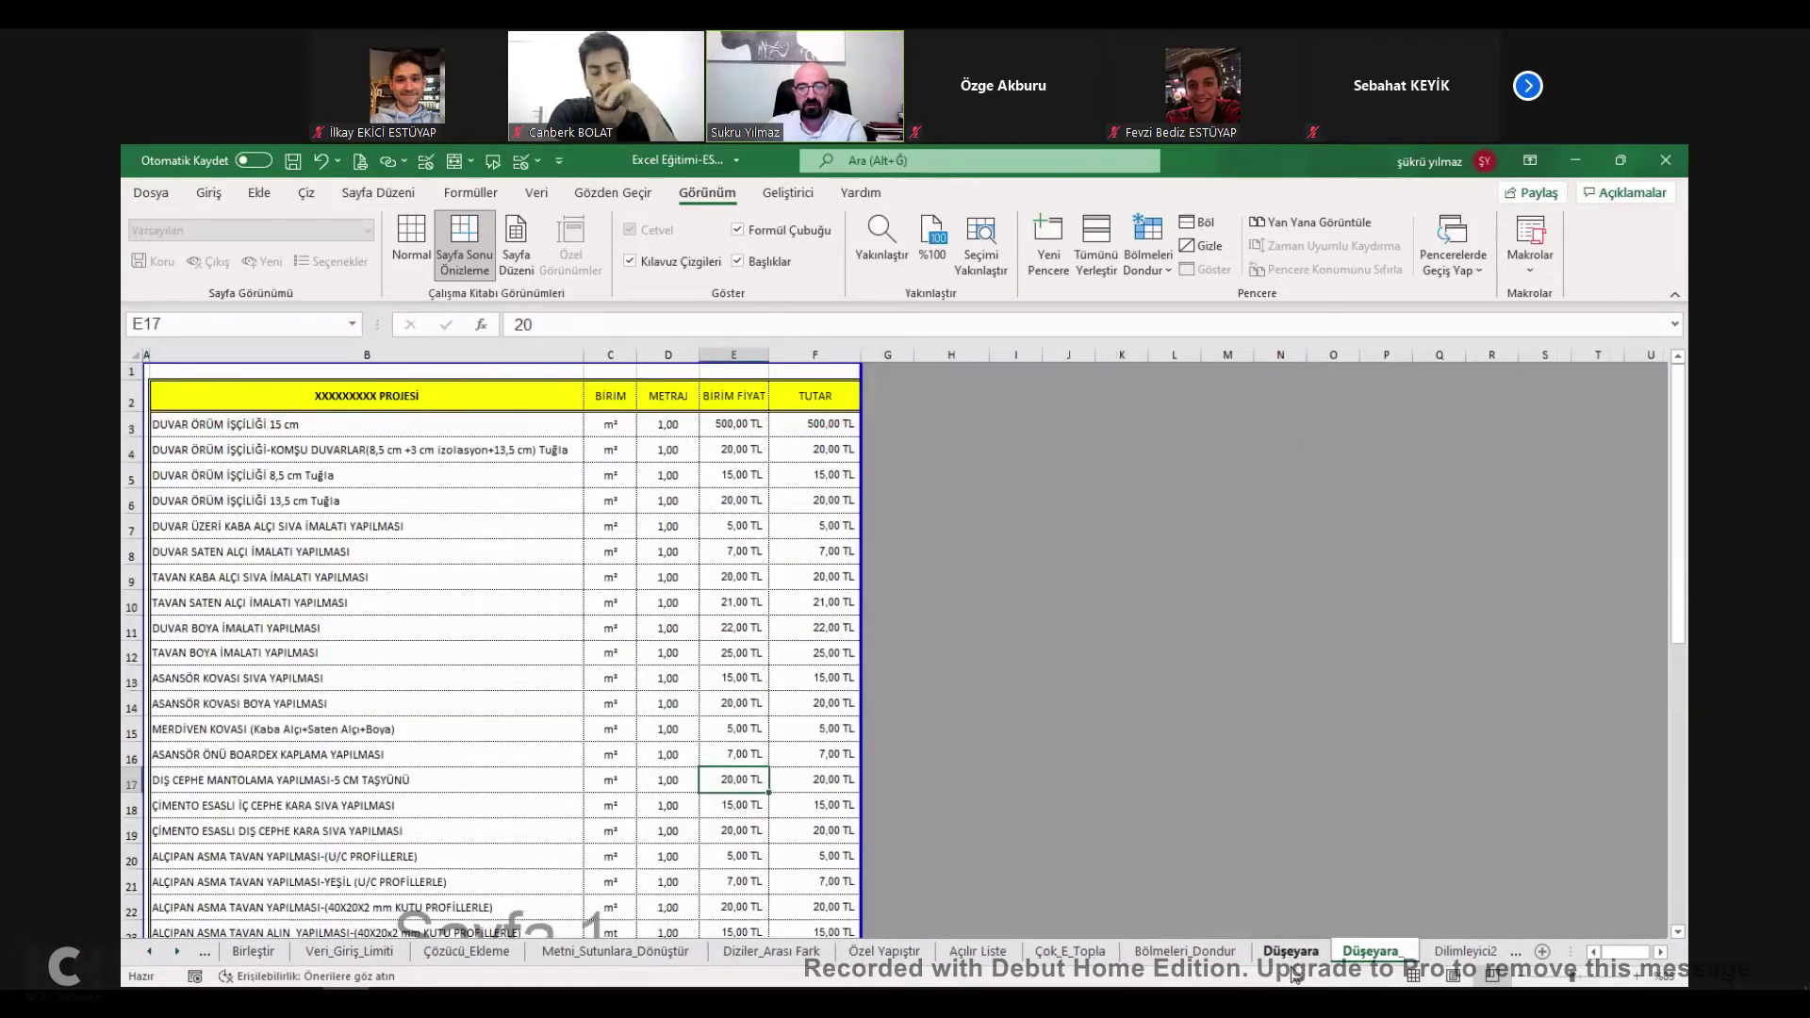
{"action": "left_click", "coordinate": [1292, 959]}
{"action": "left_click", "coordinate": [1005, 500]}
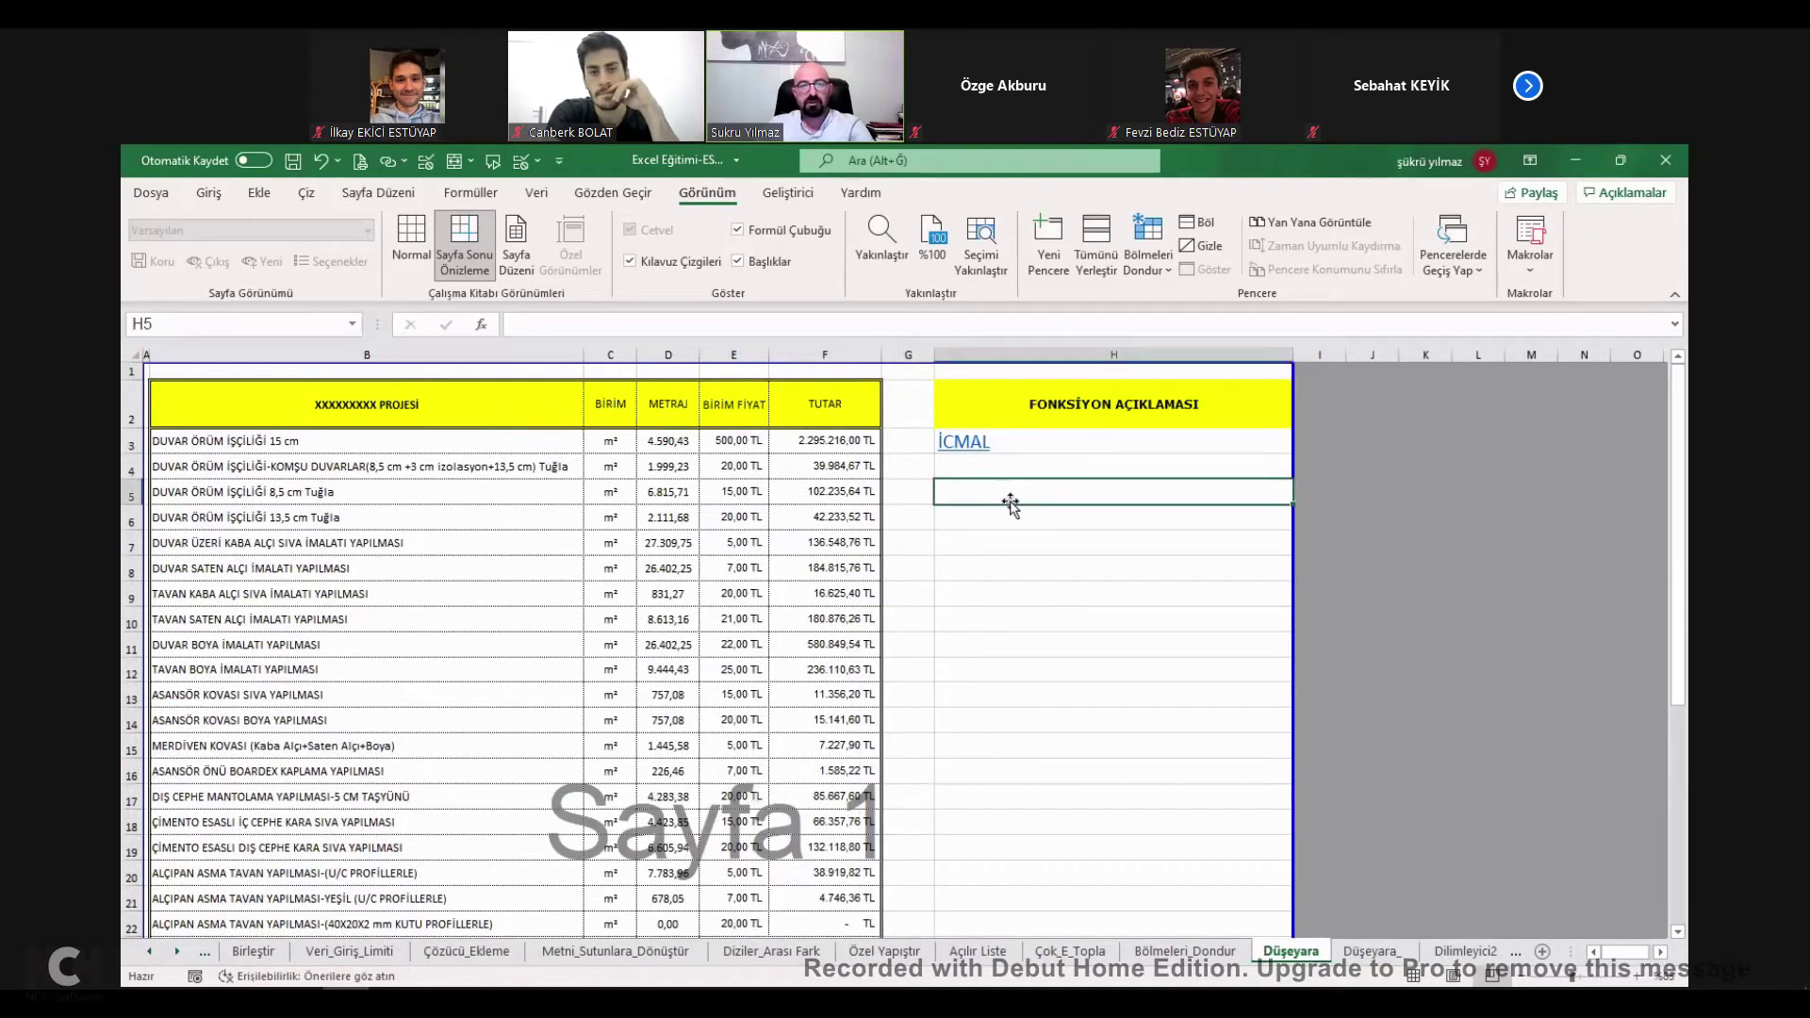
{"action": "type", "text": "="}
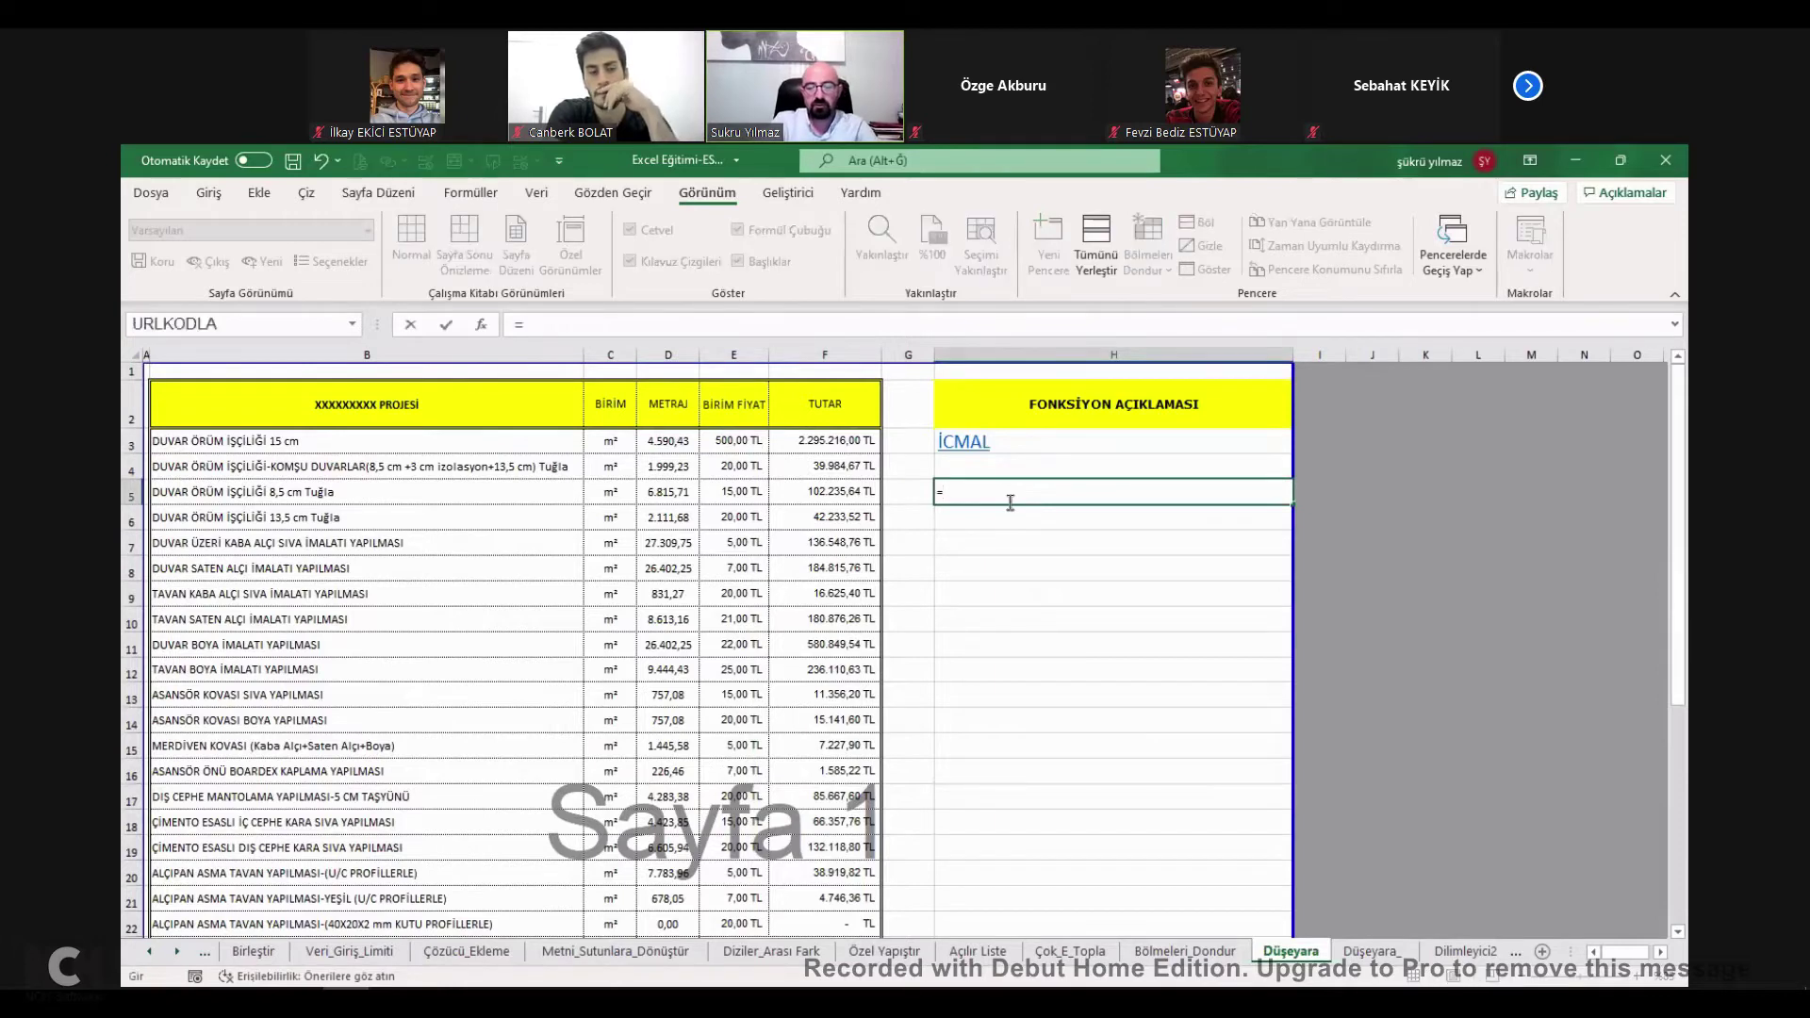
{"action": "type", "text": "DÜŞ"}
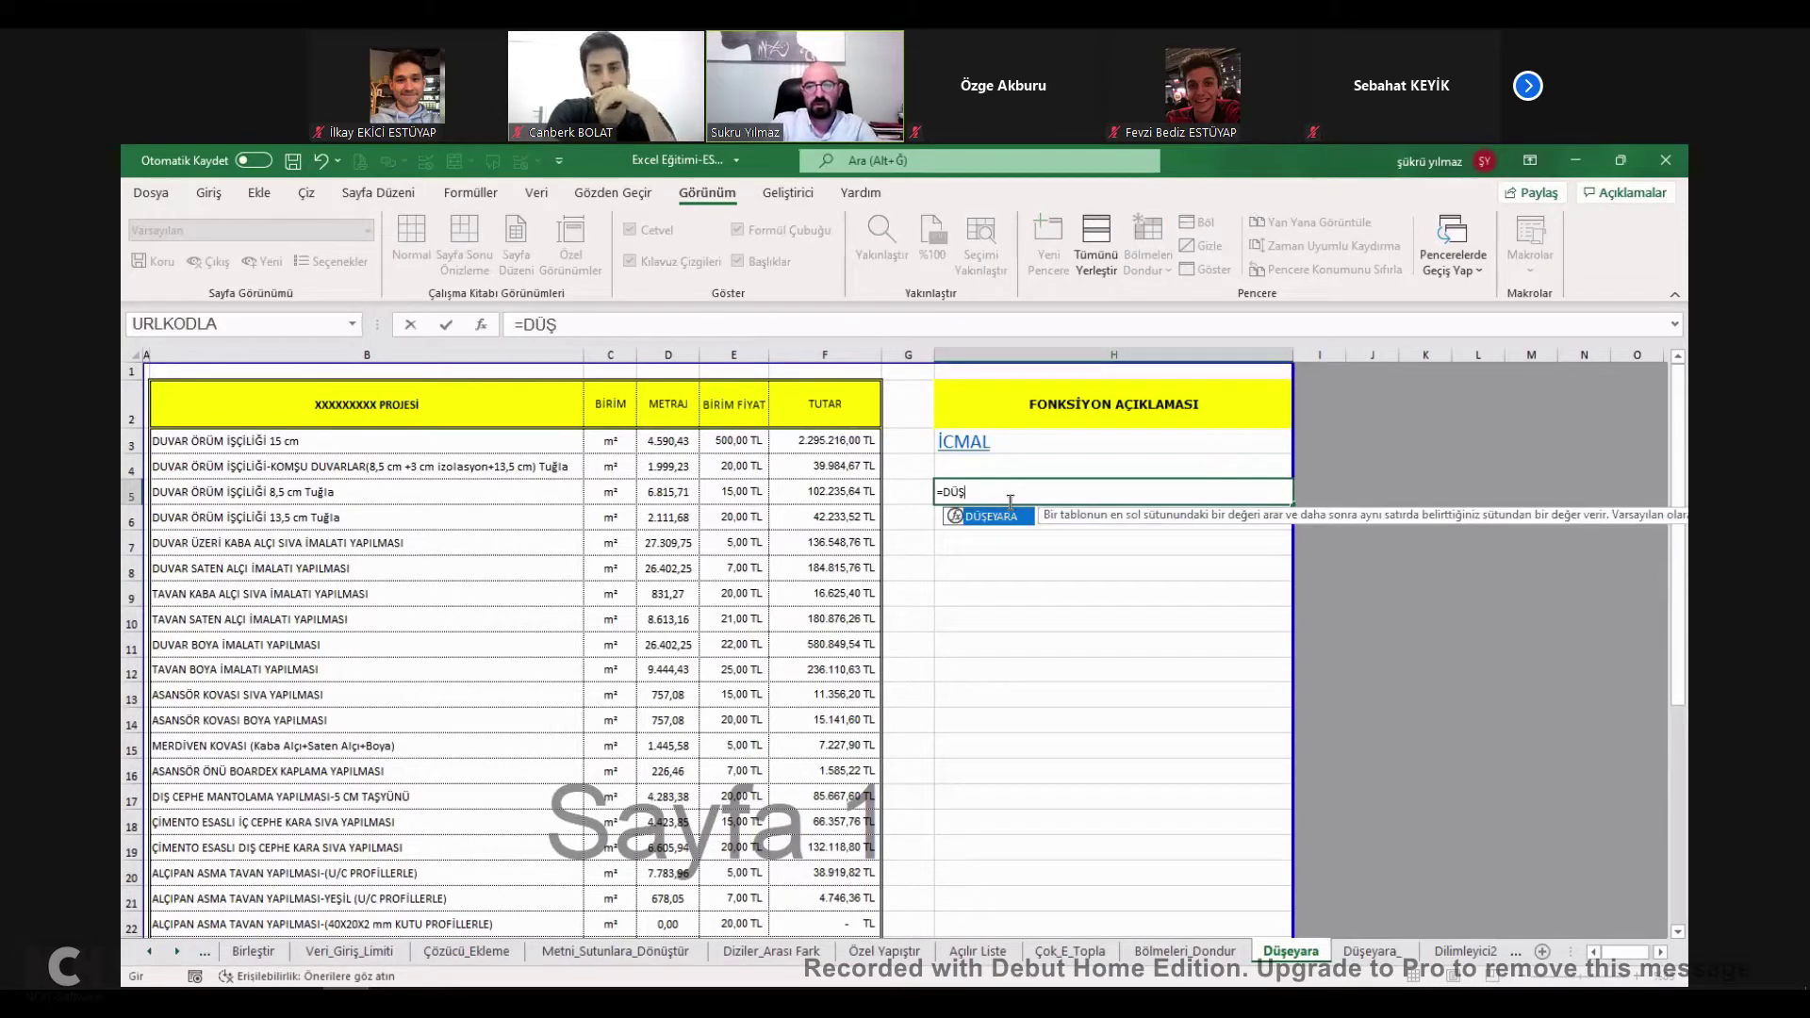
{"action": "key", "text": "Tab"}
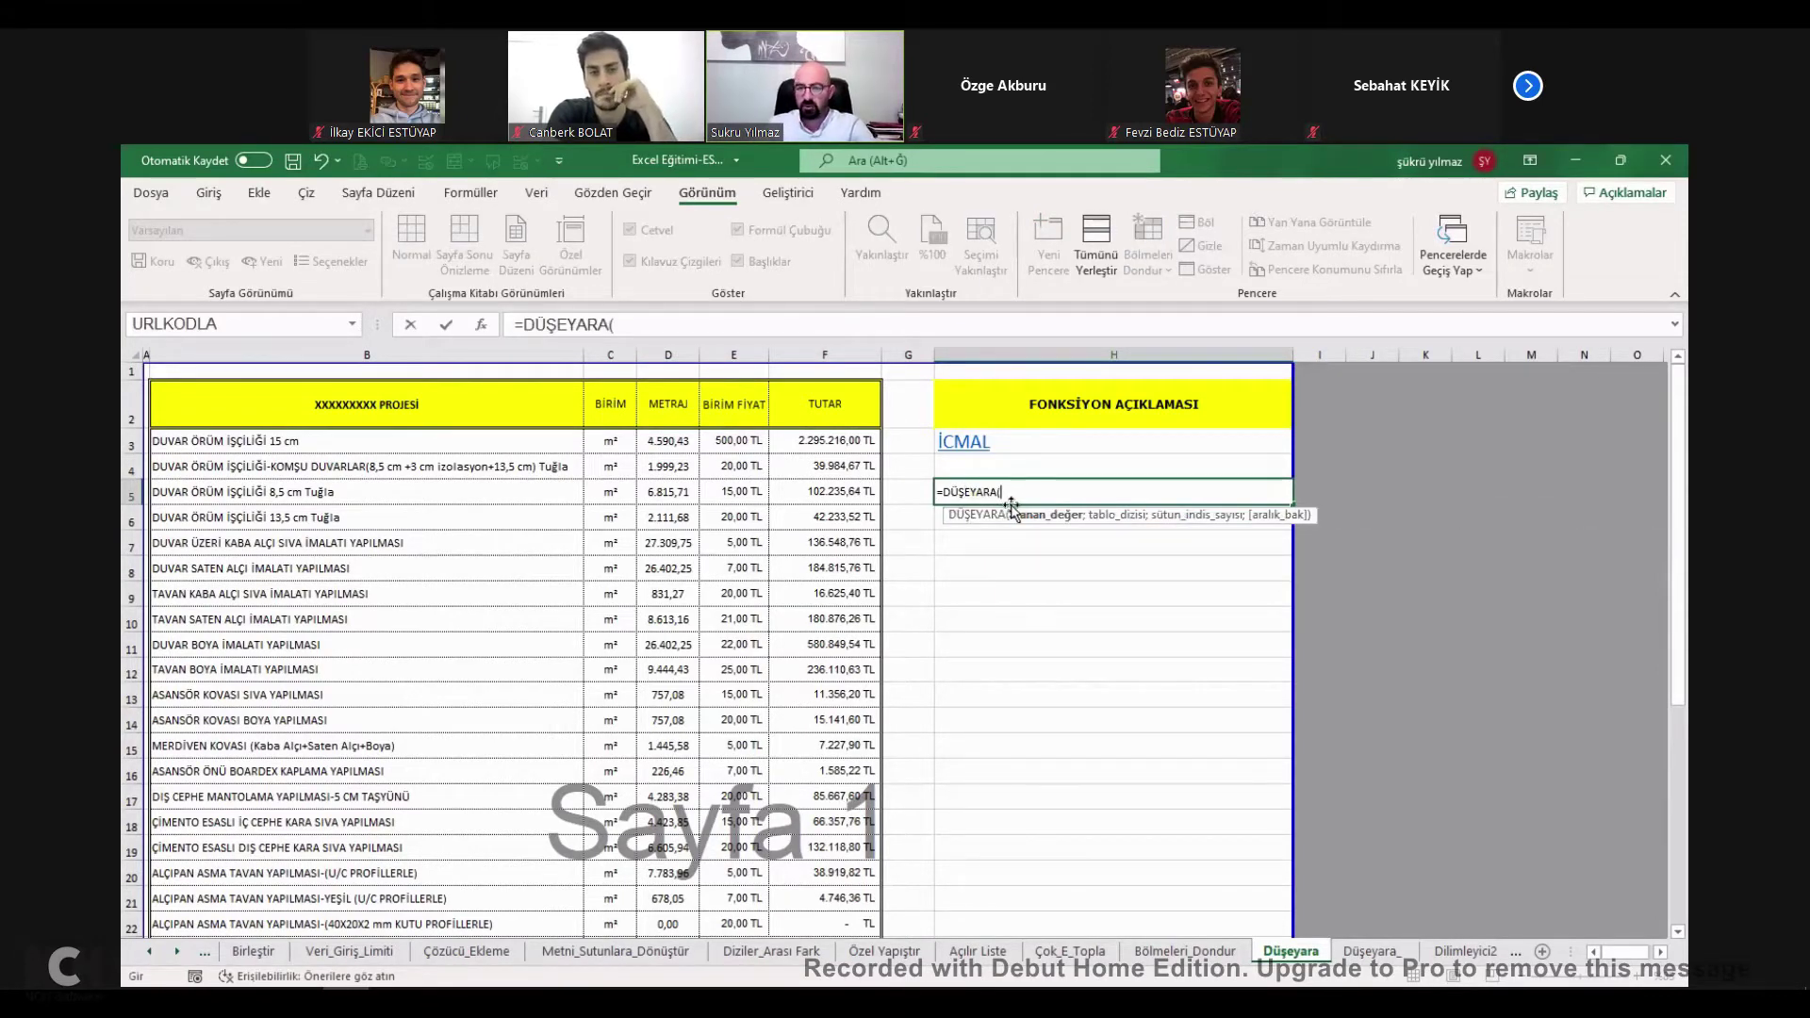
{"action": "left_click", "coordinate": [927, 494]}
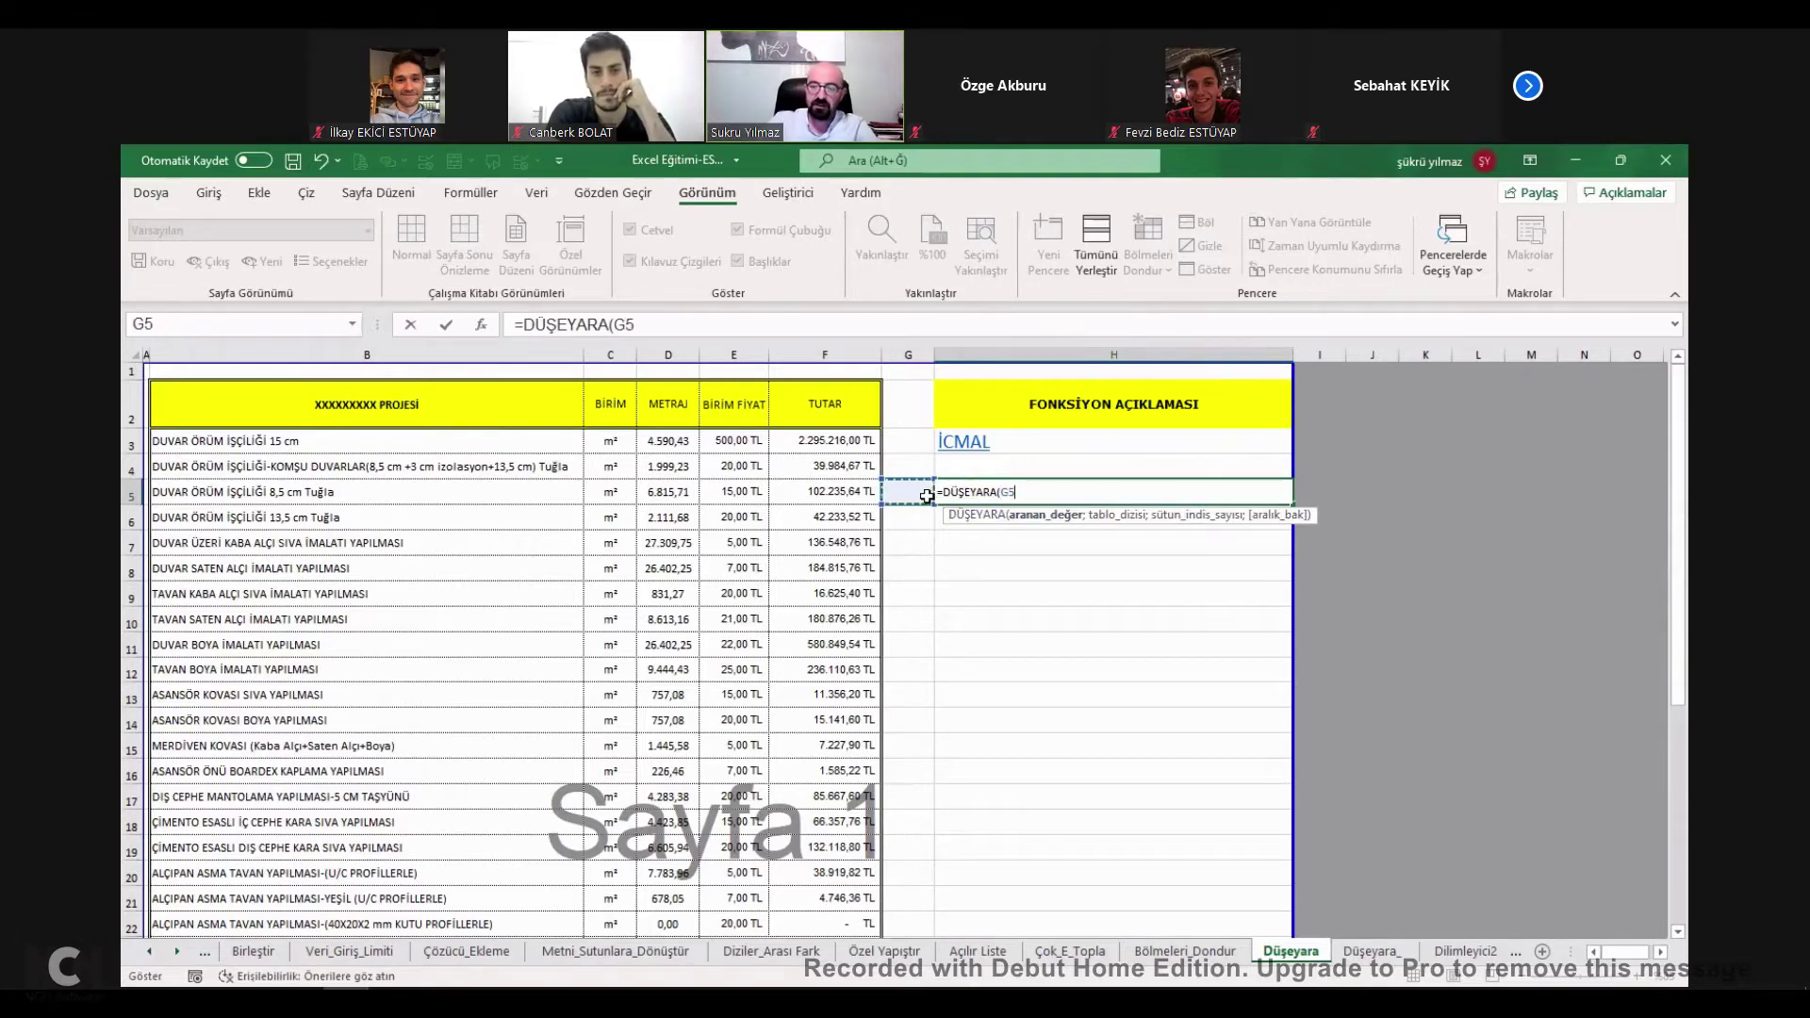
{"action": "type", "text": ";"}
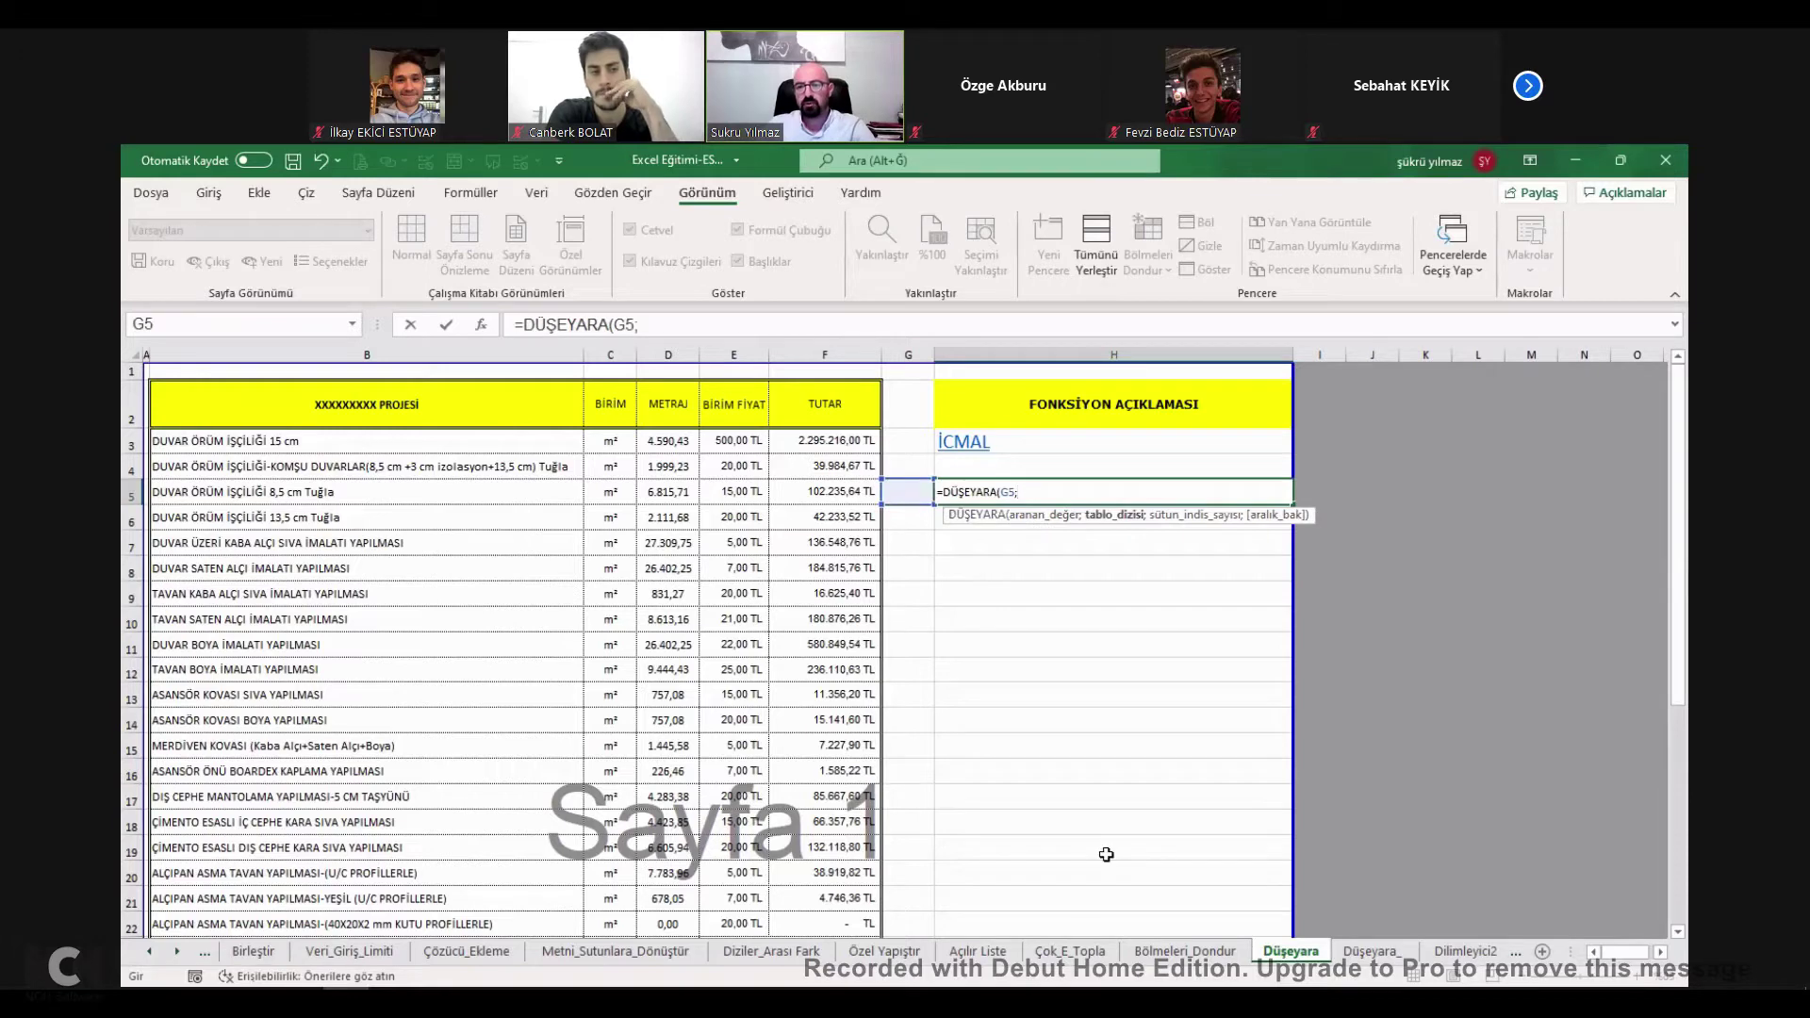
Set the lookup table to Düşeyara_ B3:F27, column 4, exact match, and commit.
{"action": "left_click", "coordinate": [1374, 954]}
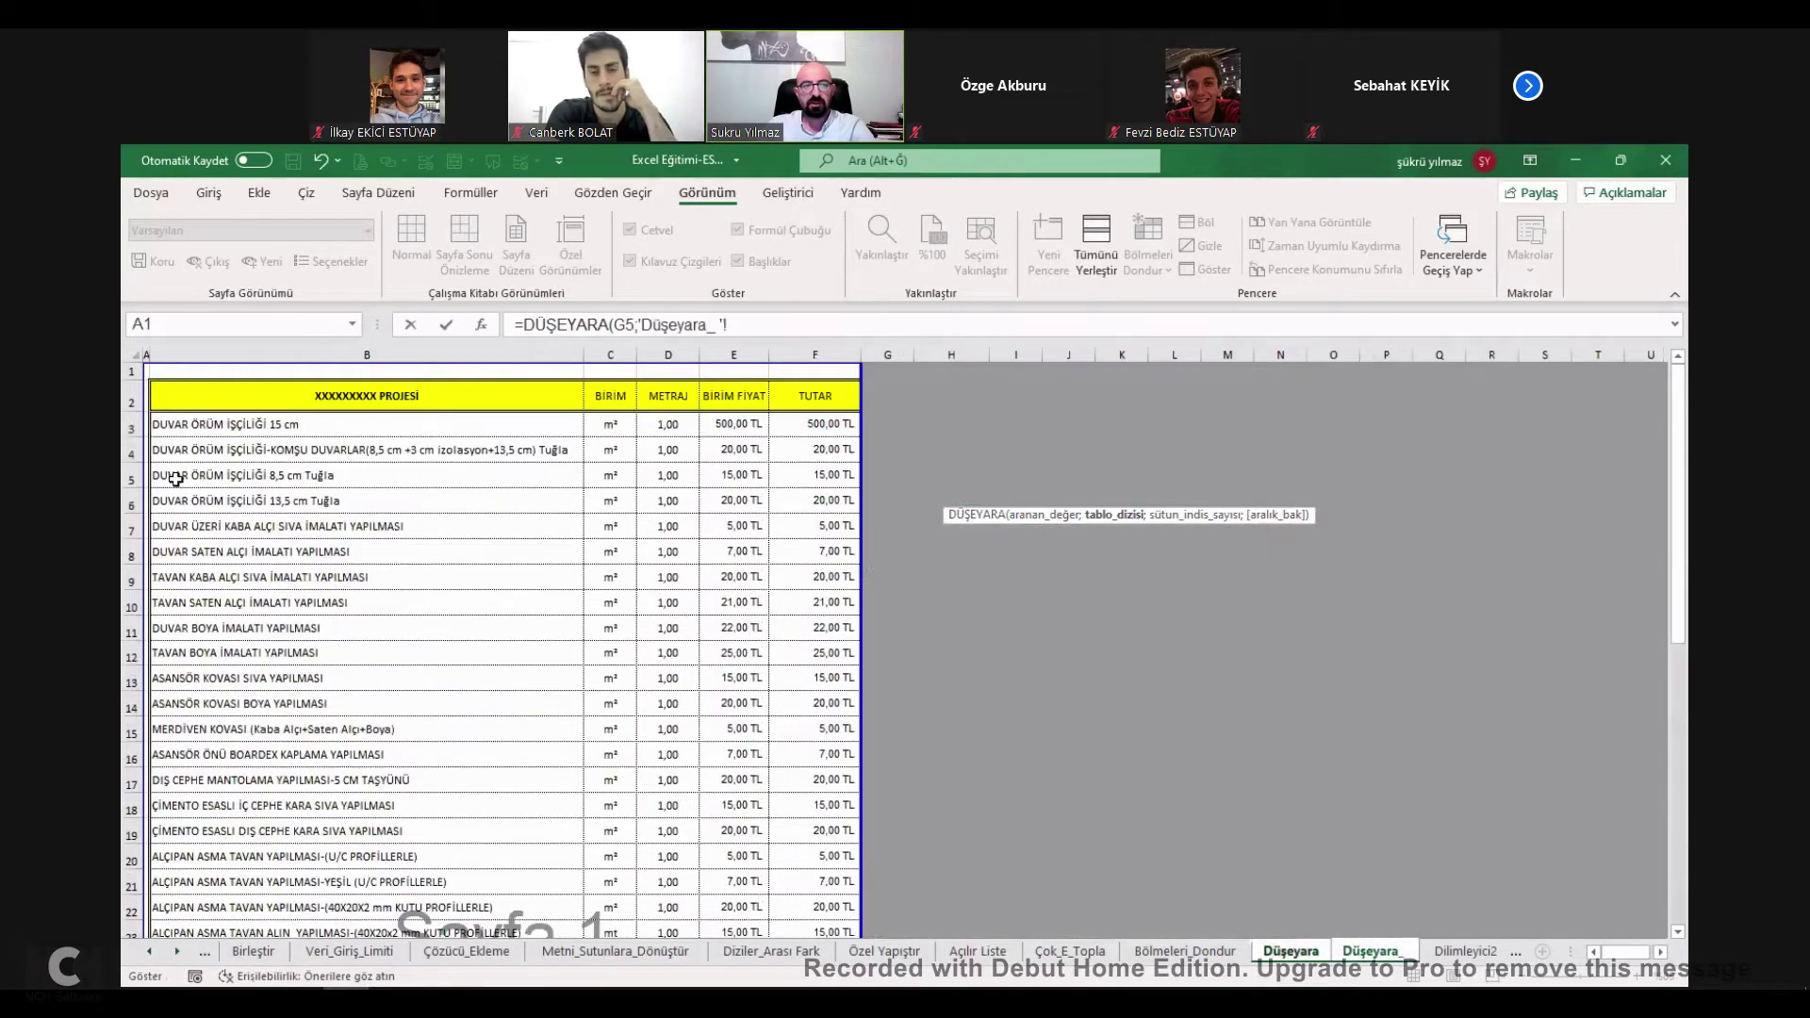
{"action": "left_click", "coordinate": [176, 423]}
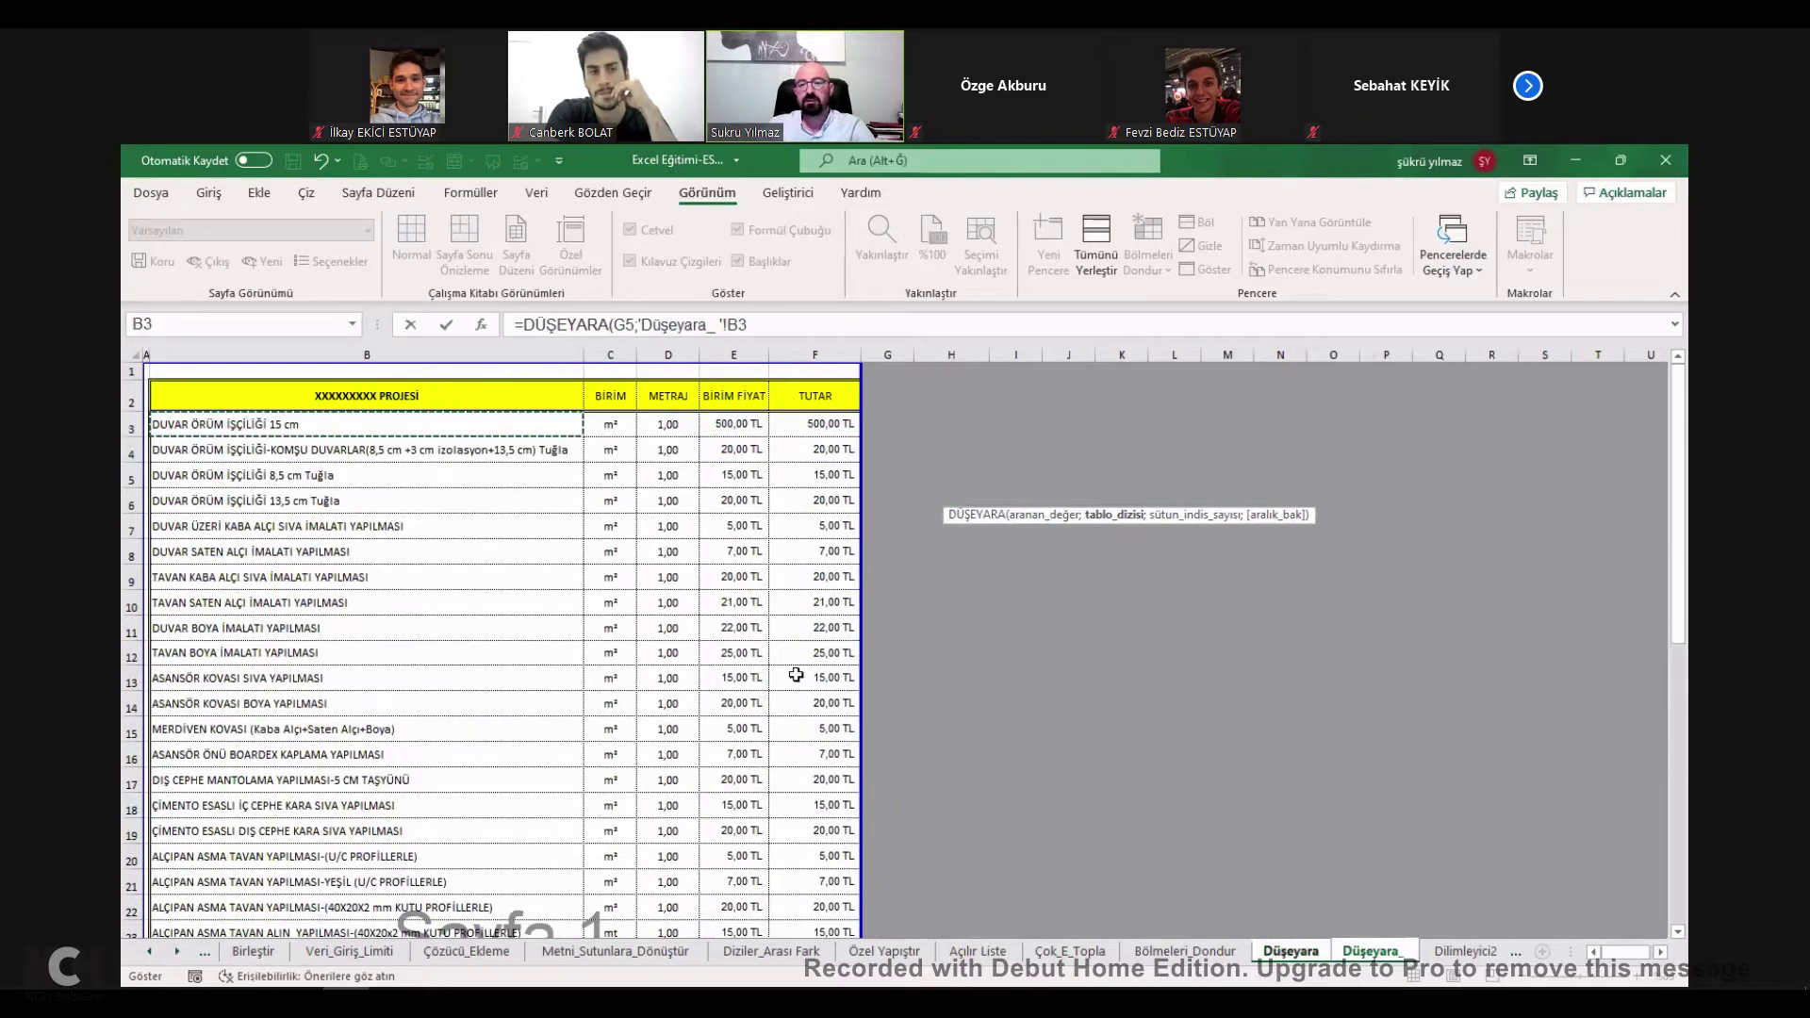
{"action": "key", "text": "ctrl+shift+Right"}
{"action": "key", "text": "ctrl+shift+Down"}
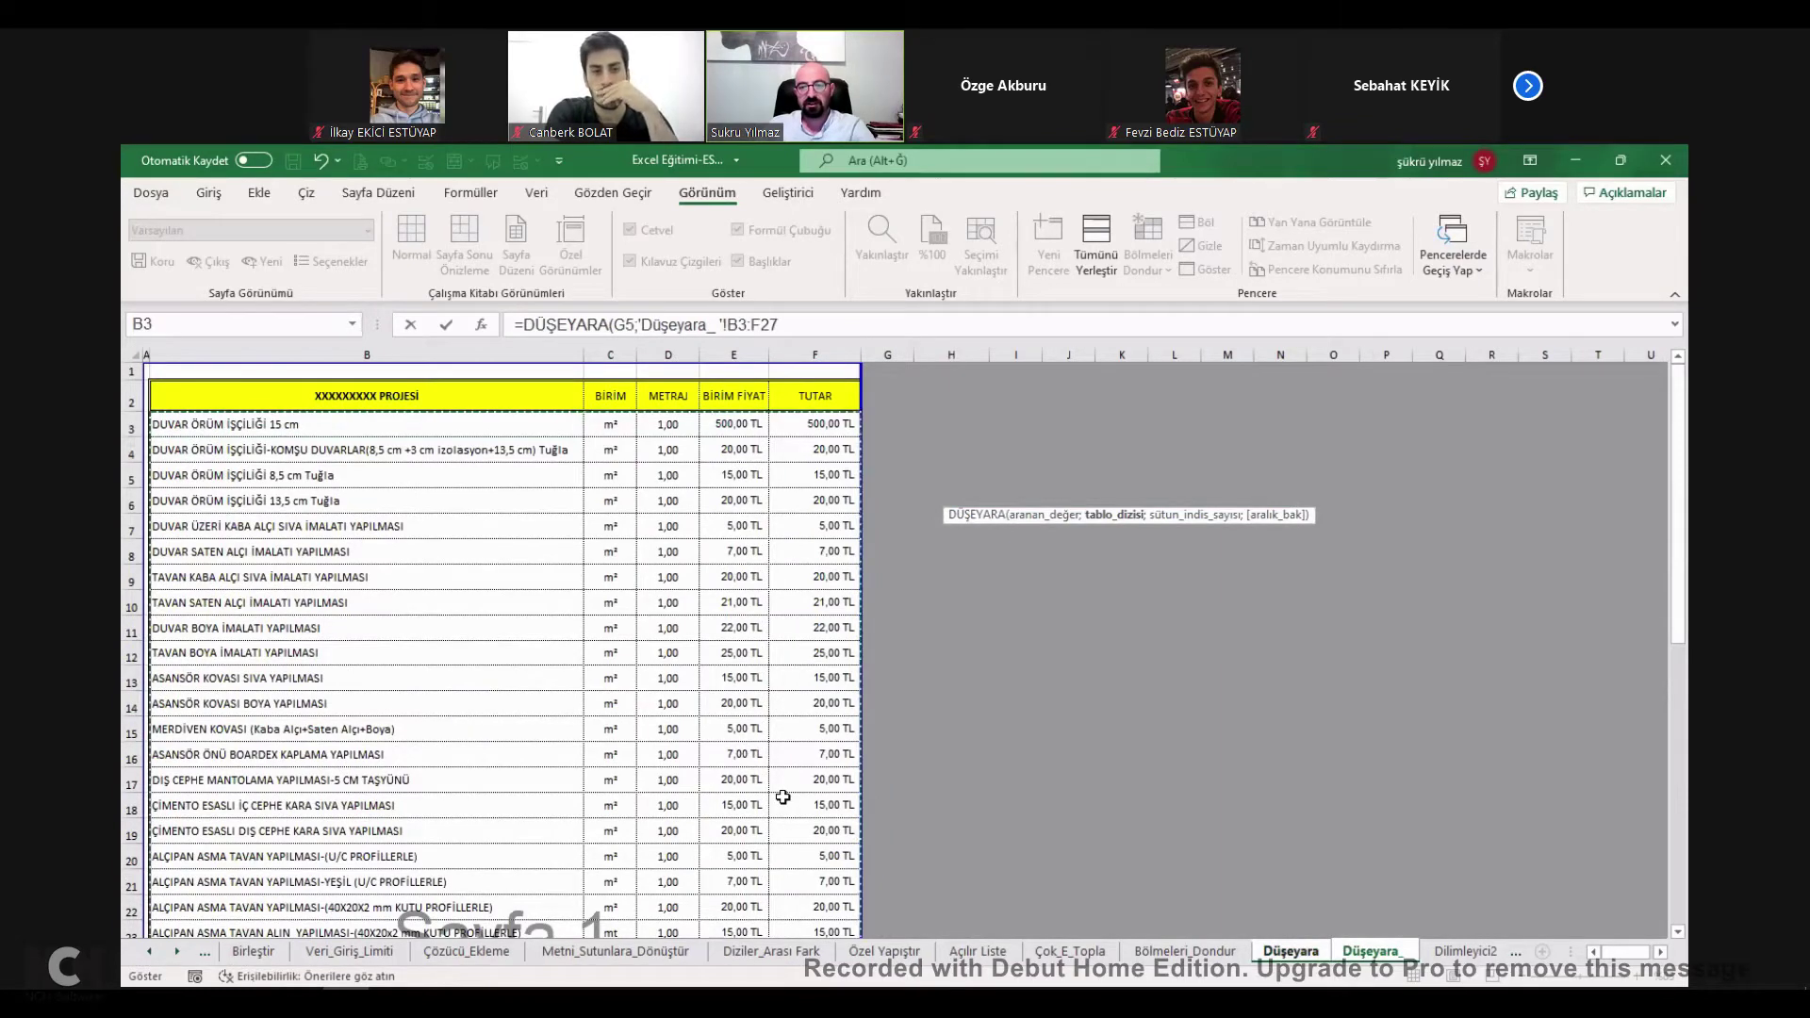
{"action": "type", "text": ";4"}
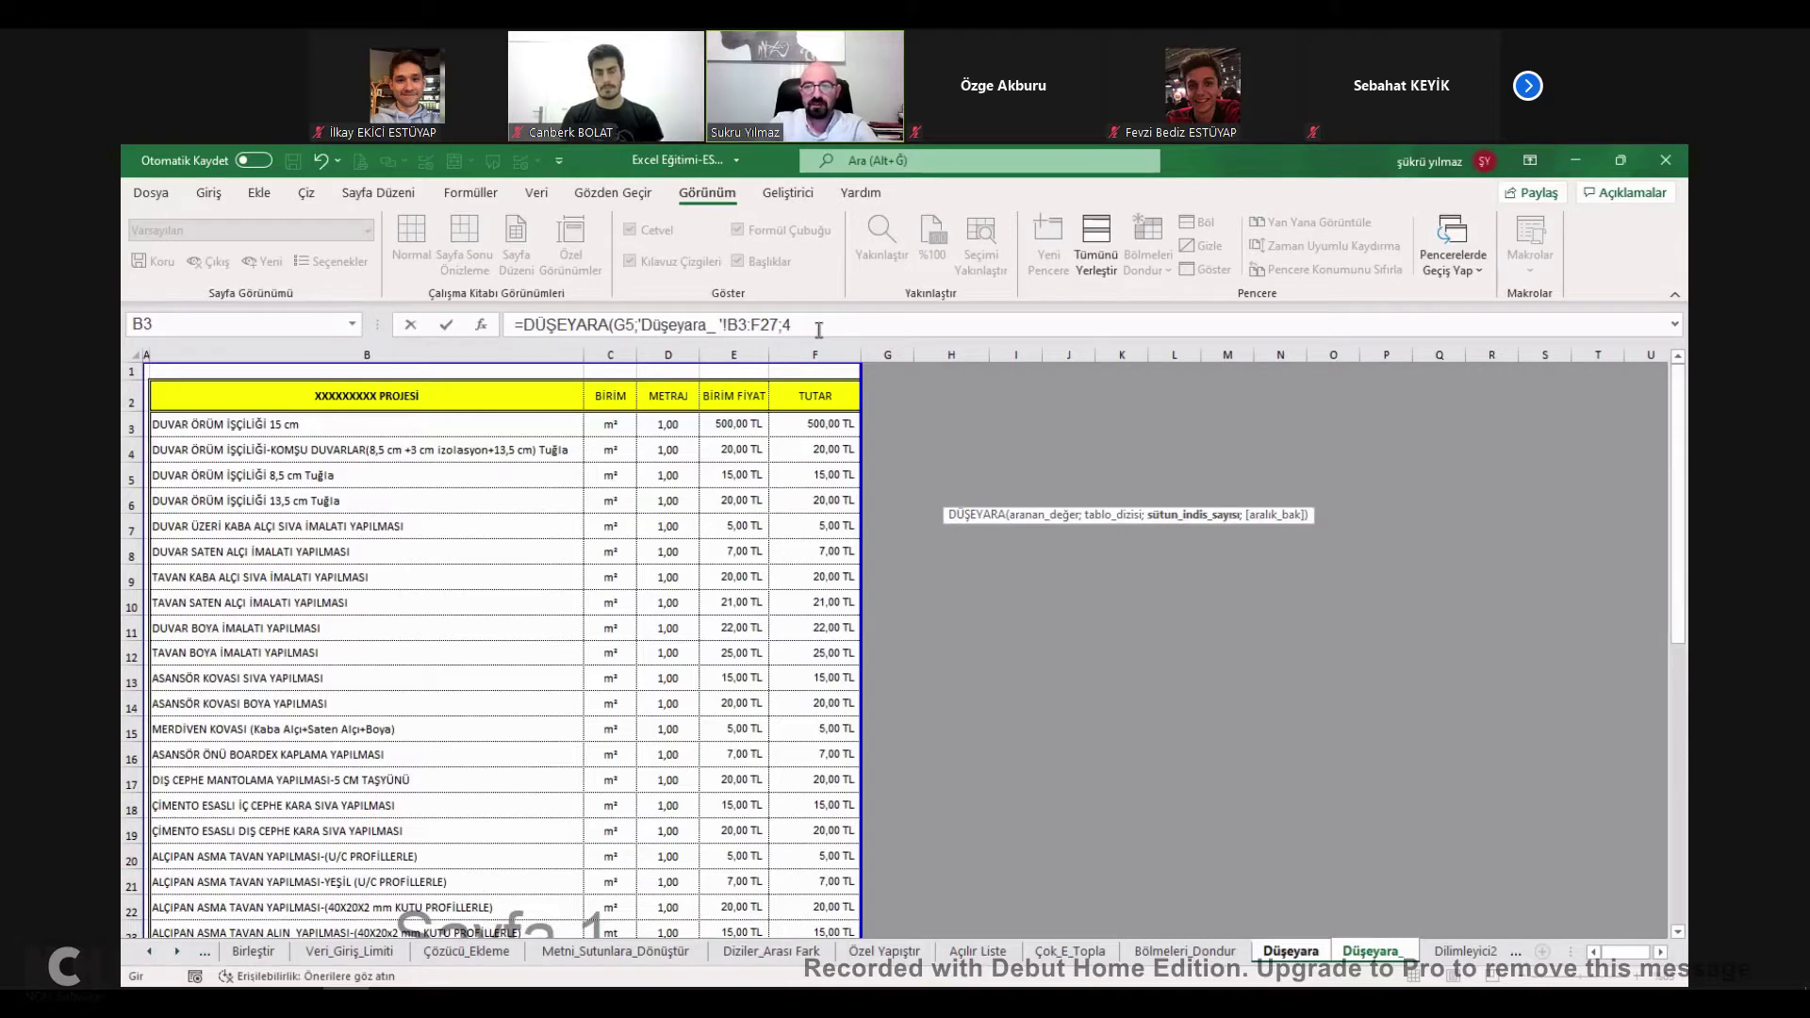
{"action": "type", "text": ";0"}
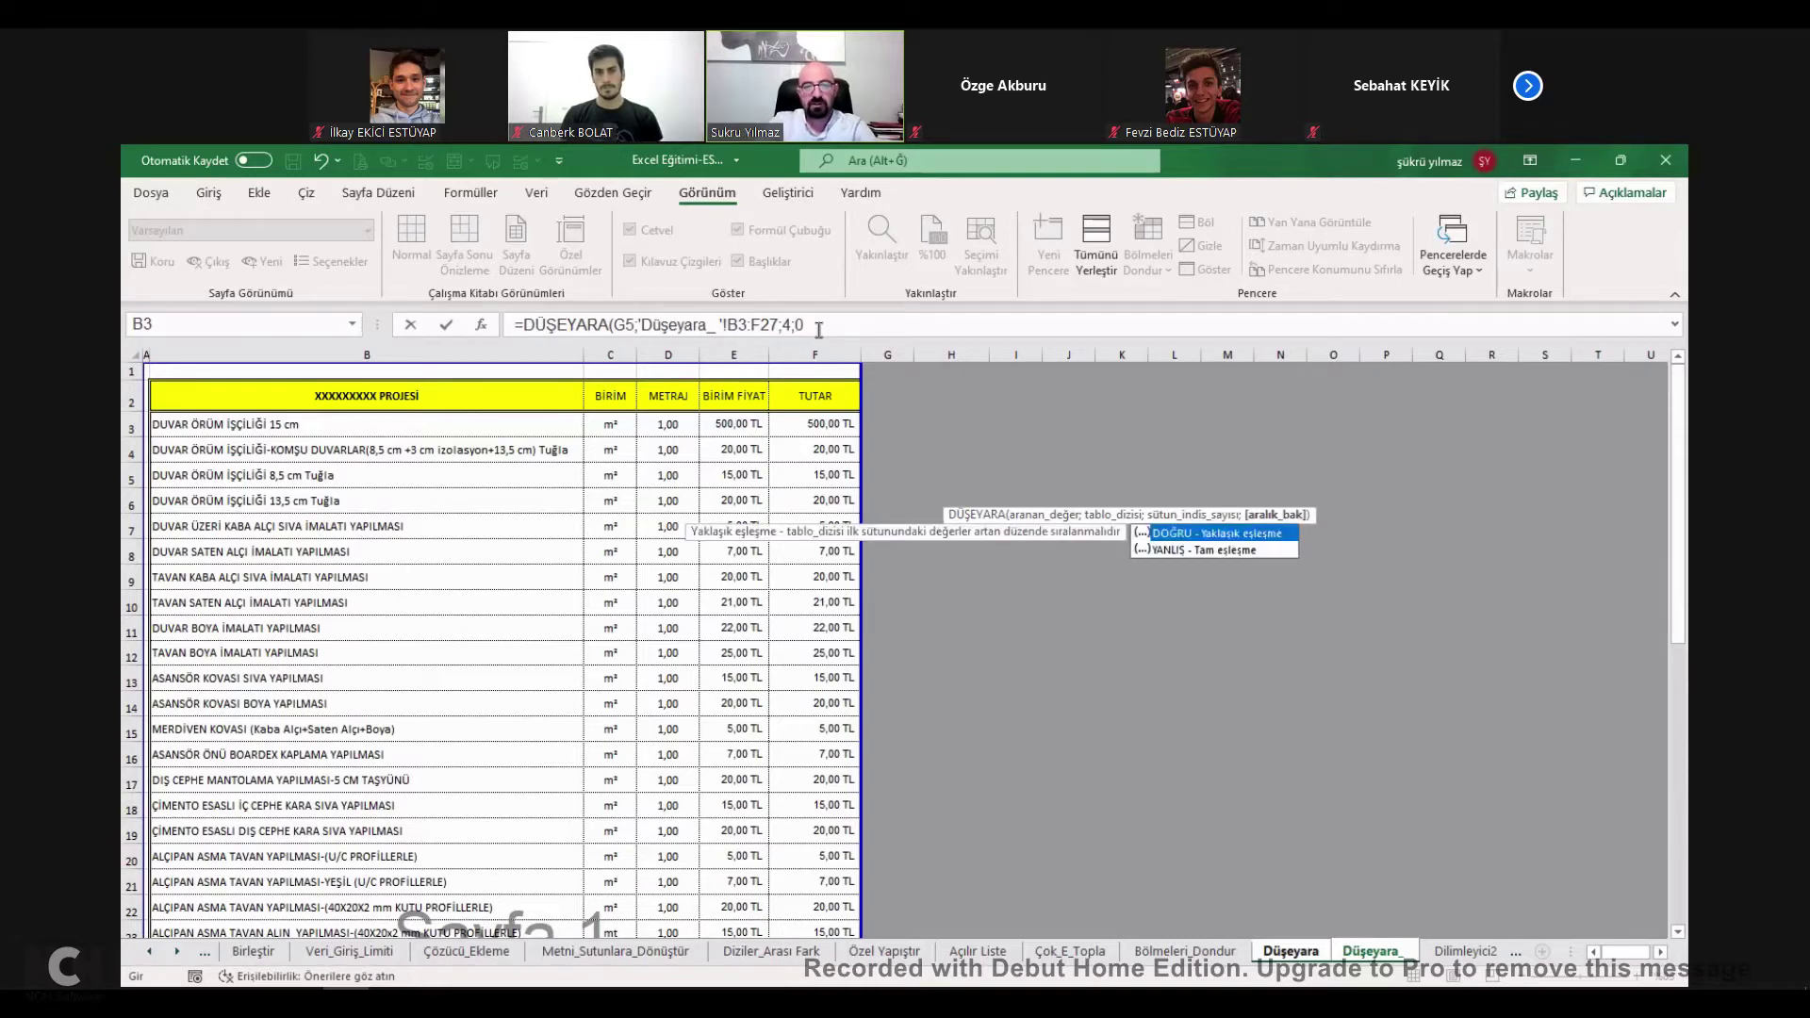
{"action": "key", "text": "Return"}
Copy the item name from B3 into G5 and check the H5 lookup formula.
{"action": "left_click", "coordinate": [248, 441]}
{"action": "key", "text": "ctrl+c"}
{"action": "left_click", "coordinate": [903, 489]}
{"action": "key", "text": "ctrl+v"}
{"action": "key", "text": "Escape"}
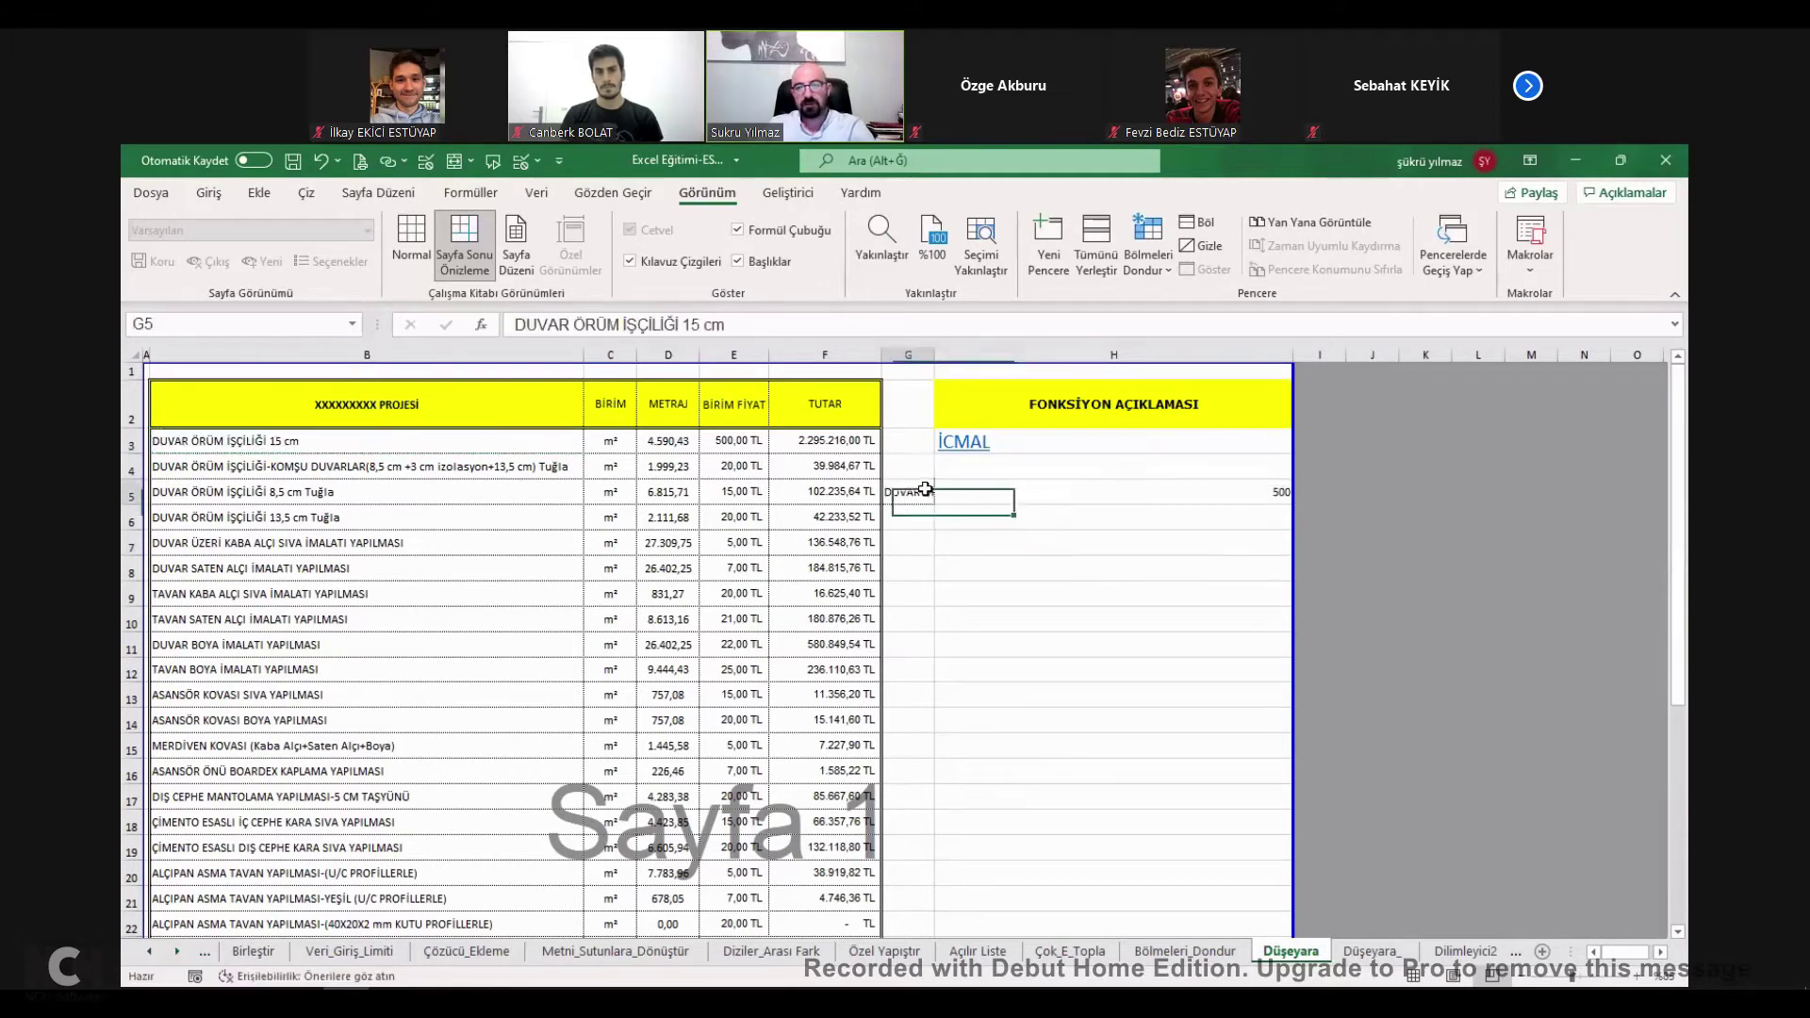
{"action": "double_click", "coordinate": [938, 490]}
{"action": "key", "text": "Escape"}
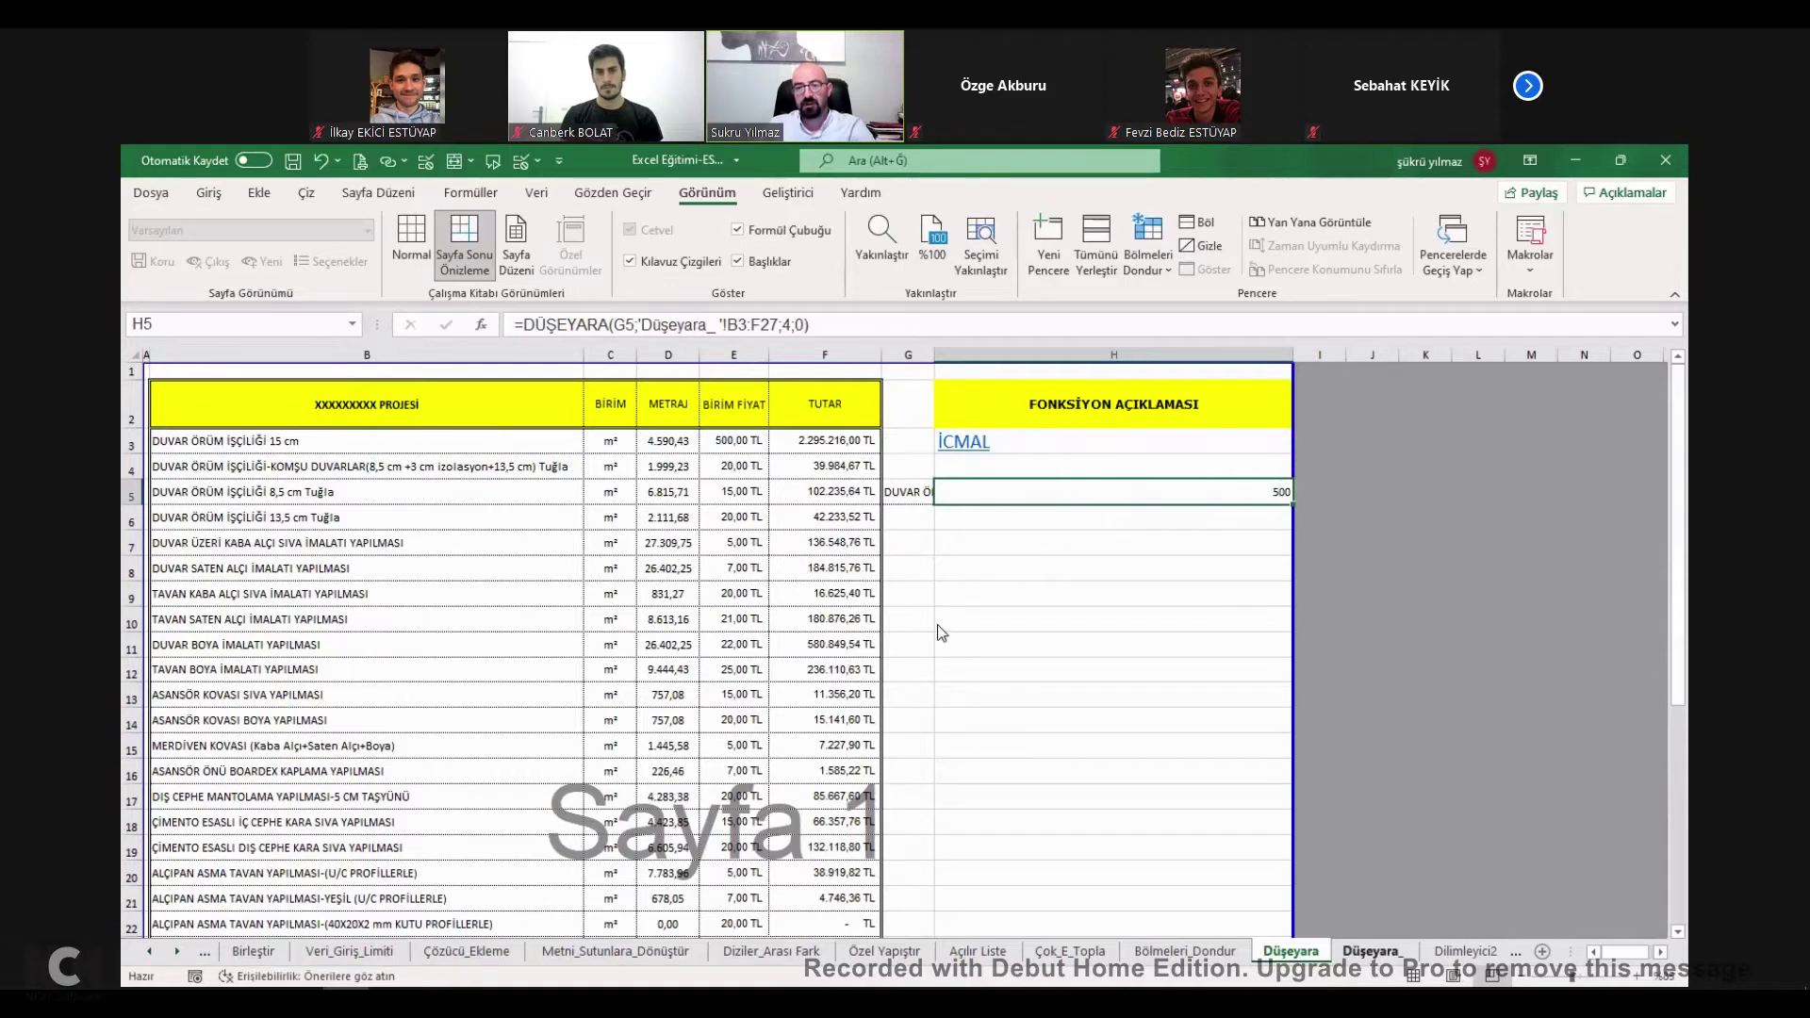
Enter 123456 as the unit price in E3 on Düşeyara_, then widen column G.
{"action": "key", "text": "ctrl+Page_Down"}
{"action": "type", "text": "123456"}
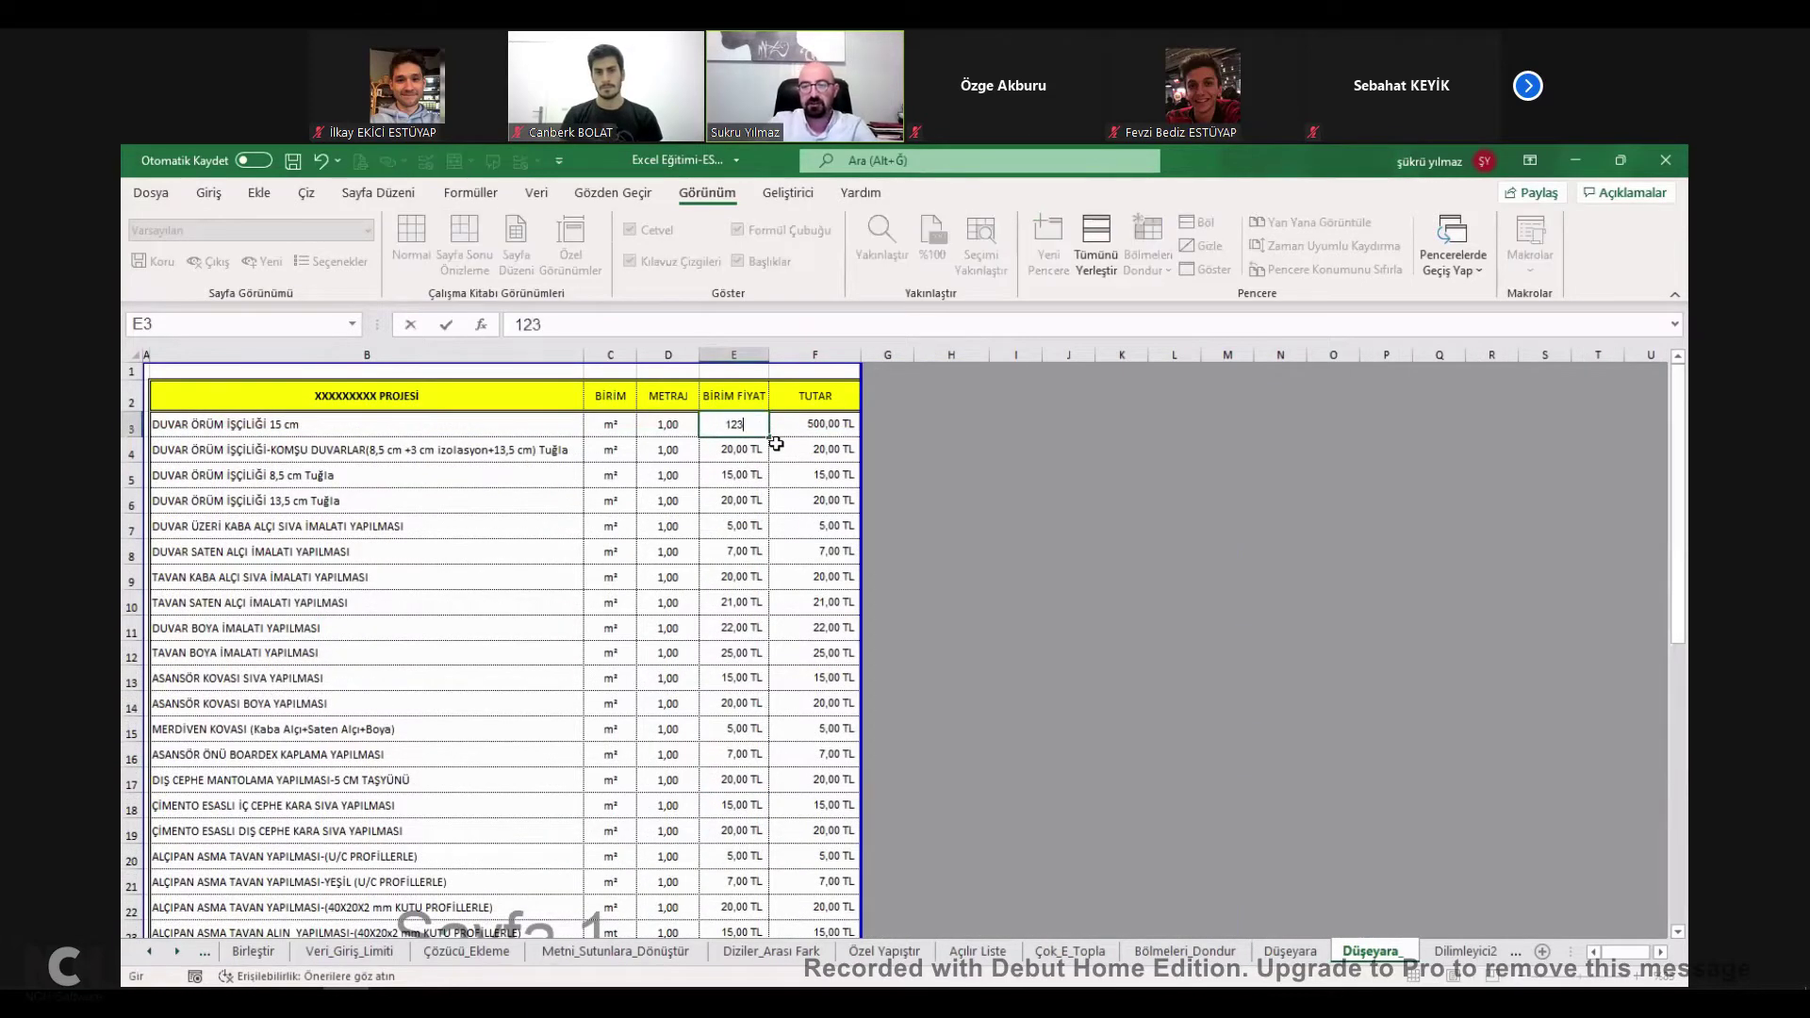
{"action": "key", "text": "Return"}
{"action": "left_click", "coordinate": [1301, 953]}
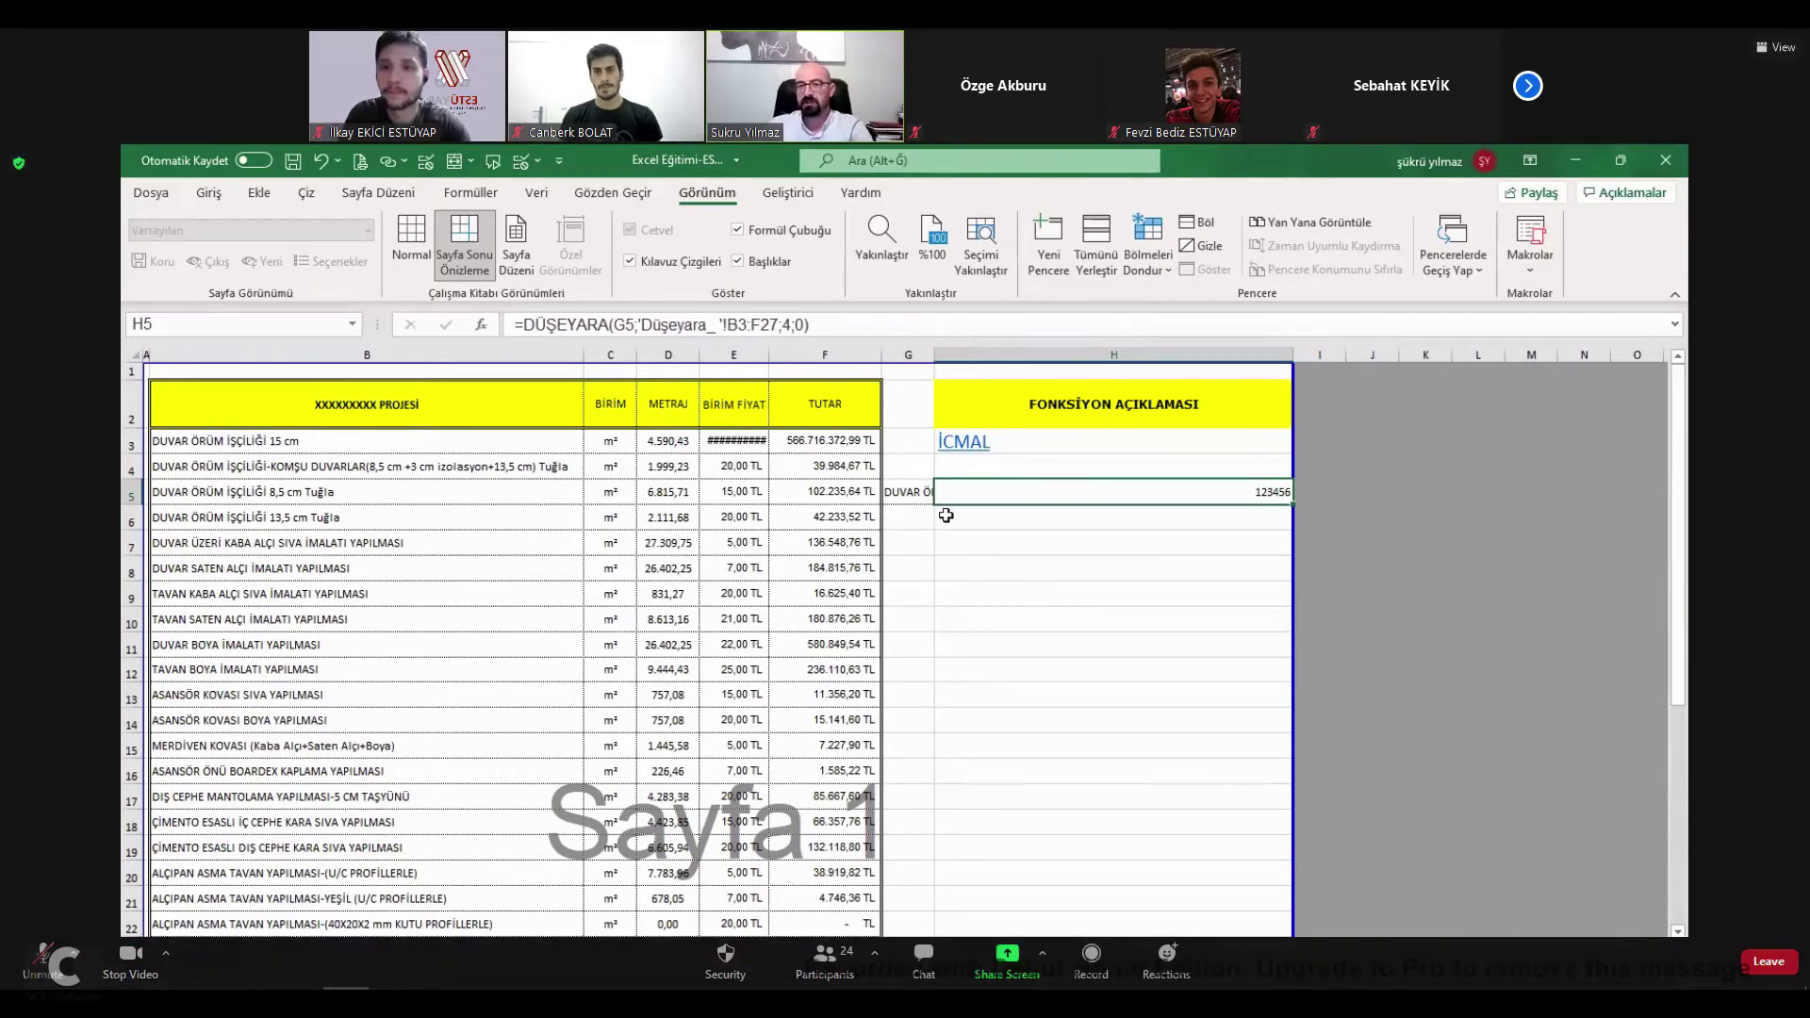
{"action": "left_click", "coordinate": [919, 490]}
{"action": "left_click_drag", "start_coordinate": [1000, 353], "coordinate": [996, 353]}
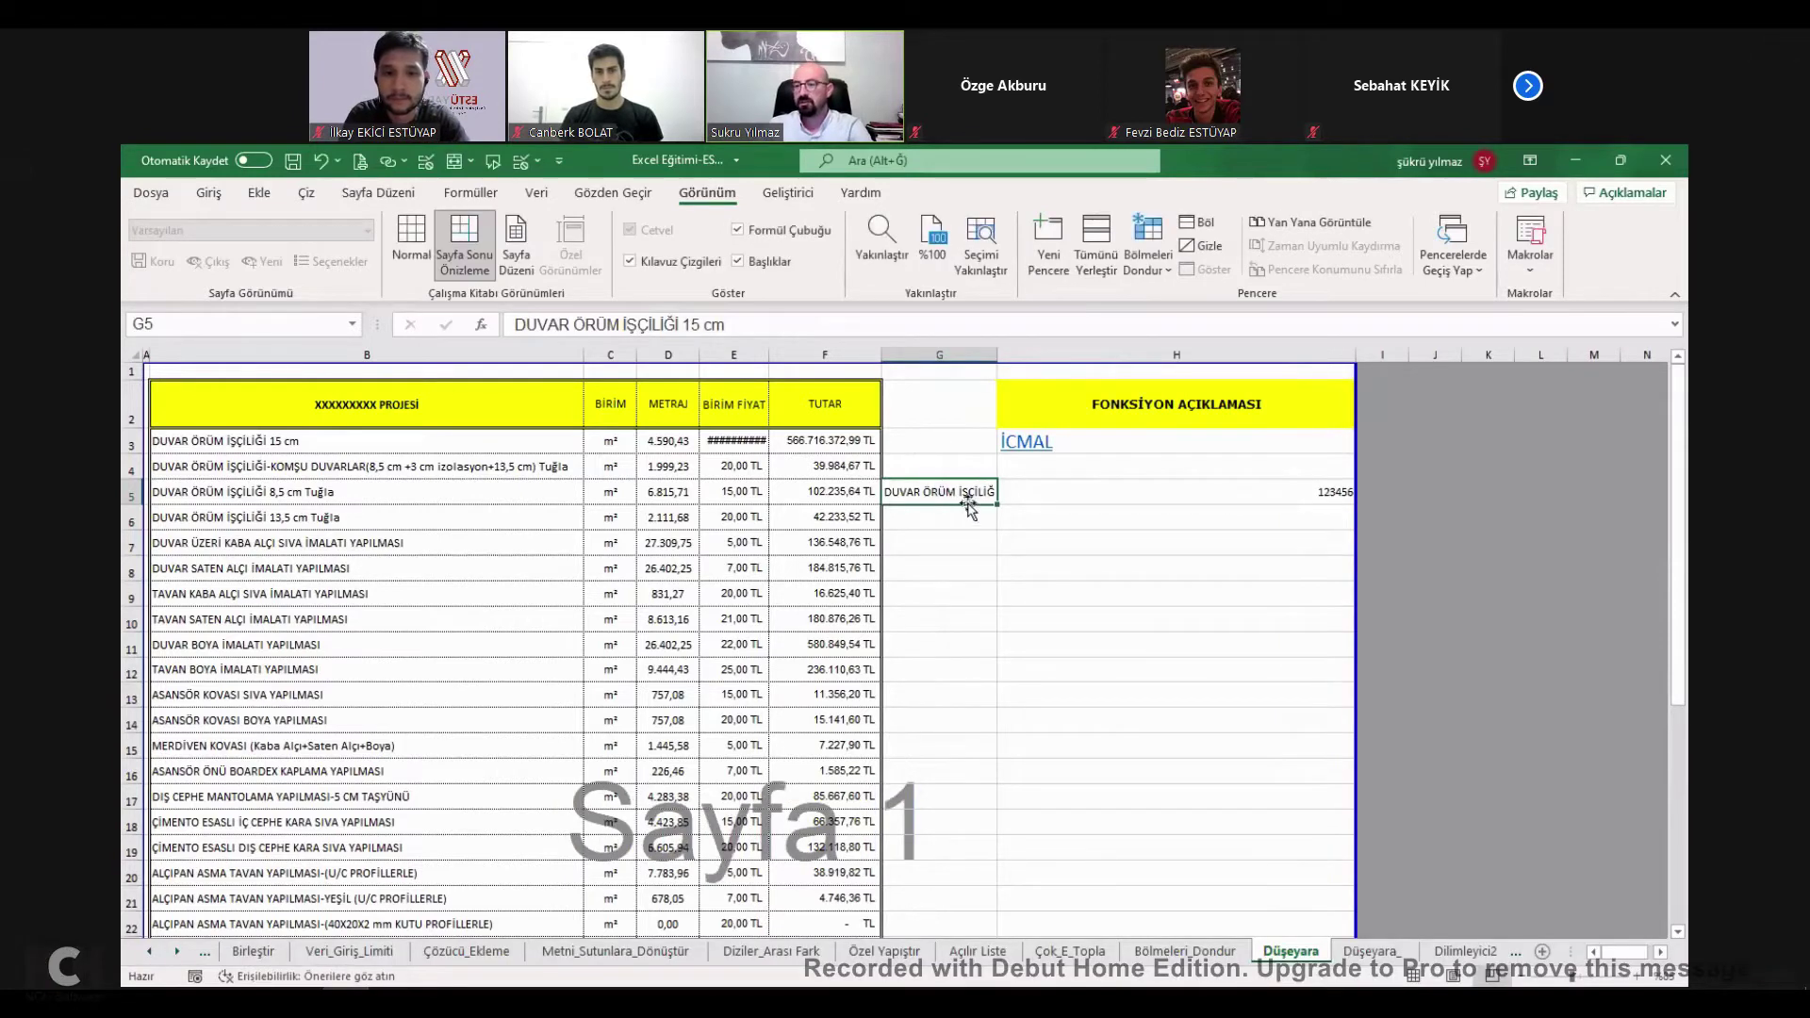
Add a List data validation to G5 sourced from the B3 item names.
{"action": "left_click", "coordinate": [525, 163]}
{"action": "left_click", "coordinate": [1063, 382]}
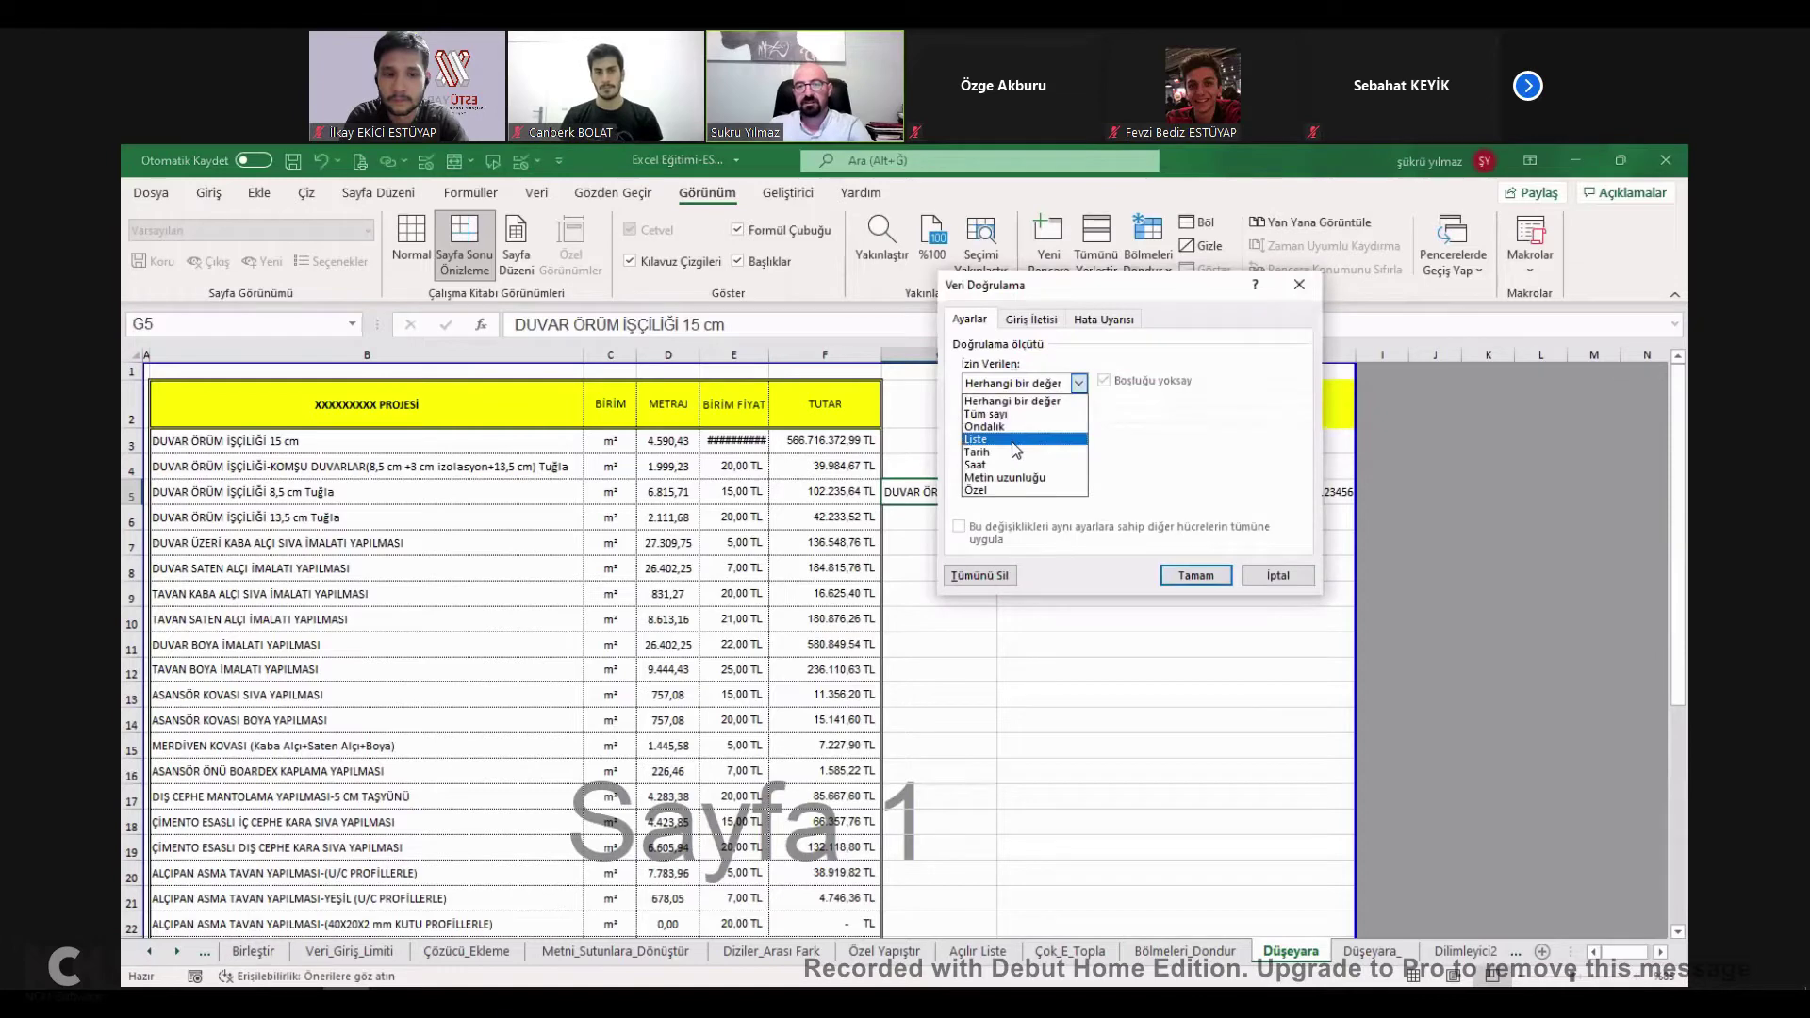
{"action": "left_click", "coordinate": [1012, 441]}
{"action": "left_click", "coordinate": [1197, 460]}
{"action": "left_click", "coordinate": [332, 460]}
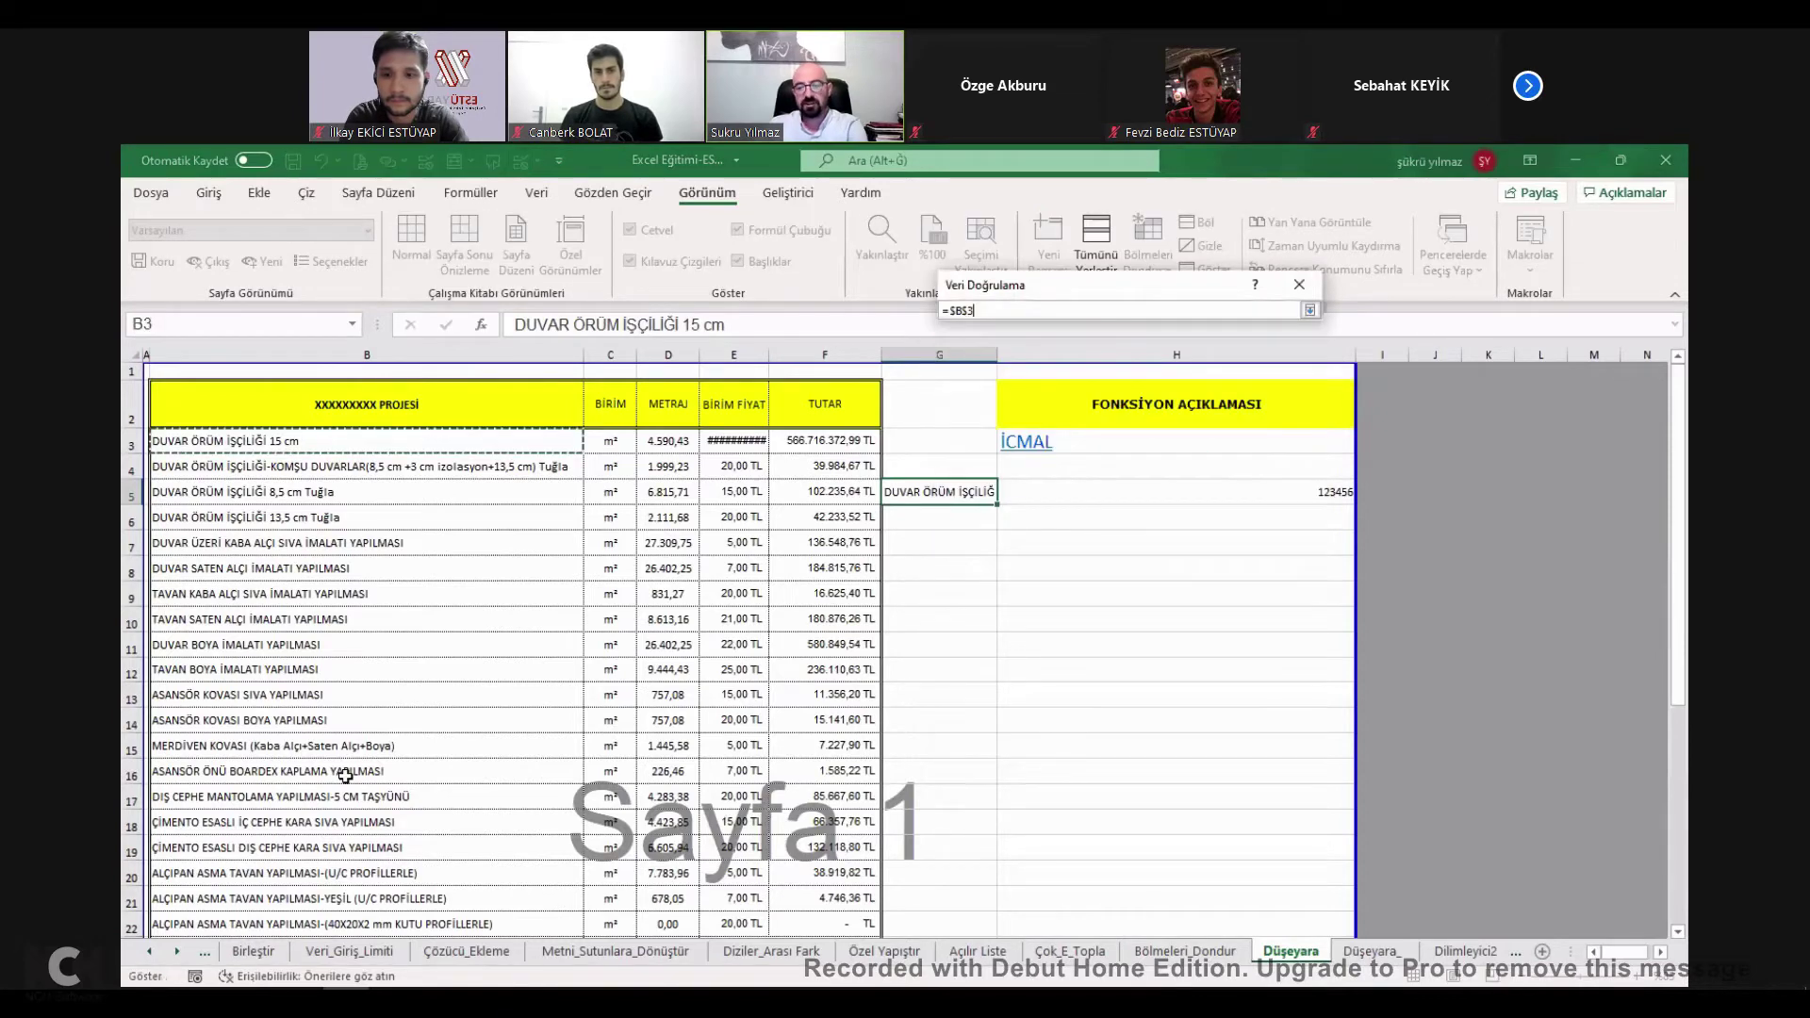
{"action": "key", "text": "Return"}
{"action": "left_click", "coordinate": [1190, 577]}
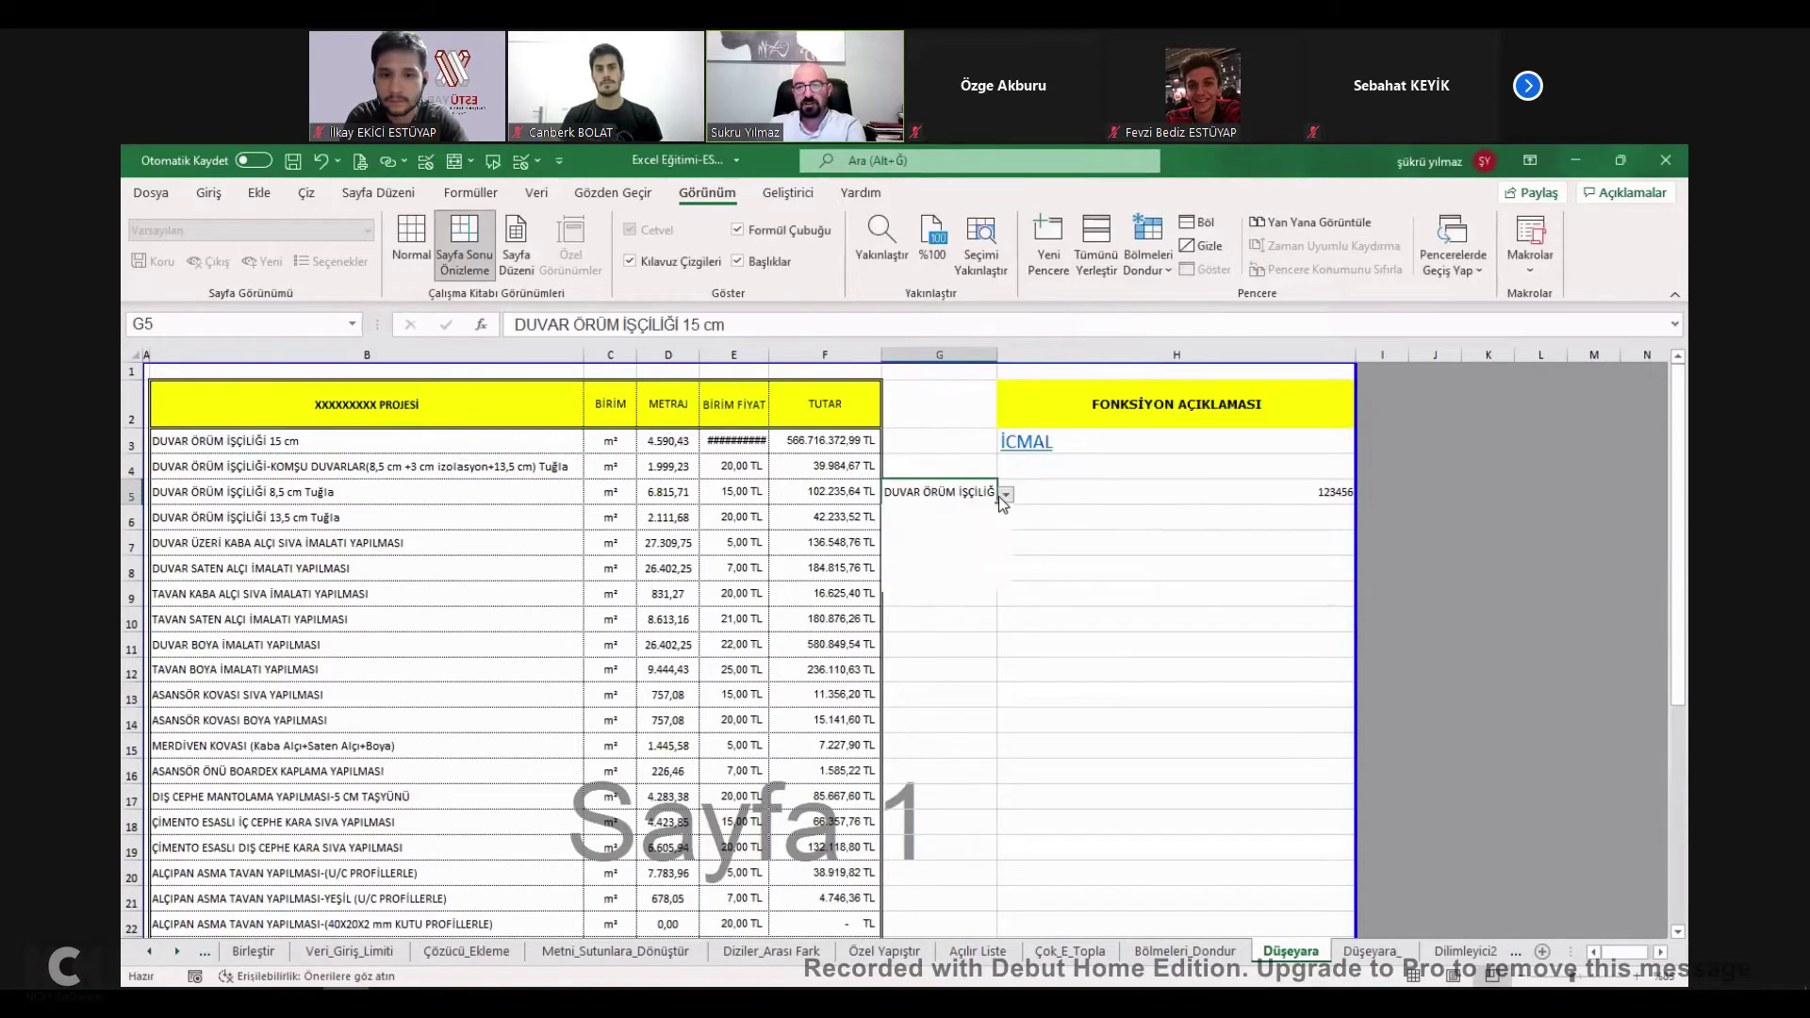
Choose TAVAN BOYA İMALATI YAPILMASI from G5's dropdown to test the lookup.
{"action": "left_click", "coordinate": [1332, 499]}
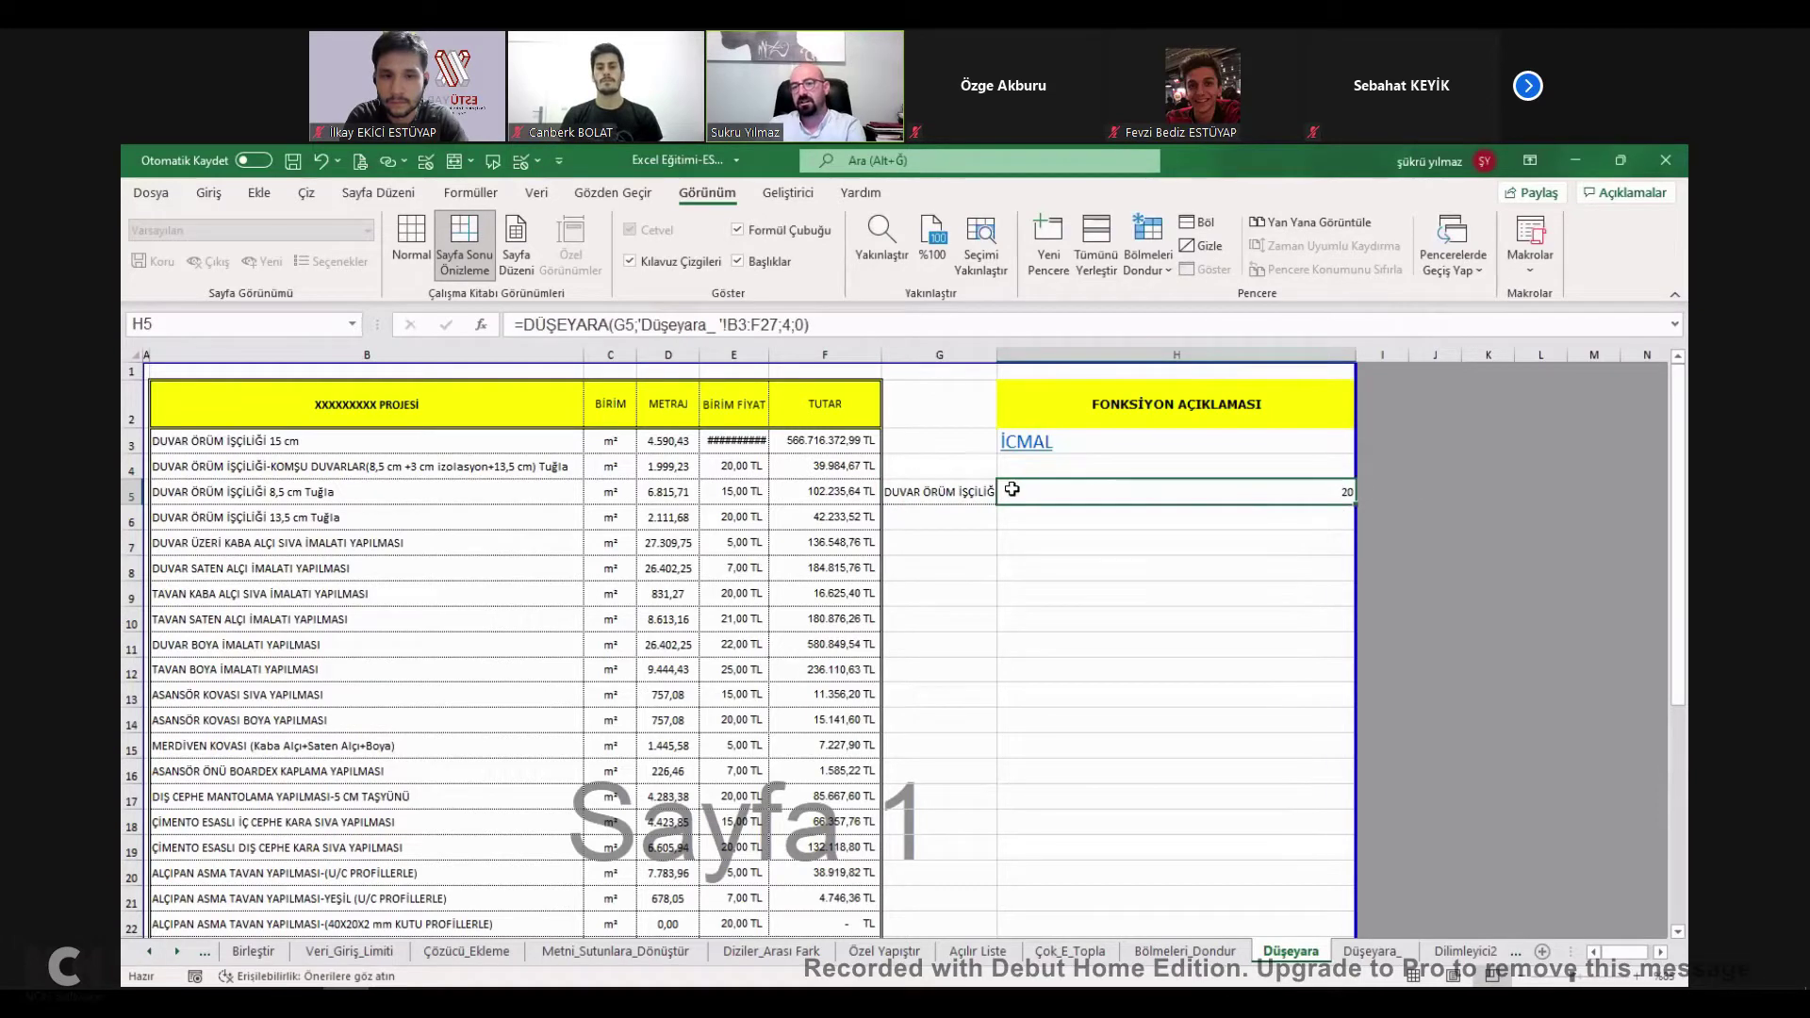
{"action": "left_click", "coordinate": [981, 490]}
{"action": "left_click", "coordinate": [1005, 494]}
{"action": "left_click", "coordinate": [970, 583]}
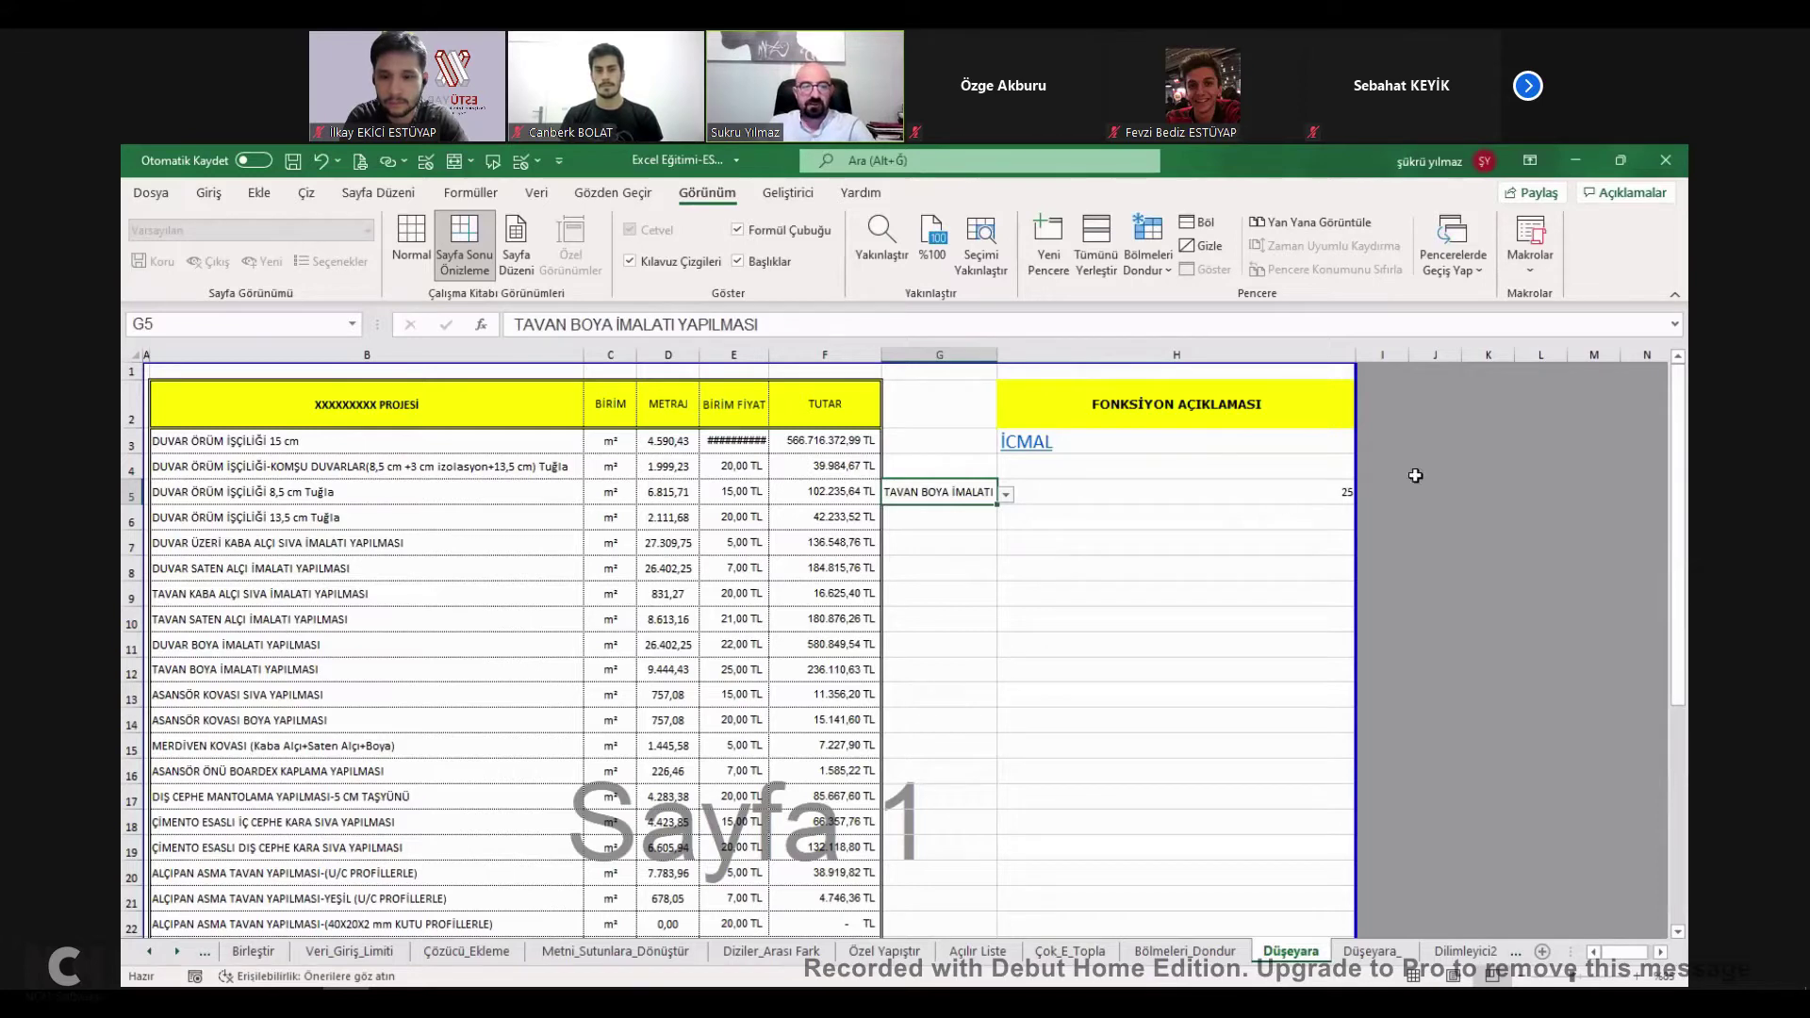
Tick DÜŞEYARA FONKSİYONU on the İcmal list and open the Hedef_Ara sheet.
{"action": "left_click", "coordinate": [1043, 444]}
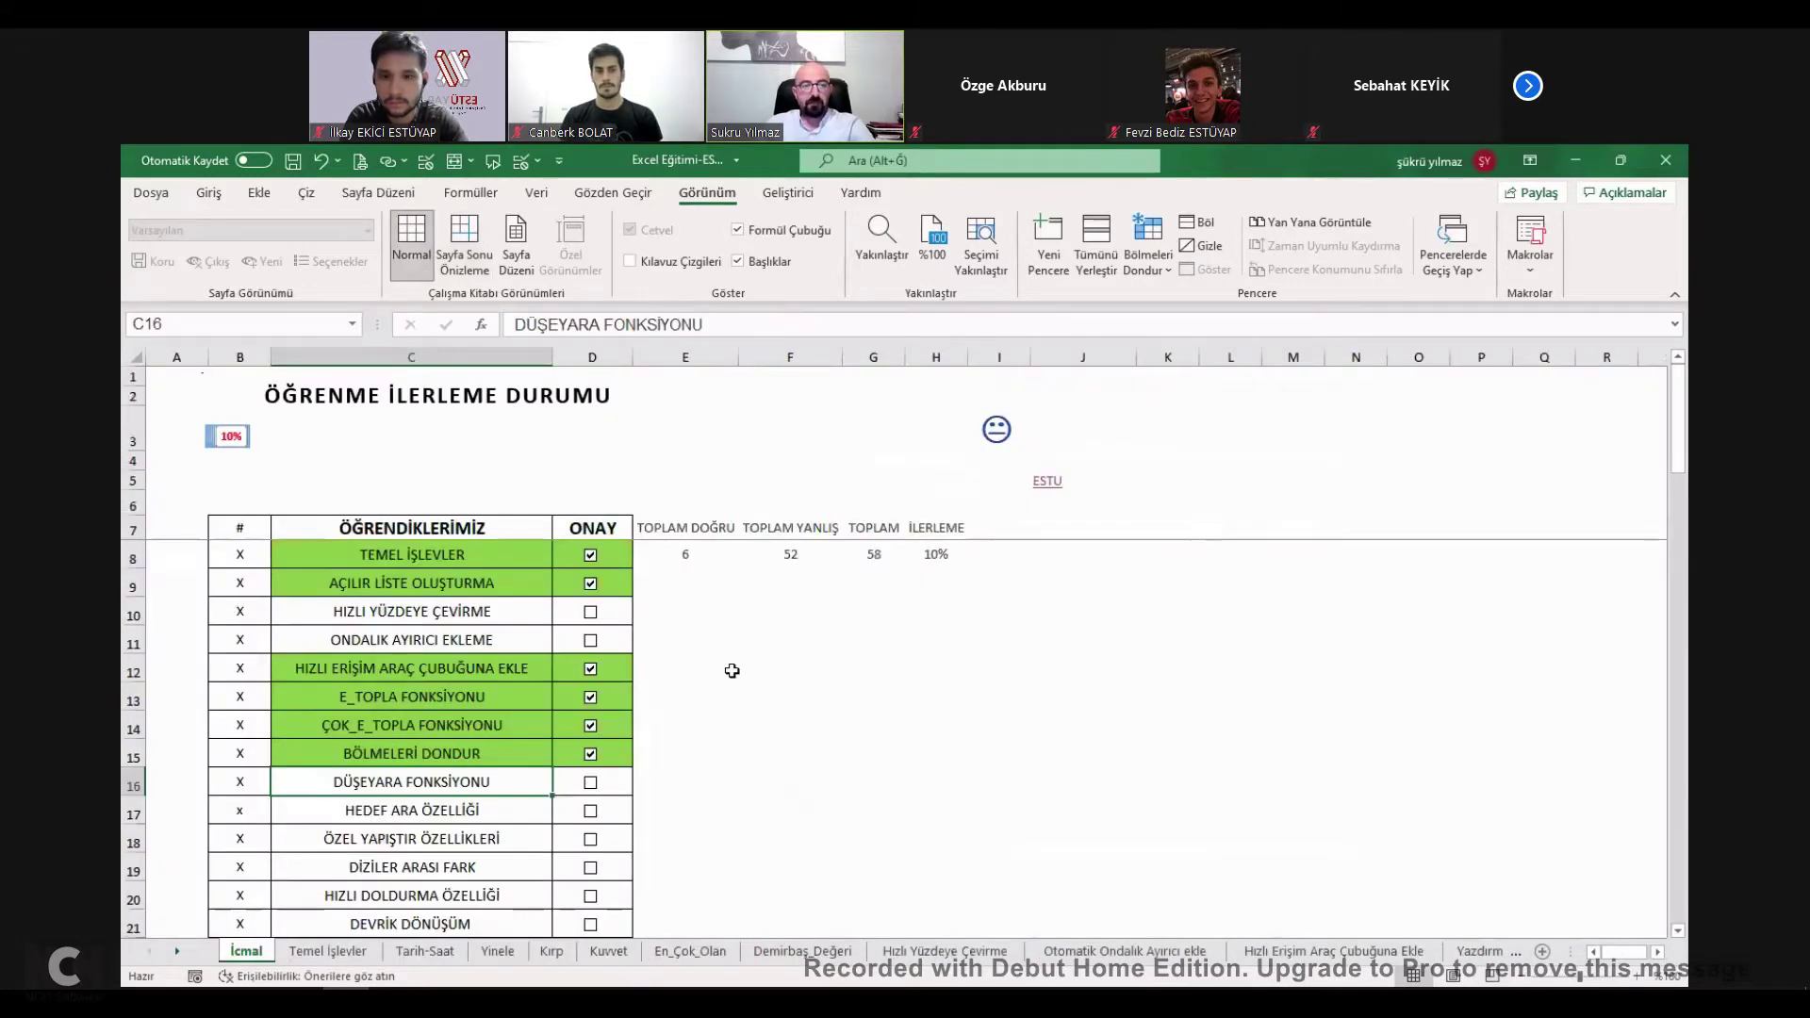
{"action": "left_click", "coordinate": [591, 784]}
{"action": "scroll", "coordinate": [586, 752], "scroll_direction": "down", "scroll_amount": 1}
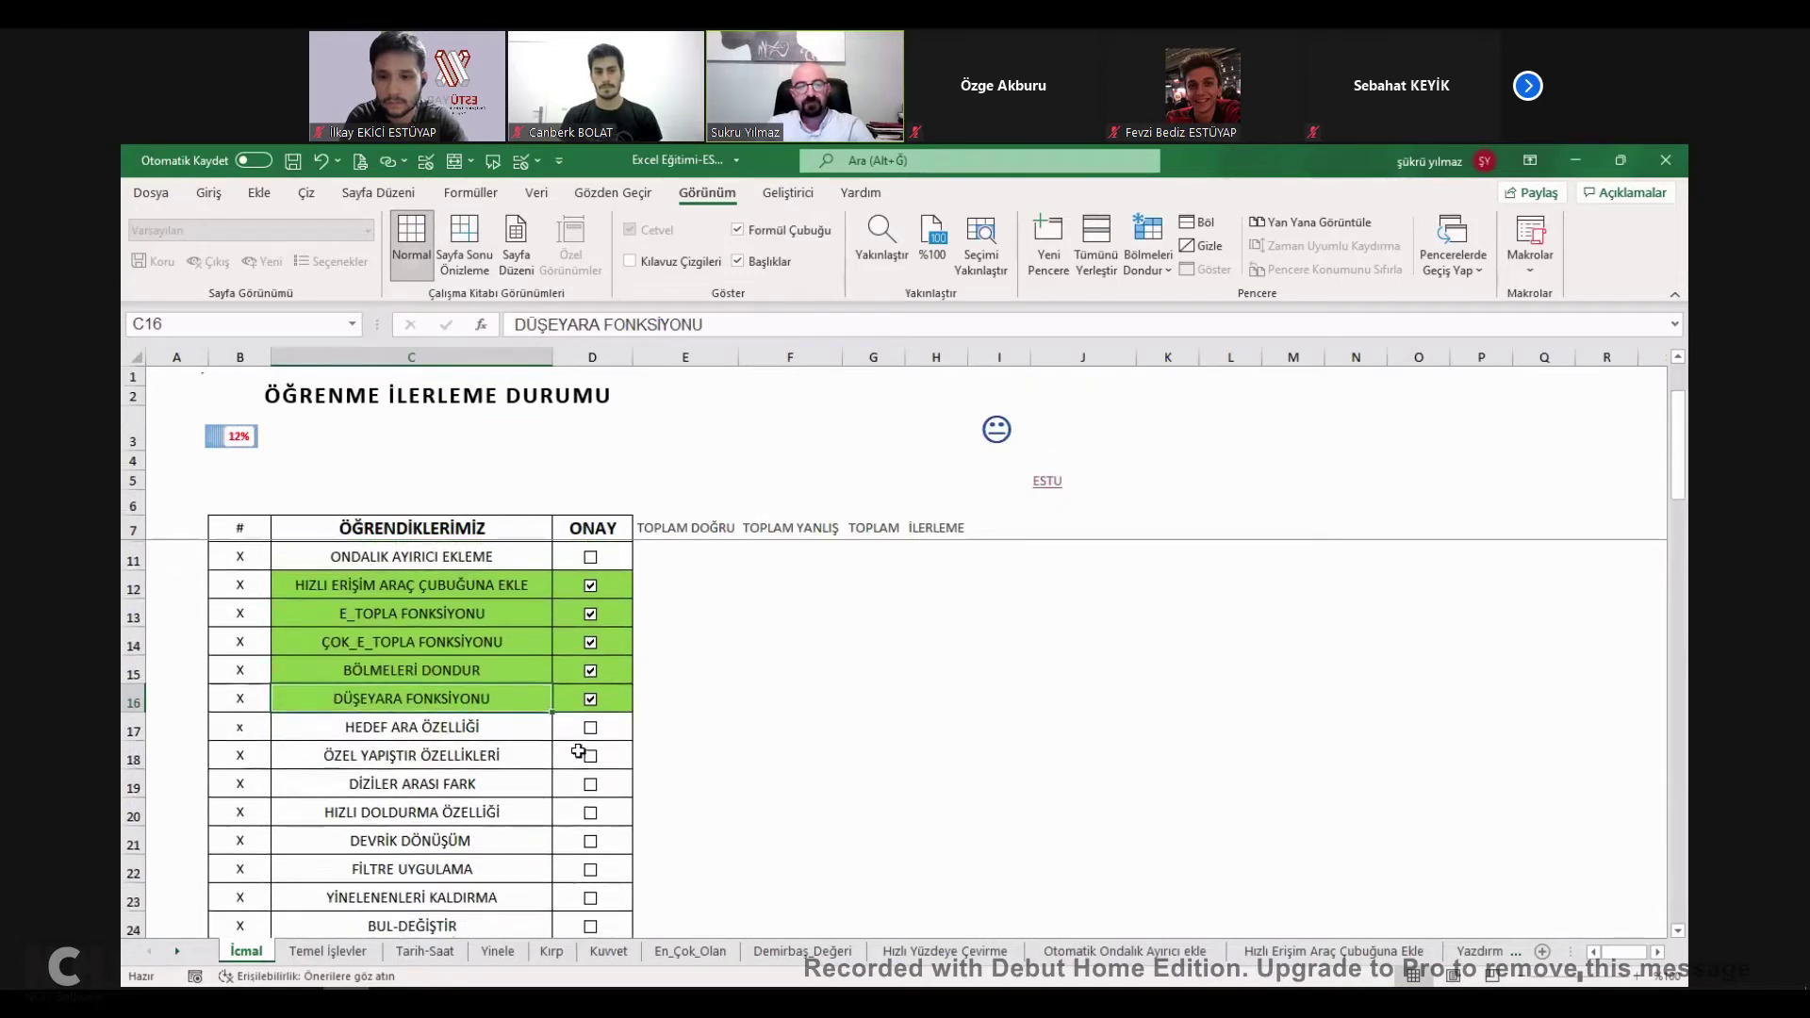
{"action": "left_click", "coordinate": [434, 731]}
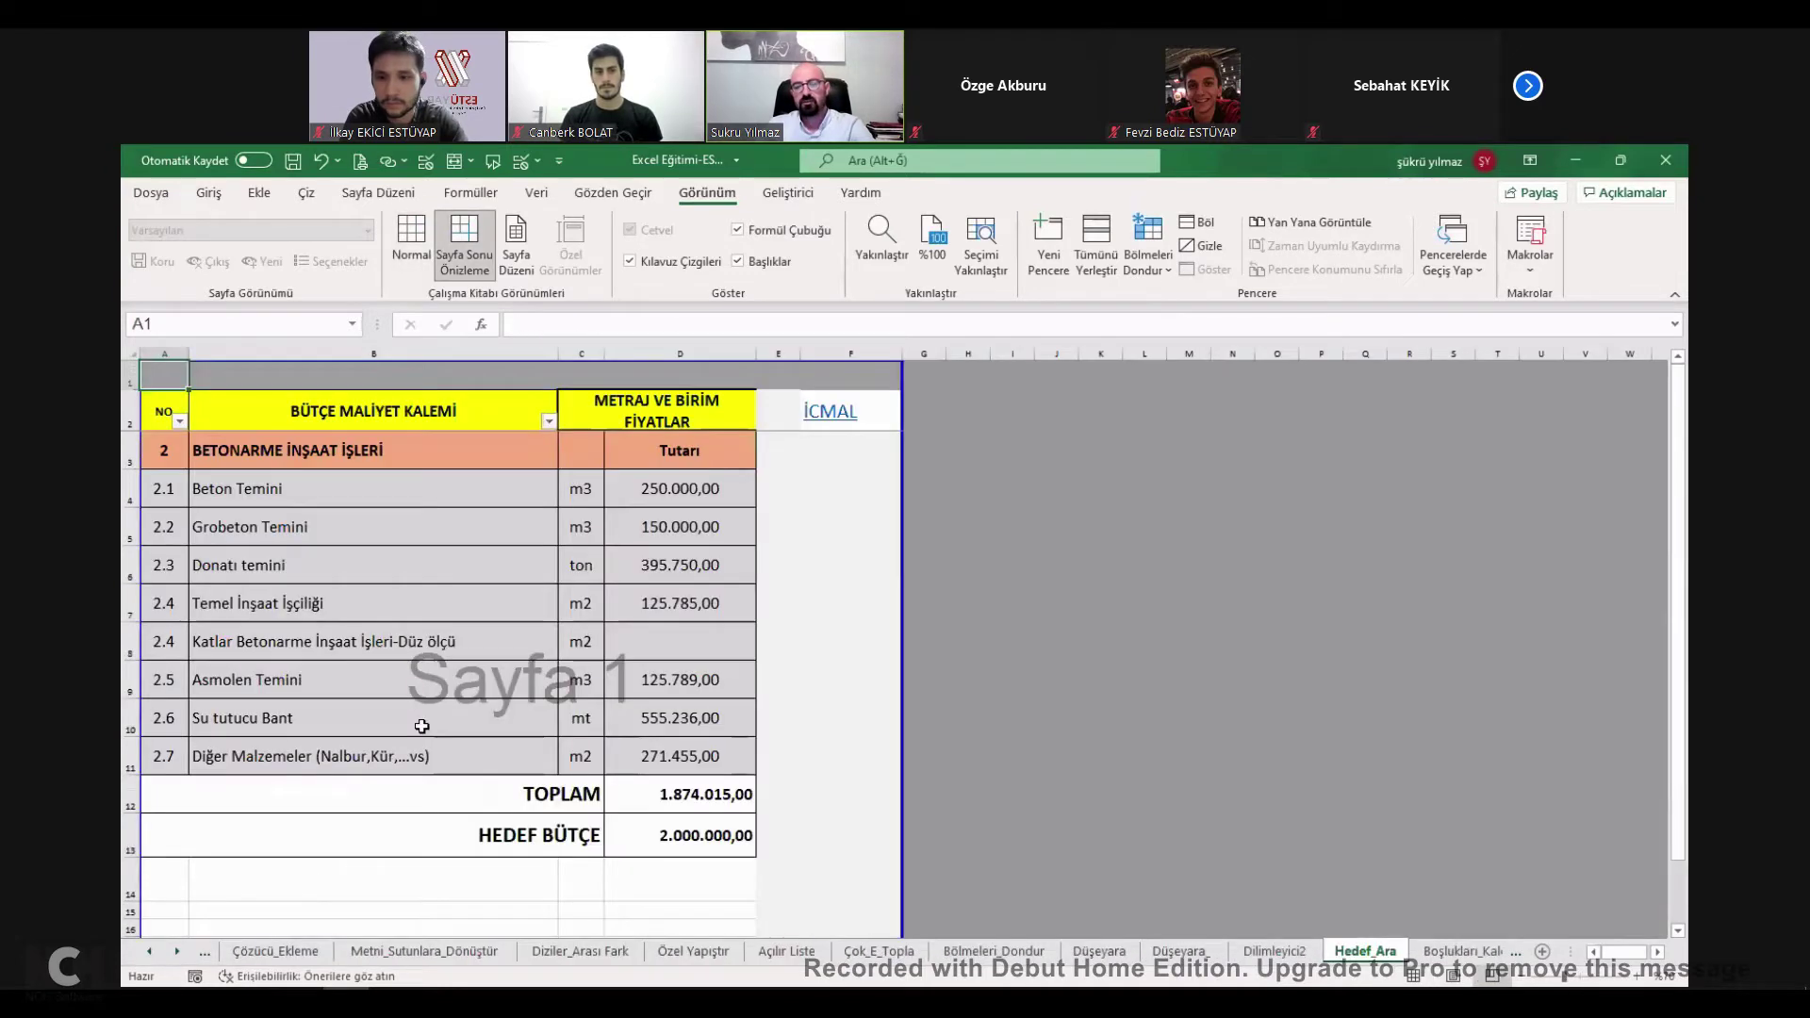
Inspect the cost items A4:D11, the D13 target budget and empty D8.
{"action": "left_click", "coordinate": [682, 648]}
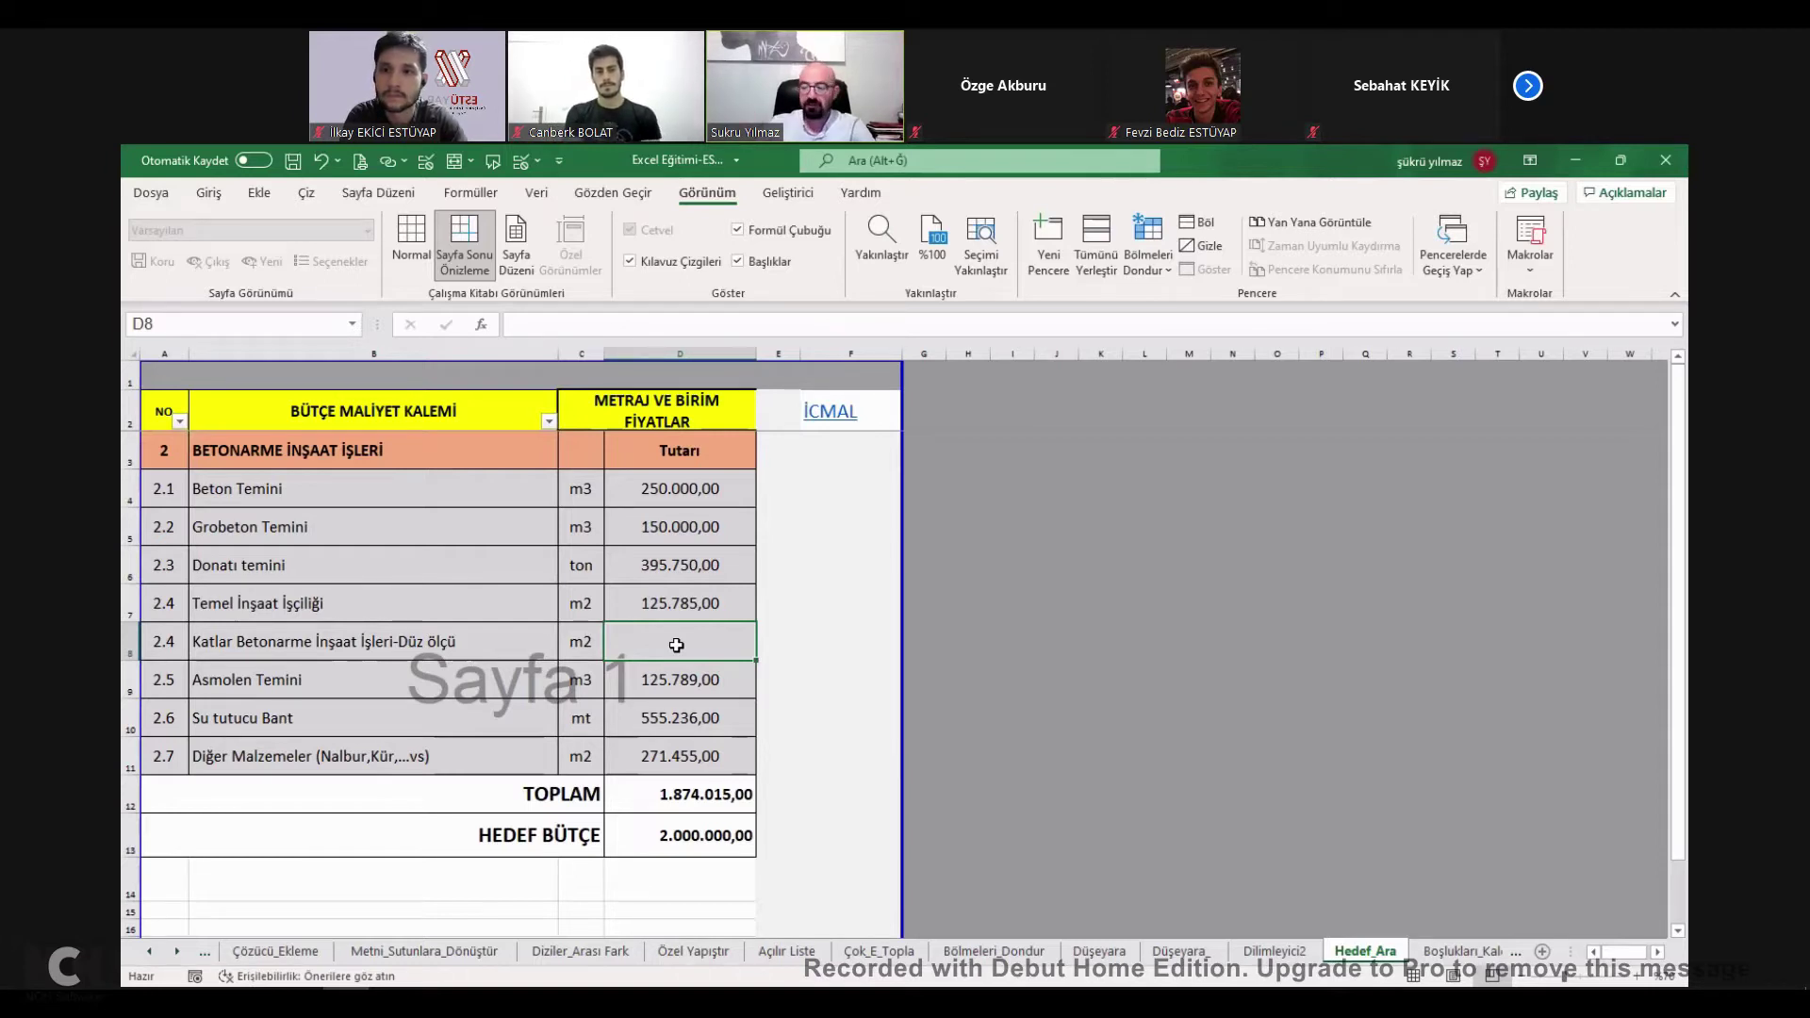
{"action": "left_click_drag", "start_coordinate": [156, 489], "coordinate": [663, 754]}
{"action": "left_click", "coordinate": [722, 835]}
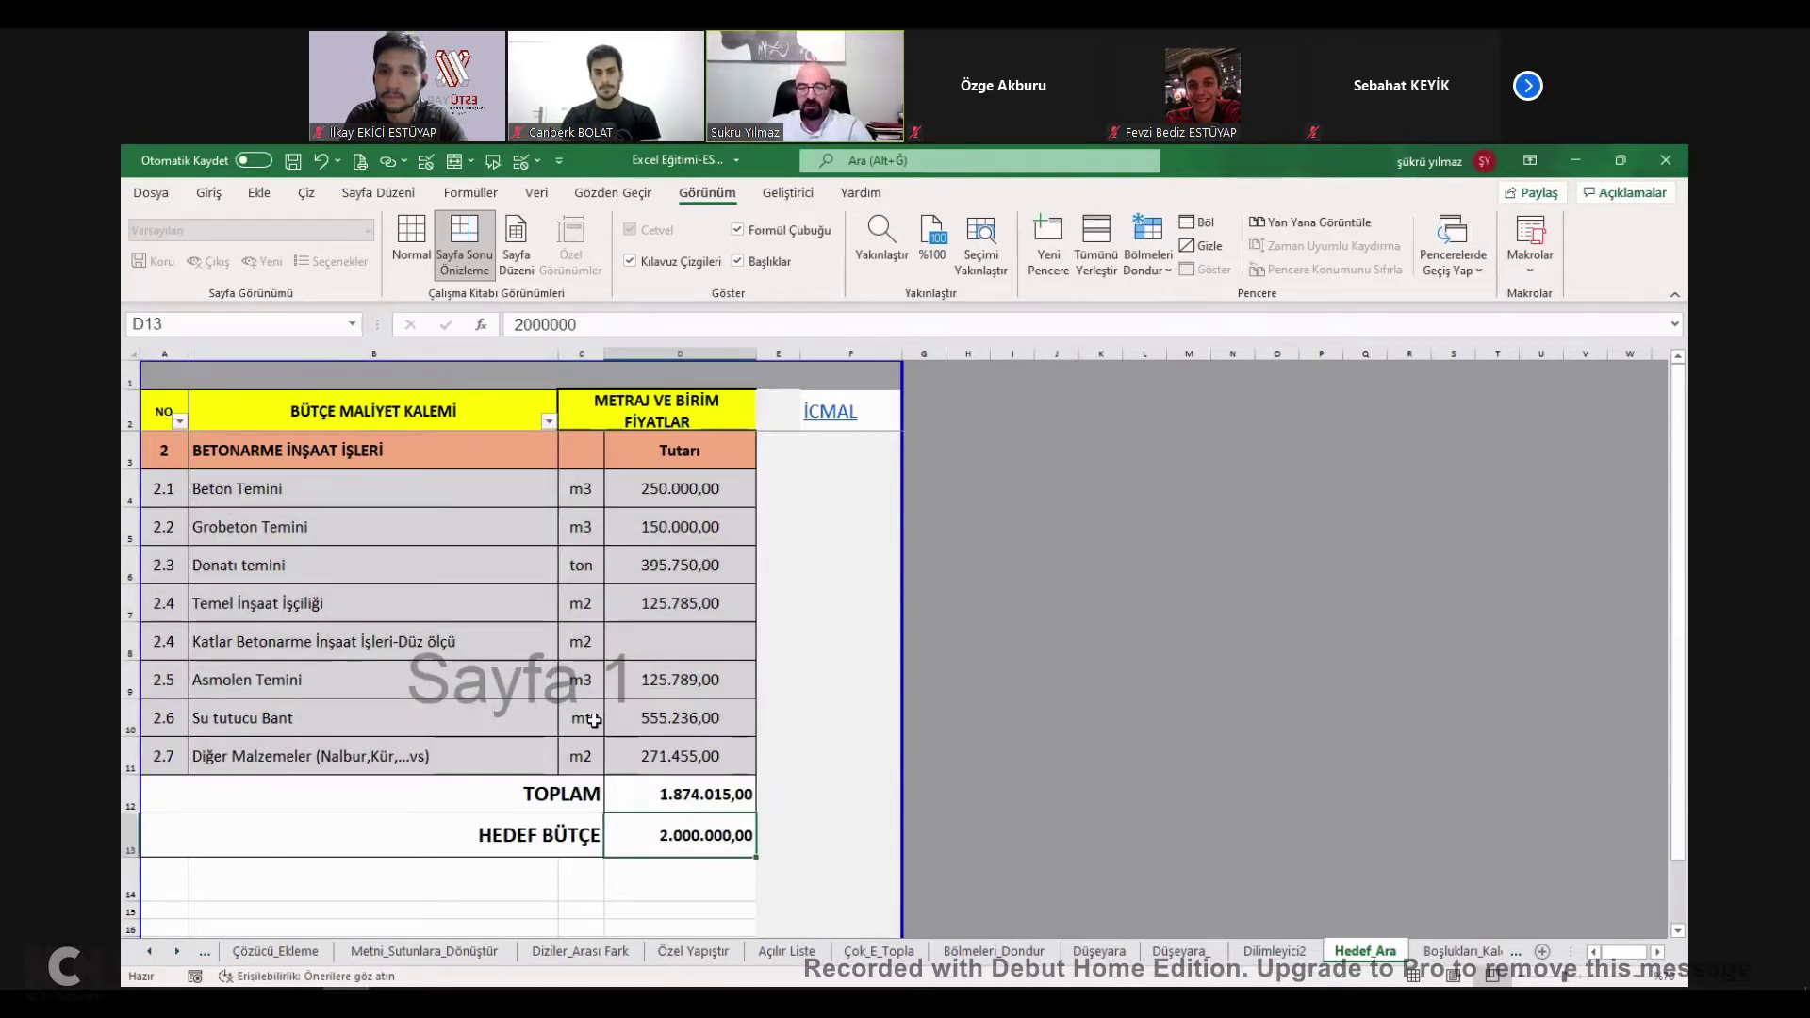
{"action": "left_click_drag", "start_coordinate": [188, 495], "coordinate": [703, 762]}
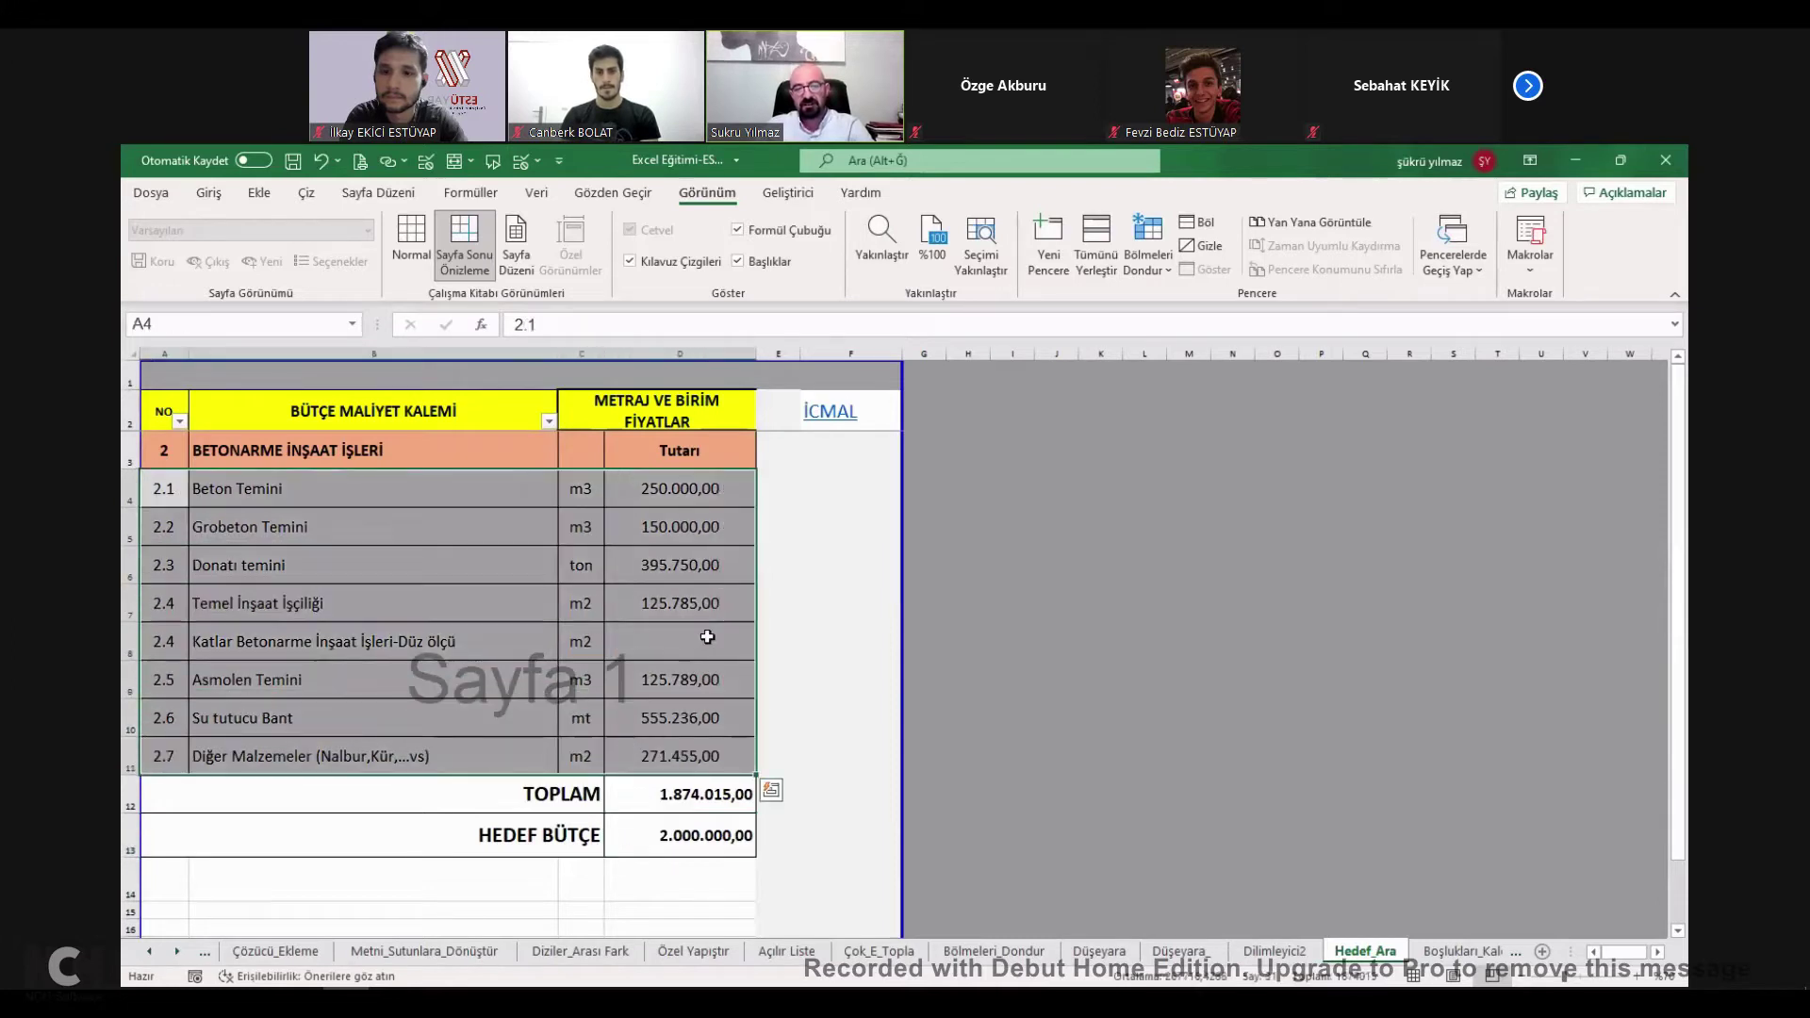
{"action": "left_click", "coordinate": [709, 637]}
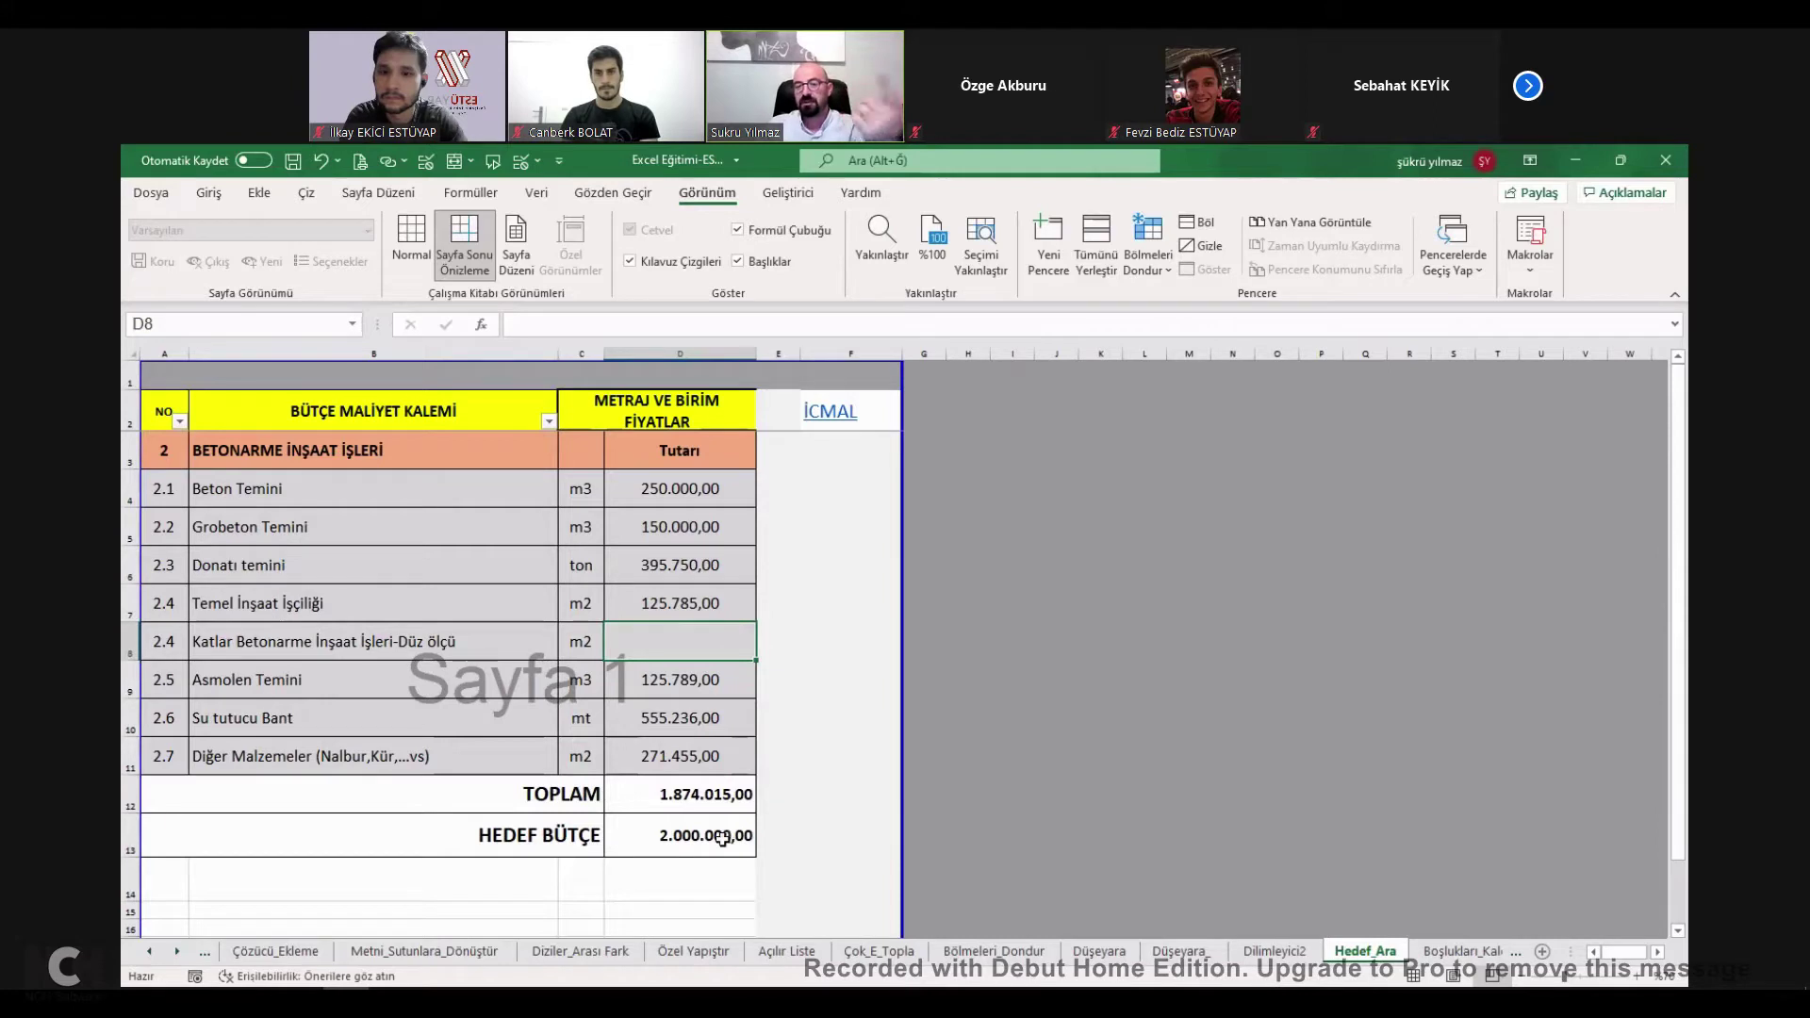
{"action": "double_click", "coordinate": [692, 639]}
{"action": "key", "text": "Escape"}
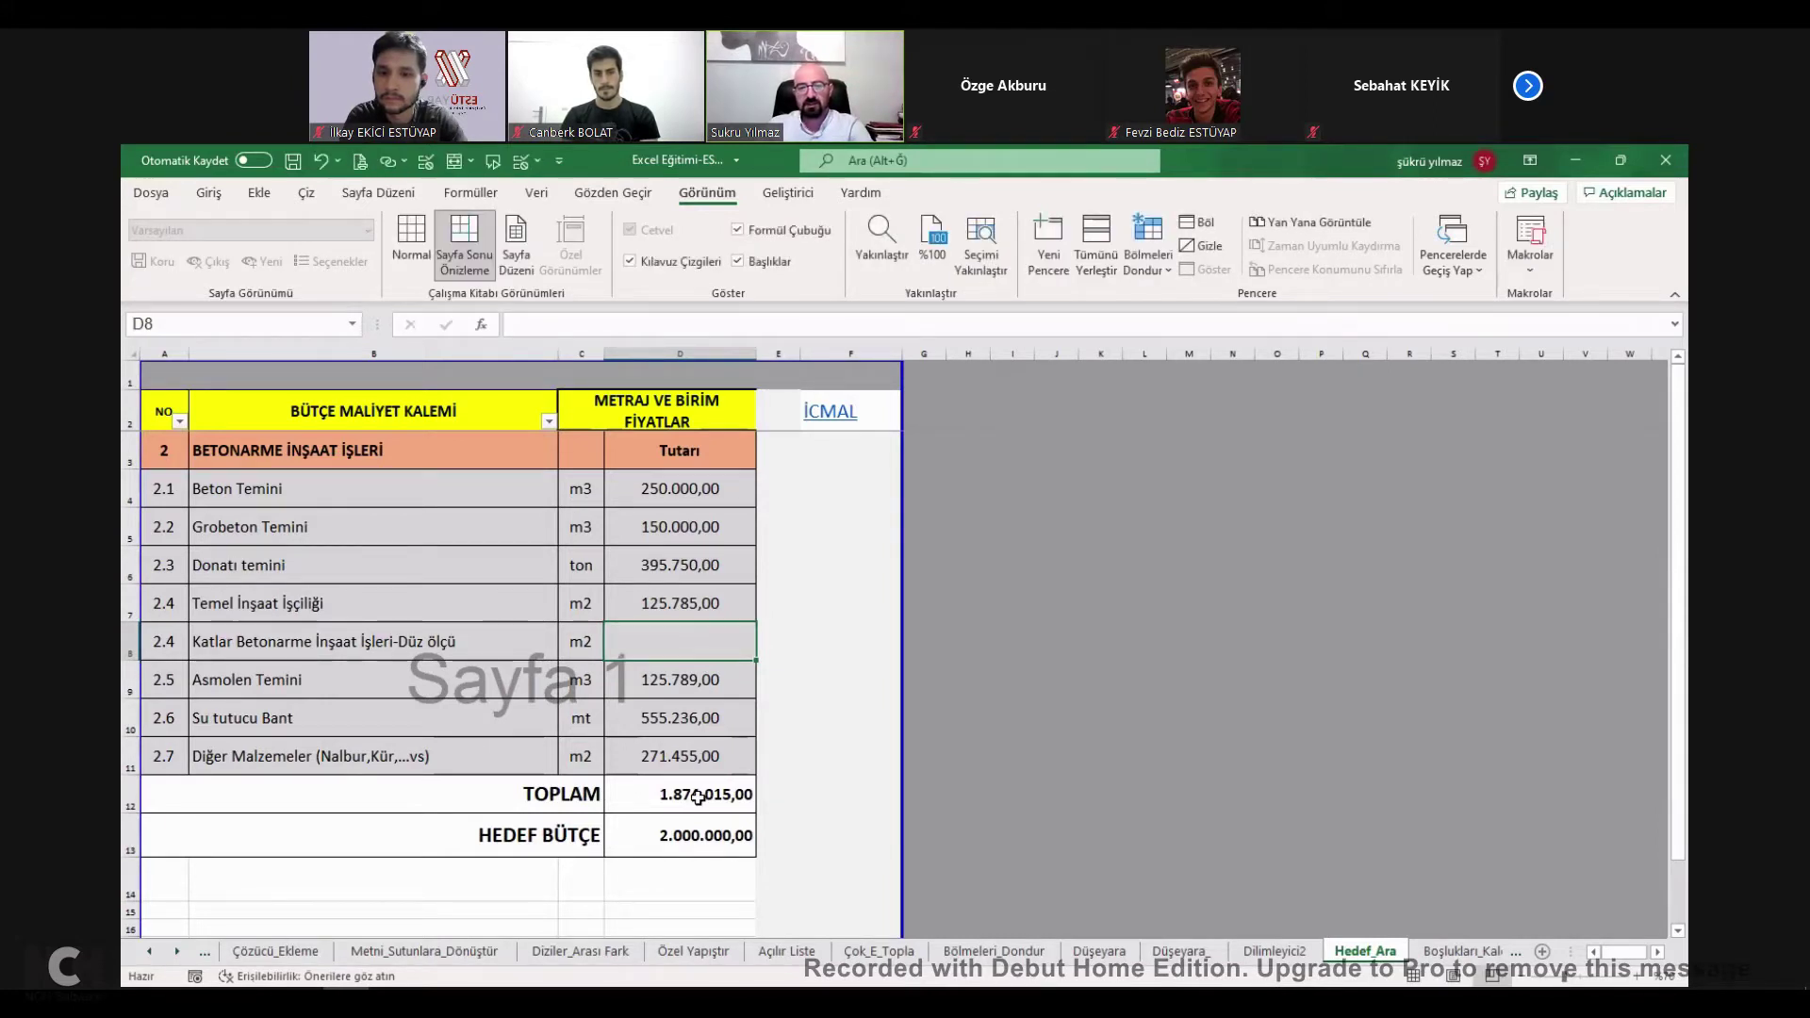
Rebuild the D12 total with AutoSum over the D4:D11 amounts.
{"action": "double_click", "coordinate": [700, 797]}
{"action": "left_click_drag", "start_coordinate": [559, 799], "coordinate": [686, 801]}
{"action": "key", "text": "Delete"}
{"action": "left_click", "coordinate": [688, 797]}
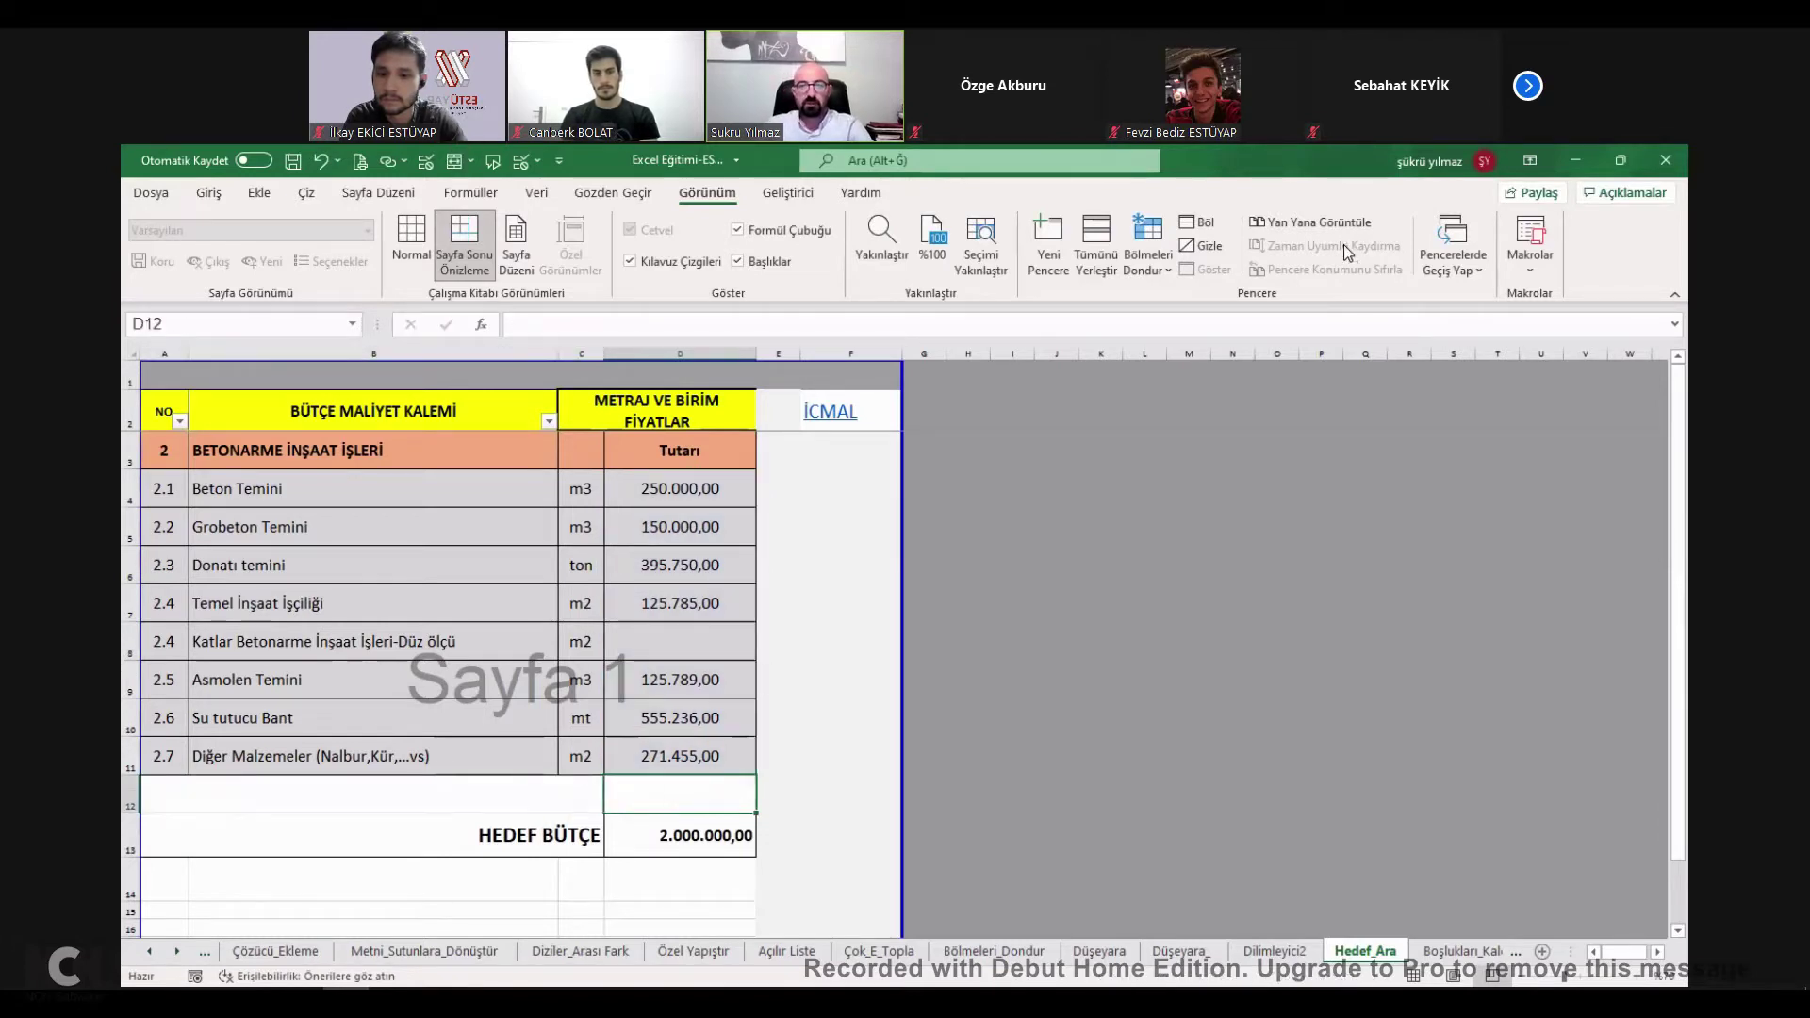
{"action": "left_click", "coordinate": [208, 192]}
{"action": "left_click", "coordinate": [1411, 229]}
{"action": "left_click_drag", "start_coordinate": [688, 490], "coordinate": [699, 538]}
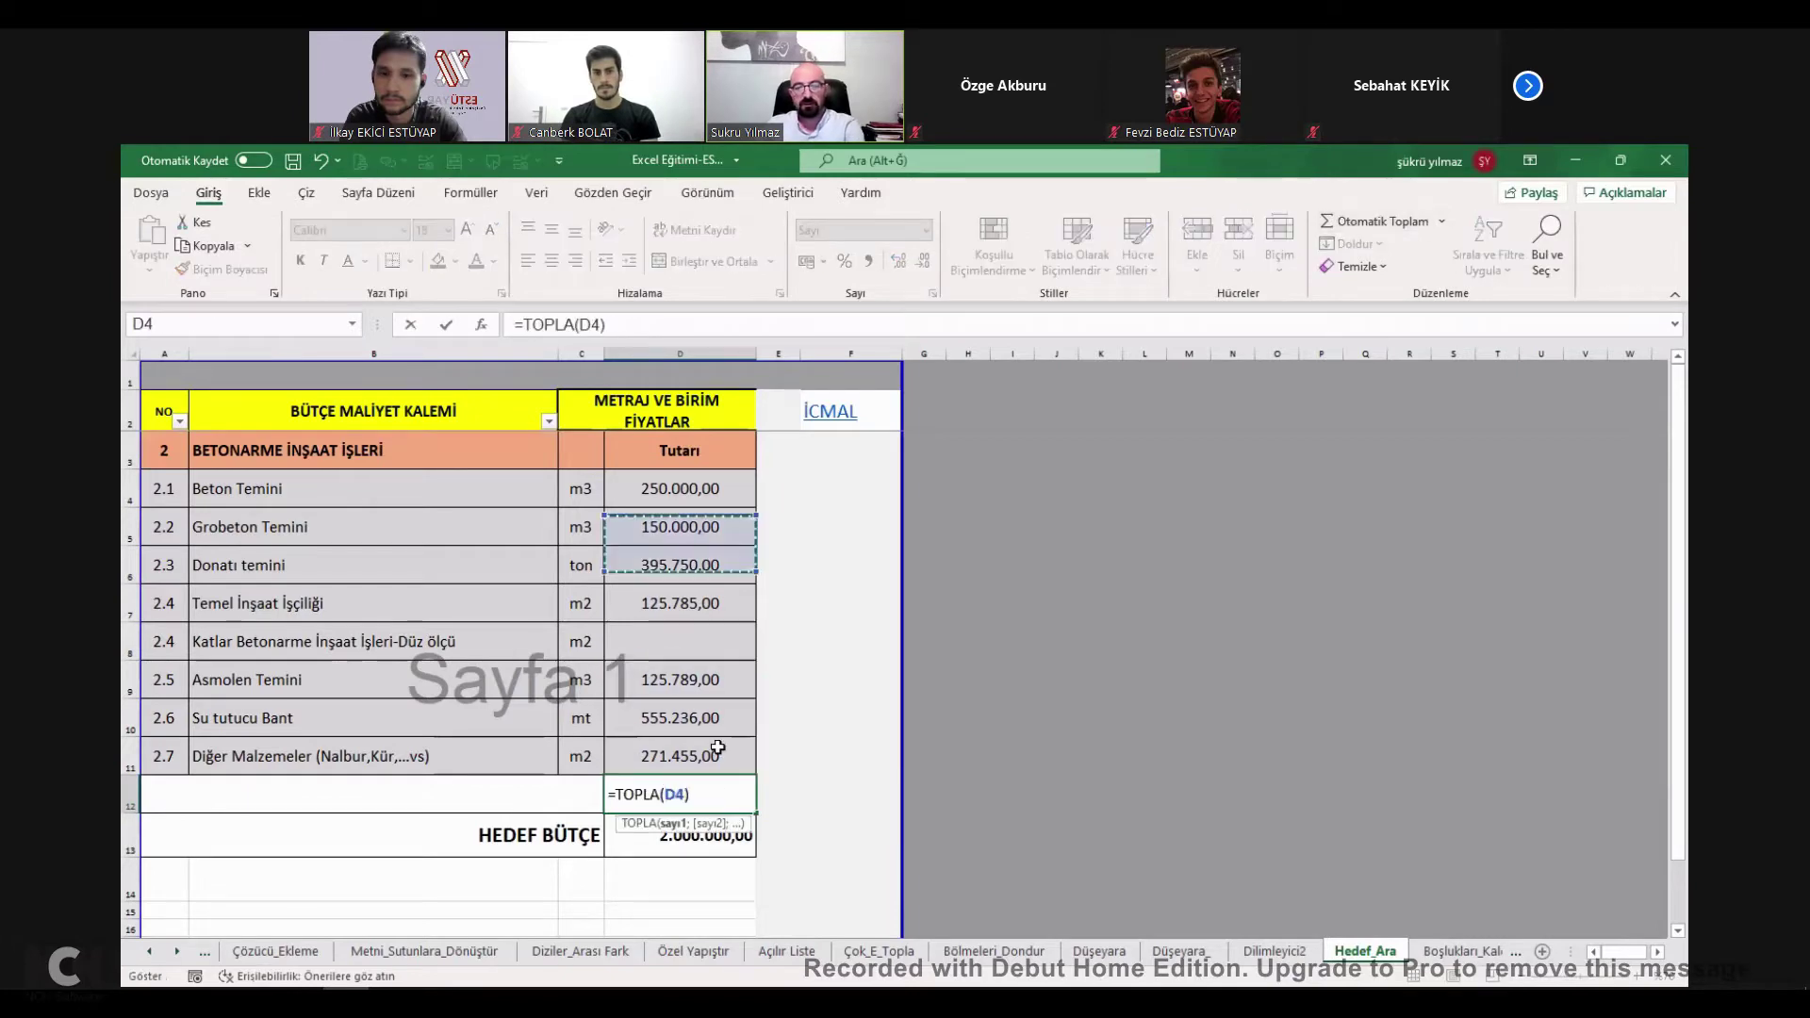
{"action": "key", "text": "Return"}
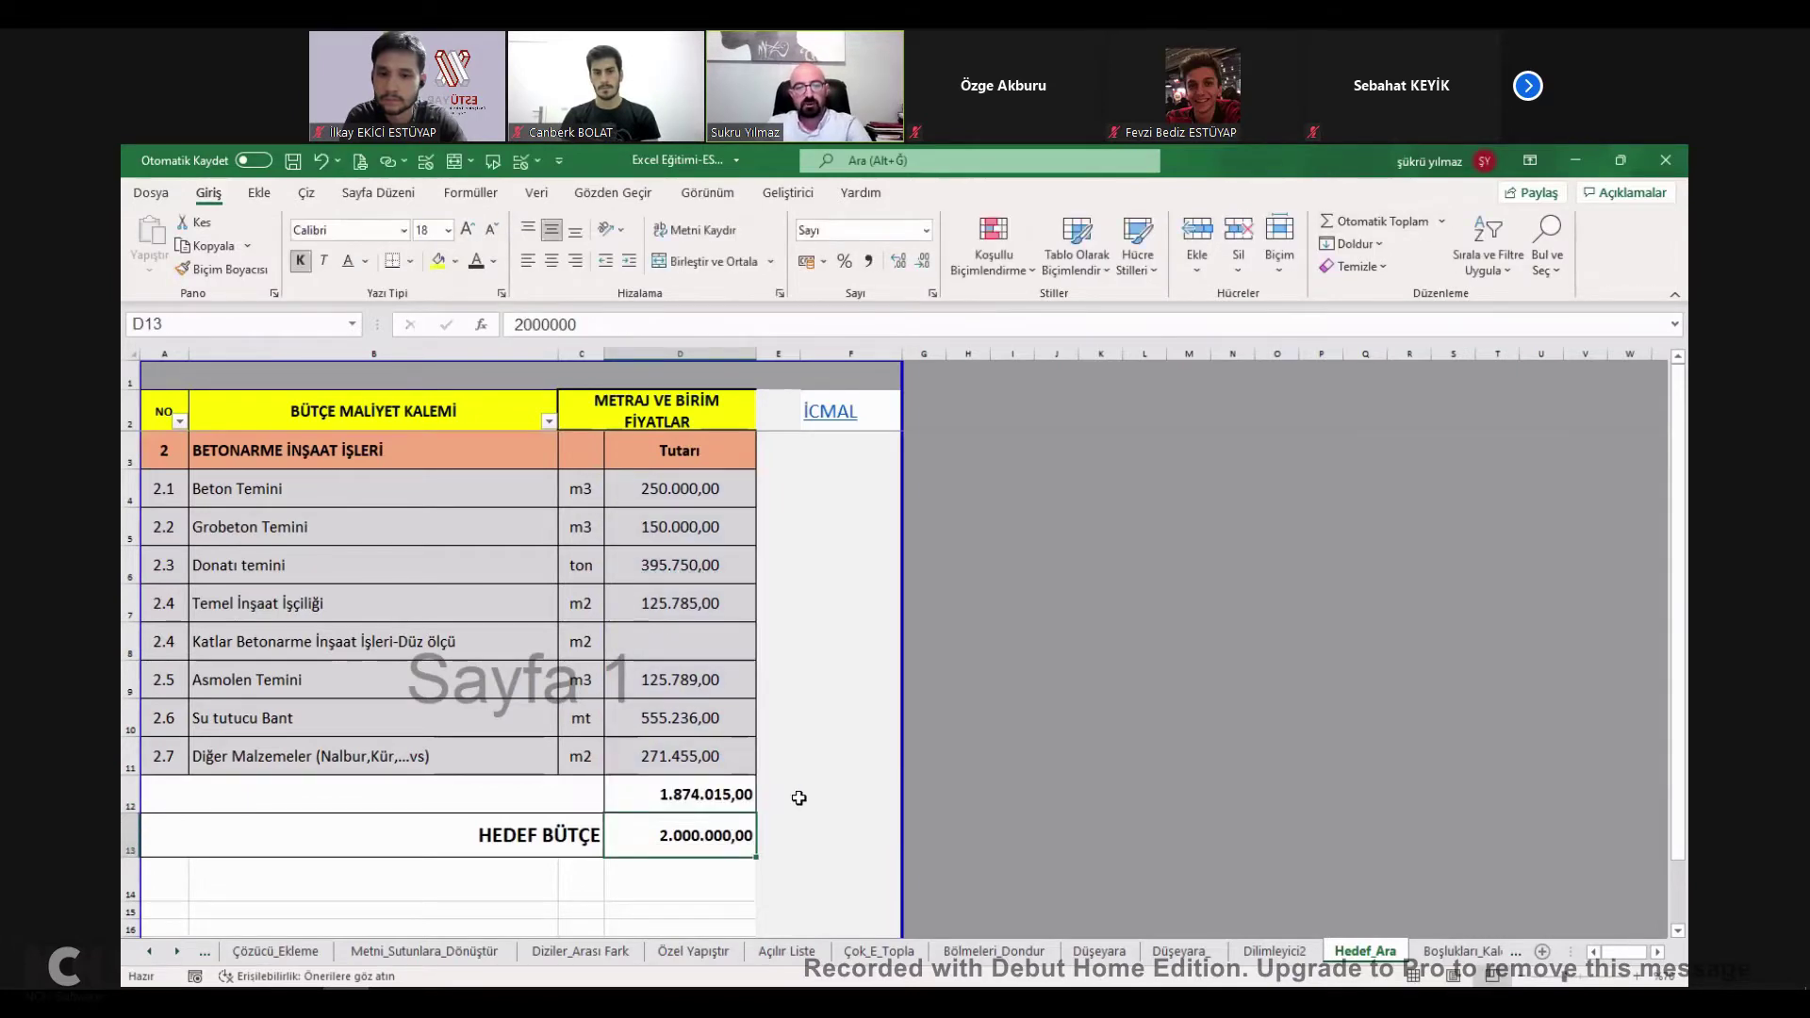
{"action": "left_click", "coordinate": [795, 794]}
Enter =D13-D12 in F12 to show the budget gap.
{"action": "left_click", "coordinate": [841, 798]}
{"action": "type", "text": "="}
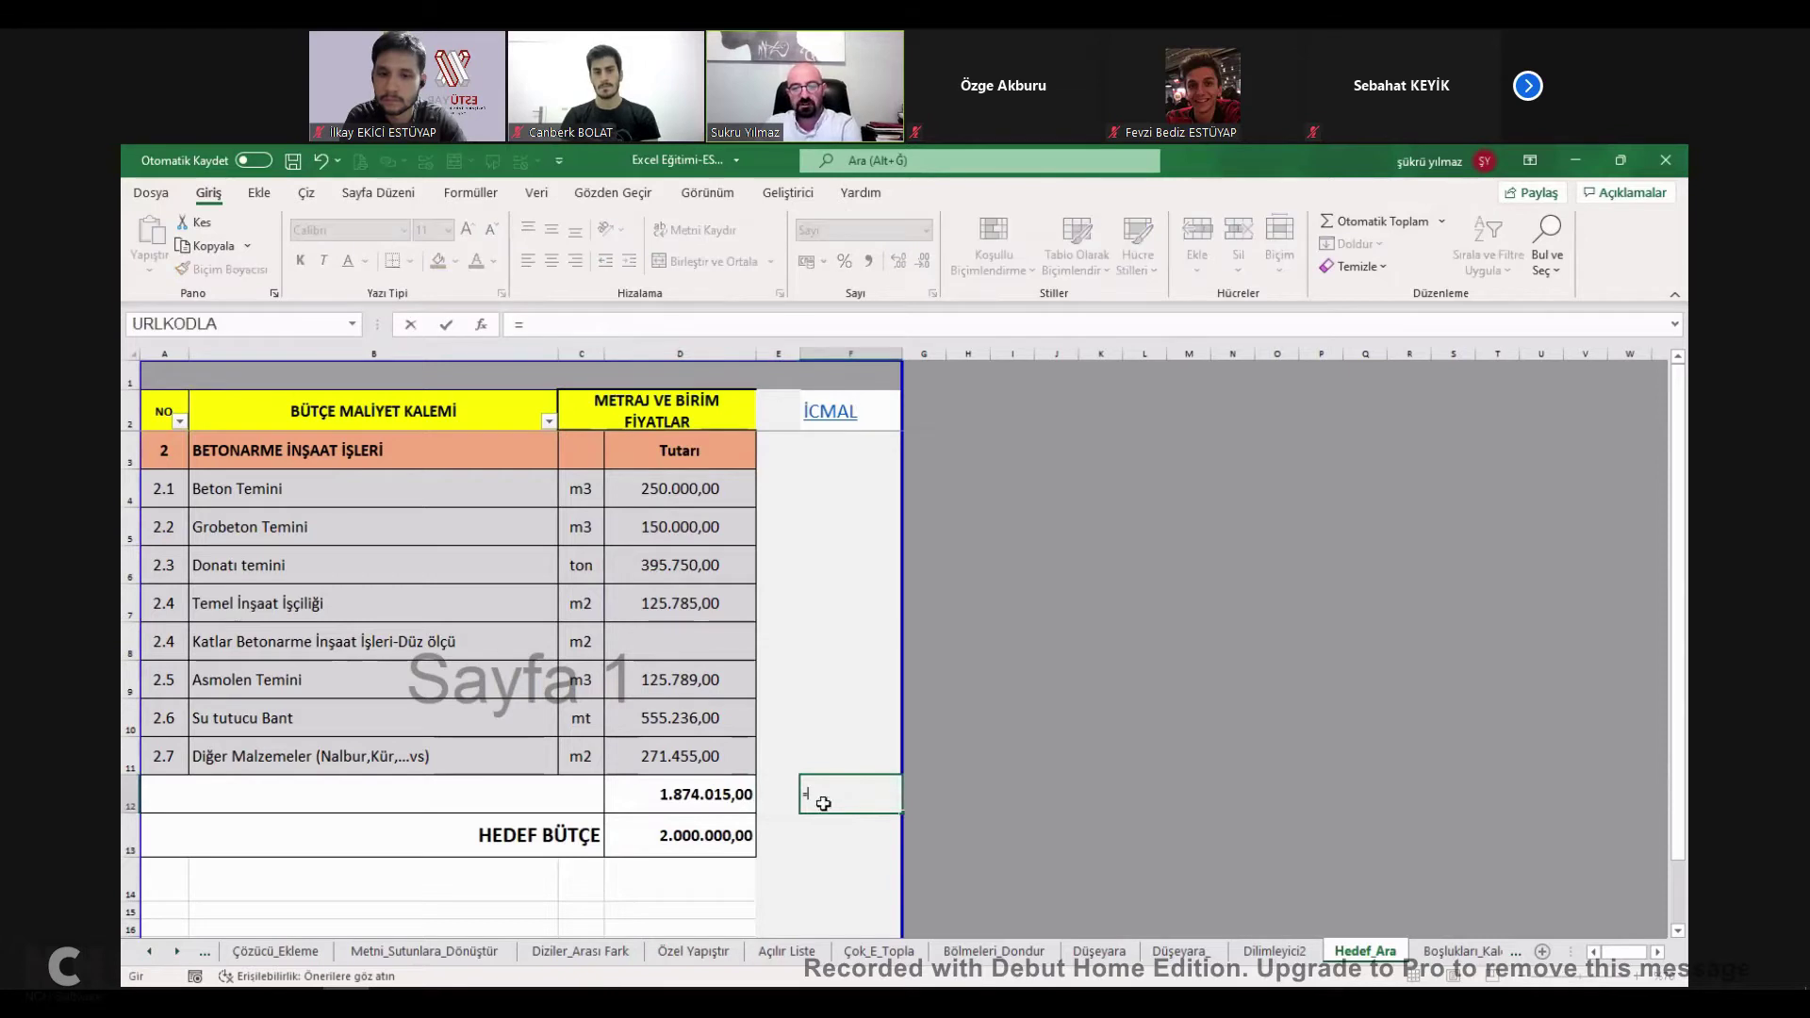
{"action": "left_click", "coordinate": [696, 827]}
{"action": "type", "text": "-"}
{"action": "left_click", "coordinate": [689, 797]}
{"action": "key", "text": "Return"}
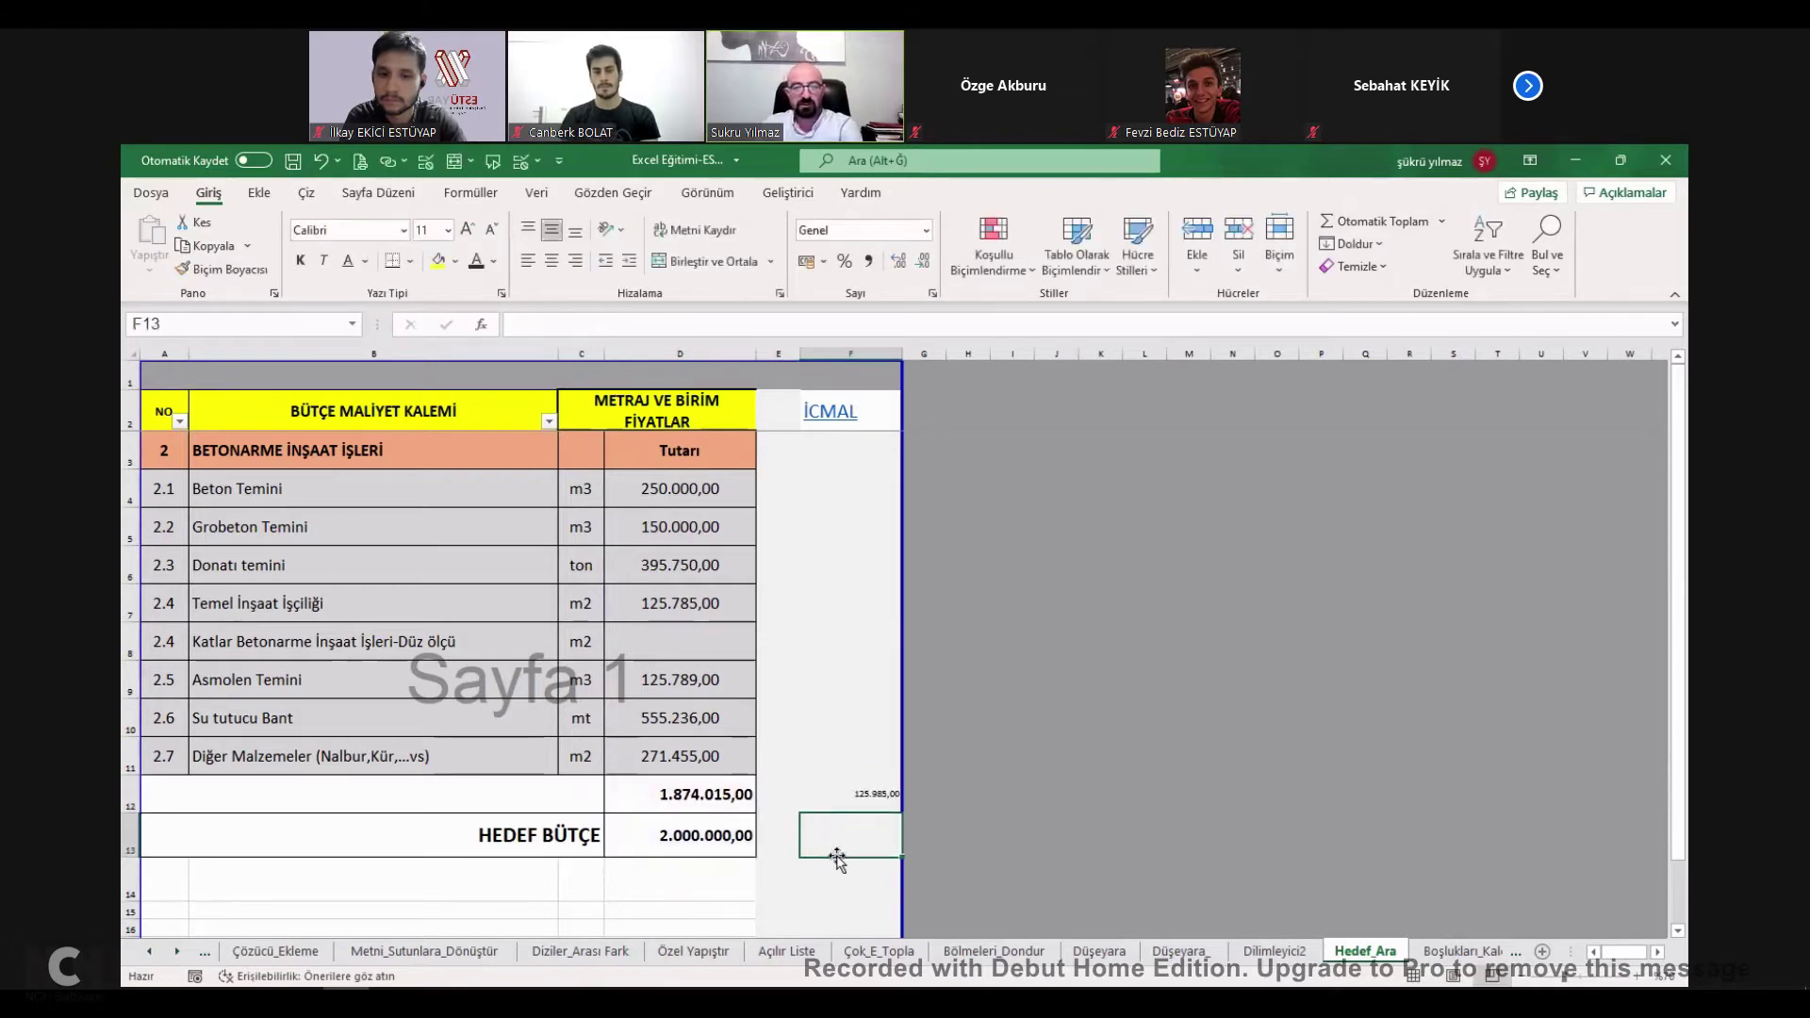
{"action": "left_click", "coordinate": [853, 811]}
Try 125.985 in D8, check the D12 total, then undo it.
{"action": "left_click", "coordinate": [719, 637]}
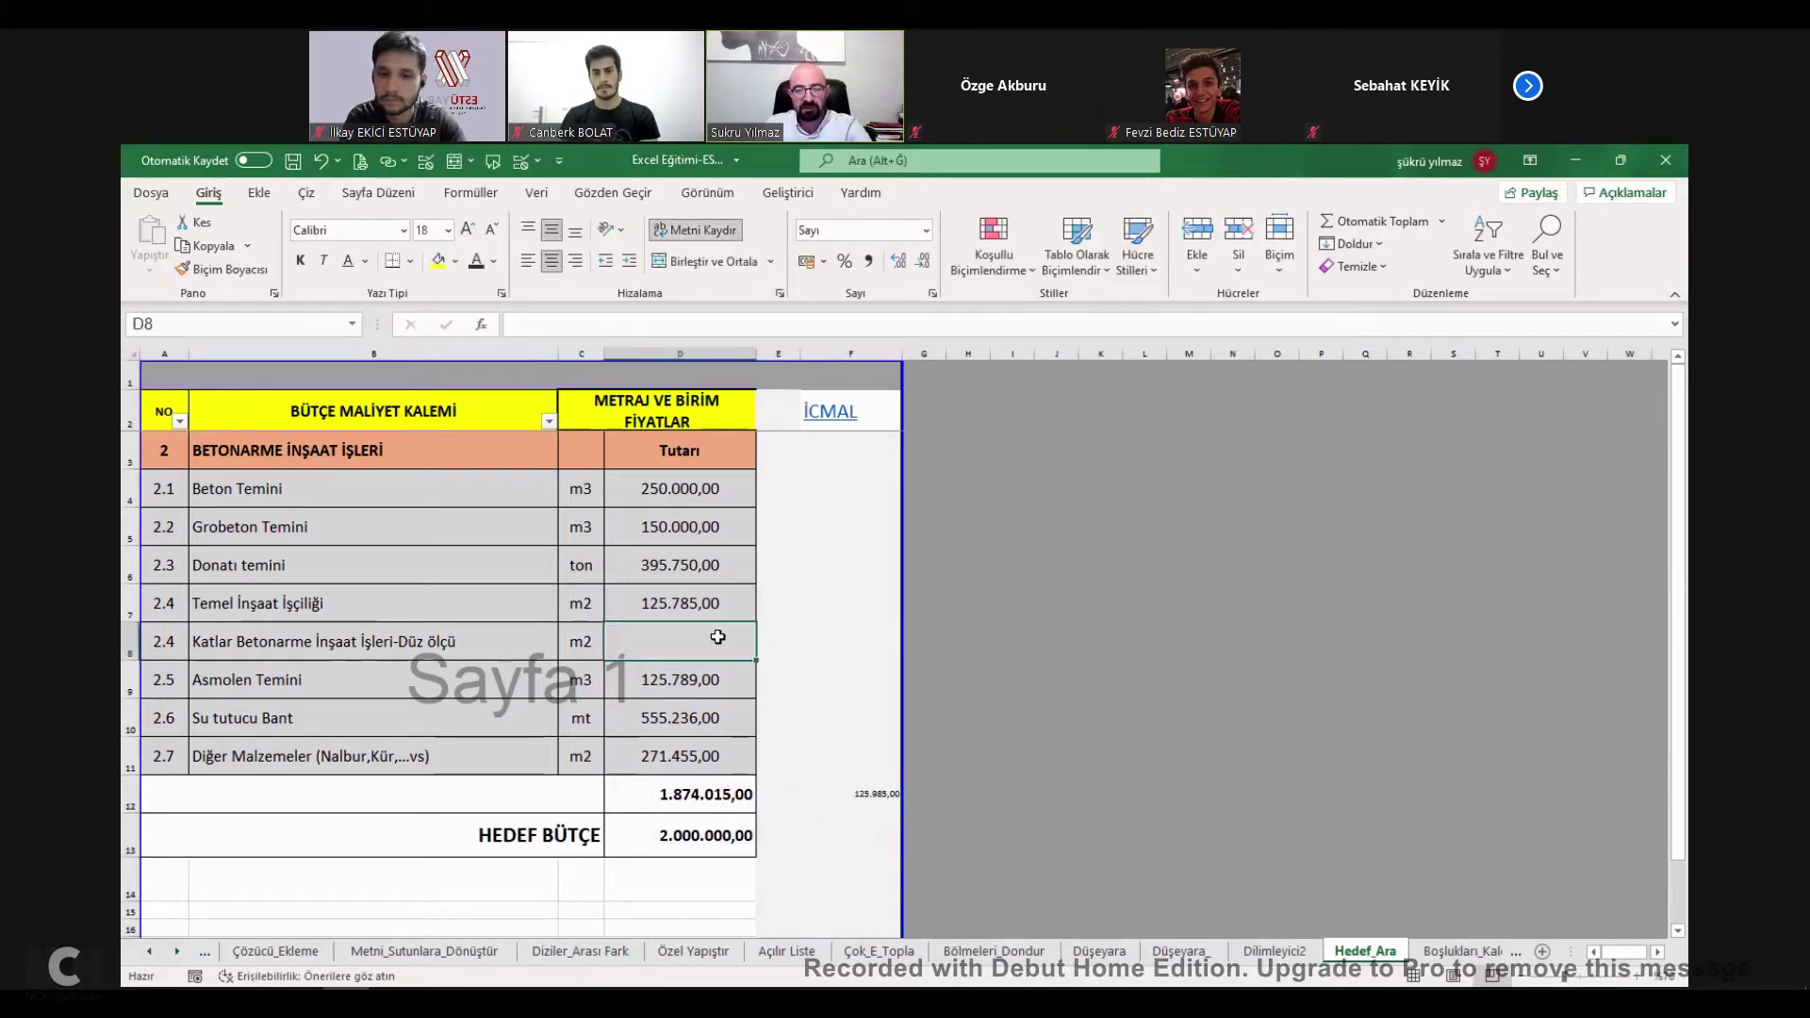
{"action": "type", "text": "125.985"}
{"action": "key", "text": "Return"}
{"action": "left_click", "coordinate": [729, 792]}
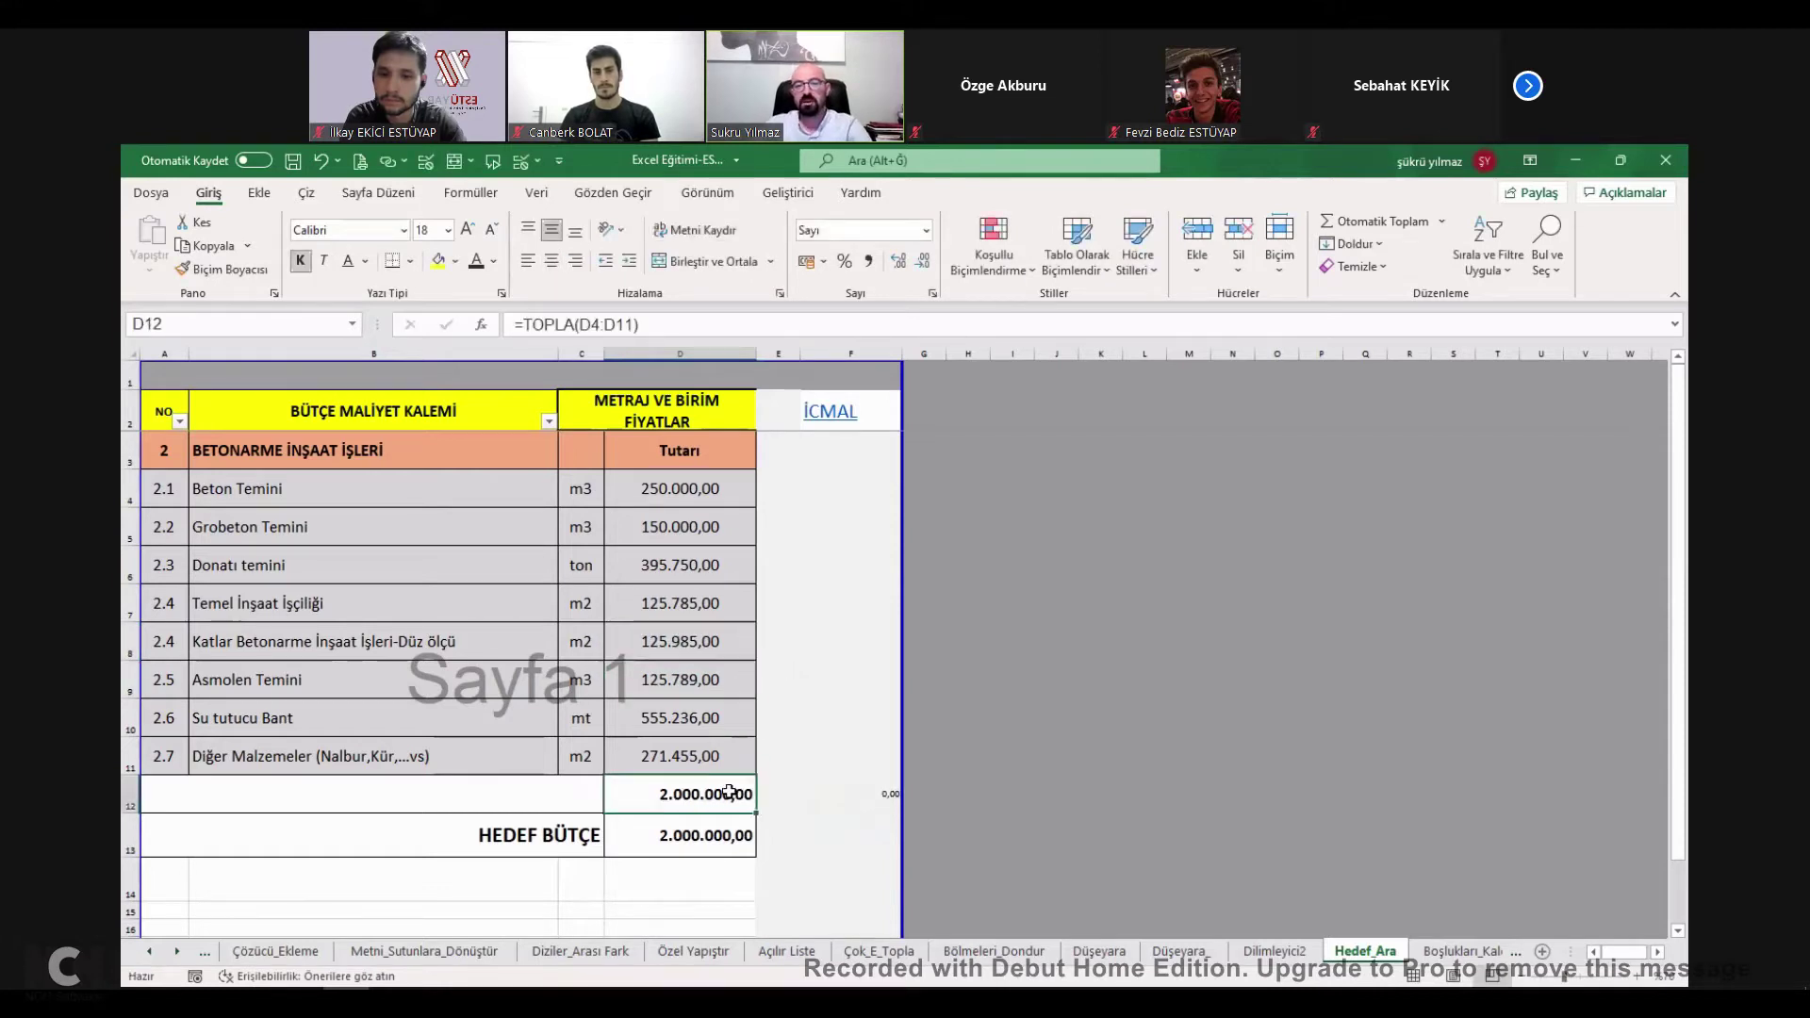
{"action": "key", "text": "ctrl+z"}
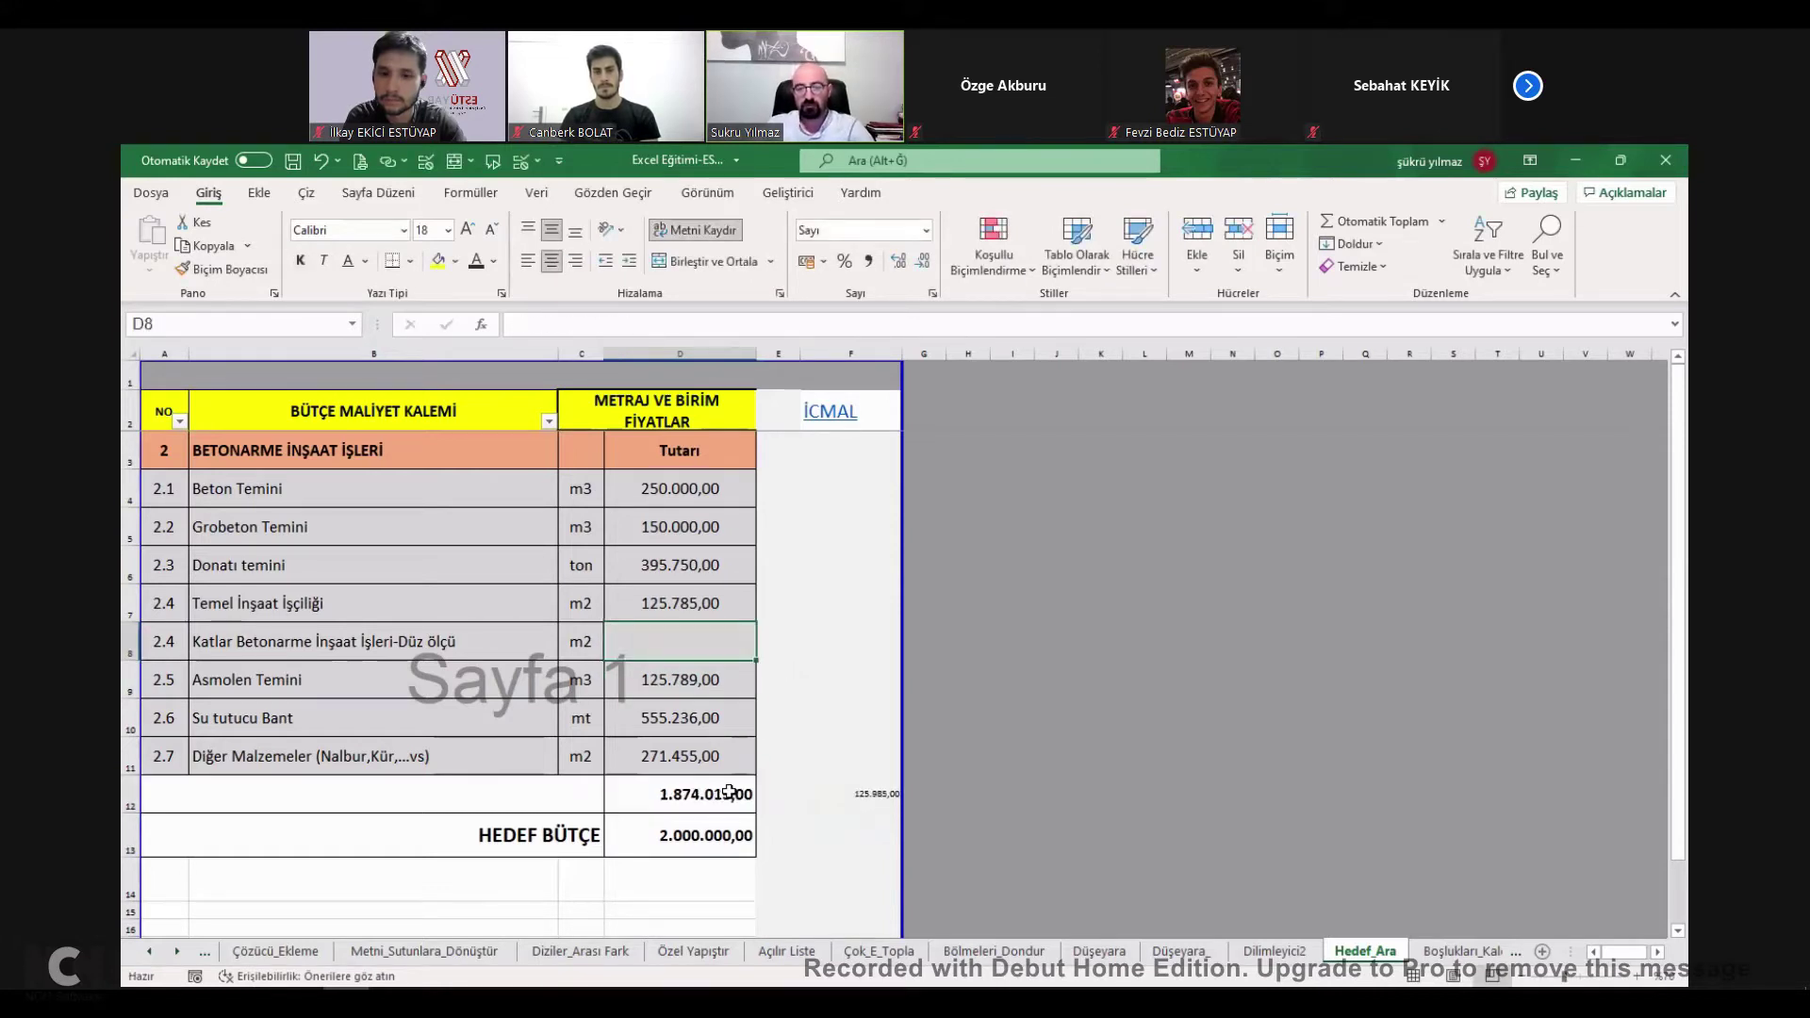
{"action": "left_click", "coordinate": [735, 792]}
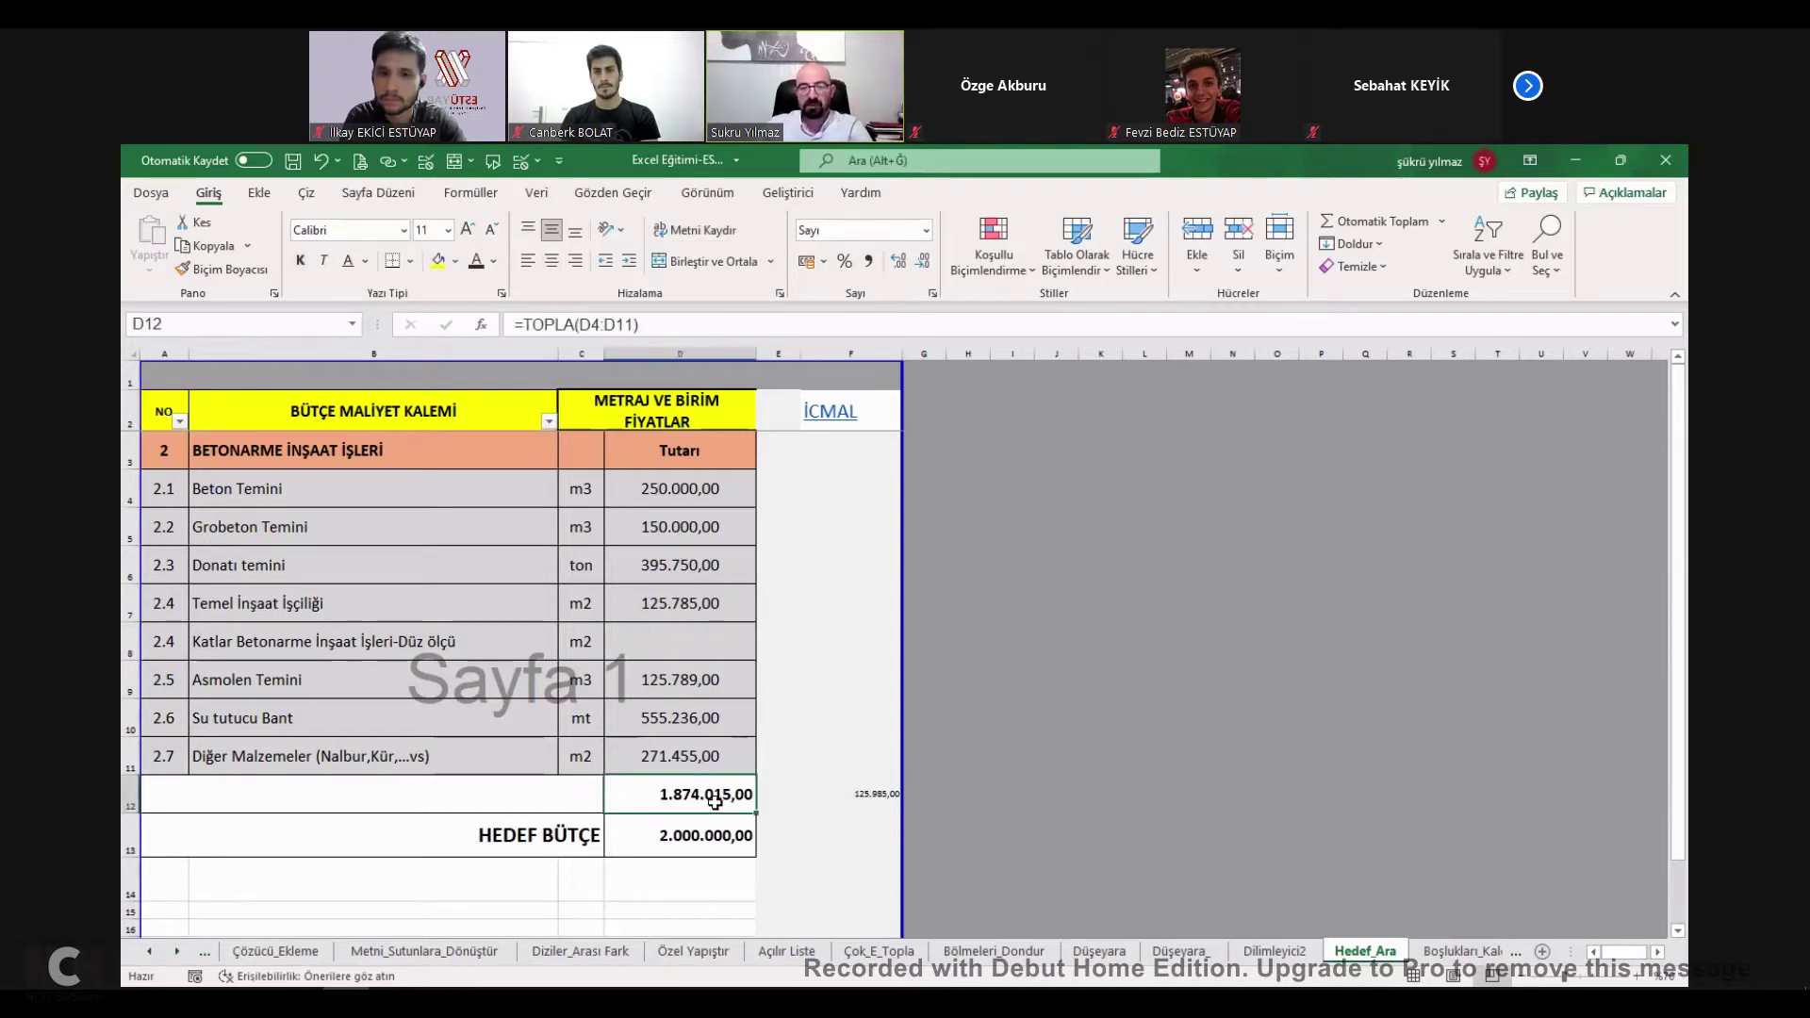
Select D8 and switch to the Veri tab to find Goal Seek.
{"action": "left_click", "coordinate": [721, 631]}
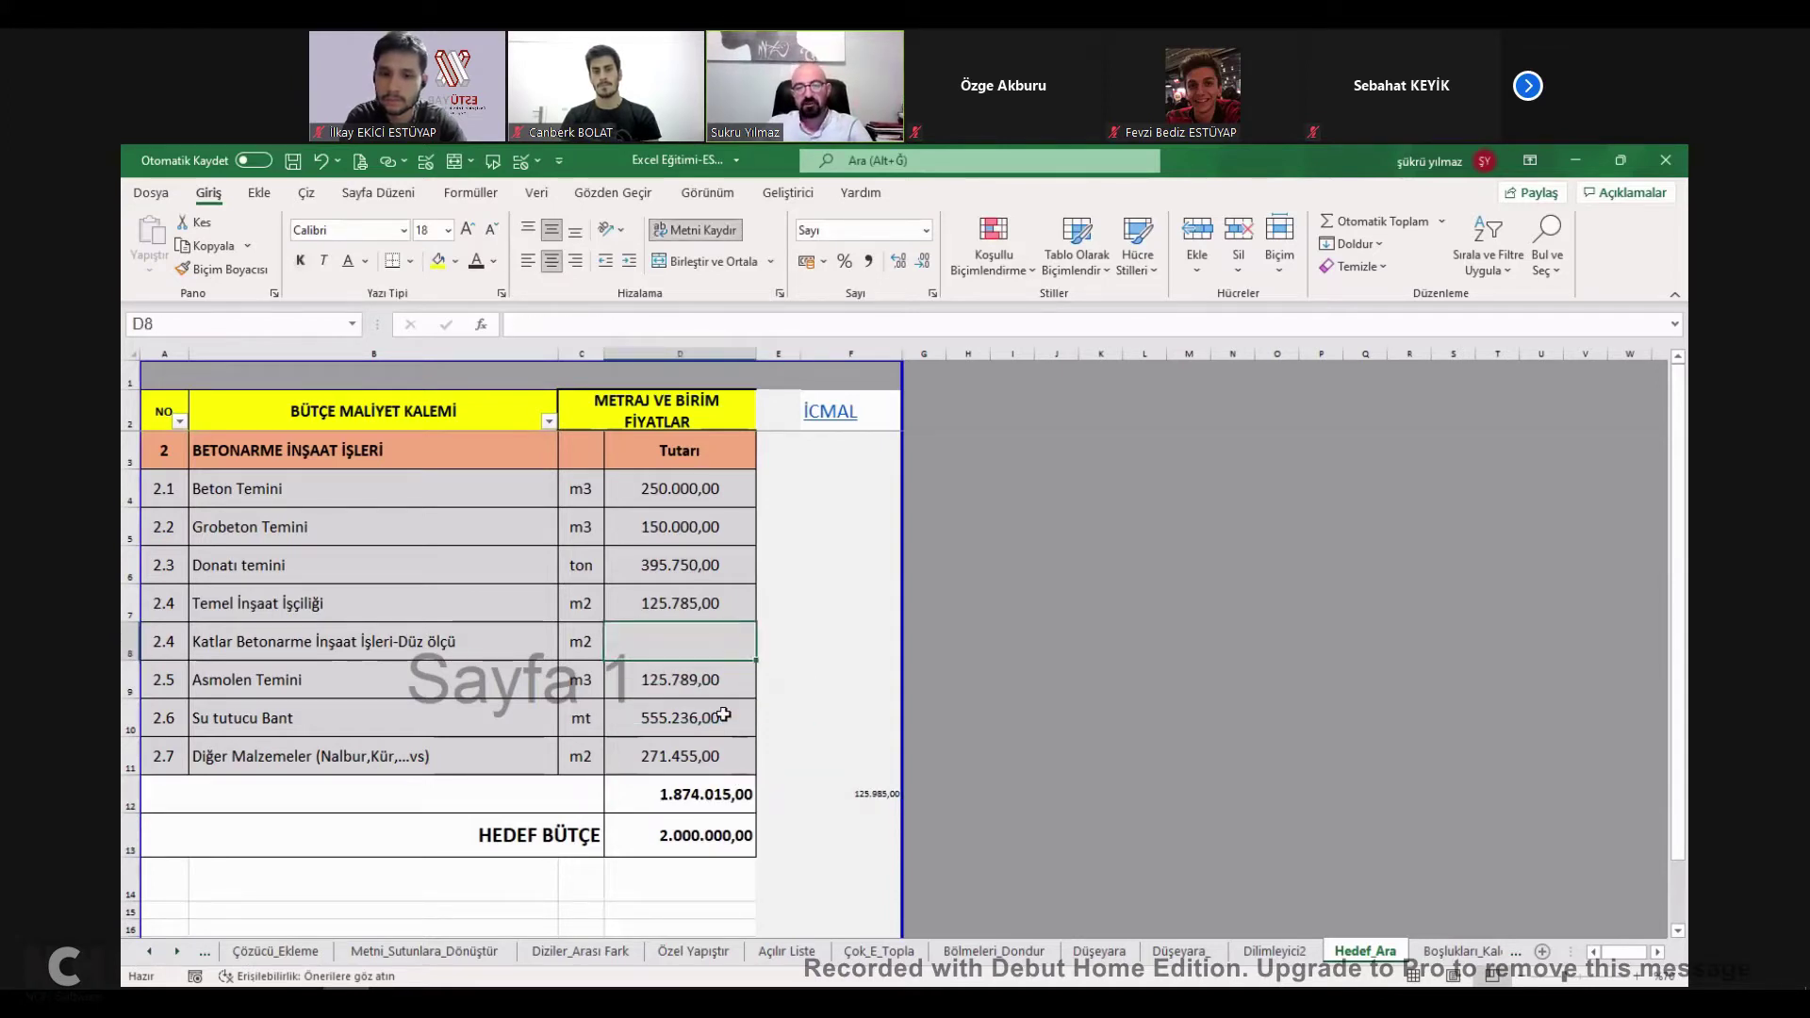
{"action": "left_click", "coordinate": [808, 193]}
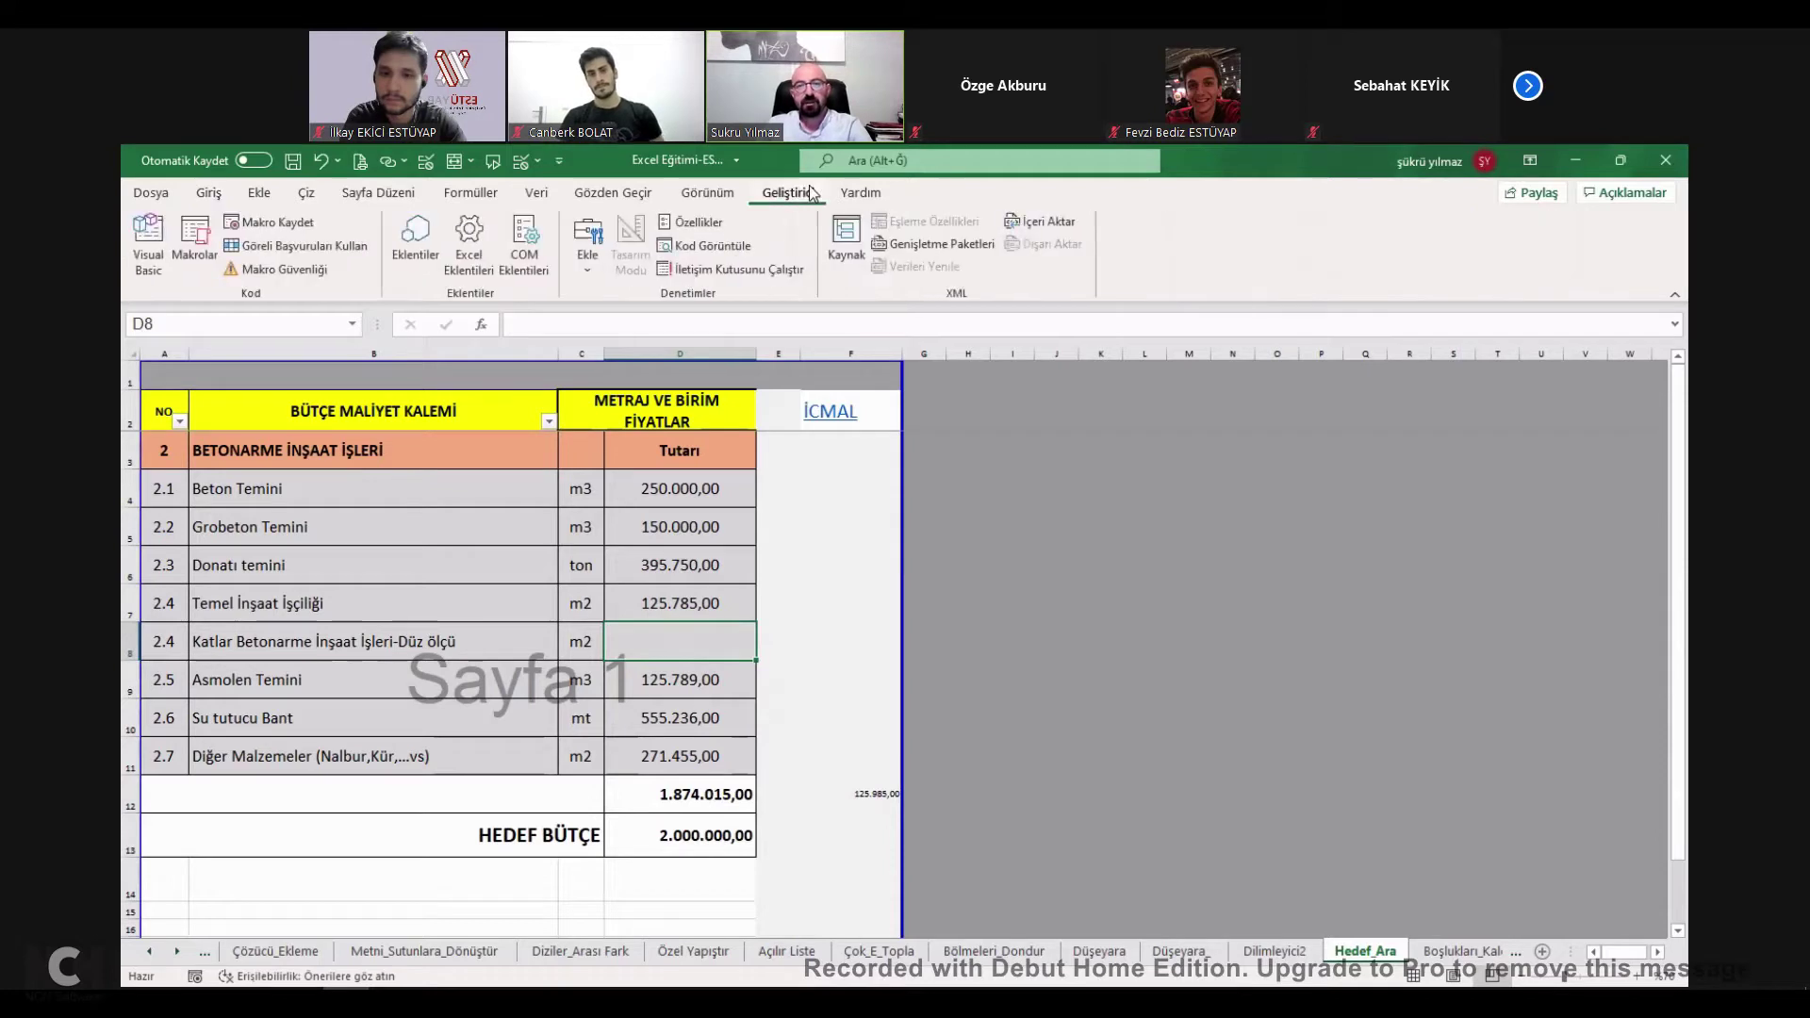
{"action": "left_click", "coordinate": [609, 194]}
{"action": "left_click", "coordinate": [525, 192]}
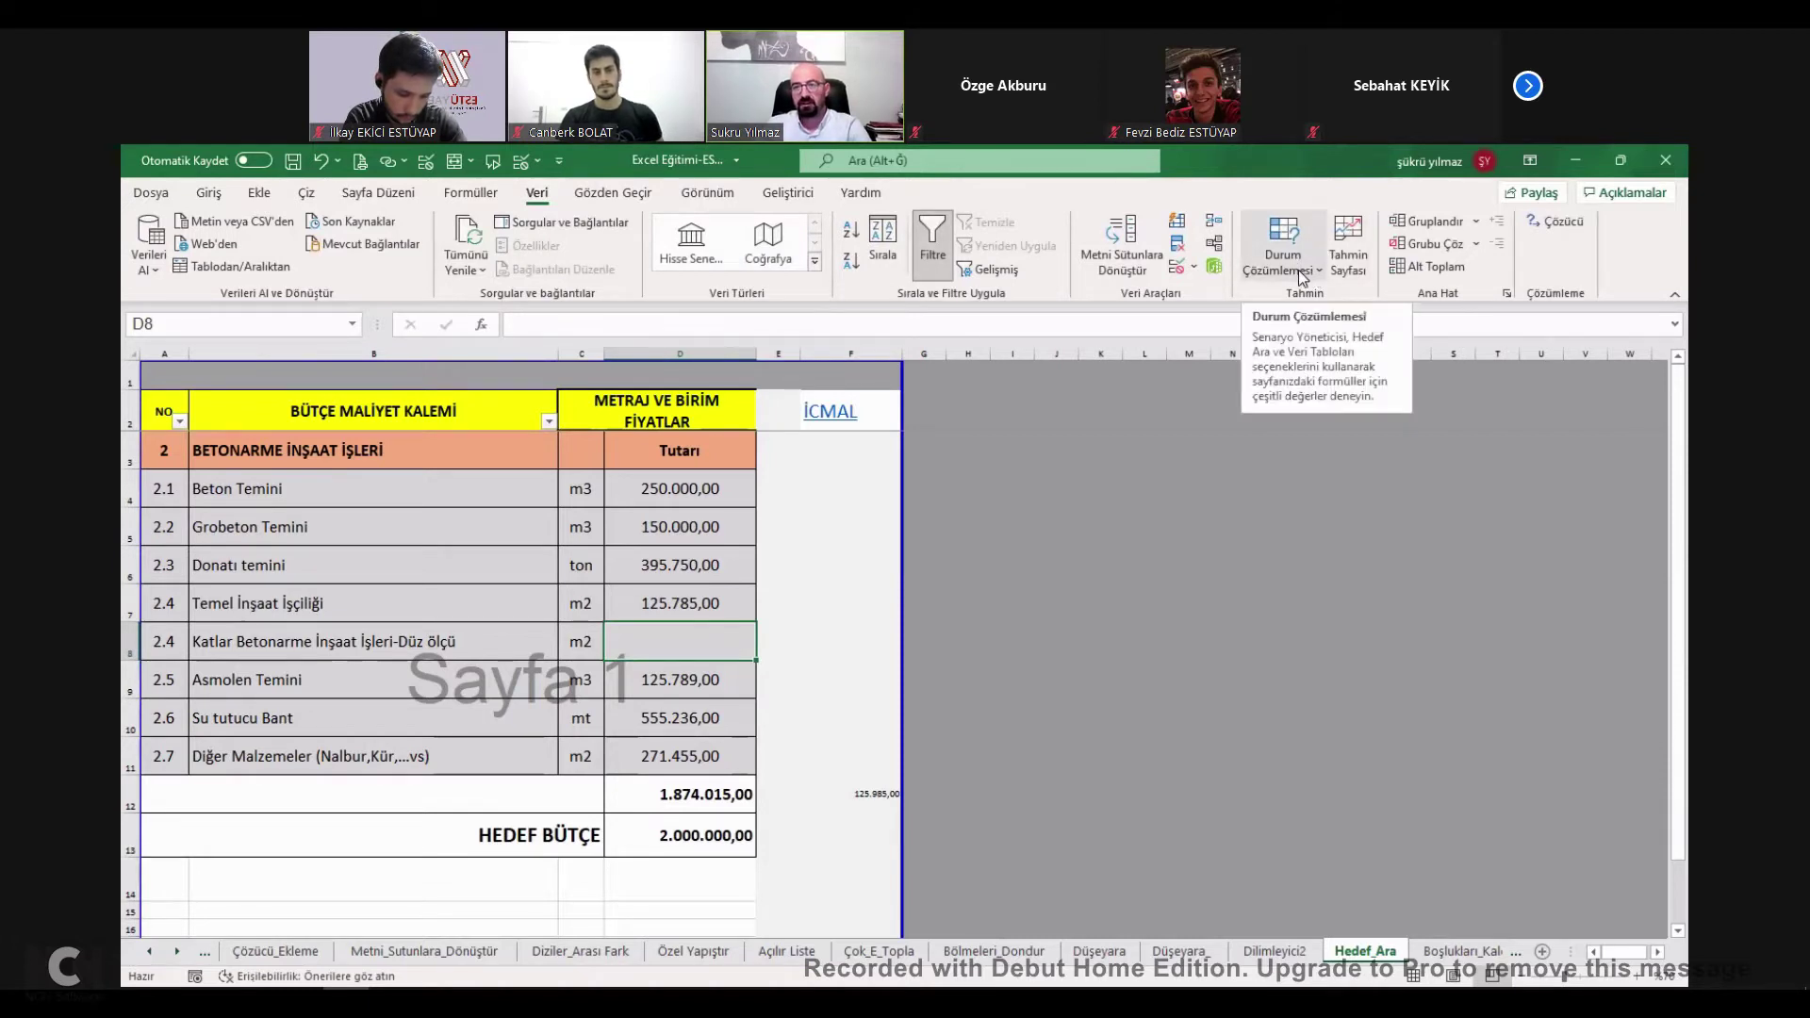
Goal Seek D12 to 2000000 by changing D8.
{"action": "left_click", "coordinate": [1301, 276]}
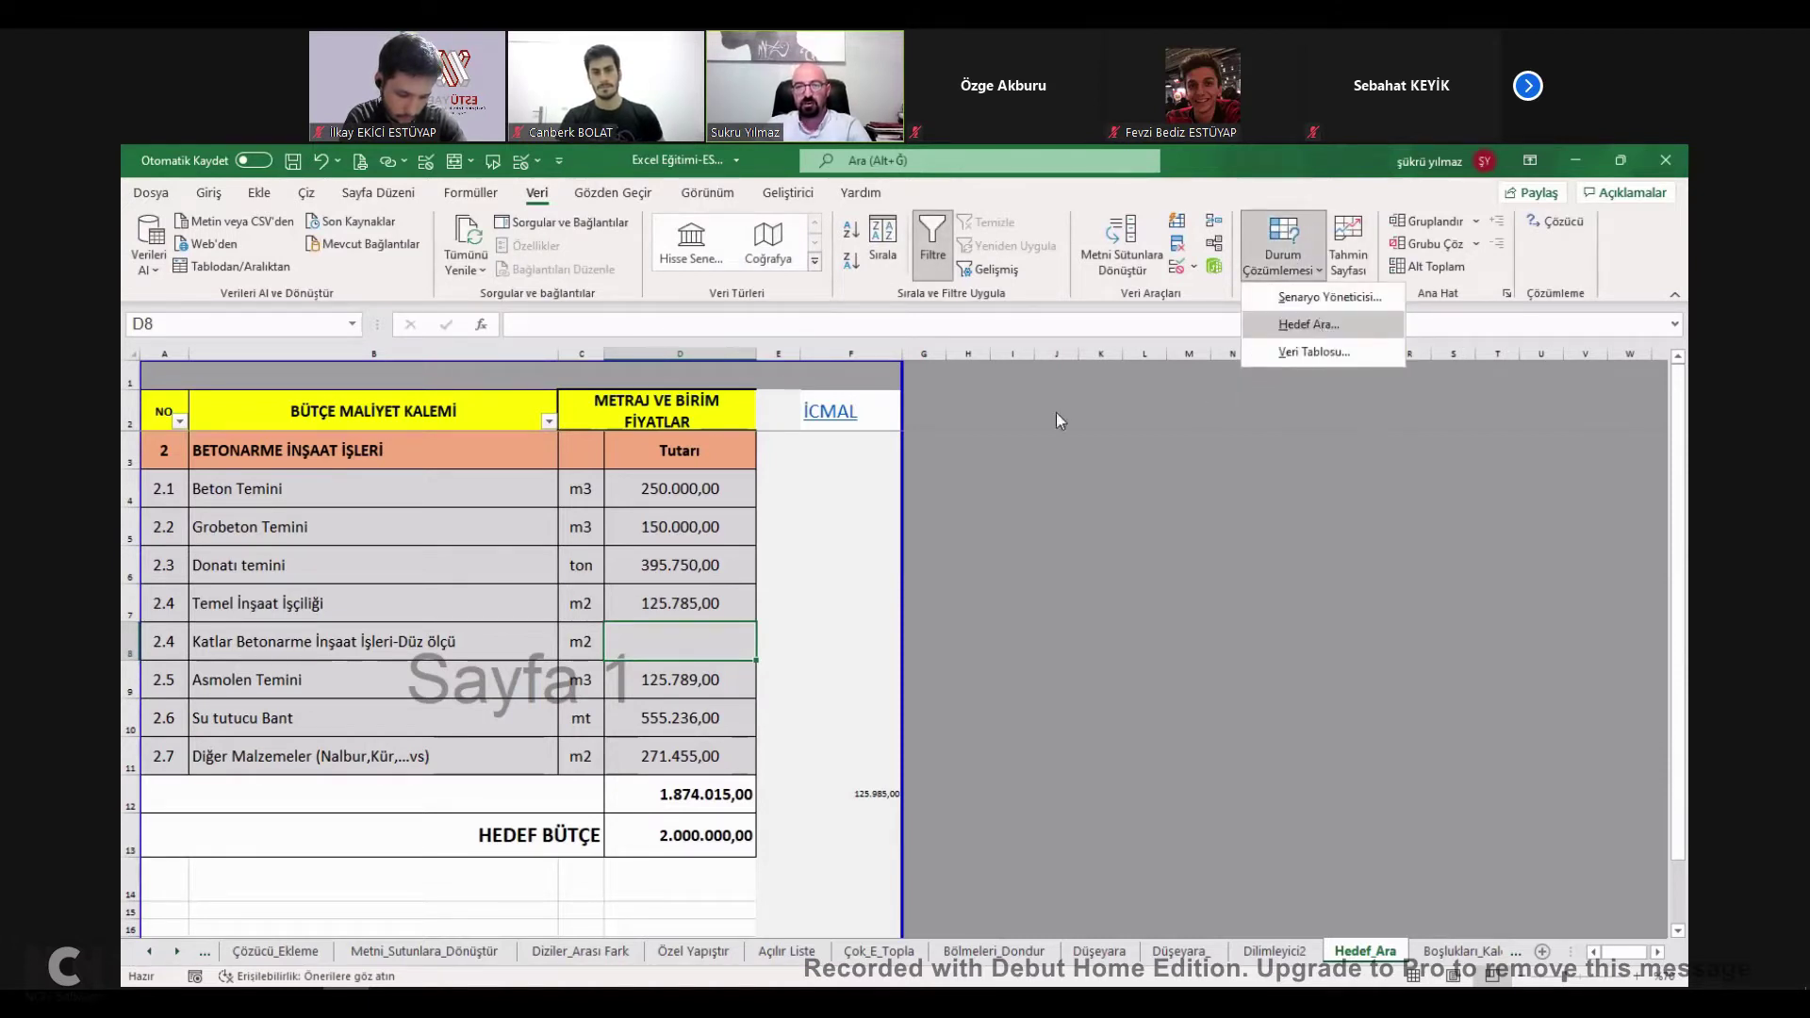
{"action": "left_click", "coordinate": [686, 795]}
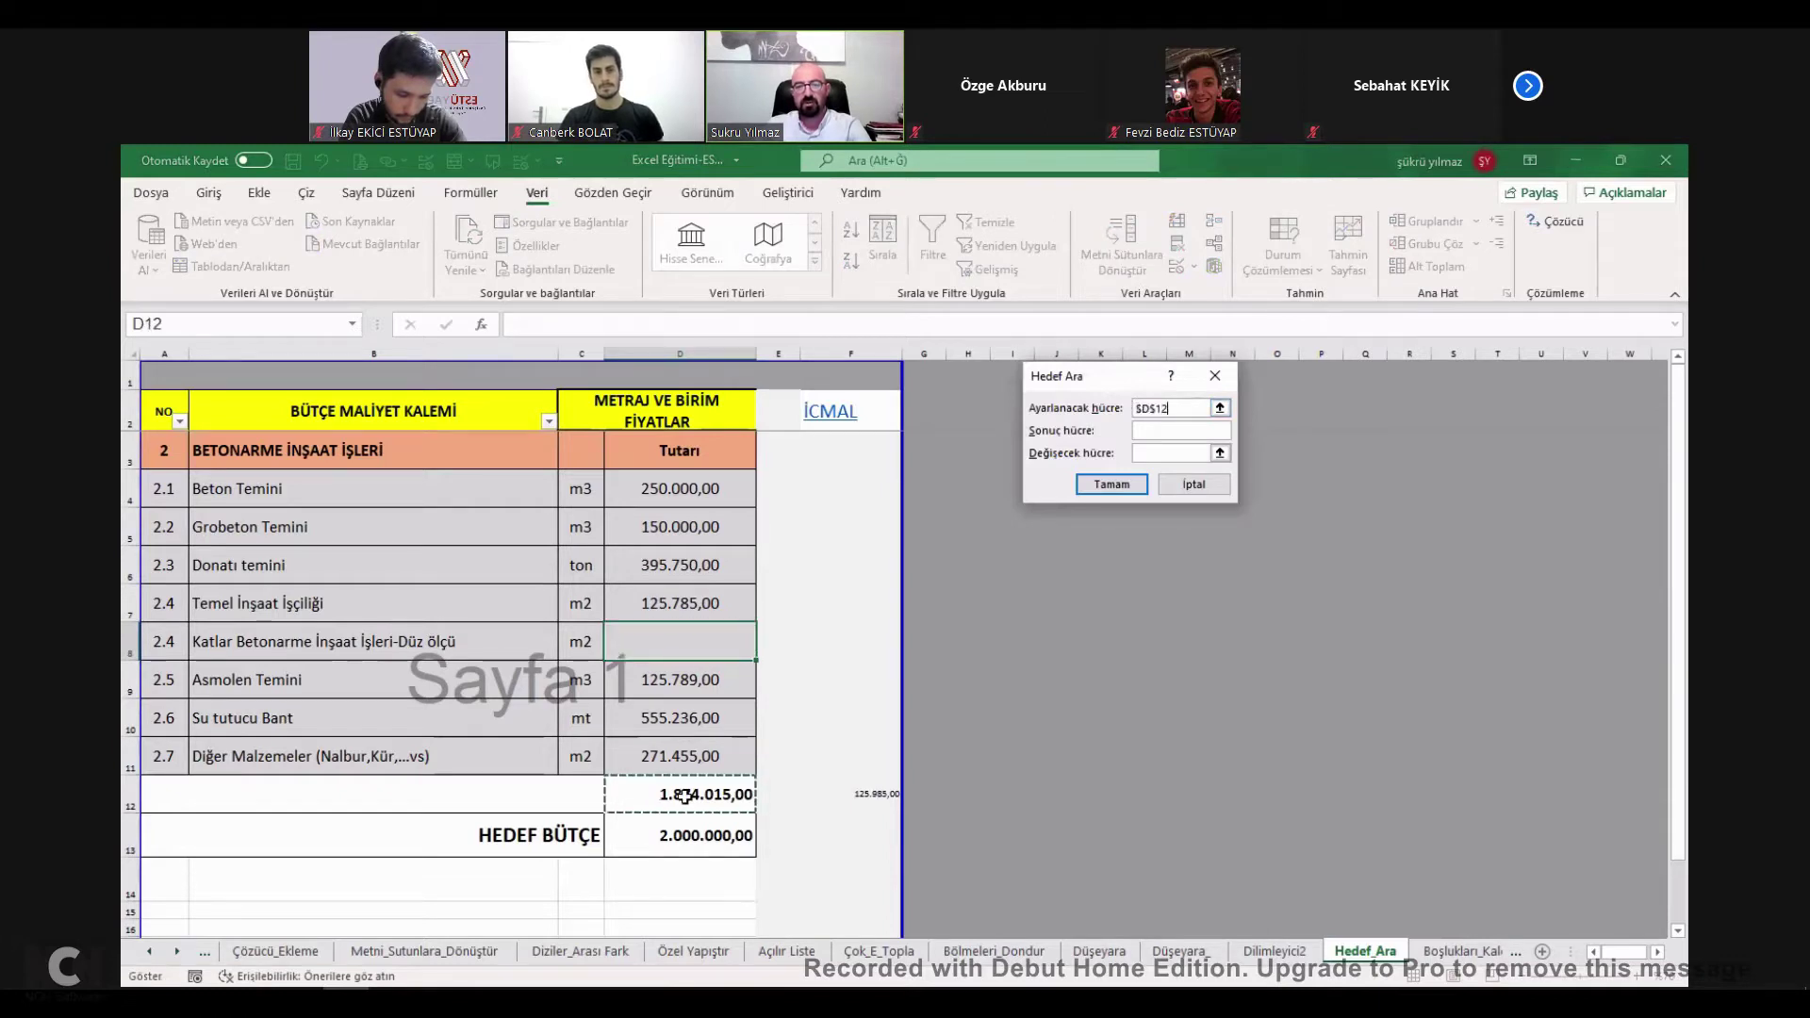
{"action": "left_click", "coordinate": [1174, 433]}
{"action": "type", "text": "2000000"}
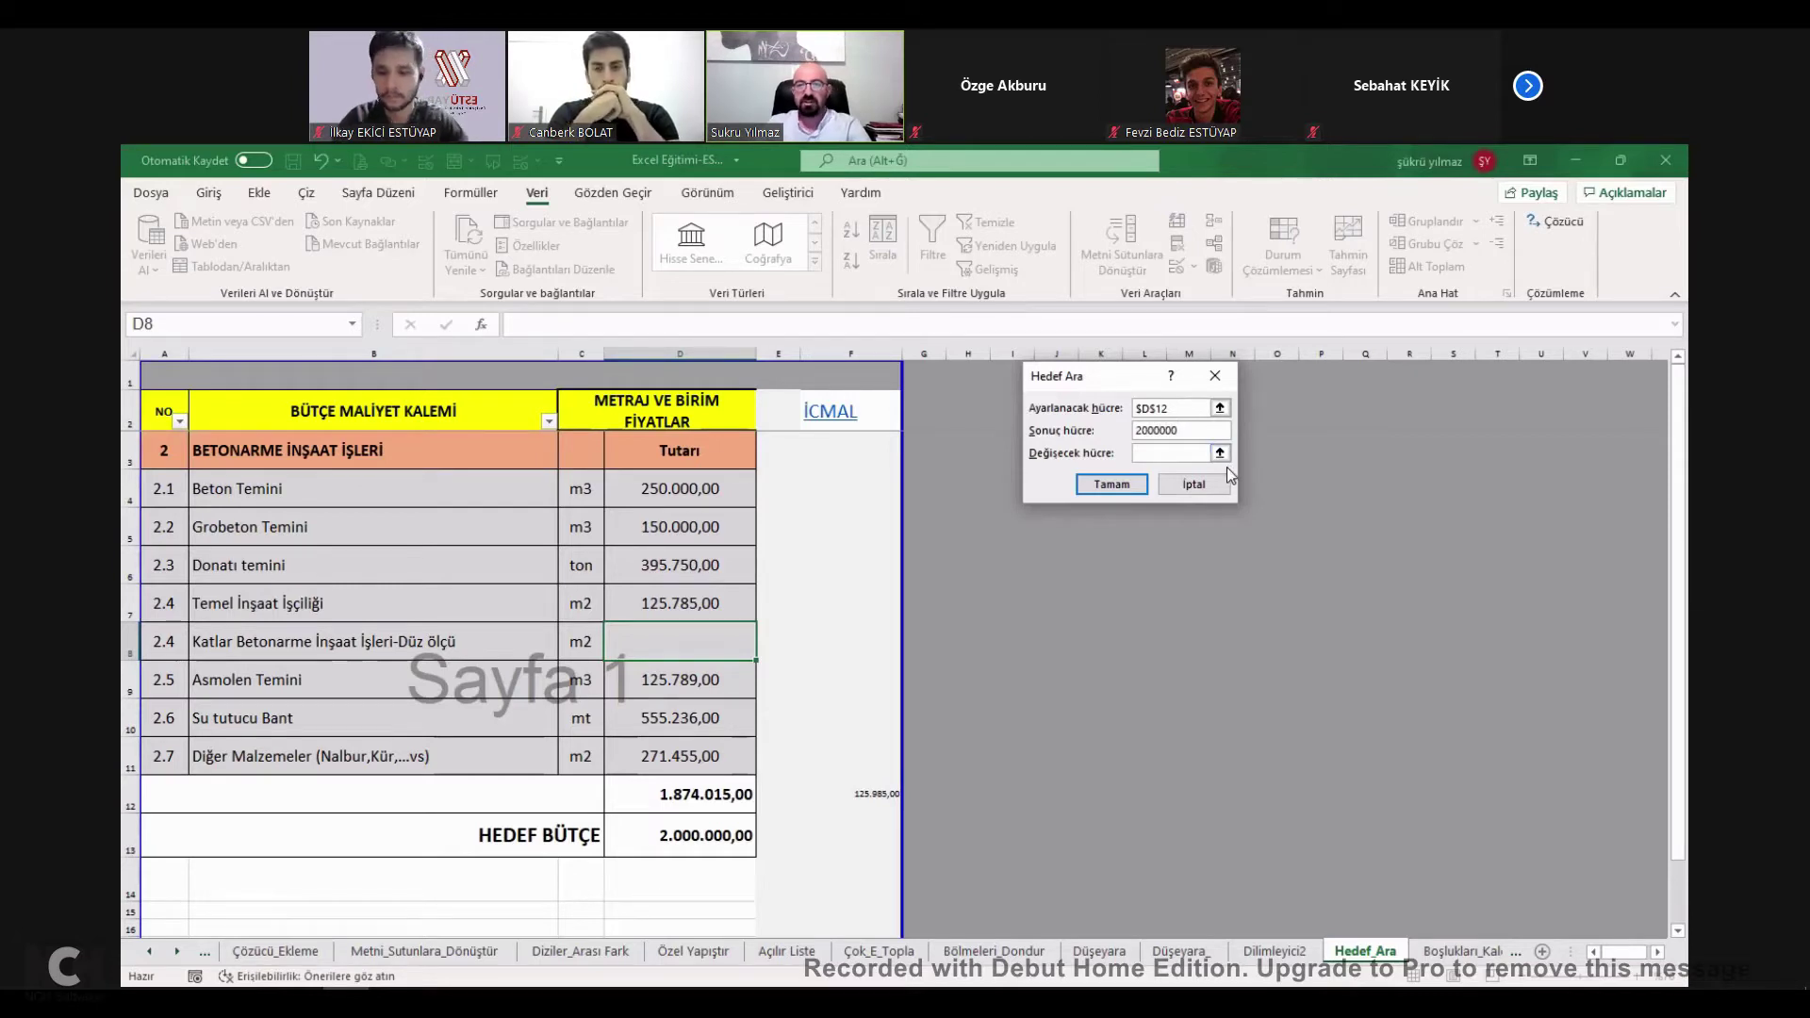
{"action": "left_click", "coordinate": [1220, 453]}
{"action": "left_click", "coordinate": [677, 643]}
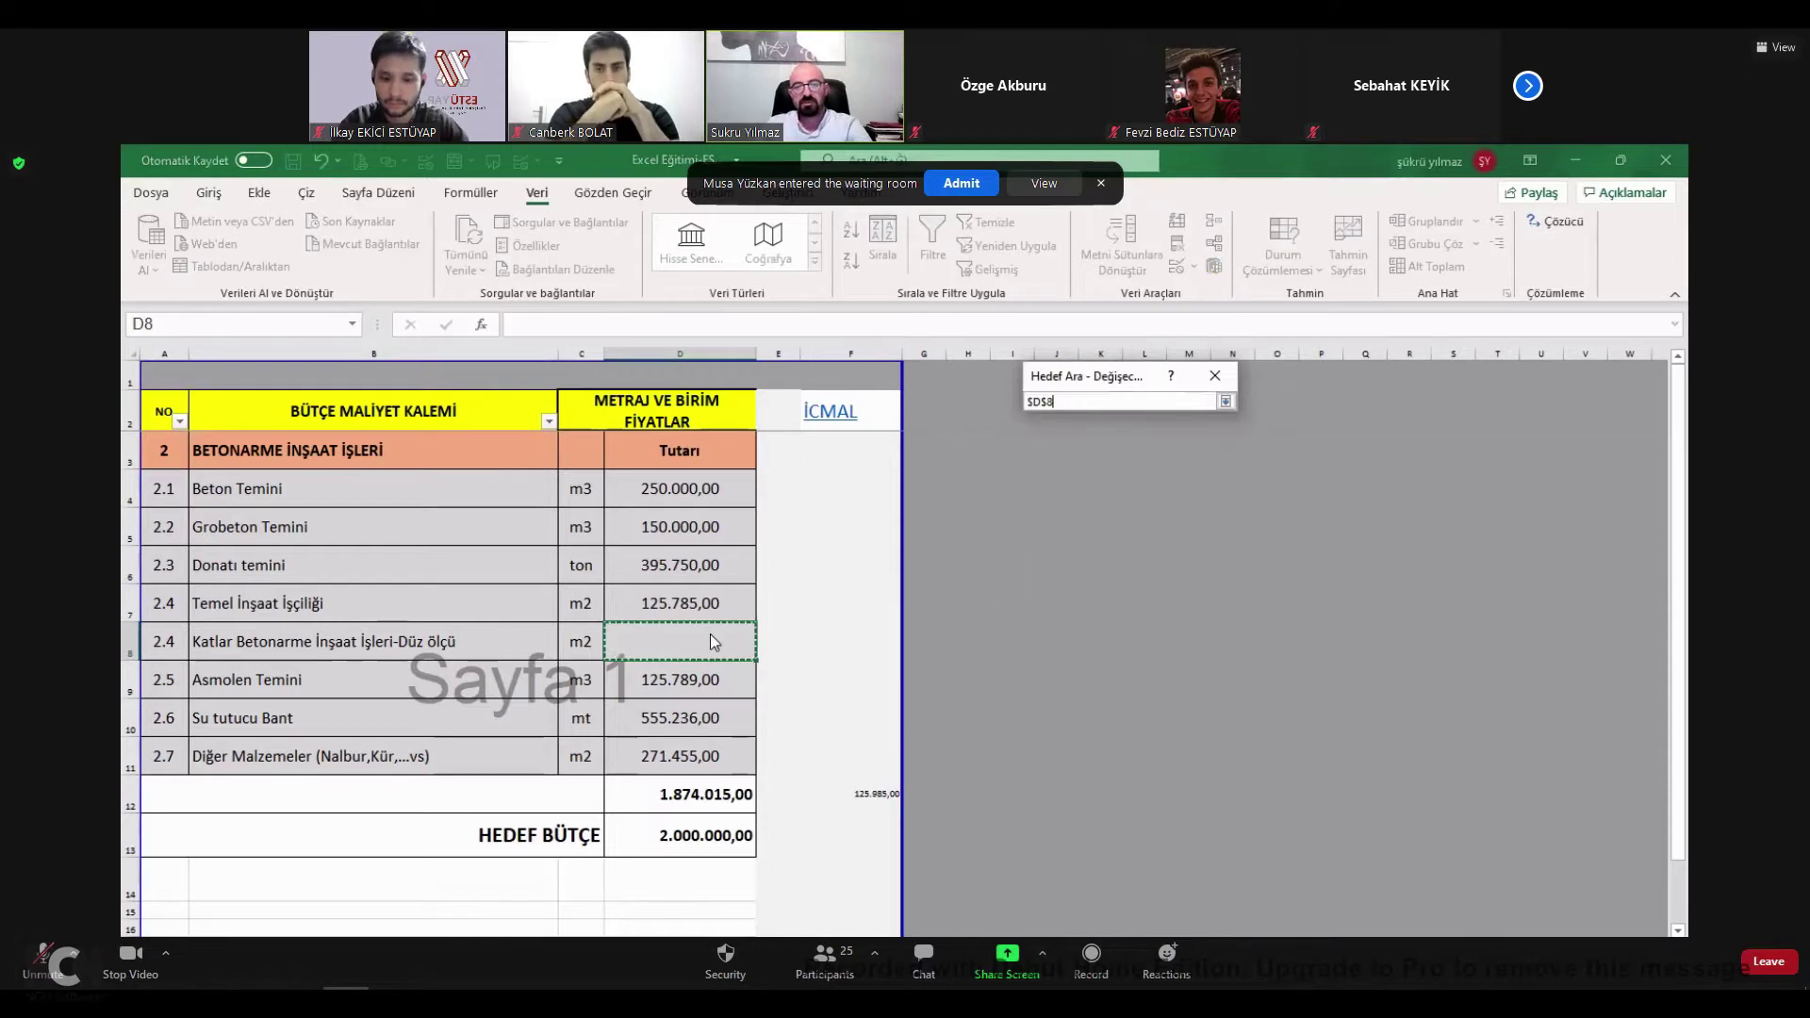
{"action": "key", "text": "Return"}
{"action": "key", "text": "Return"}
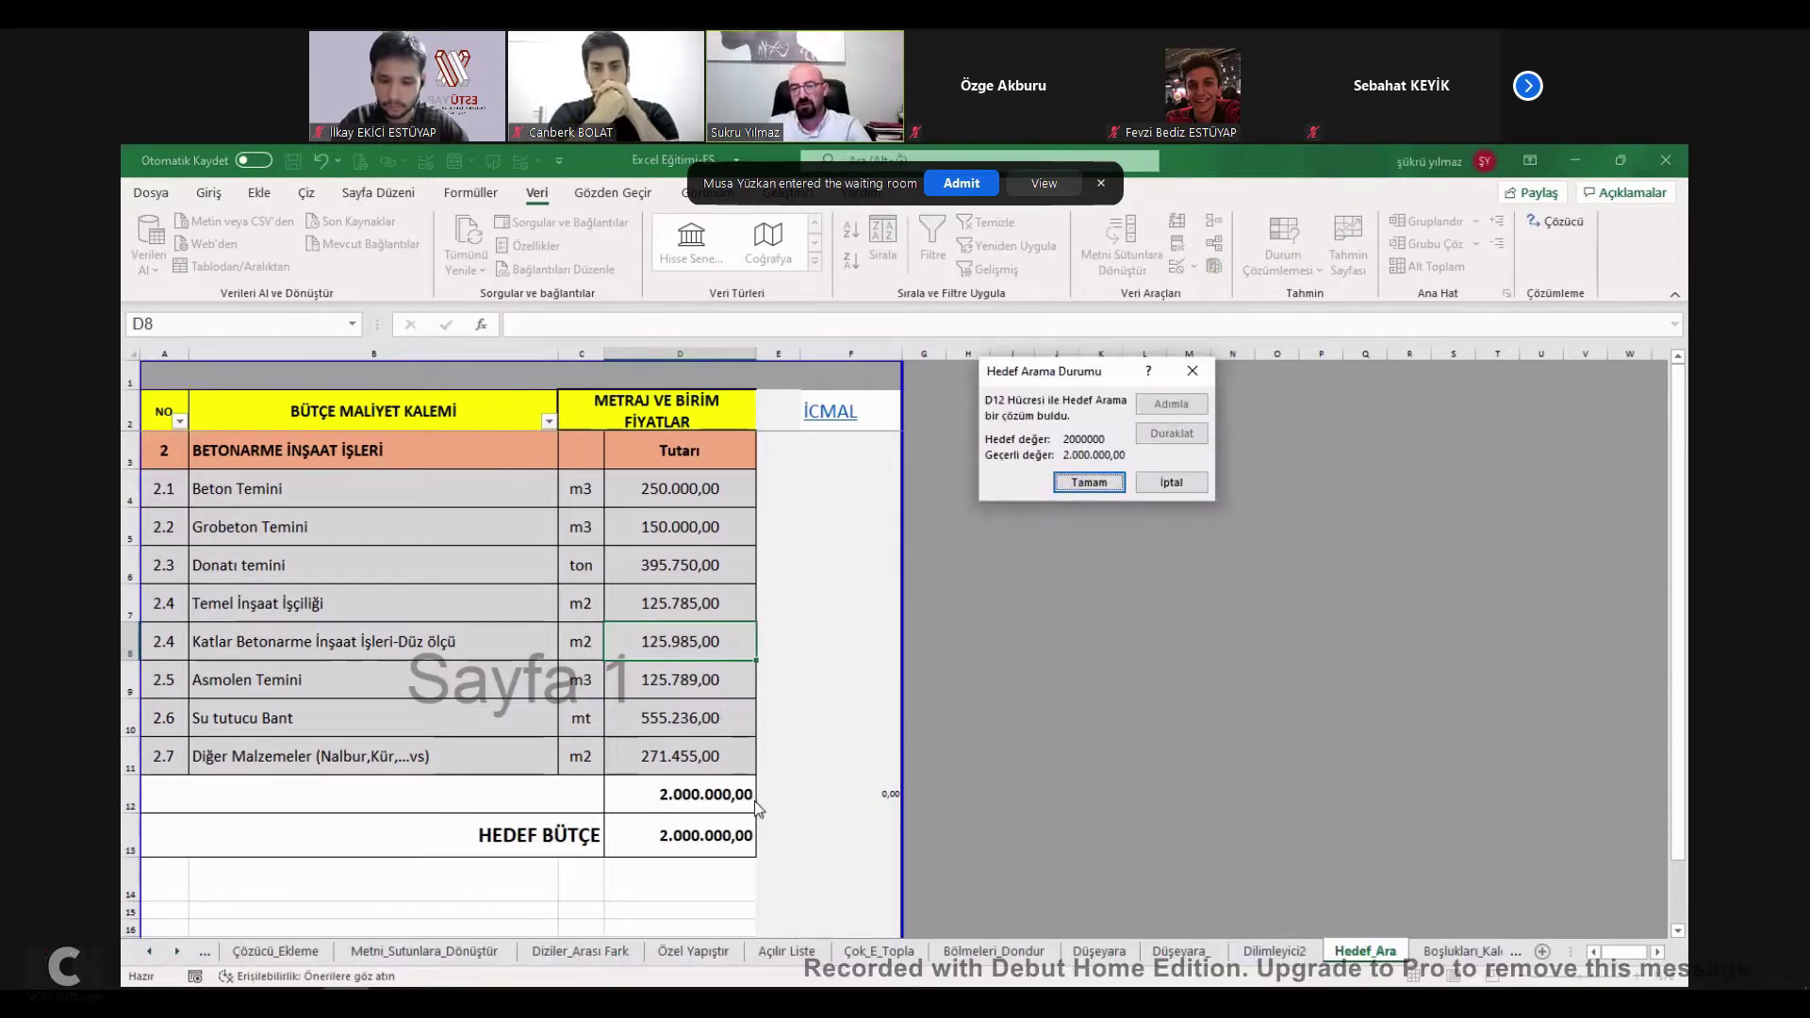
{"action": "key", "text": "Return"}
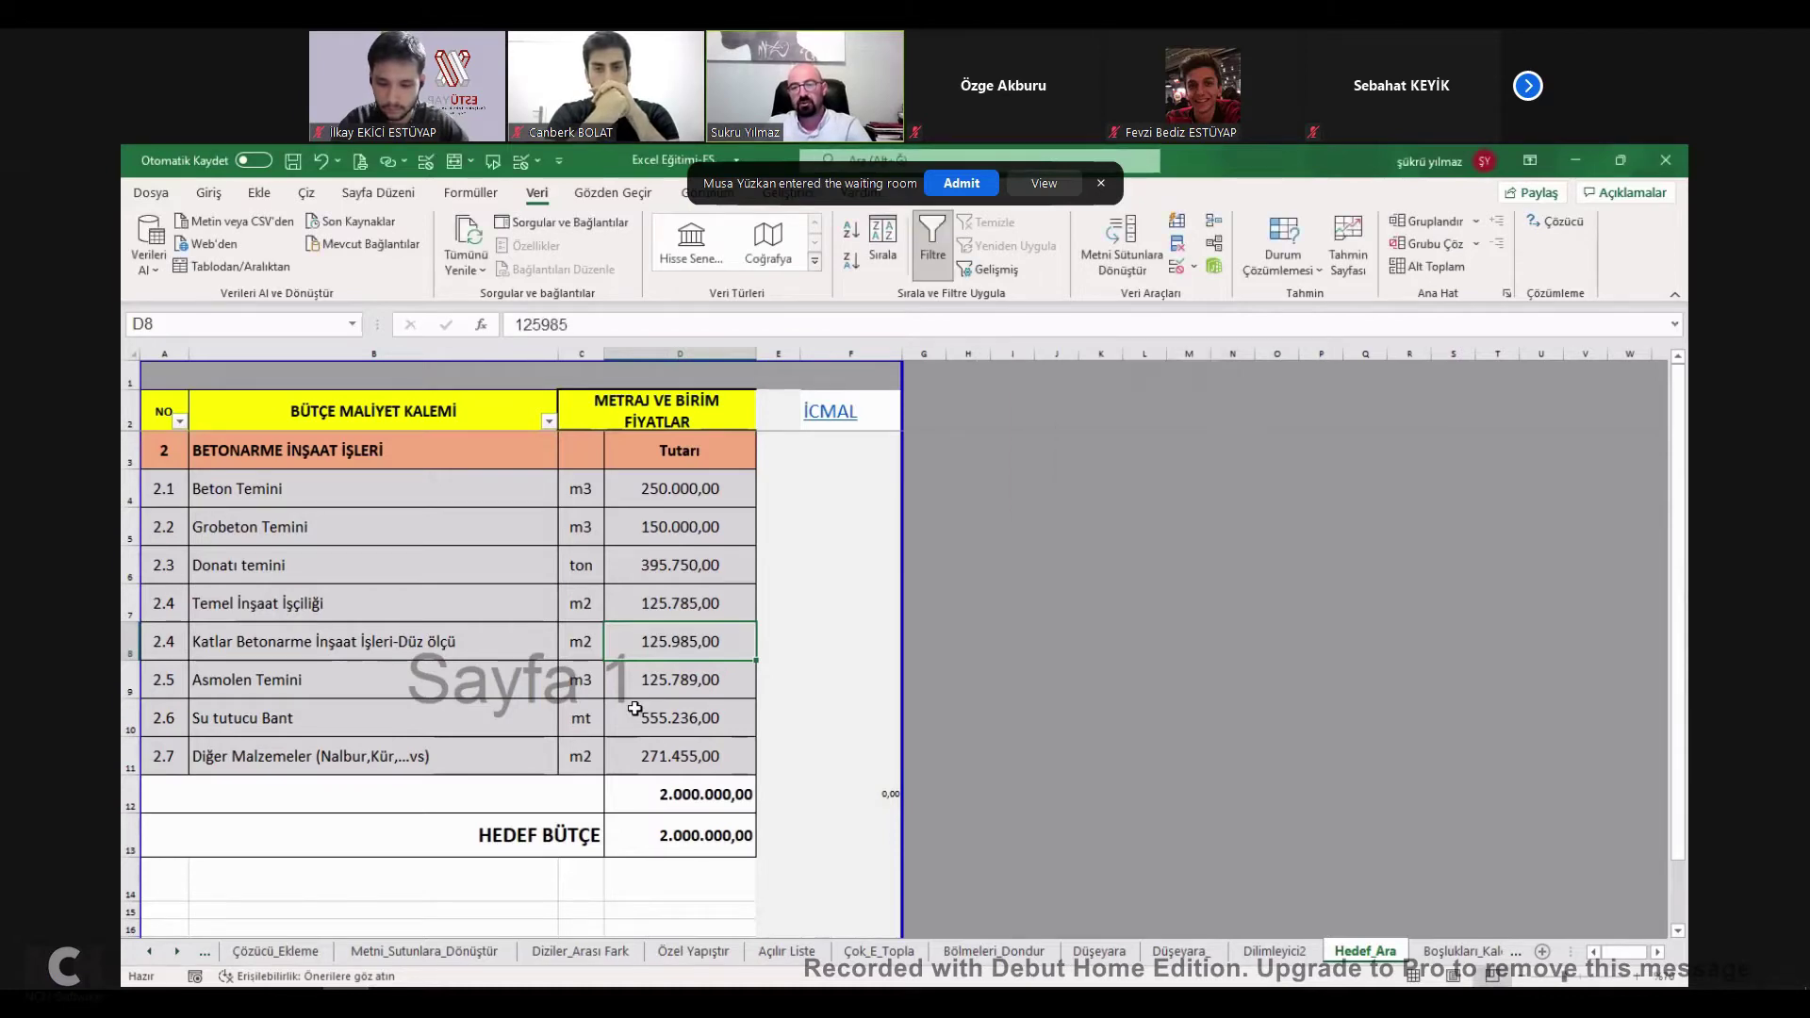
Tick HEDEF ARA ÖZELLİĞİ on the İcmal list and open the ÖZEL YAPIŞTIR ÖZELLİKLERİ sheet.
{"action": "scroll", "coordinate": [634, 693], "scroll_direction": "down", "scroll_amount": 5}
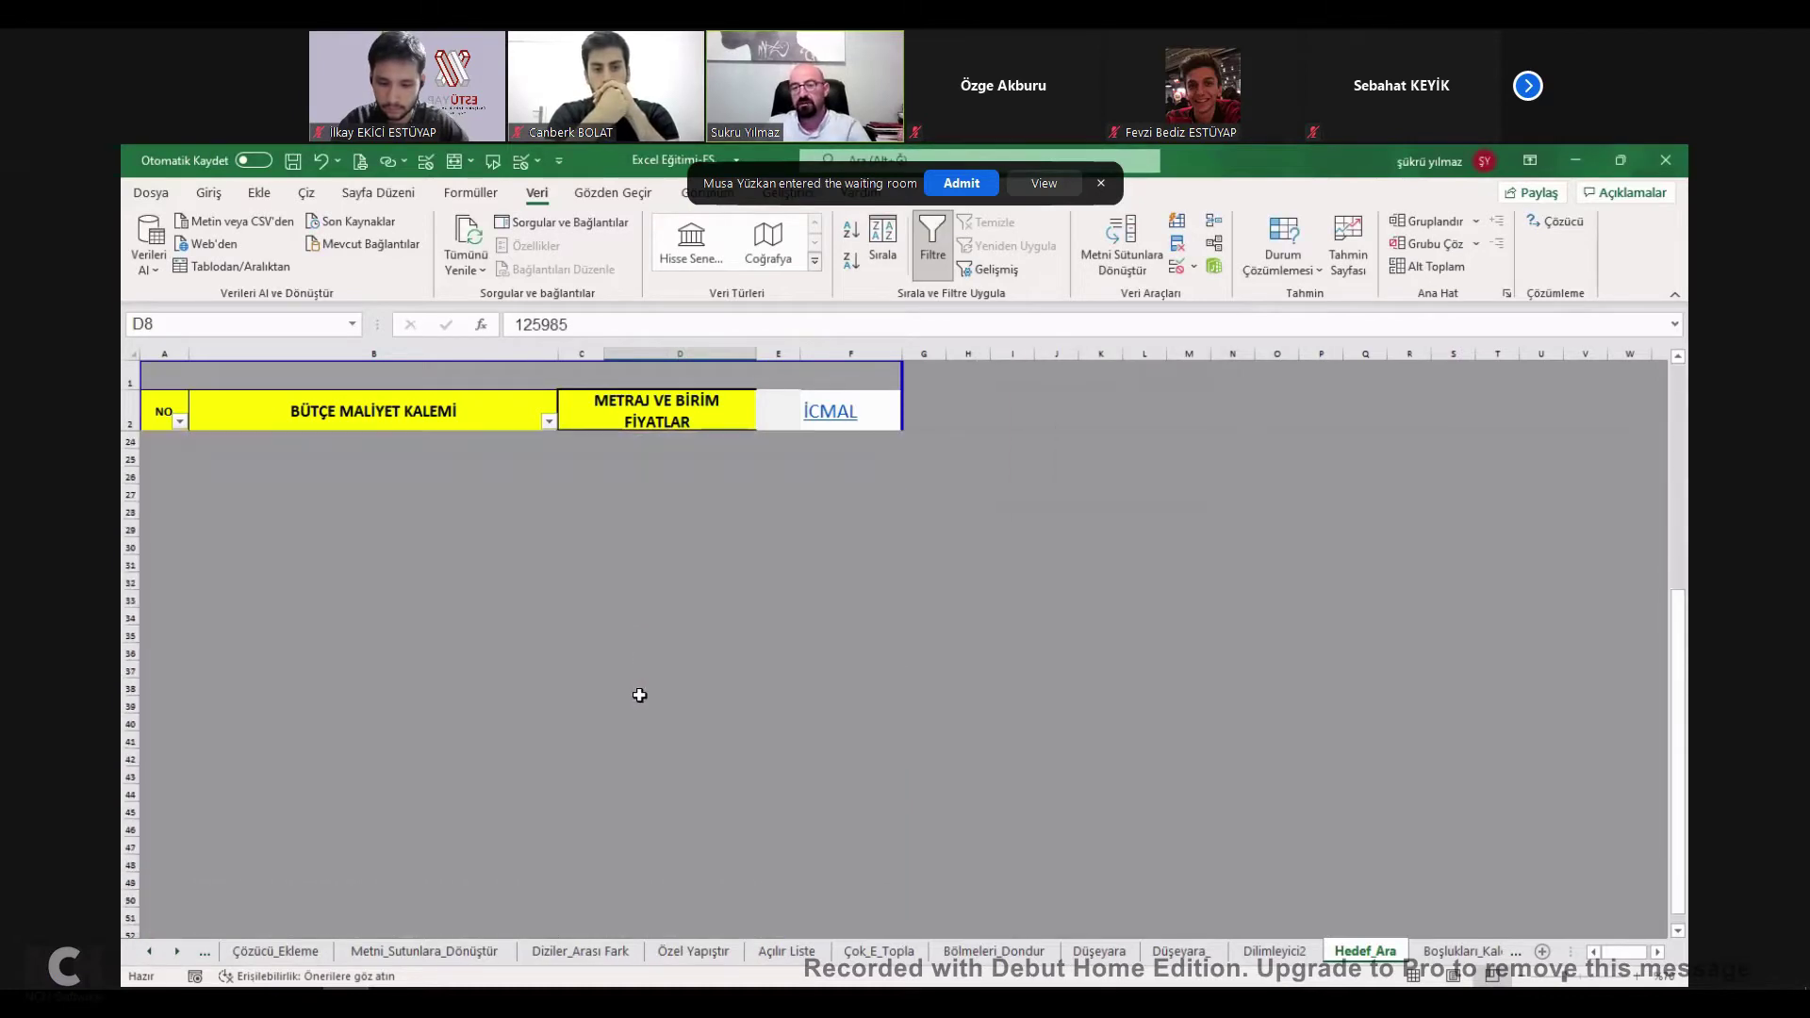
{"action": "scroll", "coordinate": [631, 704], "scroll_direction": "up", "scroll_amount": 5}
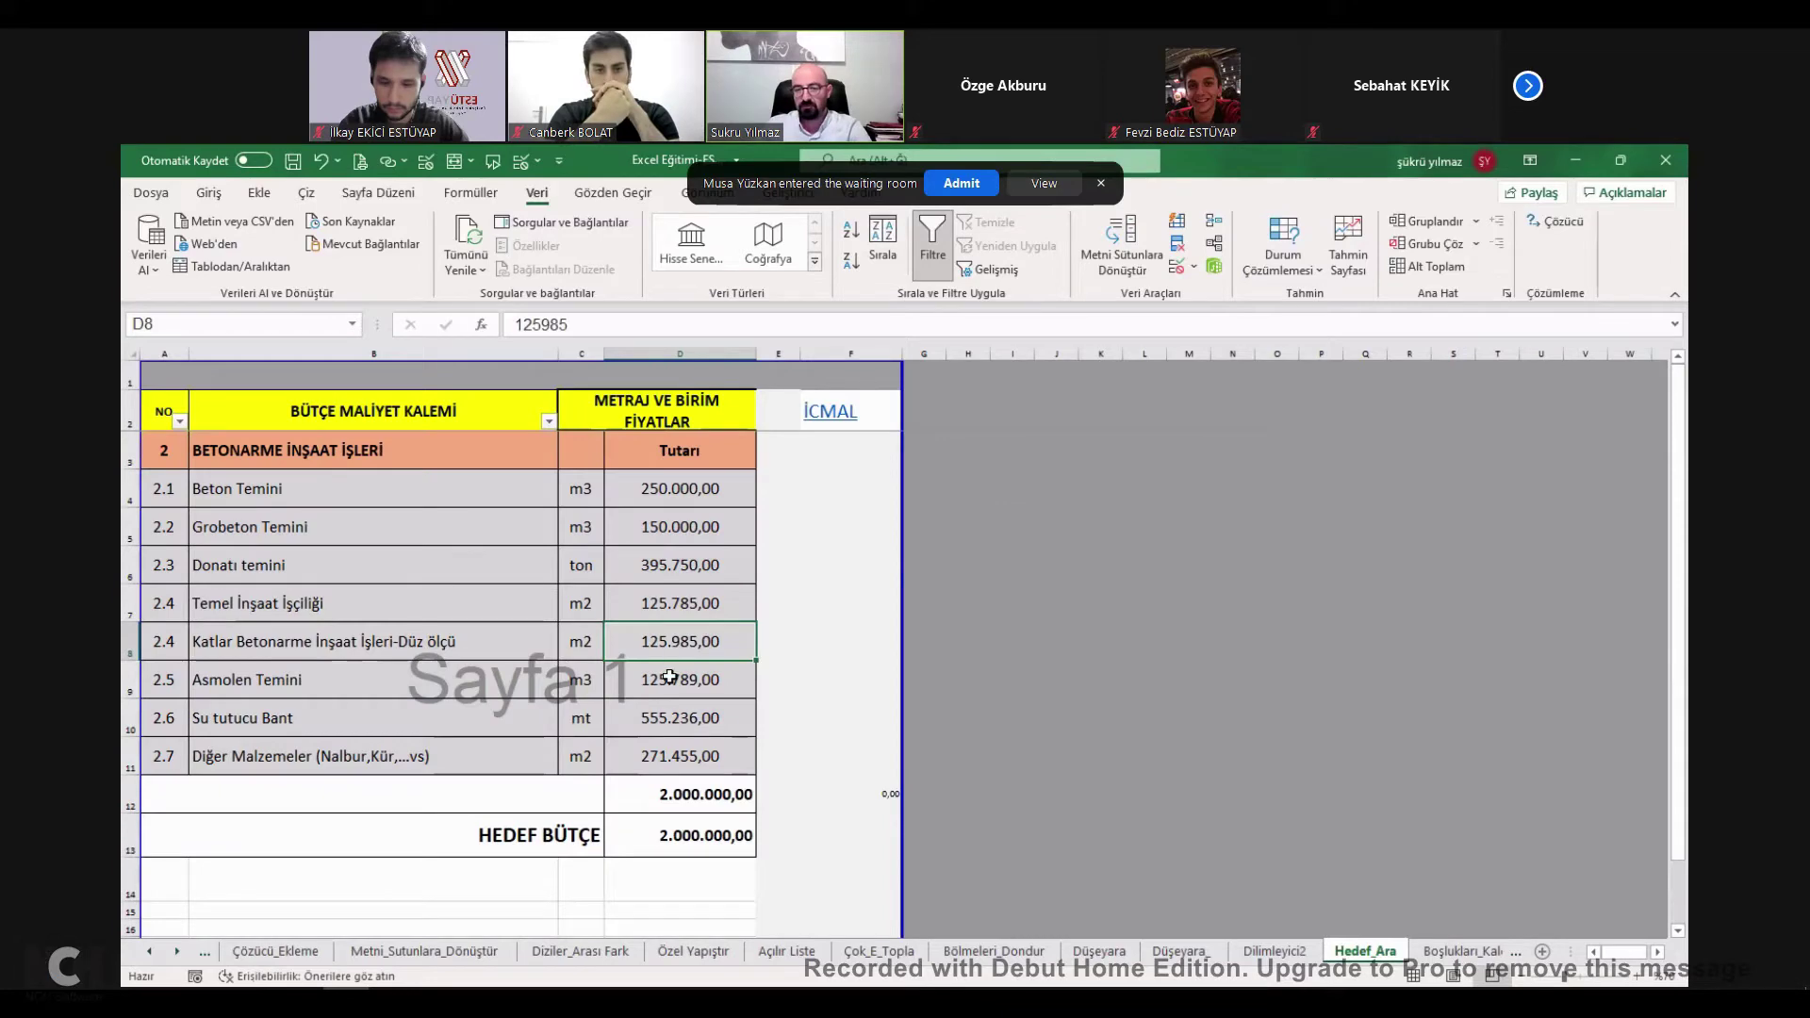
{"action": "left_click", "coordinate": [831, 412]}
{"action": "left_click", "coordinate": [831, 412]}
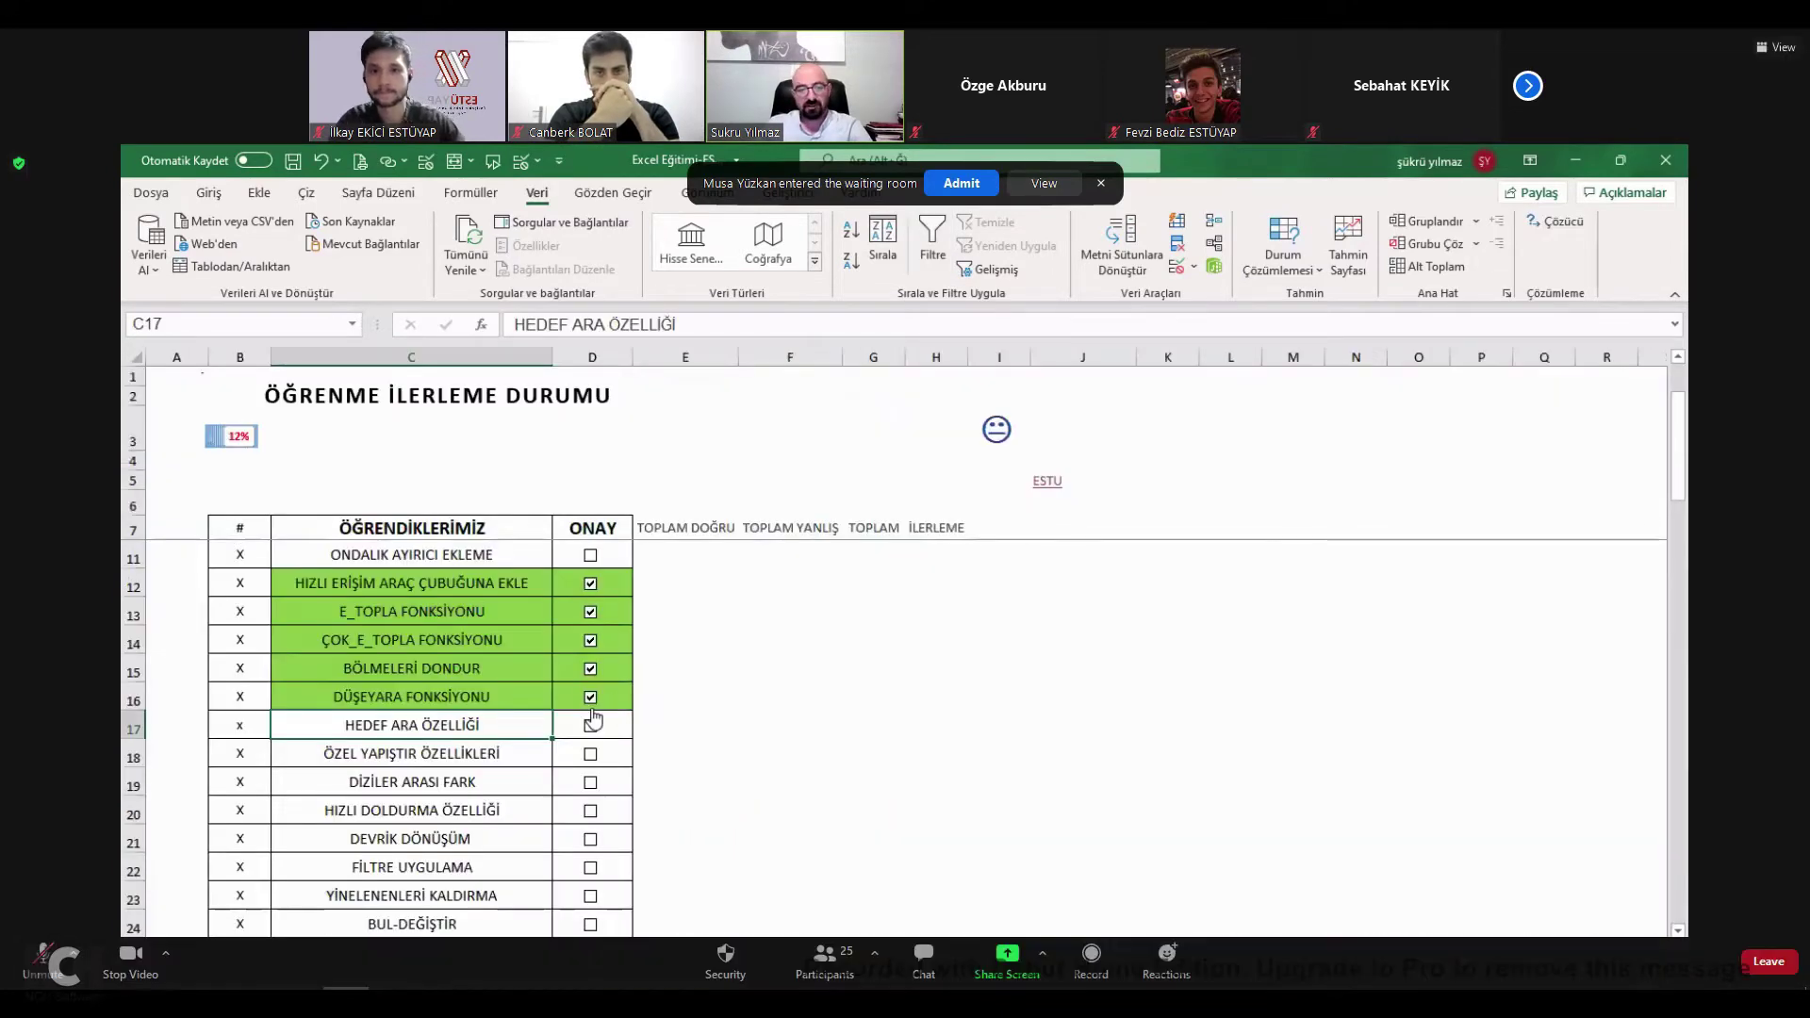
{"action": "left_click", "coordinate": [592, 728]}
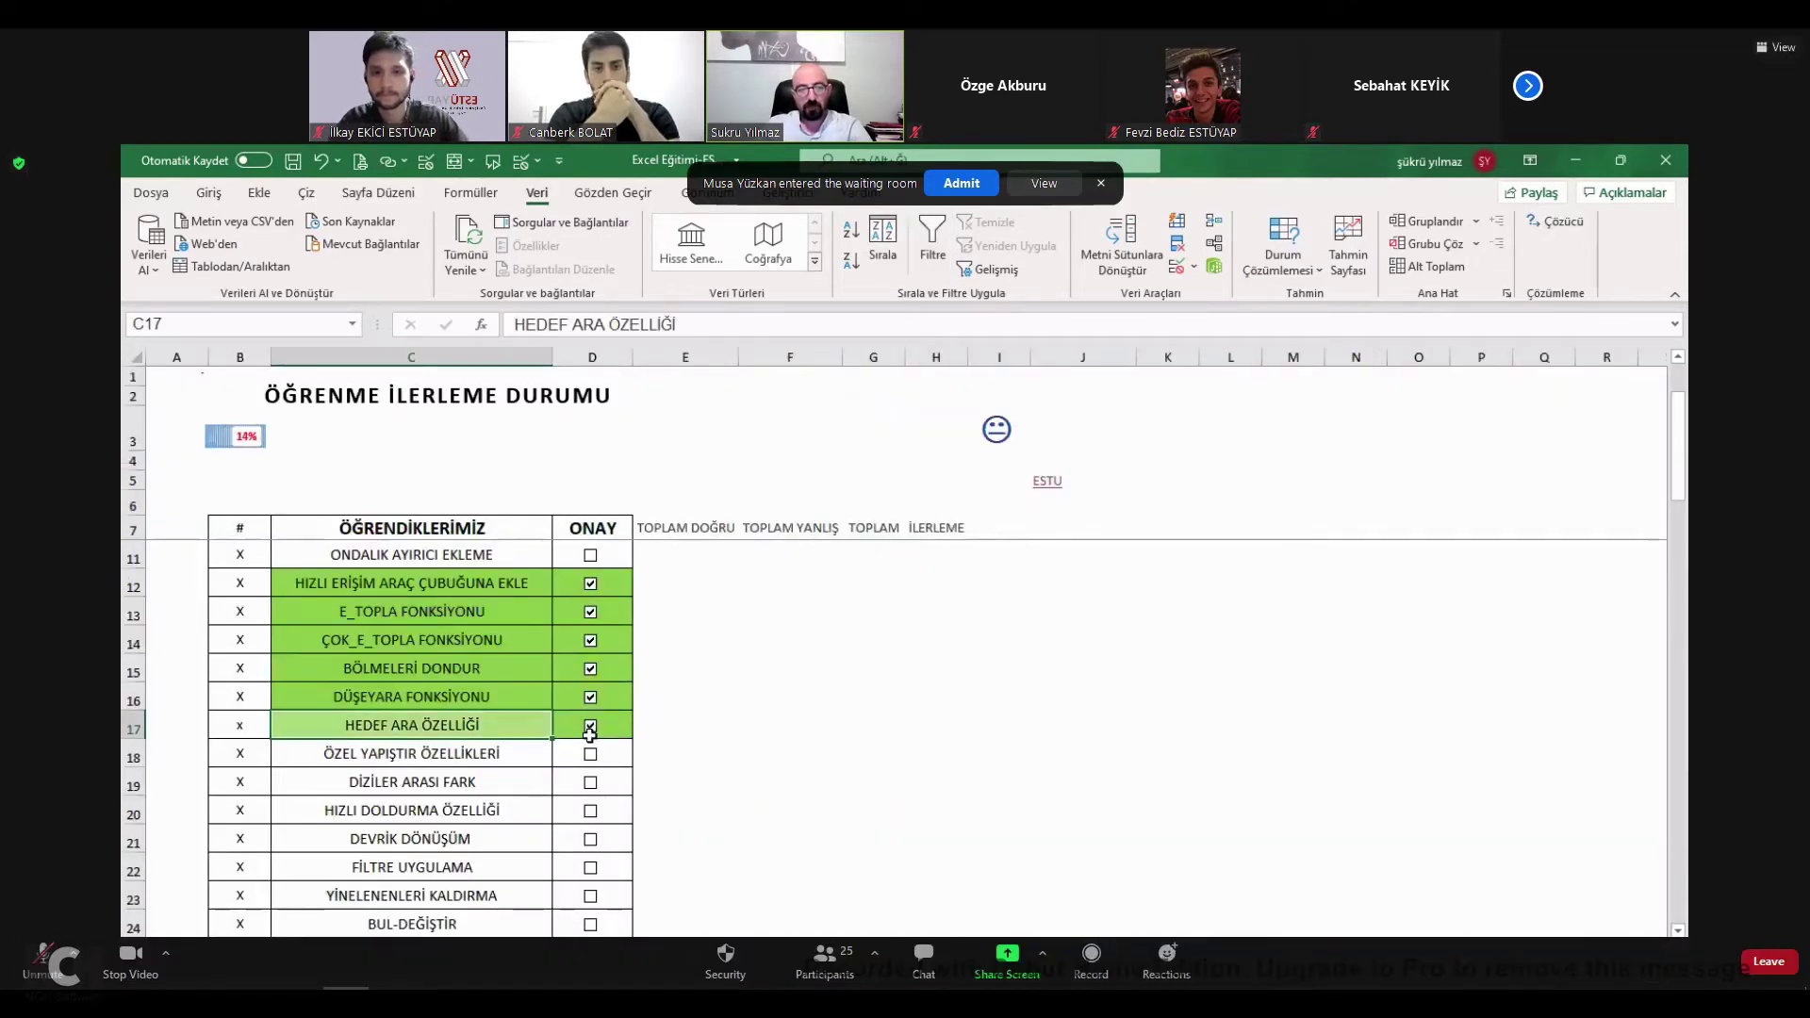
{"action": "left_click", "coordinate": [408, 763]}
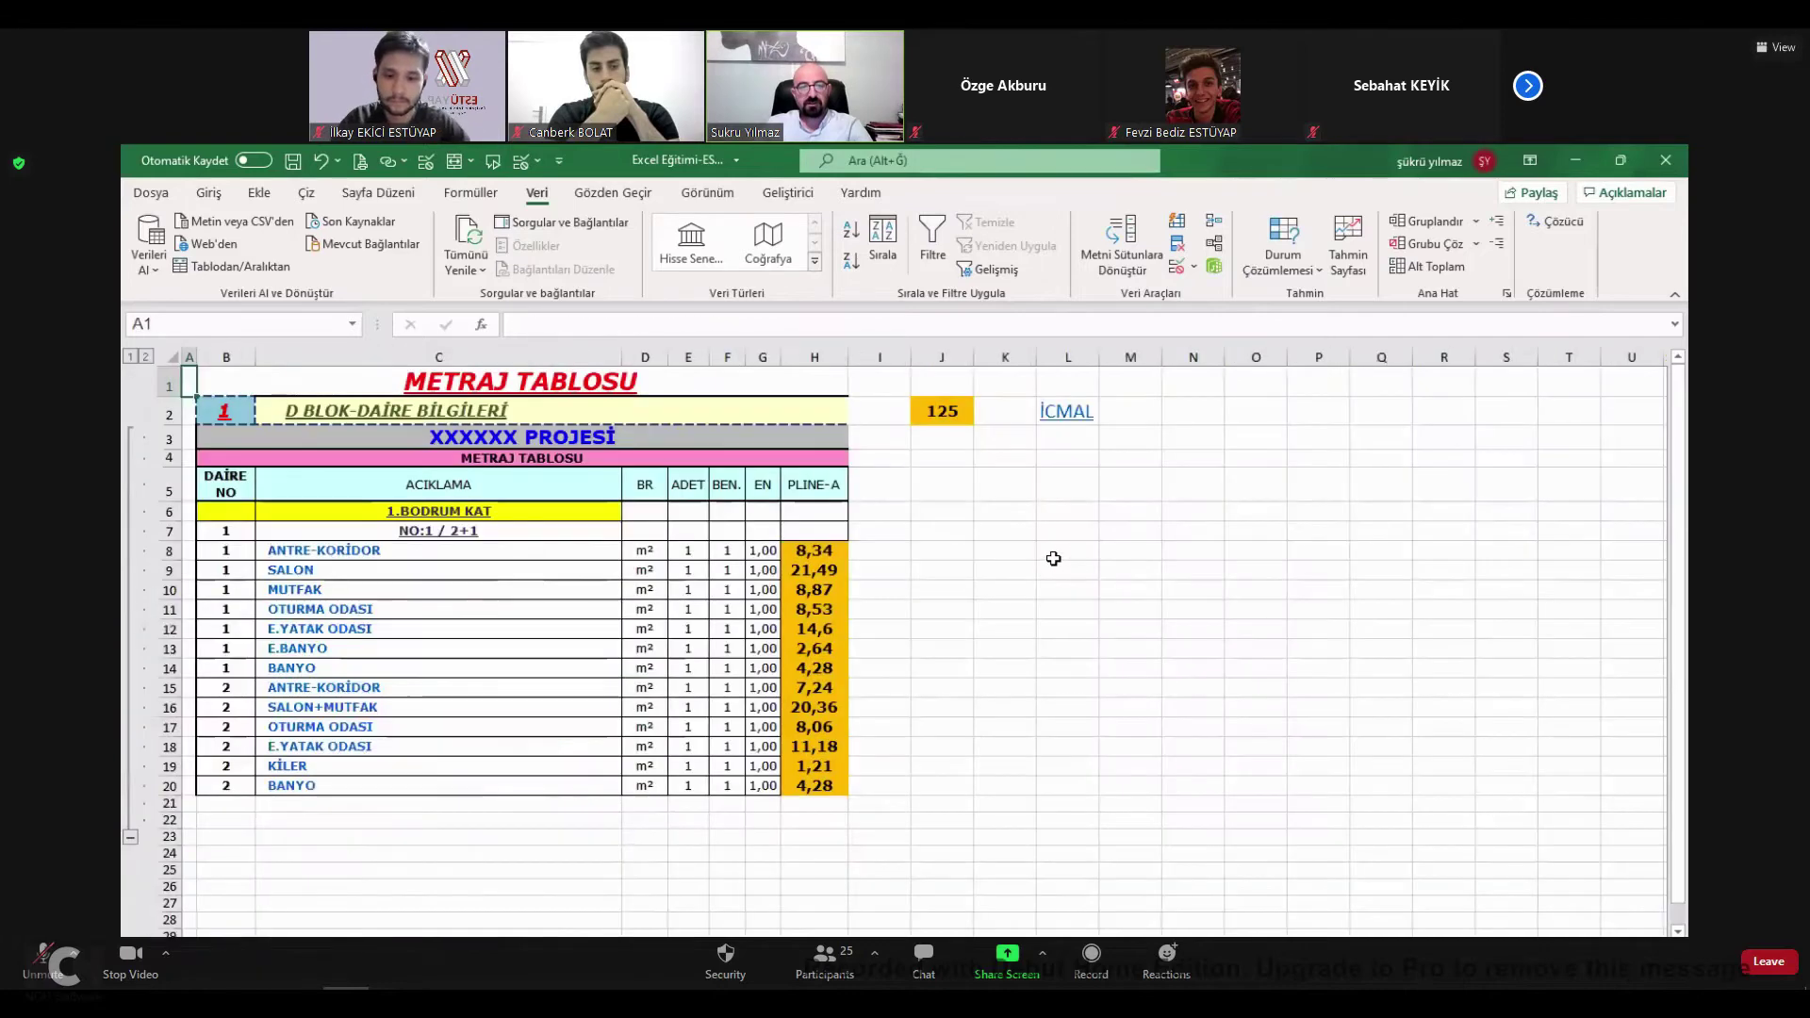
Select the PLINE-A values H8:H20 and the empty cells beside them.
{"action": "left_click", "coordinate": [1132, 549]}
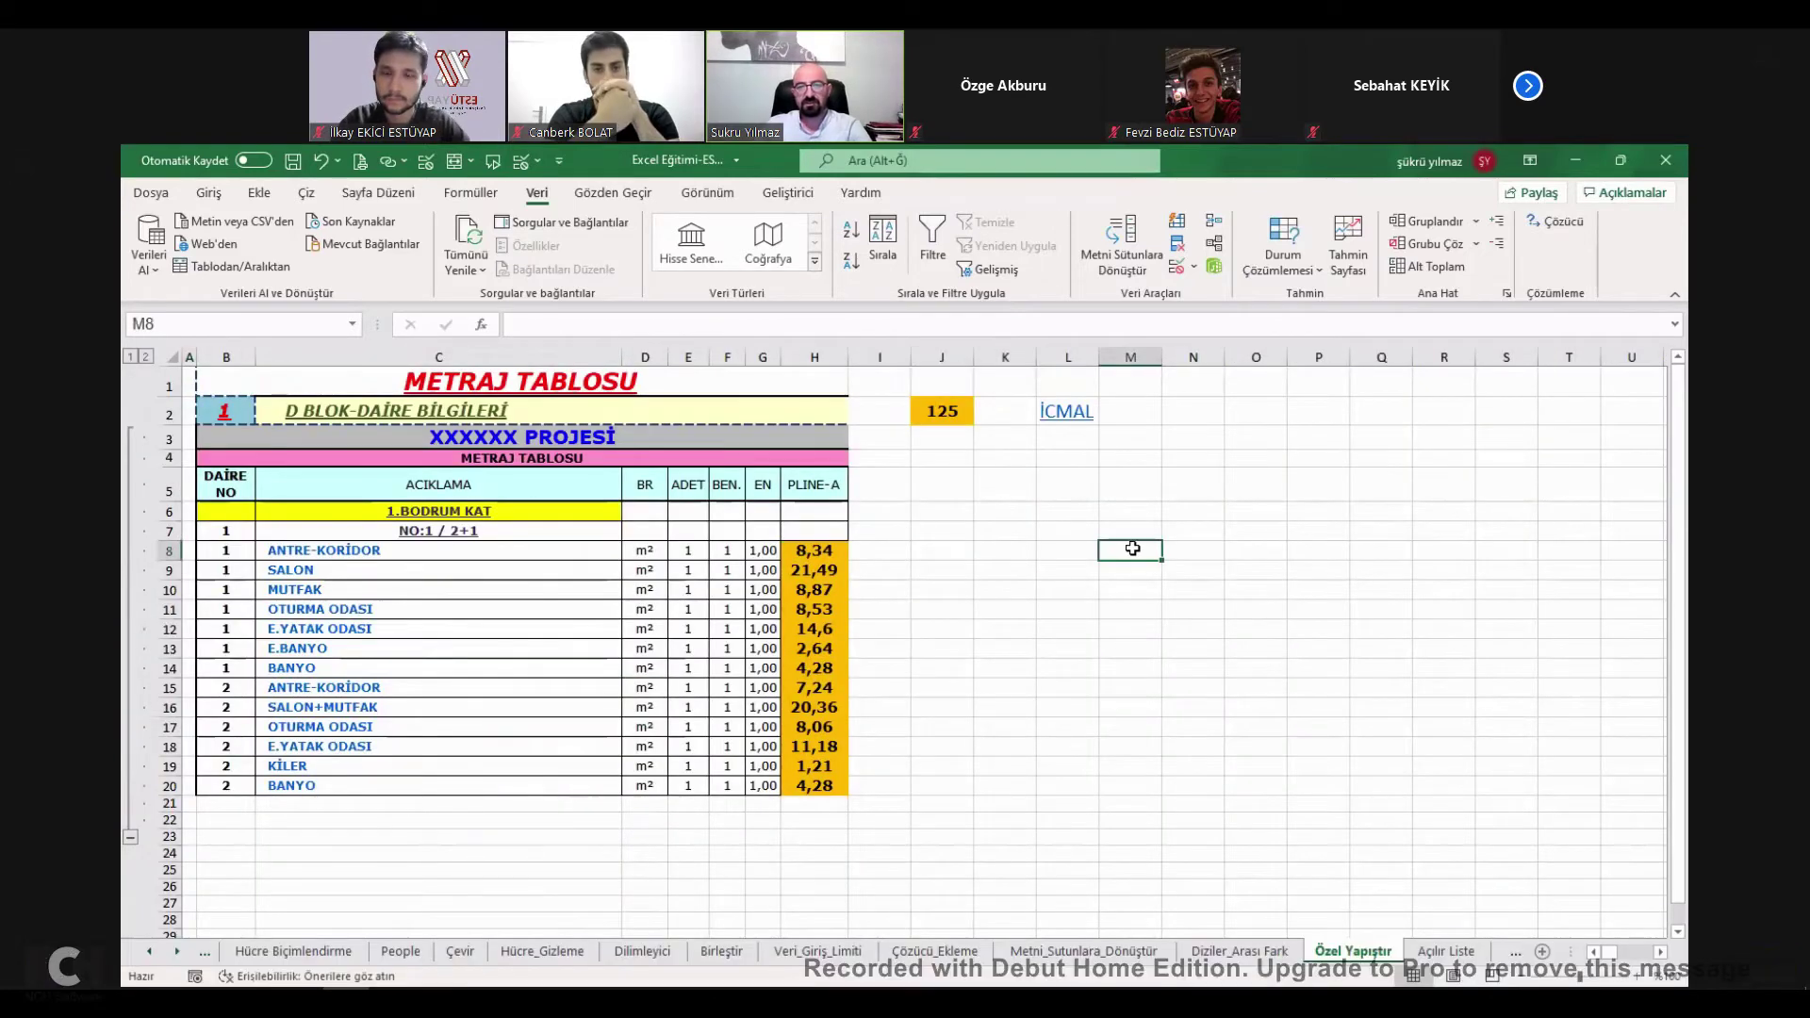
{"action": "left_click", "coordinate": [1131, 514]}
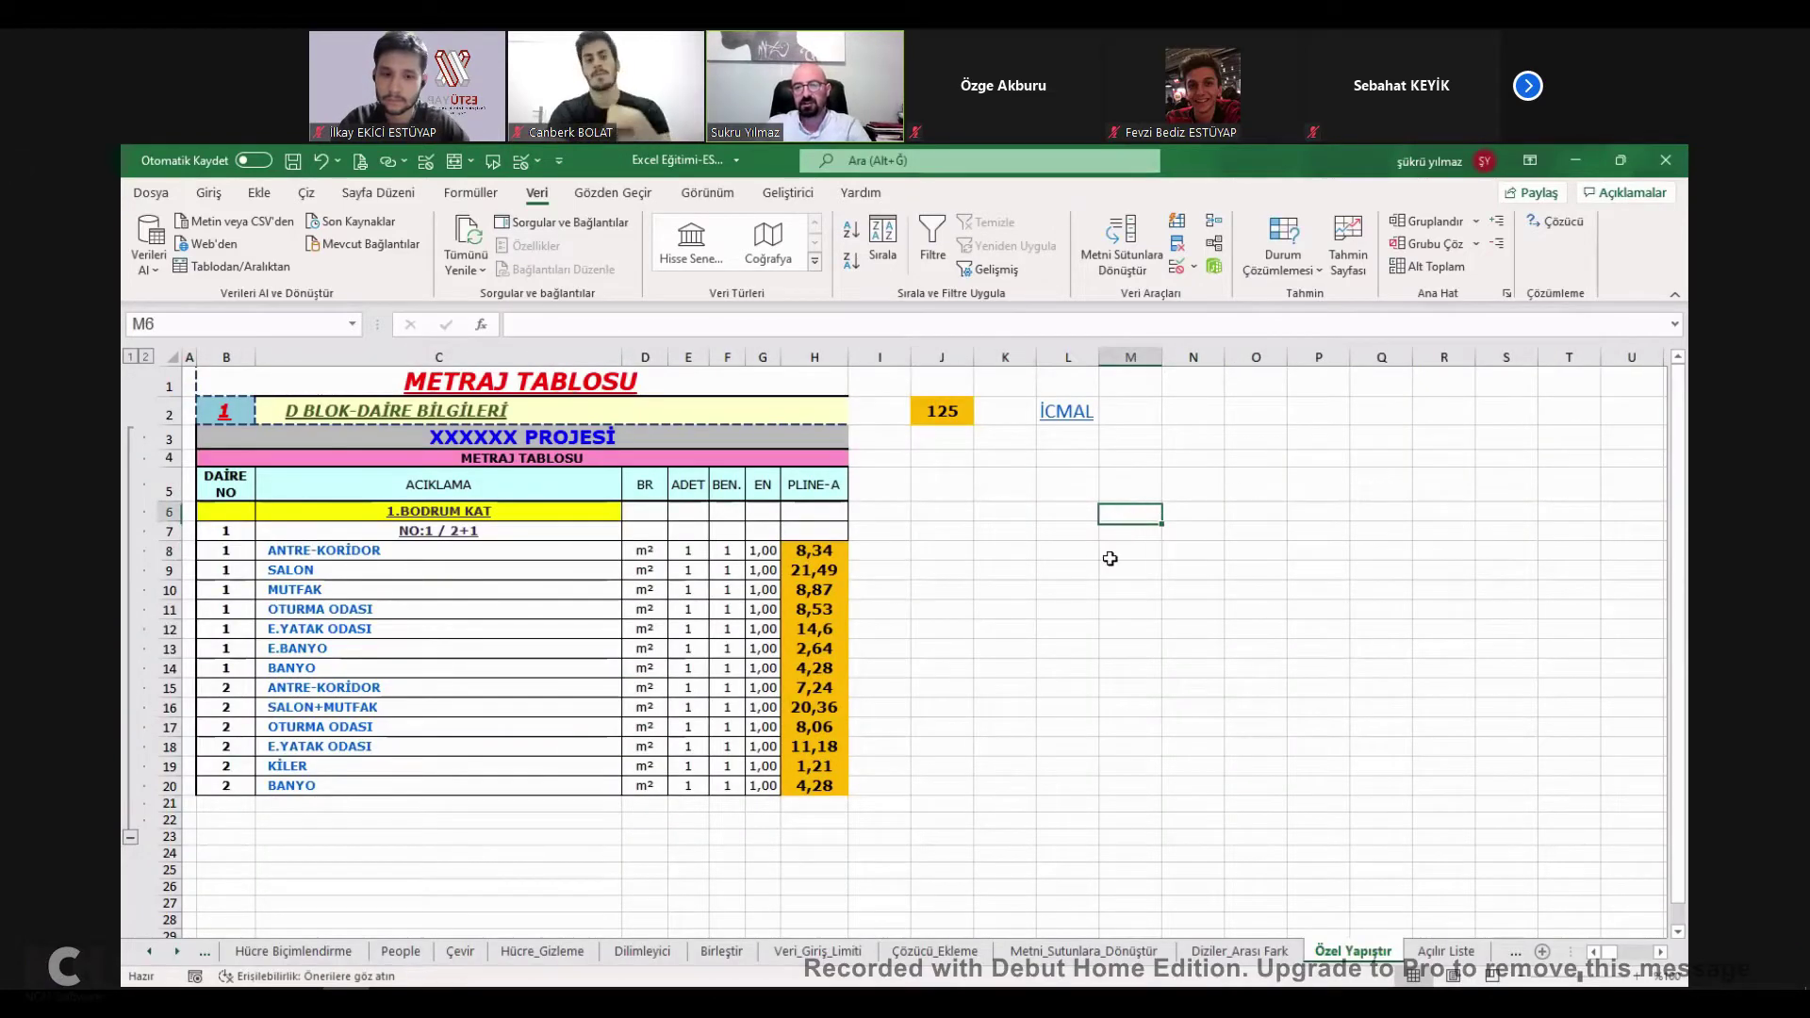
{"action": "left_click_drag", "start_coordinate": [814, 551], "coordinate": [814, 787]}
{"action": "left_click_drag", "start_coordinate": [815, 550], "coordinate": [814, 696]}
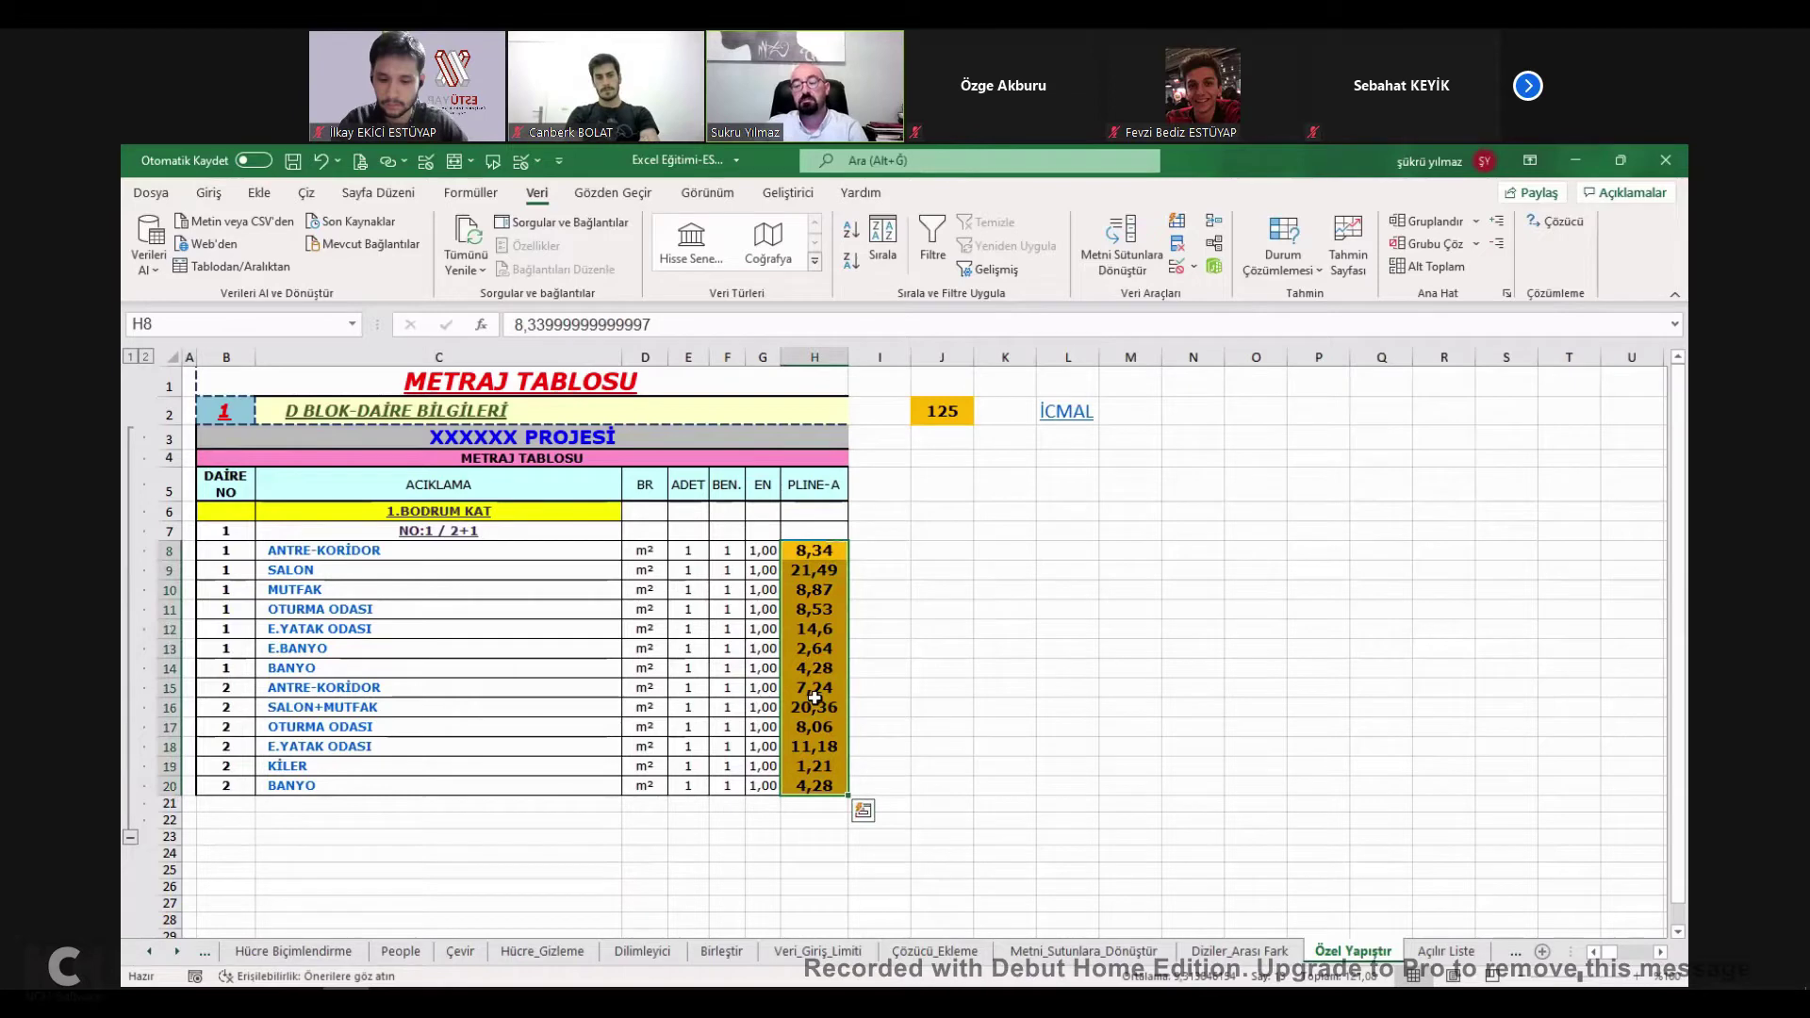
{"action": "left_click_drag", "start_coordinate": [877, 551], "coordinate": [877, 687]}
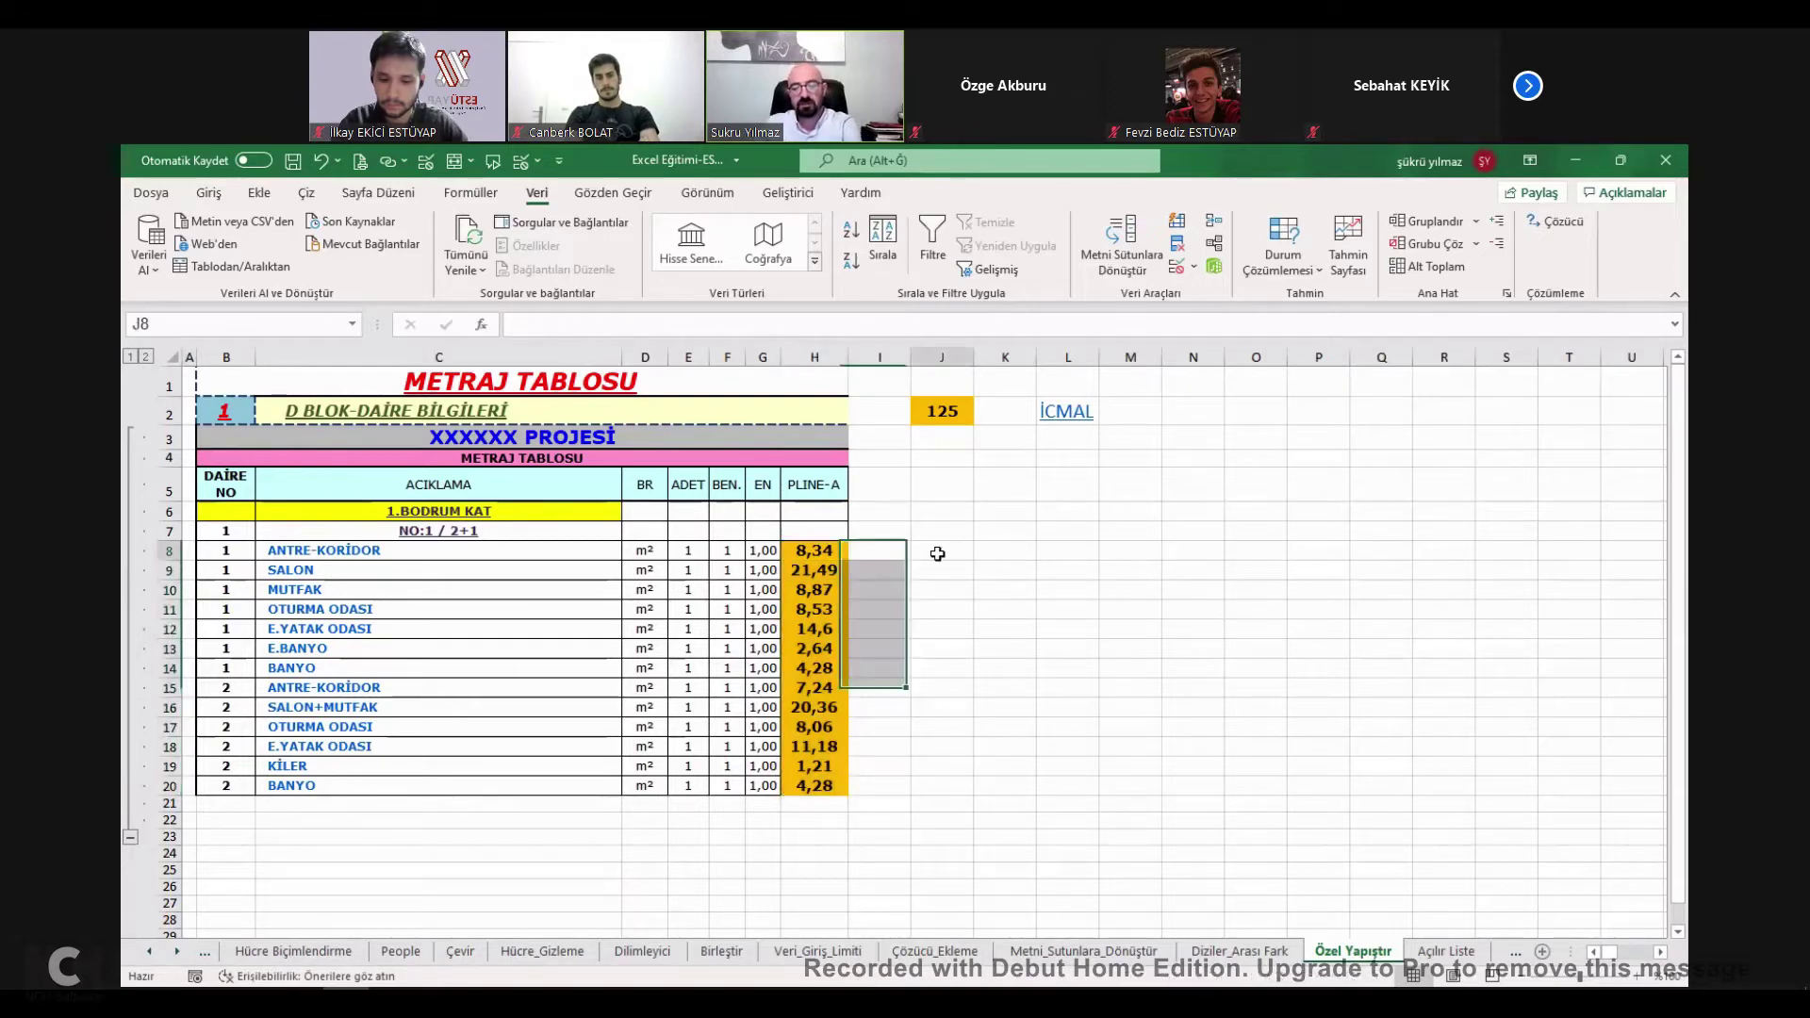
Enter =H8*1000 in J8 and fill it down to row 20.
{"action": "left_click", "coordinate": [937, 554]}
{"action": "type", "text": "="}
{"action": "left_click", "coordinate": [832, 556]}
{"action": "type", "text": "*1000"}
{"action": "key", "text": "Return"}
{"action": "left_click", "coordinate": [963, 551]}
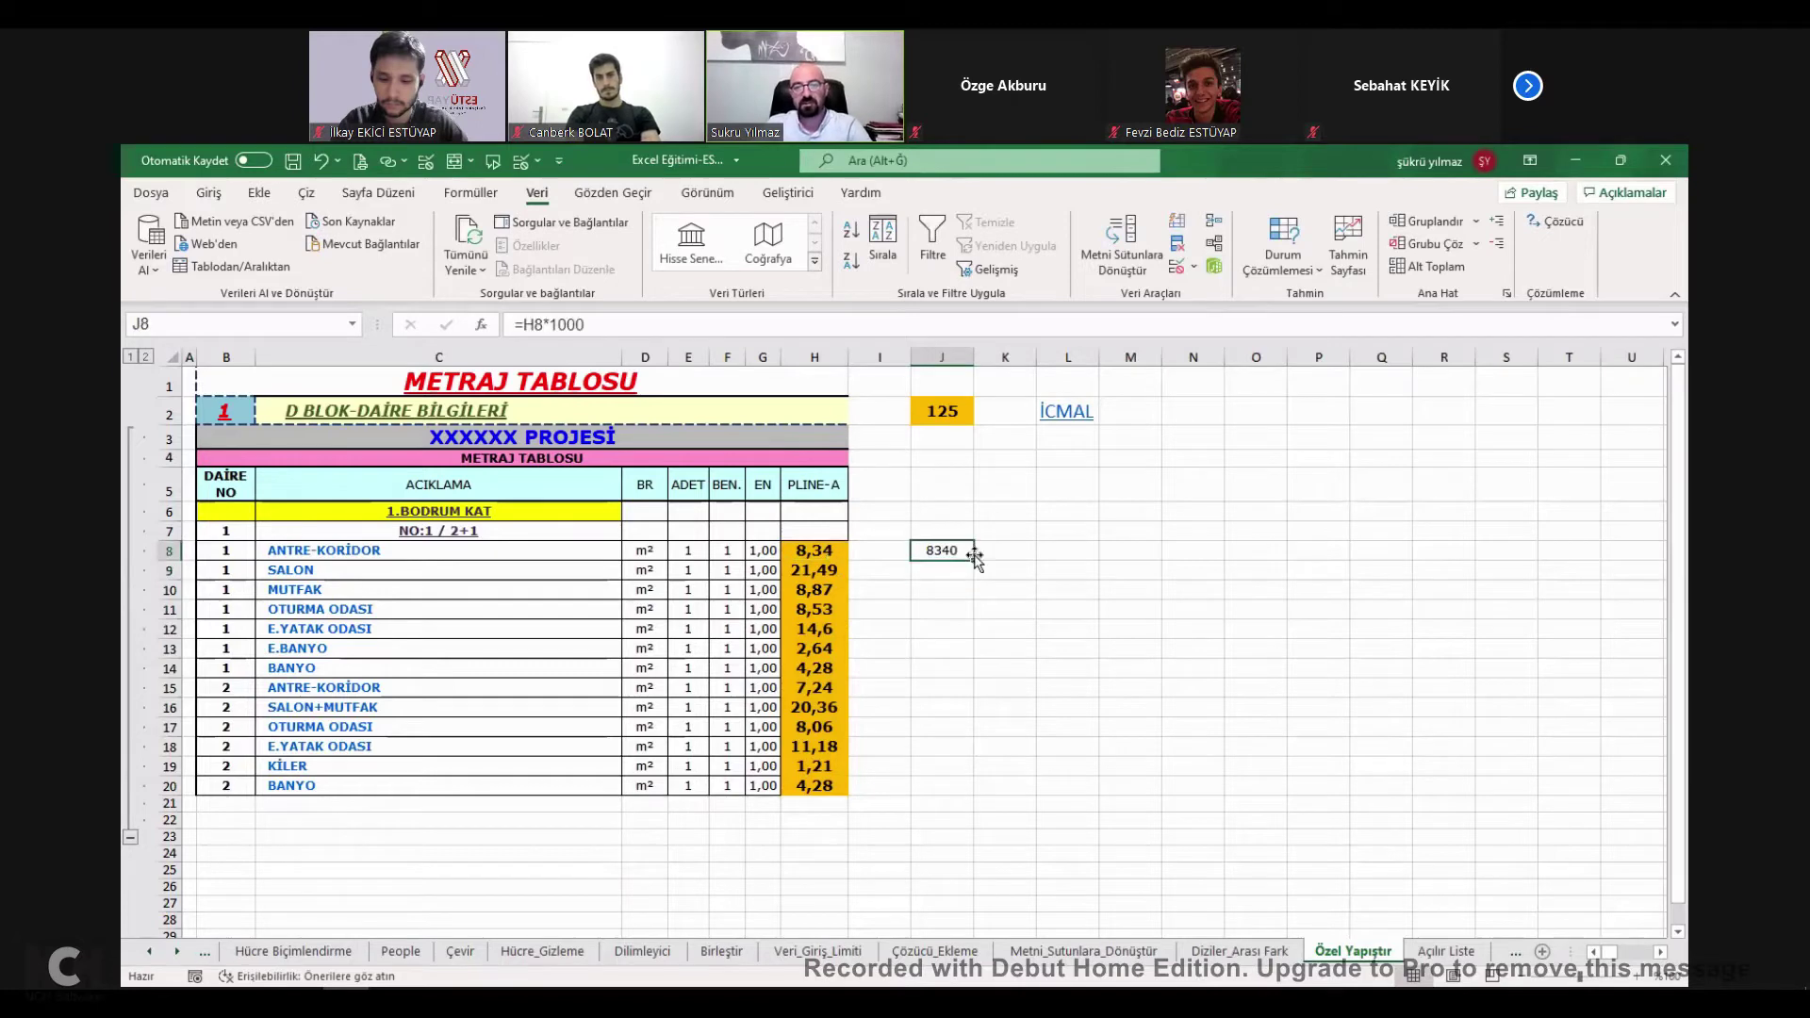
{"action": "left_click_drag", "start_coordinate": [974, 560], "coordinate": [967, 790]}
{"action": "left_click", "coordinate": [1047, 570]}
Delete the helper results in J8:J20.
{"action": "left_click", "coordinate": [952, 552]}
{"action": "key", "text": "ctrl+shift+Down"}
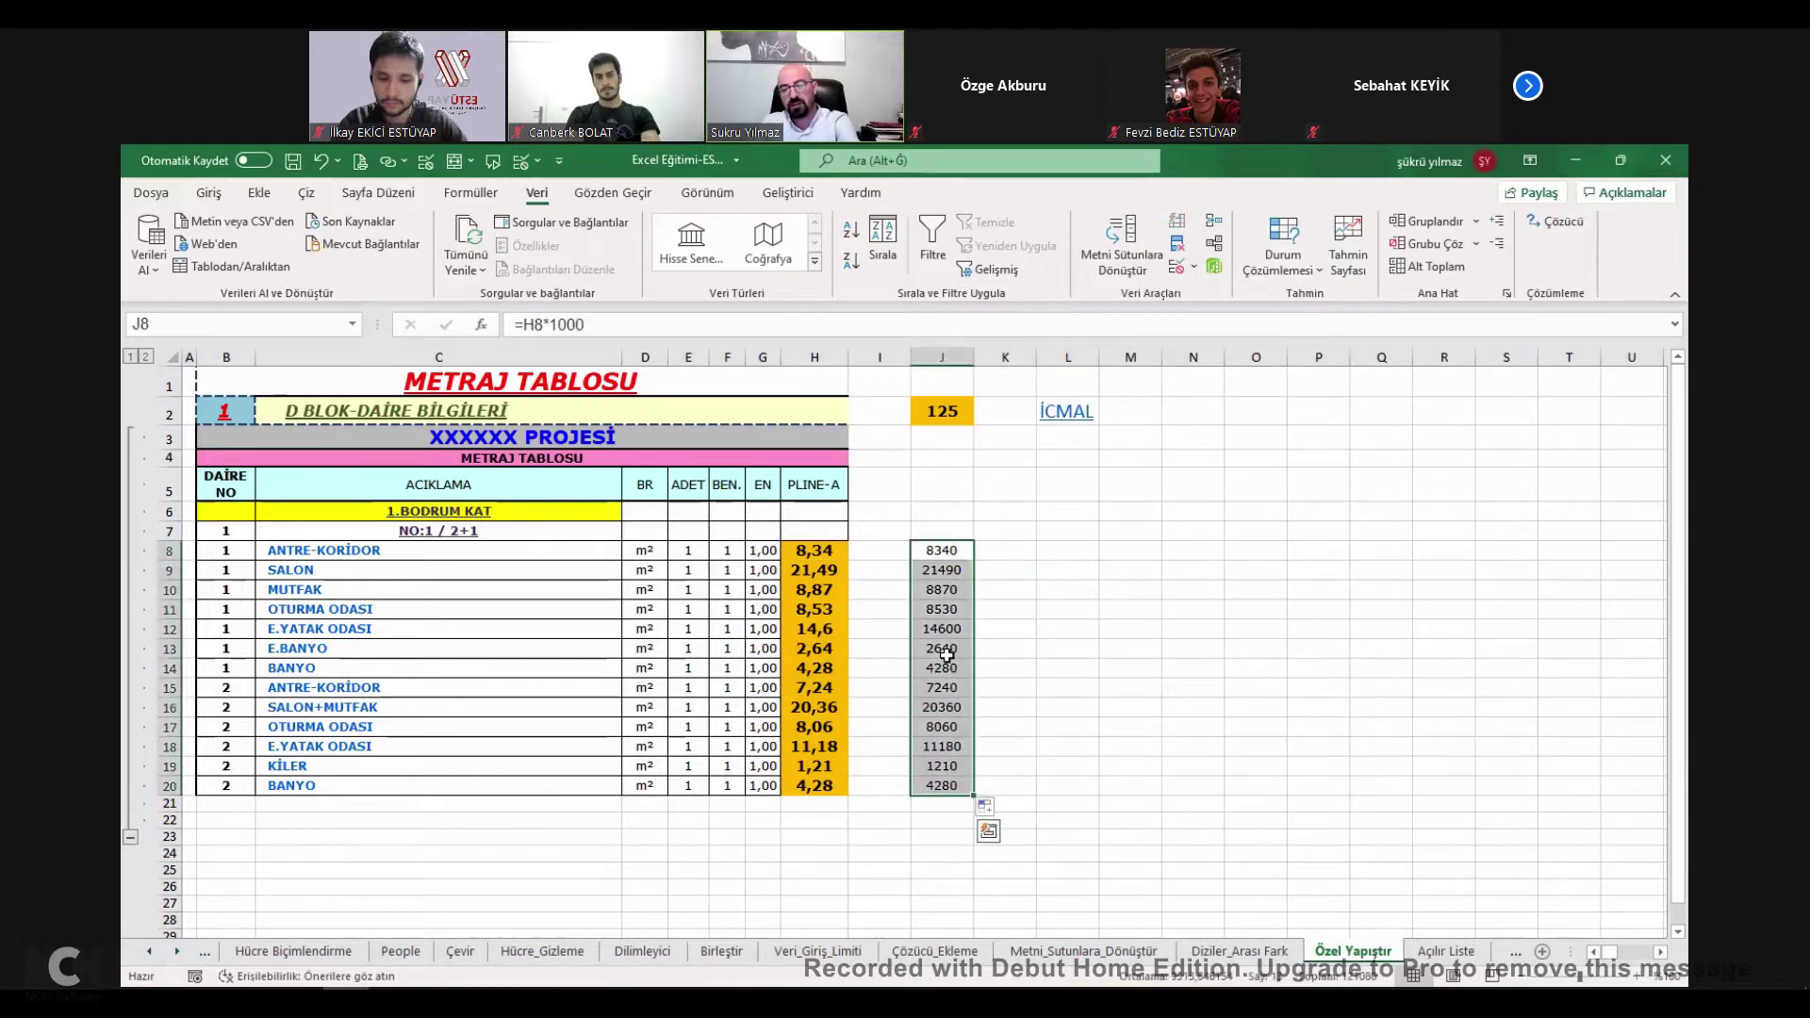
{"action": "key", "text": "Delete"}
{"action": "left_click", "coordinate": [1085, 611]}
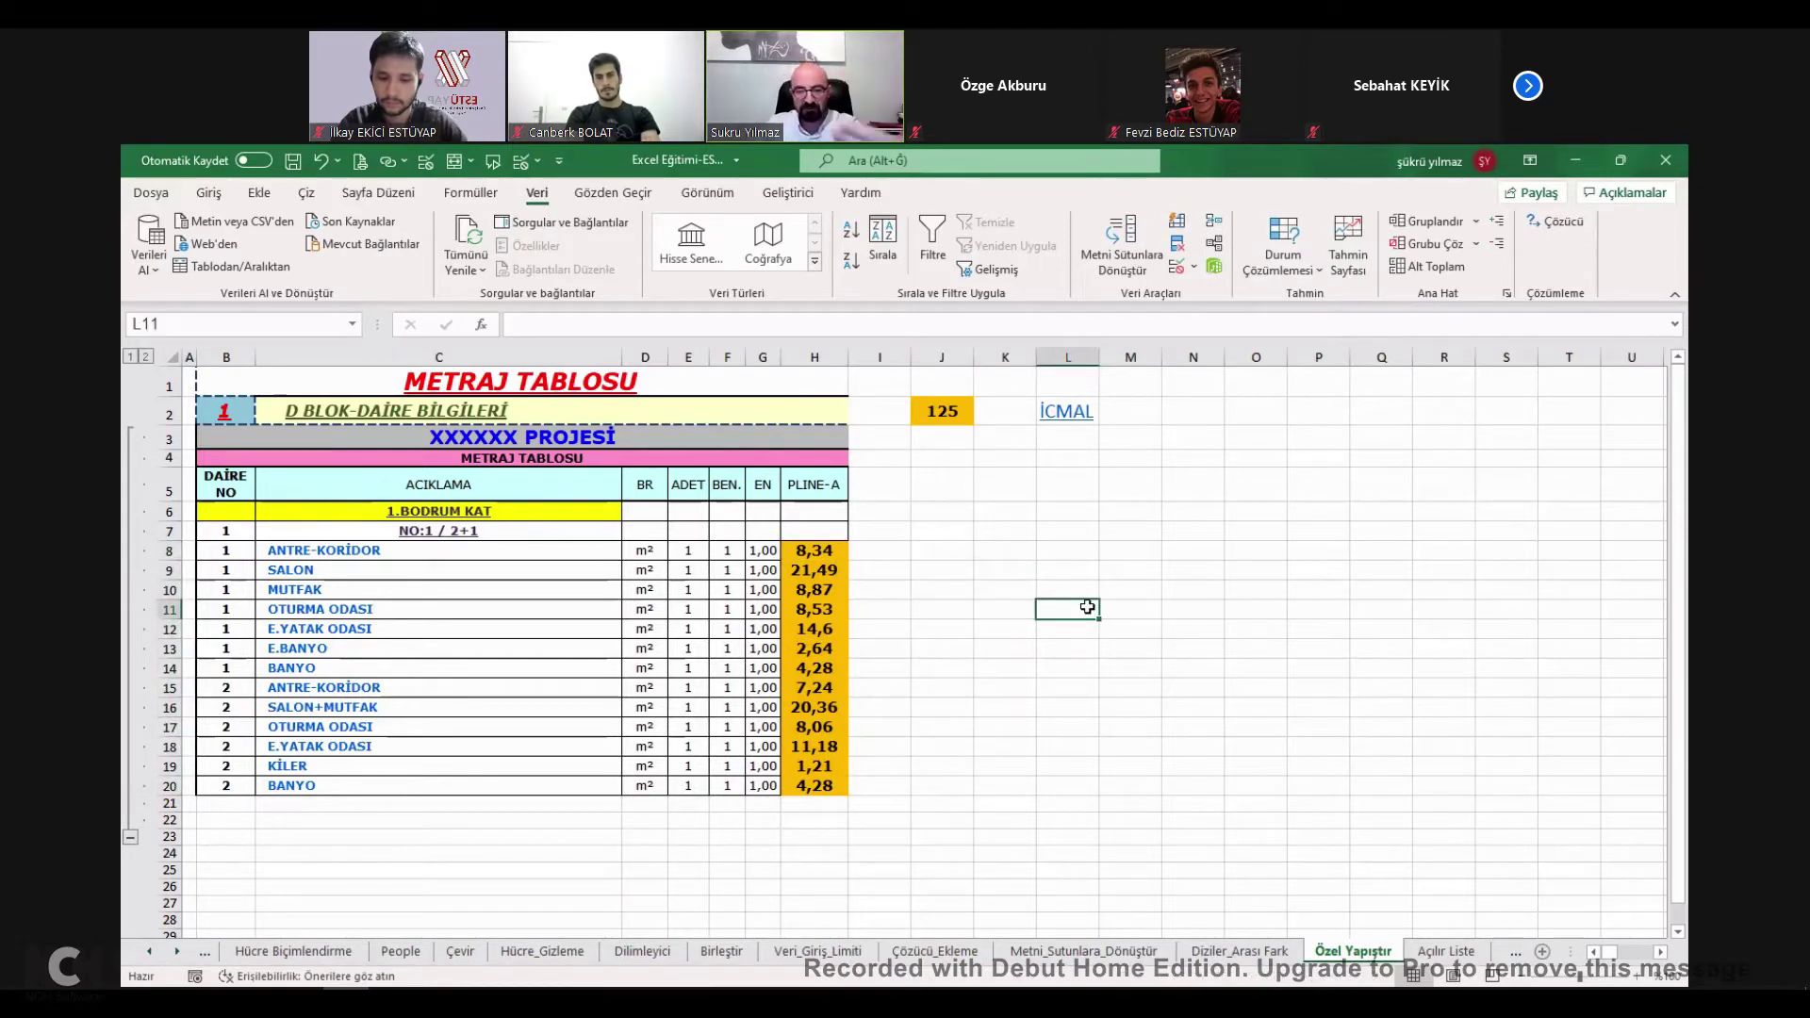
Change the orange cell J2 from 125 to 1000.
{"action": "double_click", "coordinate": [945, 409]}
{"action": "key", "text": "BackSpace"}
{"action": "key", "text": "BackSpace"}
{"action": "key", "text": "BackSpace"}
{"action": "type", "text": "1000"}
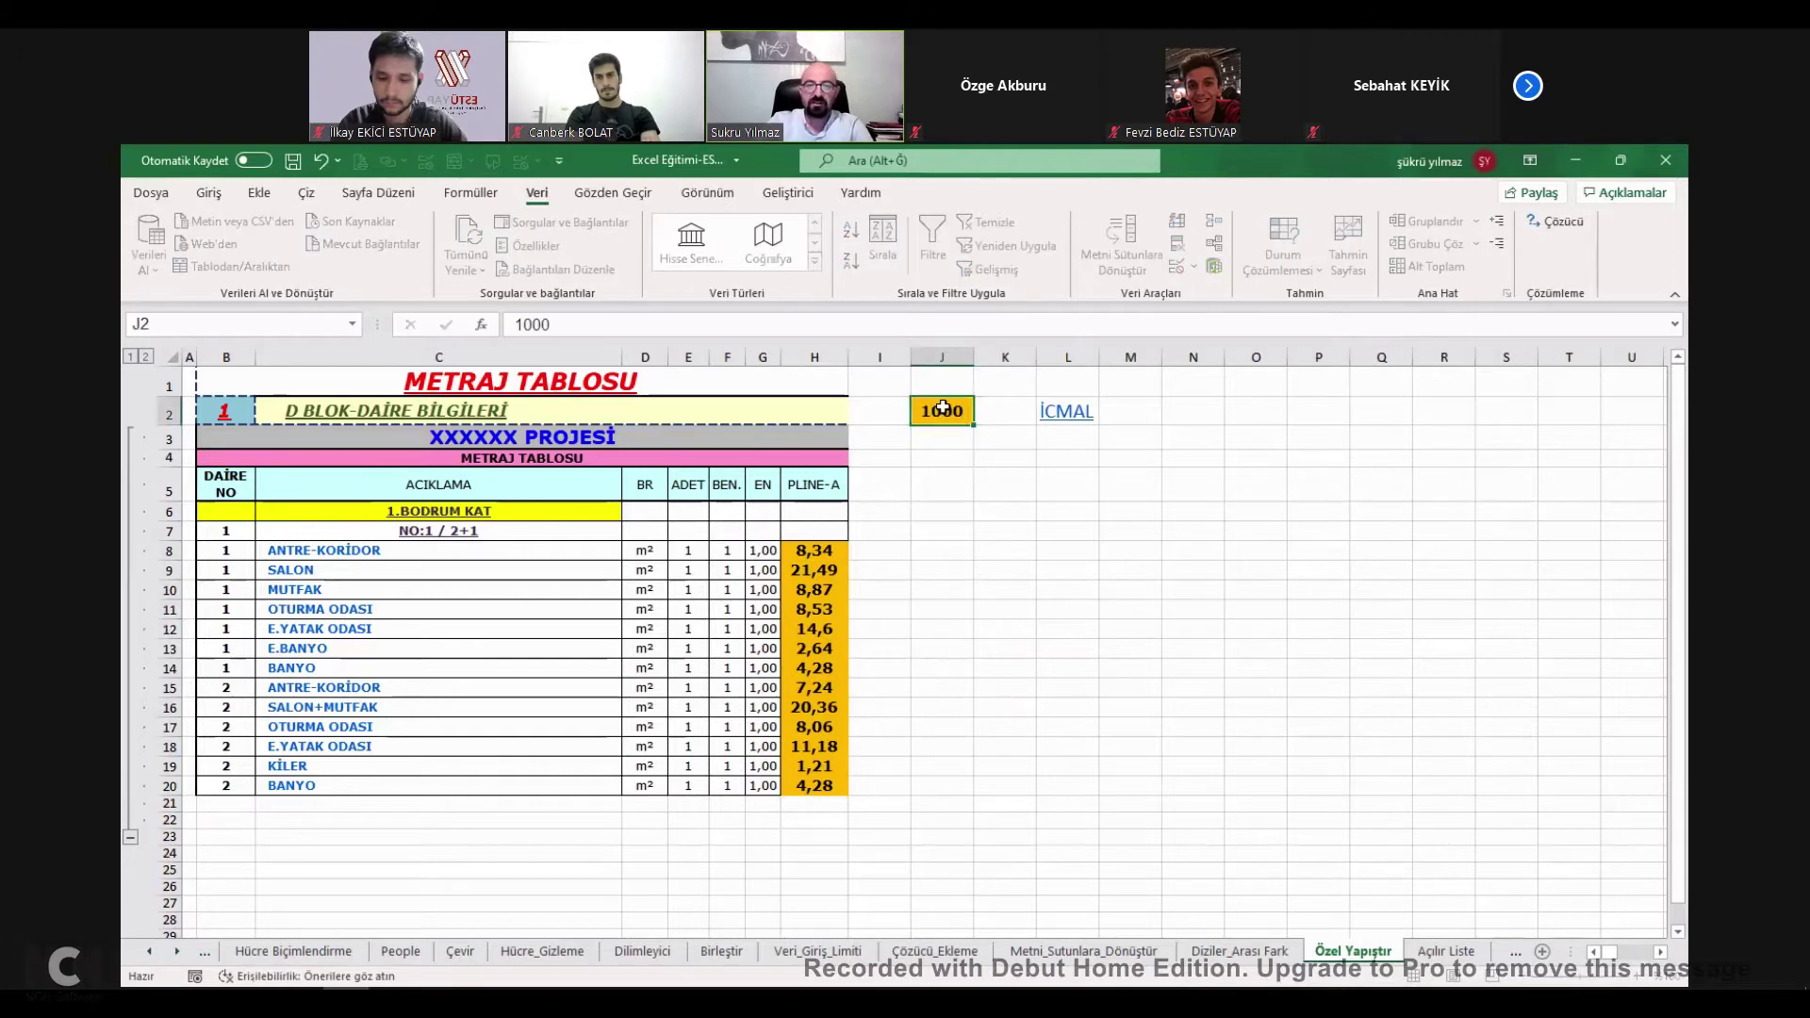
{"action": "key", "text": "Return"}
{"action": "left_click", "coordinate": [943, 411]}
Copy the 1000 in J2 and paste-special multiply the PLINE-A values H8:H20 by it.
{"action": "key", "text": "ctrl+c"}
{"action": "left_click_drag", "start_coordinate": [818, 548], "coordinate": [820, 785]}
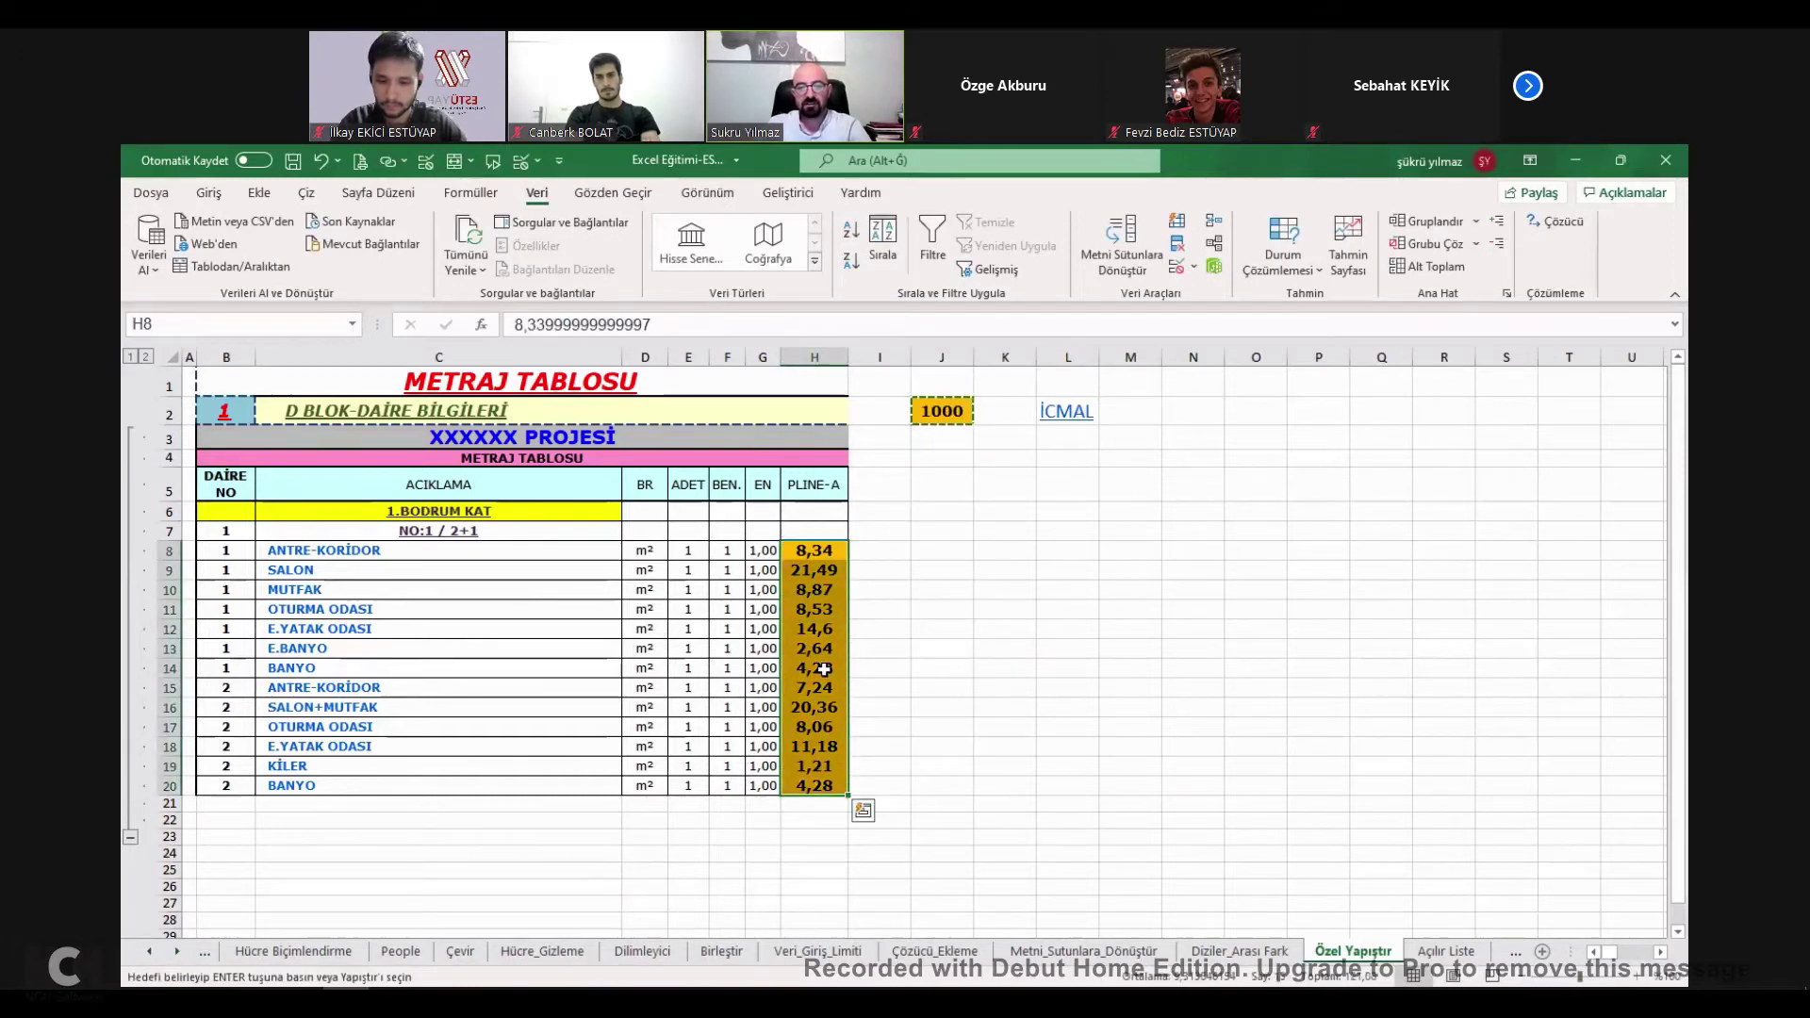
{"action": "right_click", "coordinate": [824, 669]}
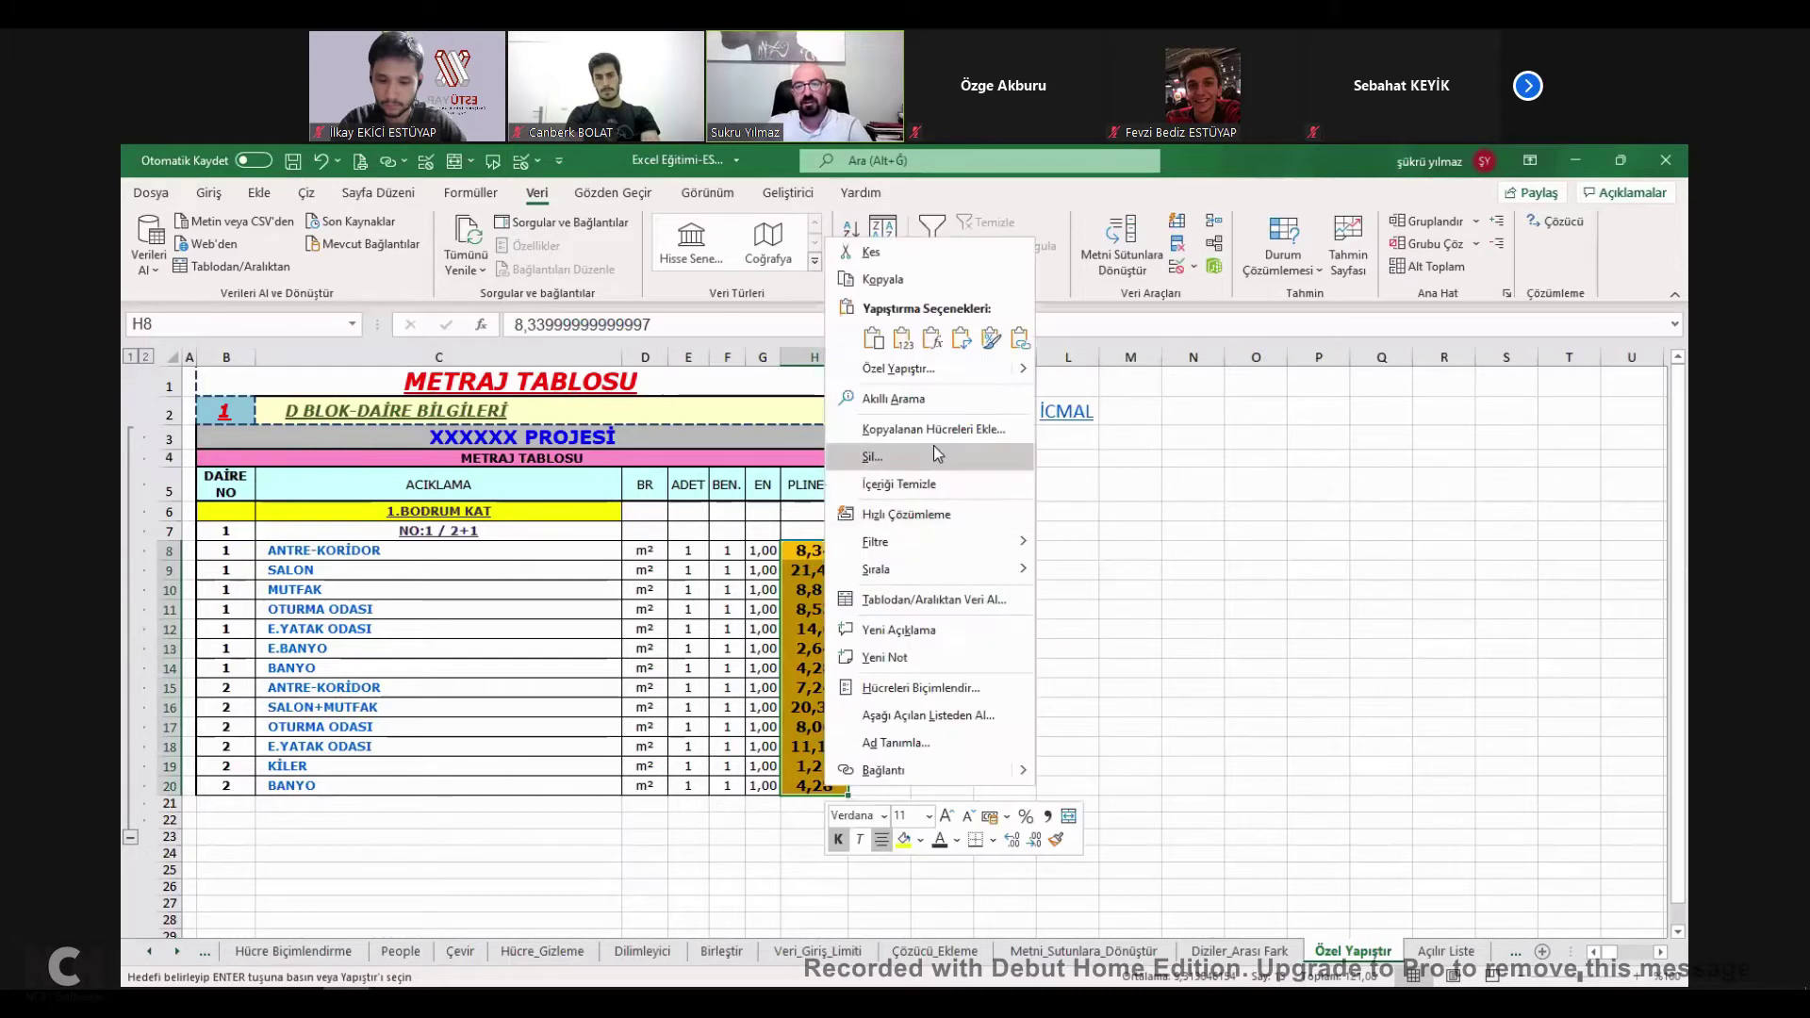
{"action": "left_click", "coordinate": [897, 369]}
{"action": "left_click", "coordinate": [929, 393]}
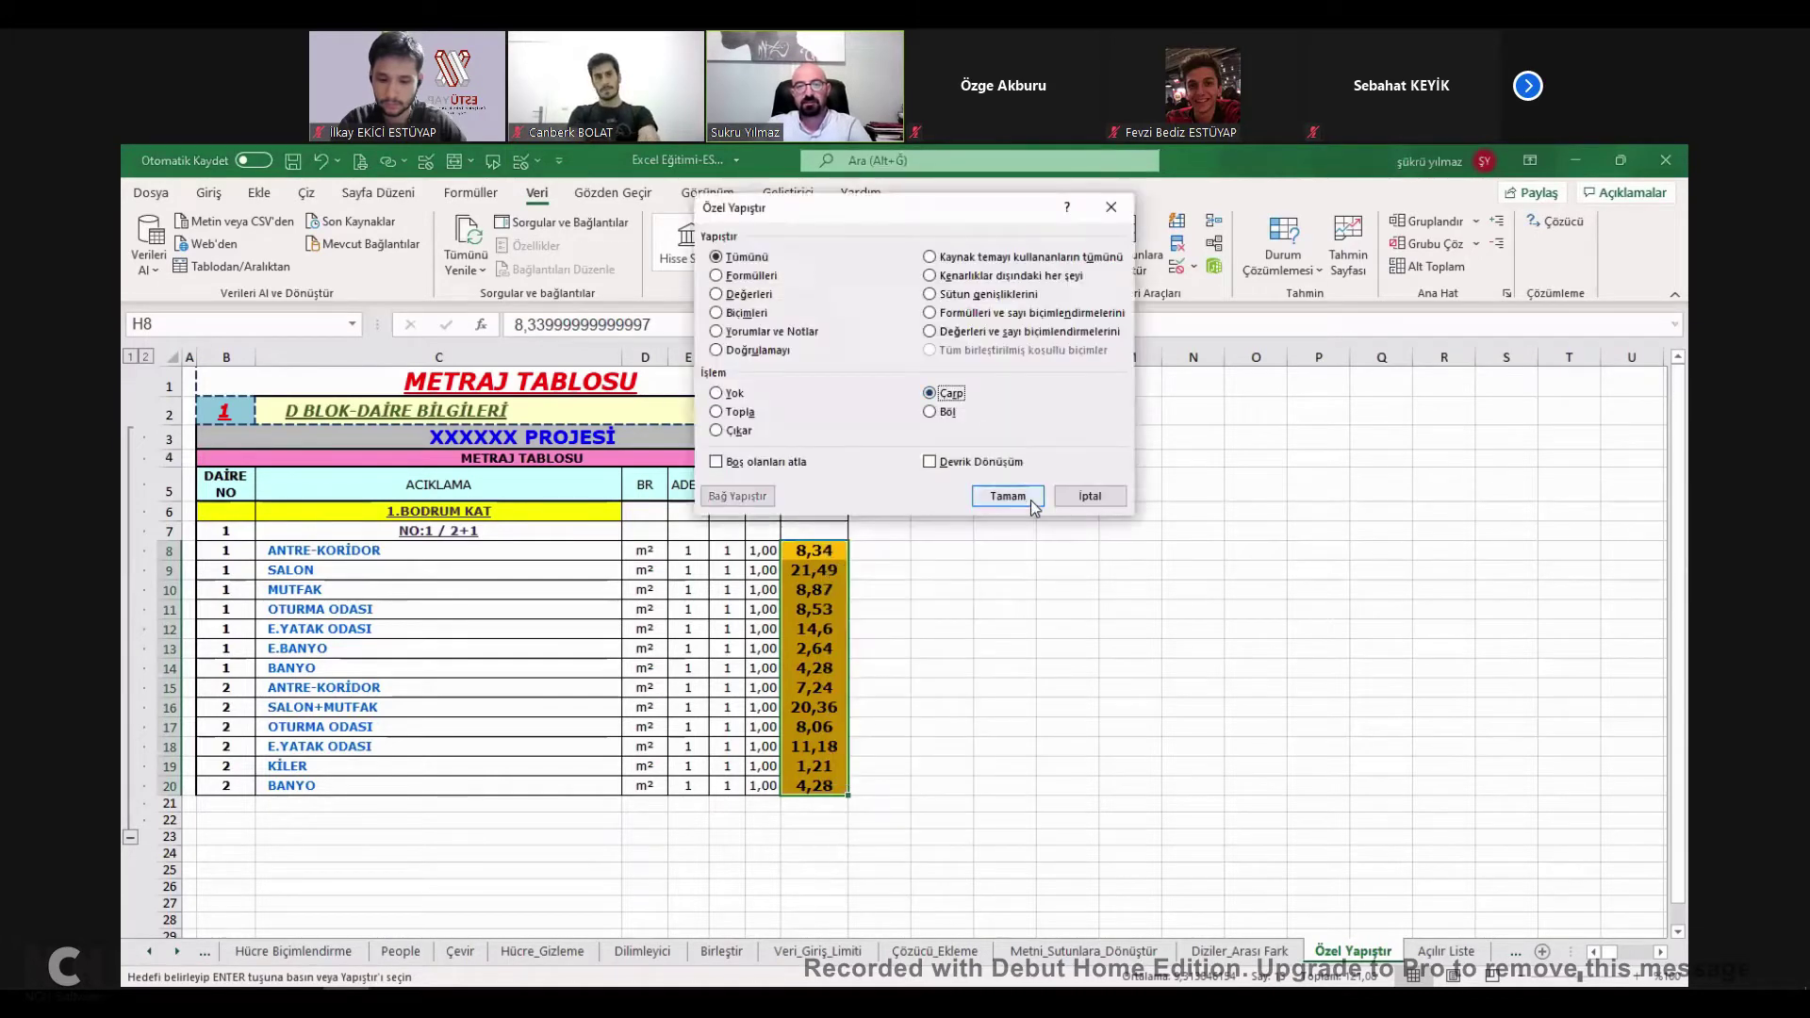
{"action": "left_click", "coordinate": [1009, 496]}
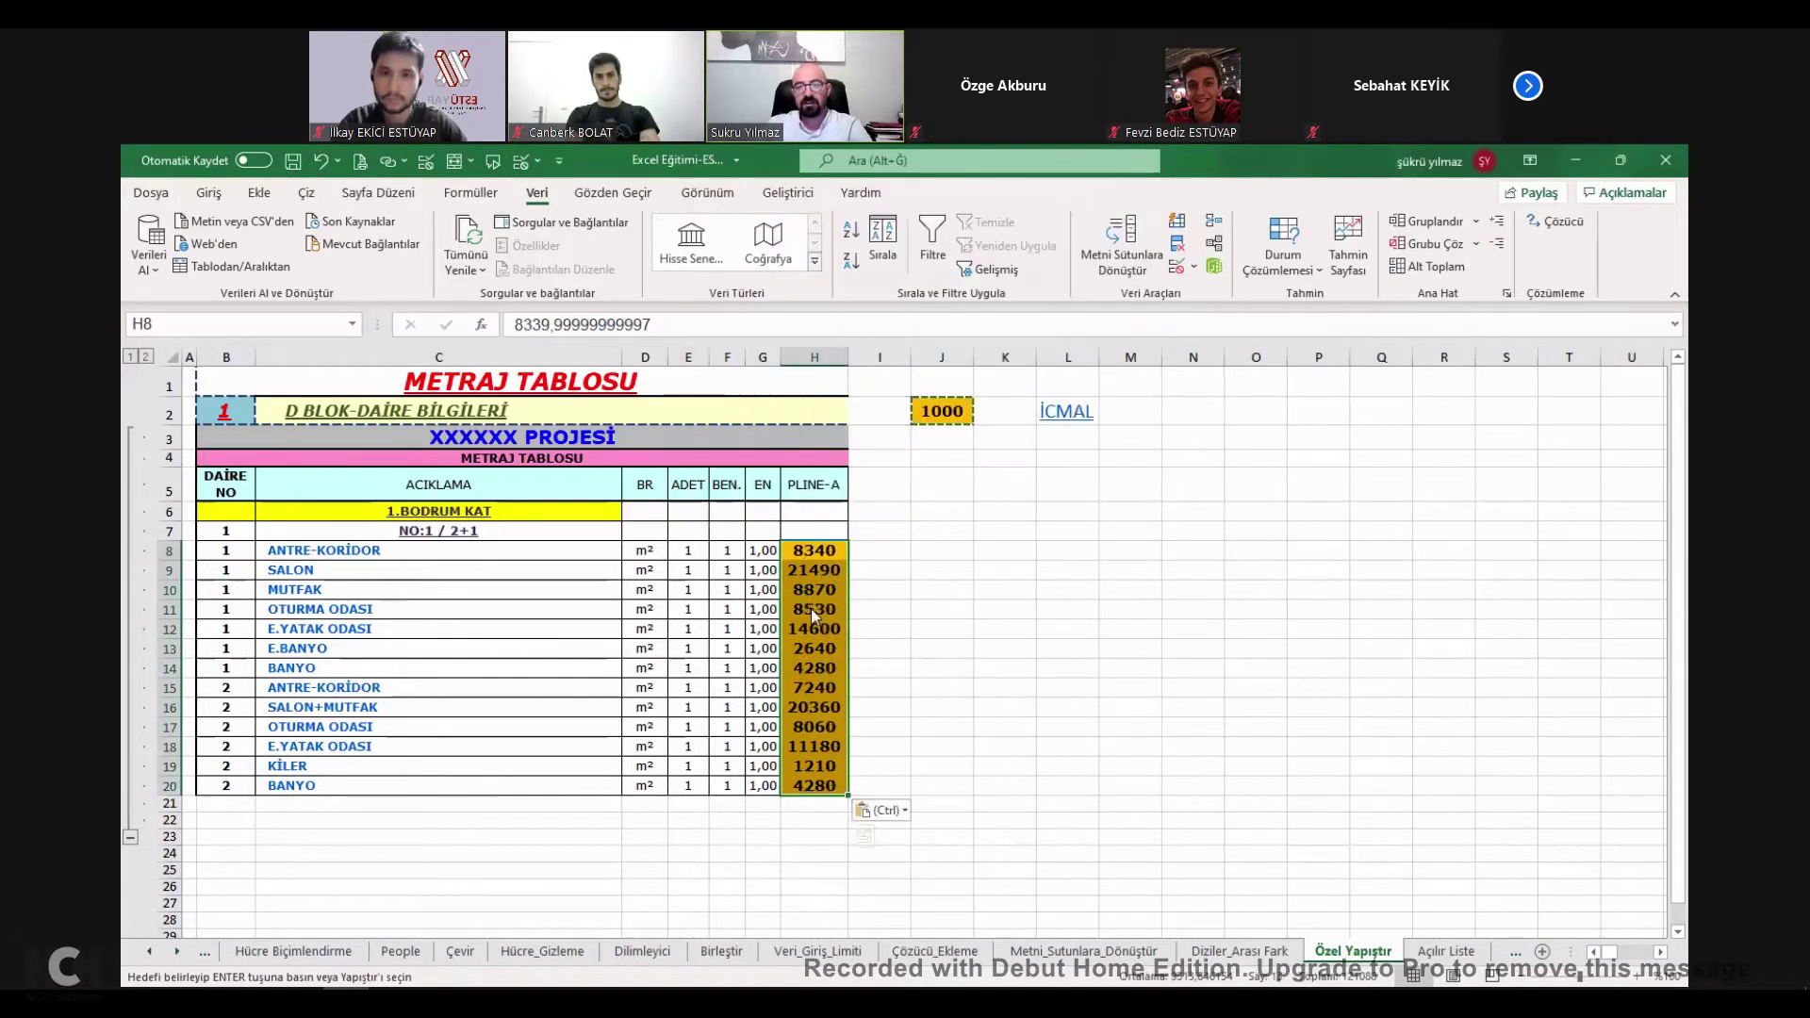
Paste-special subtract 1000 from H8:H20, then add 1000 back.
{"action": "key", "text": "ctrl+alt+v"}
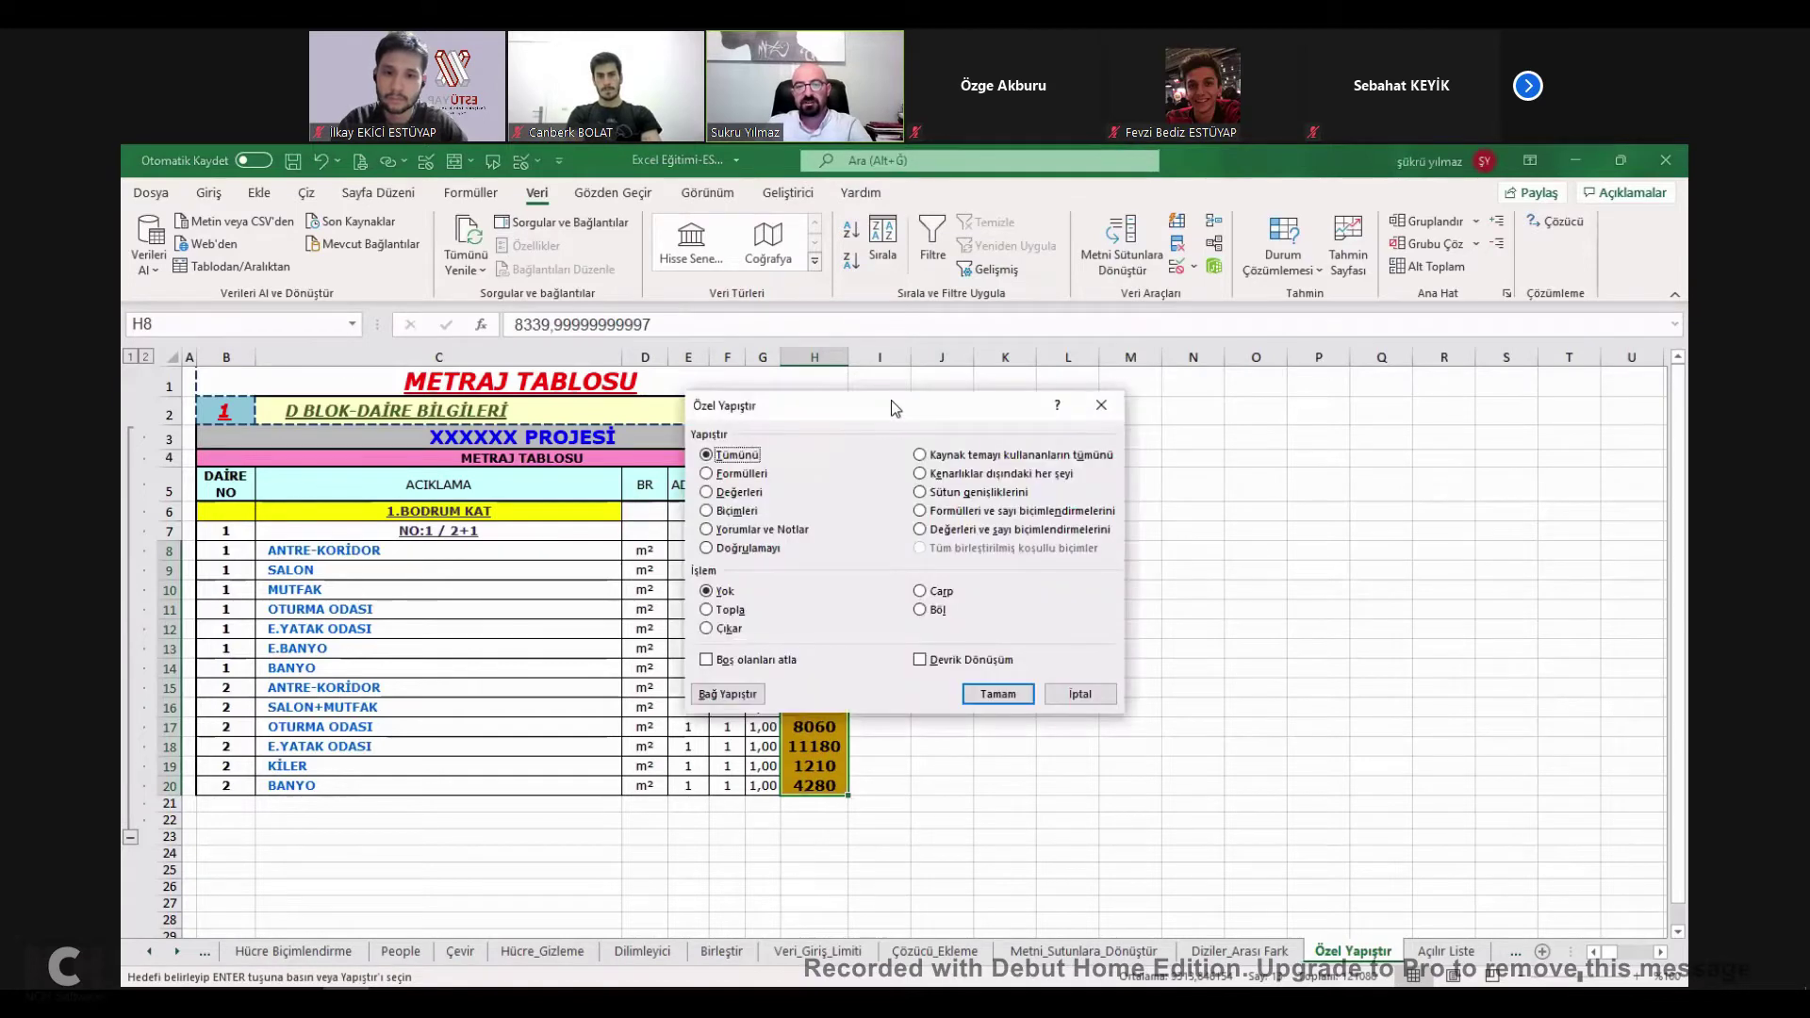
{"action": "left_click_drag", "start_coordinate": [891, 399], "coordinate": [1217, 324]}
{"action": "left_click", "coordinate": [1035, 547]}
{"action": "left_click", "coordinate": [1330, 613]}
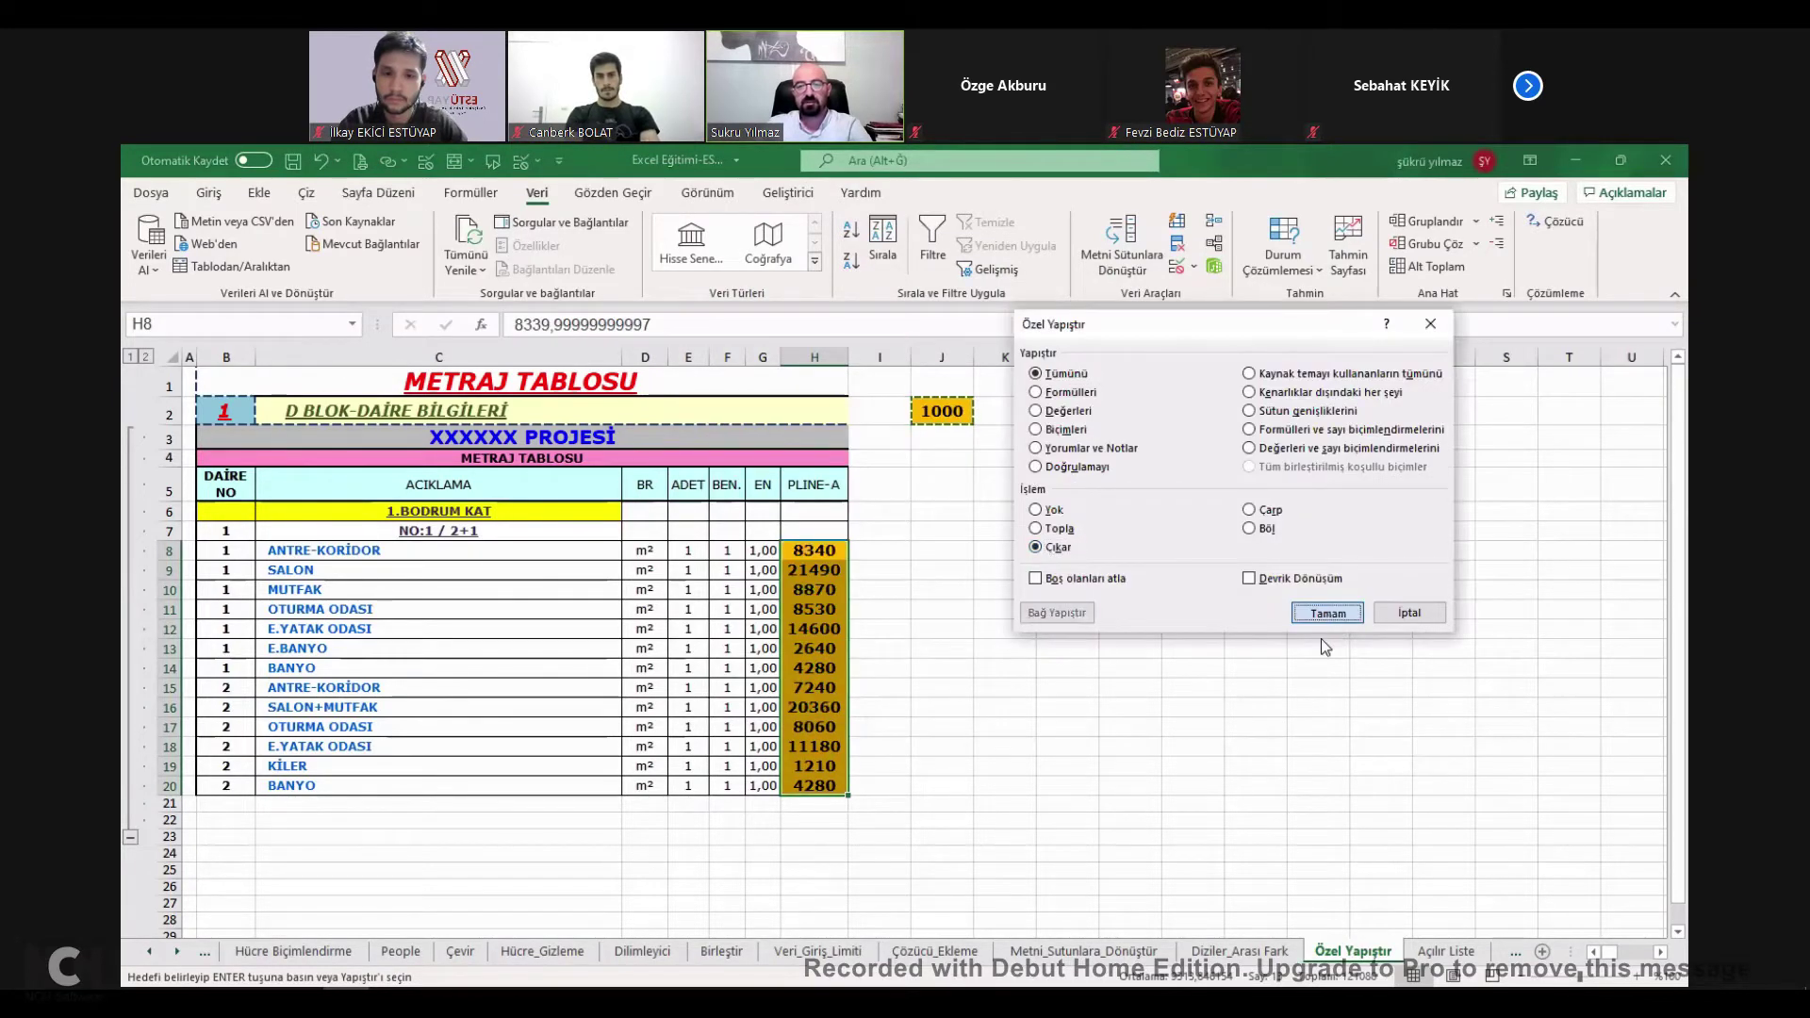
{"action": "key", "text": "Return"}
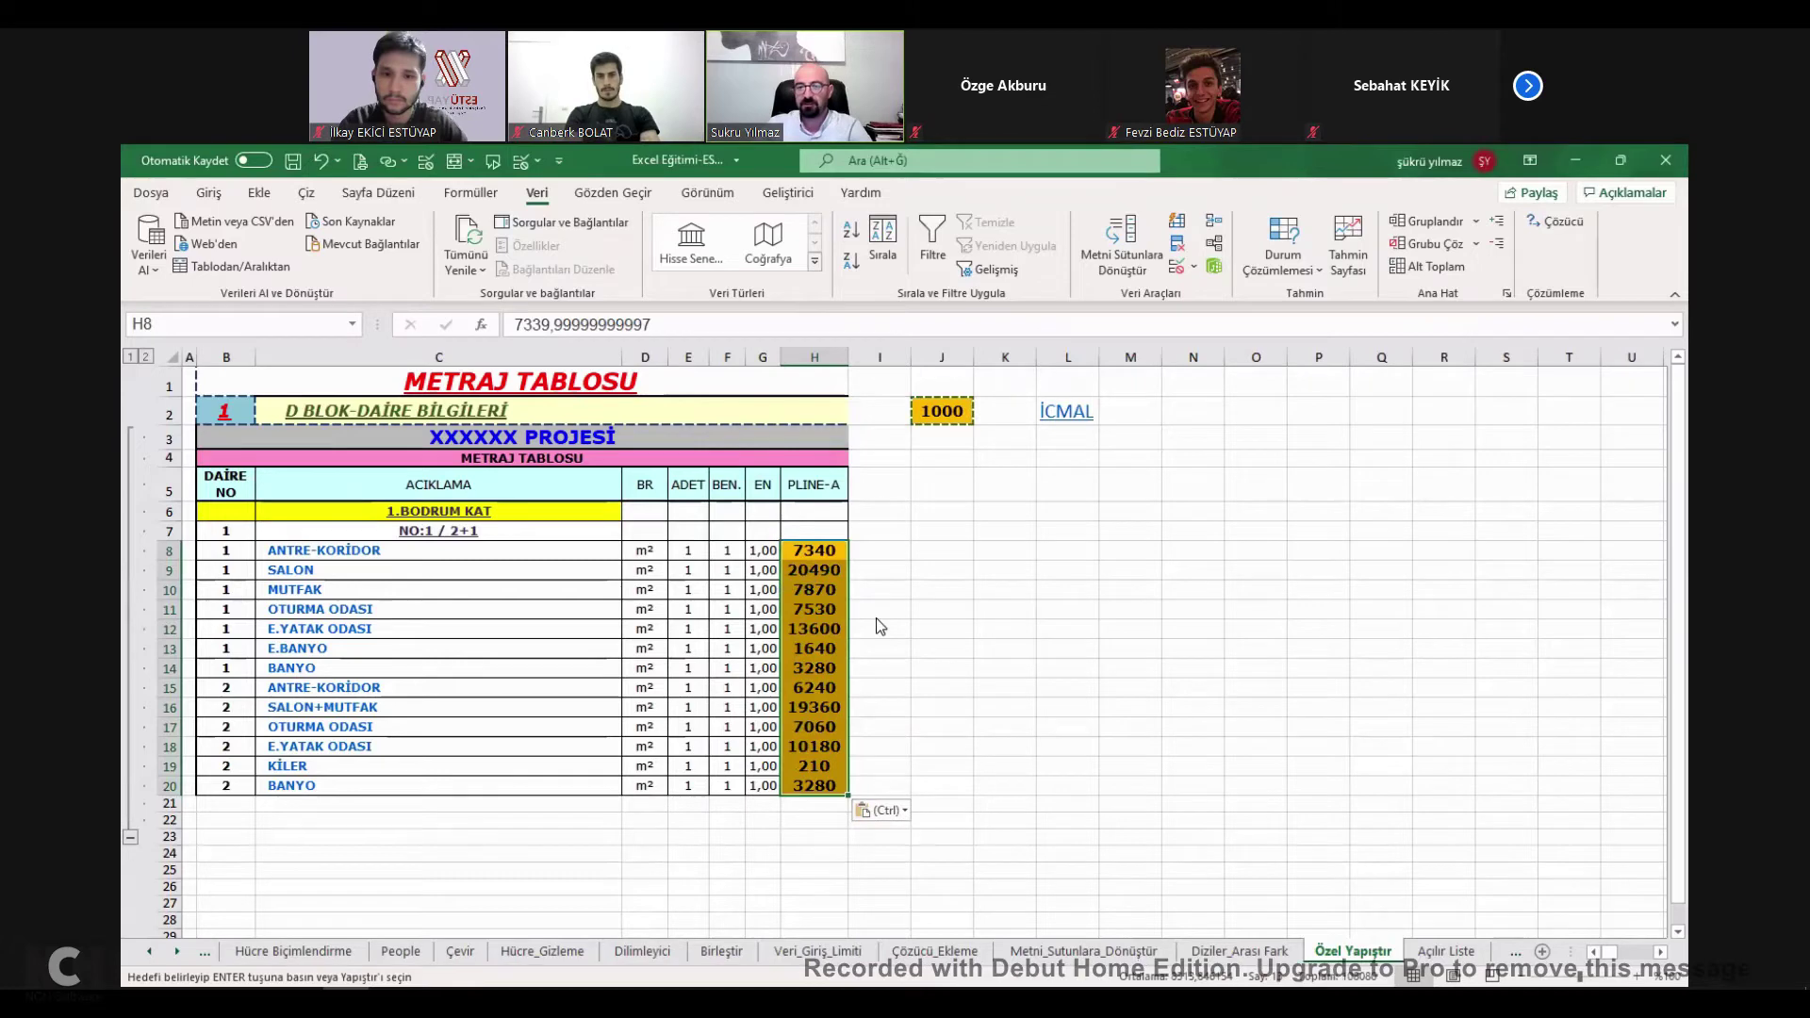
{"action": "key", "text": "ctrl+alt+v"}
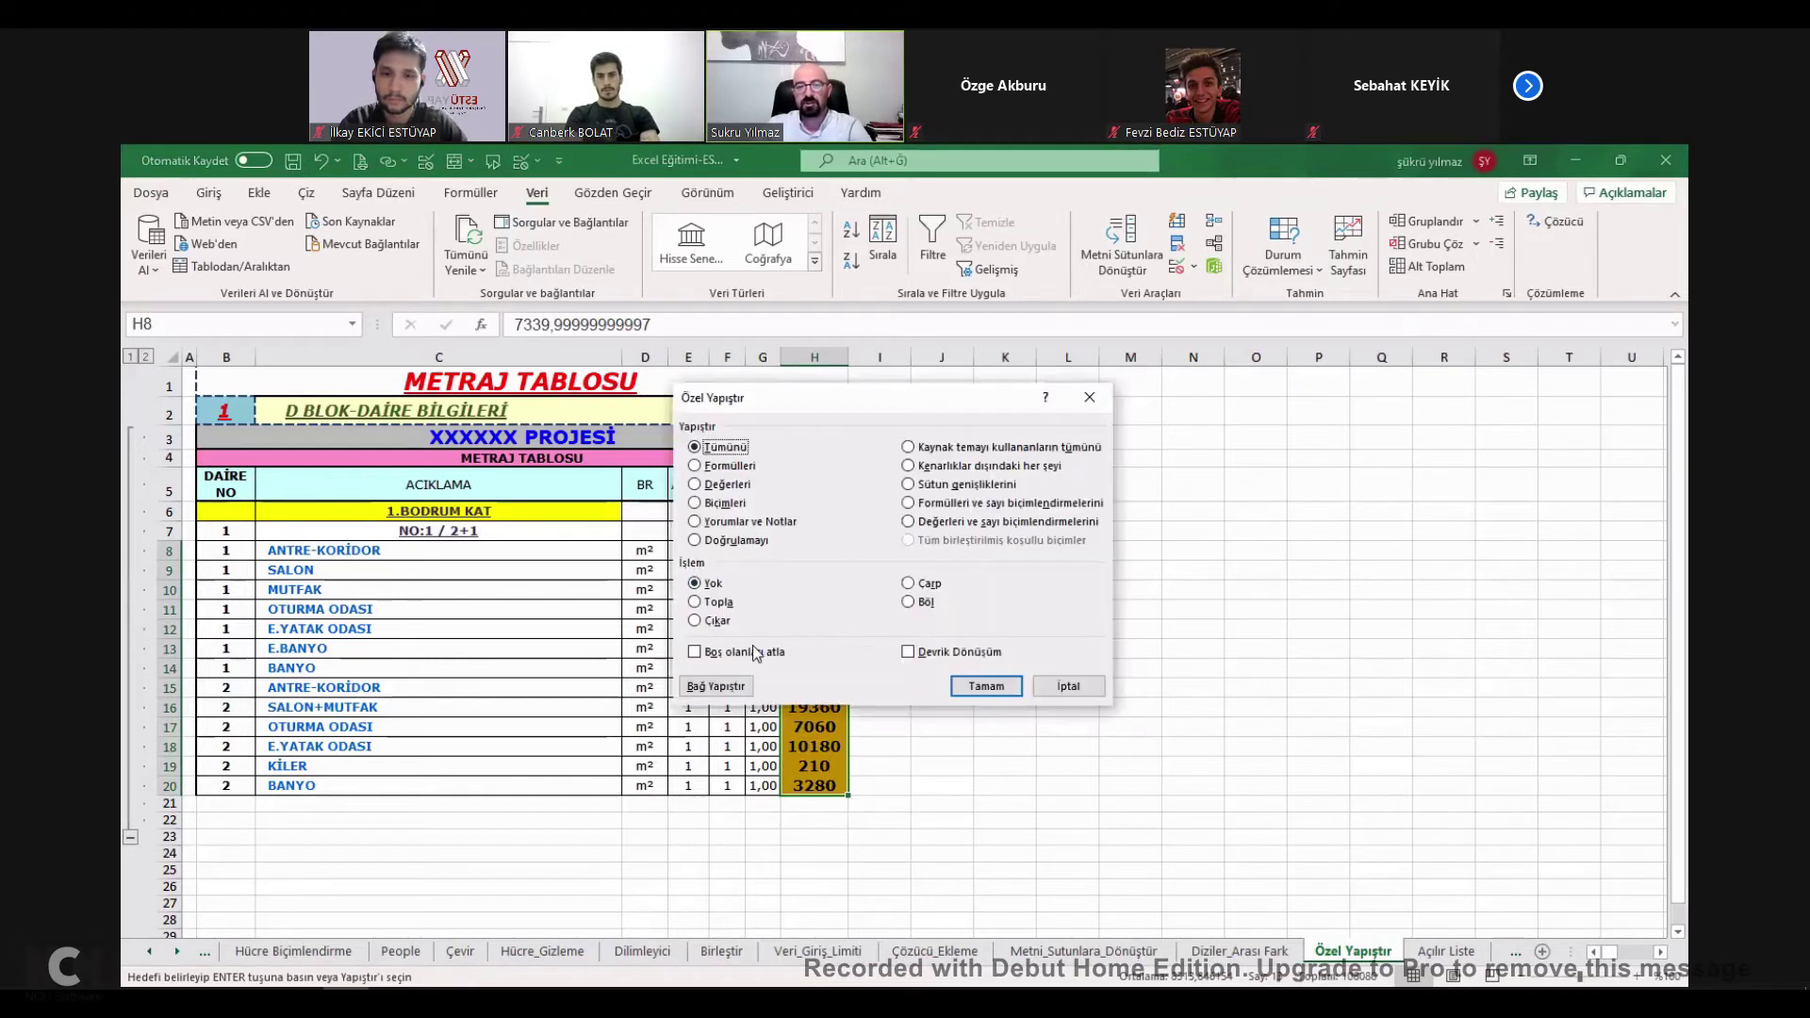
{"action": "left_click", "coordinate": [719, 603]}
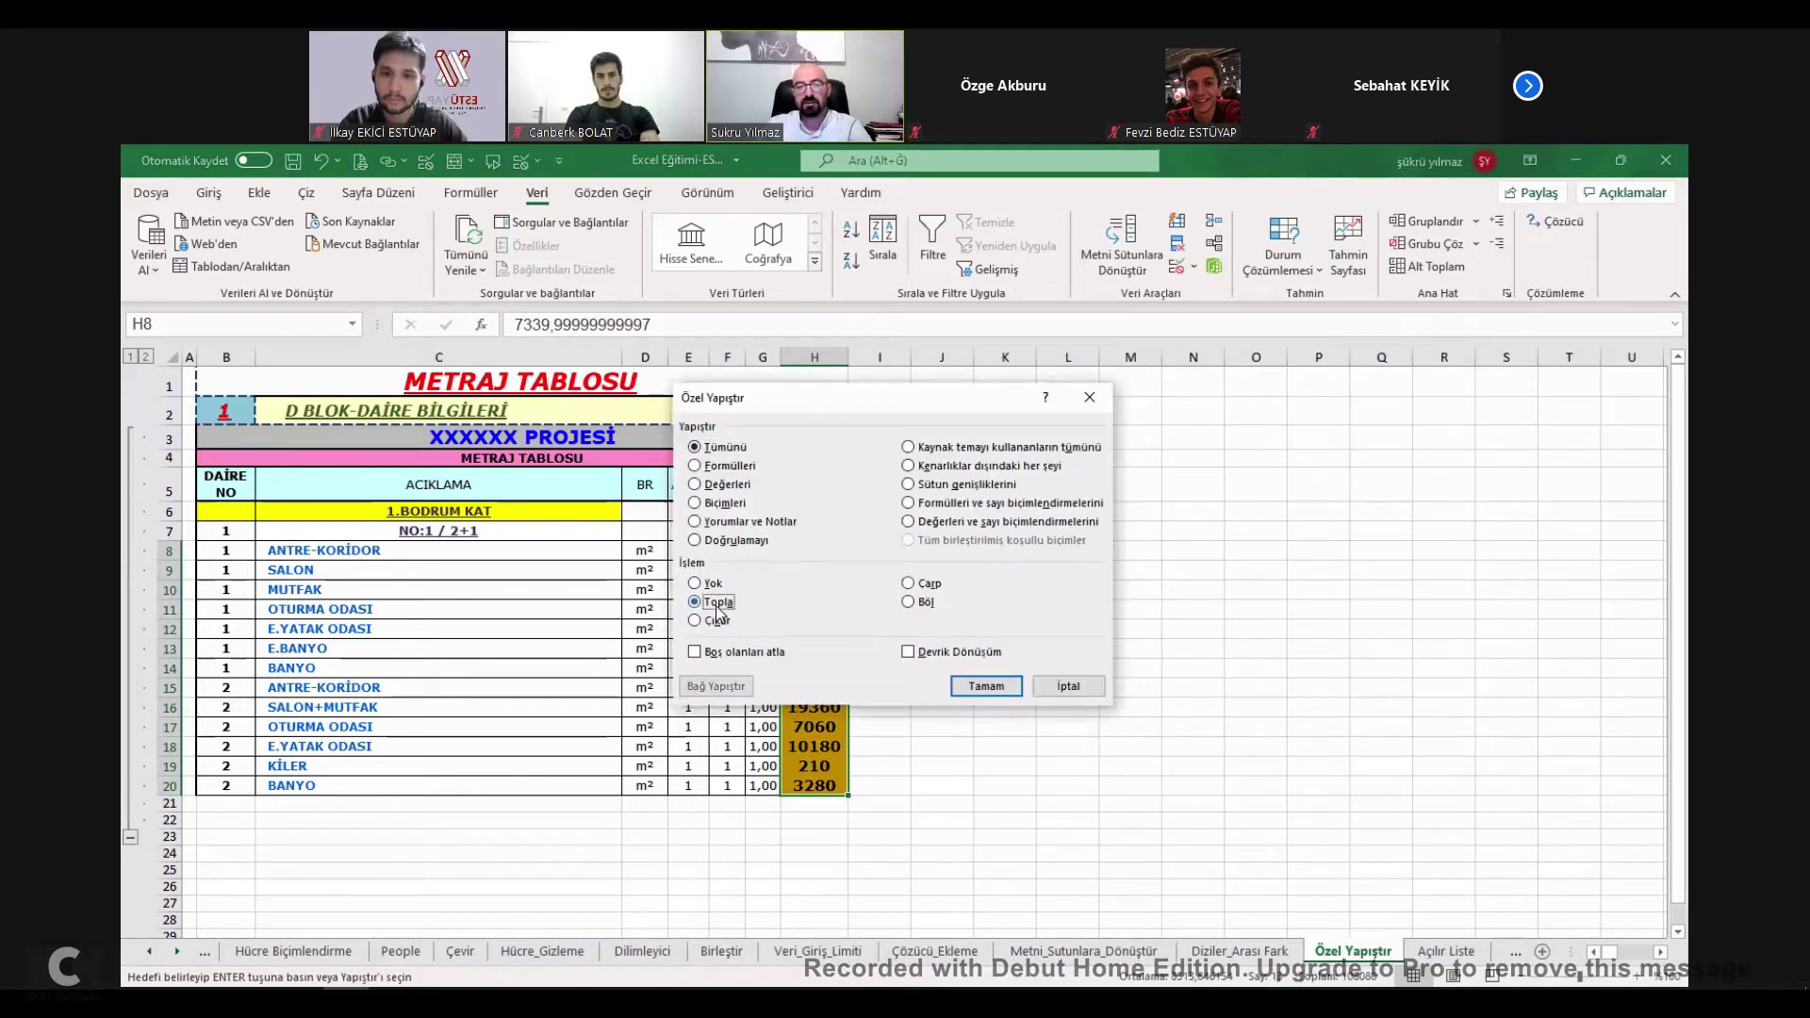
{"action": "left_click", "coordinate": [975, 685]}
Tick ÖZEL YAPIŞTIR ÖZELLİKLERİ on the İcmal list, raising progress to 16%.
{"action": "left_click_drag", "start_coordinate": [1005, 457], "coordinate": [1005, 438]}
{"action": "left_click", "coordinate": [1065, 412]}
{"action": "left_click", "coordinate": [590, 754]}
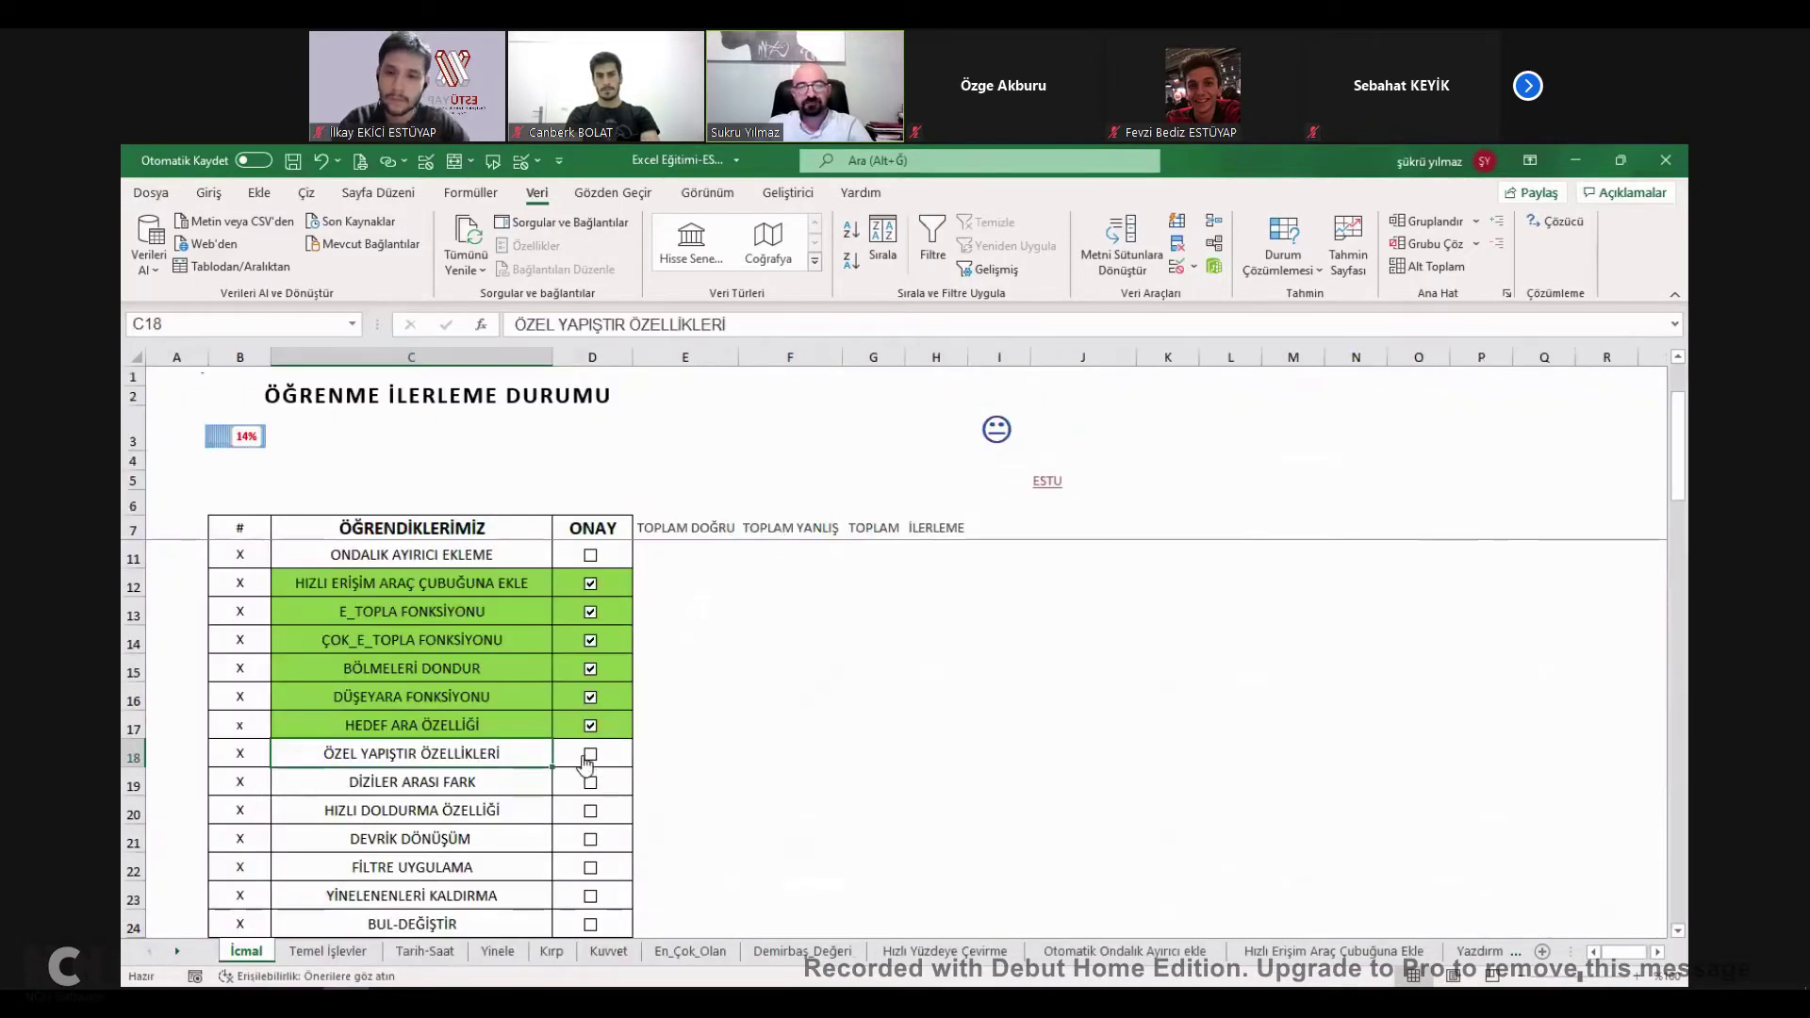
Open the DİZİLER ARASI FARK sheet and select its two quantity tables.
{"action": "key", "text": "Down"}
{"action": "left_click", "coordinate": [412, 781]}
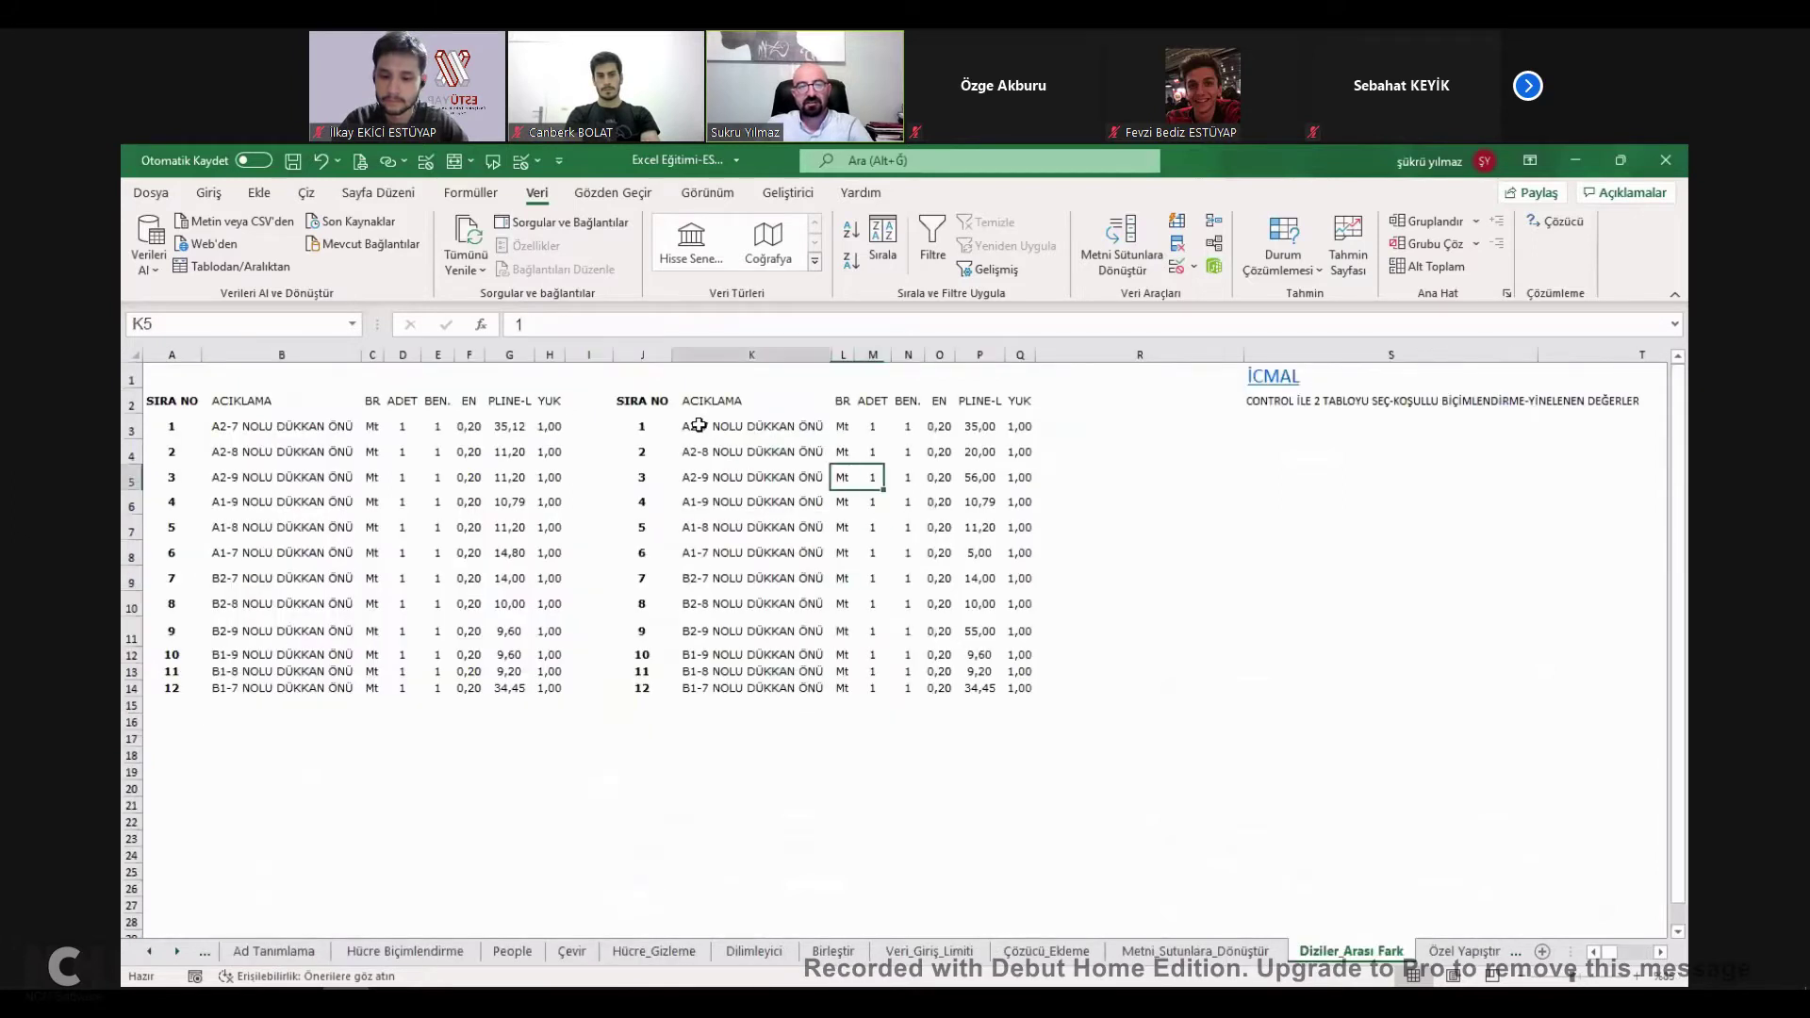
{"action": "left_click_drag", "start_coordinate": [642, 401], "coordinate": [1013, 689]}
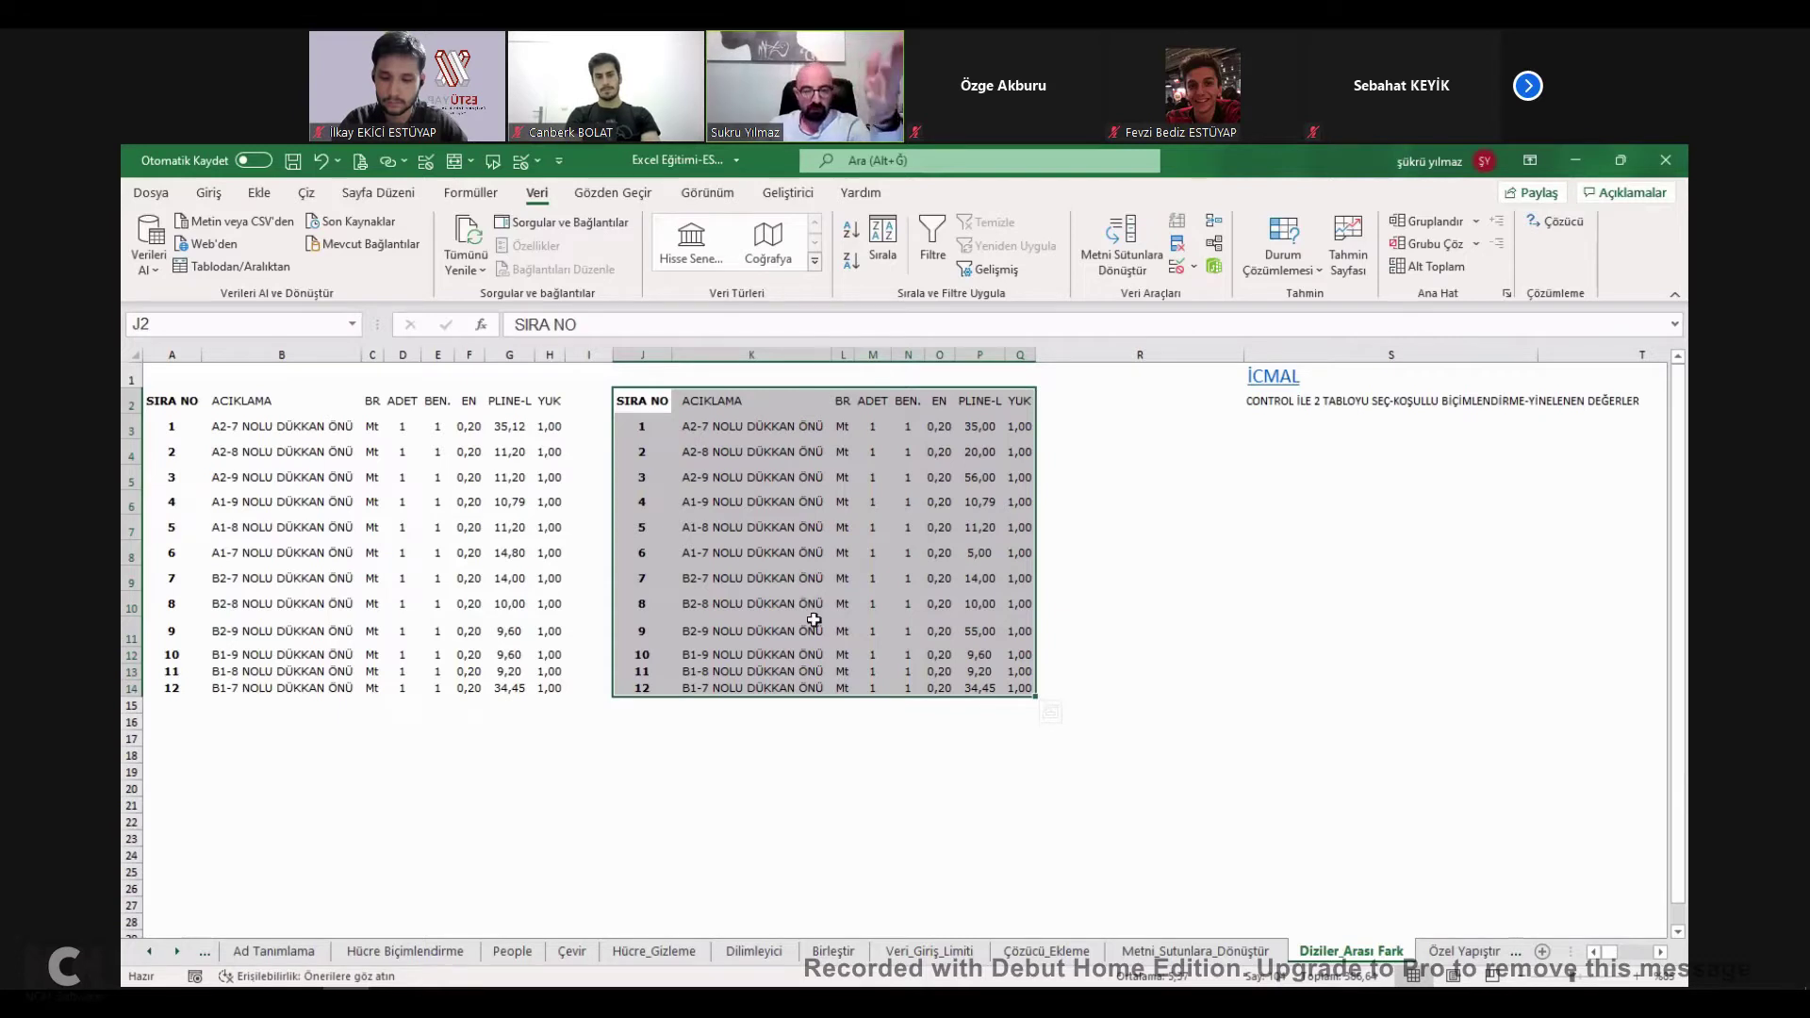
{"action": "left_click_drag", "start_coordinate": [172, 400], "coordinate": [558, 688]}
Inspect the PLINE-L values in G7:G9 of the left-hand table, such as 14,8.
{"action": "left_click", "coordinate": [491, 589]}
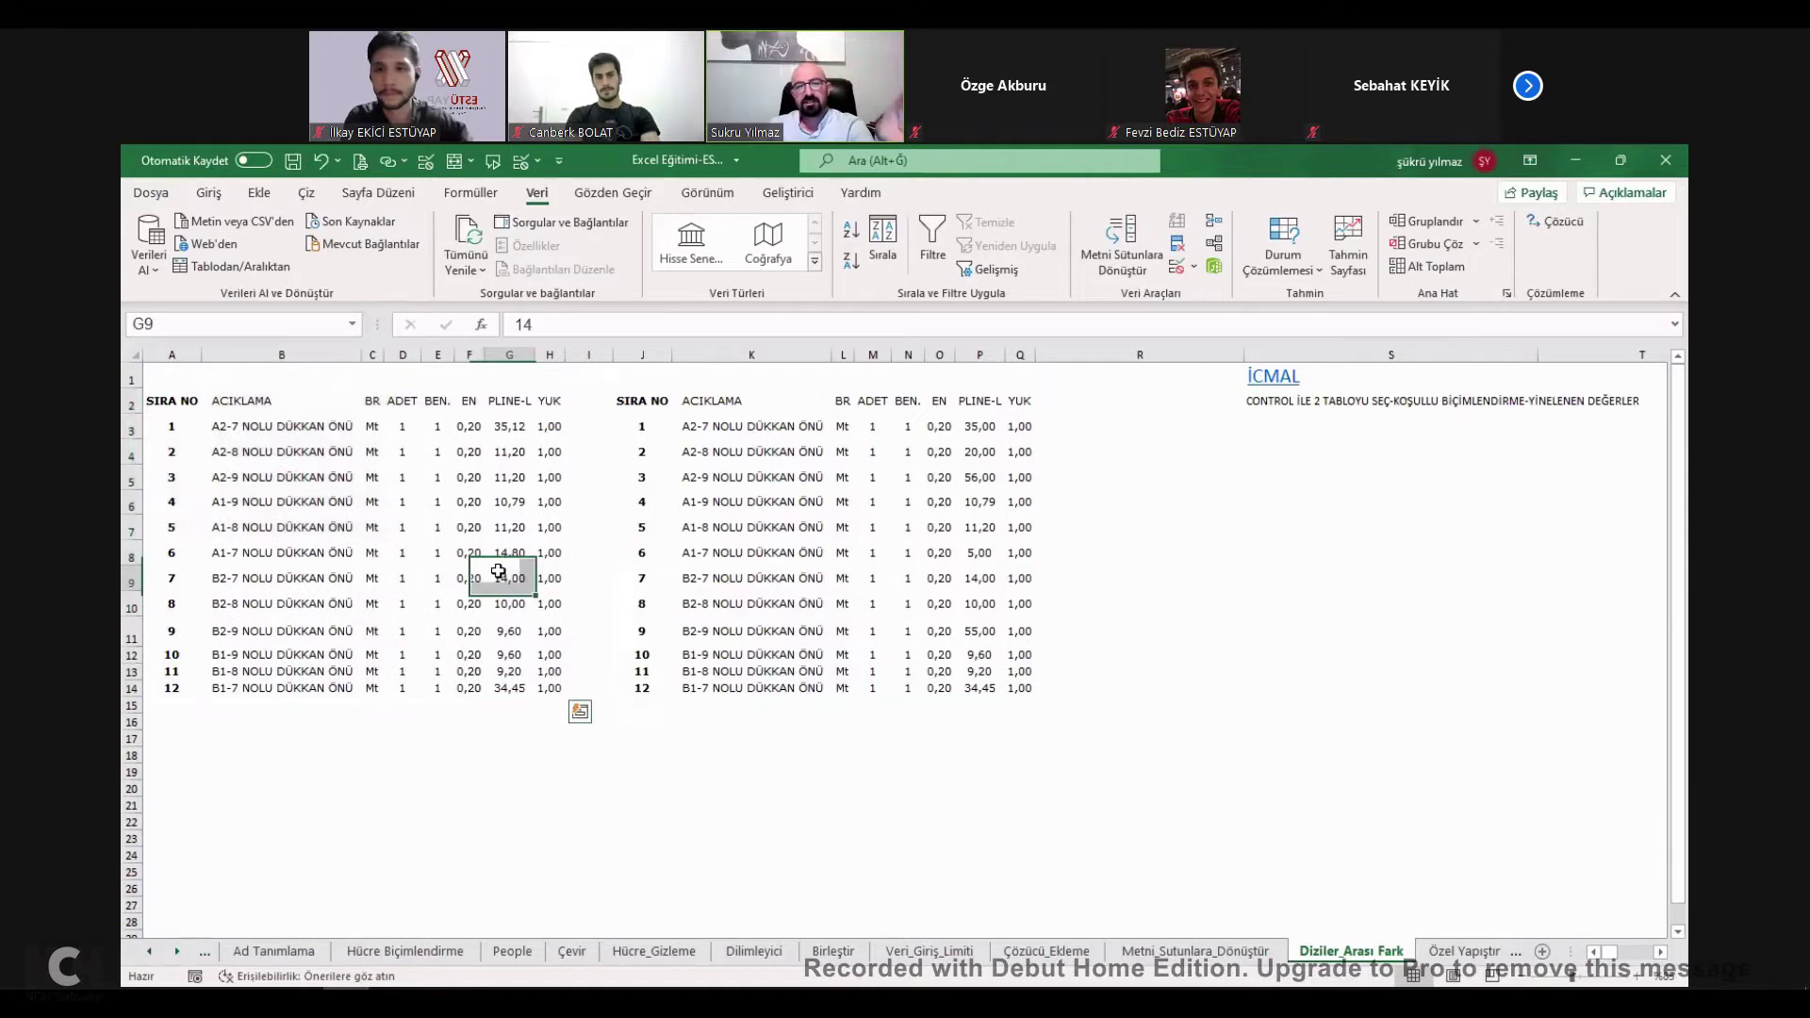
{"action": "left_click", "coordinate": [498, 573]}
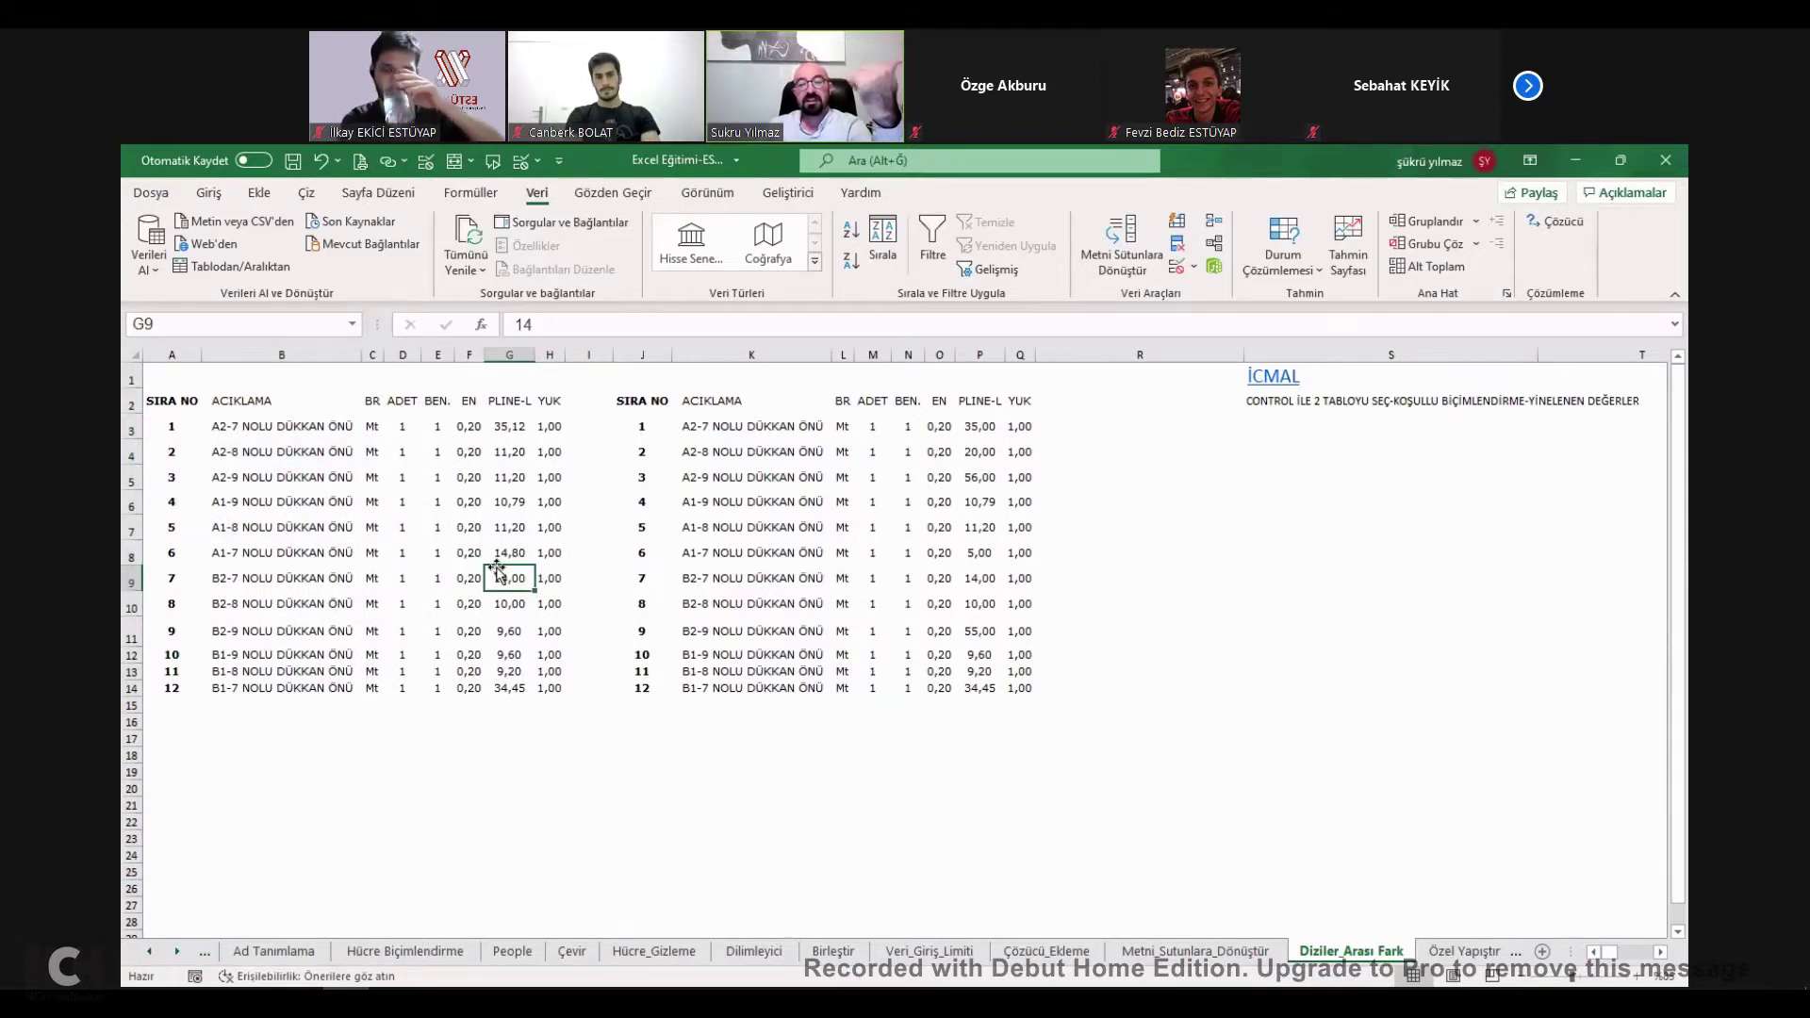
{"action": "left_click", "coordinate": [499, 544]}
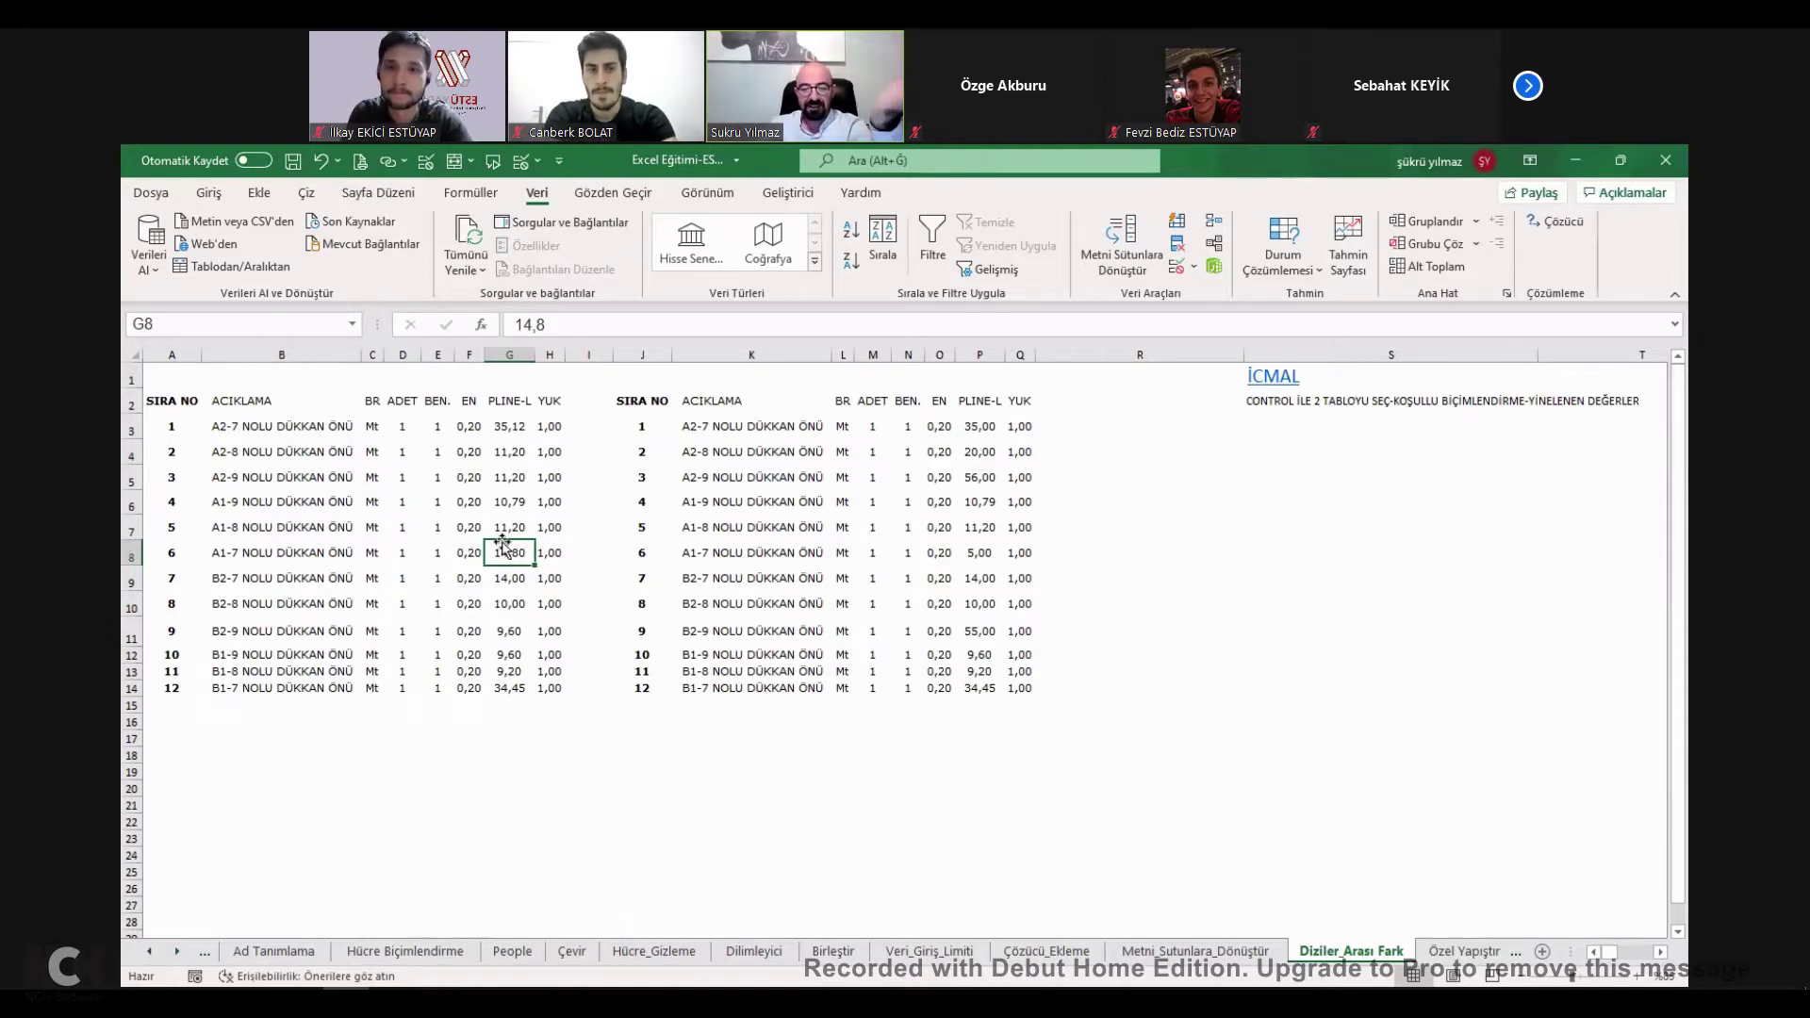
{"action": "left_click", "coordinate": [507, 503]}
{"action": "left_click", "coordinate": [507, 477]}
{"action": "left_click", "coordinate": [507, 530]}
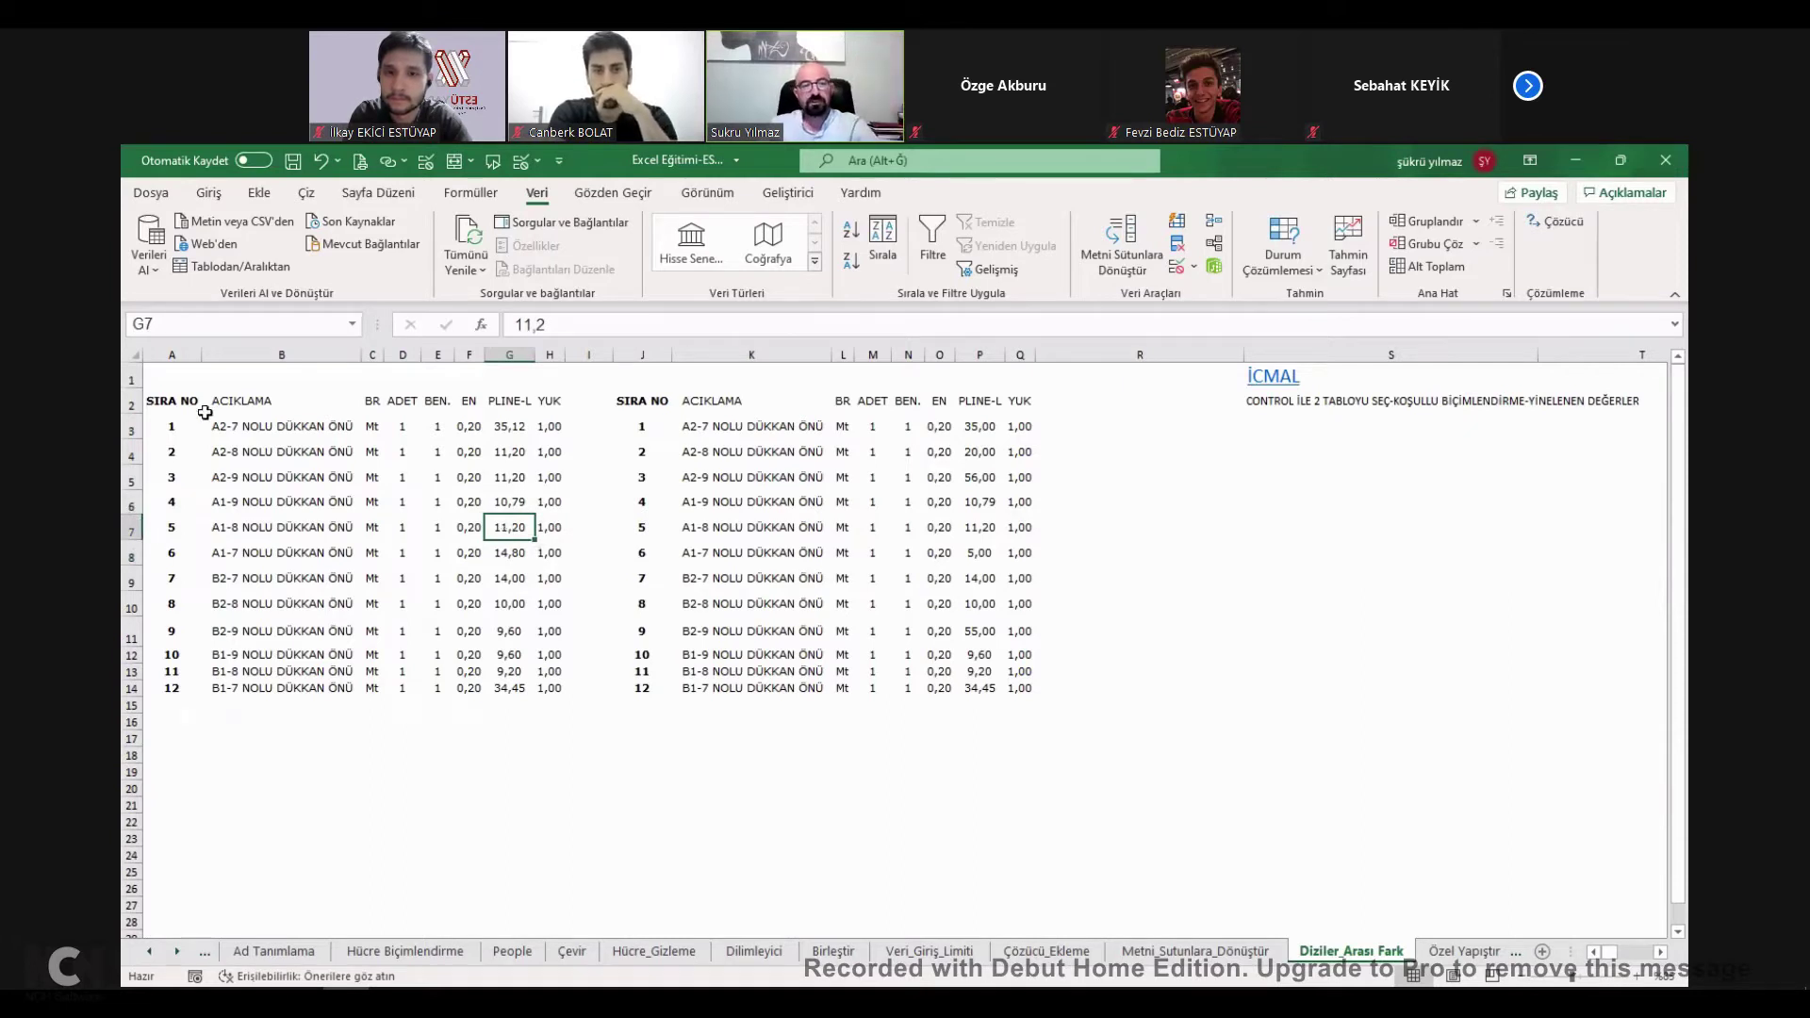
Select both shop tables A2:H14 and J2:Q14 together.
{"action": "left_click_drag", "start_coordinate": [168, 401], "coordinate": [561, 696]}
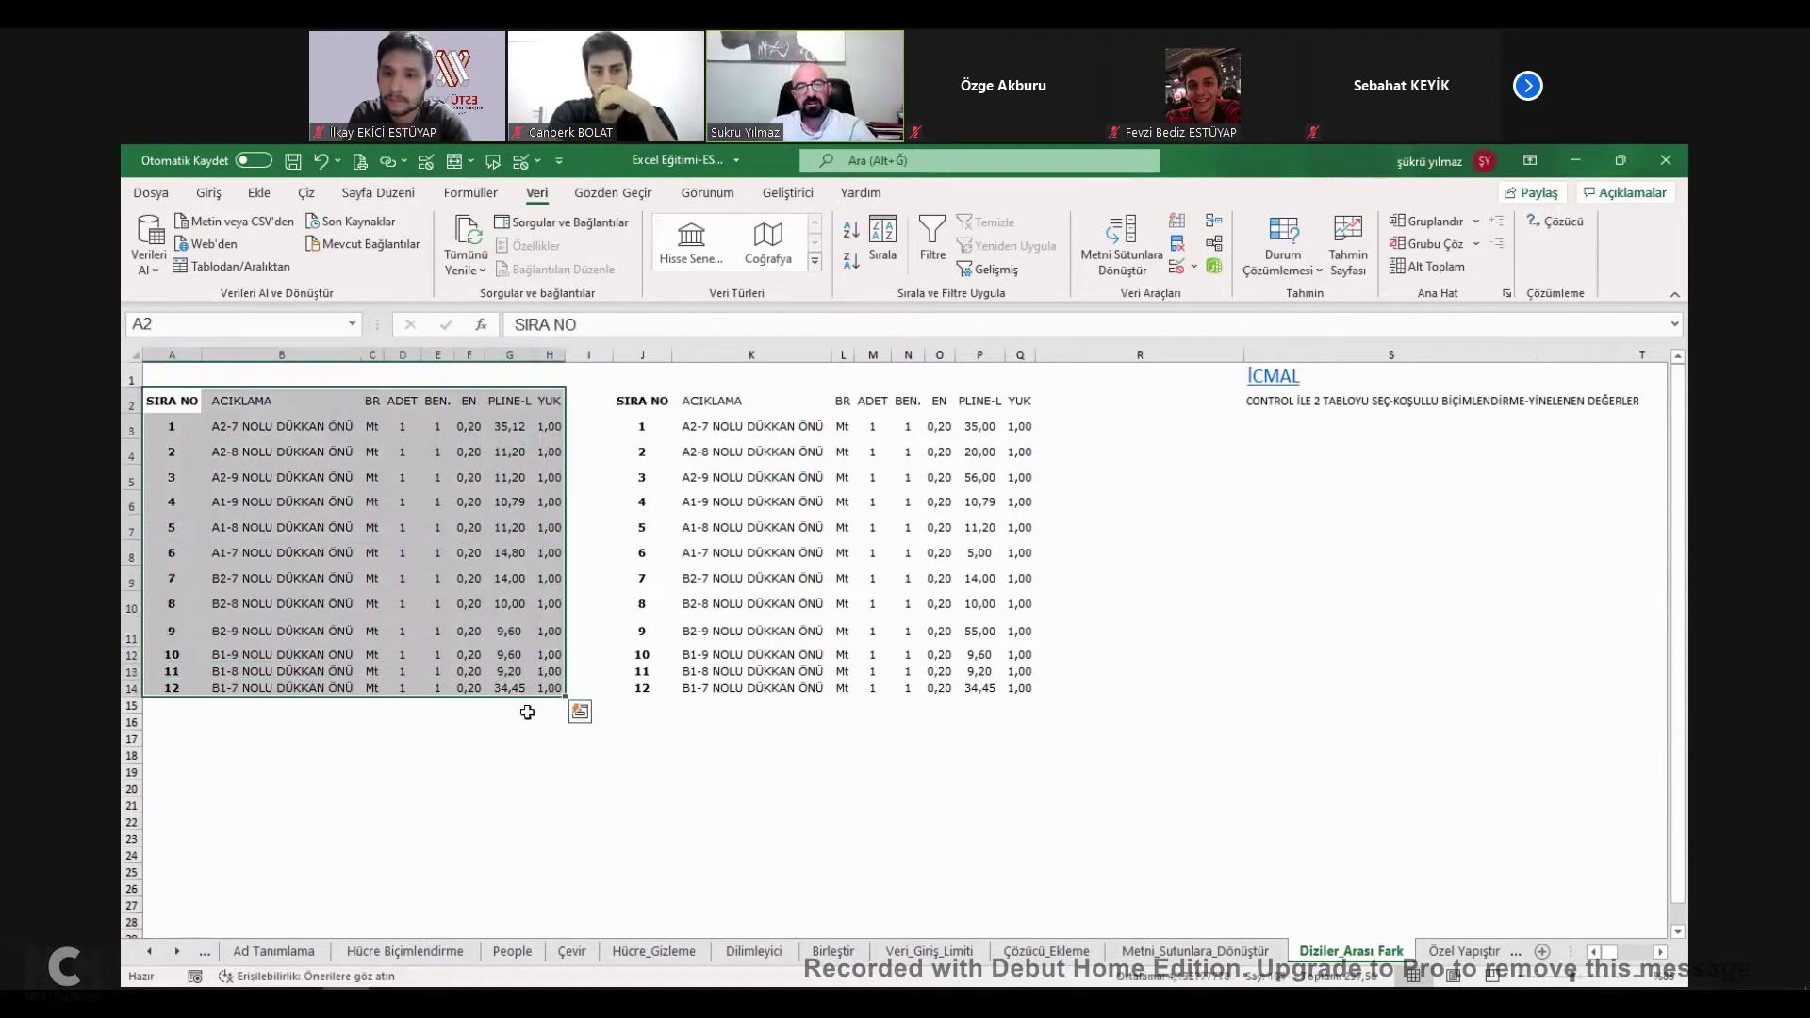
{"action": "left_click_drag", "start_coordinate": [629, 401], "coordinate": [873, 553], "text": "ctrl"}
{"action": "left_click_drag", "start_coordinate": [931, 624], "coordinate": [1016, 688], "text": "ctrl"}
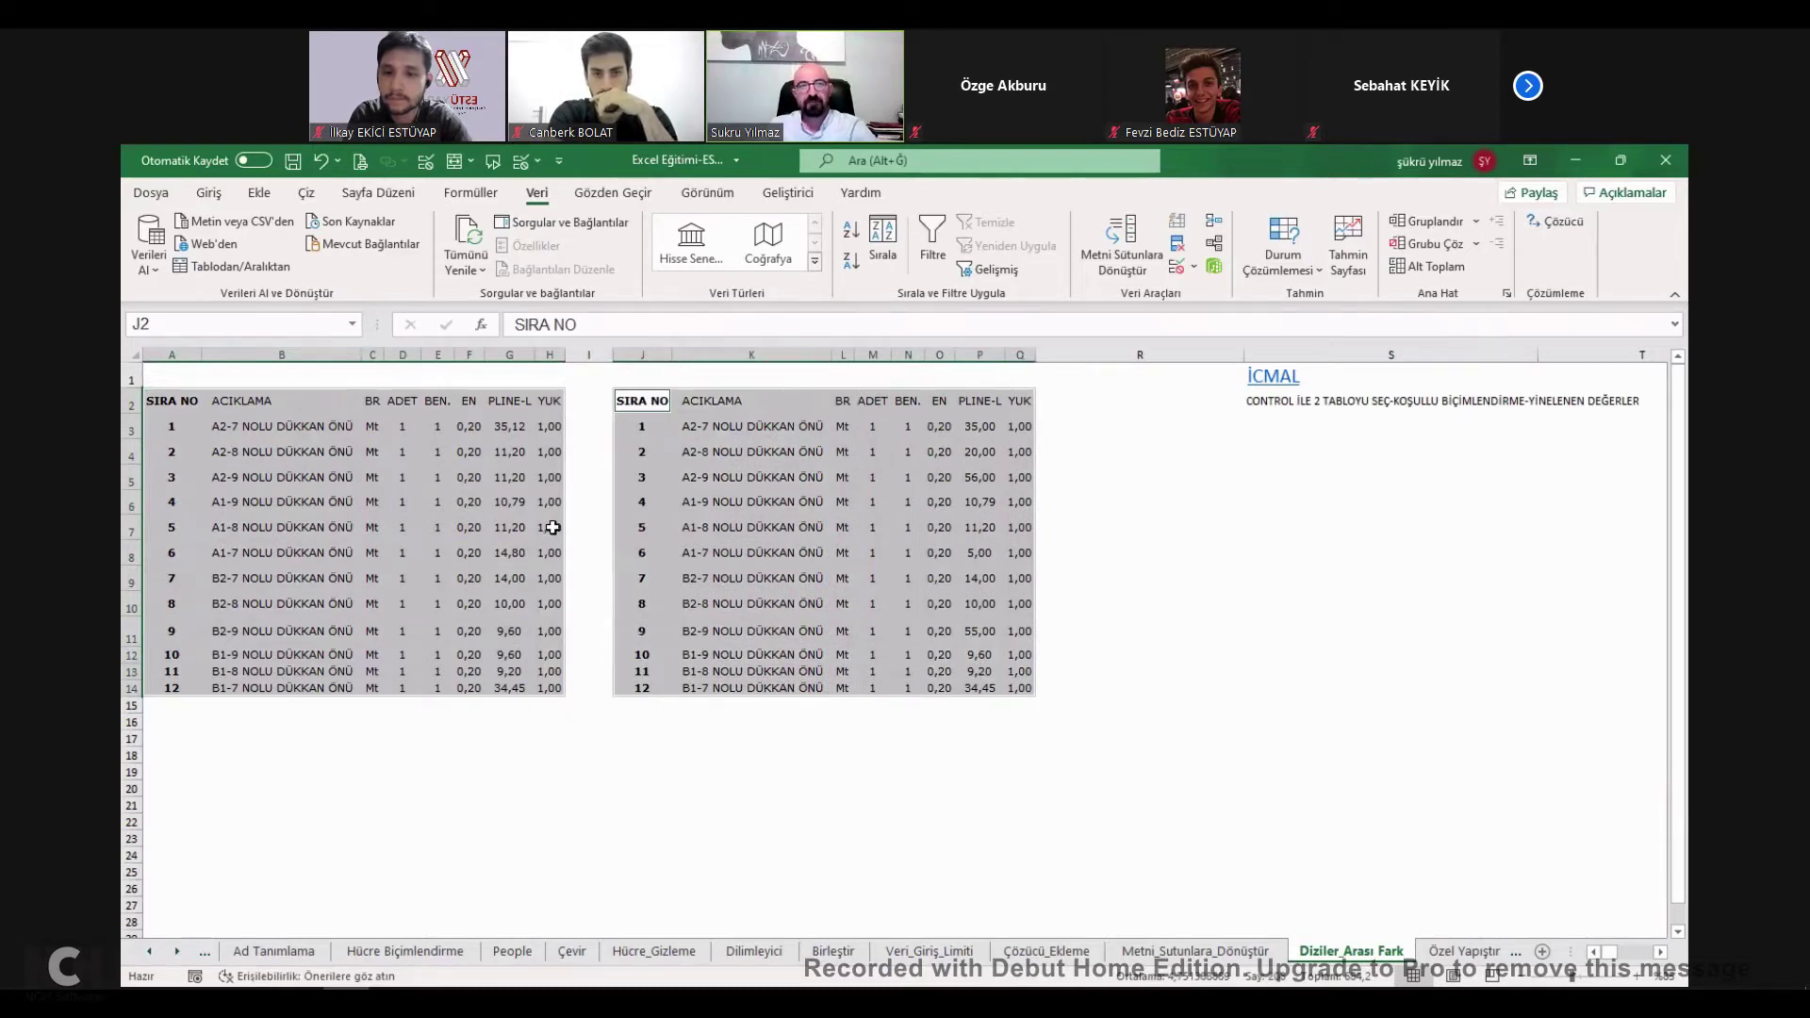
{"action": "left_click", "coordinate": [209, 193]}
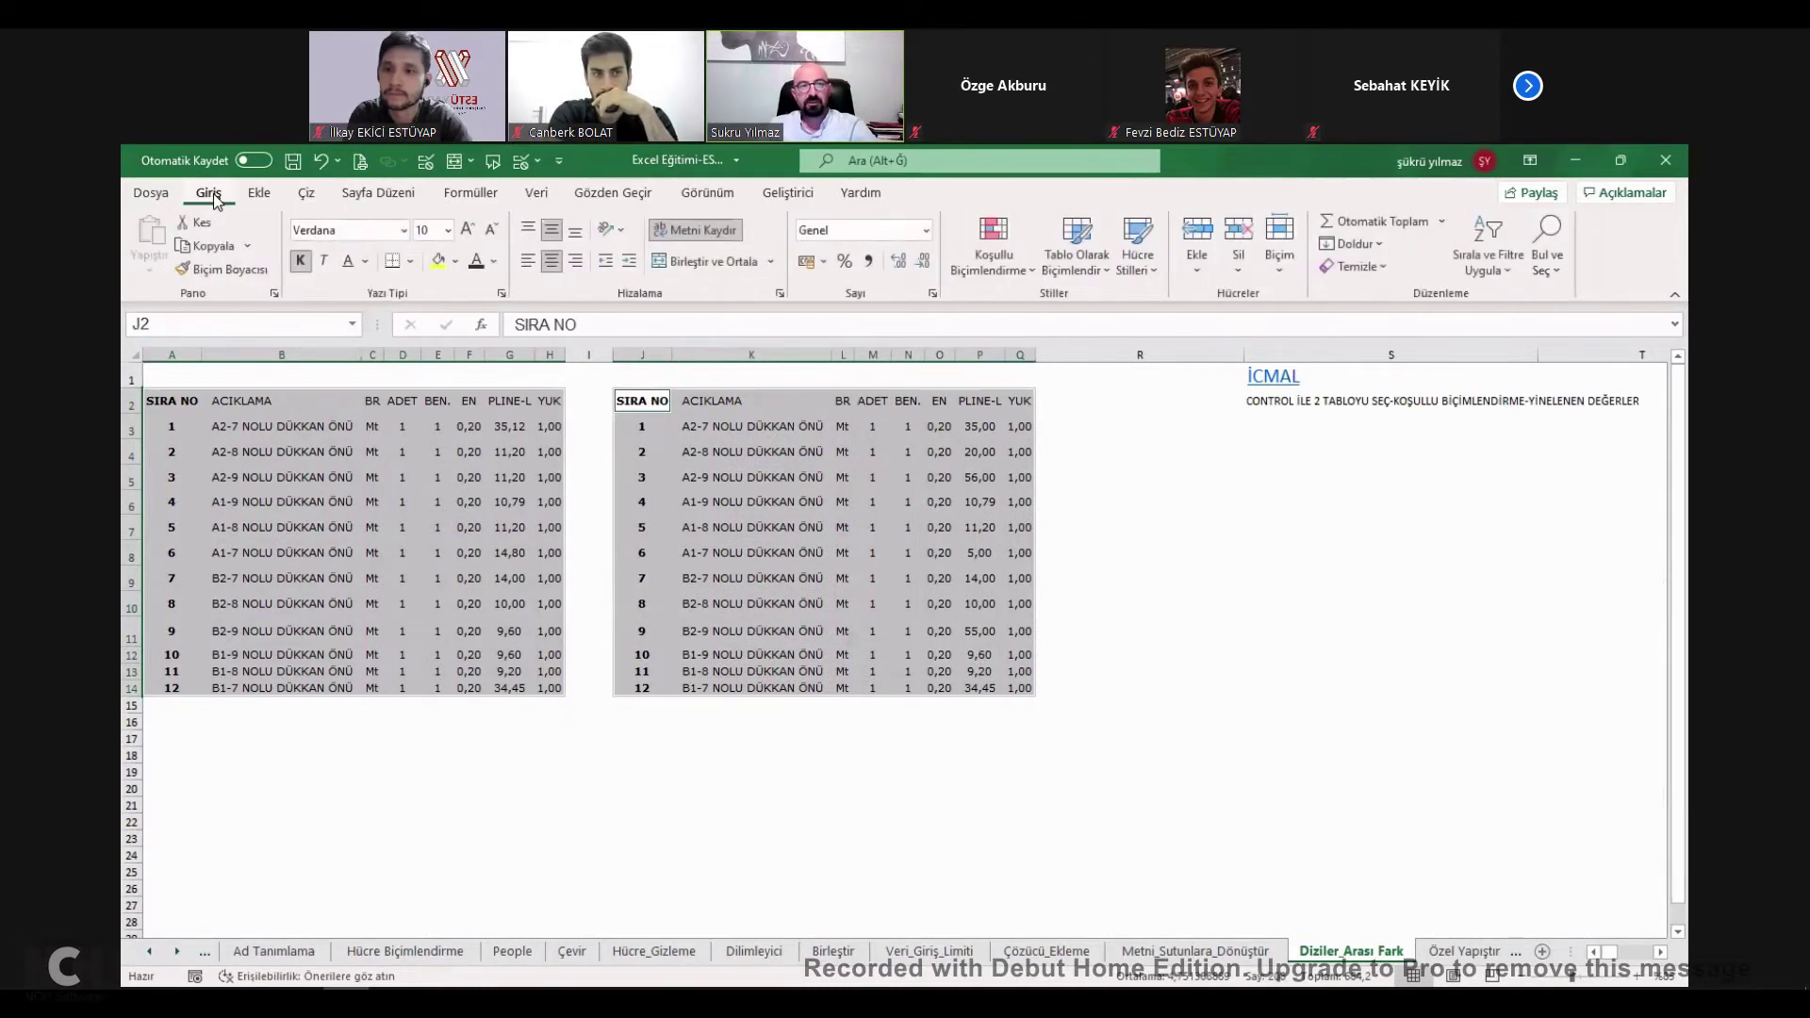
Start a Duplicate Values highlight rule set to Benzersiz (unique) values.
{"action": "left_click", "coordinate": [1026, 266]}
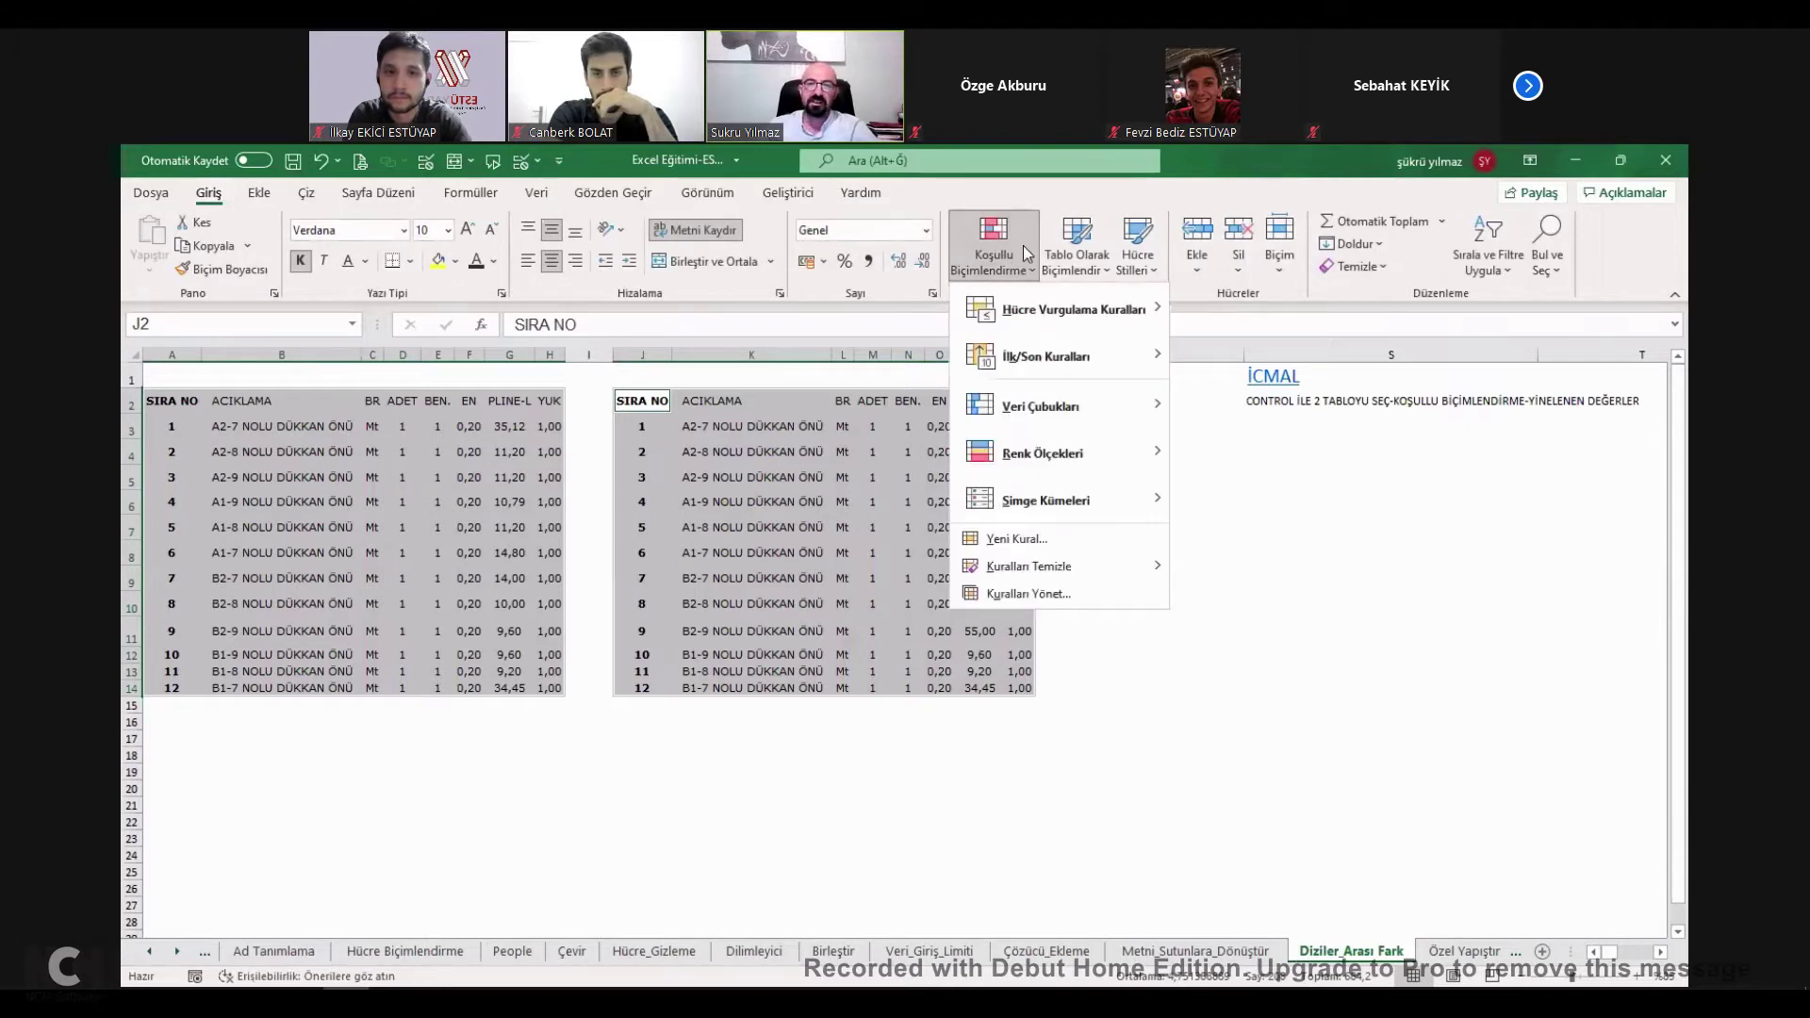
{"action": "mouse_move", "coordinate": [1077, 309]}
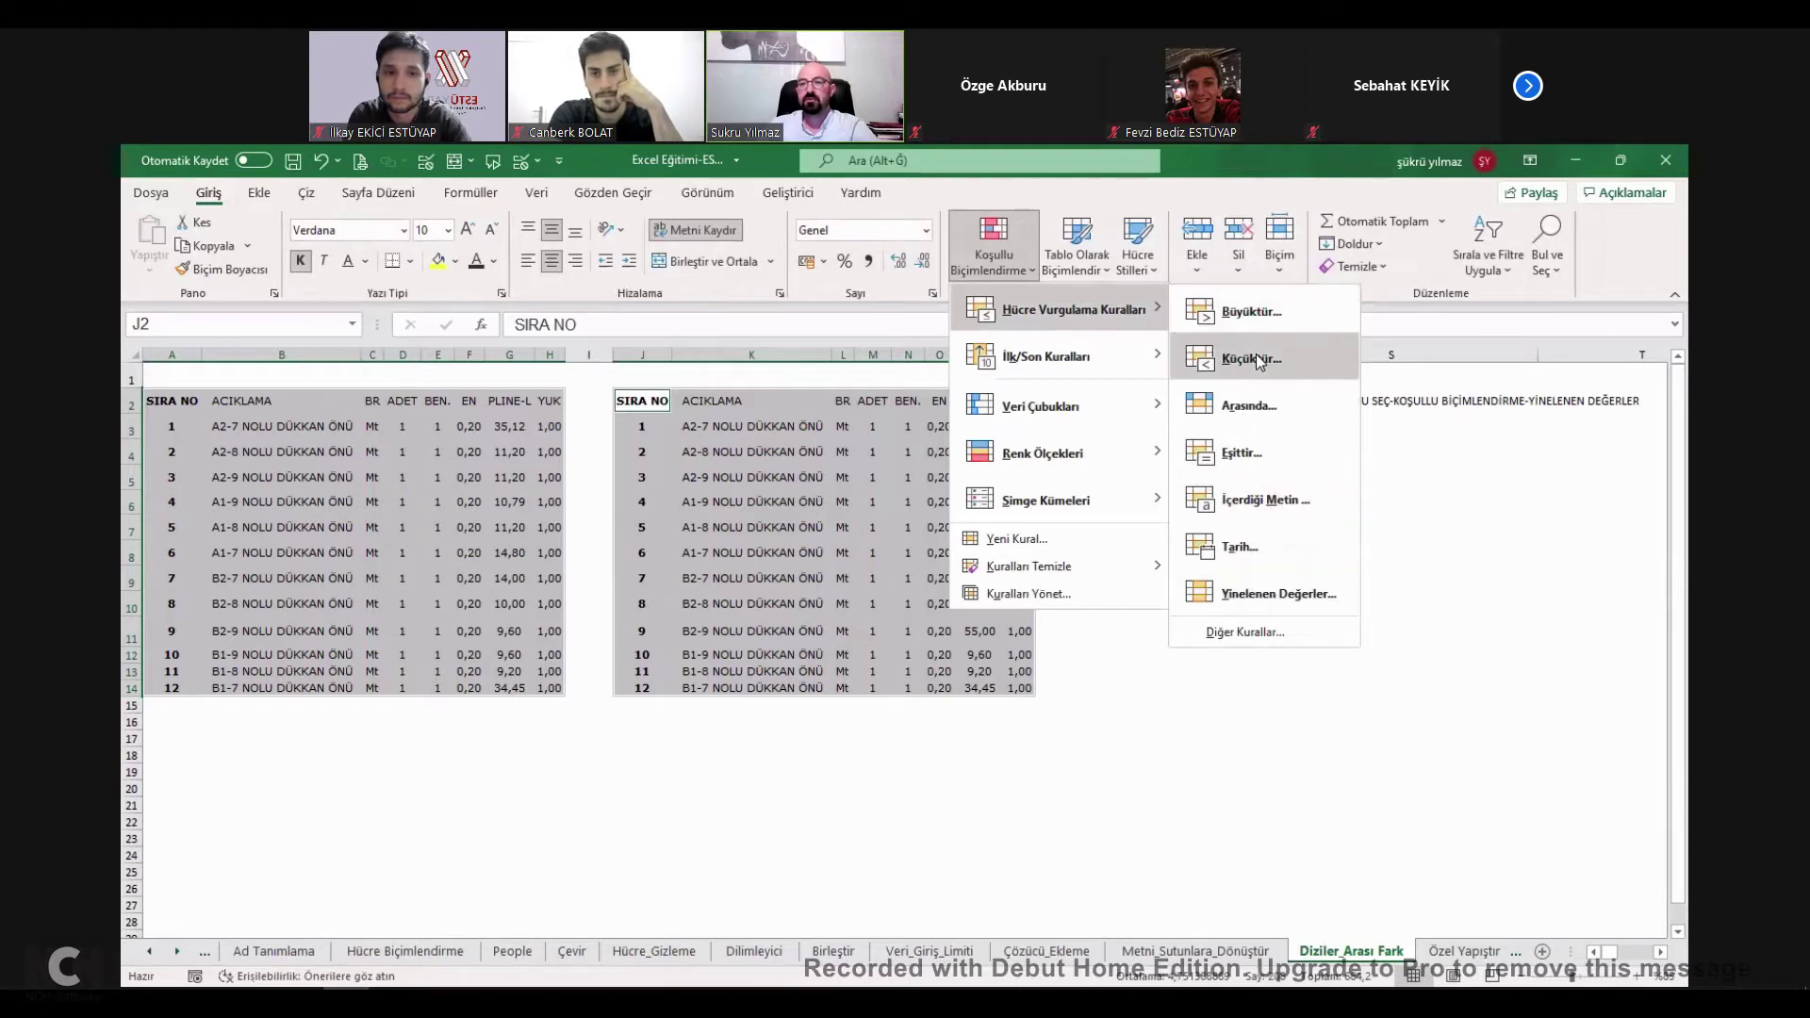
{"action": "left_click", "coordinate": [1270, 597]}
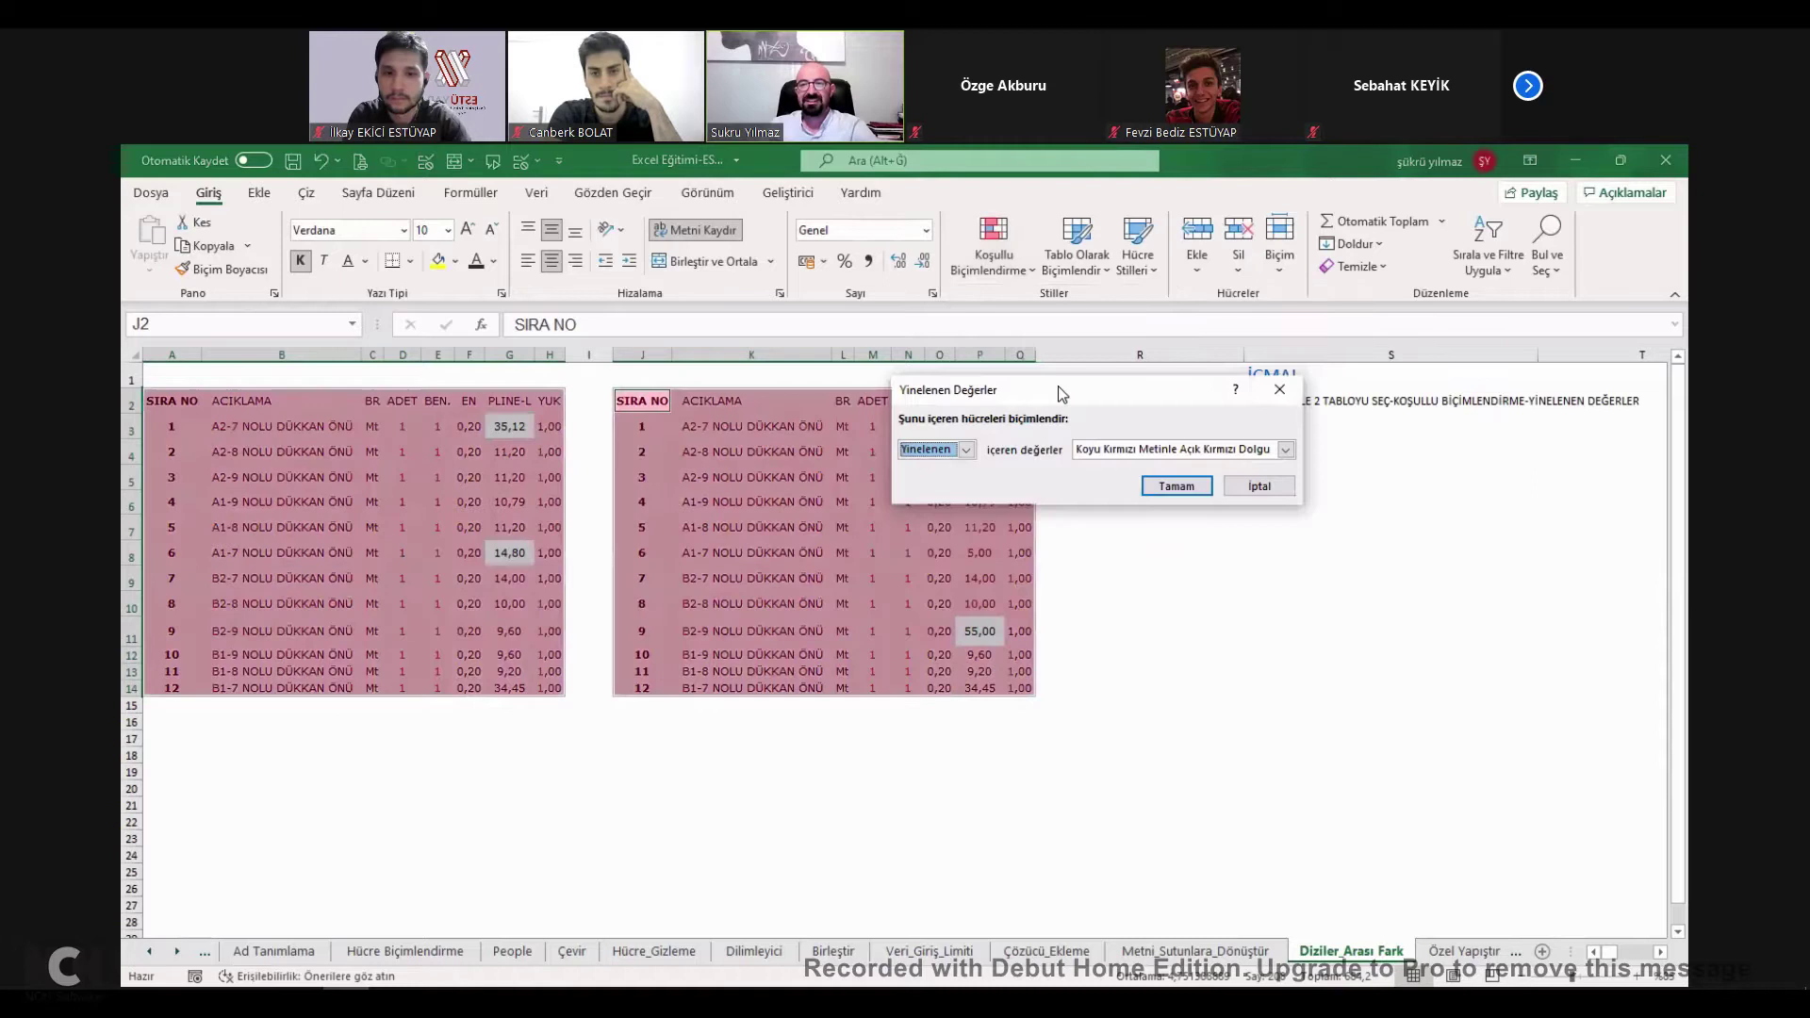
{"action": "left_click_drag", "start_coordinate": [1058, 387], "coordinate": [1224, 395]}
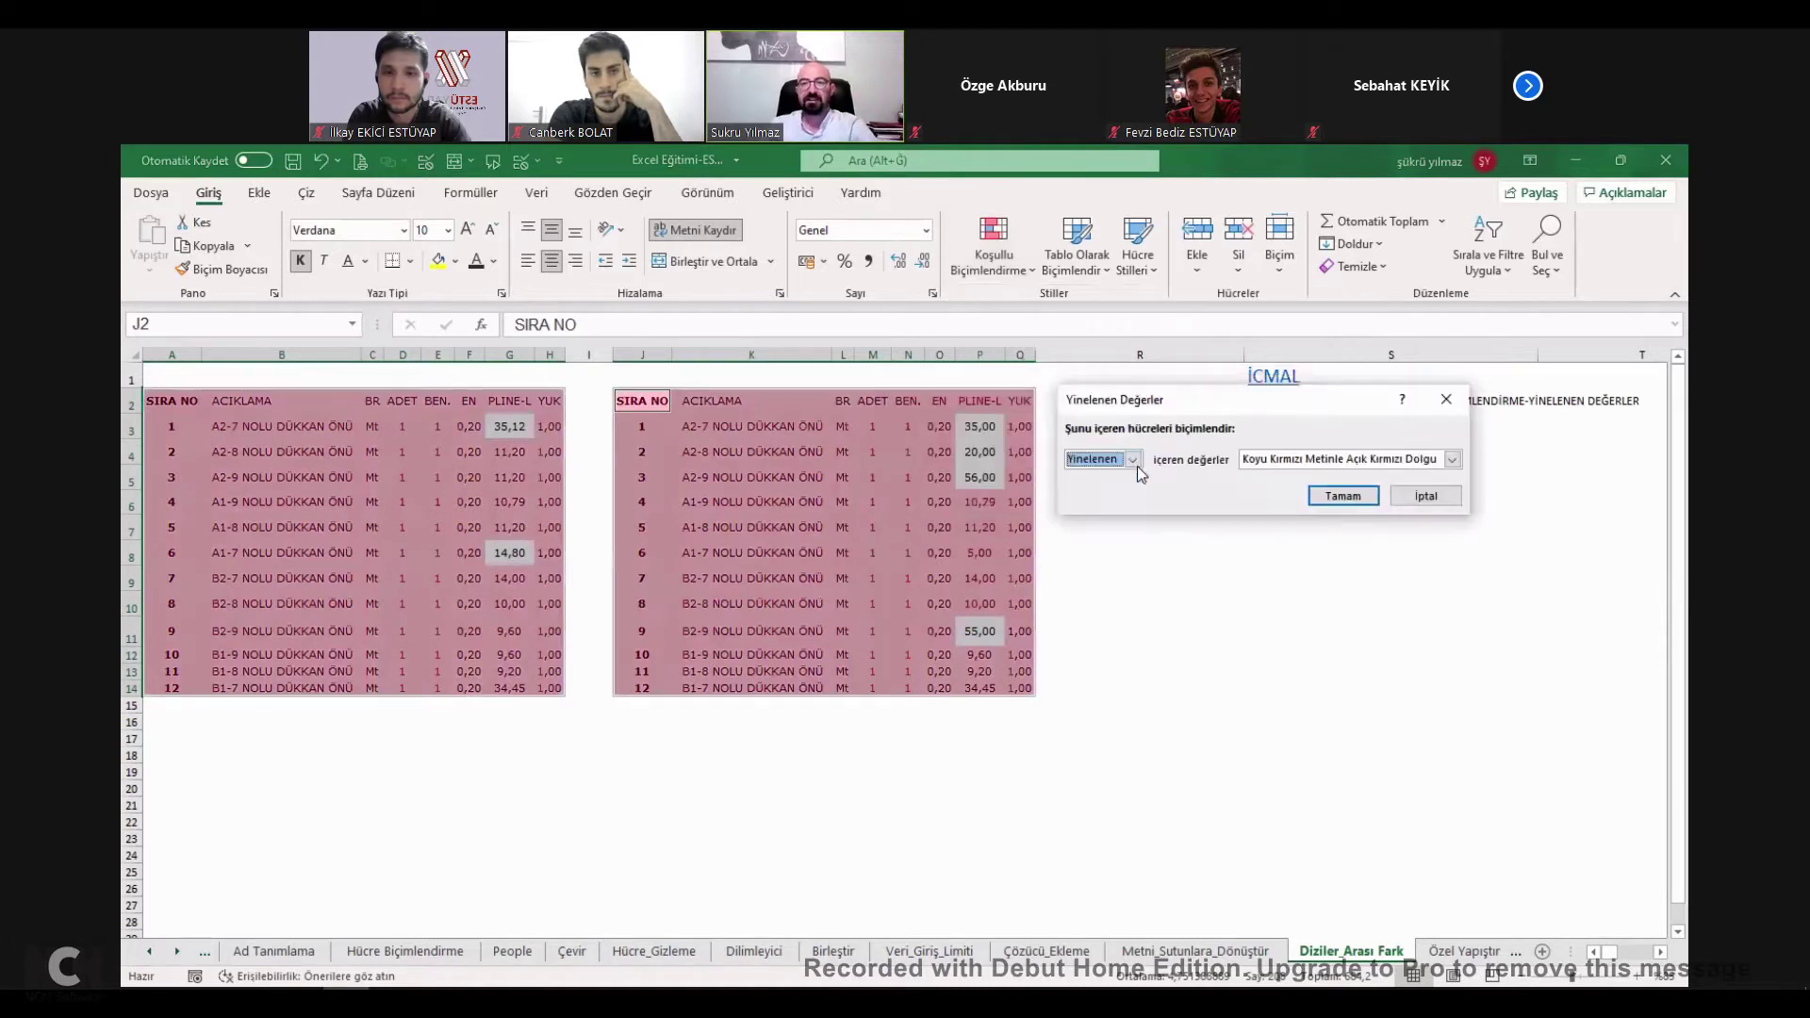
{"action": "left_click", "coordinate": [1132, 459]}
{"action": "left_click", "coordinate": [1095, 490]}
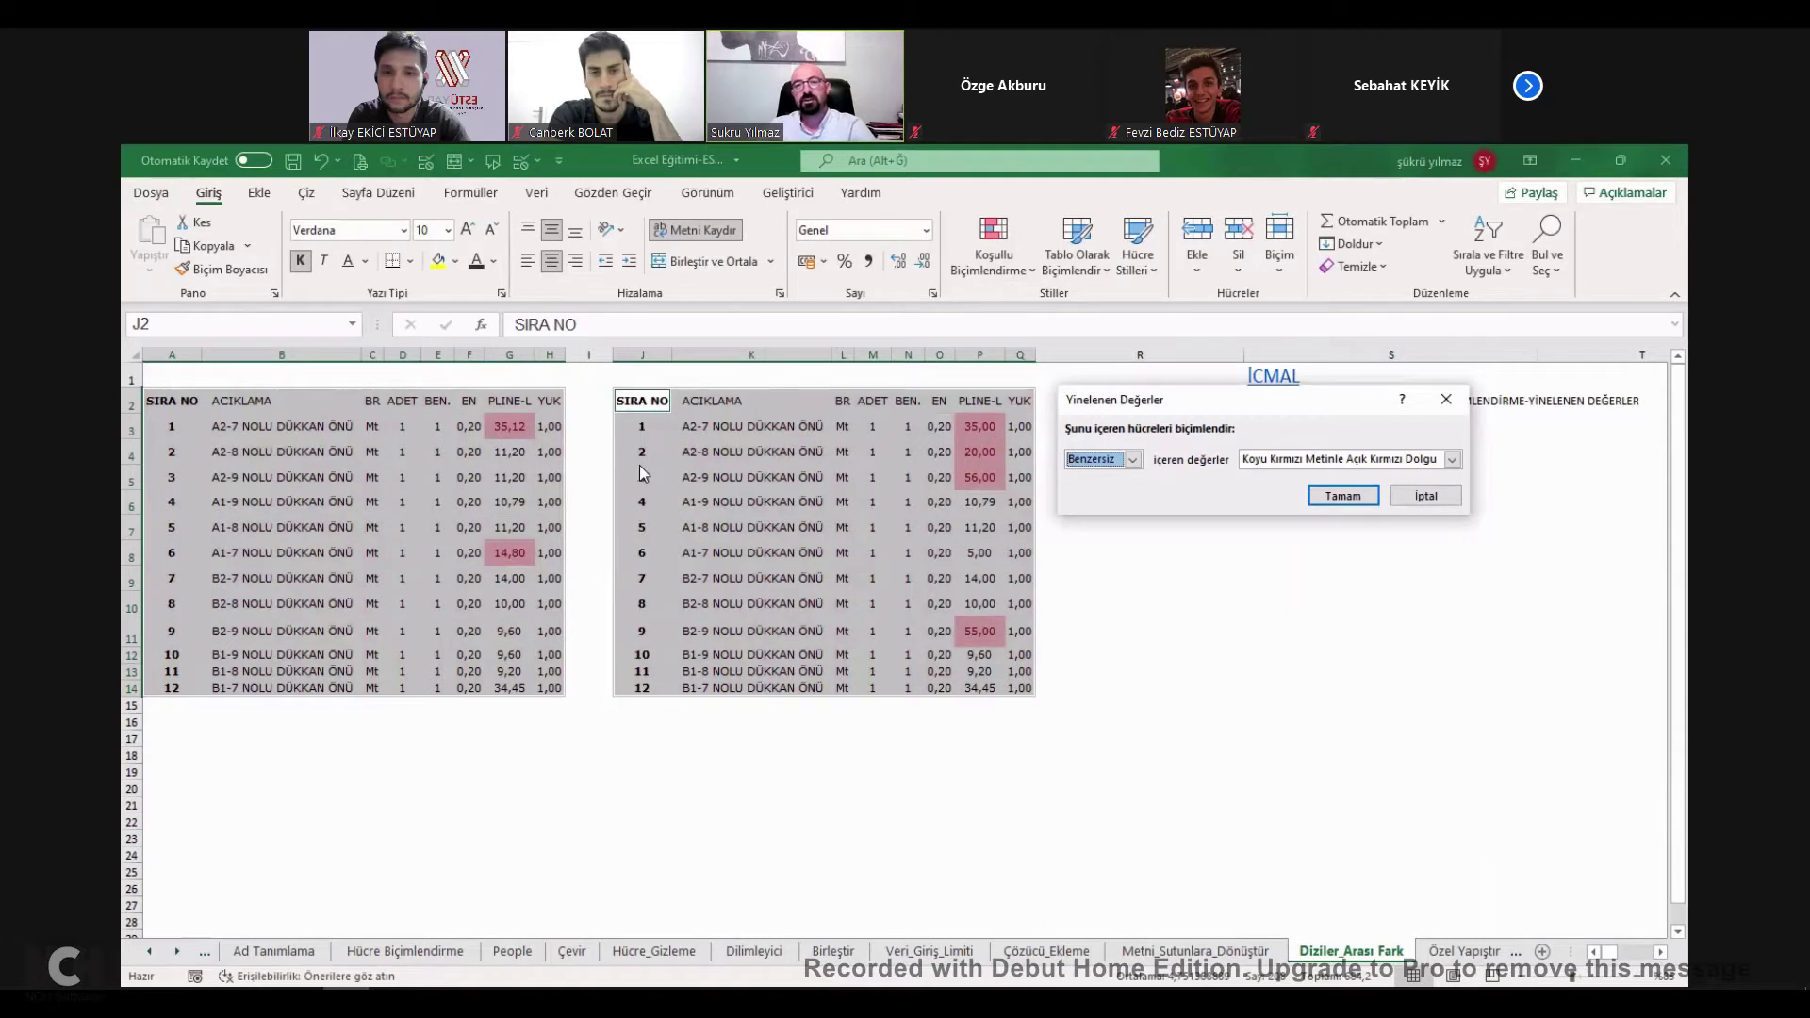
Give the rule a custom format of bold text on a purple fill.
{"action": "left_click", "coordinate": [1346, 459]}
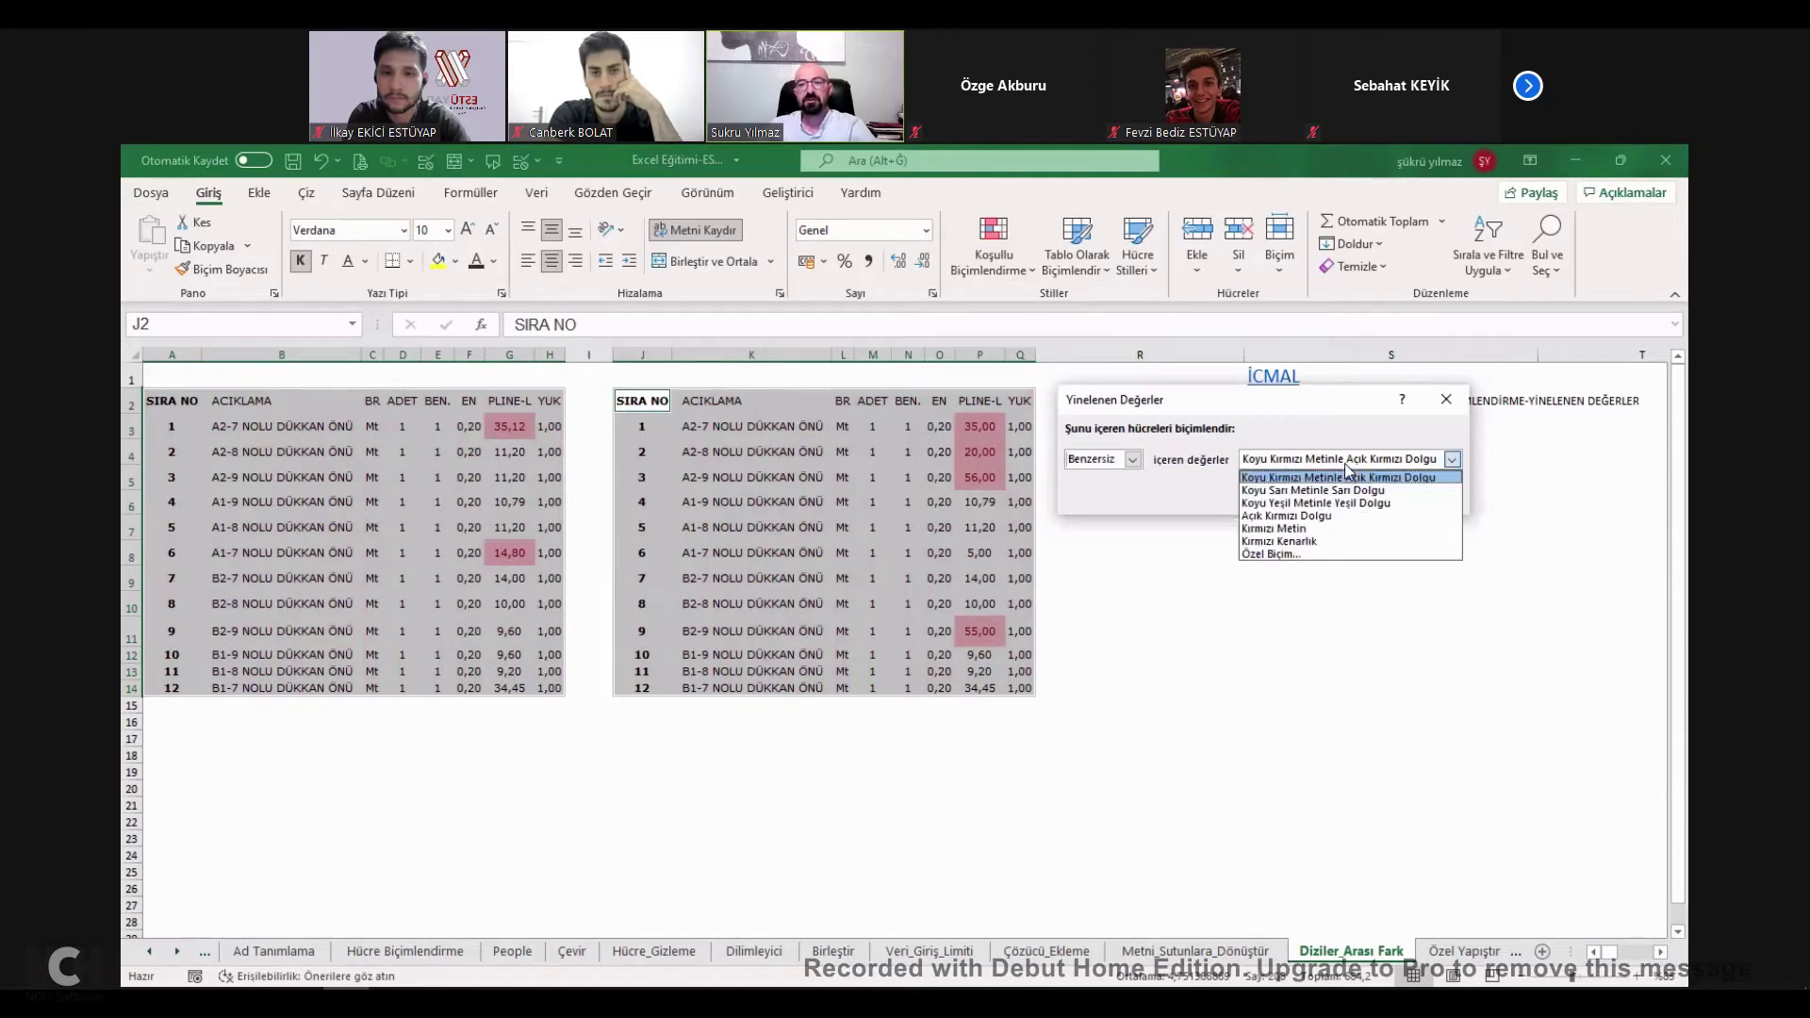
{"action": "left_click", "coordinate": [1325, 554]}
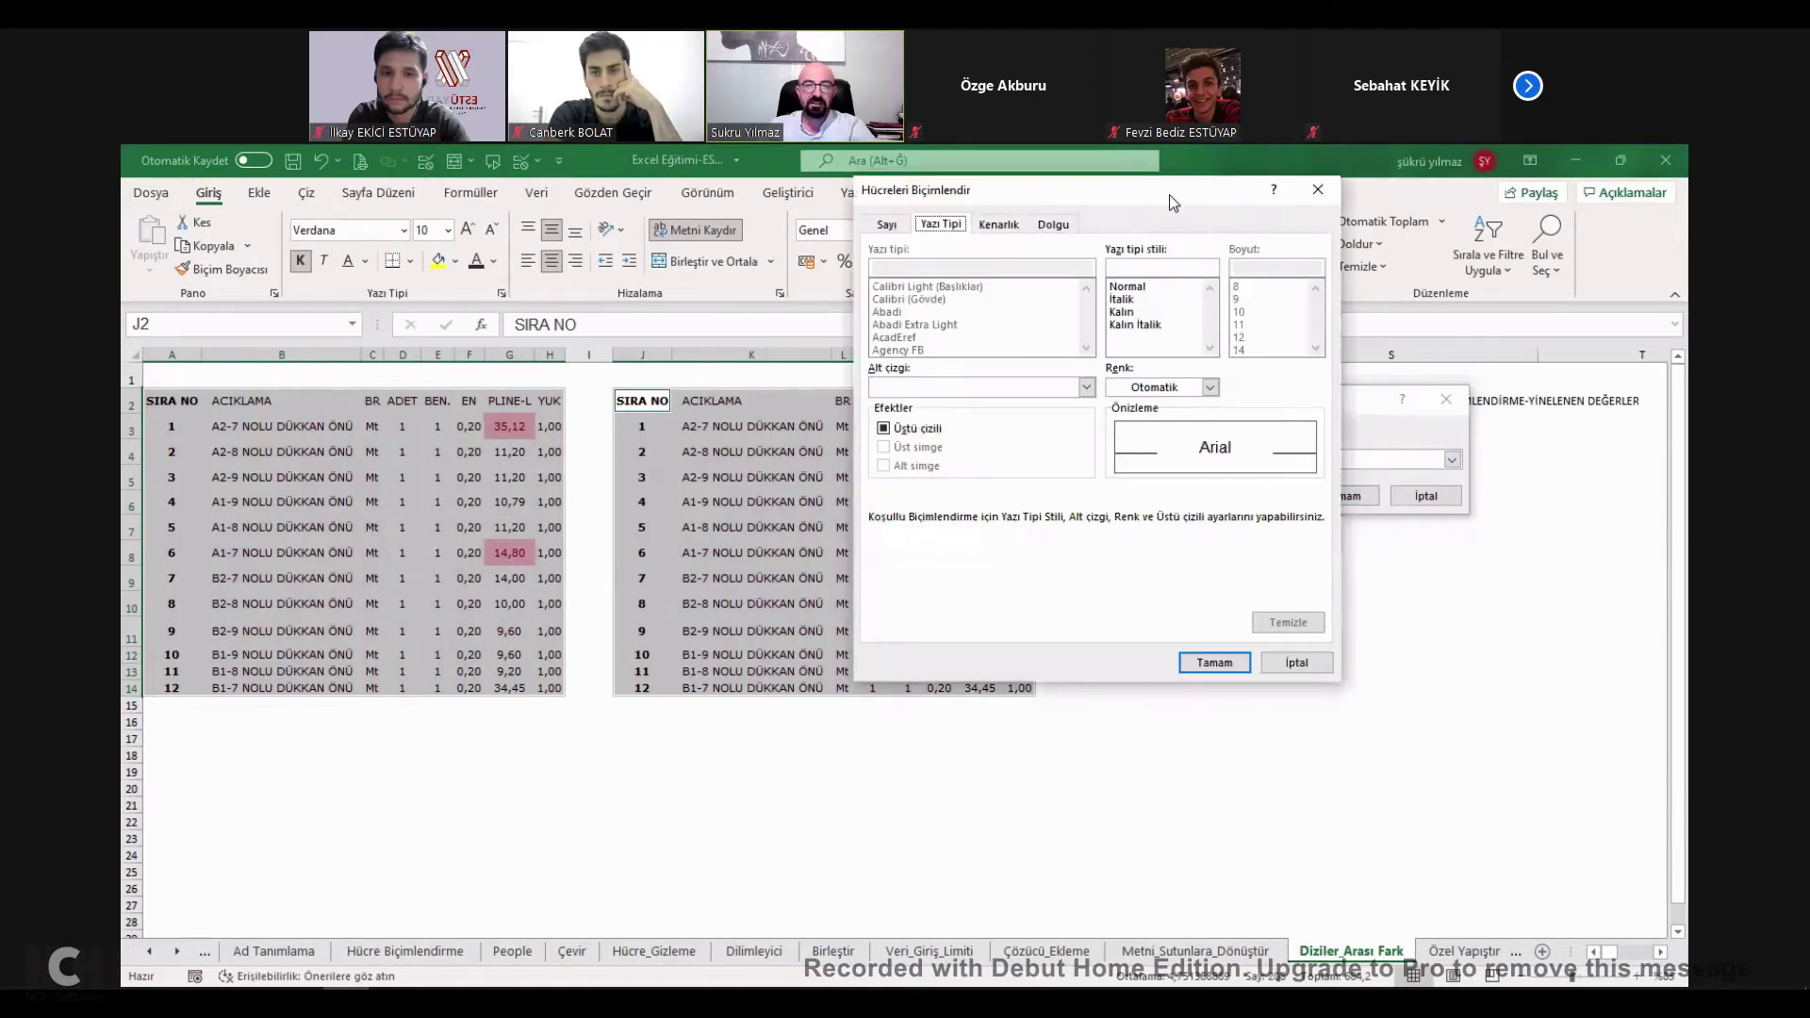
{"action": "left_click_drag", "start_coordinate": [1169, 194], "coordinate": [1334, 300]}
{"action": "left_click", "coordinate": [1288, 418]}
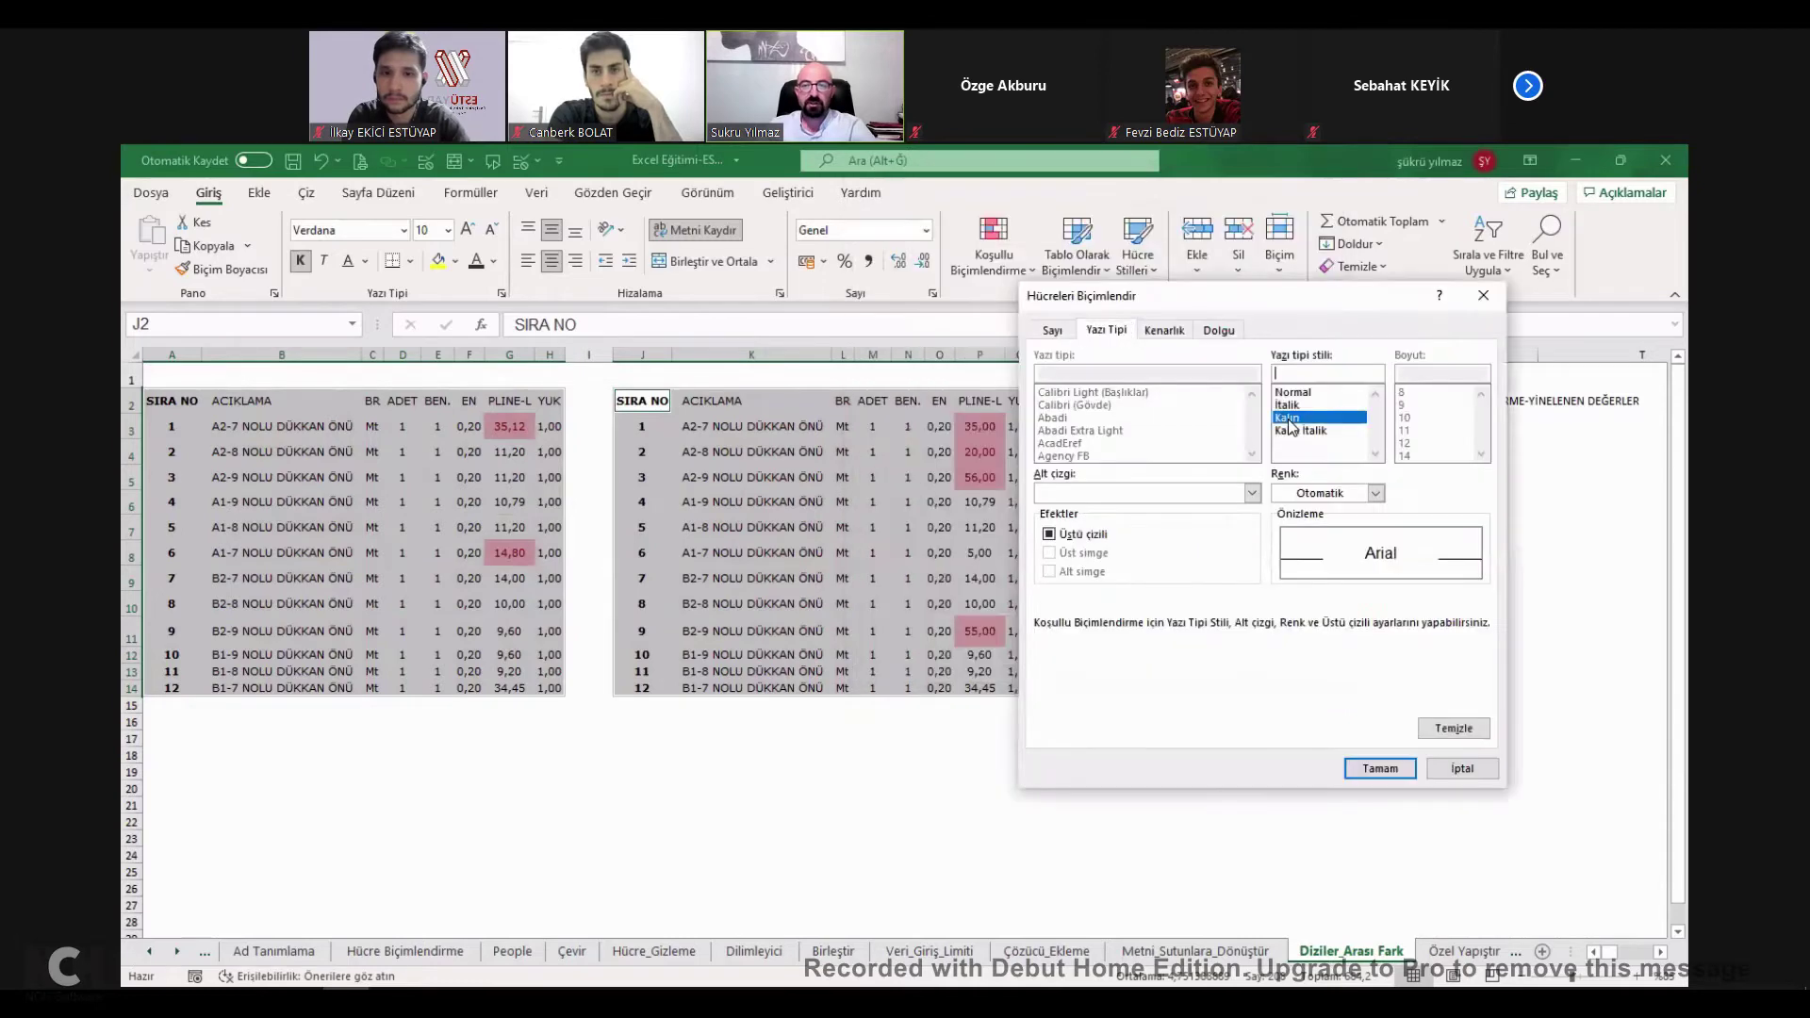
{"action": "left_click", "coordinate": [1219, 332]}
{"action": "left_click", "coordinate": [1211, 522]}
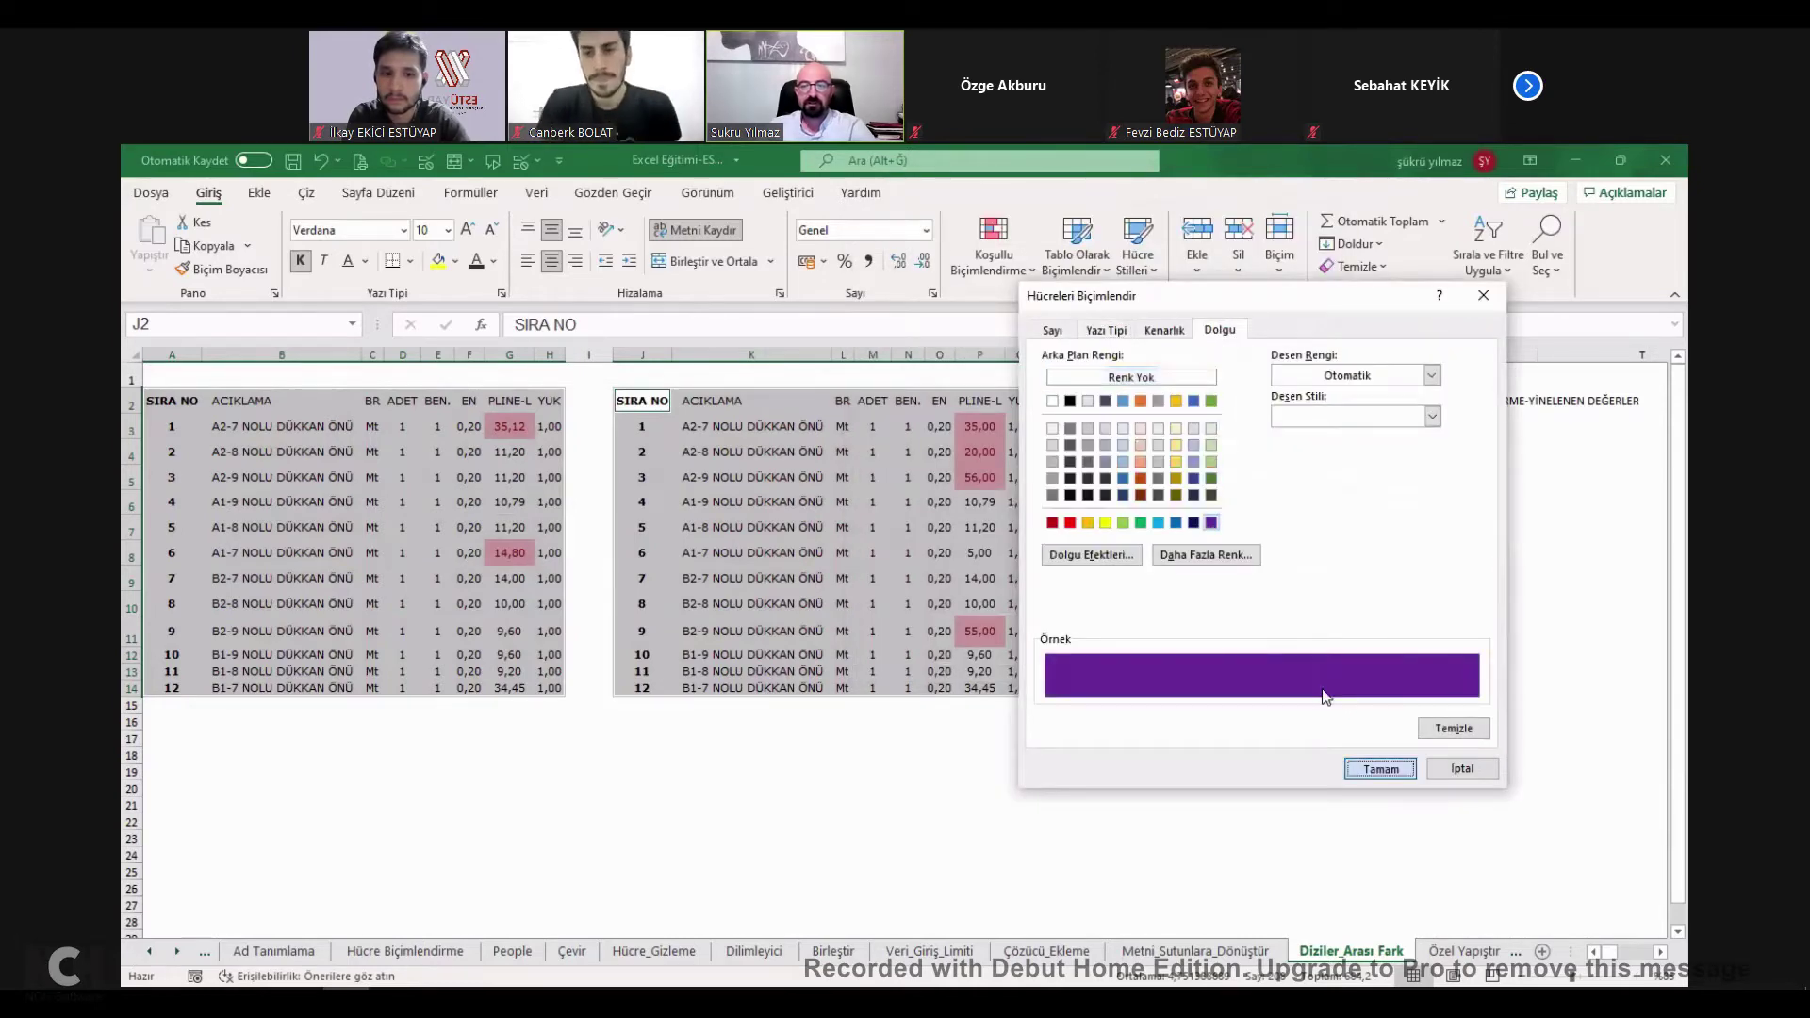
{"action": "key", "text": "Return"}
{"action": "key", "text": "Return"}
Apply the unique-values rule and inspect purple cells like 35,12 in G3 and P3:P5.
{"action": "left_click", "coordinate": [1335, 556]}
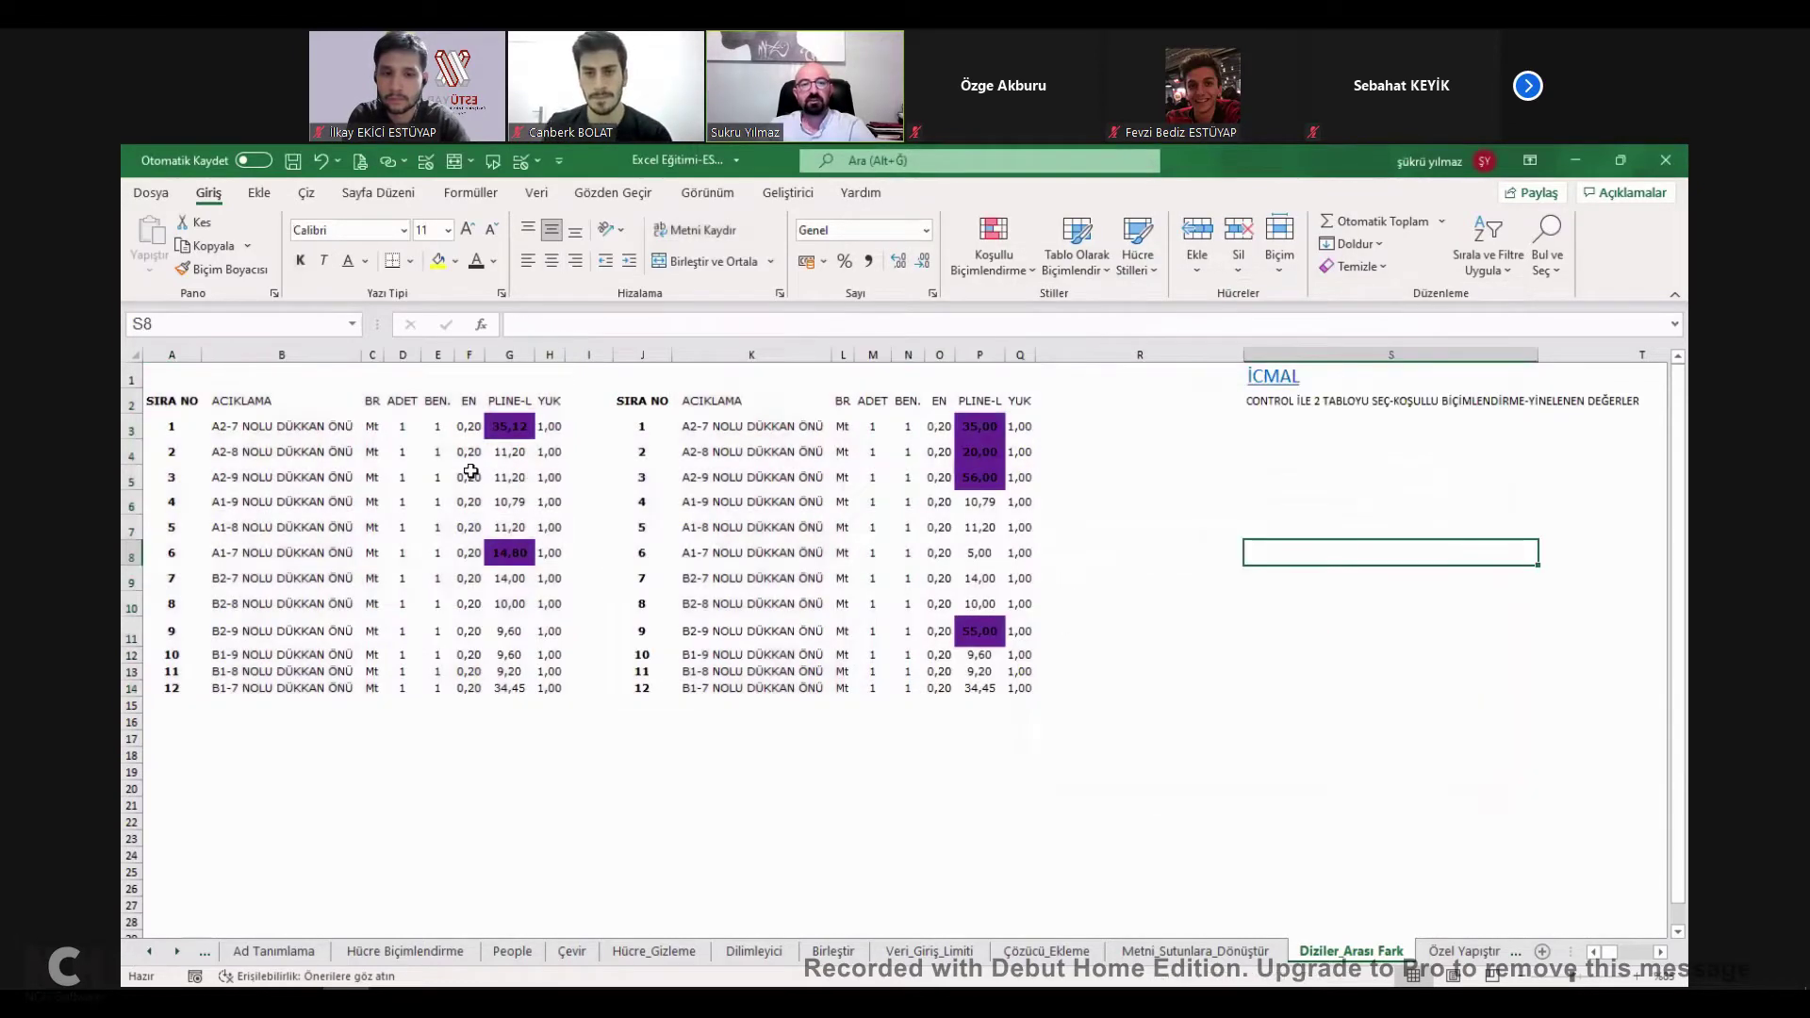
{"action": "left_click", "coordinate": [509, 426]}
{"action": "left_click_drag", "start_coordinate": [979, 426], "coordinate": [987, 482]}
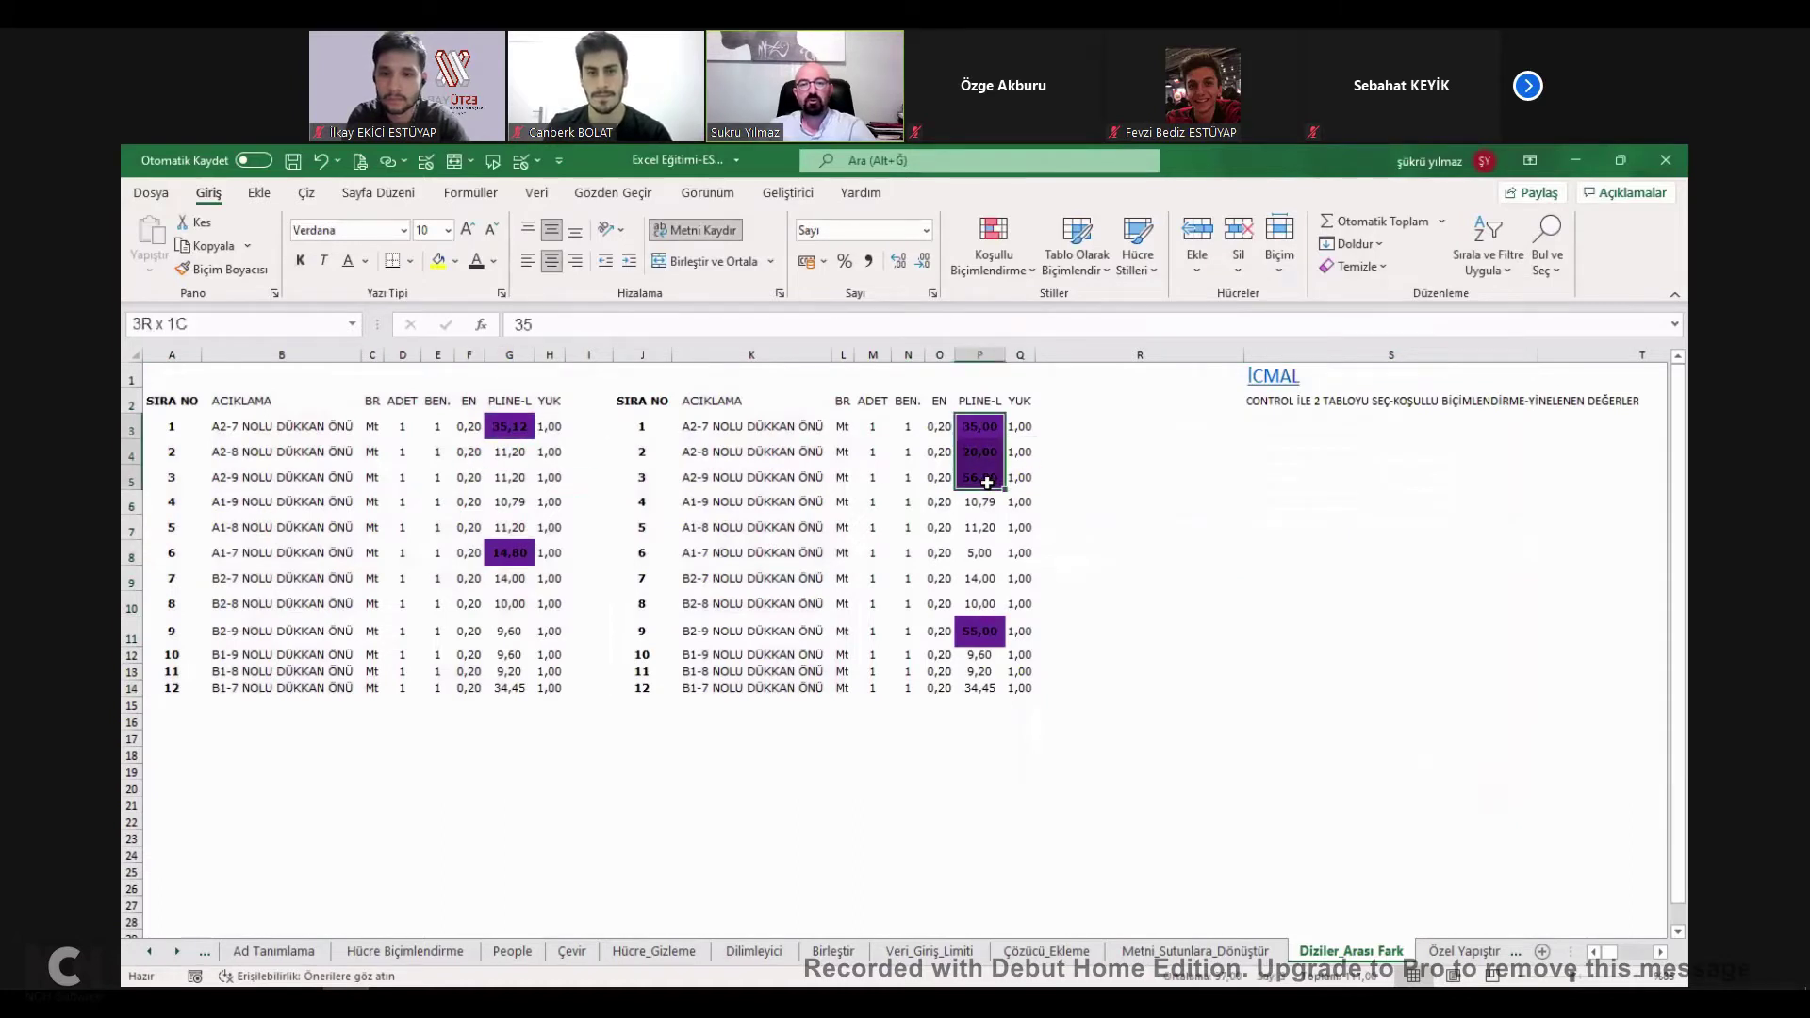
{"action": "left_click", "coordinate": [978, 631]}
{"action": "left_click", "coordinate": [506, 426]}
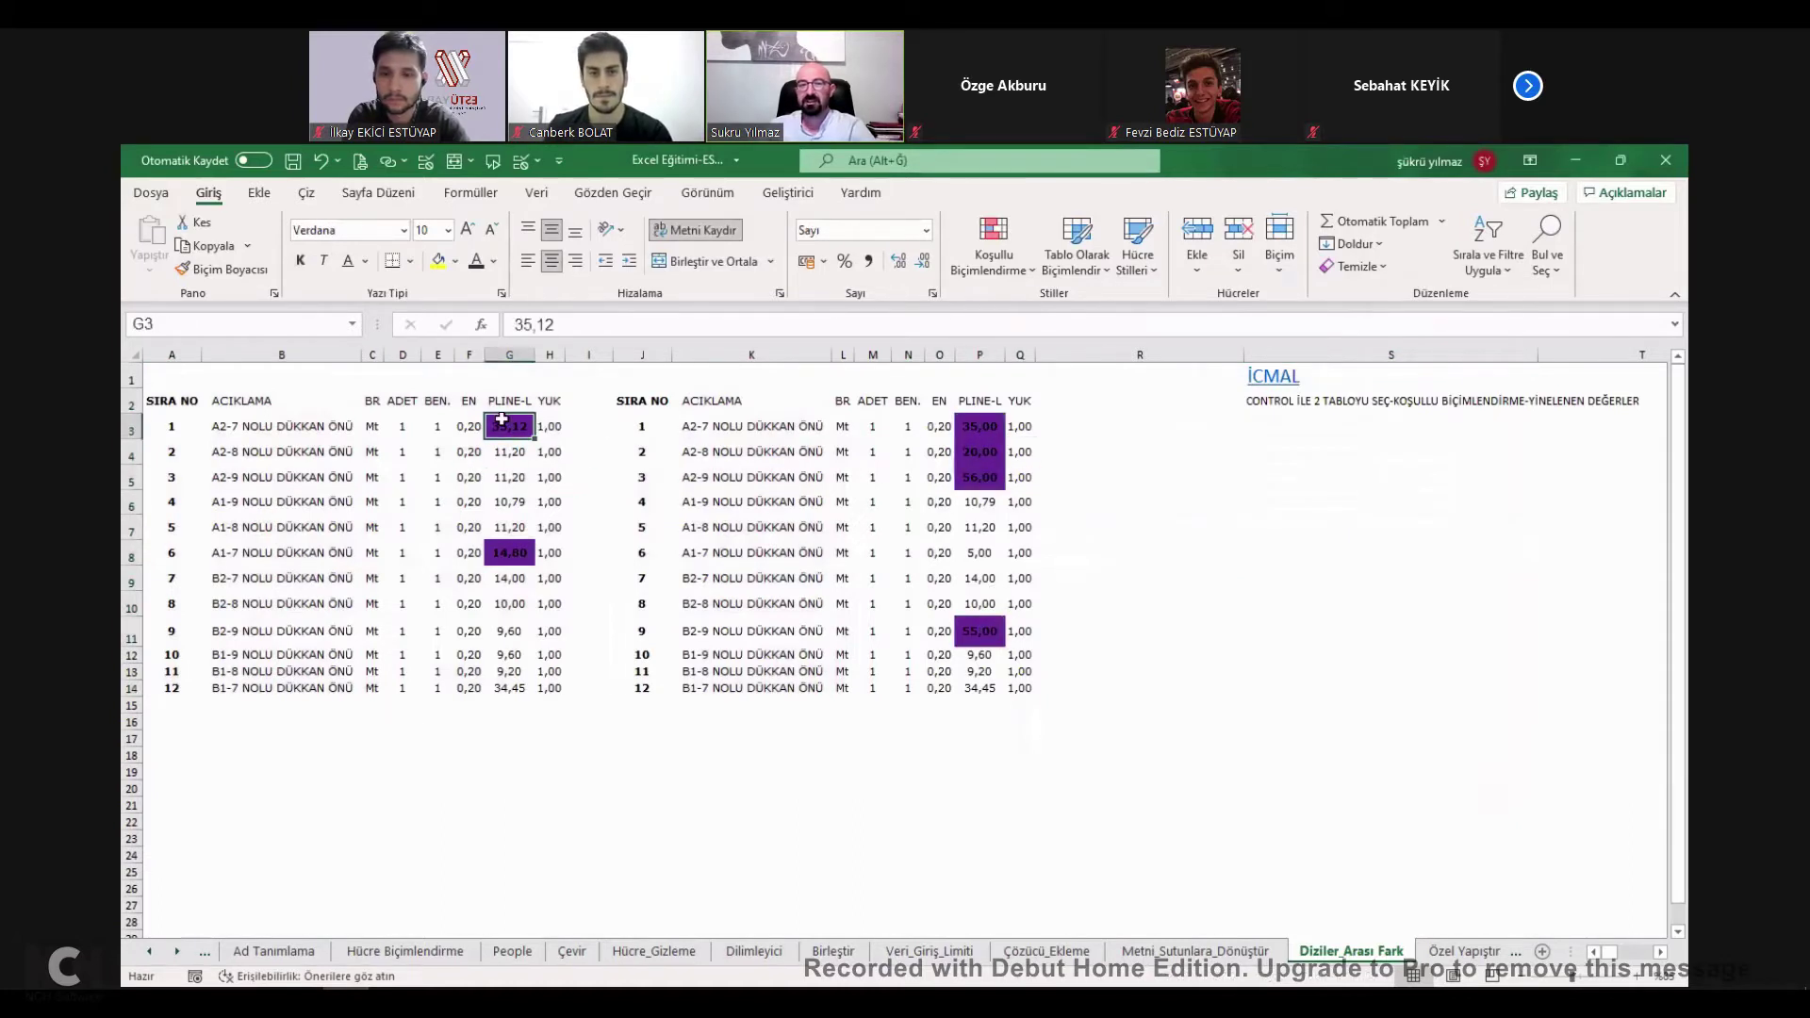
Tick DİZİLER ARASI FARK on the İcmal list, bringing progress to 17%.
{"action": "key", "text": "ctrl+z"}
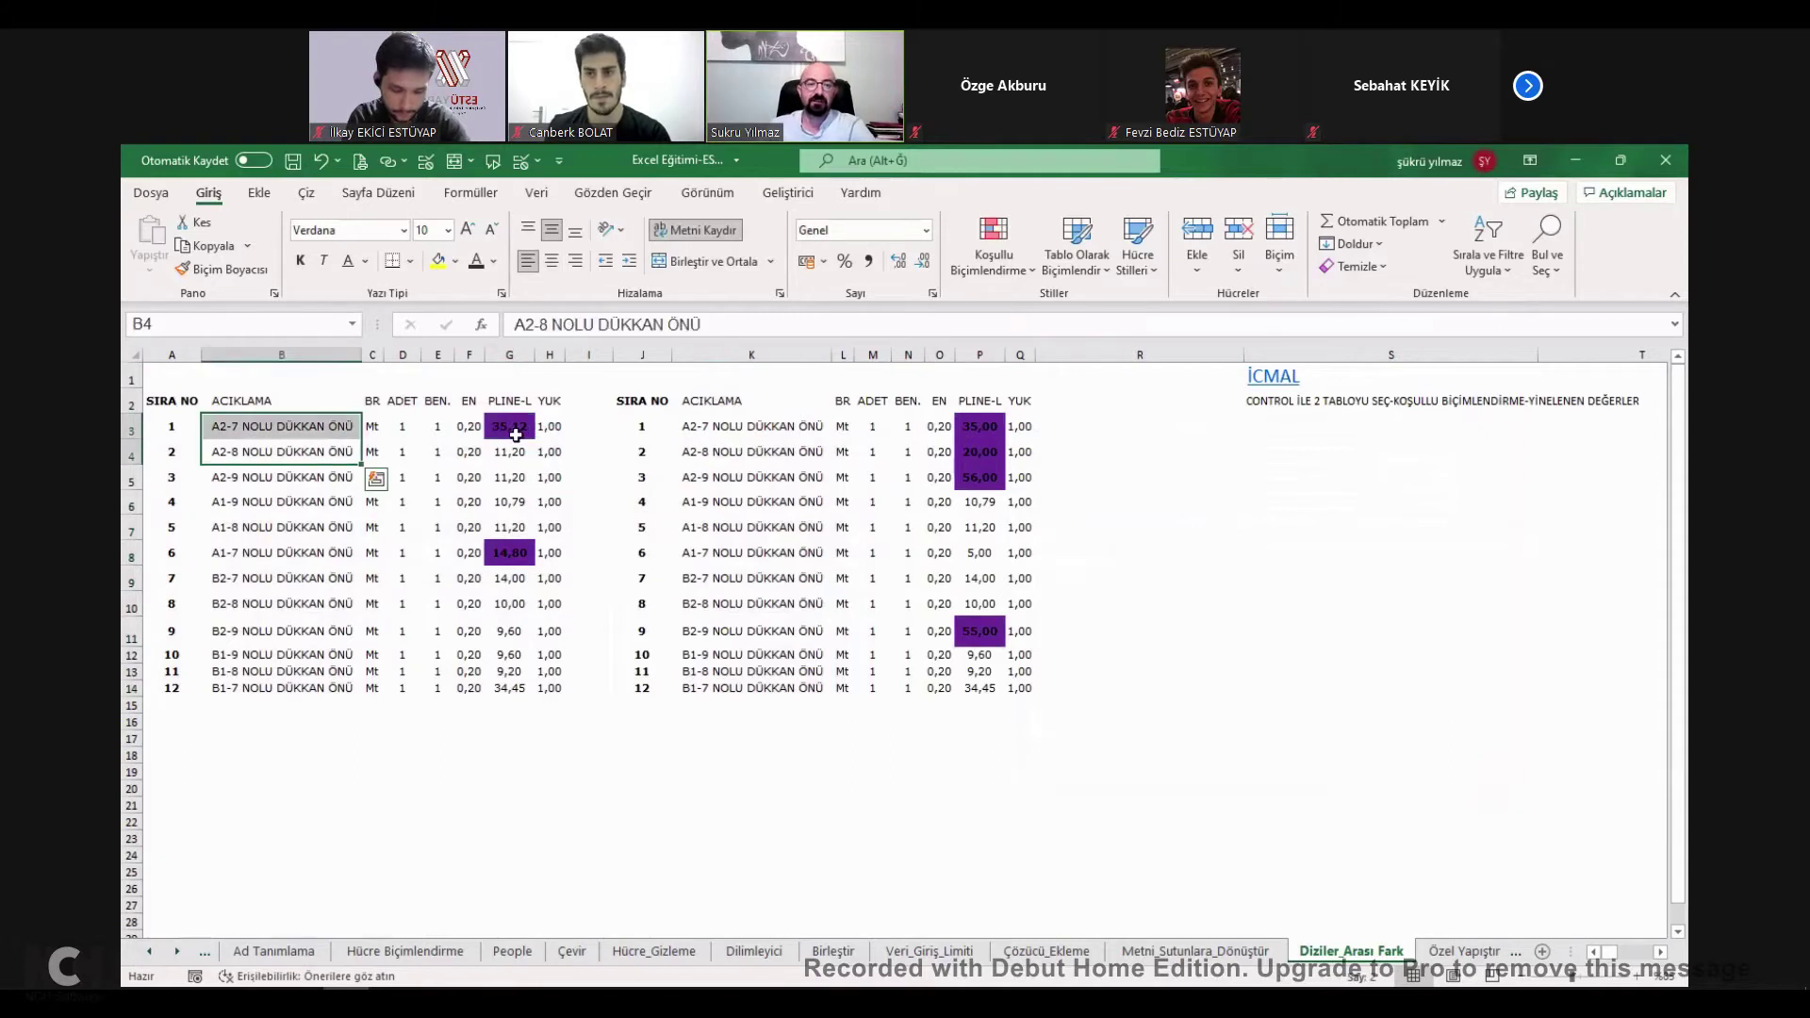
{"action": "left_click", "coordinate": [1280, 388]}
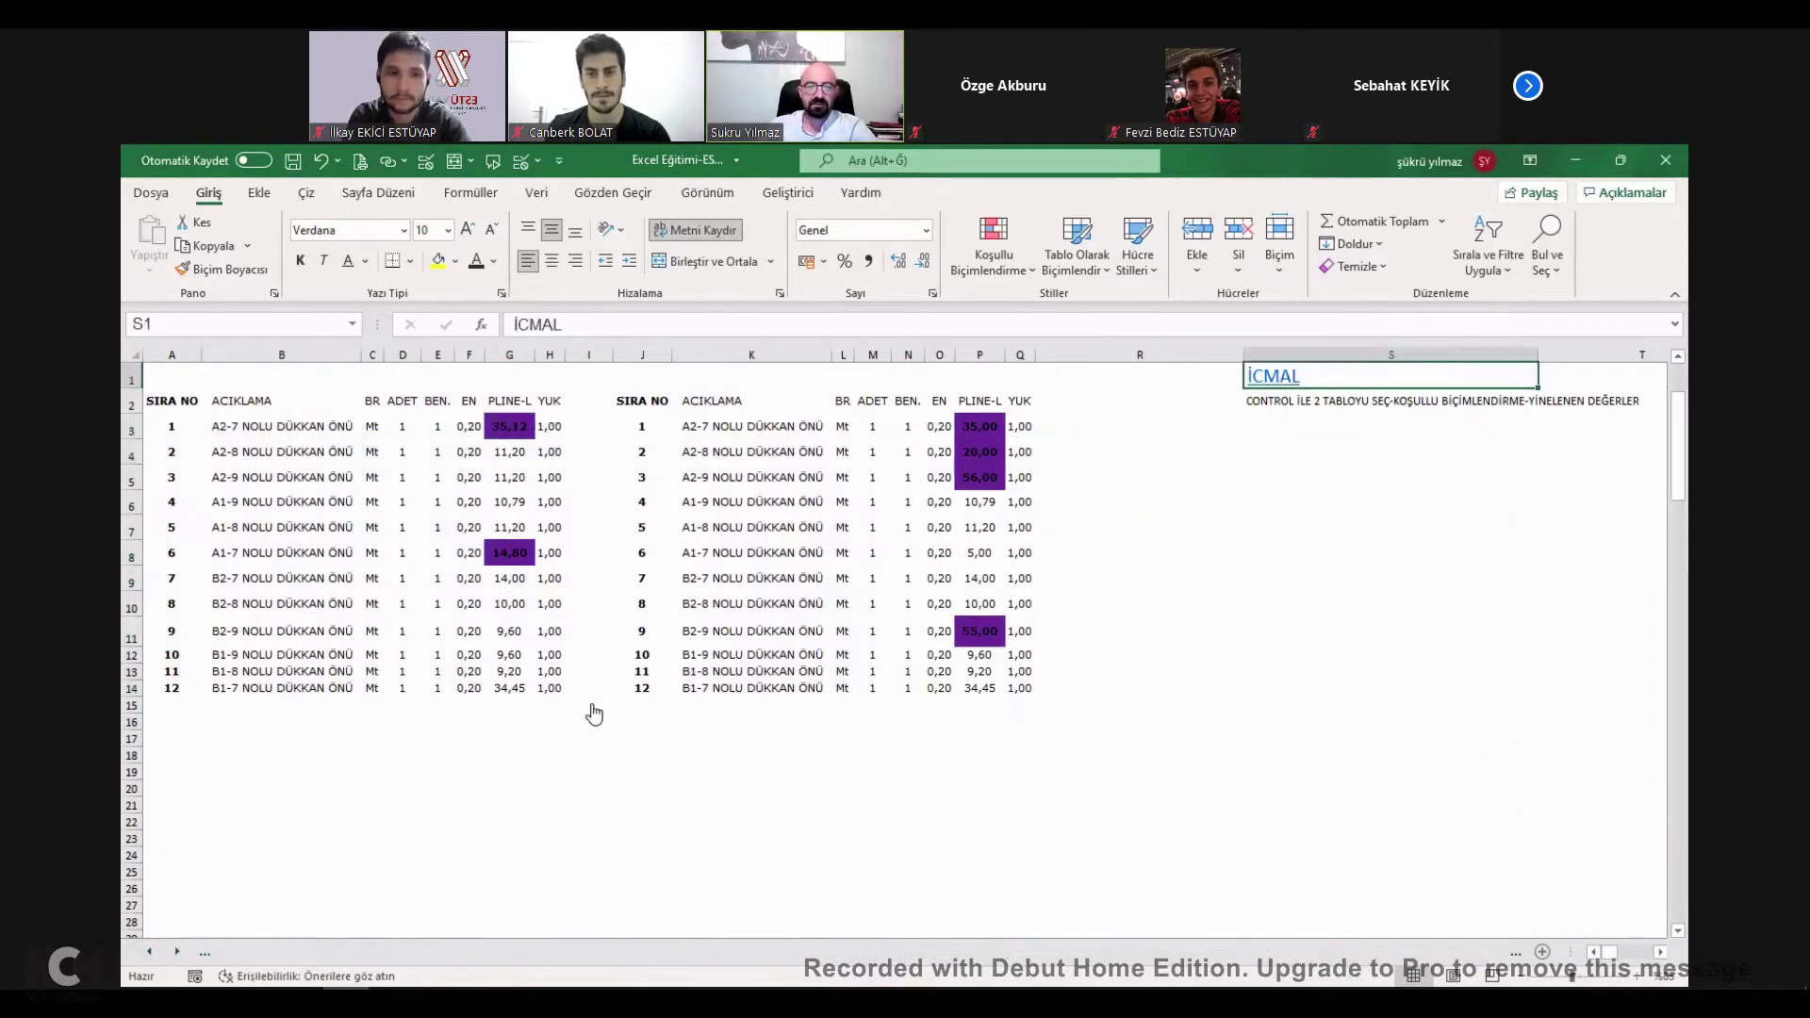
{"action": "left_click", "coordinate": [591, 784]}
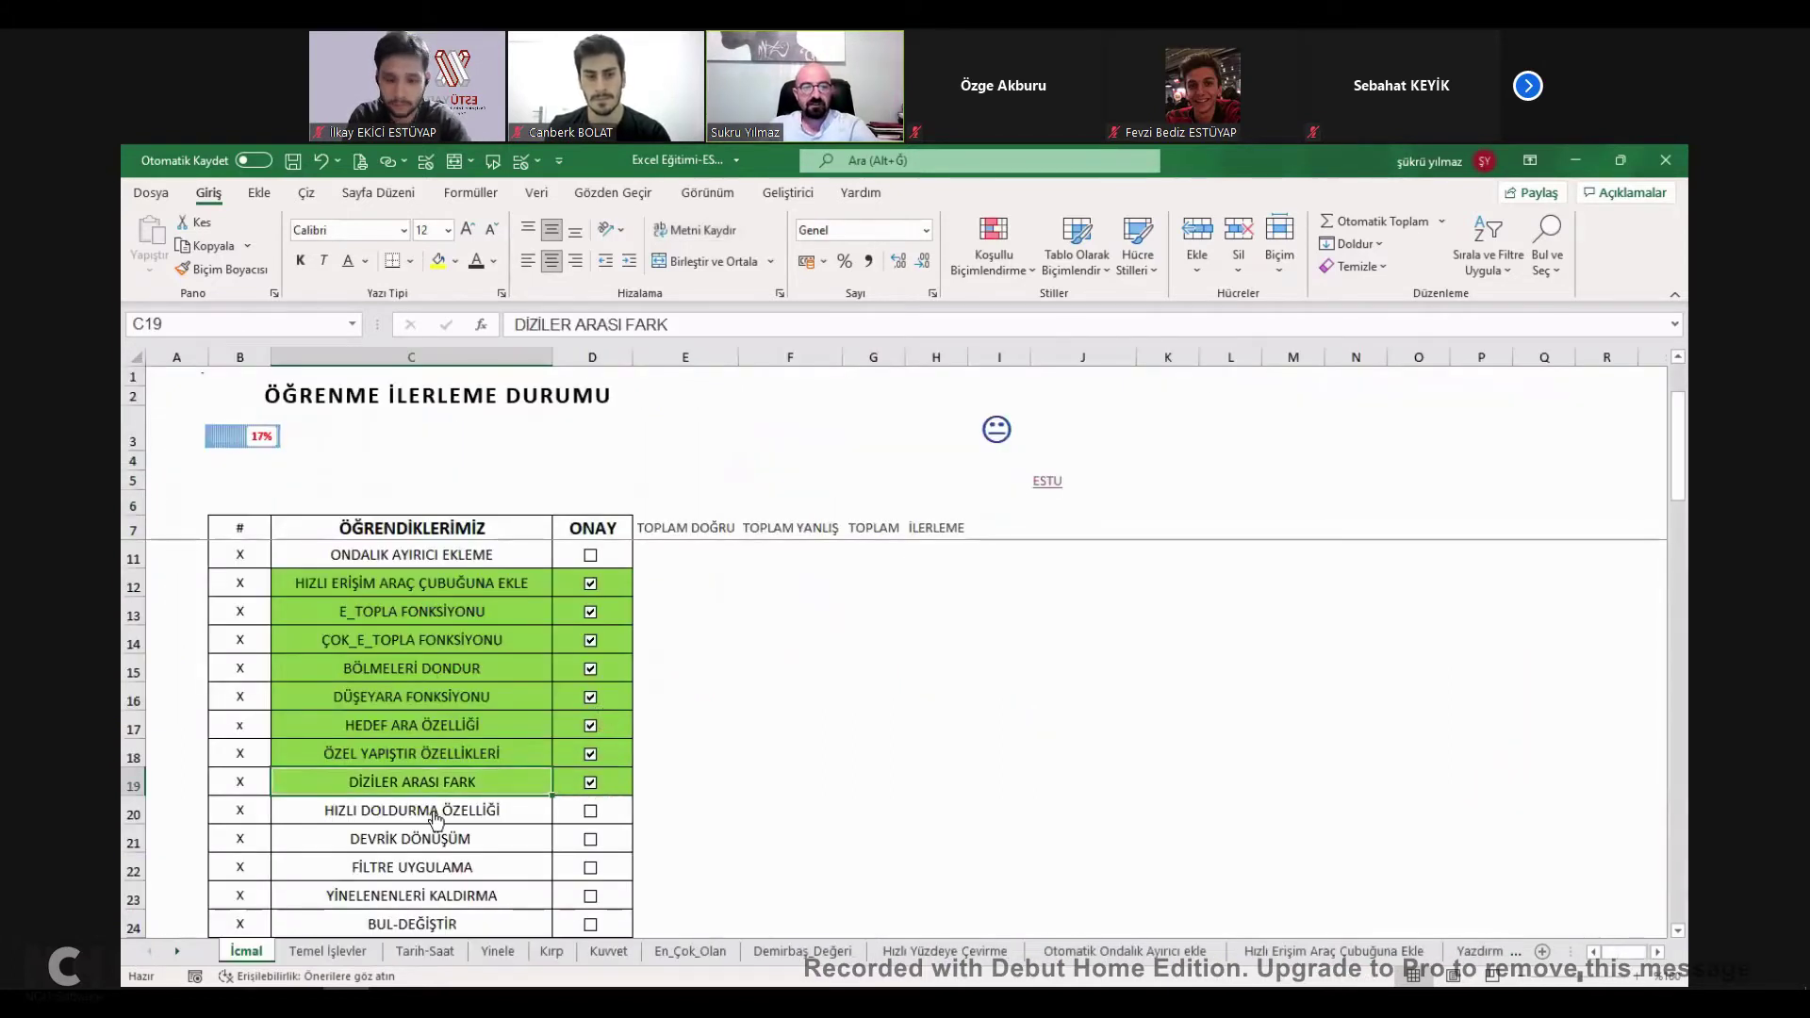
Open the Hızlı Doldurma sheet and review the İSİM names in B4:B26.
{"action": "left_click", "coordinate": [427, 811]}
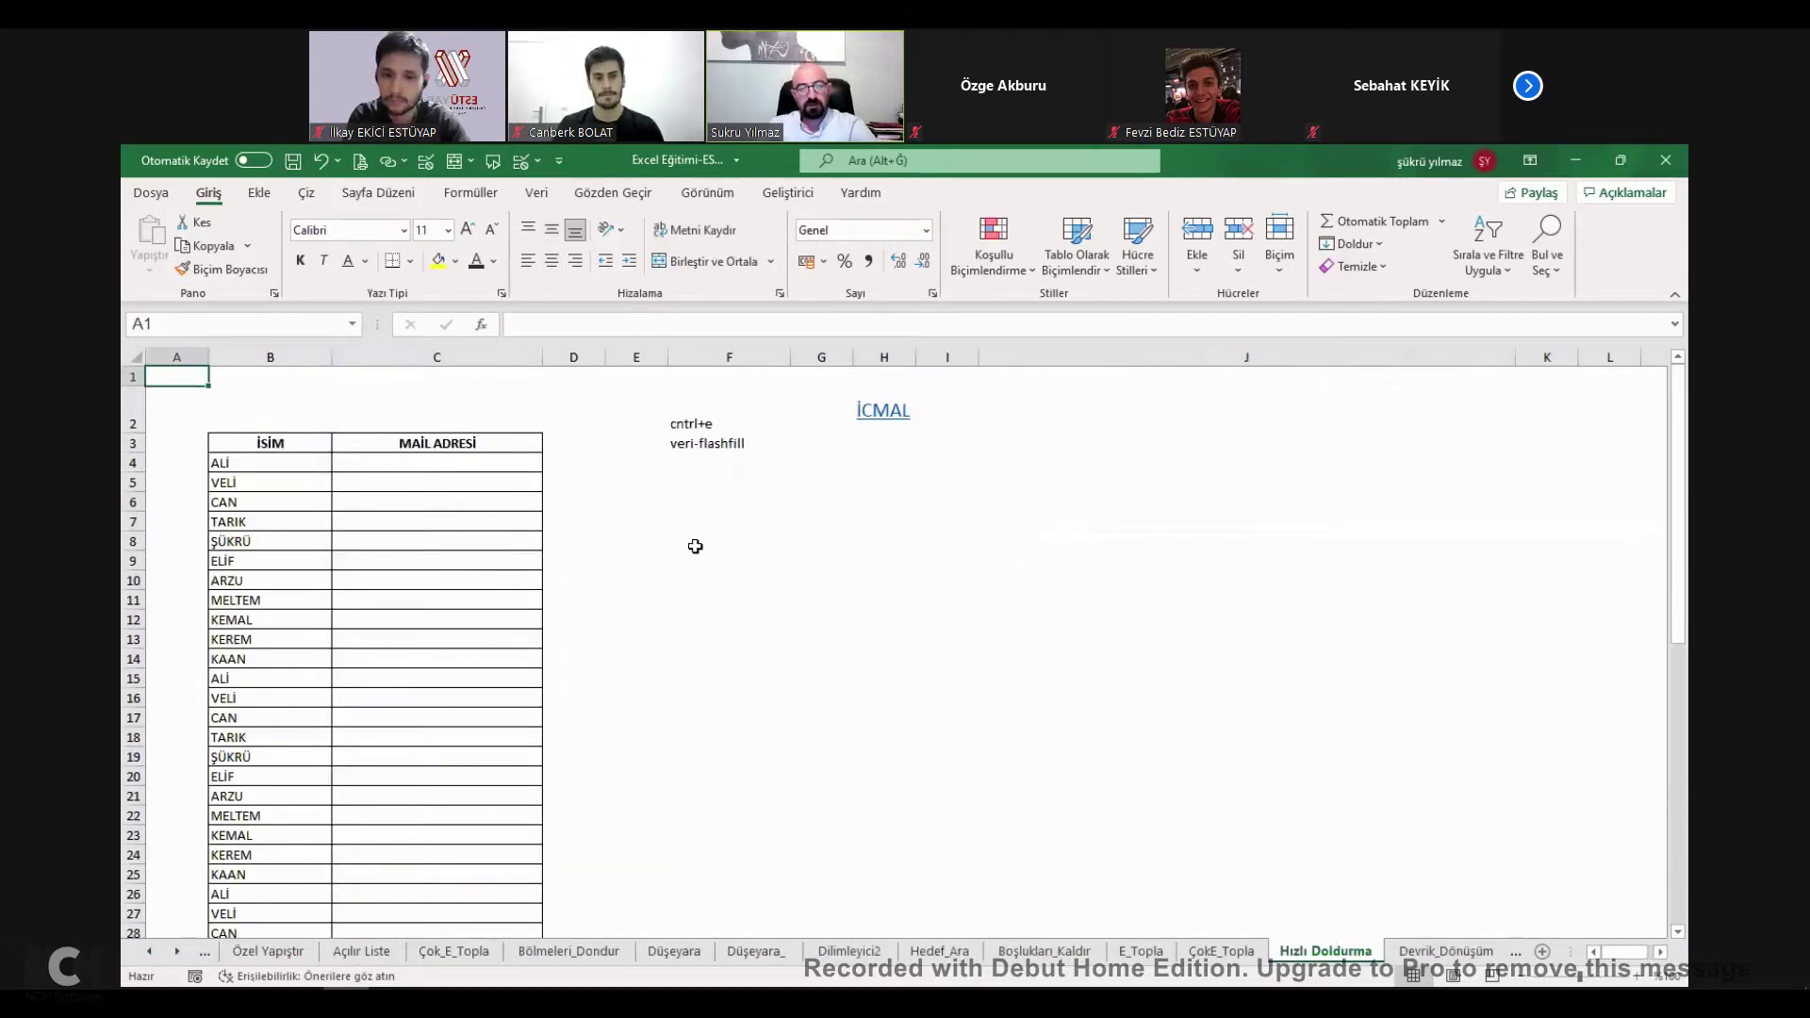
{"action": "left_click", "coordinate": [495, 466]}
{"action": "left_click", "coordinate": [267, 465]}
{"action": "left_click", "coordinate": [444, 467]}
{"action": "left_click_drag", "start_coordinate": [280, 465], "coordinate": [283, 896]}
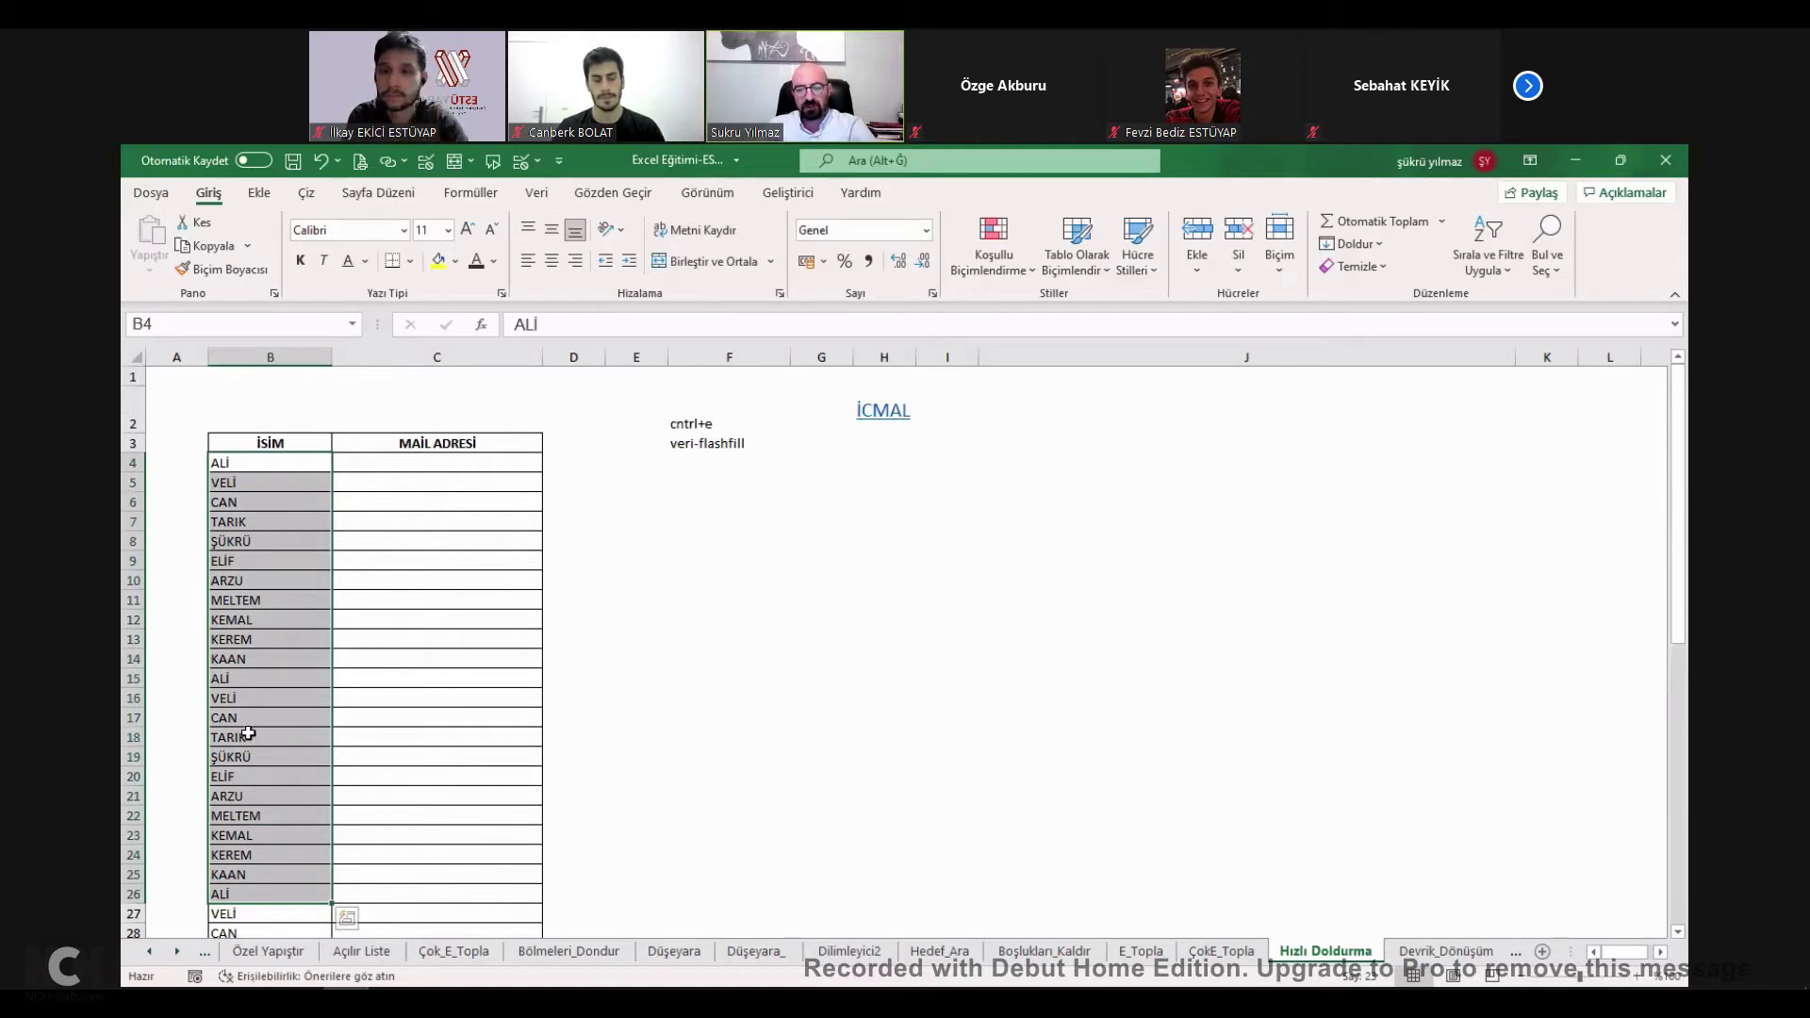
{"action": "left_click", "coordinate": [465, 464]}
{"action": "left_click", "coordinate": [279, 469]}
{"action": "left_click_drag", "start_coordinate": [279, 469], "coordinate": [277, 484]}
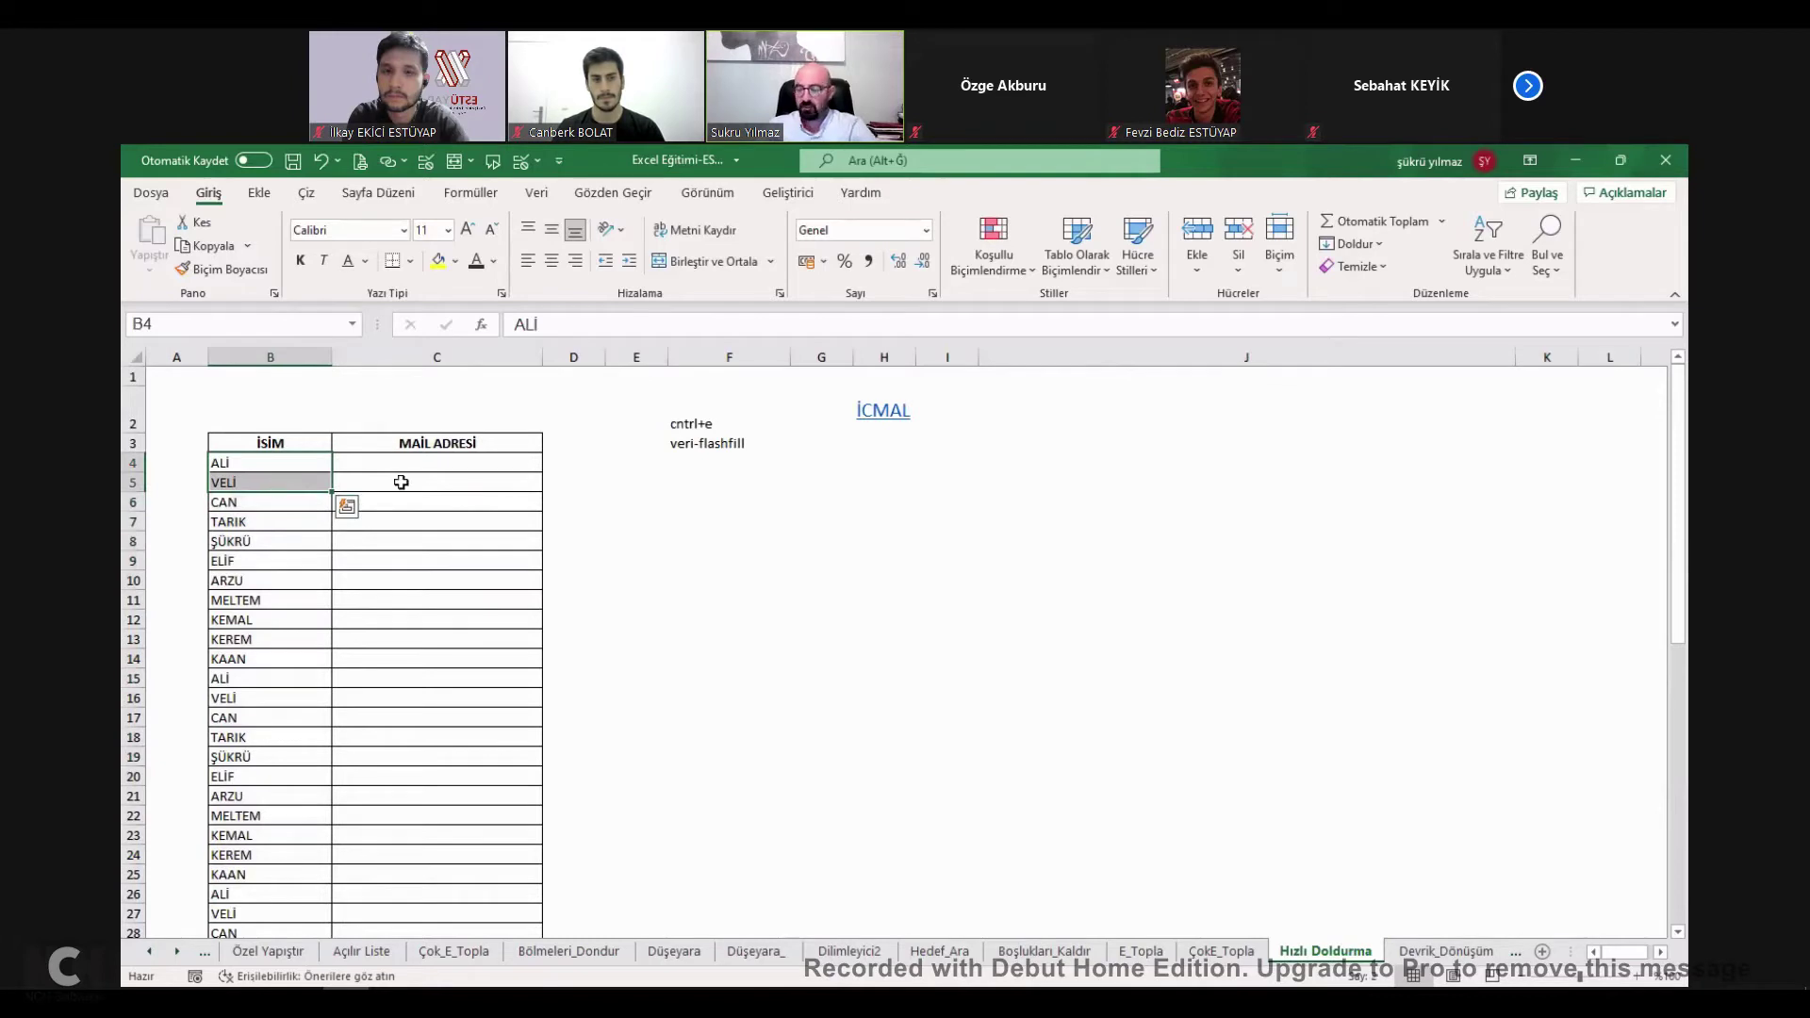
{"action": "left_click", "coordinate": [296, 471]}
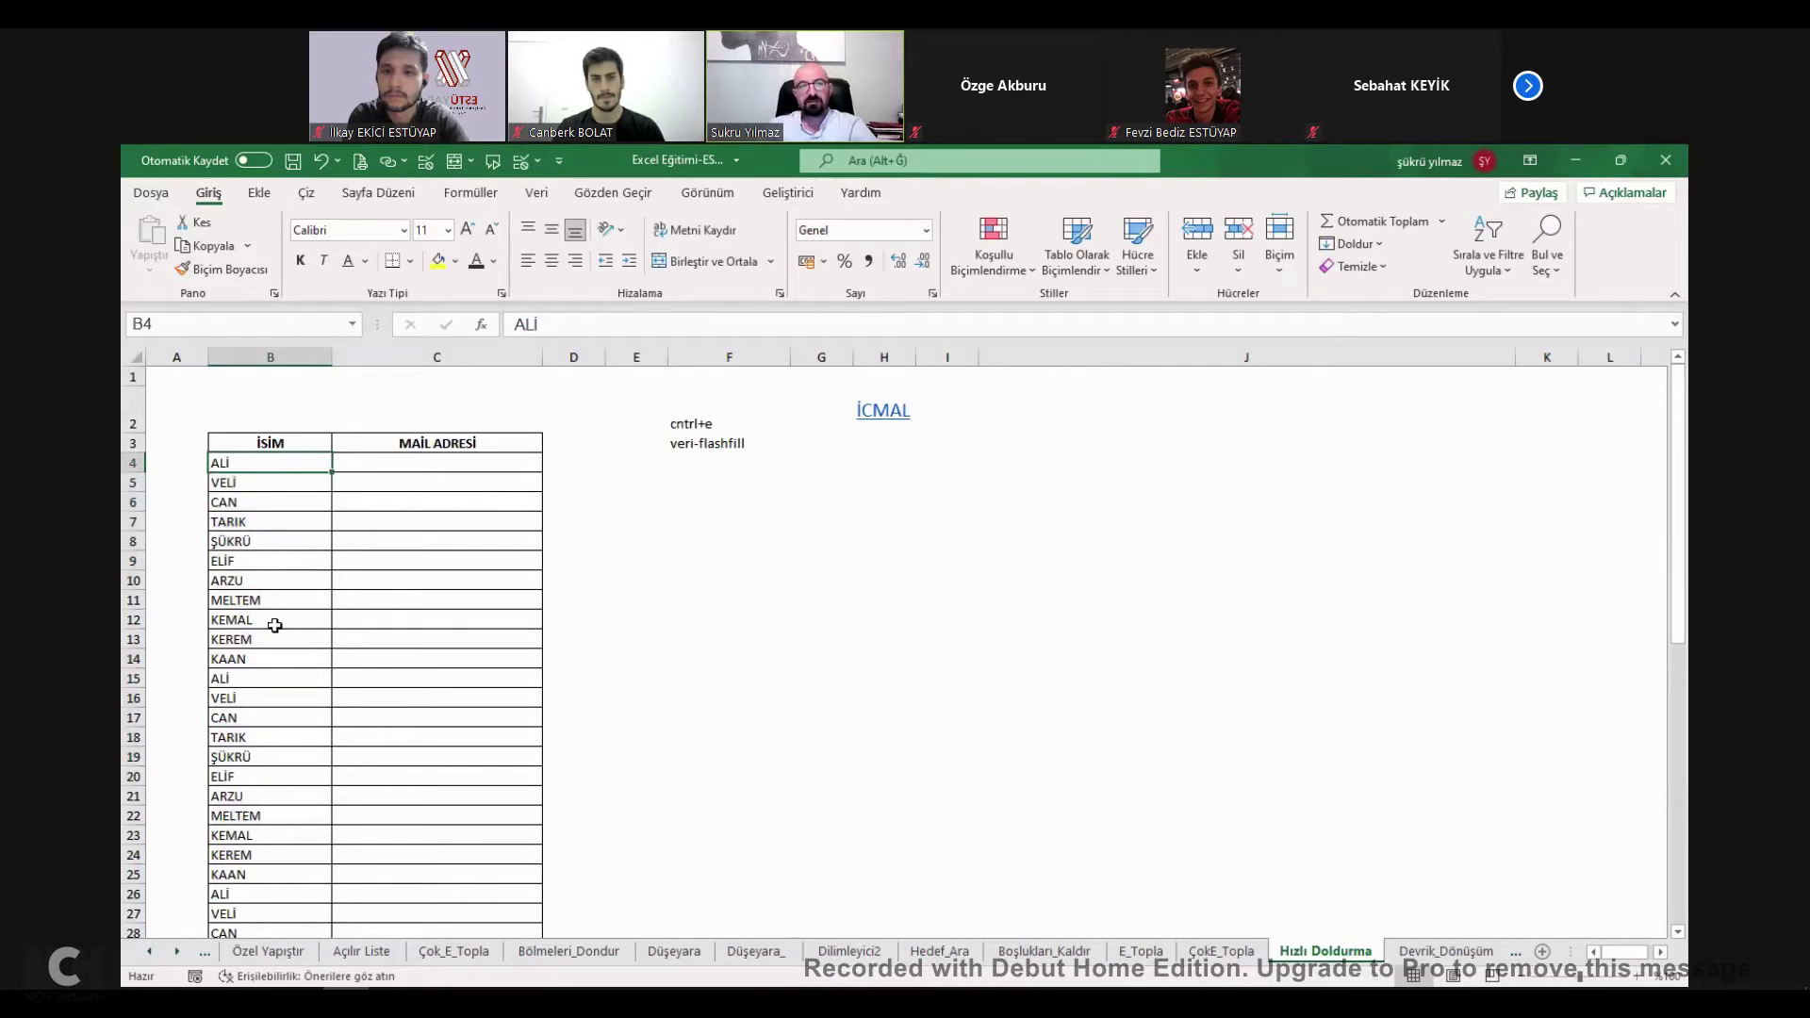
Enter a sample e-mail address for the first name in C4.
{"action": "left_click", "coordinate": [412, 465]}
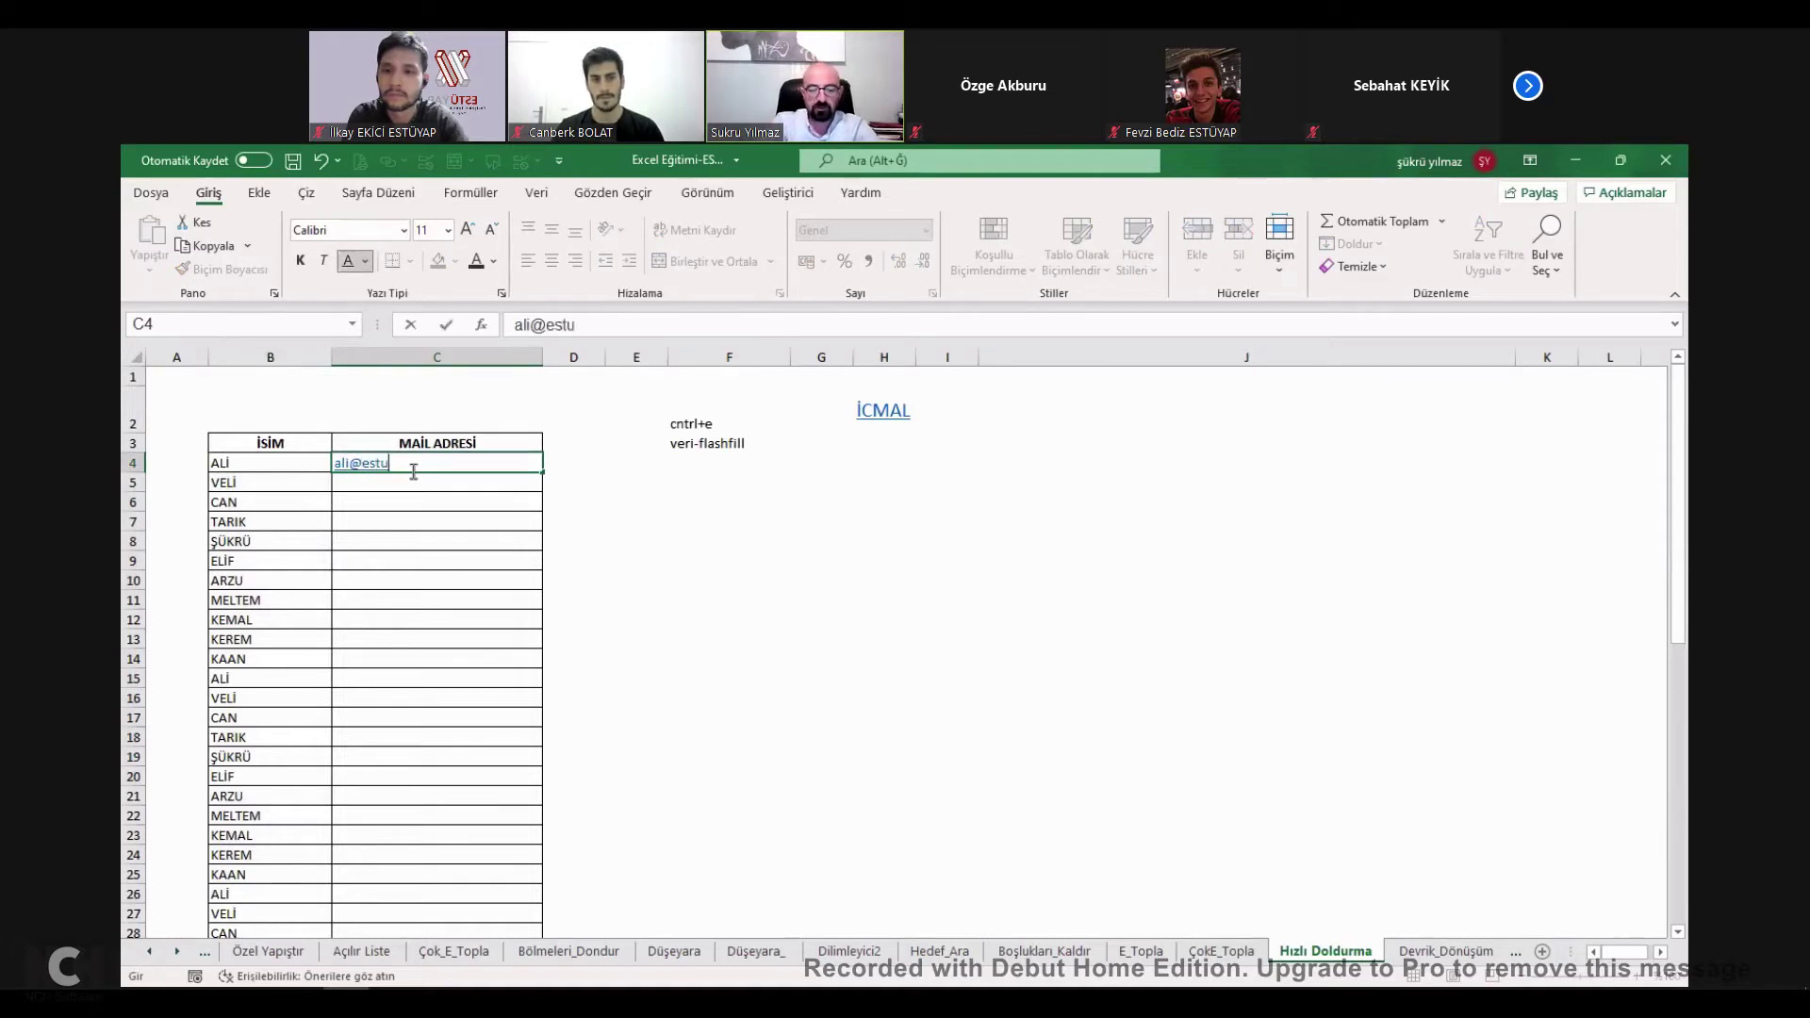
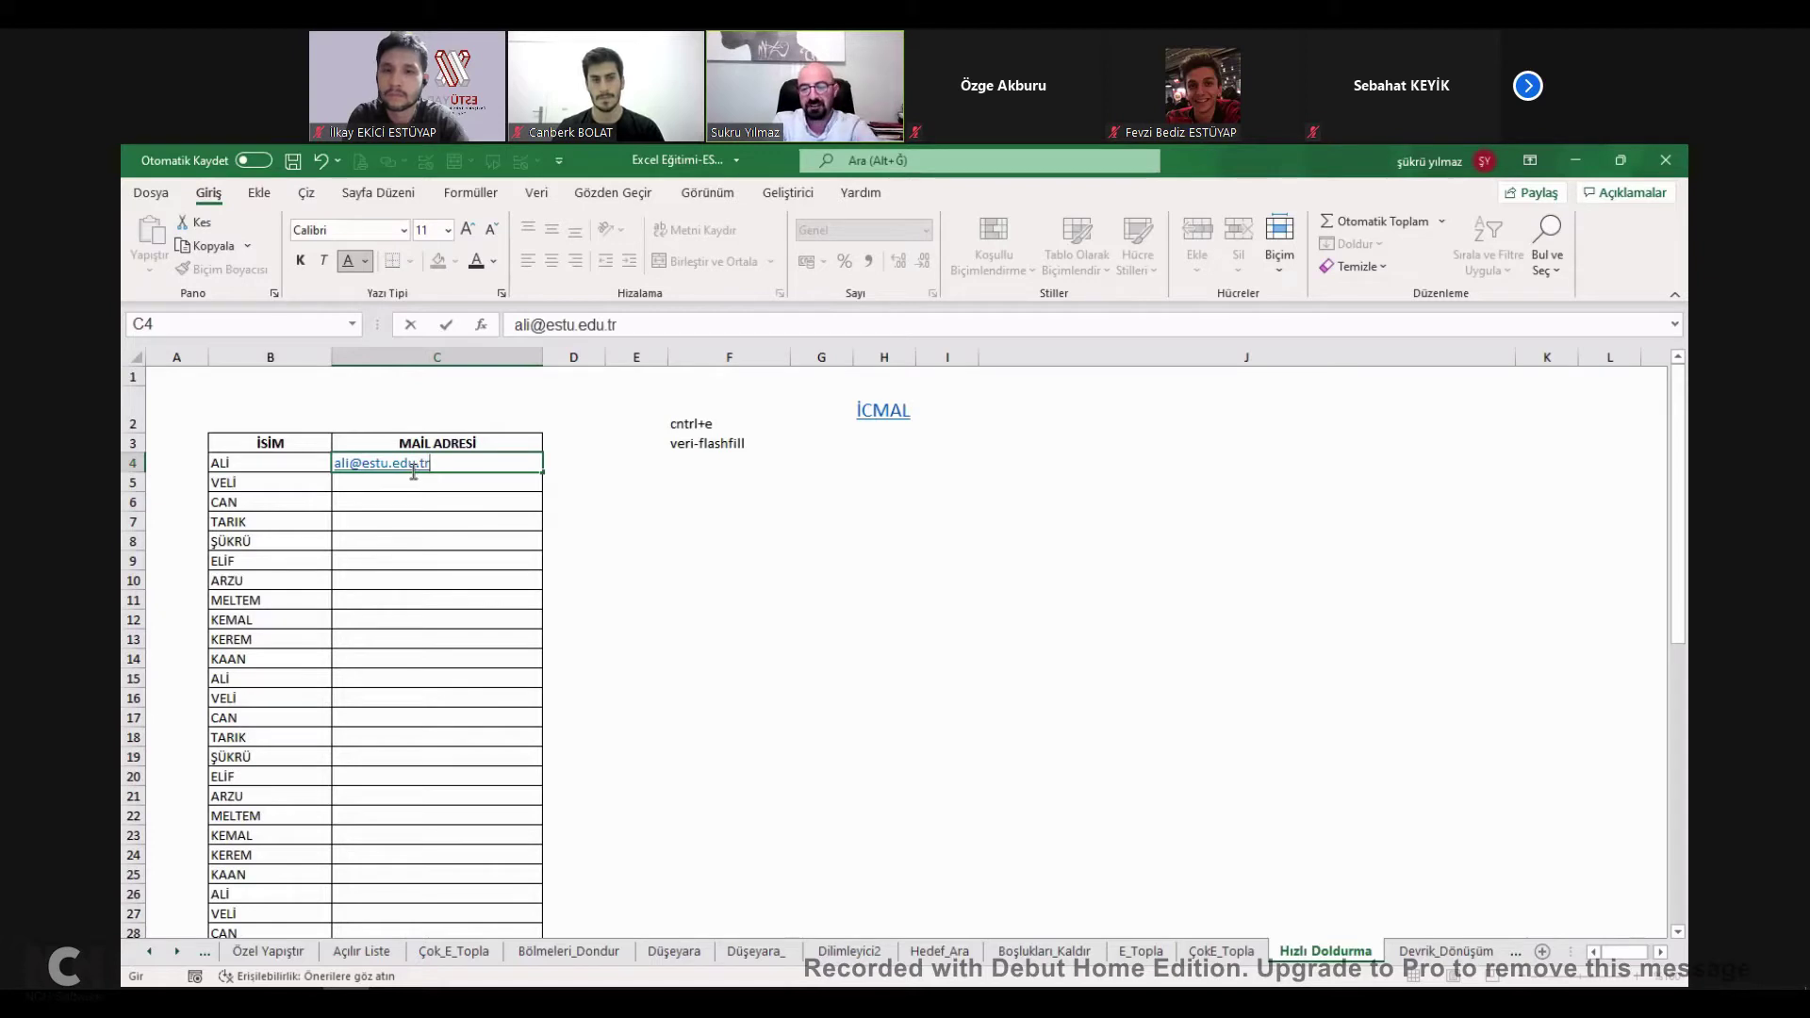
{"action": "key", "text": "Return"}
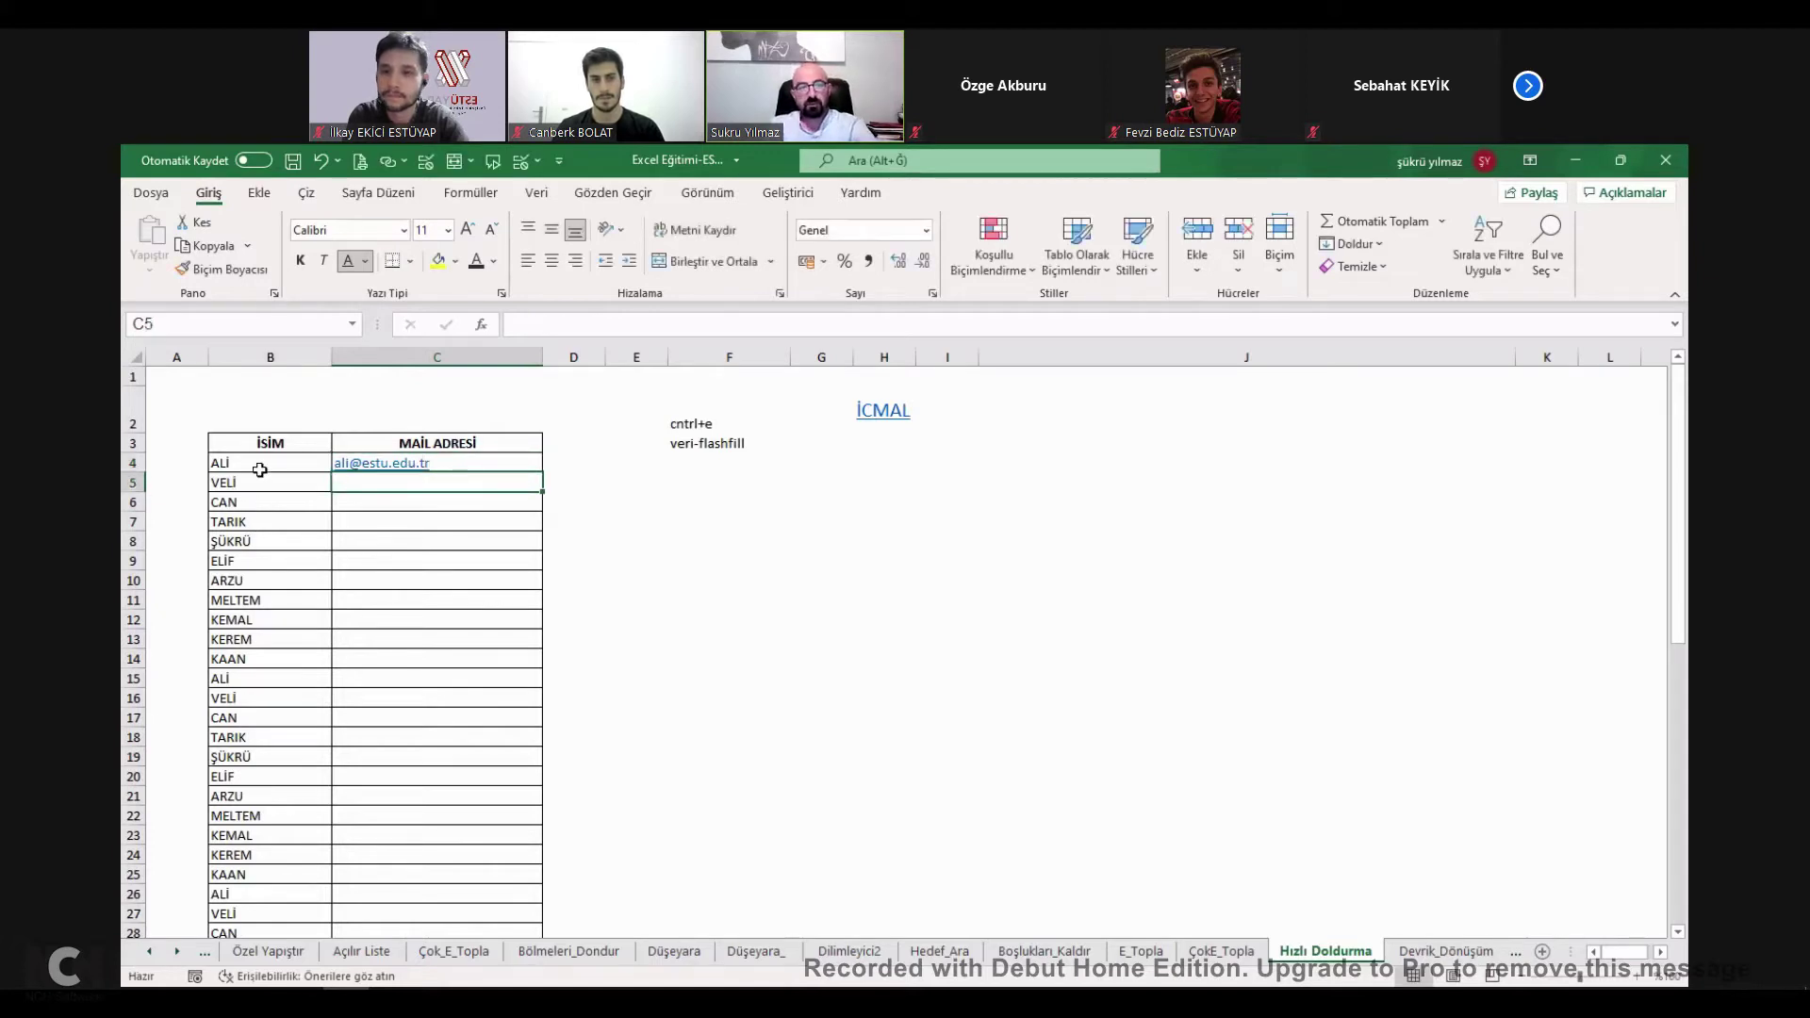
Flash-fill the remaining e-mail addresses with Ctrl+E from C12, then undo it.
{"action": "left_click", "coordinate": [255, 467]}
{"action": "left_click", "coordinate": [283, 483]}
{"action": "key", "text": "Down"}
{"action": "key", "text": "Down"}
{"action": "key", "text": "Down"}
{"action": "key", "text": "Down"}
{"action": "key", "text": "Down"}
{"action": "key", "text": "Down"}
{"action": "key", "text": "Down"}
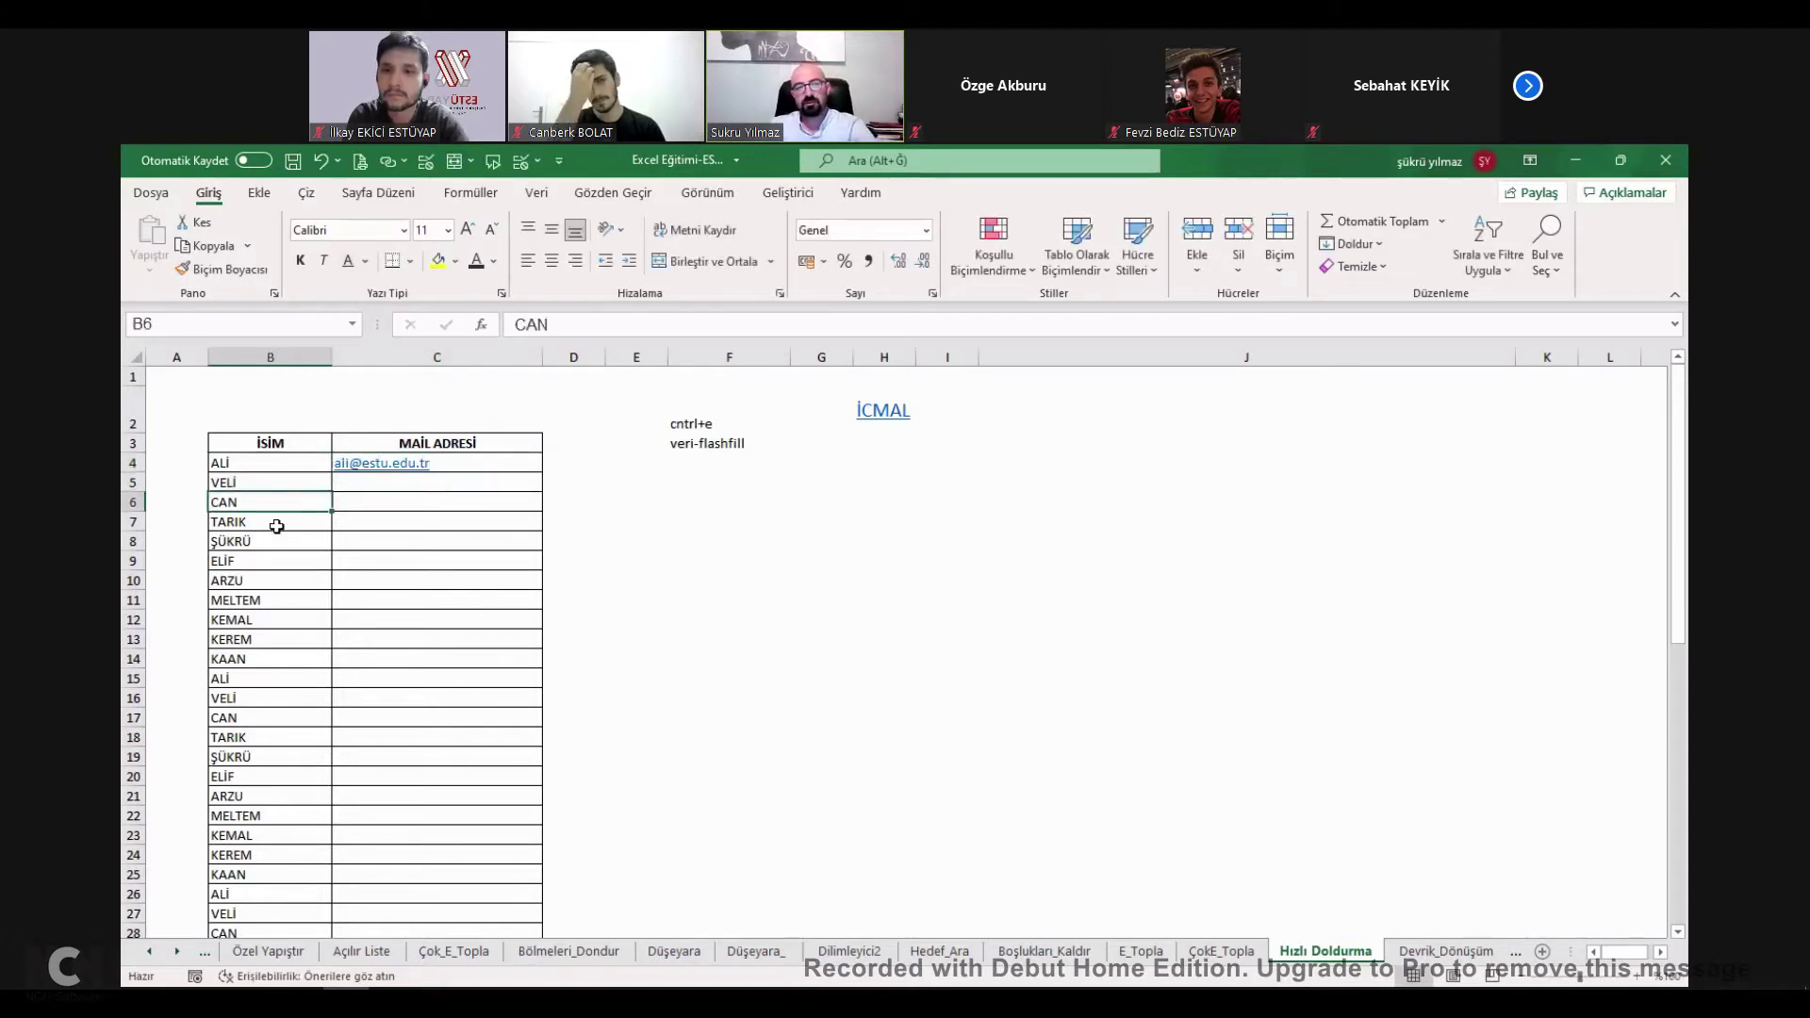
{"action": "scroll", "coordinate": [268, 622], "scroll_direction": "down", "scroll_amount": 7}
{"action": "scroll", "coordinate": [268, 636], "scroll_direction": "down", "scroll_amount": 10}
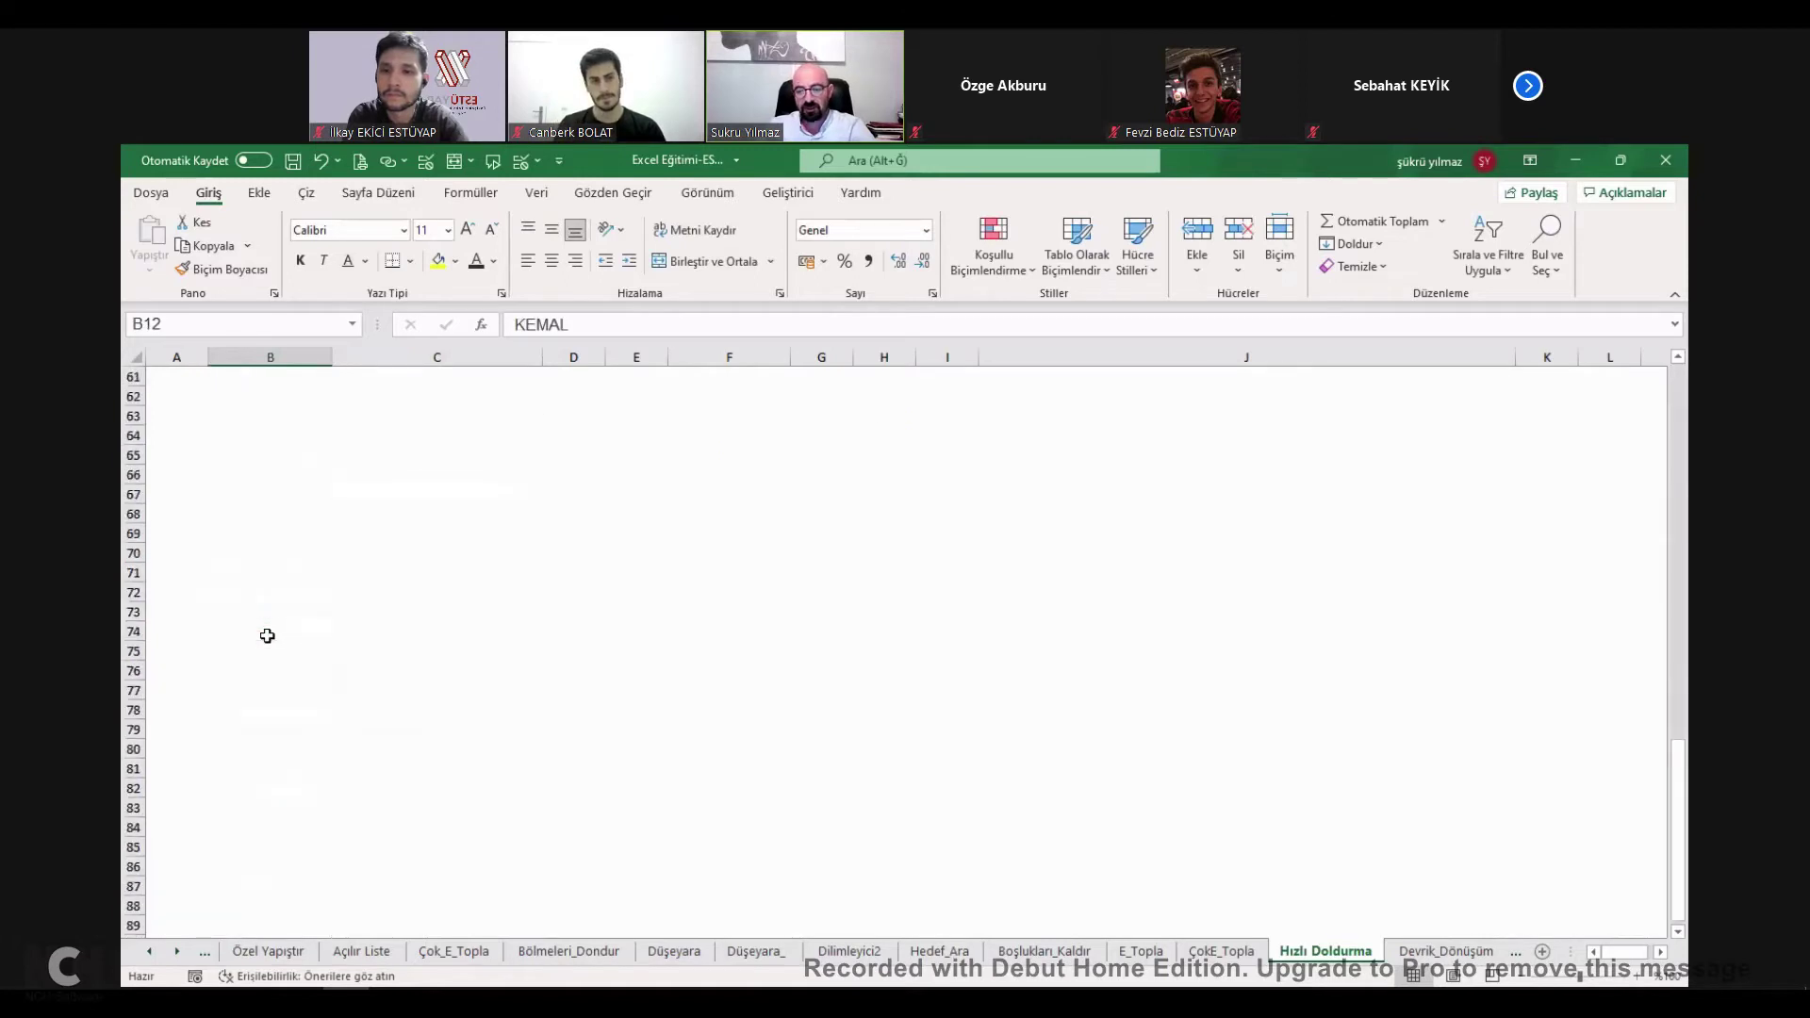
{"action": "scroll", "coordinate": [264, 634], "scroll_direction": "up", "scroll_amount": 20}
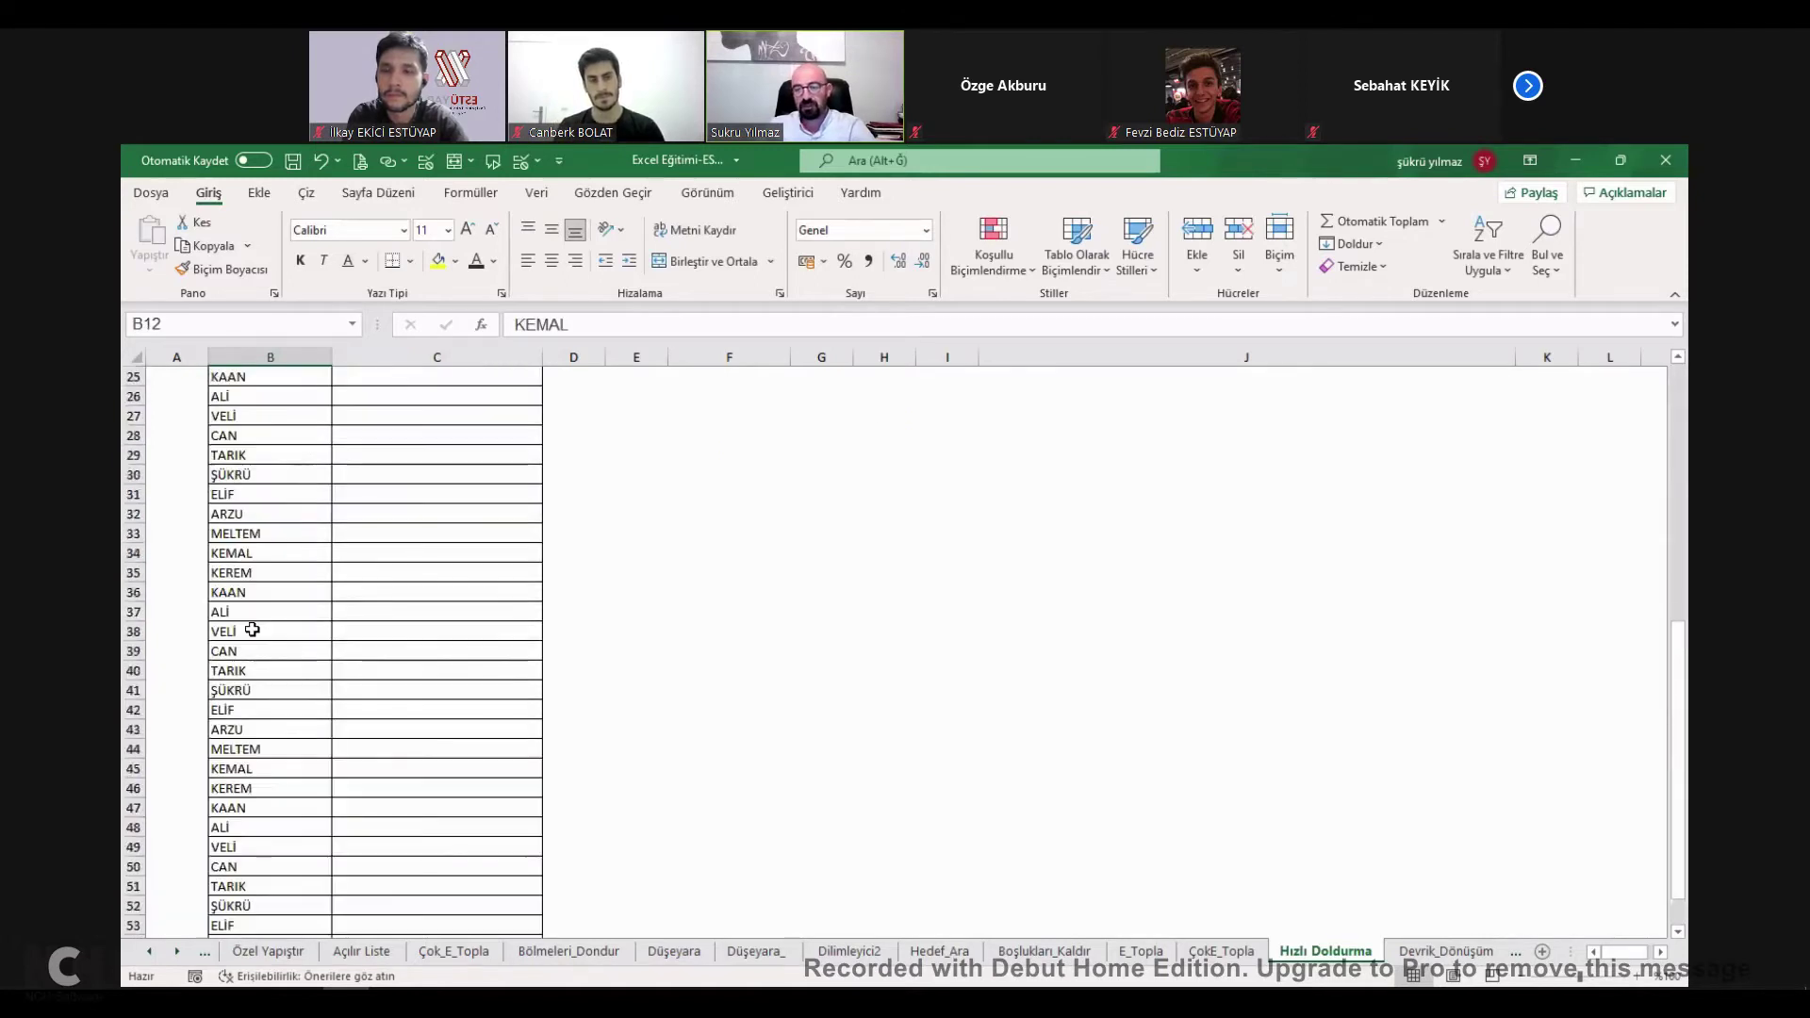
{"action": "left_click", "coordinate": [434, 620]}
{"action": "key", "text": "ctrl+e"}
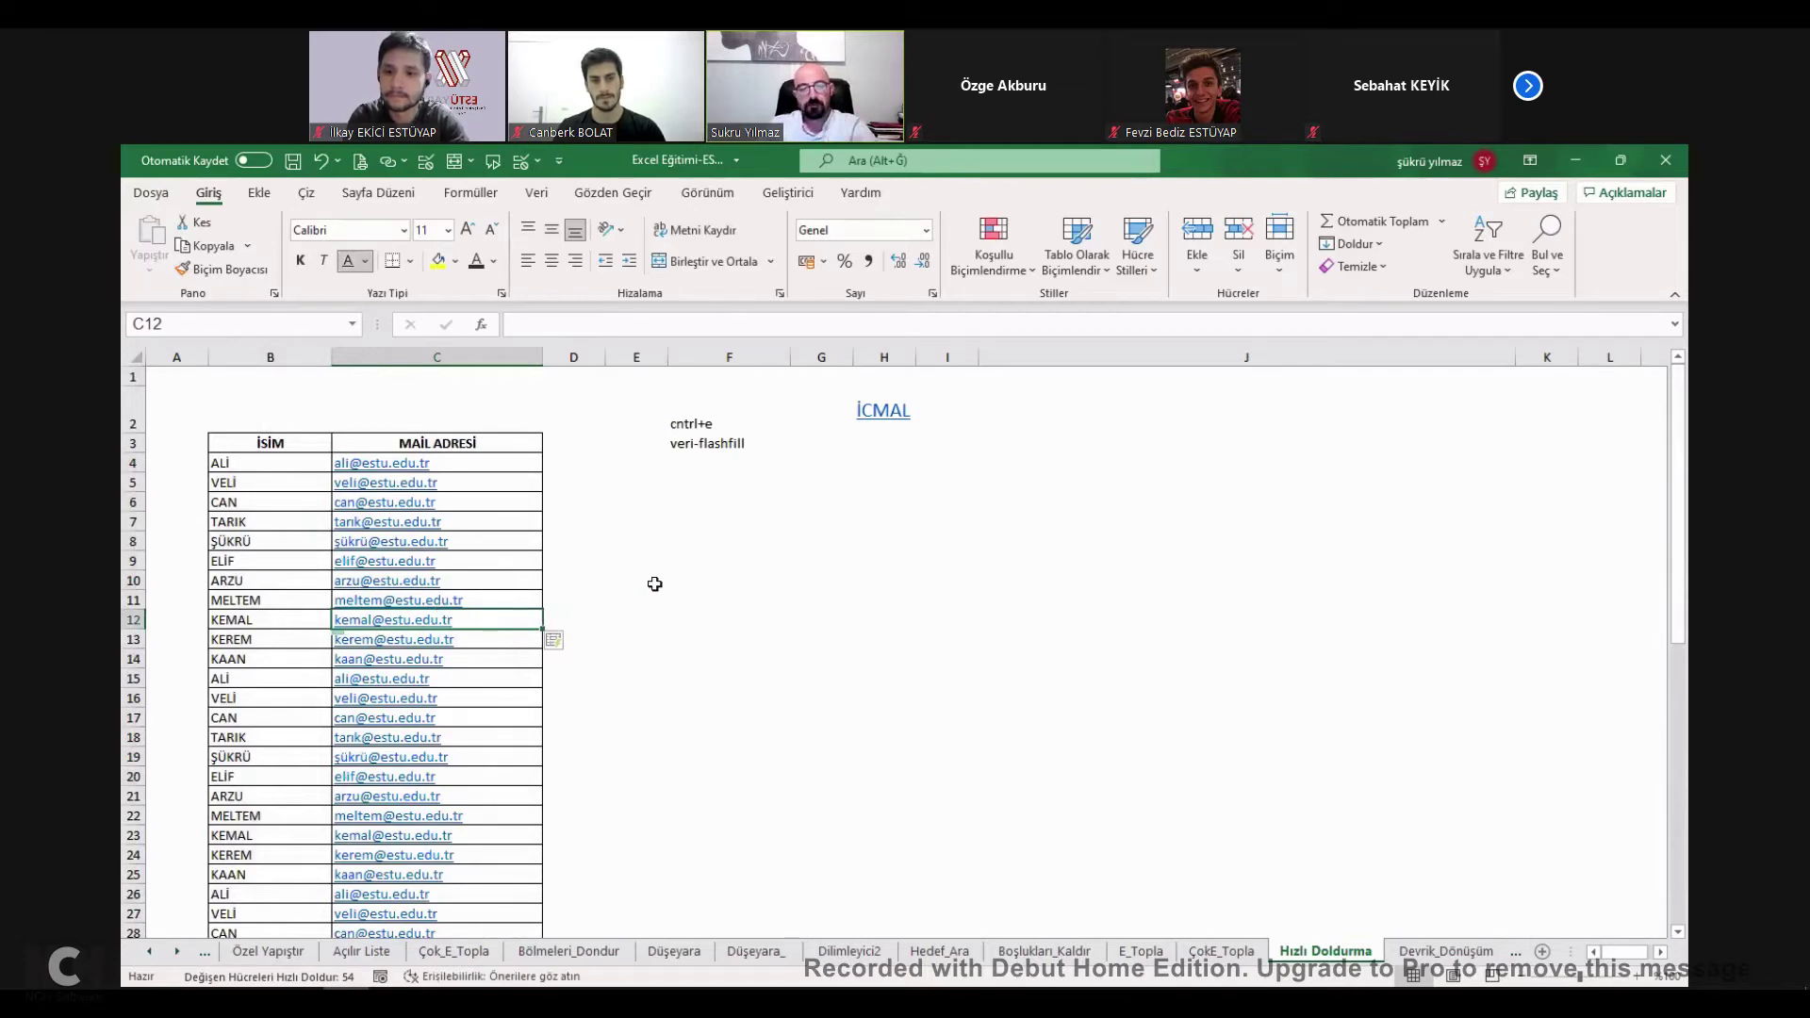
{"action": "key", "text": "ctrl+z"}
Flash-fill the e-mail column from the Data tab, compare with the names, then undo.
{"action": "left_click", "coordinate": [485, 480]}
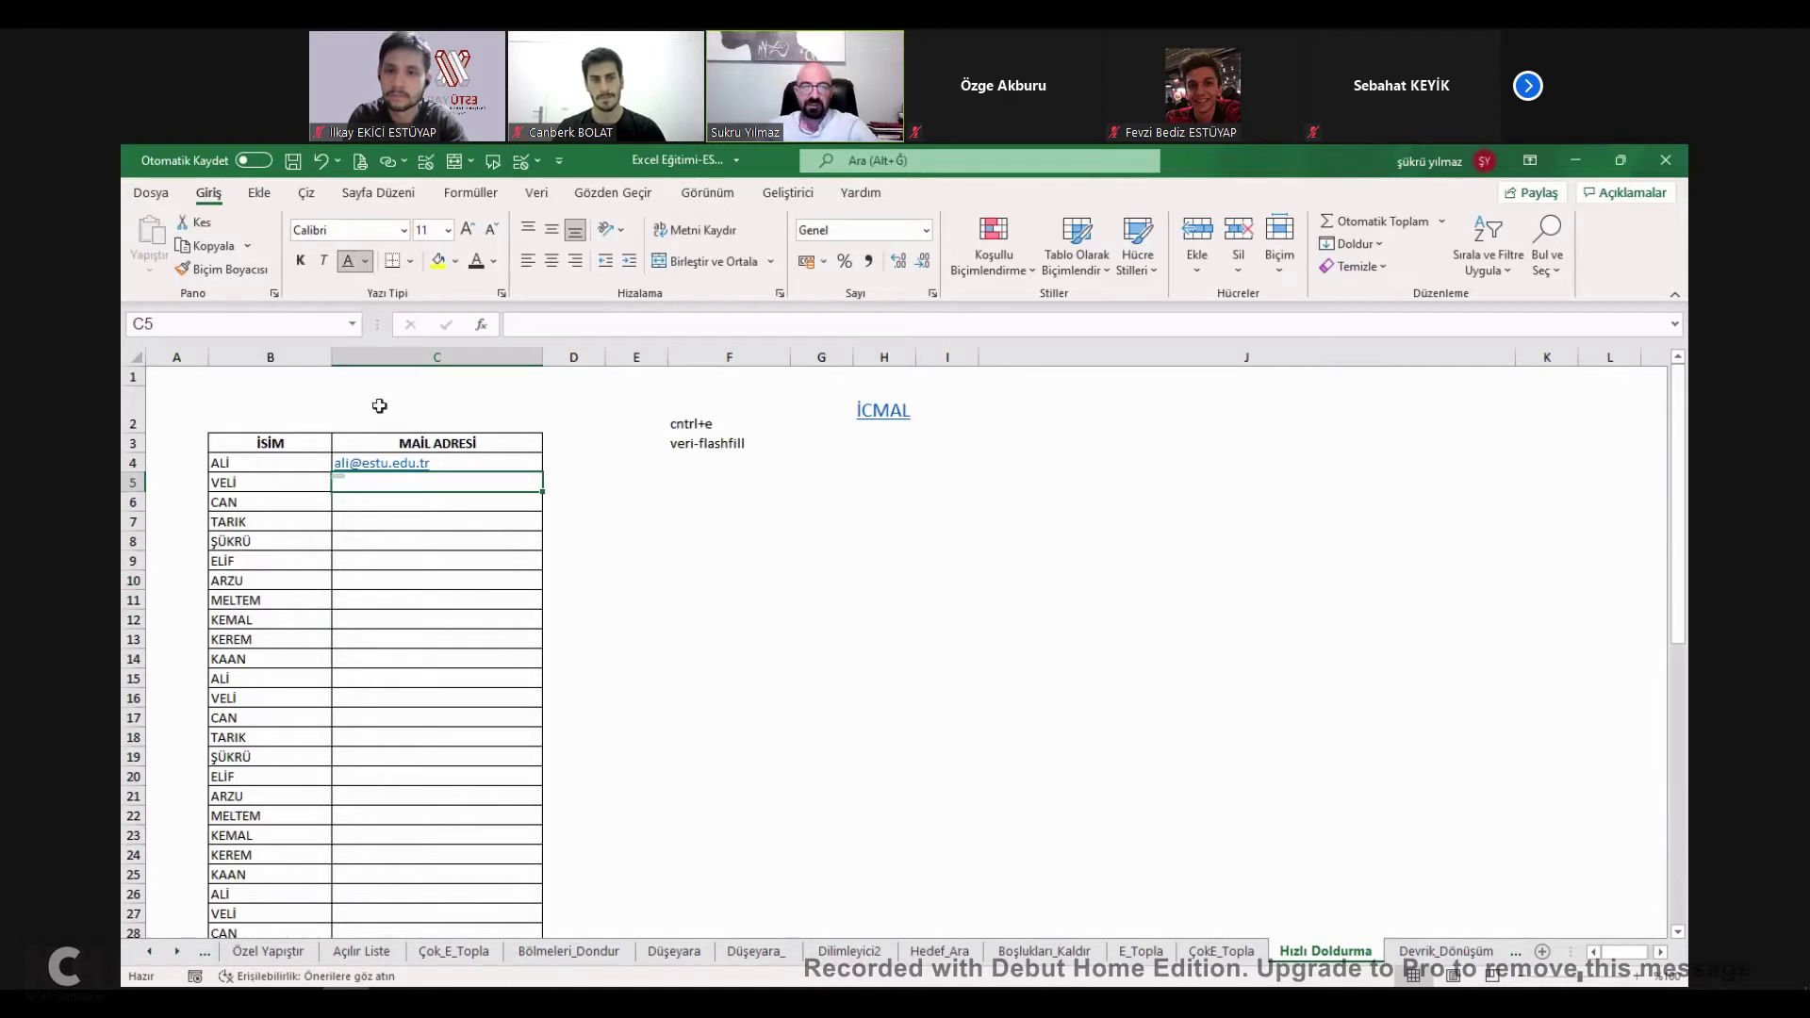
{"action": "left_click", "coordinate": [529, 201]}
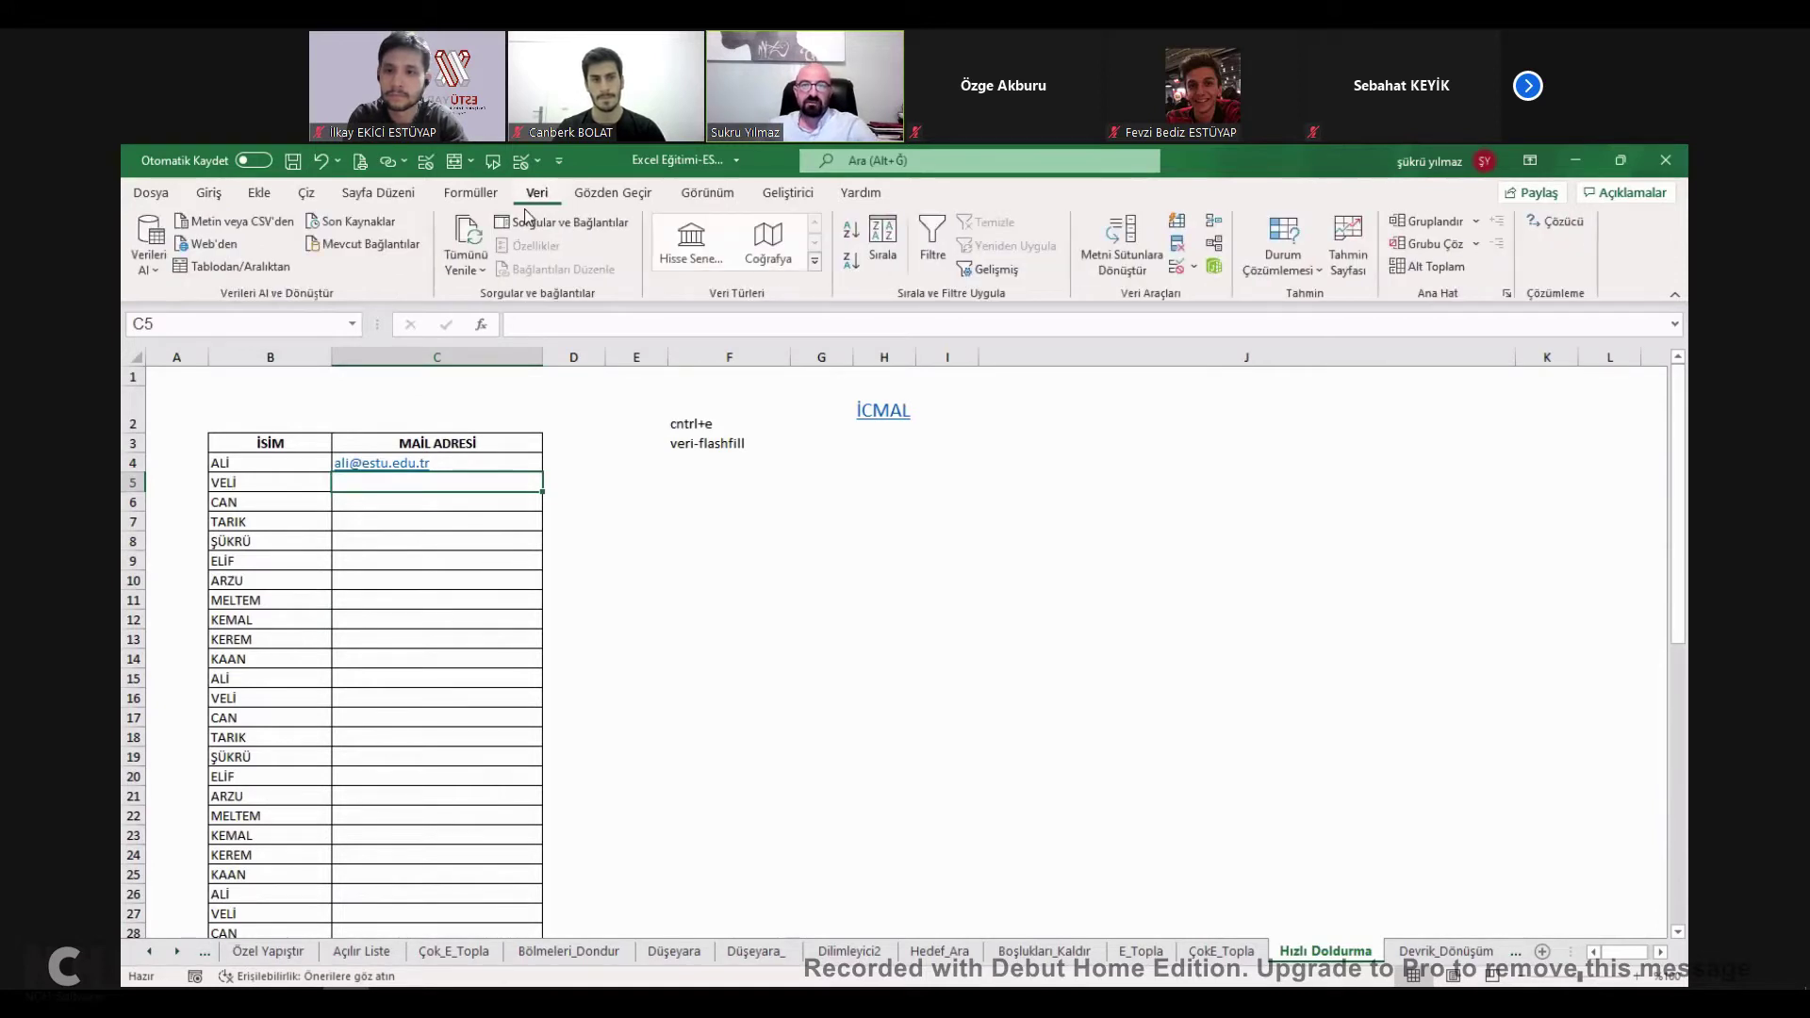
{"action": "left_click", "coordinate": [1177, 224]}
{"action": "scroll", "coordinate": [472, 648], "scroll_direction": "down", "scroll_amount": 12}
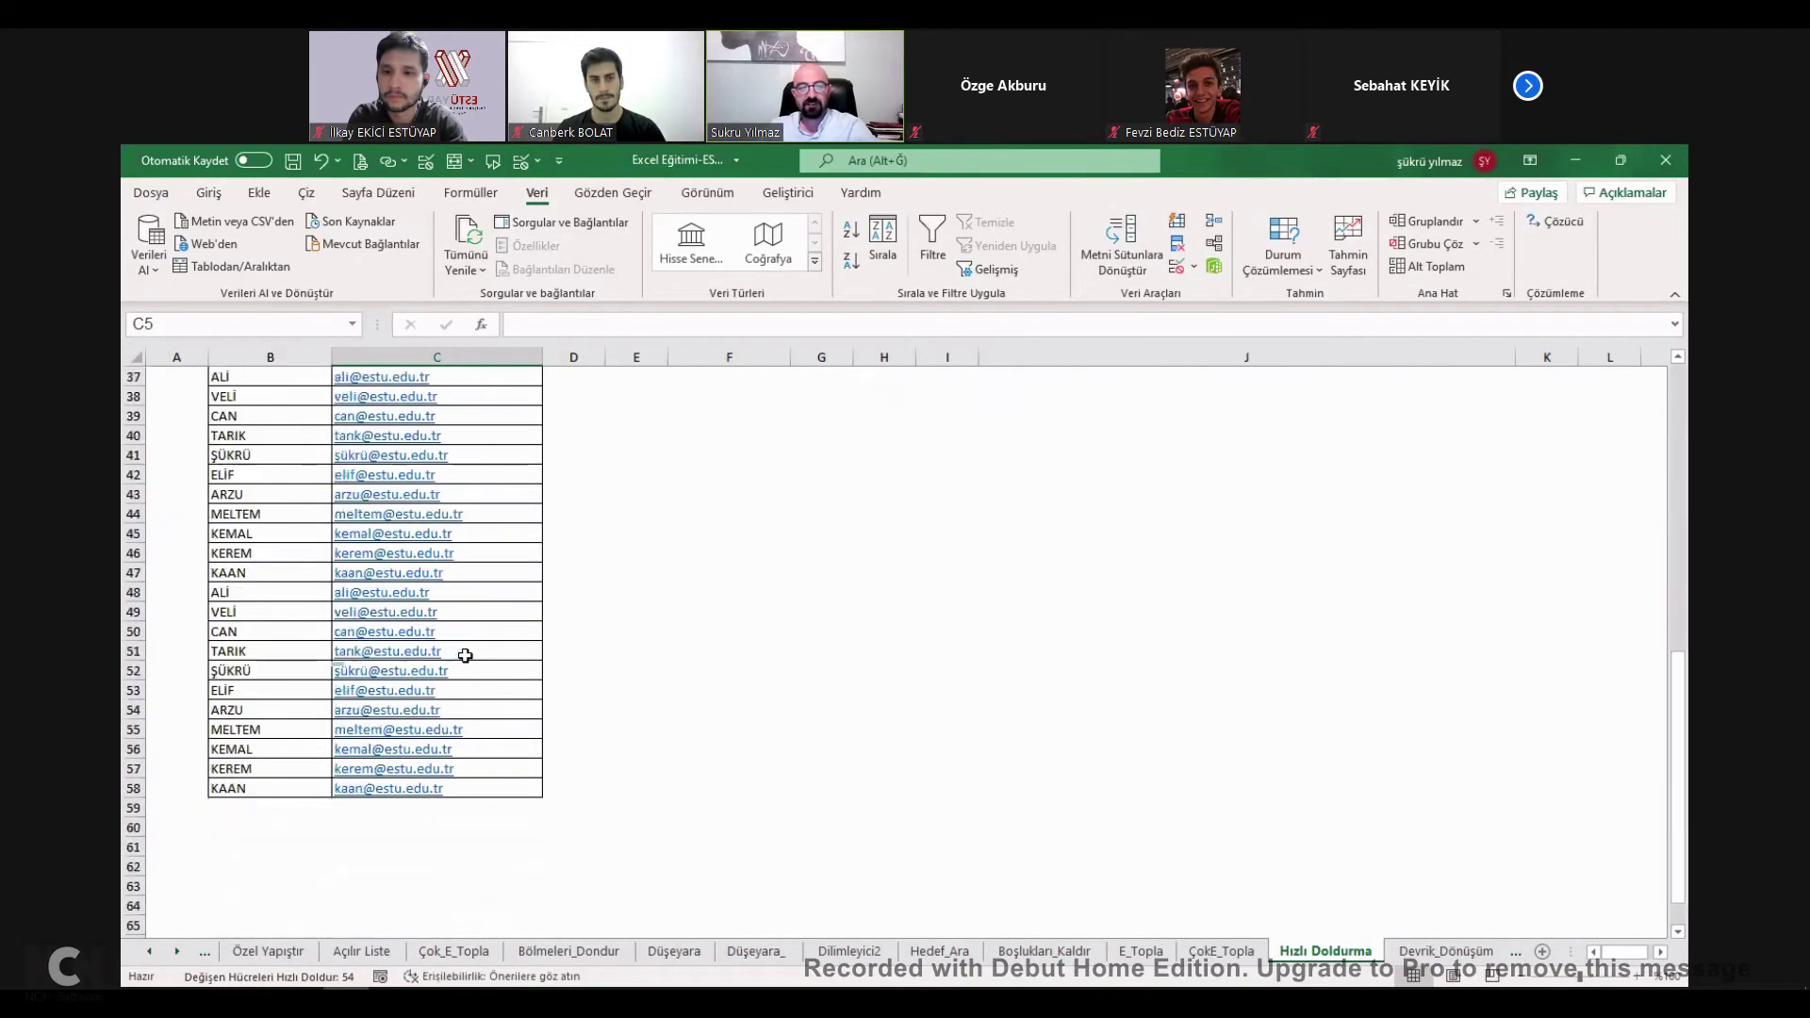
{"action": "scroll", "coordinate": [306, 667], "scroll_direction": "up", "scroll_amount": 12}
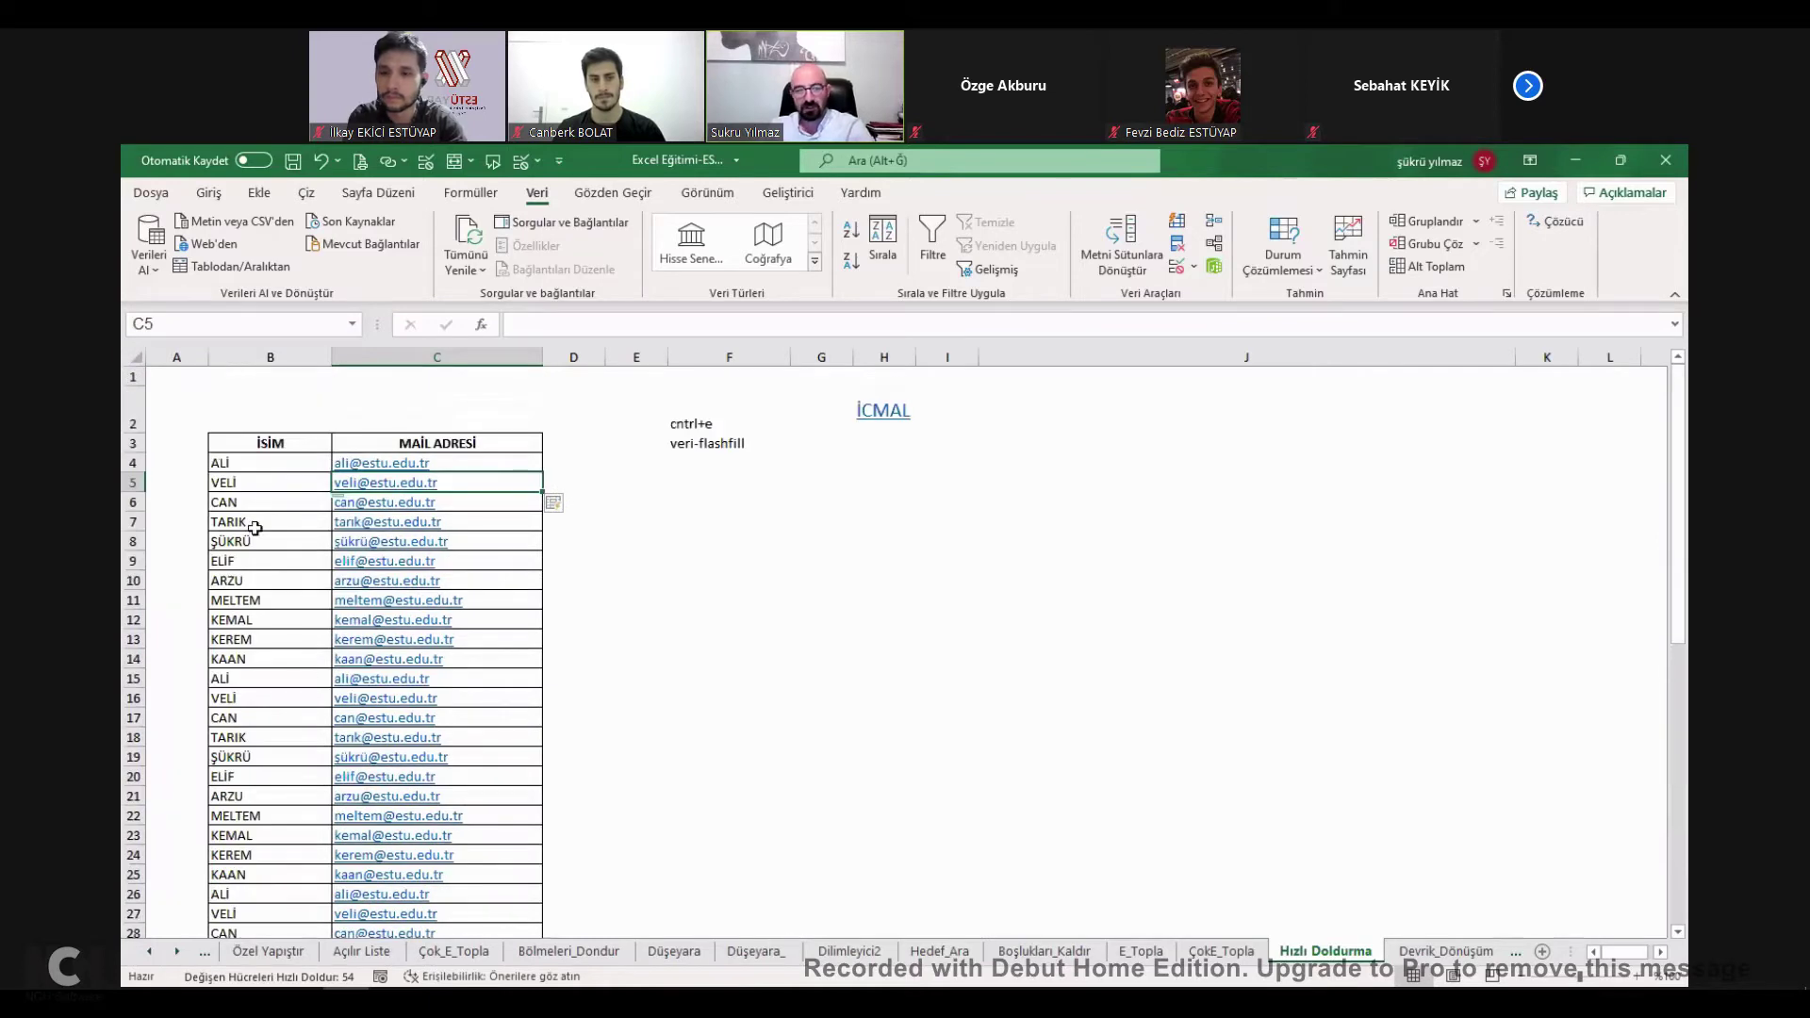
{"action": "left_click", "coordinate": [256, 461]}
{"action": "left_click", "coordinate": [275, 483]}
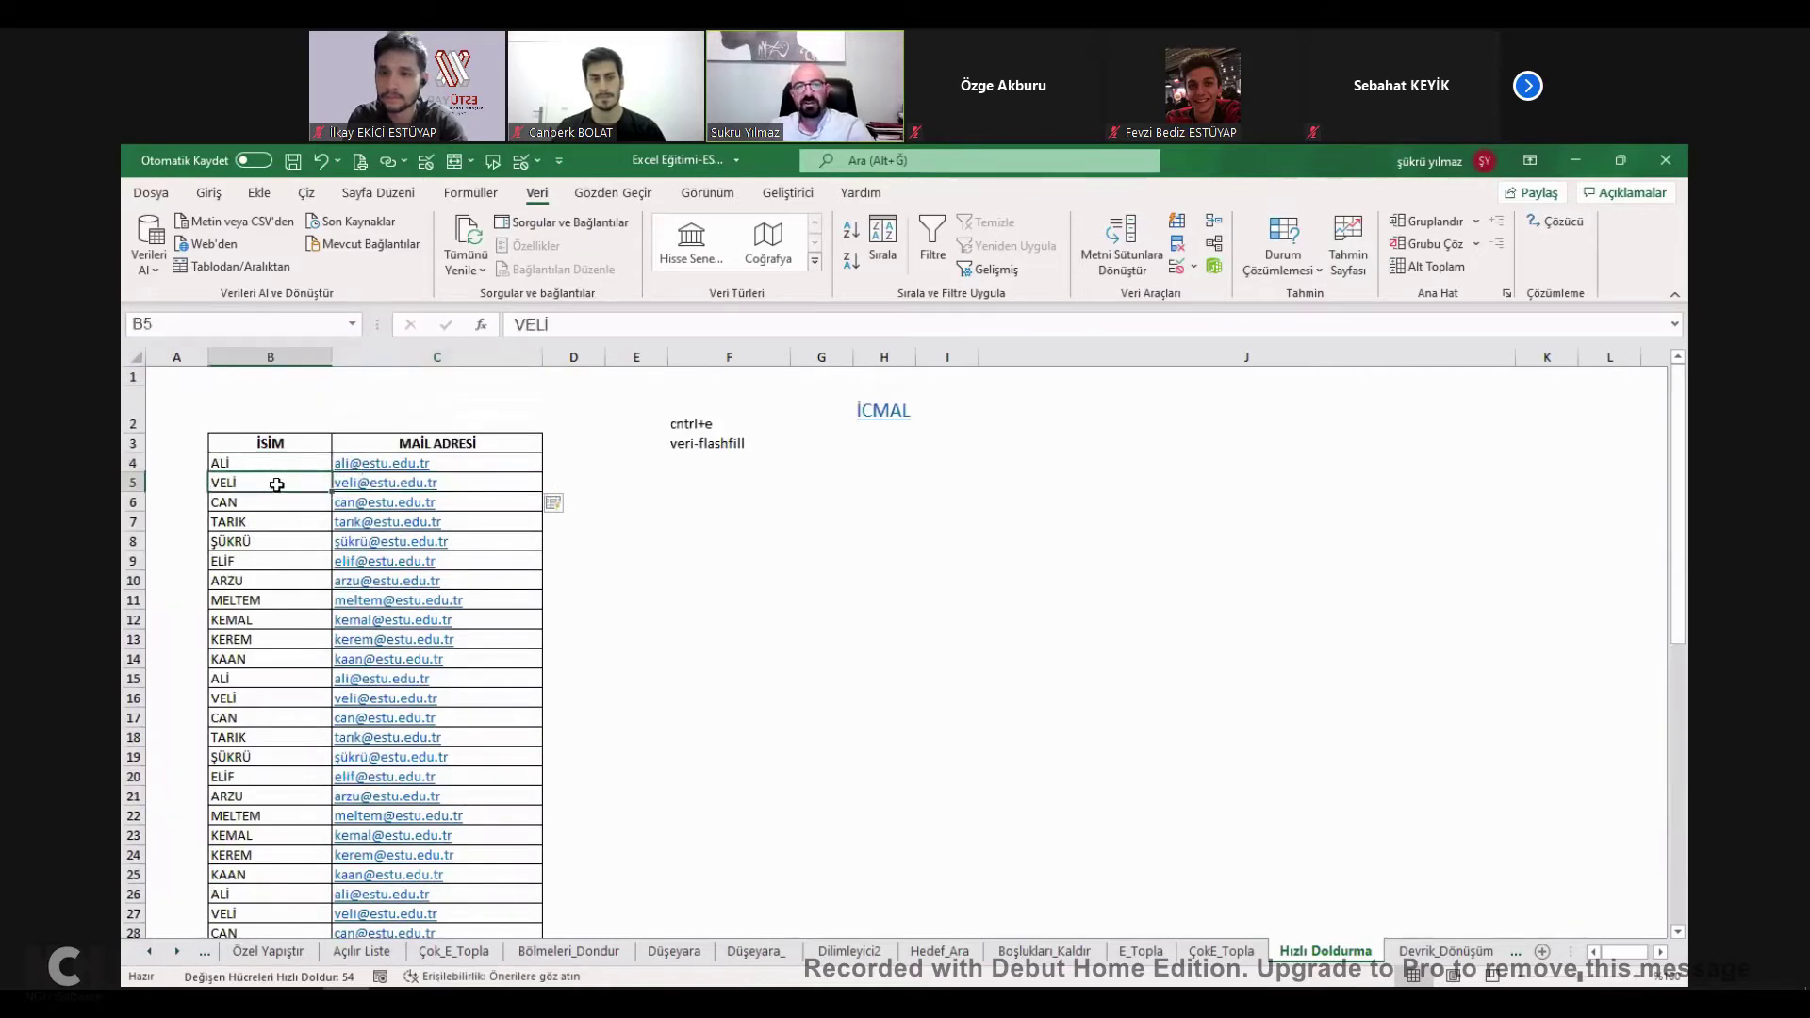
{"action": "left_click", "coordinate": [251, 580]}
{"action": "scroll", "coordinate": [266, 698], "scroll_direction": "down", "scroll_amount": 2}
{"action": "scroll", "coordinate": [261, 684], "scroll_direction": "up", "scroll_amount": 2}
{"action": "key", "text": "ctrl+z"}
Flash-fill again with Ctrl+E from C10, undo it, and select the İCMAL link cell.
{"action": "left_click", "coordinate": [460, 584]}
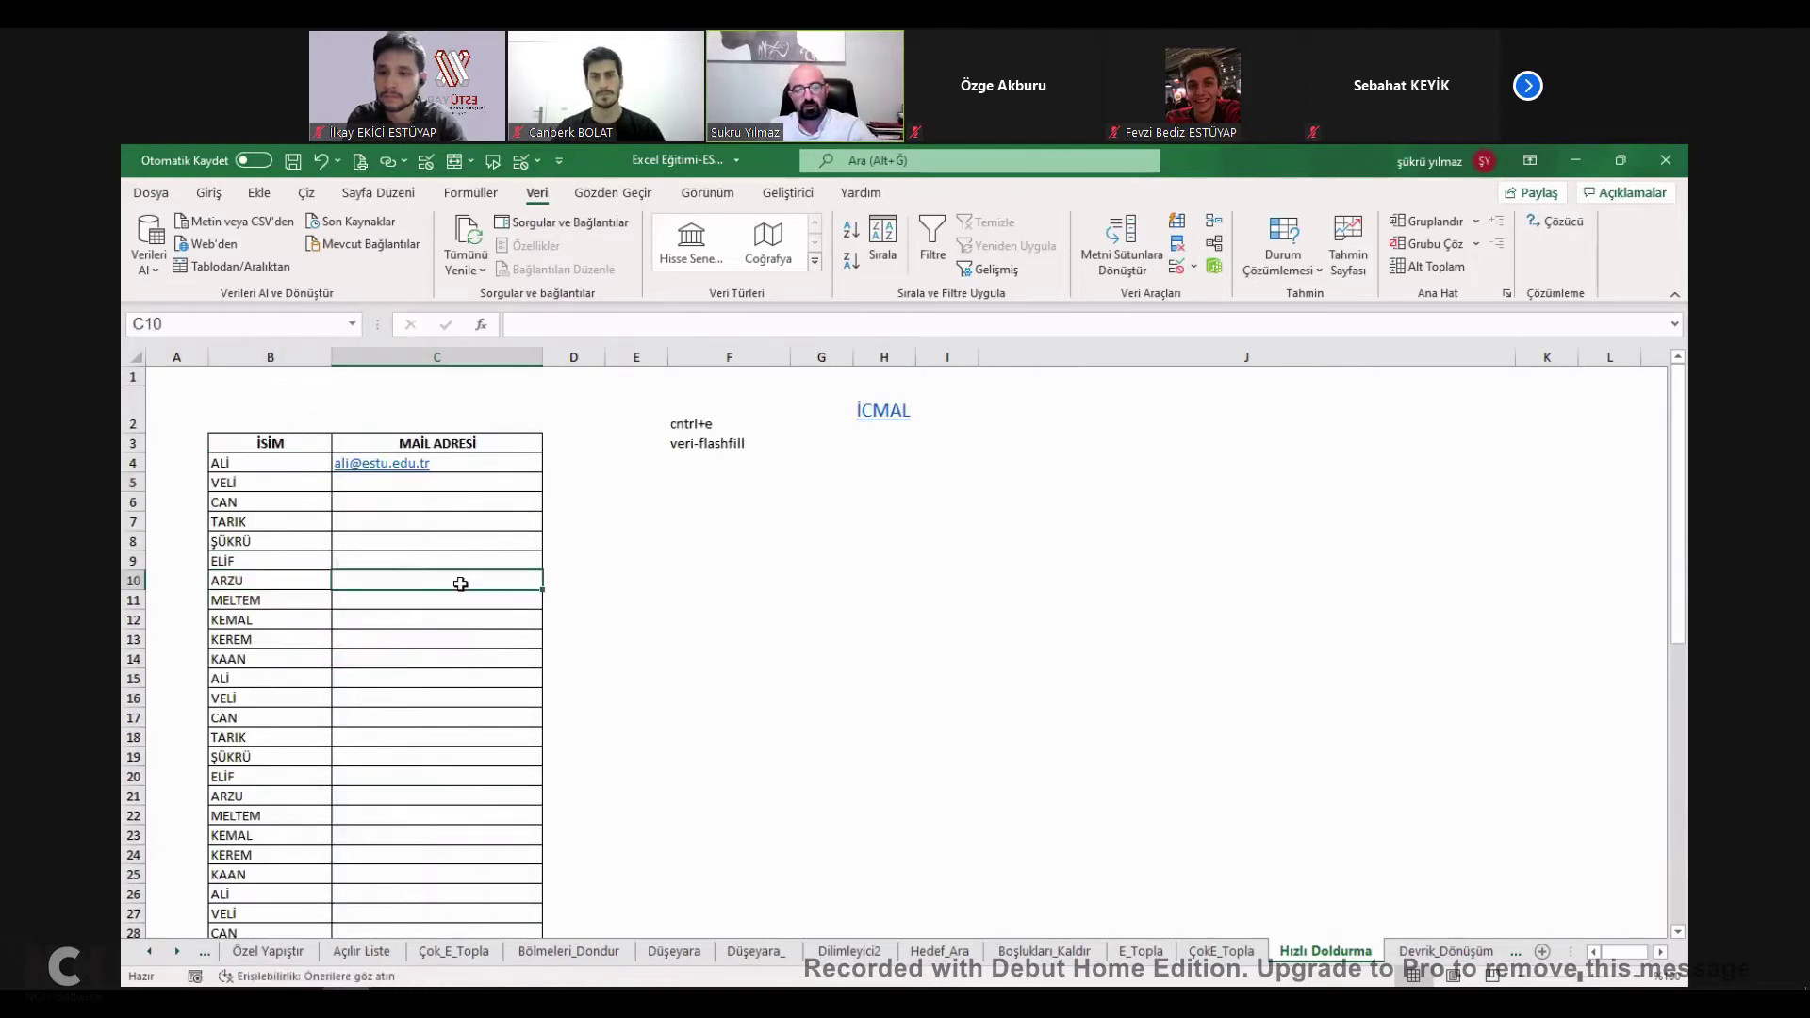
{"action": "key", "text": "ctrl+e"}
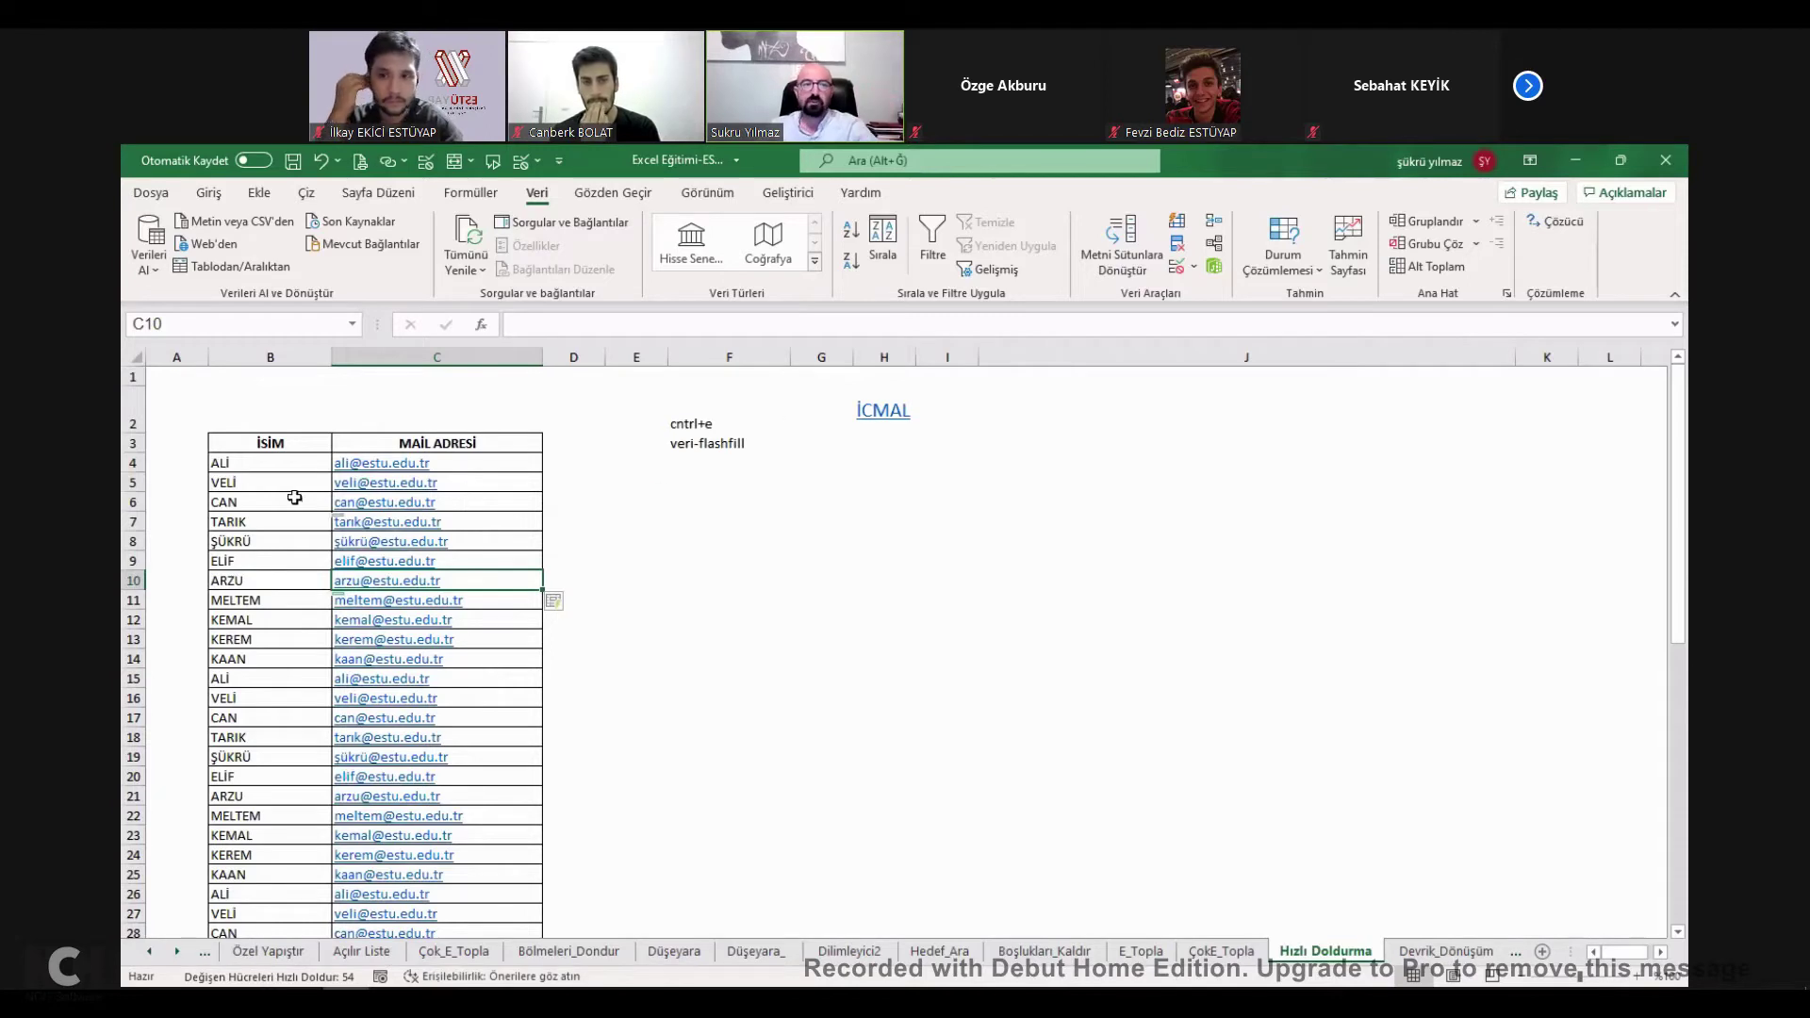
{"action": "double_click", "coordinate": [296, 465]}
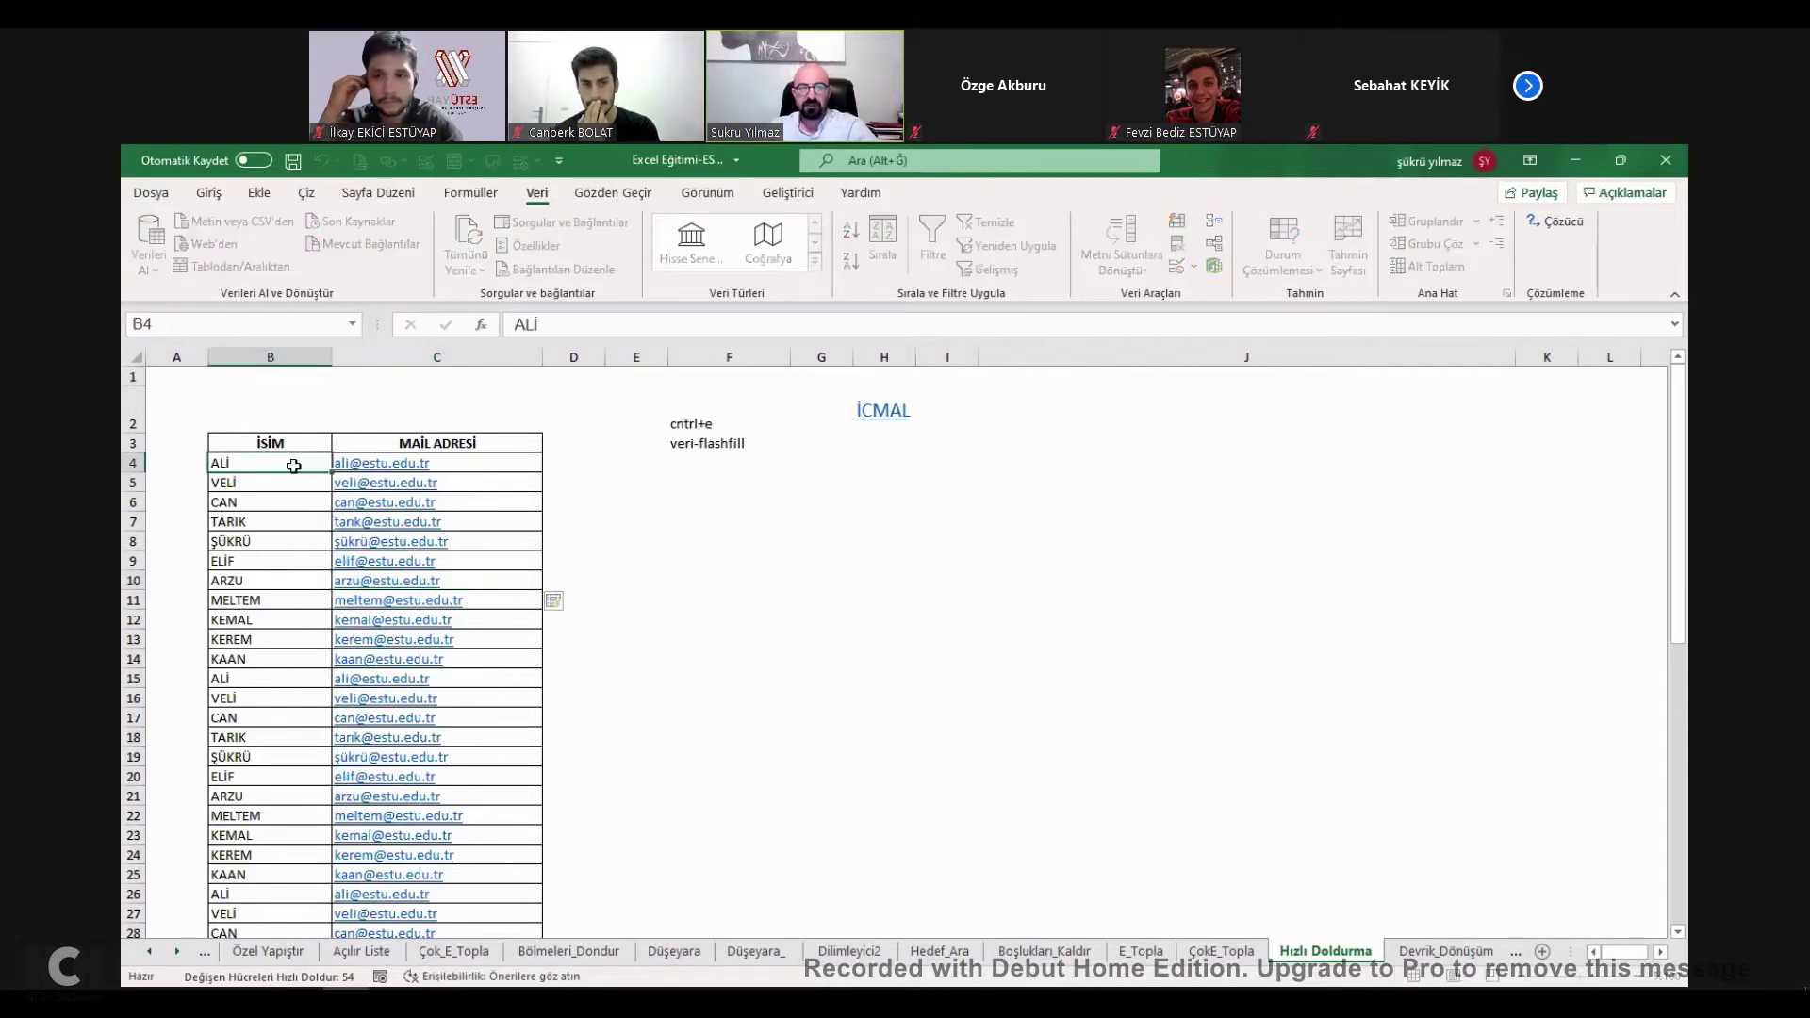
{"action": "key", "text": "Escape"}
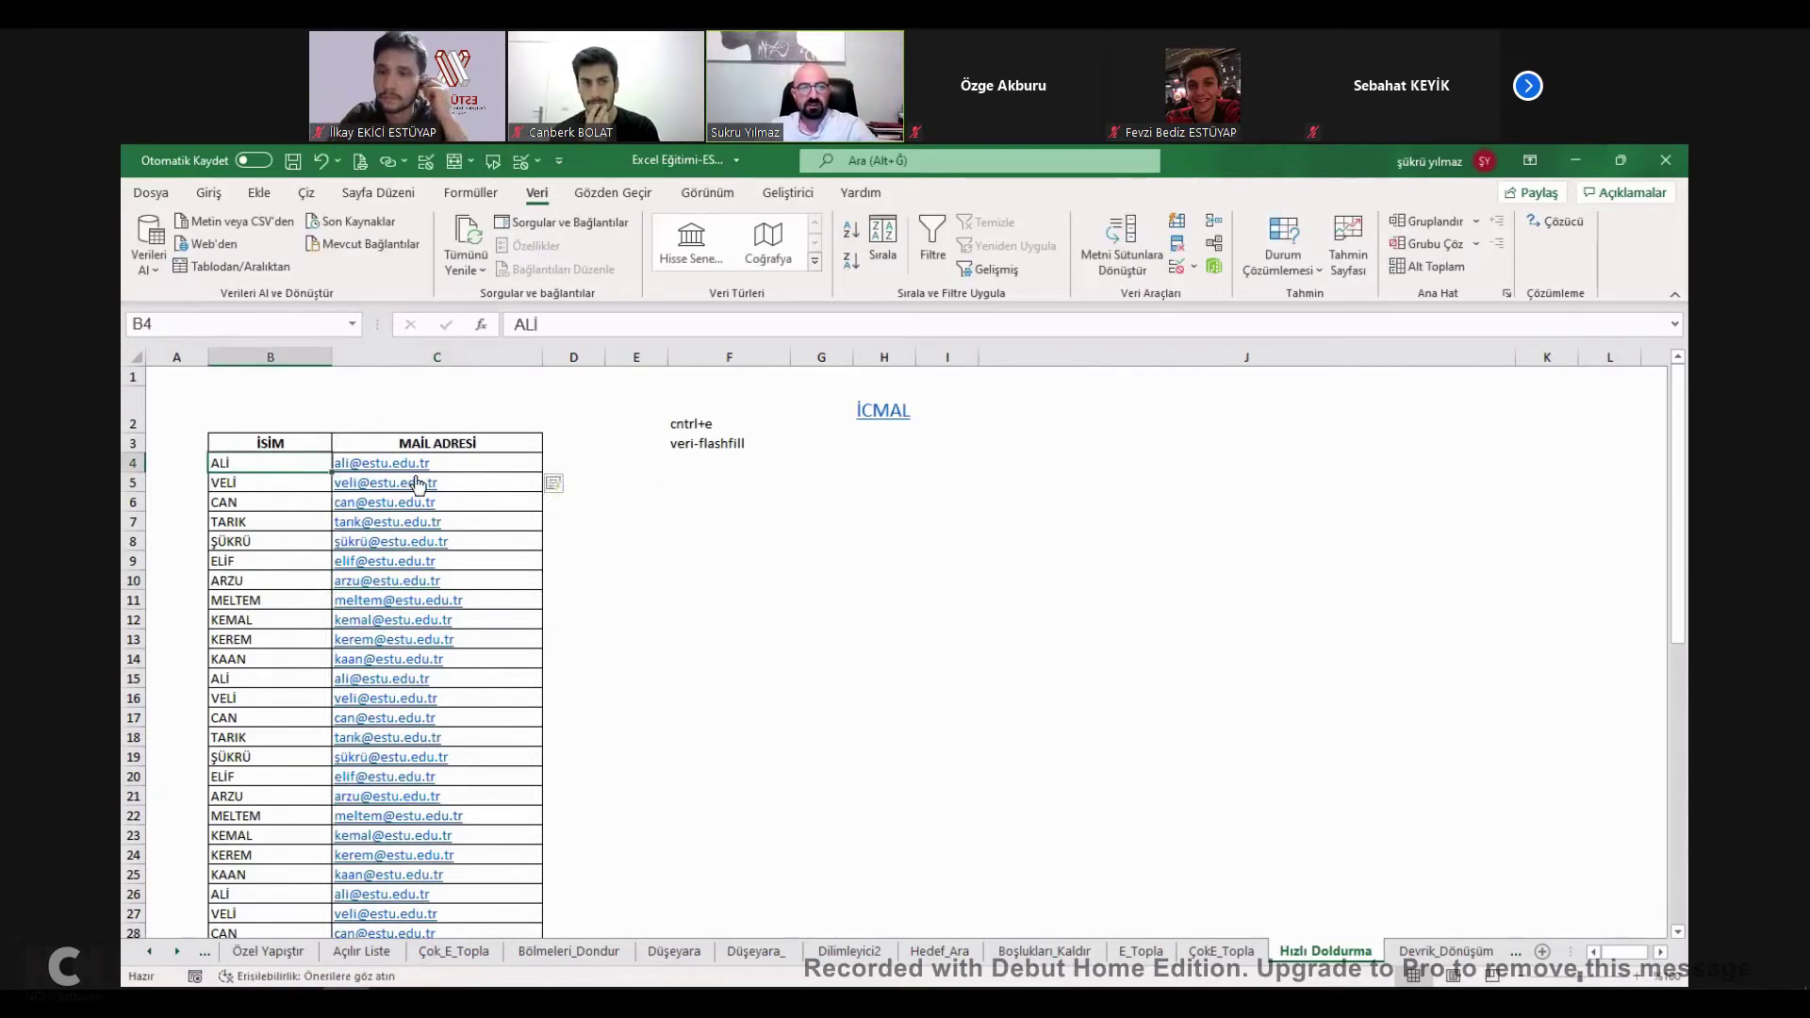
{"action": "key", "text": "ctrl+z"}
{"action": "left_click", "coordinate": [820, 559]}
{"action": "double_click", "coordinate": [282, 461]}
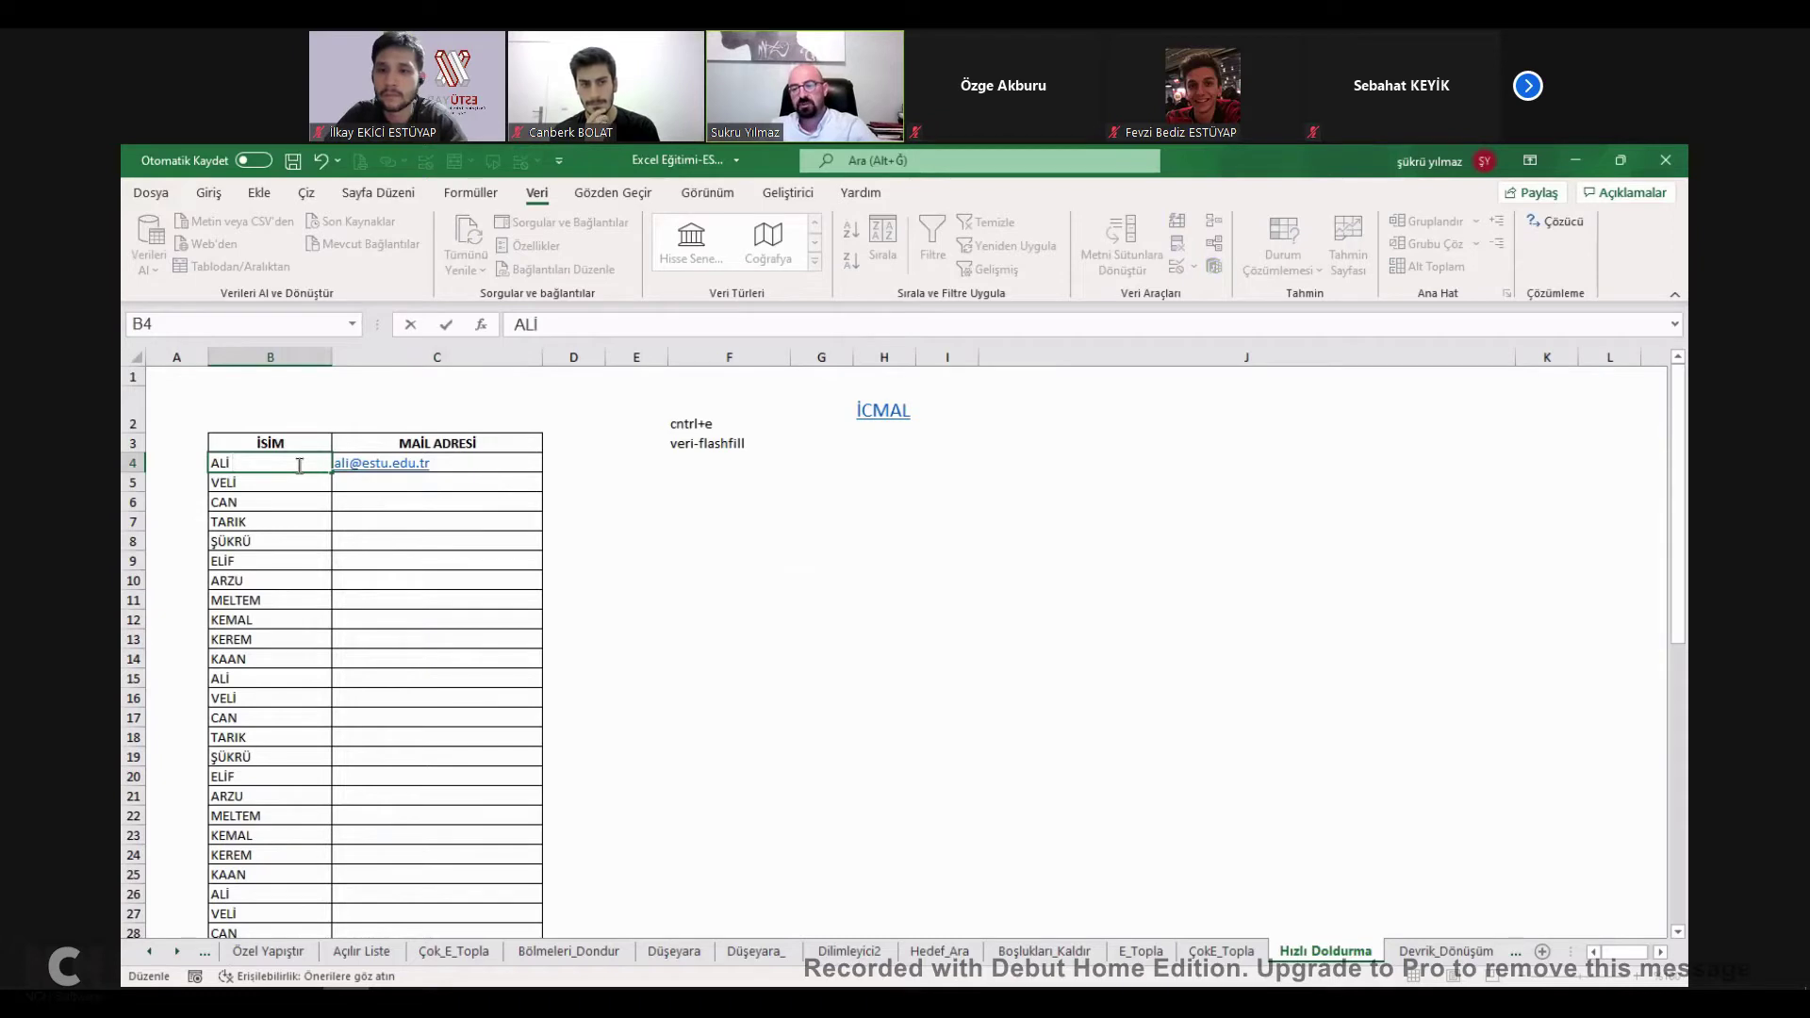
{"action": "key", "text": "Escape"}
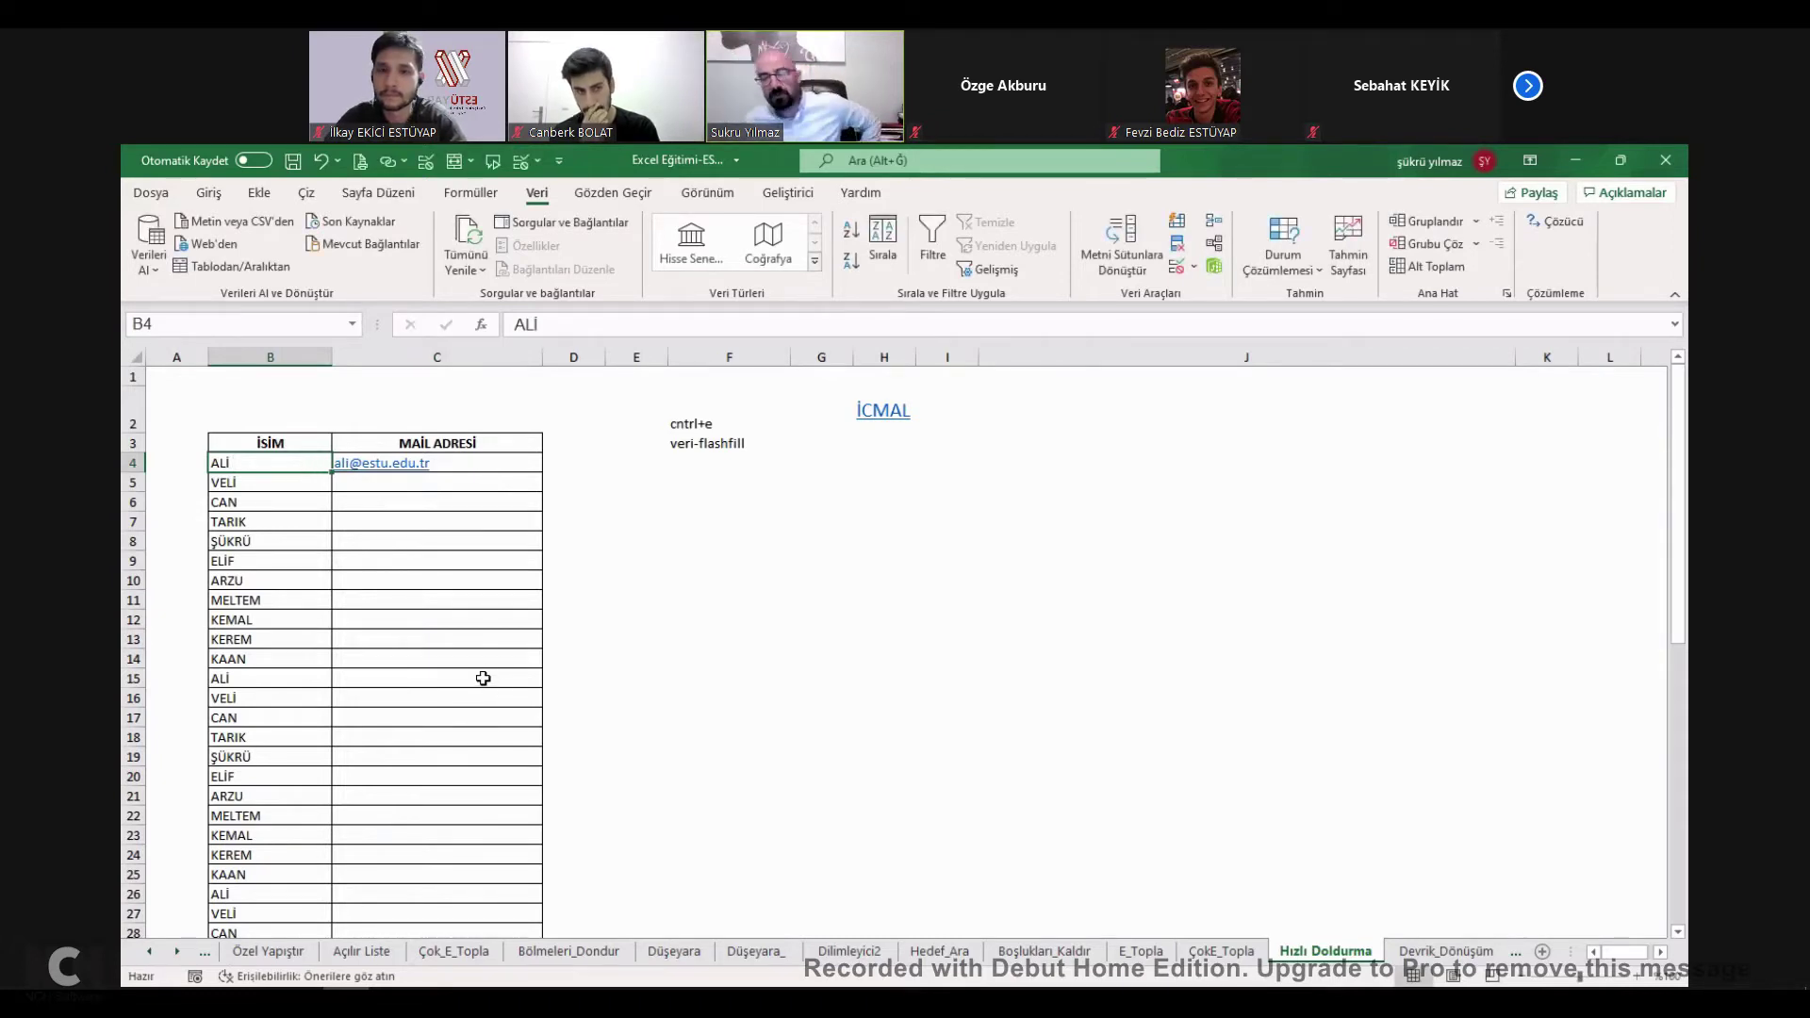
{"action": "left_click", "coordinate": [884, 421]}
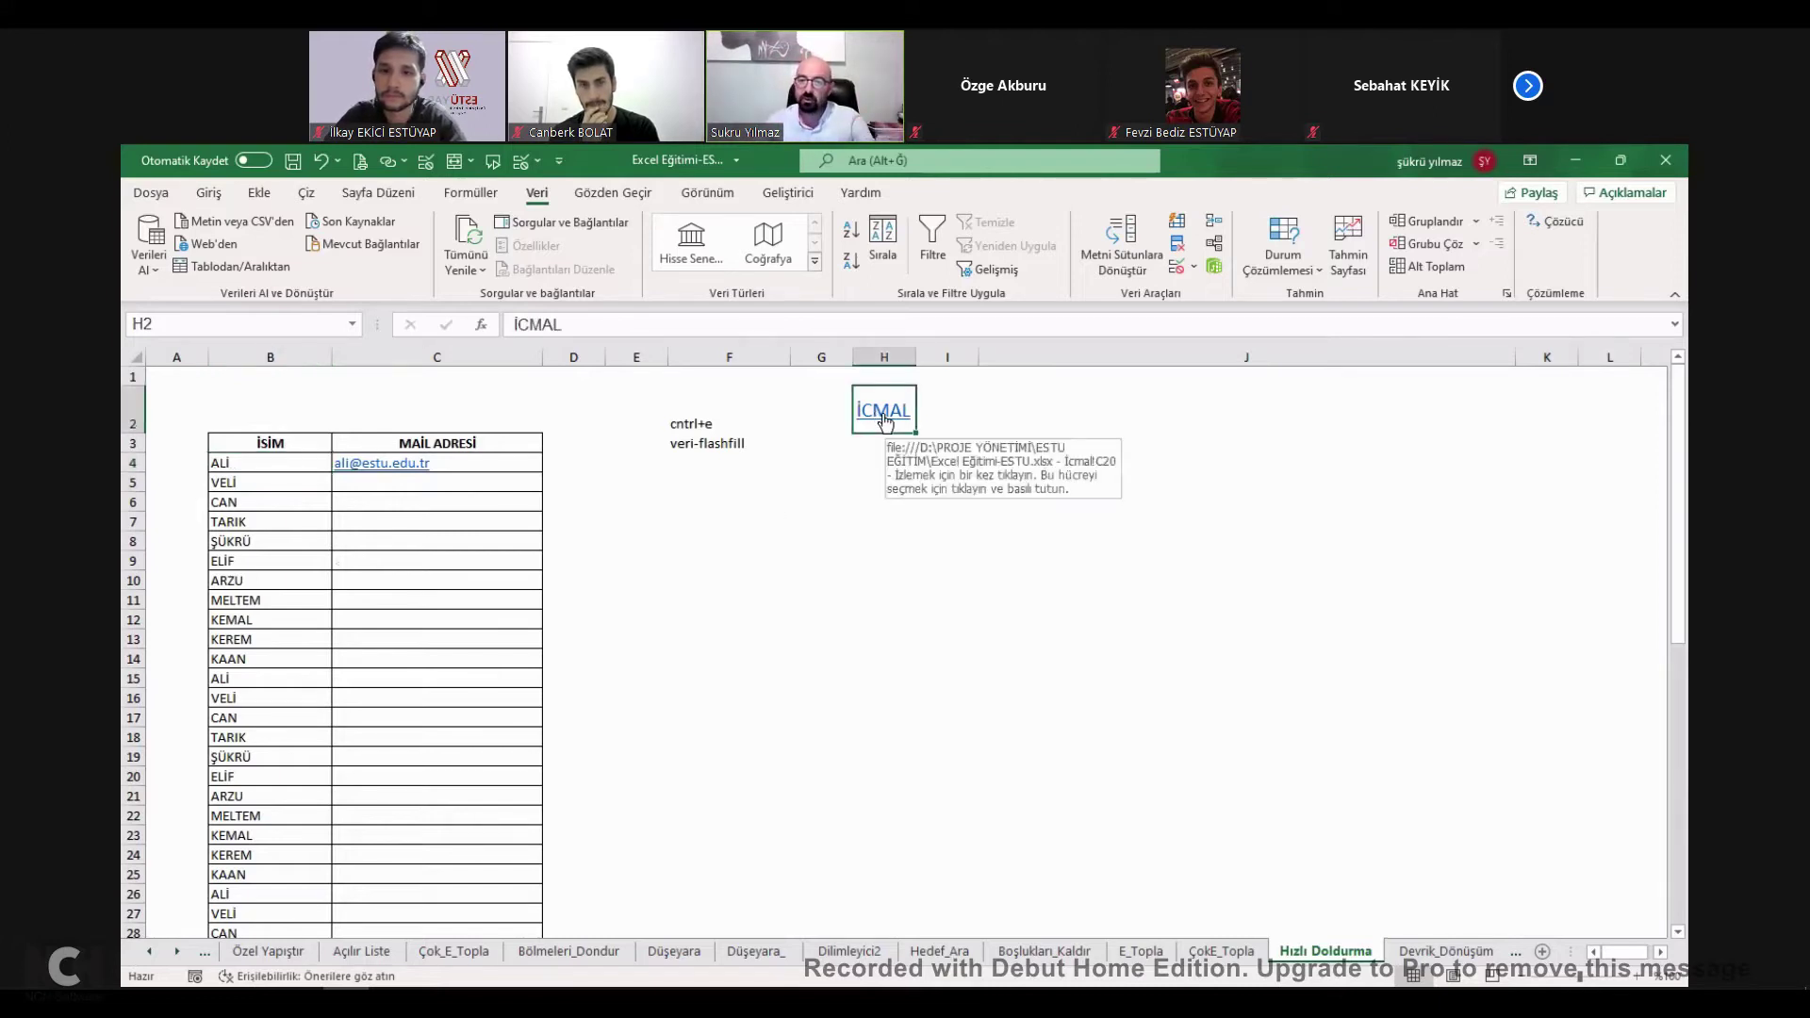
Toggle the HIZLI DOLDURMA ÖZELLİĞİ checkbox on the İcmal list, leaving it ticked.
{"action": "left_click", "coordinate": [591, 807]}
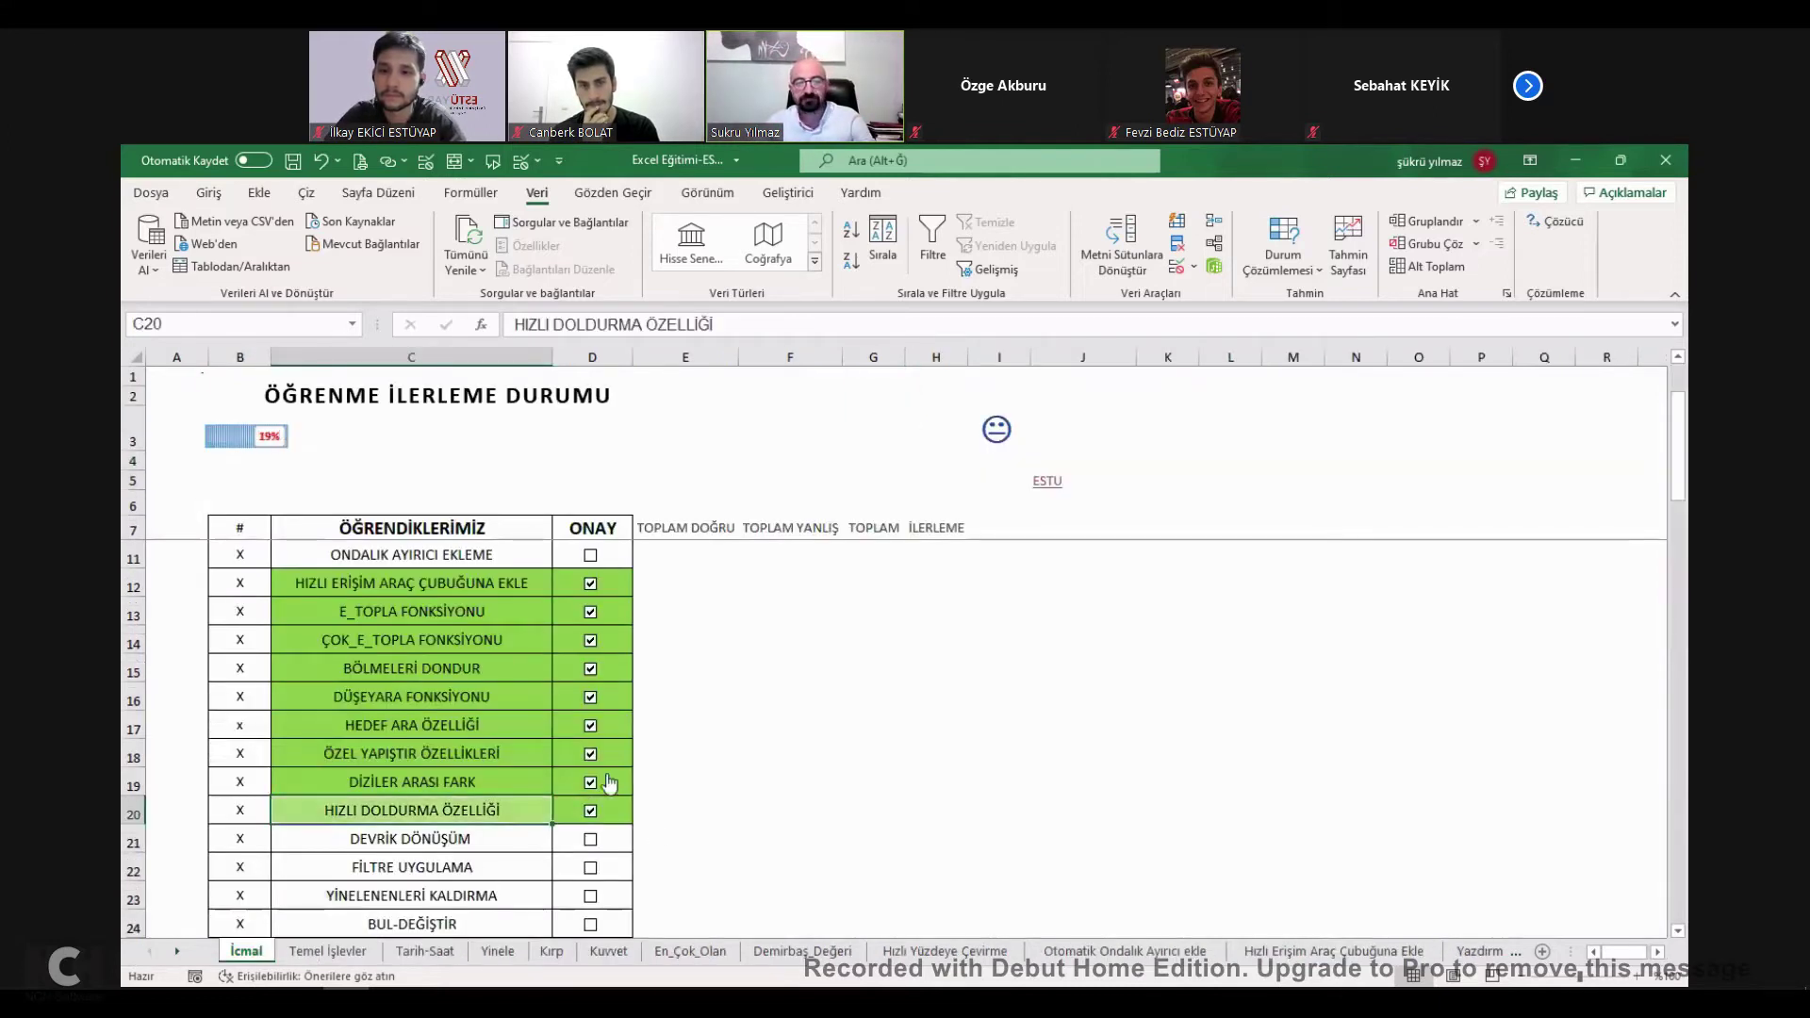
{"action": "scroll", "coordinate": [655, 745], "scroll_direction": "down", "scroll_amount": 1}
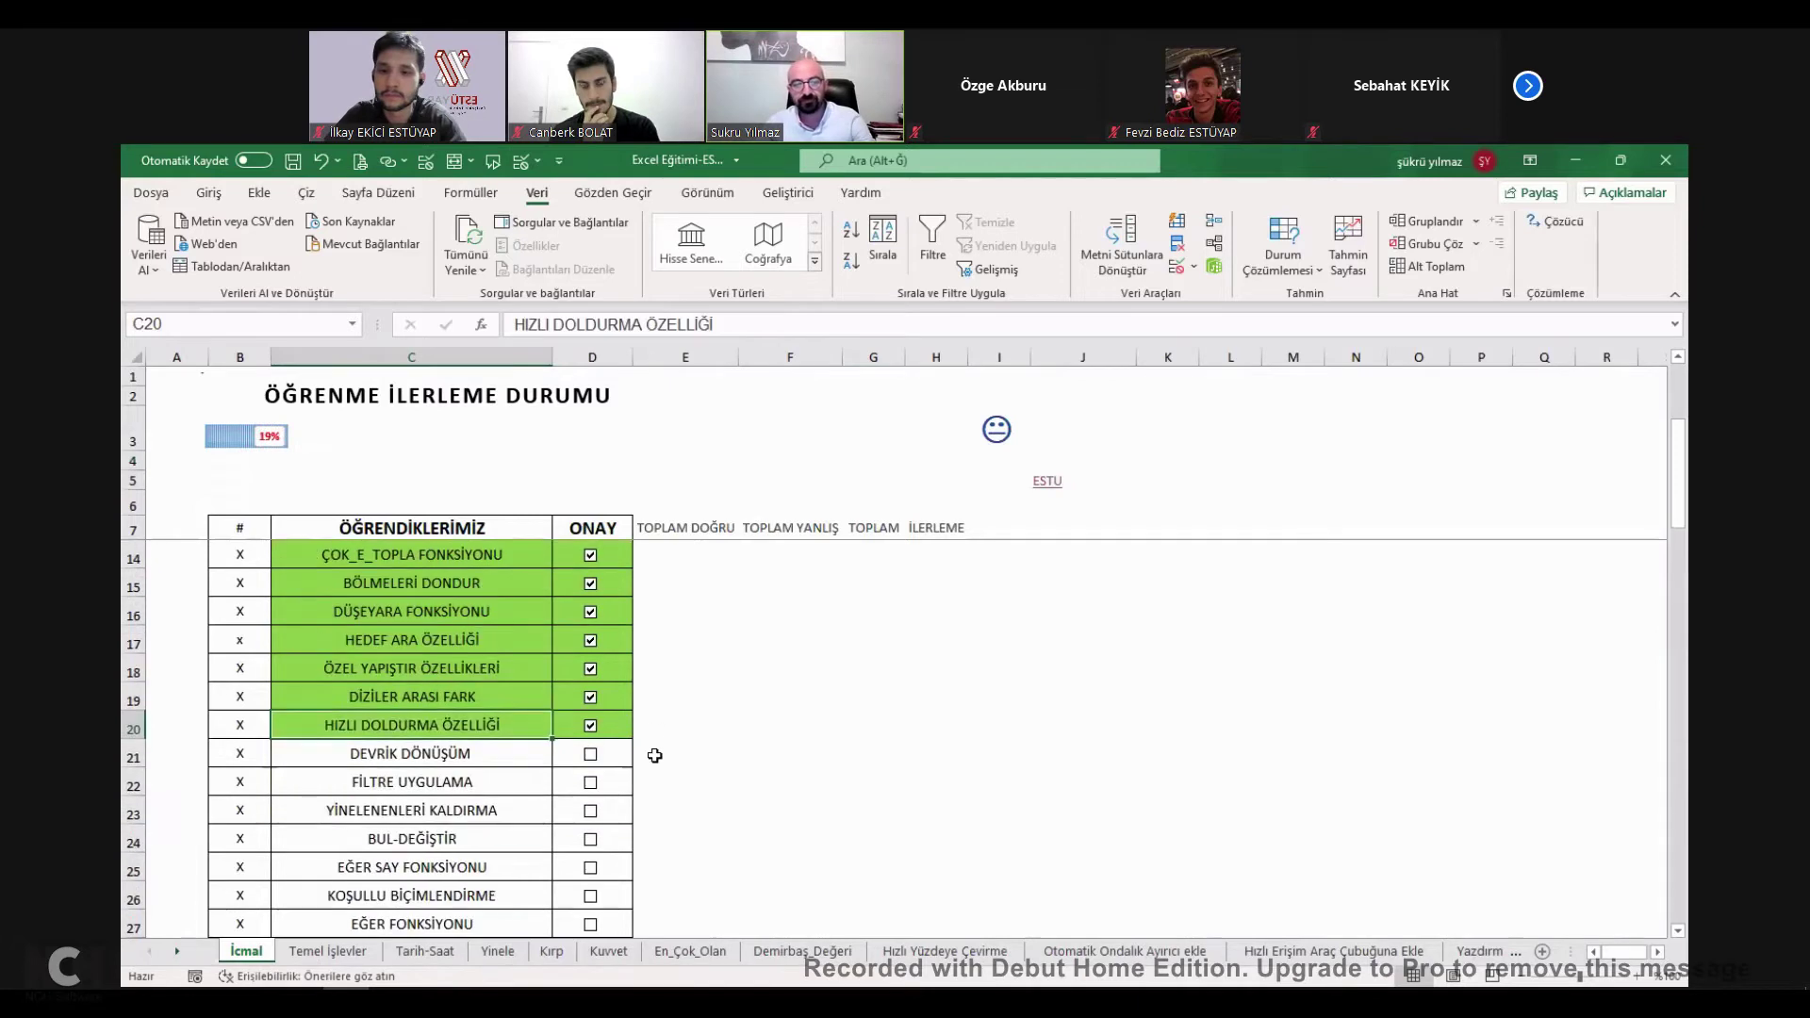
{"action": "left_click", "coordinate": [592, 726]}
{"action": "left_click", "coordinate": [592, 726]}
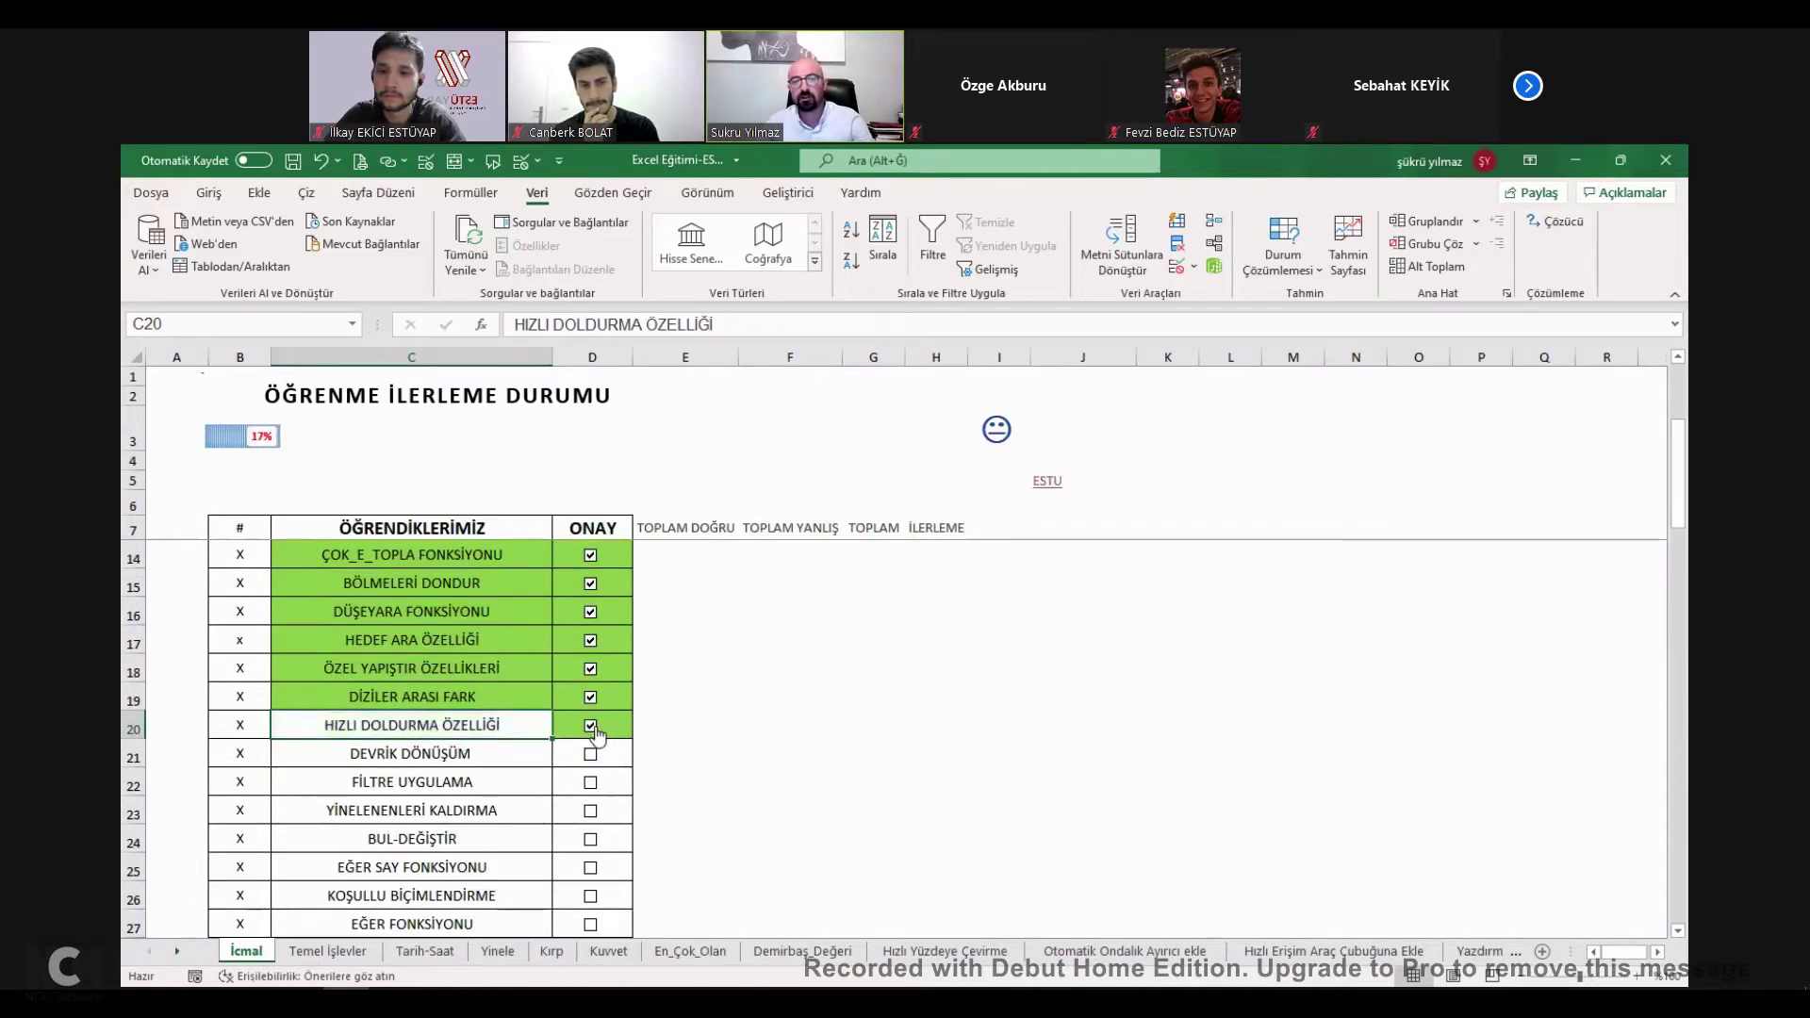
{"action": "left_click", "coordinate": [592, 726]}
{"action": "left_click", "coordinate": [592, 727]}
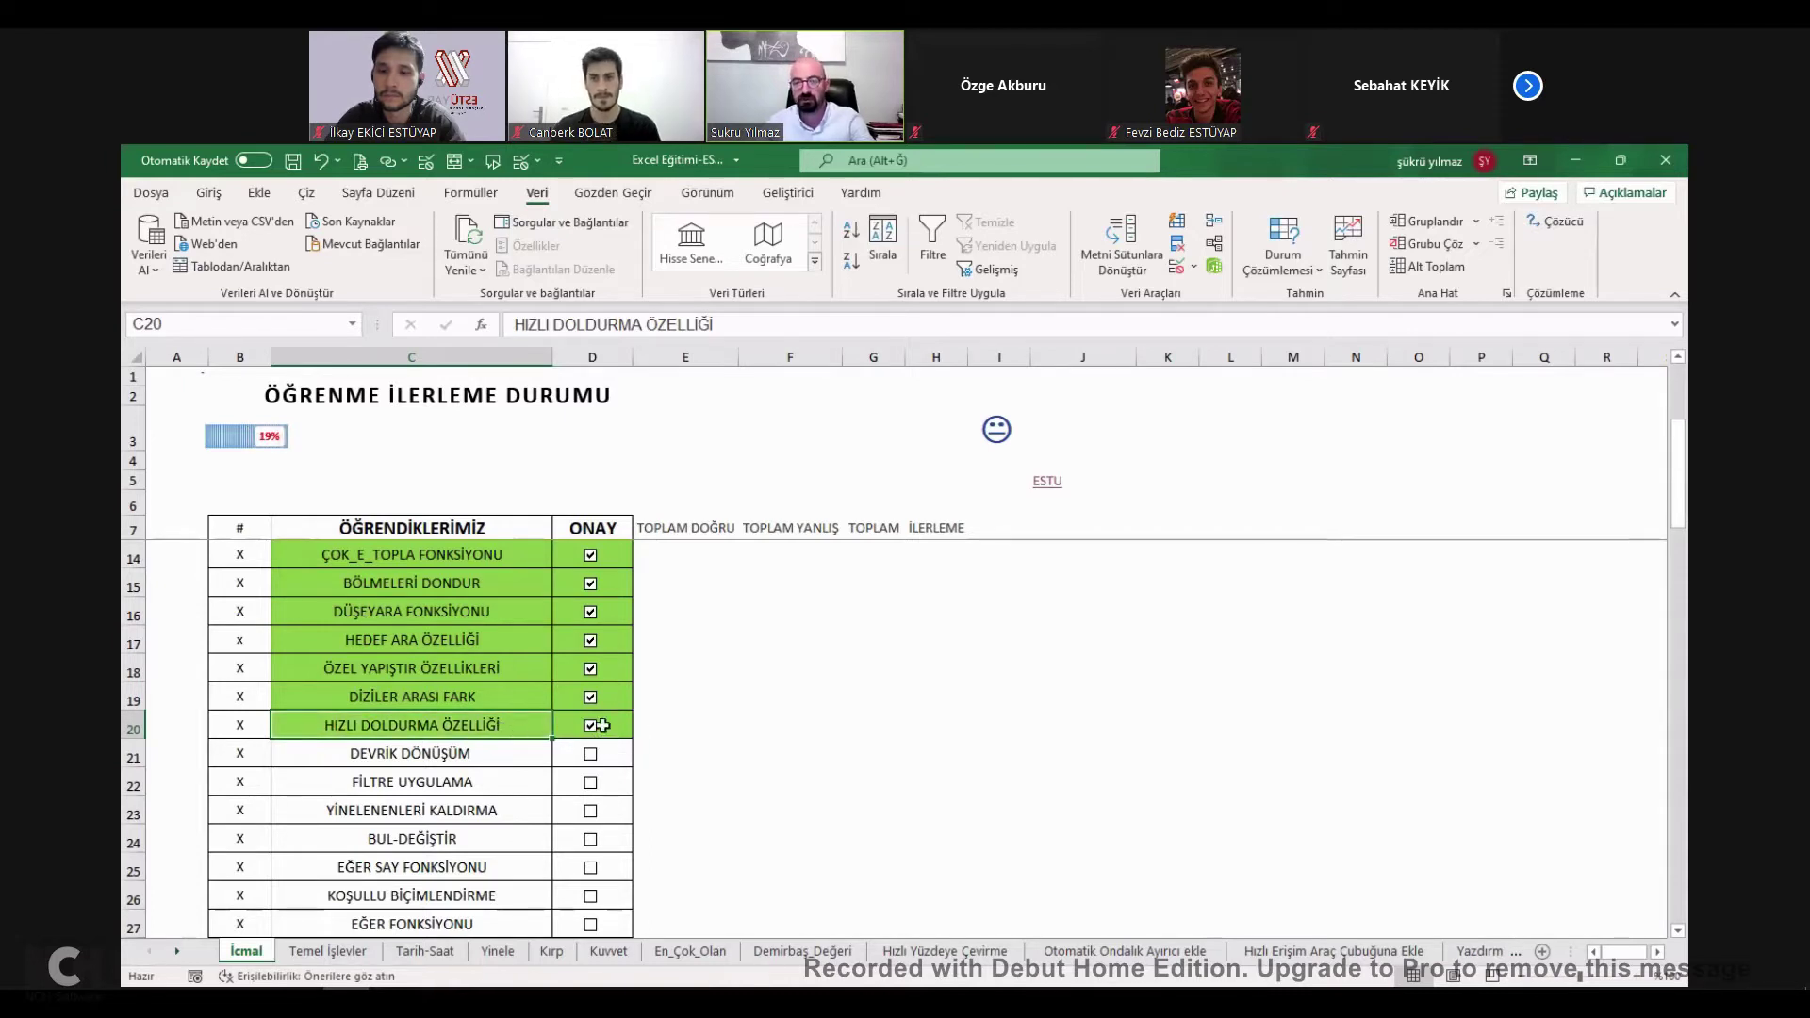
Open the Devrik_Dönüşüm sheet and copy the work-category table C2:G5.
{"action": "left_click", "coordinate": [437, 759]}
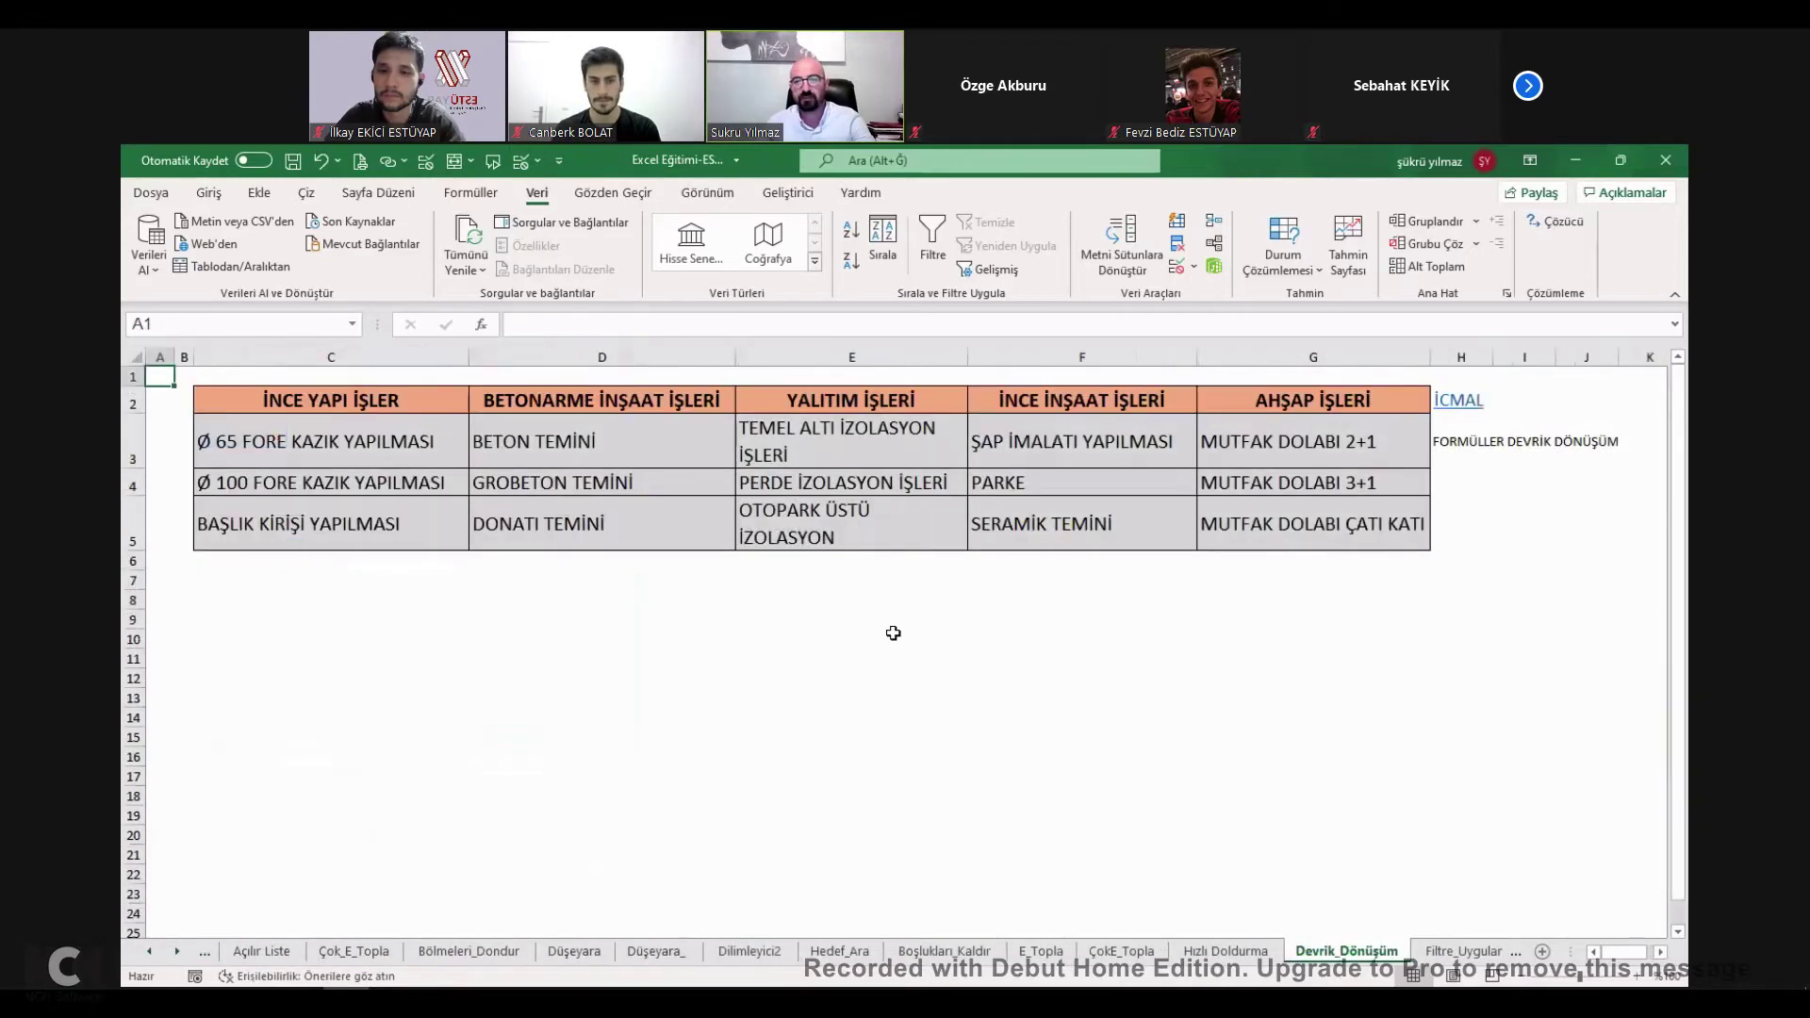
{"action": "left_click_drag", "start_coordinate": [372, 405], "coordinate": [1273, 398]}
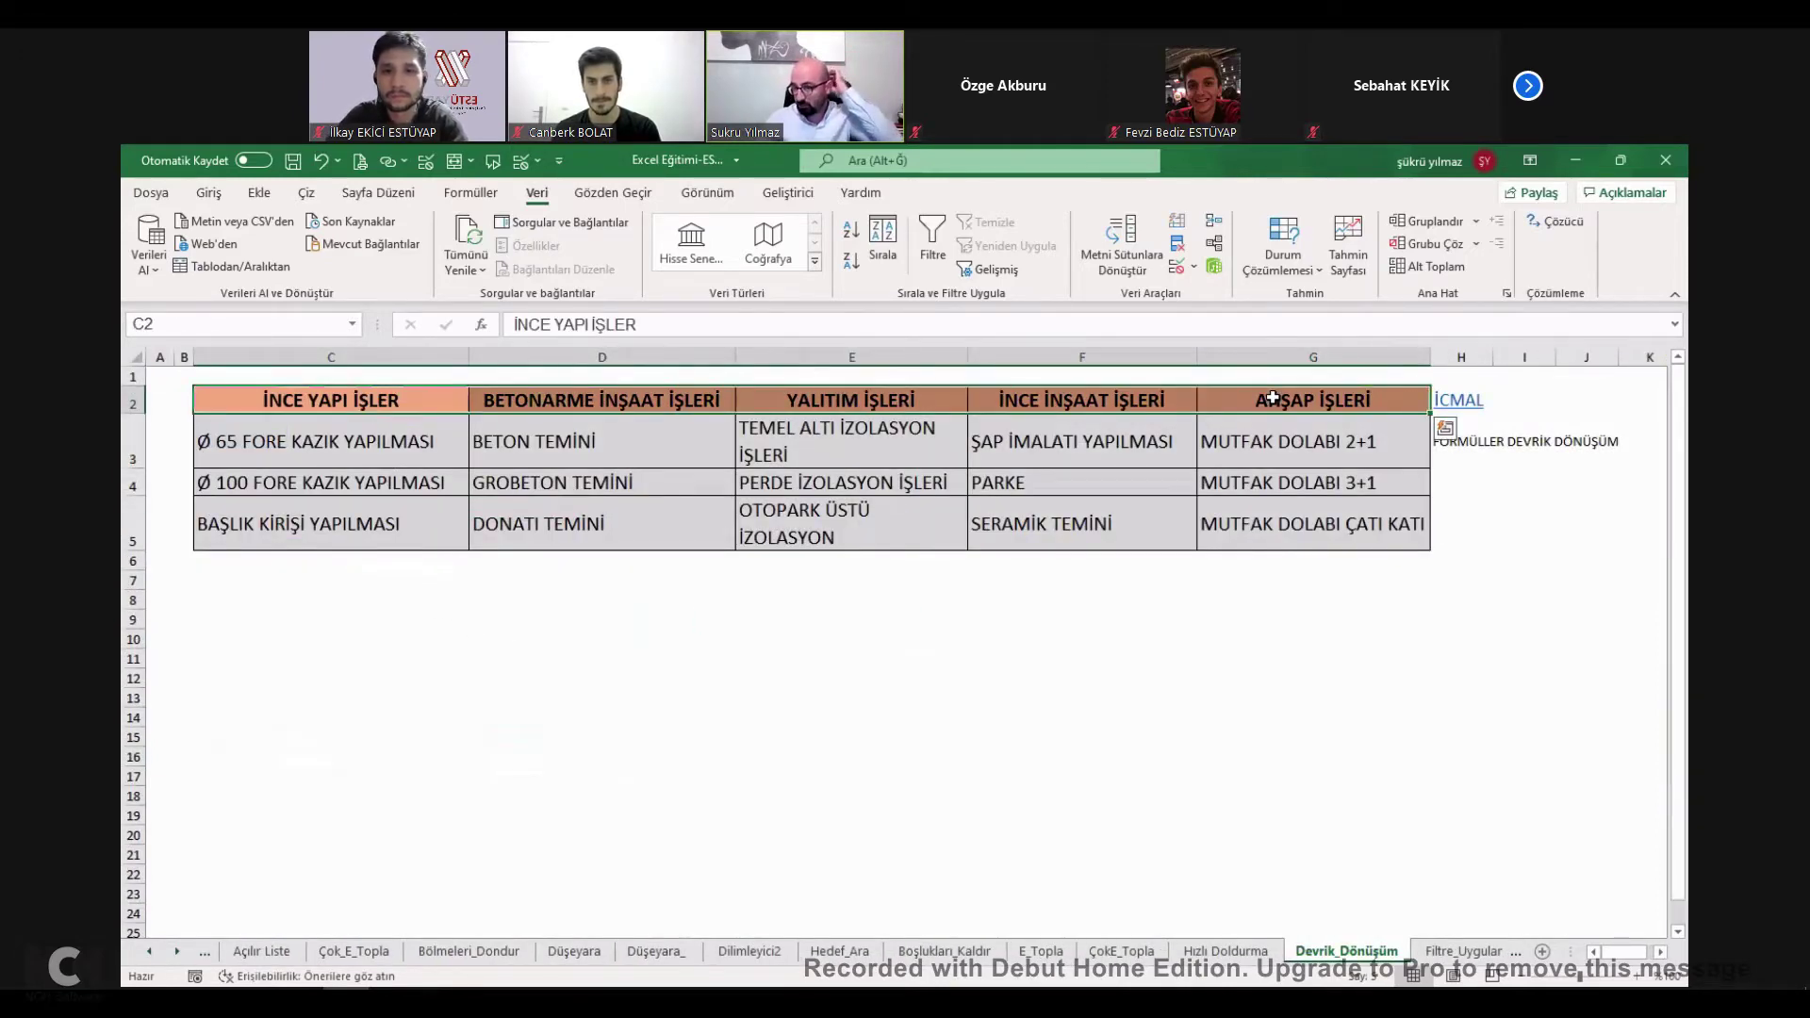
{"action": "left_click", "coordinate": [431, 407]}
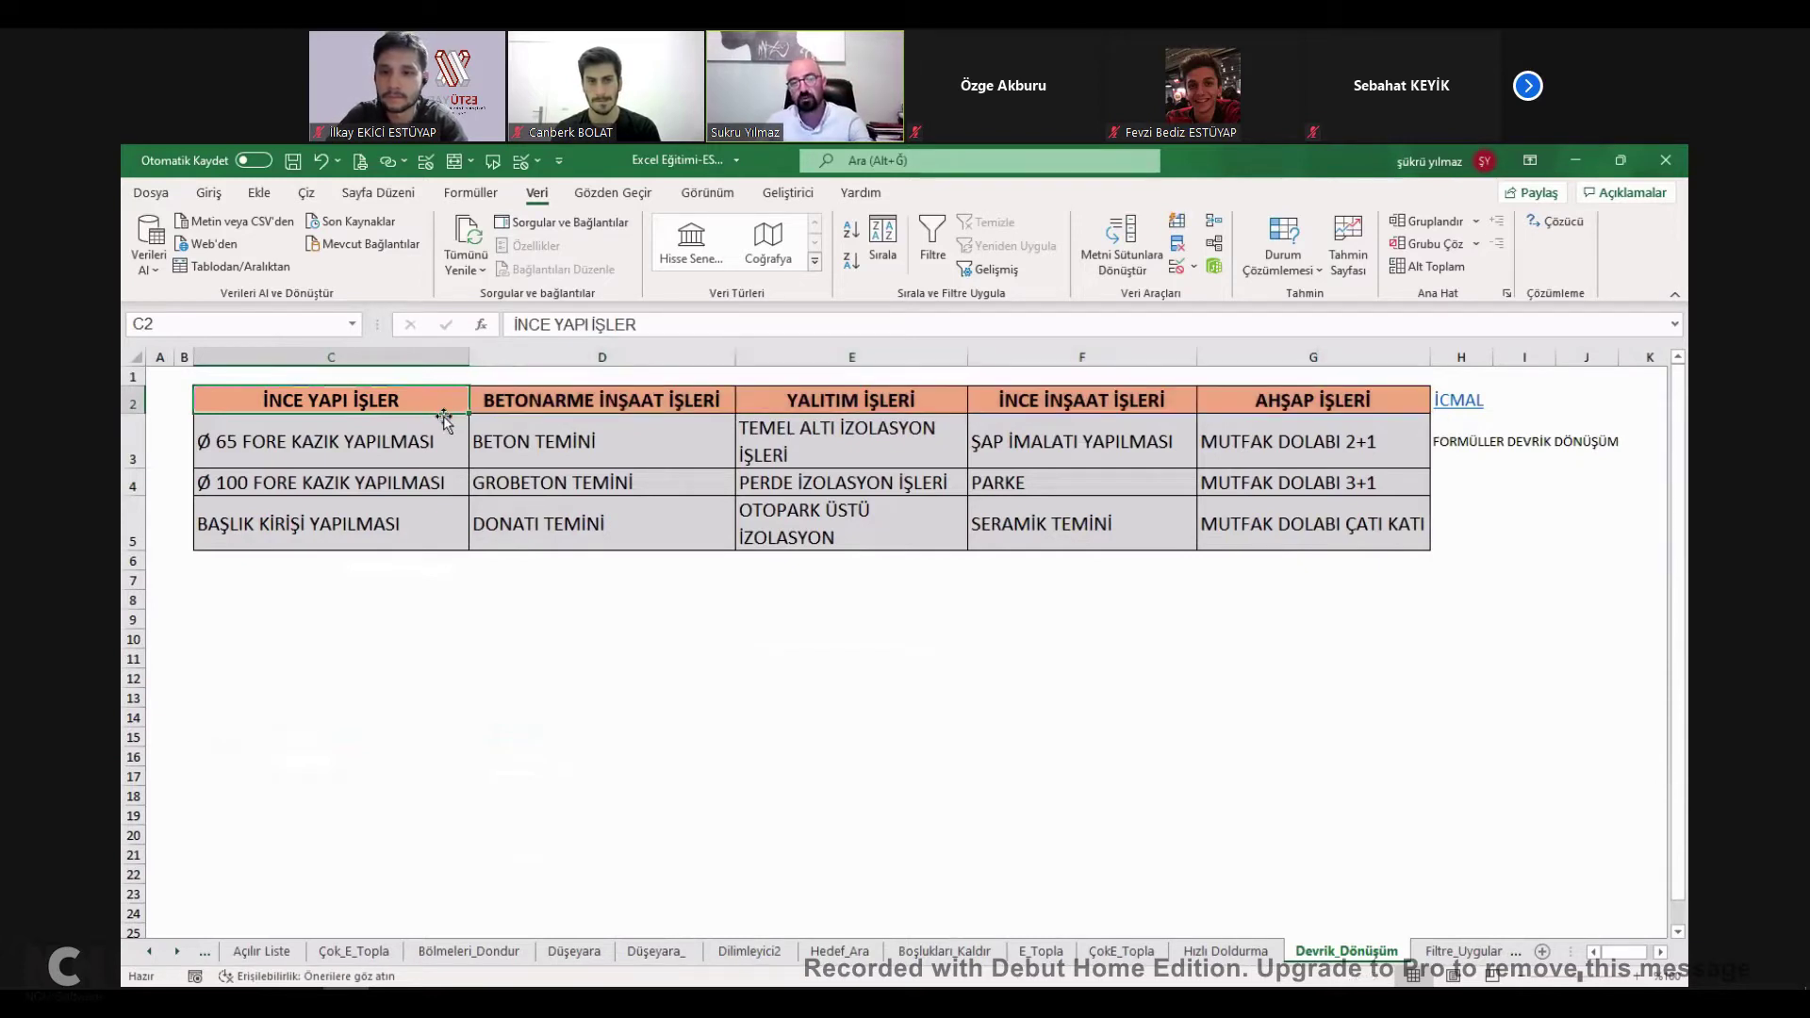
{"action": "left_click_drag", "start_coordinate": [427, 400], "coordinate": [1311, 400]}
{"action": "left_click_drag", "start_coordinate": [327, 617], "coordinate": [331, 802]}
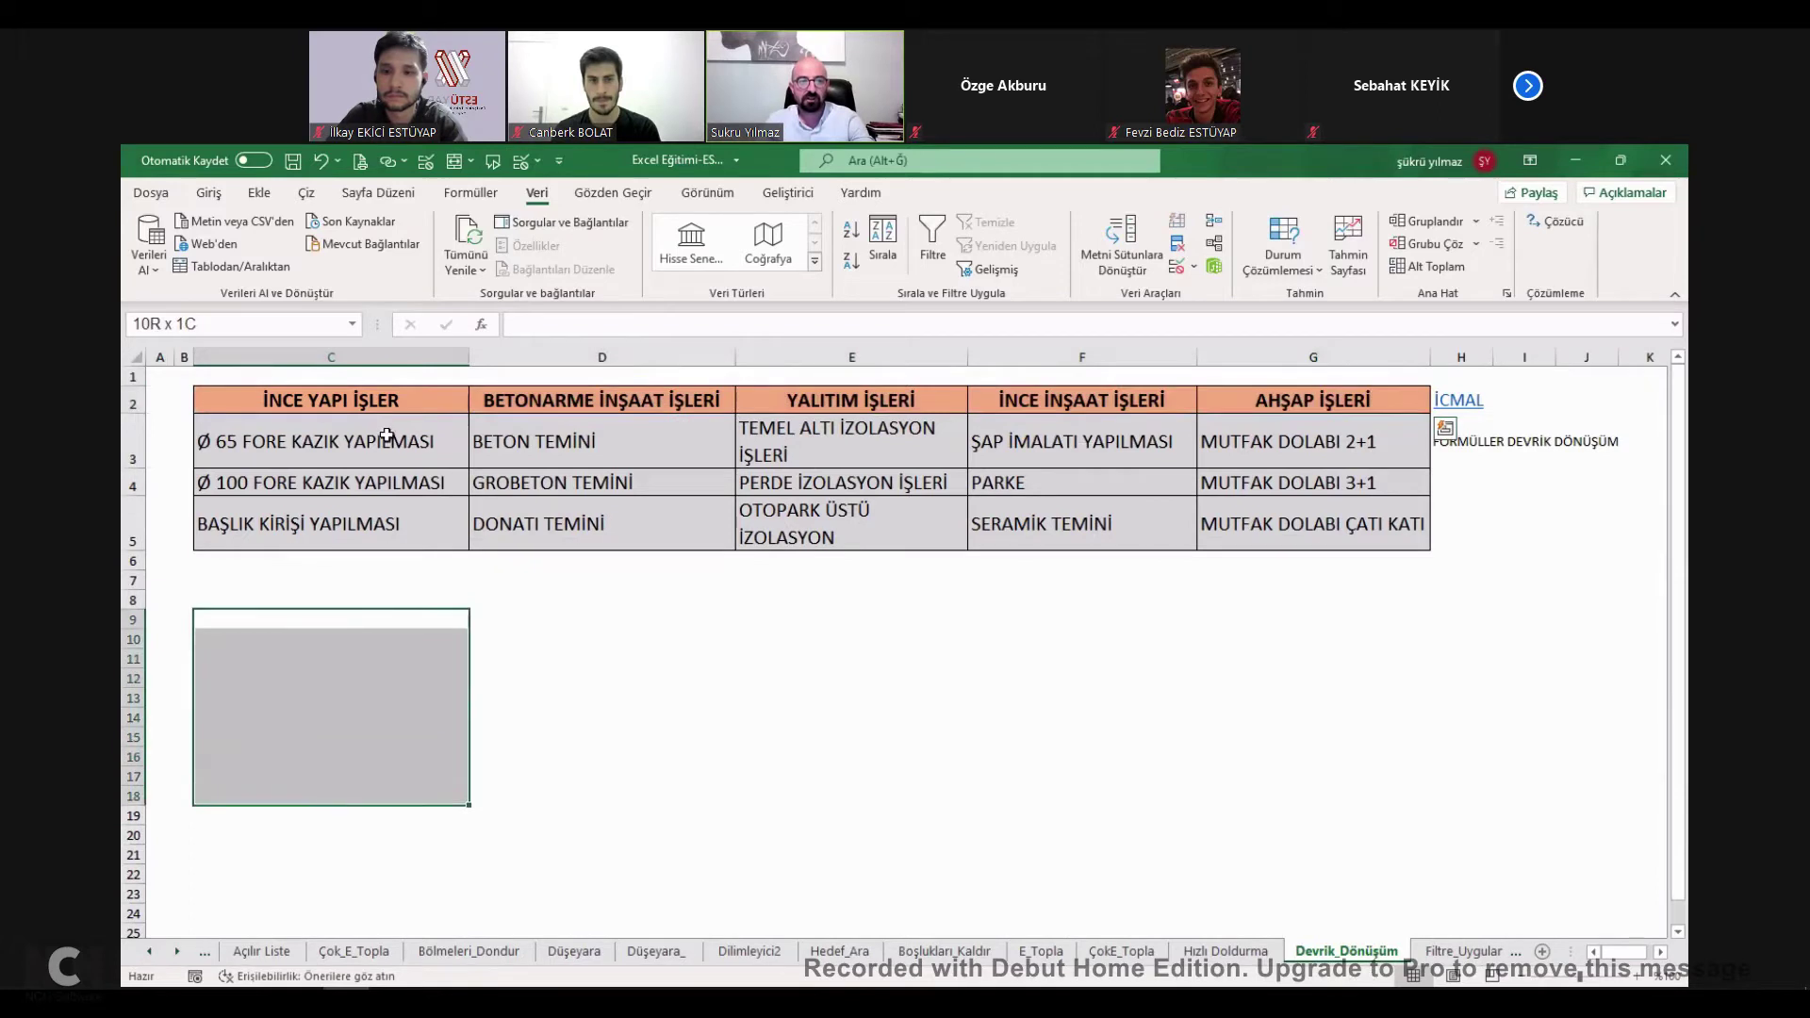
{"action": "left_click_drag", "start_coordinate": [321, 442], "coordinate": [1160, 522]}
{"action": "left_click", "coordinate": [596, 680]}
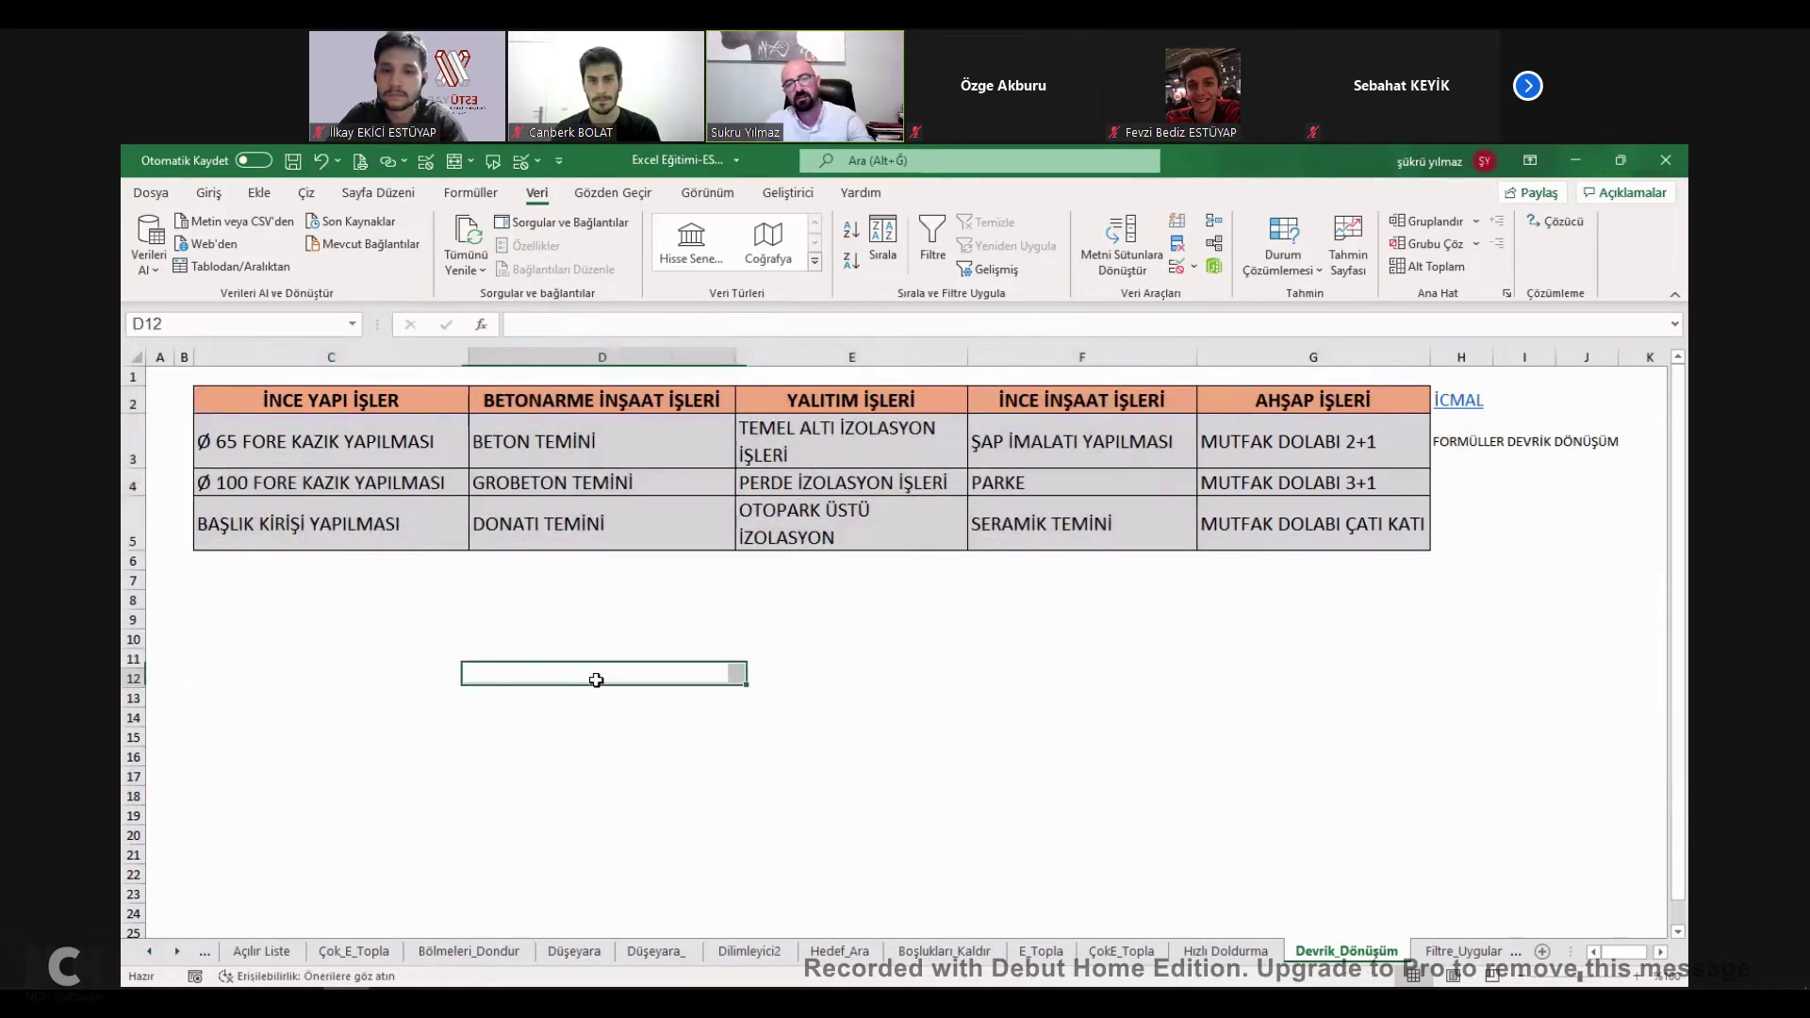
{"action": "left_click_drag", "start_coordinate": [396, 401], "coordinate": [1342, 531]}
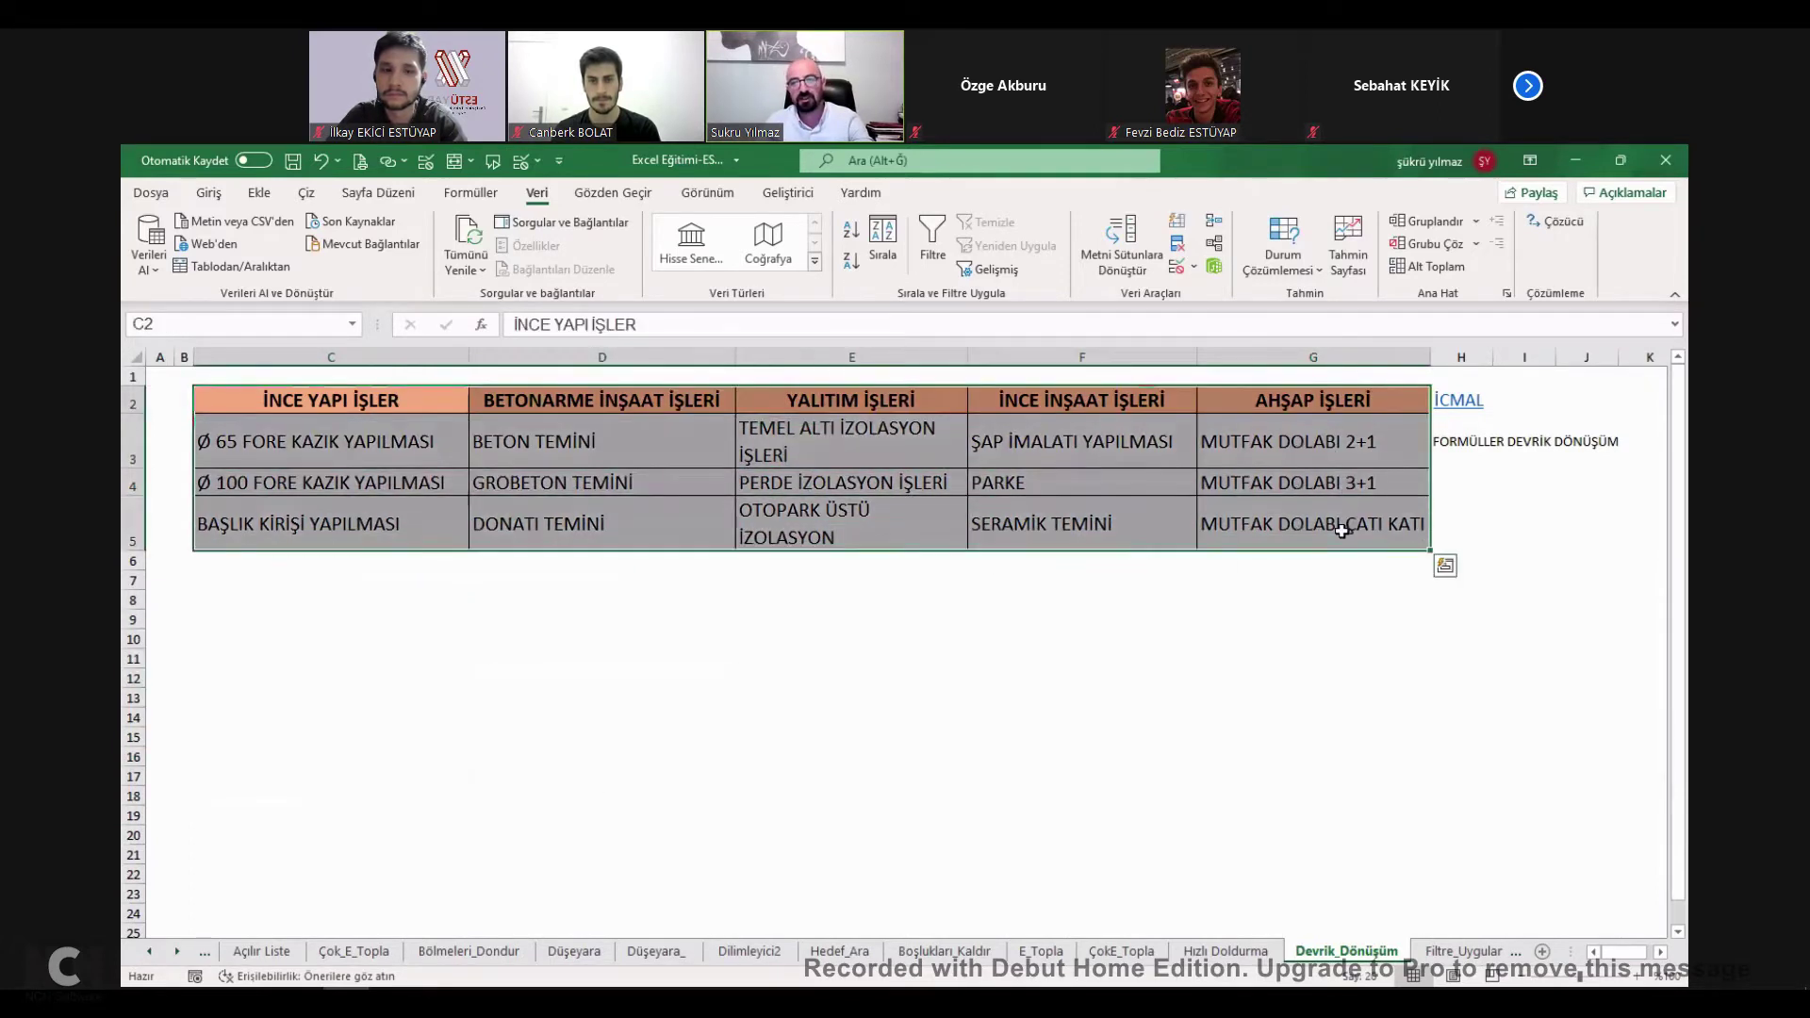
{"action": "key", "text": "ctrl+c"}
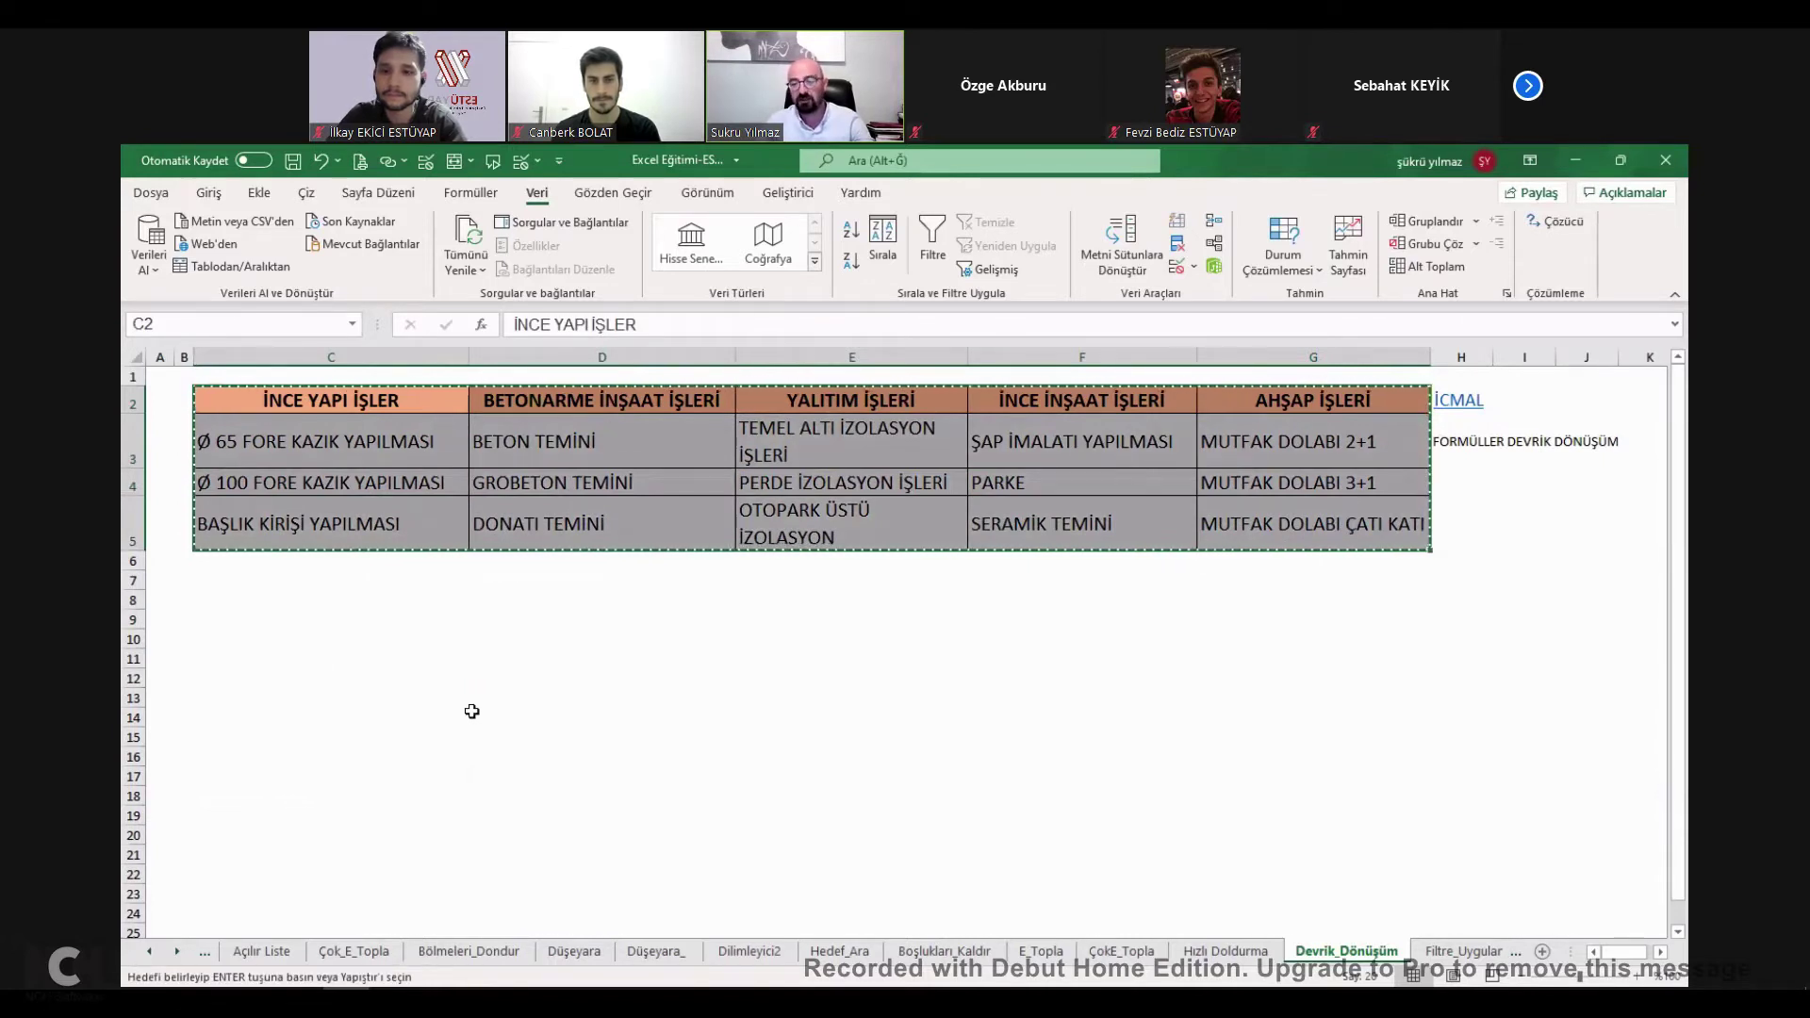
Select C9 as the paste destination.
{"action": "left_click", "coordinate": [283, 620]}
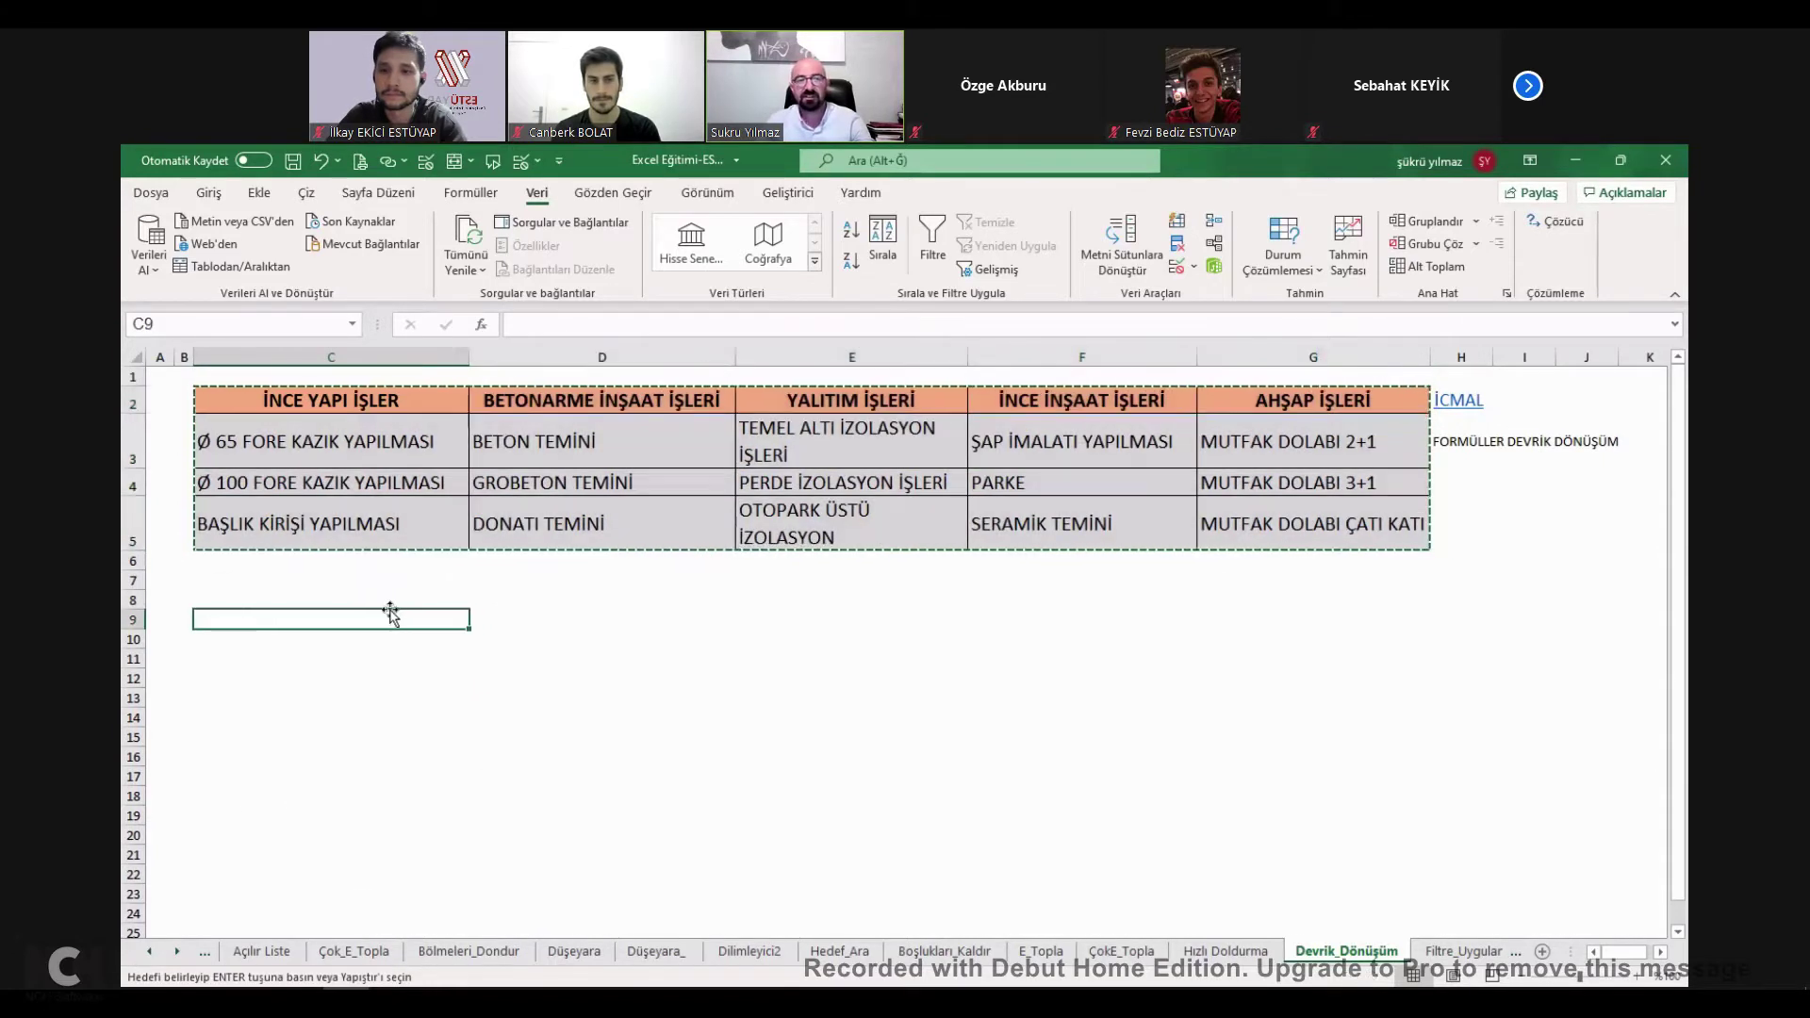
{"action": "left_click", "coordinate": [611, 620]}
{"action": "left_click", "coordinate": [308, 619]}
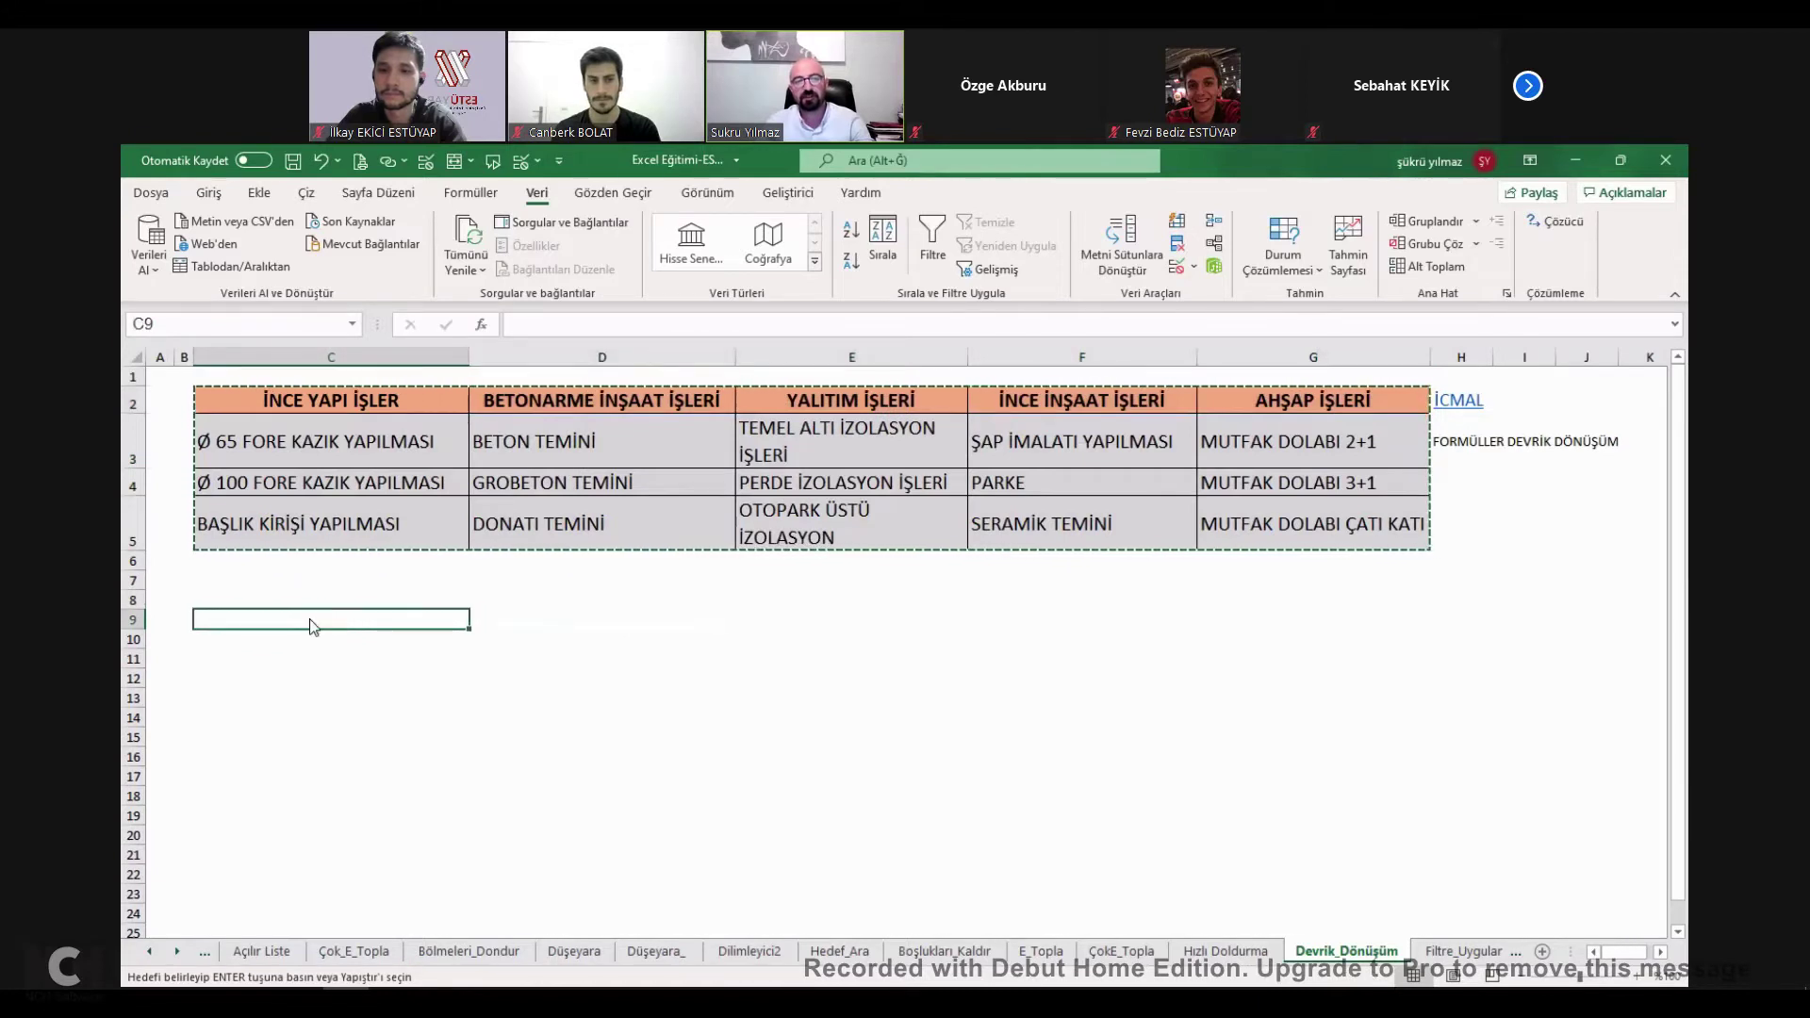
Paste the copied table transposed at C9 and inspect the result.
{"action": "right_click", "coordinate": [310, 620]}
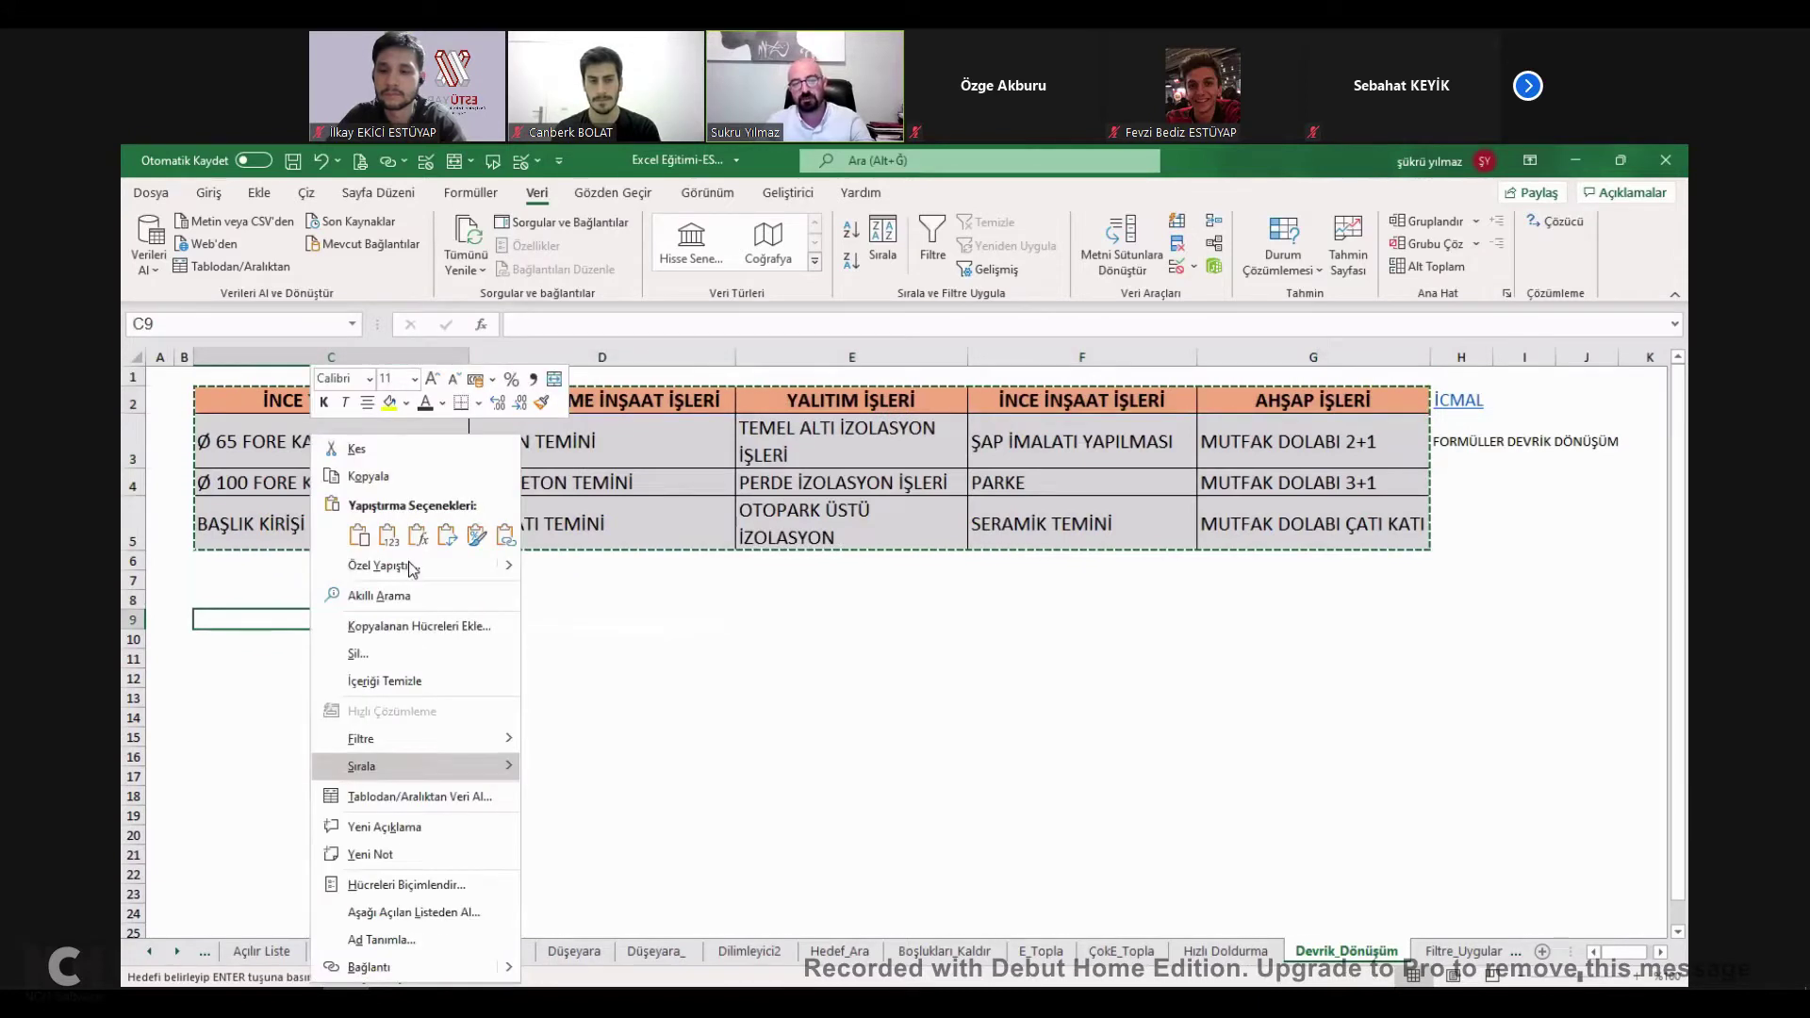
{"action": "key", "text": "y"}
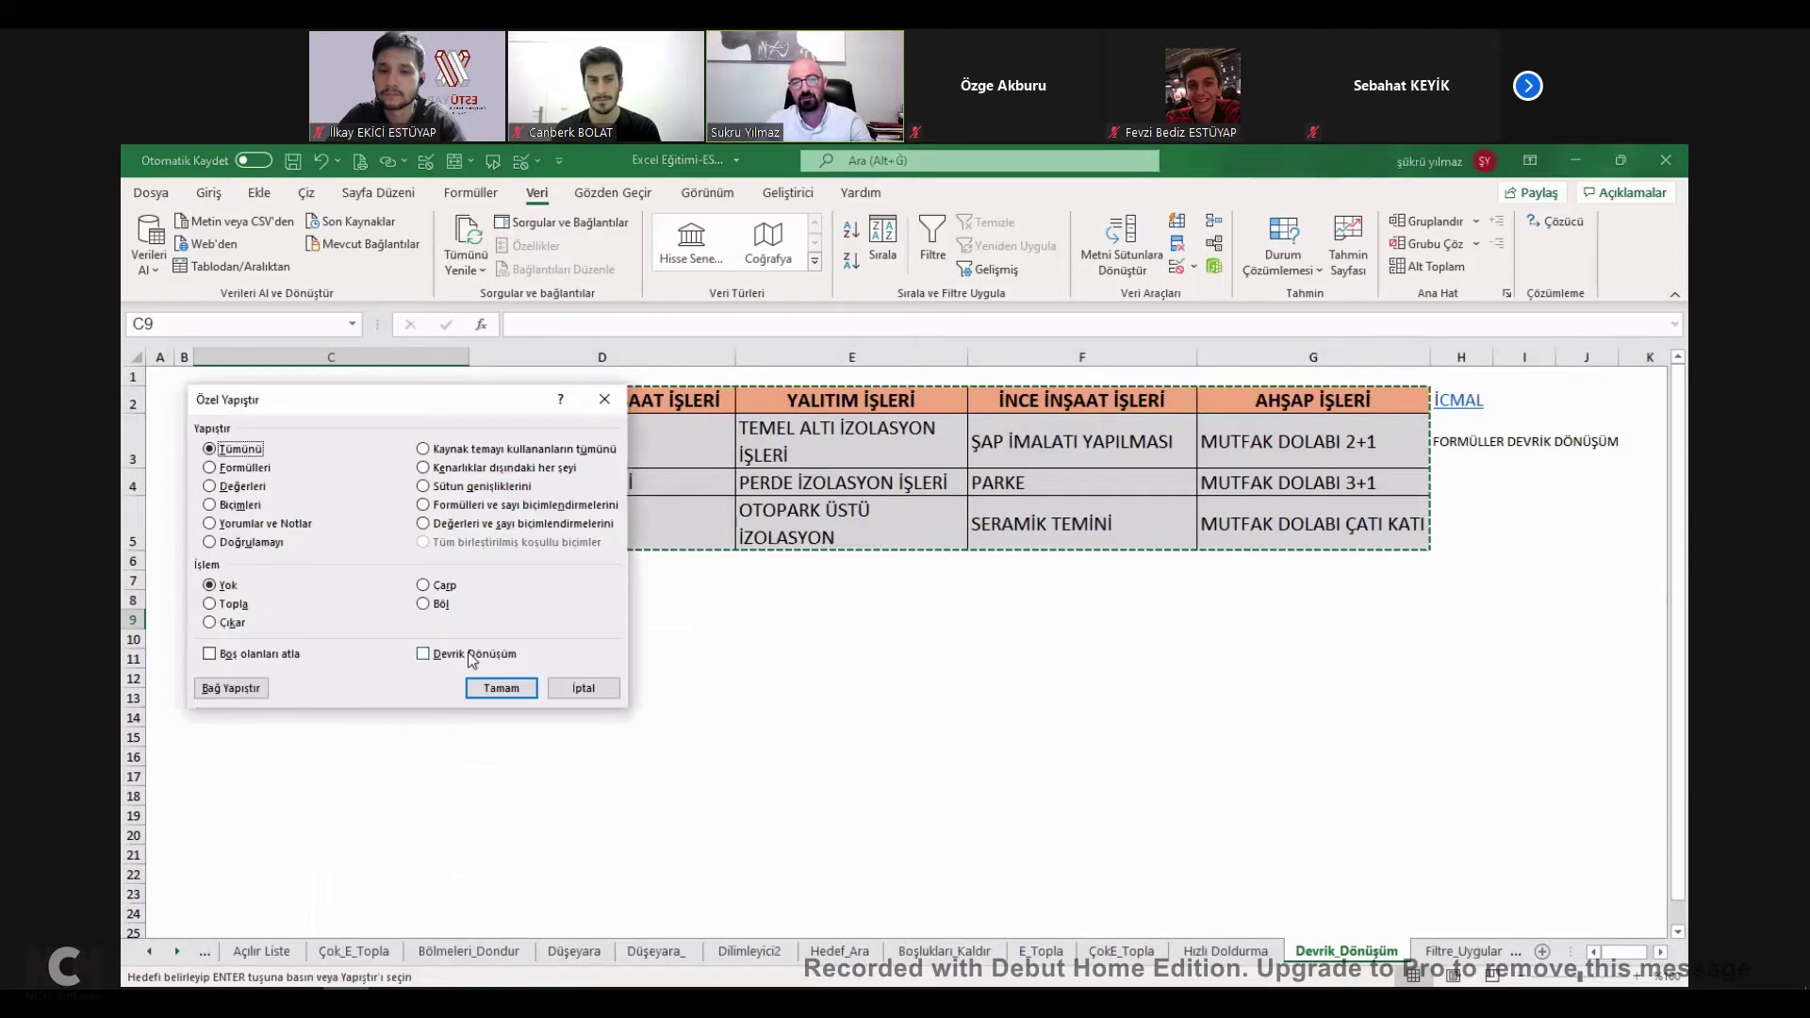
{"action": "left_click", "coordinate": [460, 655]}
{"action": "left_click", "coordinate": [505, 693]}
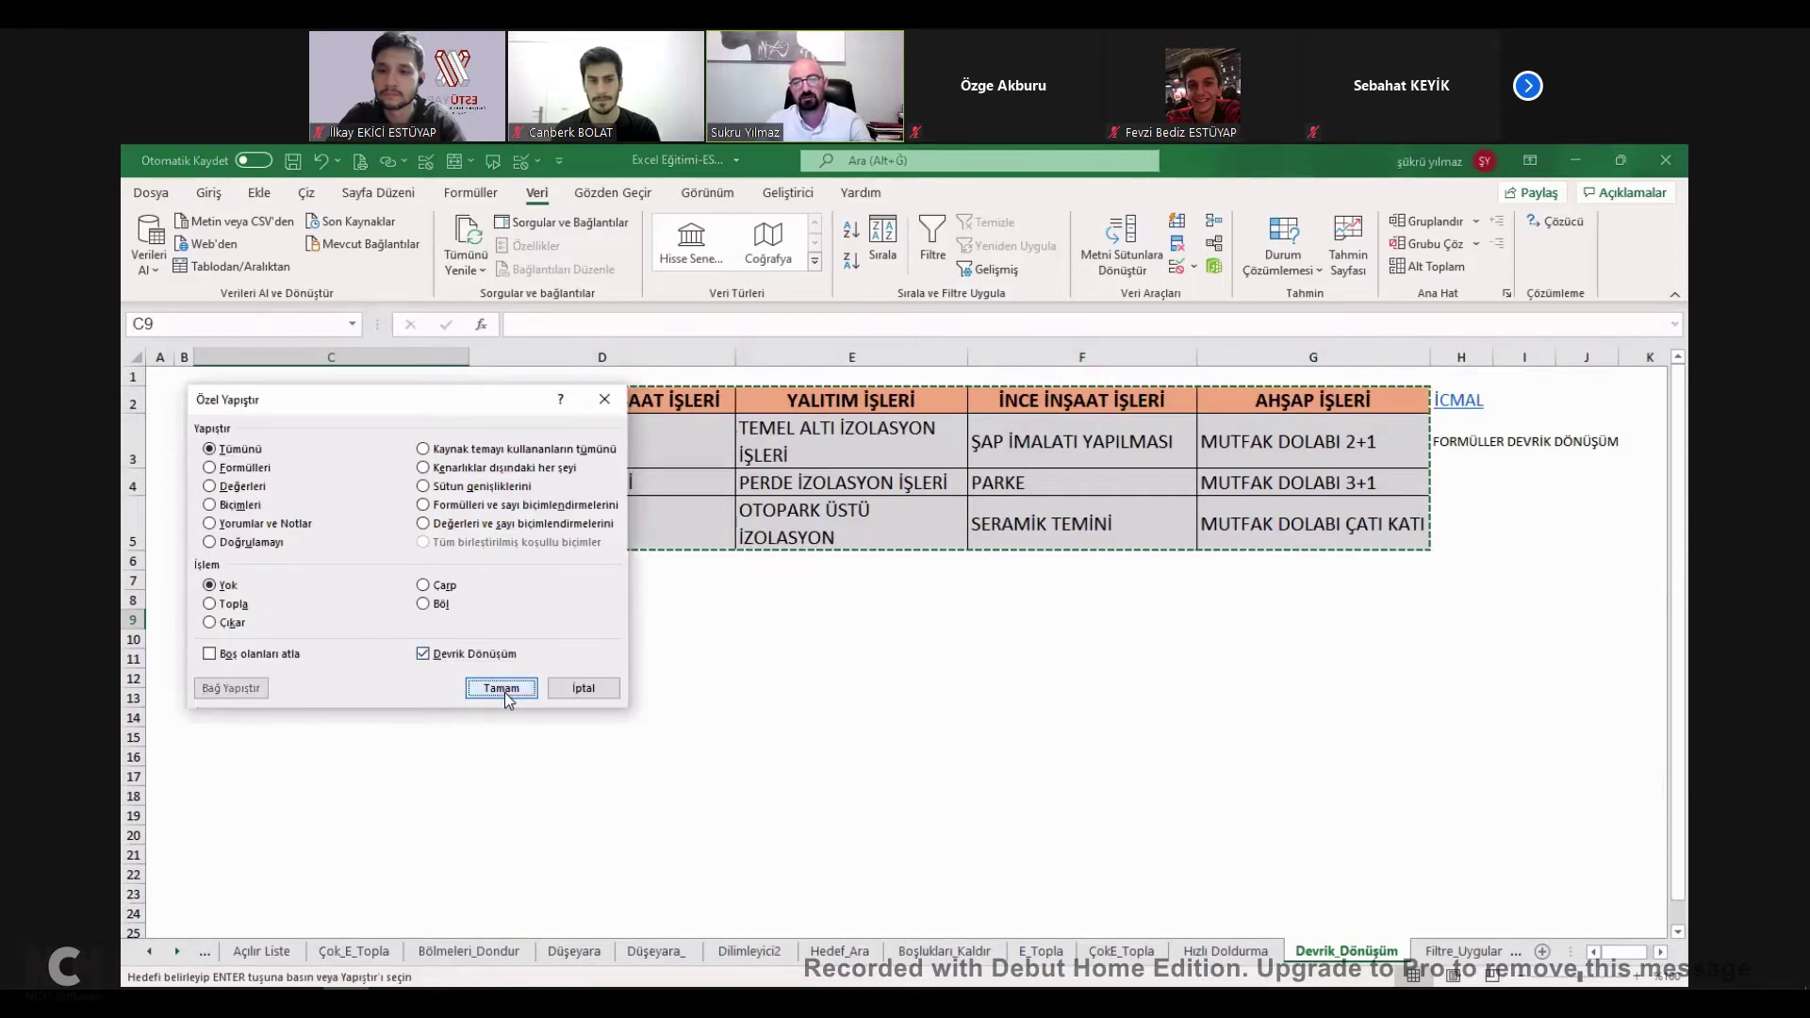
{"action": "left_click_drag", "start_coordinate": [422, 660], "coordinate": [977, 800]}
{"action": "left_click", "coordinate": [687, 702]}
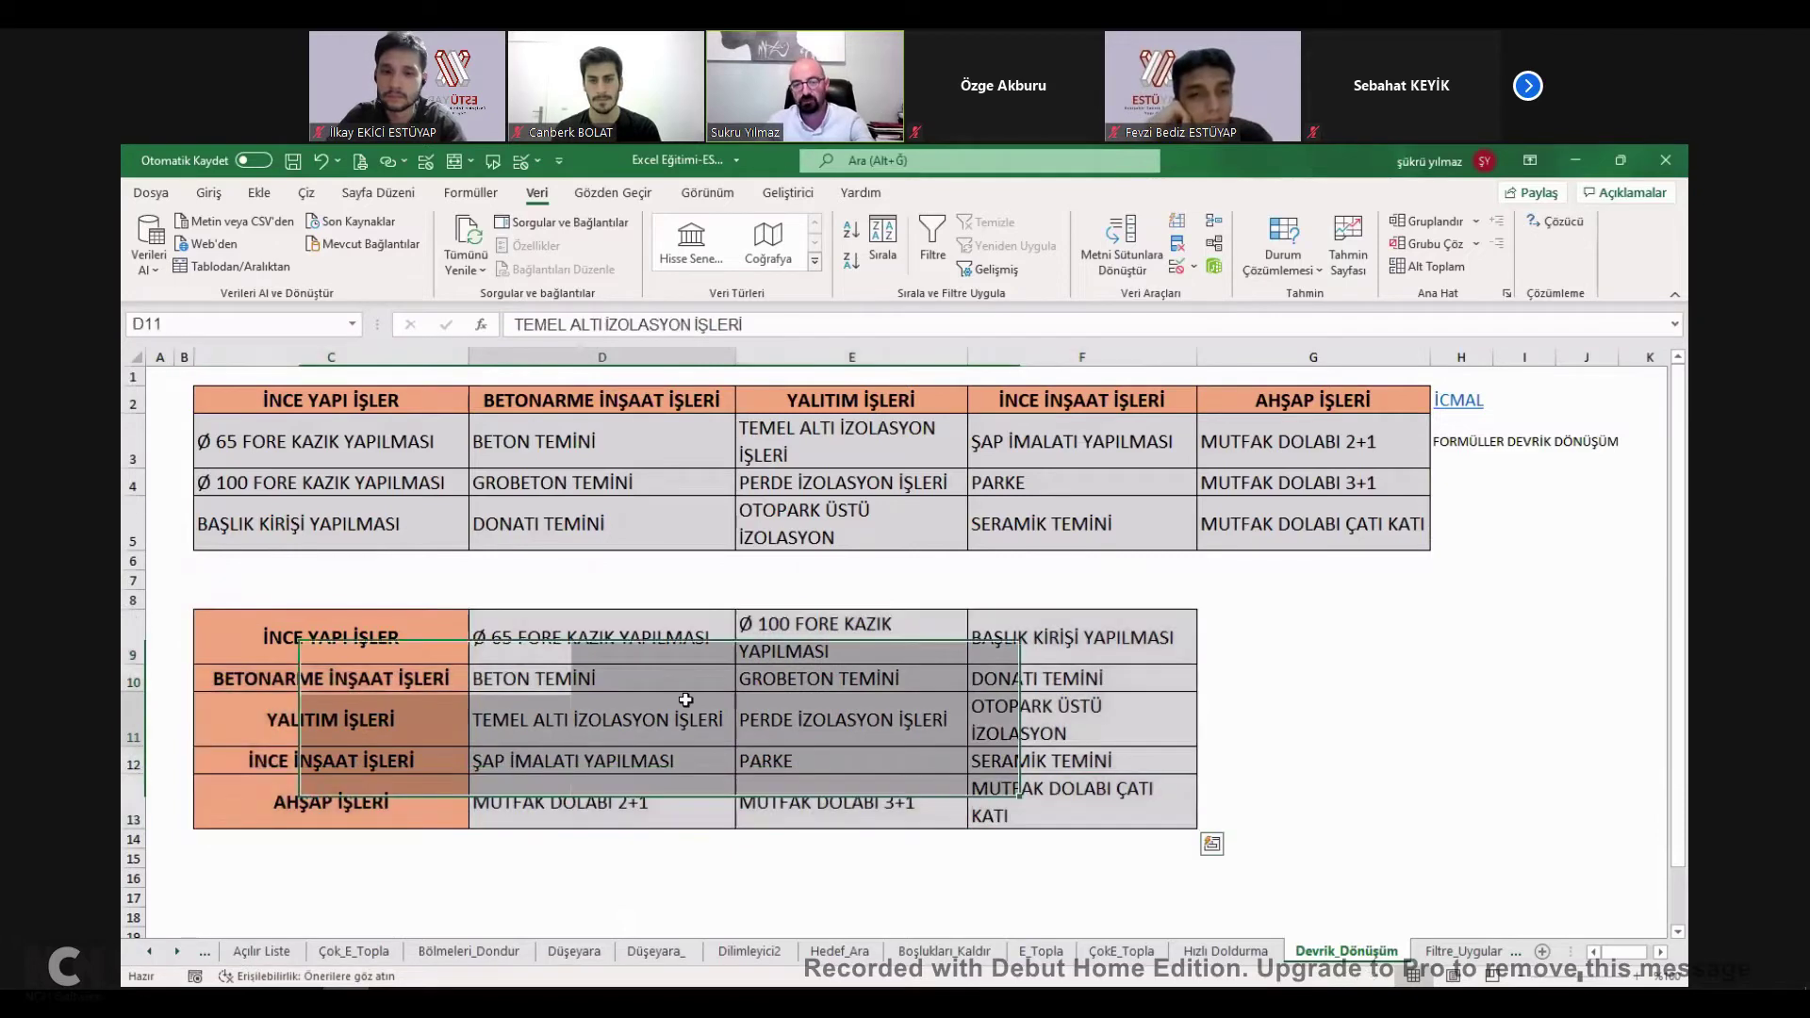
{"action": "left_click", "coordinate": [636, 659]}
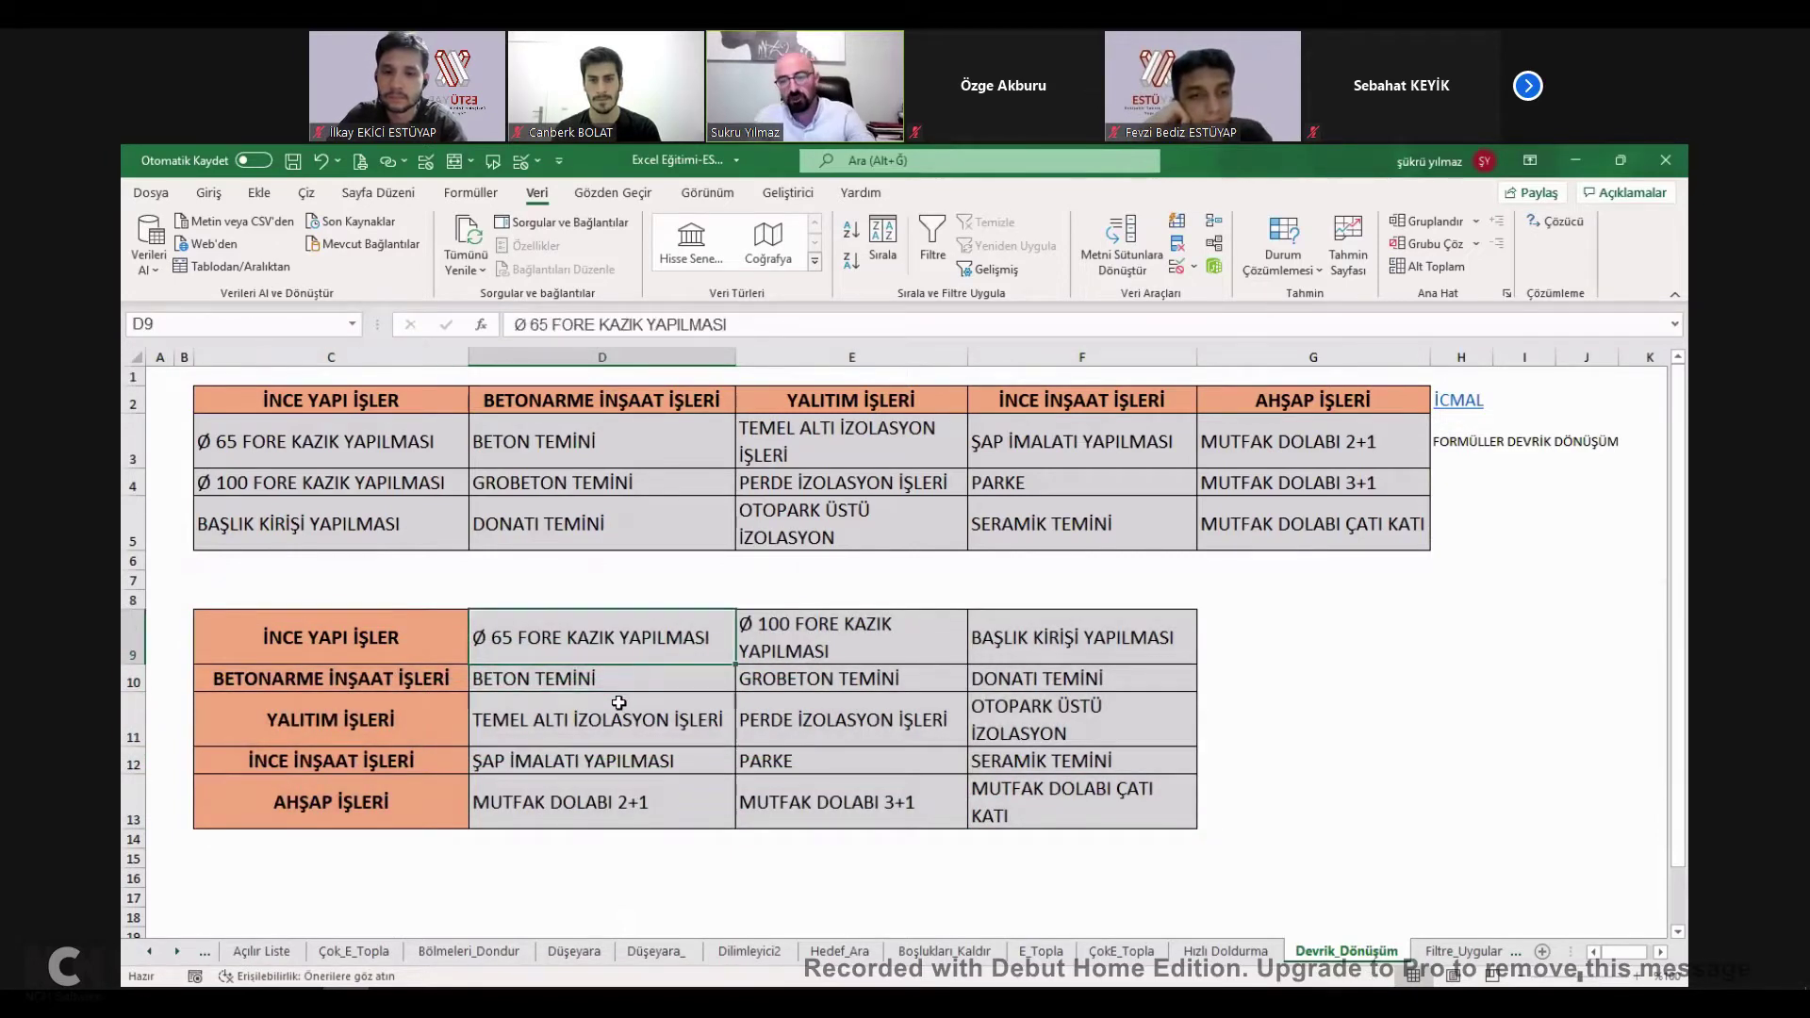
Overwrite C3:C5 with test text, then undo the last entry.
{"action": "left_click", "coordinate": [396, 443]}
{"action": "type", "text": "asdadsad"}
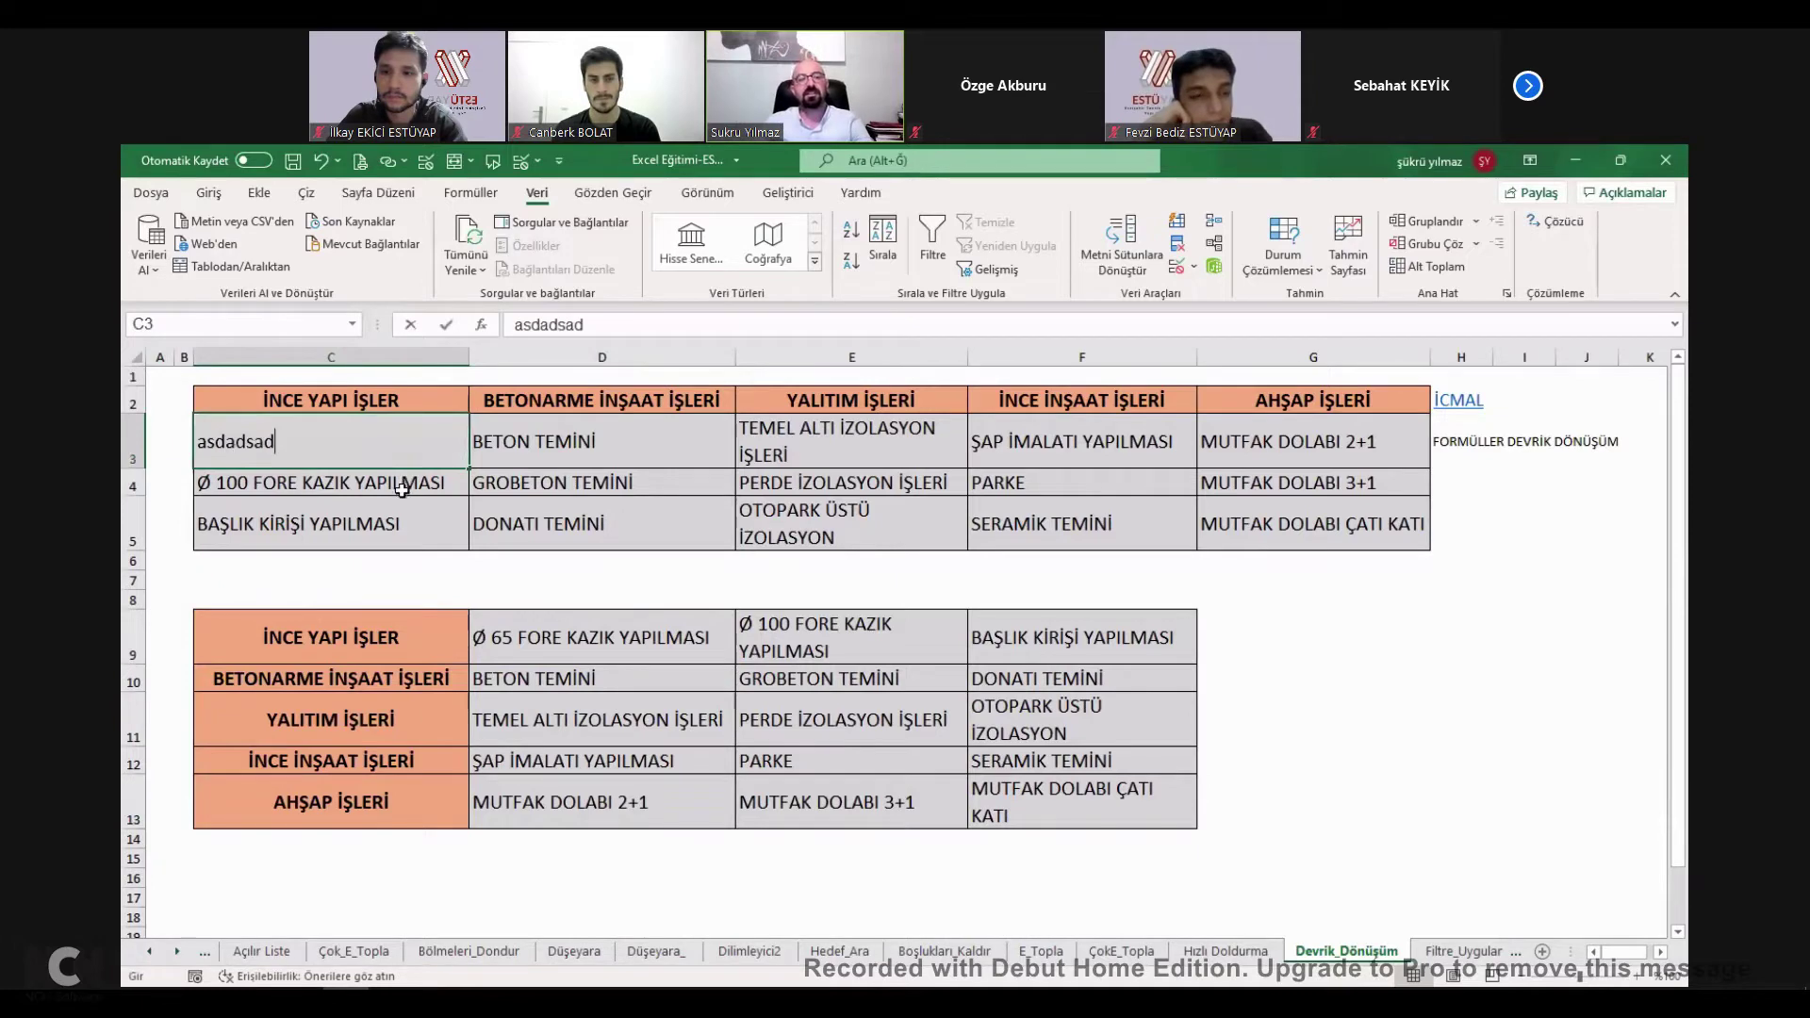
{"action": "key", "text": "Return"}
{"action": "type", "text": "asdsad"}
{"action": "key", "text": "Return"}
{"action": "type", "text": "asdasd"}
{"action": "left_click", "coordinate": [603, 679]}
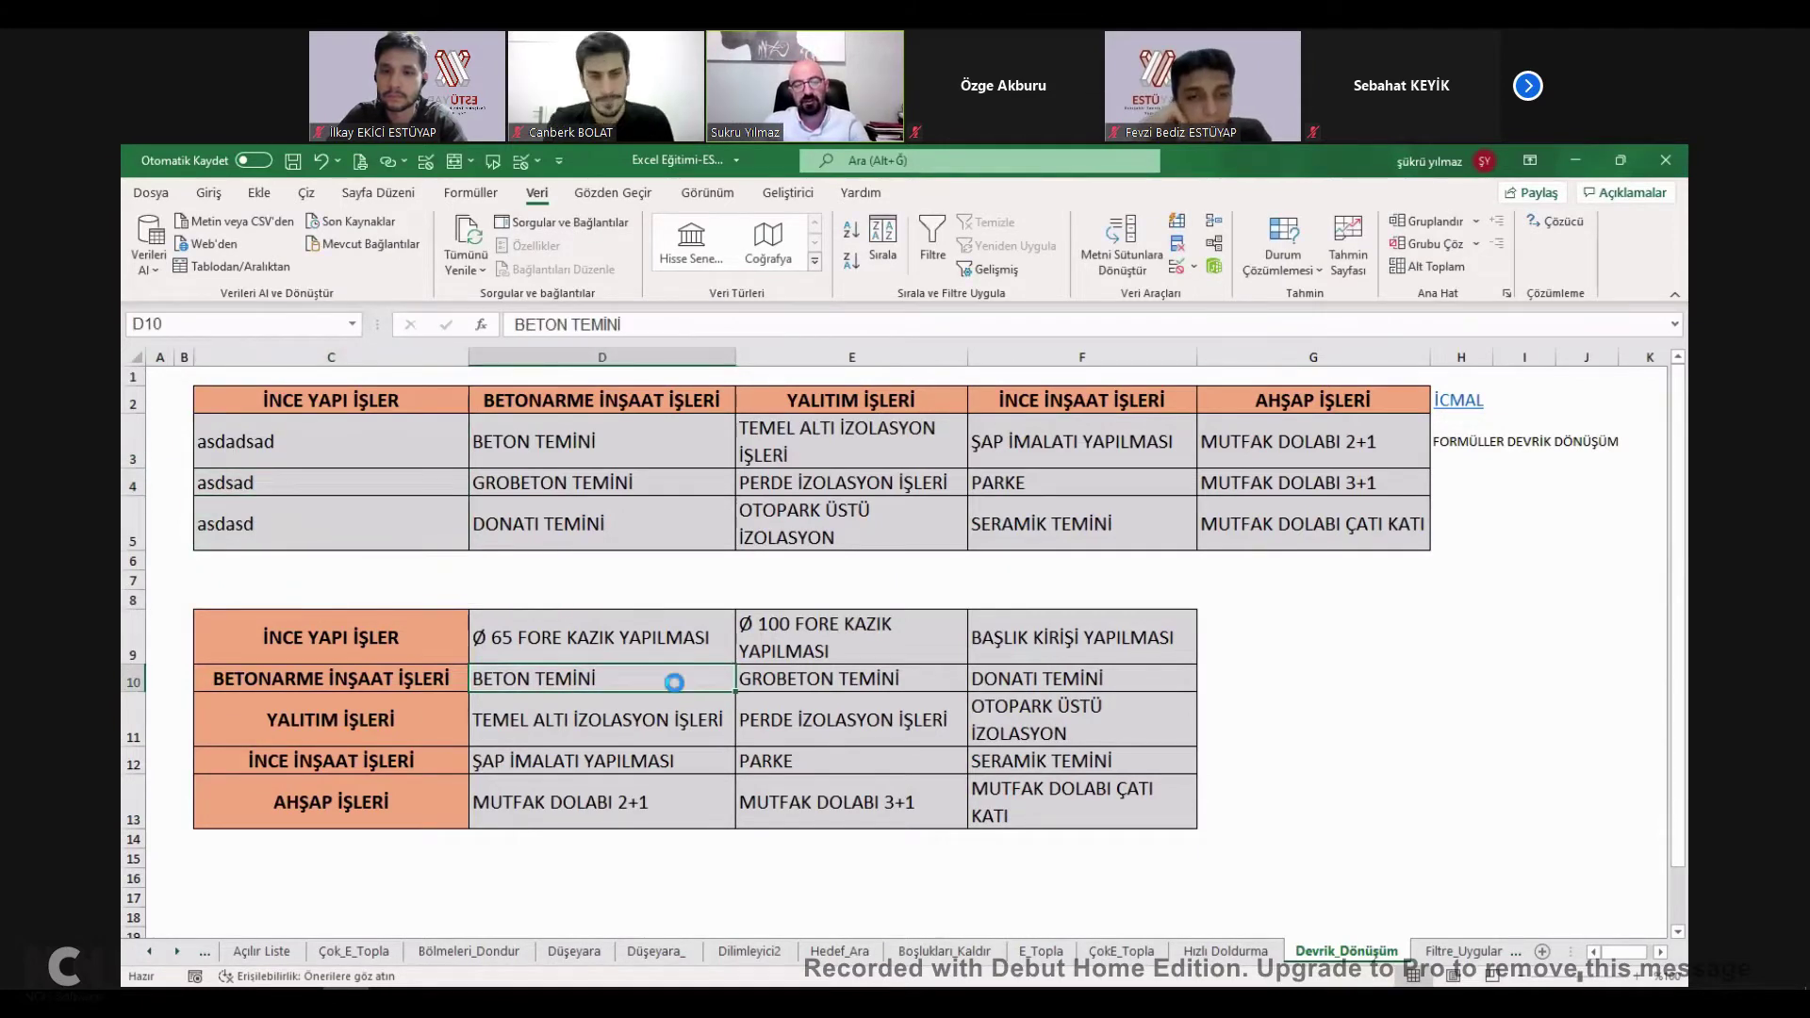
{"action": "key", "text": "ctrl+z"}
{"action": "left_click", "coordinate": [458, 463]}
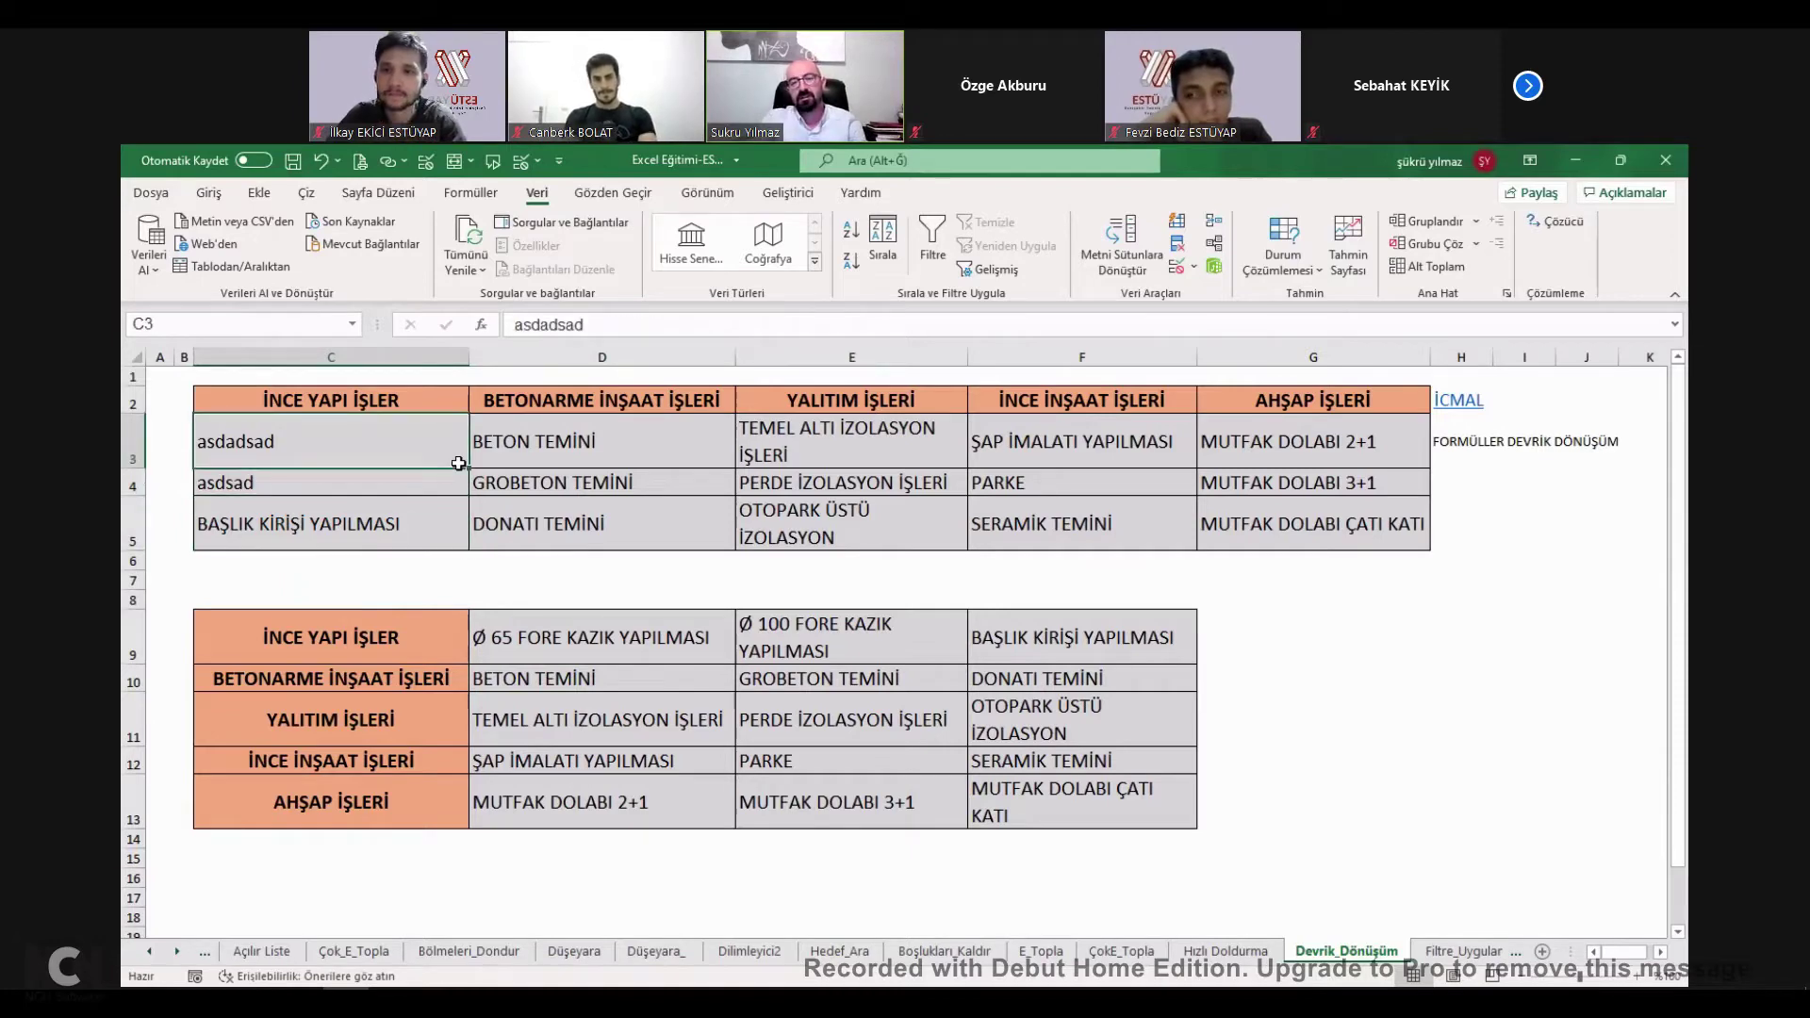
Undo the test edits and the transposed paste, and clear the copy marquee.
{"action": "left_click_drag", "start_coordinate": [410, 645], "coordinate": [1076, 801]}
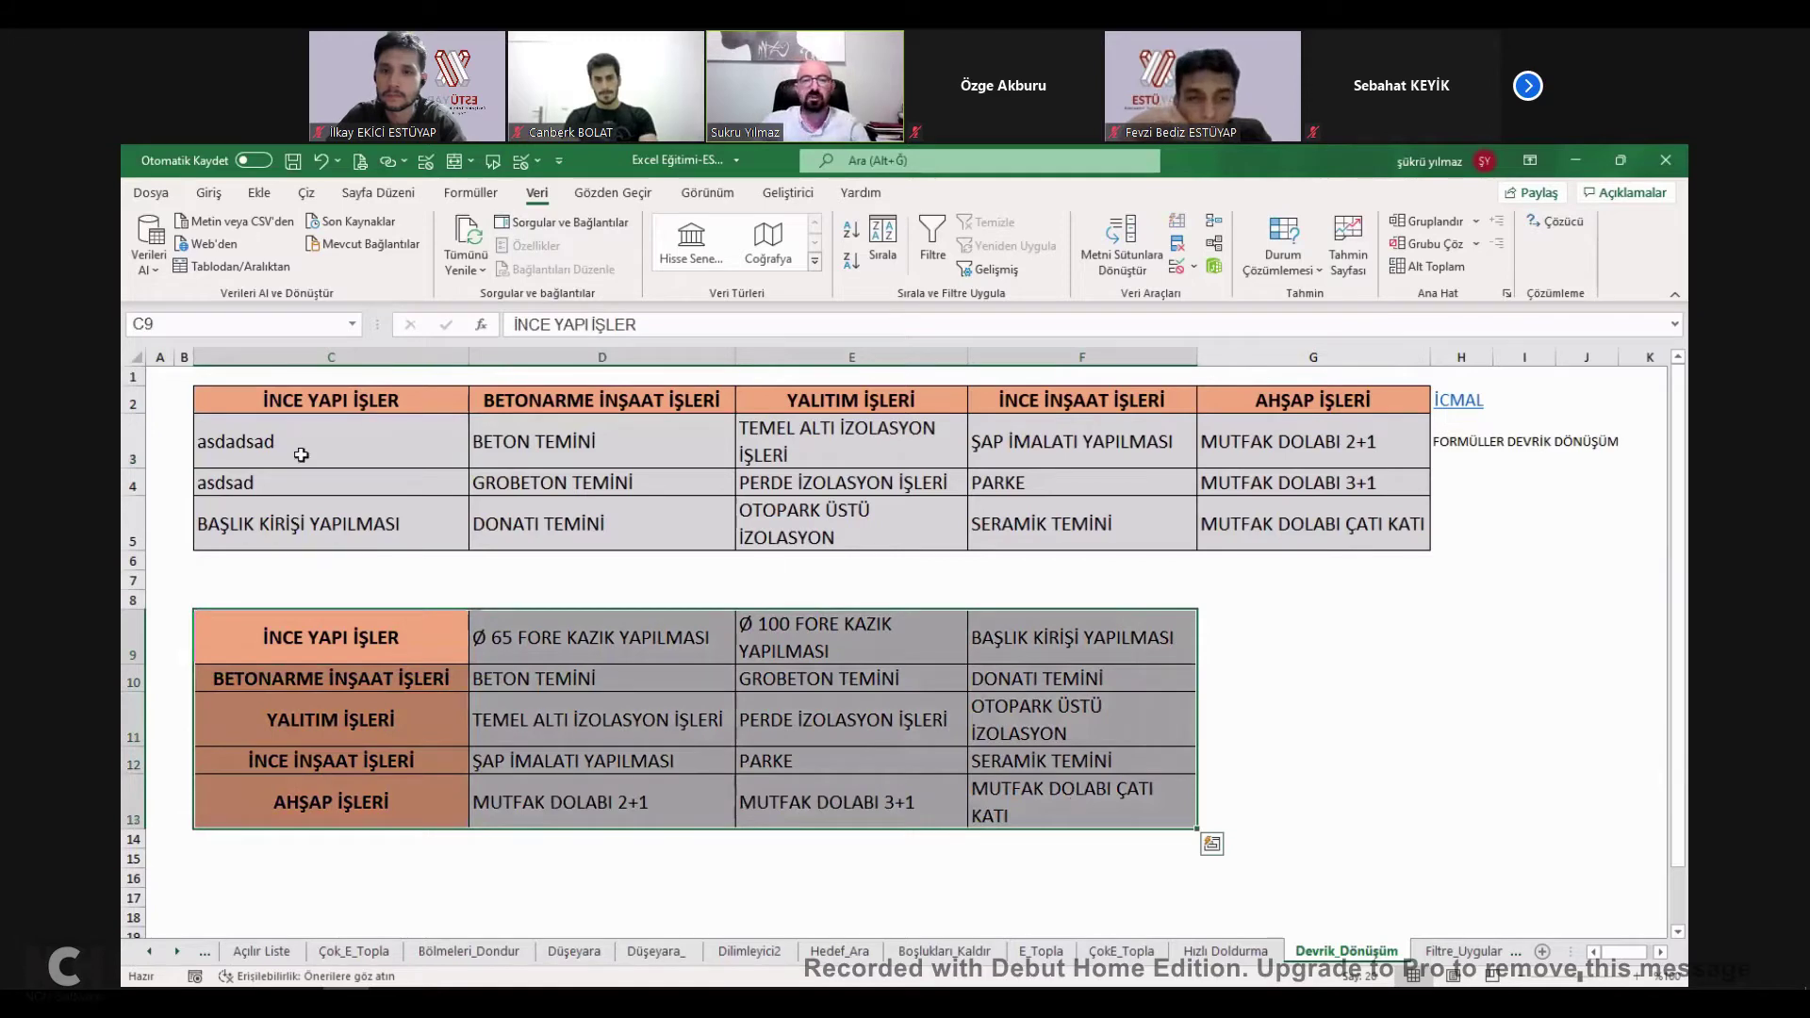
{"action": "left_click", "coordinate": [390, 429]}
{"action": "left_click", "coordinate": [560, 676]}
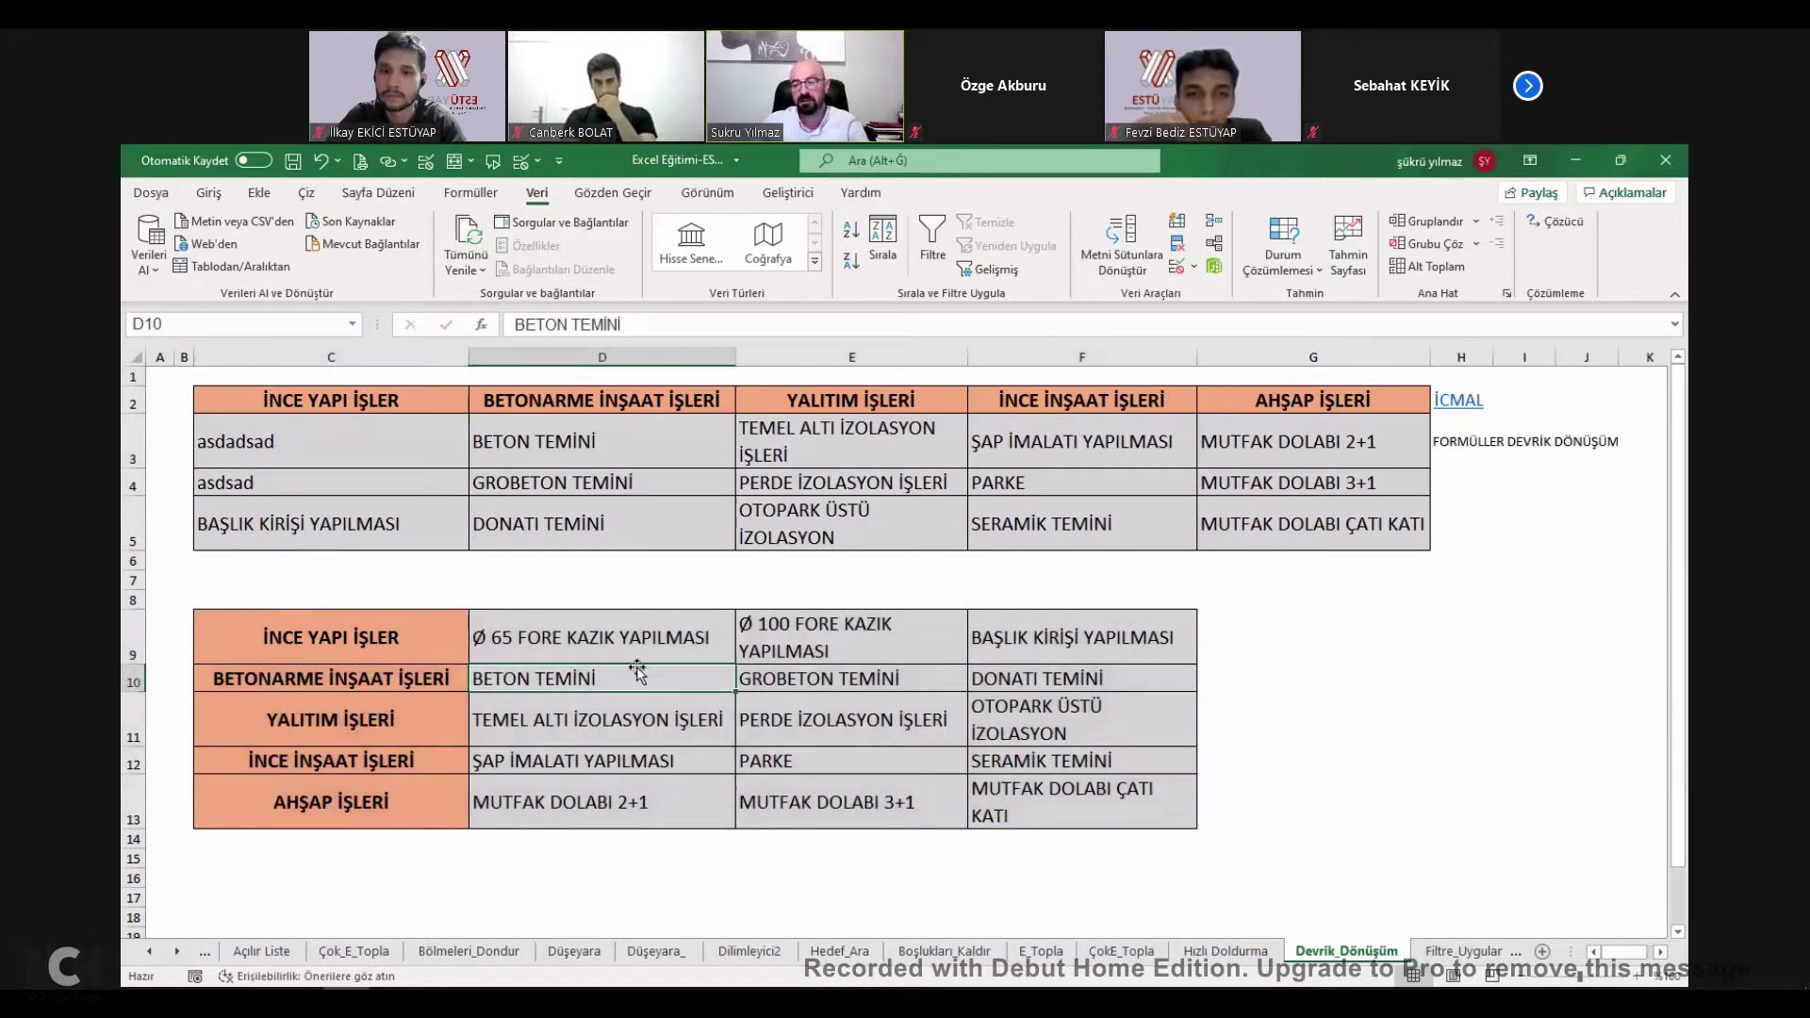
{"action": "key", "text": "ctrl+z"}
{"action": "key", "text": "ctrl+z"}
{"action": "key", "text": "ctrl+z"}
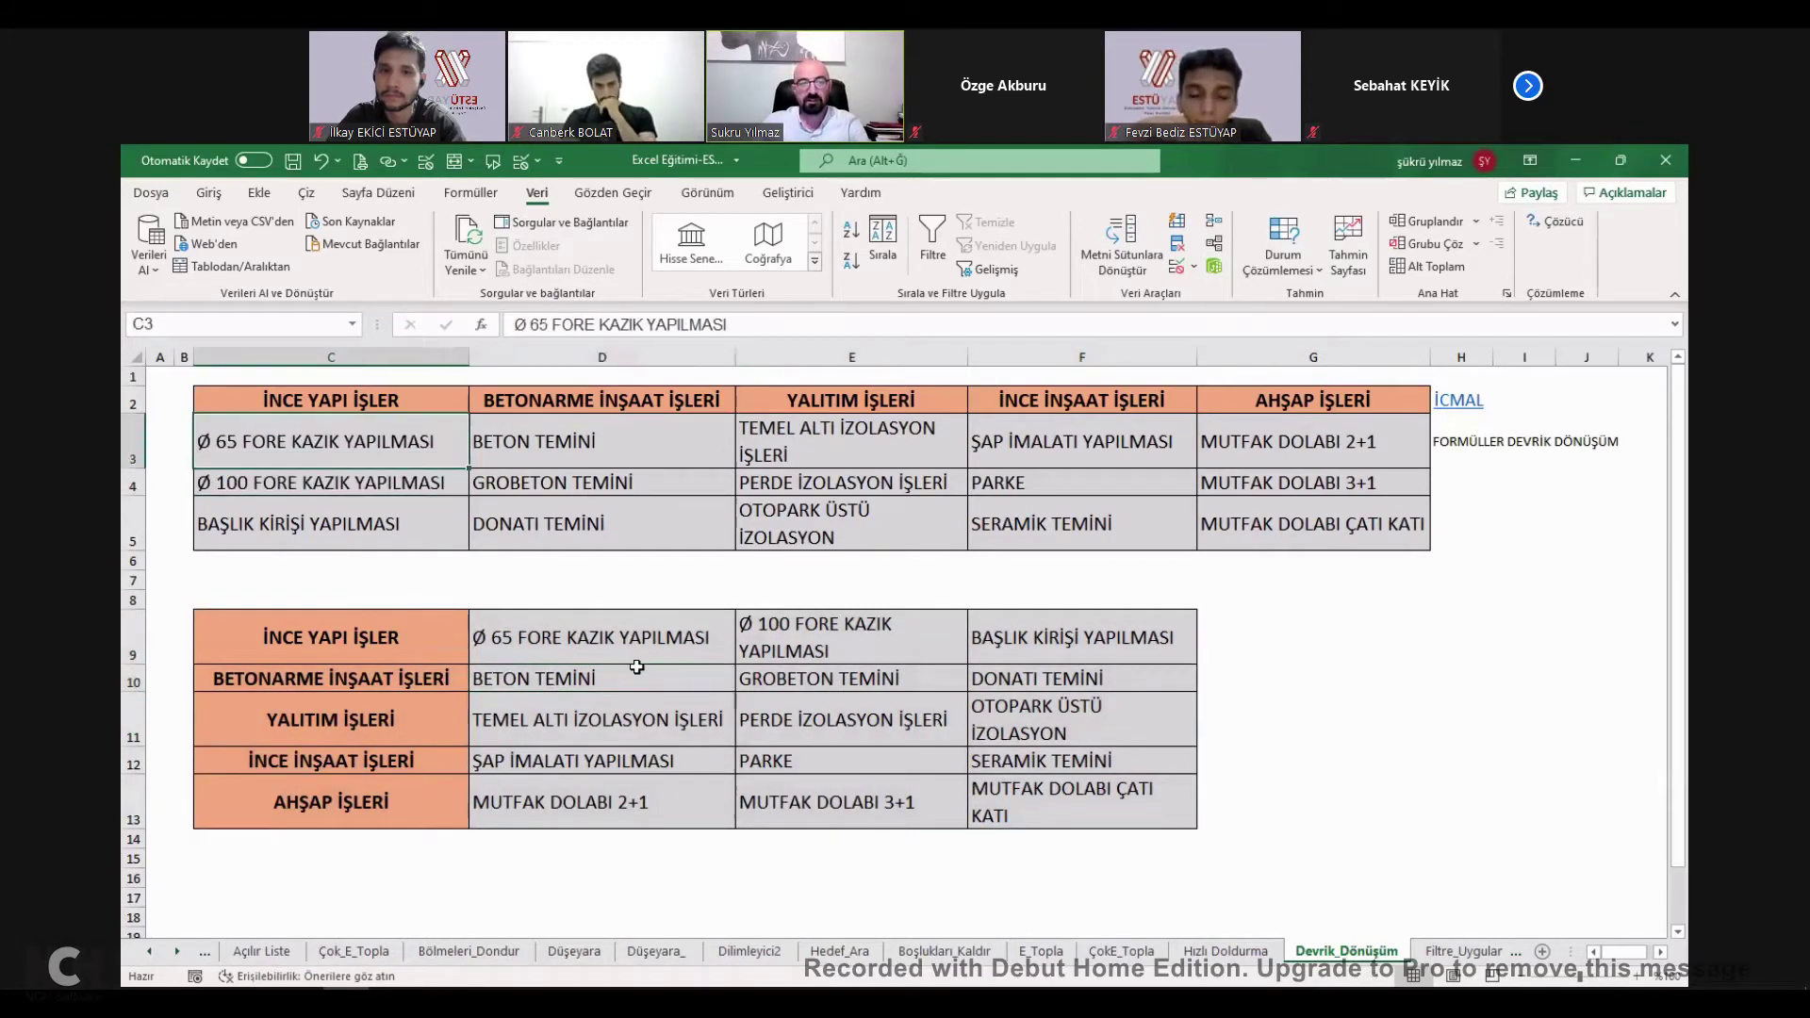
{"action": "key", "text": "Escape"}
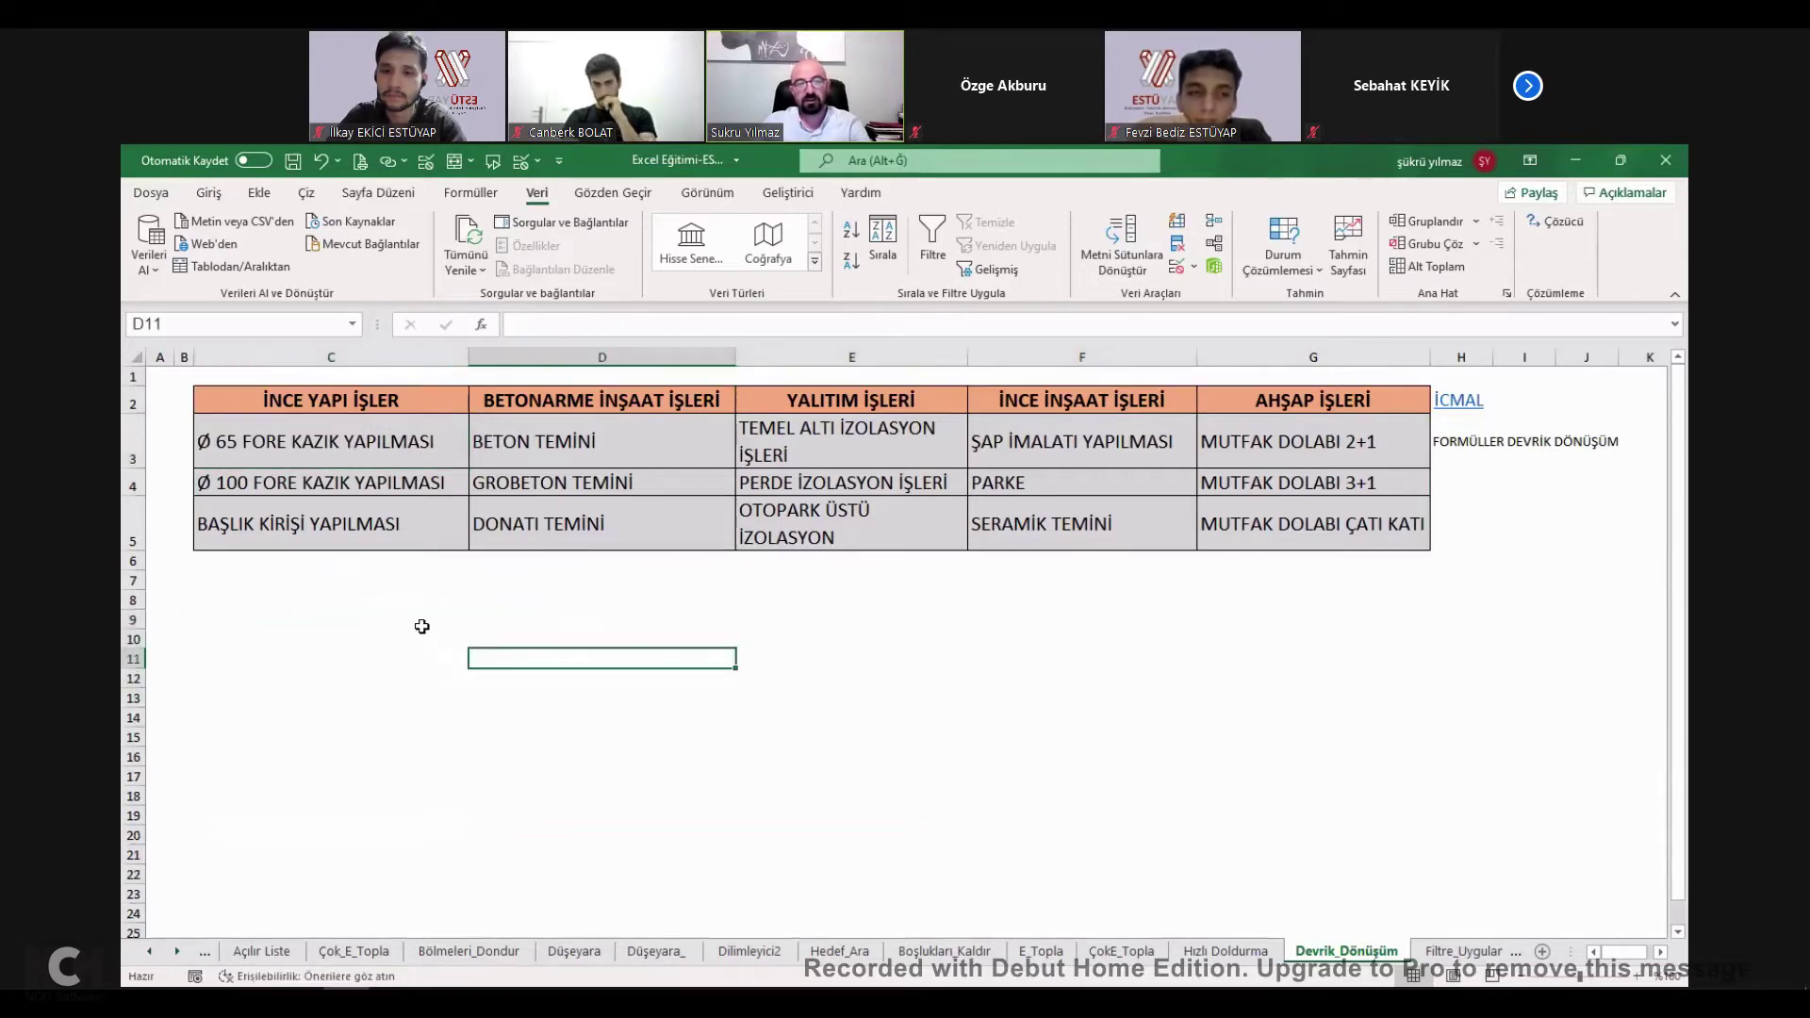
{"action": "left_click", "coordinate": [425, 624]}
Enter =DEVRİK_DÖNÜŞÜM(C2:G5) in C9 to spill the transposed work table across C9:F13.
{"action": "type", "text": "="}
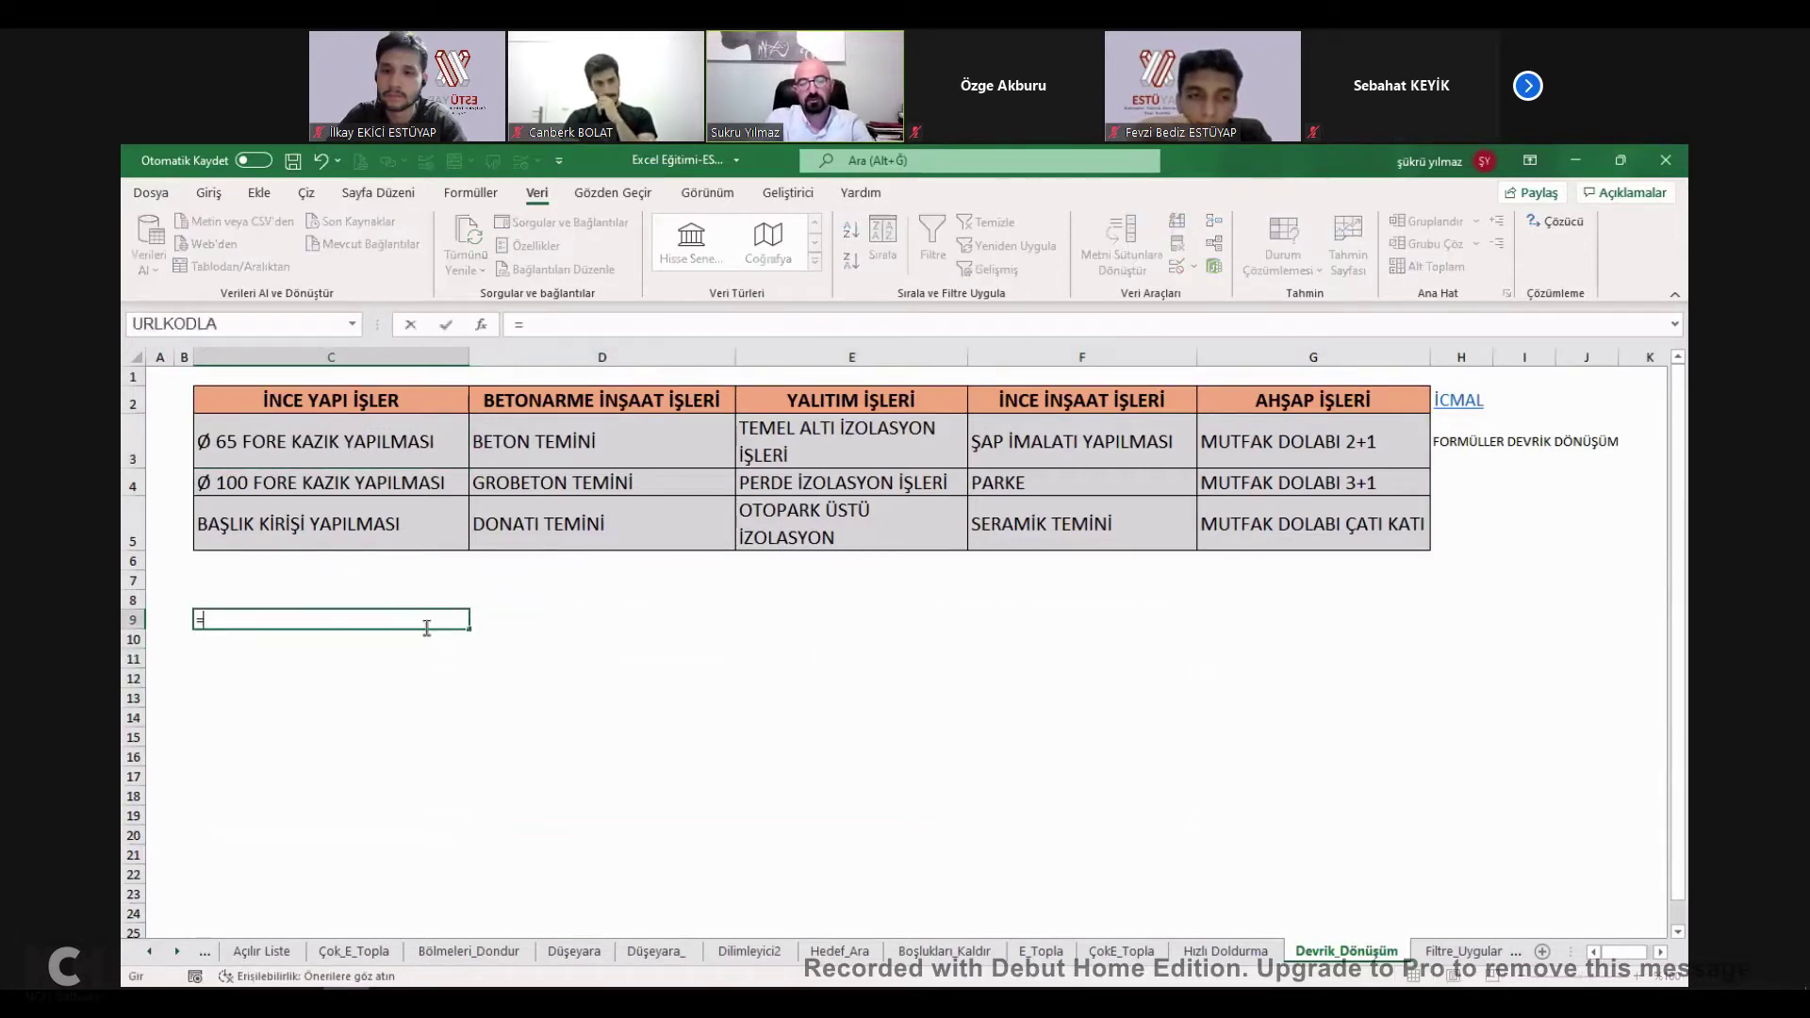
{"action": "type", "text": "devrik"}
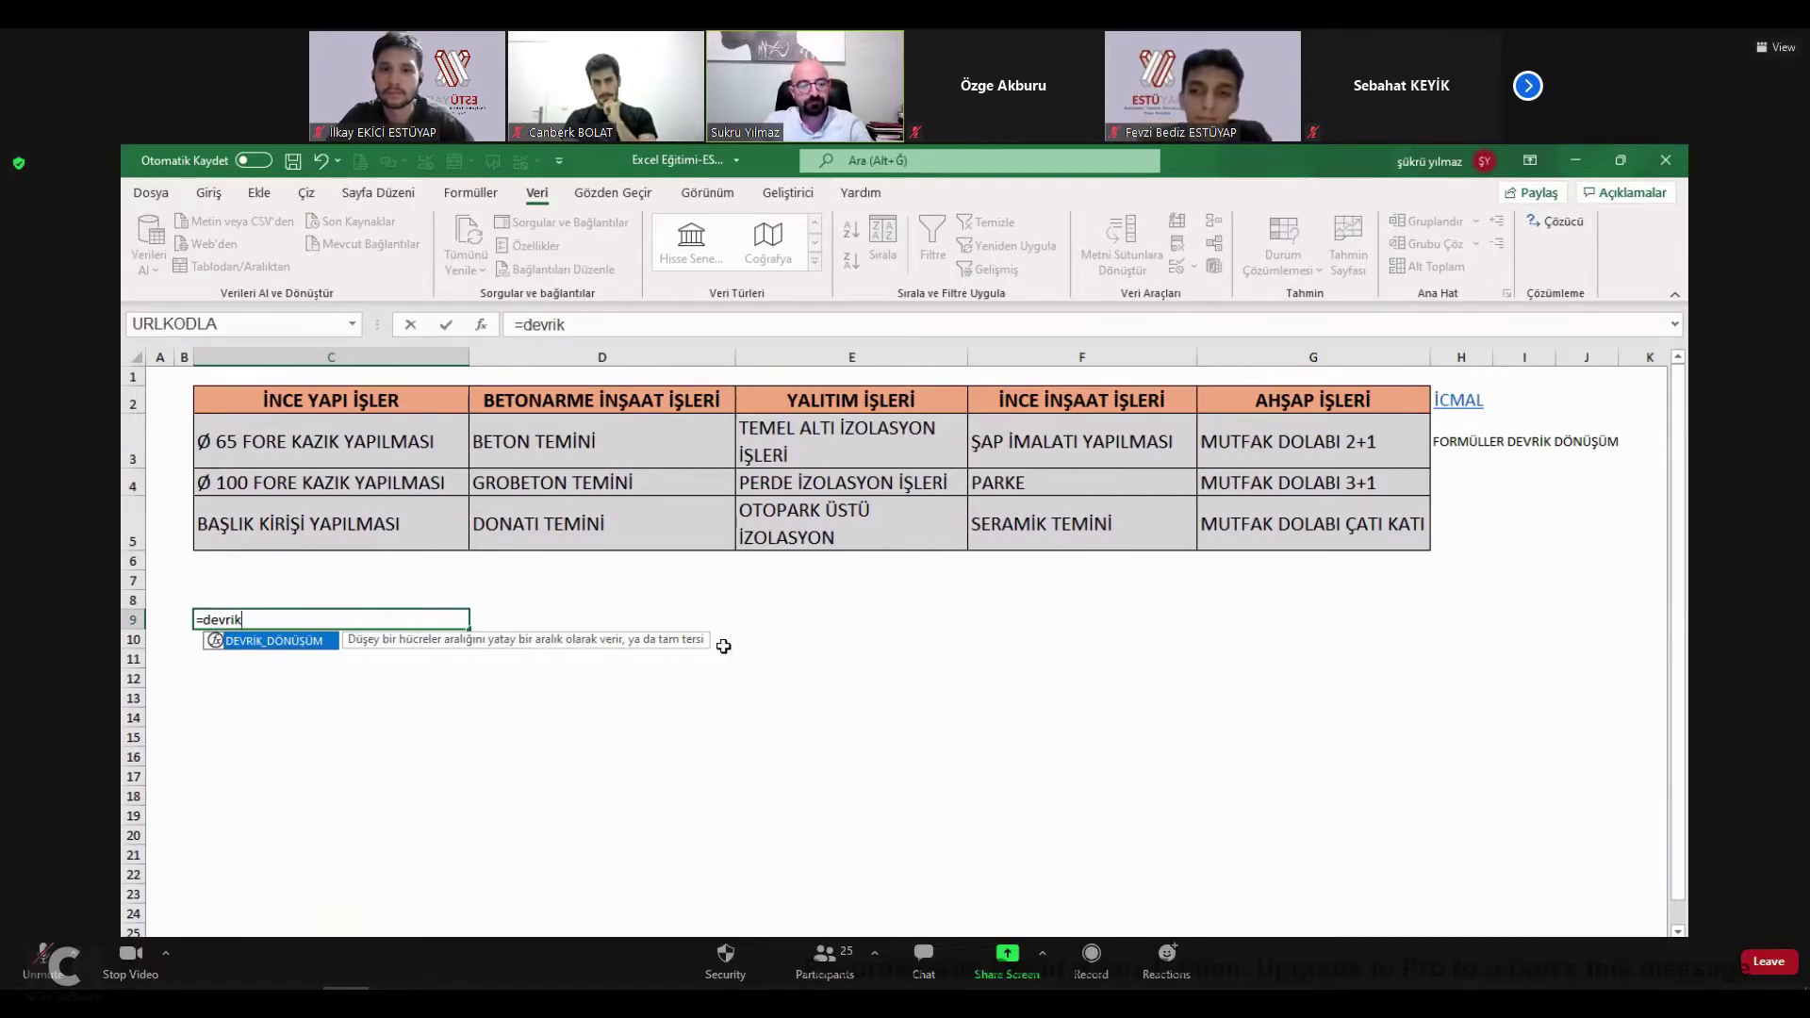
{"action": "left_click", "coordinate": [824, 957]}
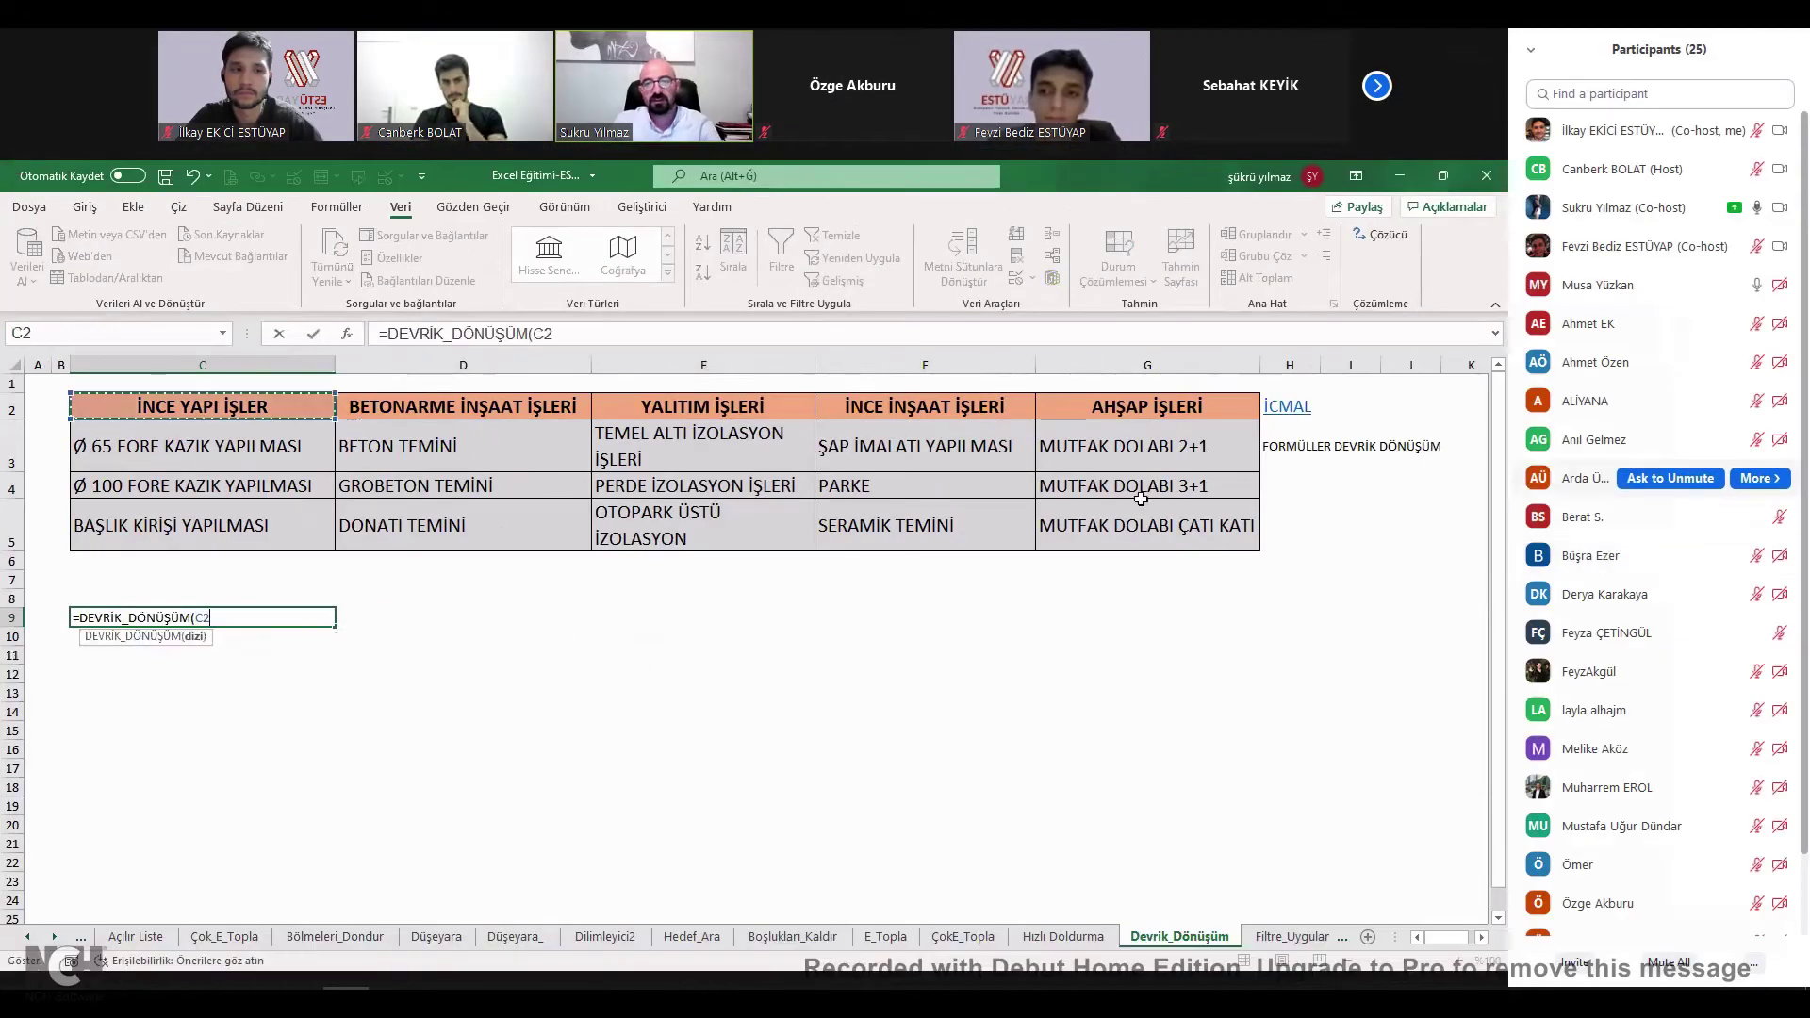
{"action": "scroll", "coordinate": [1659, 495], "scroll_direction": "down", "scroll_amount": 2}
{"action": "scroll", "coordinate": [1659, 494], "scroll_direction": "down", "scroll_amount": 1}
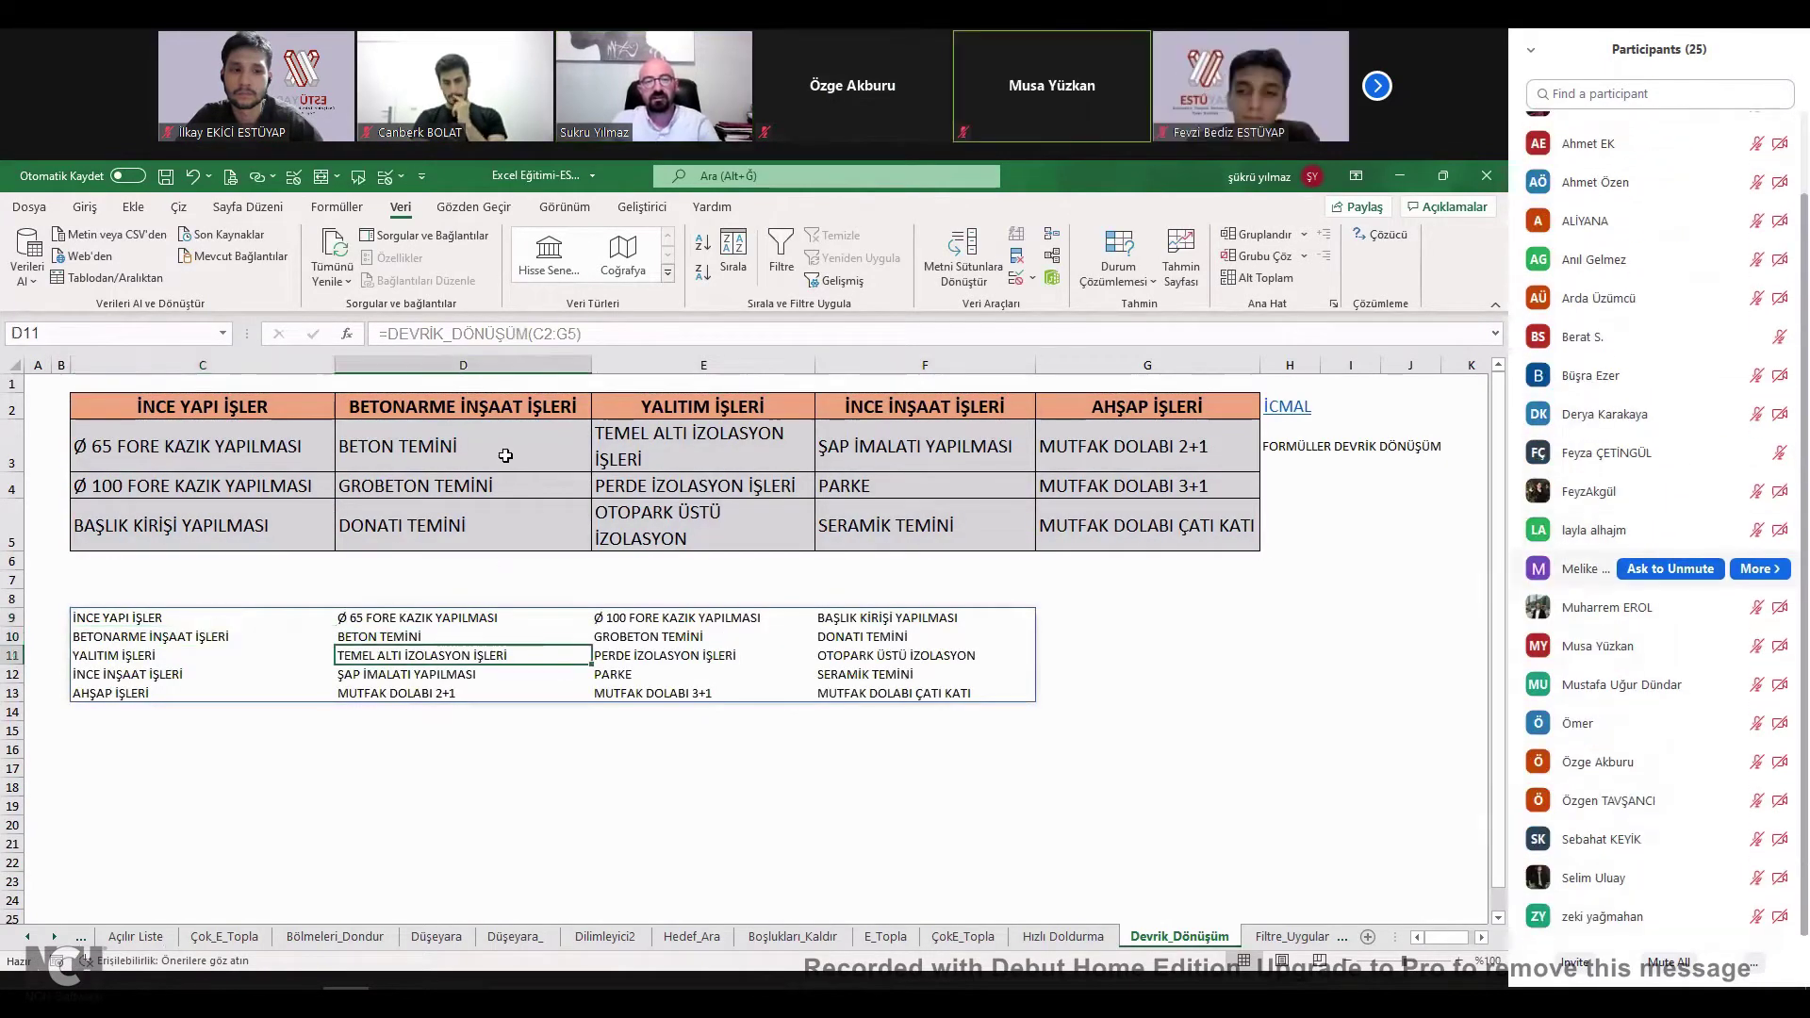
{"action": "scroll", "coordinate": [1659, 528], "scroll_direction": "up", "scroll_amount": 4}
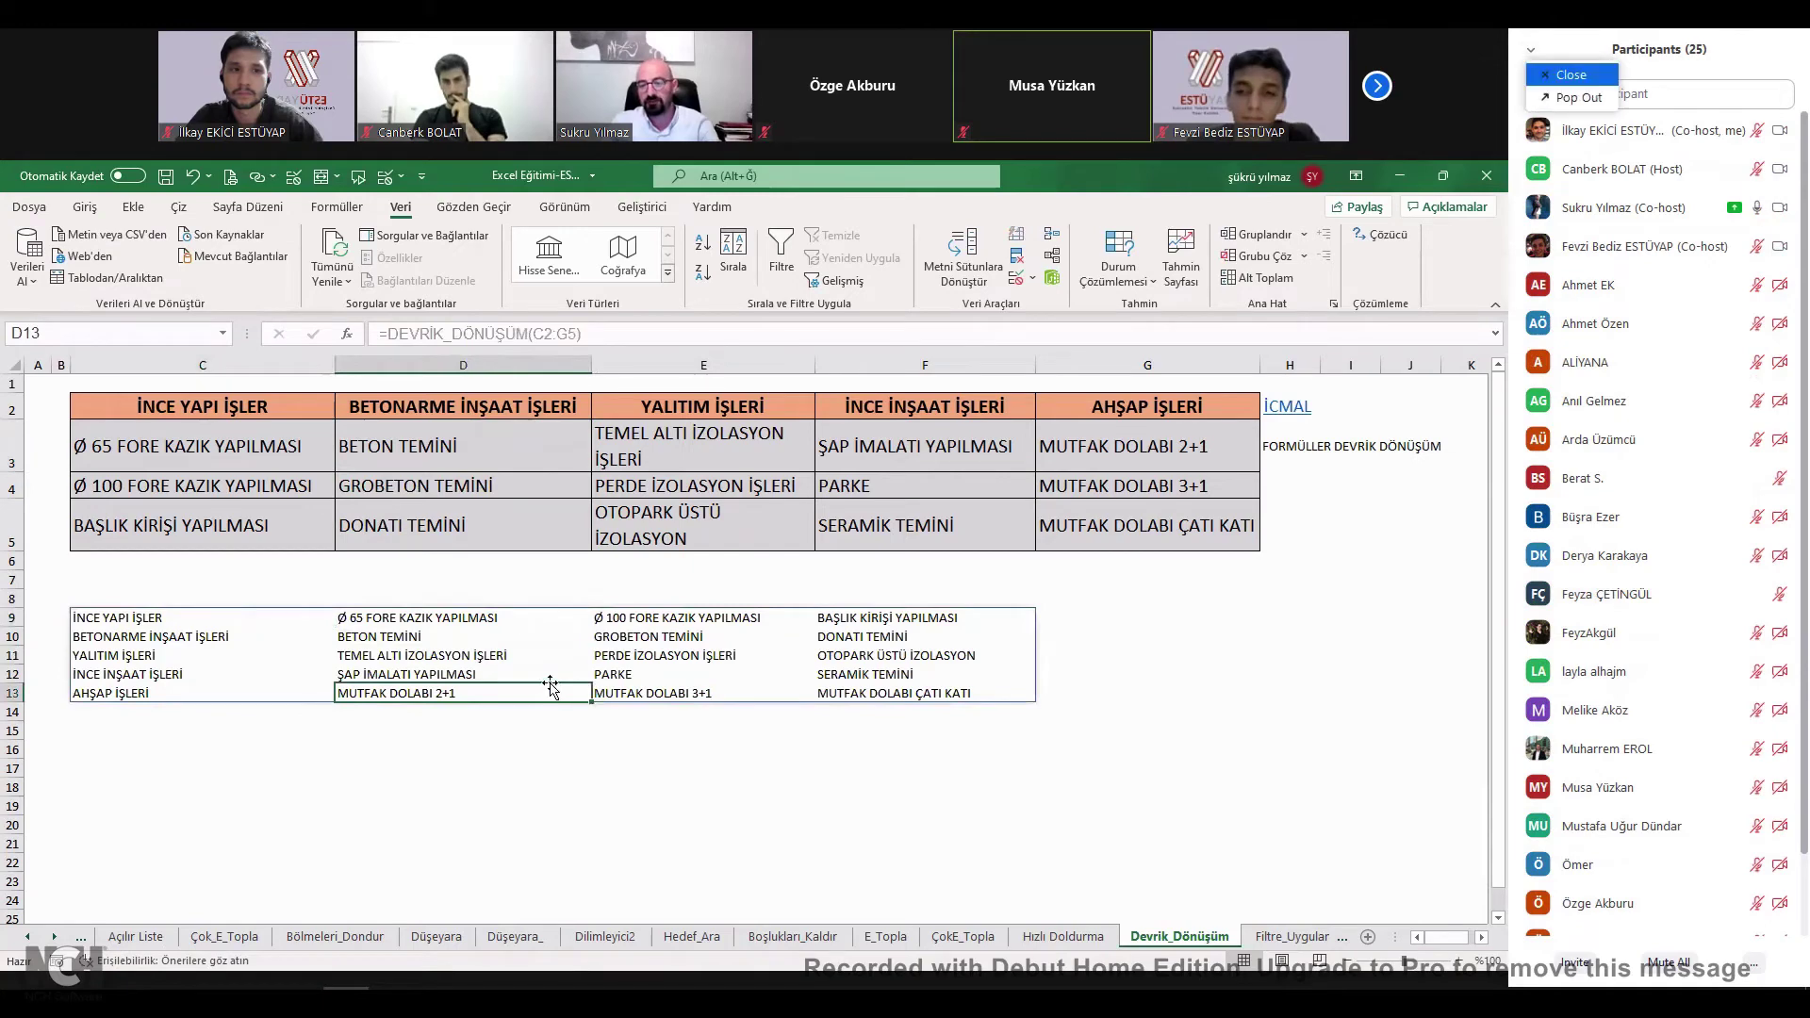
{"action": "key", "text": "alt+u"}
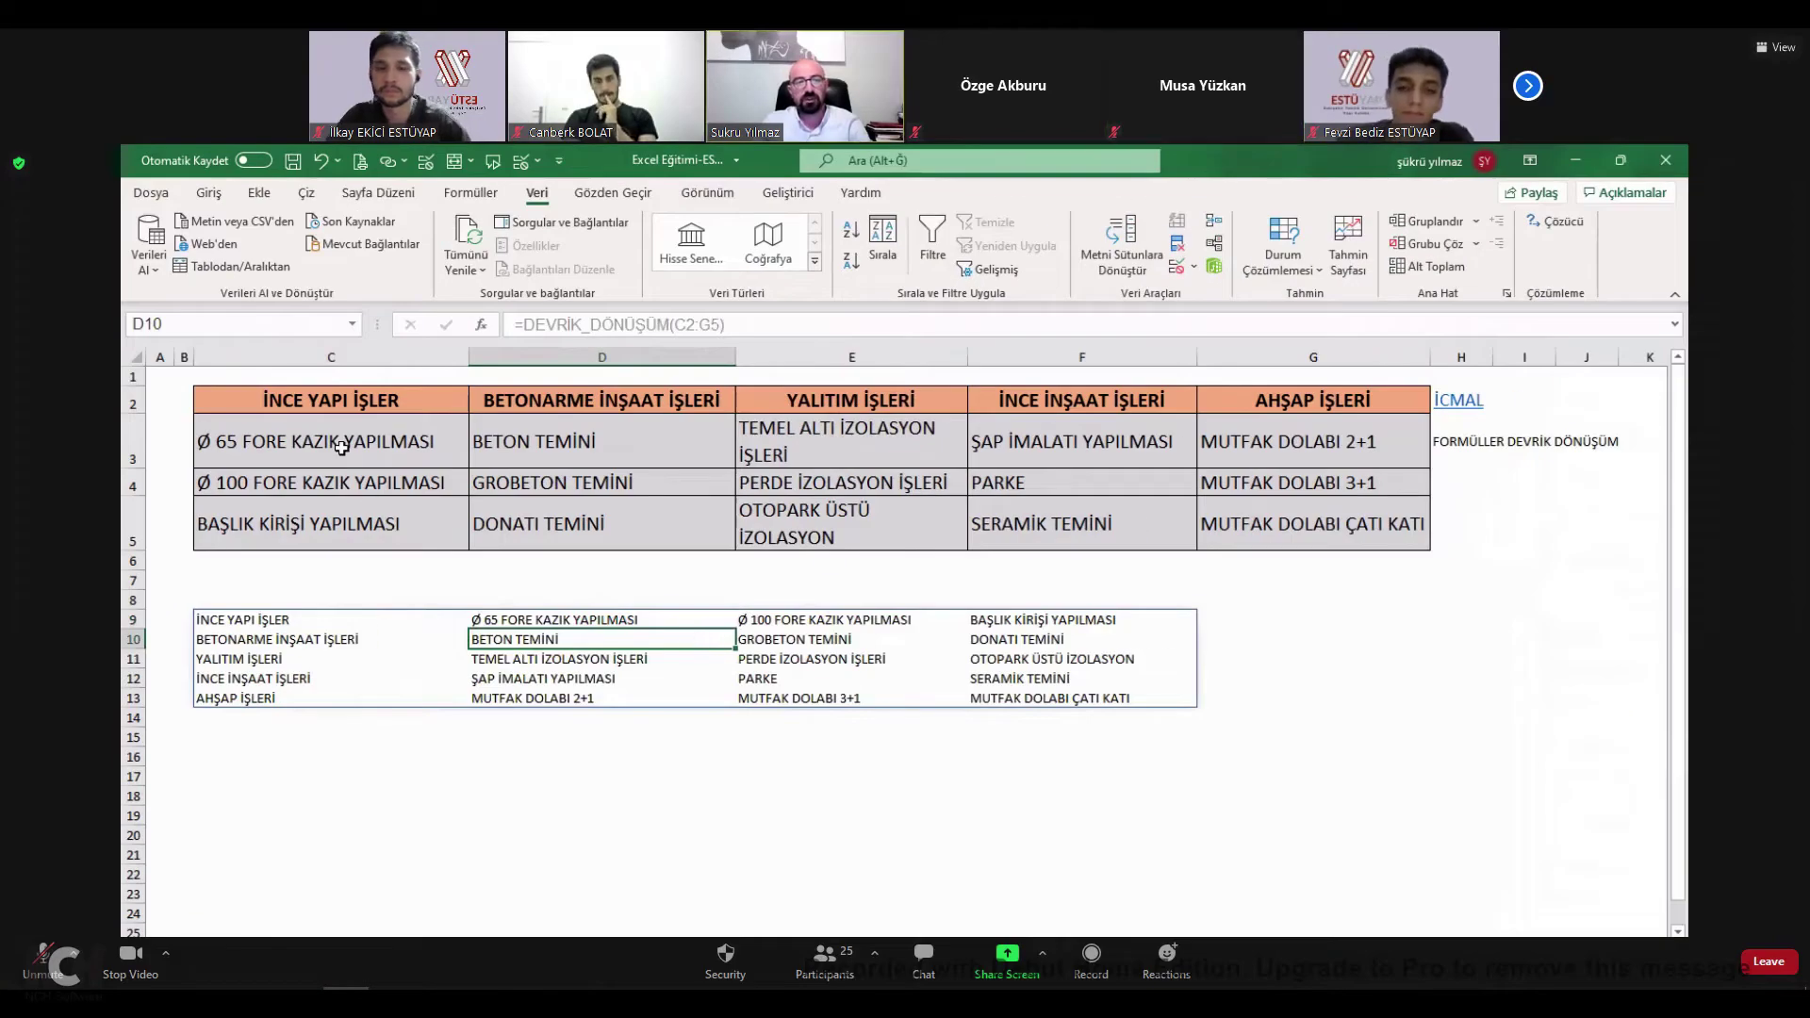
{"action": "left_click_drag", "start_coordinate": [210, 619], "coordinate": [253, 701]}
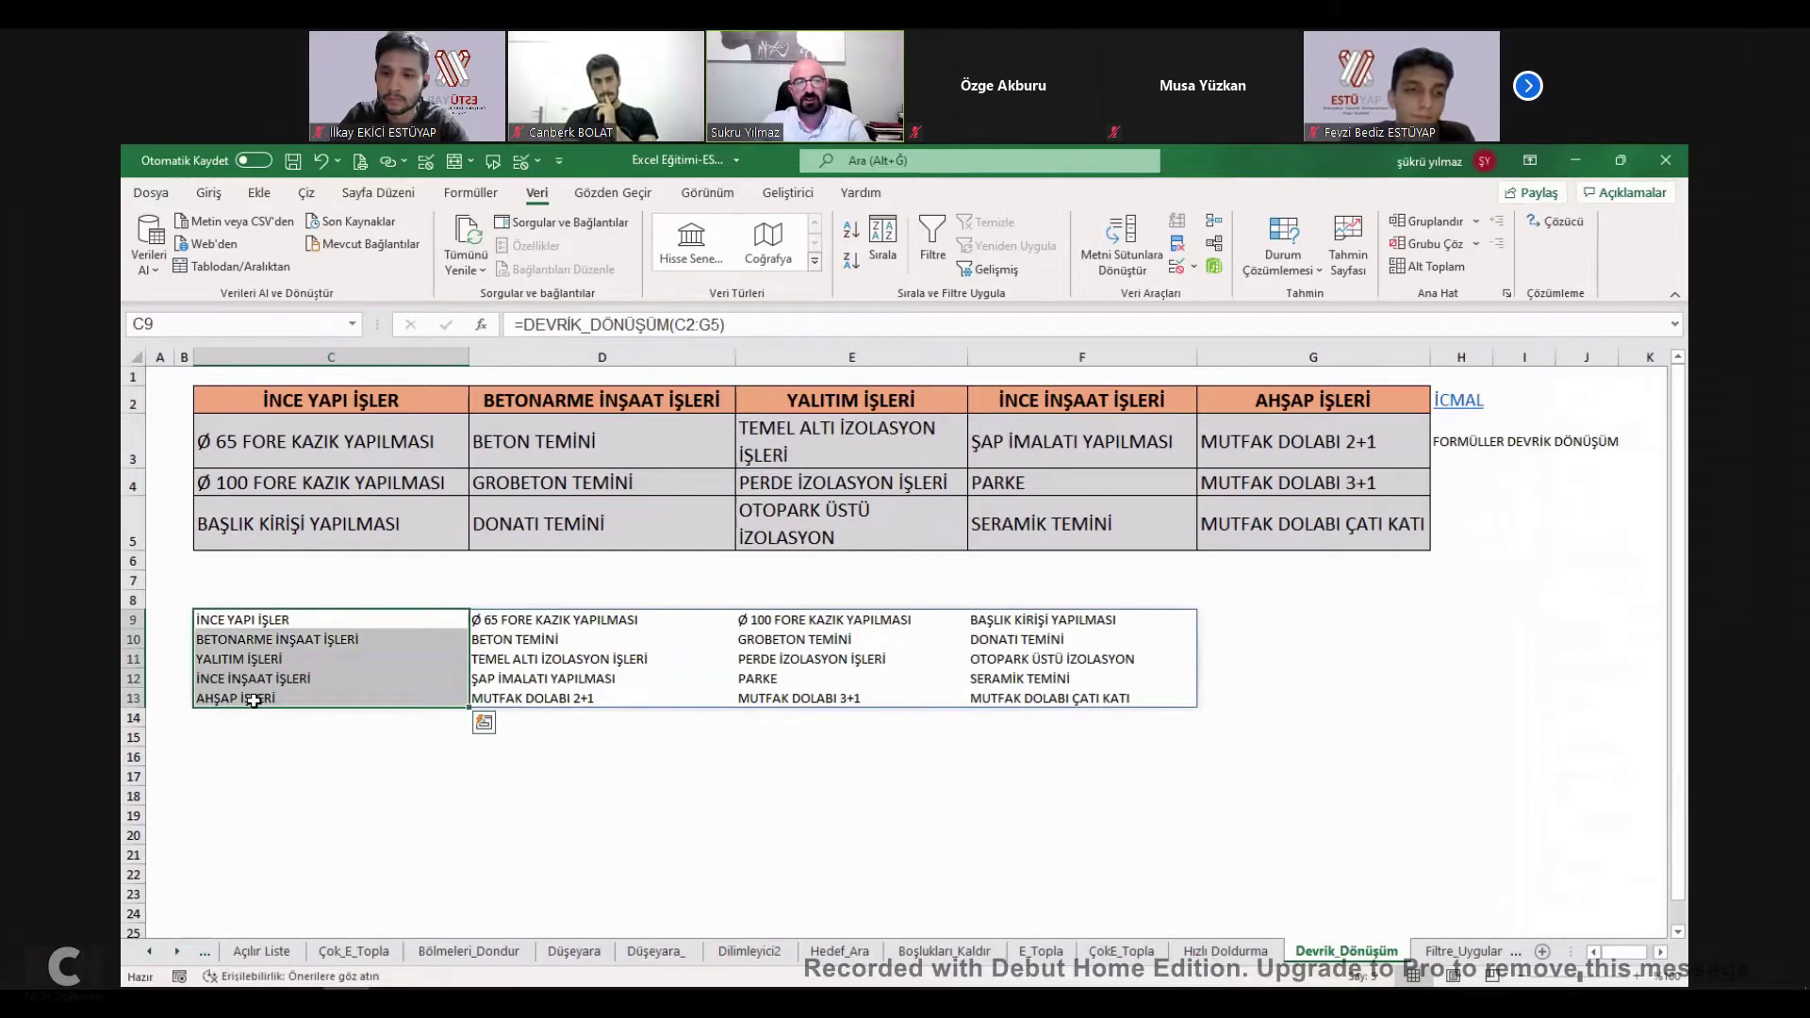
Make the transposed row headers C9:C13 bold at size 14 and add borders.
{"action": "left_click", "coordinate": [213, 193]}
{"action": "left_click", "coordinate": [301, 263]}
{"action": "key", "text": "ctrl+shift+period"}
{"action": "key", "text": "ctrl+shift+period"}
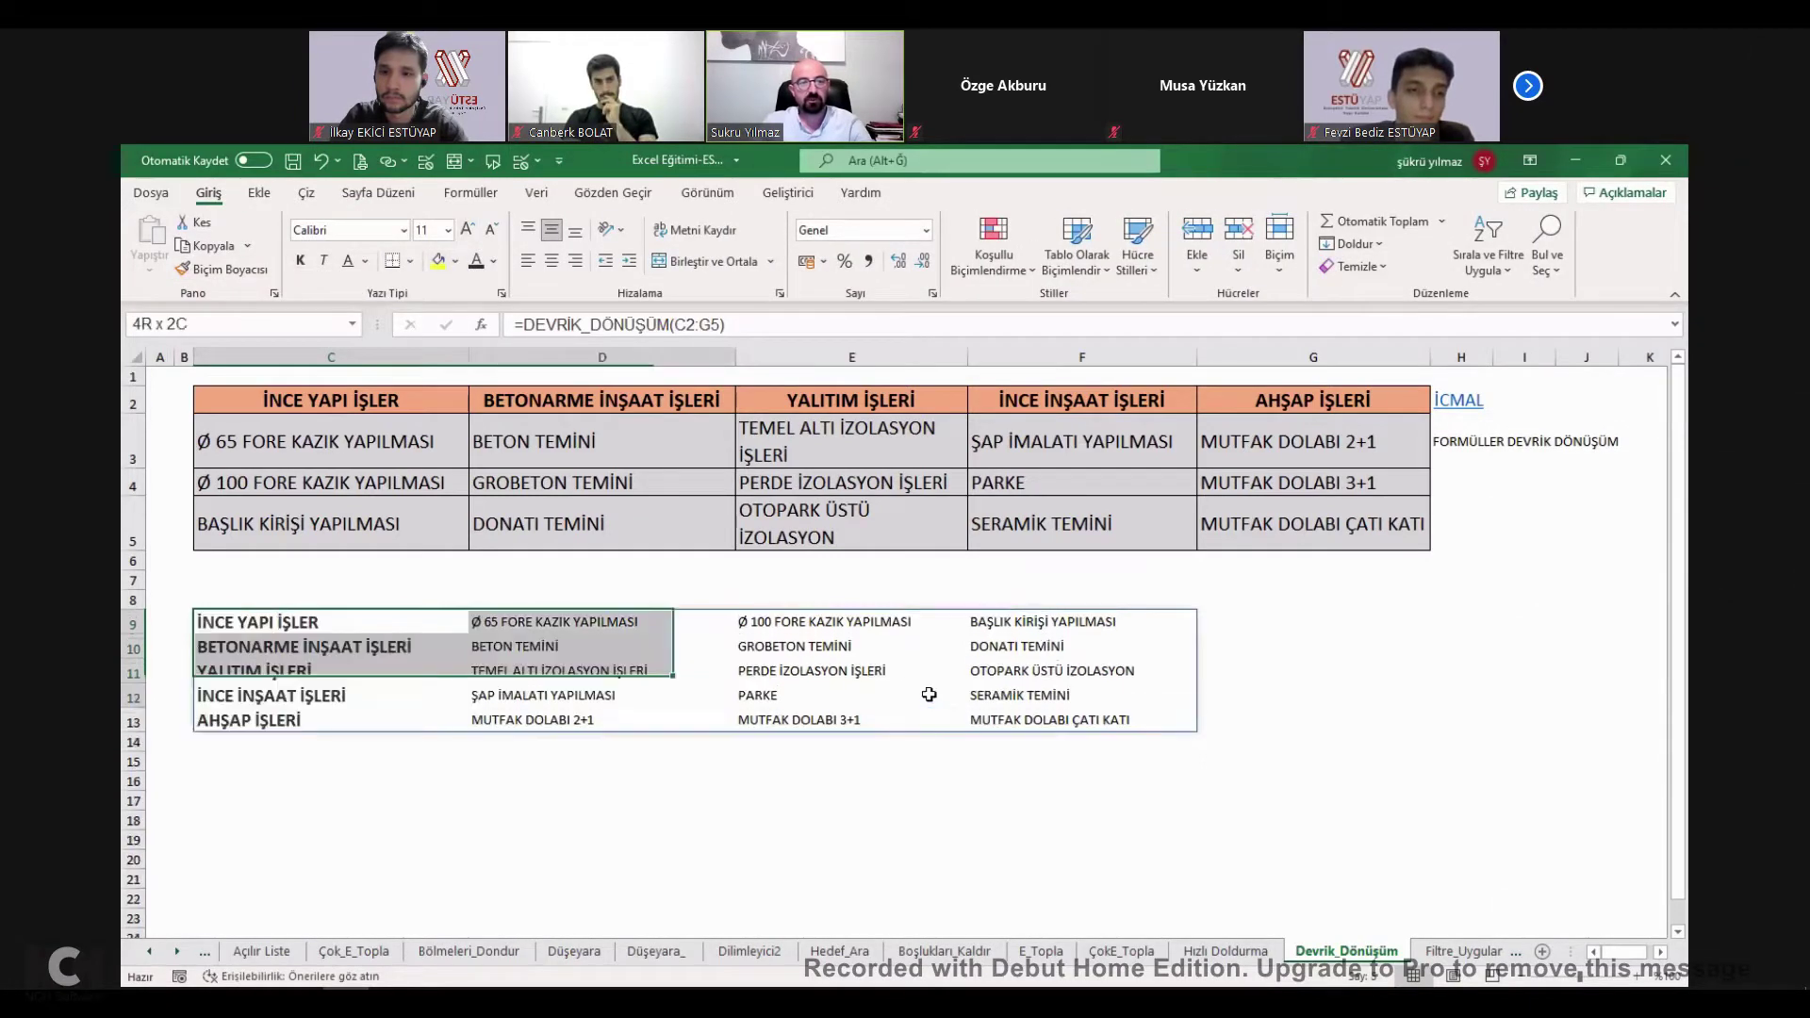
{"action": "key", "text": "ctrl+a"}
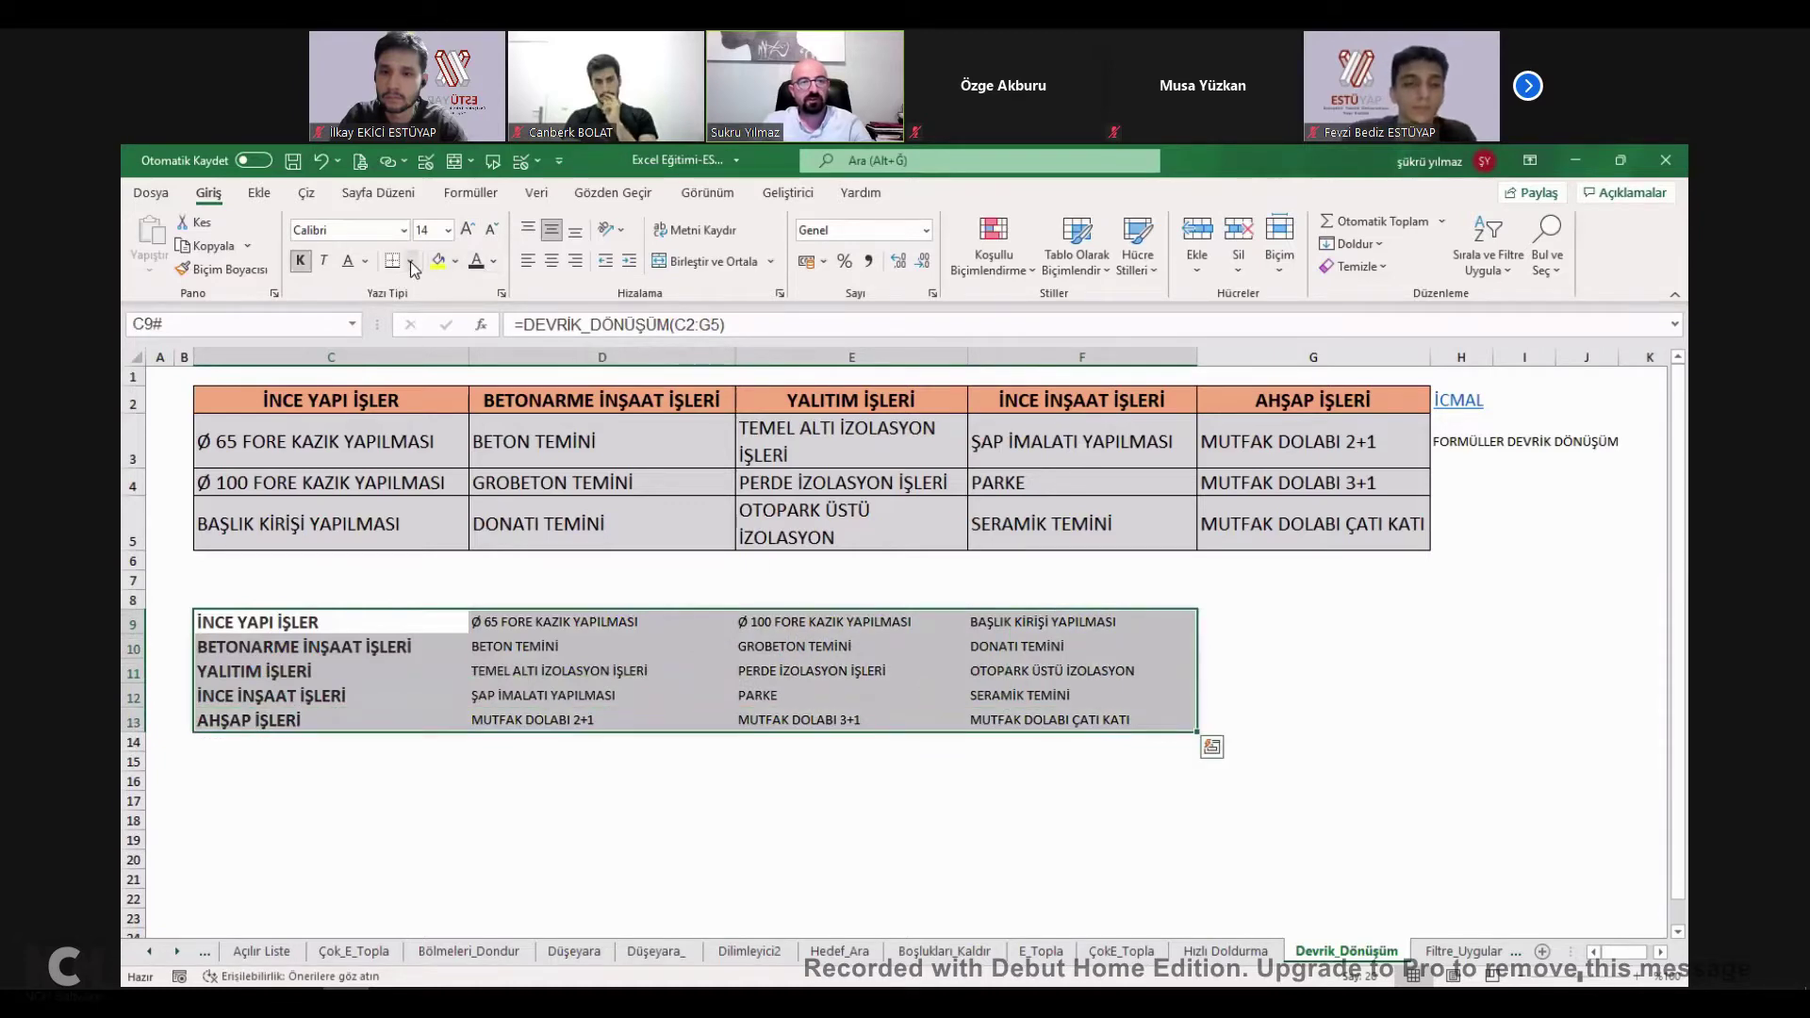
{"action": "key", "text": "Down"}
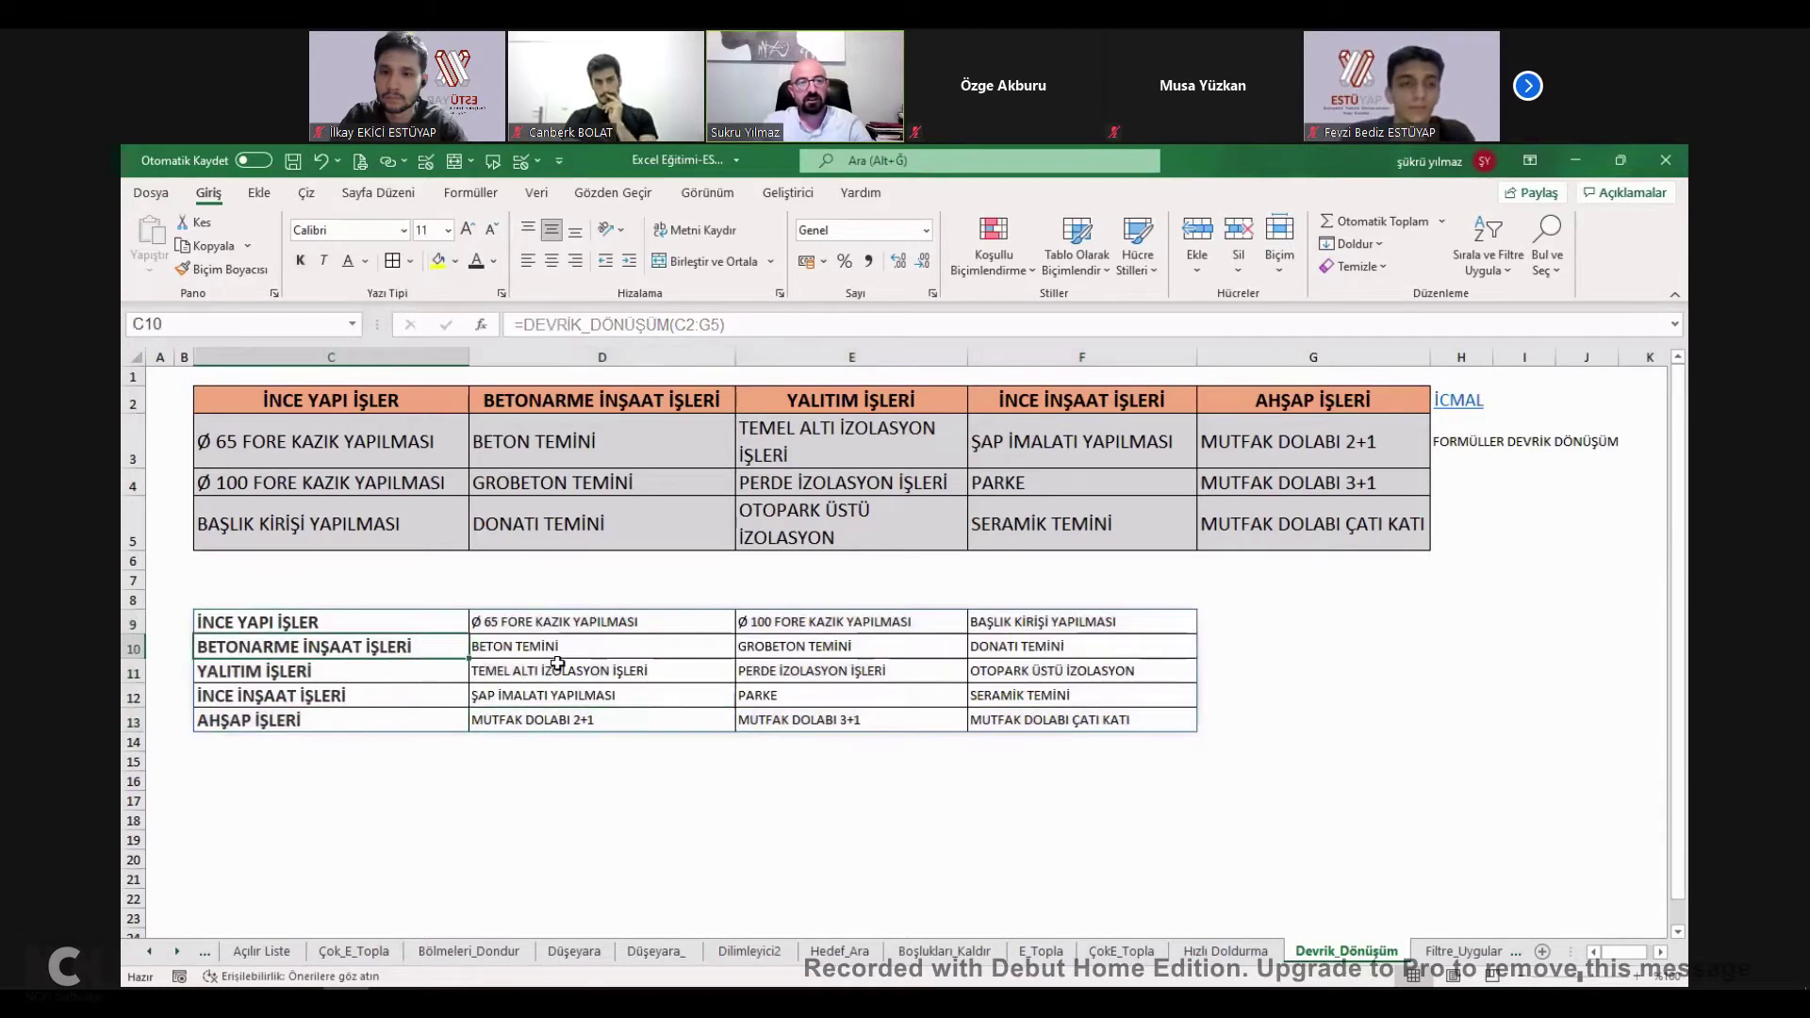
Overwrite C3 with 'dfs' and E4 with 'sfsdfsdfsdf' to test that the spill updates.
{"action": "left_click", "coordinate": [352, 449]}
{"action": "type", "text": "dfsd"}
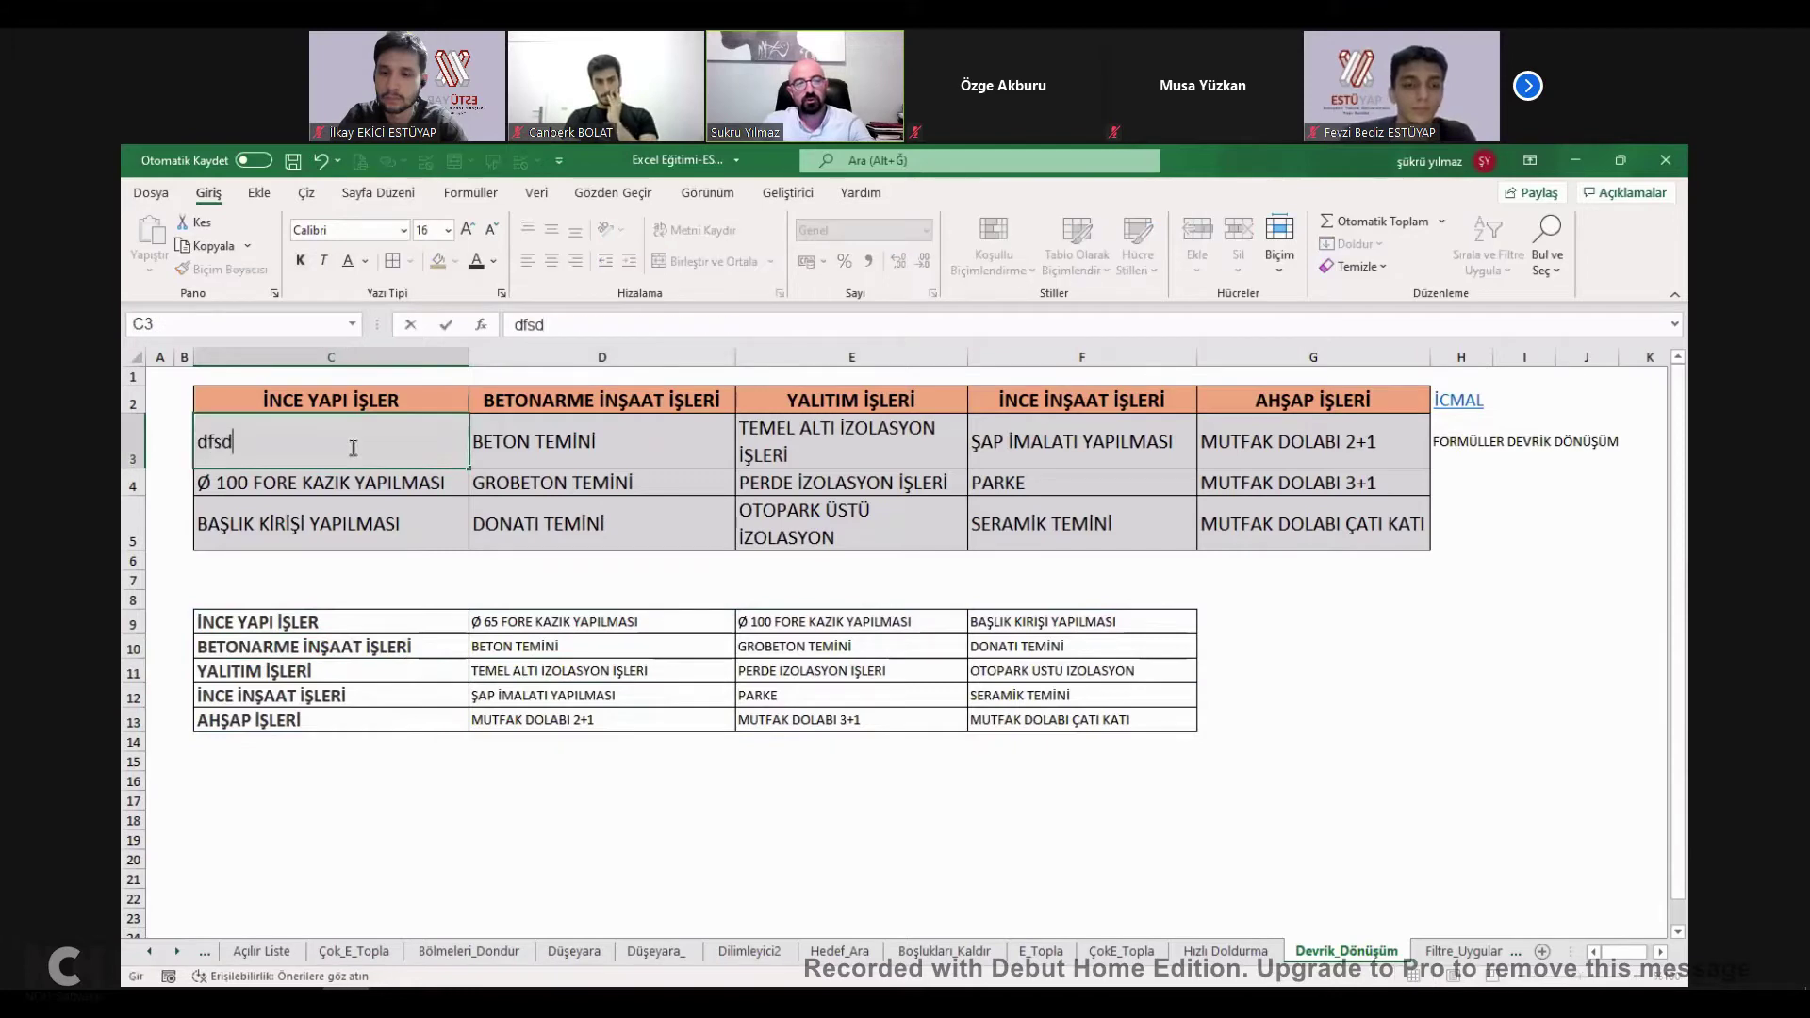
{"action": "left_click", "coordinate": [361, 500]}
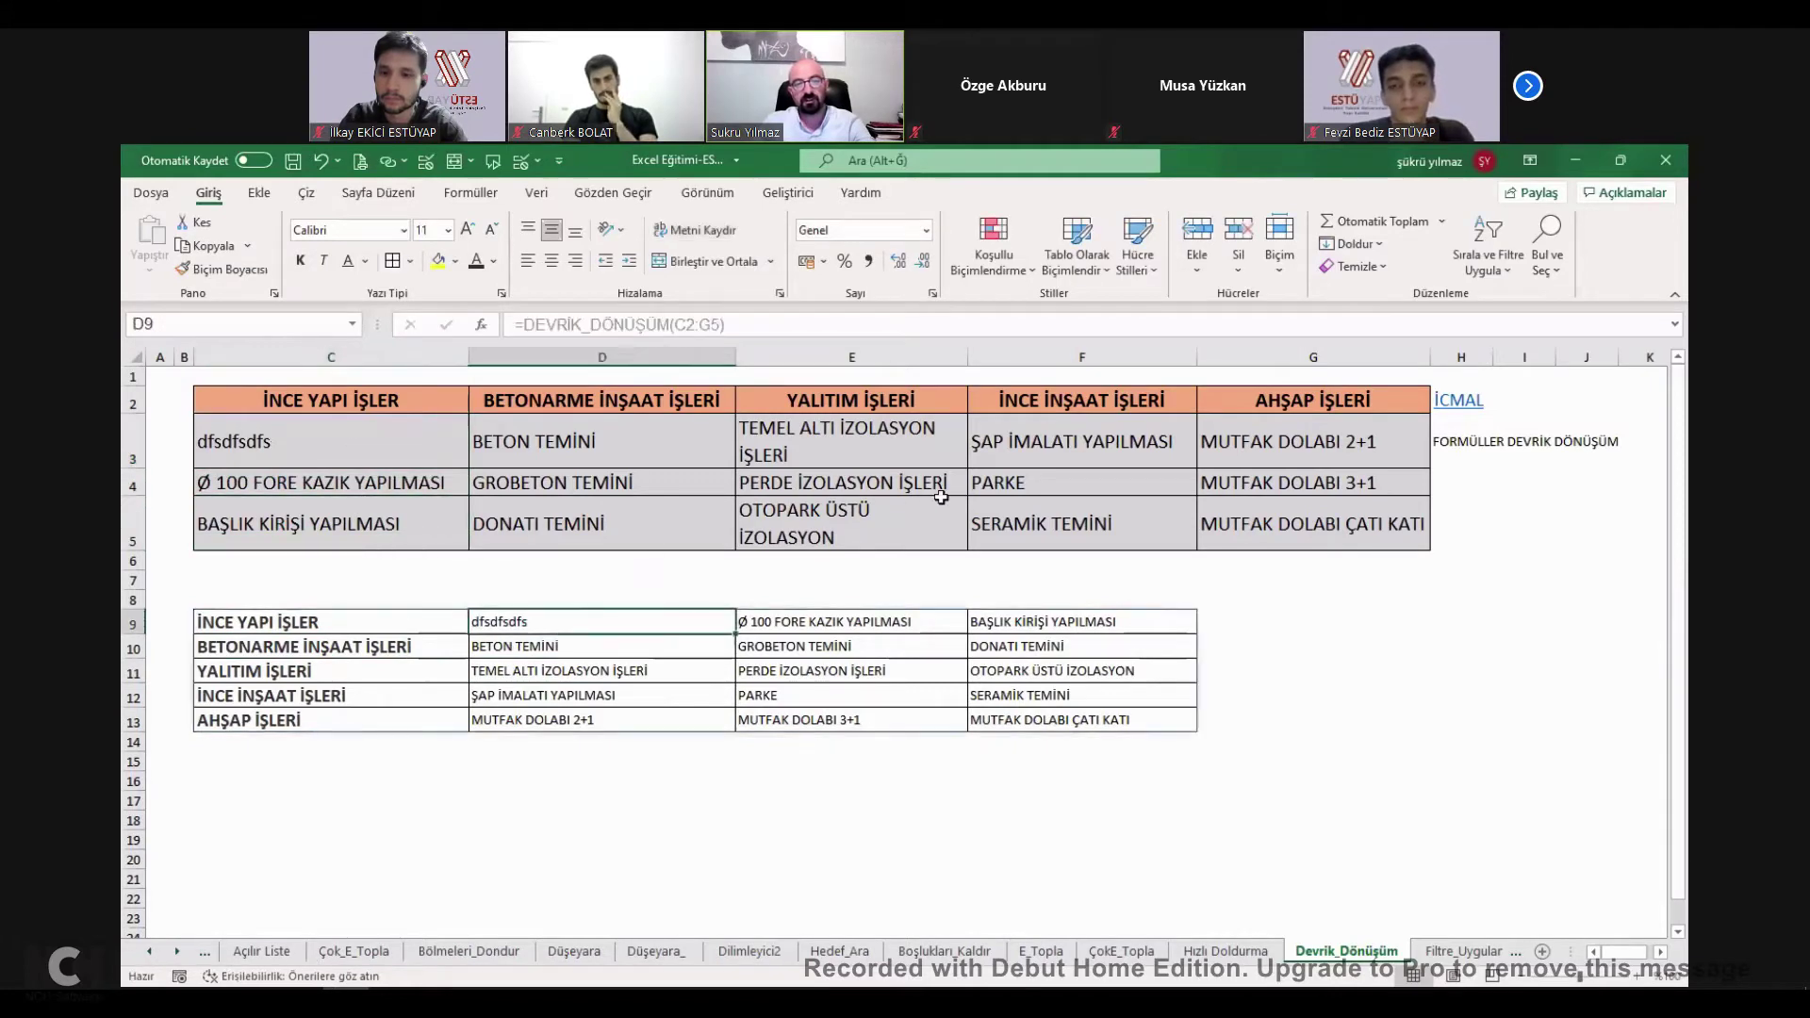
{"action": "left_click", "coordinate": [910, 482]}
{"action": "type", "text": "sfsdfsdfsdf"}
{"action": "left_click", "coordinate": [1108, 485]}
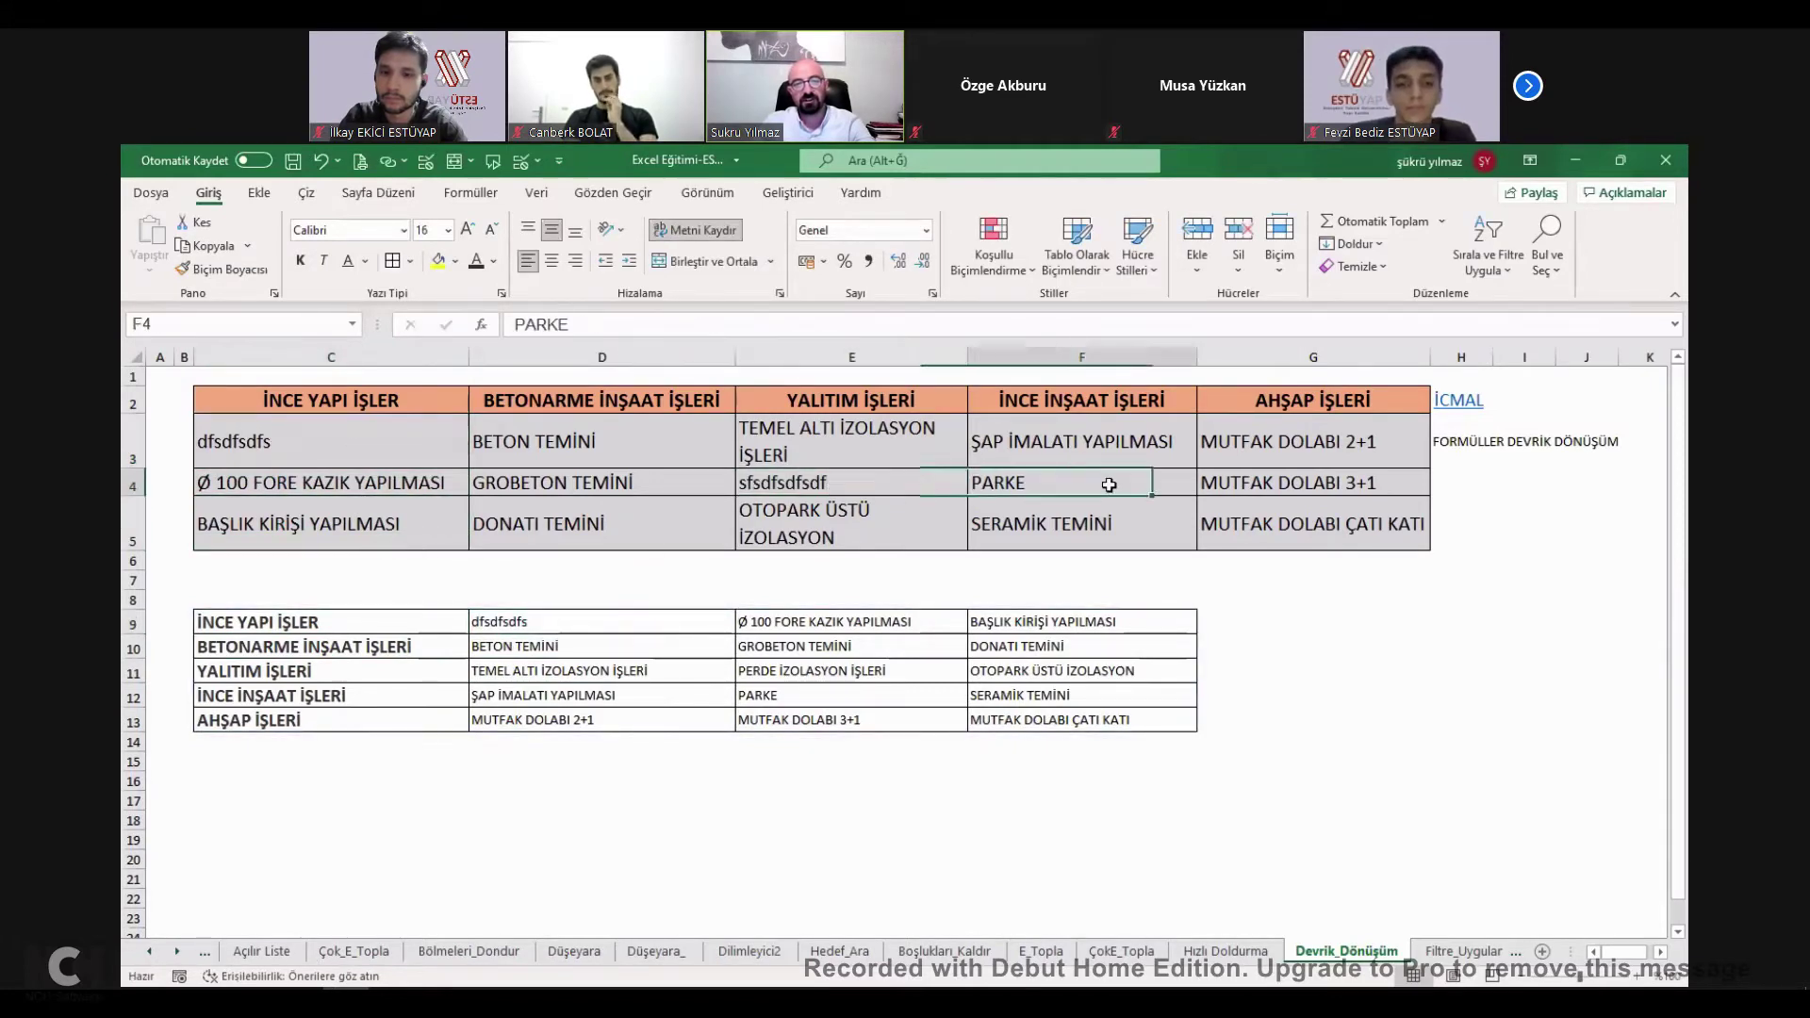
{"action": "left_click", "coordinate": [790, 671]}
Inspect the spilled range, then delete the C9 formula and undo the deletion.
{"action": "left_click_drag", "start_coordinate": [1031, 624], "coordinate": [688, 705]}
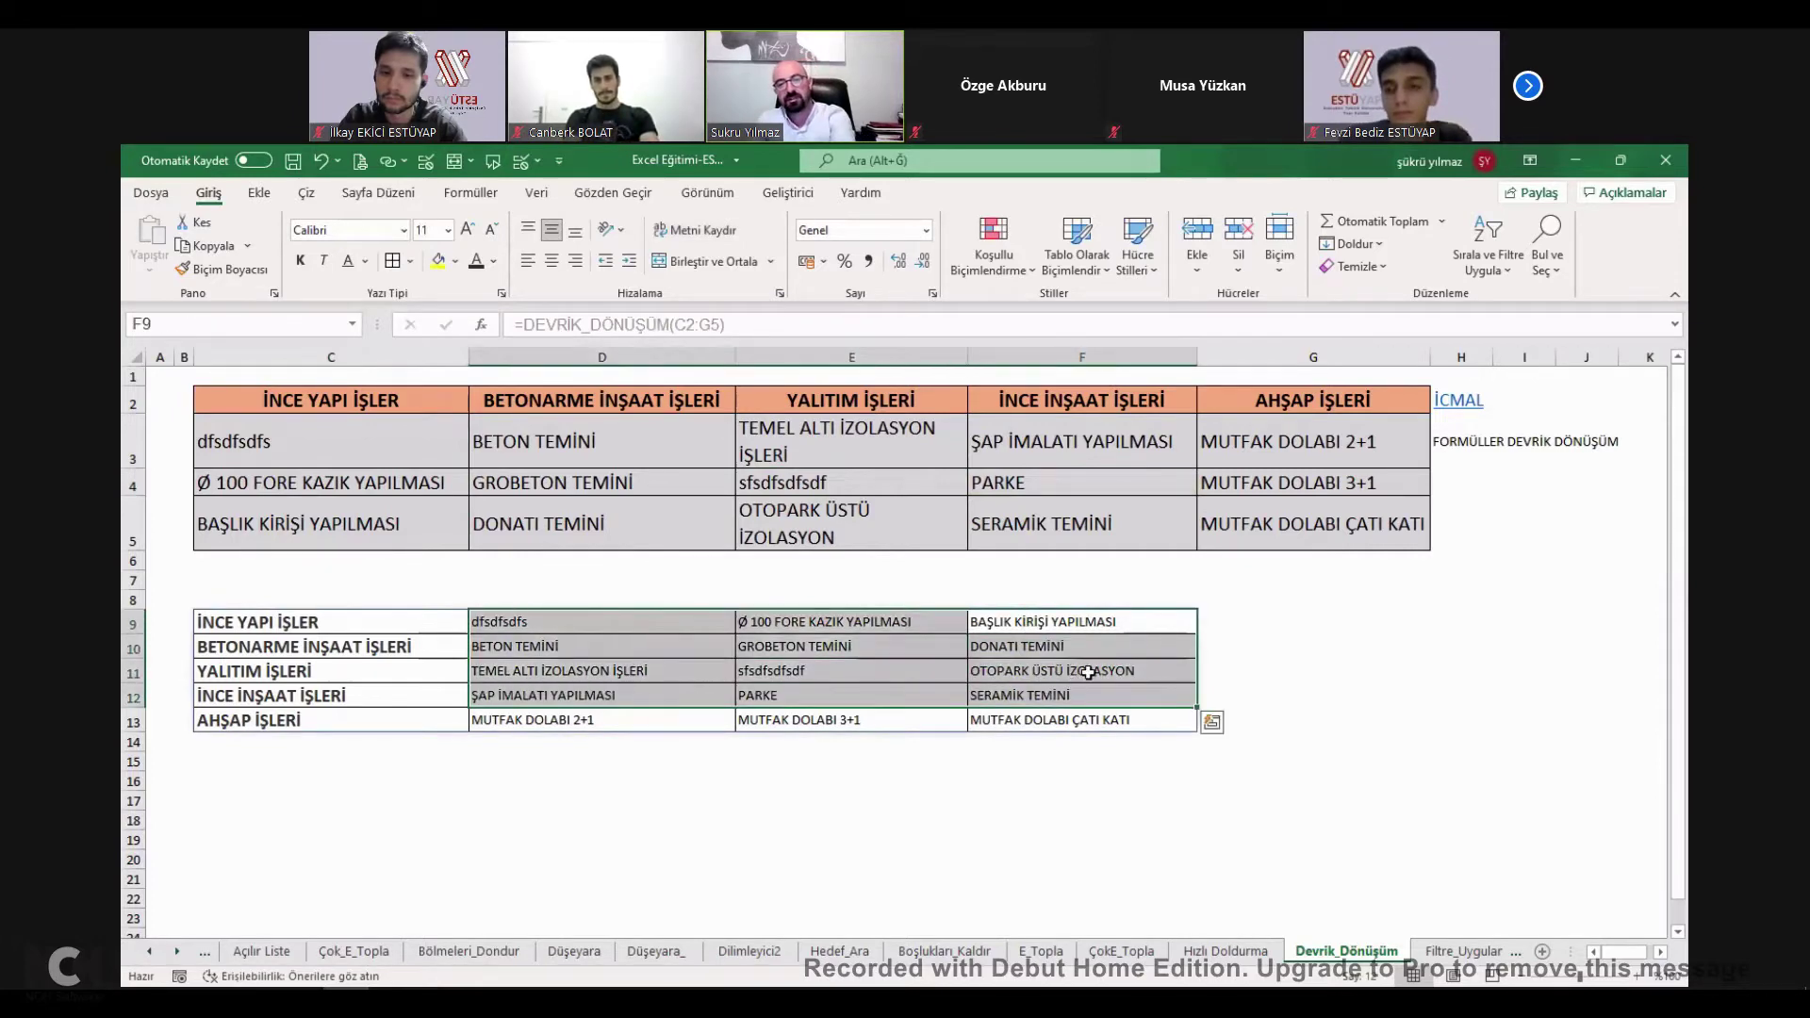
{"action": "left_click", "coordinate": [1037, 622]}
{"action": "left_click", "coordinate": [829, 670]}
{"action": "left_click", "coordinate": [609, 629]}
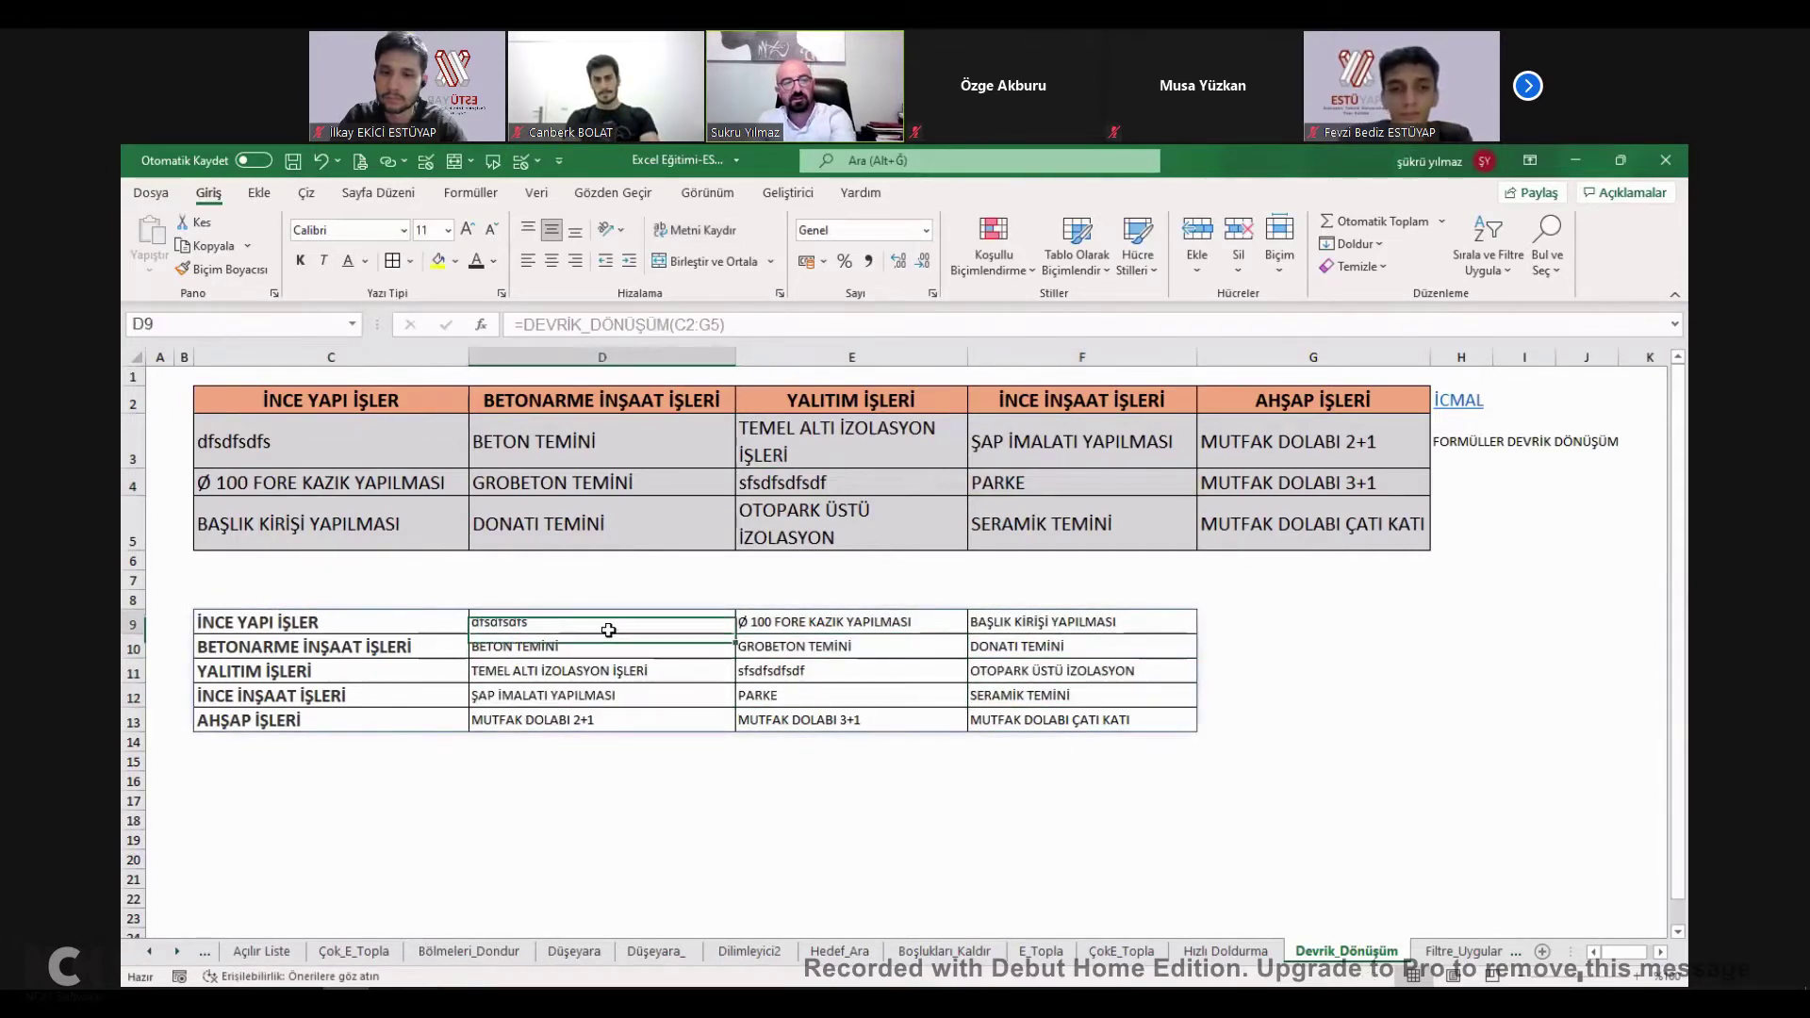
{"action": "mouse_move", "coordinate": [1037, 622]}
{"action": "left_mouse_down"}
{"action": "mouse_move", "coordinate": [1047, 695]}
{"action": "mouse_move", "coordinate": [1100, 688]}
{"action": "mouse_move", "coordinate": [632, 720]}
{"action": "left_mouse_up"}
{"action": "left_click_drag", "start_coordinate": [377, 647], "coordinate": [366, 716]}
{"action": "left_click", "coordinate": [281, 623]}
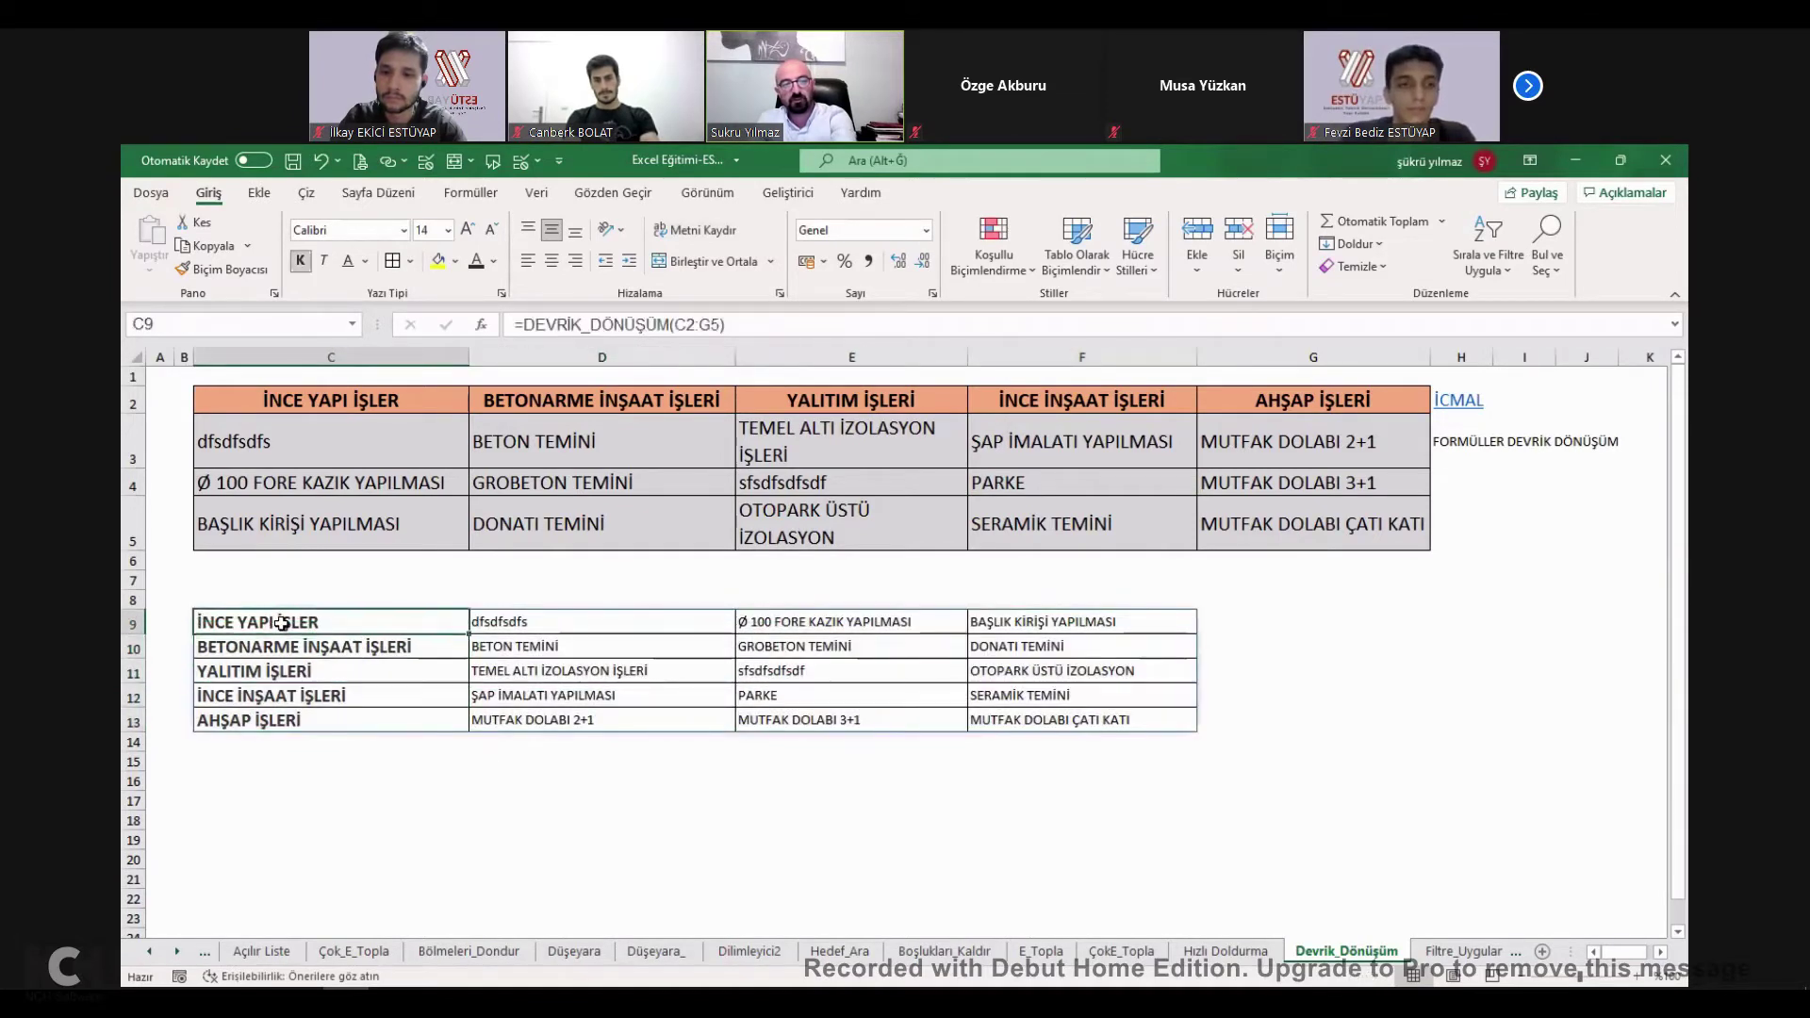
{"action": "key", "text": "Delete"}
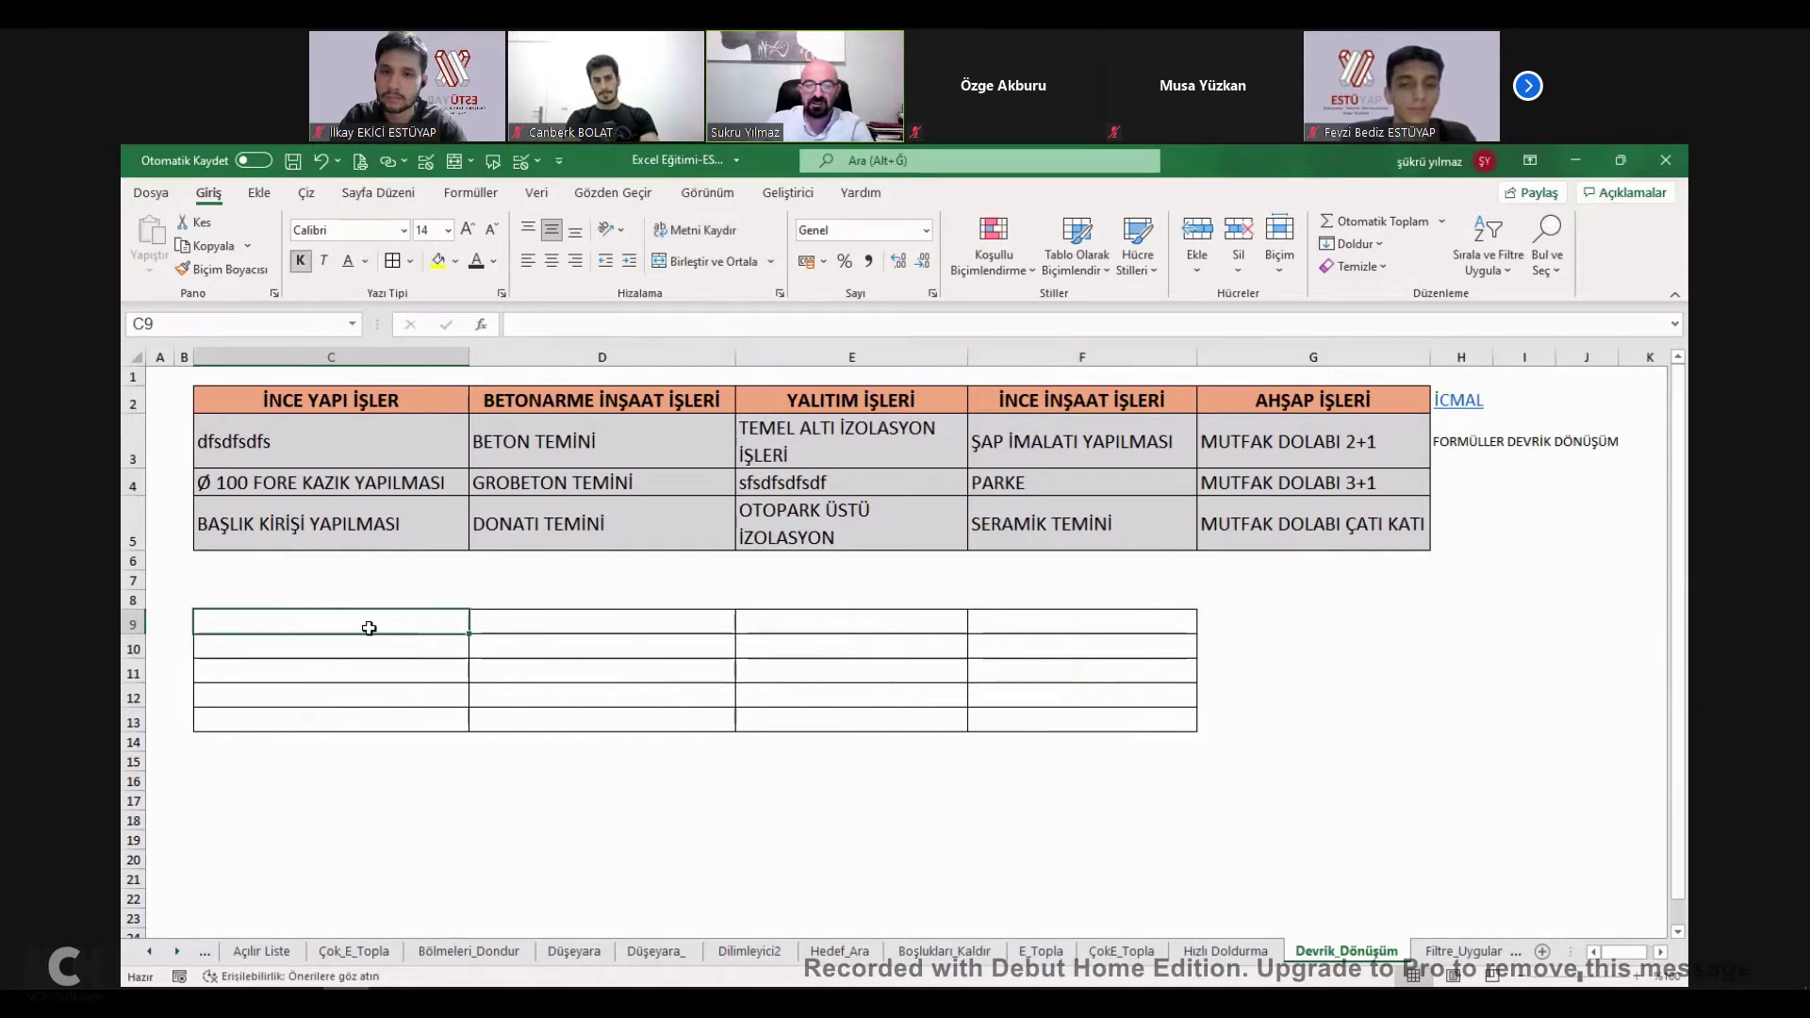
{"action": "key", "text": "ctrl+z"}
{"action": "key", "text": "ctrl+z"}
{"action": "key", "text": "ctrl+y"}
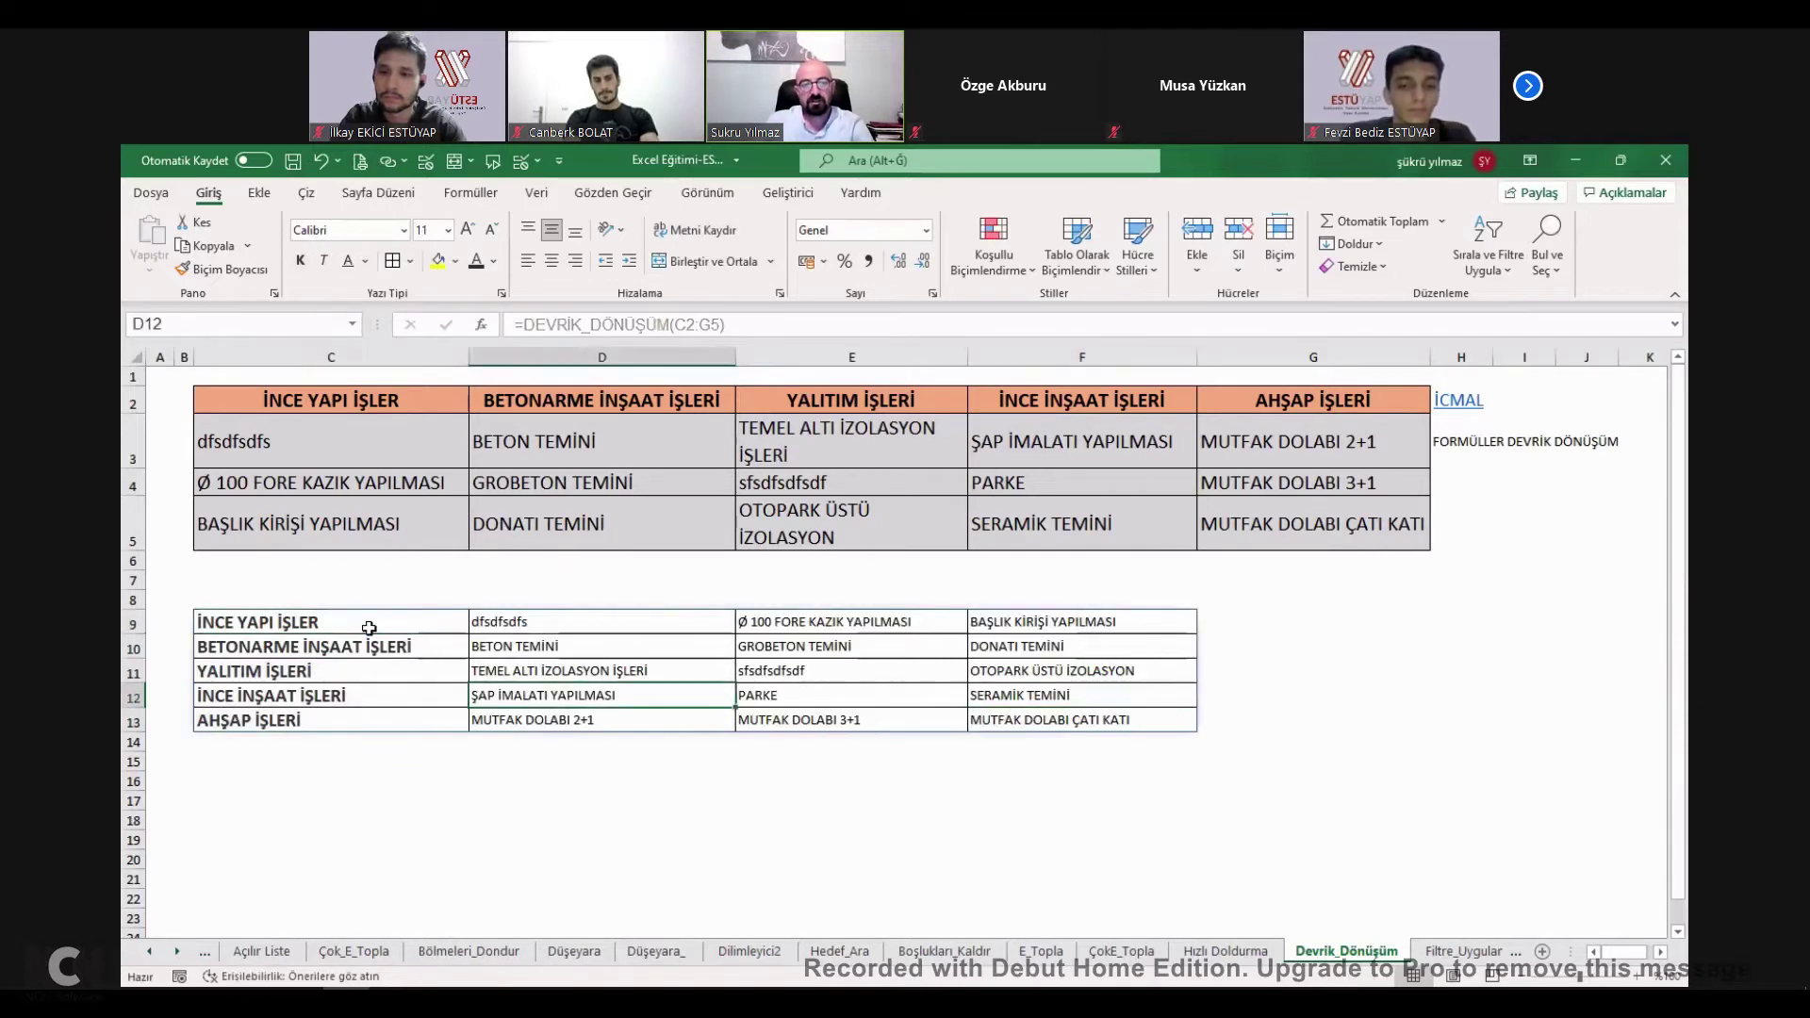
Tick DEVRİK DÖNÜŞÜM as learned on İcmal, then go to the Filtre_Uygulama sheet.
{"action": "left_click", "coordinate": [941, 580]}
{"action": "left_click", "coordinate": [1464, 405]}
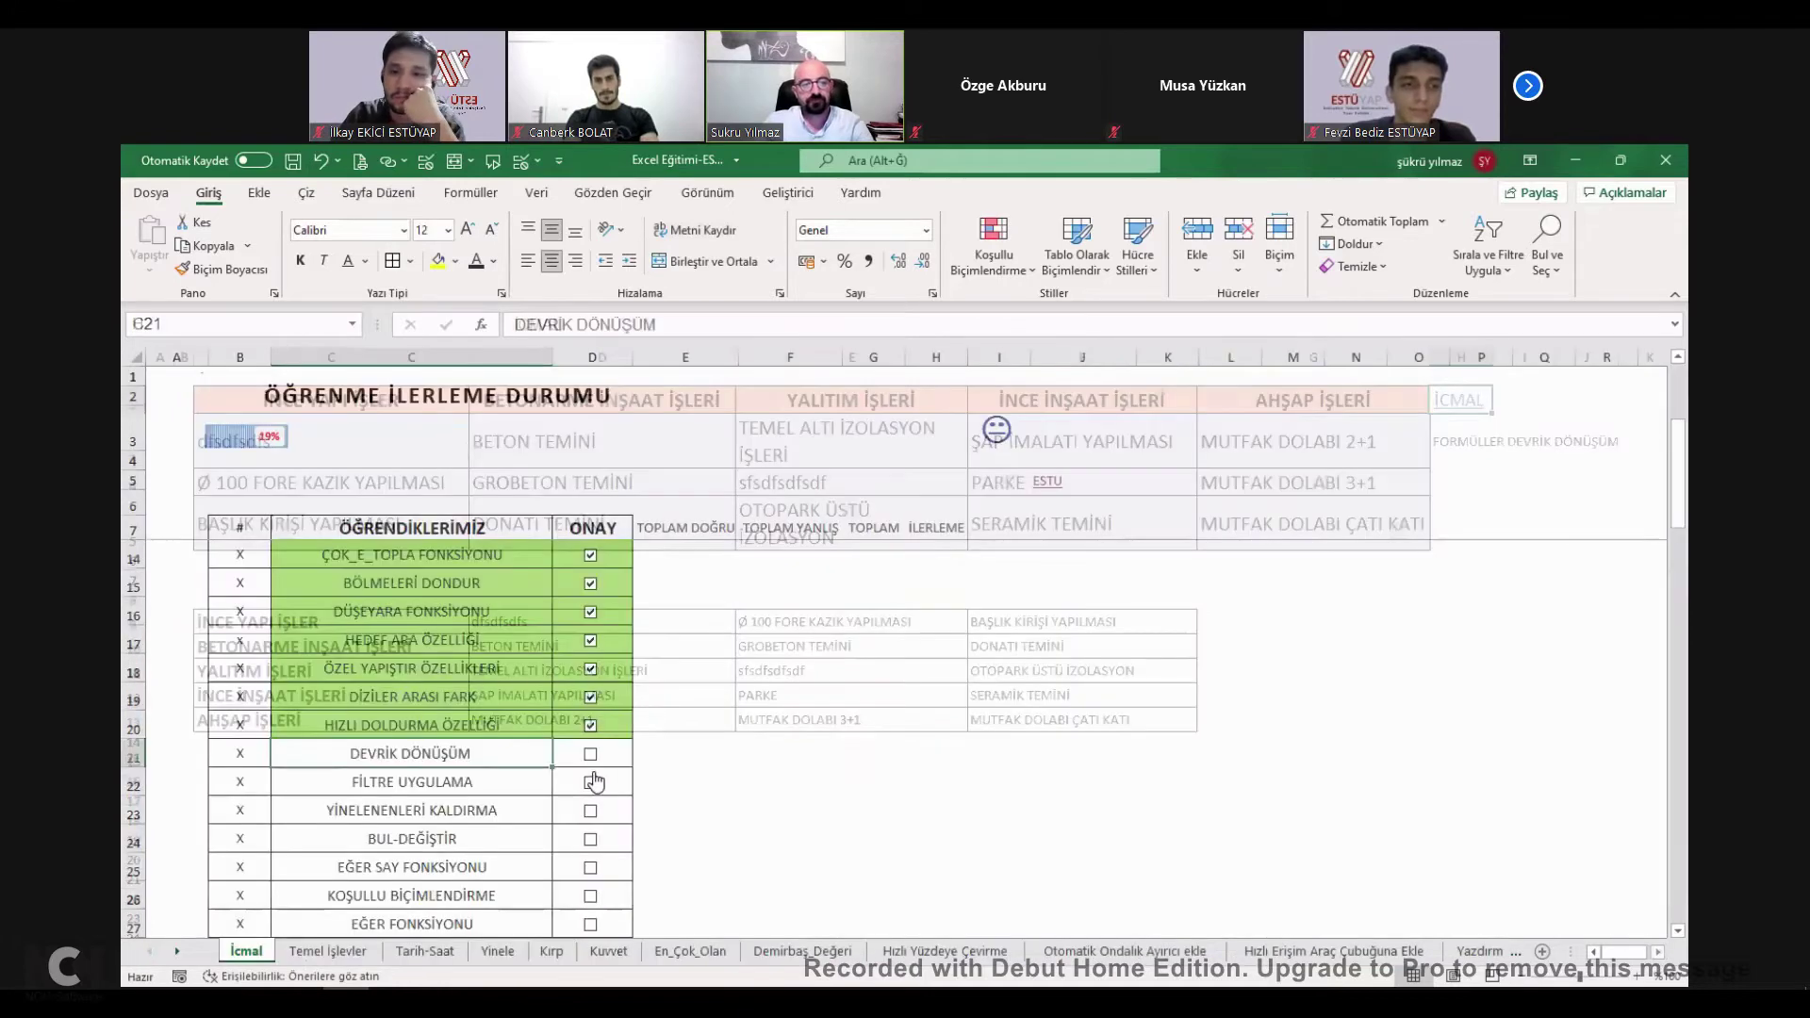
{"action": "left_click", "coordinate": [590, 754]}
{"action": "left_click", "coordinate": [422, 788]}
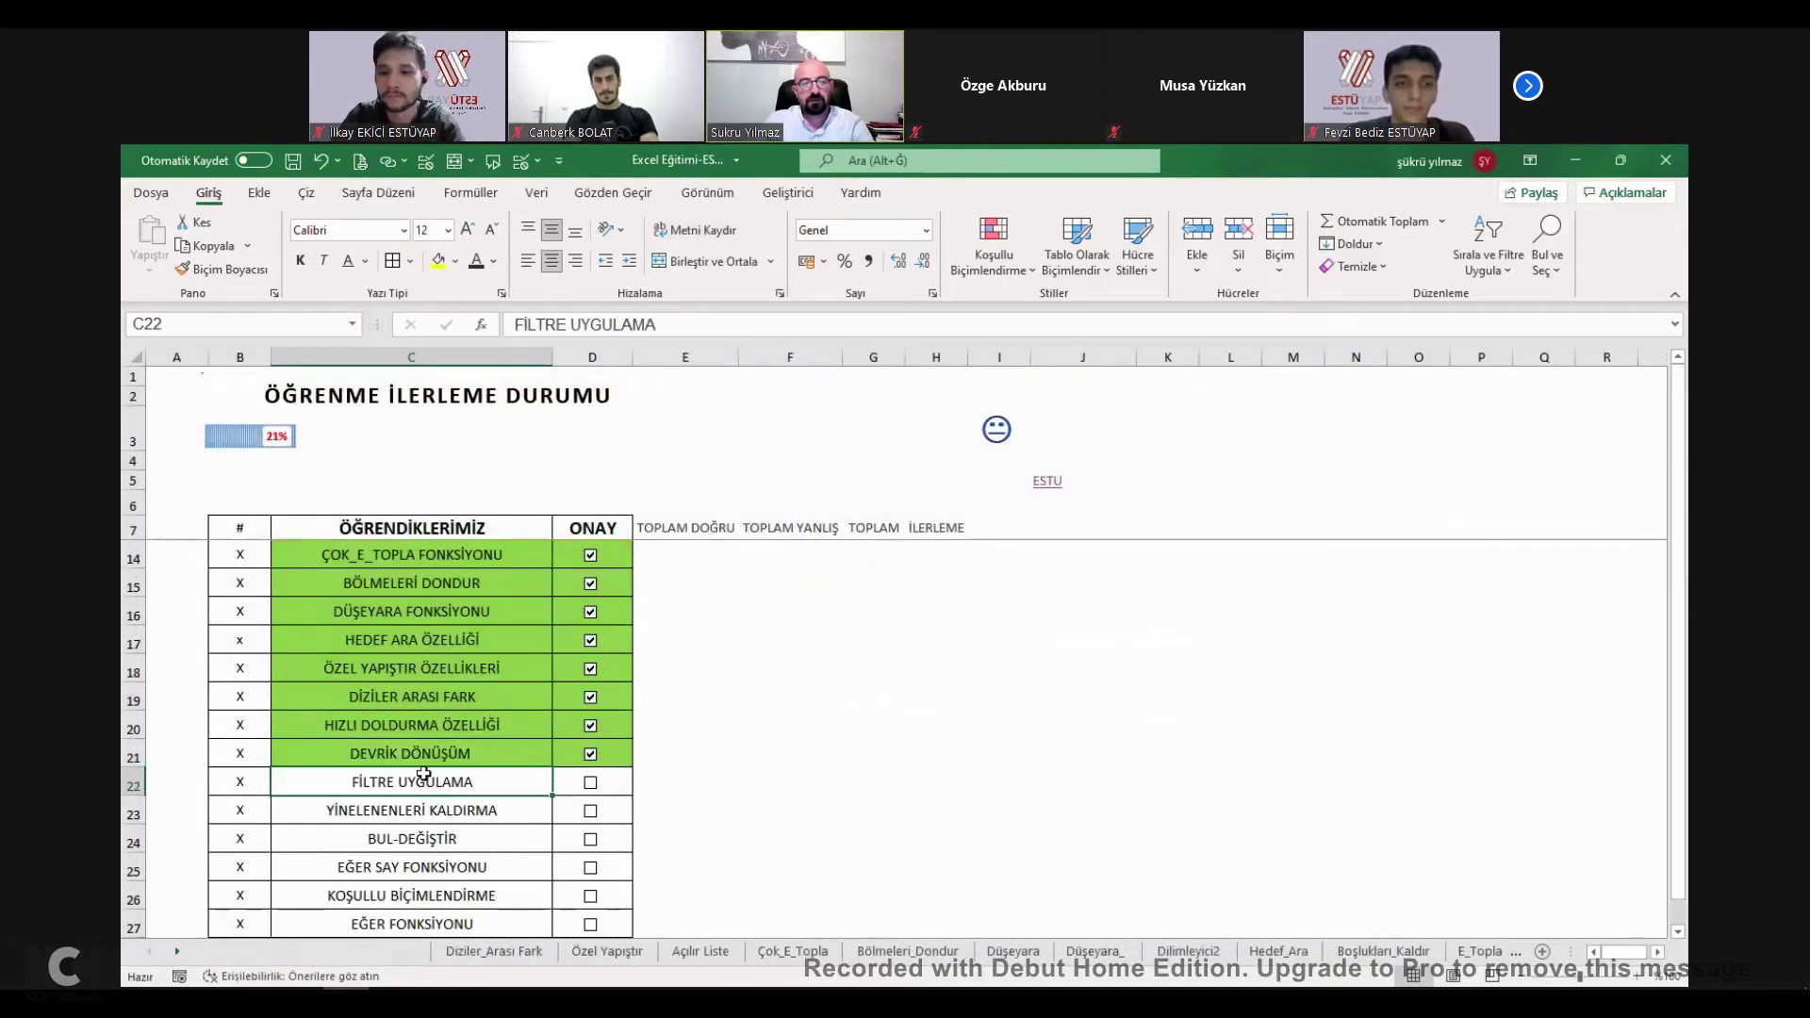
Try turning on AutoFilter, dismiss the range warning and select header row 2.
{"action": "left_click", "coordinate": [1499, 243]}
{"action": "left_click", "coordinate": [1507, 388]}
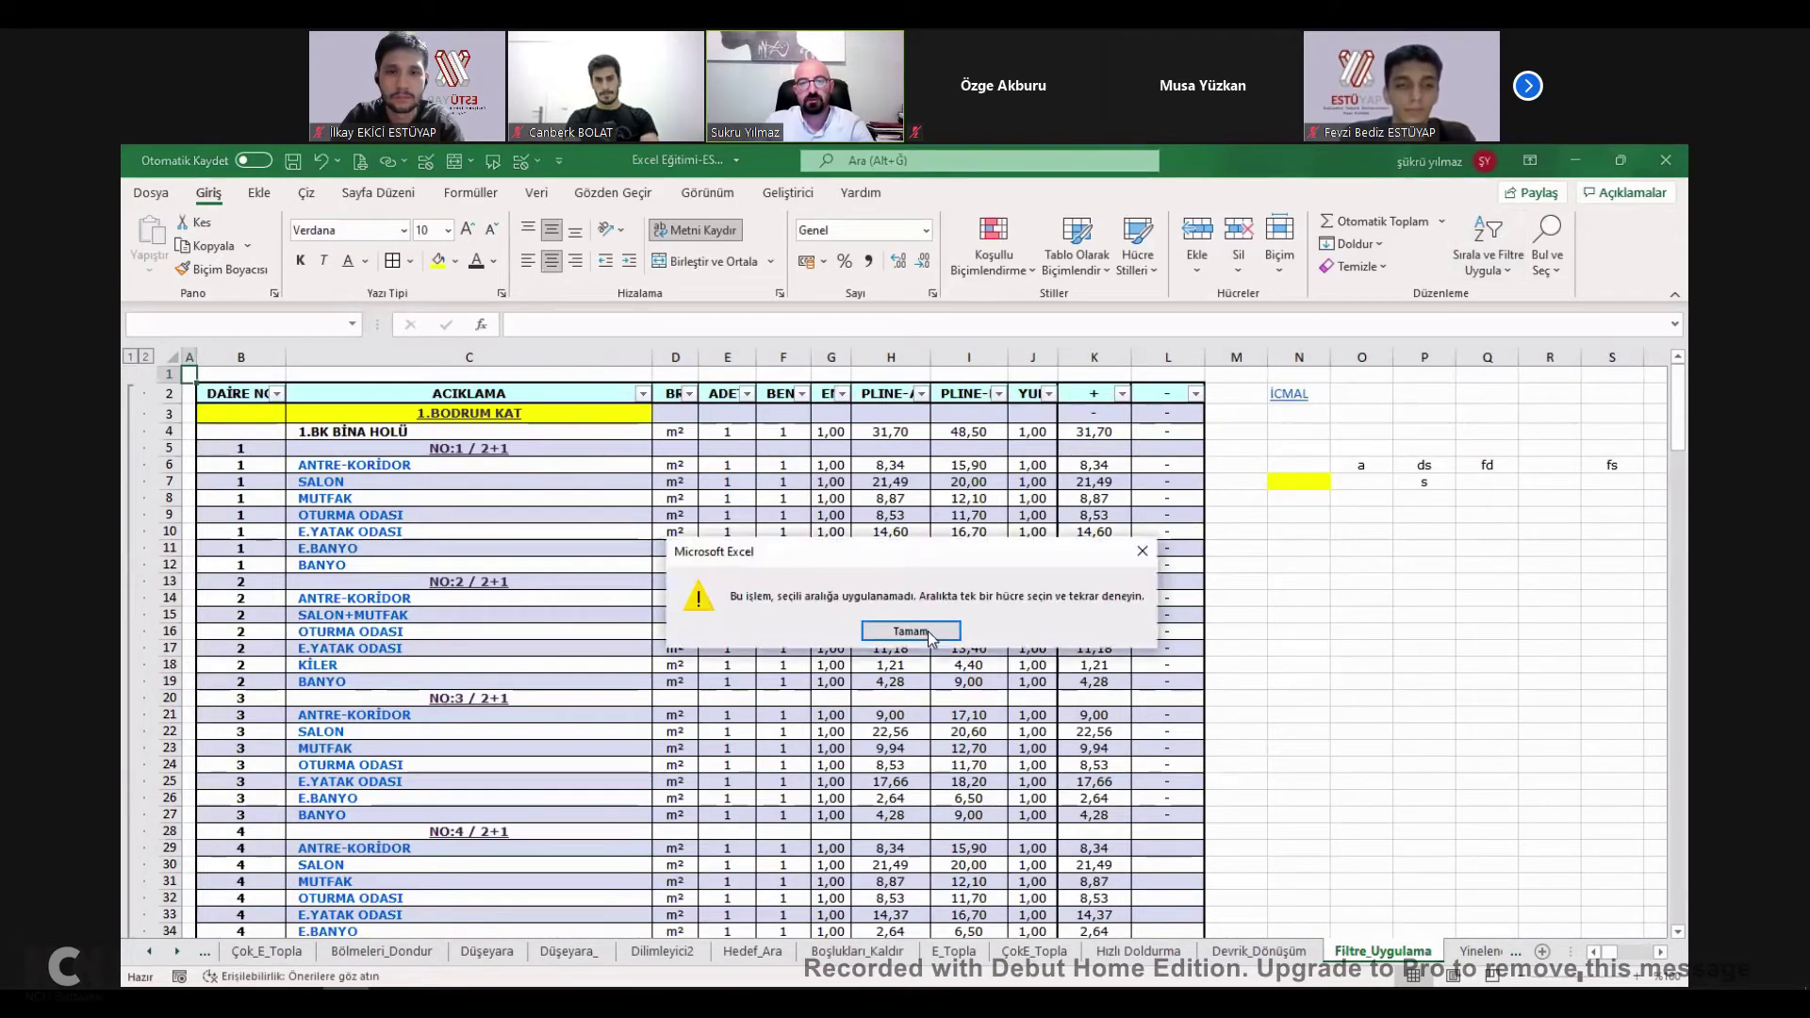
{"action": "key", "text": "Return"}
{"action": "left_click", "coordinate": [184, 396]}
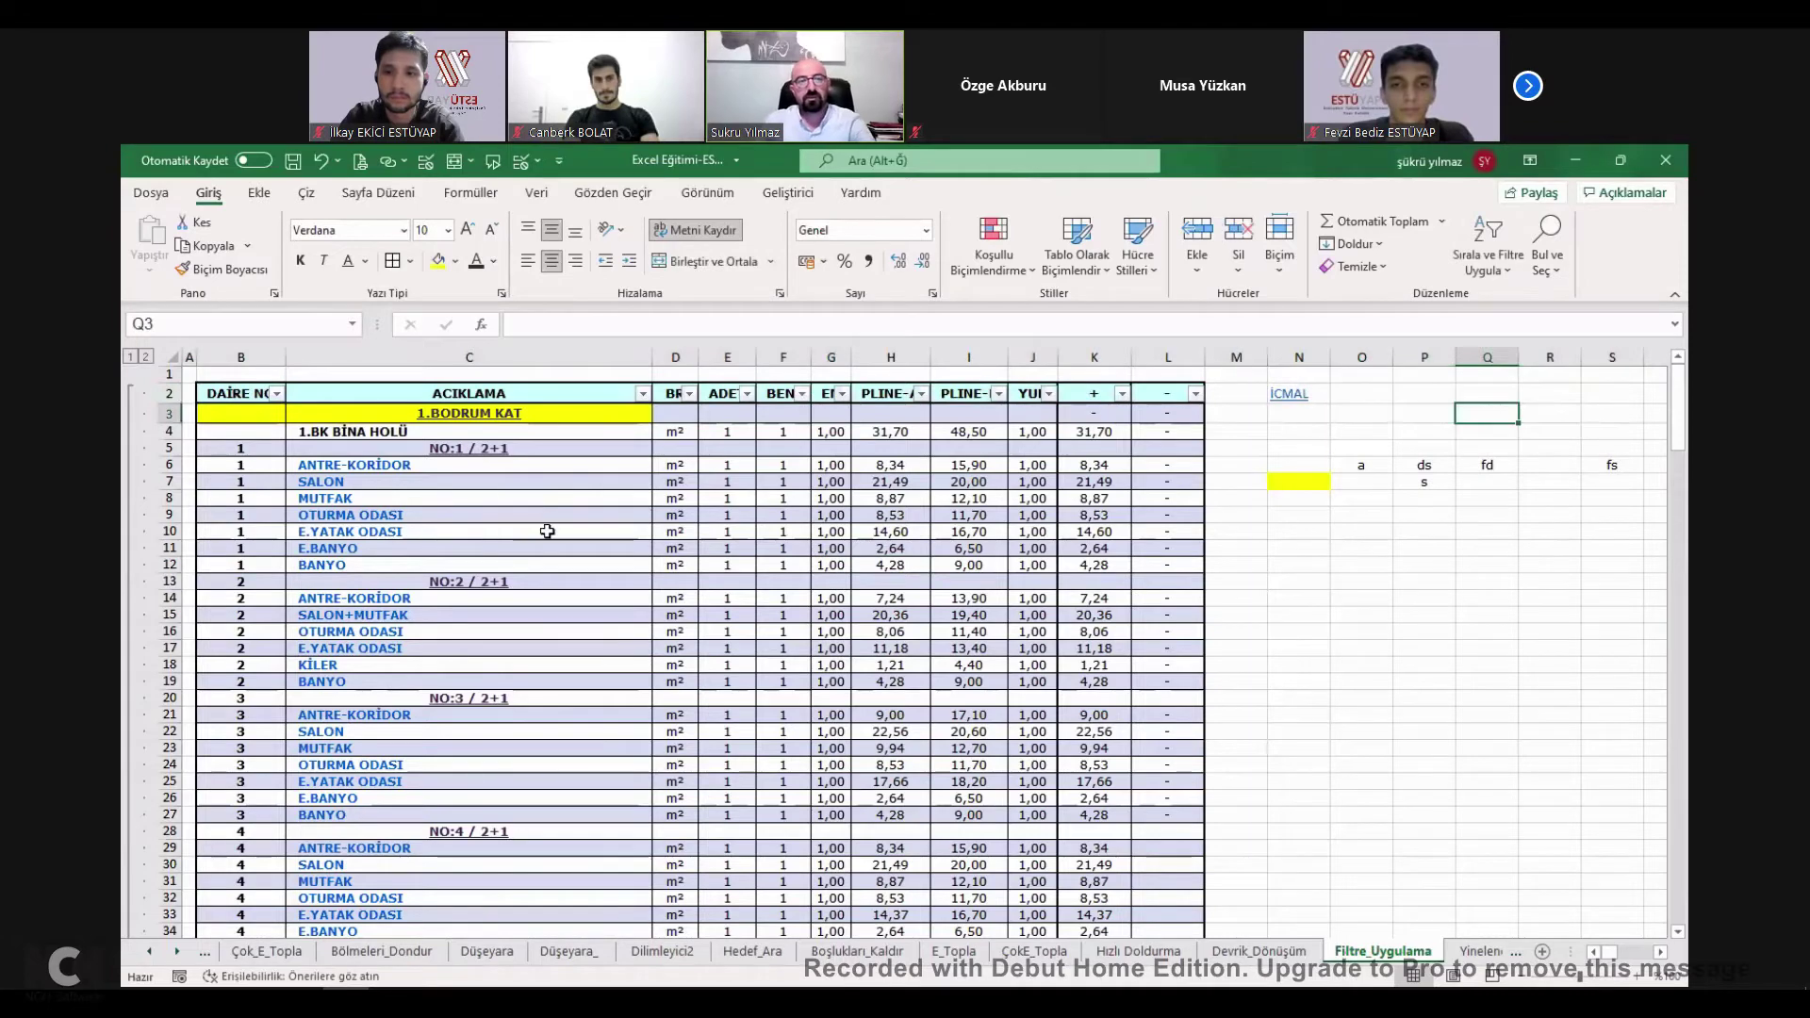
{"action": "scroll", "coordinate": [579, 546], "scroll_direction": "down", "scroll_amount": 12}
{"action": "scroll", "coordinate": [586, 608], "scroll_direction": "up", "scroll_amount": 3}
{"action": "scroll", "coordinate": [585, 608], "scroll_direction": "up", "scroll_amount": 9}
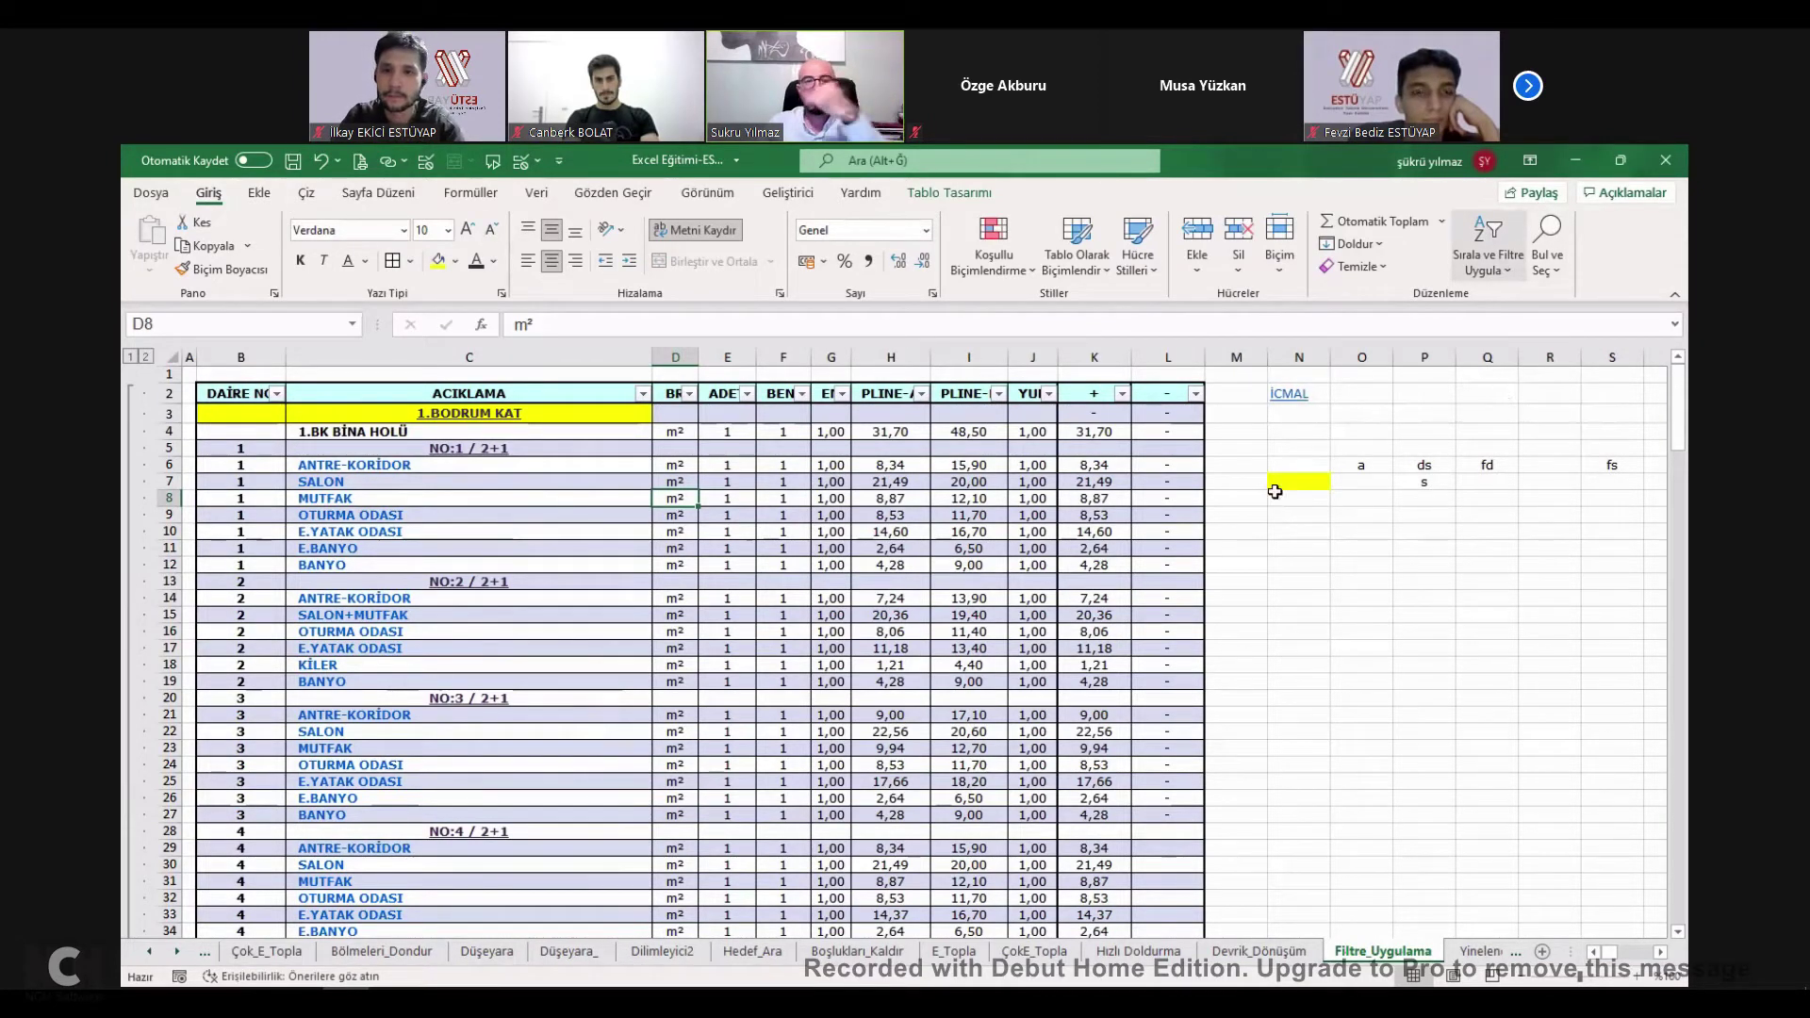
Filter the ACIKLAMA column to show only BALKON-MUTFAK rows.
{"action": "left_click", "coordinate": [1488, 243]}
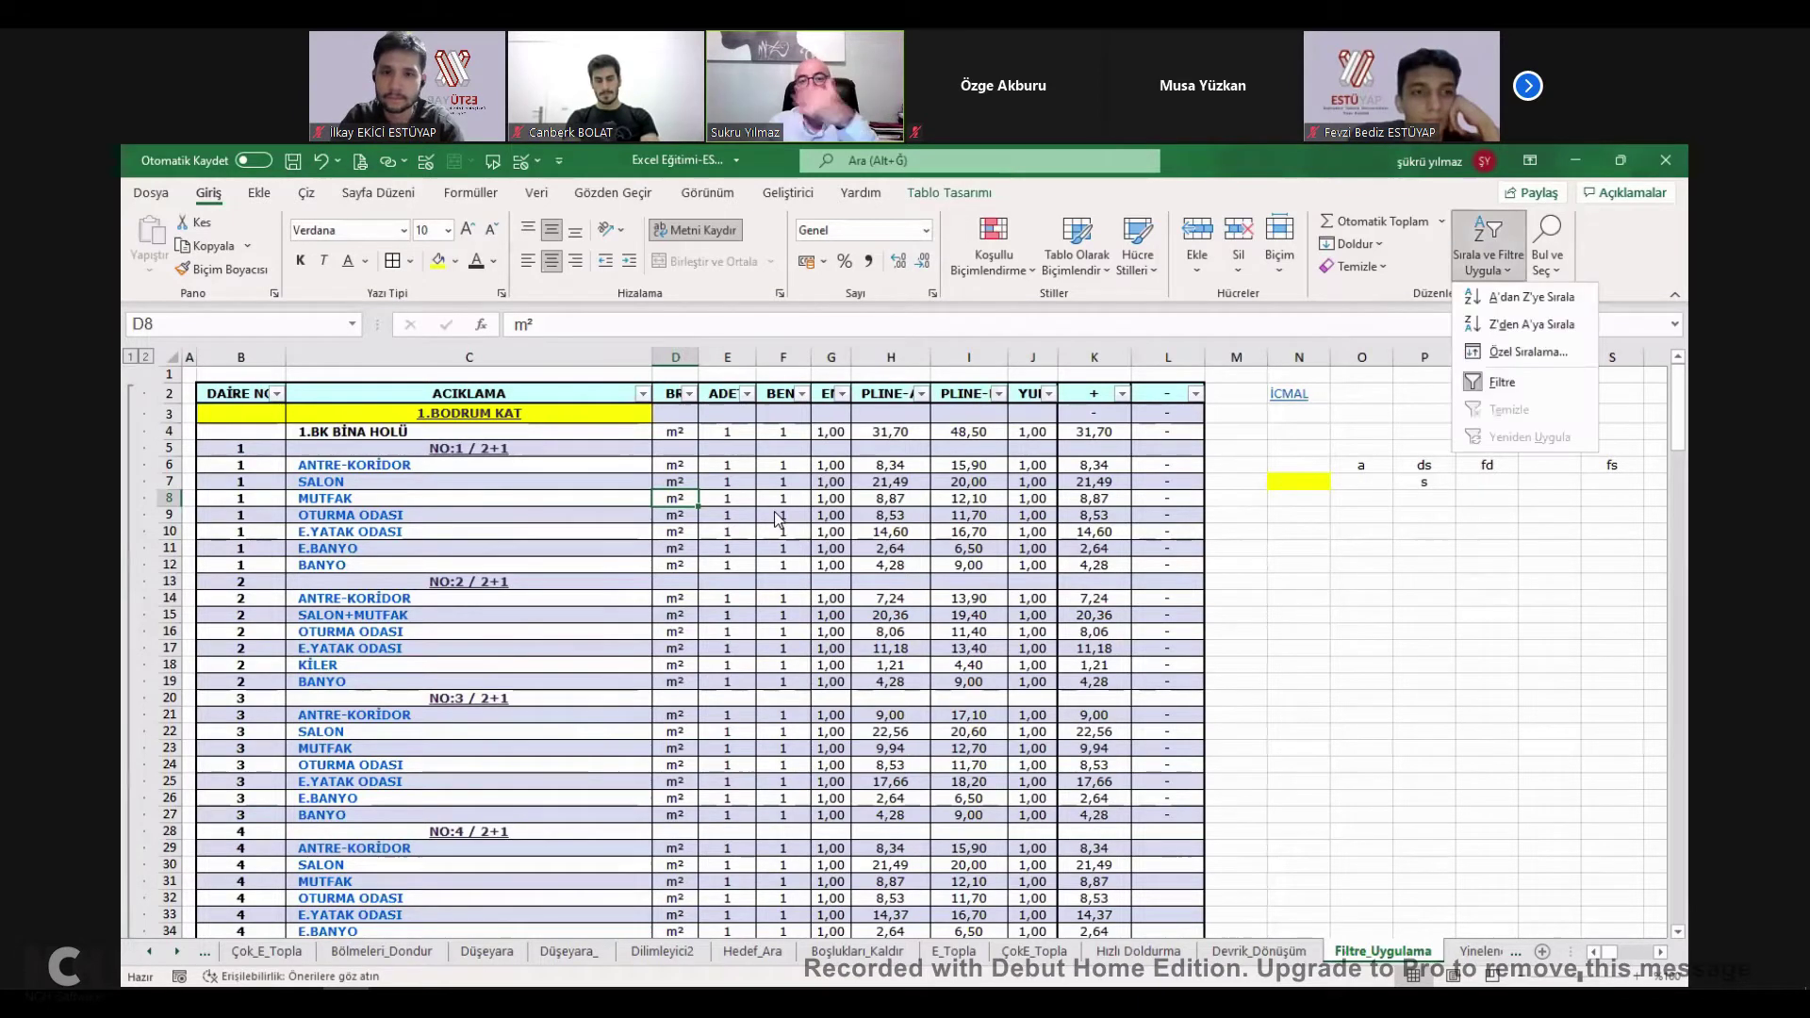
{"action": "left_click", "coordinate": [643, 393]}
{"action": "left_click", "coordinate": [642, 394]}
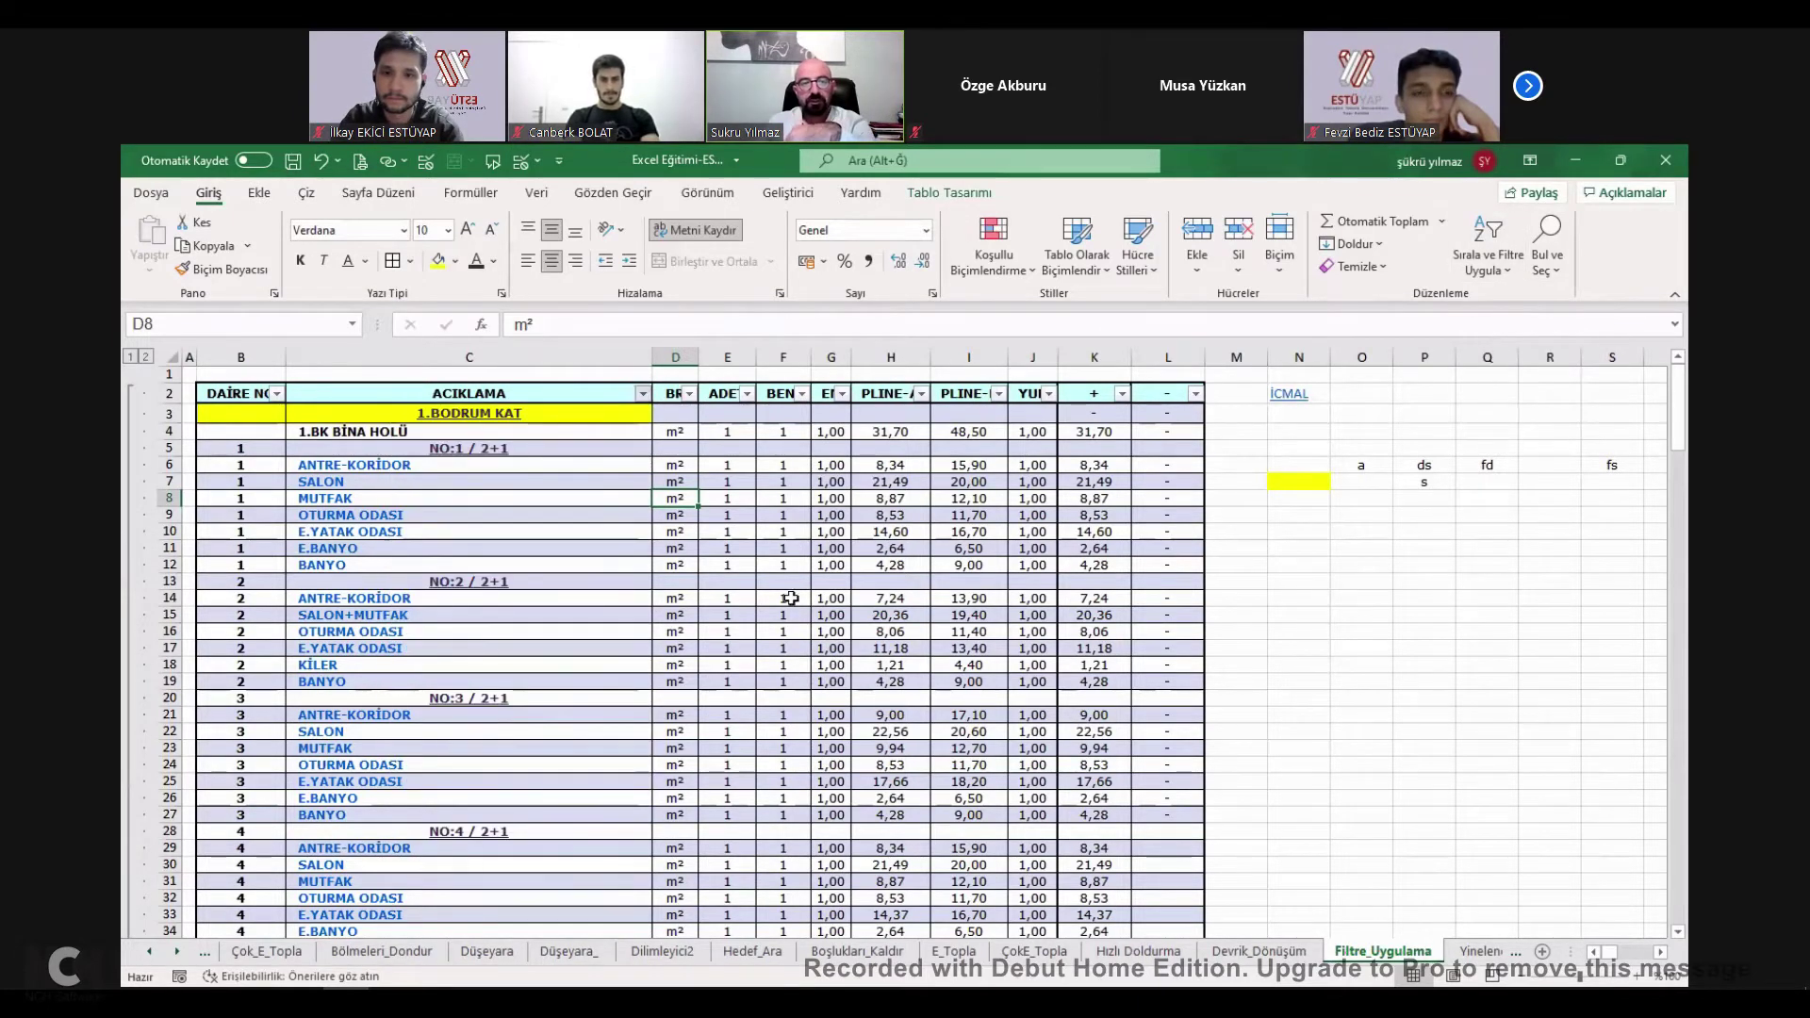
{"action": "left_click_drag", "start_coordinate": [498, 465], "coordinate": [499, 842]}
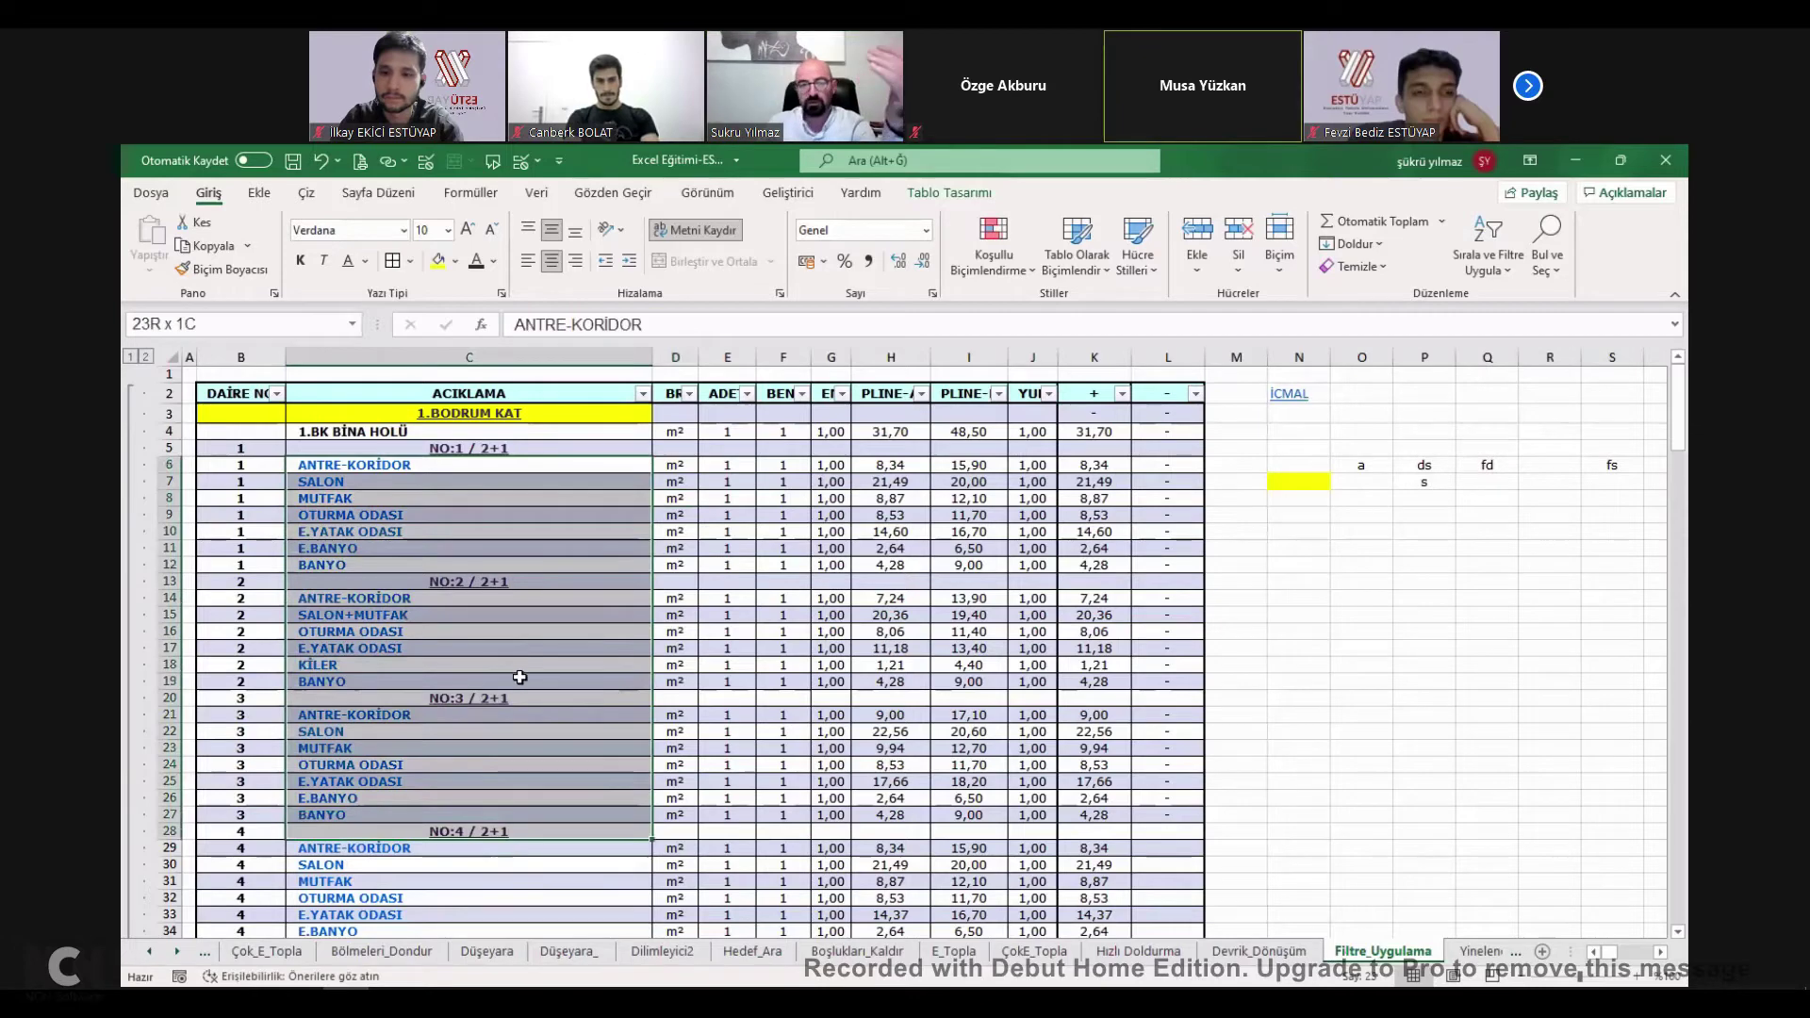
{"action": "left_click", "coordinate": [642, 396]}
{"action": "left_click", "coordinate": [315, 622]}
{"action": "scroll", "coordinate": [388, 688], "scroll_direction": "down", "scroll_amount": 2}
{"action": "left_click", "coordinate": [315, 690]}
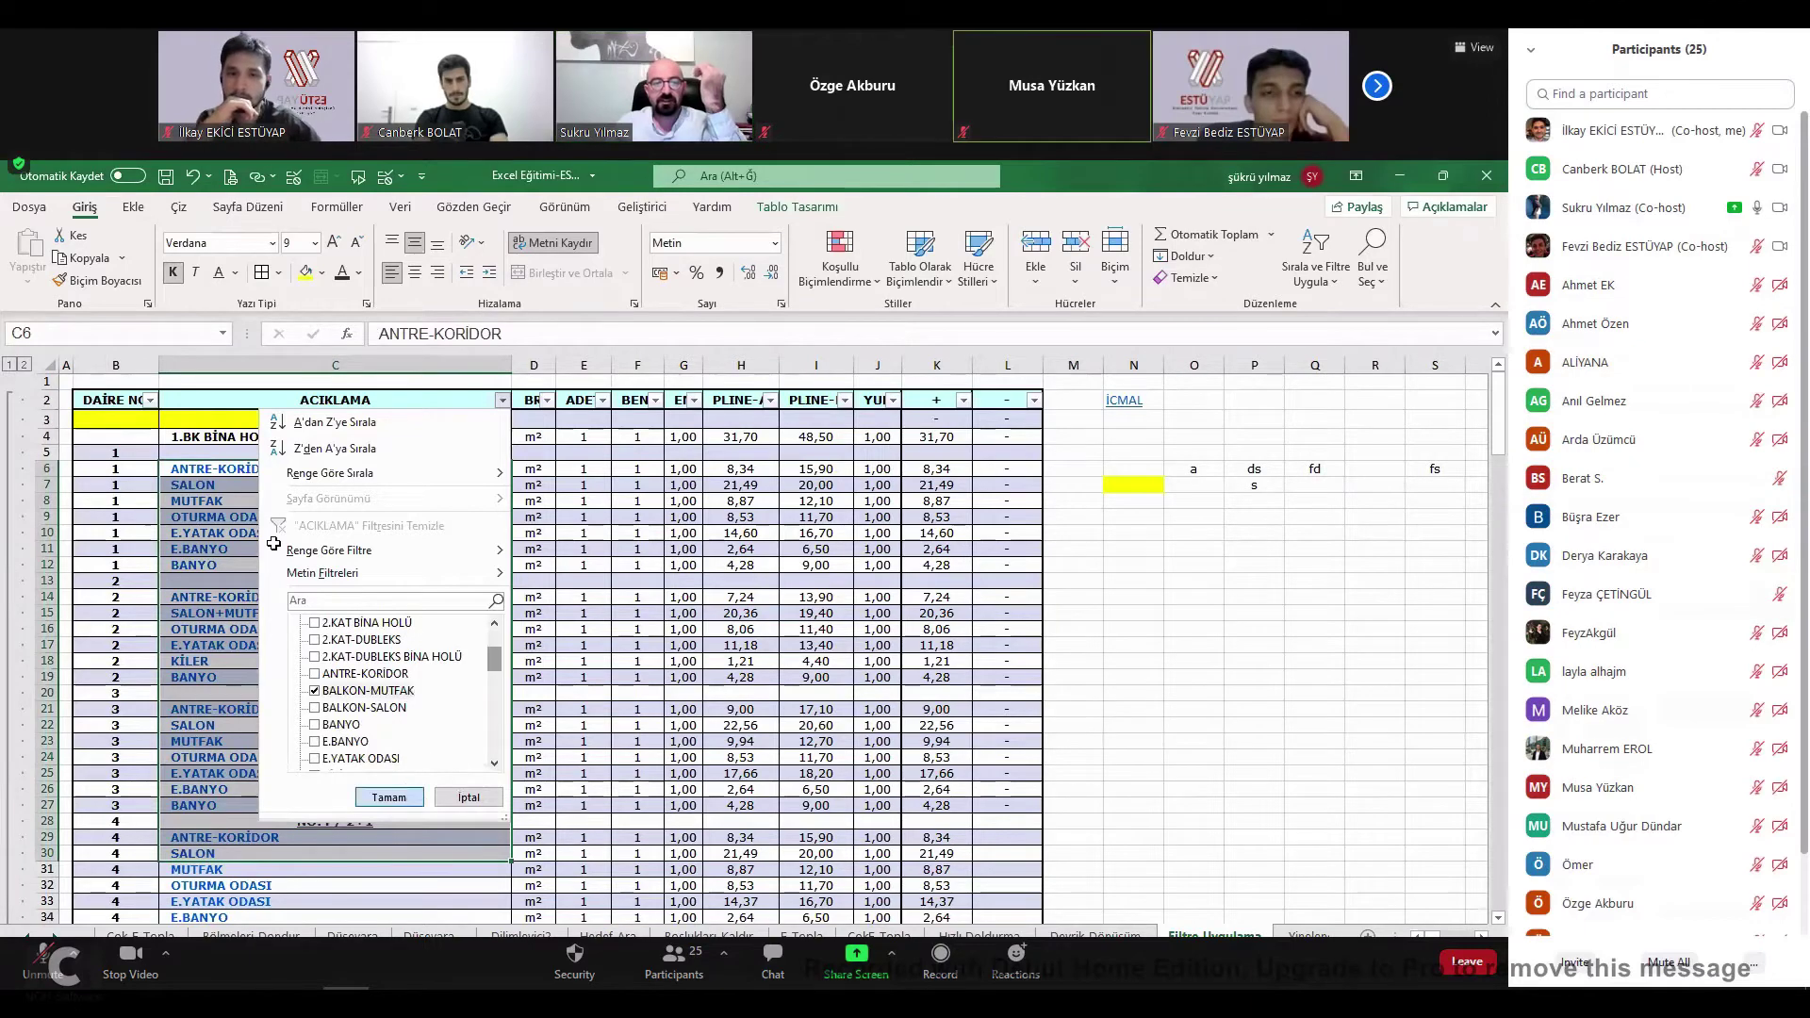
{"action": "left_click", "coordinate": [388, 796]}
{"action": "left_click", "coordinate": [1570, 75]}
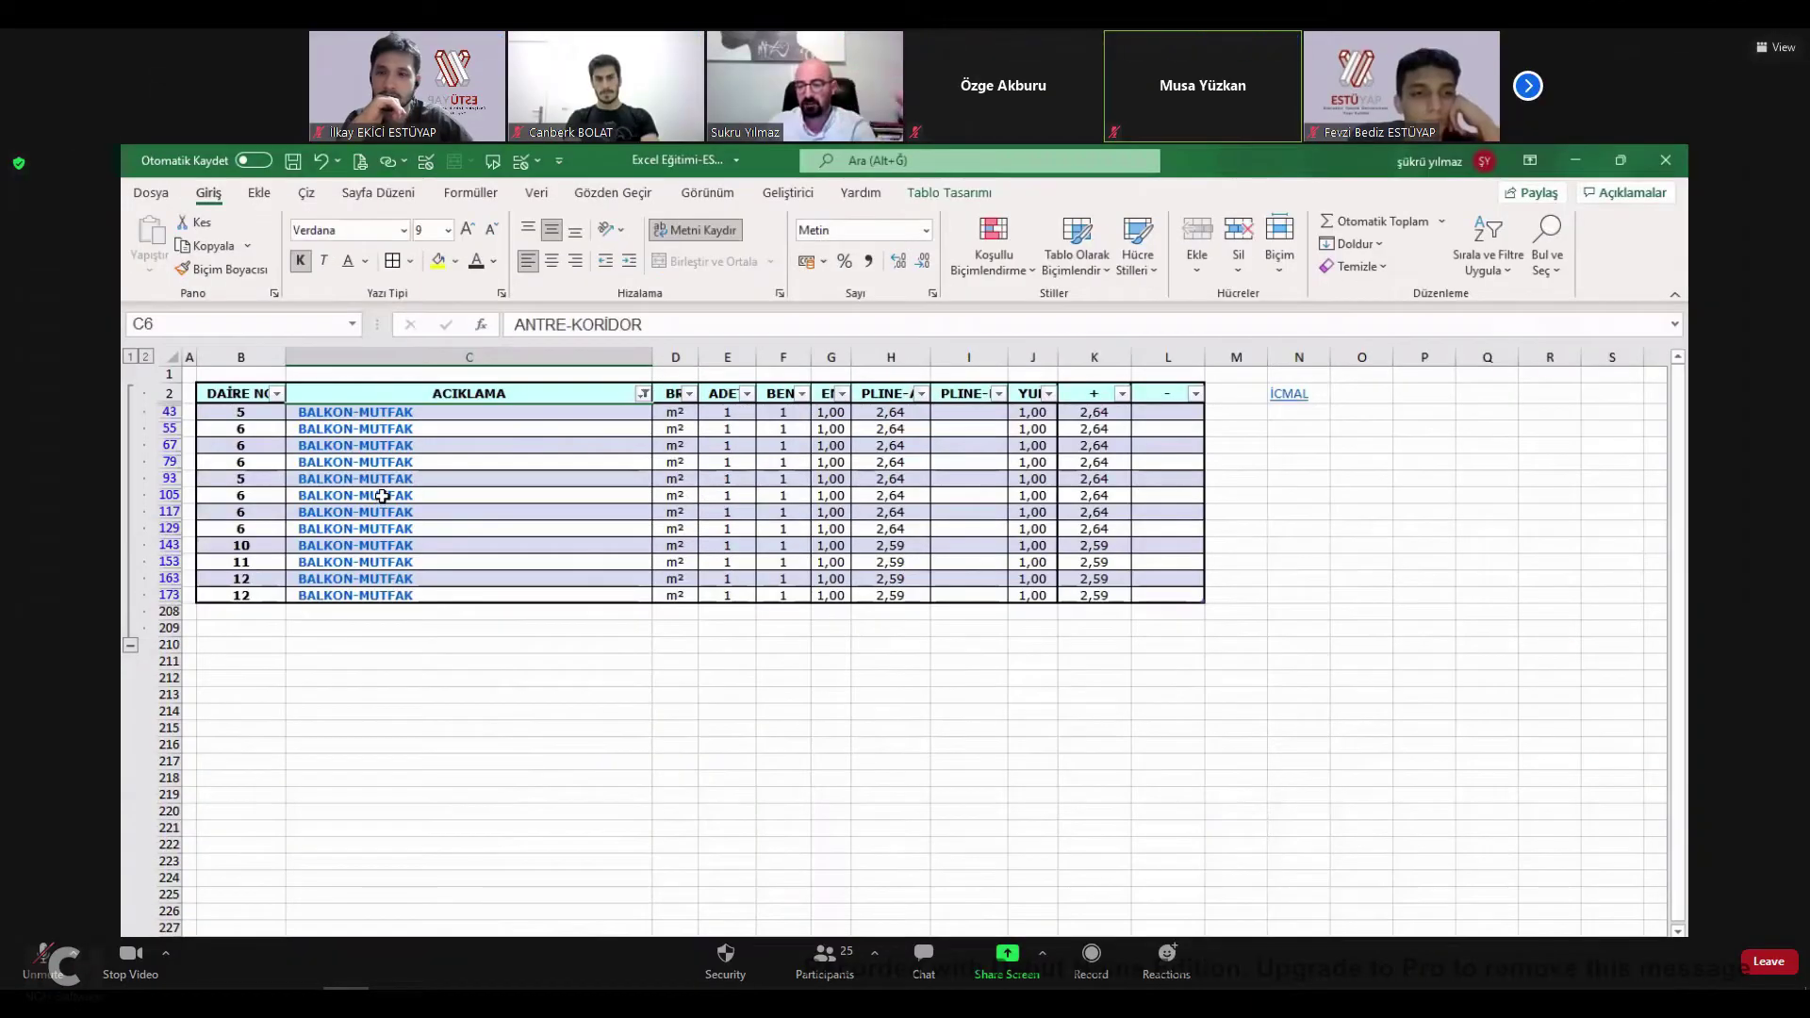
Check the filtered totals, then clear the ACIKLAMA filter to show all rows.
{"action": "left_click_drag", "start_coordinate": [1120, 415], "coordinate": [1122, 594]}
{"action": "left_click", "coordinate": [1093, 529]}
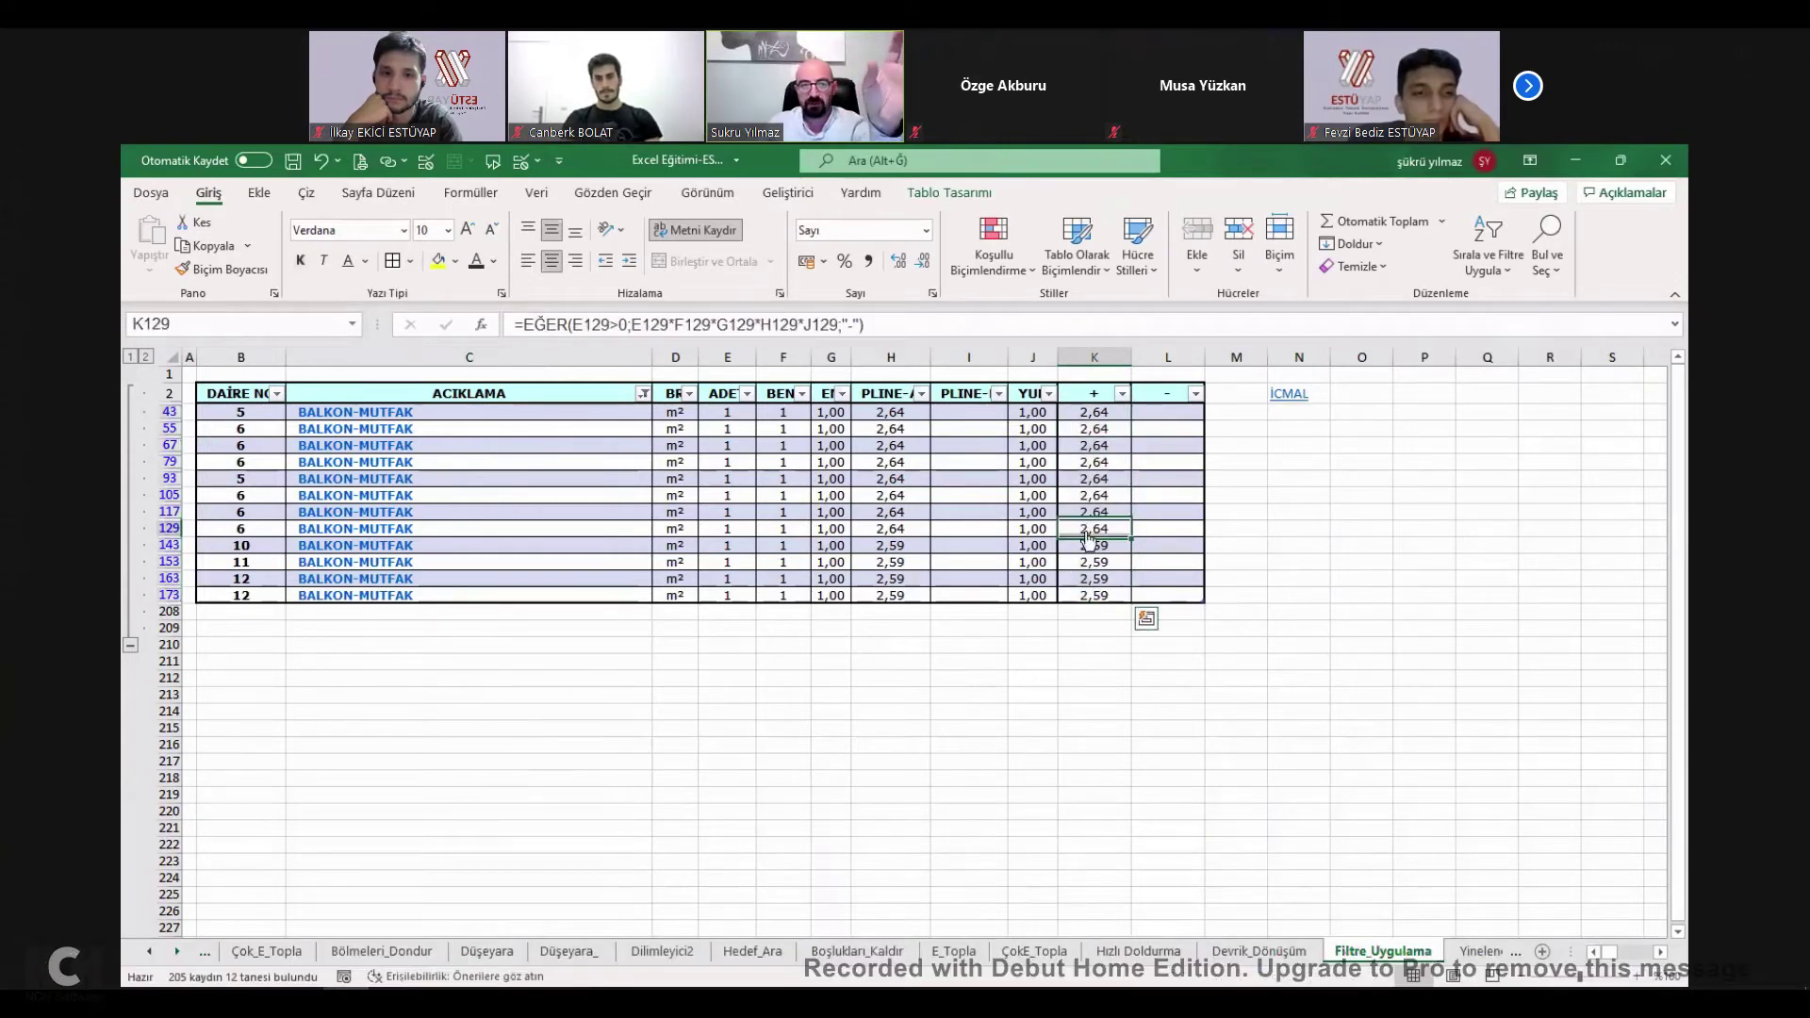
{"action": "left_click", "coordinate": [647, 396]}
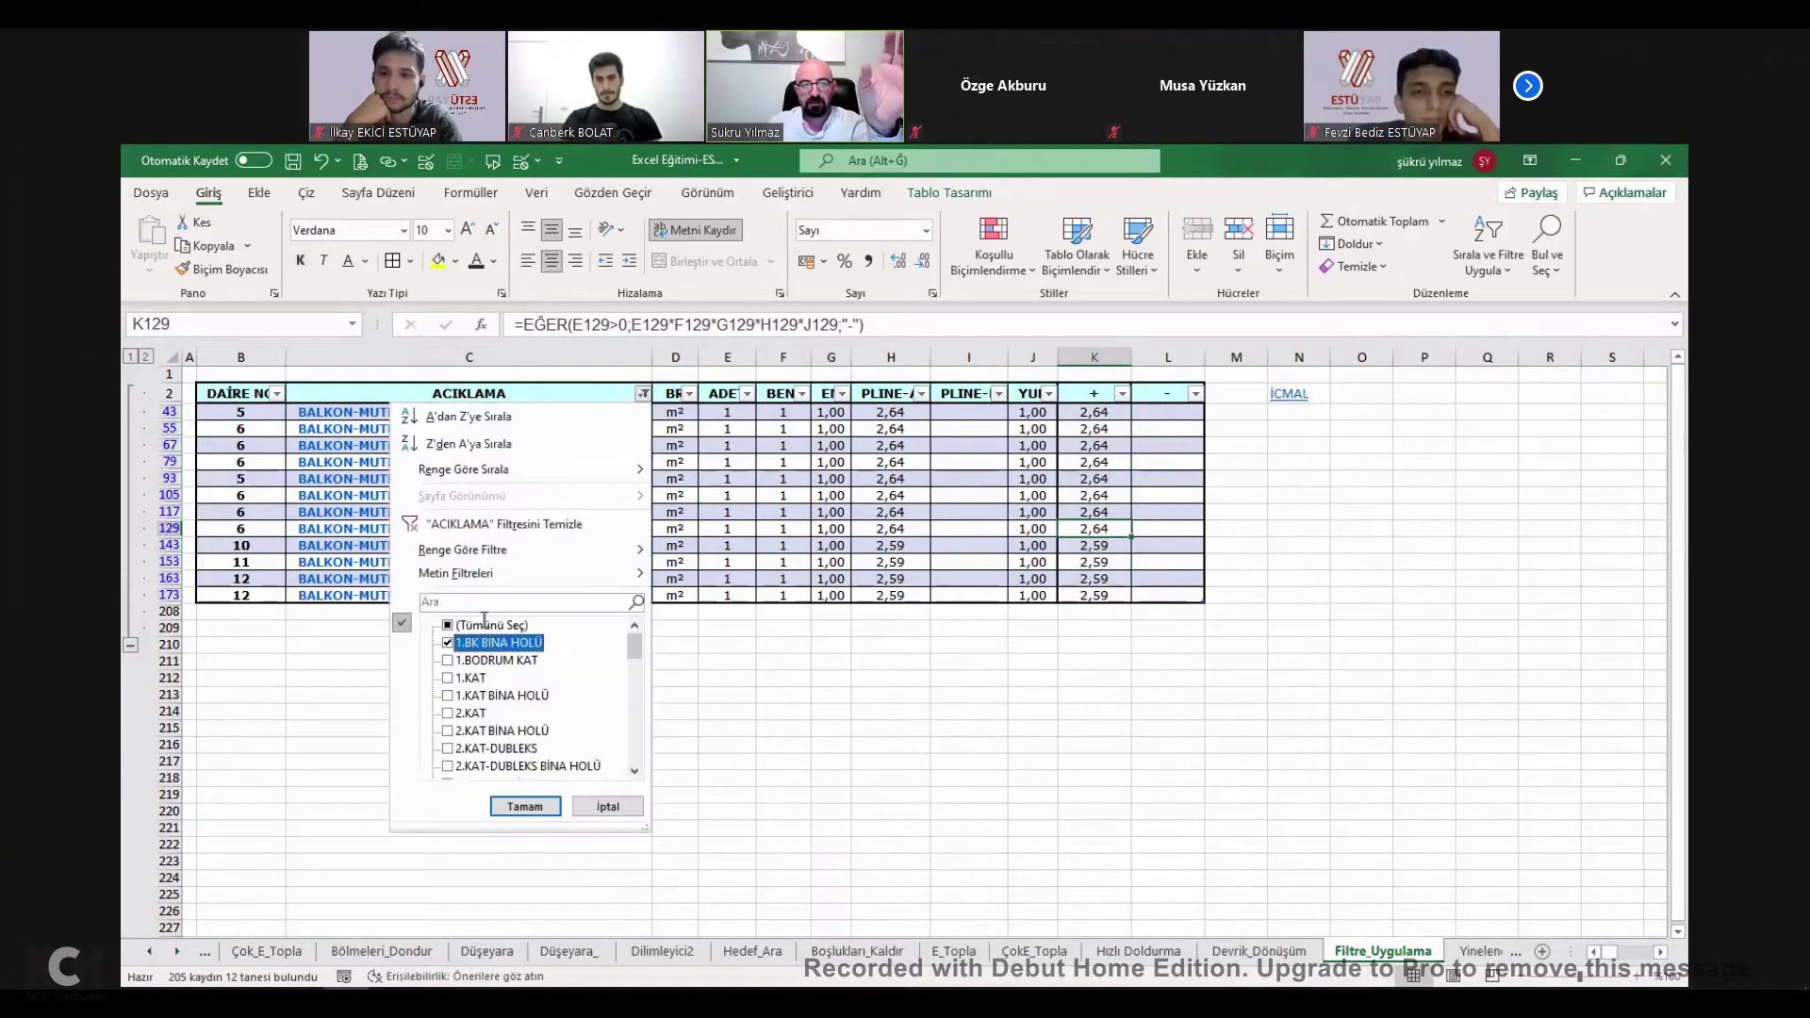
{"action": "left_click", "coordinate": [525, 808]}
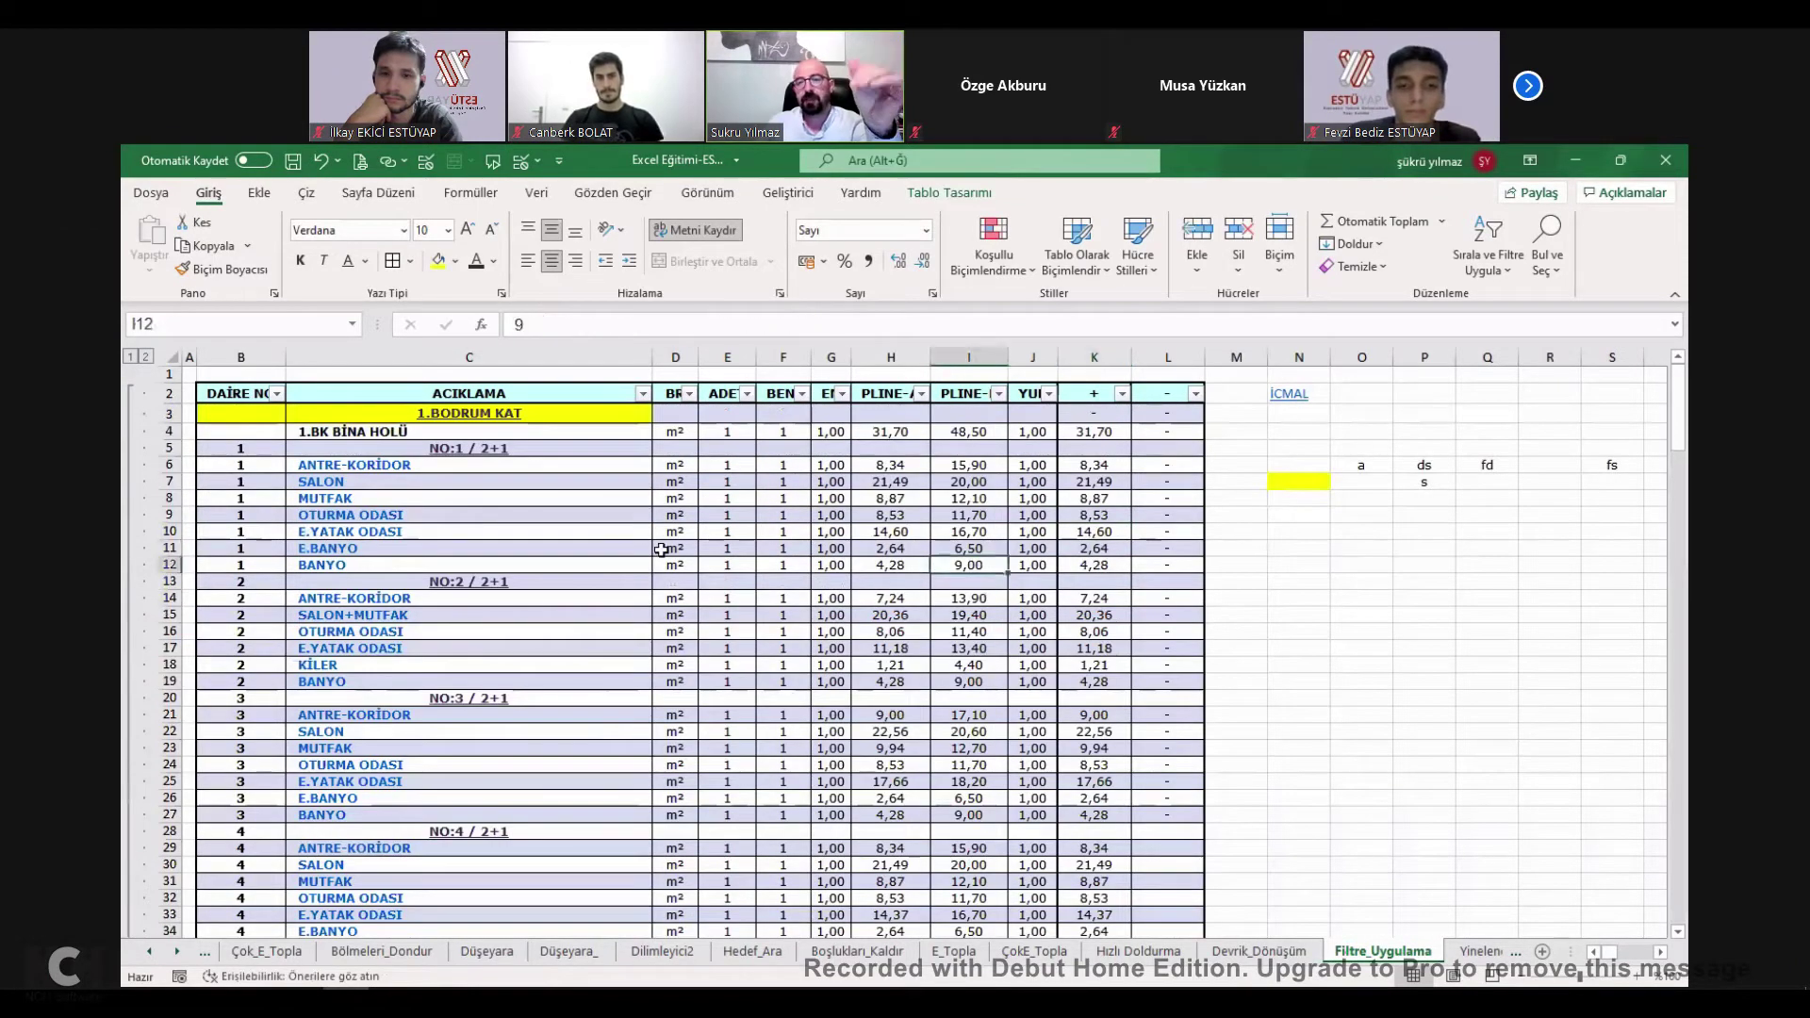
{"action": "left_click", "coordinate": [881, 514]}
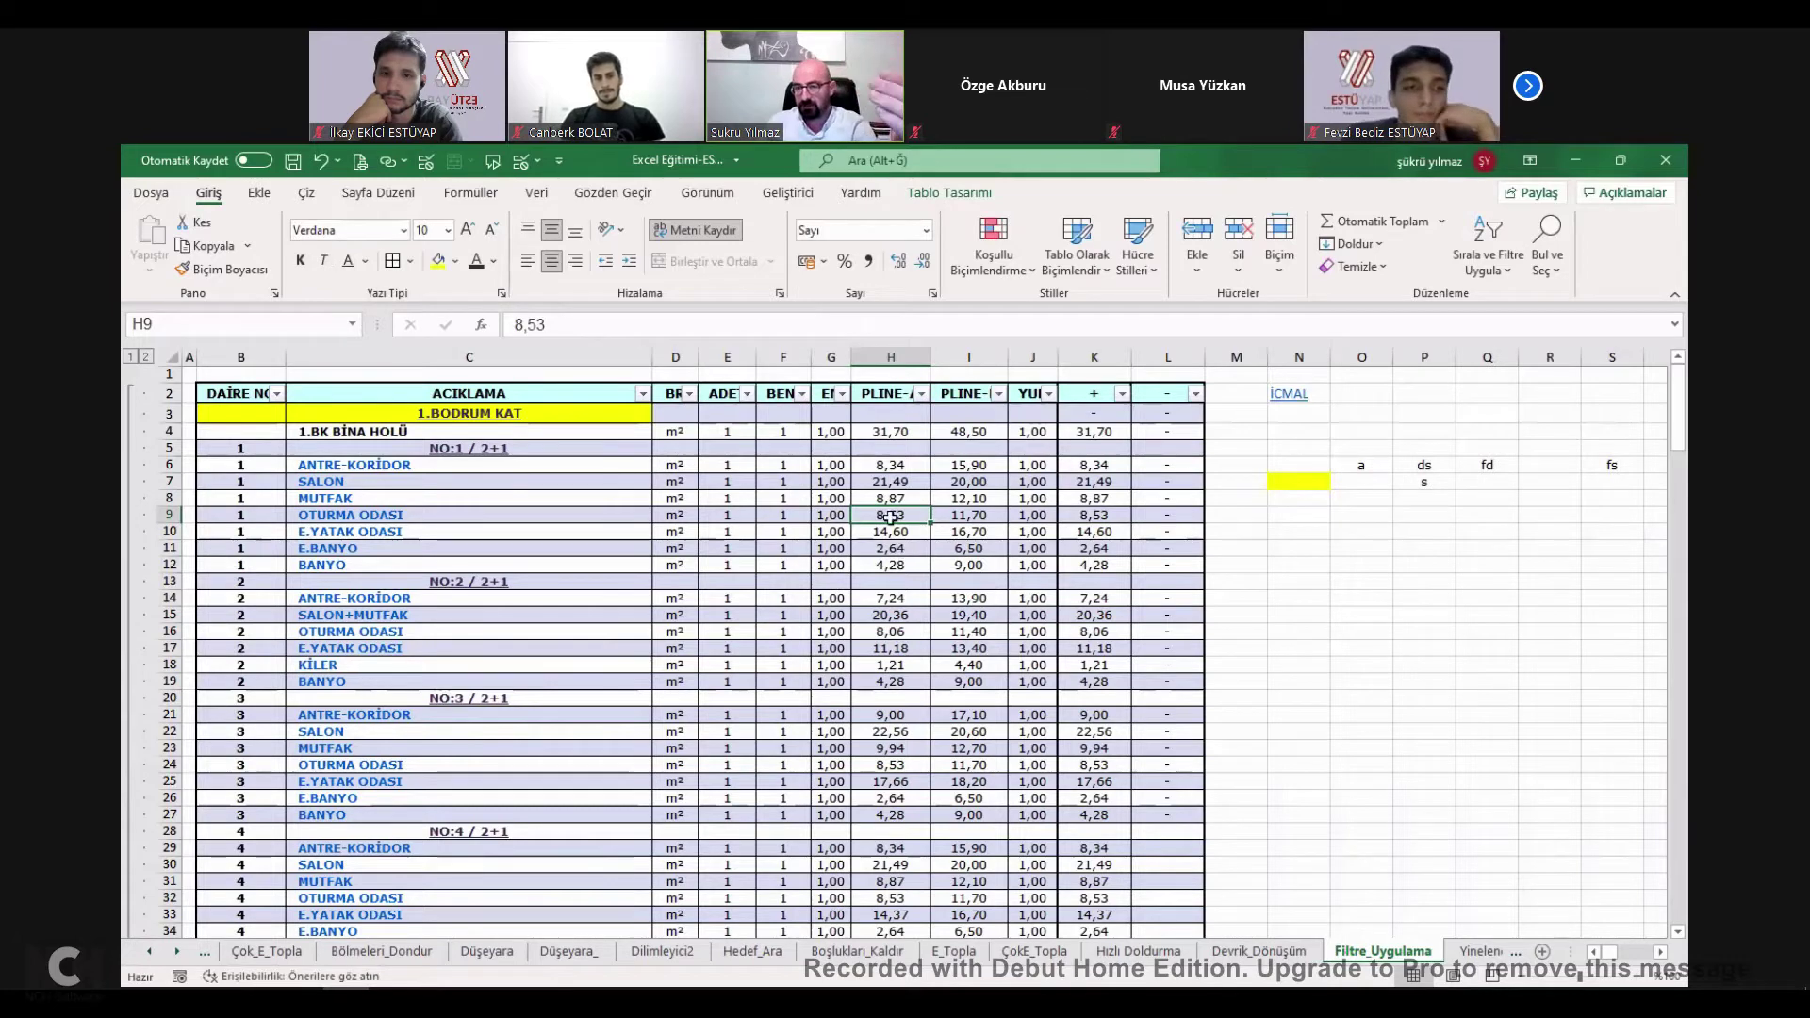
{"action": "left_click_drag", "start_coordinate": [890, 548], "coordinate": [890, 530]}
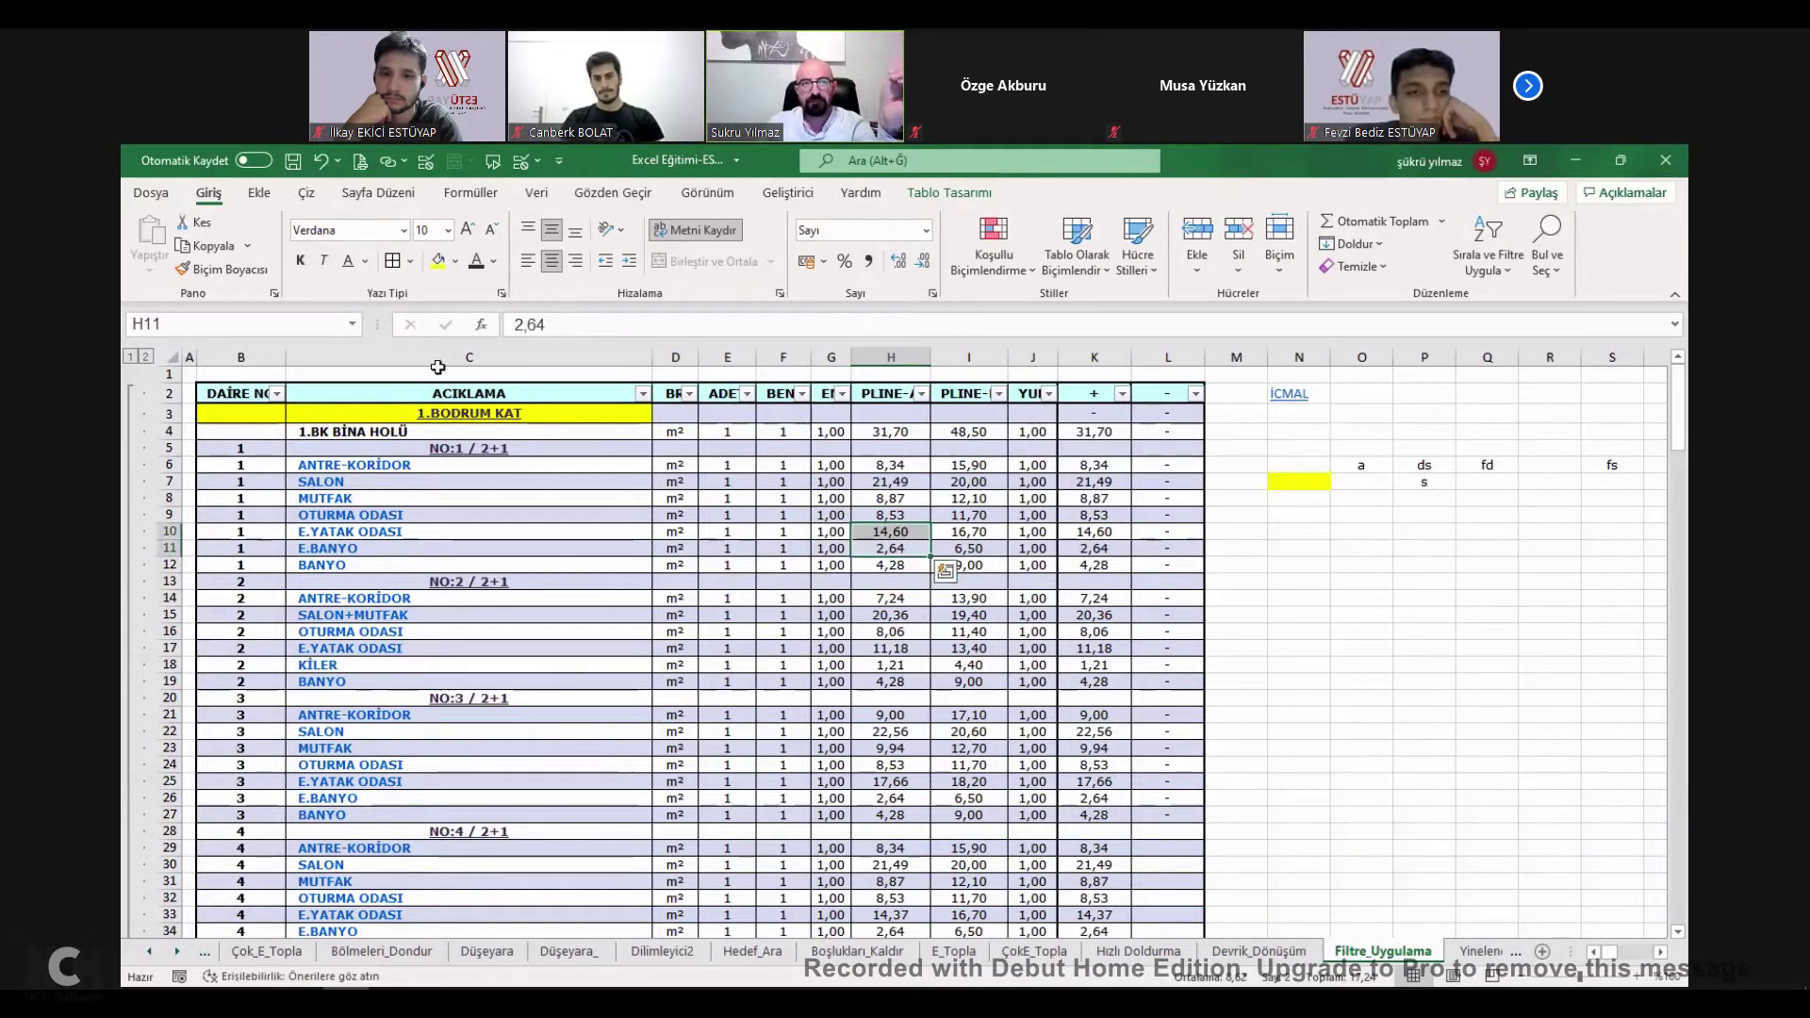
Bring up the Insert commands, cancelling an accidental overwrite of cell data.
{"action": "left_click", "coordinate": [261, 194]}
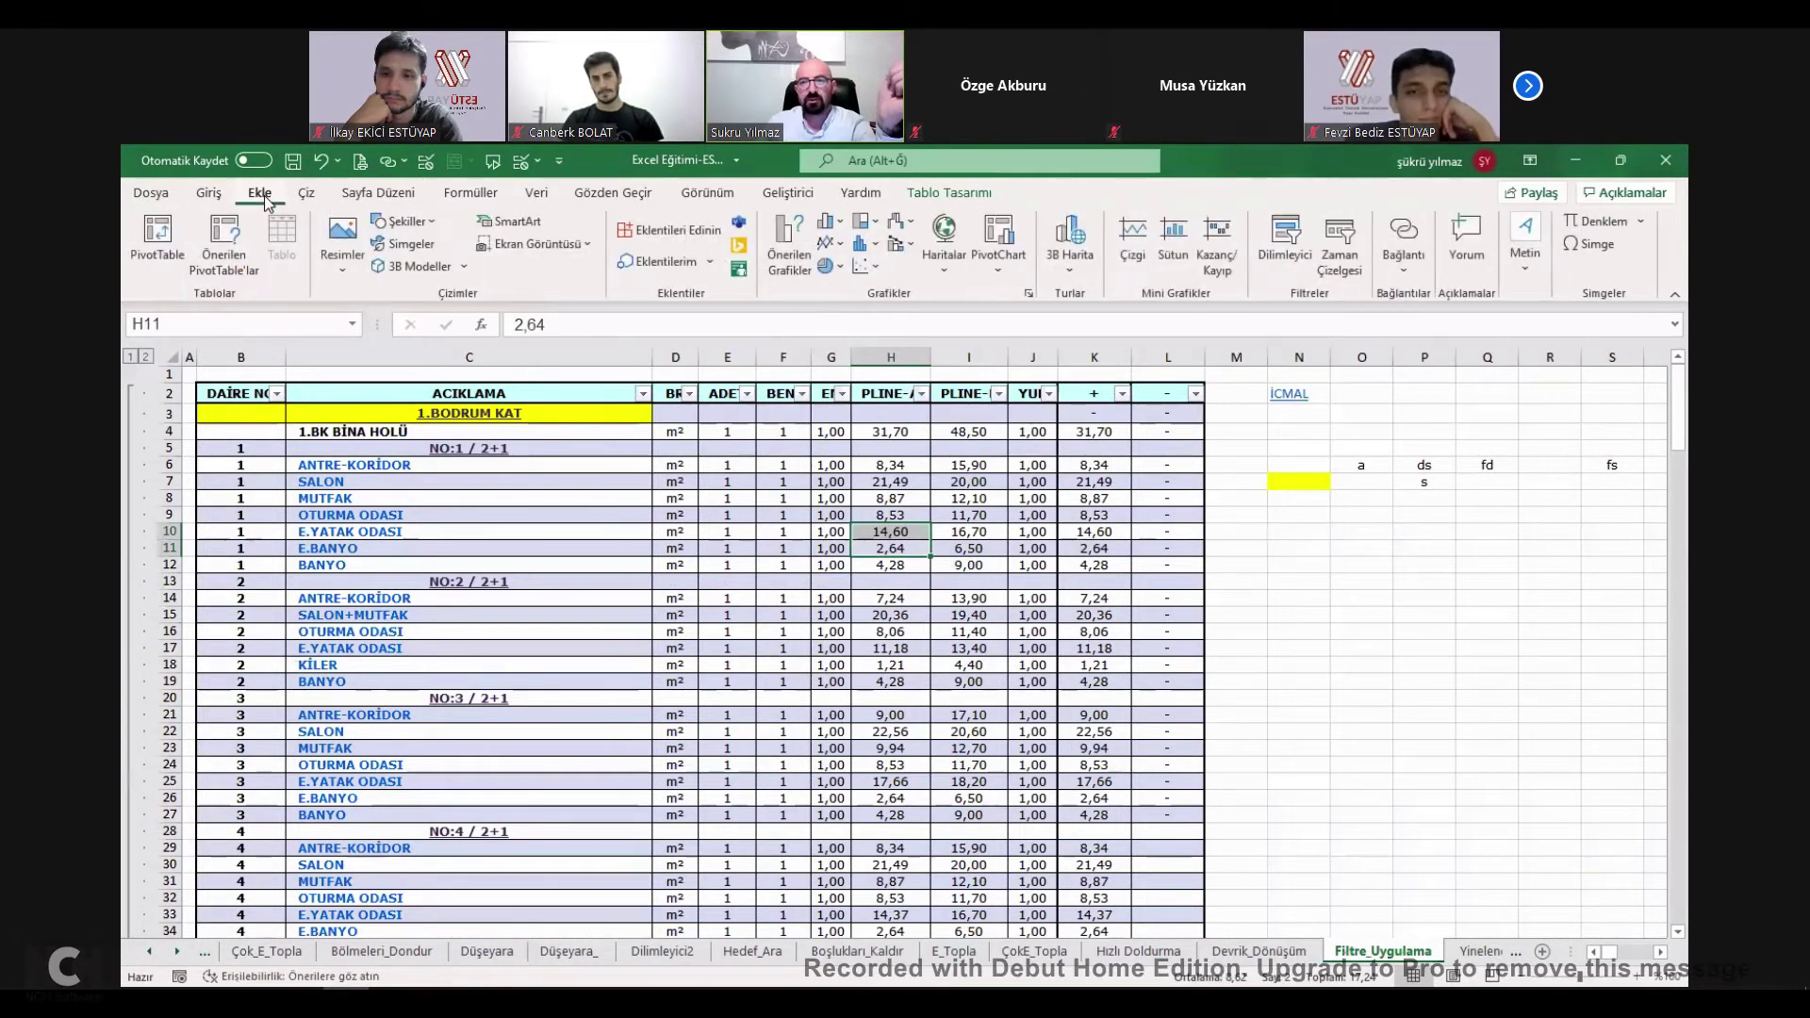
{"action": "left_click_drag", "start_coordinate": [1052, 532], "coordinate": [990, 523]}
{"action": "left_click", "coordinate": [970, 631]}
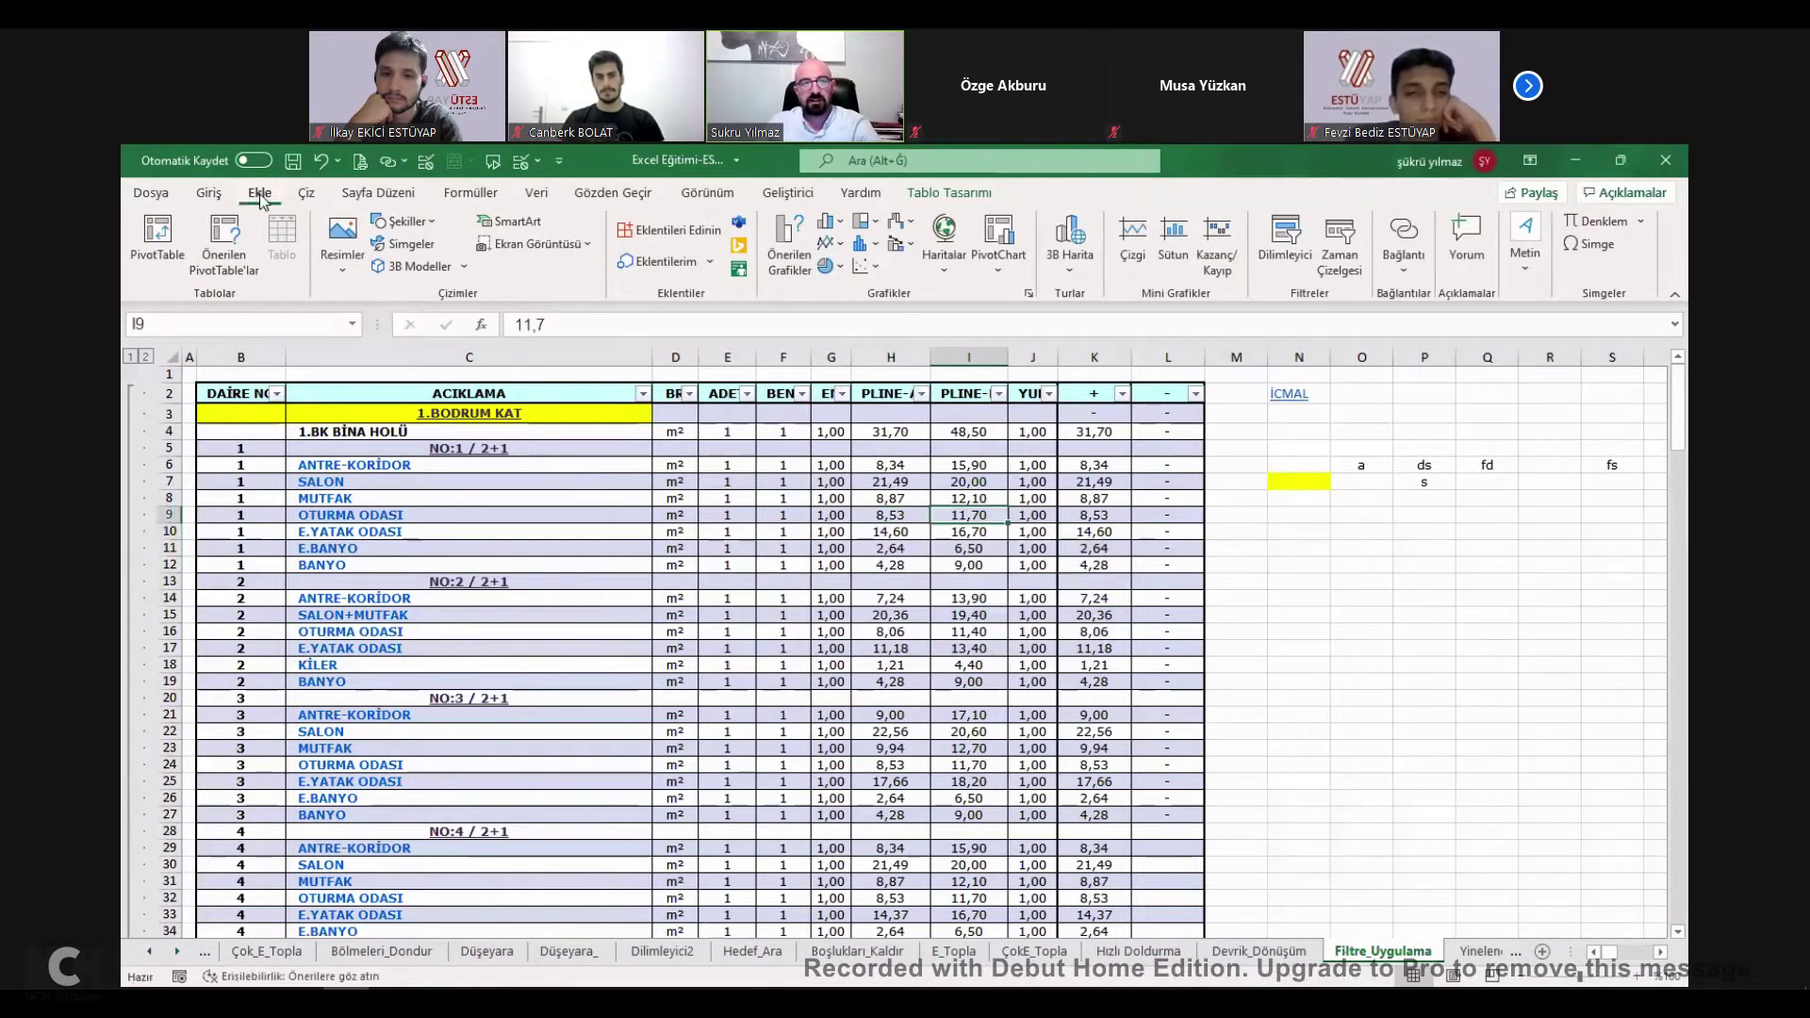
Insert slicers for the DAIRE NO, ACIKLAMA and ADET fields.
{"action": "left_click", "coordinate": [1288, 243]}
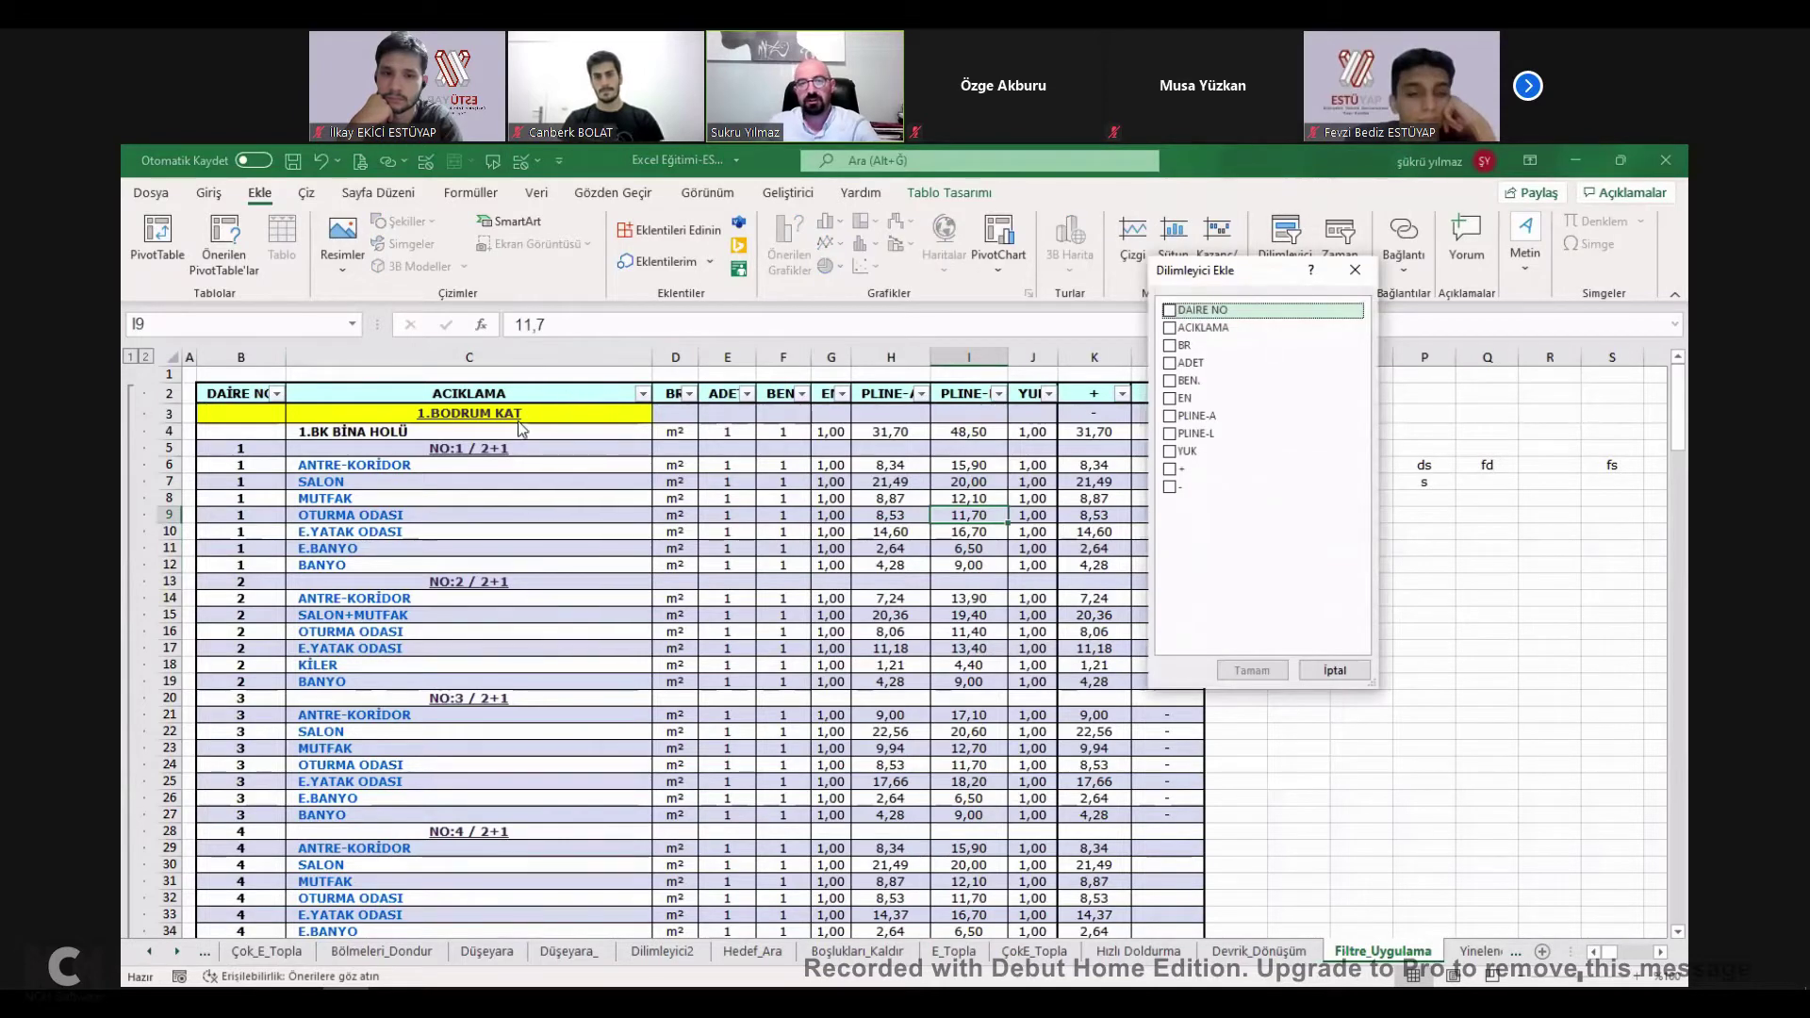
{"action": "left_click_drag", "start_coordinate": [1270, 272], "coordinate": [1361, 263]}
{"action": "left_click", "coordinate": [1260, 320]}
{"action": "left_click", "coordinate": [1260, 303]}
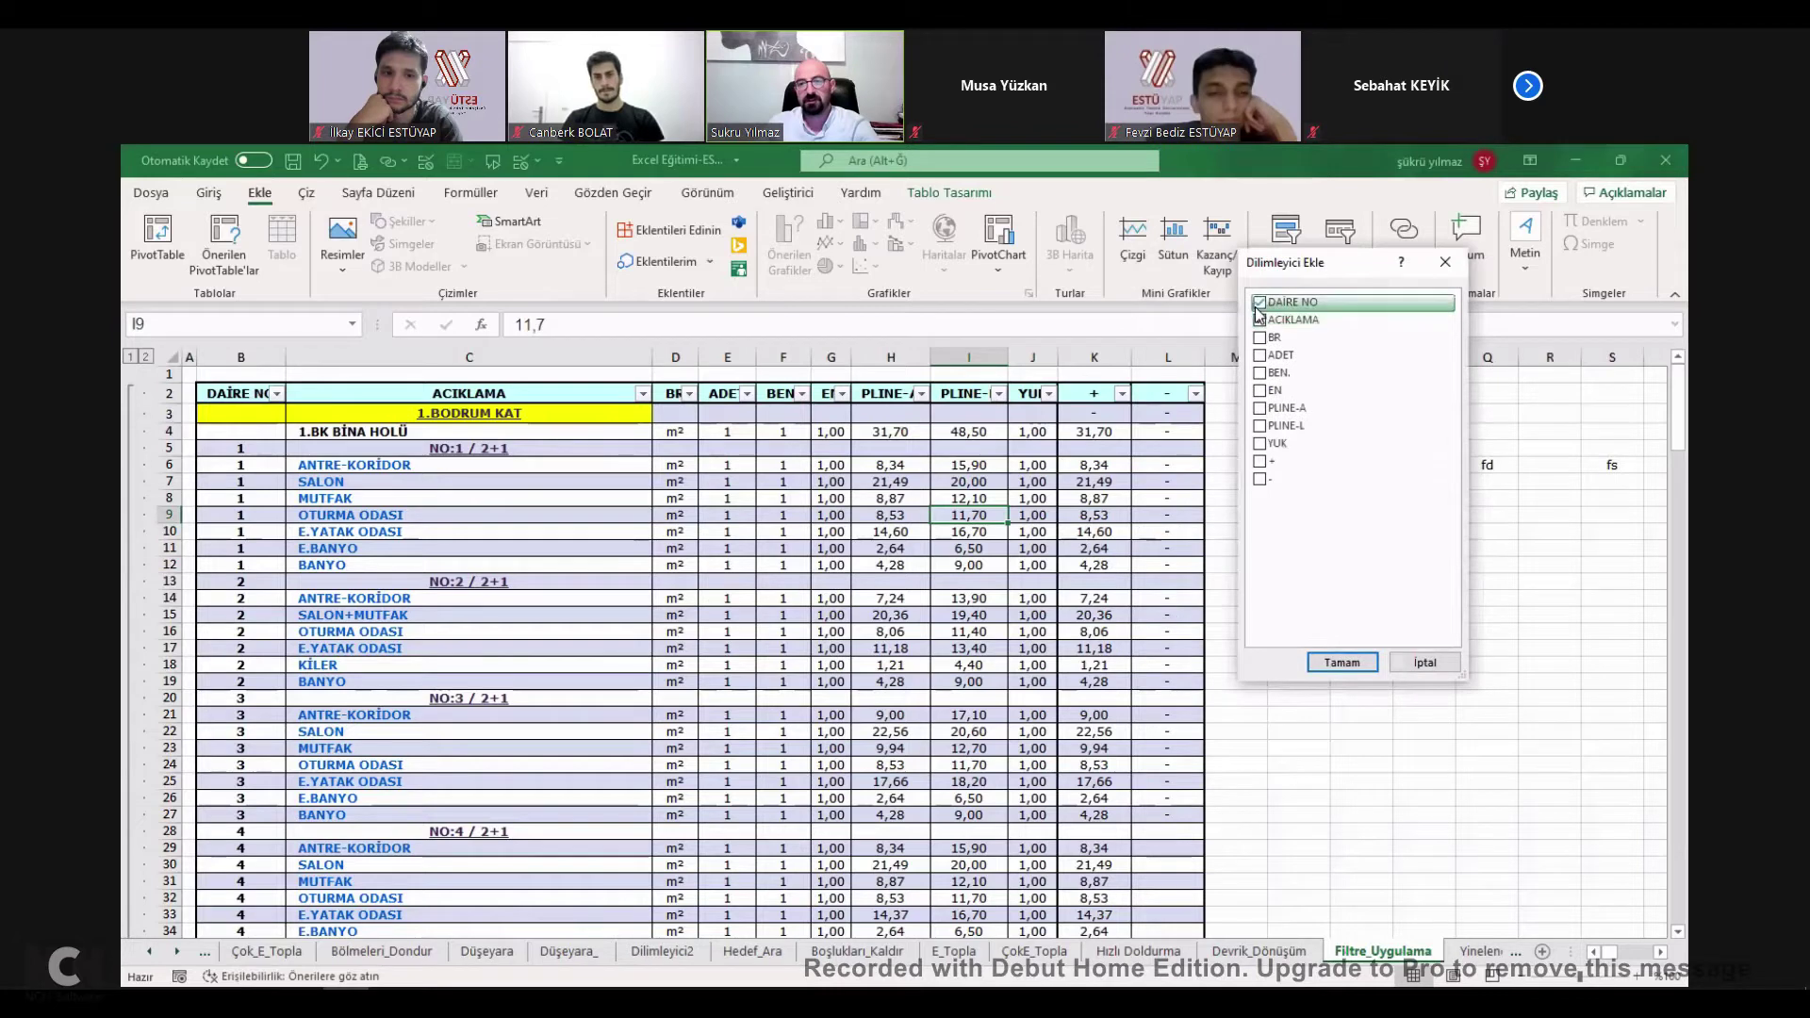
{"action": "left_click", "coordinate": [1273, 355]}
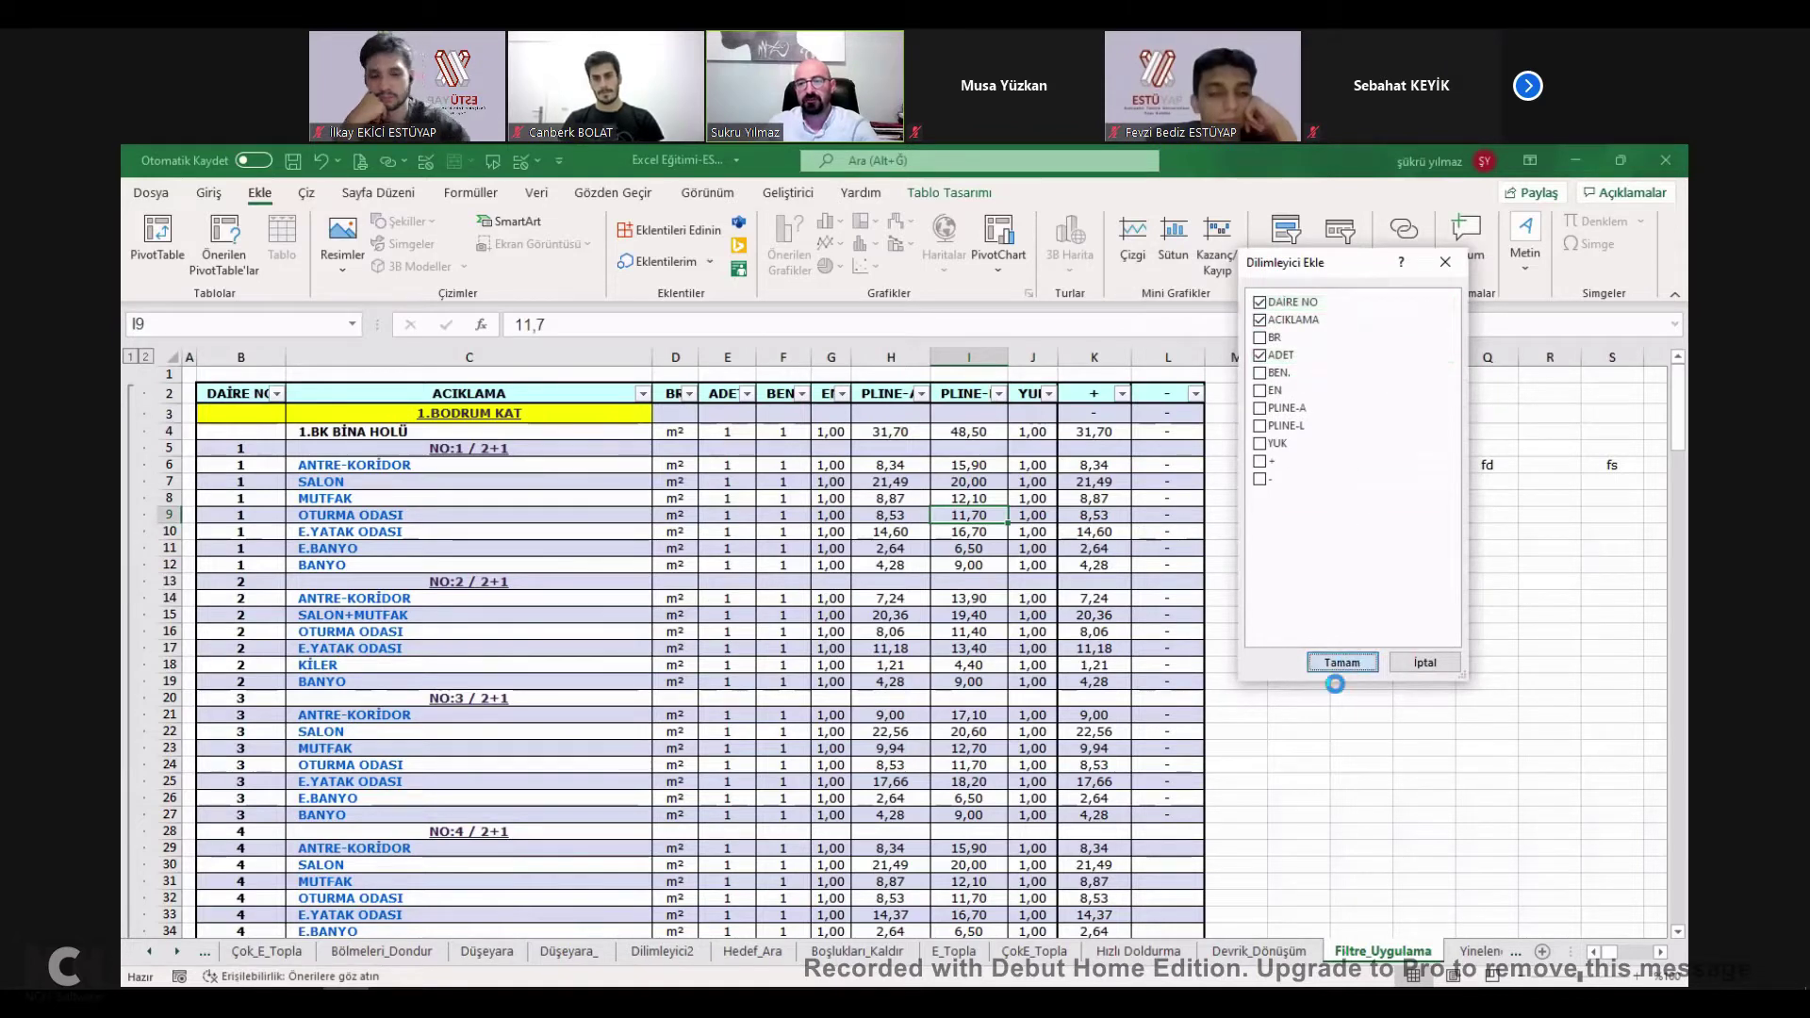
{"action": "left_click", "coordinate": [1340, 662]}
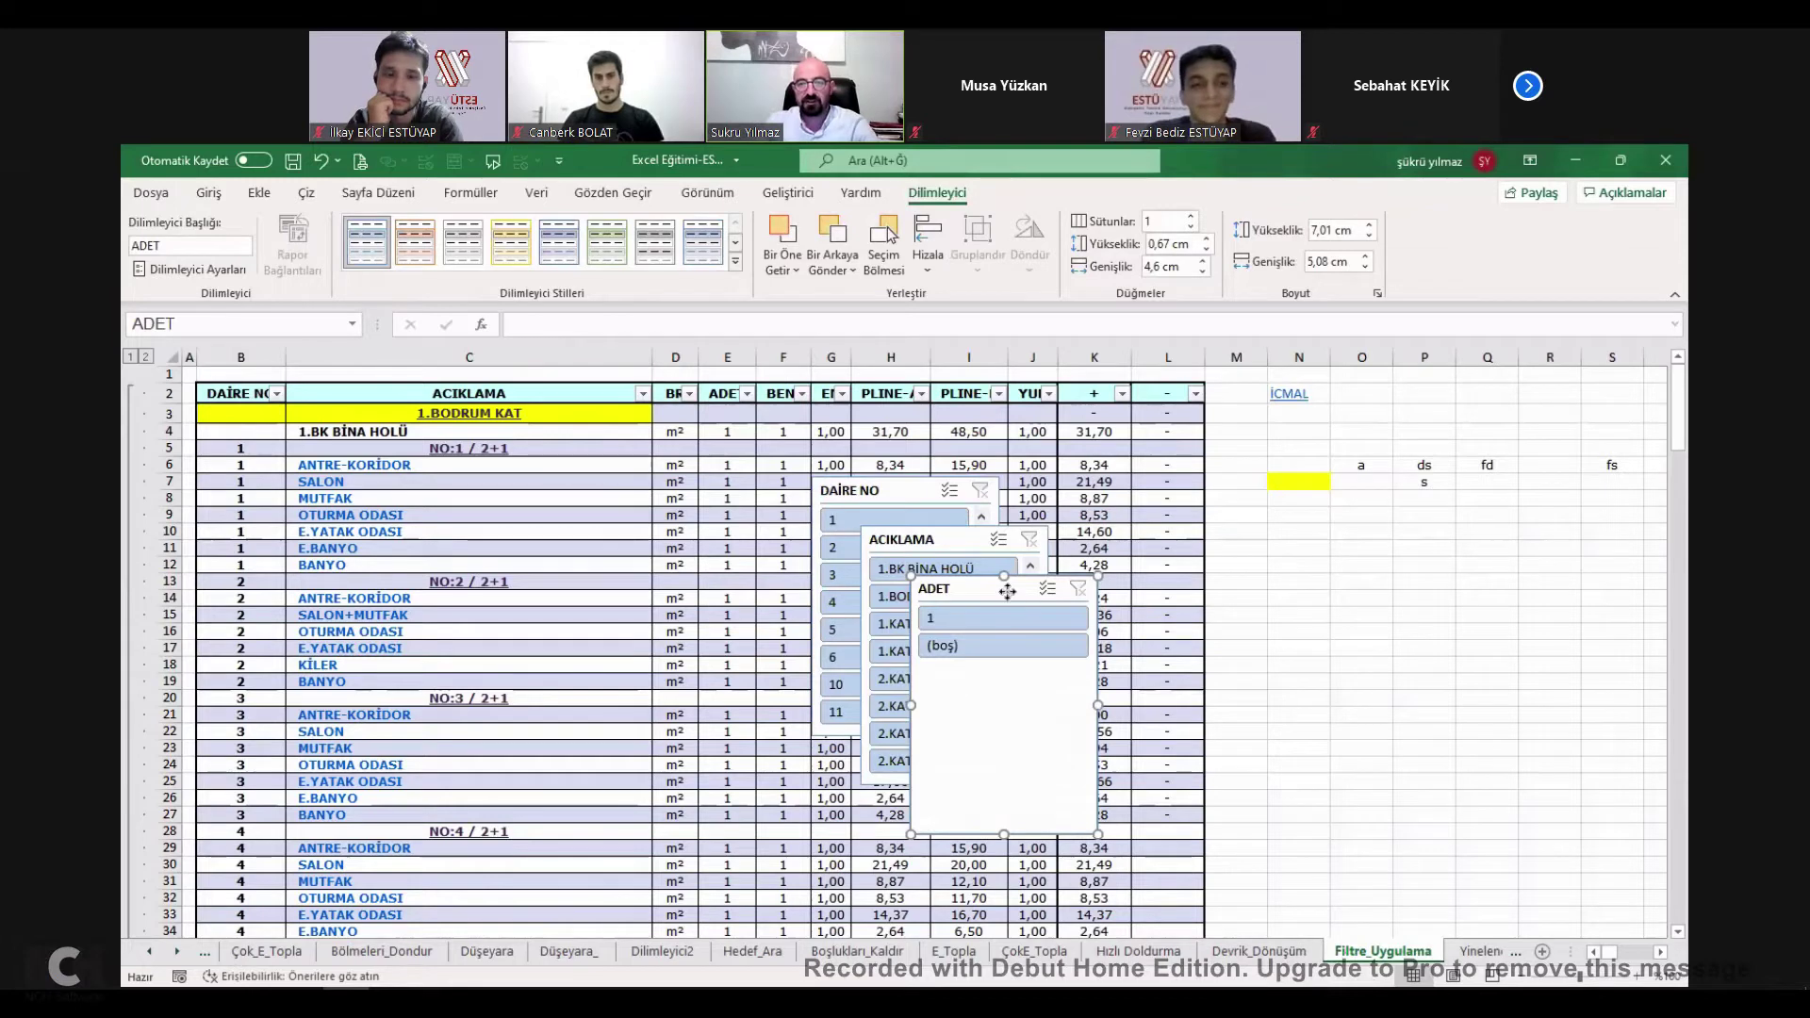
Line up the DAIRE NO, ACIKLAMA and ADET slicers side by side beside the table.
{"action": "left_click_drag", "start_coordinate": [1007, 591], "coordinate": [1375, 461]}
{"action": "left_click_drag", "start_coordinate": [943, 539], "coordinate": [1179, 461]}
{"action": "left_click_drag", "start_coordinate": [1317, 473], "coordinate": [1452, 459]}
{"action": "left_click_drag", "start_coordinate": [1190, 469], "coordinate": [1332, 446]}
{"action": "left_click_drag", "start_coordinate": [967, 491], "coordinate": [1118, 445]}
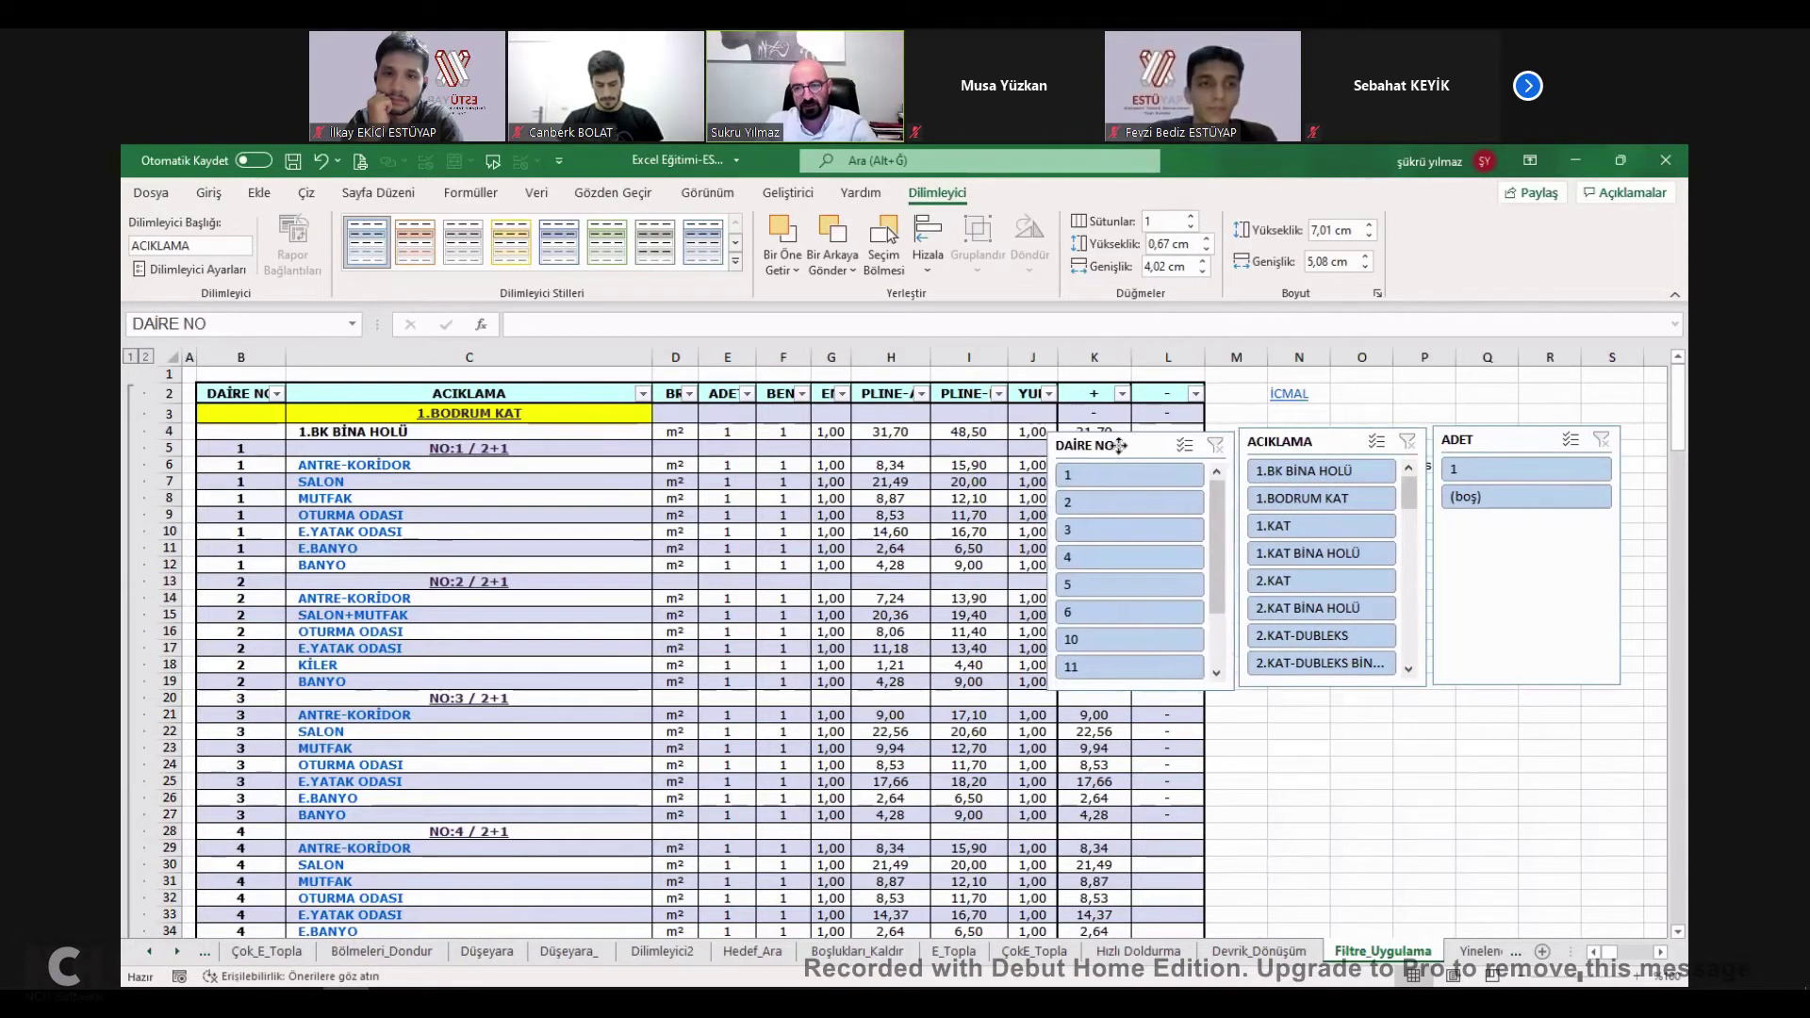
Slicer-filter to 1.BK BİNA HOLÜ, 1.BODRUM KAT, then apartment 1's E.YATAK ODASI, clearing each.
{"action": "left_click", "coordinate": [1320, 471]}
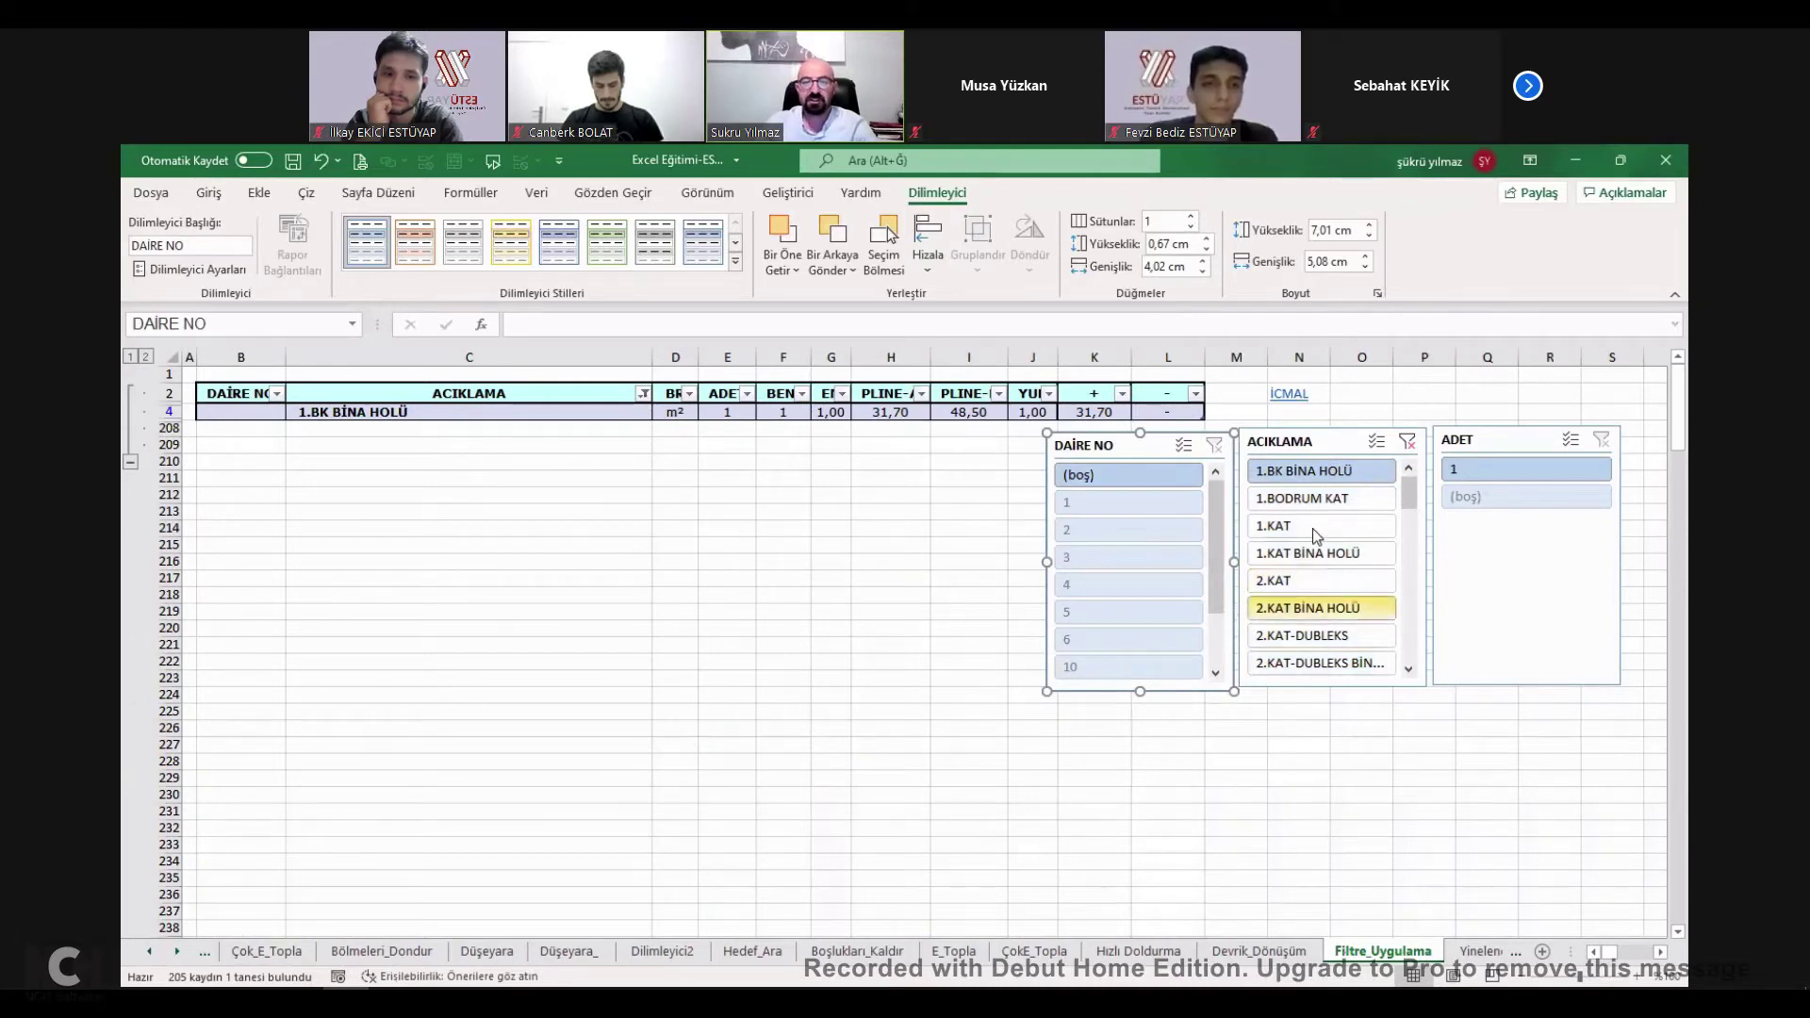
{"action": "left_click", "coordinate": [1361, 497]}
{"action": "left_click", "coordinate": [1407, 441]}
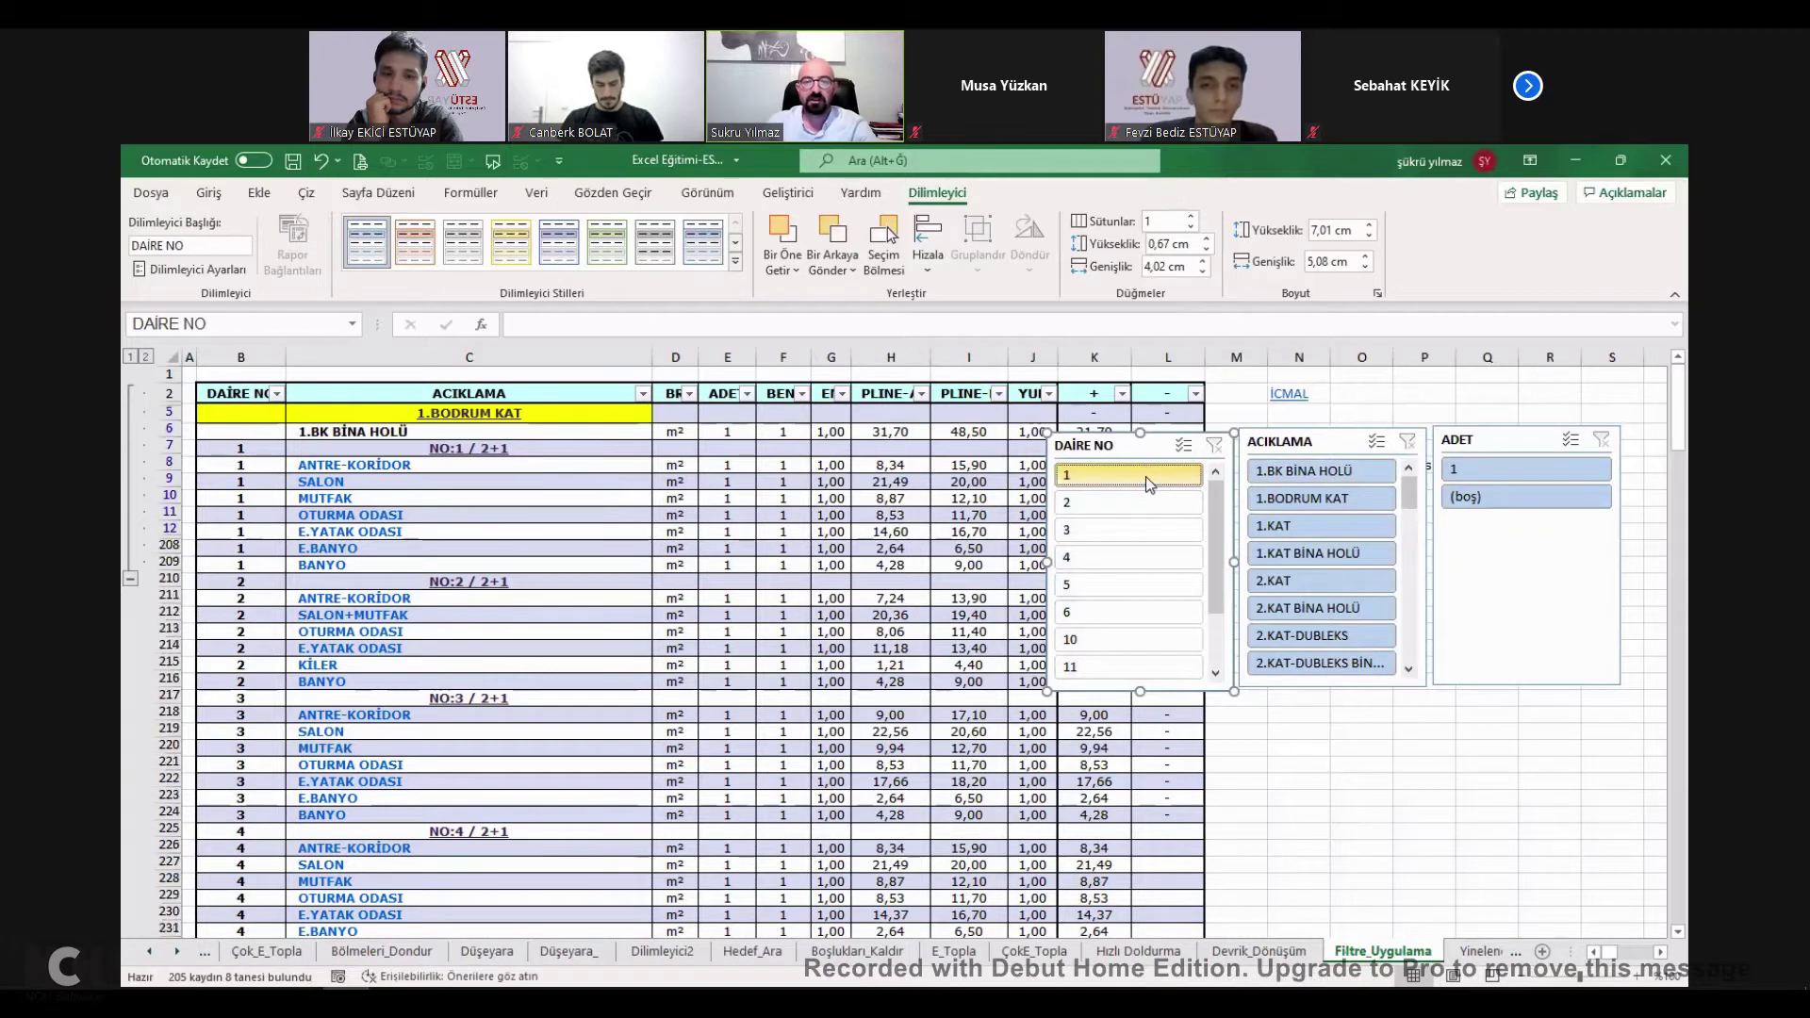
{"action": "left_click", "coordinate": [1145, 477]}
{"action": "left_click", "coordinate": [1332, 553]}
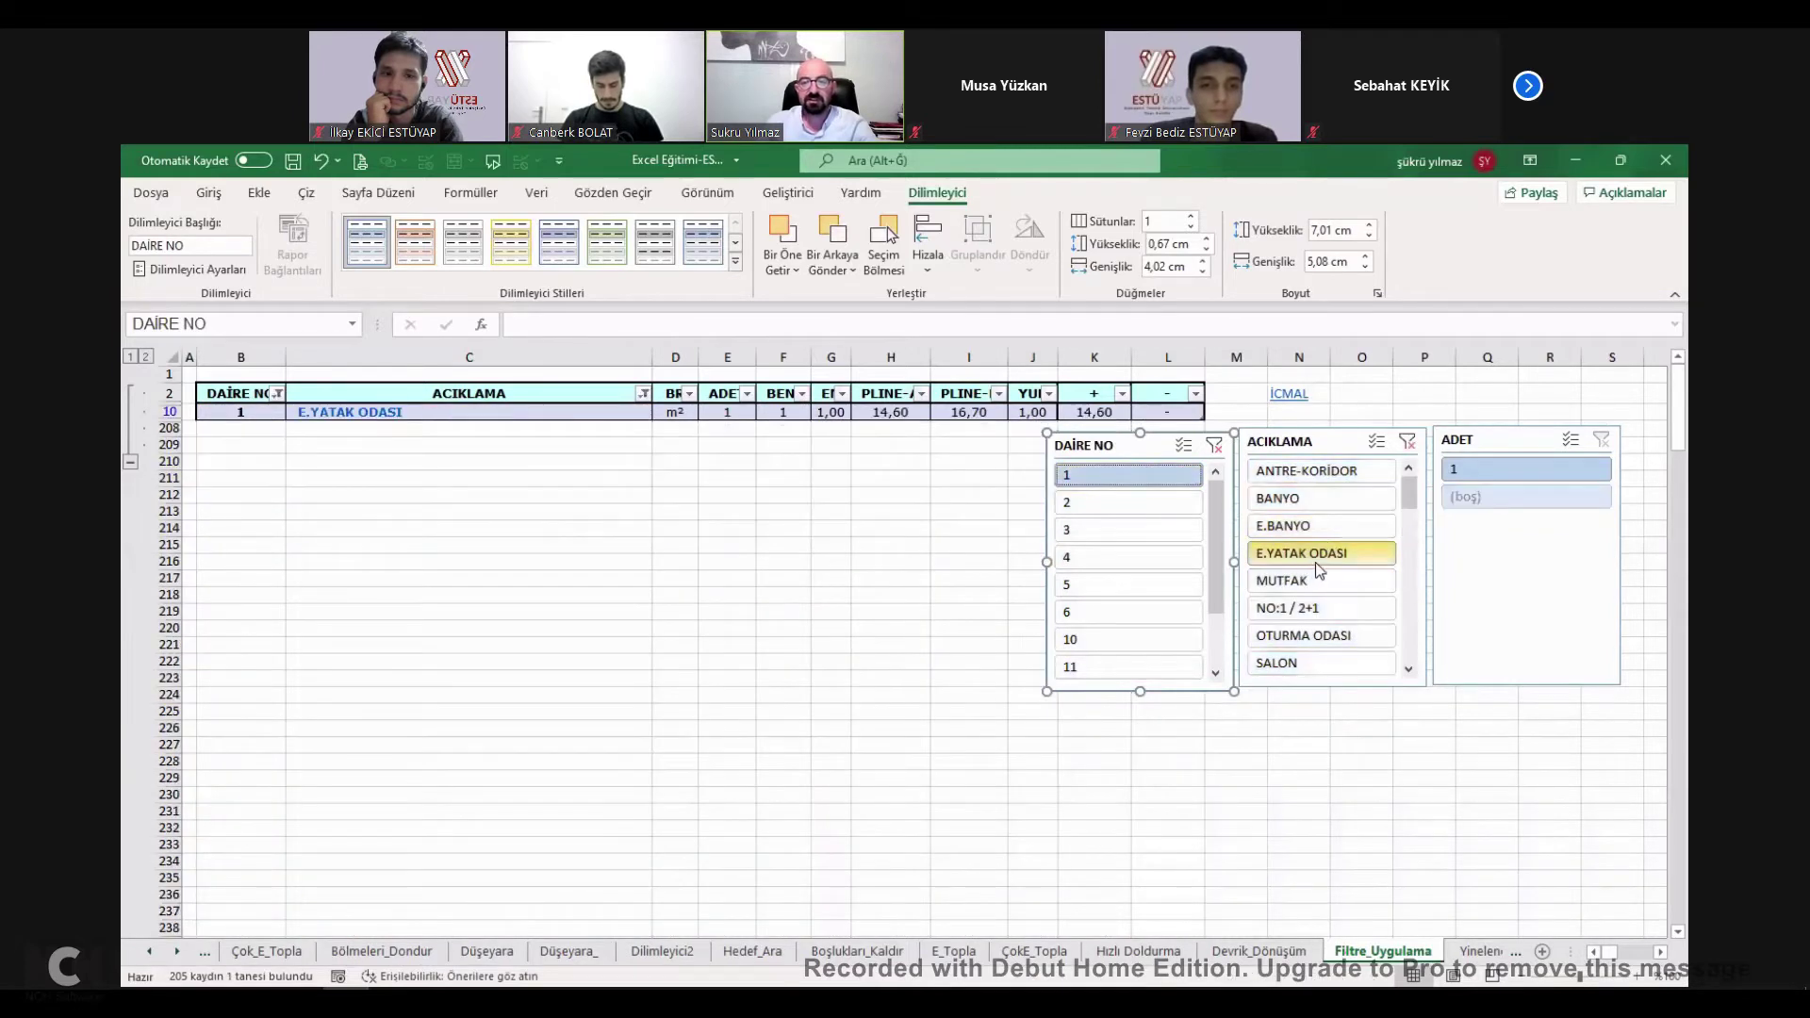
{"action": "left_click", "coordinate": [1215, 446]}
{"action": "left_click", "coordinate": [1407, 442]}
Filter to 1.BODRUM KAT, then 2.KAT, and clear the description slicer.
{"action": "left_click", "coordinate": [1319, 497]}
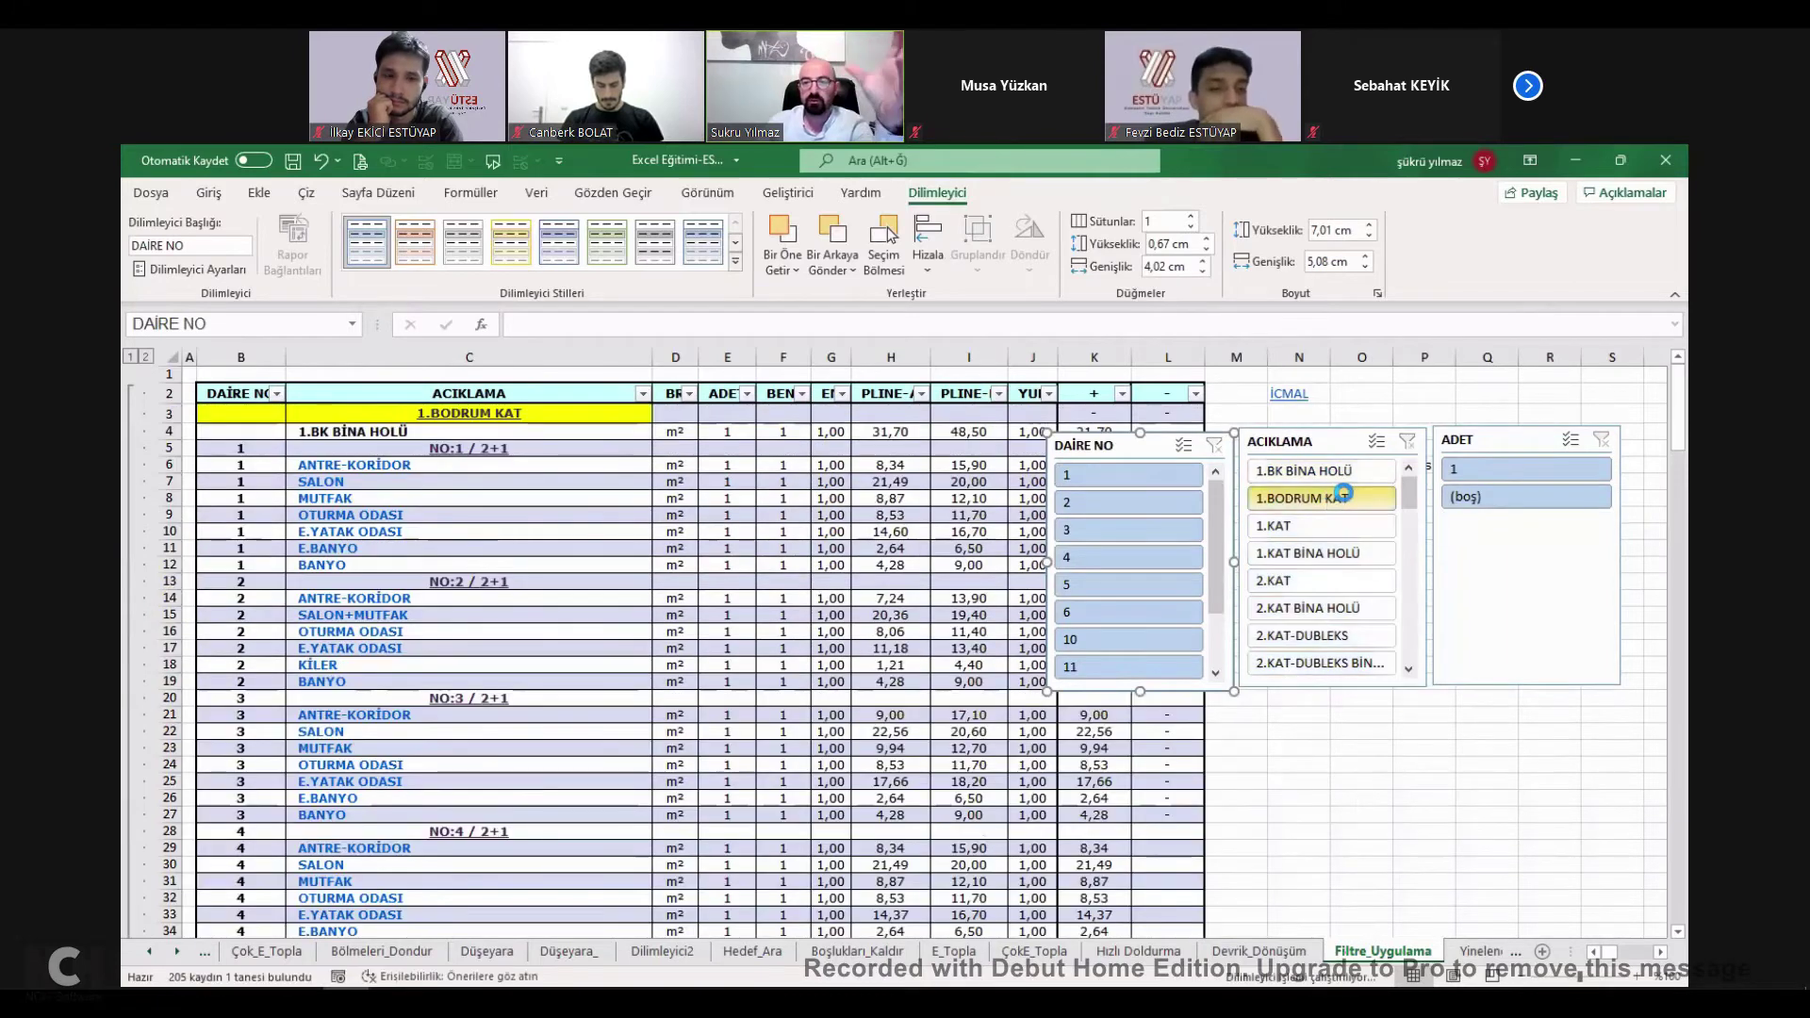
{"action": "left_click", "coordinate": [1307, 583]}
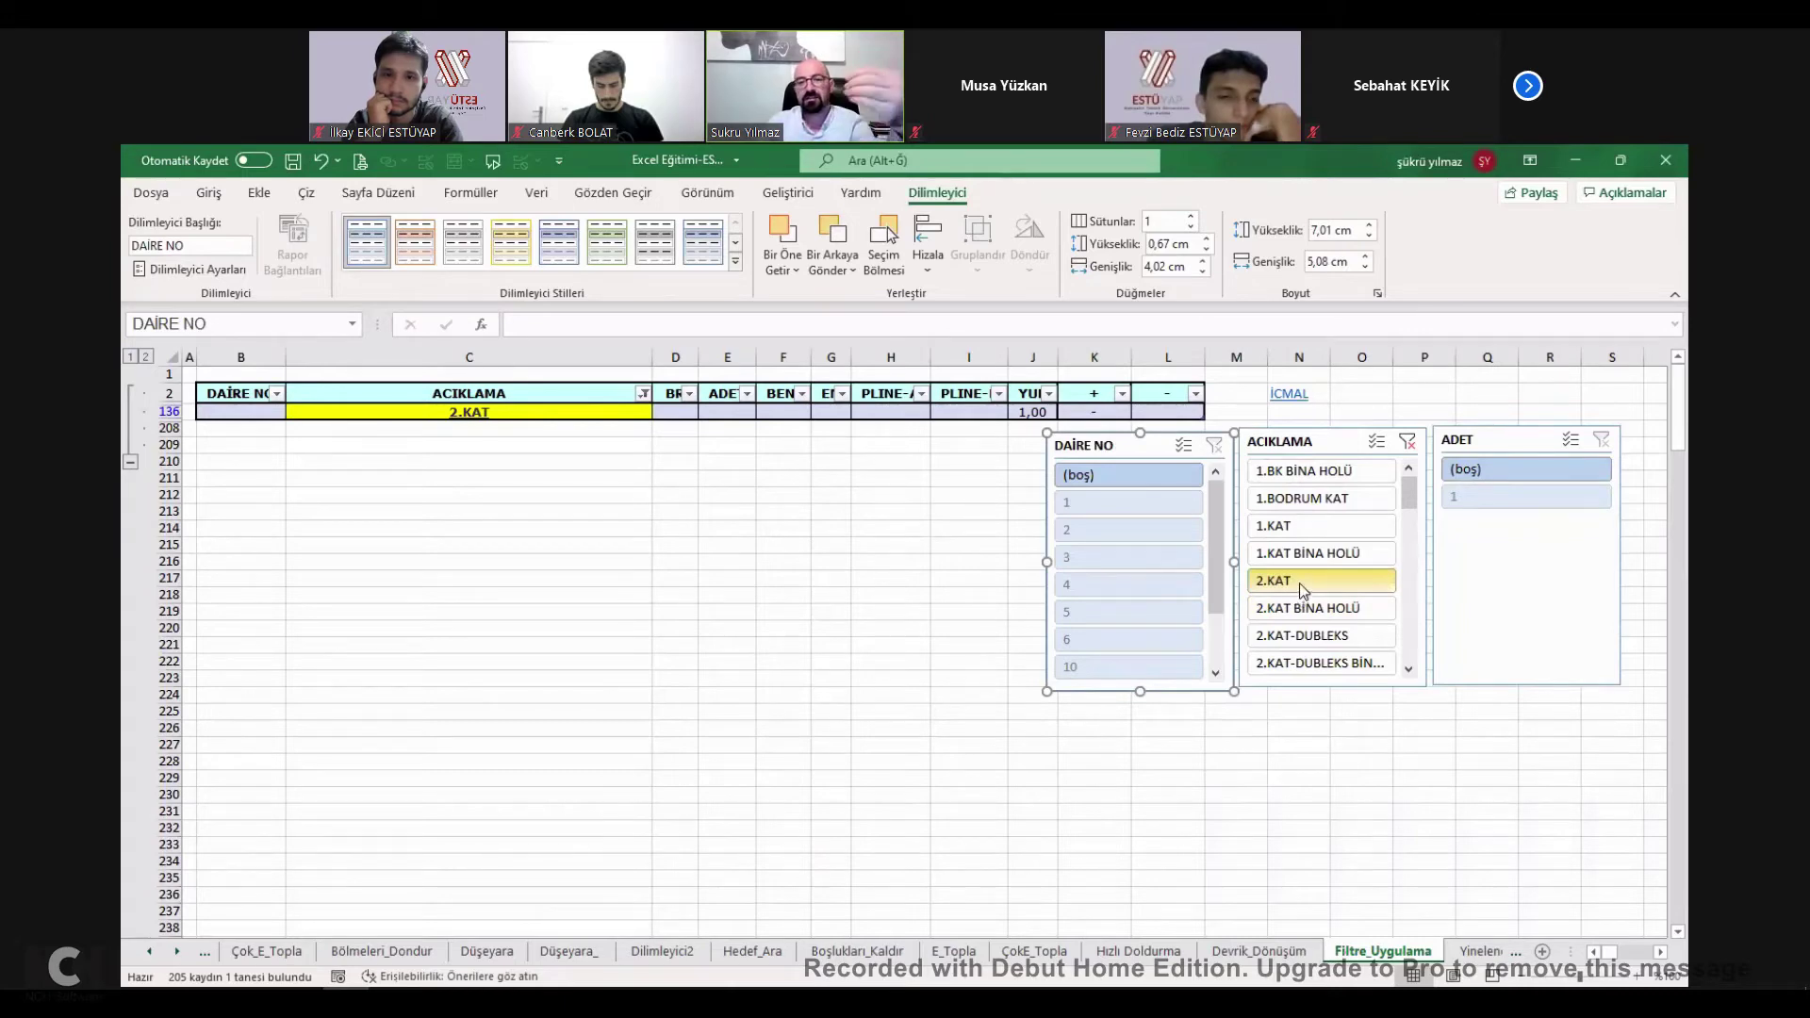
{"action": "left_click", "coordinate": [1408, 441]}
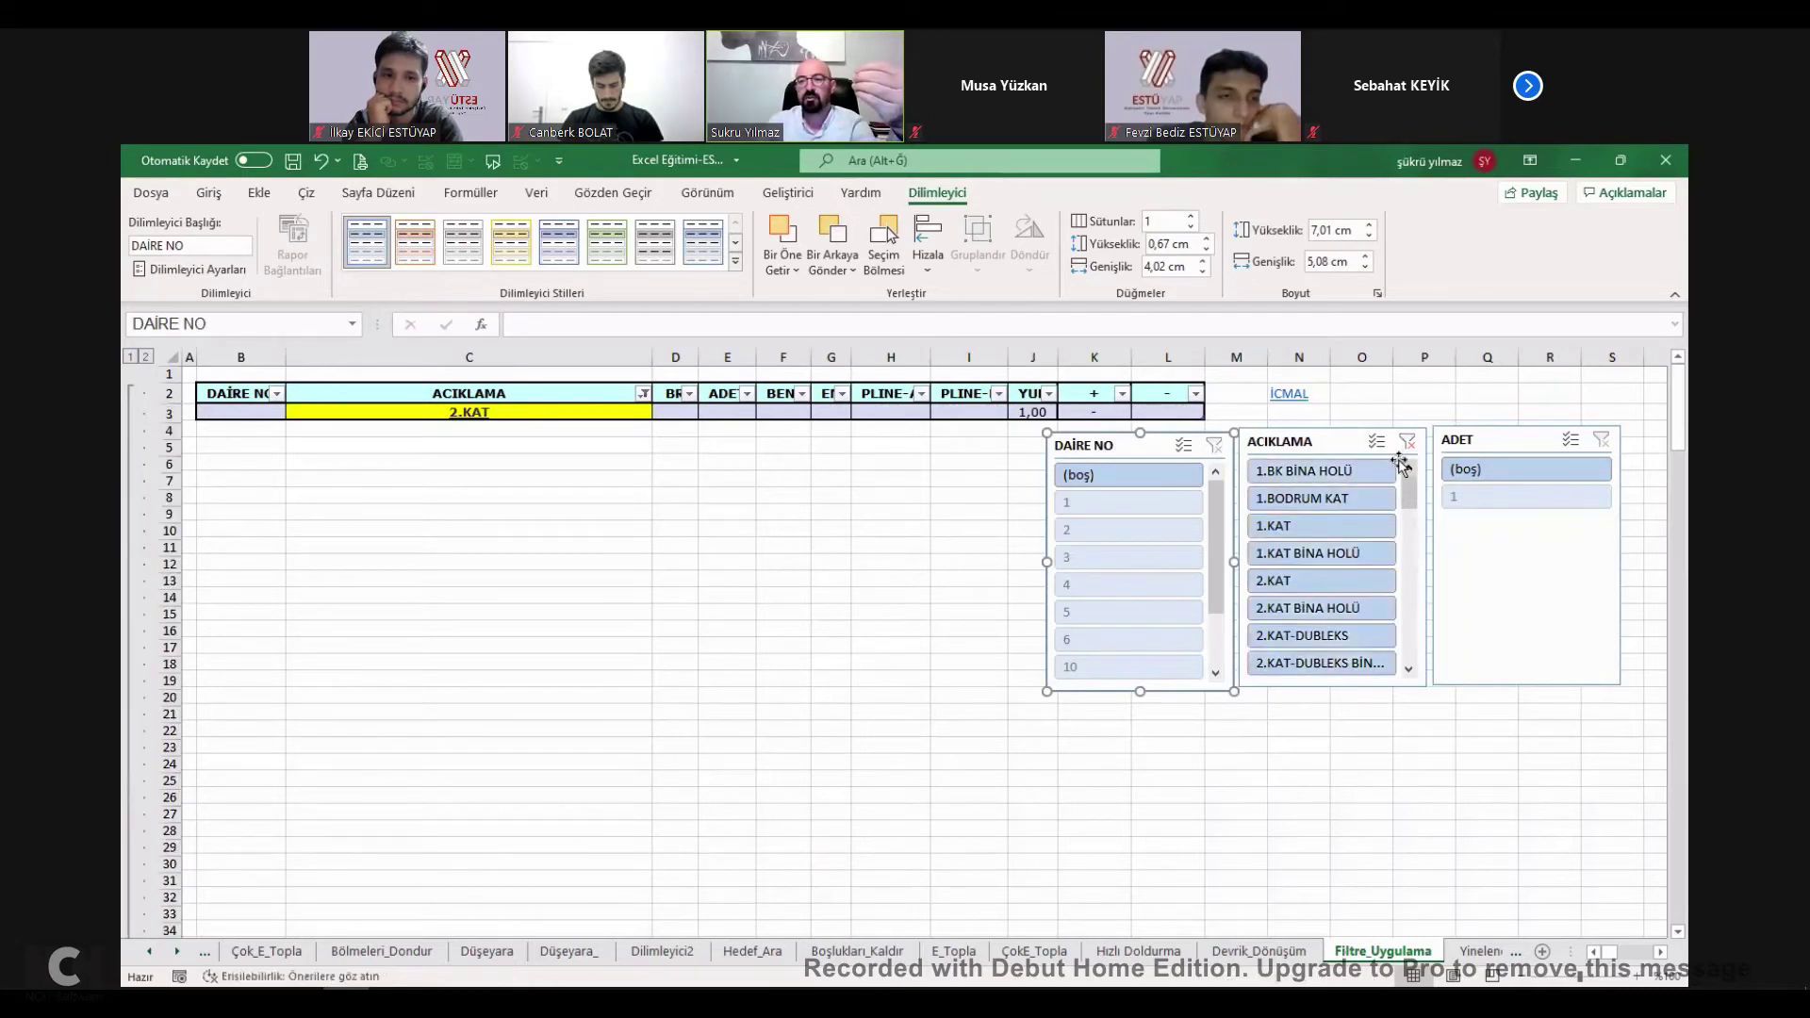
Delete the ADET slicer.
{"action": "left_click", "coordinate": [1524, 441]}
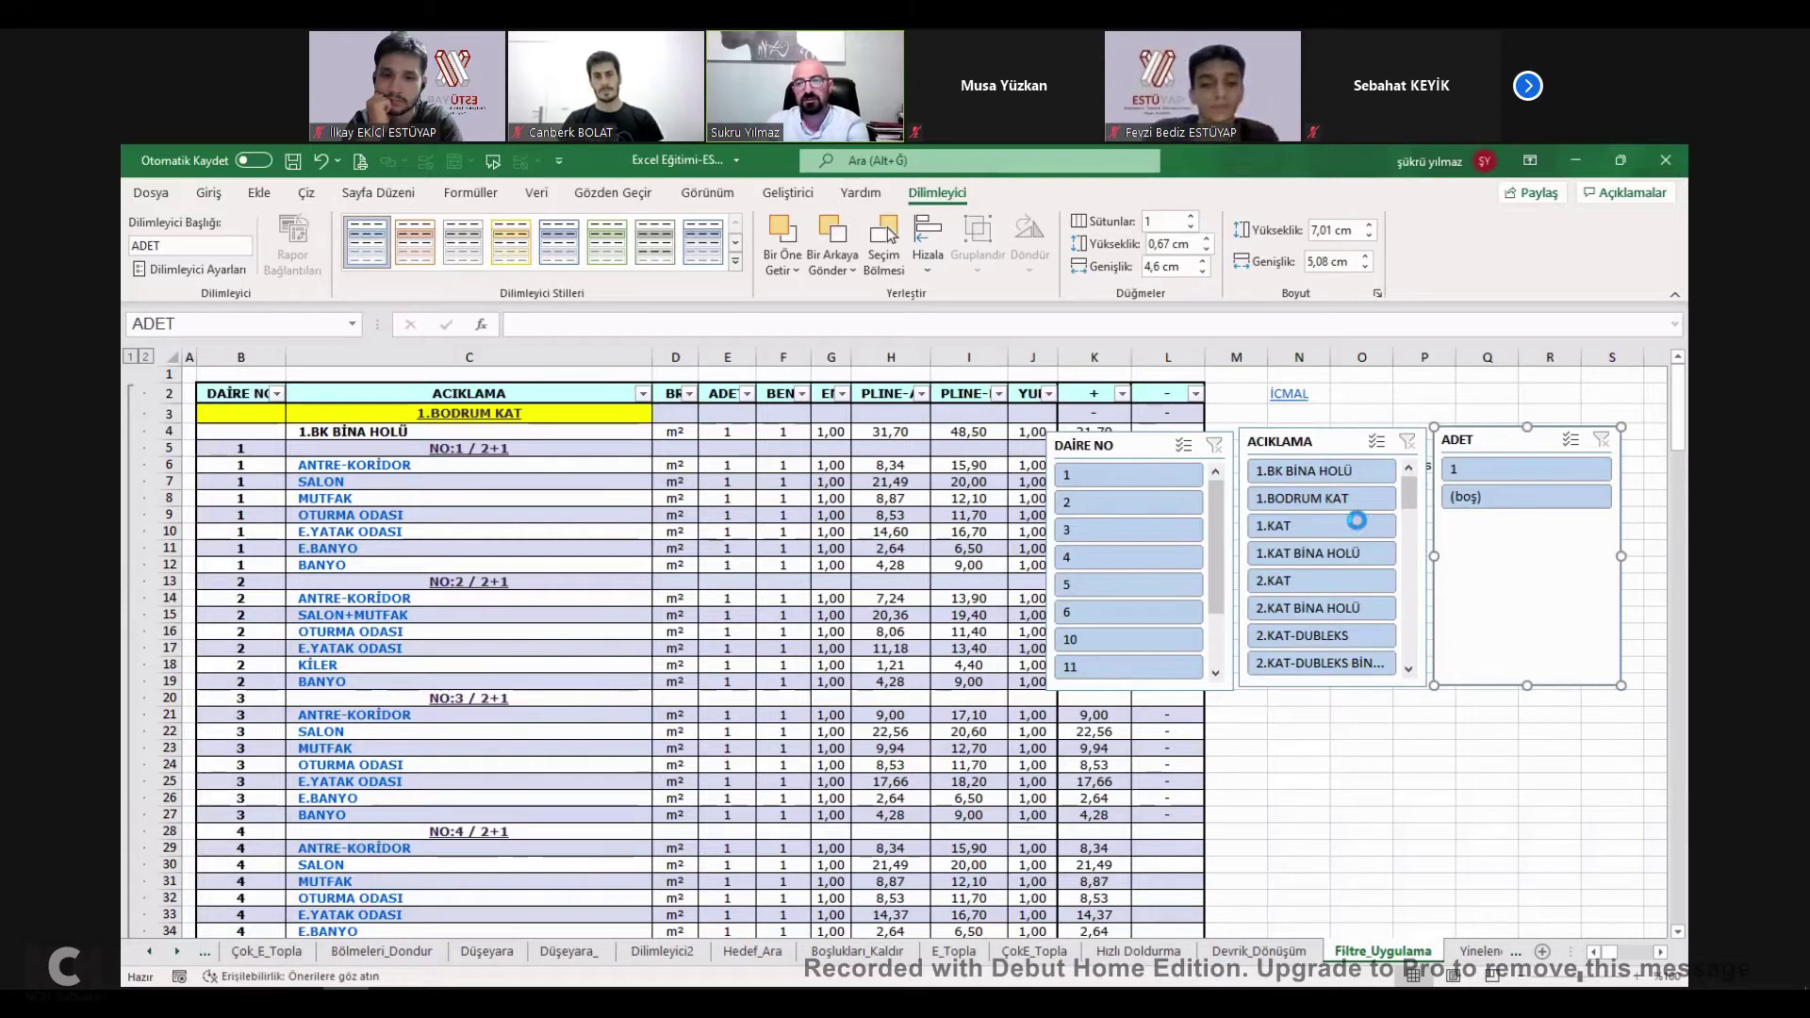
{"action": "key", "text": "Delete"}
{"action": "left_click", "coordinate": [1494, 452]}
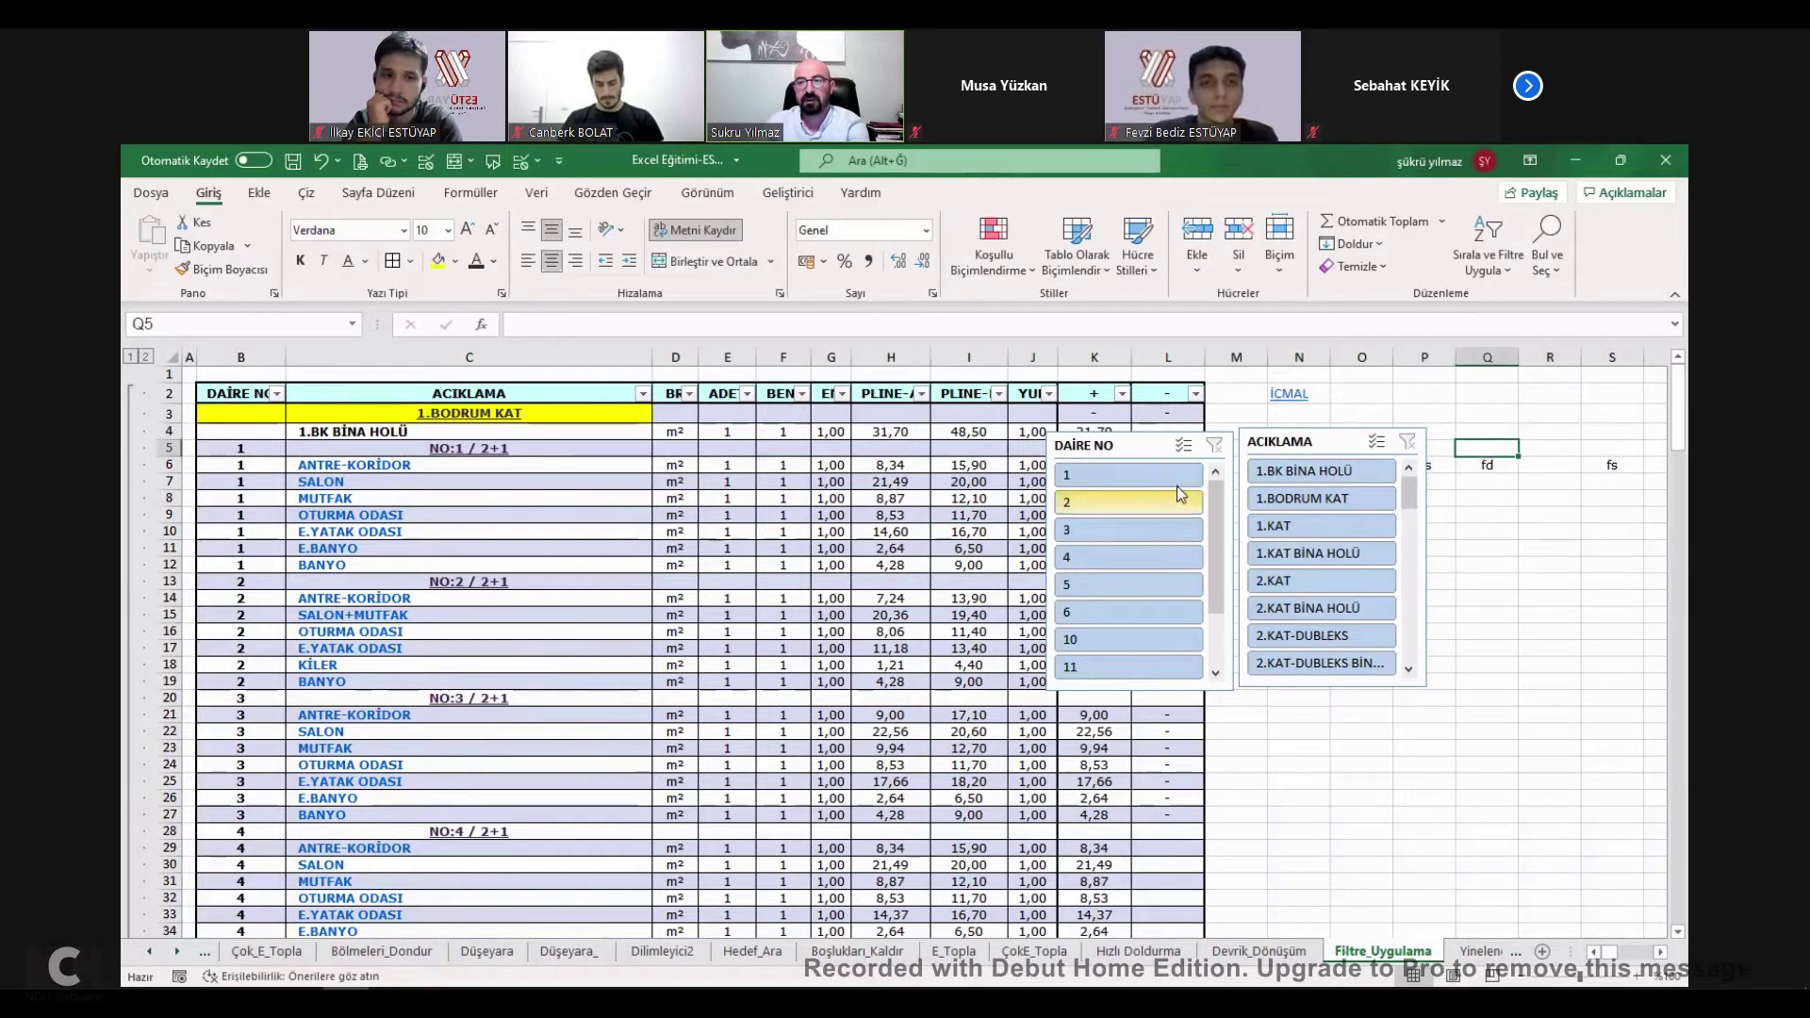
Tick FİLTRE UYGULAMA and EĞER SAY FONKSİYONU on İcmal, then open the KOŞULLU BİÇİMLENDİRME sheet.
{"action": "left_click", "coordinate": [1284, 396]}
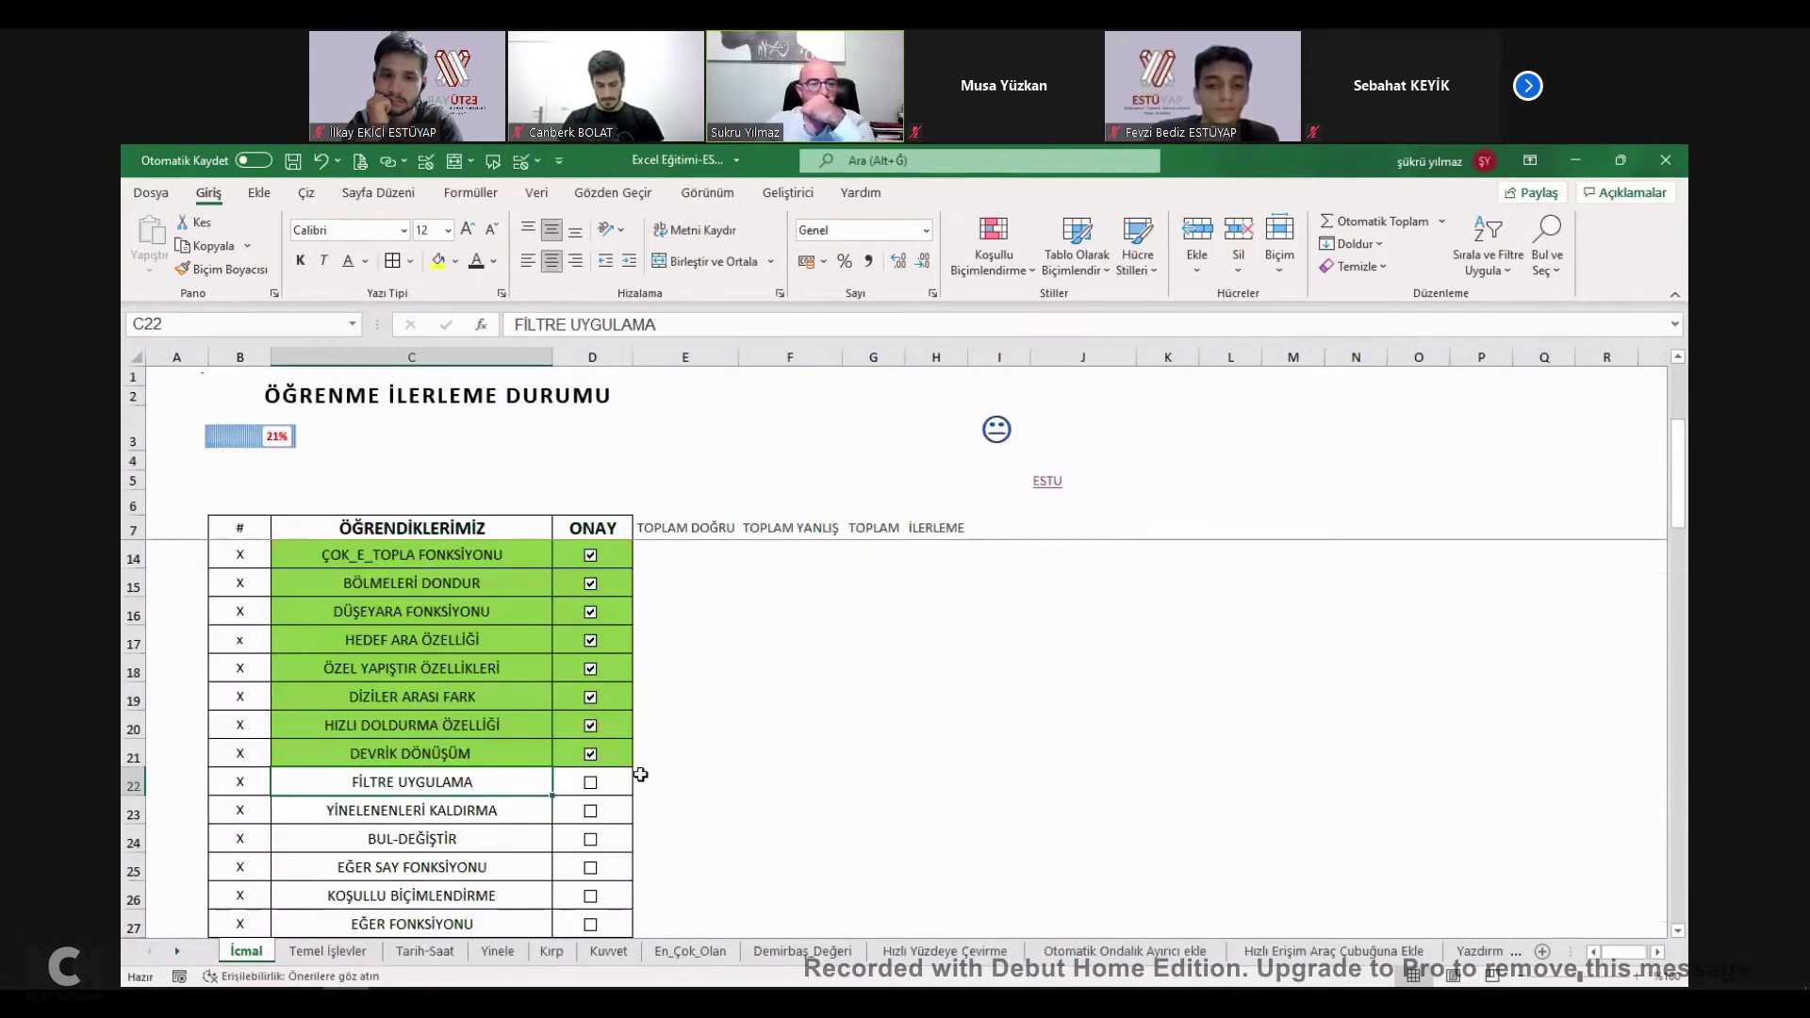
{"action": "left_click", "coordinate": [588, 790]}
{"action": "scroll", "coordinate": [443, 801], "scroll_direction": "down", "scroll_amount": 1}
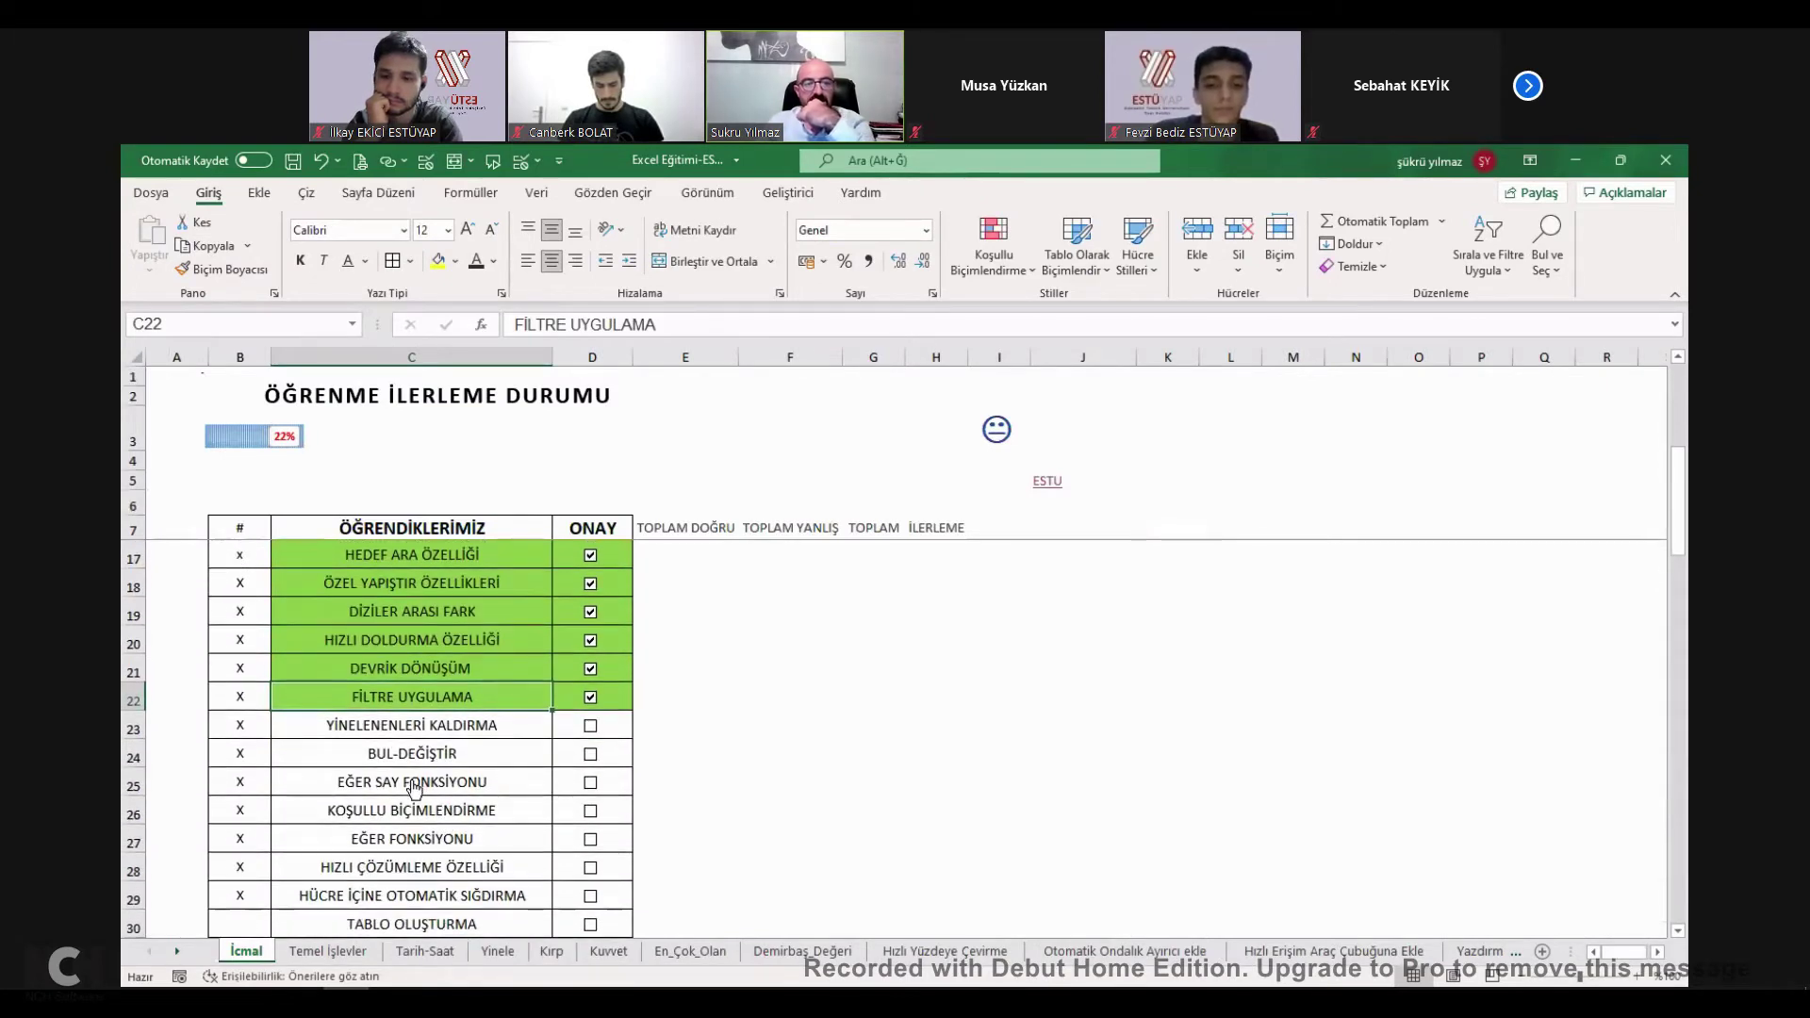
{"action": "left_click", "coordinate": [412, 780]}
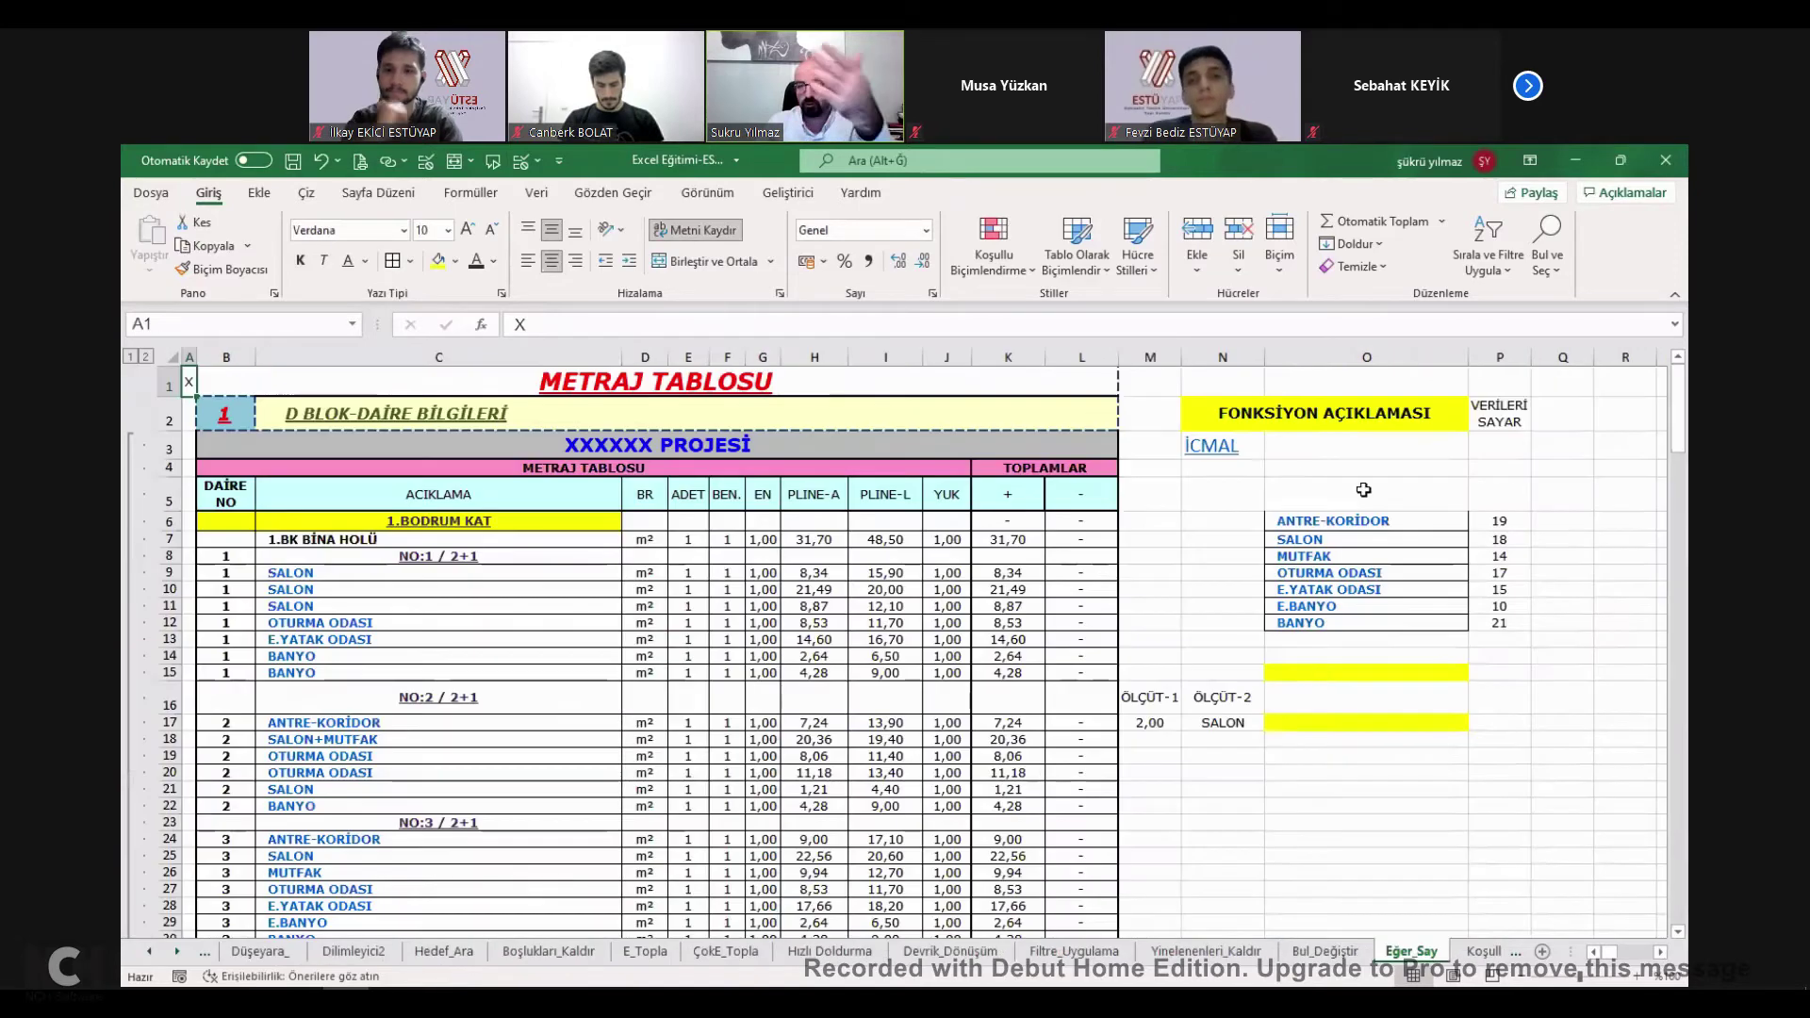
{"action": "left_click", "coordinate": [1212, 445]}
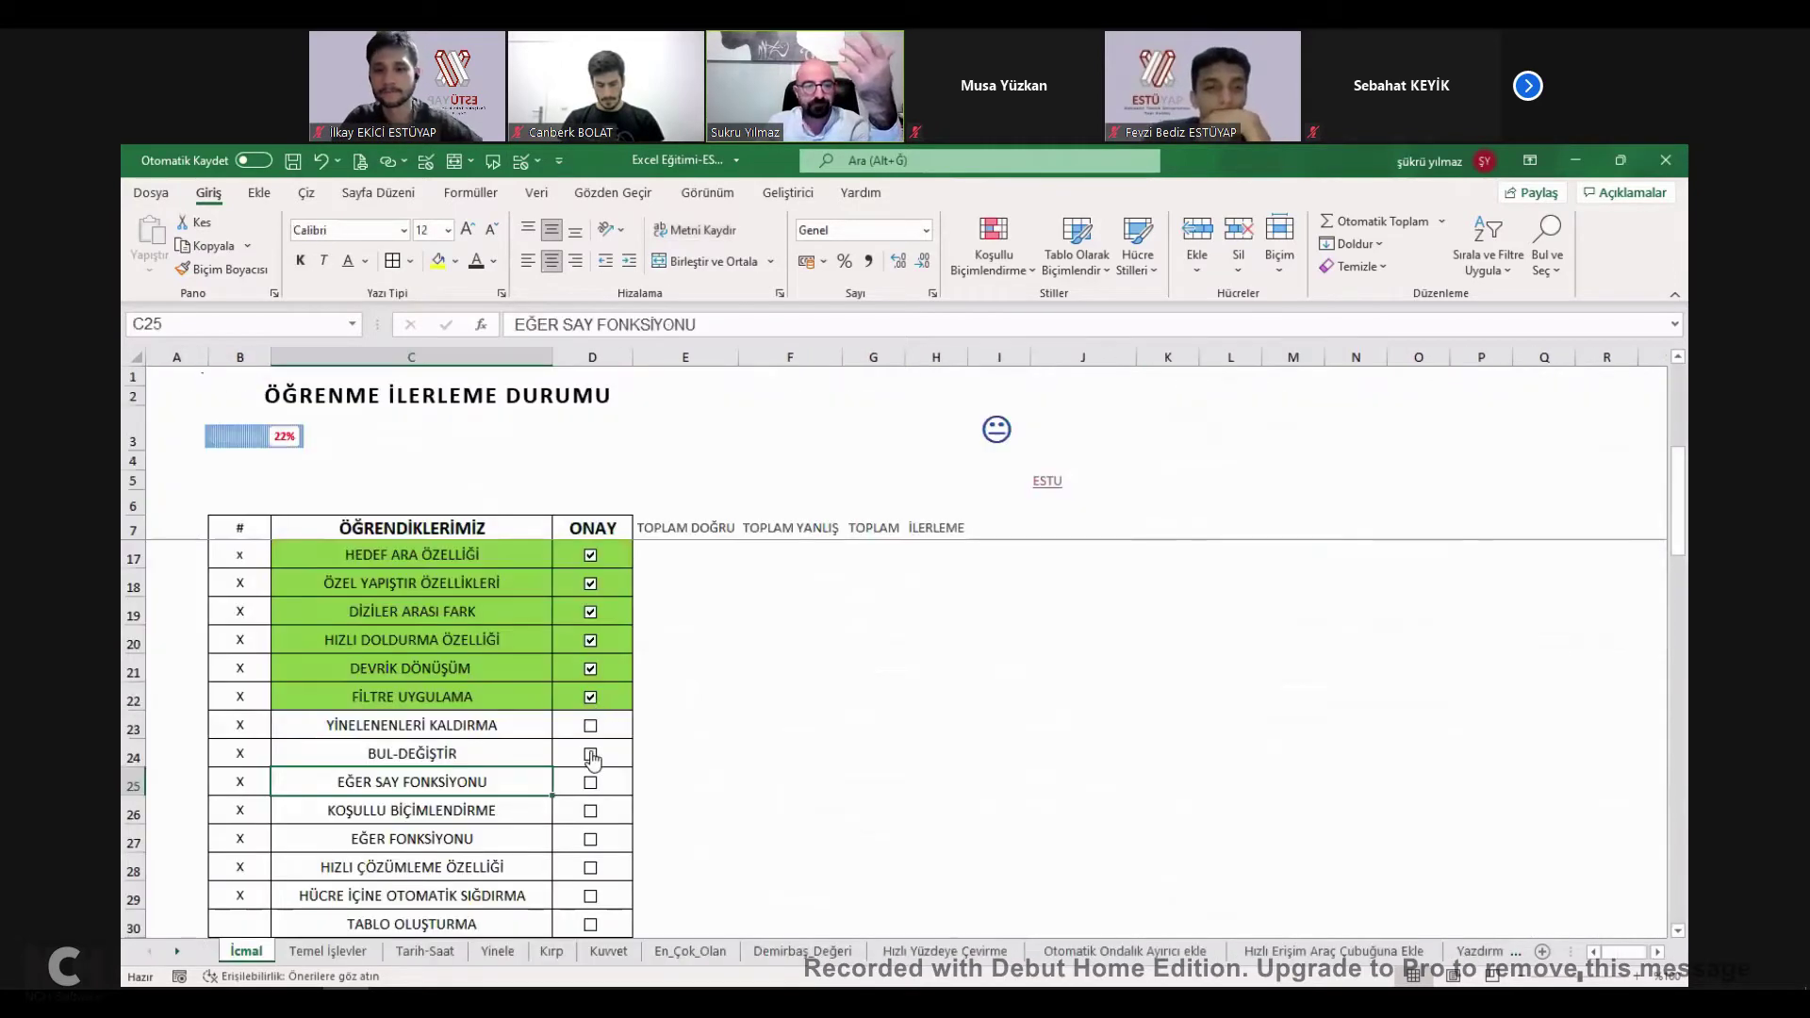
{"action": "left_click", "coordinate": [590, 783]}
{"action": "left_click", "coordinate": [505, 811]}
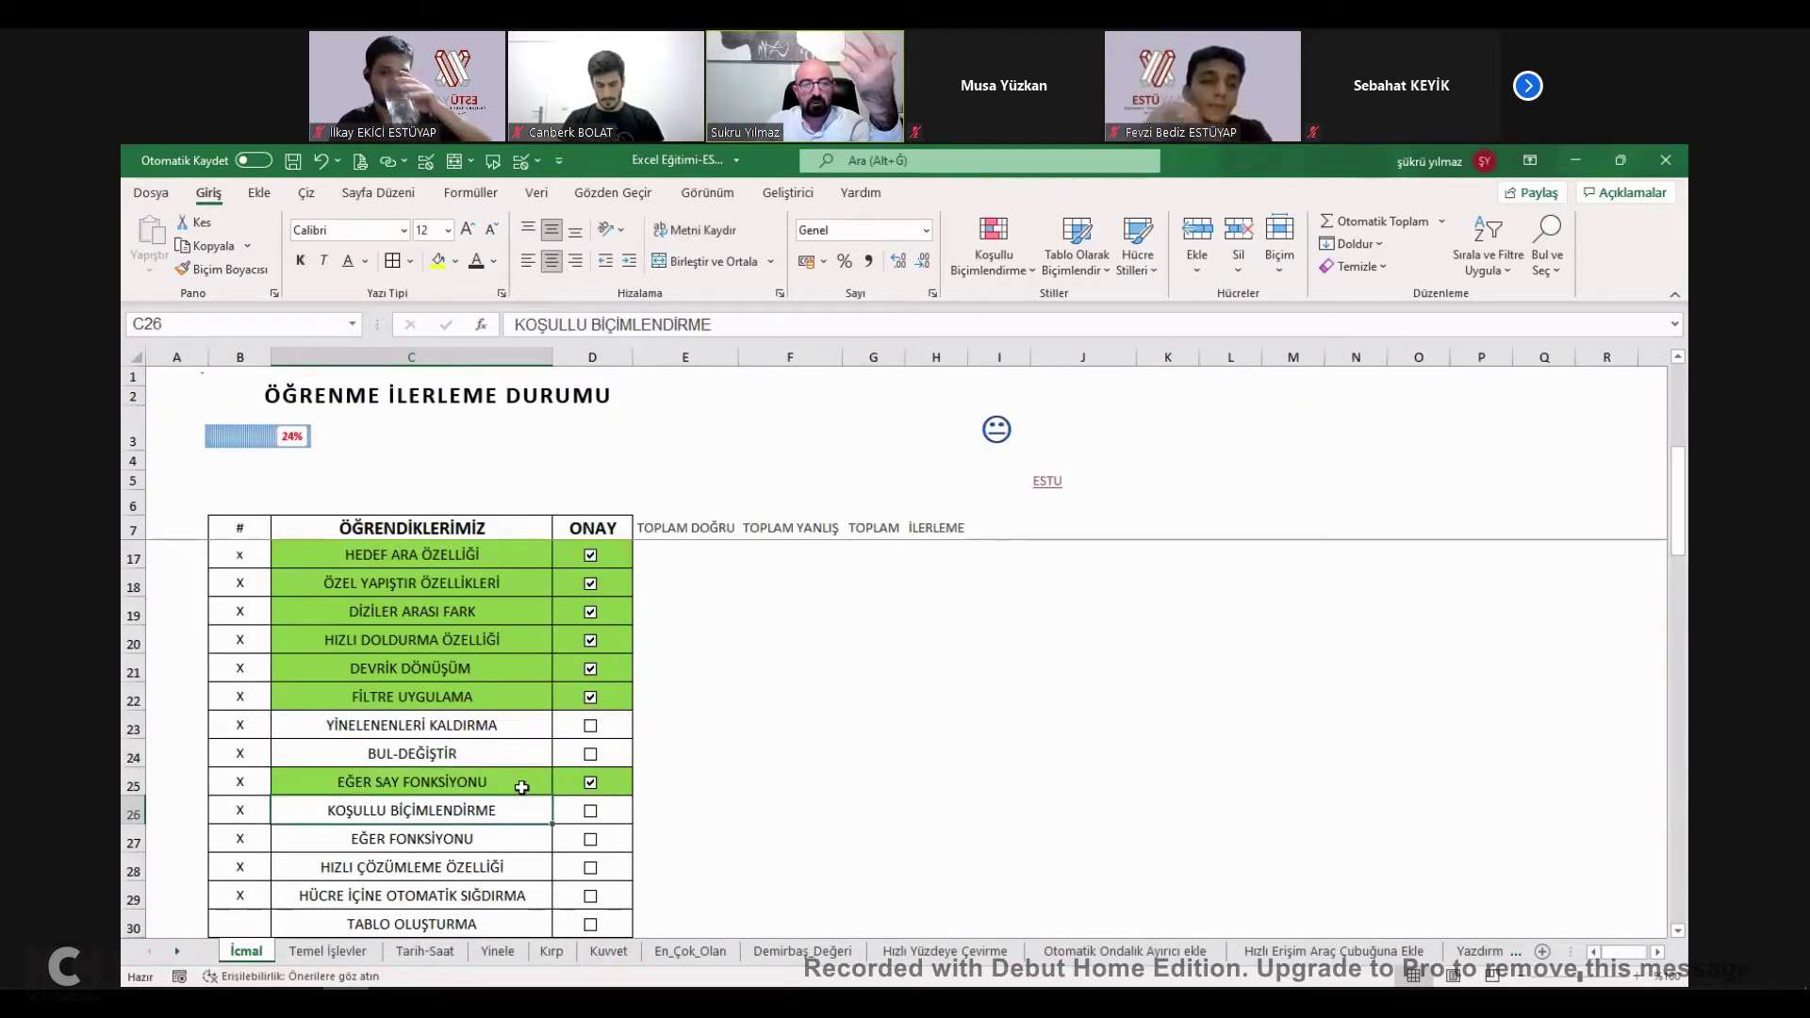
{"action": "left_click", "coordinate": [418, 811]}
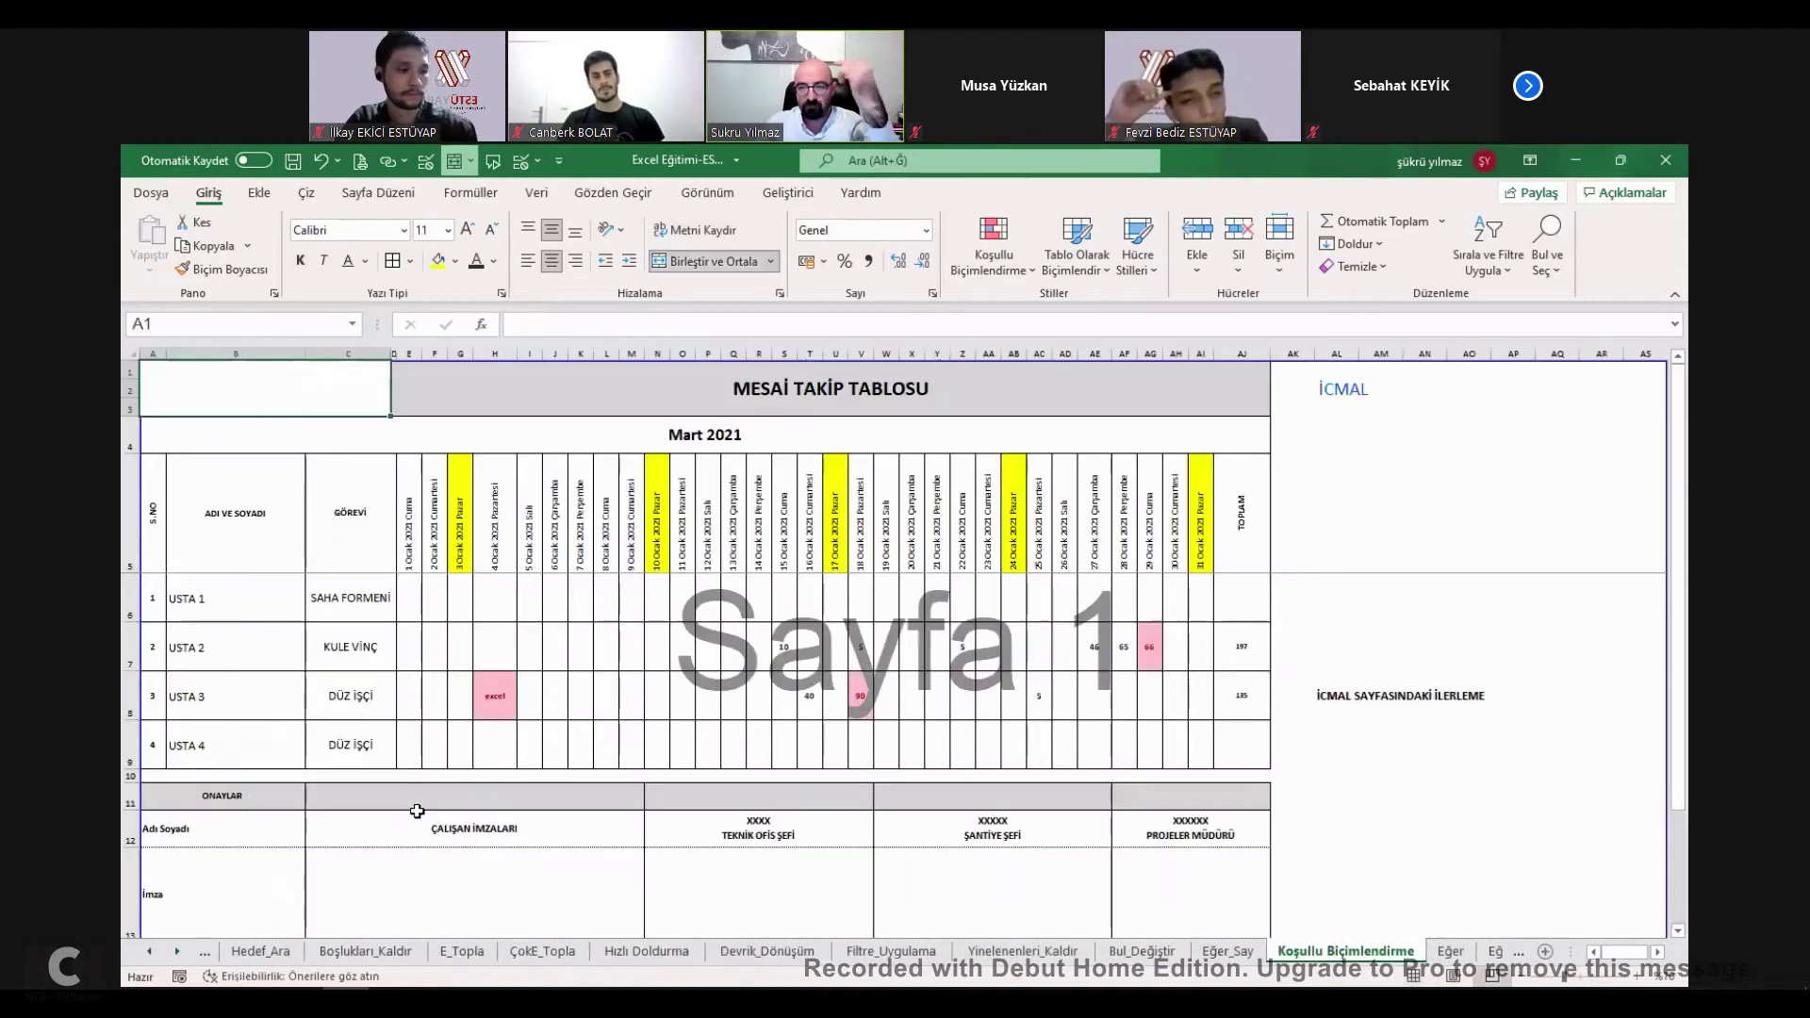
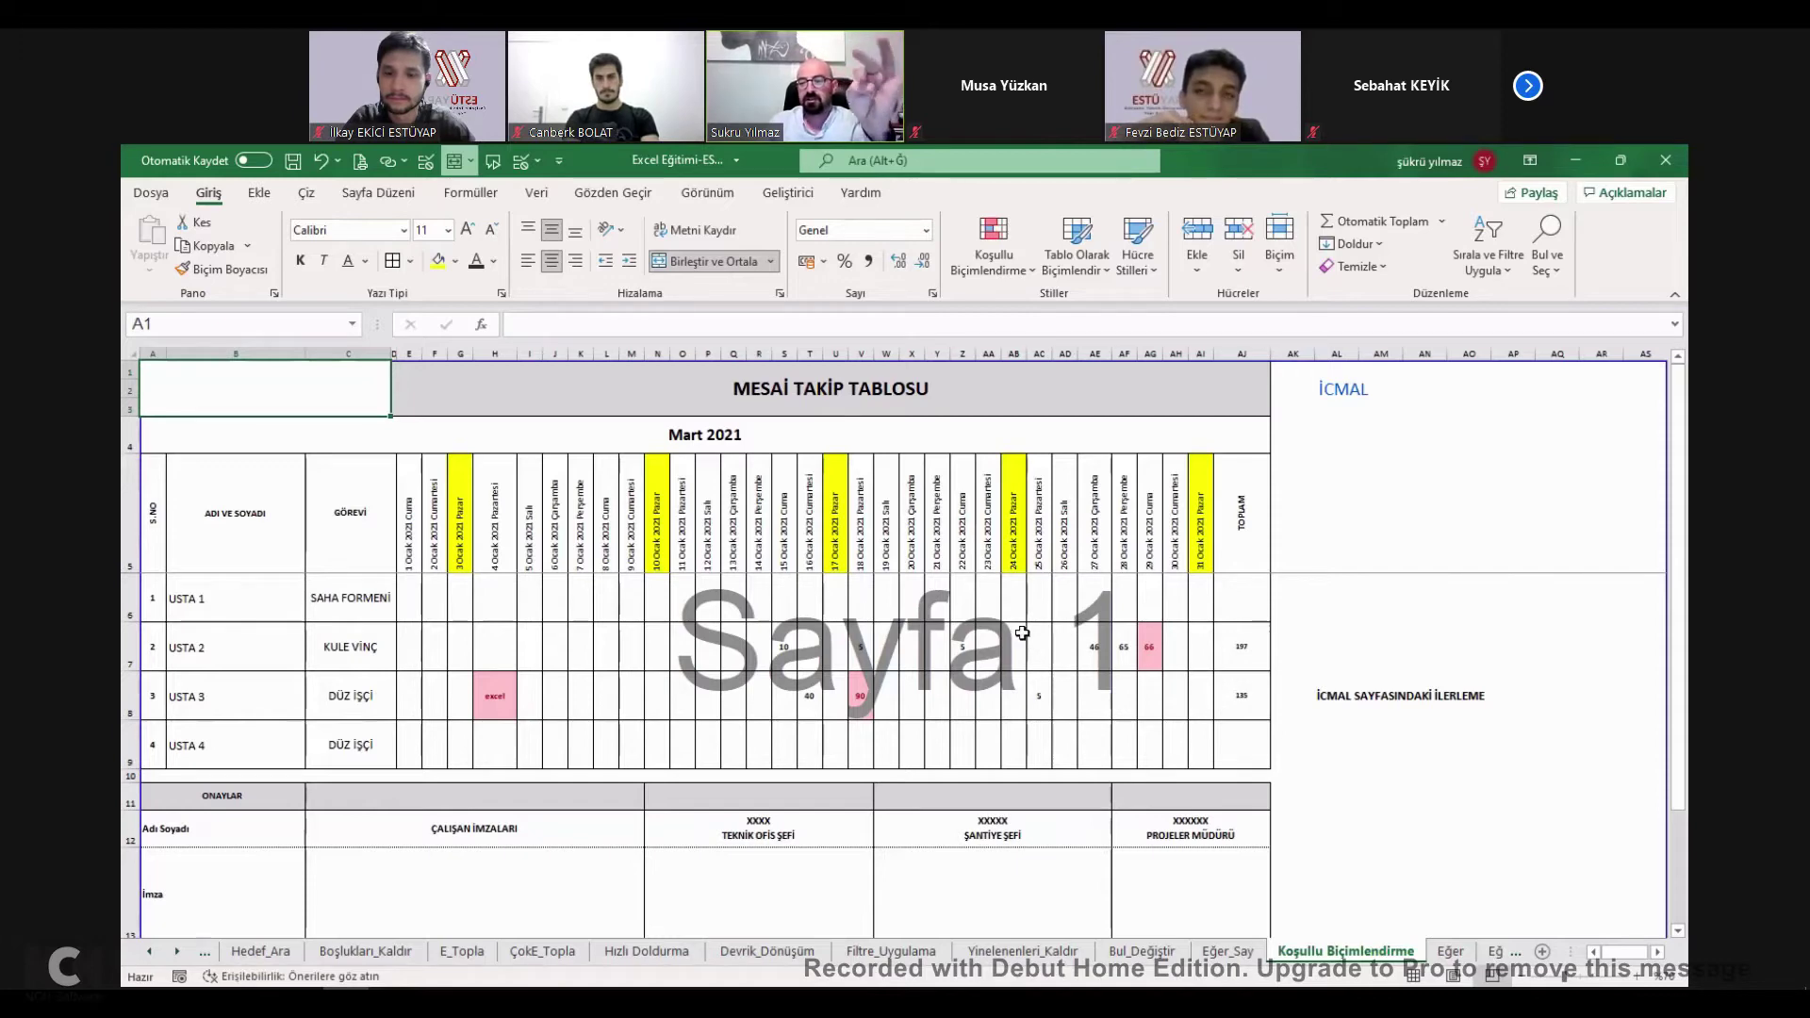
Enter 5 in E6 for USTA 1 and 2 in E7 for USTA 2 on 1 Ocak.
{"action": "left_click", "coordinate": [420, 599]}
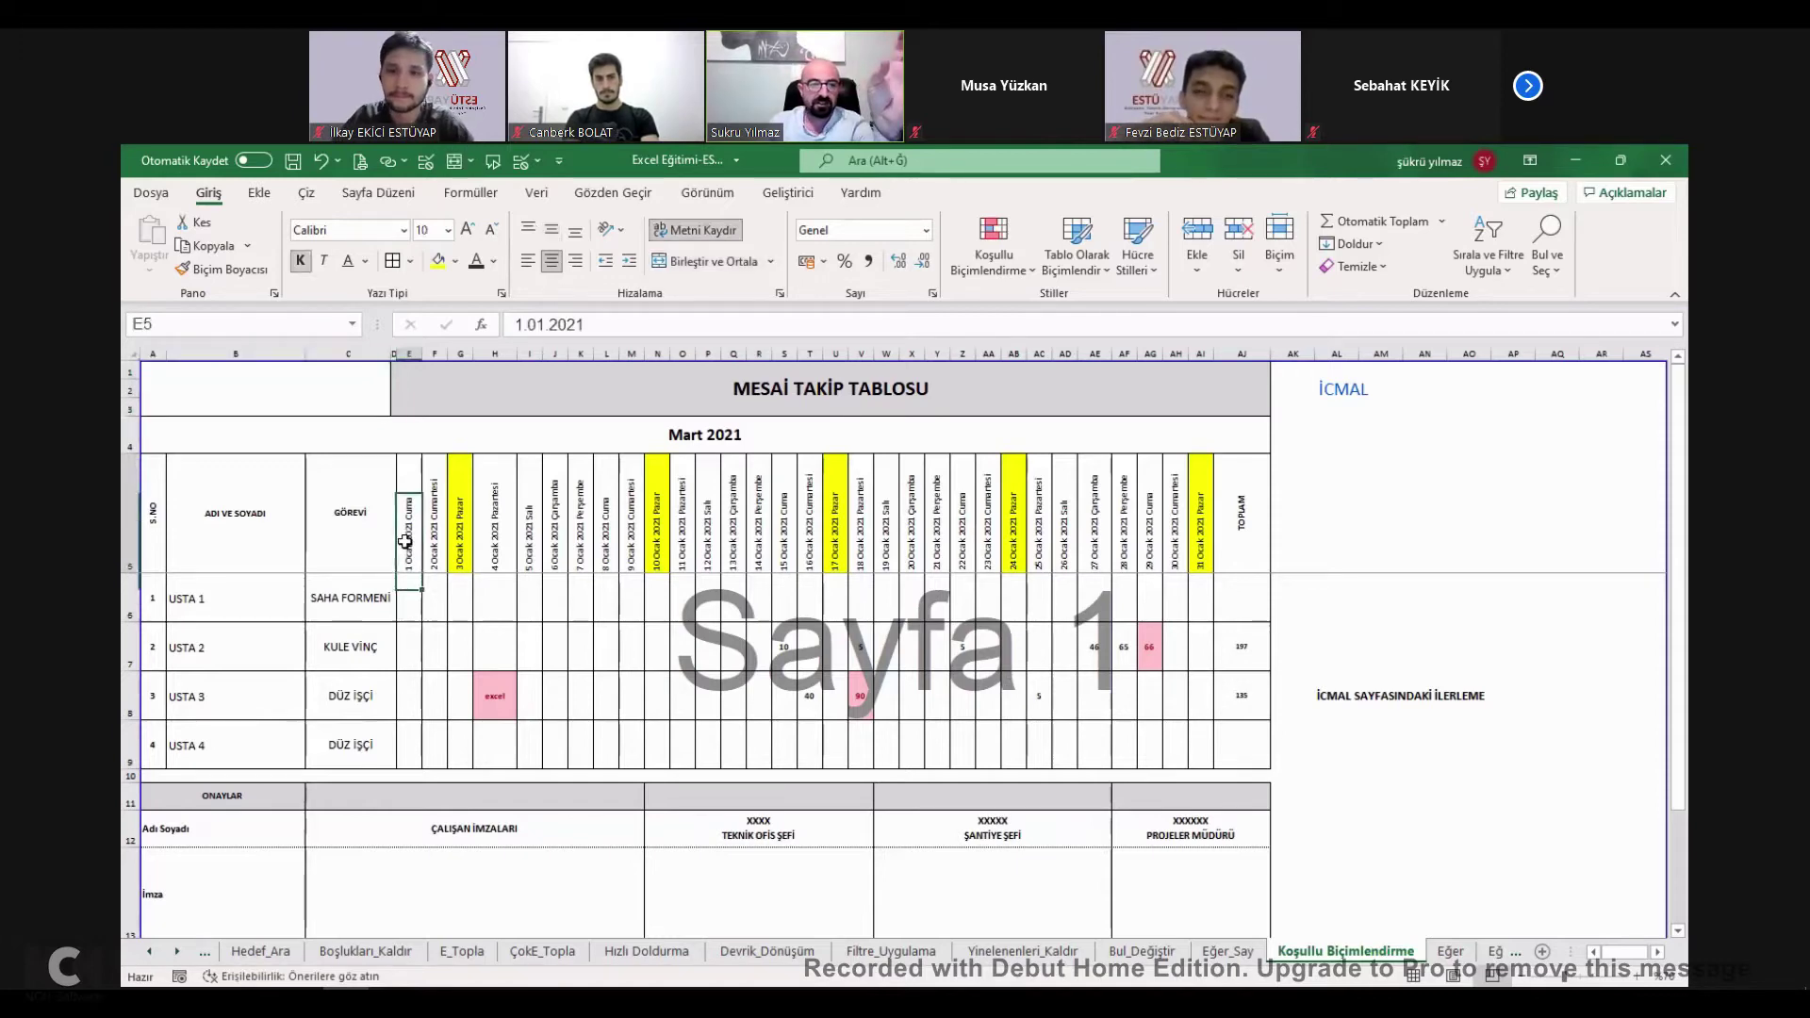
{"action": "key", "text": "Up"}
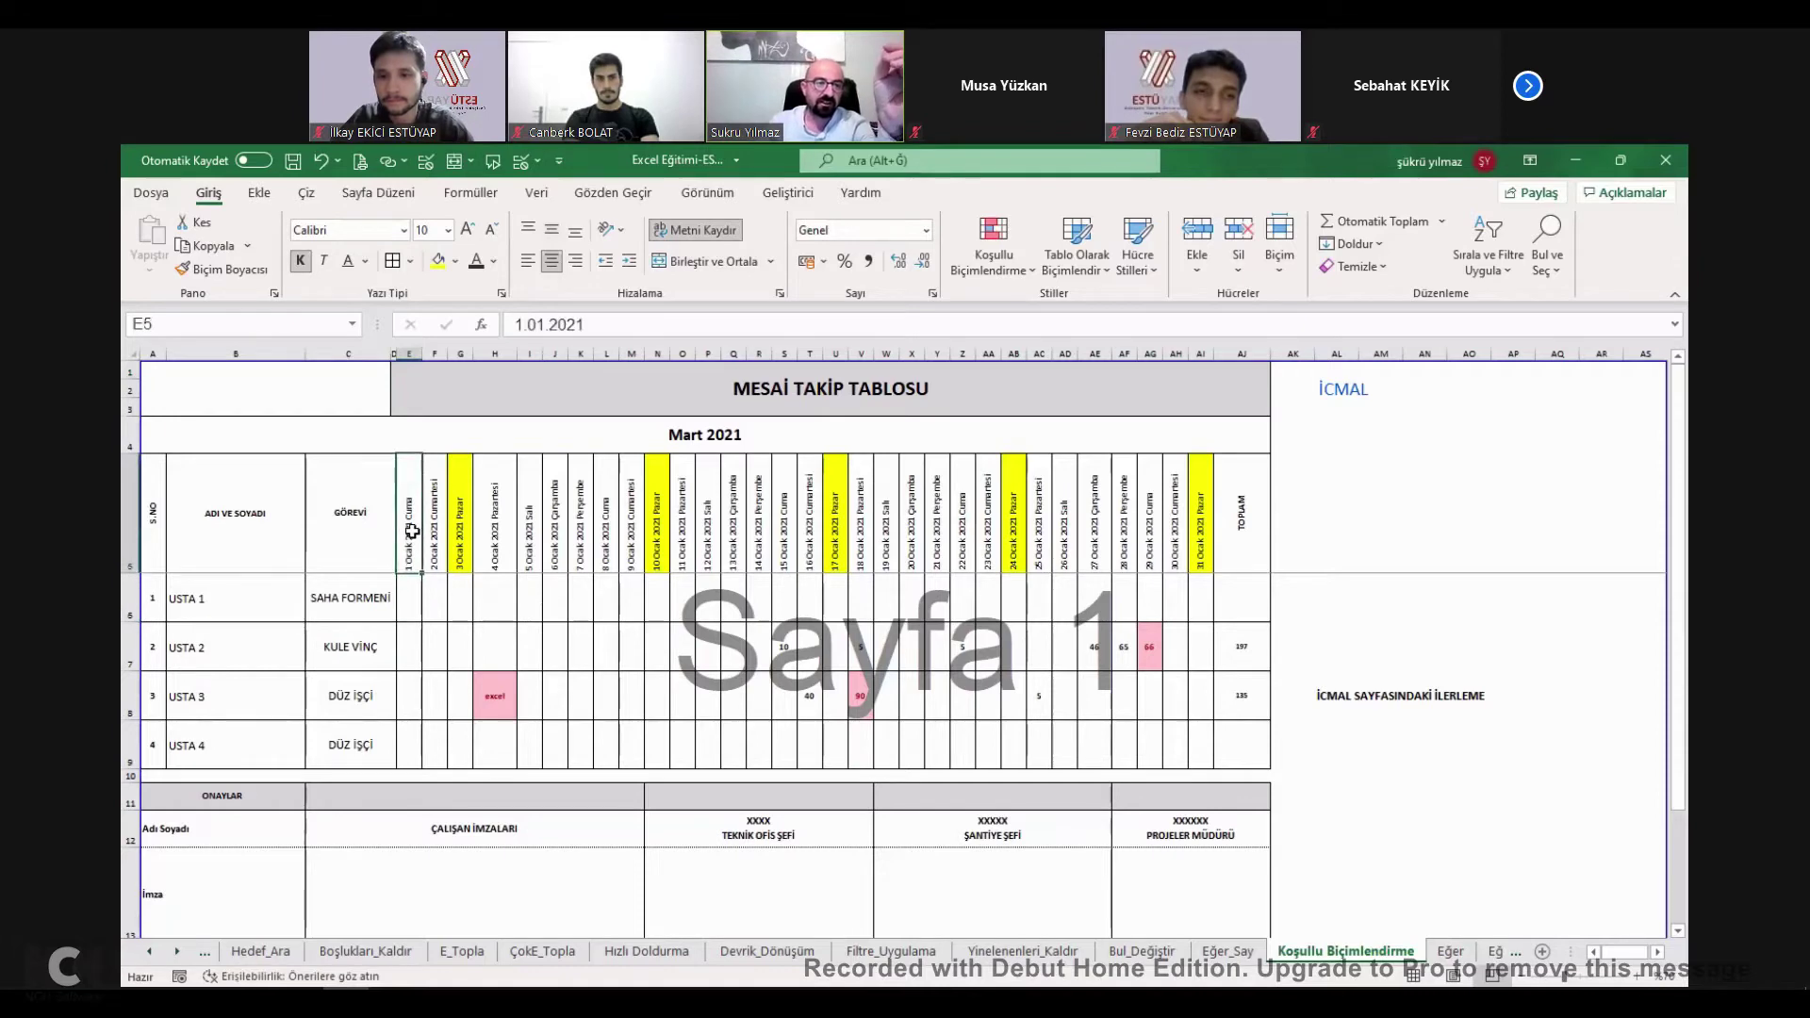
{"action": "key", "text": "Down"}
{"action": "key", "text": "Left"}
{"action": "key", "text": "Right"}
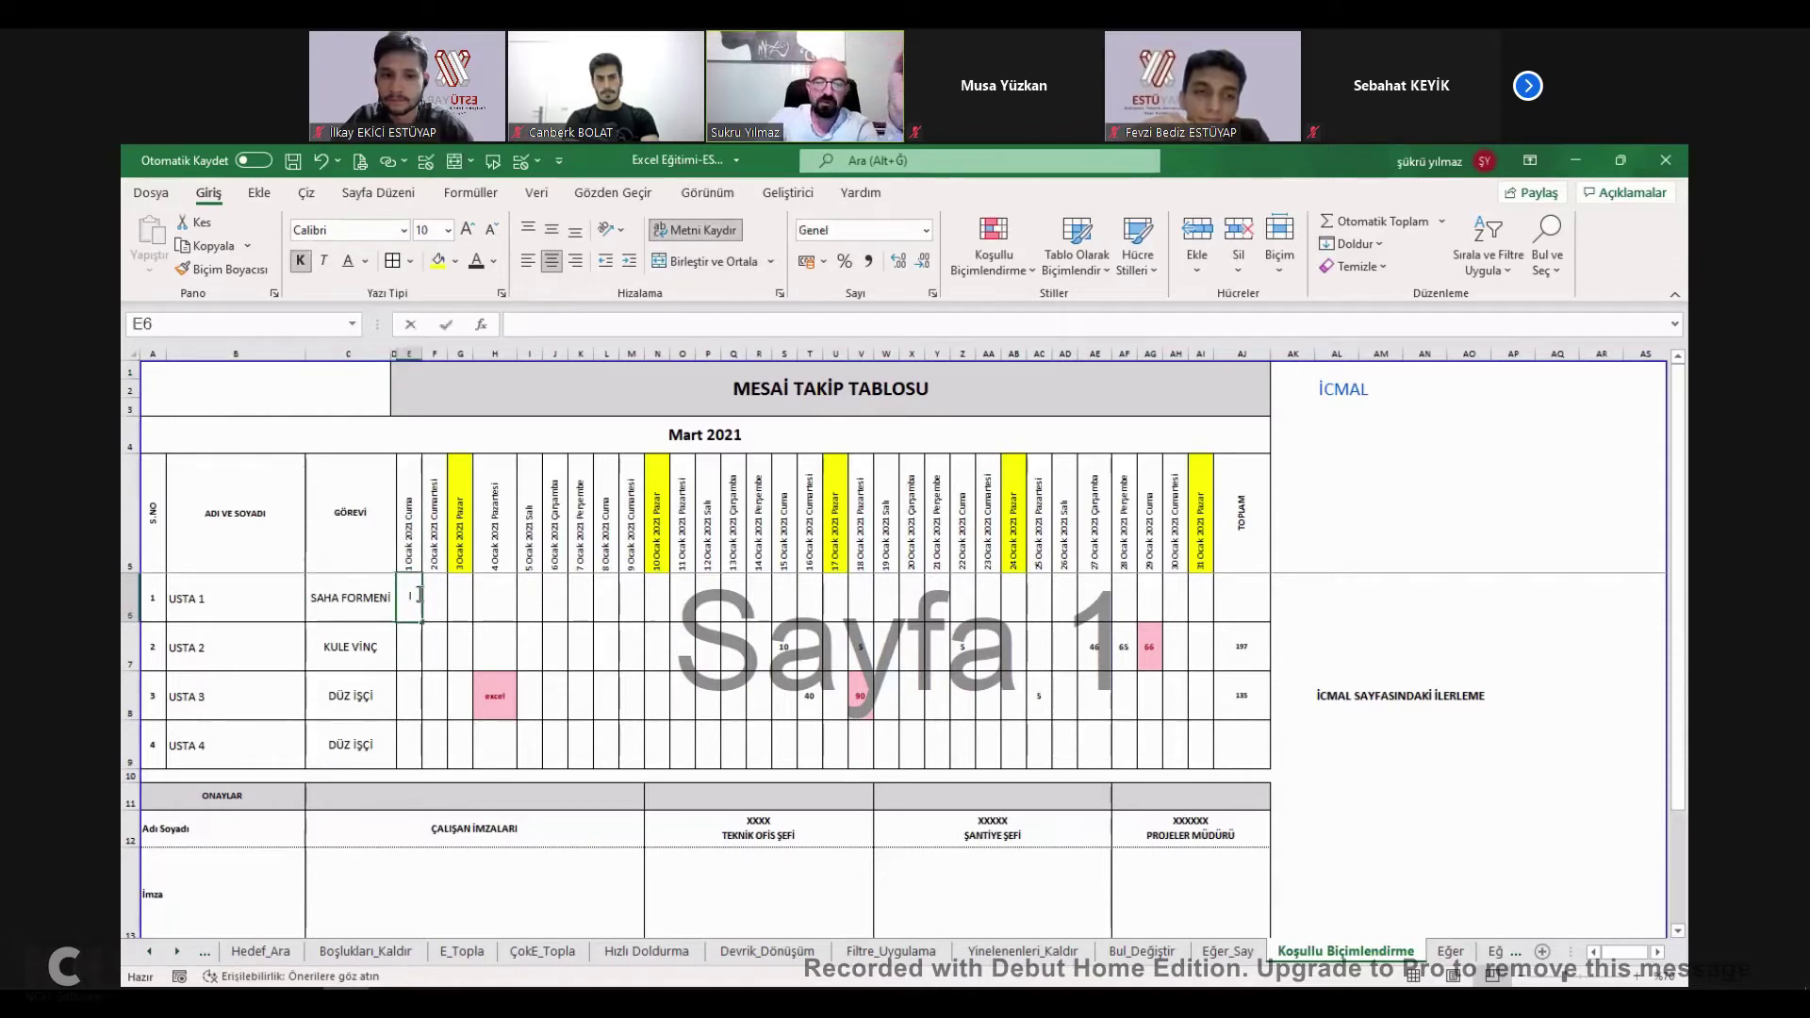
{"action": "type", "text": "5"}
{"action": "key", "text": "Return"}
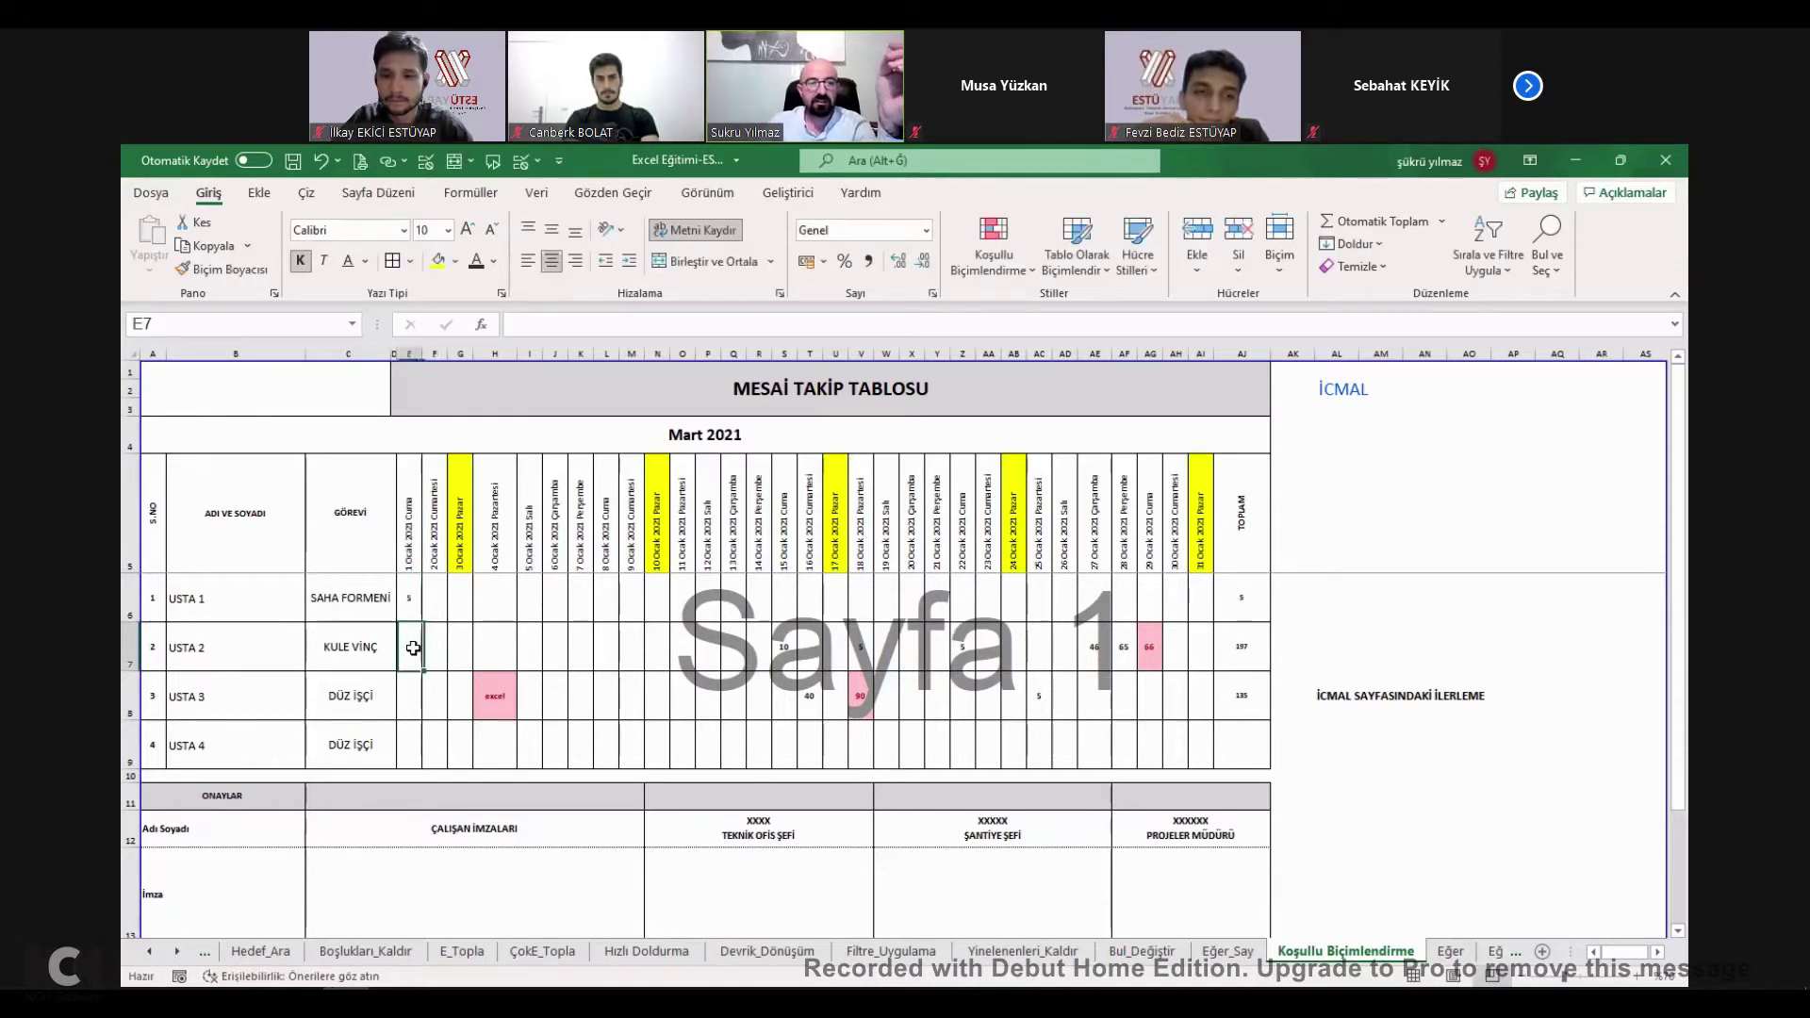
{"action": "type", "text": "2"}
{"action": "left_click", "coordinate": [417, 647]}
{"action": "left_click", "coordinate": [416, 597]}
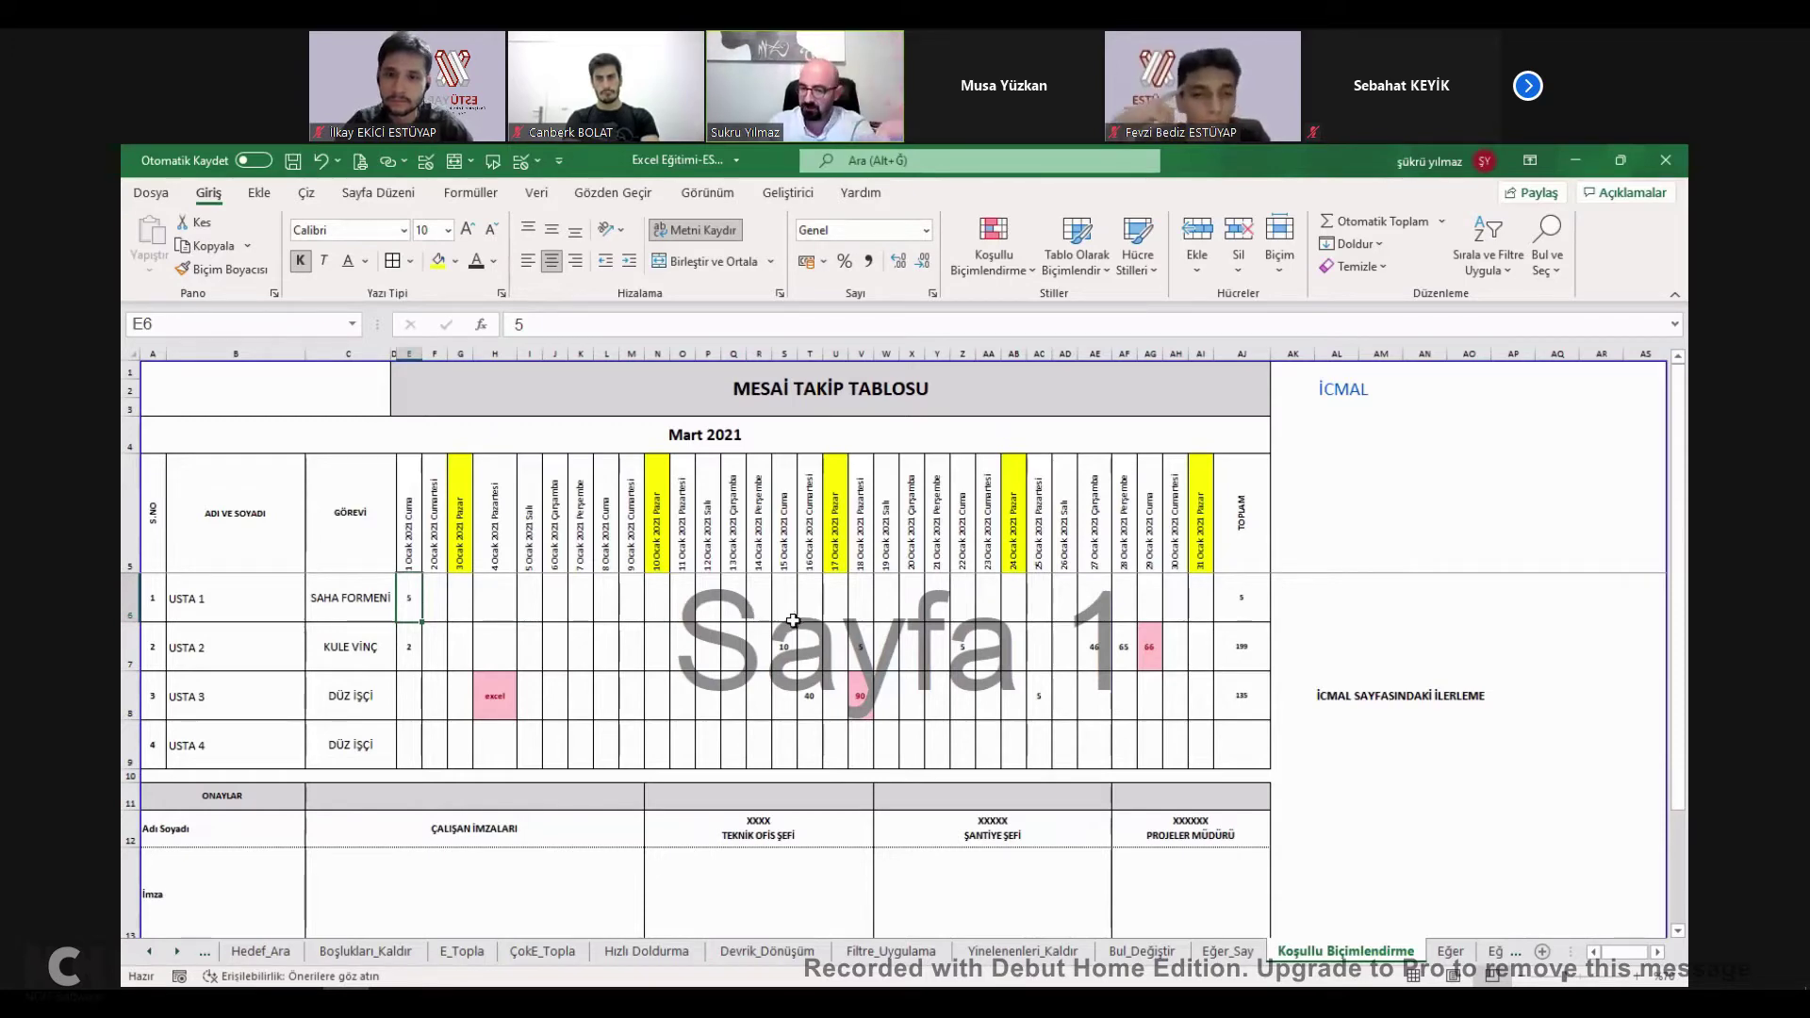
Select the grid E6:AI9 and start a Text That Contains rule for ESTU.
{"action": "left_click_drag", "start_coordinate": [408, 598], "coordinate": [1143, 697]}
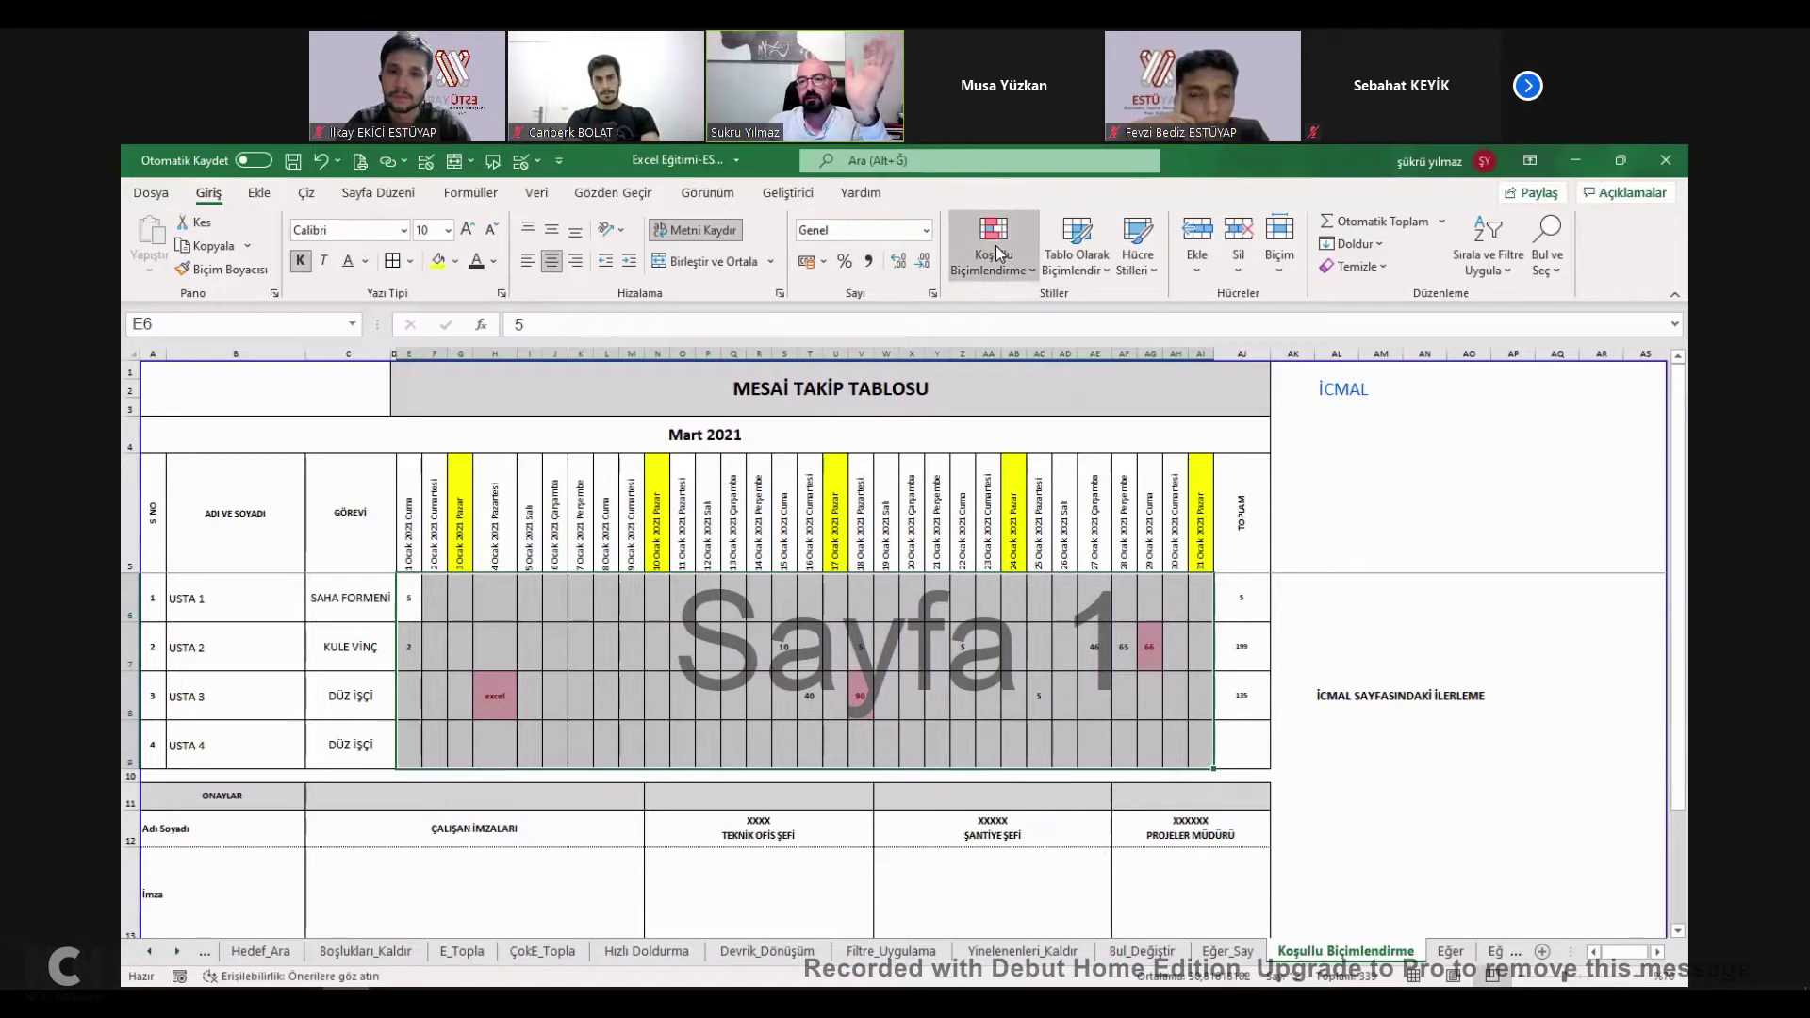
{"action": "mouse_move", "coordinate": [1038, 317]}
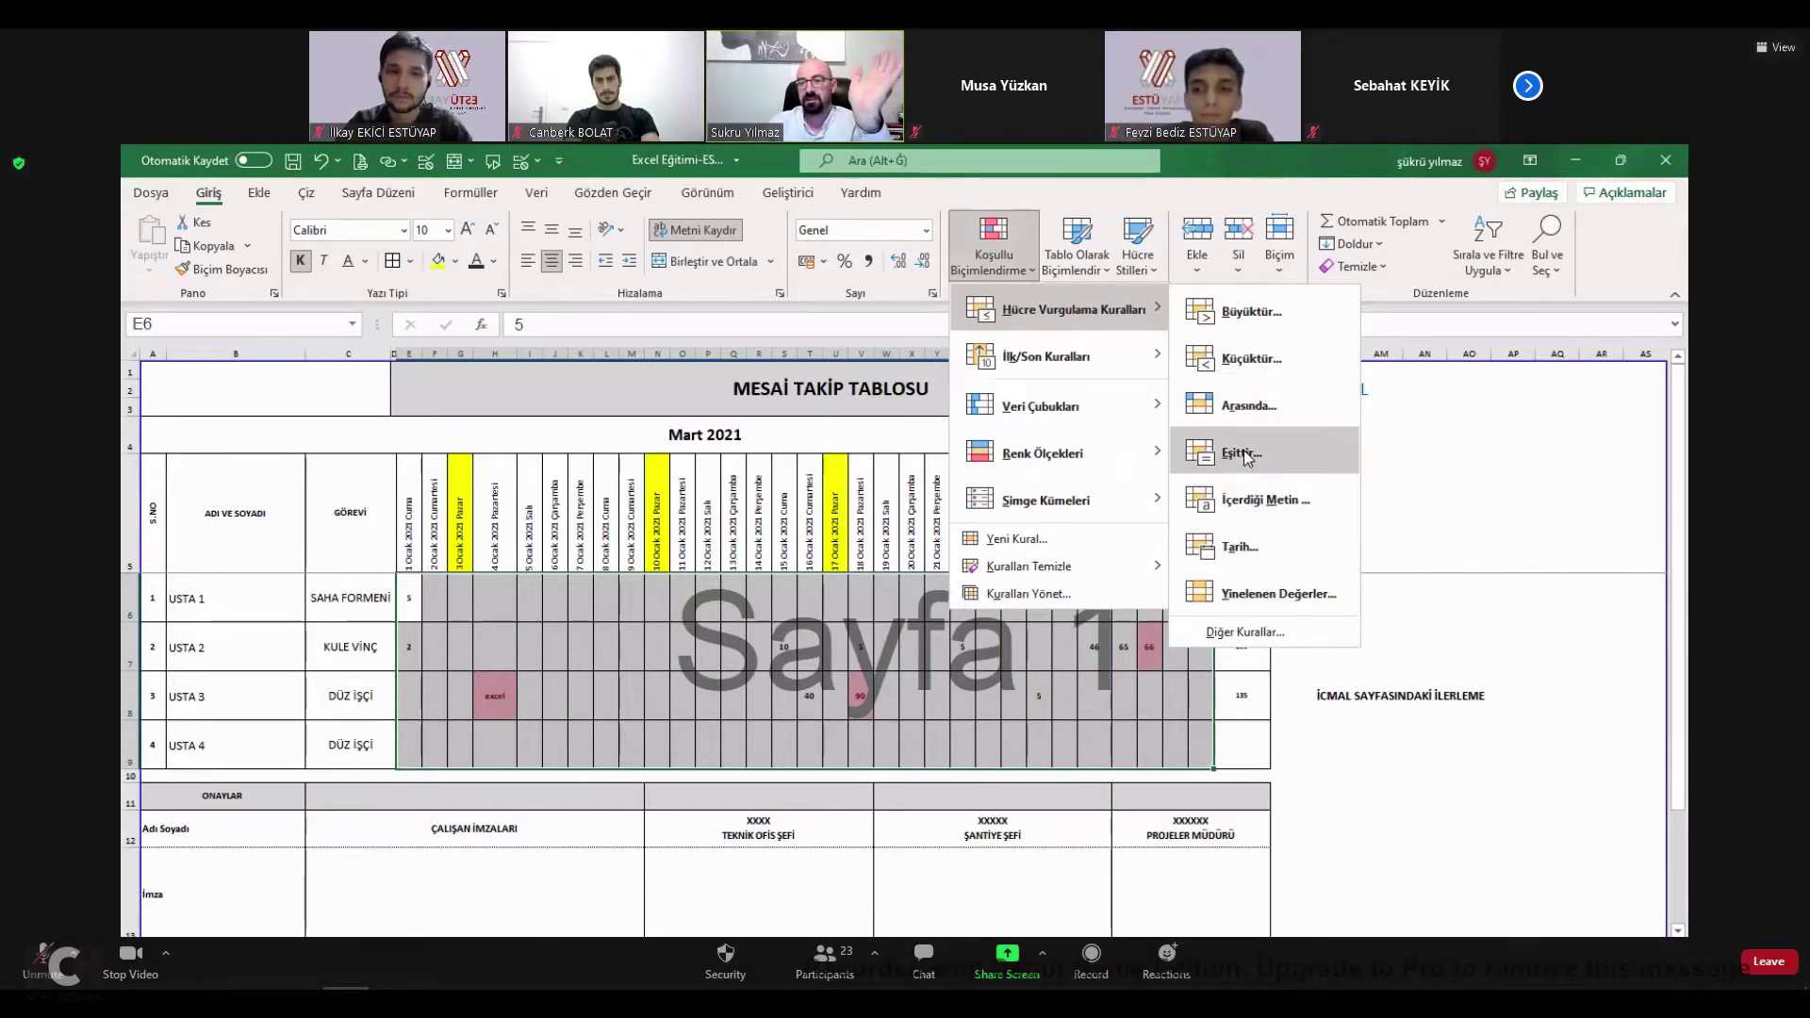
{"action": "left_click", "coordinate": [1252, 502]}
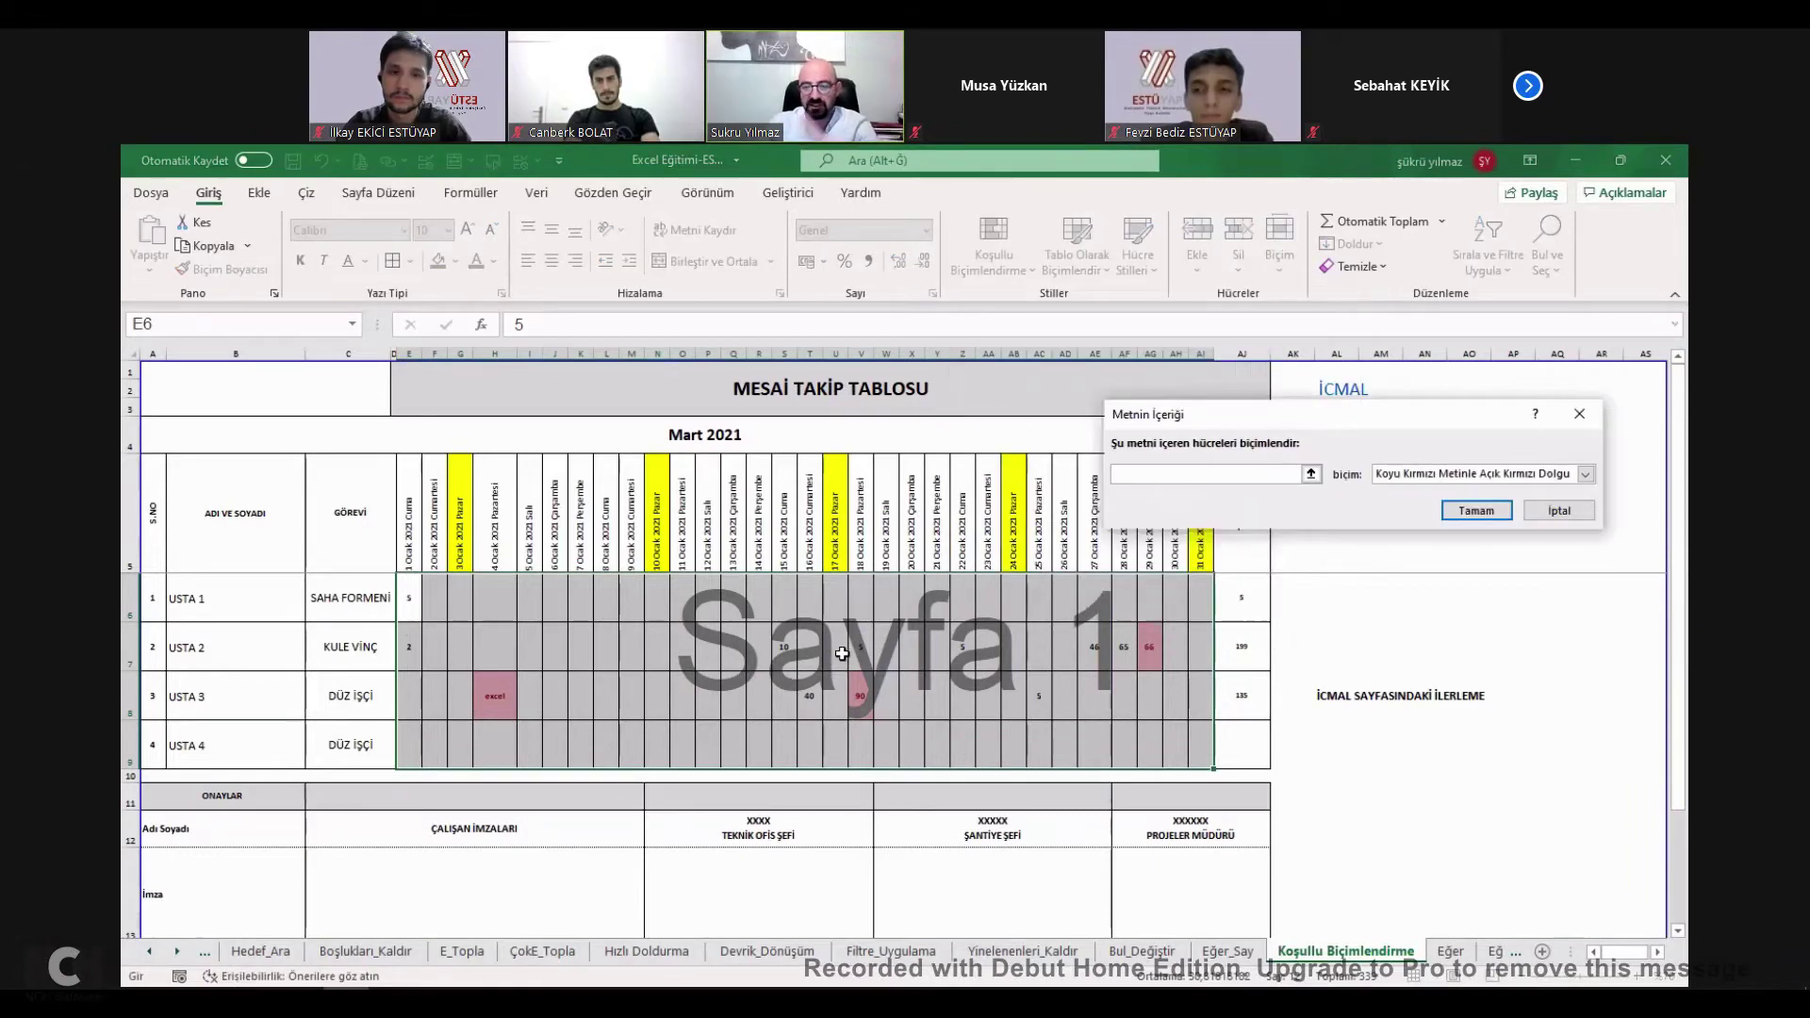
{"action": "type", "text": "ESTU"}
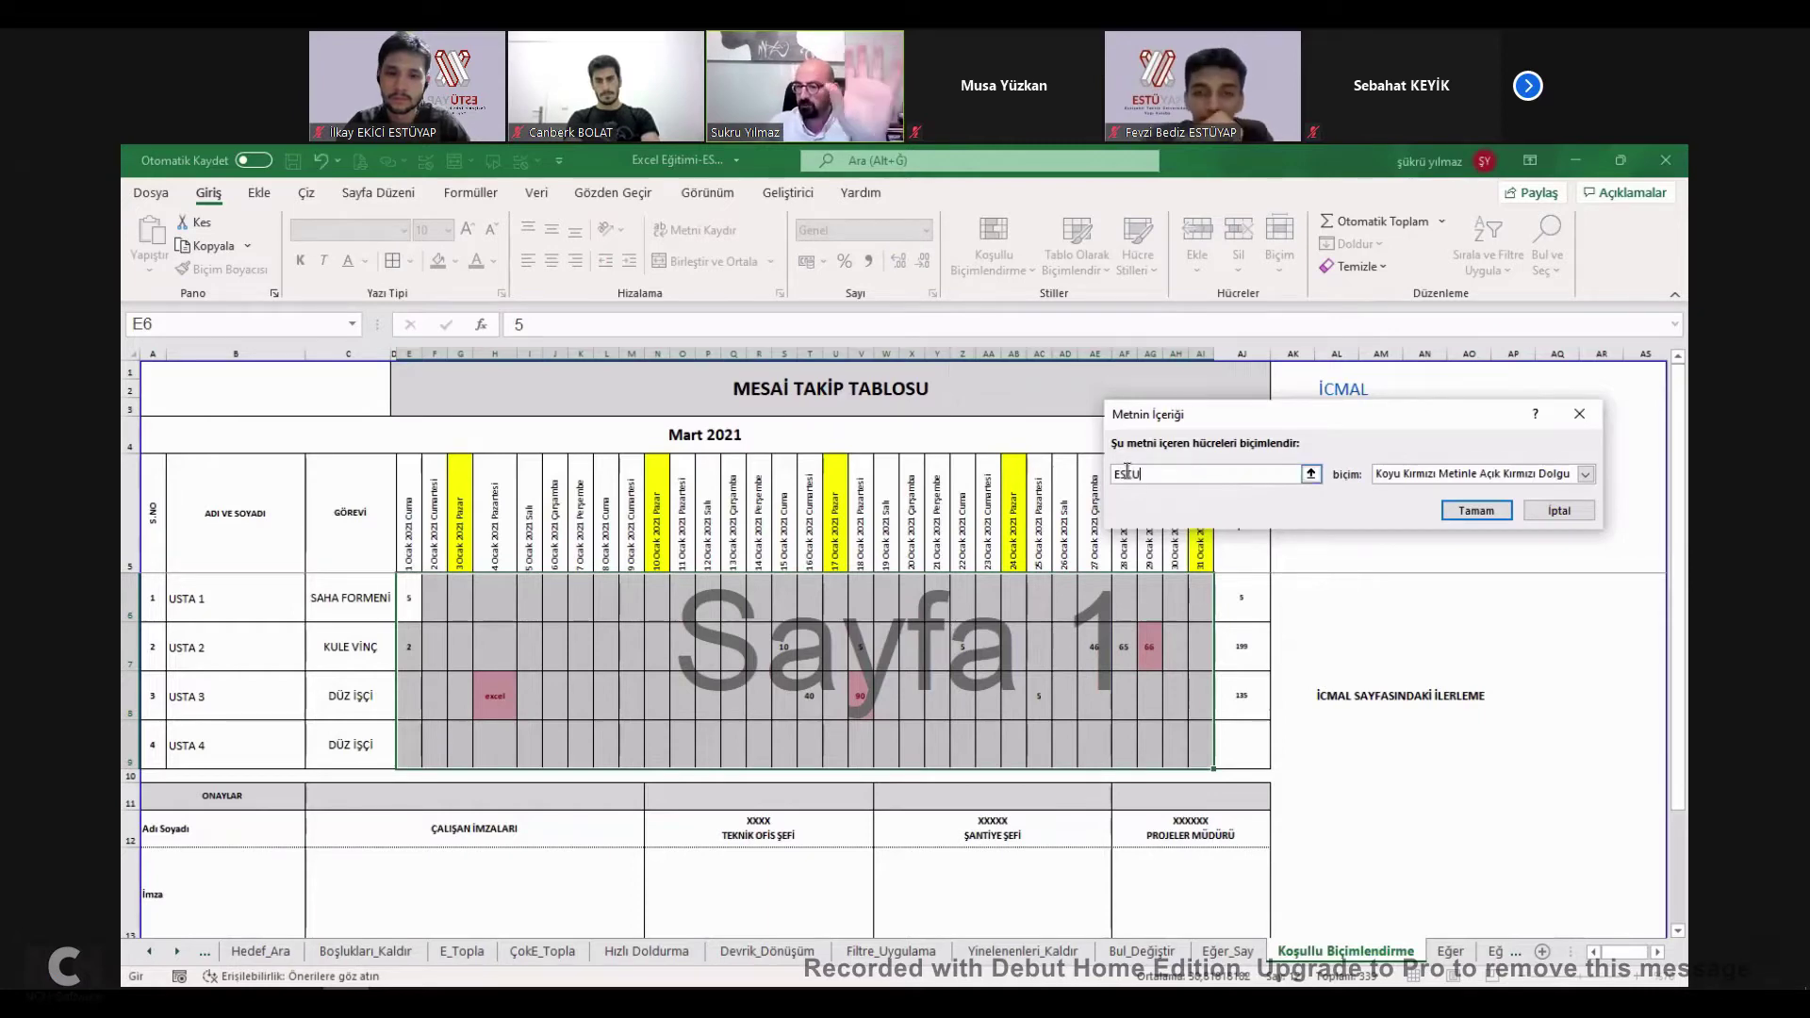
Give the ESTU rule a custom format: yellow fill, dash-dot border, bold strikethrough text.
{"action": "left_click", "coordinate": [1477, 474]}
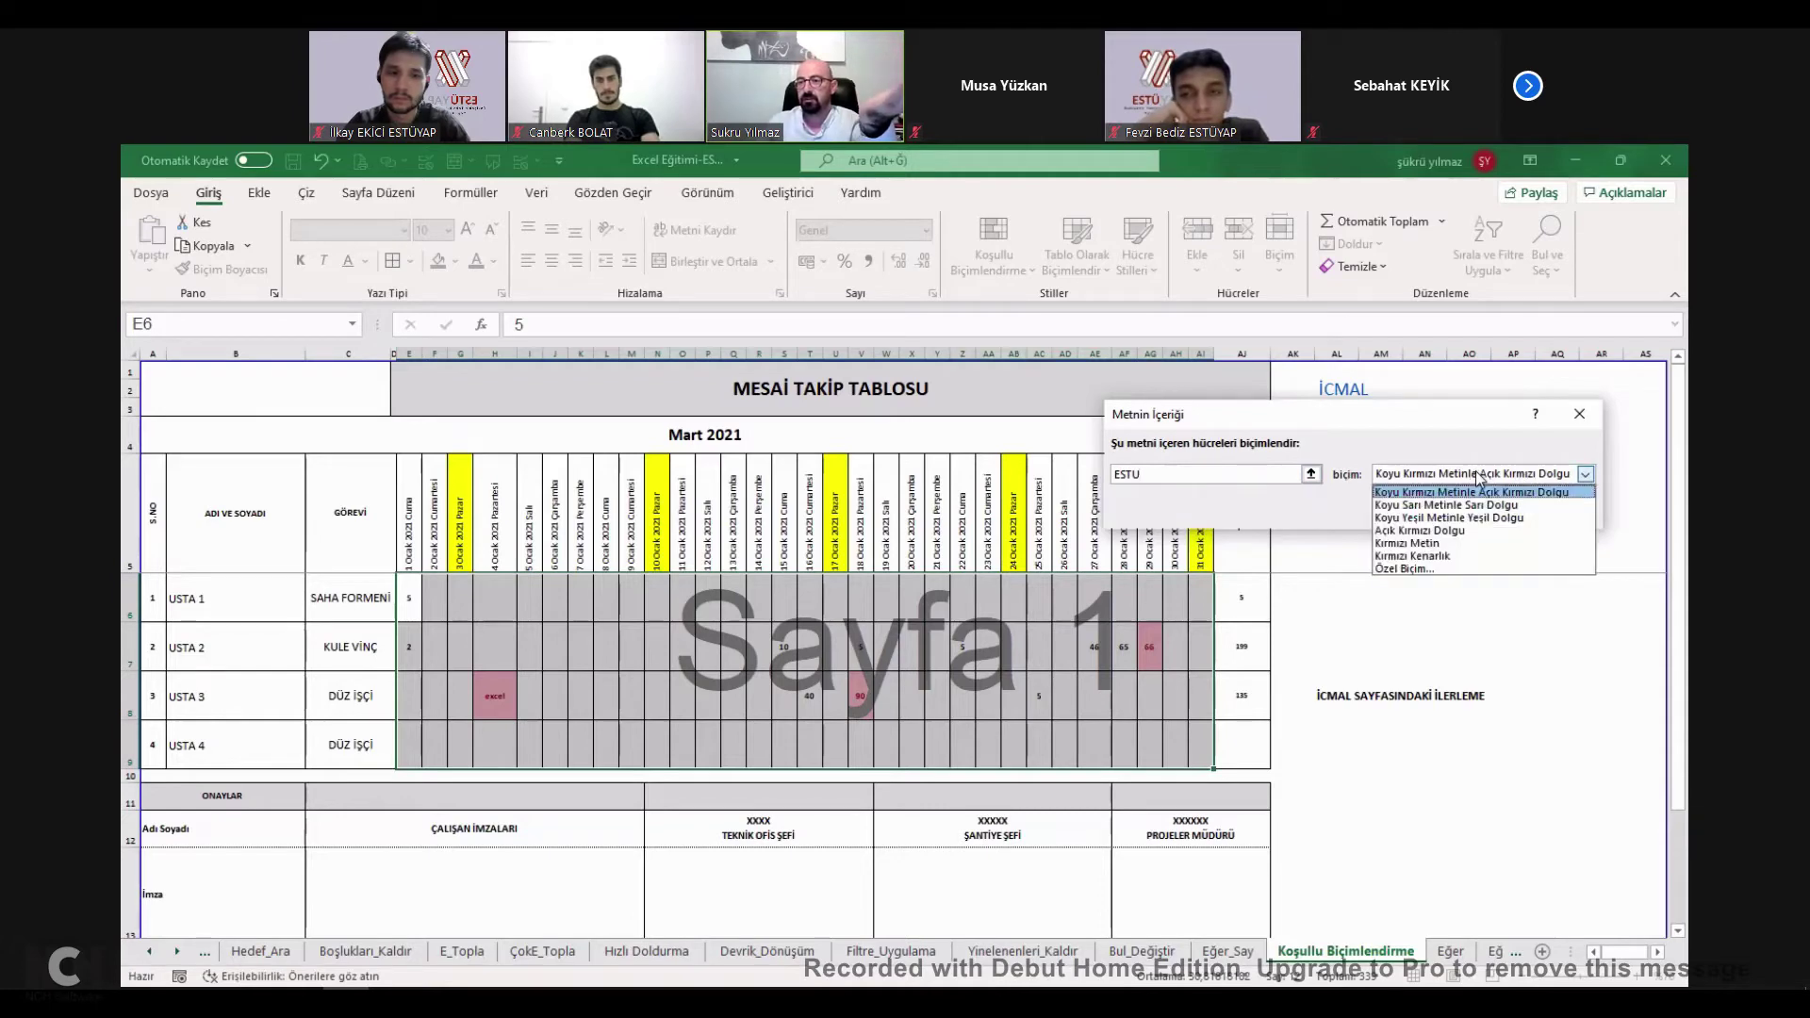
{"action": "left_click", "coordinate": [1433, 567]}
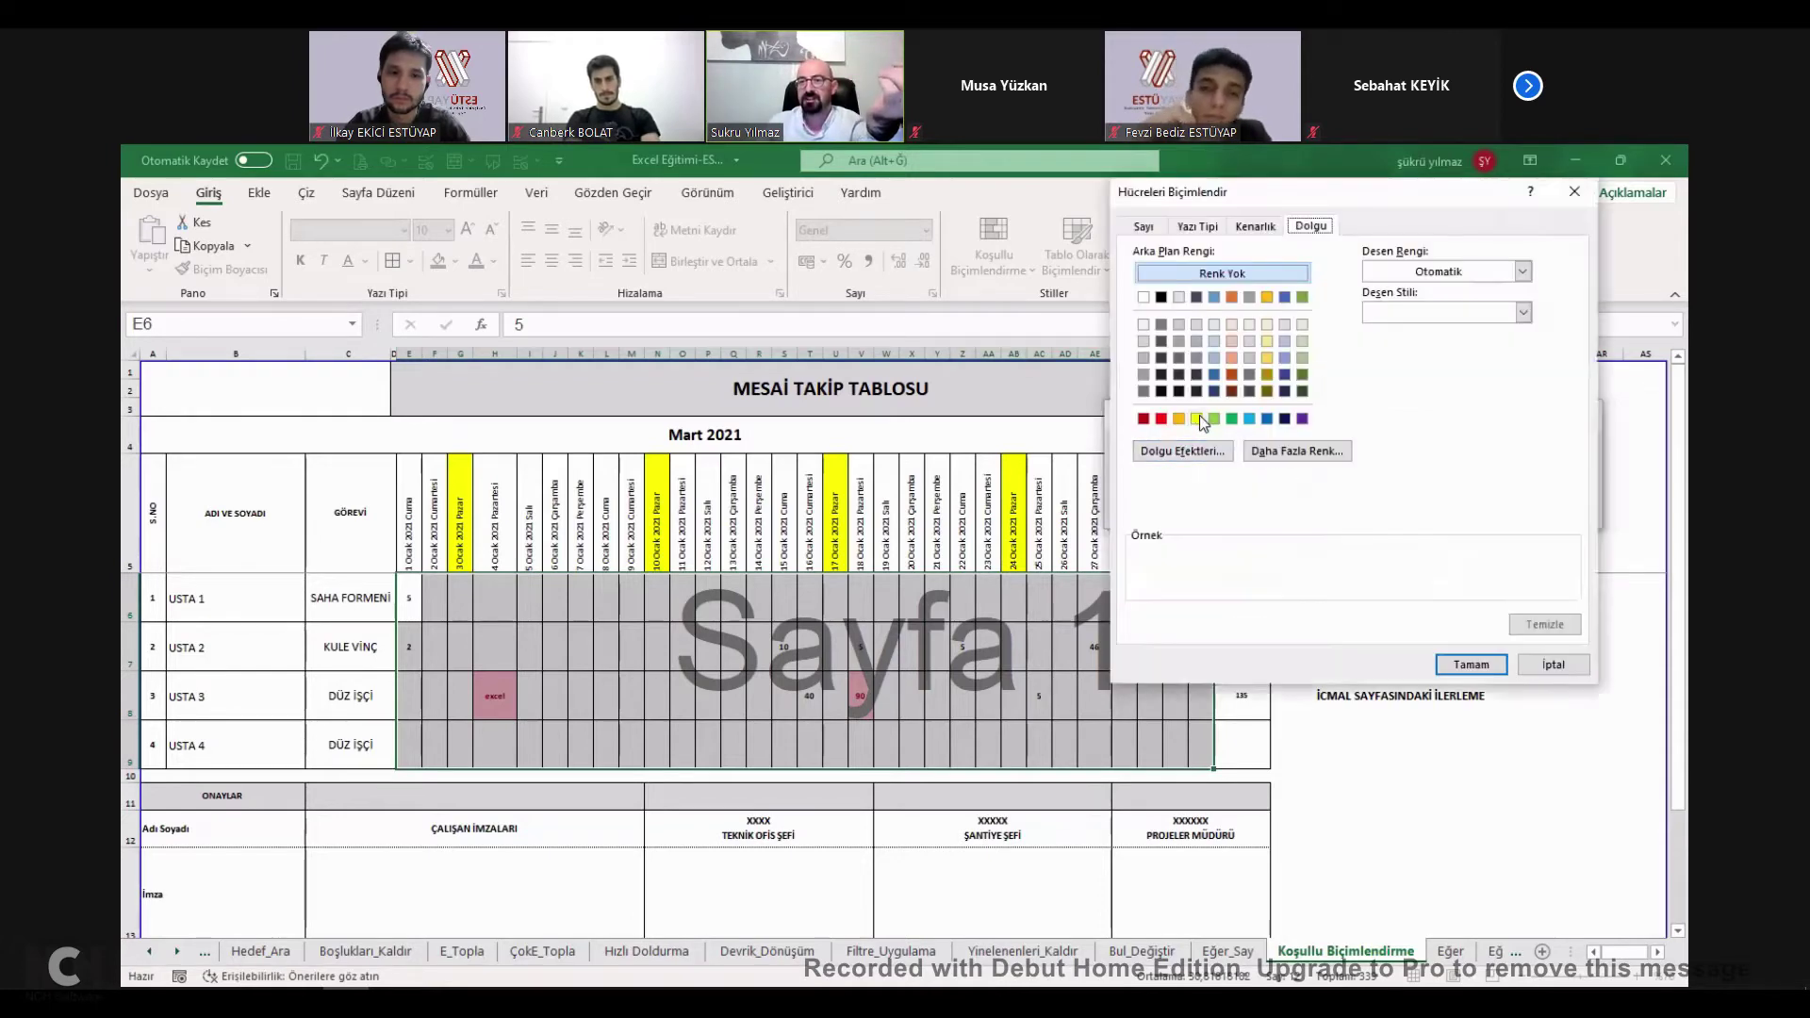
{"action": "left_click", "coordinate": [1199, 414]}
{"action": "left_click", "coordinate": [1254, 227]}
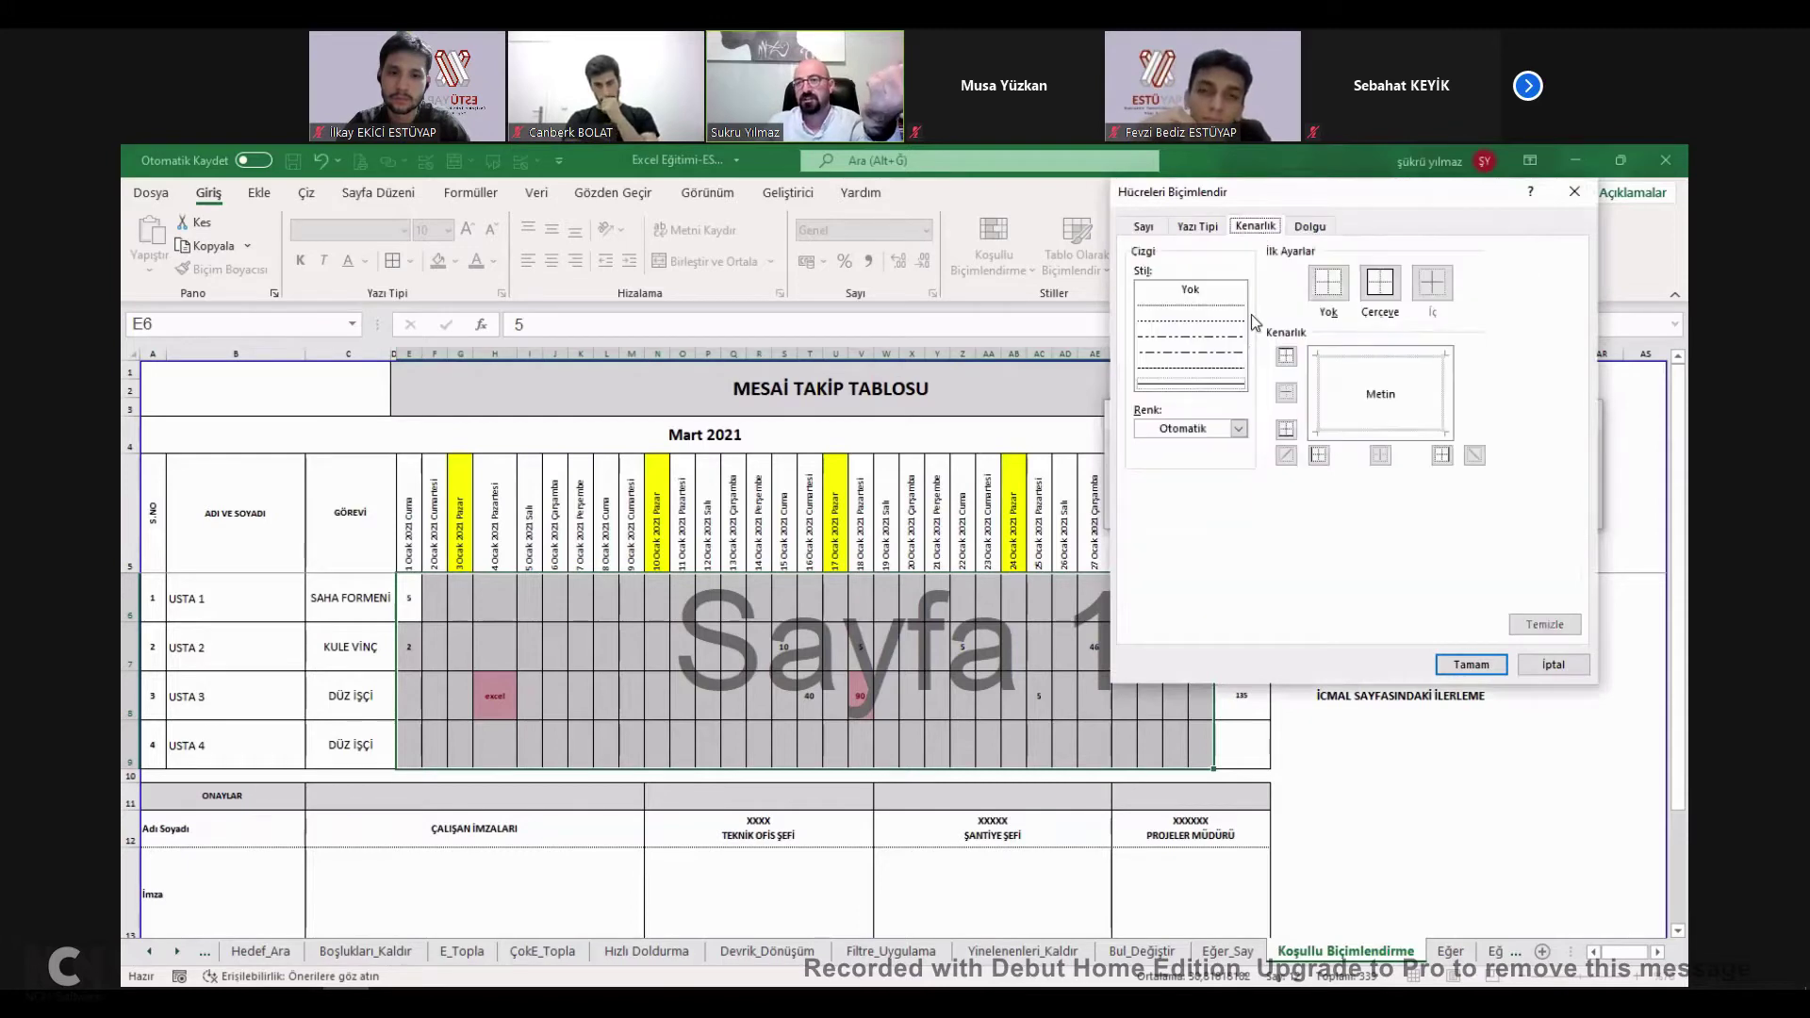
{"action": "left_click", "coordinate": [1219, 355]}
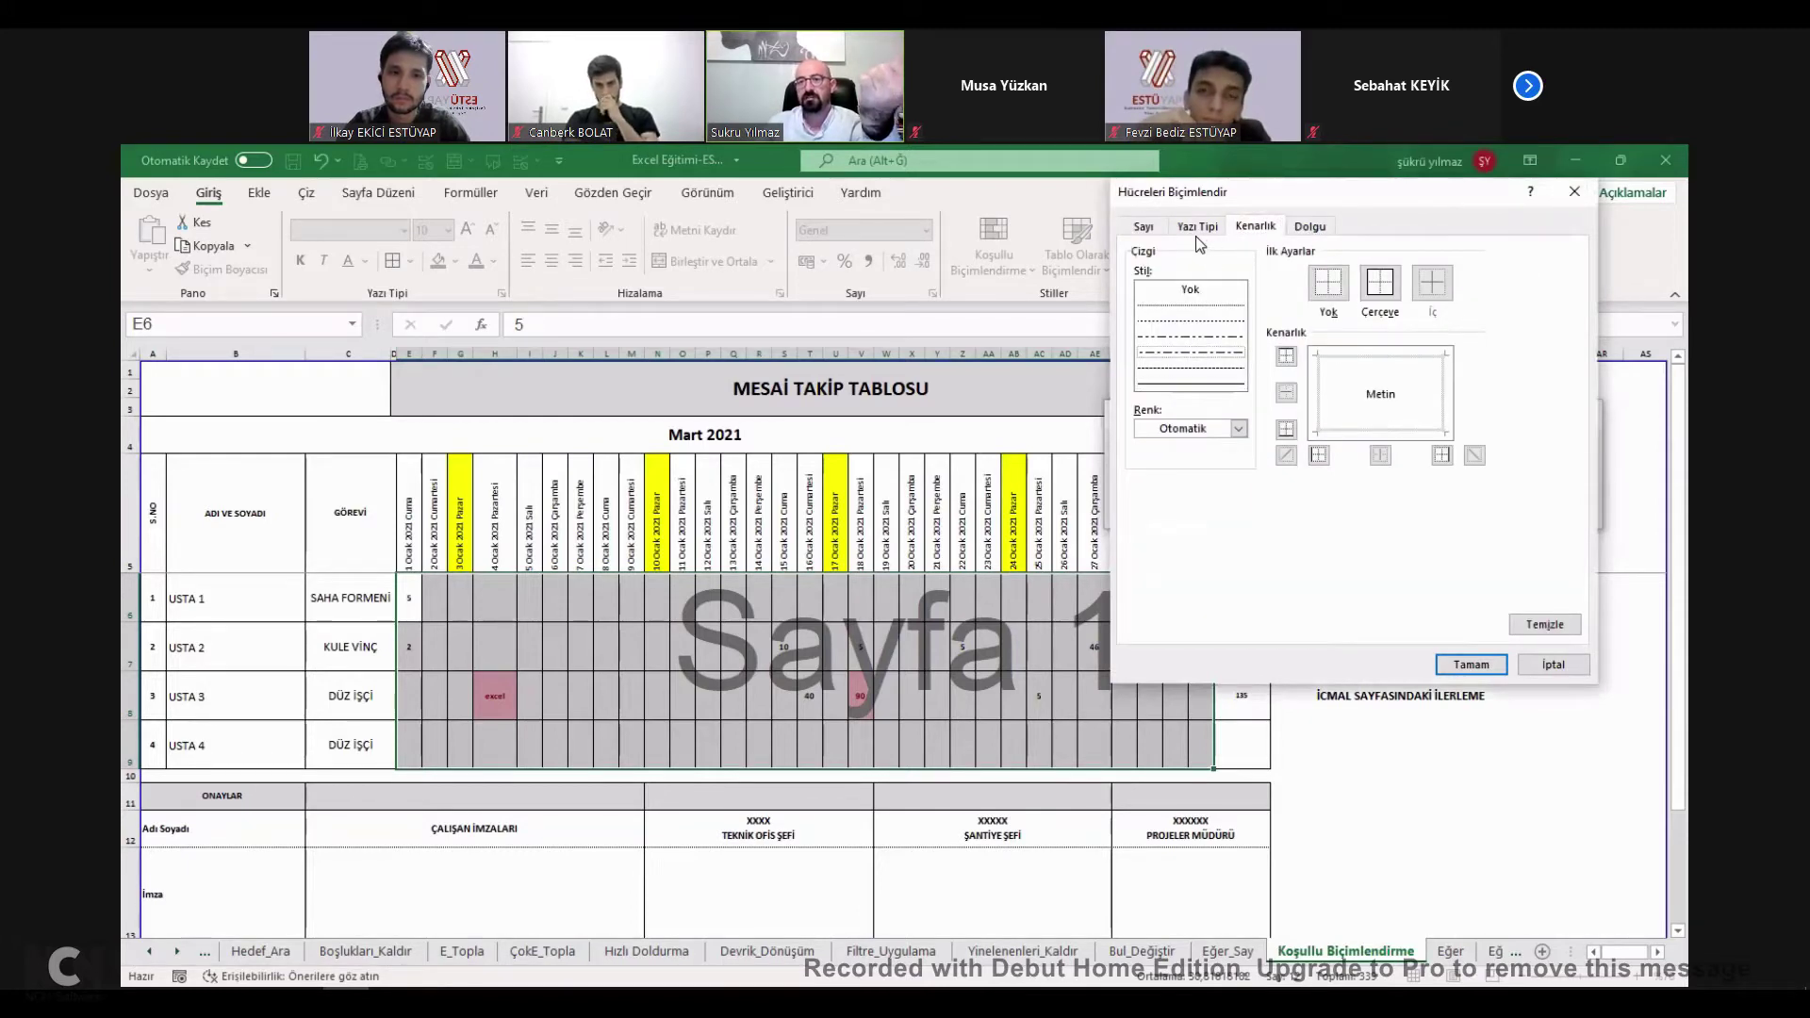
{"action": "left_click", "coordinate": [1199, 227]}
{"action": "left_click", "coordinate": [1177, 432]}
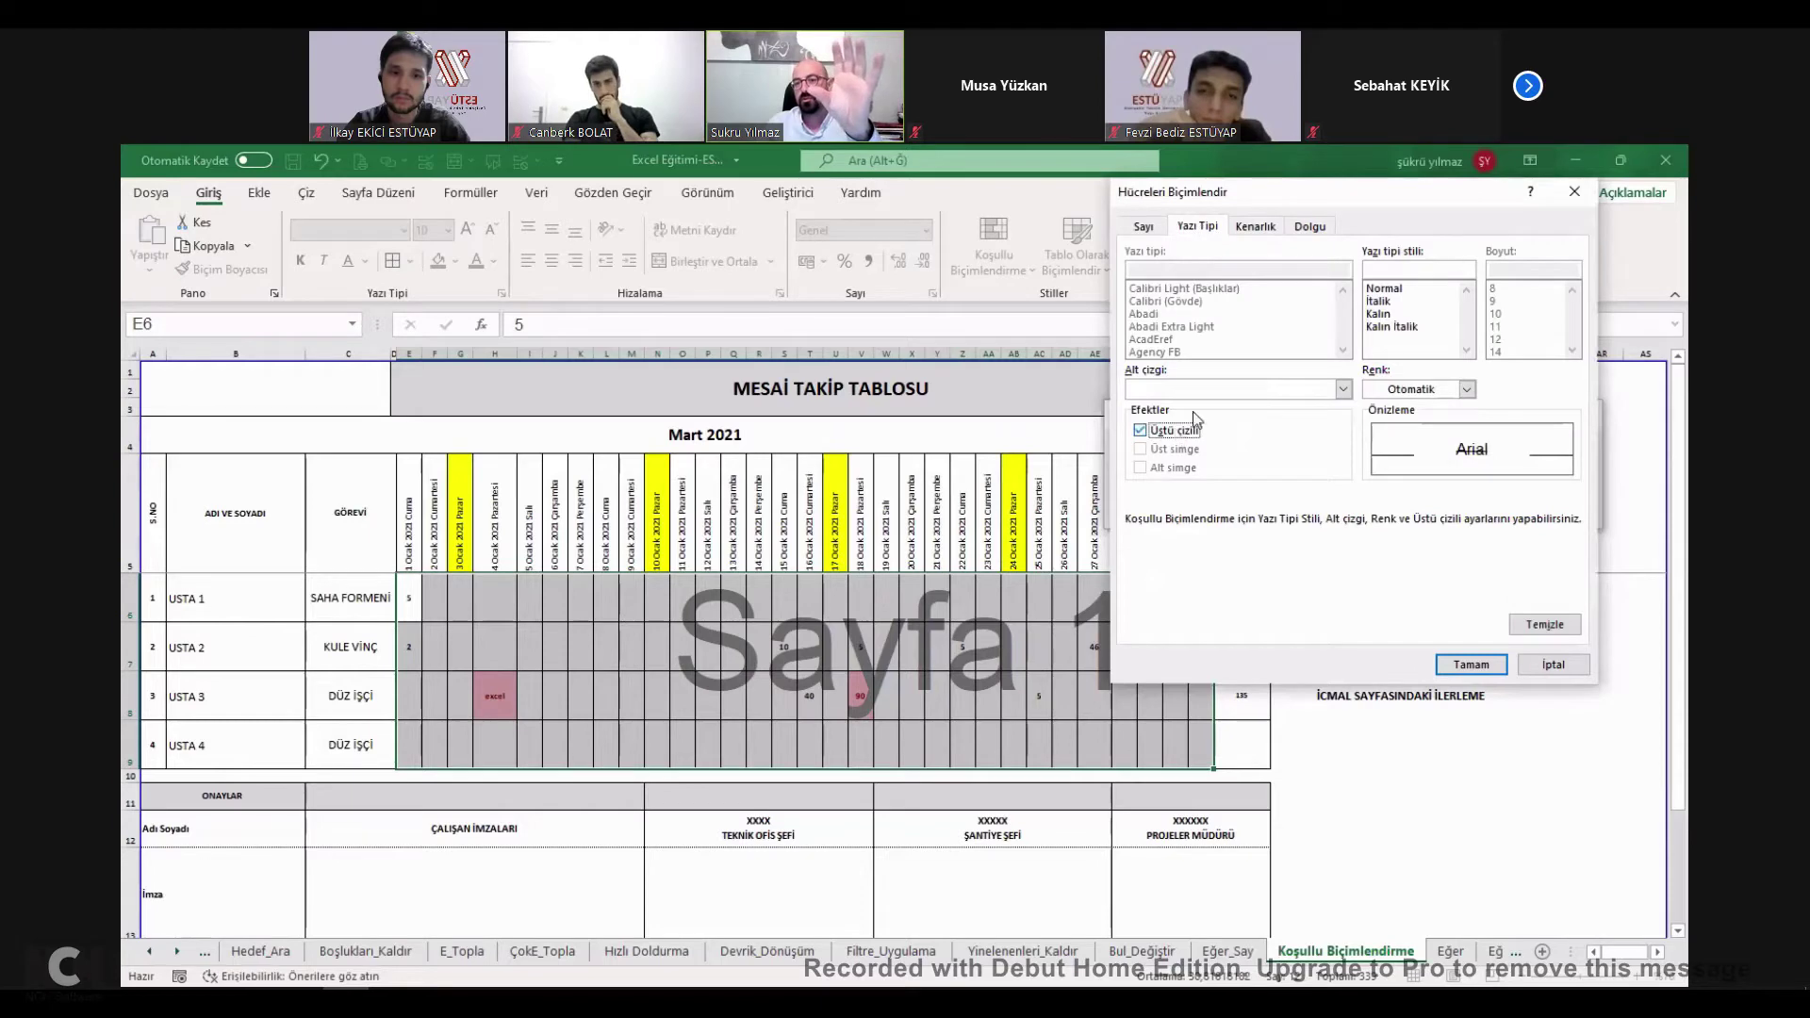
{"action": "left_click", "coordinate": [1380, 313]}
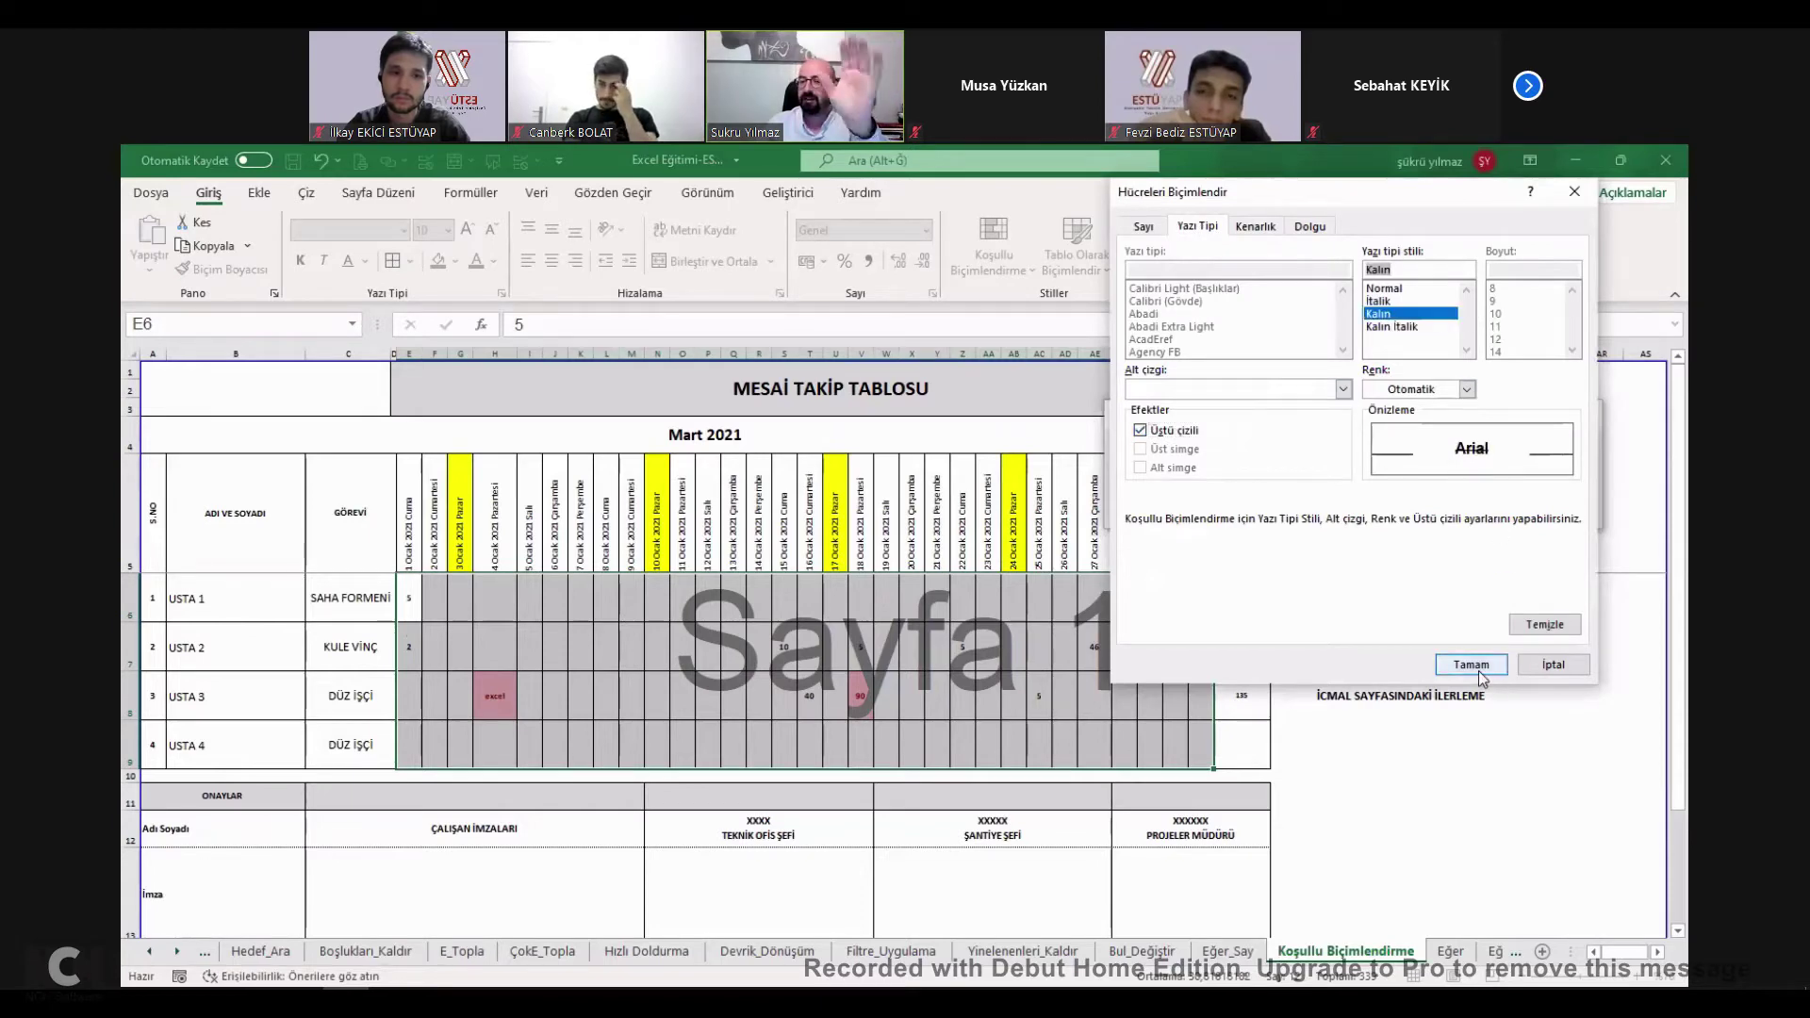
{"action": "key", "text": "Return"}
{"action": "left_click", "coordinate": [1476, 509]}
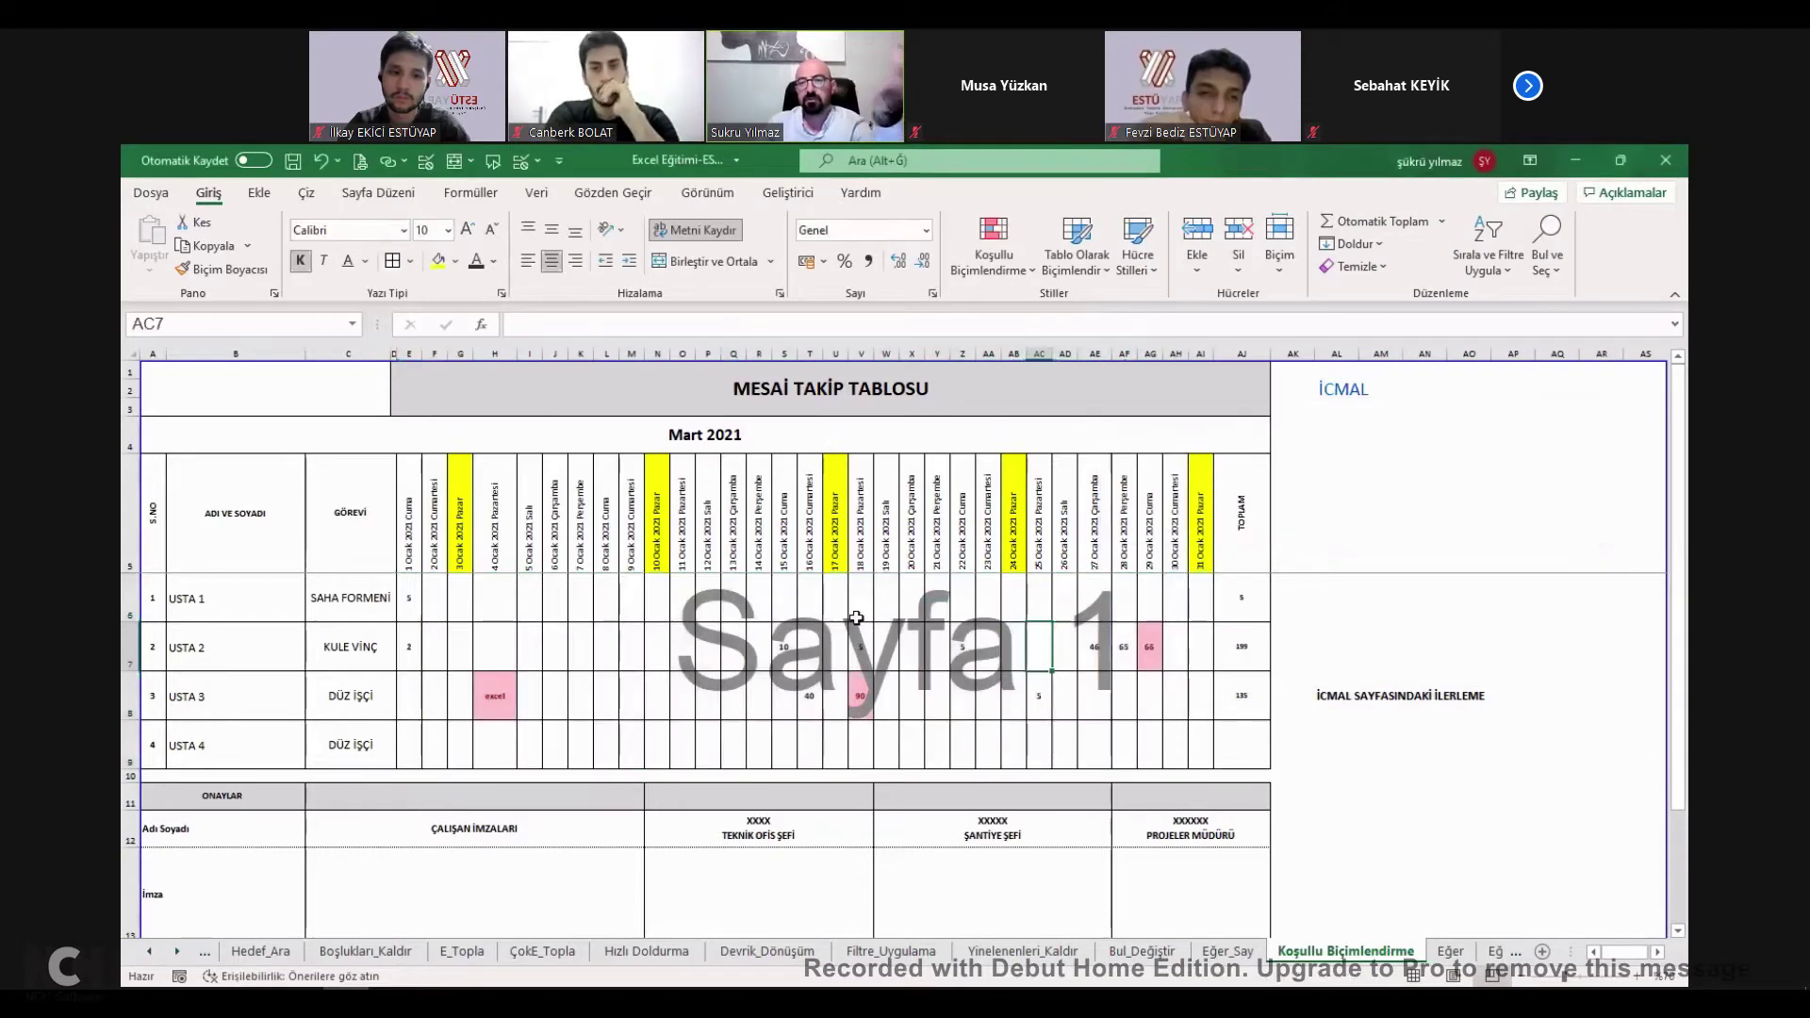
Type ESTU into N6 and N7 to test the highlight, then reselect the grid.
{"action": "left_click", "coordinate": [657, 606]}
{"action": "type", "text": "ESTU"}
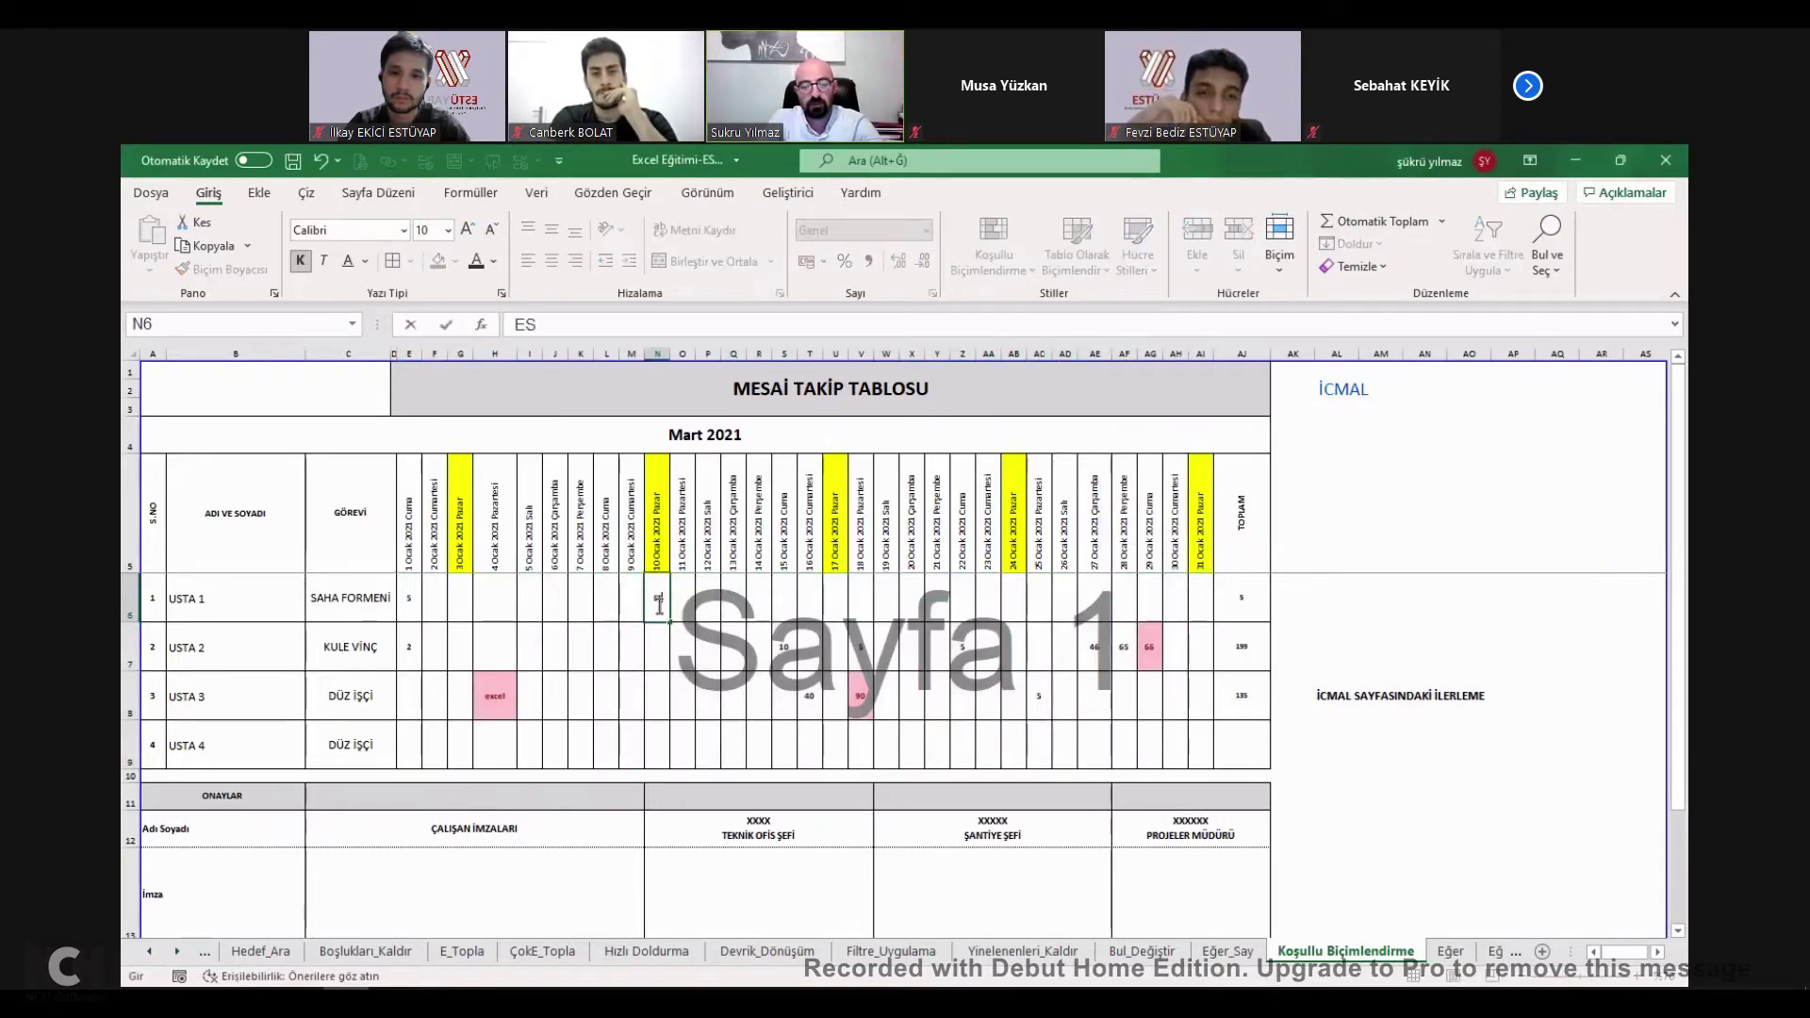
{"action": "key", "text": "Tab"}
{"action": "key", "text": "Tab"}
{"action": "key", "text": "Tab"}
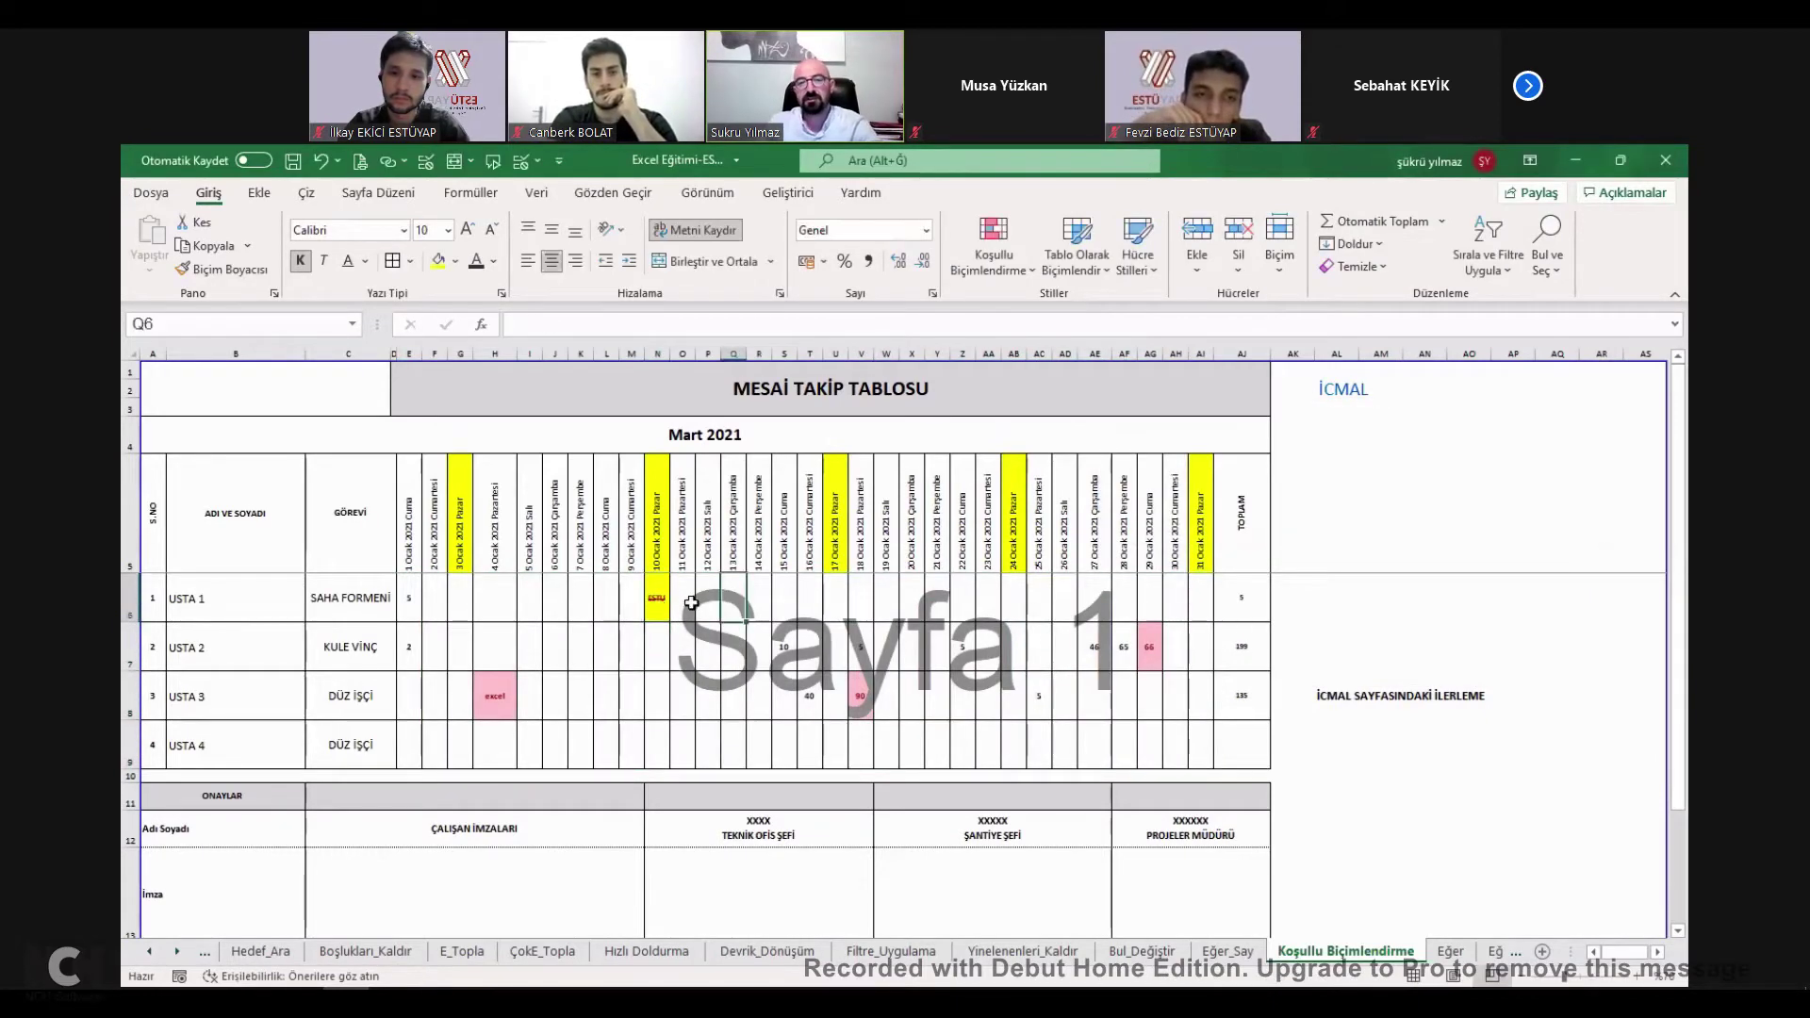
{"action": "left_click", "coordinate": [664, 609]}
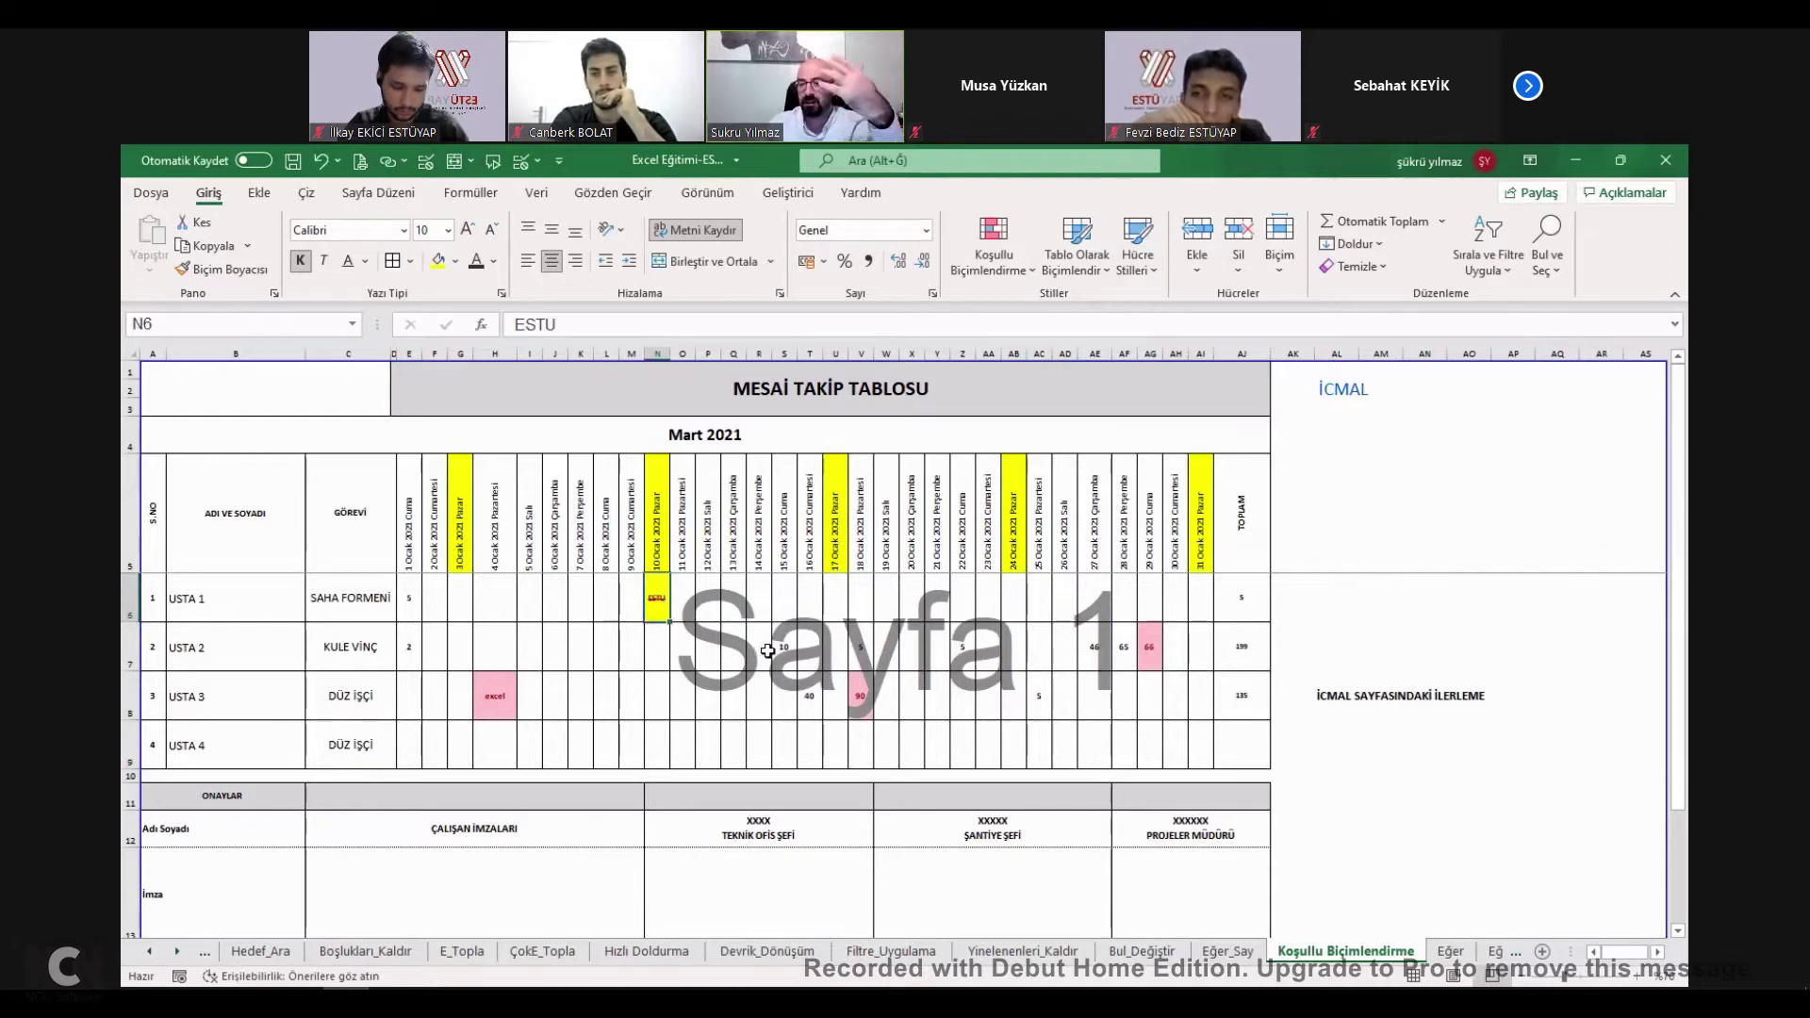
{"action": "key", "text": "Down"}
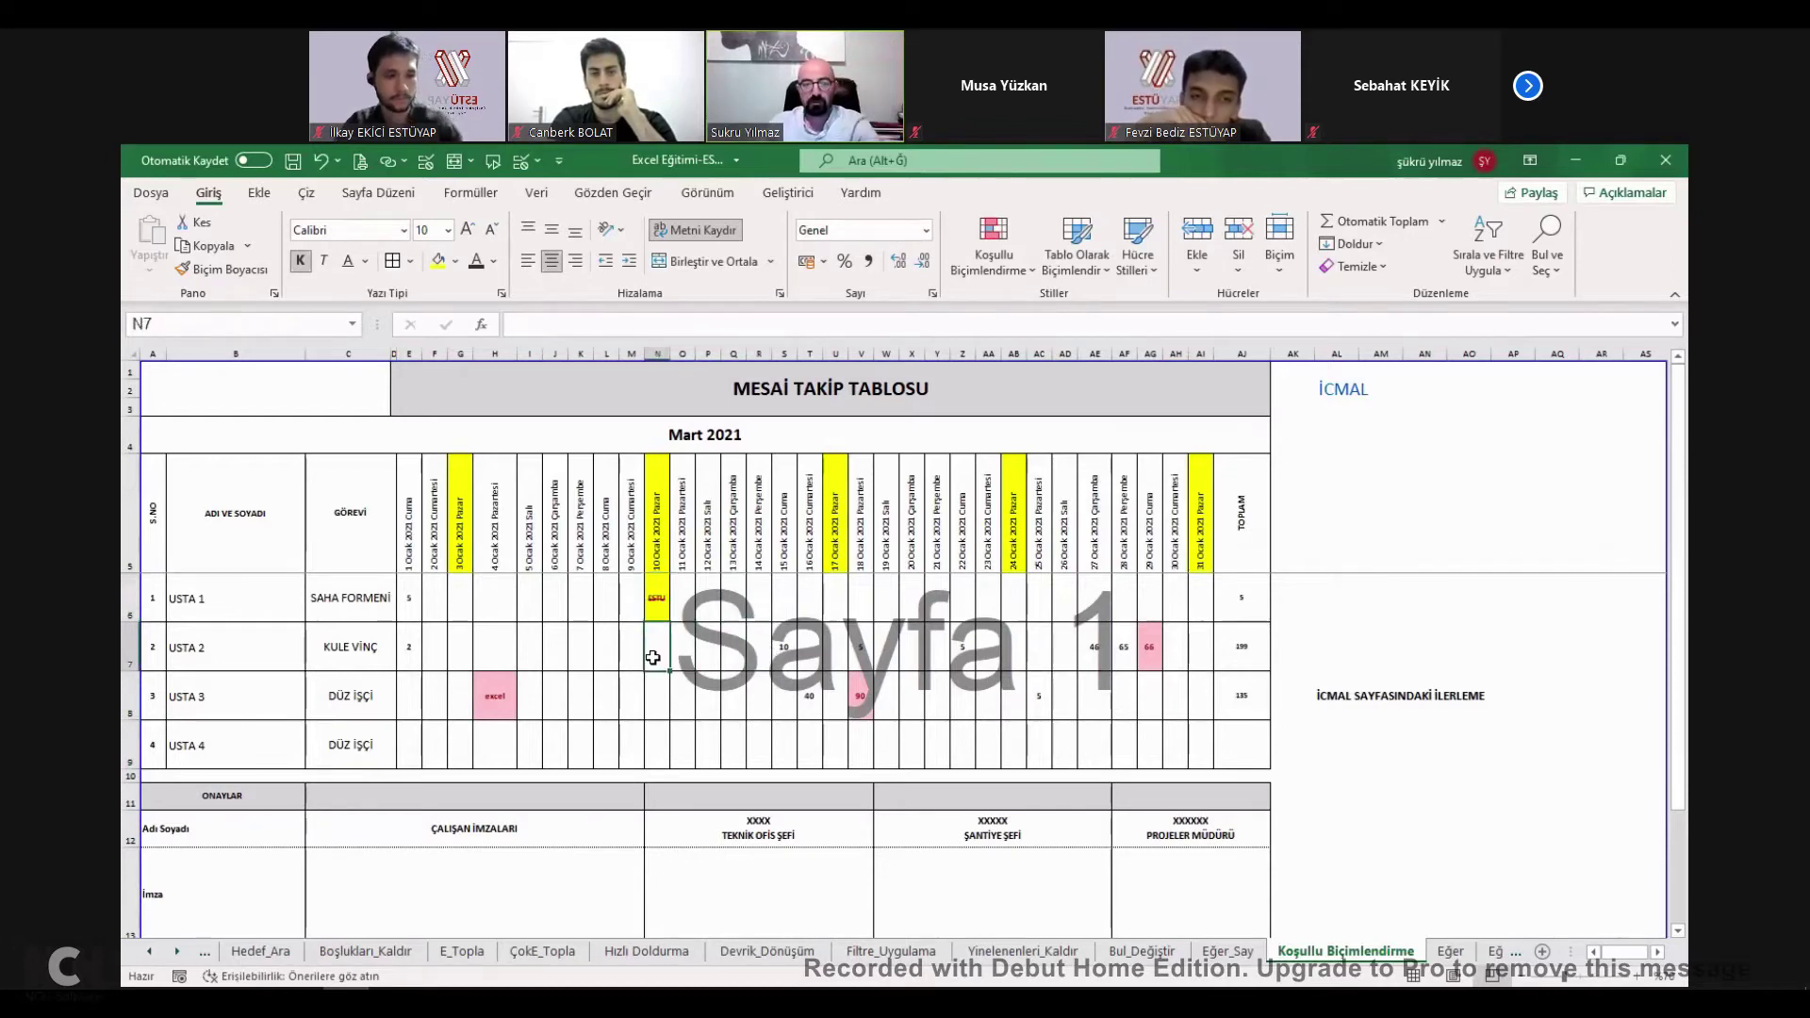
{"action": "type", "text": "ESTU"}
{"action": "key", "text": "Return"}
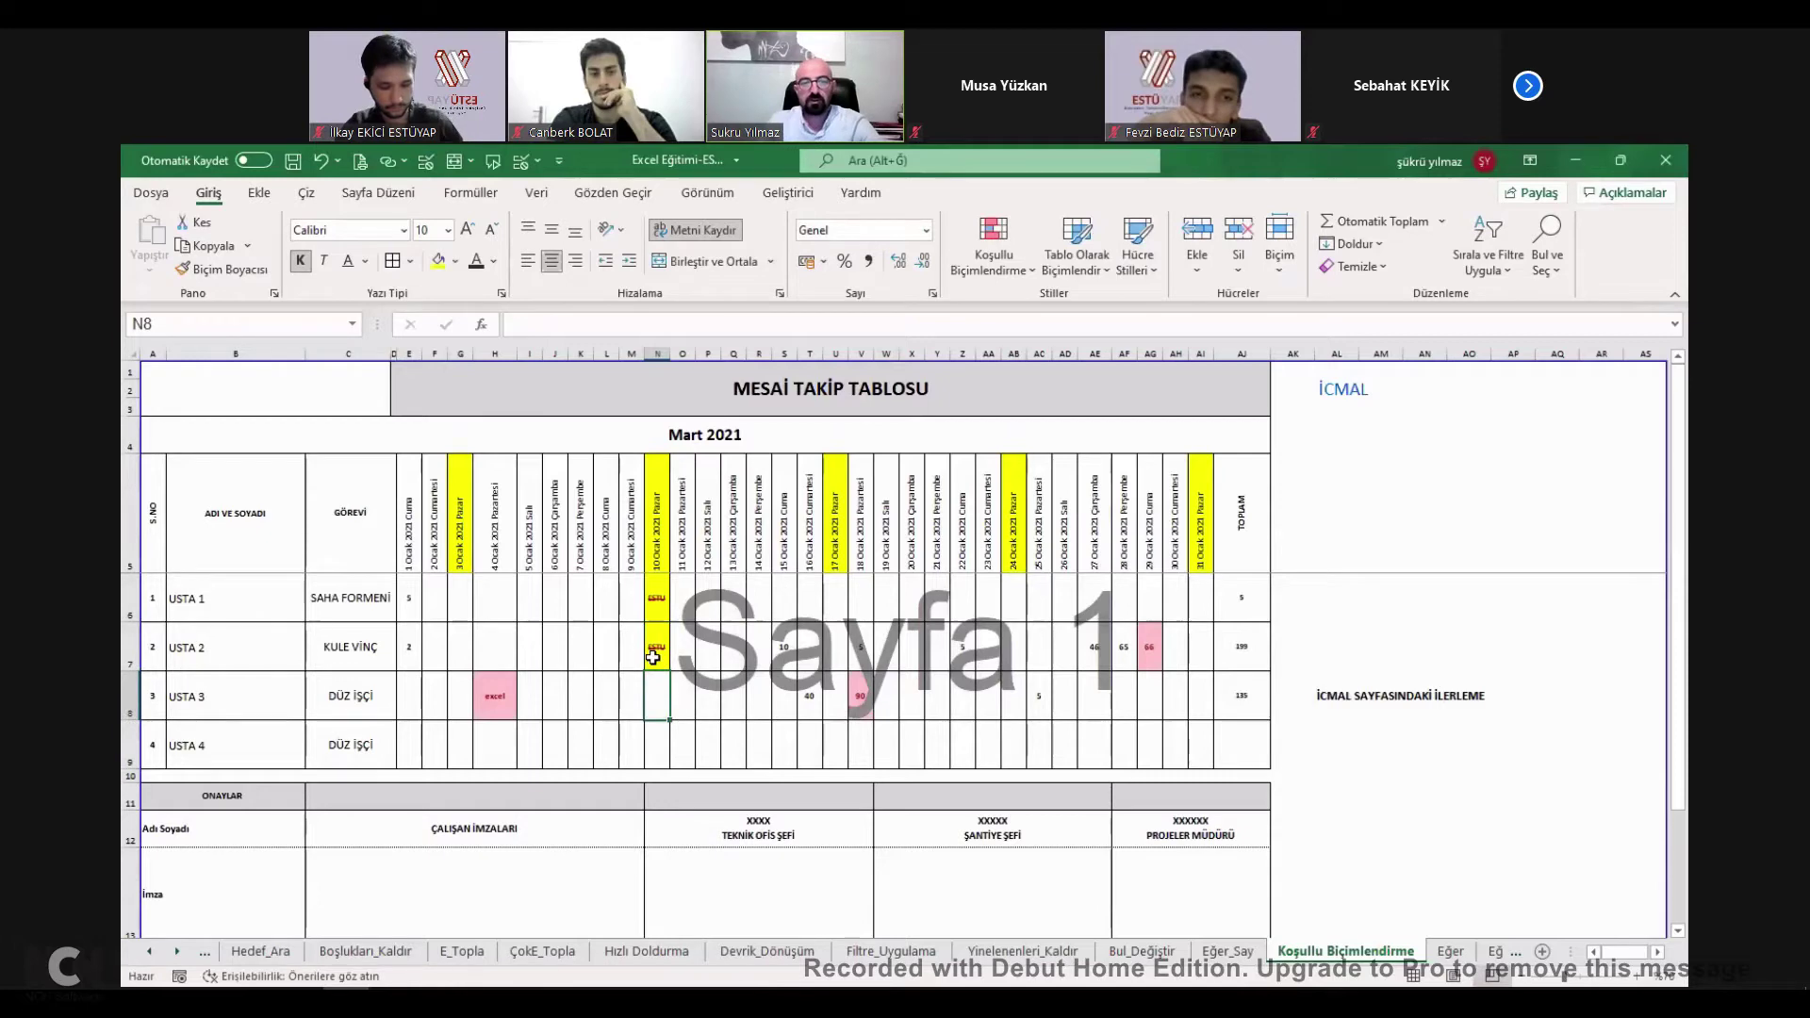
{"action": "left_click_drag", "start_coordinate": [409, 597], "coordinate": [1200, 744]}
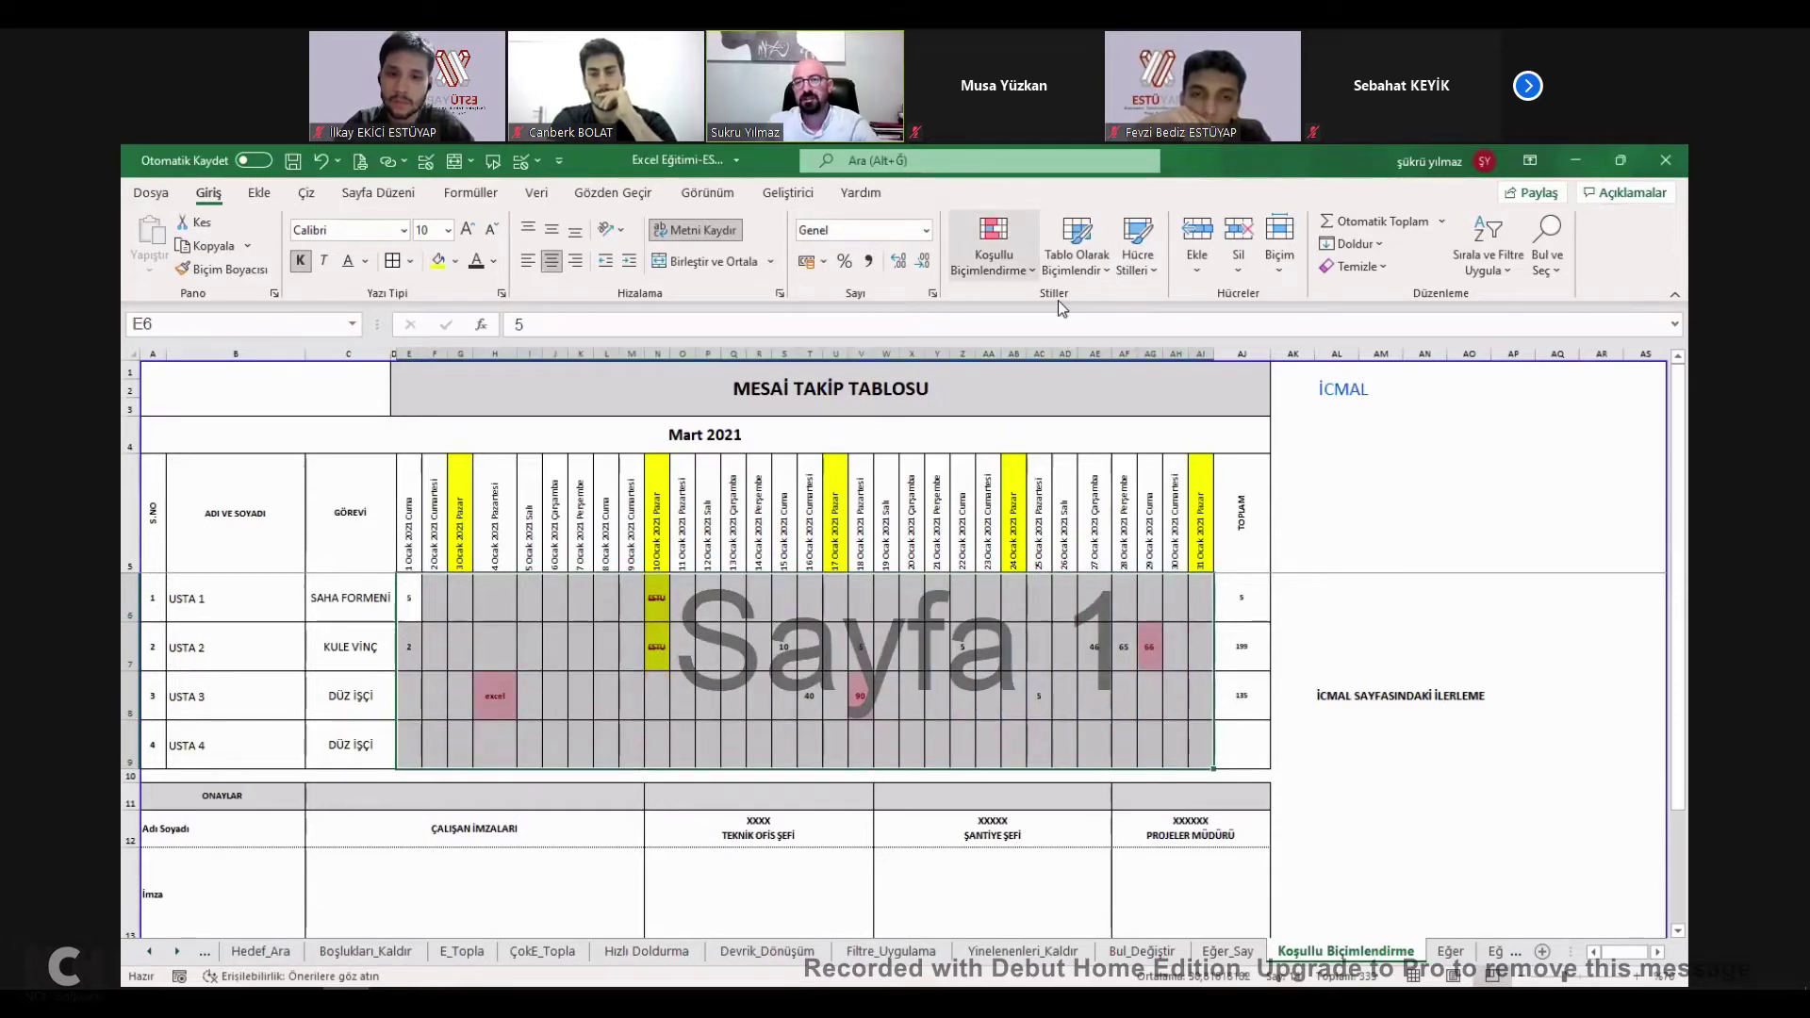
Add a Greater Than 500 rule to the grid with bold italic text and red fill.
{"action": "left_click", "coordinate": [998, 259]}
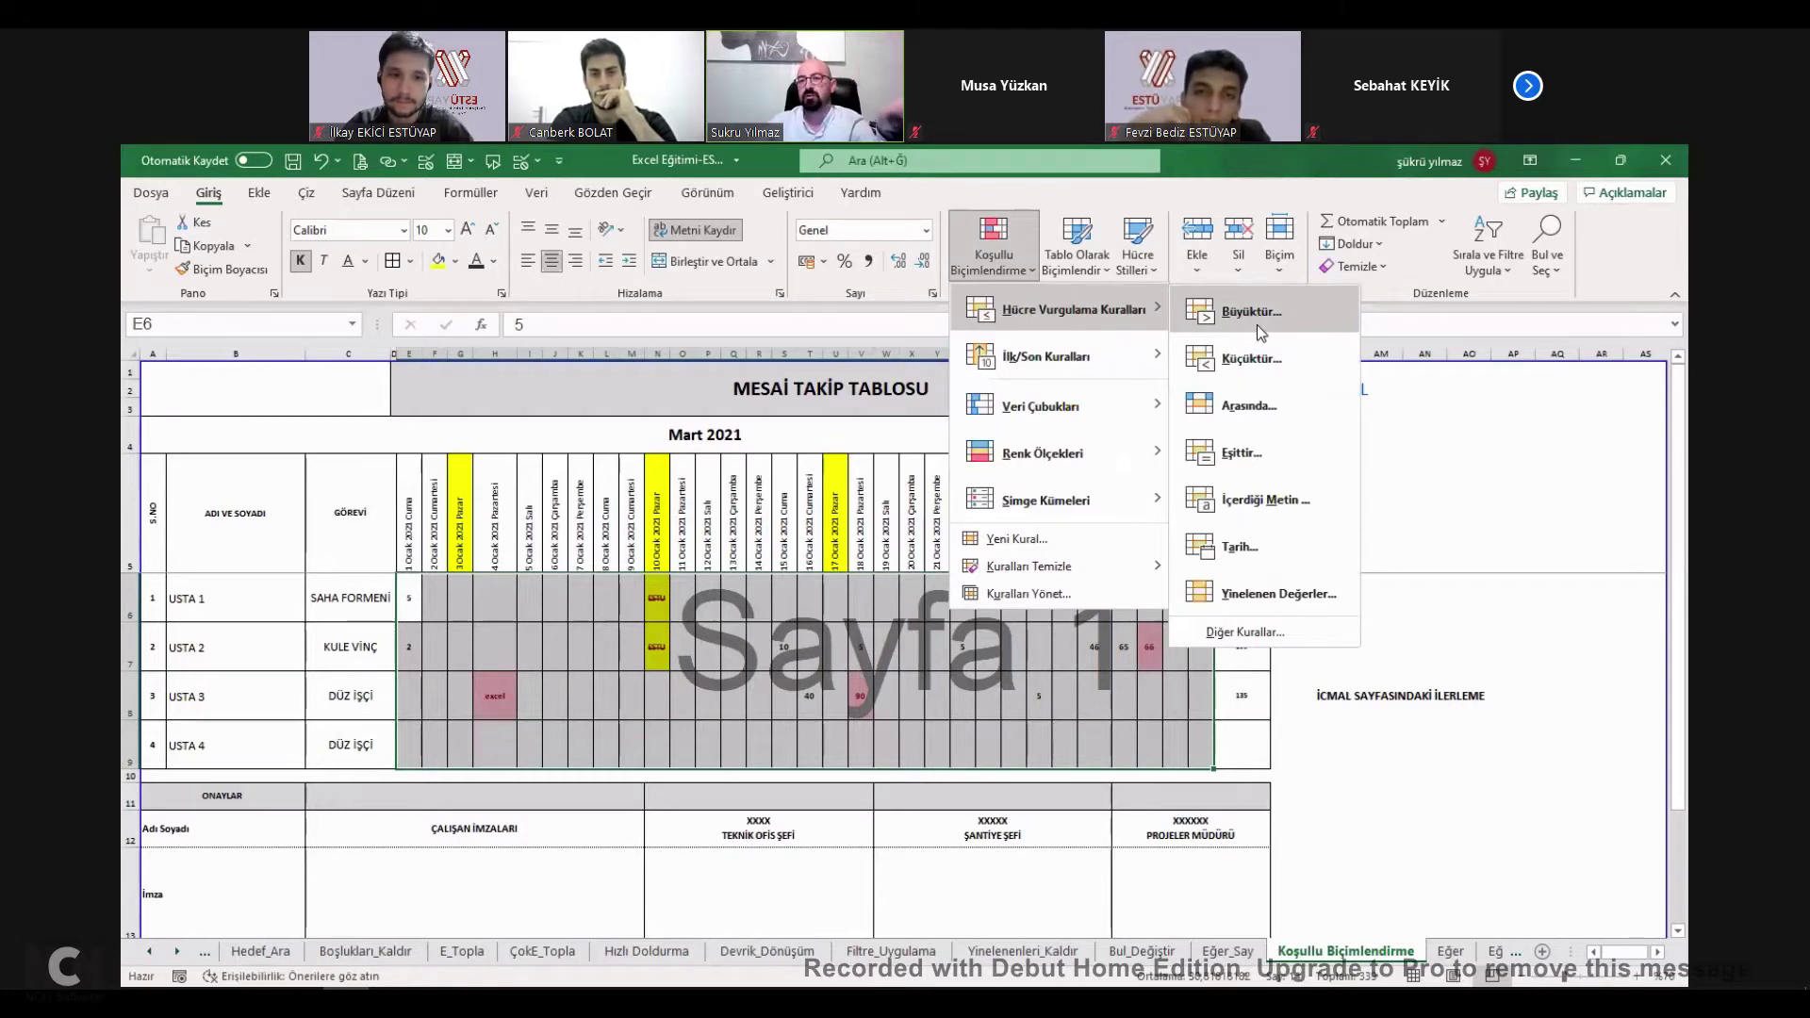
{"action": "left_click", "coordinate": [1252, 312]}
{"action": "type", "text": "500"}
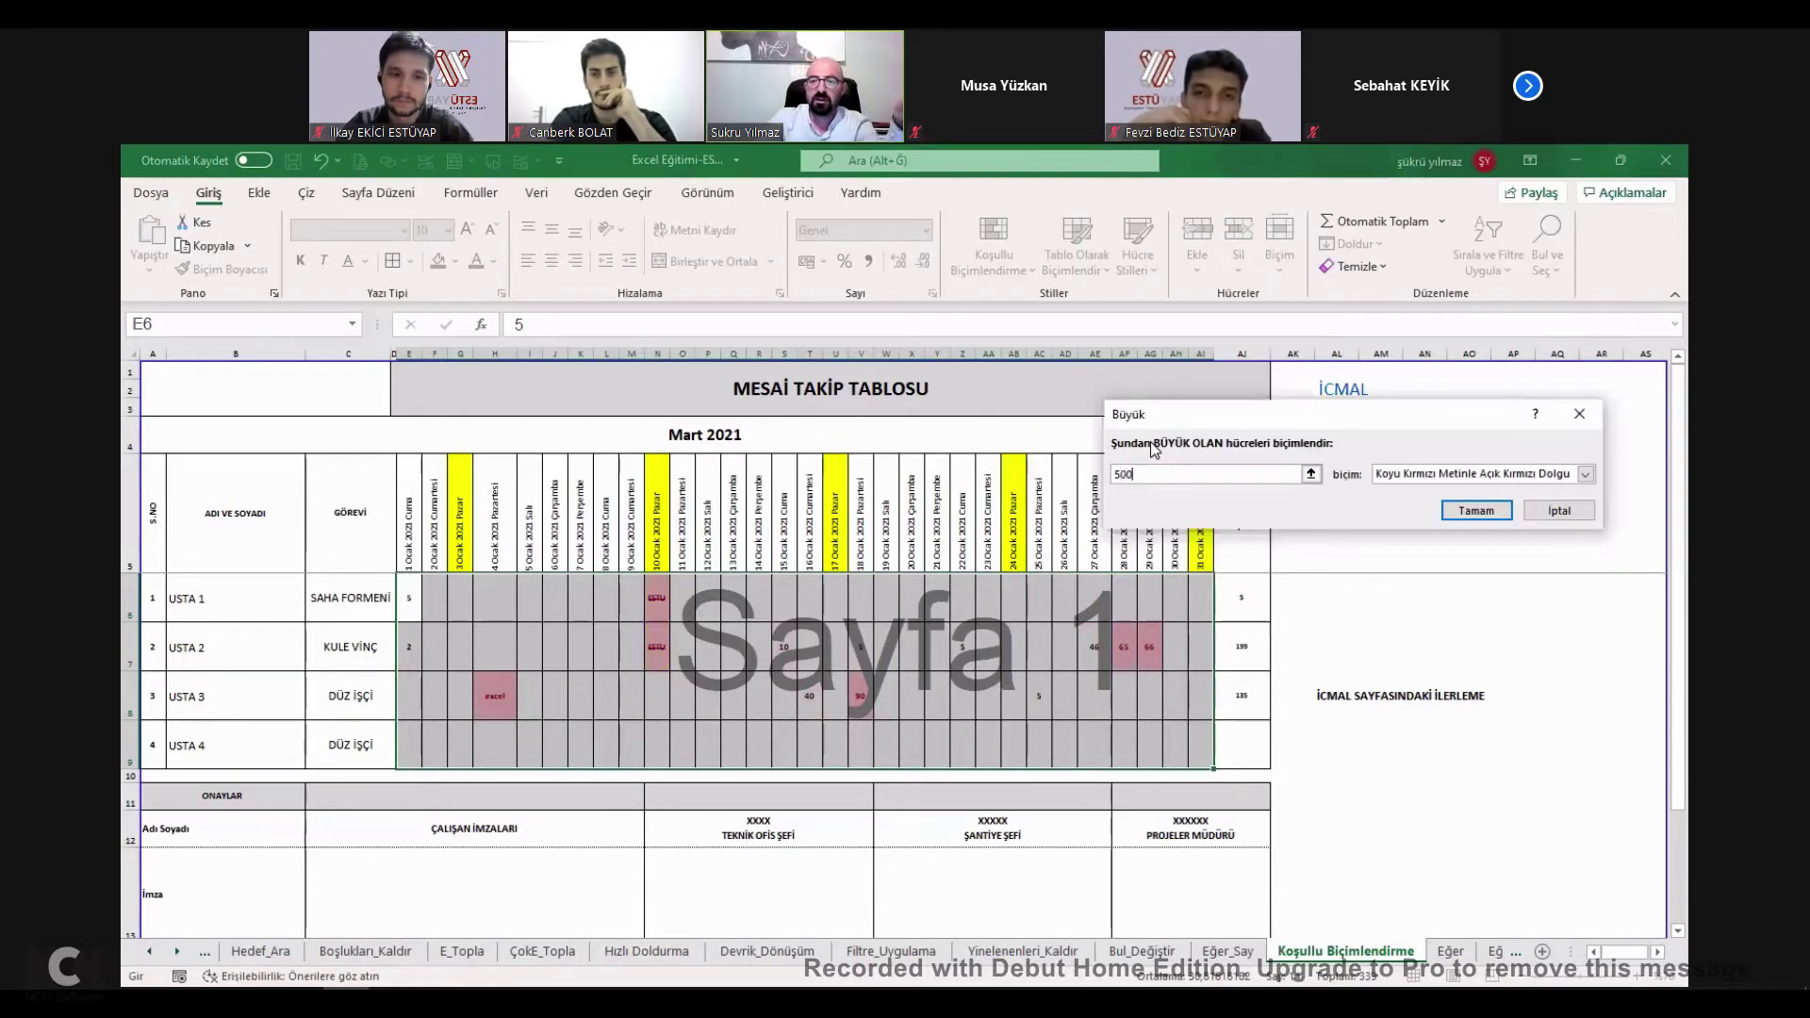
{"action": "left_click", "coordinate": [1423, 475]}
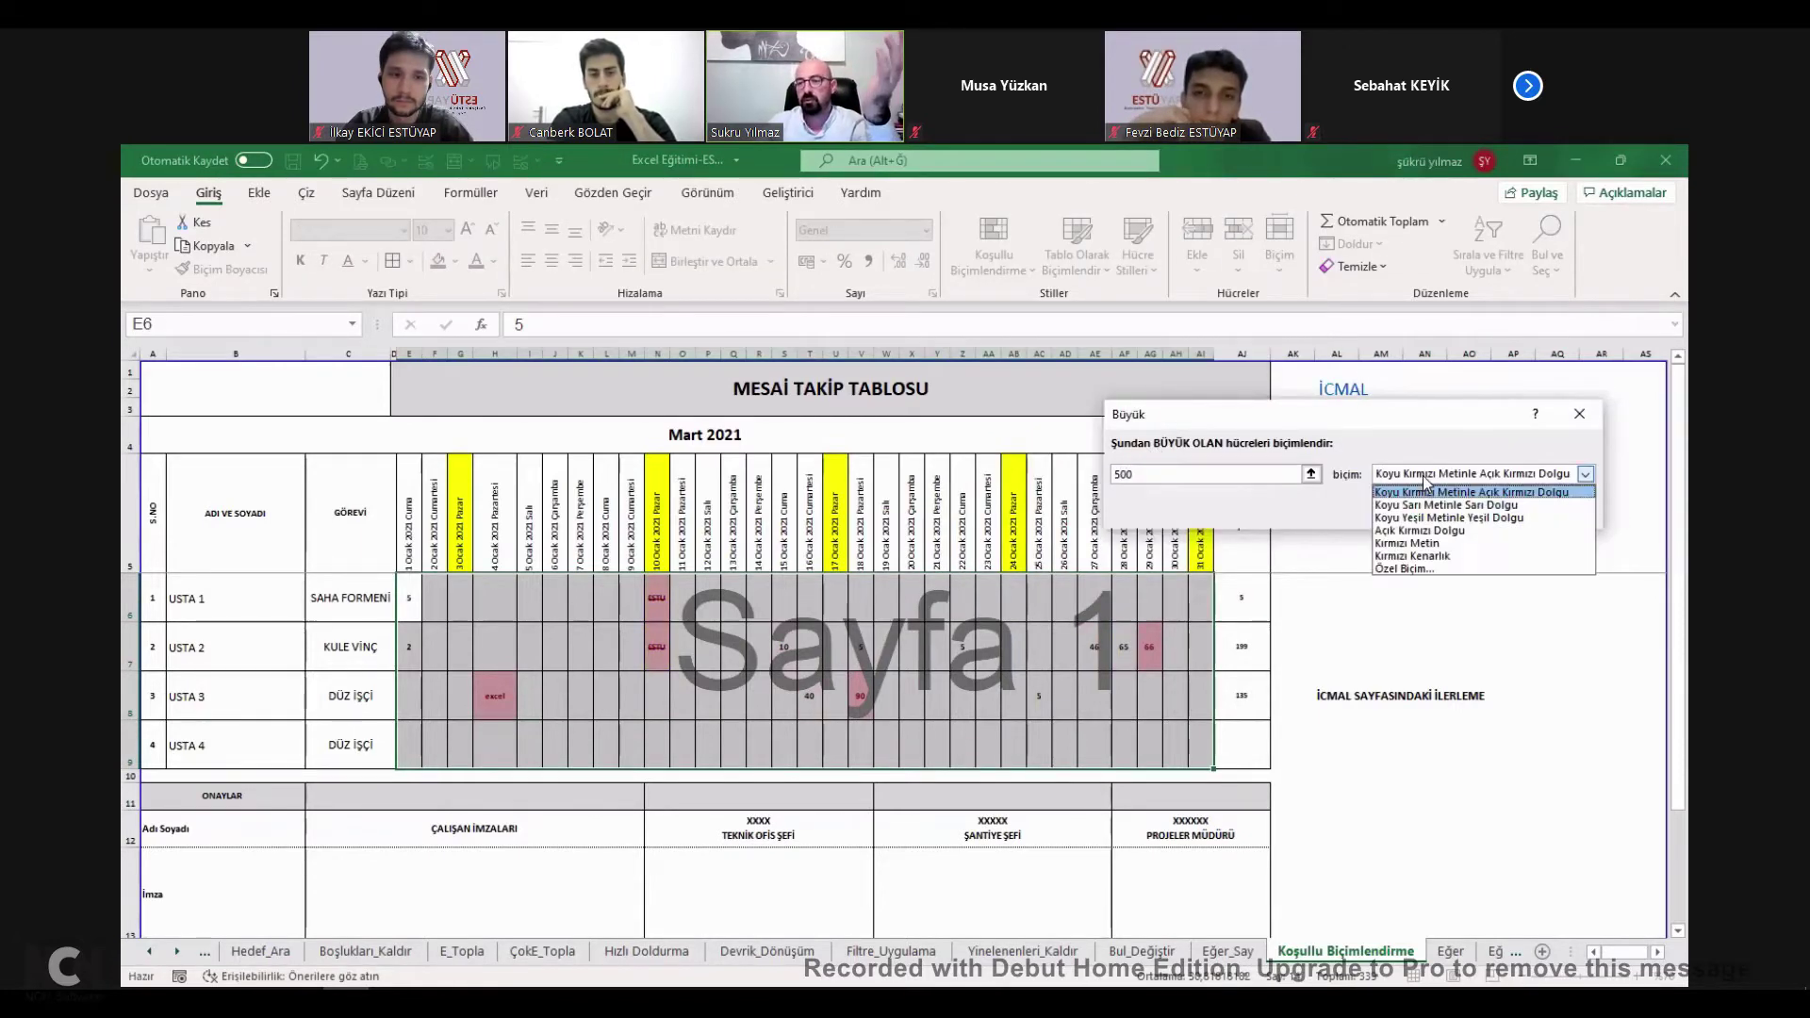
{"action": "left_click", "coordinate": [1429, 568]}
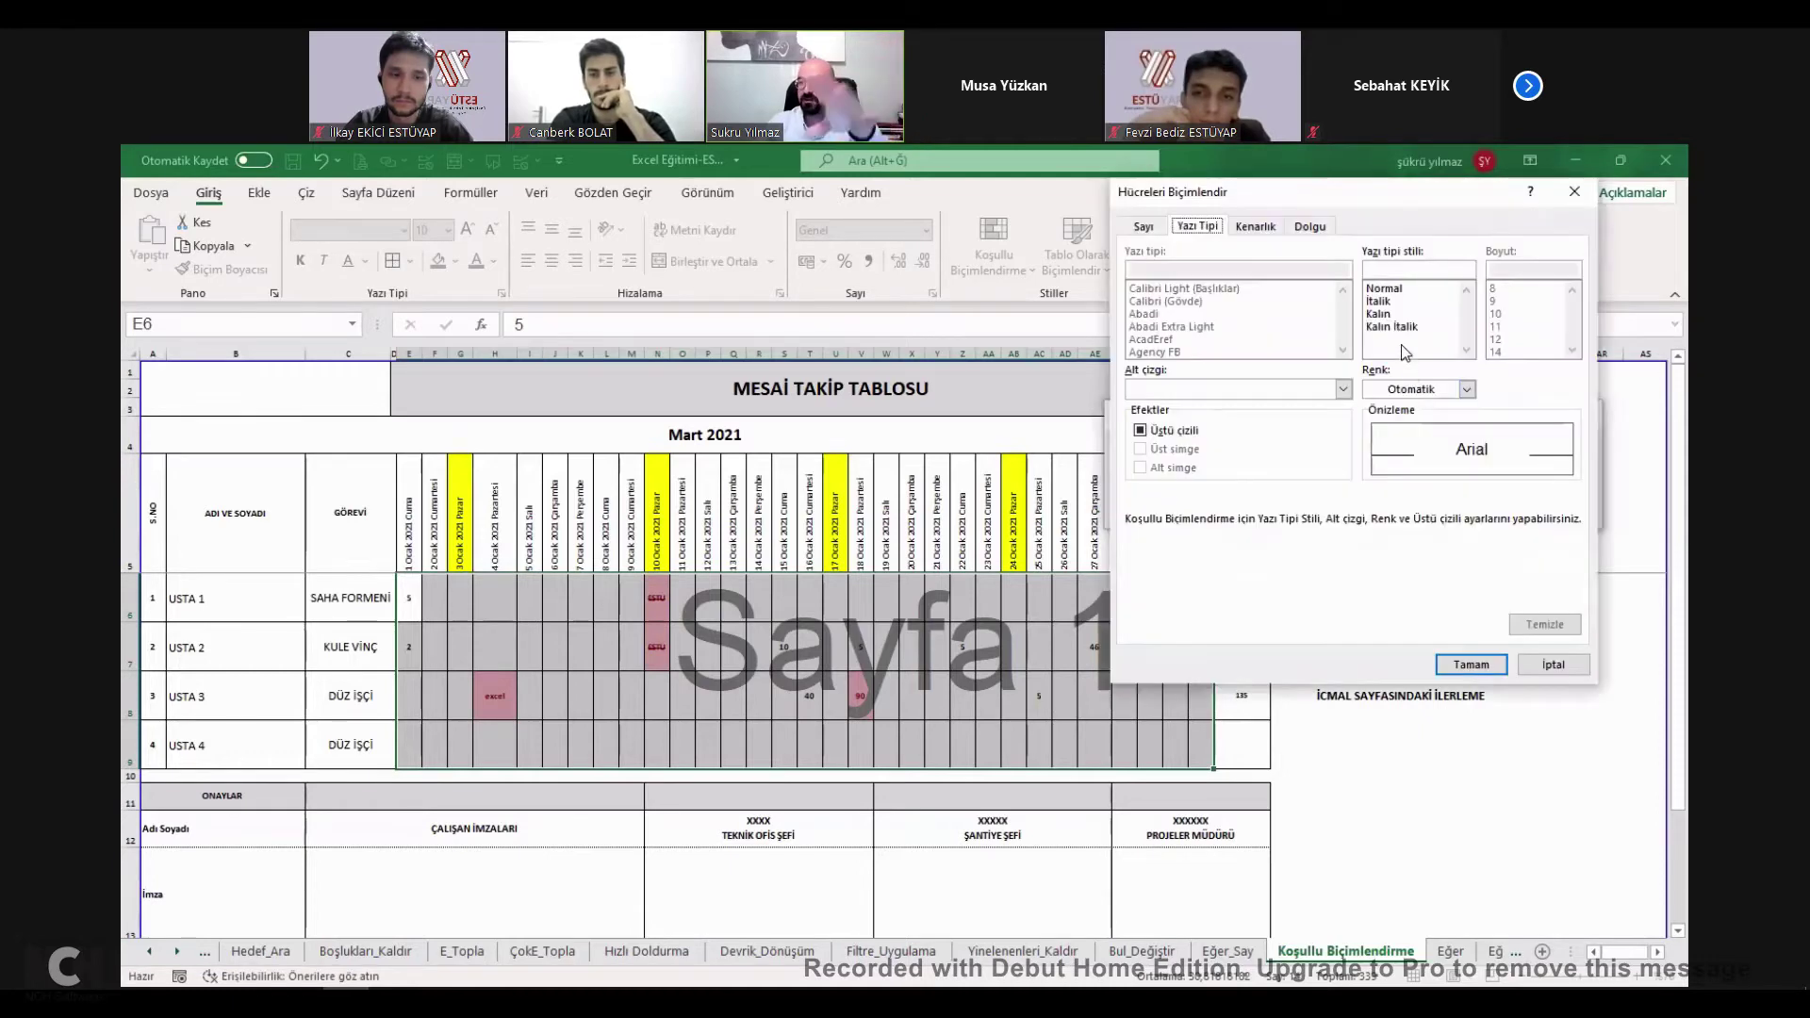
{"action": "left_click", "coordinate": [1393, 326]}
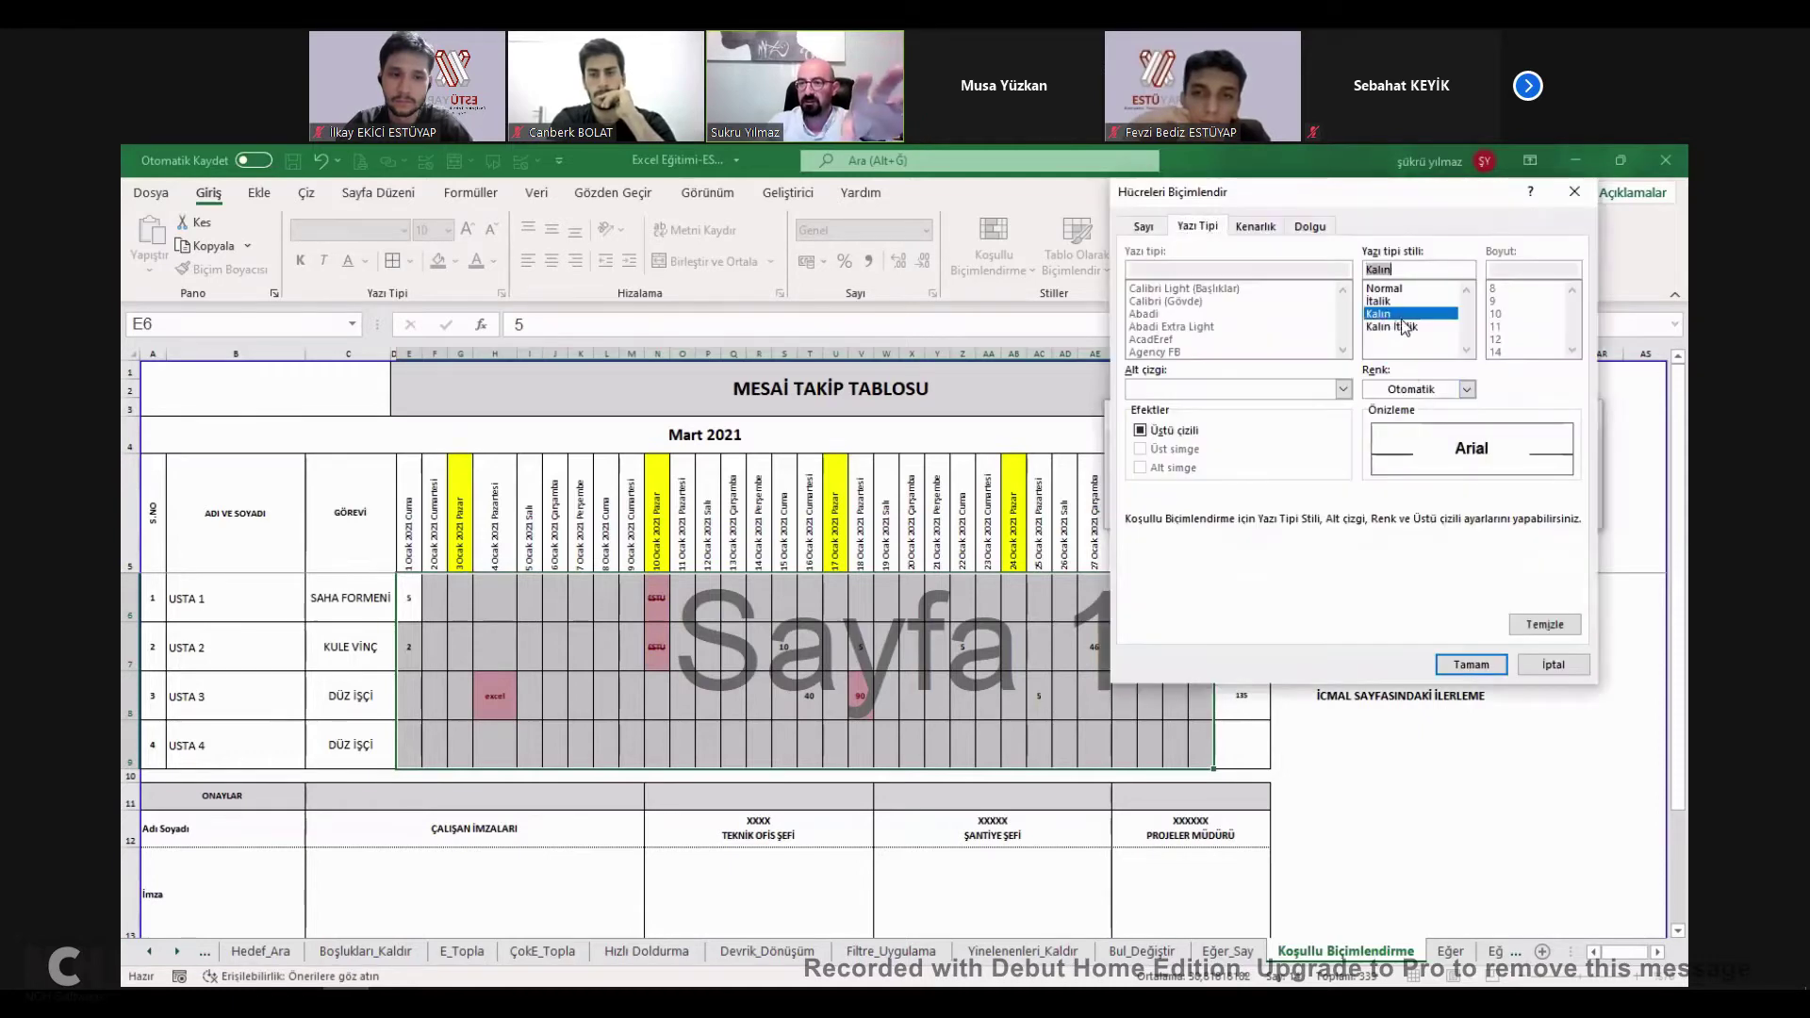
{"action": "left_click", "coordinate": [1310, 227]}
{"action": "left_click", "coordinate": [1161, 418]}
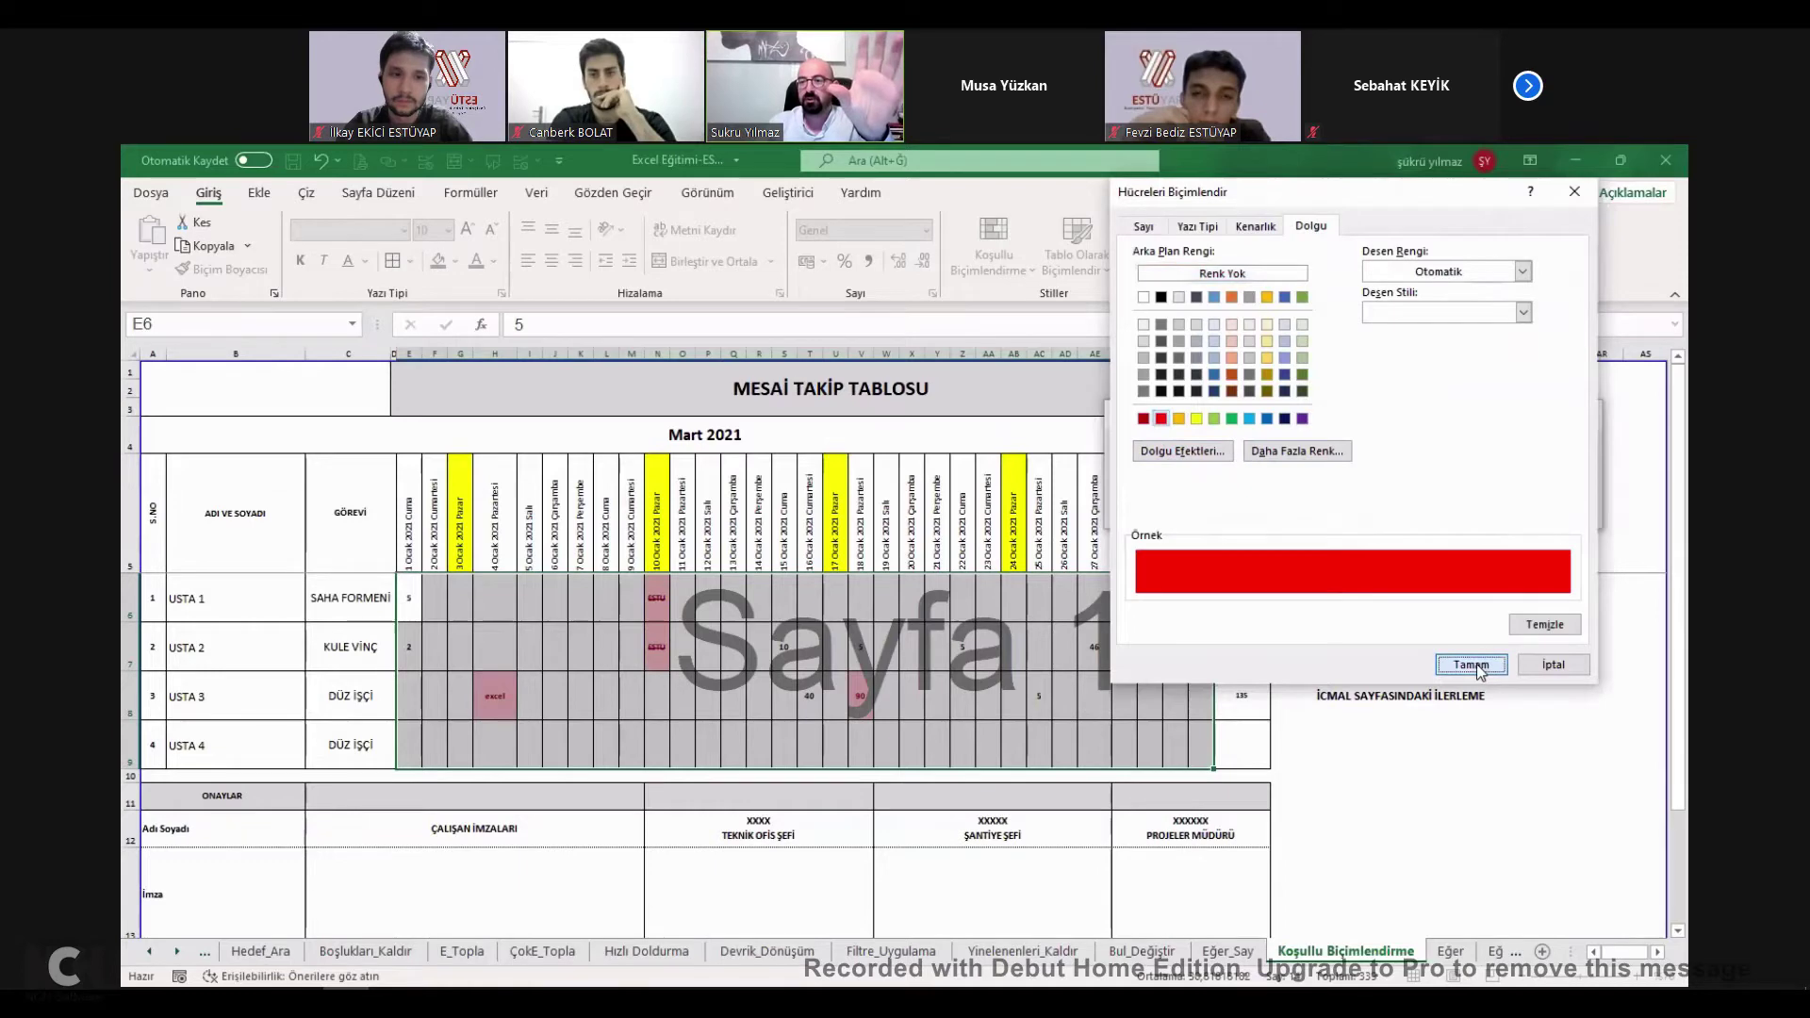
{"action": "left_click", "coordinate": [1472, 666]}
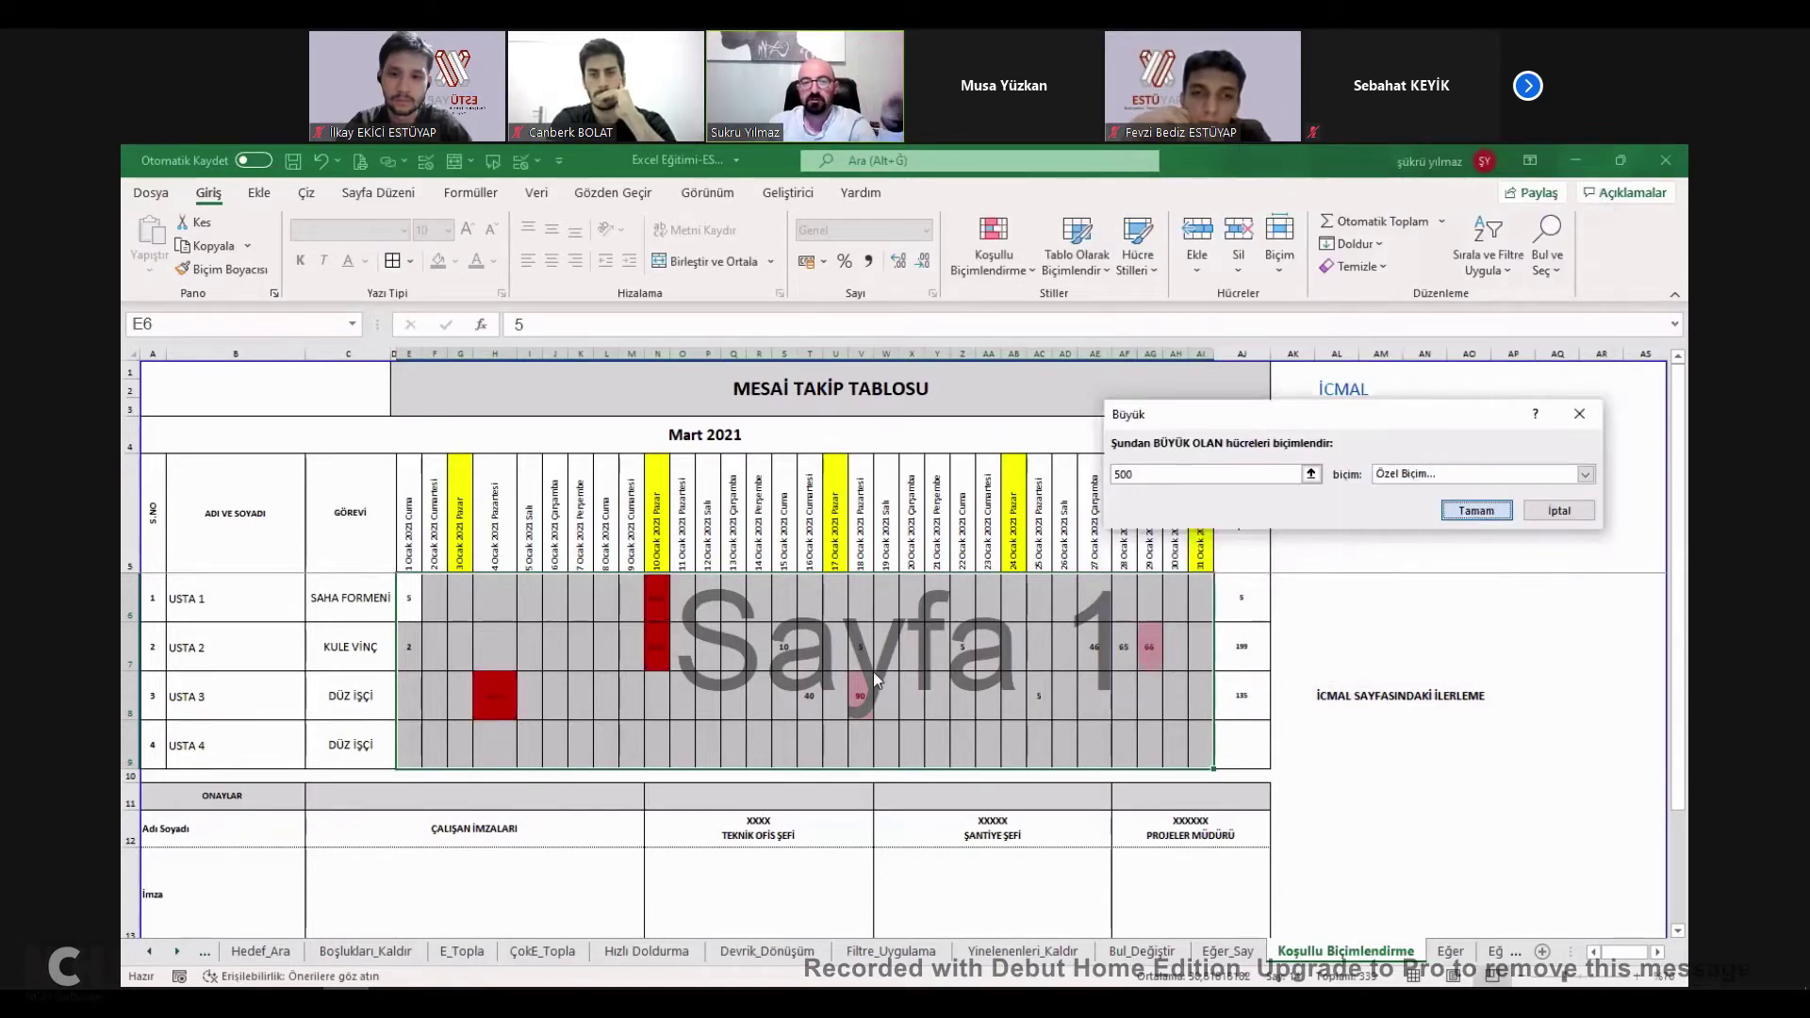
{"action": "left_click", "coordinate": [1474, 513]}
Enter 500 in V7 and 600 in V6 to test the red highlight.
{"action": "left_click", "coordinate": [858, 638]}
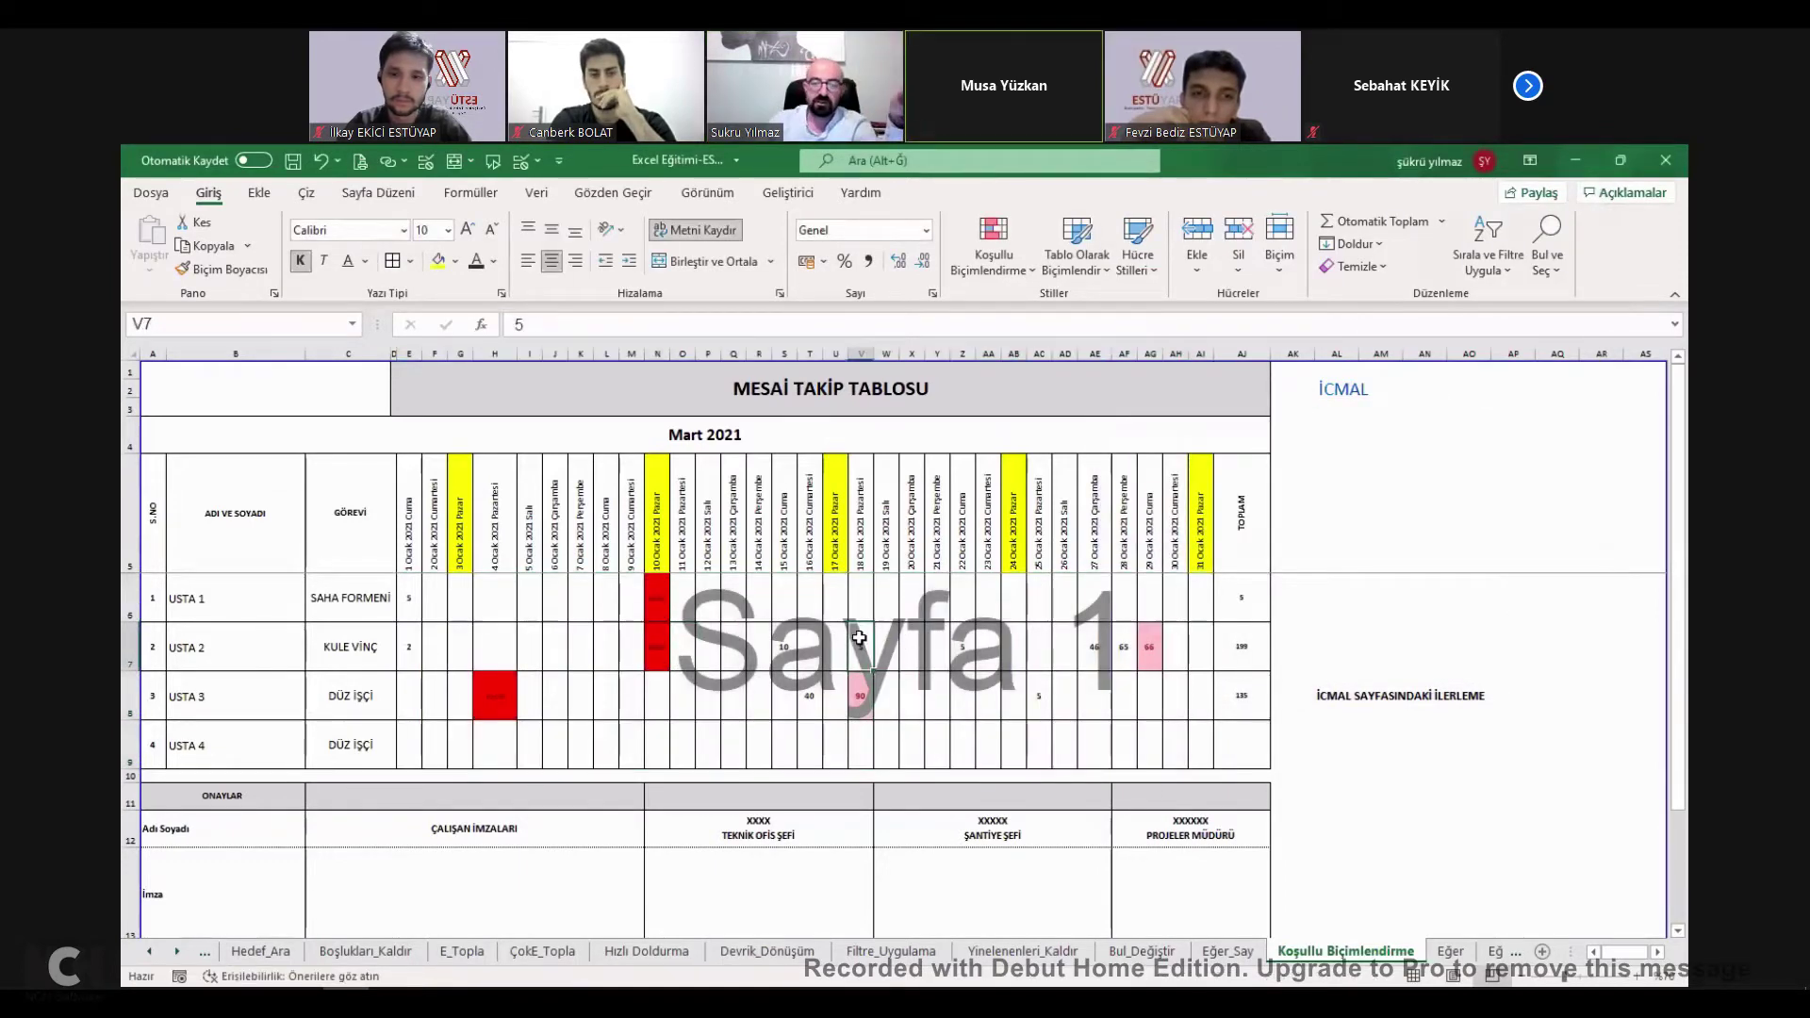
{"action": "type", "text": "500"}
{"action": "key", "text": "Up"}
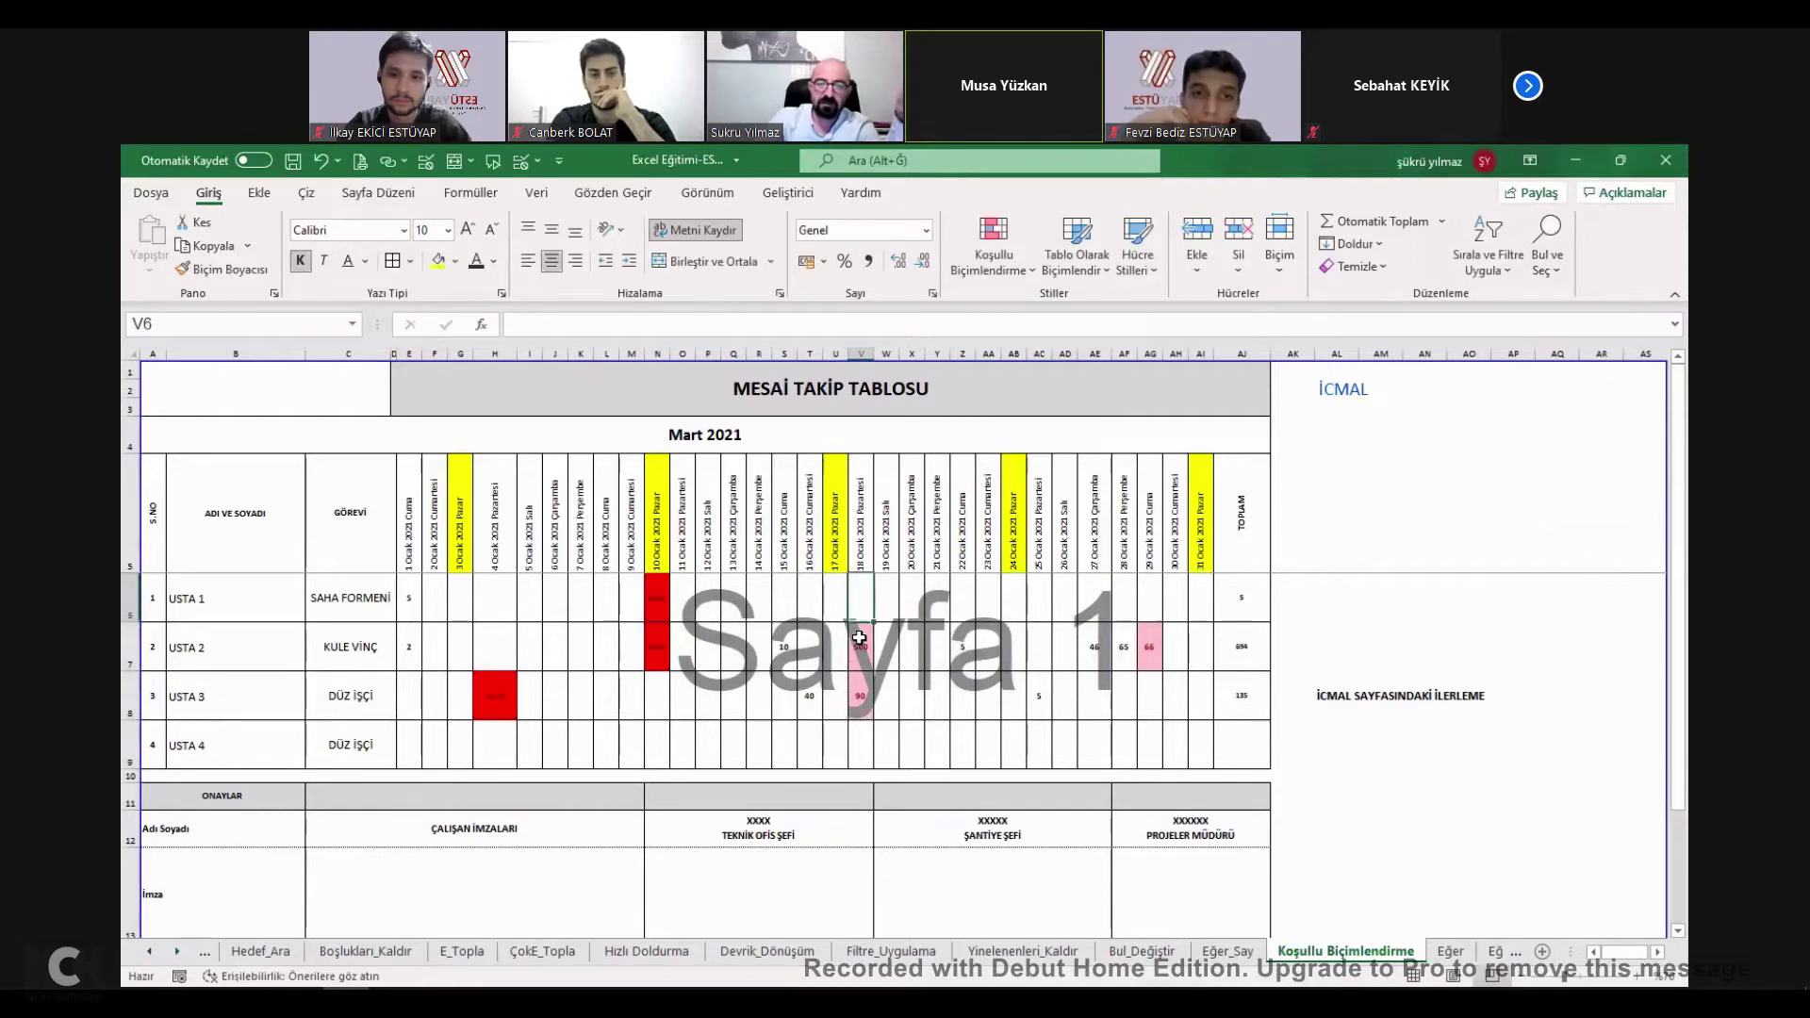
{"action": "type", "text": "600"}
{"action": "key", "text": "ctrl+Return"}
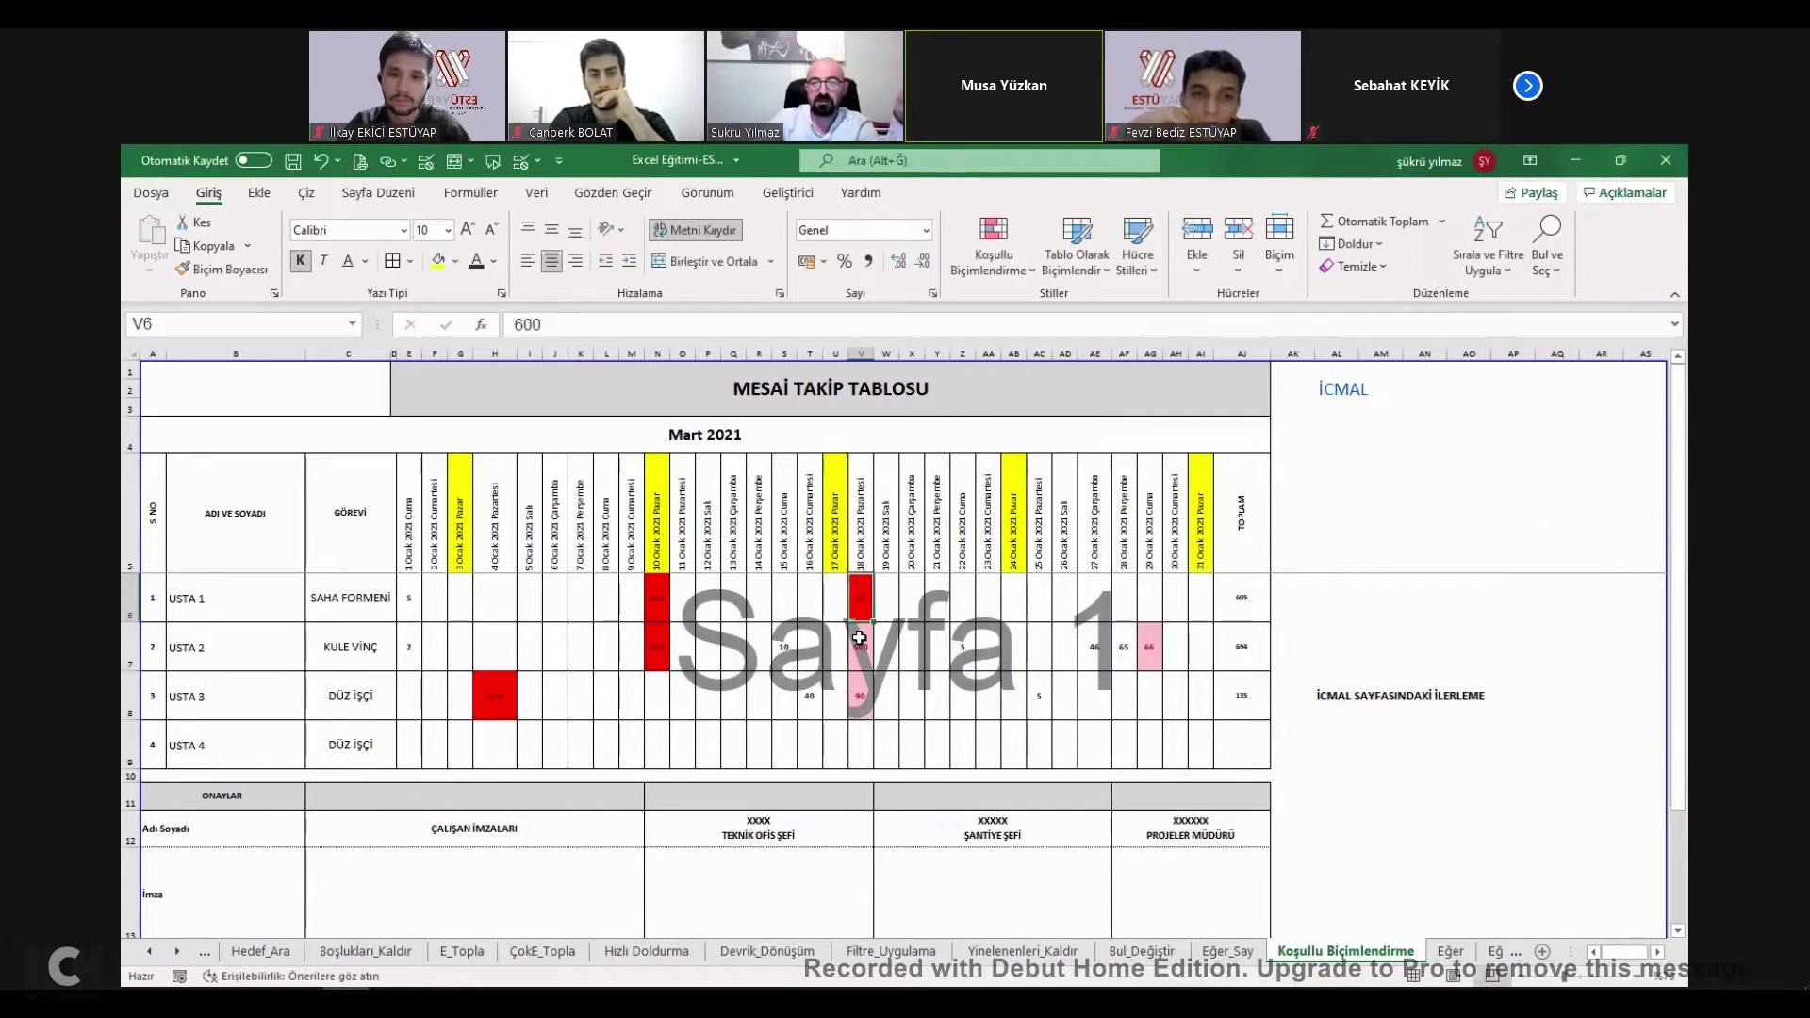
{"action": "left_click", "coordinate": [954, 601]}
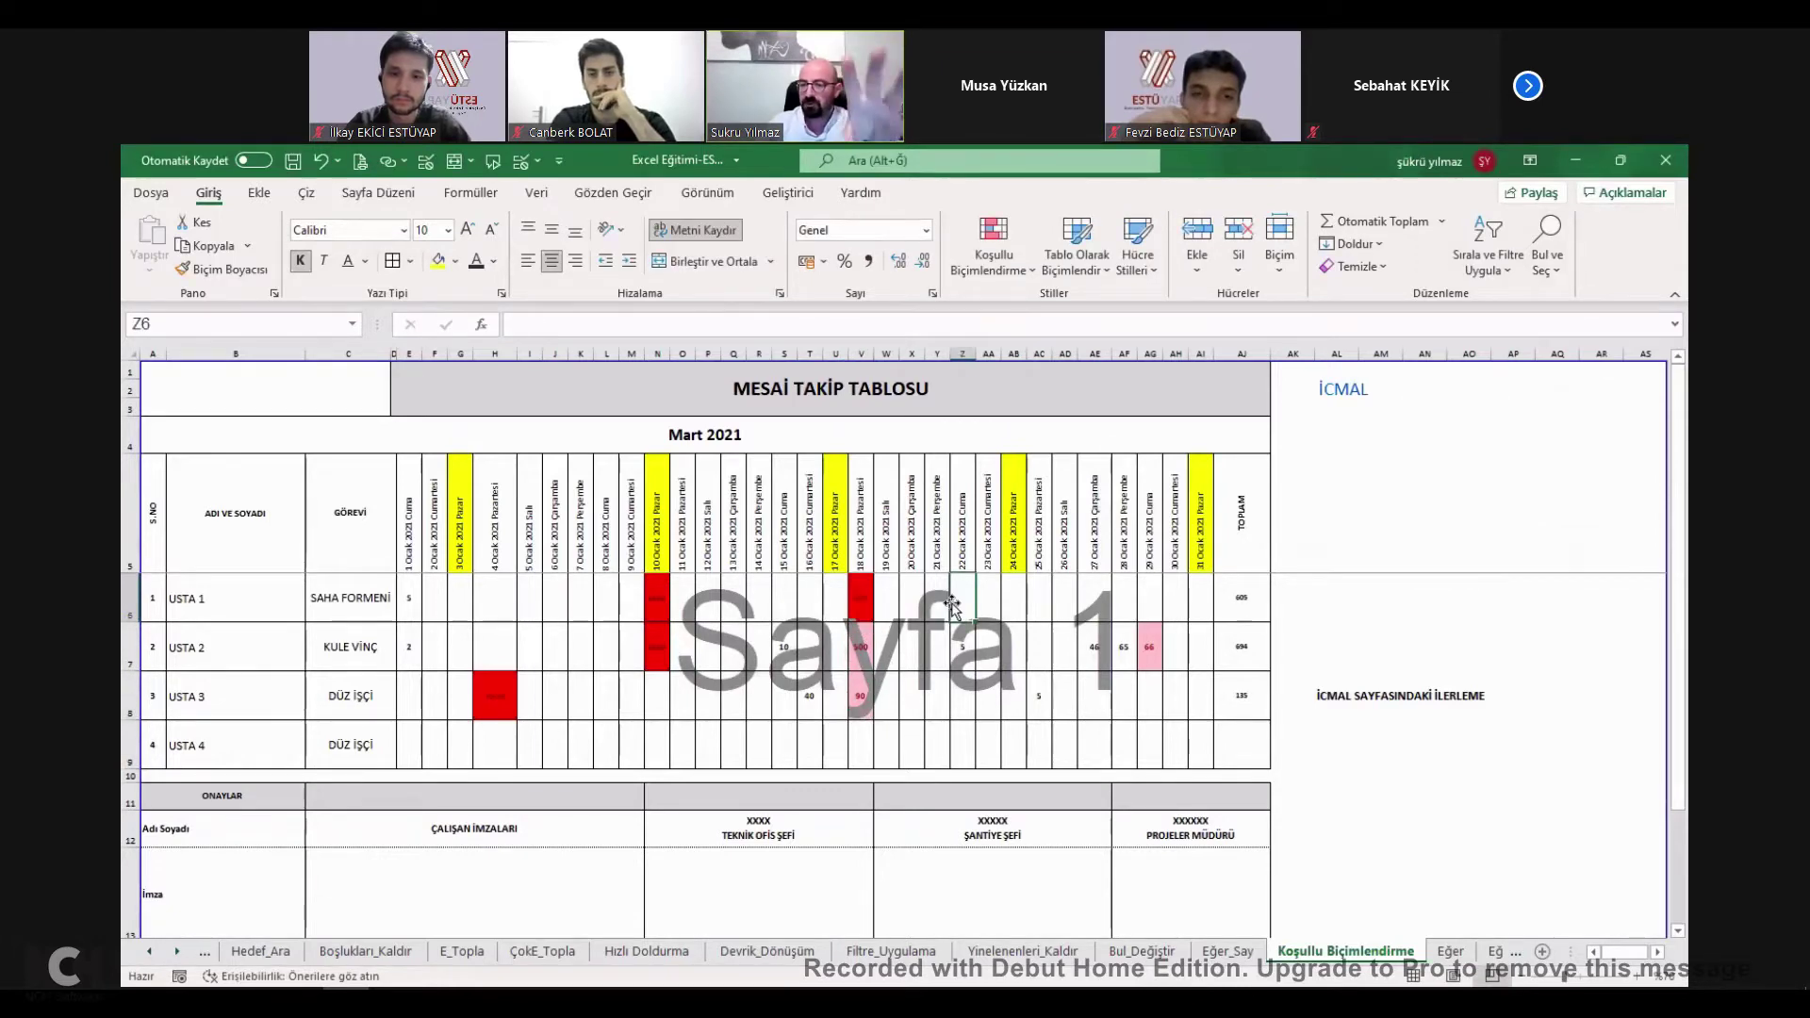
{"action": "left_click", "coordinate": [1310, 647]}
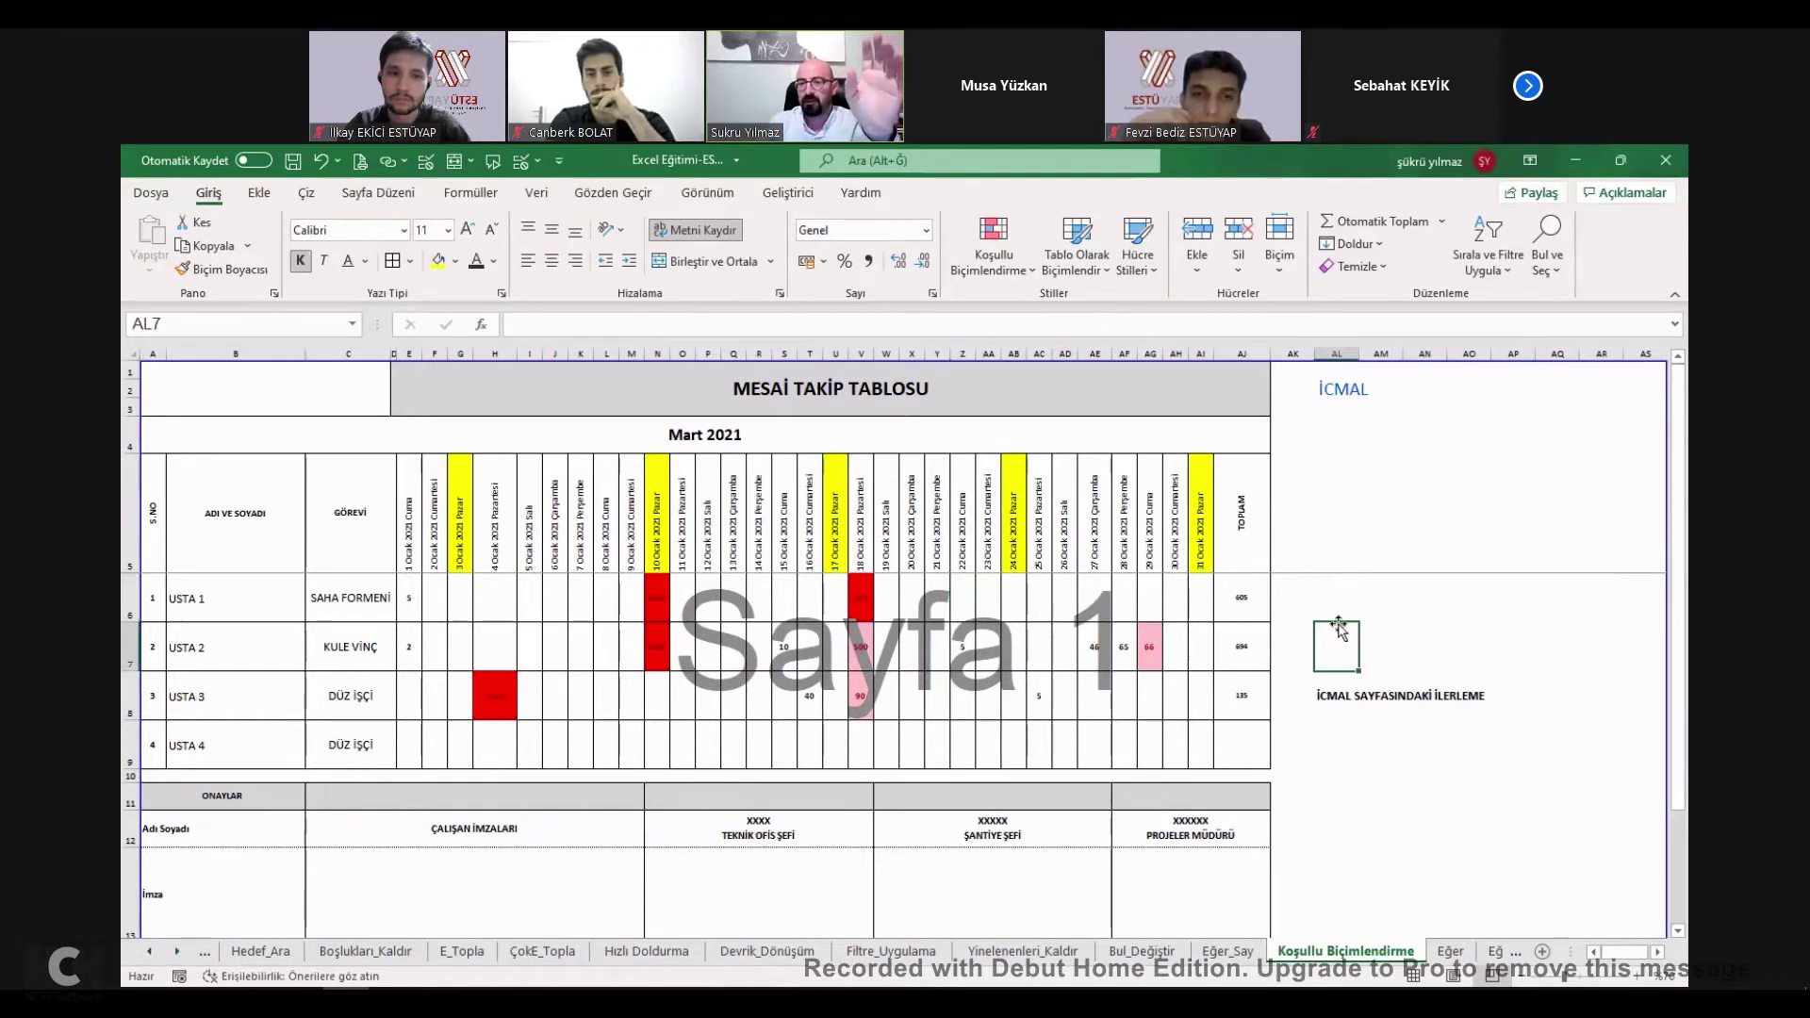
On the İcmal sheet, tick KOŞULLU BİÇİMLENDİRME as learned, raising progress to 26%.
{"action": "left_click", "coordinate": [1339, 392]}
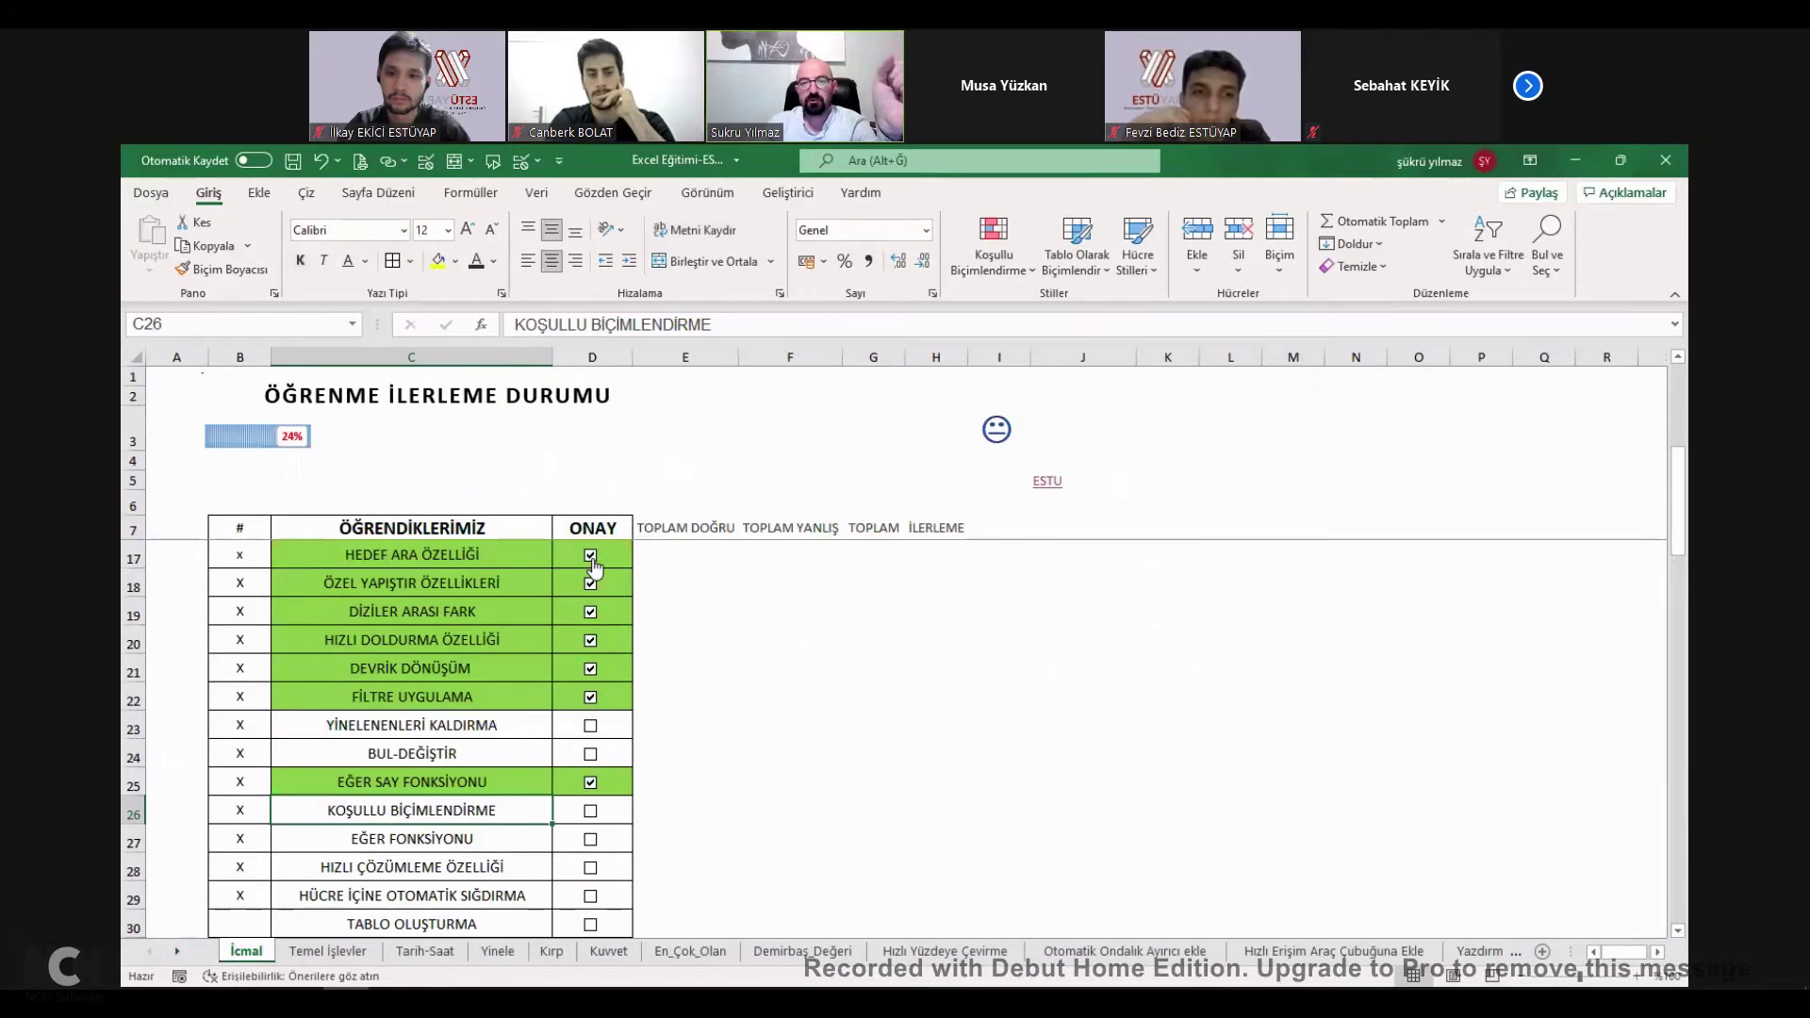
{"action": "left_click", "coordinate": [998, 601]}
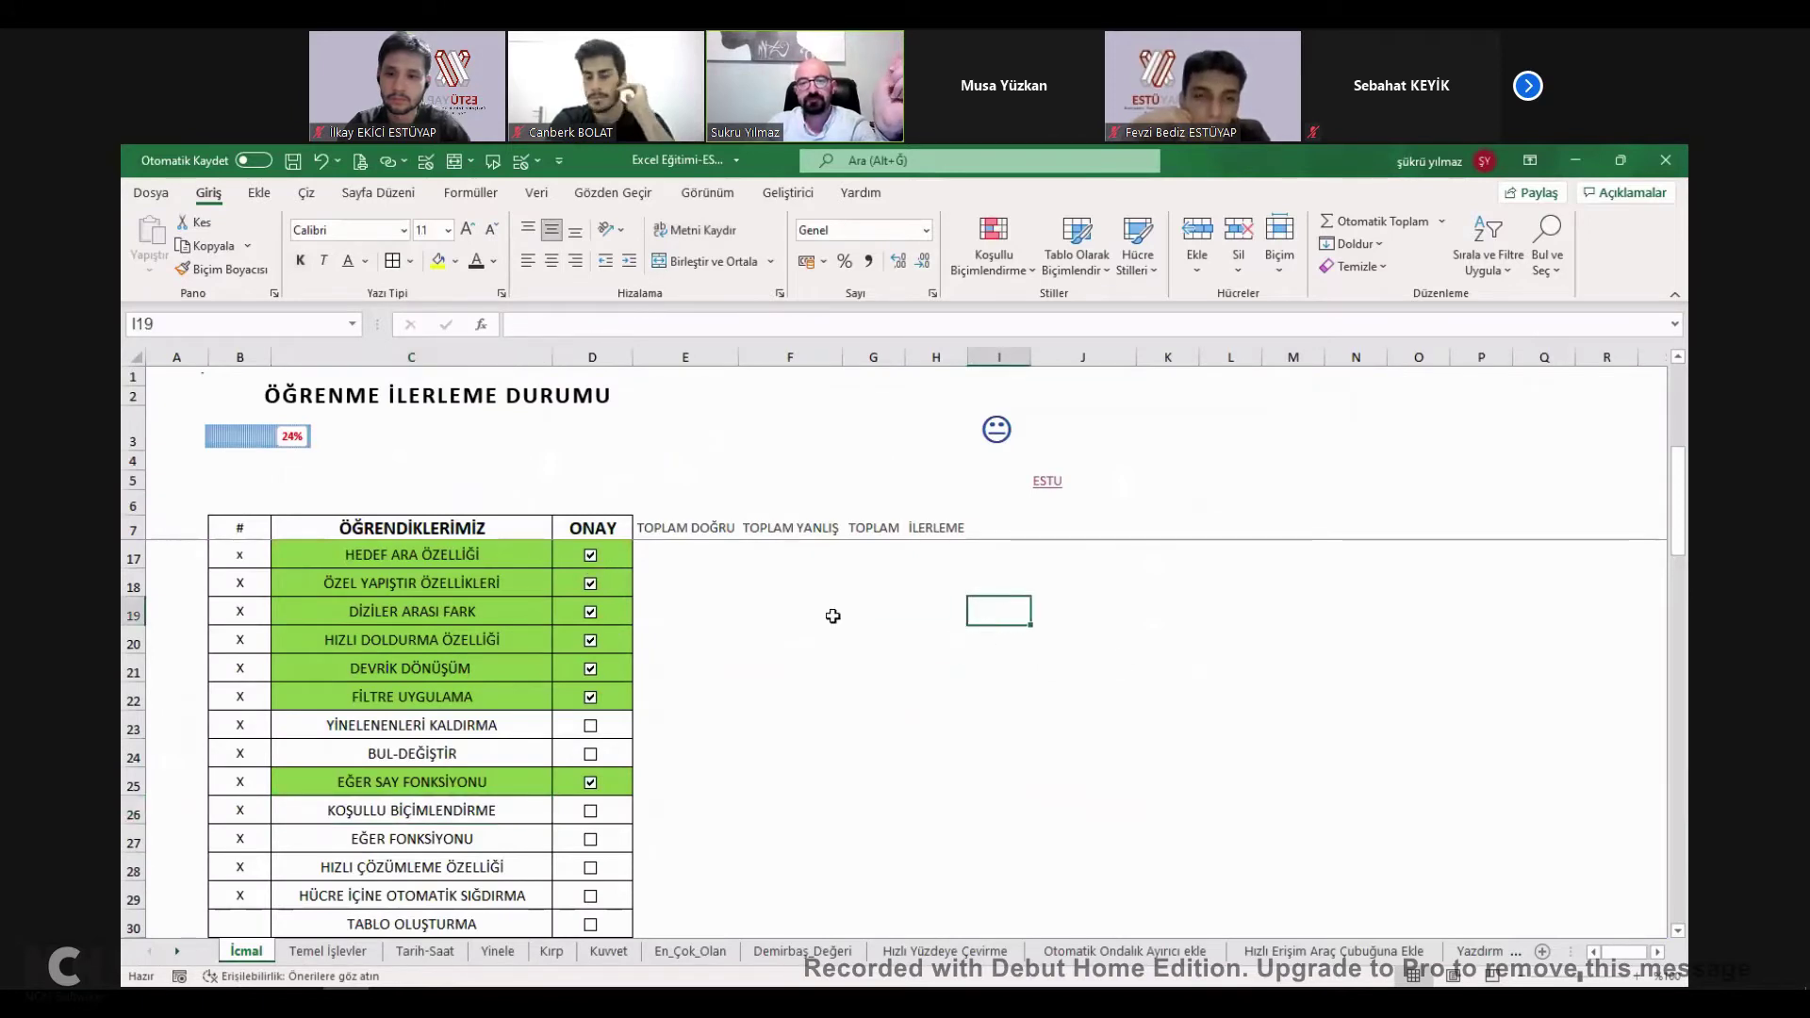
{"action": "left_click", "coordinate": [590, 816]}
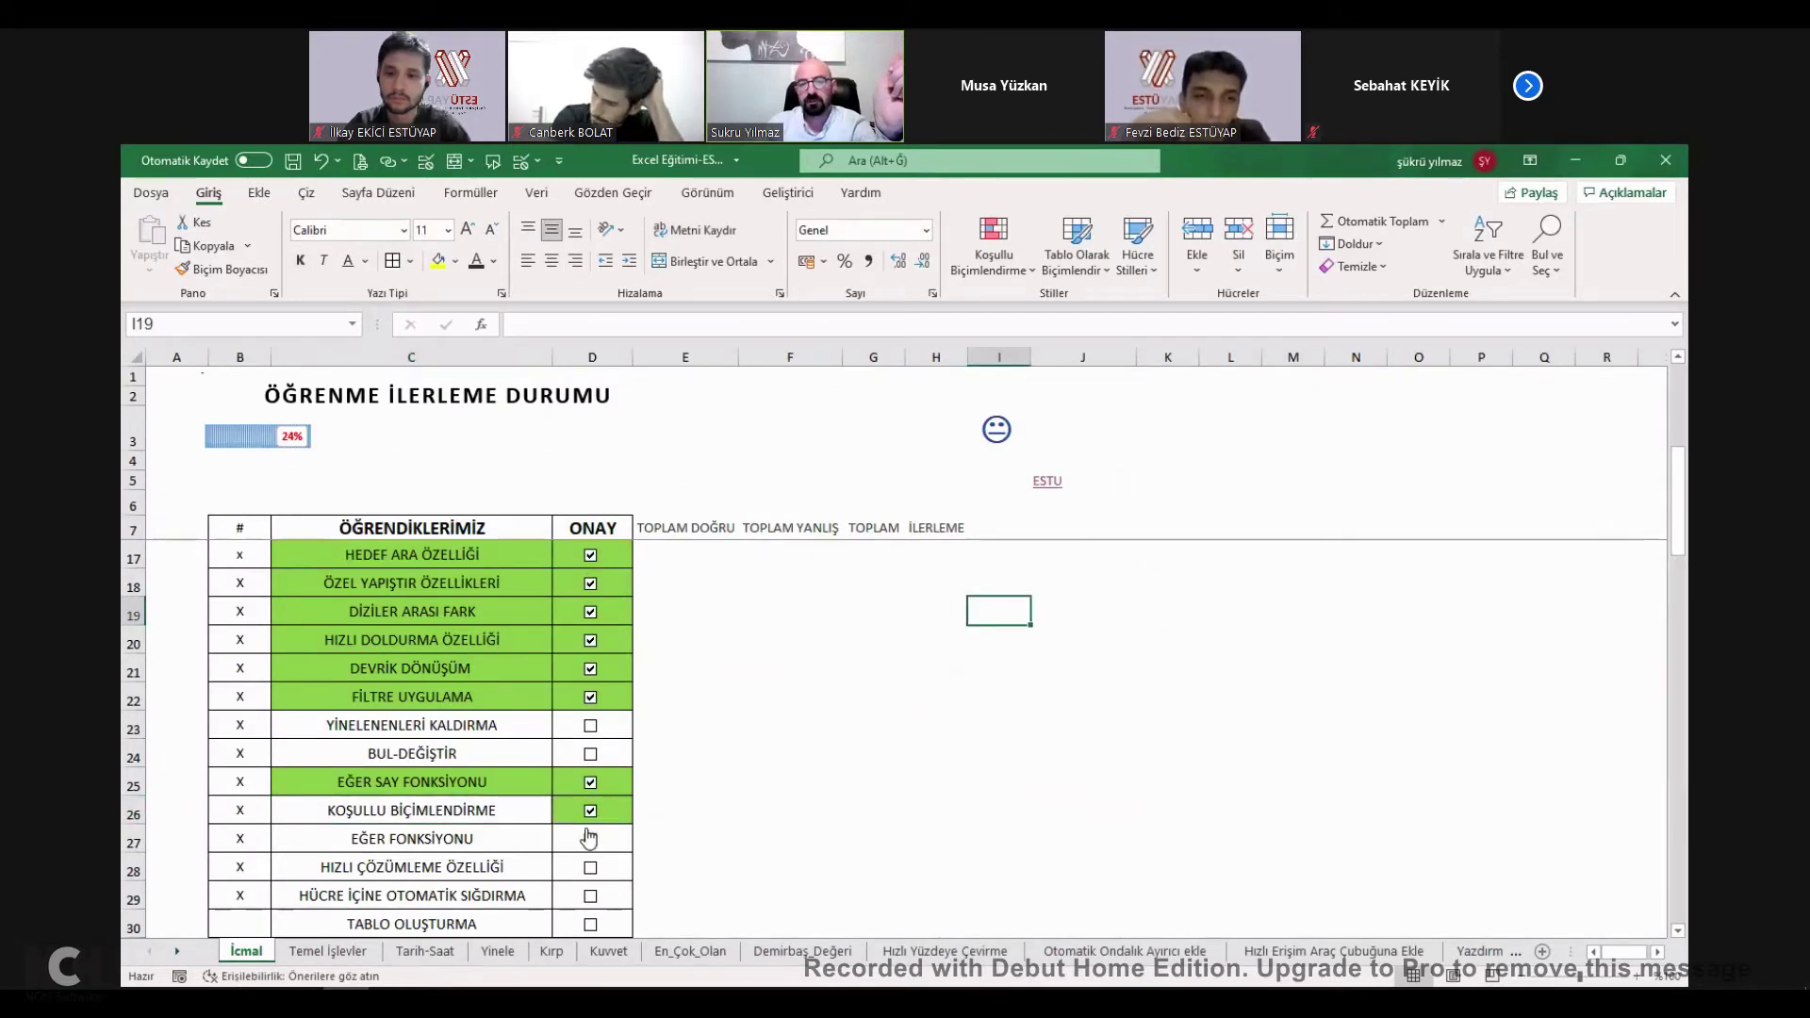
{"action": "left_click", "coordinate": [590, 817]}
{"action": "left_click", "coordinate": [590, 816]}
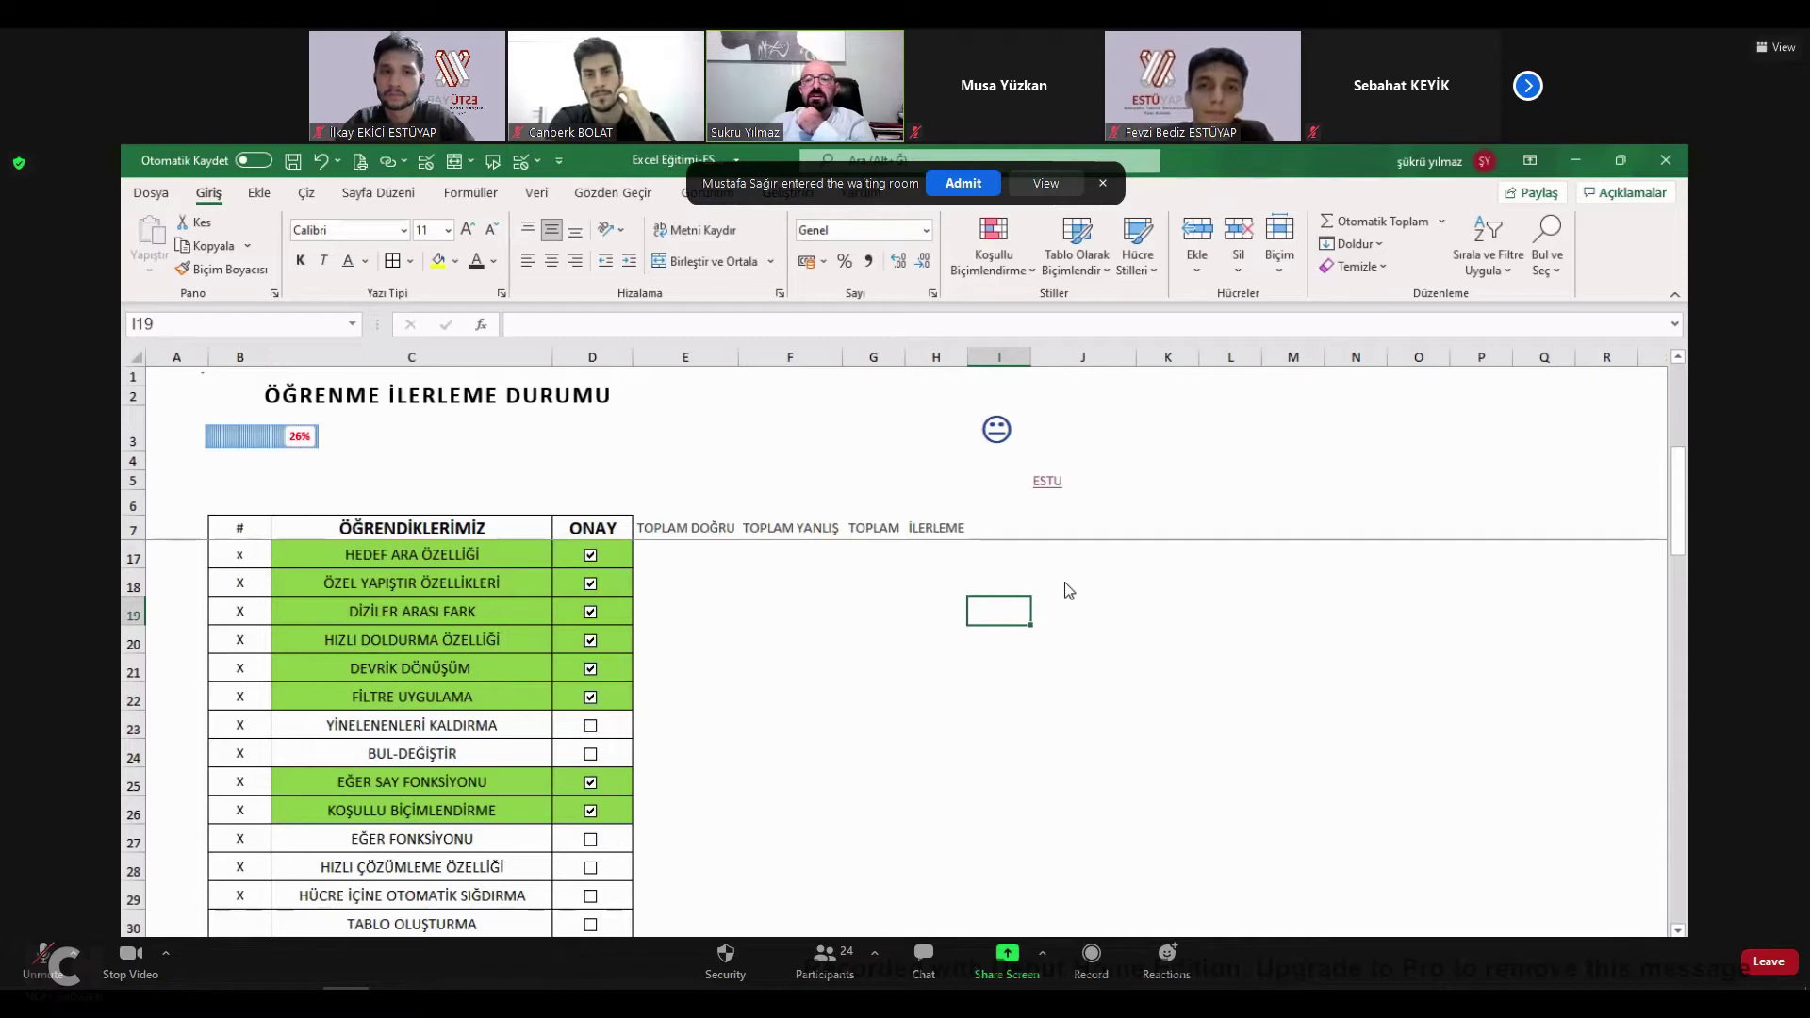
{"action": "left_click", "coordinate": [788, 194]}
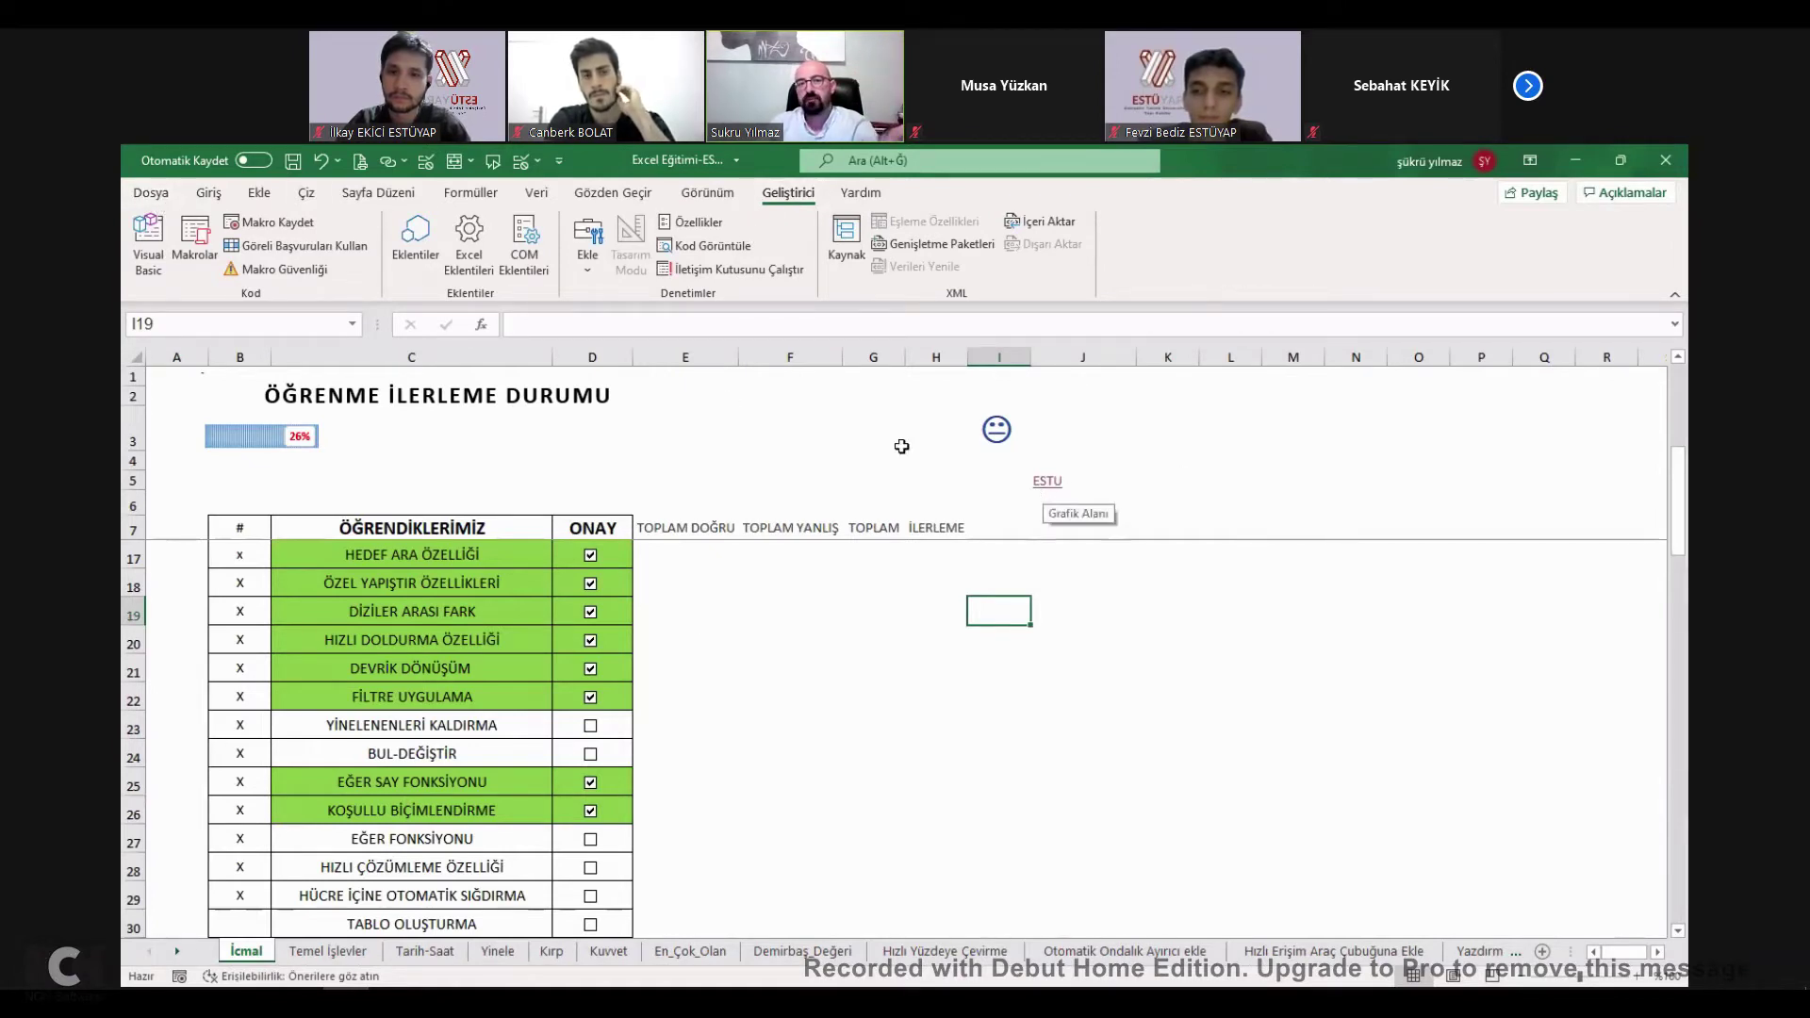
In Excel Options > Gelişmiş, set the after-Enter selection direction to Sağ.
{"action": "left_click", "coordinate": [146, 194]}
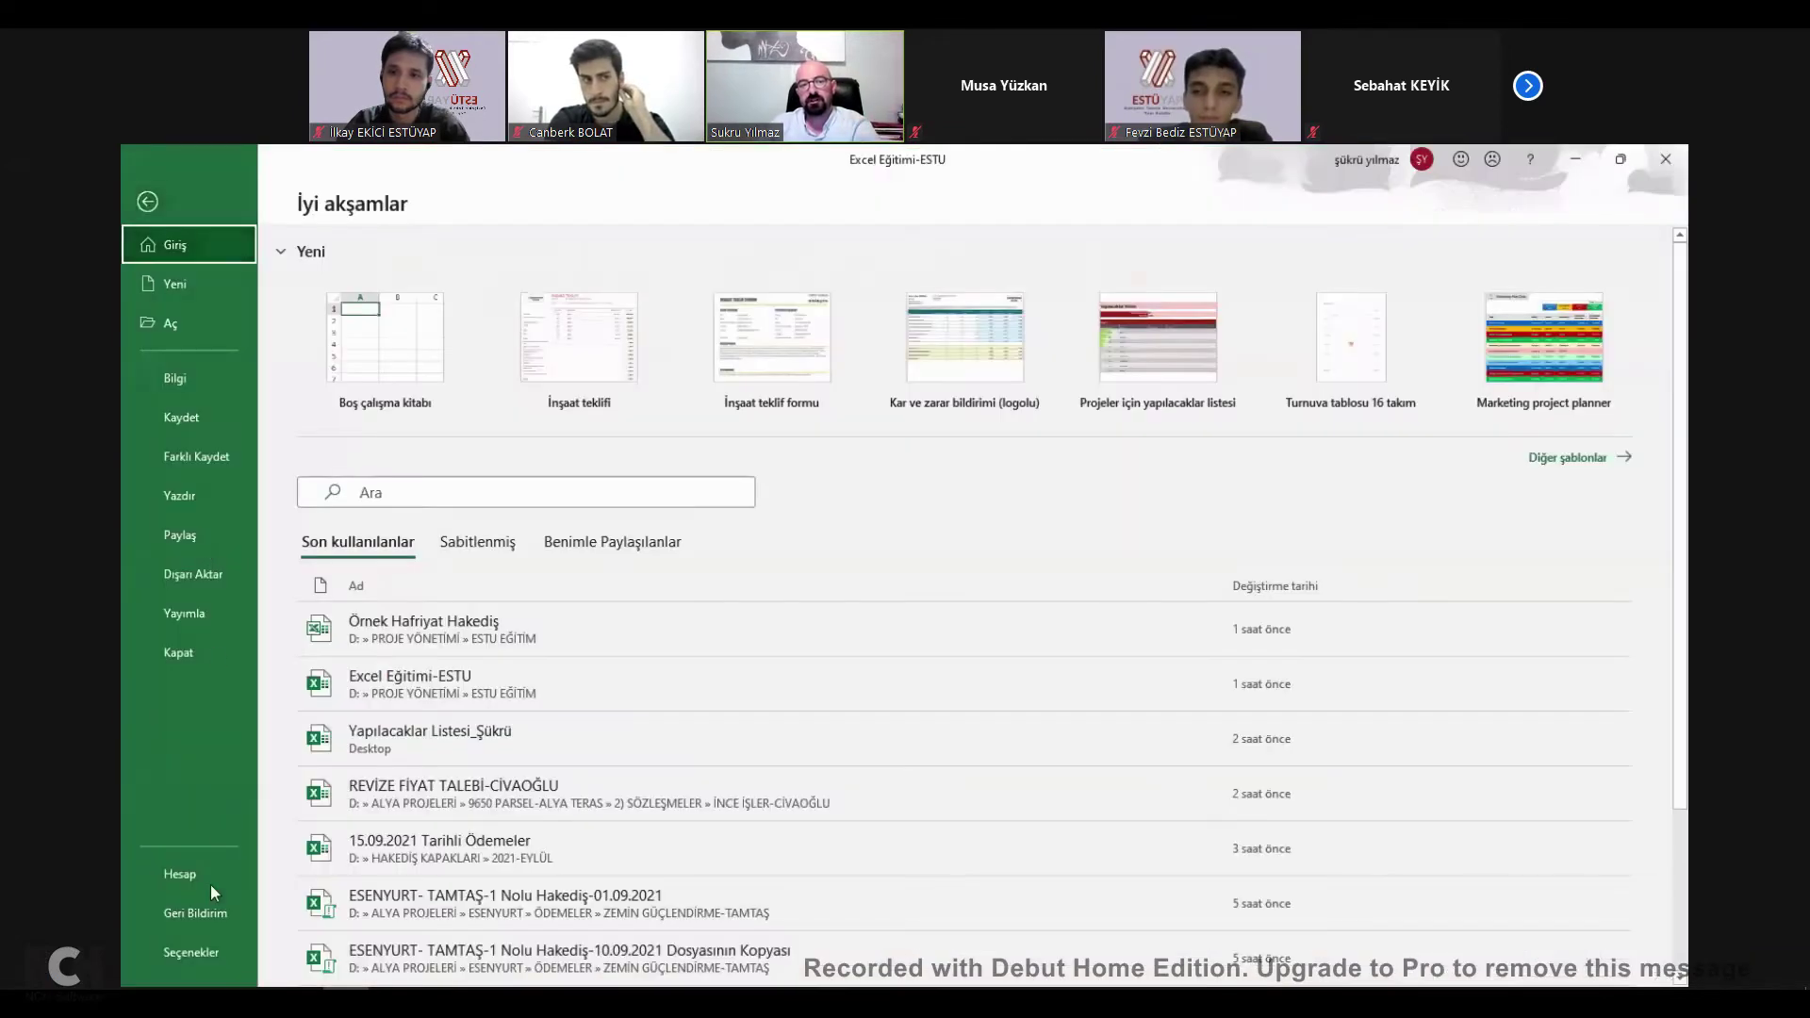
{"action": "left_click", "coordinate": [193, 953]}
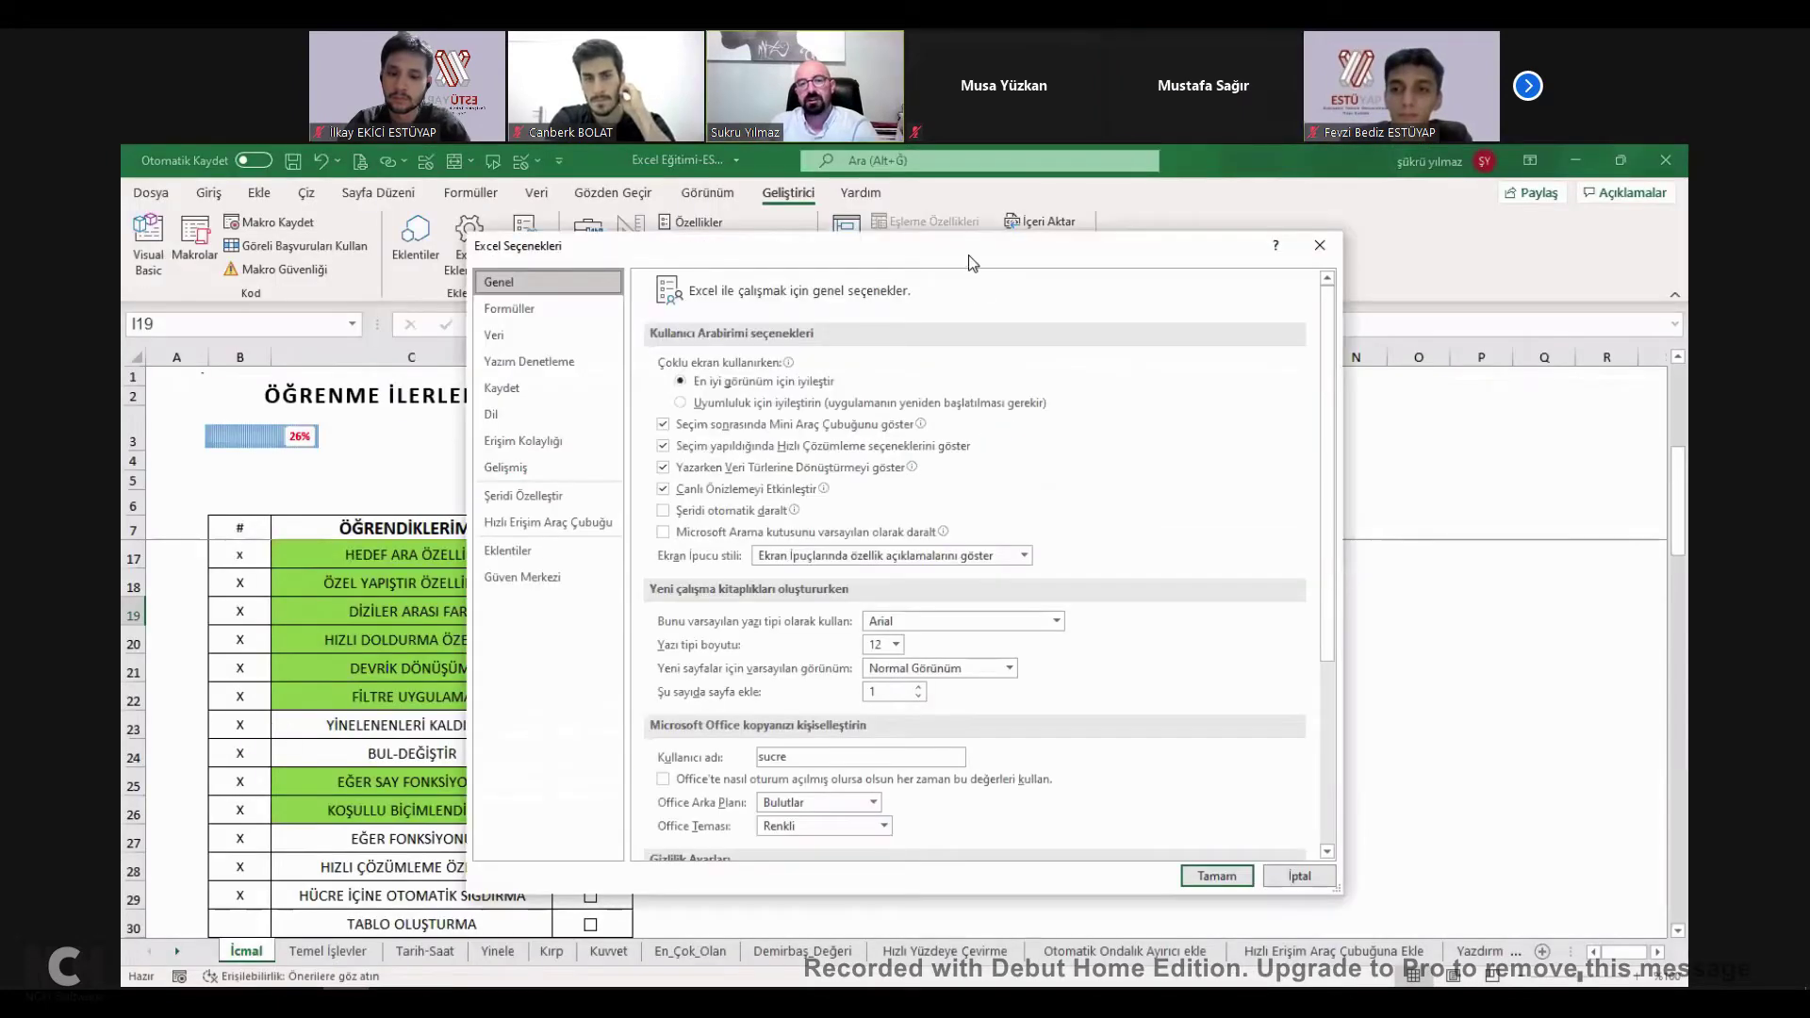
{"action": "left_click", "coordinate": [369, 279]}
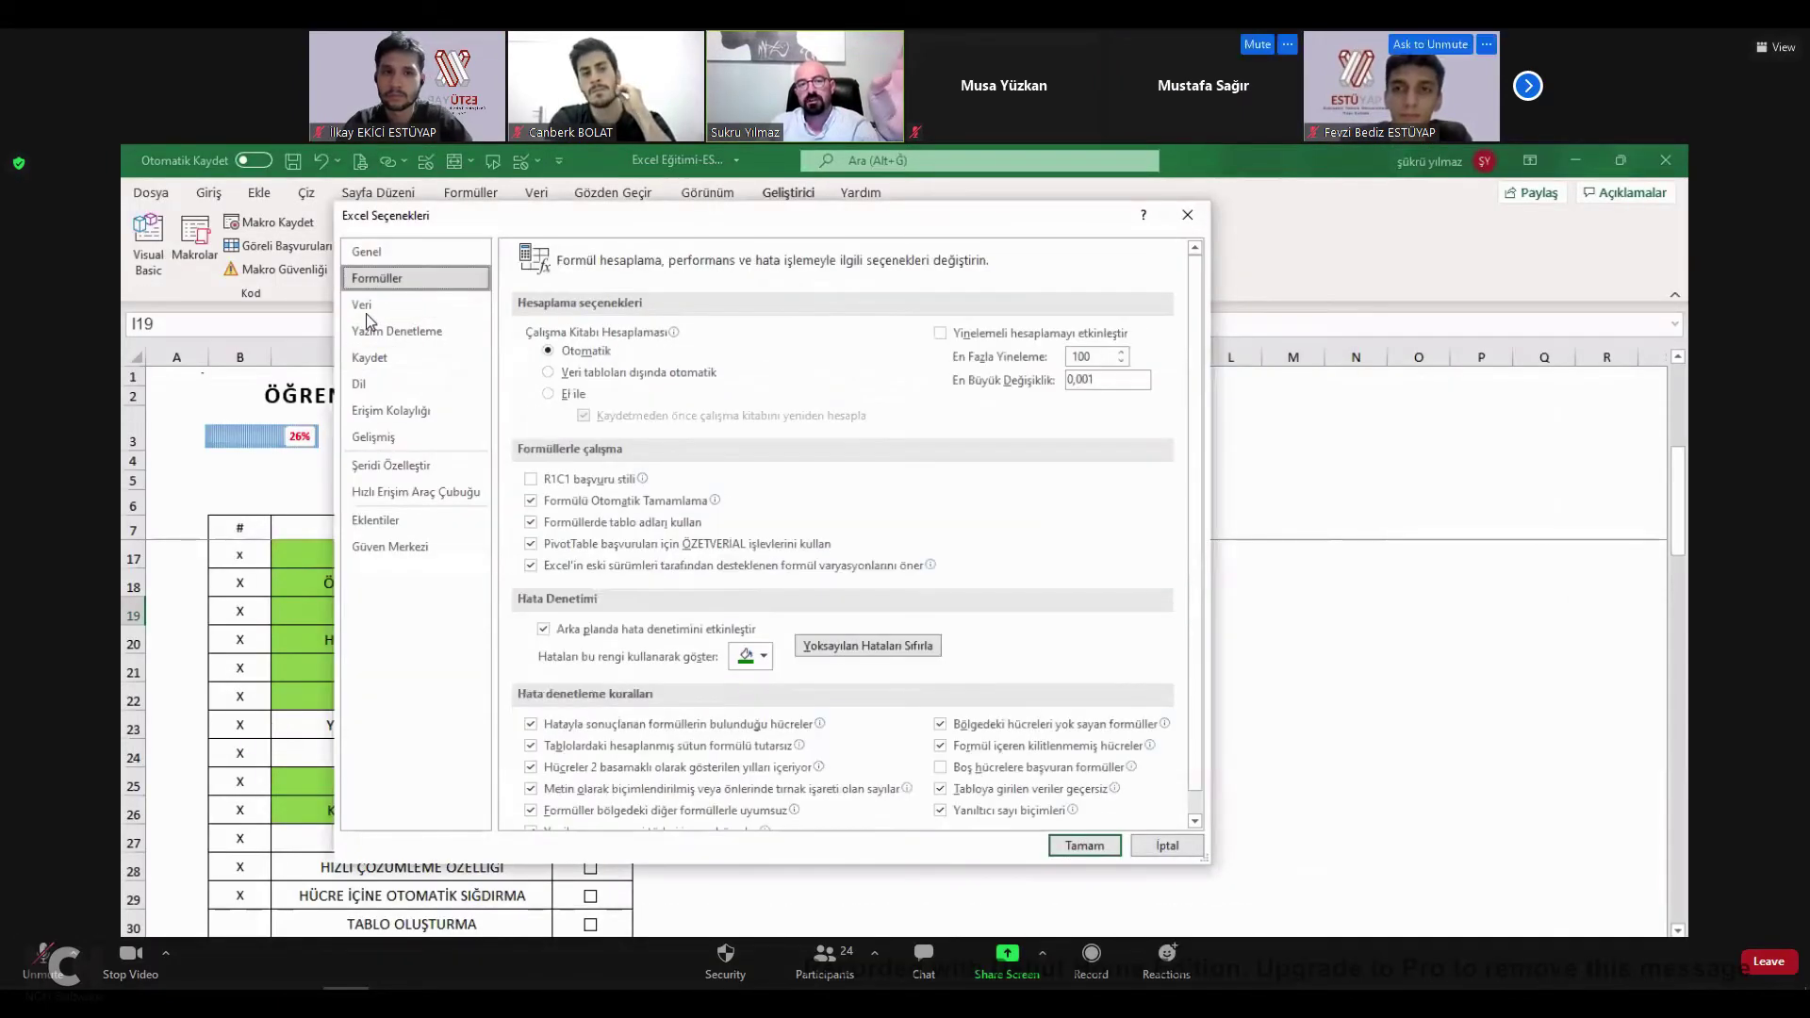
{"action": "left_click", "coordinate": [368, 307]}
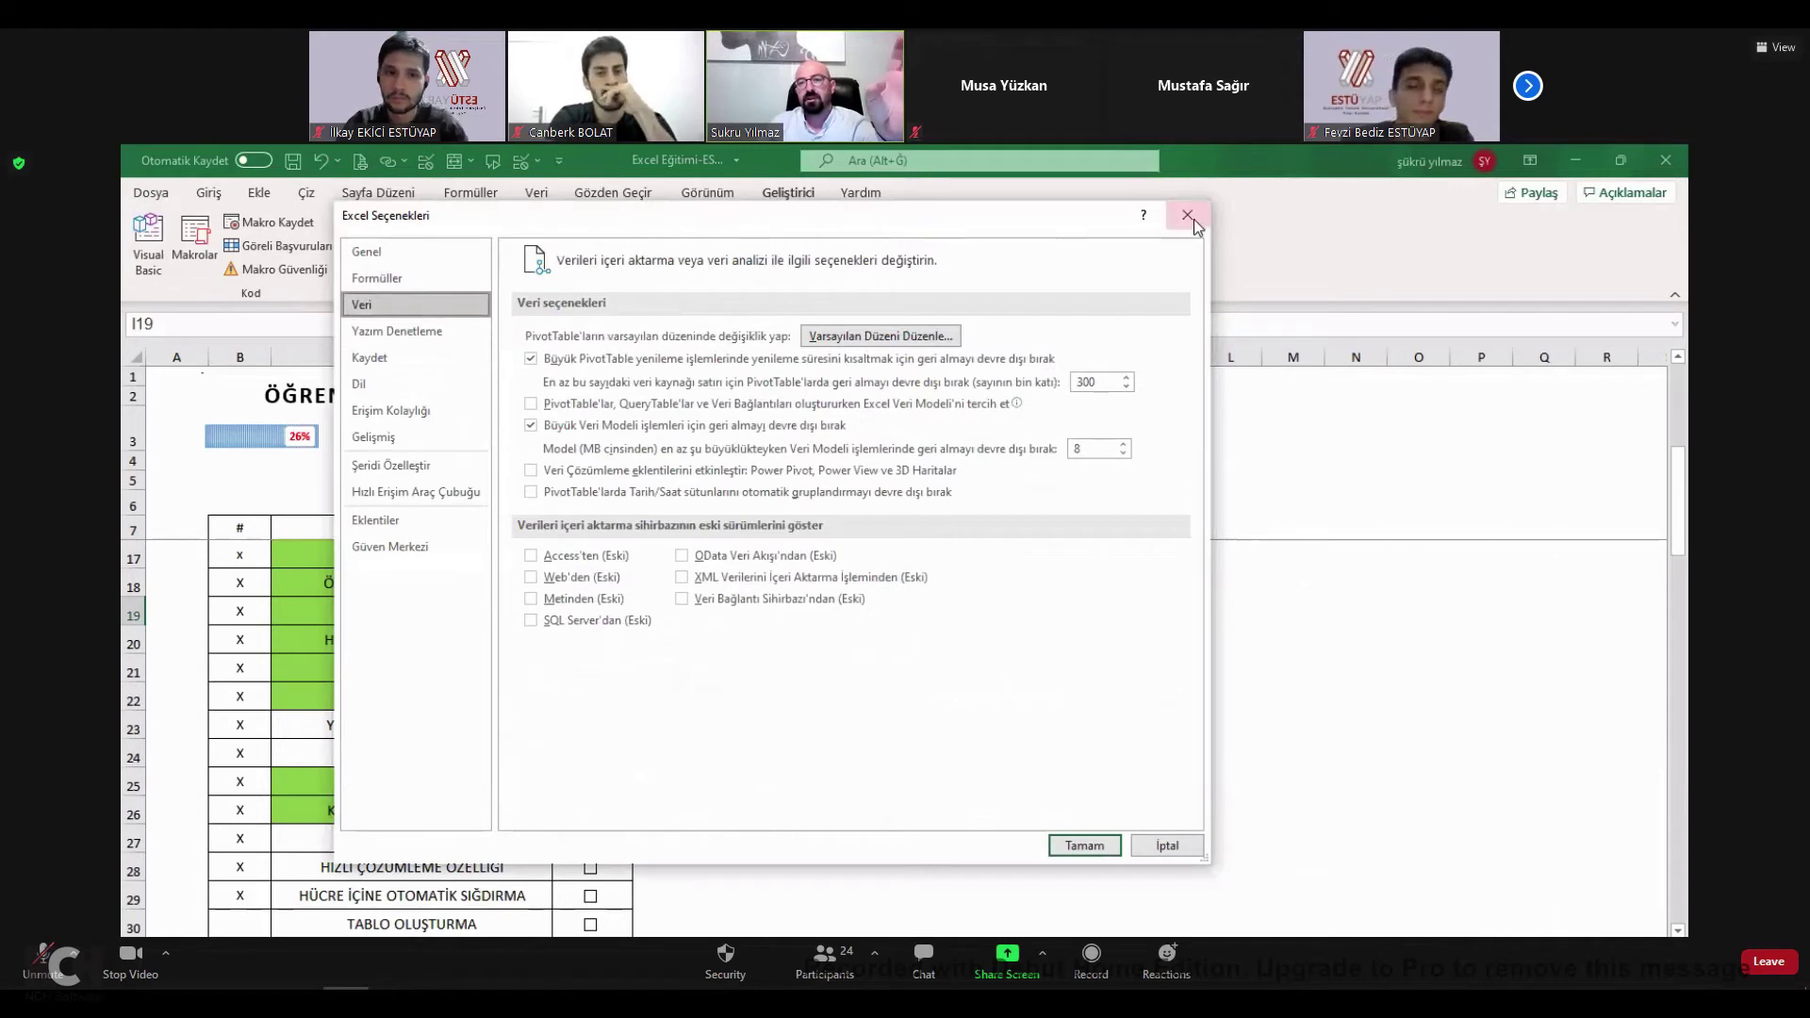
{"action": "left_click", "coordinate": [401, 546]}
{"action": "left_click", "coordinate": [377, 253]}
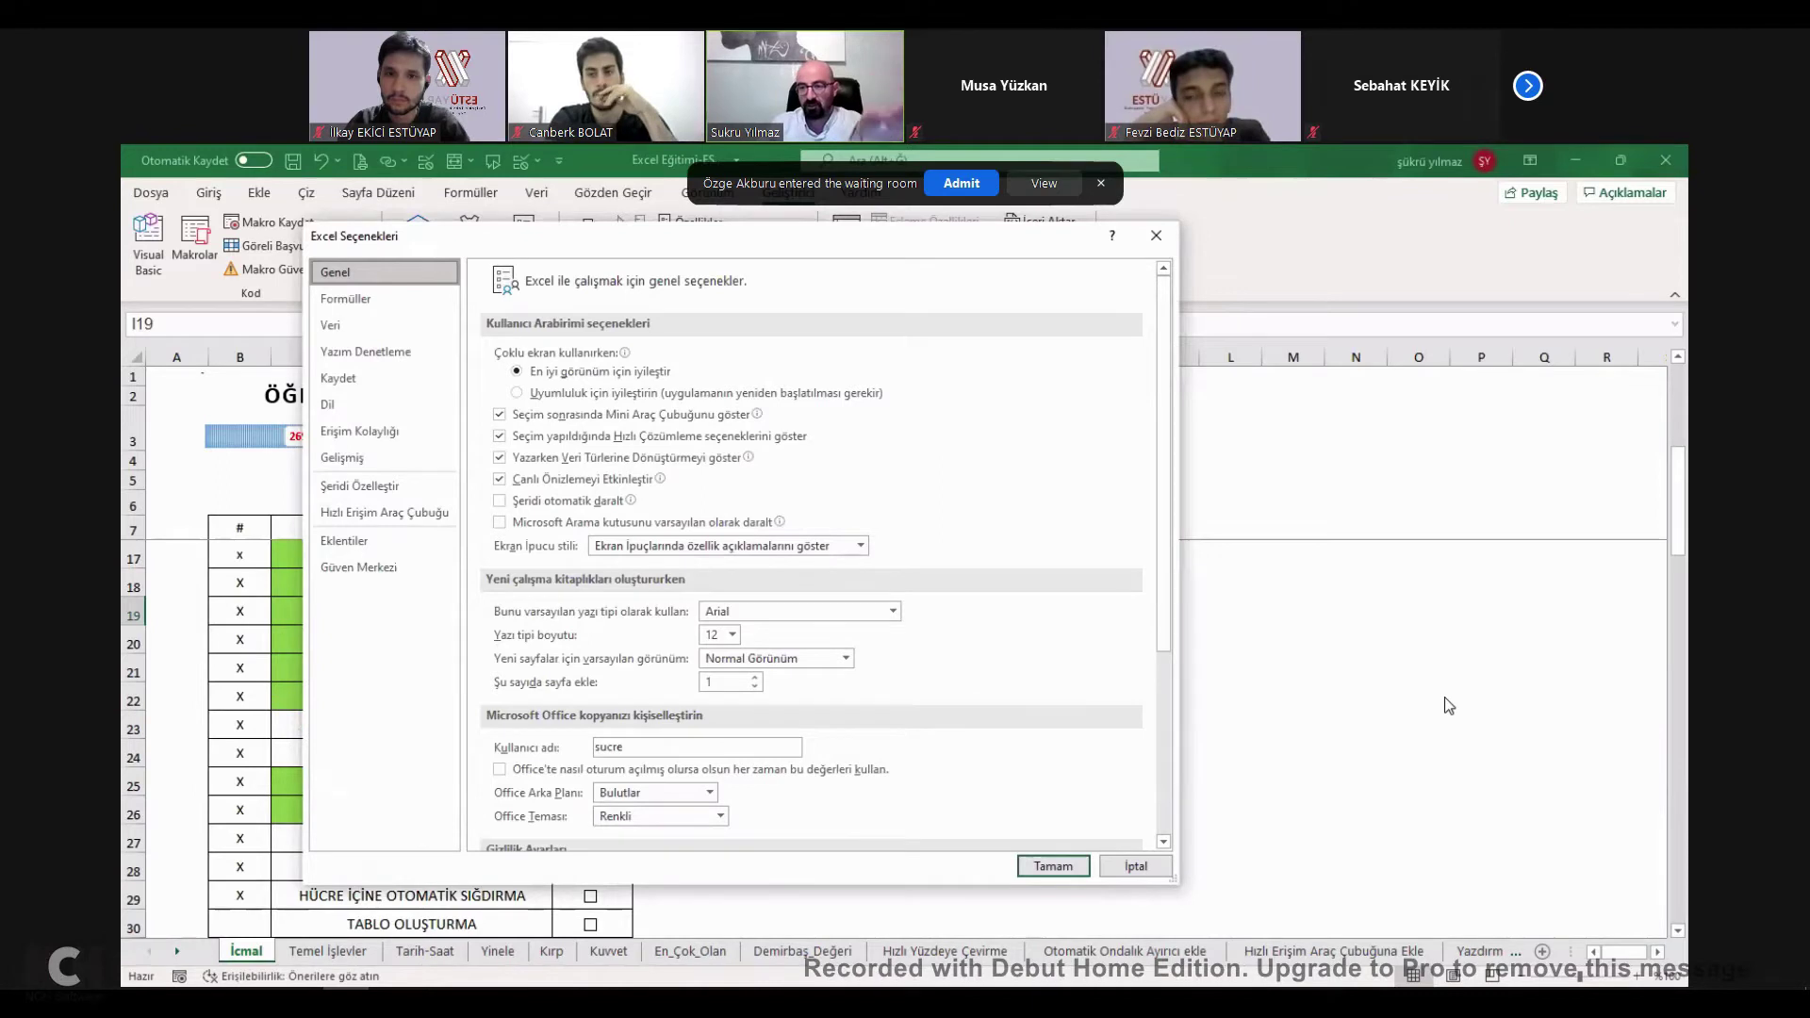
{"action": "left_click", "coordinate": [367, 462]}
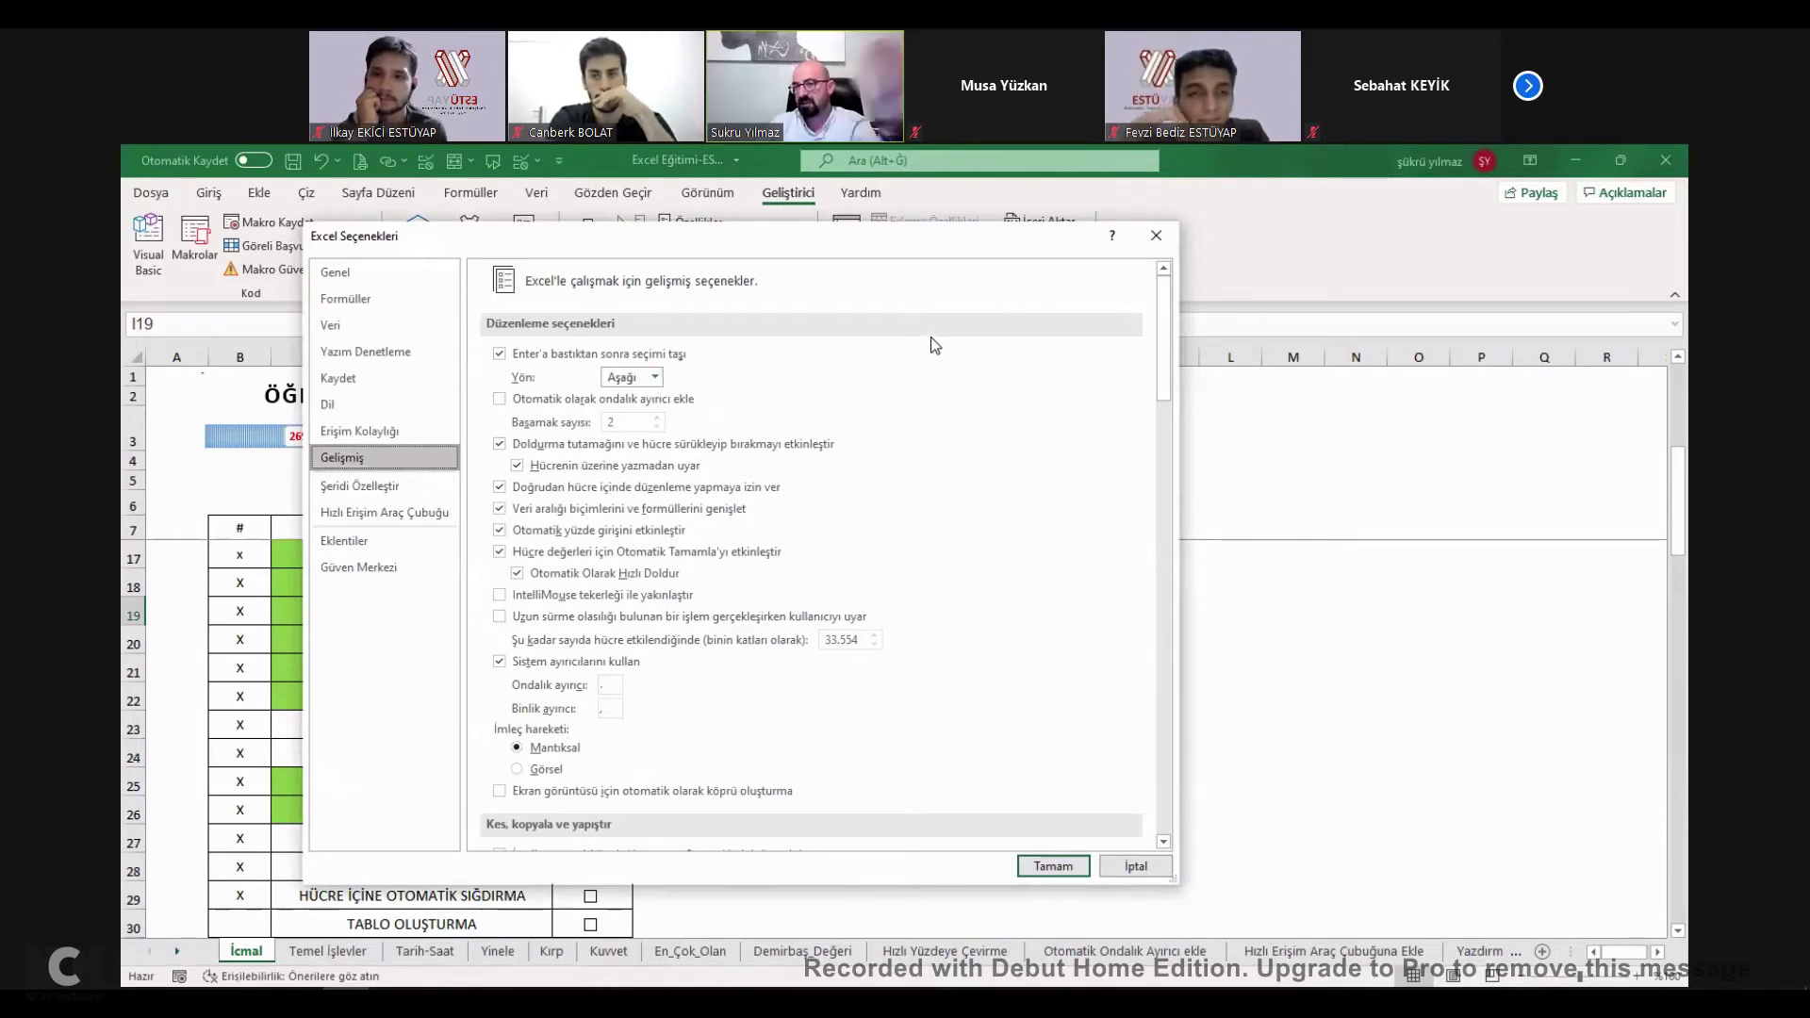
{"action": "left_click", "coordinate": [654, 377]}
{"action": "left_click", "coordinate": [627, 412]}
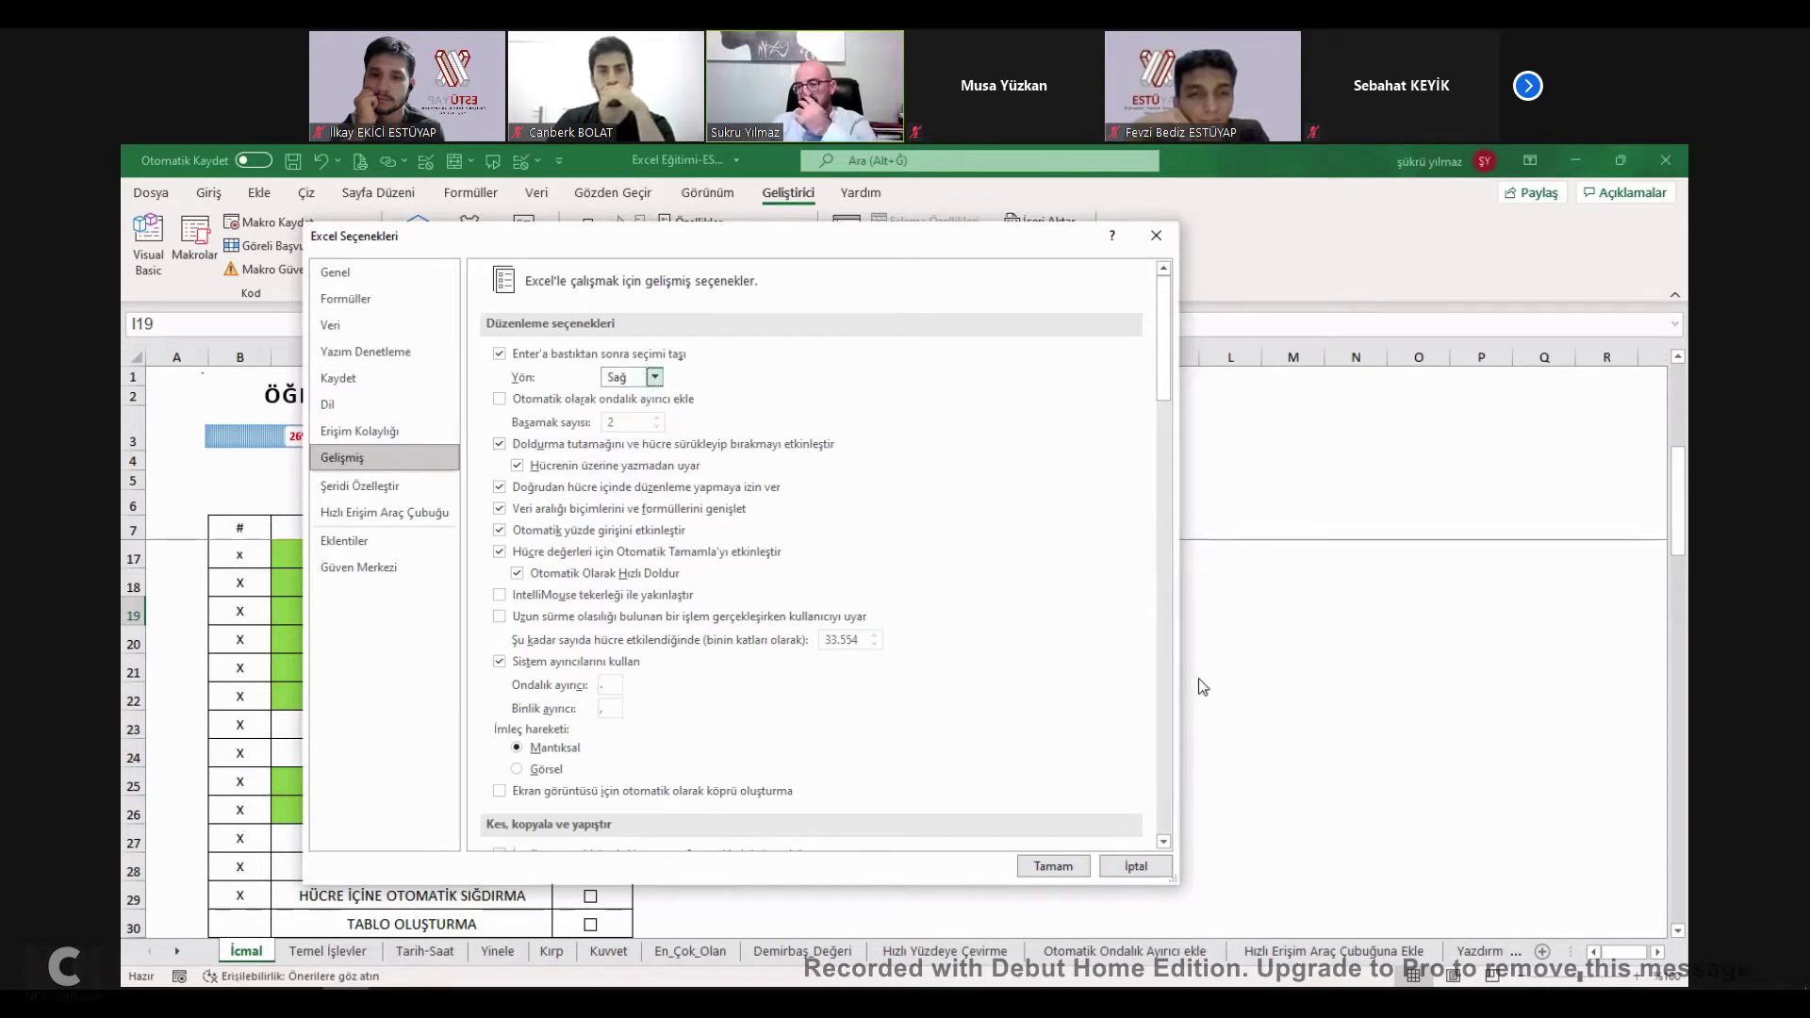
{"action": "left_click", "coordinate": [1053, 865]}
{"action": "type", "text": "SDS"}
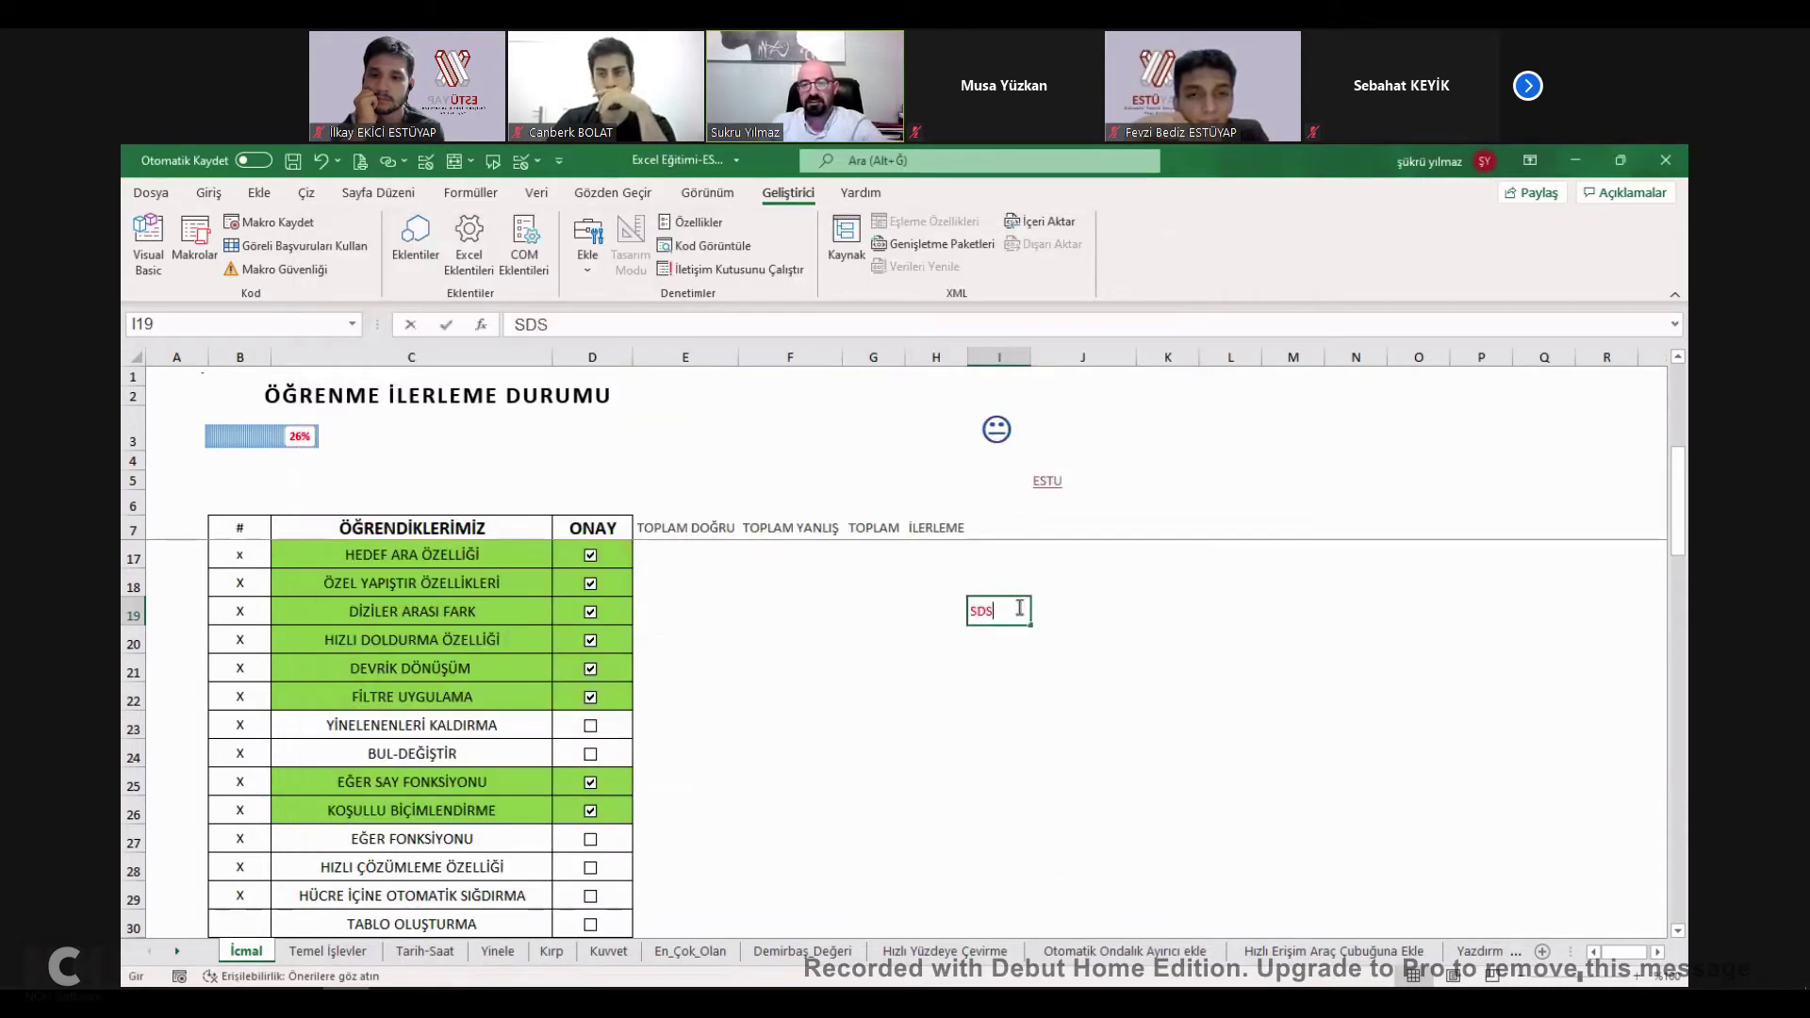
{"action": "key", "text": "Return"}
{"action": "type", "text": "SDFSDF"}
{"action": "key", "text": "Return"}
{"action": "type", "text": "SDFSDF"}
{"action": "key", "text": "ctrl+Return"}
{"action": "key", "text": "Return"}
{"action": "type", "text": "SDF"}
{"action": "key", "text": "Return"}
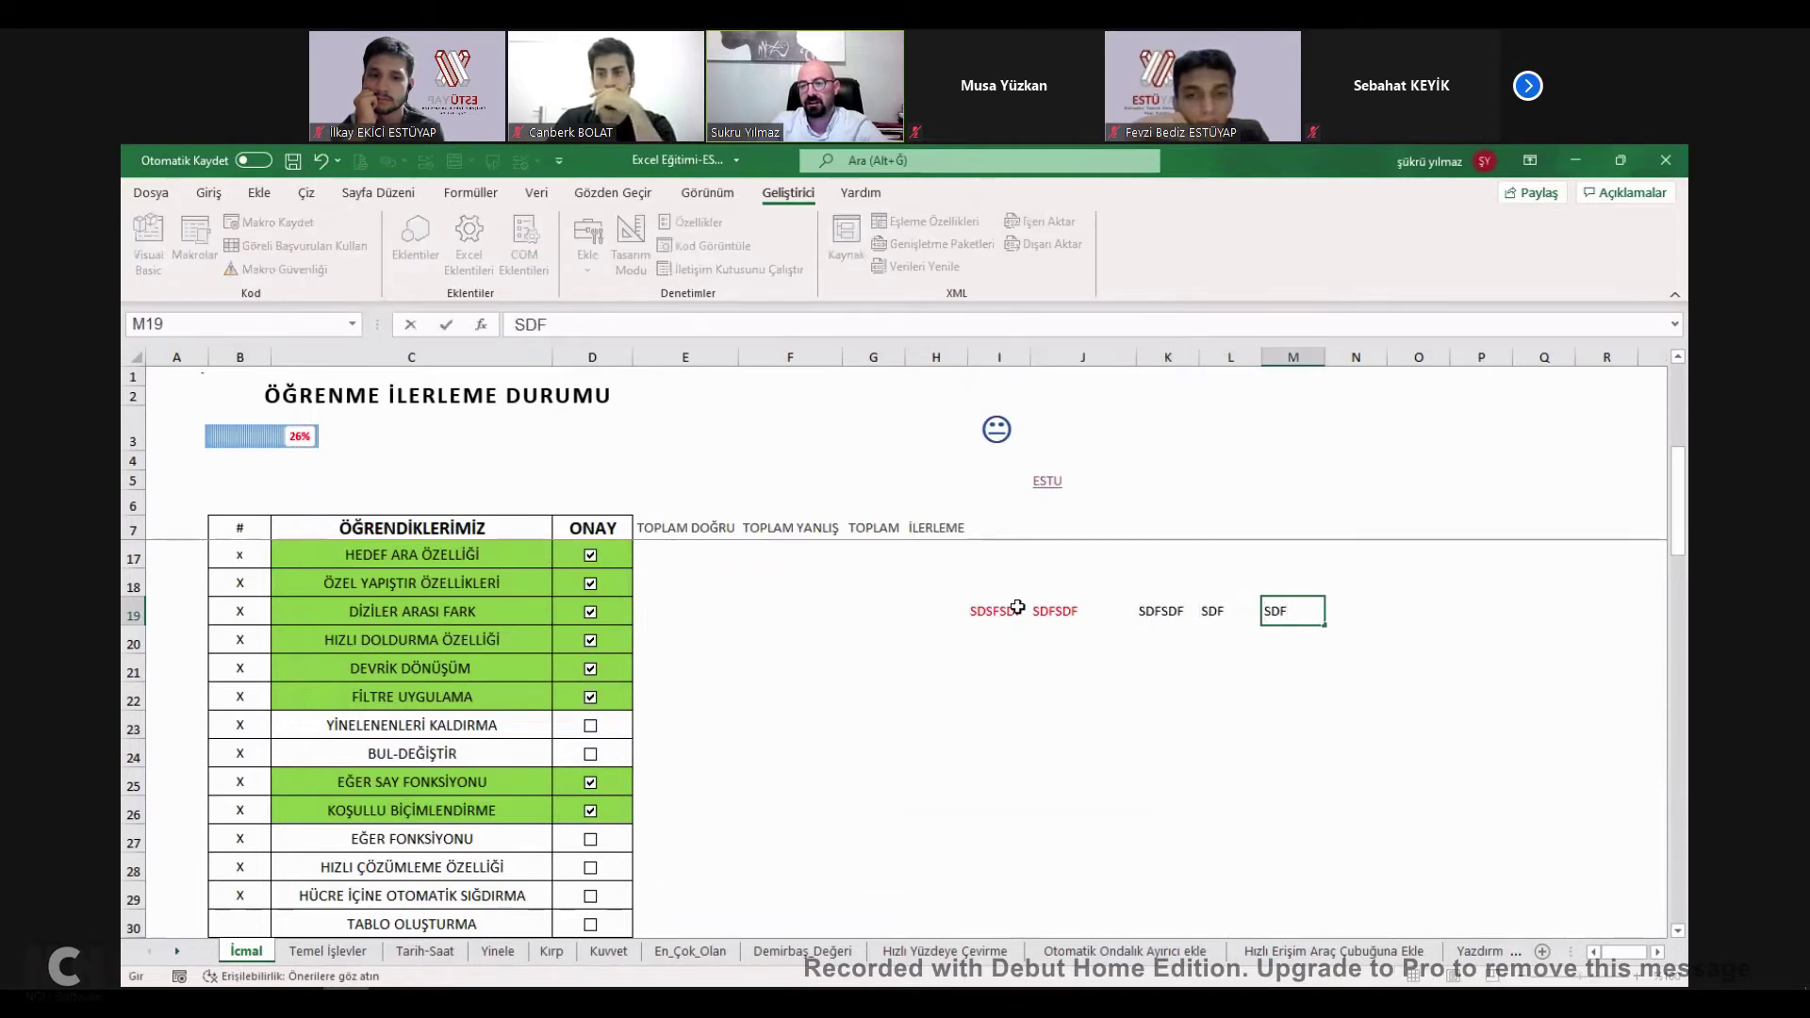
{"action": "key", "text": "Escape"}
{"action": "left_click_drag", "start_coordinate": [862, 631], "coordinate": [1115, 695]}
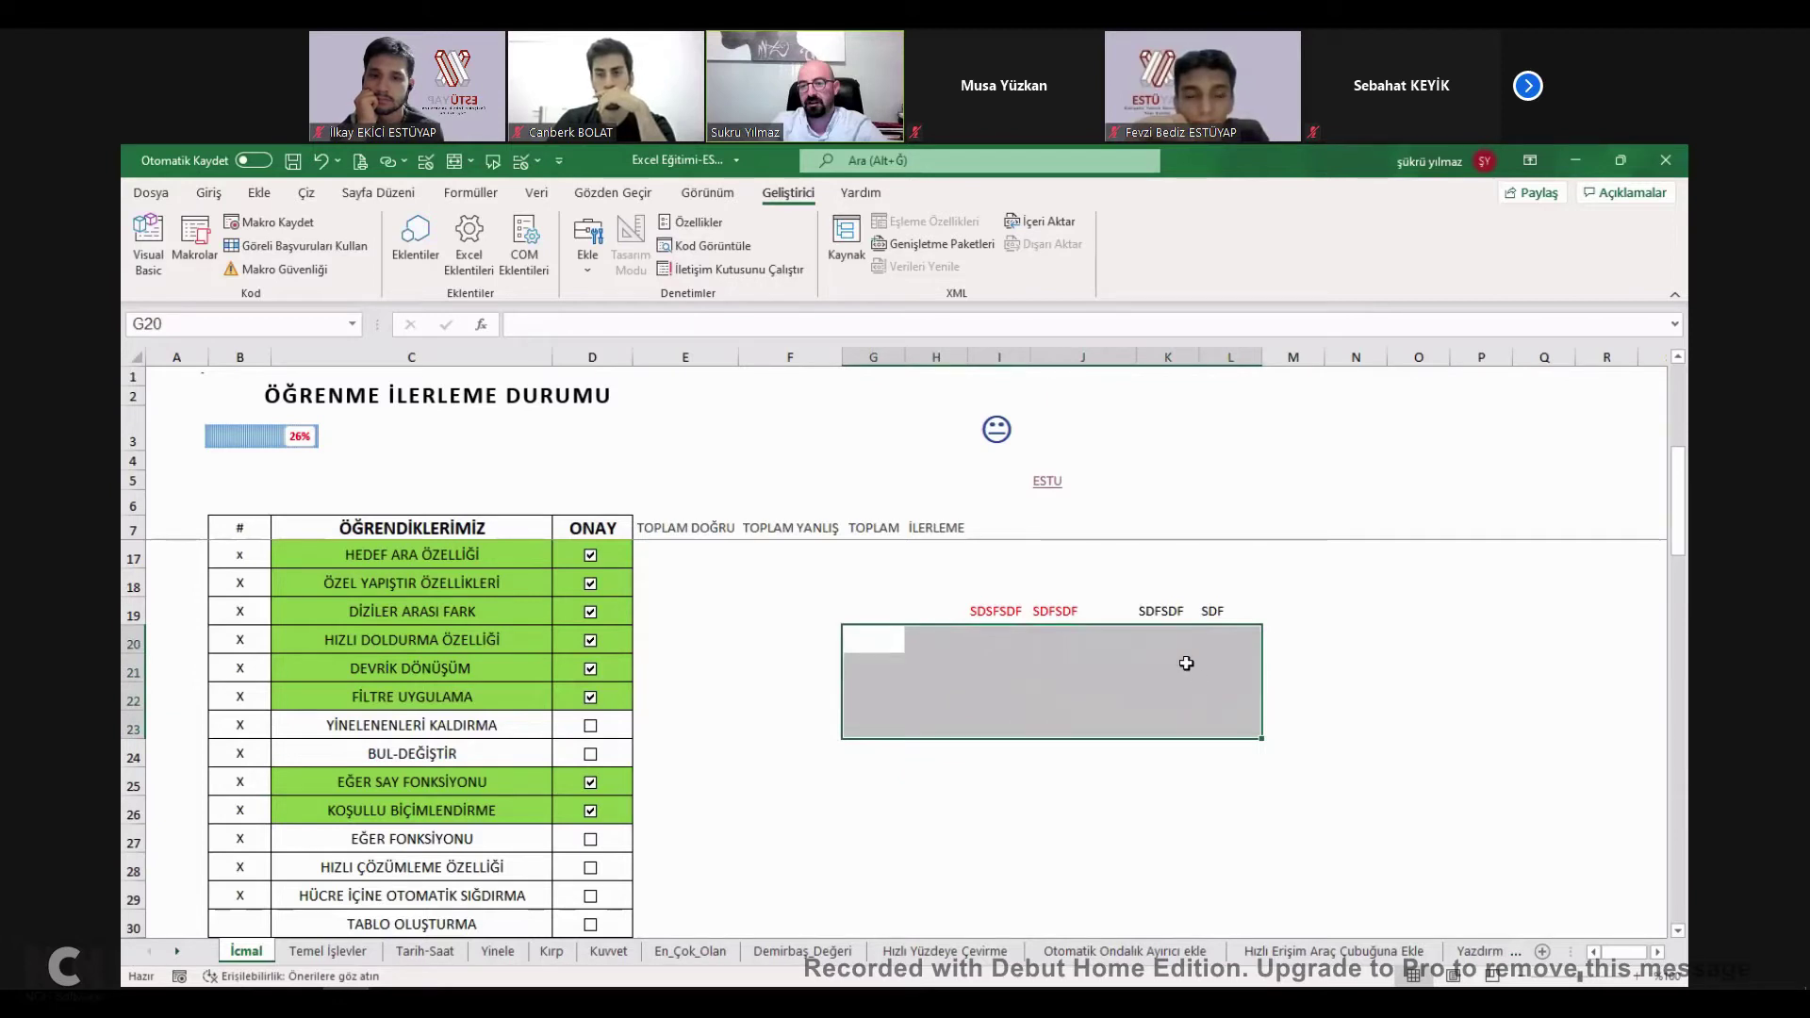
{"action": "type", "text": "ASDADASI ASD"}
{"action": "key", "text": "Tab"}
{"action": "type", "text": "ASDASD"}
{"action": "key", "text": "Tab"}
{"action": "type", "text": "ADASD"}
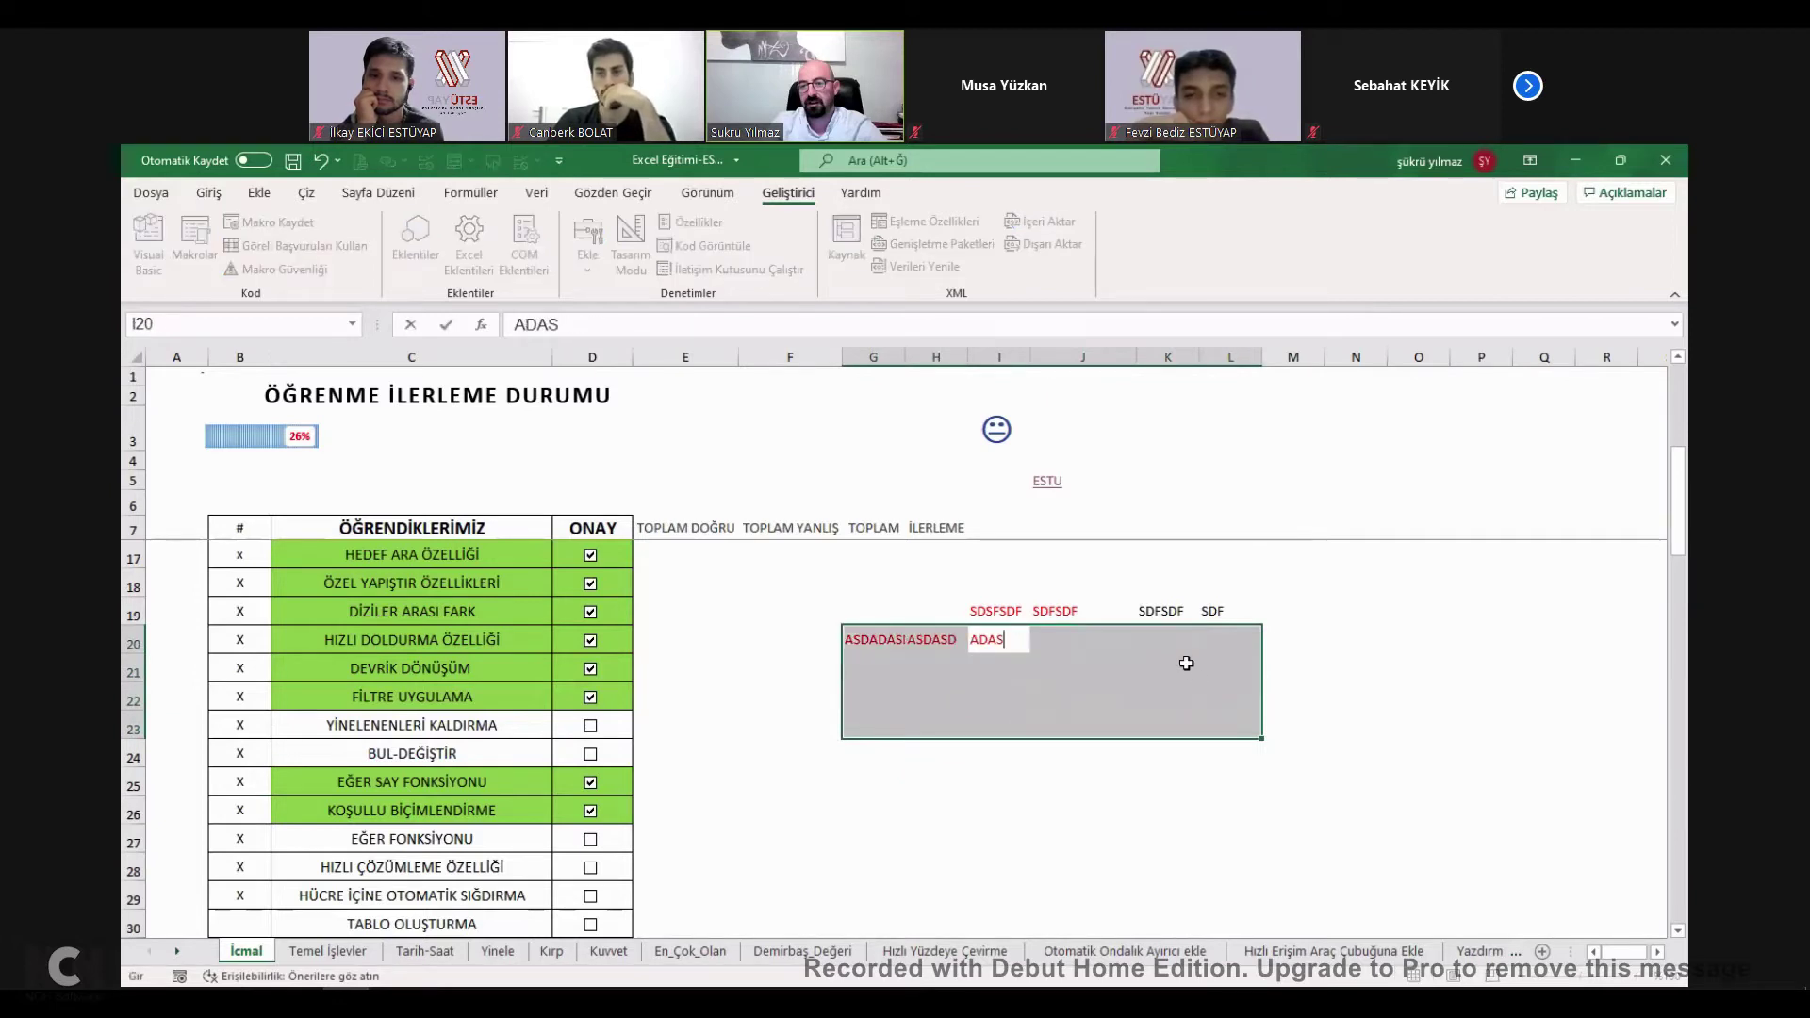
{"action": "key", "text": "Tab"}
{"action": "type", "text": "ASDASD"}
{"action": "key", "text": "Tab"}
{"action": "type", "text": "ASDAS\tASDAS"}
{"action": "key", "text": "Tab"}
{"action": "type", "text": "ASDASD"}
{"action": "key", "text": "Tab"}
{"action": "type", "text": "ASDASD\tASDSA"}
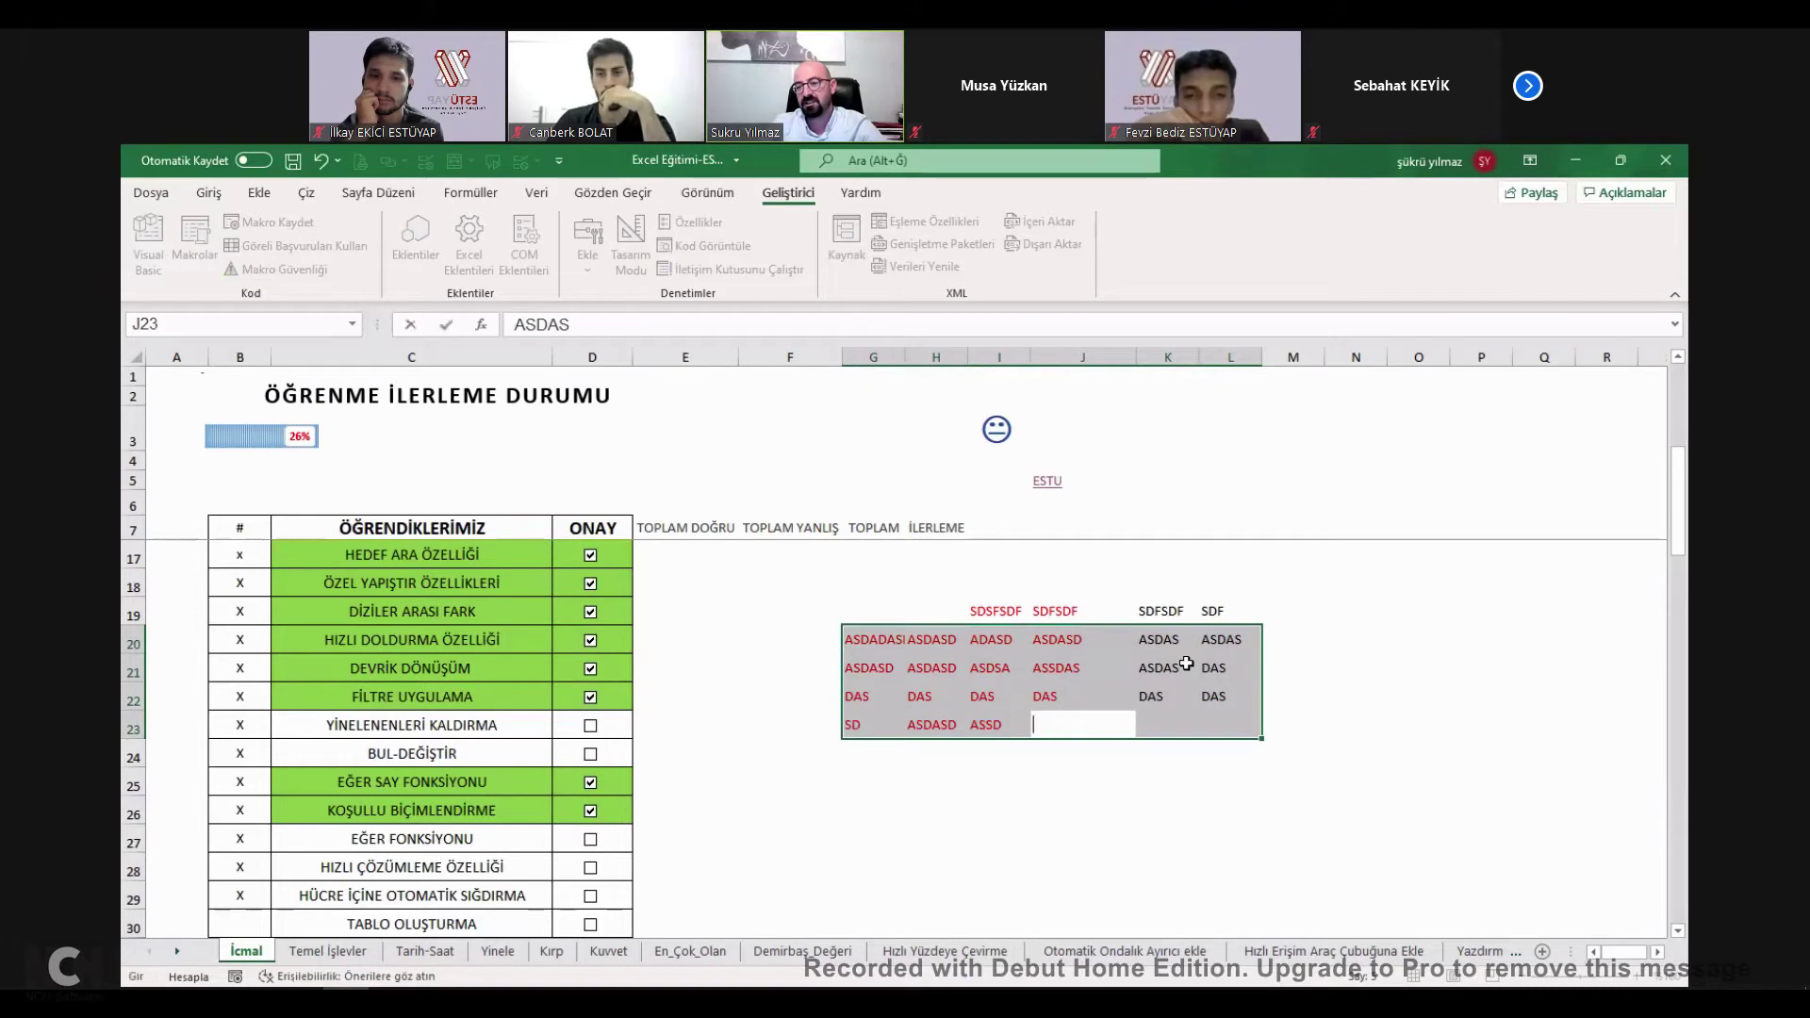
{"action": "left_click_drag", "start_coordinate": [849, 613], "coordinate": [1244, 726]}
{"action": "key", "text": "Delete"}
{"action": "left_click", "coordinate": [1151, 641]}
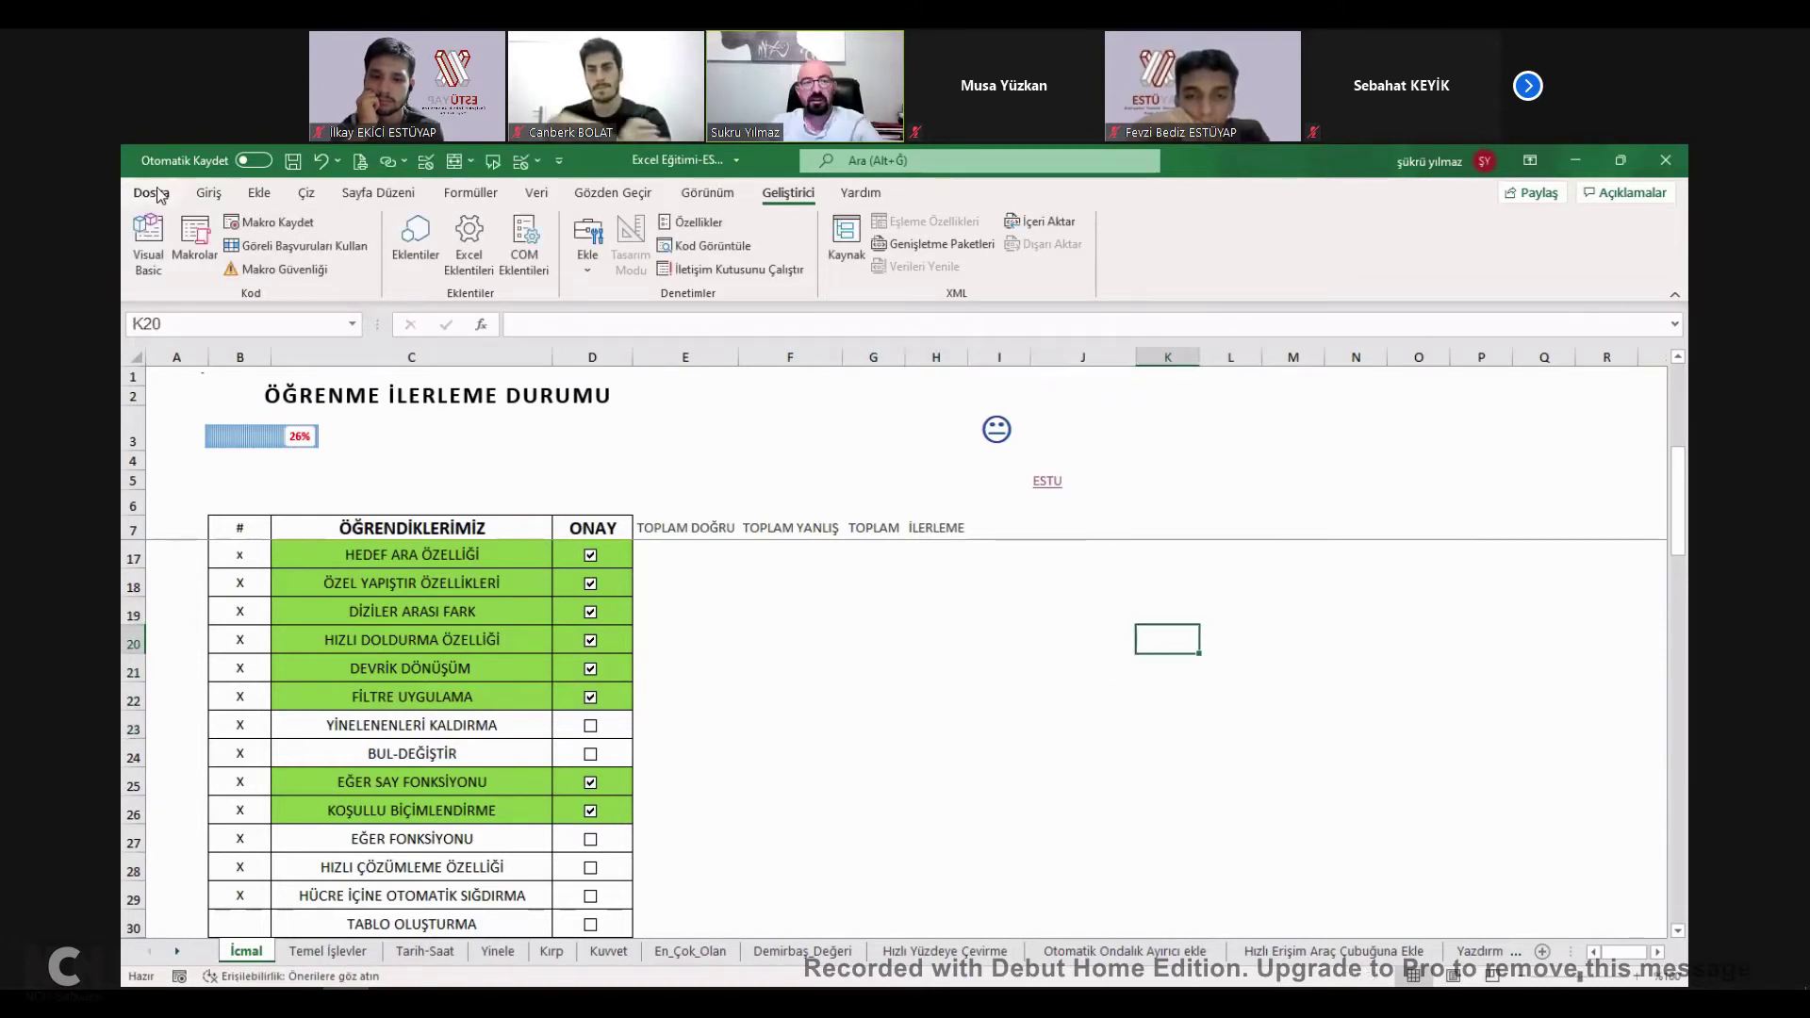
Reopen Excel Options > Gelişmiş and set the after-Enter direction back to down.
{"action": "left_click", "coordinate": [150, 192]}
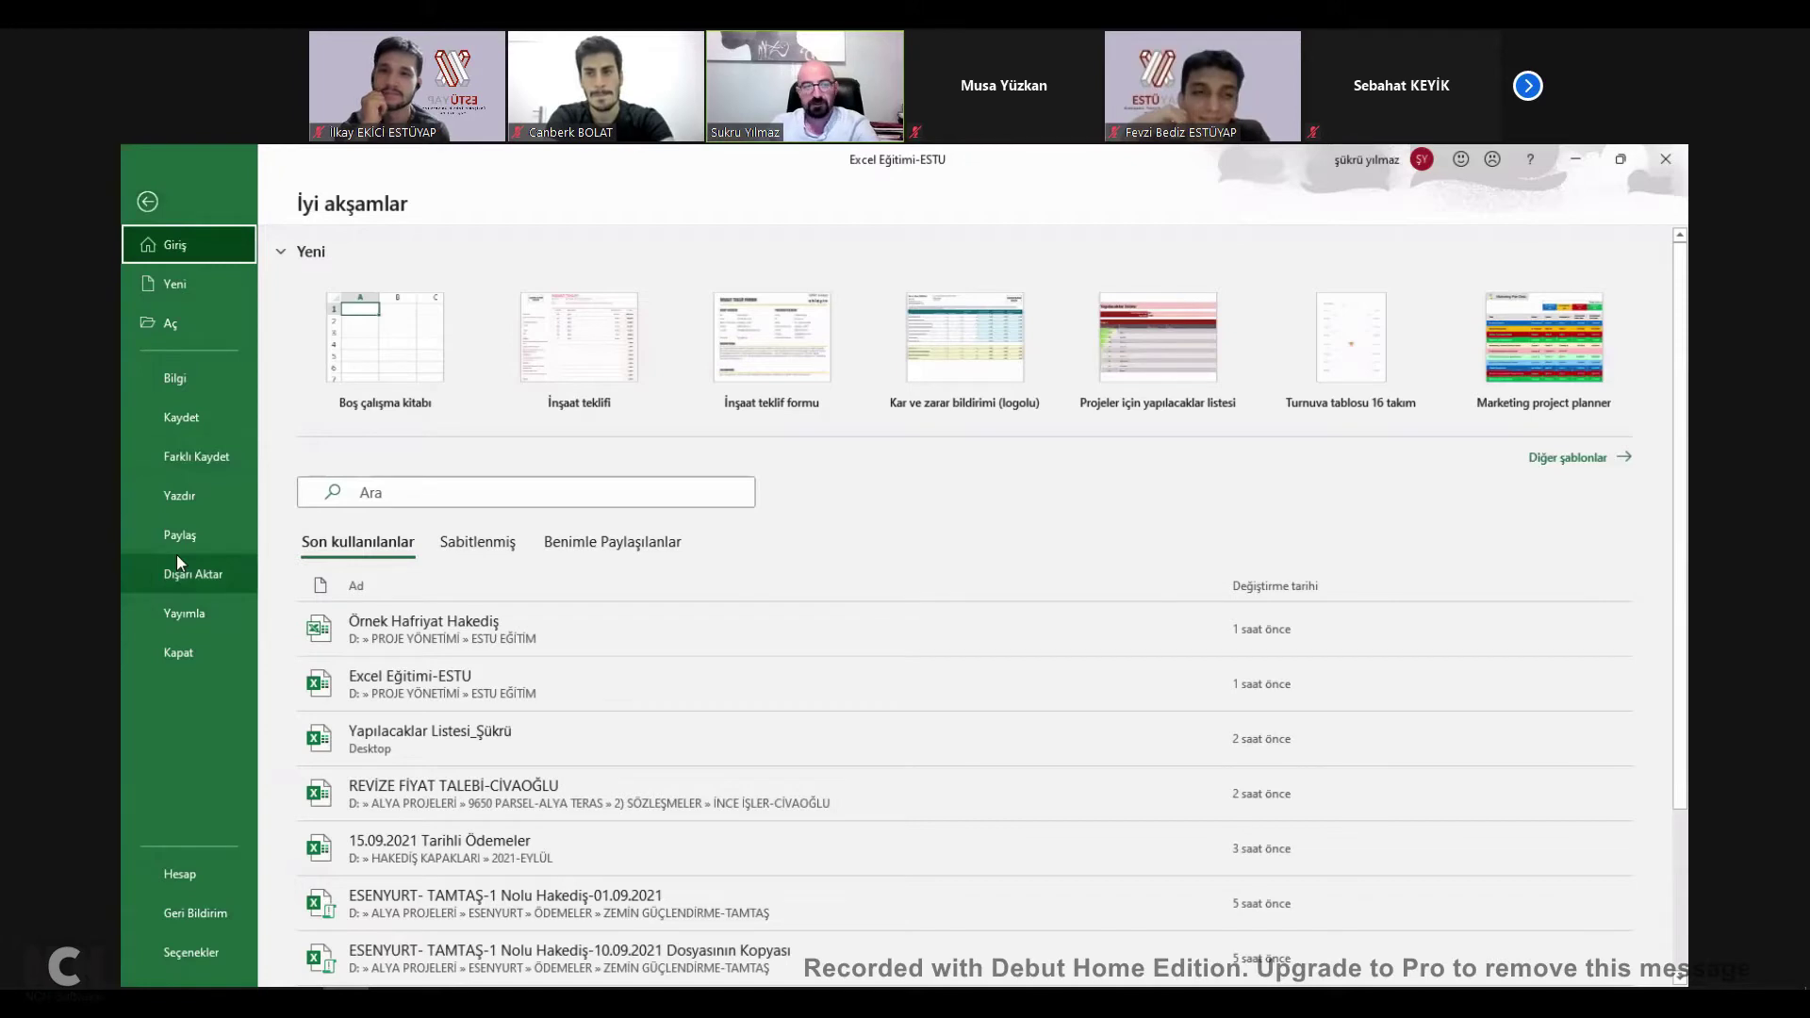
{"action": "left_click", "coordinate": [212, 954]}
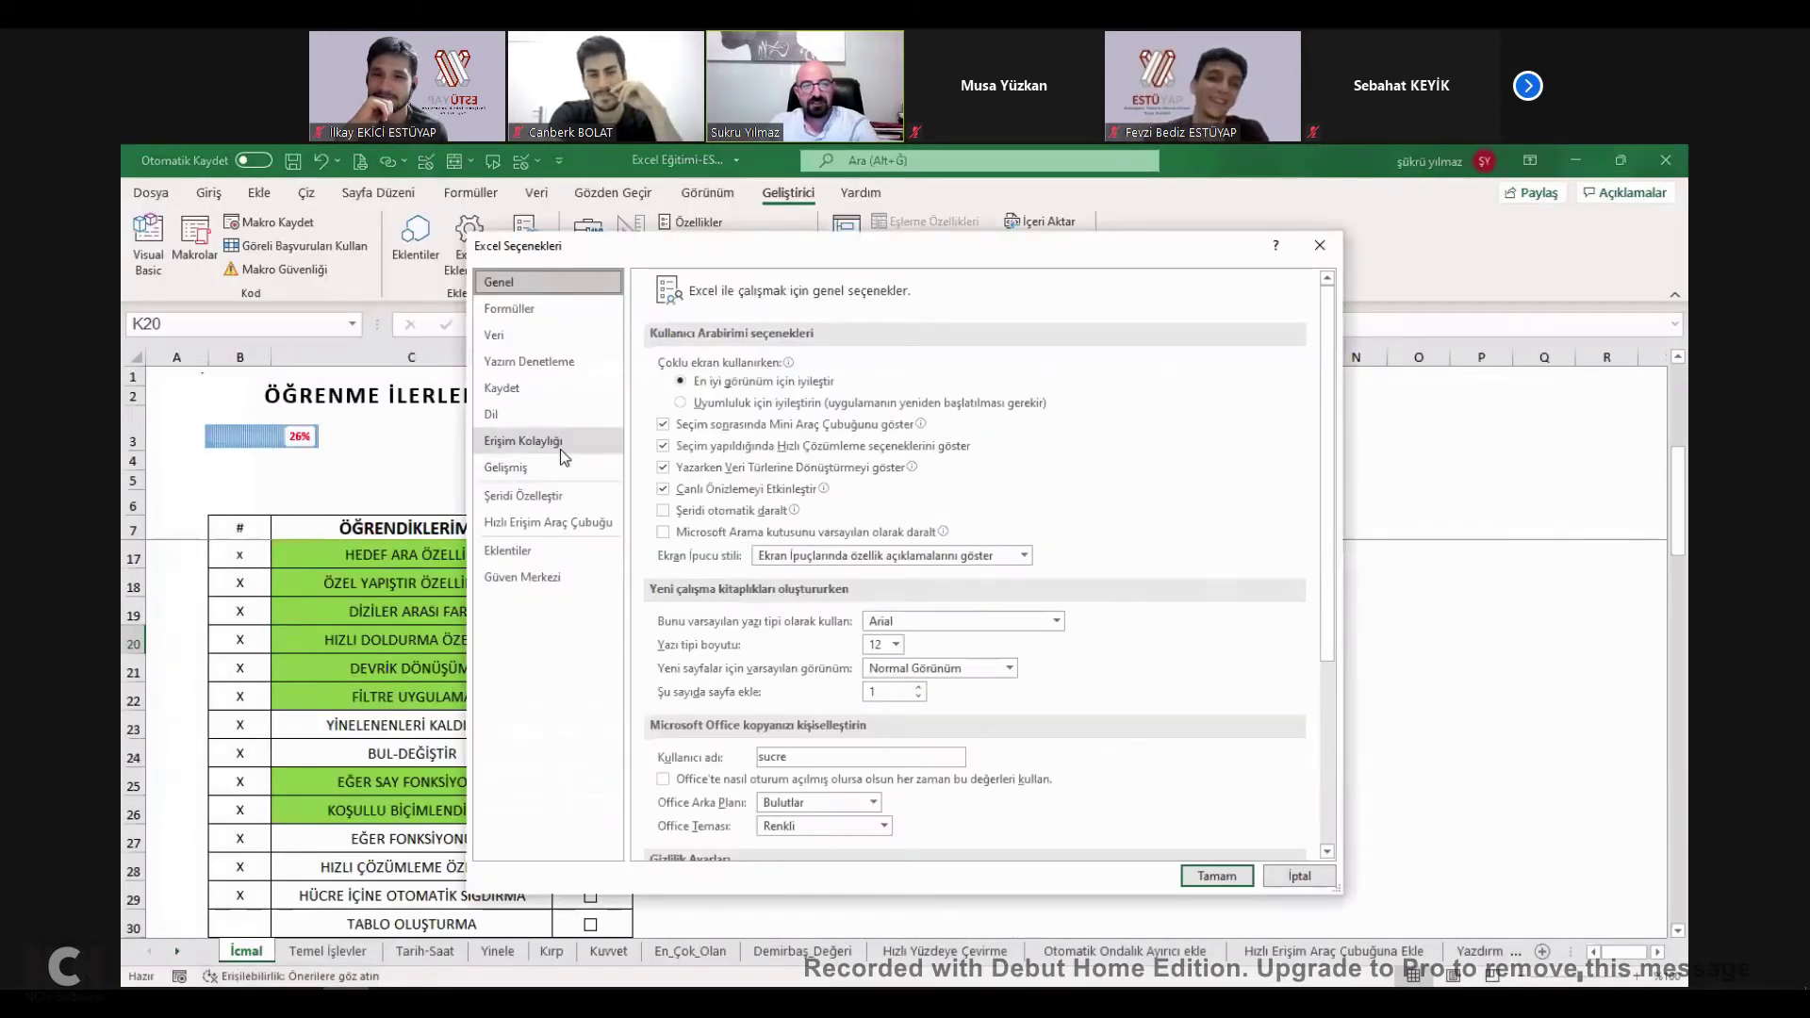
{"action": "left_click", "coordinate": [507, 468]}
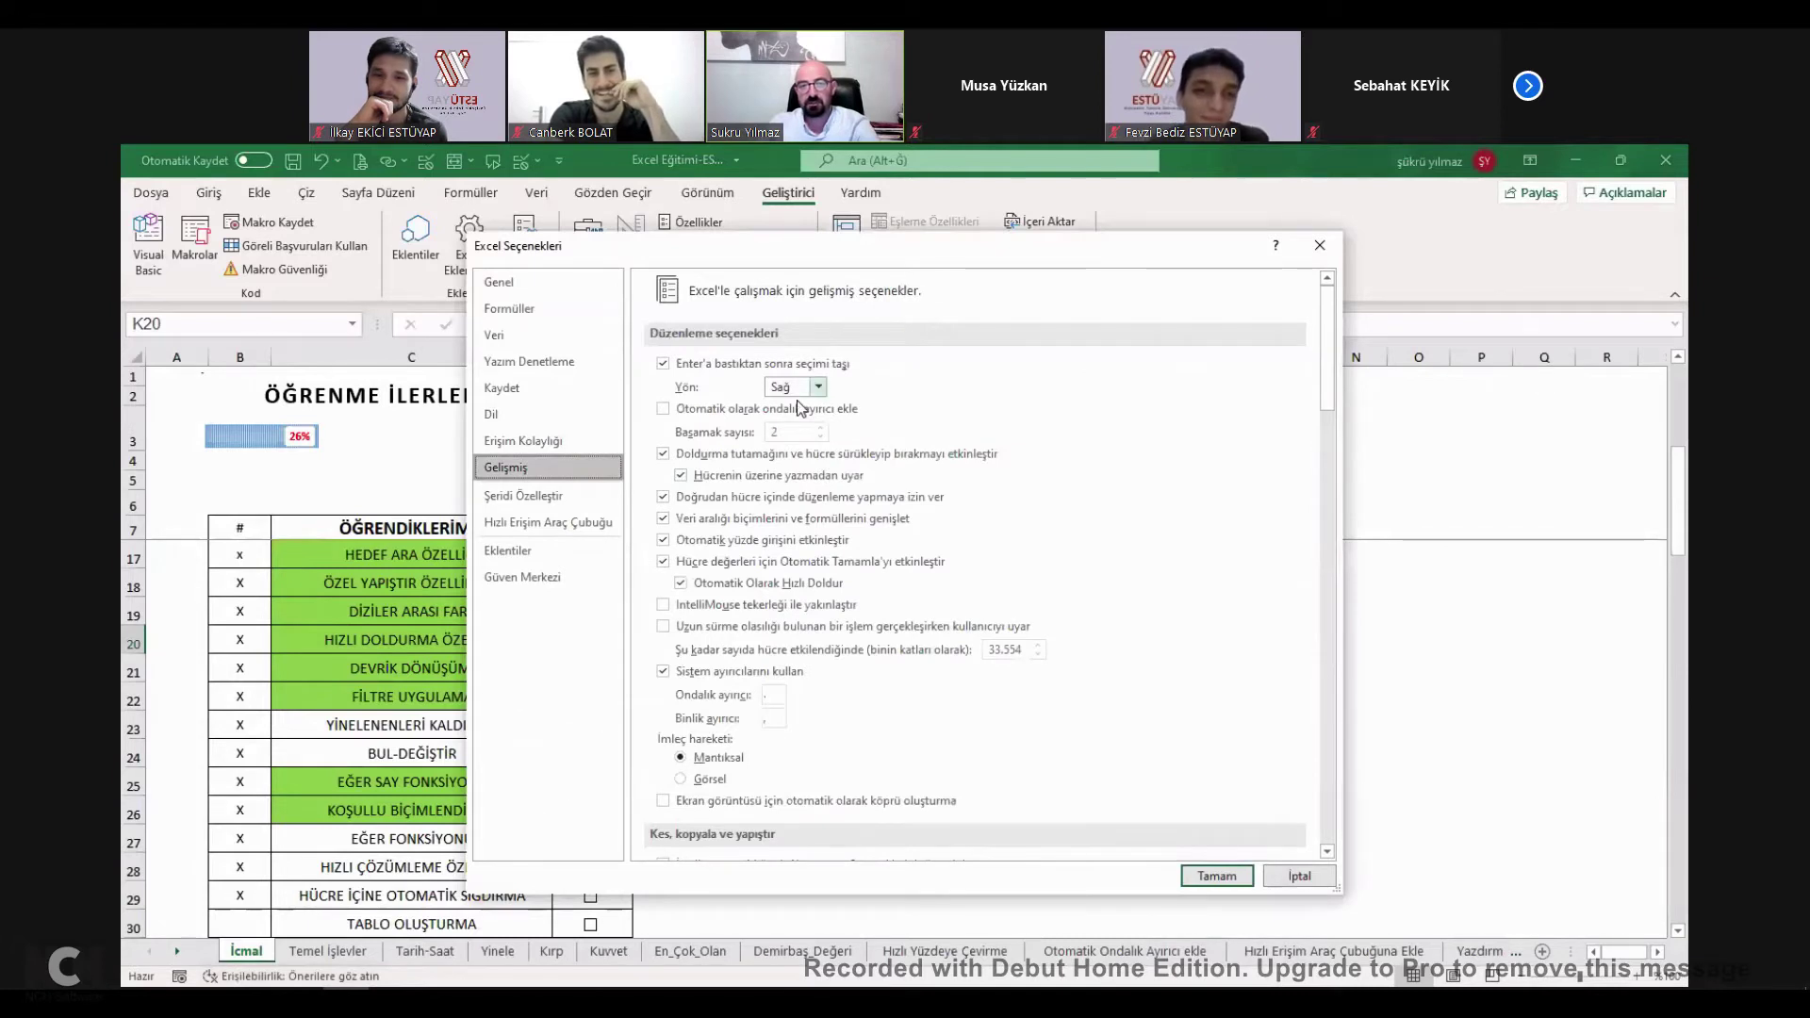
{"action": "key", "text": "alt+y"}
{"action": "key", "text": "Up"}
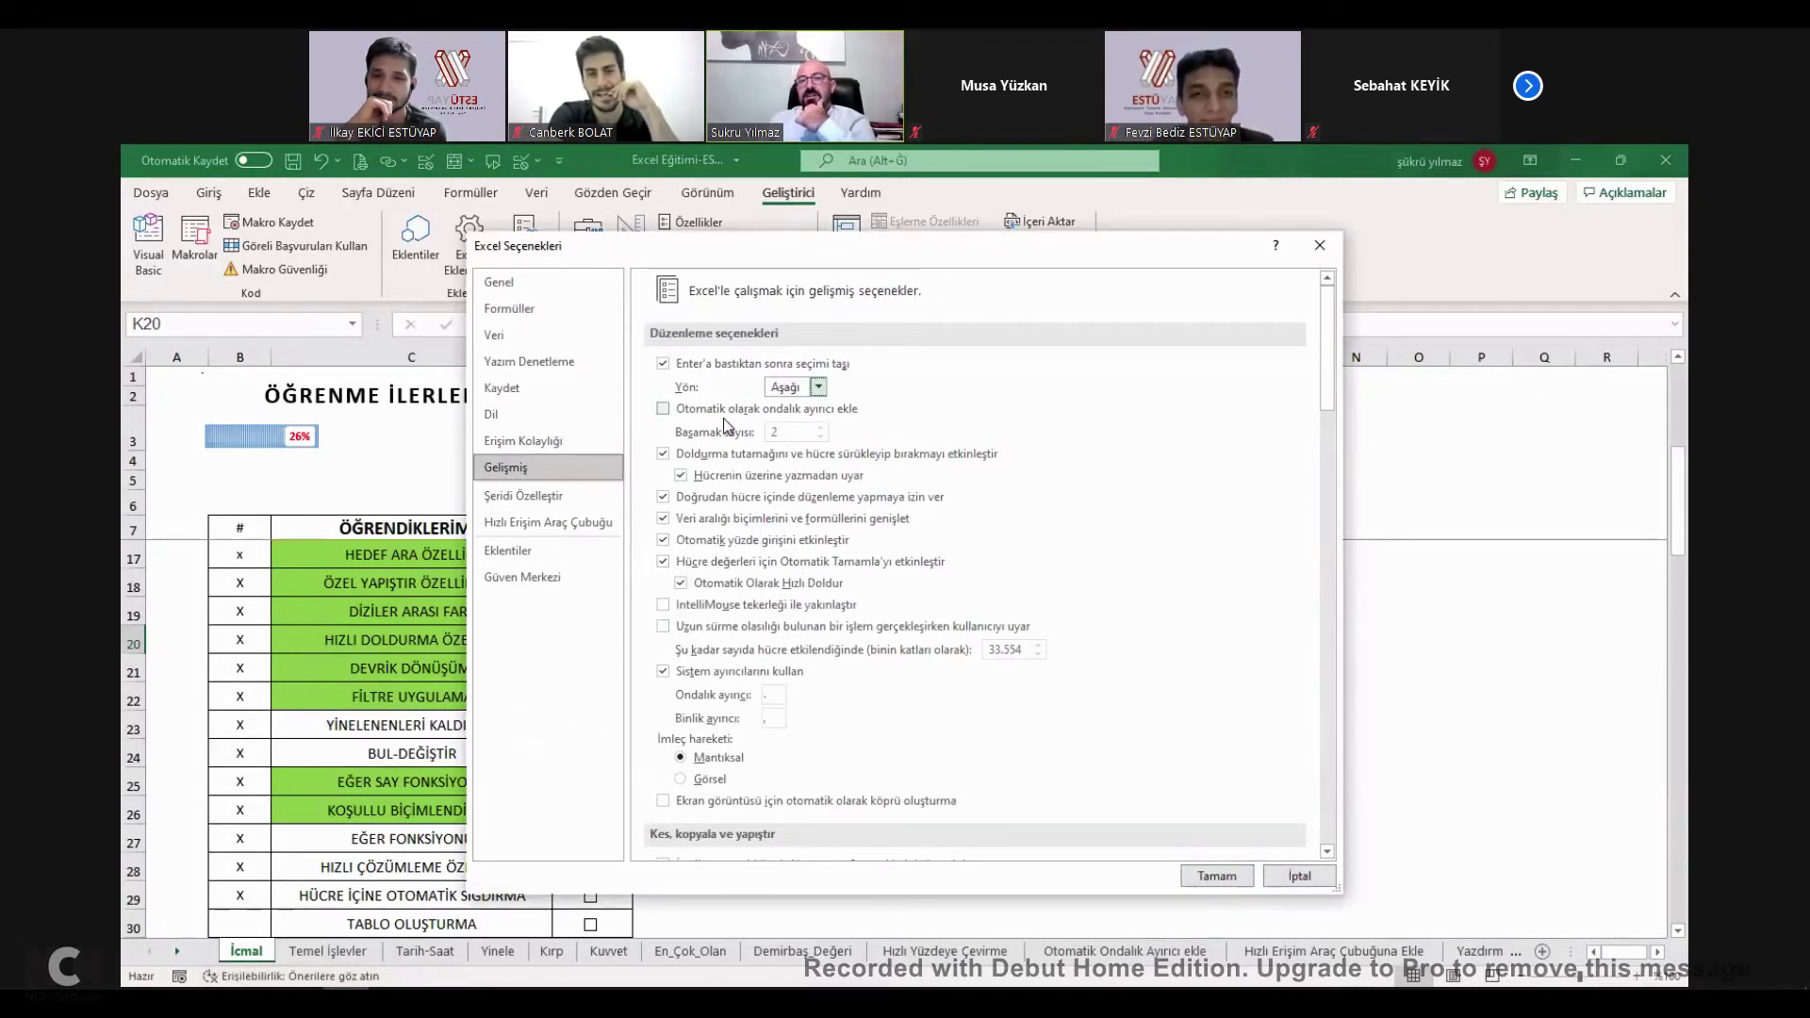
Lower the number of recent workbooks shown in the display options.
{"action": "scroll", "coordinate": [789, 510], "scroll_direction": "down", "scroll_amount": 2}
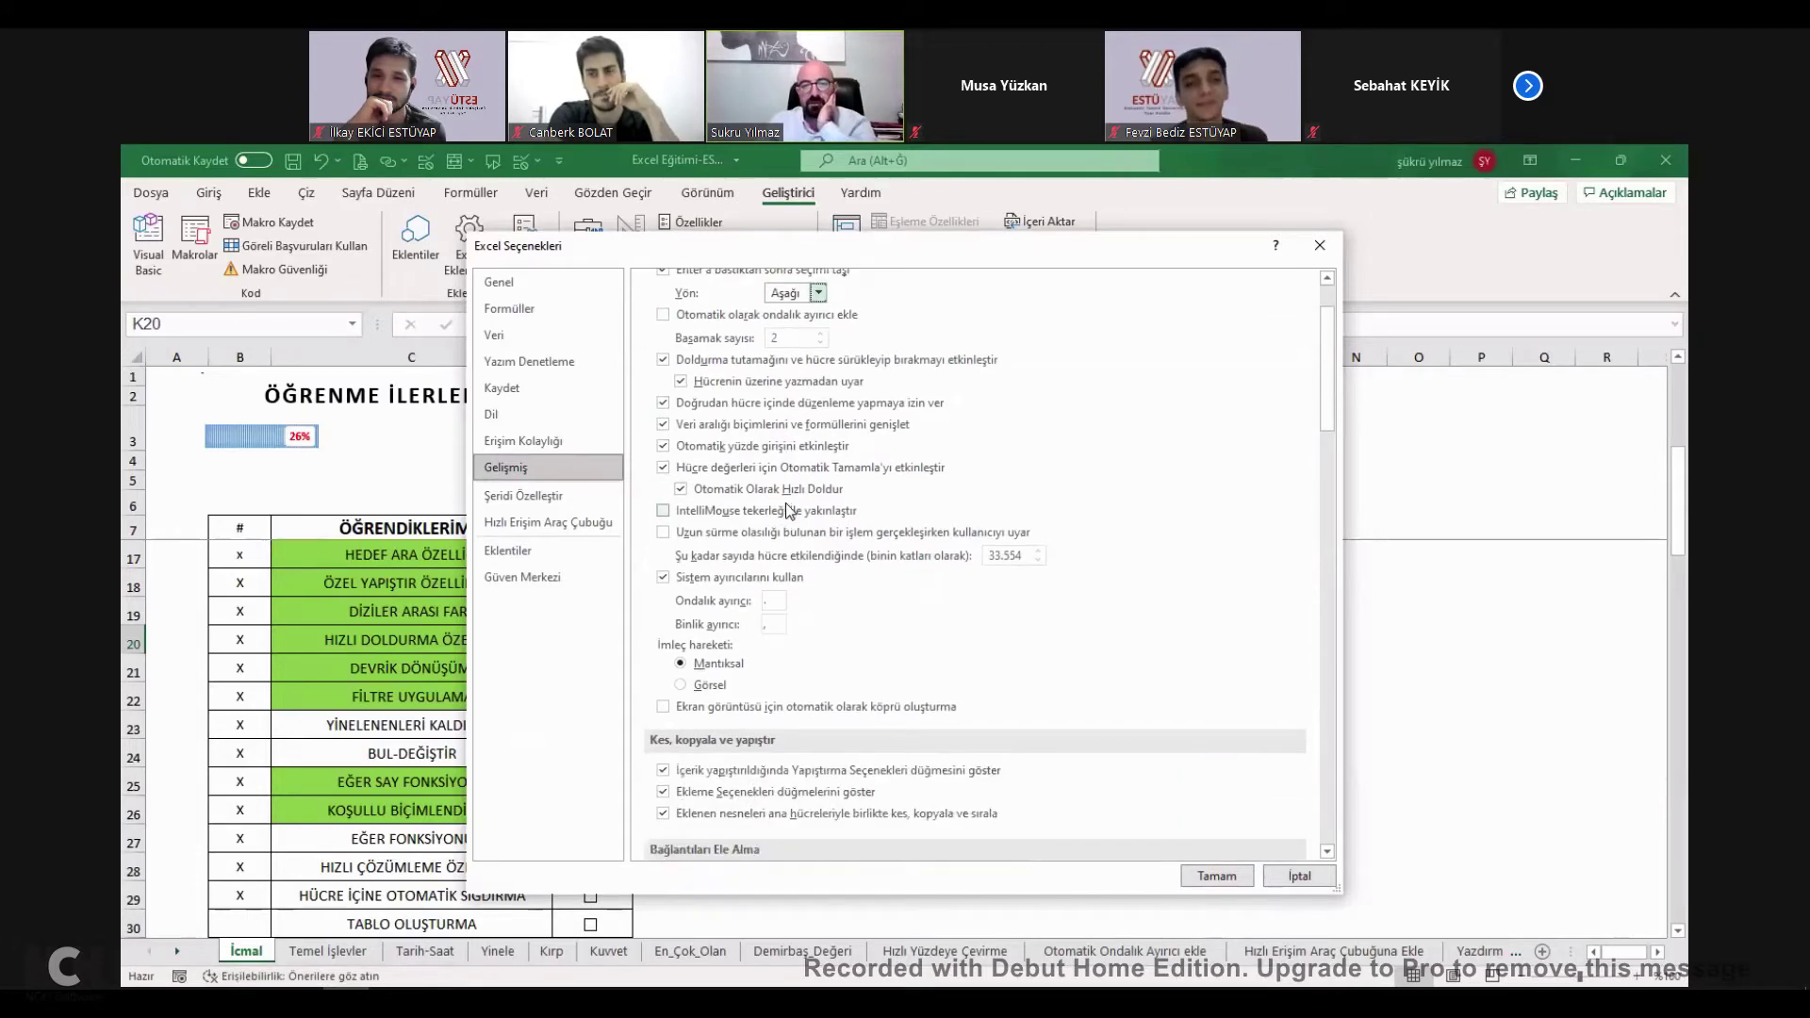
{"action": "scroll", "coordinate": [792, 512], "scroll_direction": "down", "scroll_amount": 5}
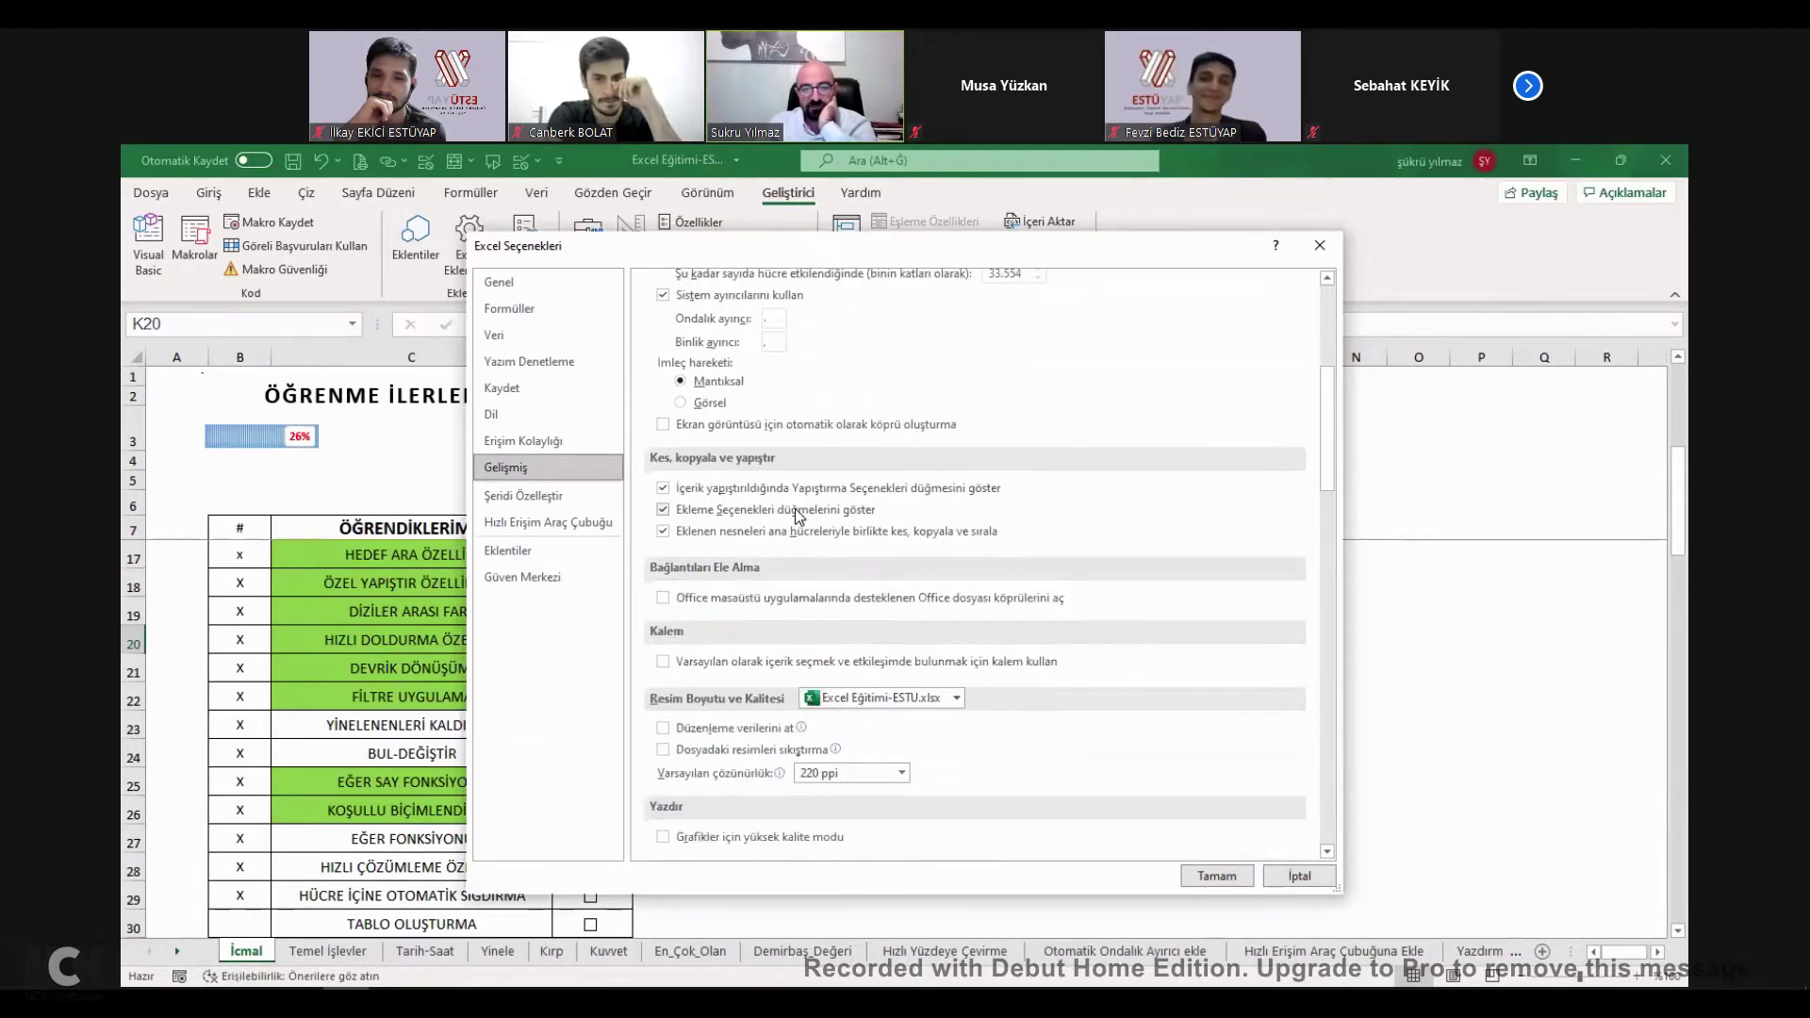
{"action": "scroll", "coordinate": [796, 509], "scroll_direction": "down", "scroll_amount": 8}
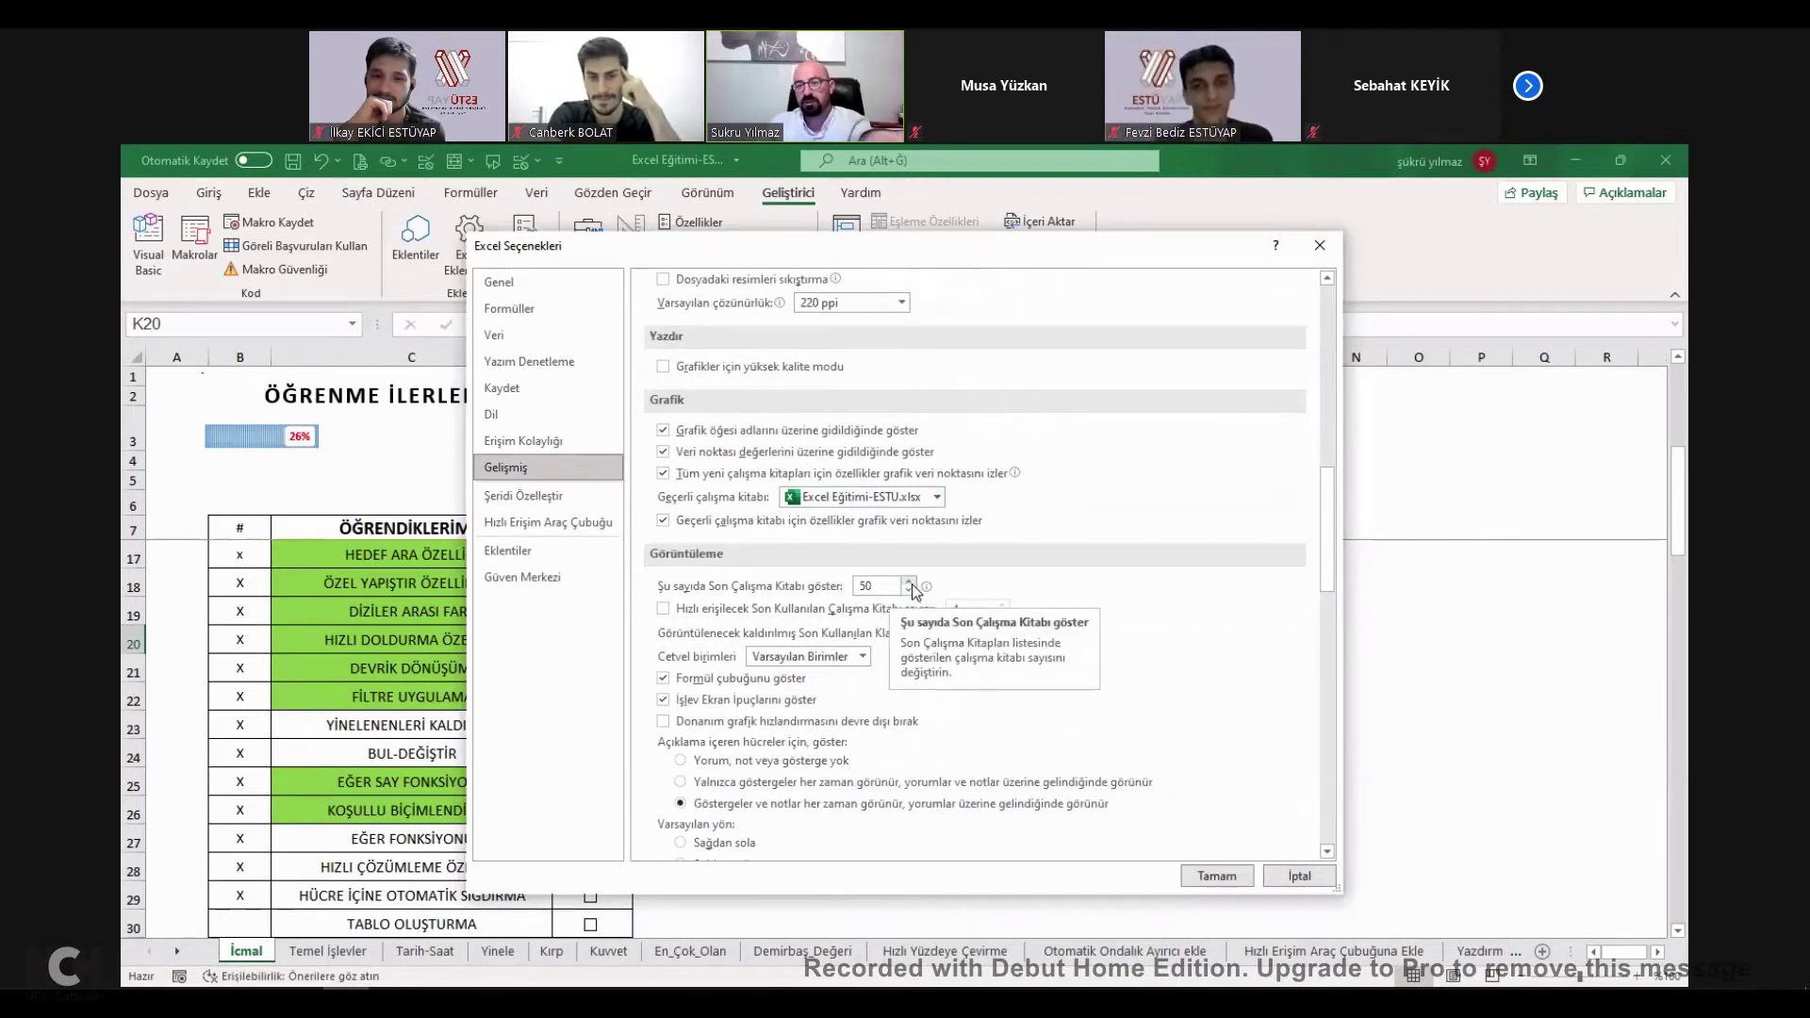
{"action": "left_click", "coordinate": [908, 592]}
{"action": "left_click", "coordinate": [910, 592]}
{"action": "left_click", "coordinate": [910, 591]}
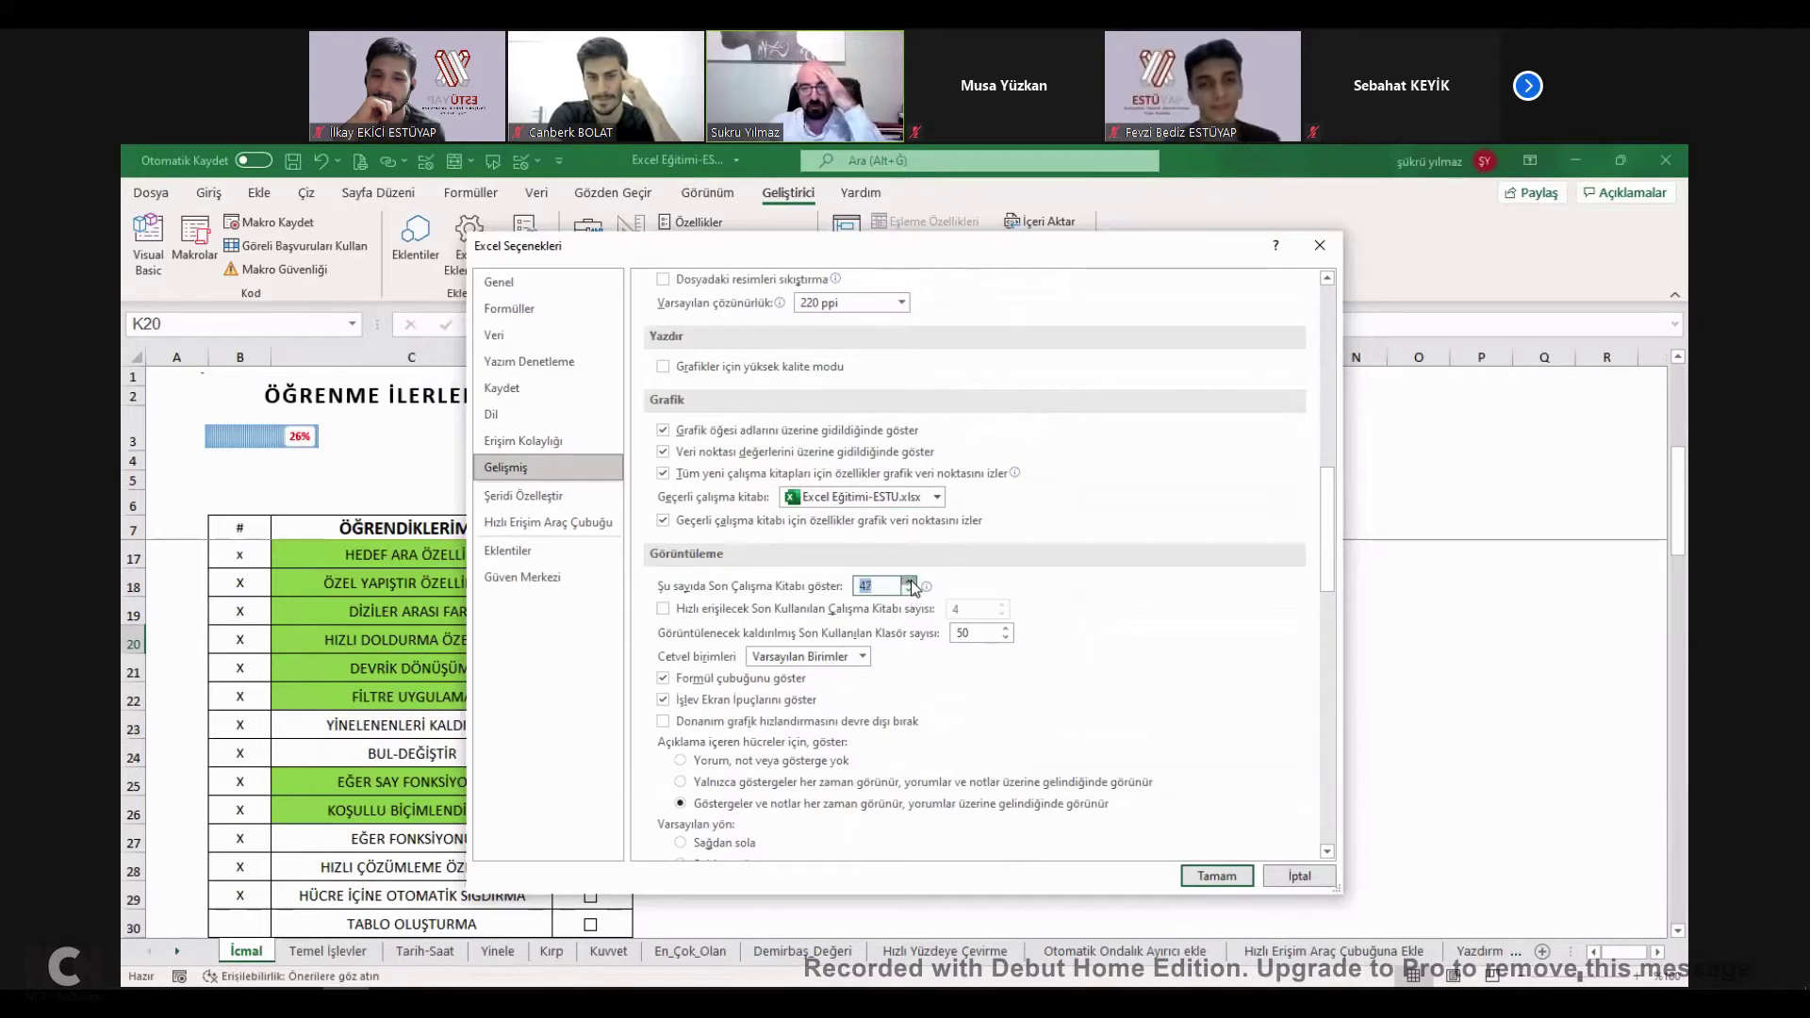
Switch the default sheet direction to right-to-left and back to left-to-right.
{"action": "scroll", "coordinate": [783, 633], "scroll_direction": "down", "scroll_amount": 3}
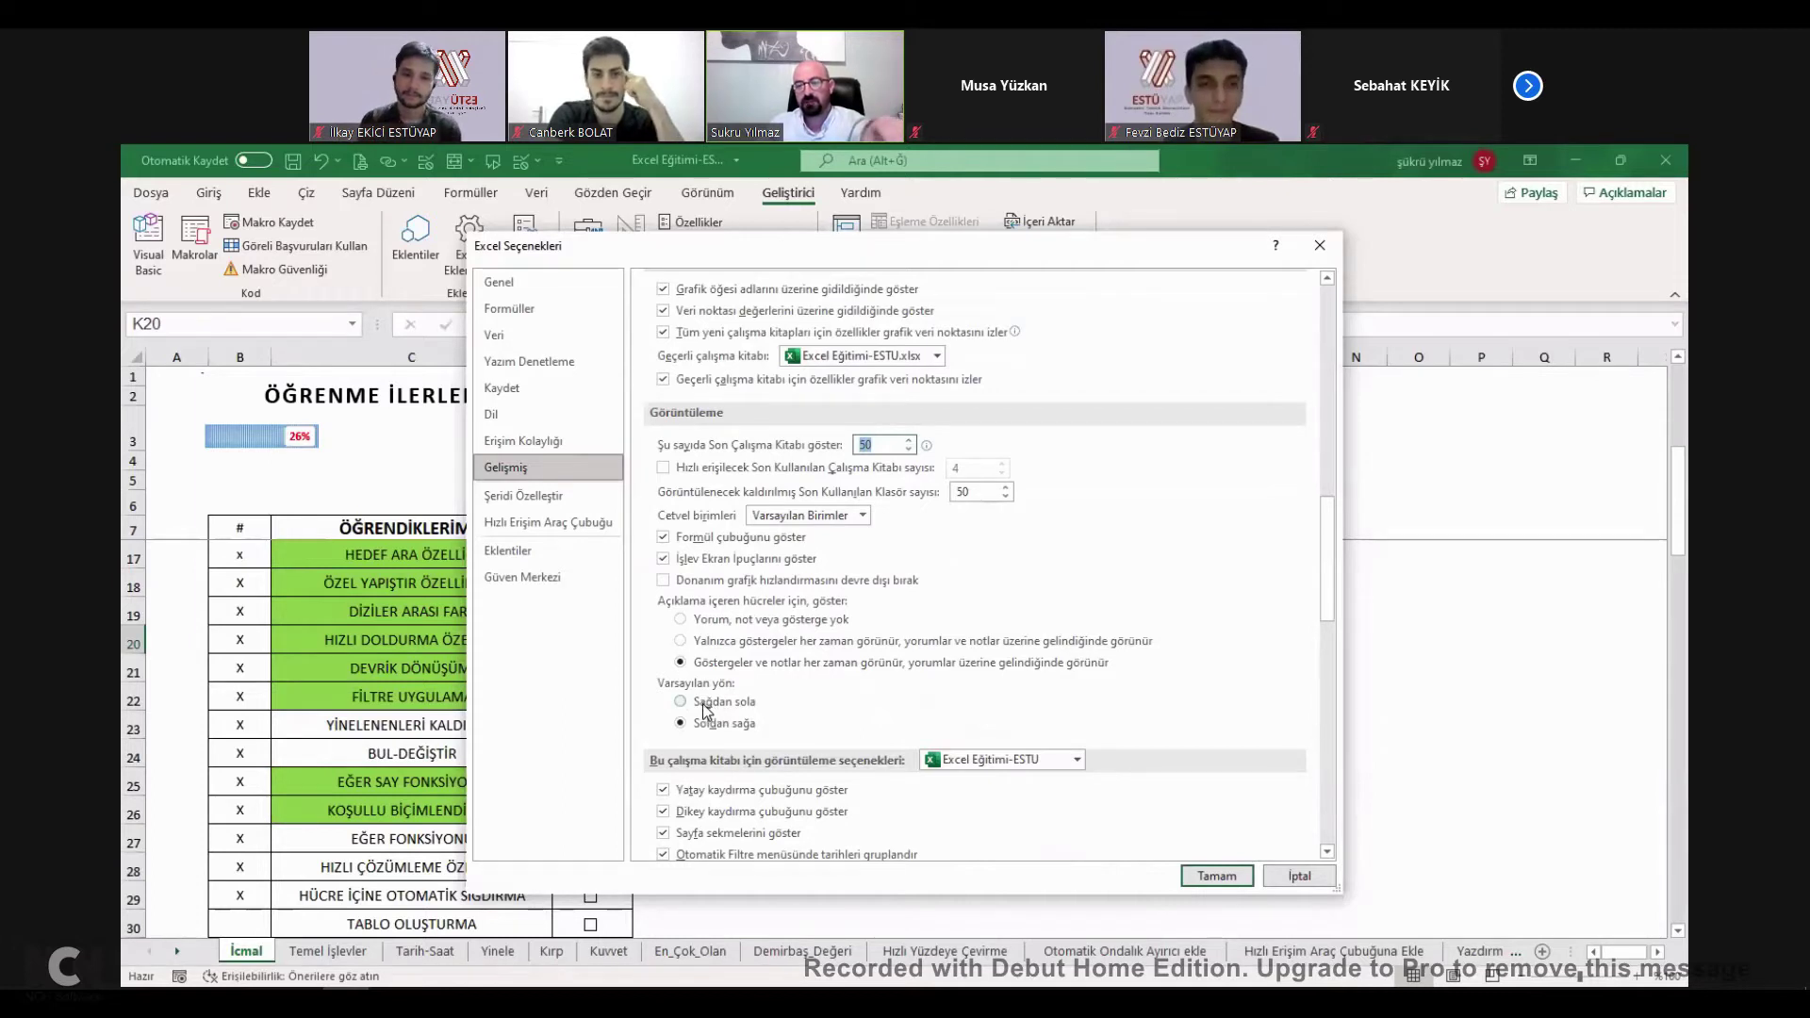
{"action": "left_click", "coordinate": [706, 705]}
{"action": "scroll", "coordinate": [707, 707], "scroll_direction": "down", "scroll_amount": 2}
{"action": "left_click", "coordinate": [715, 631]}
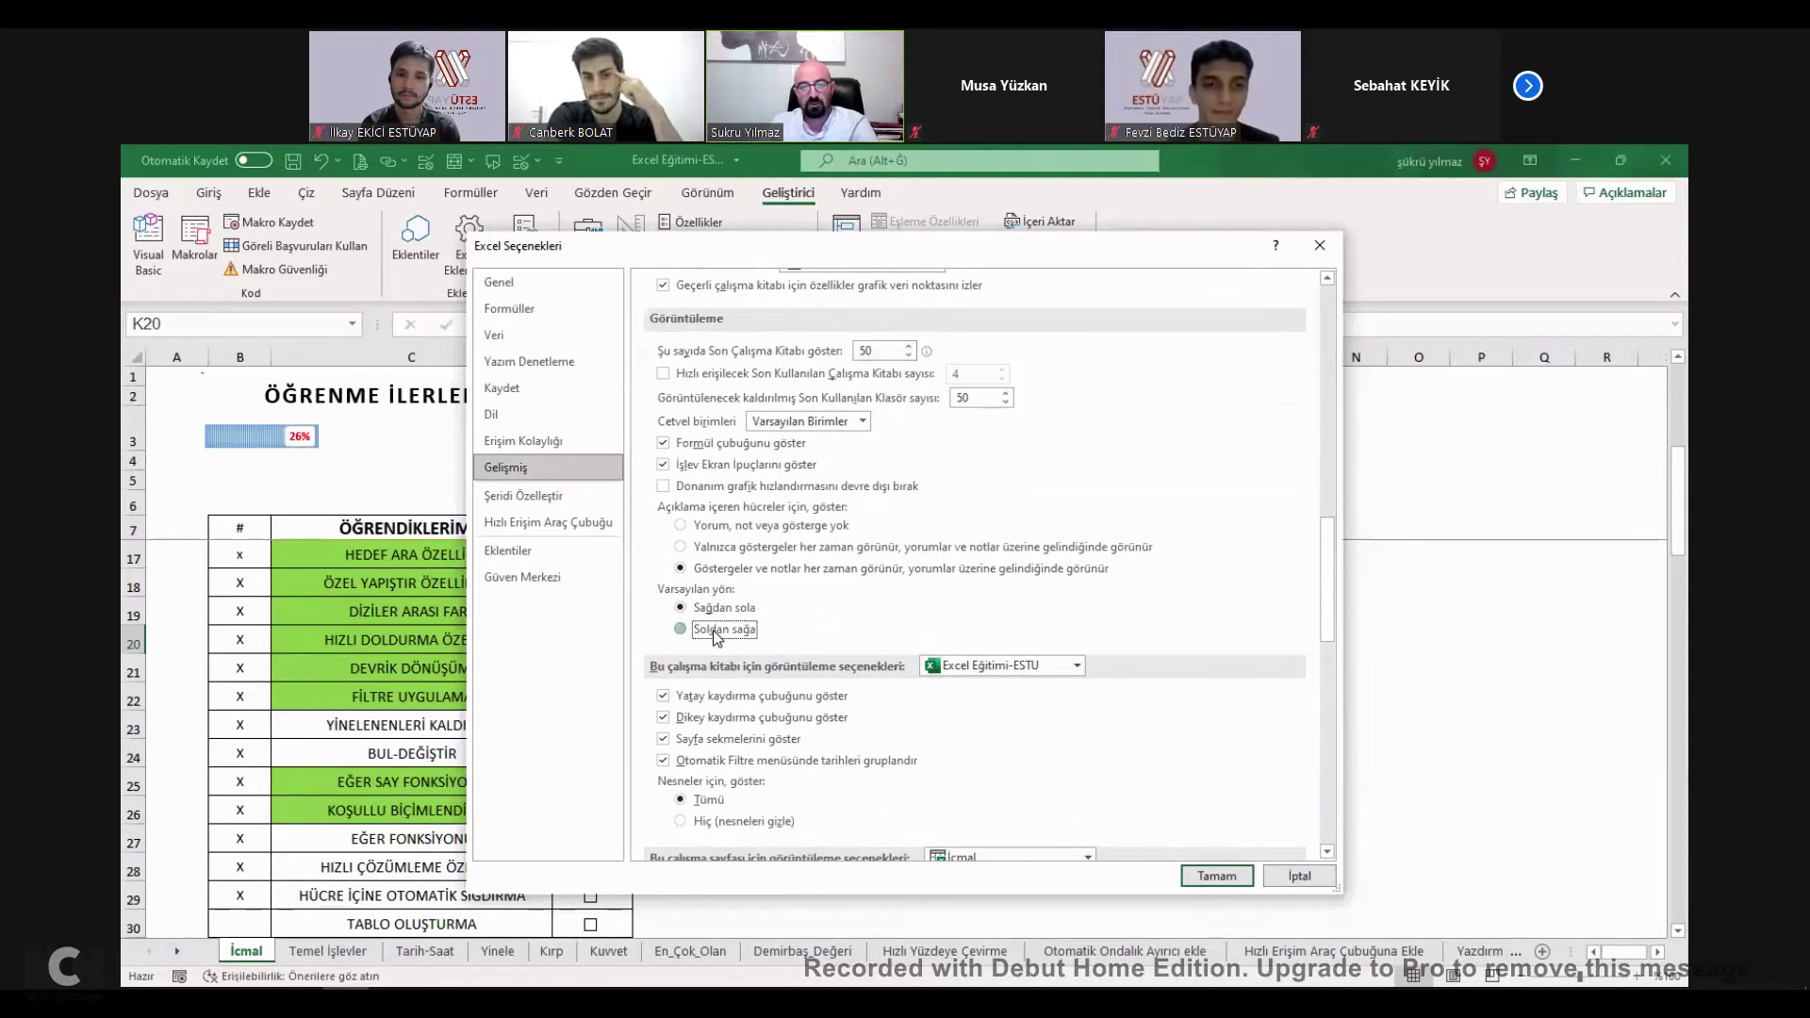
Toggle the workbook scroll bars, leaving the horizontal scroll bar shown.
{"action": "scroll", "coordinate": [715, 632], "scroll_direction": "down", "scroll_amount": 2}
{"action": "left_click", "coordinate": [705, 605]}
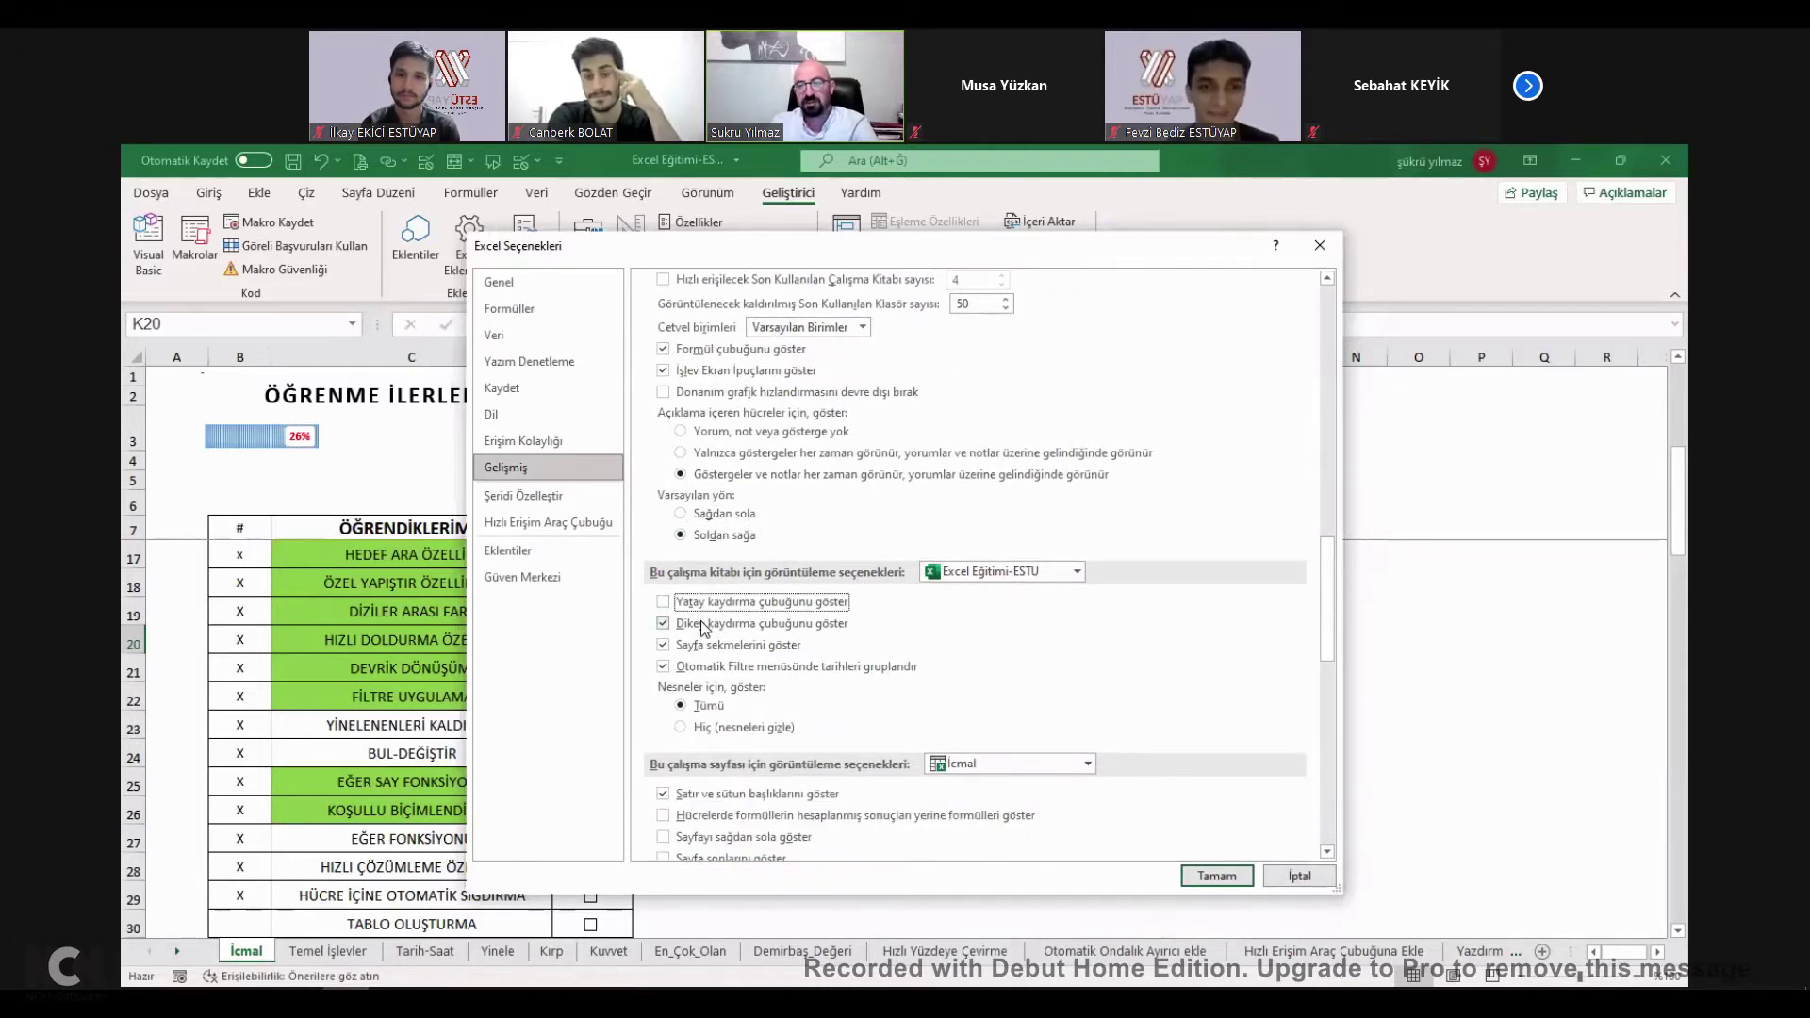
{"action": "left_click", "coordinate": [703, 626]}
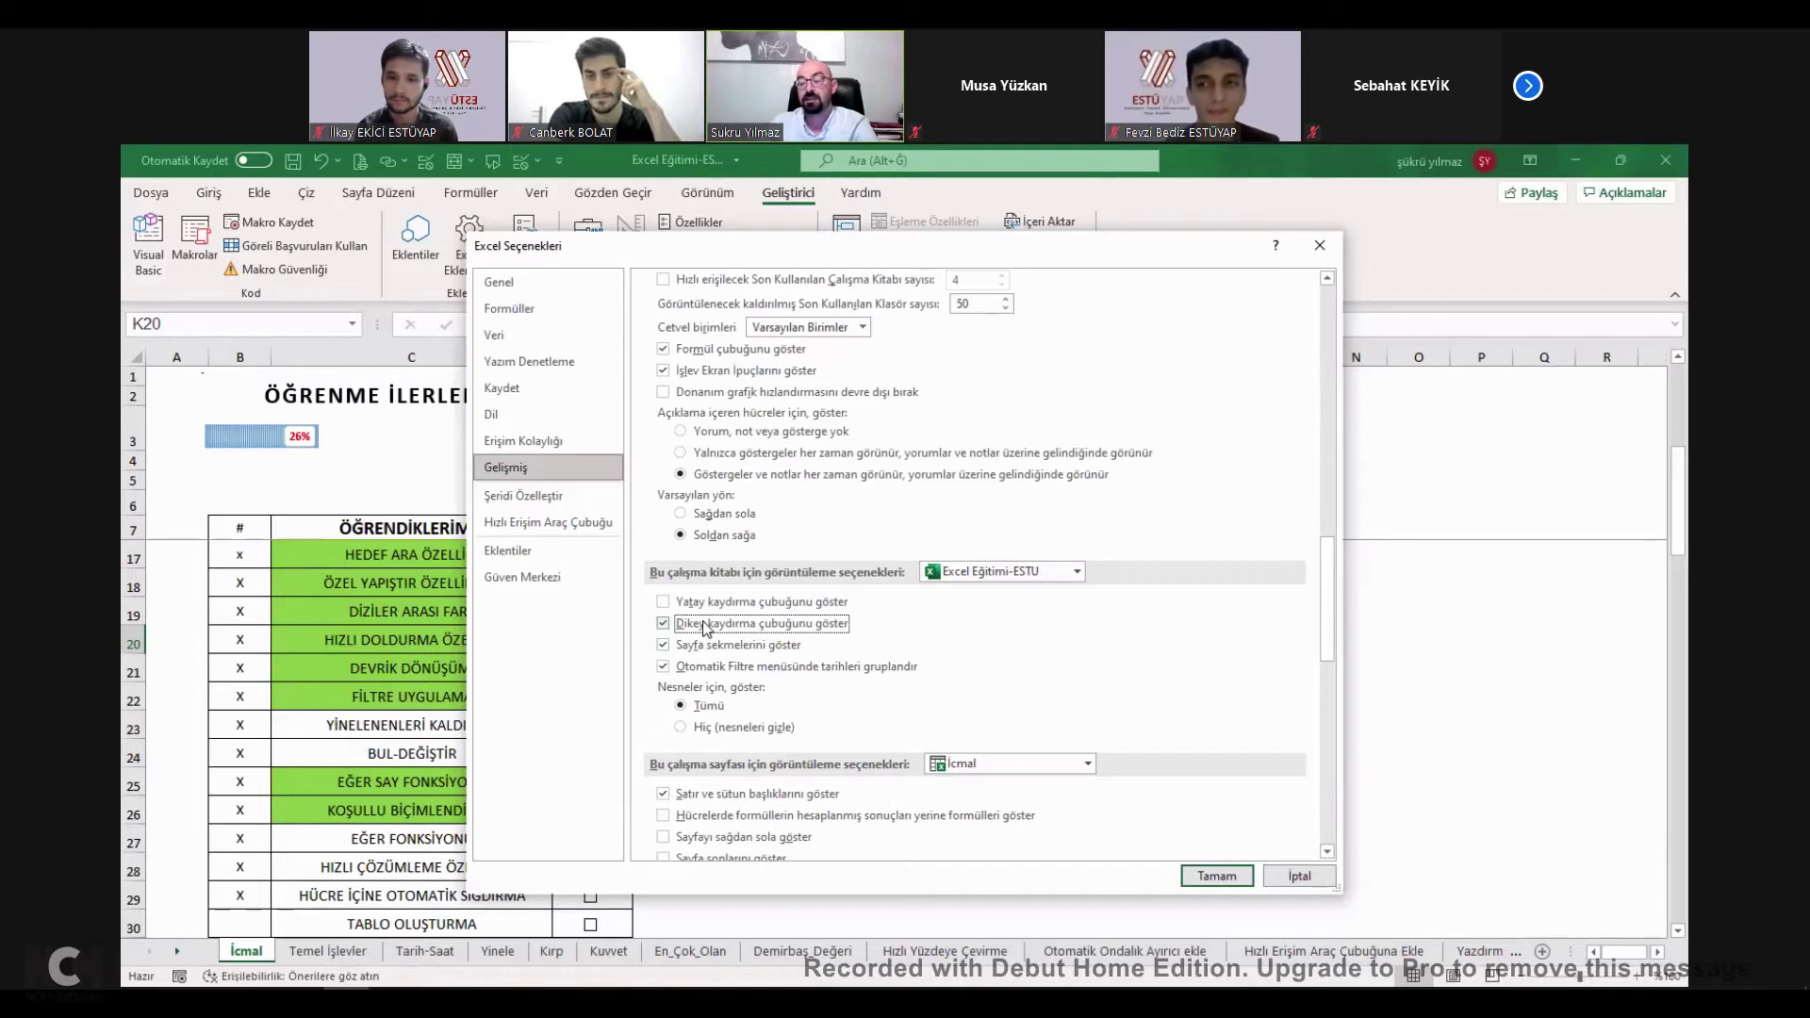
{"action": "left_click", "coordinate": [705, 603]}
{"action": "scroll", "coordinate": [743, 594], "scroll_direction": "down", "scroll_amount": 1}
{"action": "scroll", "coordinate": [760, 579], "scroll_direction": "down", "scroll_amount": 10}
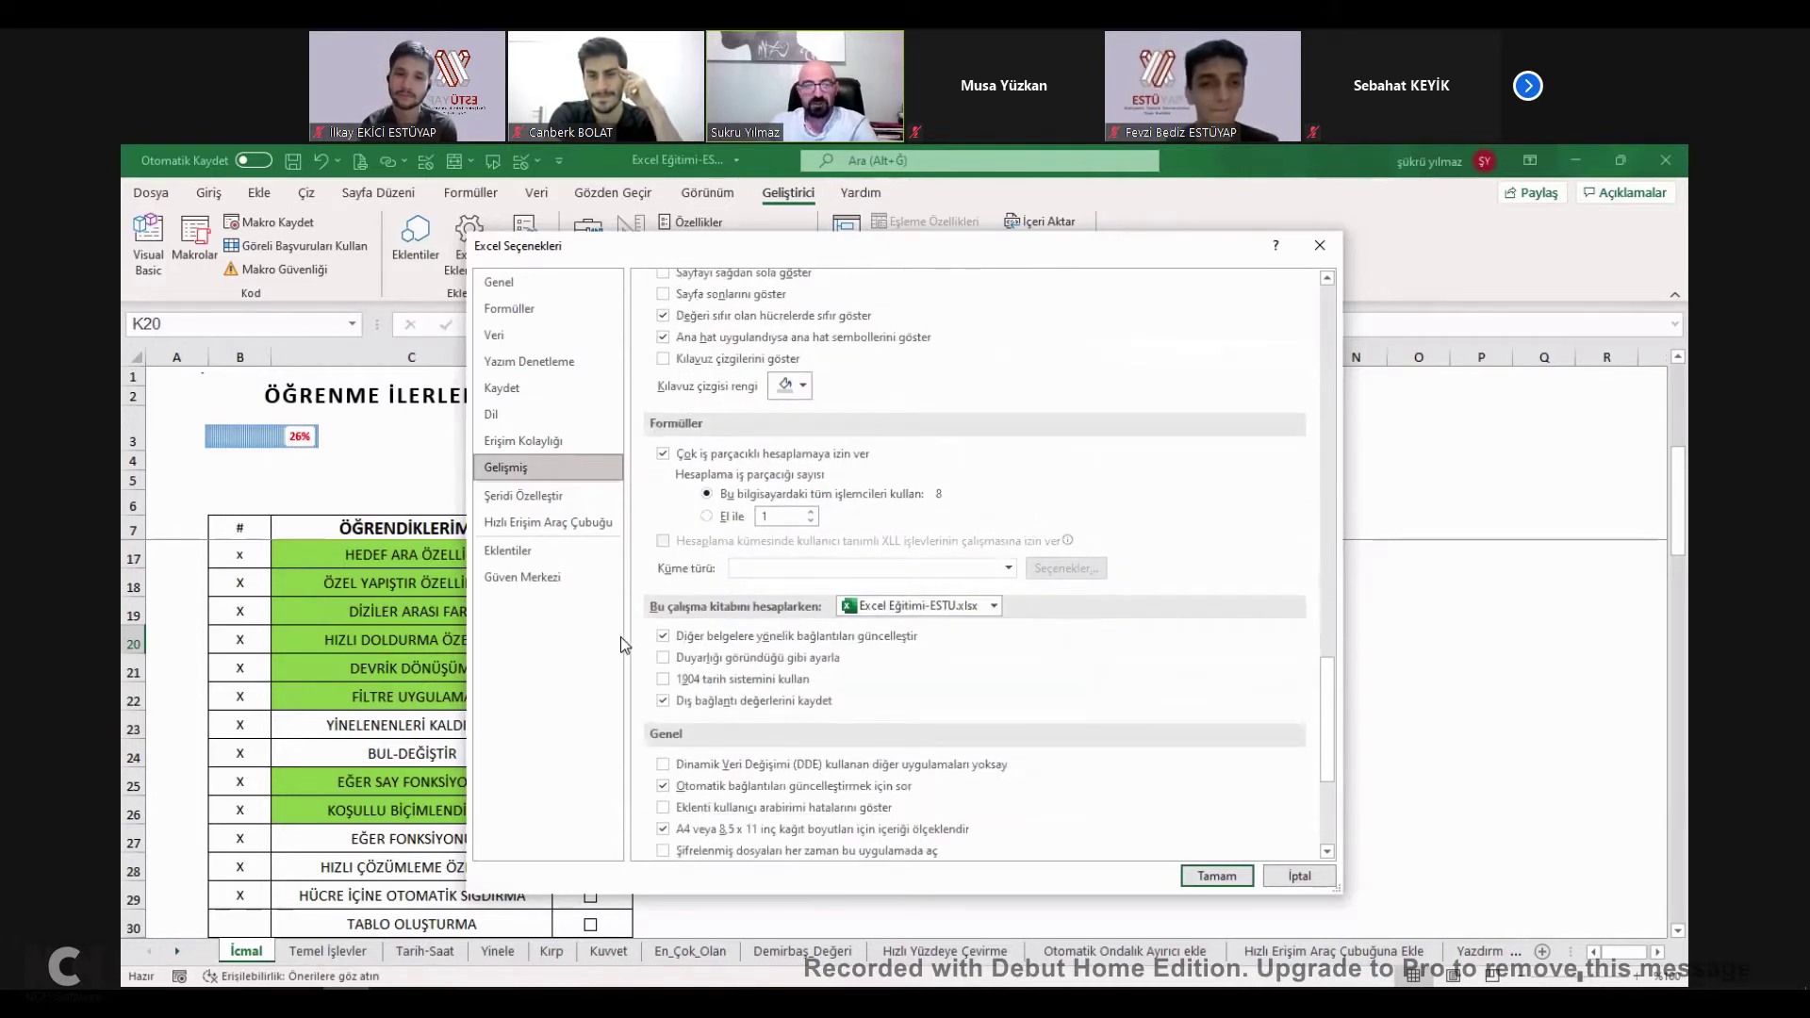
Keep Geliştirici enabled under Şeridi Özelleştir and close the Options dialog.
{"action": "left_click", "coordinate": [539, 498]}
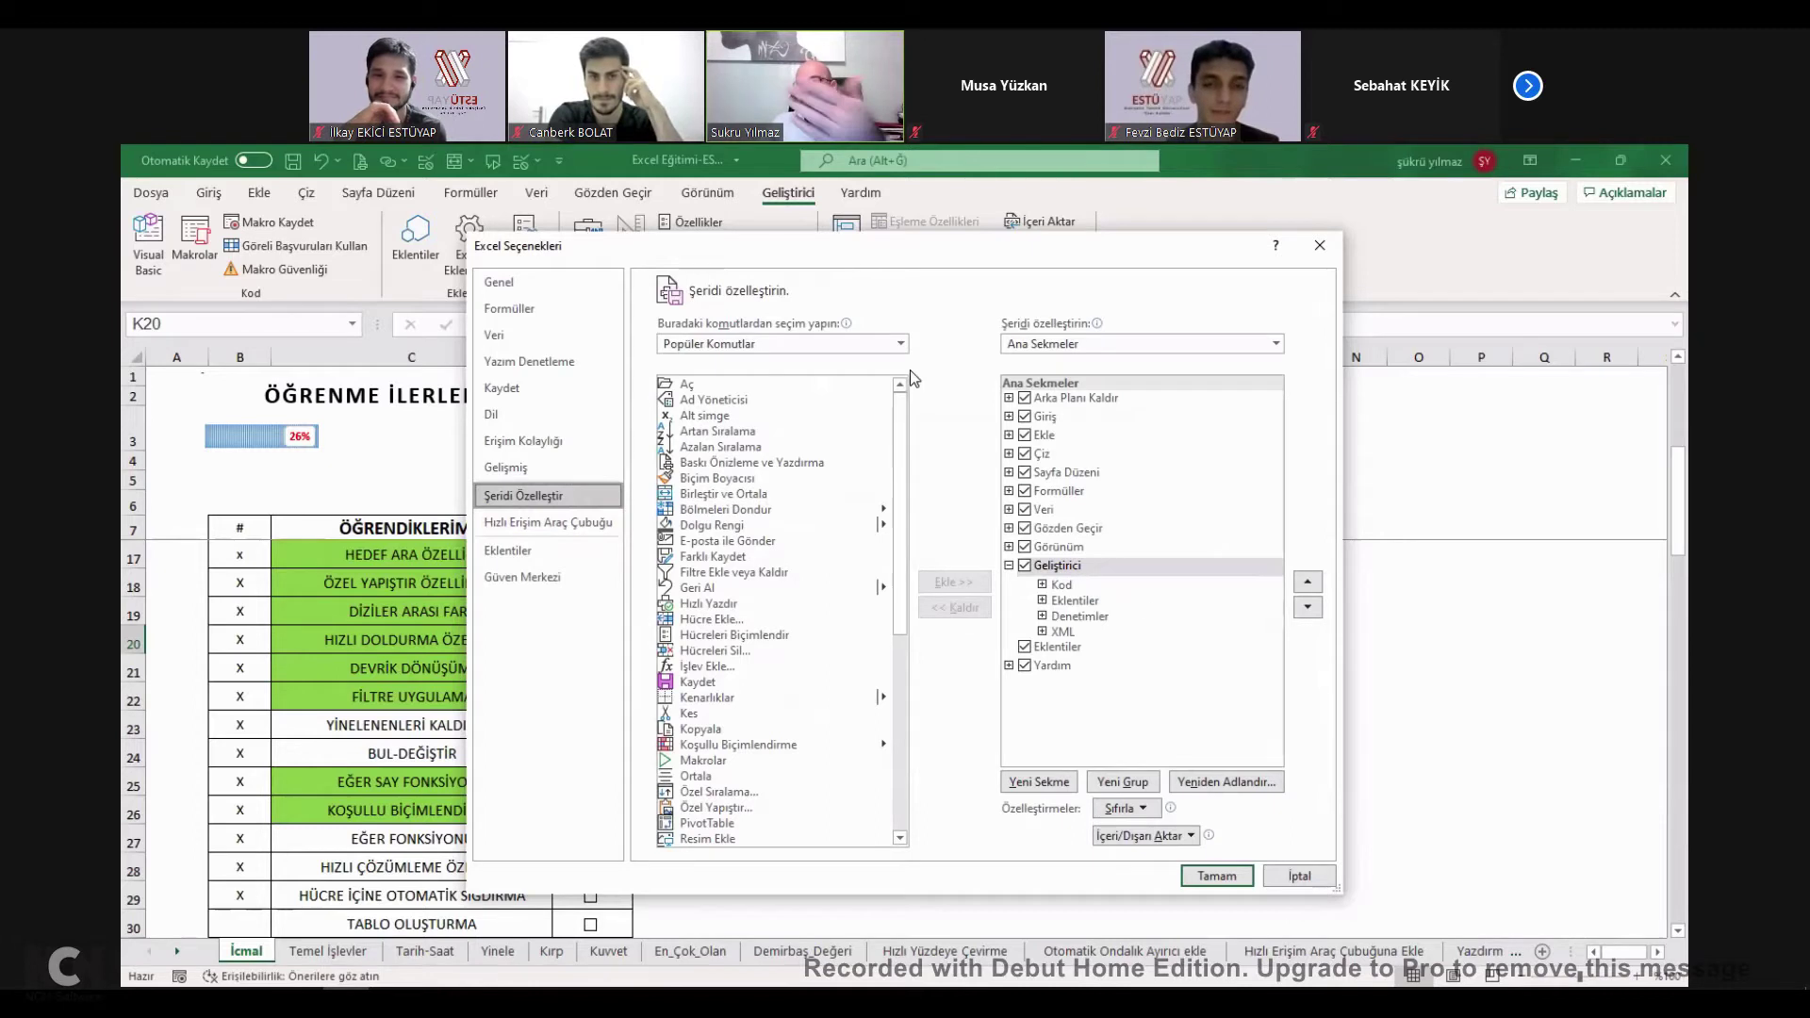
{"action": "left_click", "coordinate": [1025, 566]}
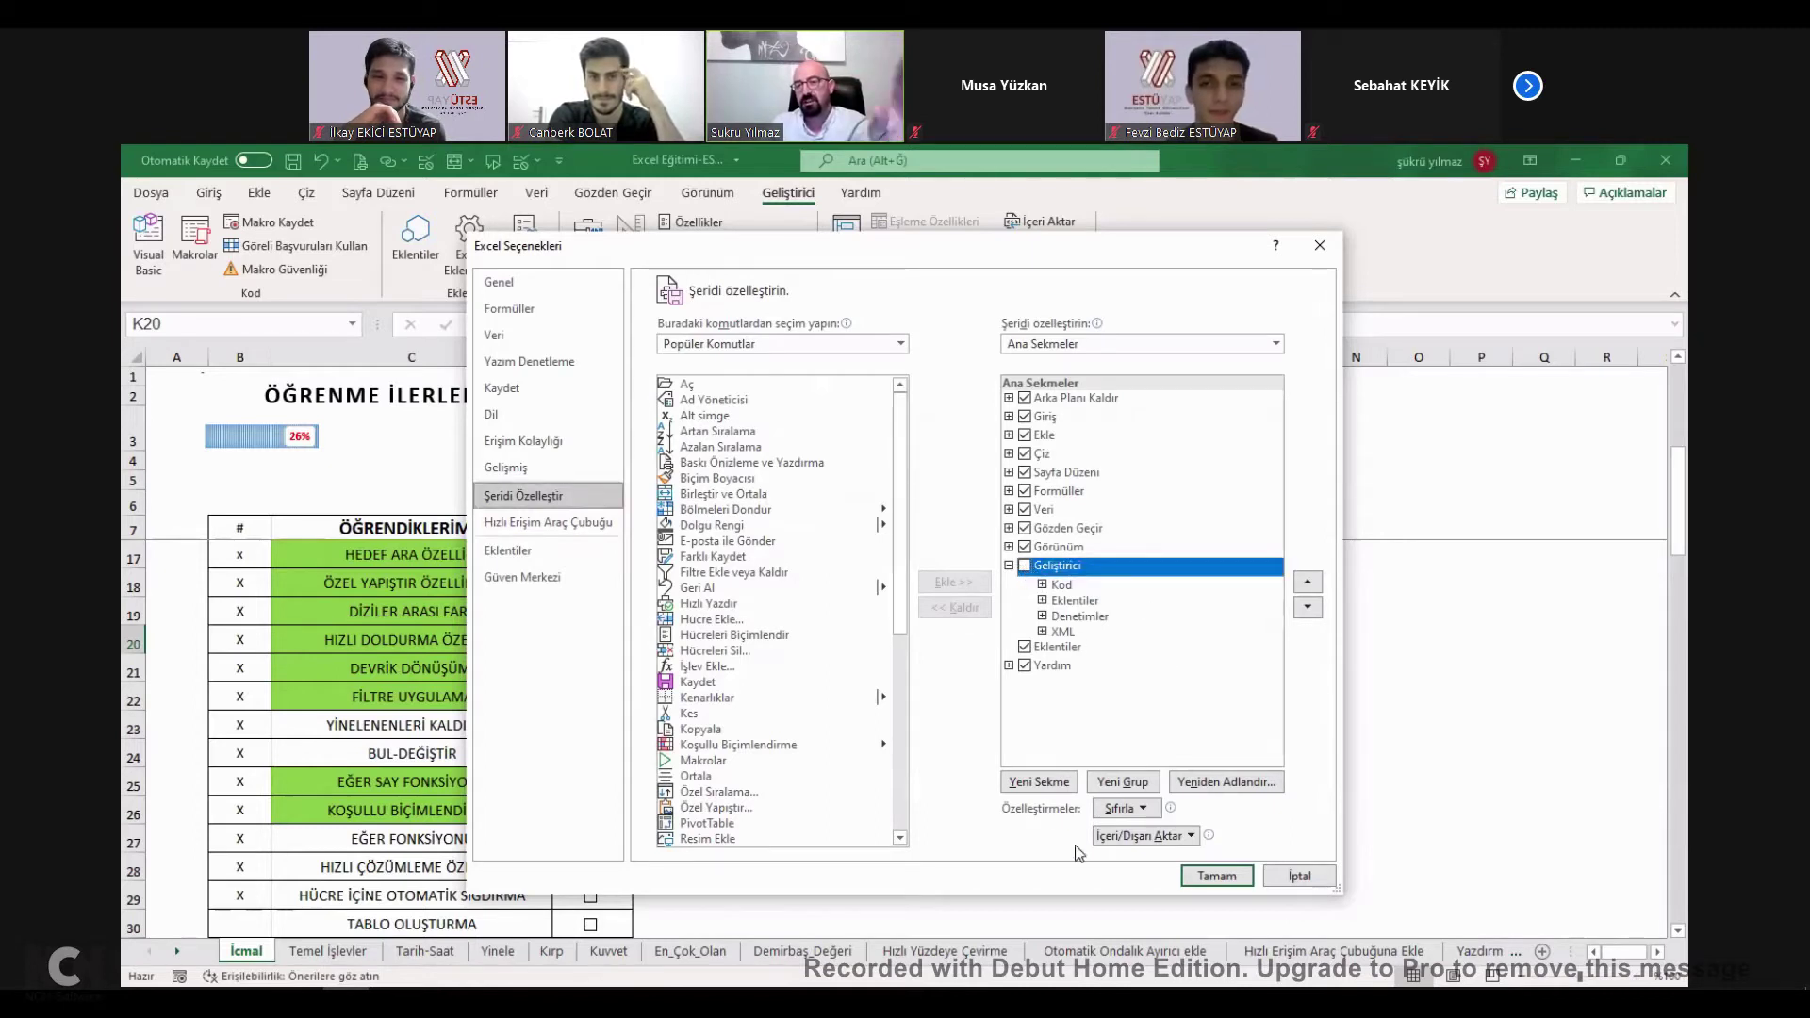
{"action": "left_click", "coordinate": [1025, 566]}
{"action": "left_click", "coordinate": [1216, 876]}
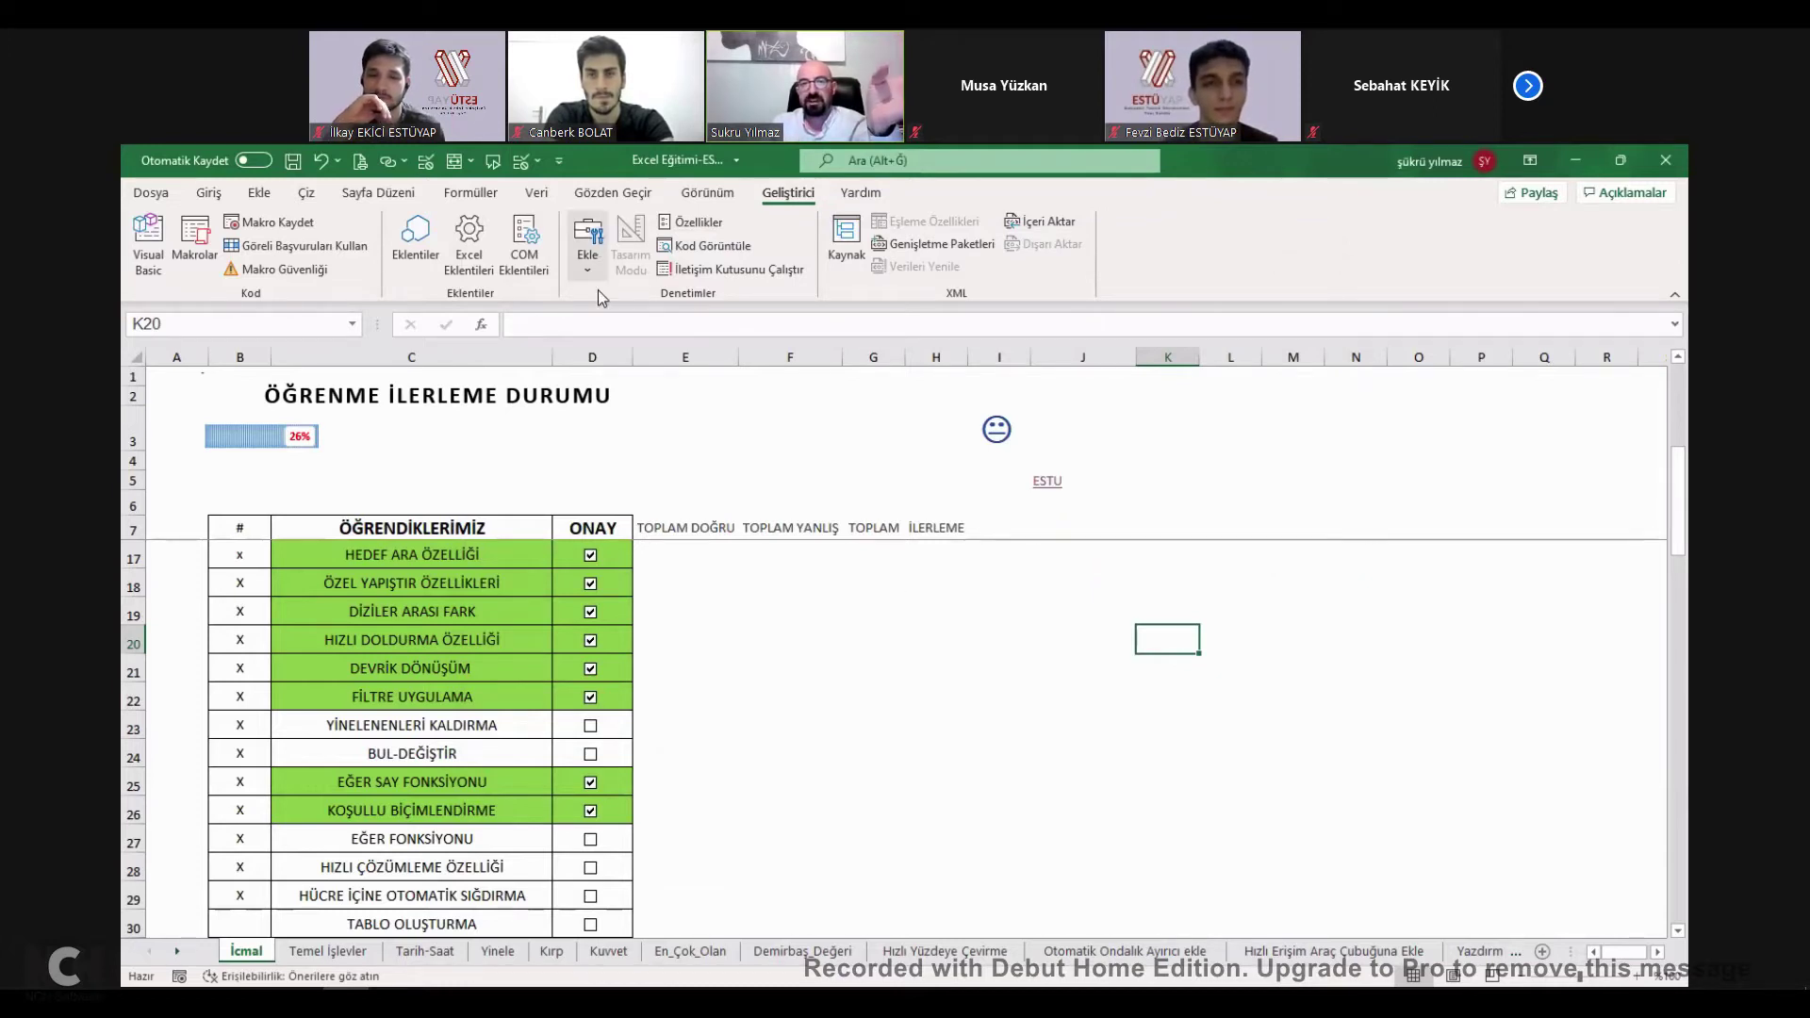
Insert a form-control checkbox near I18, clear its label, and tick it.
{"action": "left_click", "coordinate": [591, 247]}
{"action": "left_click", "coordinate": [618, 320]}
{"action": "left_click_drag", "start_coordinate": [939, 572], "coordinate": [1053, 617]}
{"action": "left_click", "coordinate": [976, 595]}
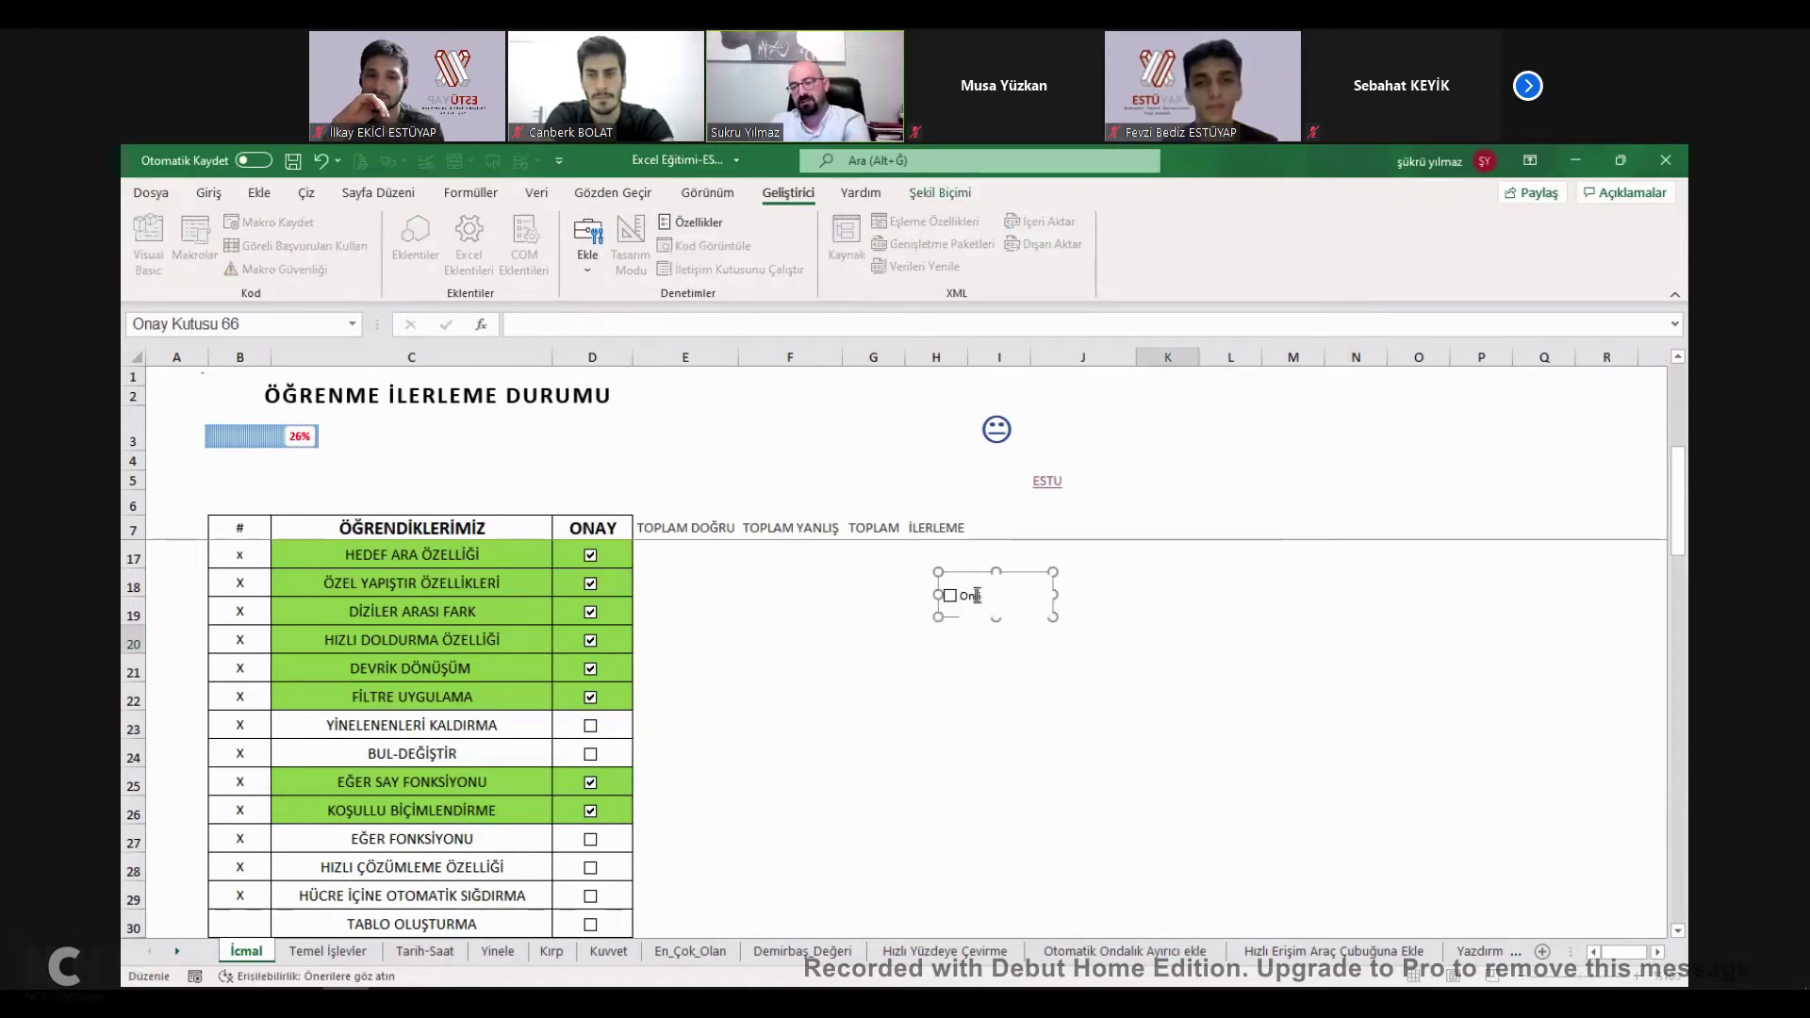
{"action": "left_click", "coordinate": [993, 671]}
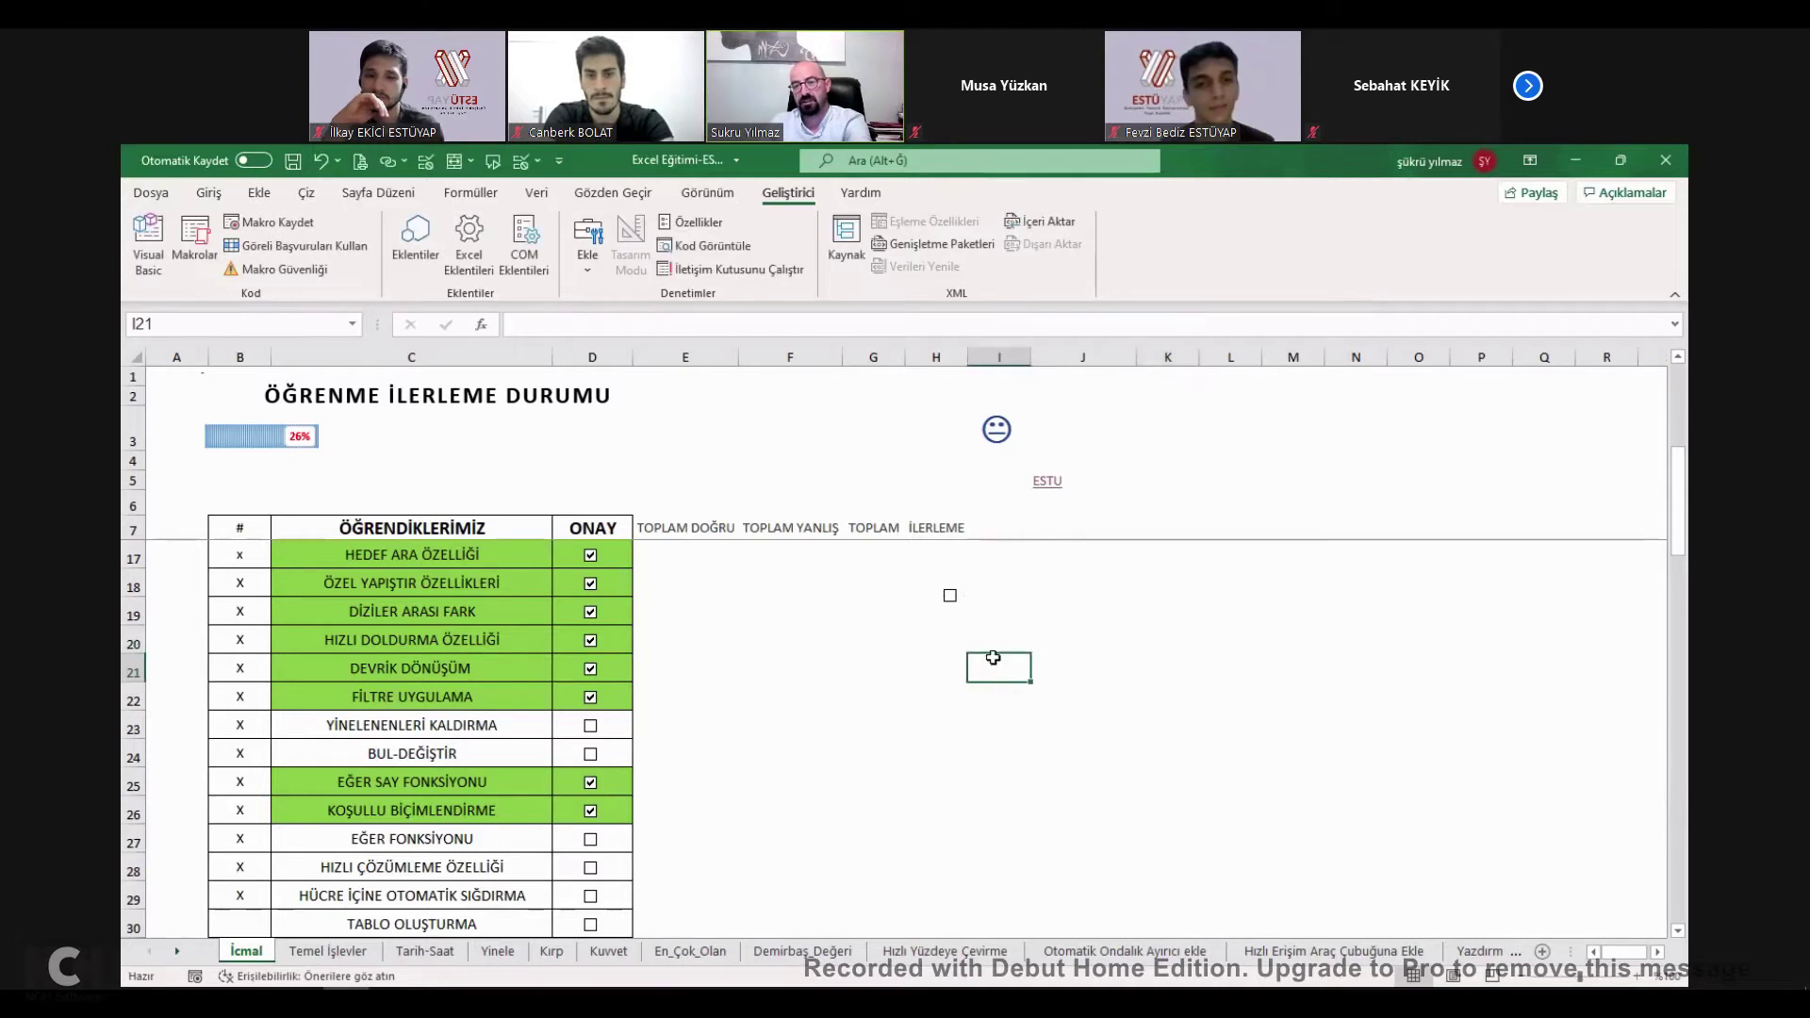
{"action": "left_click", "coordinate": [954, 603]}
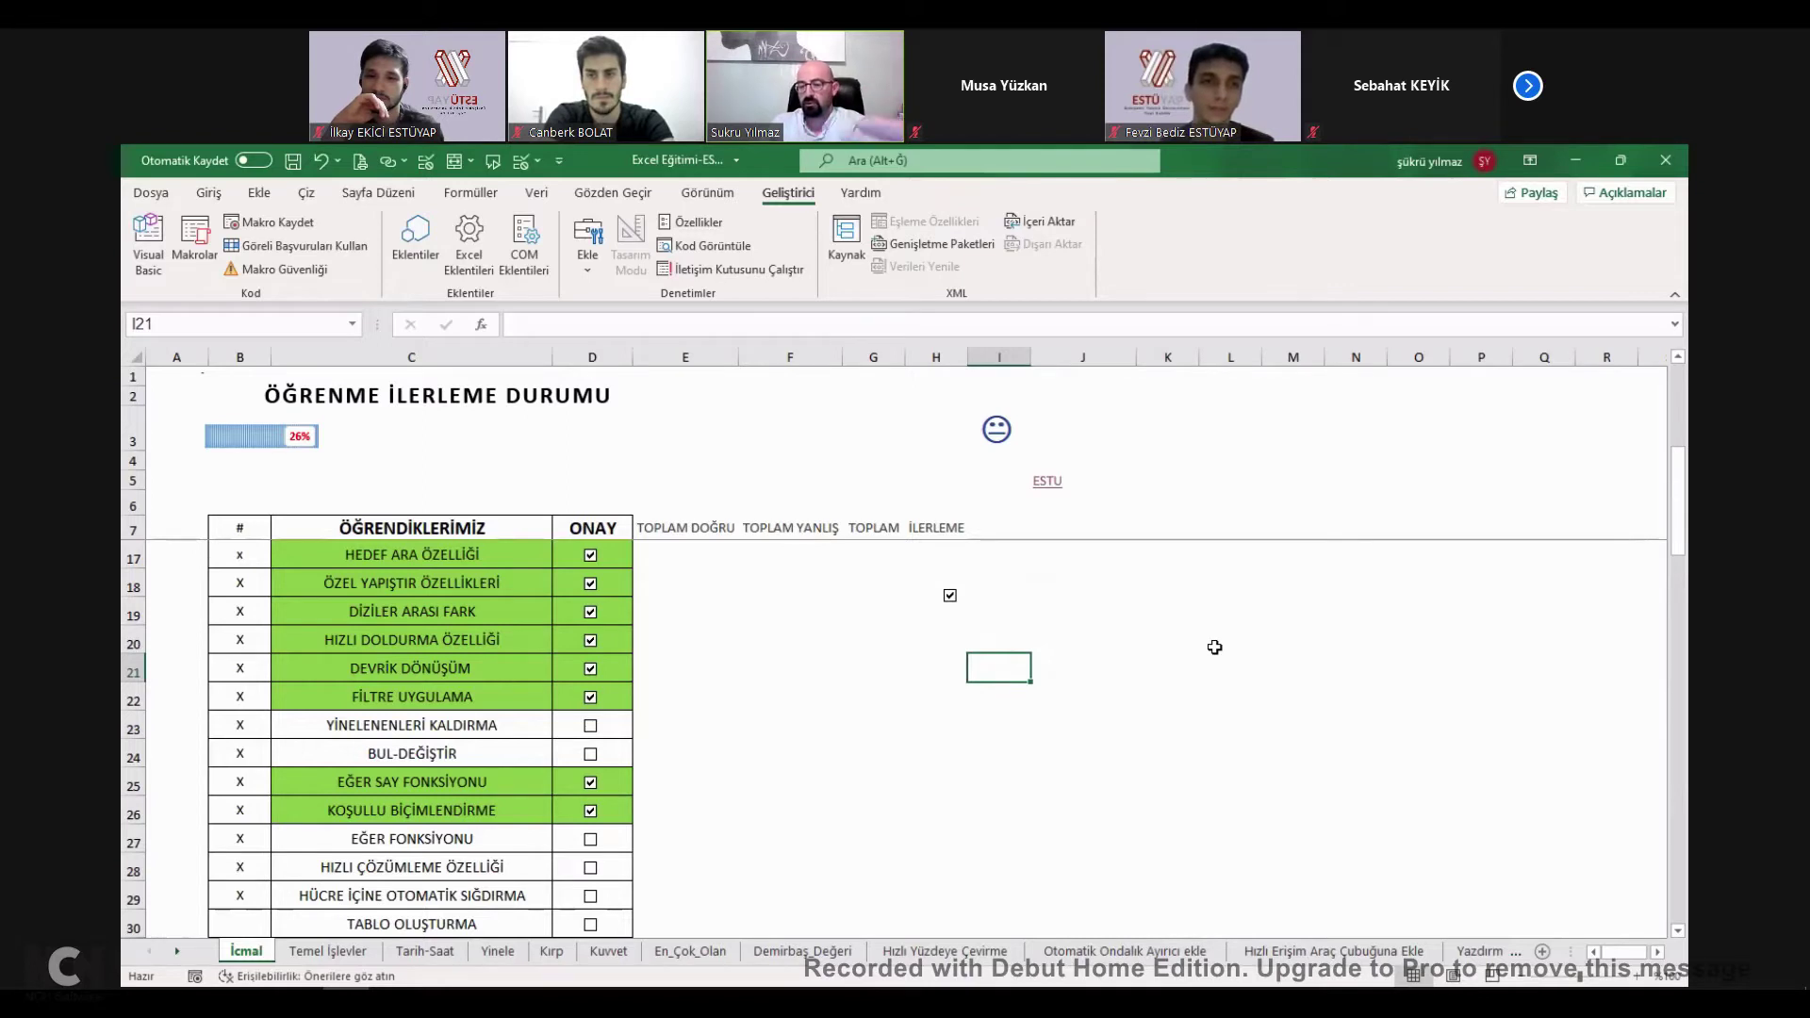
{"action": "left_click_drag", "start_coordinate": [952, 669], "coordinate": [858, 608]}
{"action": "left_click", "coordinate": [847, 588]}
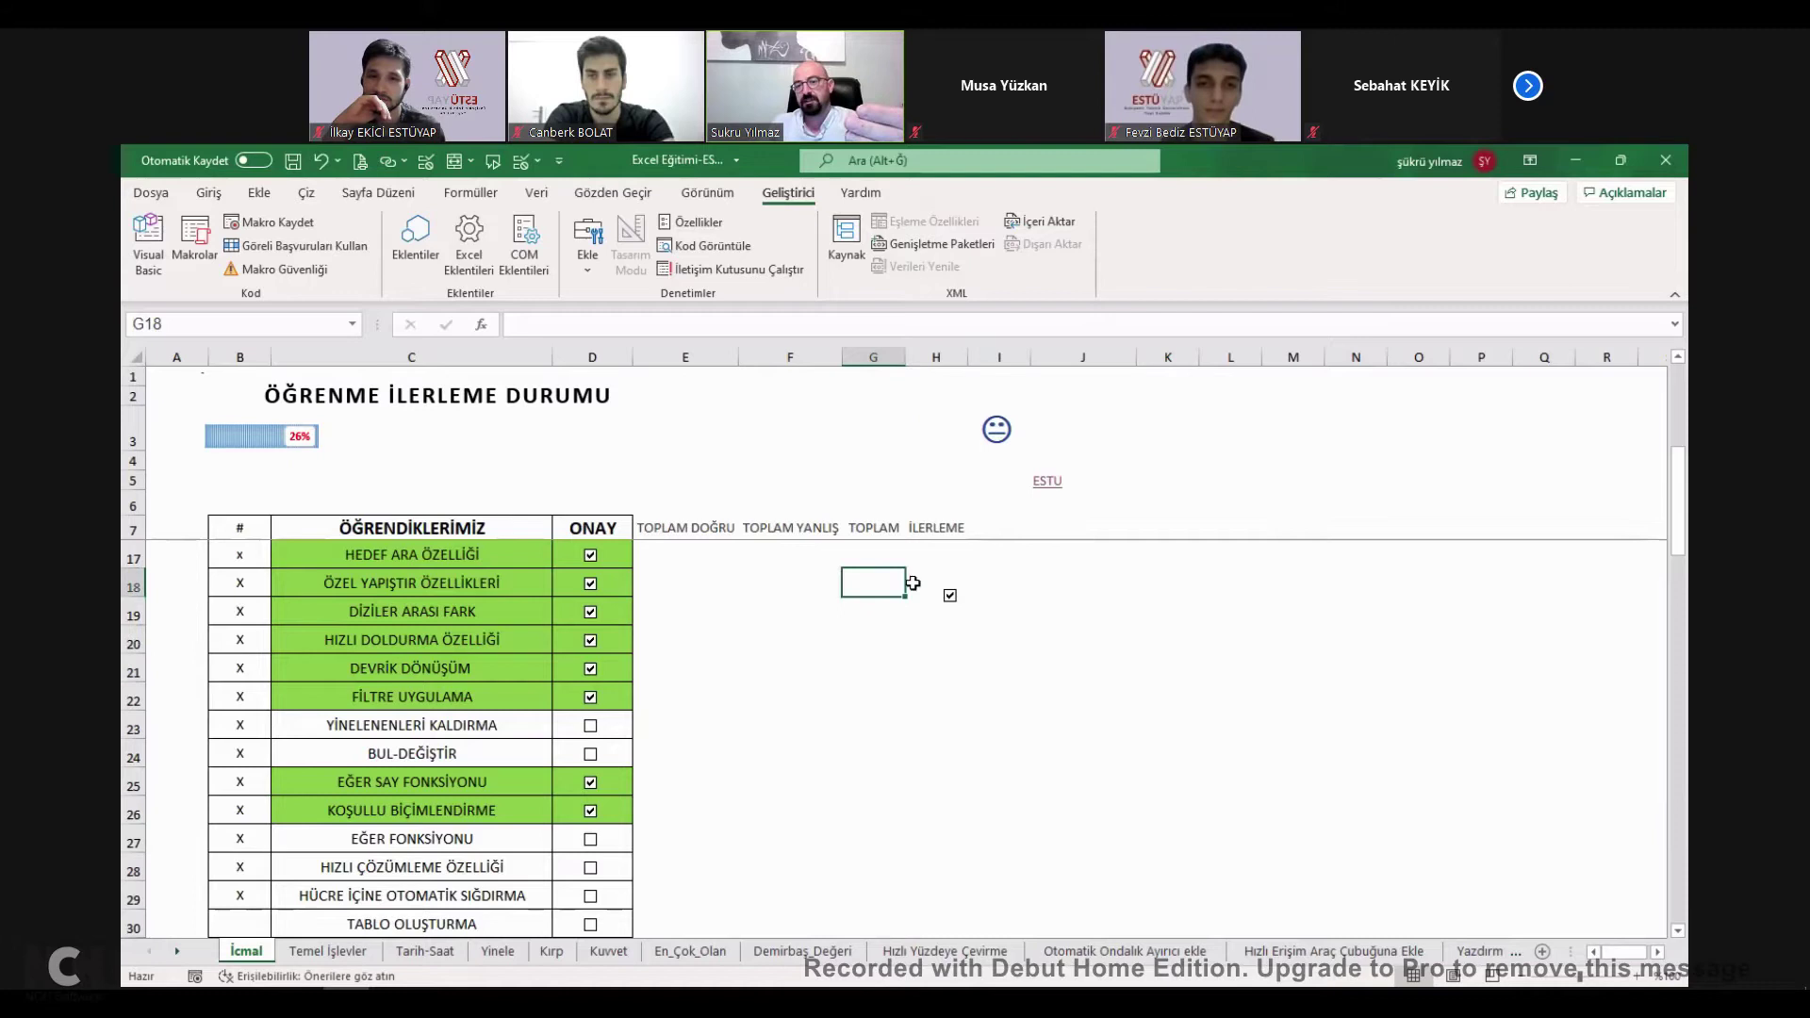
{"action": "left_click", "coordinate": [951, 597], "text": "ctrl"}
Link the checkbox to cell $J$19 and leave it unticked so J19 shows YANLIŞ.
{"action": "right_click", "coordinate": [952, 604]}
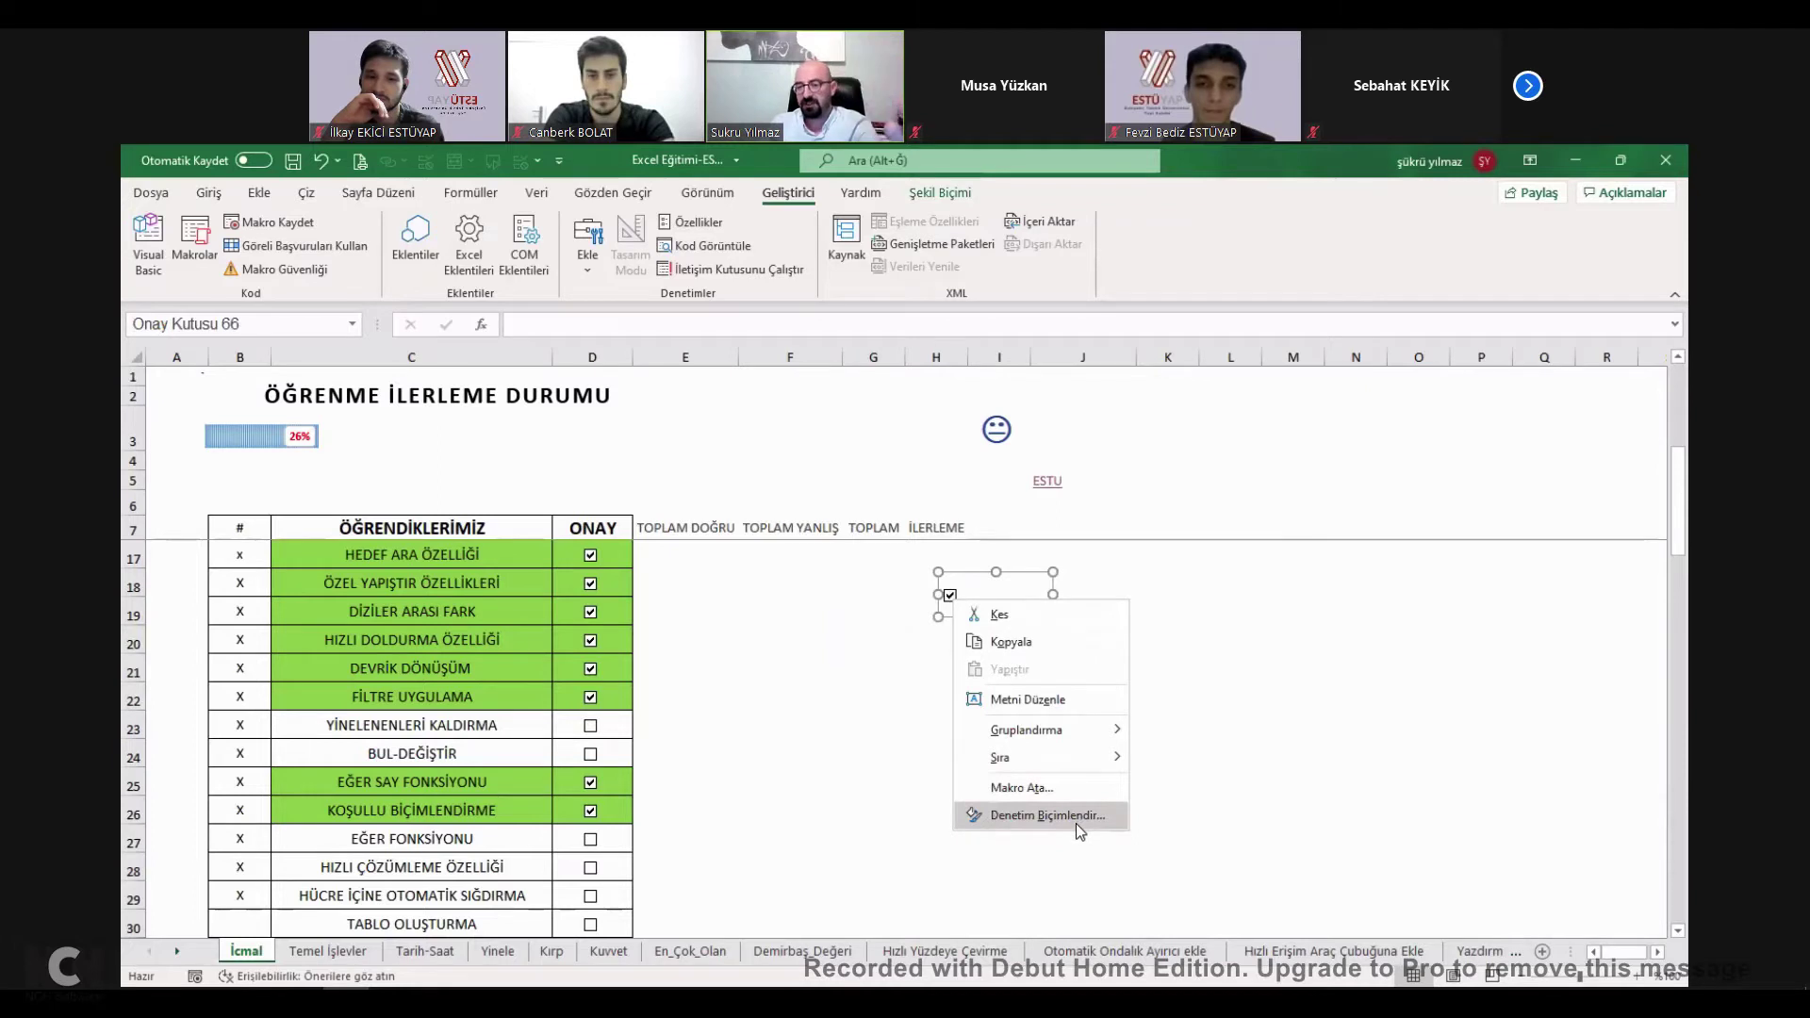
{"action": "left_click", "coordinate": [1047, 815]}
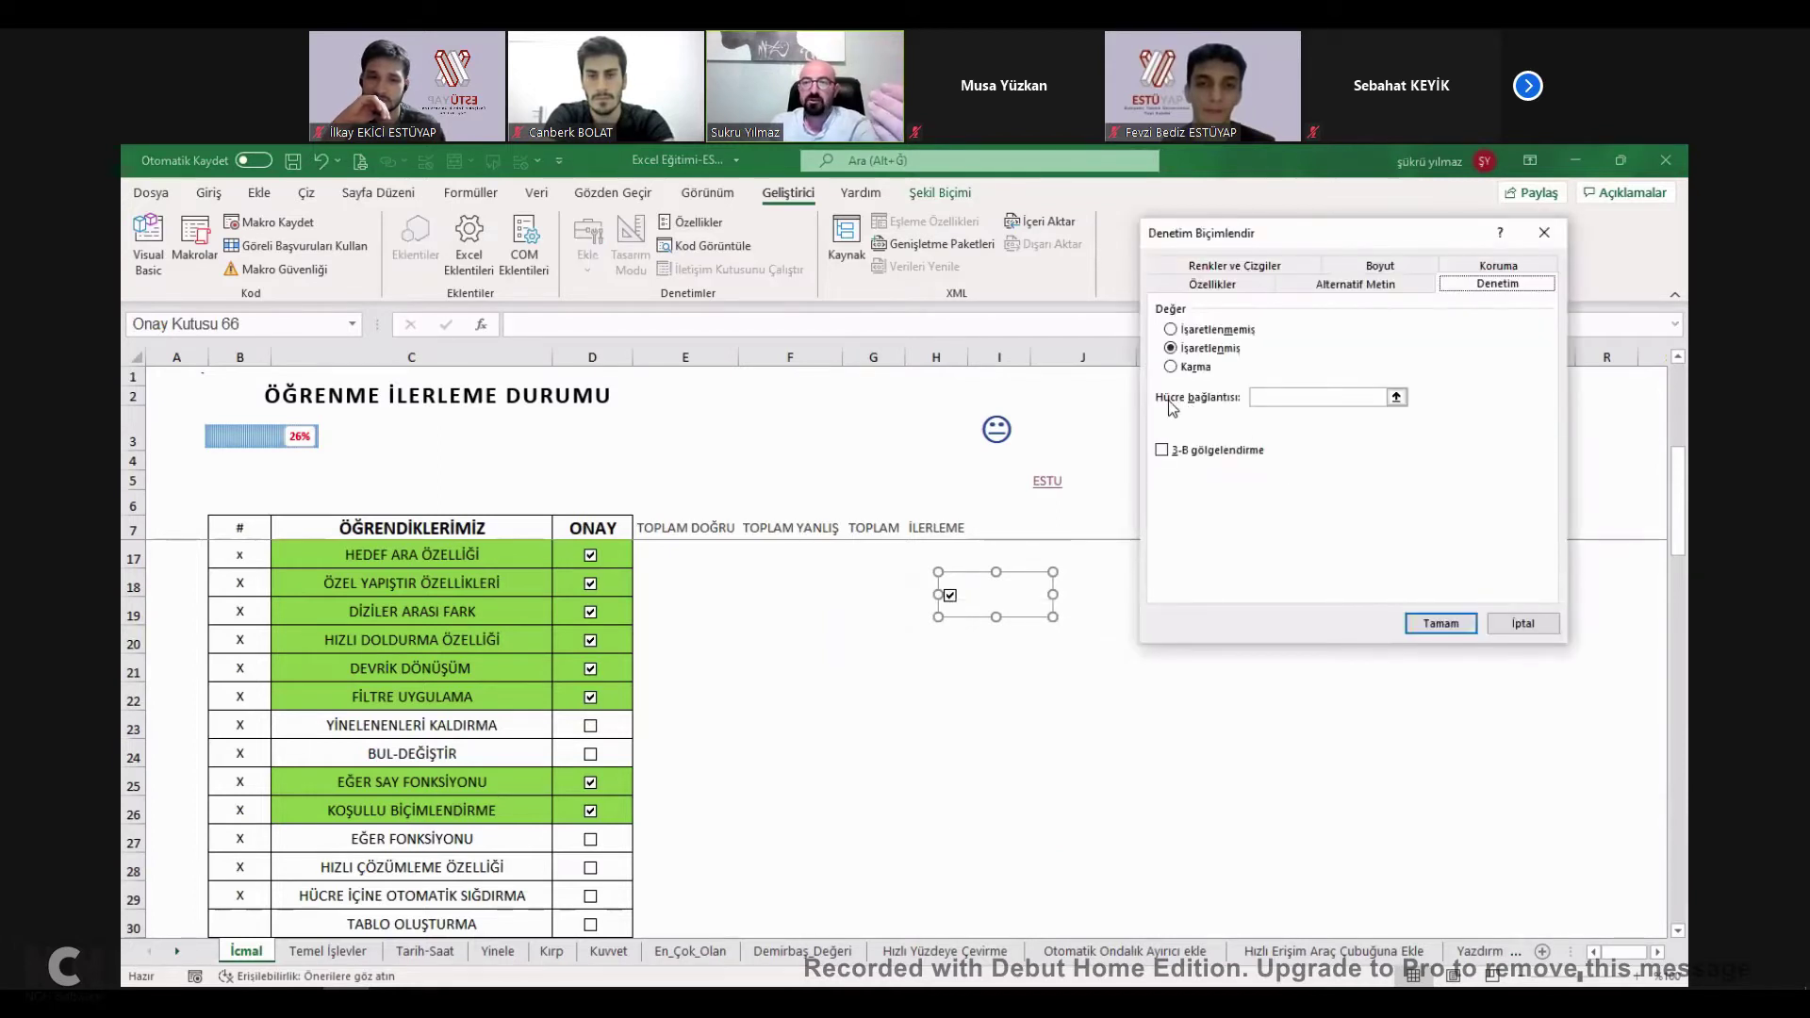
{"action": "left_click", "coordinate": [1383, 398]}
{"action": "left_click", "coordinate": [1103, 608]}
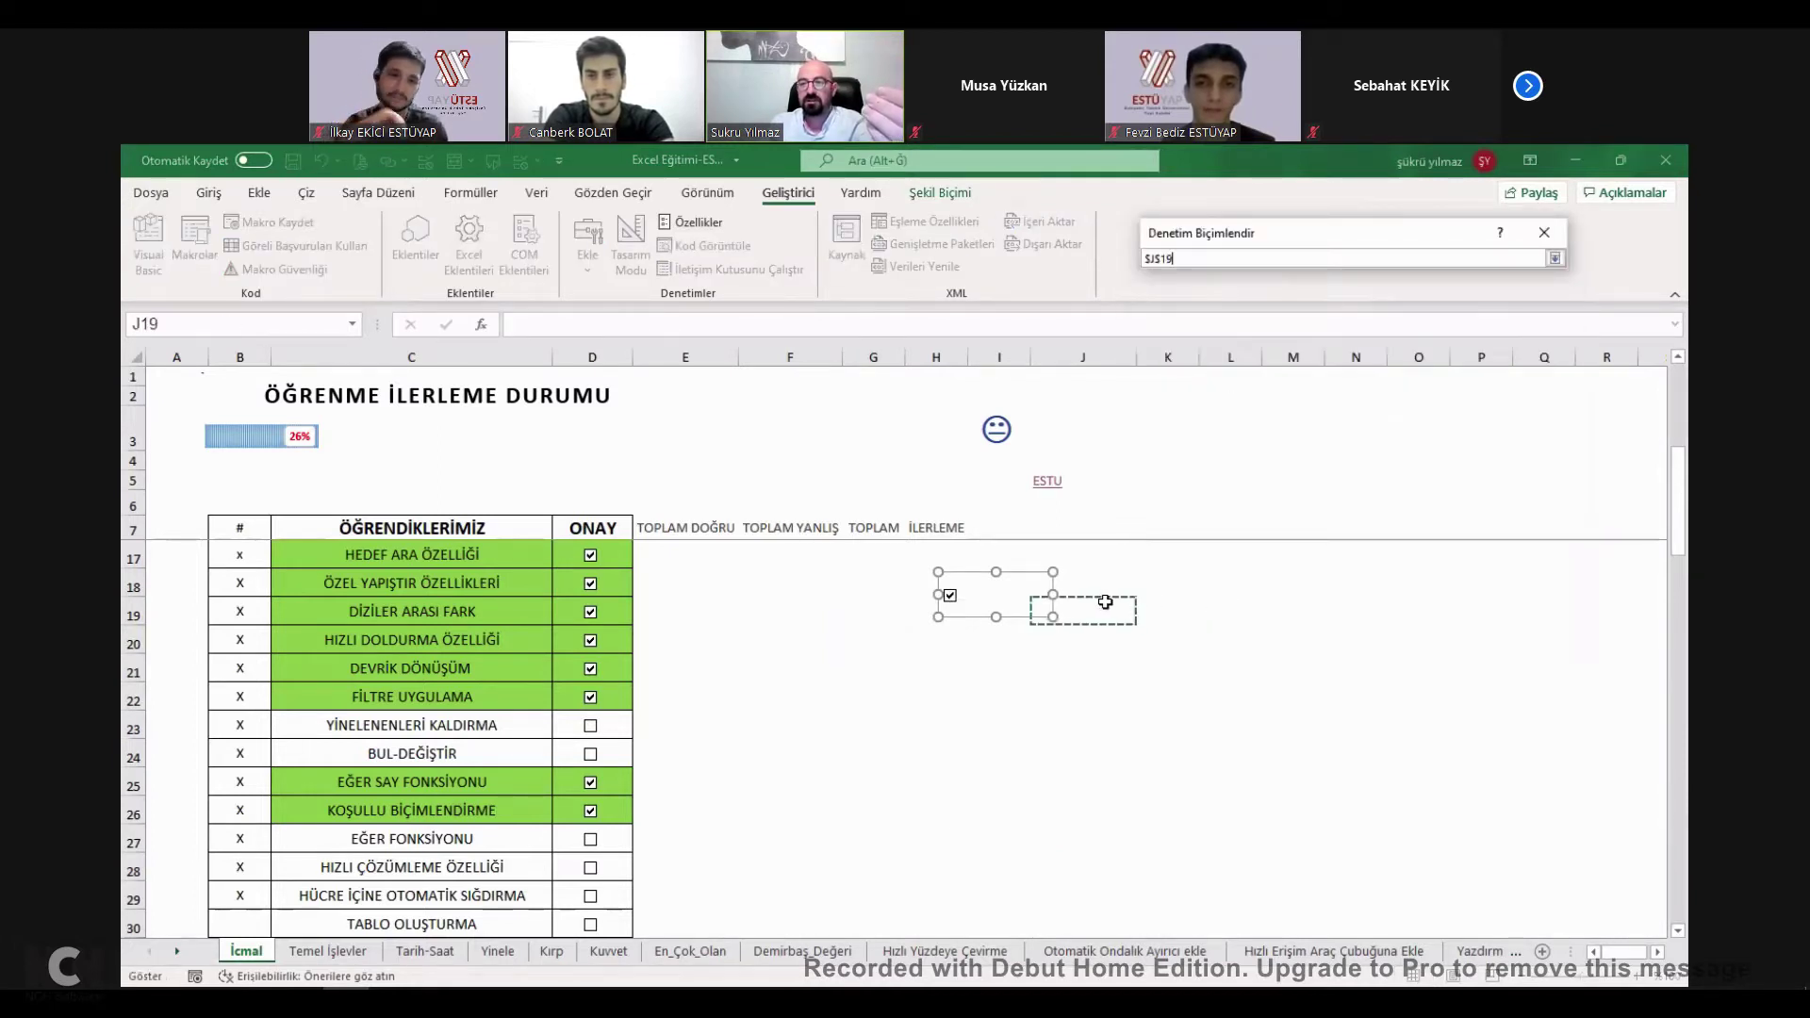
{"action": "left_click", "coordinate": [1440, 623]}
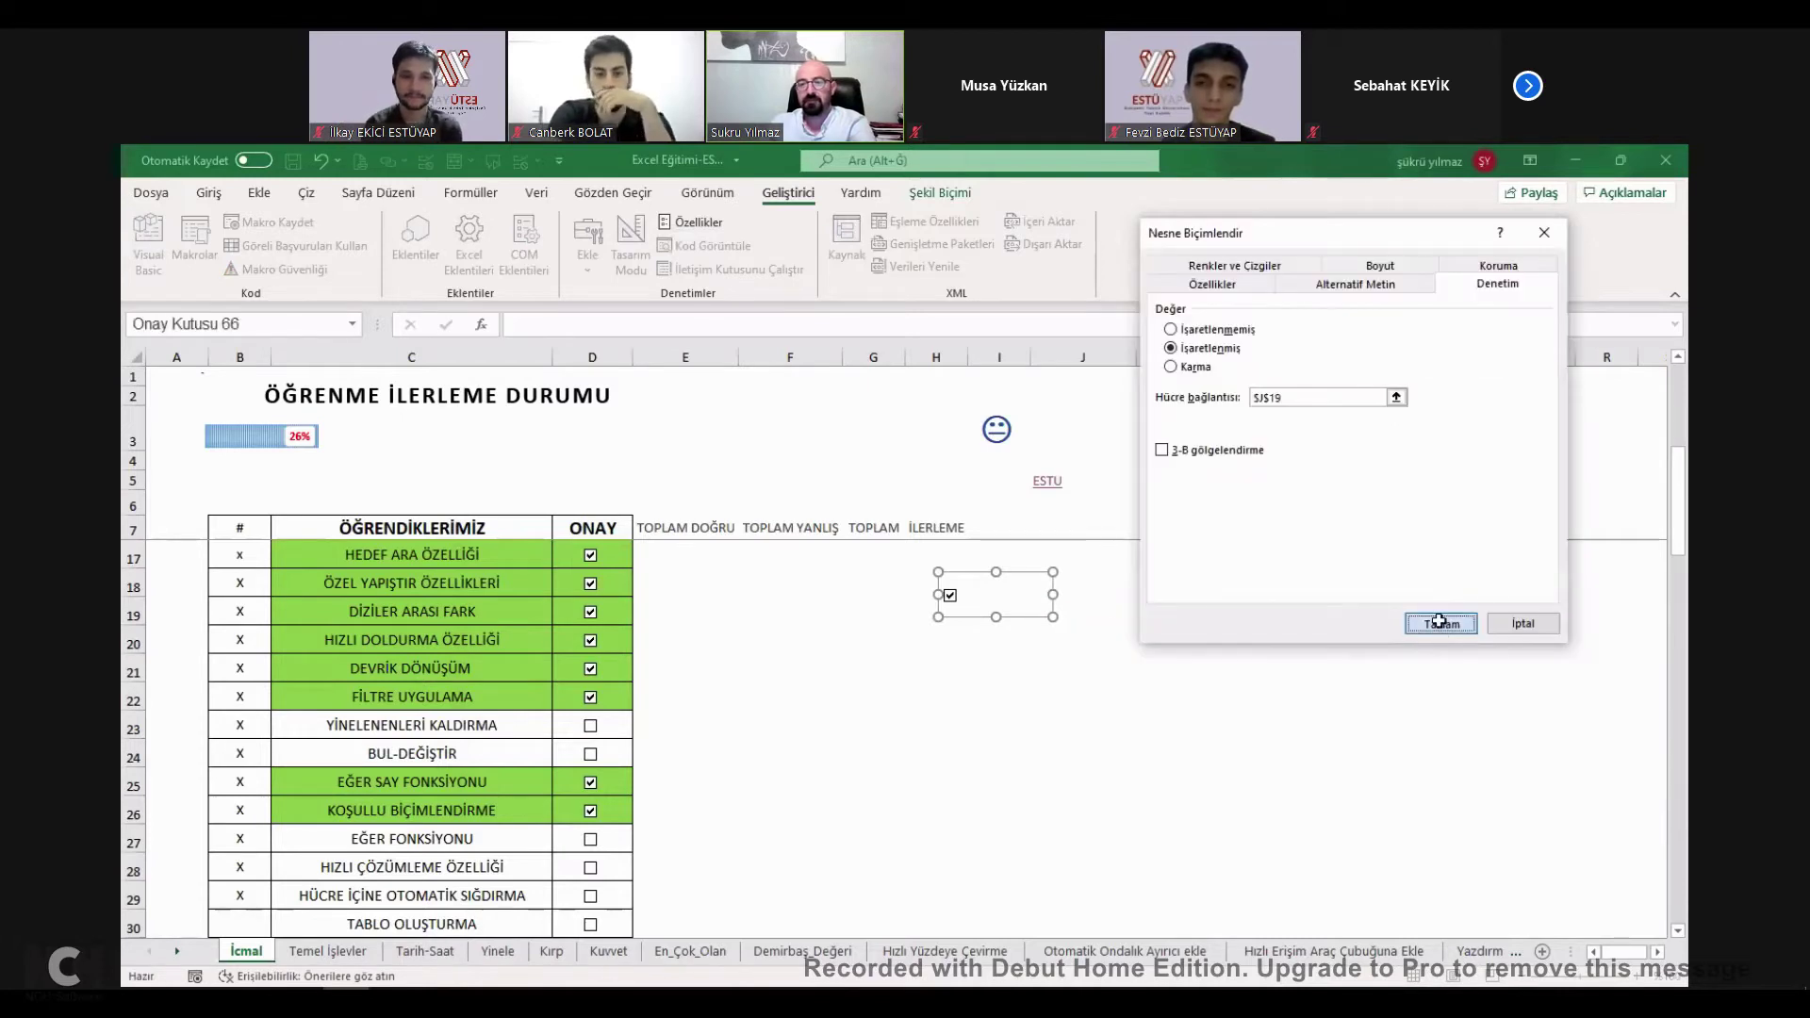
{"action": "left_click", "coordinate": [950, 597]}
{"action": "left_click", "coordinate": [950, 597]}
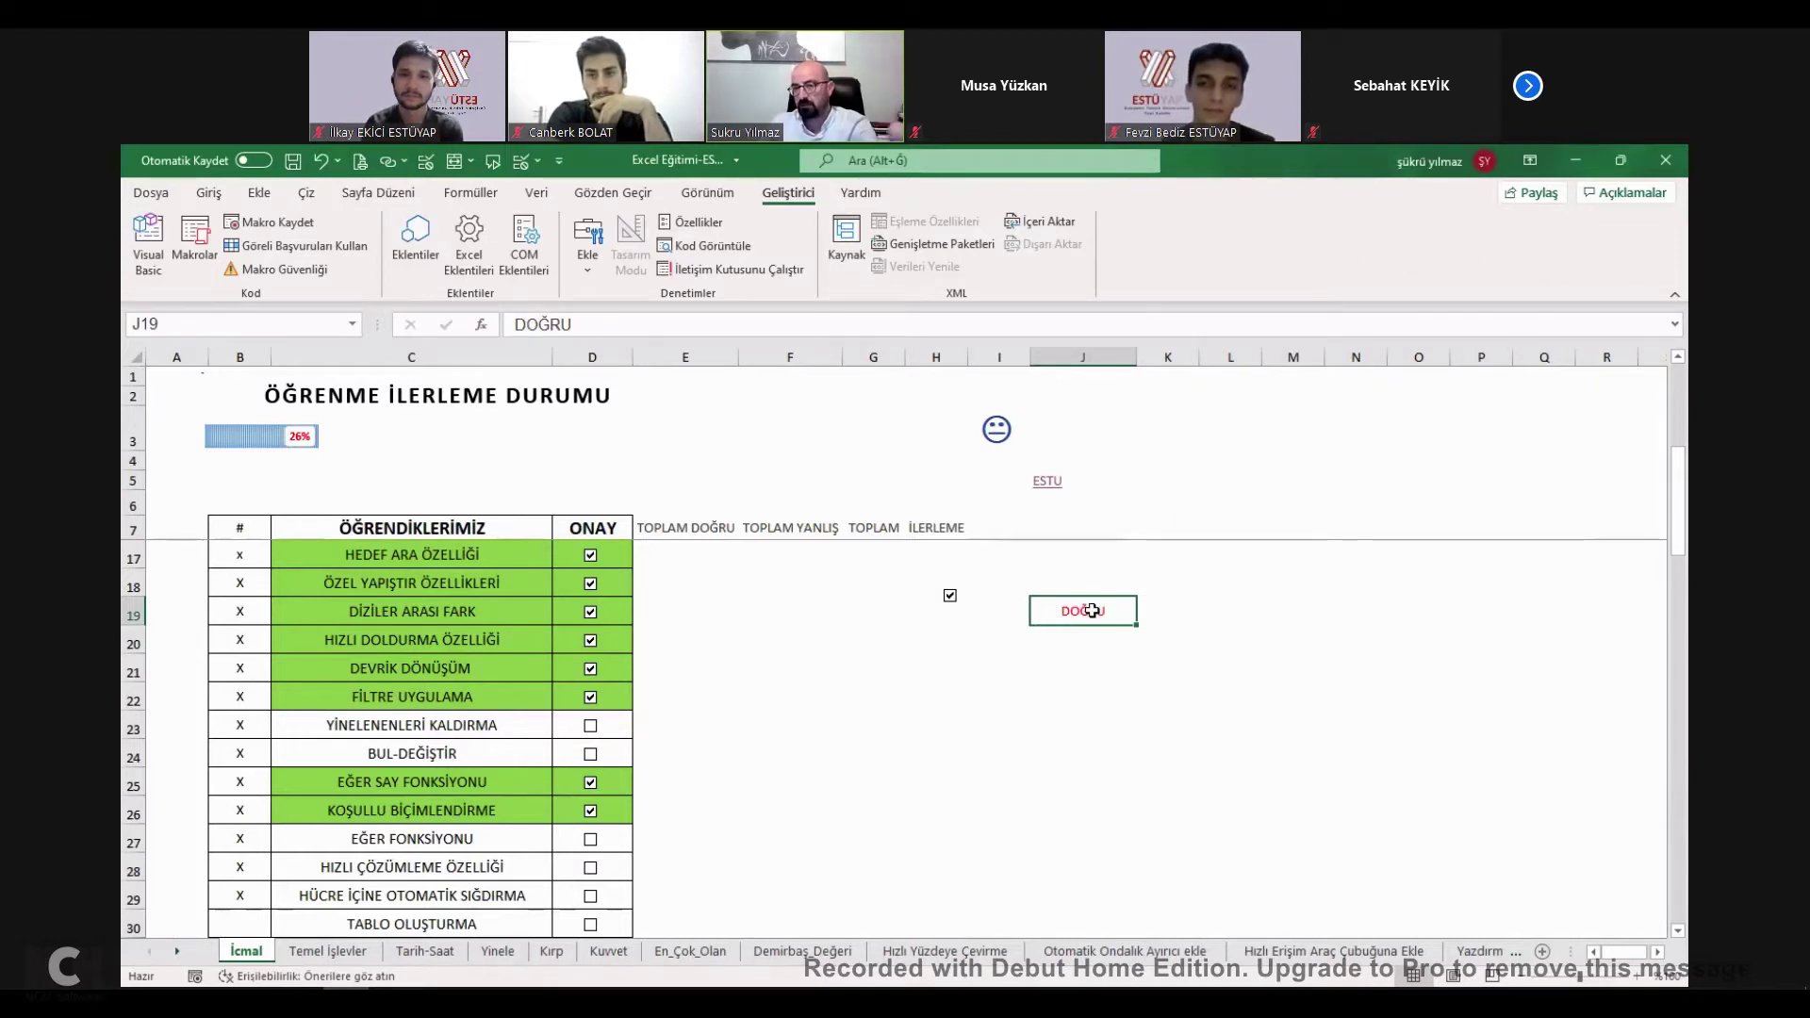
{"action": "left_click", "coordinate": [950, 597]}
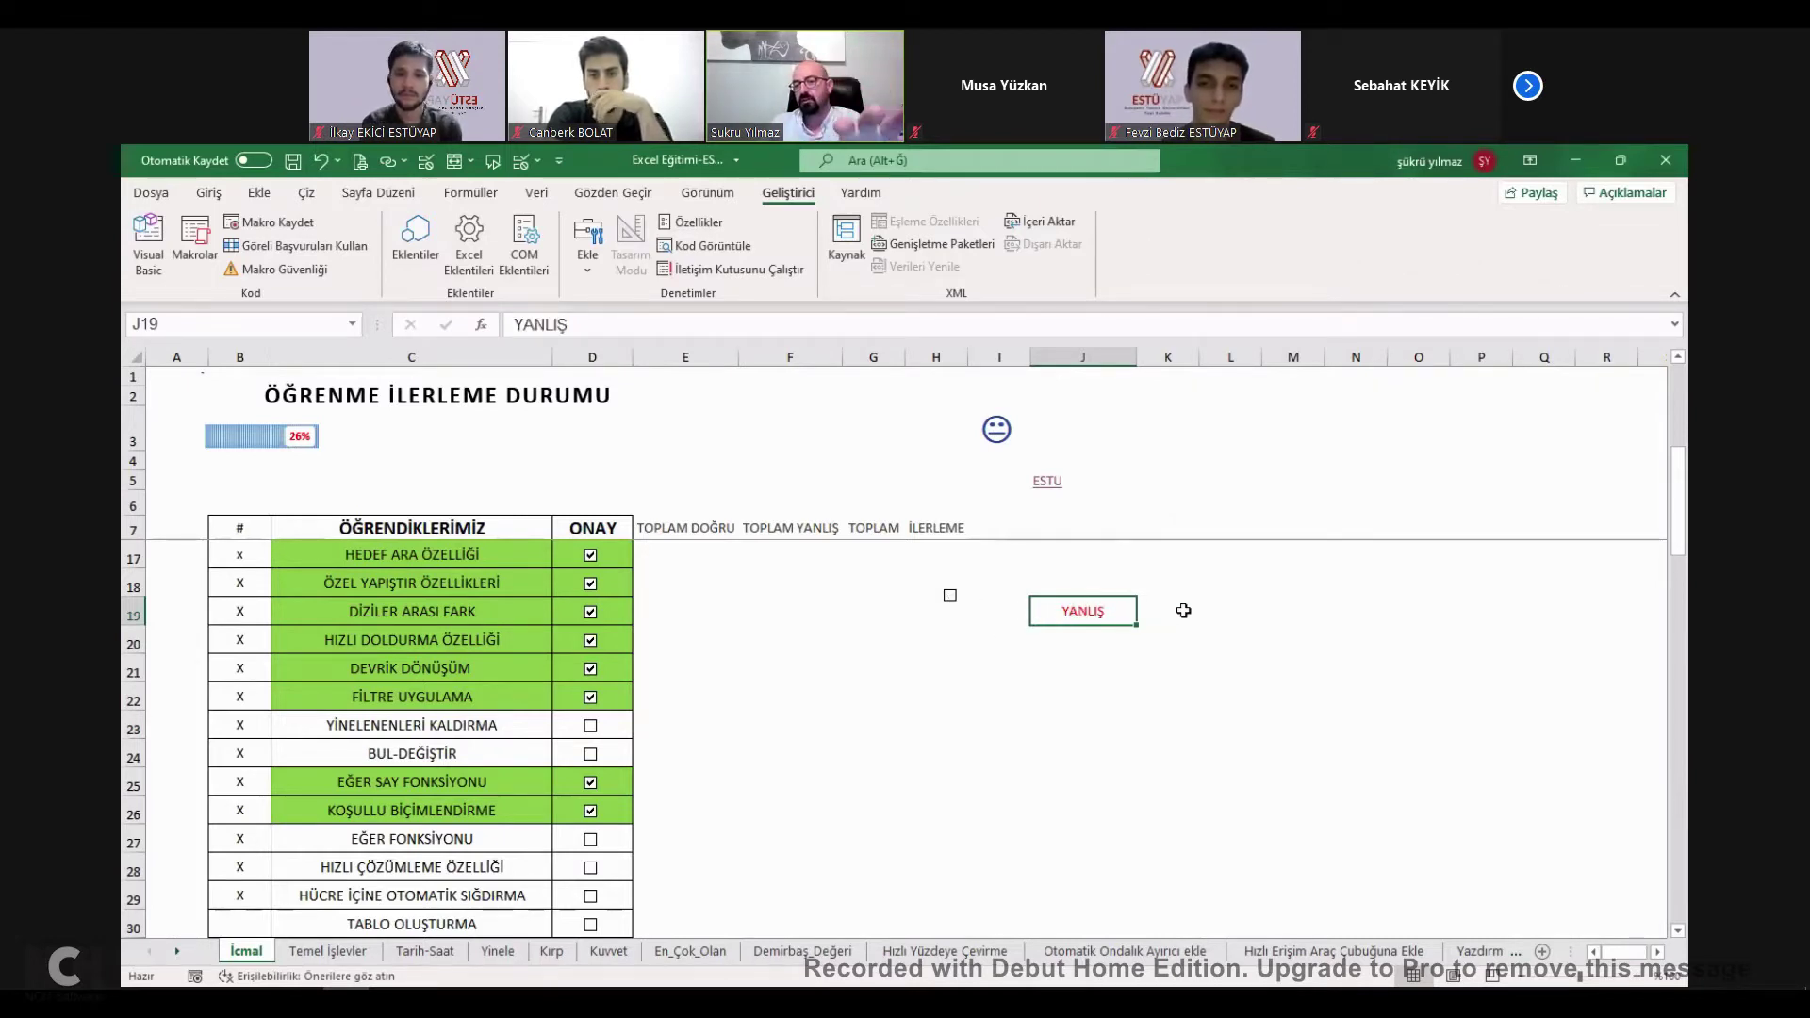
{"action": "left_click", "coordinate": [1237, 611]}
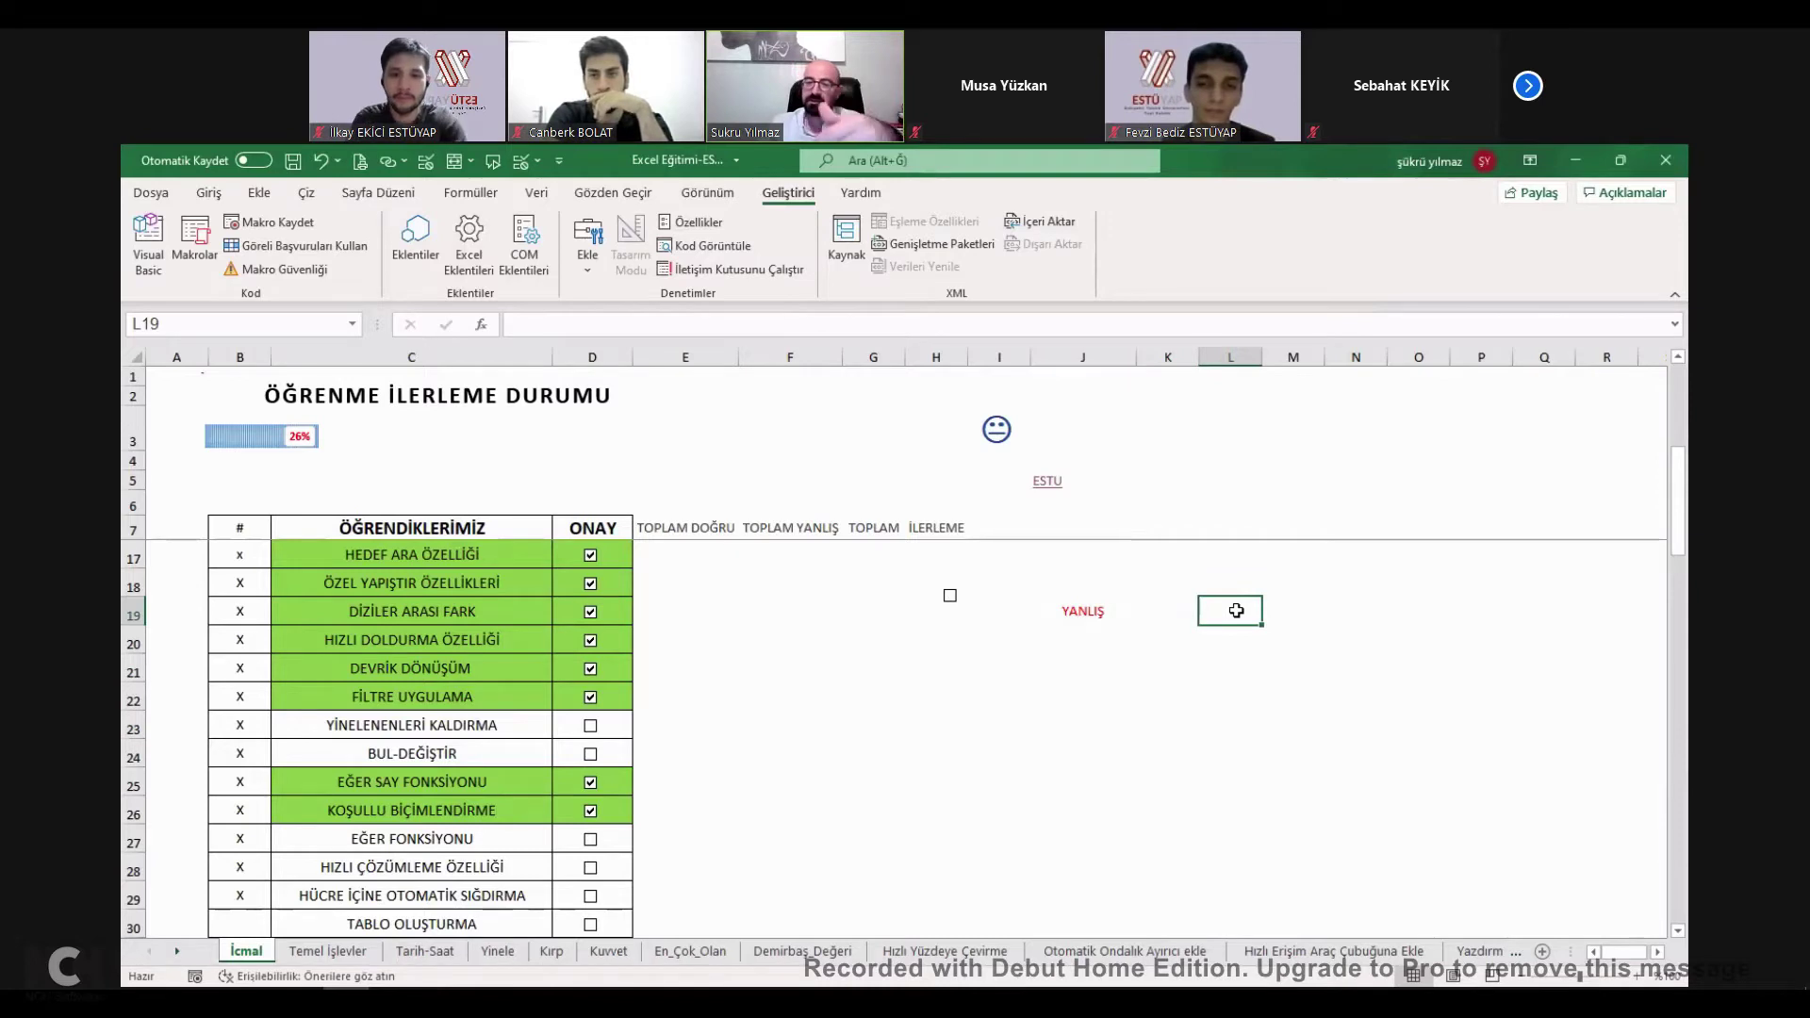
Toggle the checkbox, ending ticked so J19 reads DOĞRU.
{"action": "left_click", "coordinate": [950, 597]}
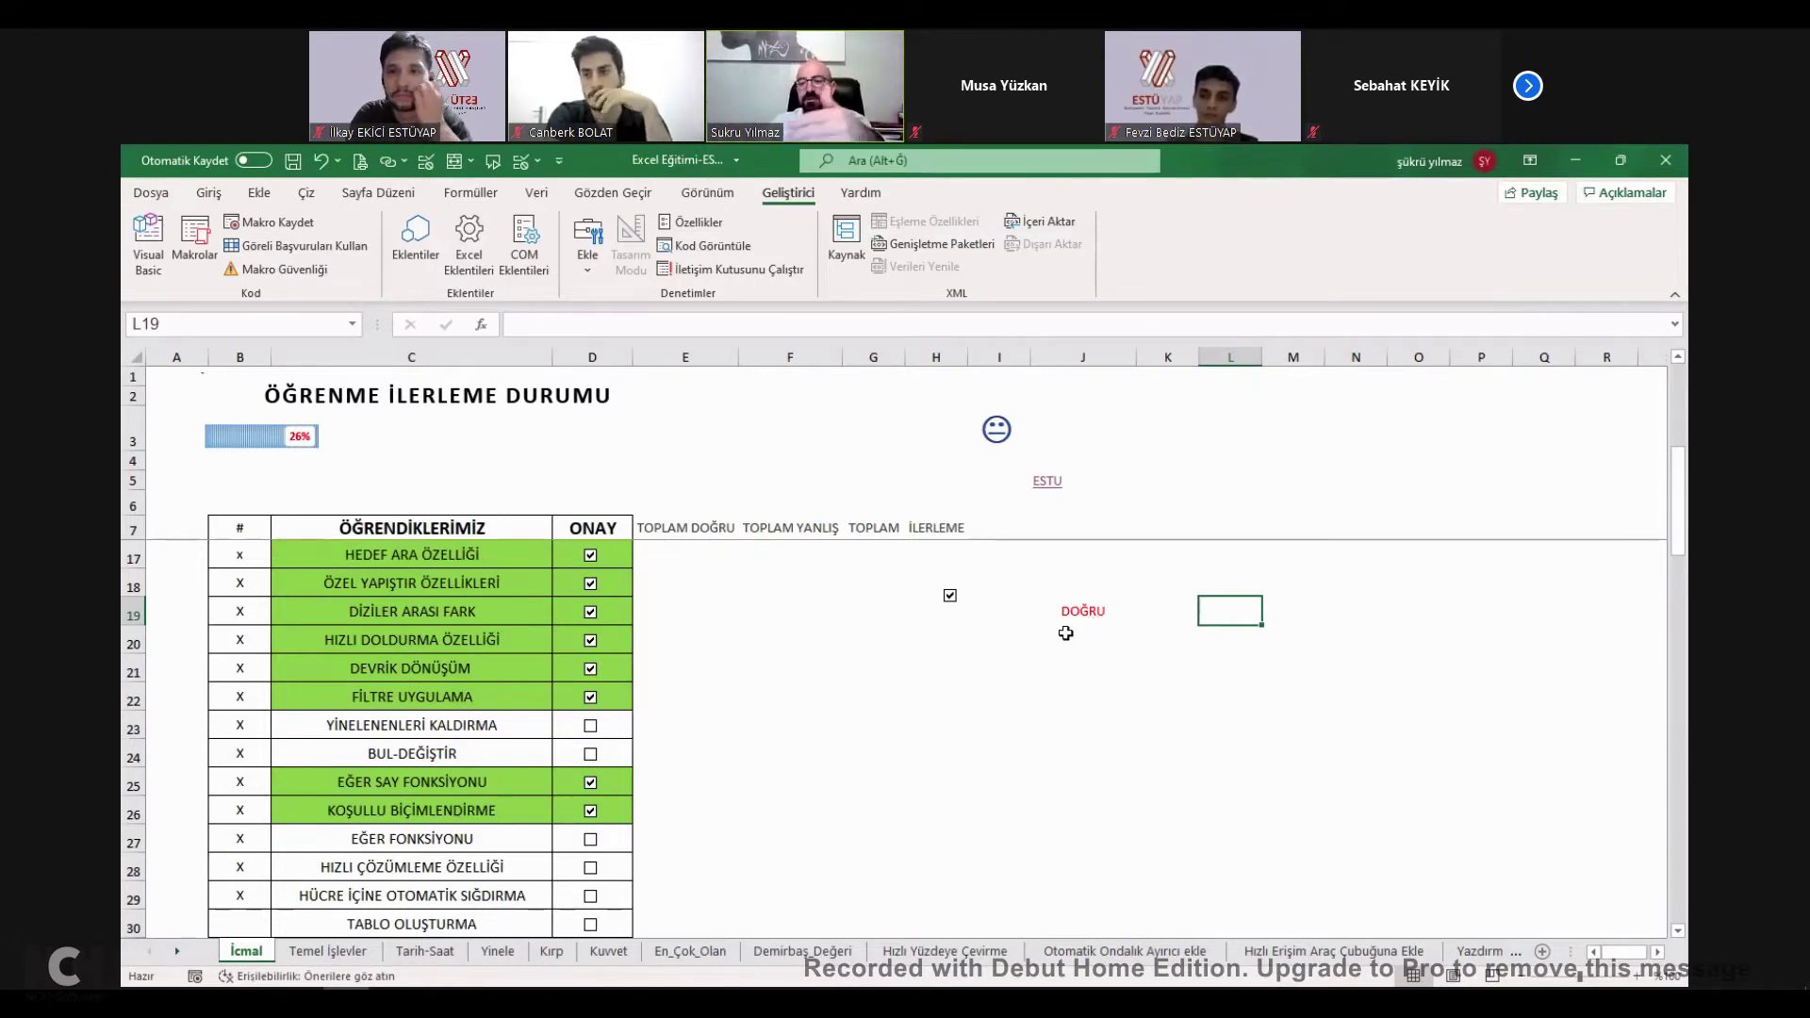
{"action": "left_click", "coordinate": [949, 598]}
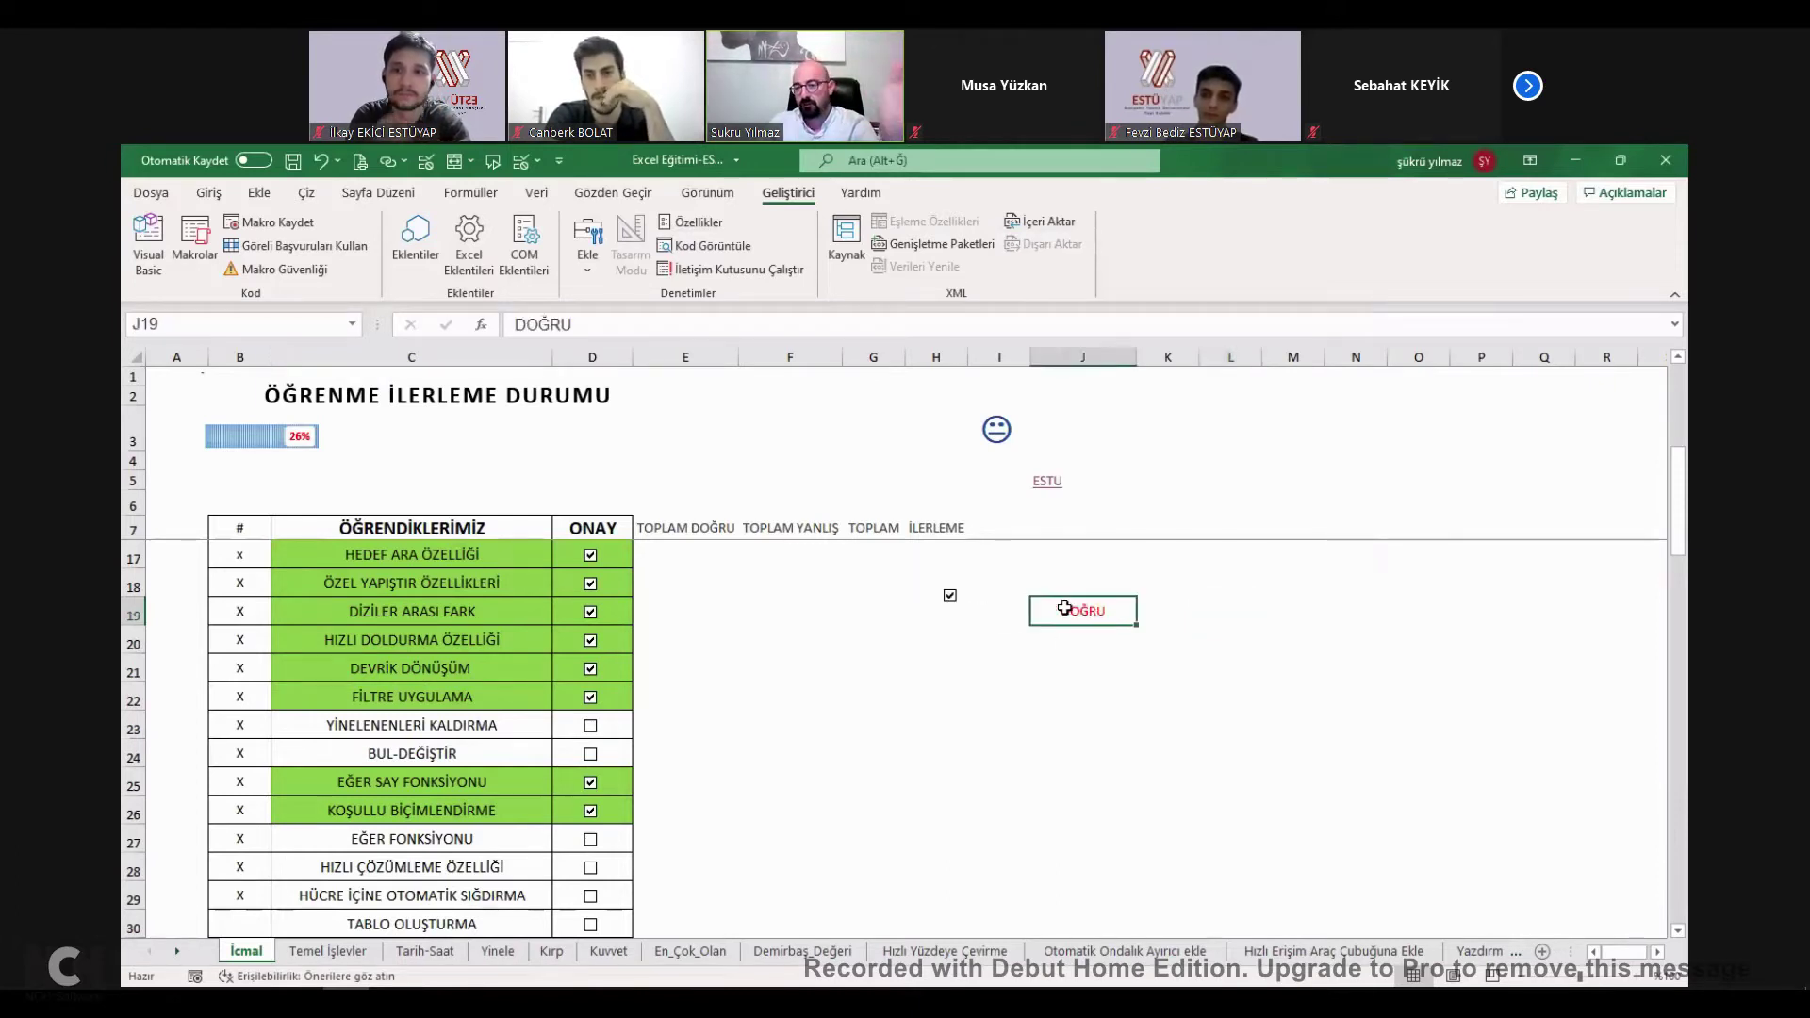
{"action": "left_click", "coordinate": [948, 597]}
{"action": "left_click", "coordinate": [950, 596]}
Start an =EĞER formula in L19 referencing J19, then cancel it.
{"action": "left_click", "coordinate": [1226, 613]}
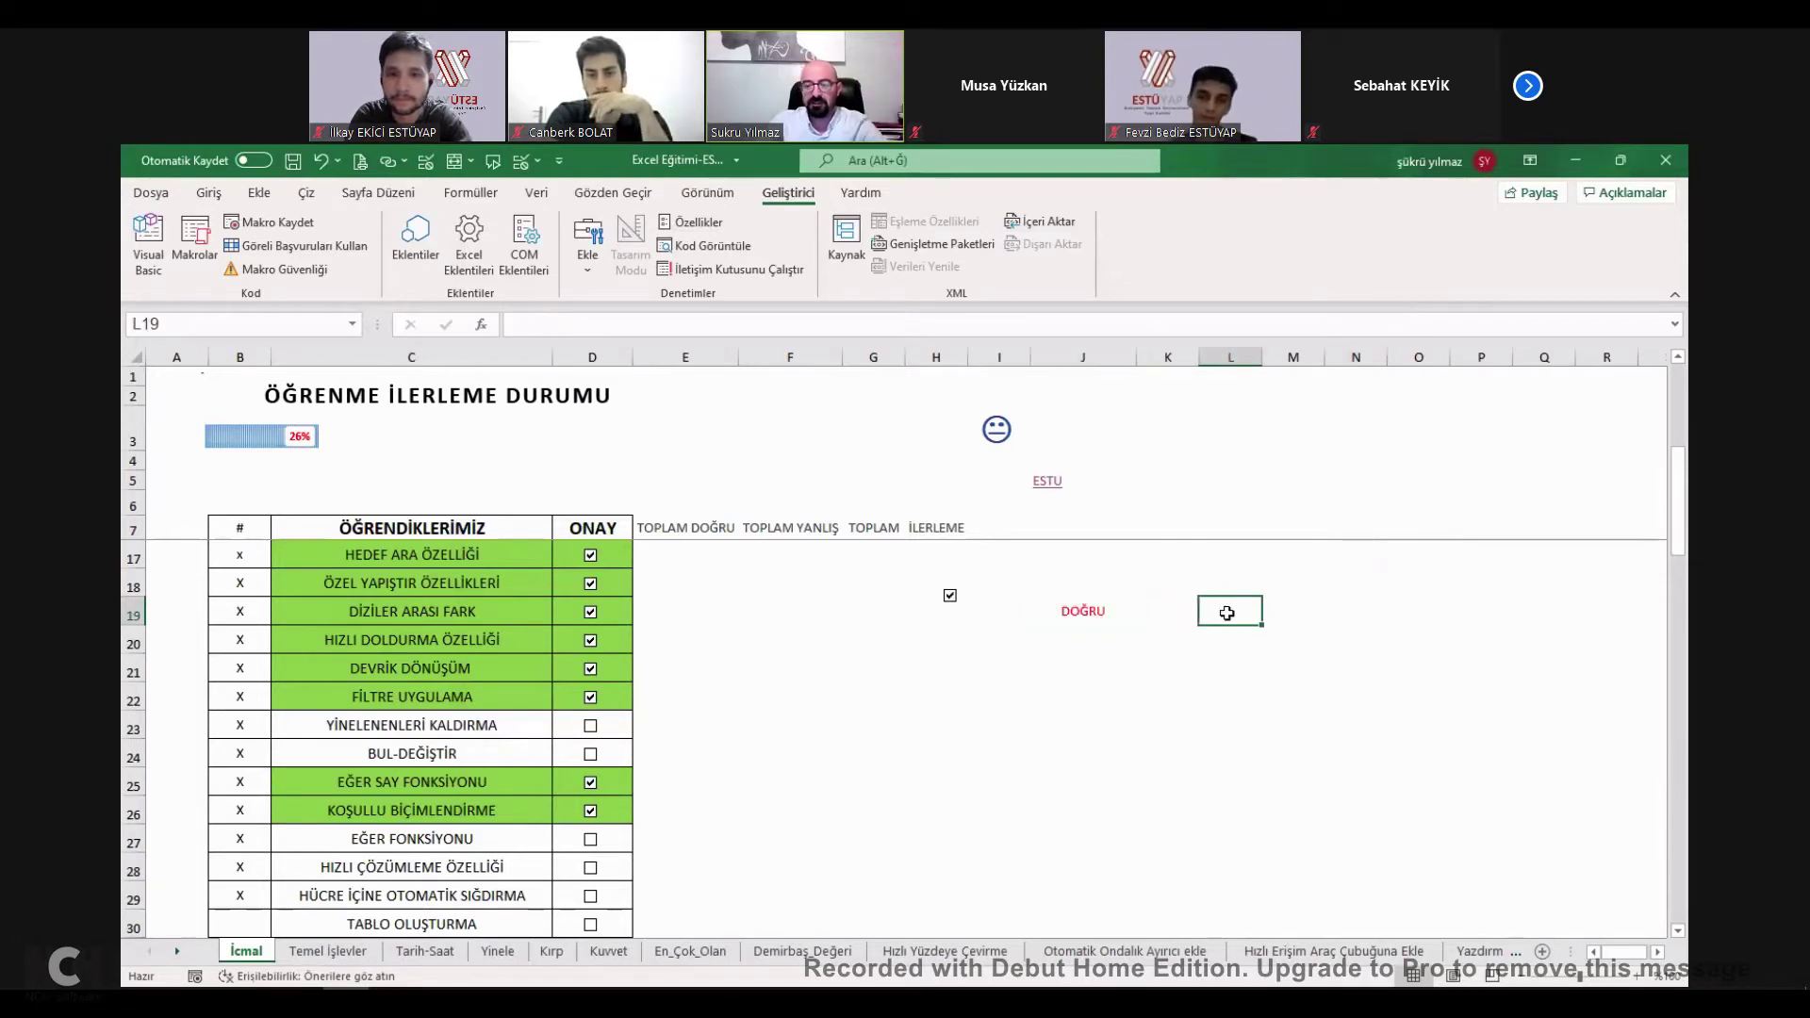
{"action": "type", "text": "="}
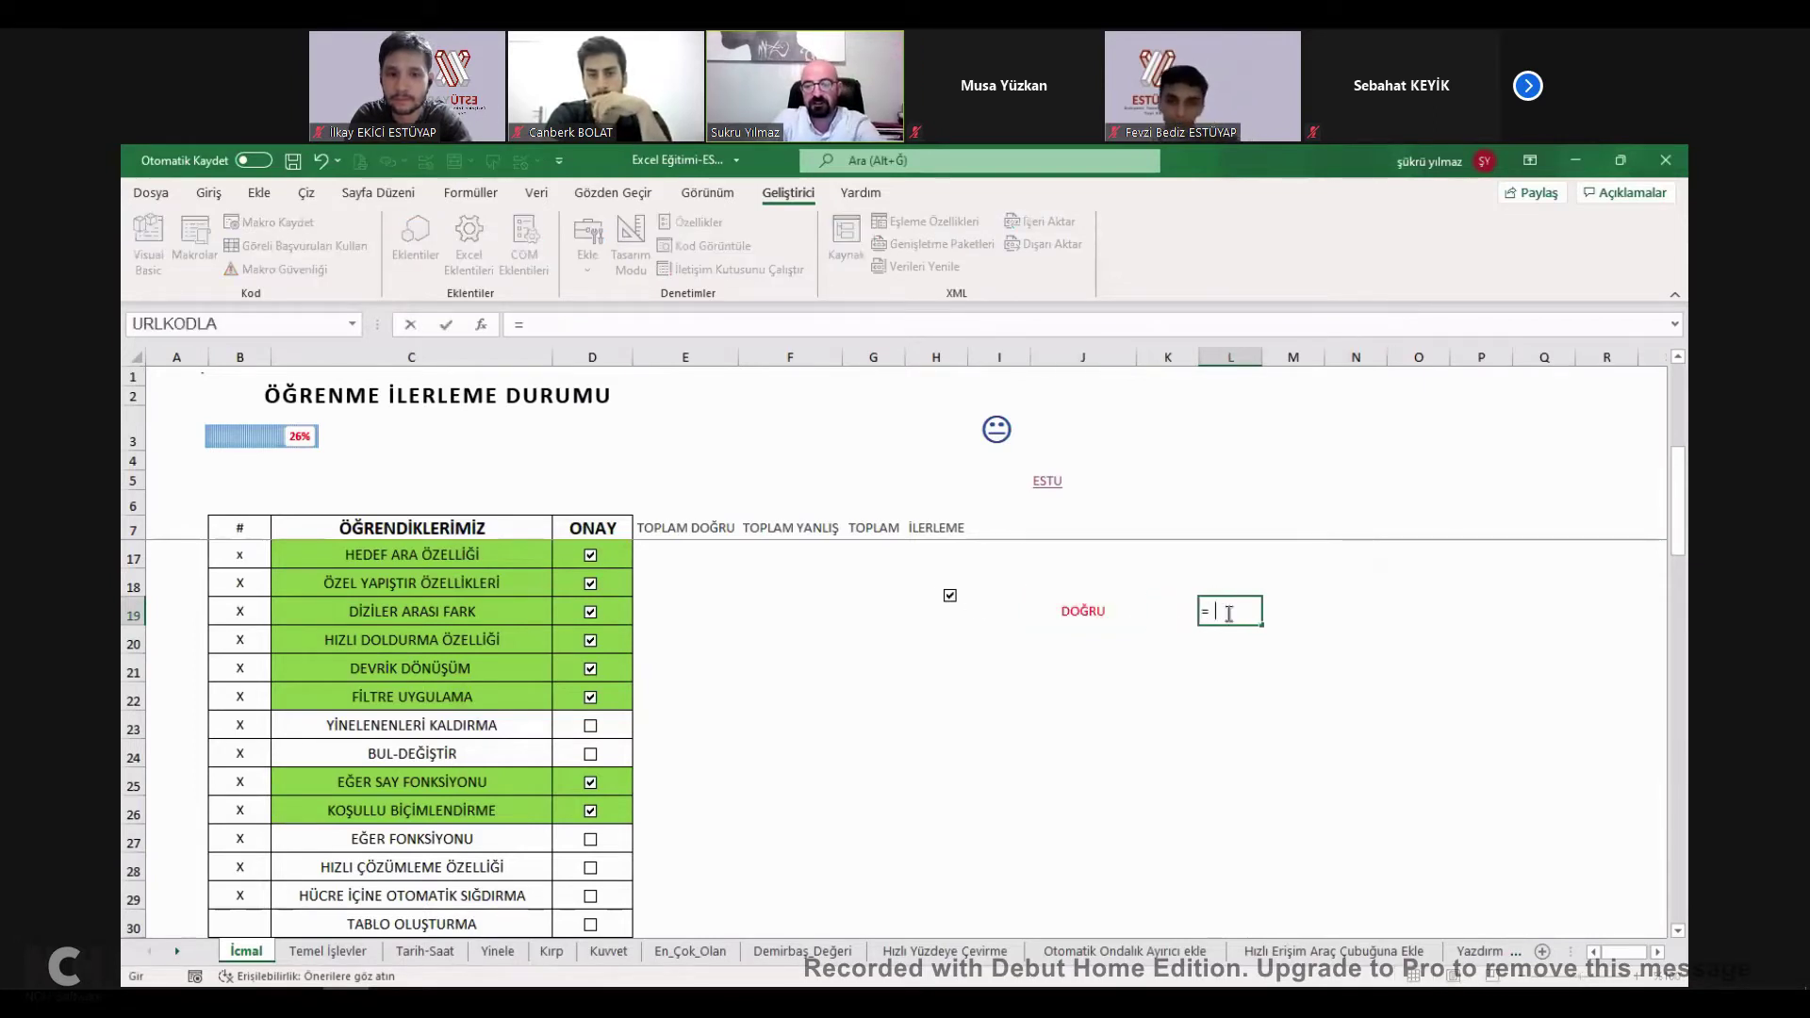
{"action": "type", "text": "EĞER("}
{"action": "left_click", "coordinate": [1089, 613]}
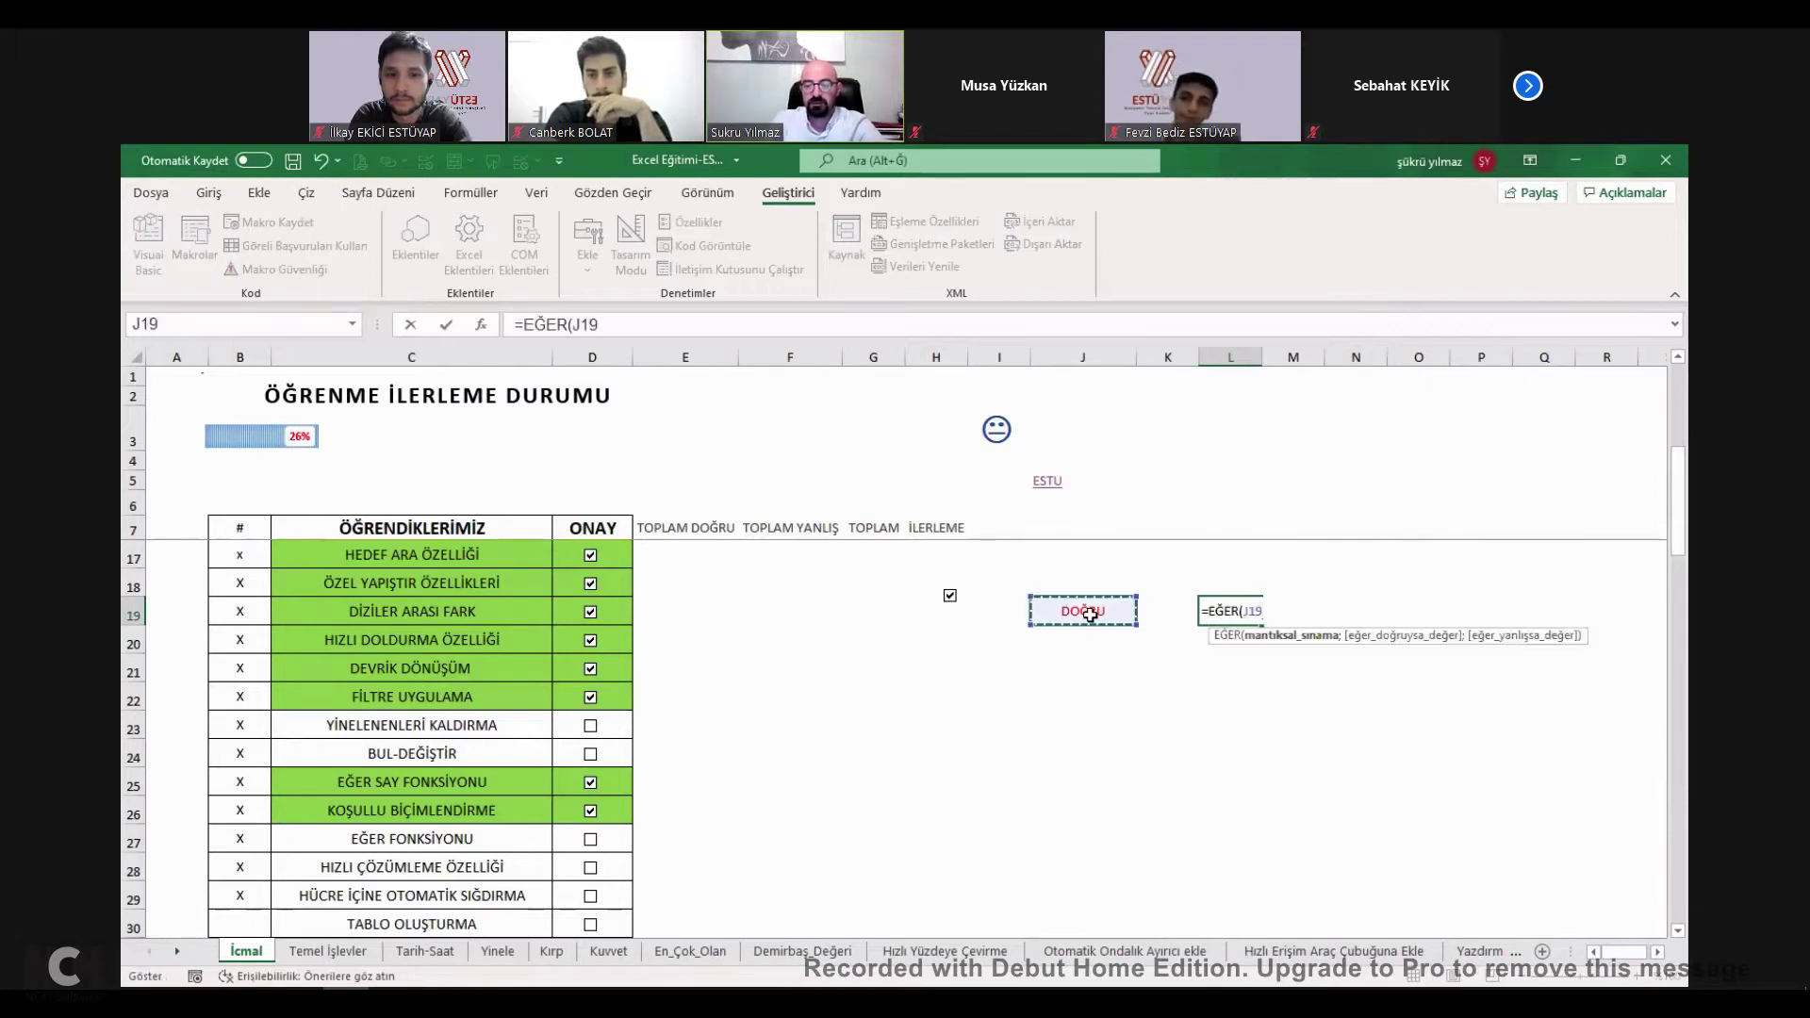
{"action": "type", "text": "="}
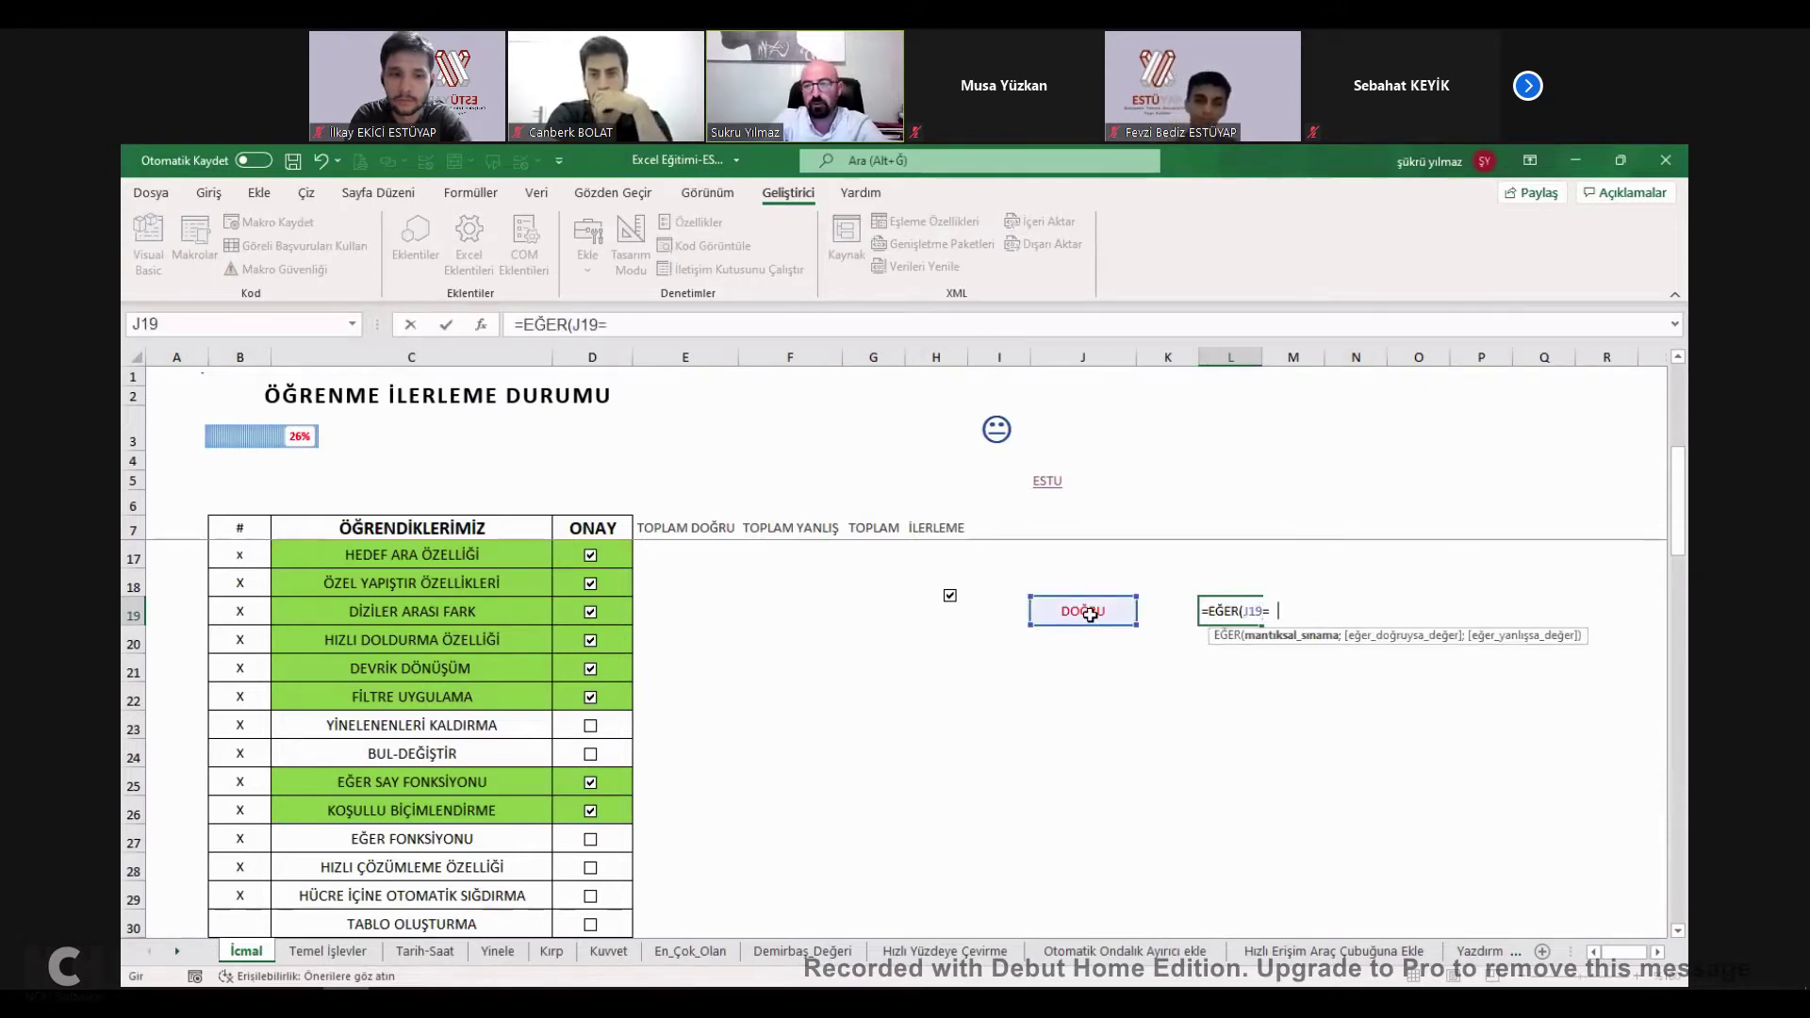
{"action": "type", "text": "DOĞRU"}
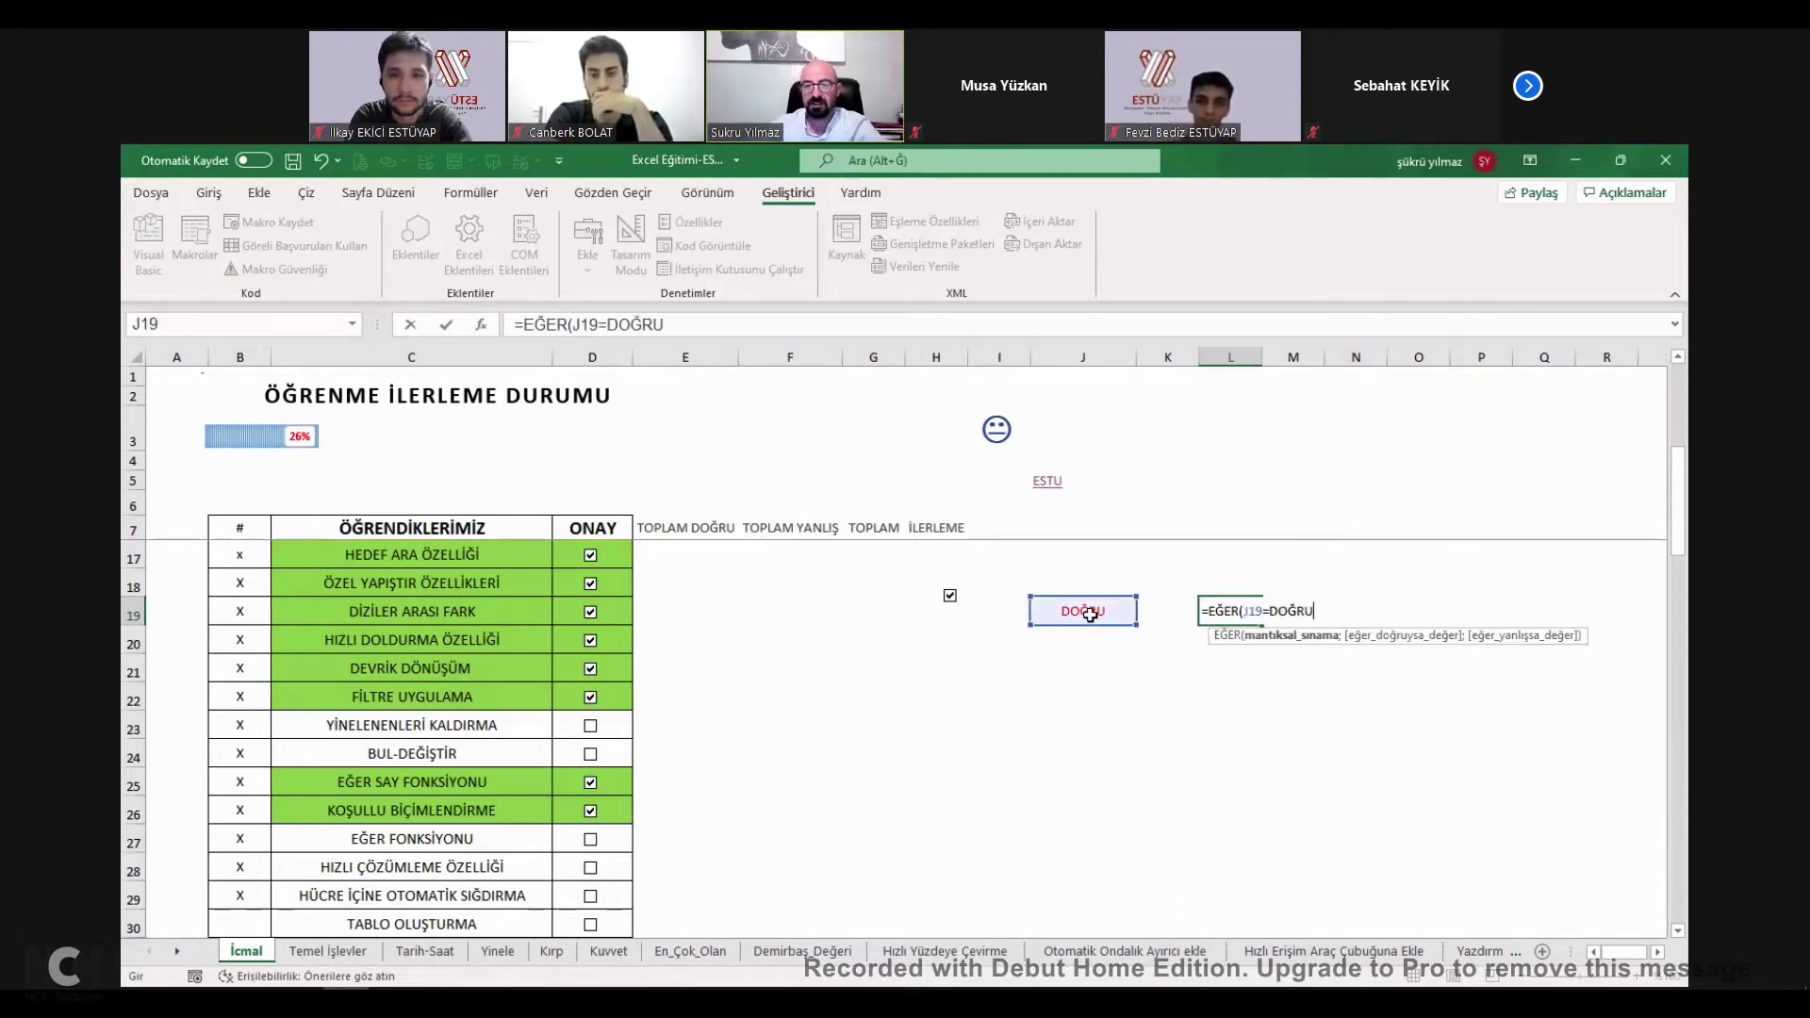
{"action": "key", "text": "Escape"}
{"action": "left_click", "coordinate": [850, 606]}
Type ESTU EĞİTİM in L19 and autofit column L to its text.
{"action": "left_click", "coordinate": [1218, 614]}
{"action": "type", "text": "ESTU EĞİ"}
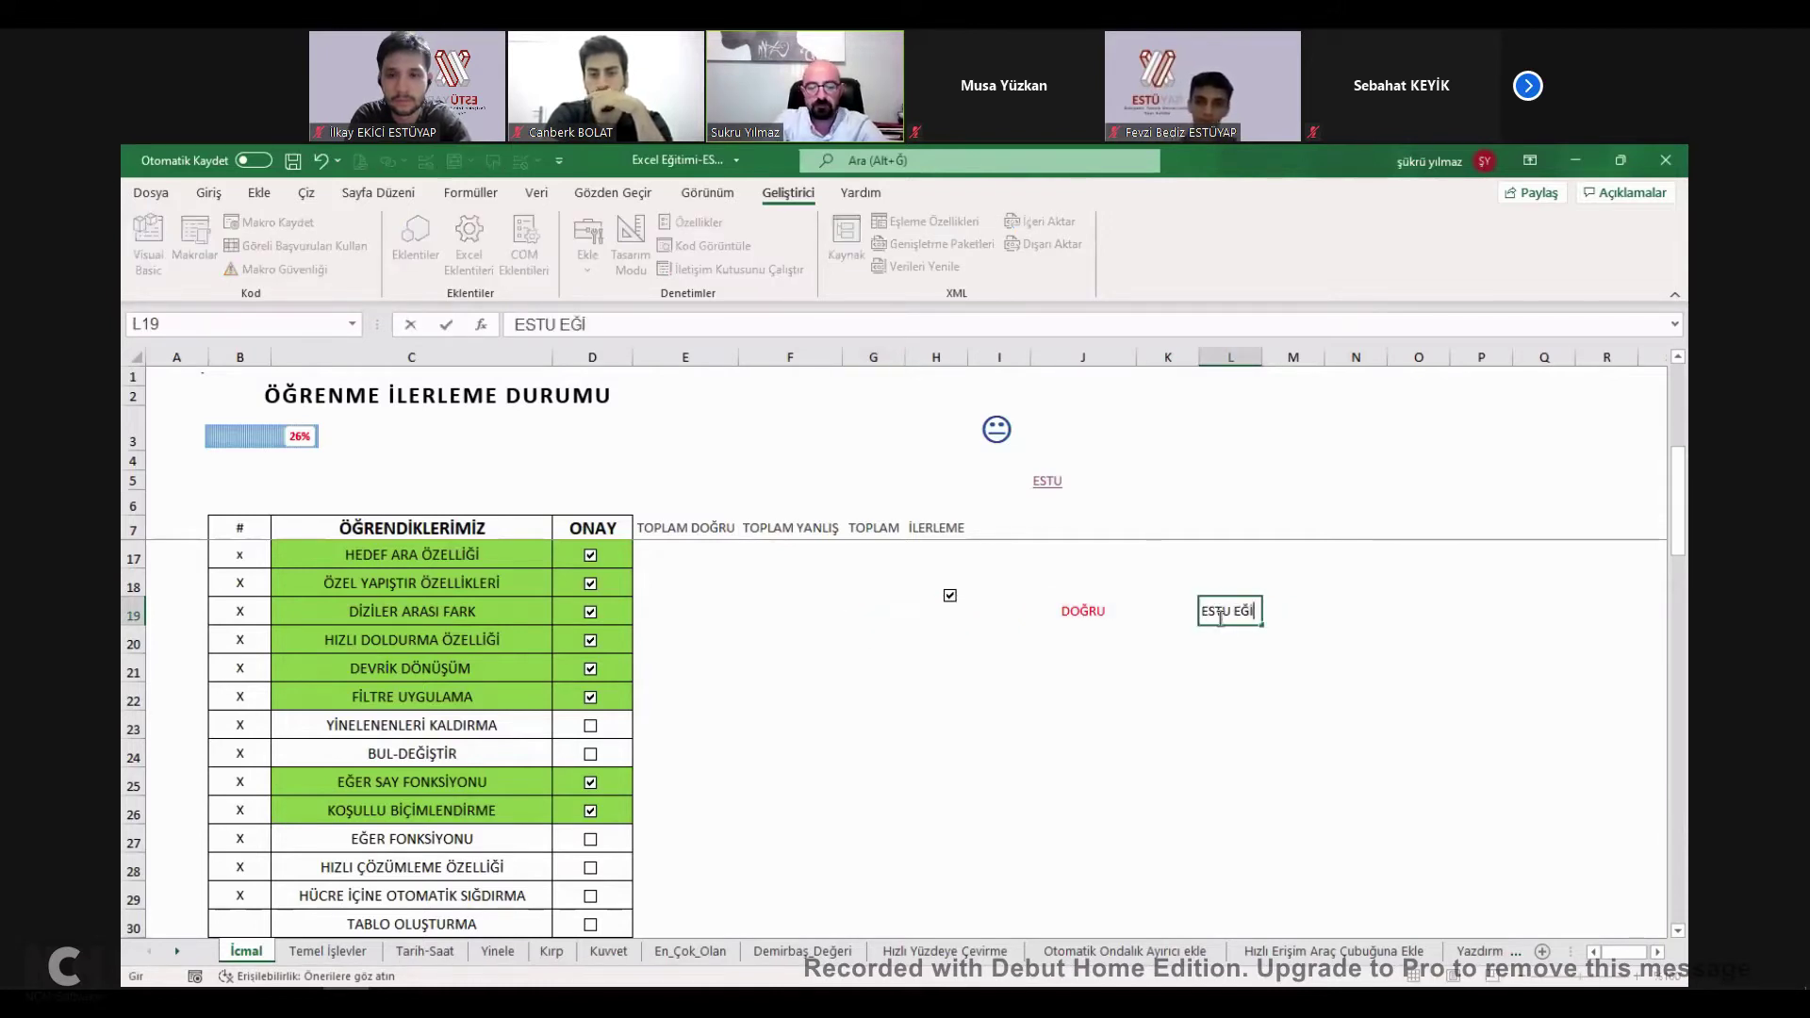
{"action": "type", "text": "TİM"}
{"action": "key", "text": "ctrl+Return"}
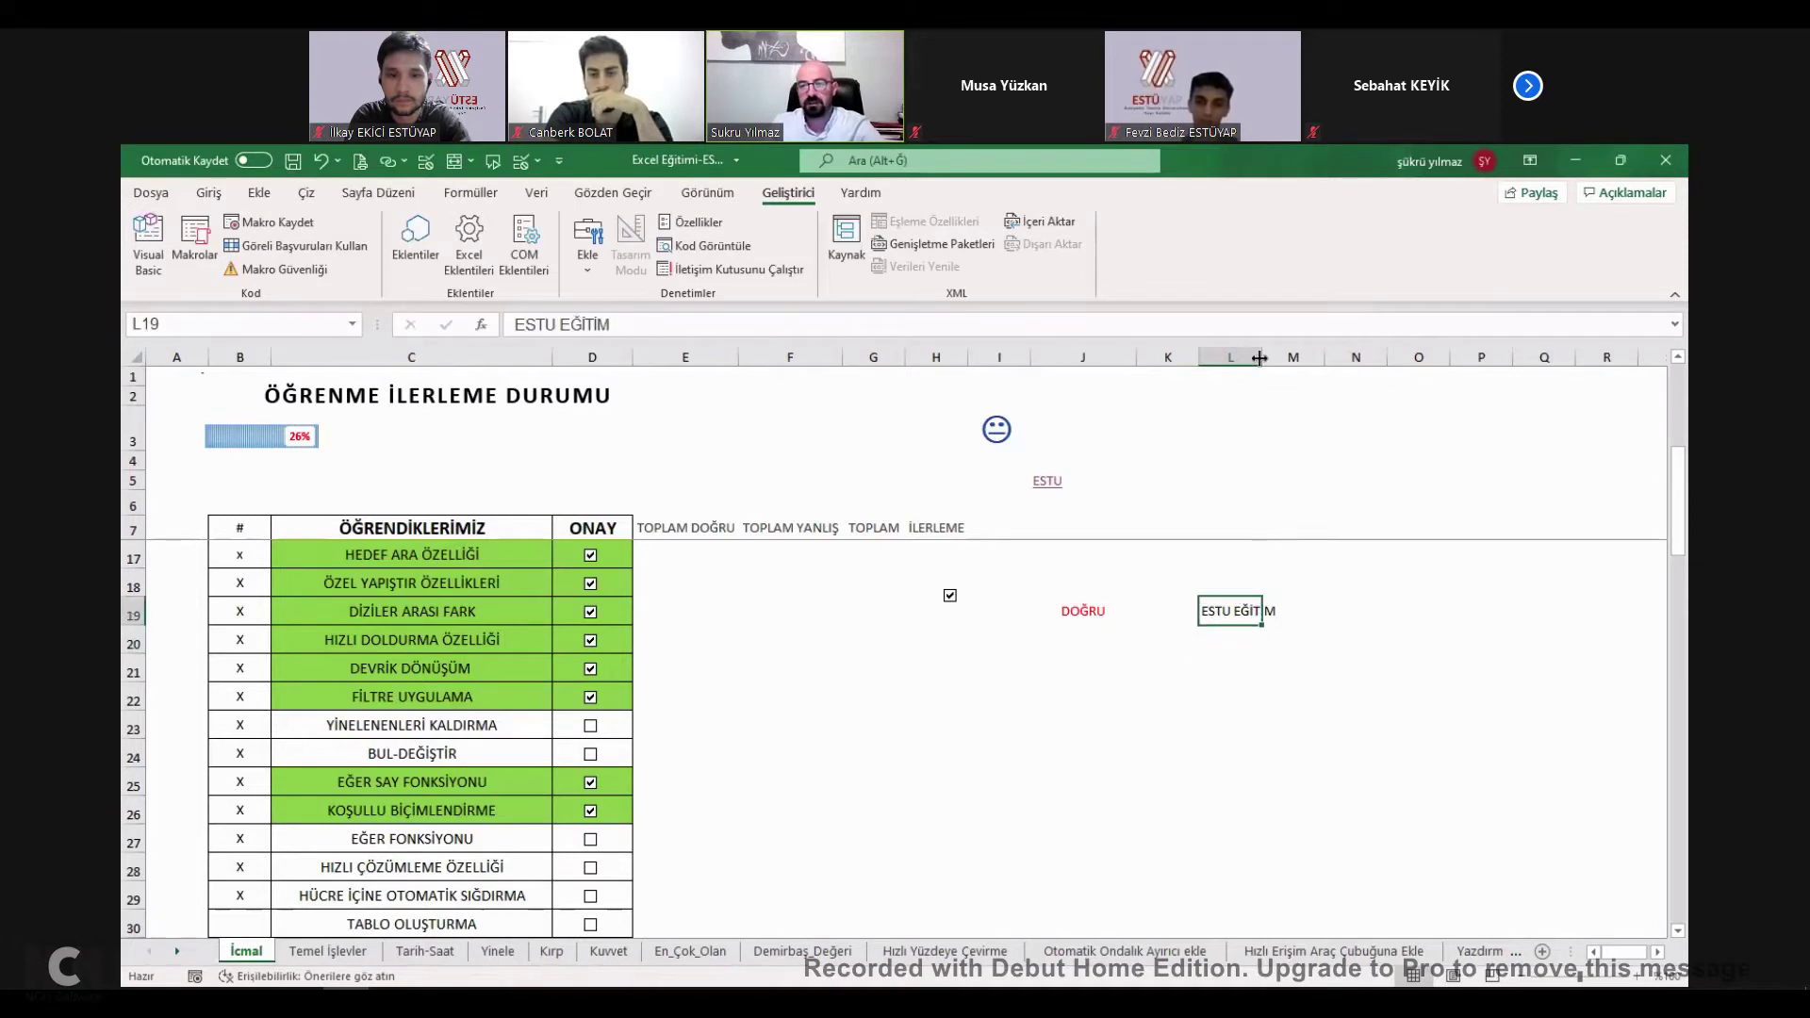
{"action": "double_click", "coordinate": [1261, 357]}
{"action": "left_click", "coordinate": [950, 596]}
{"action": "left_click", "coordinate": [950, 596]}
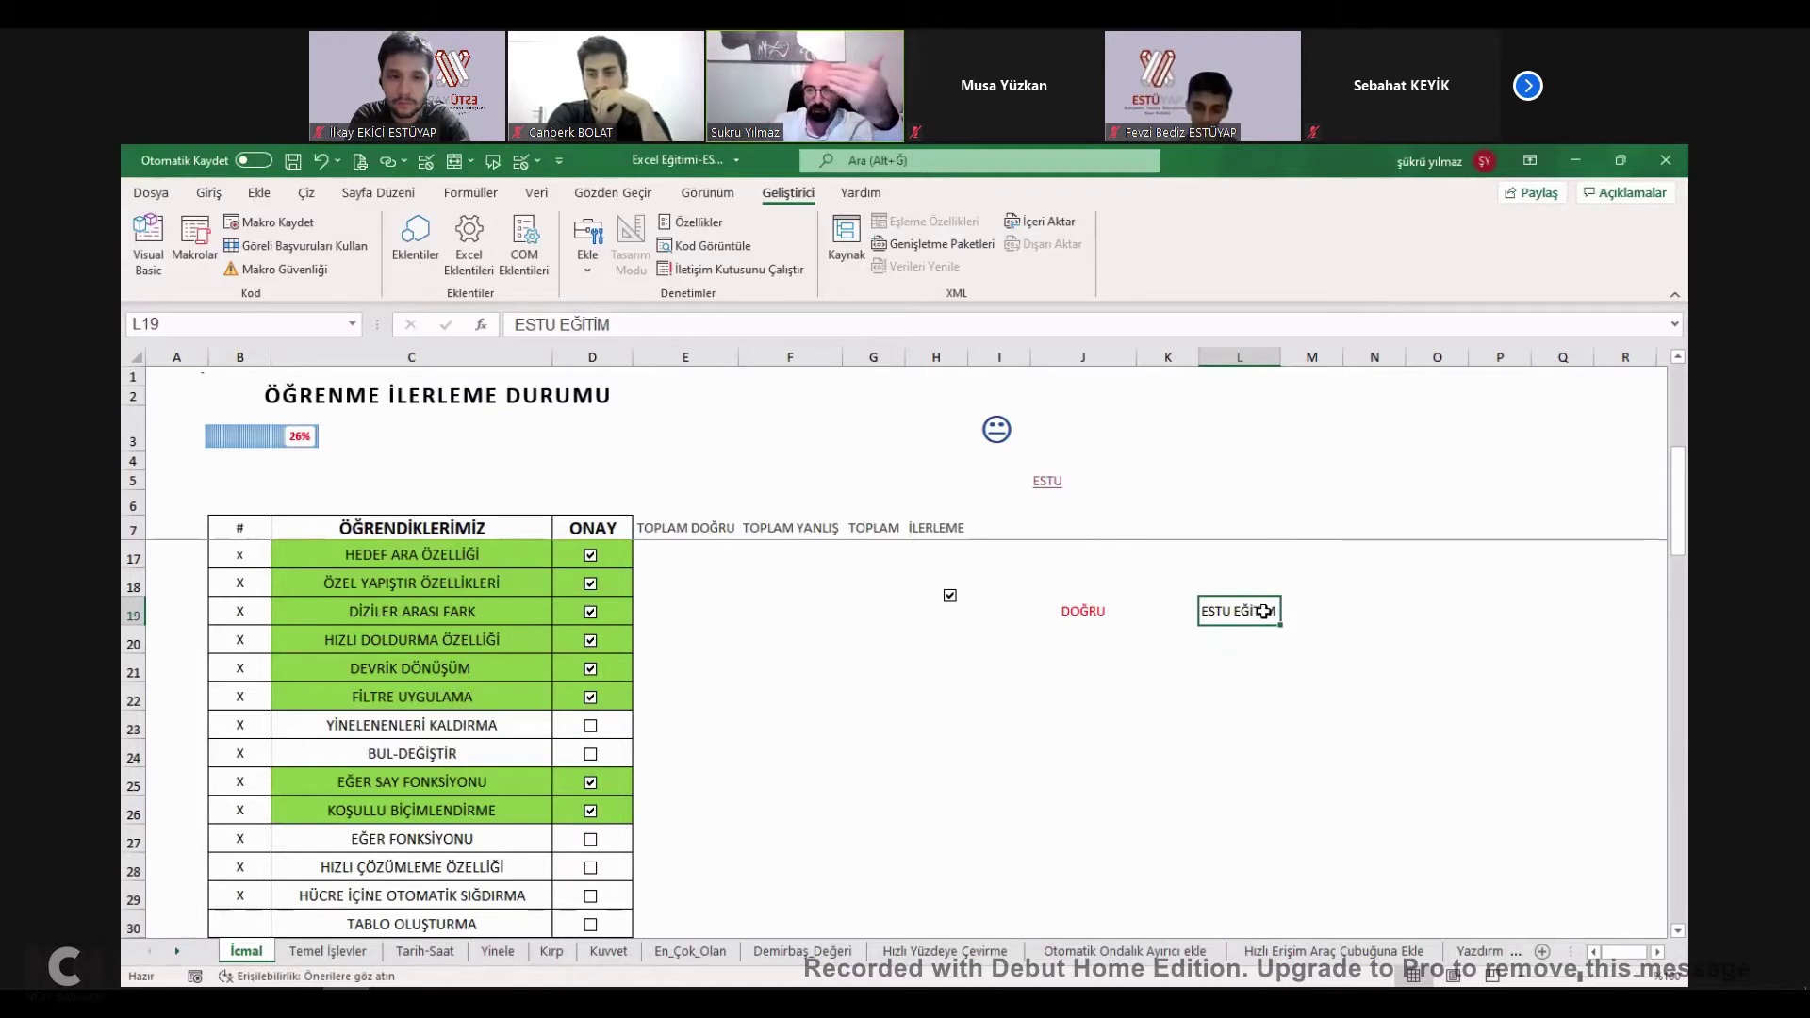
{"action": "left_click", "coordinate": [1076, 608]}
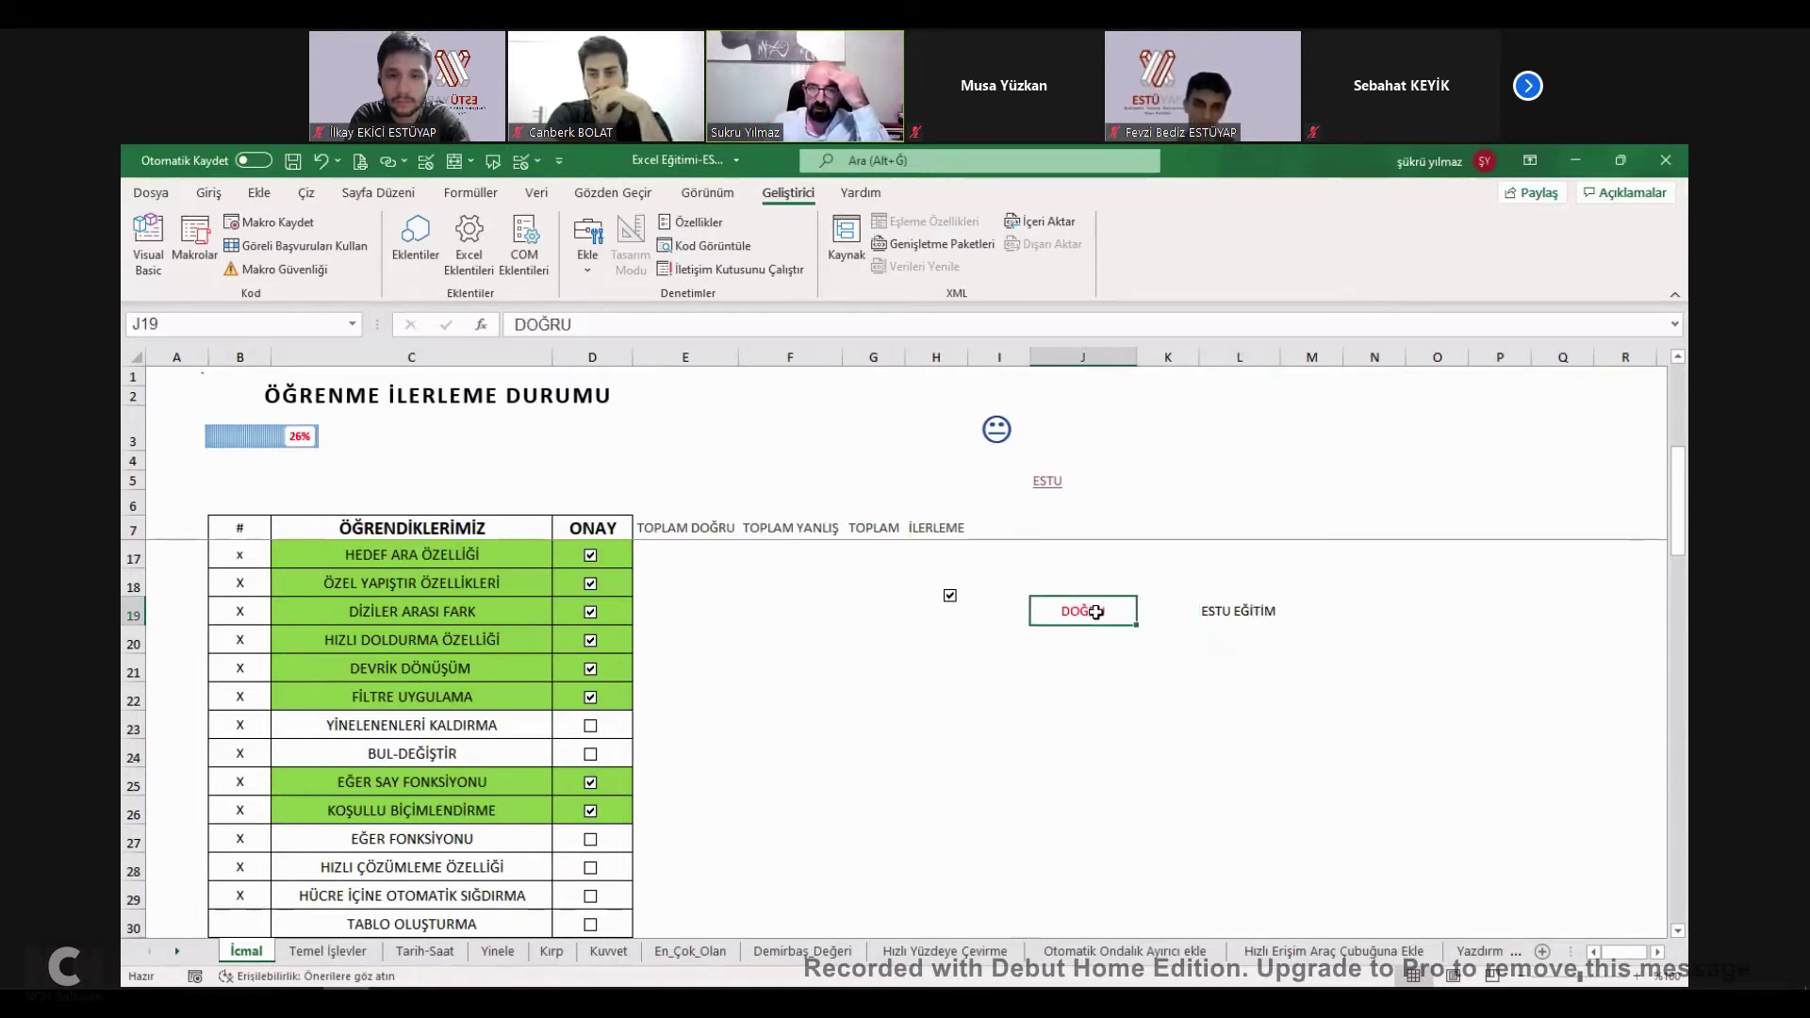
{"action": "left_click", "coordinate": [1245, 612]}
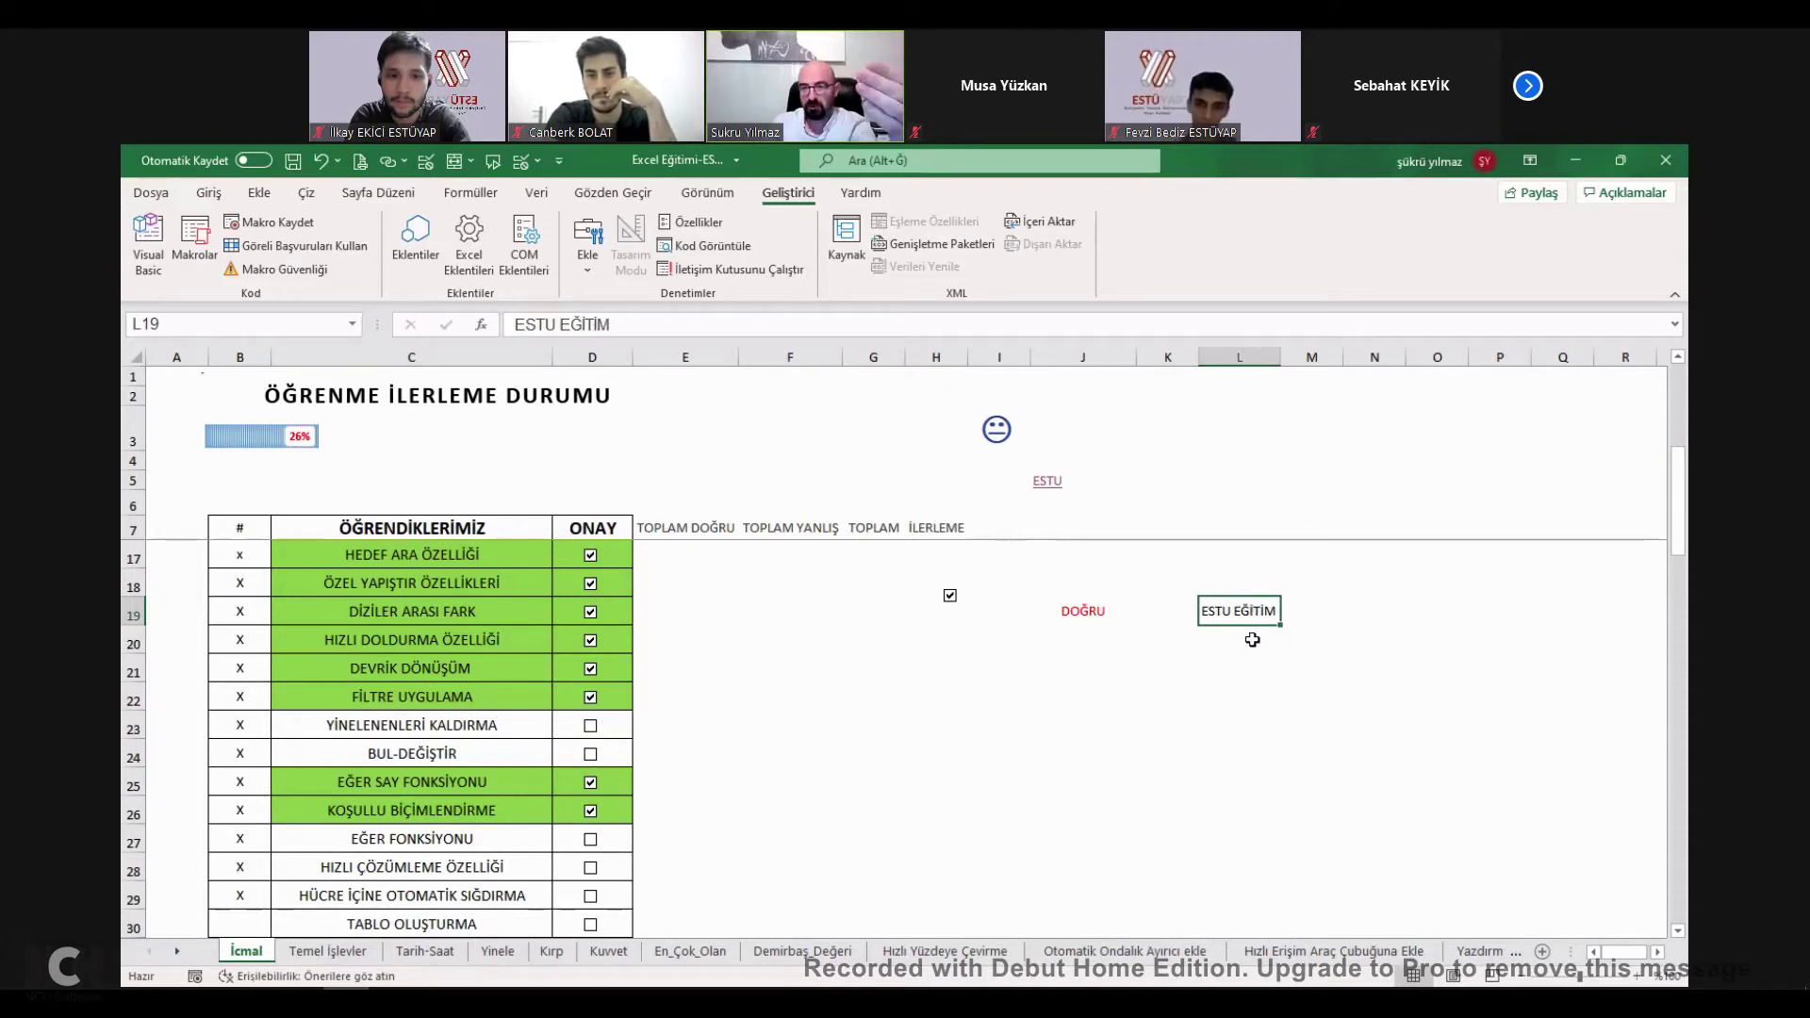
Open Koşullu Biçimlendirme > Hücre Vurgulama Kuralları > Diğer Kurallar for a new rule.
{"action": "left_click", "coordinate": [208, 192]}
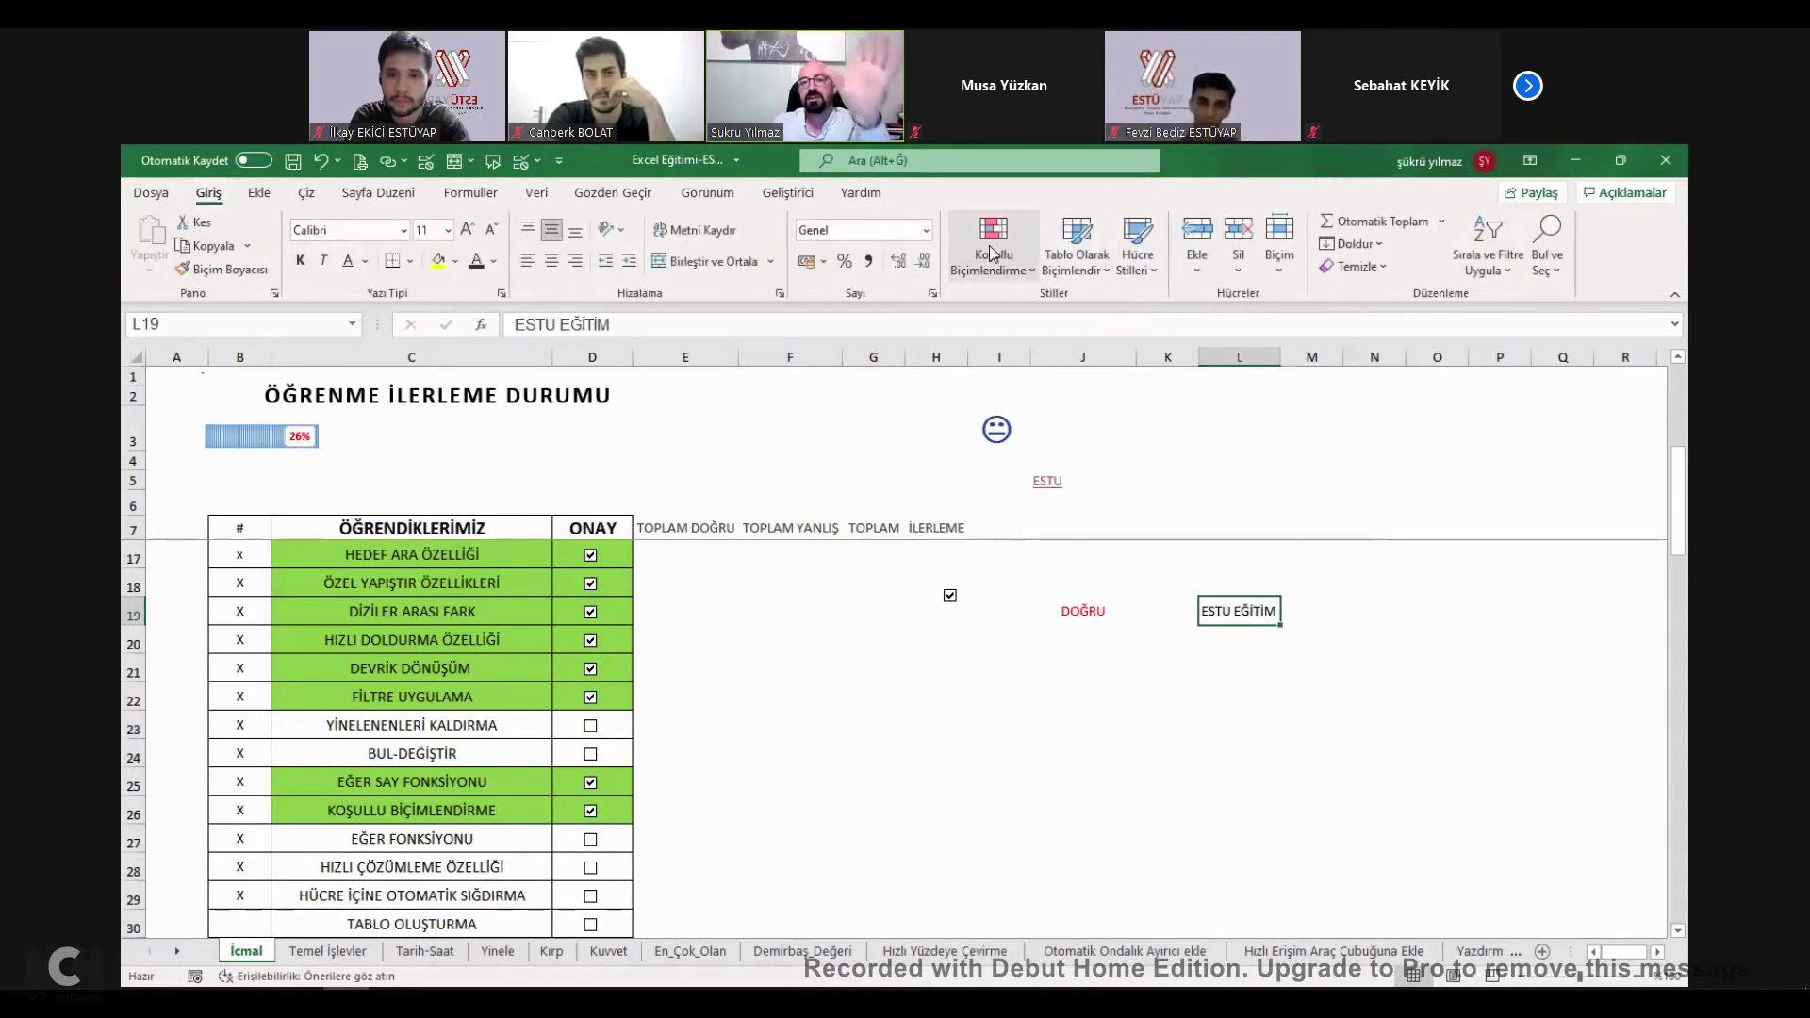
{"action": "mouse_move", "coordinate": [1077, 309]}
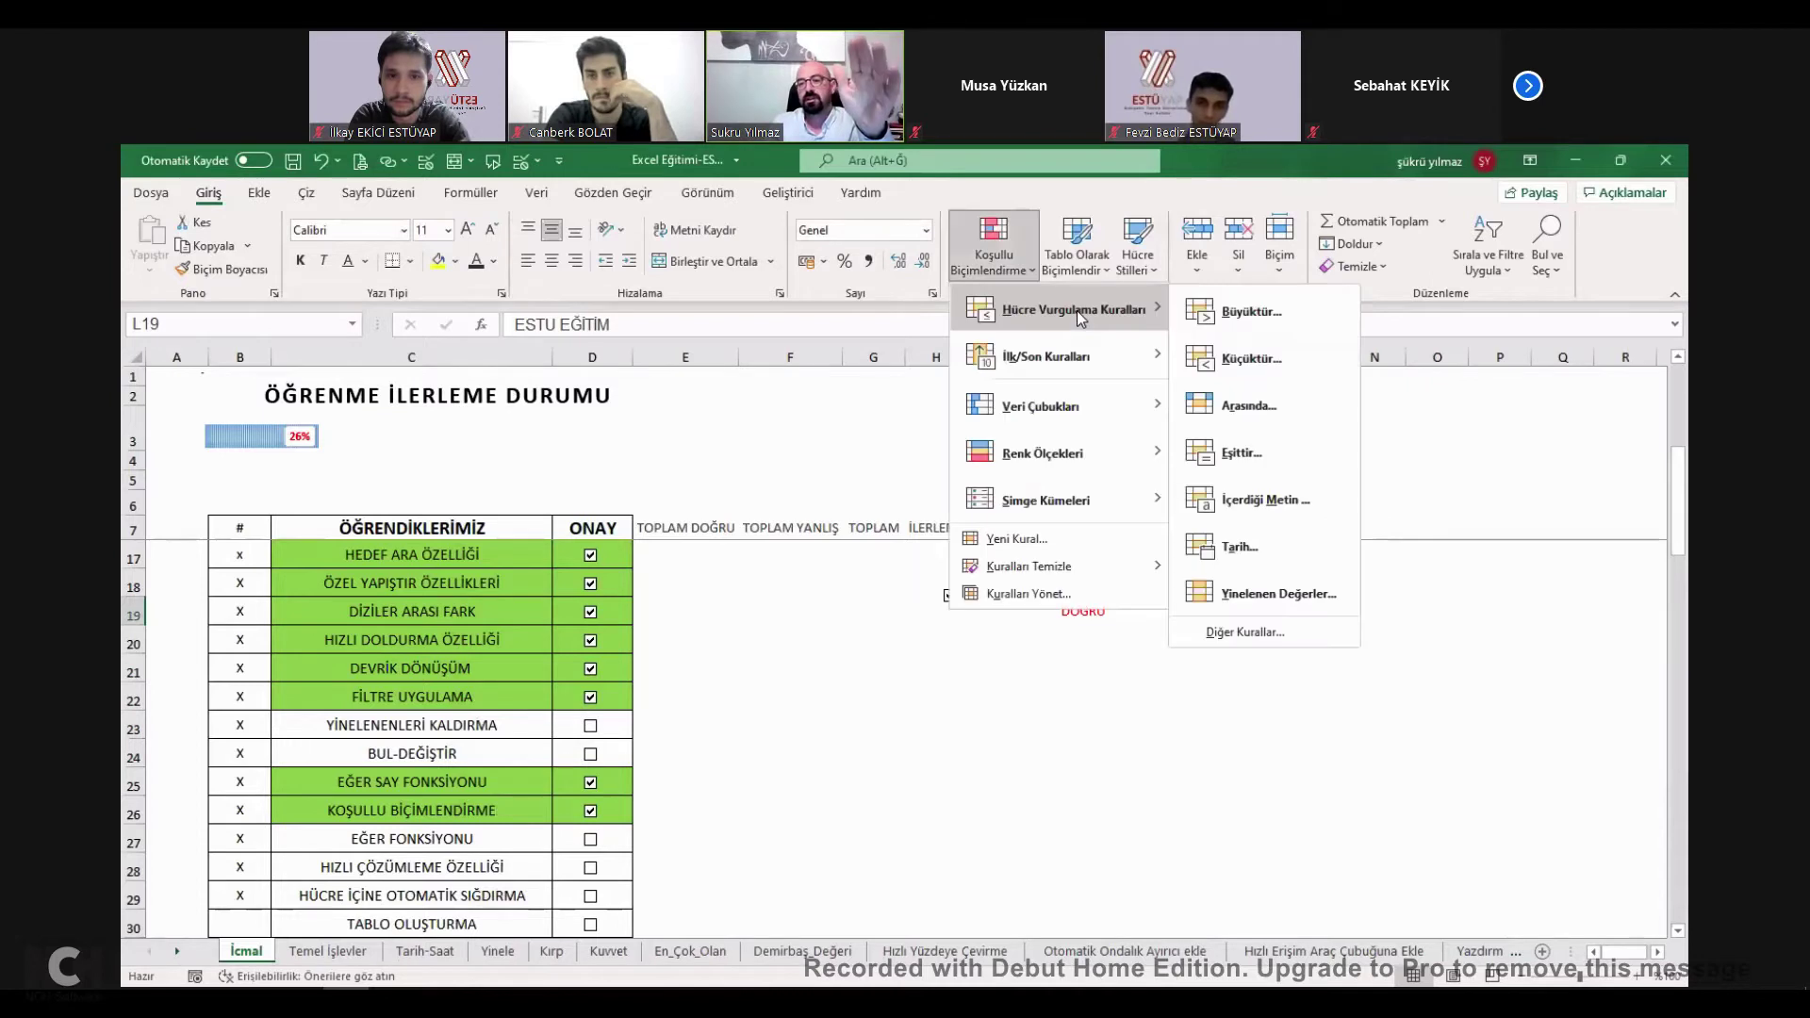
{"action": "left_click", "coordinate": [1284, 637]}
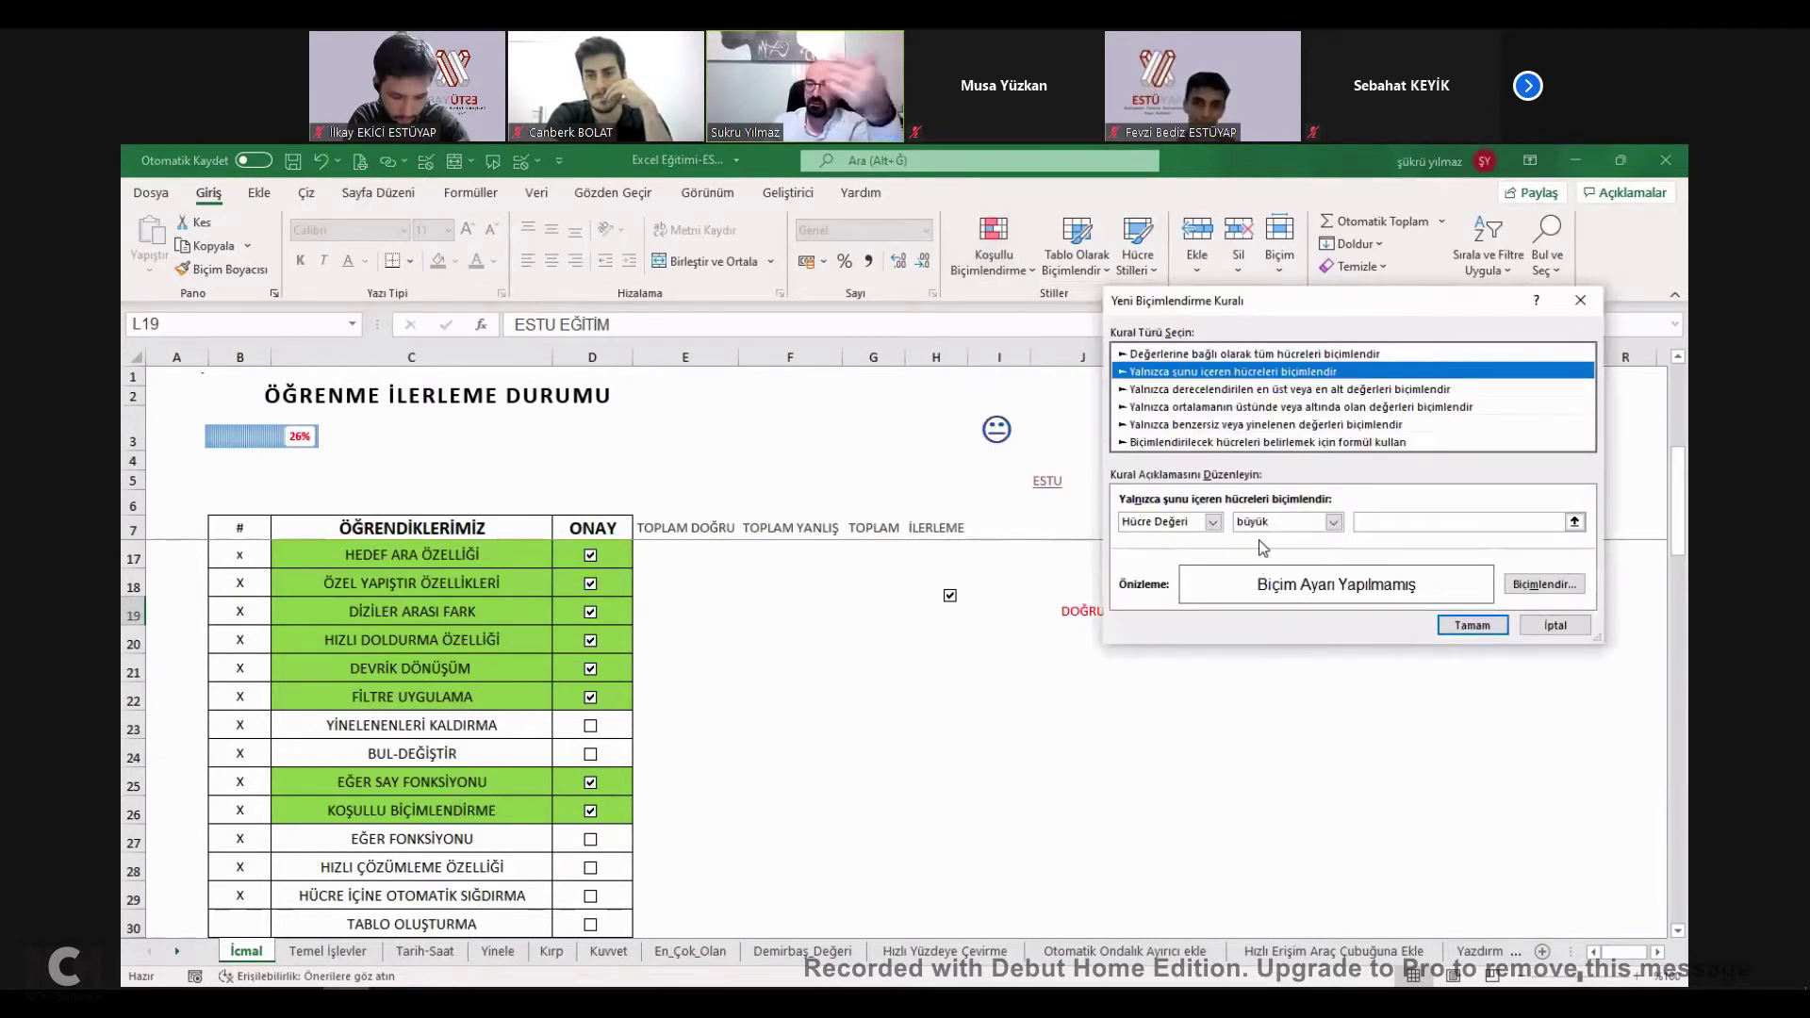
Draft a formula rule starting =EĞER= with a J19 reference, then cancel it unsaved.
{"action": "left_click", "coordinate": [1190, 440]}
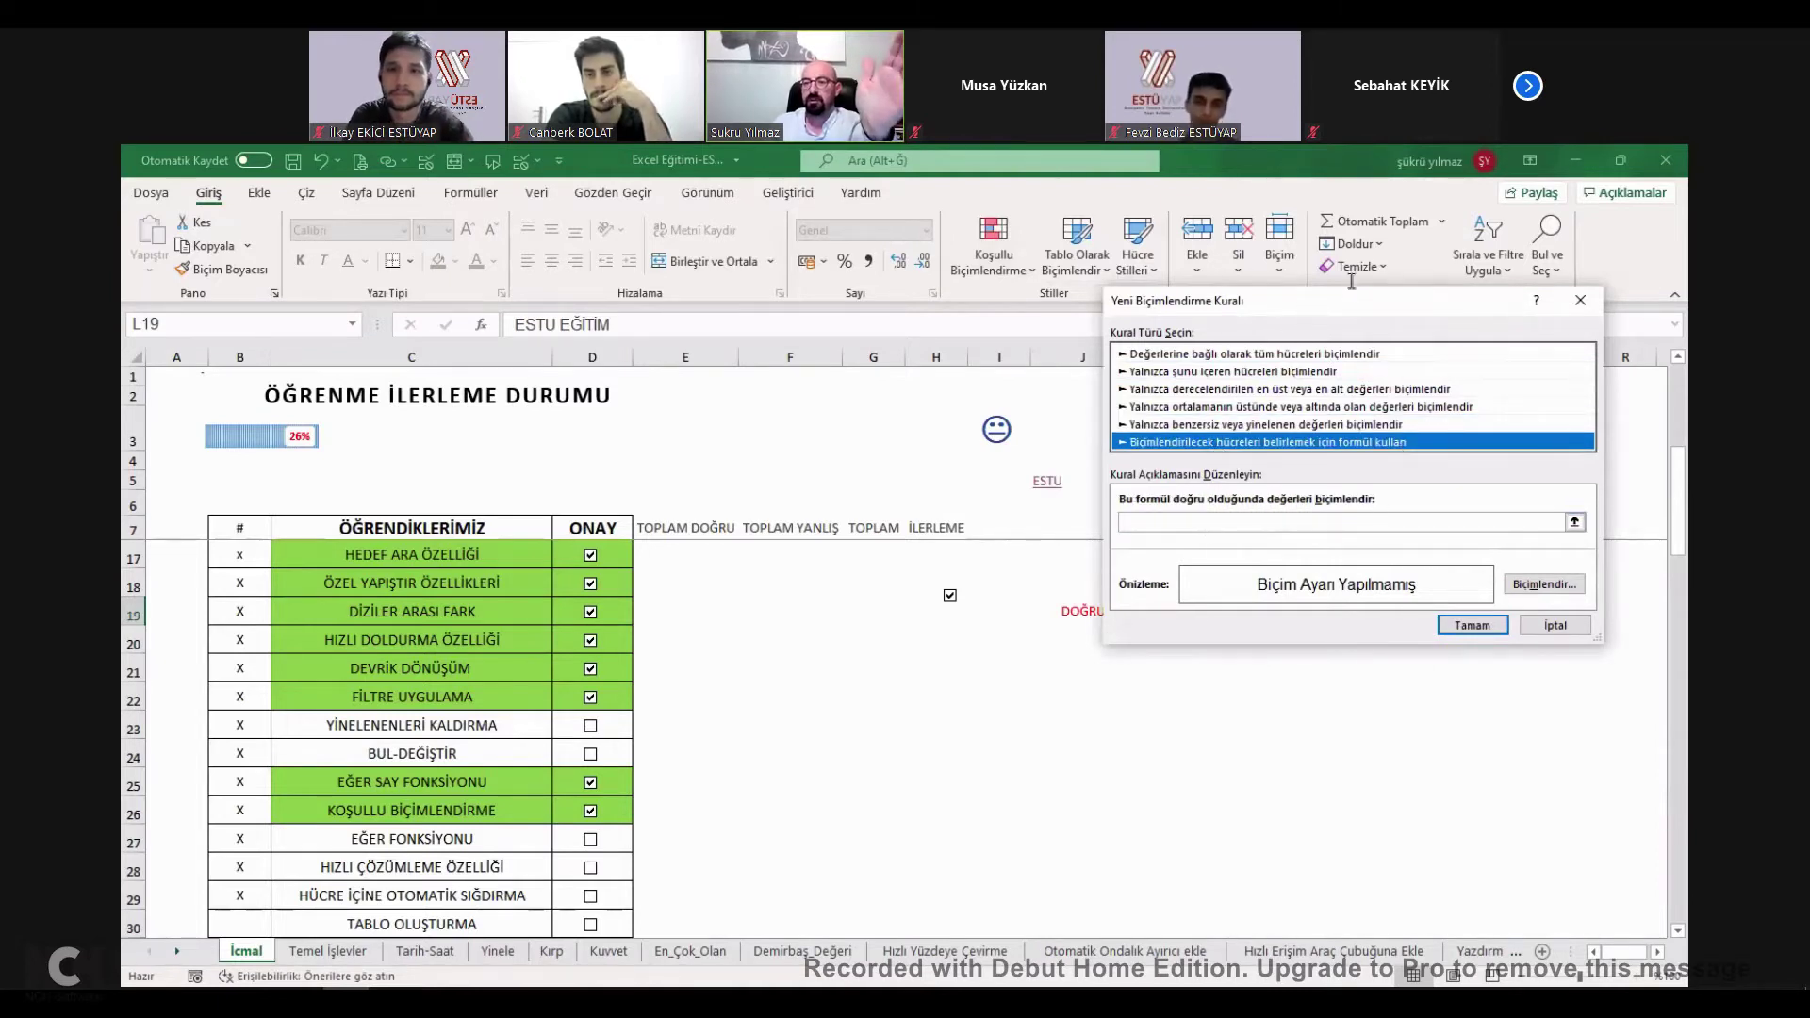
{"action": "left_click_drag", "start_coordinate": [1349, 300], "coordinate": [1402, 276]}
{"action": "left_click", "coordinate": [1252, 500]}
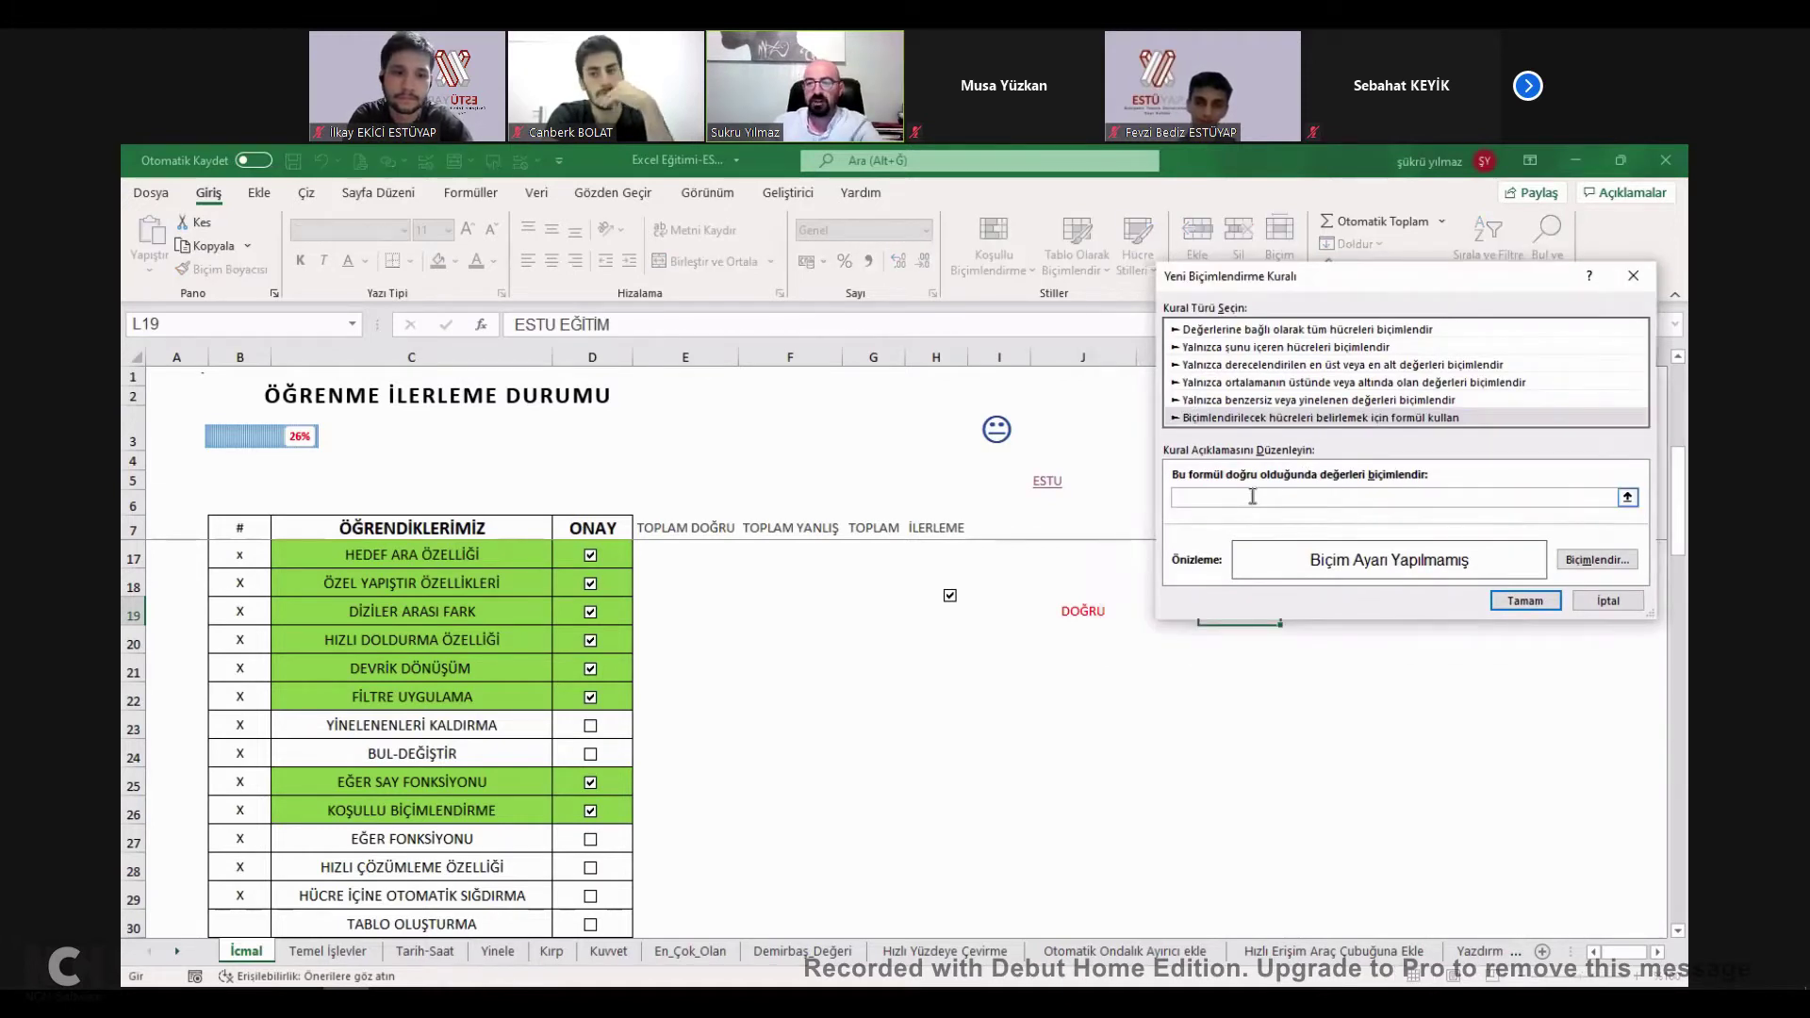
{"action": "type", "text": "="}
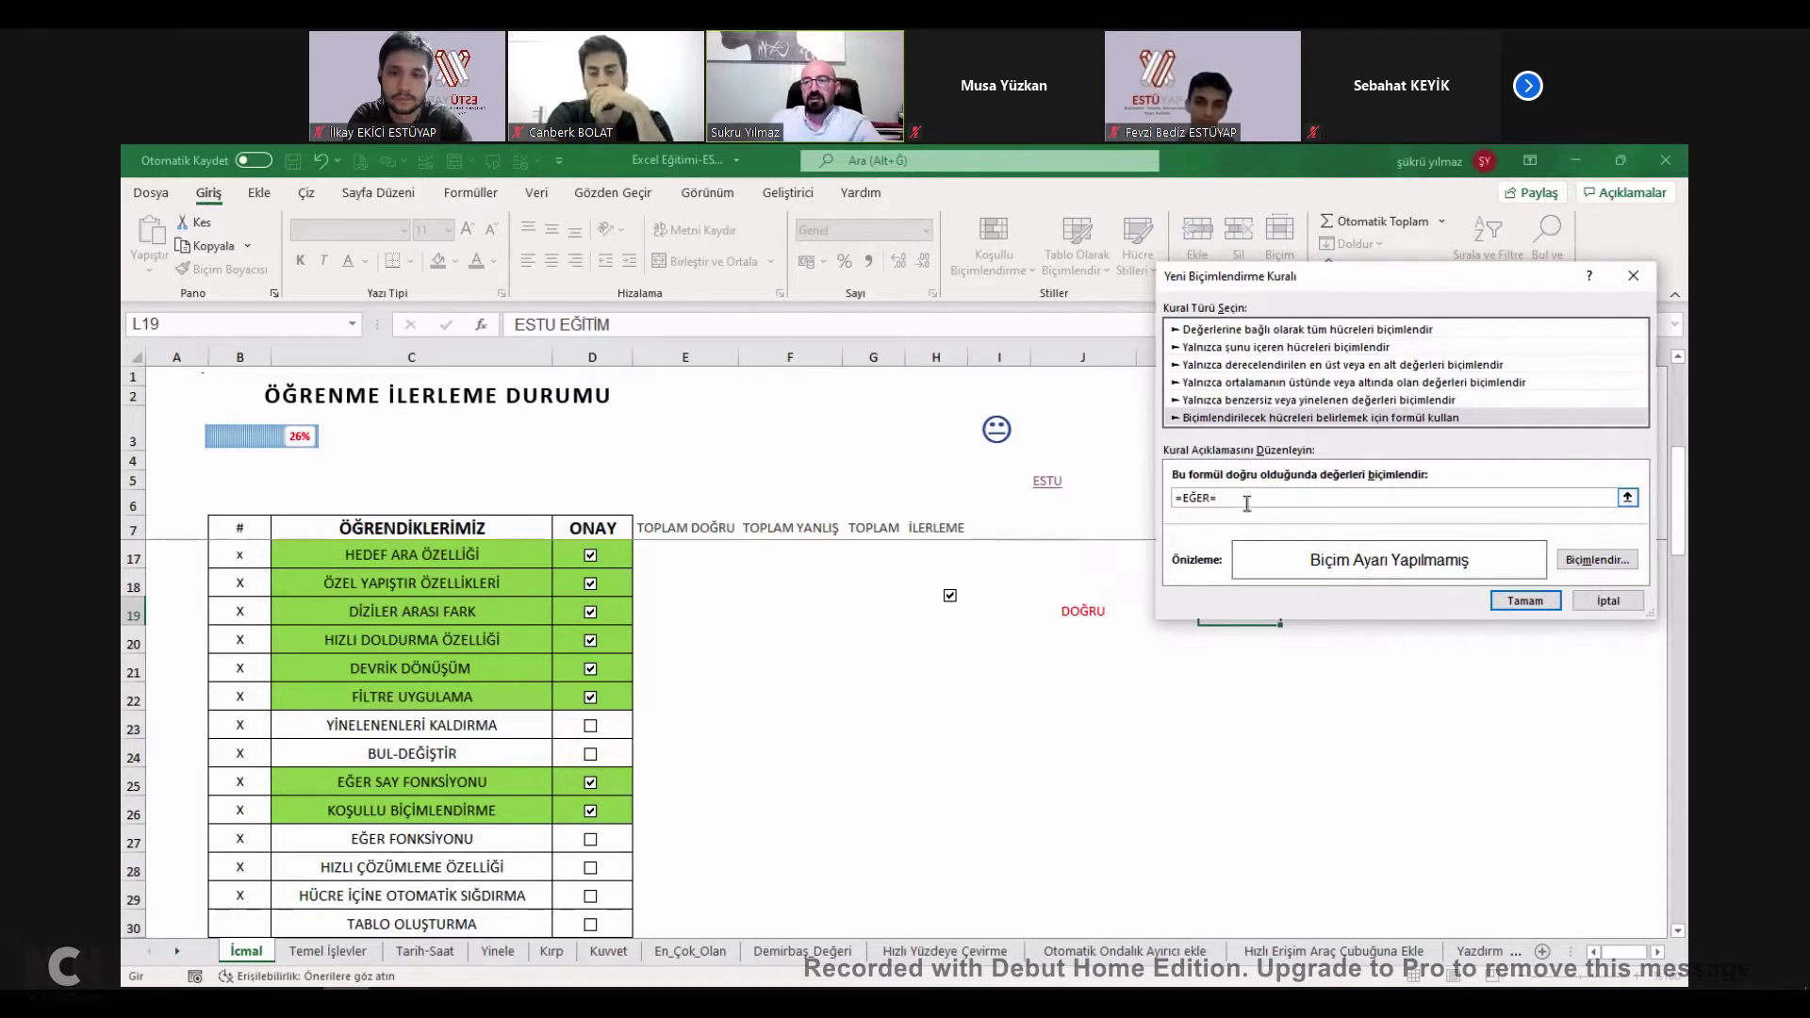
{"action": "type", "text": "EĞER="}
{"action": "left_click", "coordinate": [1092, 611]}
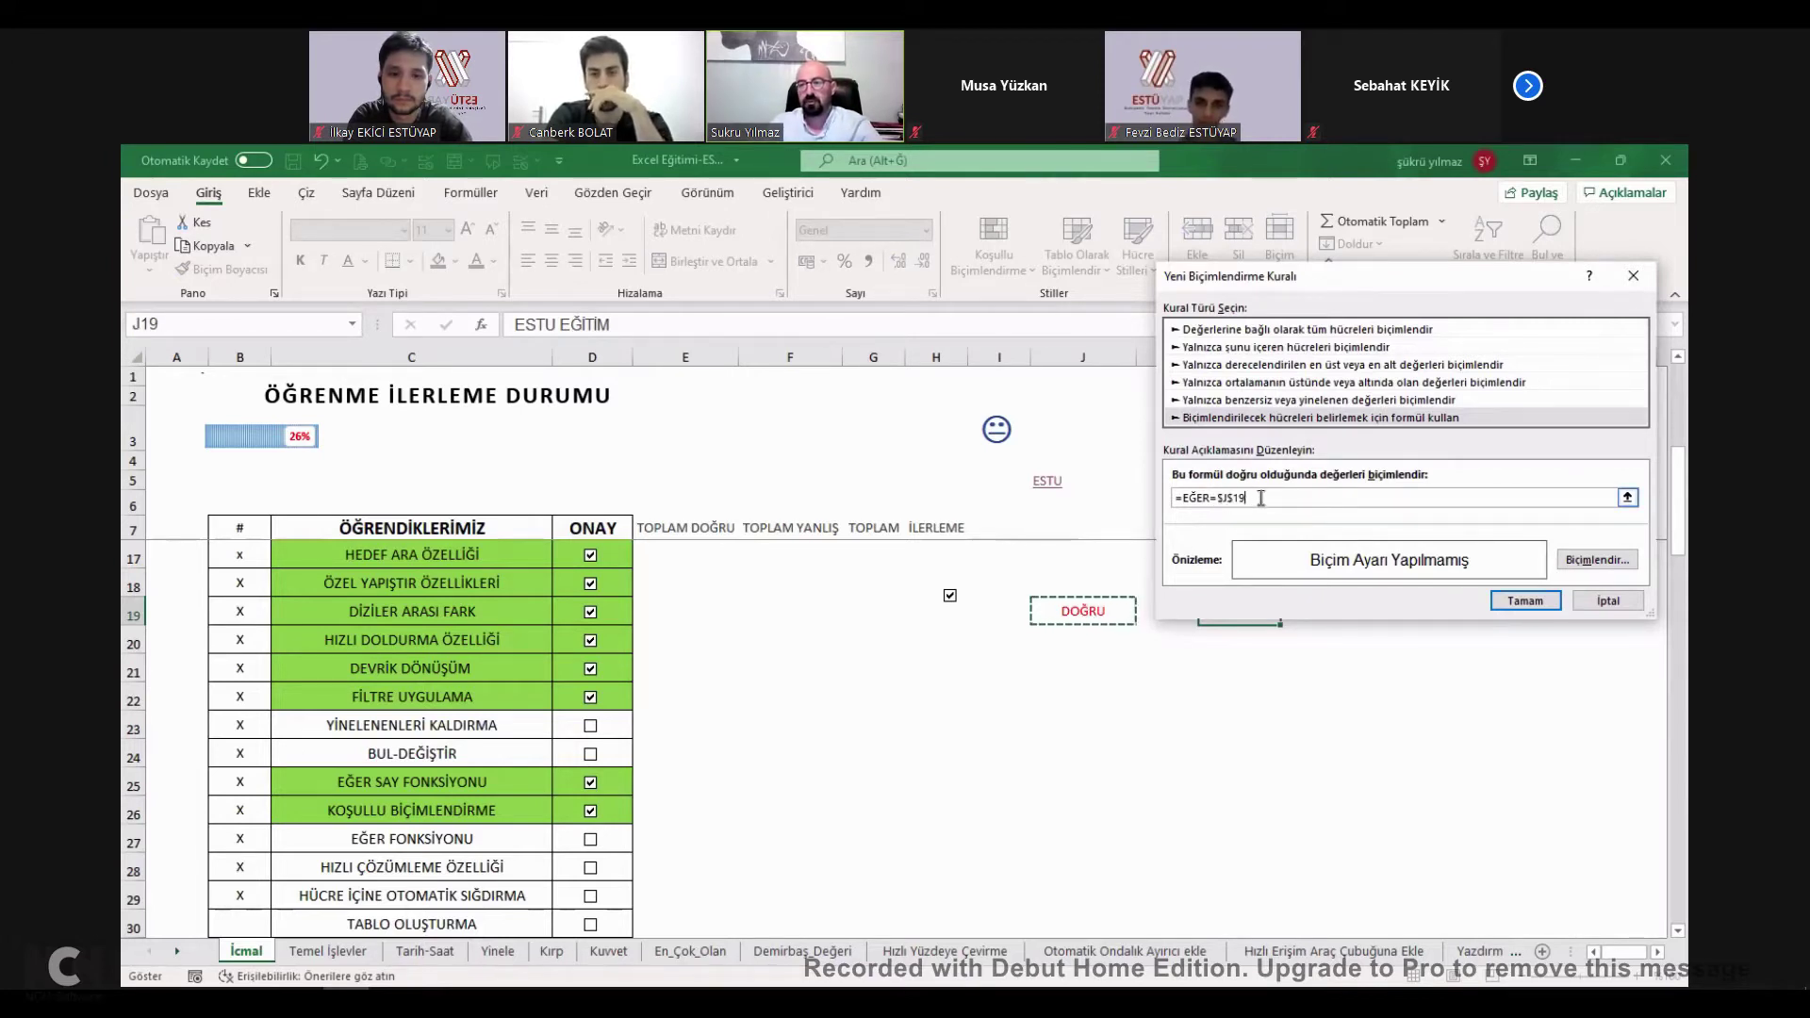
{"action": "key", "text": "BackSpace"}
{"action": "key", "text": "BackSpace"}
{"action": "key", "text": "BackSpace"}
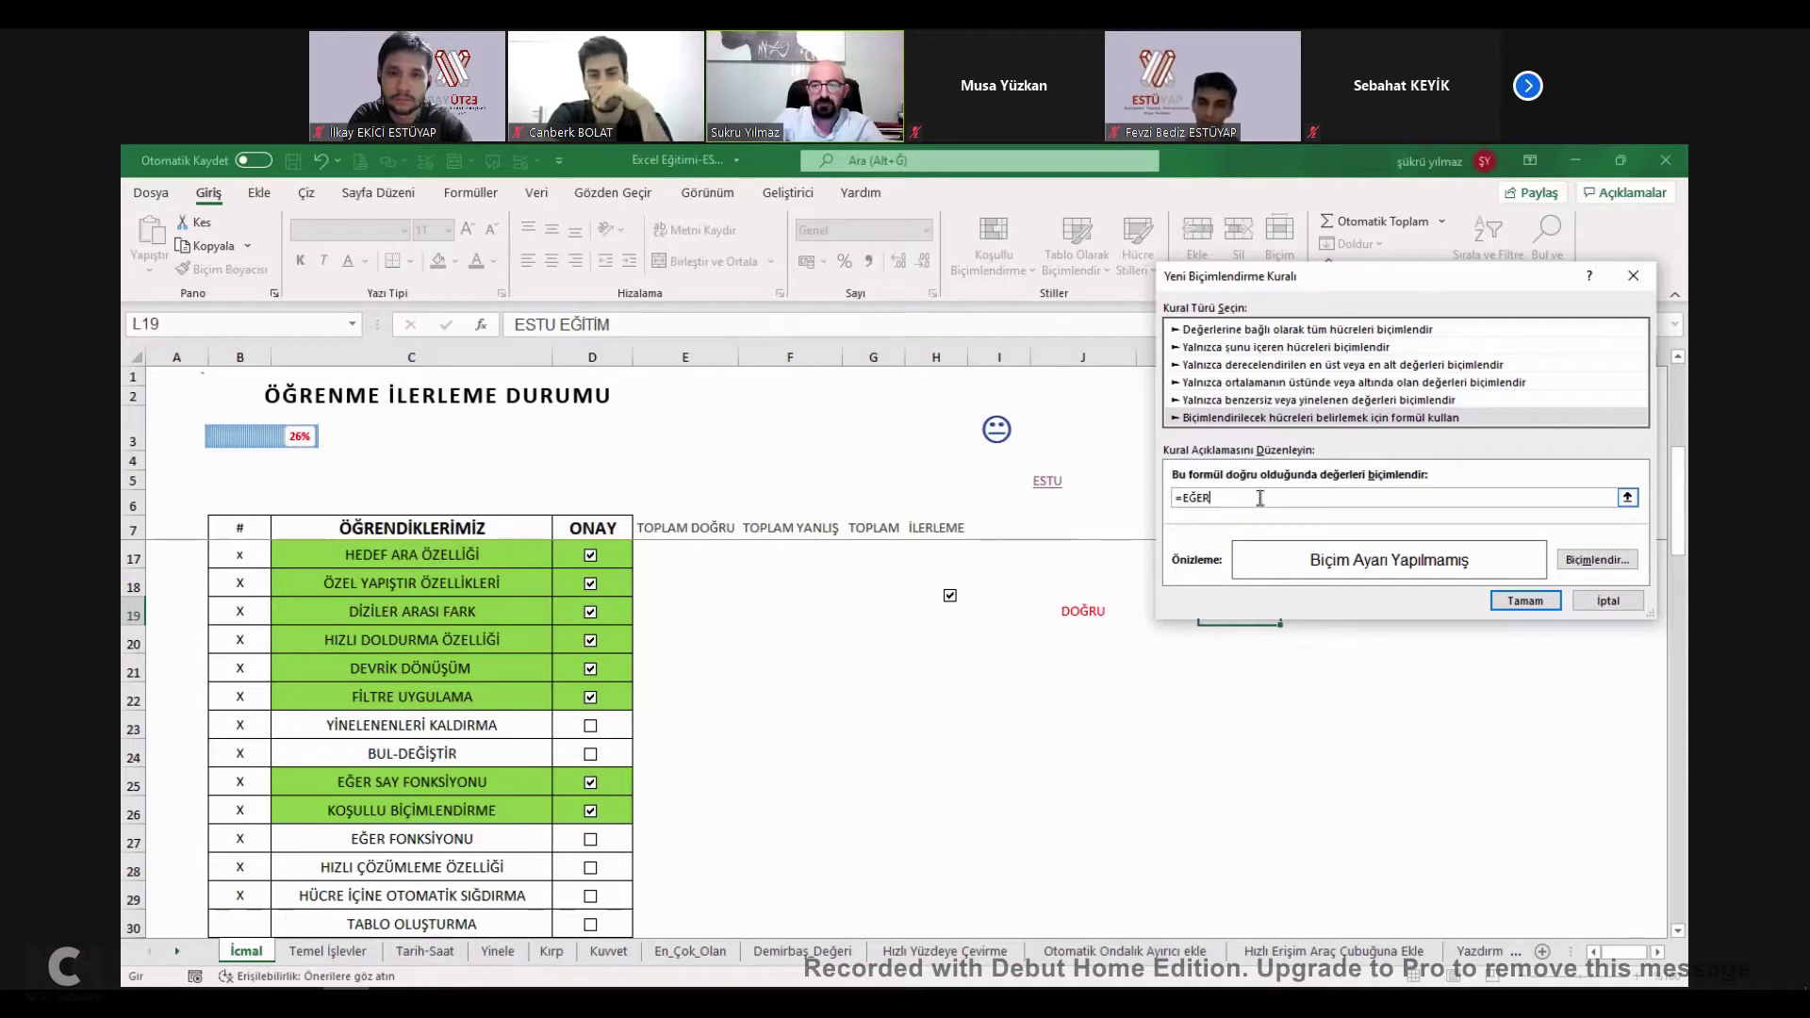
{"action": "type", "text": "+"}
{"action": "left_click", "coordinate": [1079, 613]}
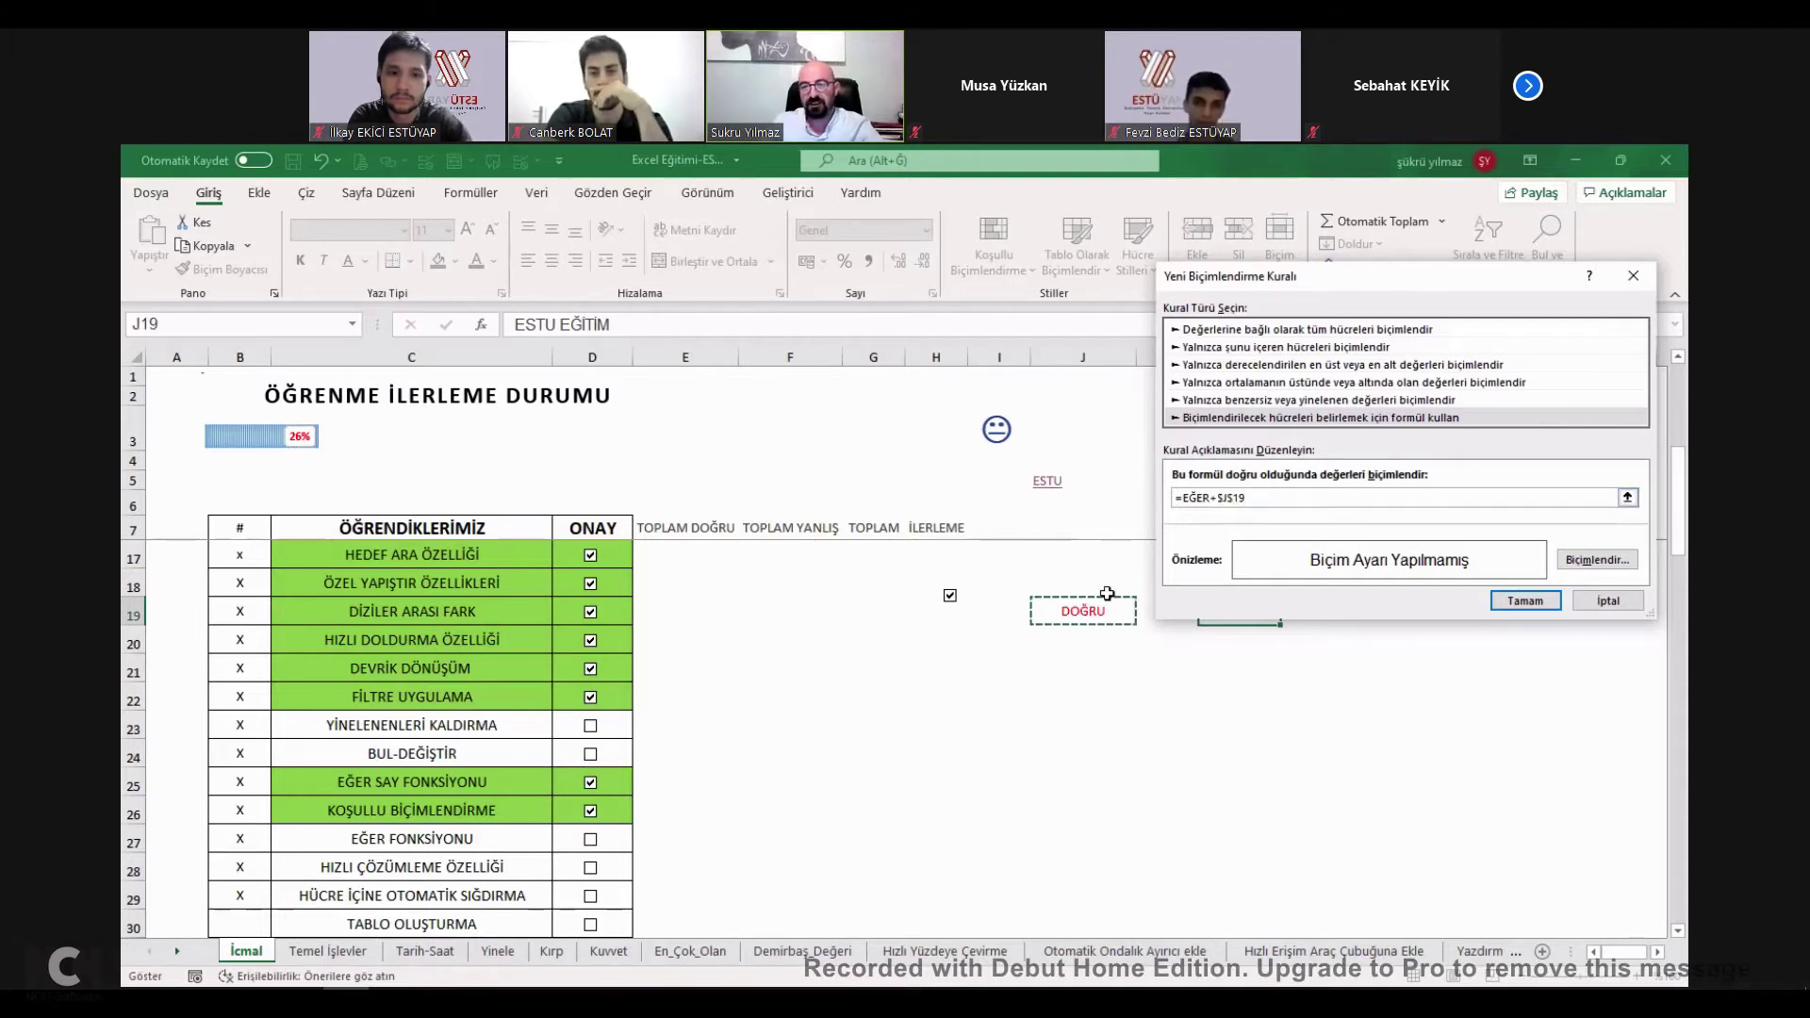
{"action": "key", "text": "Escape"}
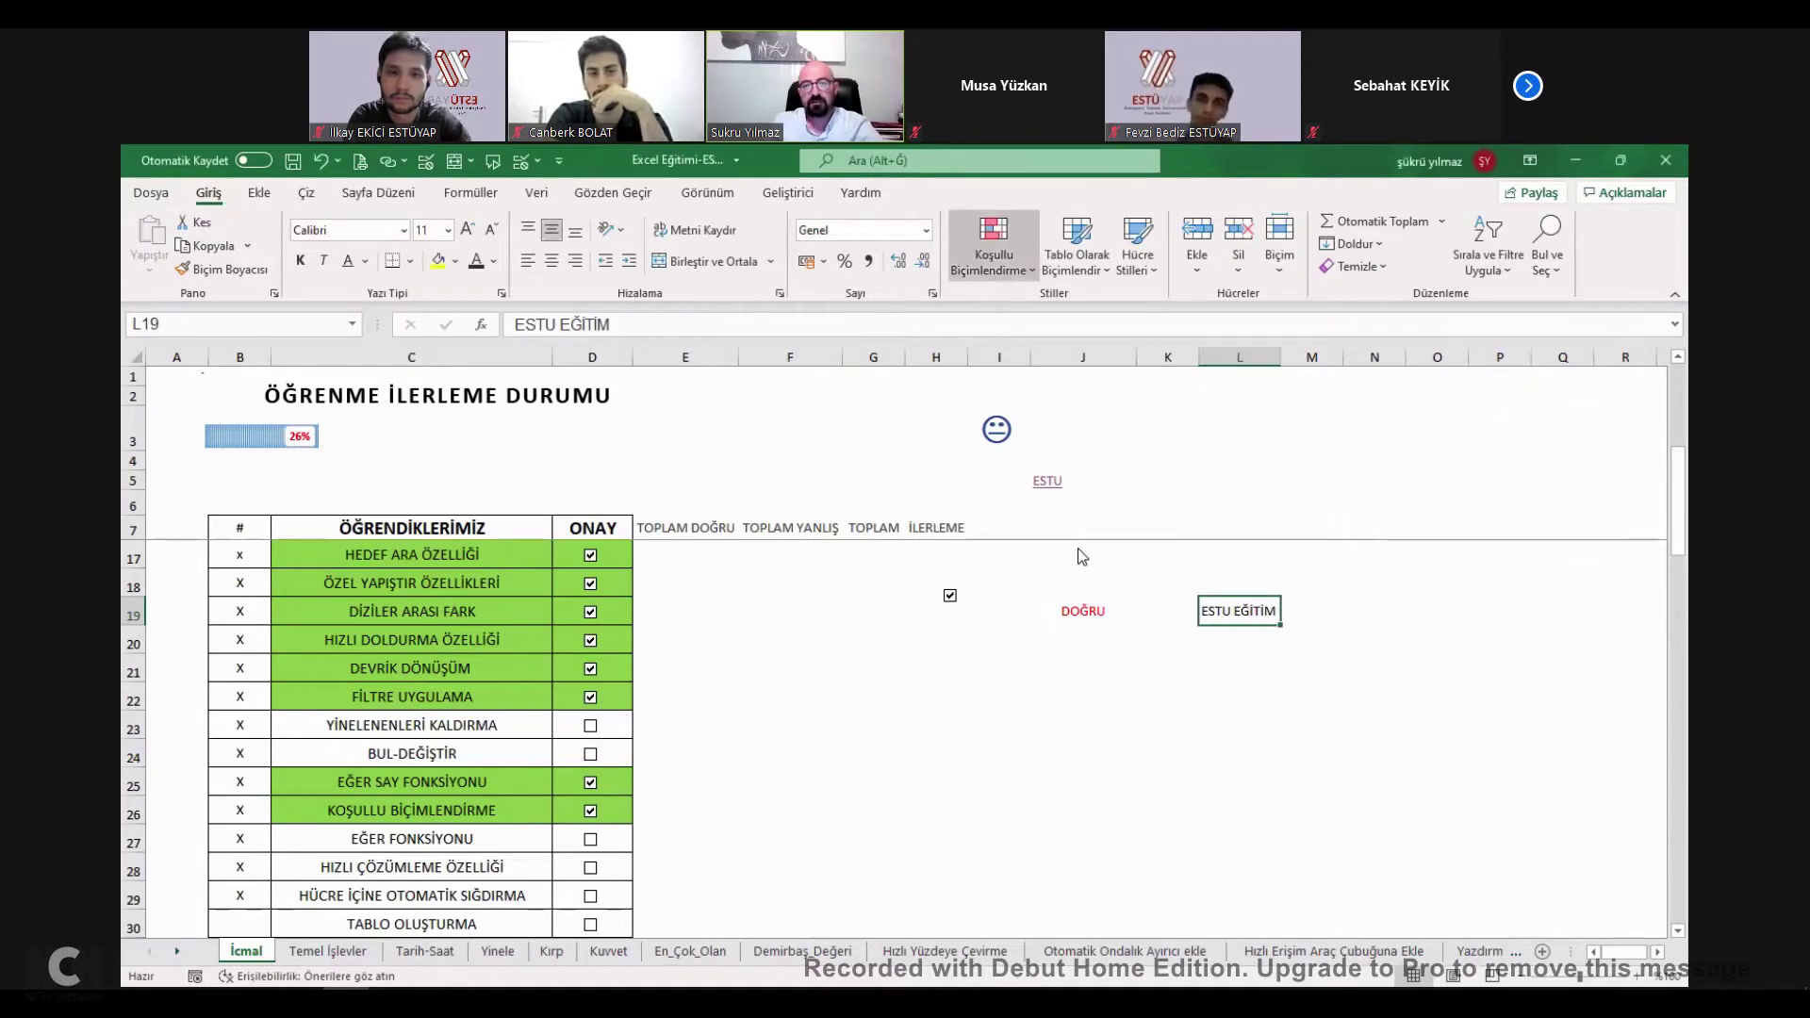
Begin a new formula-based rule whose condition reads =EĞER($J19=DOĞRU.
{"action": "left_click", "coordinate": [1050, 605]}
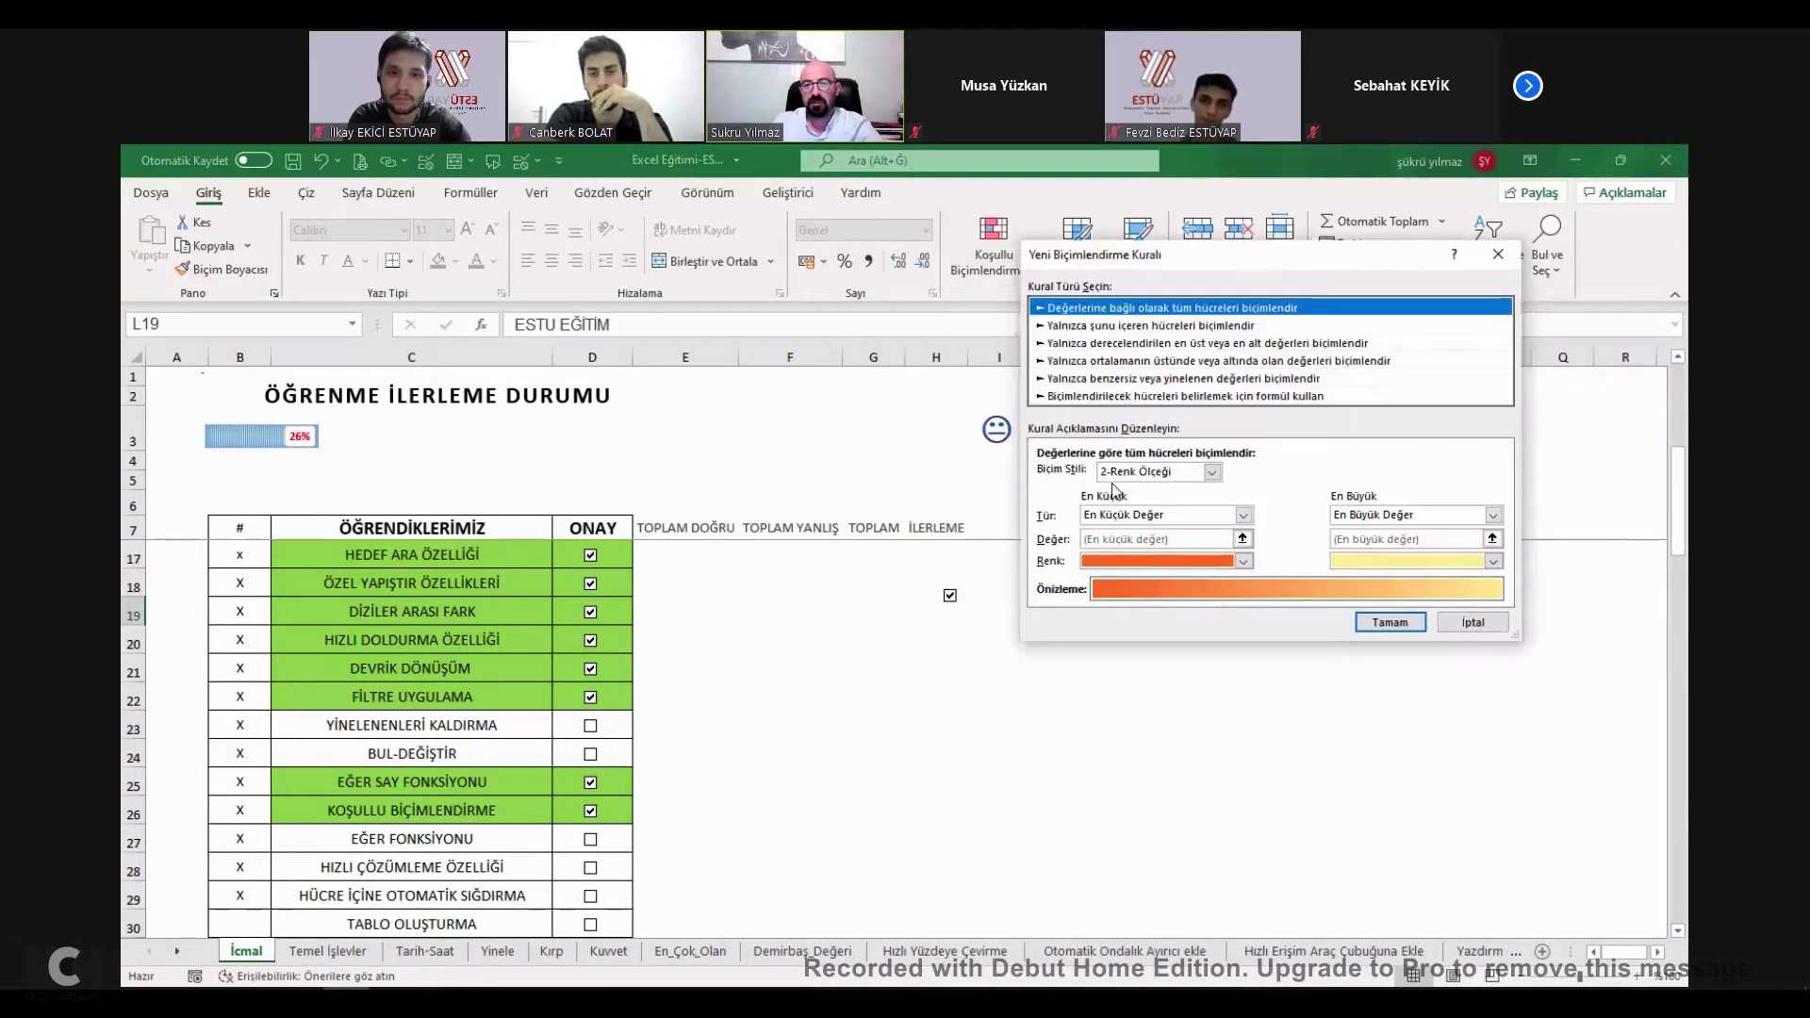
{"action": "left_click", "coordinate": [1113, 475]}
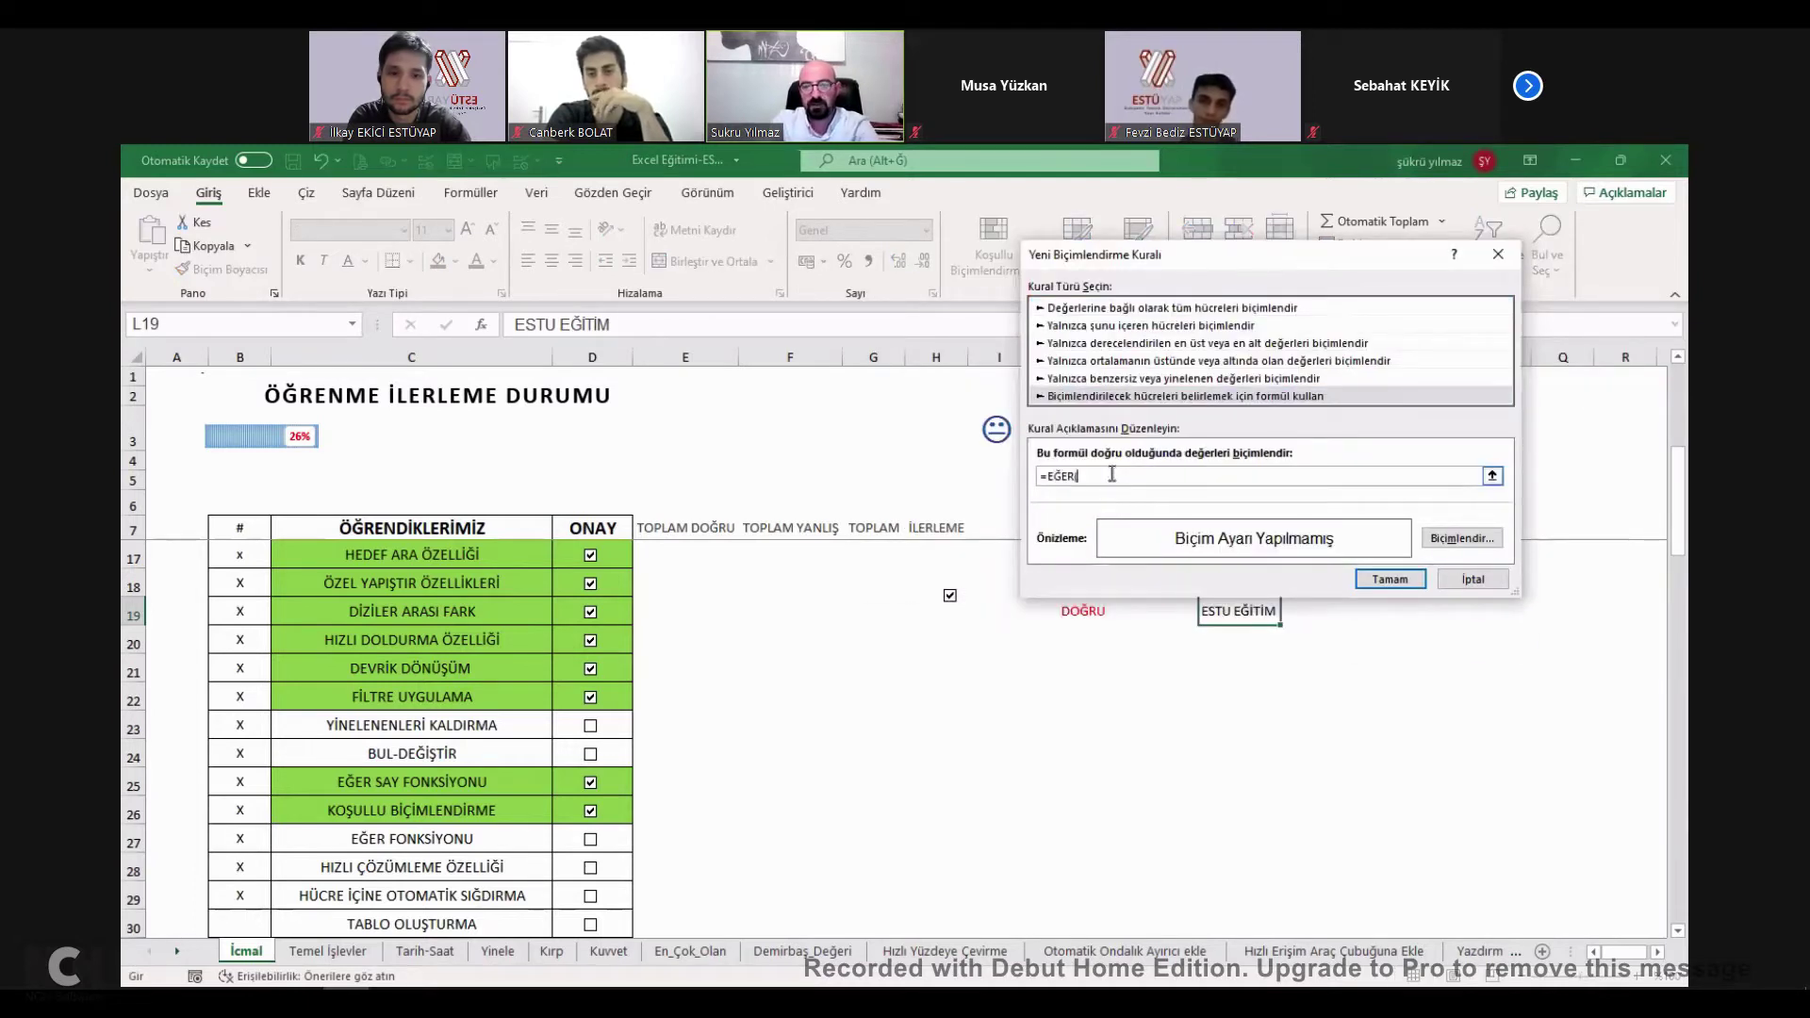
{"action": "left_click", "coordinate": [1065, 620]}
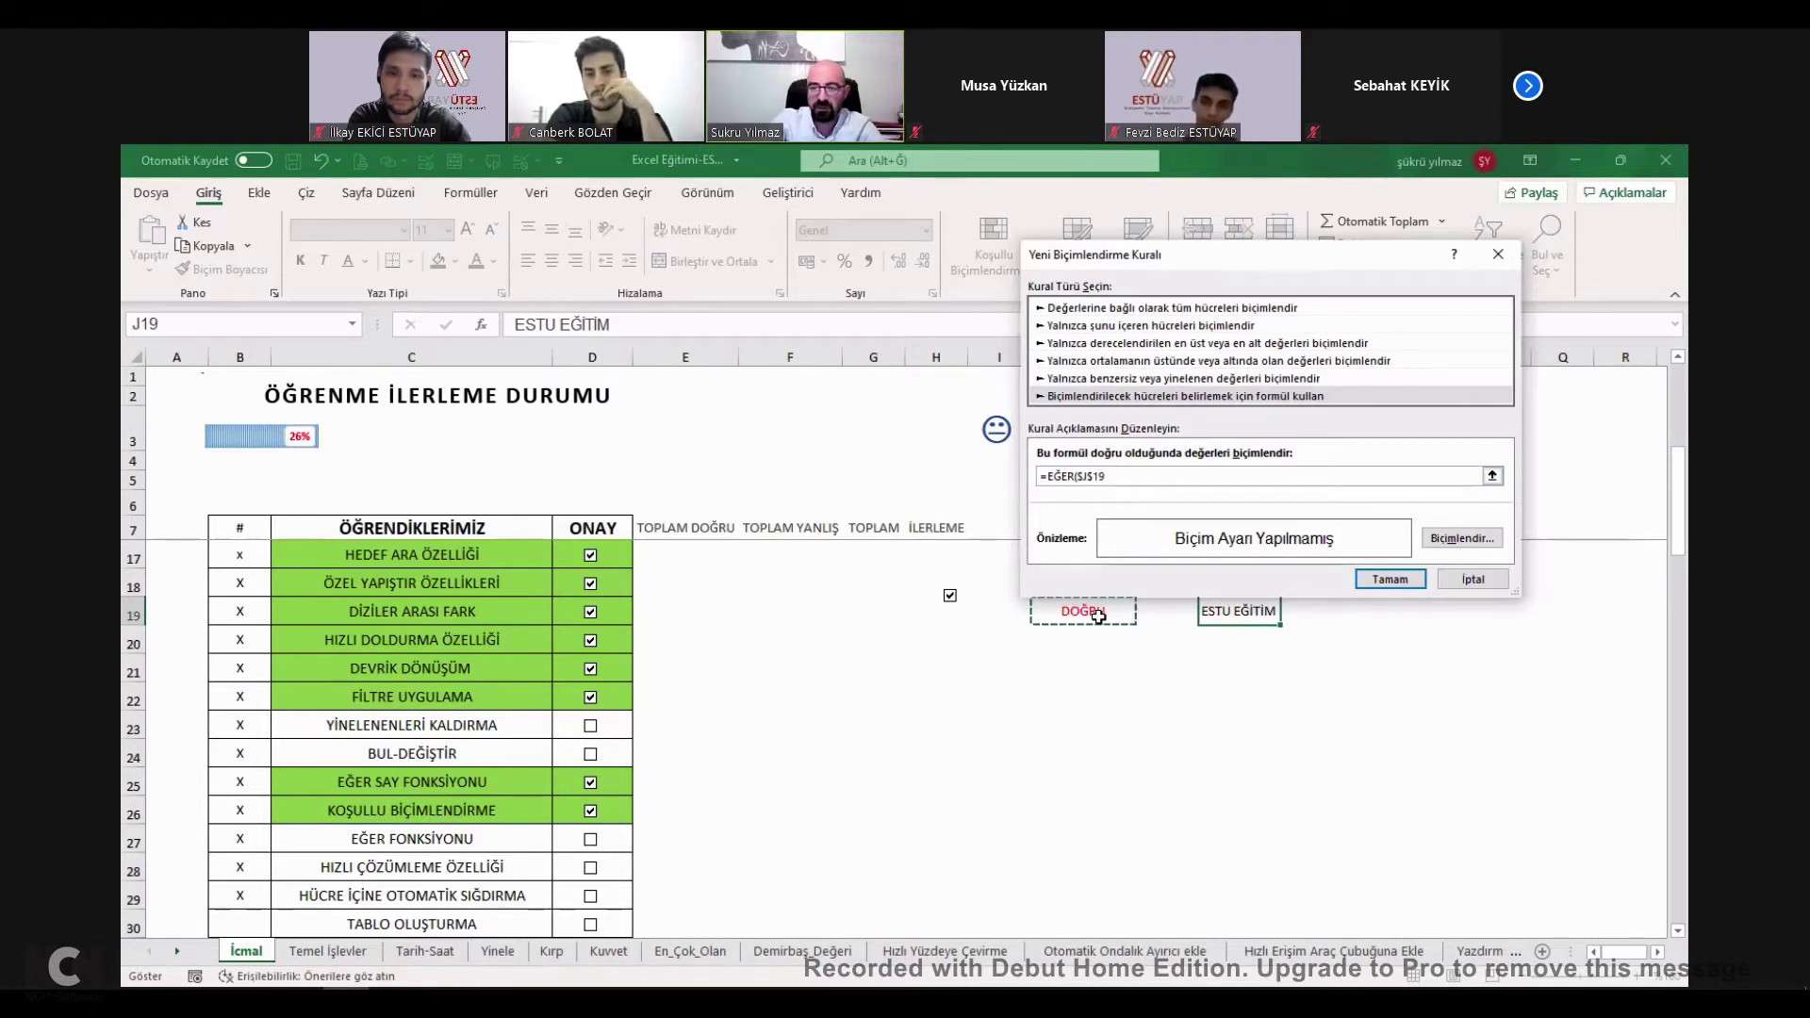
{"action": "type", "text": "=DOĞRU"}
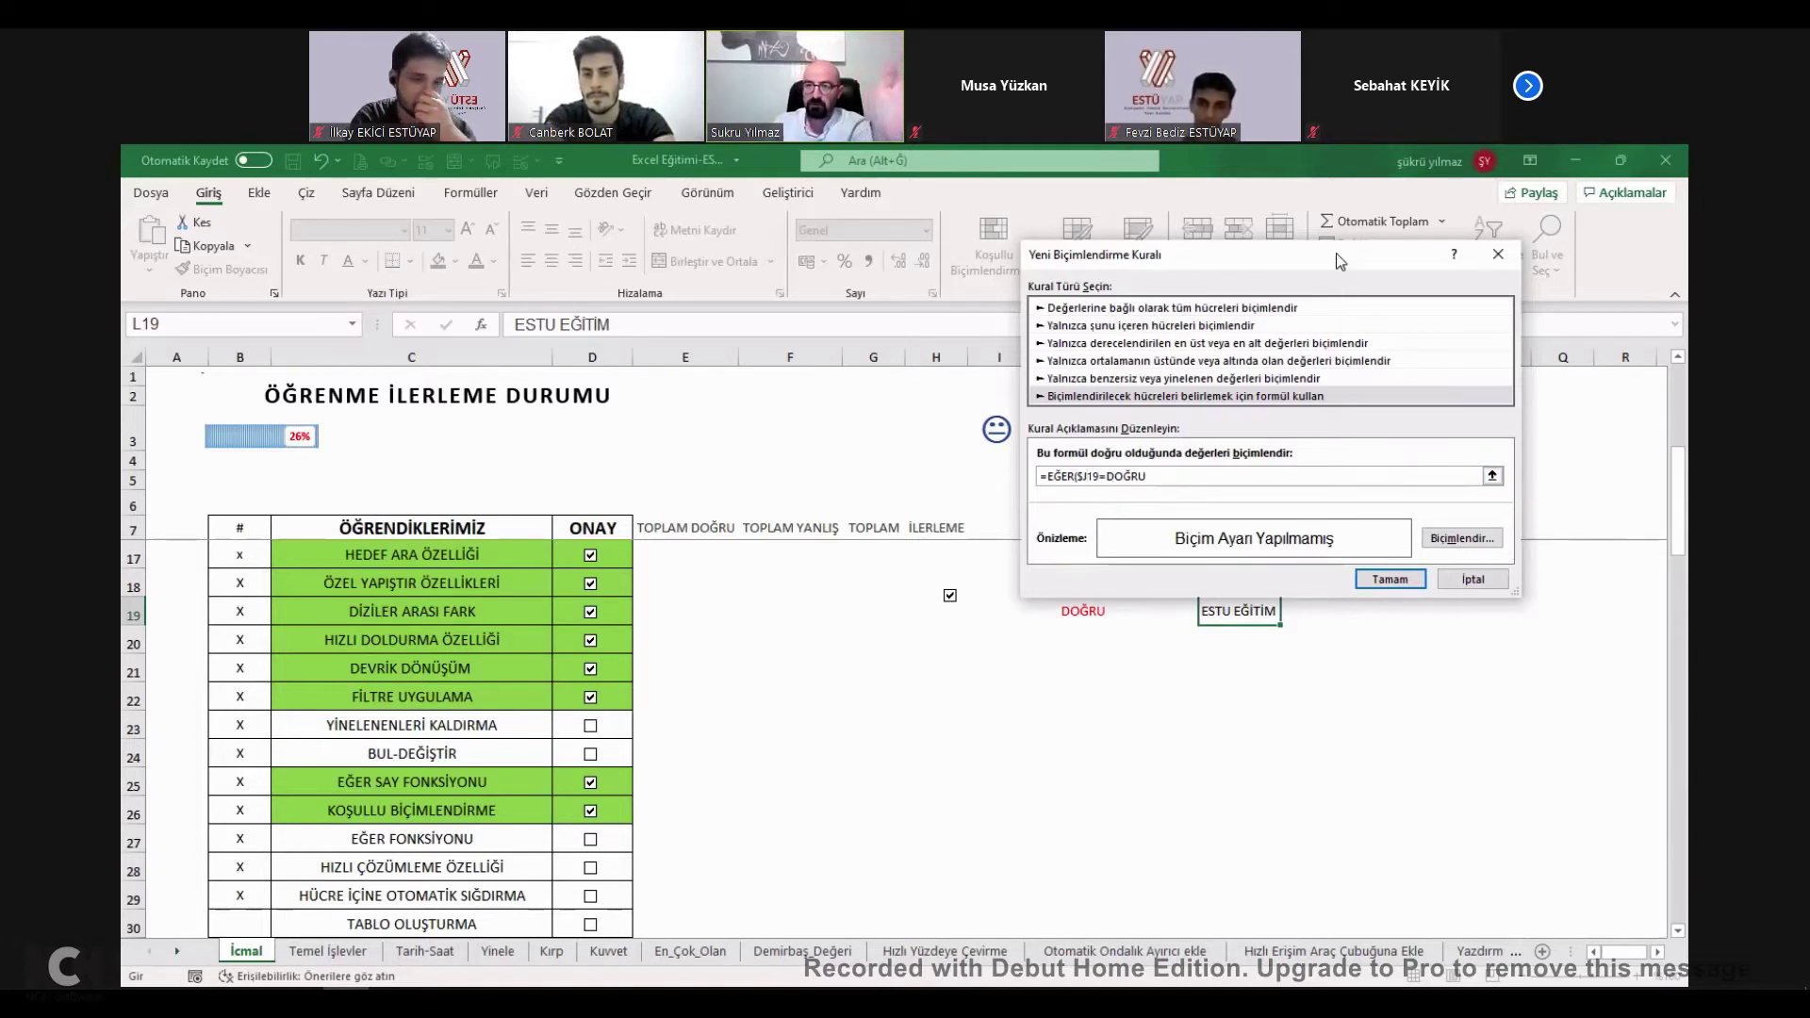
{"action": "left_click_drag", "start_coordinate": [1342, 262], "coordinate": [760, 259]}
{"action": "left_click", "coordinate": [892, 537]}
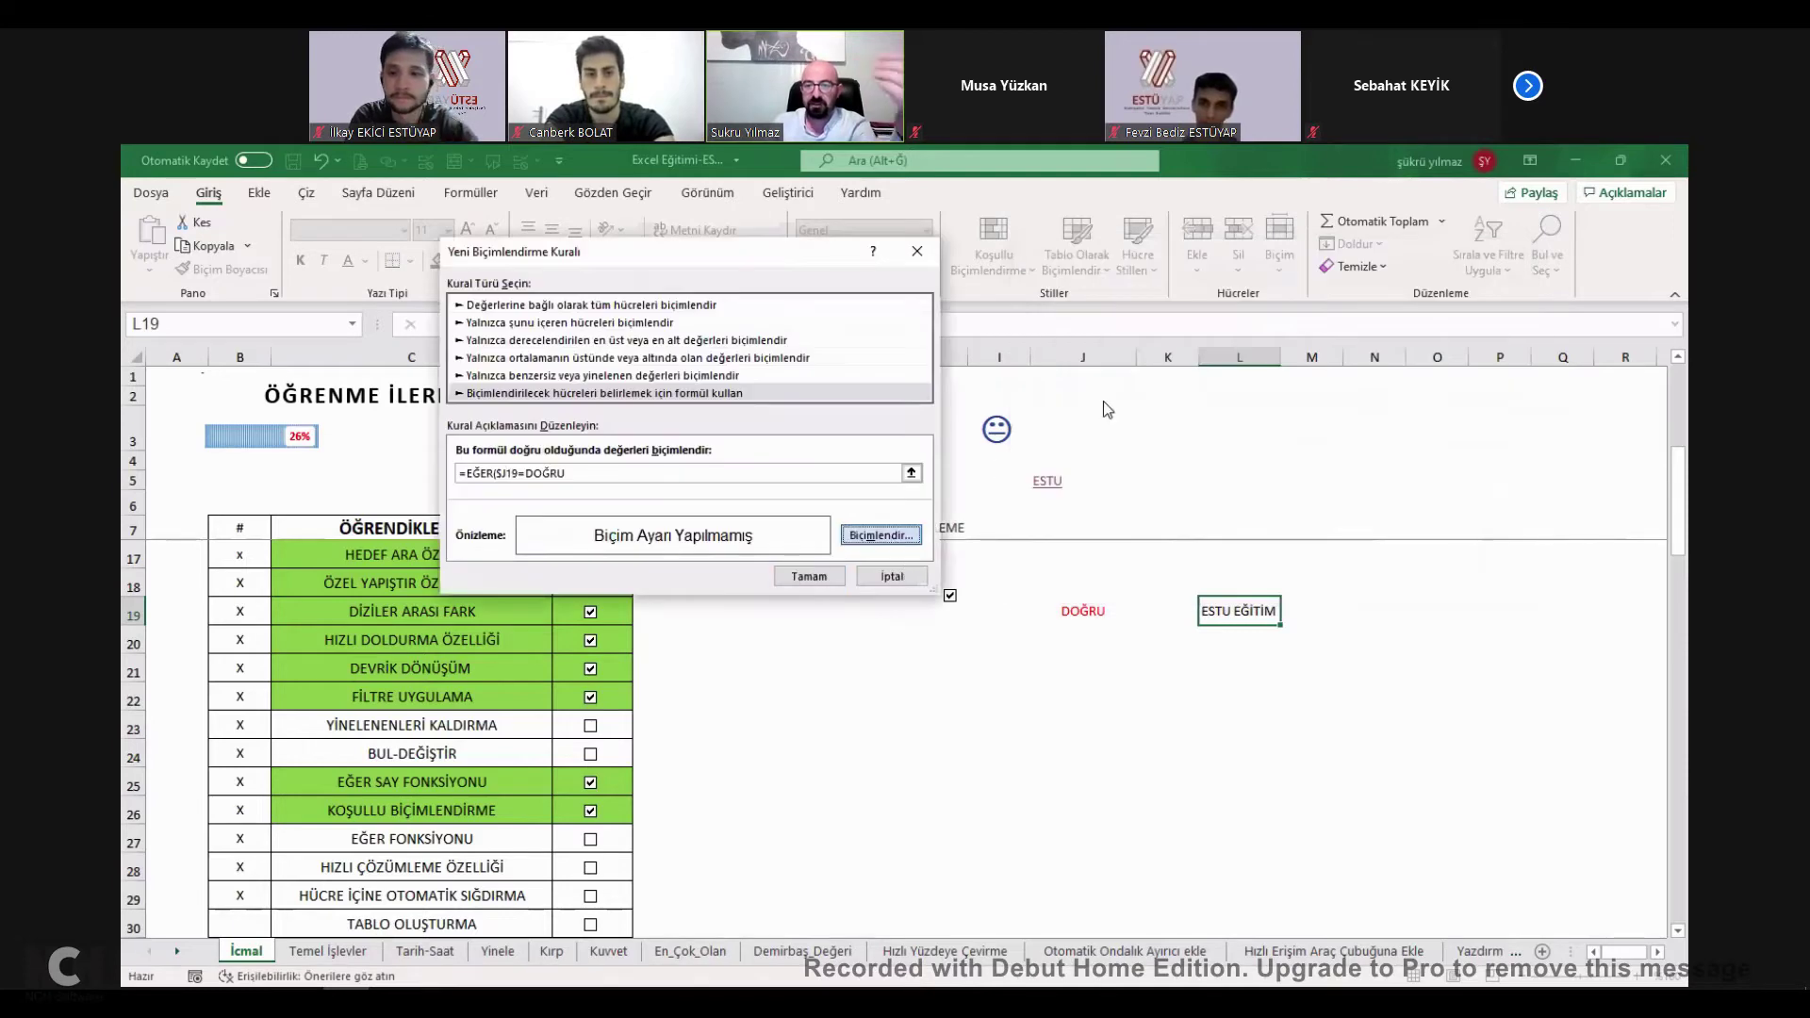
Give the rule strikethrough text and a purple fill.
{"action": "left_click", "coordinate": [1174, 202]}
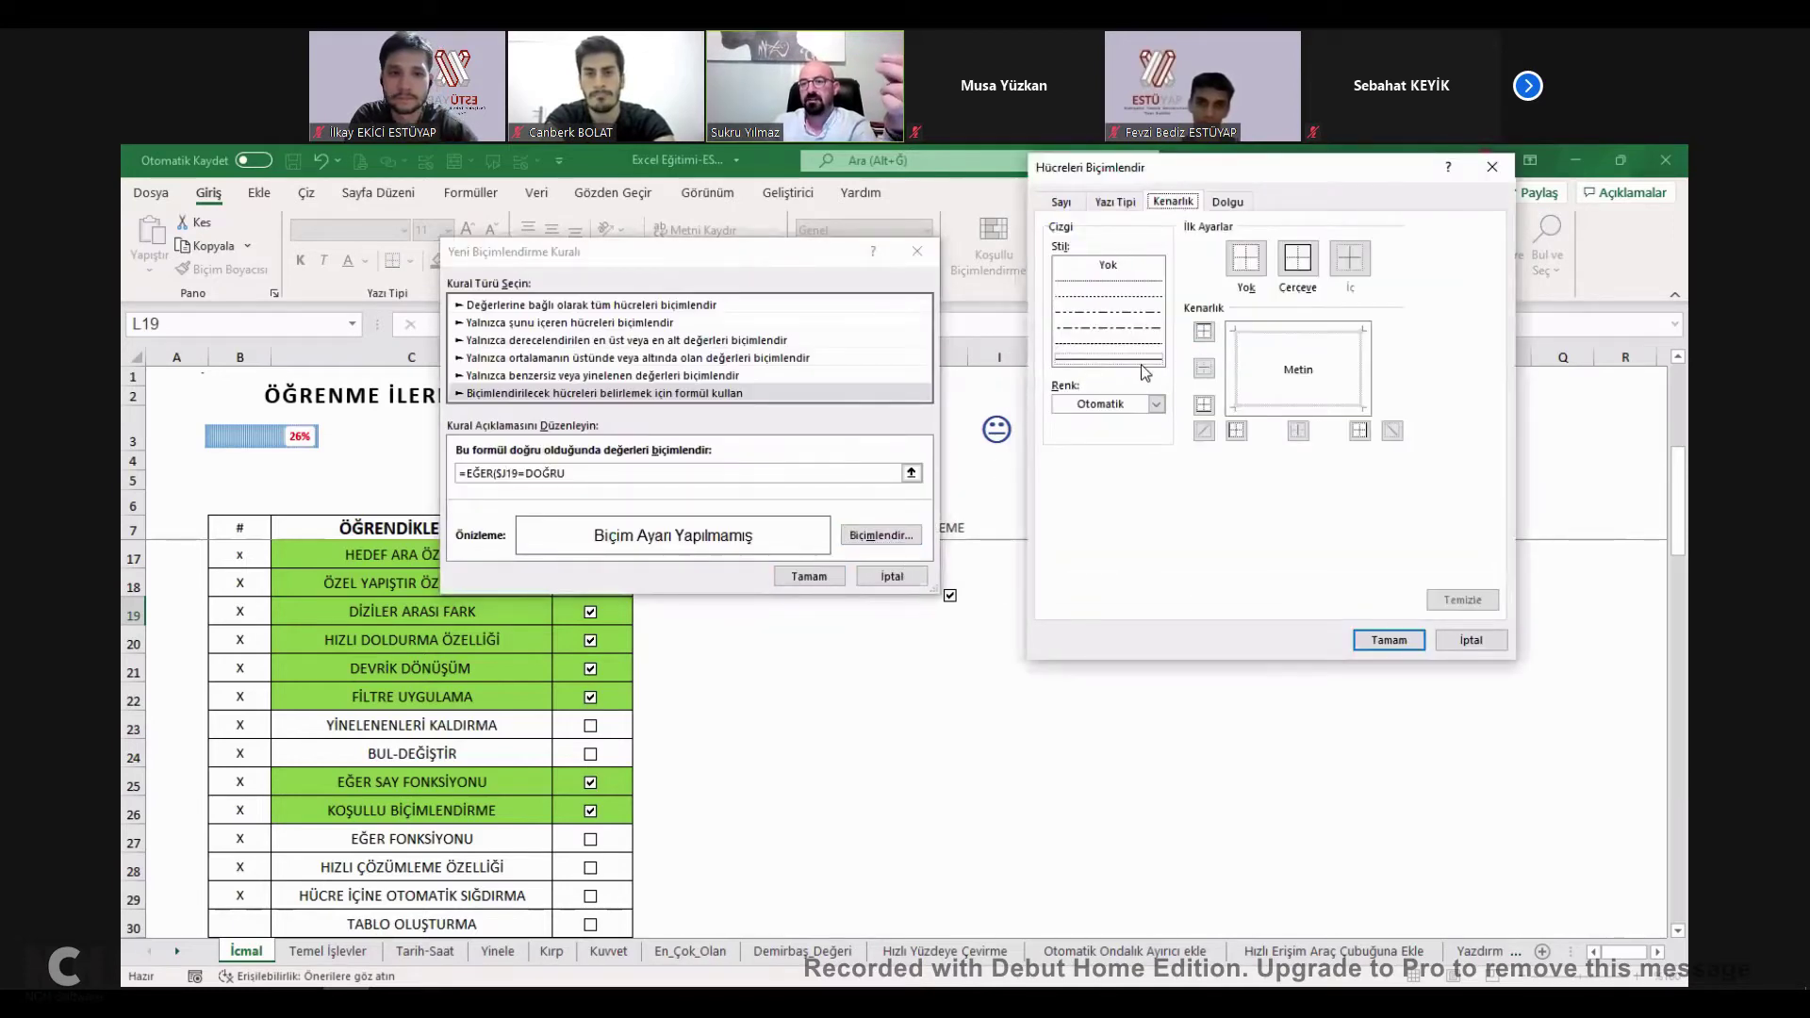
{"action": "left_click", "coordinate": [1121, 206]}
{"action": "left_click", "coordinate": [1077, 408]}
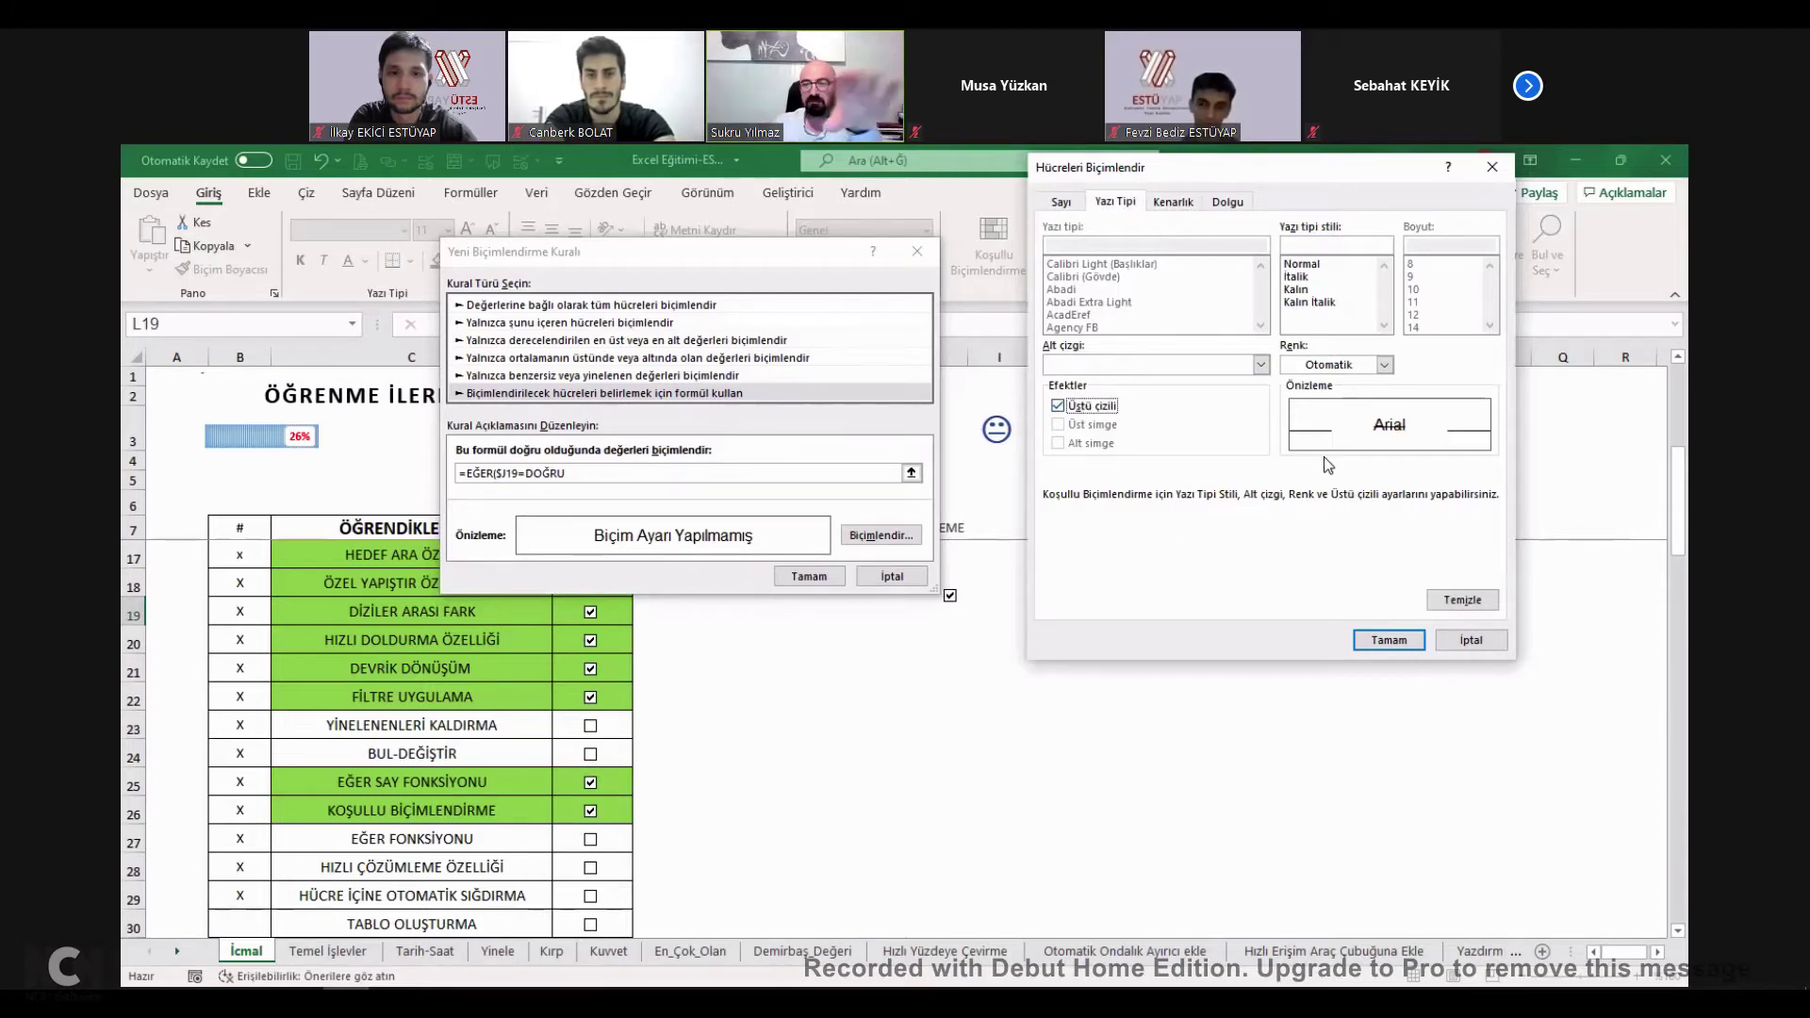
{"action": "left_click", "coordinate": [1227, 202]}
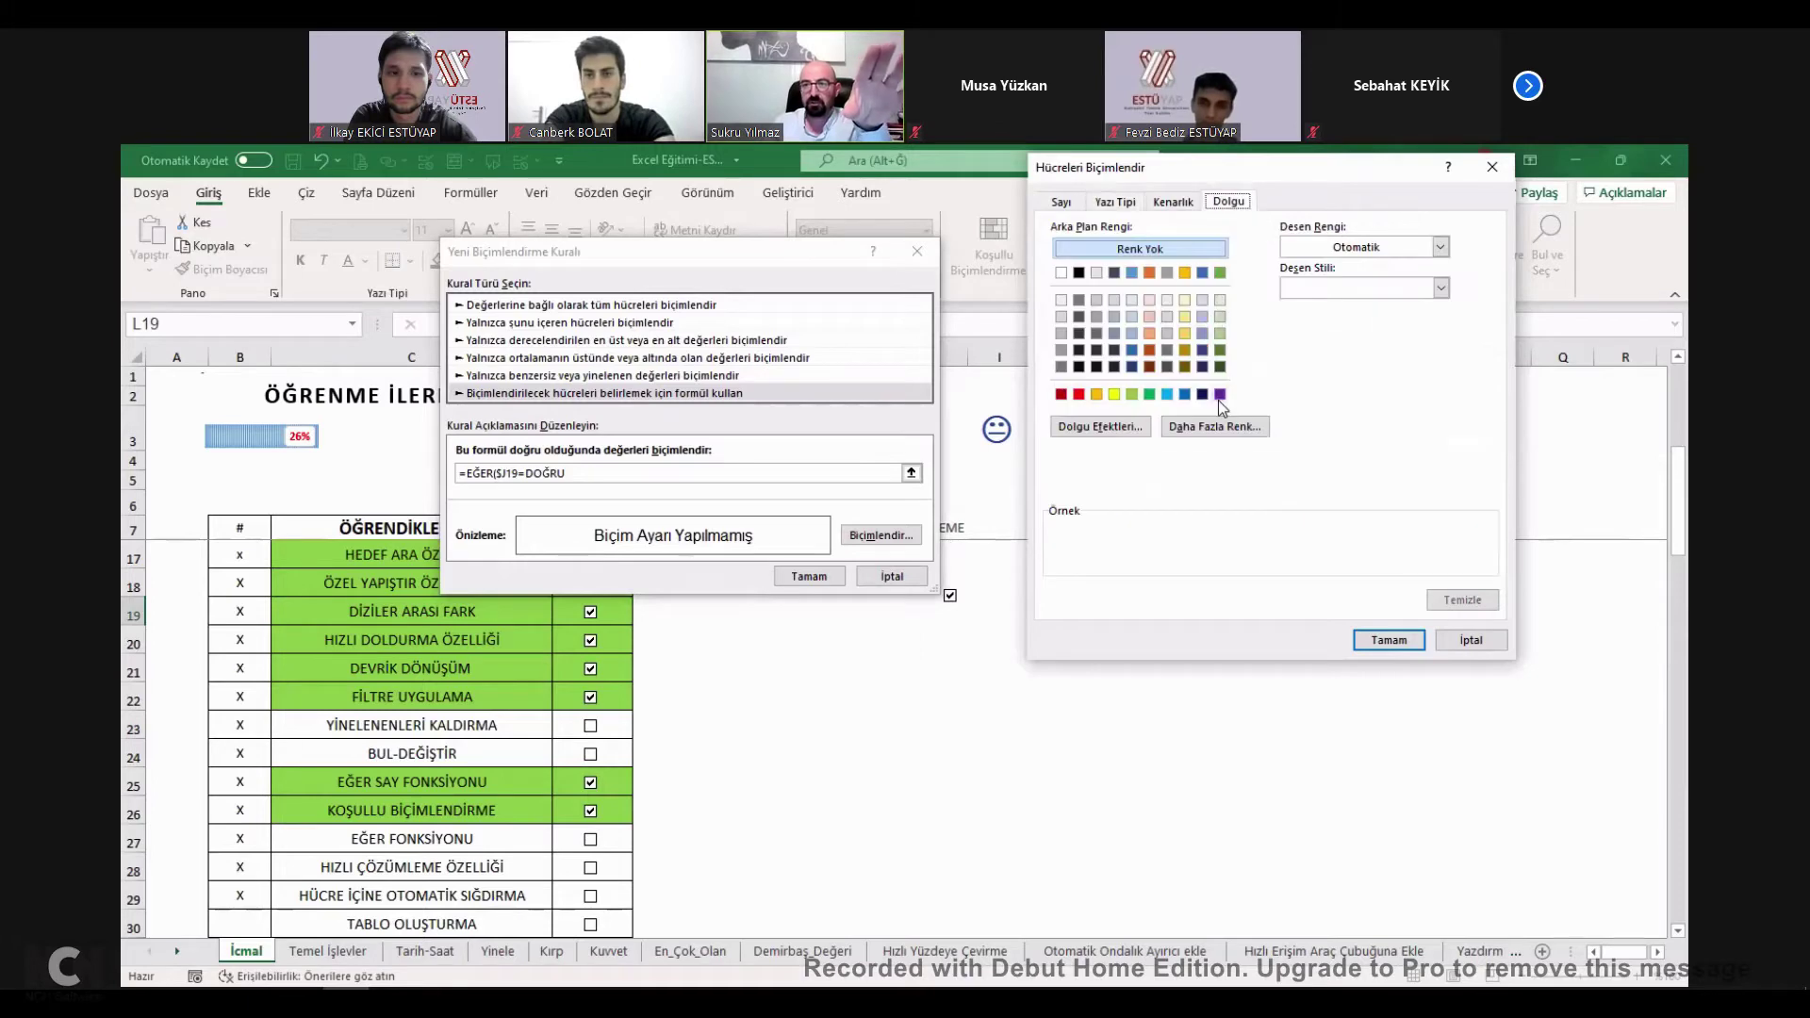
{"action": "left_click", "coordinate": [1220, 394]}
{"action": "left_click", "coordinate": [1393, 645]}
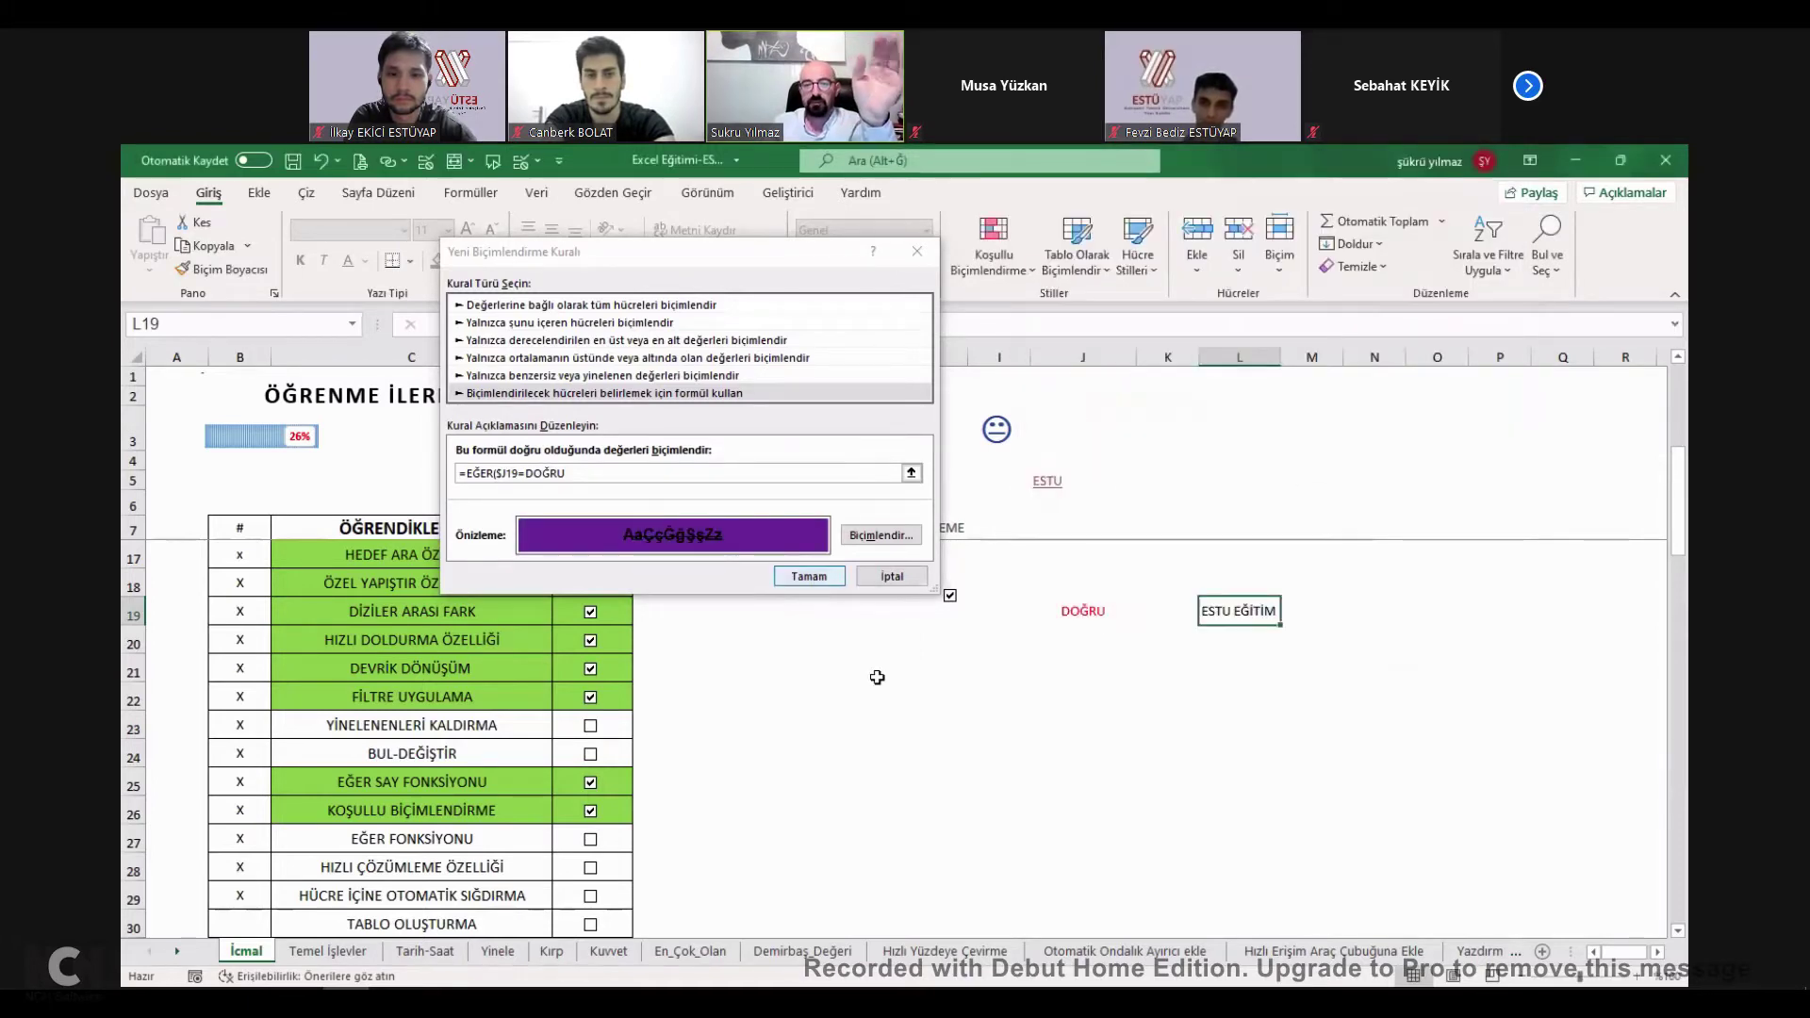
Close the rule formula with ')' and retry it, hitting formula errors.
{"action": "left_click", "coordinate": [598, 474]}
{"action": "type", "text": ")"}
{"action": "left_click", "coordinate": [809, 576]}
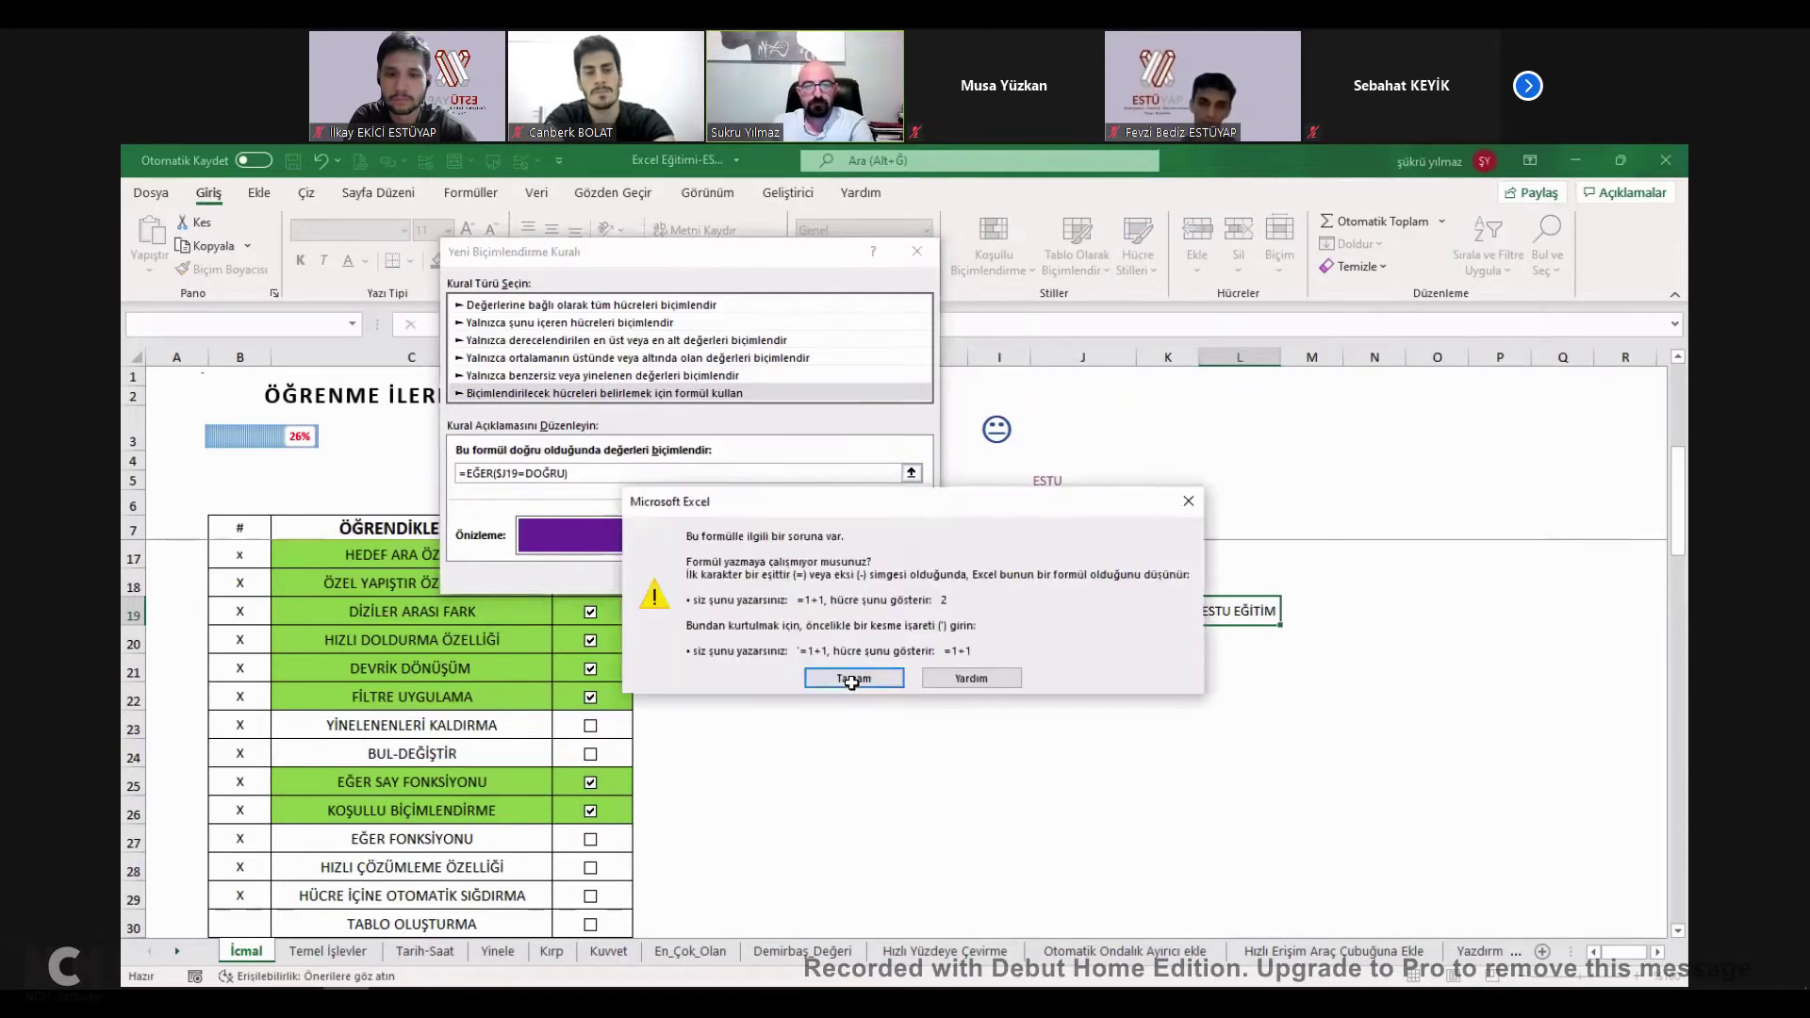
{"action": "left_click", "coordinate": [853, 679]}
{"action": "left_click", "coordinate": [528, 475]}
{"action": "type", "text": "\""}
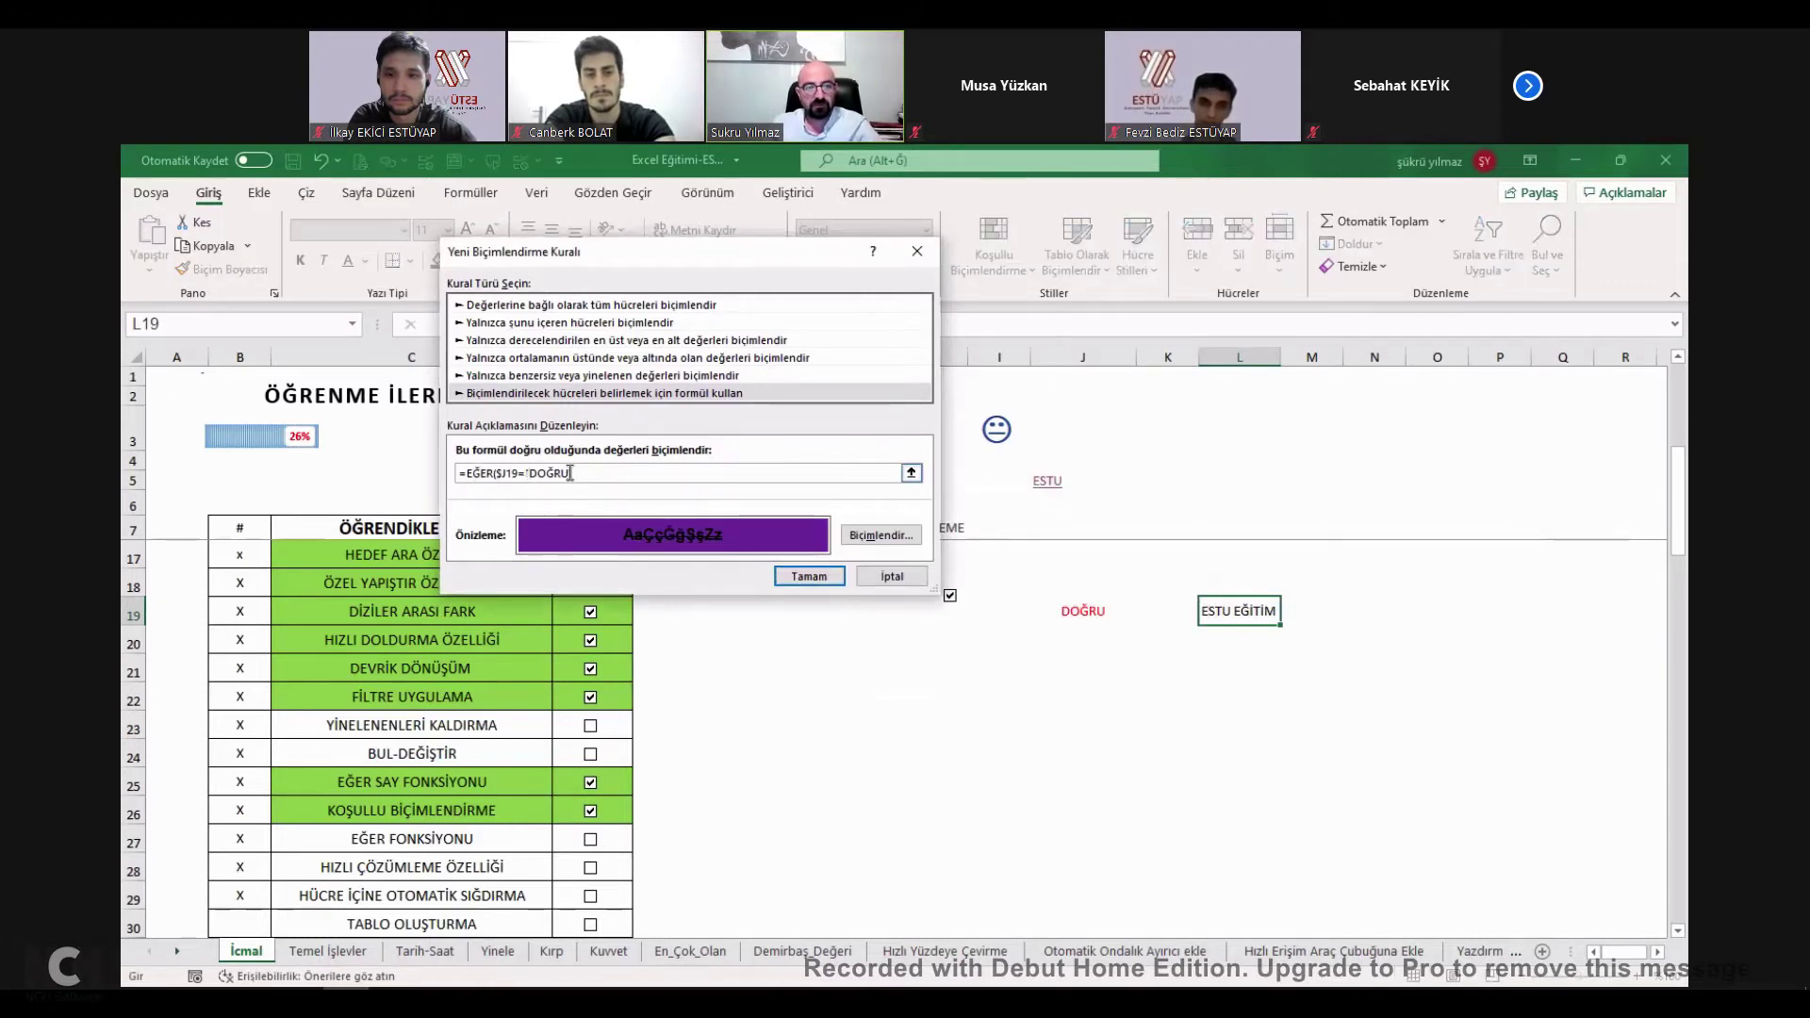
{"action": "left_click", "coordinate": [816, 578]}
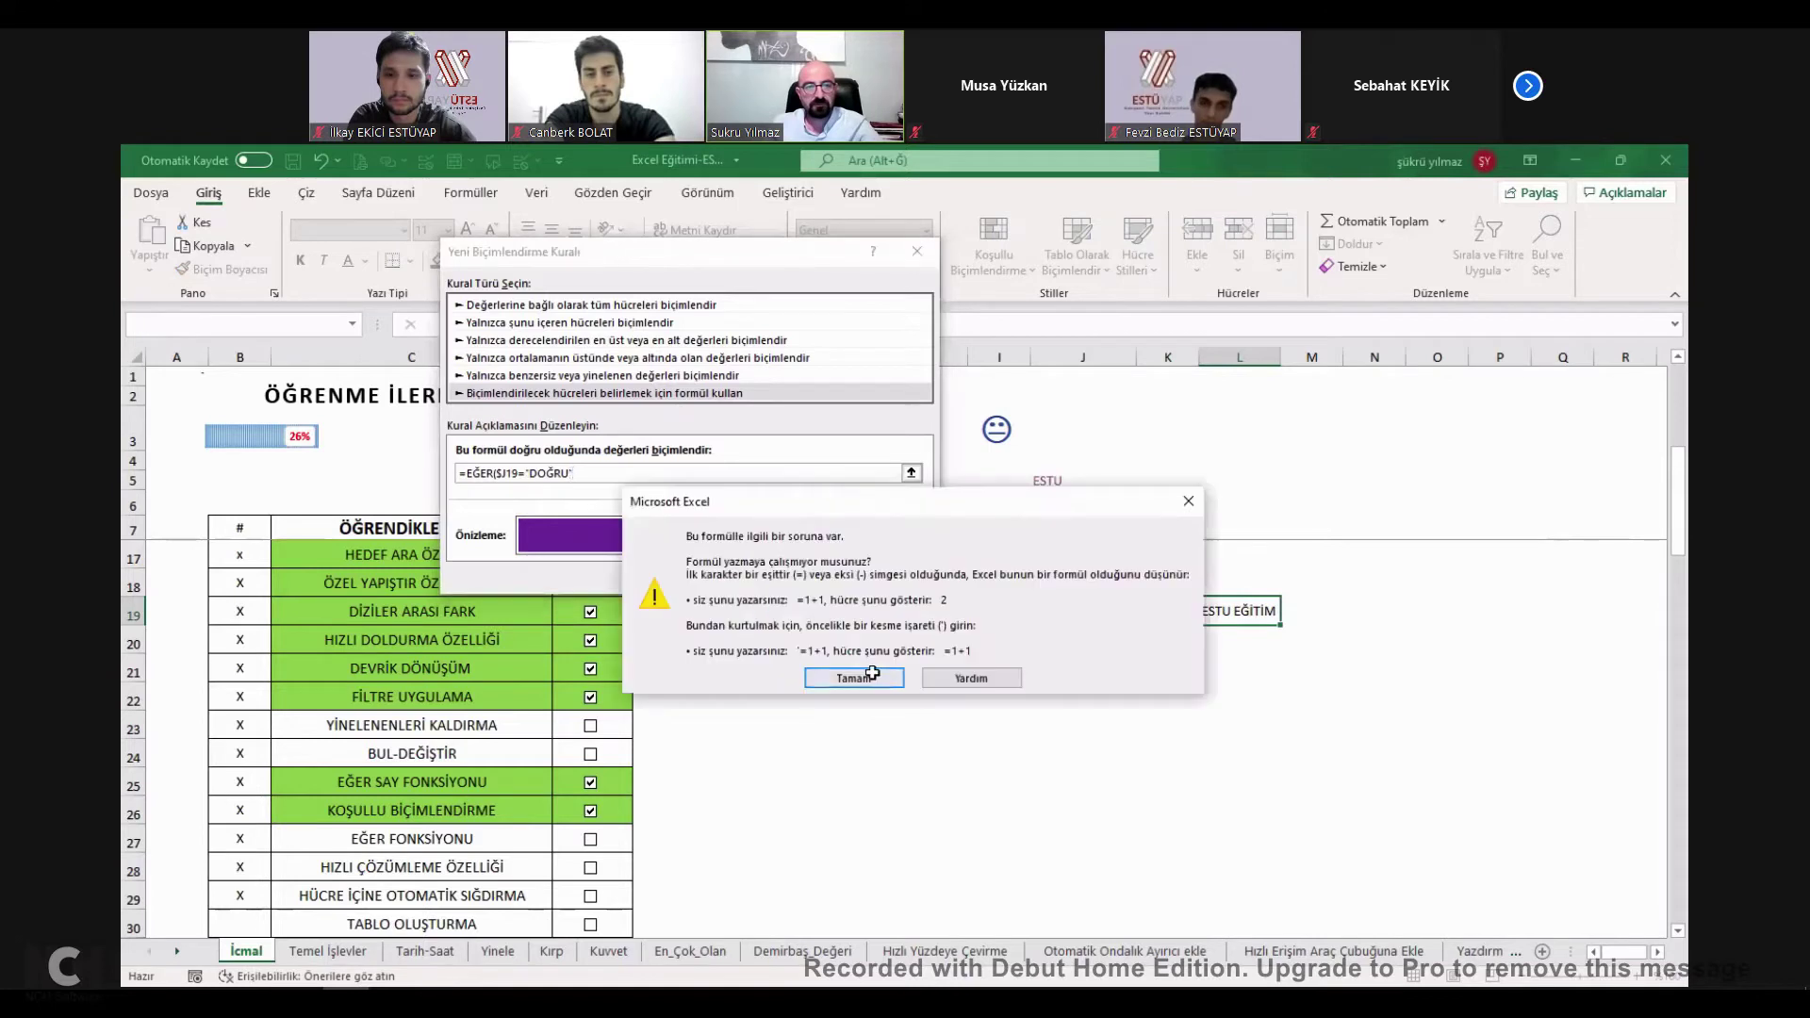
{"action": "left_click", "coordinate": [872, 673]}
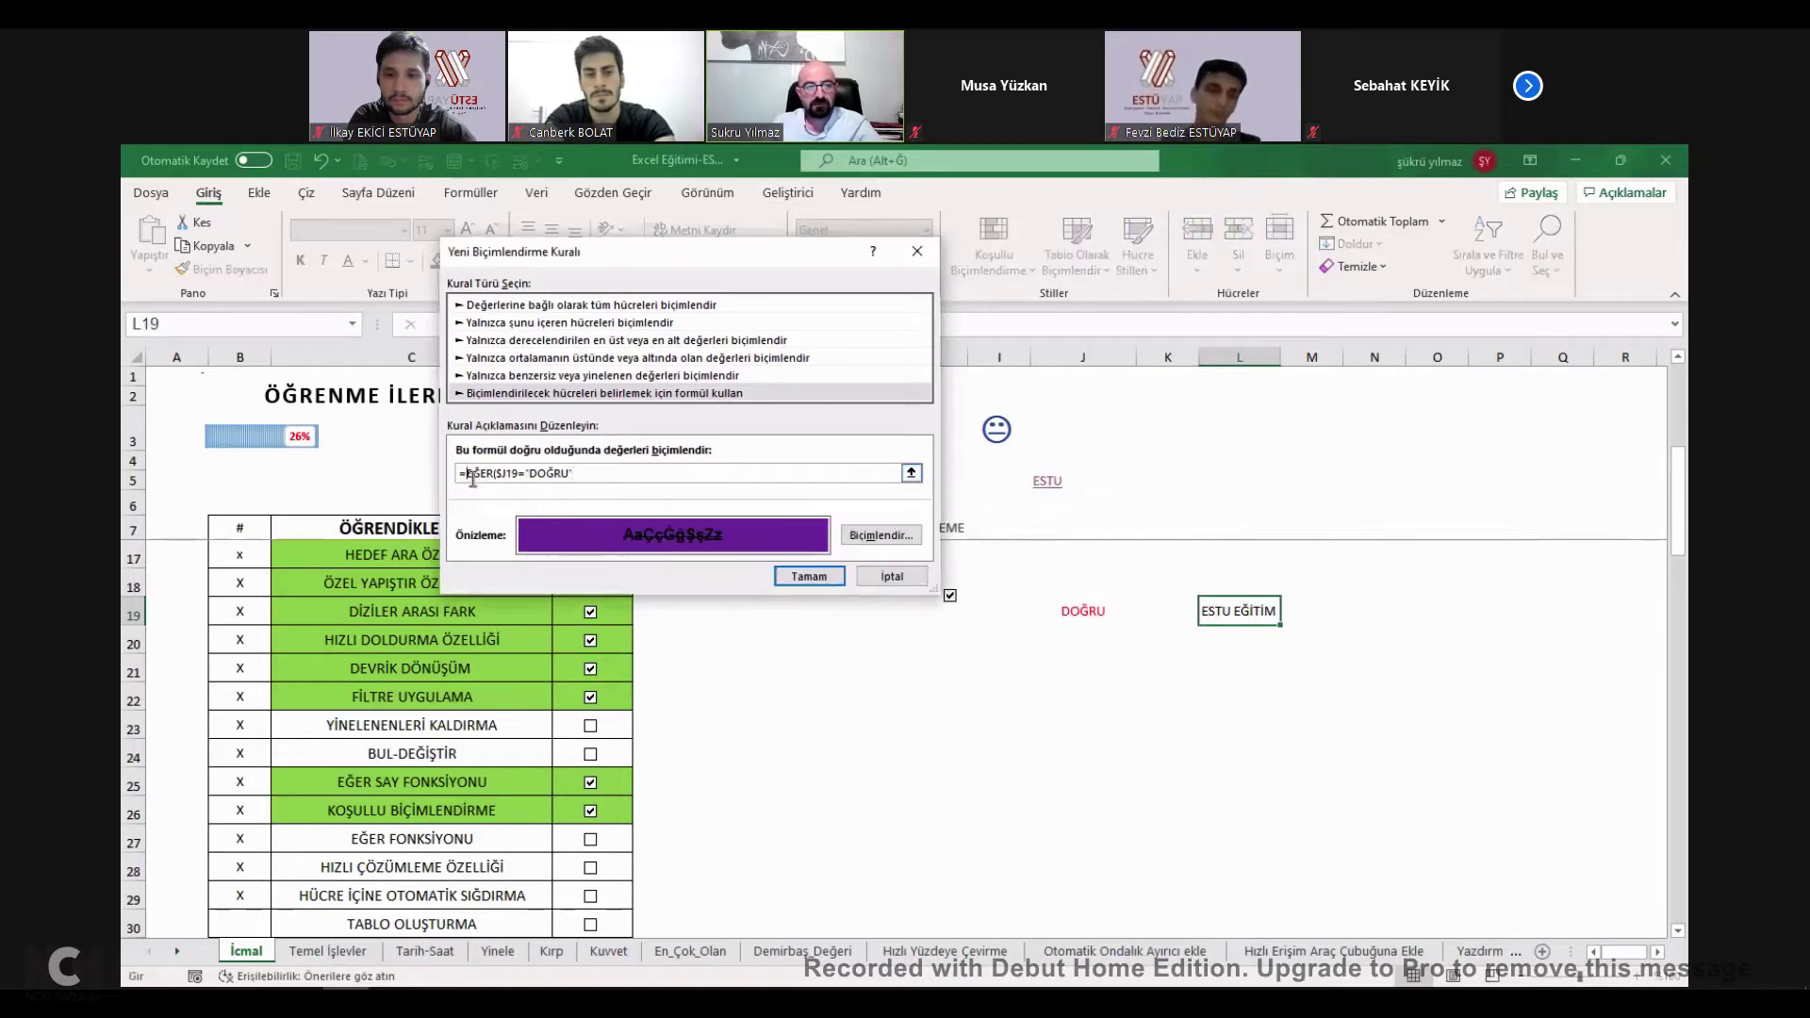
Remove the leading equals sign and stray quote, then save and apply the rule to L19.
{"action": "left_click", "coordinate": [476, 478]}
{"action": "key", "text": "BackSpace"}
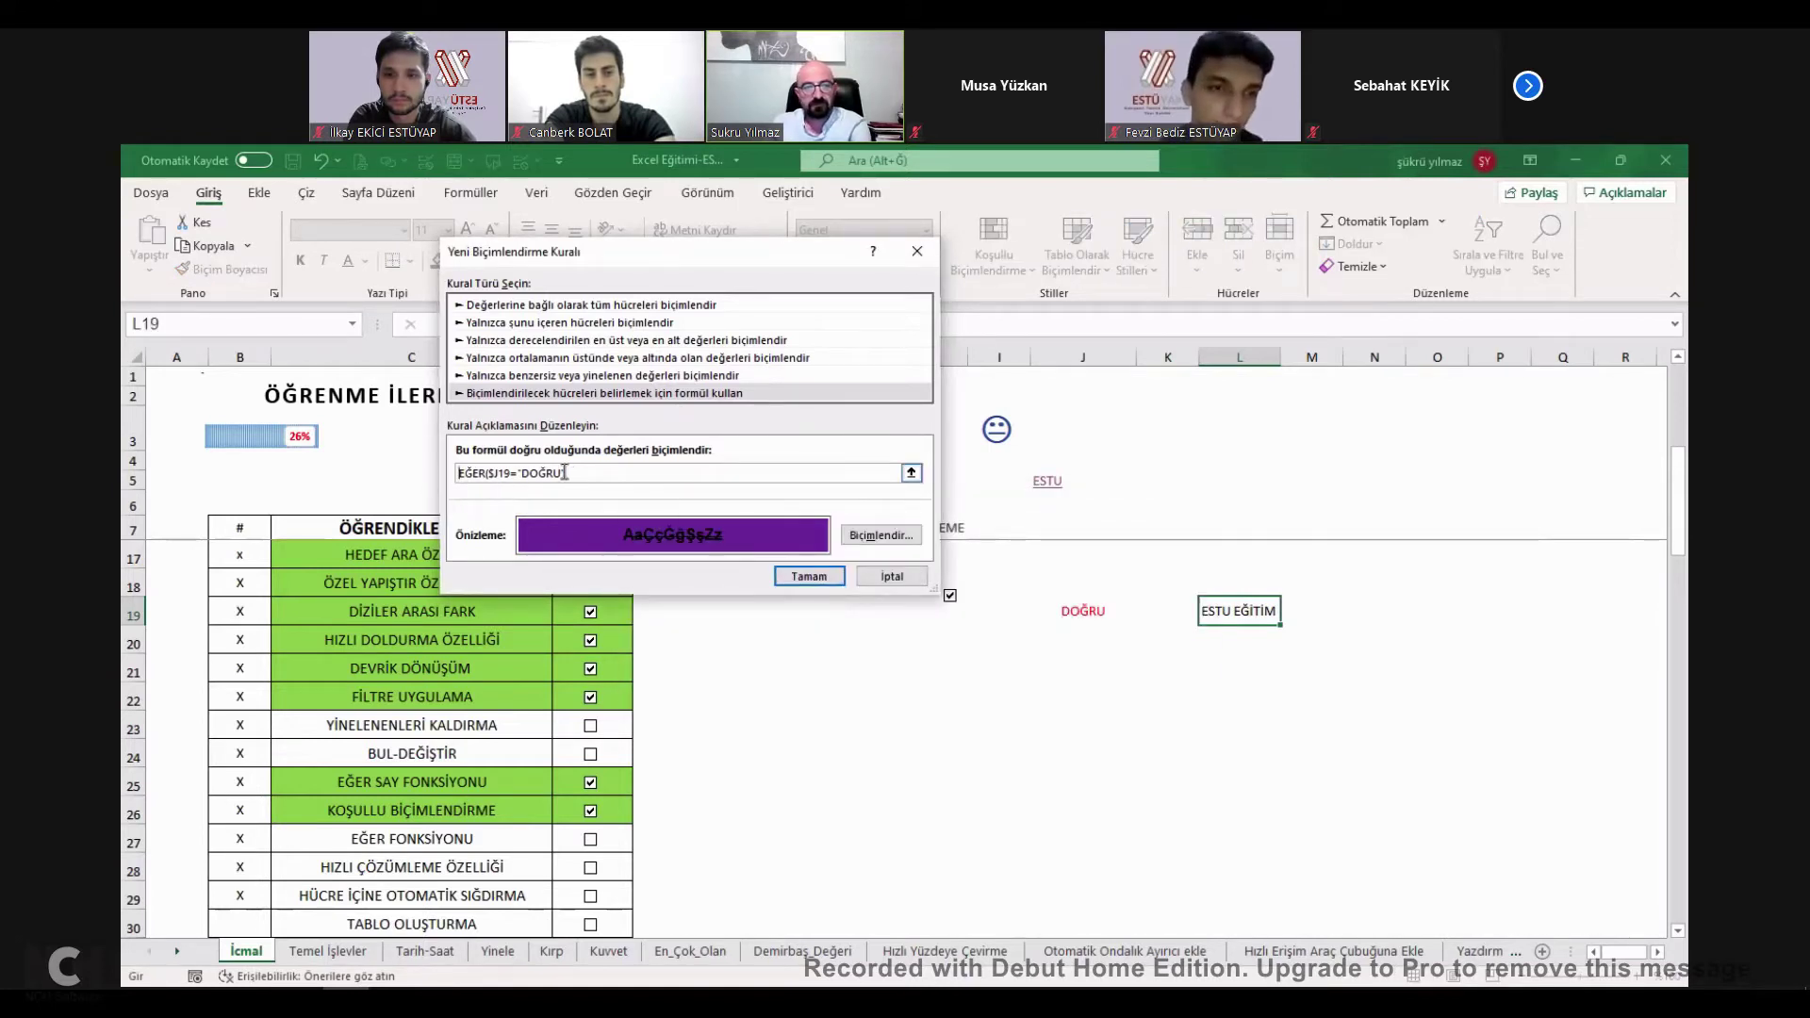
{"action": "left_click", "coordinate": [521, 473]}
{"action": "key", "text": "BackSpace"}
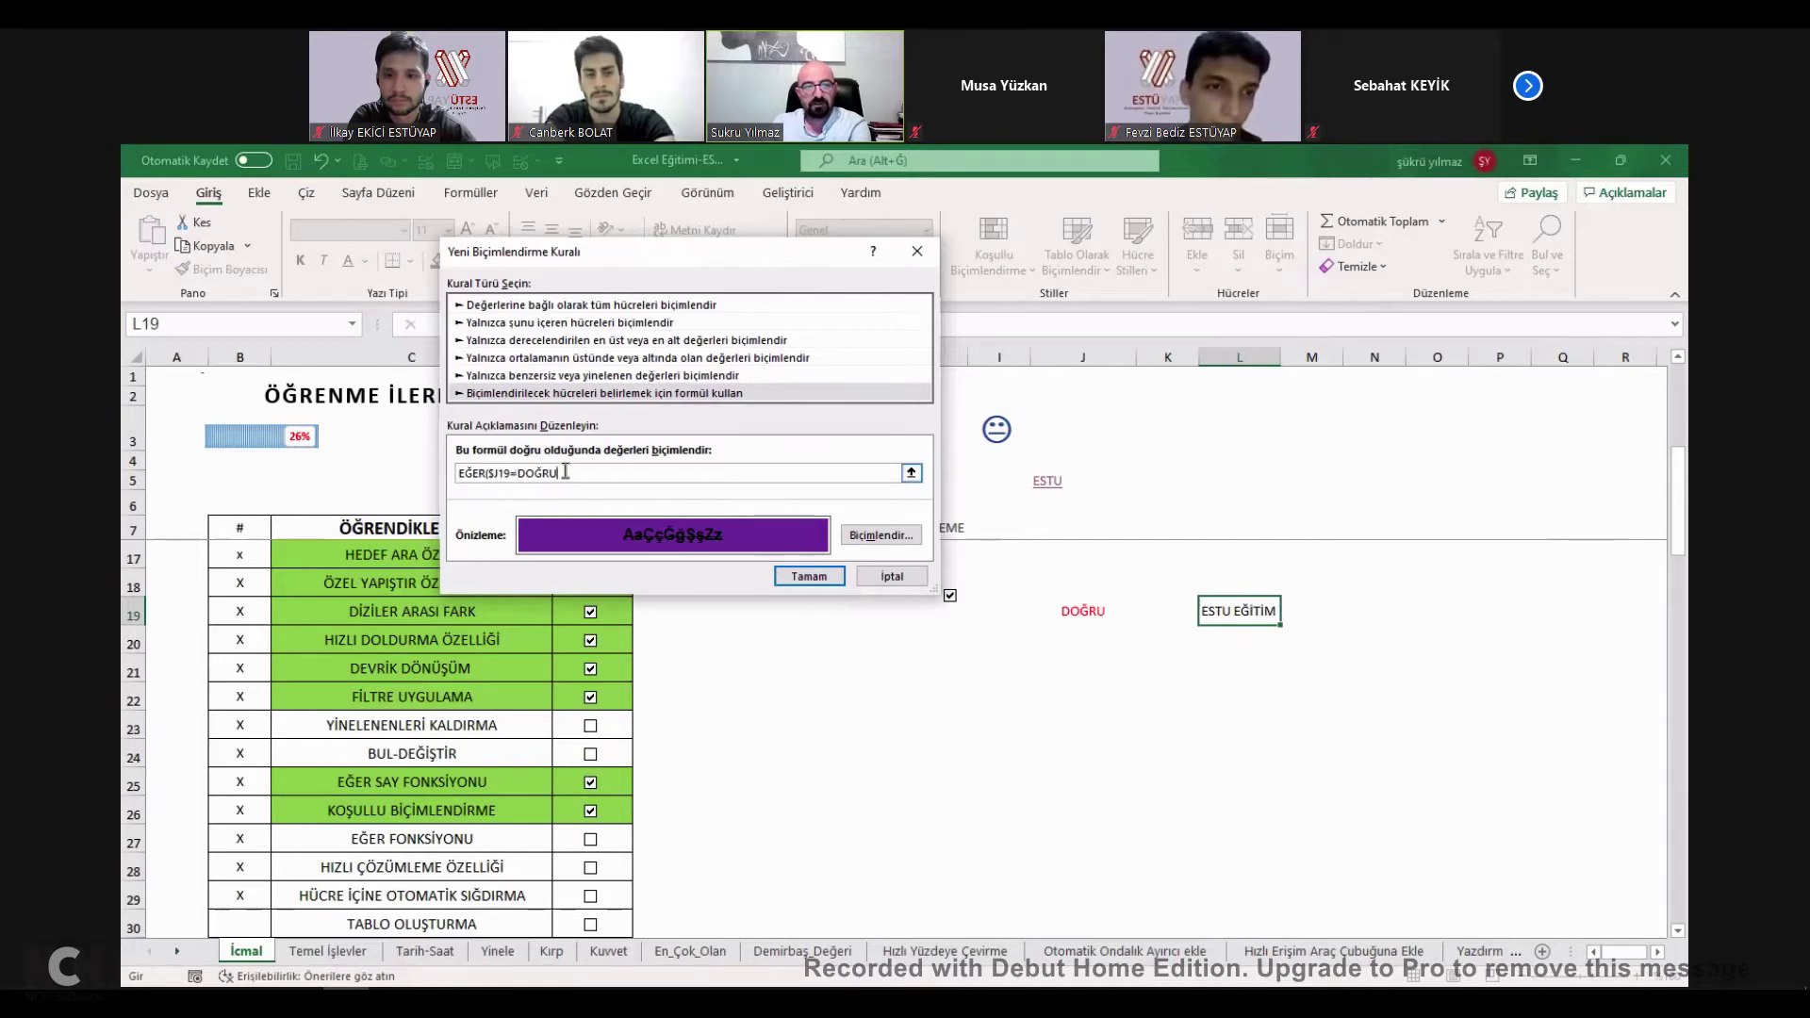
{"action": "left_click", "coordinate": [820, 577]}
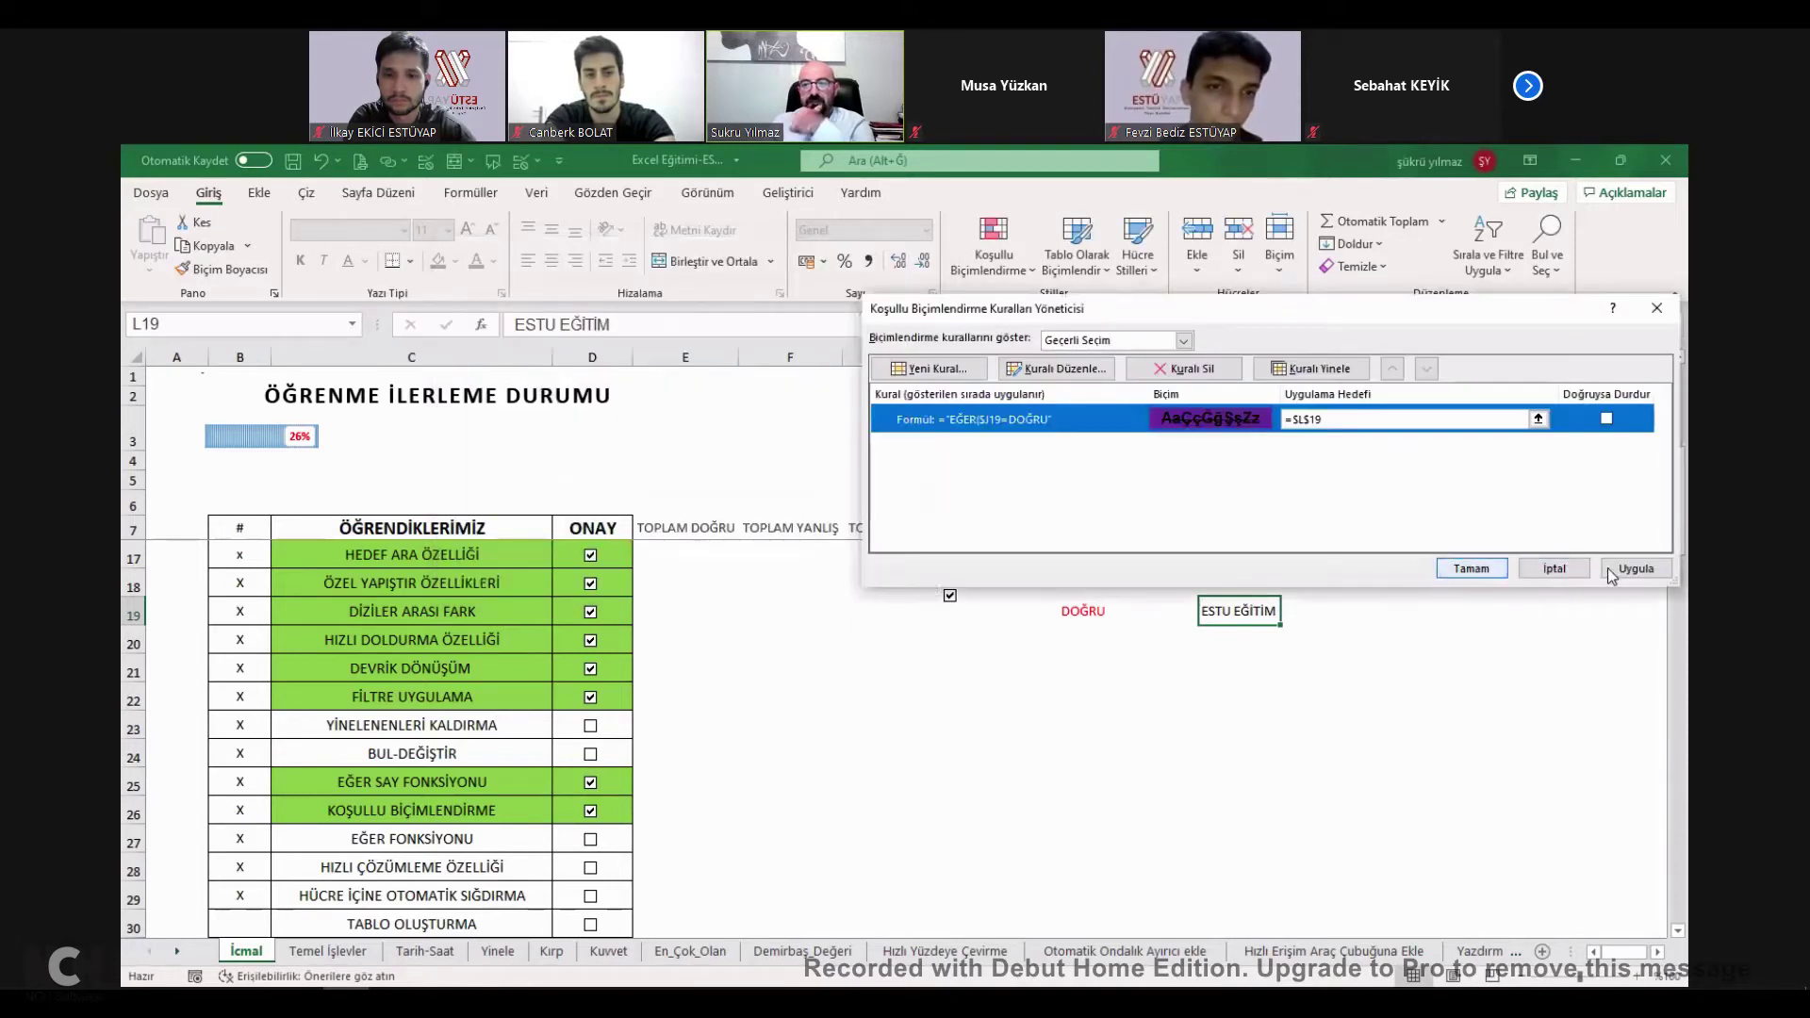
{"action": "left_click", "coordinate": [1612, 571]}
Close the rules manager and edit cell L19 to test its formatting.
{"action": "left_click", "coordinate": [1470, 569]}
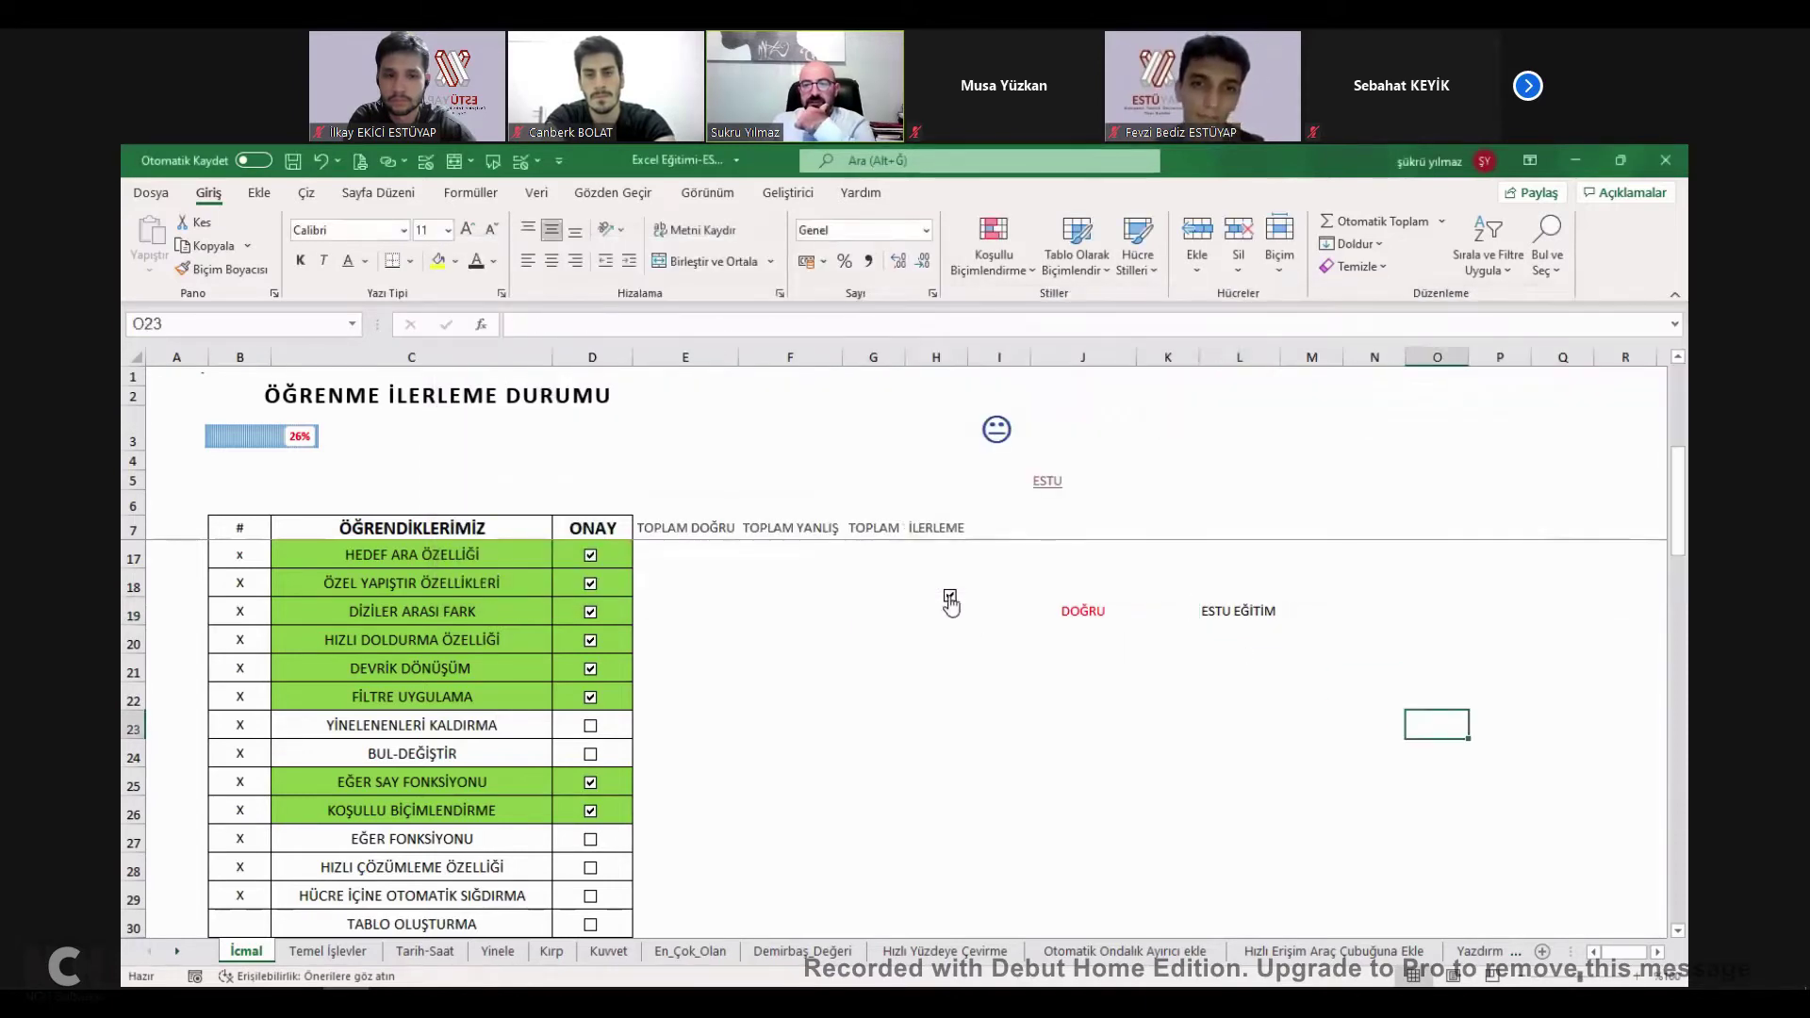
{"action": "left_click", "coordinate": [1233, 622]}
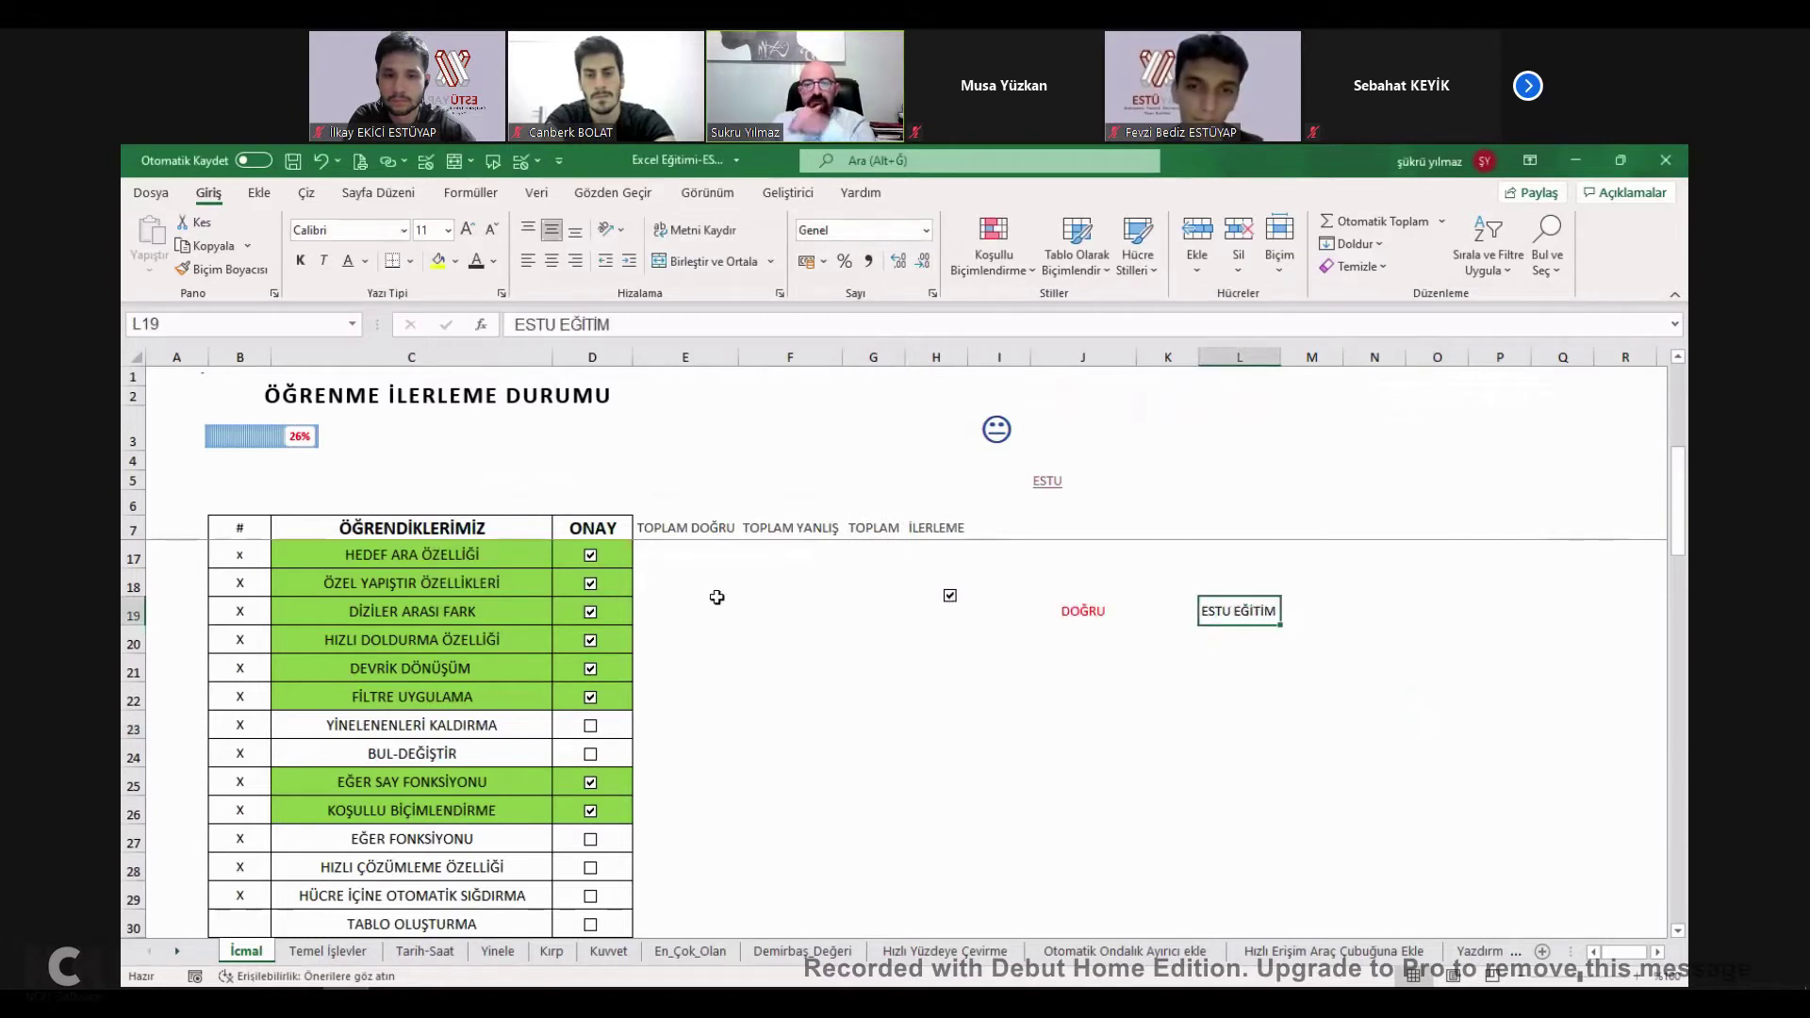
{"action": "left_click", "coordinate": [1253, 644]}
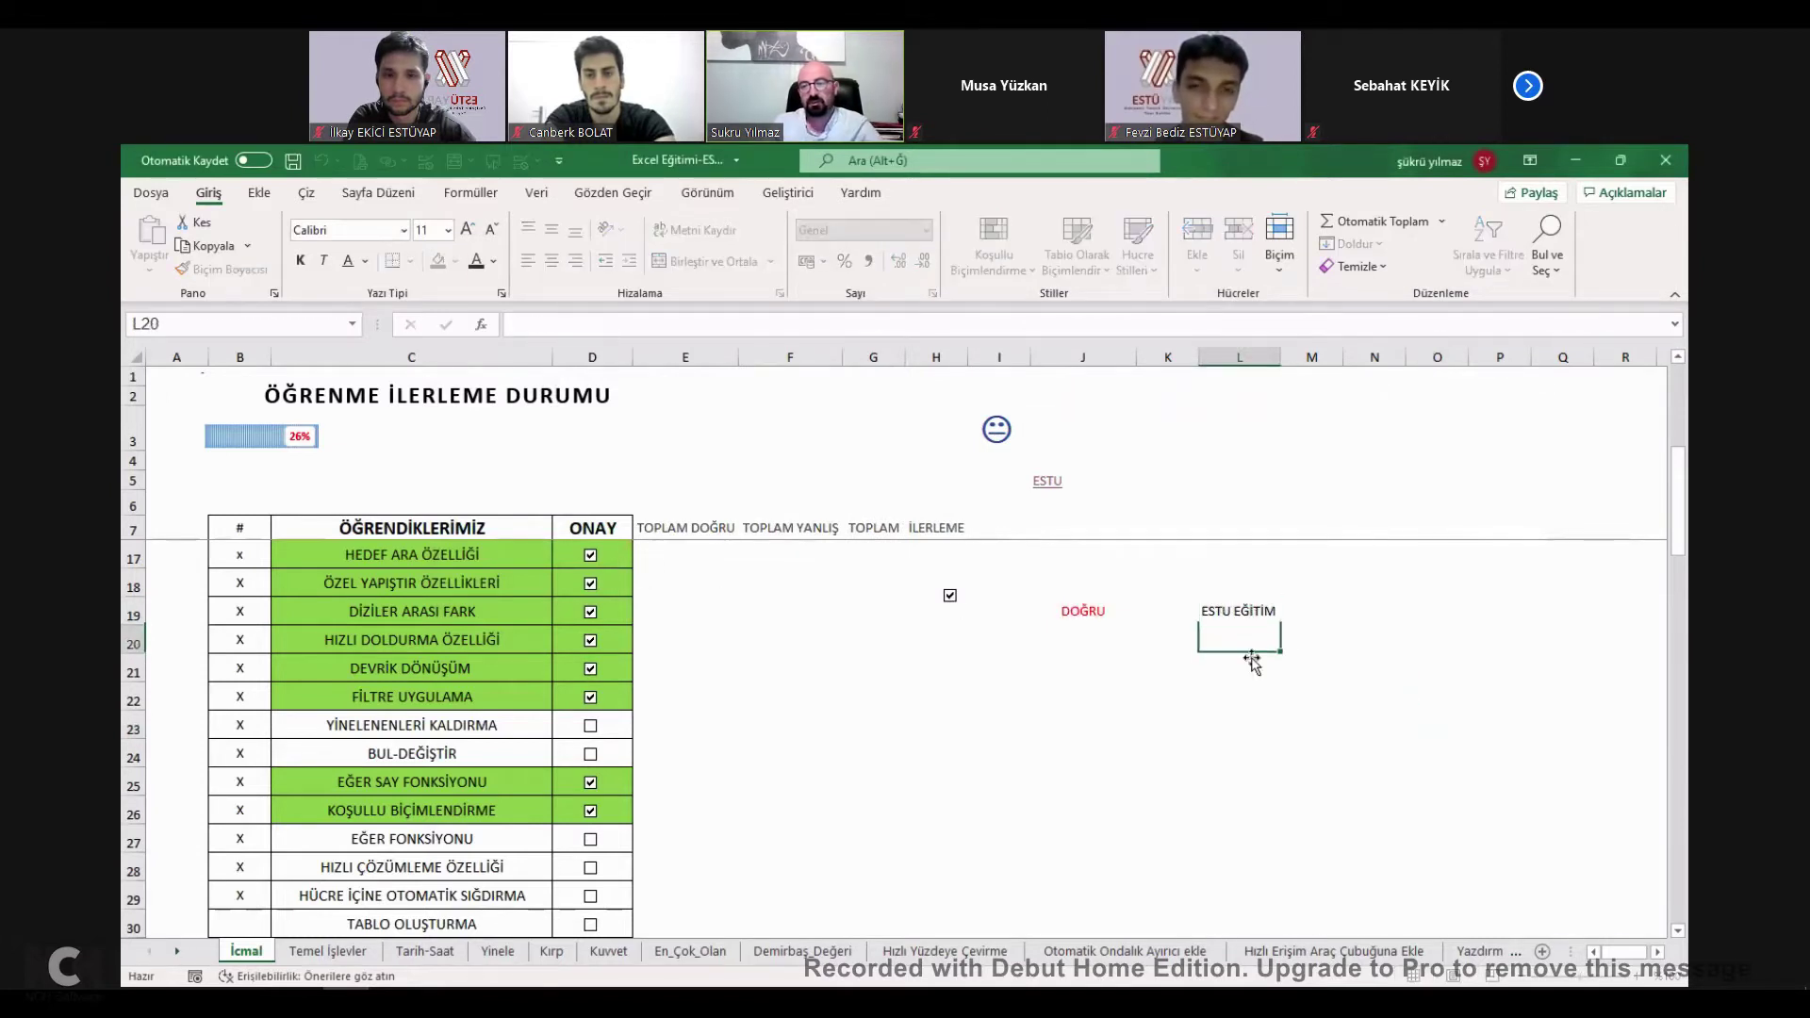
{"action": "left_click", "coordinate": [1225, 612]}
{"action": "double_click", "coordinate": [1232, 611]}
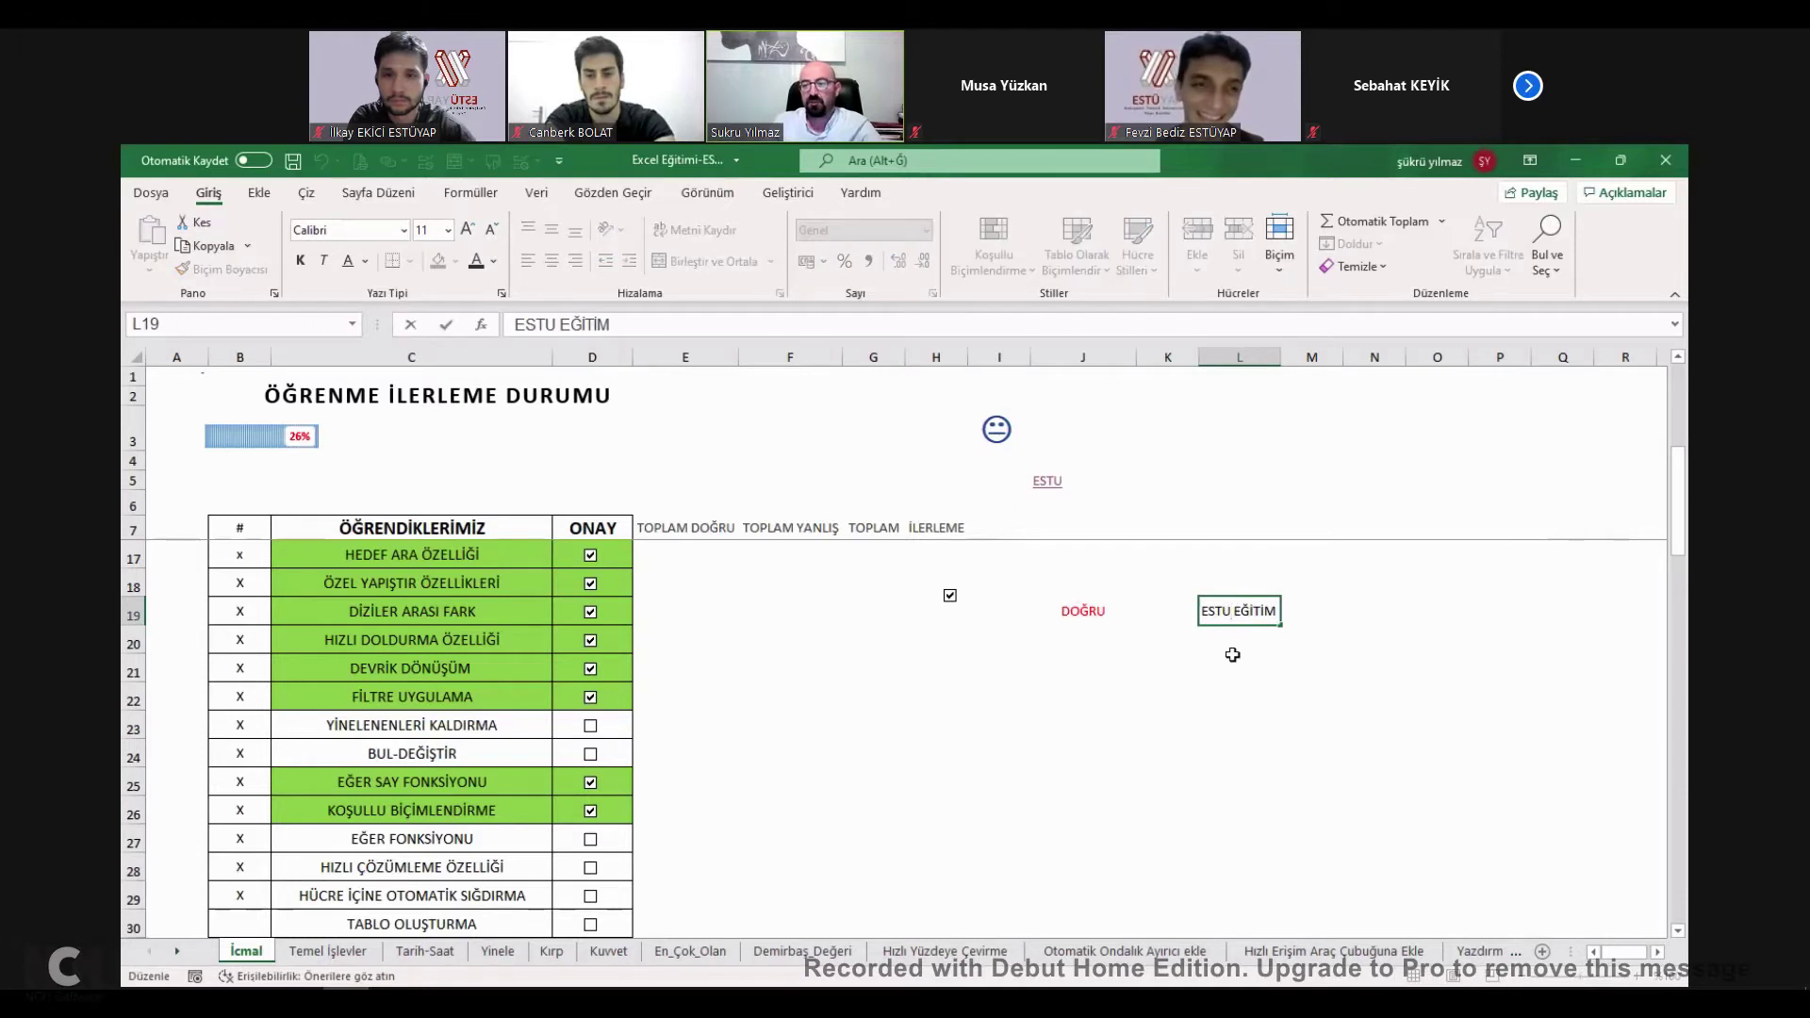
{"action": "left_click", "coordinate": [591, 557]}
Toggle HEDEF ARA ÖZELLİĞİ off and on, tick EĞER FONKSİYONU, then open HIZLI ÇÖZÜMLEME ÖZELLİĞİ.
{"action": "left_click", "coordinate": [590, 555]}
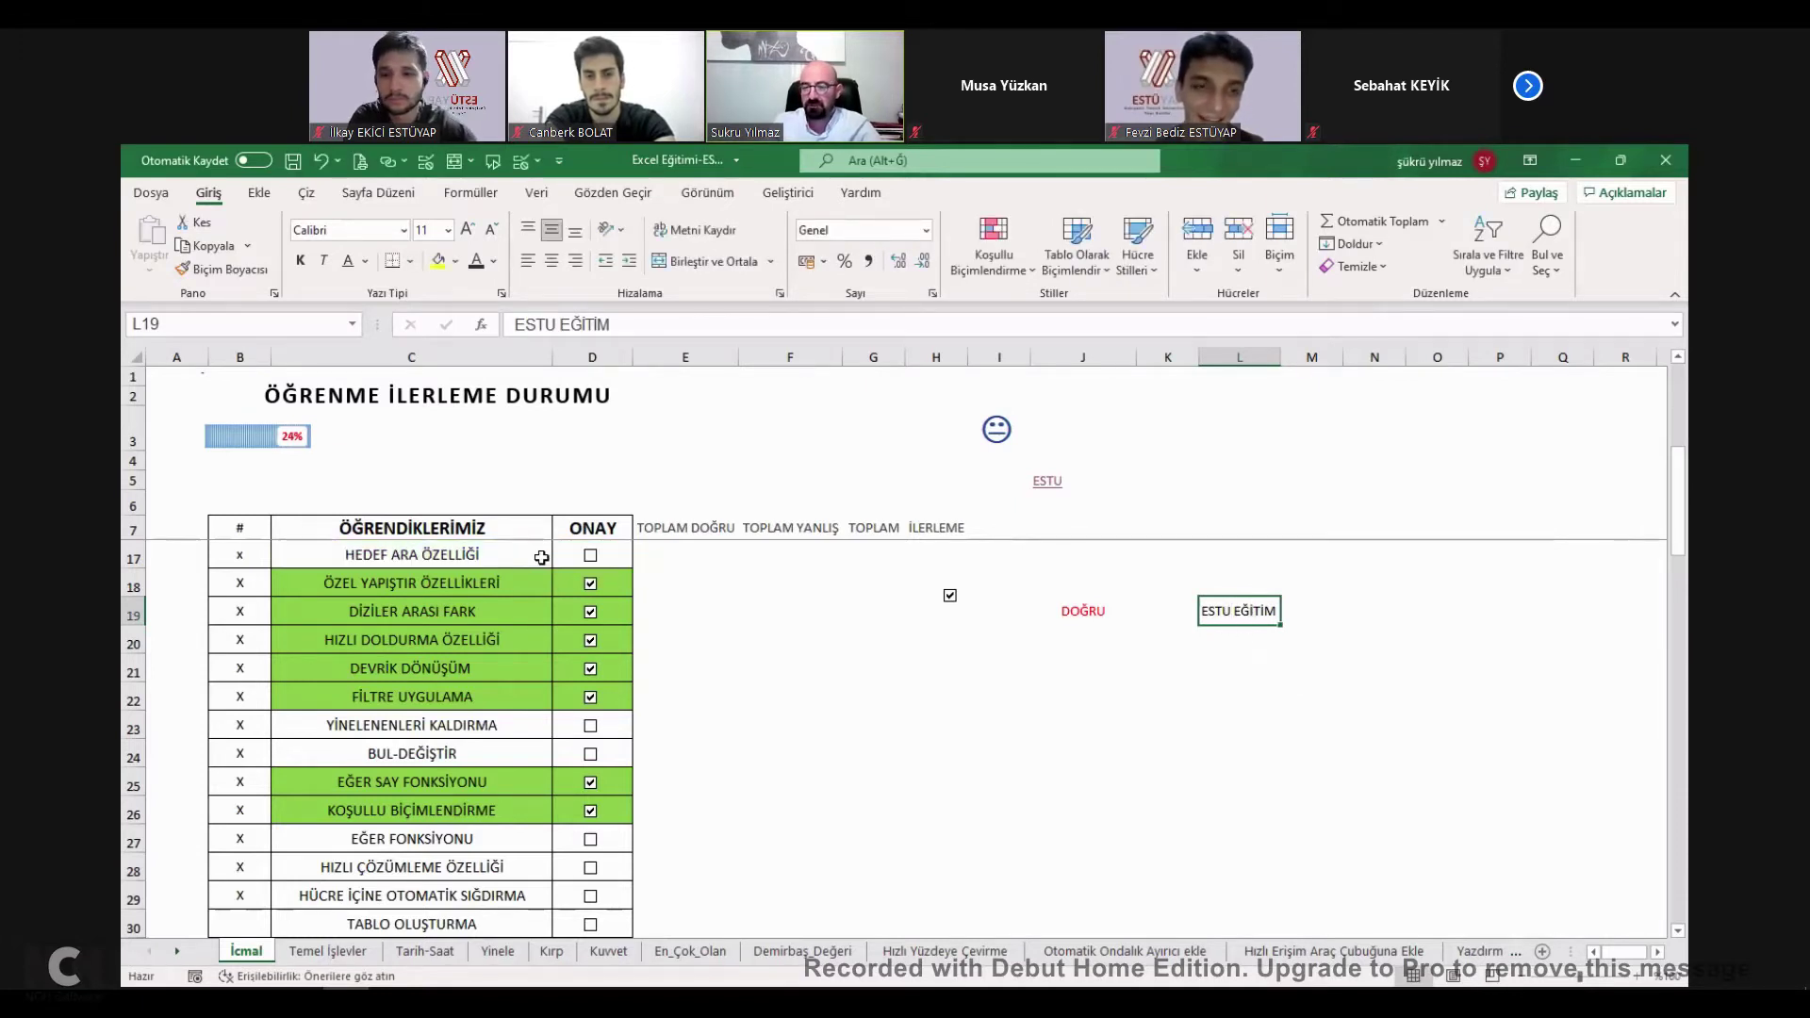
{"action": "left_click", "coordinate": [590, 557]}
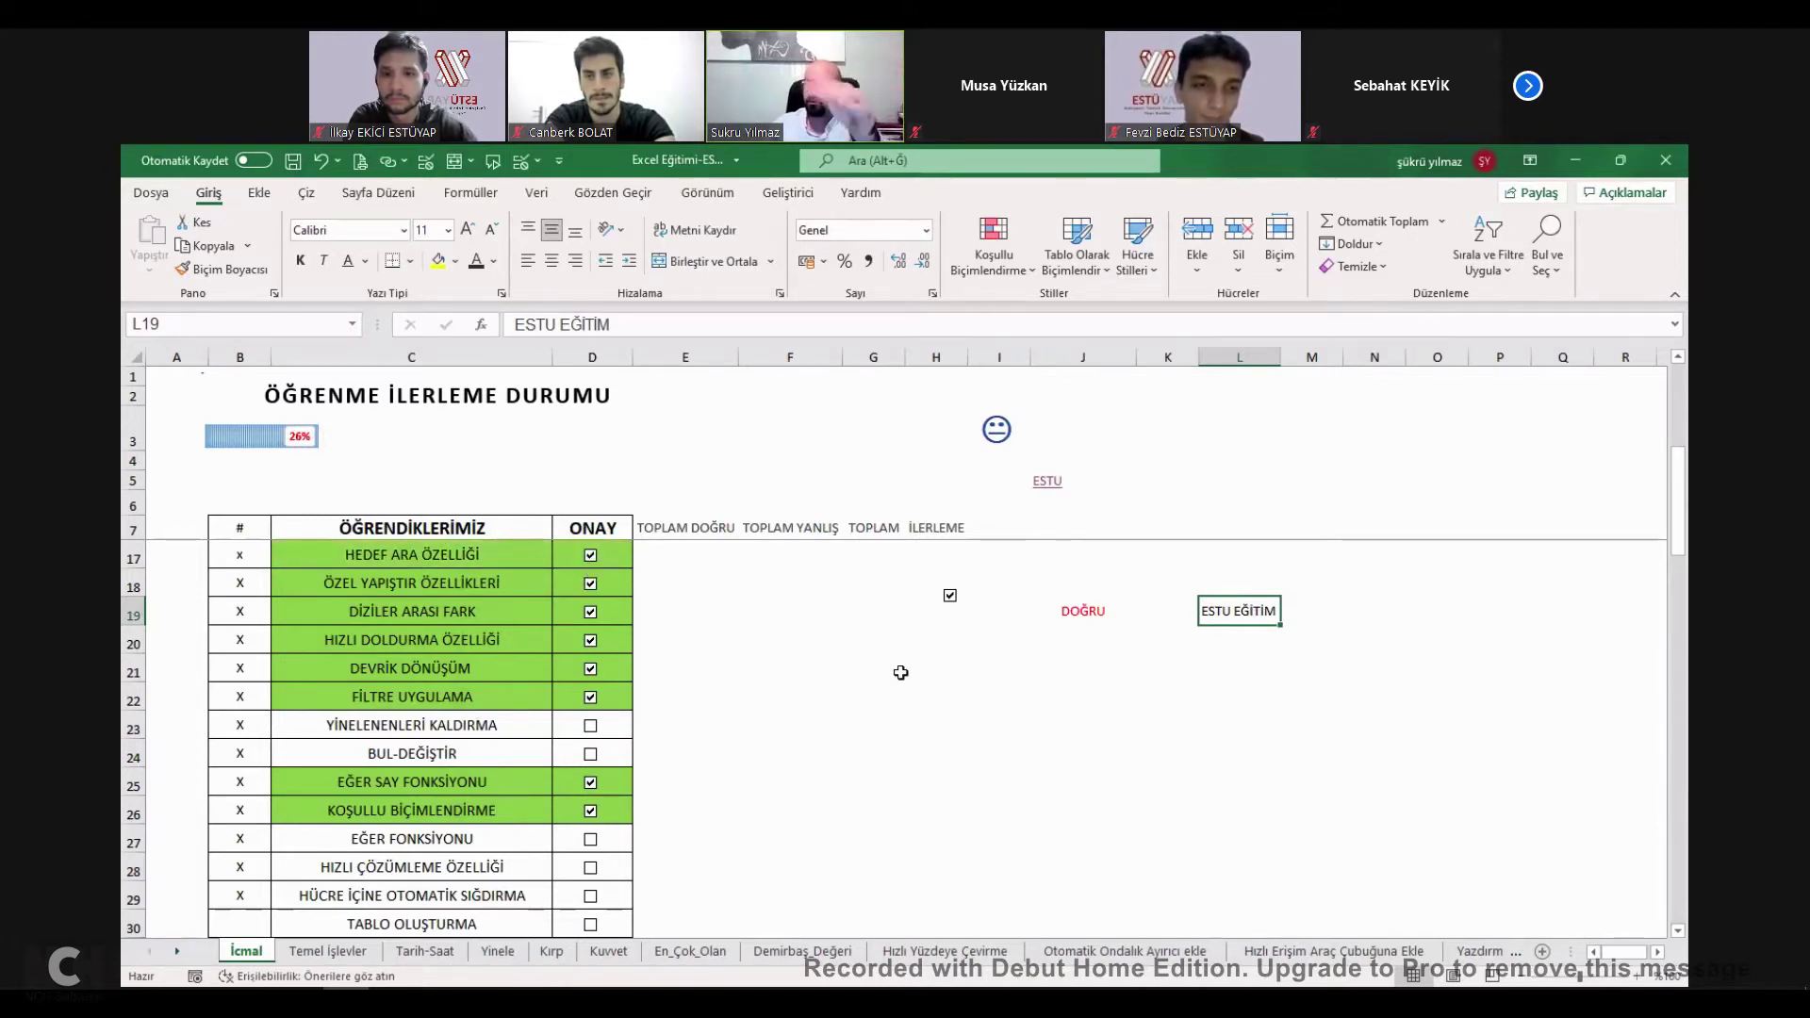
{"action": "scroll", "coordinate": [490, 773], "scroll_direction": "down", "scroll_amount": 1}
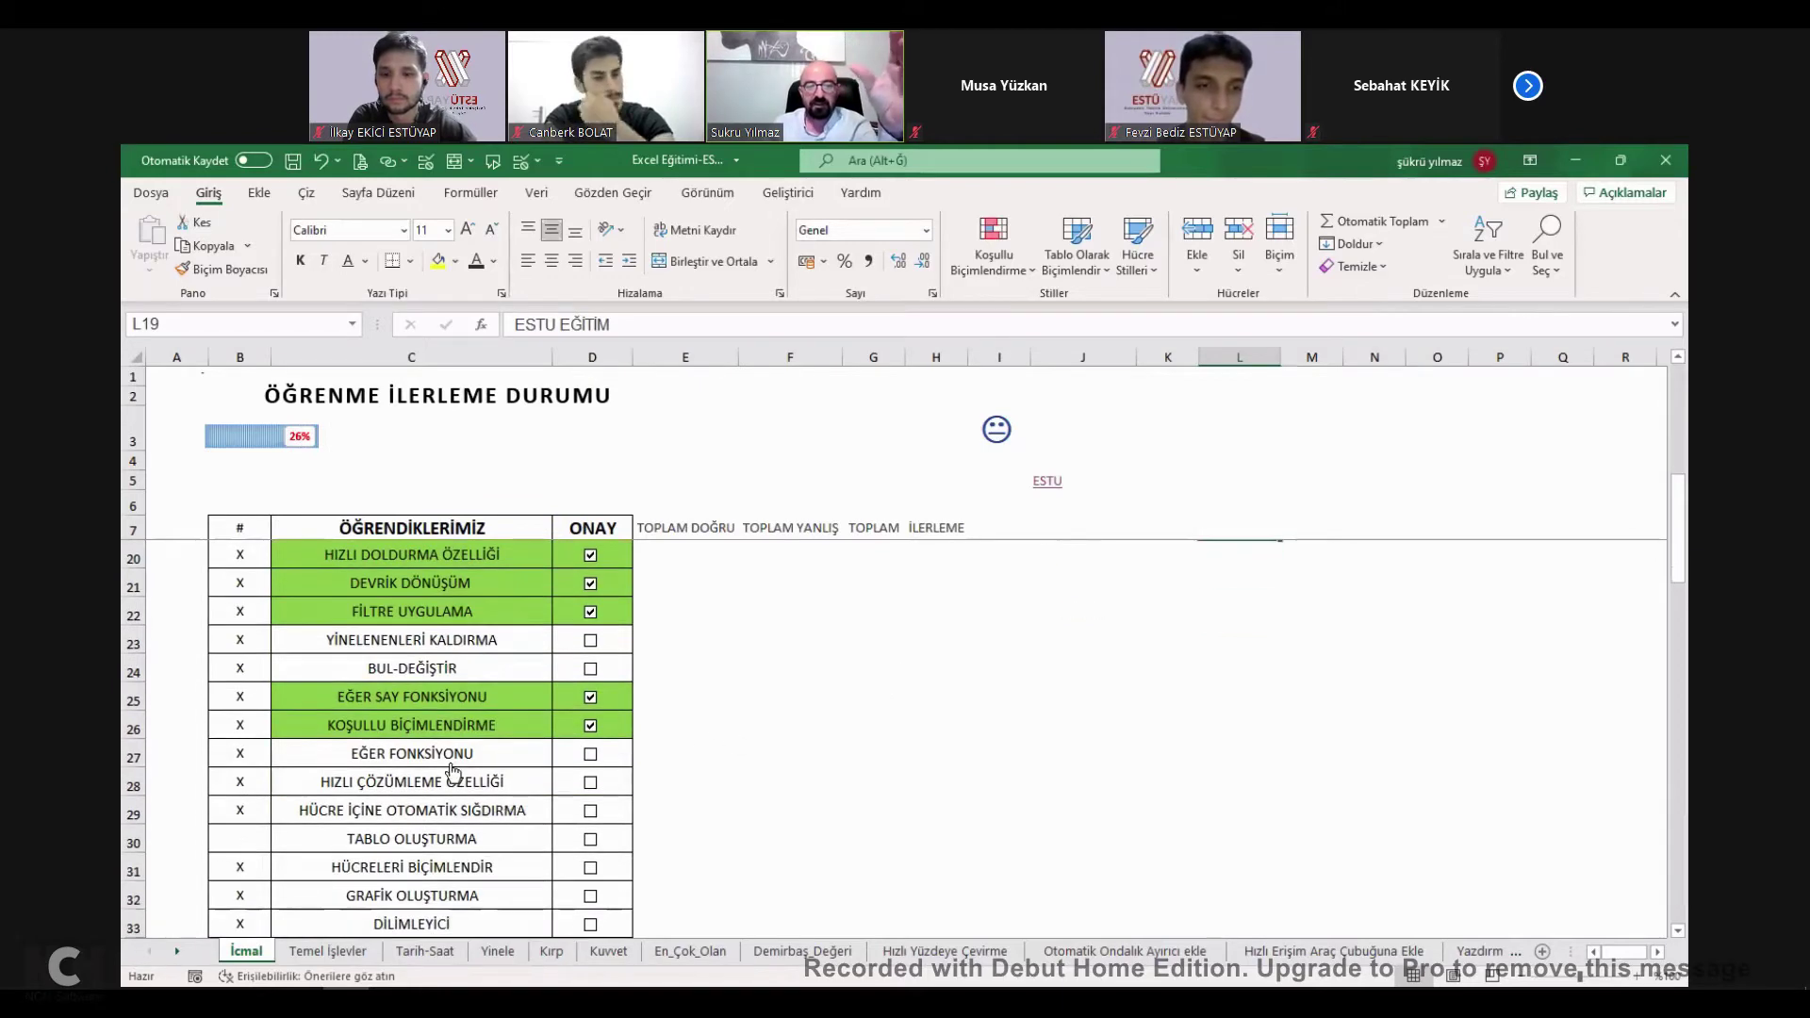
{"action": "left_click", "coordinate": [452, 754]}
{"action": "key", "text": "ctrl+Page_Up"}
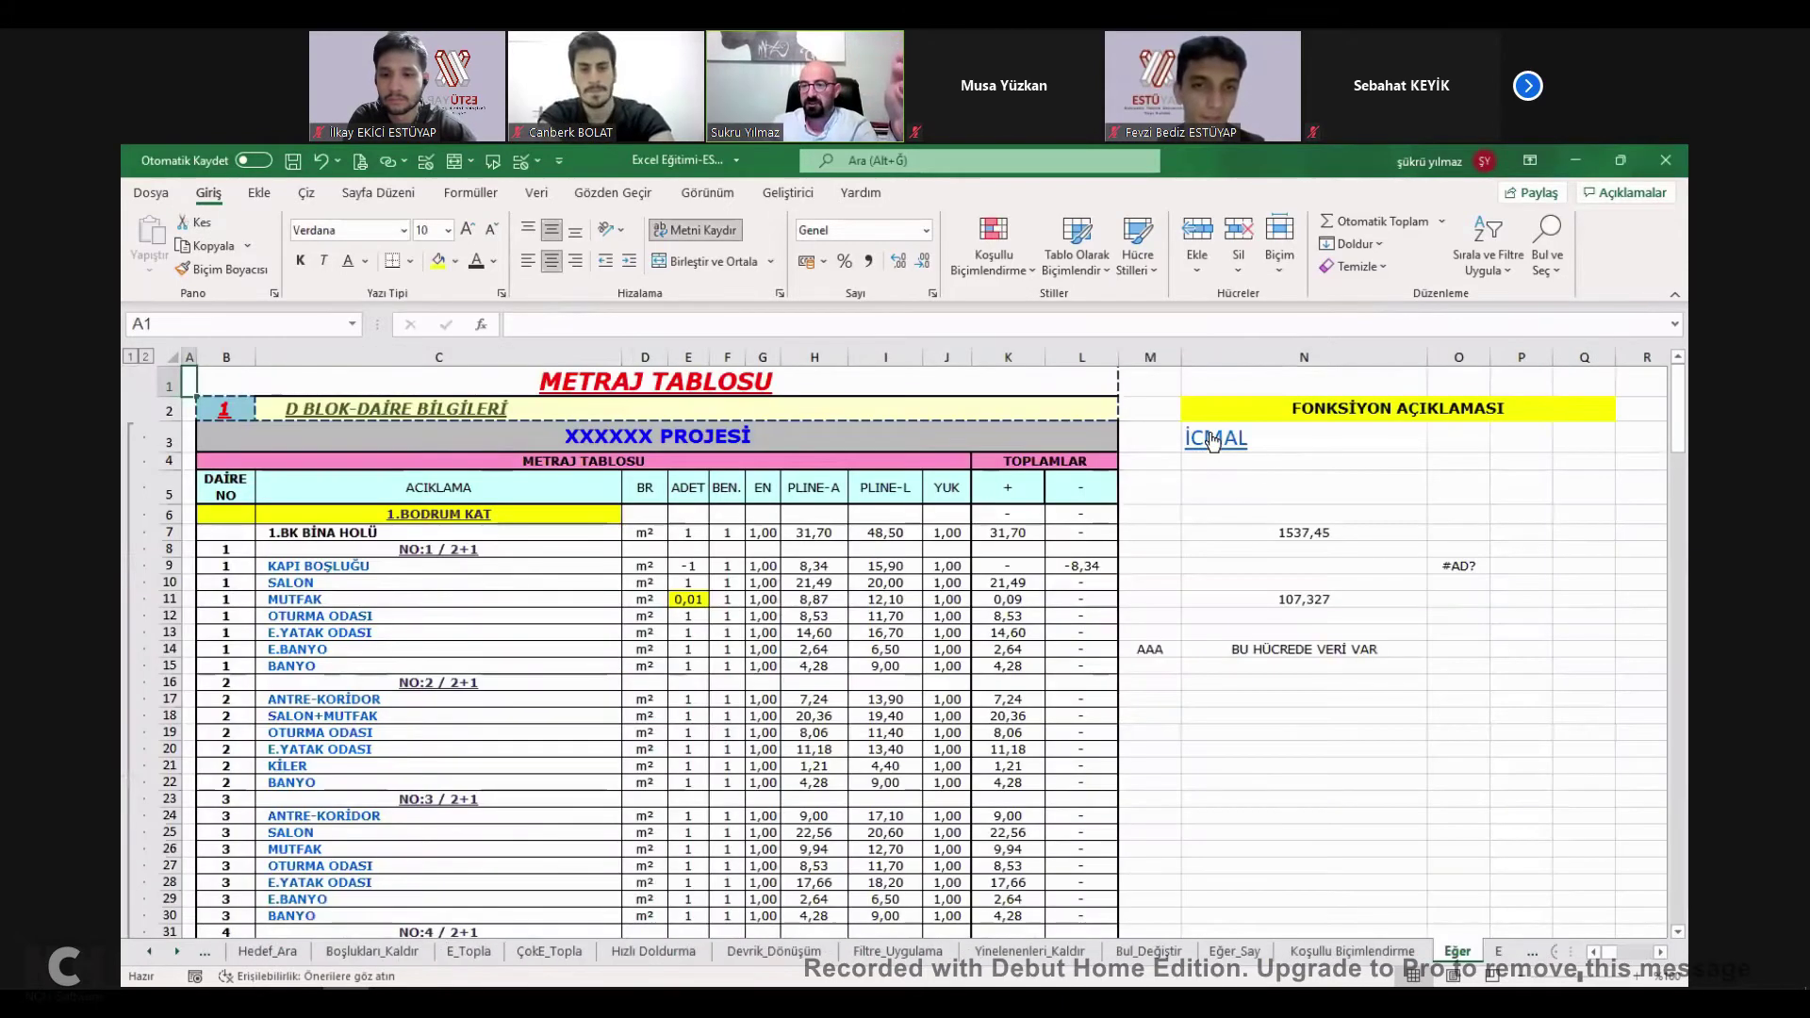
{"action": "left_click", "coordinate": [590, 753]}
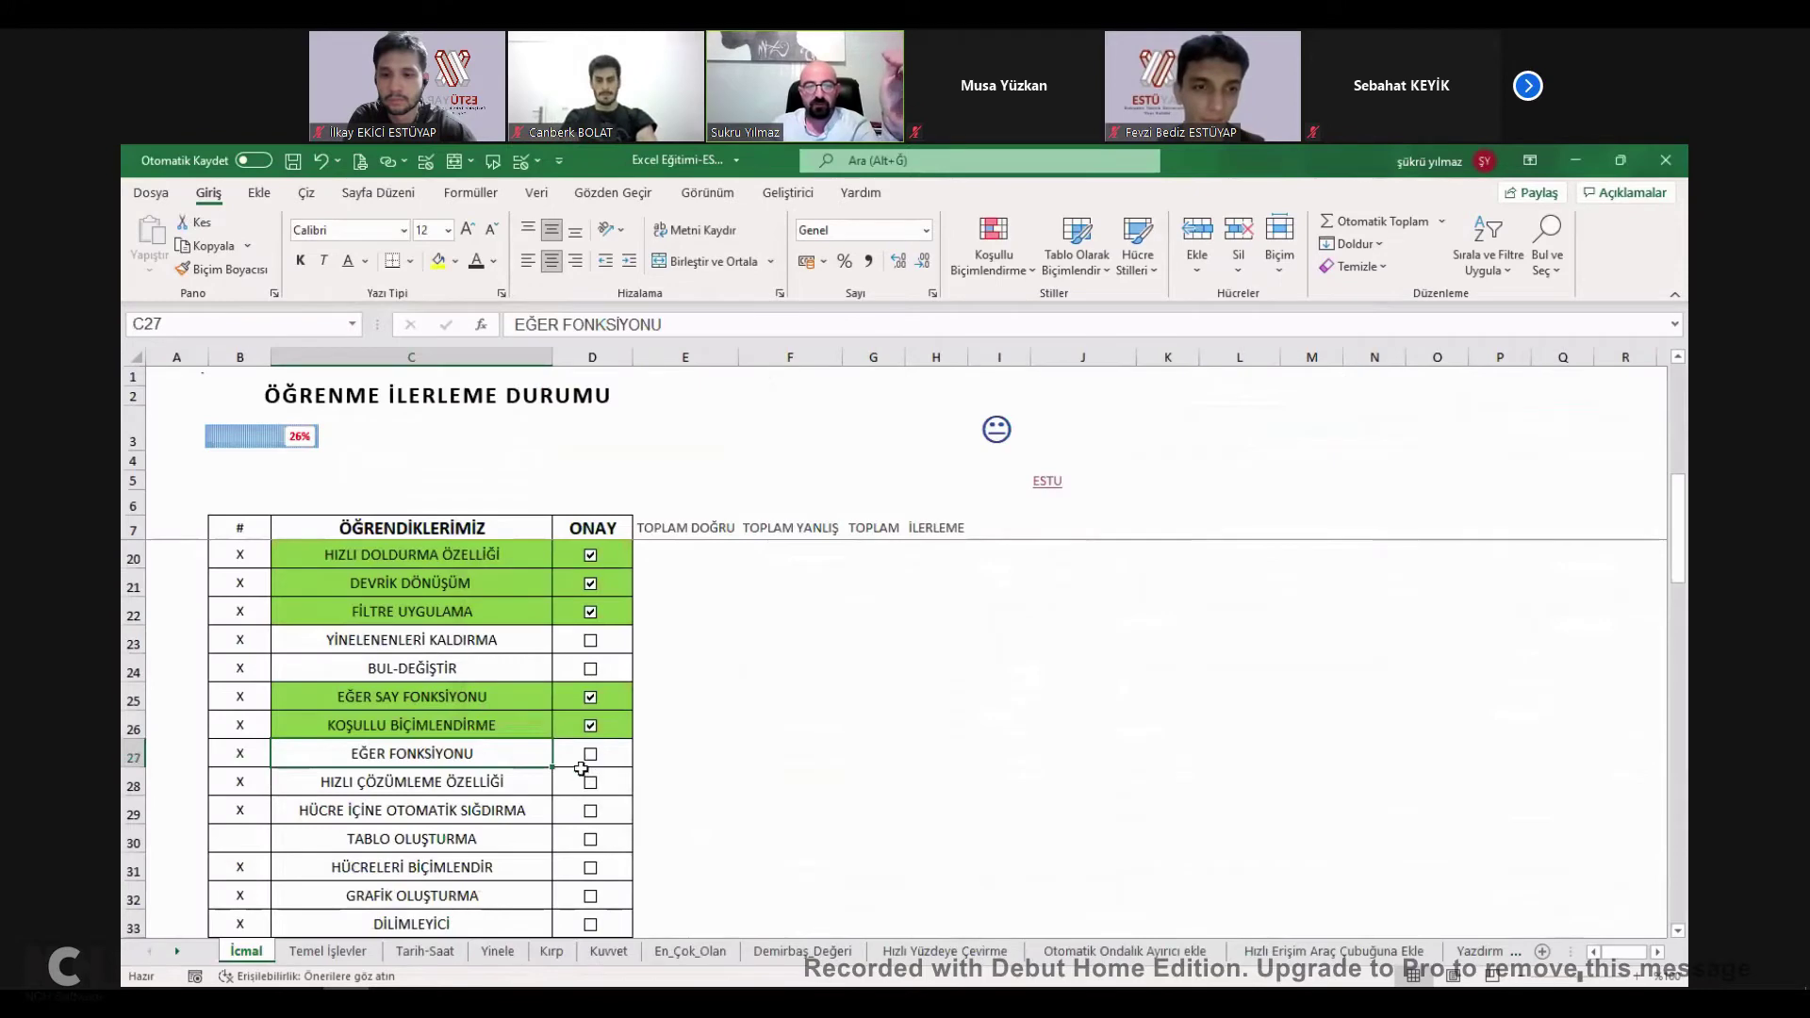
{"action": "left_click", "coordinate": [466, 792]}
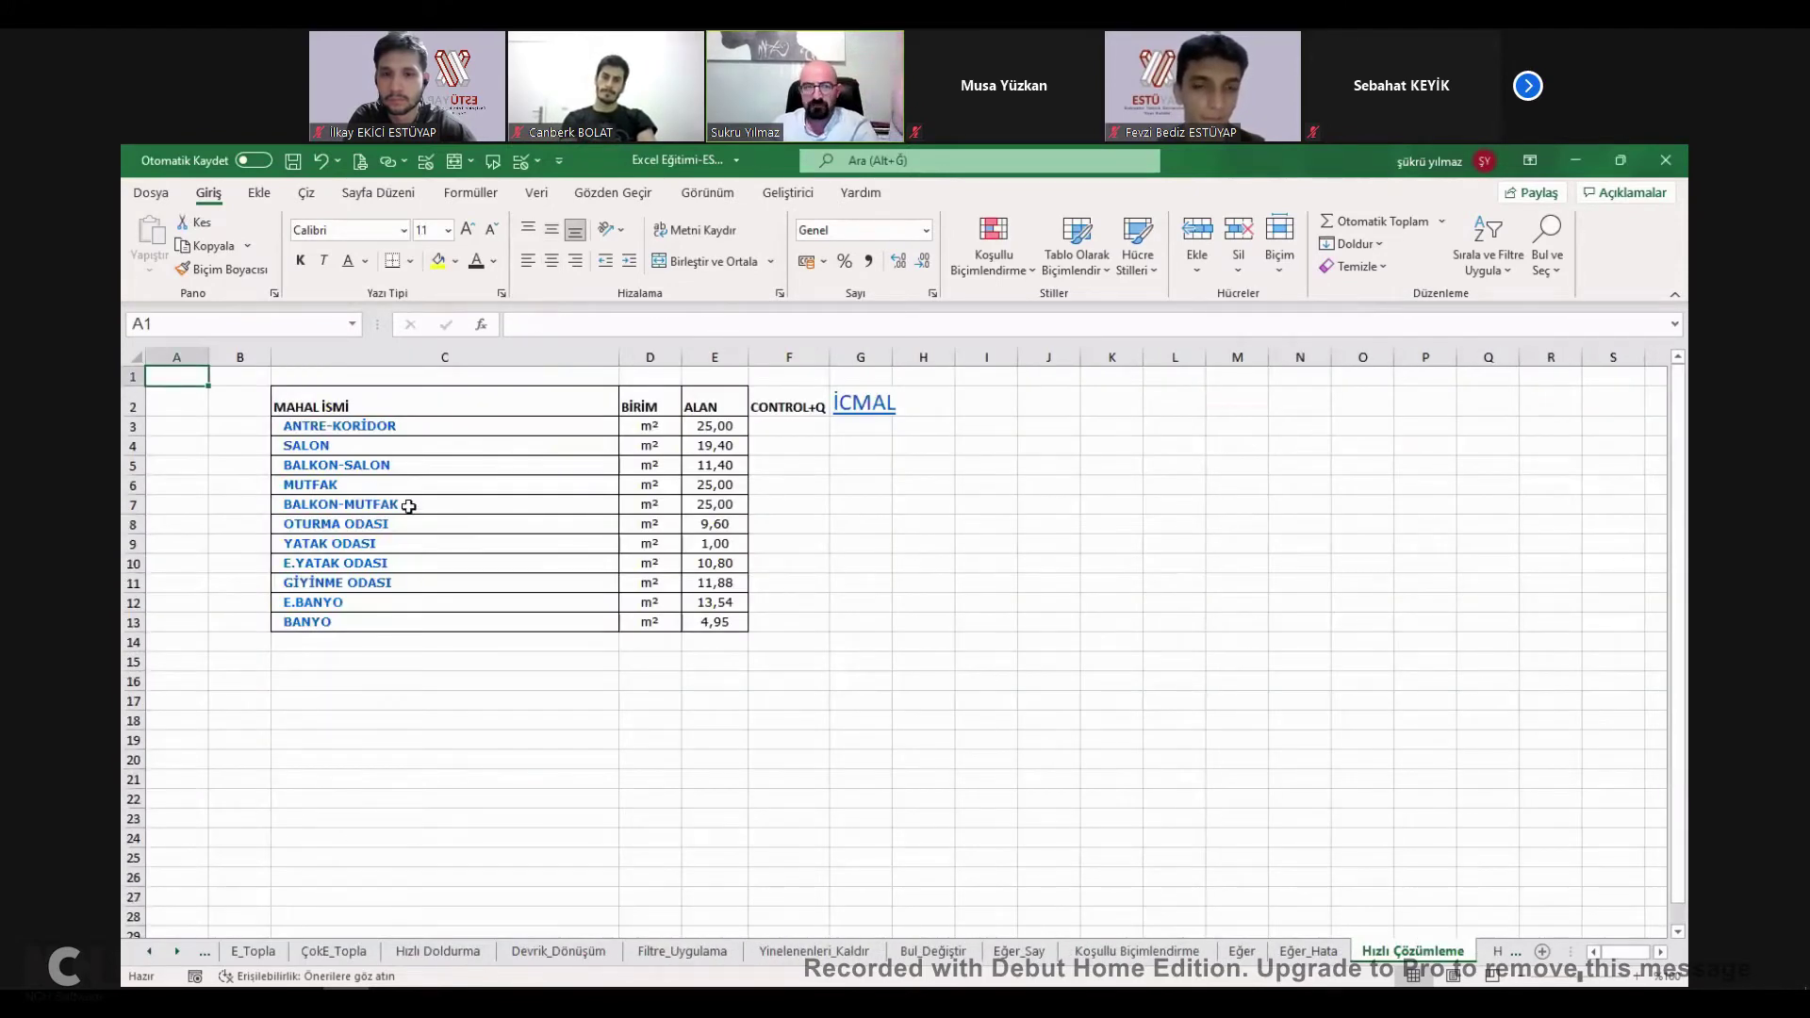
Apply Veri Çubukları data bars to the room table C3:E13 via Quick Analysis.
{"action": "left_click_drag", "start_coordinate": [721, 445], "coordinate": [713, 623]}
{"action": "left_click", "coordinate": [728, 545]}
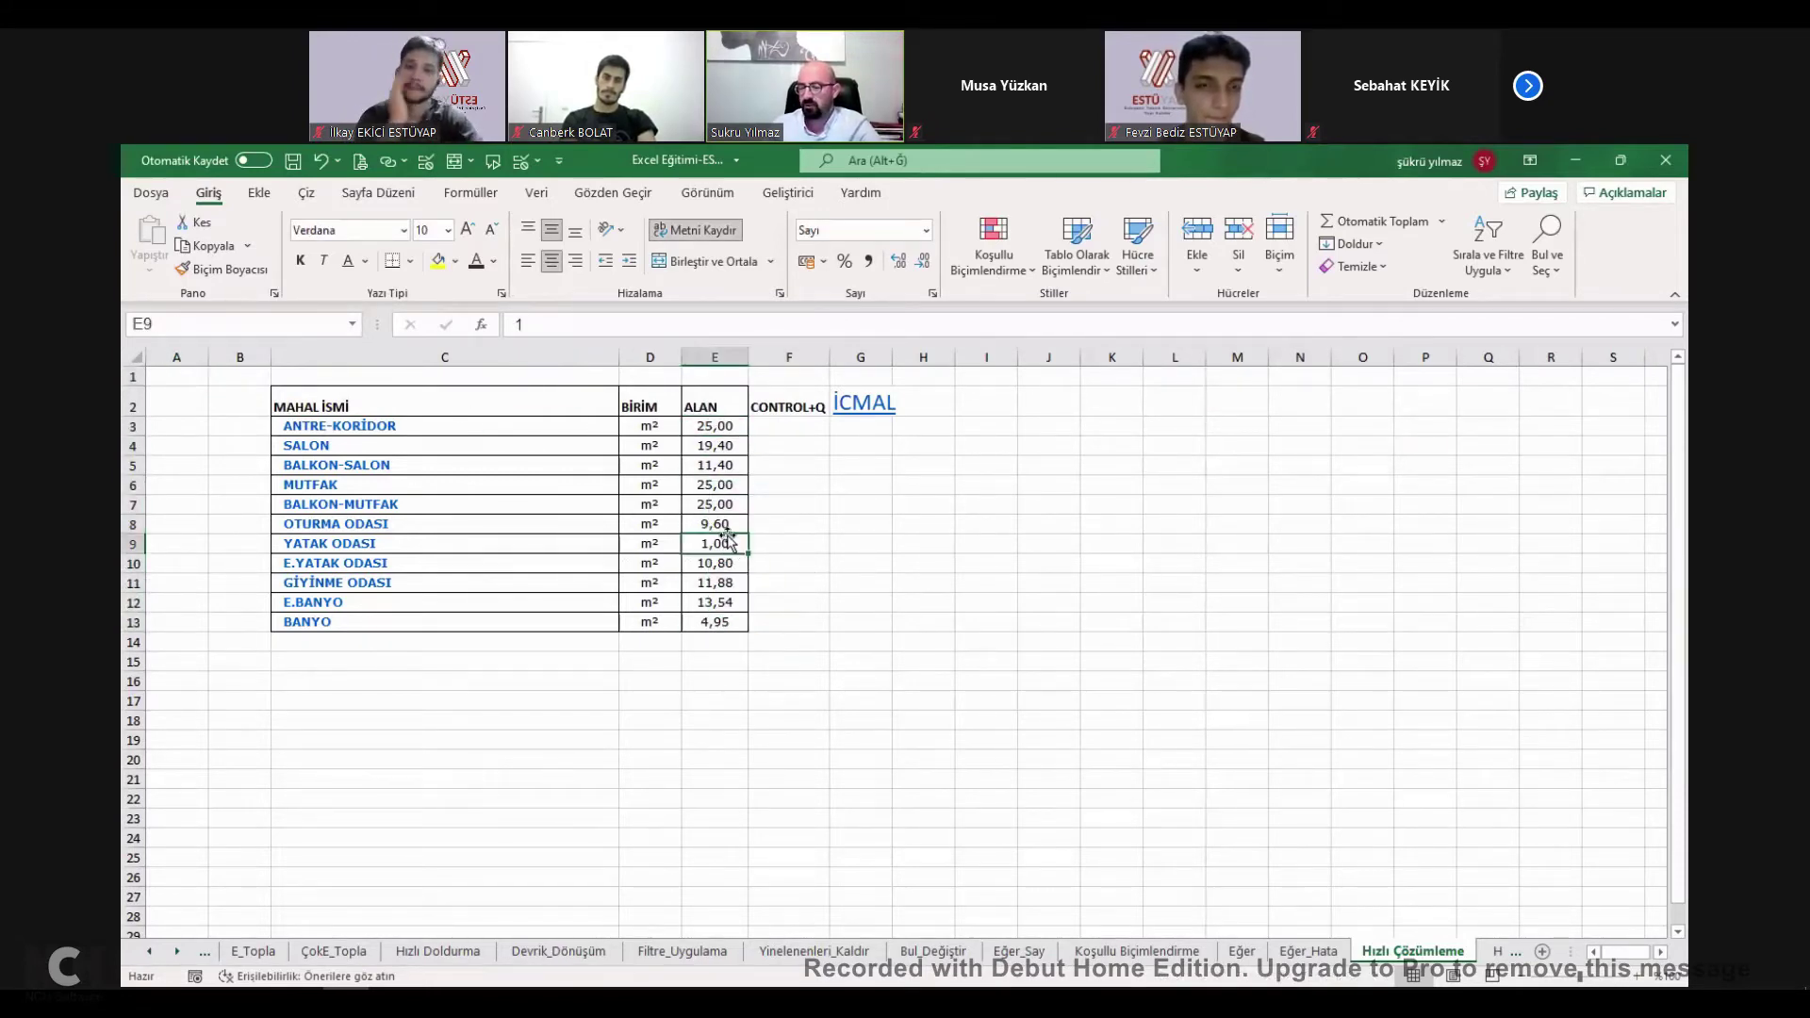
{"action": "left_click_drag", "start_coordinate": [316, 426], "coordinate": [714, 623]}
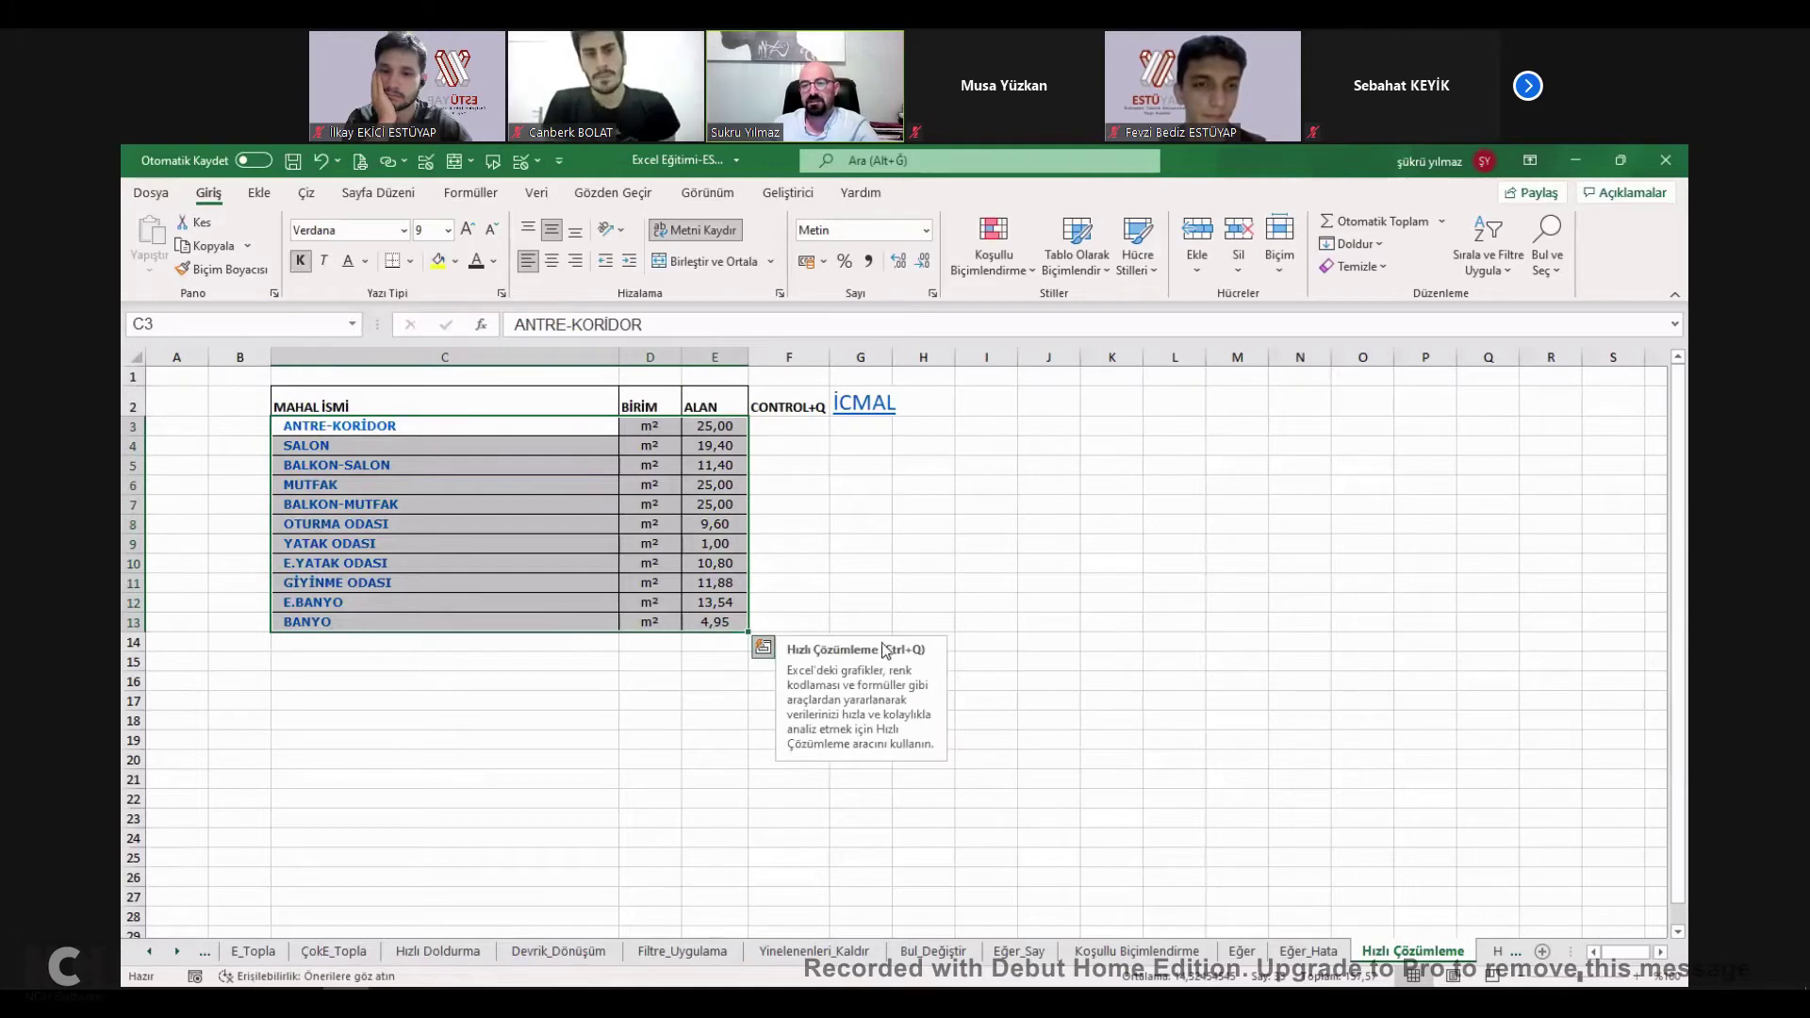
{"action": "left_click", "coordinate": [761, 657]}
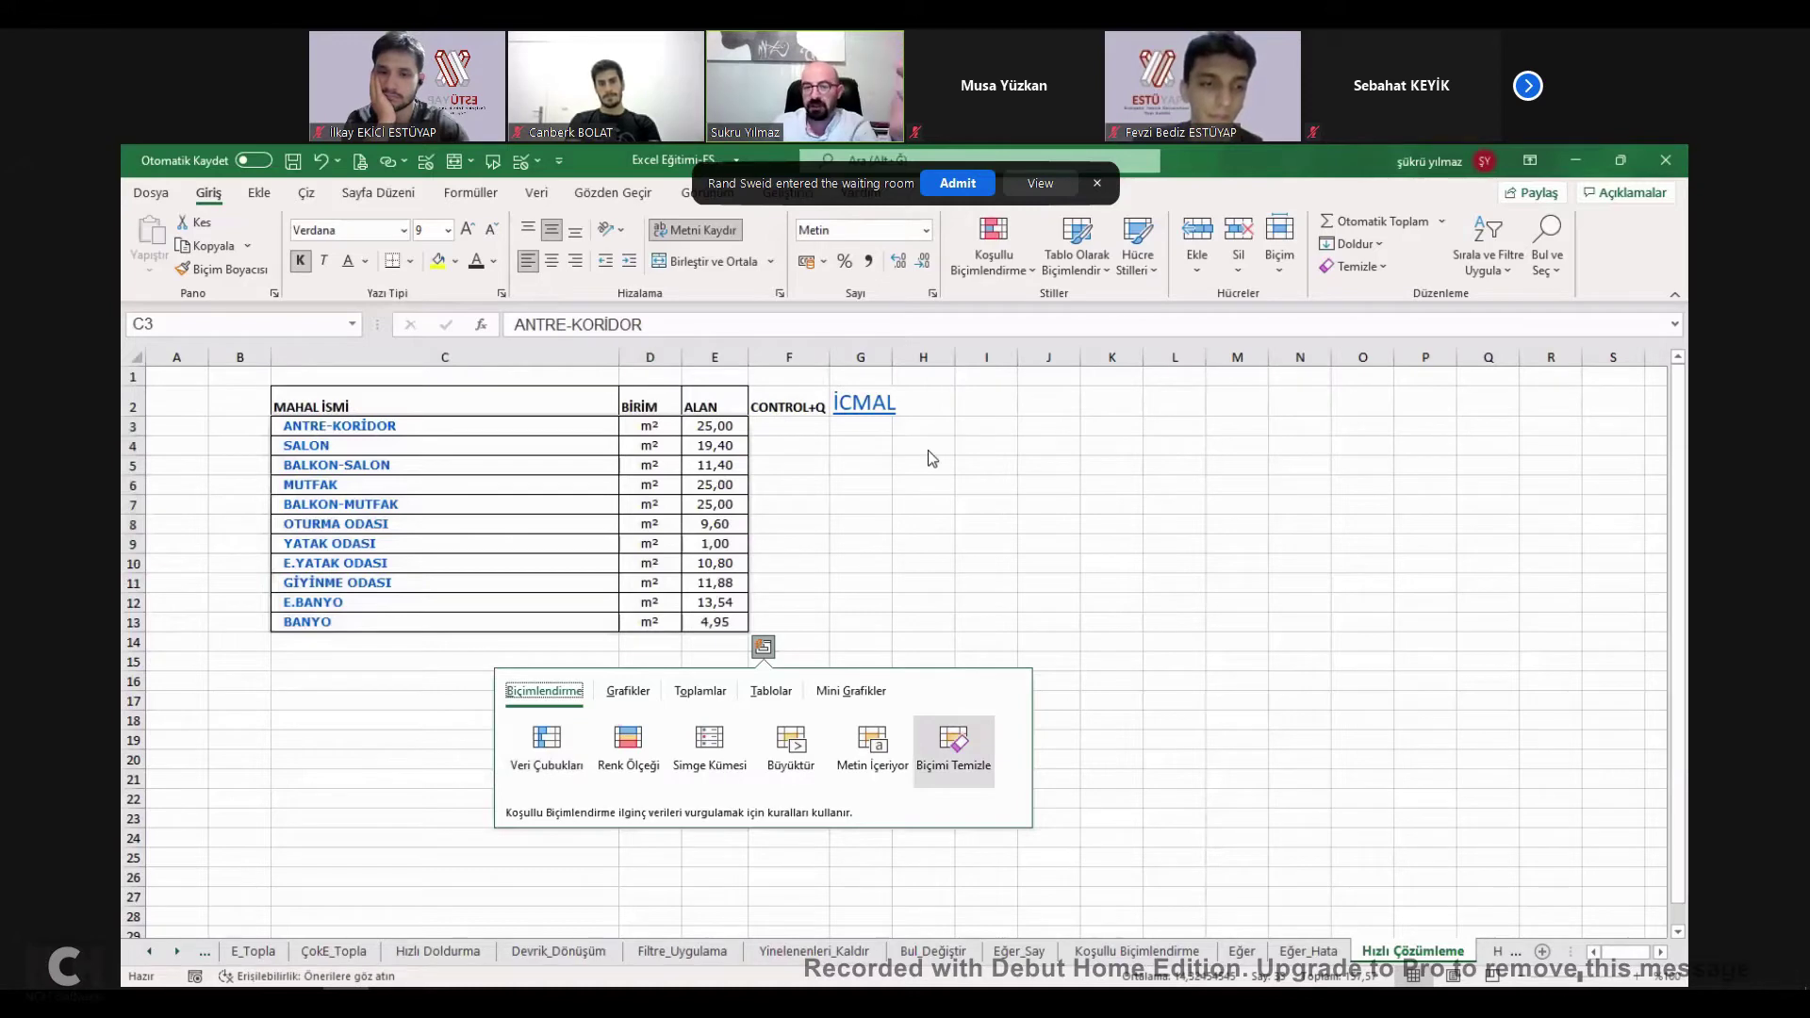
{"action": "key", "text": "Left"}
{"action": "key", "text": "Left"}
{"action": "key", "text": "Left"}
{"action": "key", "text": "Left"}
{"action": "key", "text": "Left"}
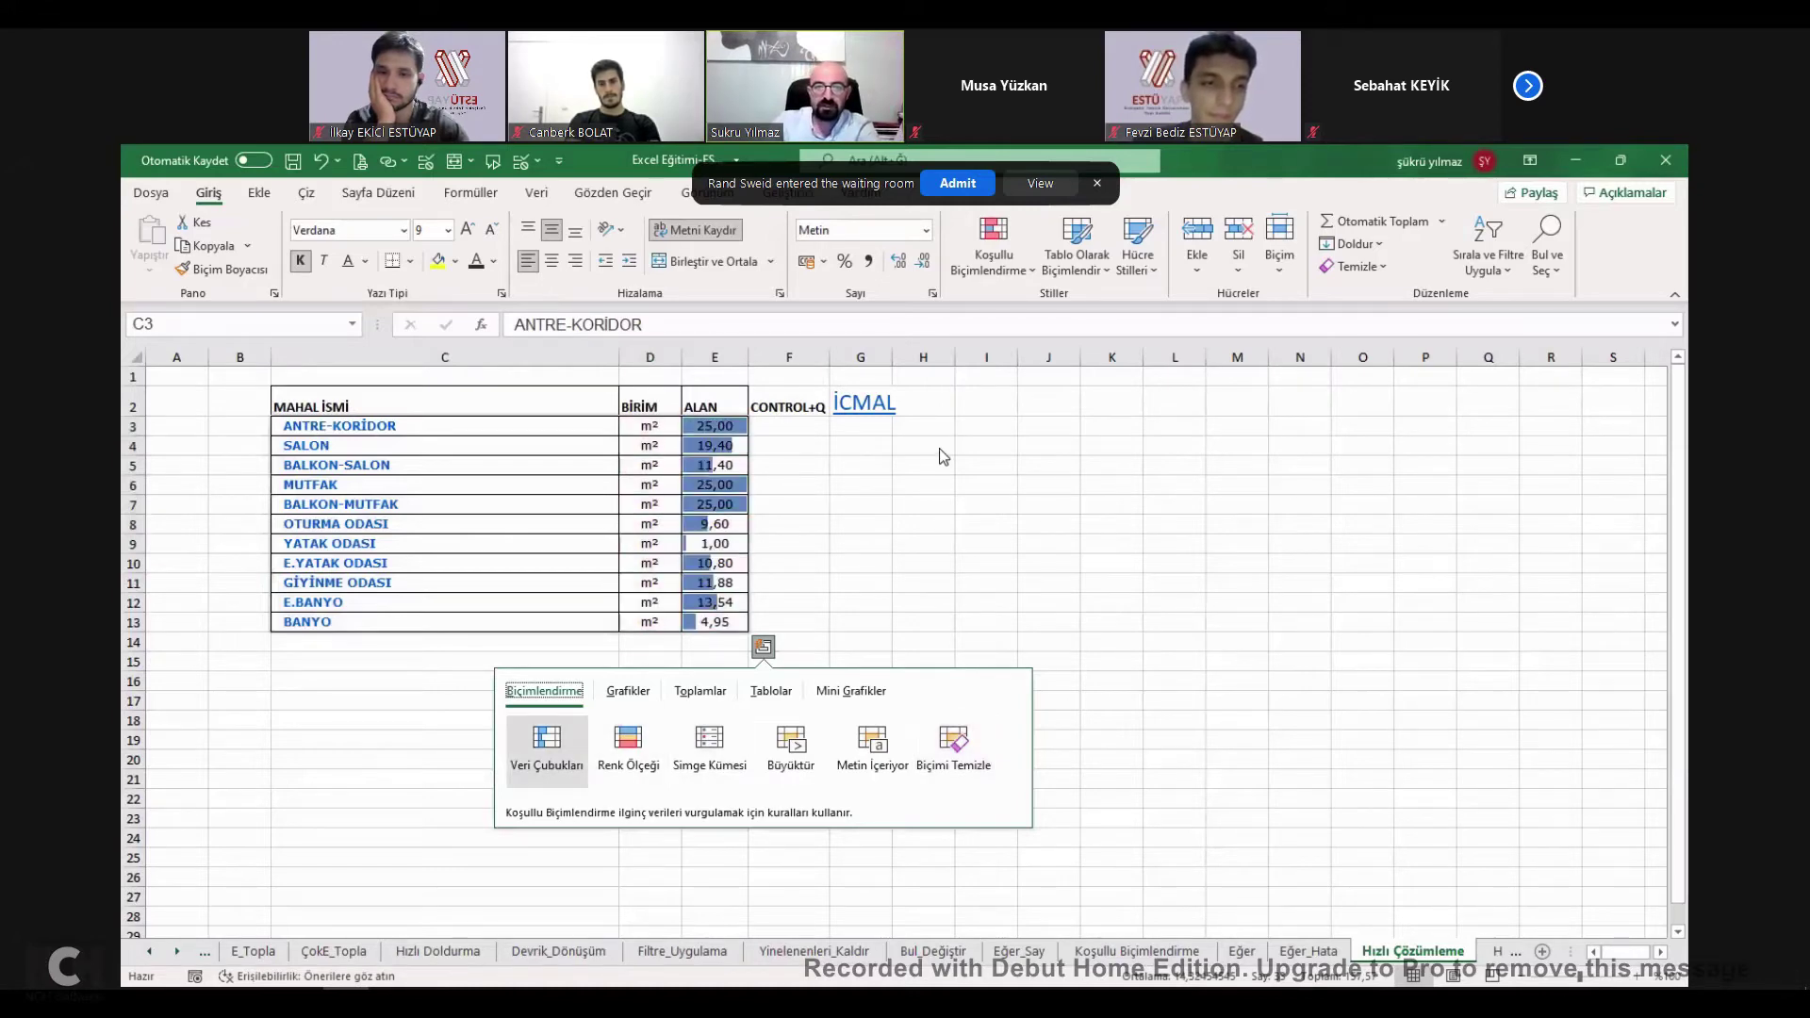
{"action": "key", "text": "Return"}
{"action": "left_click", "coordinate": [743, 465]}
Try values 100 and 80 in BALKON-SALON's area E5, undo them, and return to İcmal.
{"action": "type", "text": "100"}
{"action": "key", "text": "ctrl+Return"}
{"action": "type", "text": "80"}
{"action": "key", "text": "Escape"}
{"action": "type", "text": "80"}
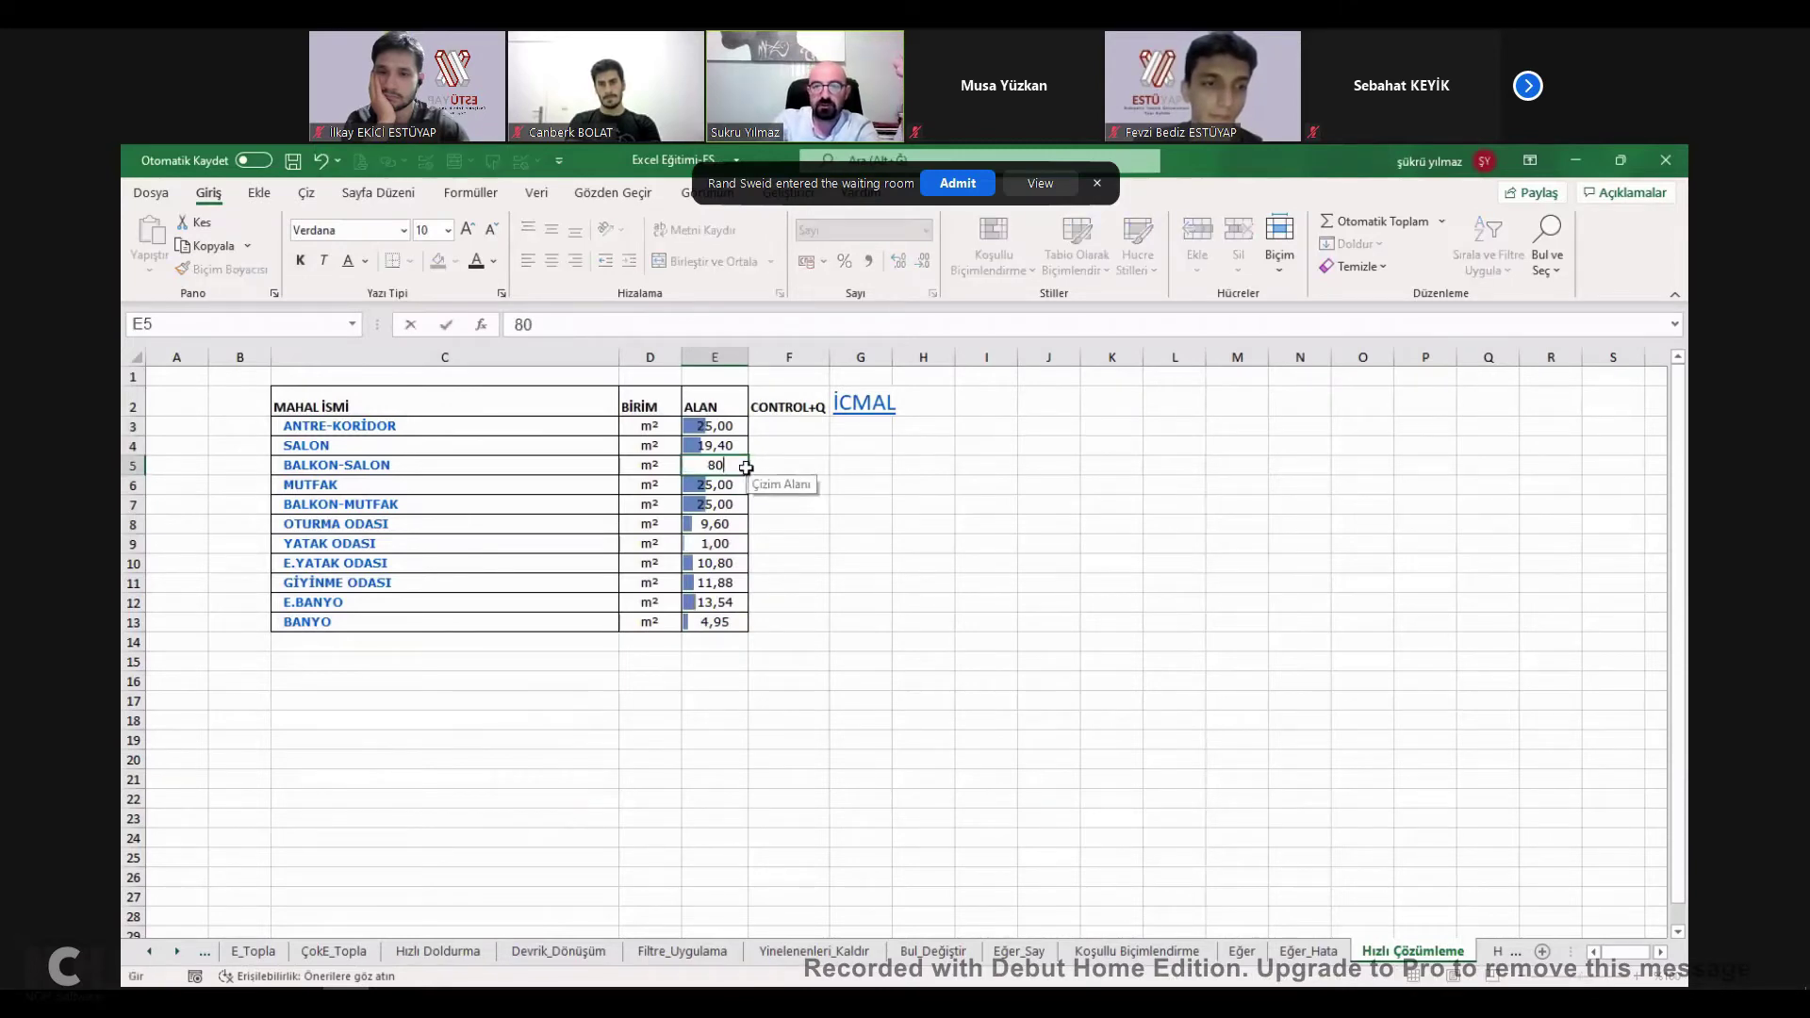
{"action": "key", "text": "ctrl+Return"}
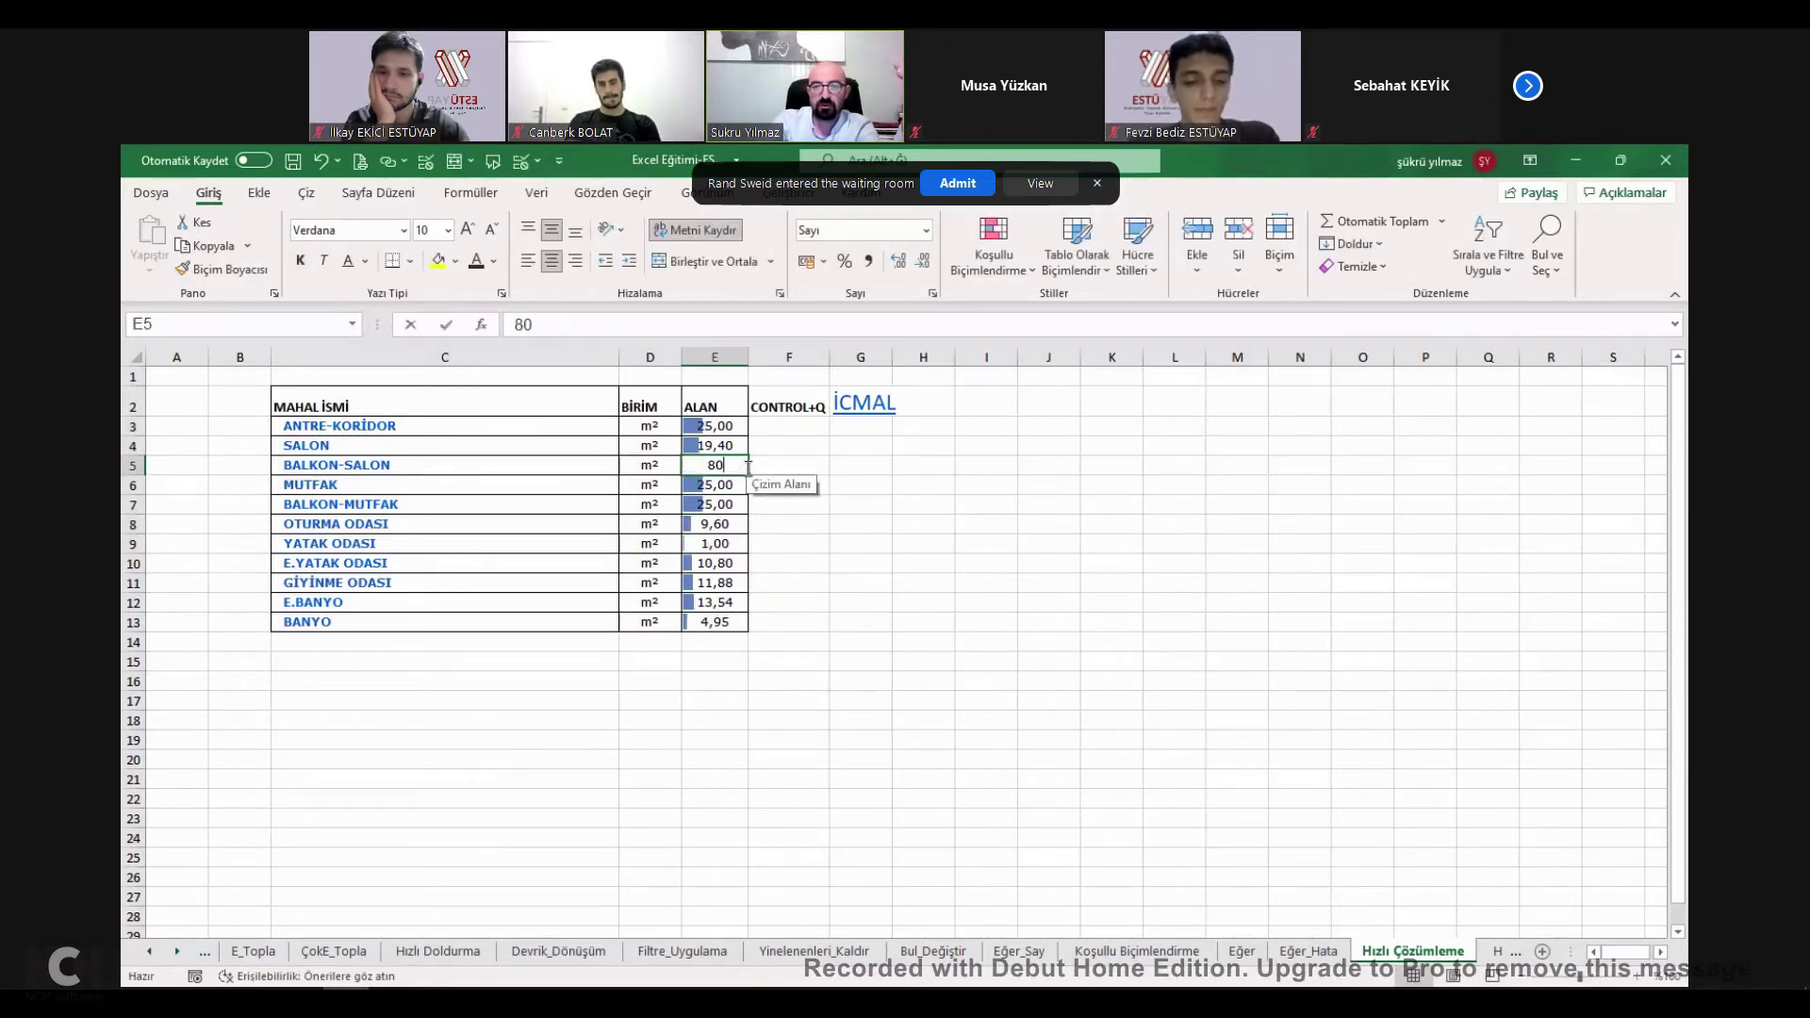
{"action": "key", "text": "Escape"}
{"action": "key", "text": "ctrl+z"}
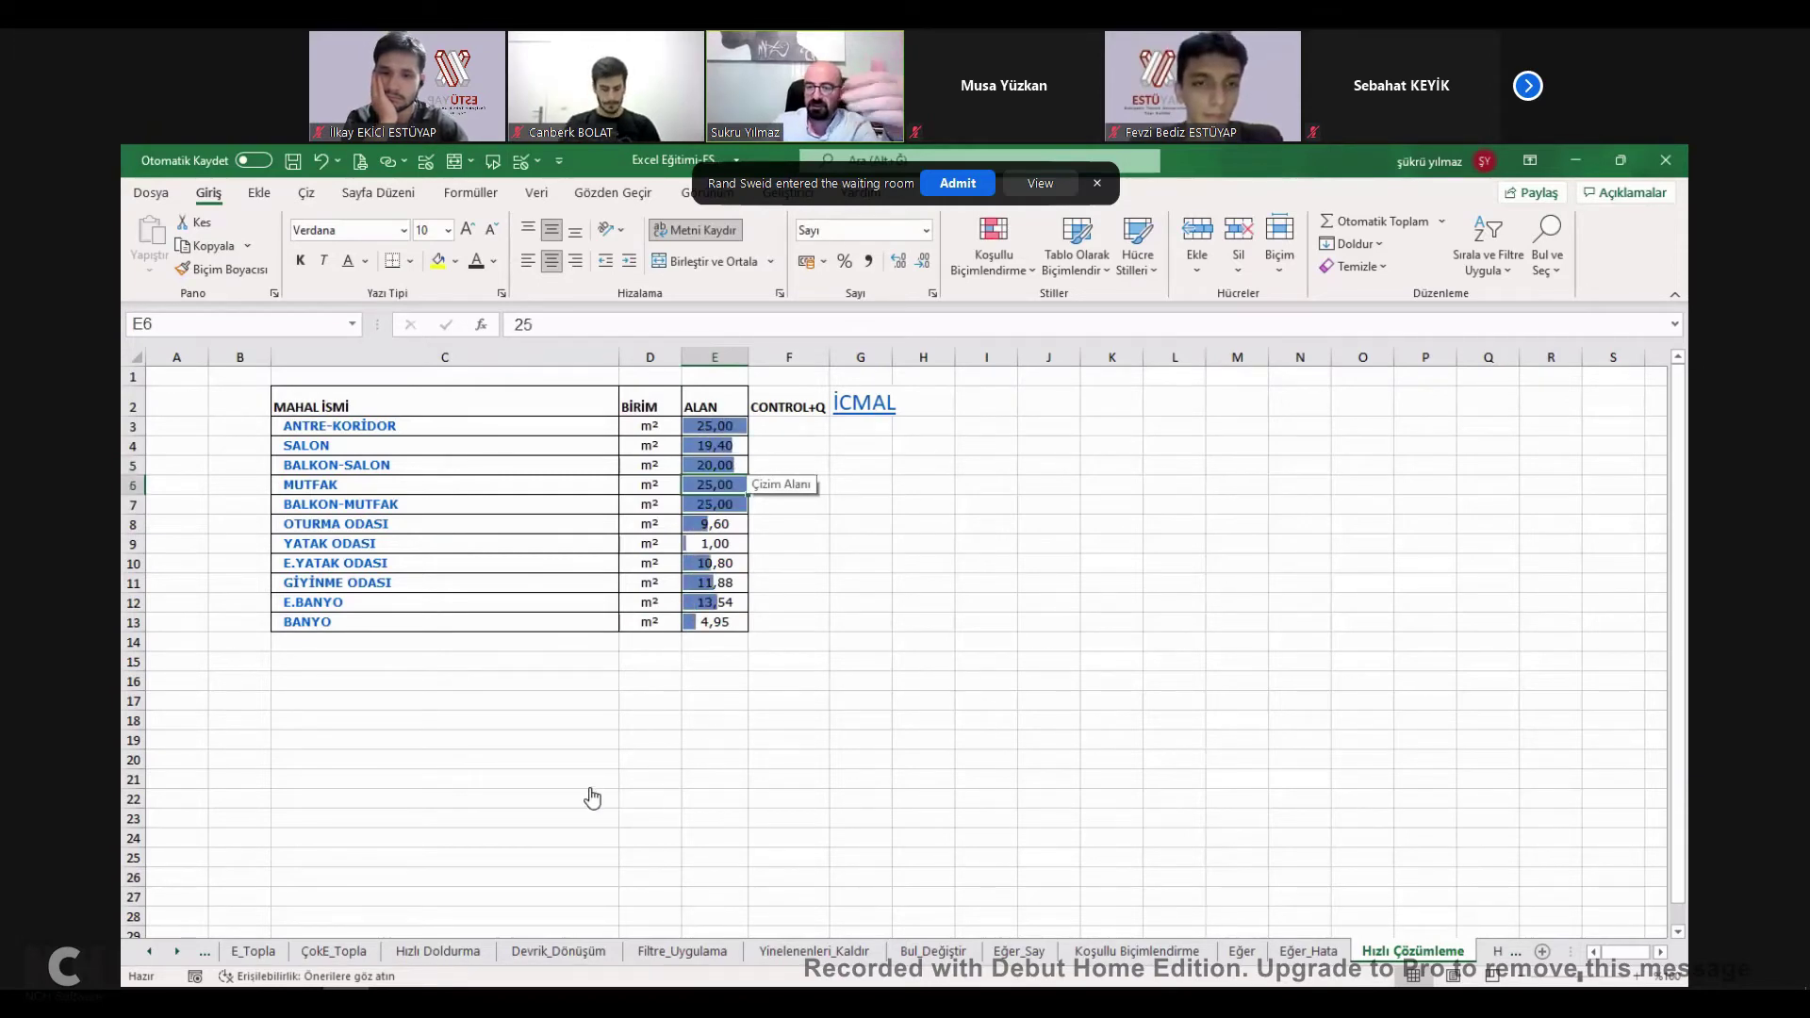
{"action": "key", "text": "ctrl+q"}
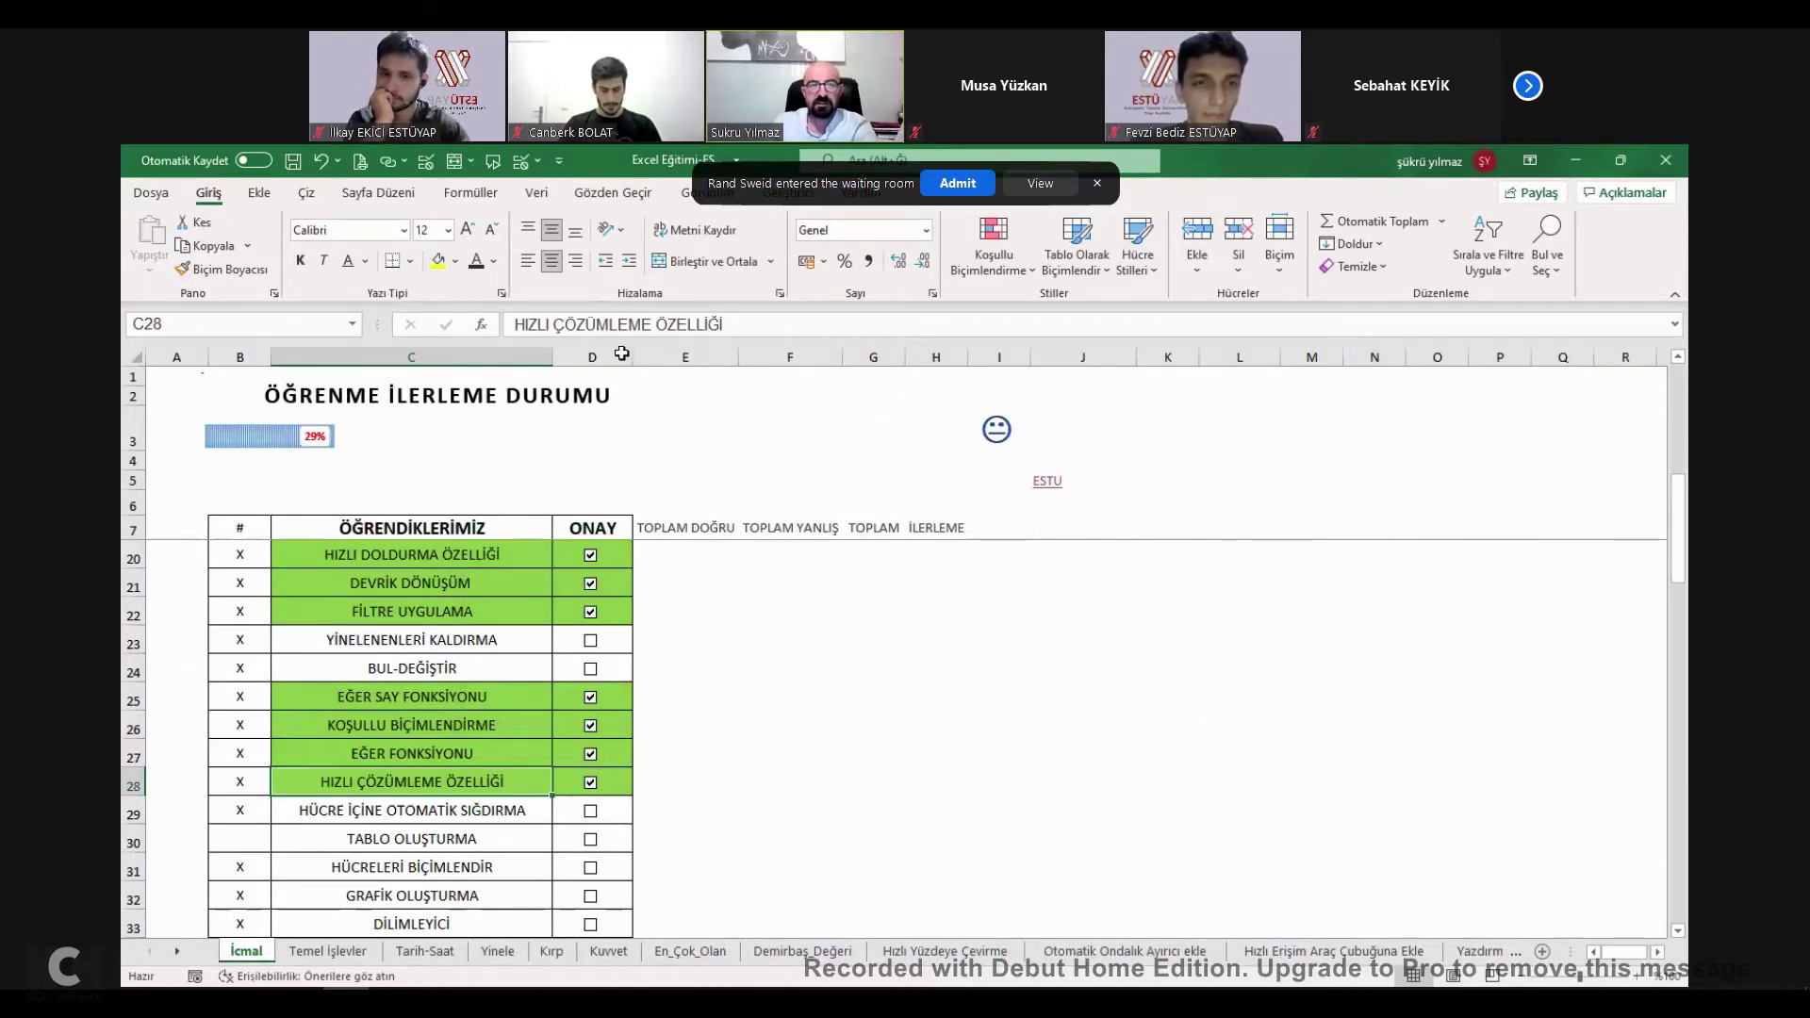
AutoFit columns B to F of the project cost table so all prices show.
{"action": "key", "text": "ctrl+Page_Down"}
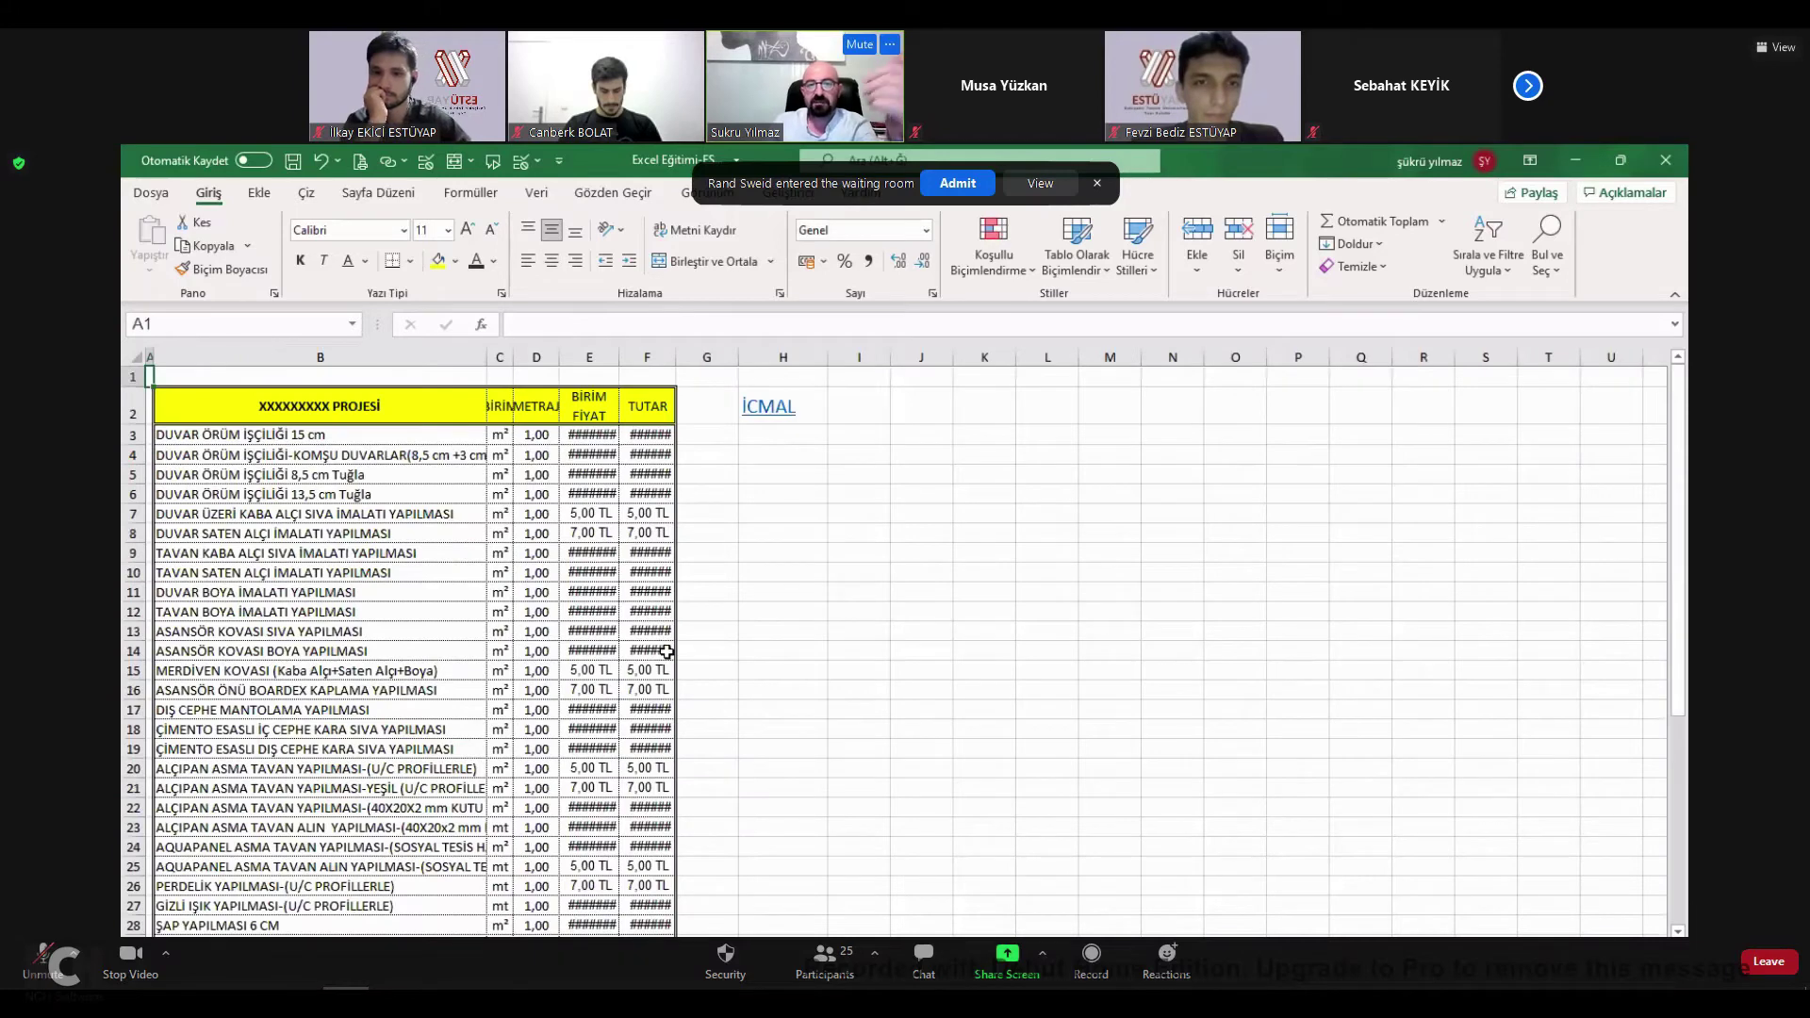
{"action": "key", "text": "ctrl+a"}
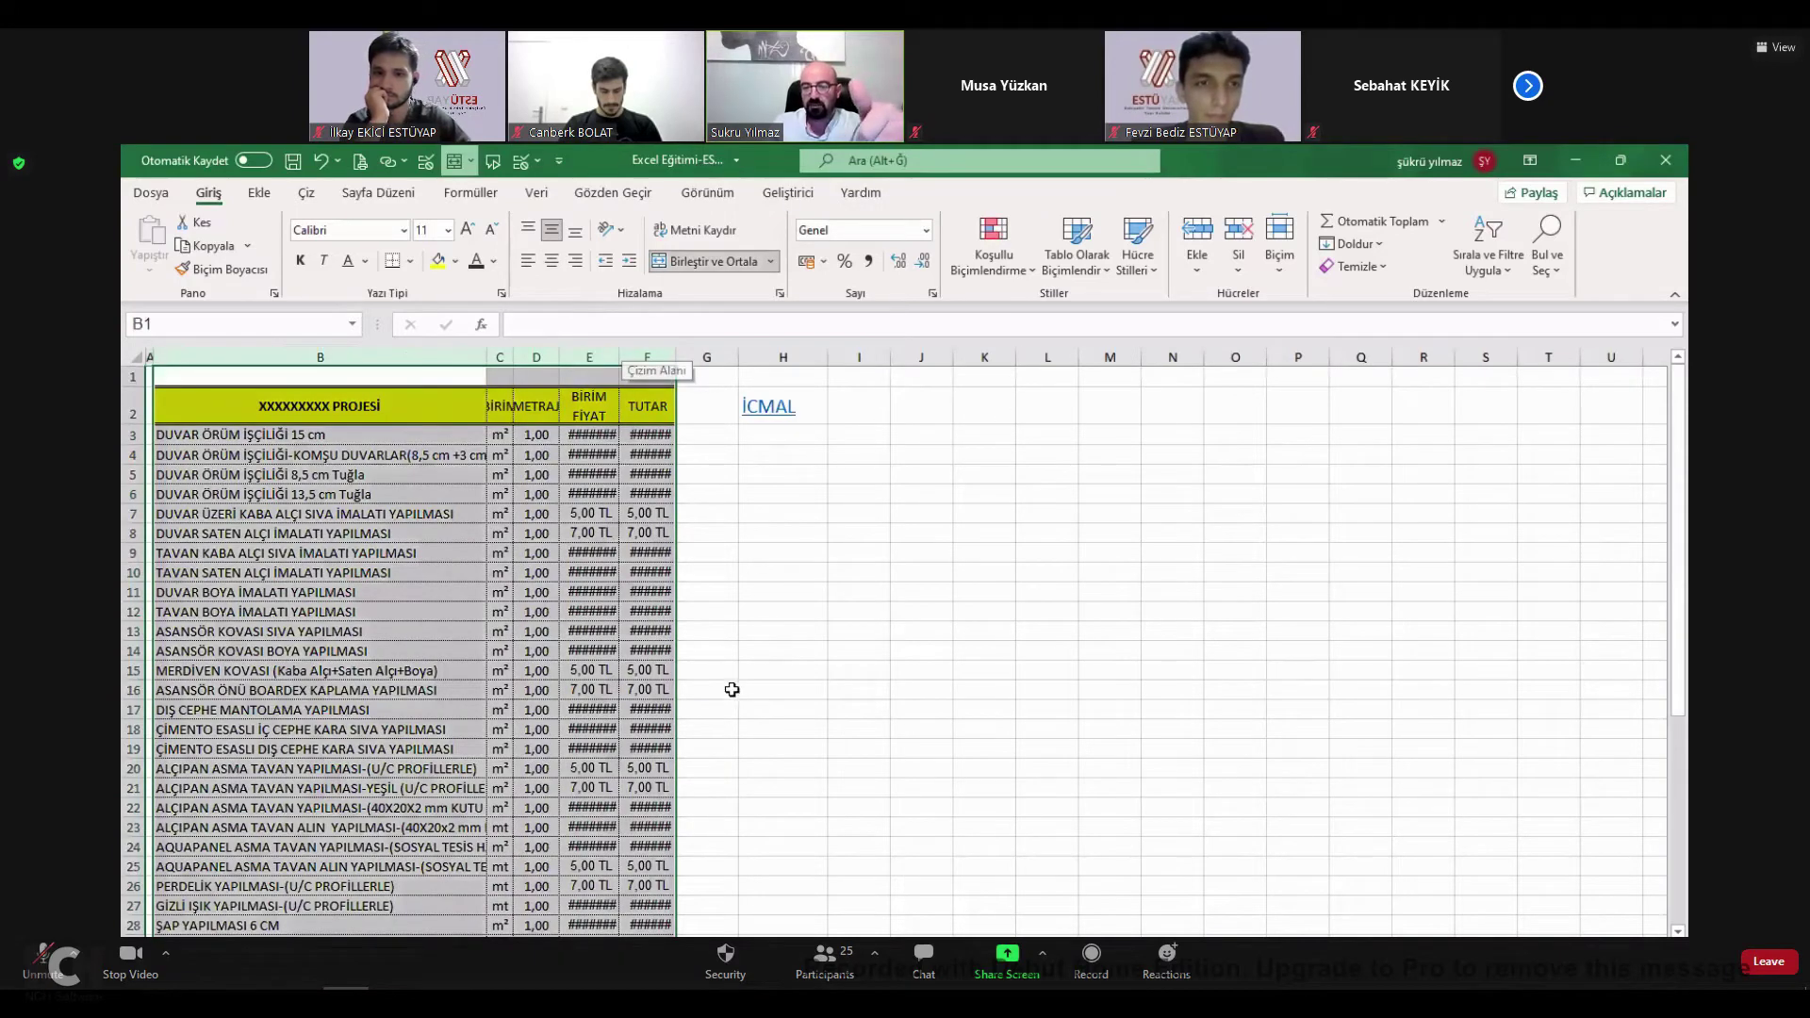
{"action": "key", "text": "alt+h"}
{"action": "key", "text": "o"}
{"action": "key", "text": "i"}
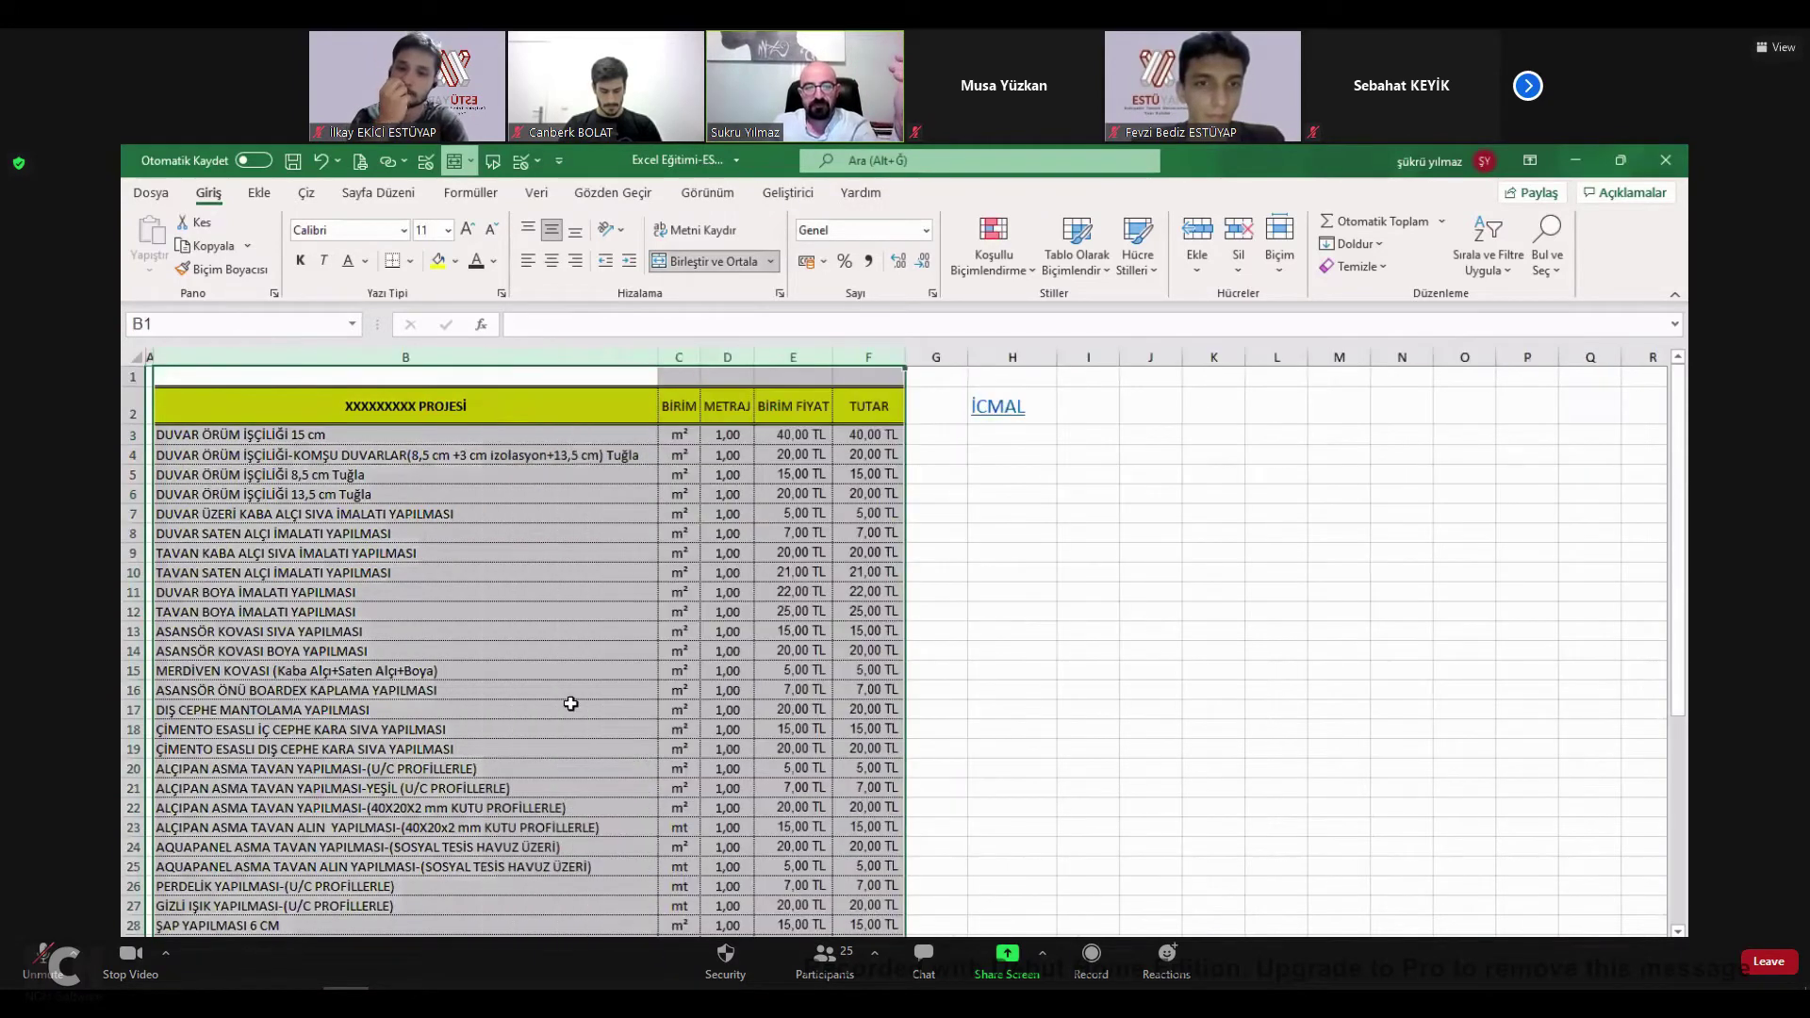
Tick TABLO OLUŞTURMA, HIZLI YÜZDEYE ÇEVİRME and ONDALIK AYIRICI EKLEME, then open YİNELENENLERİ KALDIRMA.
{"action": "key", "text": "ctrl+Page_Up"}
{"action": "scroll", "coordinate": [590, 672], "scroll_direction": "down", "scroll_amount": 2}
{"action": "left_click", "coordinate": [590, 668]}
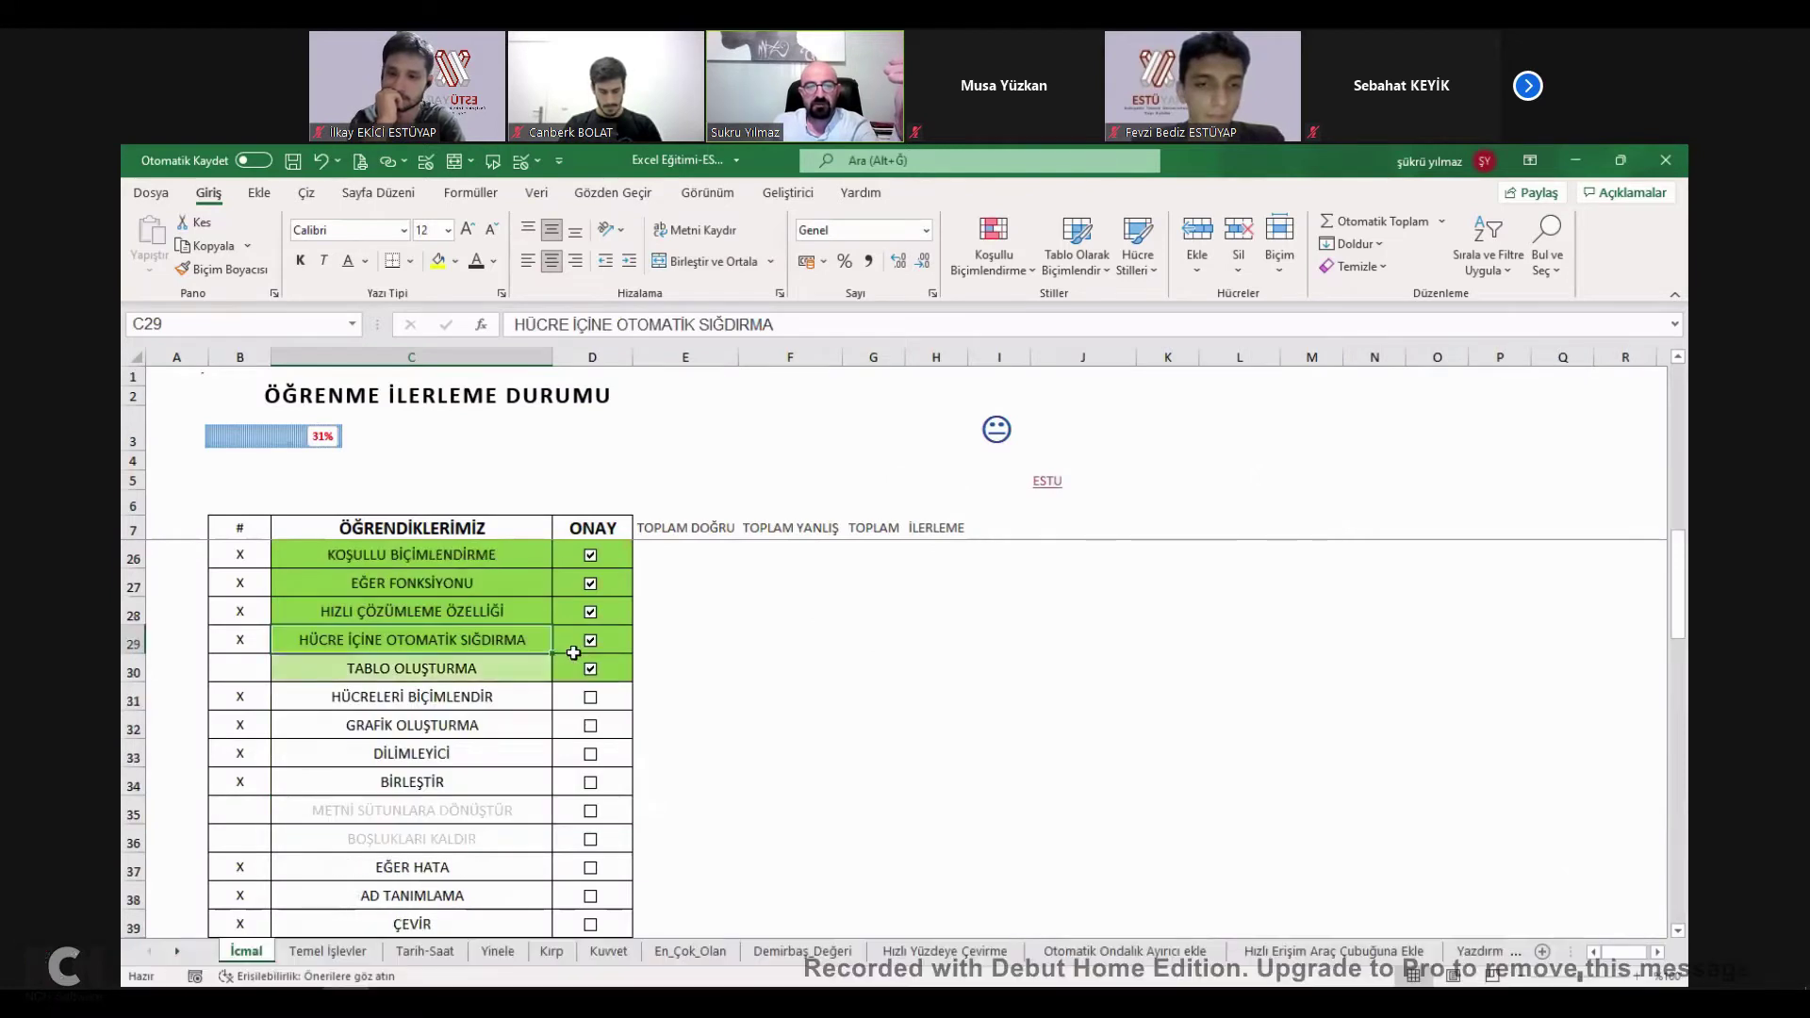
{"action": "scroll", "coordinate": [592, 651], "scroll_direction": "up", "scroll_amount": 4}
{"action": "scroll", "coordinate": [594, 645], "scroll_direction": "up", "scroll_amount": 2}
{"action": "left_click", "coordinate": [590, 611]}
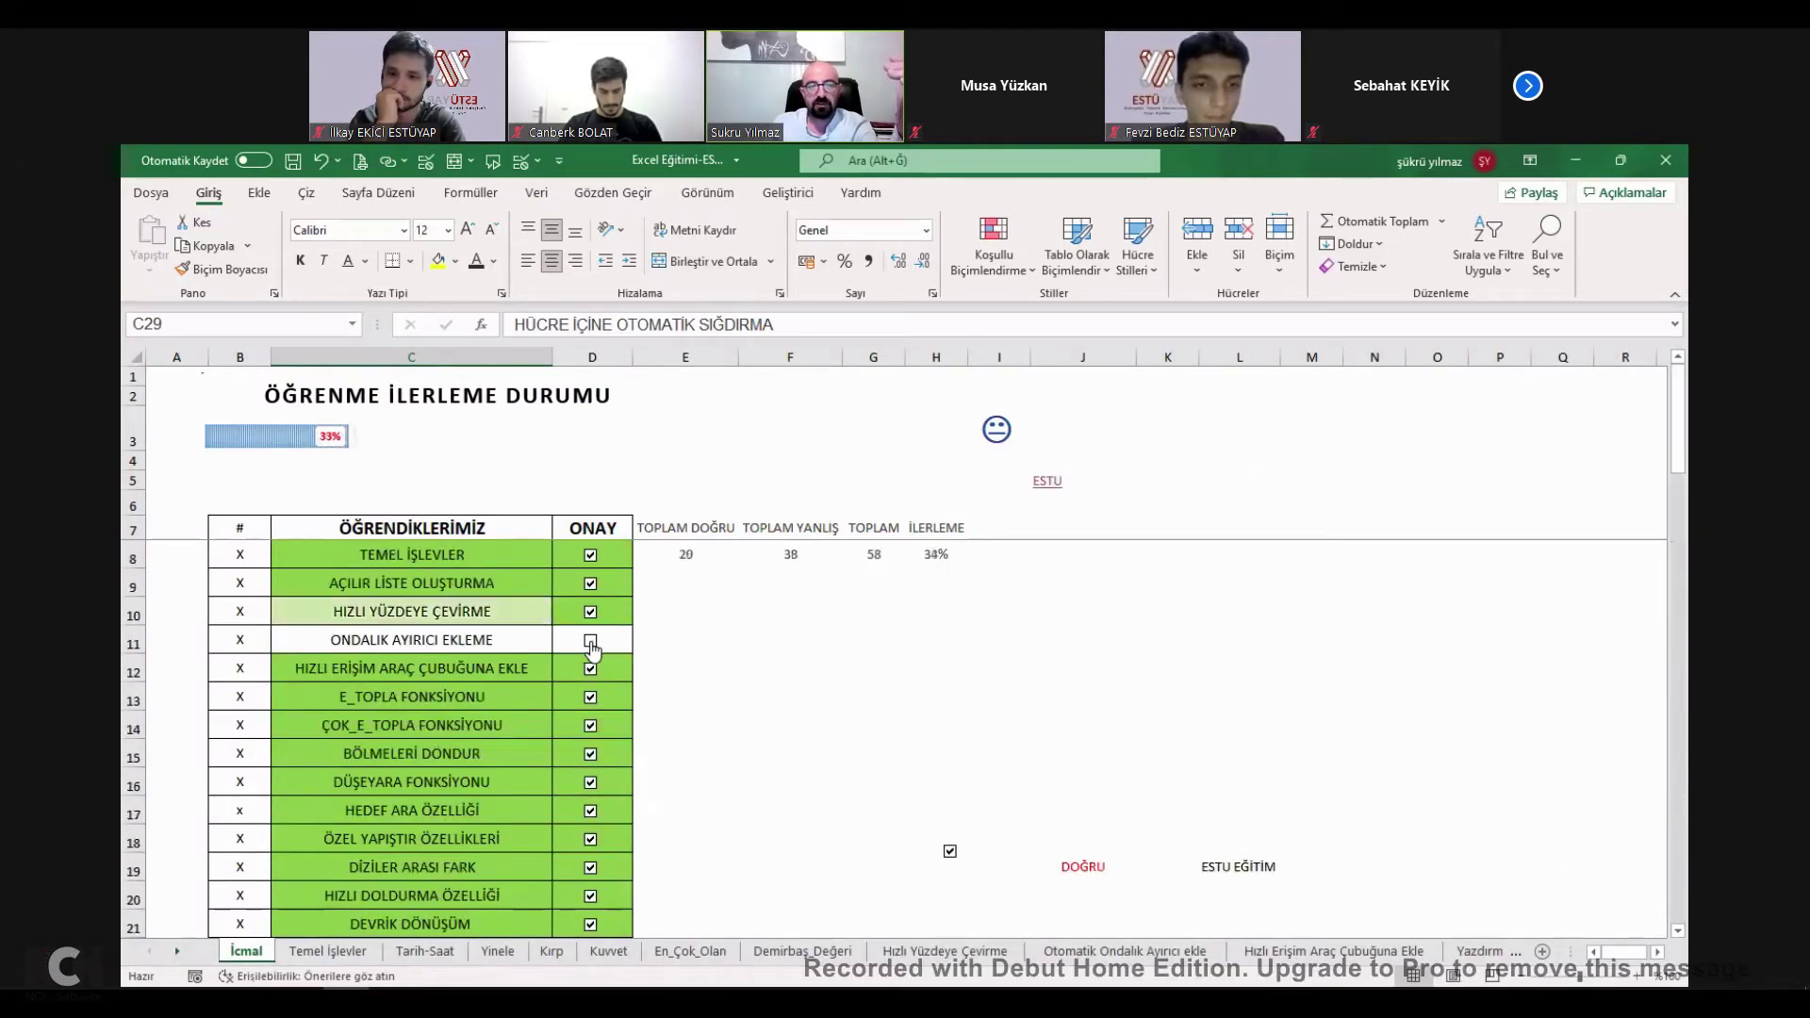
{"action": "left_click", "coordinate": [590, 640]}
{"action": "scroll", "coordinate": [456, 735], "scroll_direction": "down", "scroll_amount": 3}
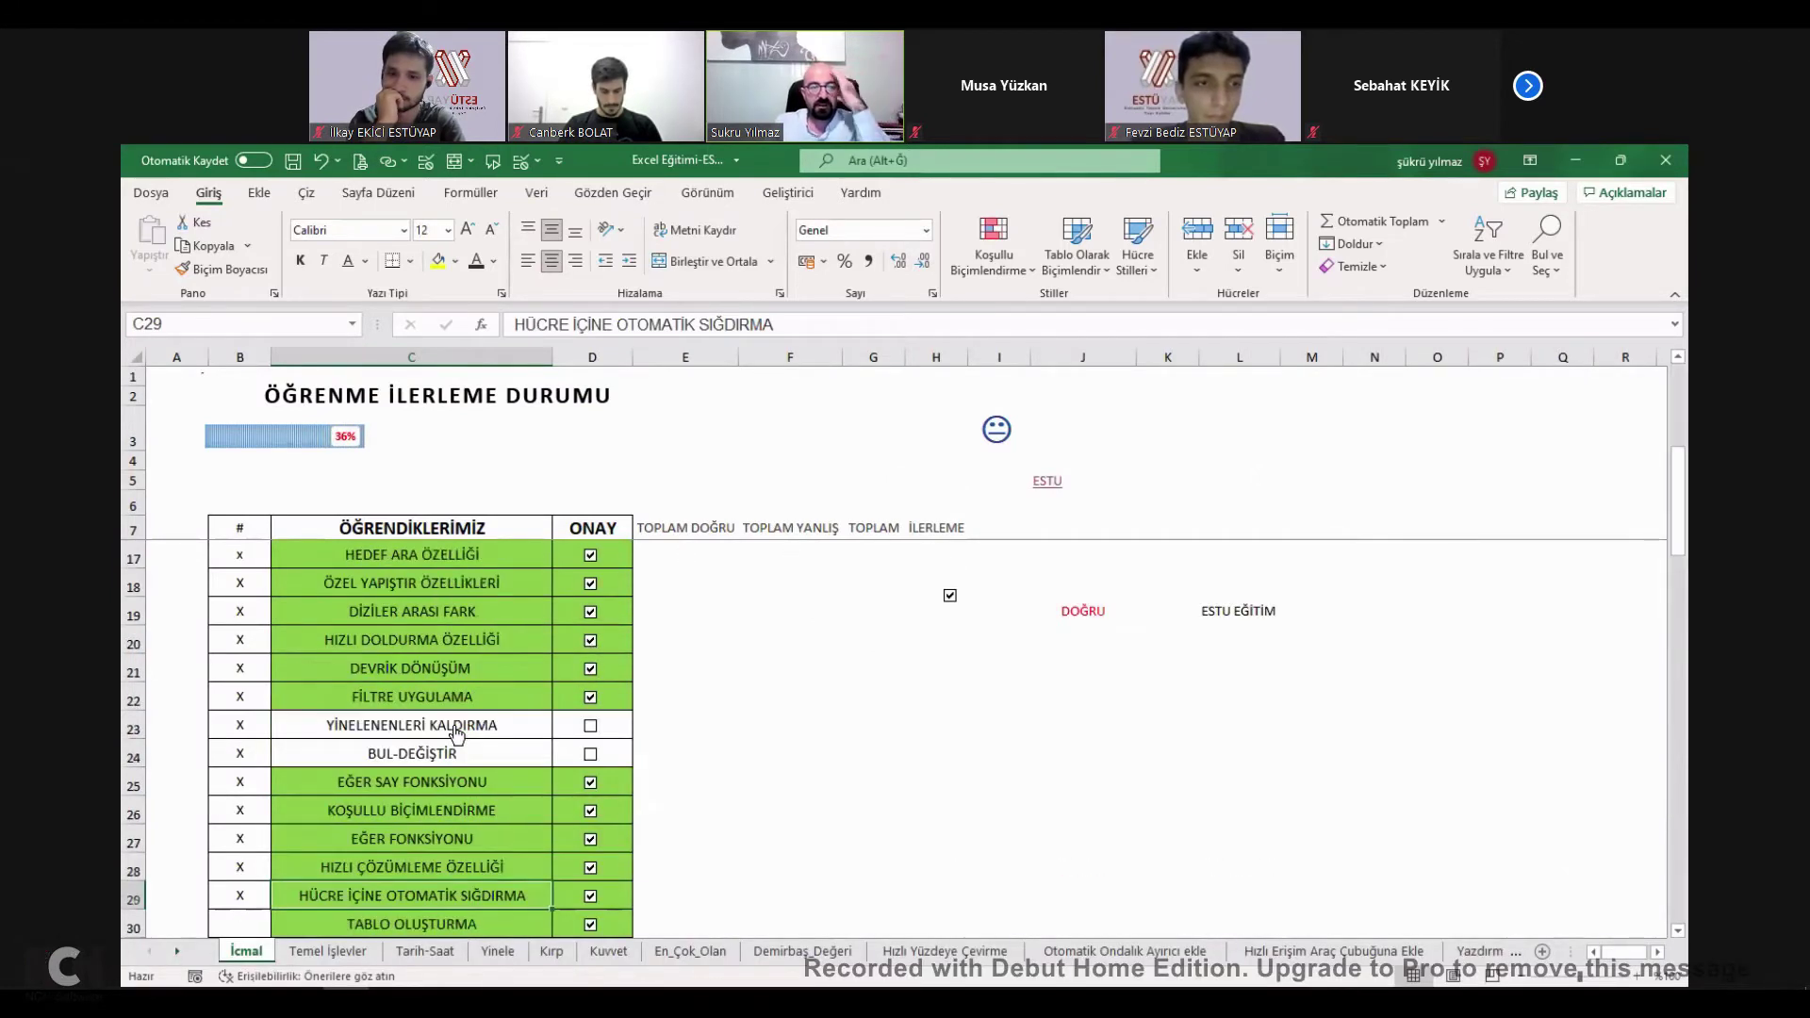
{"action": "left_click", "coordinate": [482, 727]}
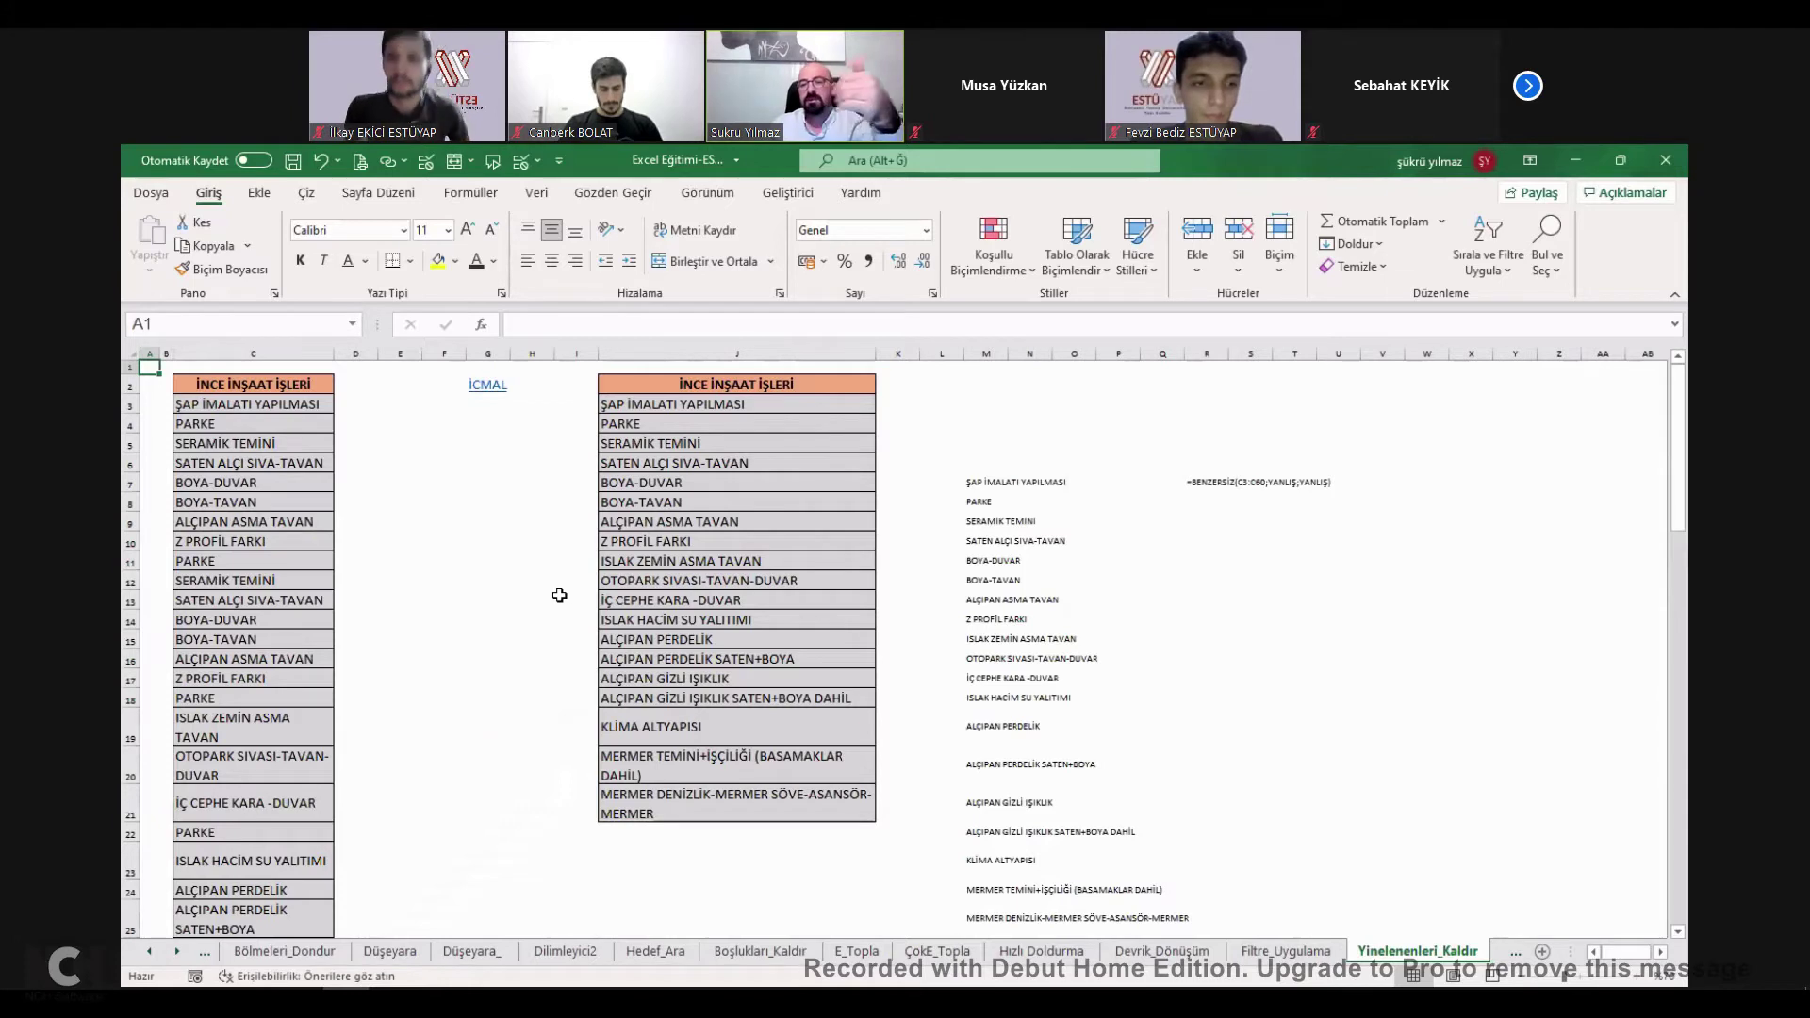
Give G11 list validation with source =$C$3:$C$59.
{"action": "left_click_drag", "start_coordinate": [252, 404], "coordinate": [305, 726]}
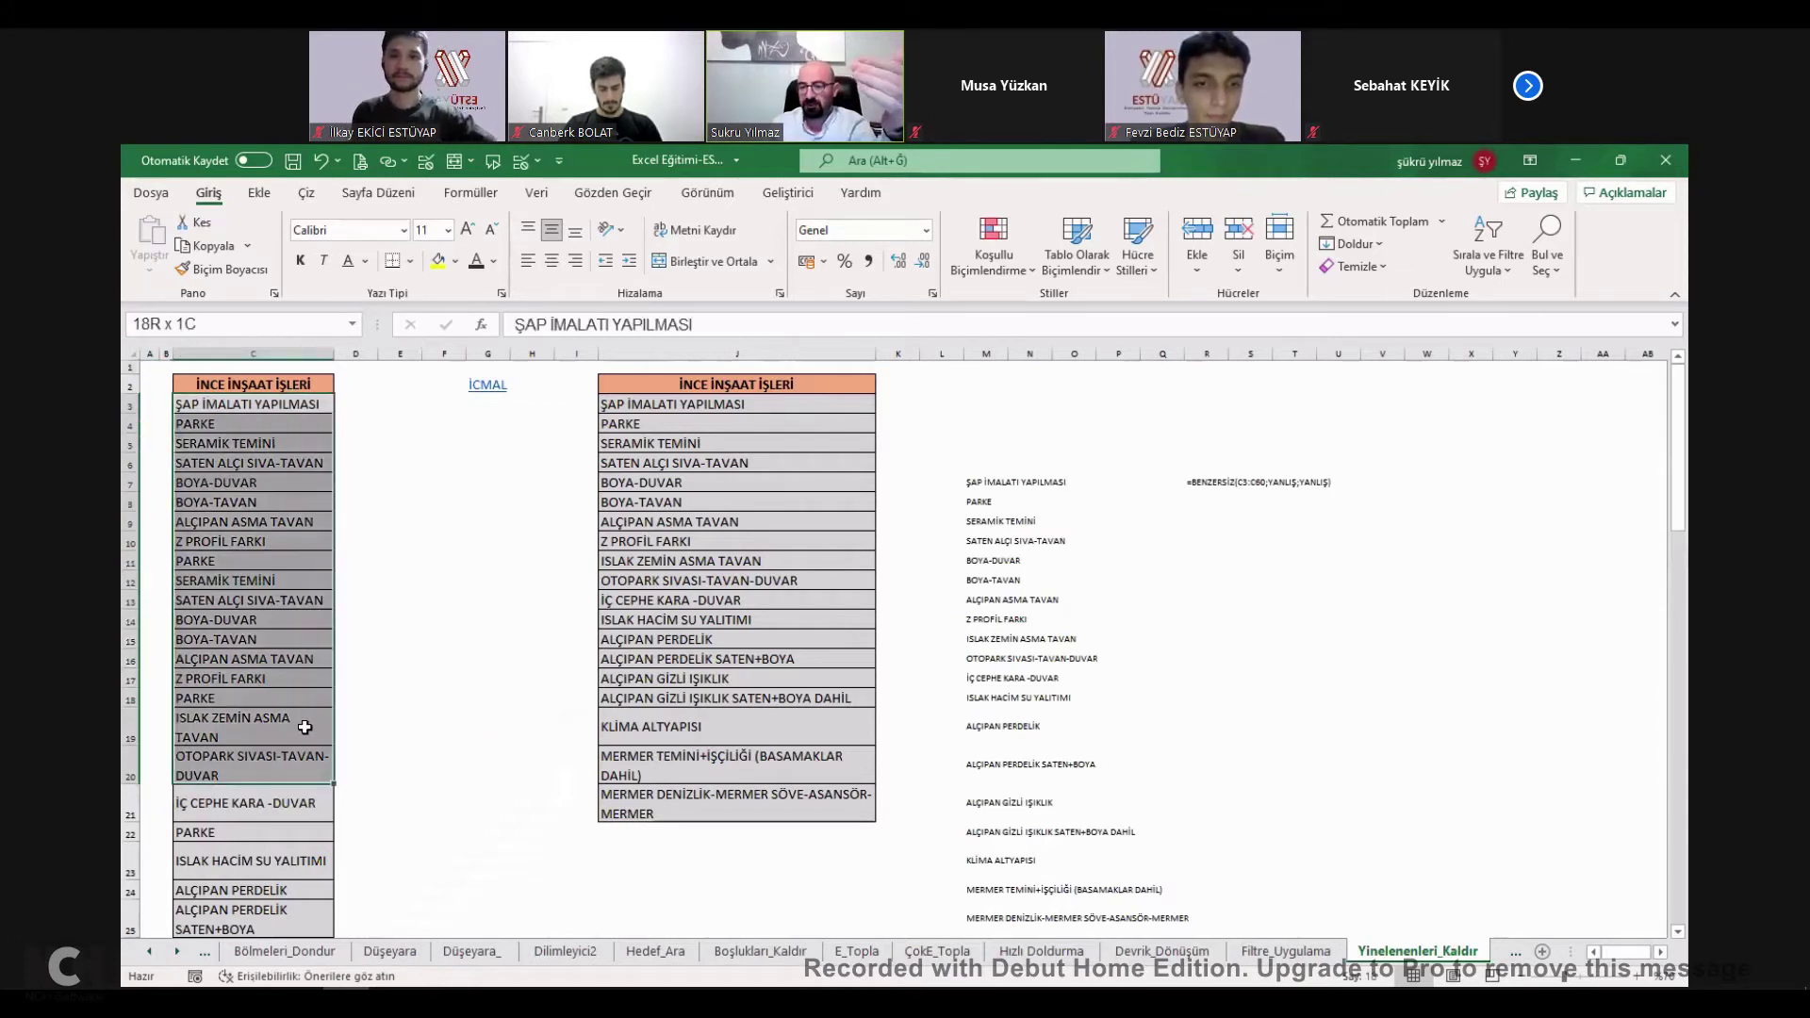
{"action": "left_click", "coordinate": [477, 563]}
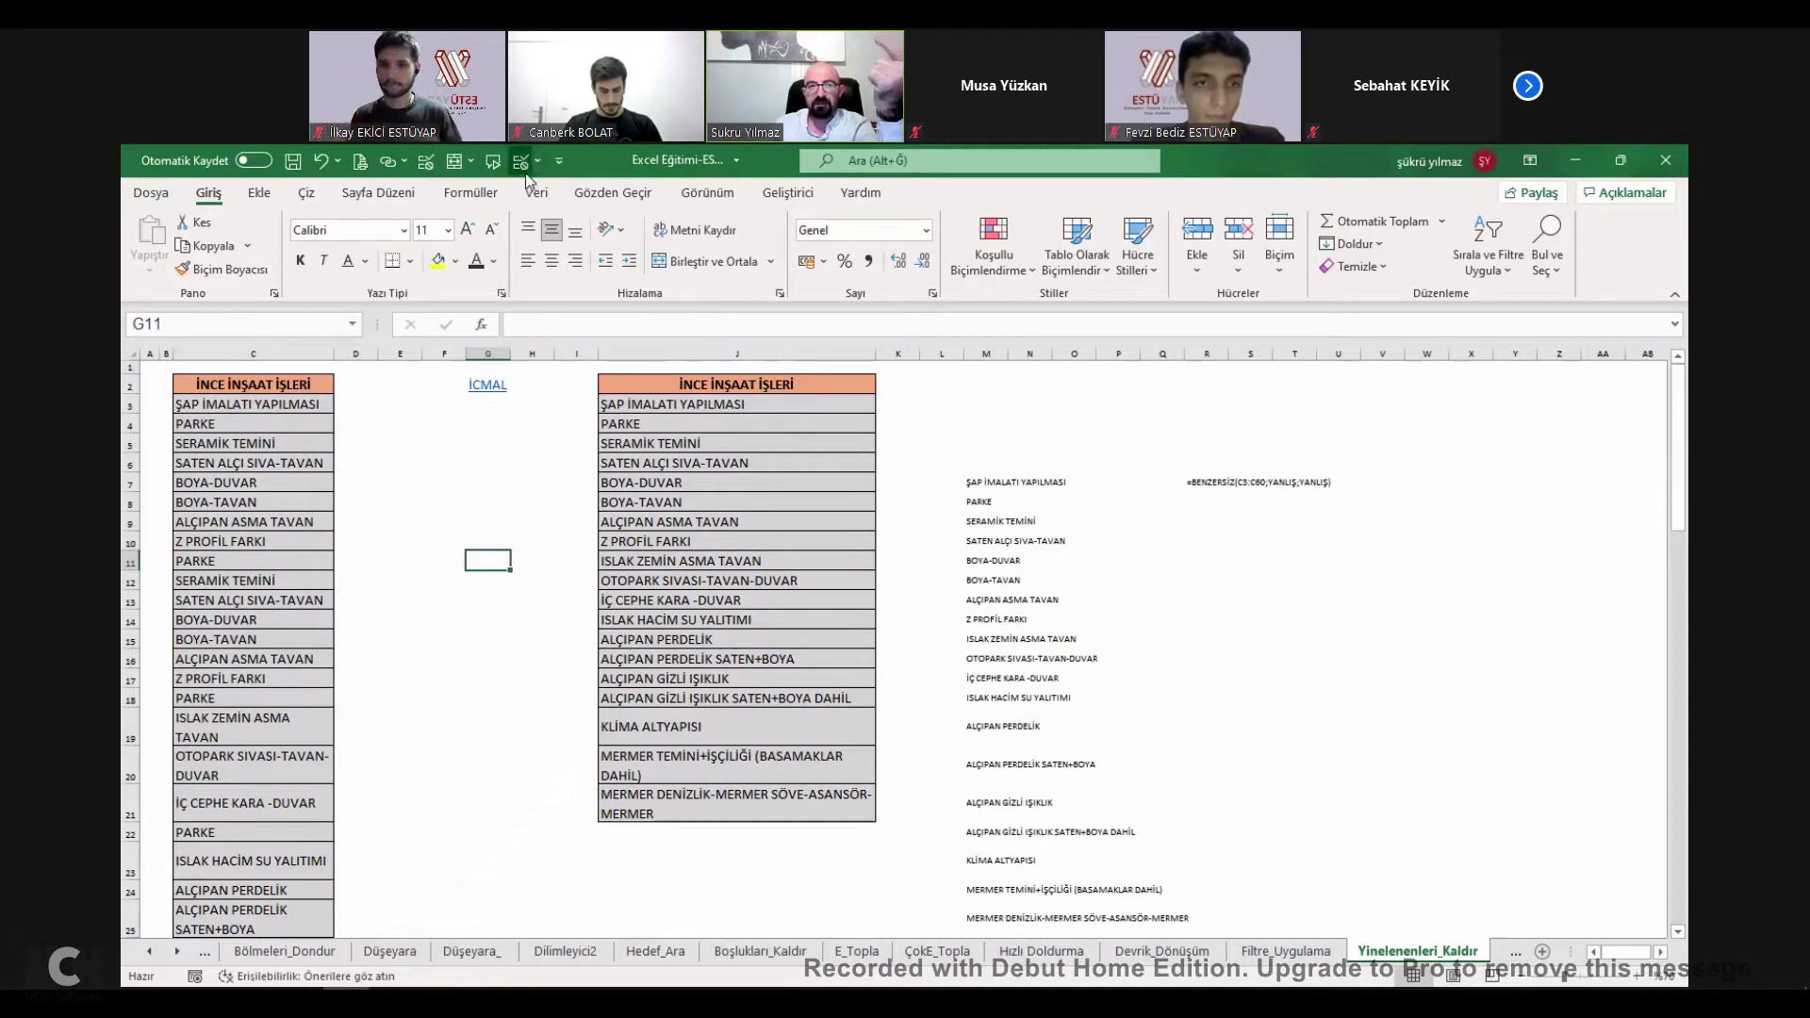
{"action": "left_click", "coordinate": [1218, 356]}
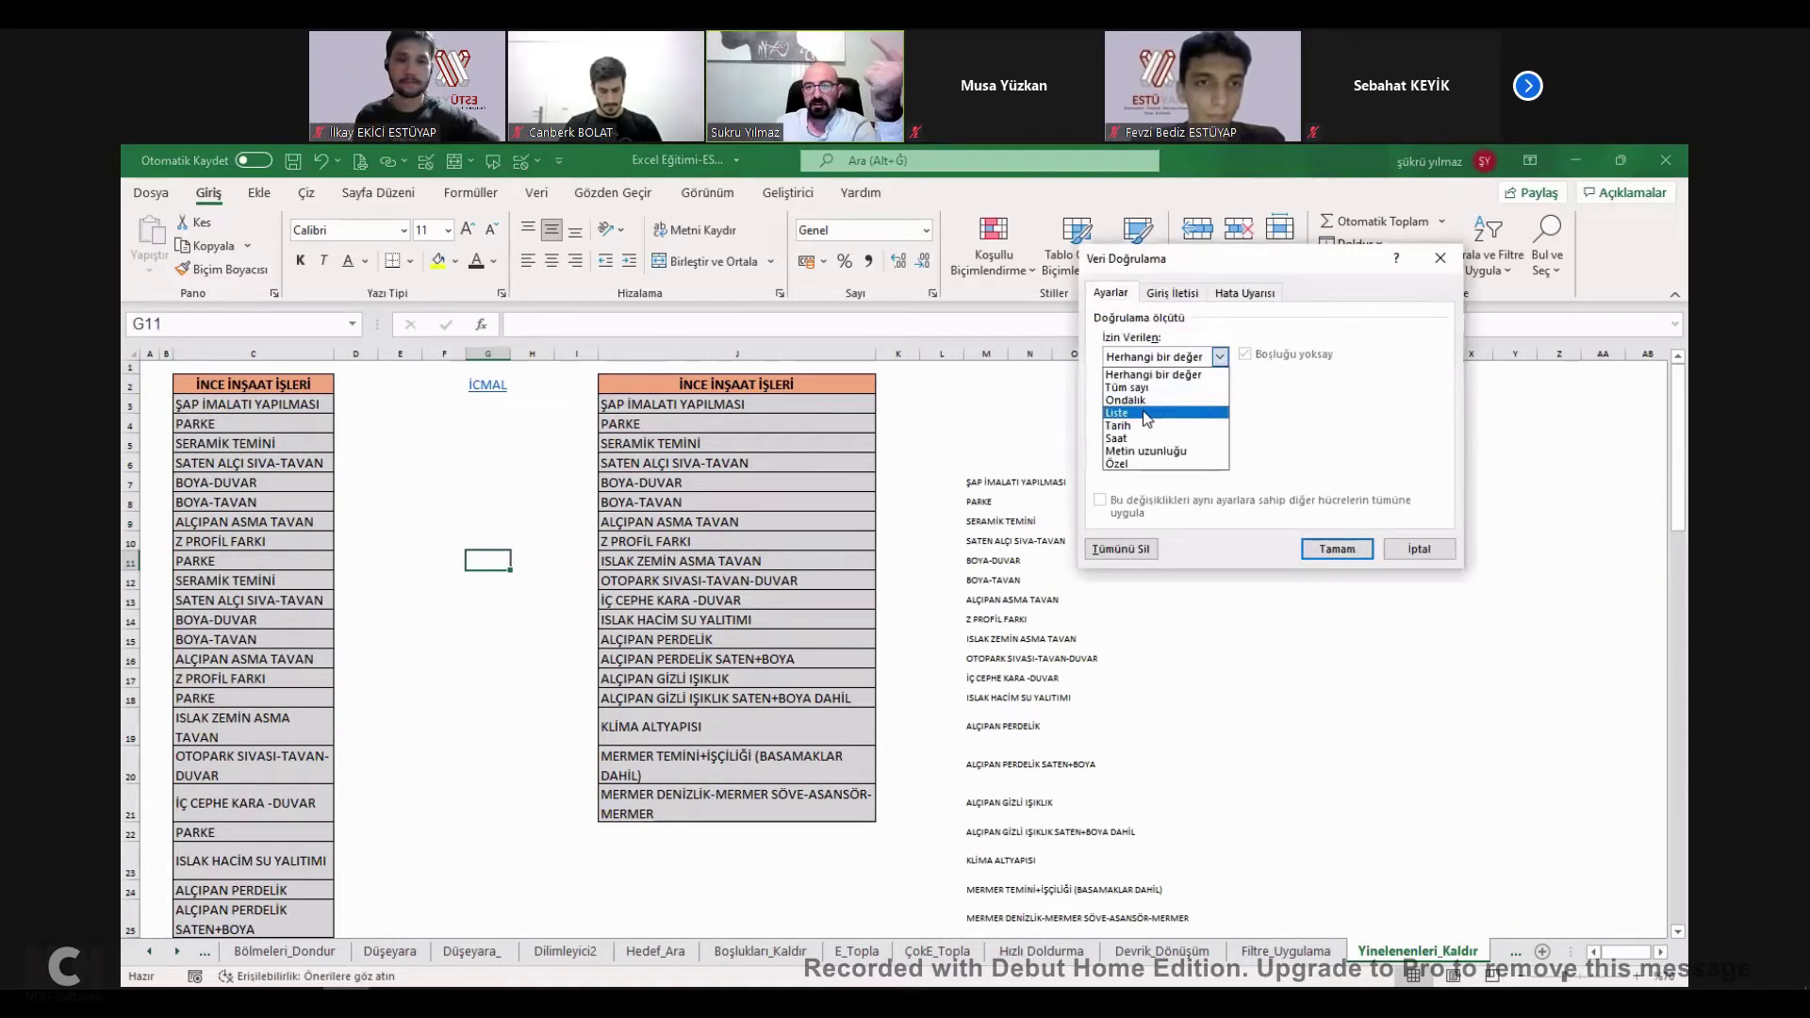
{"action": "left_click", "coordinate": [1208, 414]}
{"action": "left_click", "coordinate": [1338, 436]}
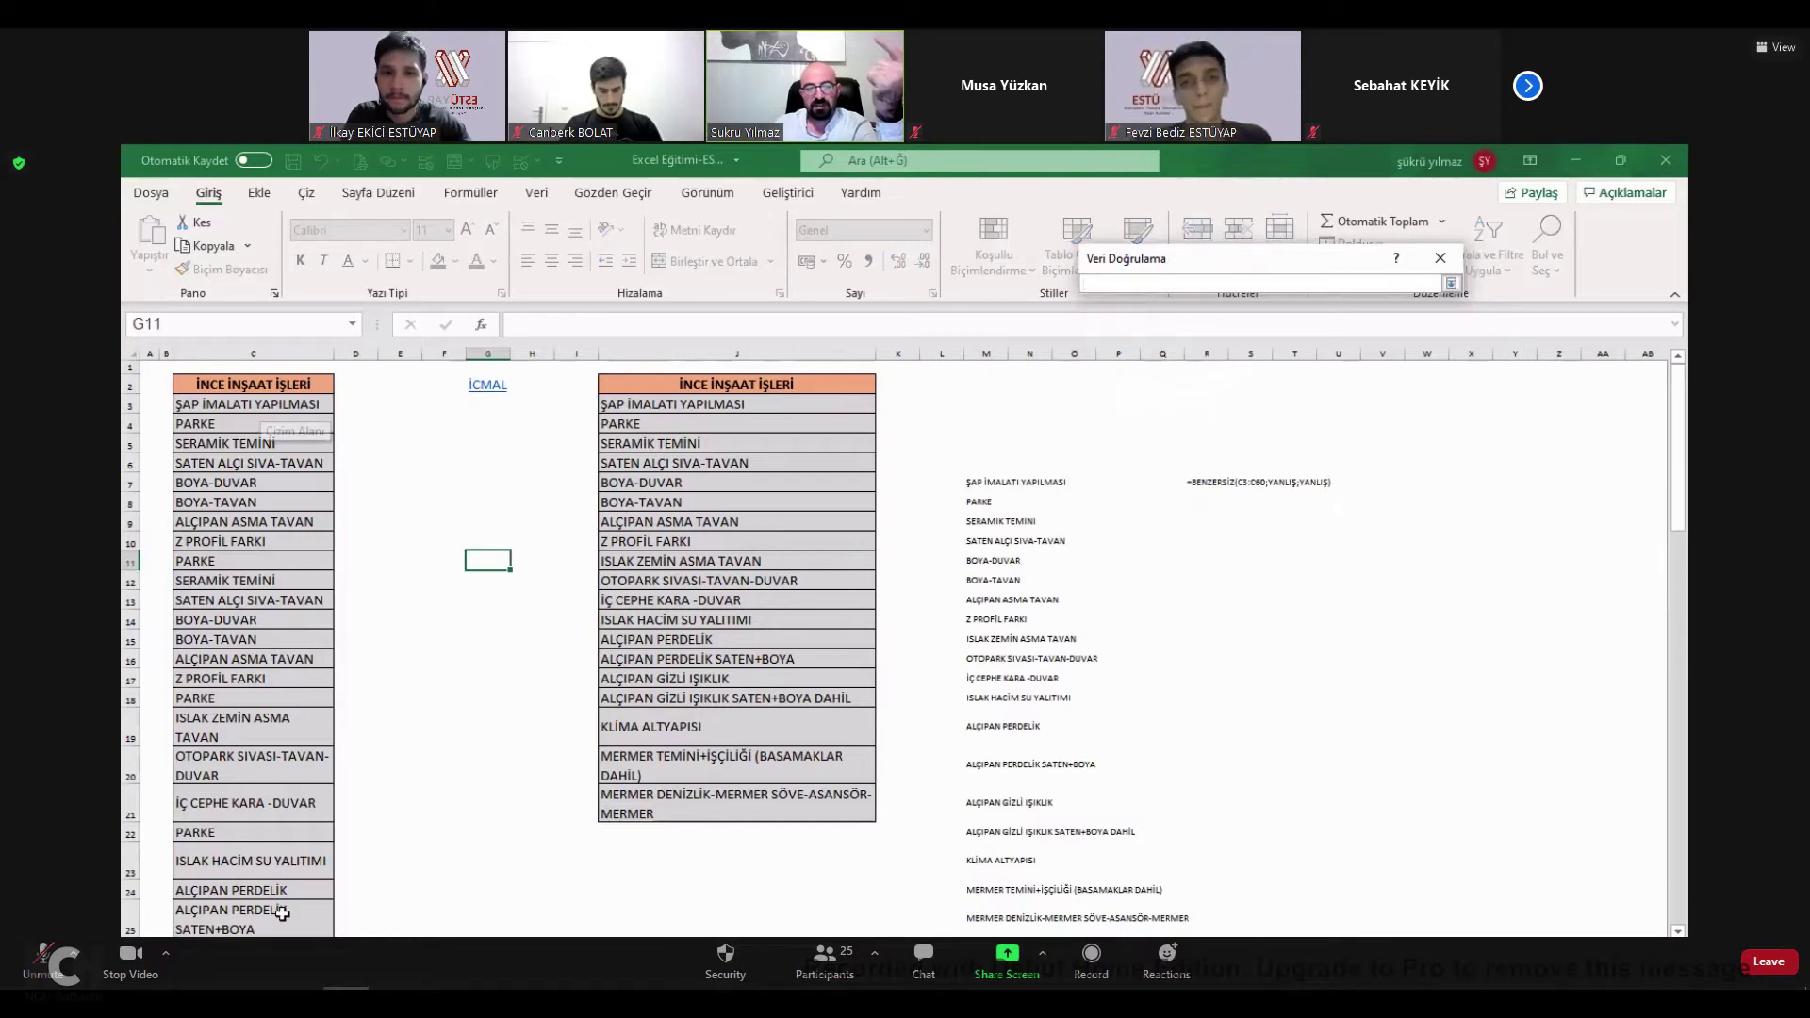
{"action": "left_click", "coordinate": [253, 404]}
{"action": "key", "text": "ctrl+shift+Down"}
{"action": "scroll", "coordinate": [612, 570], "scroll_direction": "up", "scroll_amount": 10}
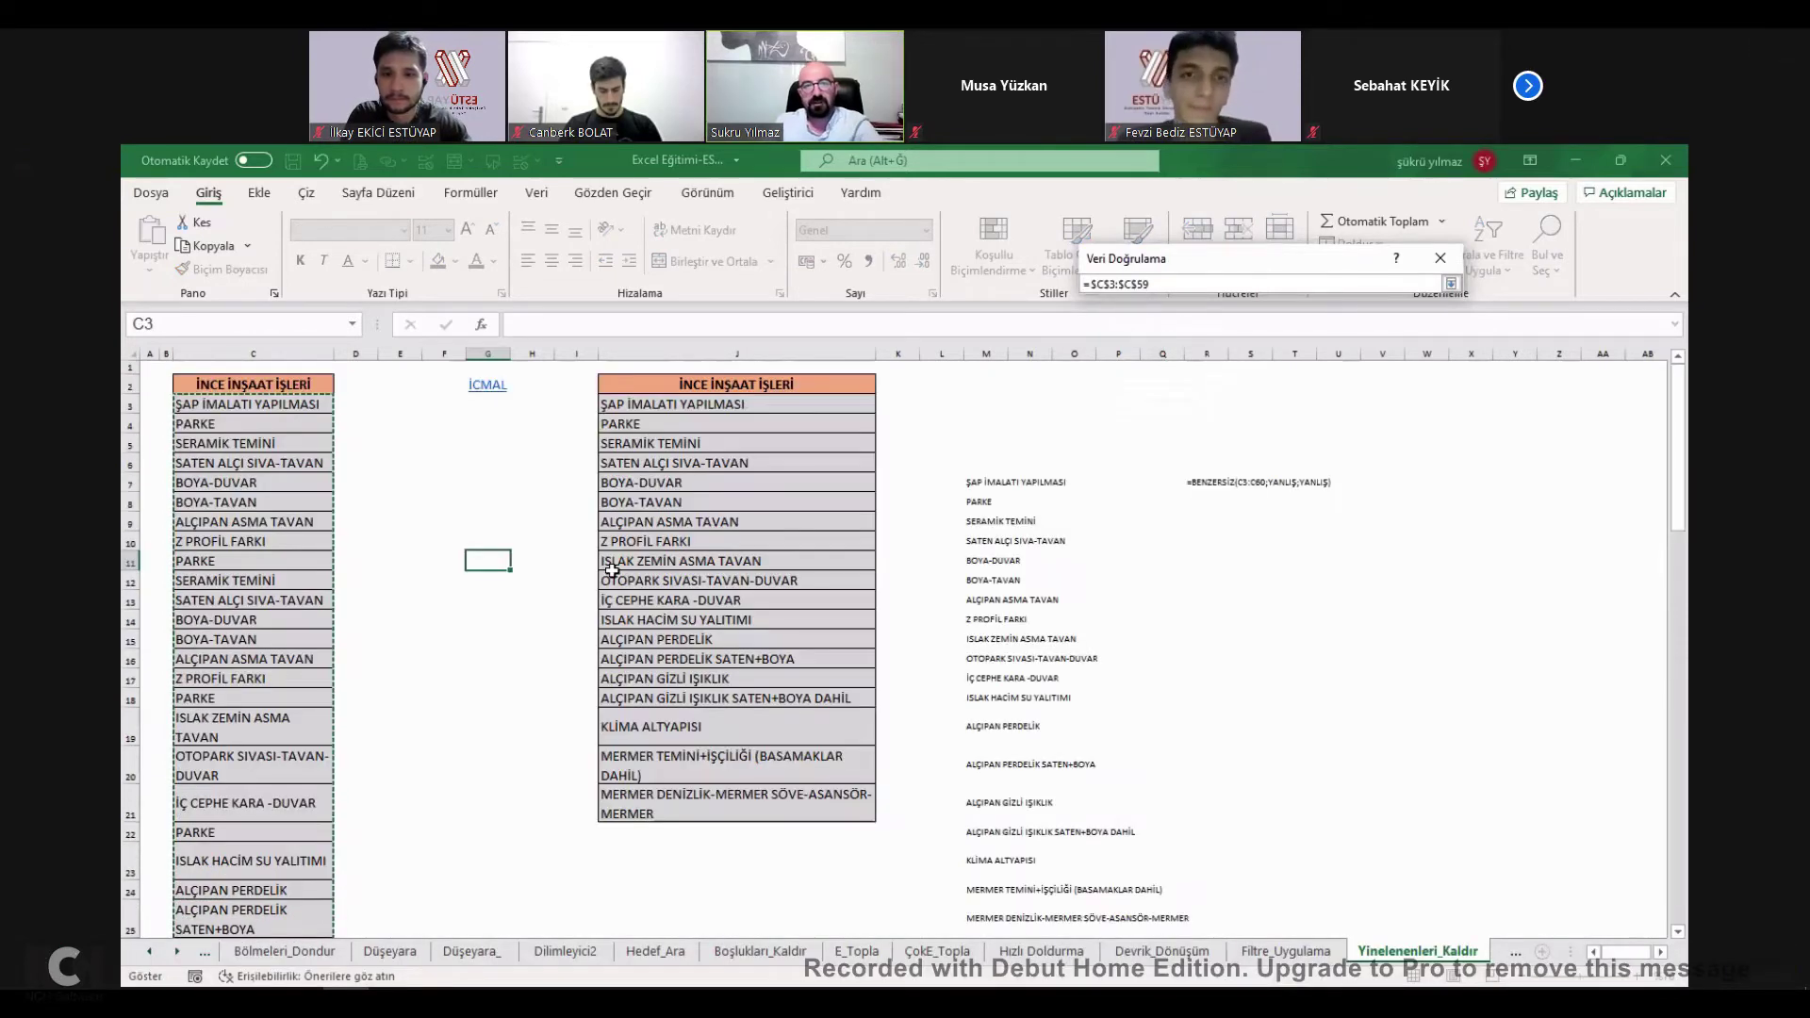
{"action": "key", "text": "Return"}
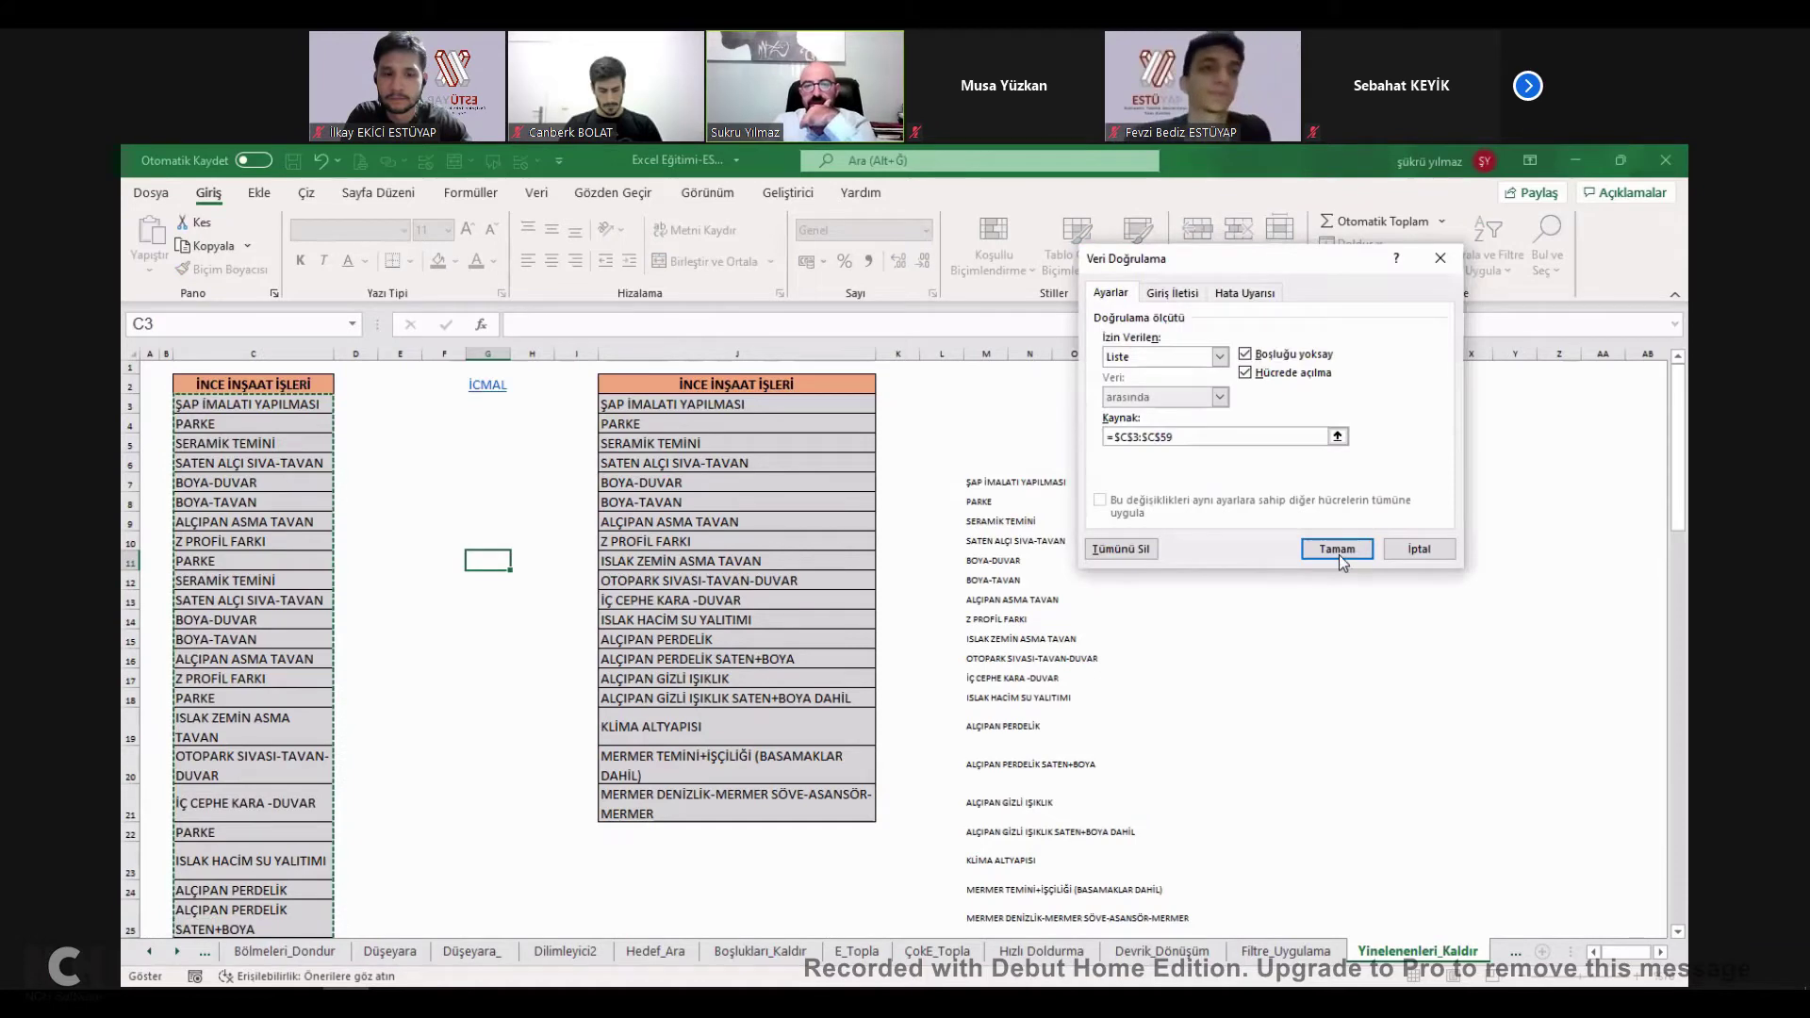
{"action": "key", "text": "Return"}
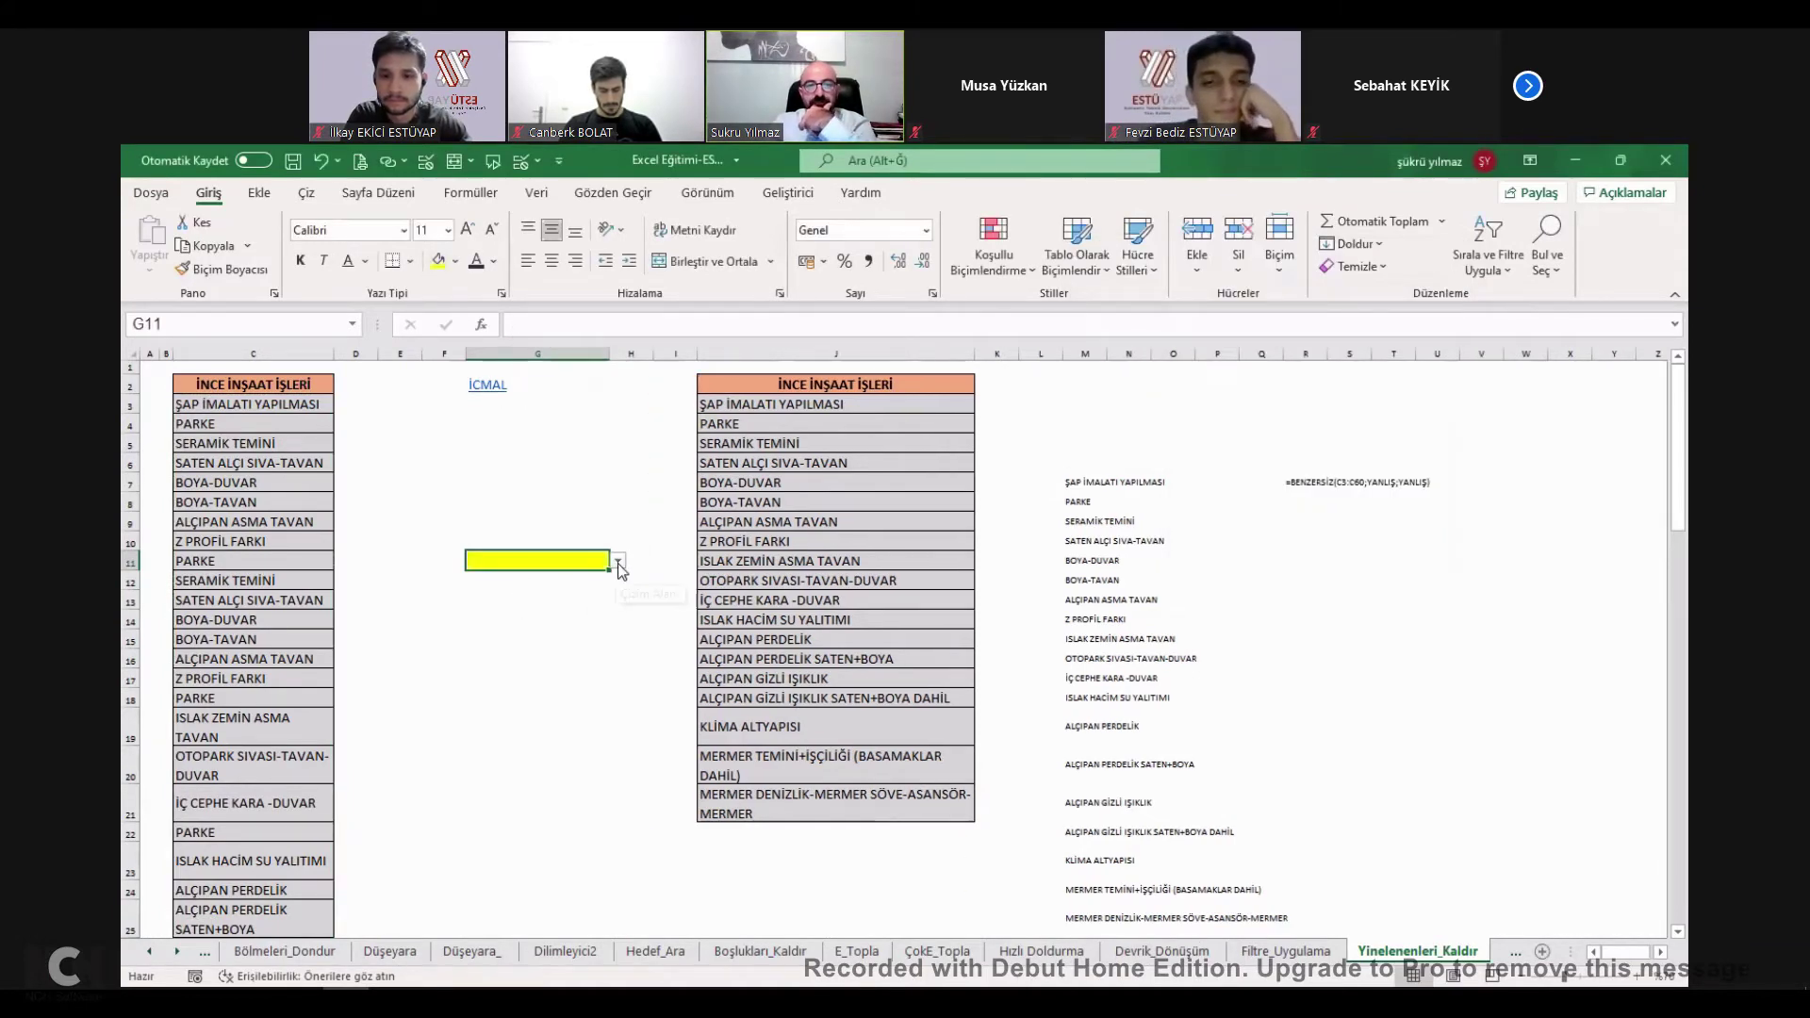
Open G11's work-item dropdown twice to test it, closing it without choosing.
{"action": "left_click", "coordinate": [618, 562]}
{"action": "key", "text": "Escape"}
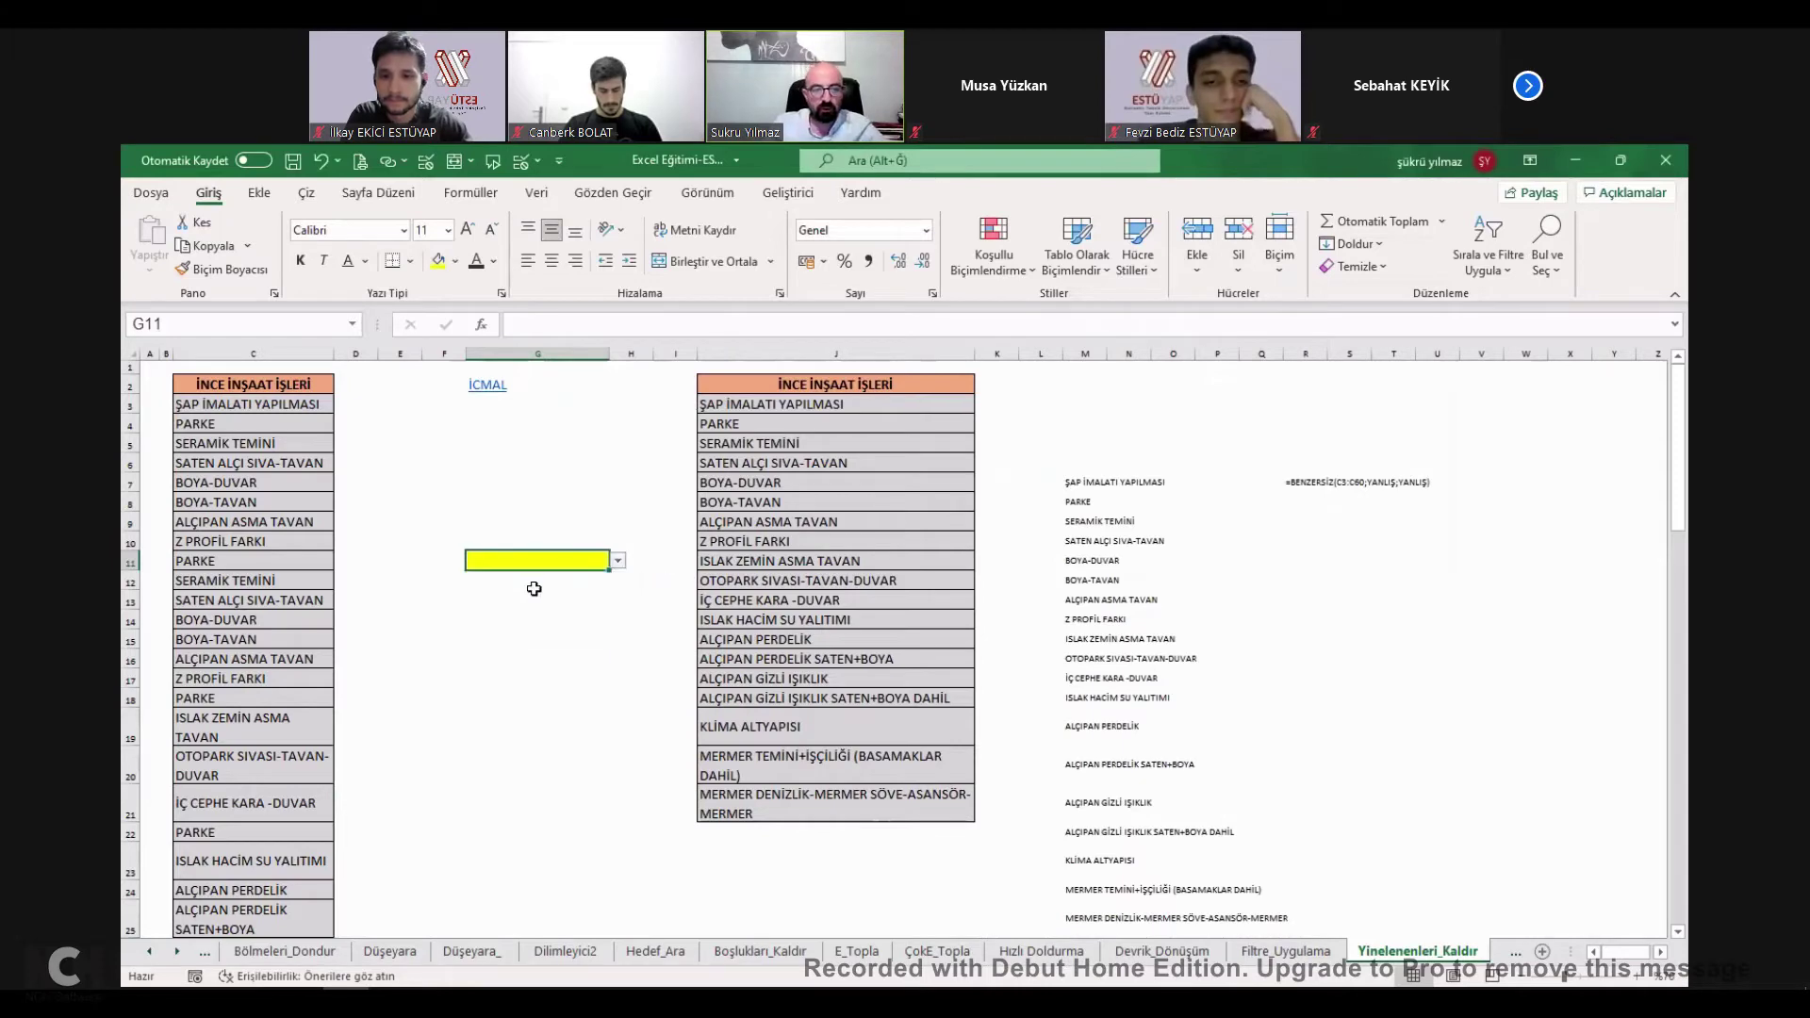
{"action": "scroll", "coordinate": [570, 567], "scroll_direction": "up", "scroll_amount": 1}
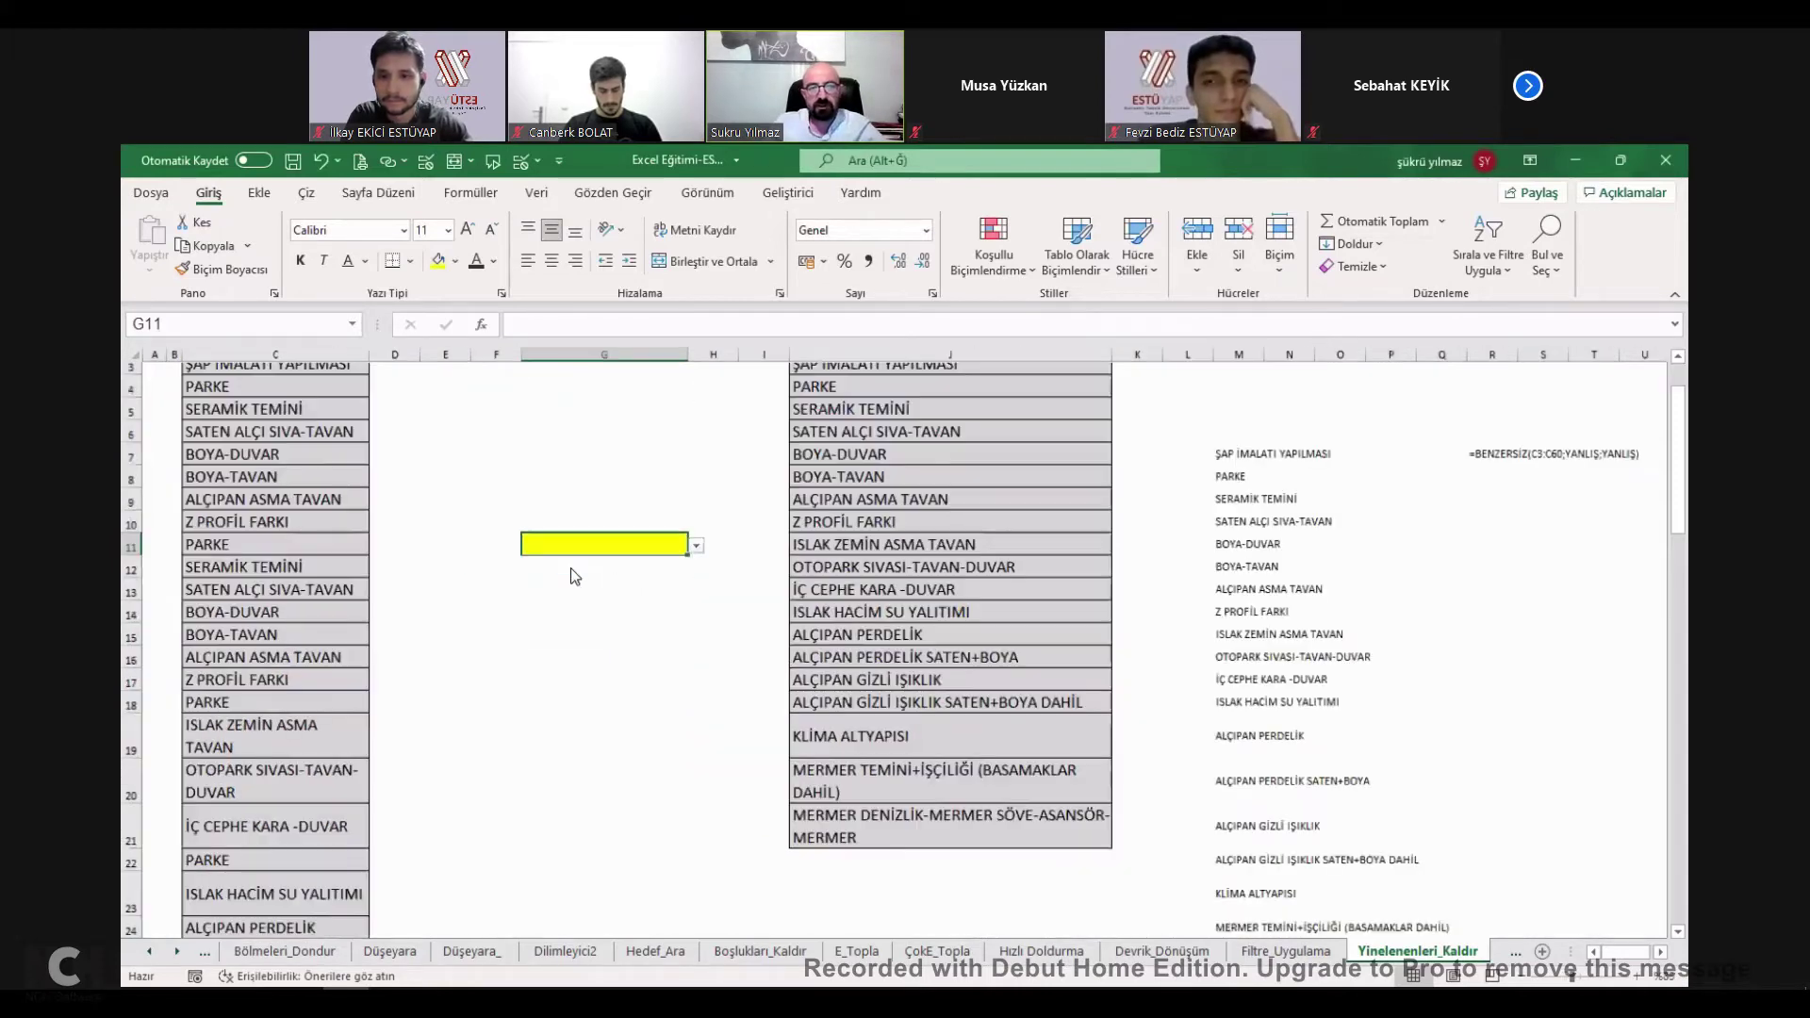
{"action": "scroll", "coordinate": [569, 568], "scroll_direction": "up", "scroll_amount": 1}
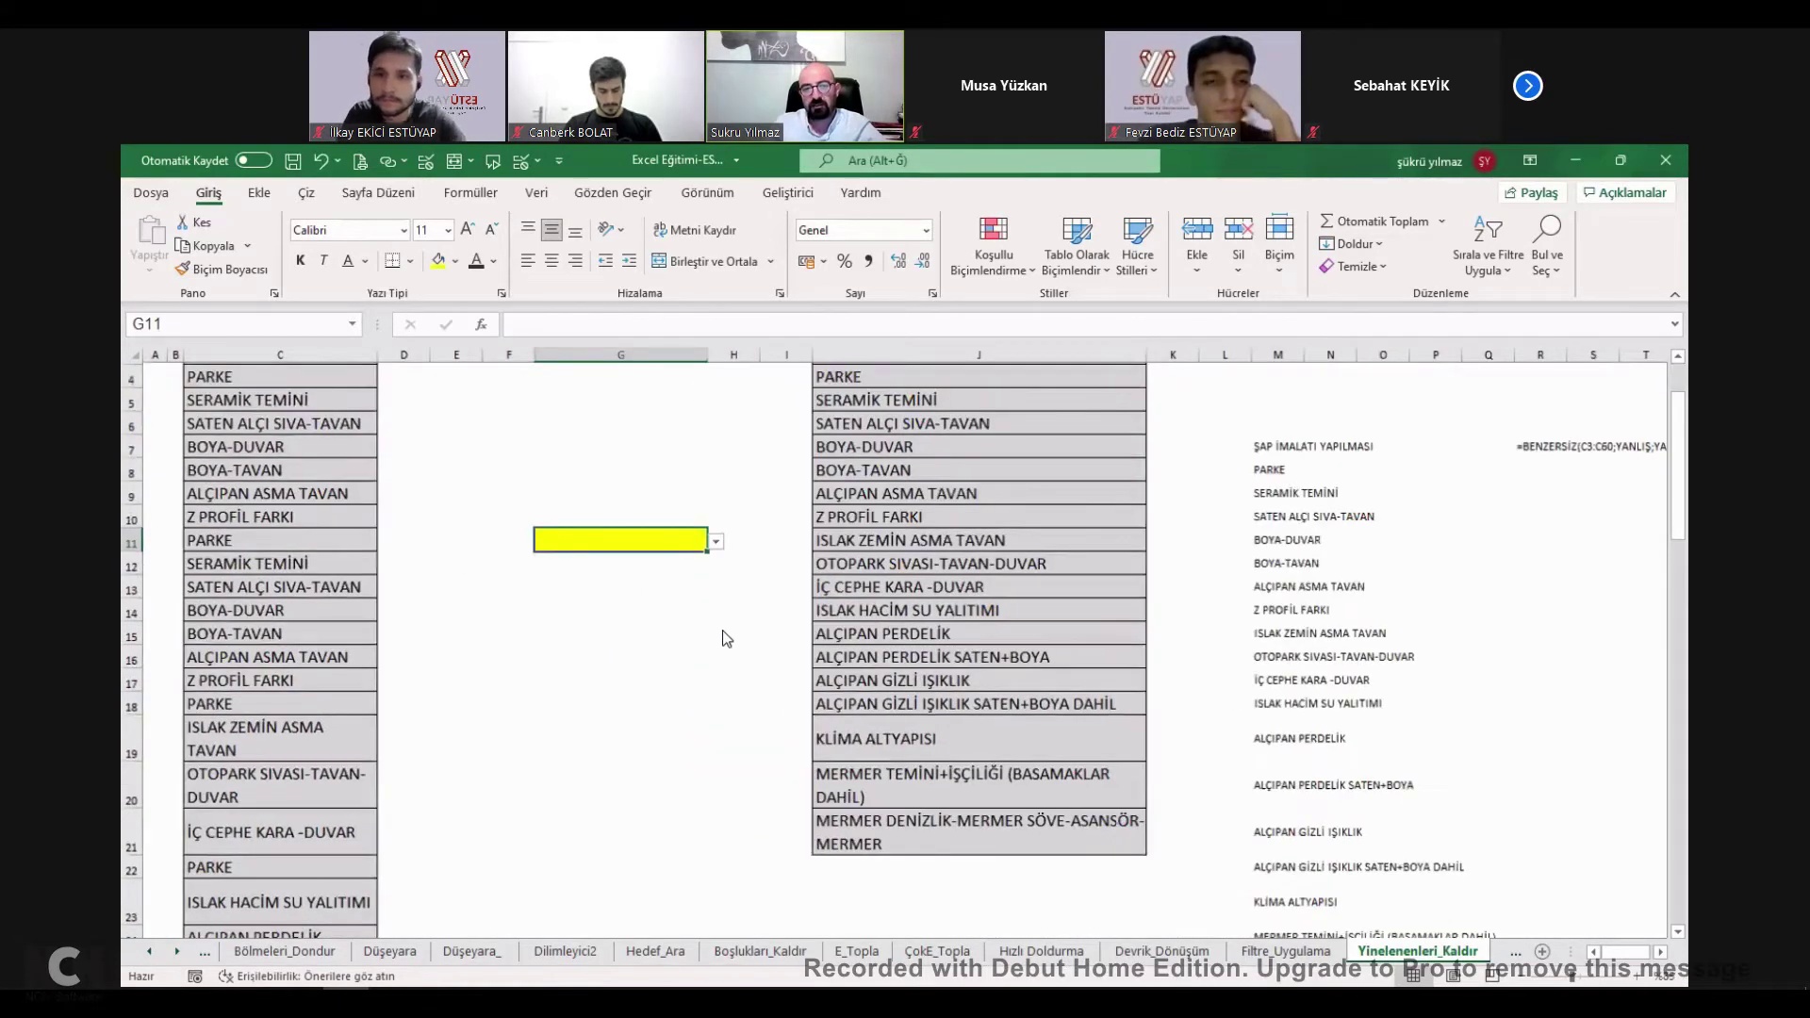
{"action": "key", "text": "alt+Down"}
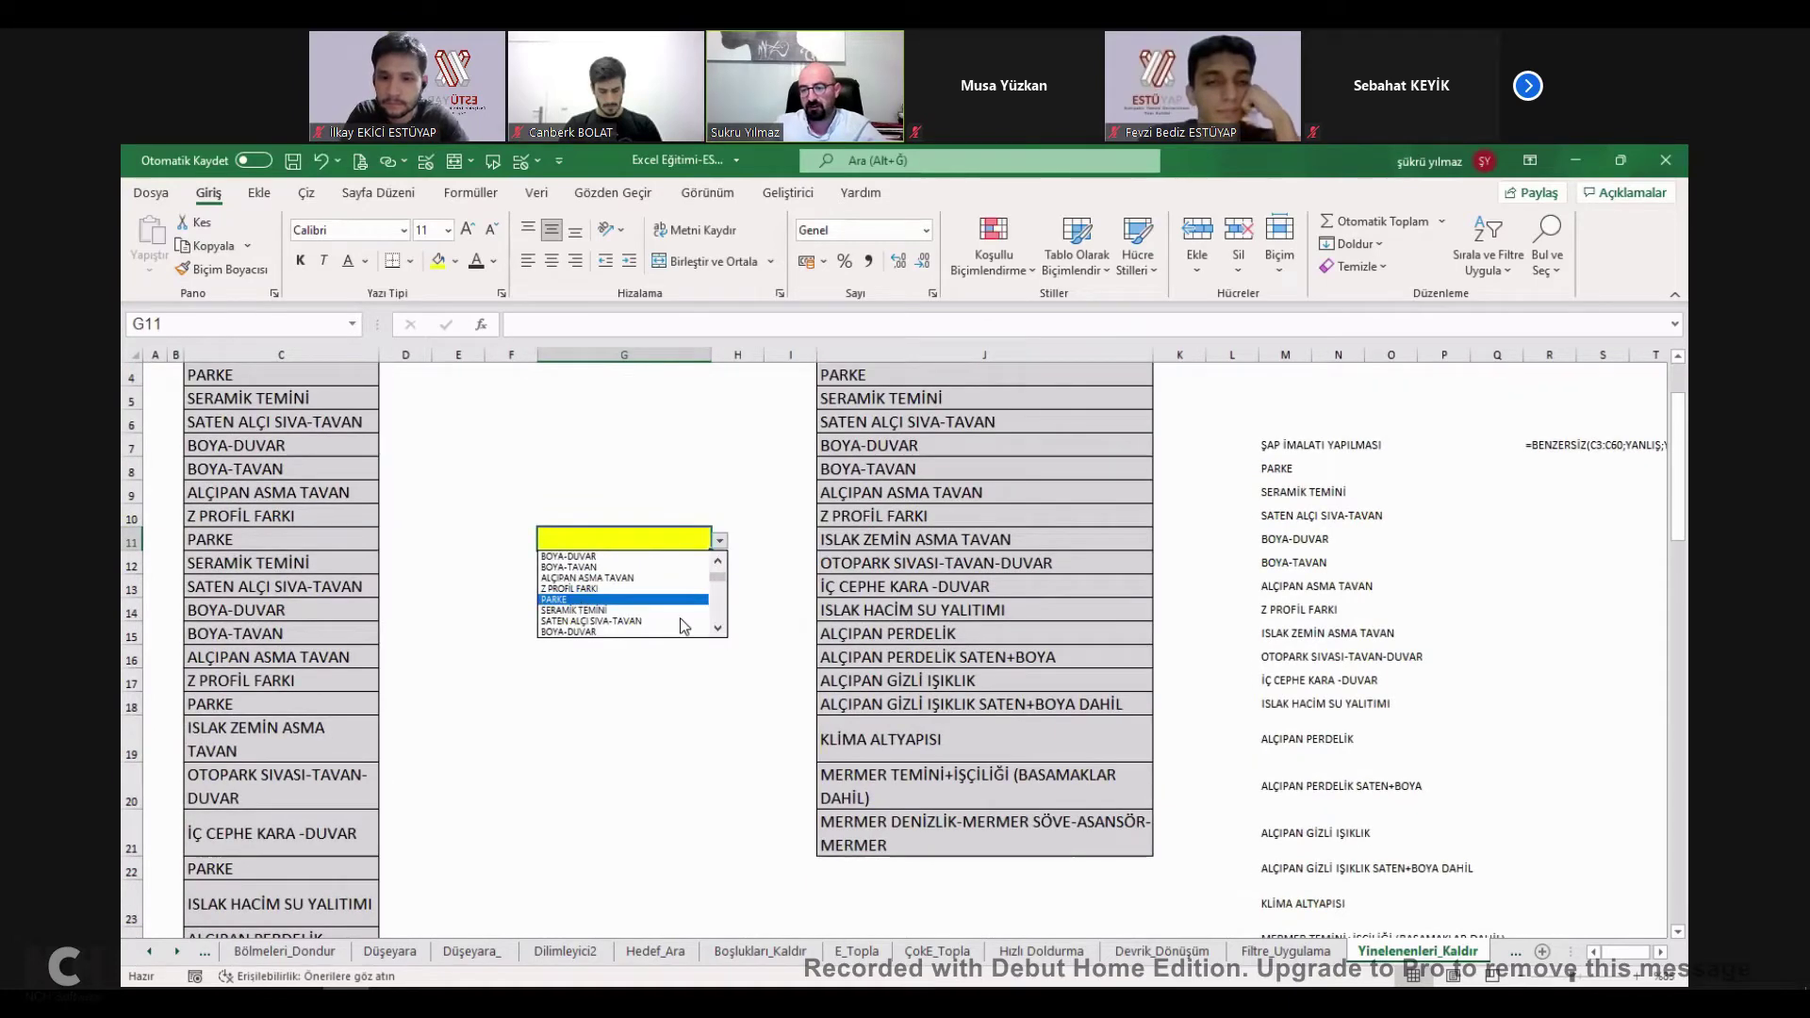
{"action": "left_click", "coordinate": [720, 626]}
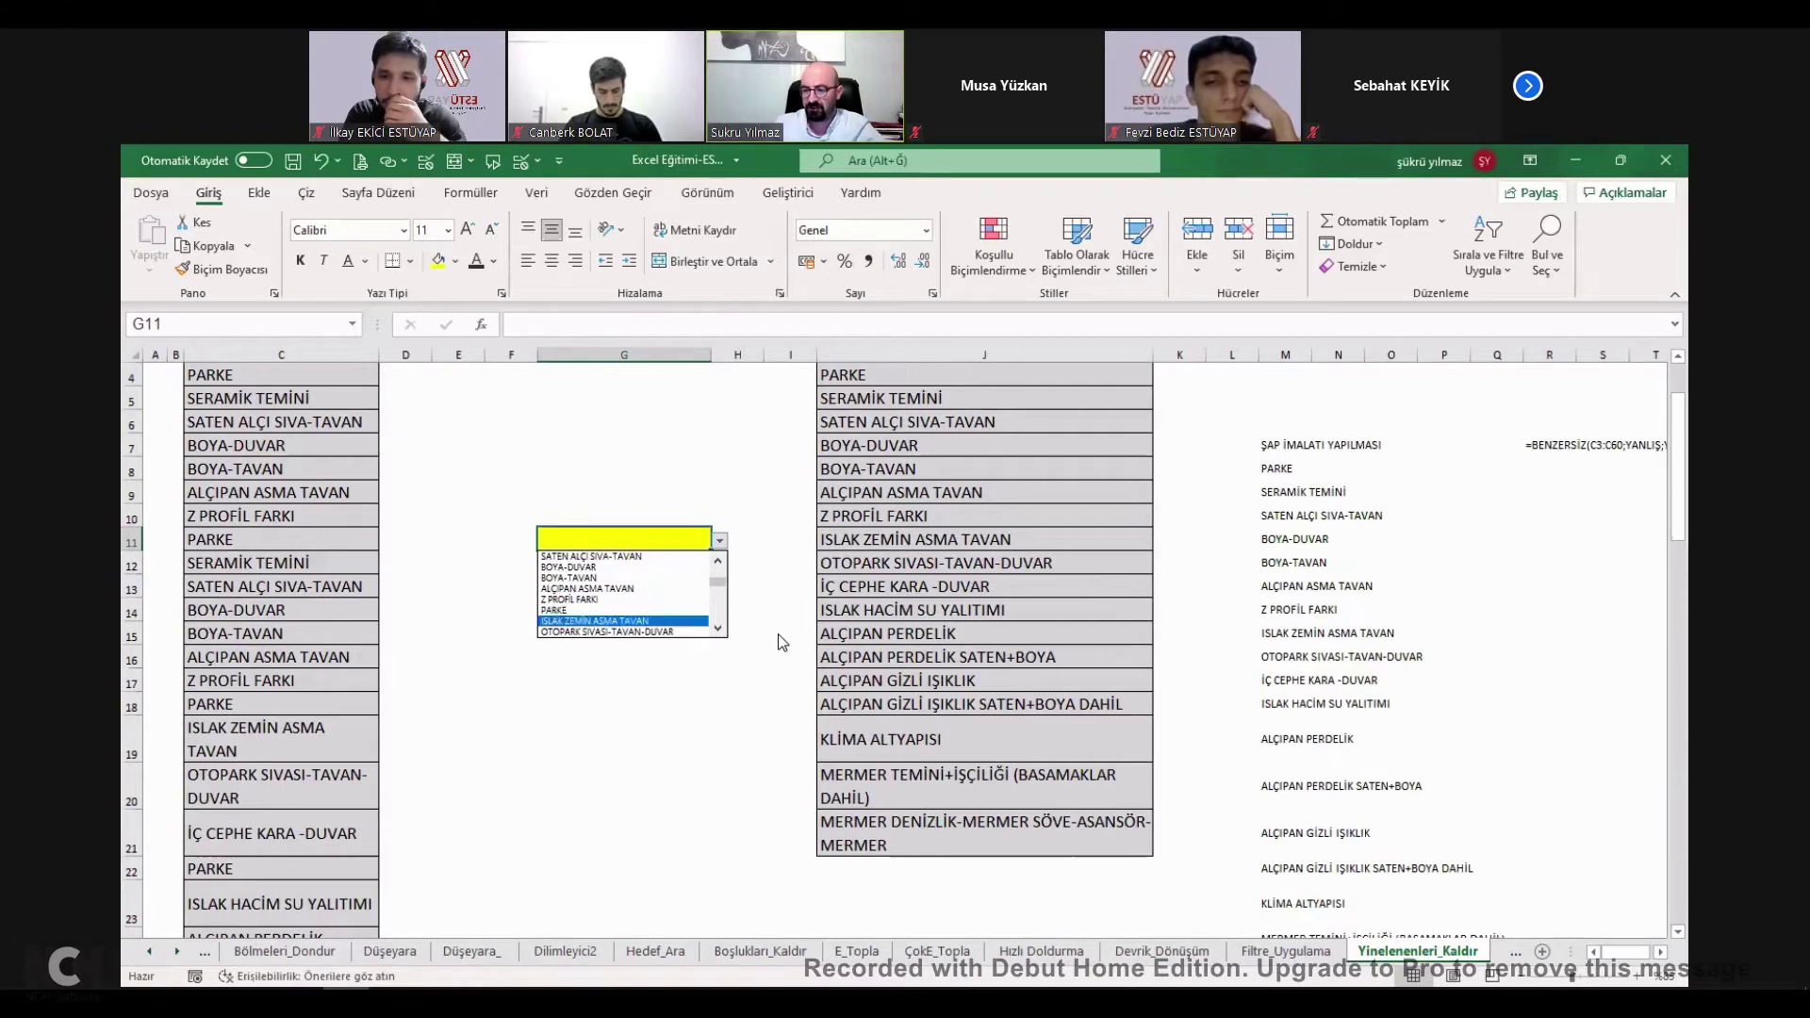
{"action": "left_click", "coordinate": [728, 591]}
{"action": "scroll", "coordinate": [571, 578], "scroll_direction": "down", "scroll_amount": 1, "text": "ctrl"}
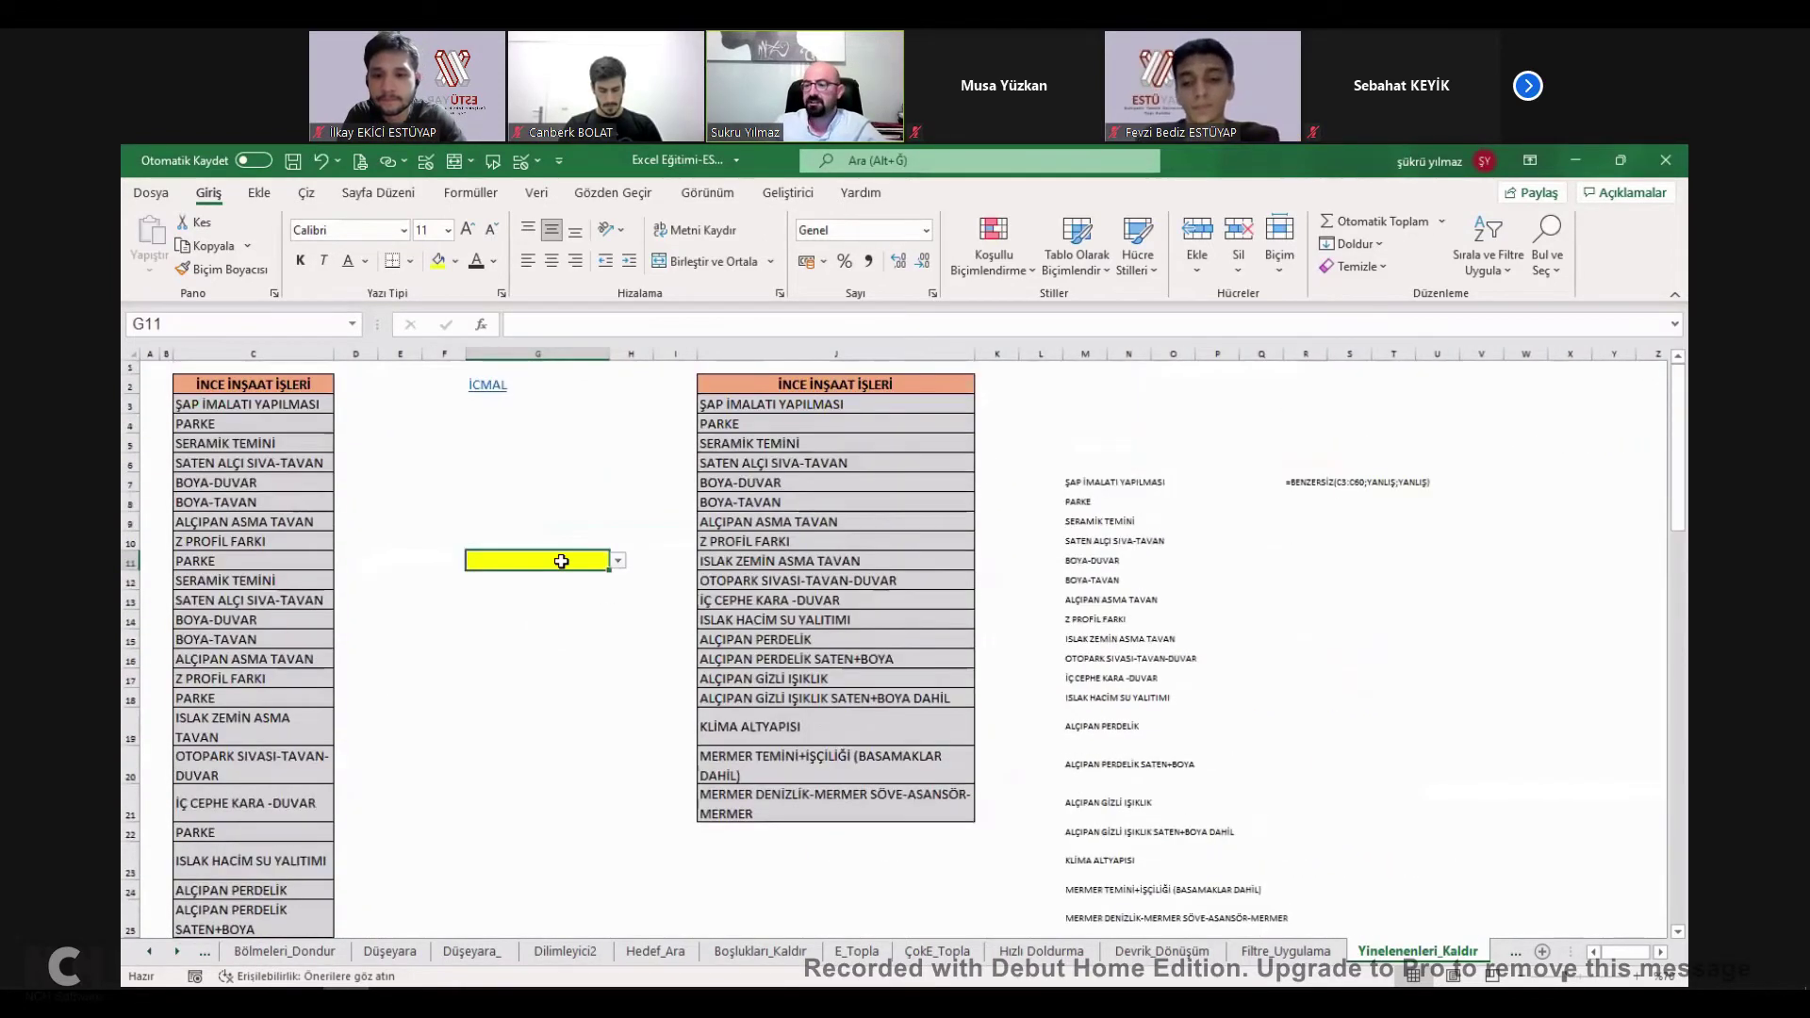
Select the work-item list from C3 down to its end and copy it.
{"action": "left_click_drag", "start_coordinate": [283, 404], "coordinate": [282, 888]}
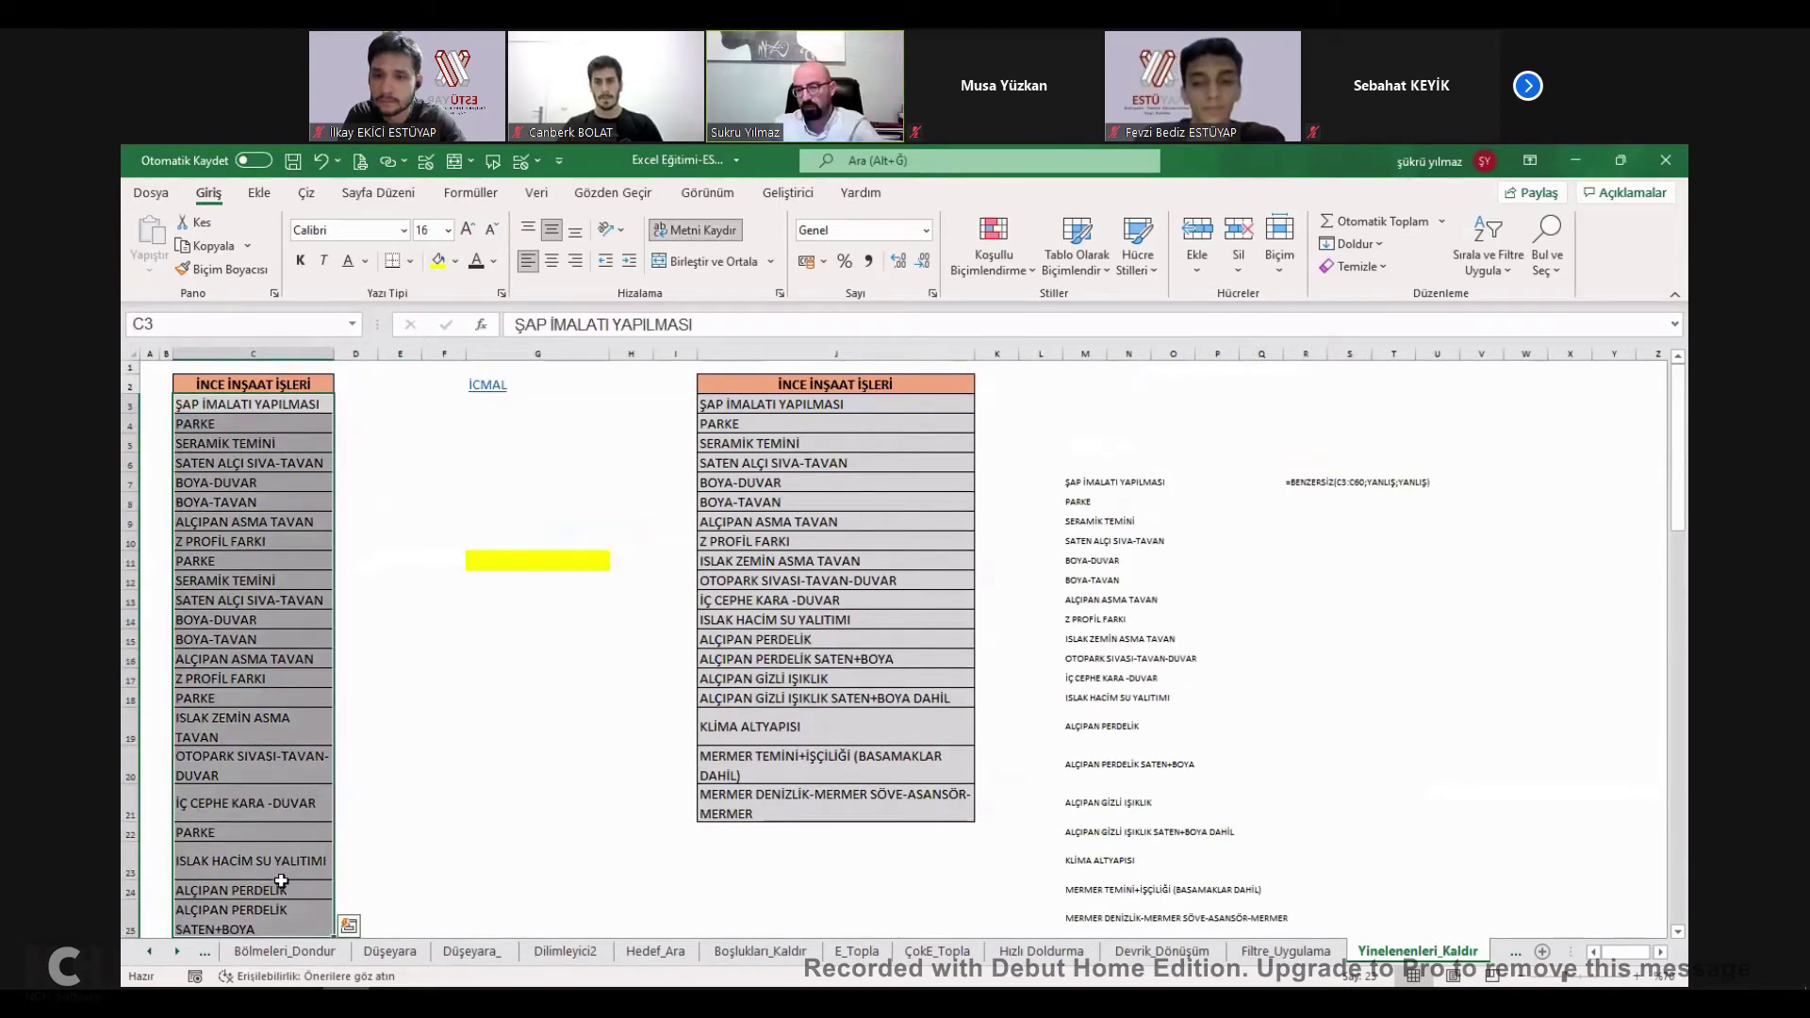
{"action": "left_click", "coordinate": [259, 702]}
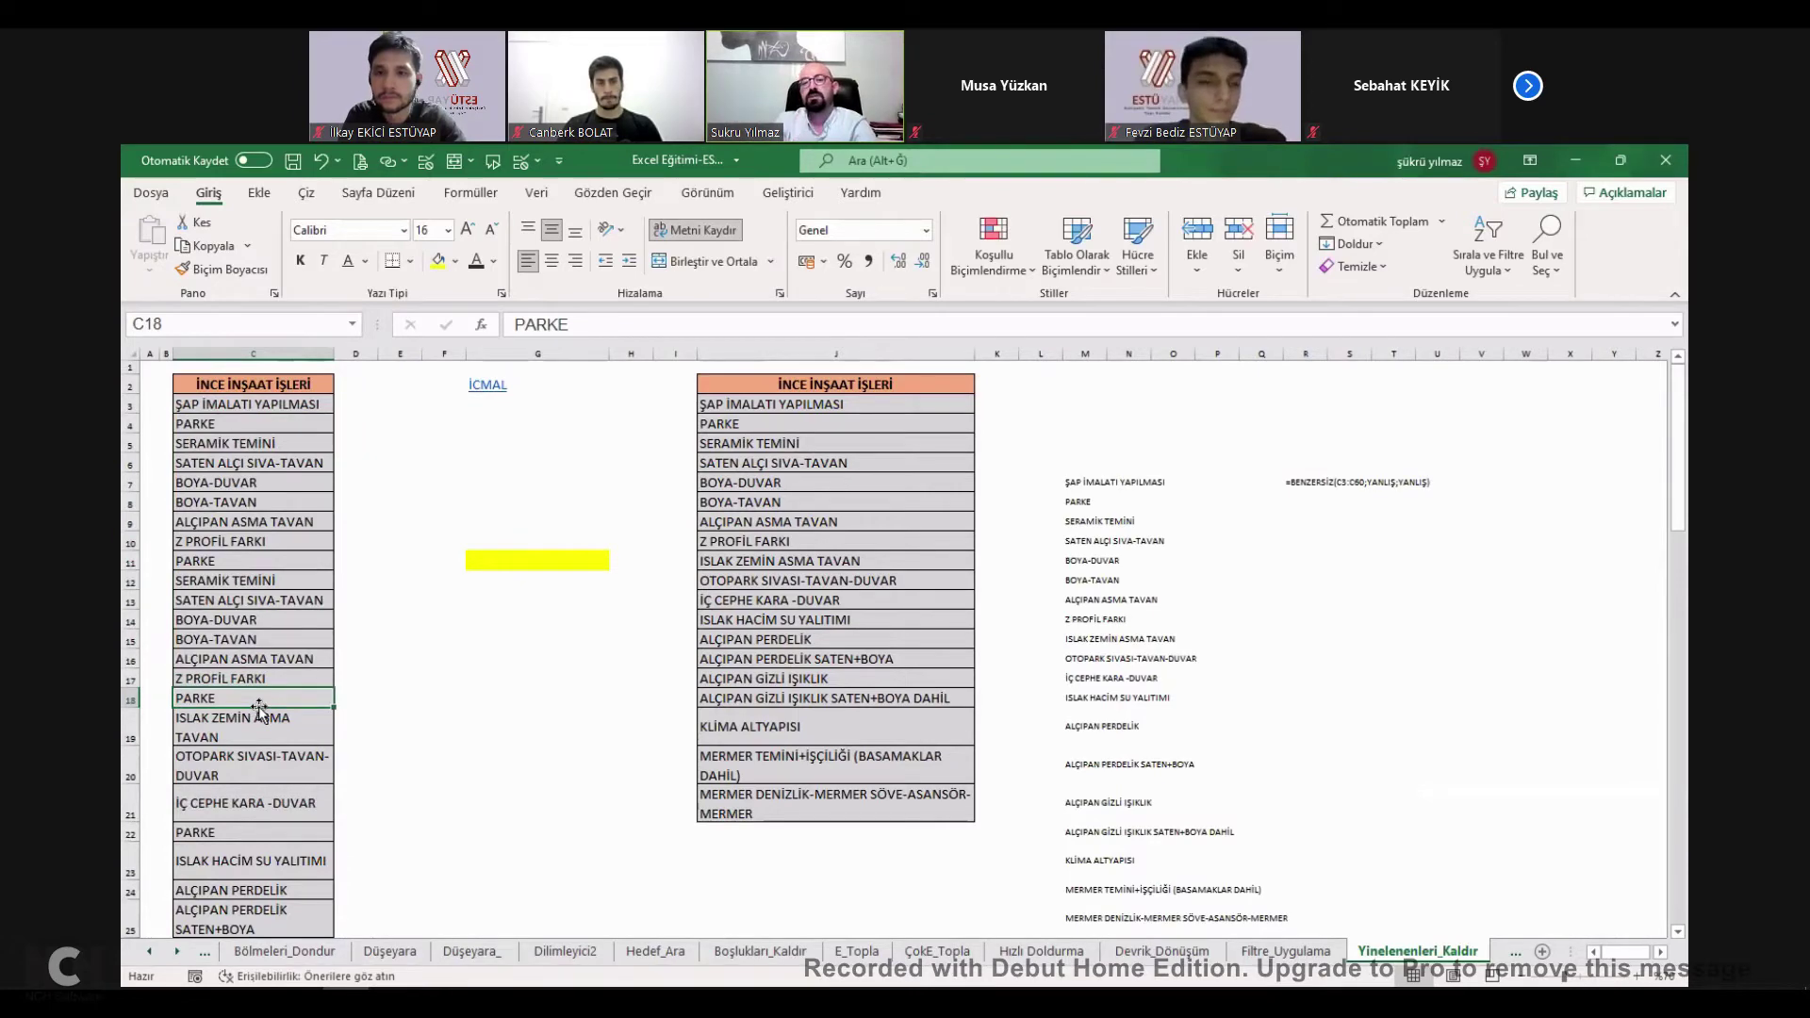
{"action": "left_click", "coordinate": [506, 585]}
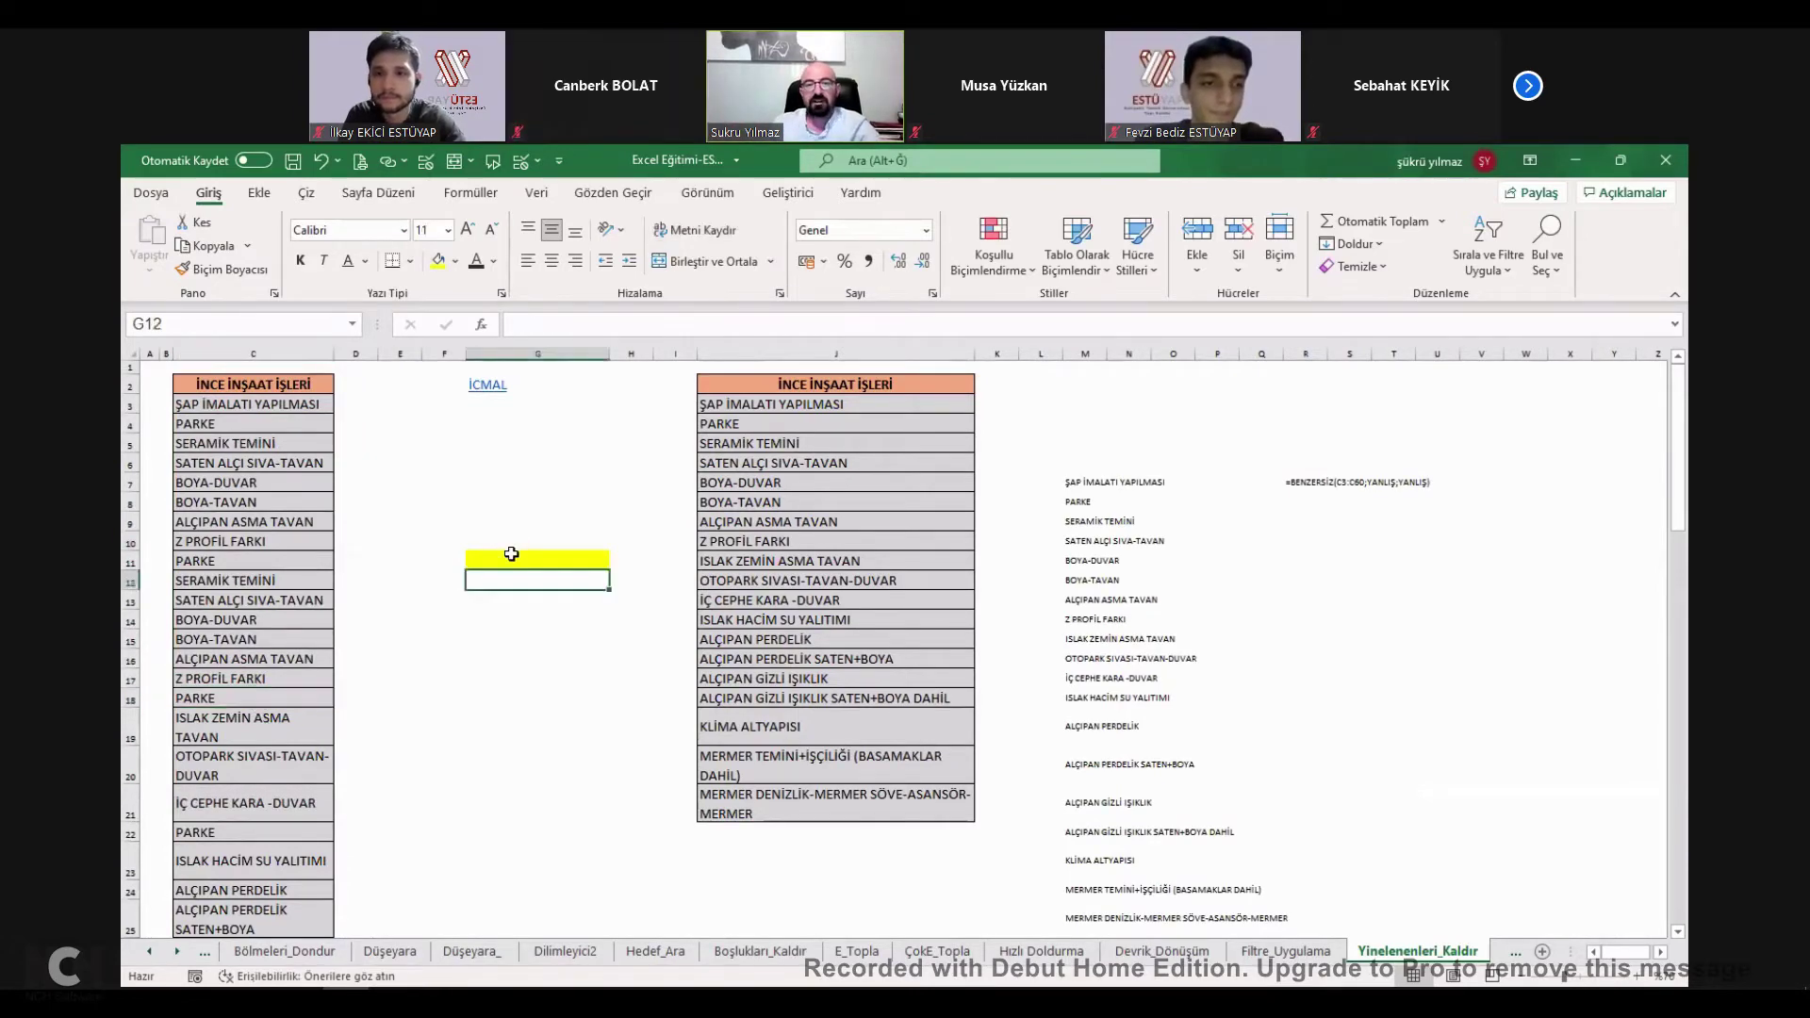
{"action": "left_click", "coordinate": [513, 542]}
{"action": "left_click", "coordinate": [512, 503]}
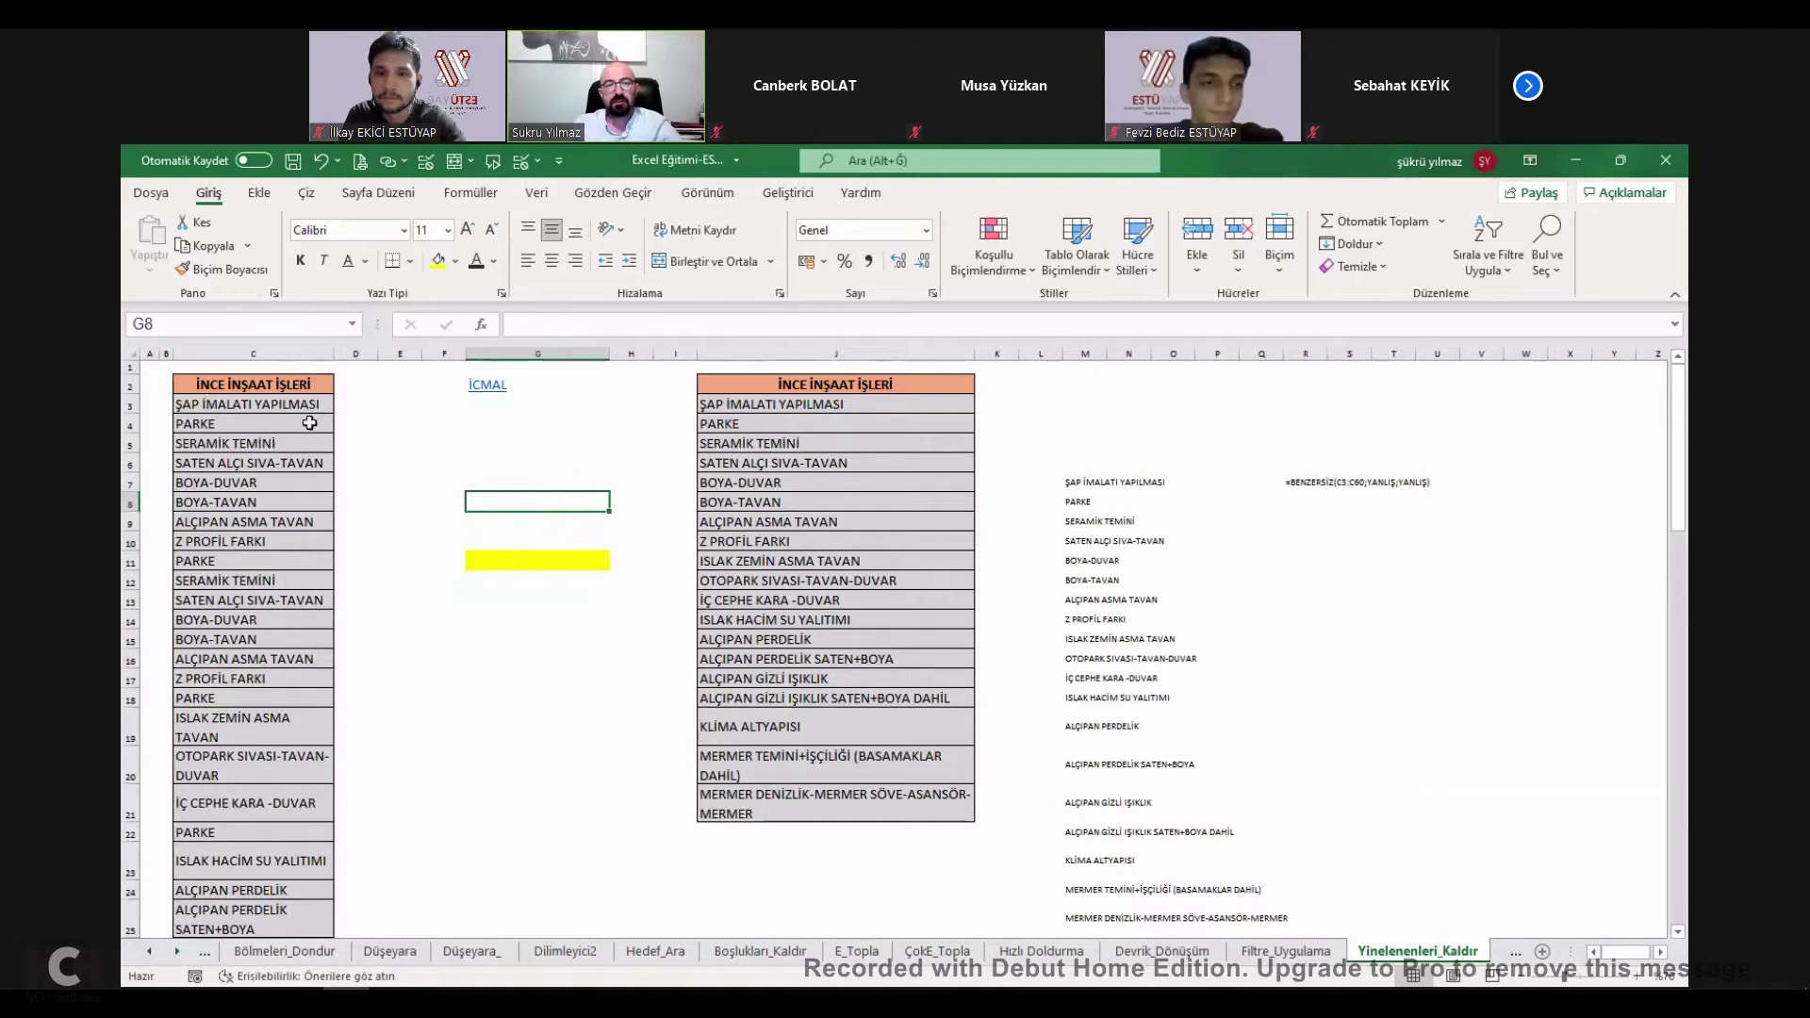
{"action": "left_click", "coordinate": [278, 405]}
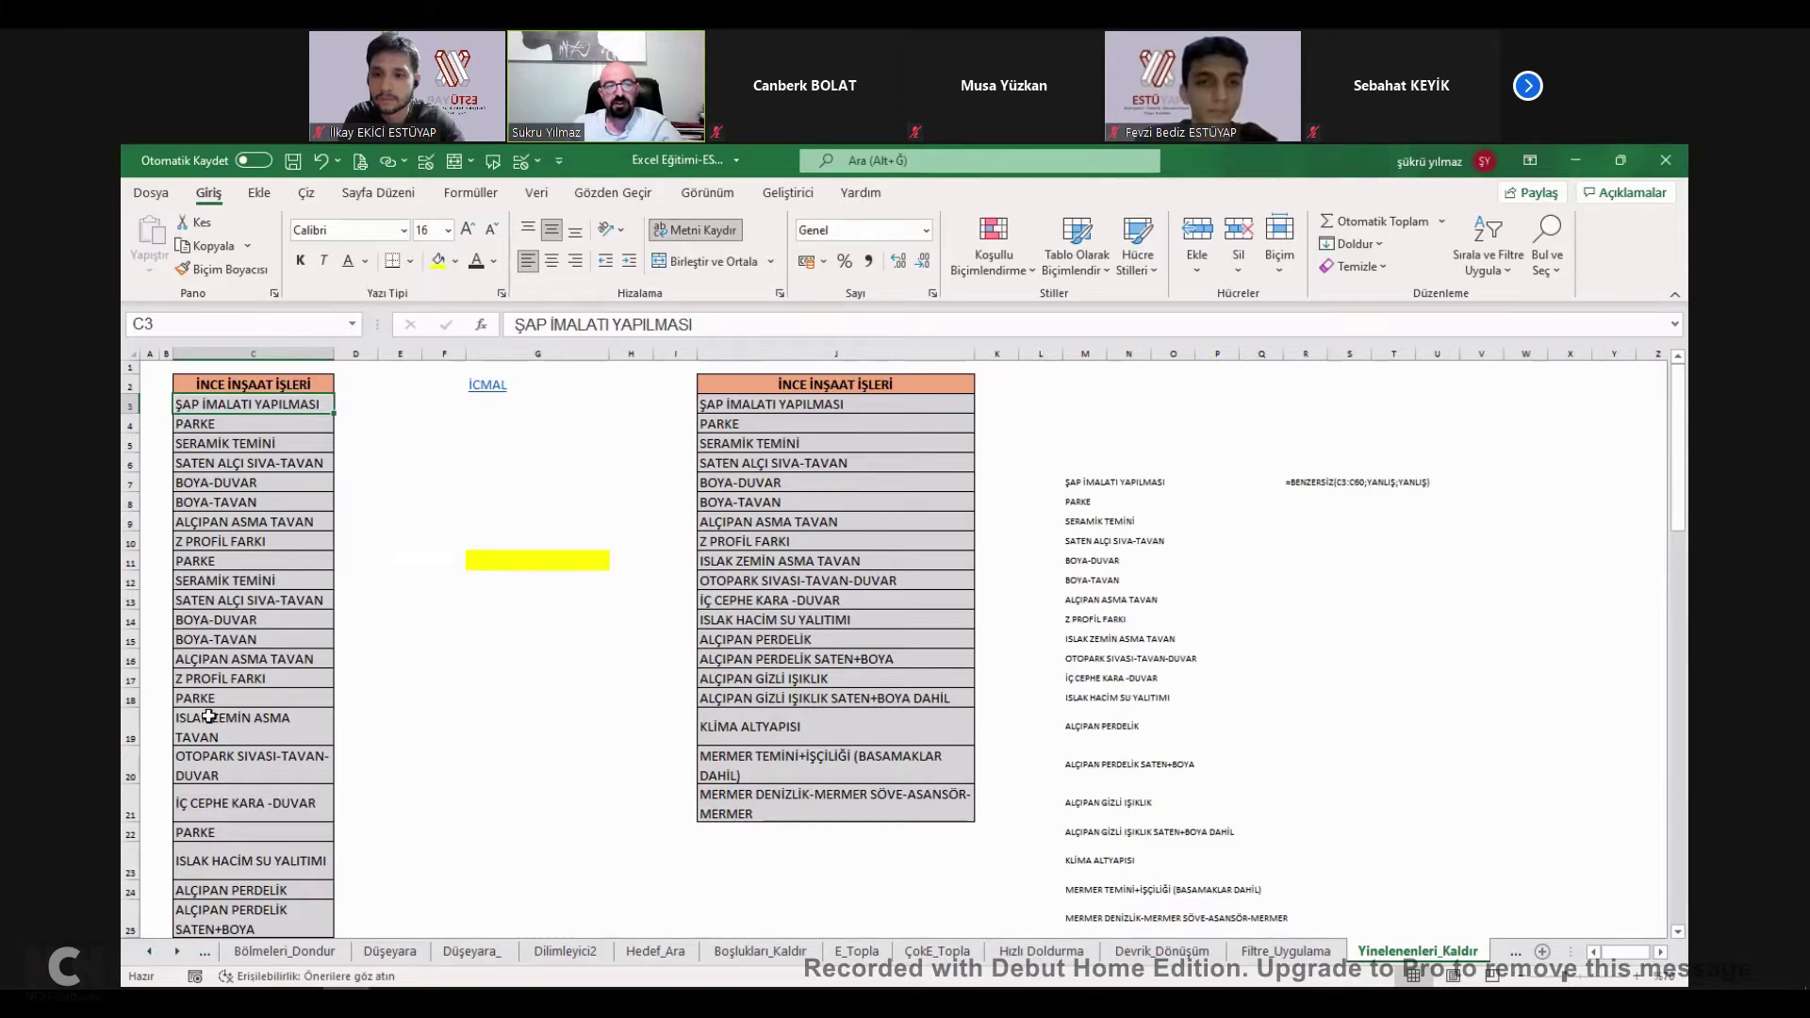
{"action": "scroll", "coordinate": [216, 715], "scroll_direction": "down", "scroll_amount": 12}
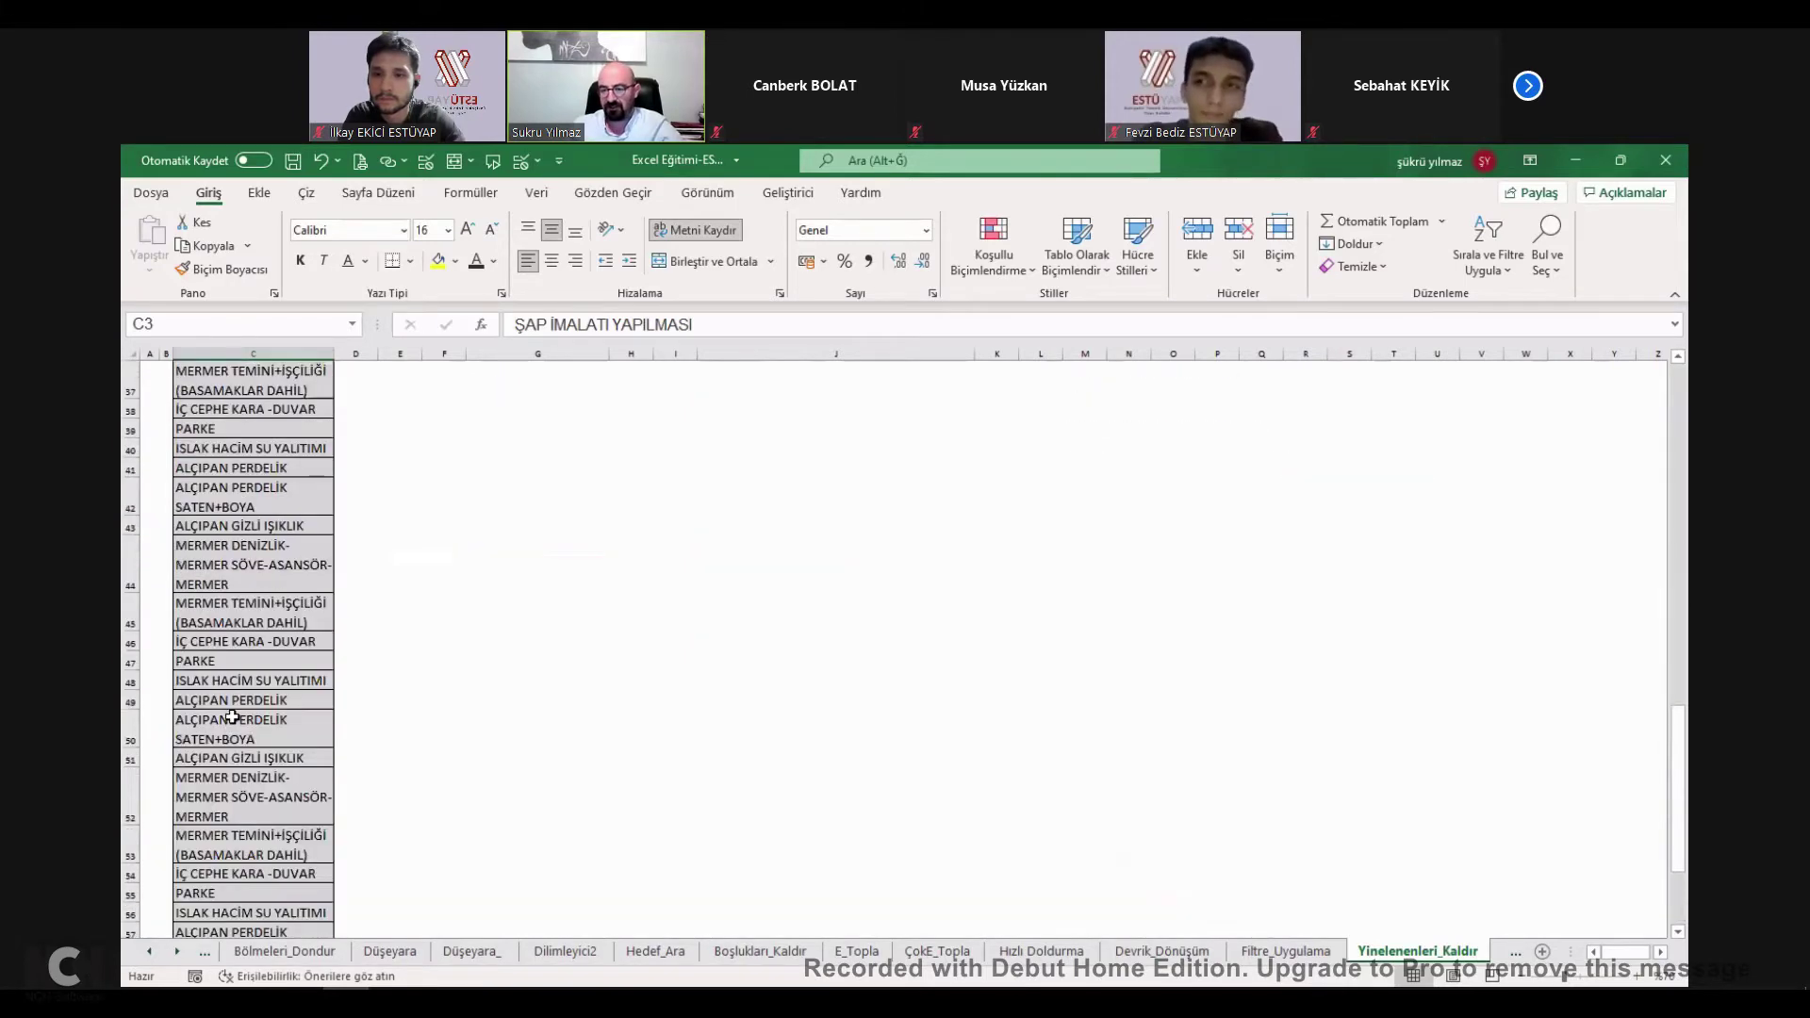
{"action": "scroll", "coordinate": [232, 718], "scroll_direction": "up", "scroll_amount": 12}
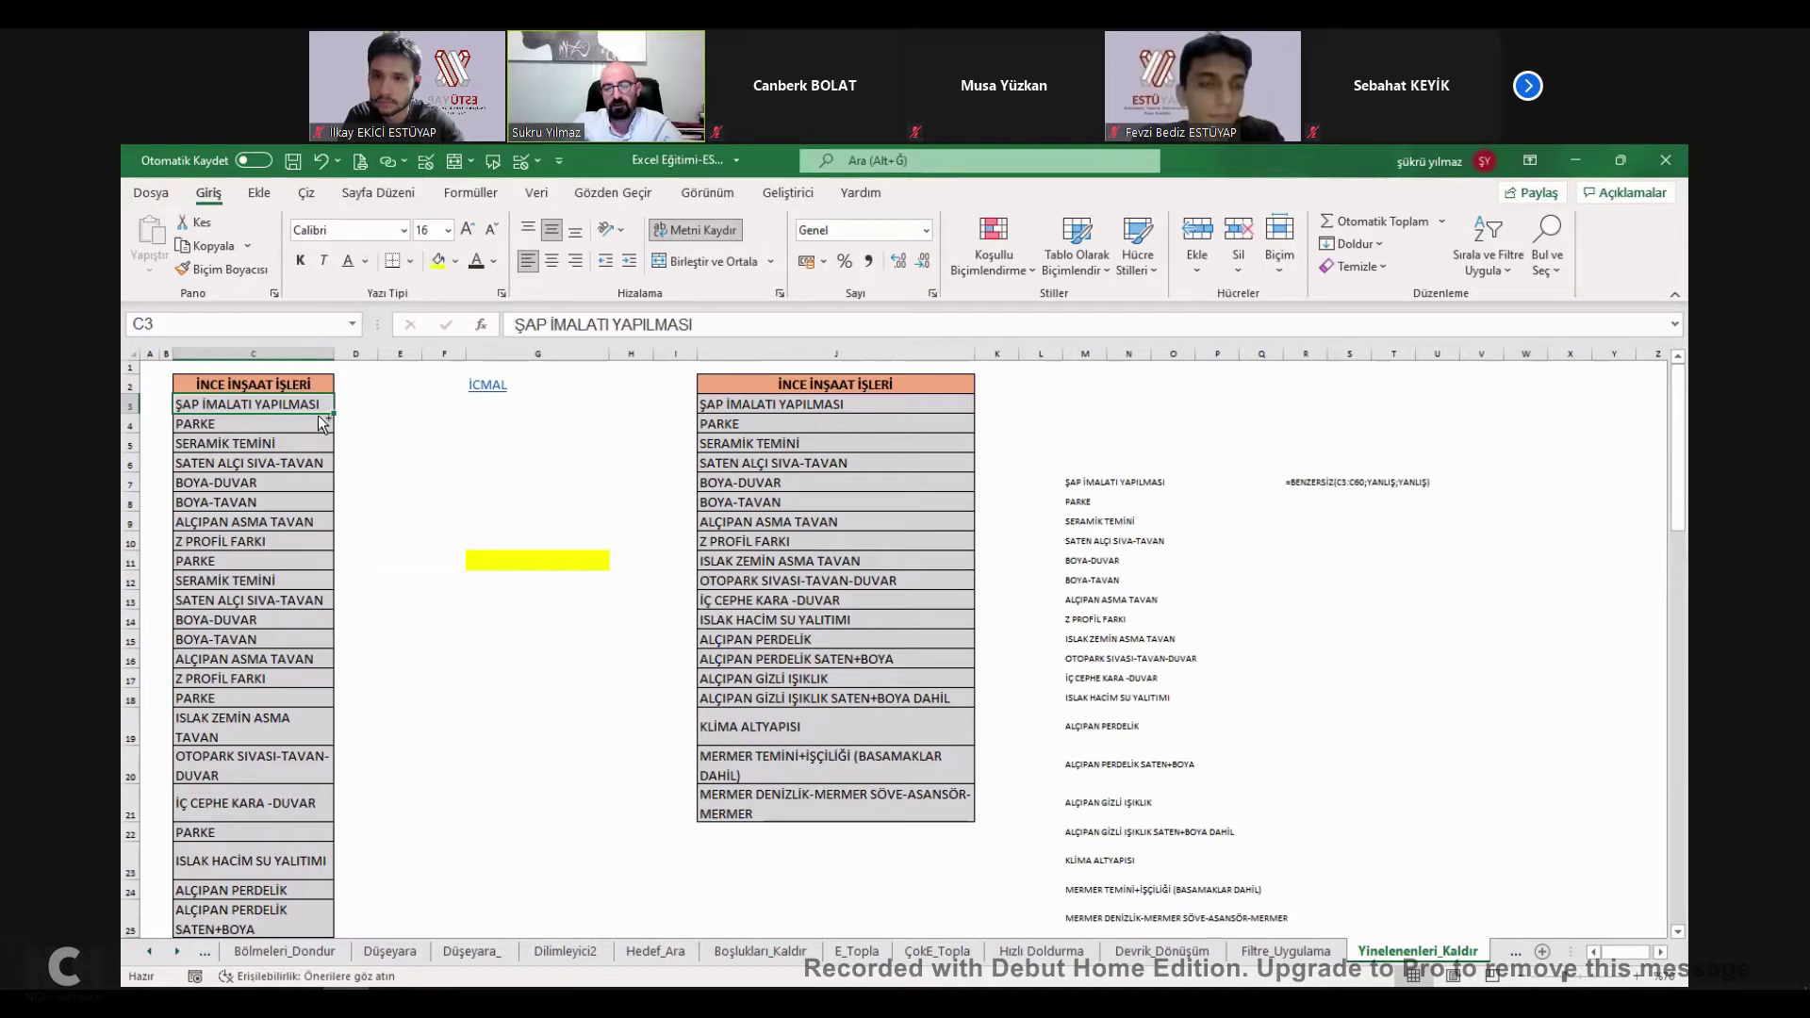
{"action": "key", "text": "ctrl+shift+Down"}
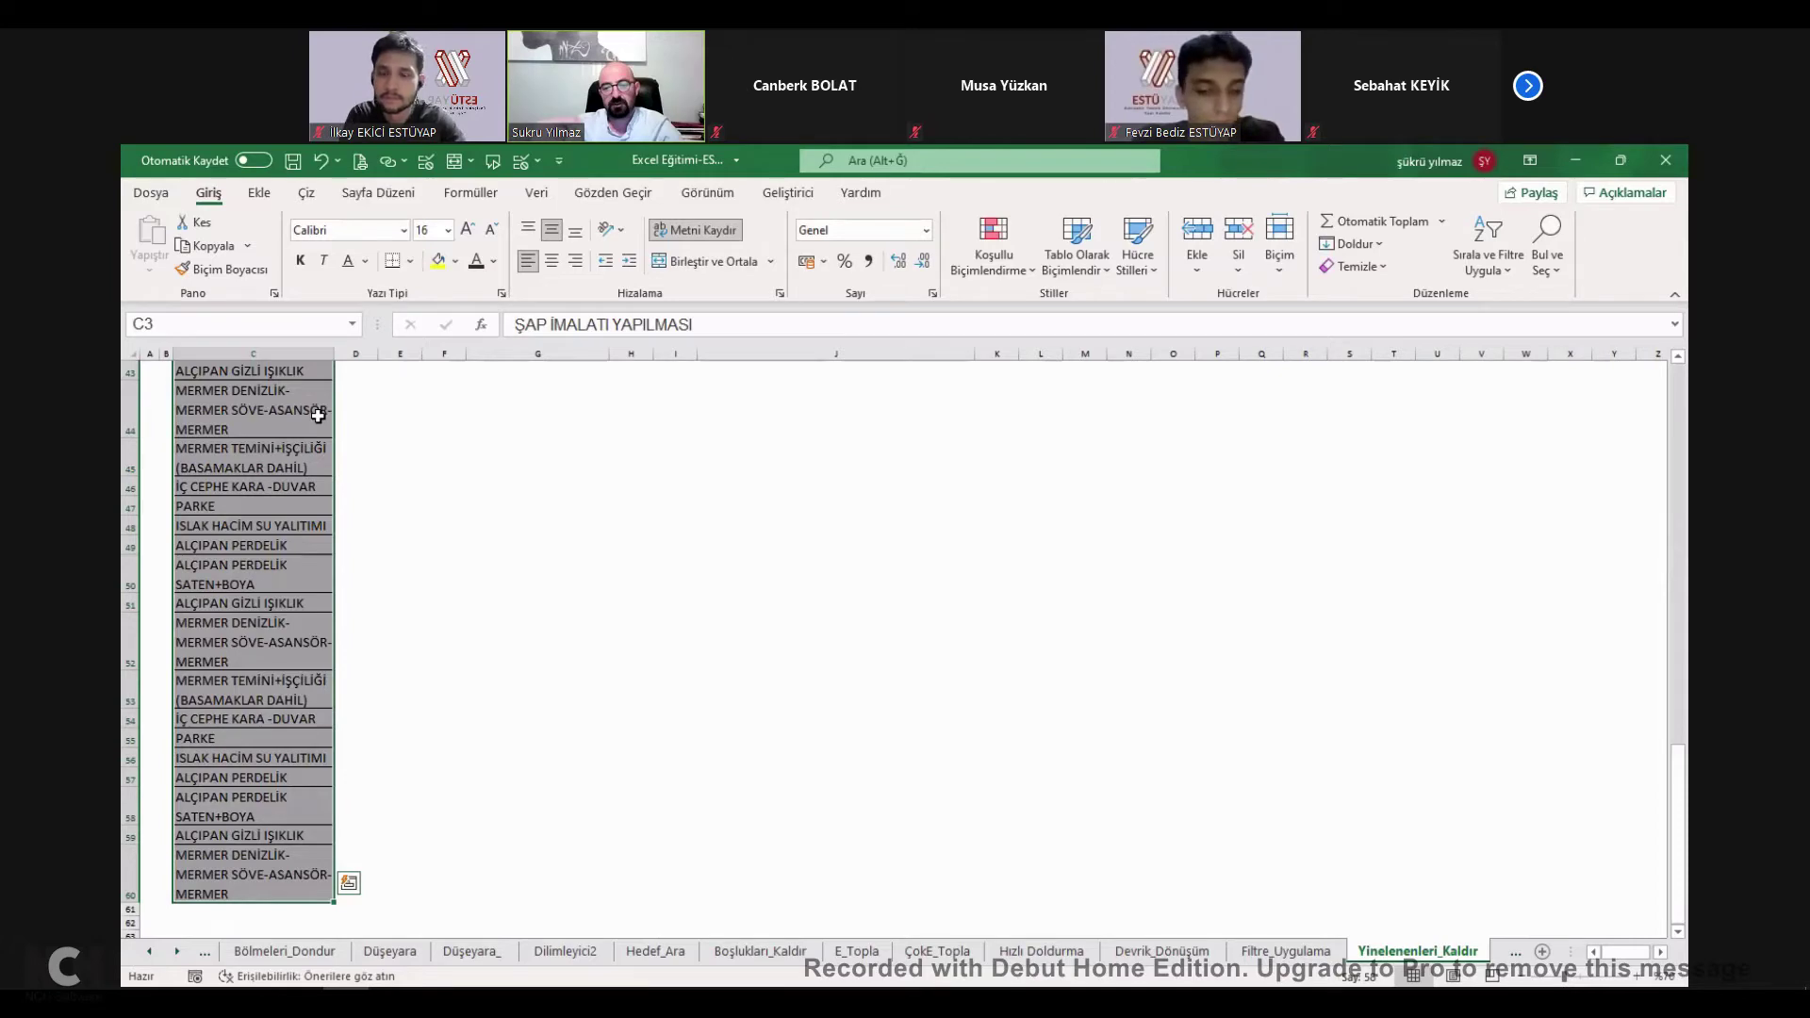
{"action": "scroll", "coordinate": [318, 415], "scroll_direction": "up", "scroll_amount": 14}
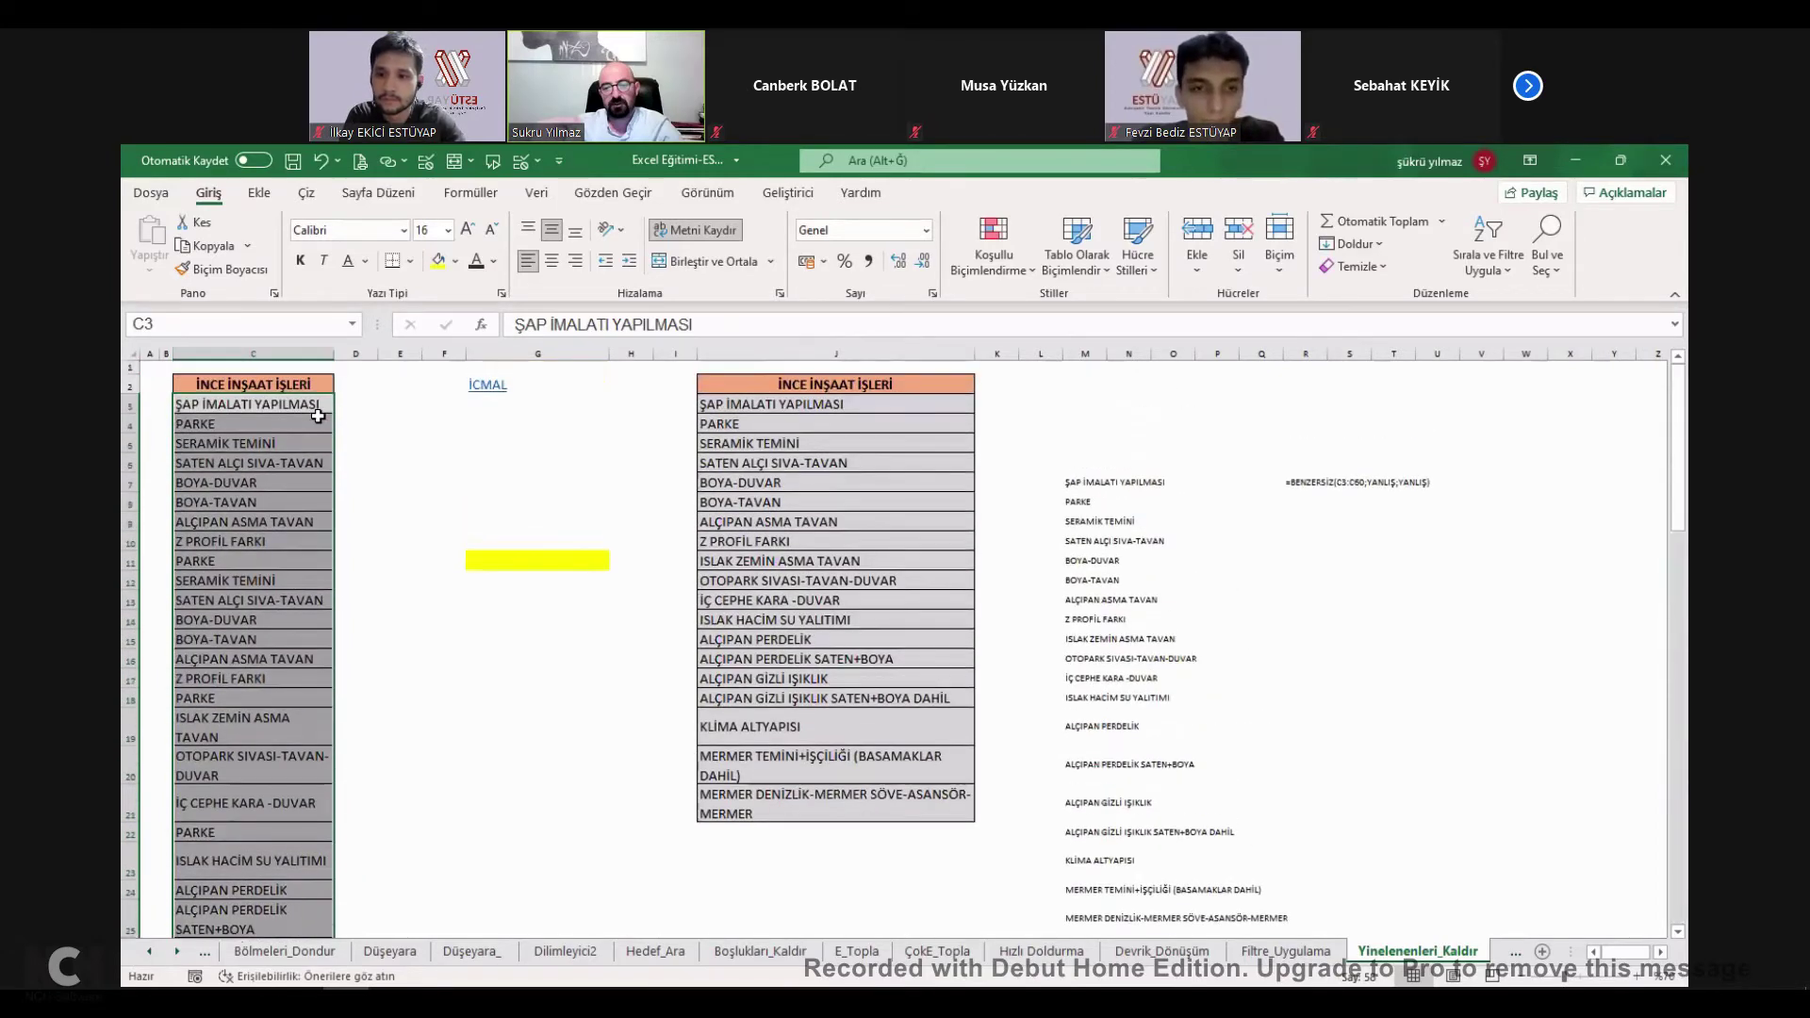
{"action": "key", "text": "ctrl+c"}
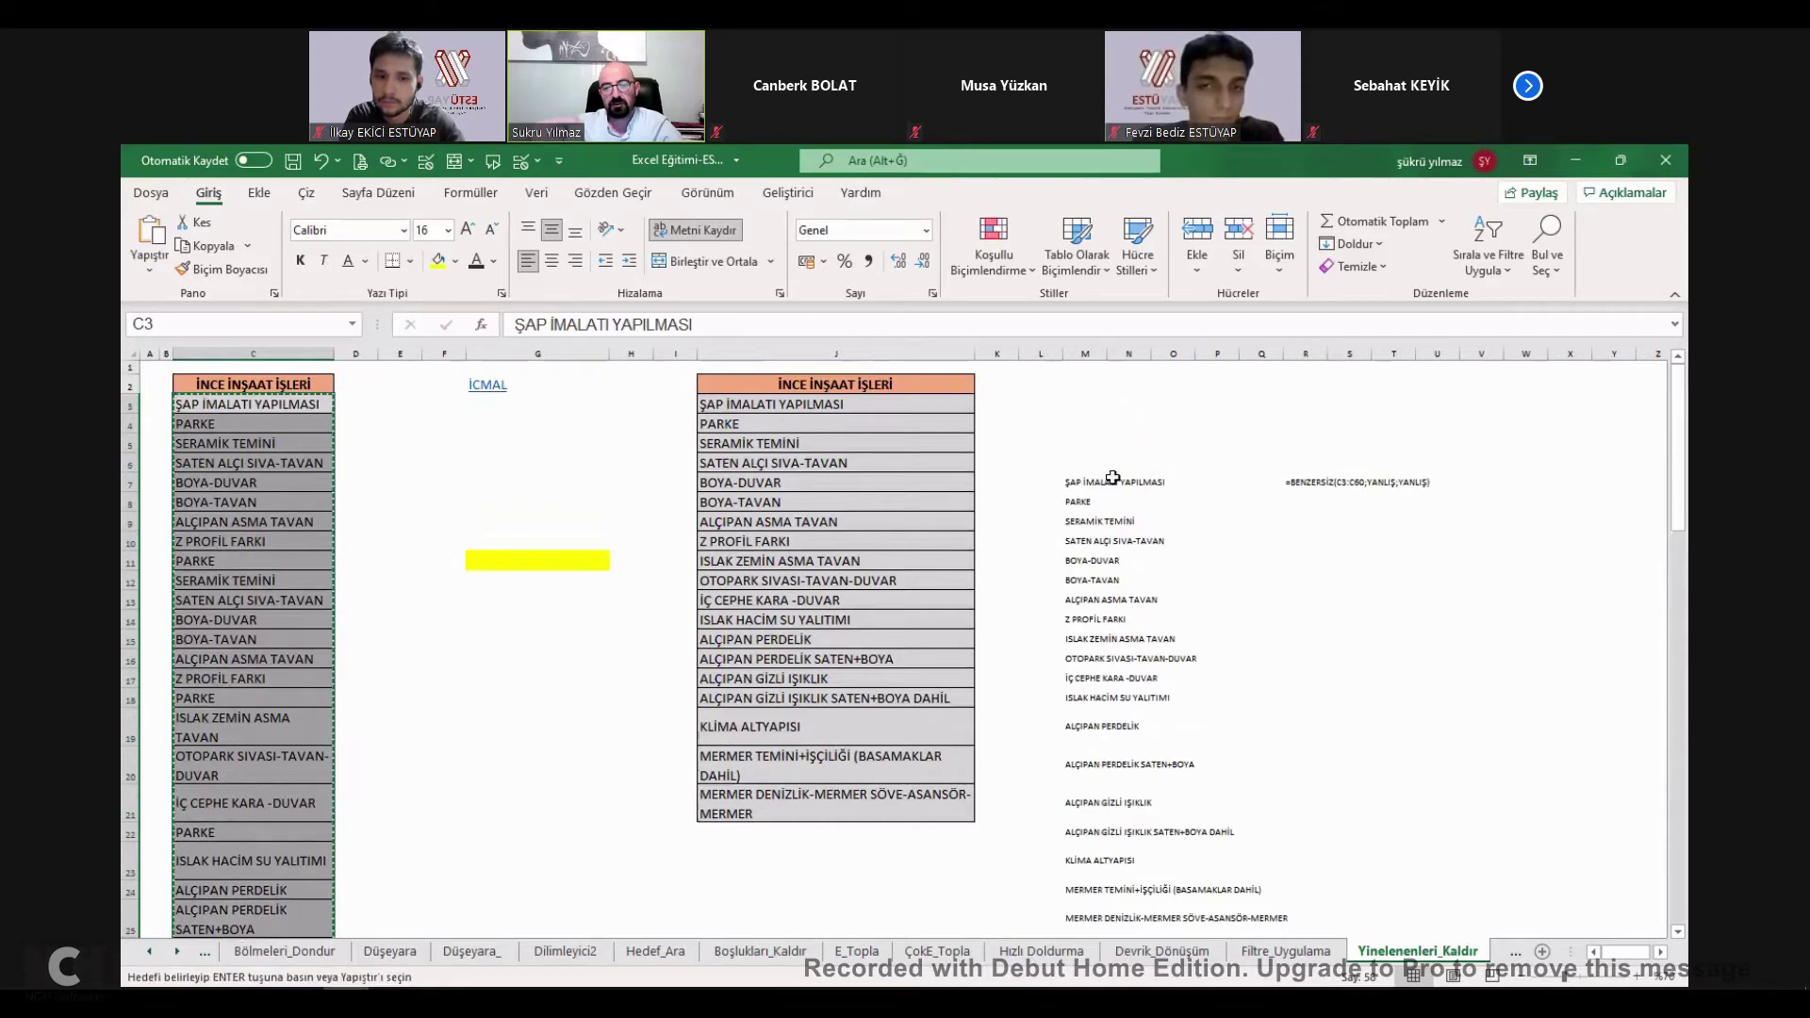
Paste the list into M5, autofit column M, and remove its duplicates.
{"action": "left_click", "coordinate": [1085, 445]}
{"action": "key", "text": "ctrl+v"}
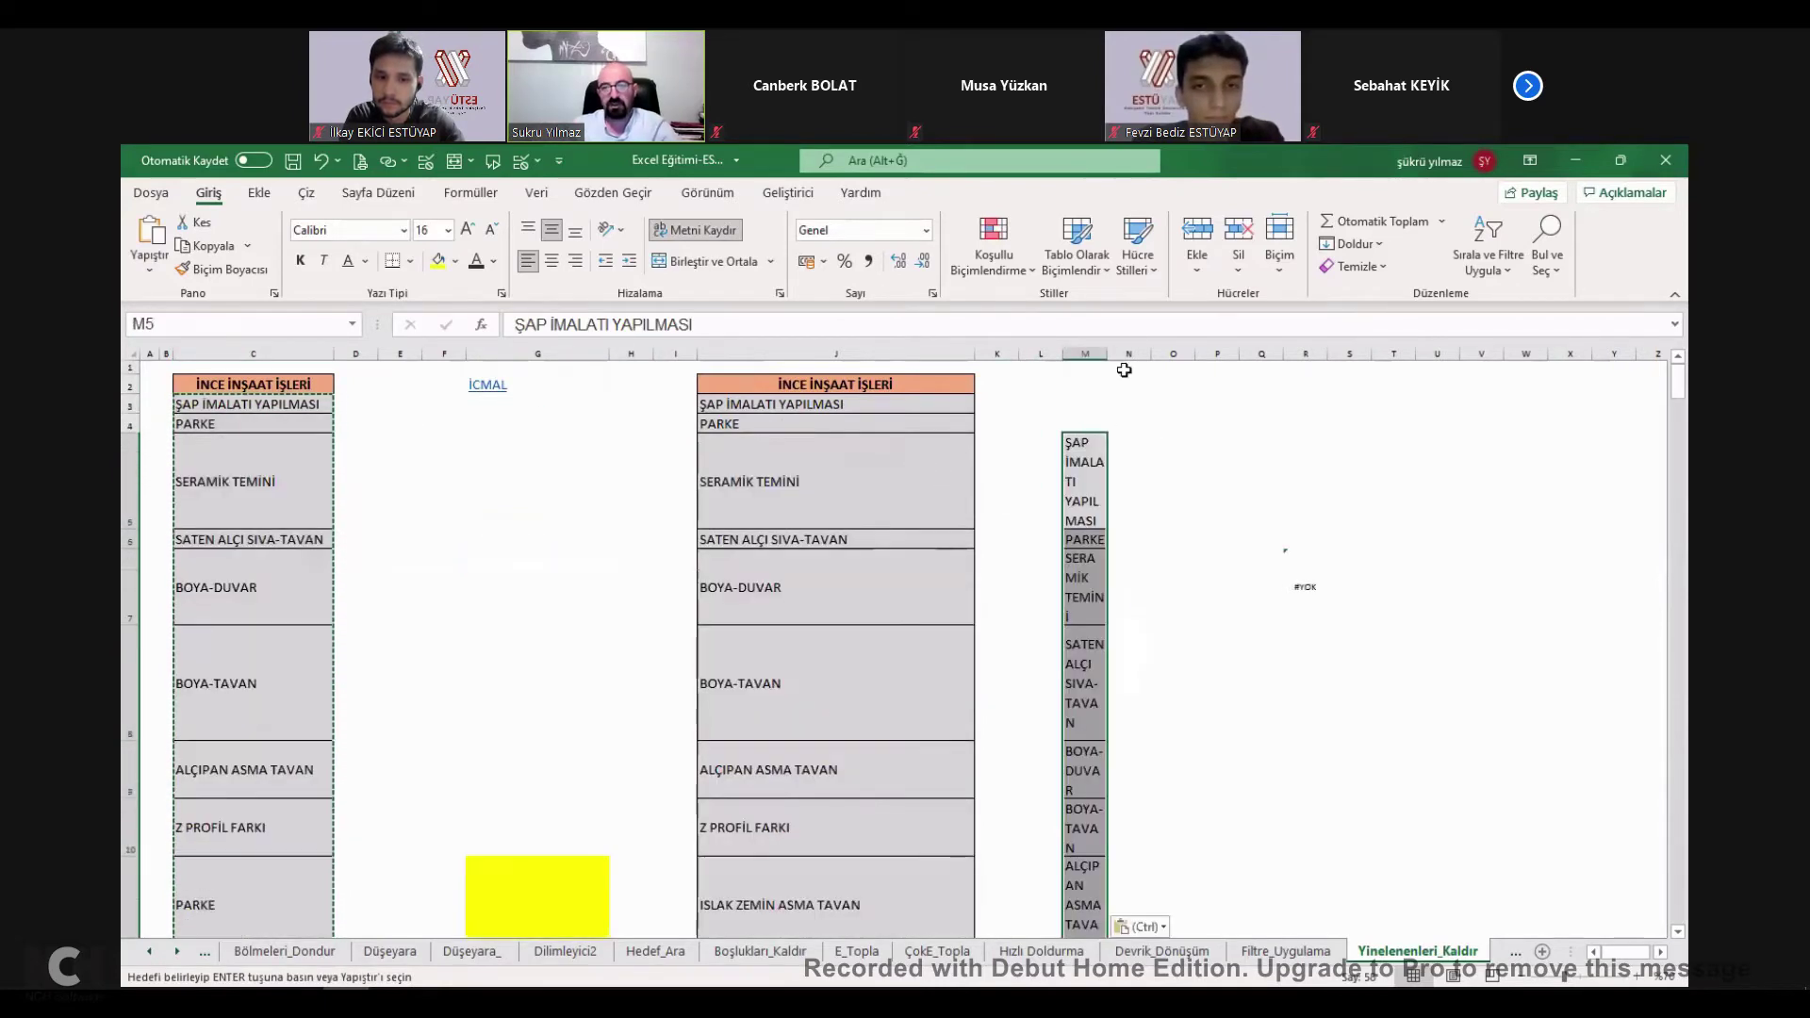
{"action": "key", "text": "alt+h"}
{"action": "key", "text": "o"}
{"action": "key", "text": "i"}
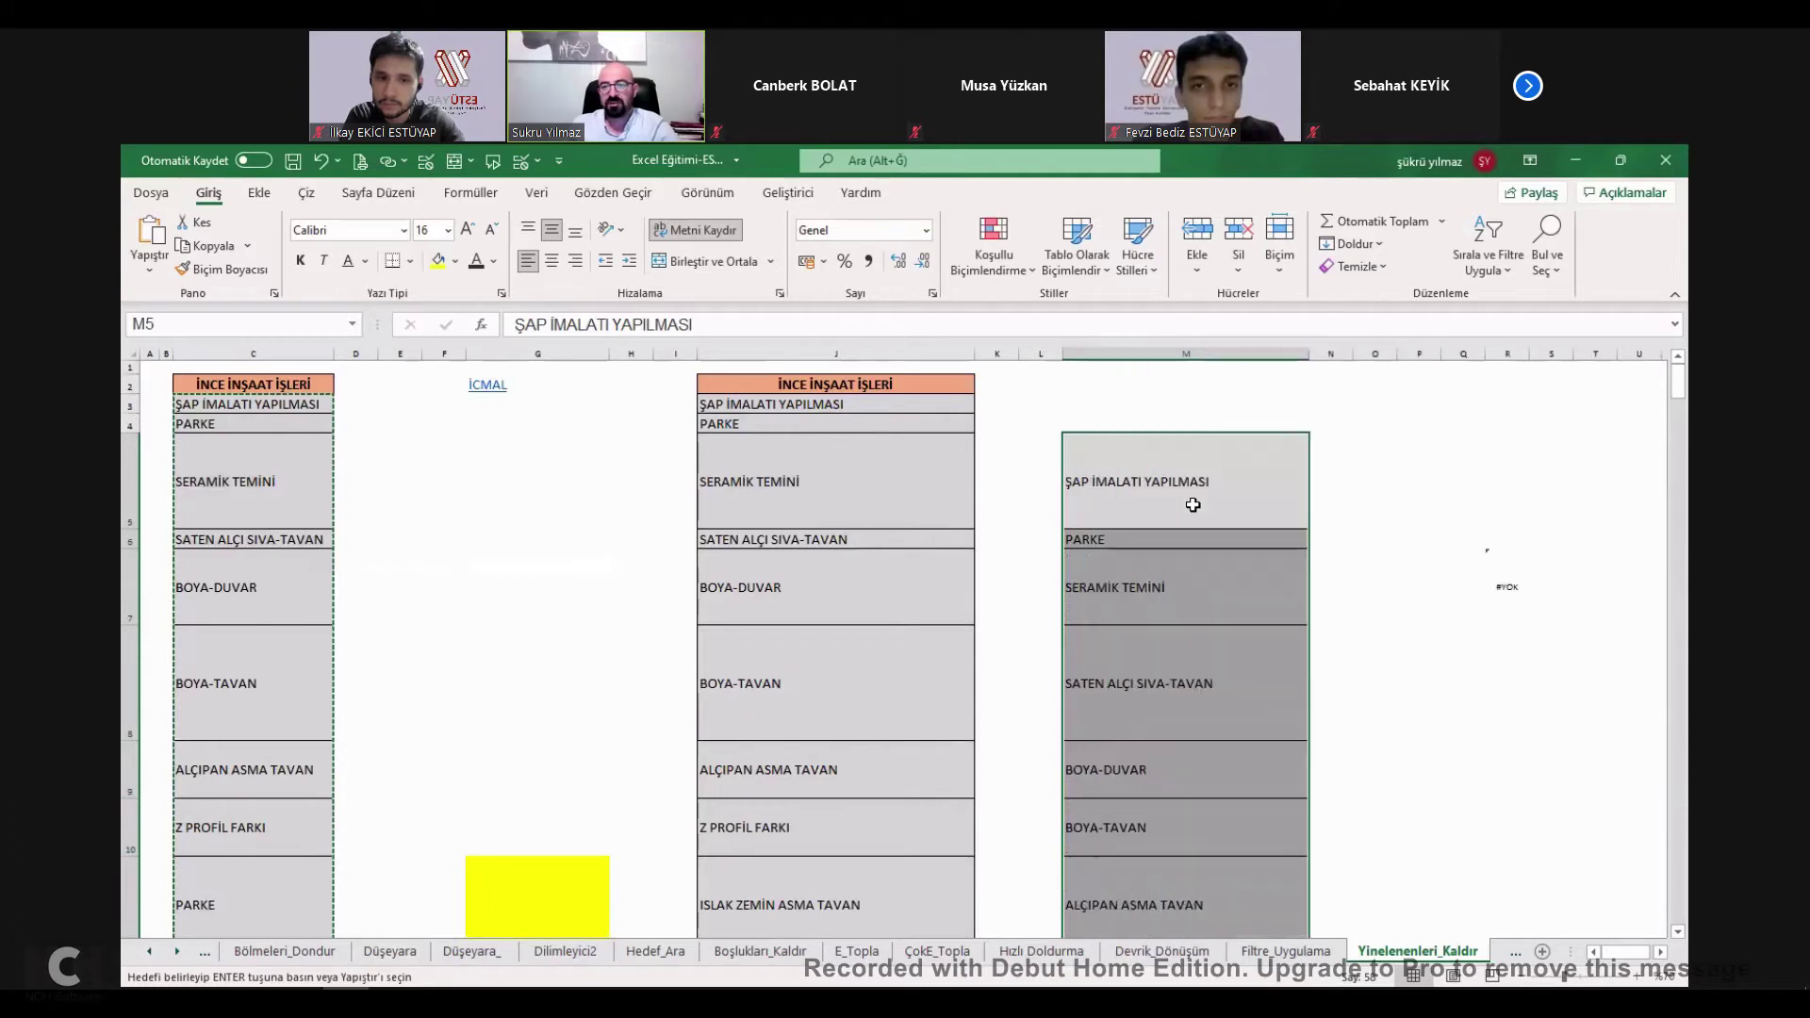
{"action": "left_click", "coordinate": [537, 196]}
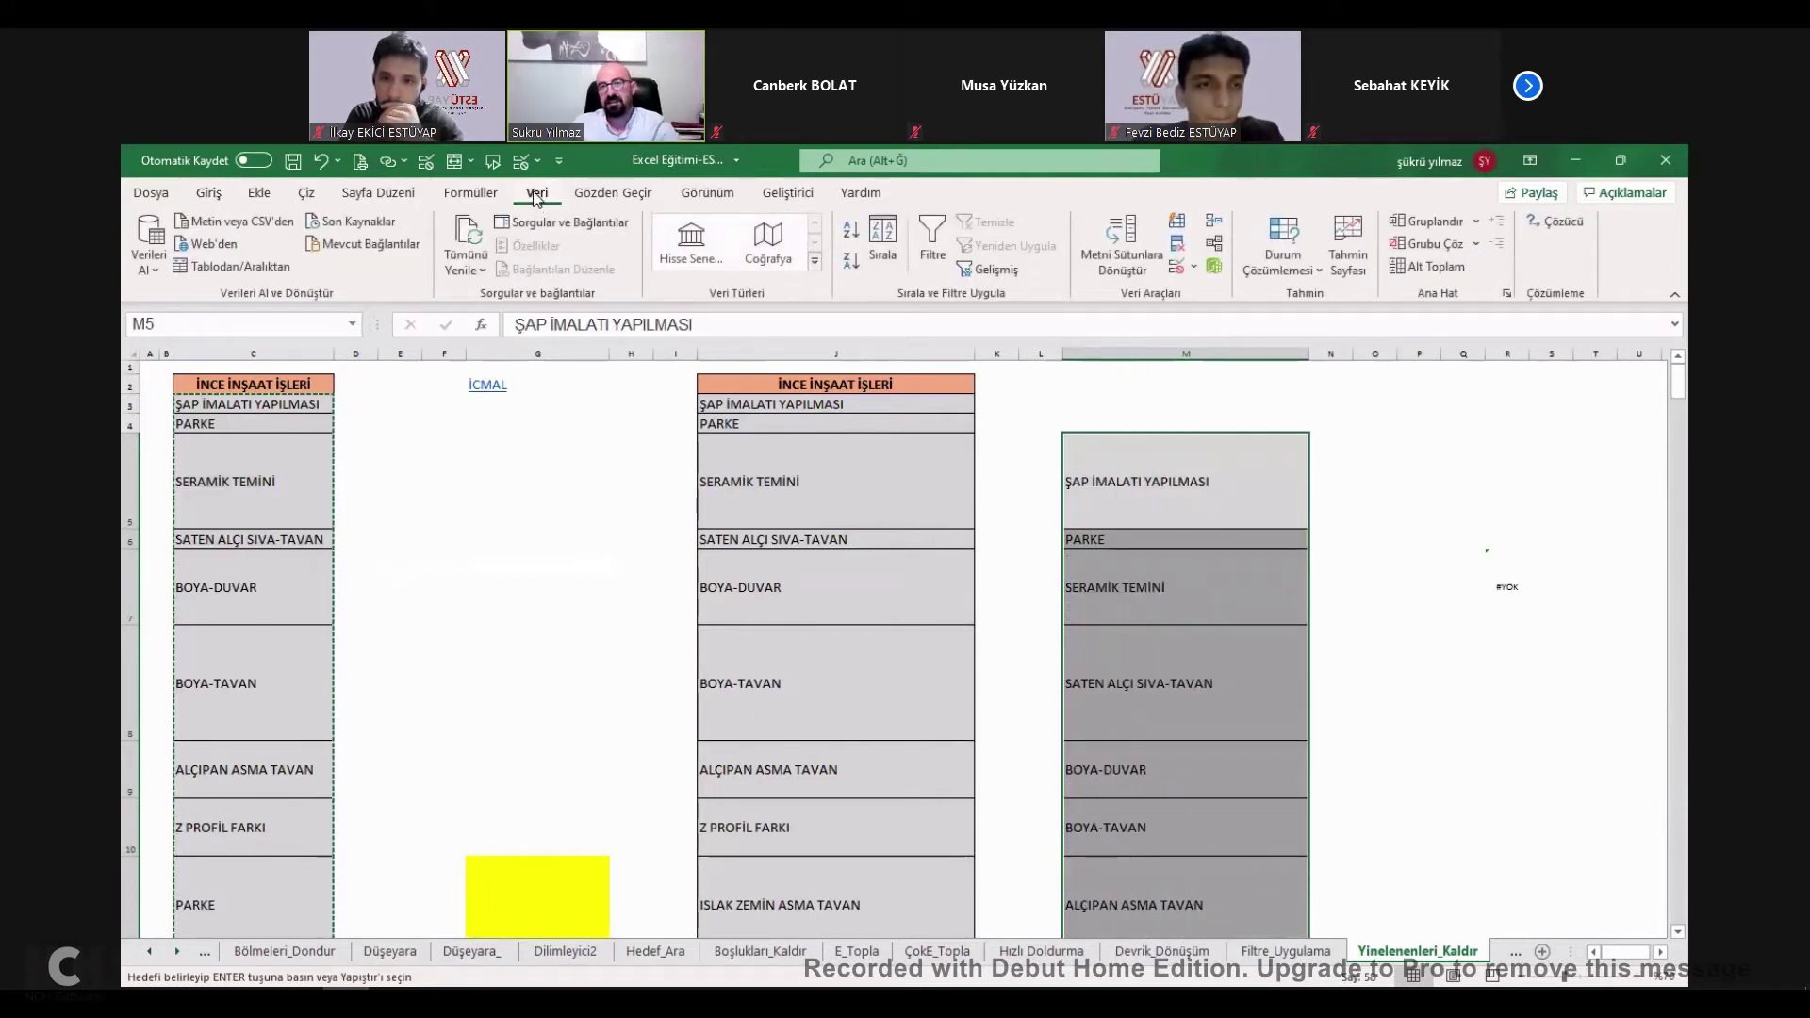
{"action": "left_click", "coordinate": [1176, 264]}
{"action": "left_click", "coordinate": [1357, 534]}
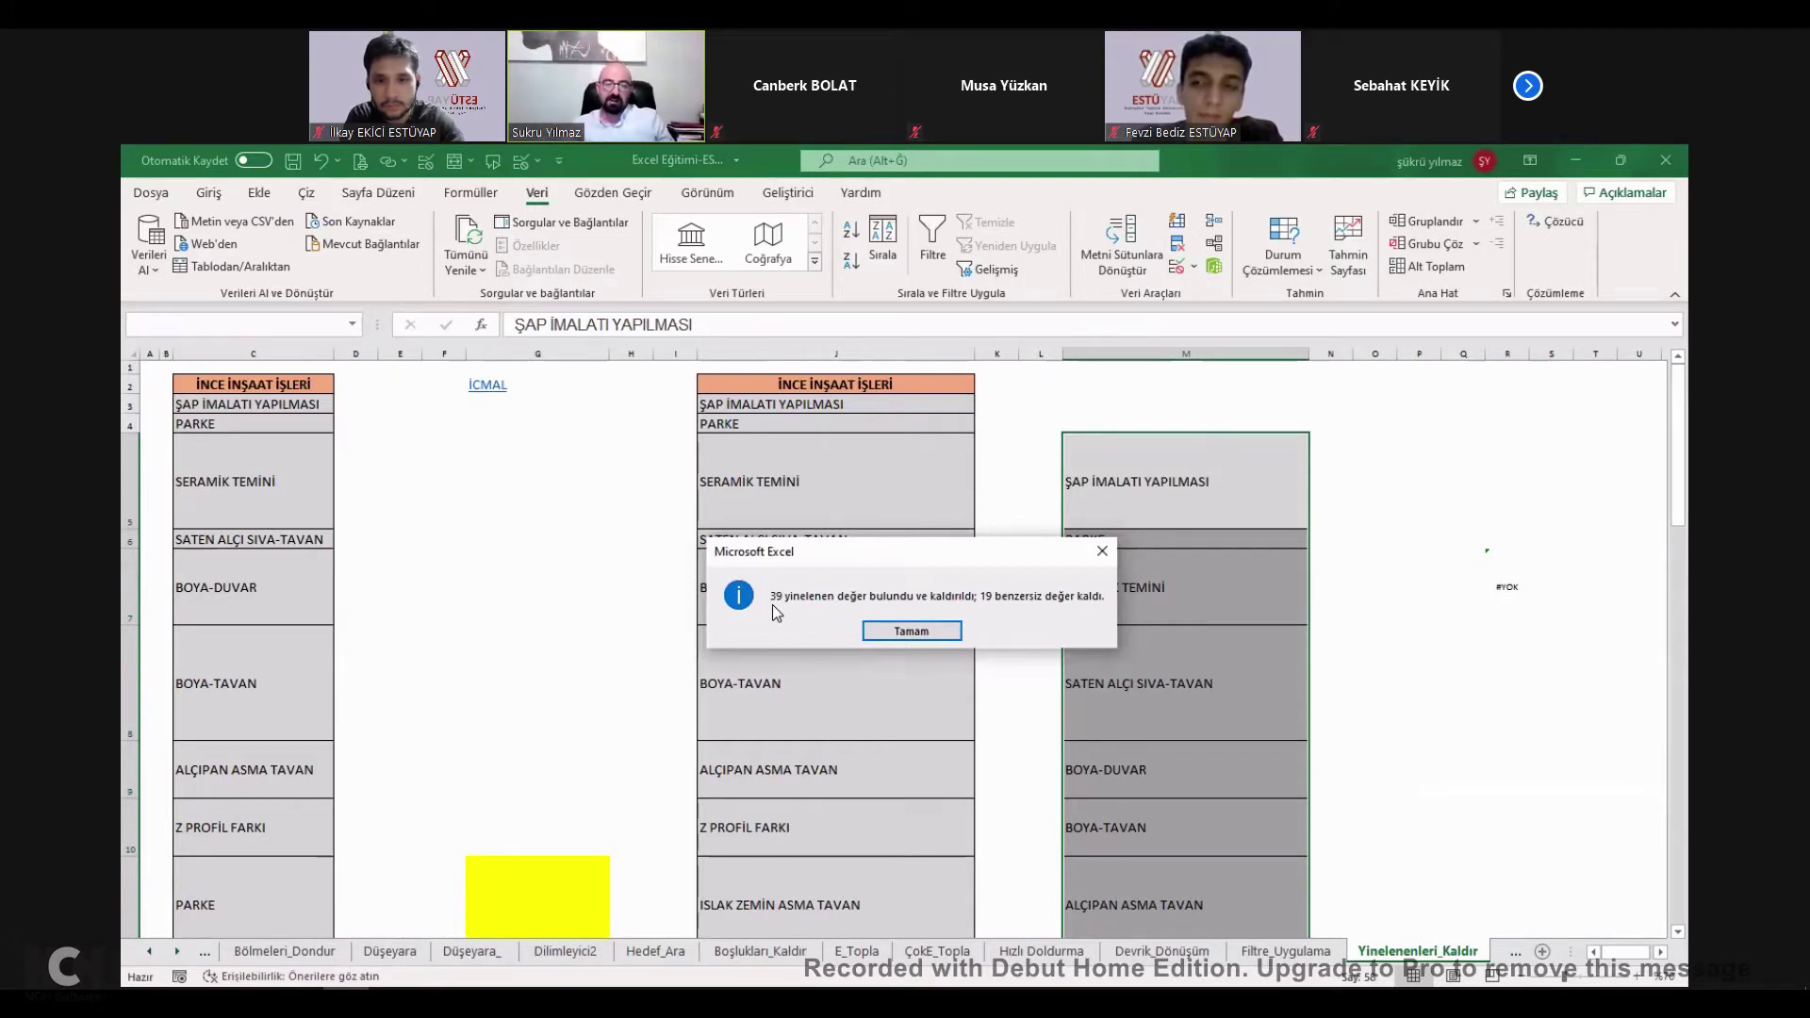
{"action": "left_click", "coordinate": [911, 630]}
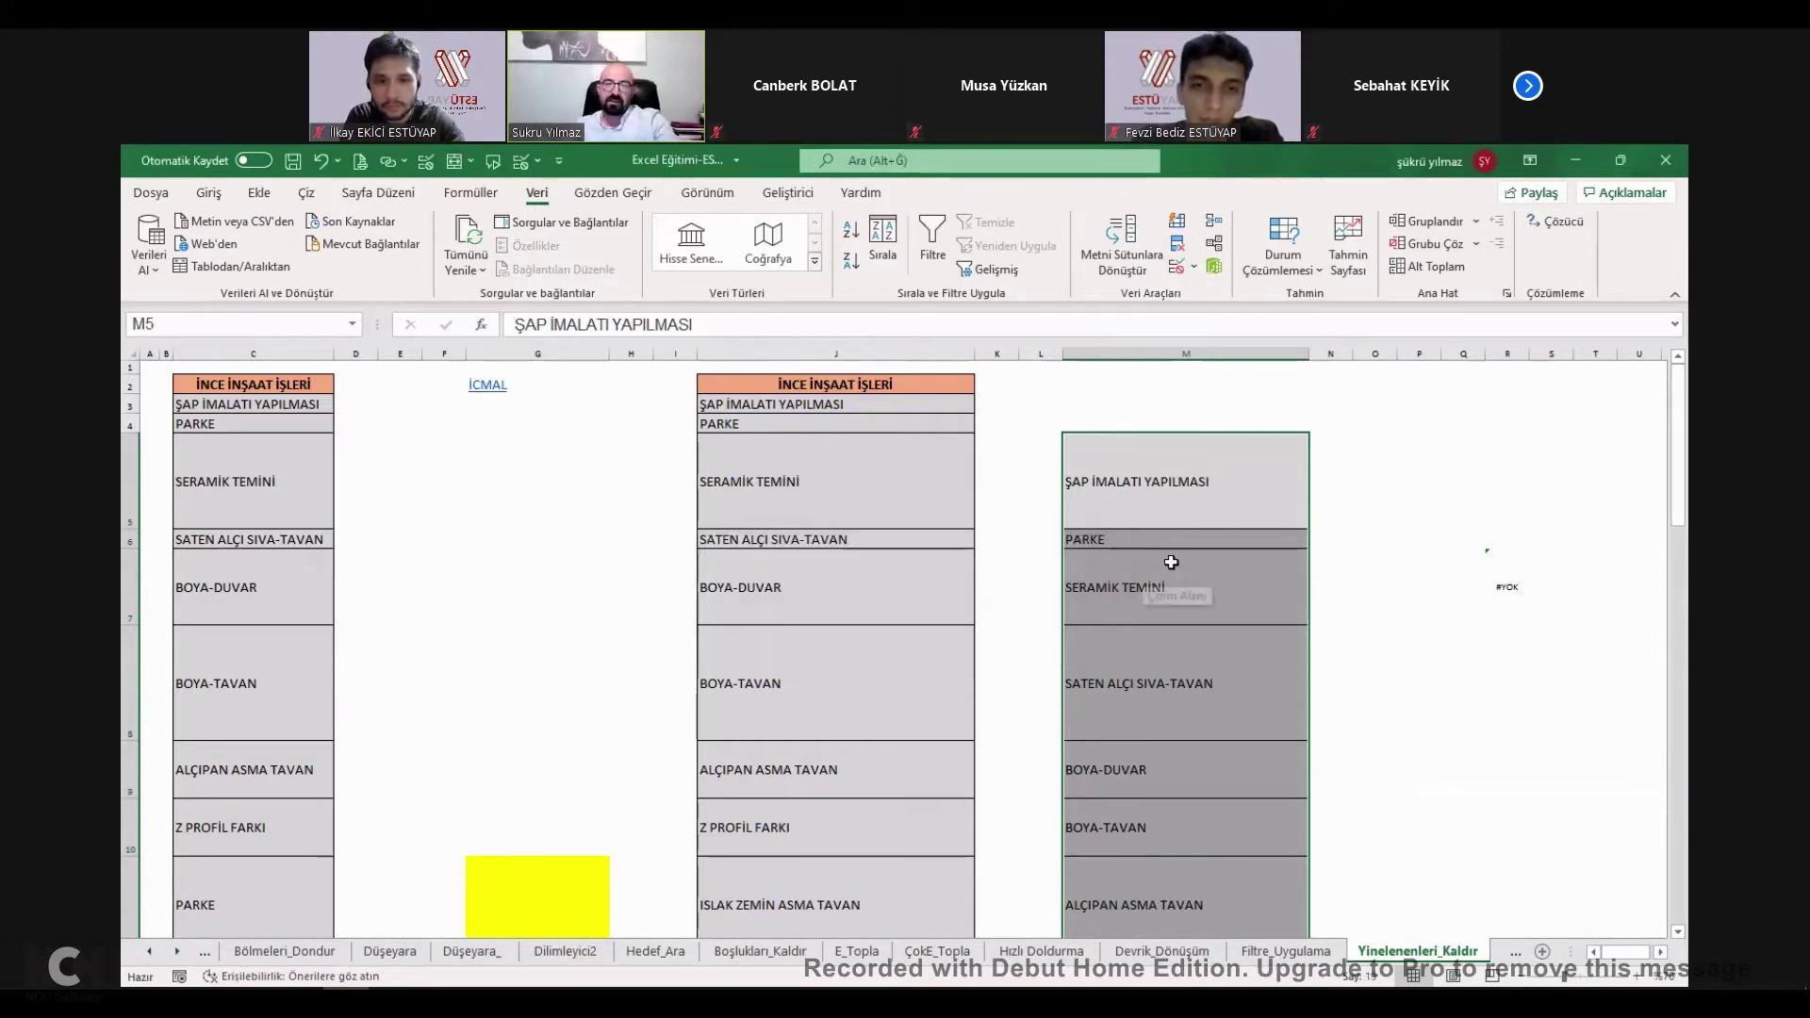
{"action": "left_click", "coordinate": [1171, 563]}
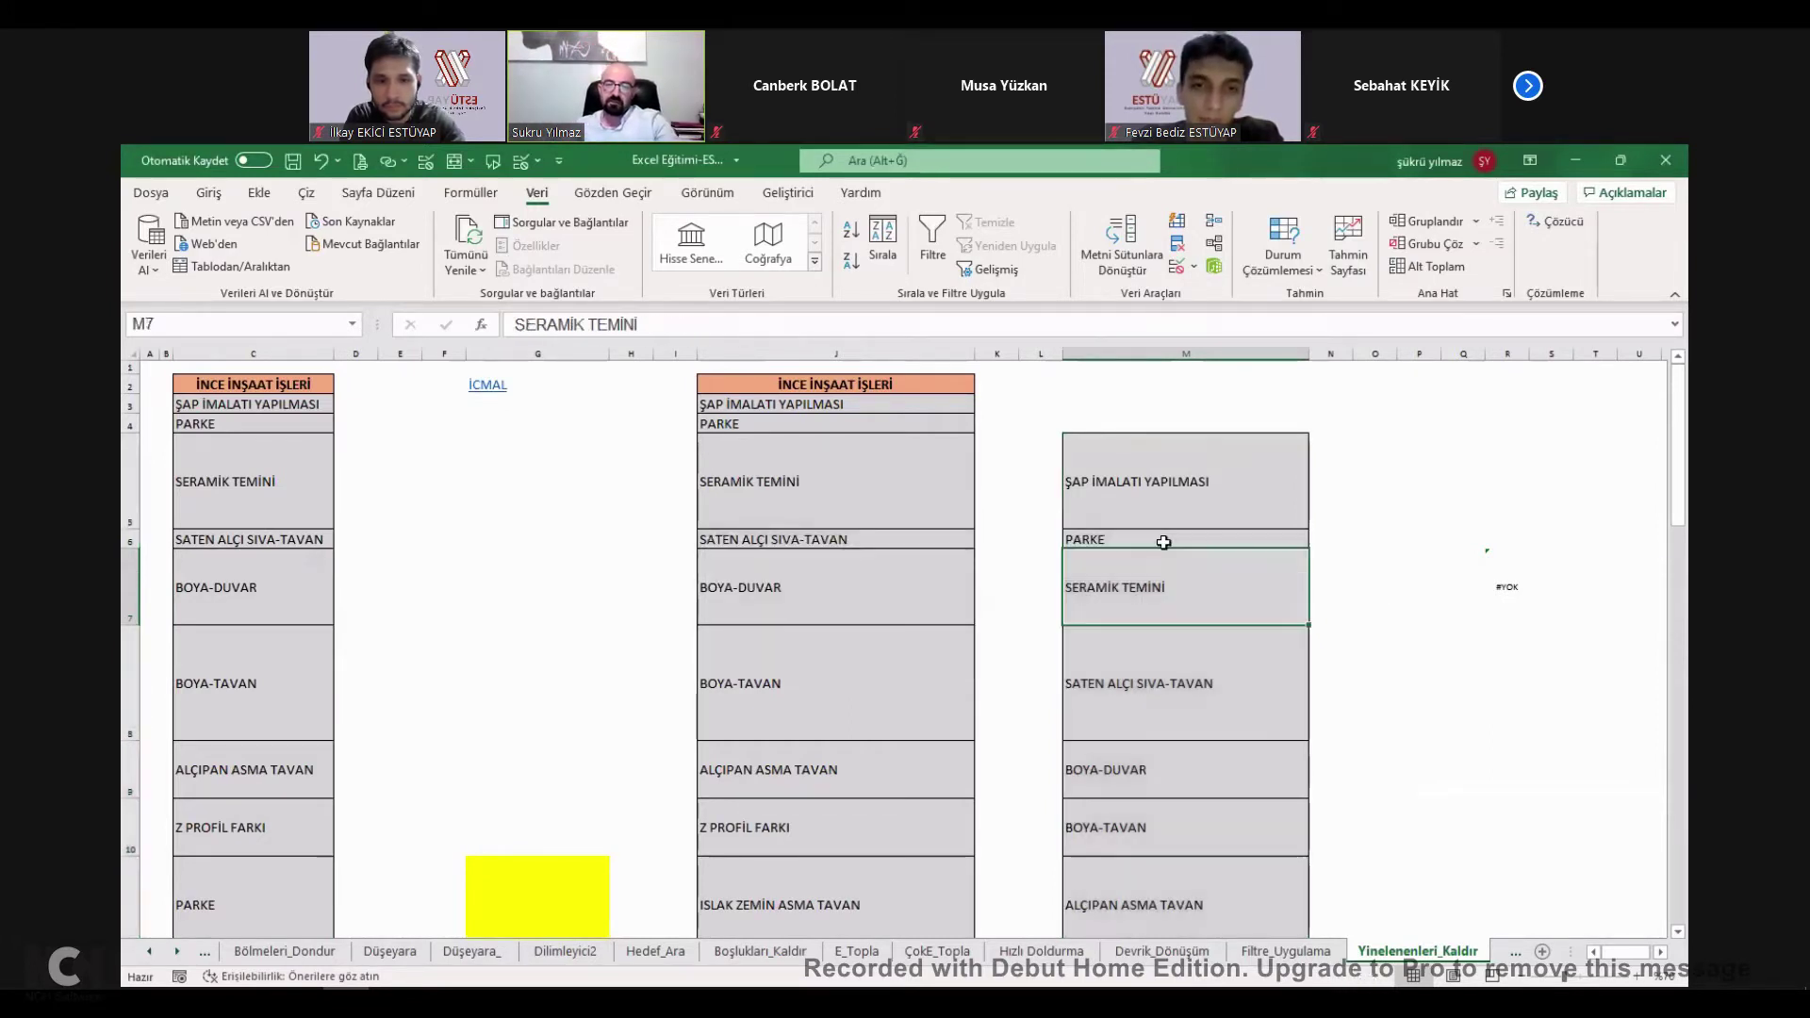
Start a =BENZERSİZ( formula in G7 referencing G8, then cancel it.
{"action": "left_click", "coordinate": [502, 588]}
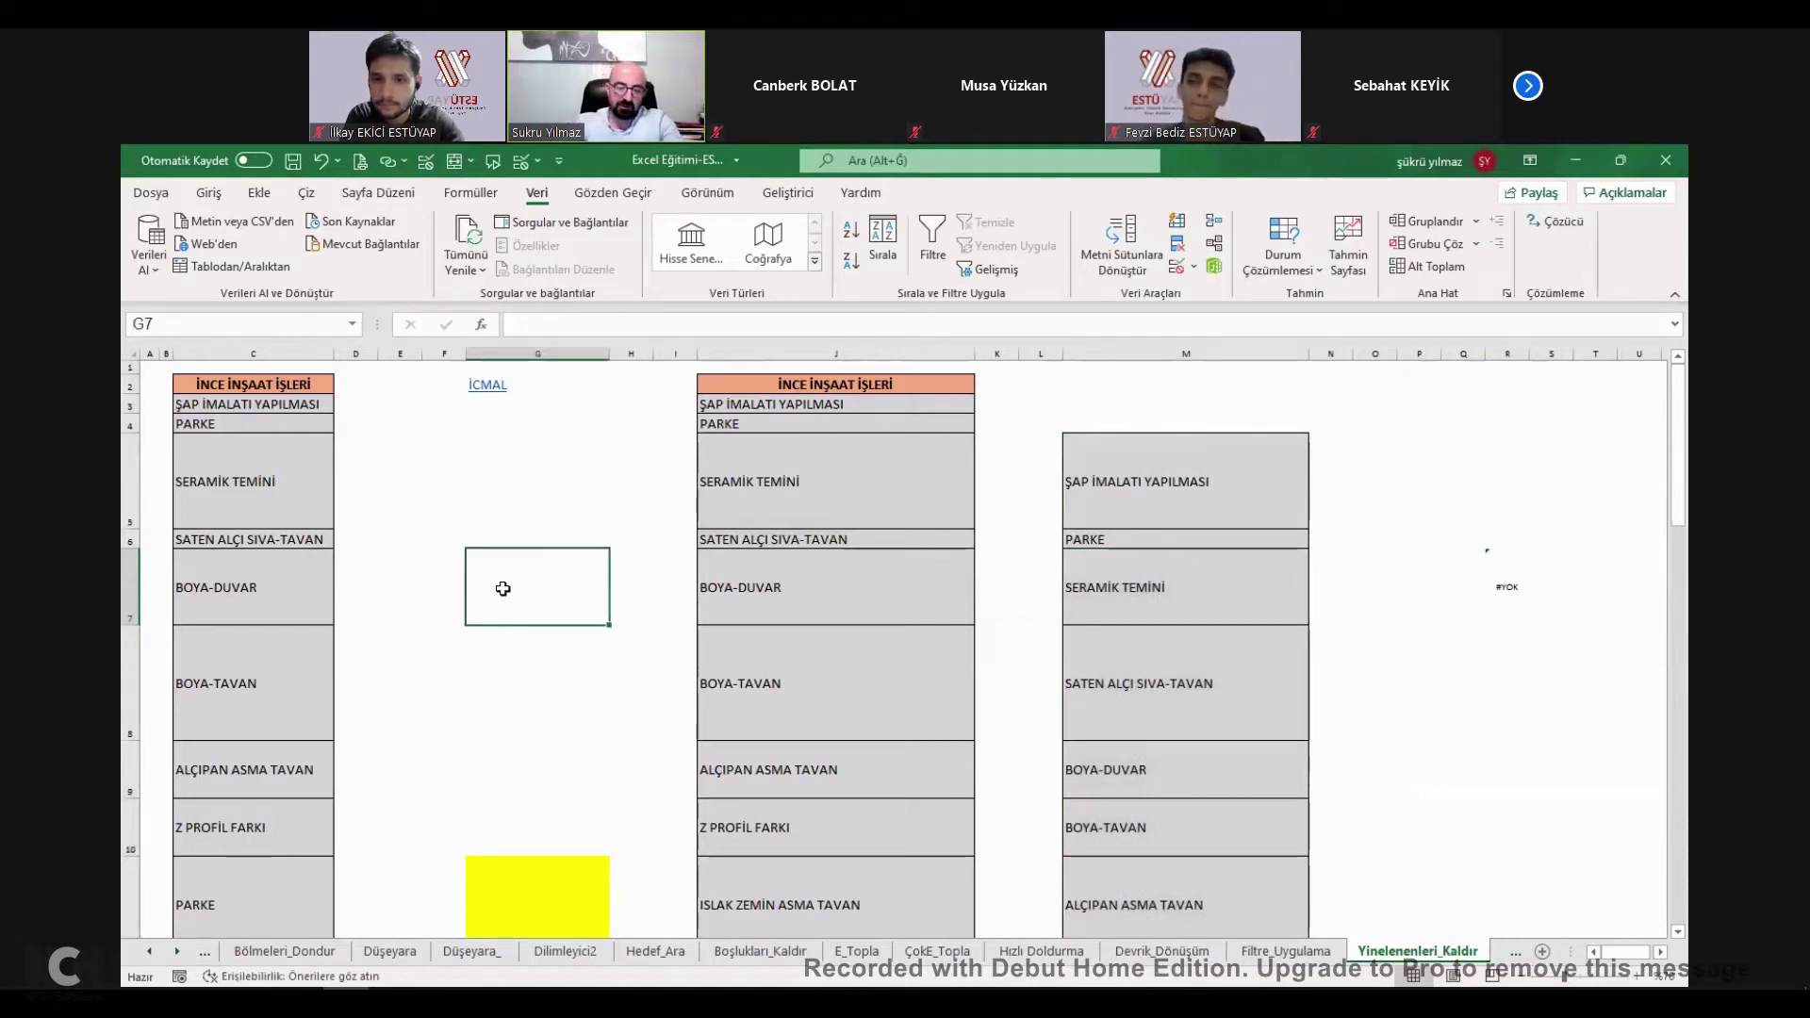
{"action": "type", "text": "=BENZERSİZ"}
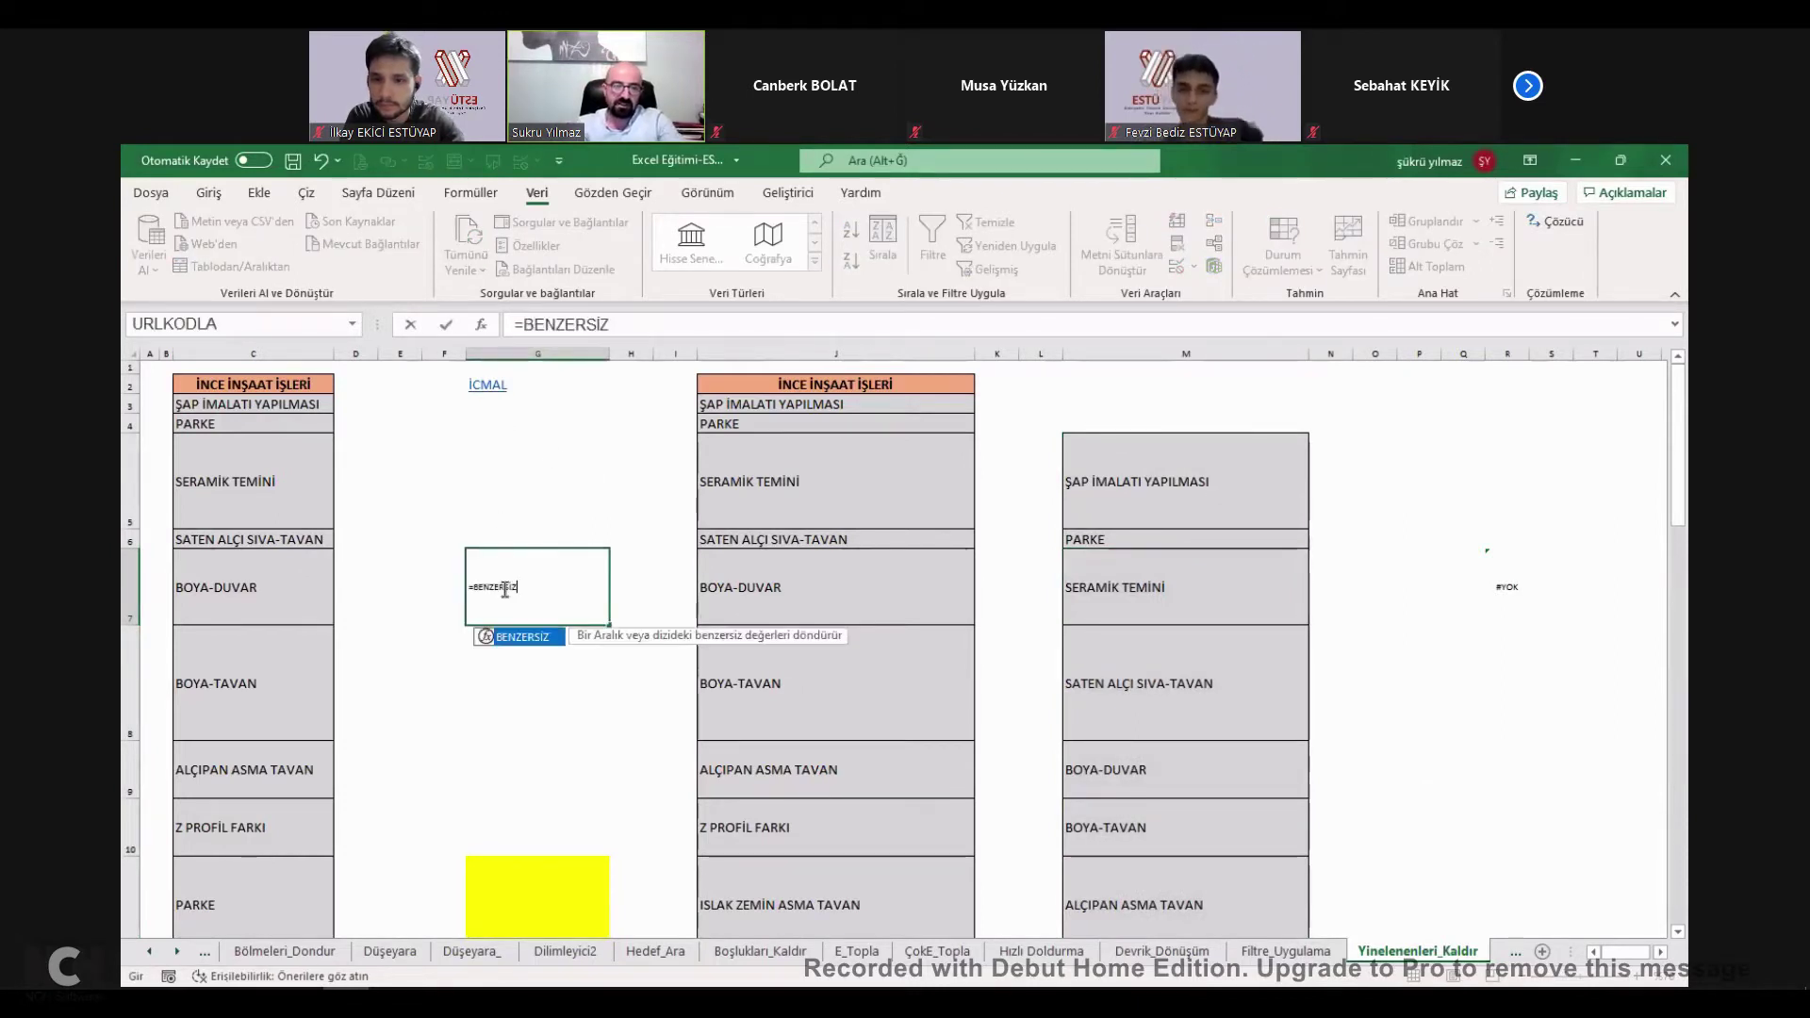
{"action": "type", "text": "("}
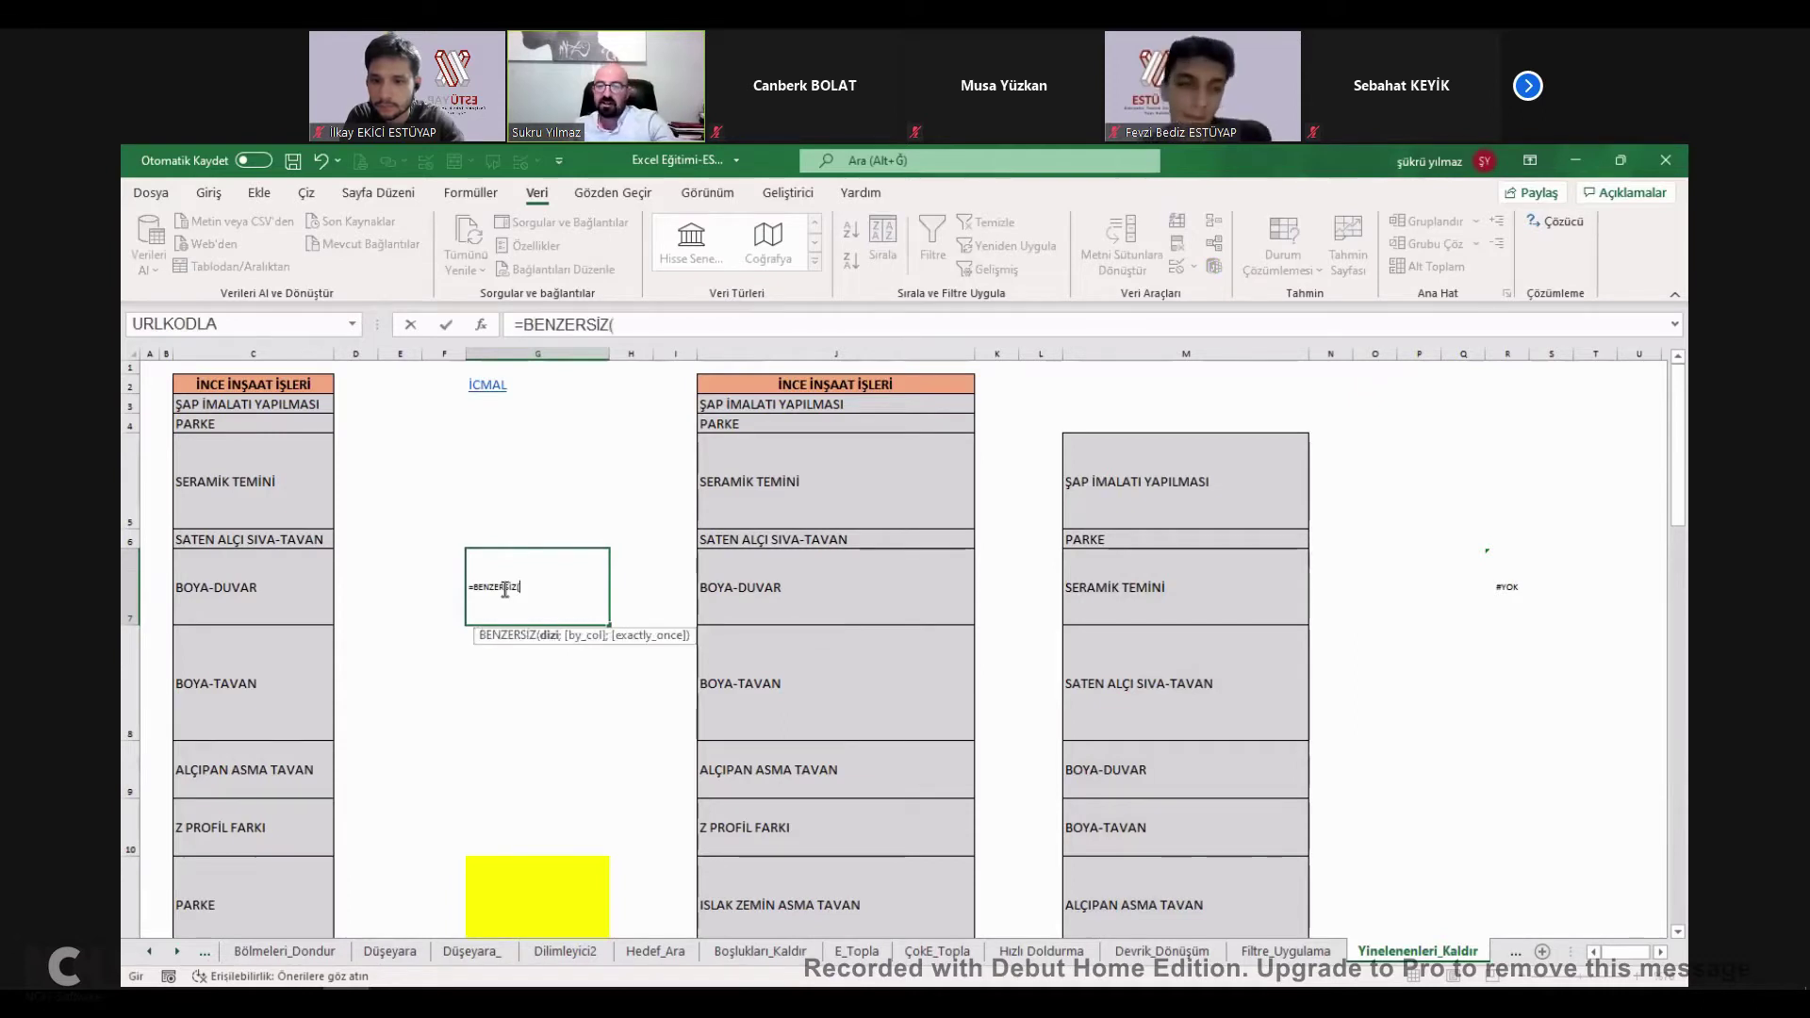
{"action": "left_click", "coordinate": [593, 659]}
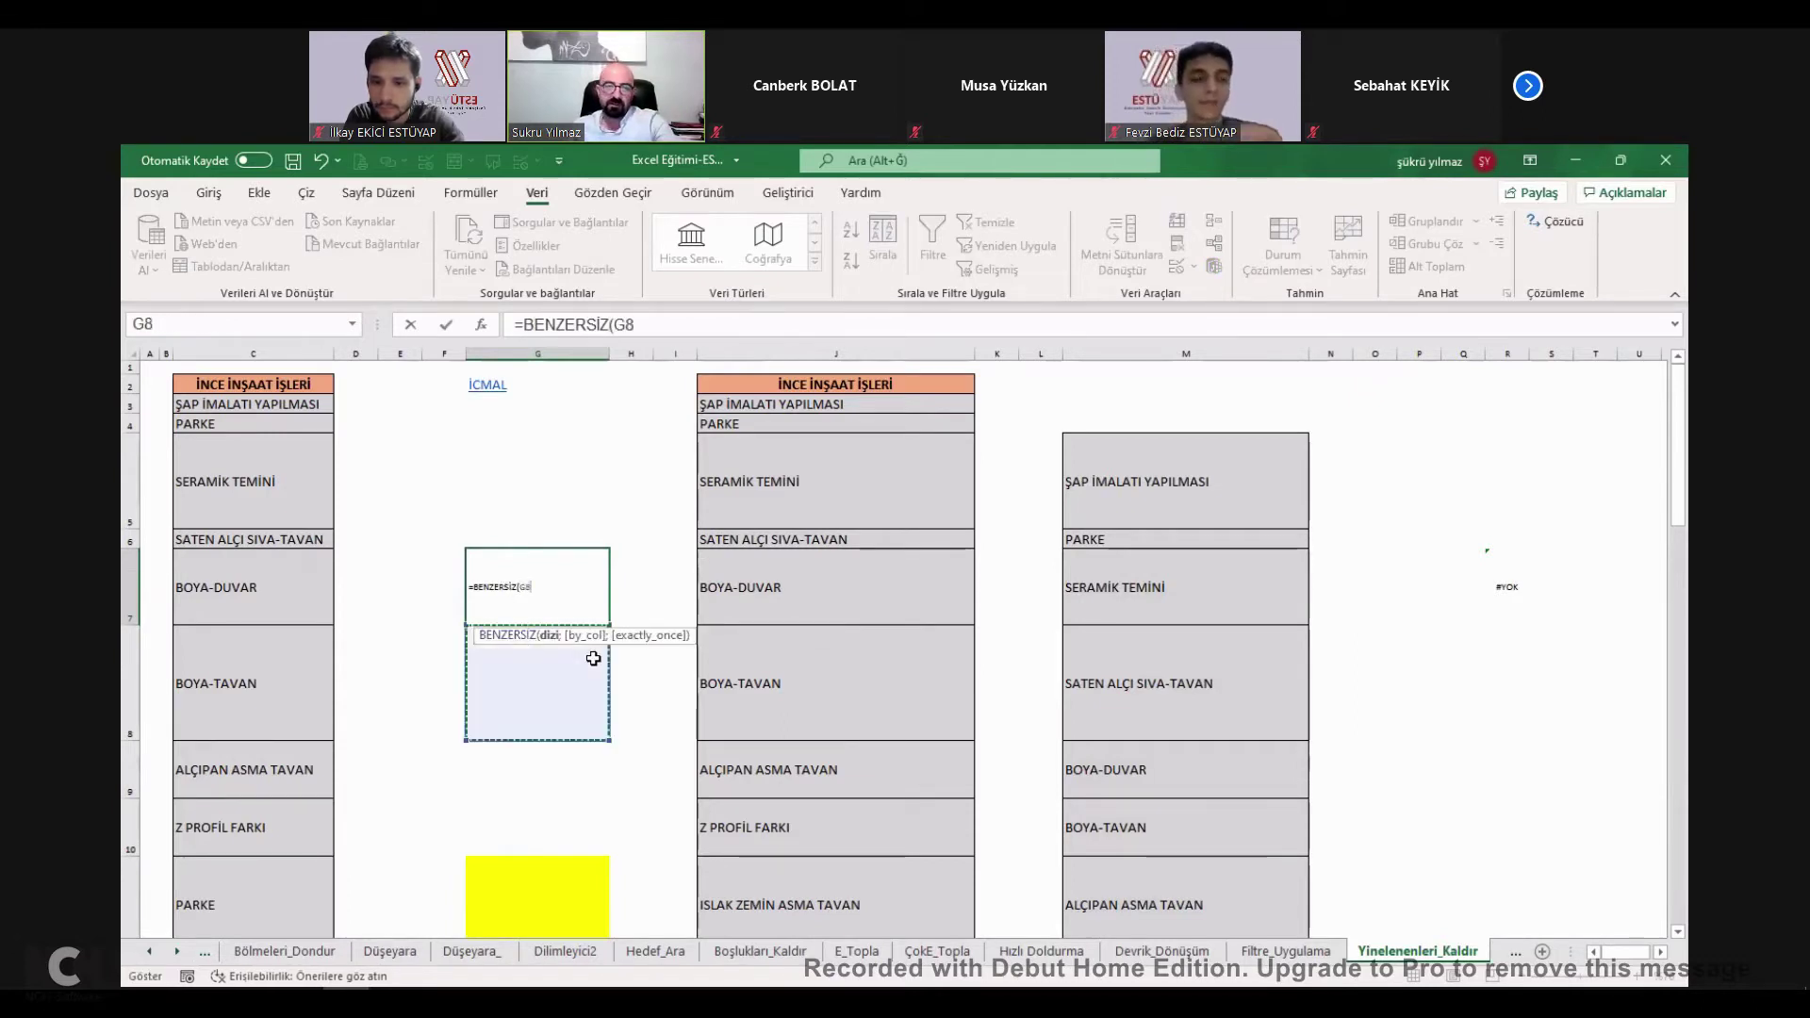
{"action": "key", "text": "Escape"}
Tick YİNELENENLERİ KALDIRMA on İcmal and open the Bul_Değiştir sheet.
{"action": "left_click", "coordinate": [486, 385]}
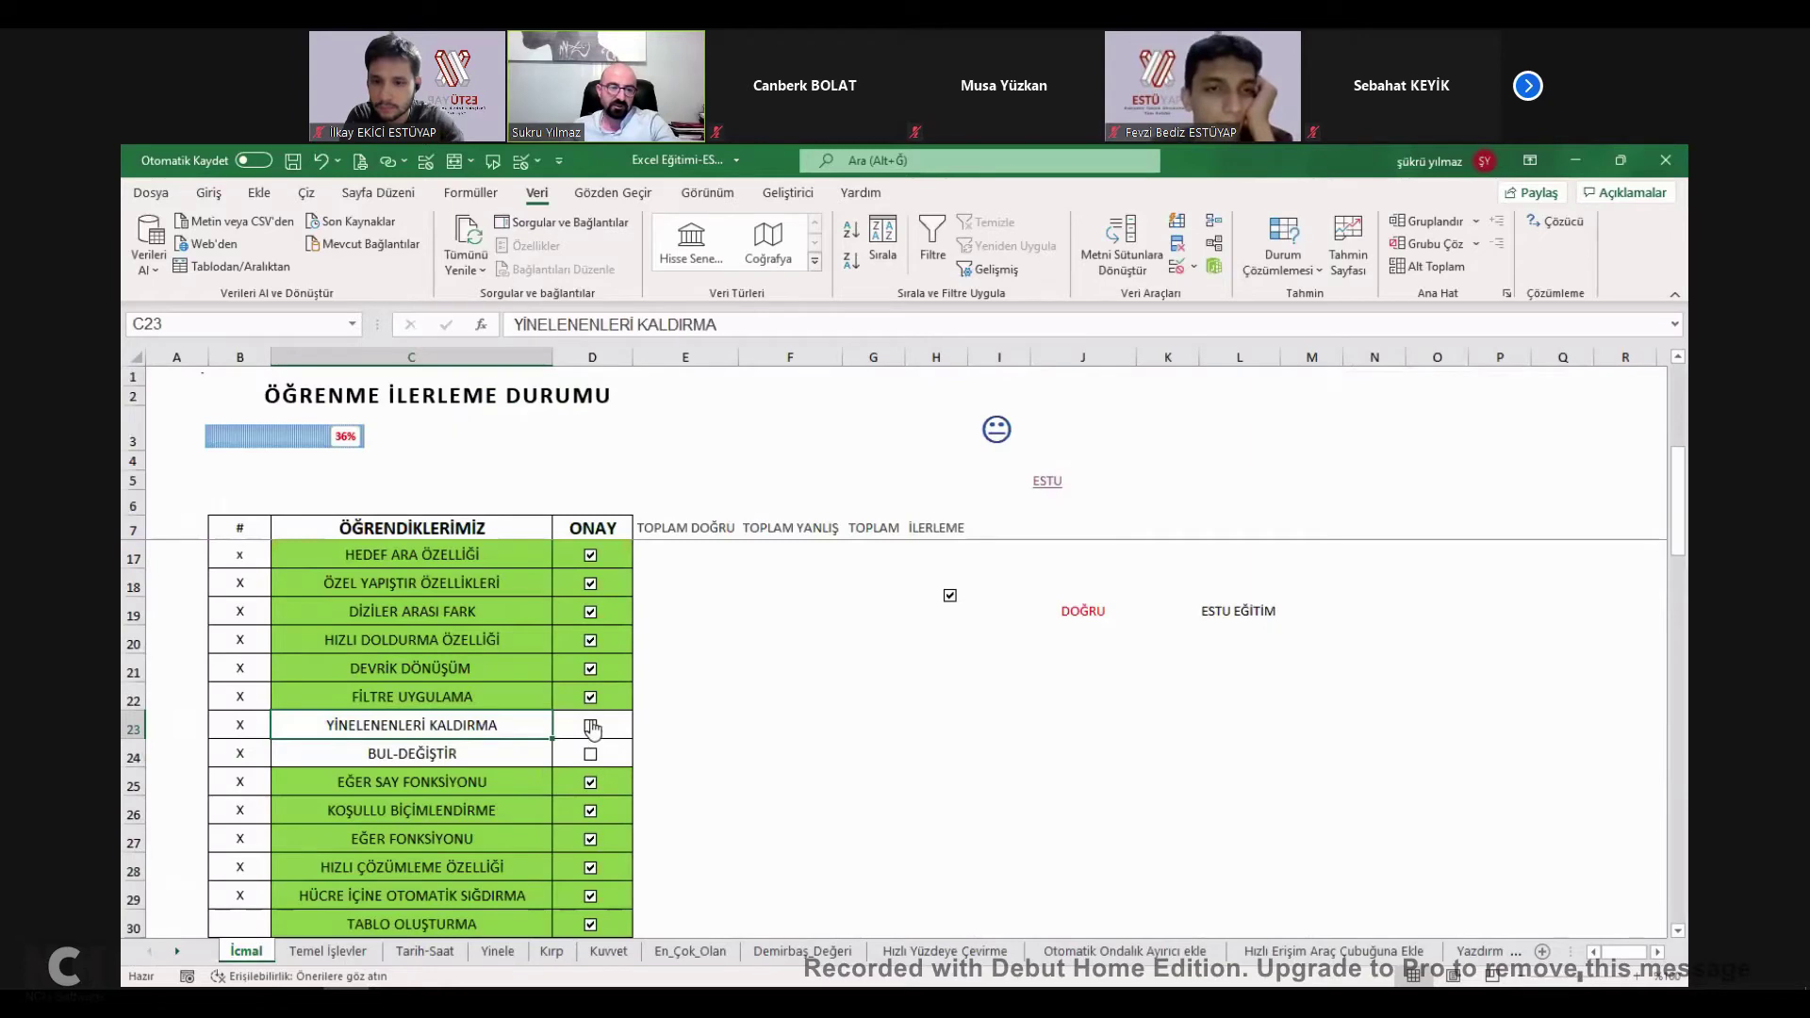
{"action": "left_click", "coordinate": [591, 725]}
{"action": "left_click", "coordinate": [421, 755]}
{"action": "left_click", "coordinate": [422, 755]}
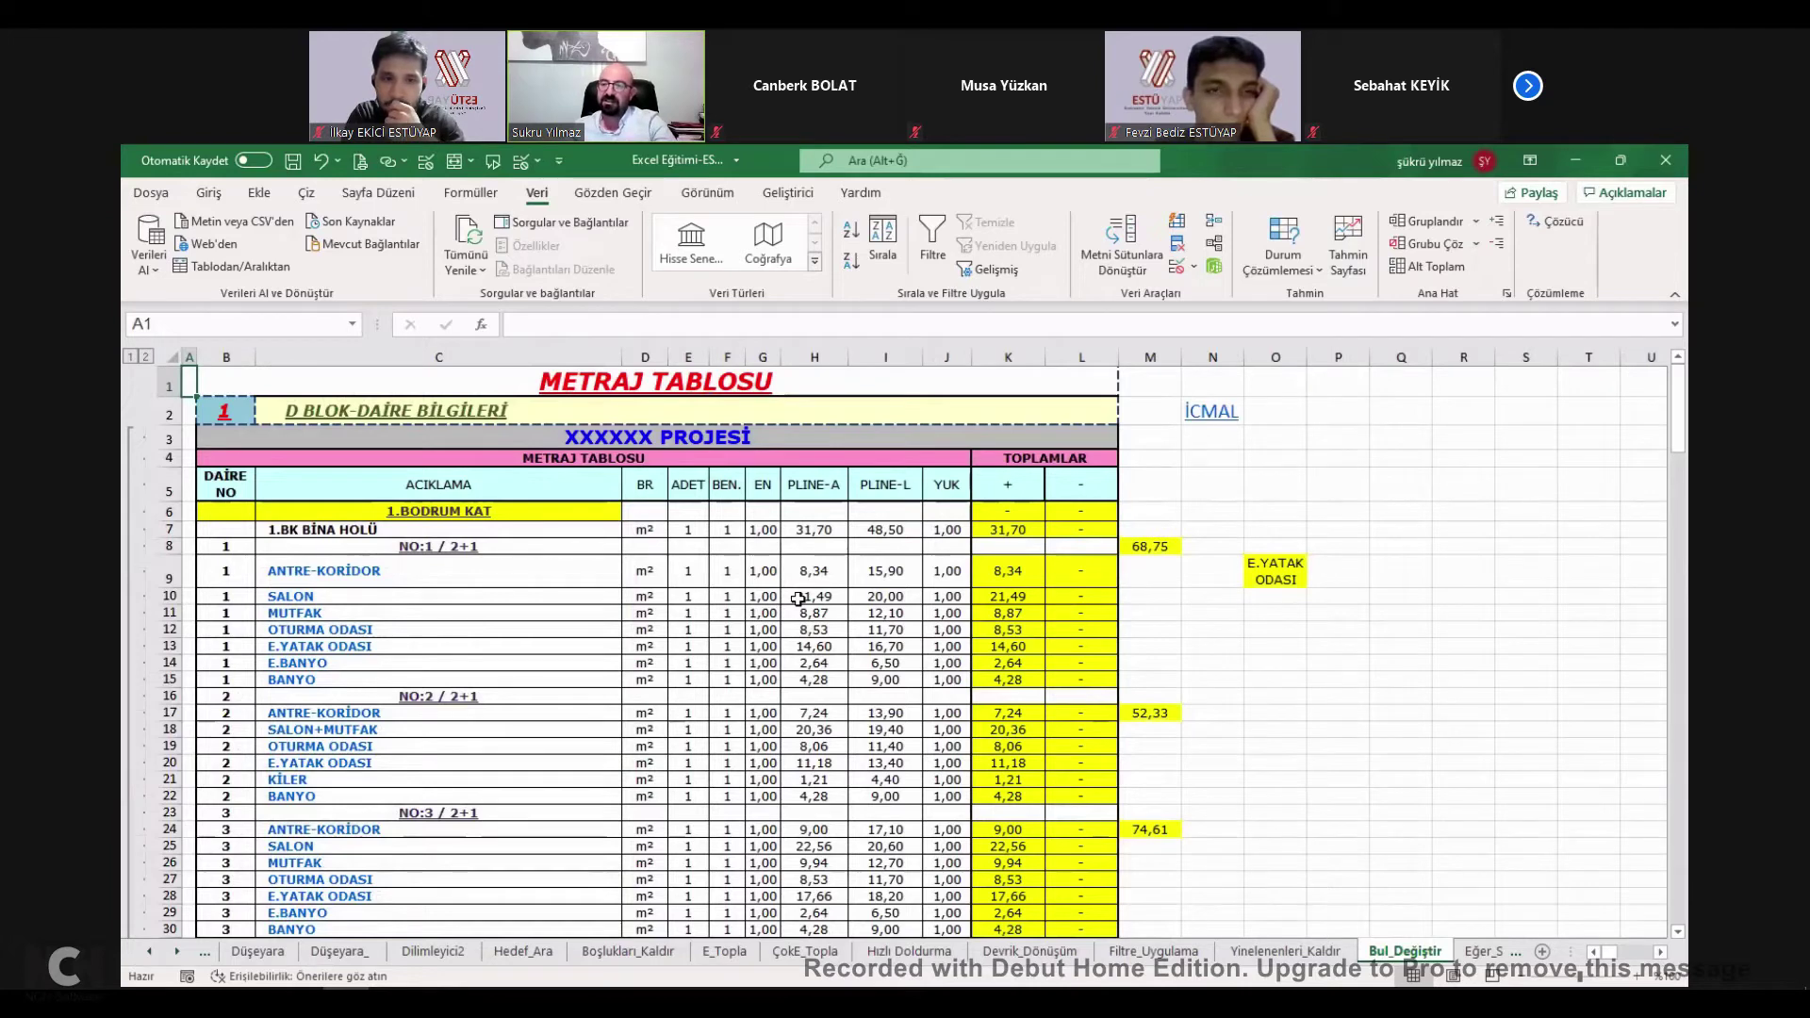
Add a new comment reading 'SDADADSASDASD' to cell J79.
{"action": "left_click_drag", "start_coordinate": [947, 571], "coordinate": [941, 651]}
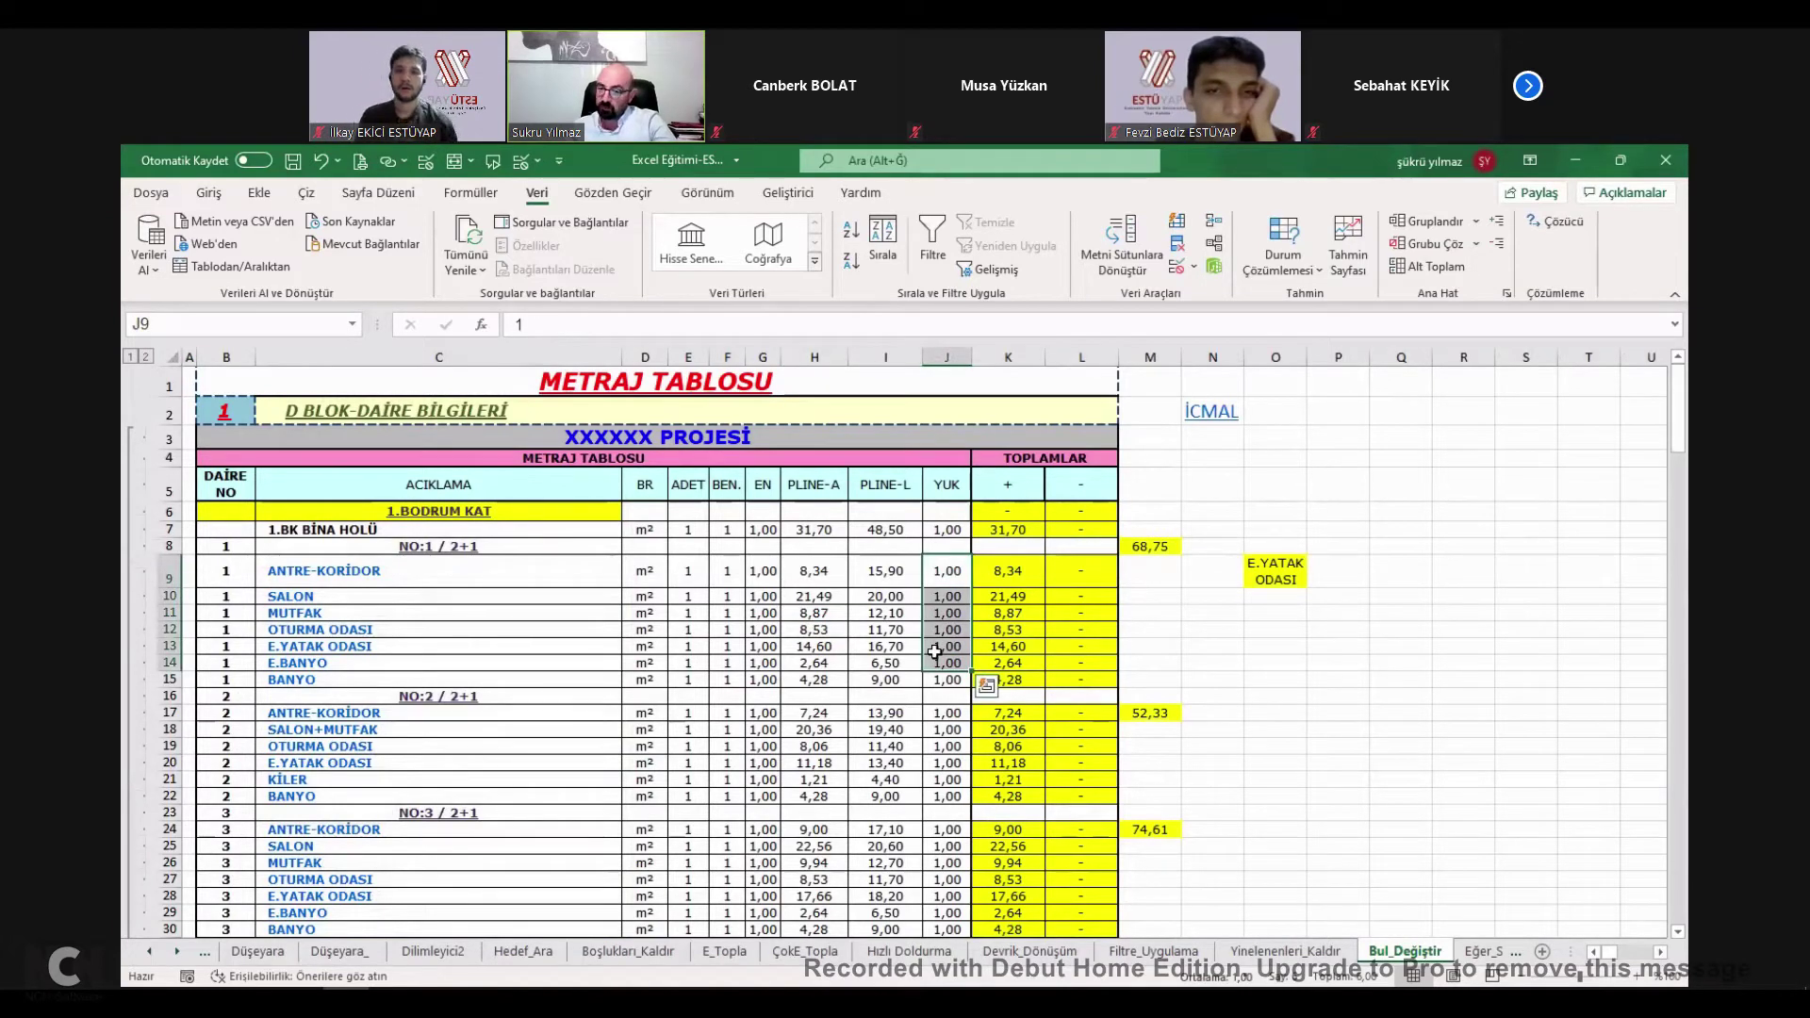
{"action": "left_click", "coordinate": [941, 598]}
{"action": "scroll", "coordinate": [933, 584], "scroll_direction": "down", "scroll_amount": 20}
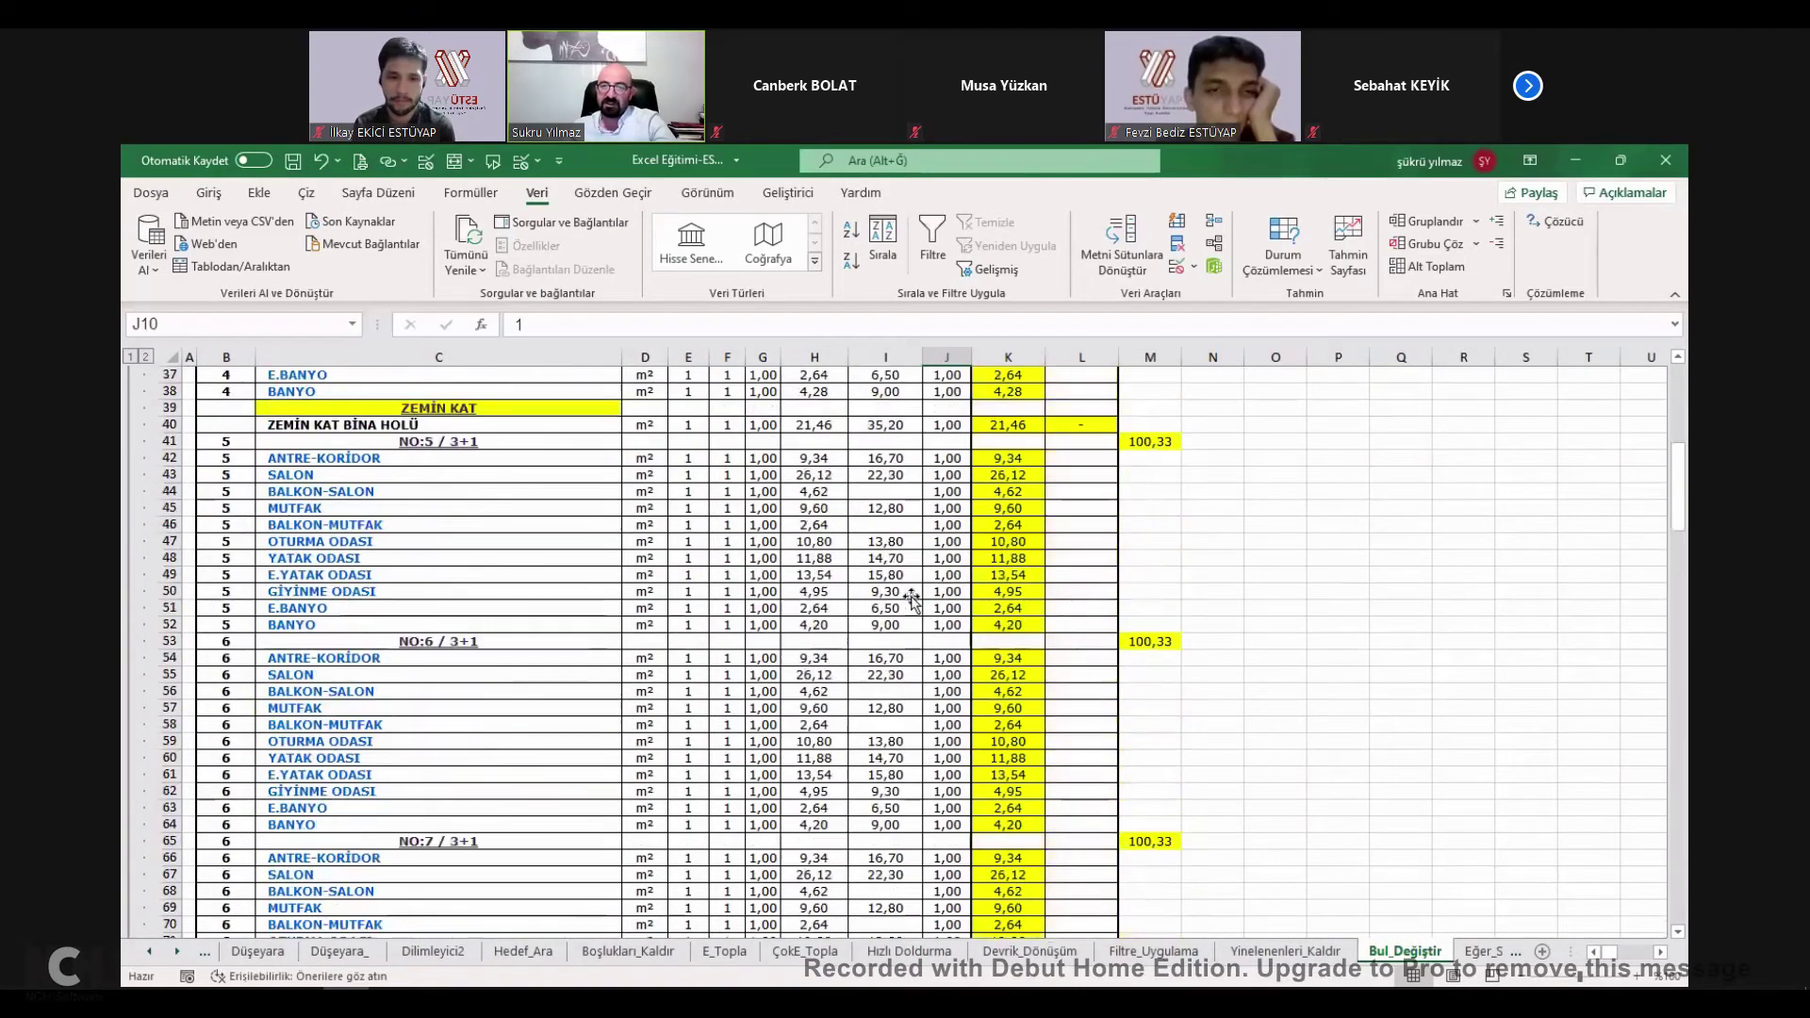
{"action": "left_click", "coordinate": [952, 576]}
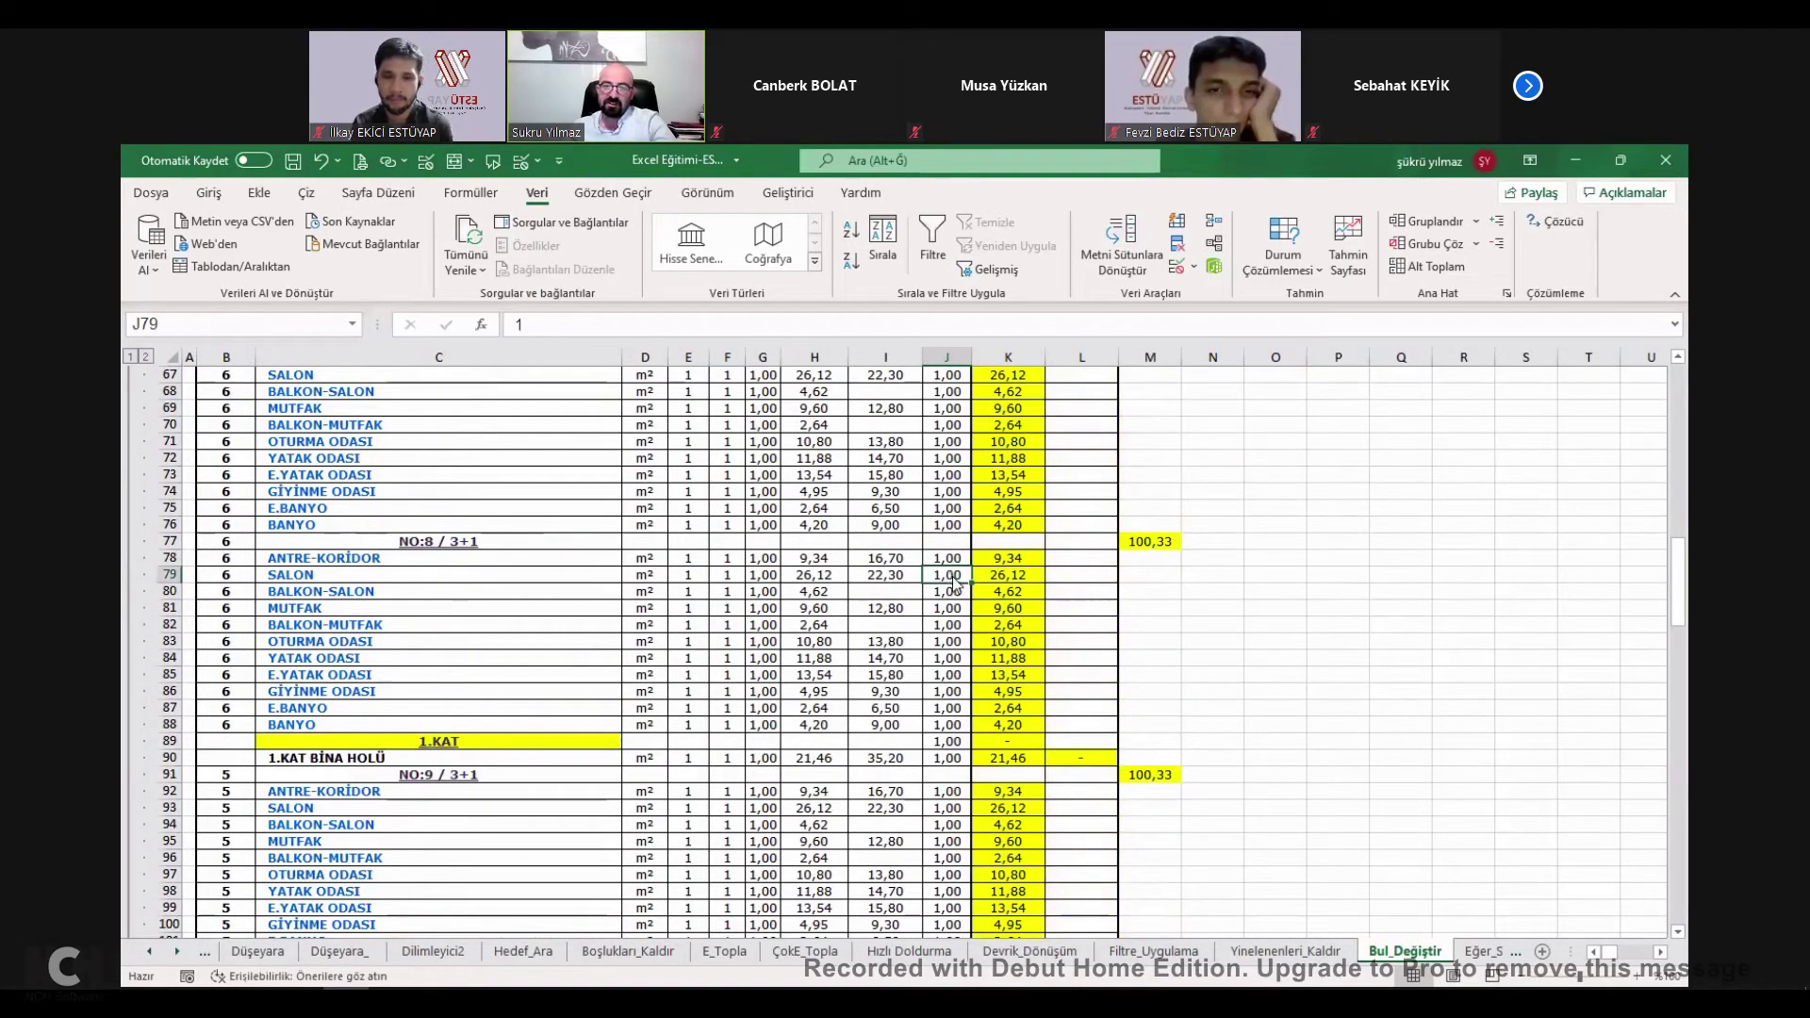
{"action": "right_click", "coordinate": [955, 581]}
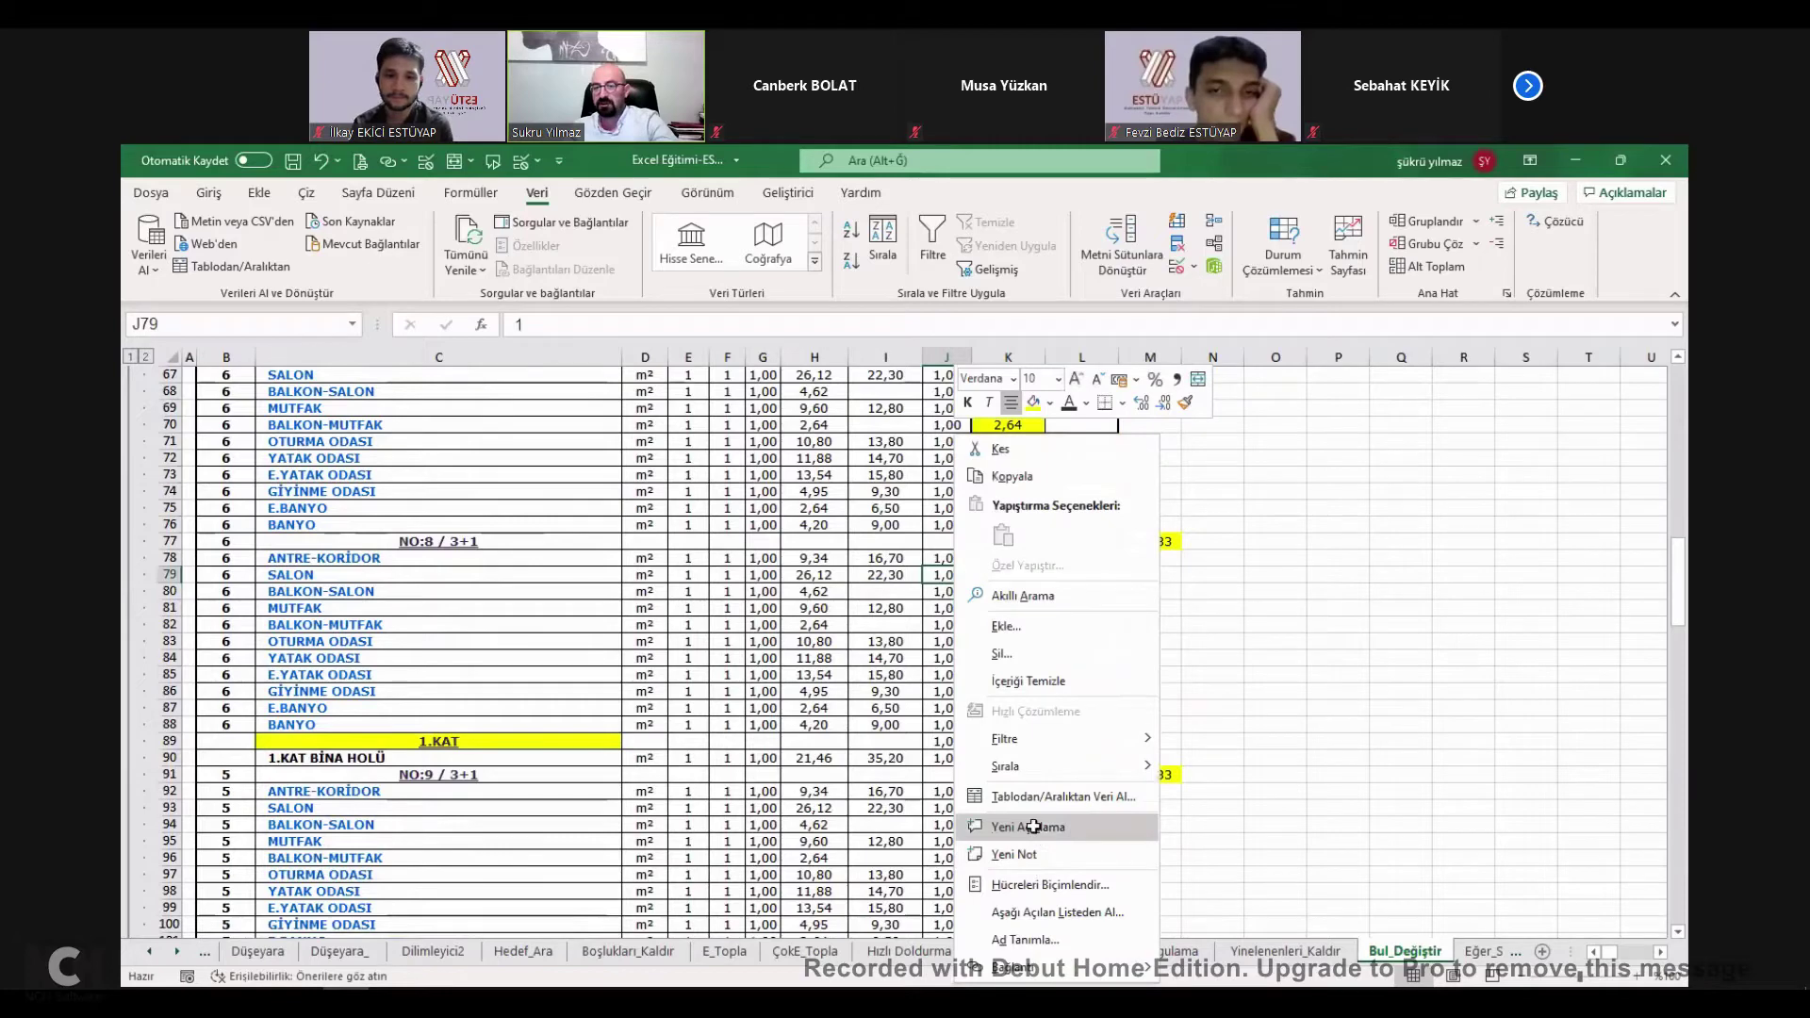
{"action": "left_click", "coordinate": [1033, 826]}
{"action": "type", "text": "SDADADSASDASD"}
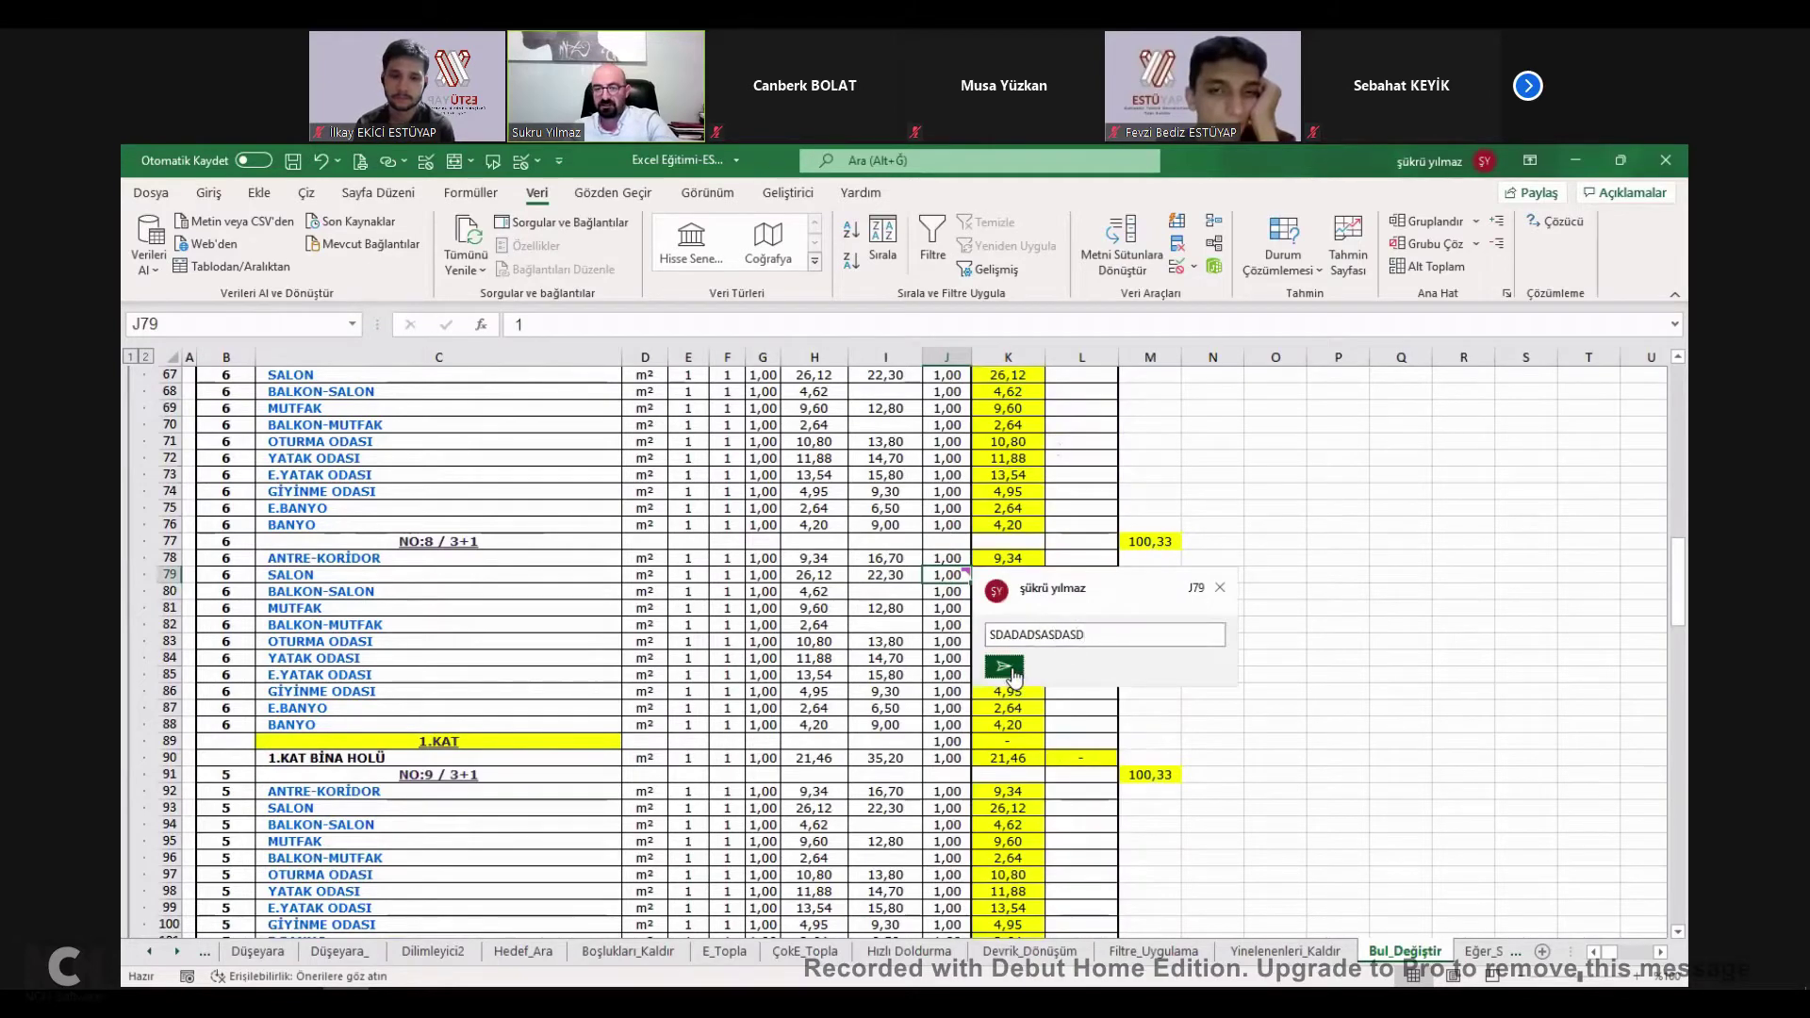
{"action": "key", "text": "ctrl+Return"}
{"action": "left_click", "coordinate": [1283, 604]}
{"action": "left_click", "coordinate": [947, 575]}
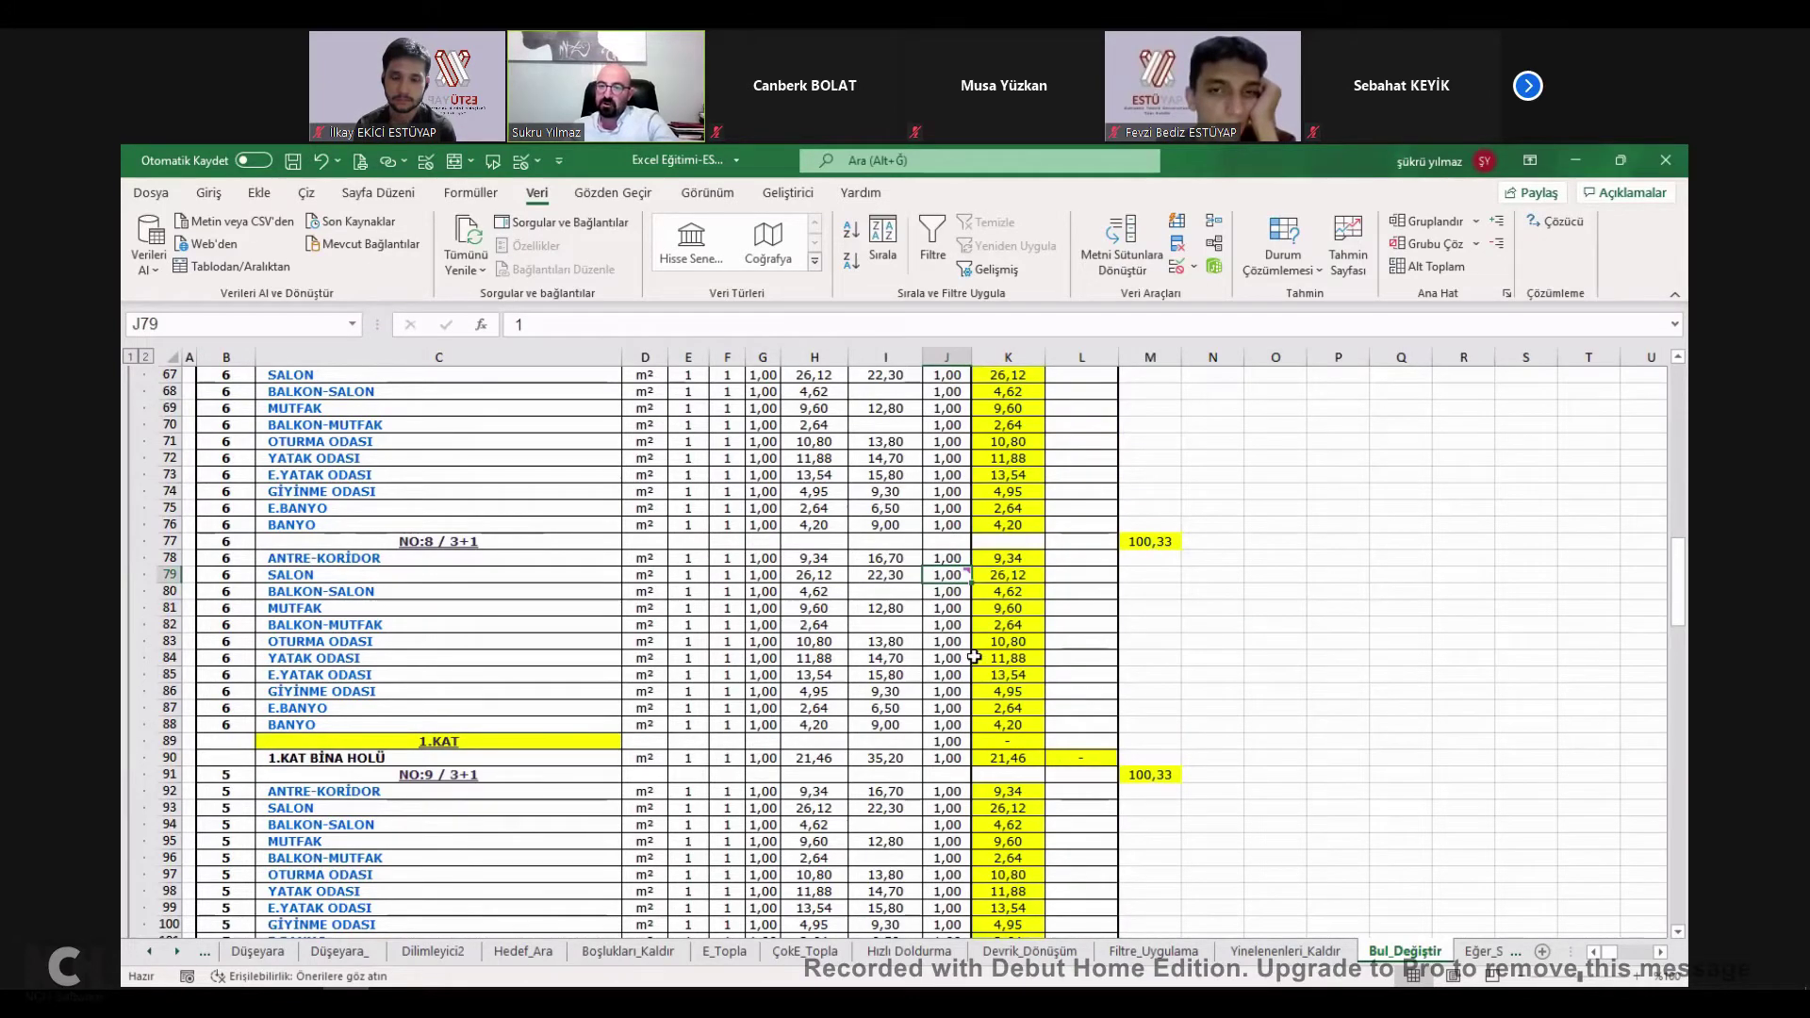
Bring up Go To Special from Home > Find & Select.
{"action": "scroll", "coordinate": [971, 647], "scroll_direction": "up", "scroll_amount": 5}
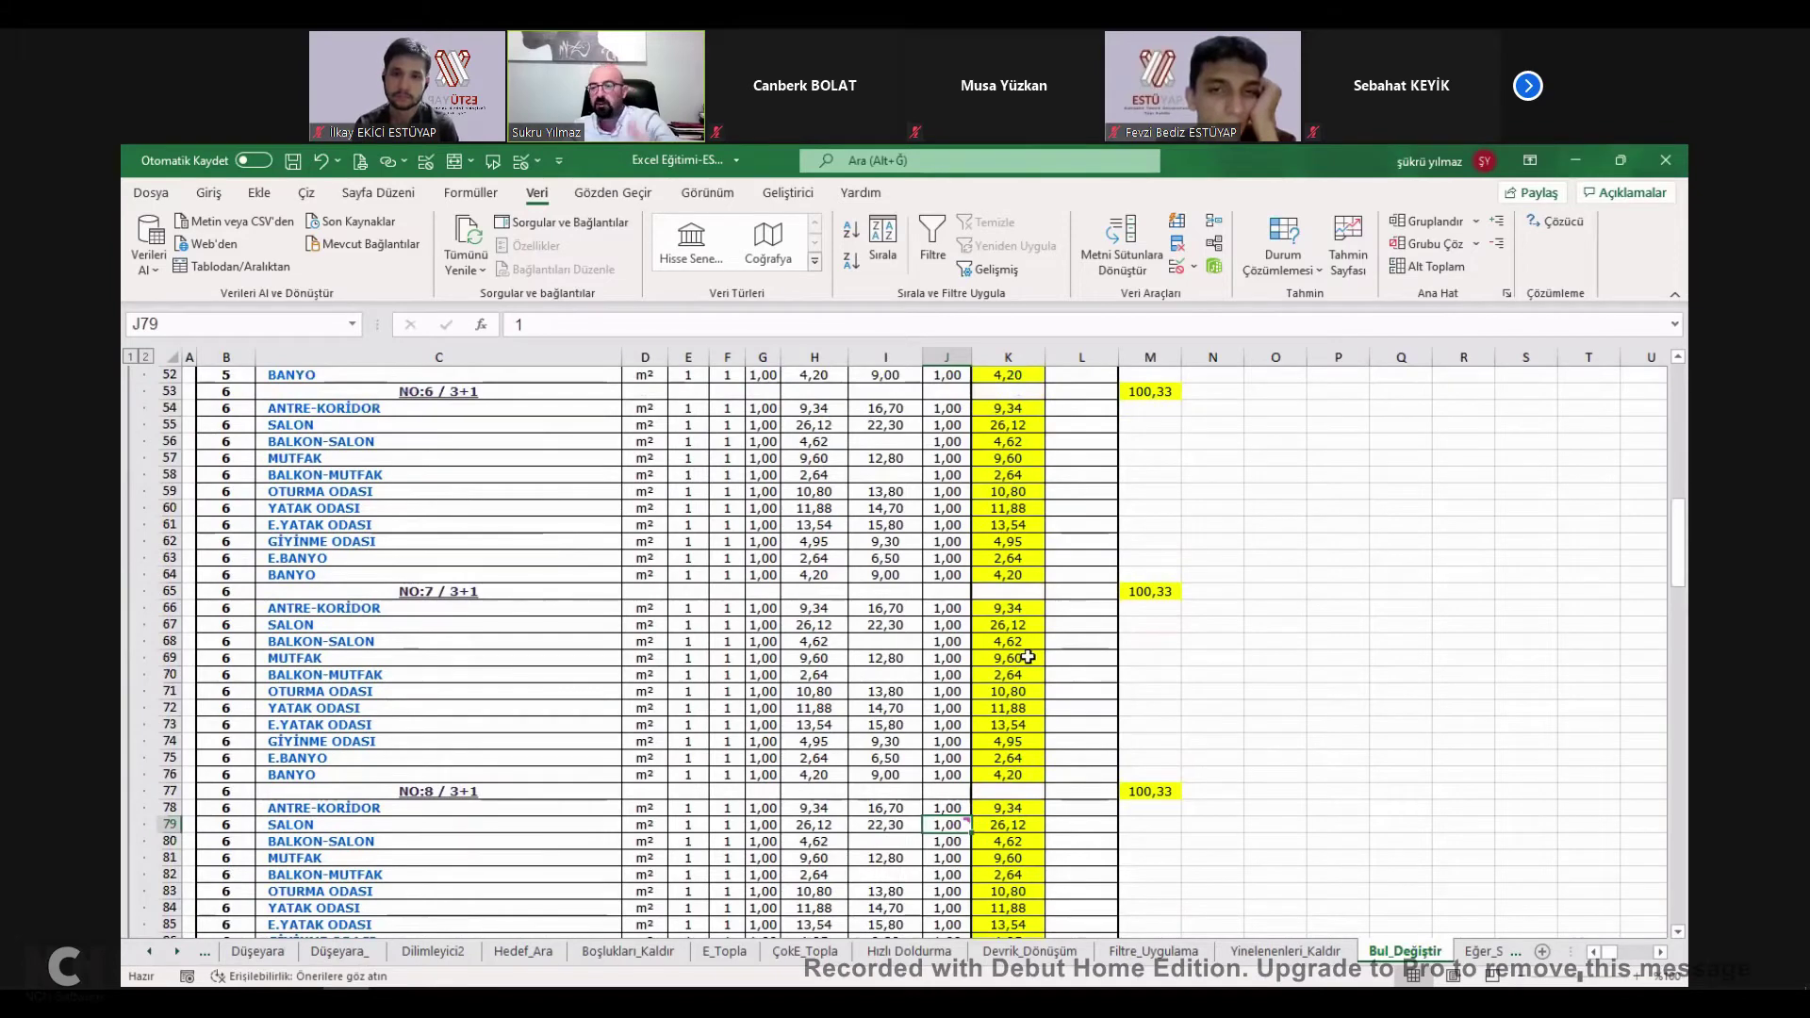
{"action": "scroll", "coordinate": [1028, 658], "scroll_direction": "down", "scroll_amount": 2}
{"action": "left_click", "coordinate": [1272, 606]}
{"action": "scroll", "coordinate": [1267, 607], "scroll_direction": "down", "scroll_amount": 6}
{"action": "scroll", "coordinate": [897, 606], "scroll_direction": "up", "scroll_amount": 5}
{"action": "scroll", "coordinate": [897, 606], "scroll_direction": "up", "scroll_amount": 20}
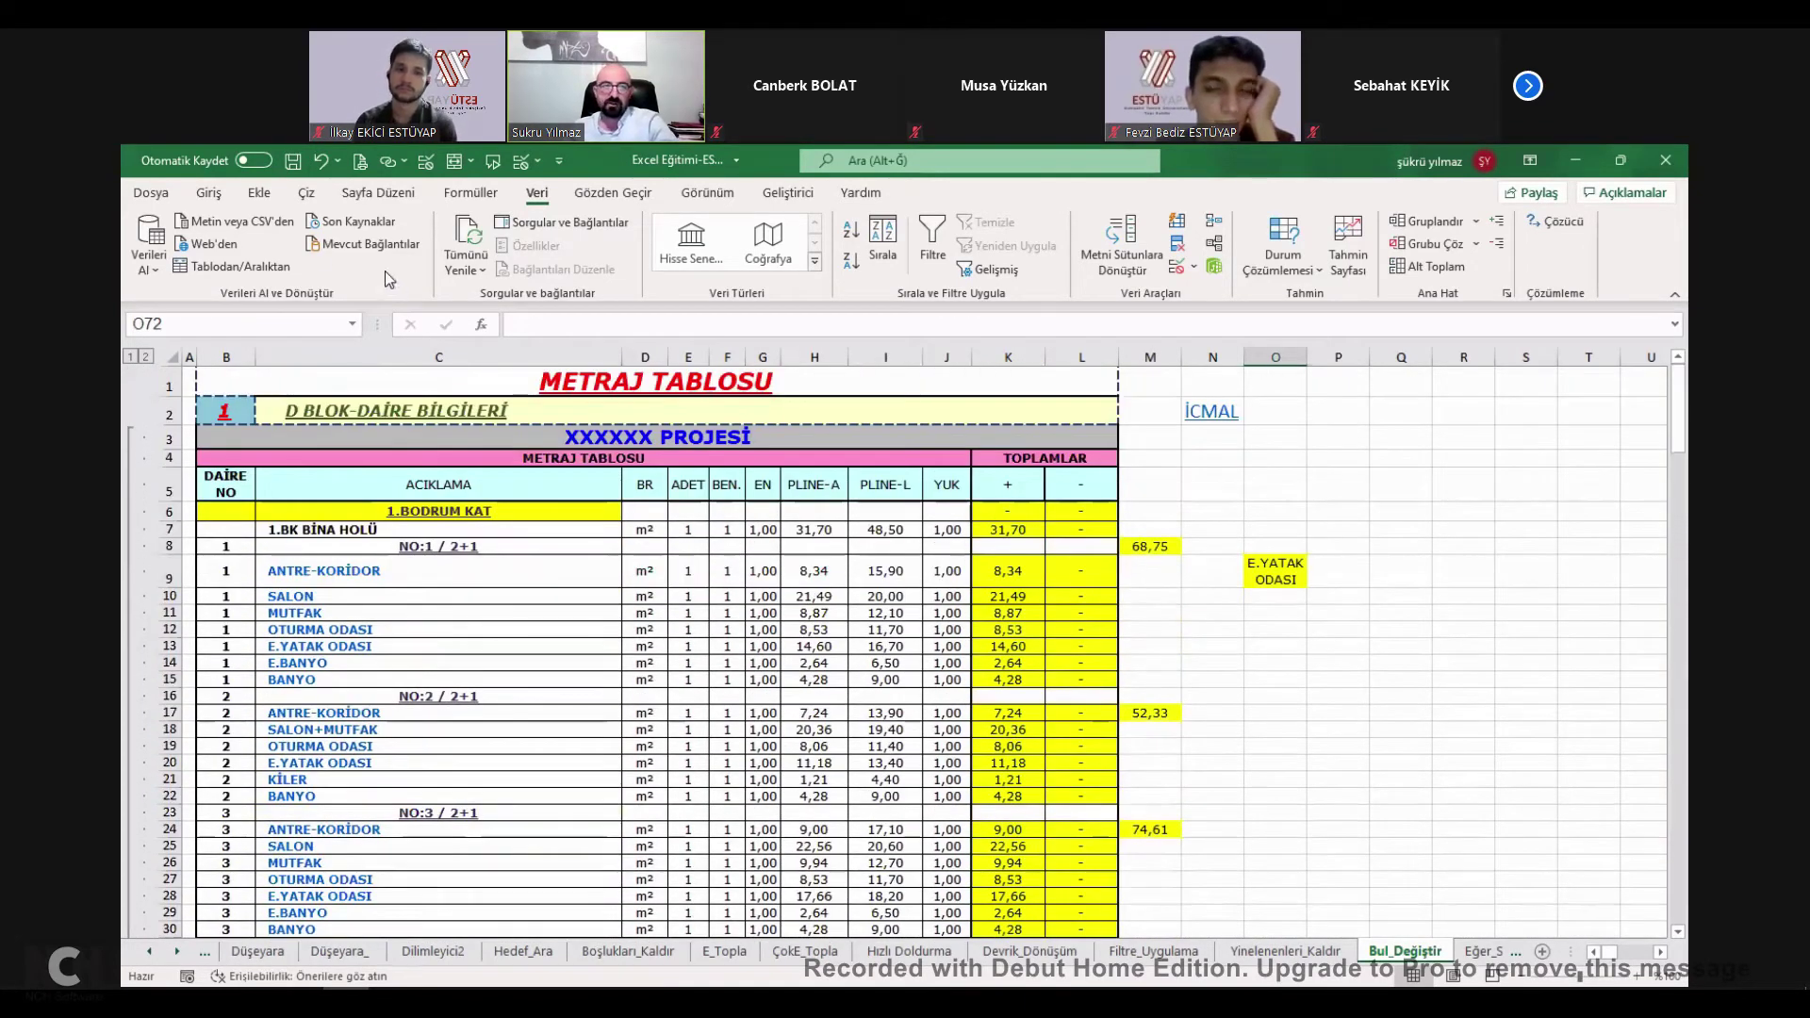
{"action": "left_click", "coordinate": [209, 192]}
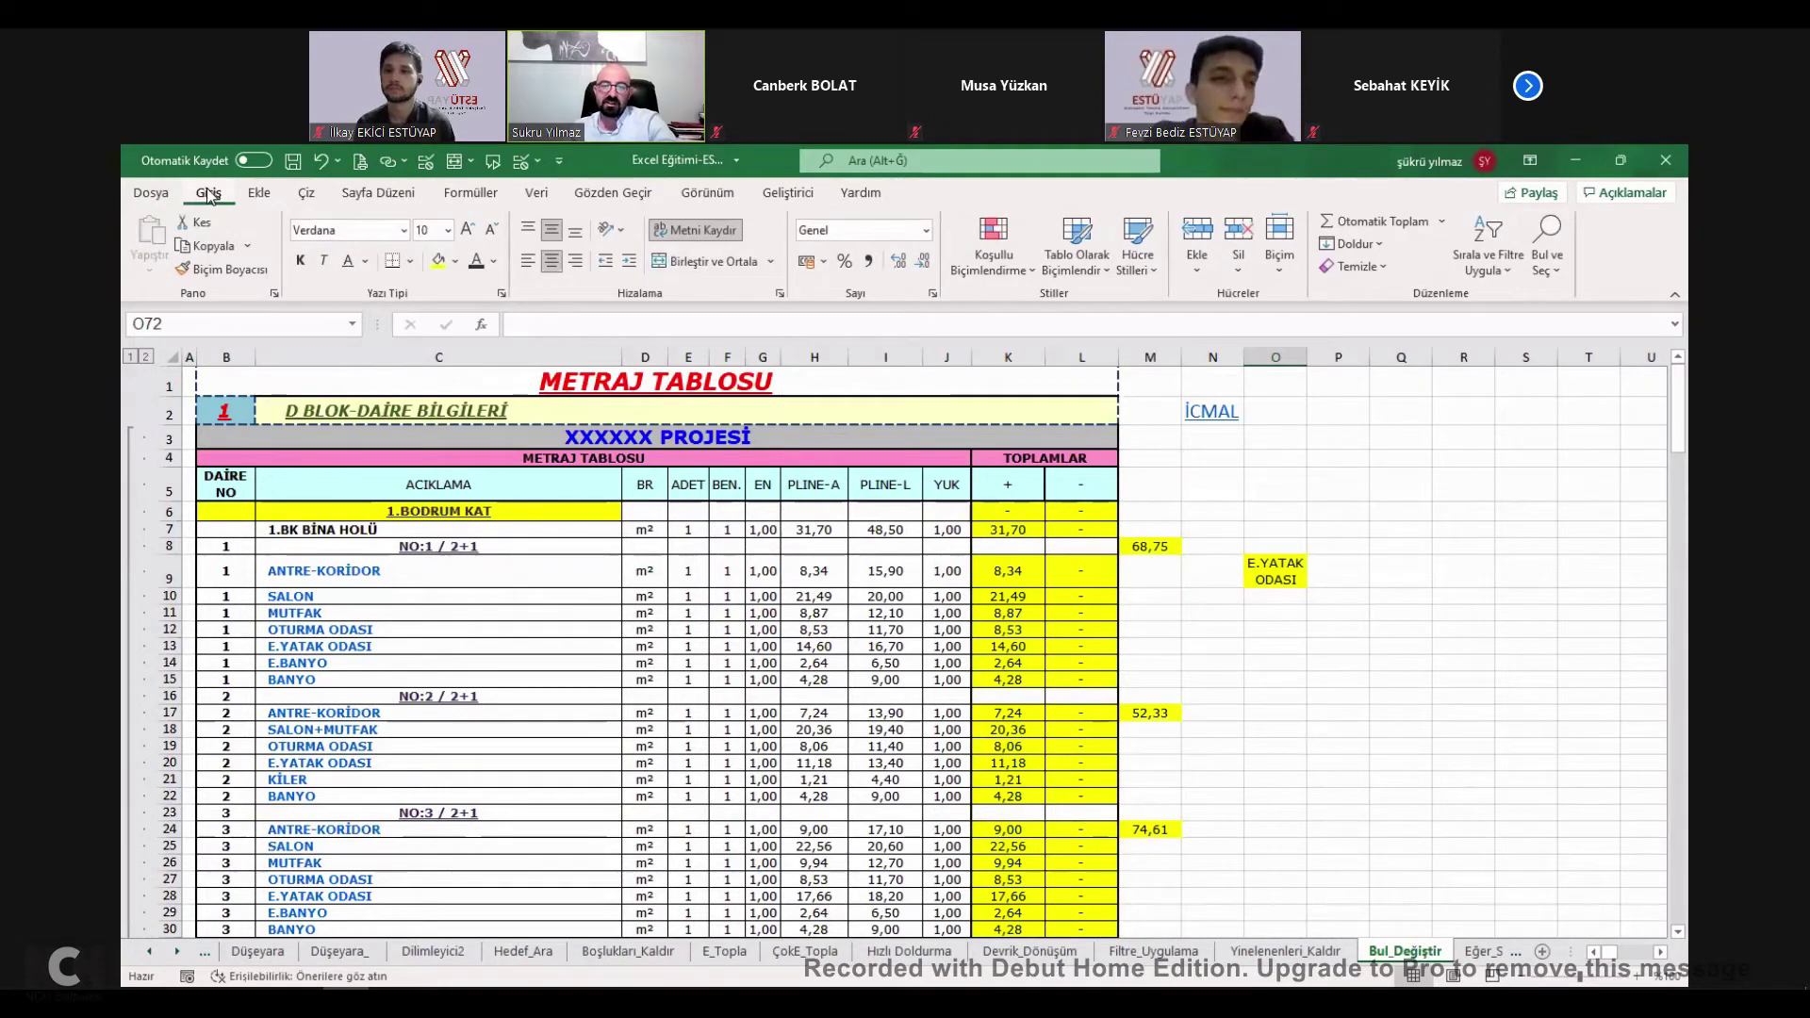
{"action": "left_click", "coordinate": [1548, 264]}
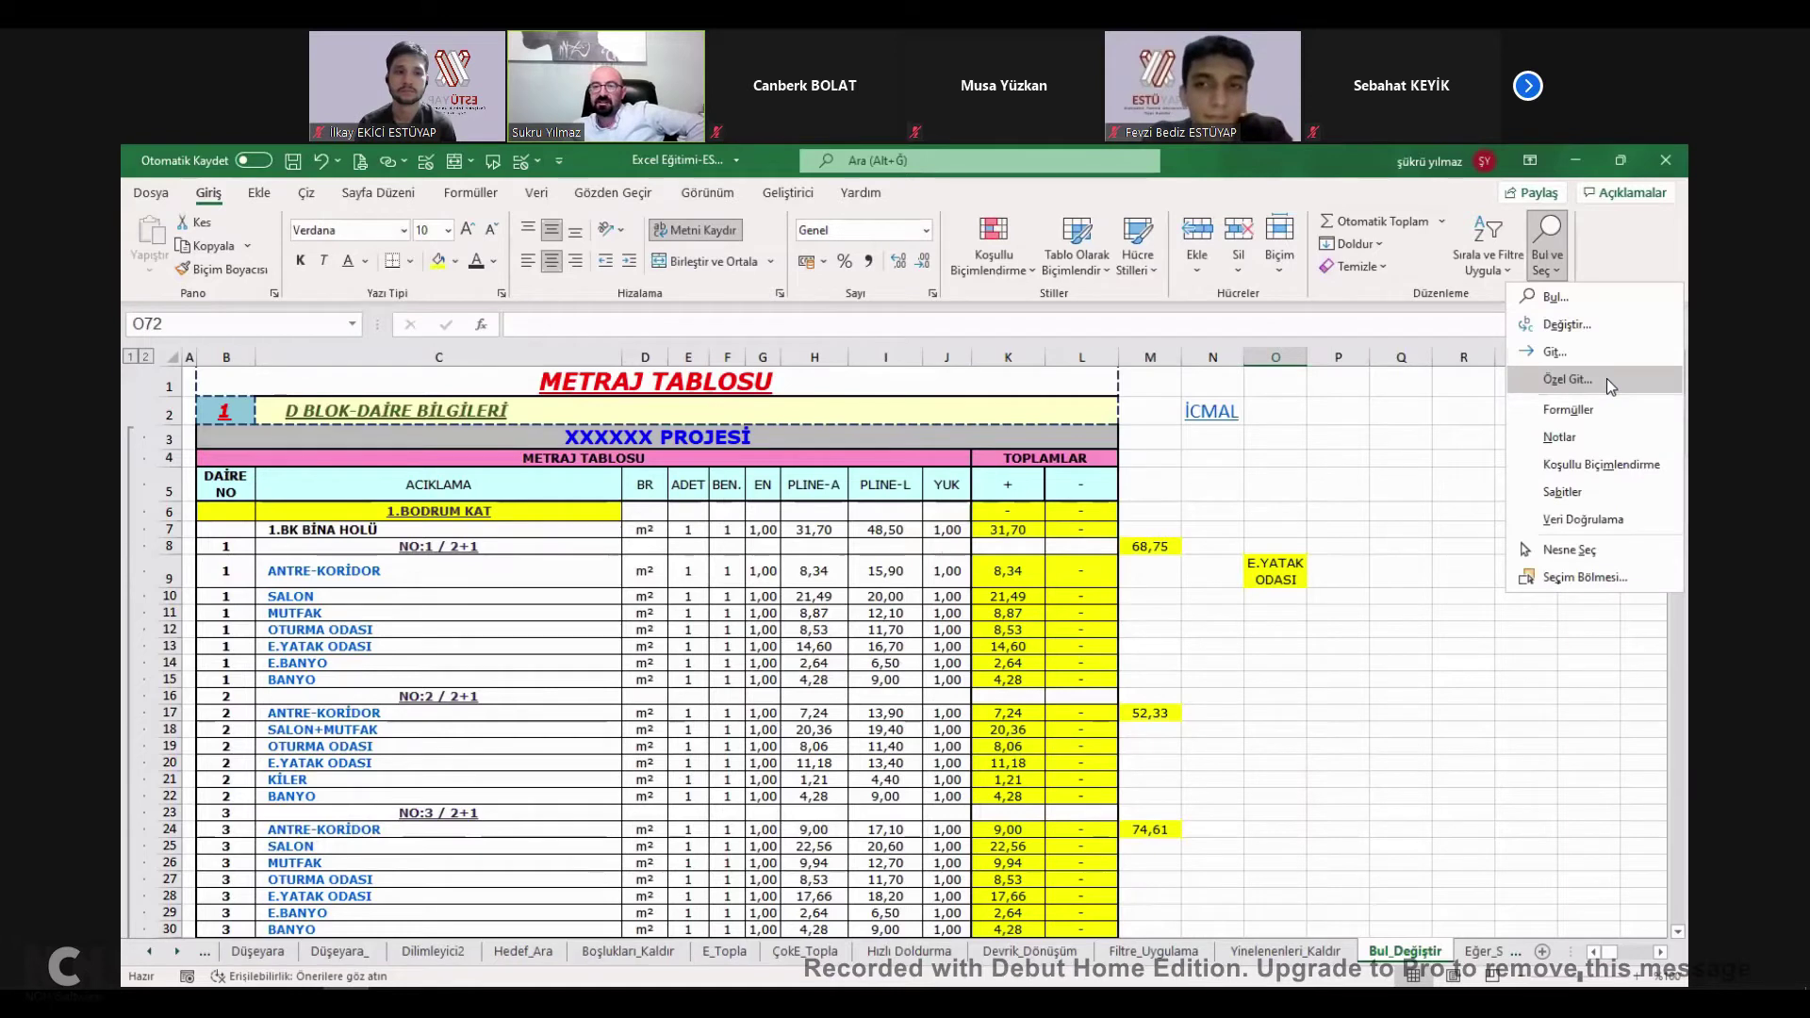
{"action": "left_click", "coordinate": [1606, 377]}
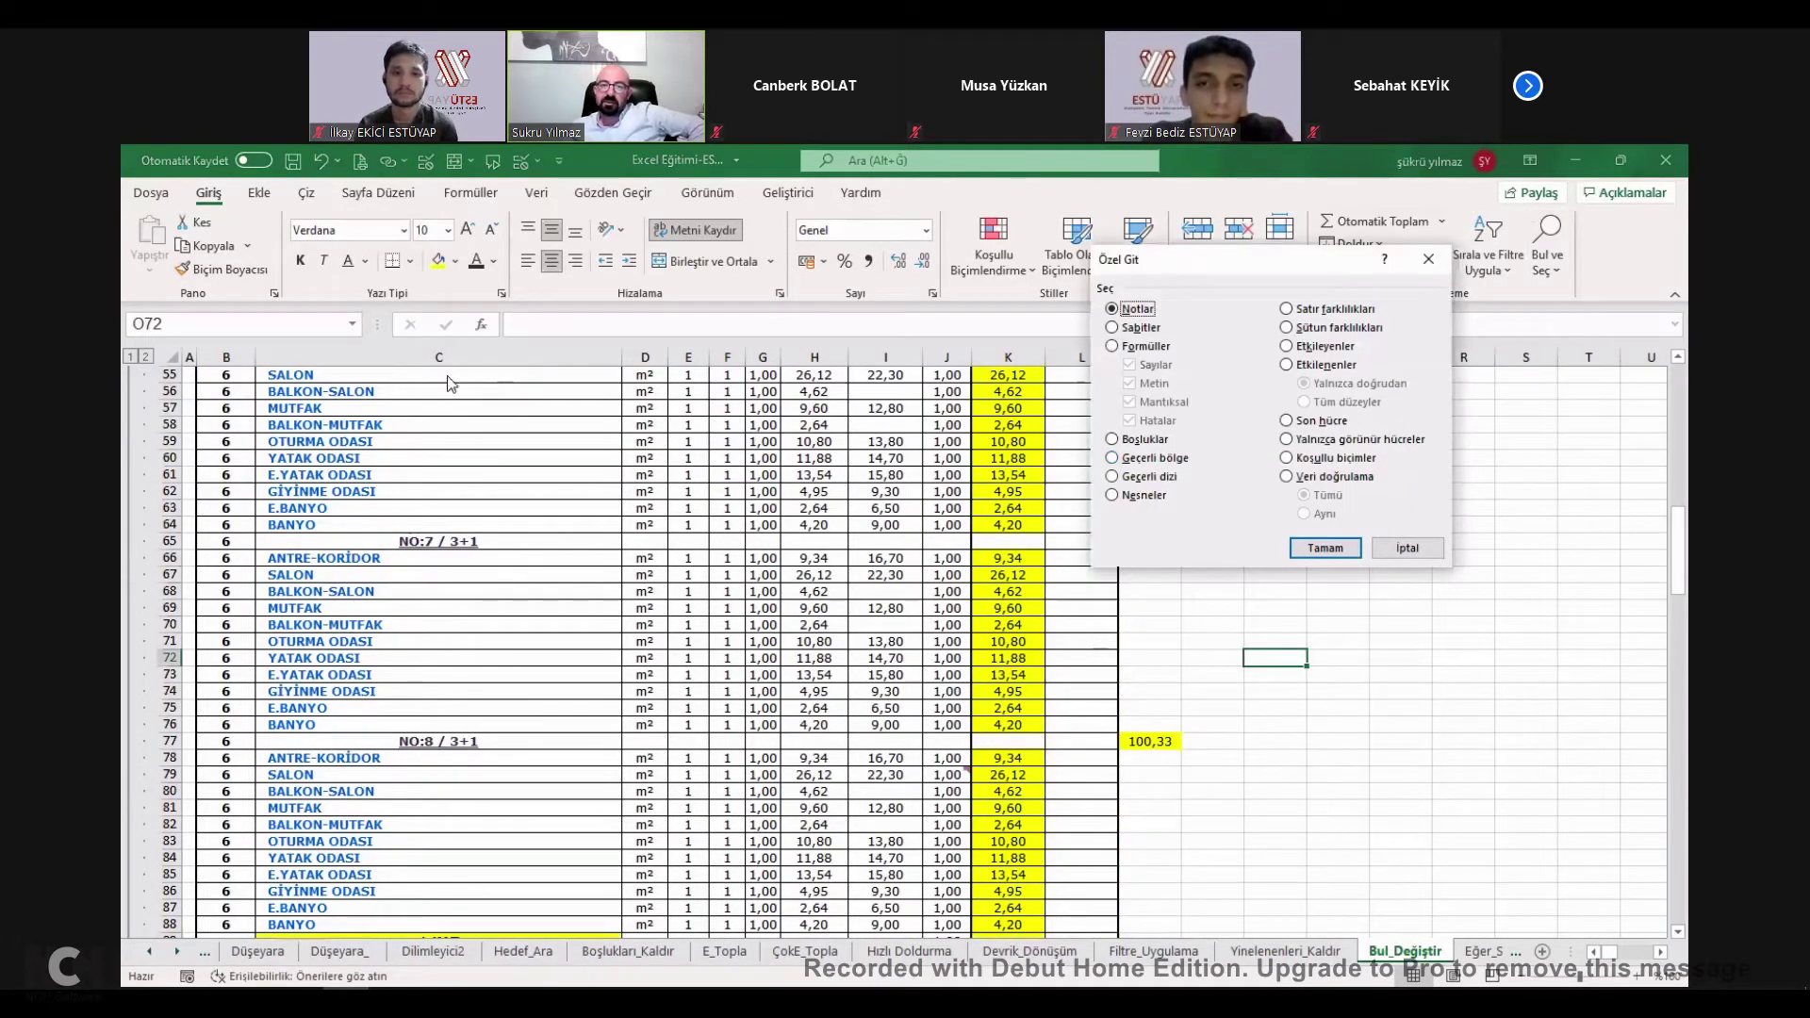
Try several Go To Special cell types, then choose Blanks and confirm to select empty cells.
{"action": "left_click", "coordinate": [1201, 323]}
{"action": "left_click", "coordinate": [1205, 344]}
{"action": "left_click", "coordinate": [1202, 327]}
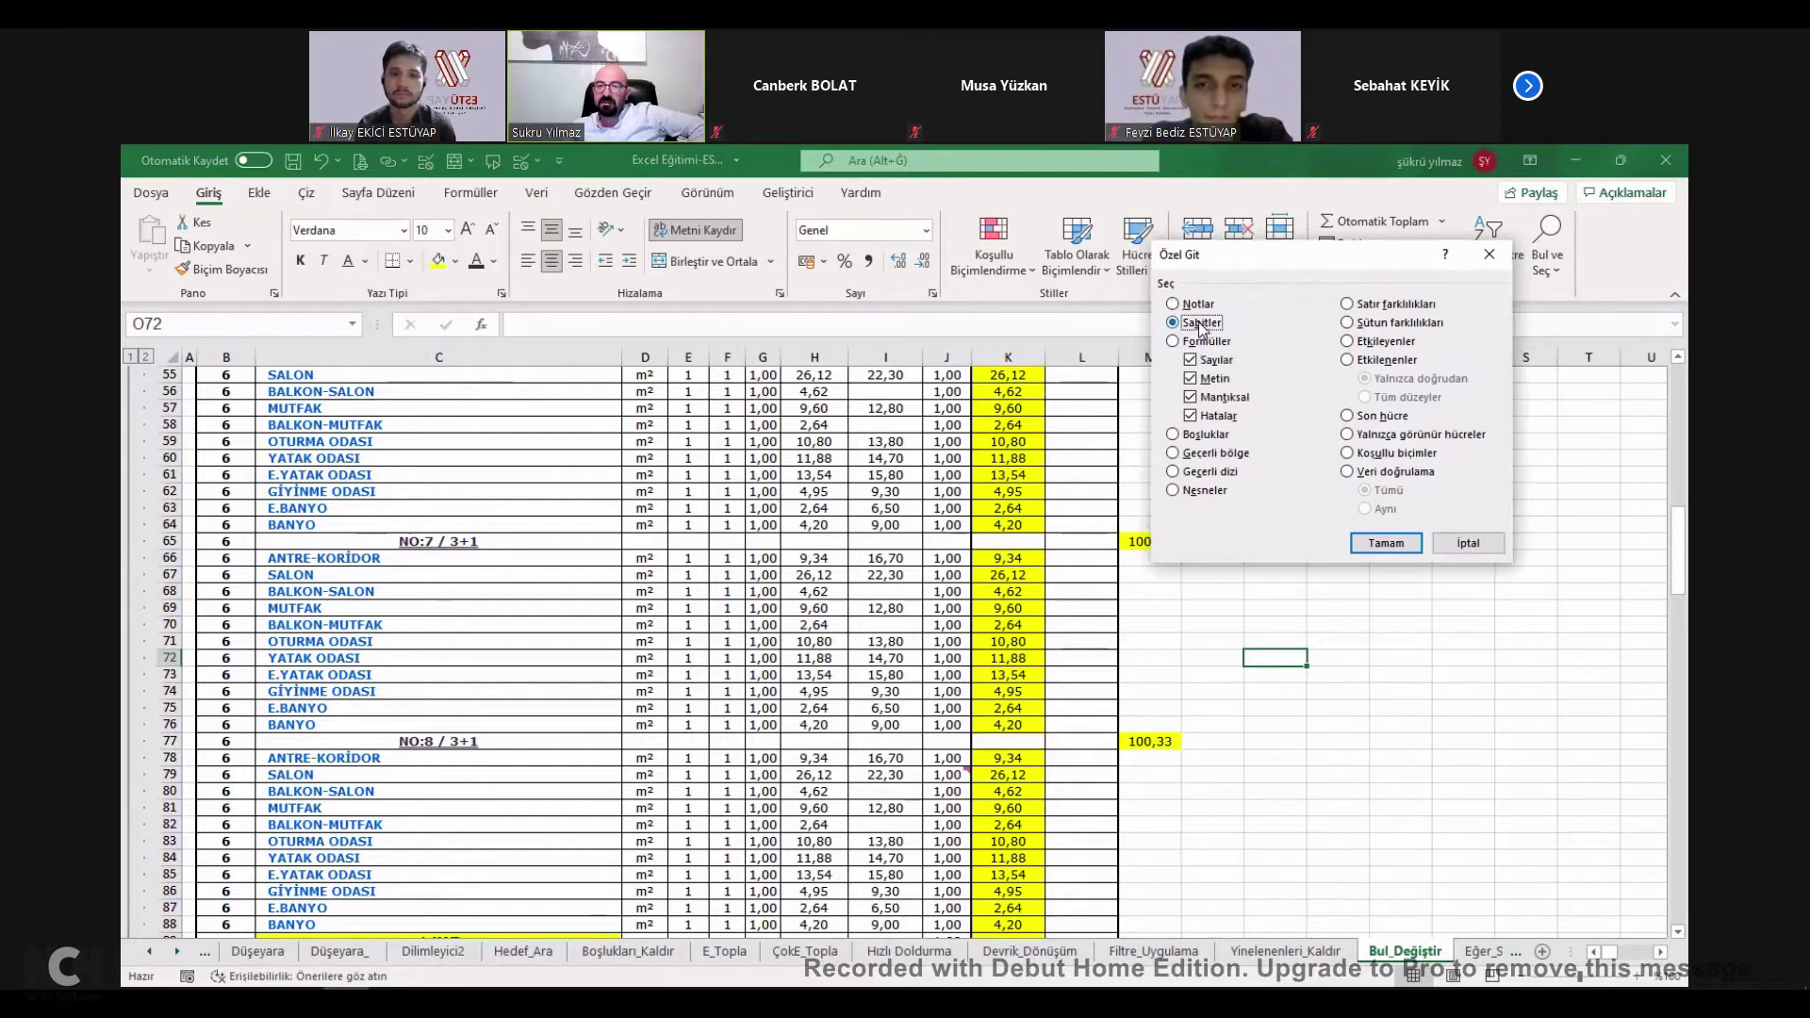
{"action": "left_click", "coordinate": [1207, 491]}
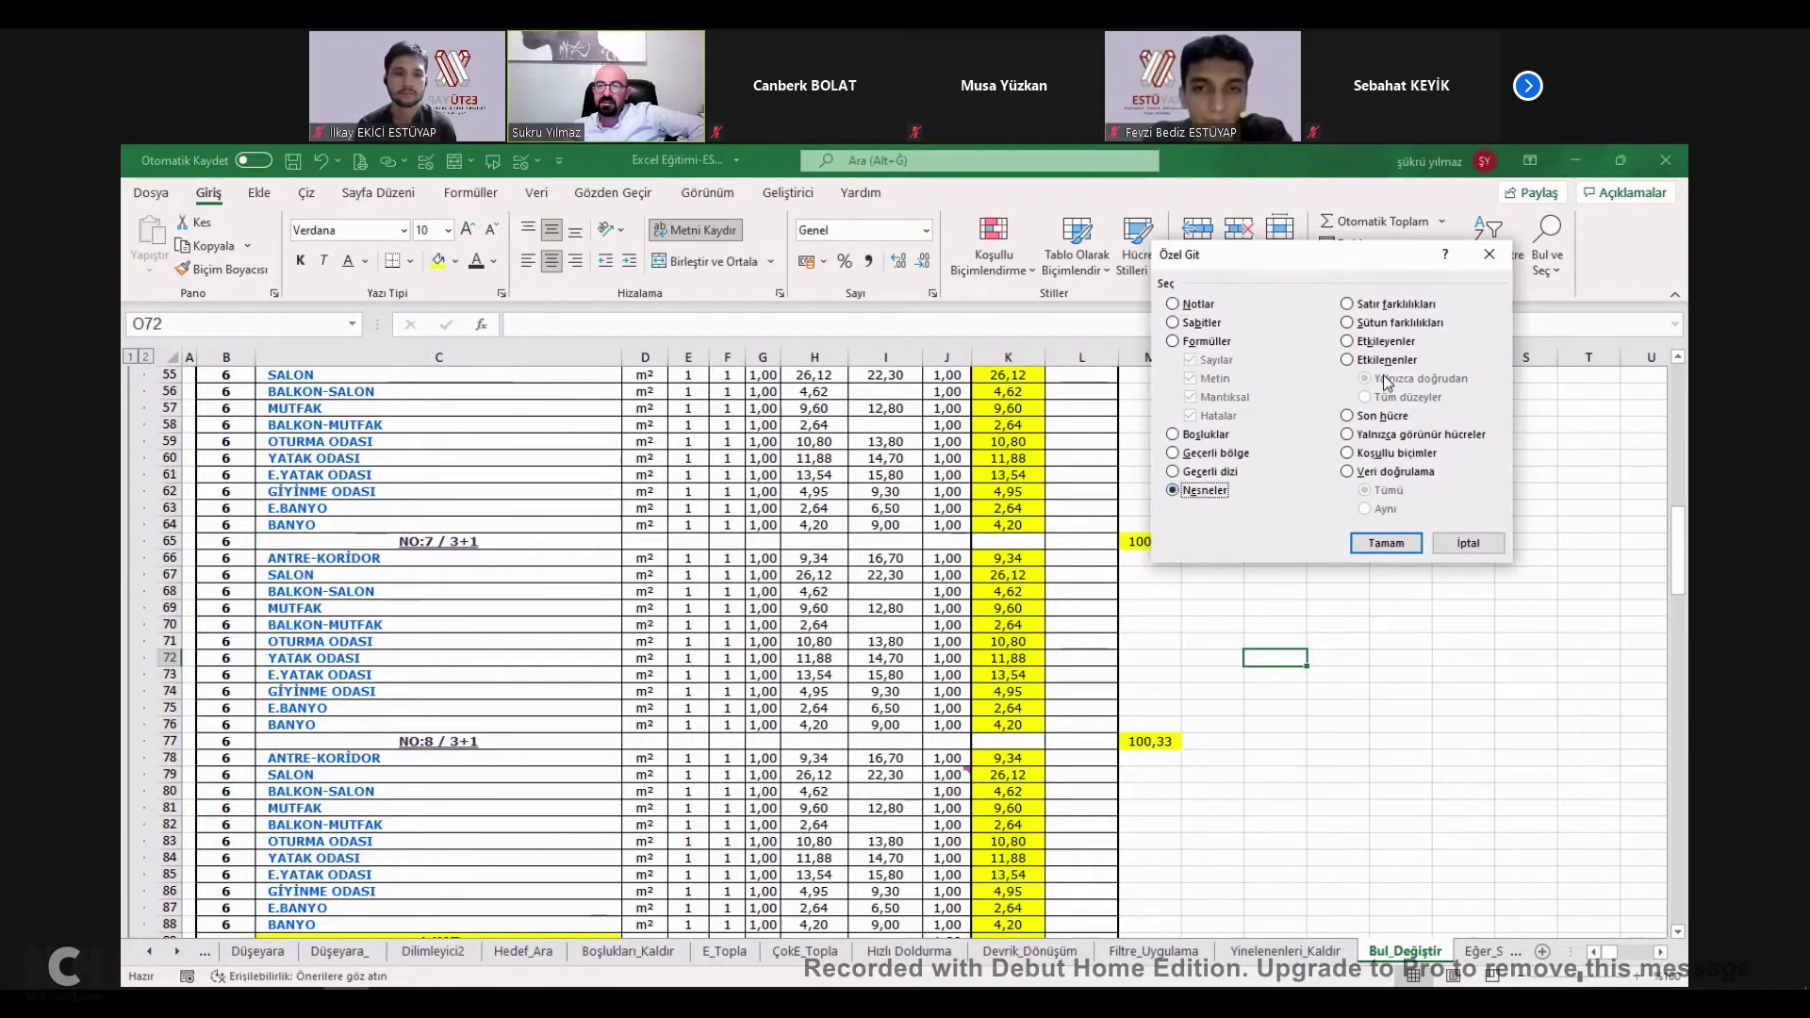
{"action": "left_click", "coordinate": [1392, 419]}
{"action": "left_click", "coordinate": [1197, 342]}
{"action": "left_click", "coordinate": [1189, 307]}
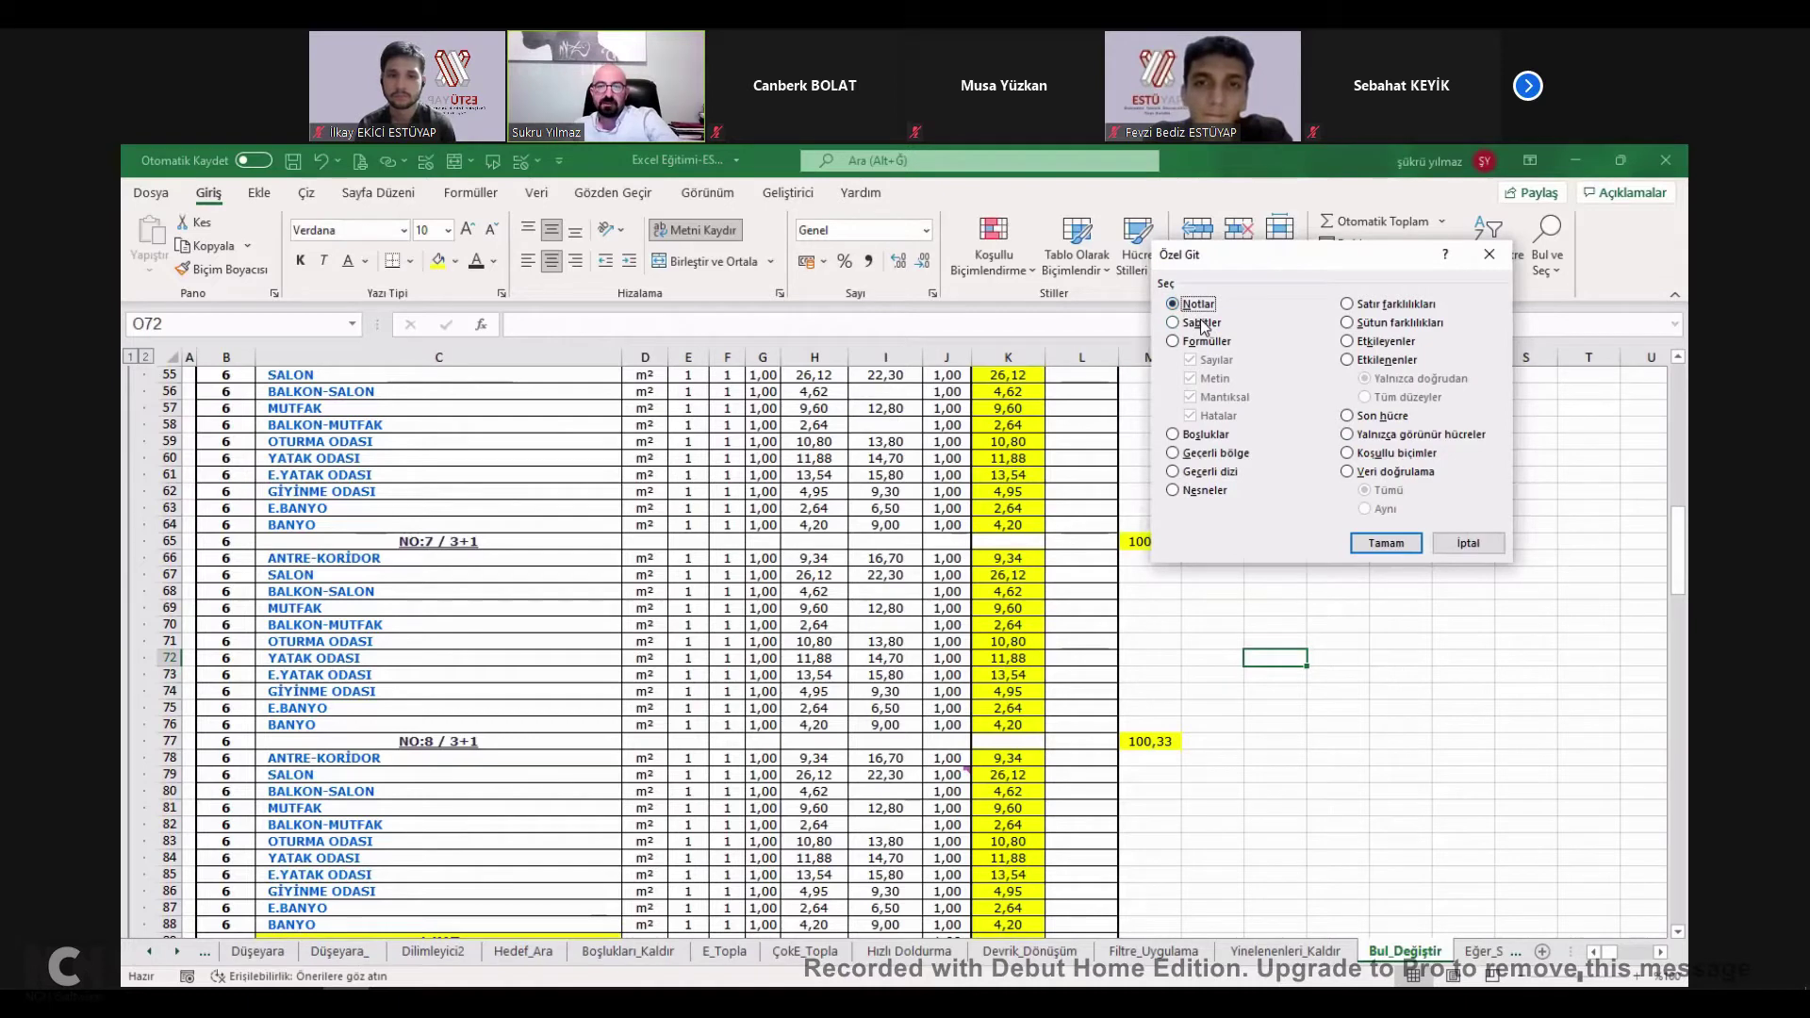
{"action": "left_click", "coordinate": [1213, 438]}
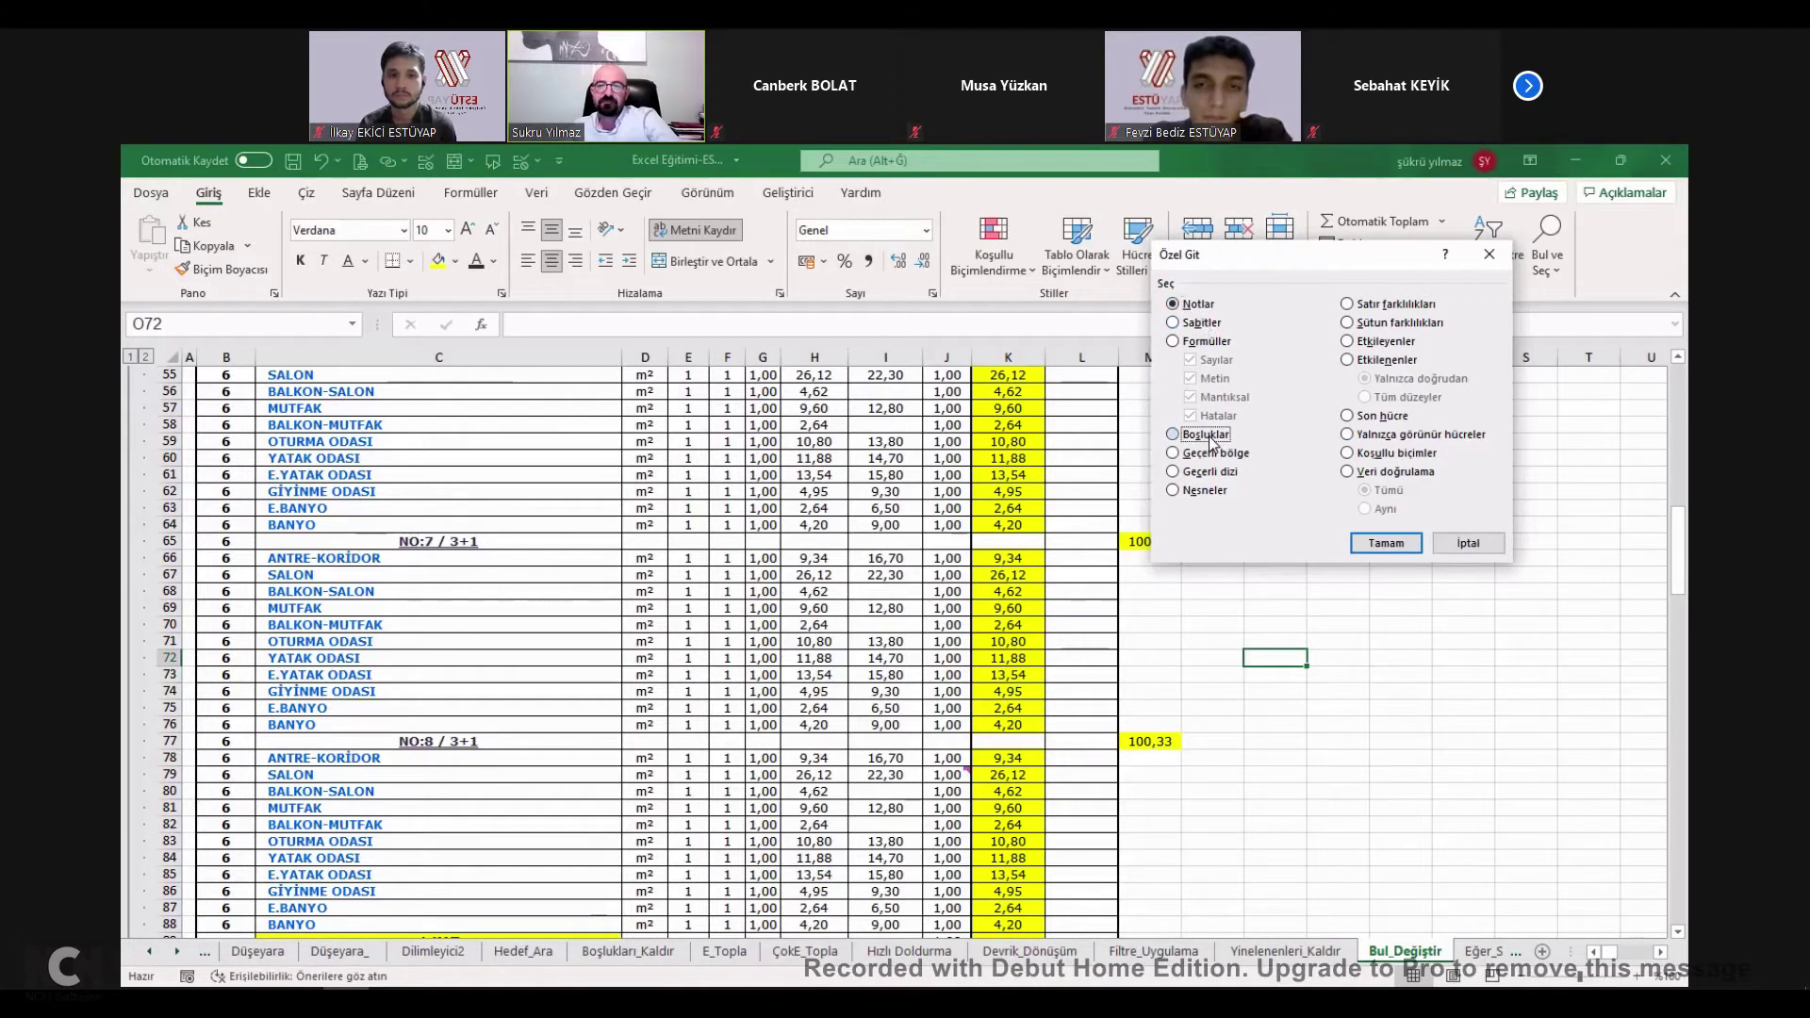
{"action": "left_click", "coordinate": [1389, 547]}
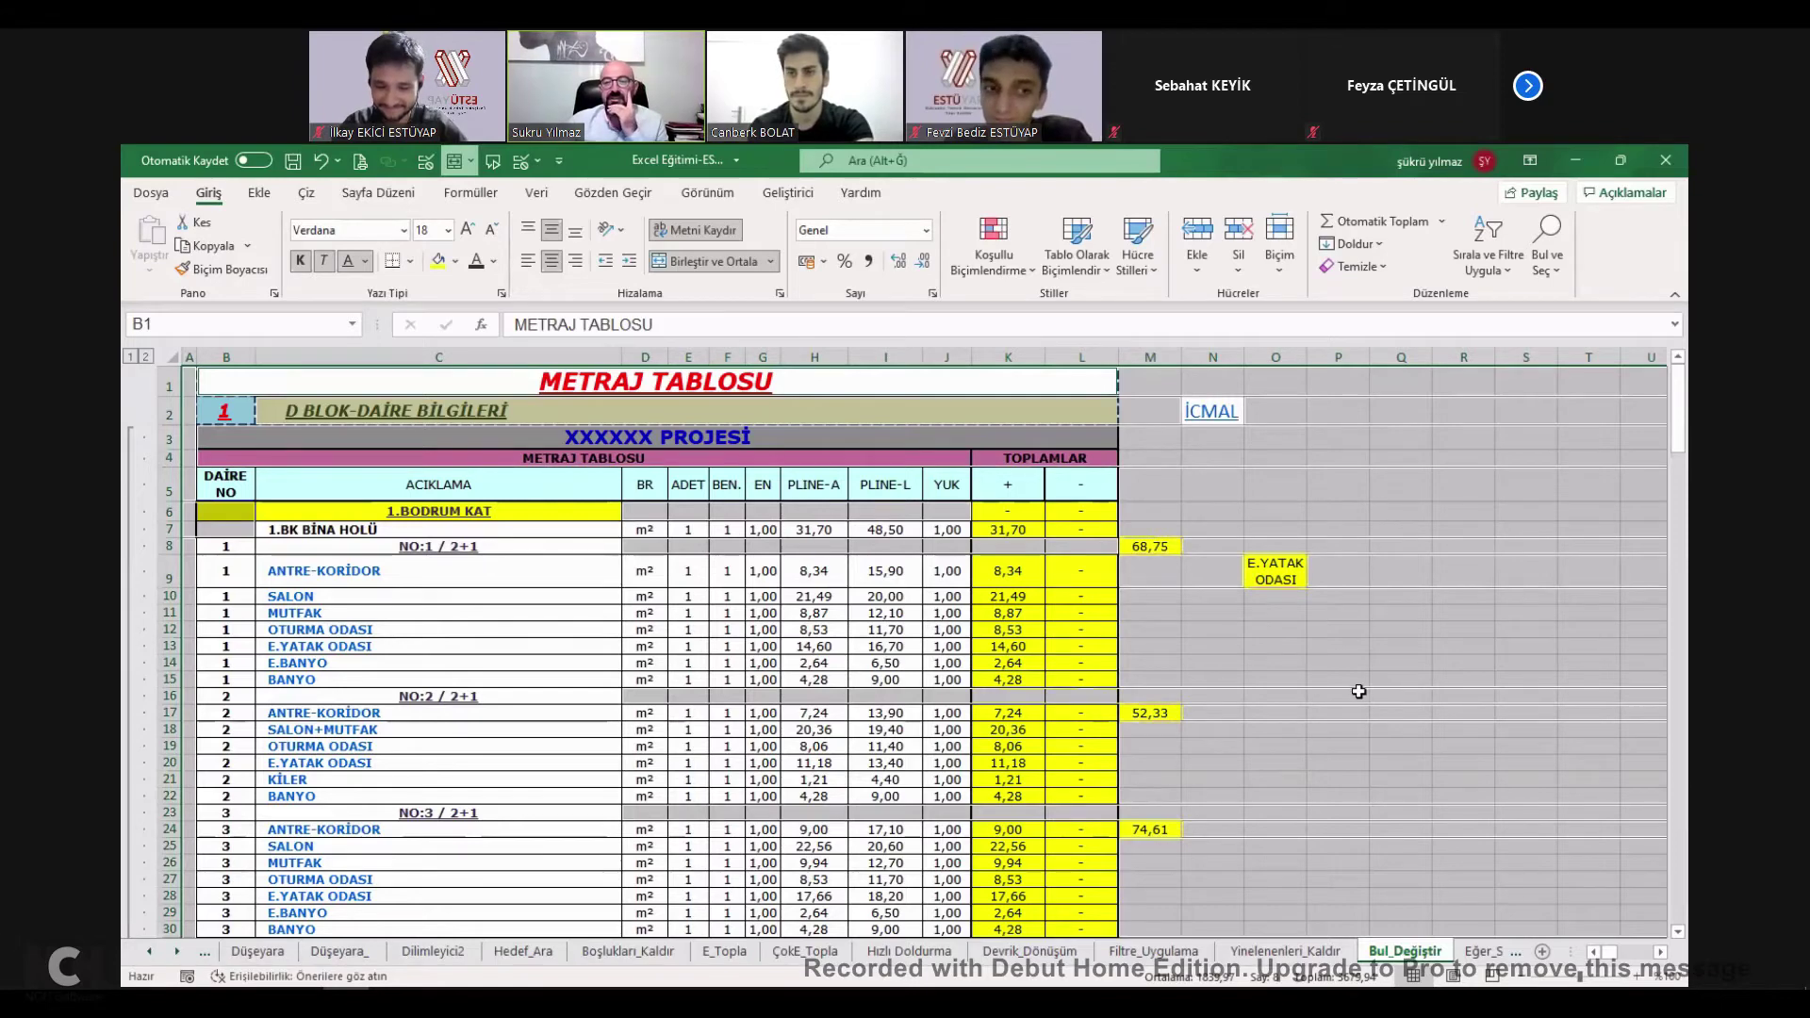
Select only the blank cells in C8:I22, fill them yellow-green and give them all borders.
{"action": "scroll", "coordinate": [1315, 584], "scroll_direction": "down", "scroll_amount": 14}
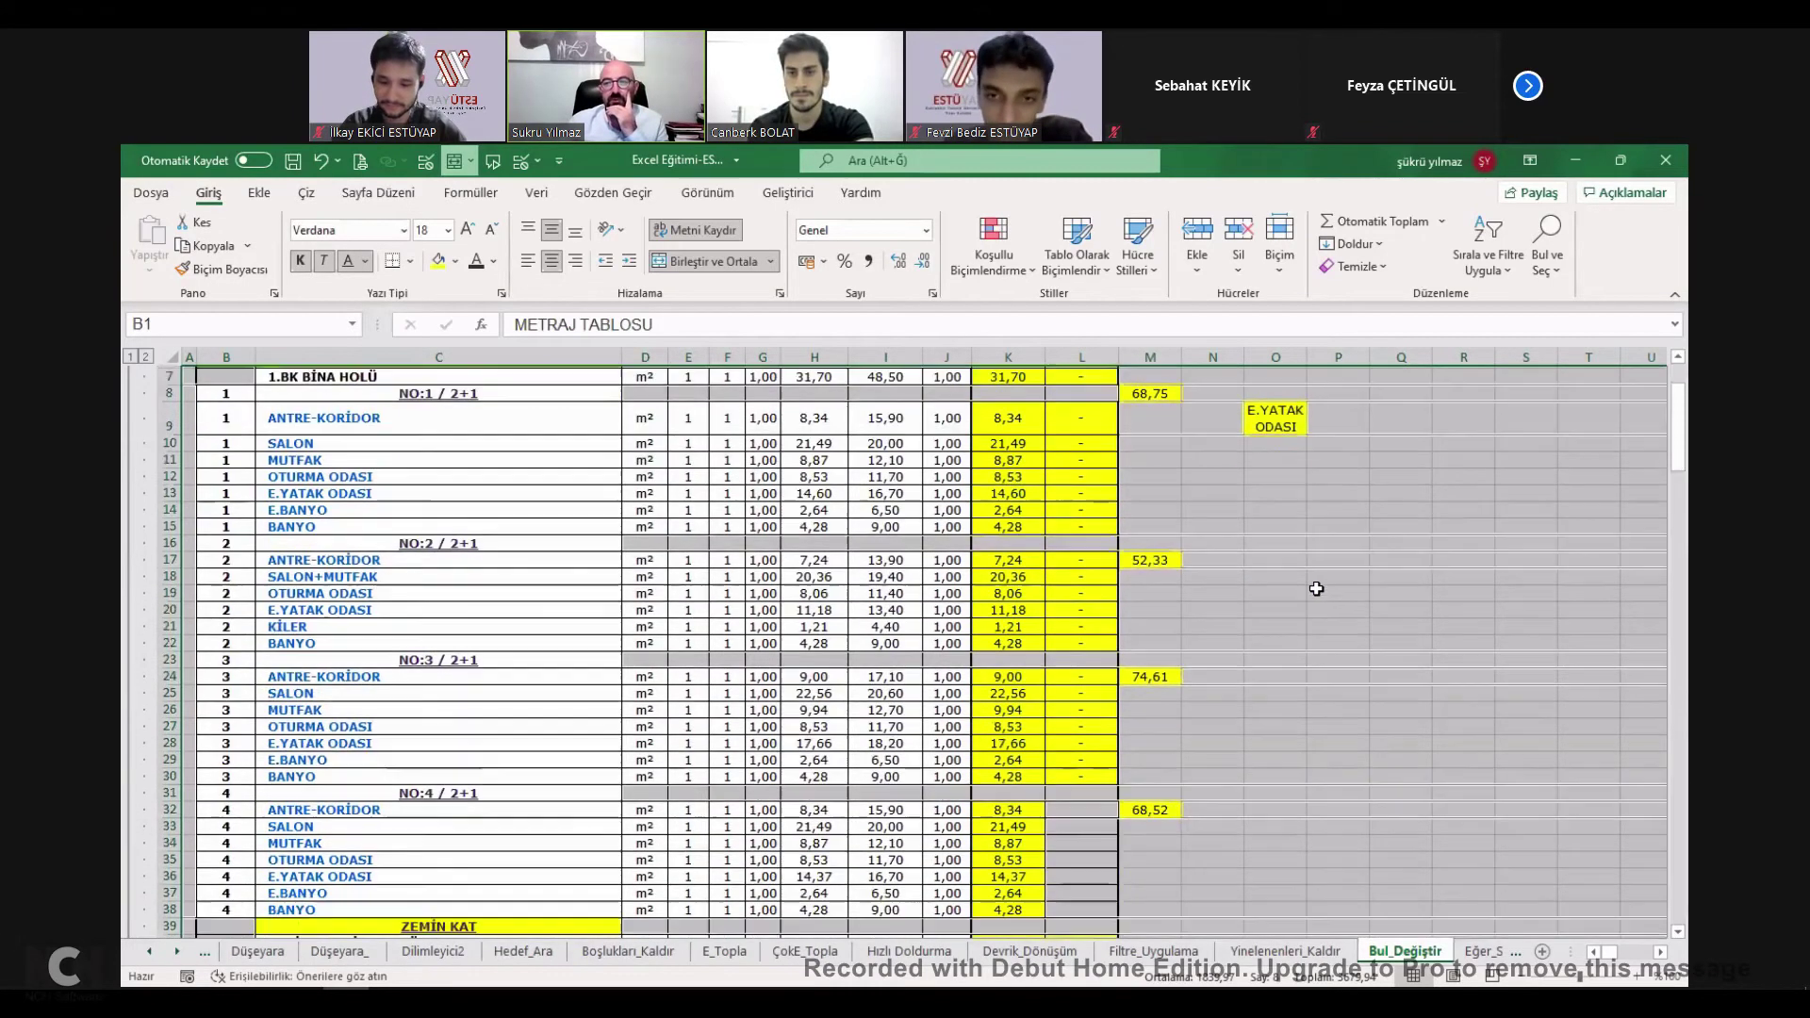
{"action": "scroll", "coordinate": [1317, 592], "scroll_direction": "down", "scroll_amount": 20}
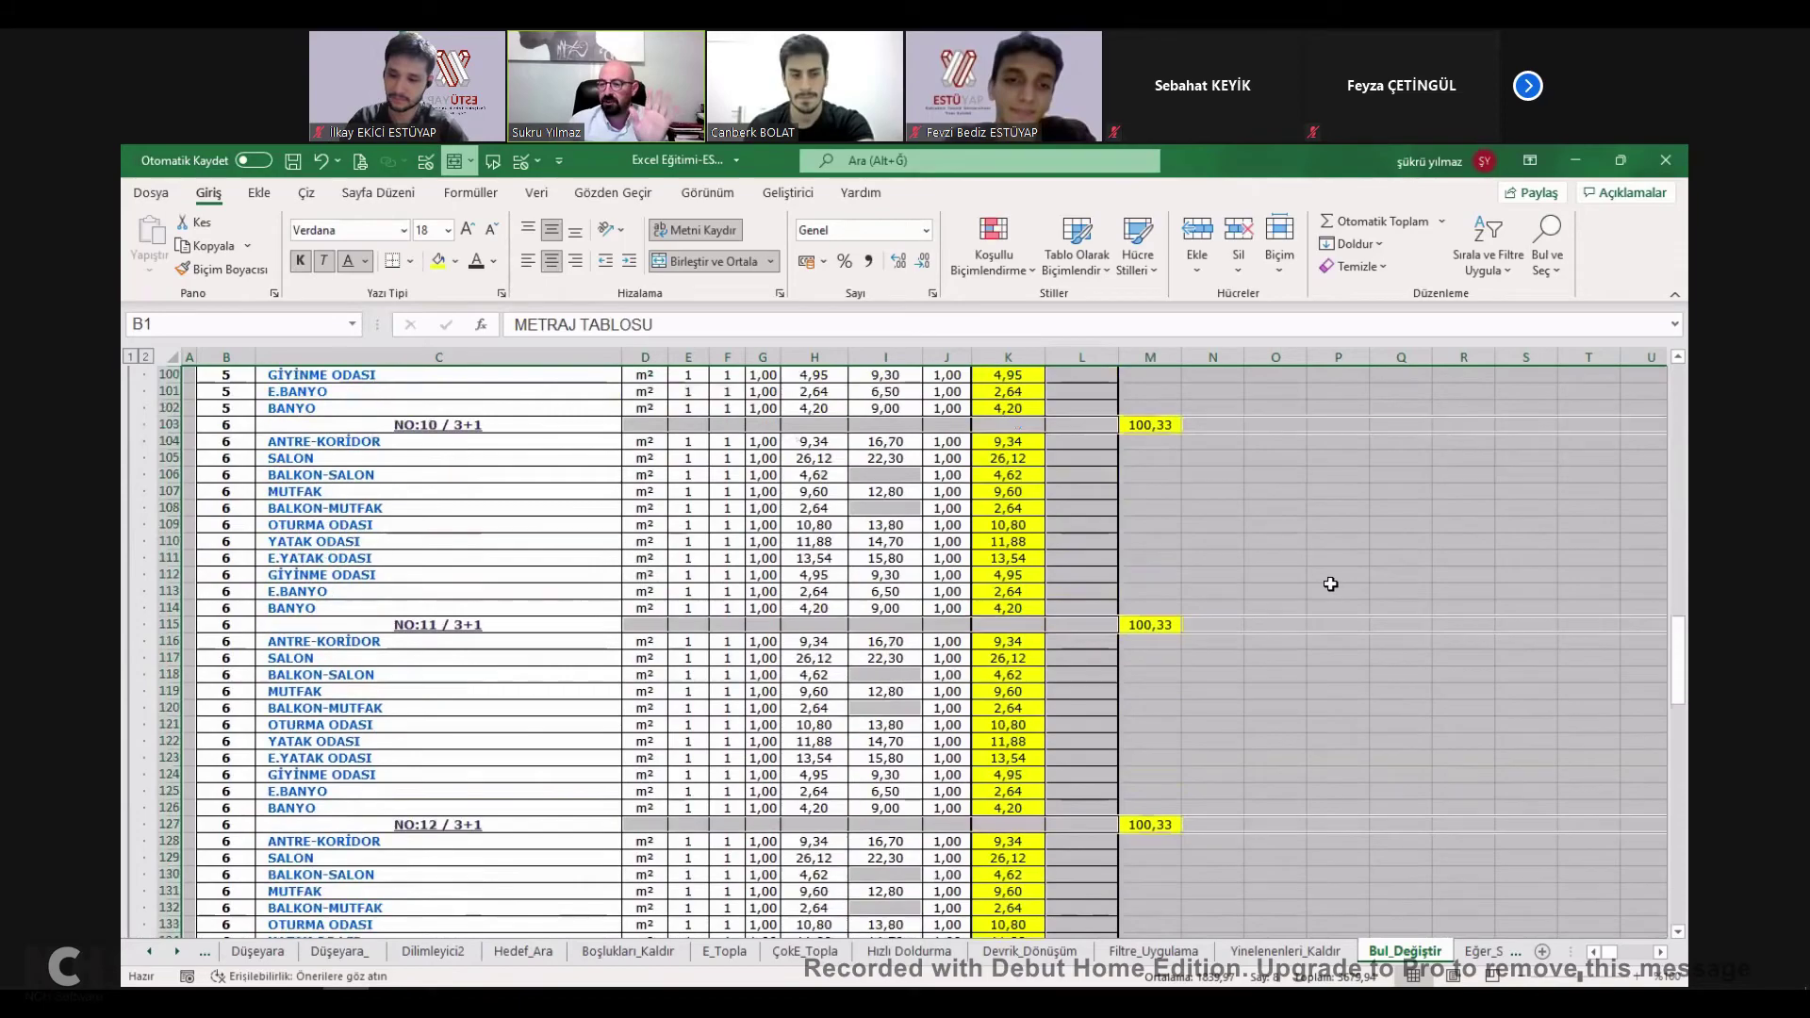
{"action": "scroll", "coordinate": [1349, 626], "scroll_direction": "down", "scroll_amount": 20}
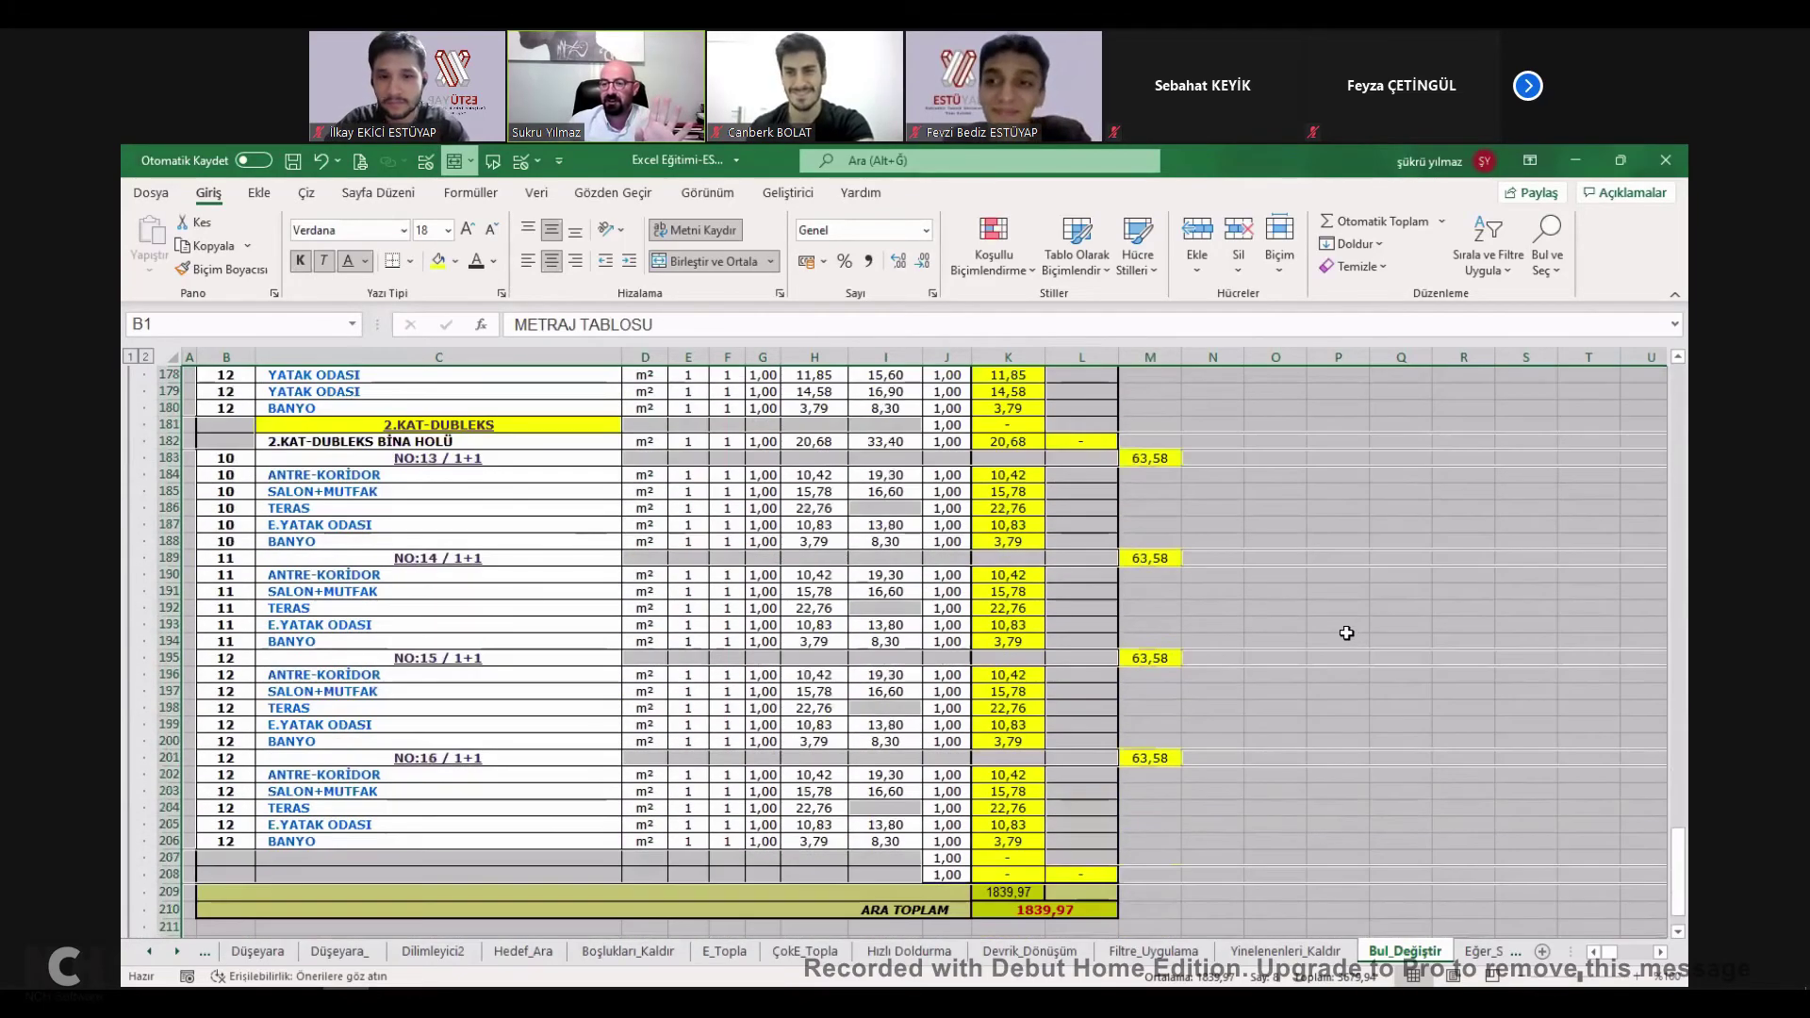
{"action": "scroll", "coordinate": [1344, 639], "scroll_direction": "up", "scroll_amount": 20}
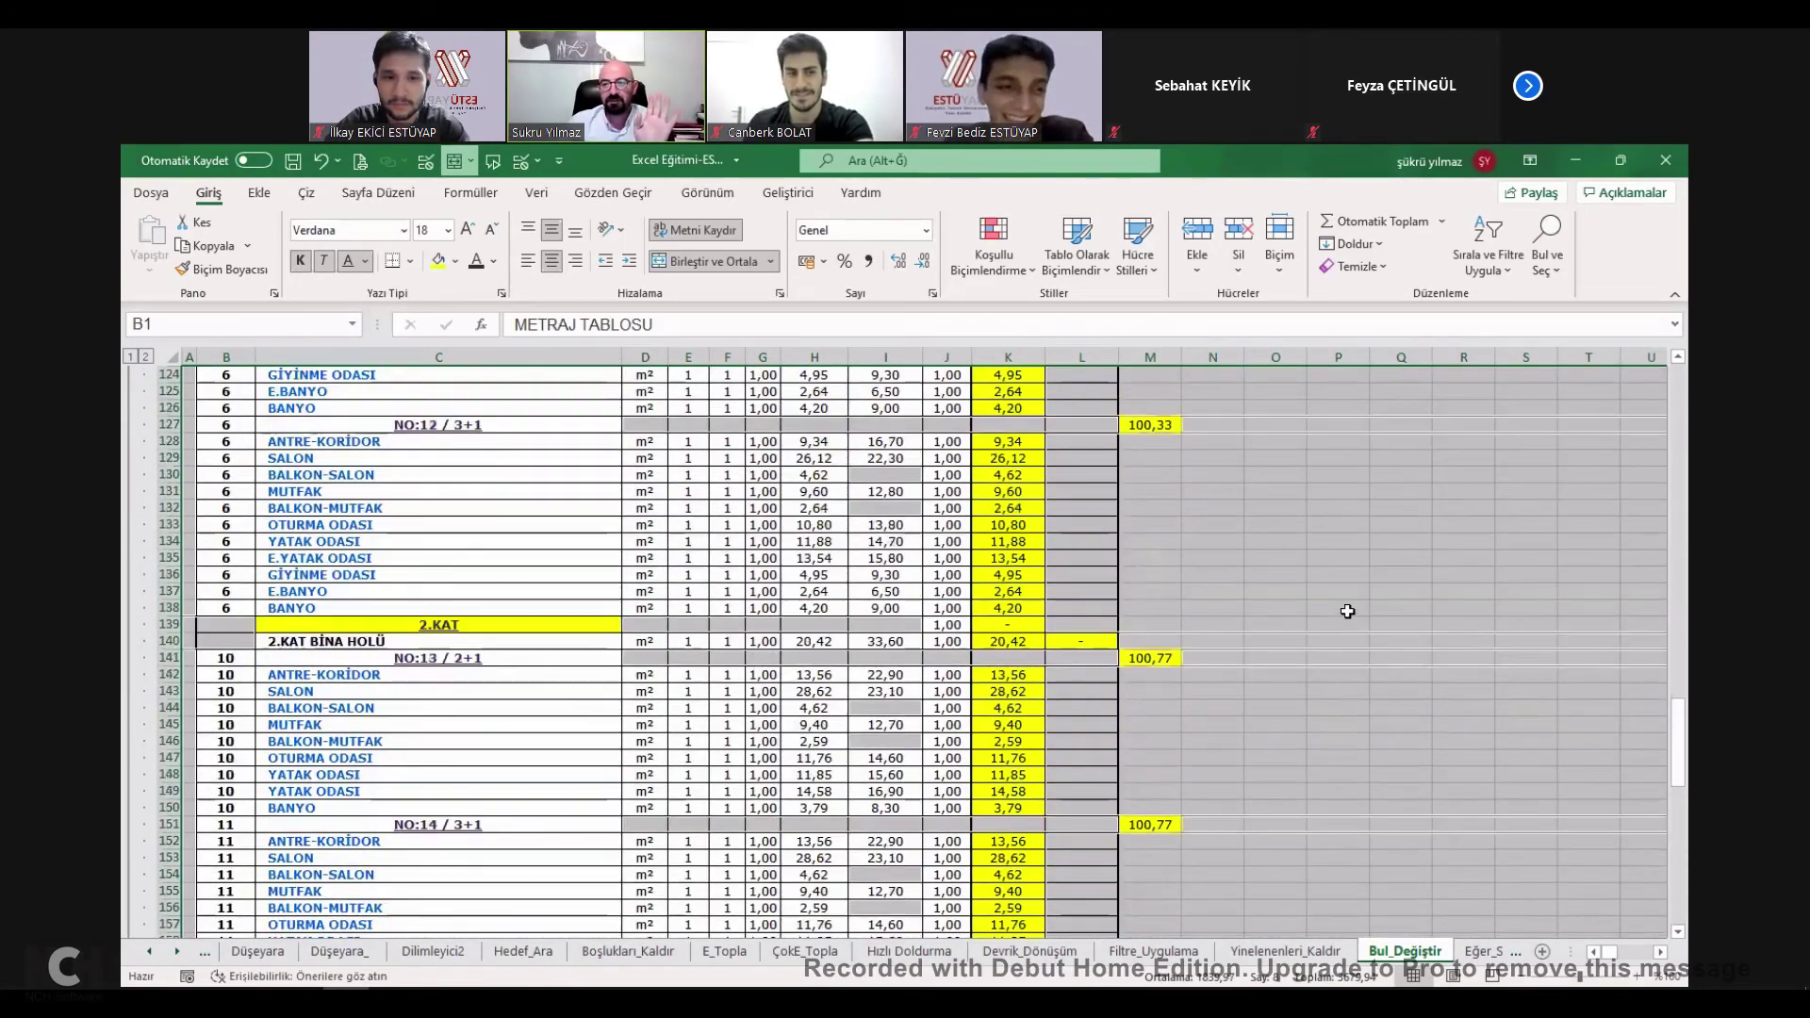
{"action": "scroll", "coordinate": [1042, 638], "scroll_direction": "up", "scroll_amount": 18}
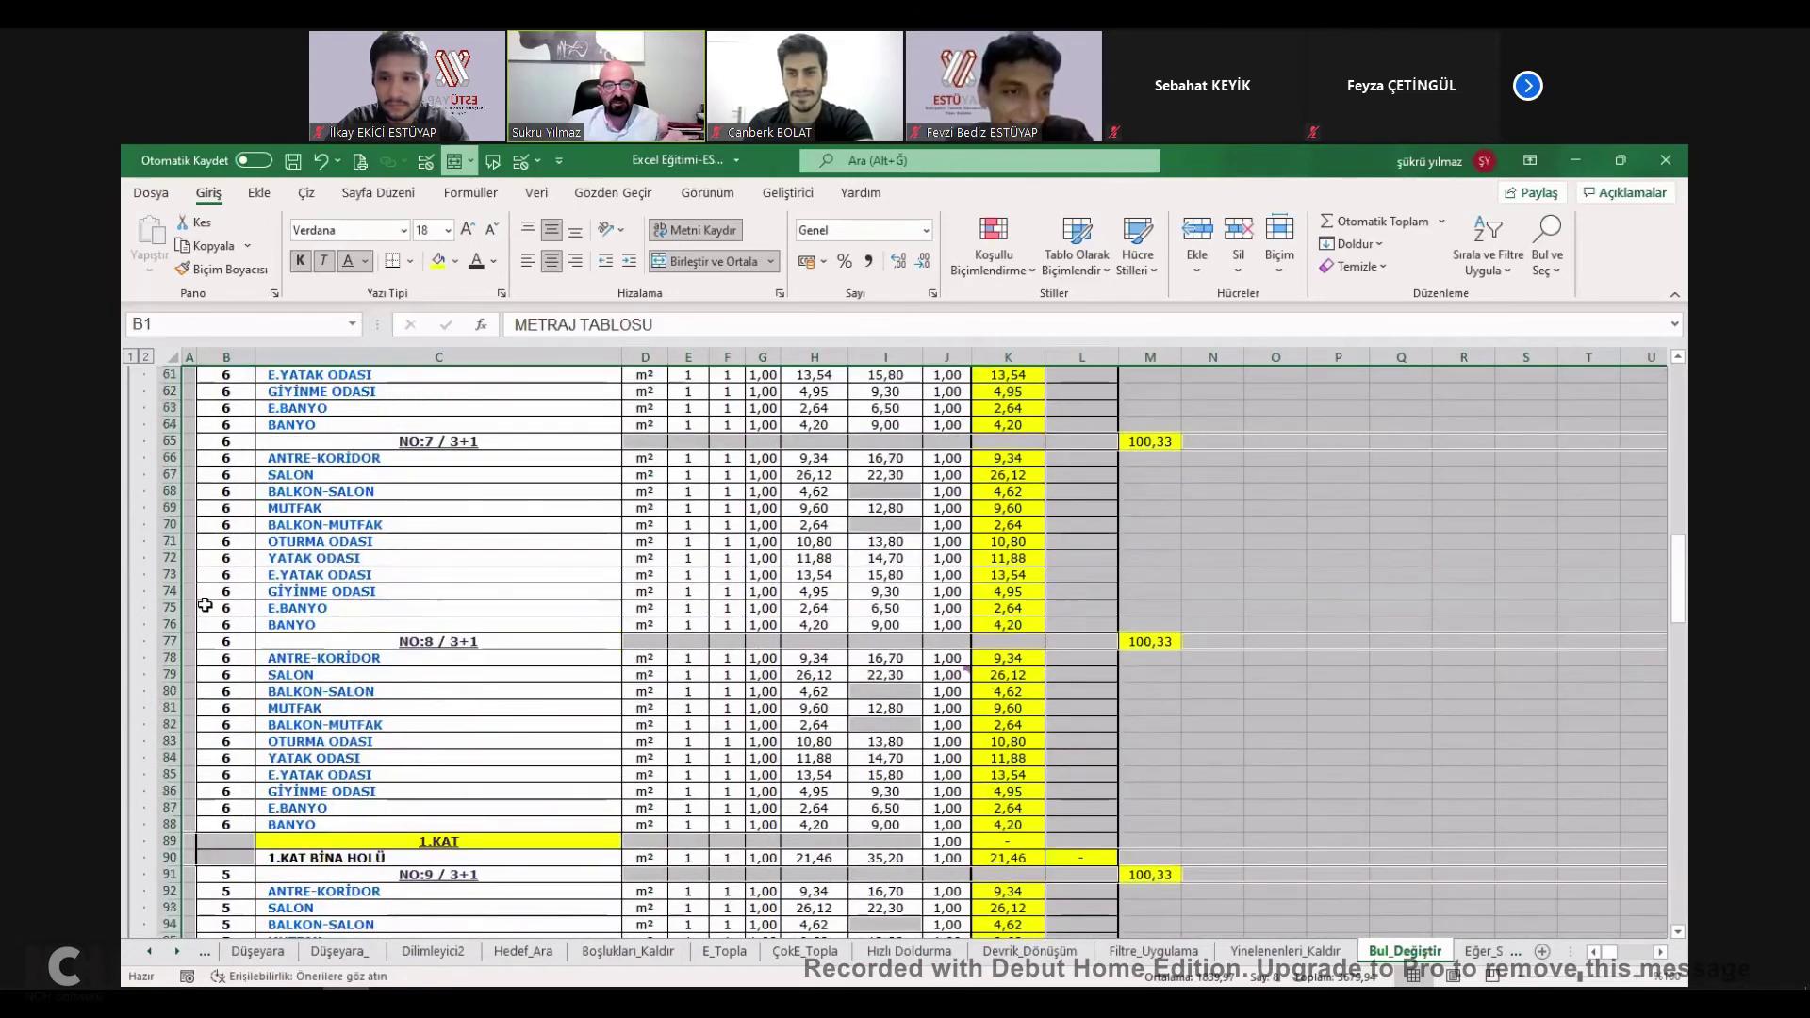
{"action": "scroll", "coordinate": [1438, 480], "scroll_direction": "up", "scroll_amount": 2}
{"action": "left_click", "coordinate": [1412, 566]}
{"action": "left_click_drag", "start_coordinate": [471, 549], "coordinate": [948, 832]}
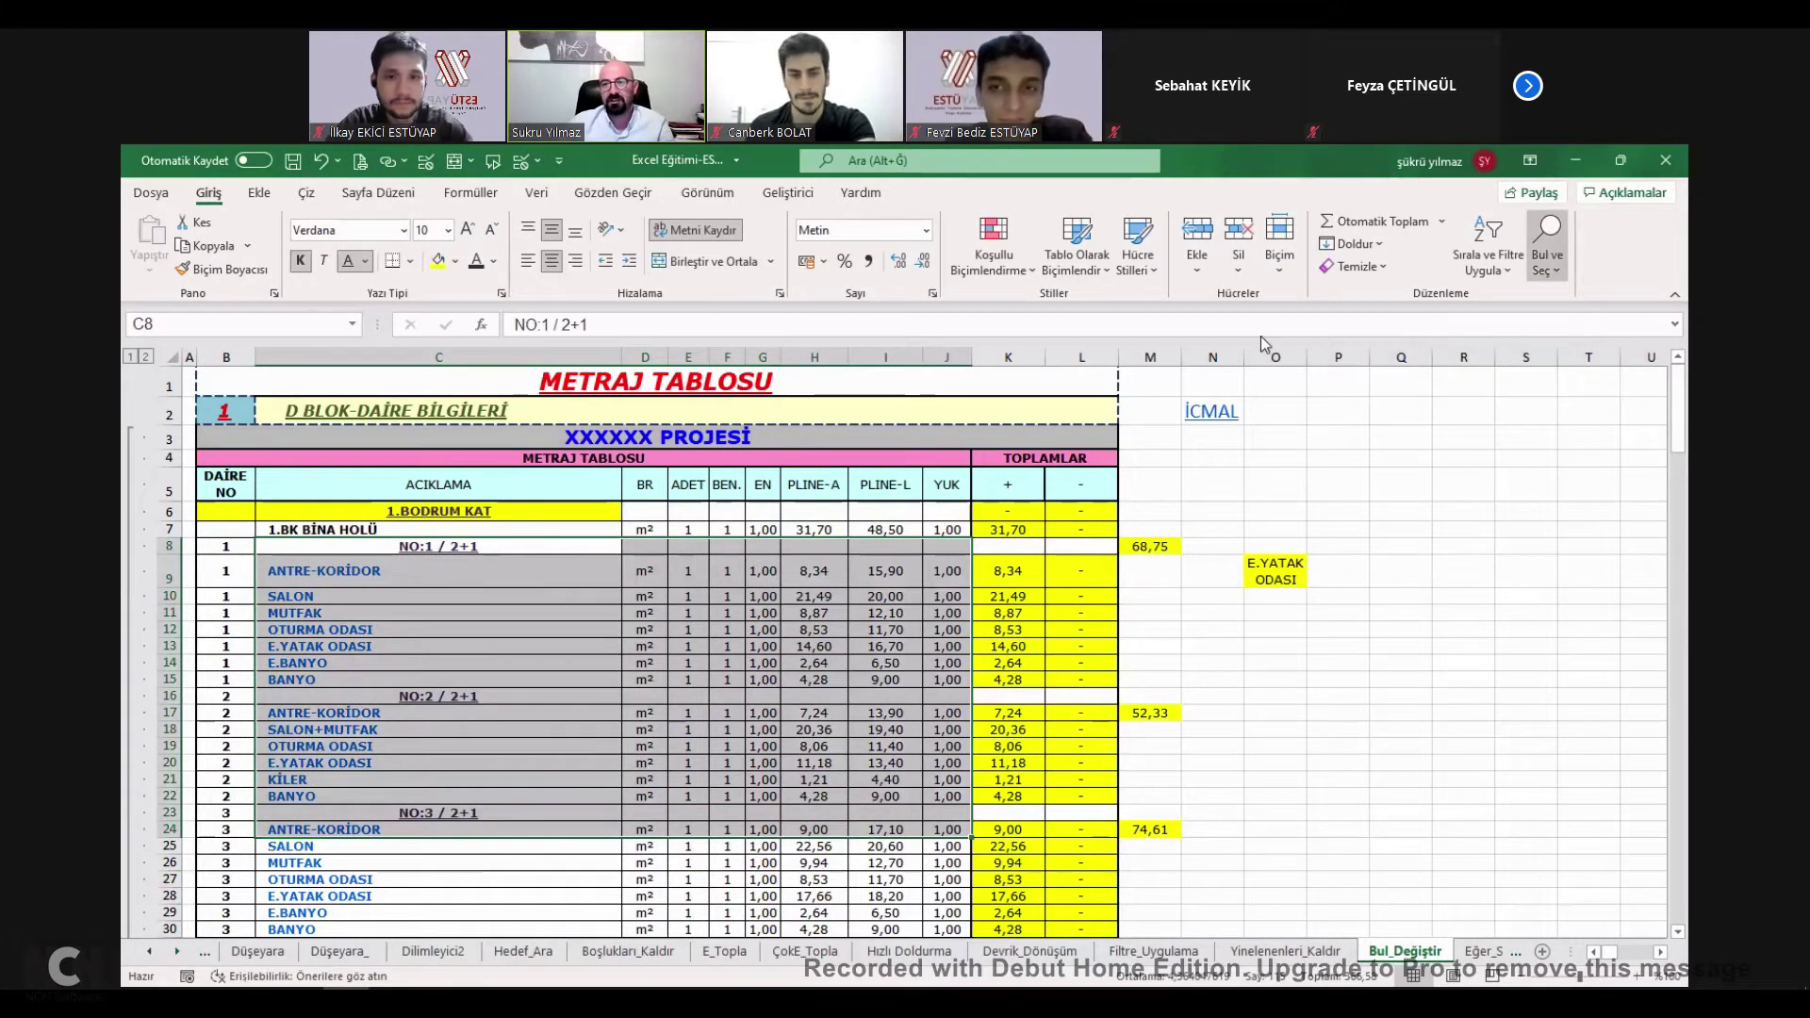
{"action": "left_click", "coordinate": [1172, 434]}
{"action": "left_click", "coordinate": [1385, 544]}
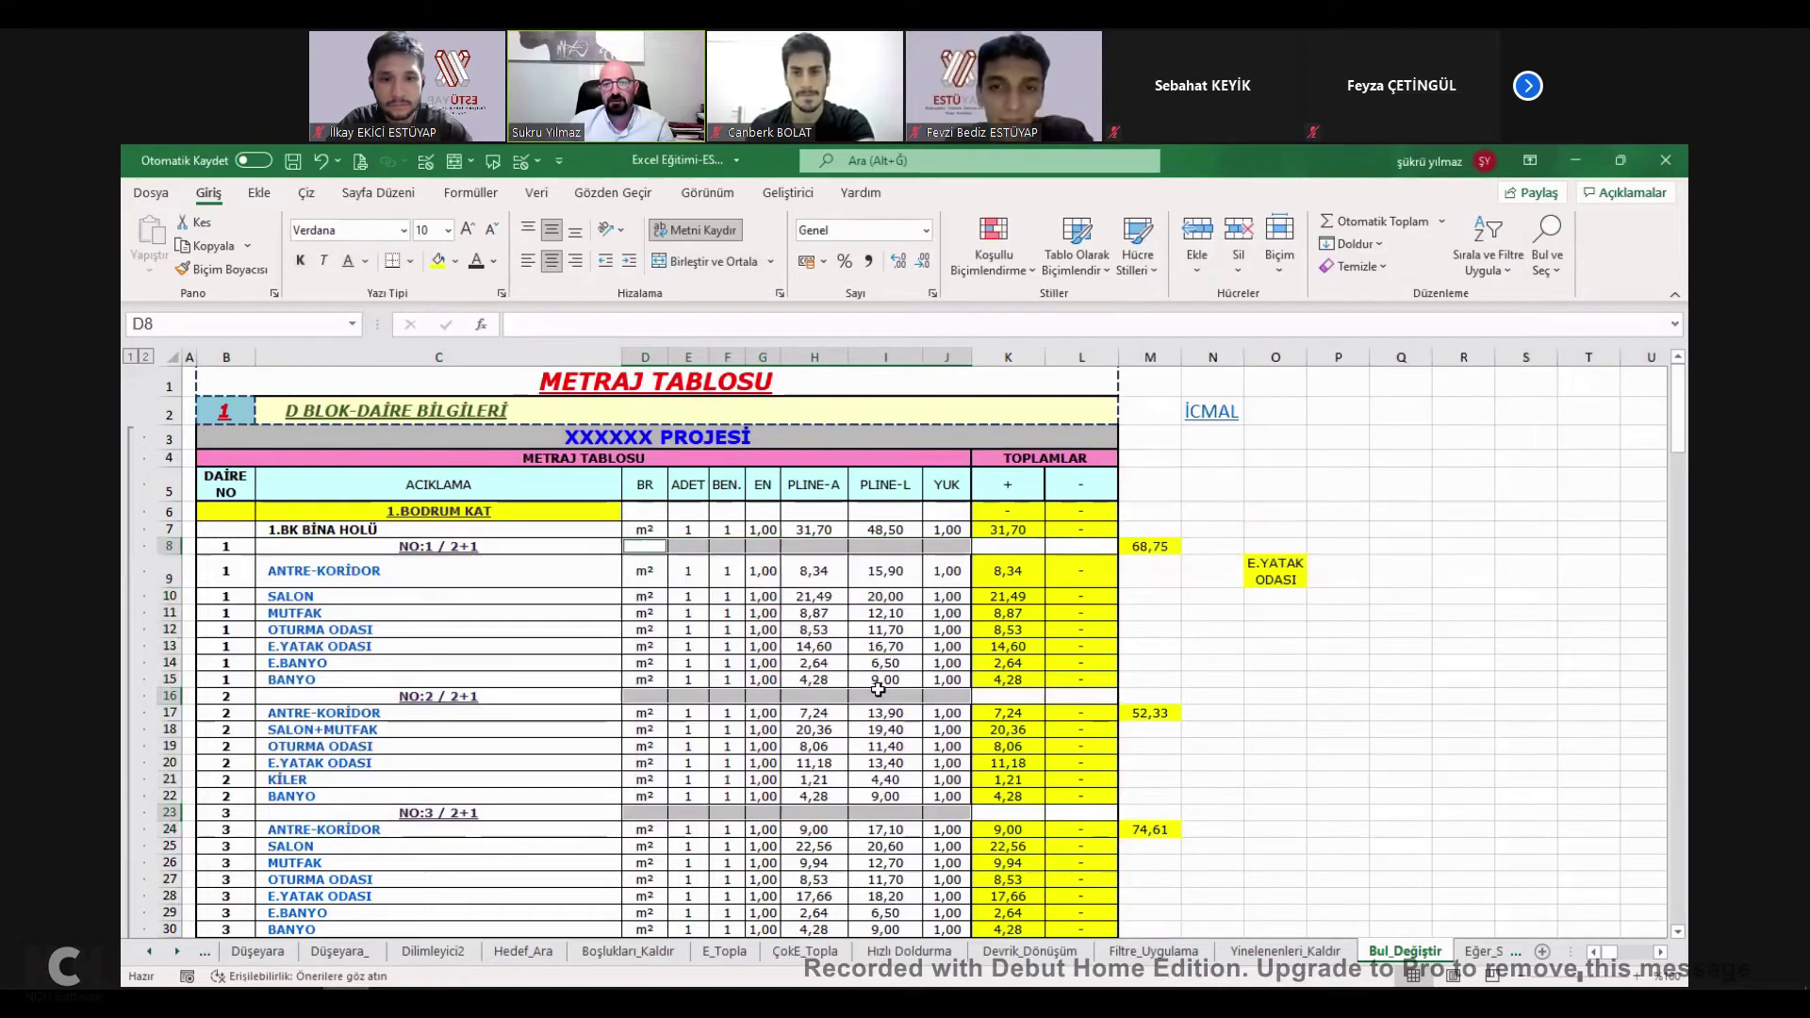
{"action": "left_click", "coordinate": [438, 267]}
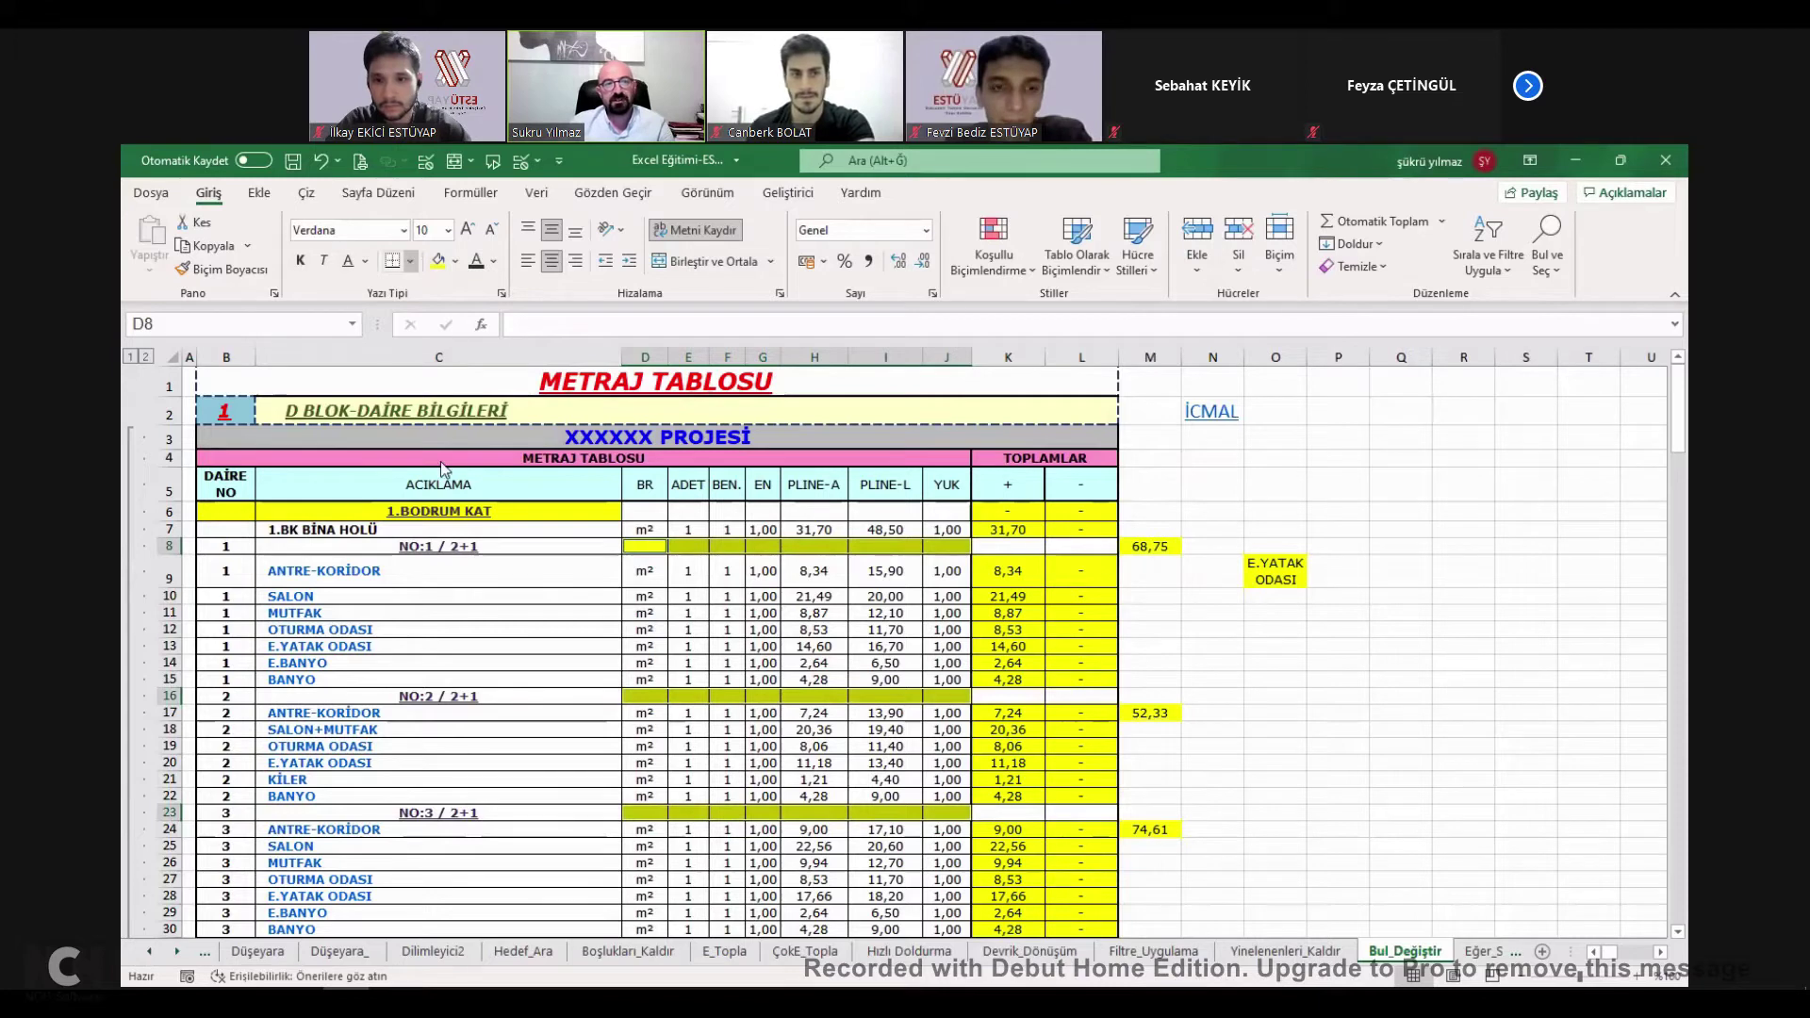
{"action": "left_click", "coordinate": [410, 261]}
{"action": "left_click", "coordinate": [444, 452]}
Tick BUL-DEĞİŞTİR done on İcmal, then select C3:H13 on the Hücre Biçimlendirme sheet.
{"action": "left_click", "coordinate": [1209, 415]}
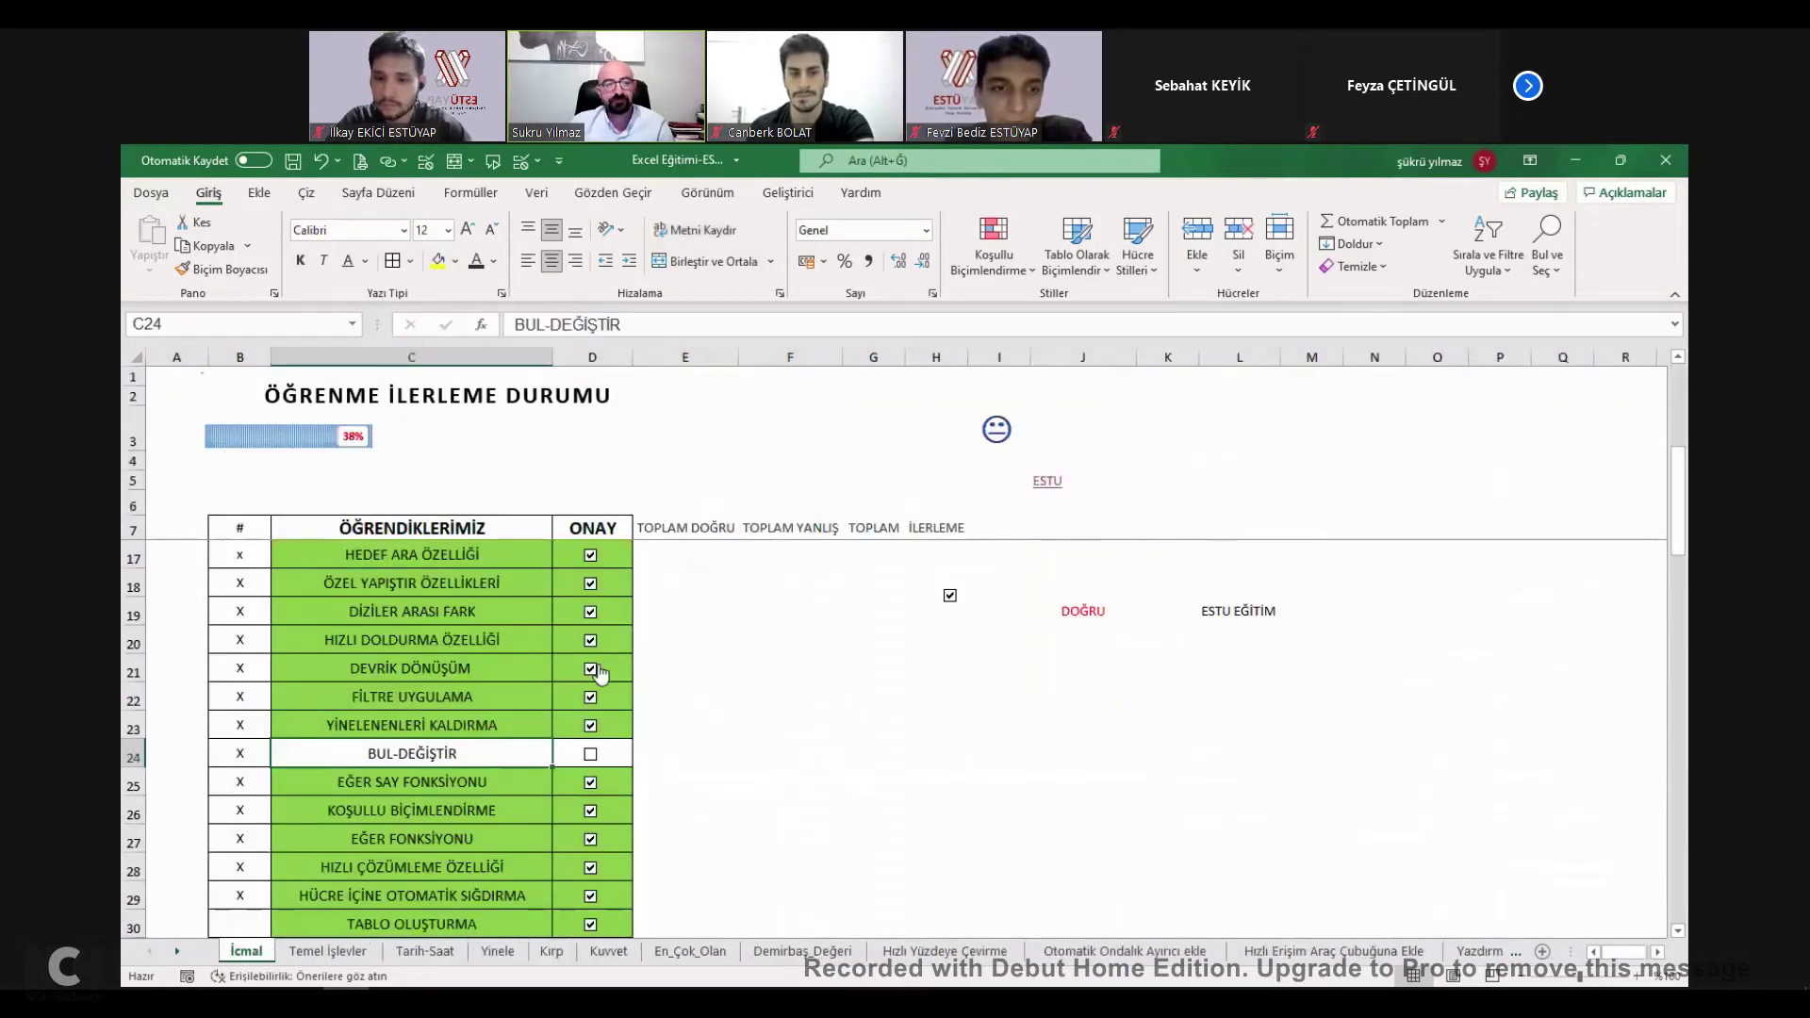
{"action": "left_click", "coordinate": [588, 744]}
{"action": "scroll", "coordinate": [589, 745], "scroll_direction": "down", "scroll_amount": 3}
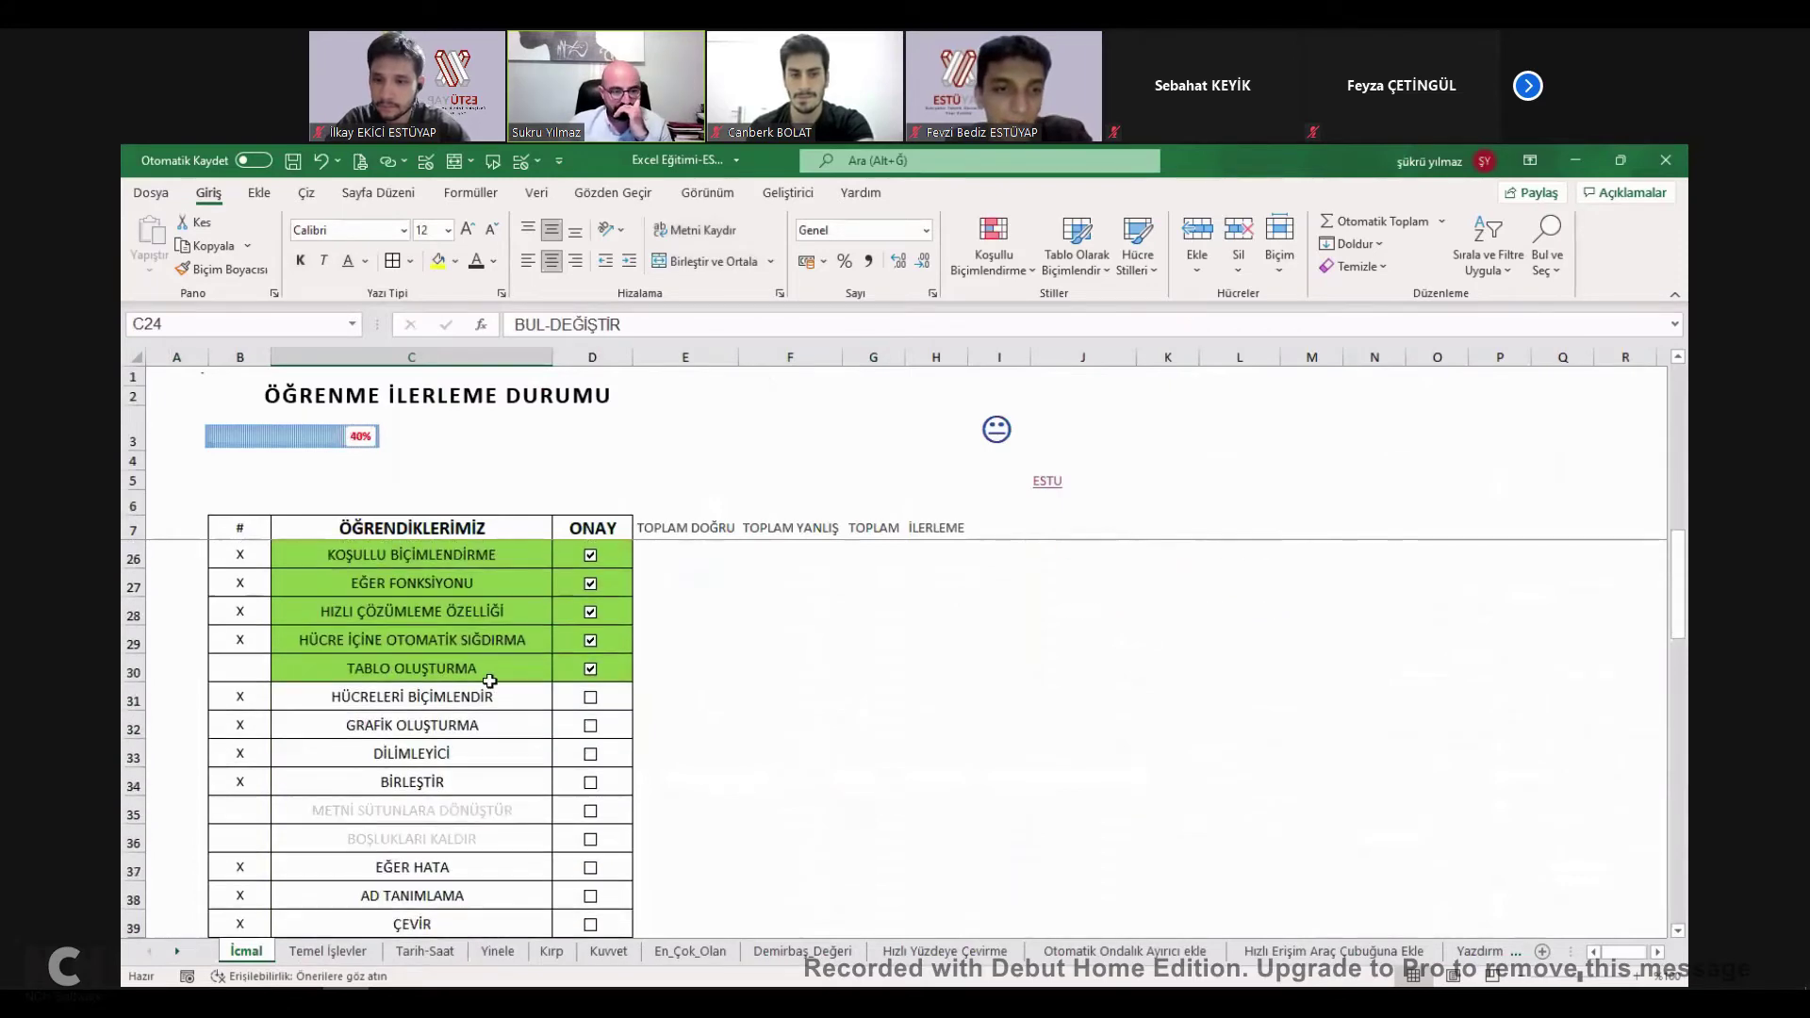
{"action": "left_click", "coordinate": [451, 688]}
{"action": "left_click_drag", "start_coordinate": [345, 439], "coordinate": [829, 606]}
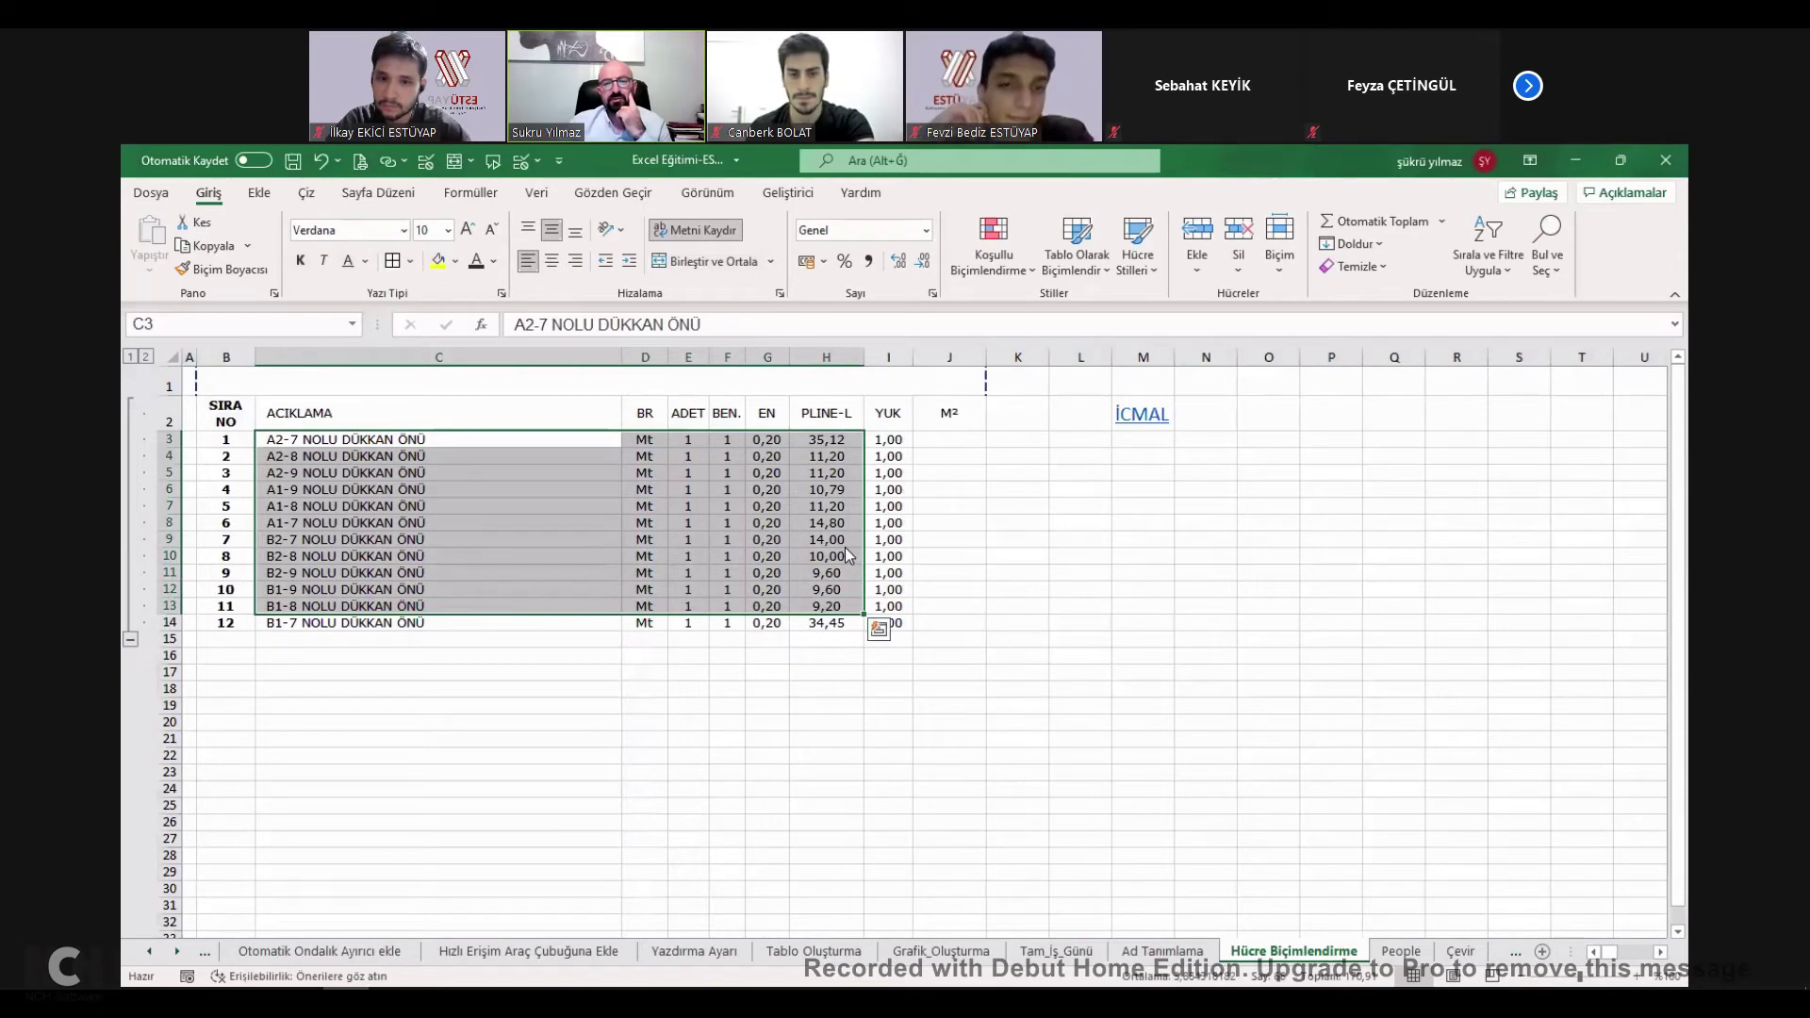
Open Format Cells for C3:H13, browse the Number and Alignment tabs, and close unchanged.
{"action": "right_click", "coordinate": [764, 541]}
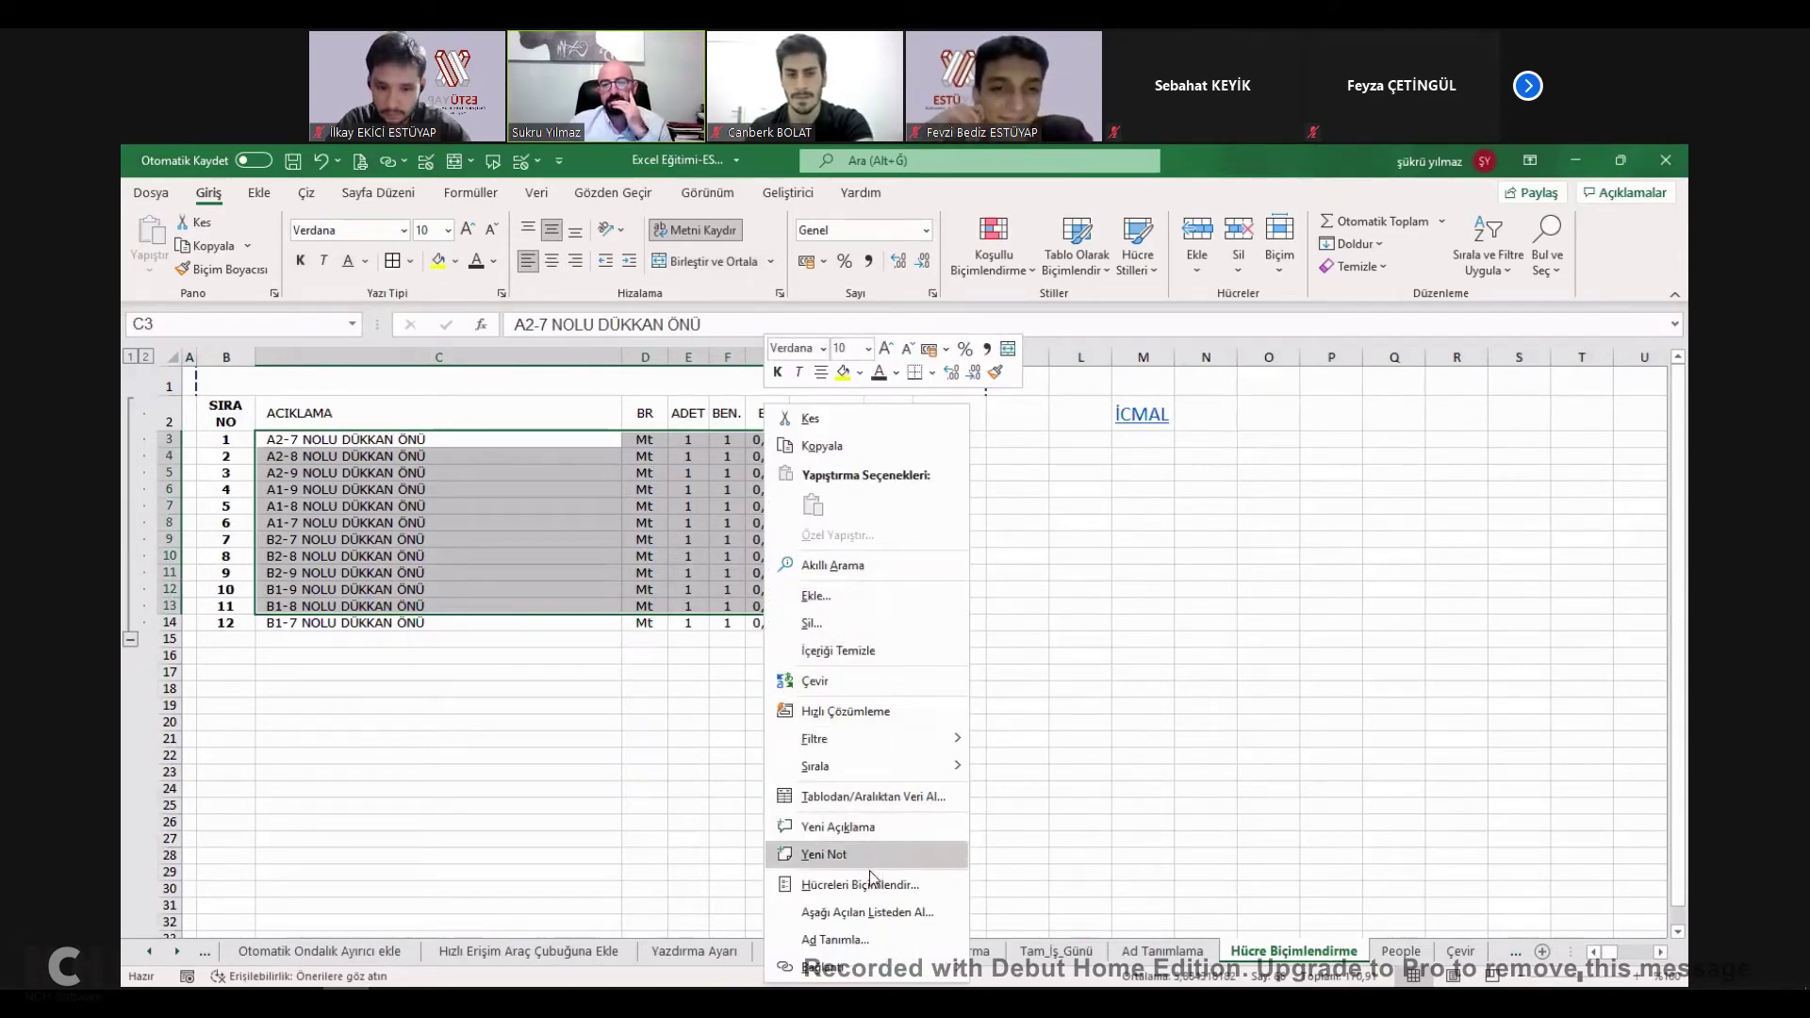
{"action": "key", "text": "Return"}
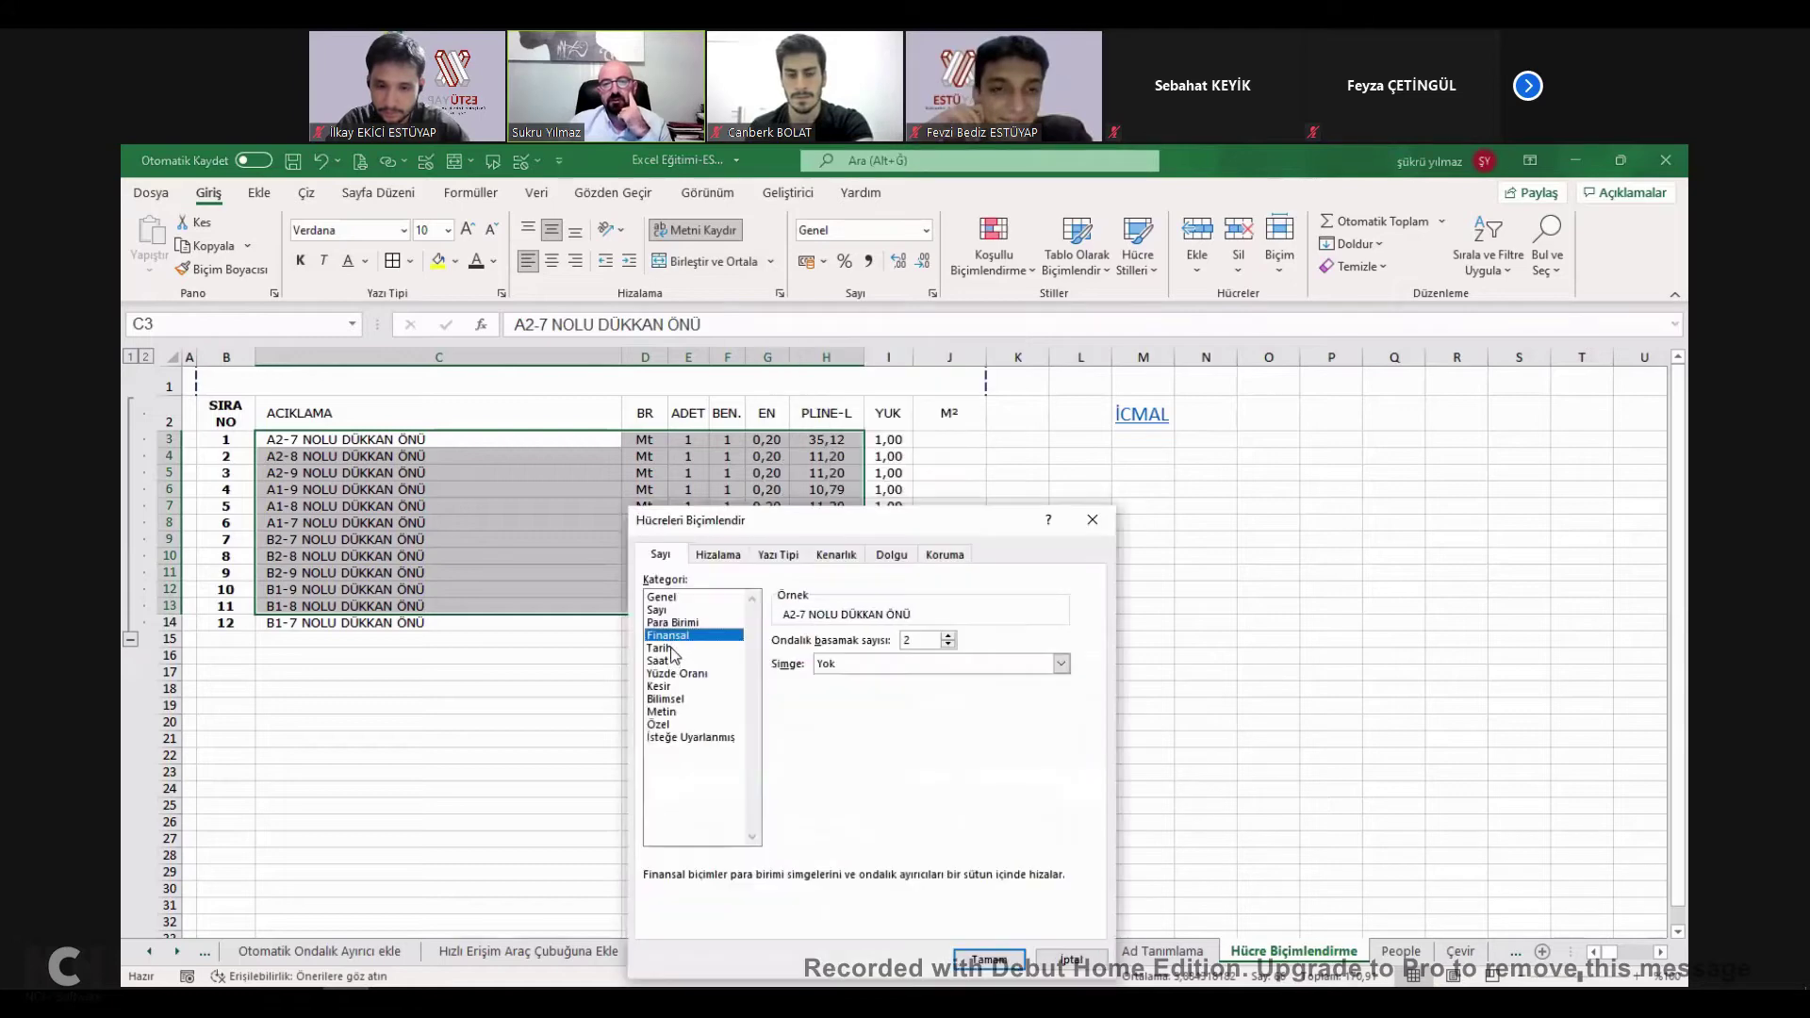
{"action": "key", "text": "Down"}
{"action": "key", "text": "Down"}
{"action": "key", "text": "Down"}
{"action": "key", "text": "Down"}
{"action": "key", "text": "Down"}
{"action": "key", "text": "Down"}
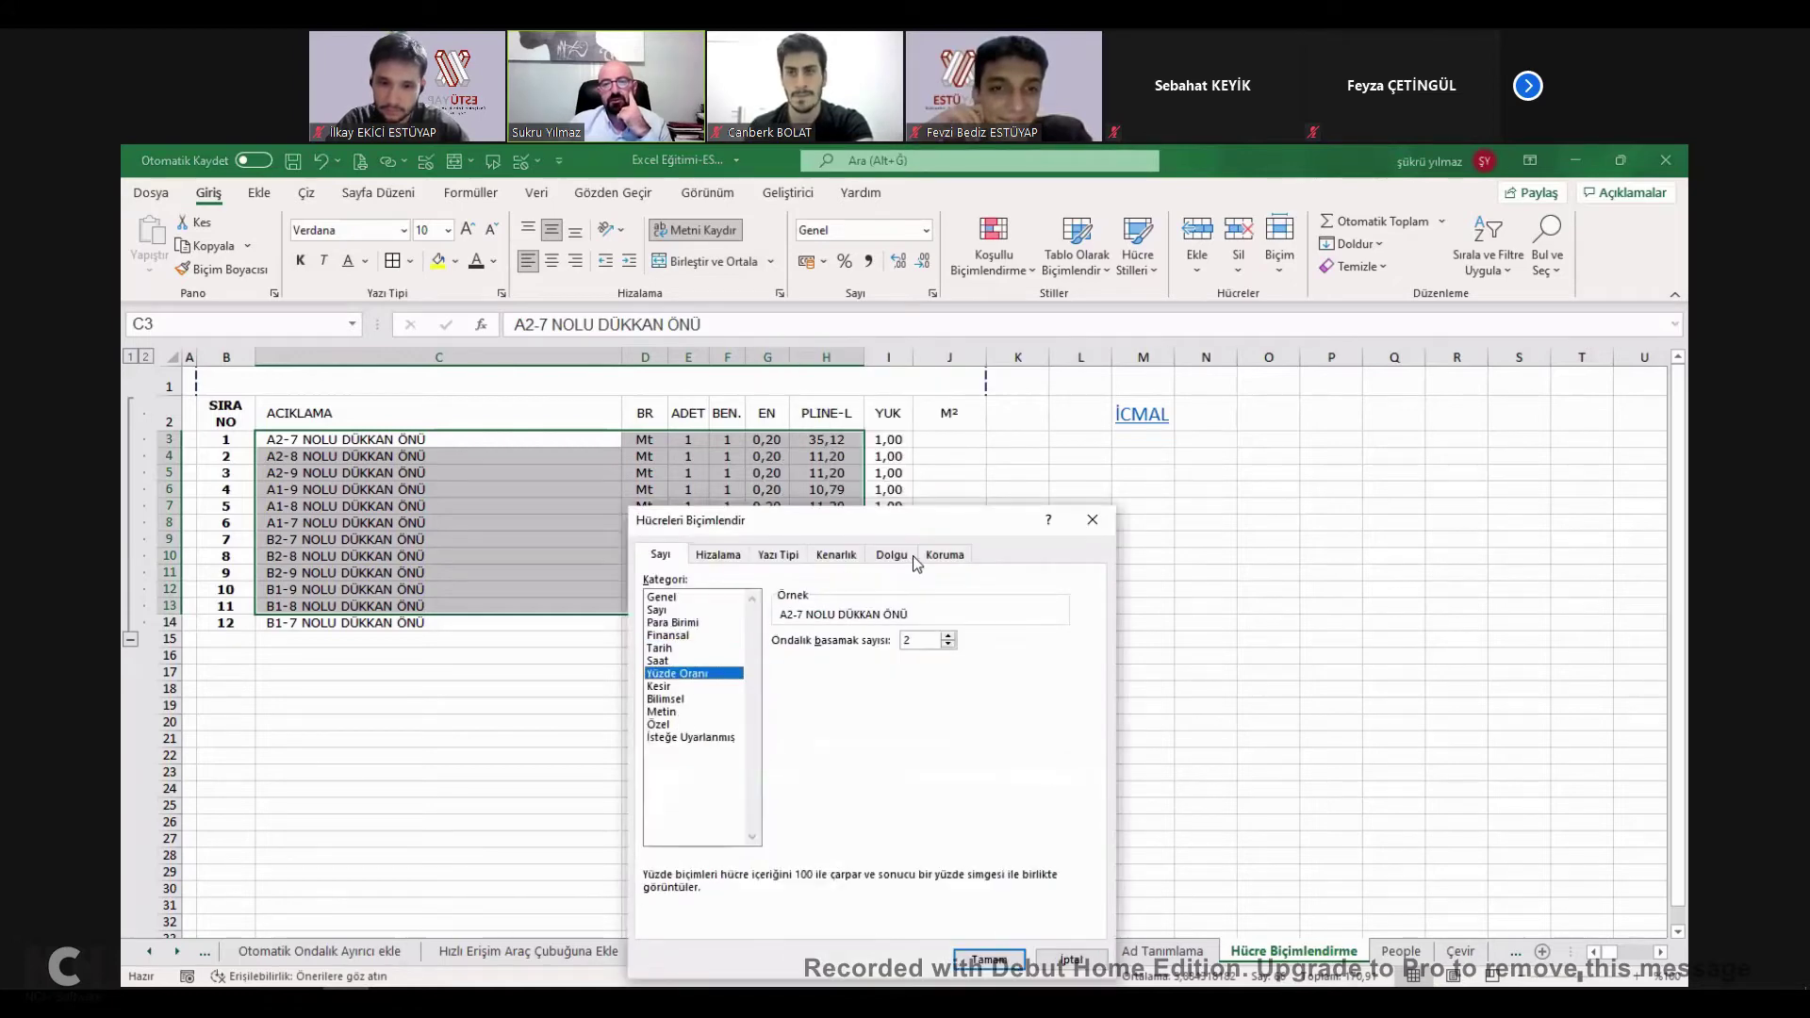
{"action": "left_click", "coordinate": [718, 554]}
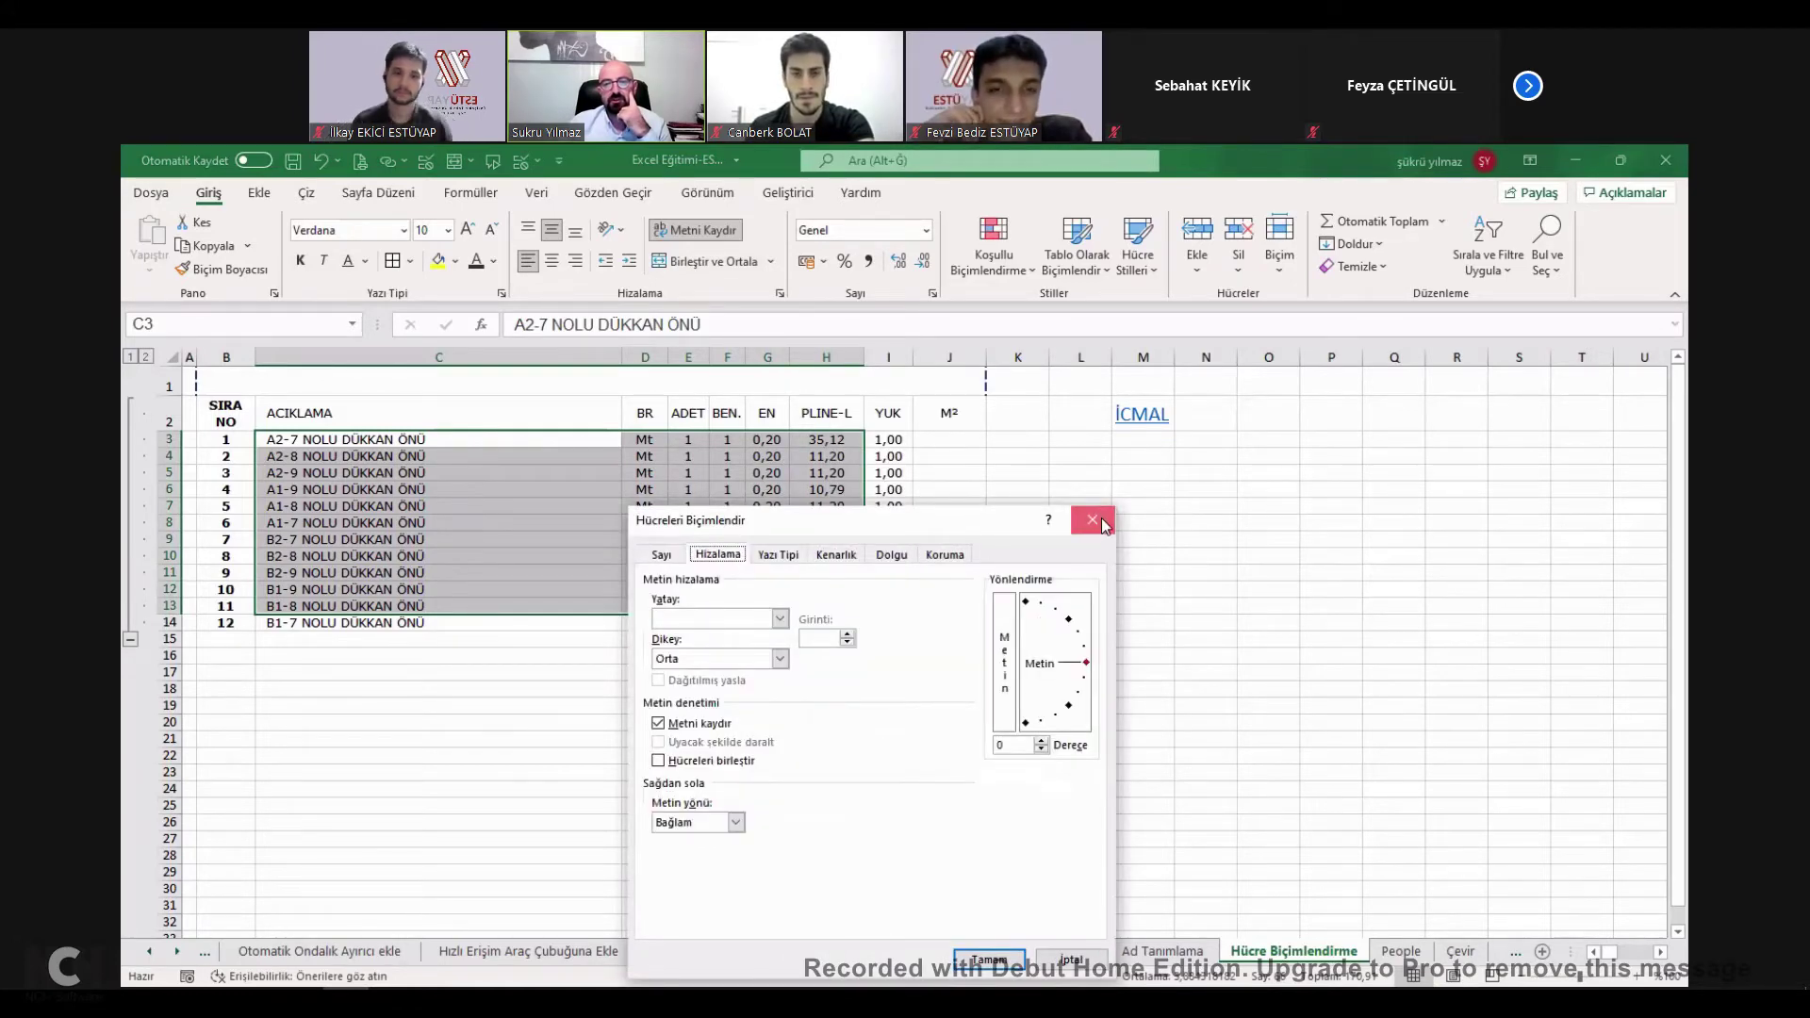
{"action": "left_click", "coordinate": [1094, 520]}
Tick HÜCRELERİ BİÇİMLENDİR done on İcmal and go to the Grafik_Oluşturma sheet.
{"action": "left_click", "coordinate": [1141, 415]}
{"action": "left_click", "coordinate": [590, 696]}
{"action": "left_click", "coordinate": [471, 727]}
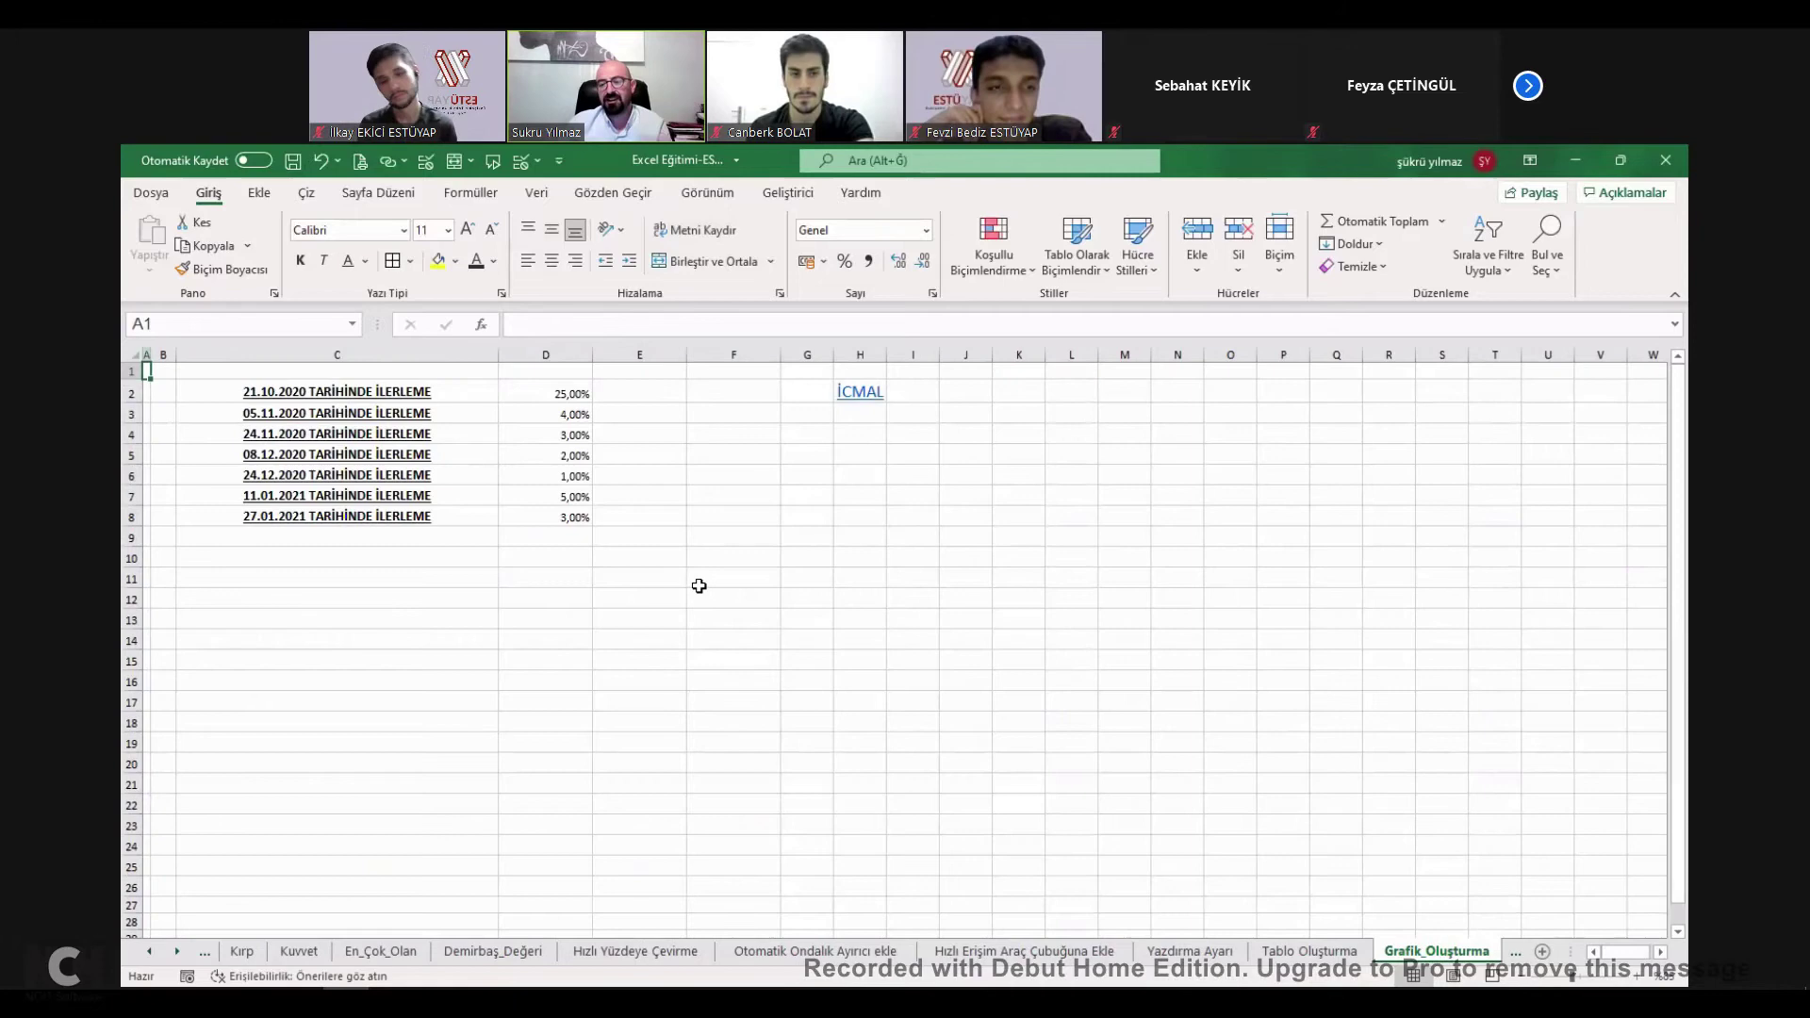
Insert a recommended pie chart from the dates and percentages in C2:D8.
{"action": "left_click", "coordinate": [270, 397]}
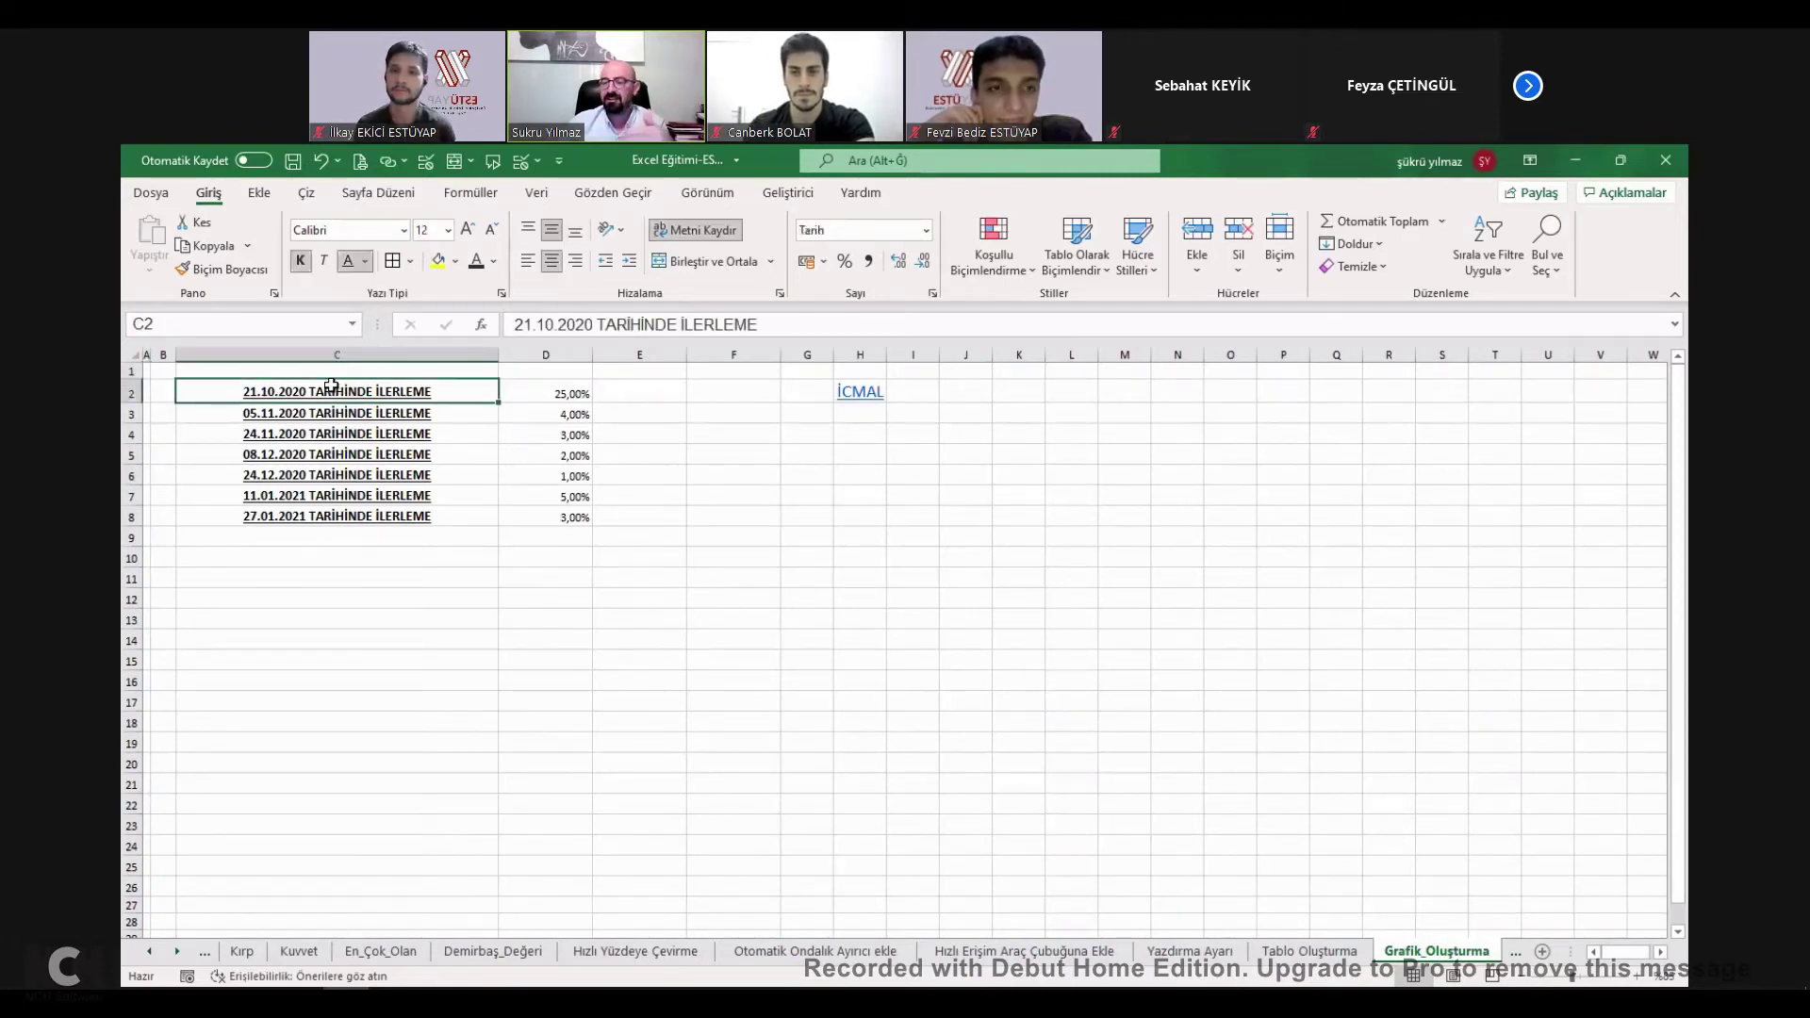
{"action": "left_click_drag", "start_coordinate": [558, 462], "coordinate": [572, 538]}
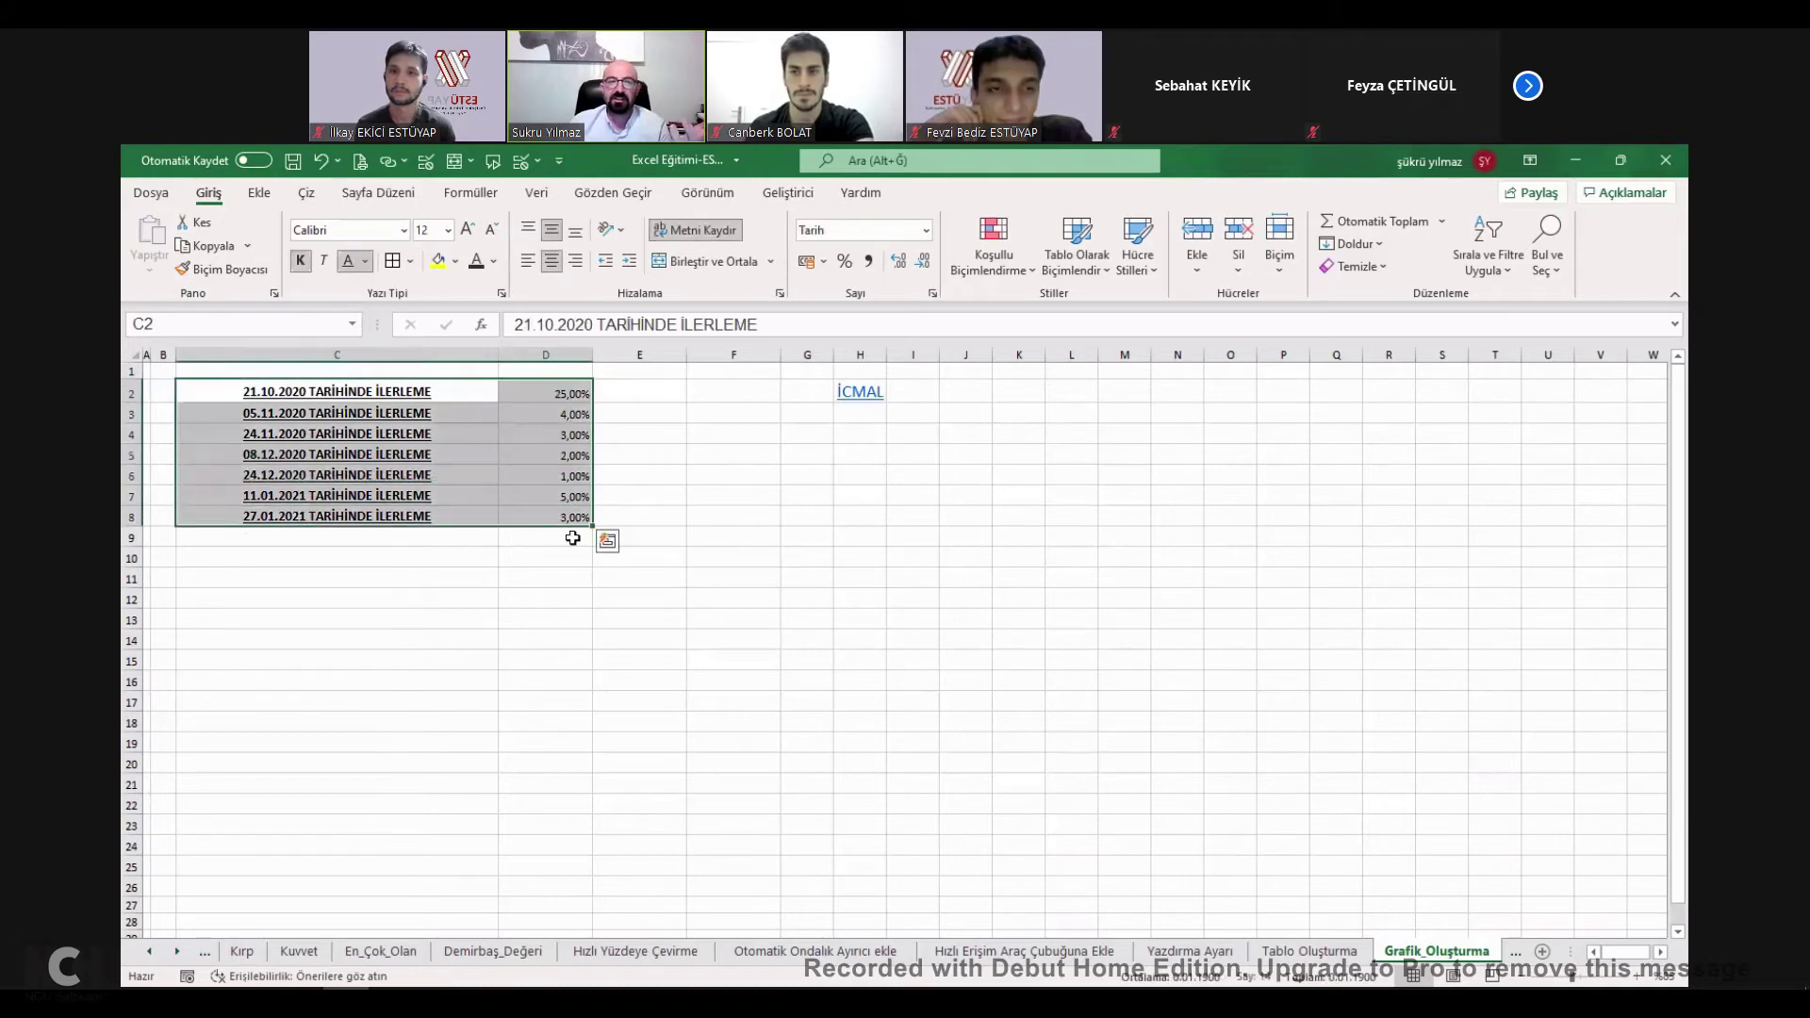
{"action": "left_click", "coordinate": [260, 194]}
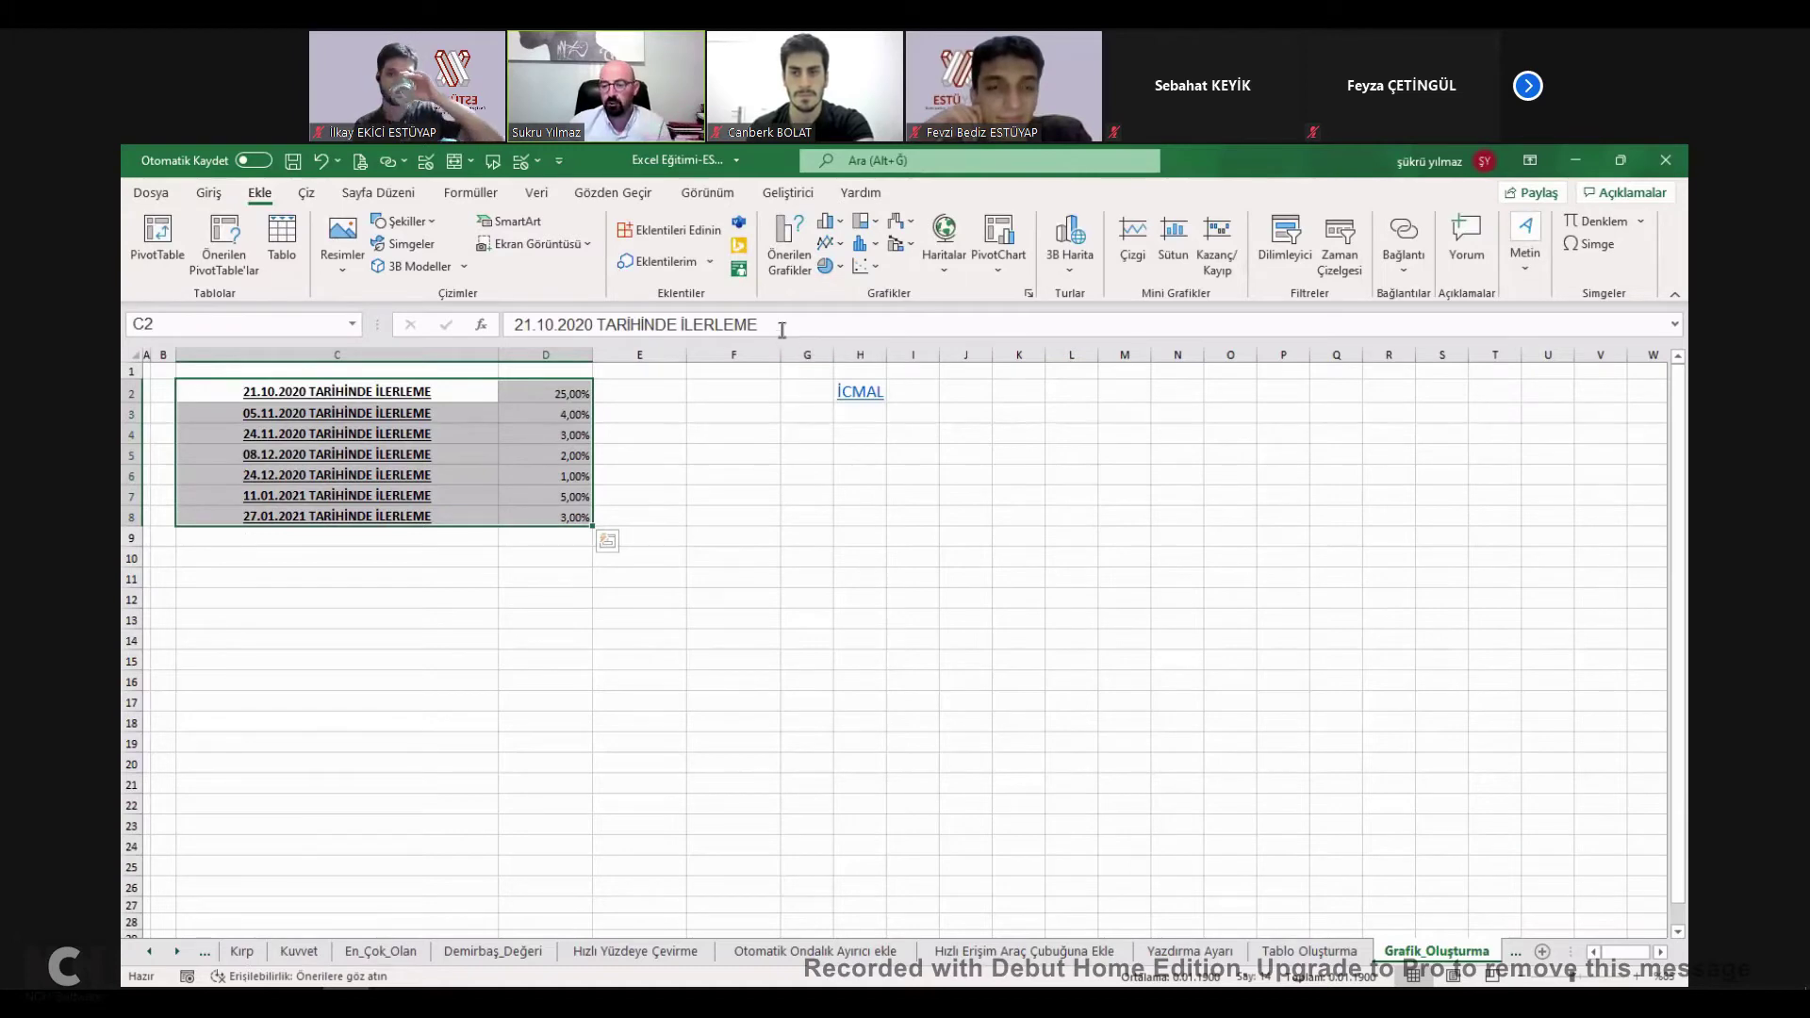
{"action": "left_click", "coordinate": [535, 194]}
{"action": "left_click", "coordinate": [726, 197]}
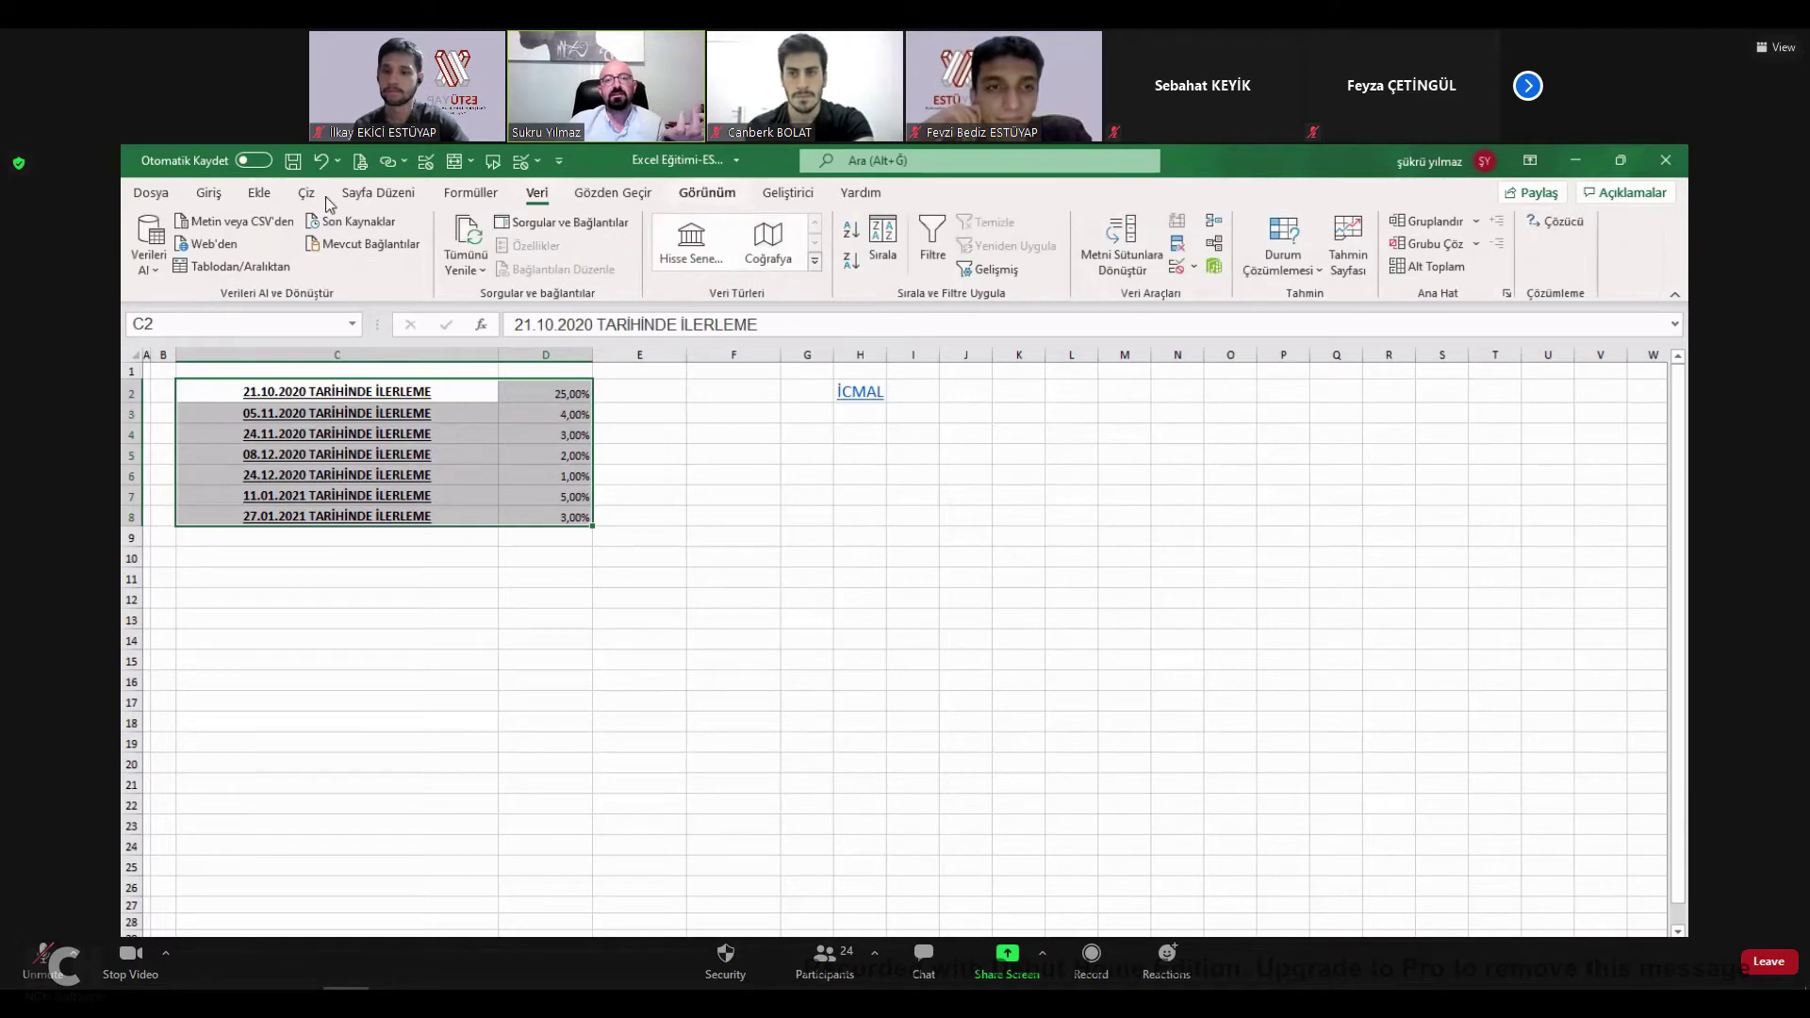
{"action": "left_click", "coordinate": [275, 197]}
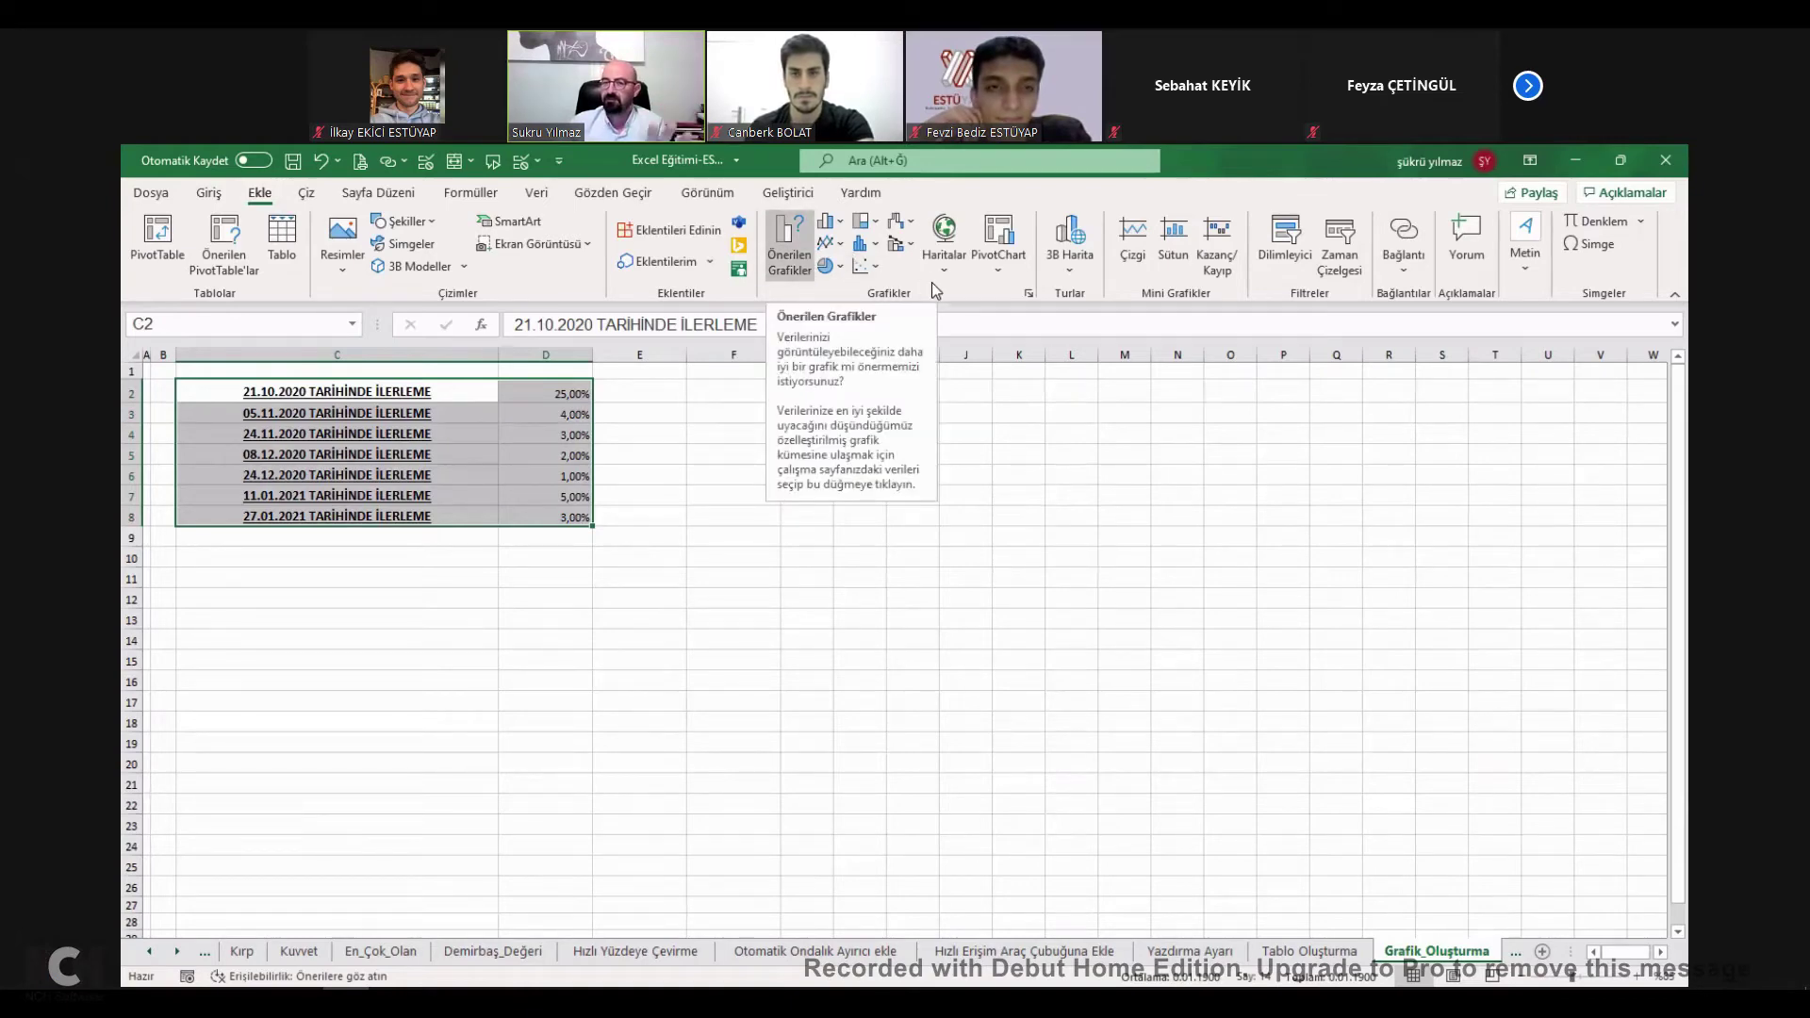
{"action": "left_click_drag", "start_coordinate": [931, 284], "coordinate": [1117, 282]}
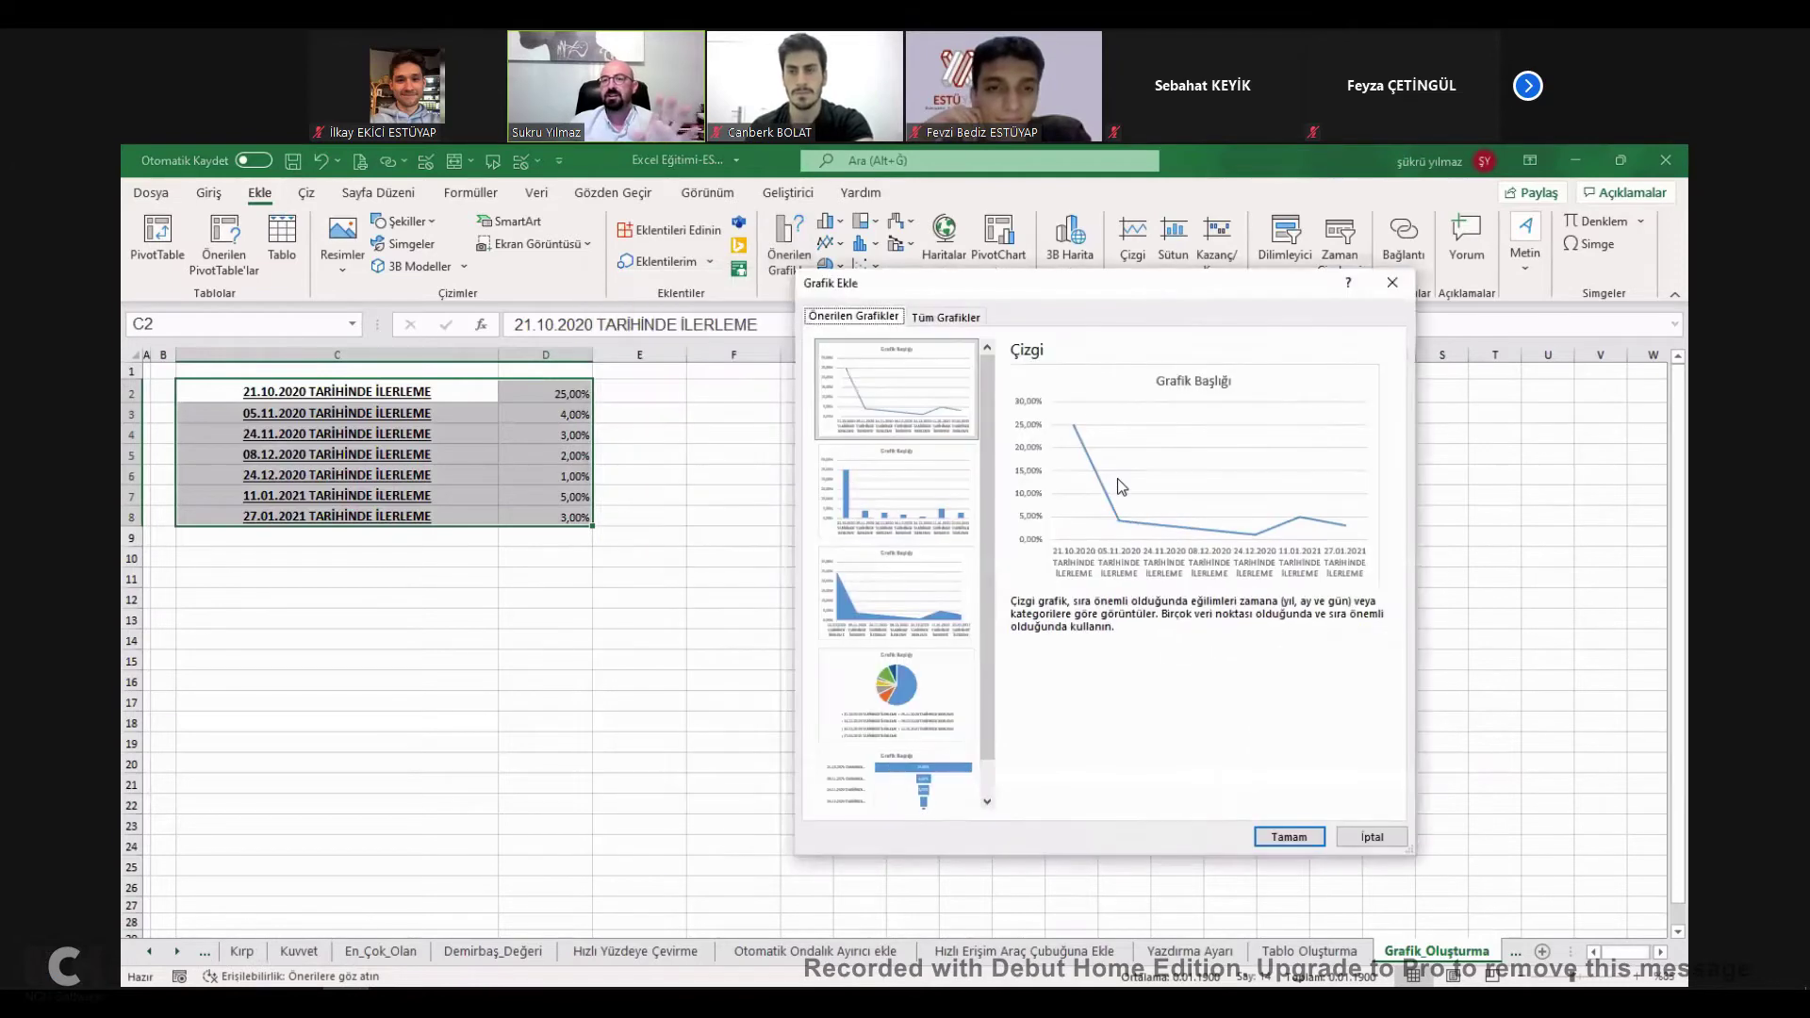
{"action": "left_click", "coordinate": [916, 622]}
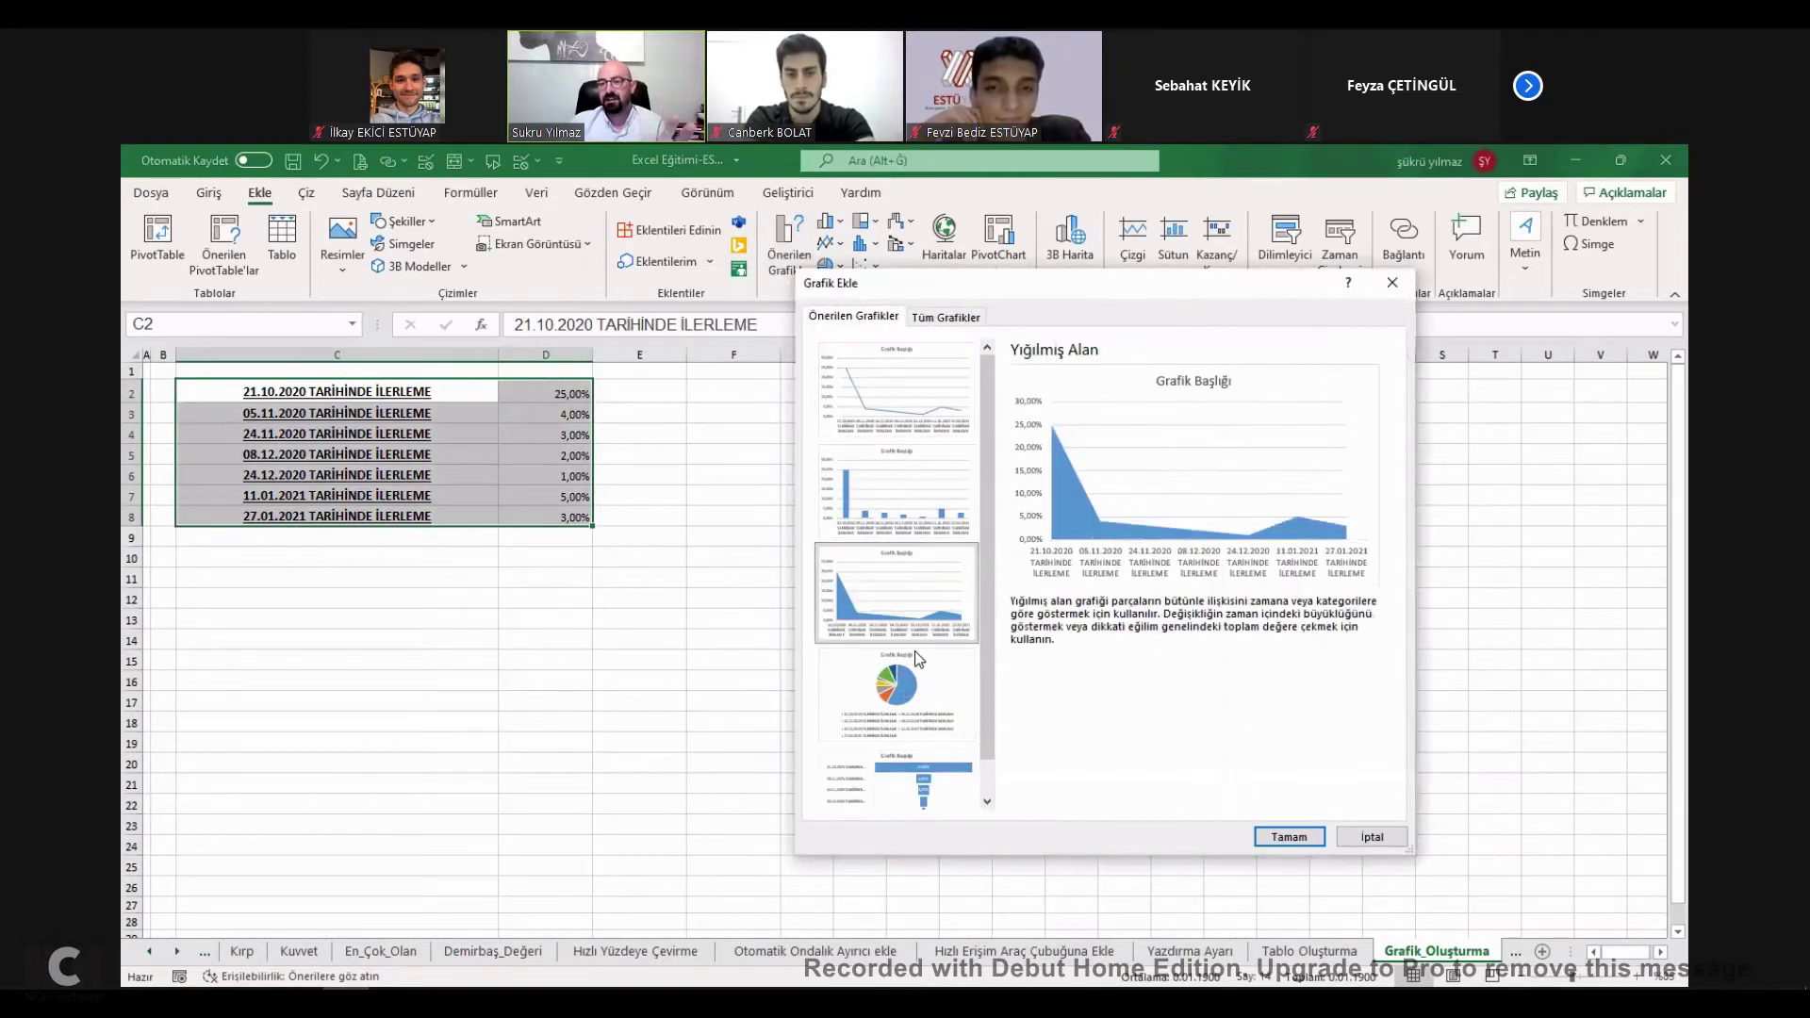
{"action": "left_click", "coordinate": [900, 684]}
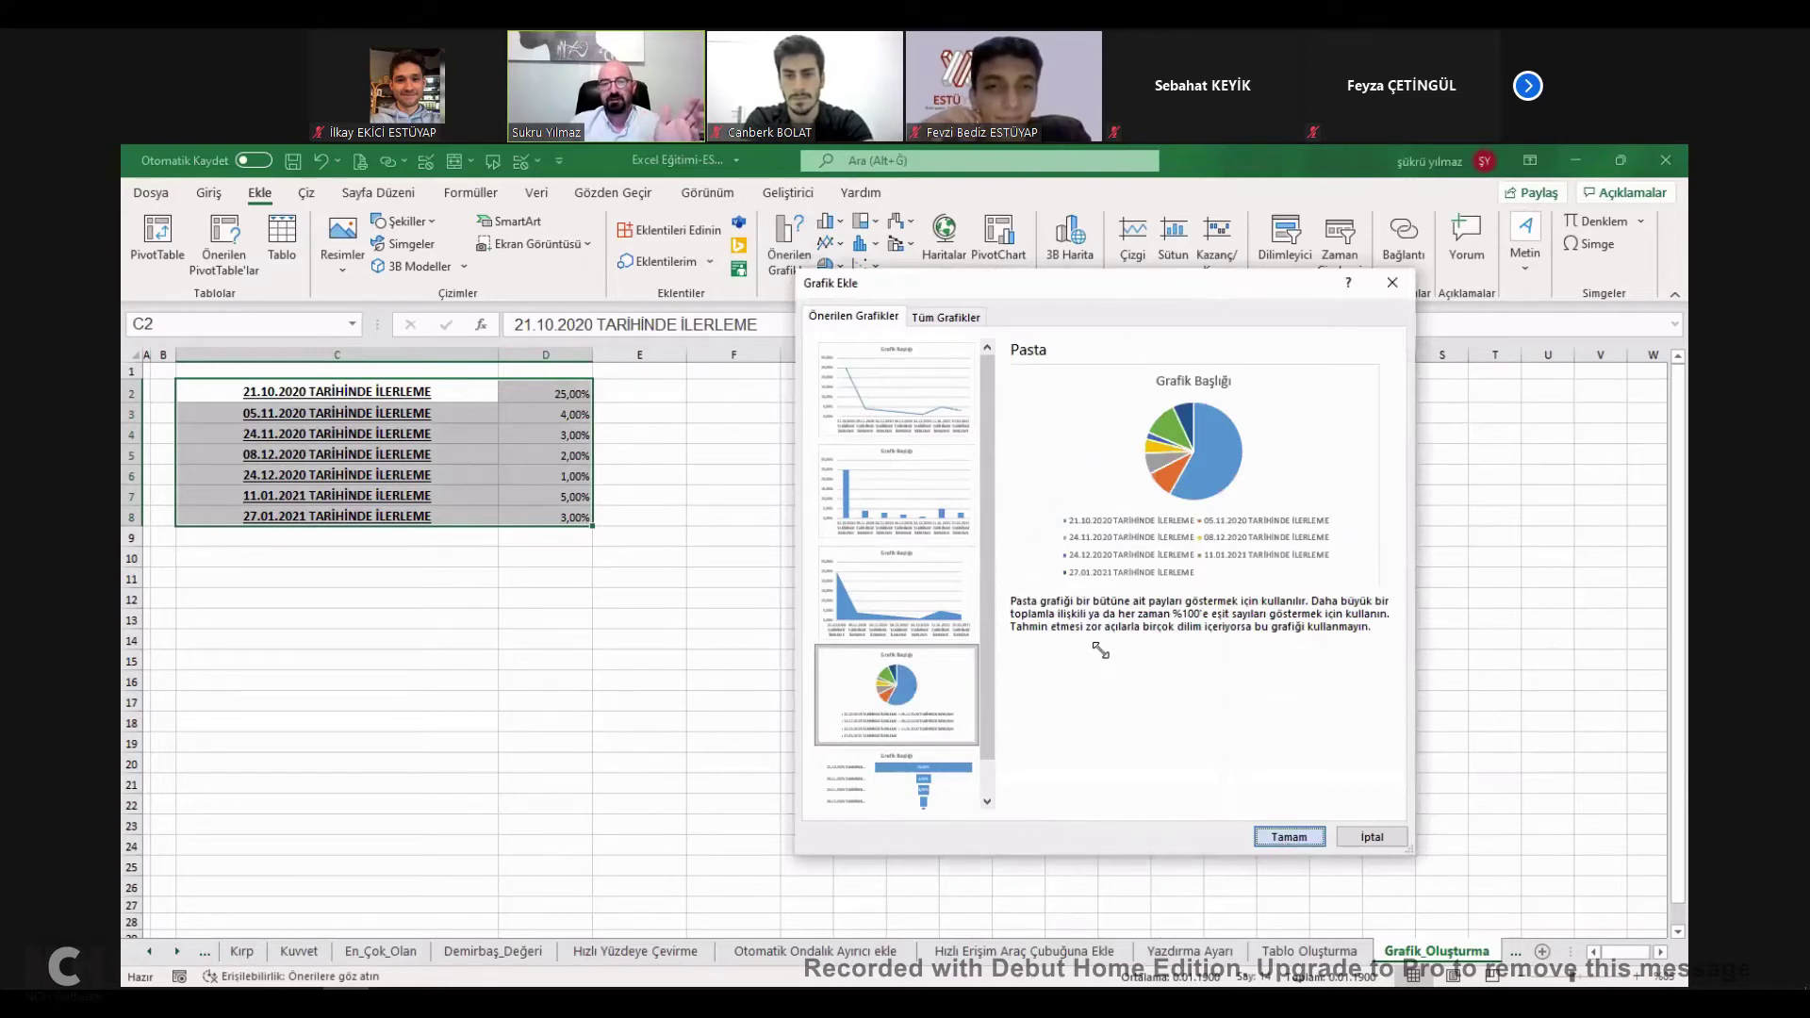
{"action": "key", "text": "Return"}
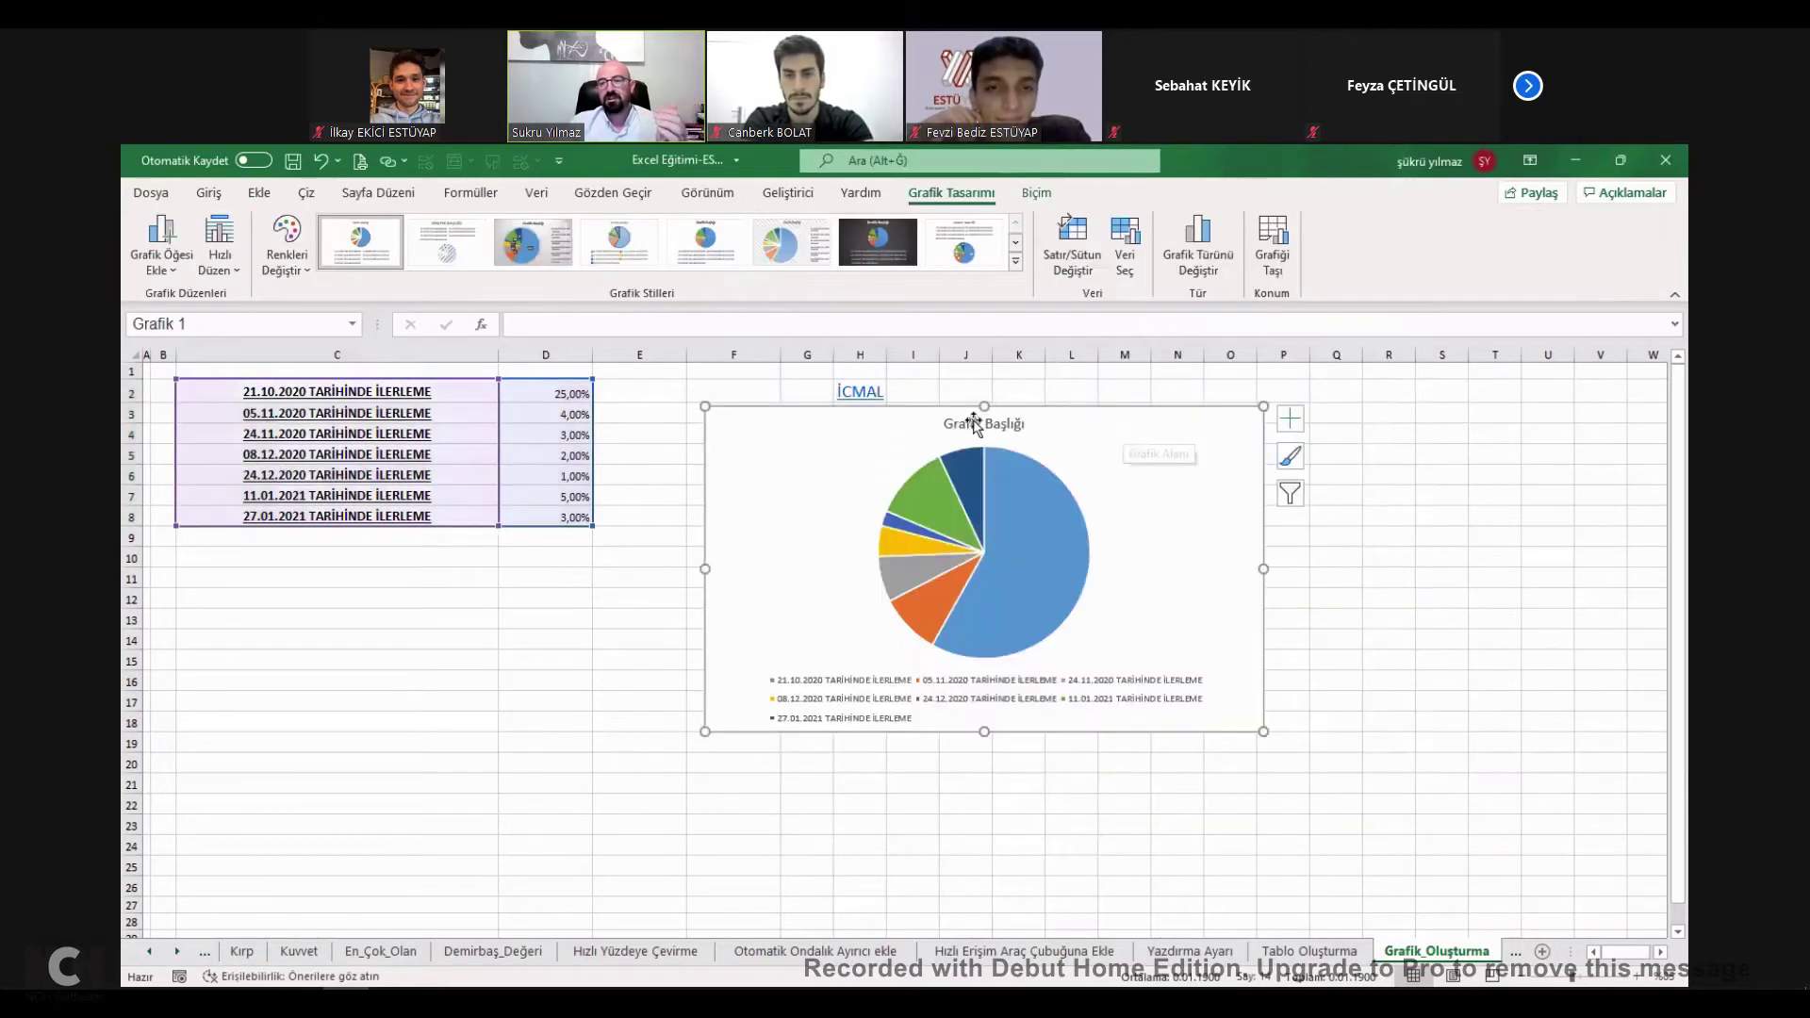
Fill C10 yellow and link the chart title to cell C10.
{"action": "left_click", "coordinate": [417, 564]}
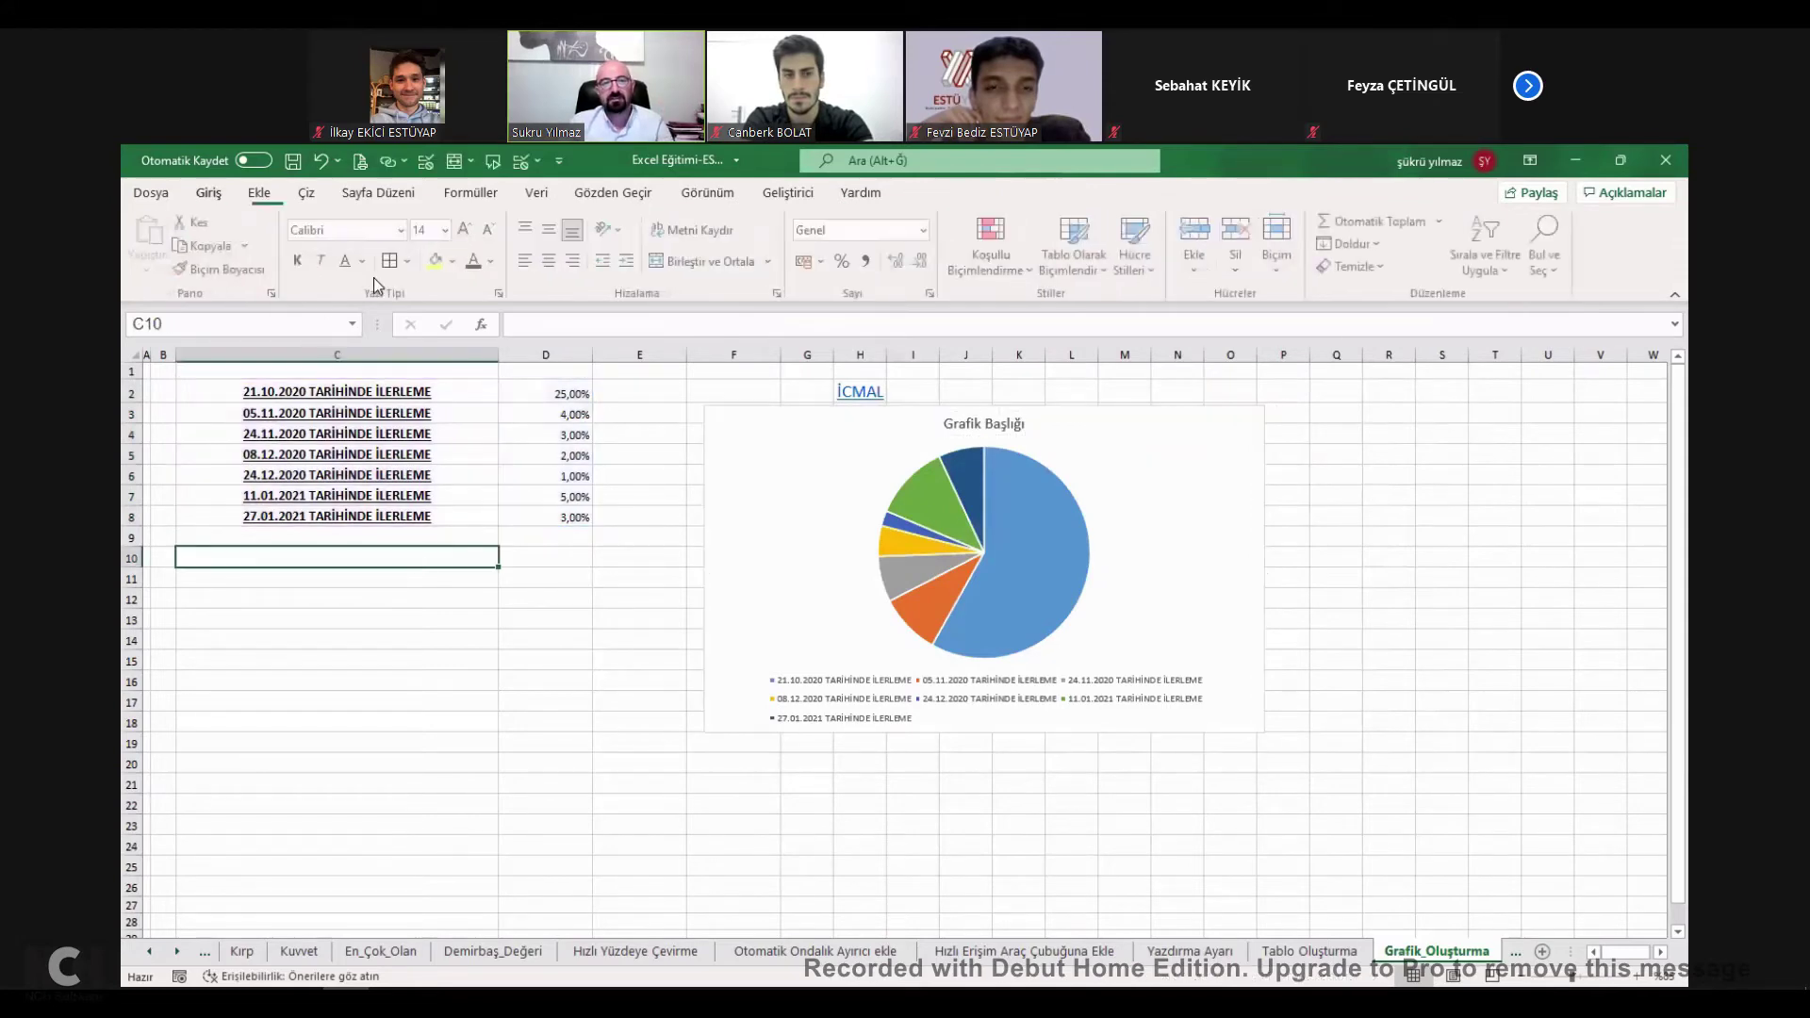
{"action": "left_click", "coordinate": [439, 262]}
{"action": "left_click", "coordinate": [984, 421]}
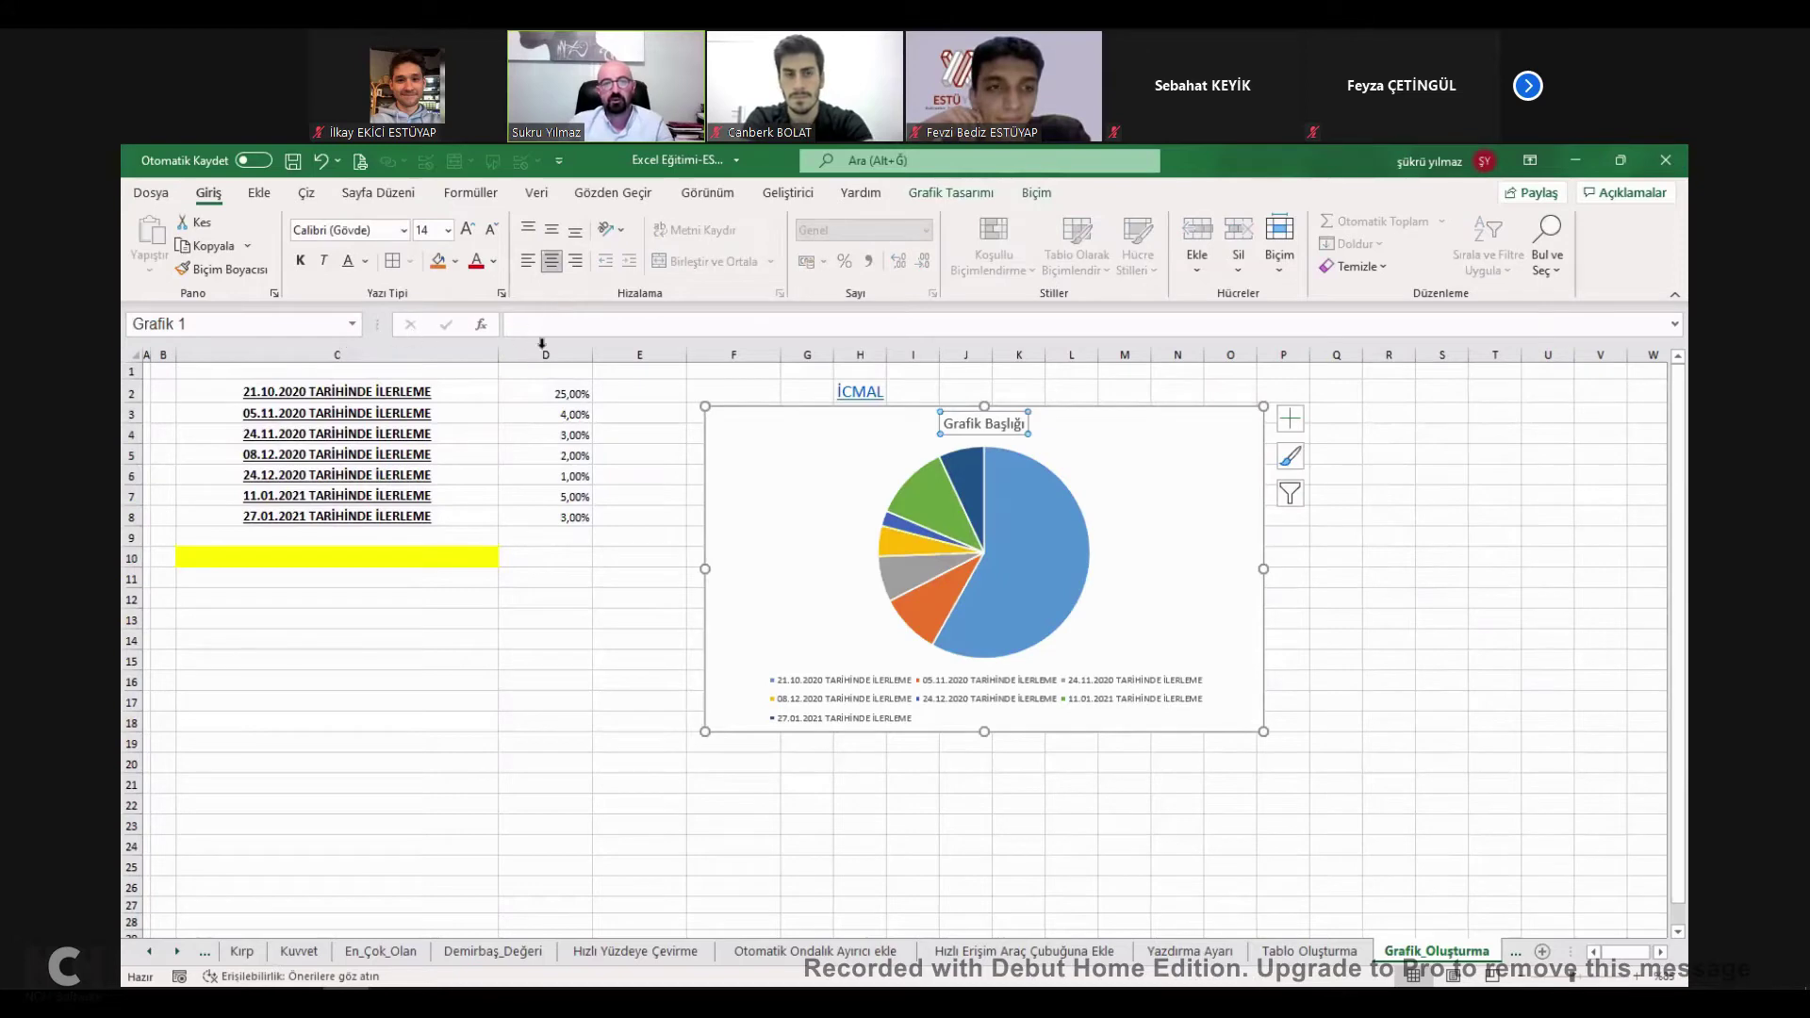
{"action": "left_click", "coordinate": [555, 327]}
{"action": "type", "text": "="}
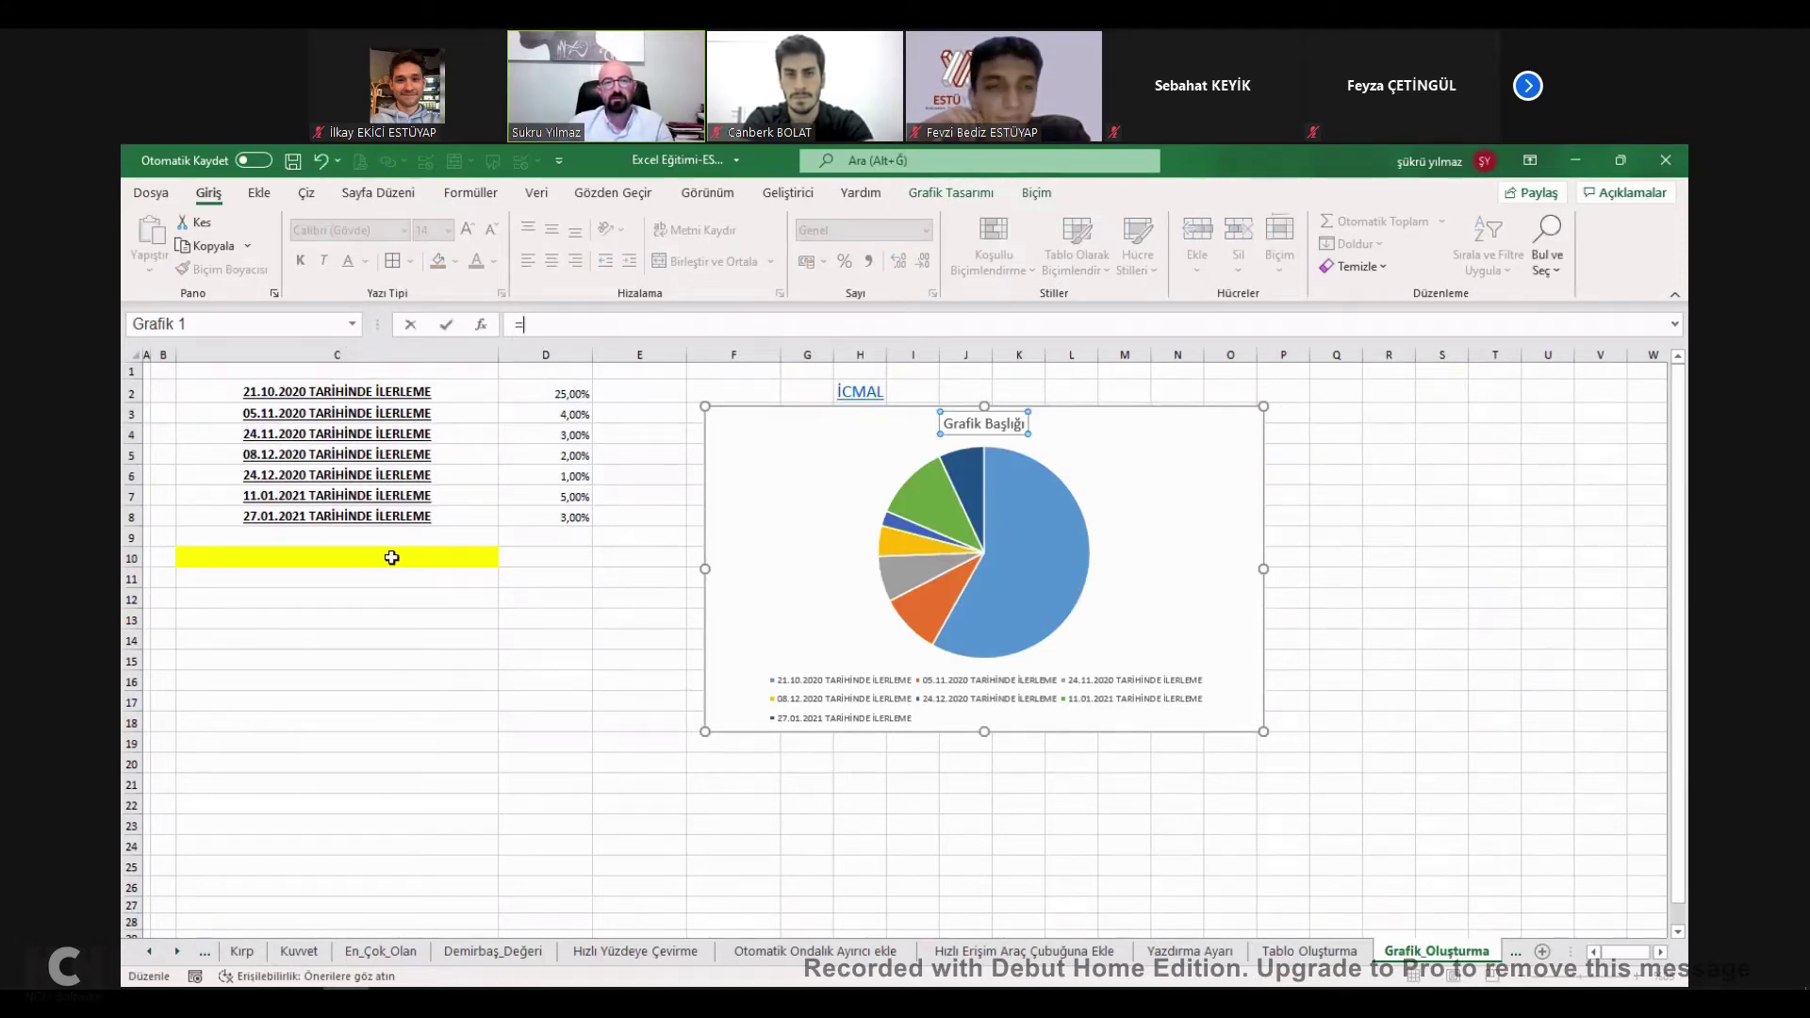
{"action": "left_click", "coordinate": [389, 556]}
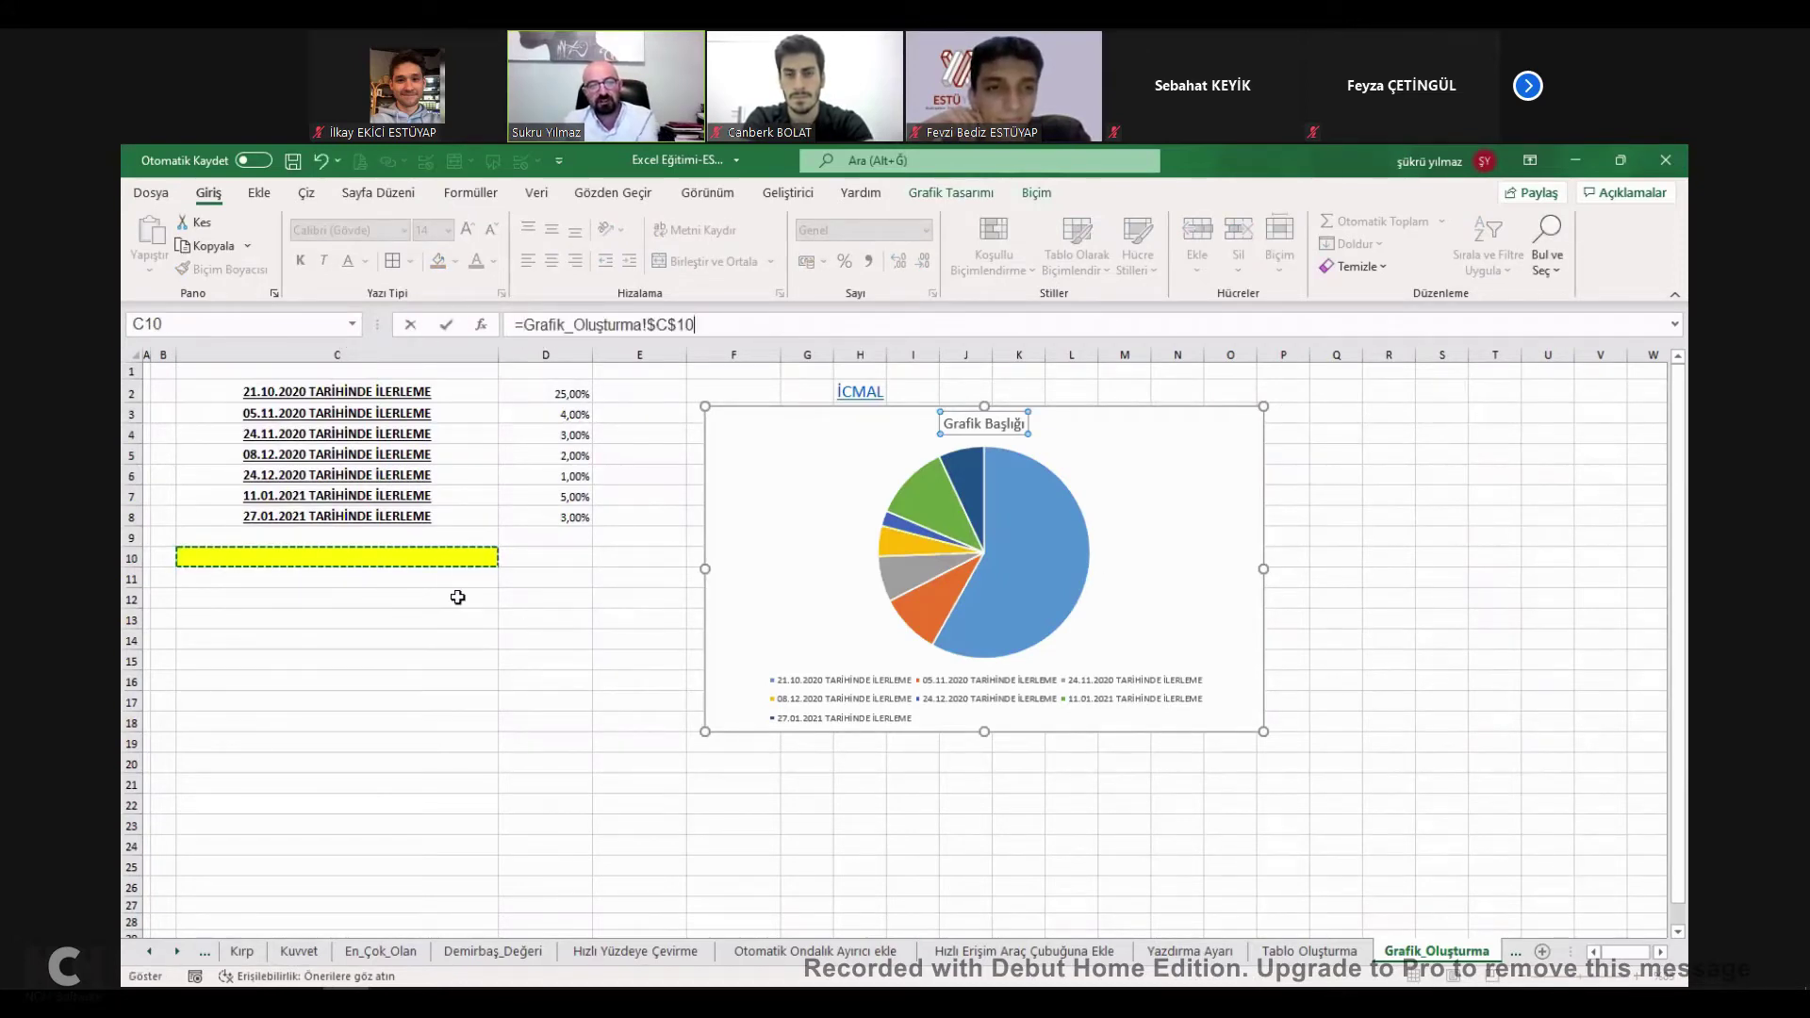
{"action": "key", "text": "Return"}
Enter ESTU in C10 so the pie chart title reads ESTU.
{"action": "left_click", "coordinate": [444, 560]}
{"action": "type", "text": "ESTE"}
{"action": "left_click", "coordinate": [464, 660]}
{"action": "left_click", "coordinate": [407, 564]}
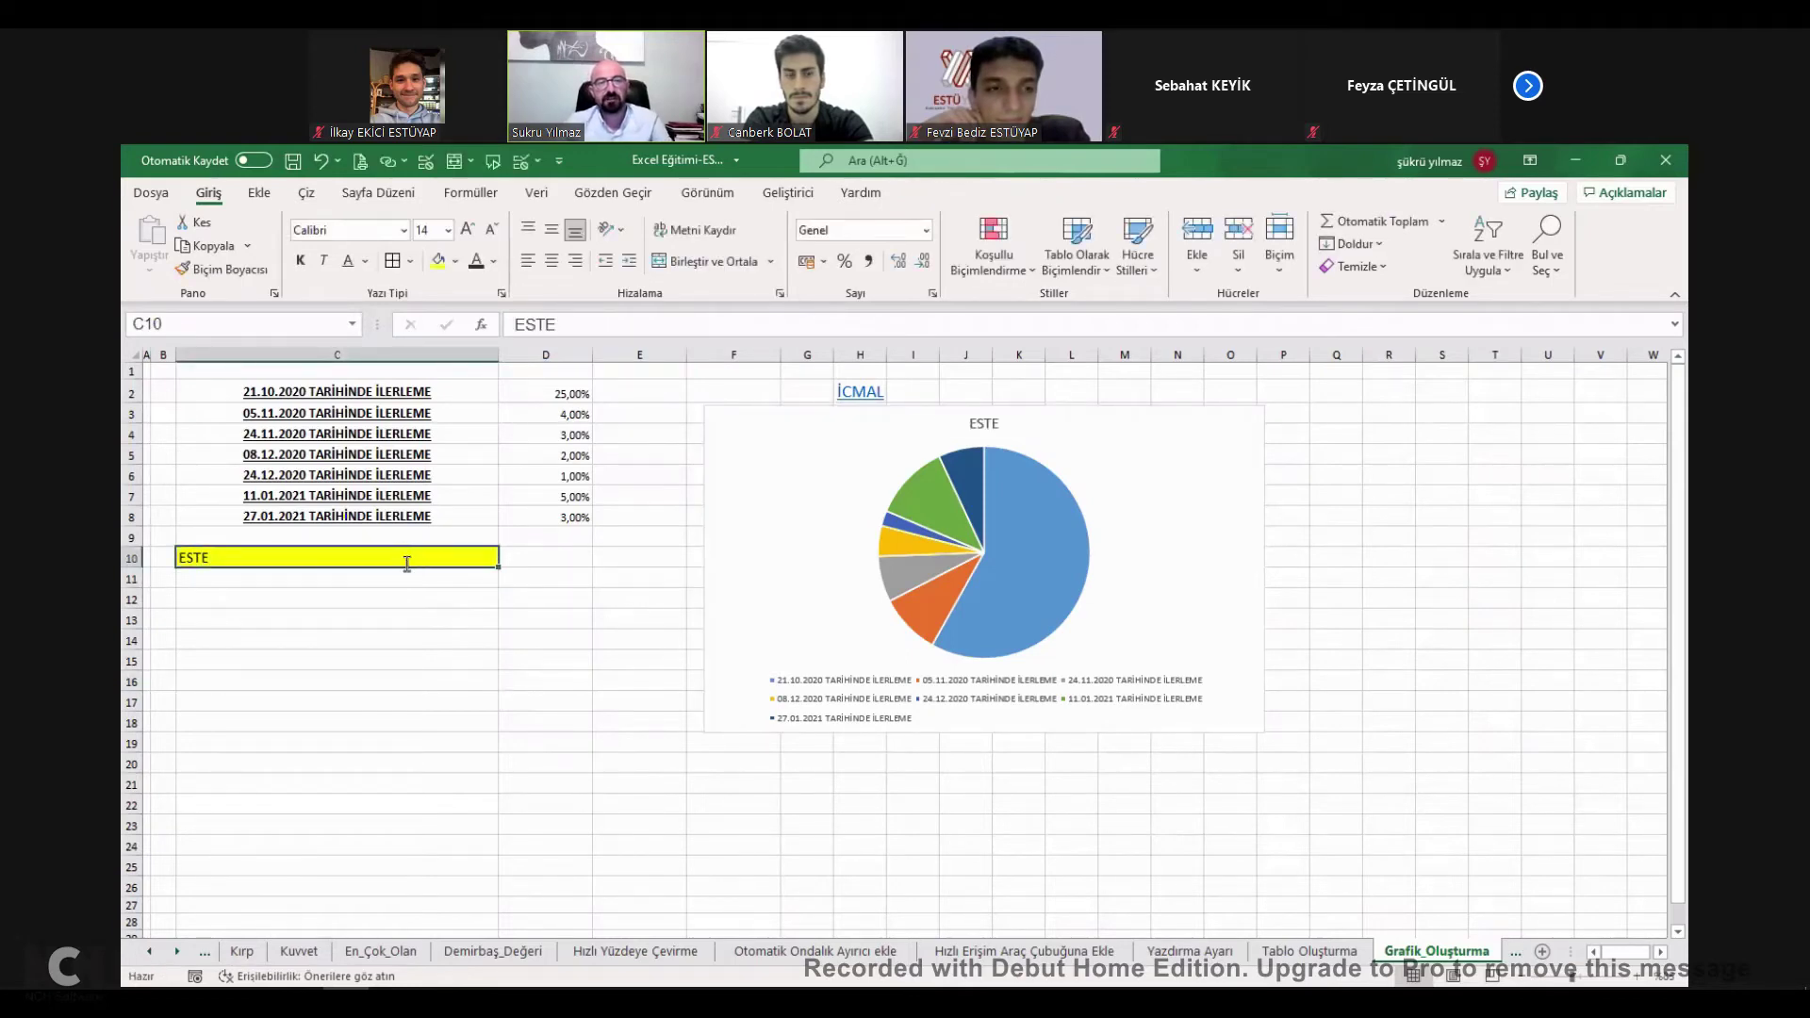
{"action": "type", "text": "ESTU"}
{"action": "key", "text": "Return"}
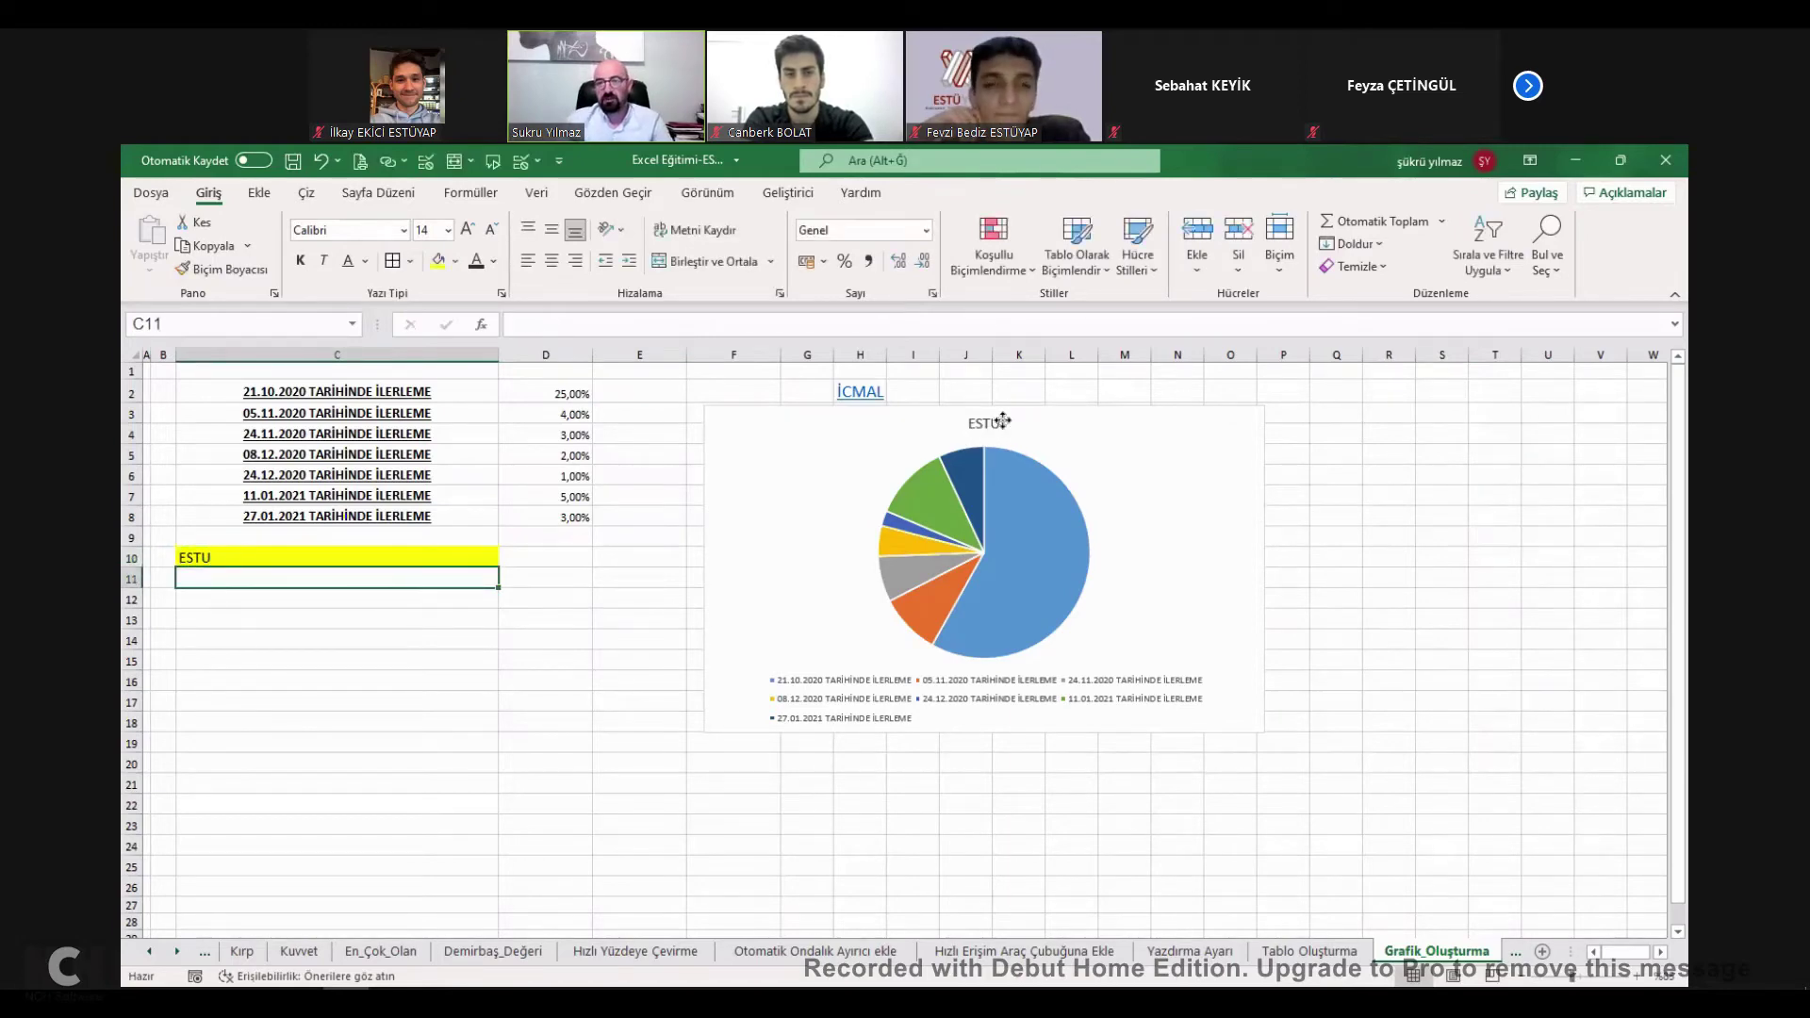
{"action": "left_click", "coordinate": [1003, 420]}
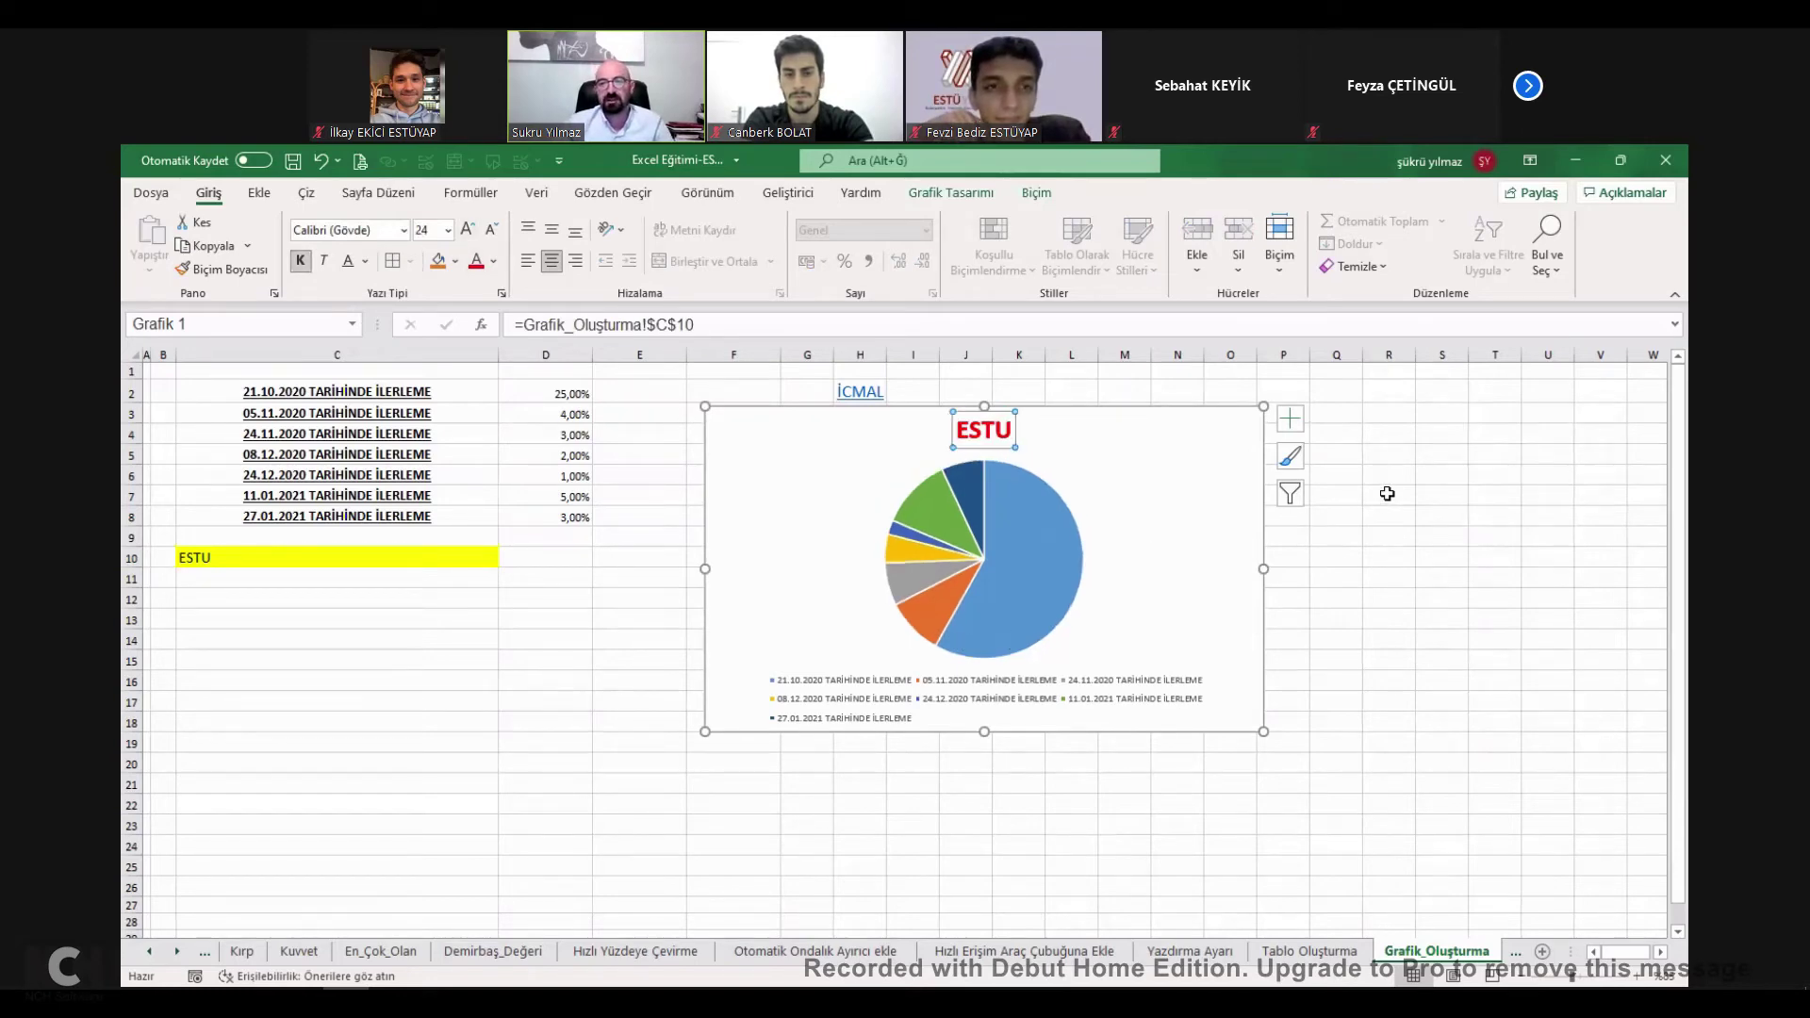
{"action": "key", "text": "Down"}
{"action": "key", "text": "Escape"}
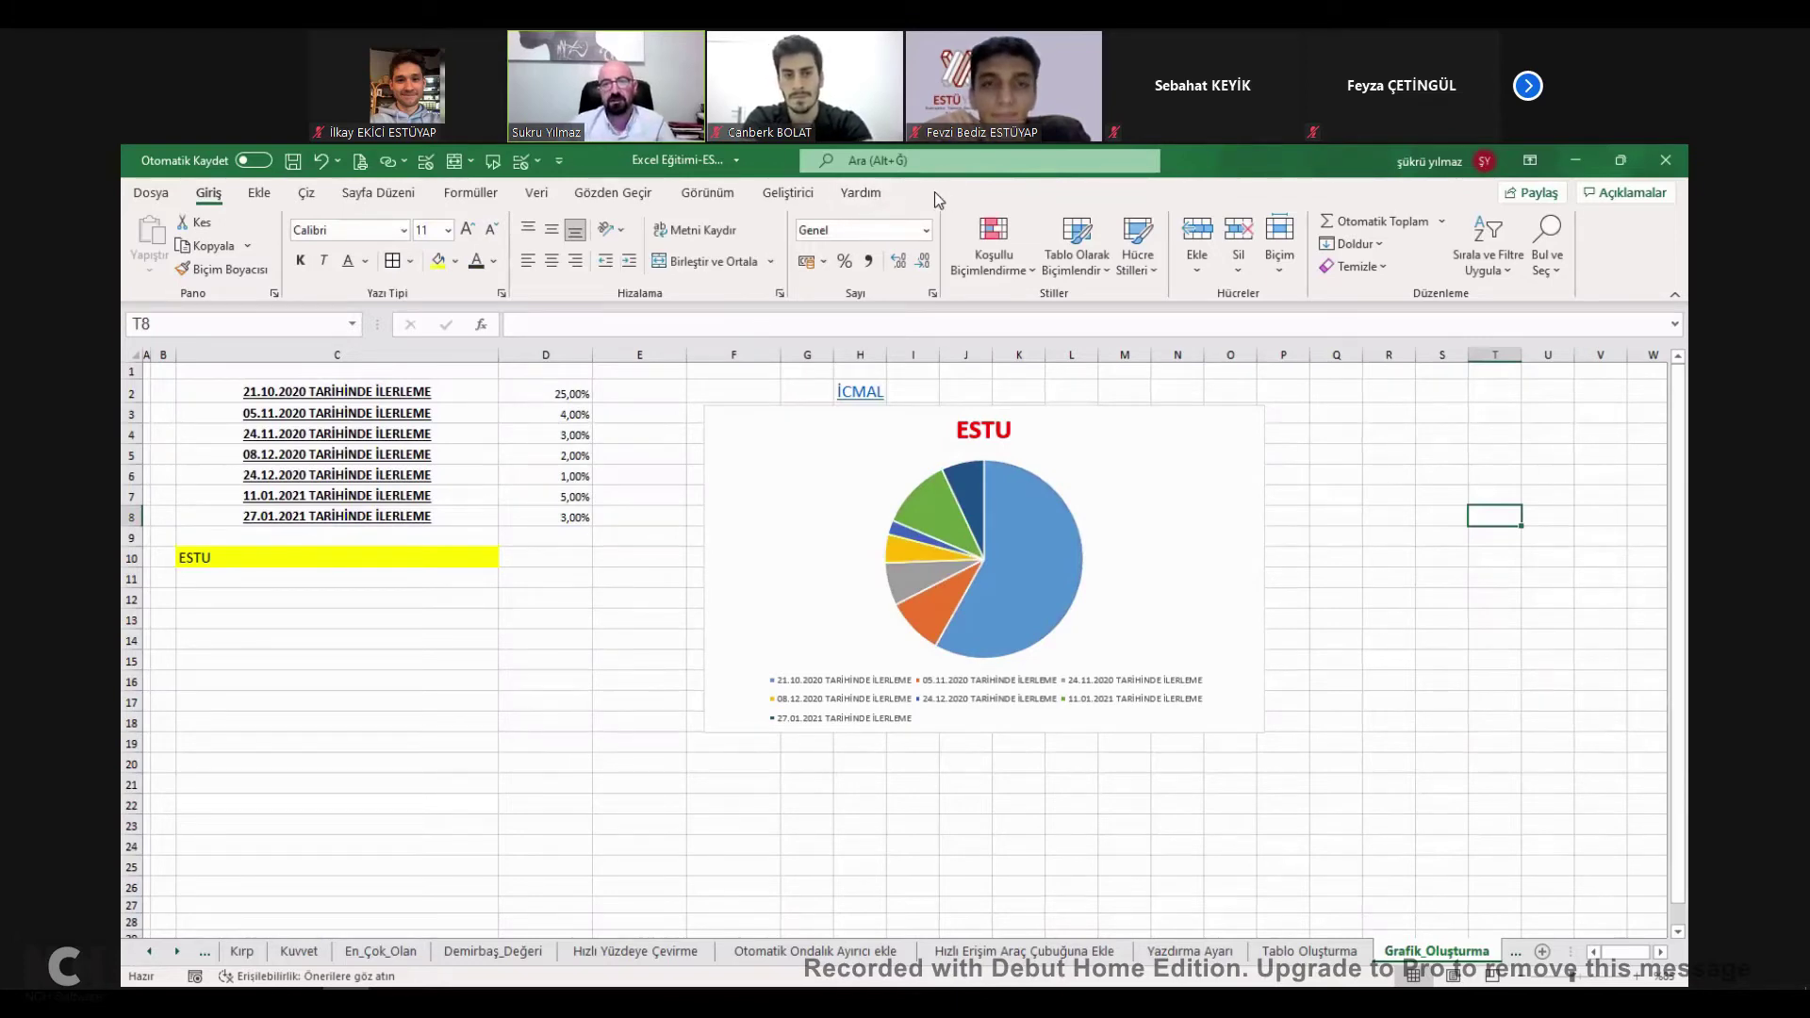
Give the pie chart a light orange fill and move it slightly lower, discarding a trial style.
{"action": "left_click", "coordinate": [1120, 504]}
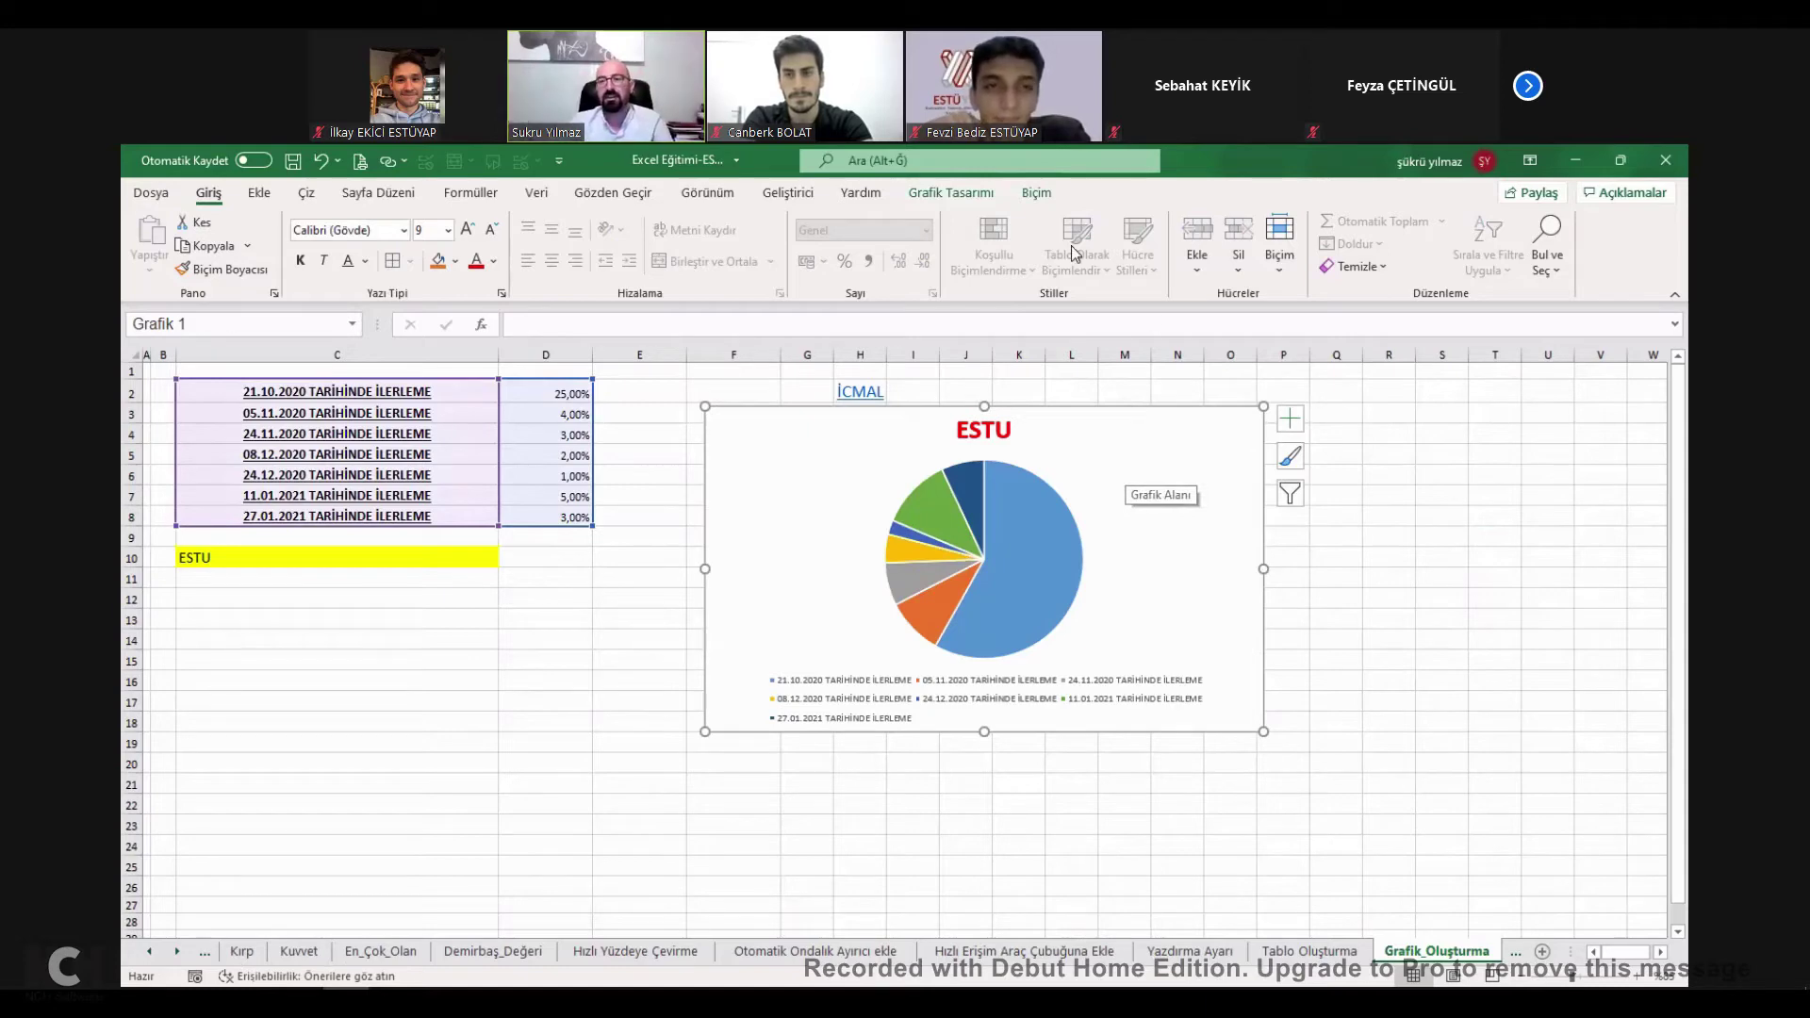
{"action": "left_click", "coordinate": [950, 192]}
{"action": "left_click", "coordinate": [792, 243]}
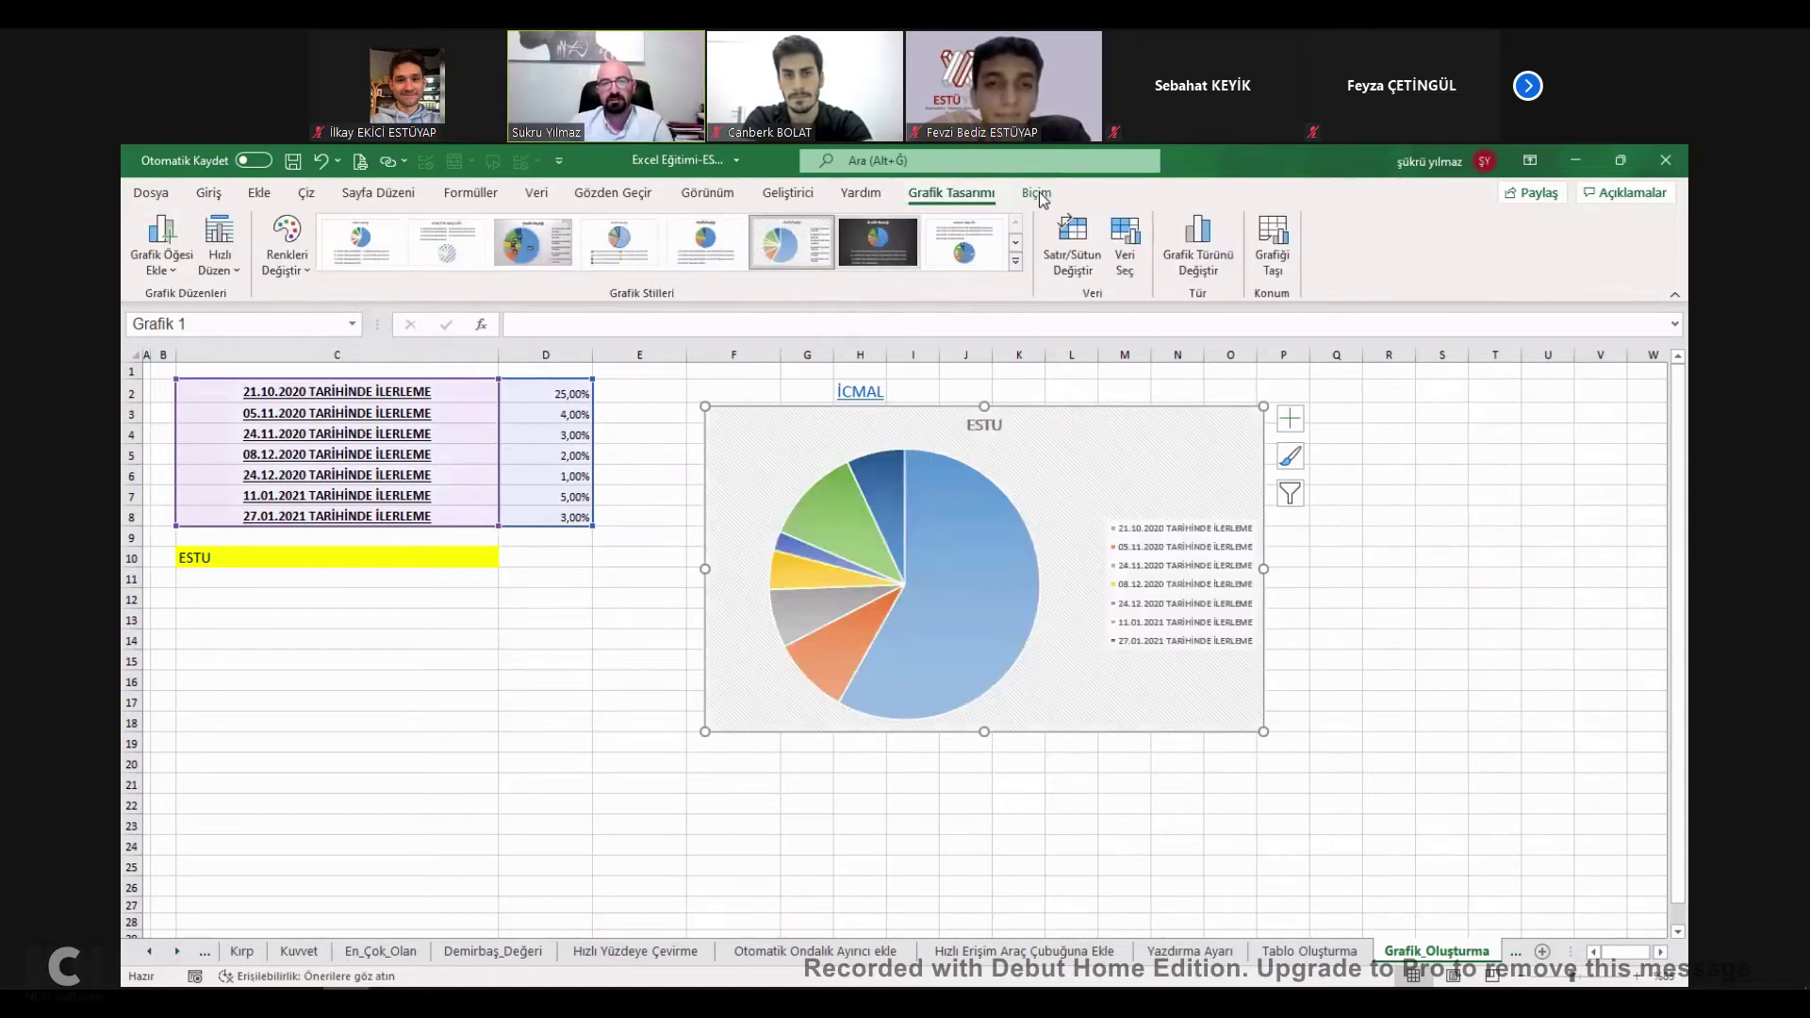
{"action": "key", "text": "ctrl+z"}
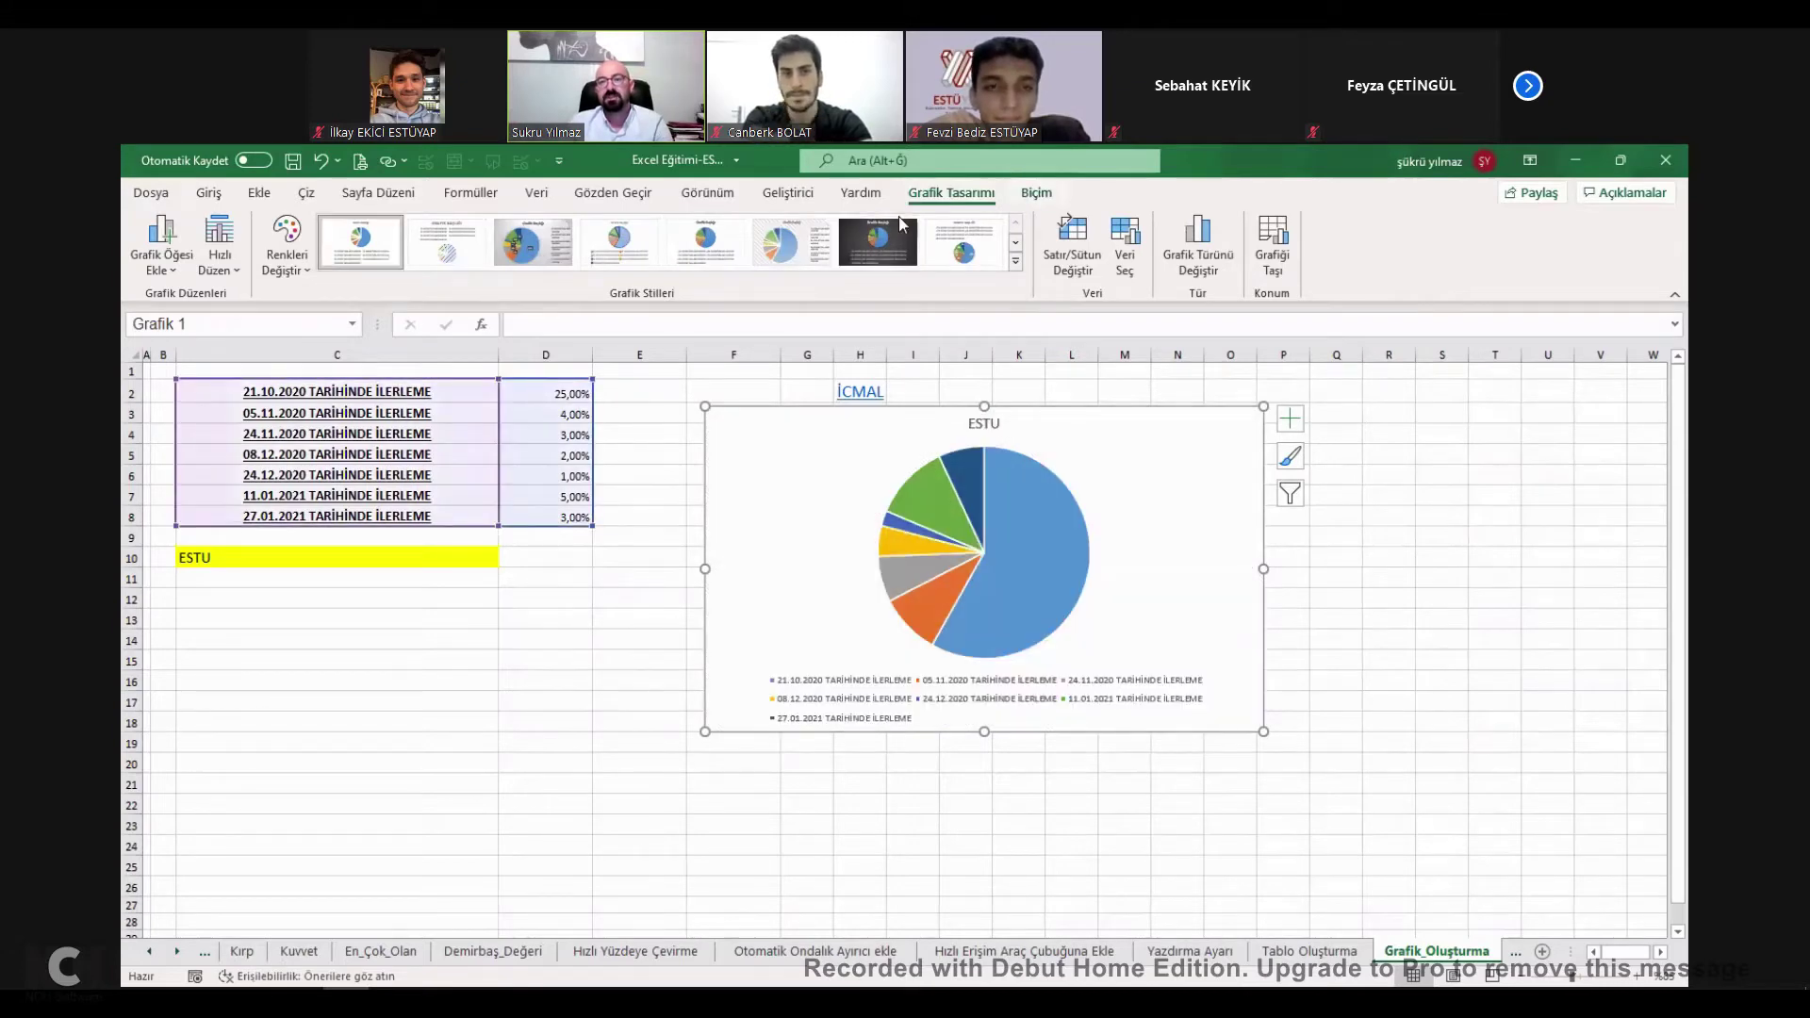
{"action": "left_click", "coordinate": [1036, 192]}
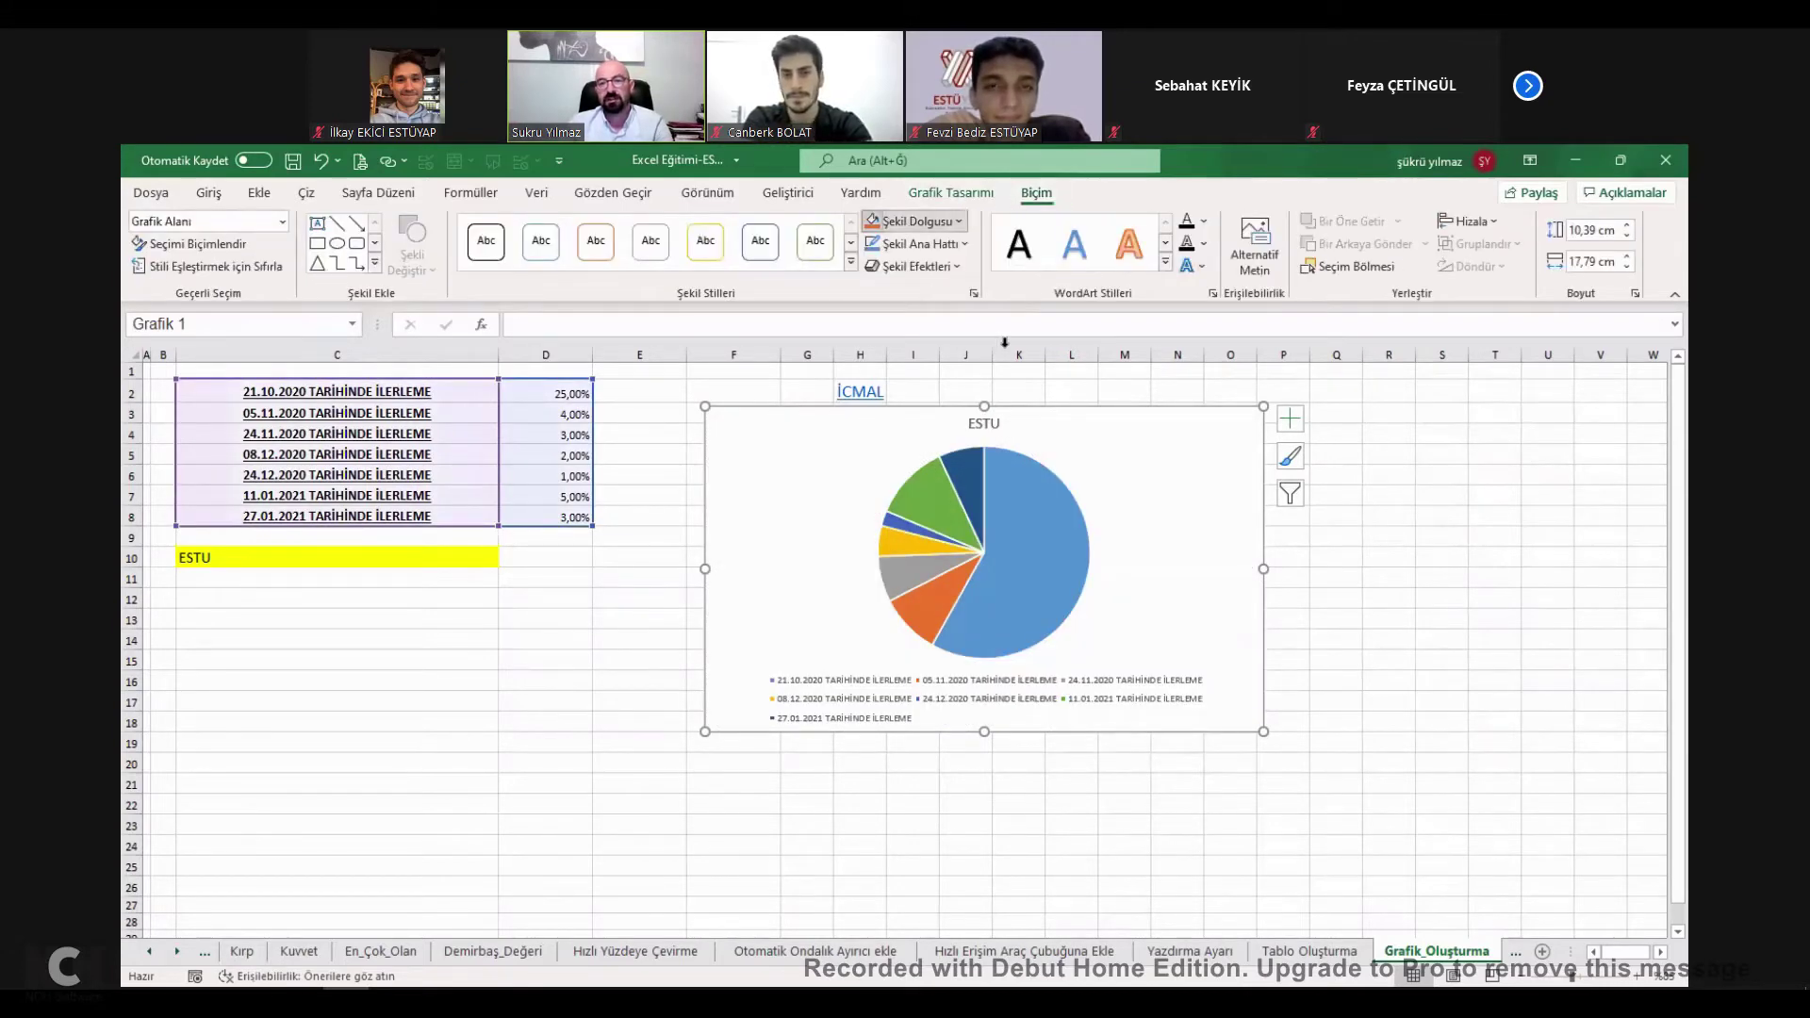
{"action": "left_click", "coordinate": [905, 220]}
{"action": "left_click_drag", "start_coordinate": [1211, 441], "coordinate": [1156, 415]}
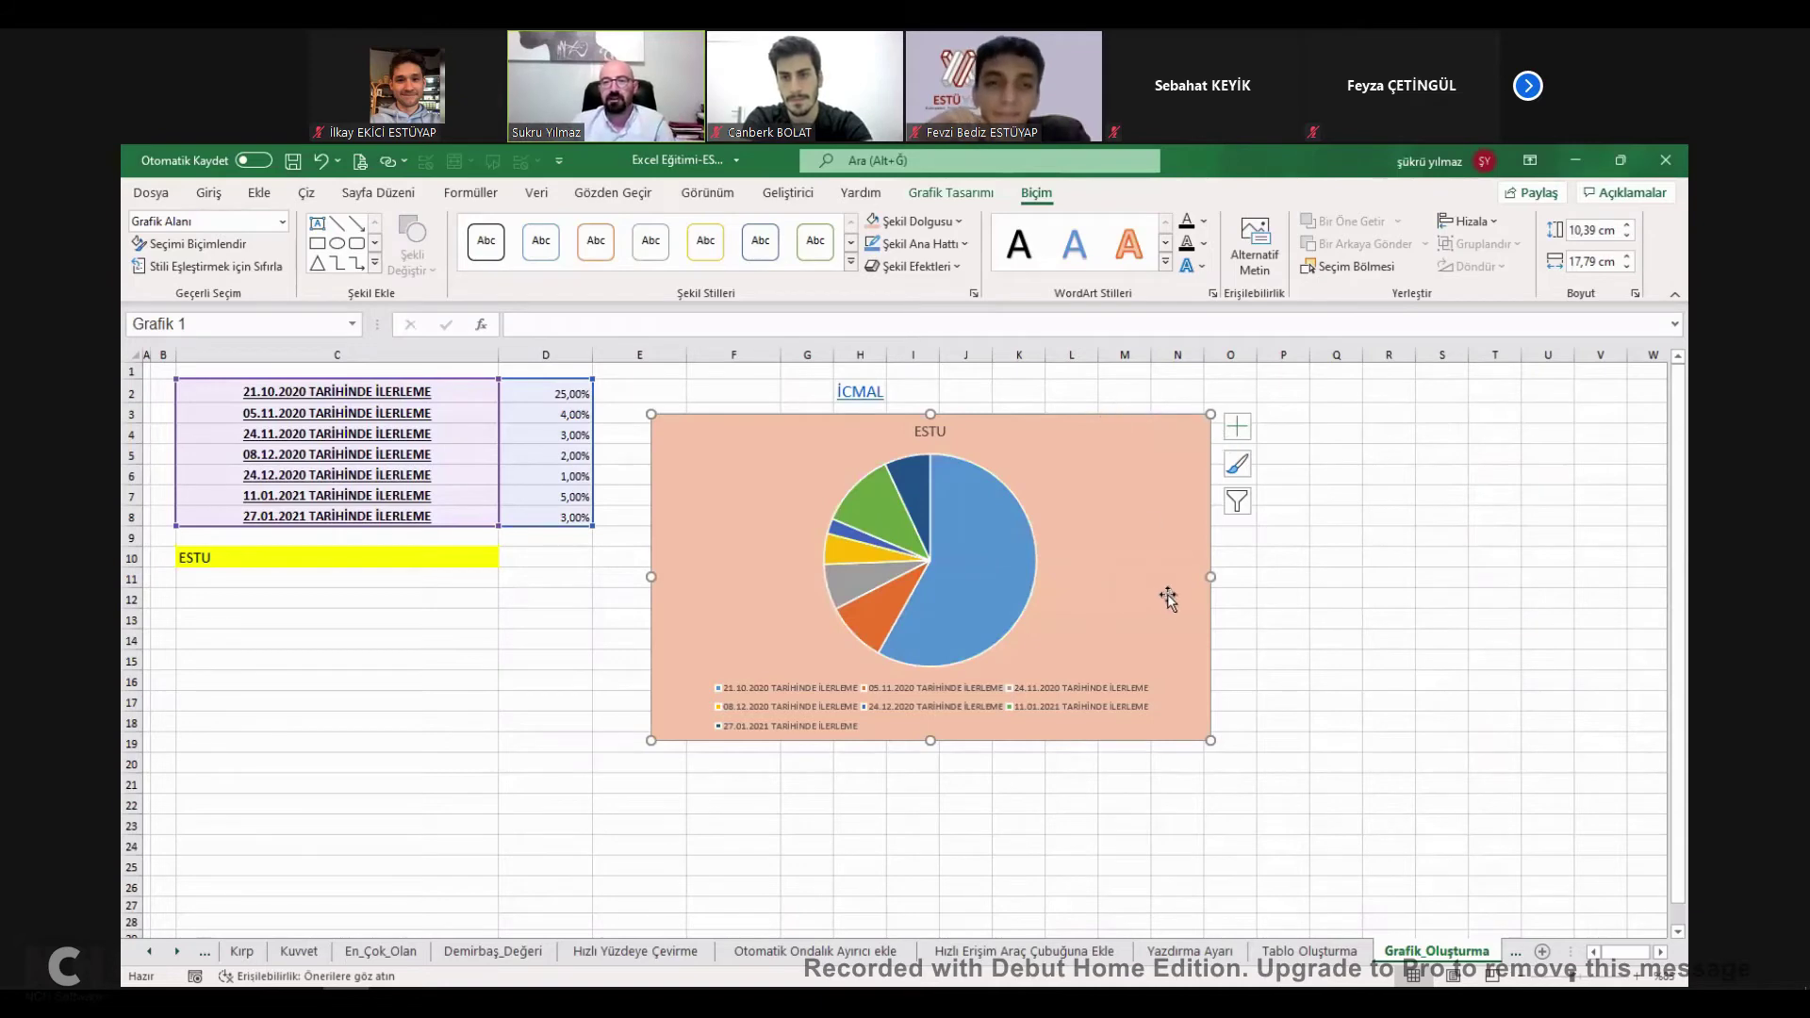
Test D3 with the value 4546, then undo to restore 4,00%.
{"action": "left_click", "coordinate": [582, 415]}
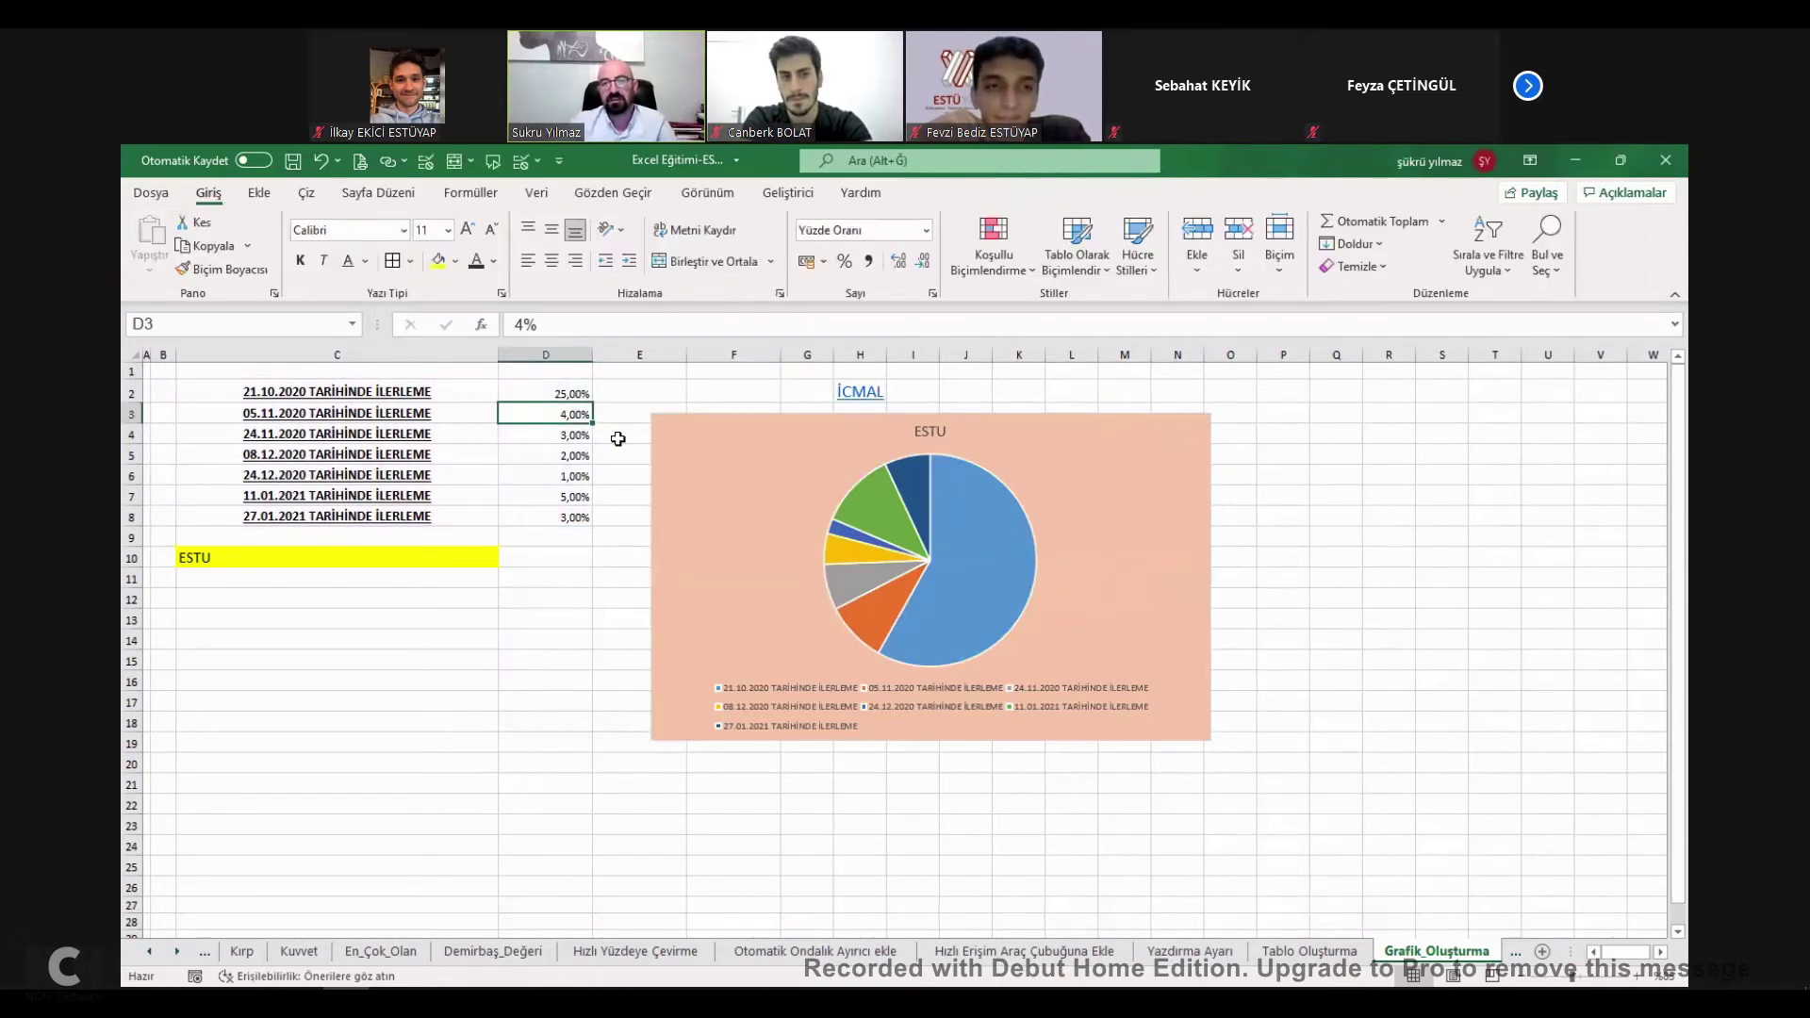
{"action": "type", "text": "4546"}
{"action": "key", "text": "Return"}
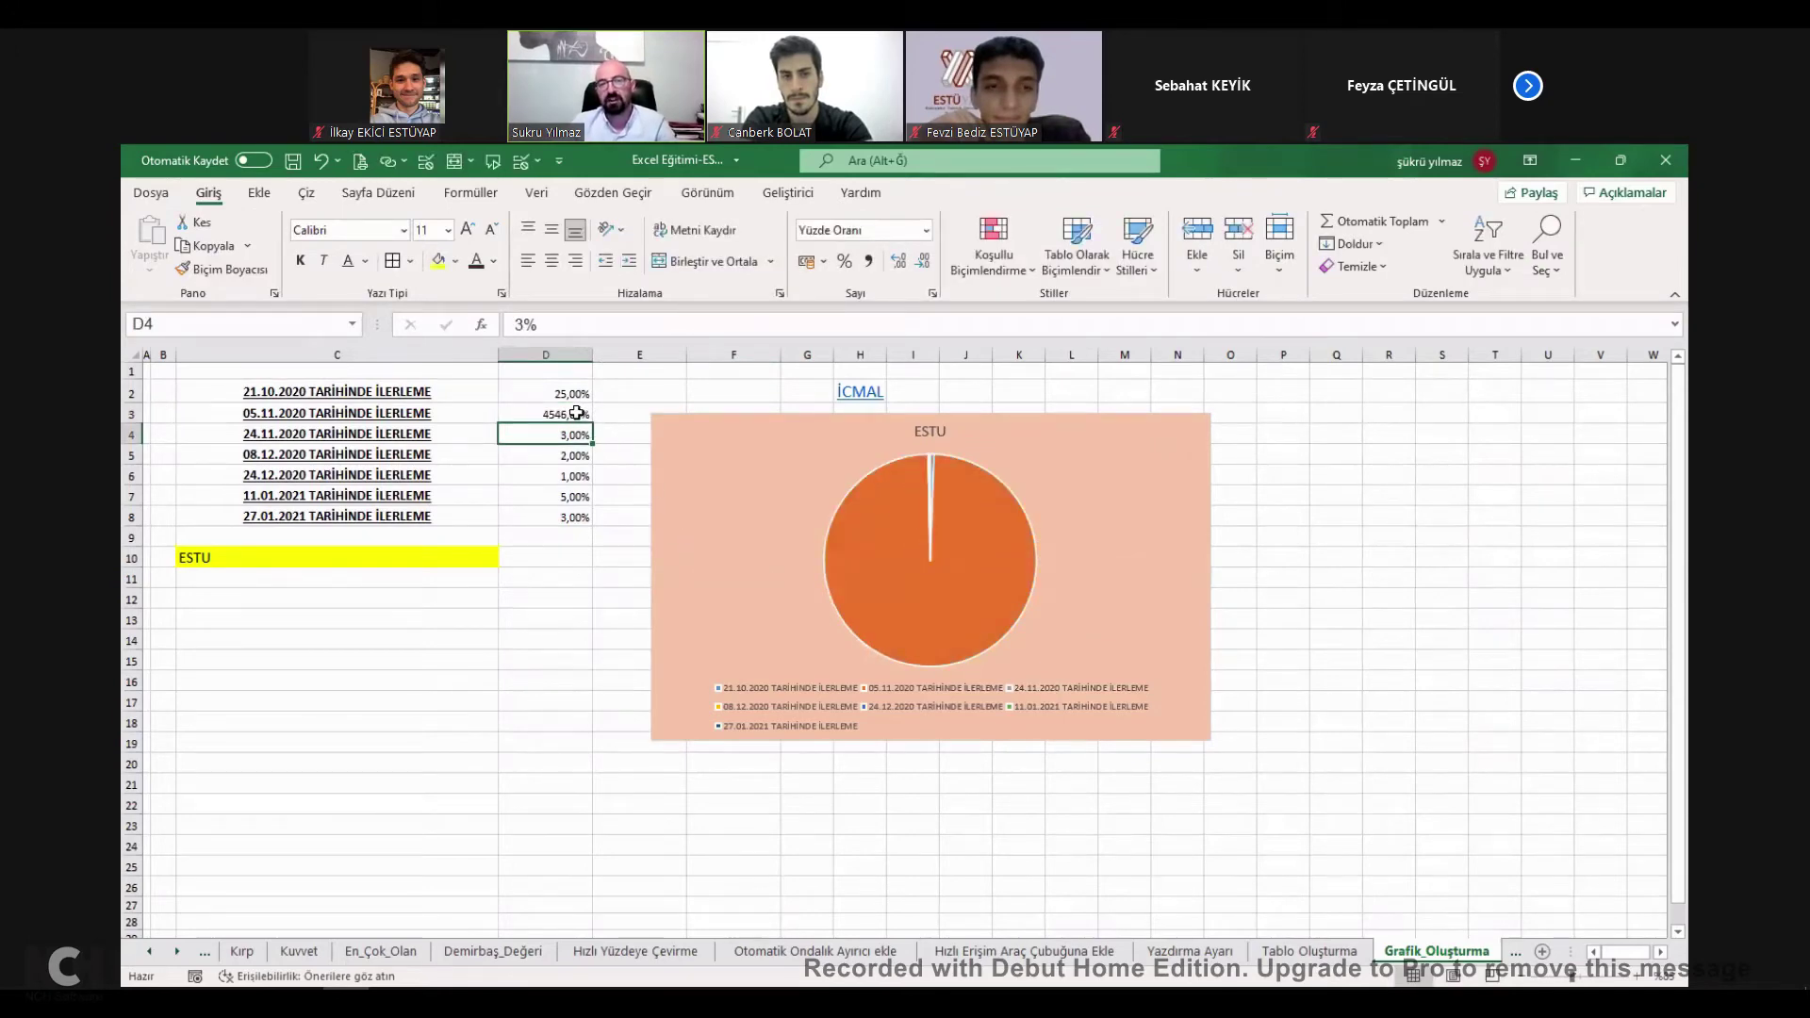
{"action": "key", "text": "ctrl+z"}
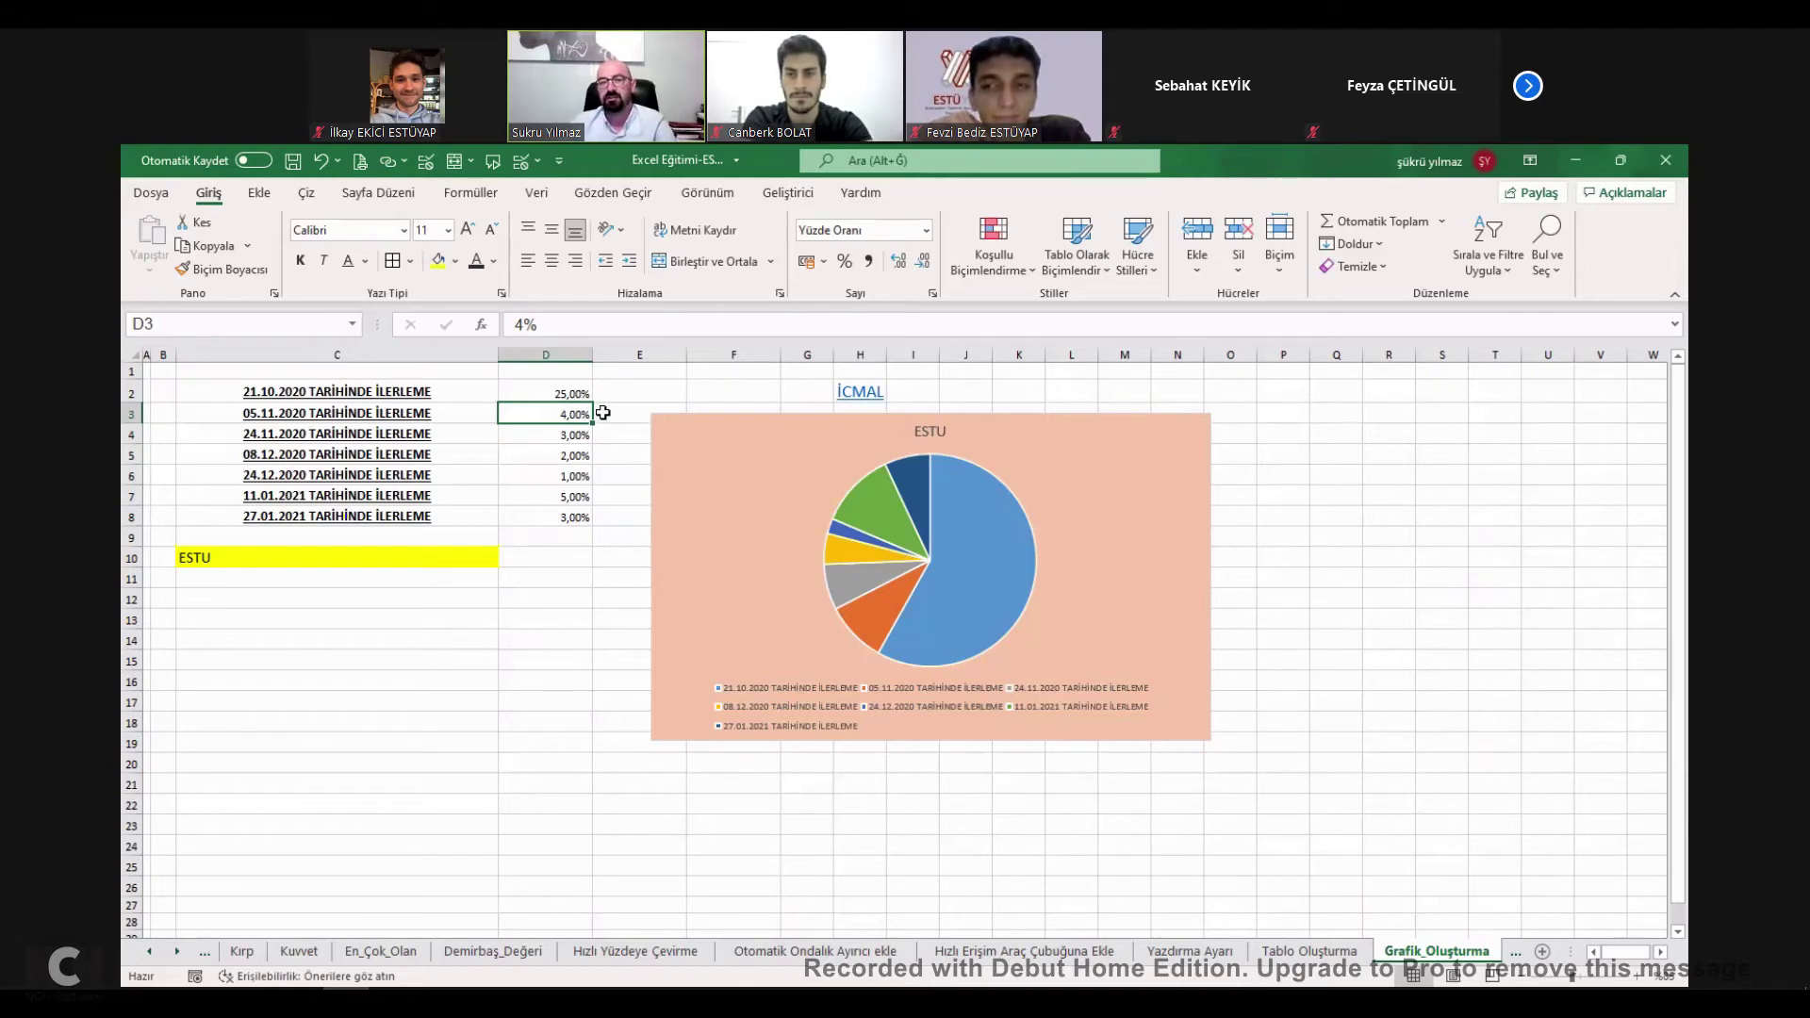
{"action": "left_click", "coordinate": [573, 393]}
{"action": "left_click", "coordinate": [574, 414]}
Draw a spin button form control below the data table.
{"action": "left_click", "coordinate": [521, 640]}
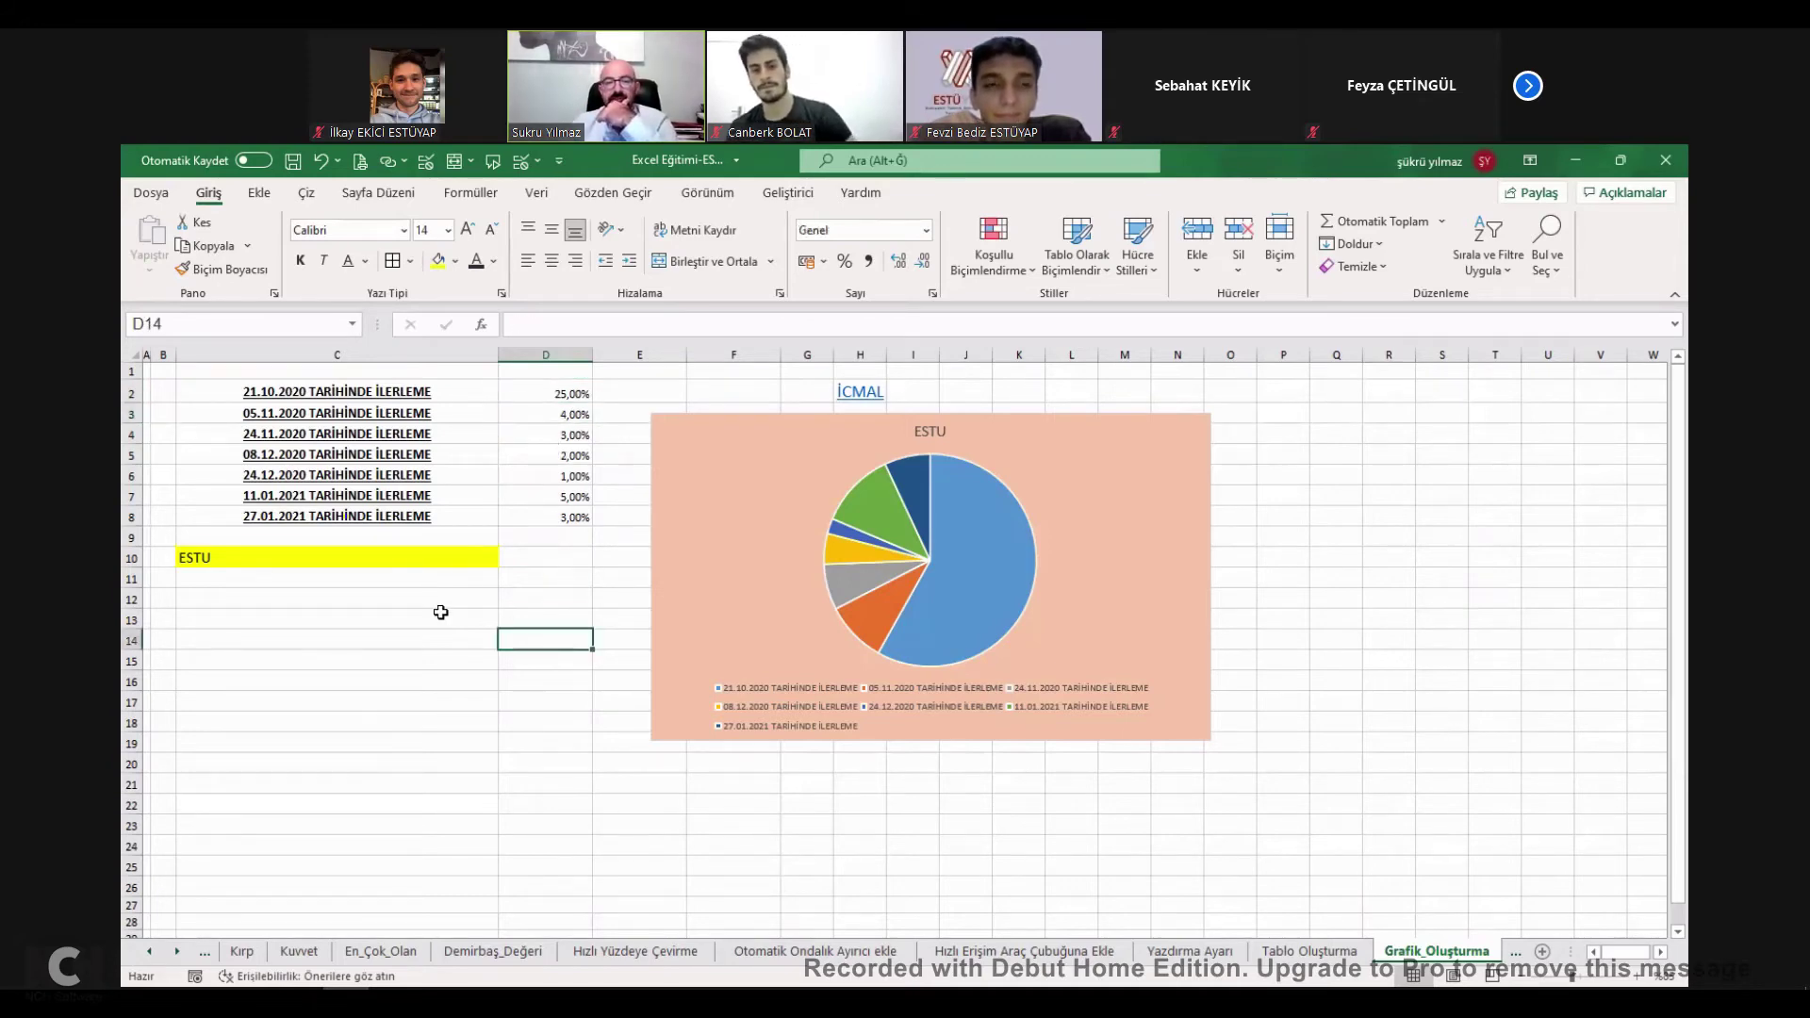
{"action": "left_click", "coordinate": [437, 614]}
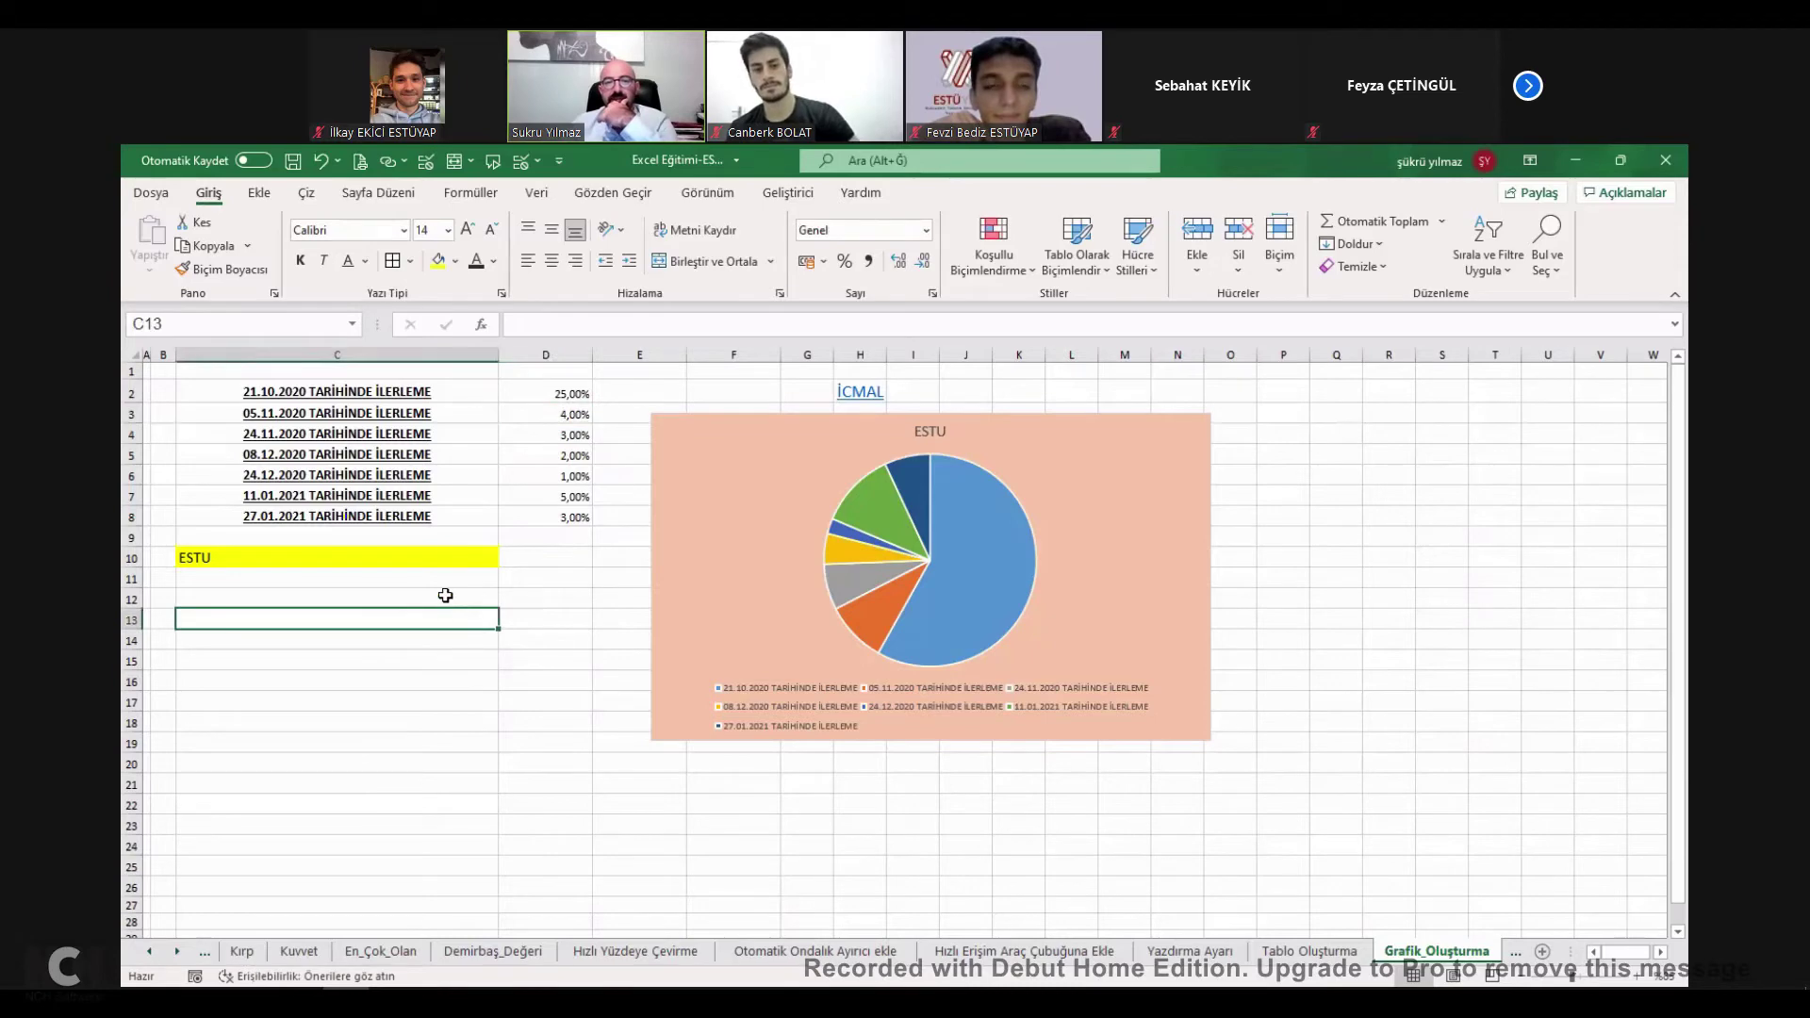
{"action": "left_click", "coordinate": [788, 193]}
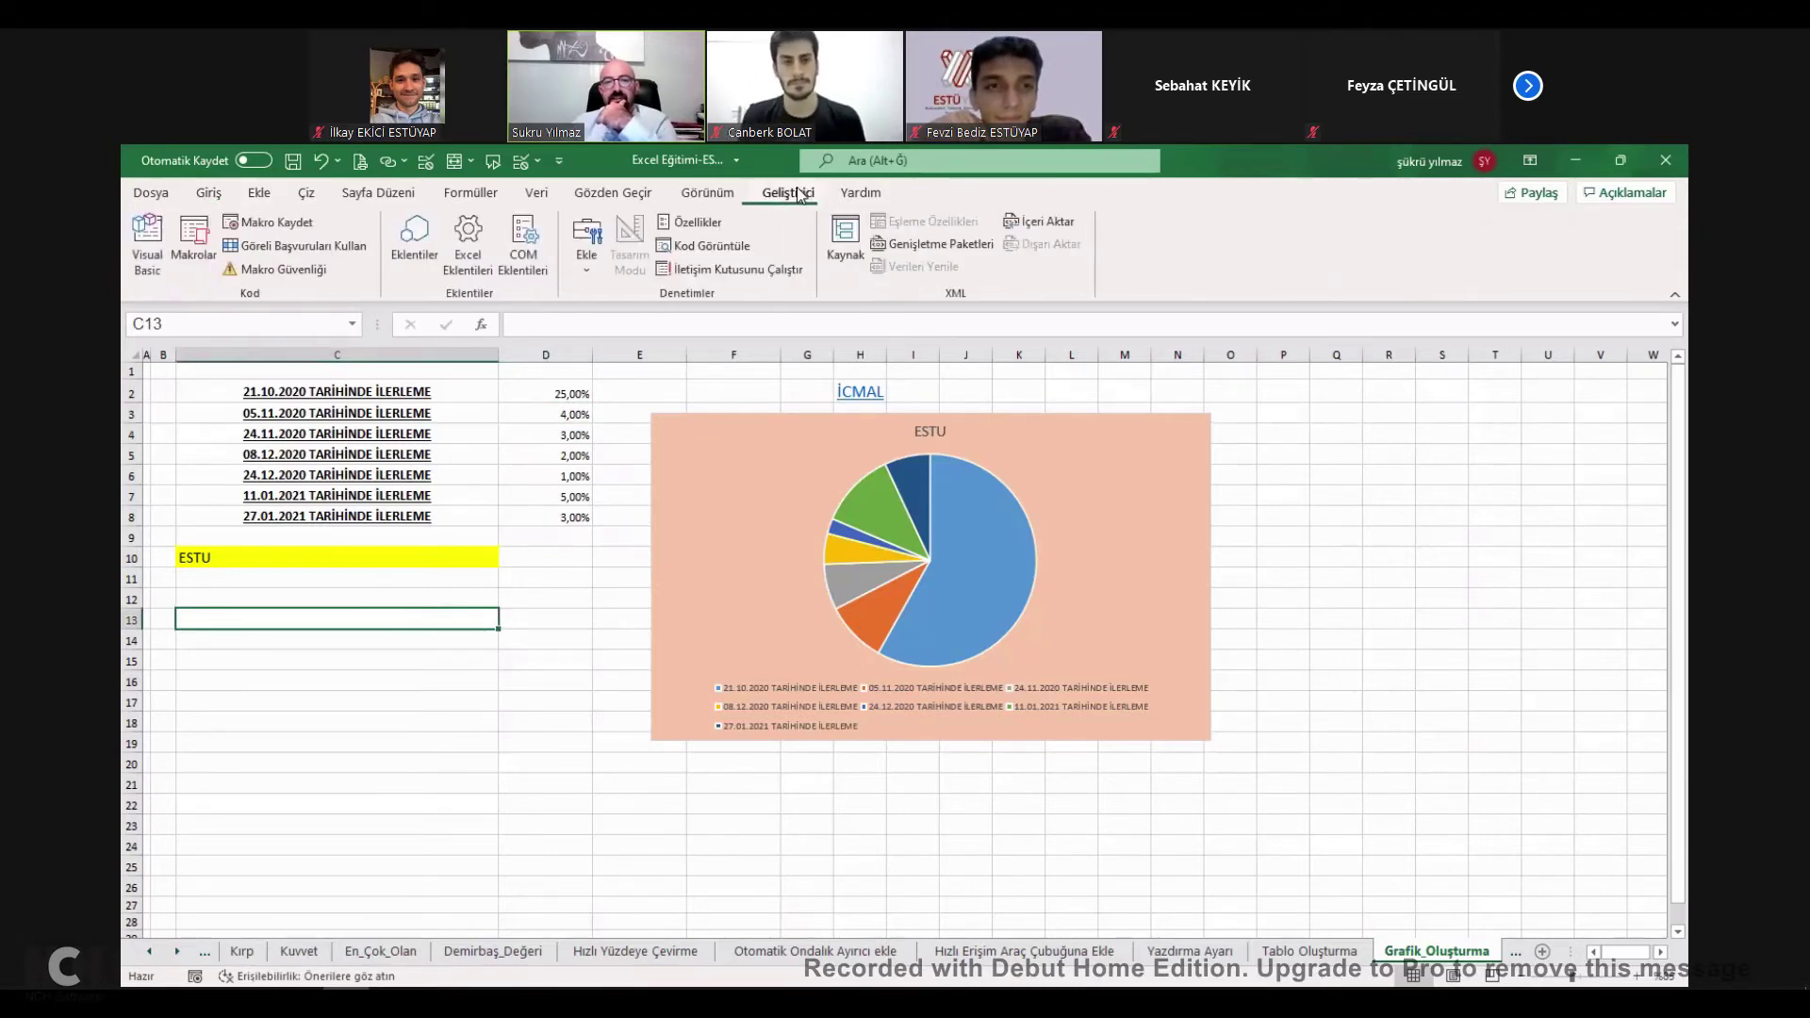
{"action": "left_click", "coordinate": [584, 247]}
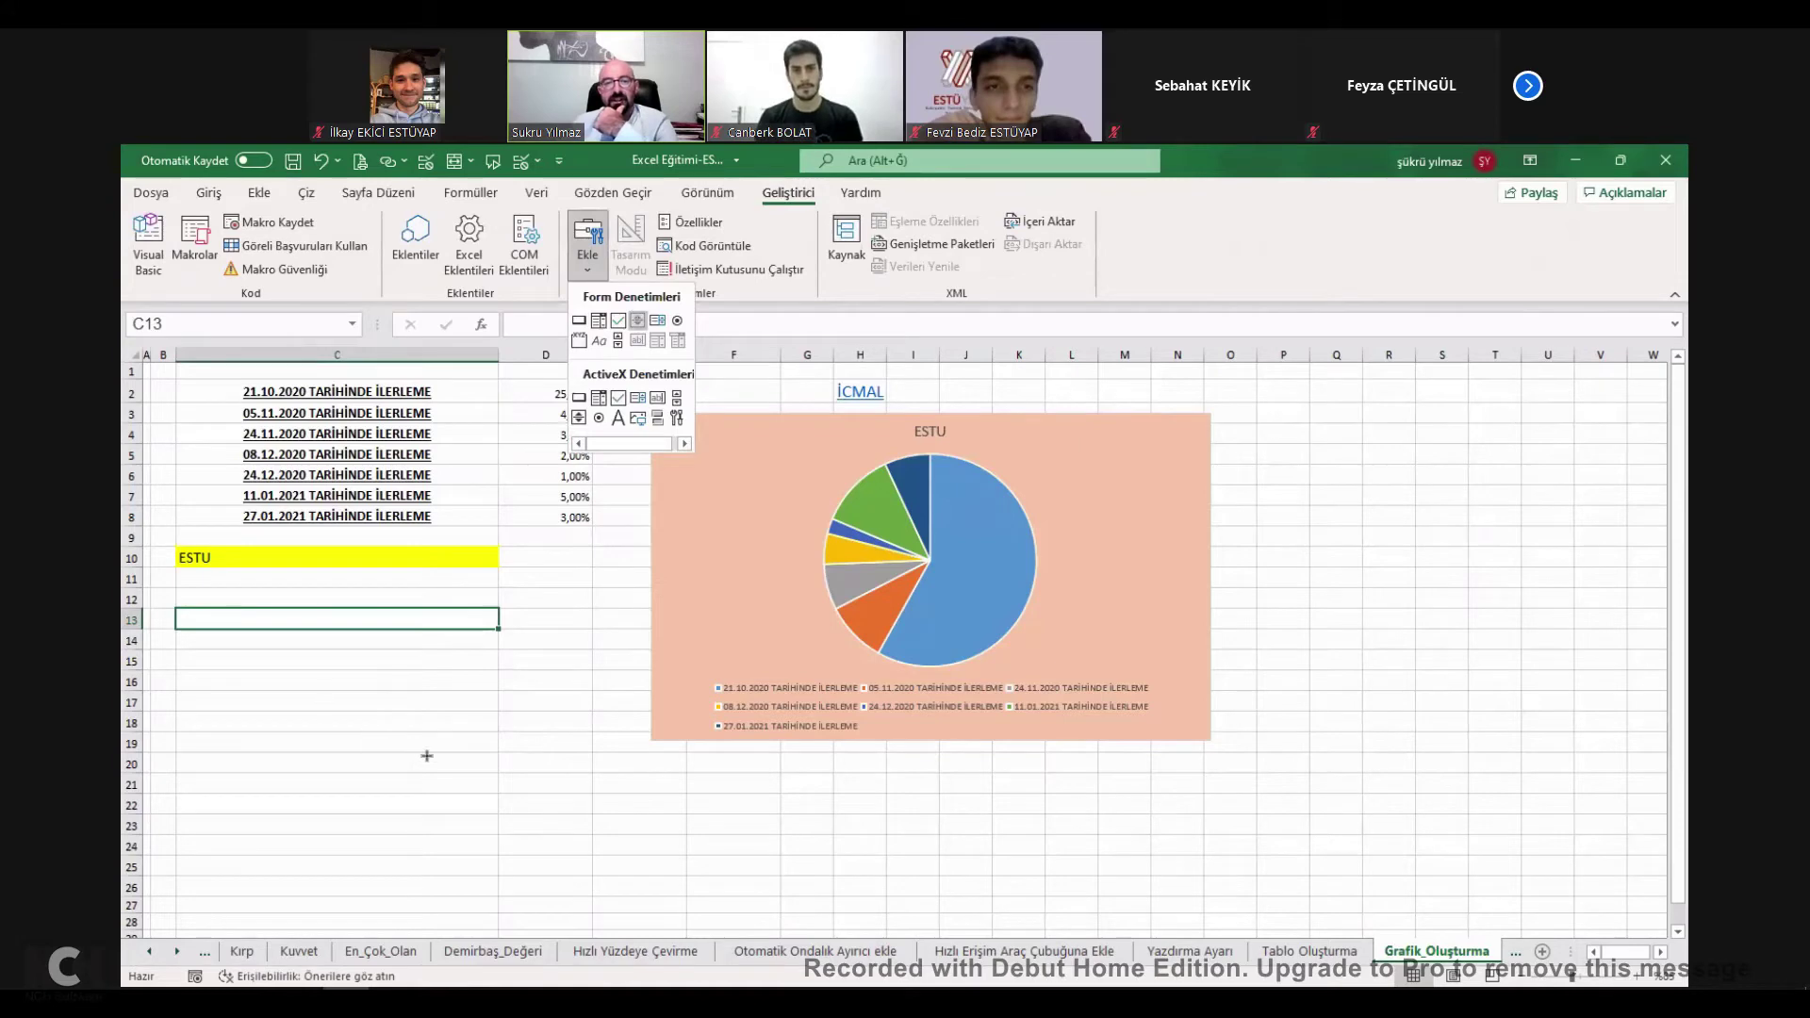
{"action": "left_click_drag", "start_coordinate": [294, 646], "coordinate": [448, 788]}
Link the spin button to cell D3 with a minimum of 5 and a new maximum value.
{"action": "key", "text": "shift+F10"}
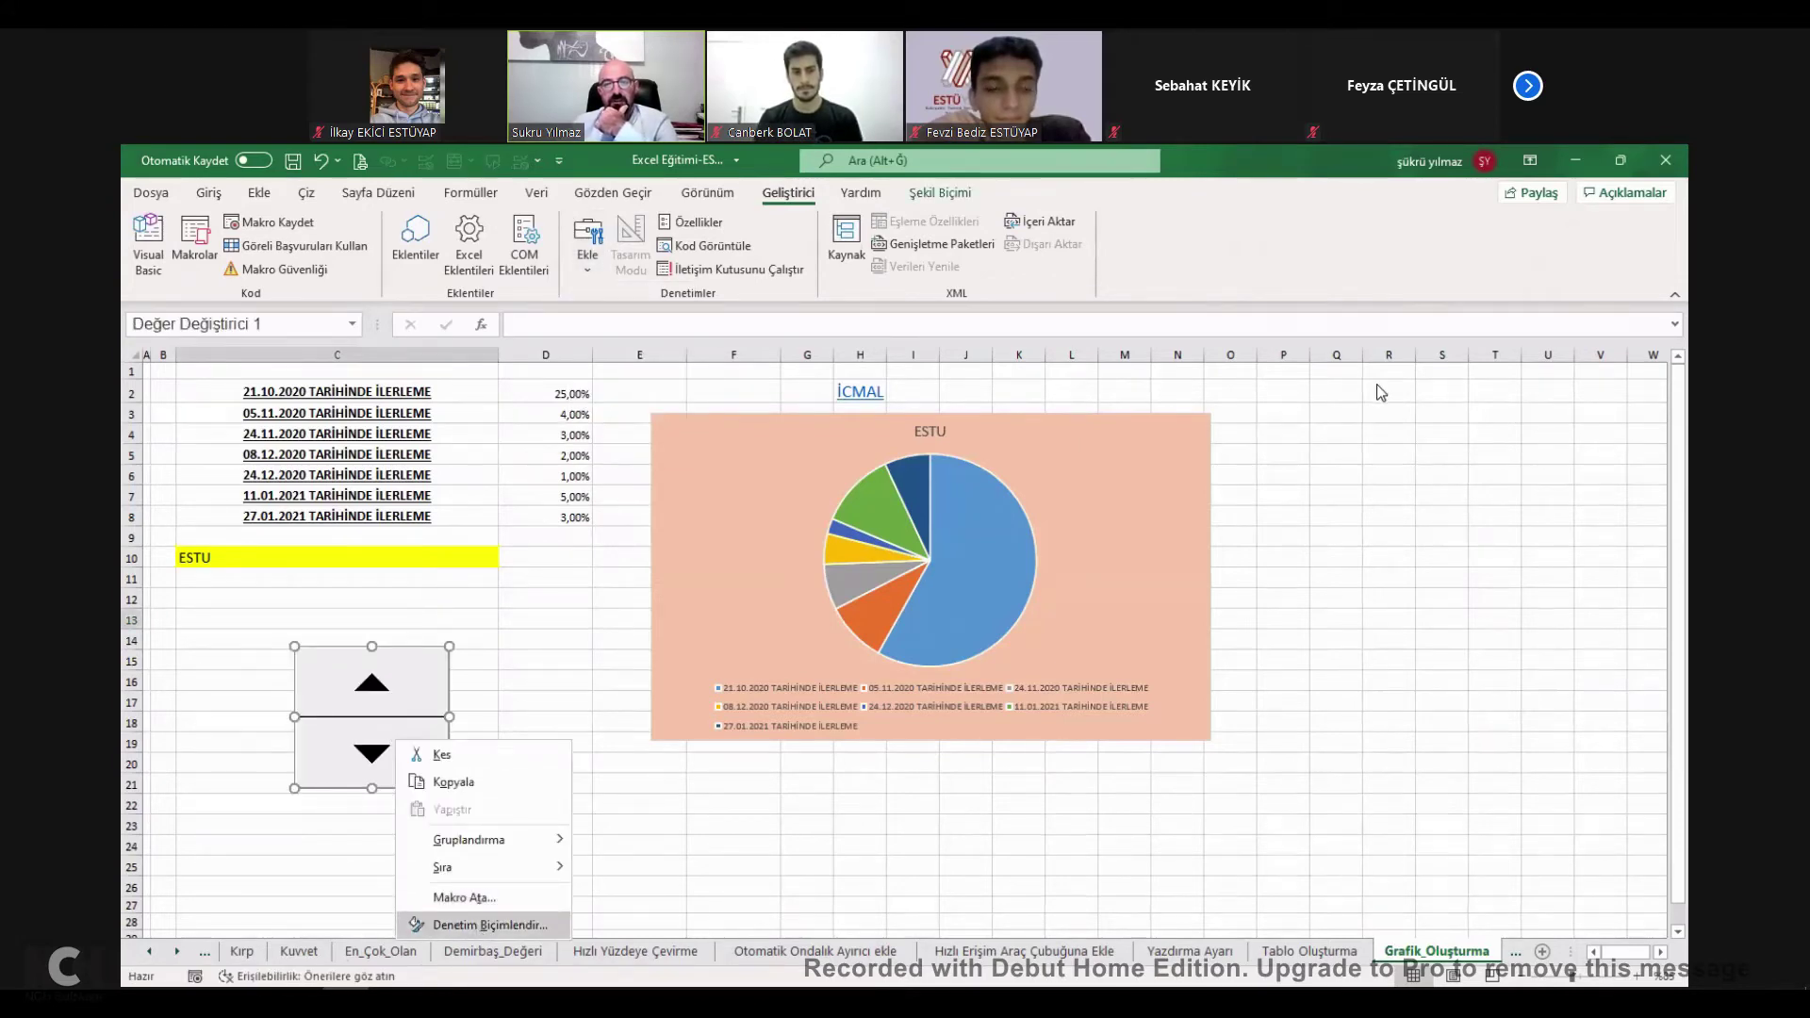
{"action": "key", "text": "Return"}
{"action": "left_click", "coordinate": [1375, 392]}
{"action": "left_click", "coordinate": [565, 418]}
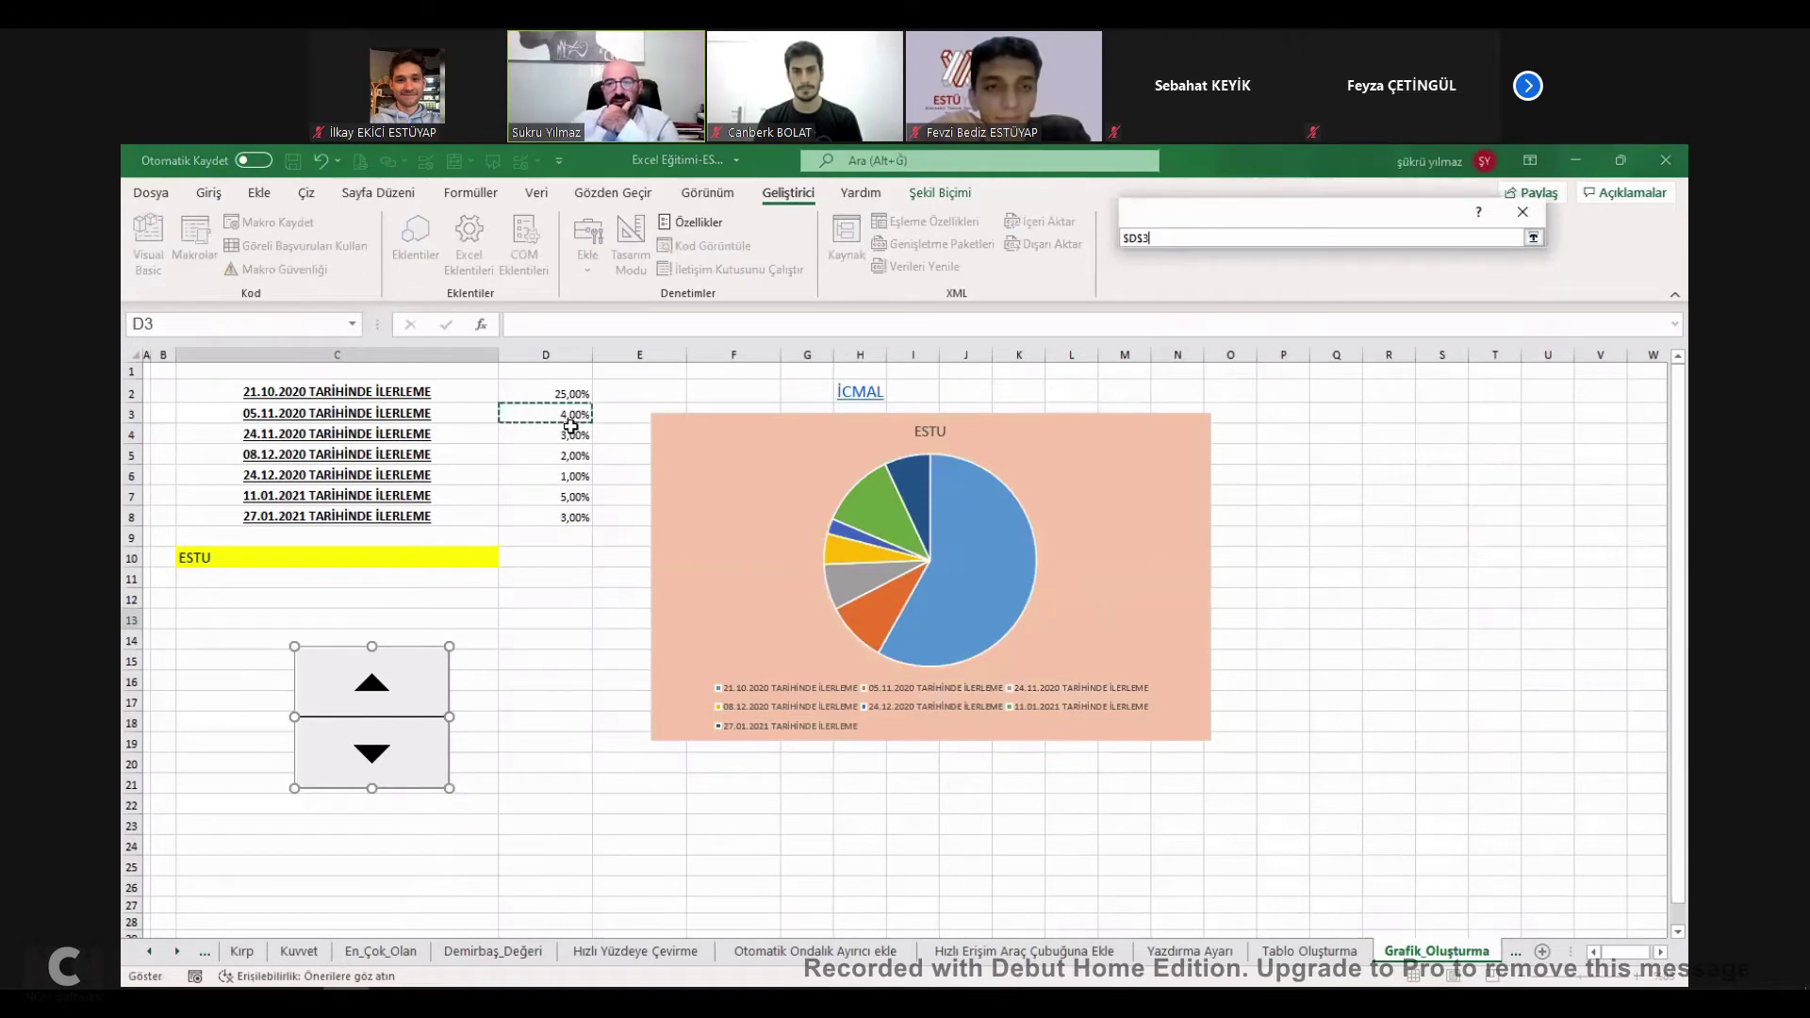
{"action": "key", "text": "Return"}
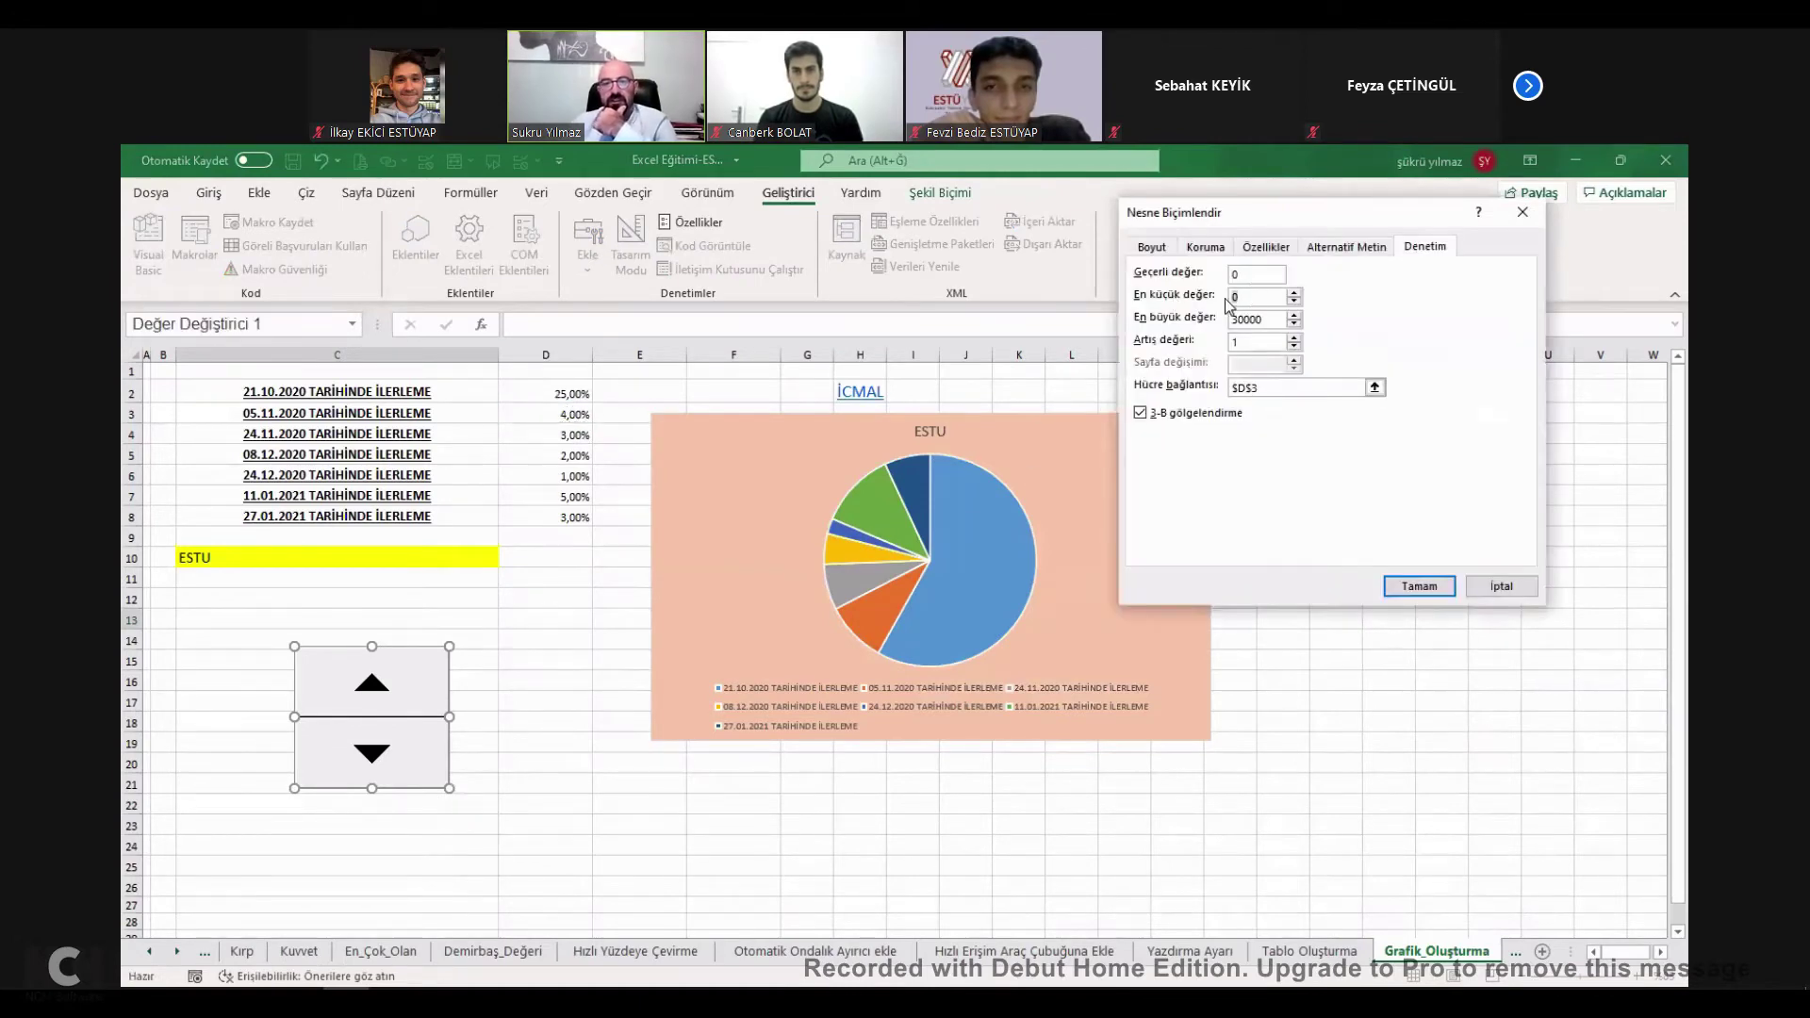
{"action": "type", "text": "5"}
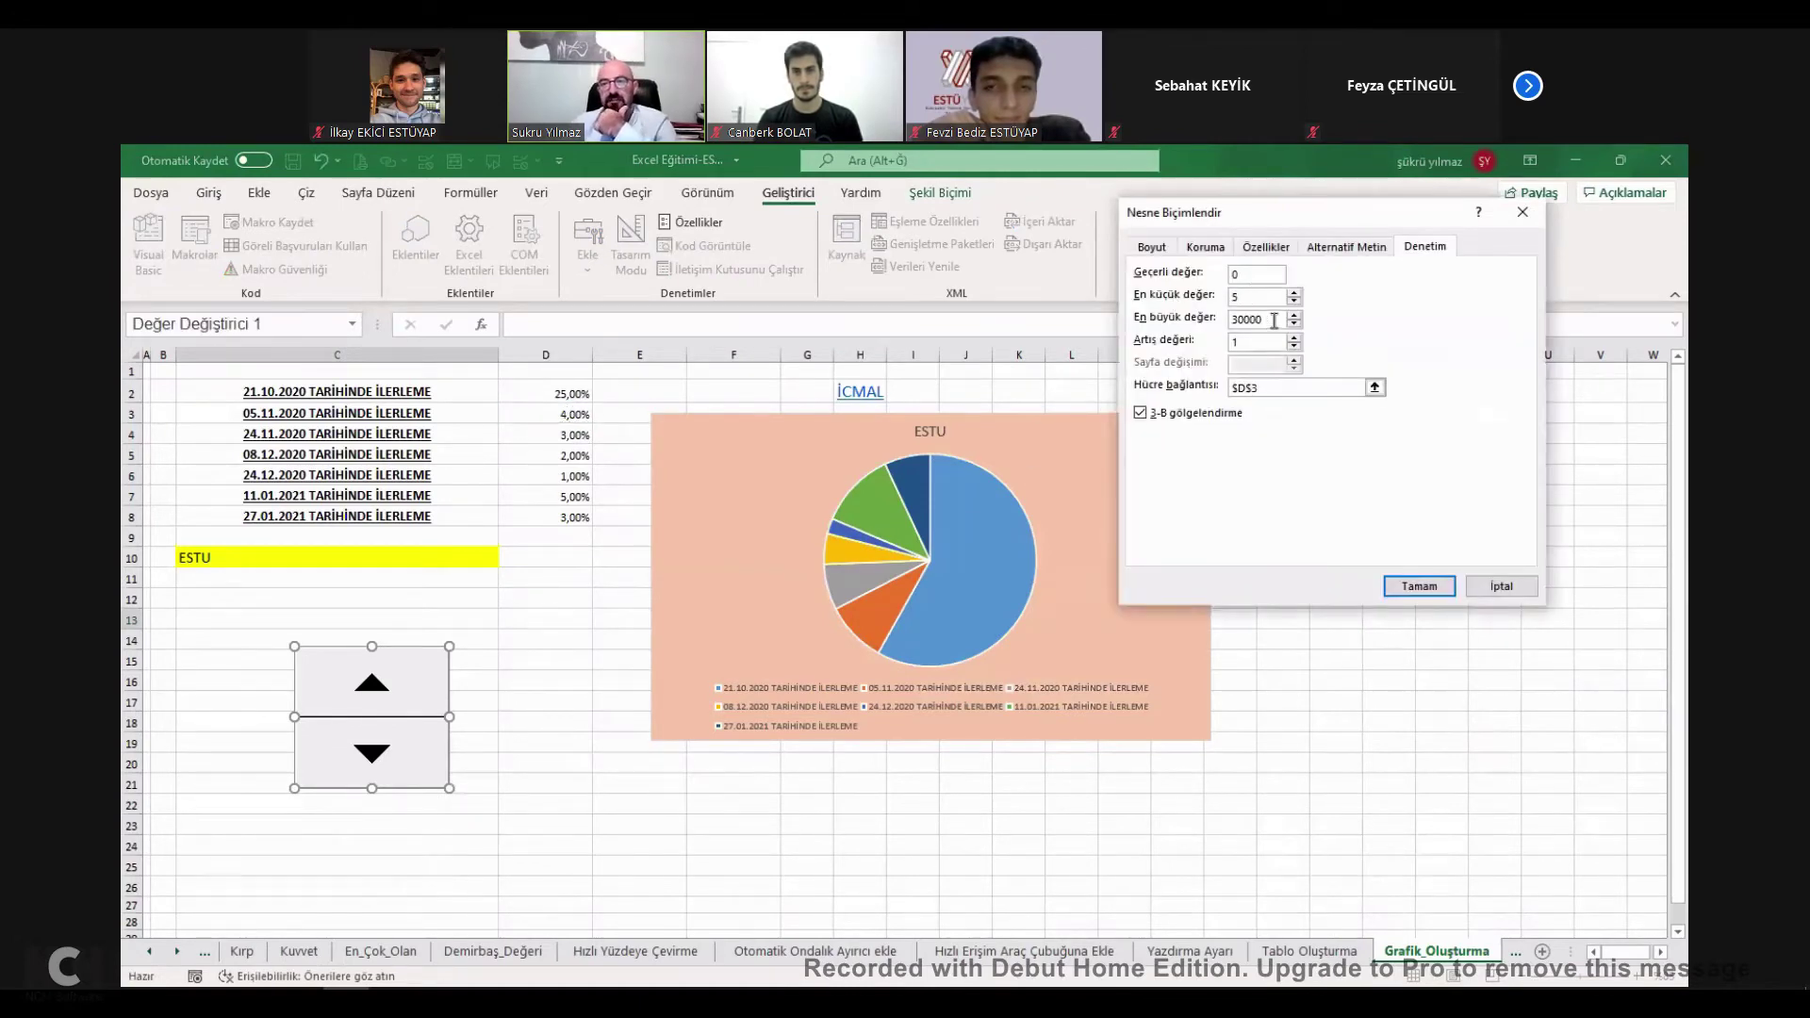
{"action": "left_click_drag", "start_coordinate": [1266, 322], "coordinate": [1214, 322]}
{"action": "type", "text": "20"}
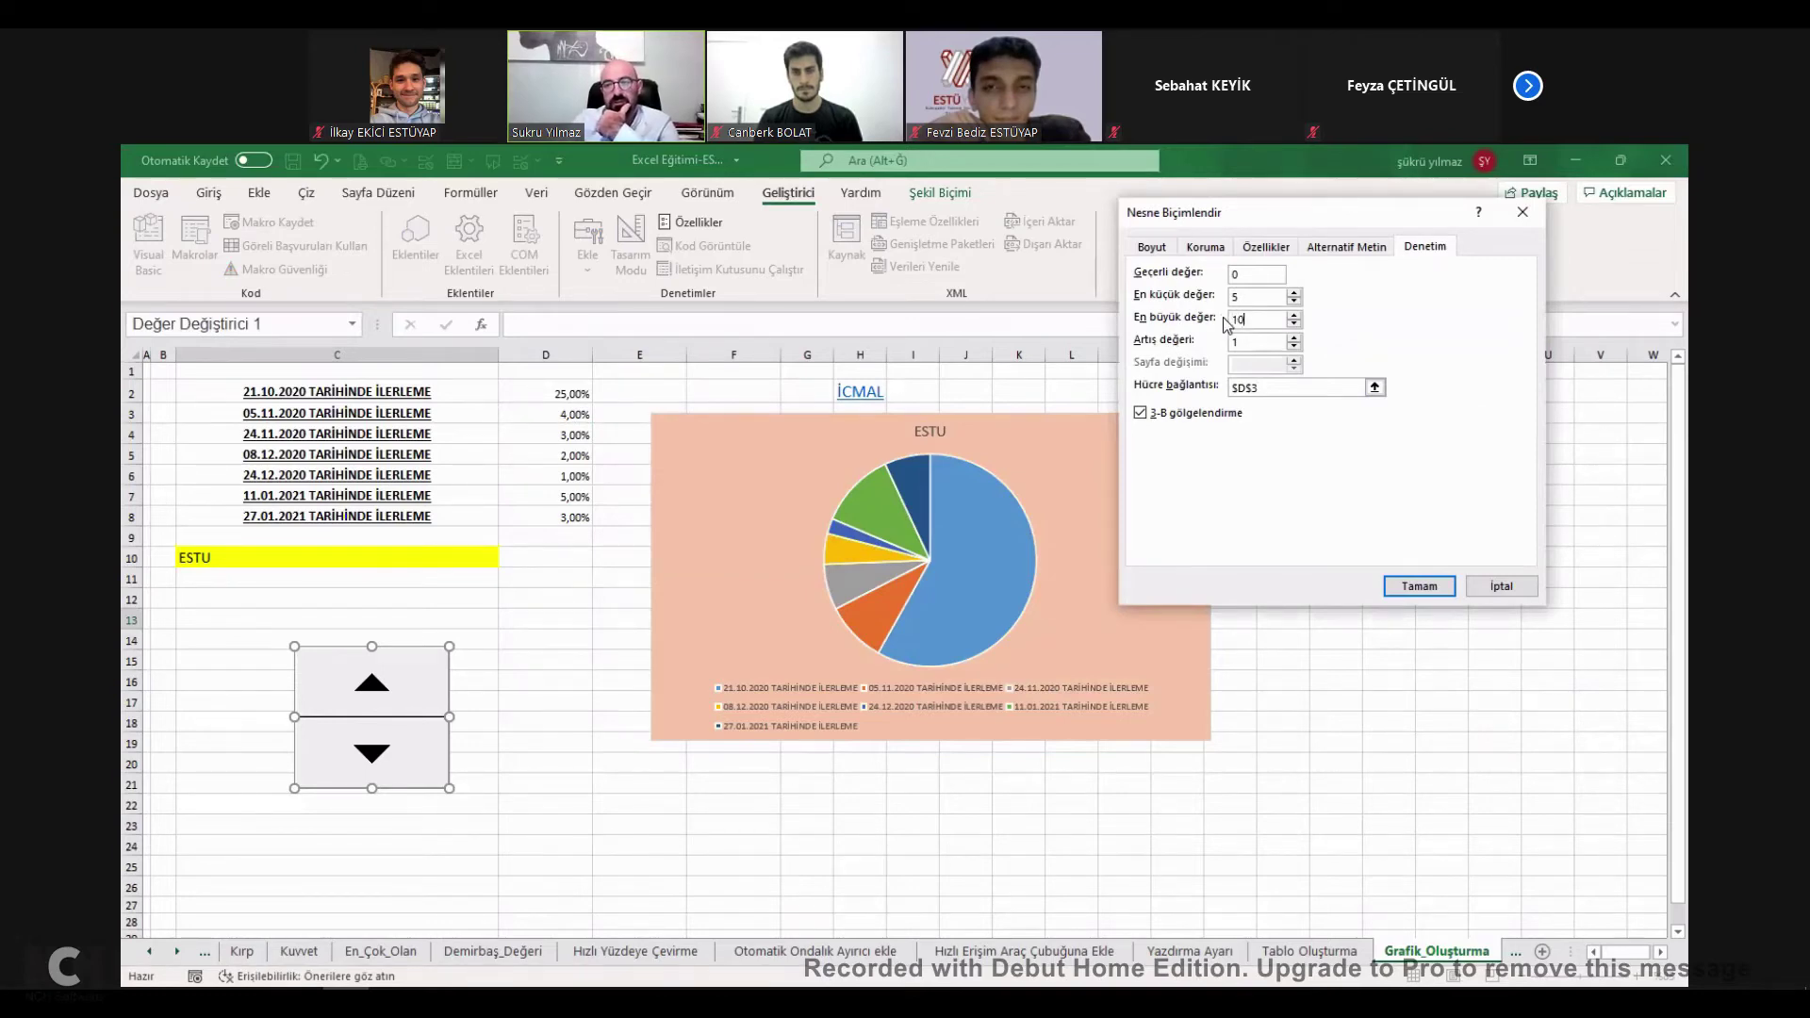
{"action": "left_click", "coordinate": [1422, 589]}
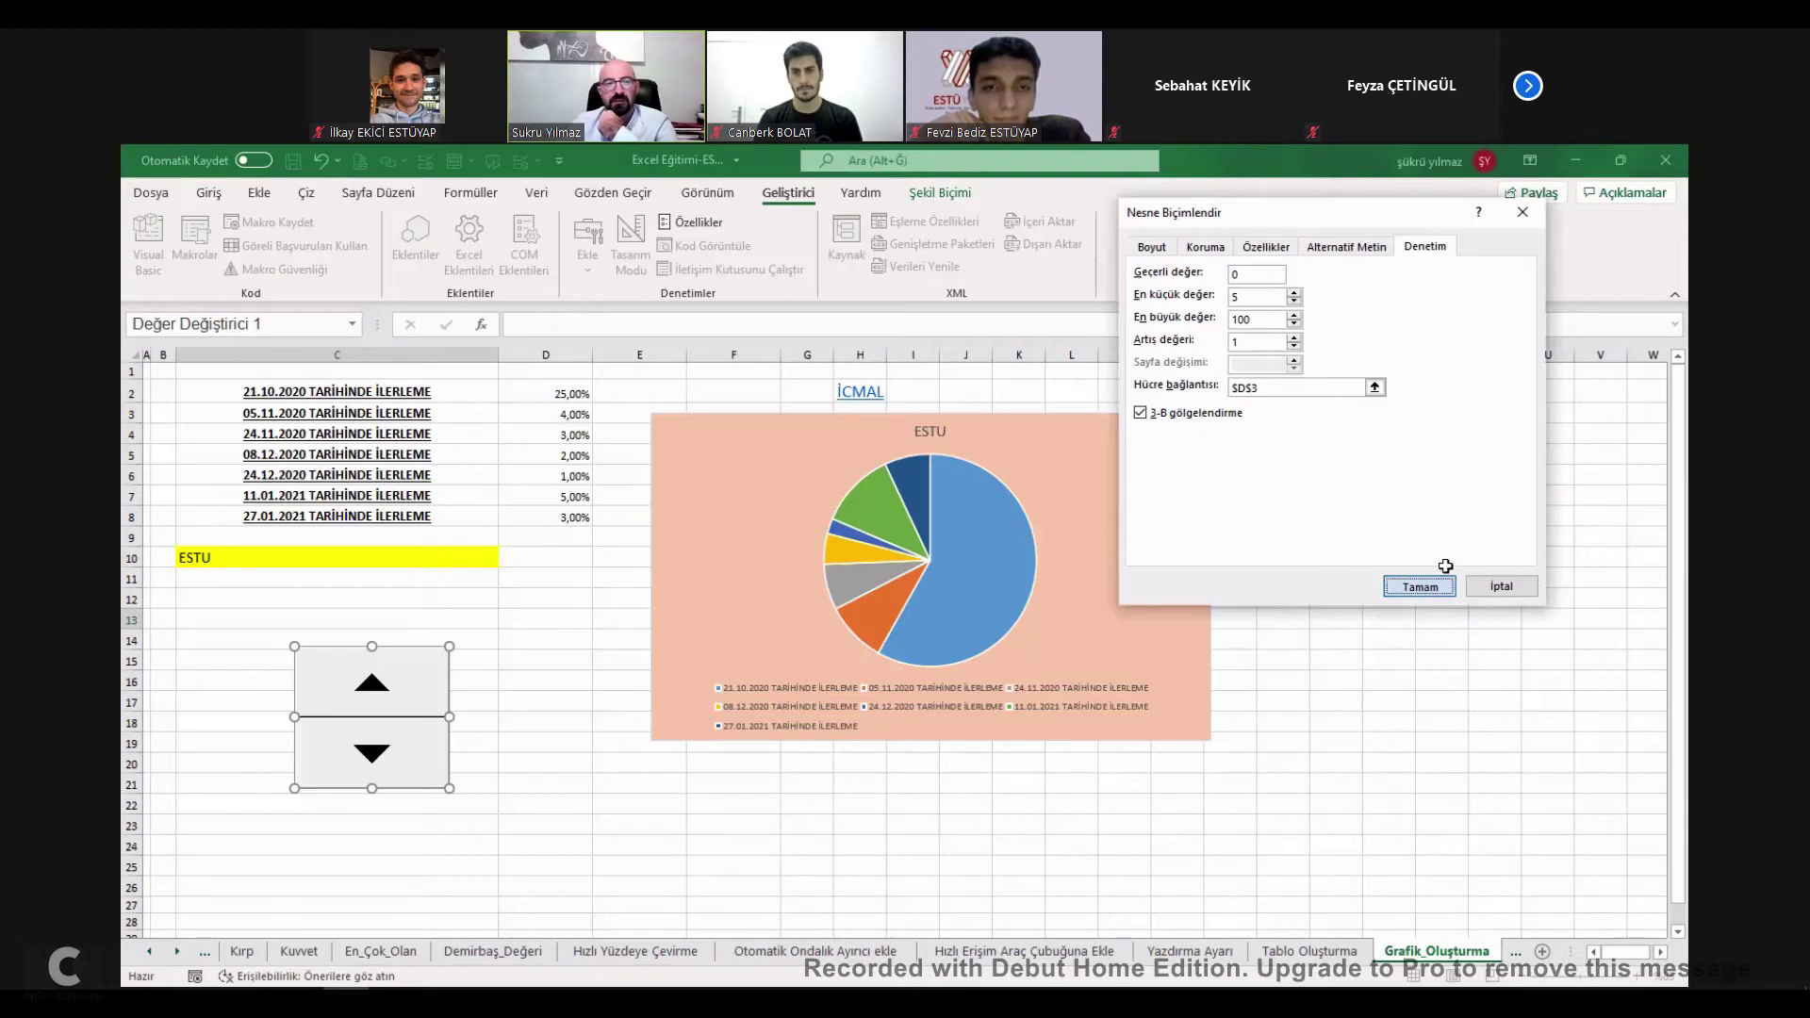
Step the spinner to change D3, then tick the chart topic done on İcmal.
{"action": "left_click", "coordinate": [403, 754]}
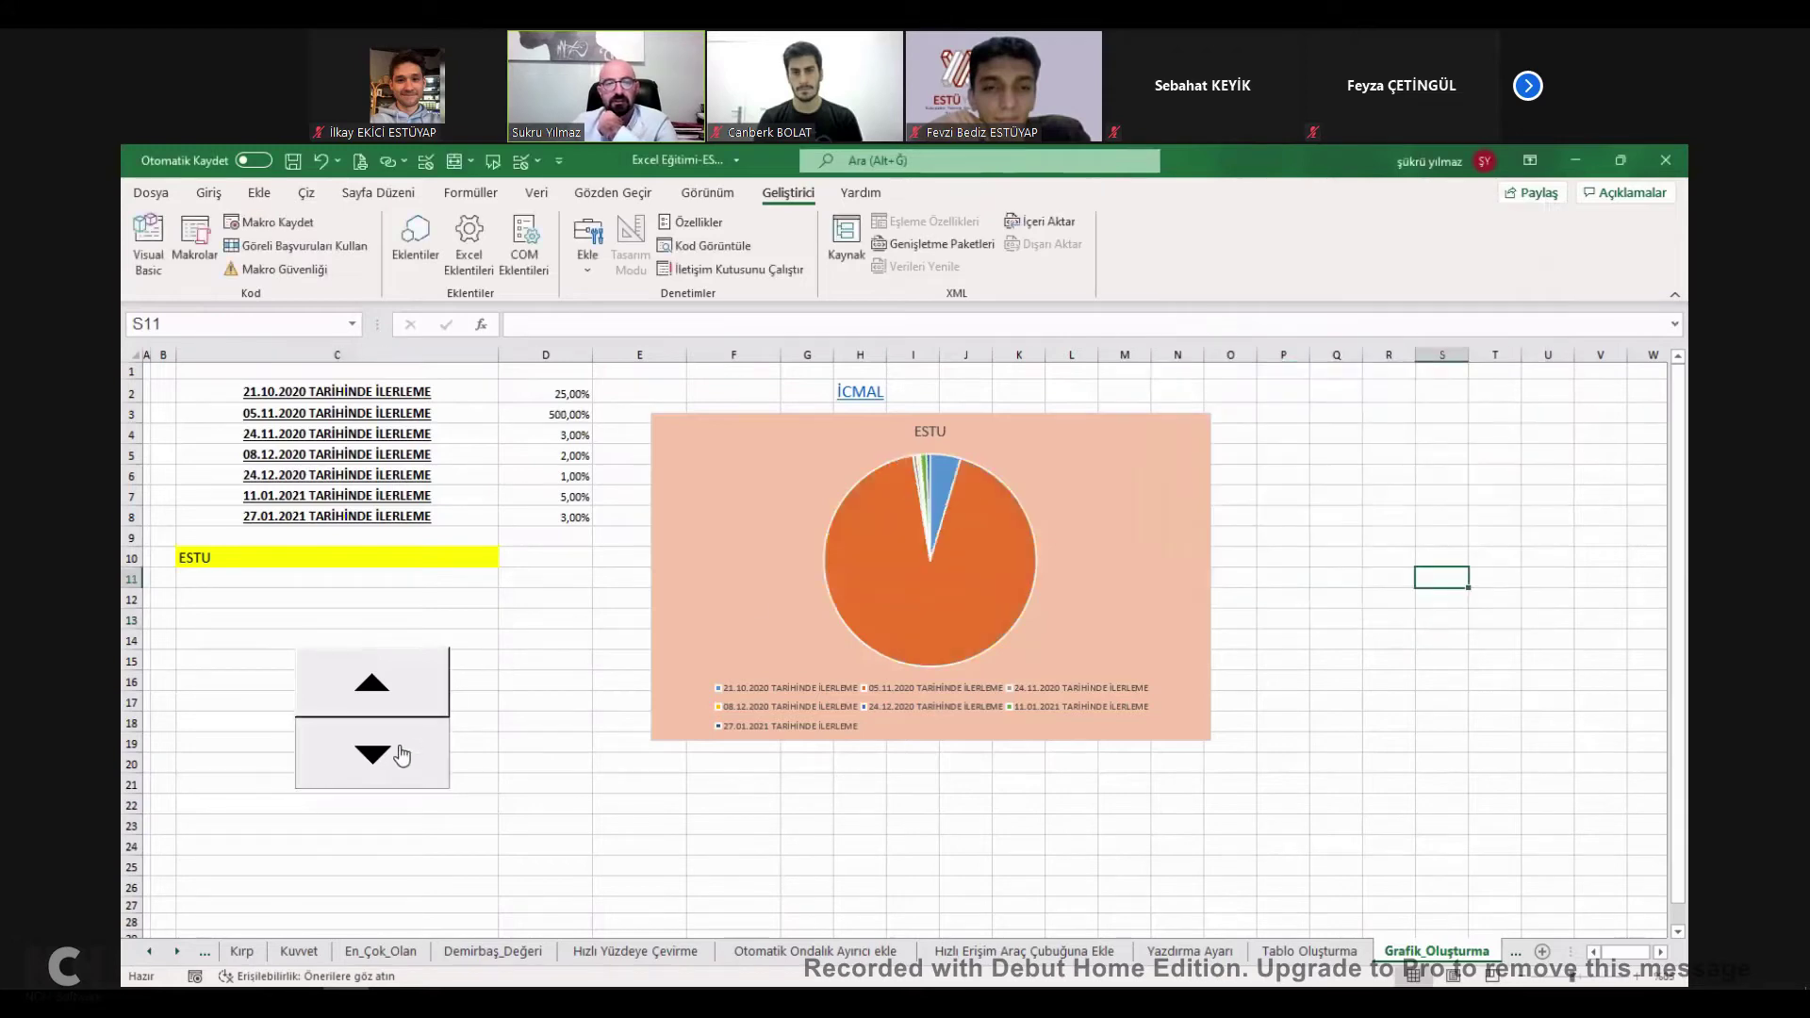
{"action": "left_click", "coordinate": [501, 754]}
{"action": "left_click", "coordinate": [556, 413]}
{"action": "double_click", "coordinate": [576, 414]}
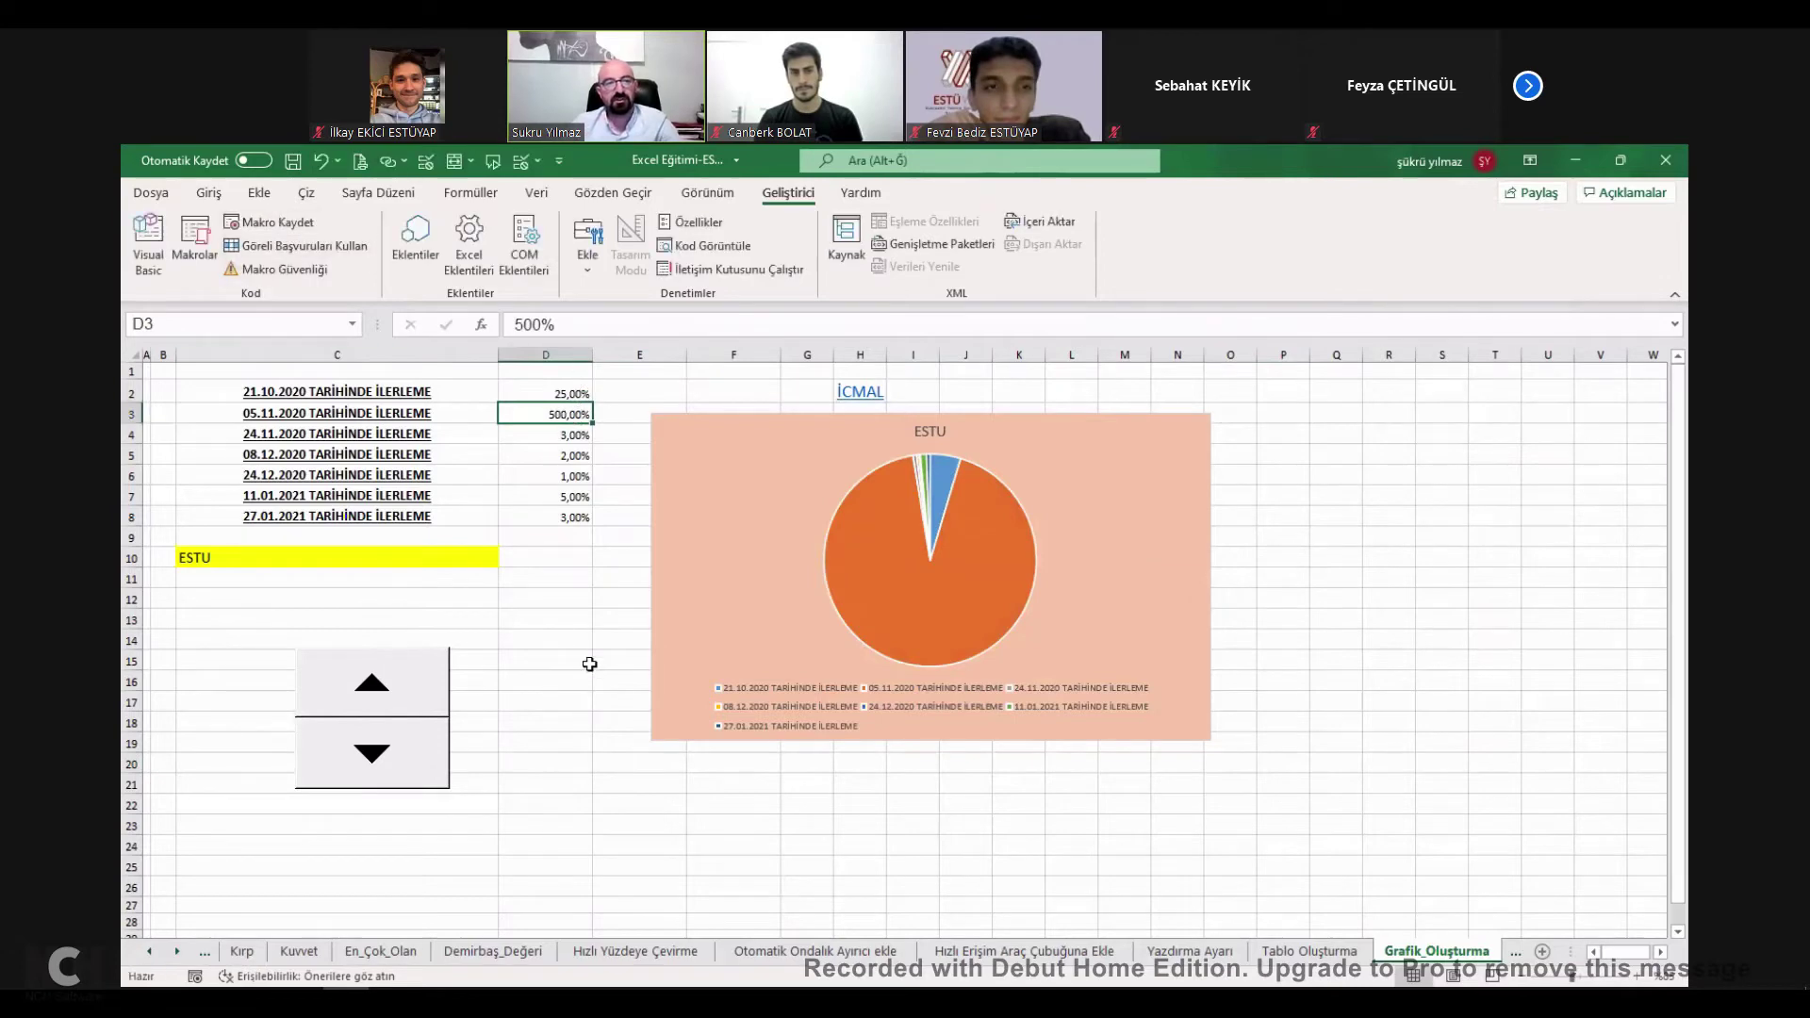
{"action": "left_click_drag", "start_coordinate": [580, 663], "coordinate": [551, 639]}
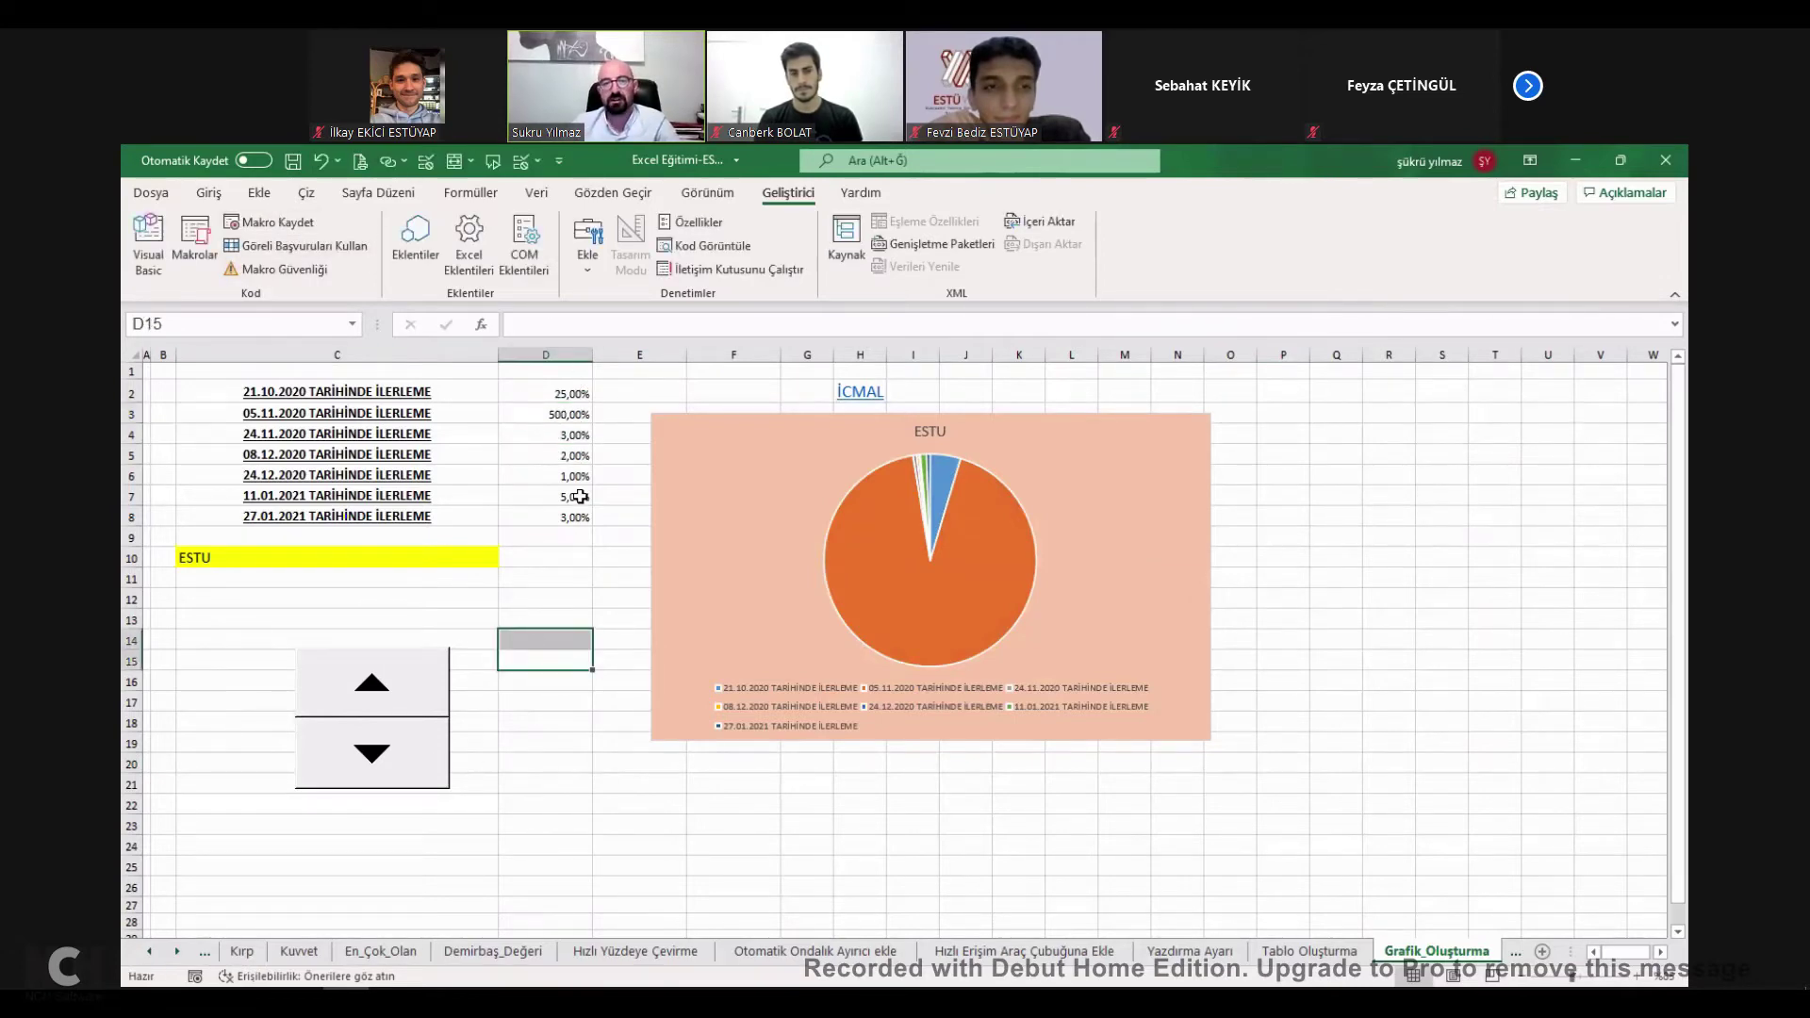
{"action": "left_click", "coordinate": [856, 390]}
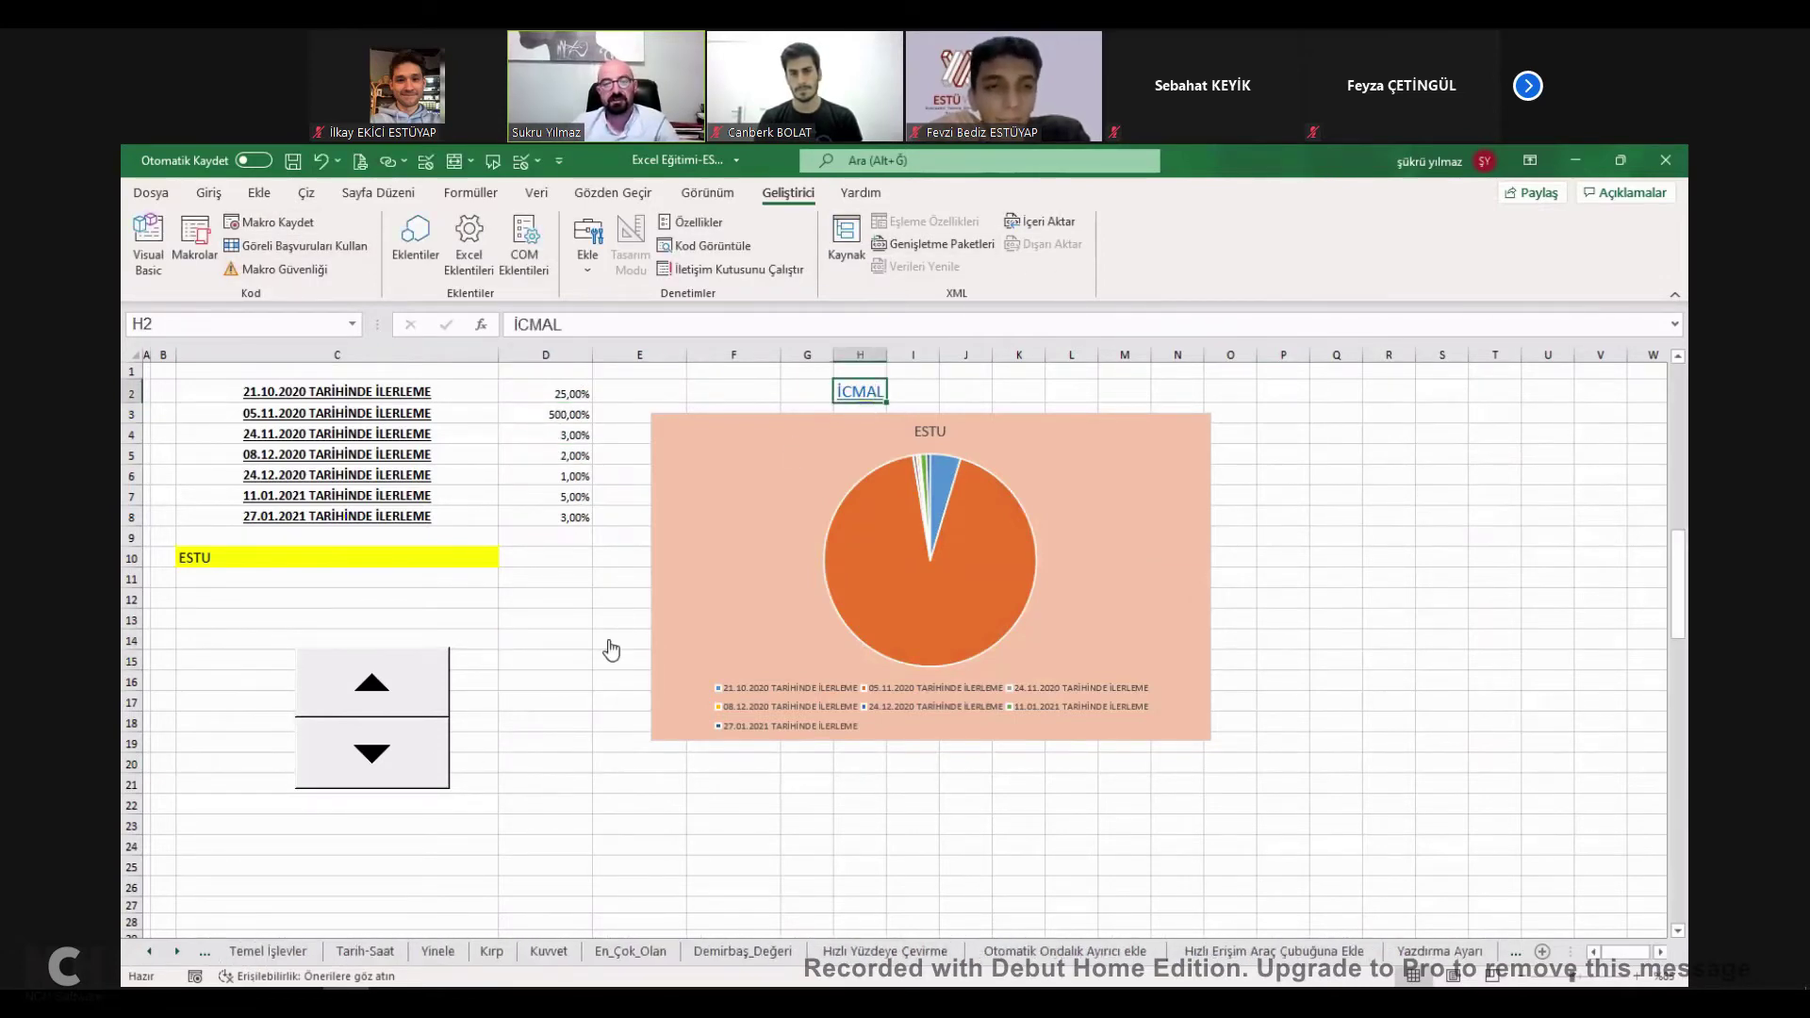
{"action": "left_click", "coordinate": [590, 726]}
Tick the chart and DİLİMLEYİCİ topics done on İcmal and open the Birleştir sheet.
{"action": "left_click", "coordinate": [404, 764]}
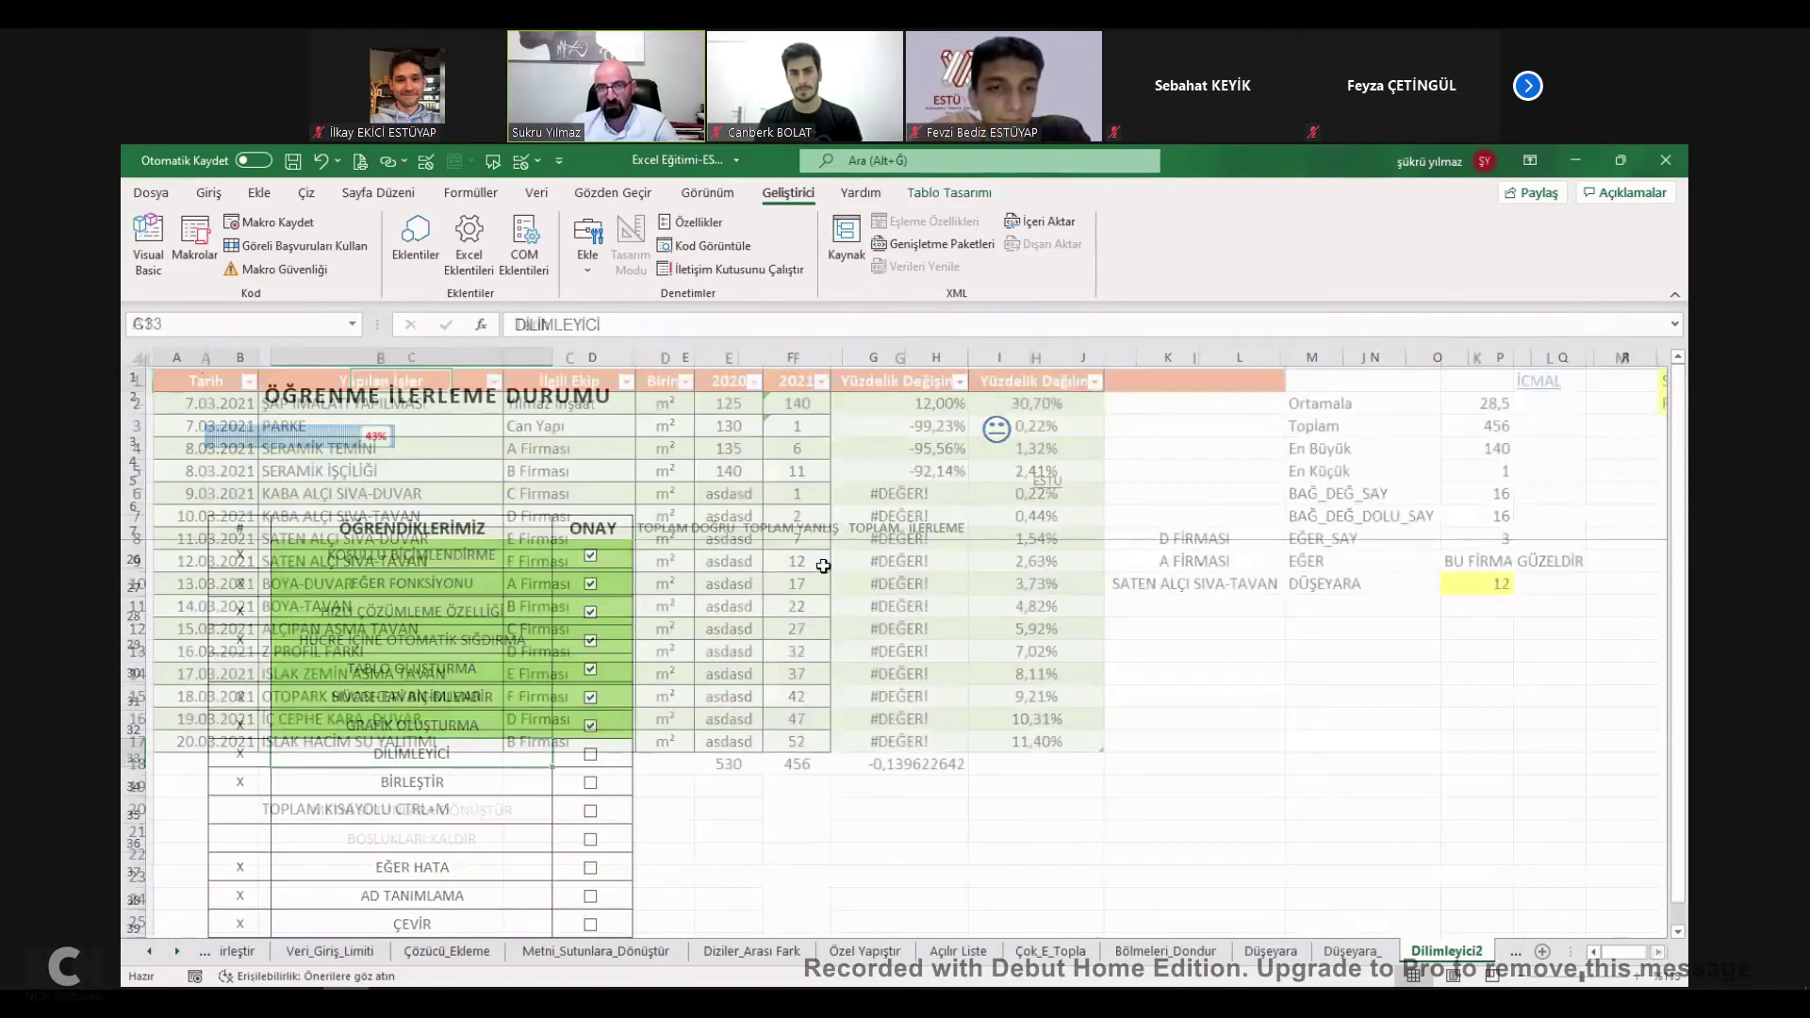
{"action": "left_click", "coordinate": [261, 195]}
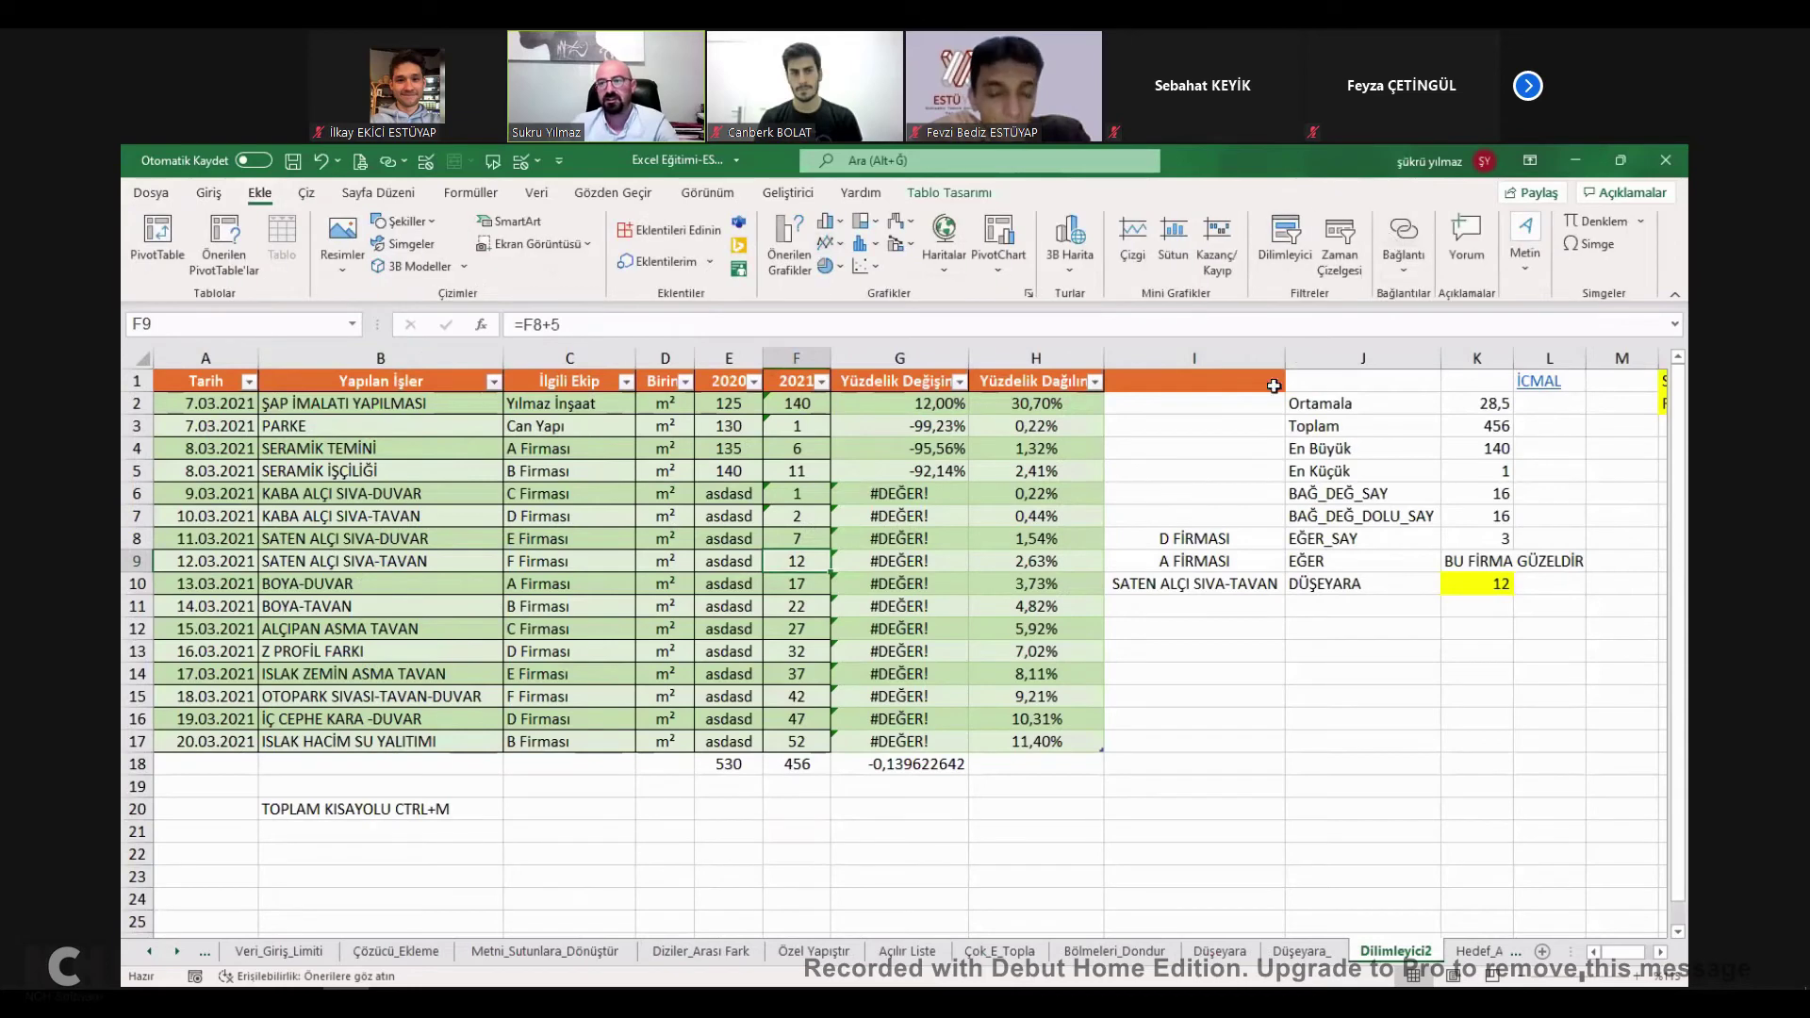
{"action": "left_click", "coordinate": [1539, 381]}
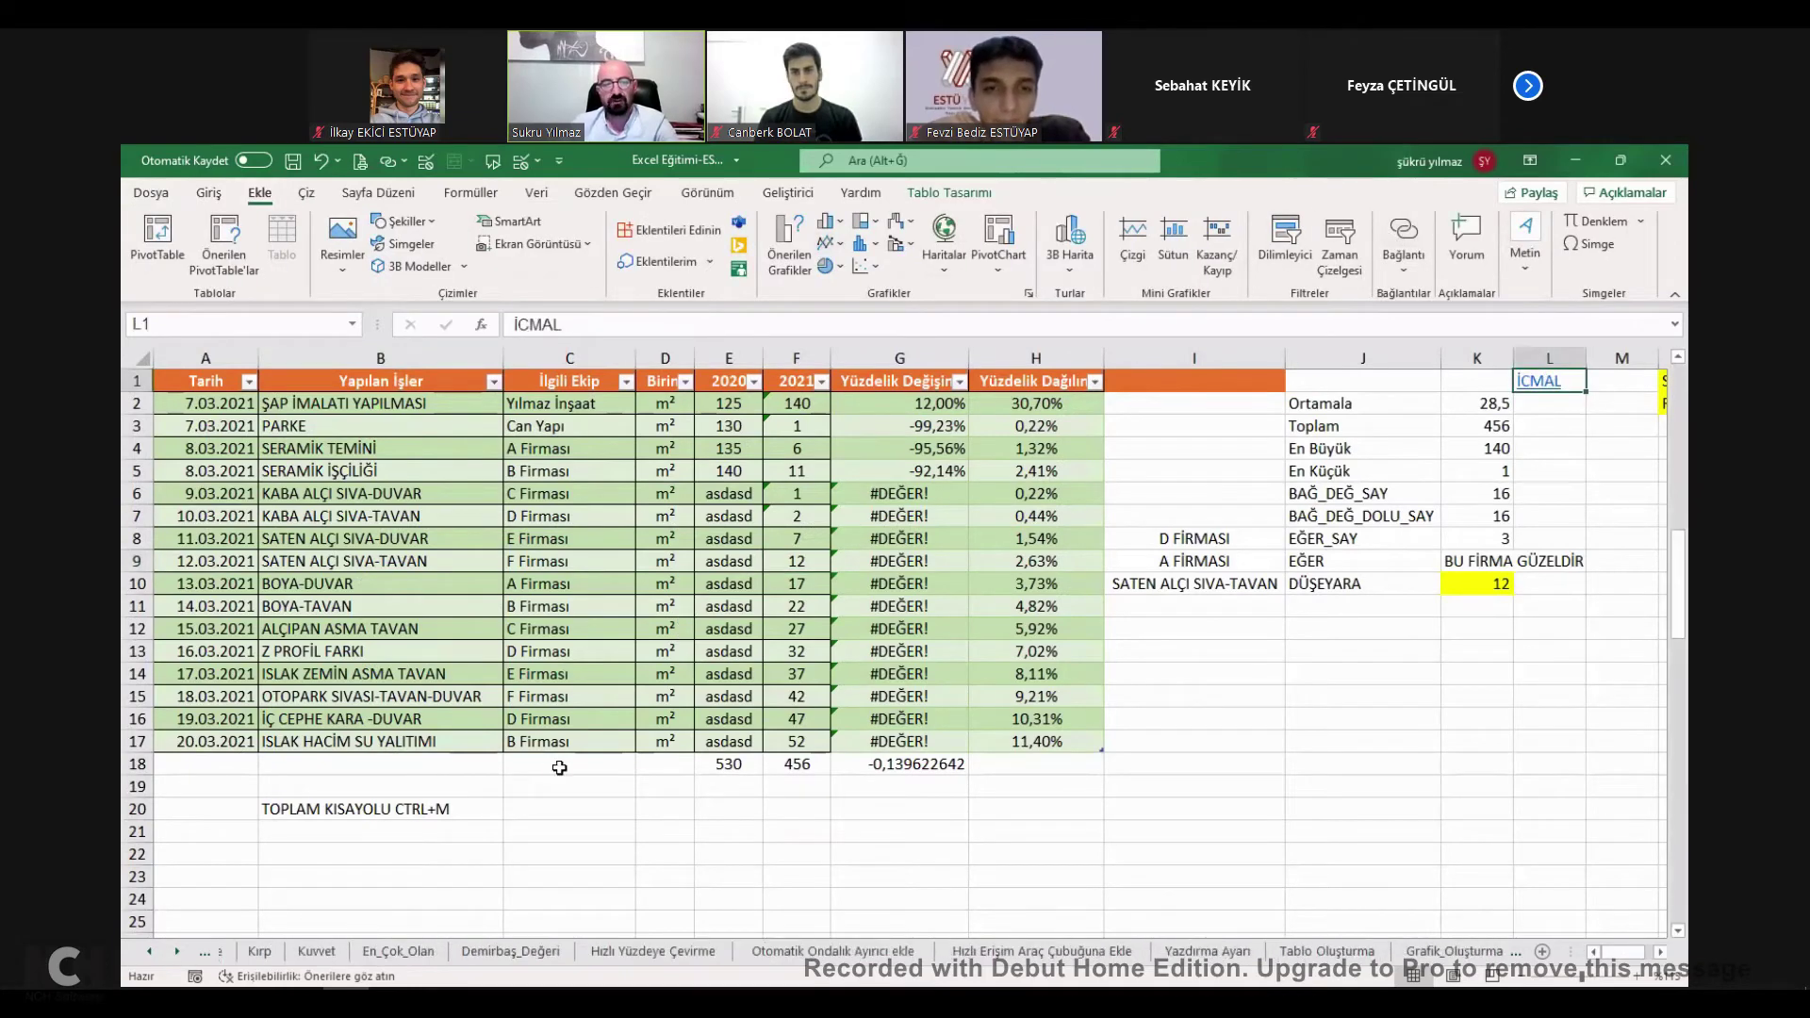
{"action": "left_click", "coordinate": [458, 781]}
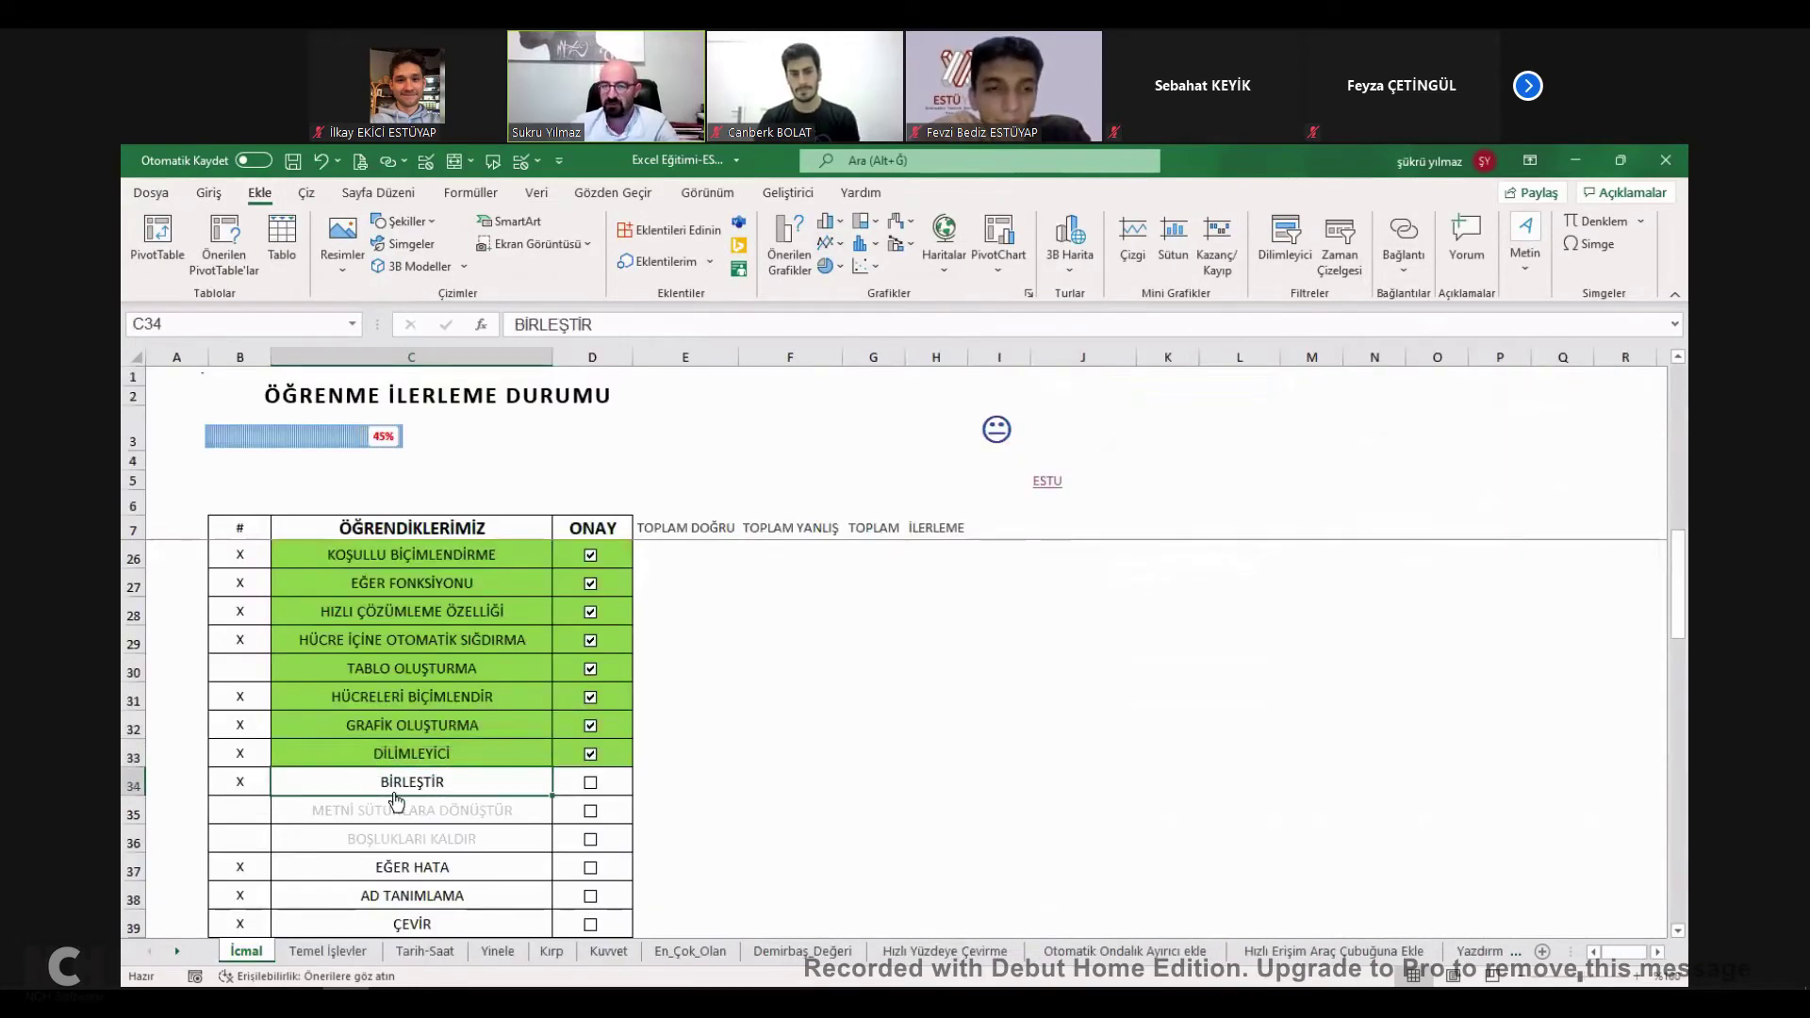
{"action": "left_click", "coordinate": [412, 781]}
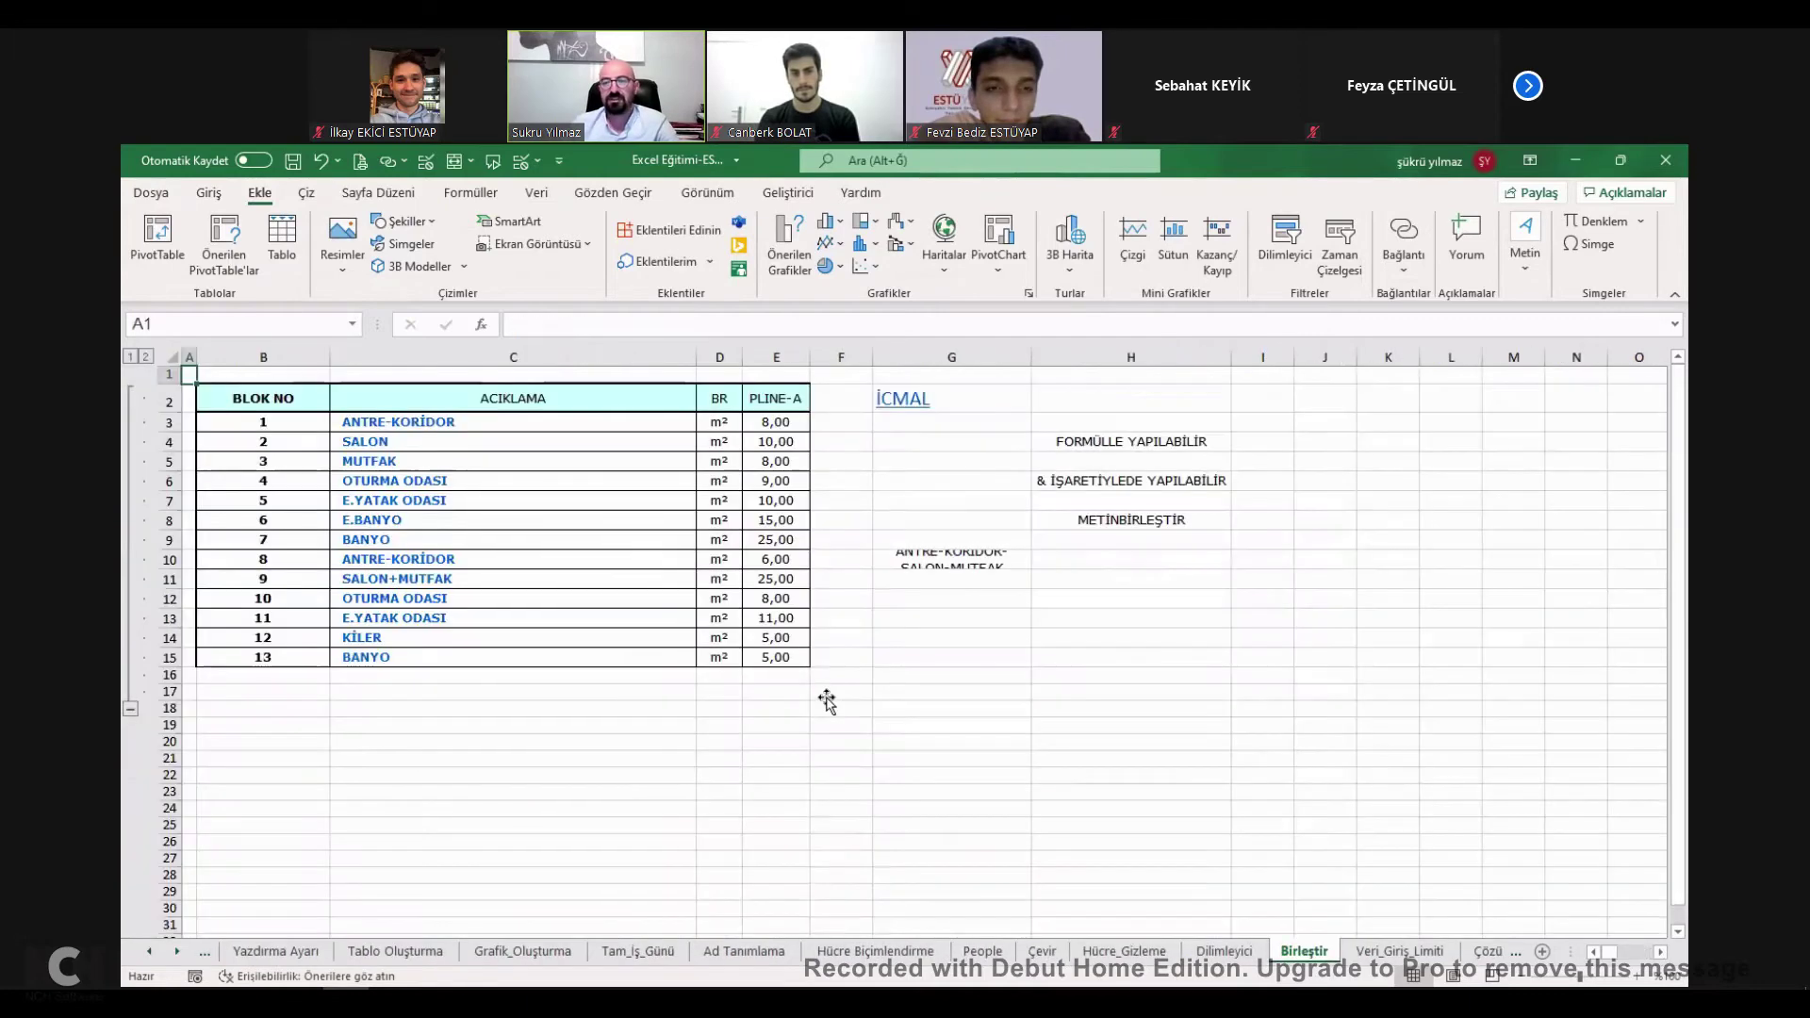
{"action": "left_click_drag", "start_coordinate": [403, 442], "coordinate": [375, 638]}
Enter =BİRLEŞTİR(C3;C4;C11;C14) in cell C18.
{"action": "left_click", "coordinate": [542, 710]}
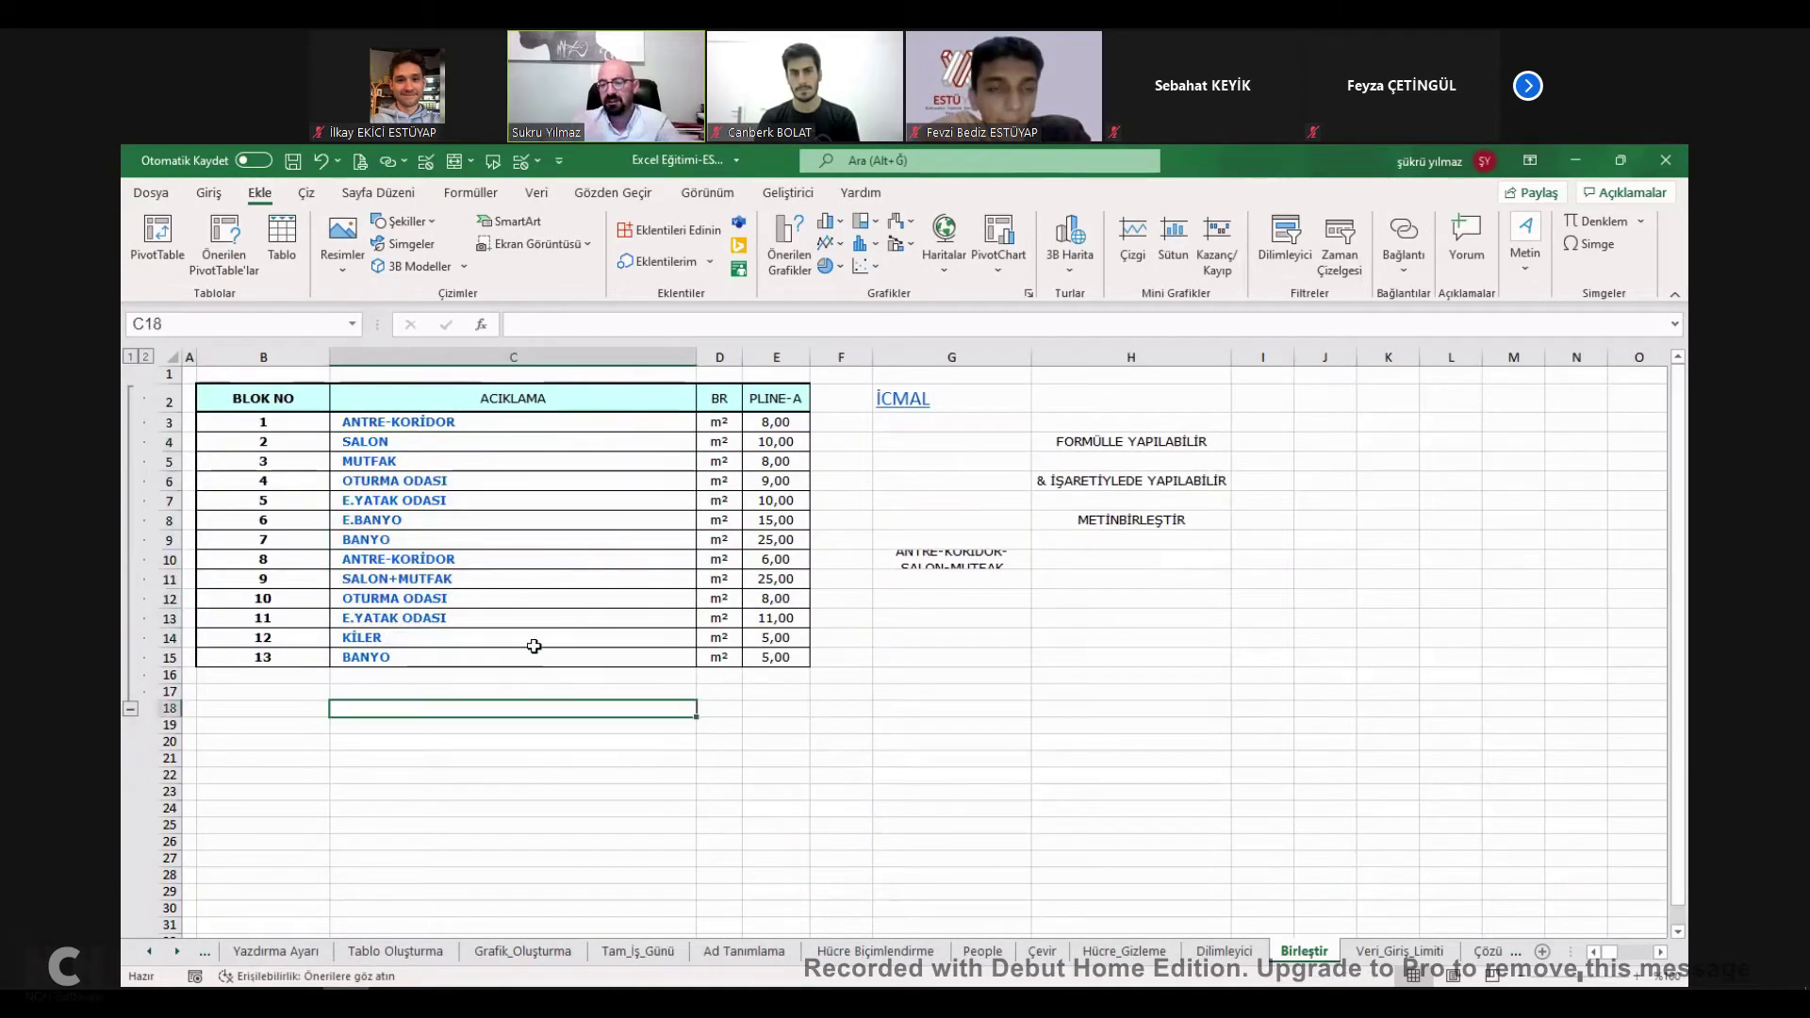
{"action": "type", "text": "="}
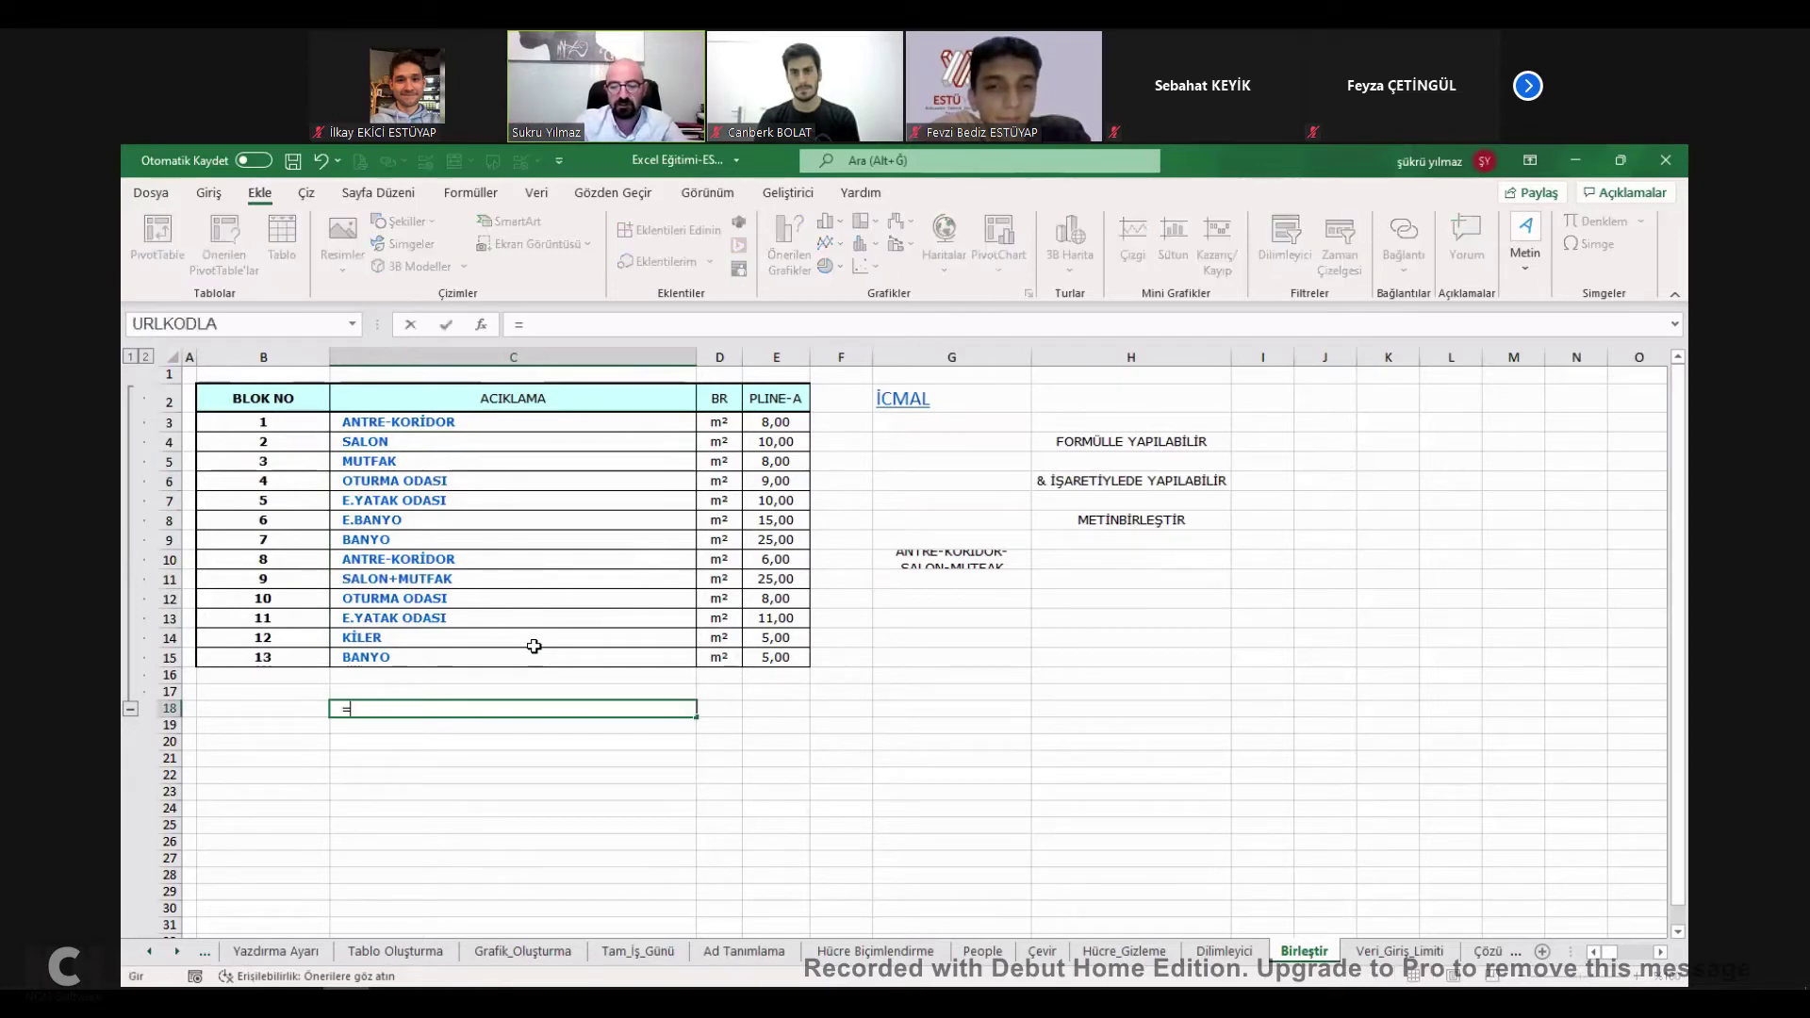
{"action": "type", "text": "B,"}
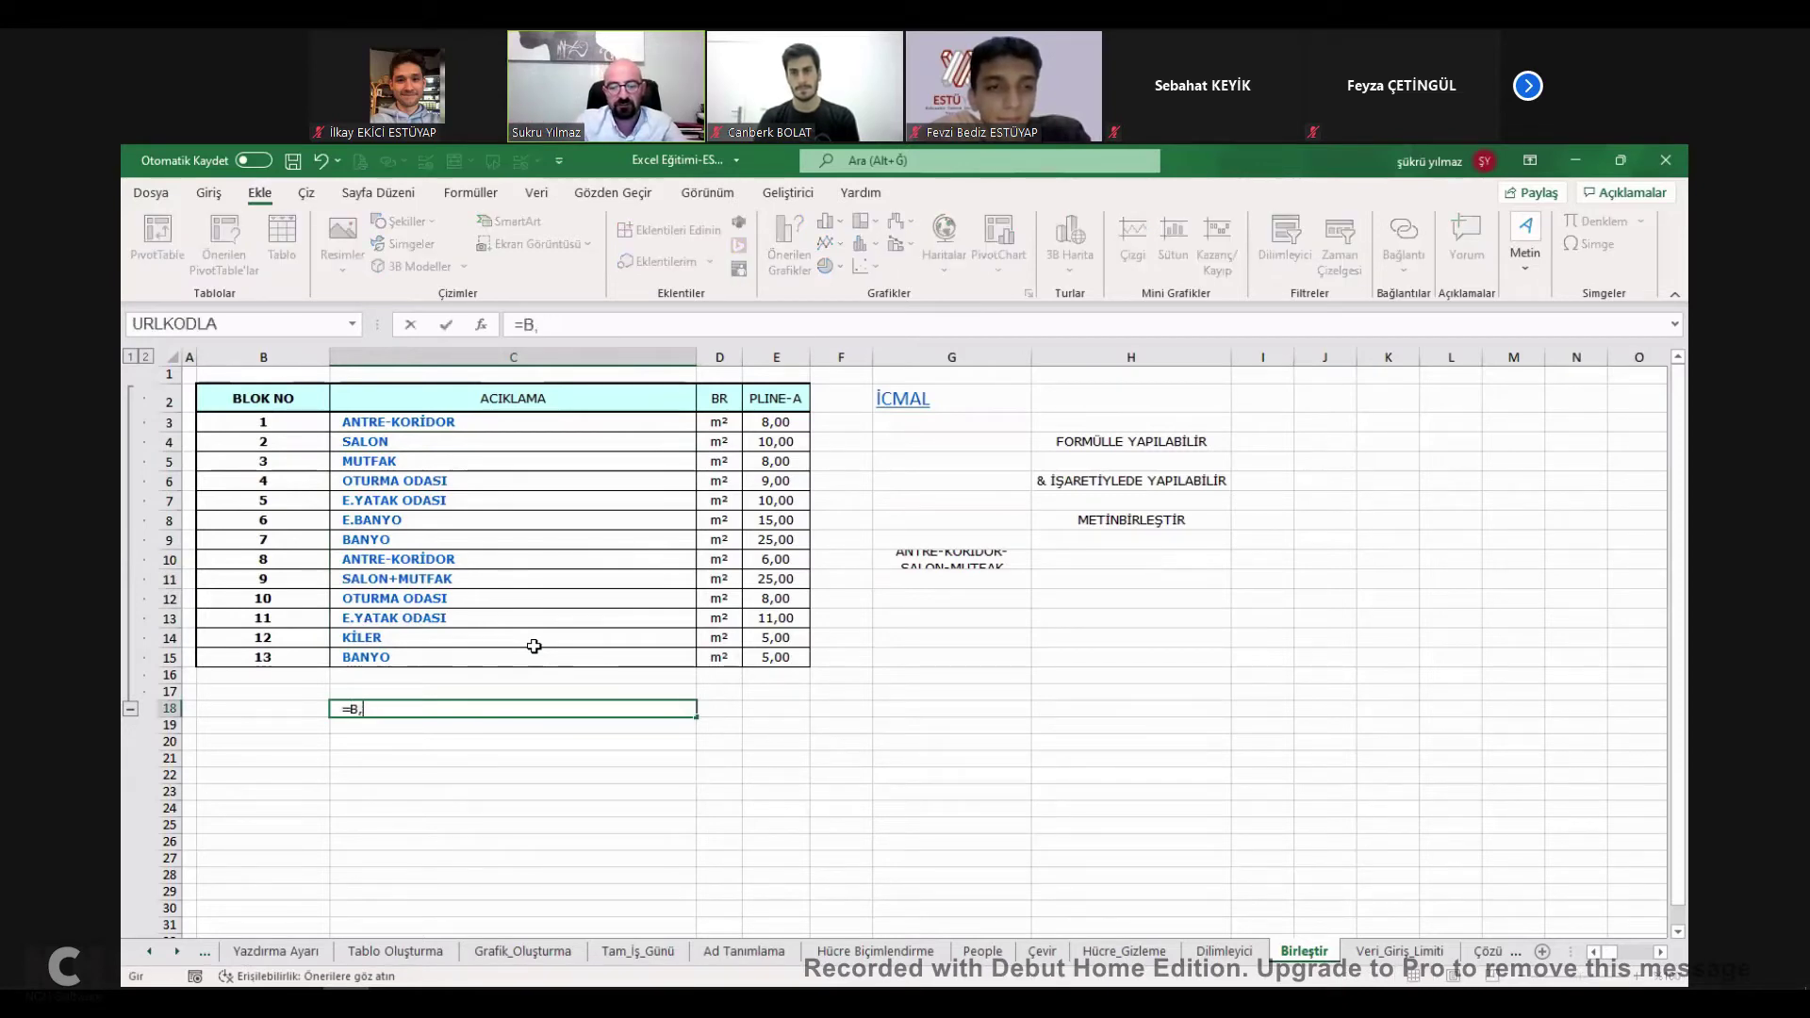
{"action": "type", "text": "RLEŞTİR"}
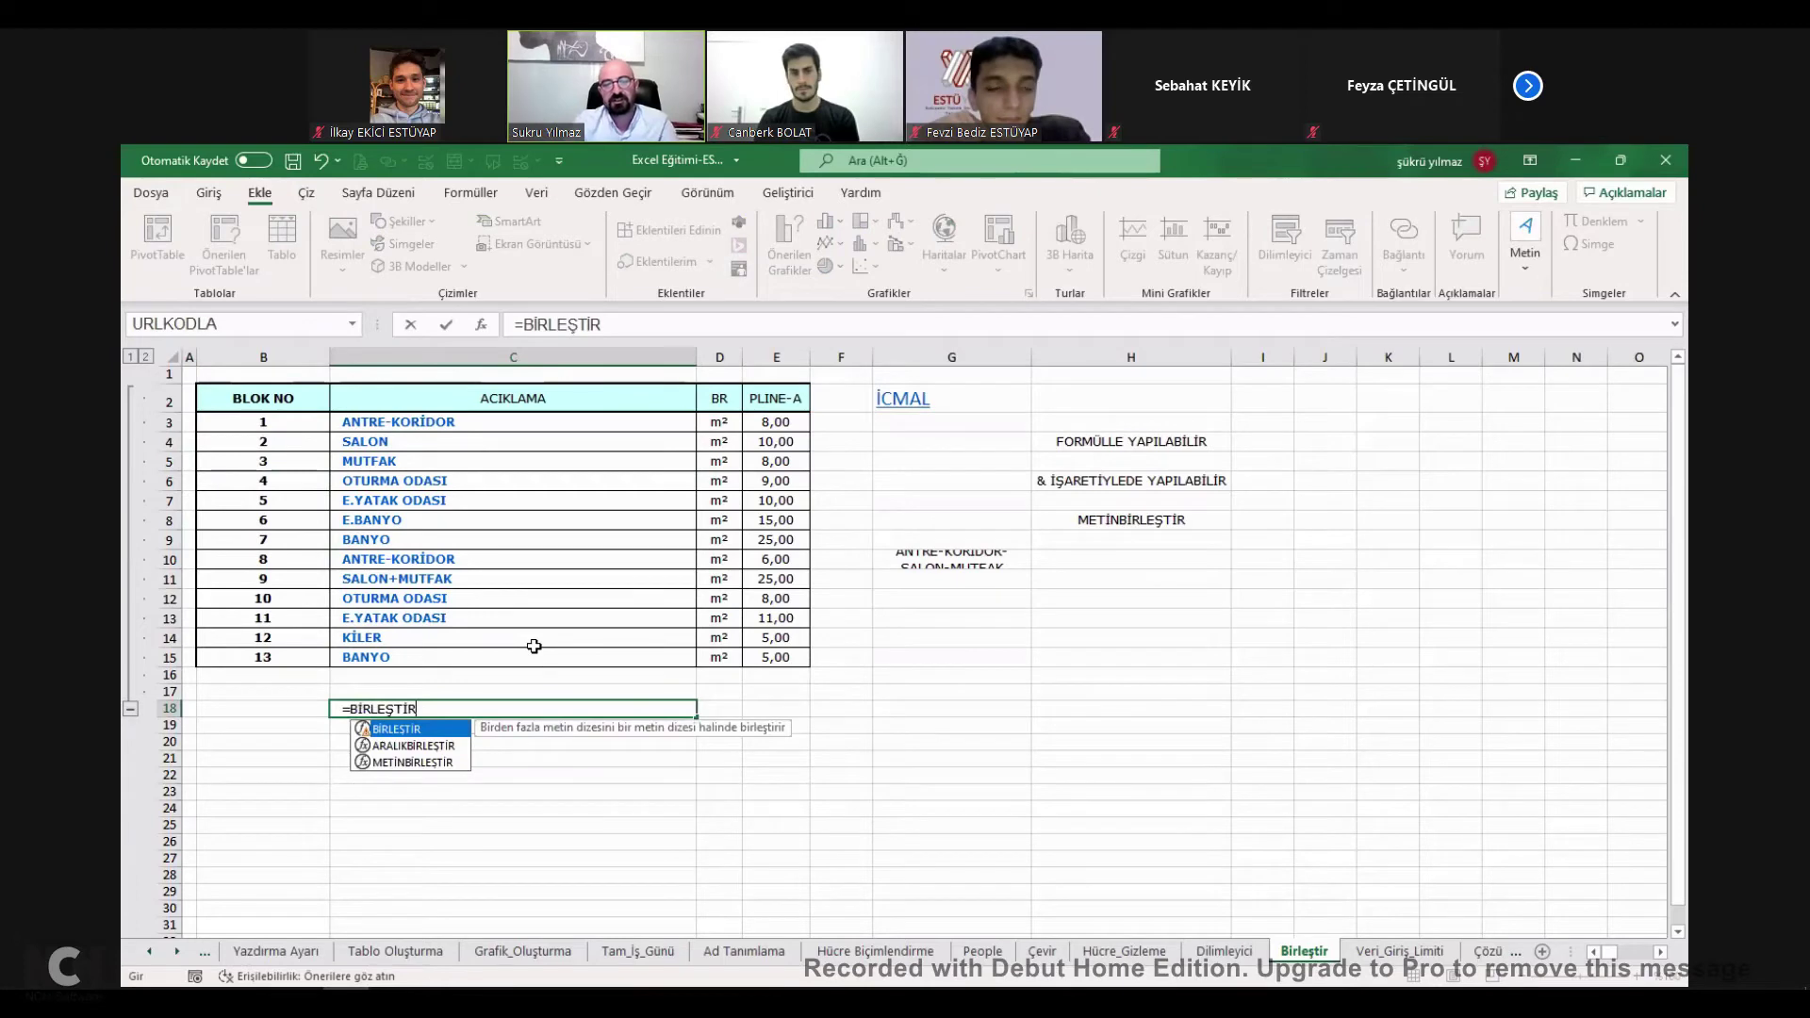
{"action": "type", "text": "("}
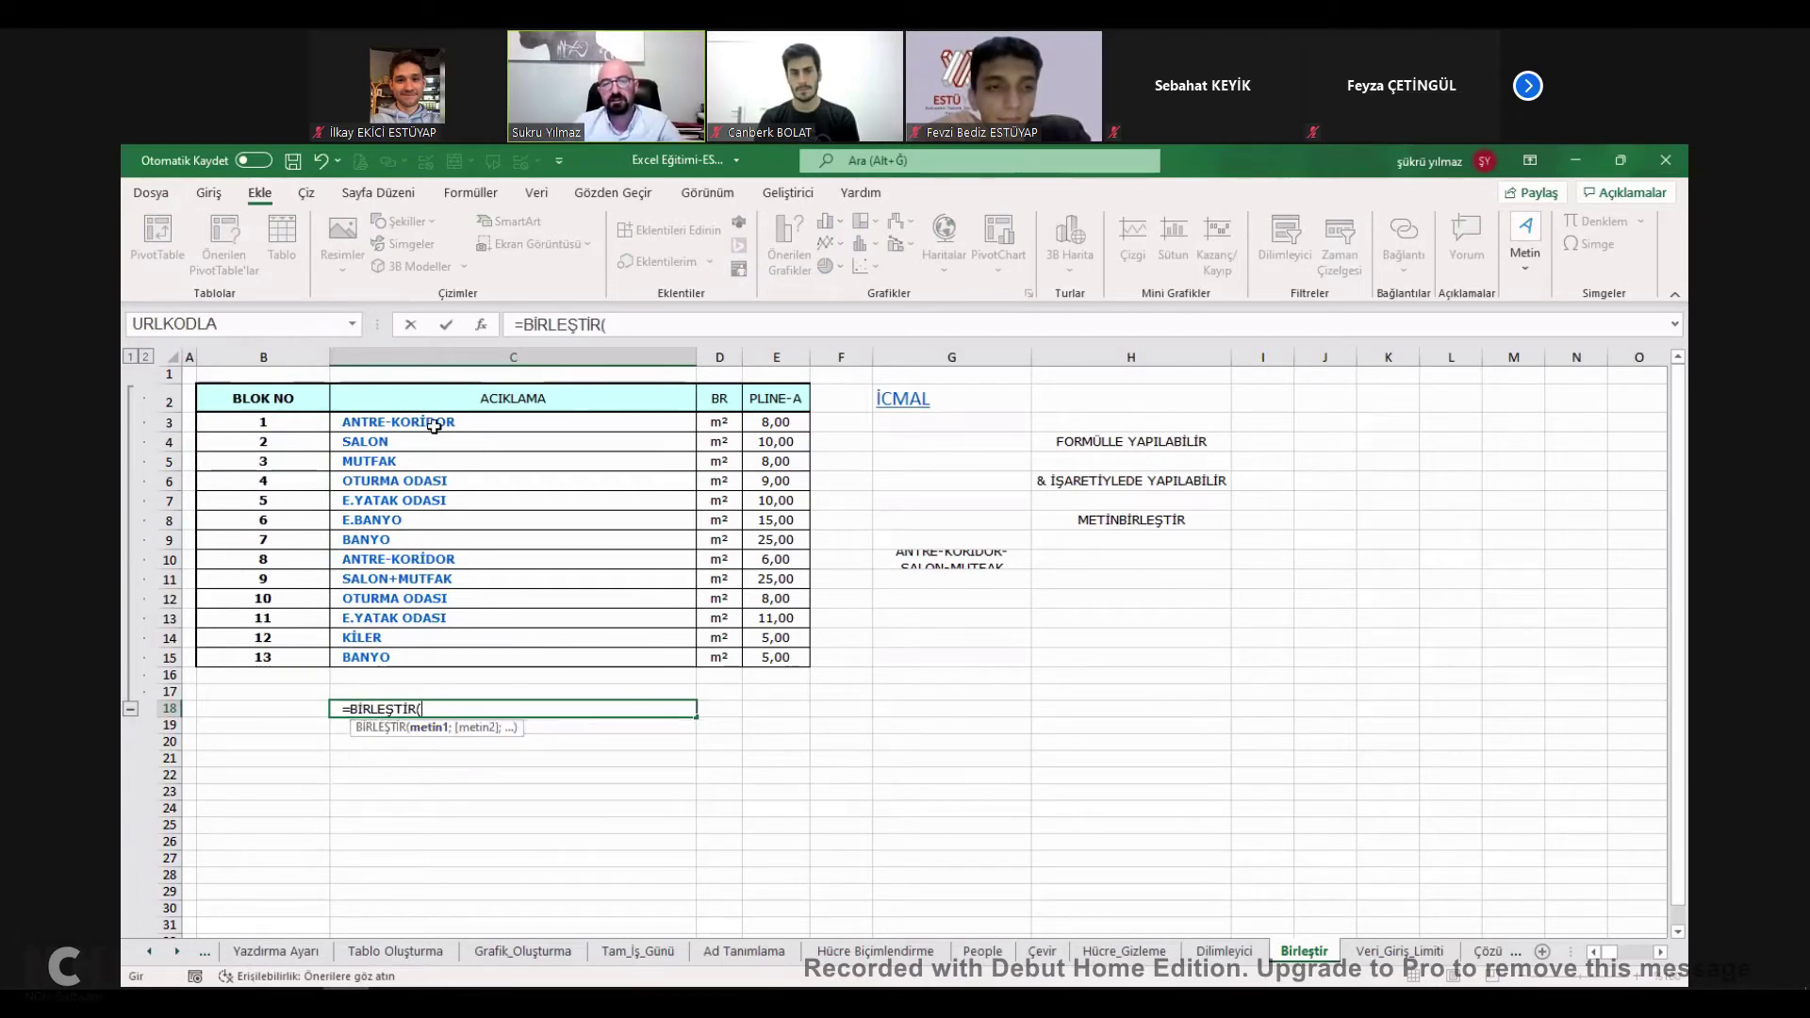
{"action": "left_click", "coordinate": [434, 424]}
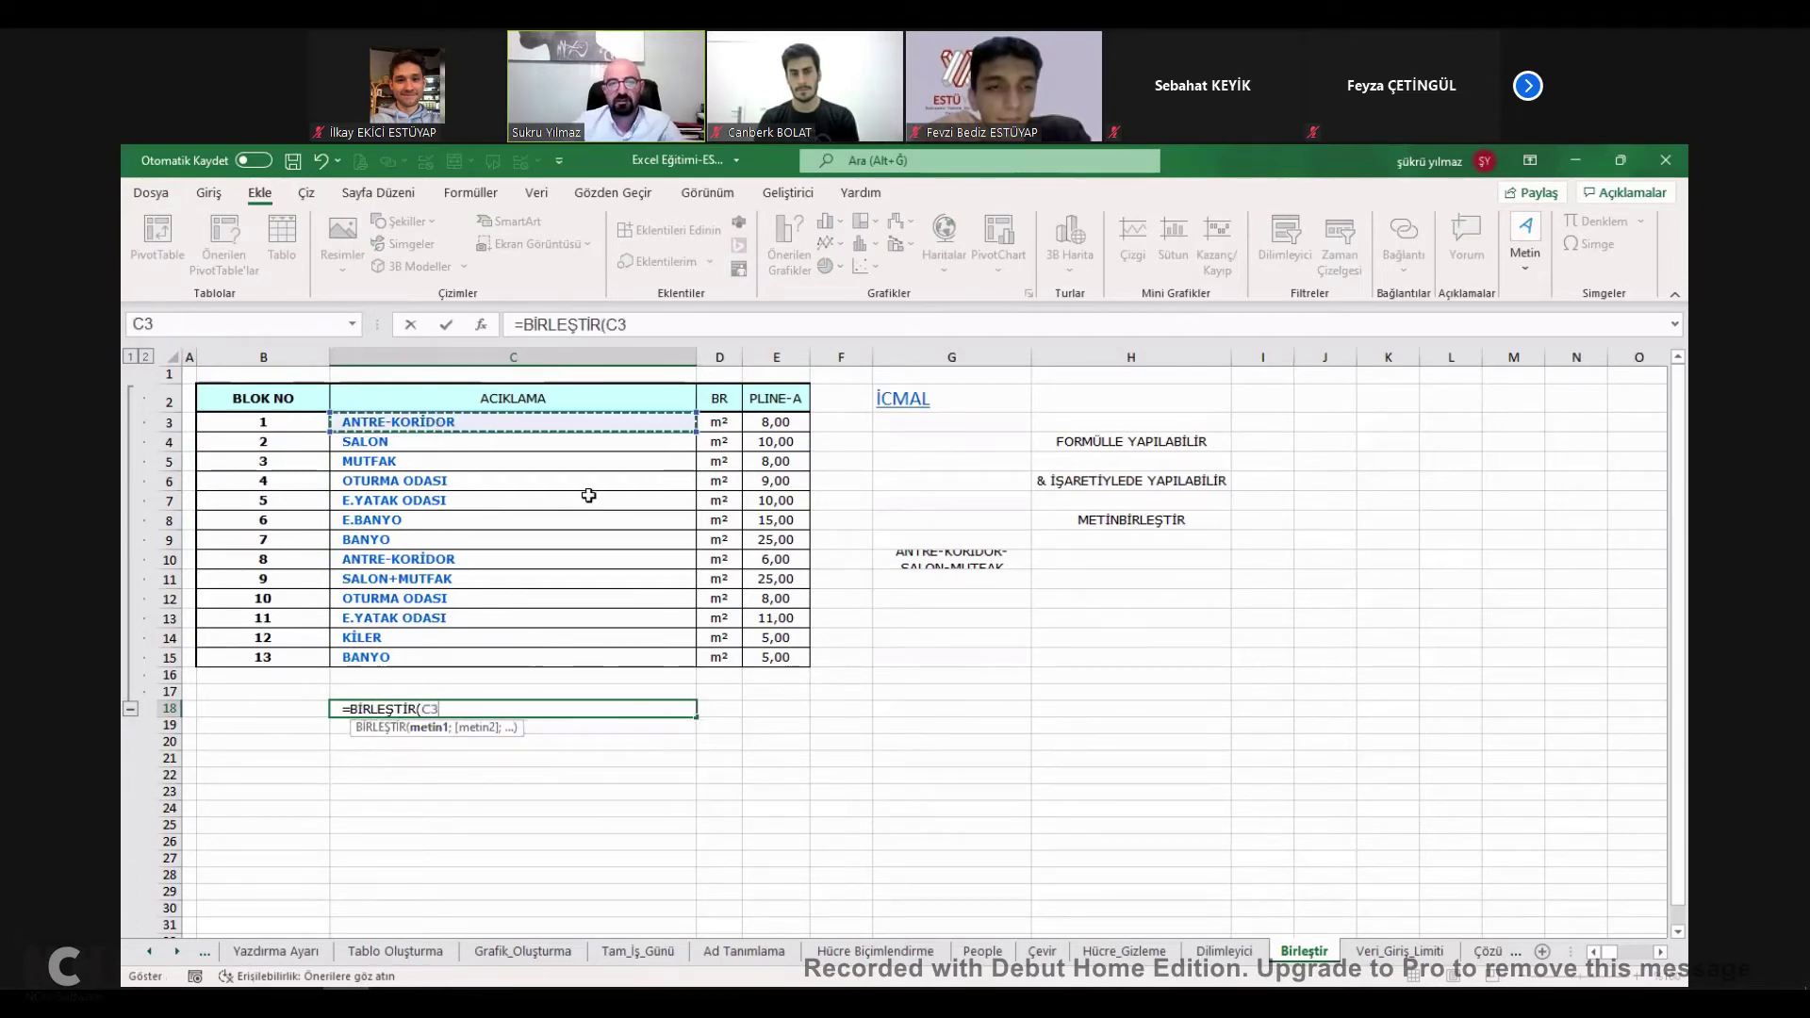
{"action": "type", "text": ";"}
{"action": "left_click", "coordinate": [593, 445]}
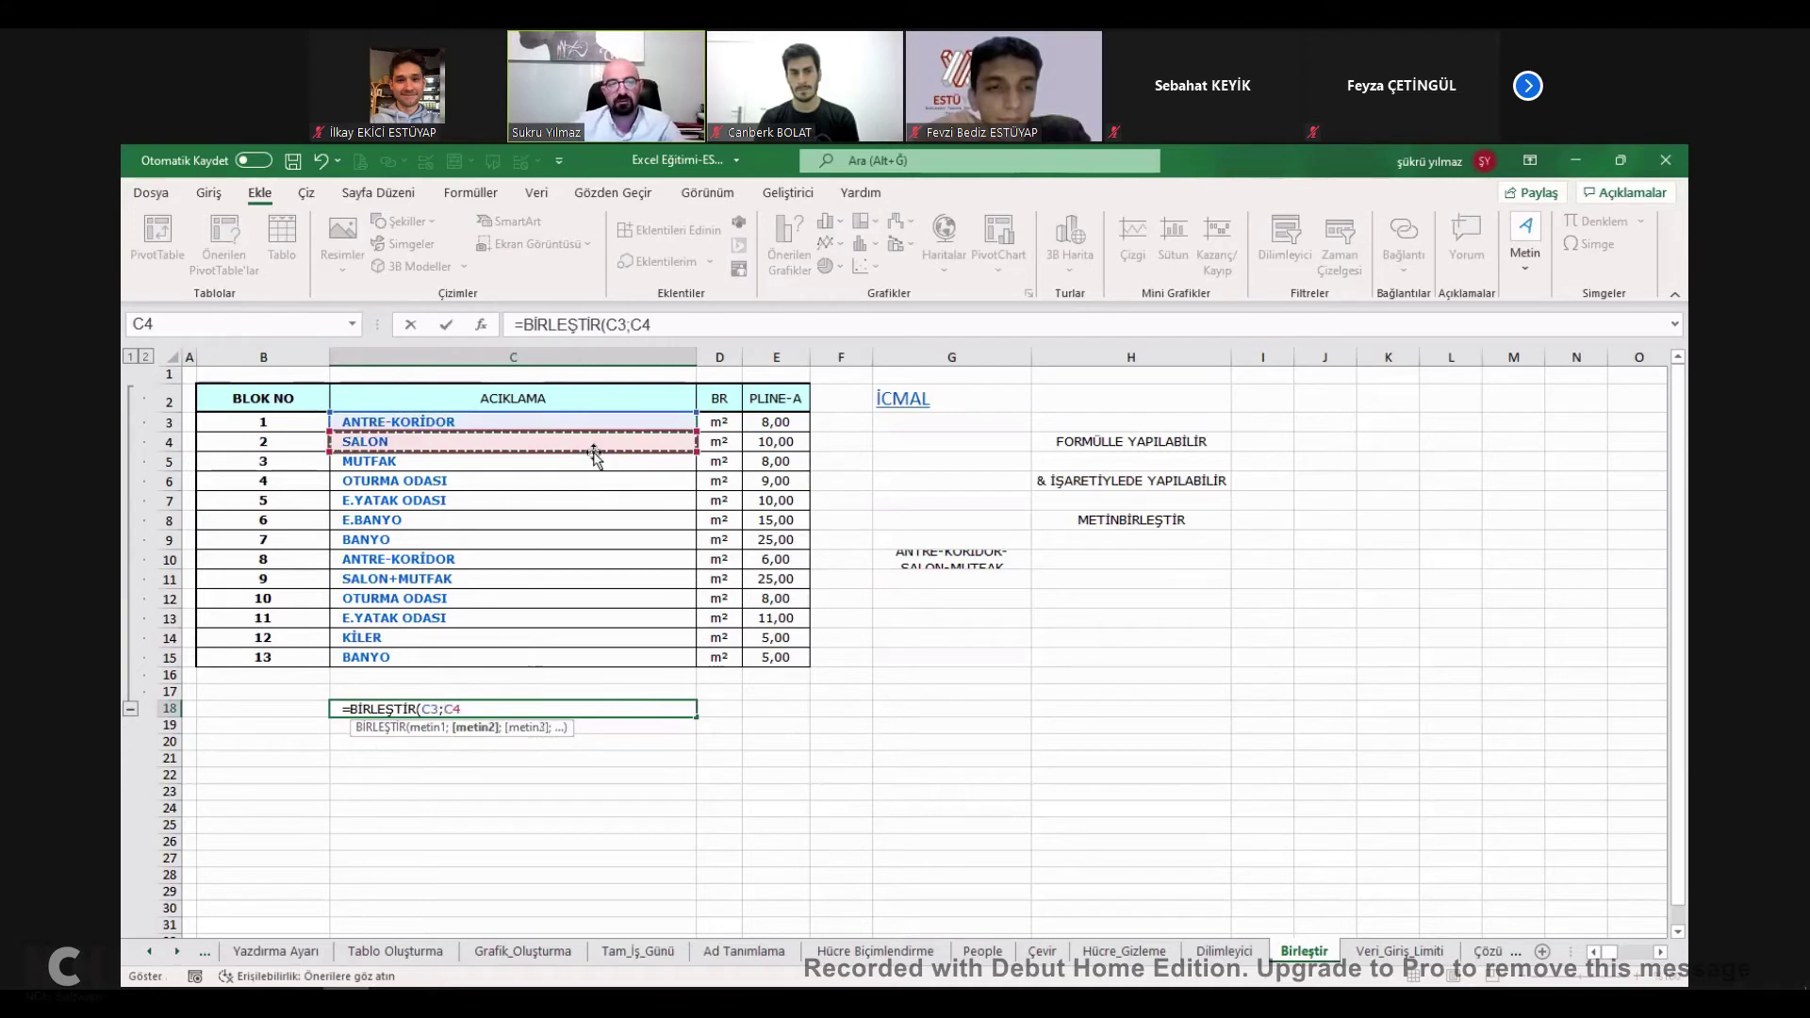
{"action": "type", "text": ";"}
{"action": "left_click", "coordinate": [508, 577]}
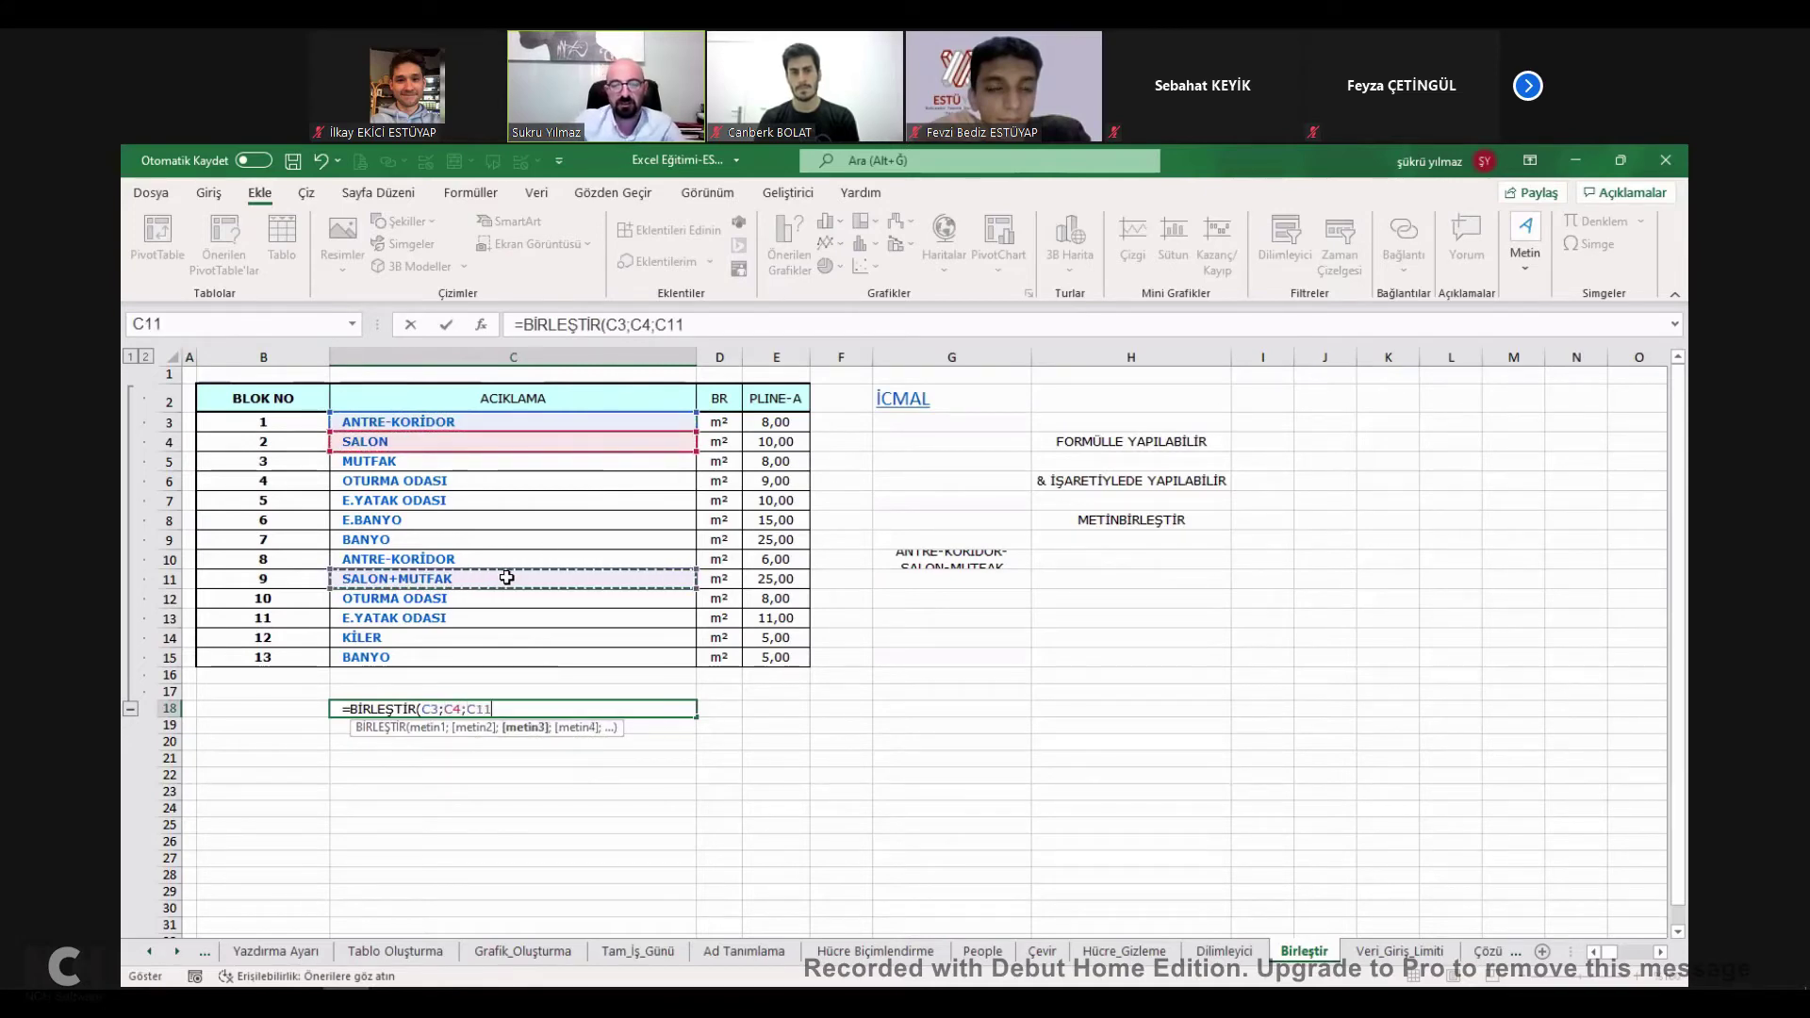
{"action": "type", "text": ";"}
{"action": "left_click", "coordinate": [480, 638]}
{"action": "type", "text": ")"}
{"action": "key", "text": "Return"}
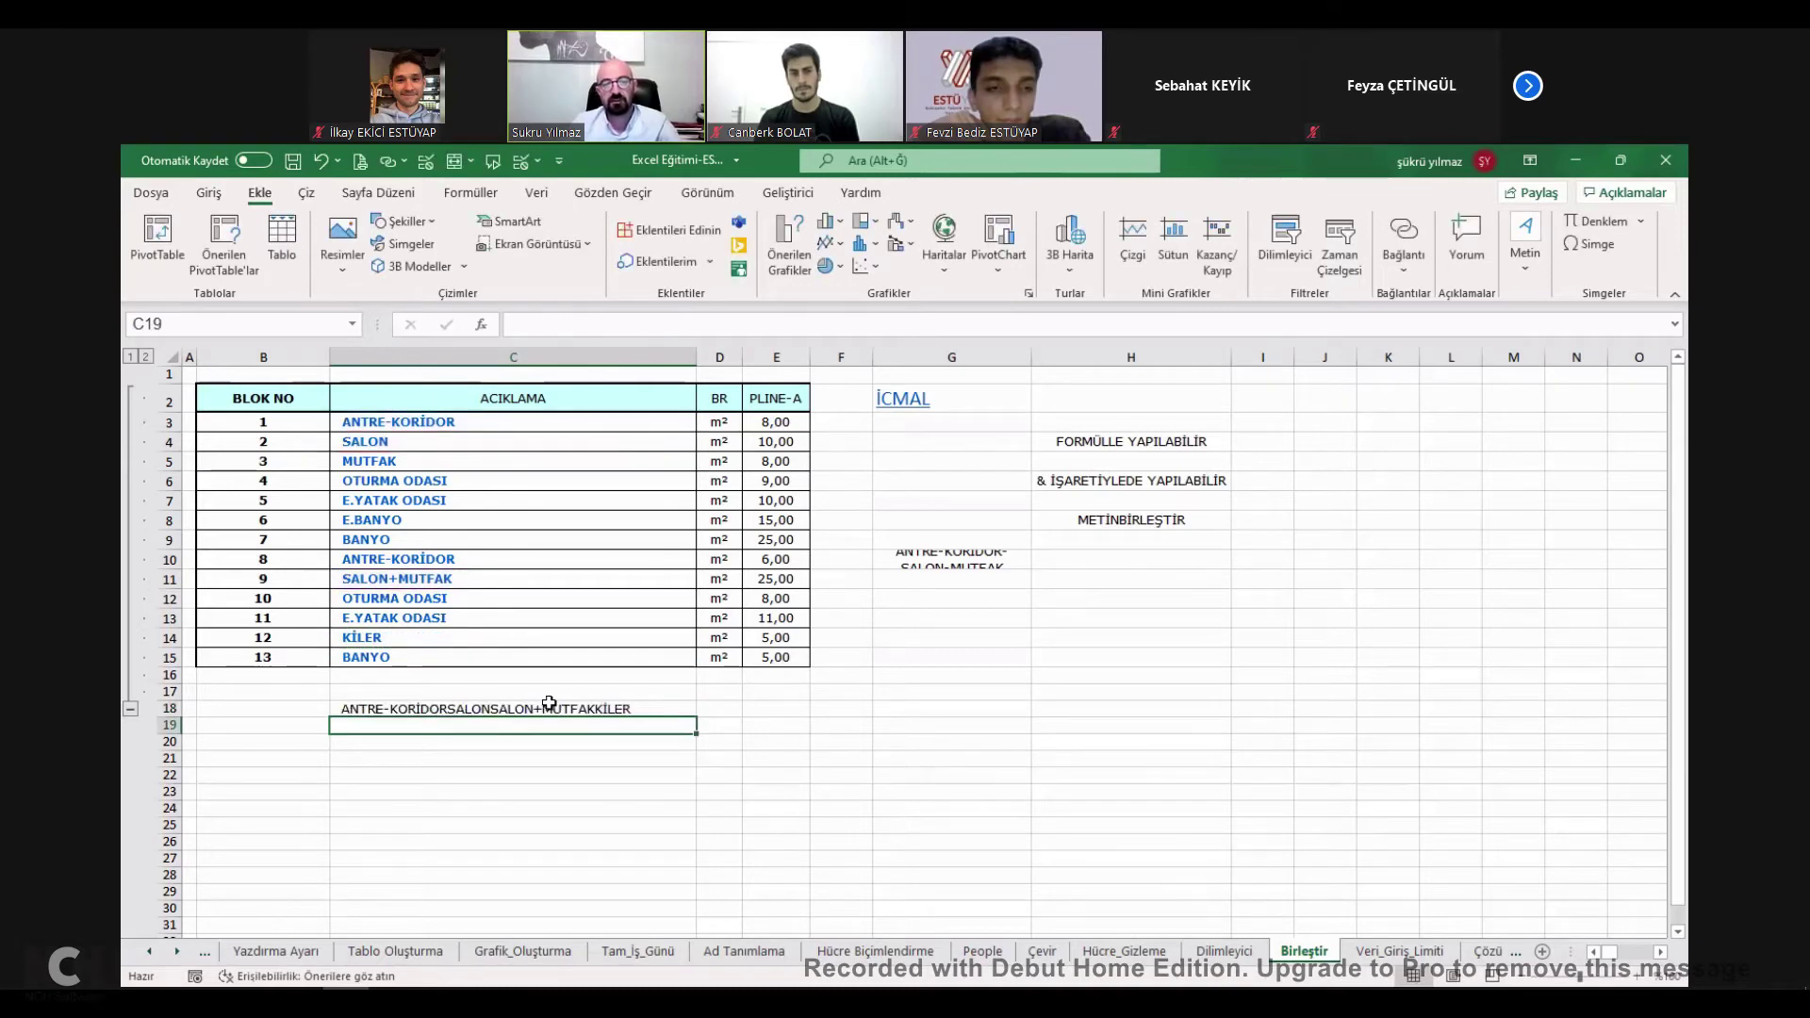
Edit the C18 formula to insert "-" separators after C3 and C4.
{"action": "left_click", "coordinate": [545, 704]}
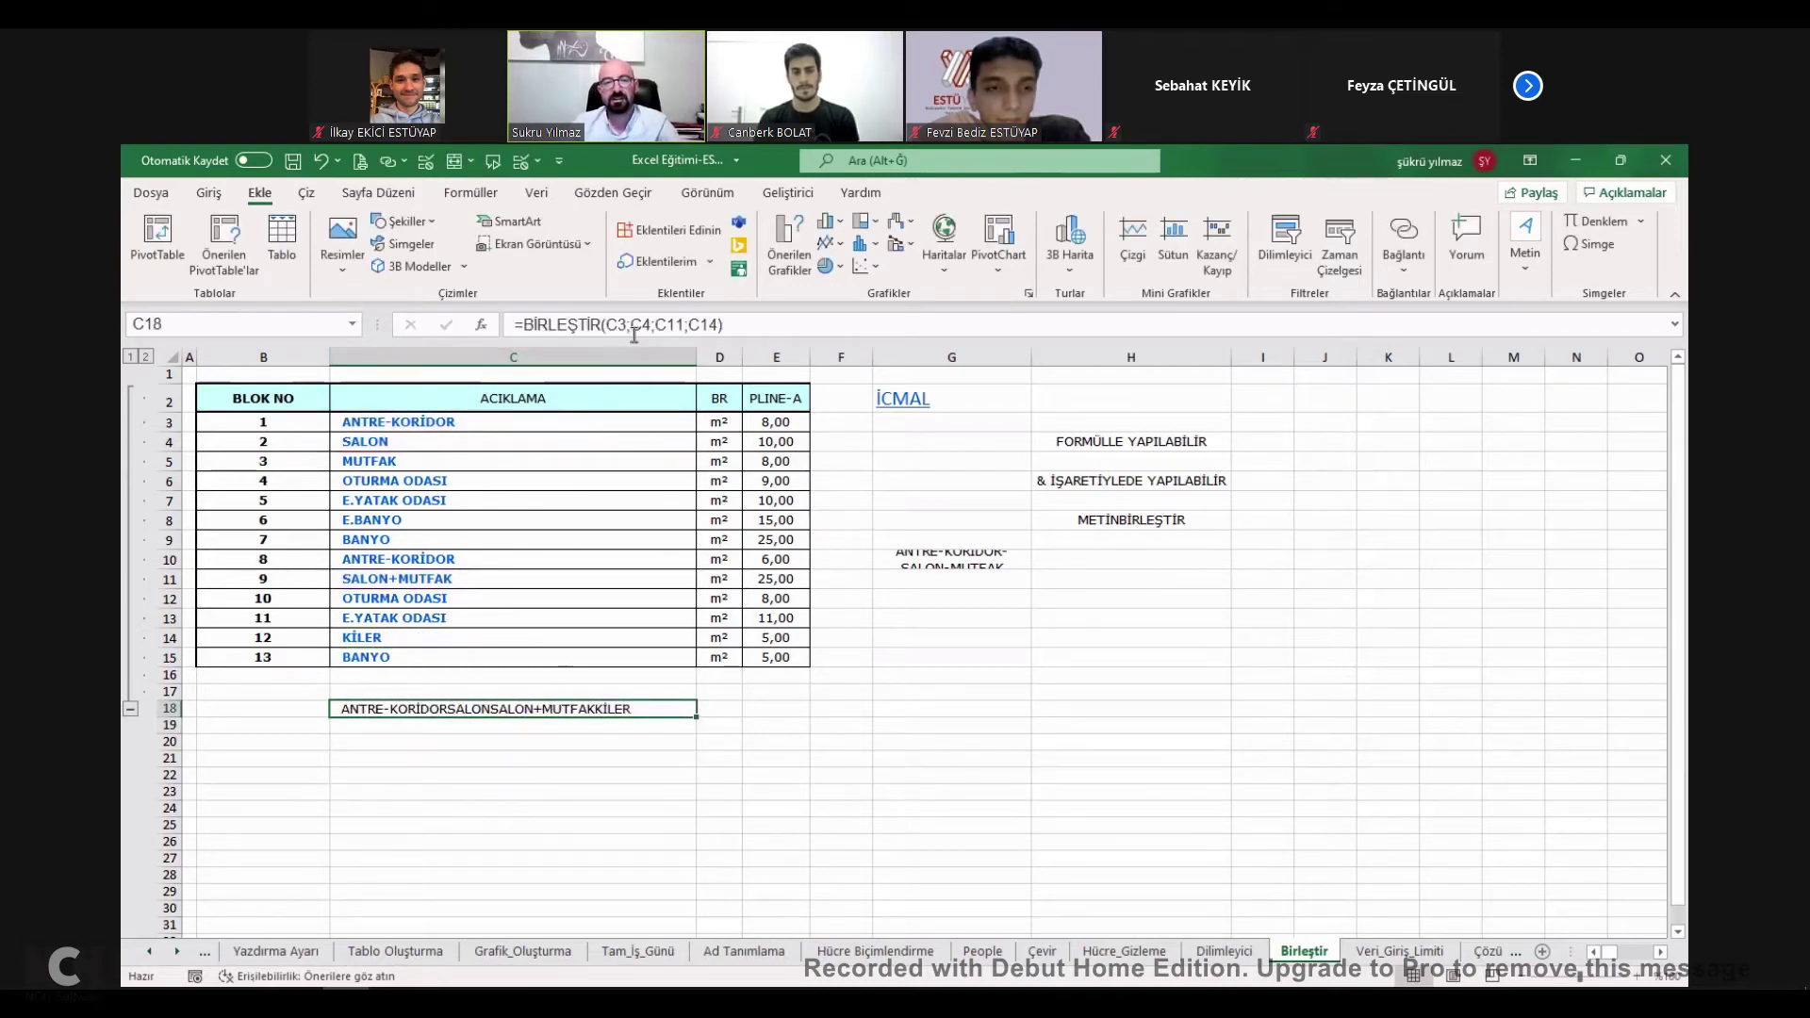
{"action": "left_click", "coordinate": [637, 324]}
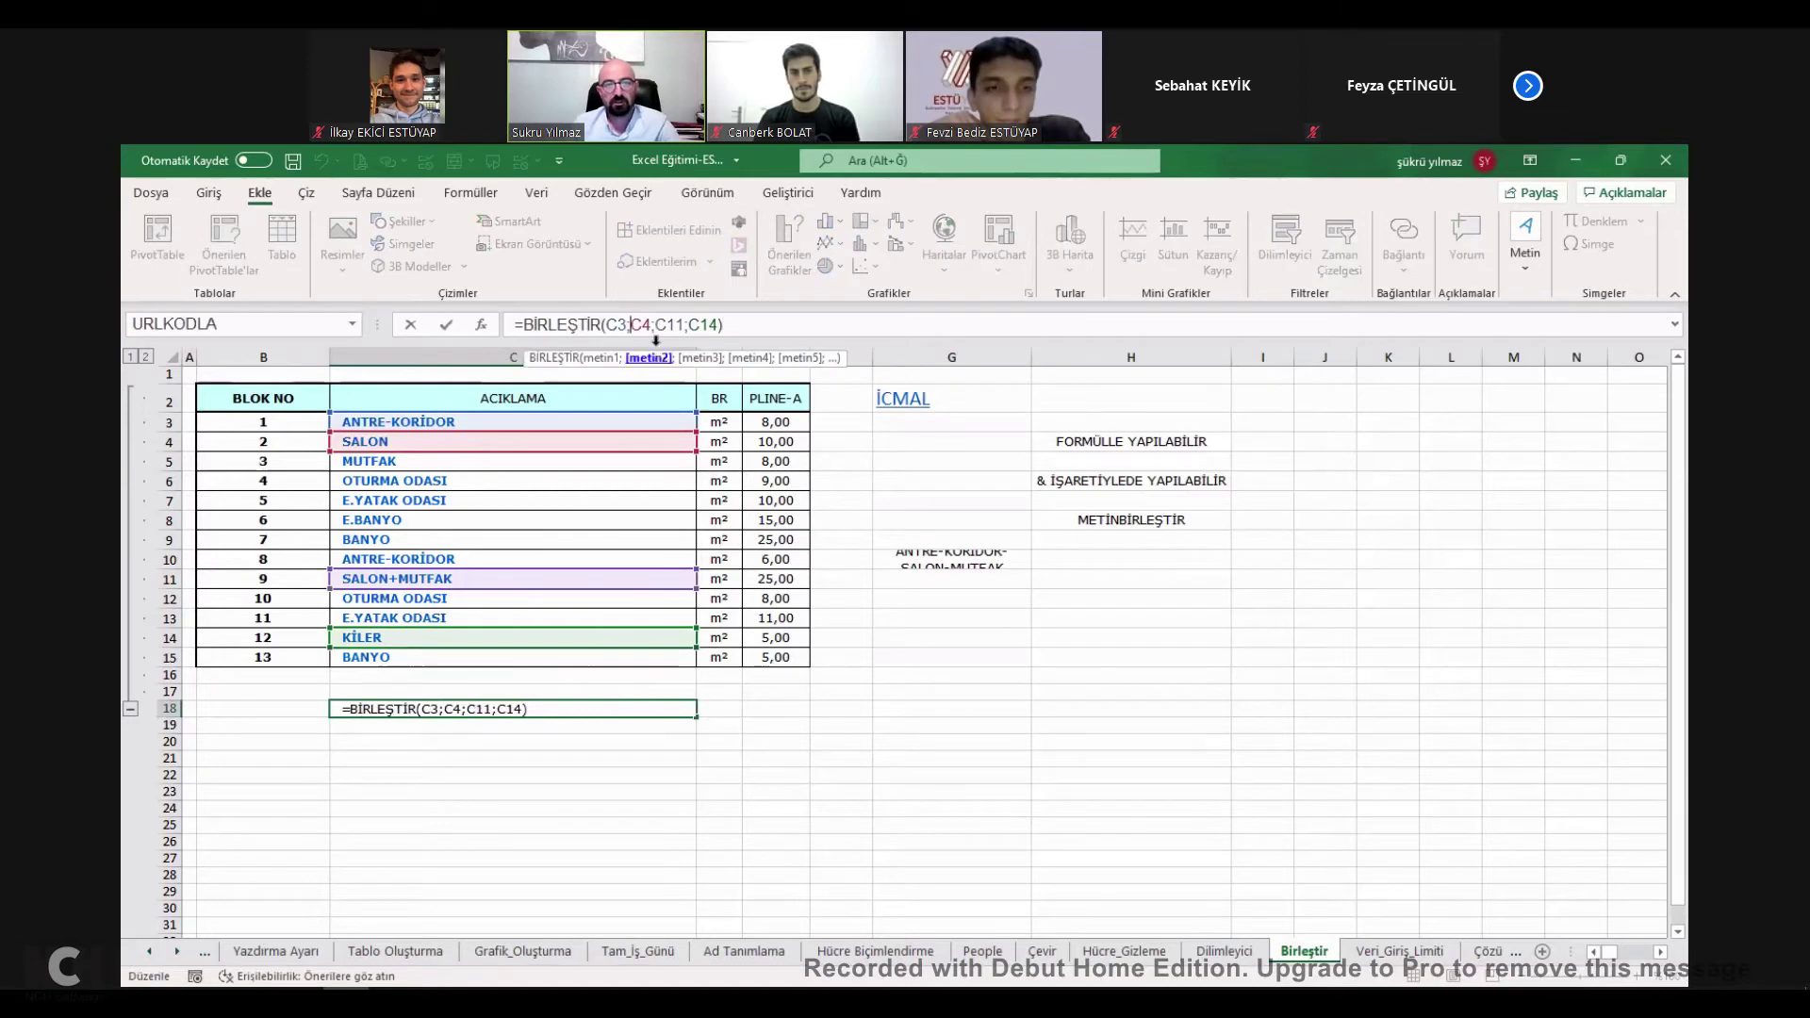
{"action": "type", "text": "\""}
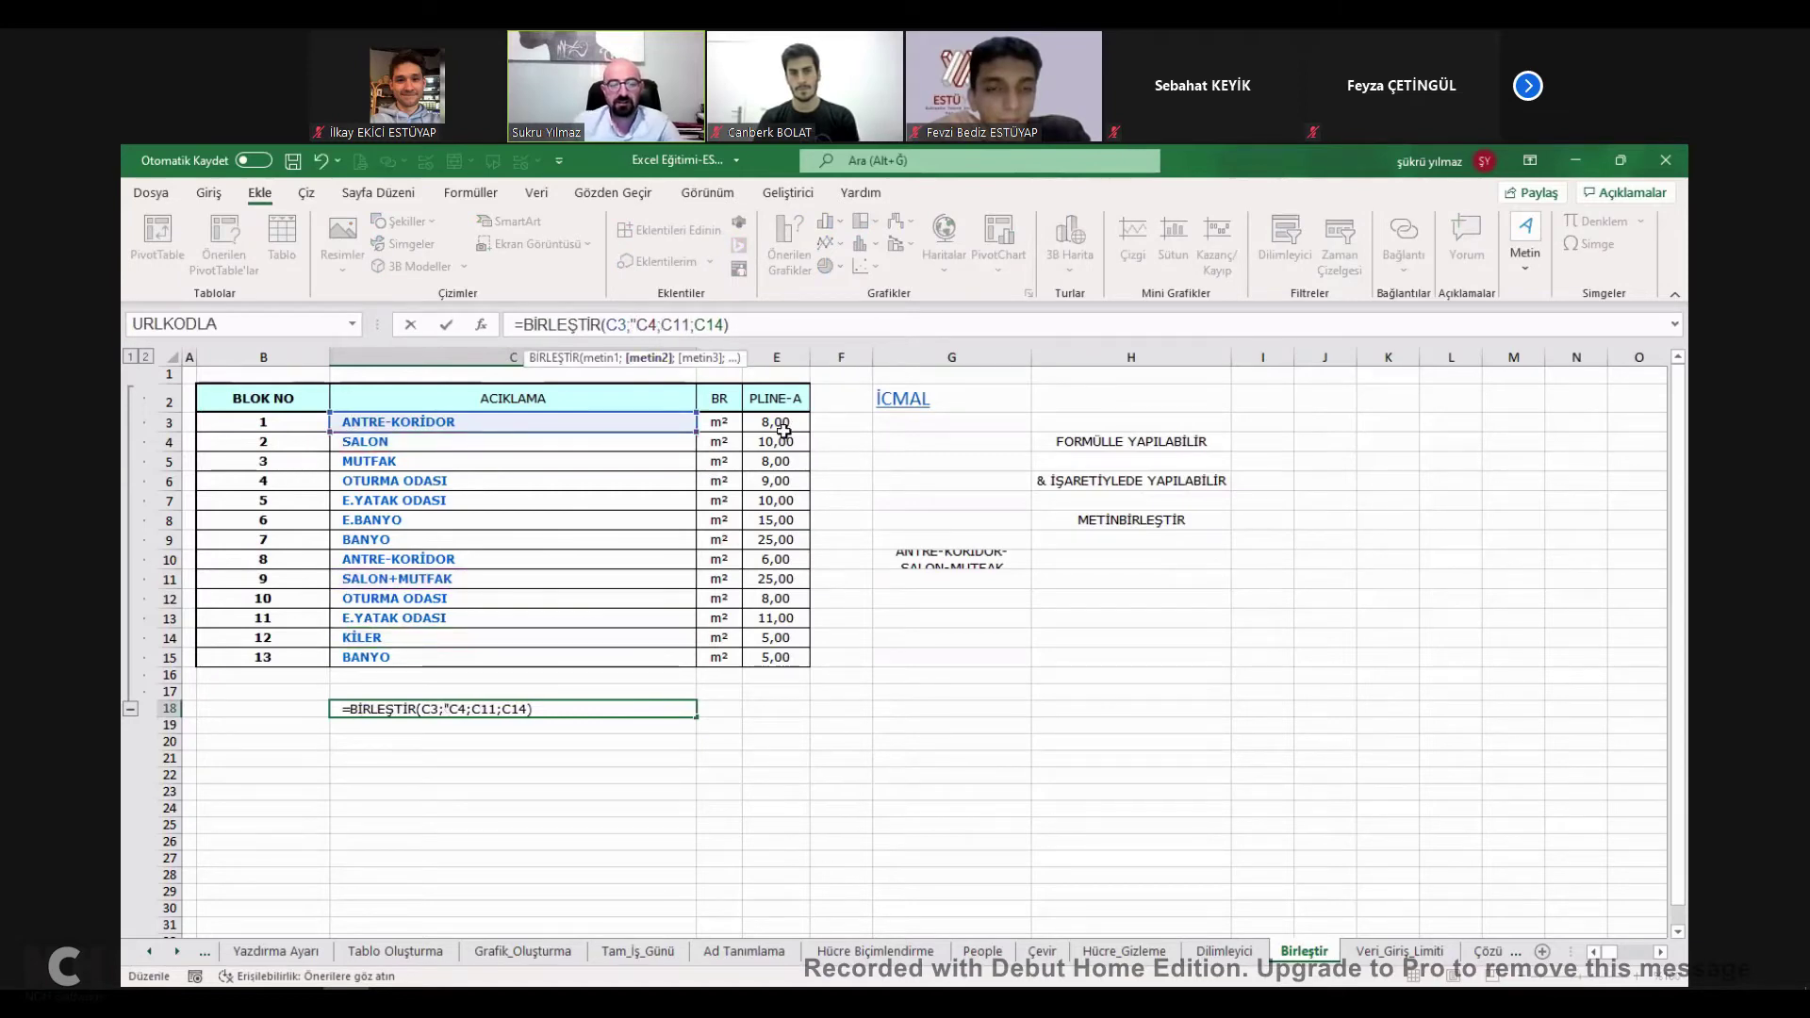
{"action": "type", "text": "-\";"}
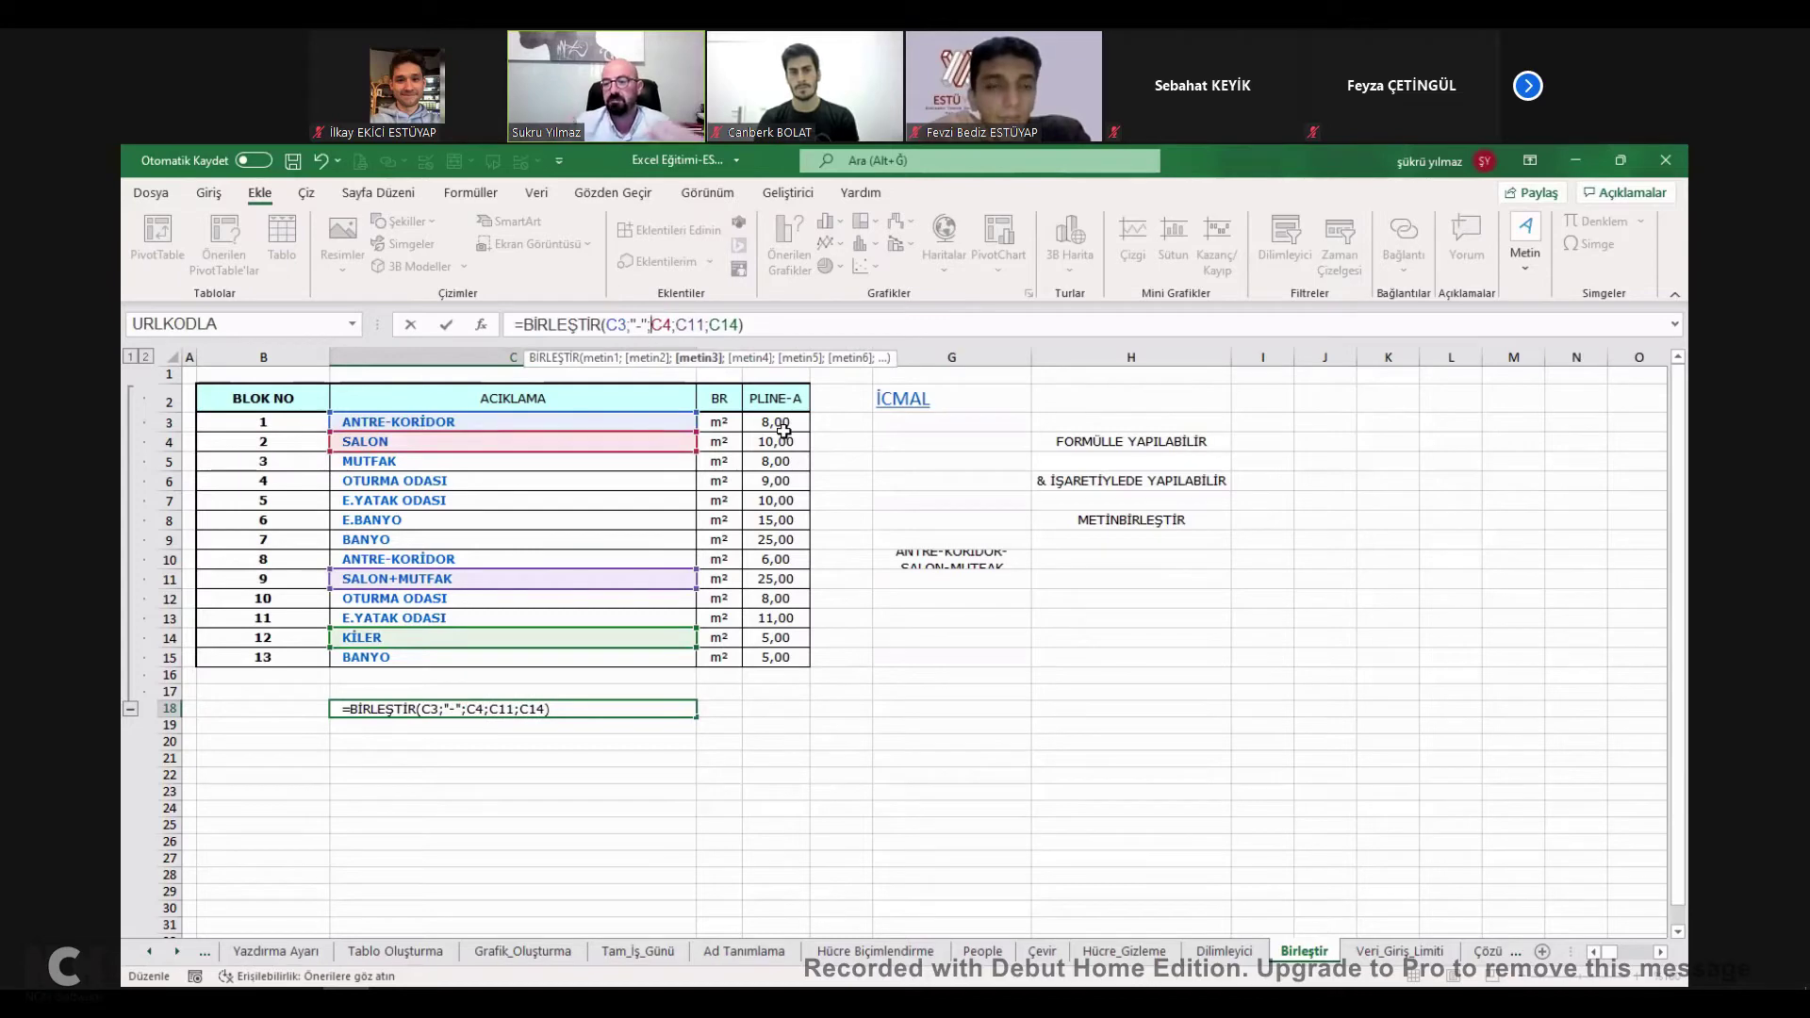
{"action": "left_click", "coordinate": [679, 324]}
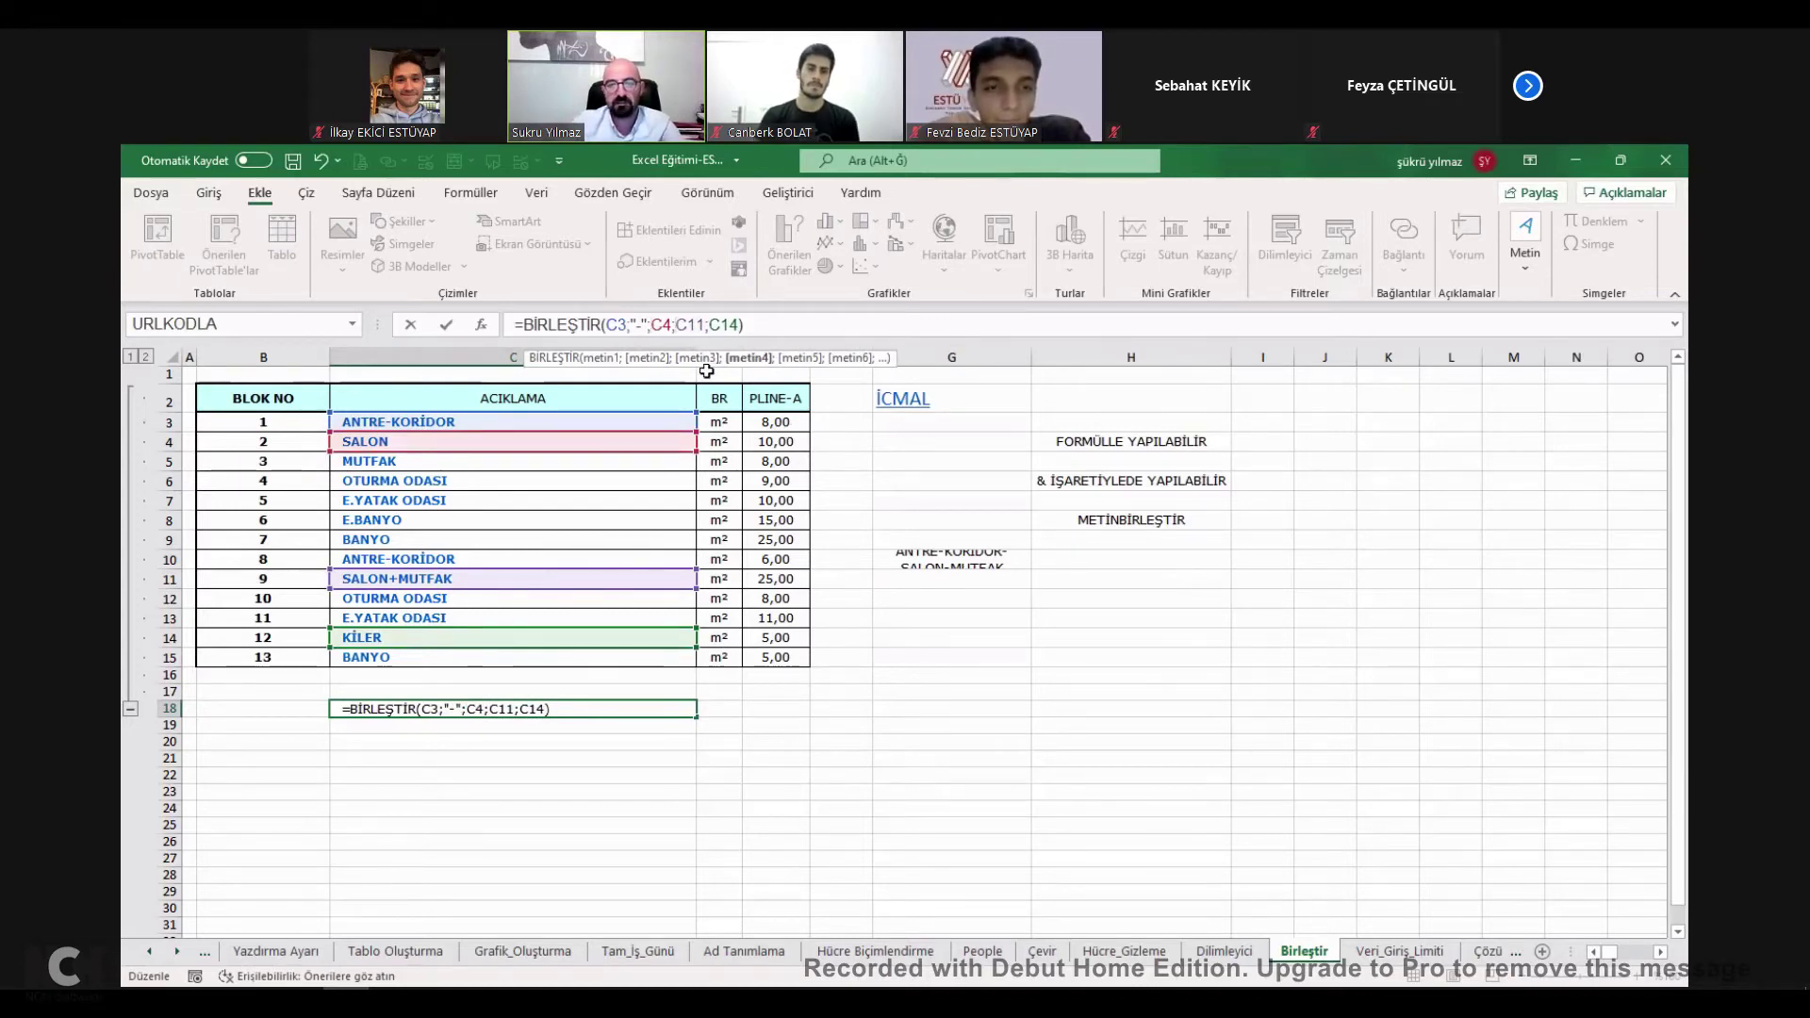
{"action": "type", "text": "\"-\";"}
{"action": "key", "text": "Return"}
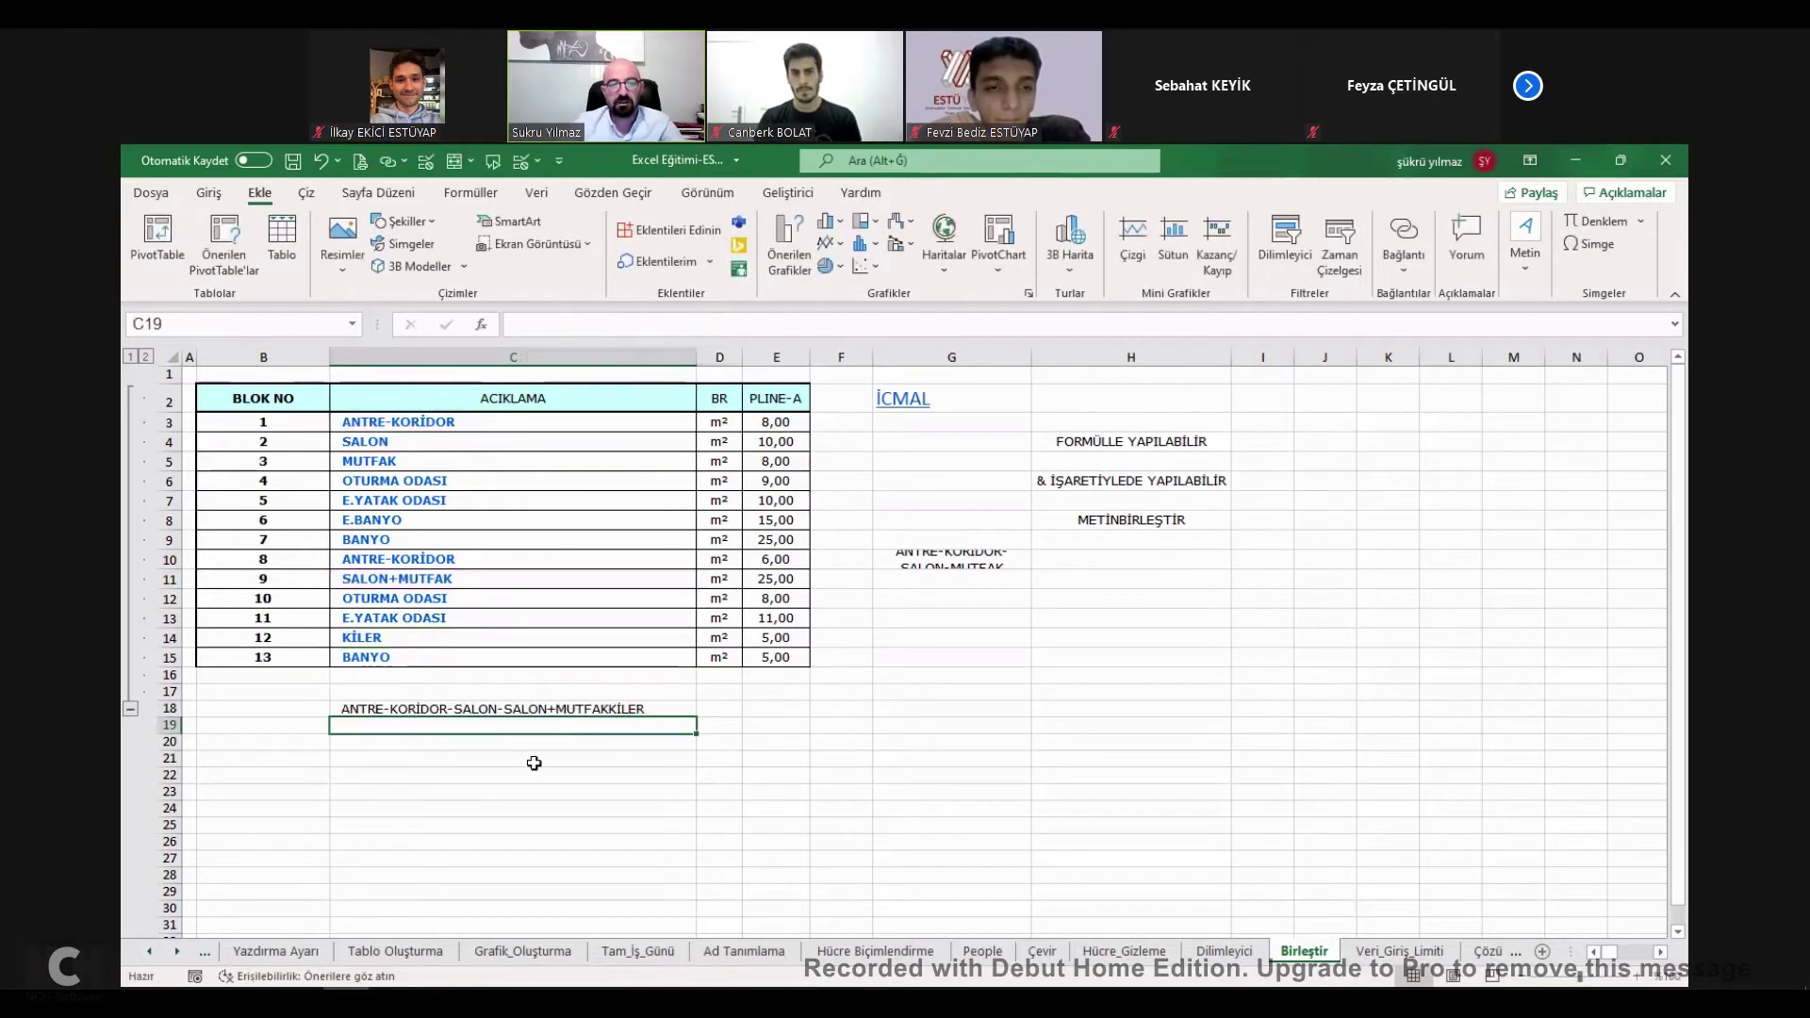
Recheck C18, confirming it reads =BİRLEŞTİR(C3;"-";C4;"-";C11;C14) without further changes.
{"action": "left_click", "coordinate": [550, 708]}
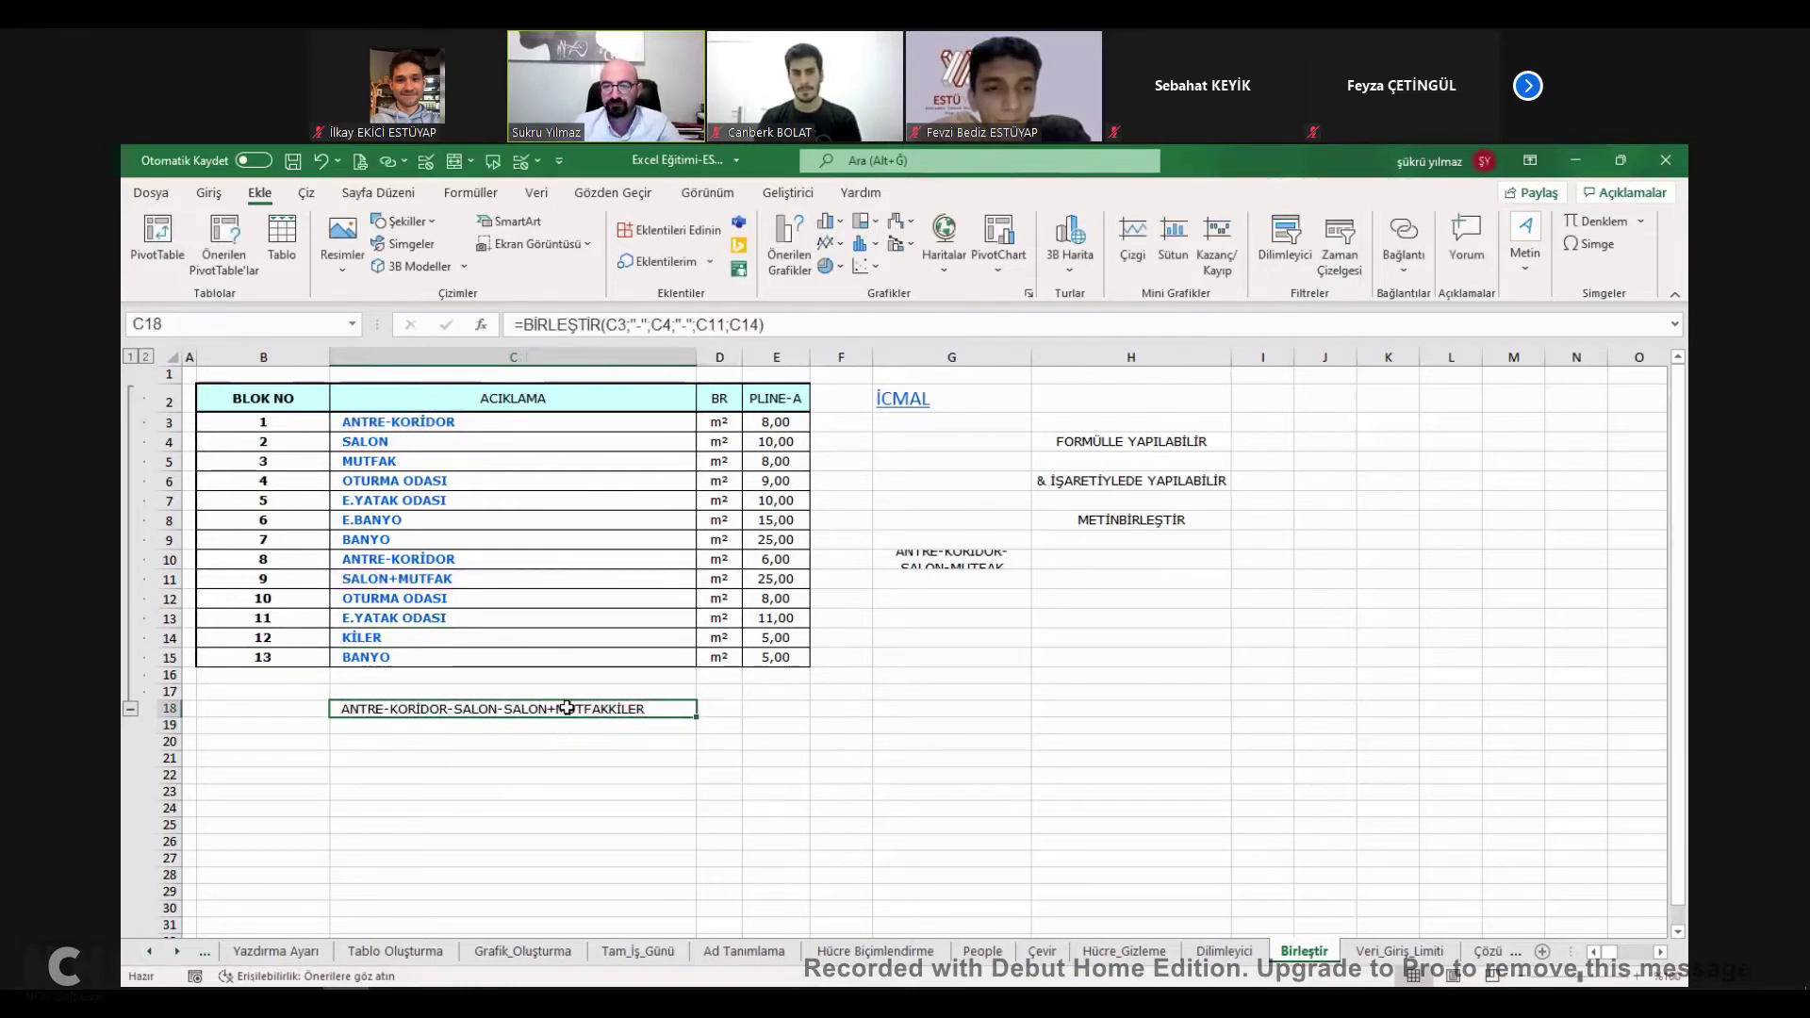
{"action": "double_click", "coordinate": [567, 708]}
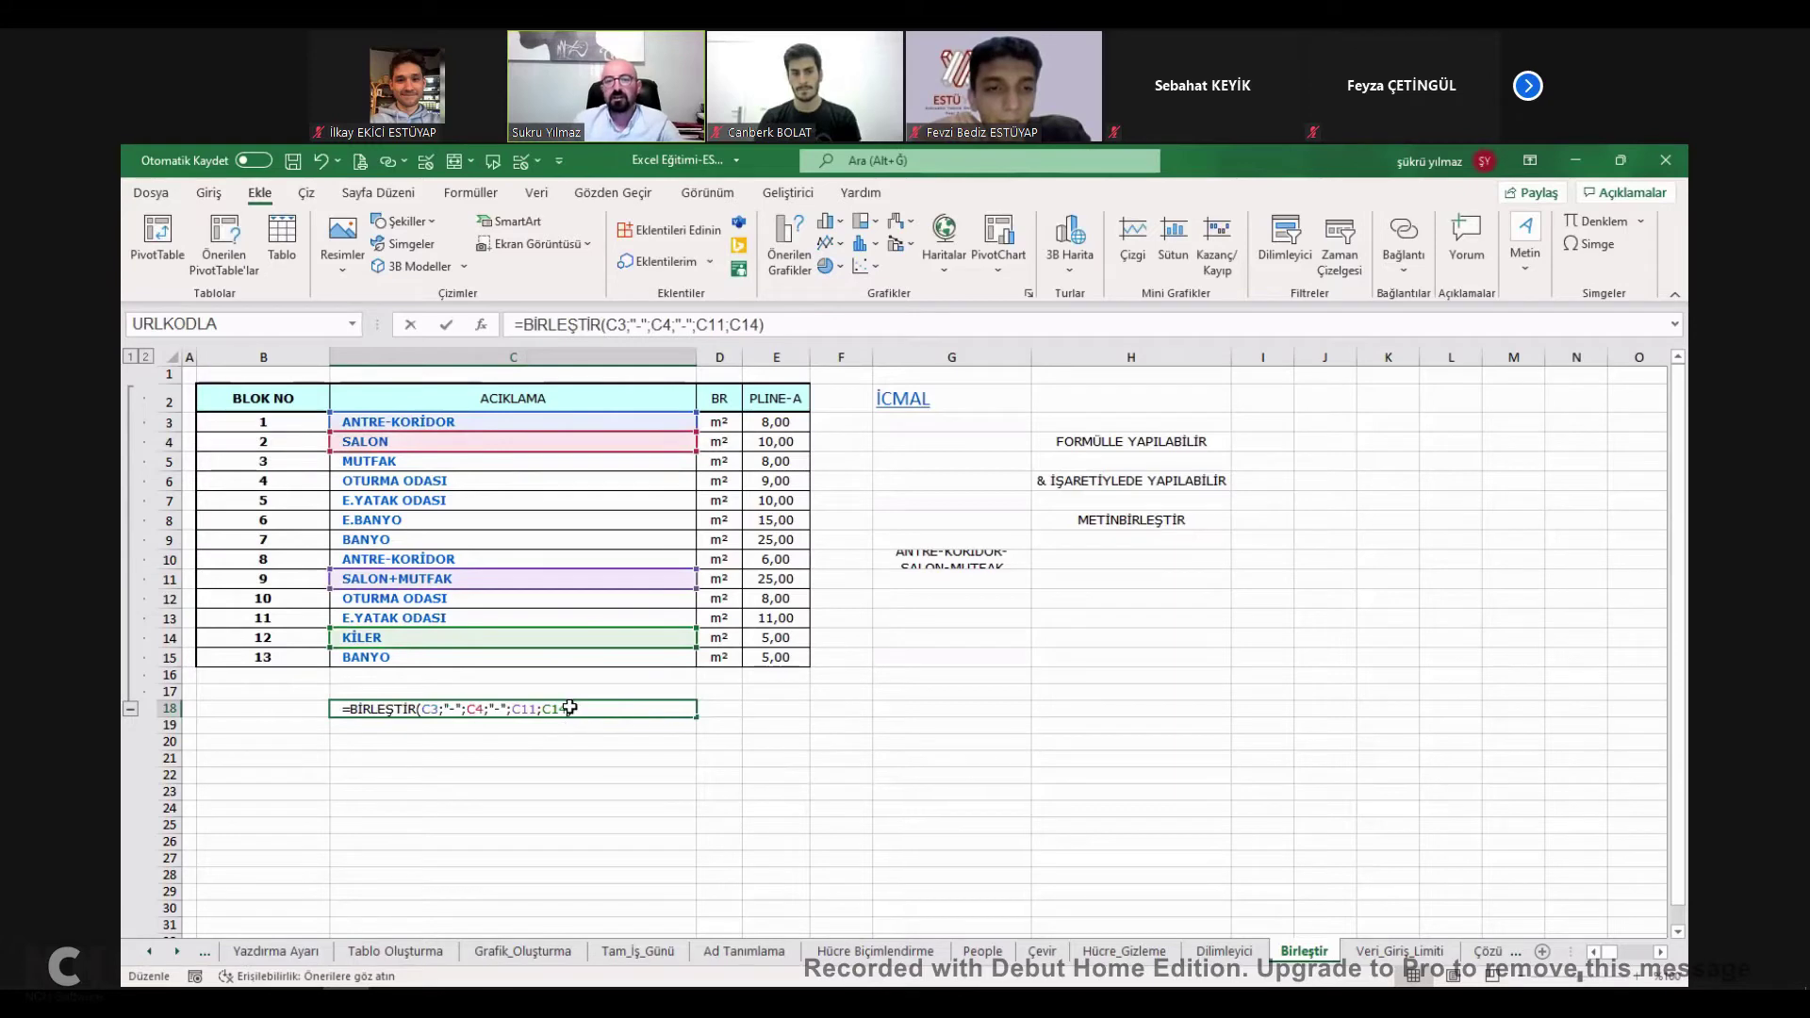
{"action": "key", "text": "Escape"}
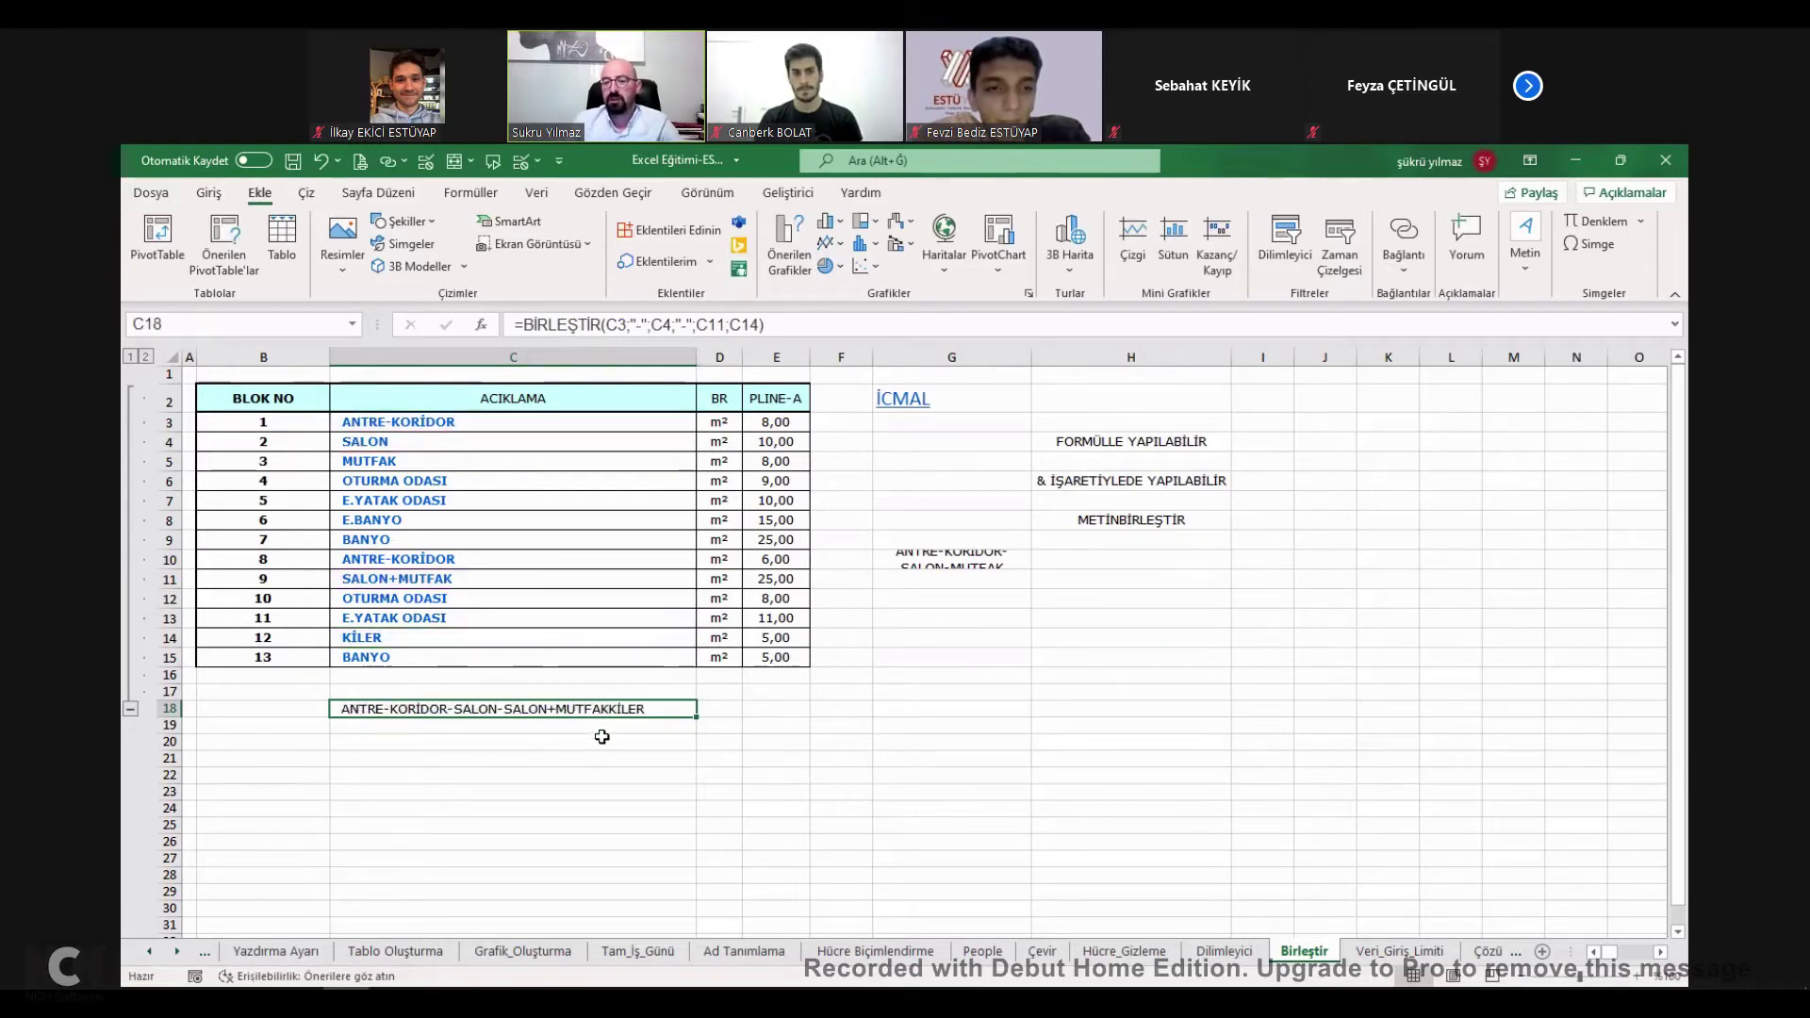
{"action": "left_click", "coordinate": [603, 739]}
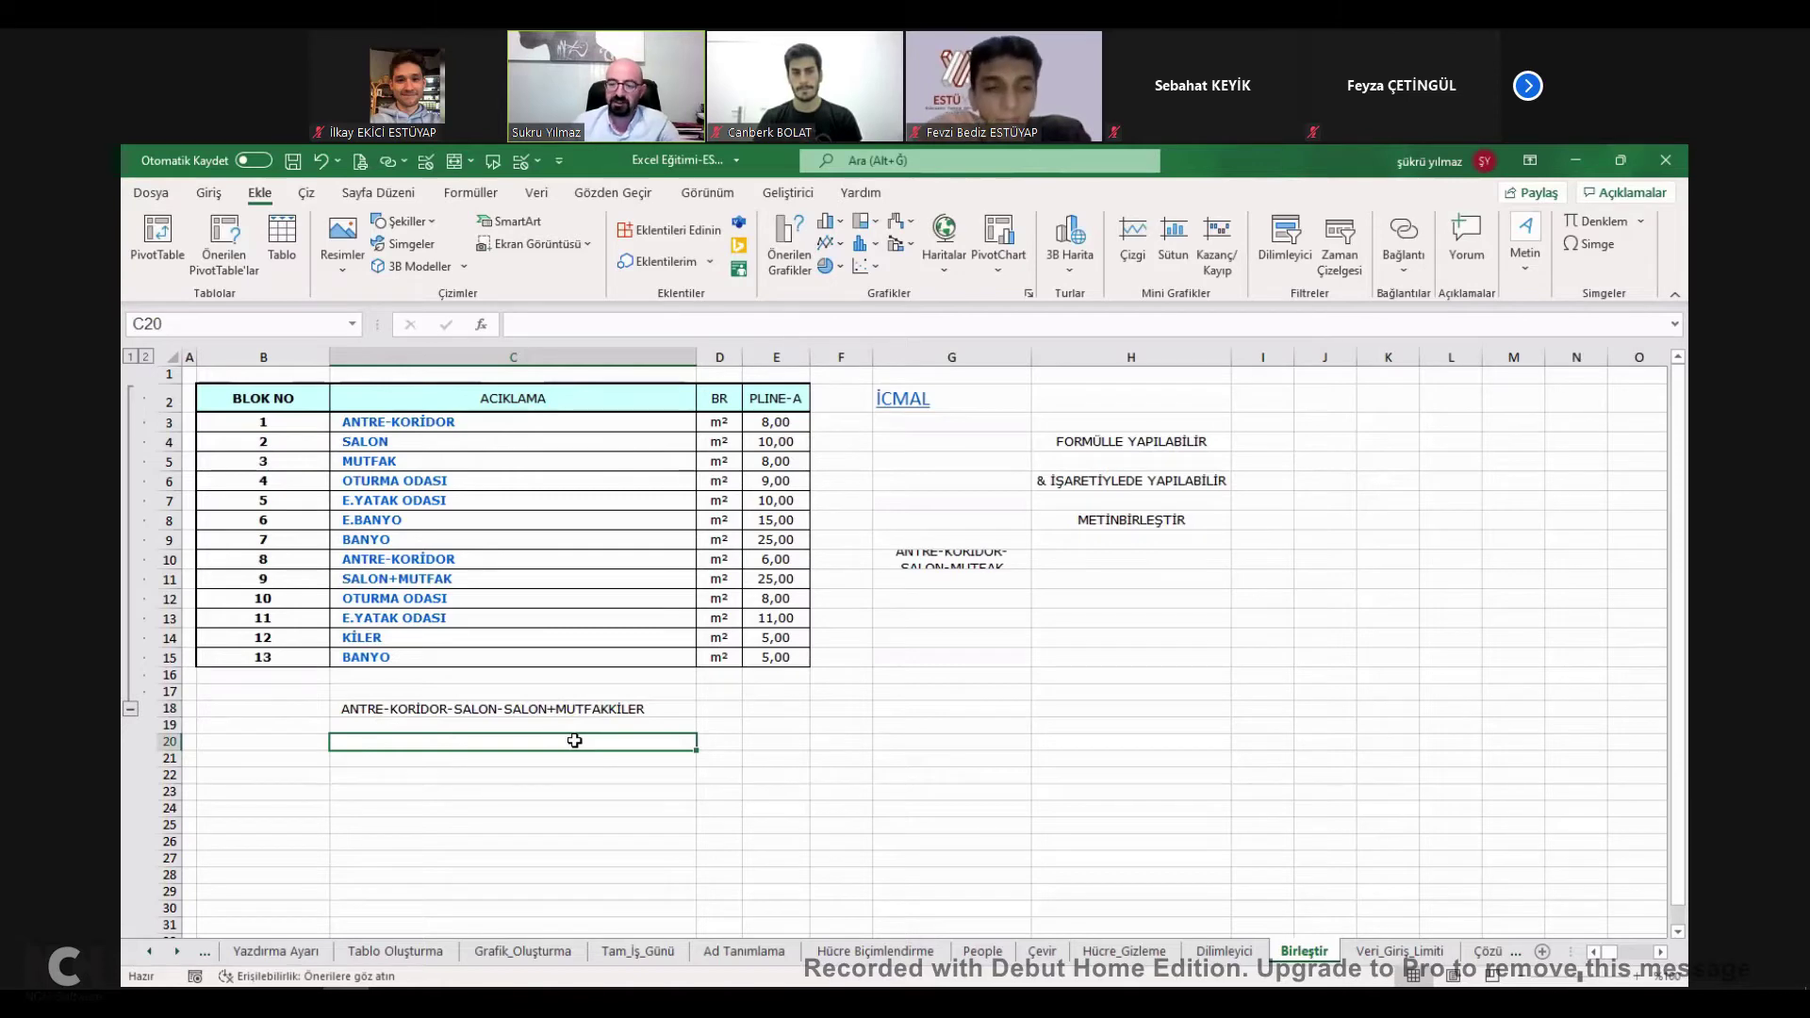
{"action": "left_click", "coordinate": [604, 709]}
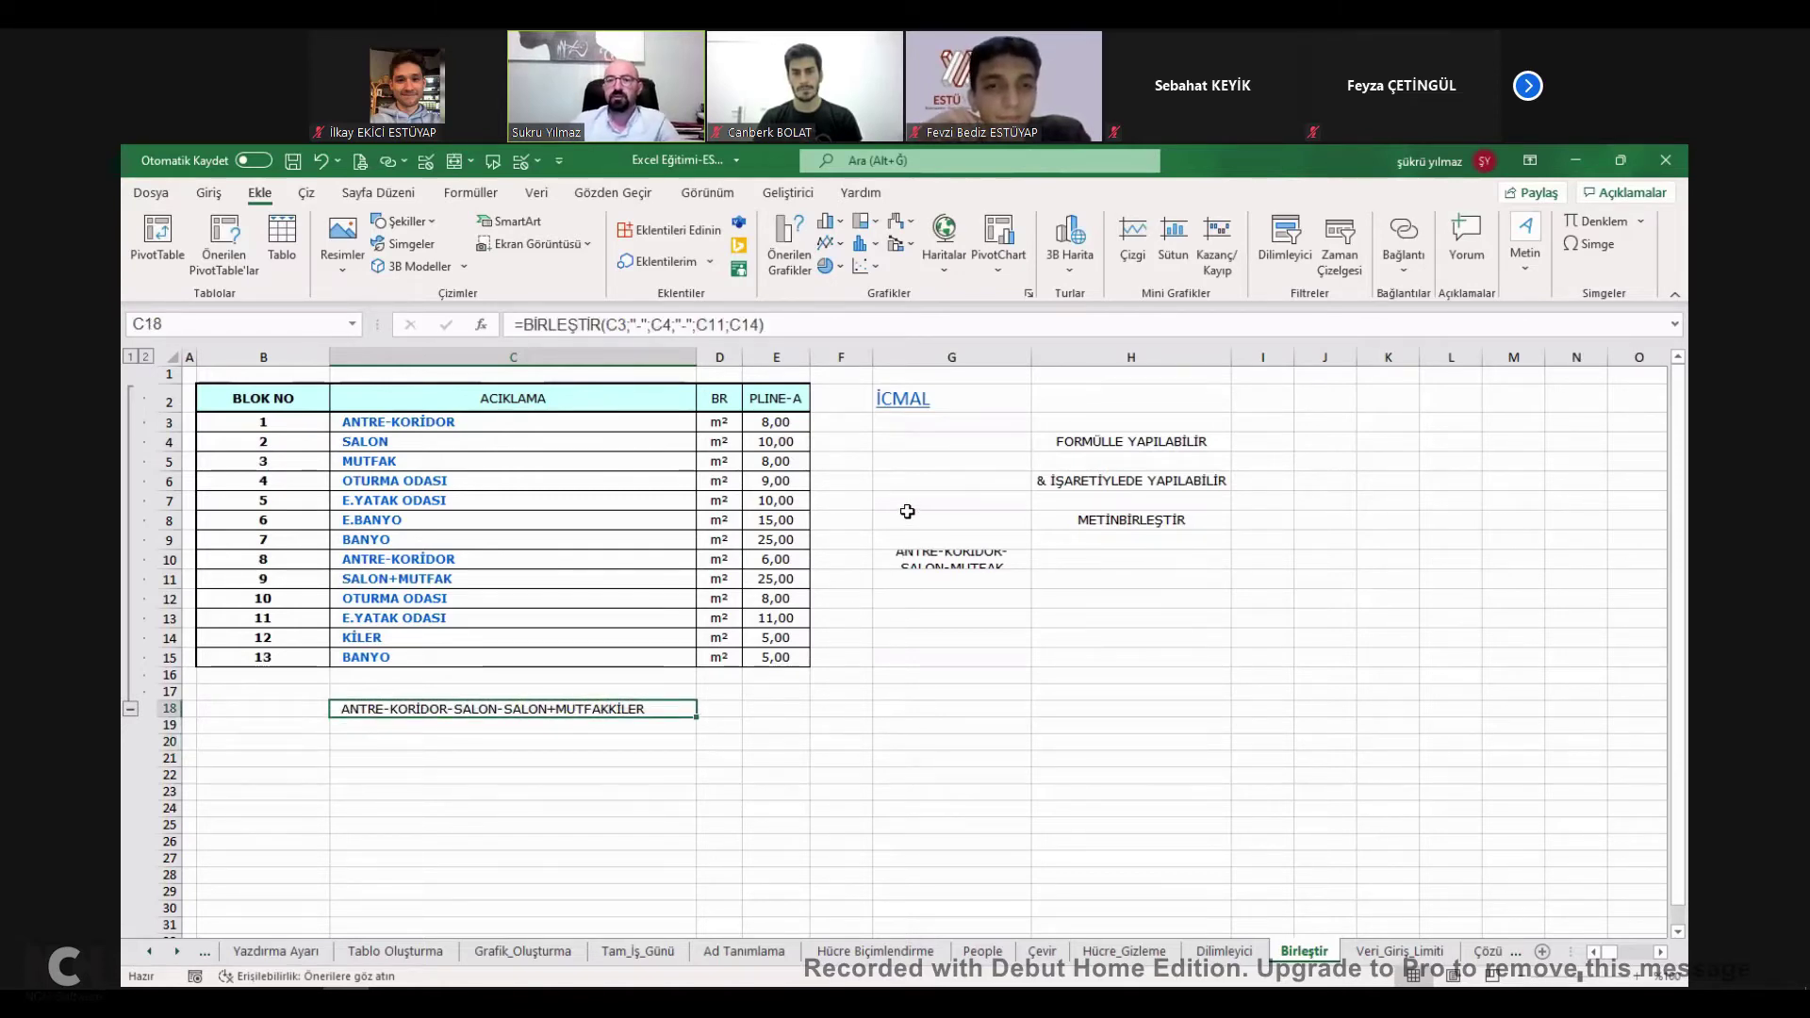
Return to the İcmal overview and open the HIZLI DOLDURMA ÖZELLİĞİ lesson sheet from its list.
{"action": "left_click", "coordinate": [905, 398]}
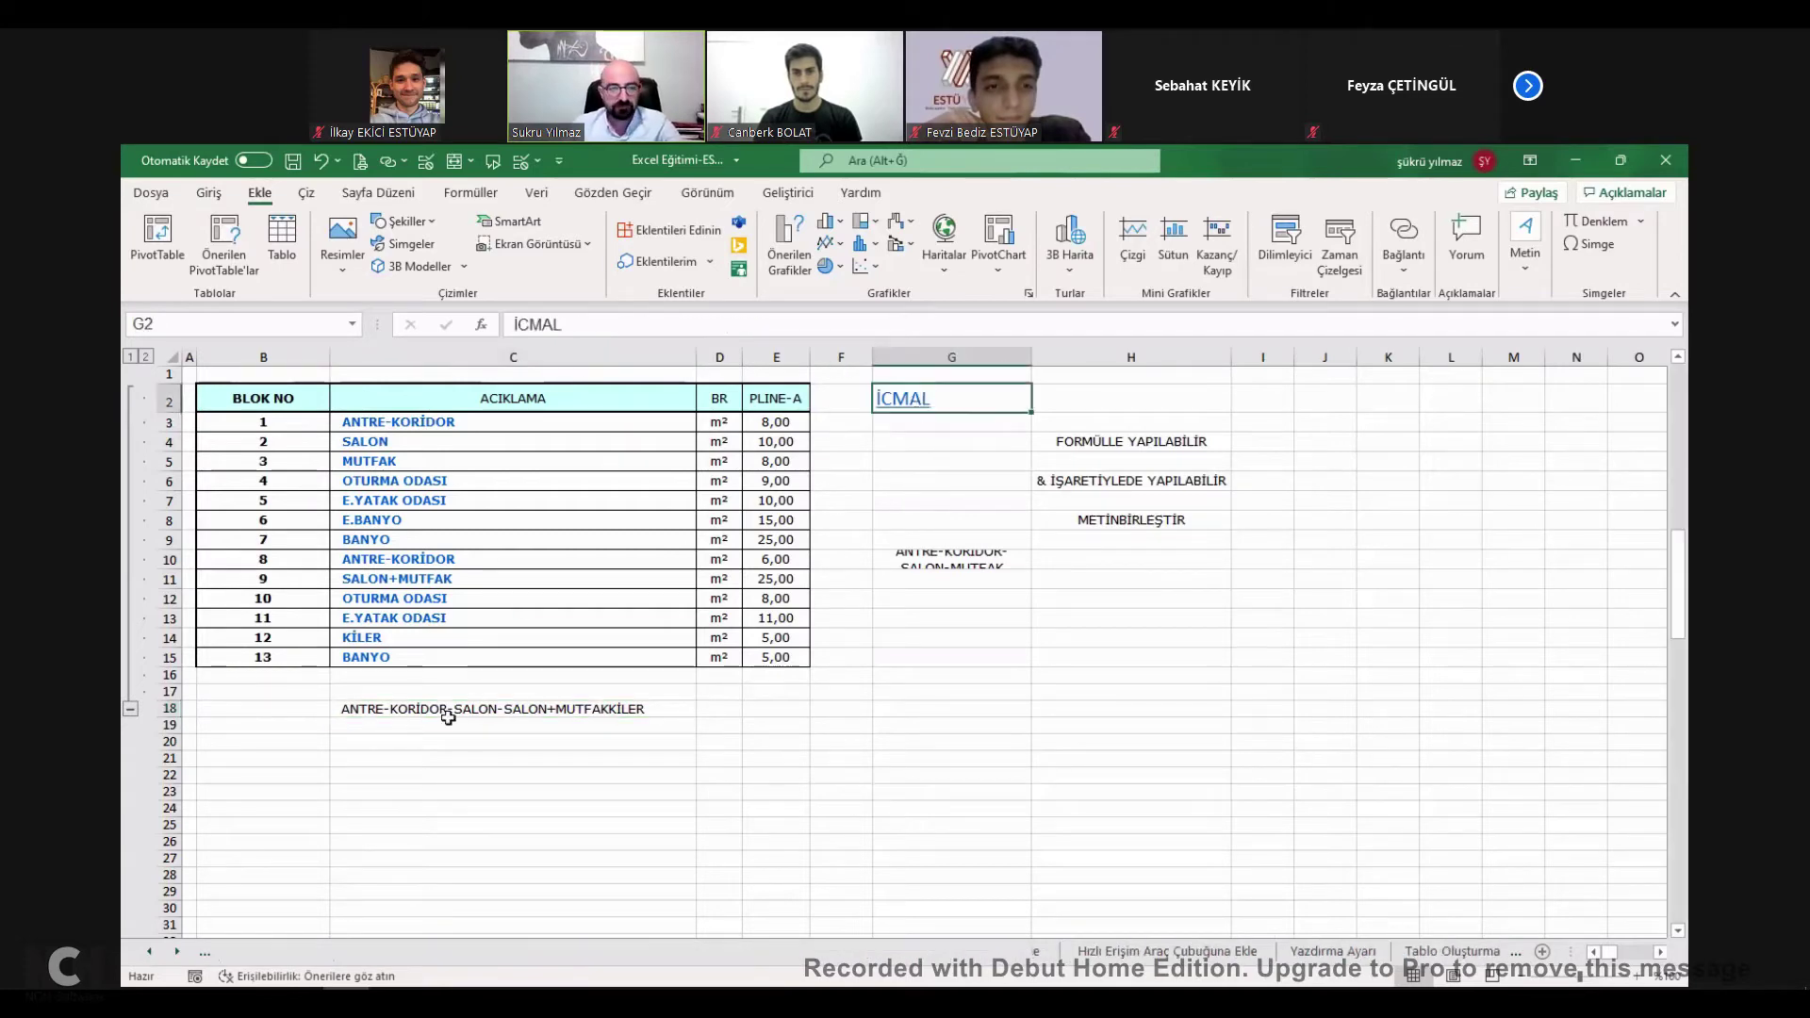
{"action": "scroll", "coordinate": [421, 673], "scroll_direction": "up", "scroll_amount": 5}
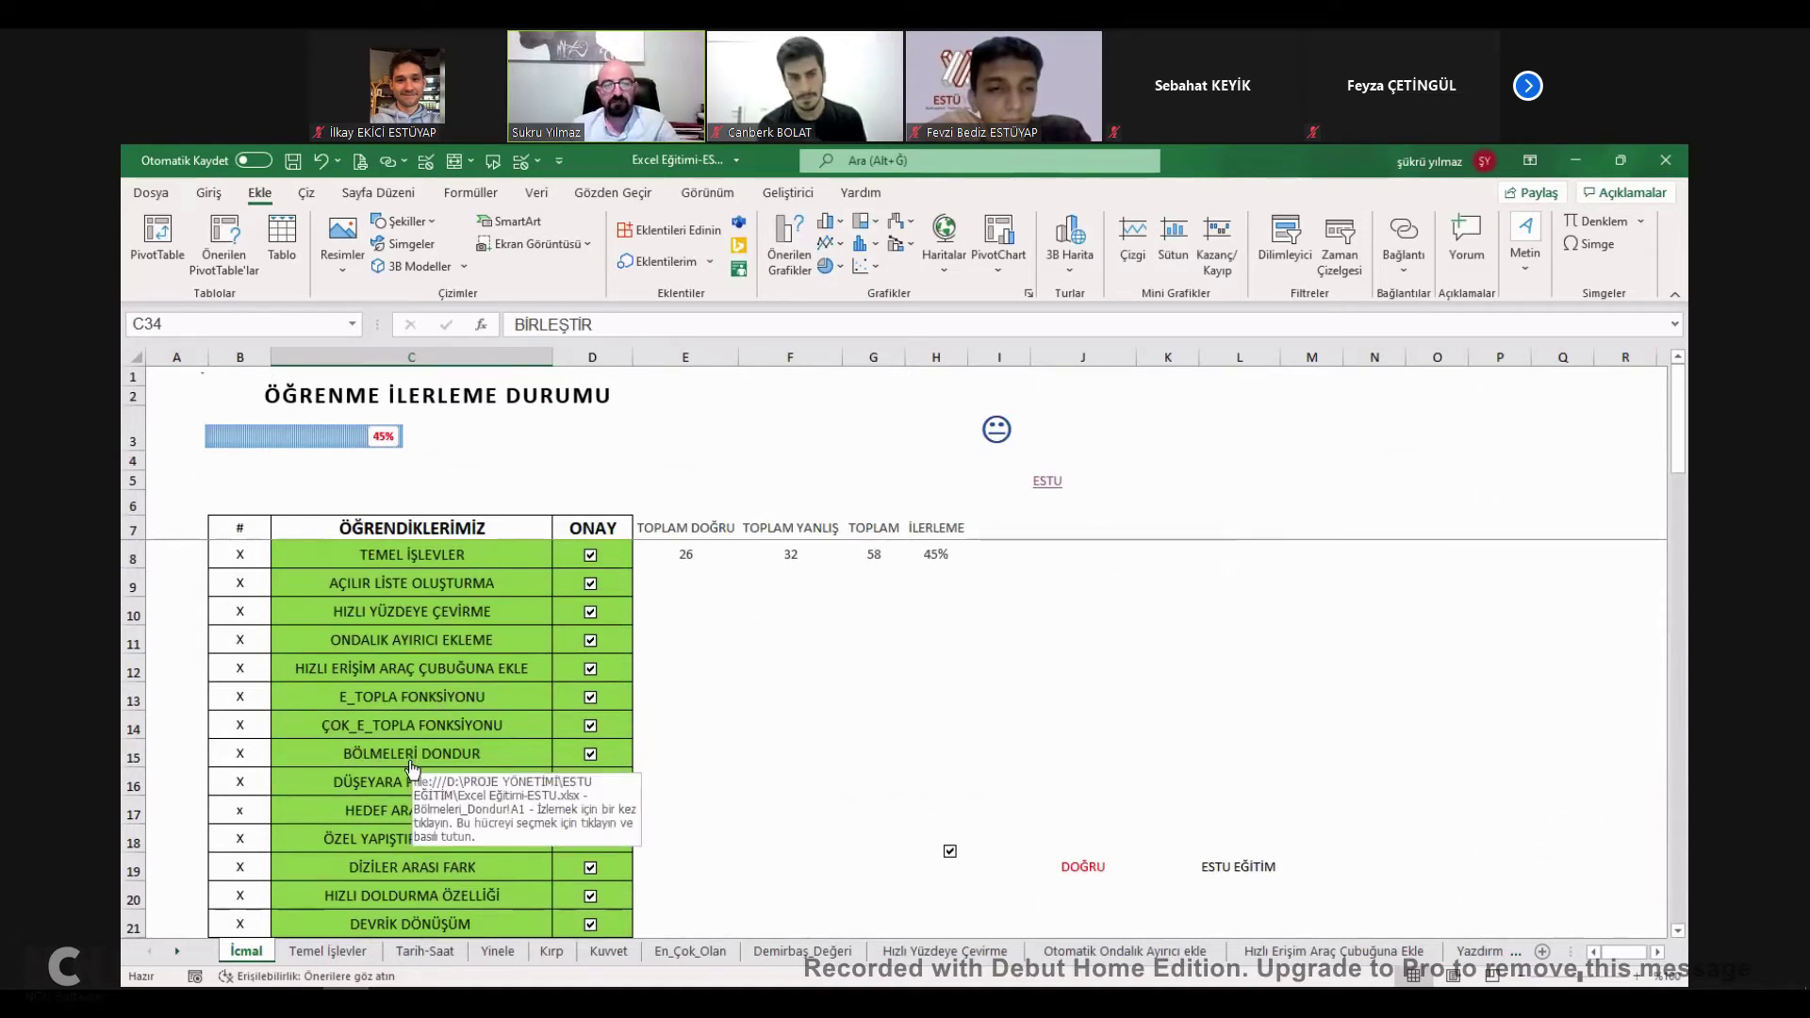
{"action": "scroll", "coordinate": [399, 766], "scroll_direction": "down", "scroll_amount": 2}
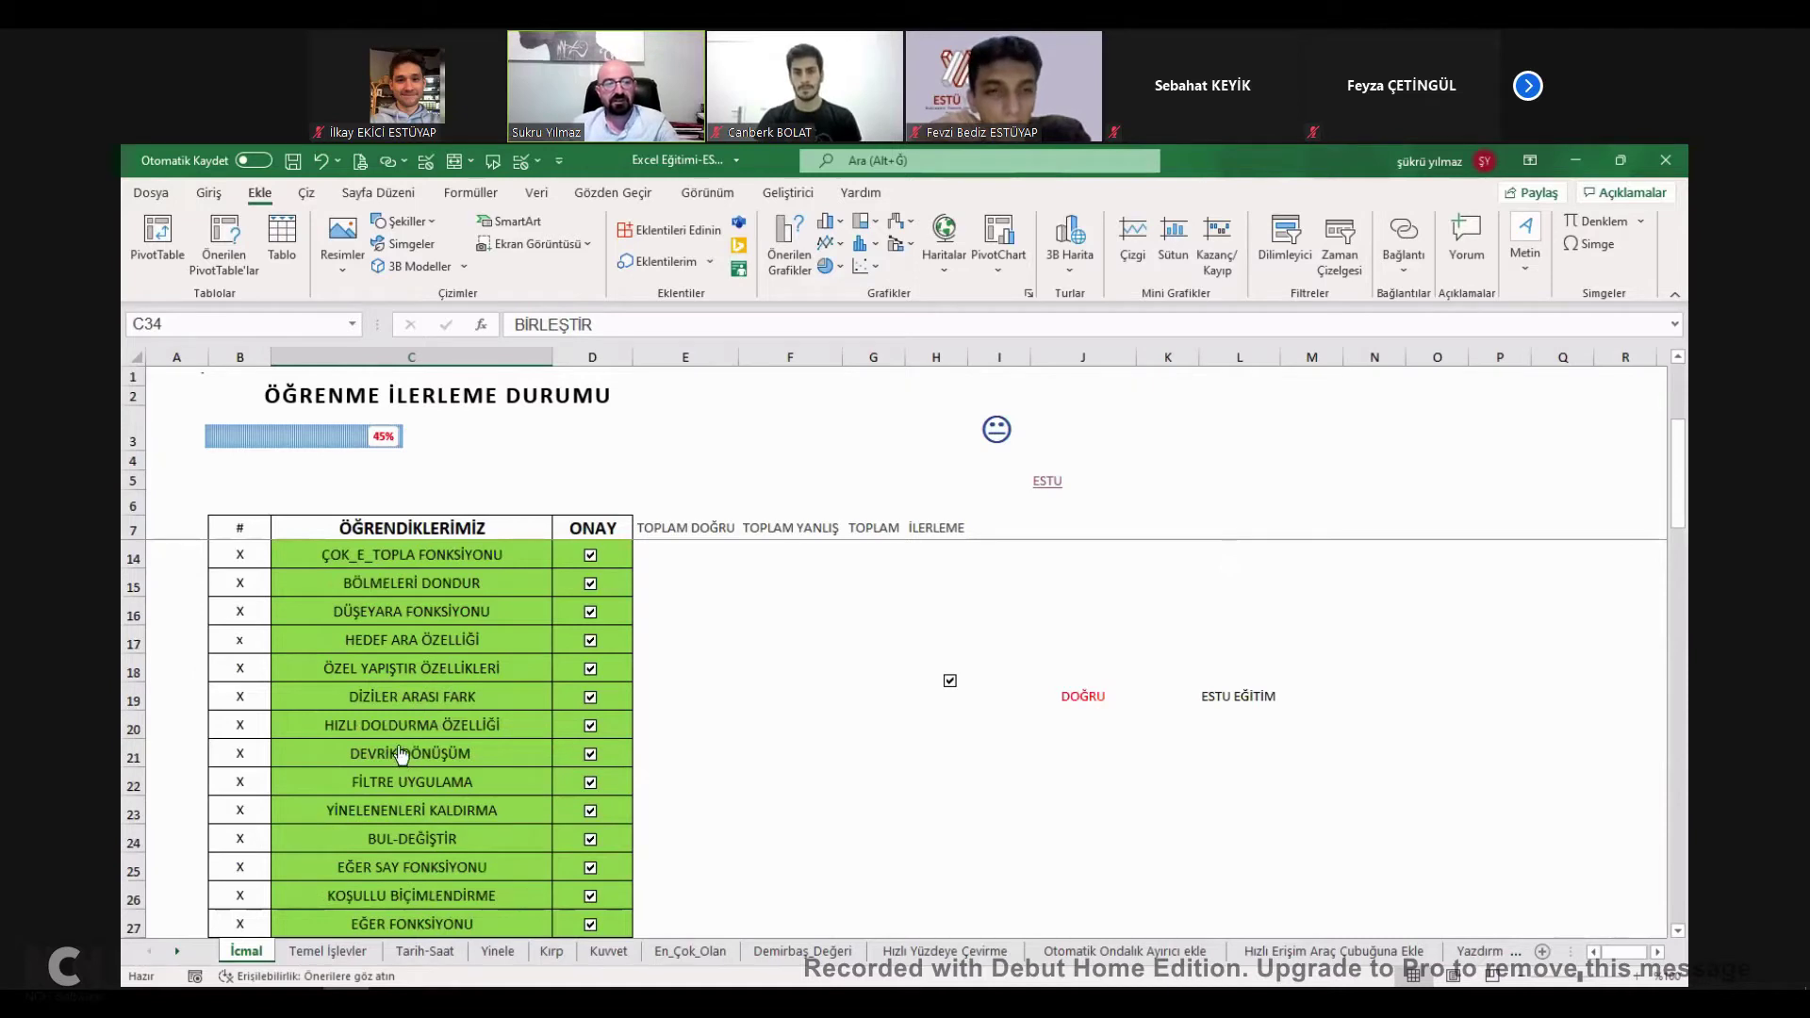
{"action": "scroll", "coordinate": [407, 677], "scroll_direction": "up", "scroll_amount": 2}
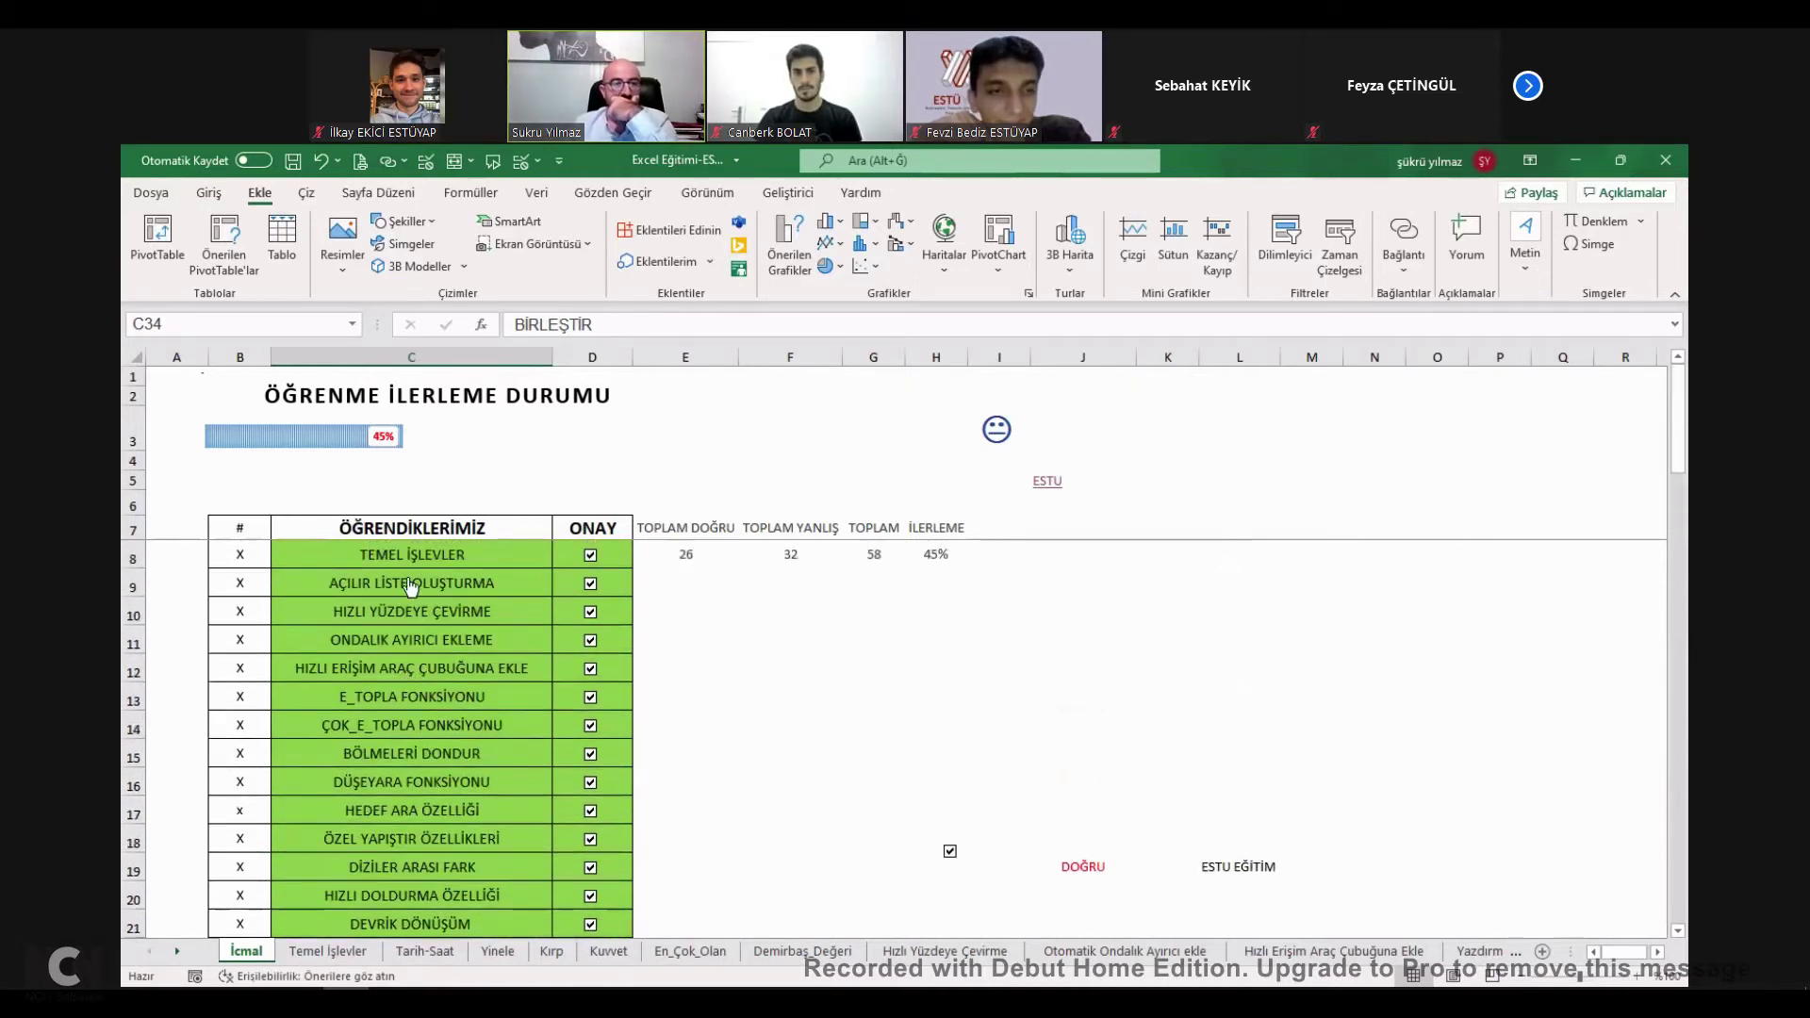
{"action": "scroll", "coordinate": [415, 608], "scroll_direction": "down", "scroll_amount": 2}
{"action": "scroll", "coordinate": [418, 625], "scroll_direction": "down", "scroll_amount": 1}
{"action": "scroll", "coordinate": [419, 625], "scroll_direction": "down", "scroll_amount": 2}
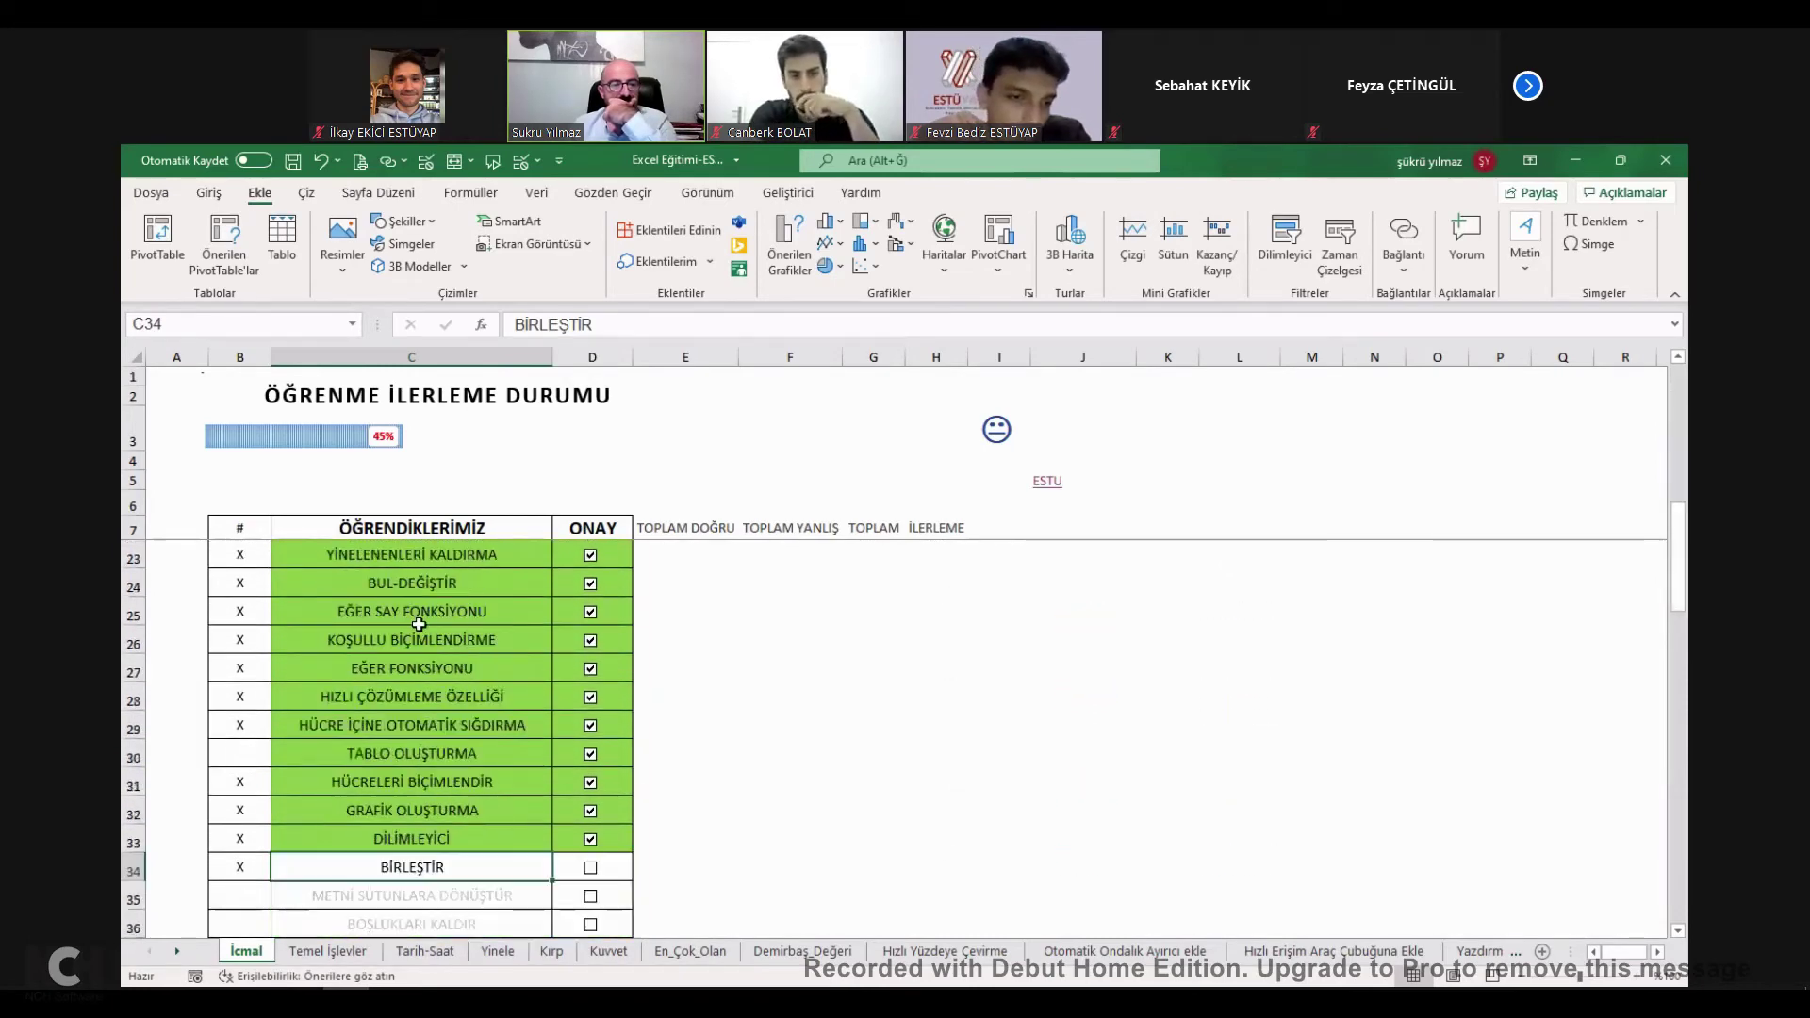
{"action": "scroll", "coordinate": [449, 745], "scroll_direction": "up", "scroll_amount": 2}
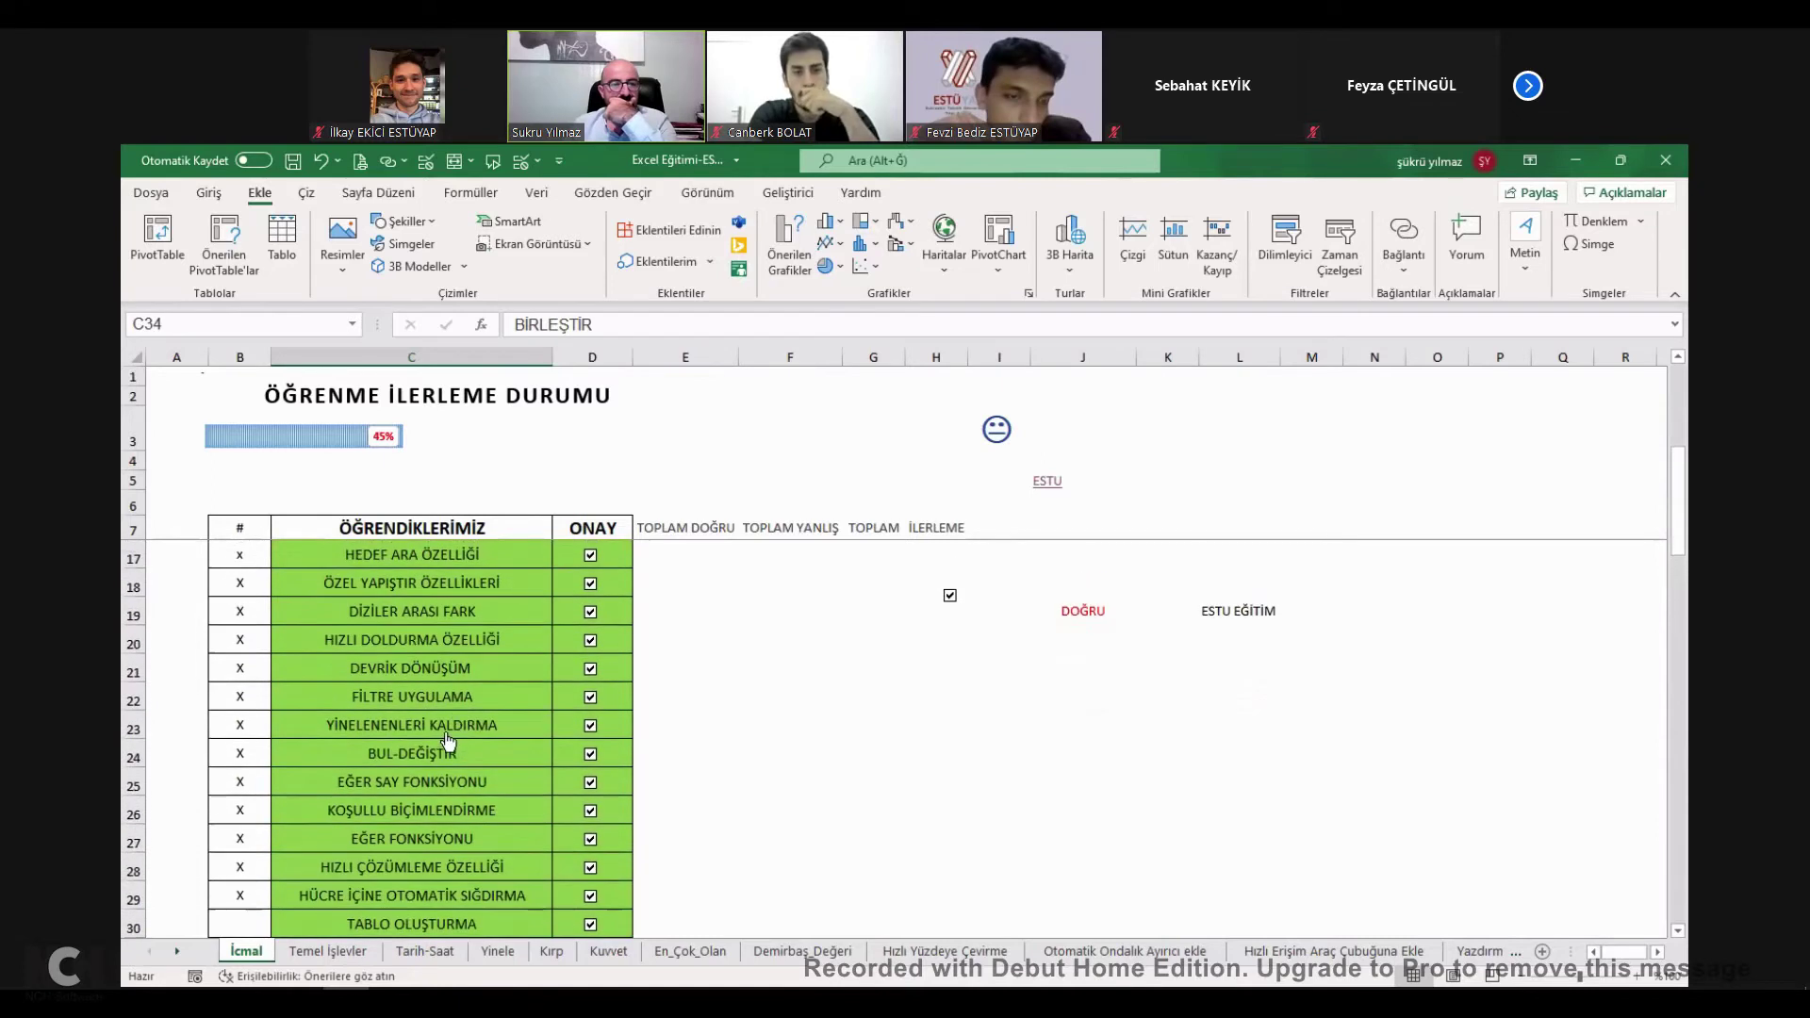
{"action": "left_click", "coordinate": [412, 646]}
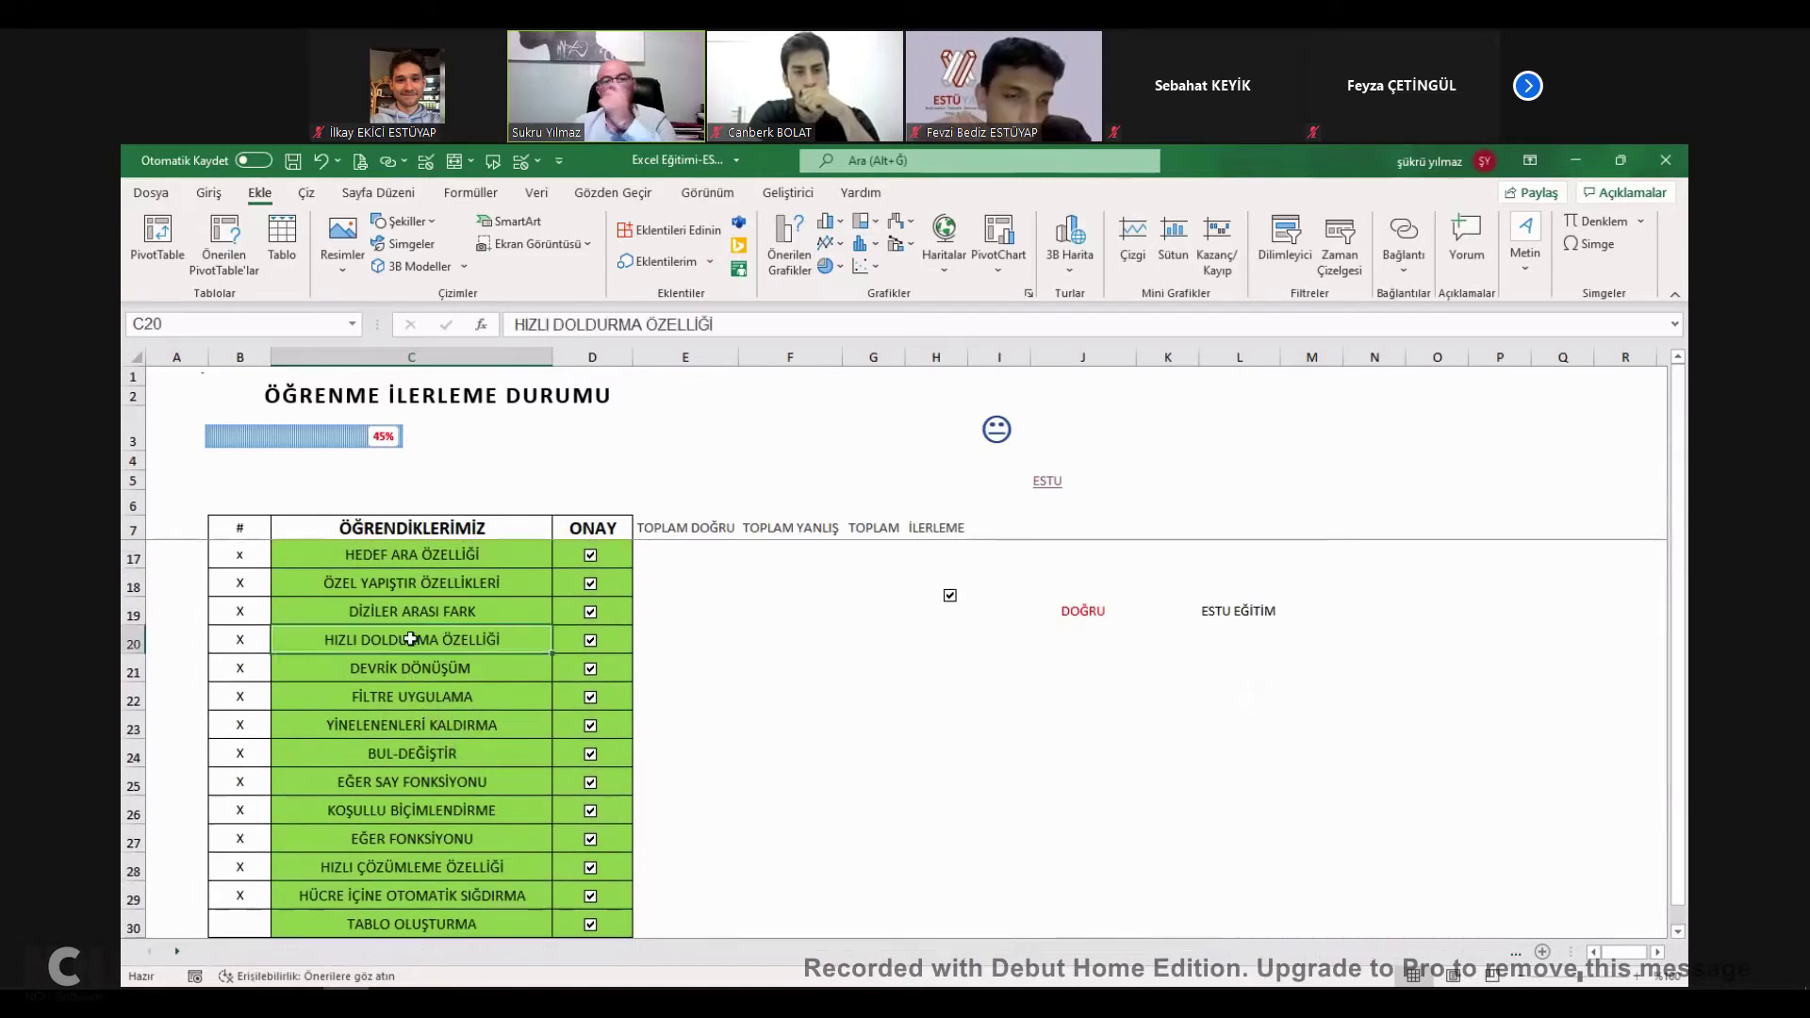
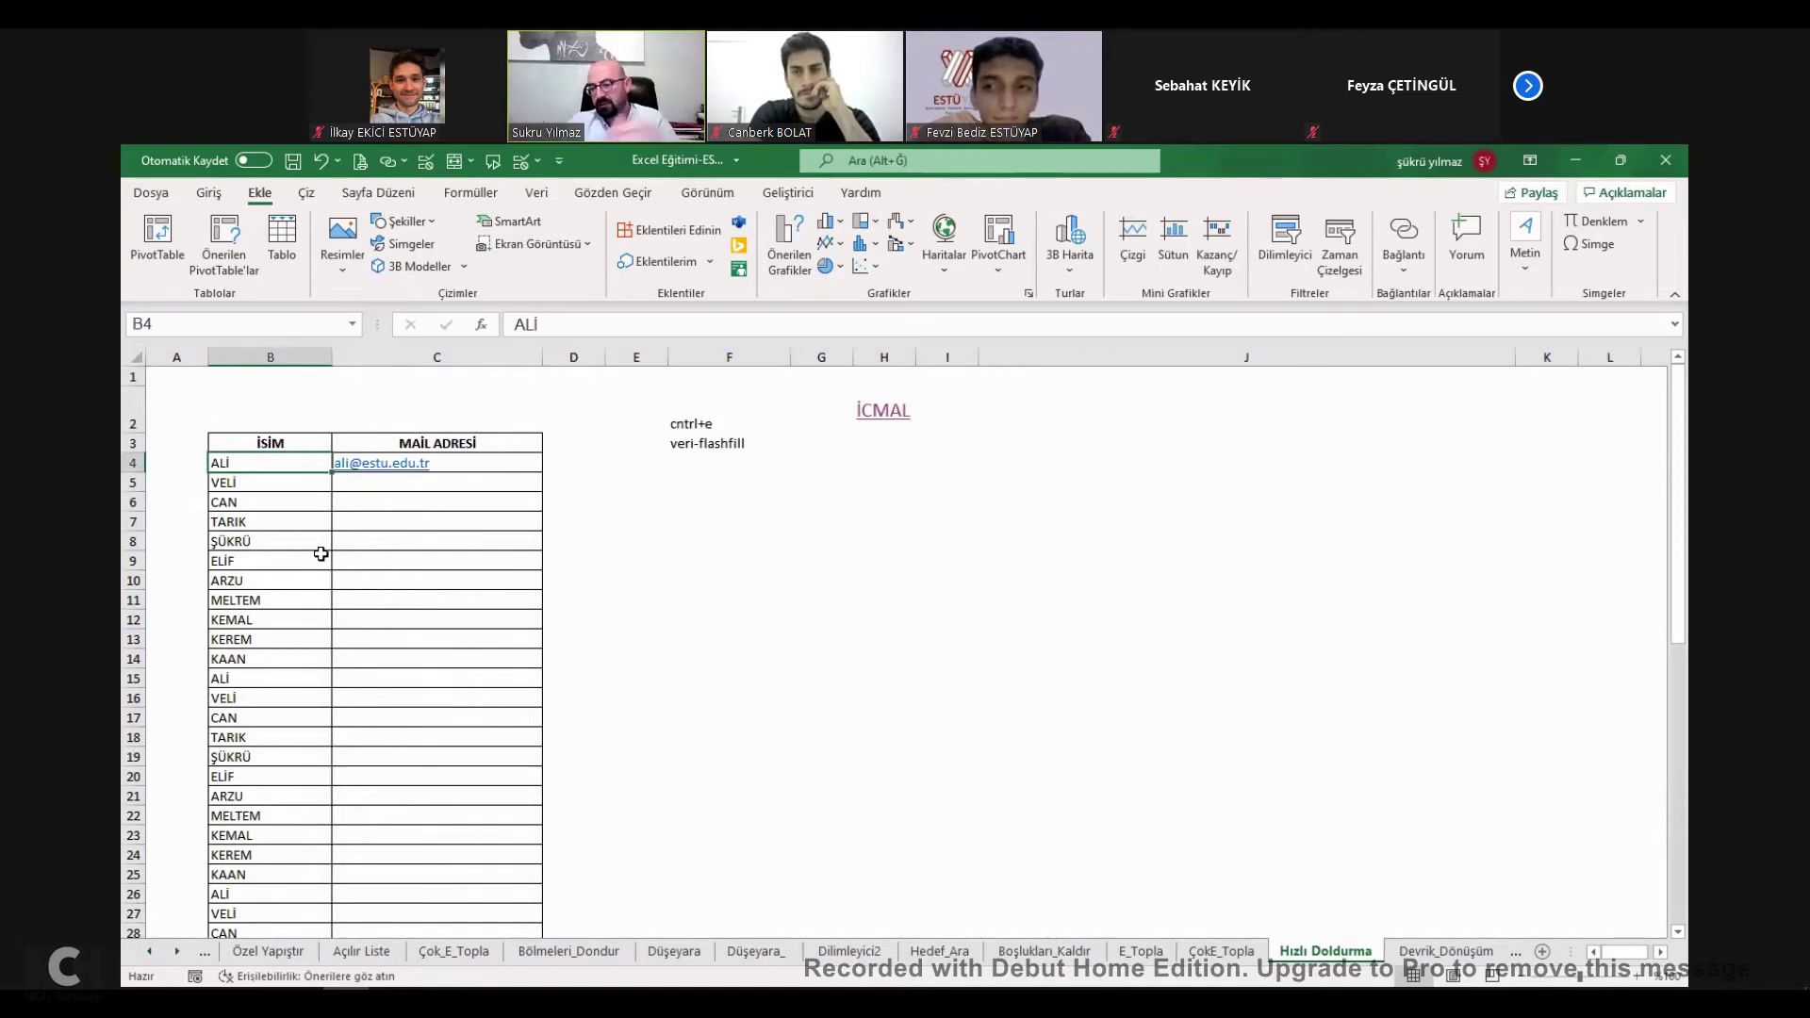
Review the first estu.edu.tr e-mail address already entered in C4.
{"action": "scroll", "coordinate": [321, 554], "scroll_direction": "down", "scroll_amount": 5}
{"action": "scroll", "coordinate": [315, 585], "scroll_direction": "down", "scroll_amount": 8}
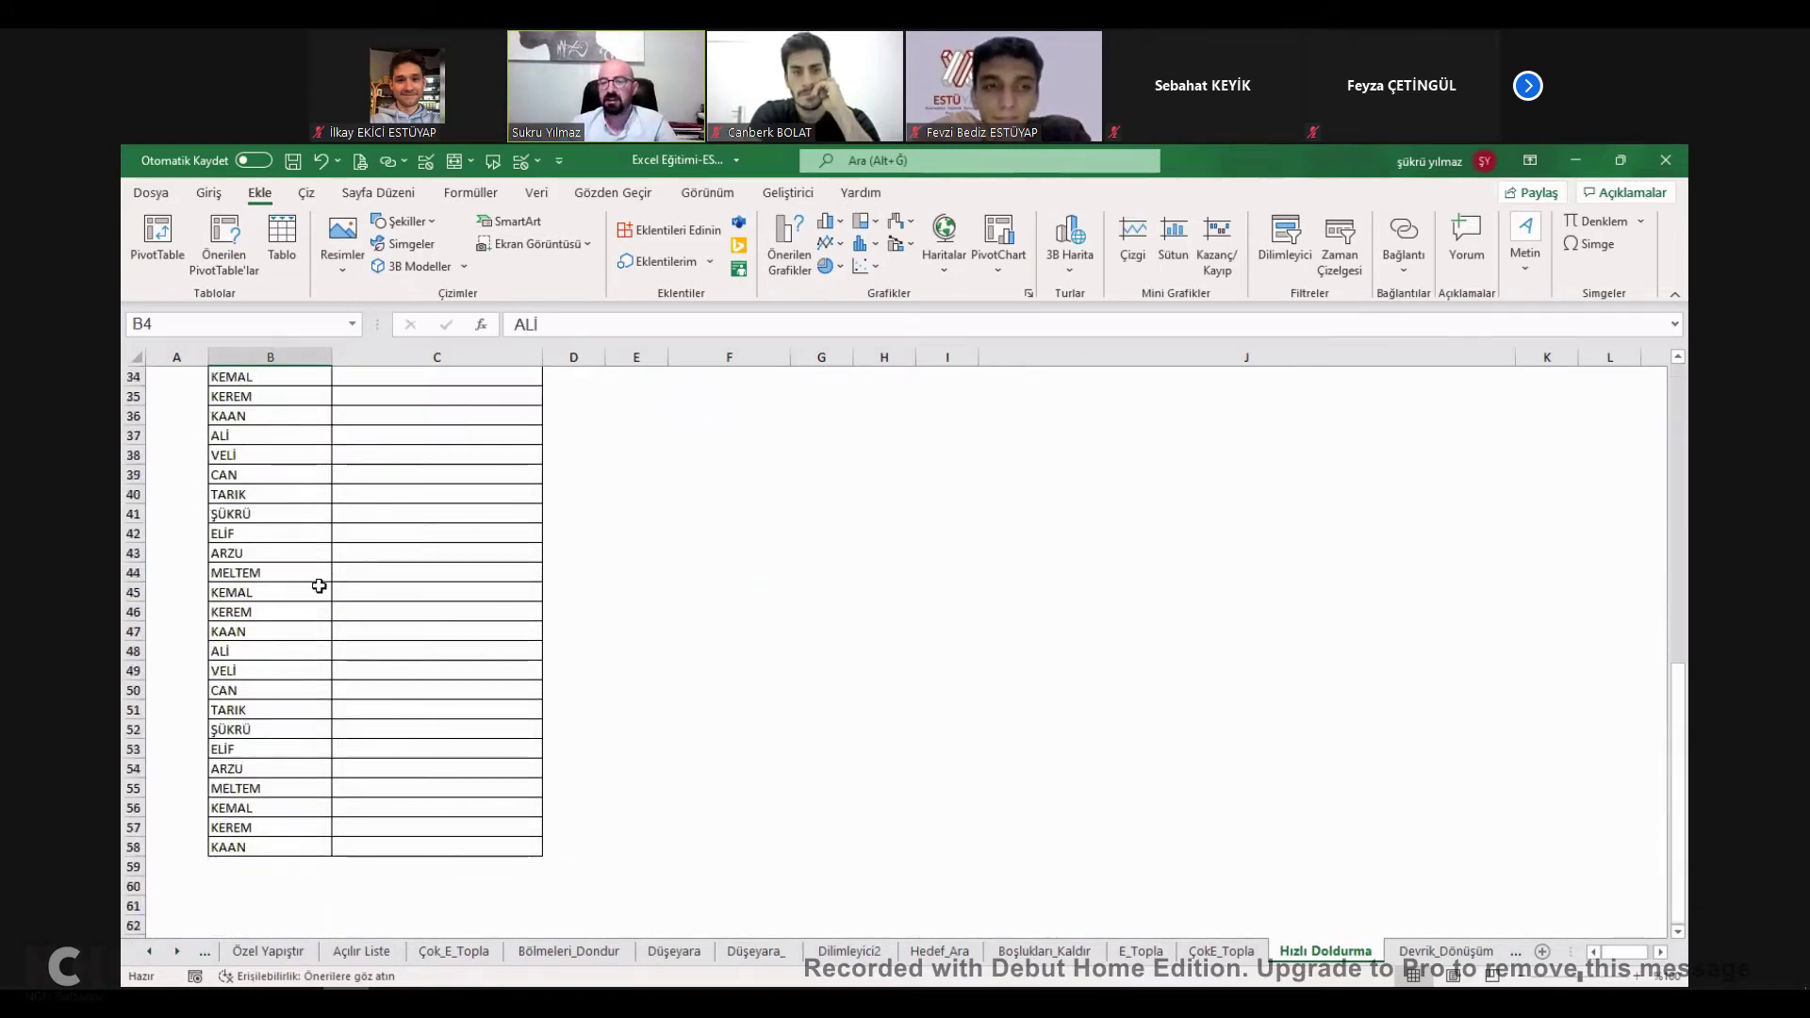
{"action": "scroll", "coordinate": [309, 614], "scroll_direction": "up", "scroll_amount": 13}
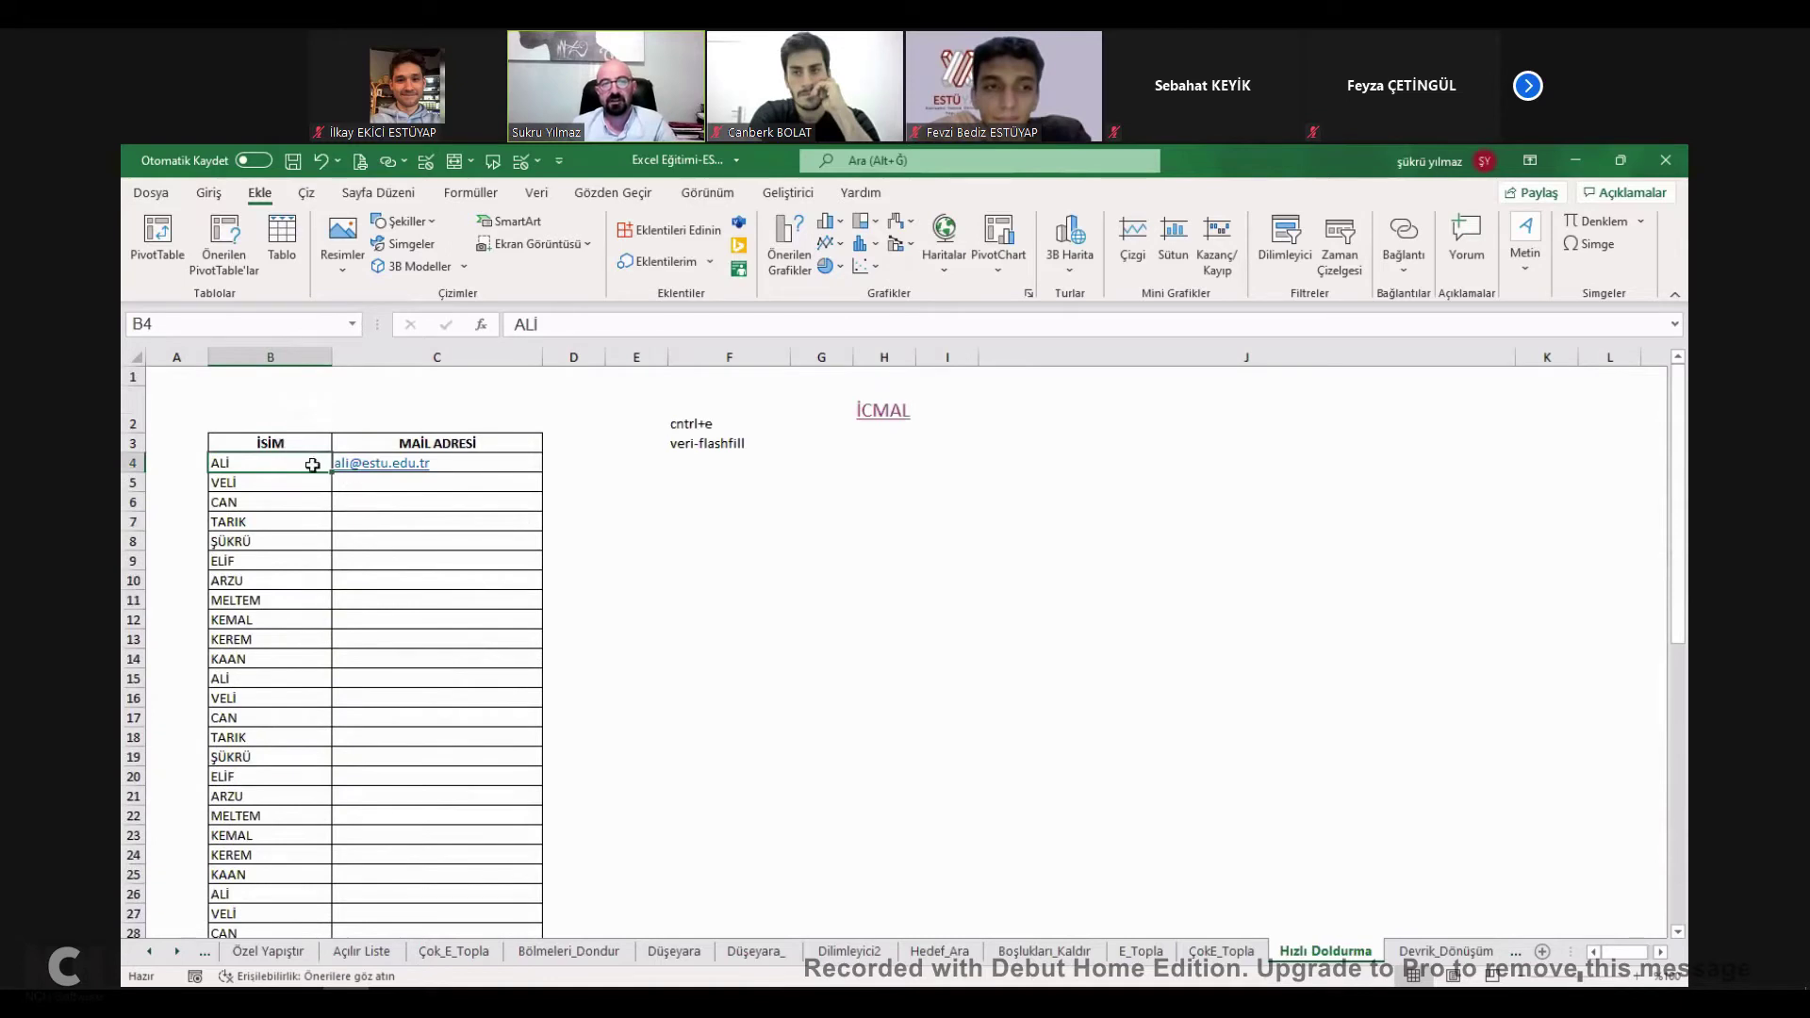
{"action": "double_click", "coordinate": [480, 463]}
{"action": "left_click_drag", "start_coordinate": [480, 463], "coordinate": [266, 472]}
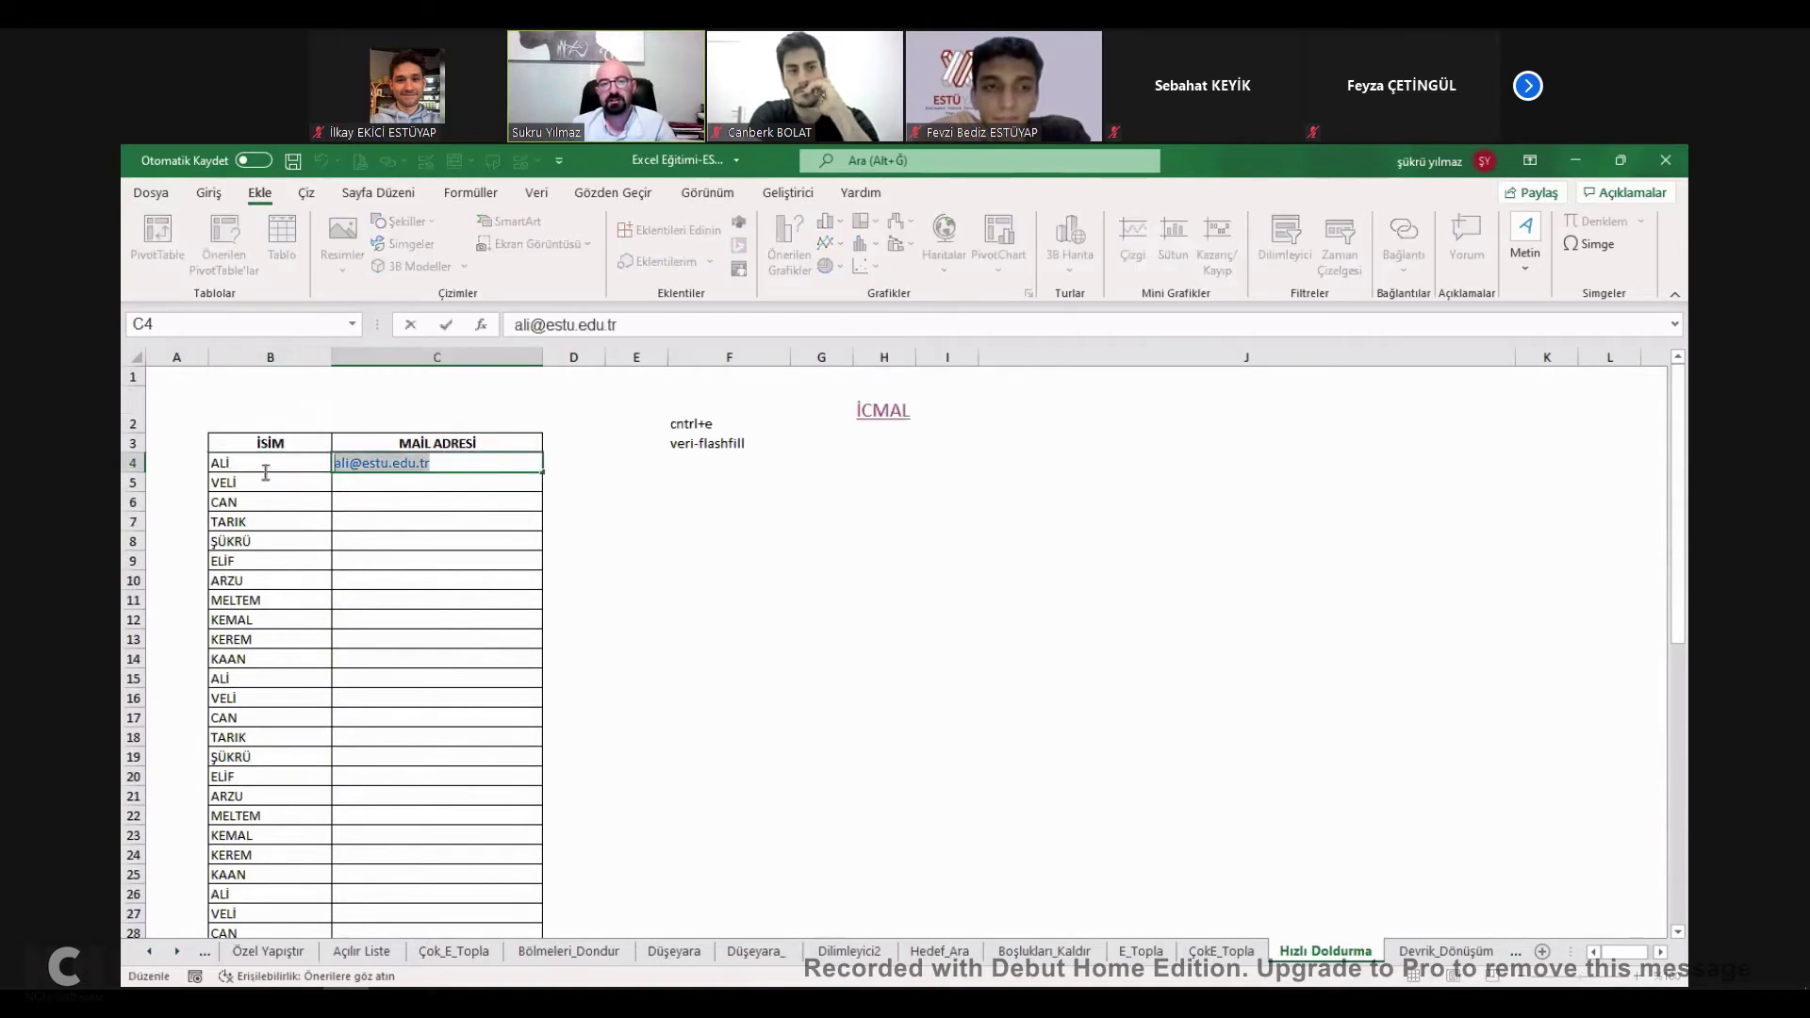
{"action": "left_click", "coordinate": [829, 615]}
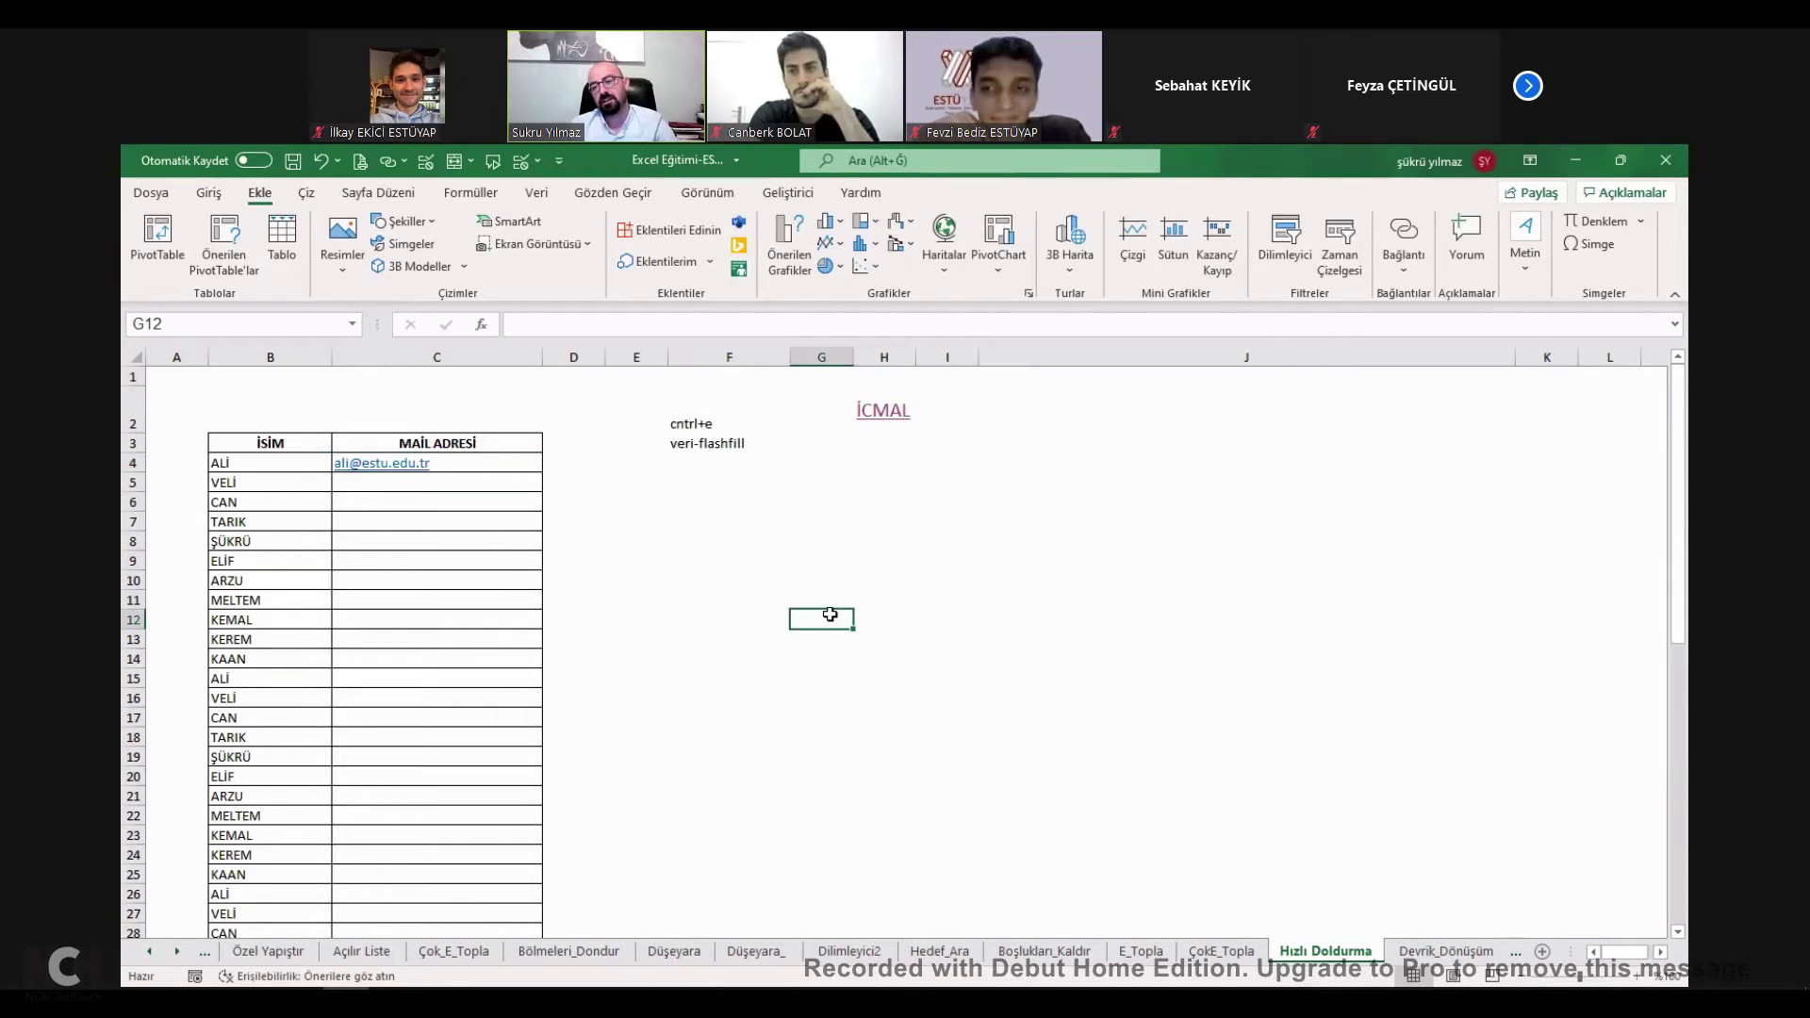
Flash Fill the remaining e-mail addresses down column C with Ctrl+E.
{"action": "left_click", "coordinate": [407, 501]}
{"action": "key", "text": "ctrl+e"}
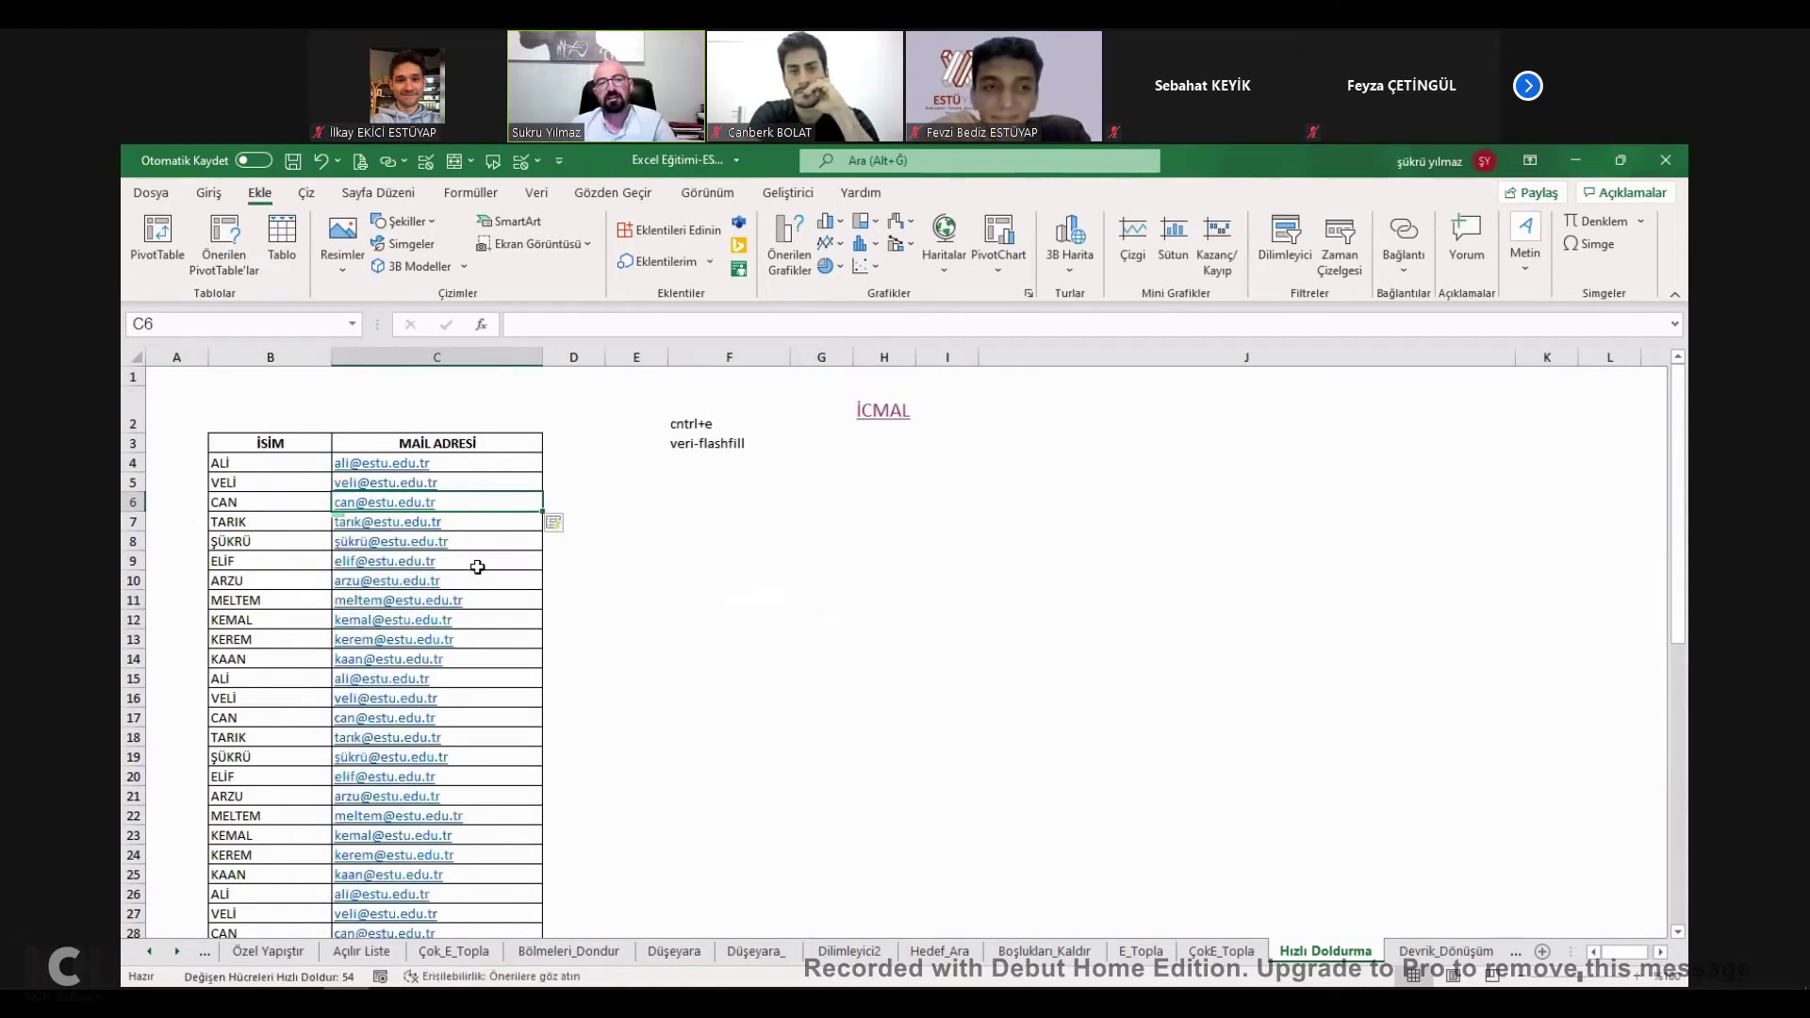
{"action": "scroll", "coordinate": [416, 698], "scroll_direction": "down", "scroll_amount": 17}
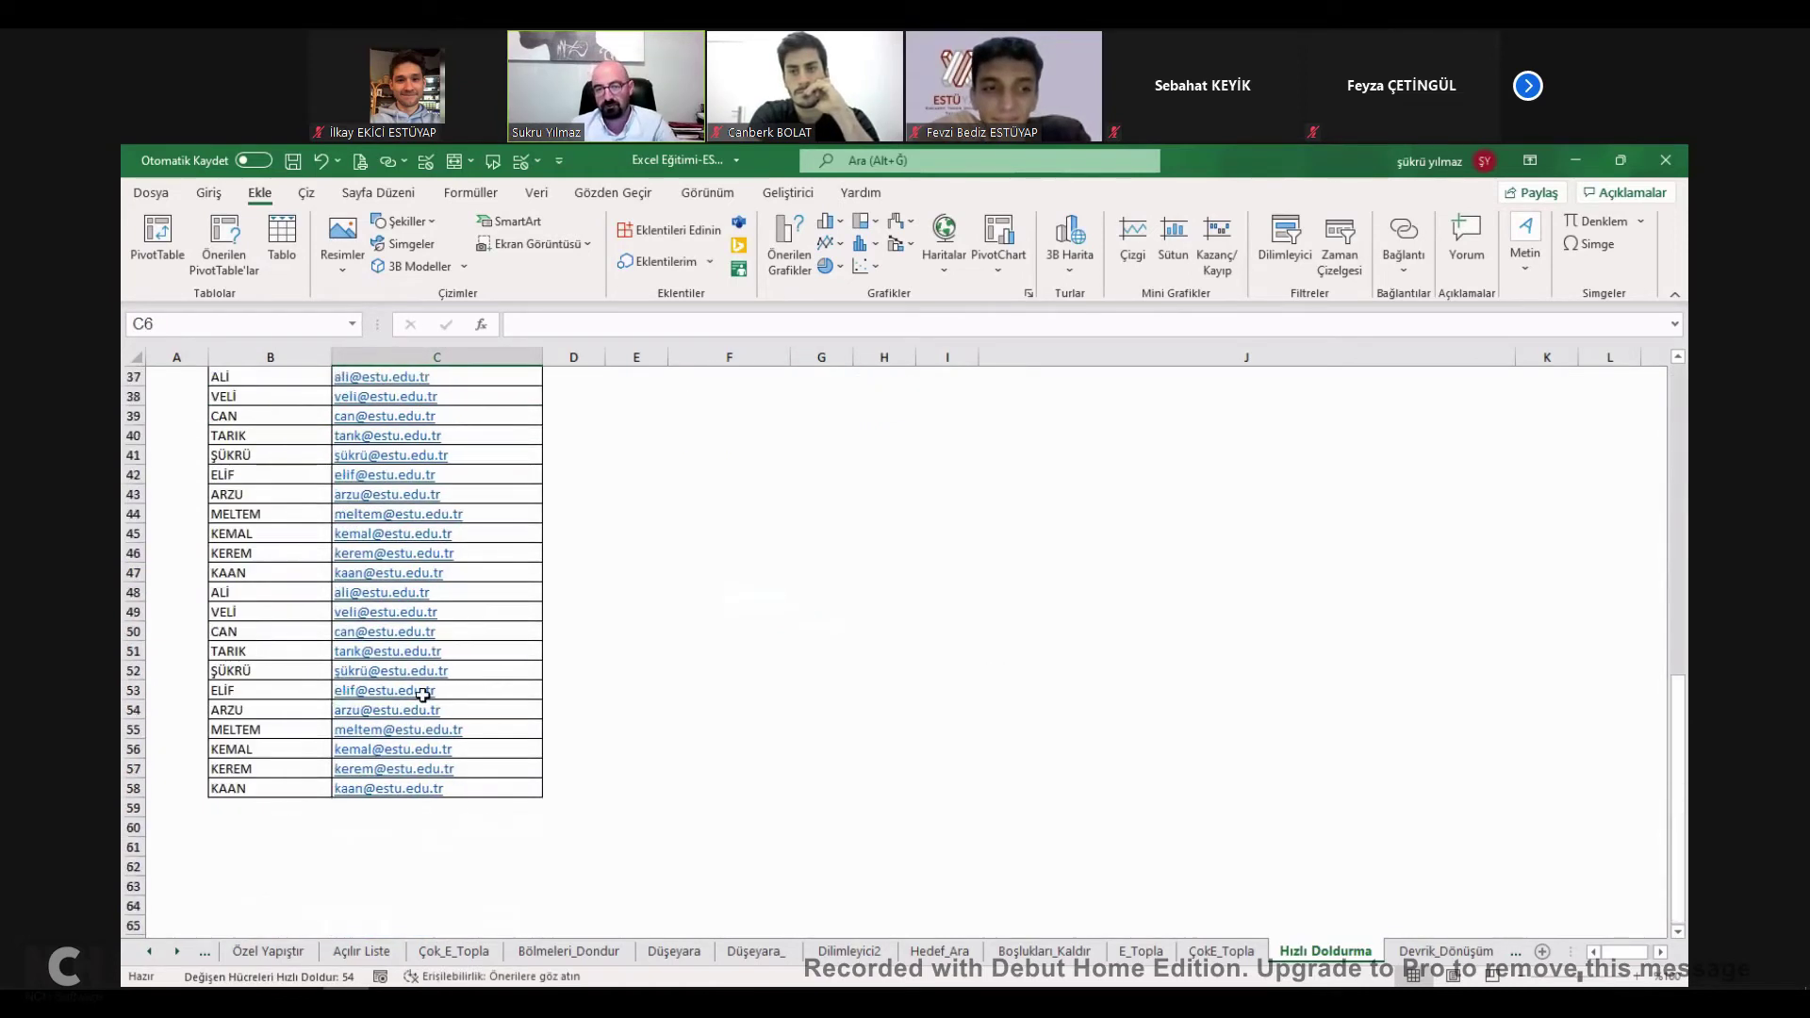
{"action": "scroll", "coordinate": [415, 709], "scroll_direction": "up", "scroll_amount": 7}
{"action": "scroll", "coordinate": [414, 710], "scroll_direction": "up", "scroll_amount": 10}
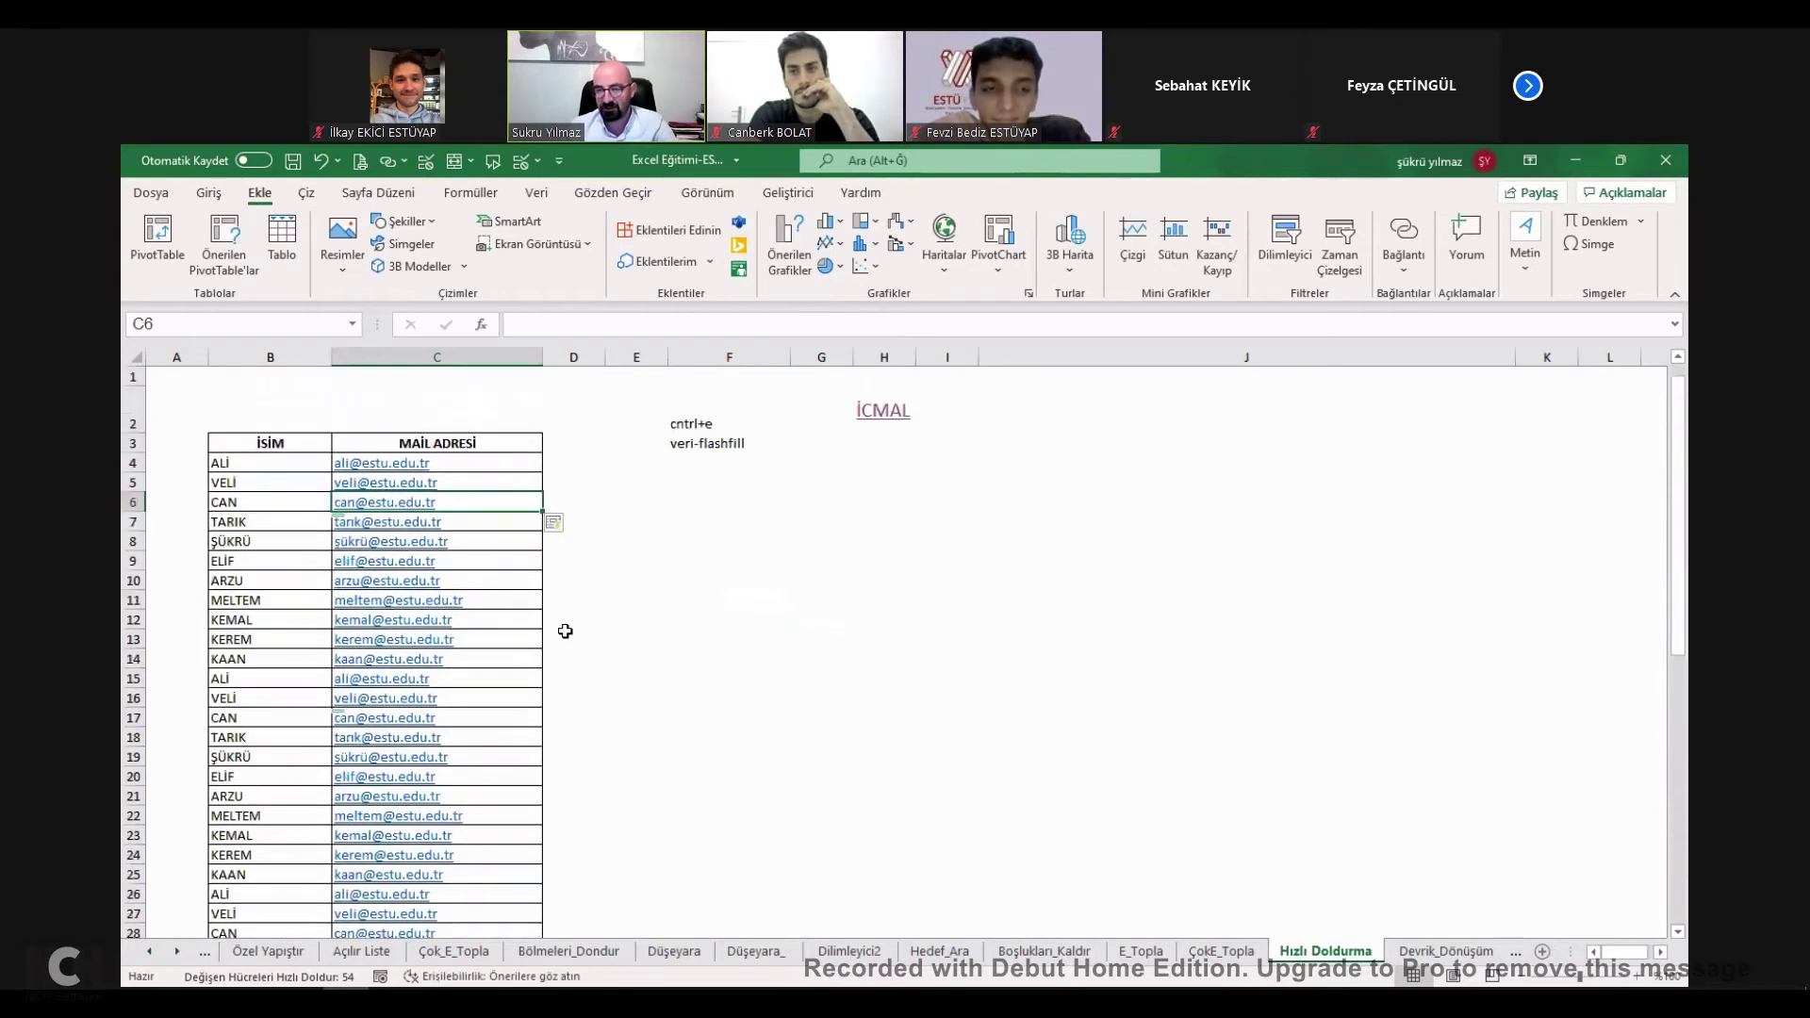
{"action": "left_click", "coordinate": [726, 545]}
Enter =METİNBİRLEŞTİR(";";DOĞRU;C4:C58) in F8 to join all addresses.
{"action": "type", "text": "+"}
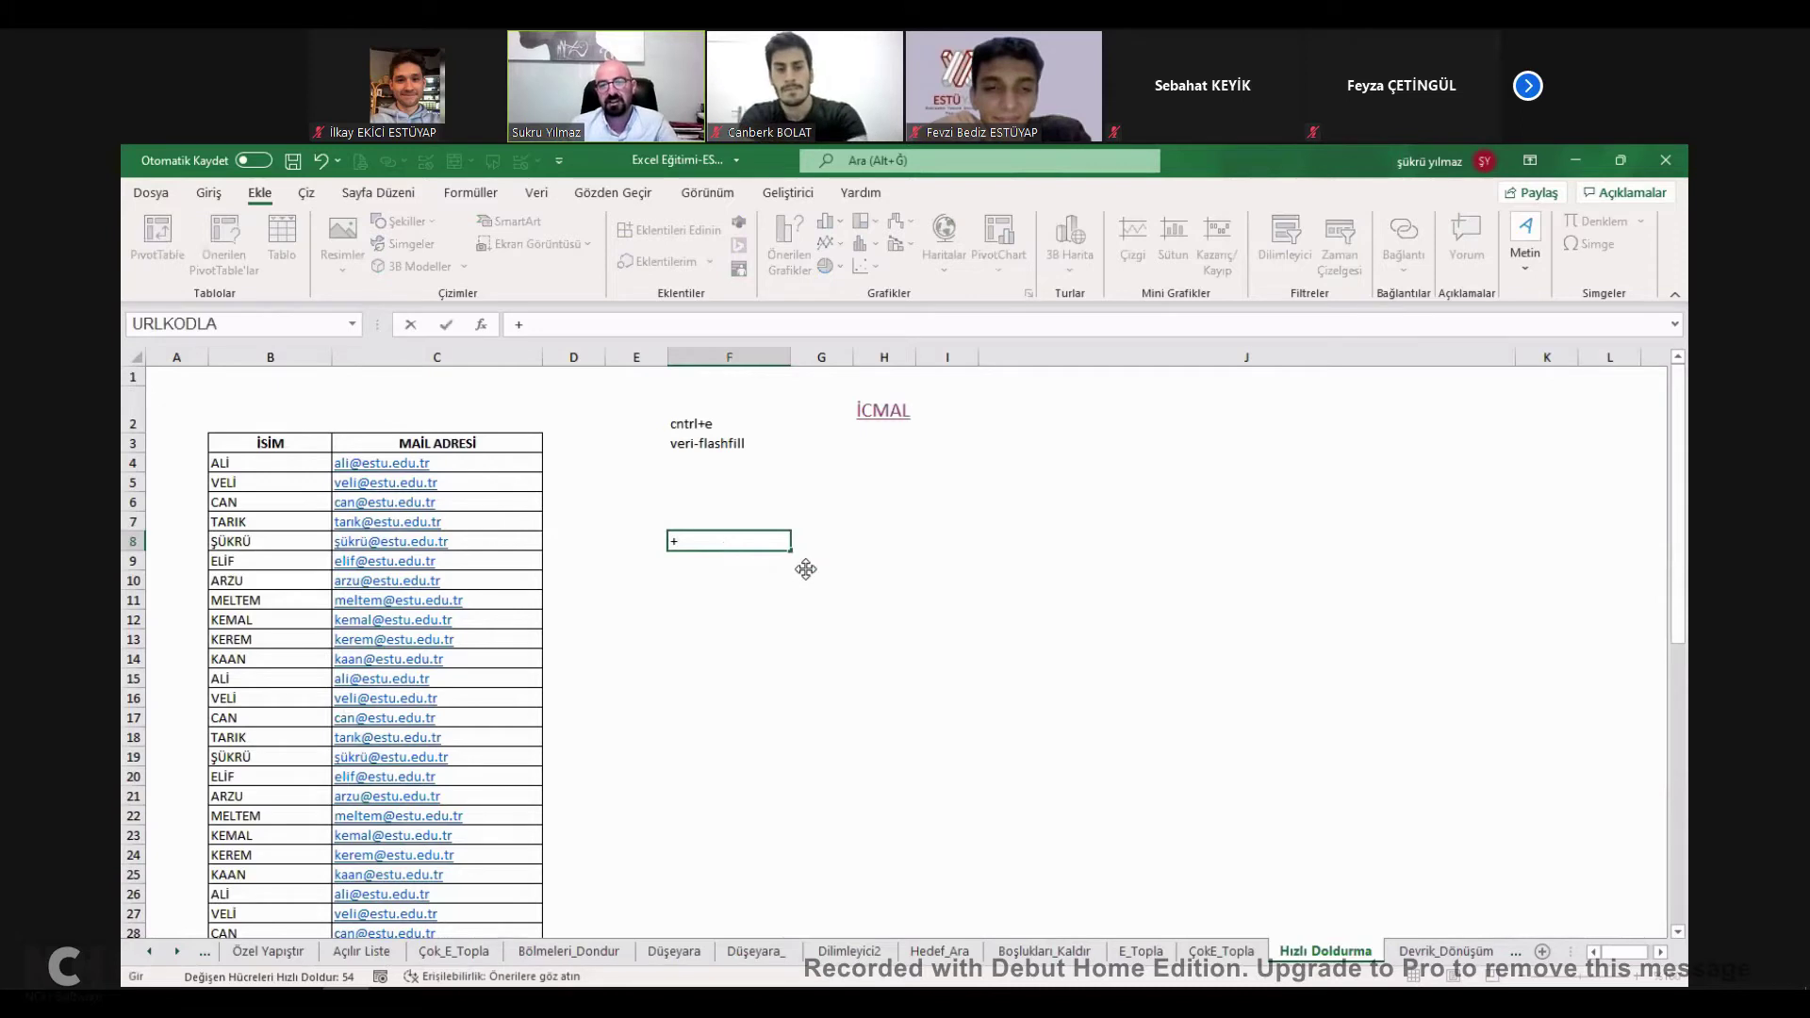
{"action": "type", "text": "METİNBİRLEŞTİR("}
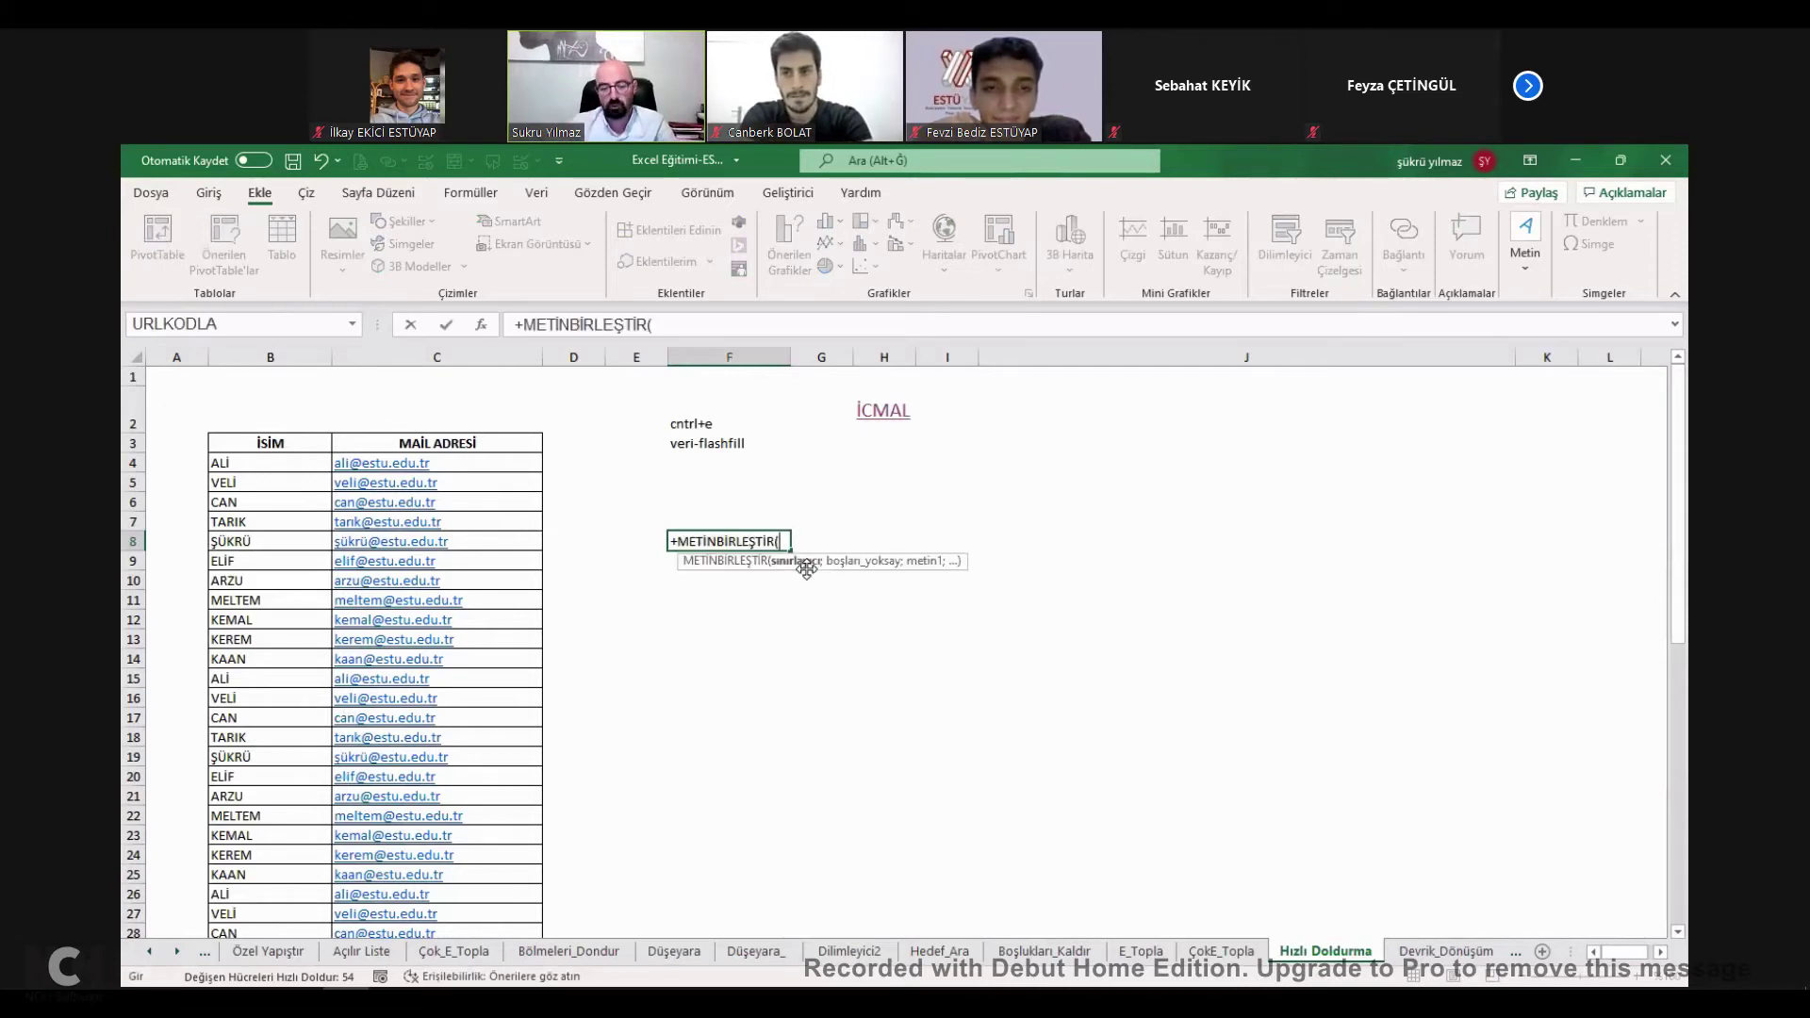
{"action": "type", "text": "\";"}
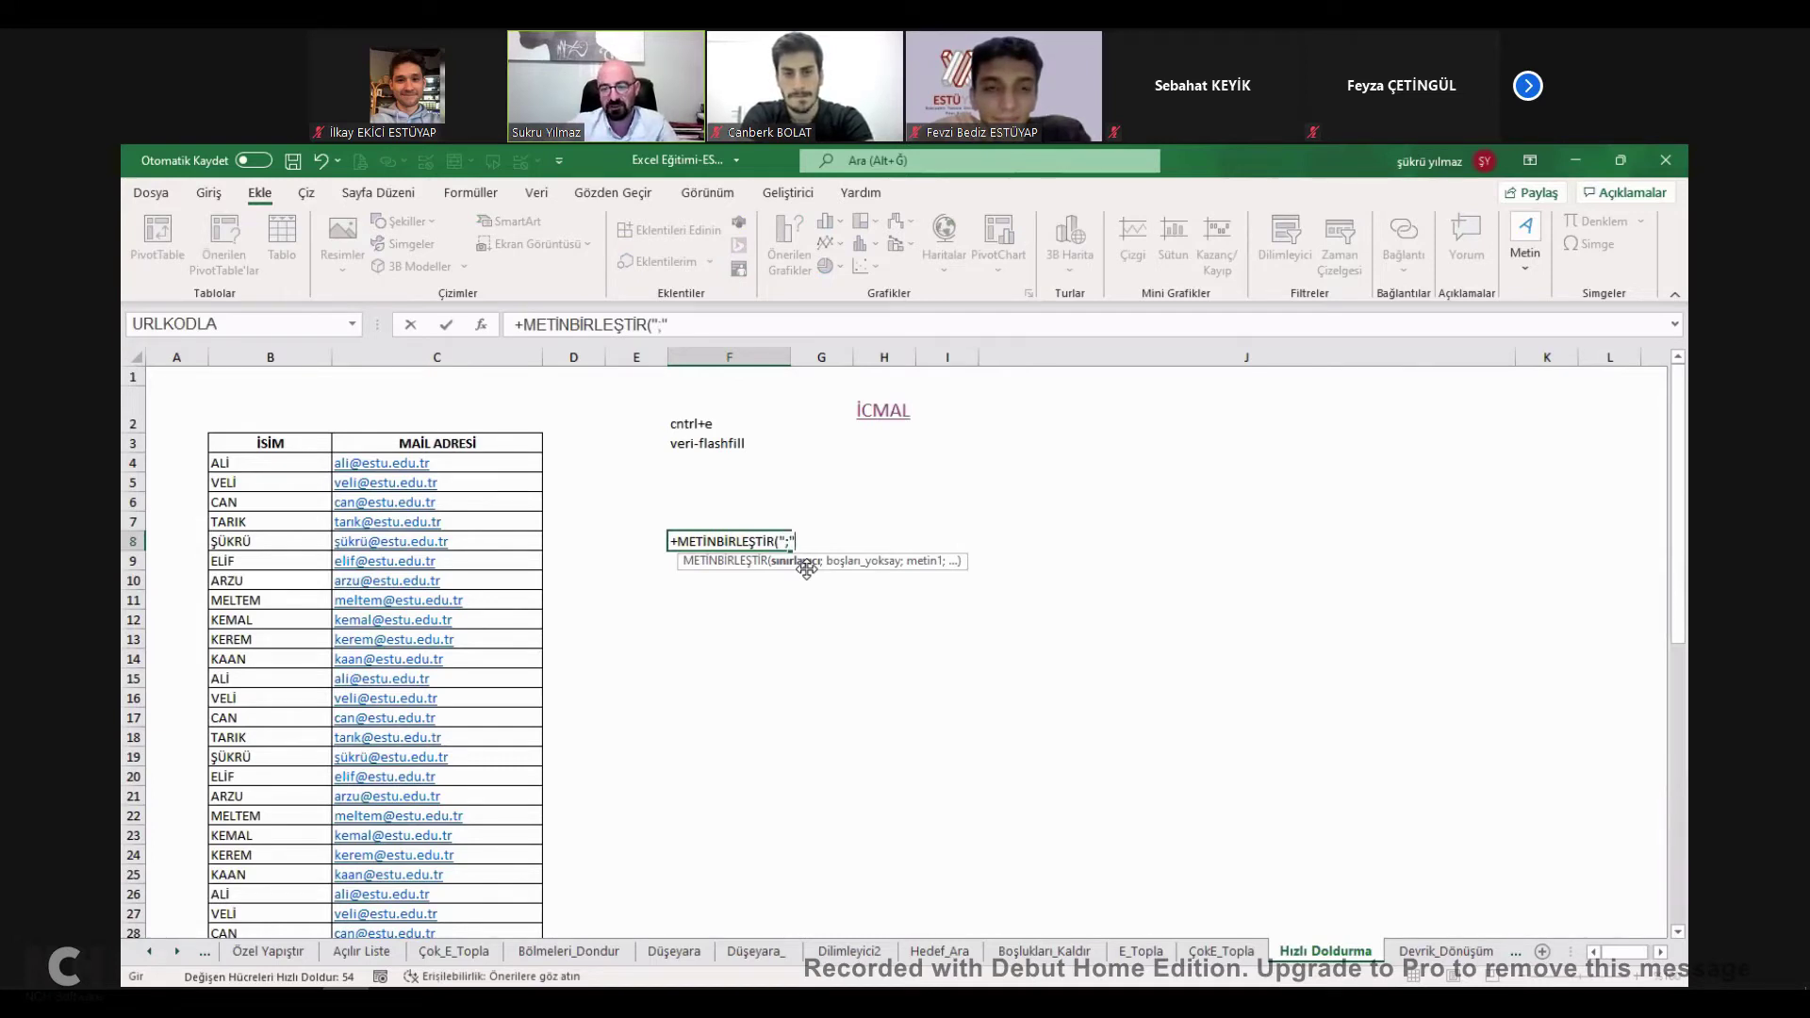
{"action": "type", "text": "\";"}
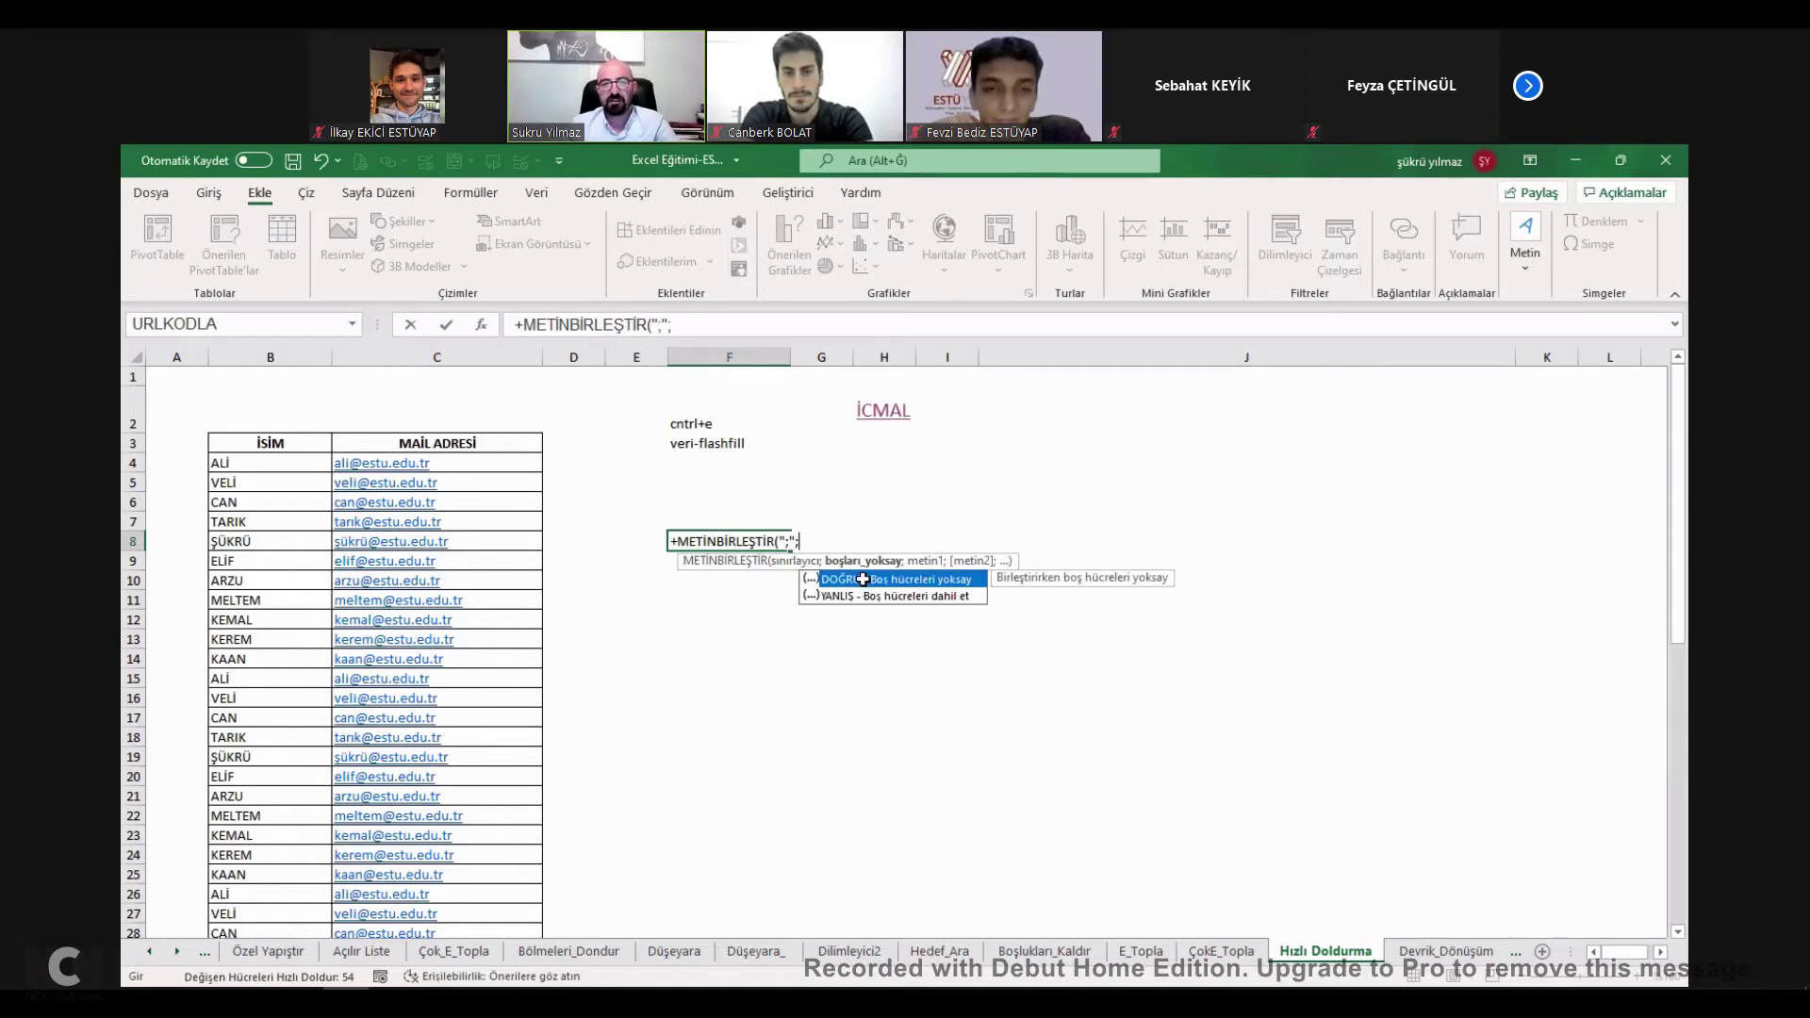
{"action": "double_click", "coordinate": [862, 578]}
{"action": "type", "text": ";"}
{"action": "left_click", "coordinate": [462, 464]}
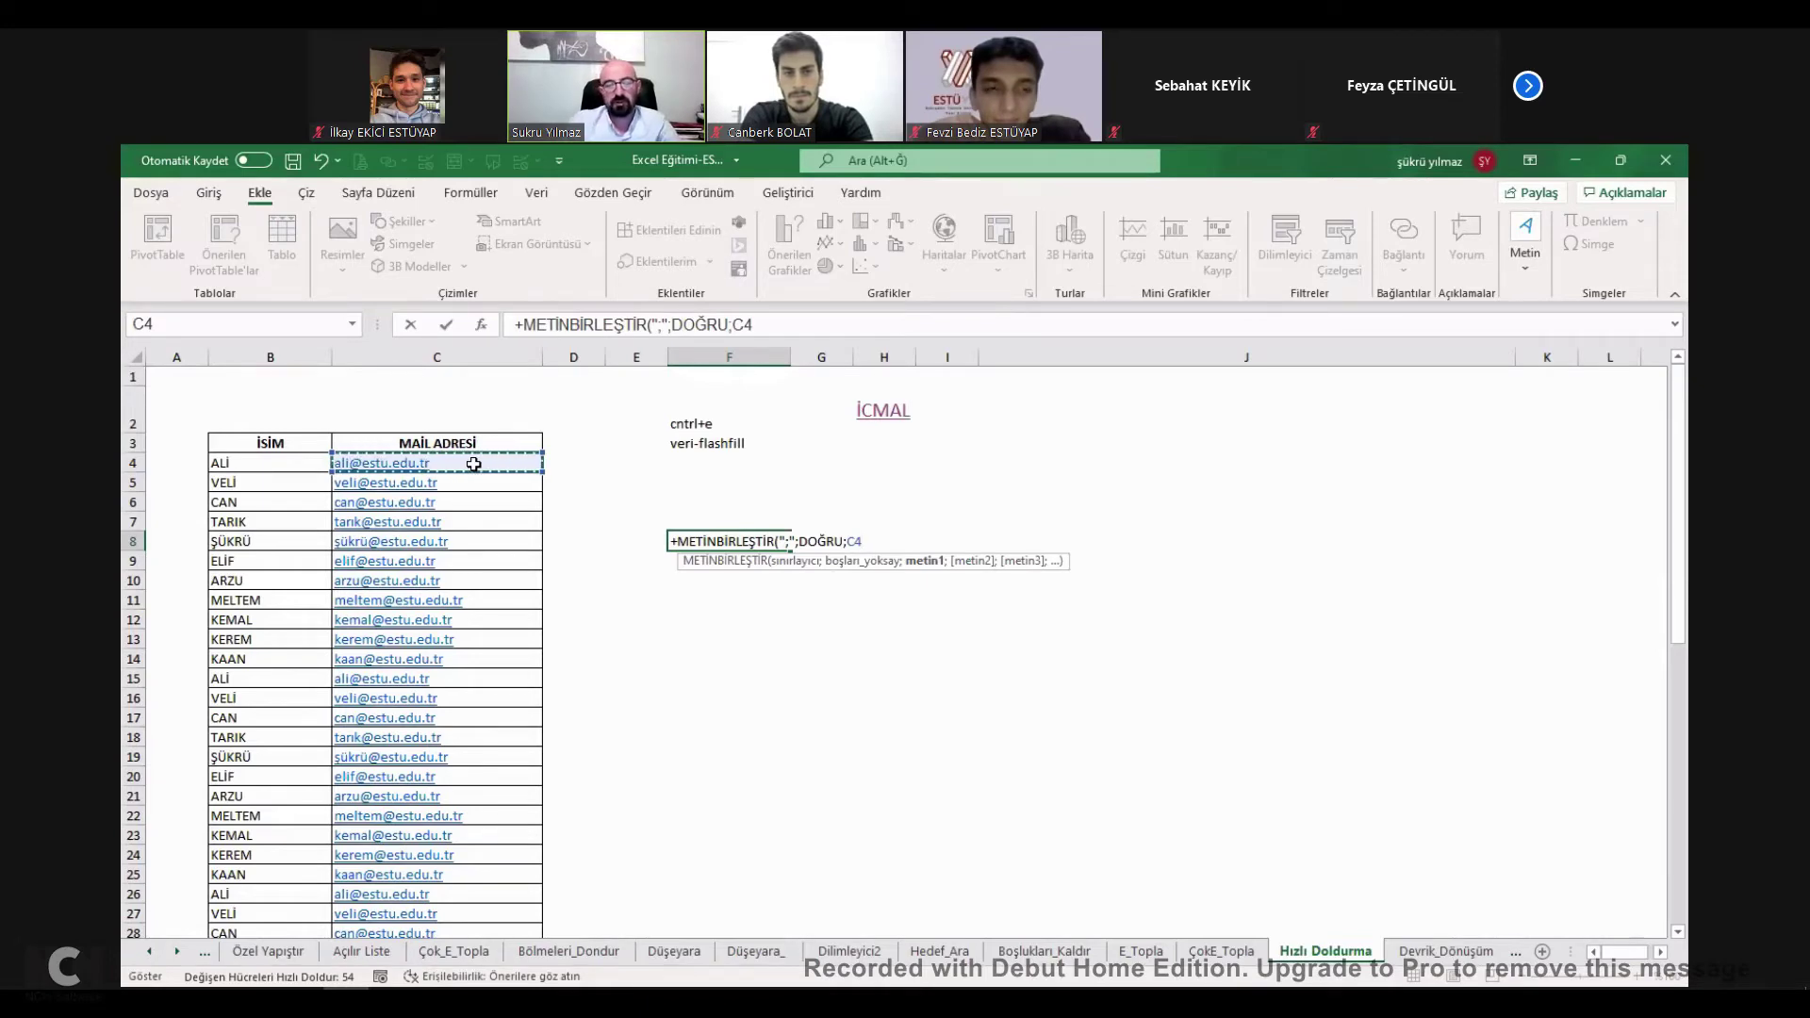
{"action": "key", "text": "ctrl+shift+Down"}
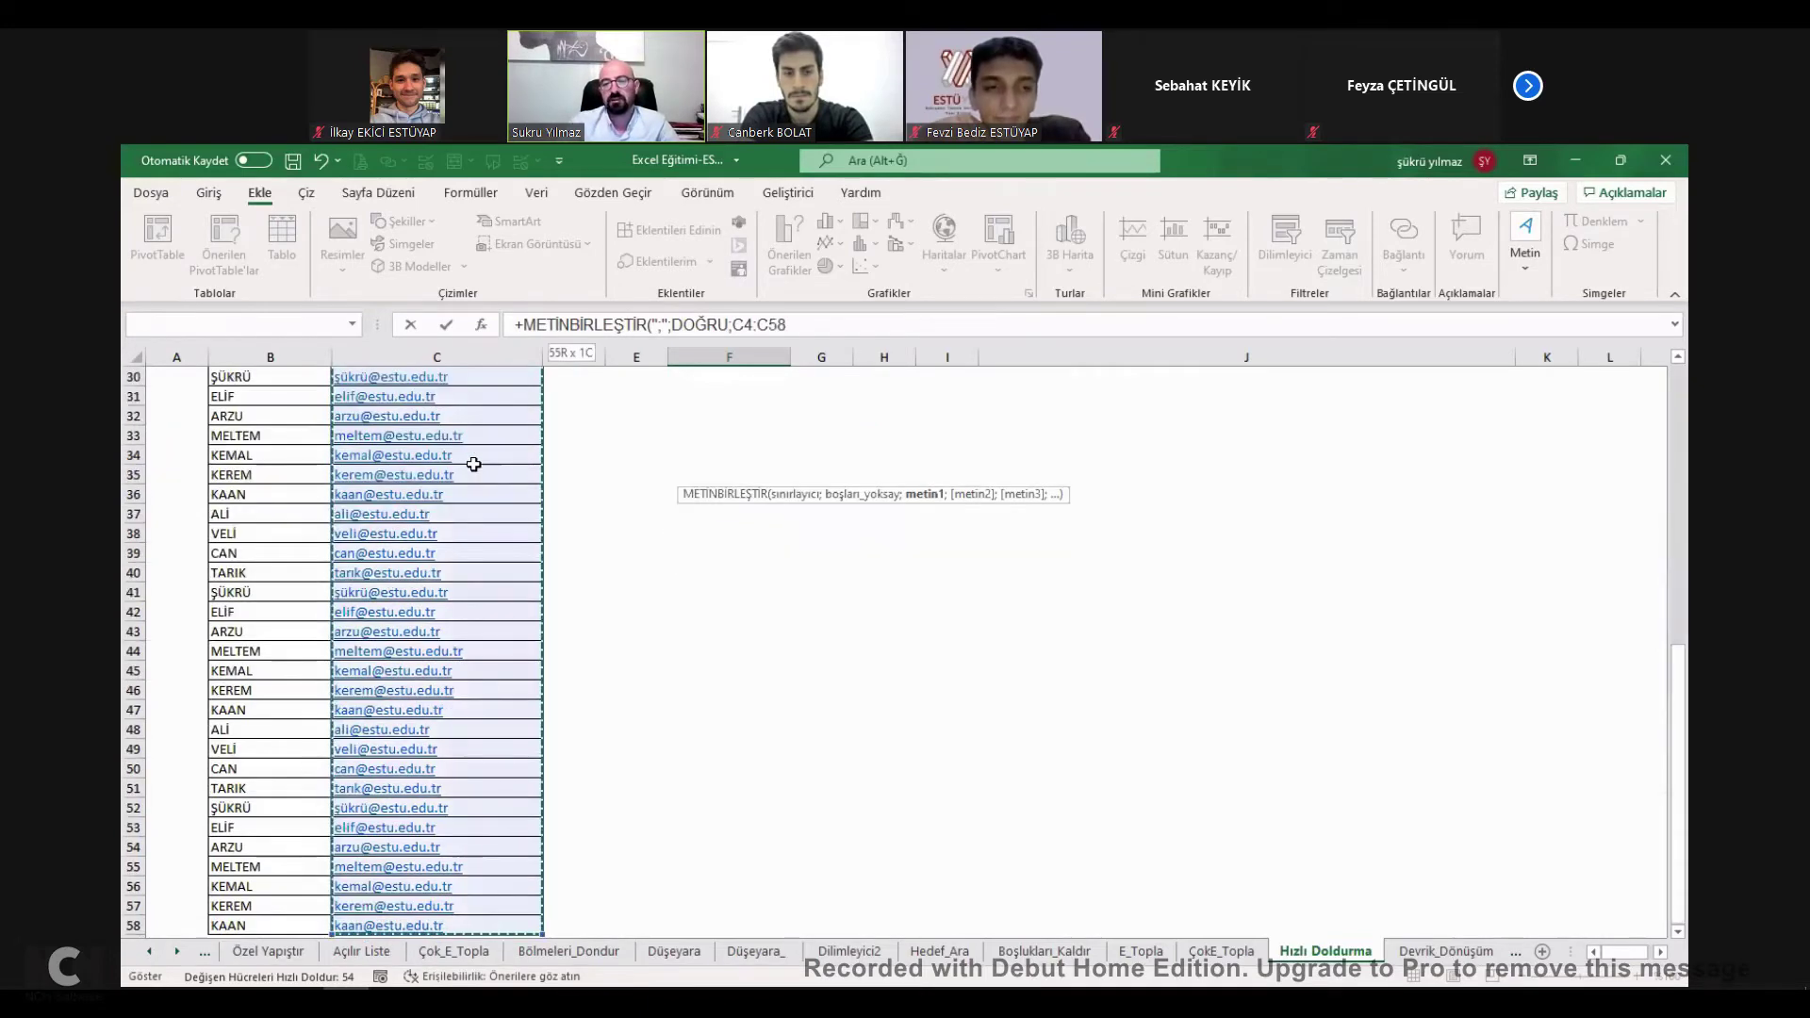
{"action": "scroll", "coordinate": [474, 464], "scroll_direction": "up", "scroll_amount": 10}
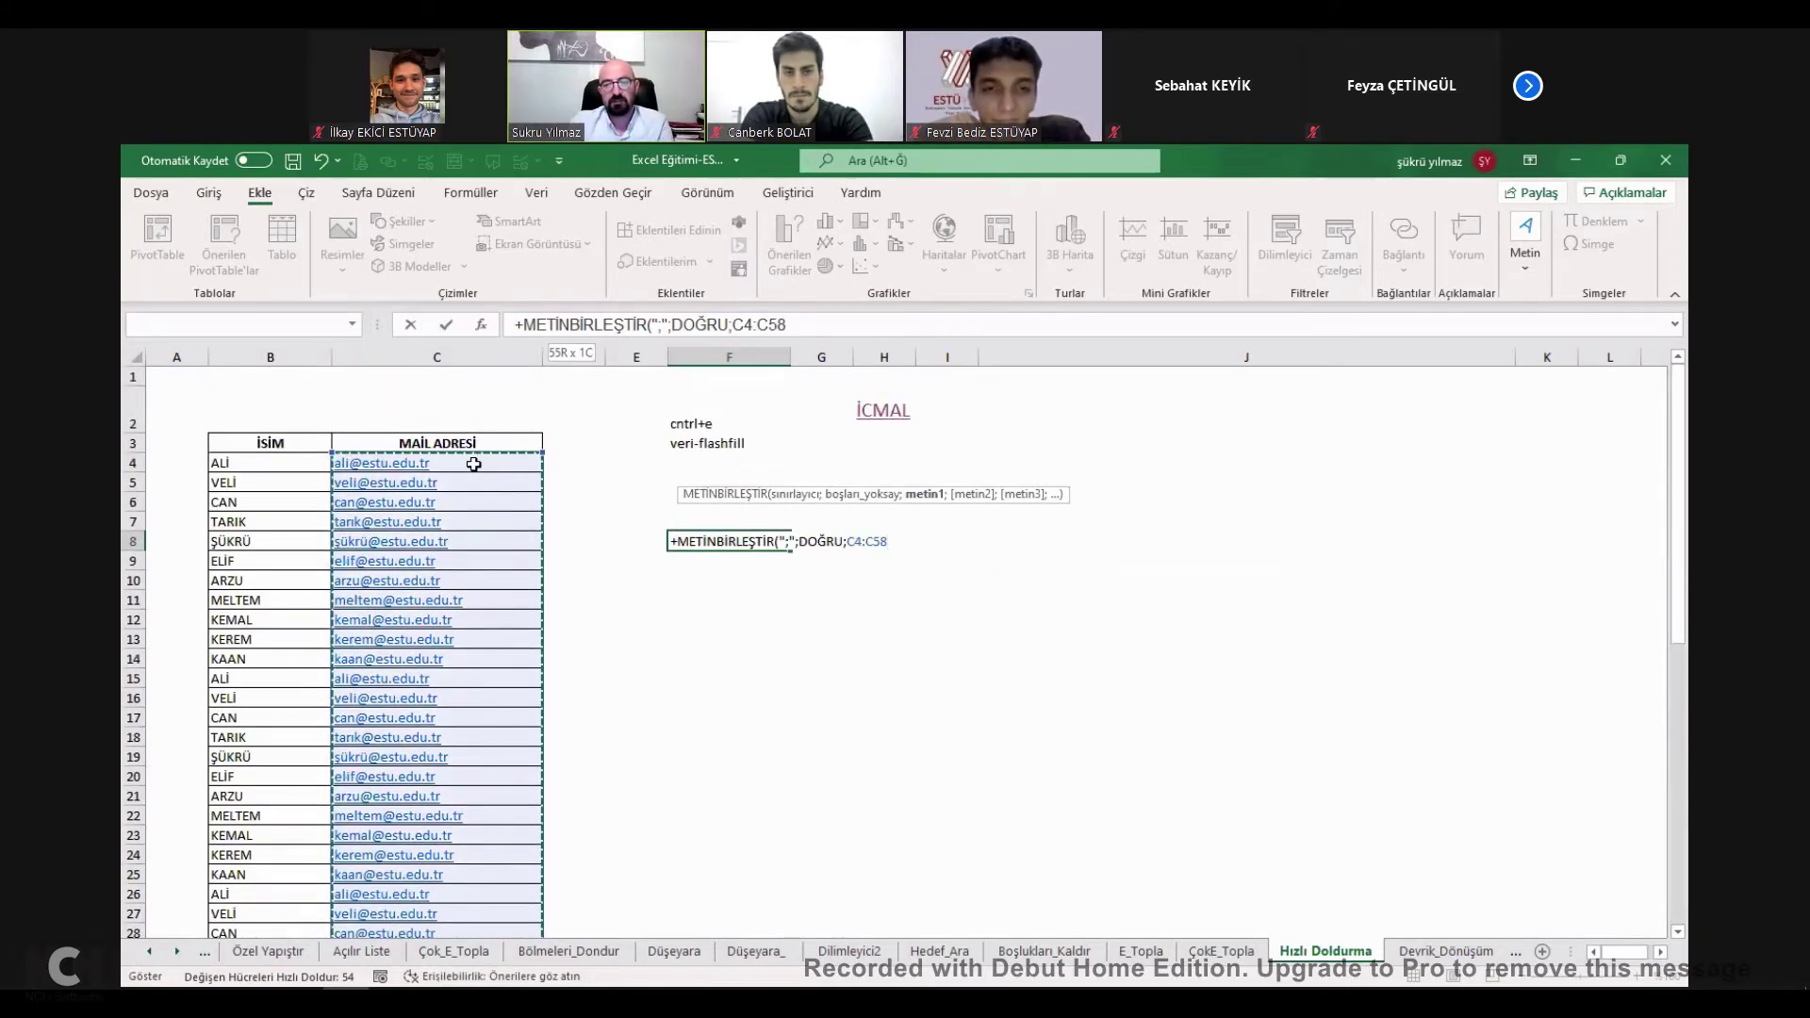
{"action": "key", "text": "Return"}
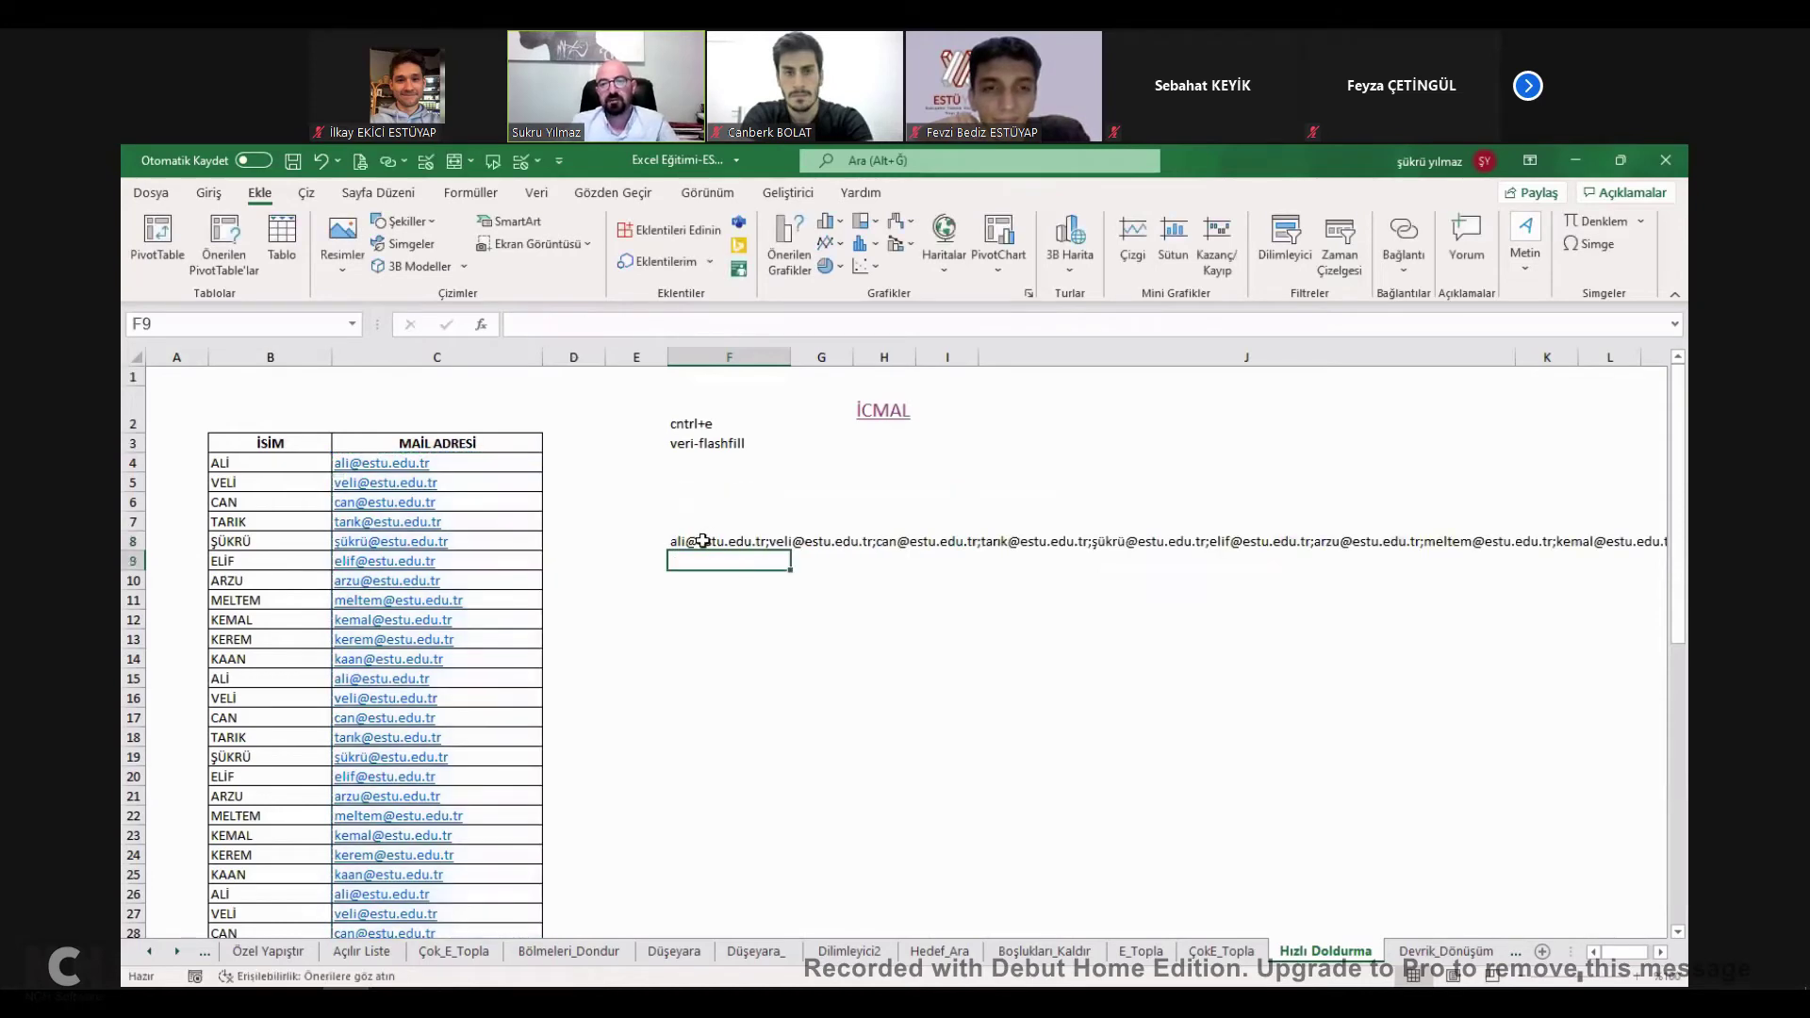
Review the F8 joining formula and copy F8.
{"action": "double_click", "coordinate": [702, 540]}
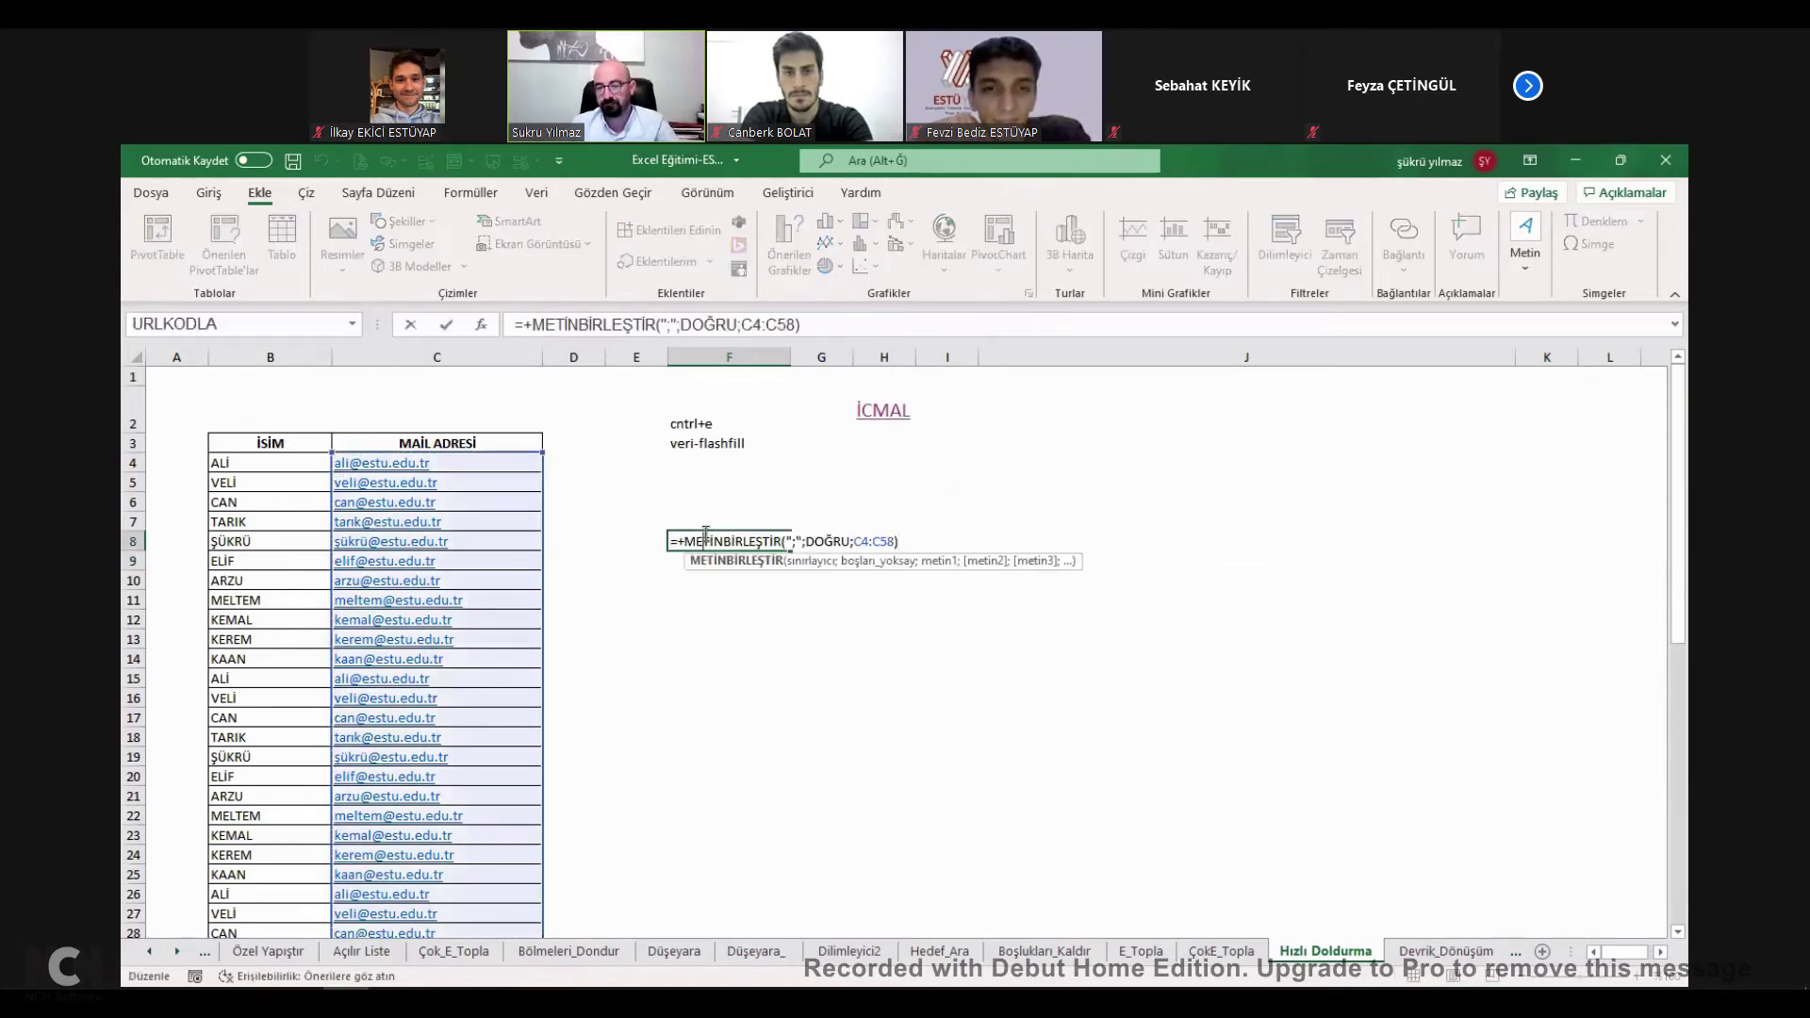
{"action": "key", "text": "Escape"}
{"action": "key", "text": "ctrl+c"}
{"action": "left_click", "coordinate": [702, 581]}
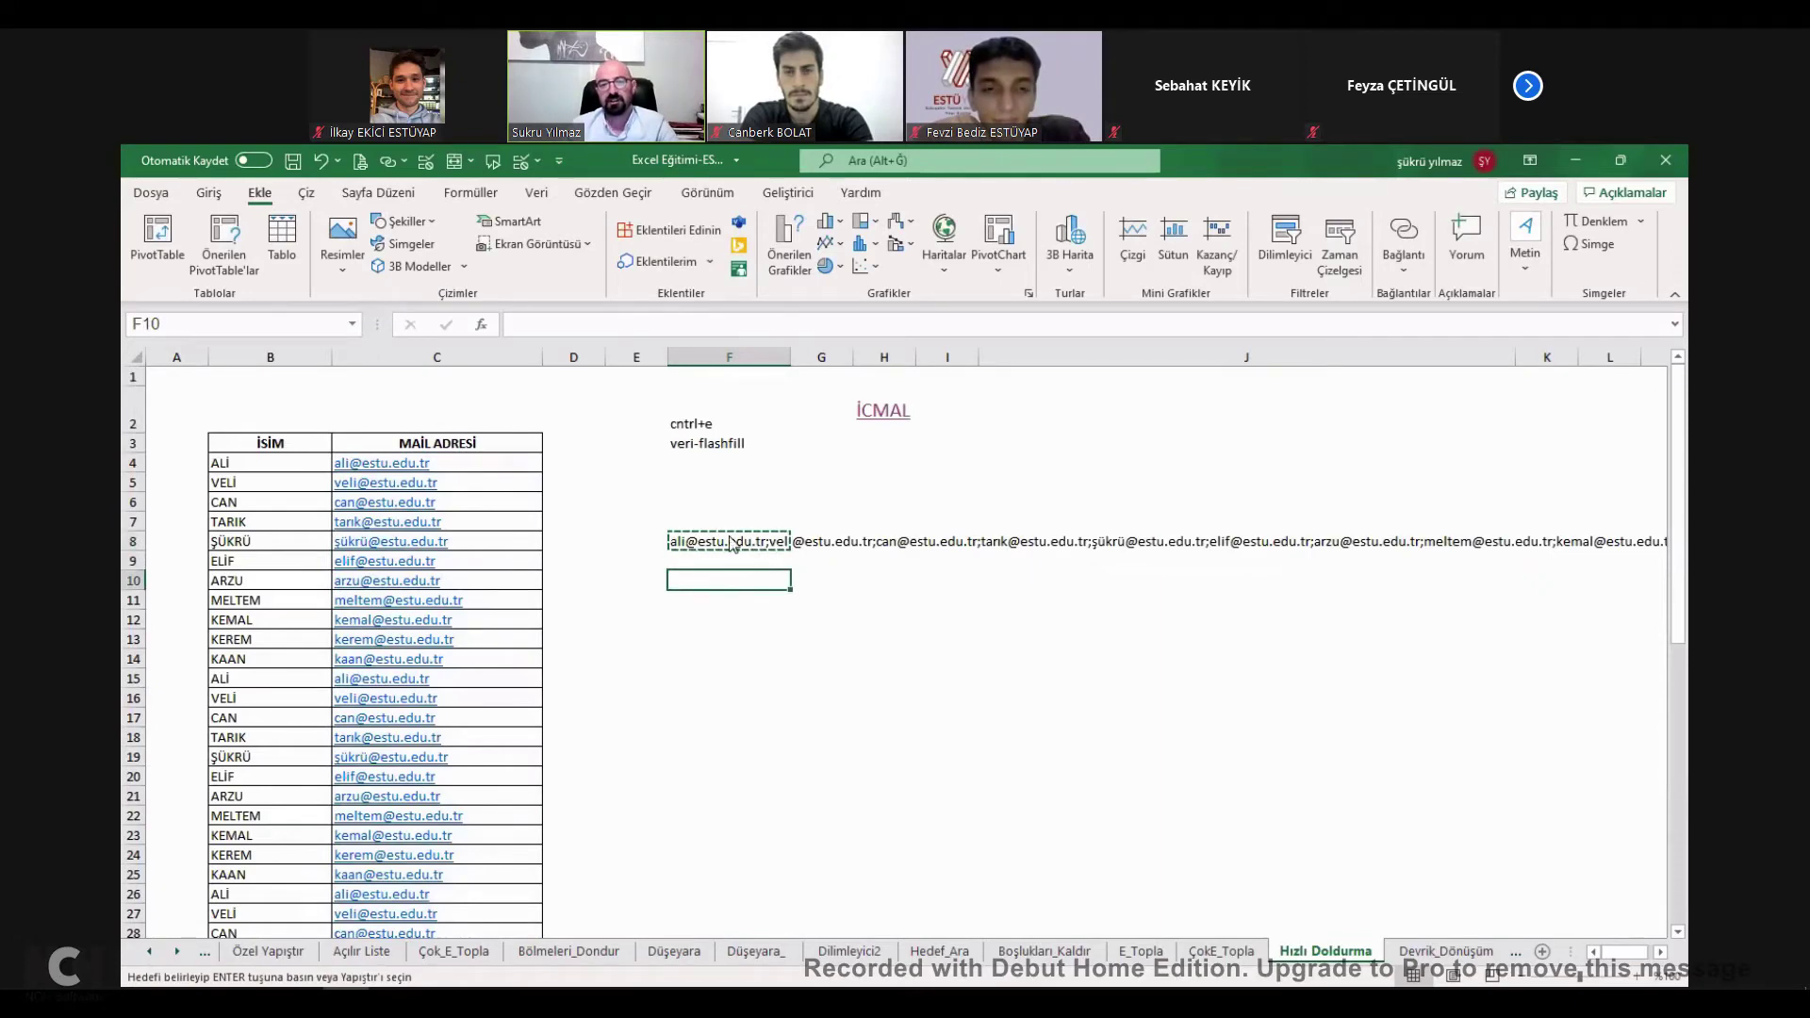
Paste the joined address list into F10 as plain values, then go to the İcmal sheet.
{"action": "key", "text": "ctrl+alt+v"}
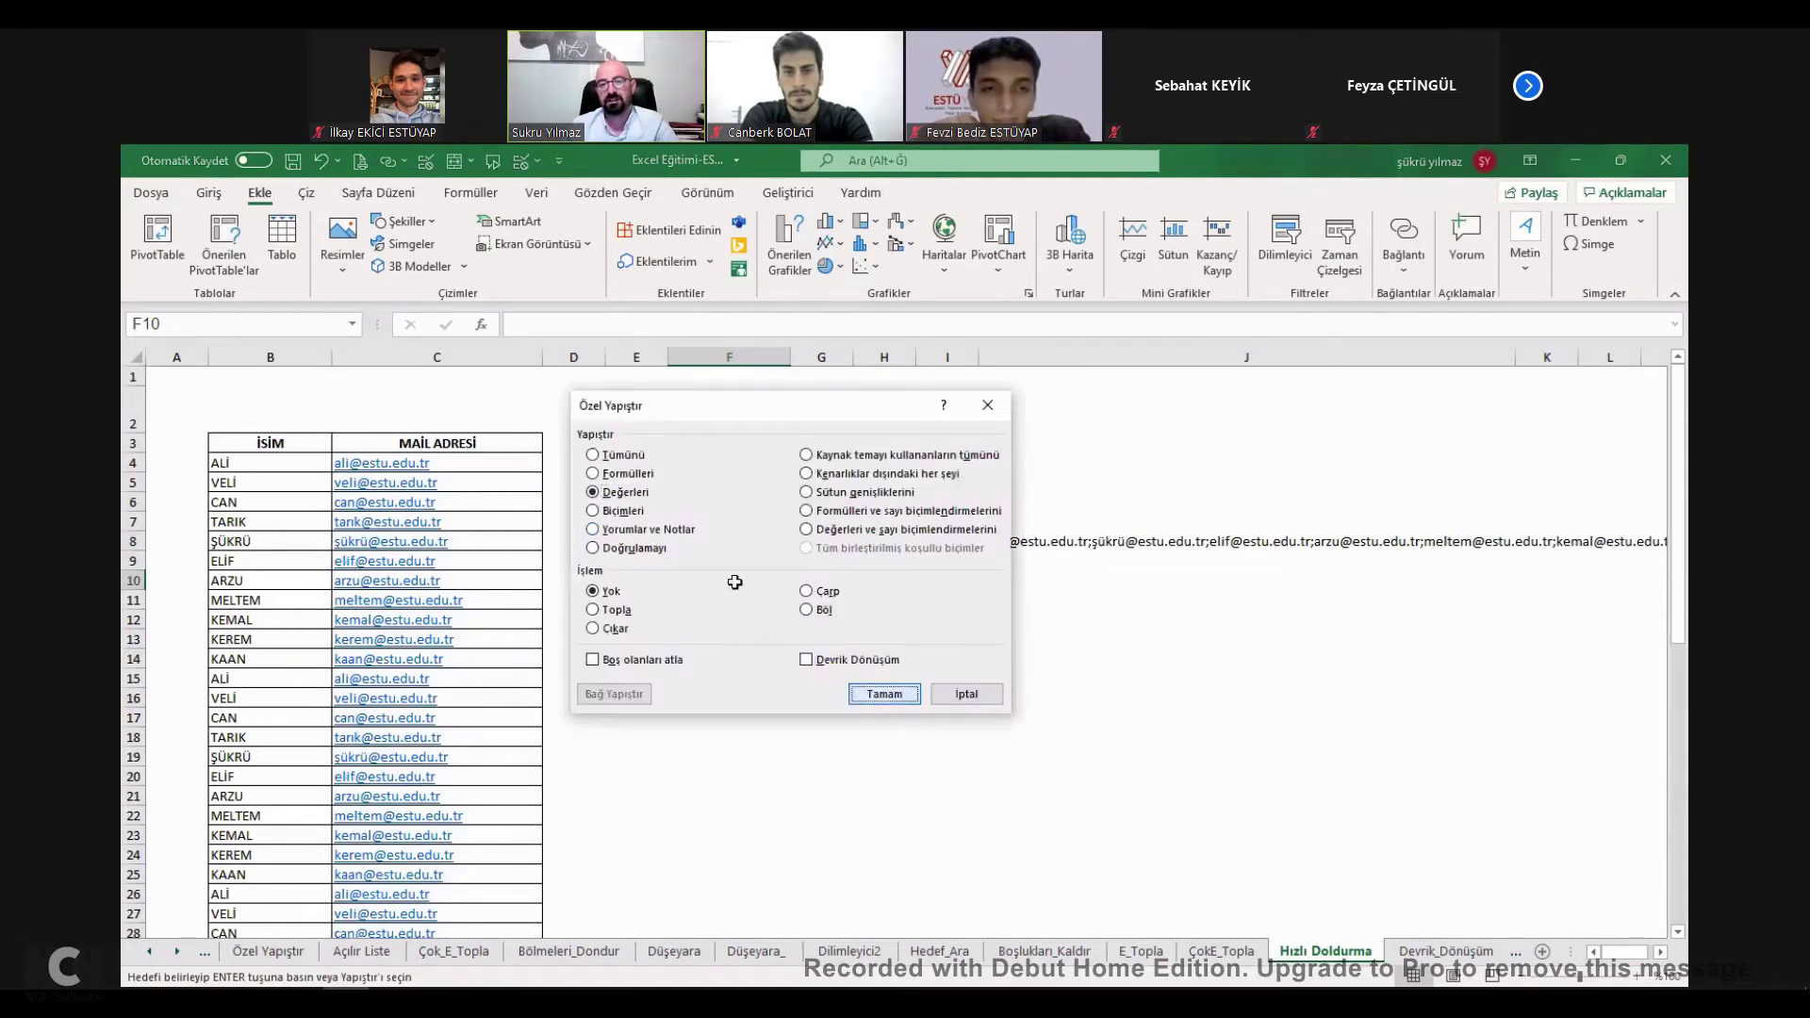
{"action": "key", "text": "Return"}
{"action": "key", "text": "F2"}
{"action": "key", "text": "ctrl+shift+Home"}
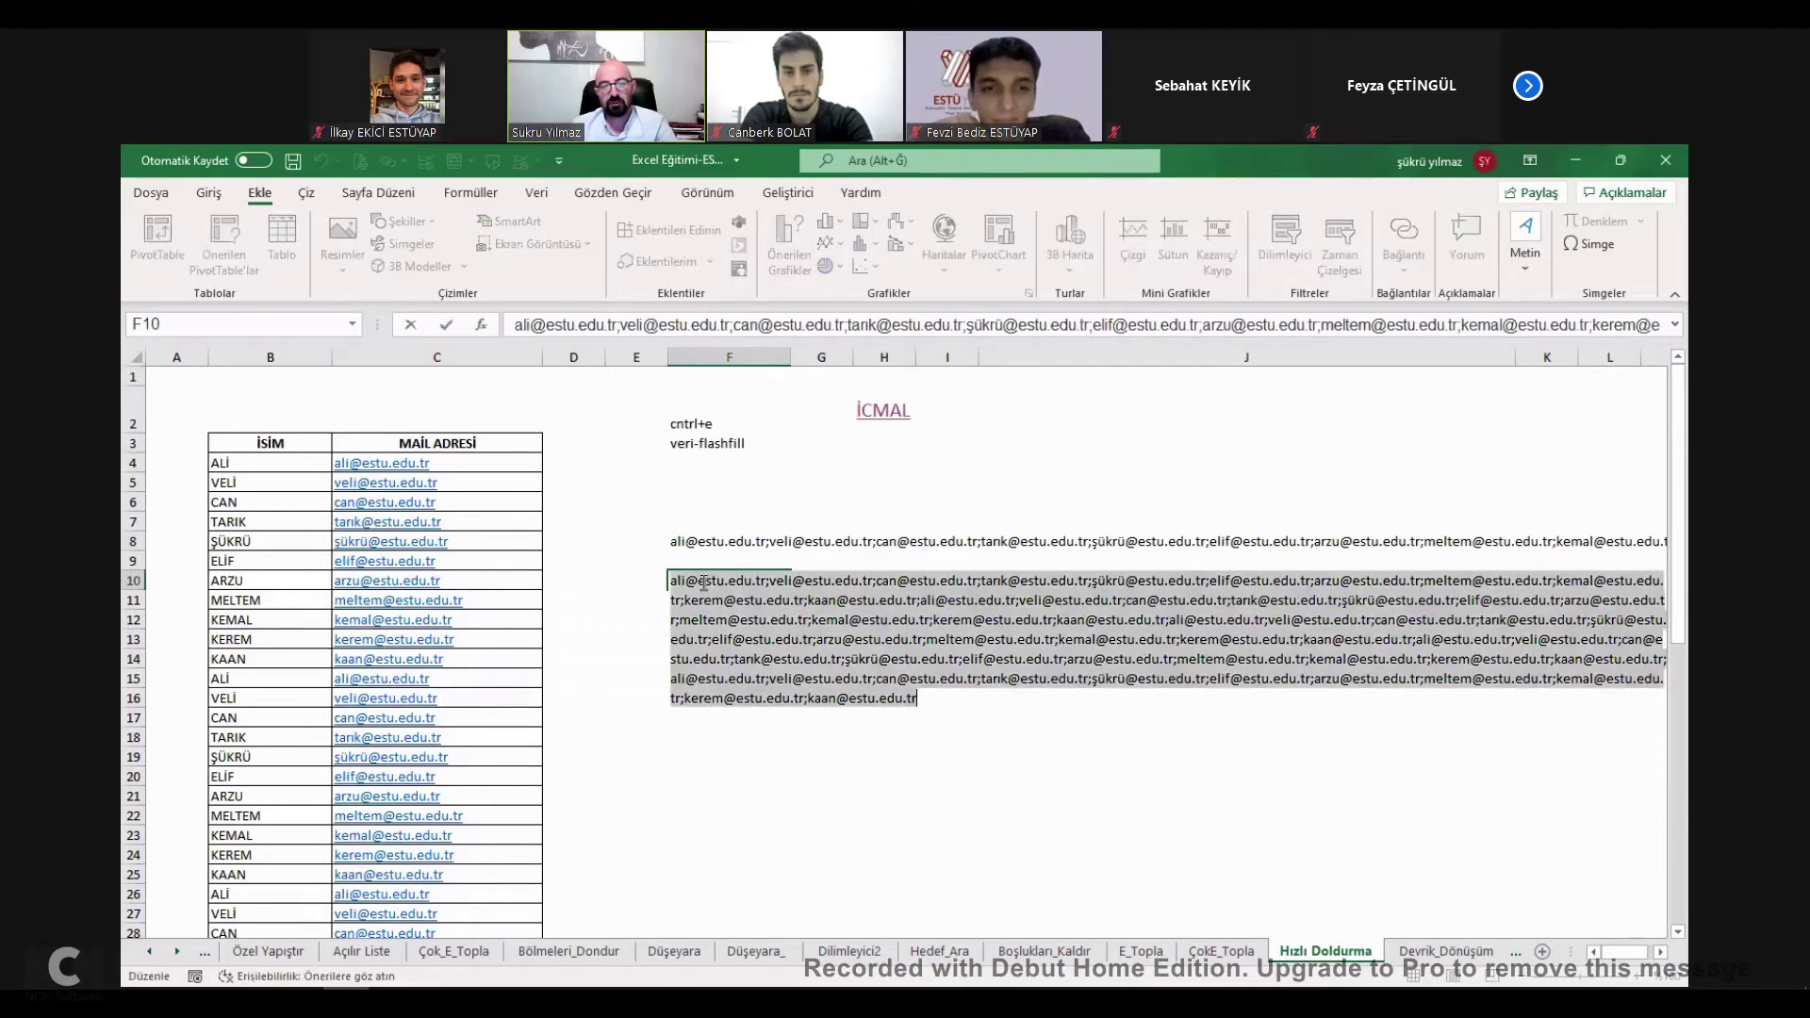
{"action": "left_click", "coordinate": [821, 736]}
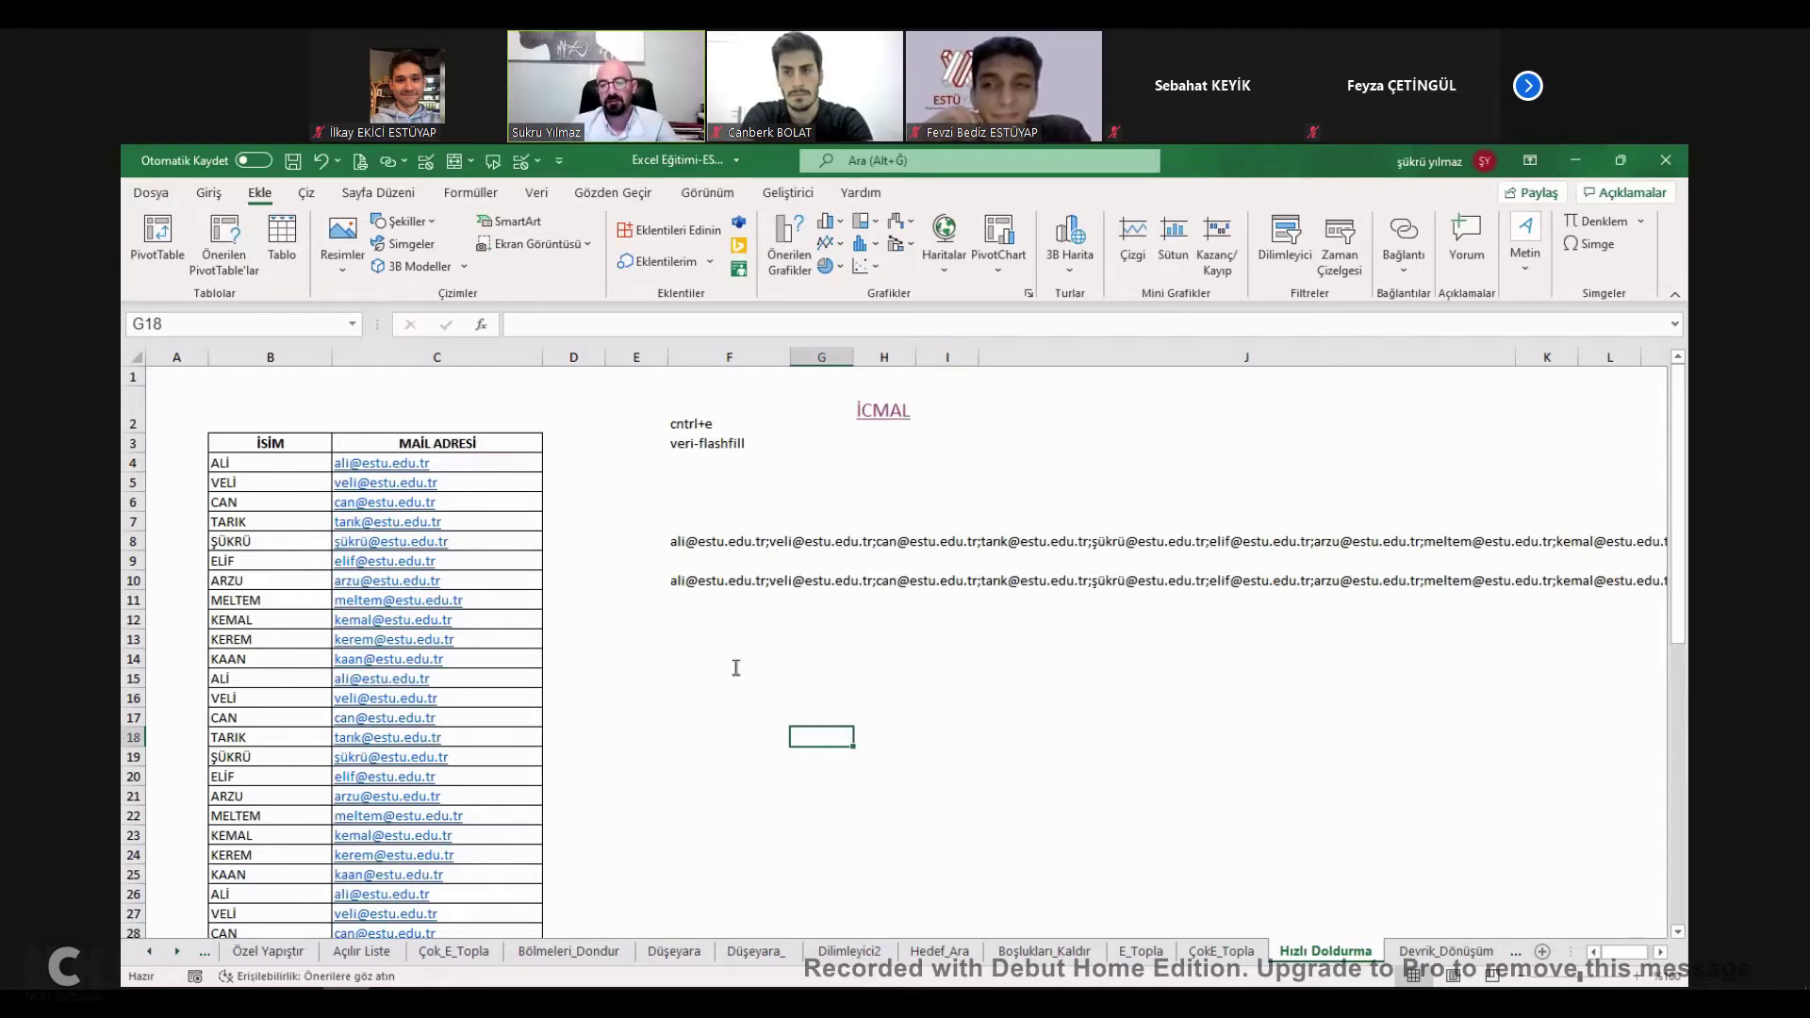
{"action": "left_click", "coordinate": [710, 579]}
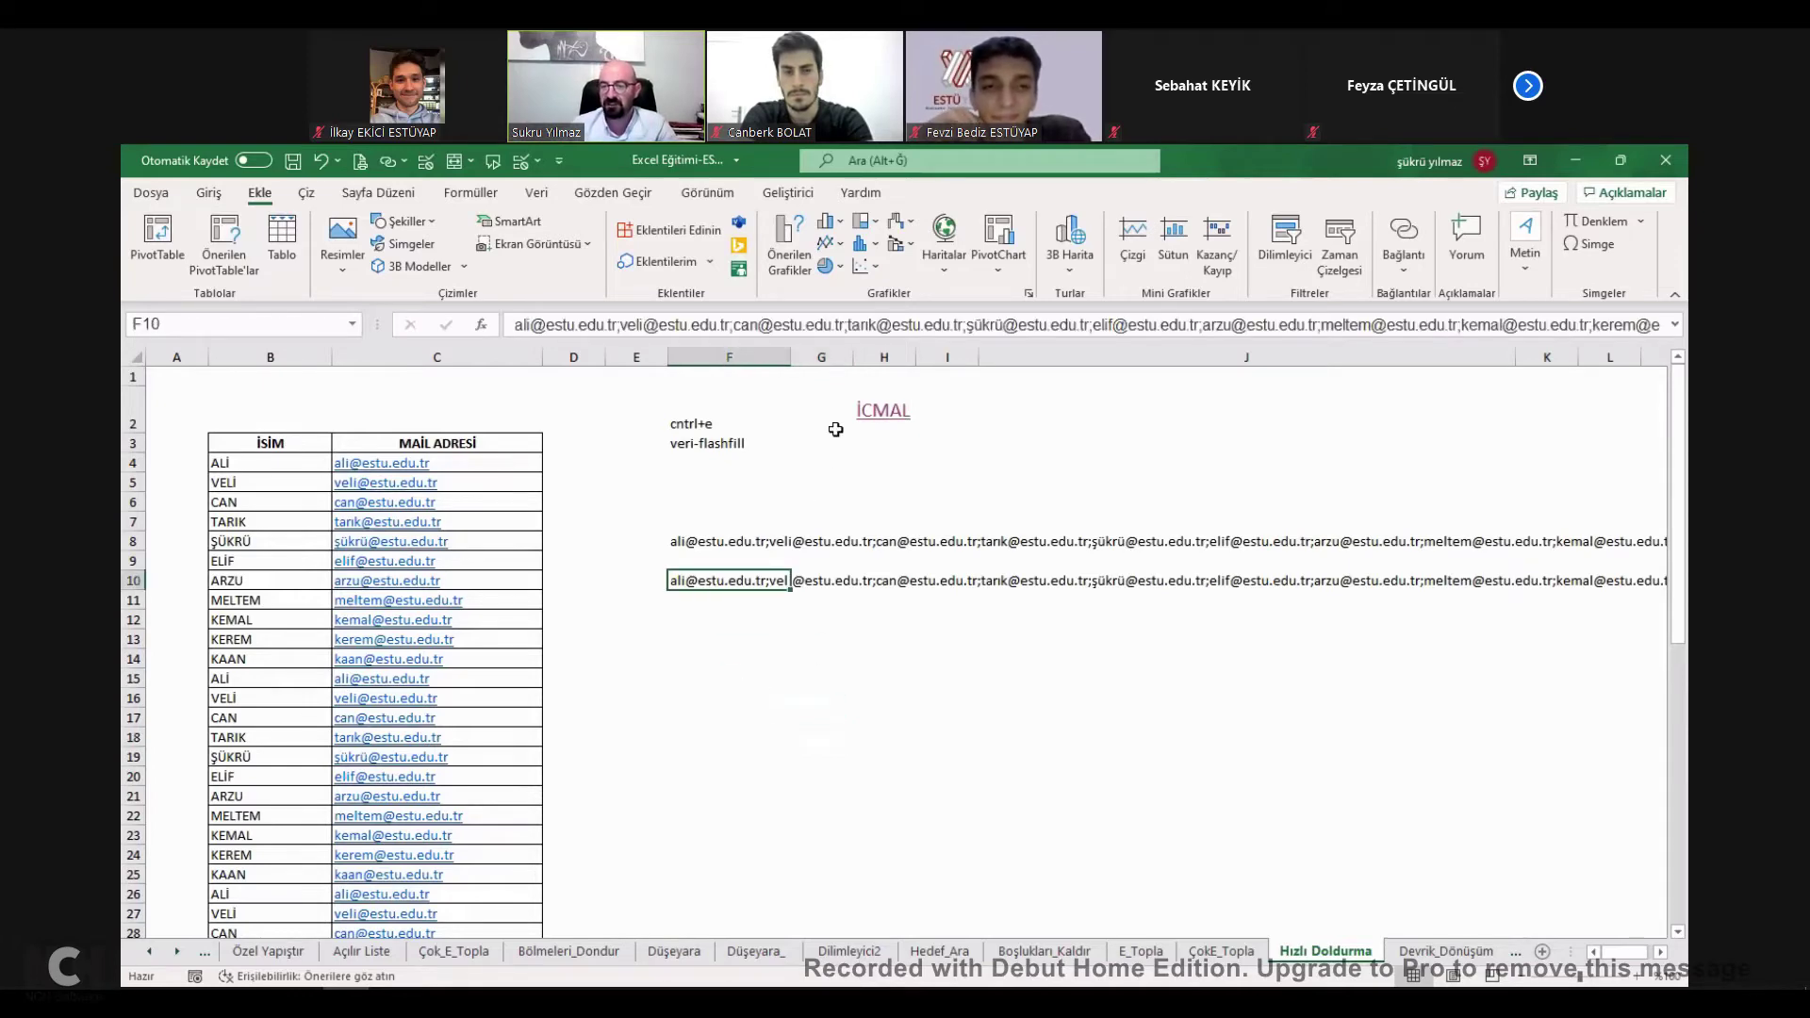
{"action": "left_click", "coordinate": [882, 408]}
{"action": "scroll", "coordinate": [419, 650], "scroll_direction": "down", "scroll_amount": 3}
Tick BİRLEŞTİR as learned and jump to the EĞER HATA sheet.
{"action": "left_click", "coordinate": [590, 785]}
{"action": "scroll", "coordinate": [494, 739], "scroll_direction": "down", "scroll_amount": 1}
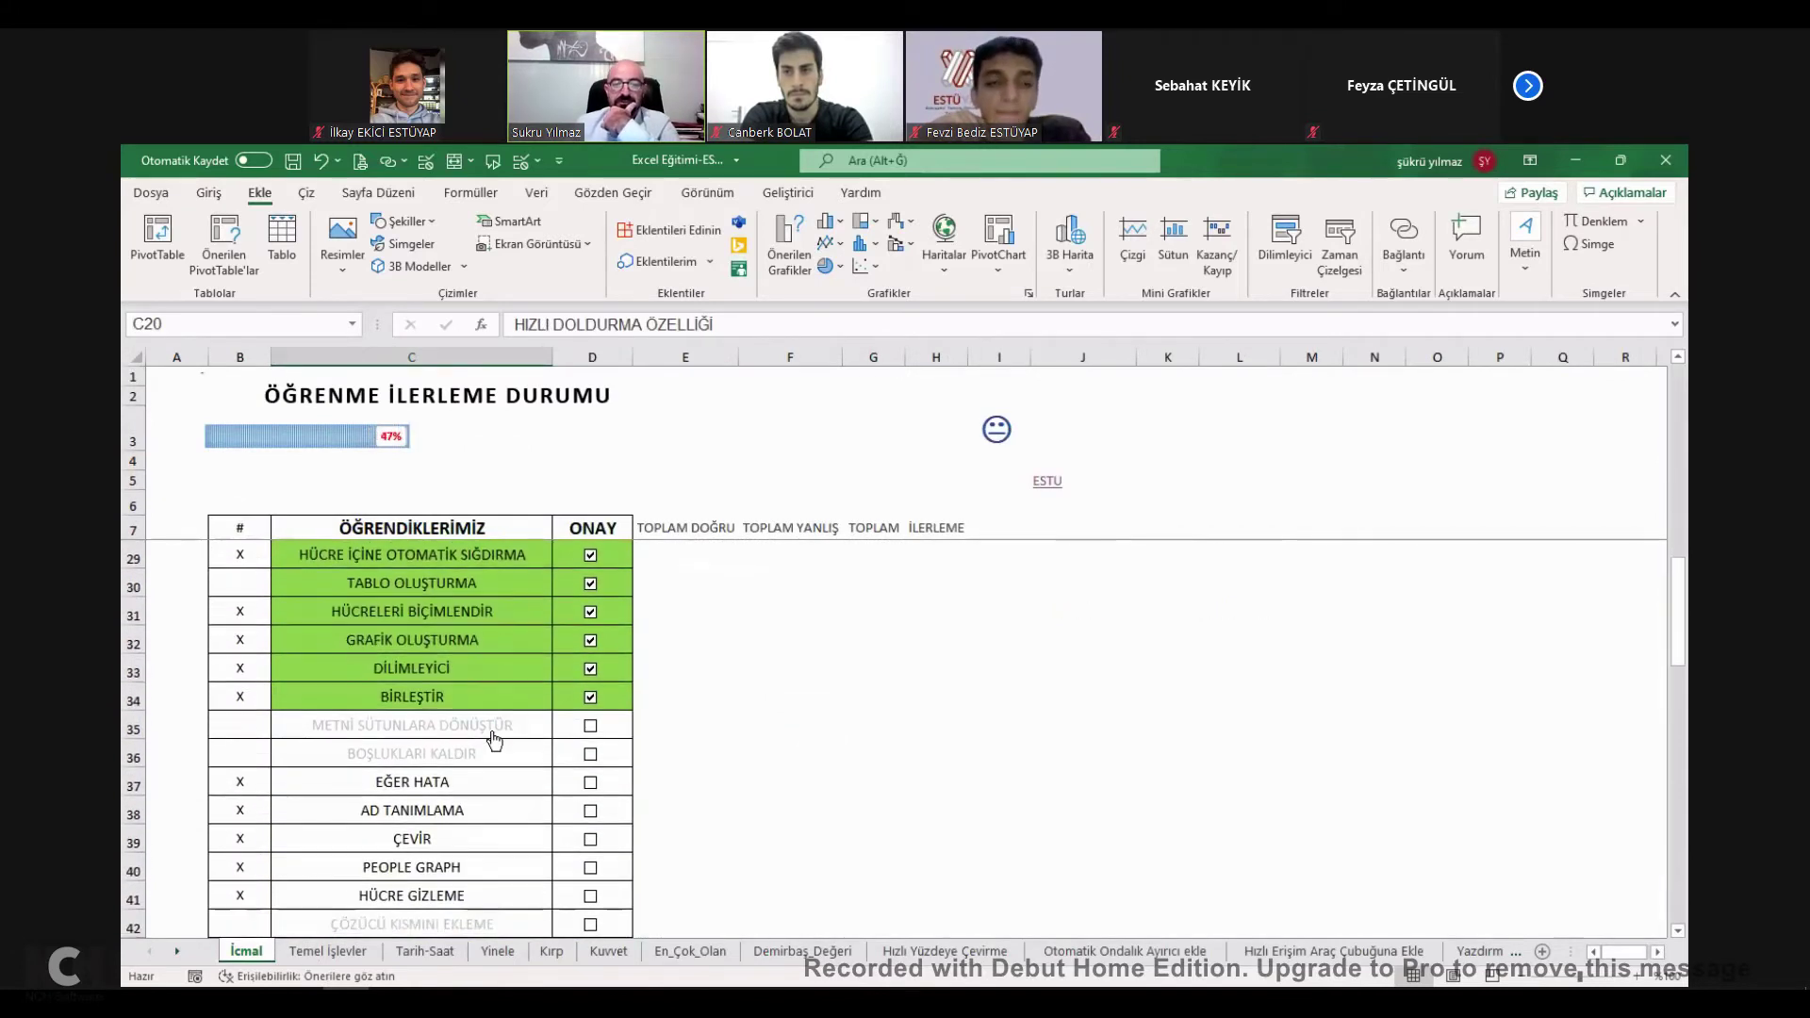
{"action": "left_click", "coordinate": [426, 780]}
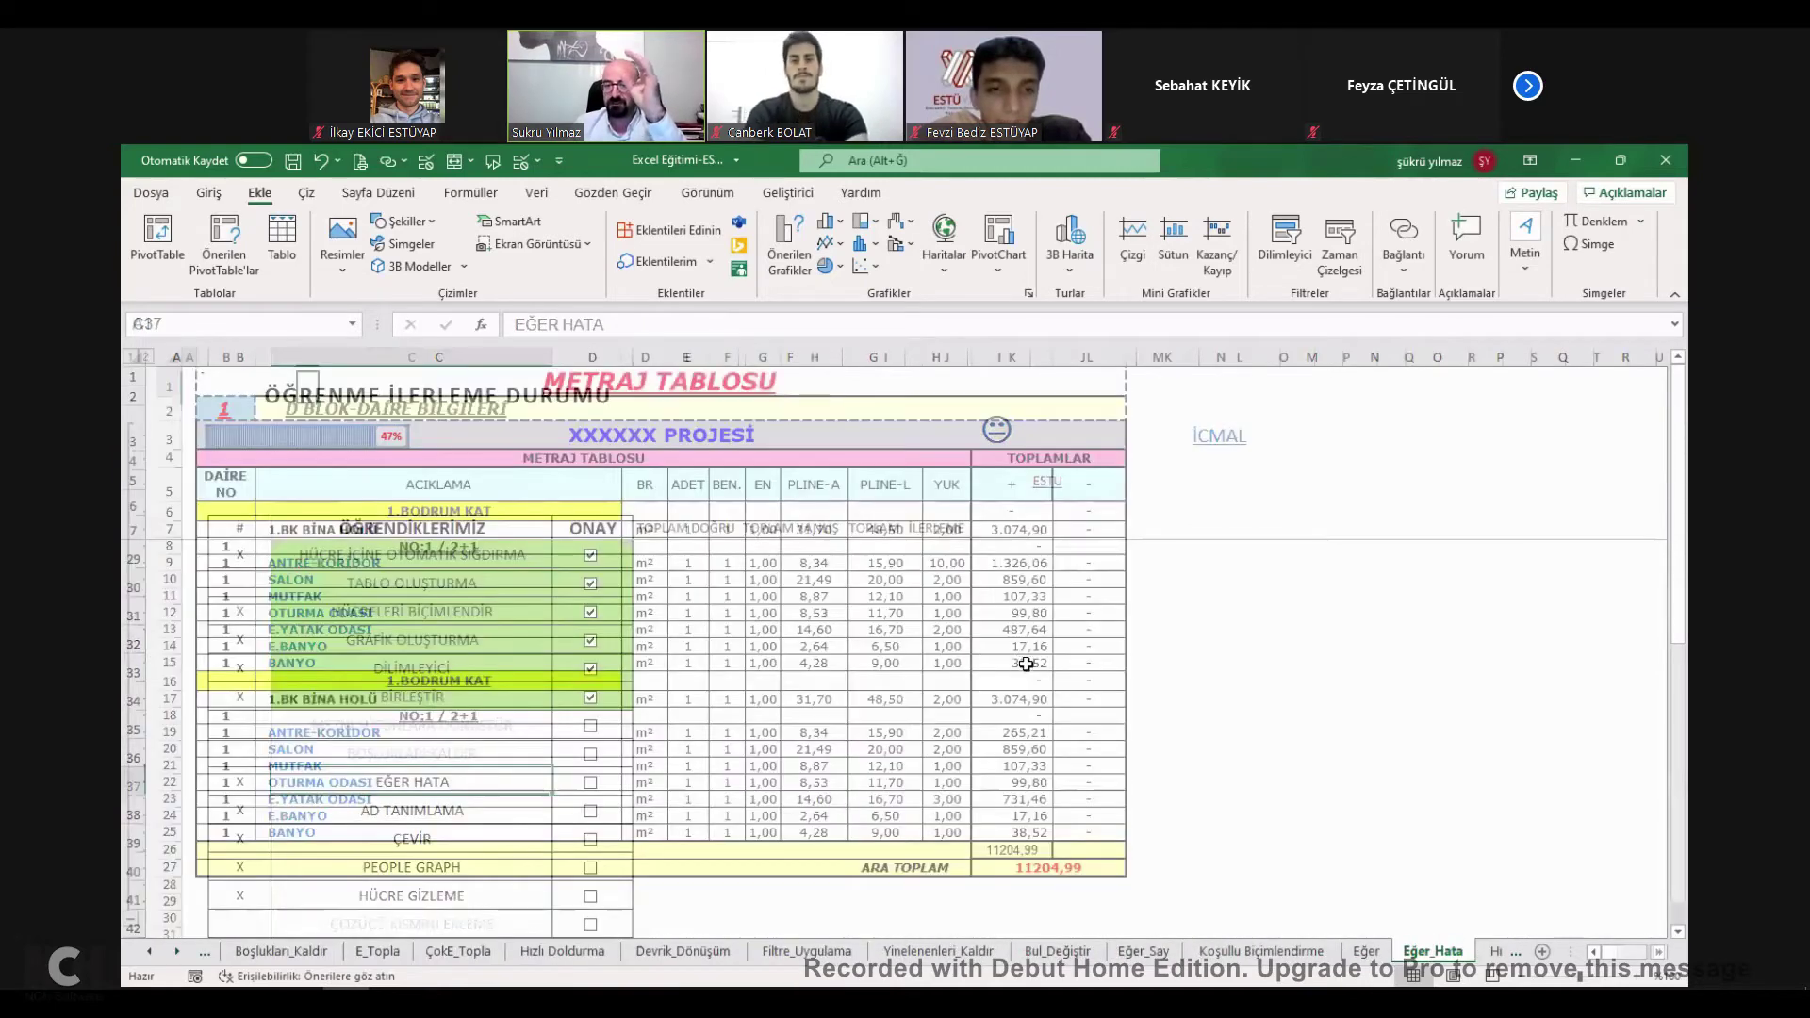
Inspect K26's TOPLA formula summing K6:K25 to 11204.99.
{"action": "scroll", "coordinate": [1027, 697], "scroll_direction": "down", "scroll_amount": 2}
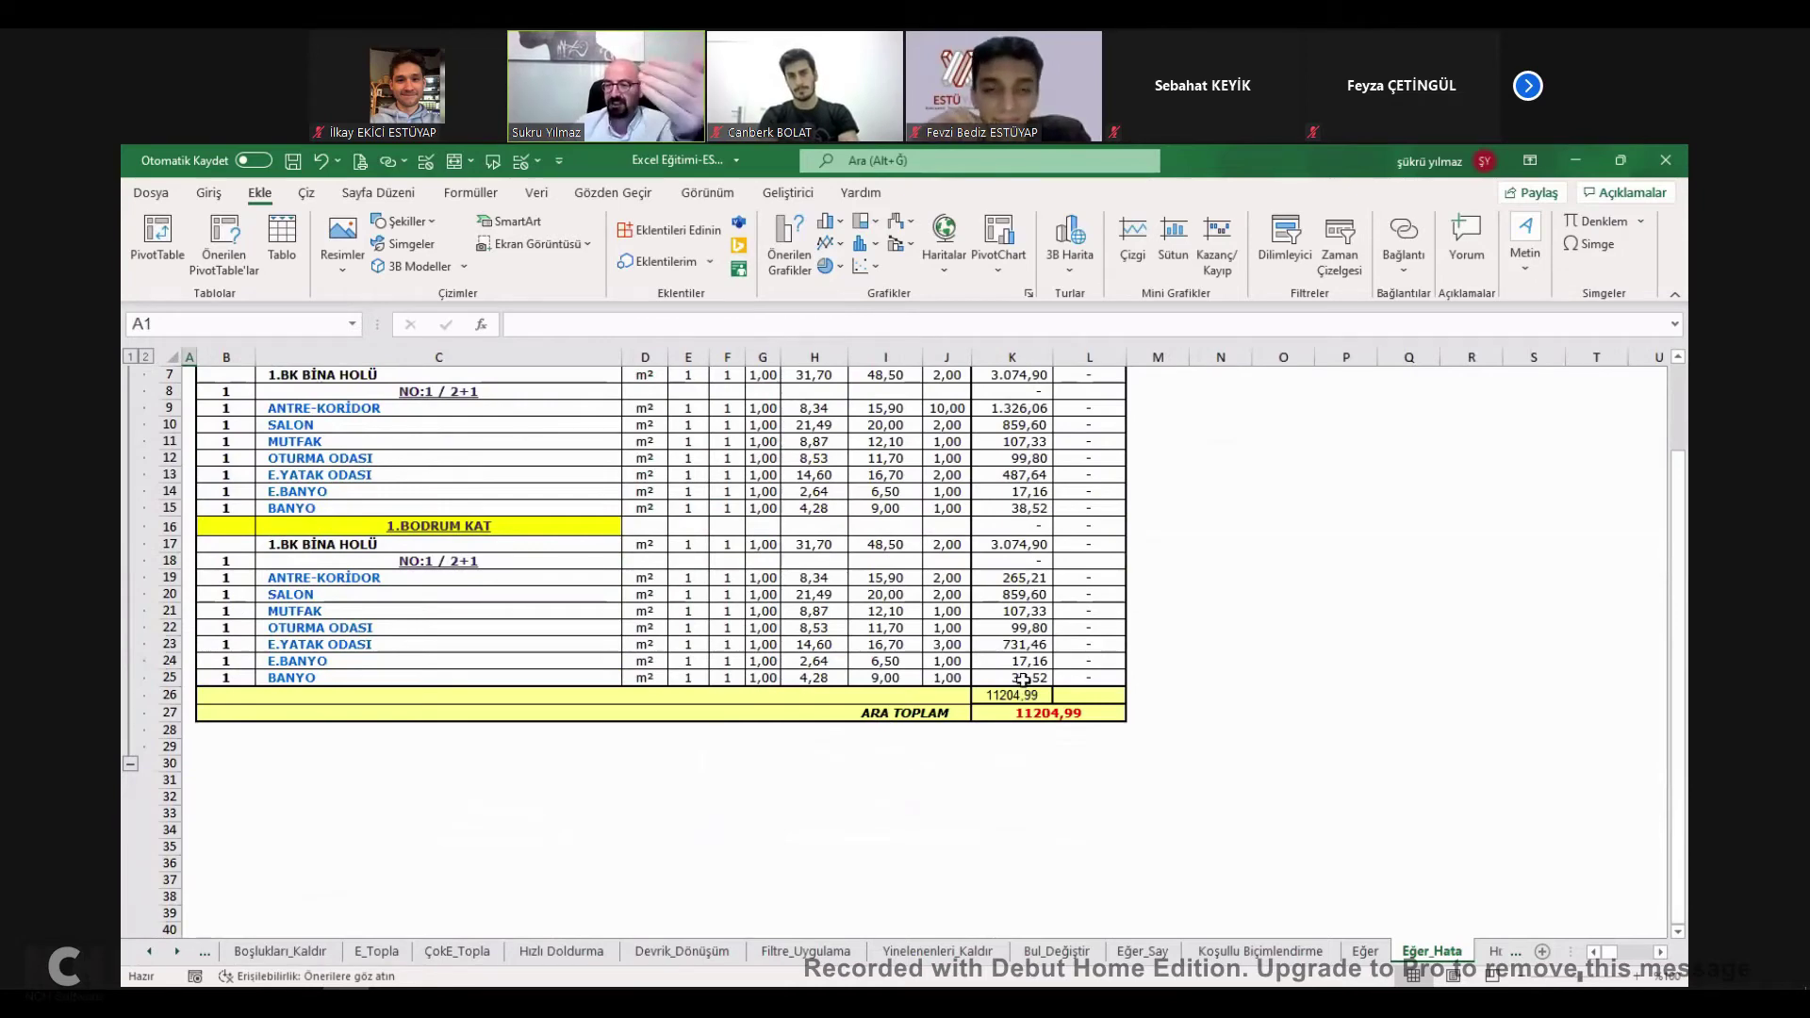
{"action": "scroll", "coordinate": [1014, 662], "scroll_direction": "up", "scroll_amount": 2}
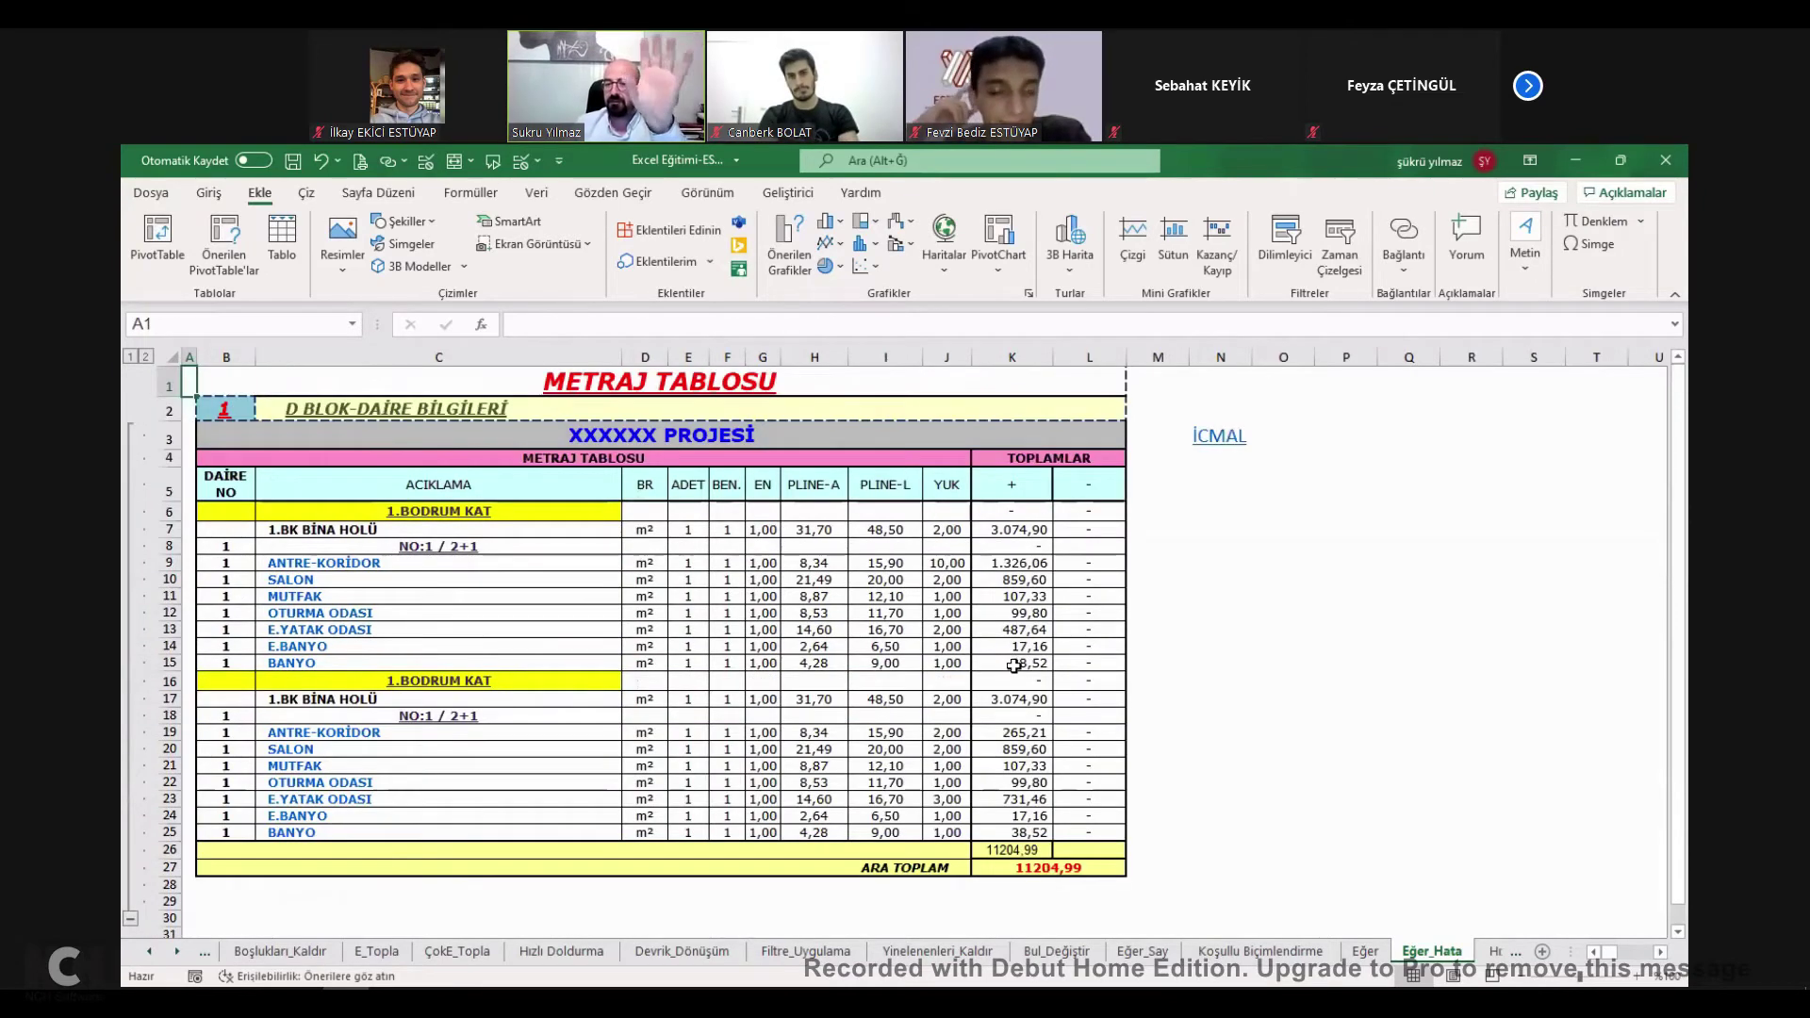
{"action": "left_click", "coordinate": [1011, 867]}
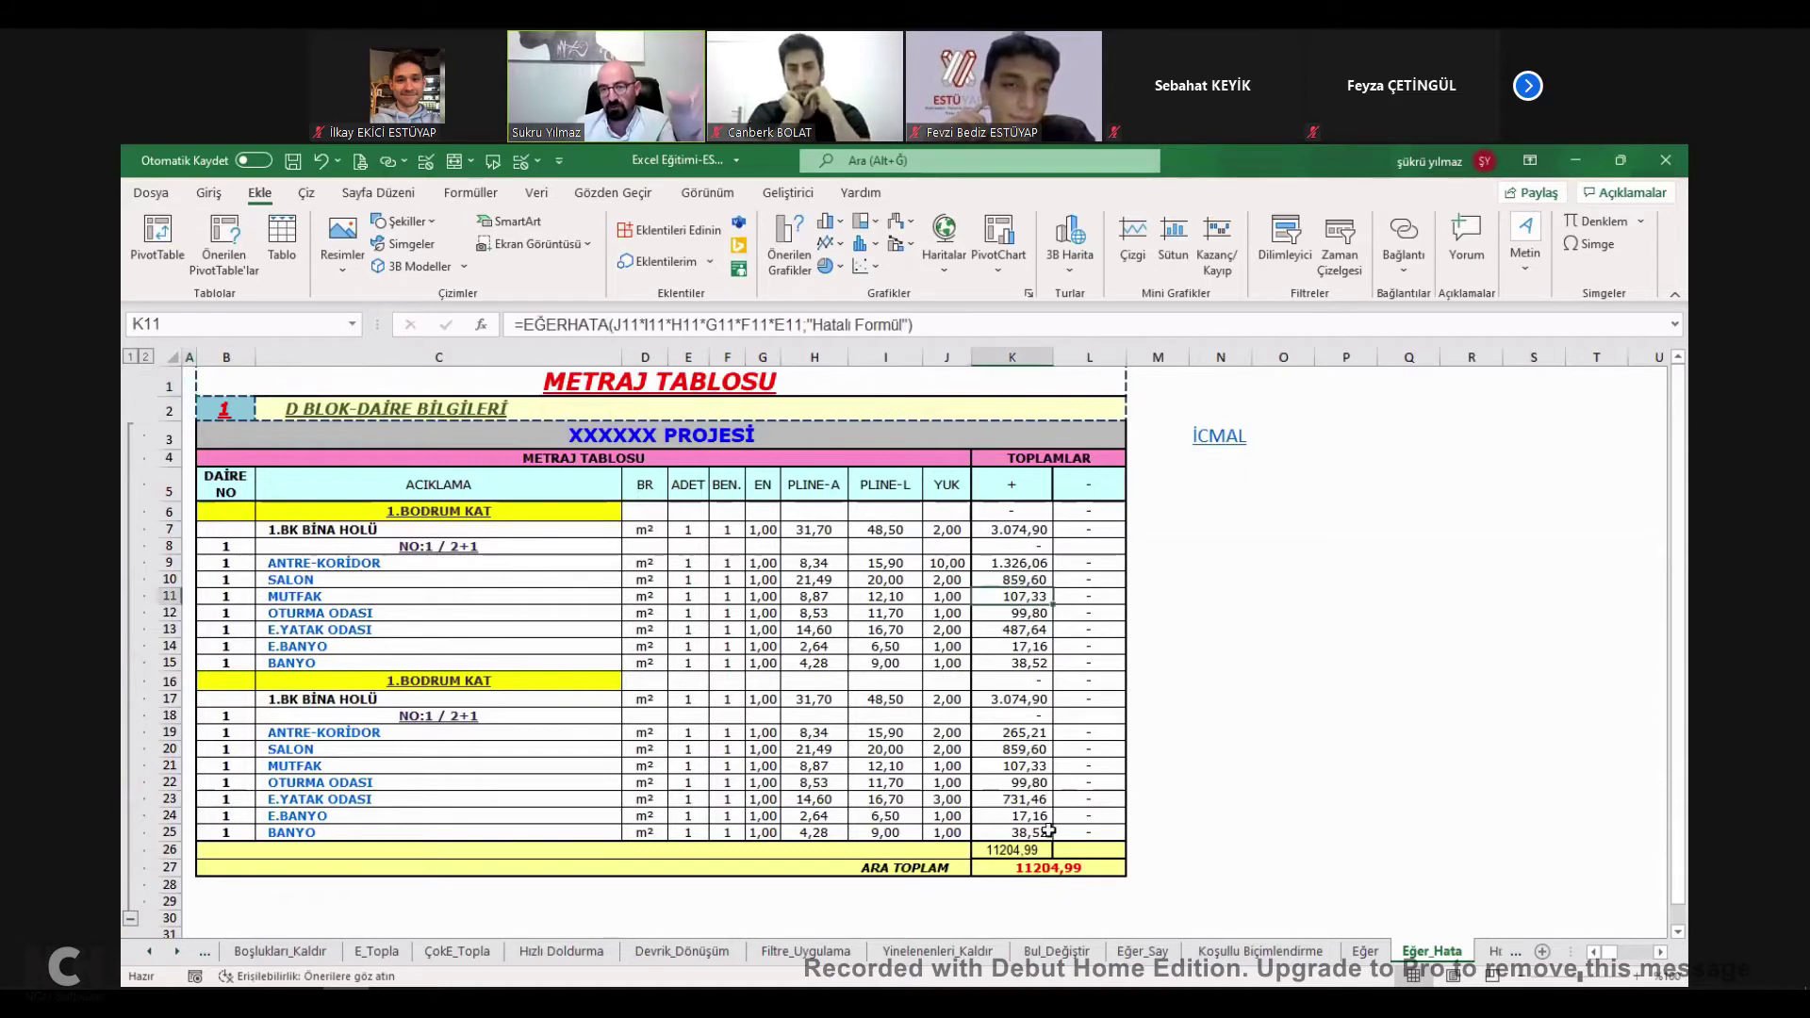
{"action": "left_click", "coordinate": [1013, 850]}
{"action": "double_click", "coordinate": [1028, 851]}
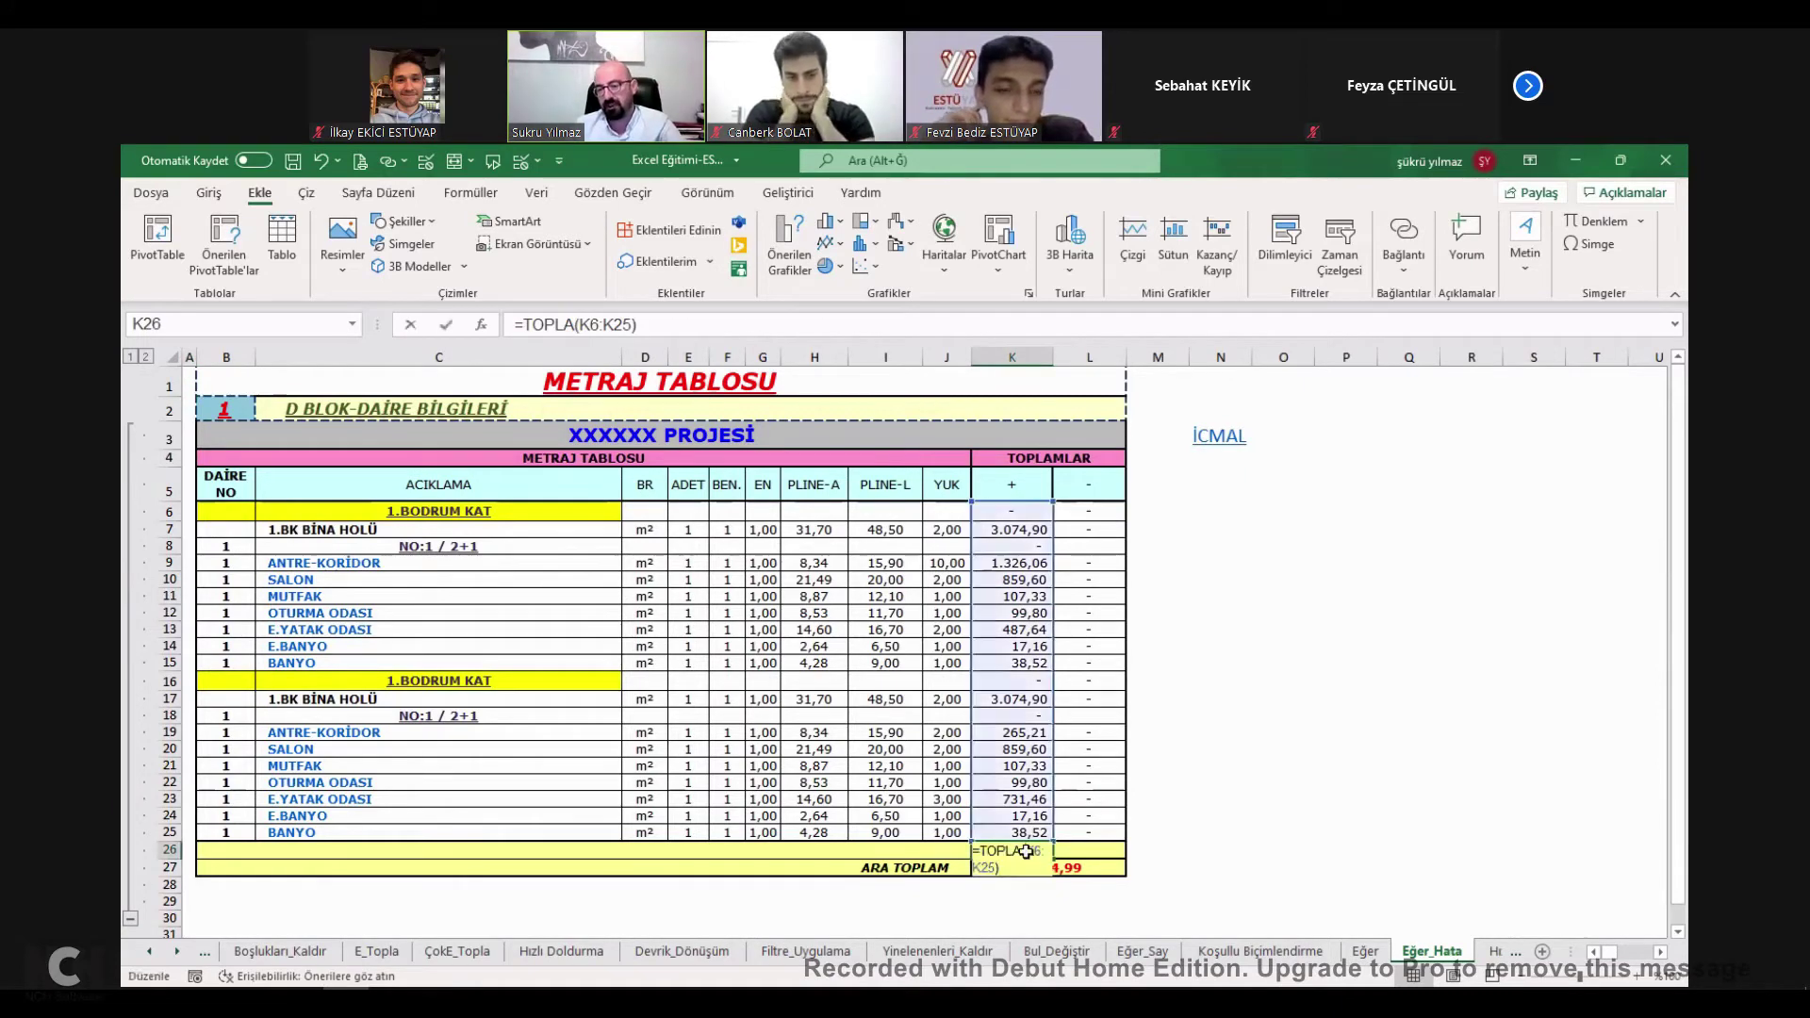
{"action": "key", "text": "Escape"}
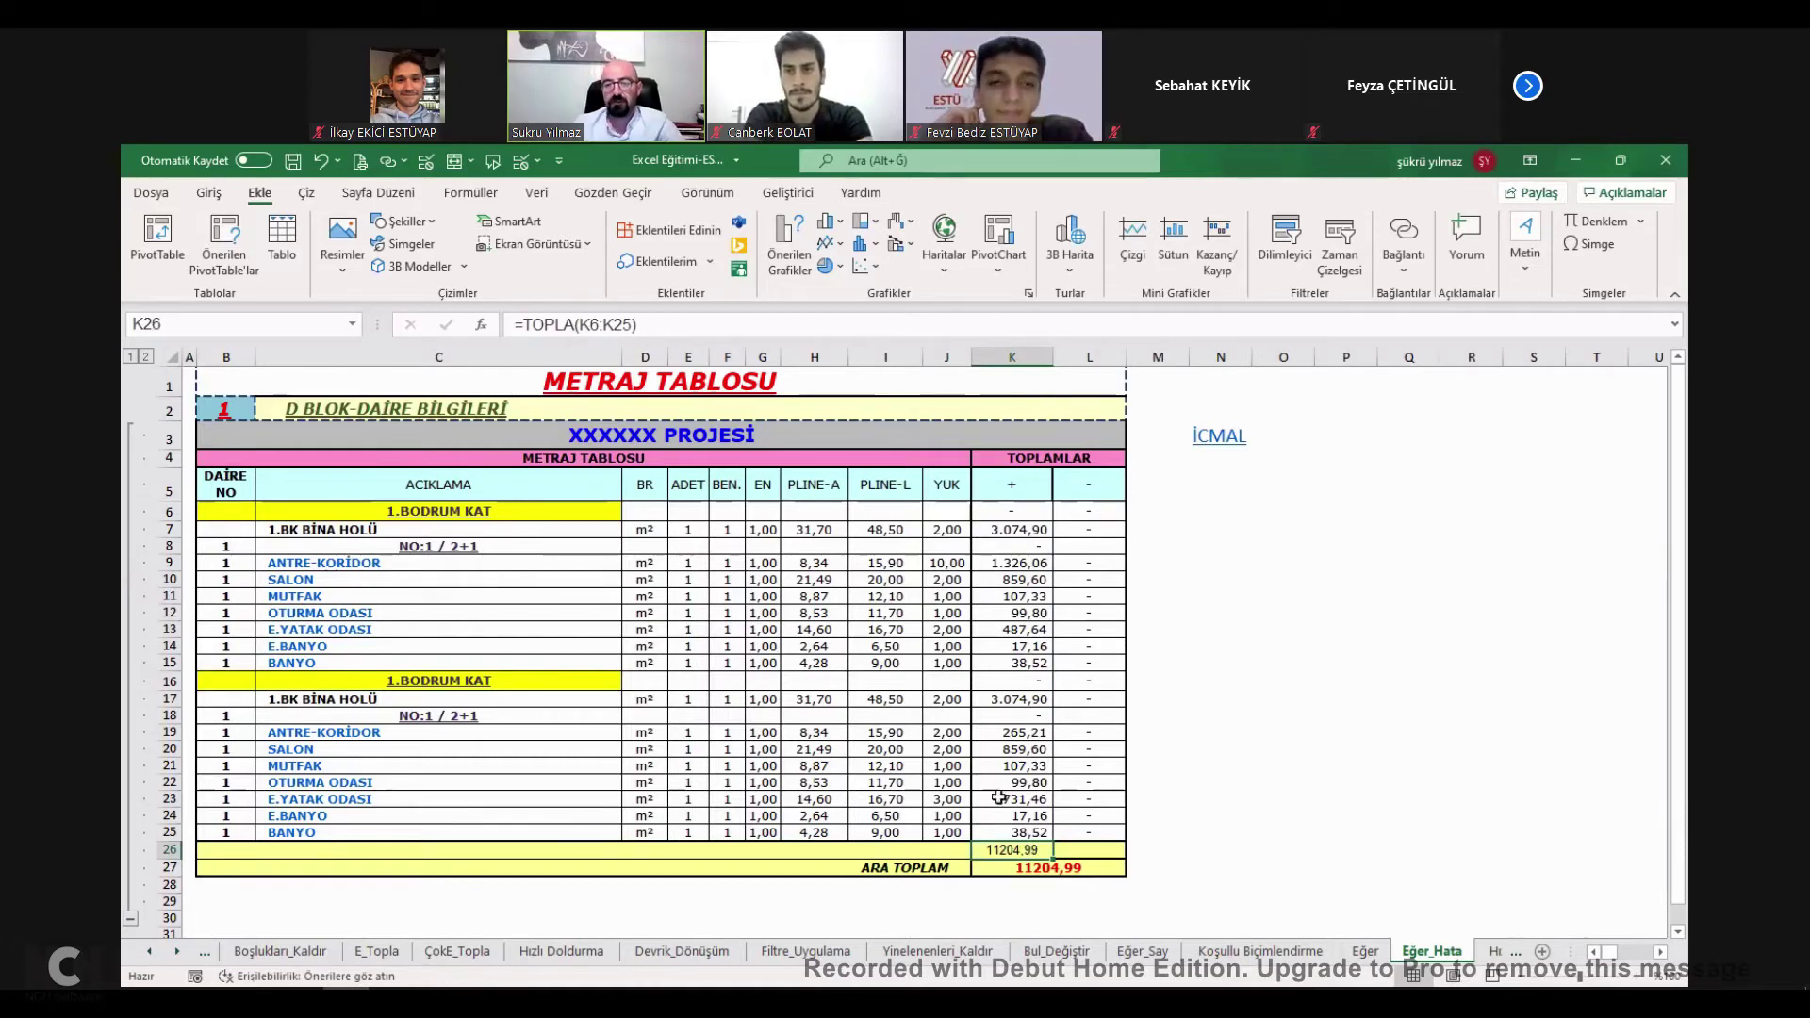
Test J9 with the text SADADD, then undo it back to 10,00.
{"action": "left_click", "coordinate": [952, 563]}
{"action": "type", "text": "SADADD"}
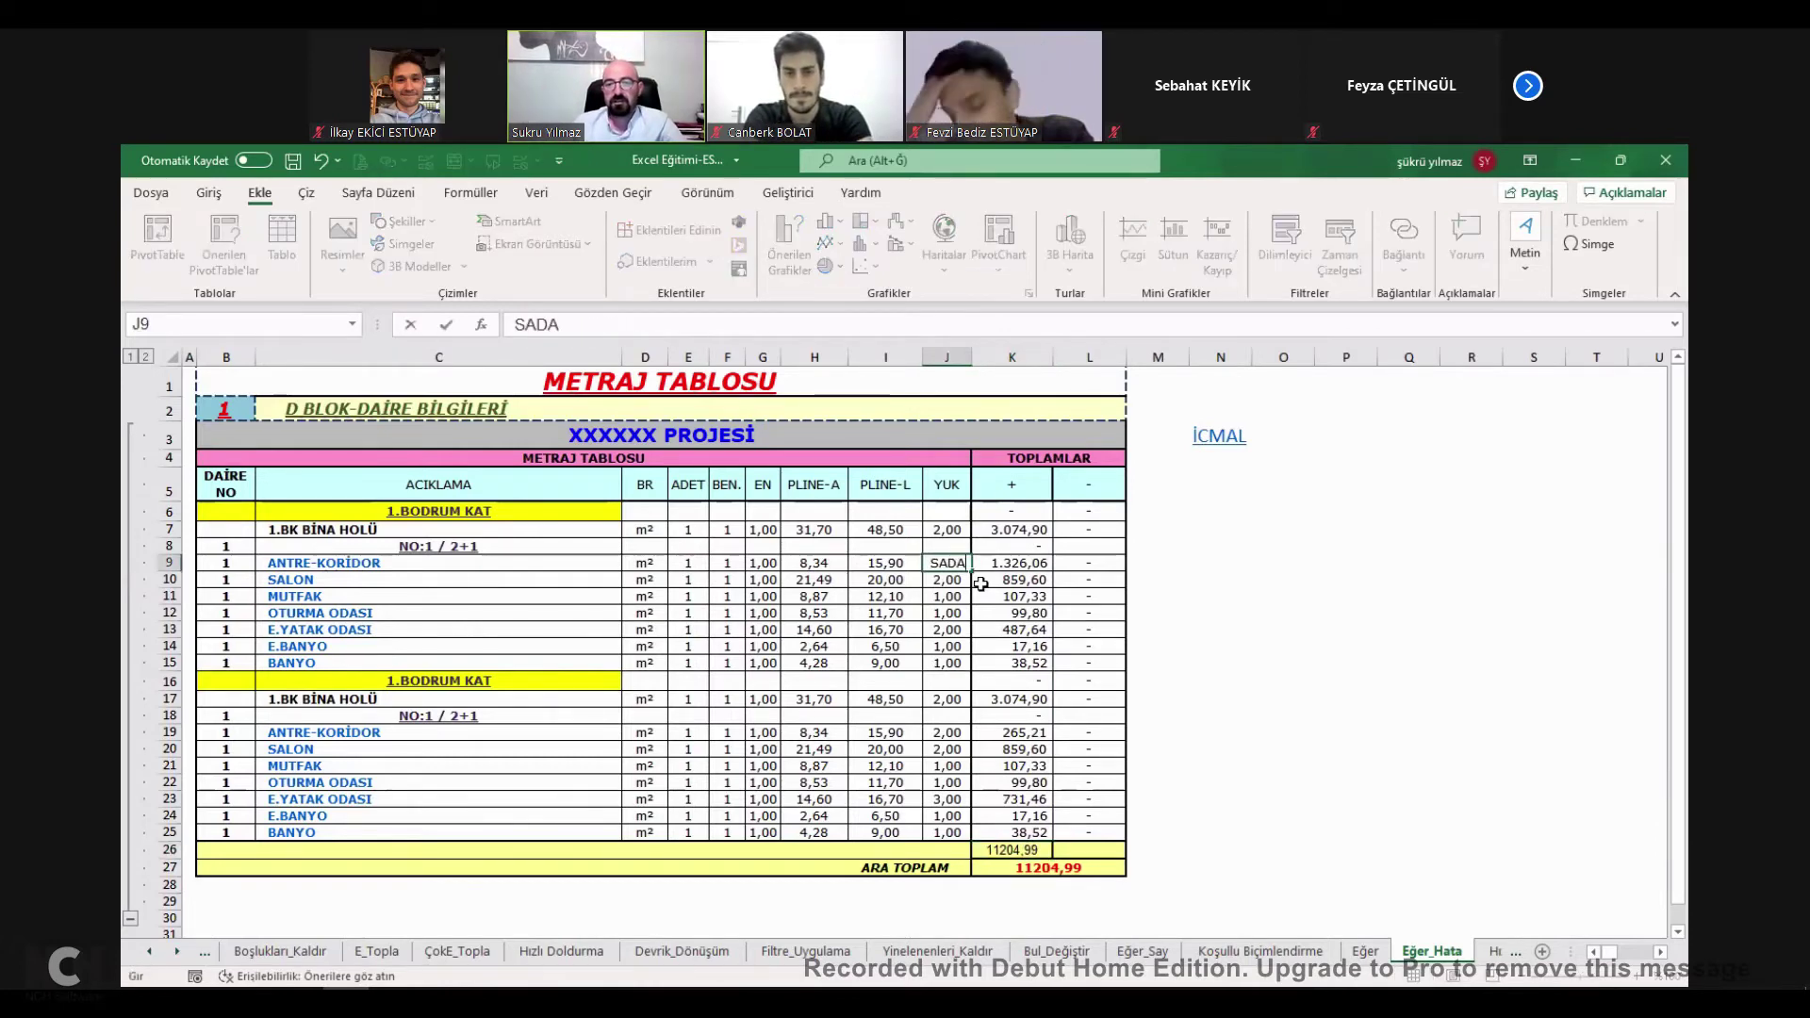
{"action": "key", "text": "Return"}
{"action": "left_click_drag", "start_coordinate": [1004, 612], "coordinate": [1001, 598]}
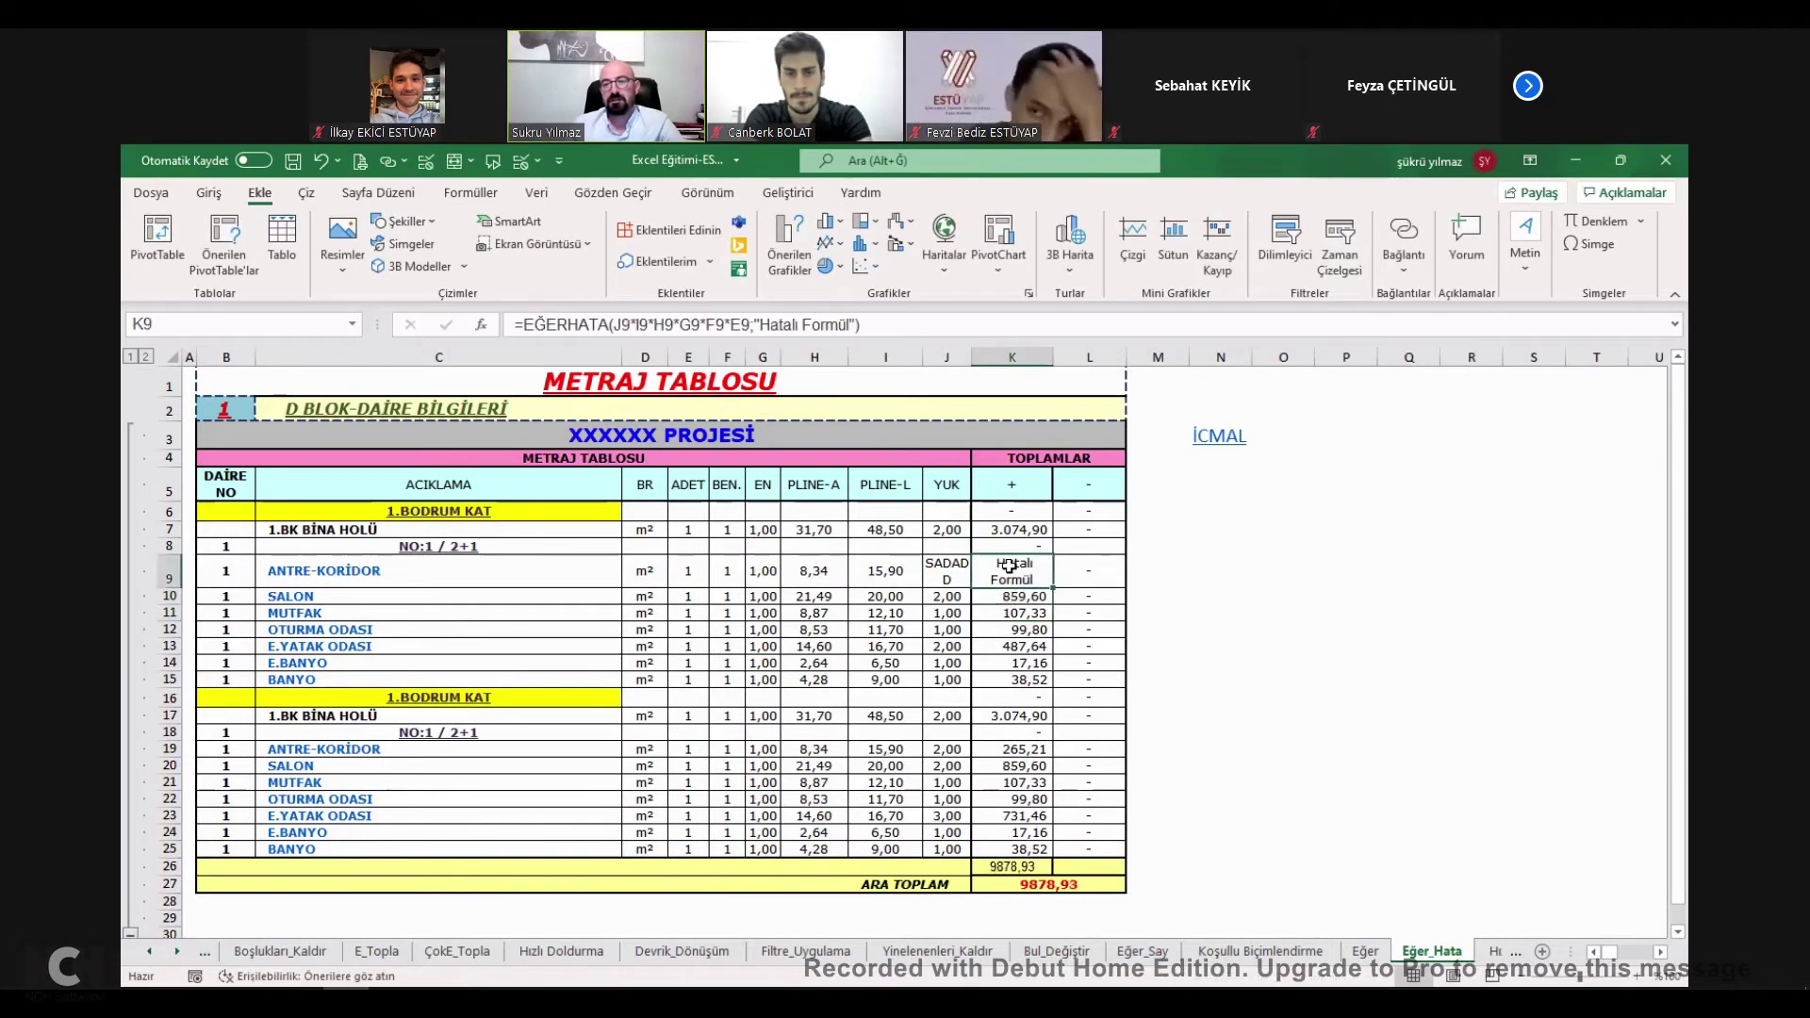
{"action": "key", "text": "ctrl+z"}
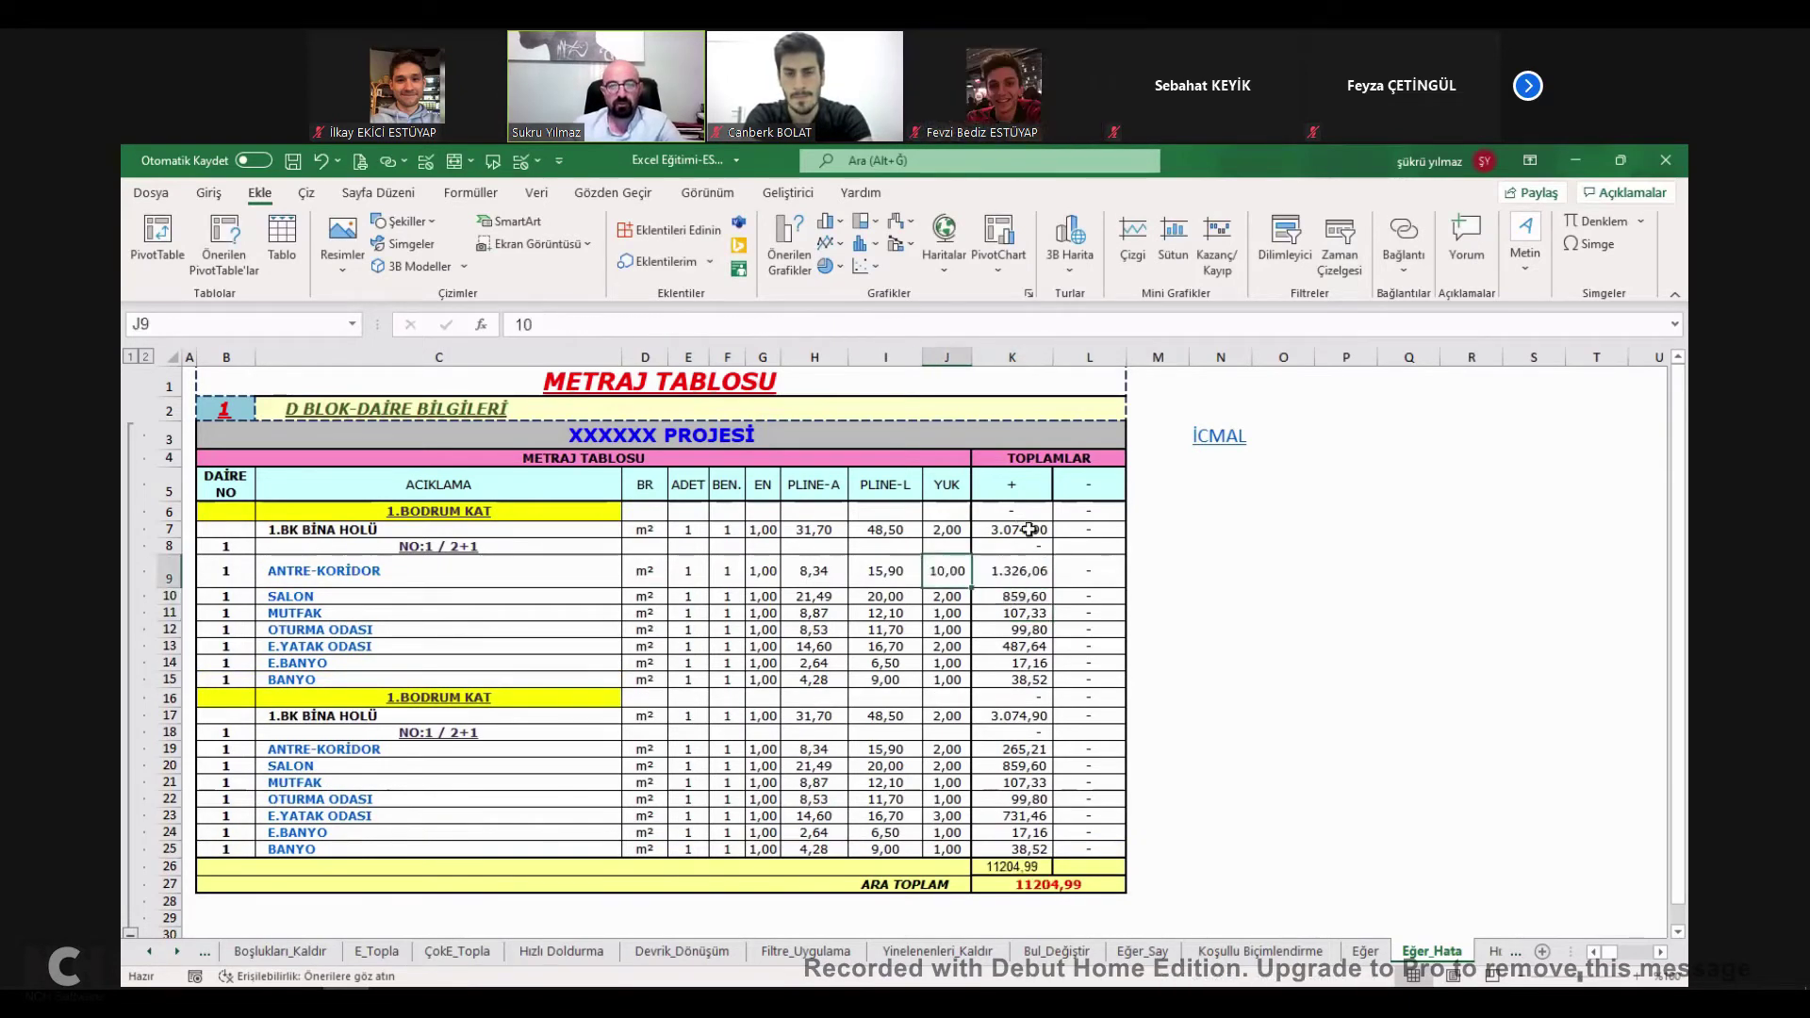
Enter the product formula =J7*I7*H7*G7*F7*E7 in K7.
{"action": "left_click", "coordinate": [1016, 529]}
{"action": "type", "text": "="}
{"action": "left_click", "coordinate": [946, 531]}
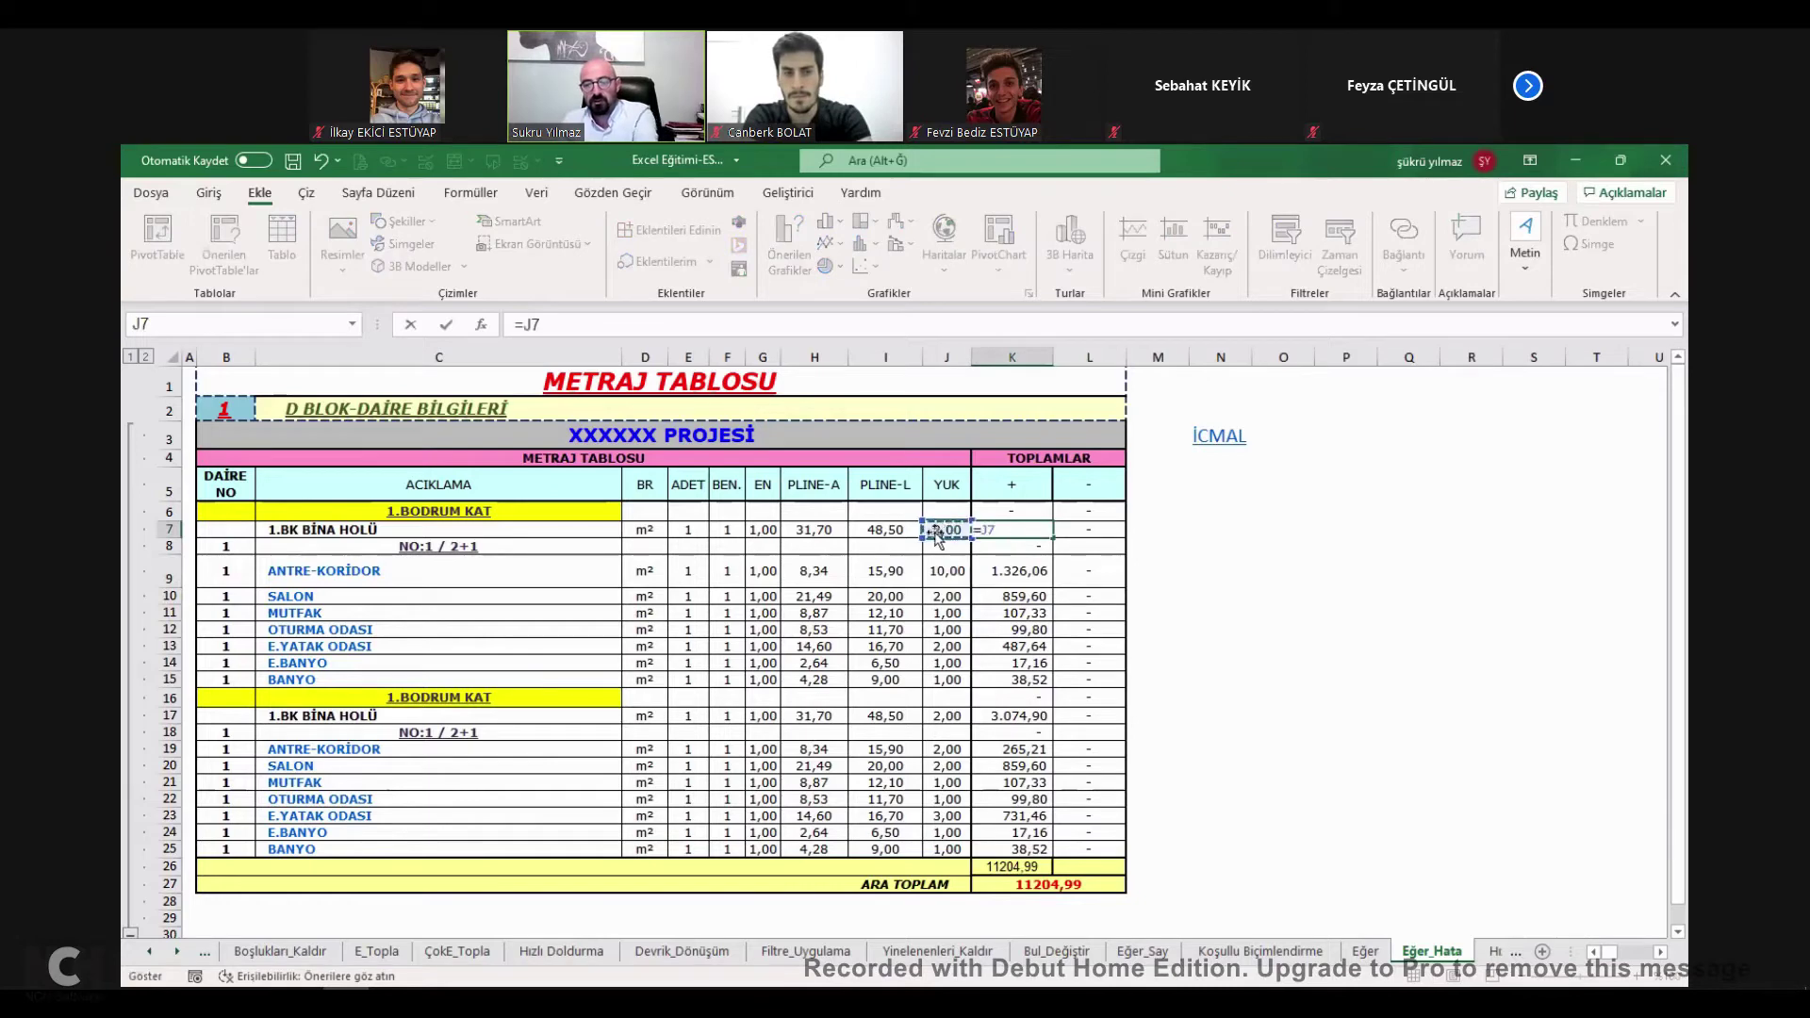
{"action": "type", "text": "*"}
{"action": "left_click", "coordinate": [888, 530]}
{"action": "type", "text": "*"}
{"action": "left_click", "coordinate": [823, 530]}
{"action": "type", "text": "*"}
{"action": "left_click", "coordinate": [760, 529]}
{"action": "type", "text": "*"}
{"action": "left_click", "coordinate": [726, 529]}
{"action": "type", "text": "*"}
{"action": "left_click", "coordinate": [688, 530]}
{"action": "key", "text": "Return"}
Fill the K7 product formula down to K25.
{"action": "left_click", "coordinate": [1045, 530]}
{"action": "left_click_drag", "start_coordinate": [1049, 530], "coordinate": [1047, 848]}
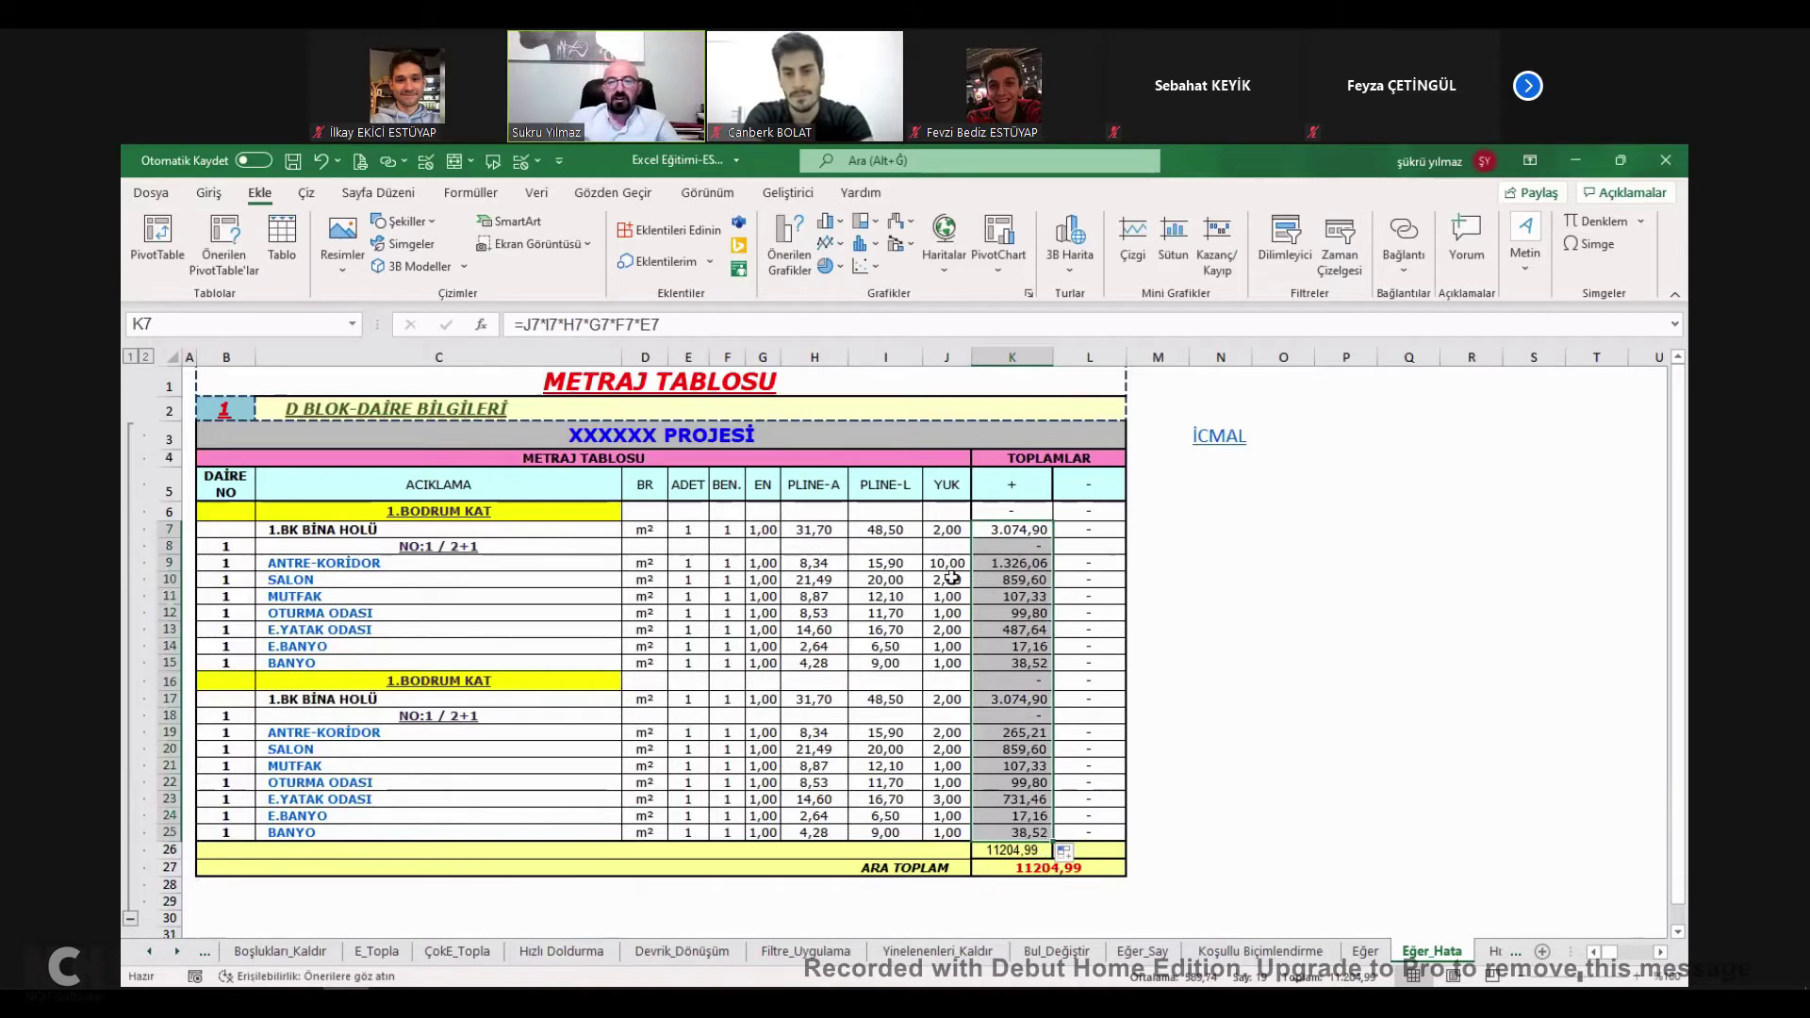
{"action": "left_click", "coordinate": [950, 531]}
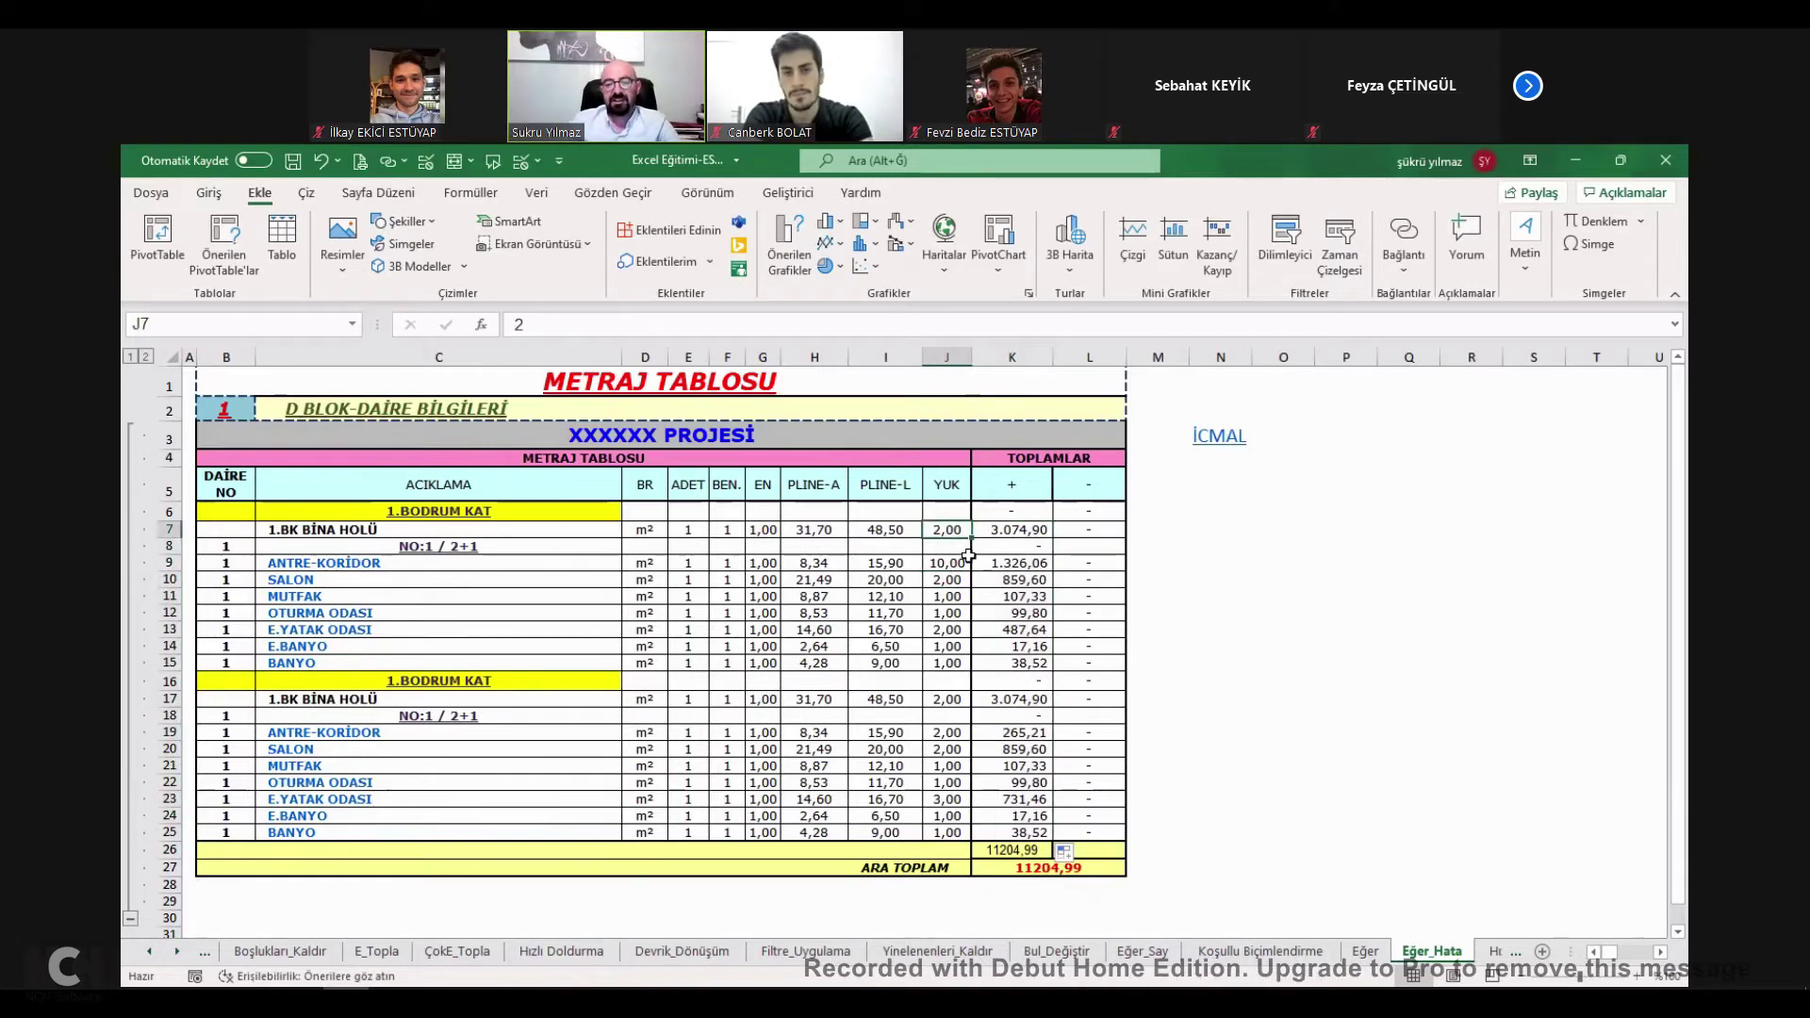
Enter SADSAD in J7 and inspect the resulting #DEĞER! errors in K7 and K26.
{"action": "type", "text": "SADSAD"}
{"action": "left_click", "coordinate": [948, 595]}
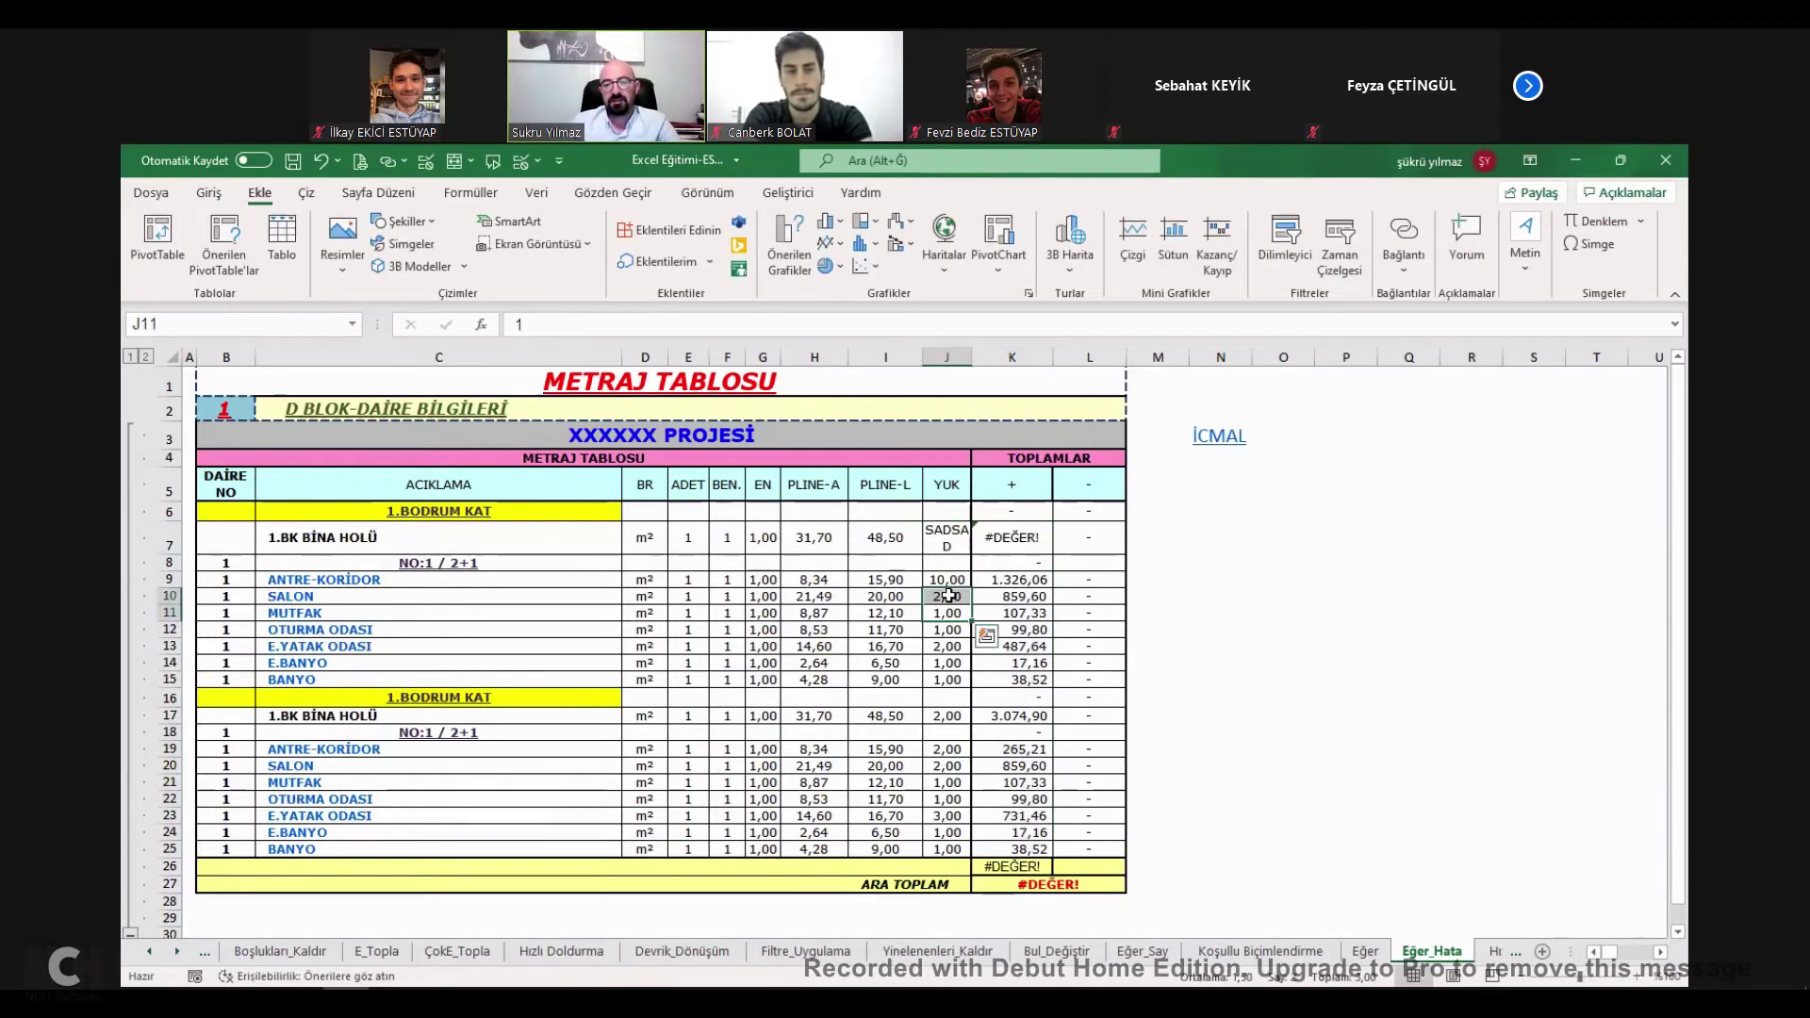
{"action": "left_click", "coordinate": [1035, 868]}
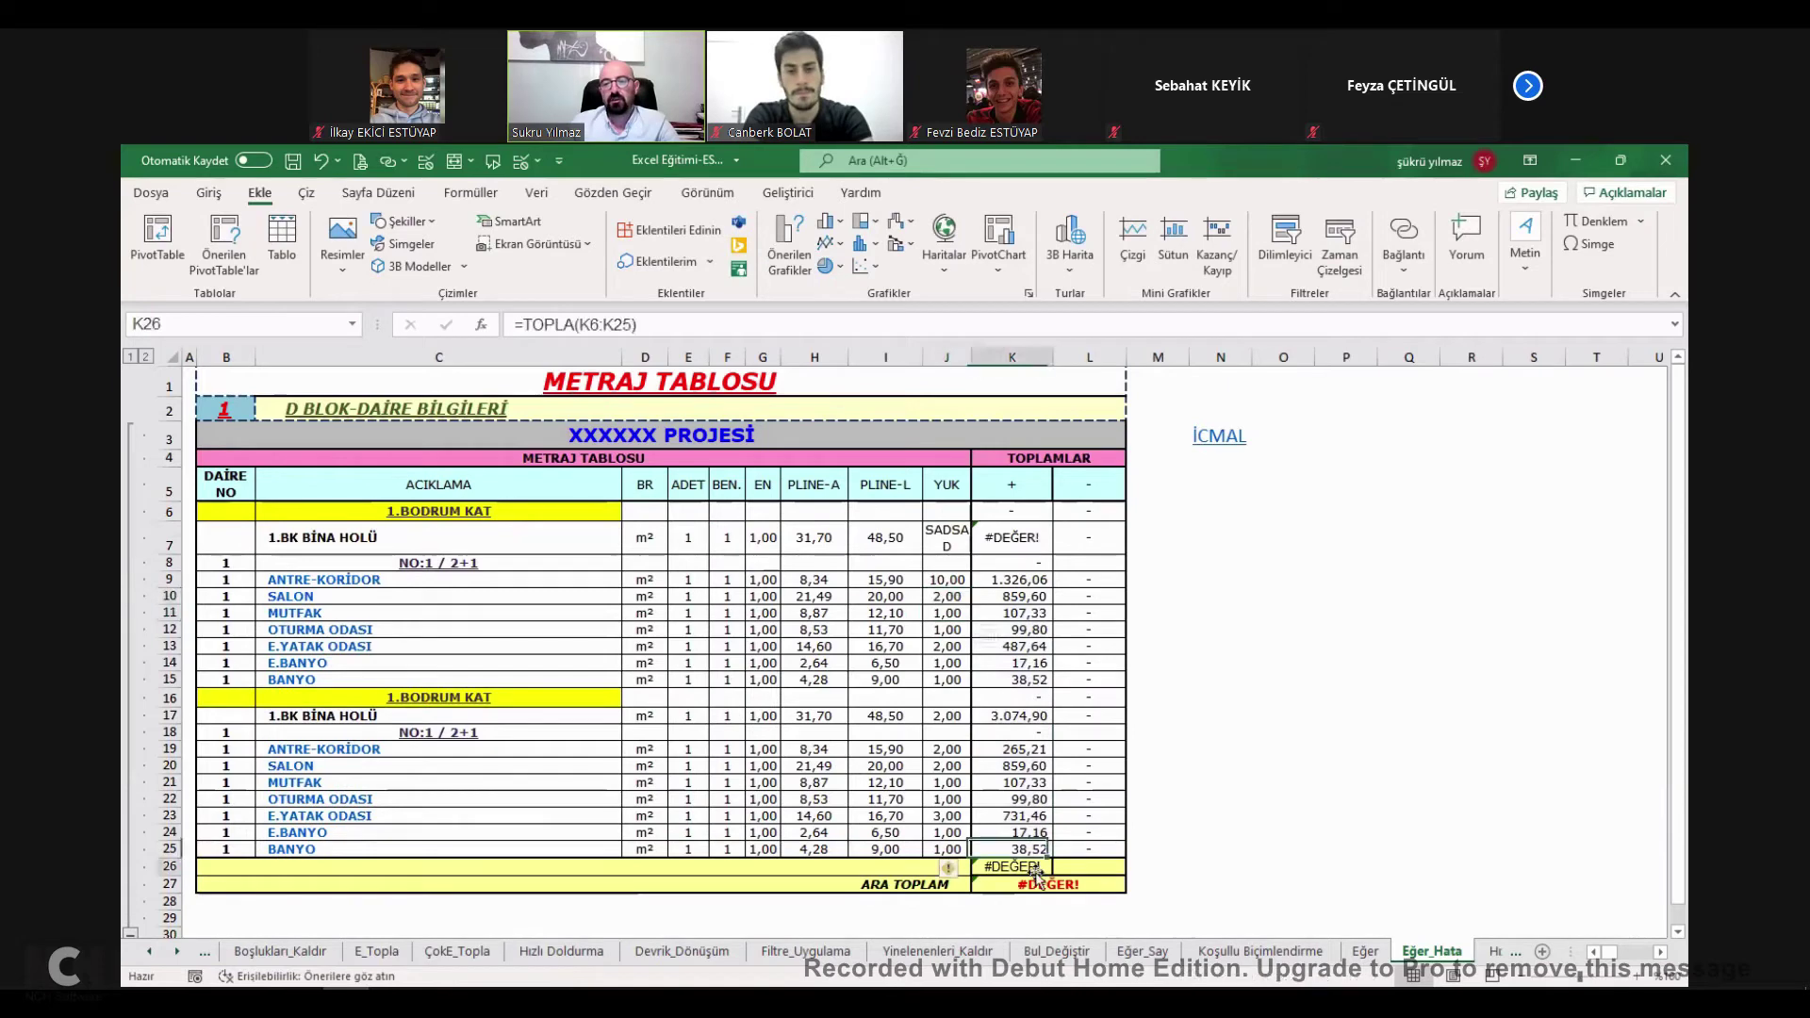
{"action": "double_click", "coordinate": [1005, 539]}
{"action": "key", "text": "Escape"}
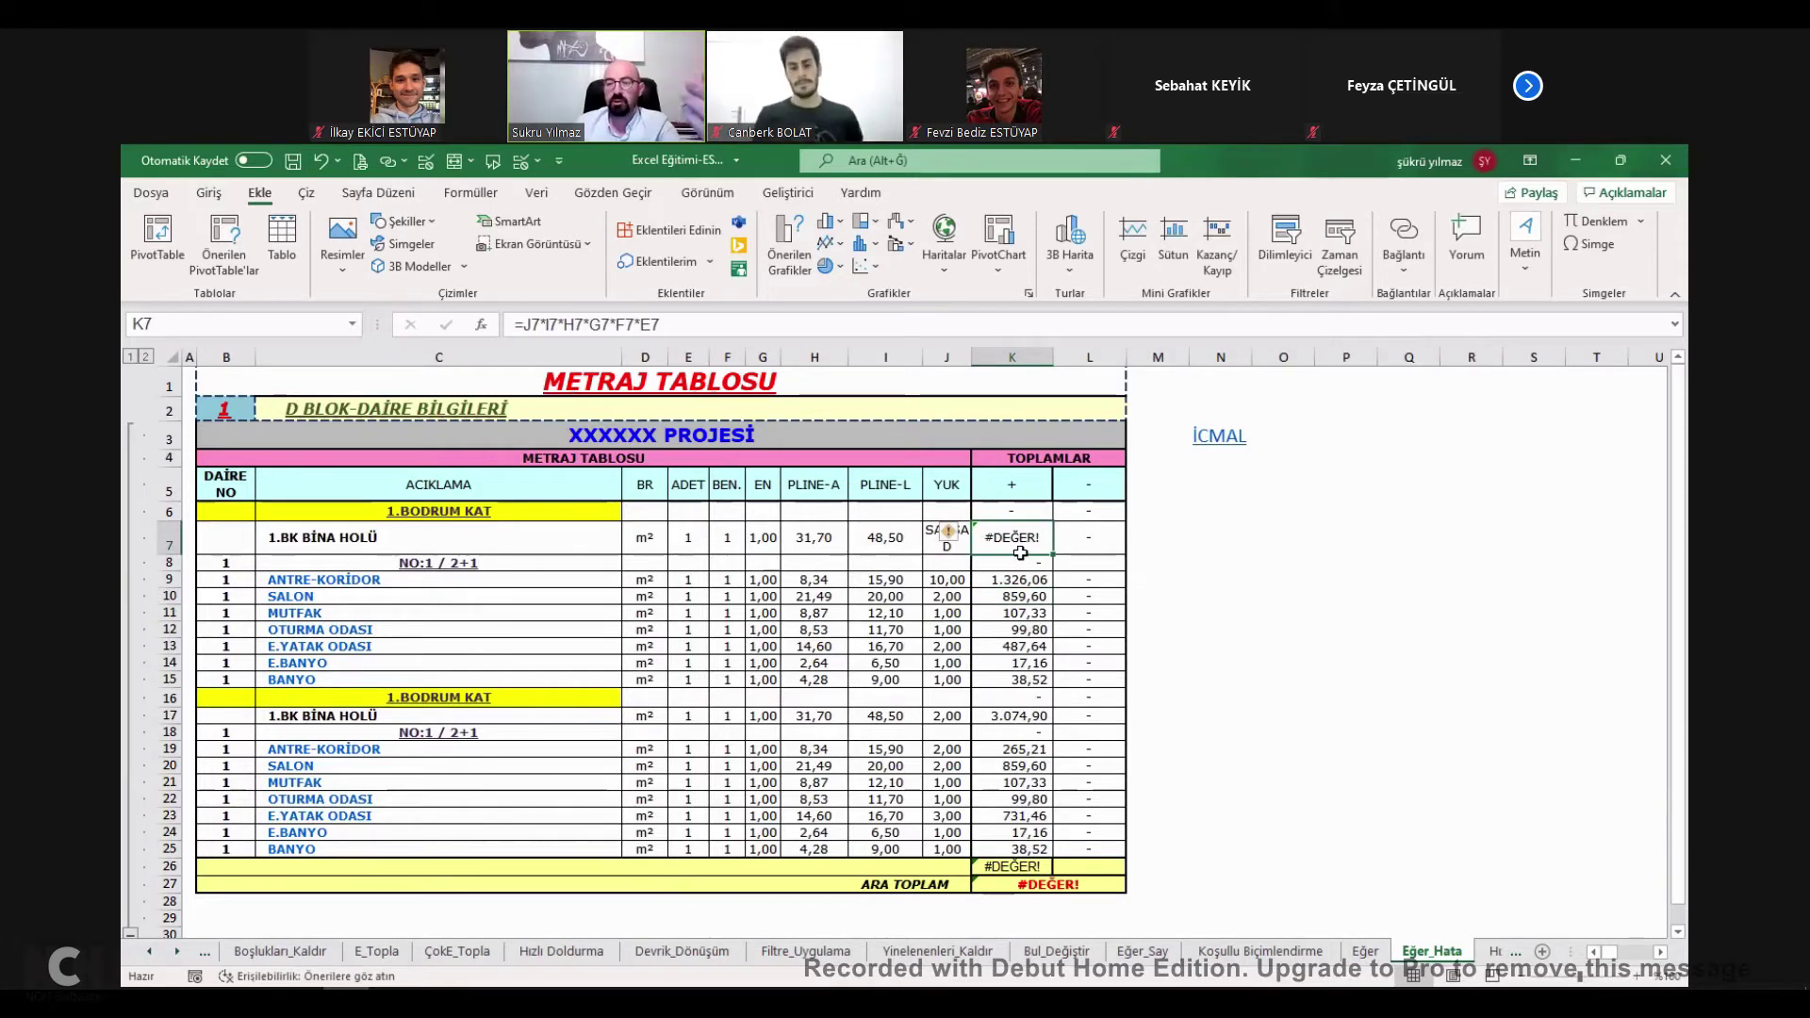
{"action": "scroll", "coordinate": [1042, 585], "scroll_direction": "down", "scroll_amount": 10}
{"action": "scroll", "coordinate": [1047, 599], "scroll_direction": "up", "scroll_amount": 6}
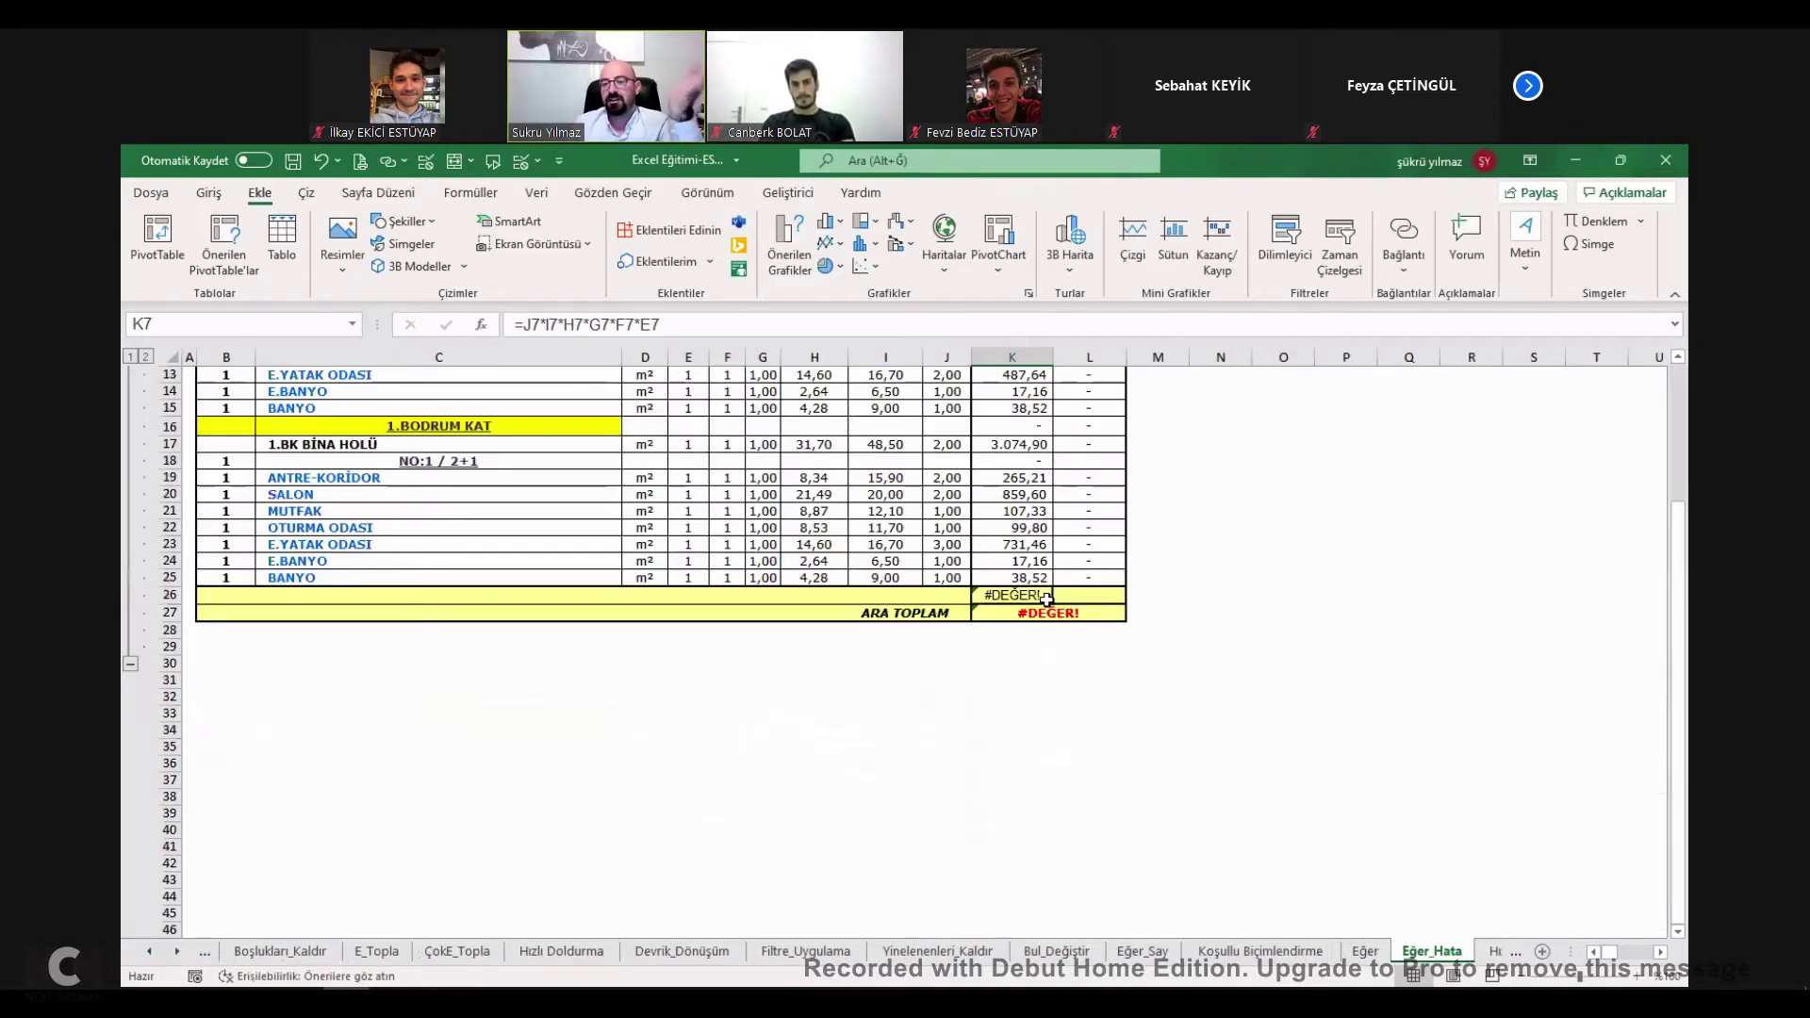
{"action": "scroll", "coordinate": [1046, 600], "scroll_direction": "up", "scroll_amount": 4}
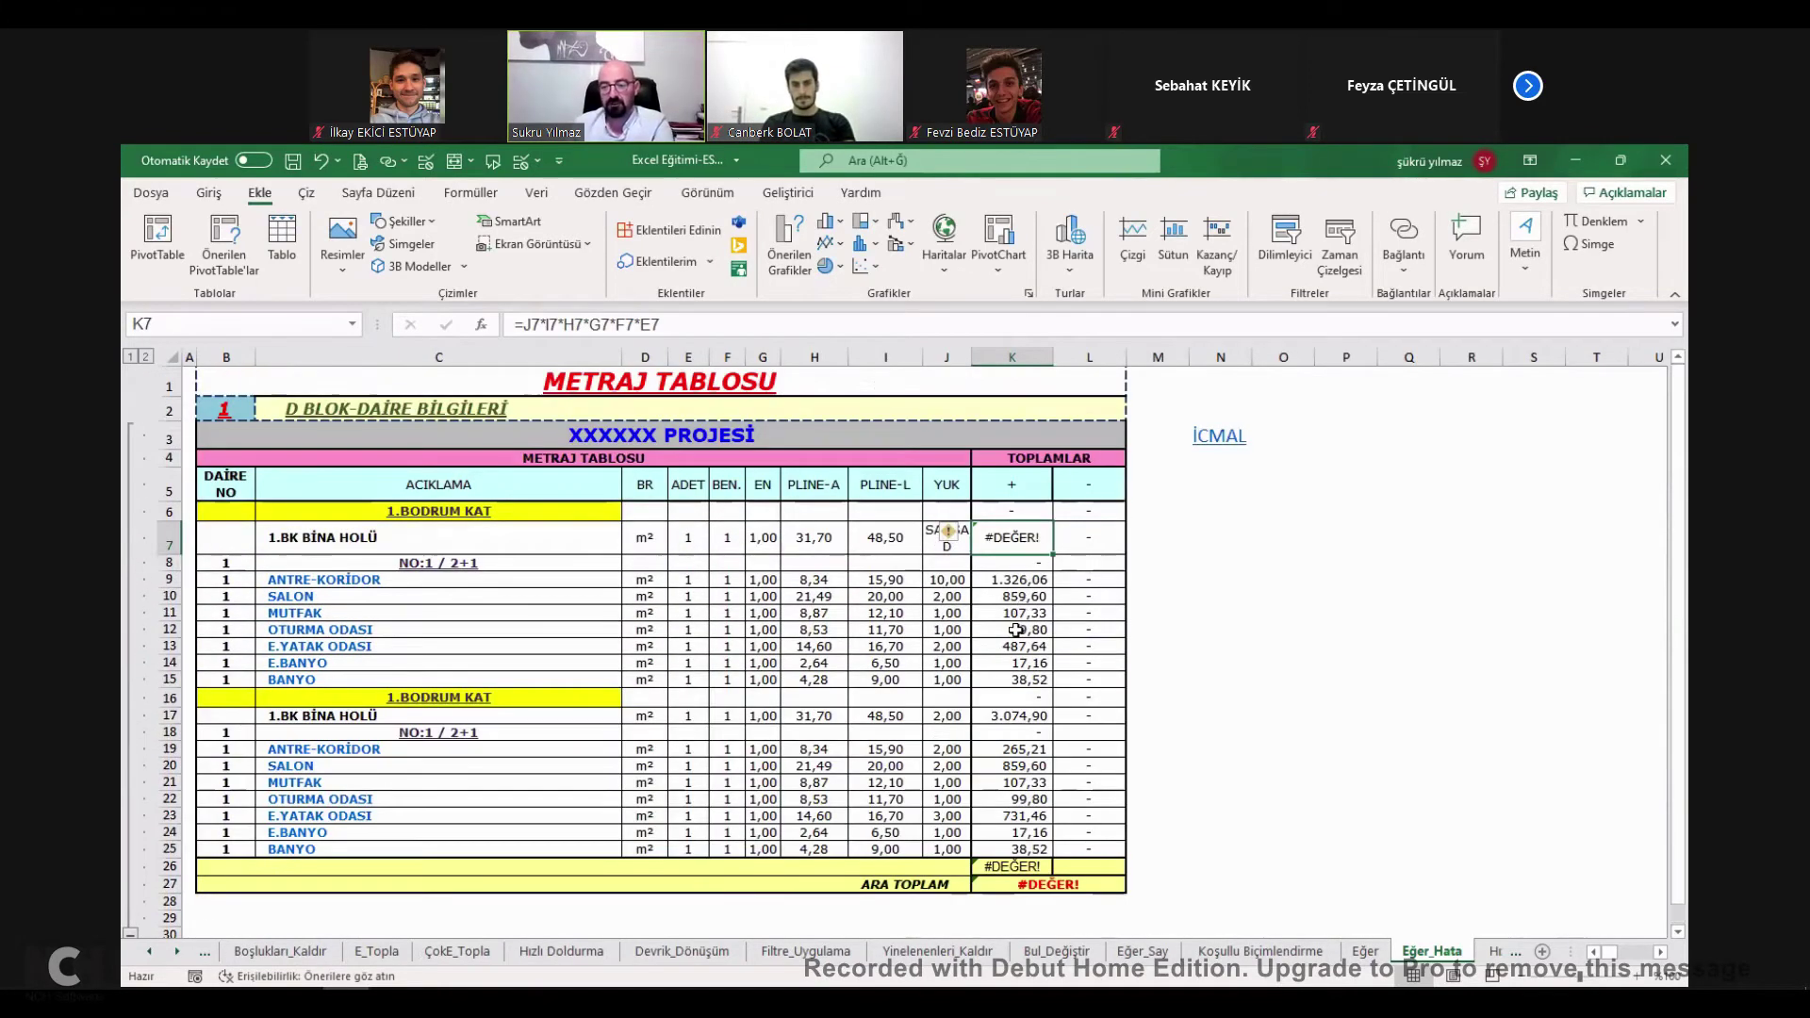
{"action": "left_click", "coordinate": [1035, 868]}
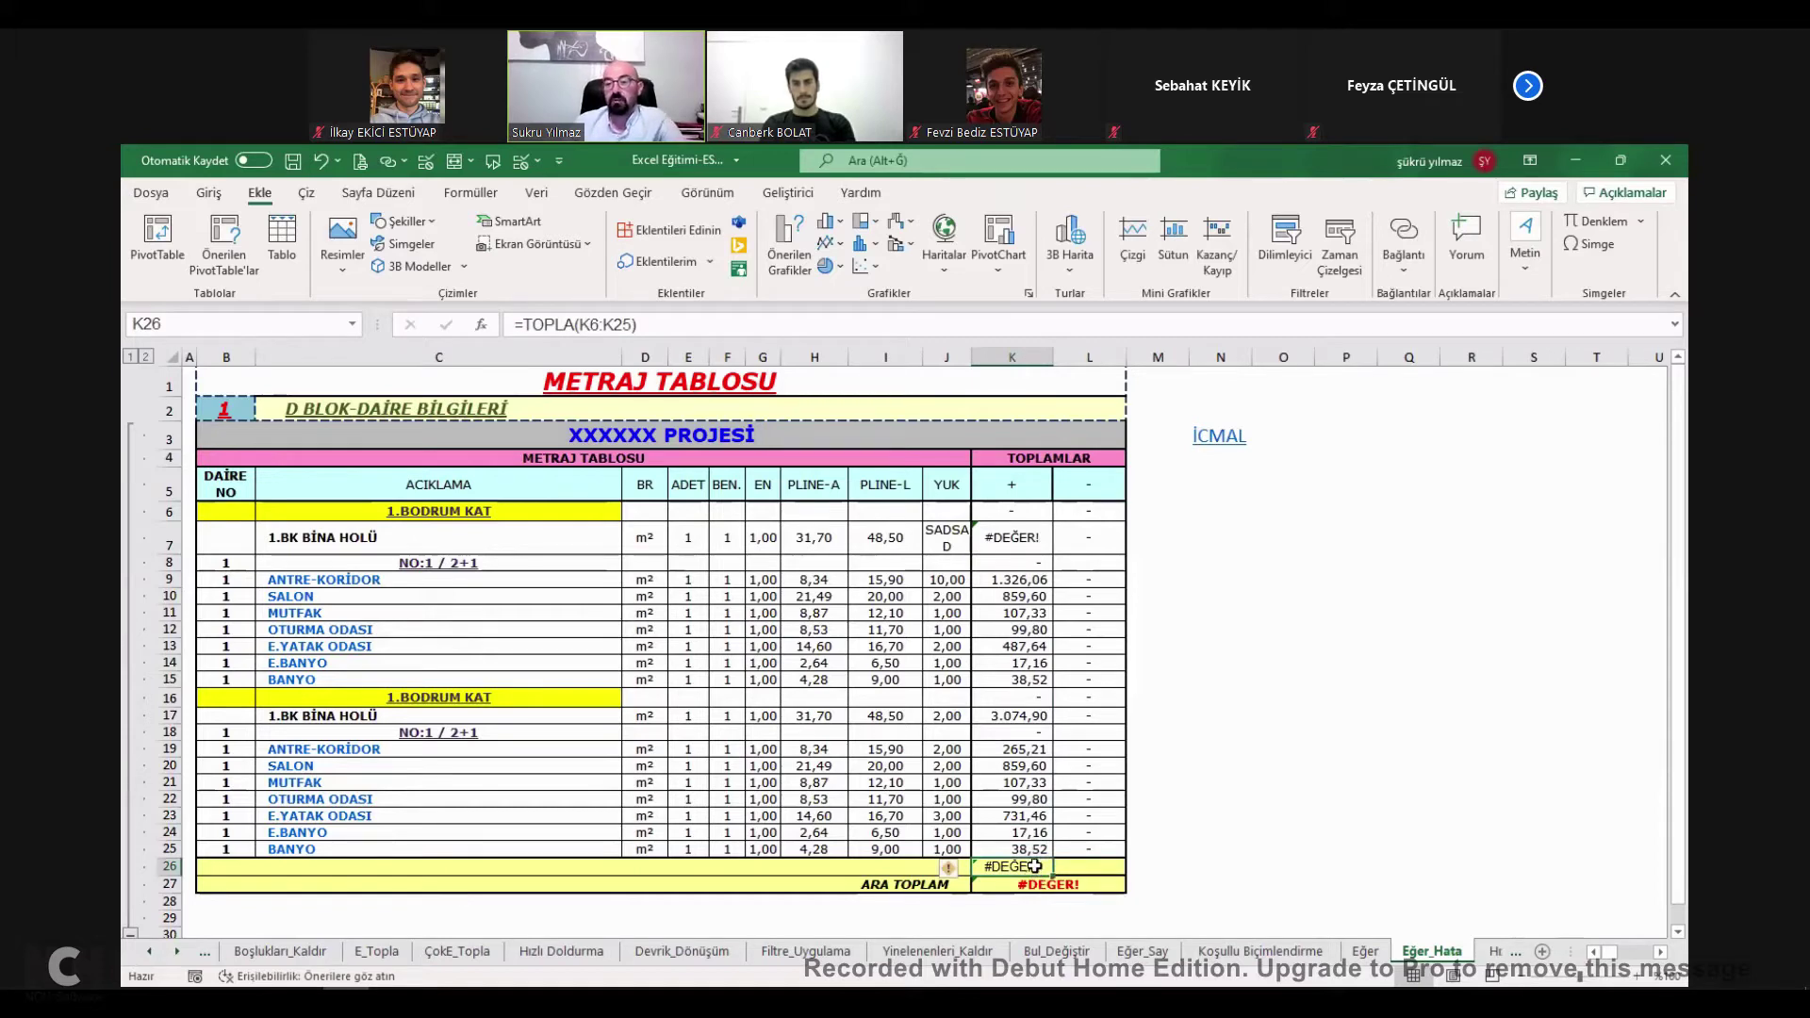
{"action": "double_click", "coordinate": [1035, 866]}
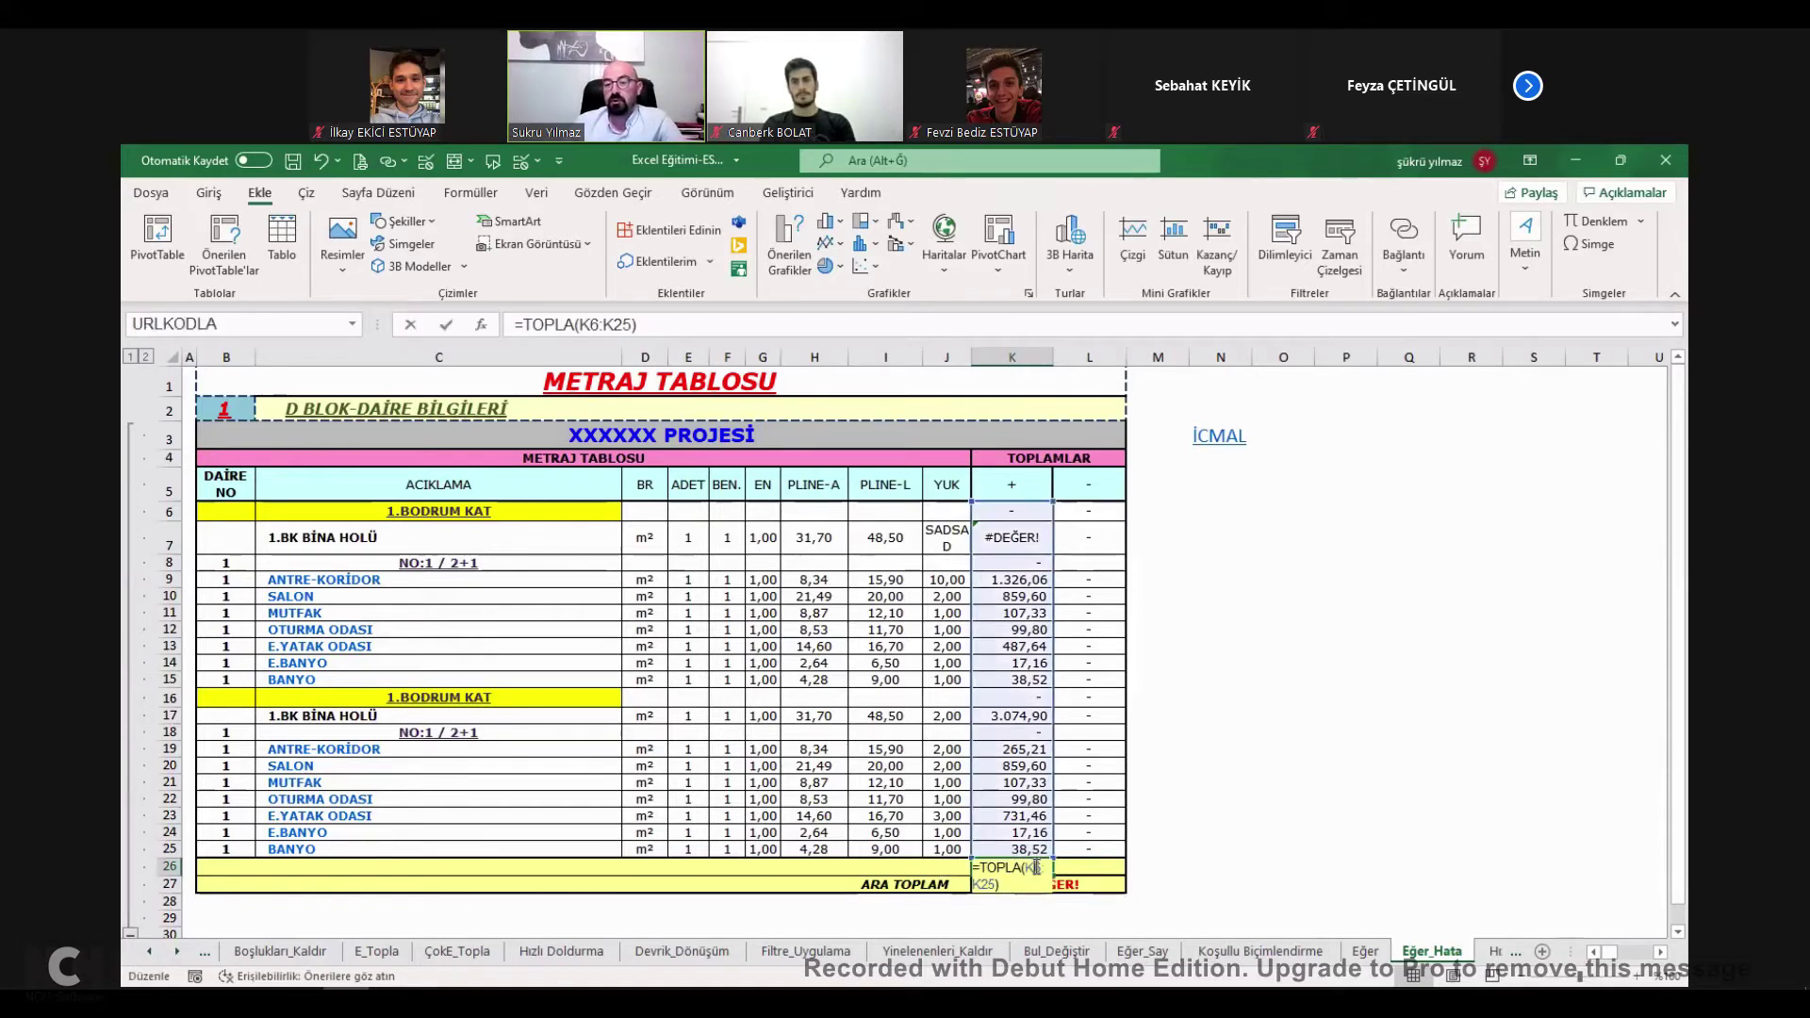
Begin wrapping K7's formula in EĞERHATA( after the equals sign.
{"action": "left_click", "coordinate": [1033, 540]}
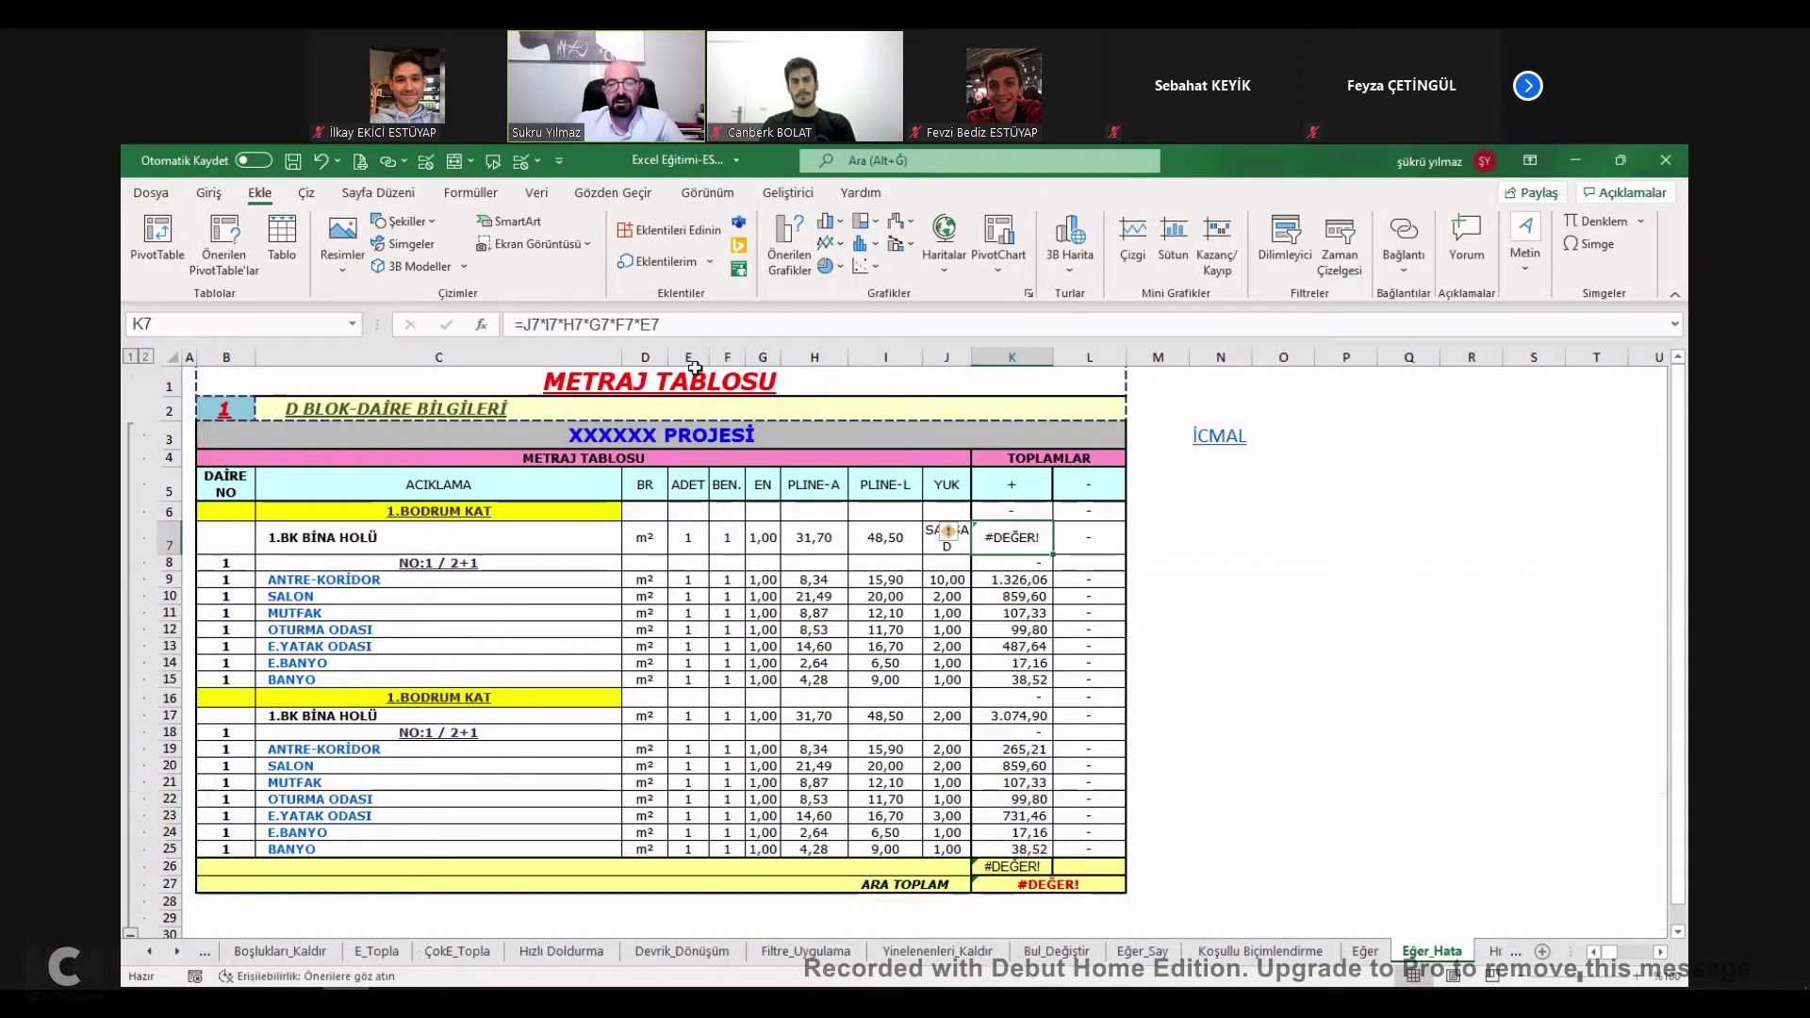
{"action": "key", "text": "F2"}
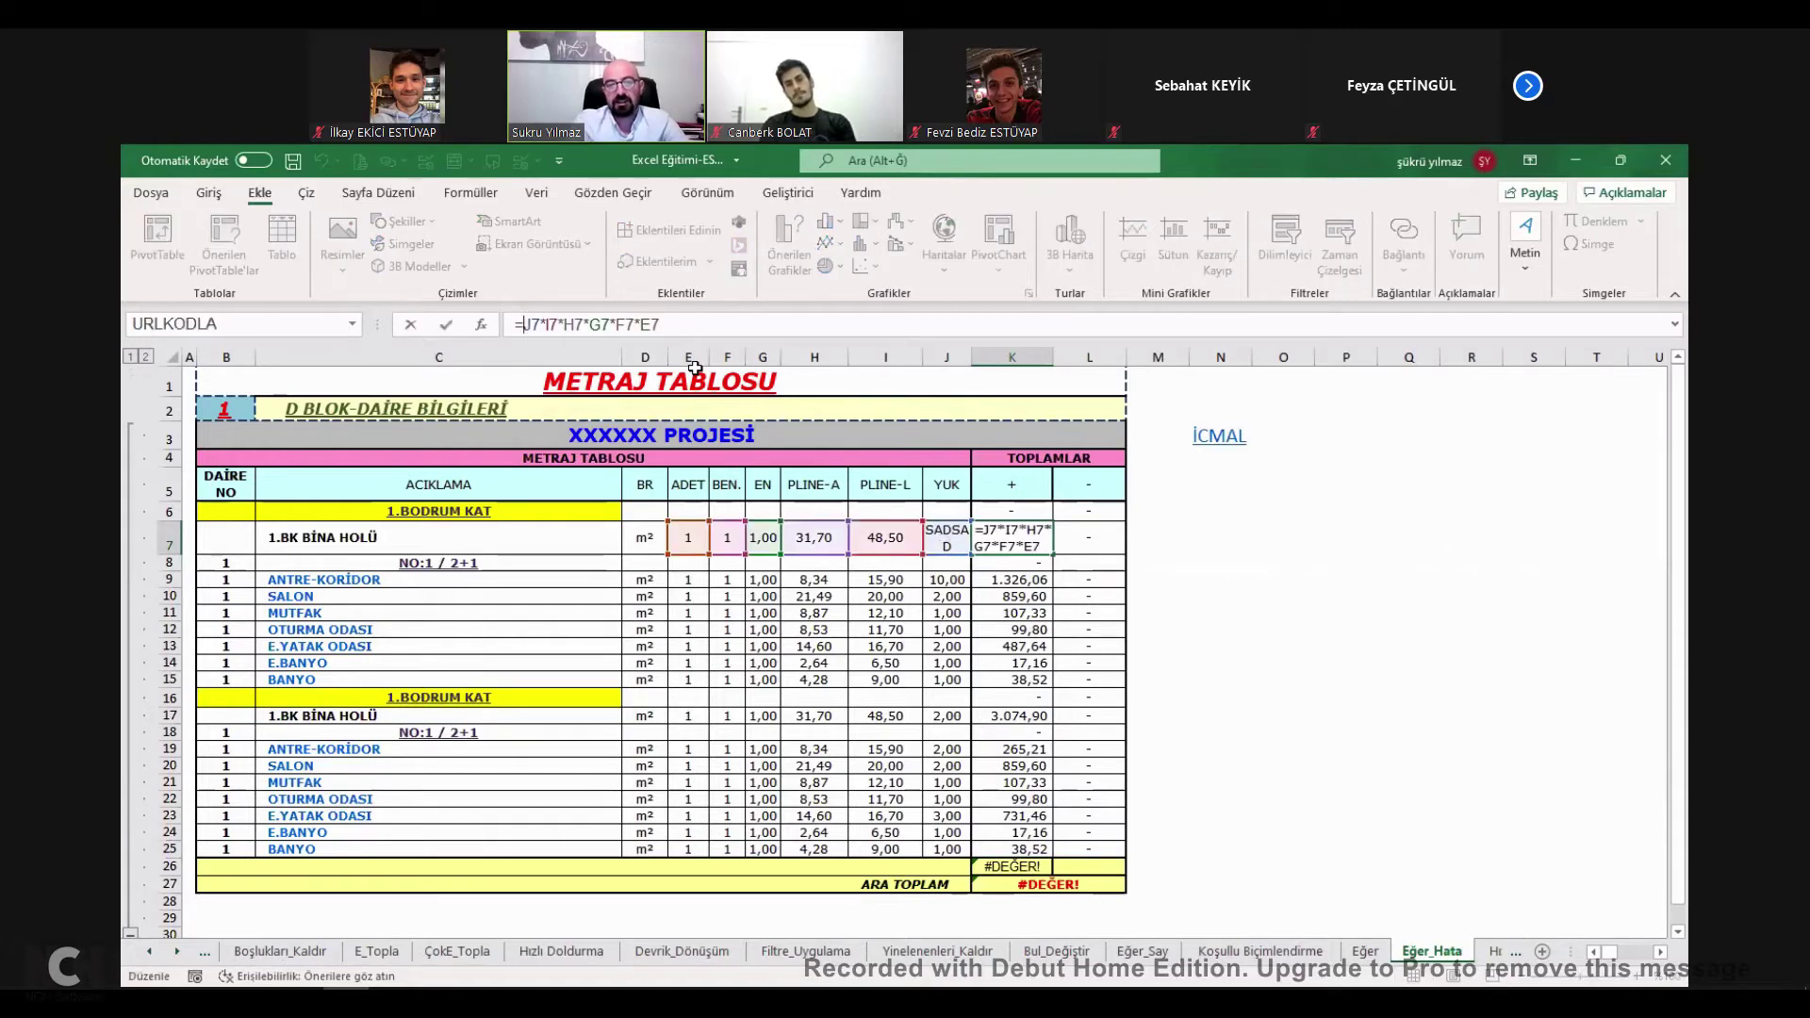
{"action": "type", "text": "EĞERHATA"}
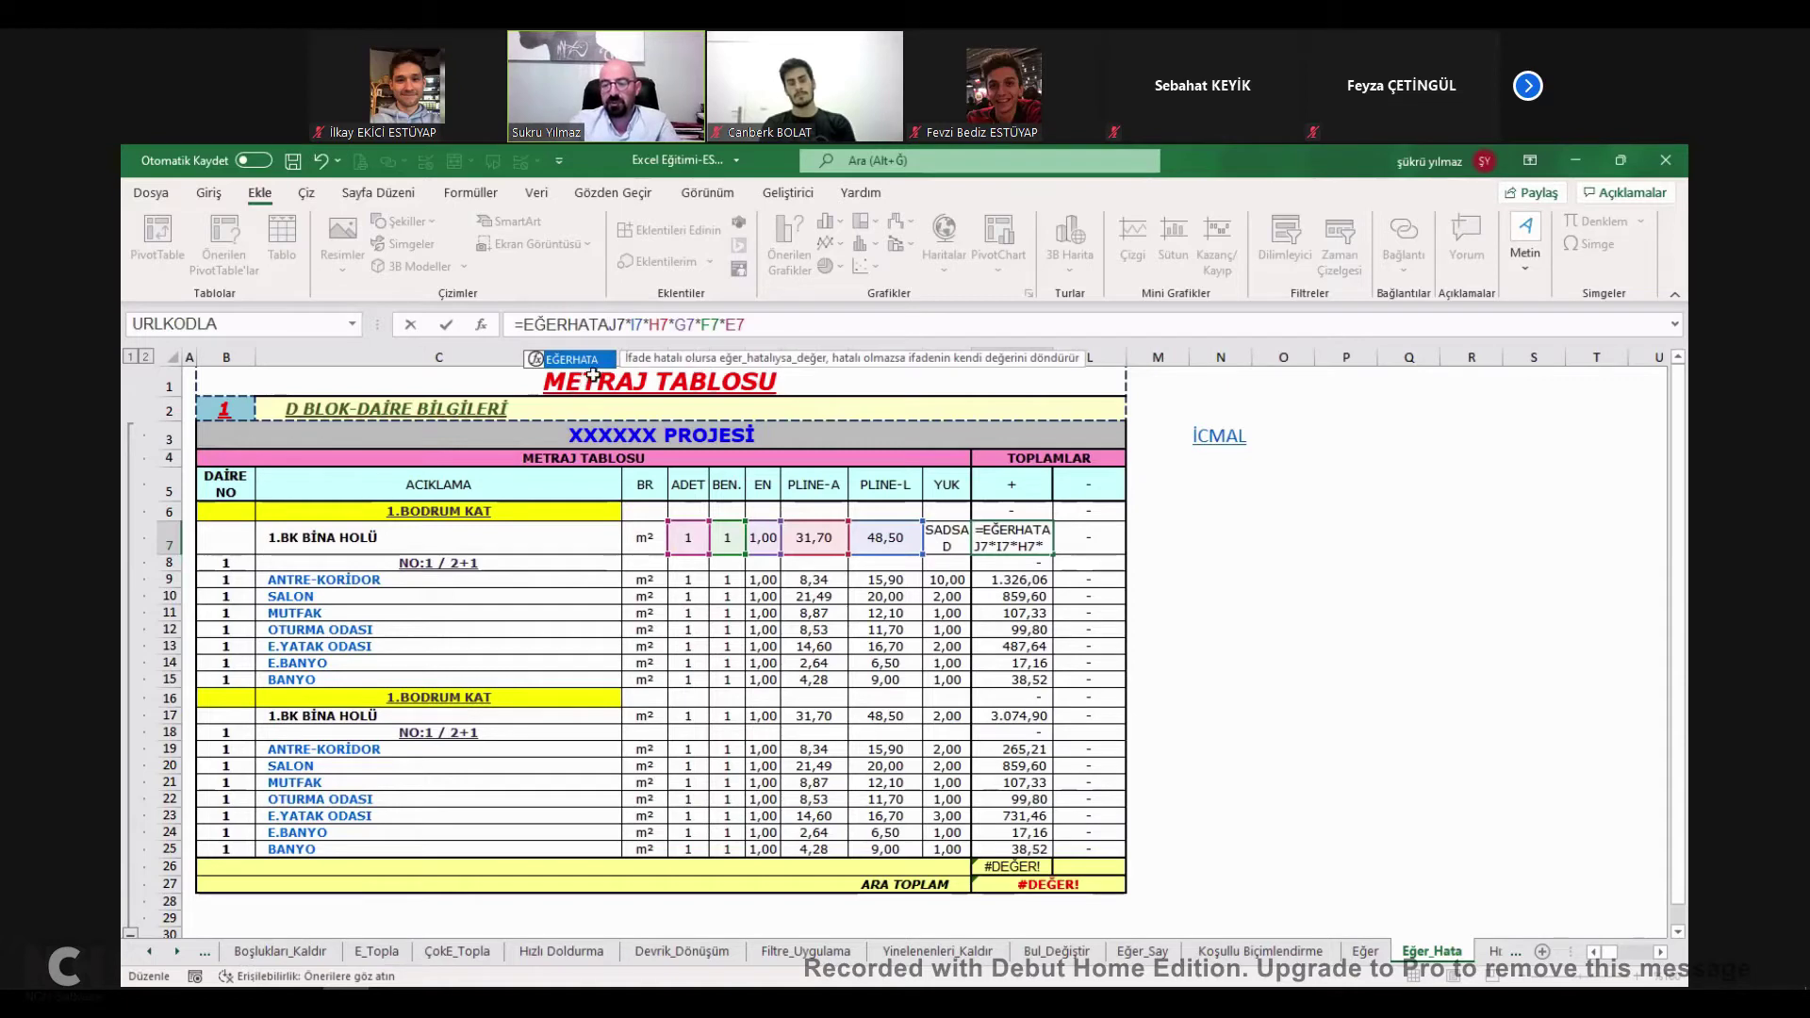
{"action": "type", "text": "("}
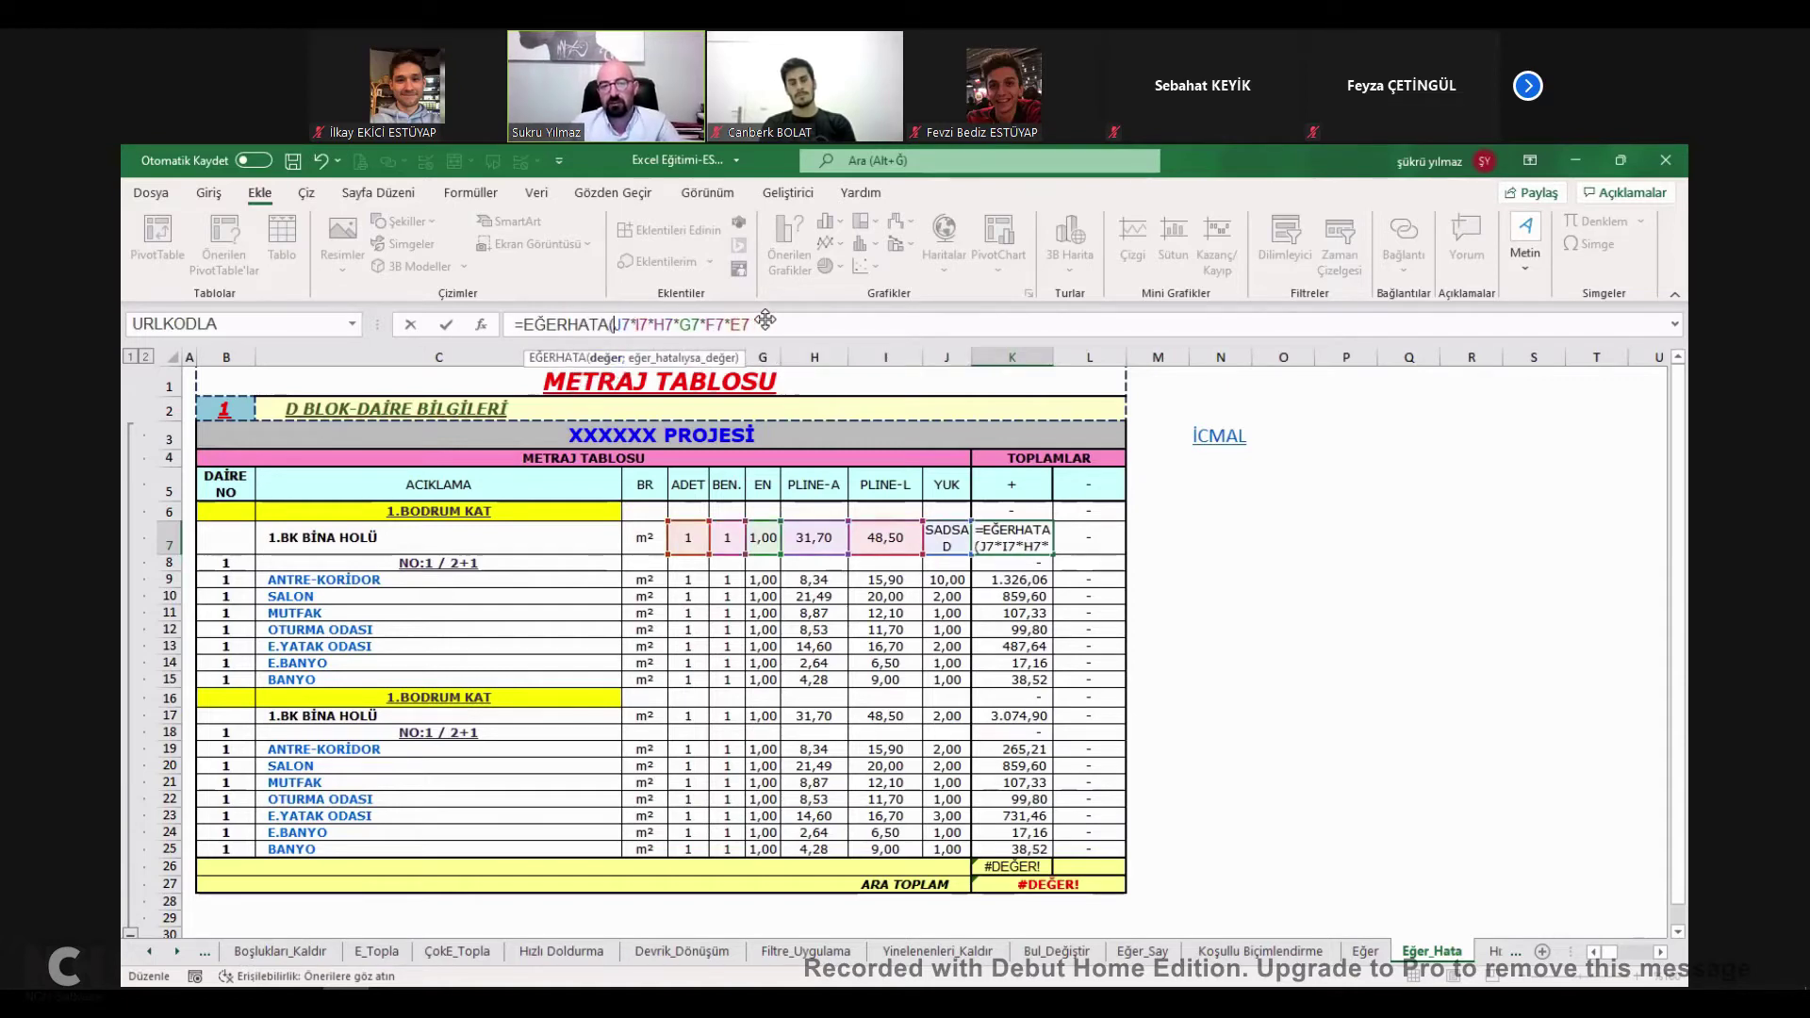
Append the fallback ;"HATALI FORMÜL YAZILDI") to K7's EĞERHATA formula.
{"action": "key", "text": "End"}
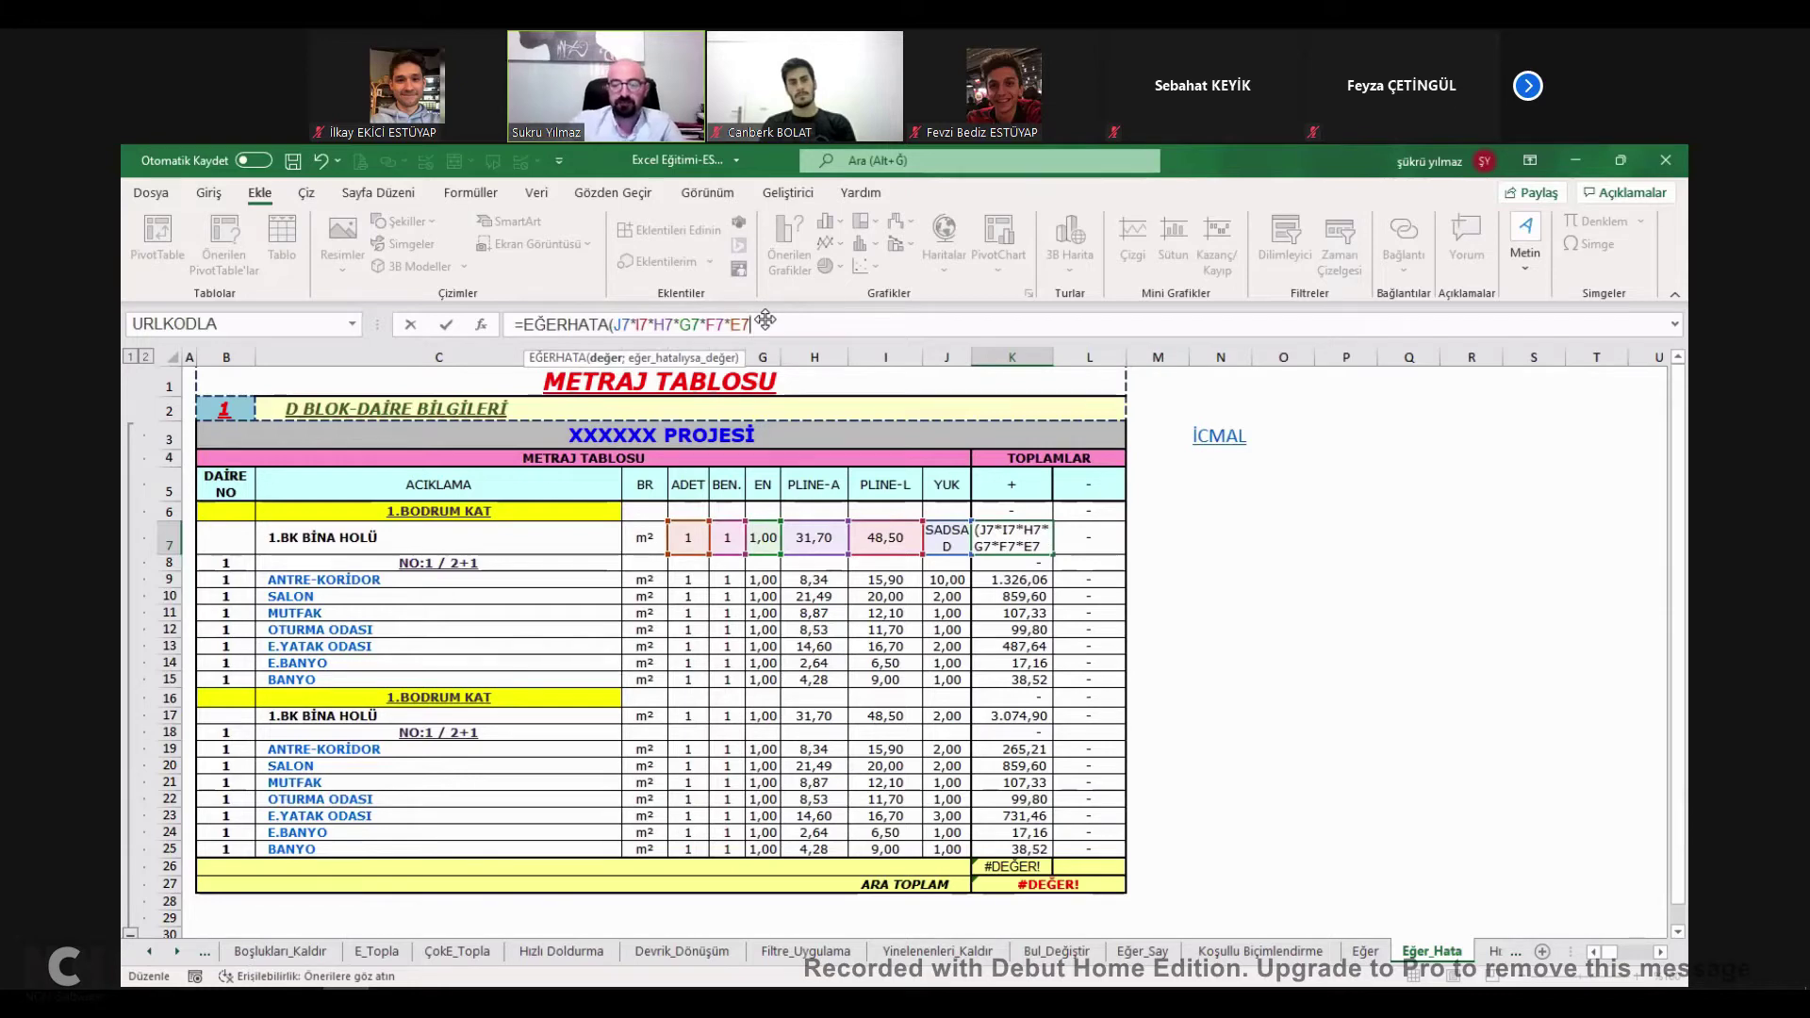
{"action": "type", "text": ";"}
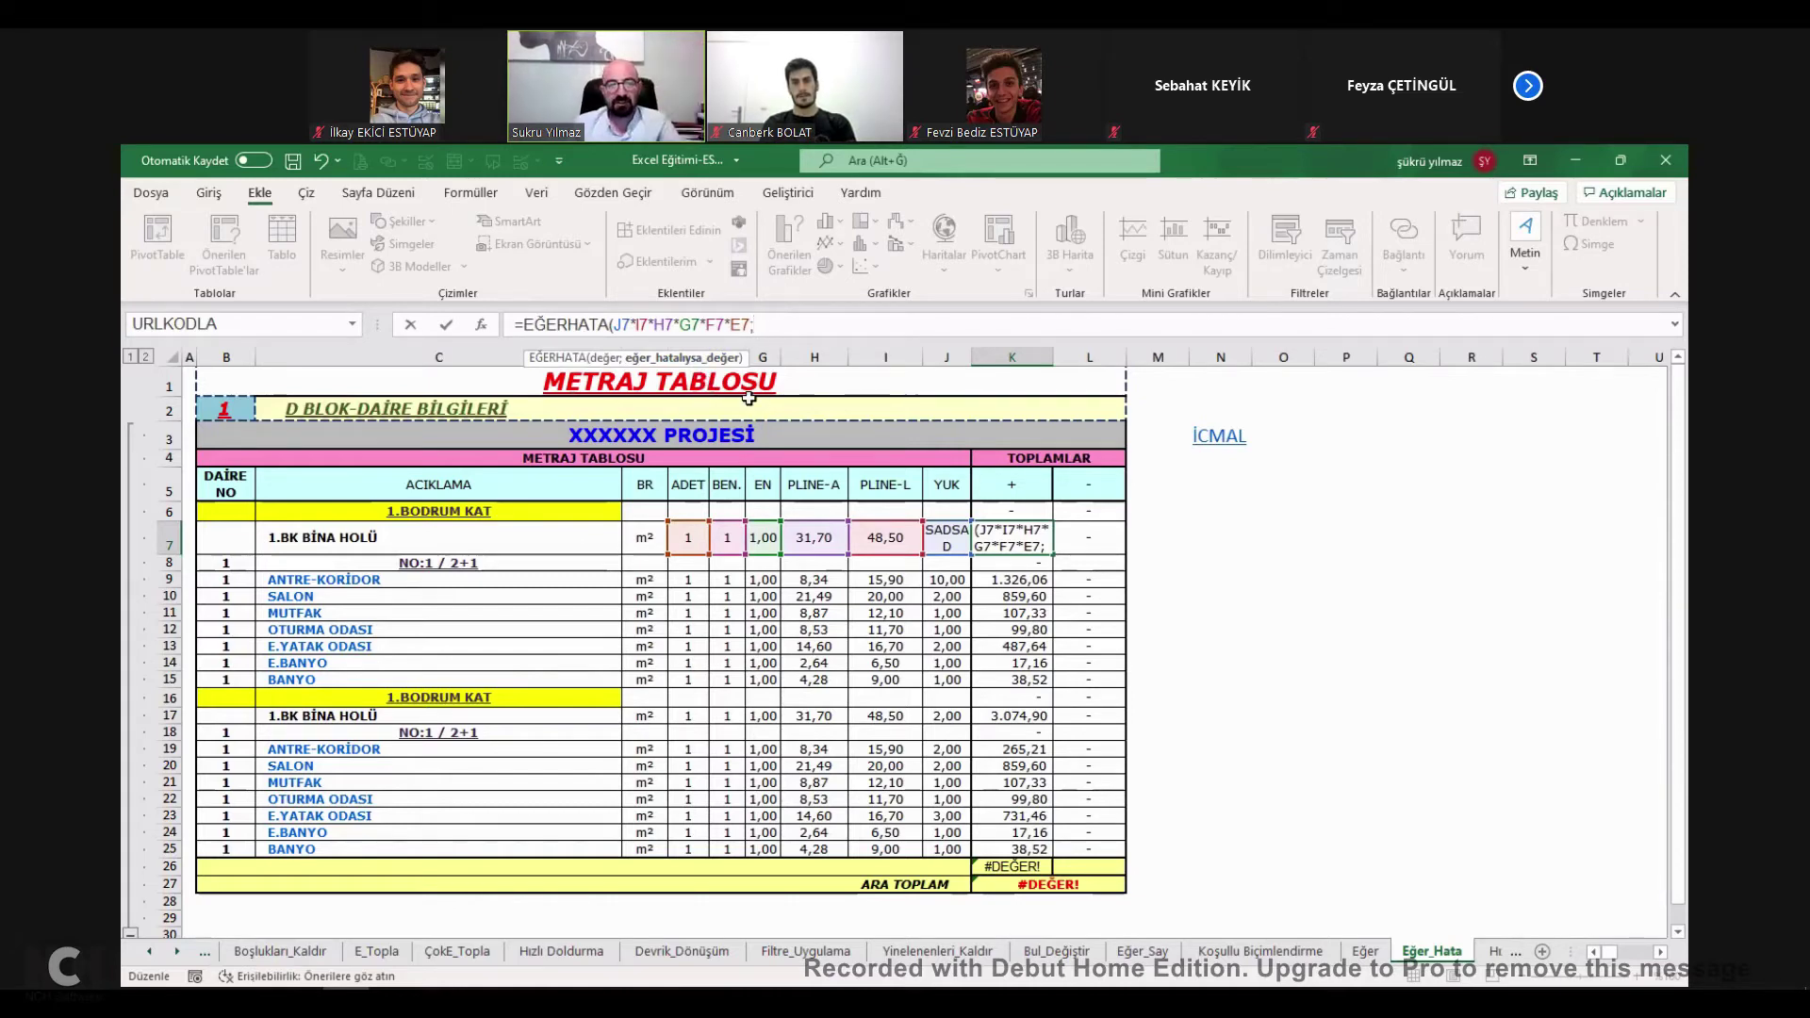
{"action": "type", "text": "\"HATALI FORMÜL Y"}
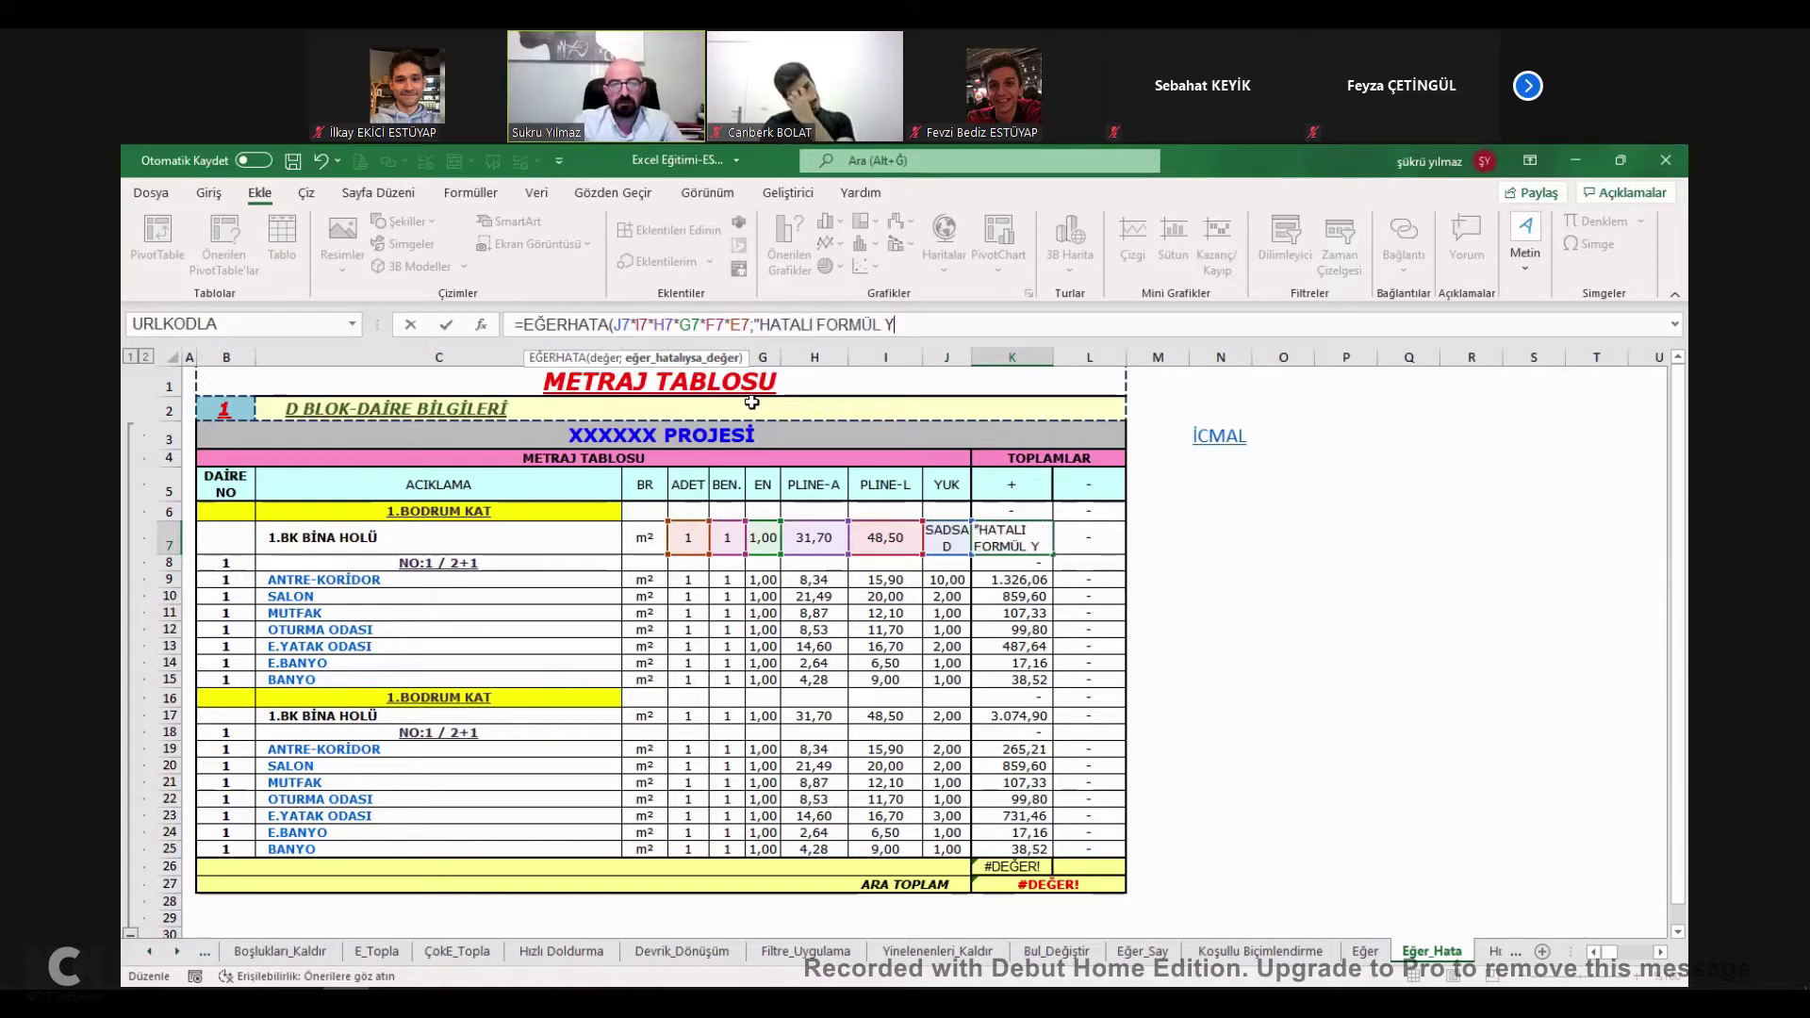
{"action": "type", "text": "AZILDI"}
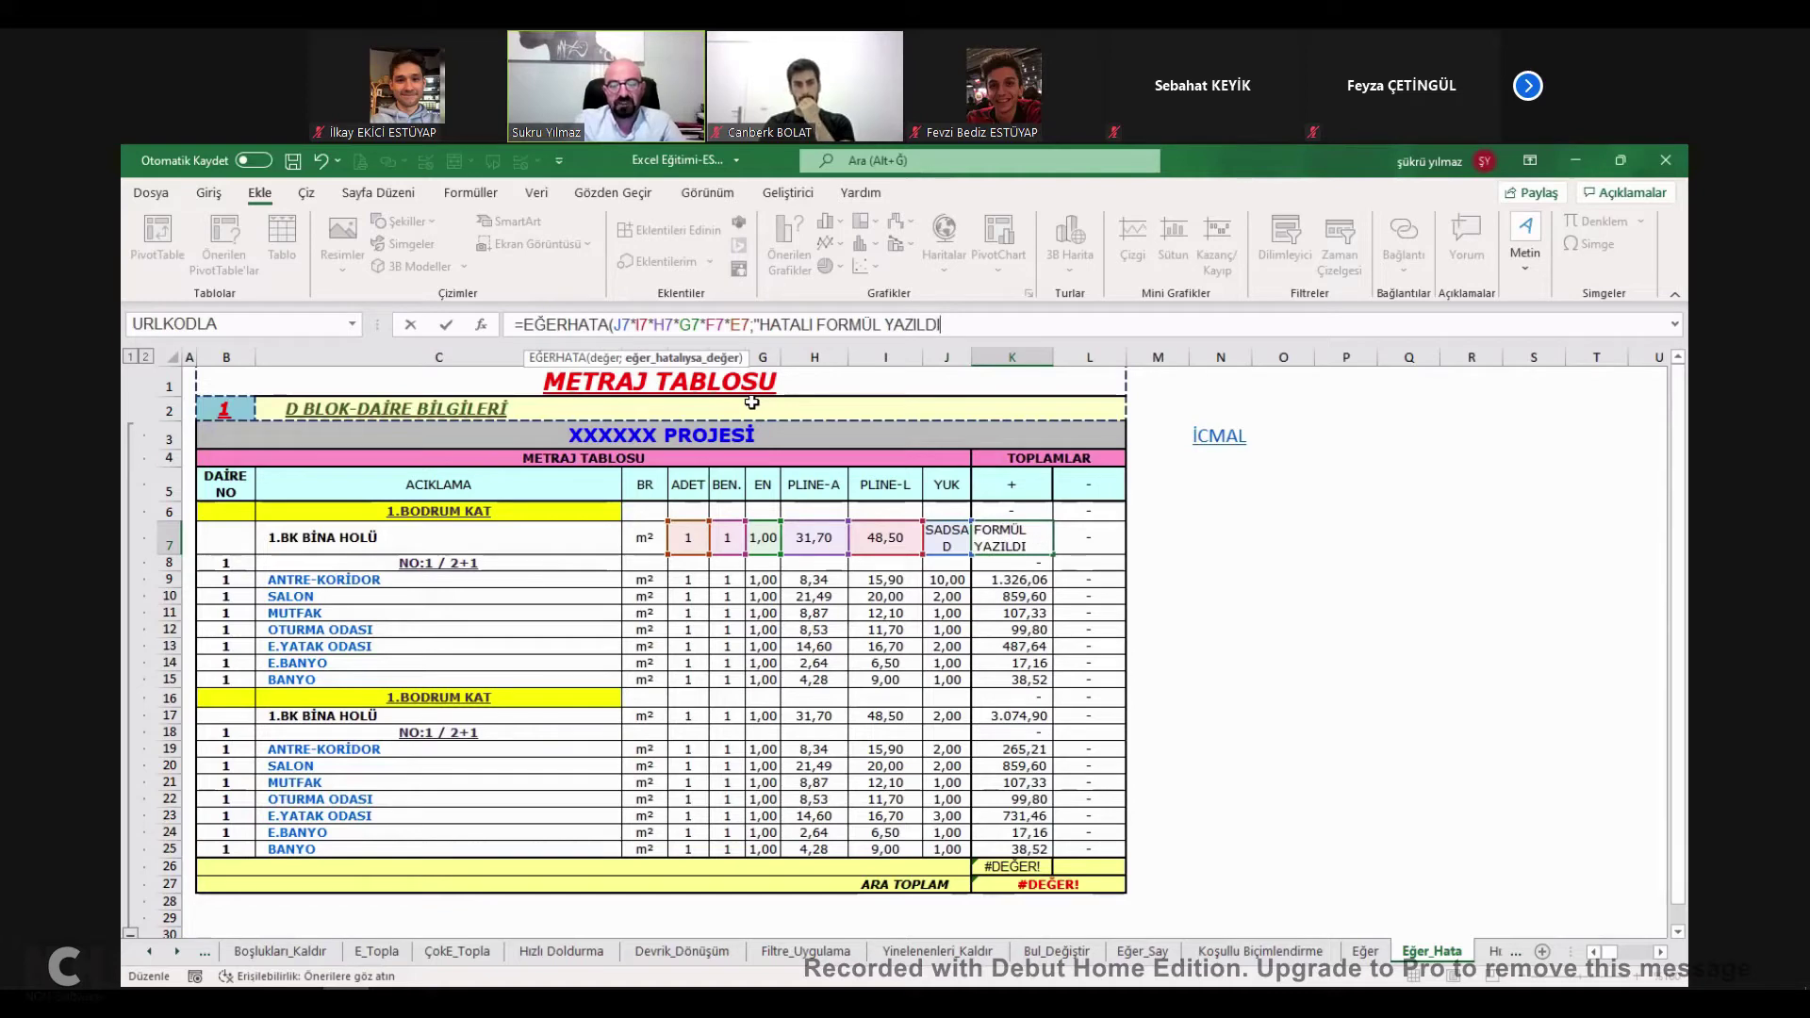
{"action": "type", "text": "\""}
Commit K7's EĞERHATA formula and fill it down column K.
{"action": "key", "text": "Return"}
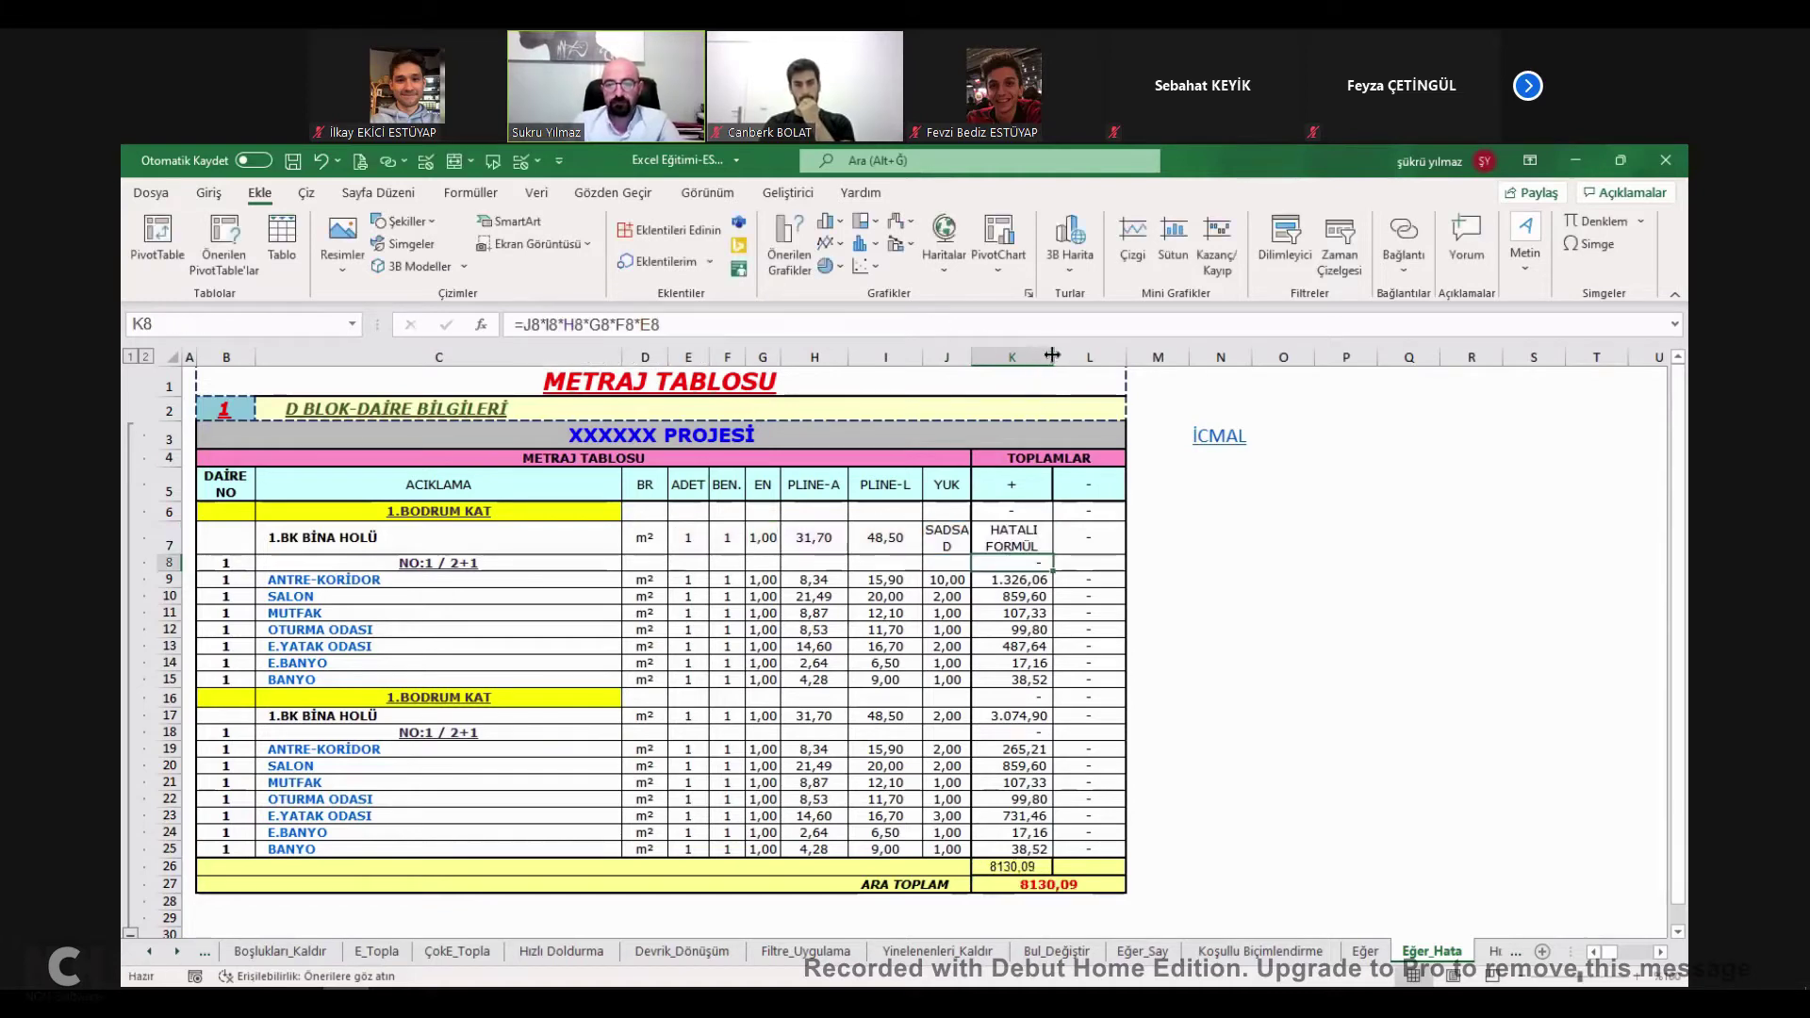
{"action": "double_click", "coordinate": [1043, 536]}
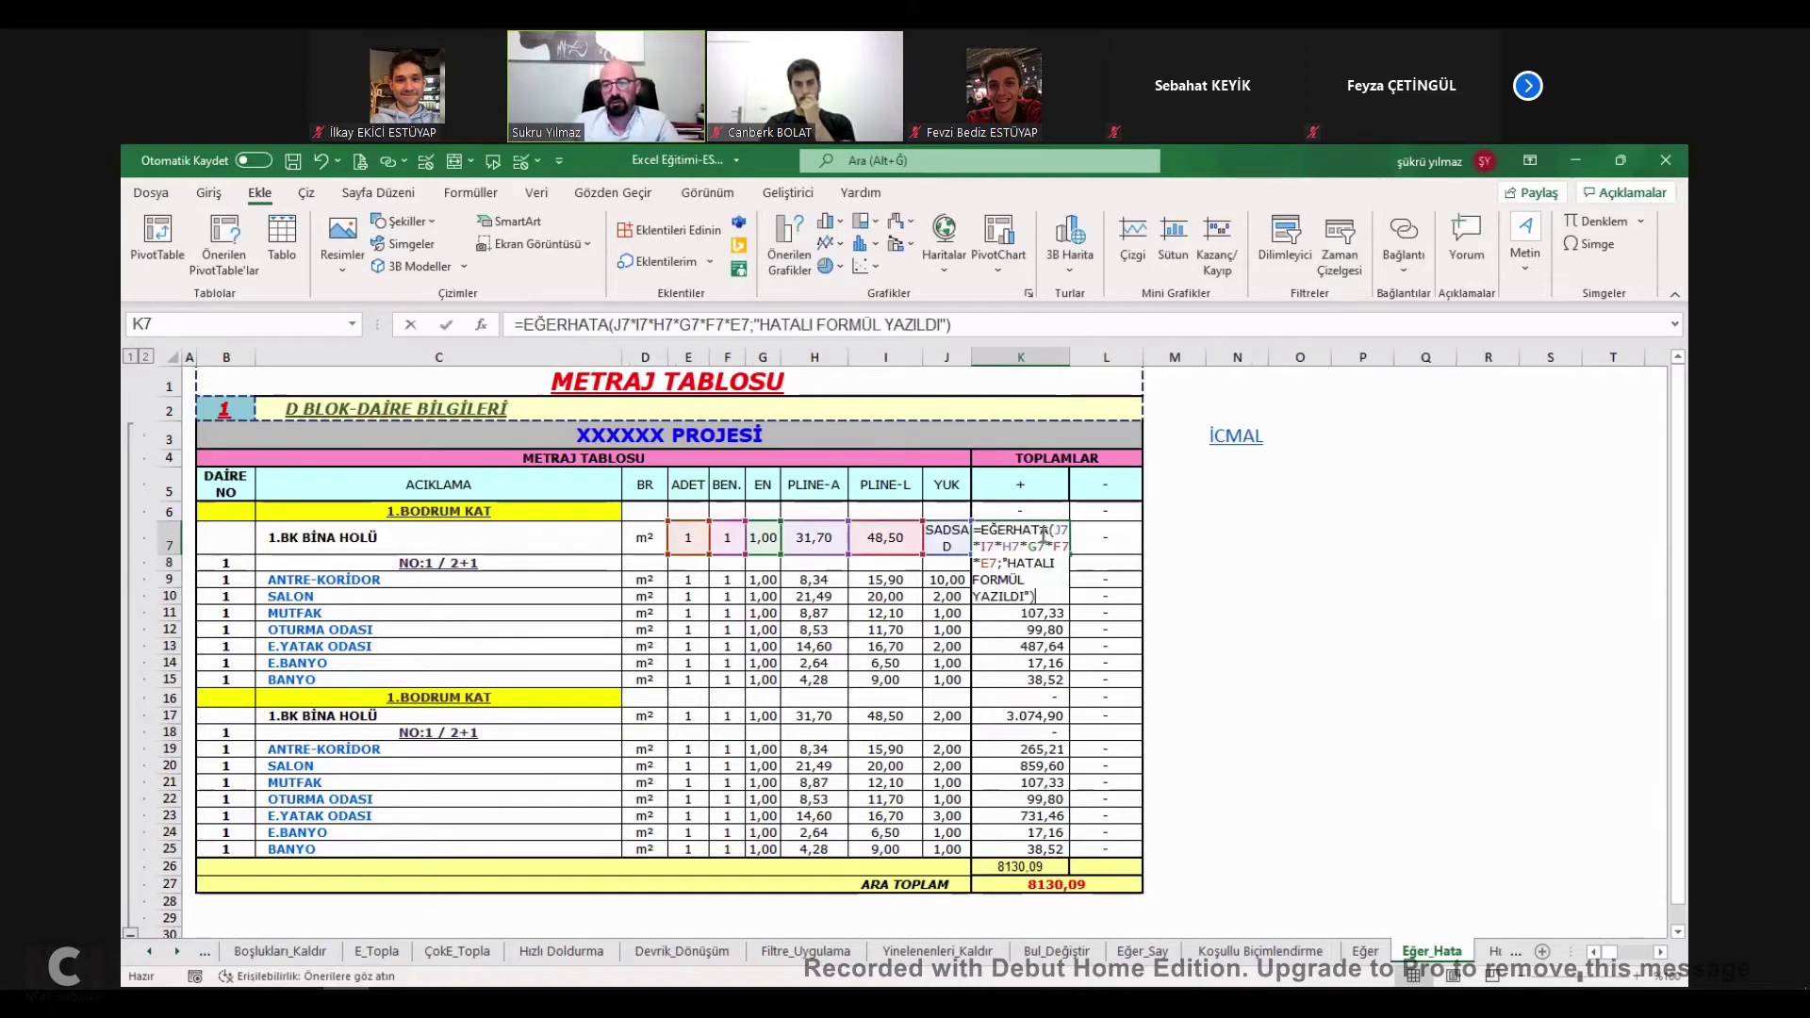
{"action": "double_click", "coordinate": [1047, 865]}
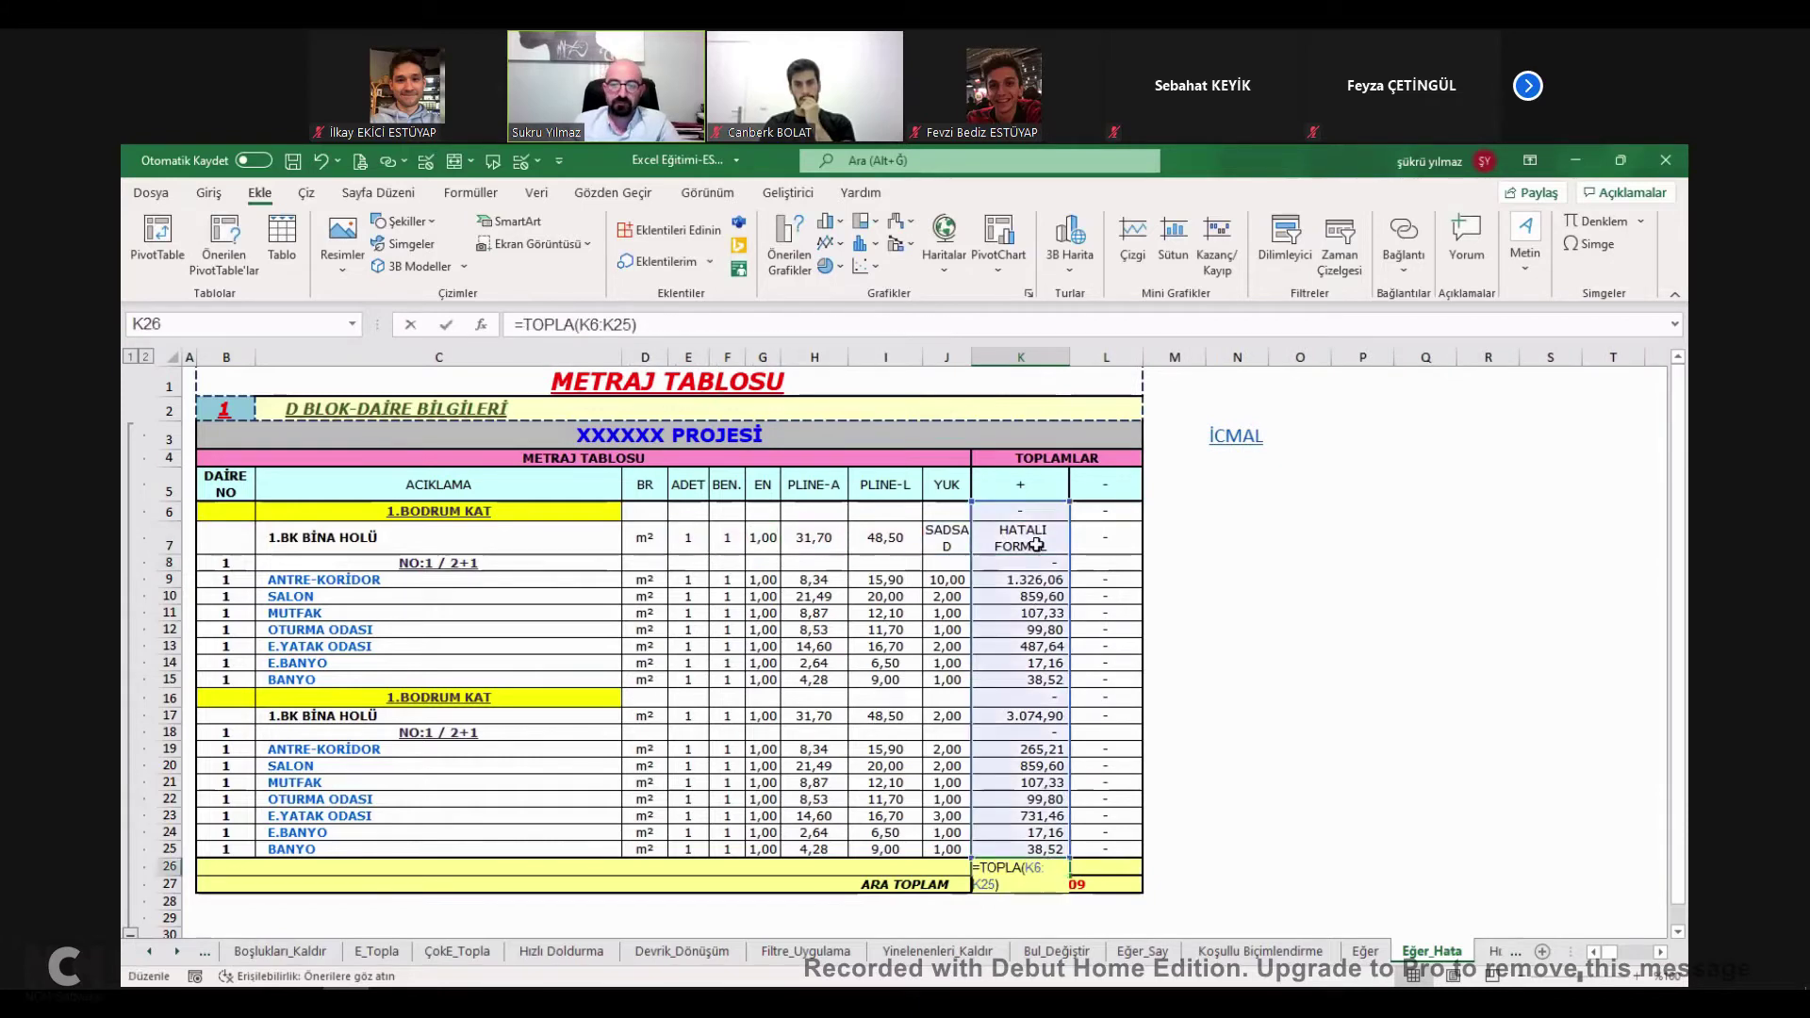
{"action": "left_click", "coordinate": [1071, 557]}
{"action": "left_click_drag", "start_coordinate": [1071, 558], "coordinate": [1070, 853]}
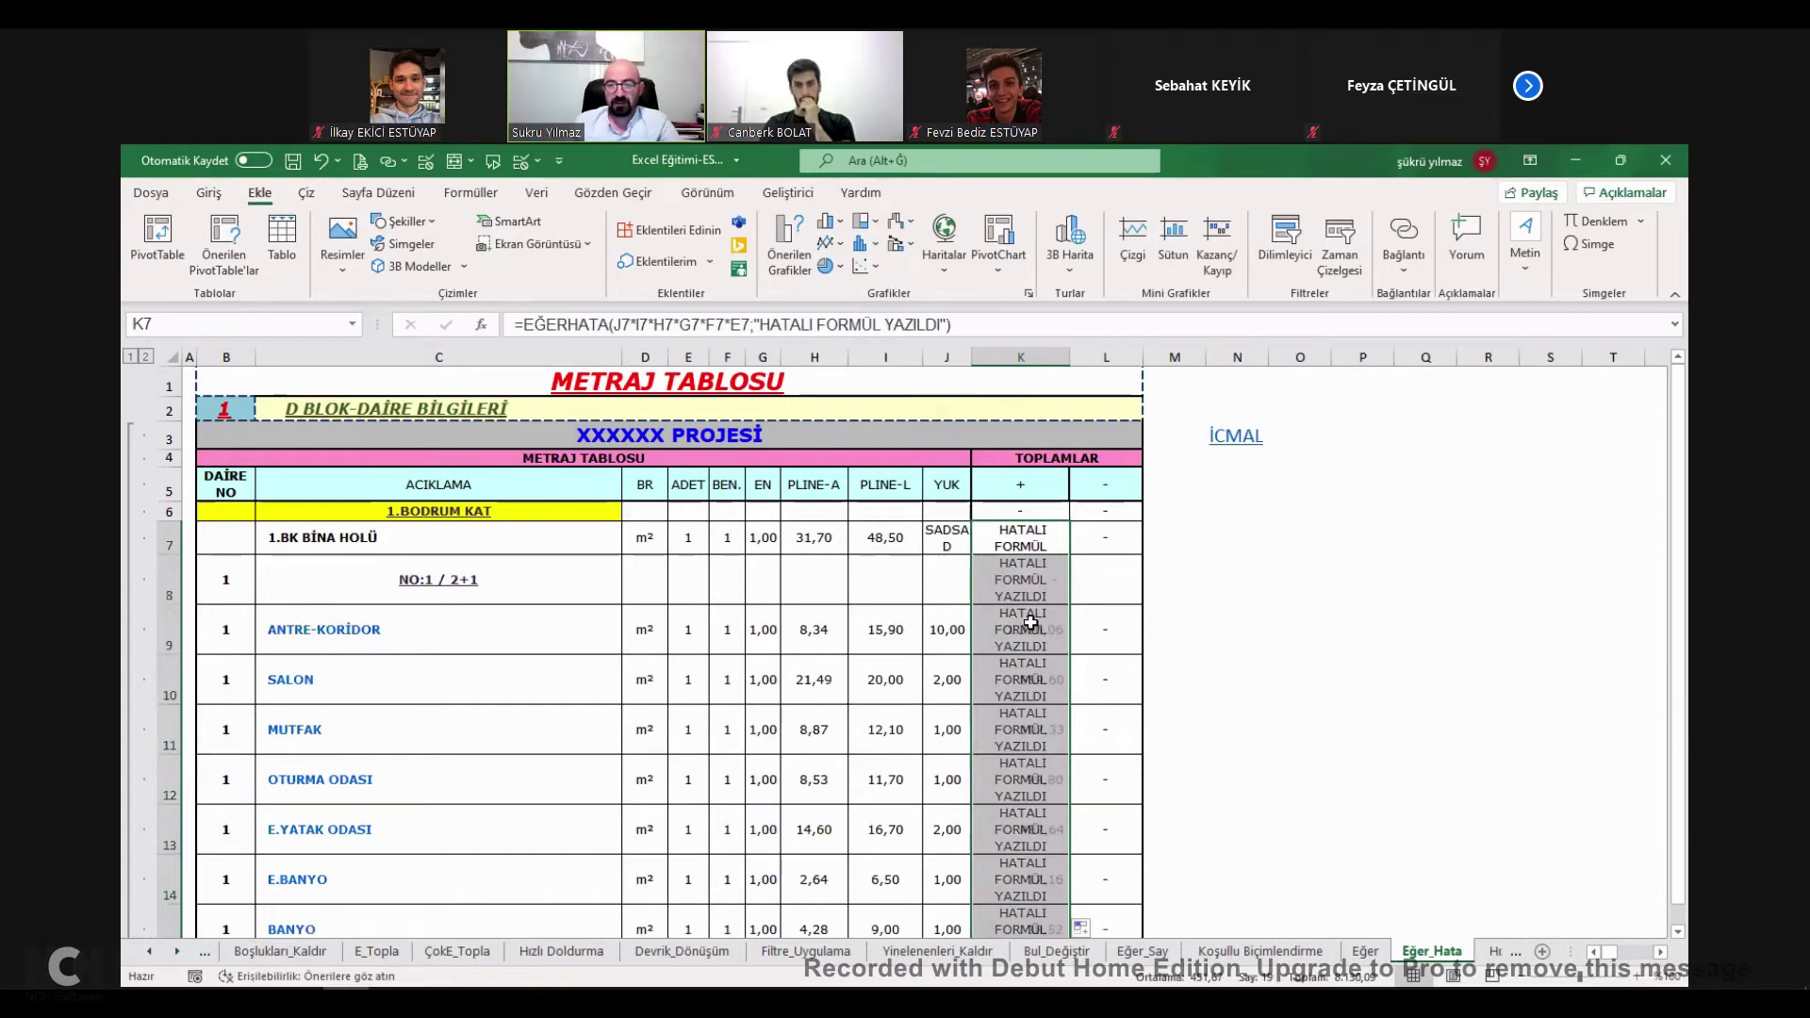
Enter SFASDSAFSAD in J9 and check K9's error message and the K26 total.
{"action": "left_click", "coordinate": [946, 593]}
{"action": "type", "text": "SFASDSAFSAD"}
{"action": "left_click", "coordinate": [1020, 627]}
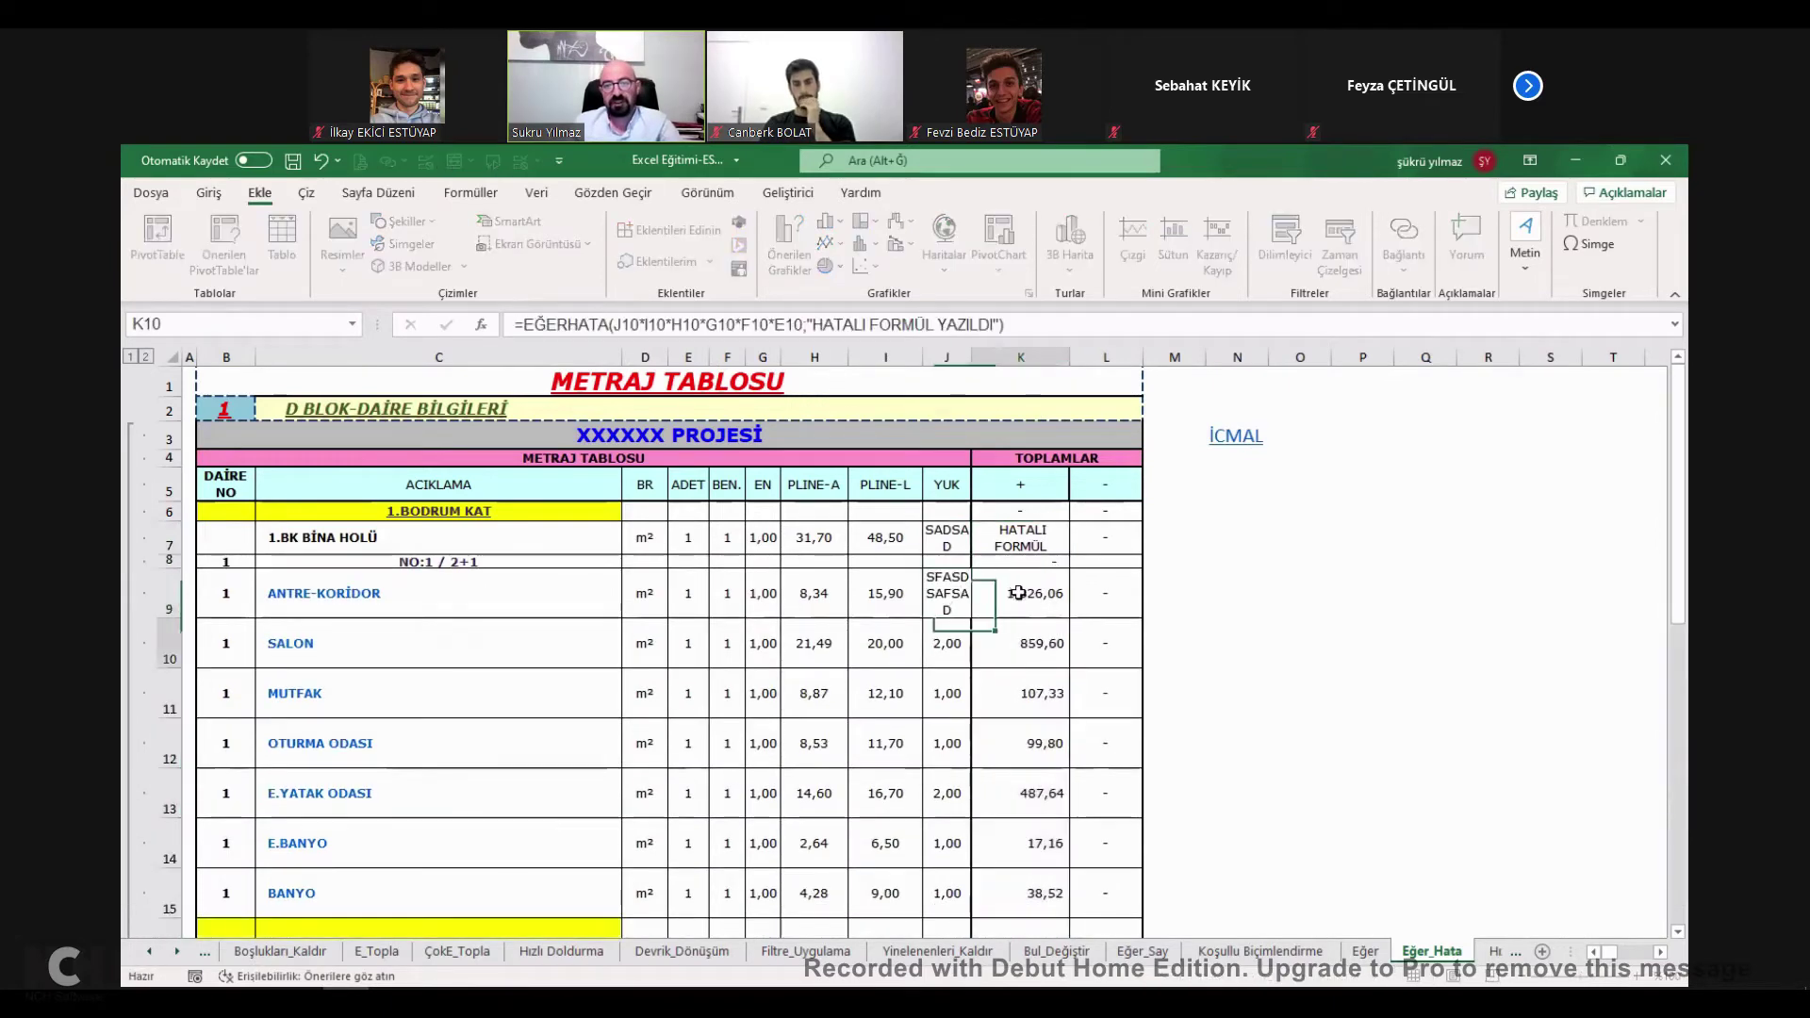
{"action": "left_click", "coordinate": [1020, 577]}
{"action": "scroll", "coordinate": [1028, 584], "scroll_direction": "down", "scroll_amount": 3}
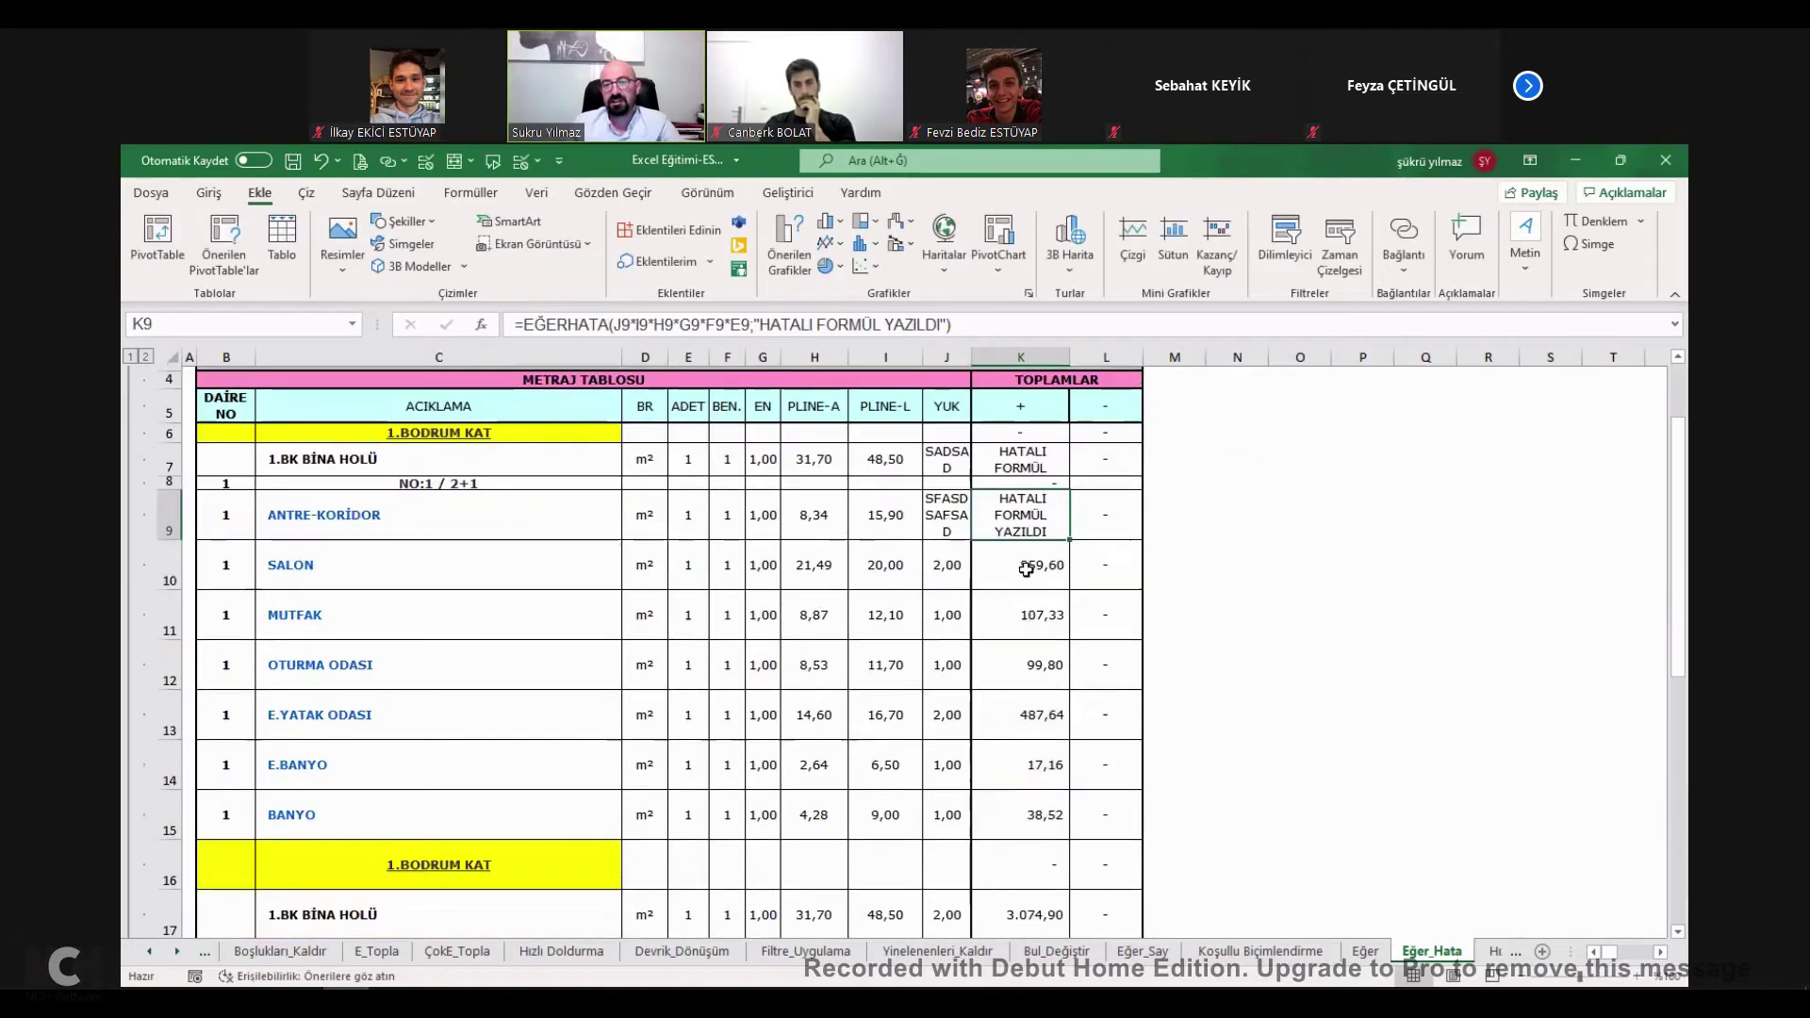
{"action": "scroll", "coordinate": [1059, 698], "scroll_direction": "down", "scroll_amount": 5}
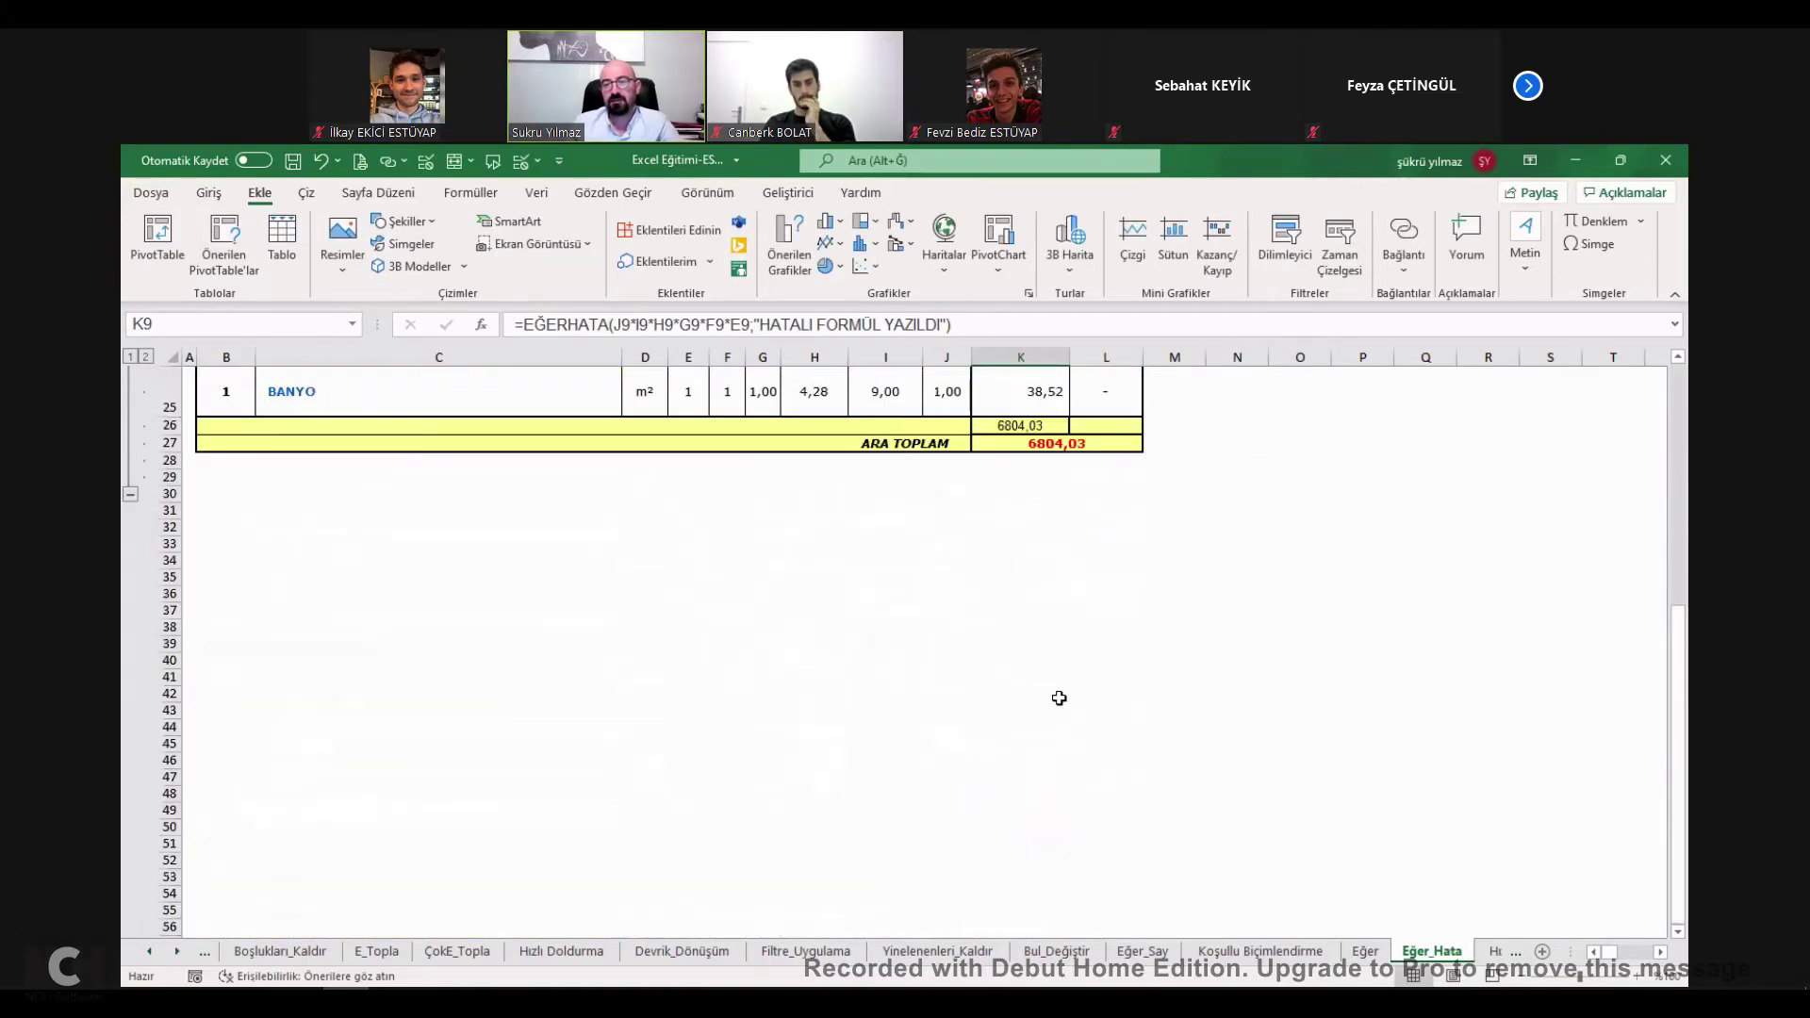
{"action": "scroll", "coordinate": [1059, 697], "scroll_direction": "up", "scroll_amount": 2}
{"action": "left_click", "coordinate": [1046, 724]}
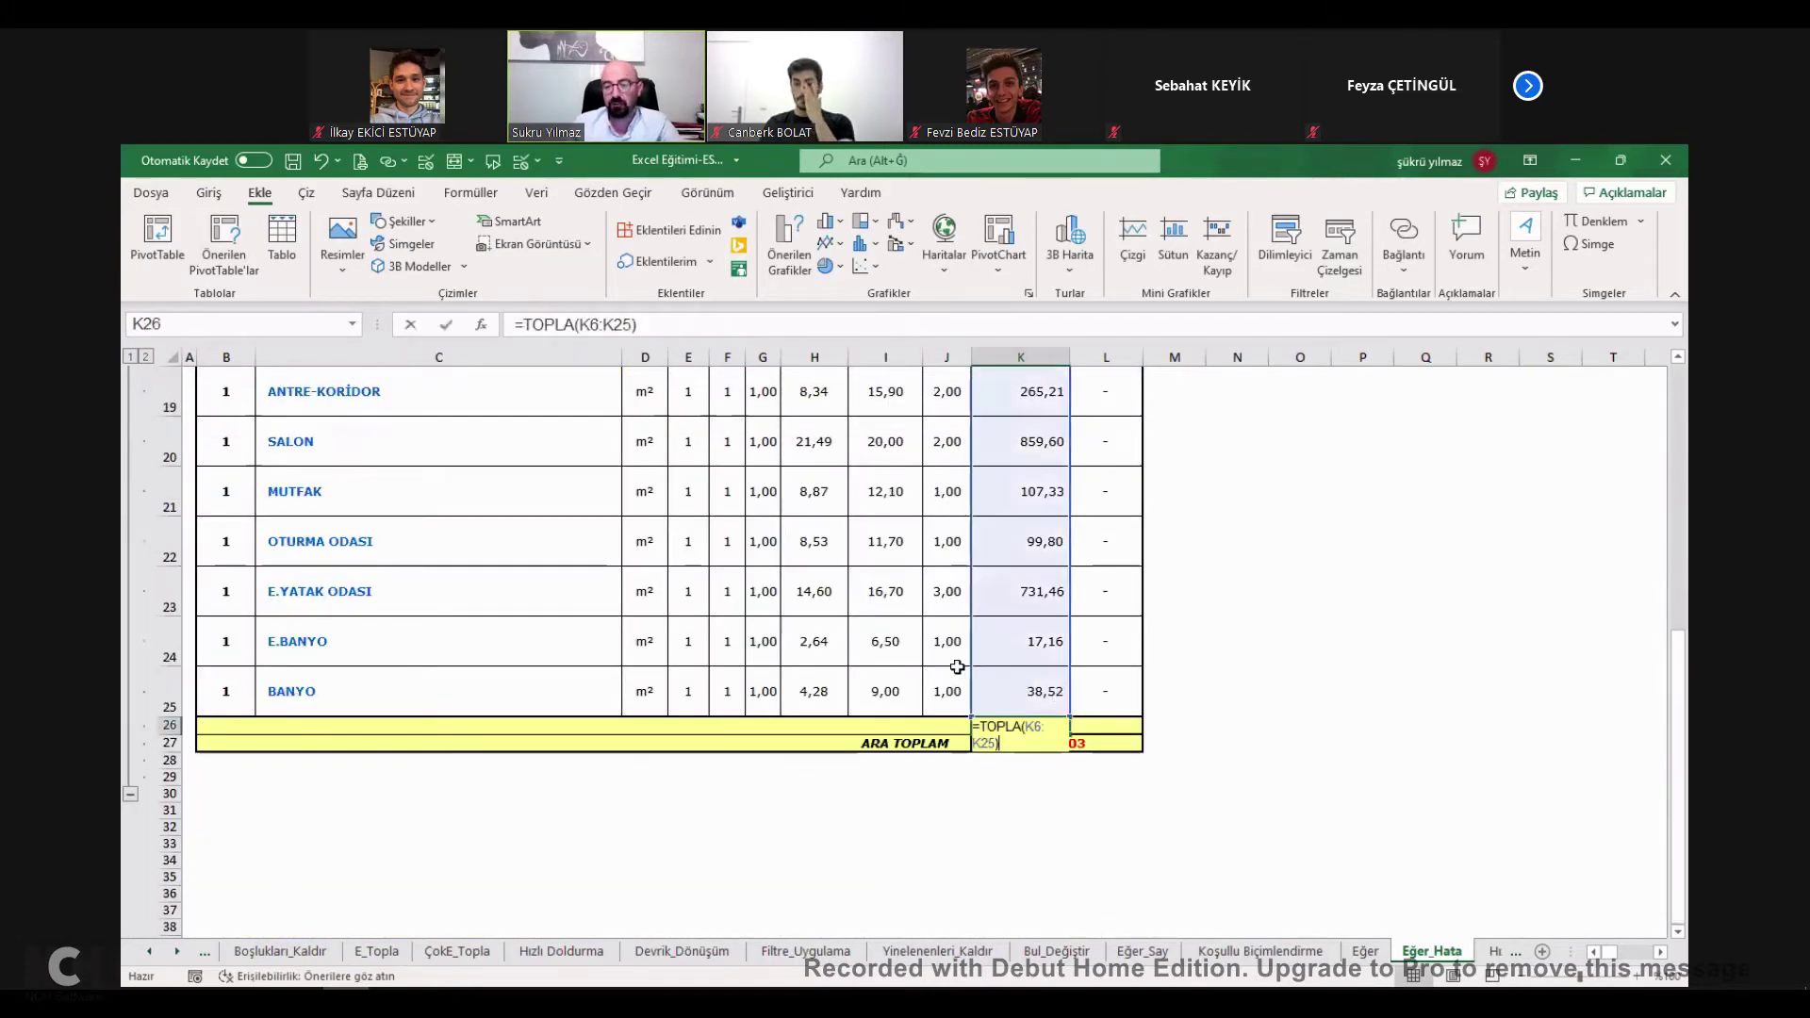
{"action": "scroll", "coordinate": [959, 665], "scroll_direction": "up", "scroll_amount": 6}
Restore the invalid text in J10 and inspect the EĞERHATA formulas in K10 and K7.
{"action": "key", "text": "ctrl+z"}
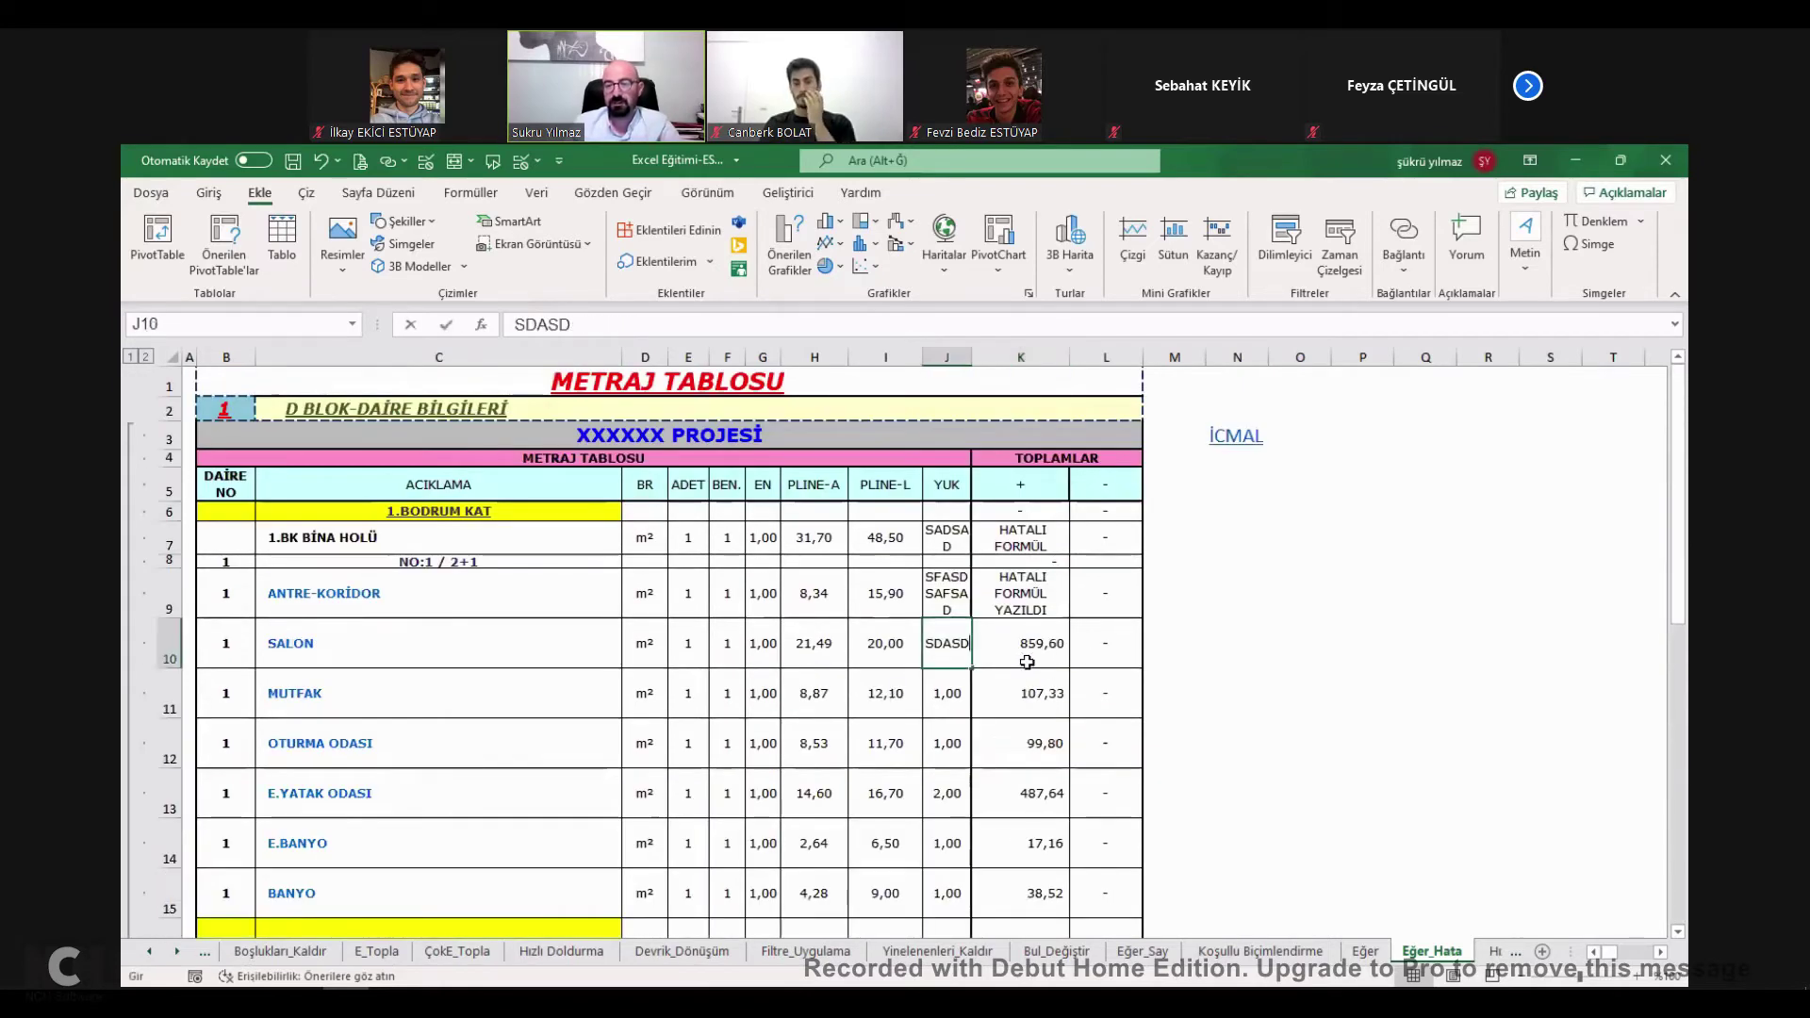
{"action": "left_click", "coordinate": [1026, 654]}
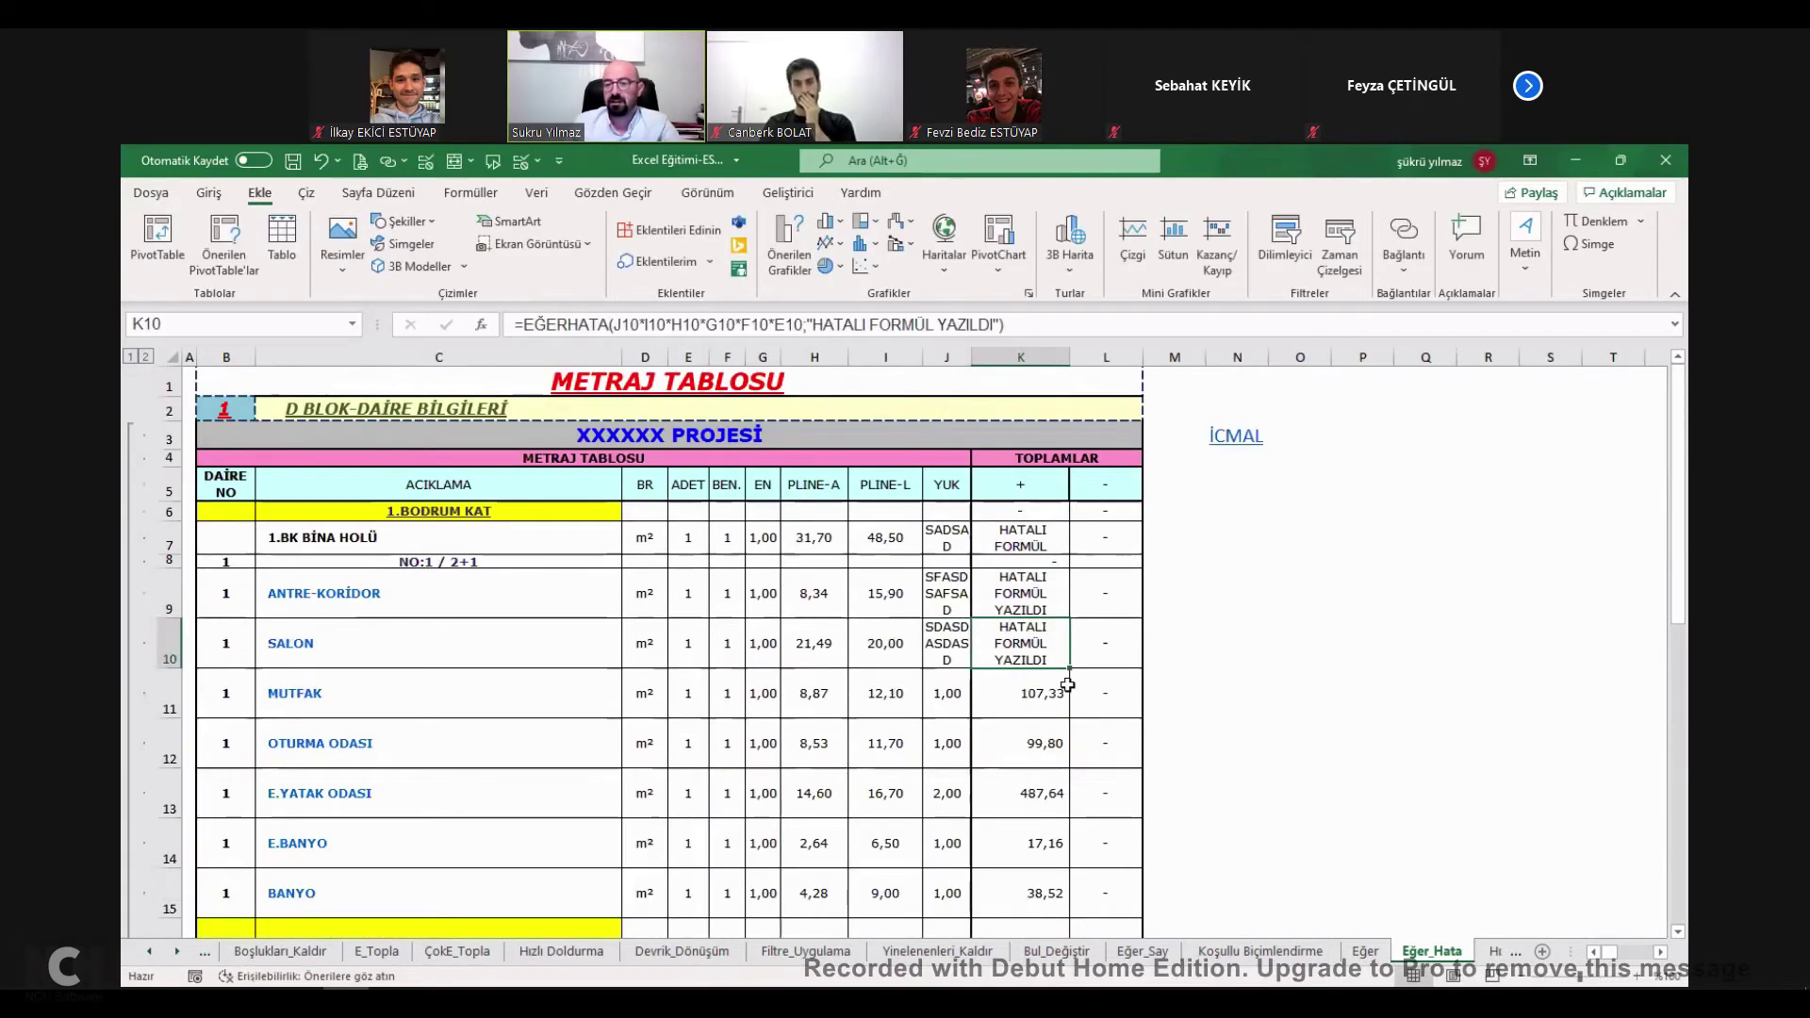
{"action": "scroll", "coordinate": [1066, 660], "scroll_direction": "down", "scroll_amount": 4}
{"action": "scroll", "coordinate": [1060, 612], "scroll_direction": "down", "scroll_amount": 1}
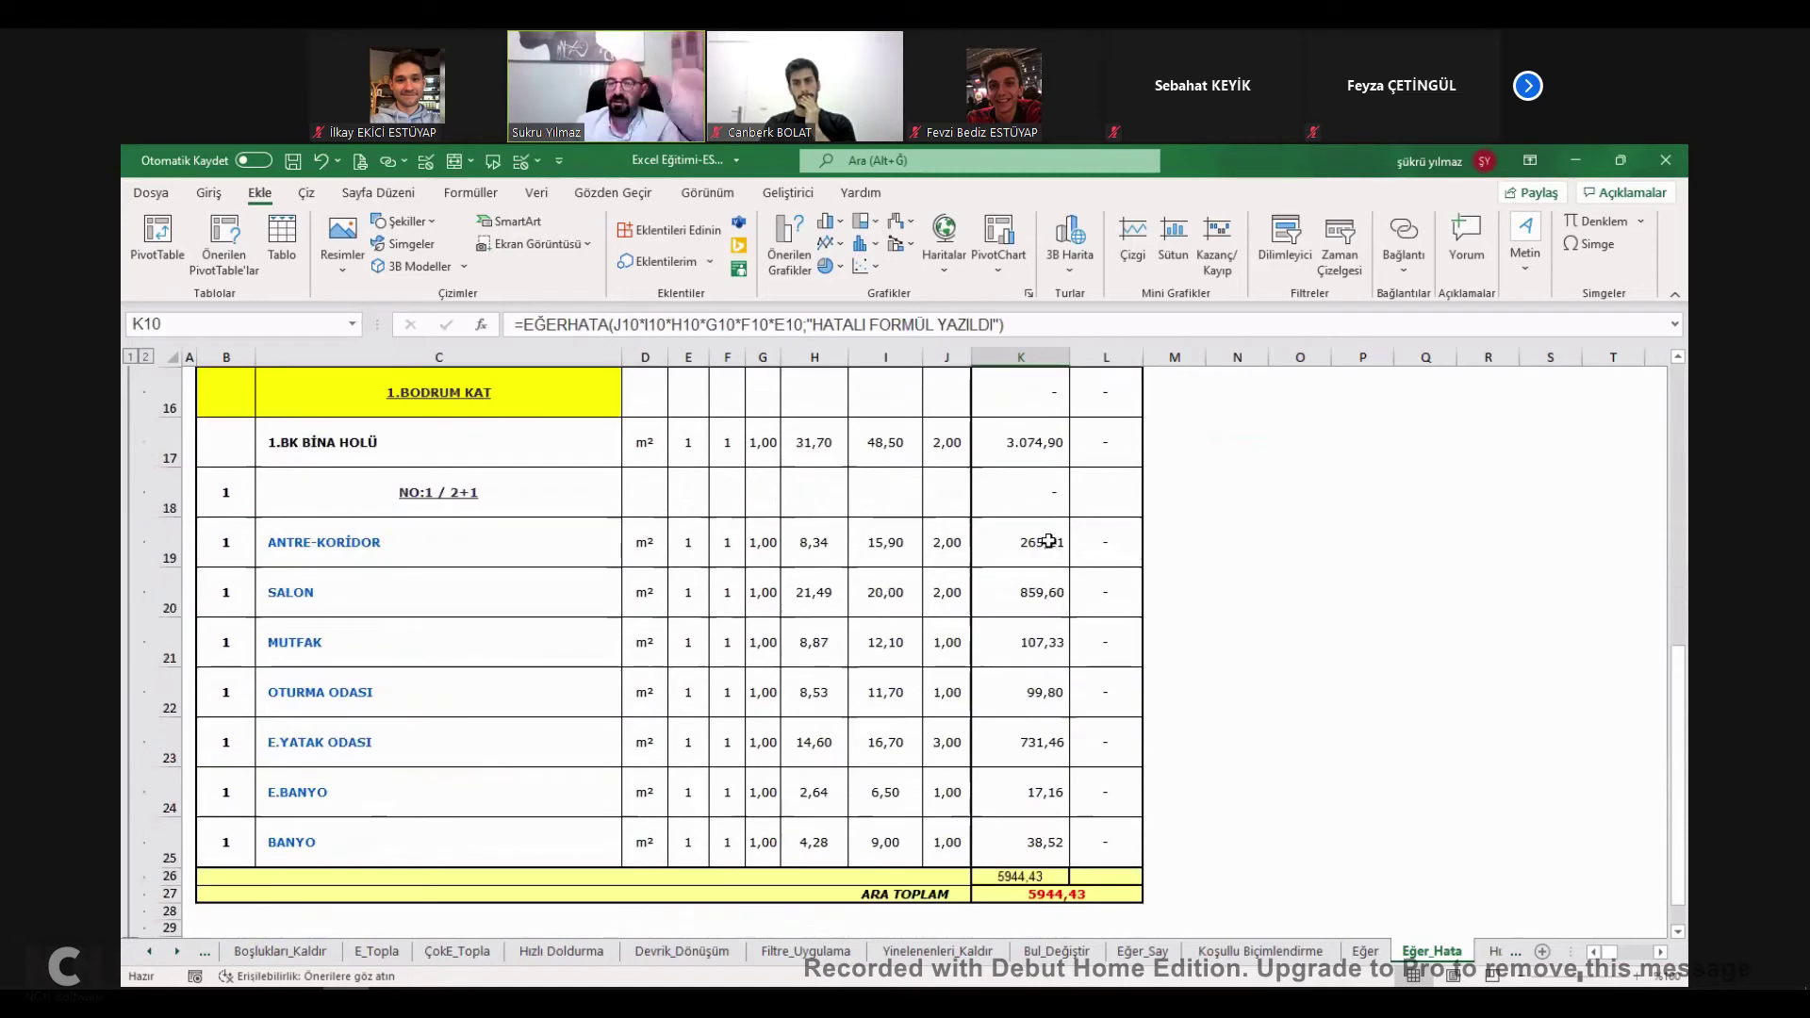
{"action": "scroll", "coordinate": [1046, 537], "scroll_direction": "up", "scroll_amount": 5}
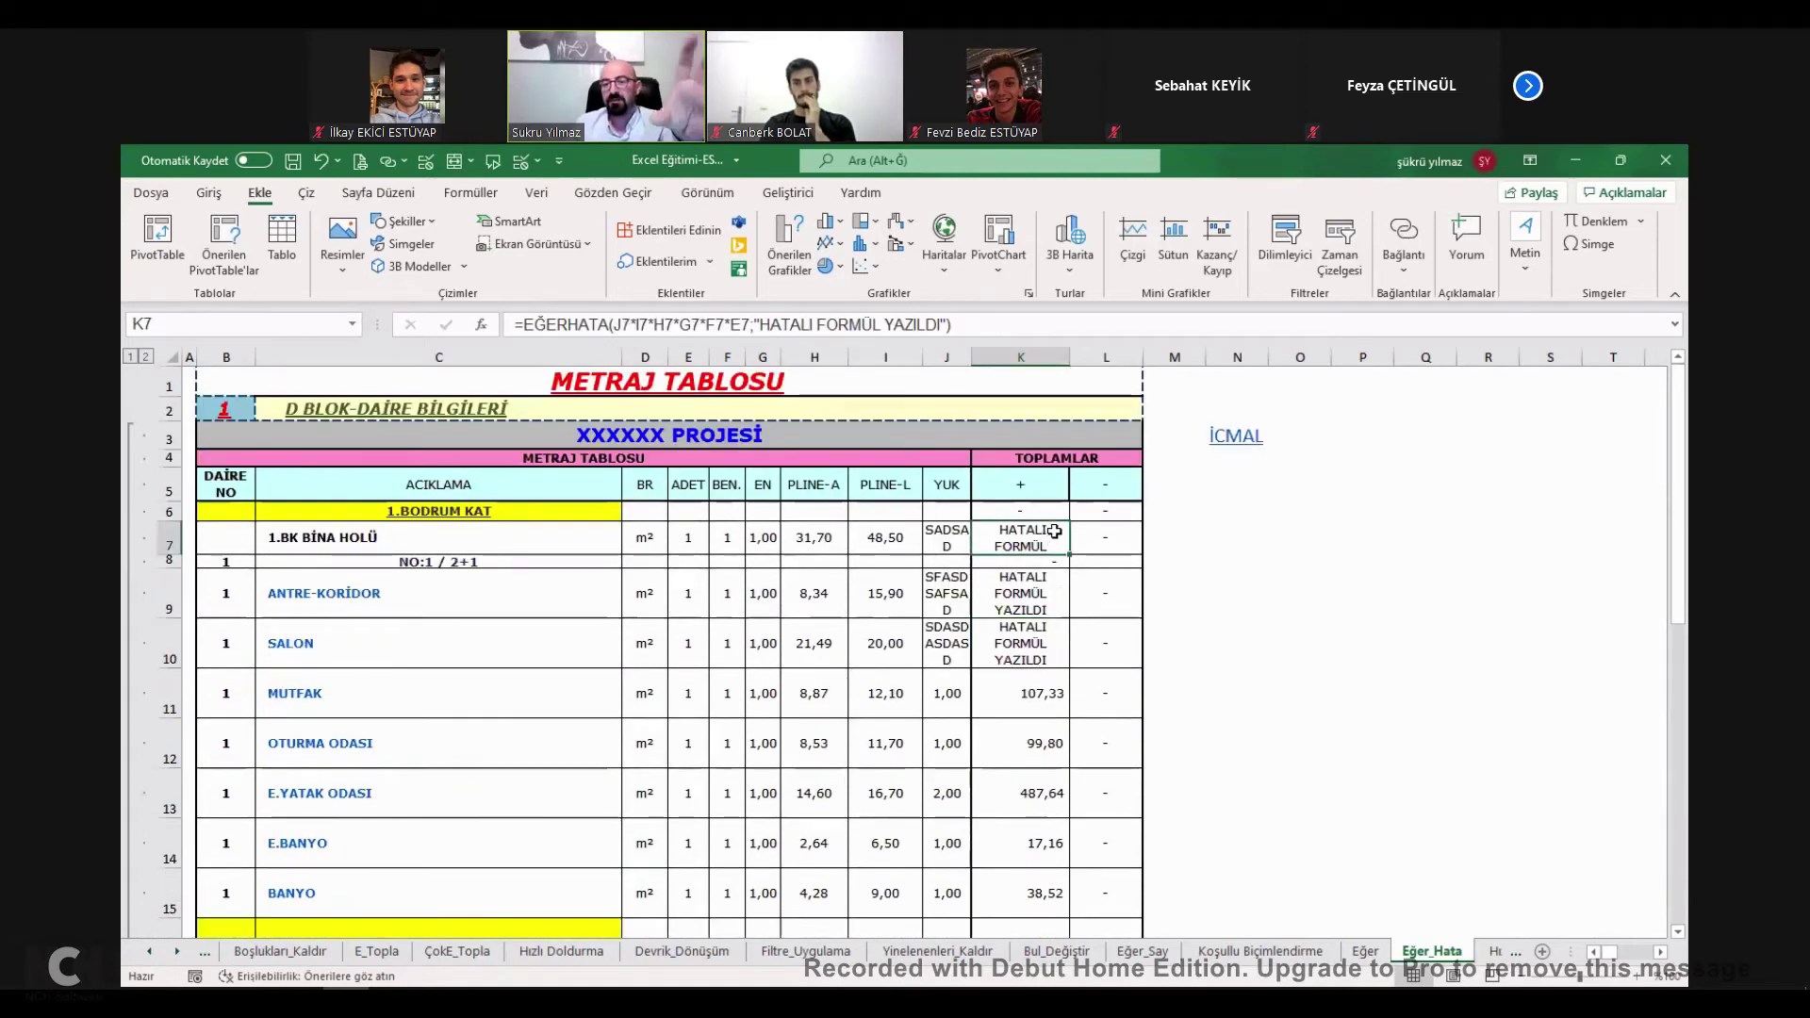
{"action": "left_click", "coordinate": [936, 541]}
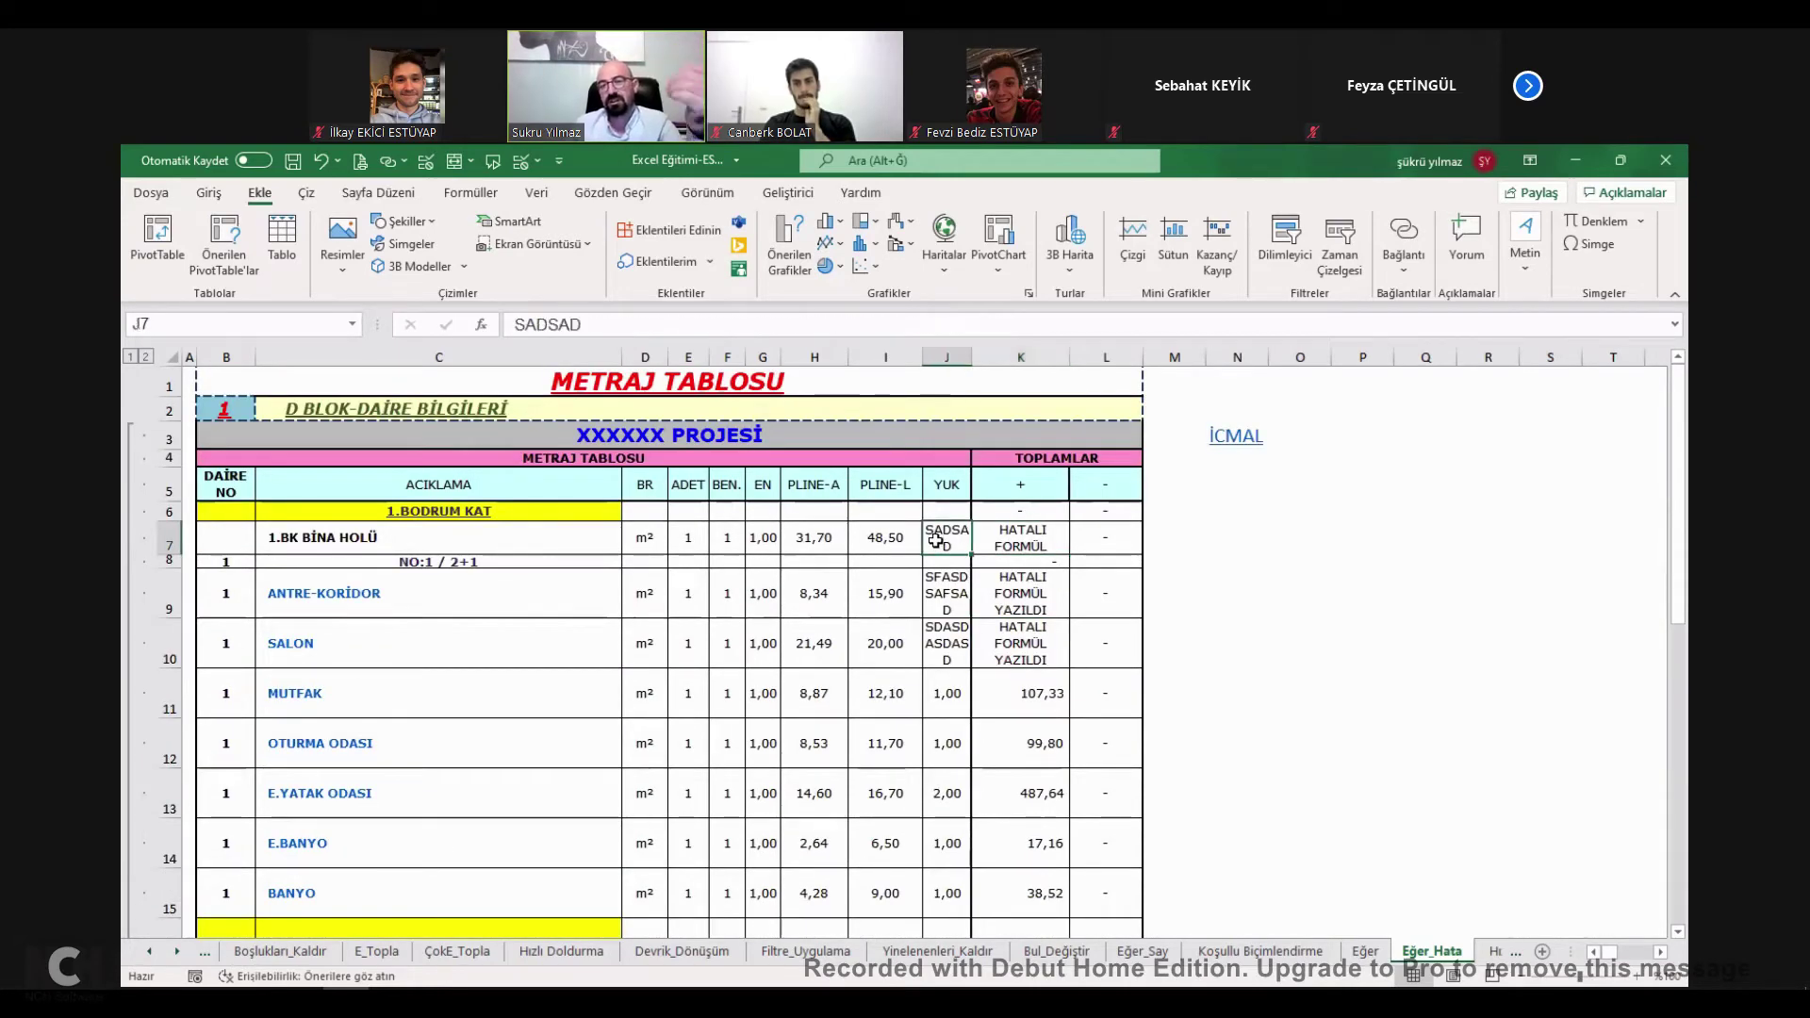
{"action": "left_click", "coordinate": [1020, 535]}
{"action": "left_click", "coordinate": [952, 539]}
{"action": "left_click", "coordinate": [1018, 534]}
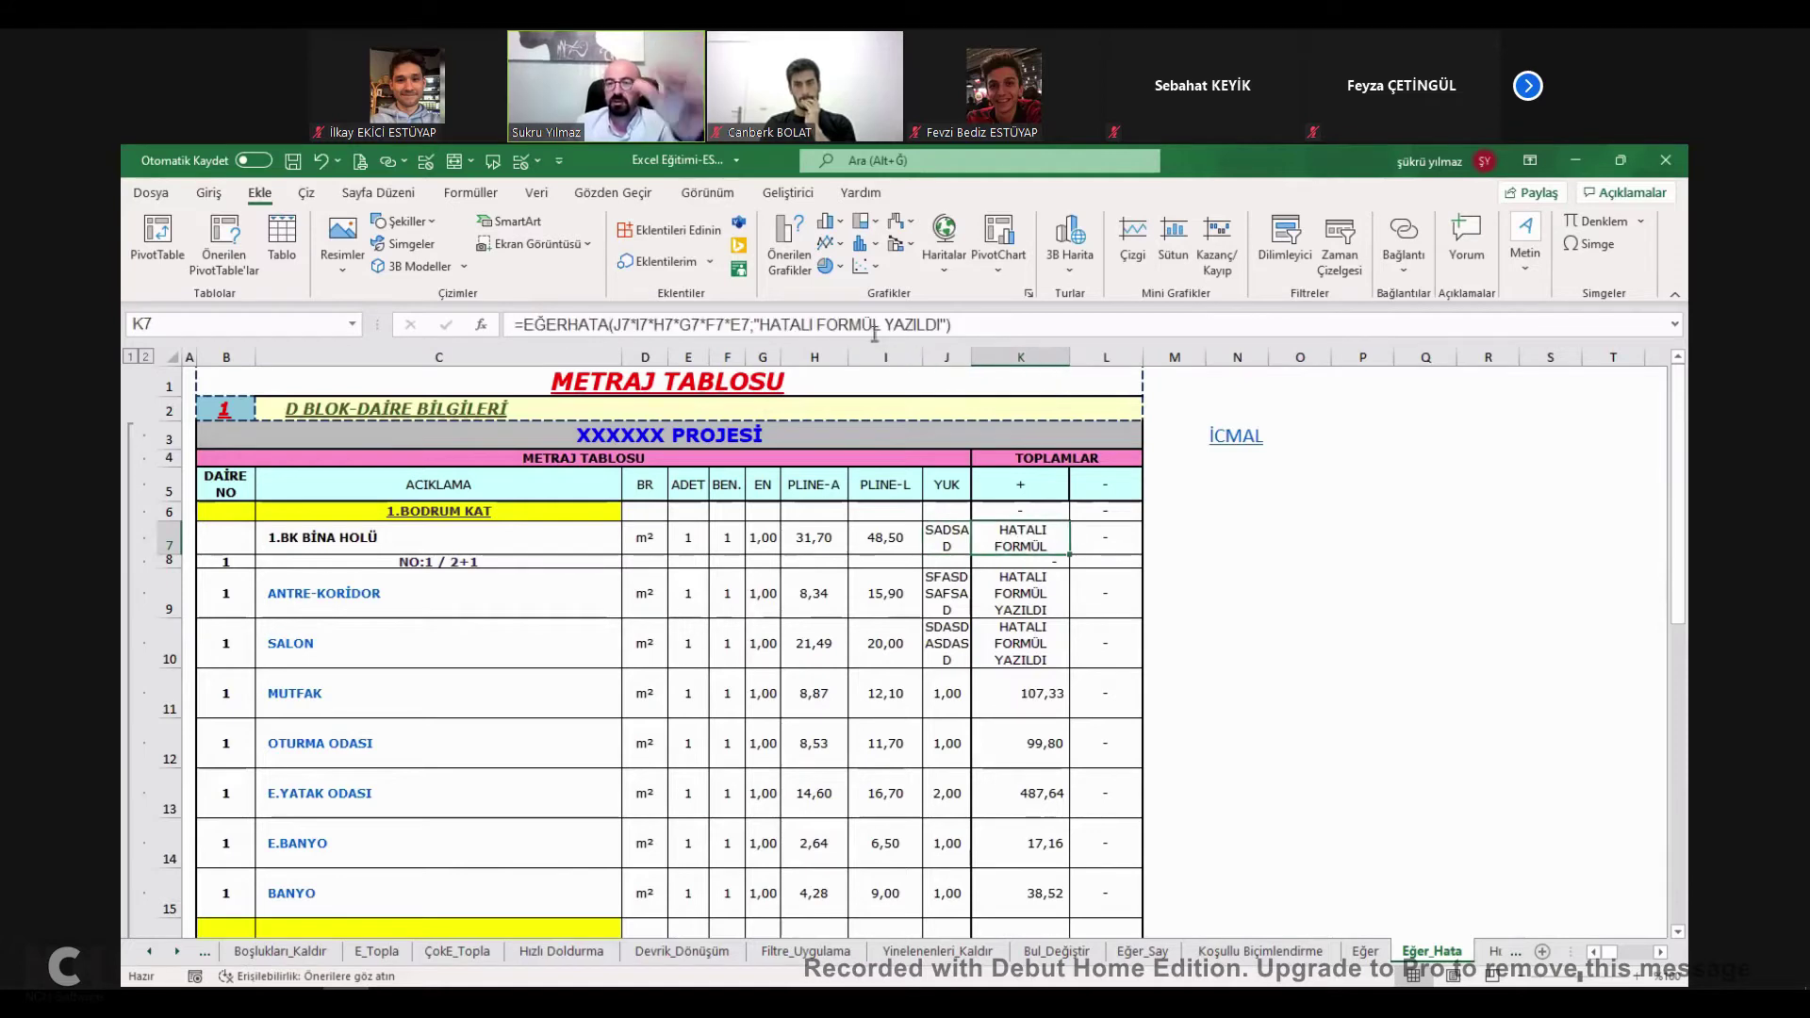
Replace K7's fallback text with 'LÜTFEN DÜZGÜN FORMÜL ET' and select table rows 7 to 12.
{"action": "left_click", "coordinate": [807, 328]}
{"action": "type", "text": "LÜTFEN DÜZGÜN FORMÜL ET"}
{"action": "key", "text": "Delete"}
{"action": "key", "text": "Delete"}
{"action": "key", "text": "Delete"}
{"action": "key", "text": "Delete"}
{"action": "key", "text": "Delete"}
{"action": "key", "text": "Delete"}
{"action": "key", "text": "Delete"}
{"action": "key", "text": "Delete"}
{"action": "key", "text": "Delete"}
{"action": "key", "text": "Delete"}
{"action": "key", "text": "Delete"}
{"action": "key", "text": "Delete"}
{"action": "key", "text": "Delete"}
{"action": "key", "text": "Delete"}
{"action": "key", "text": "Delete"}
{"action": "key", "text": "Delete"}
{"action": "key", "text": "Delete"}
{"action": "key", "text": "Delete"}
{"action": "key", "text": "Delete"}
{"action": "key", "text": "Delete"}
{"action": "key", "text": "Delete"}
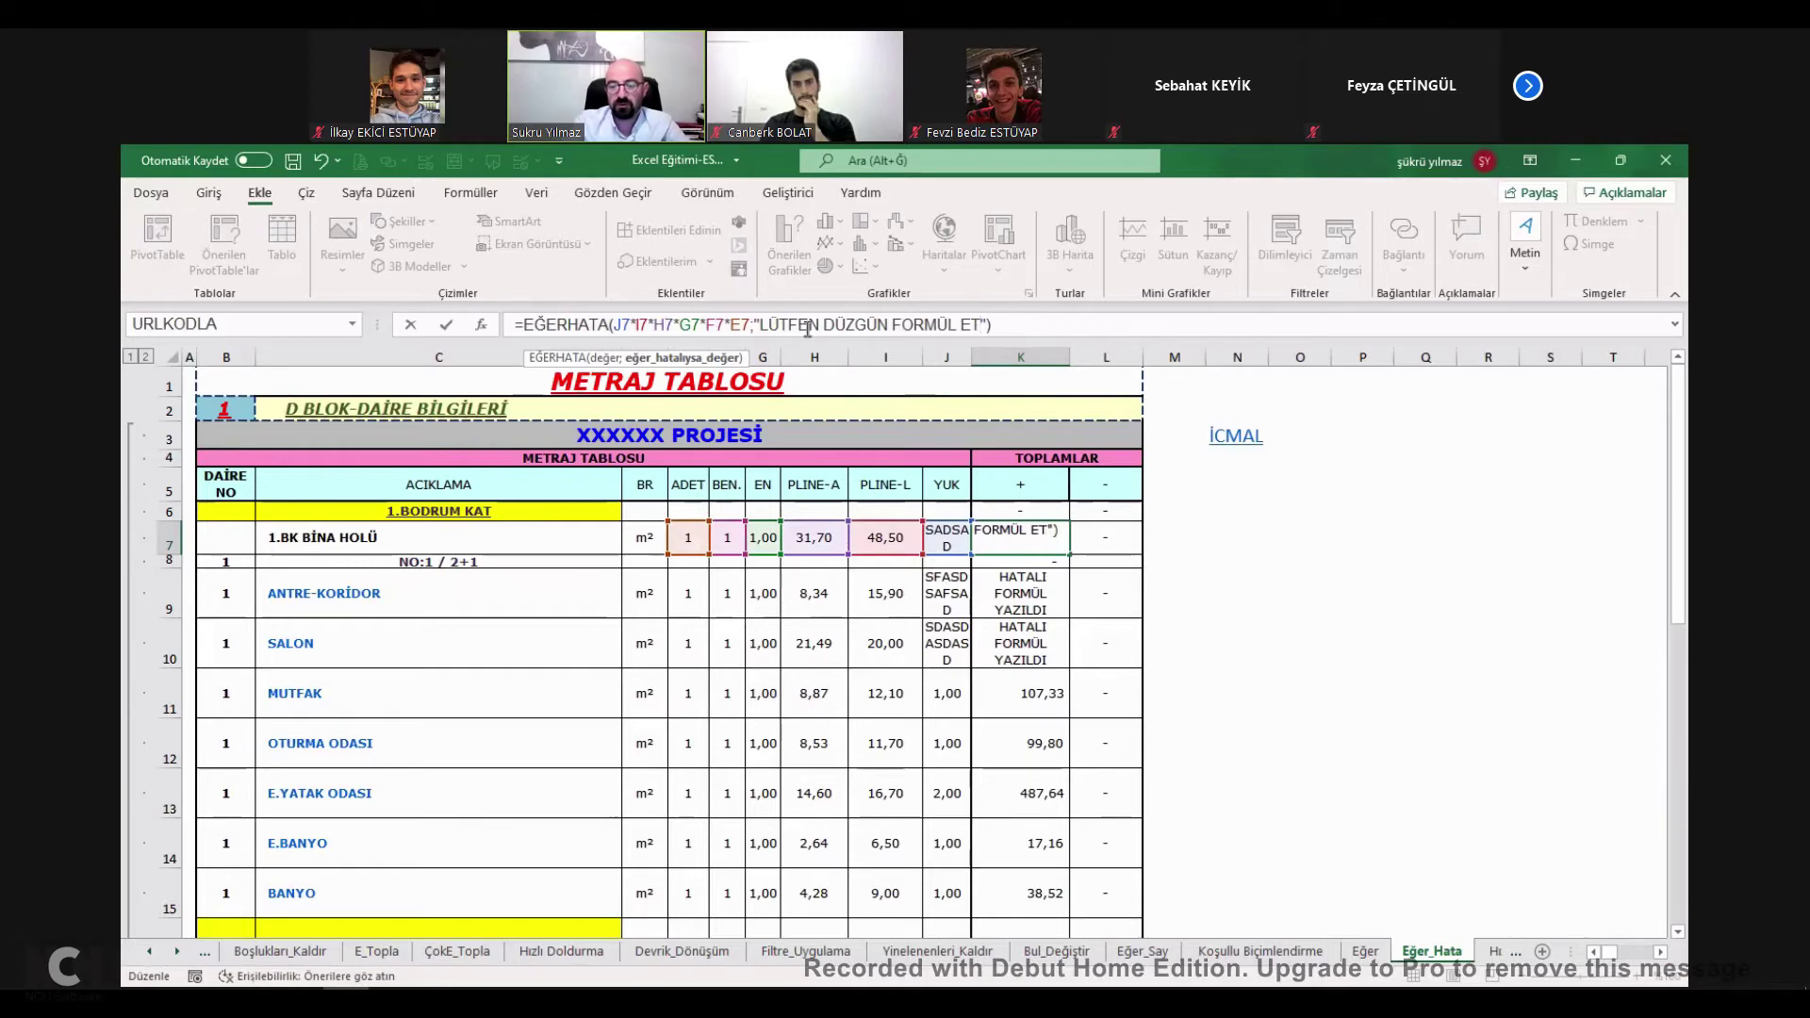
{"action": "left_click_drag", "start_coordinate": [226, 539], "coordinate": [1112, 754]}
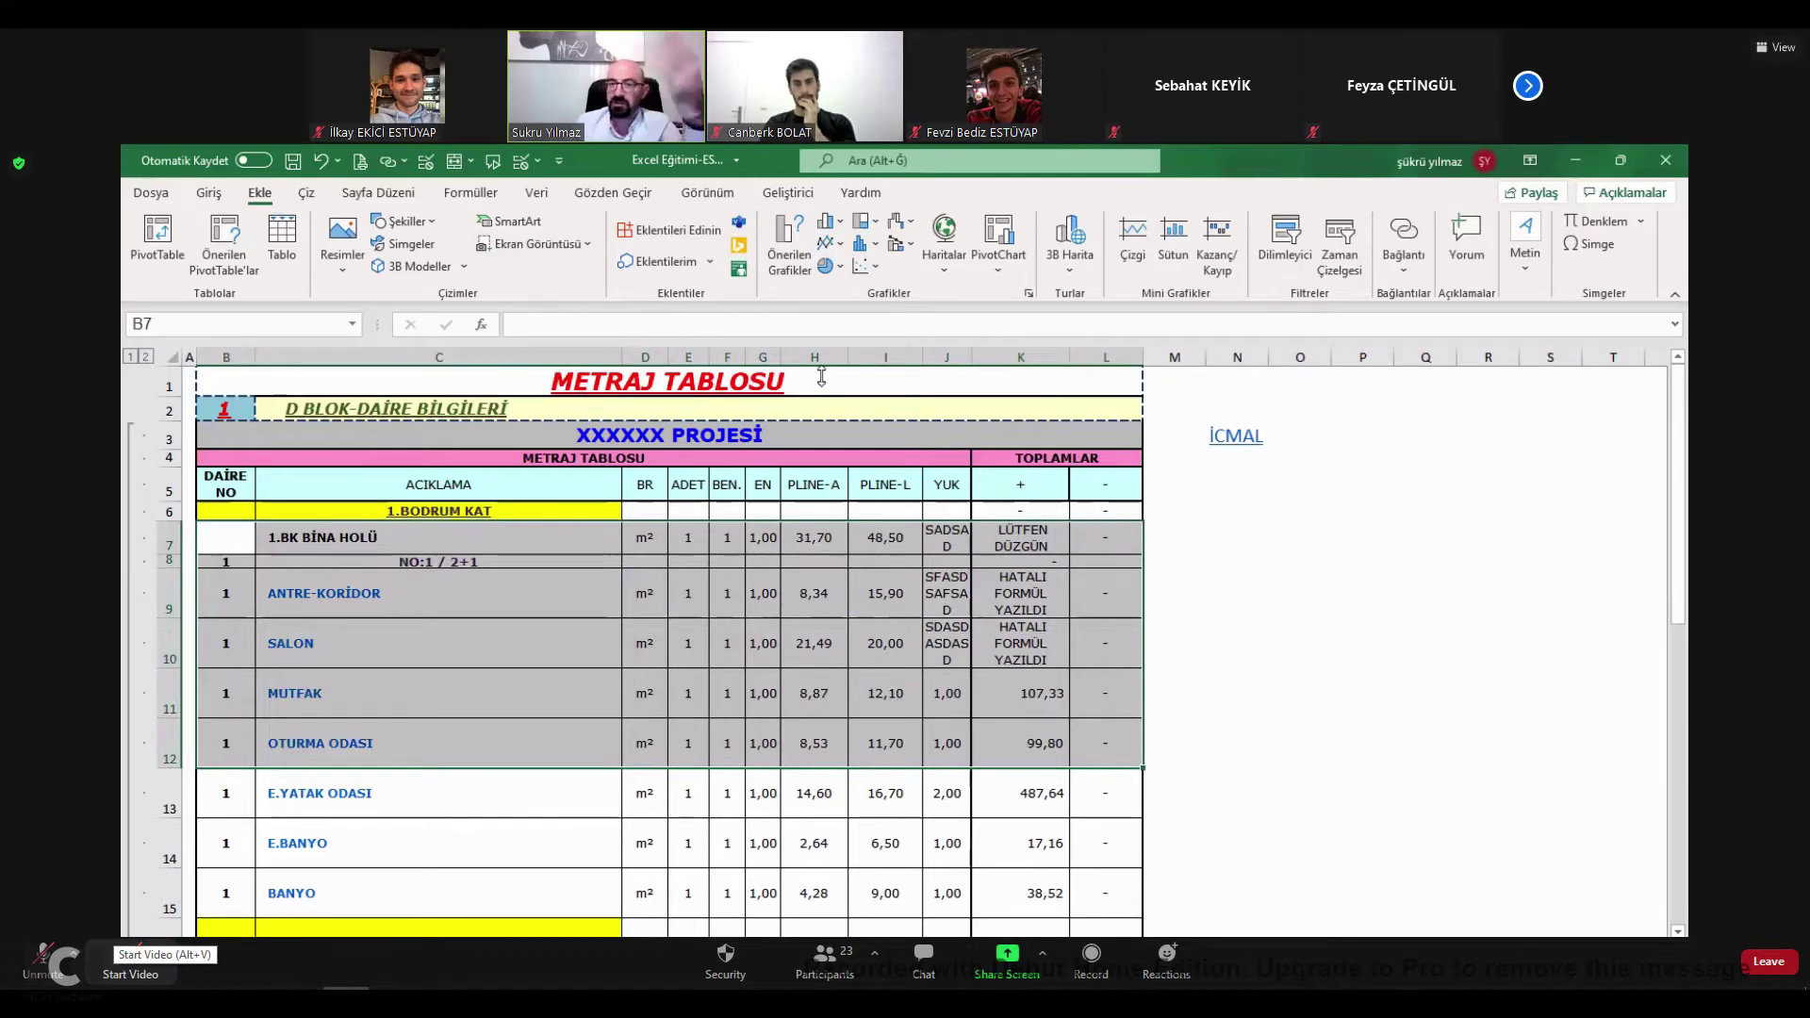
{"action": "left_click", "coordinate": [212, 193]}
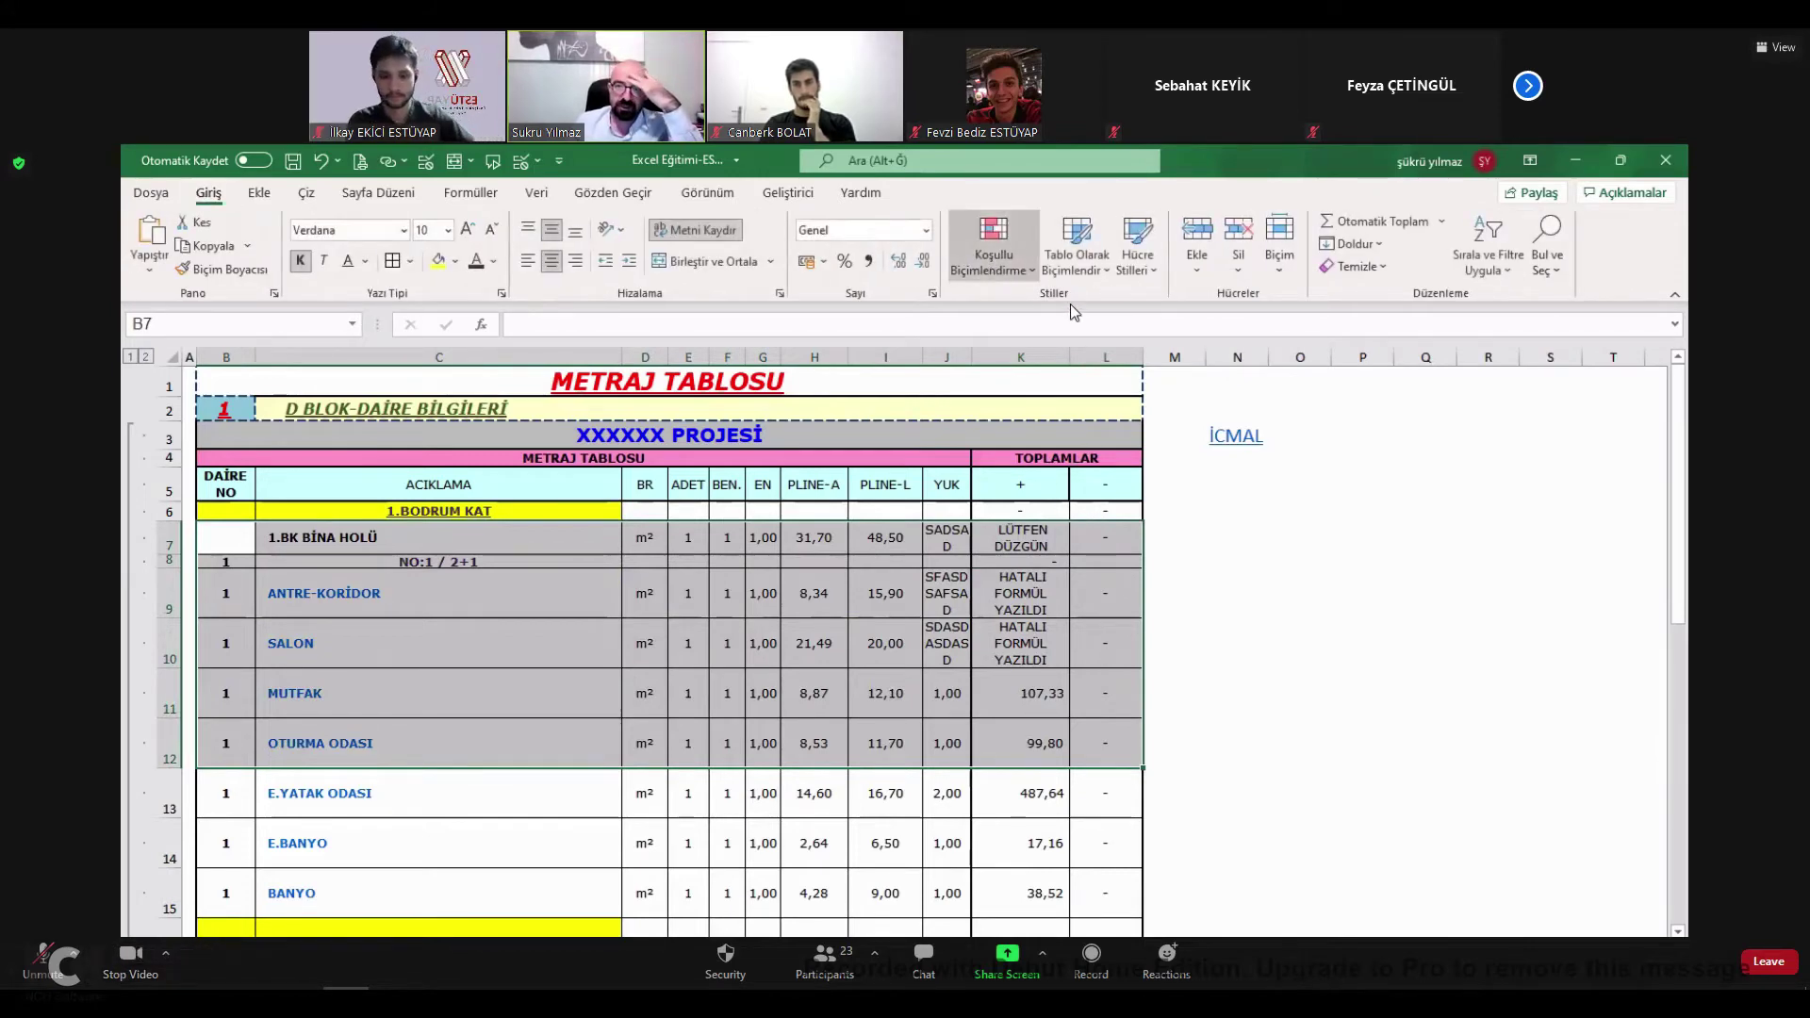
Add a Metnin İçeriği highlight rule marking cells containing LÜTFEN in red.
{"action": "left_click", "coordinate": [994, 250]}
{"action": "mouse_move", "coordinate": [1084, 300]}
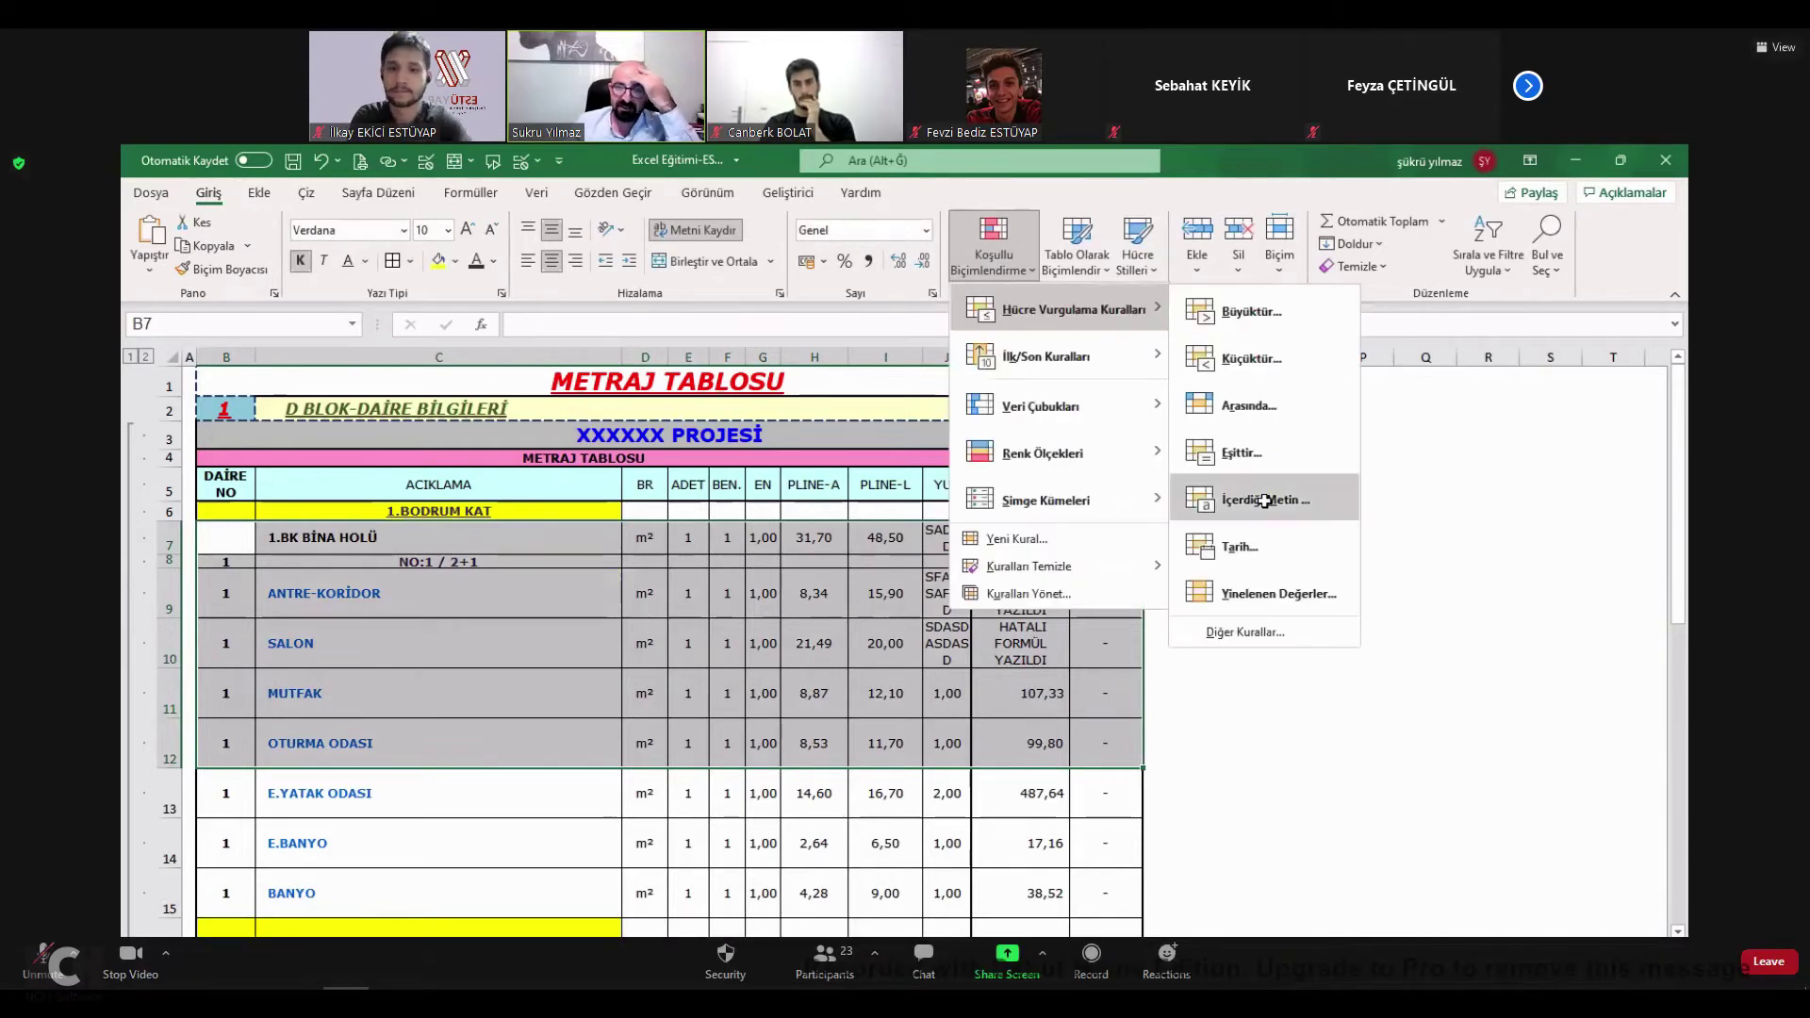
{"action": "left_click", "coordinate": [1226, 495]}
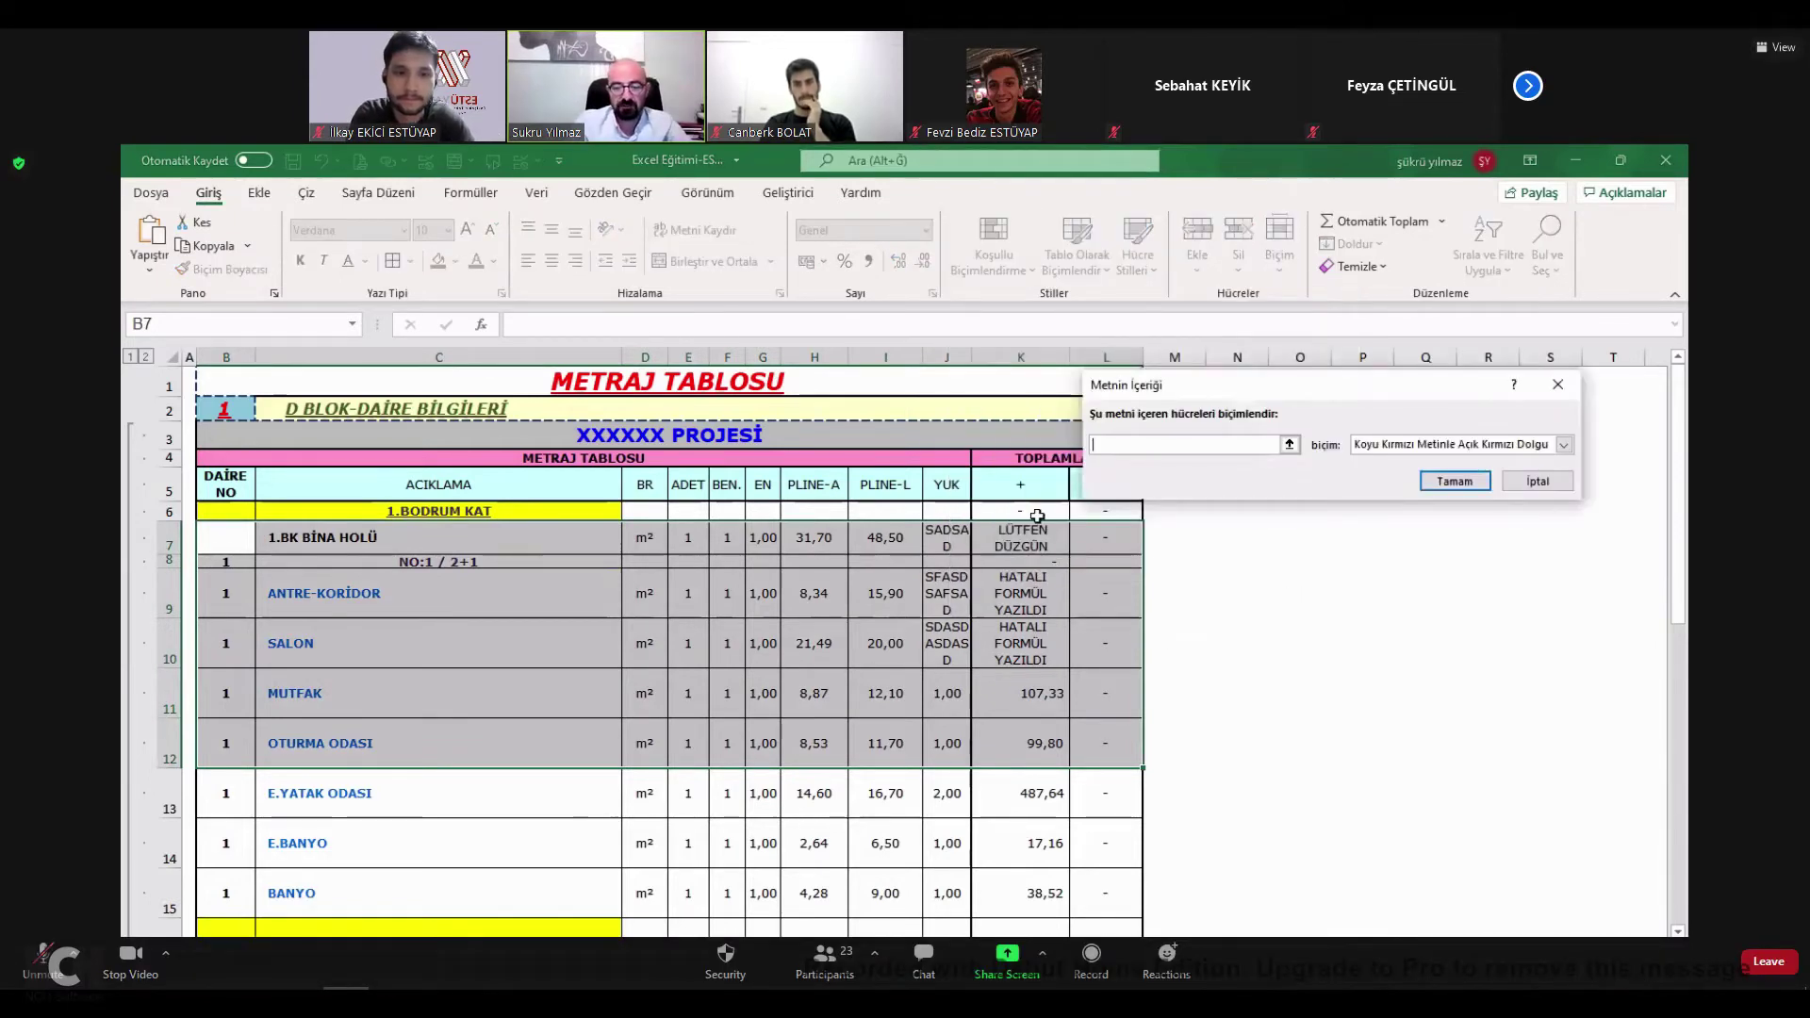
{"action": "type", "text": "LÜTFEN"}
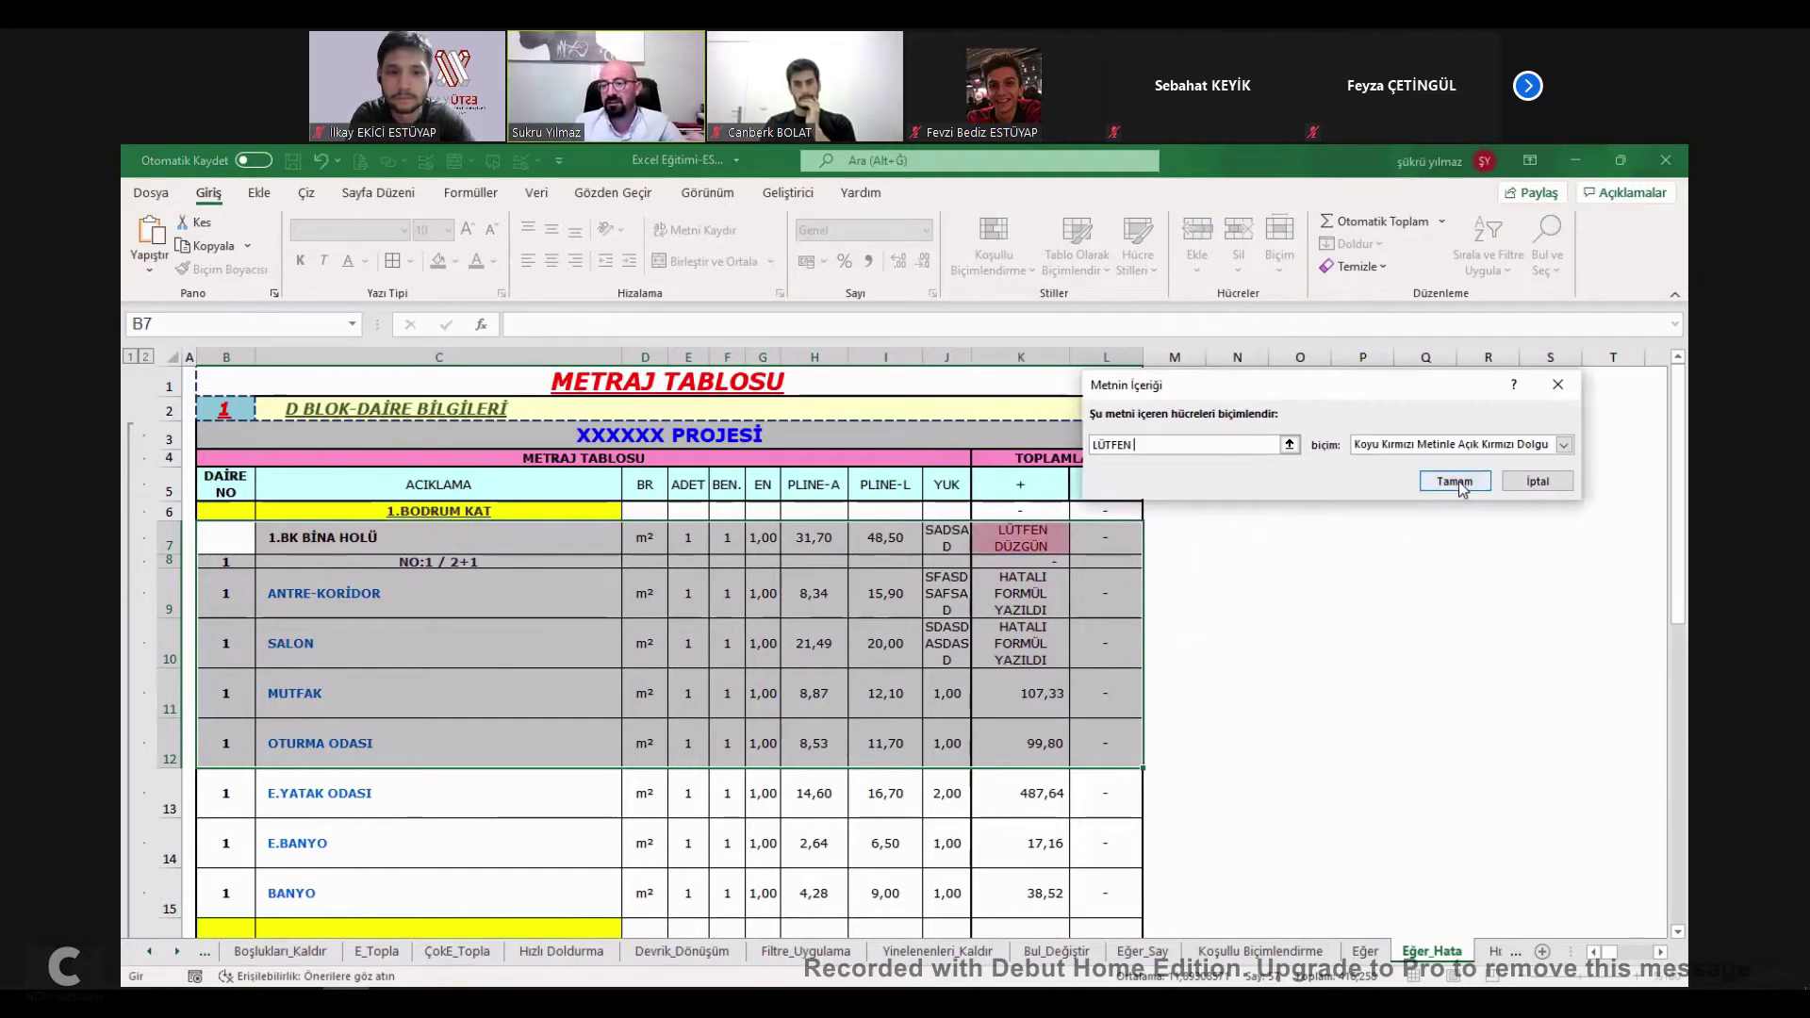
{"action": "left_click", "coordinate": [1456, 482]}
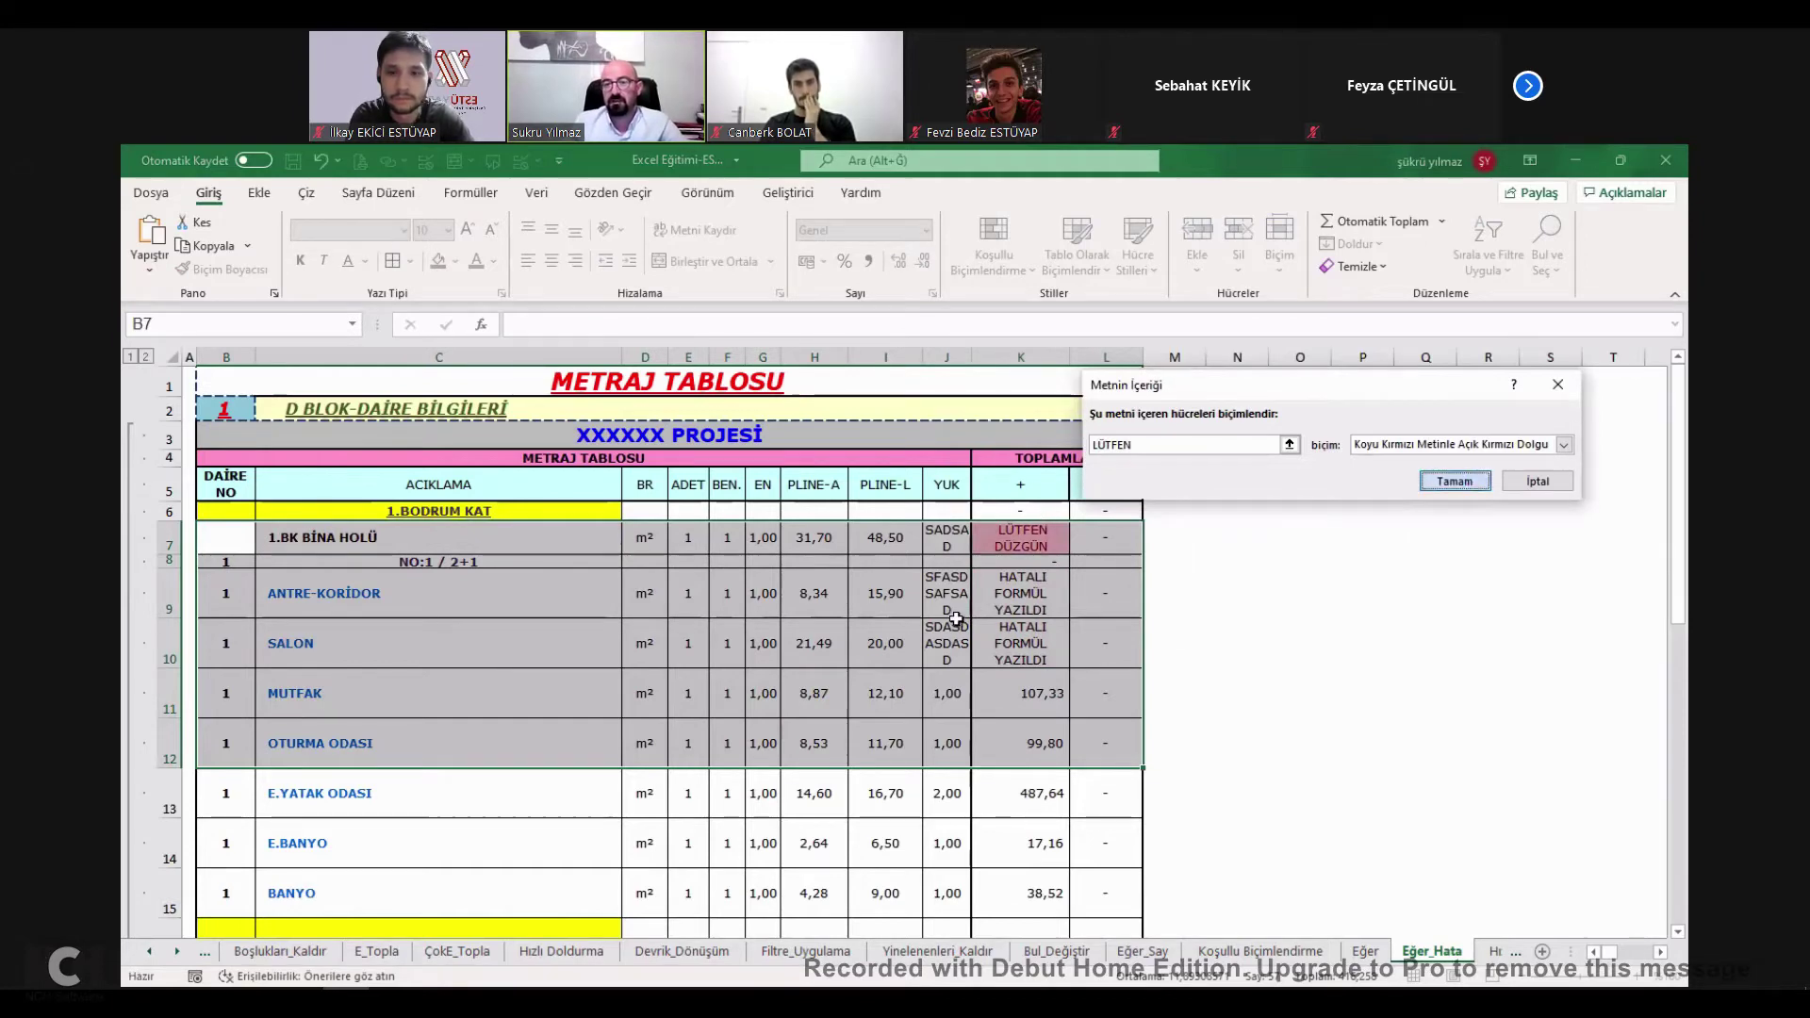
{"action": "scroll", "coordinate": [987, 631], "scroll_direction": "down", "scroll_amount": 4}
{"action": "scroll", "coordinate": [1038, 533], "scroll_direction": "up", "scroll_amount": 4}
Enter 1 in J7, J9 and J10 so K7, K9, K10 show 1.537,45, 132,61, 429,80.
{"action": "left_click", "coordinate": [1041, 547]}
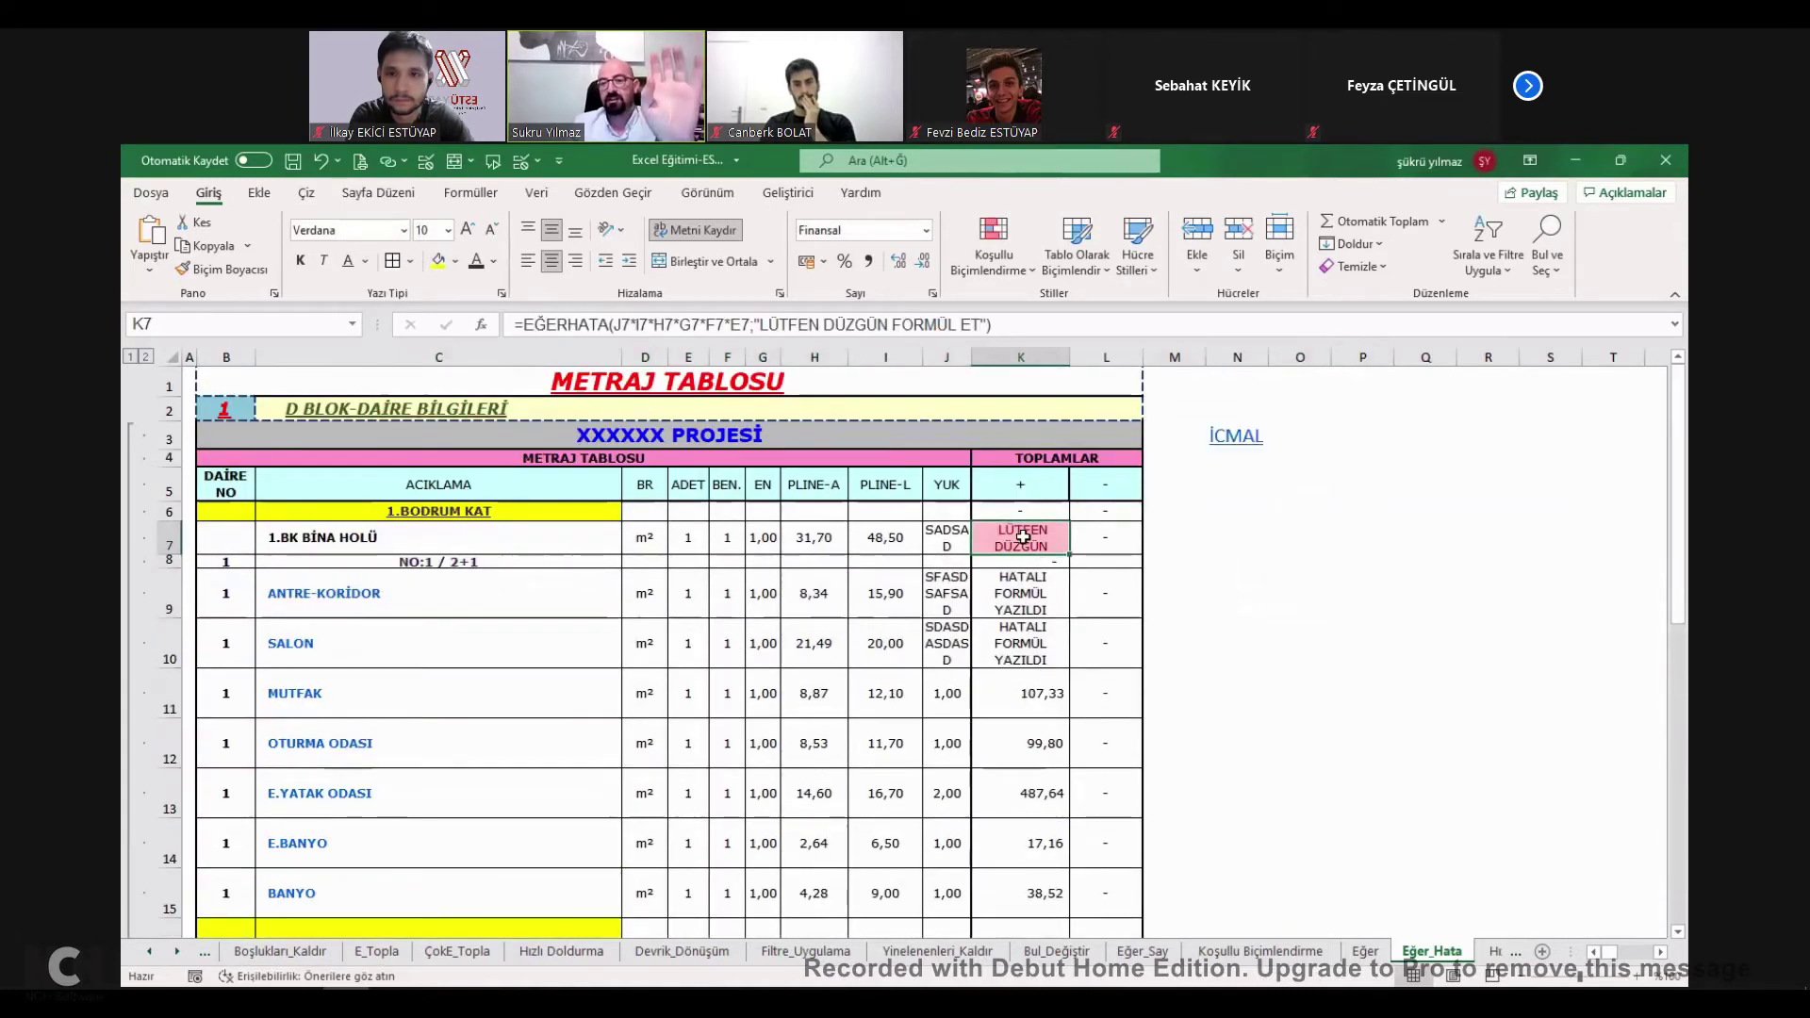
{"action": "key", "text": "Left"}
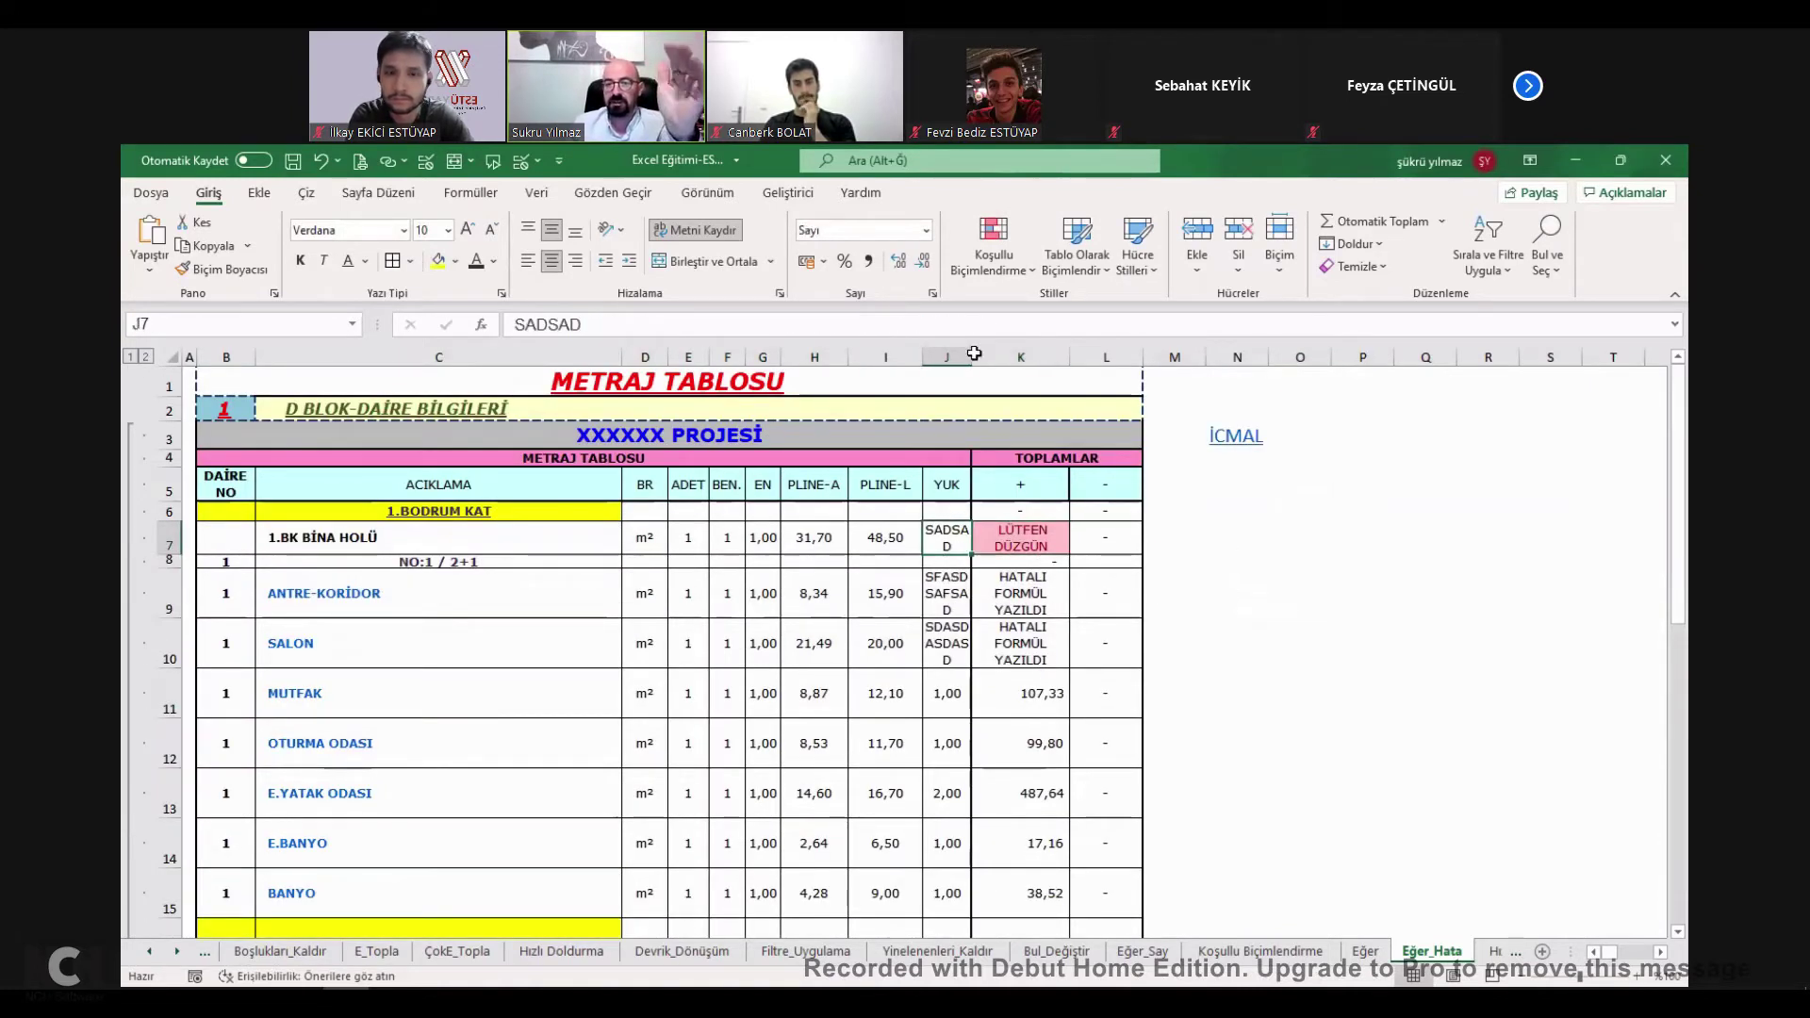
{"action": "key", "text": "ctrl+z"}
{"action": "key", "text": "ctrl+z"}
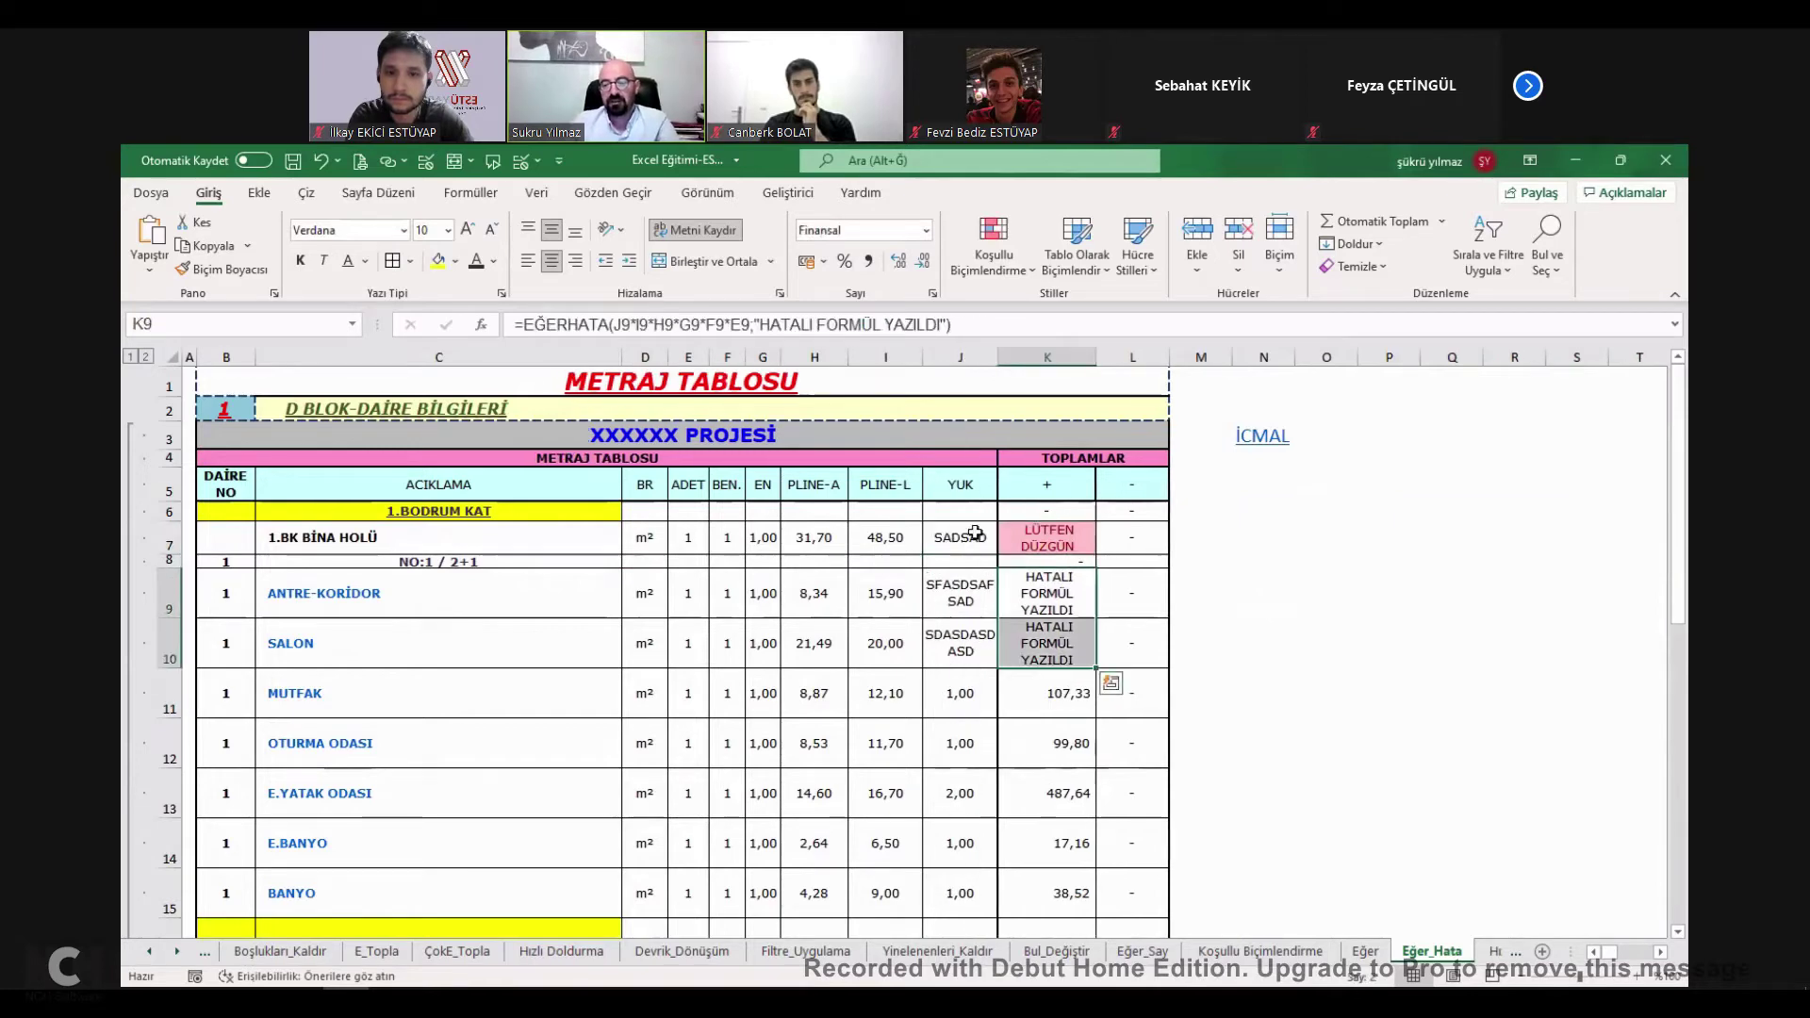
{"action": "left_click", "coordinate": [968, 543]}
{"action": "type", "text": "1"}
{"action": "key", "text": "Return"}
{"action": "key", "text": "Return"}
{"action": "type", "text": "1"}
{"action": "key", "text": "Return"}
{"action": "type", "text": "1"}
{"action": "key", "text": "Return"}
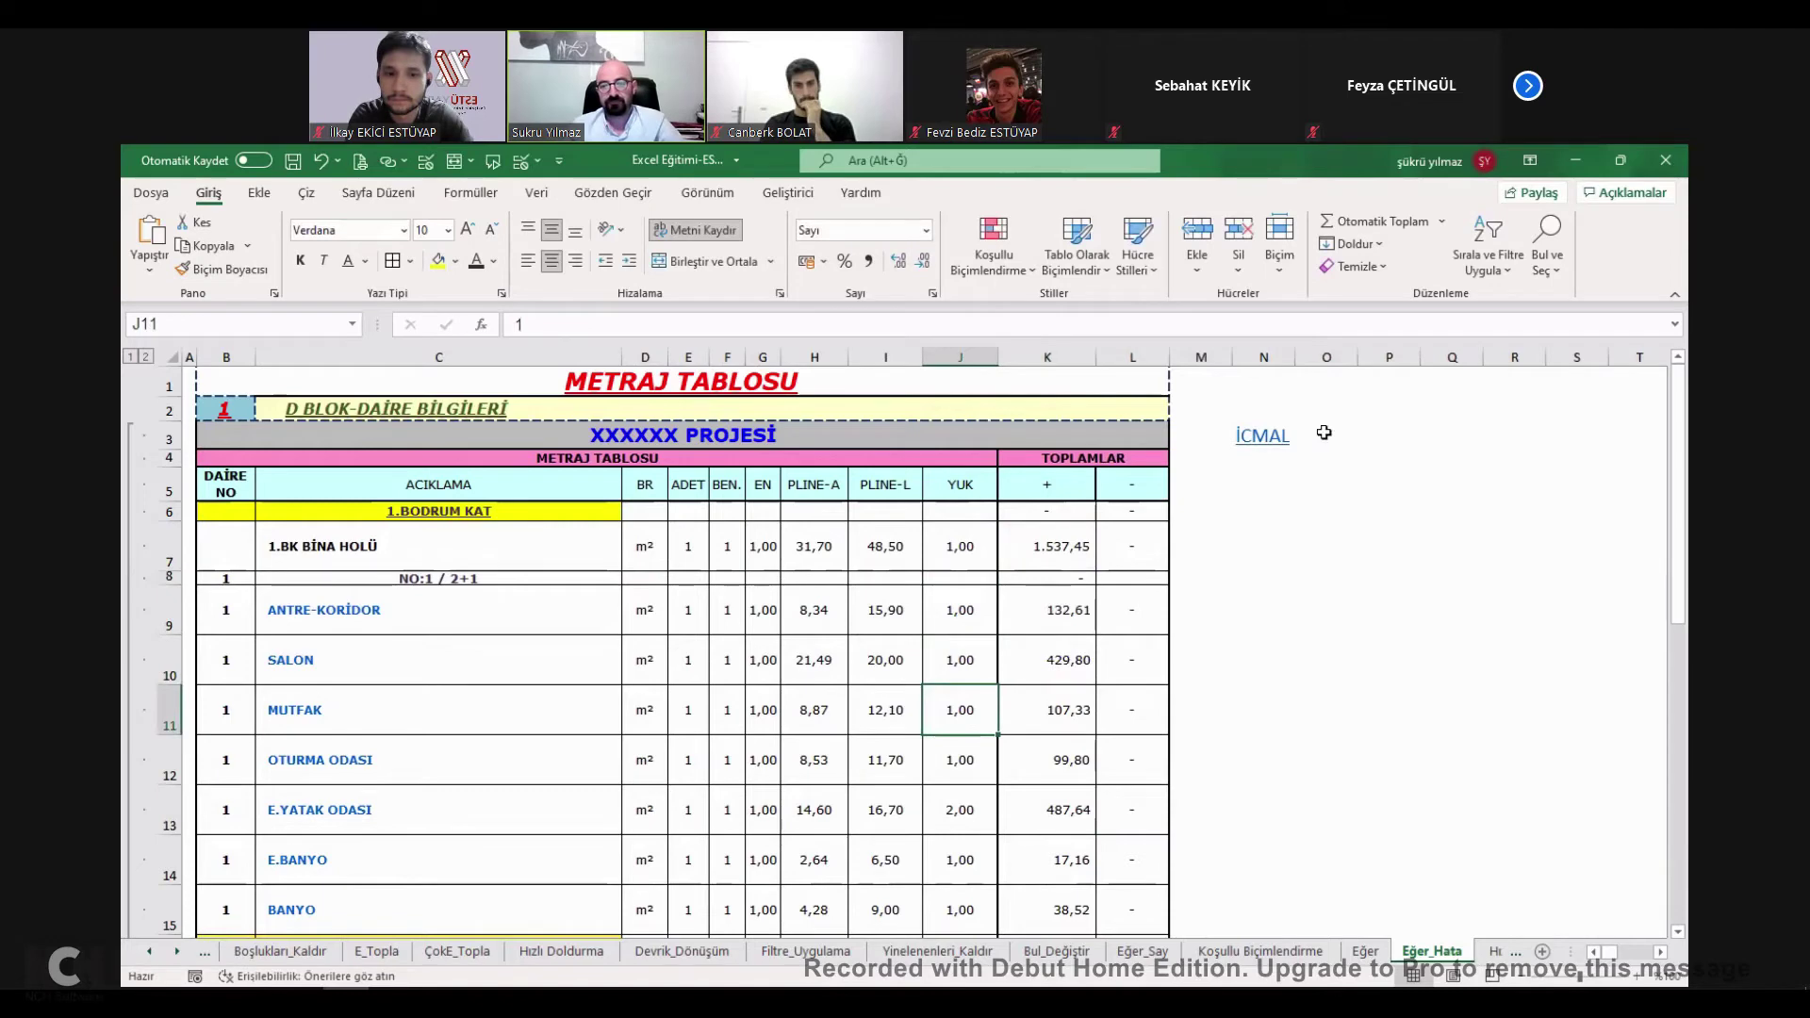
{"action": "left_click", "coordinate": [1323, 430]}
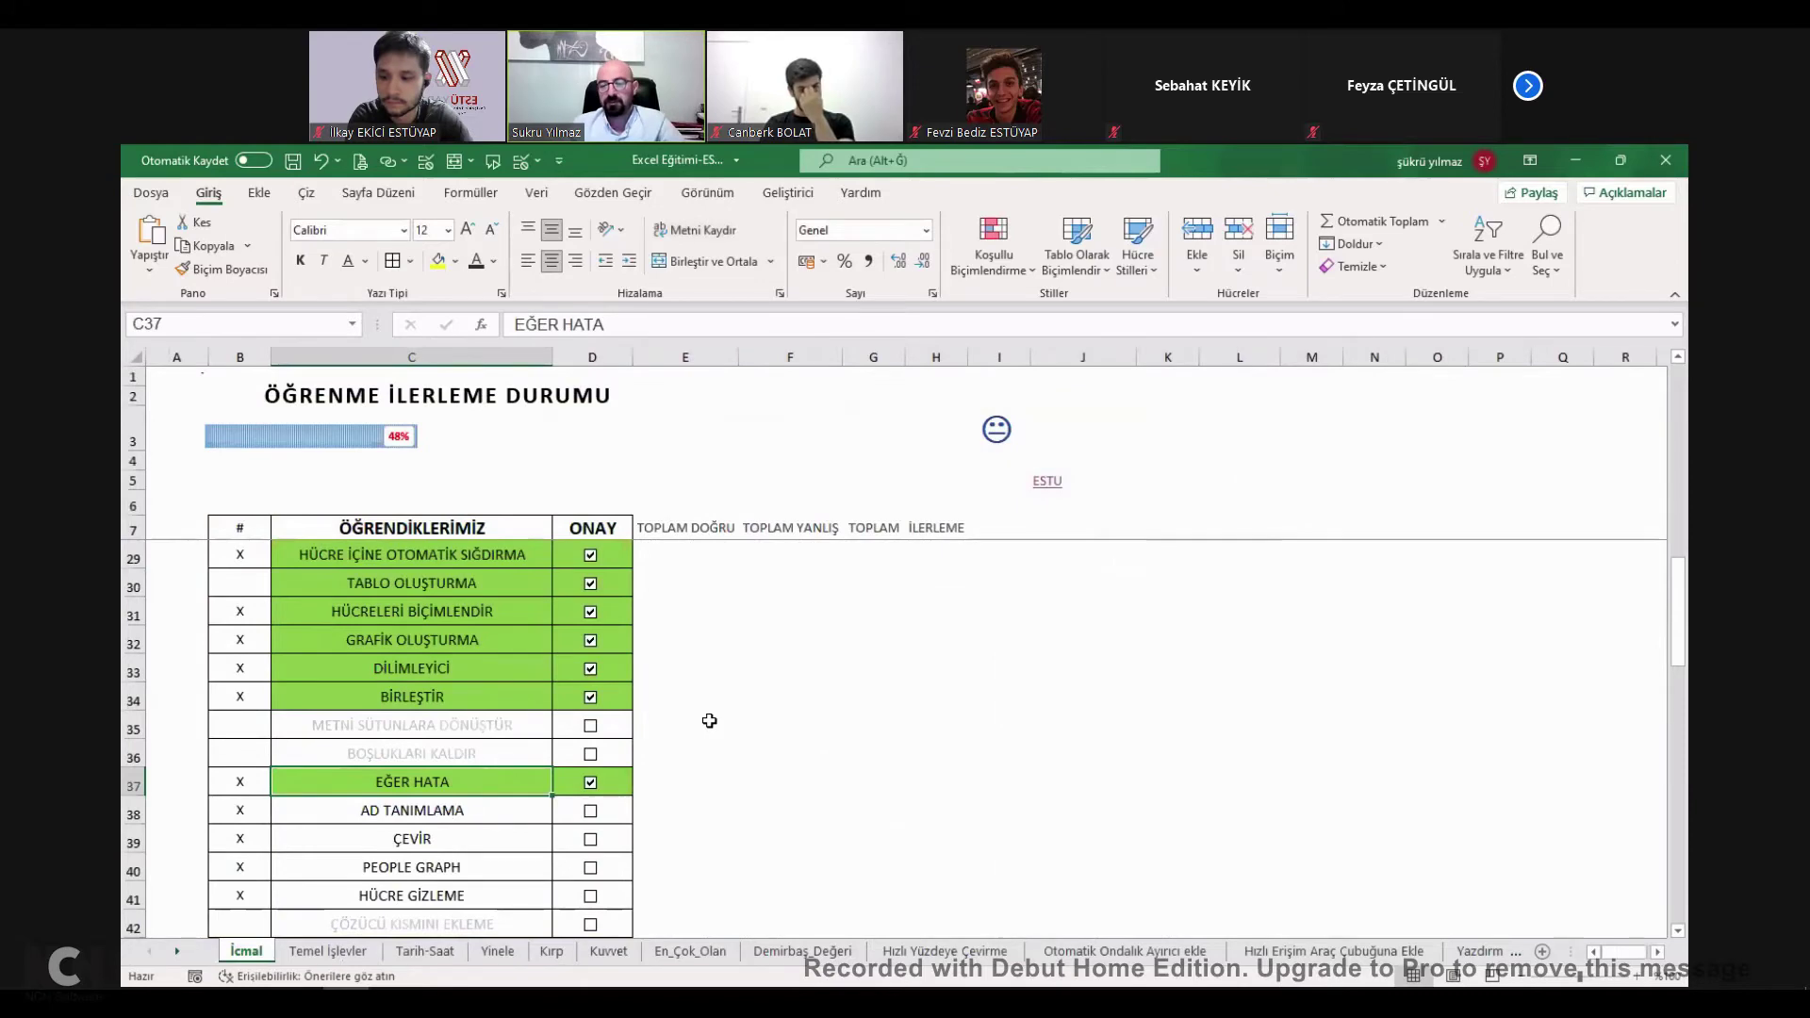
Open the Ad Tanımlama sheet from the list and select cell C11 beside the work-category table.
{"action": "key", "text": "Down"}
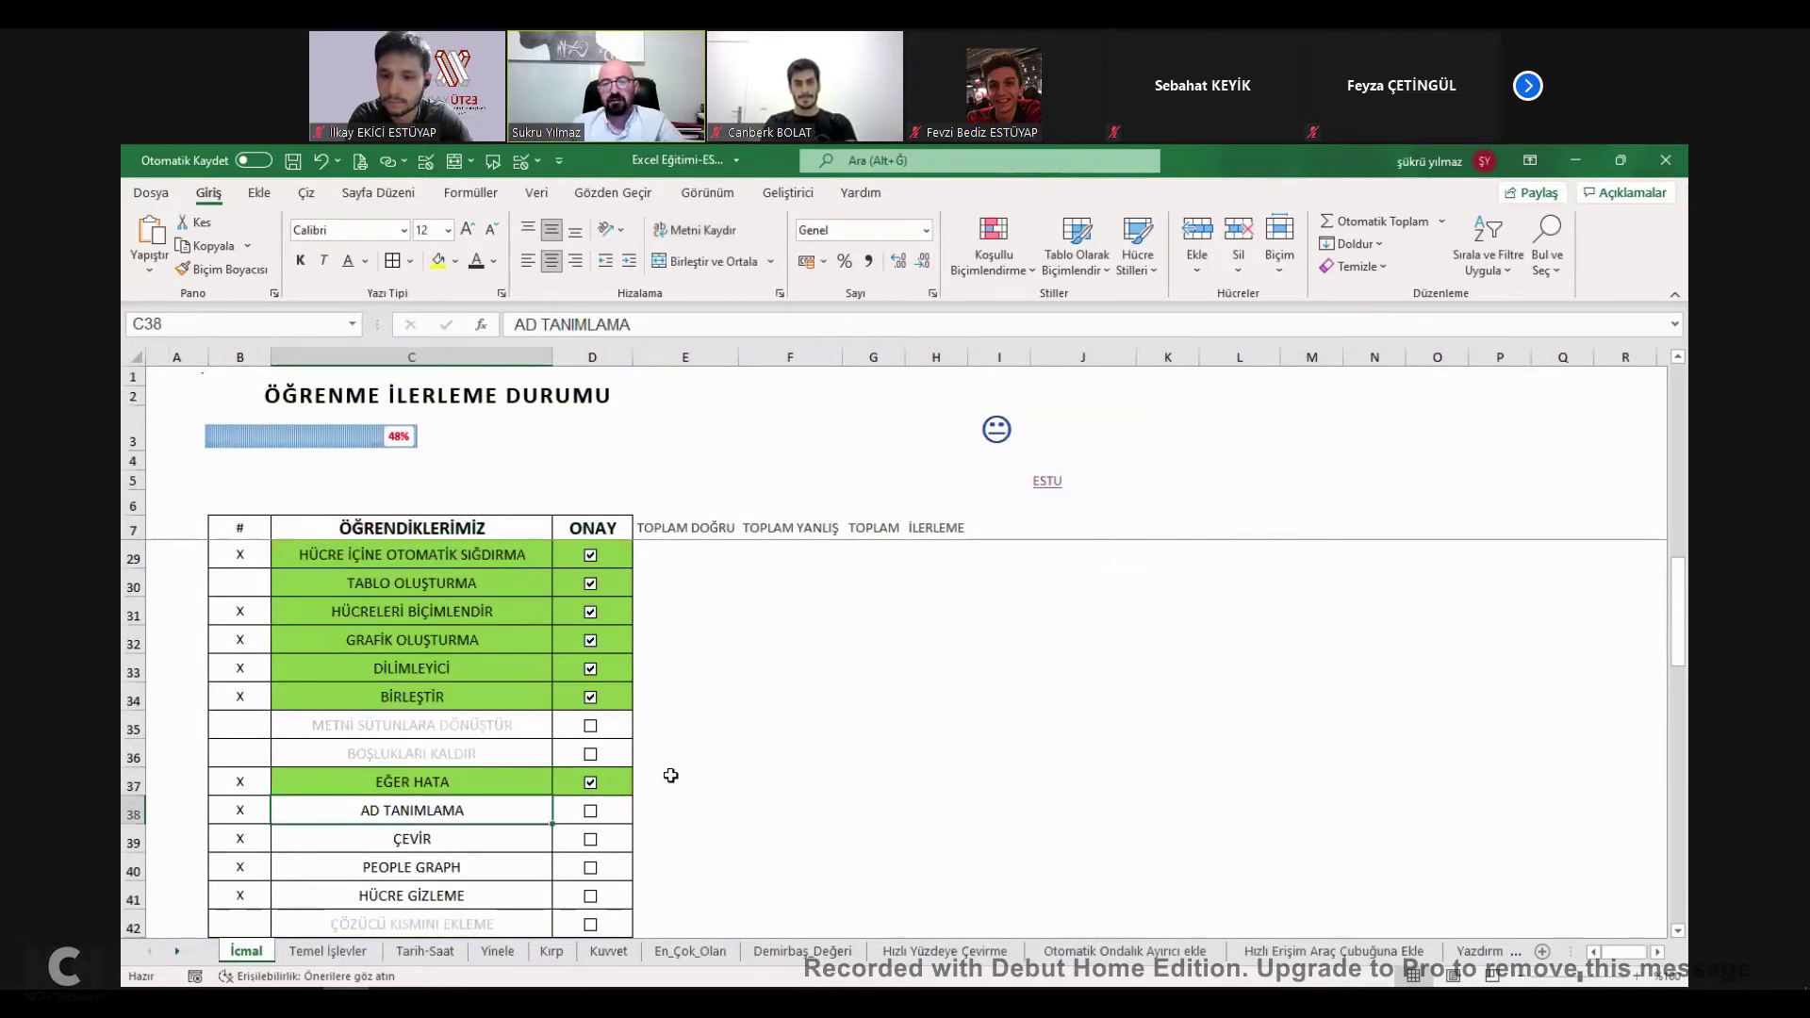
{"action": "key", "text": "Return"}
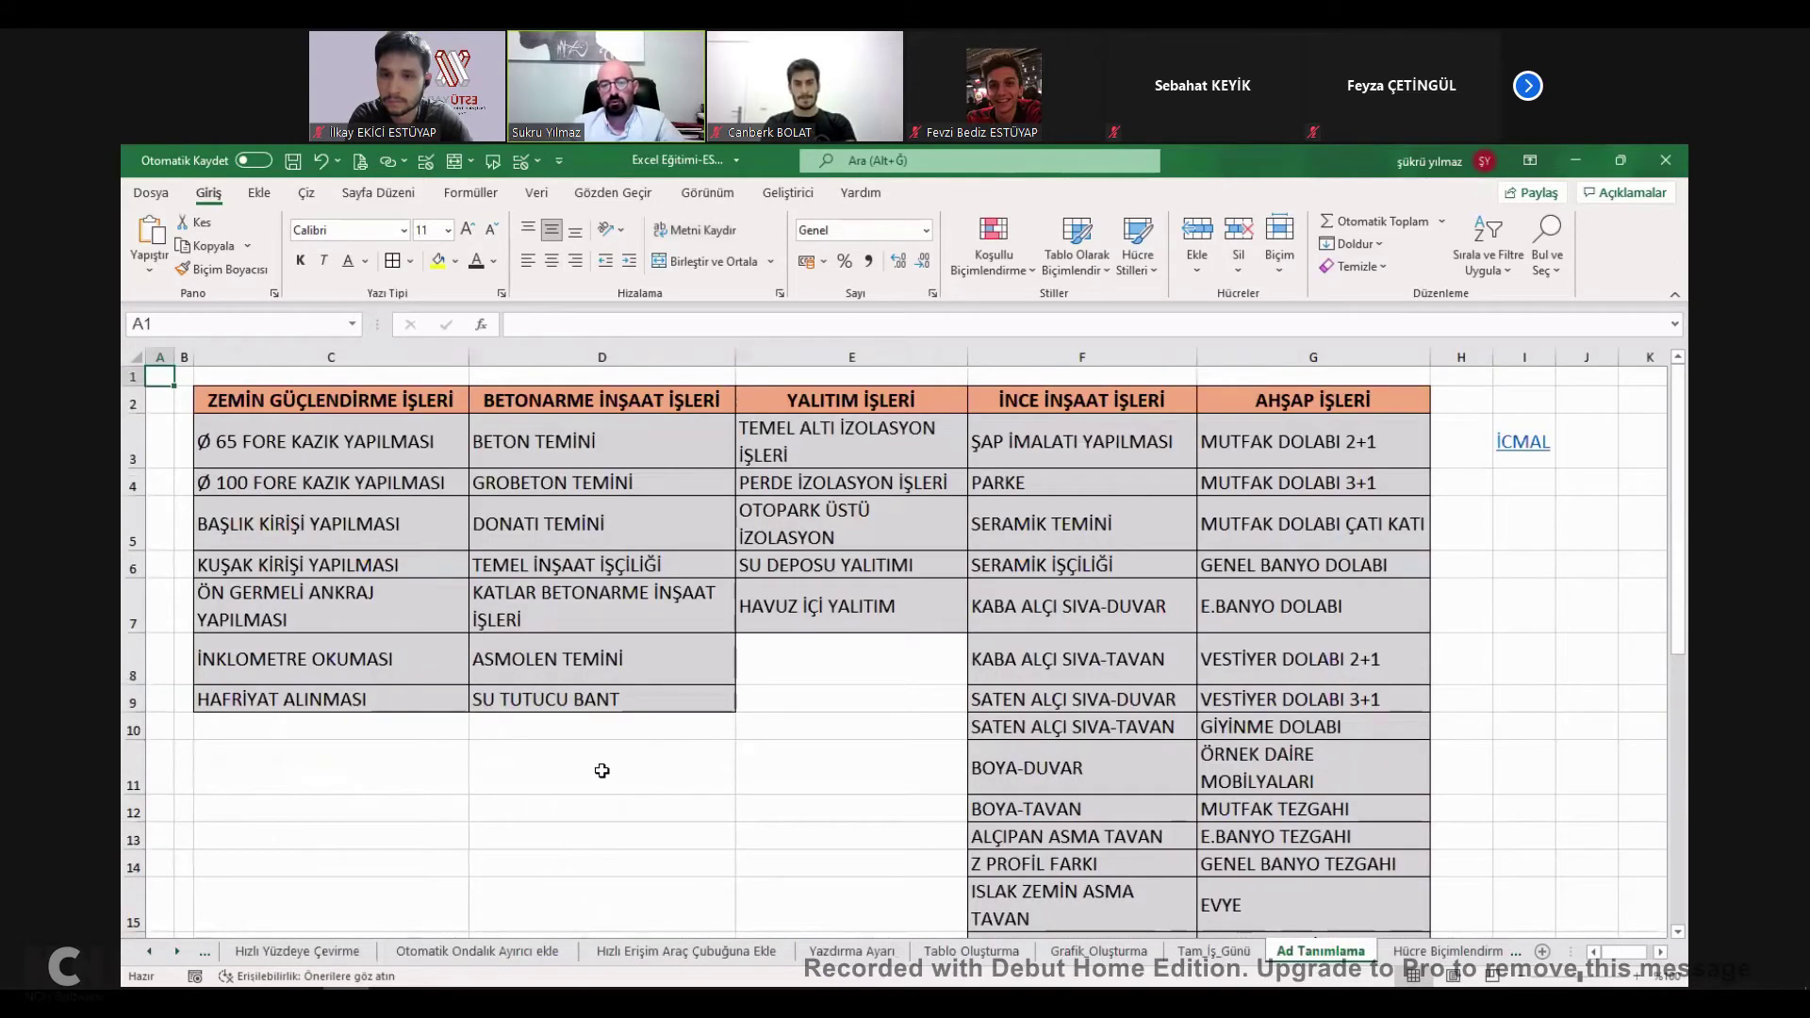
{"action": "left_click", "coordinate": [602, 772]}
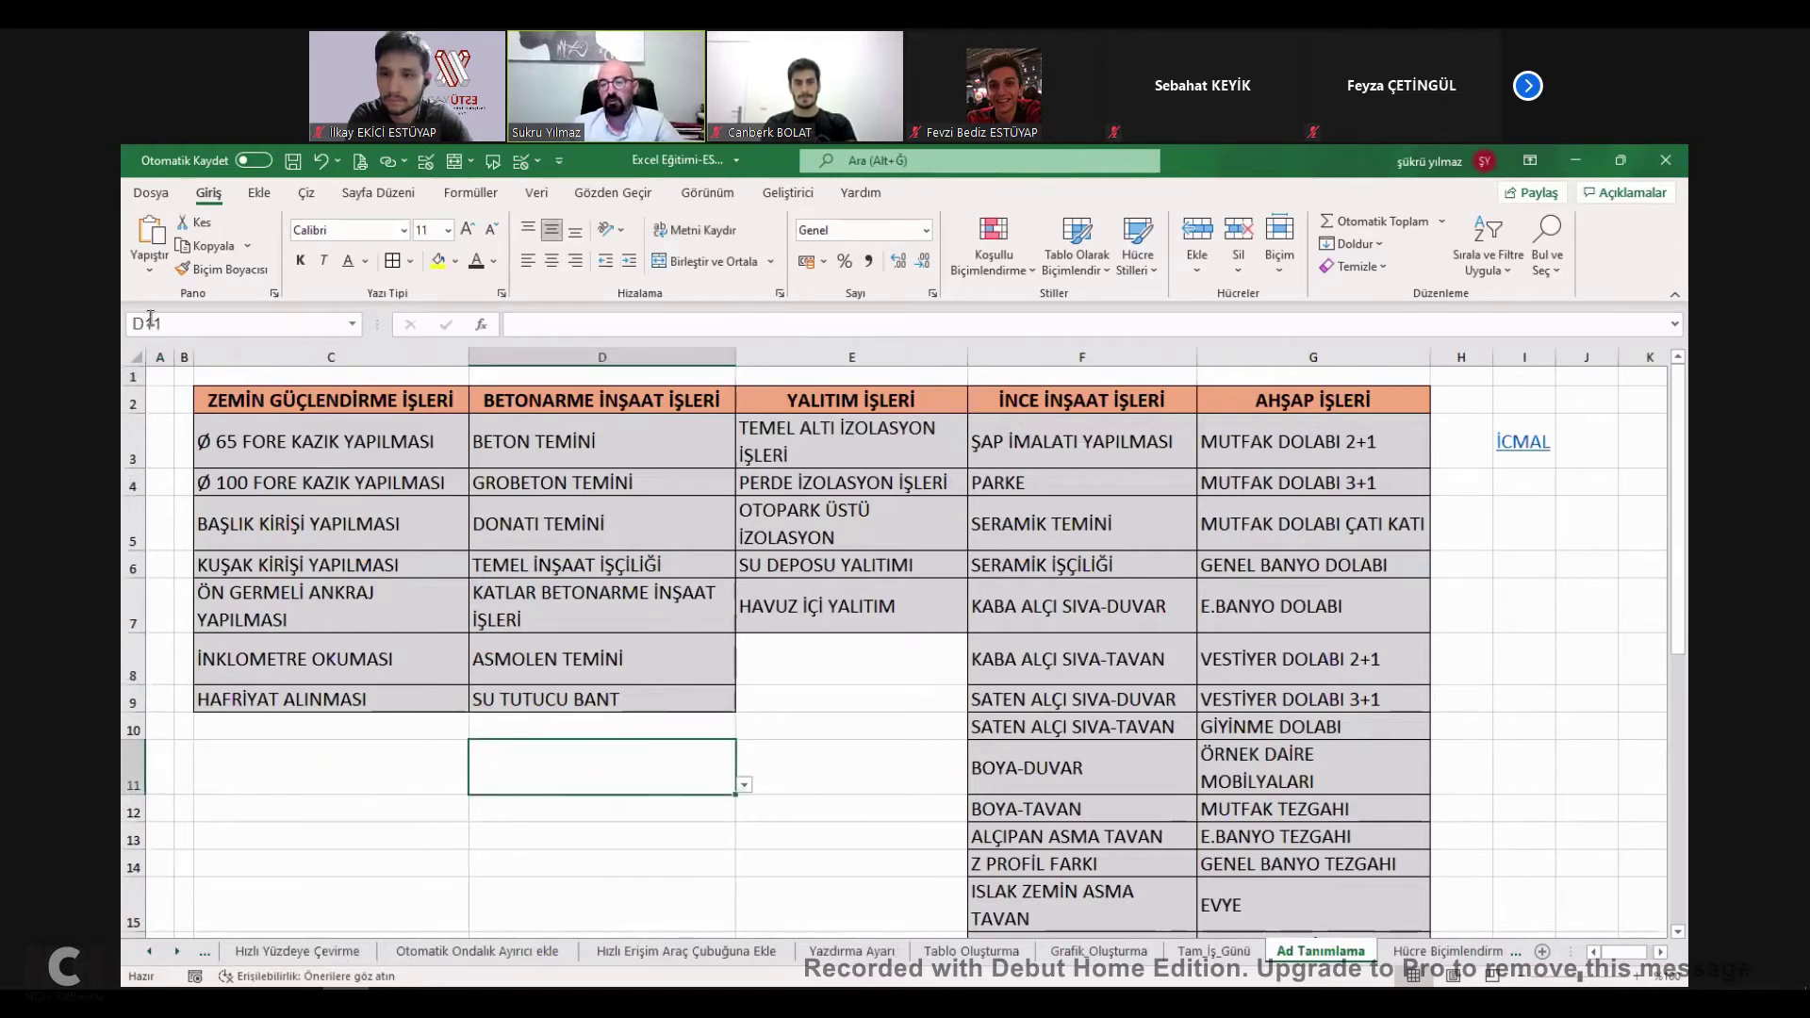
{"action": "key", "text": "Left"}
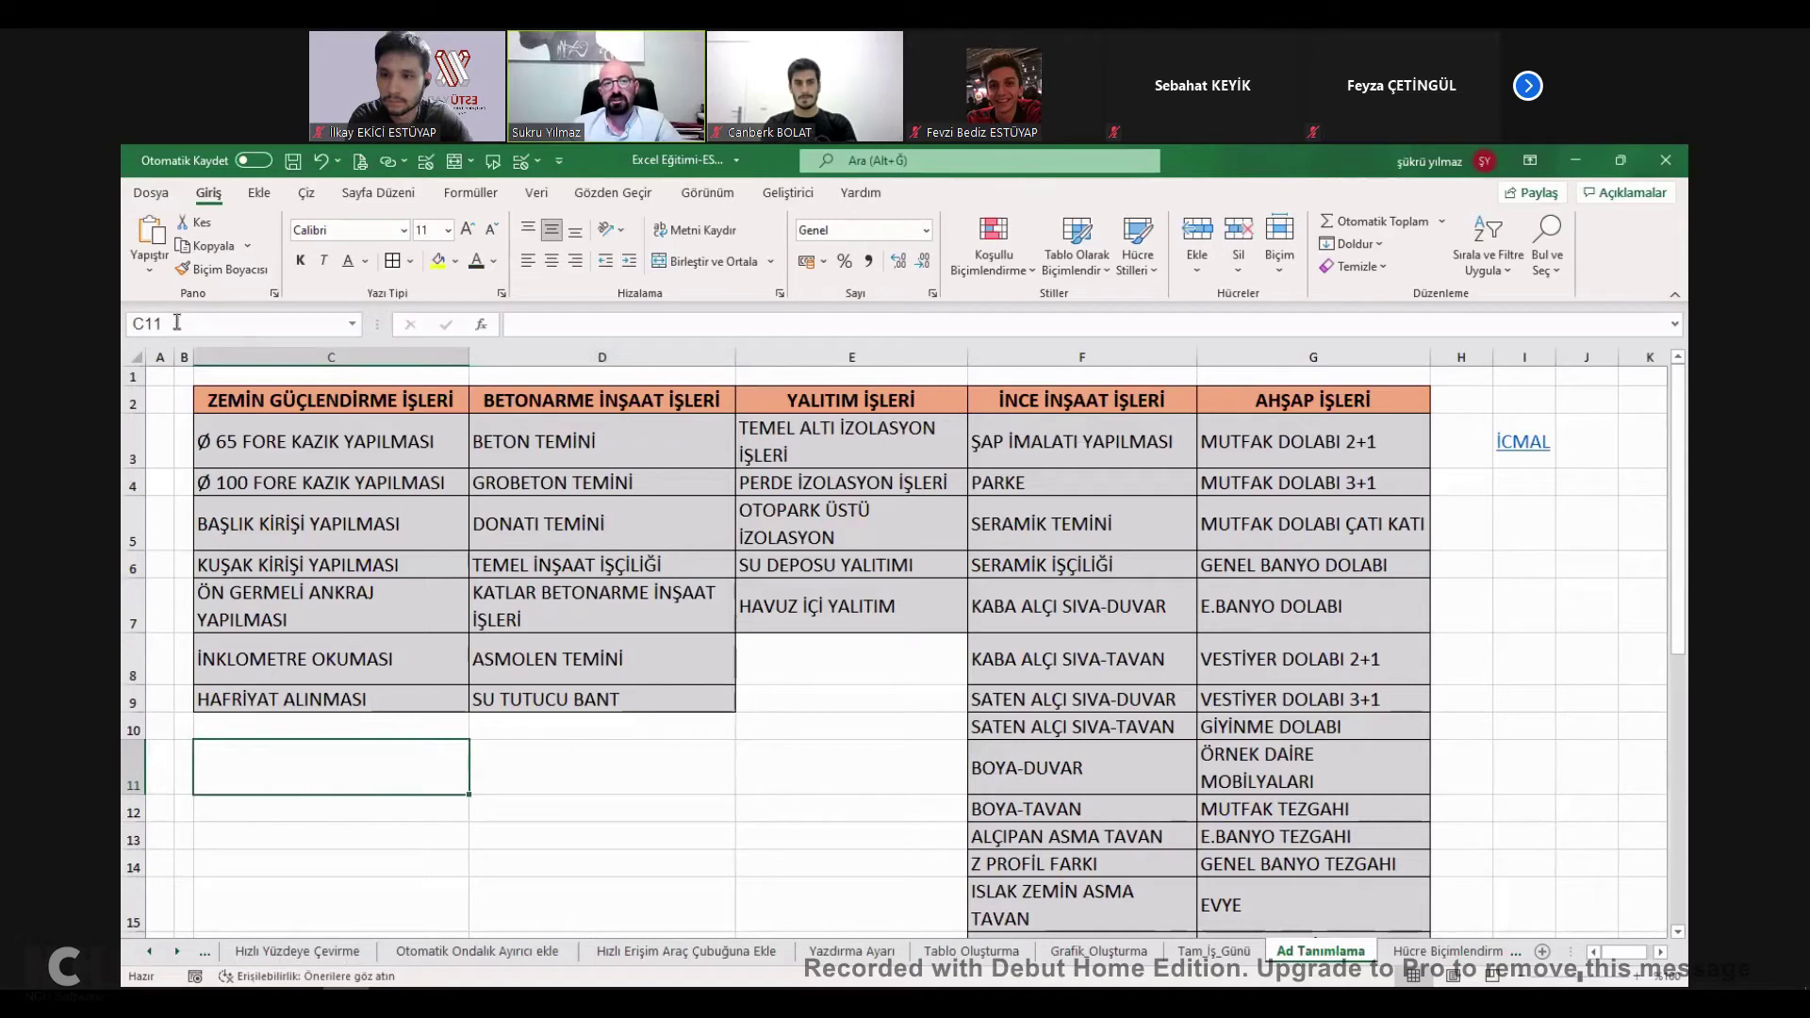
Name the ground-reinforcement items in C3:C8 as the range ESTU.
{"action": "left_click_drag", "start_coordinate": [396, 454], "coordinate": [417, 637]}
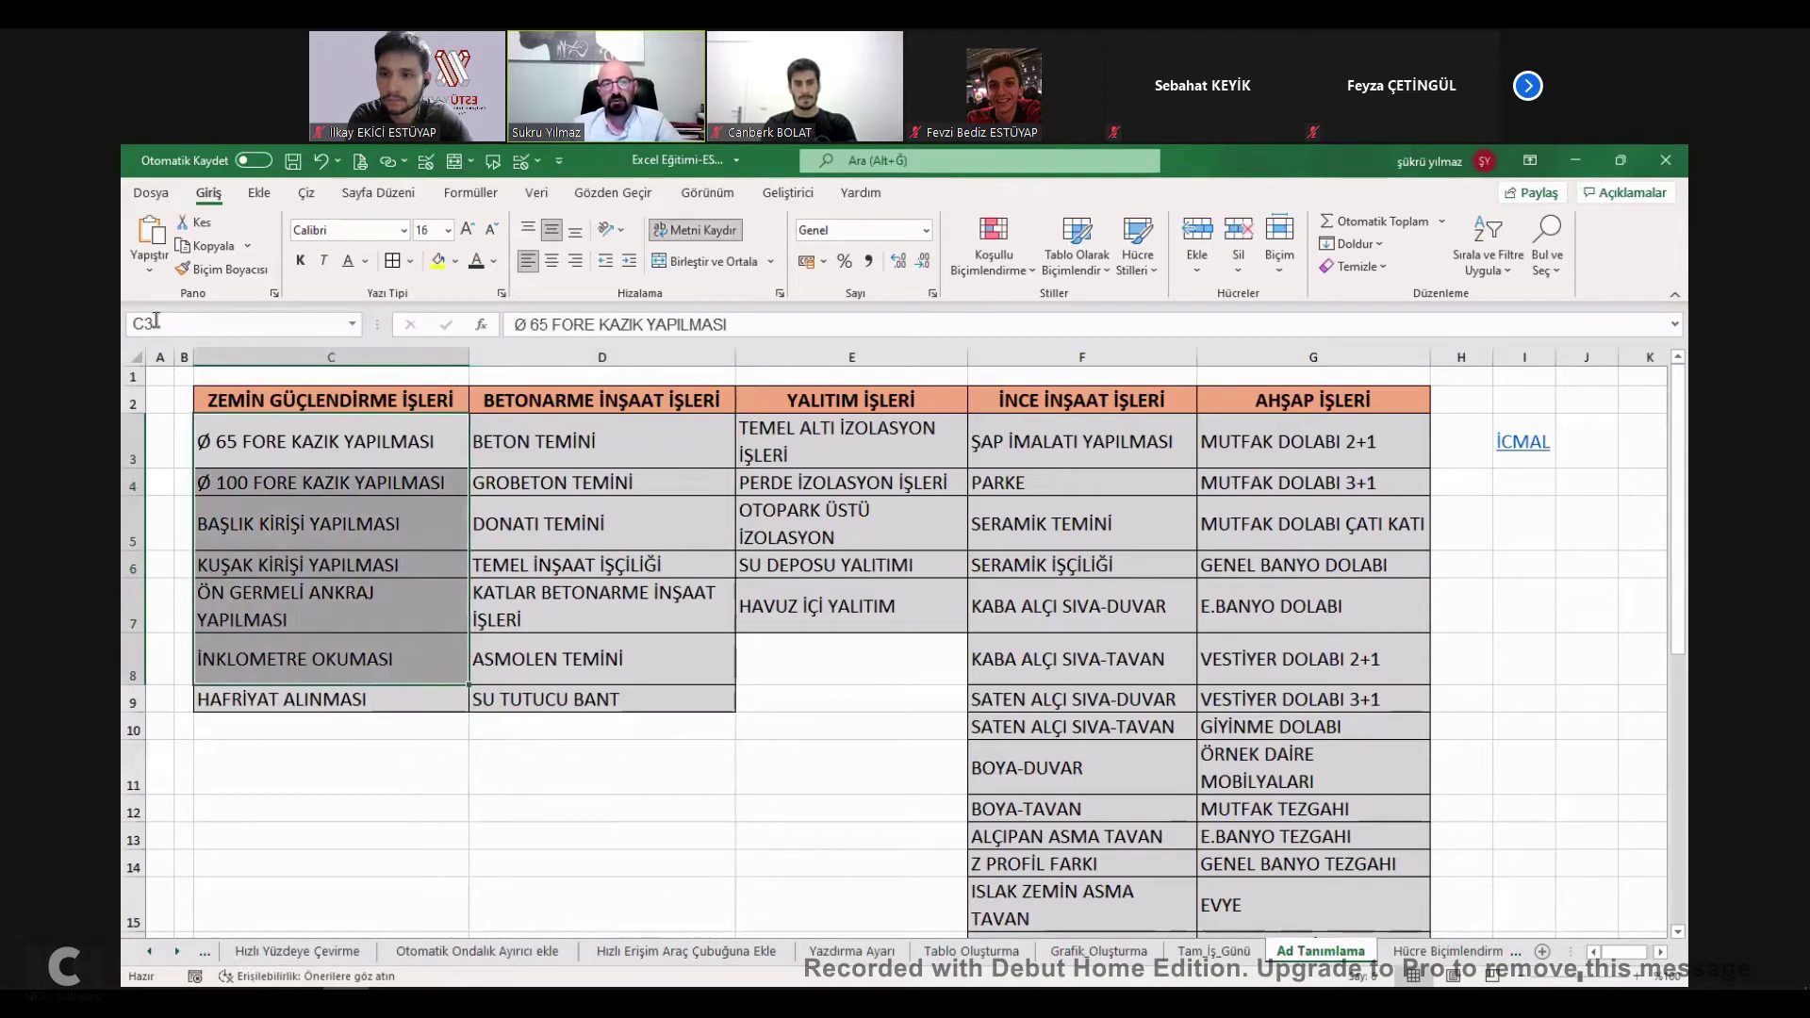
{"action": "left_click", "coordinate": [157, 321]}
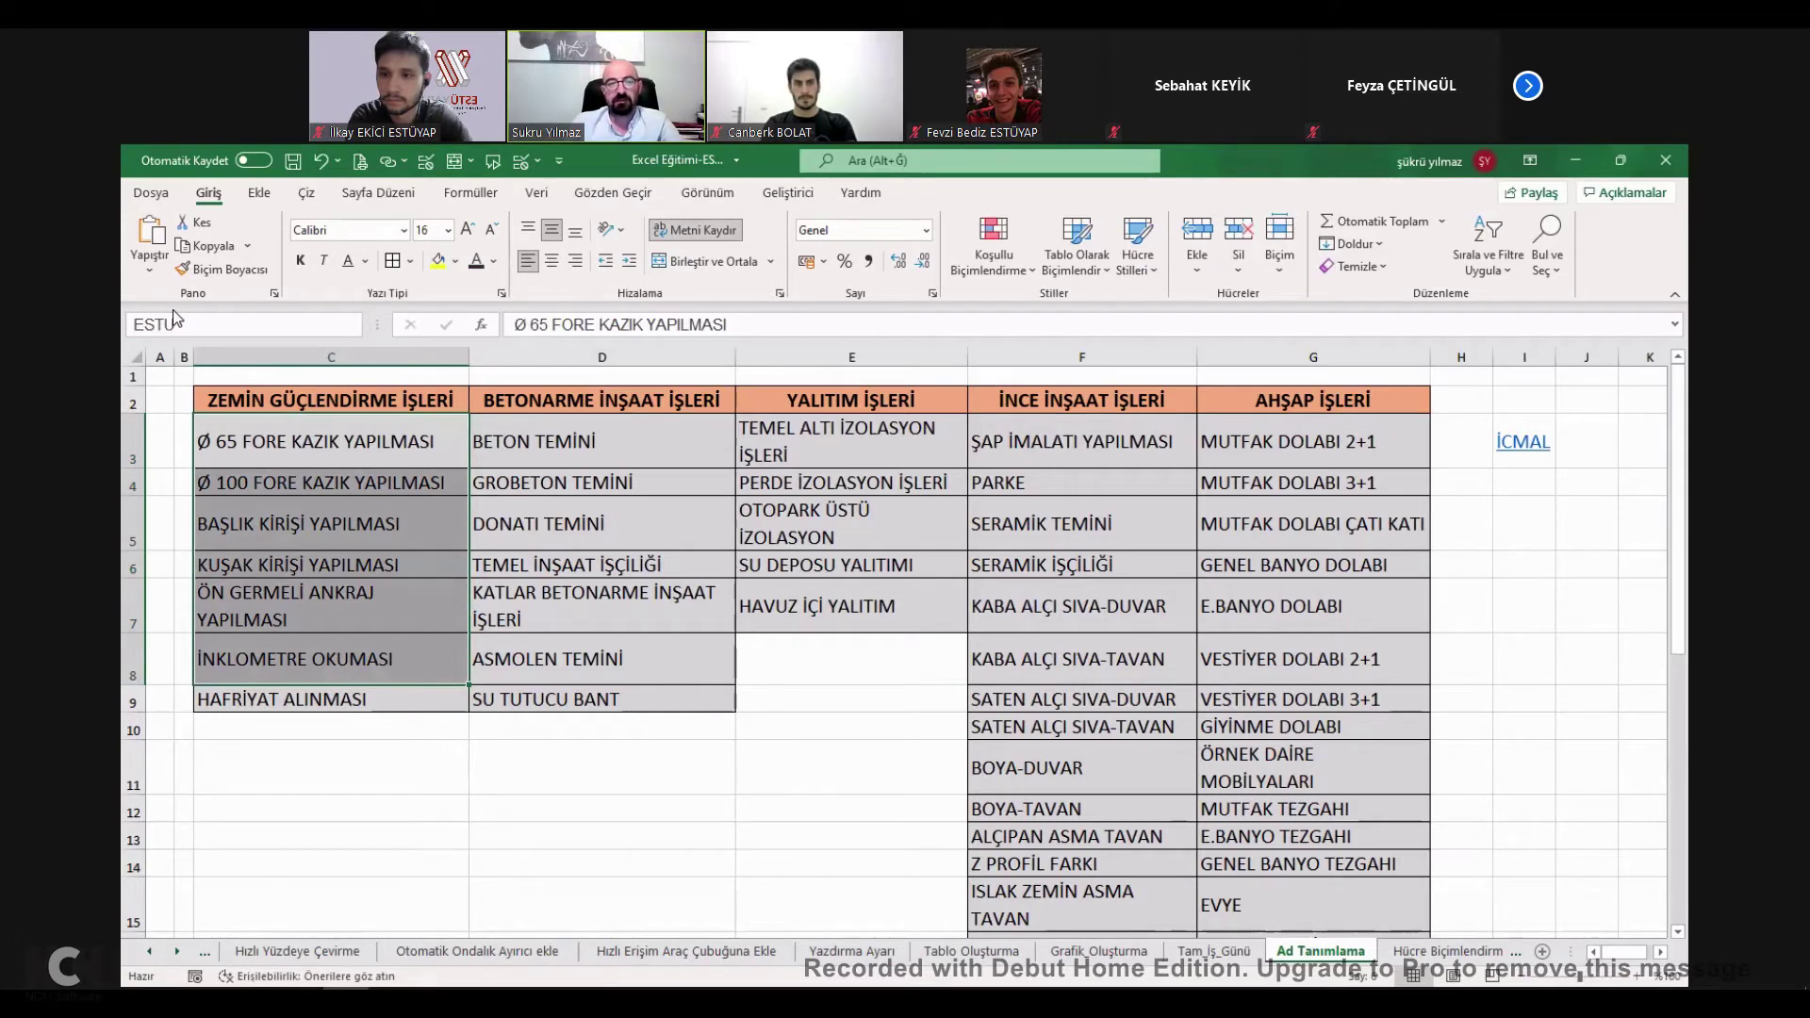
{"action": "left_click", "coordinate": [417, 790]}
{"action": "left_click_drag", "start_coordinate": [359, 444], "coordinate": [399, 656]}
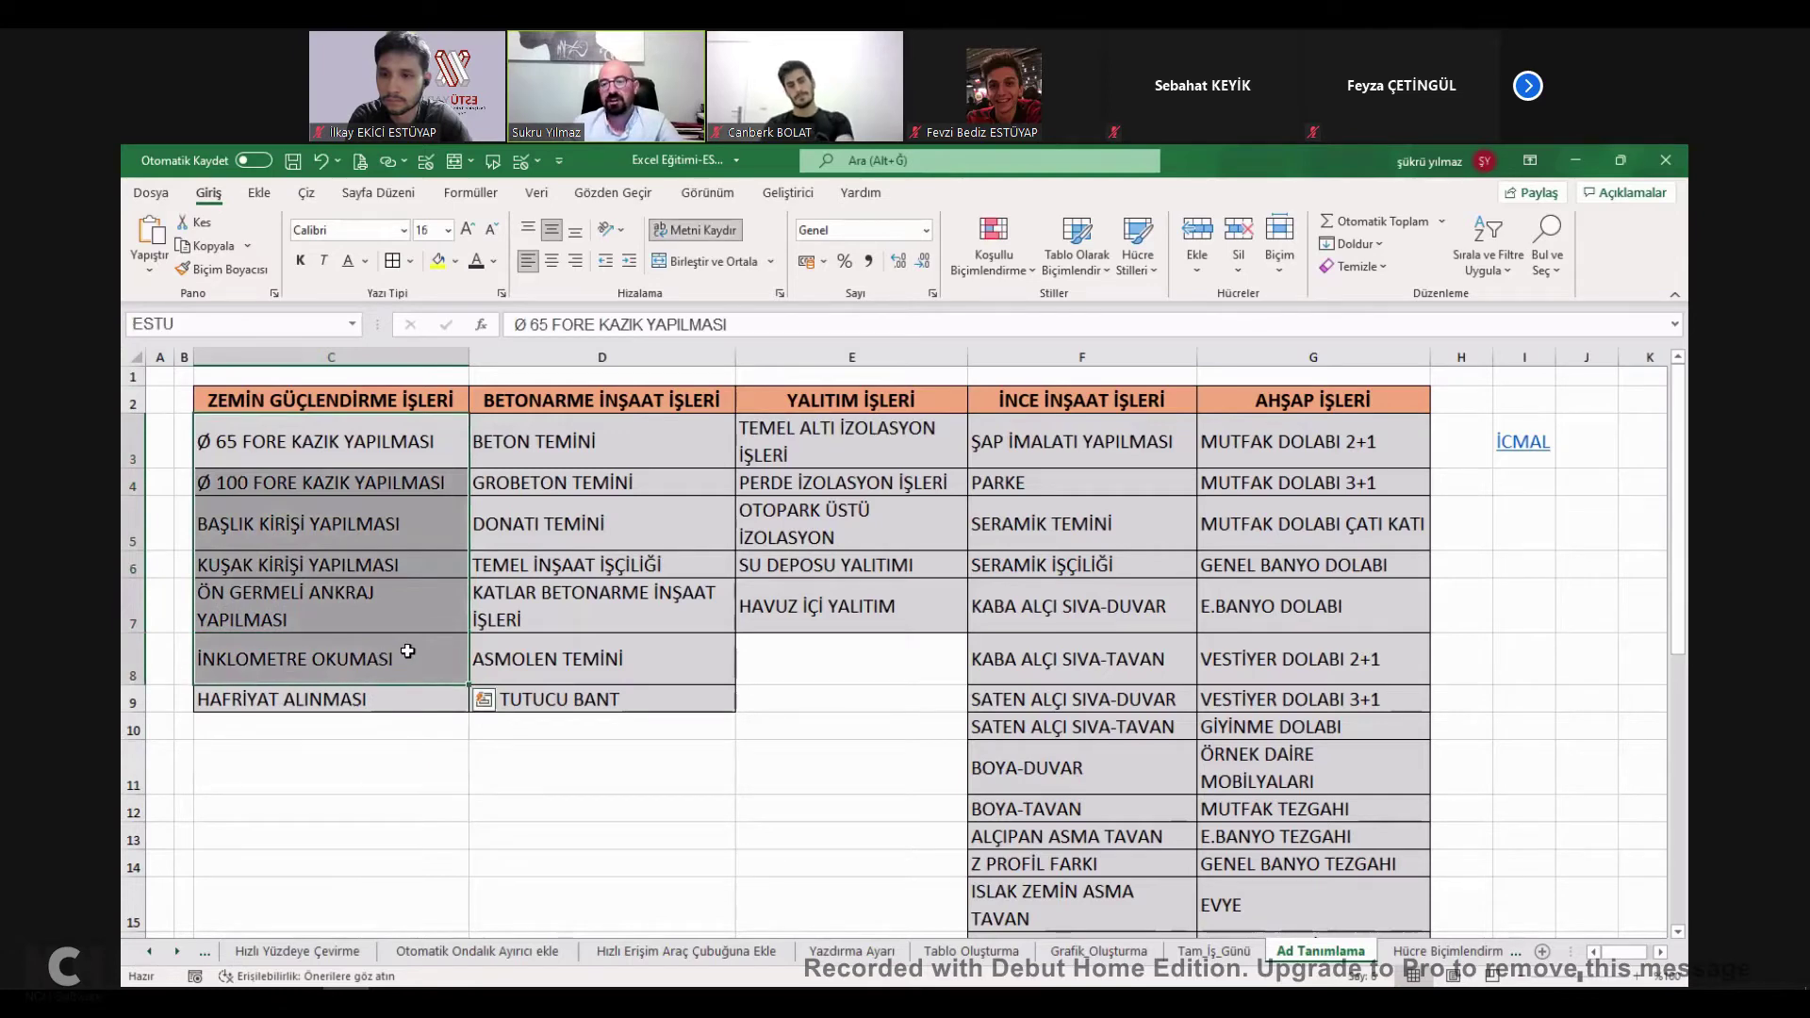
Enter =ESTU in D12 so the ESTU items spill down column D.
{"action": "left_click", "coordinate": [531, 808]}
{"action": "type", "text": "=ESTU"}
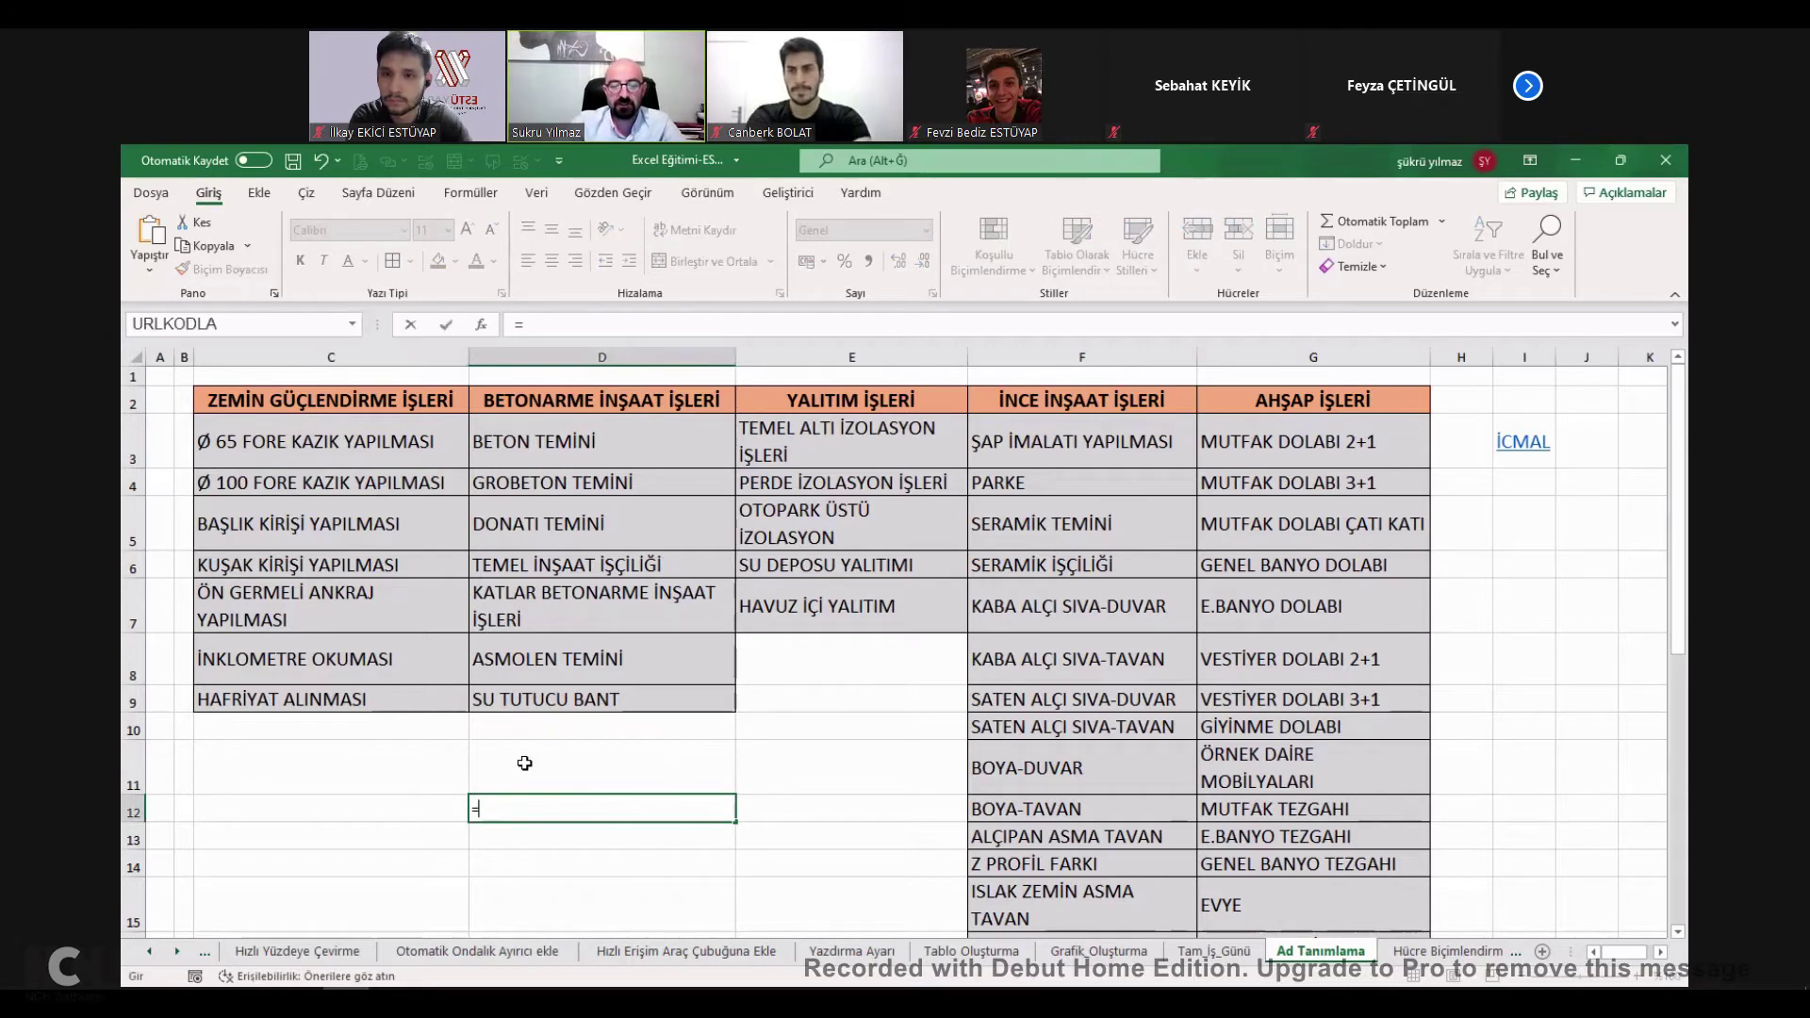
{"action": "key", "text": "Return"}
{"action": "scroll", "coordinate": [594, 787], "scroll_direction": "down", "scroll_amount": 2}
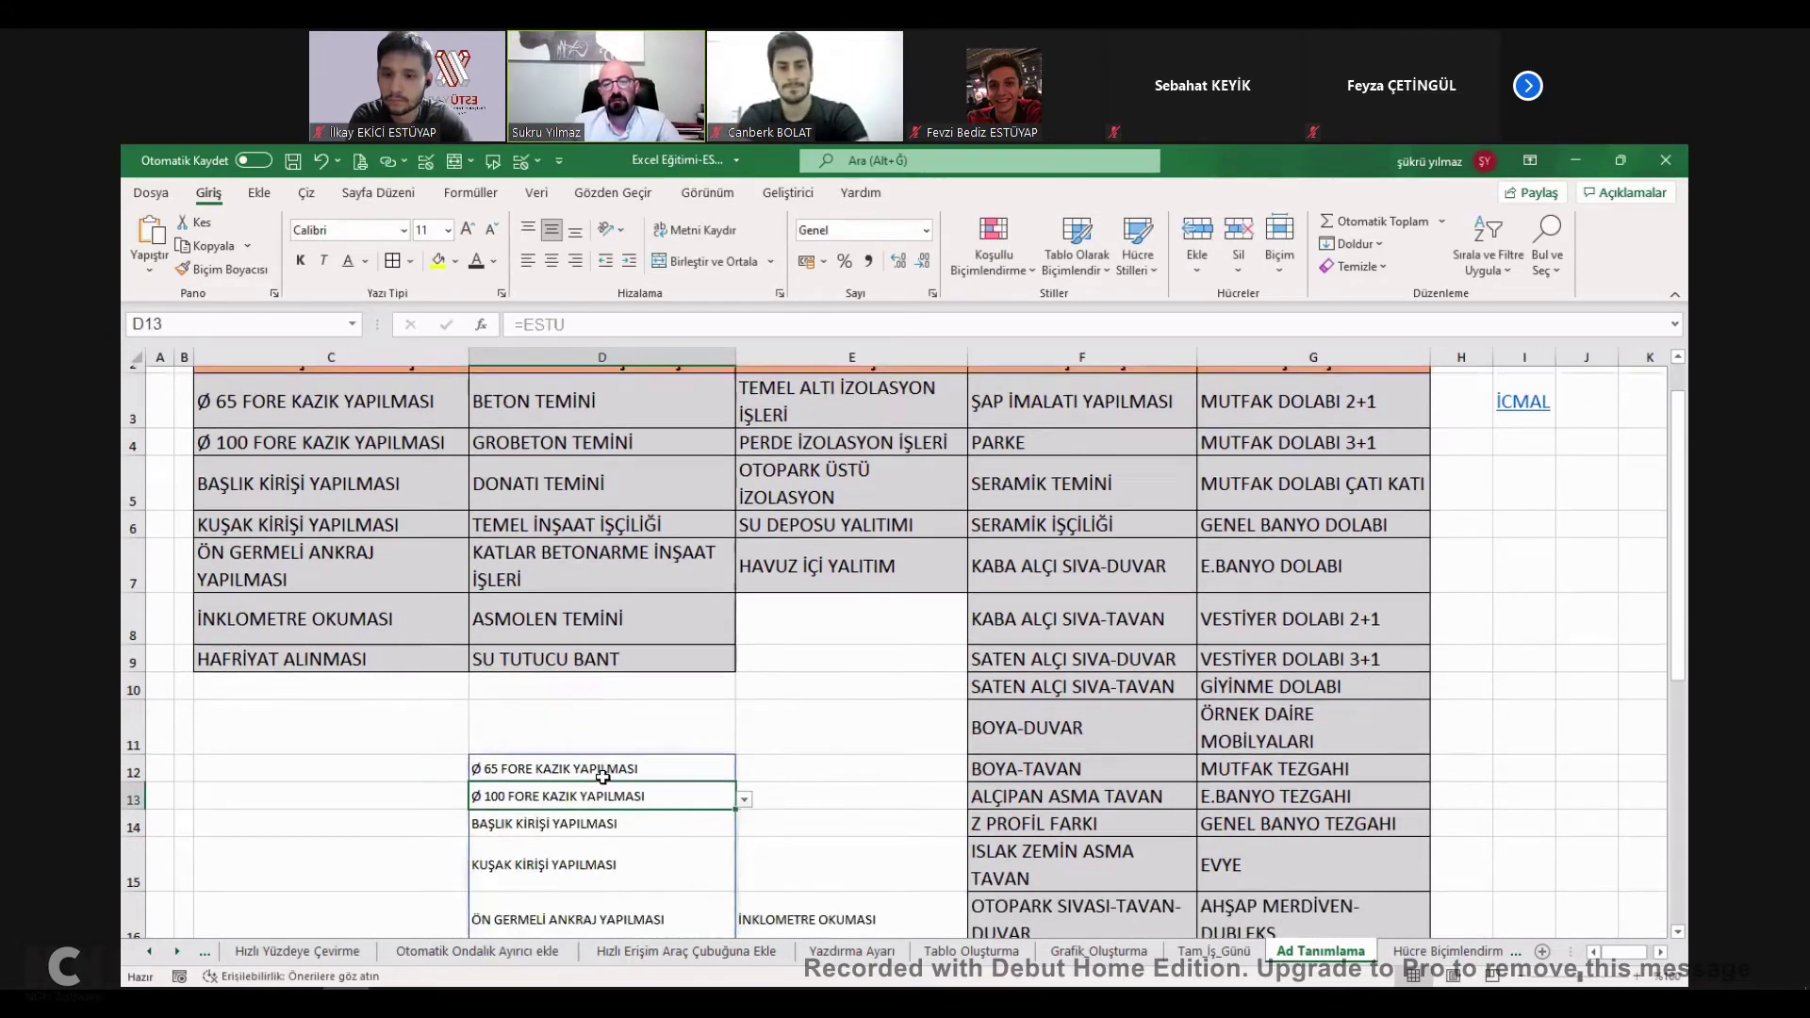
{"action": "left_click_drag", "start_coordinate": [580, 603], "coordinate": [575, 743]}
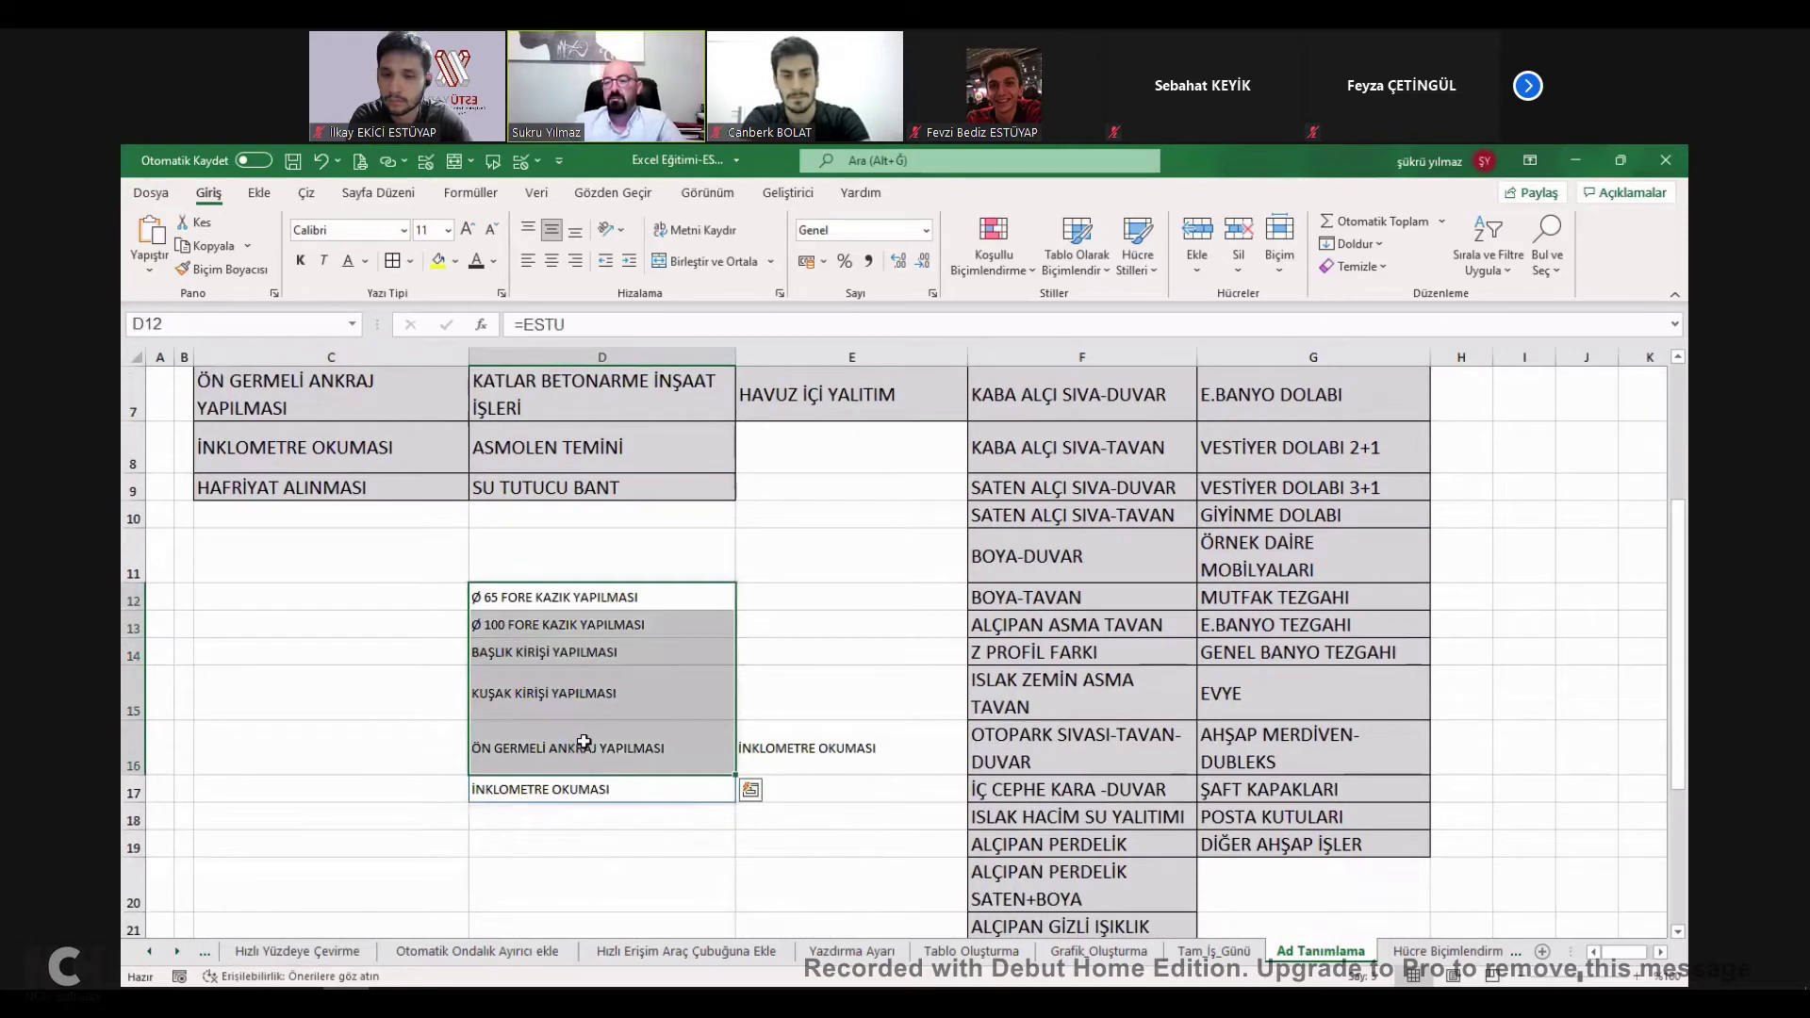
{"action": "scroll", "coordinate": [589, 744], "scroll_direction": "up", "scroll_amount": 1}
{"action": "scroll", "coordinate": [614, 726], "scroll_direction": "up", "scroll_amount": 1}
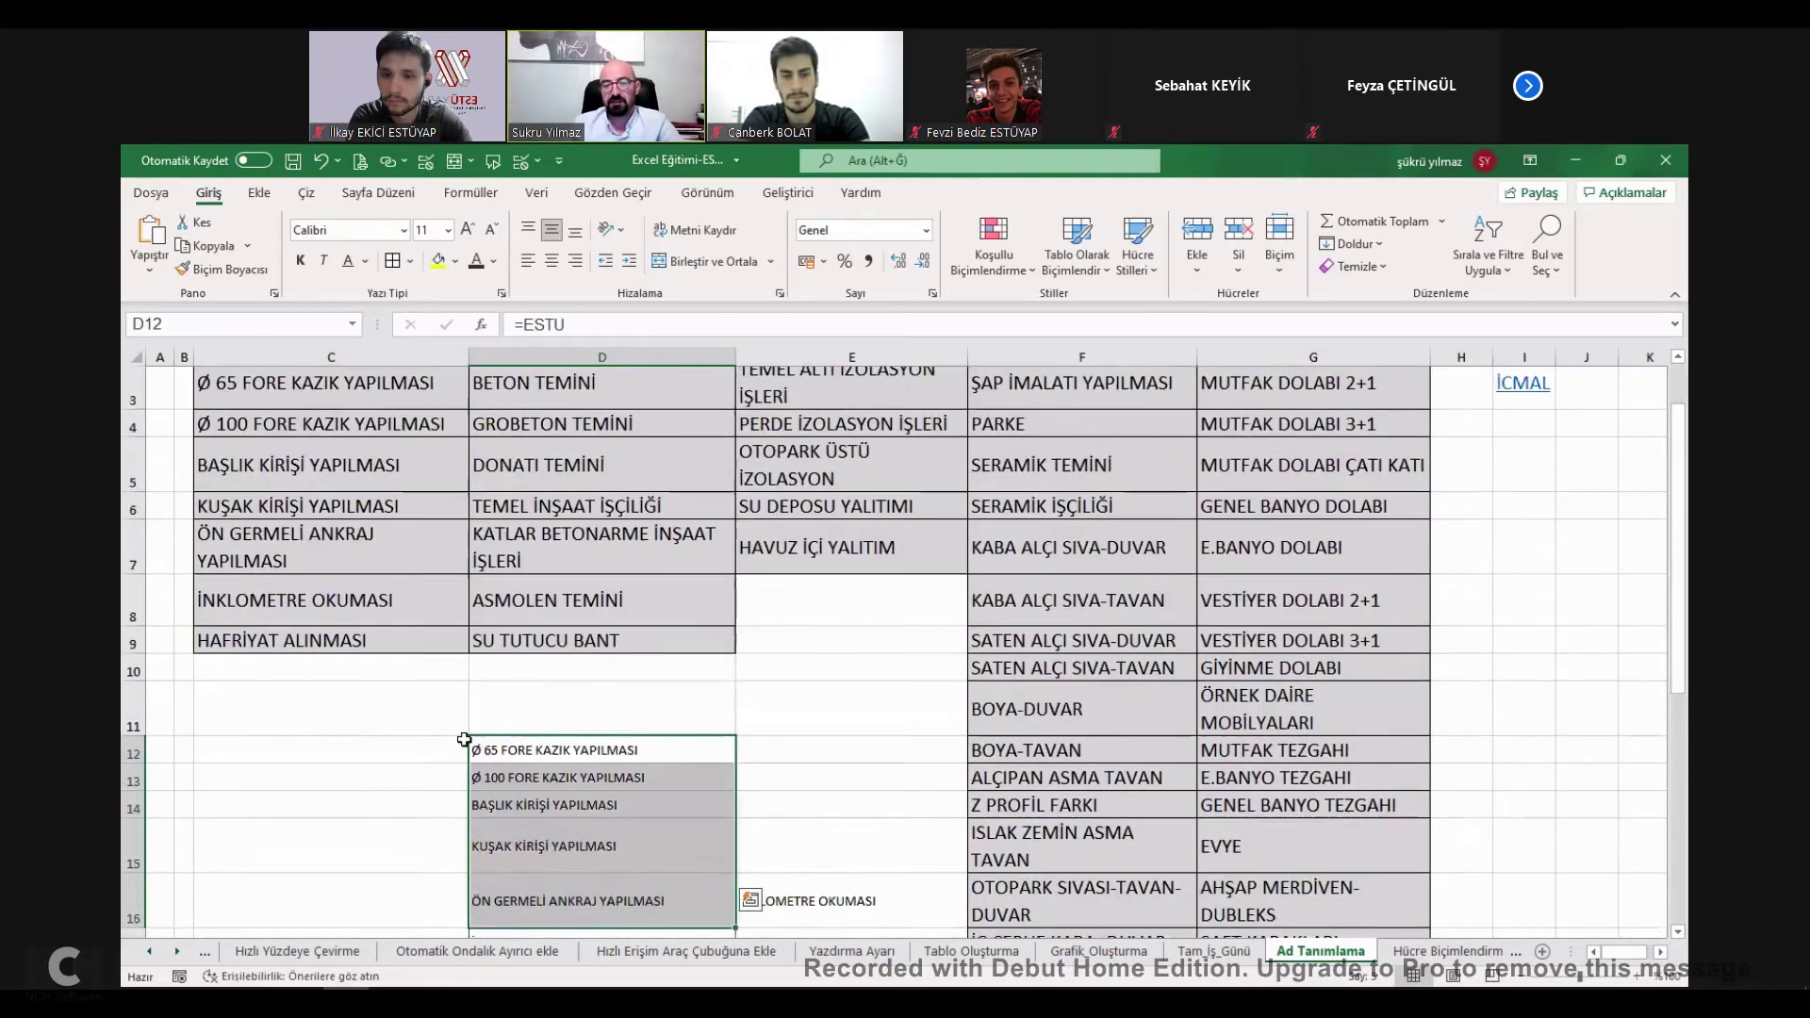
{"action": "scroll", "coordinate": [437, 714], "scroll_direction": "down", "scroll_amount": 1}
Enter =+ESTU in C12 to spill the same items, then return to the İcmal sheet.
{"action": "left_click", "coordinate": [441, 707]}
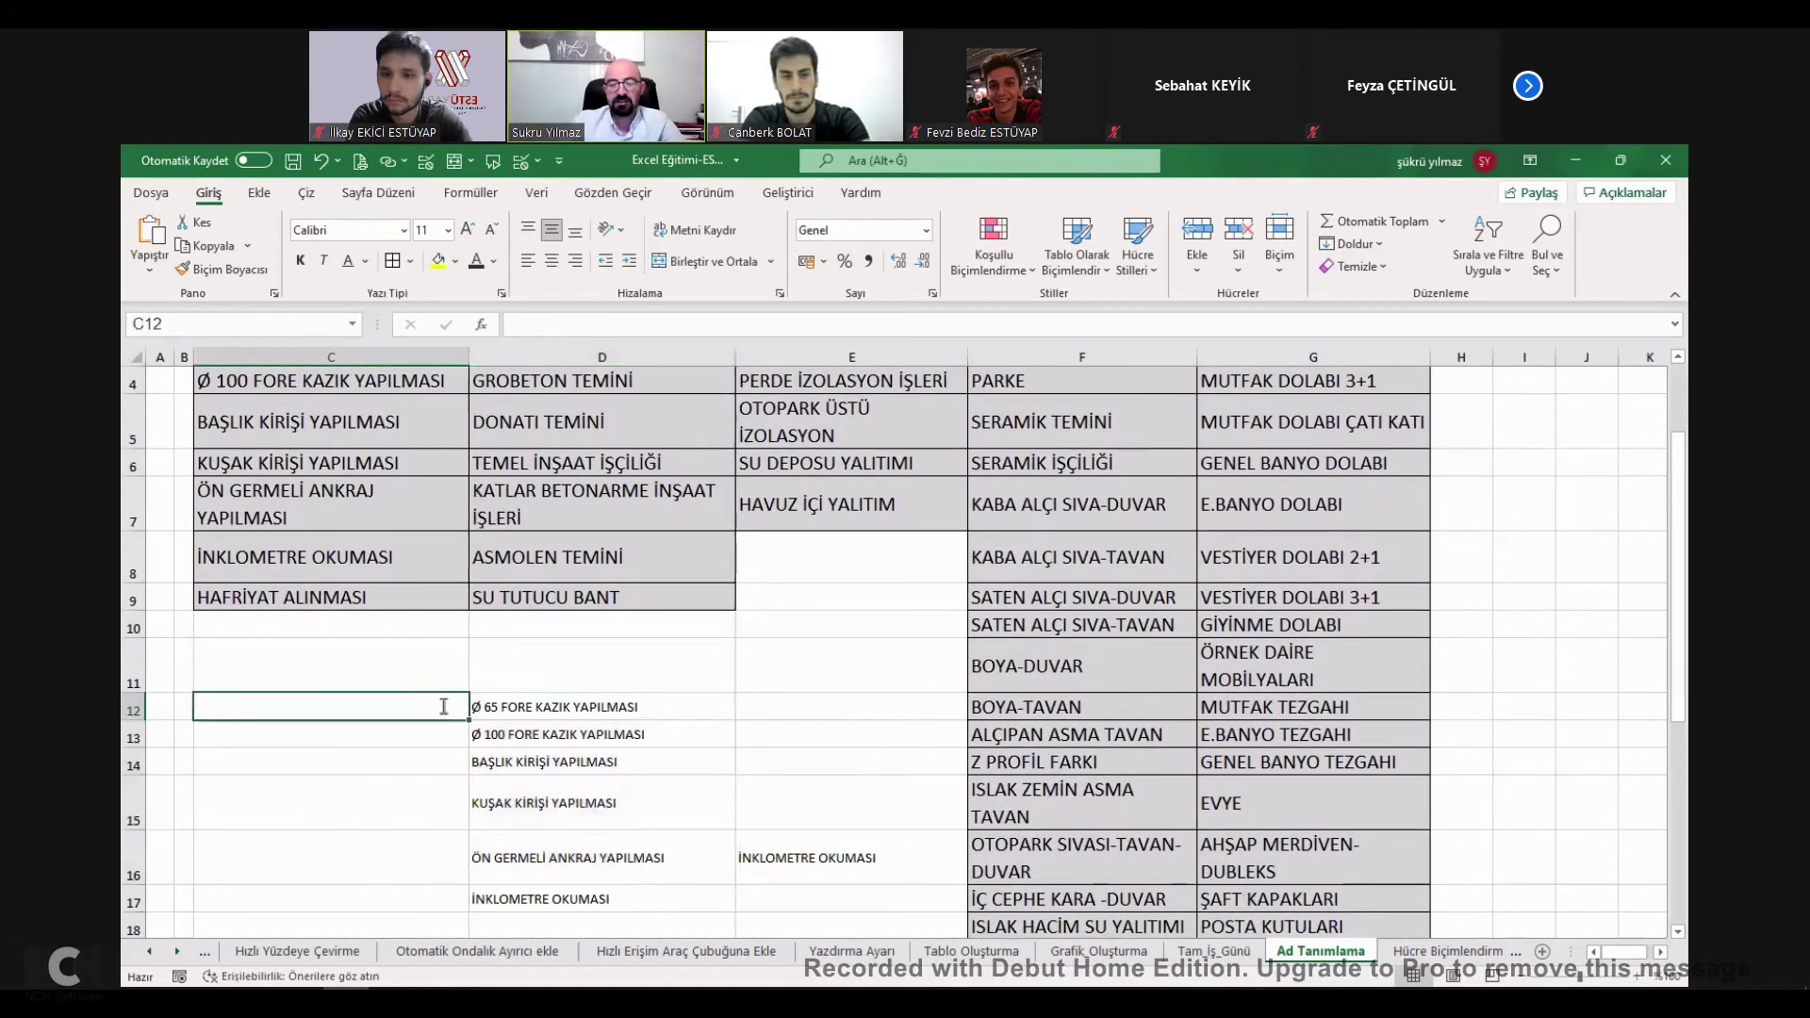
{"action": "type", "text": "+ESTU"}
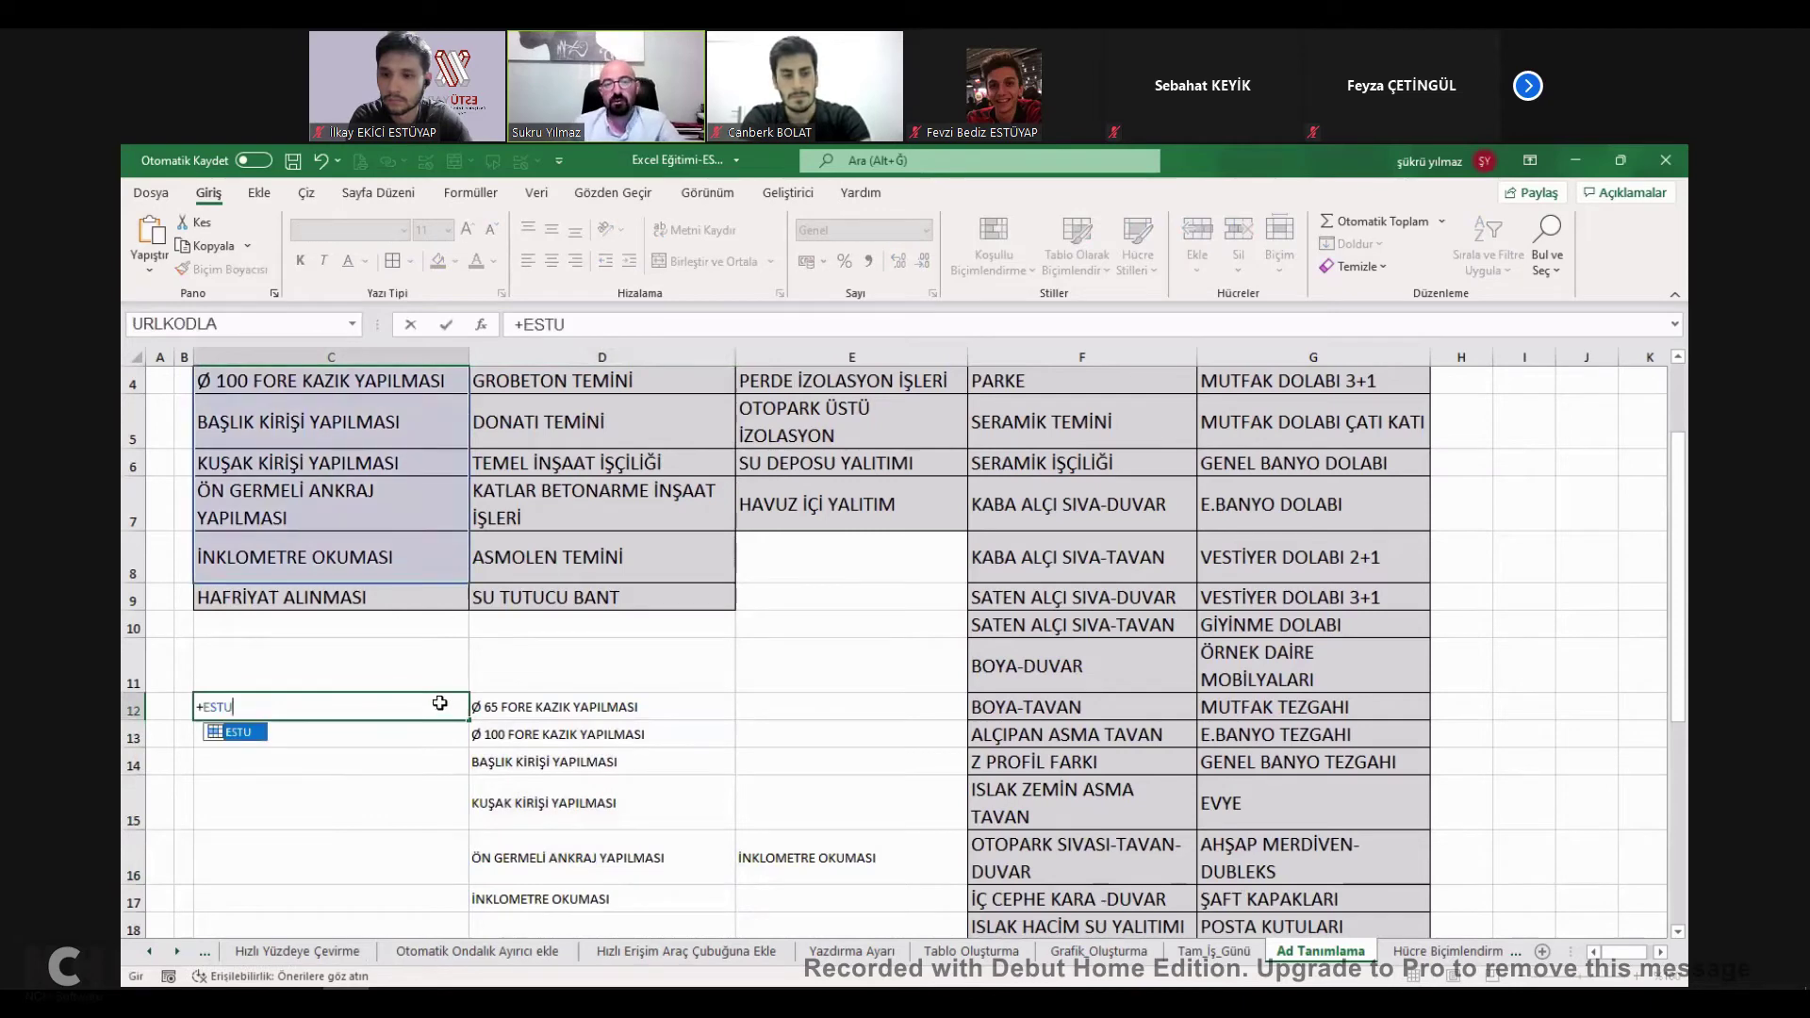
{"action": "key", "text": "Return"}
{"action": "left_click_drag", "start_coordinate": [439, 707], "coordinate": [433, 802]}
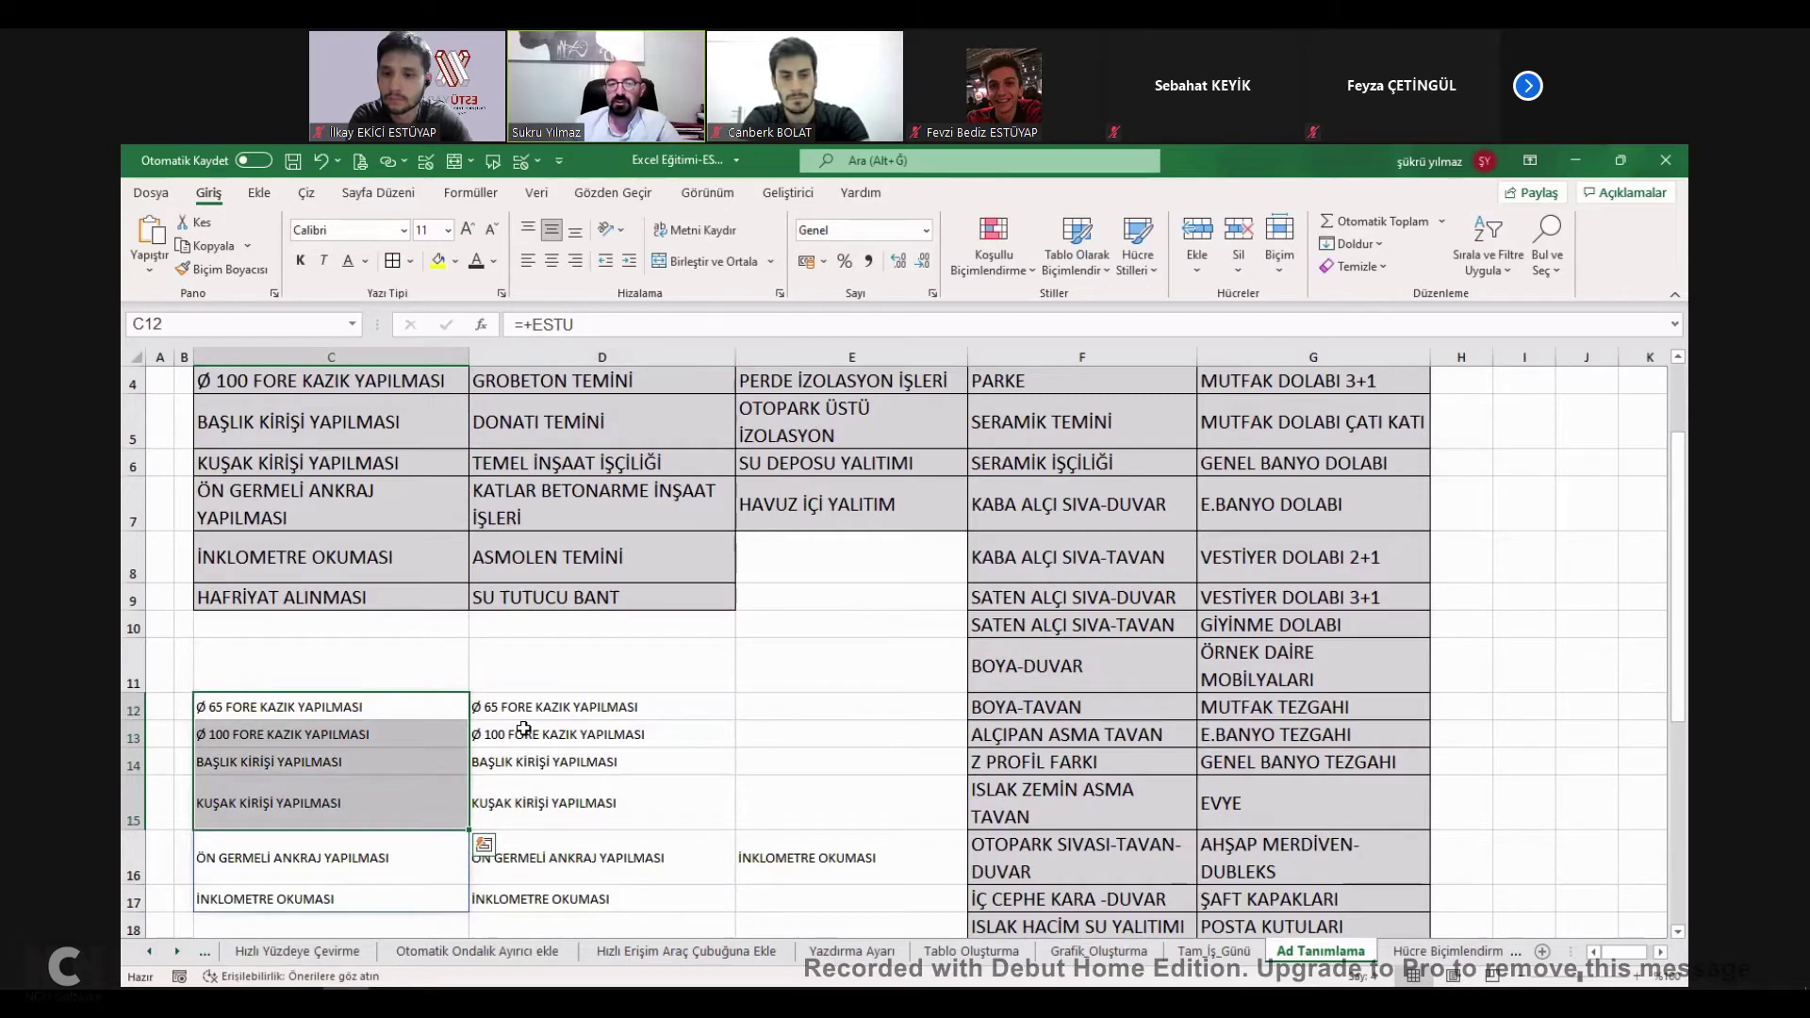
{"action": "left_click", "coordinate": [456, 712]}
{"action": "scroll", "coordinate": [471, 717], "scroll_direction": "up", "scroll_amount": 1}
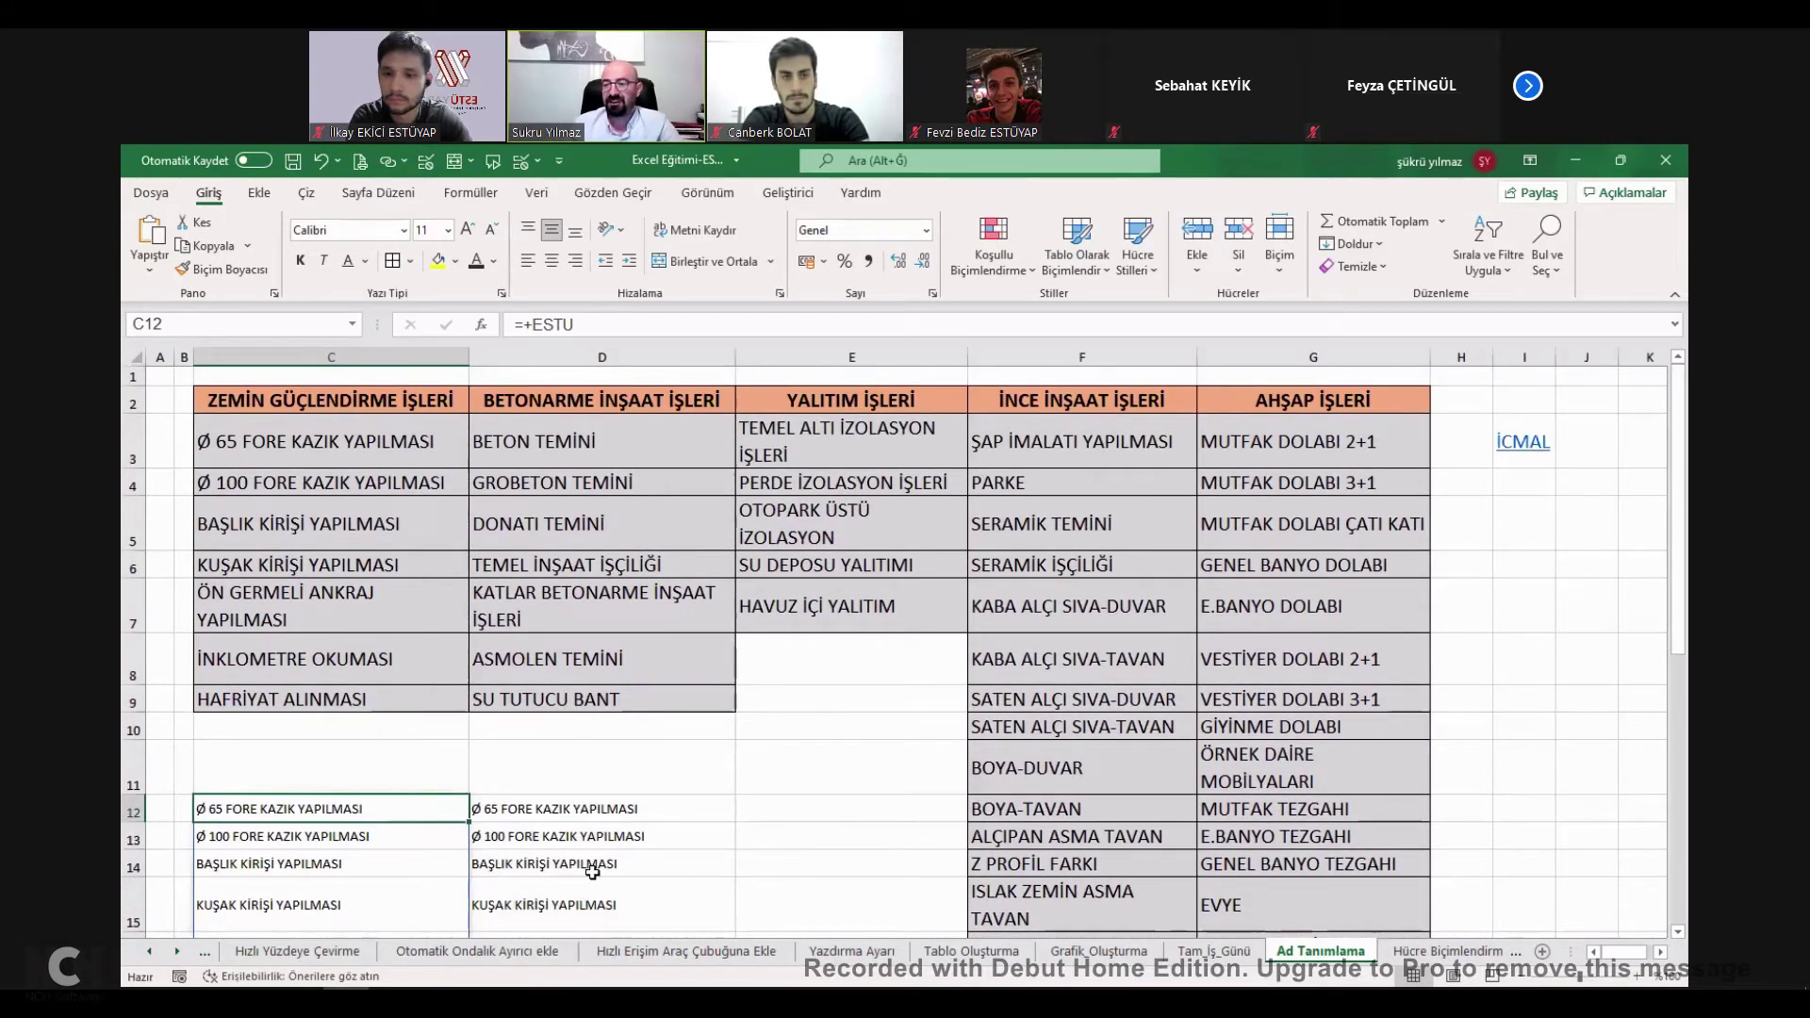
{"action": "left_click", "coordinate": [1534, 452]}
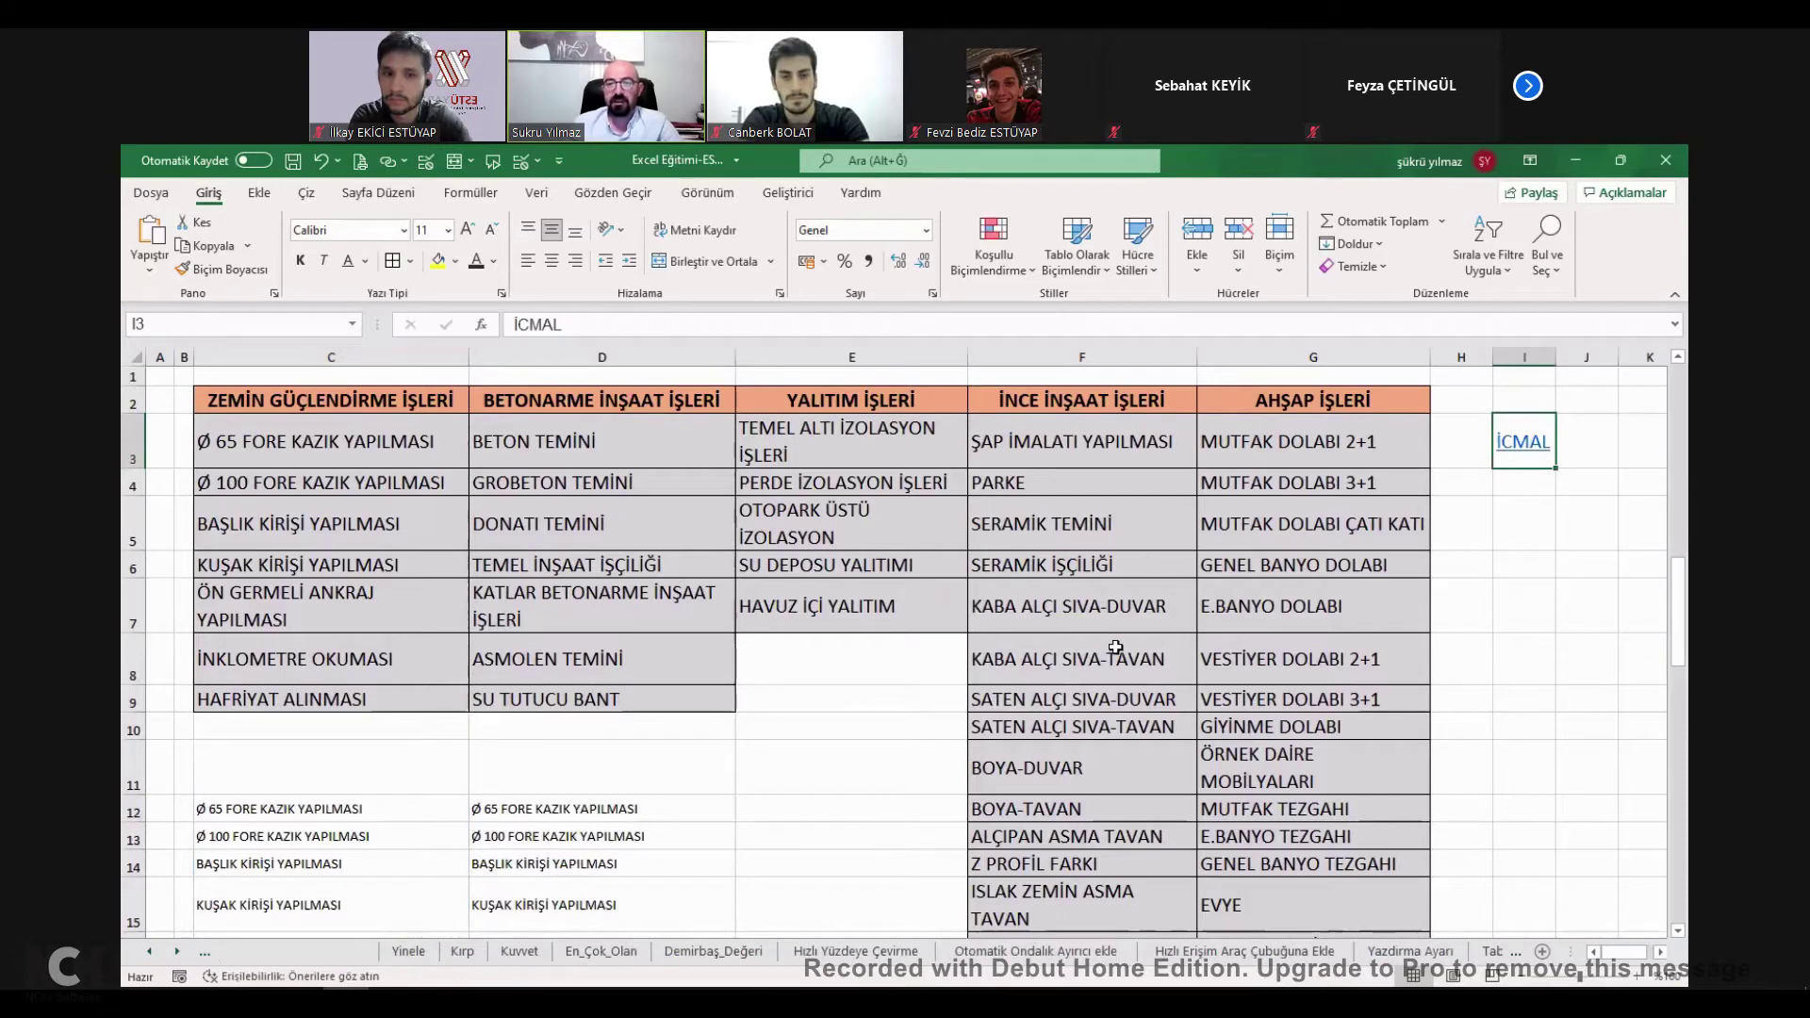
{"action": "left_click", "coordinate": [1118, 644]}
Enter ESTU in cell J32 of the İcmal sheet.
{"action": "type", "text": "ESTU"}
{"action": "left_click", "coordinate": [1261, 653]}
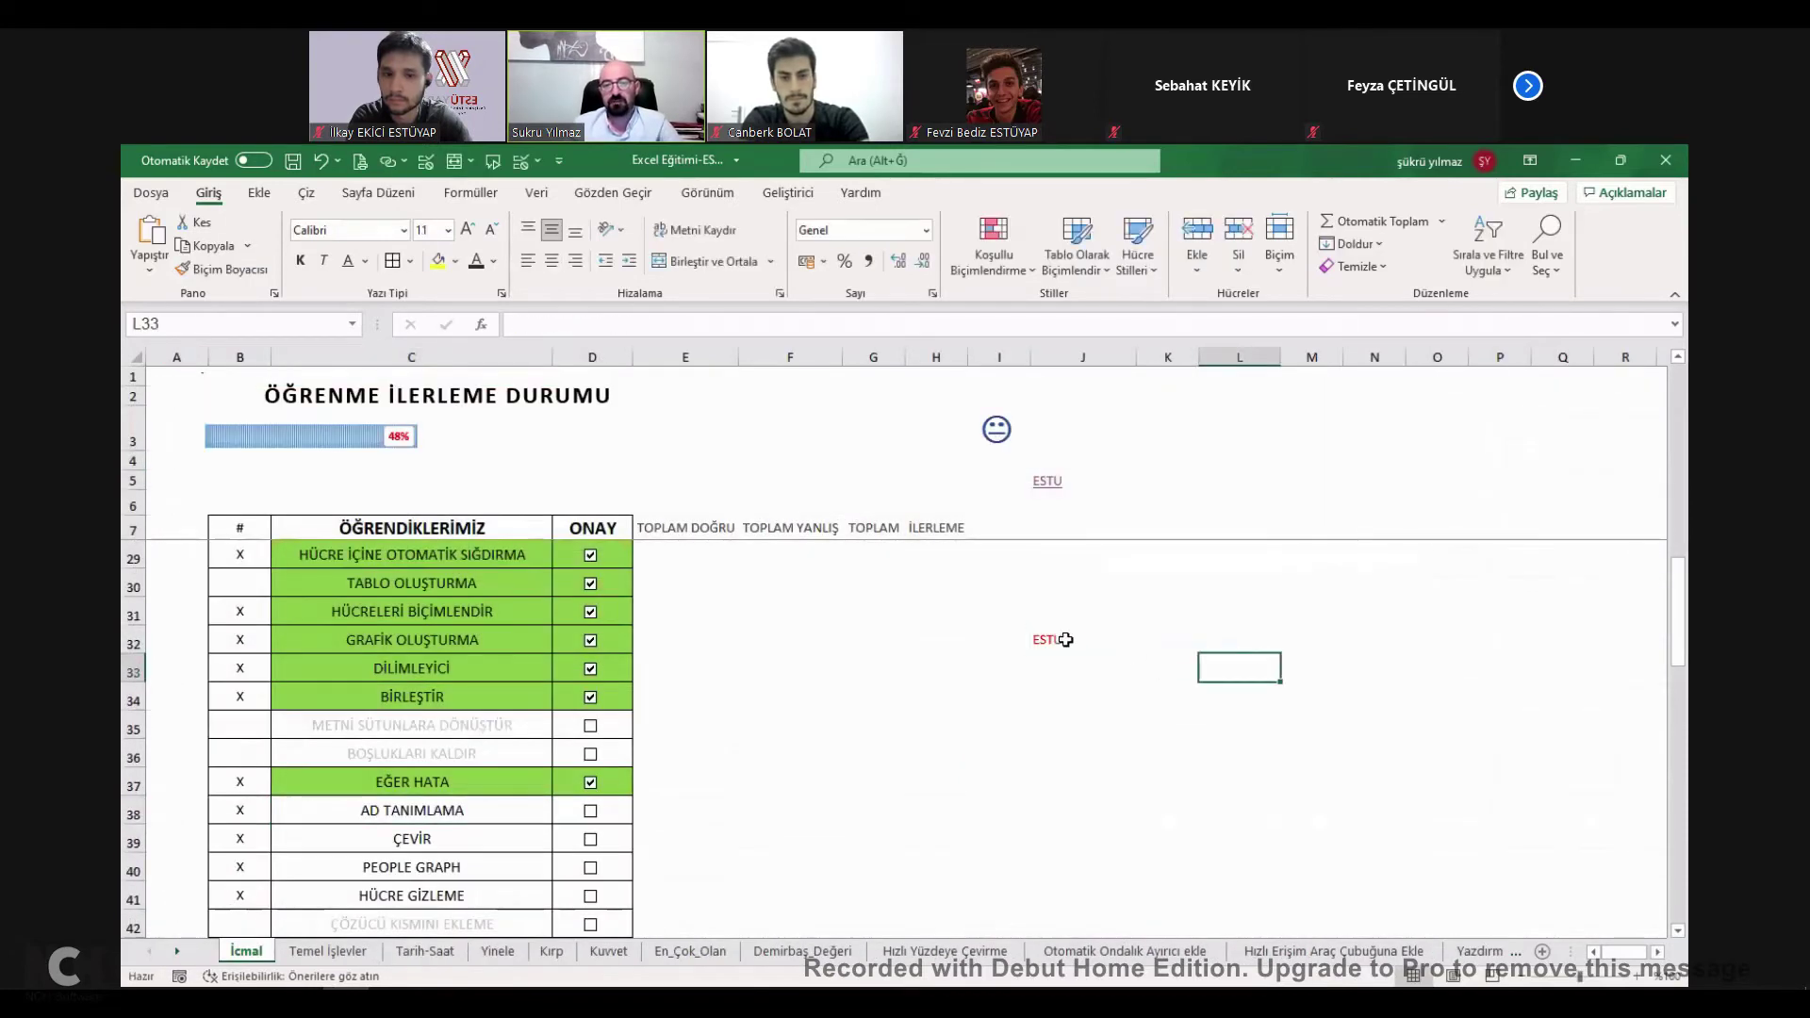
{"action": "left_click", "coordinate": [1063, 640]}
Hyperlink J32 to the ESTU defined name, test the link, and come back to İcmal.
{"action": "right_click", "coordinate": [1066, 645]}
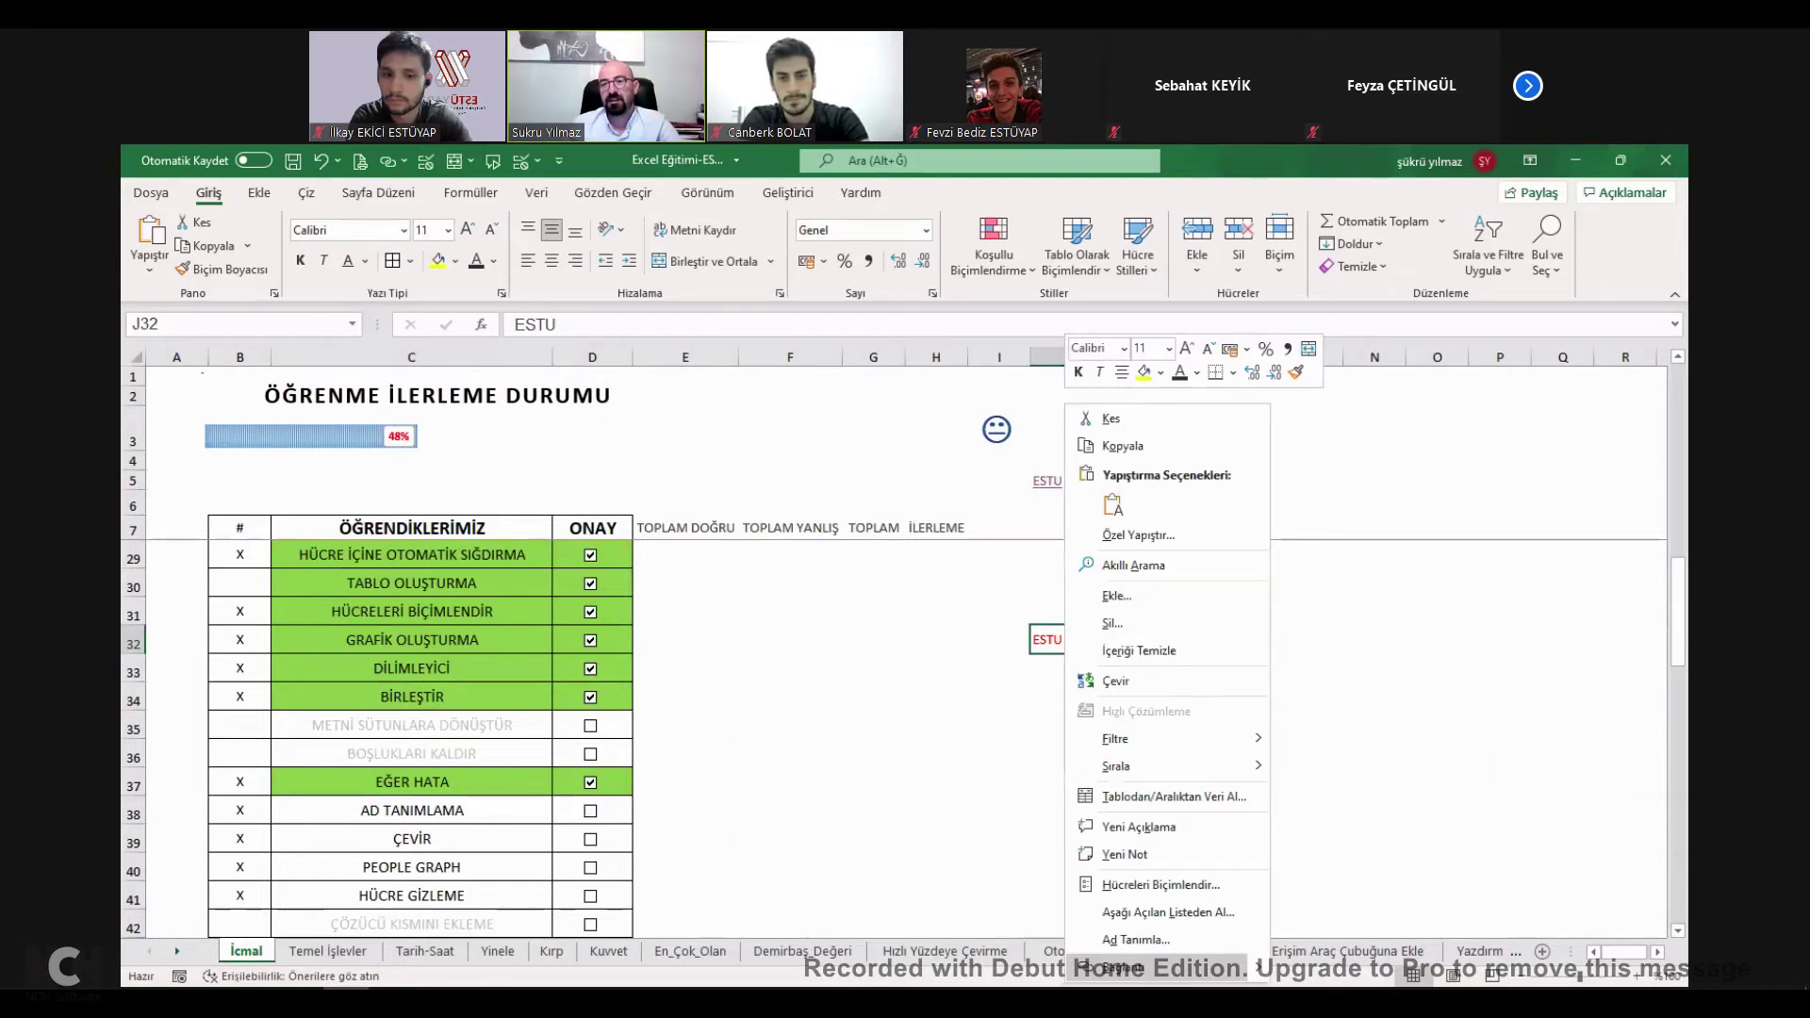
{"action": "key", "text": "ctrl+k"}
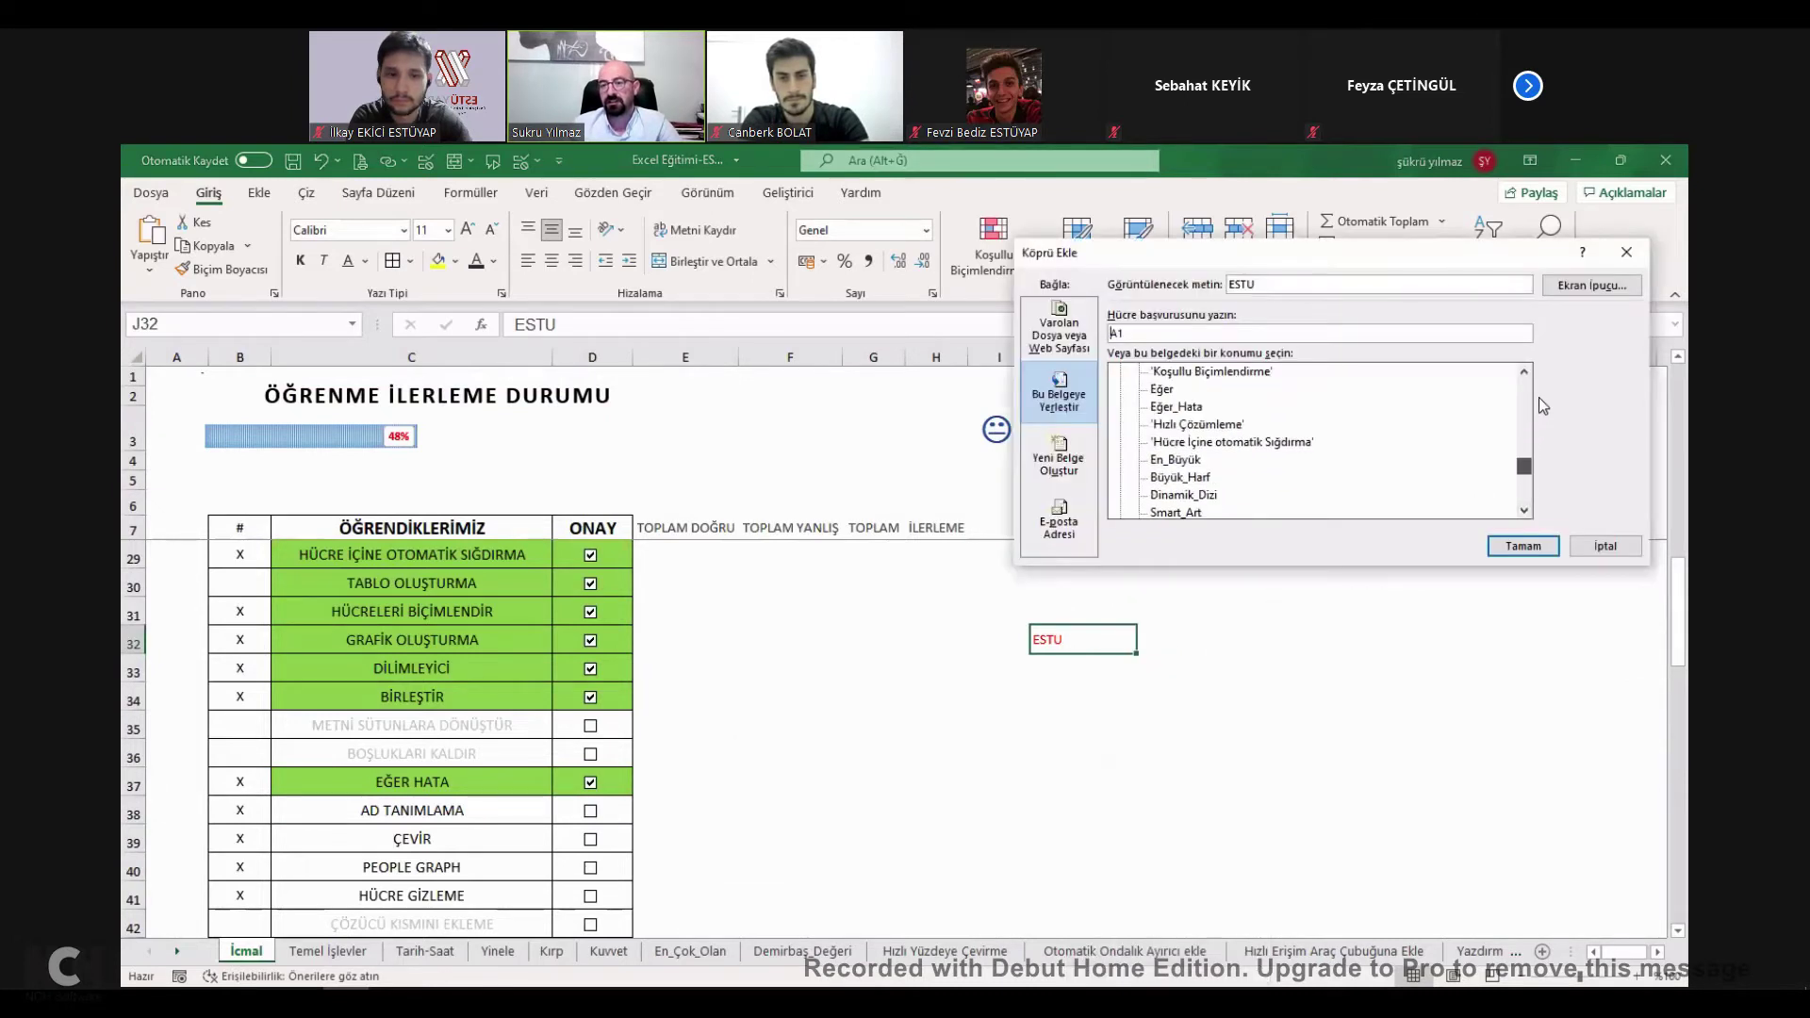
{"action": "scroll", "coordinate": [1154, 492], "scroll_direction": "up", "scroll_amount": 5}
{"action": "scroll", "coordinate": [1186, 480], "scroll_direction": "down", "scroll_amount": 10}
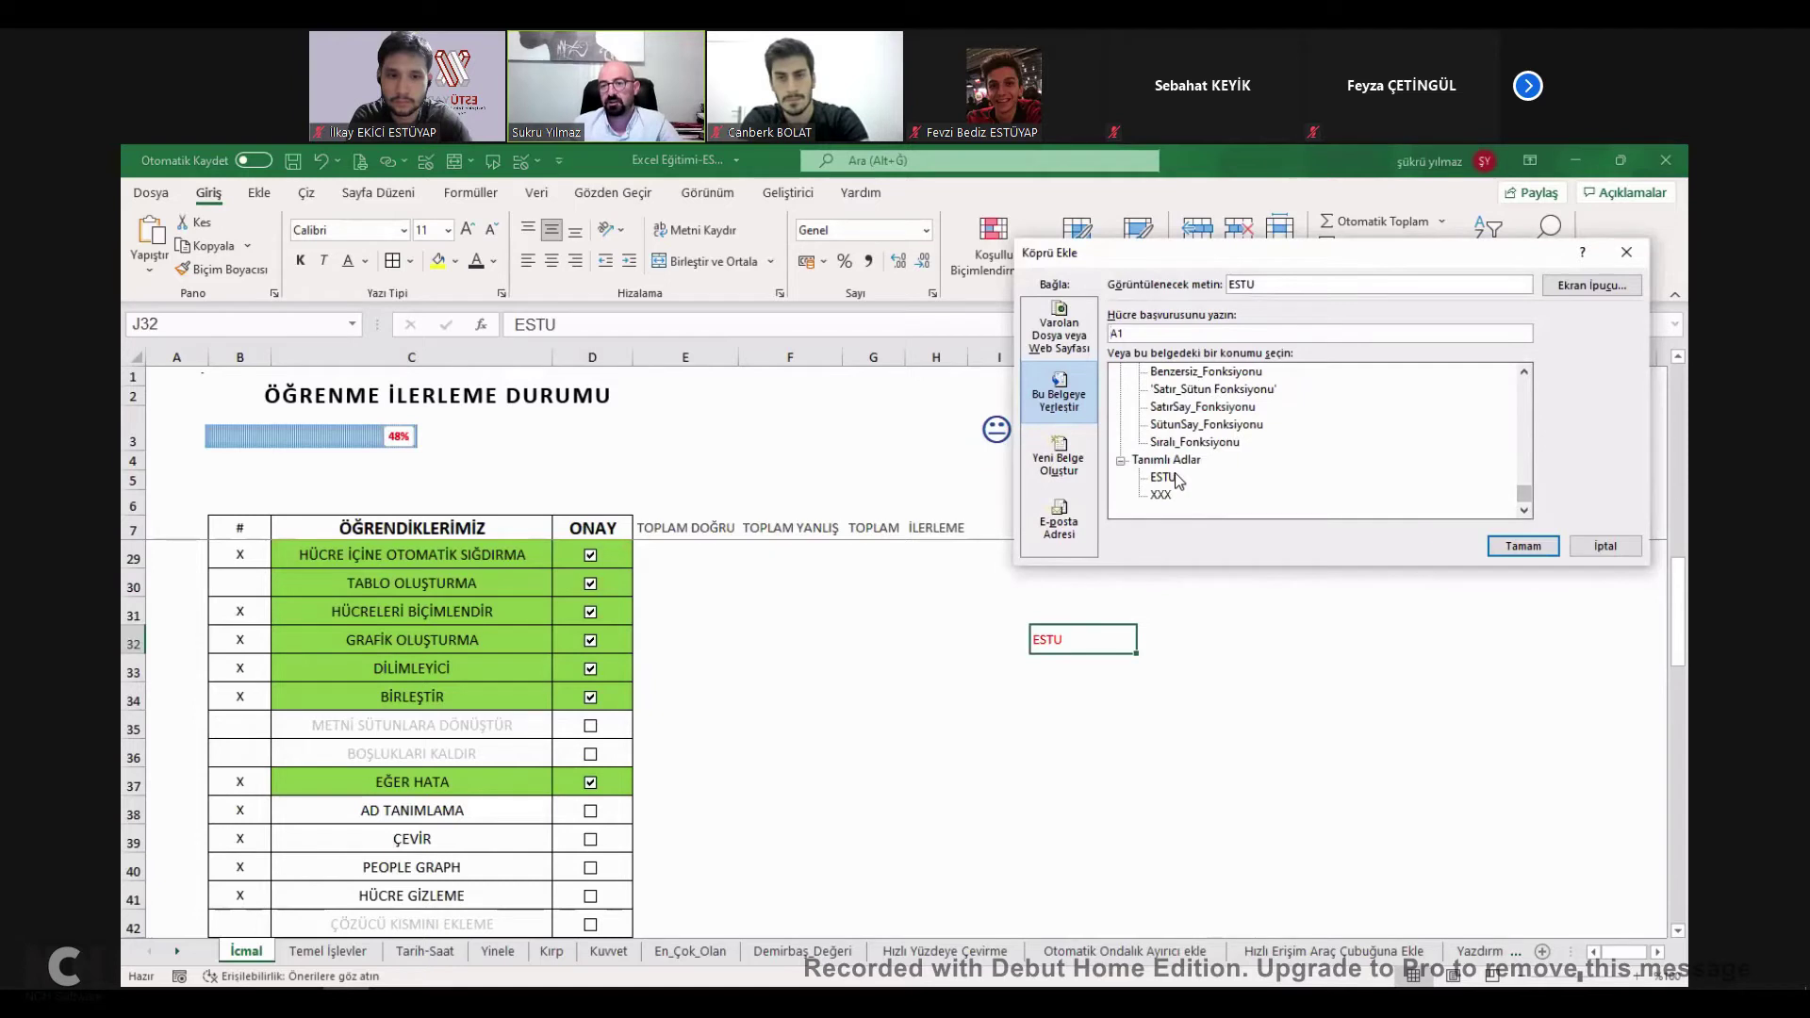
{"action": "left_click", "coordinate": [1165, 477]}
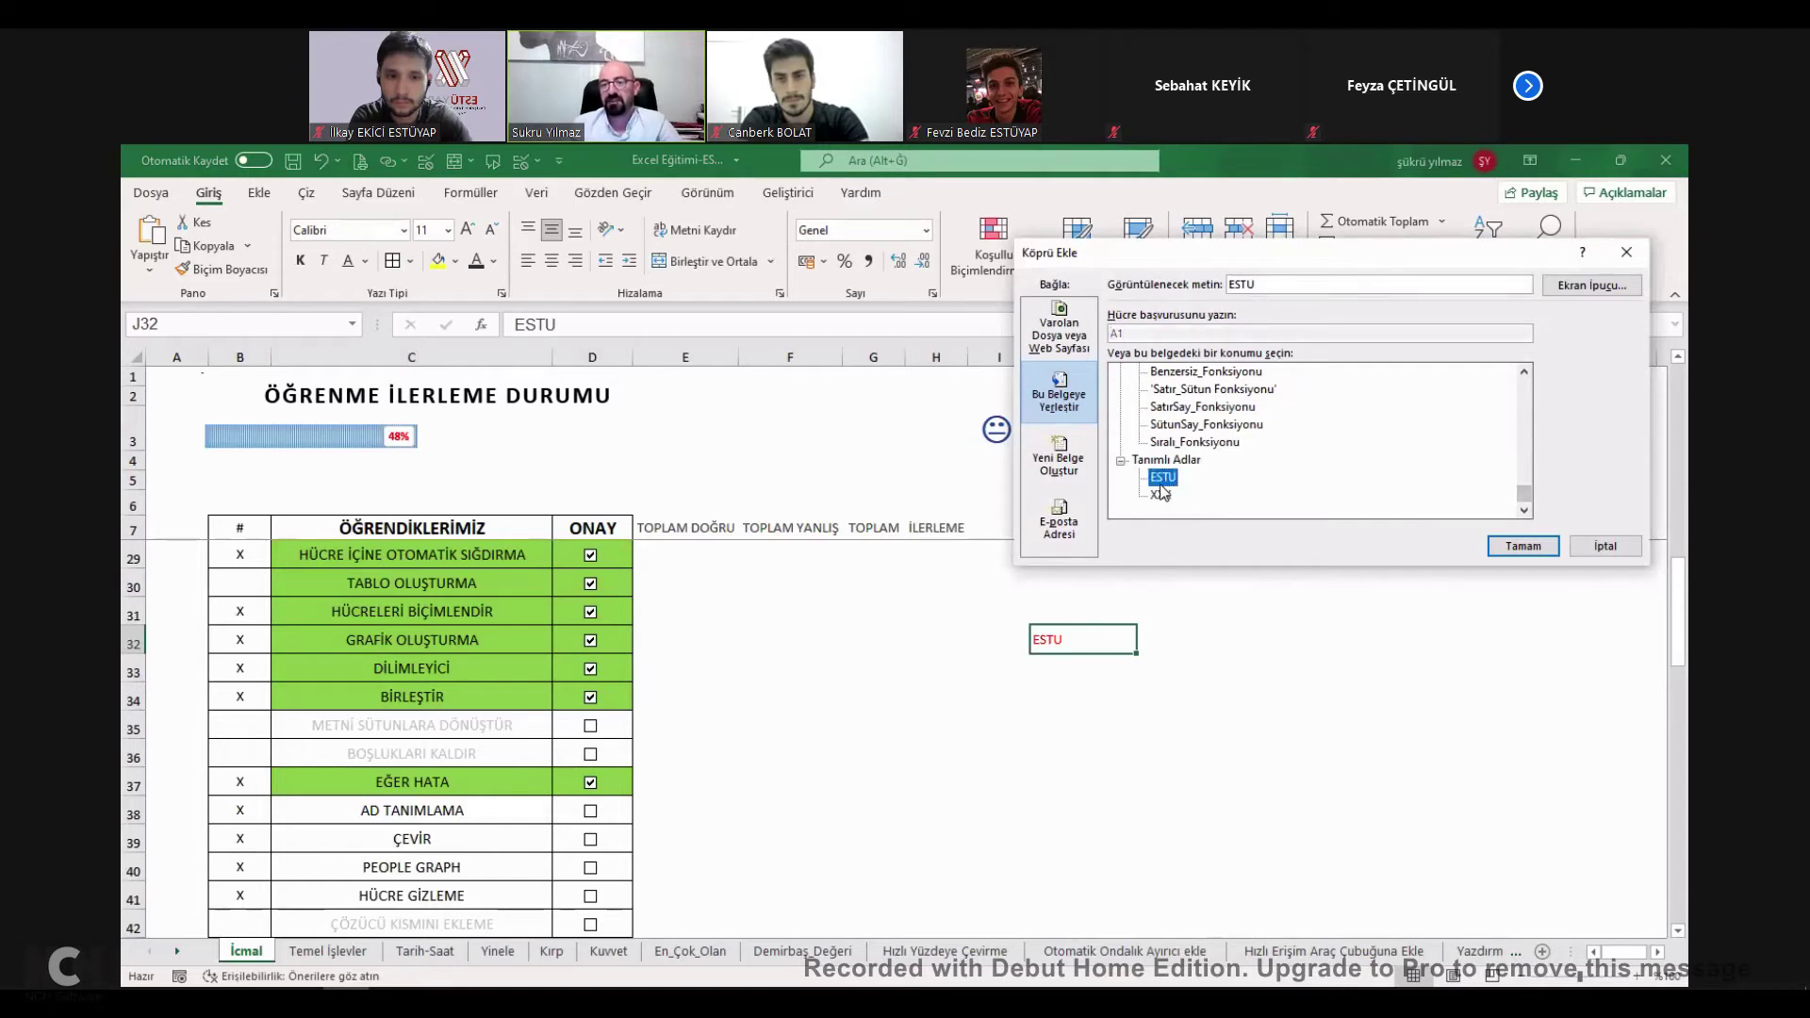
{"action": "key", "text": "Return"}
{"action": "left_click", "coordinate": [1047, 640]}
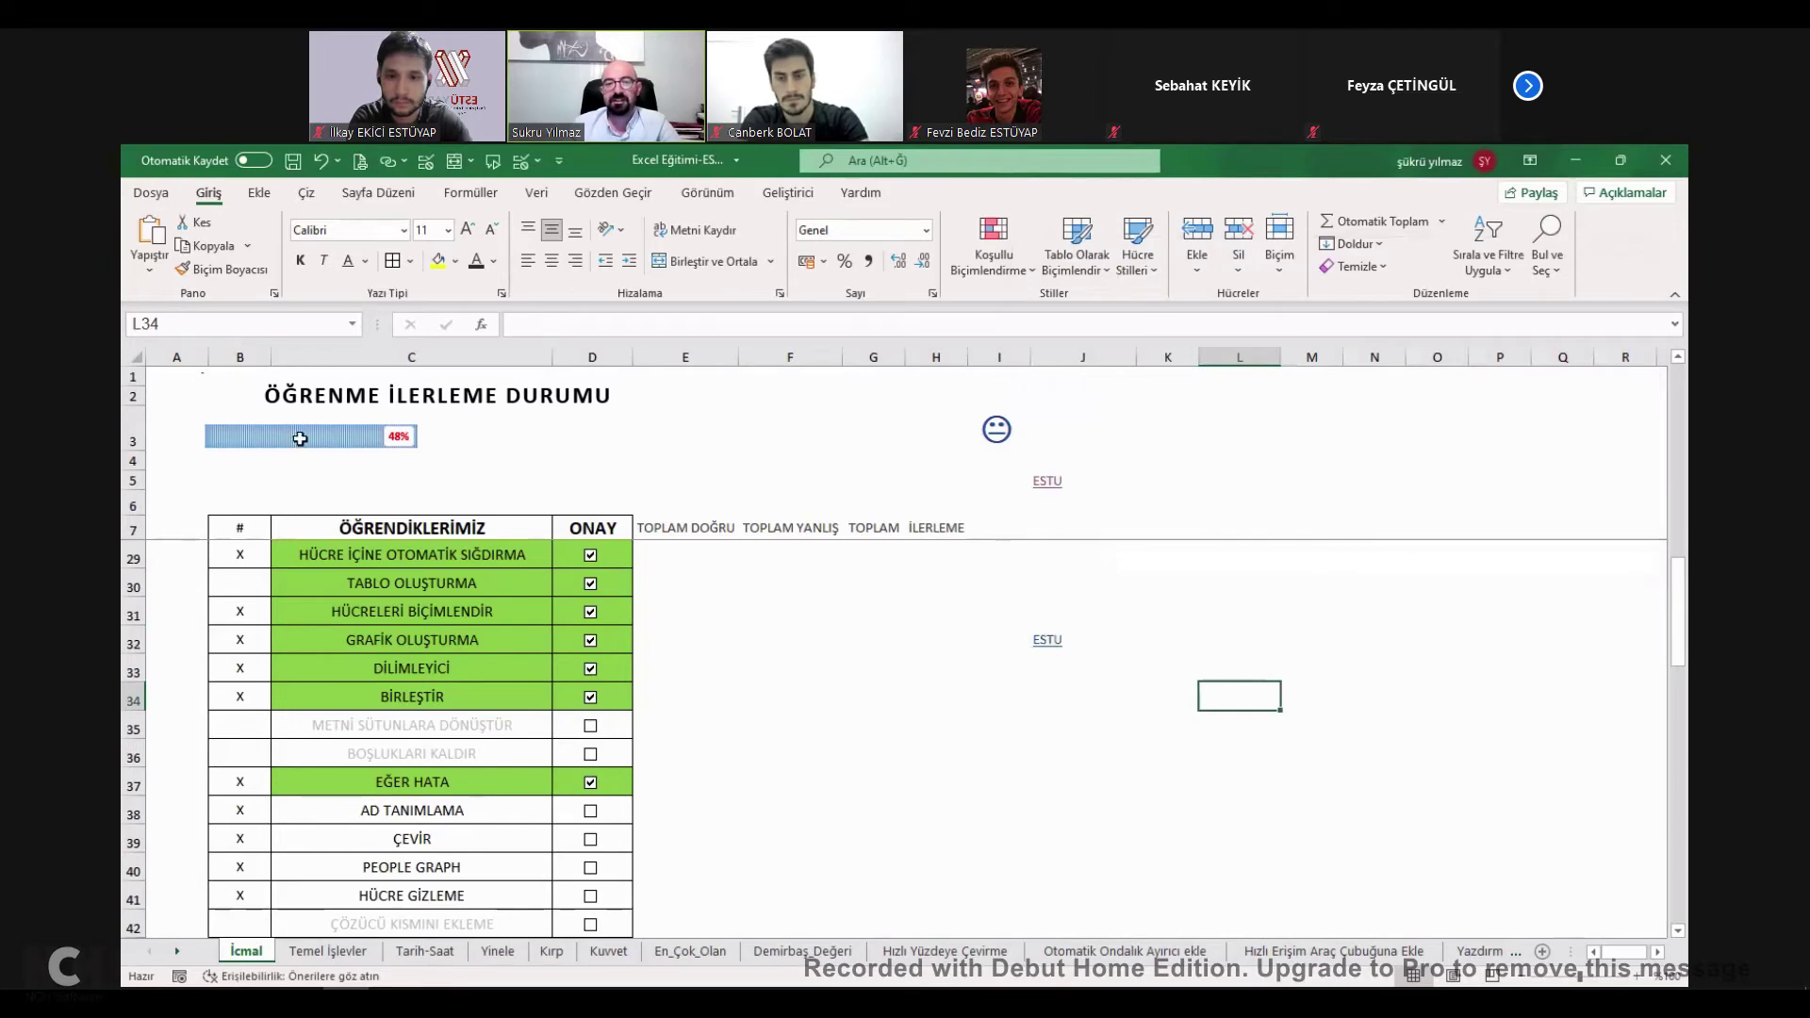
{"action": "left_click", "coordinate": [301, 432]}
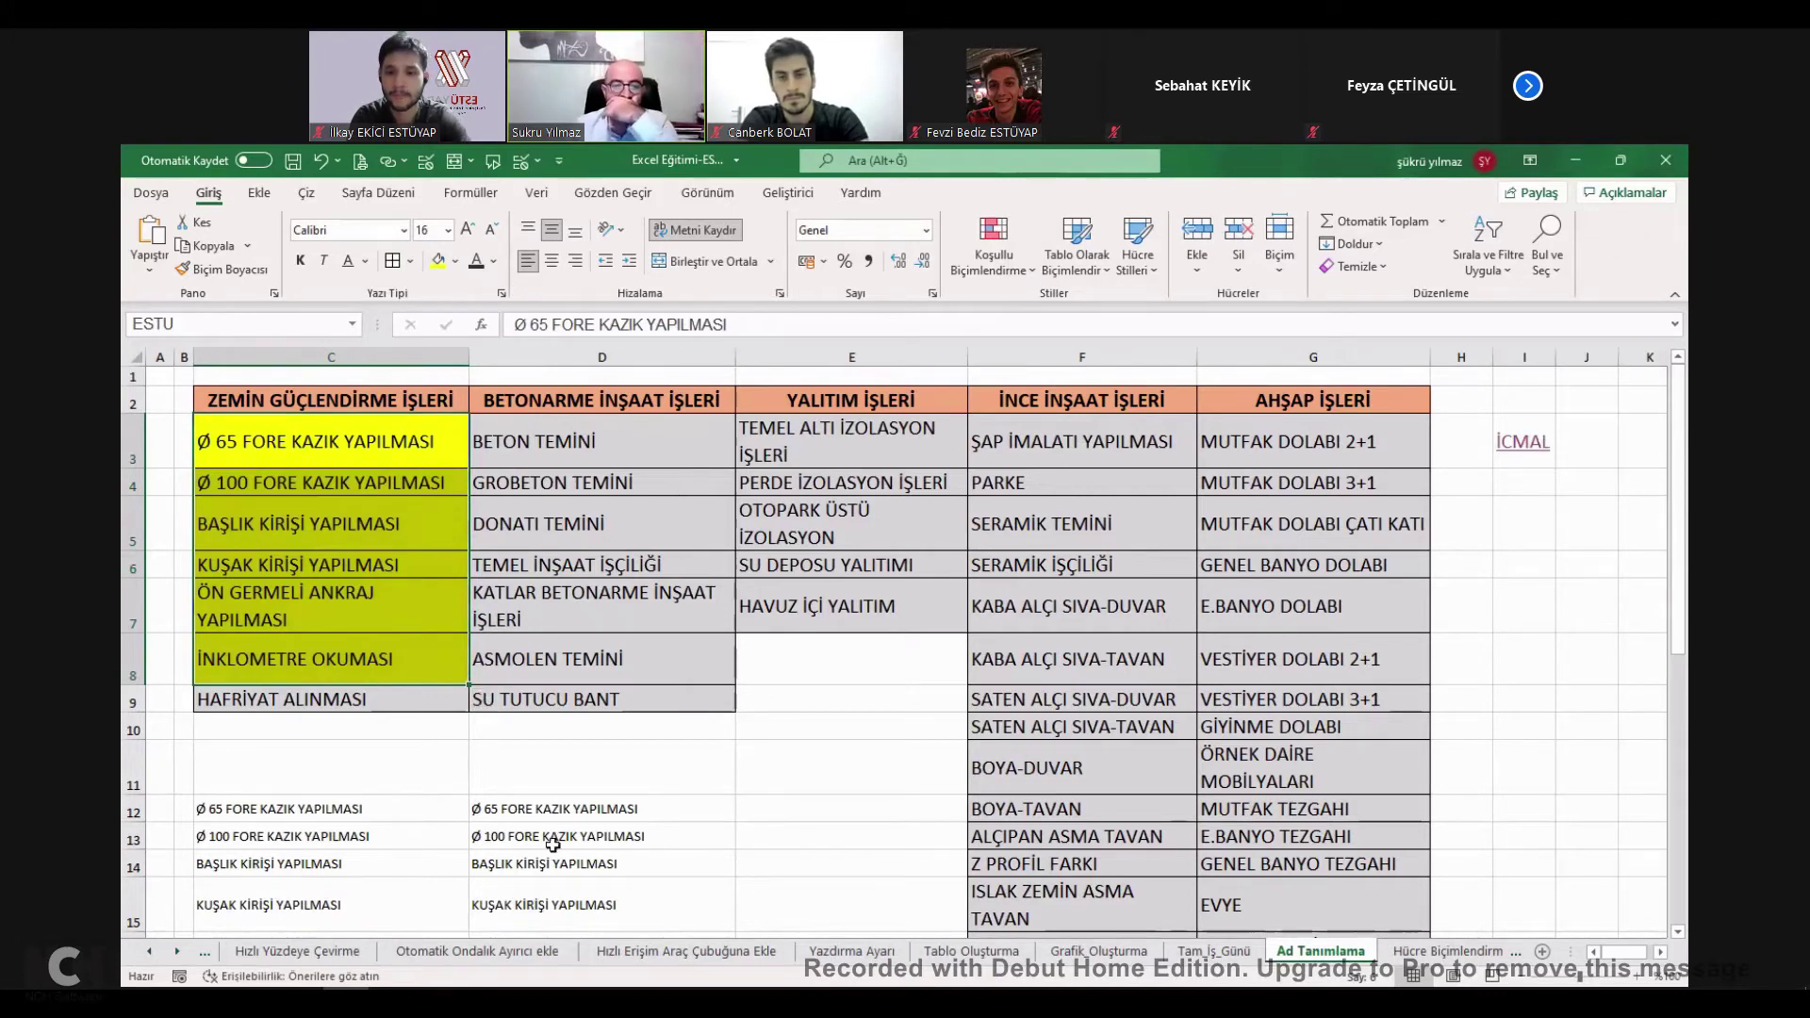
{"action": "left_click", "coordinate": [1523, 441]}
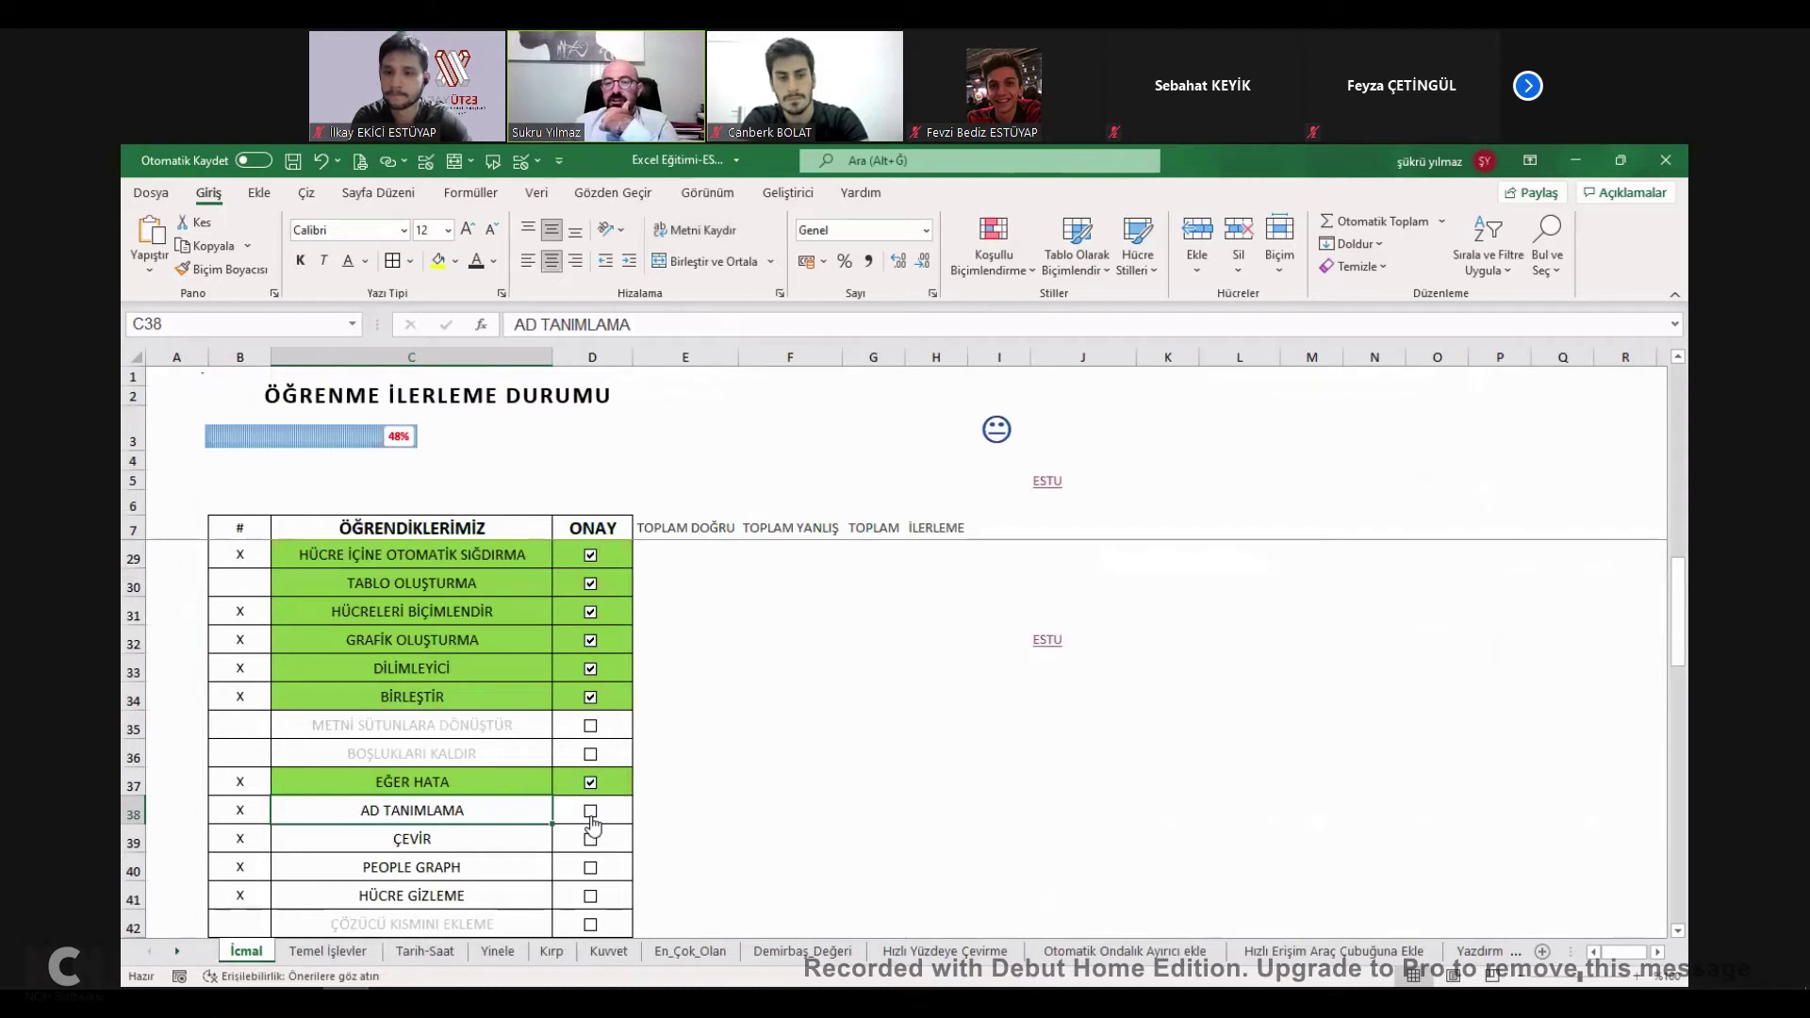
Tick AD TANIMLAMA and give M32 a list validation sourced from =ESTU, then test the dropdown.
{"action": "left_click", "coordinate": [591, 816]}
{"action": "left_click", "coordinate": [1320, 641]}
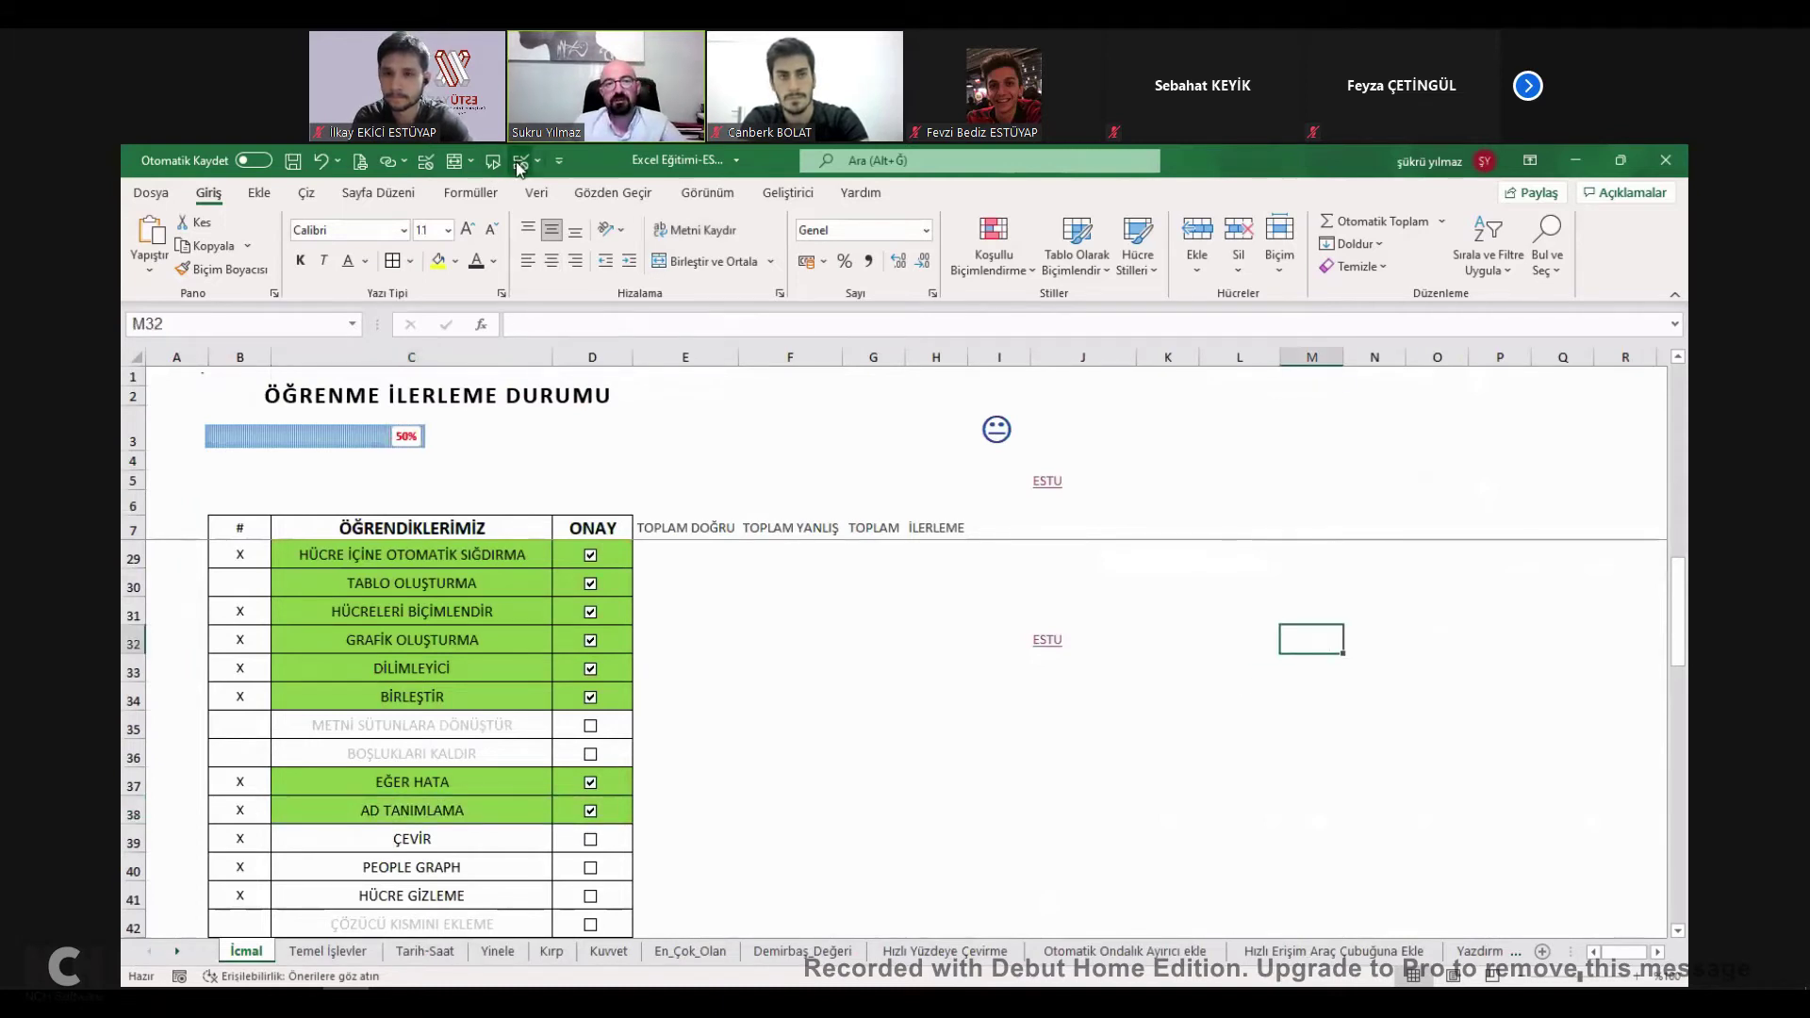
{"action": "left_click", "coordinate": [1280, 352]}
{"action": "left_click", "coordinate": [1216, 405]}
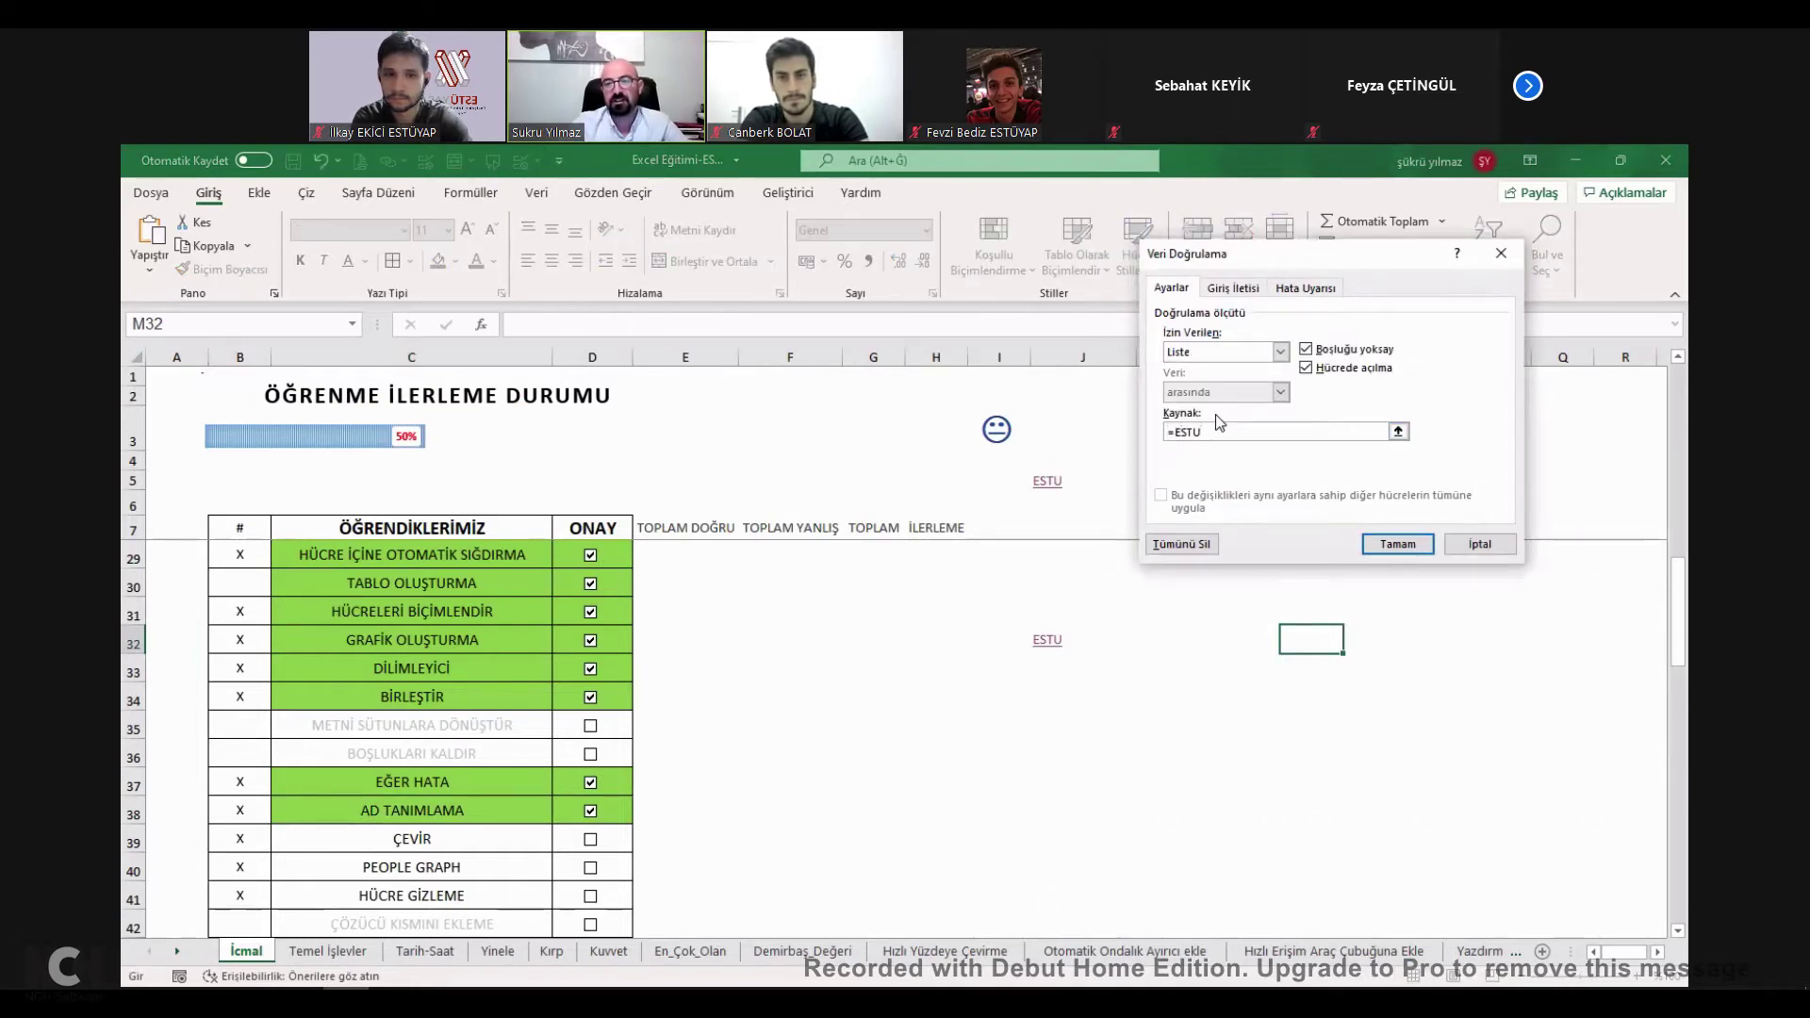
{"action": "left_click", "coordinate": [1398, 544]}
{"action": "left_click", "coordinate": [1352, 643]}
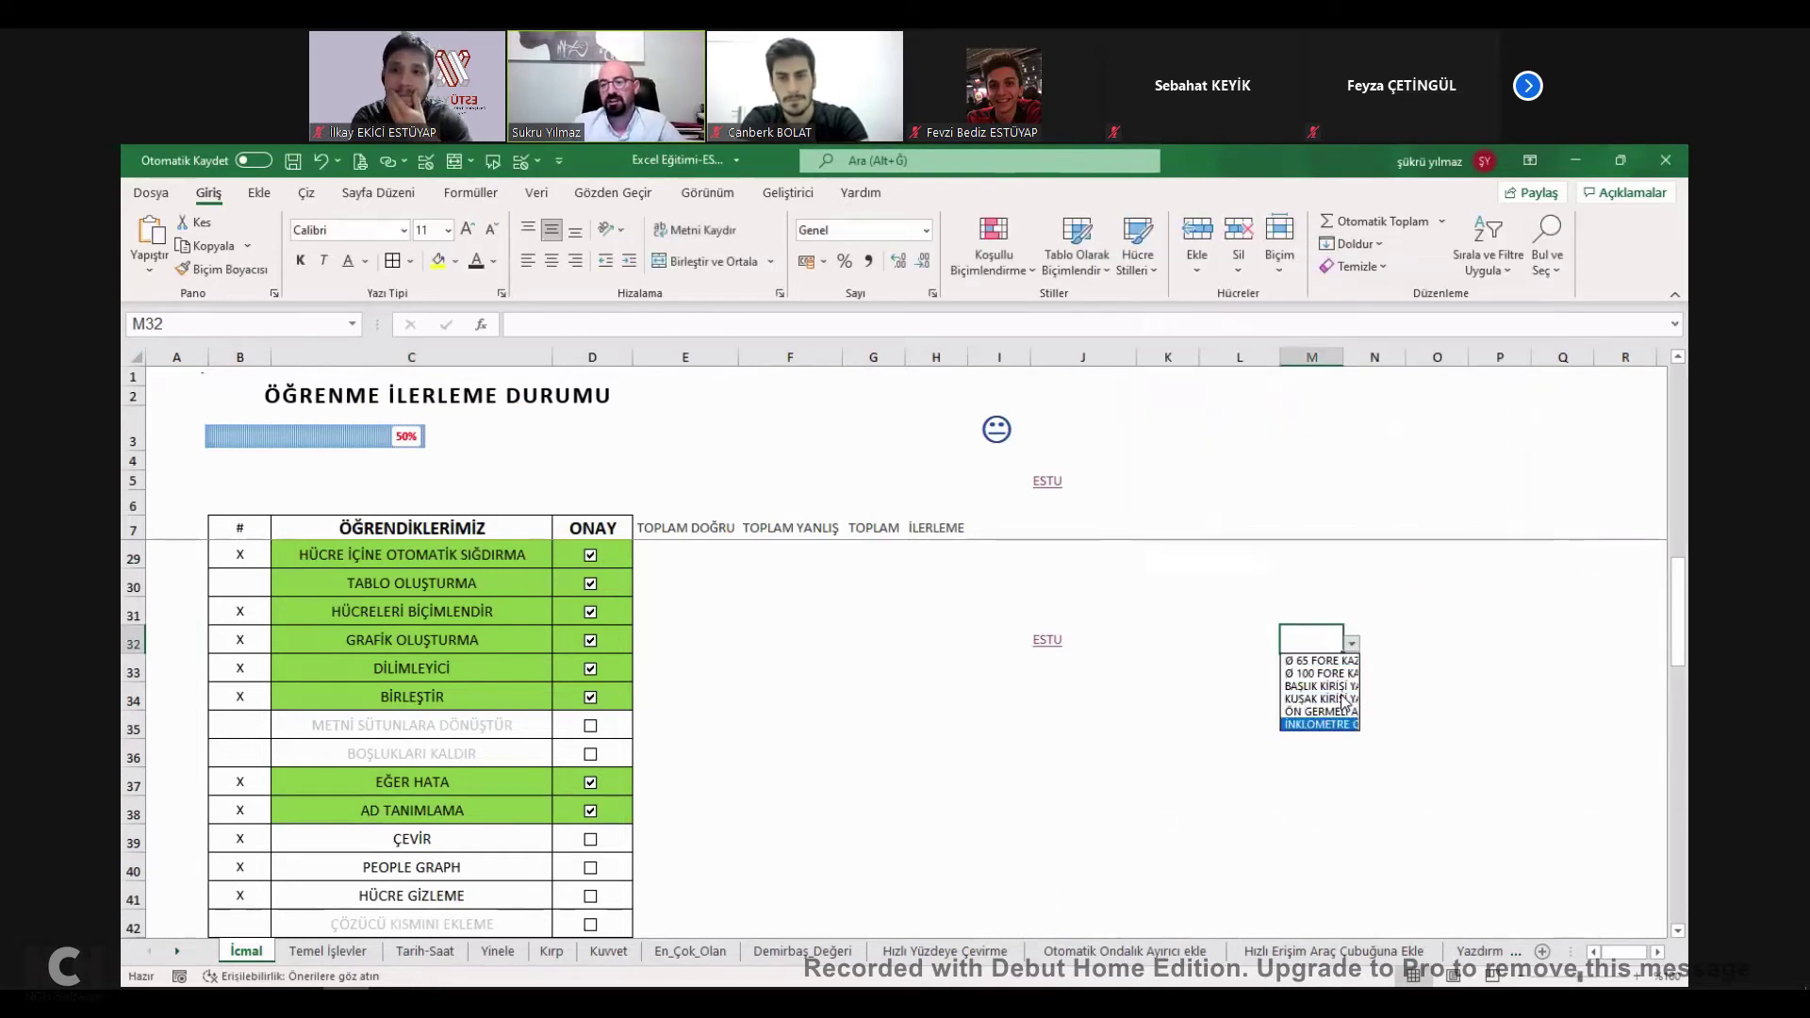
{"action": "left_click", "coordinate": [1345, 650]}
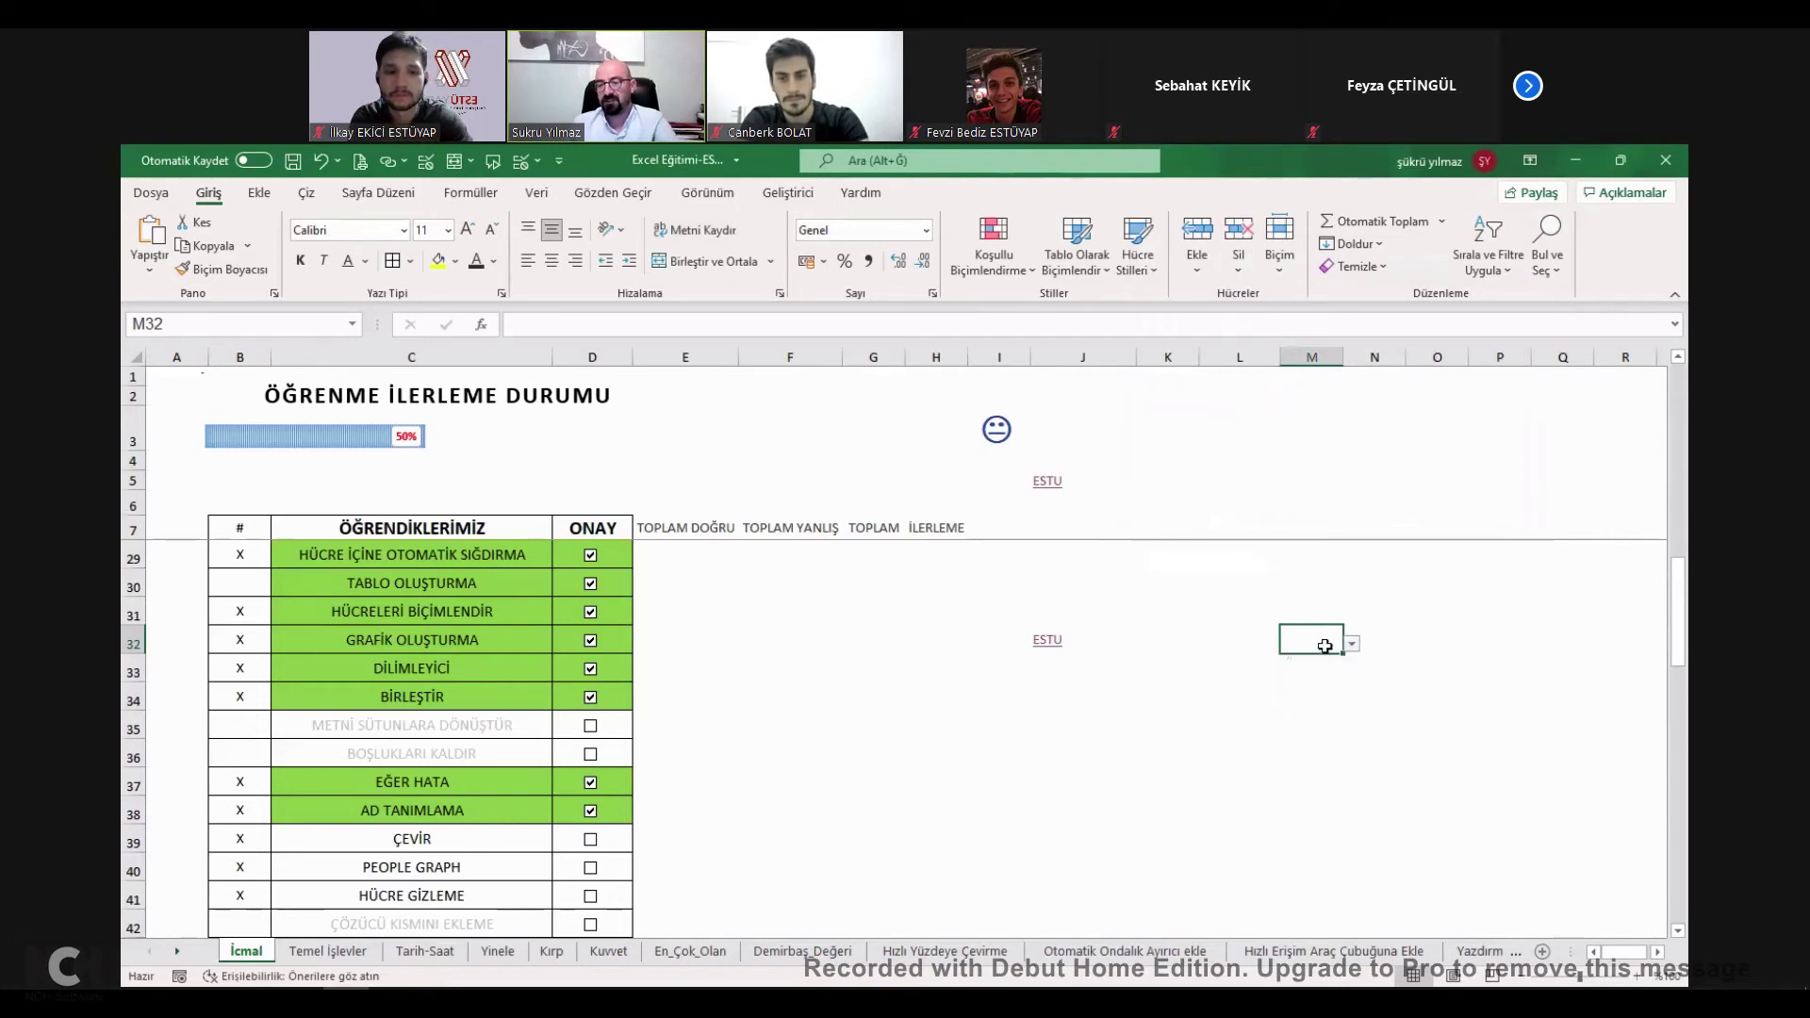
{"action": "left_click", "coordinate": [1402, 638]}
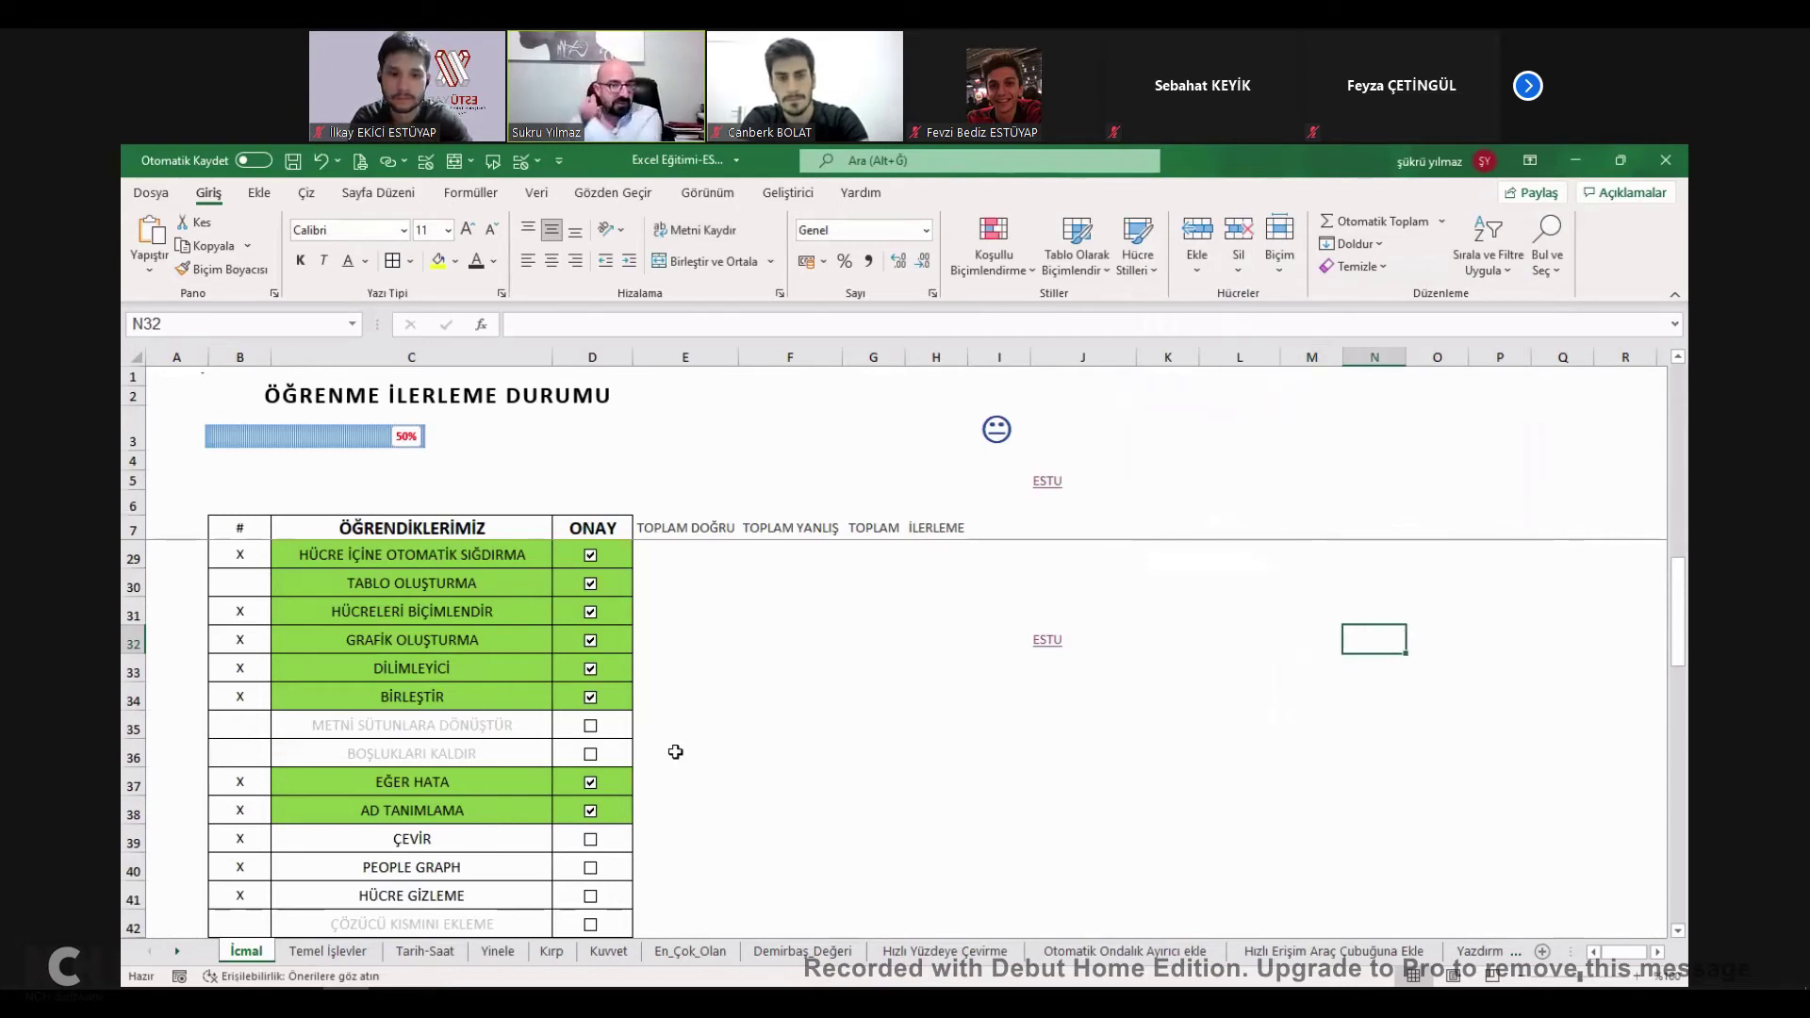
Tick the rows 35 and 36 items and ÇEVİR, then open the Çevir sheet.
{"action": "left_click", "coordinate": [591, 726]}
{"action": "left_click", "coordinate": [591, 754]}
{"action": "scroll", "coordinate": [599, 660], "scroll_direction": "up", "scroll_amount": 7}
{"action": "scroll", "coordinate": [1015, 494], "scroll_direction": "down", "scroll_amount": 1}
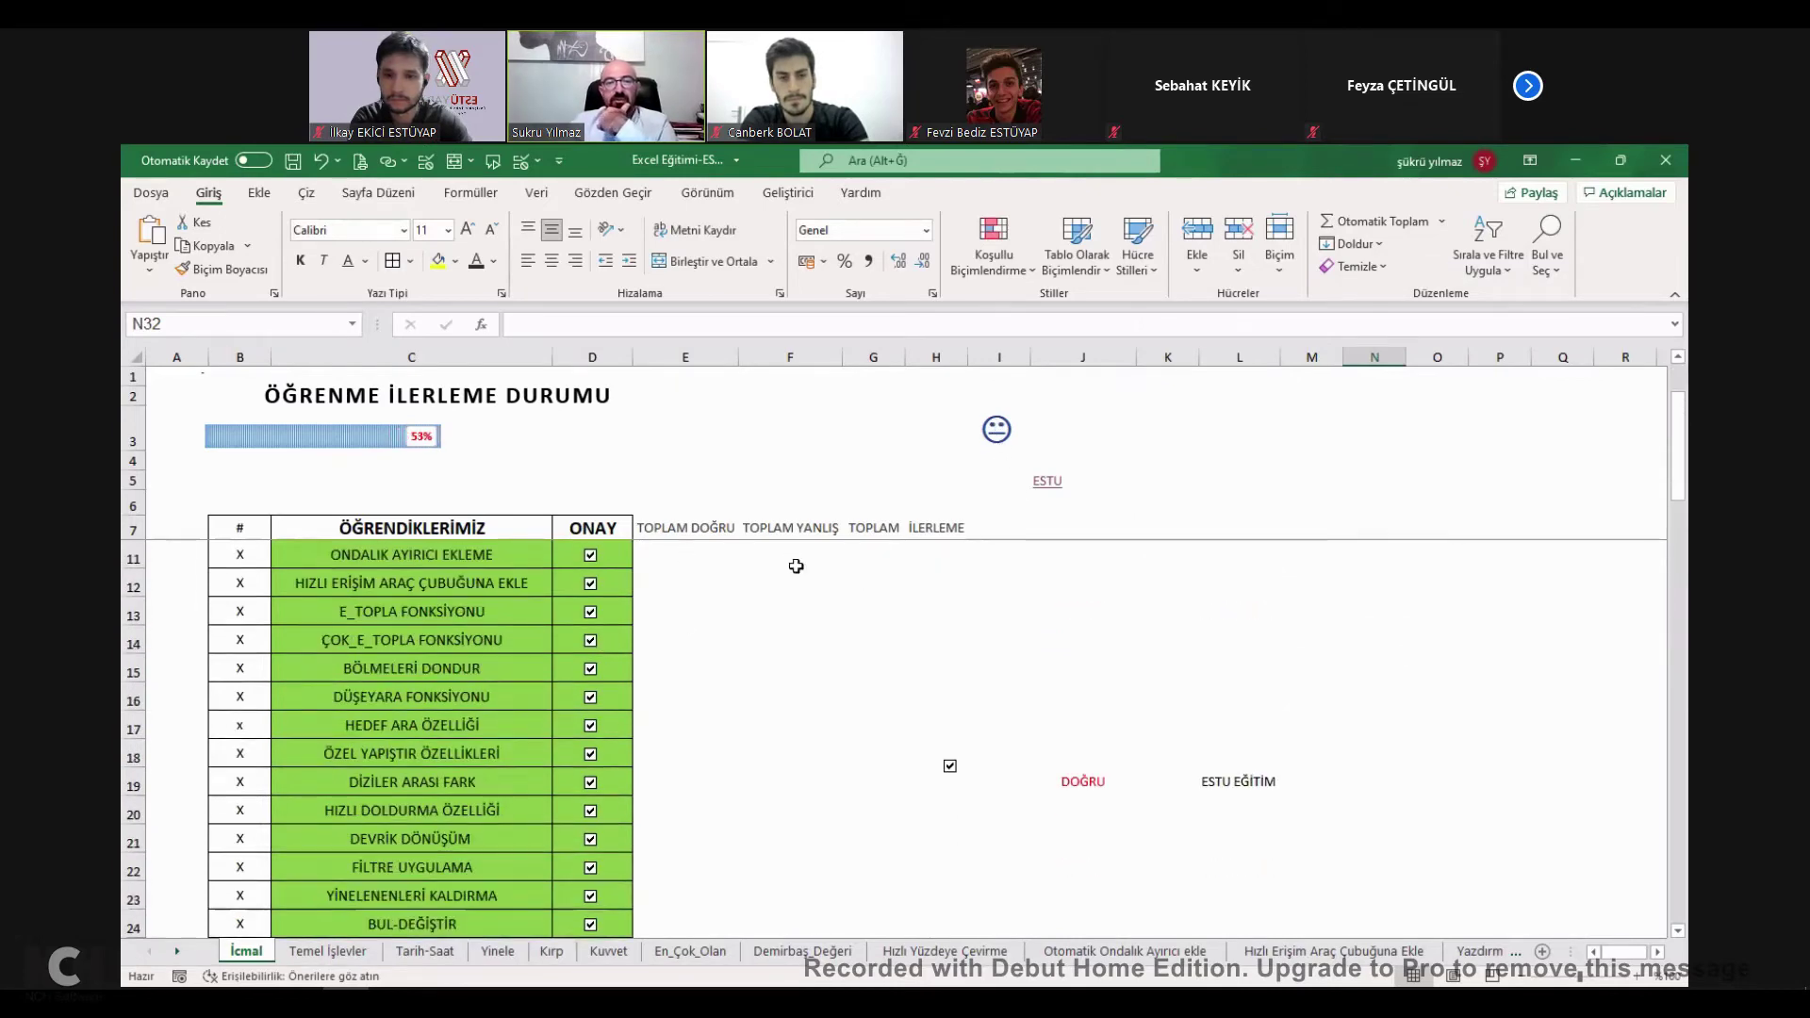
{"action": "scroll", "coordinate": [439, 484], "scroll_direction": "down", "scroll_amount": 7}
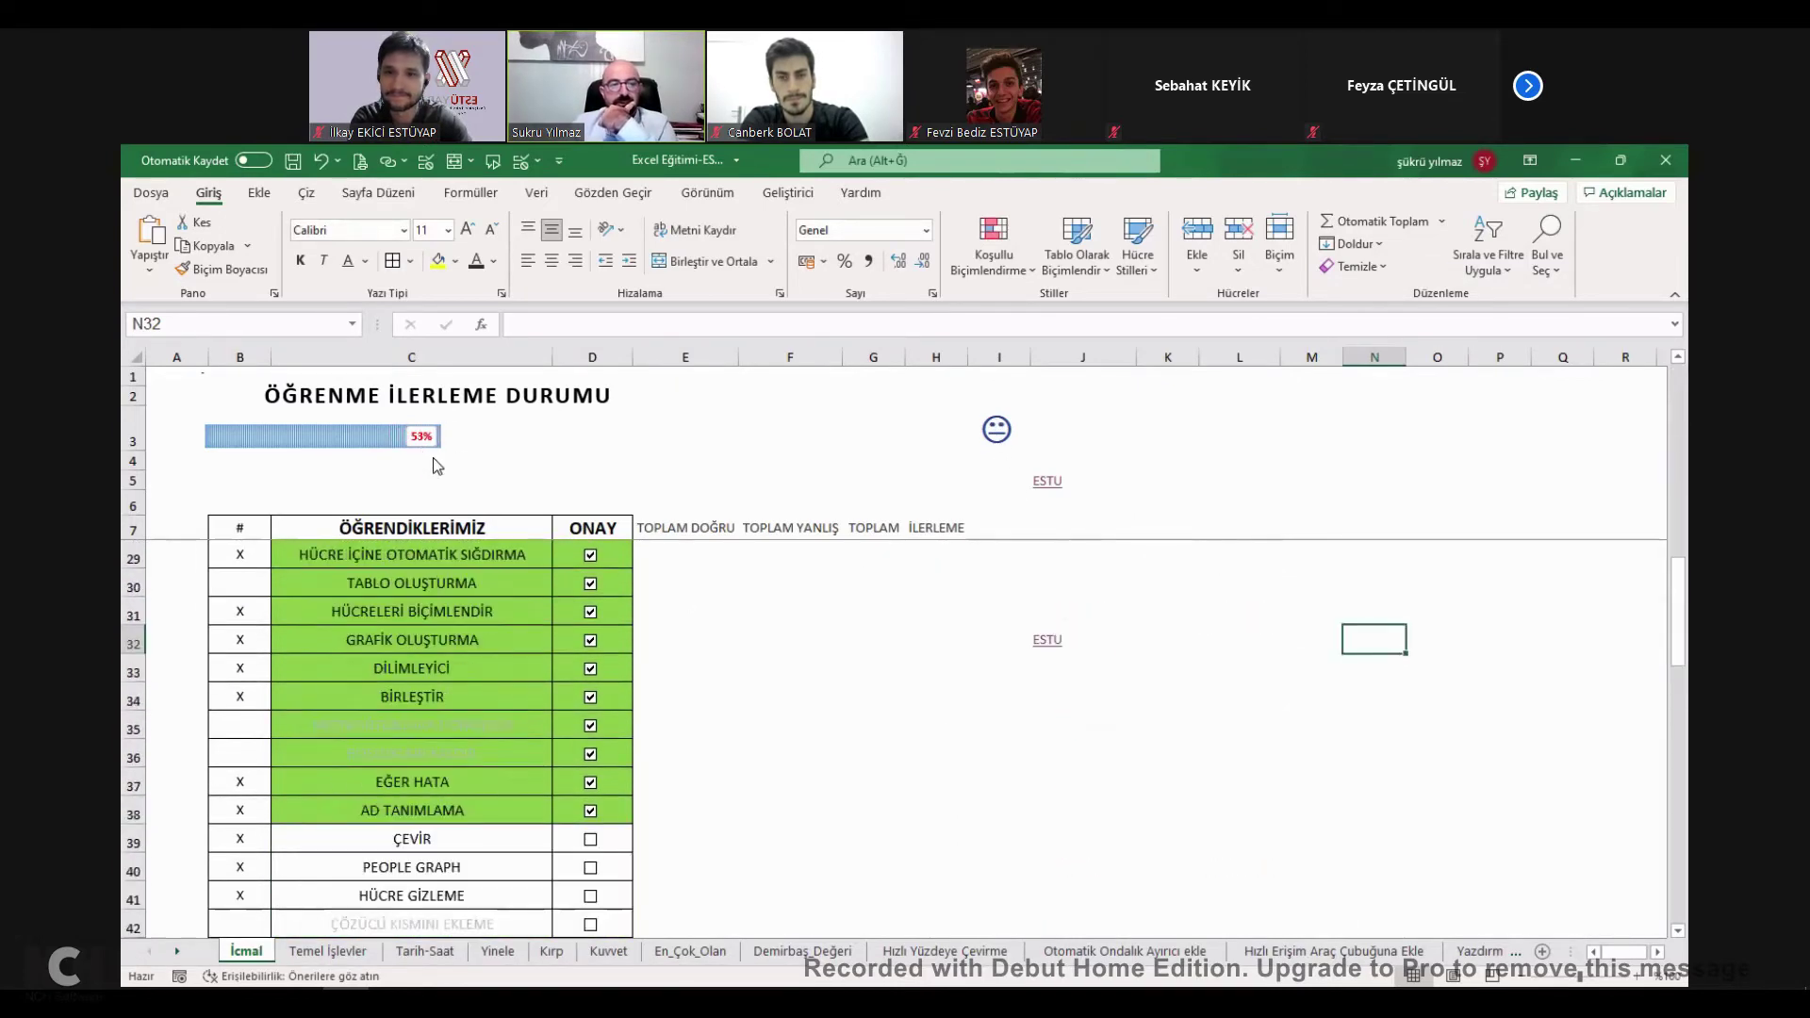
{"action": "scroll", "coordinate": [550, 707], "scroll_direction": "down", "scroll_amount": 13}
{"action": "scroll", "coordinate": [586, 771], "scroll_direction": "up", "scroll_amount": 10}
{"action": "scroll", "coordinate": [604, 758], "scroll_direction": "up", "scroll_amount": 1}
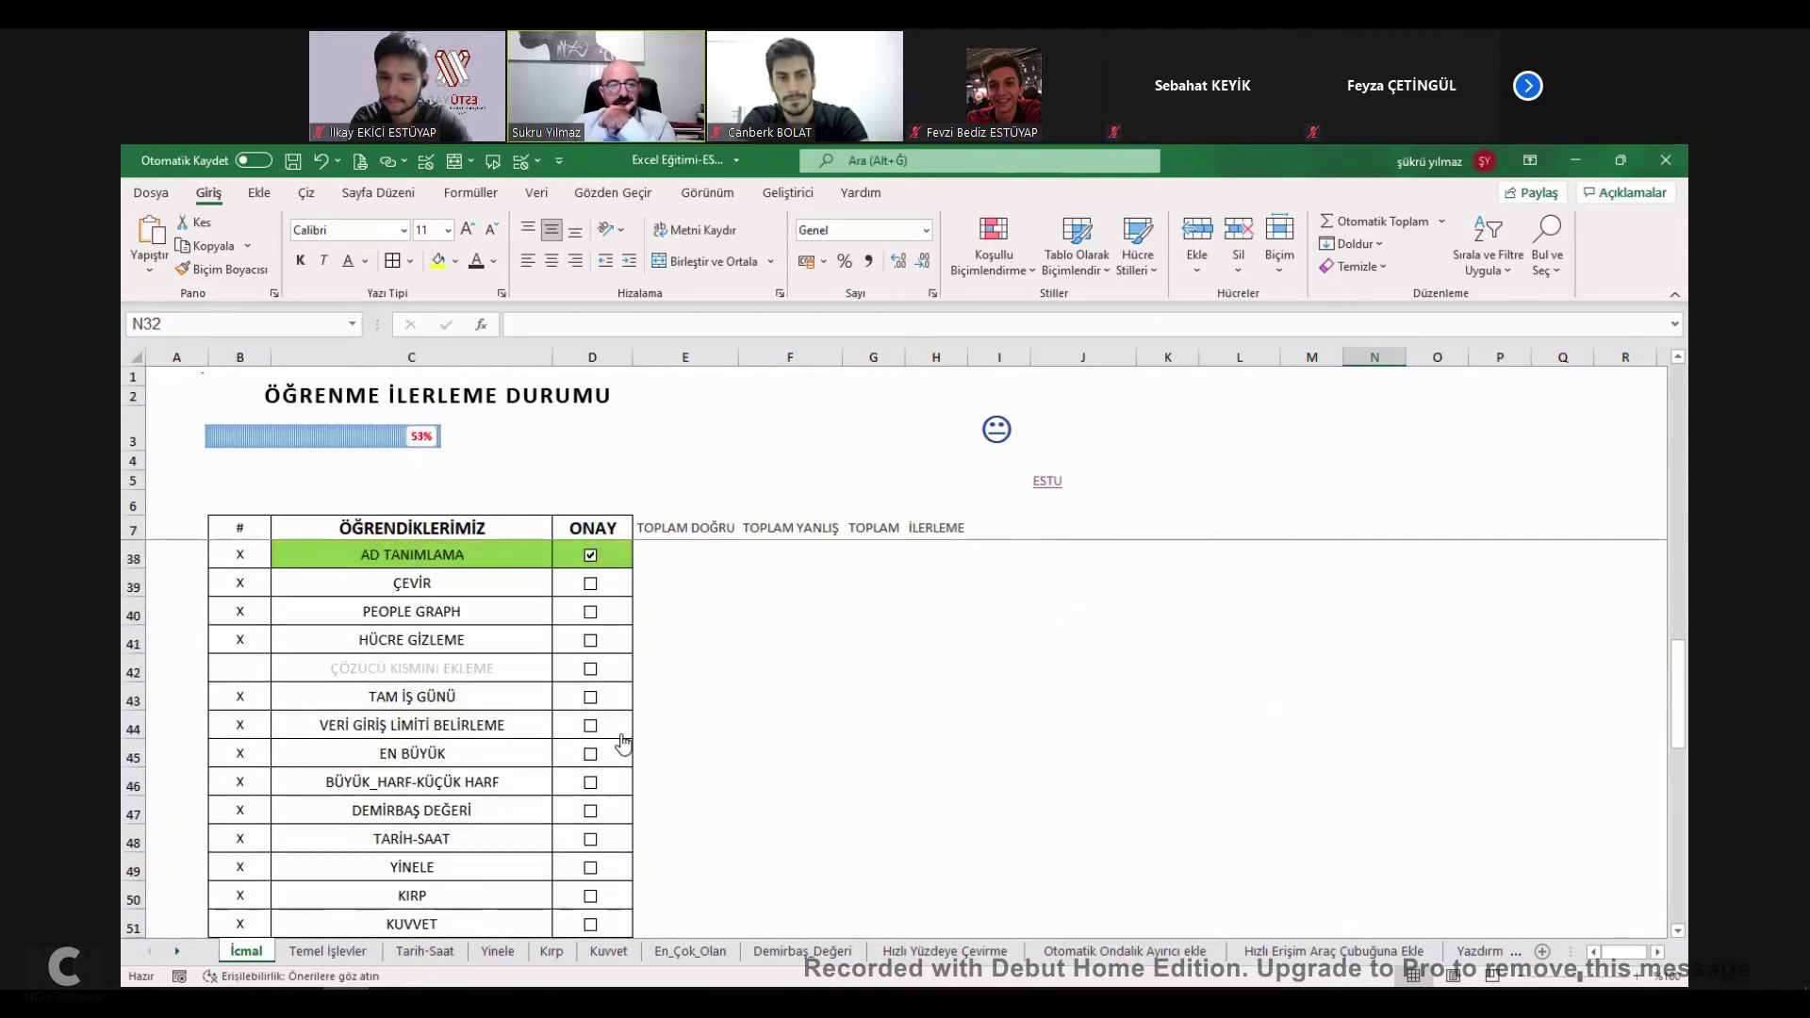
{"action": "left_click", "coordinate": [591, 585]}
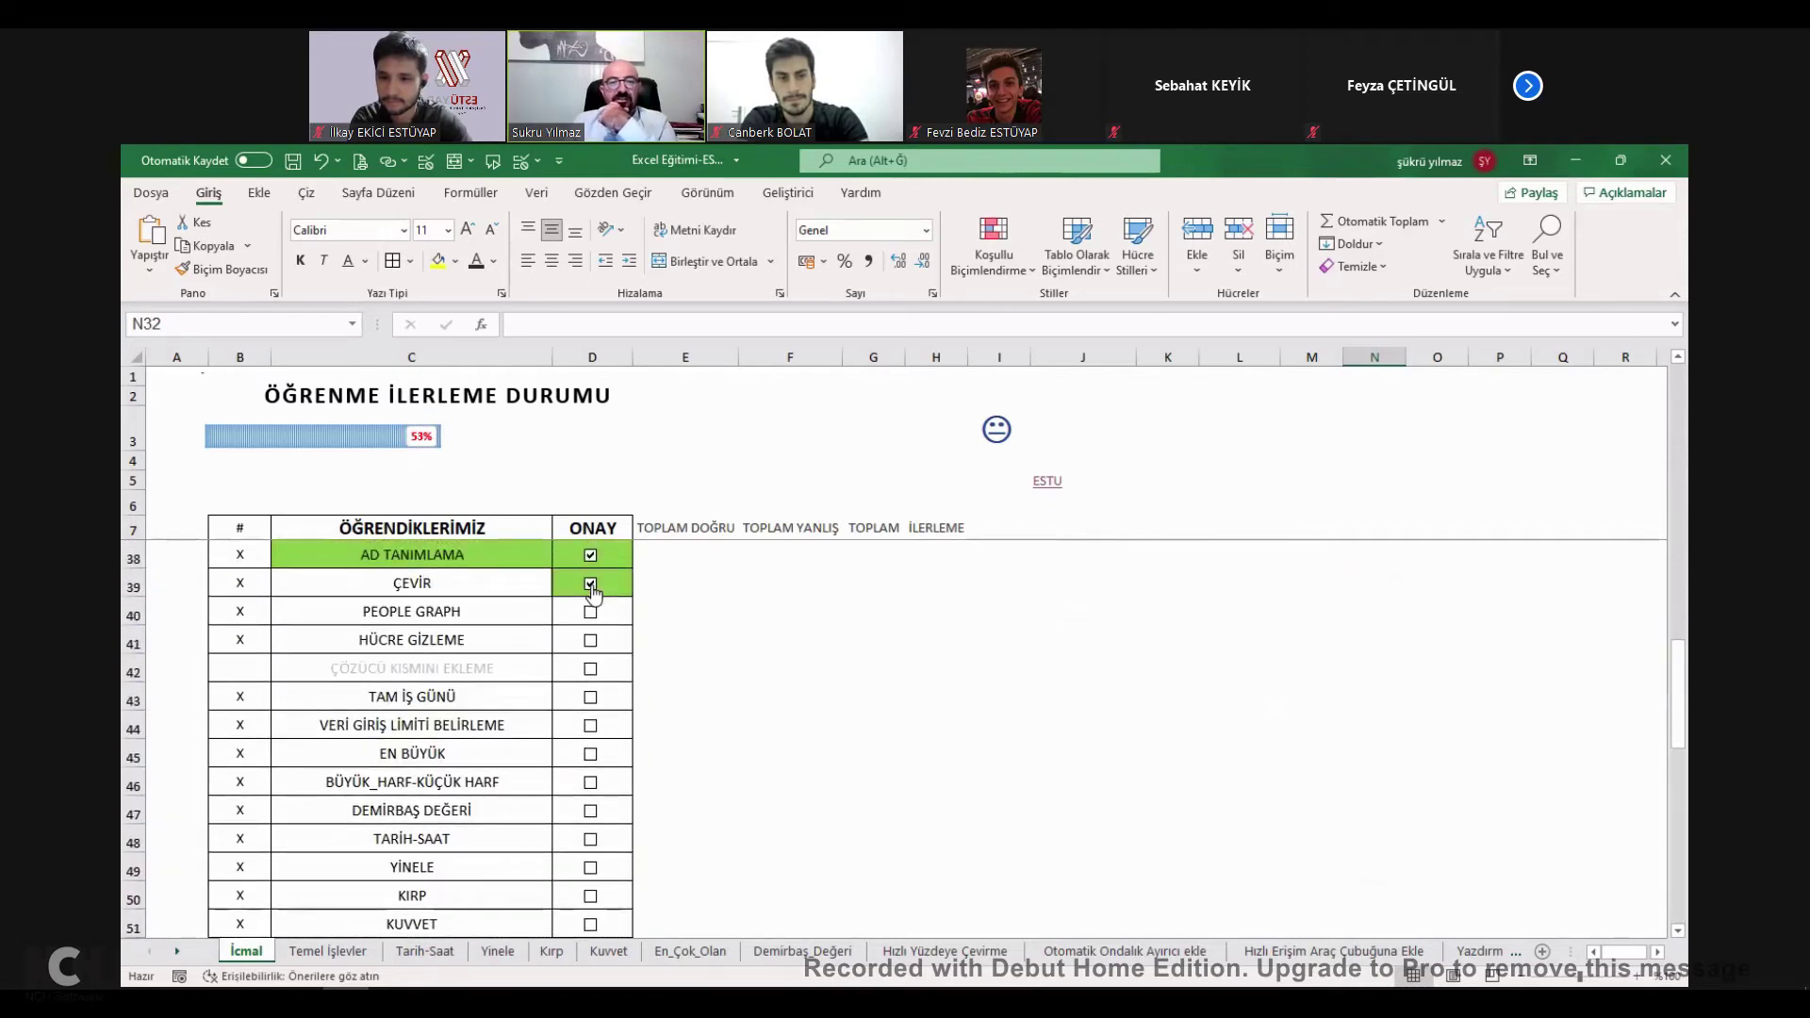
{"action": "left_click", "coordinate": [434, 585]}
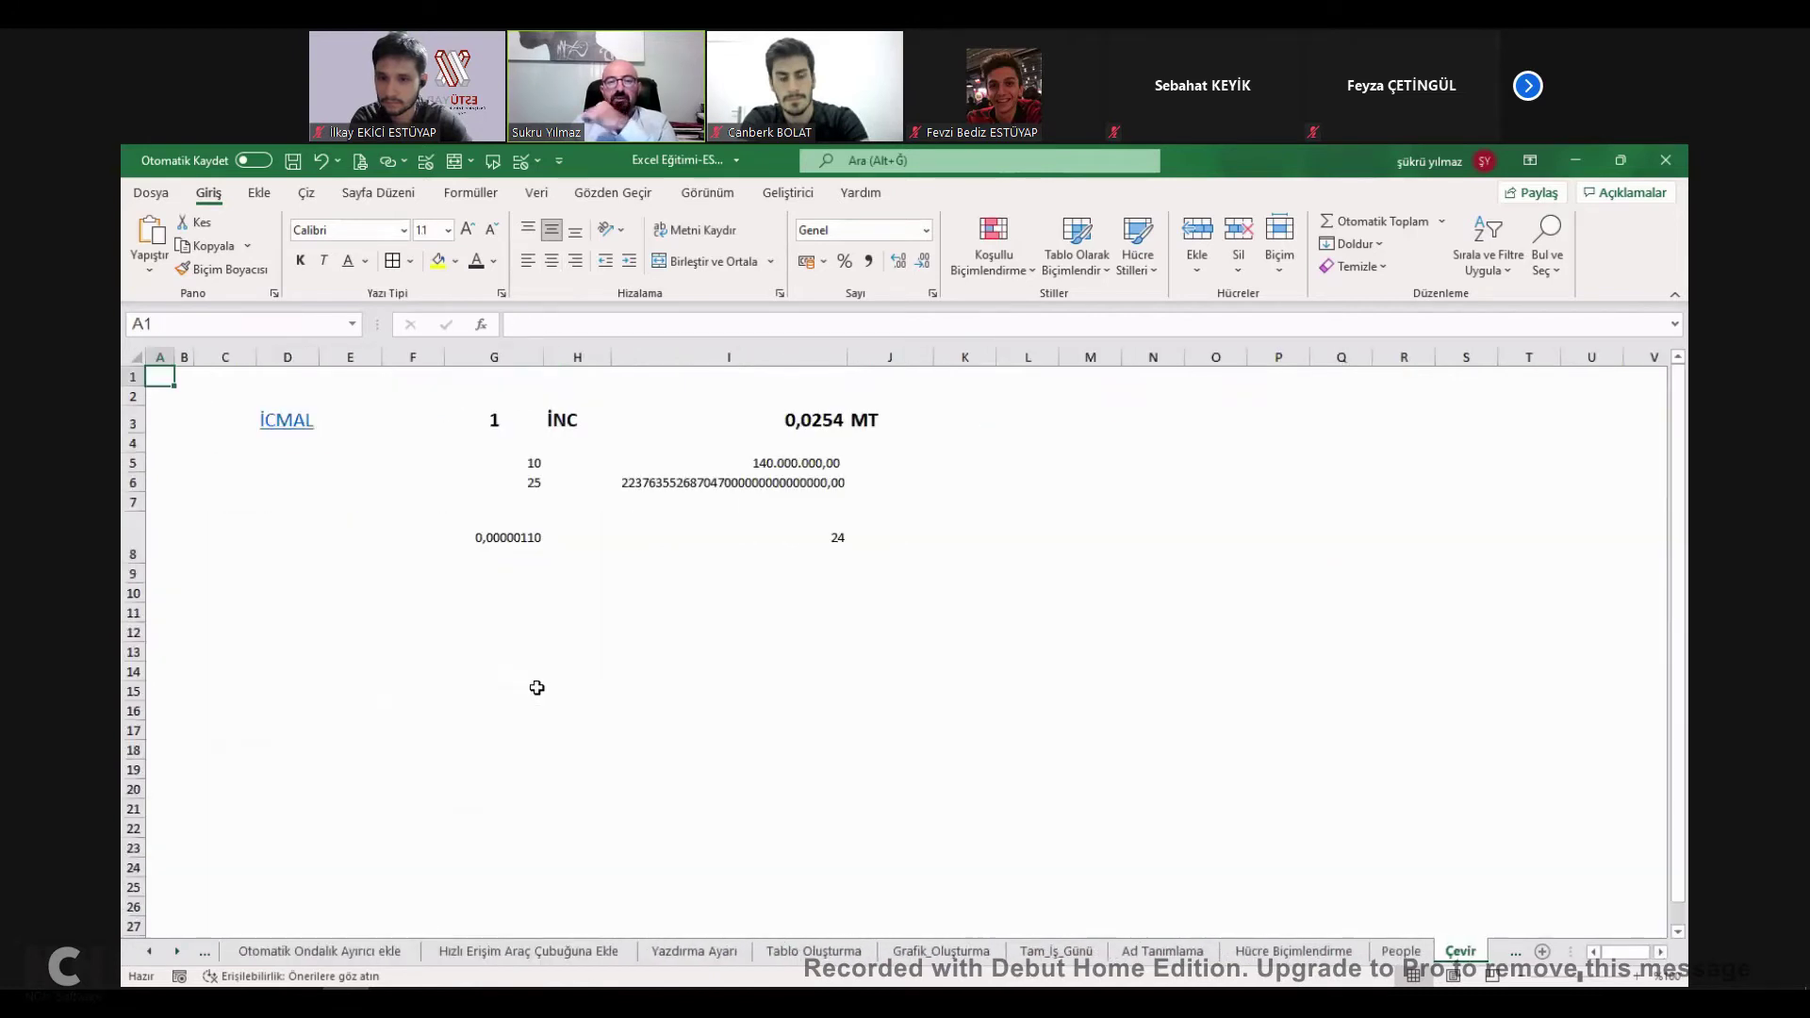
Look over the Çevir sheet cells and fill input cell G3 yellow.
{"action": "left_click_drag", "start_coordinate": [556, 689], "coordinate": [537, 689]}
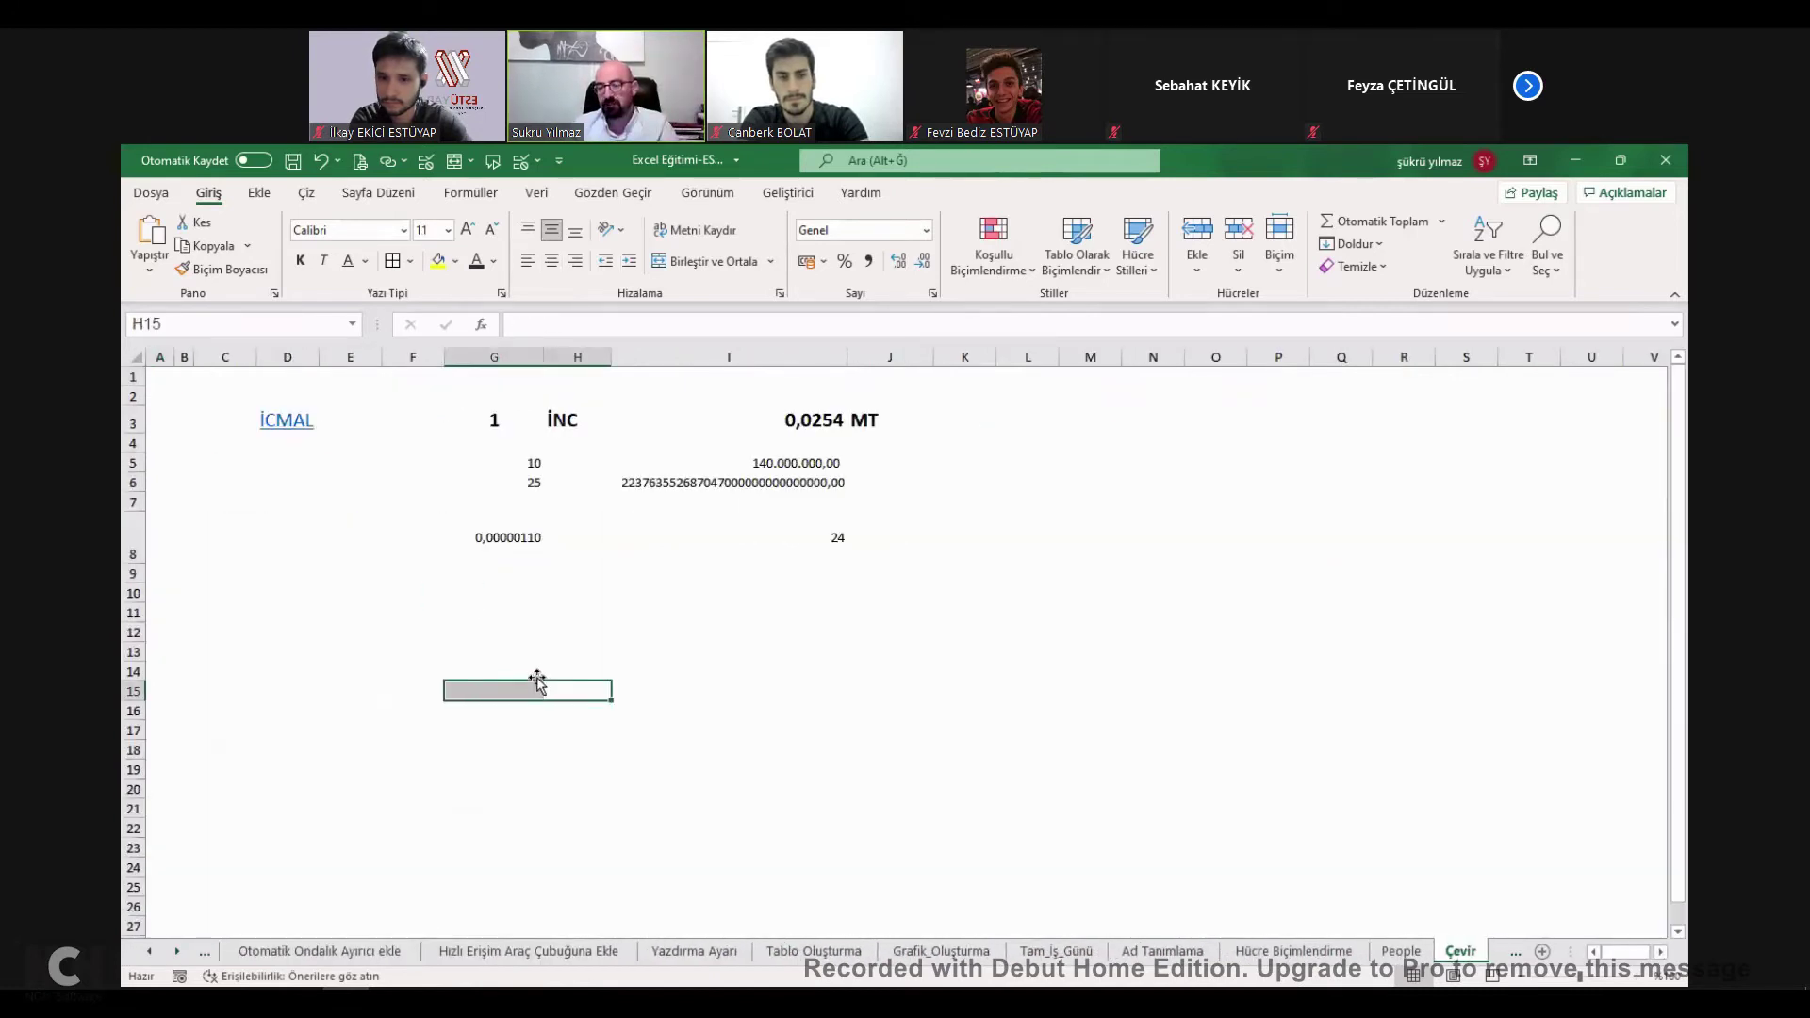
{"action": "left_click", "coordinate": [545, 672]}
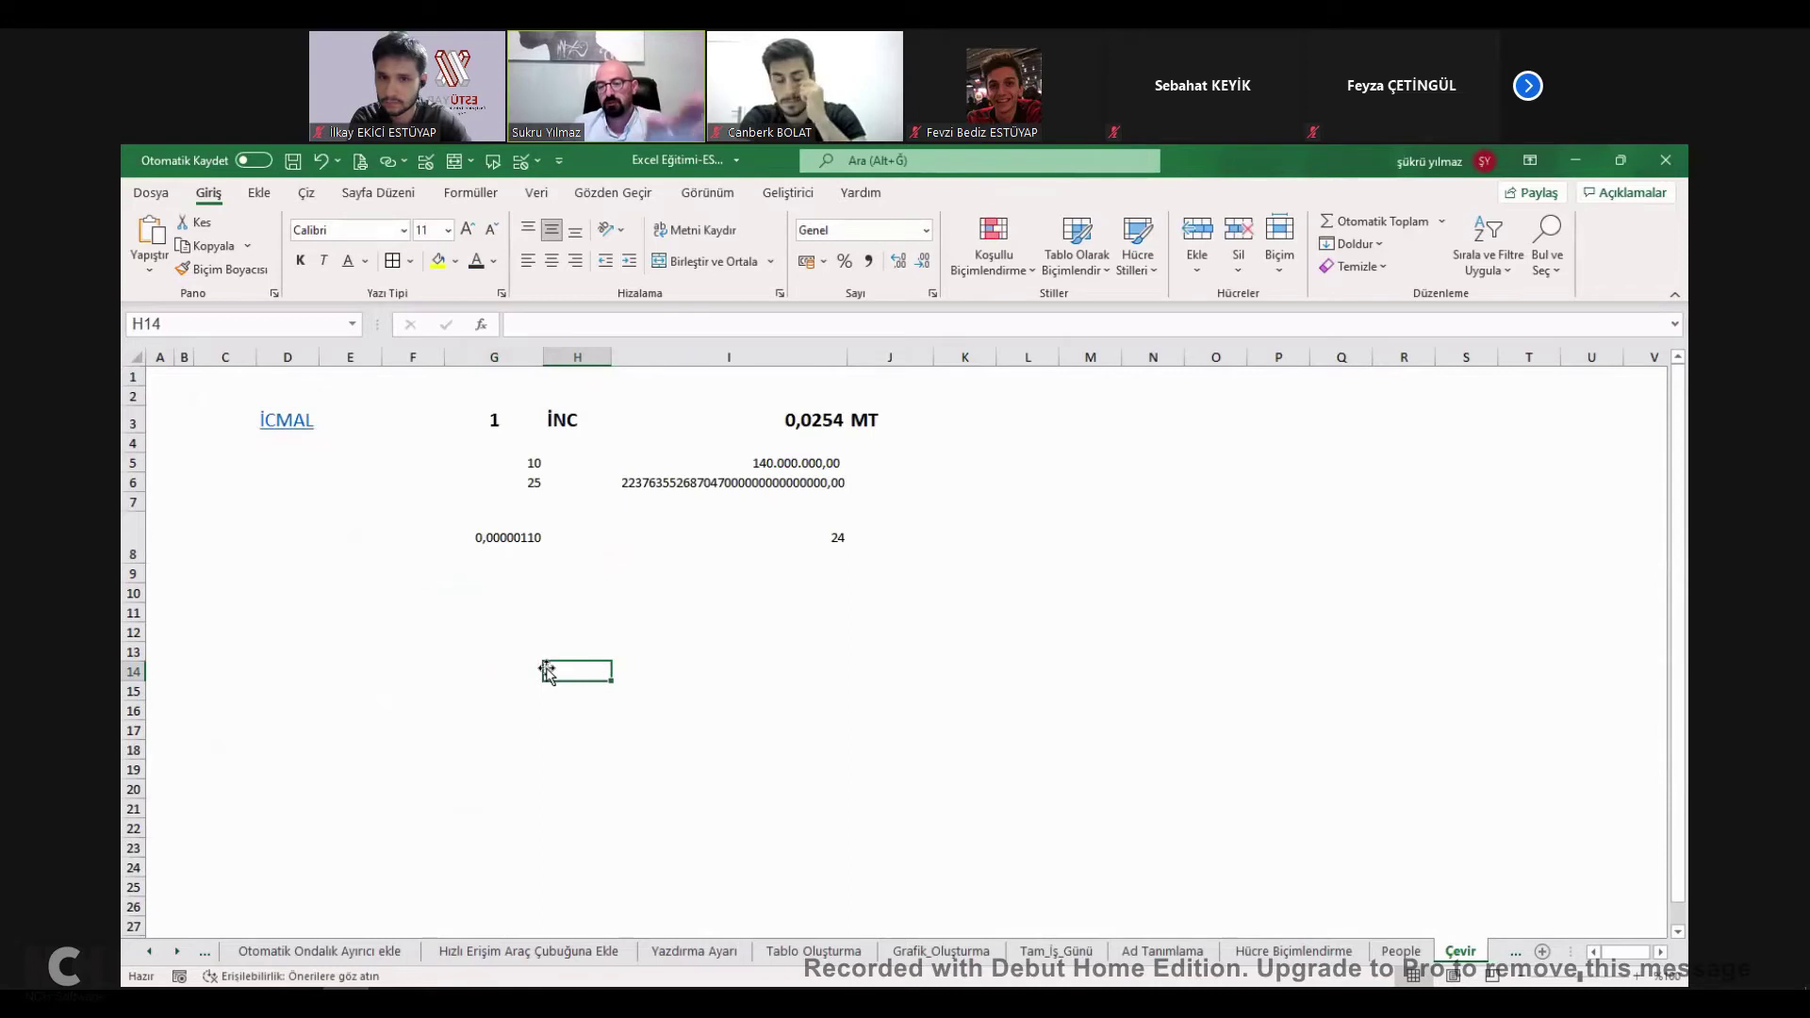
{"action": "left_click", "coordinate": [544, 647]}
{"action": "left_click_drag", "start_coordinate": [498, 483], "coordinate": [494, 463]}
{"action": "left_click", "coordinate": [486, 416]}
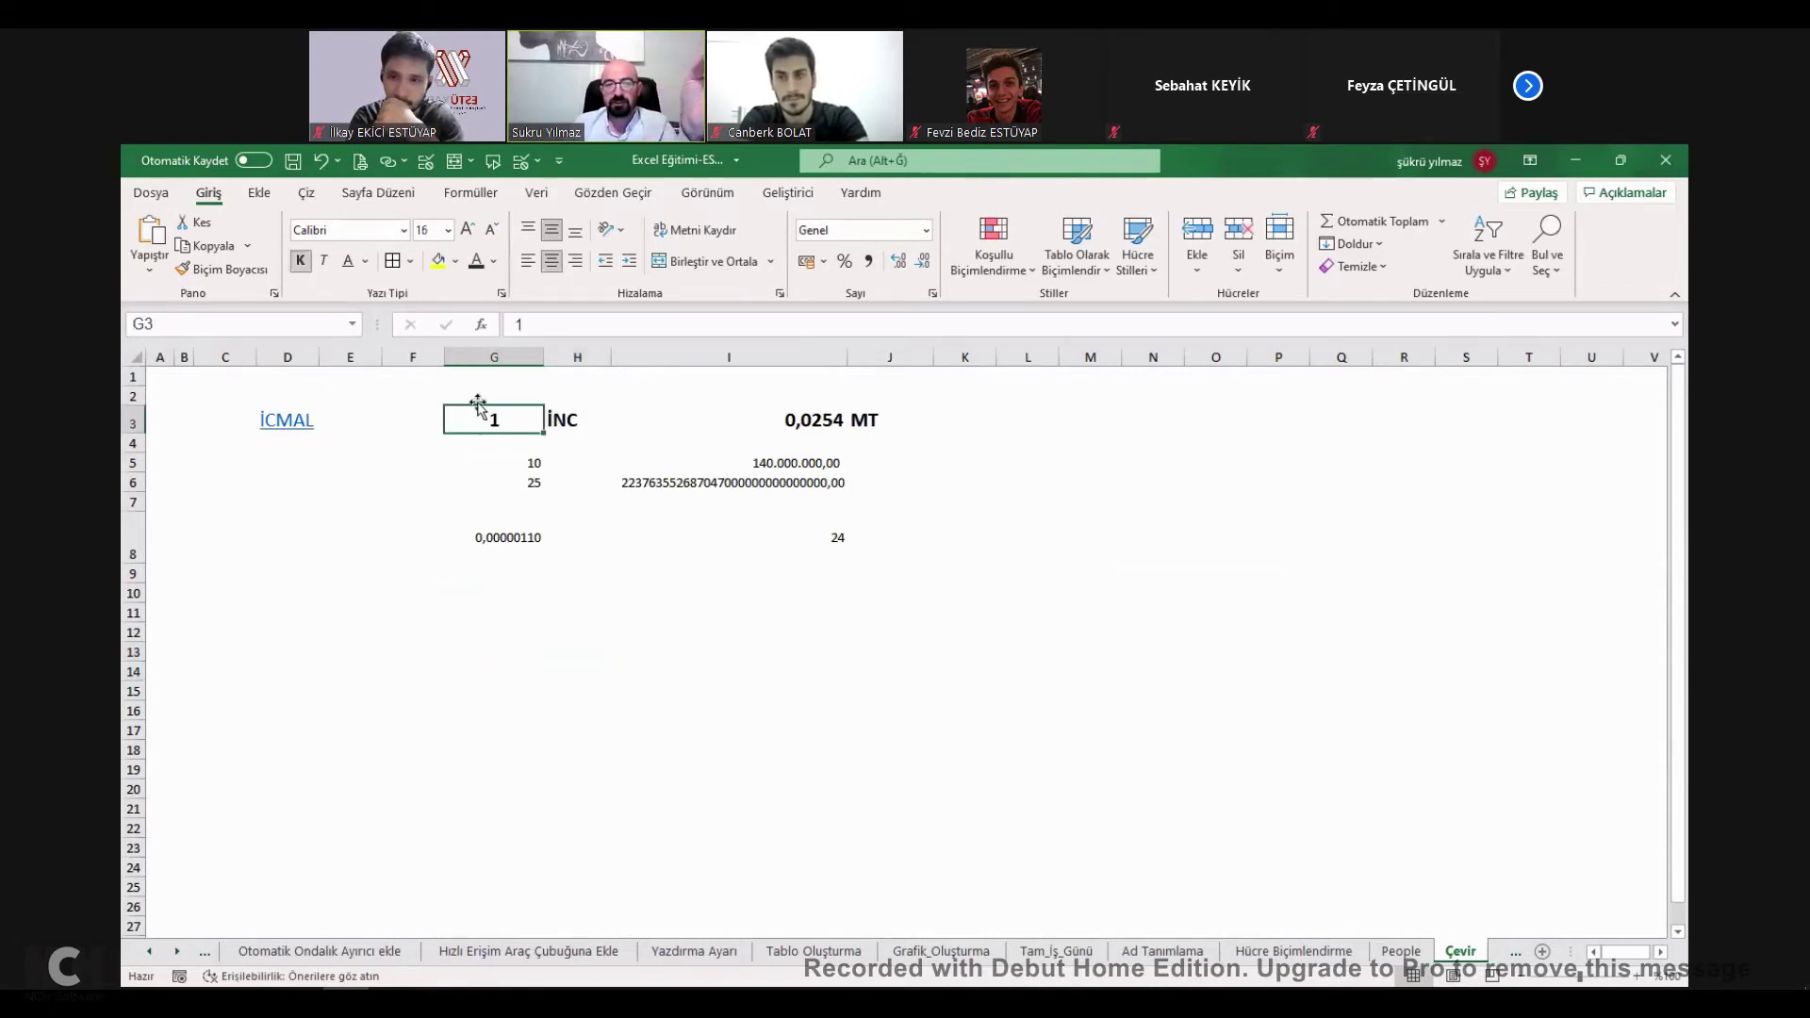
{"action": "left_click", "coordinate": [429, 262]}
Start =+ÇEVİR( in G13 with G3 as the value to convert.
{"action": "left_click", "coordinate": [490, 650]}
{"action": "type", "text": "+"}
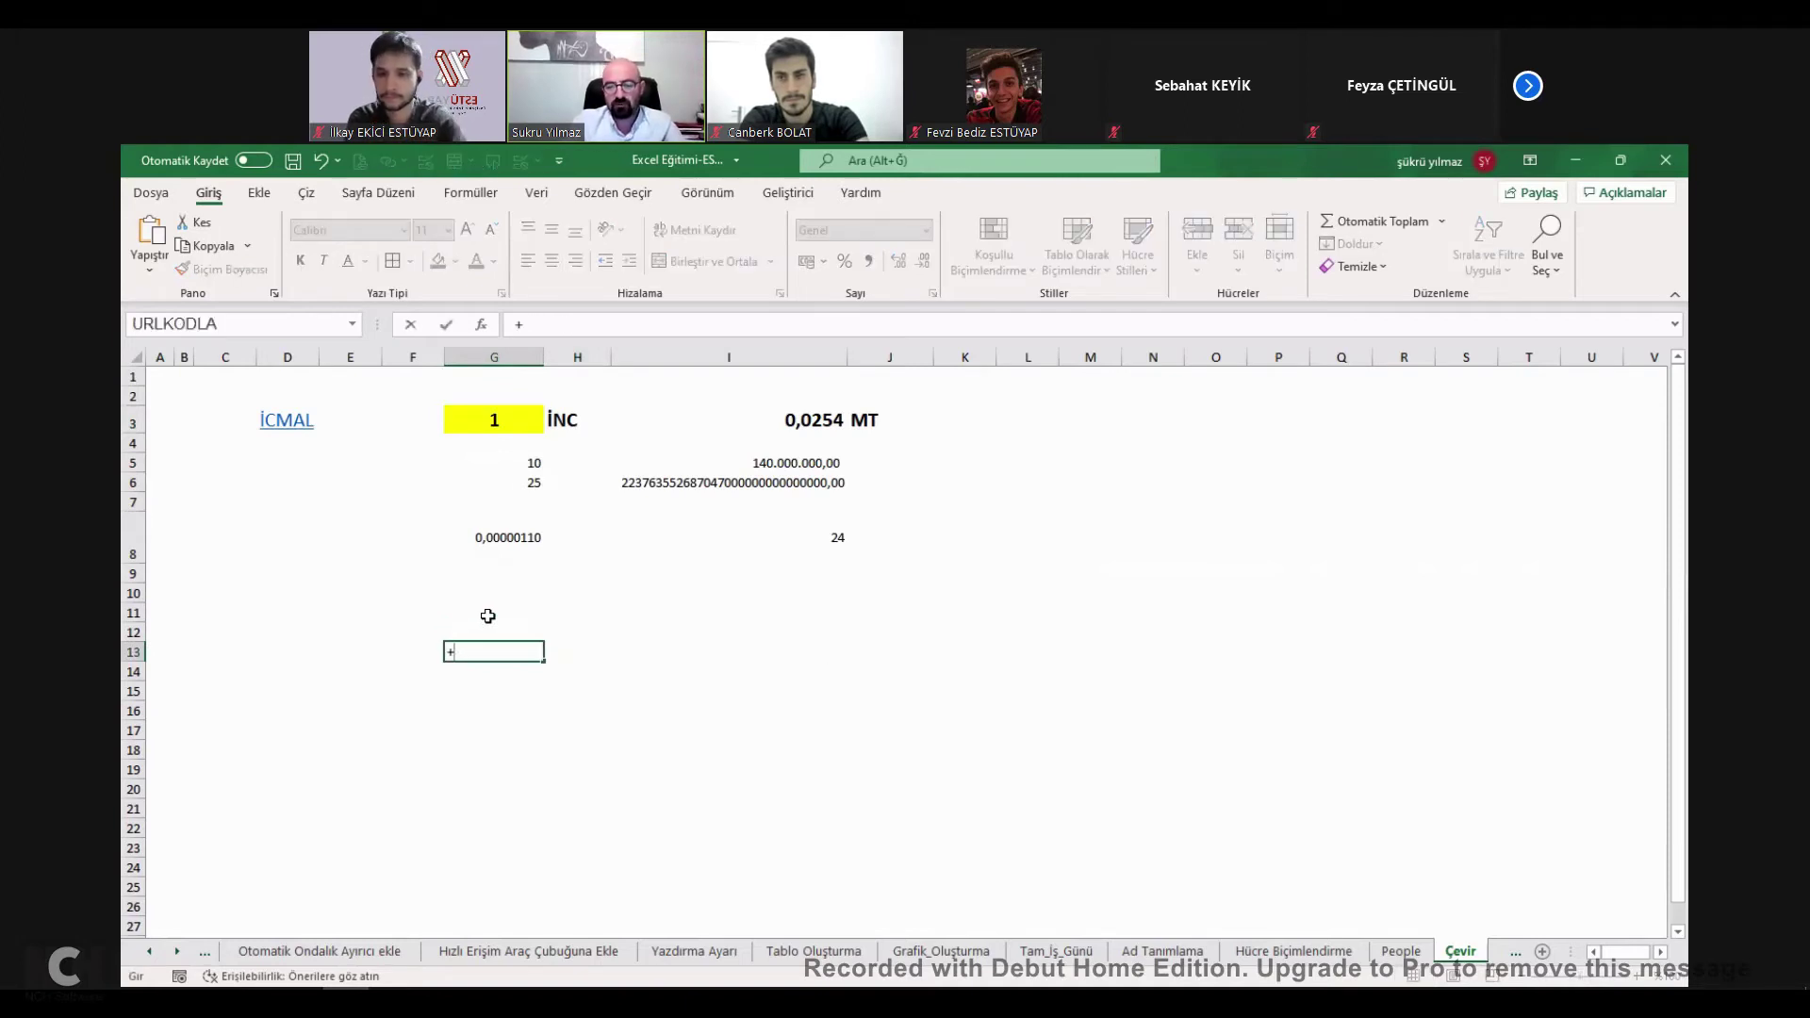
{"action": "type", "text": "ÇEVİR("}
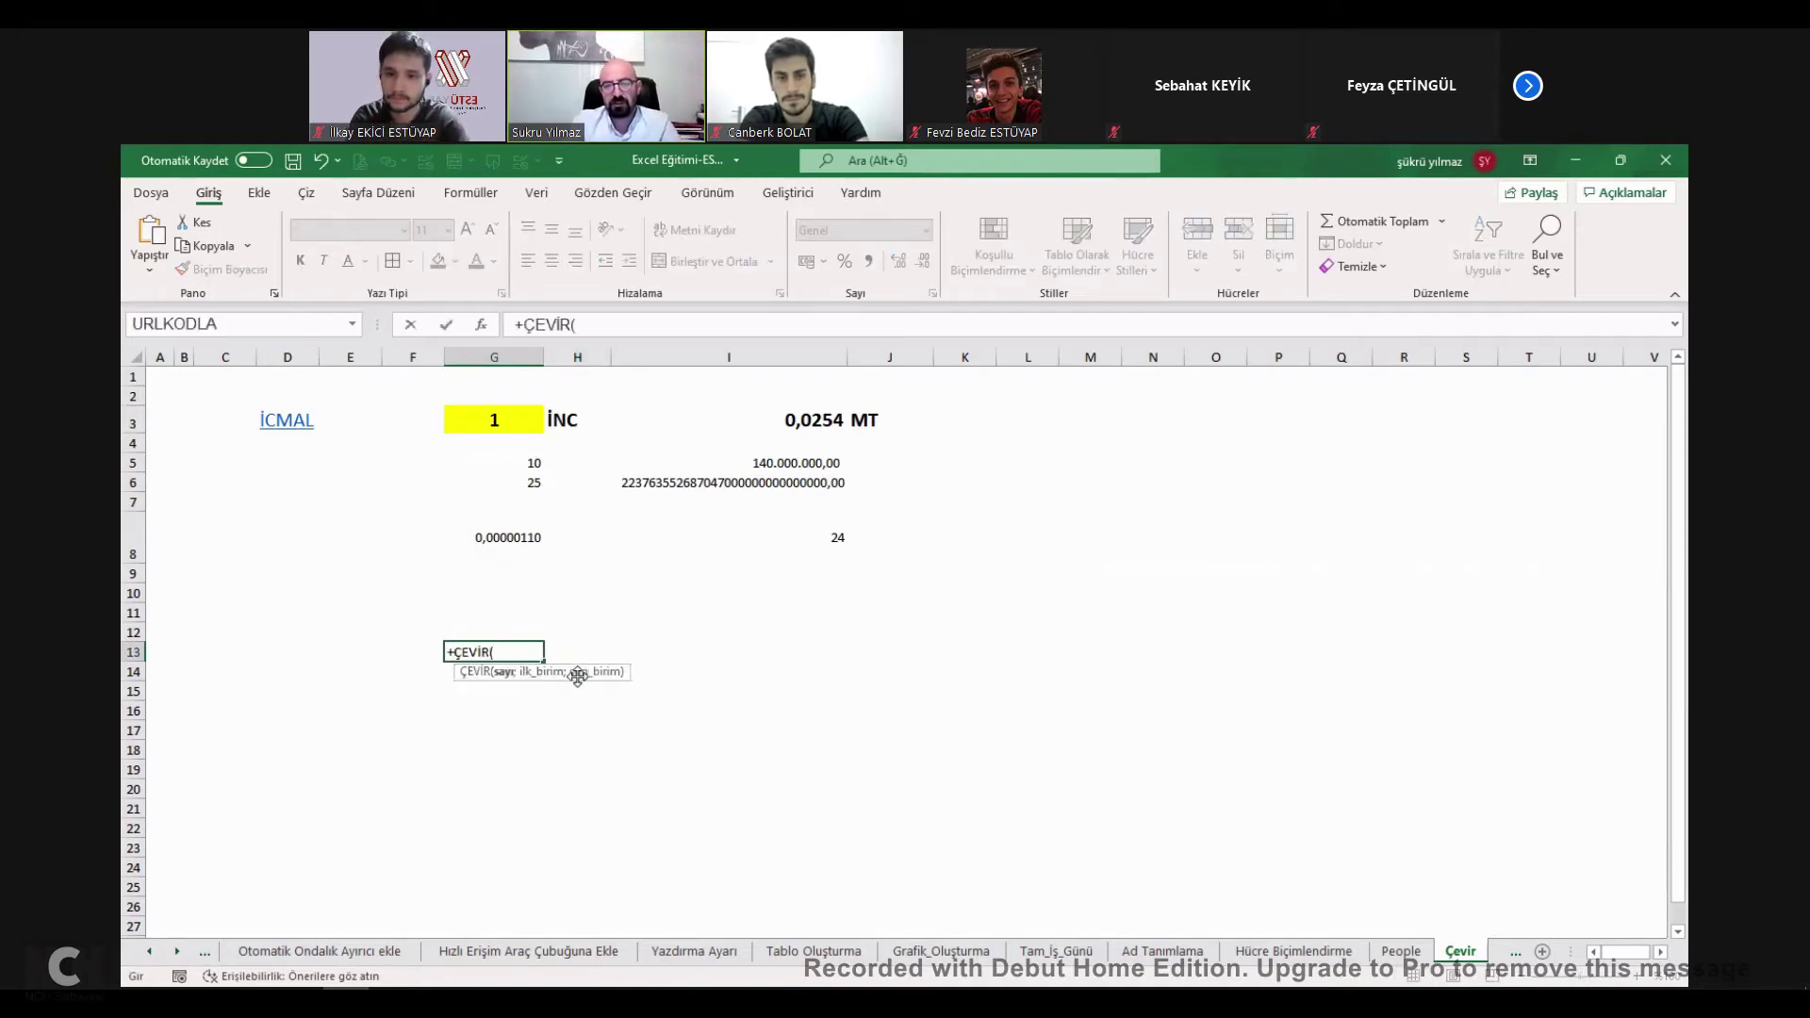
{"action": "left_click", "coordinate": [511, 424]}
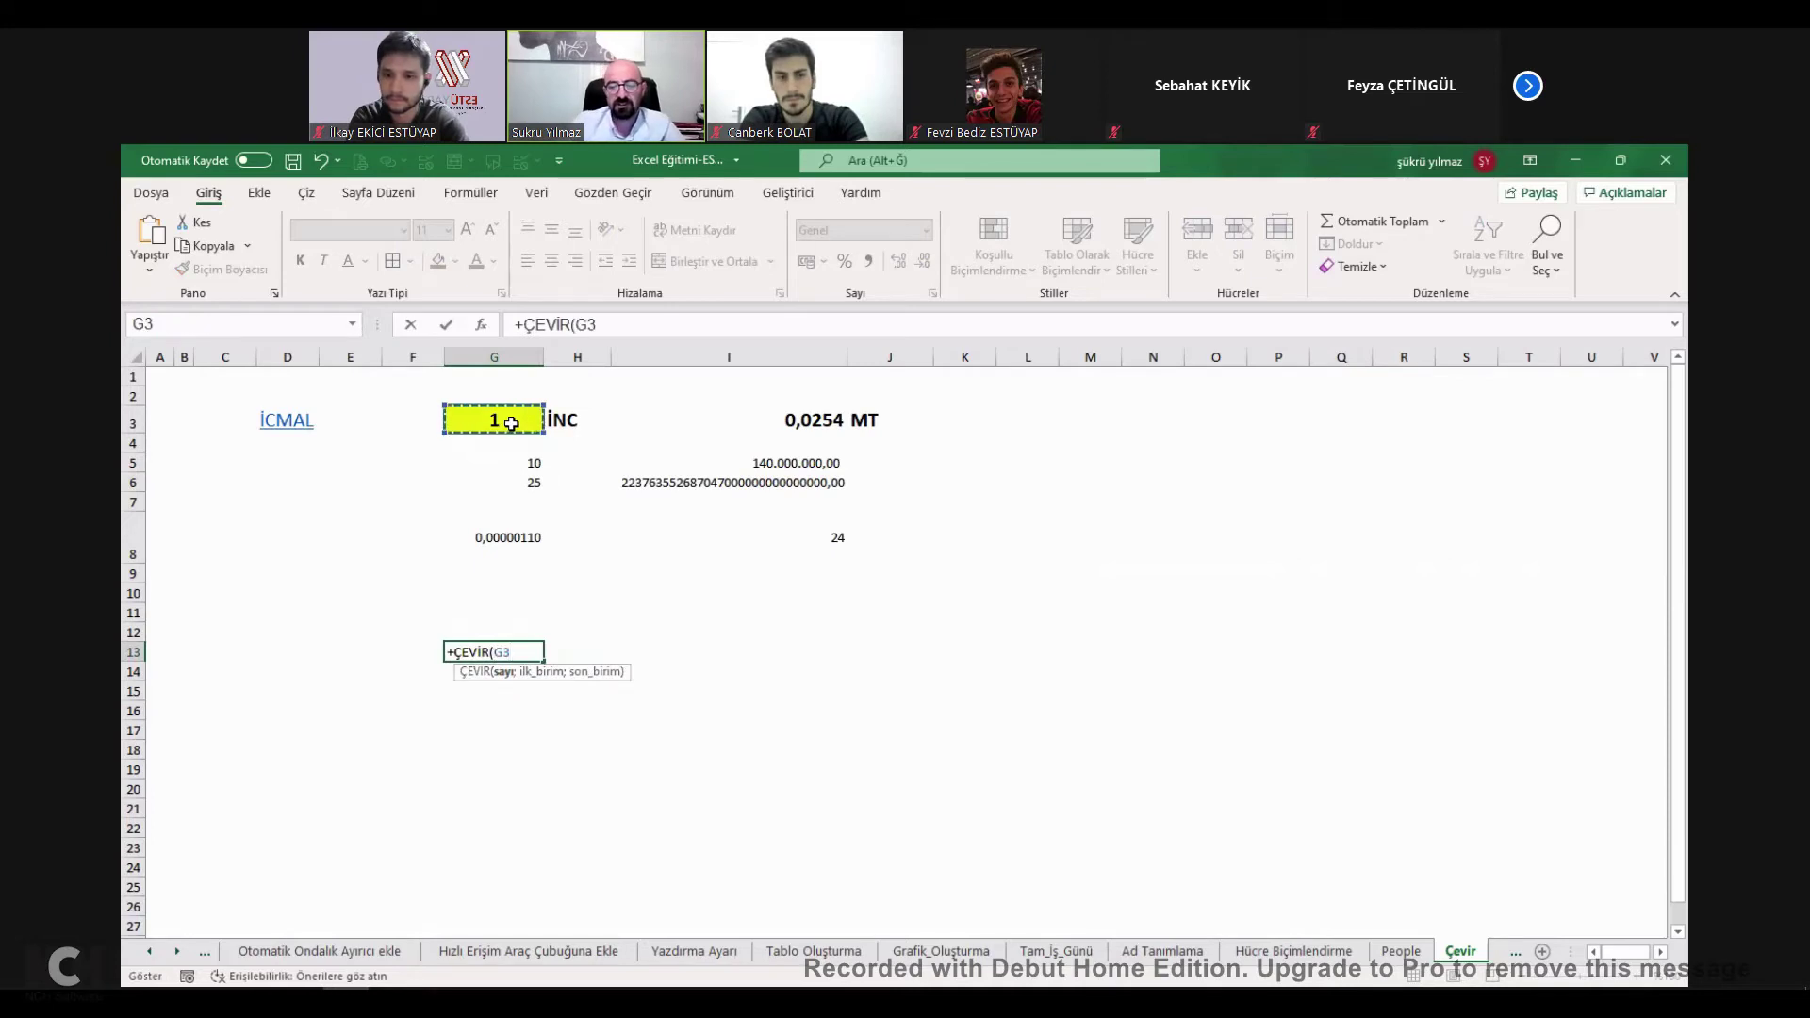
{"action": "type", "text": ";"}
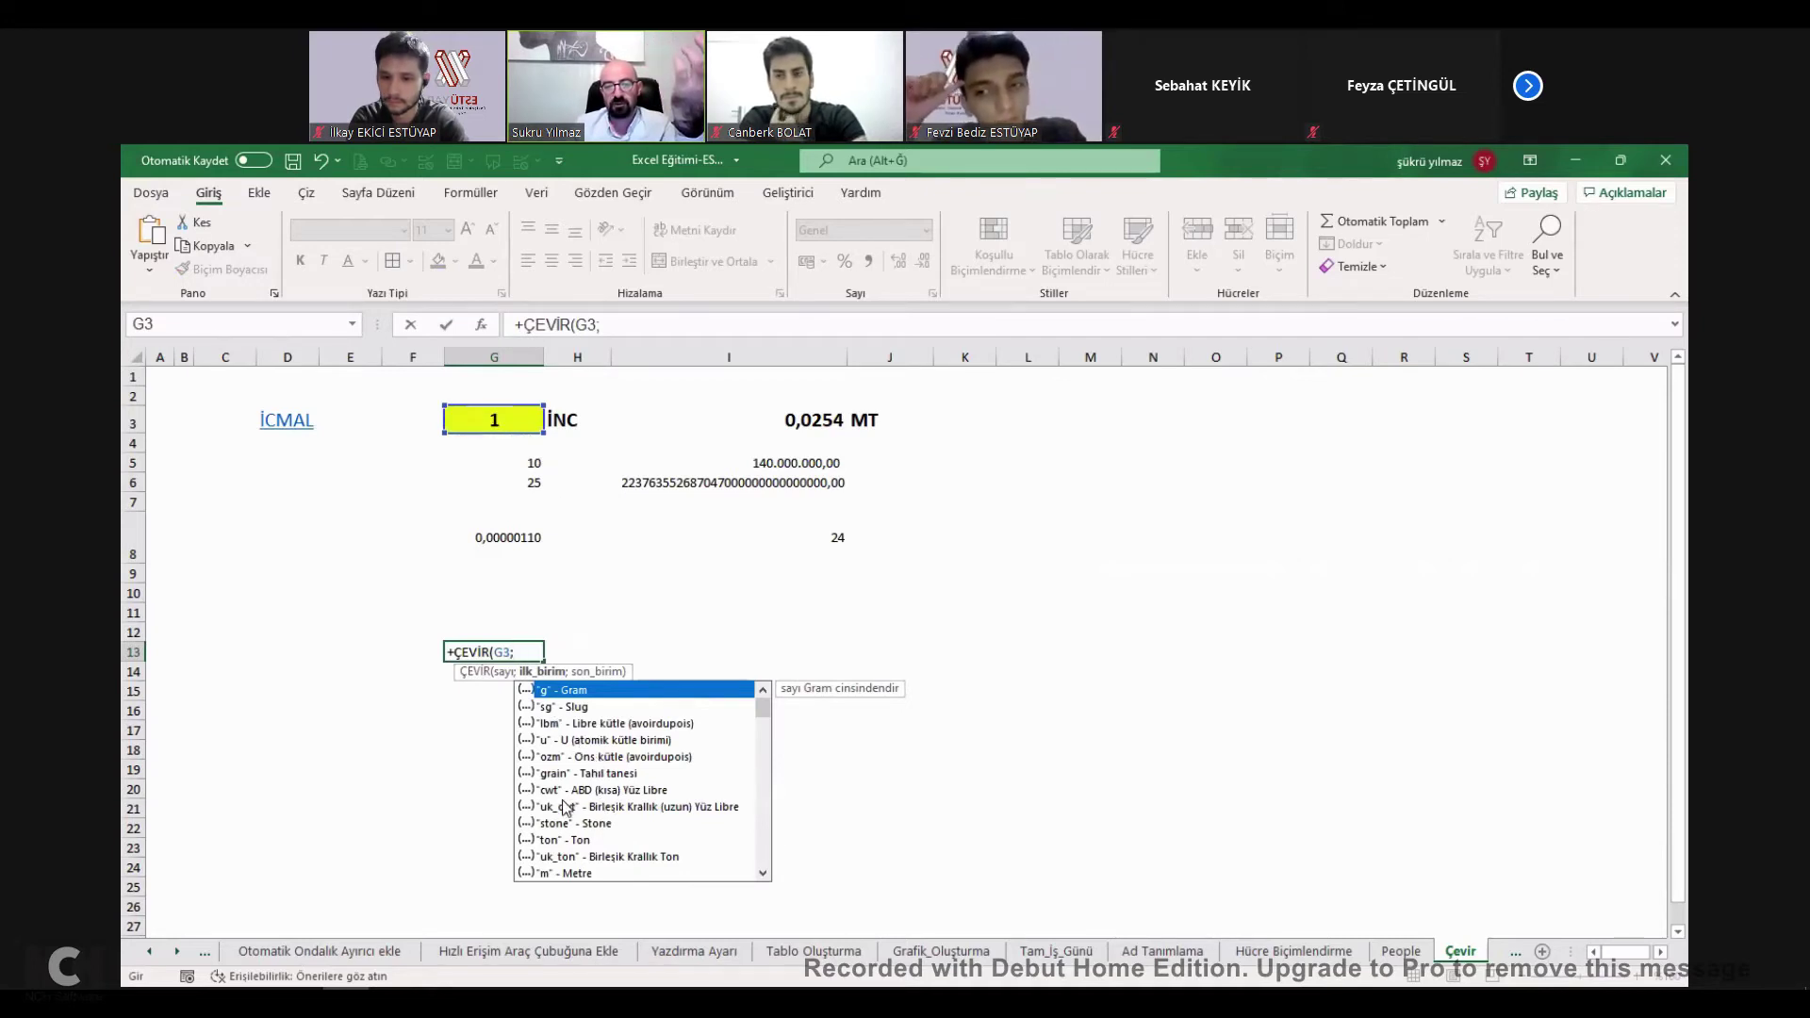
Choose "day" as the source unit and "hr" as the target, so G13 shows 24.
{"action": "left_click_drag", "start_coordinate": [762, 709], "coordinate": [764, 806]}
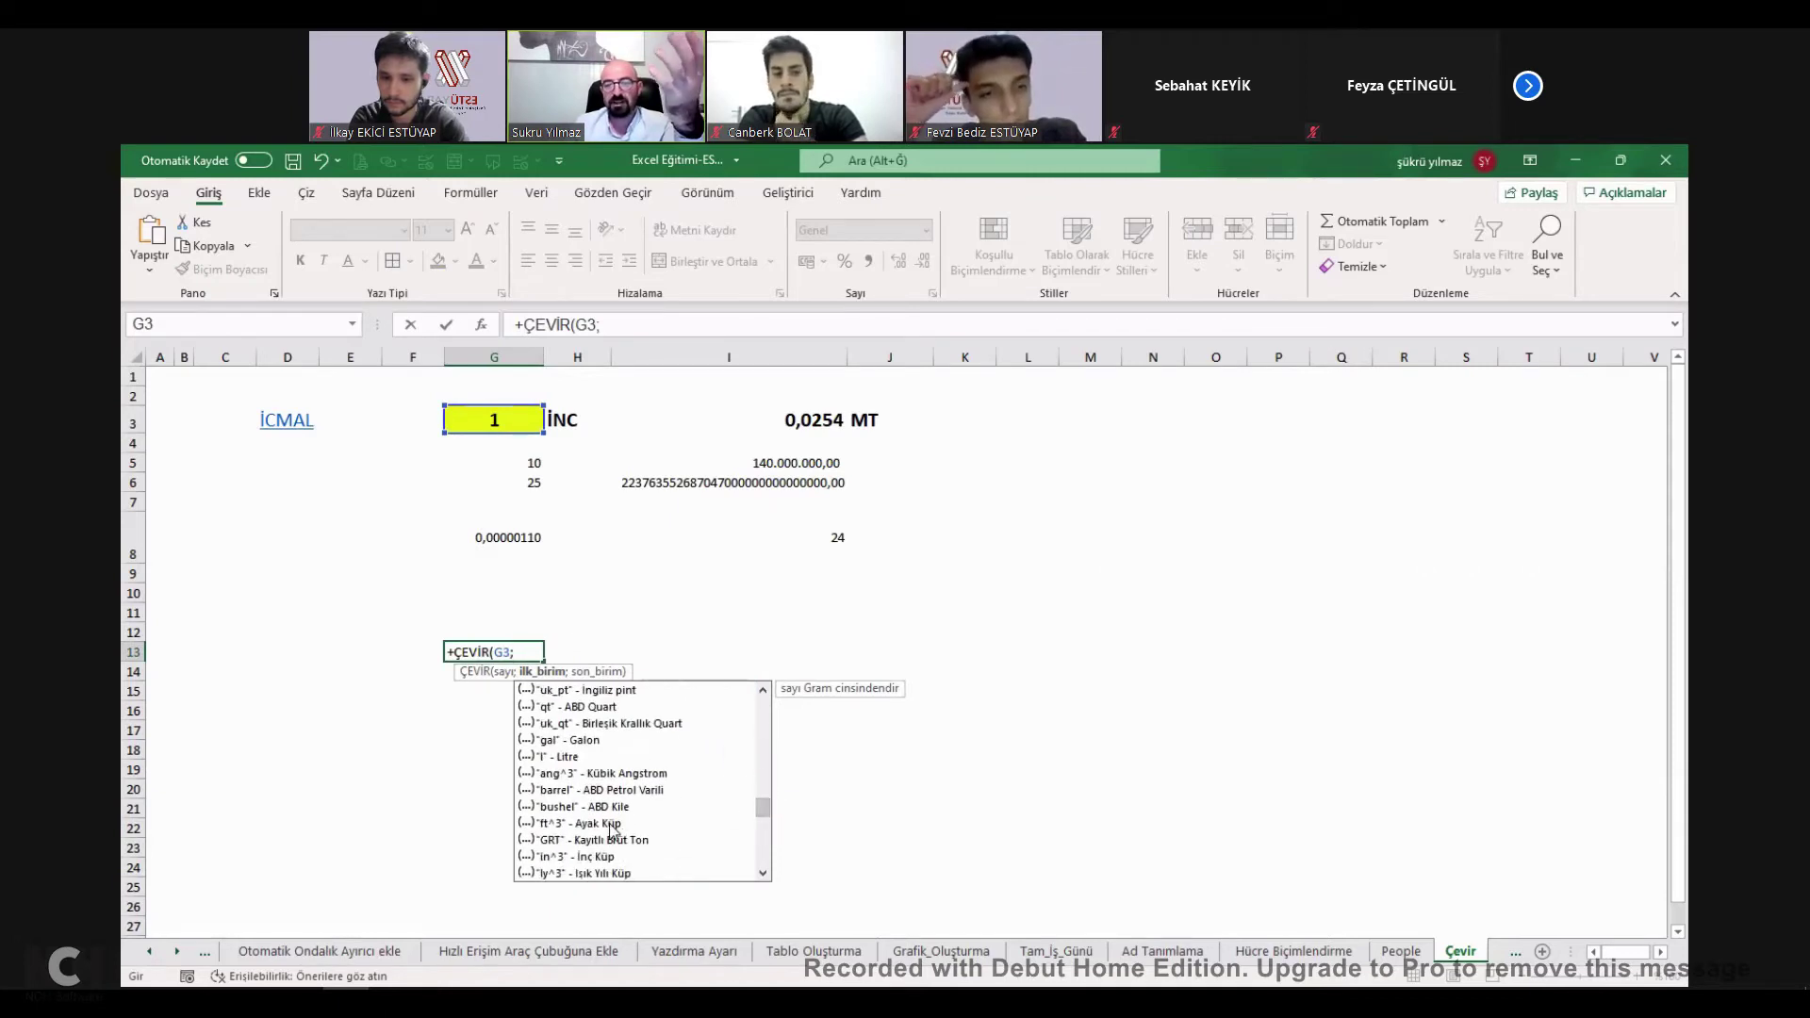
{"action": "left_click_drag", "start_coordinate": [763, 812], "coordinate": [762, 830]}
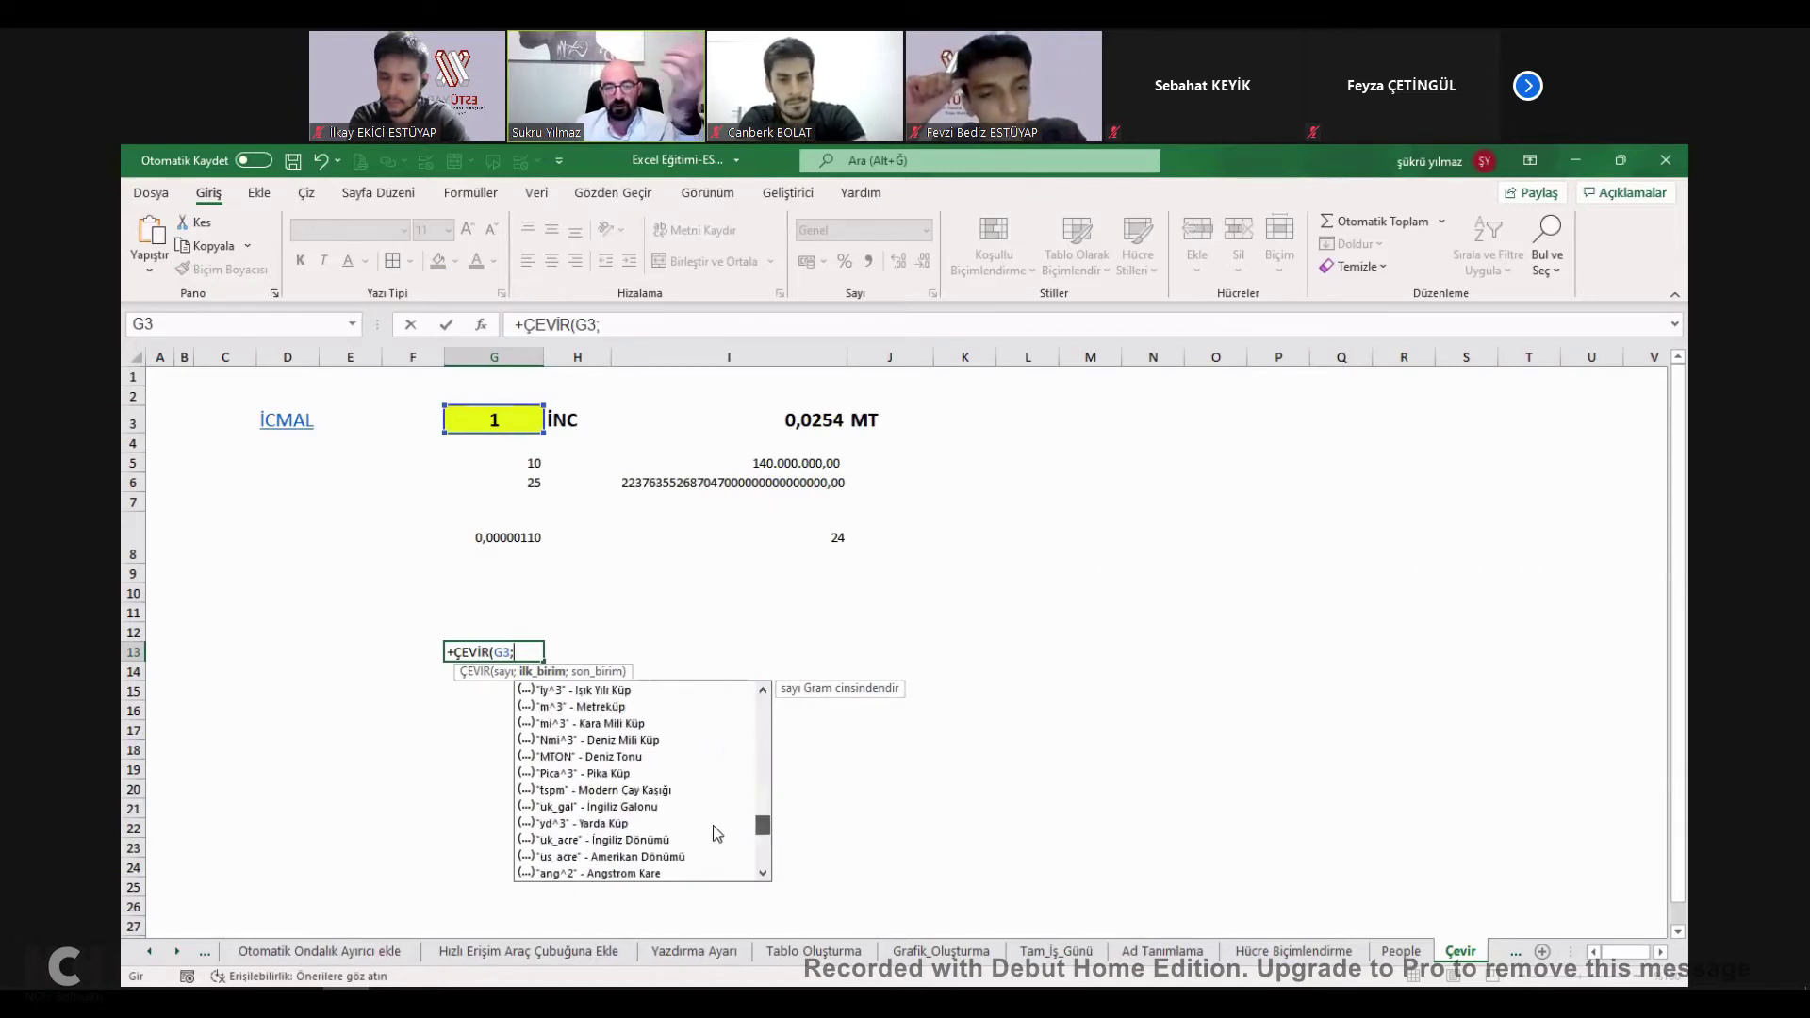
{"action": "scroll", "coordinate": [762, 839], "scroll_direction": "down", "scroll_amount": 3}
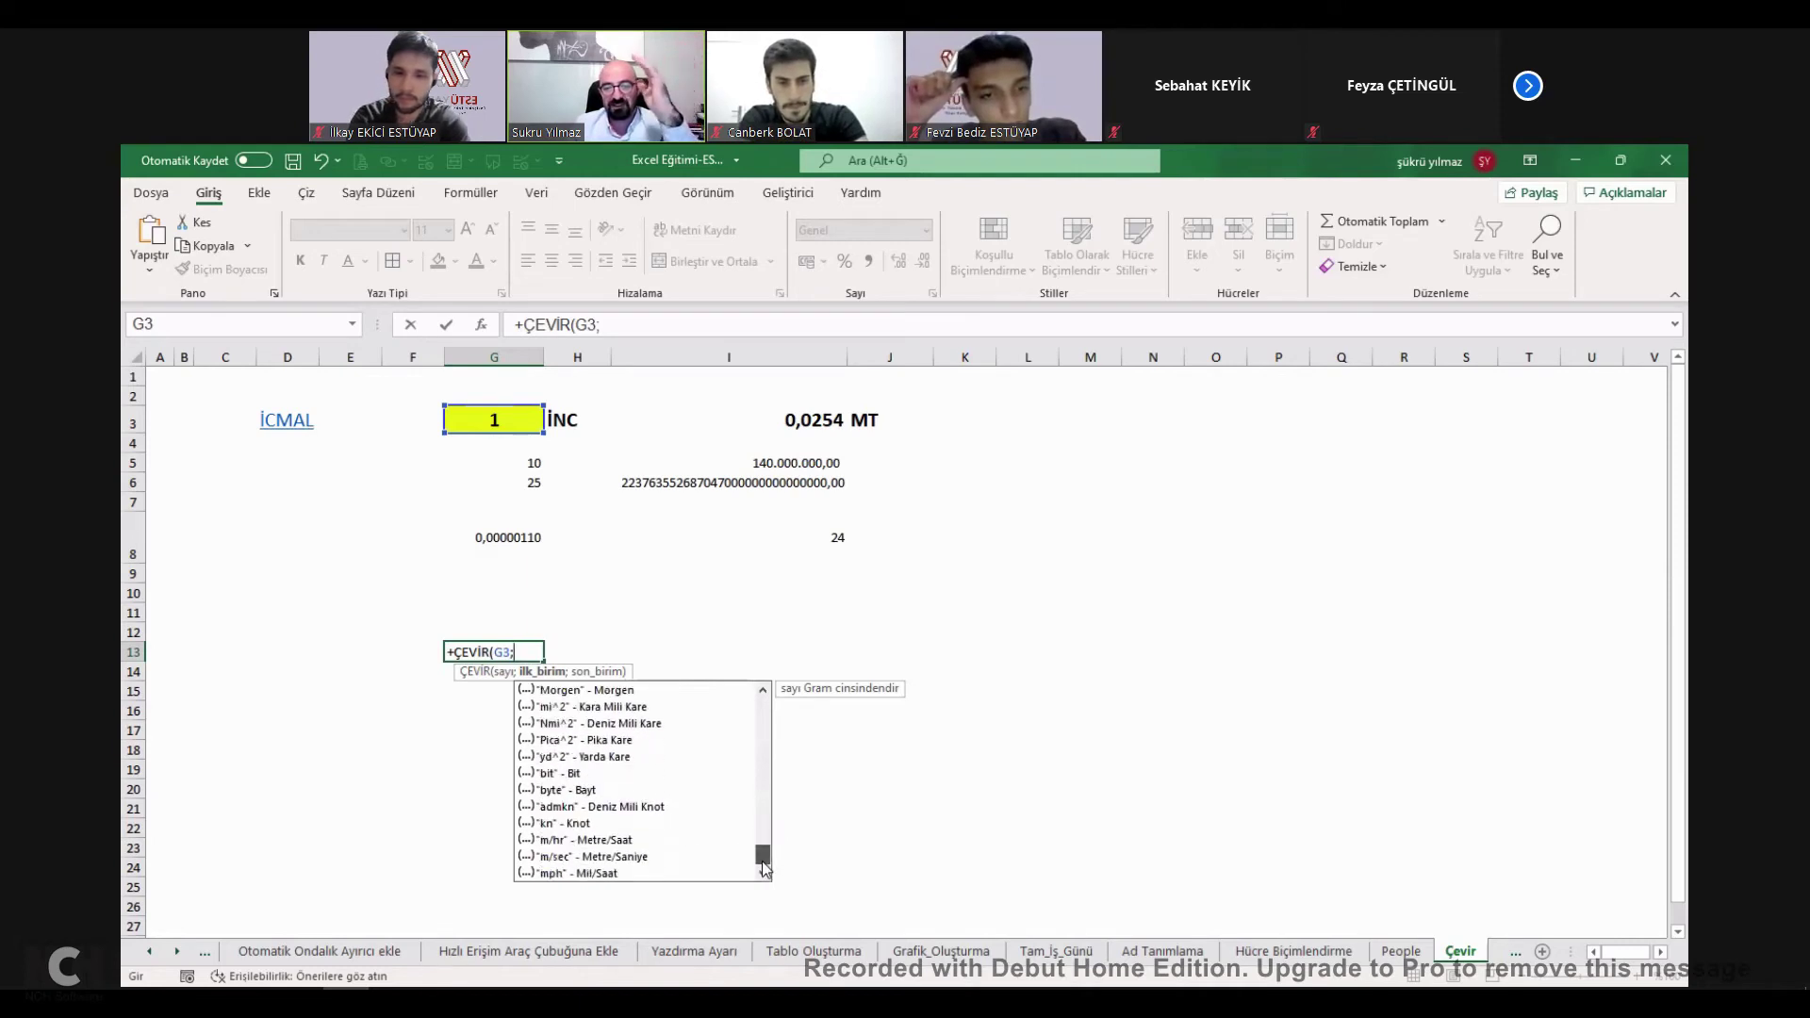
{"action": "scroll", "coordinate": [760, 801], "scroll_direction": "up", "scroll_amount": 15}
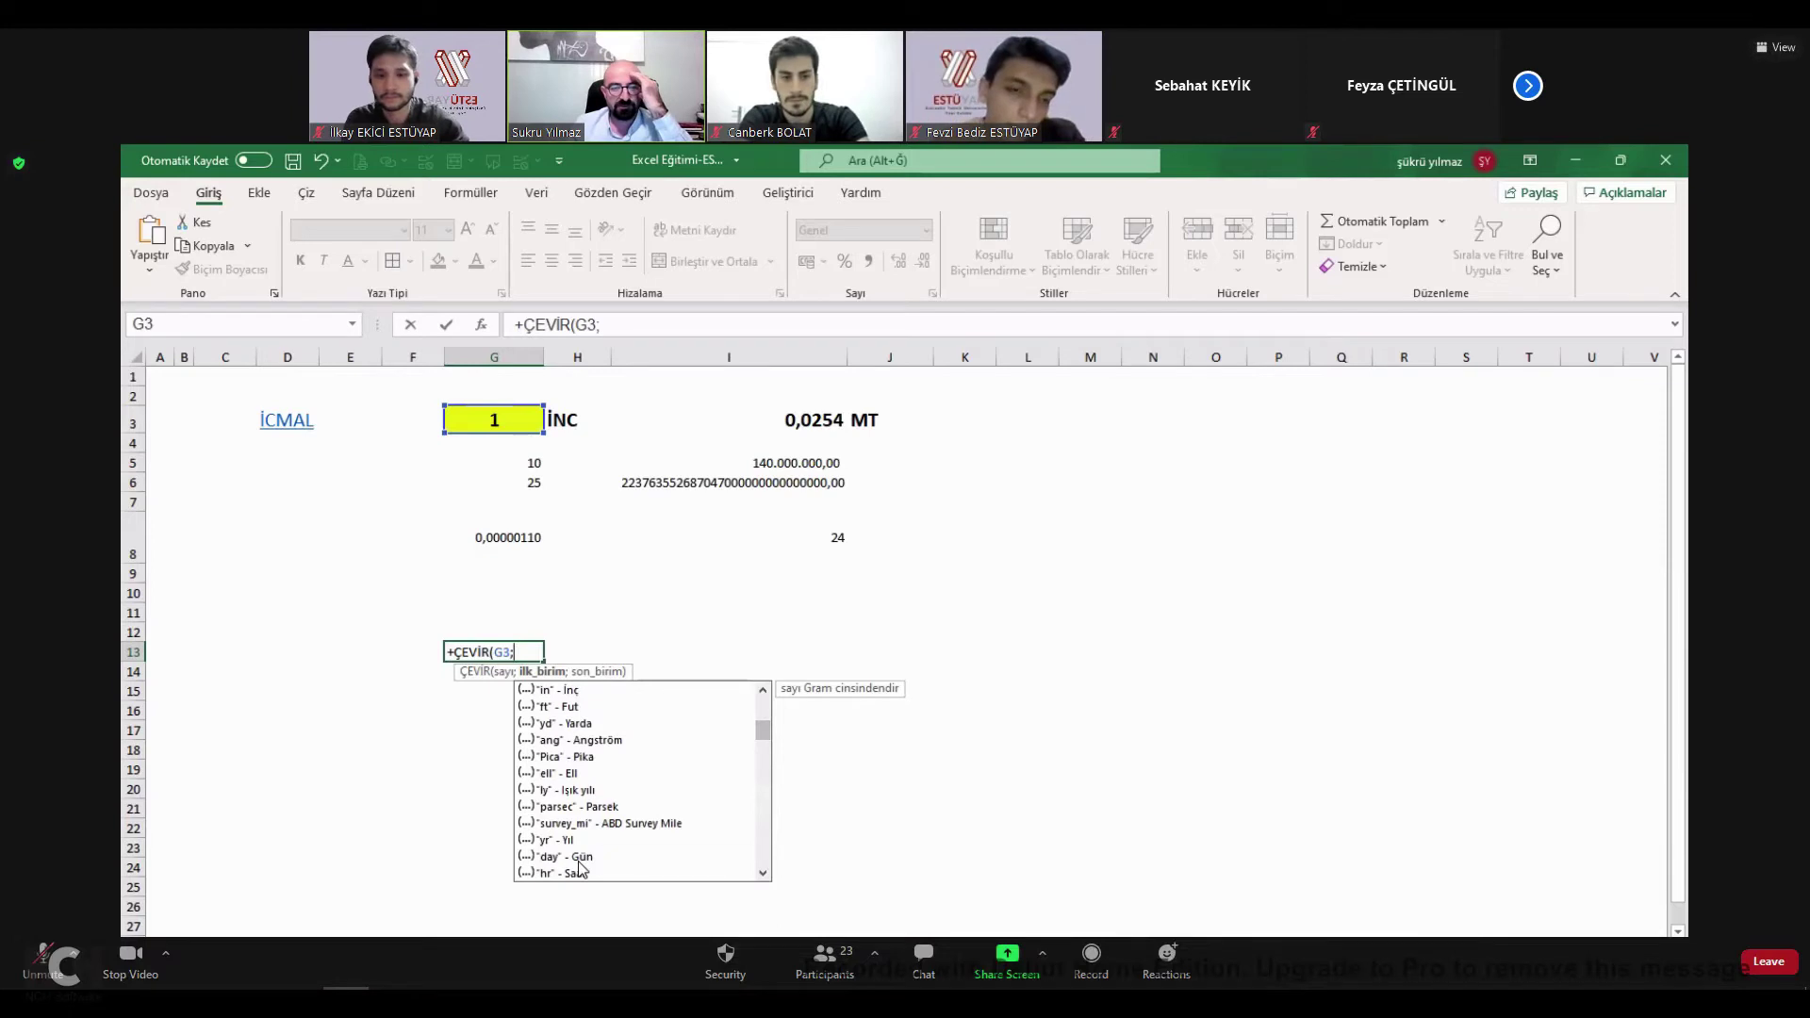
{"action": "left_click", "coordinate": [569, 854]}
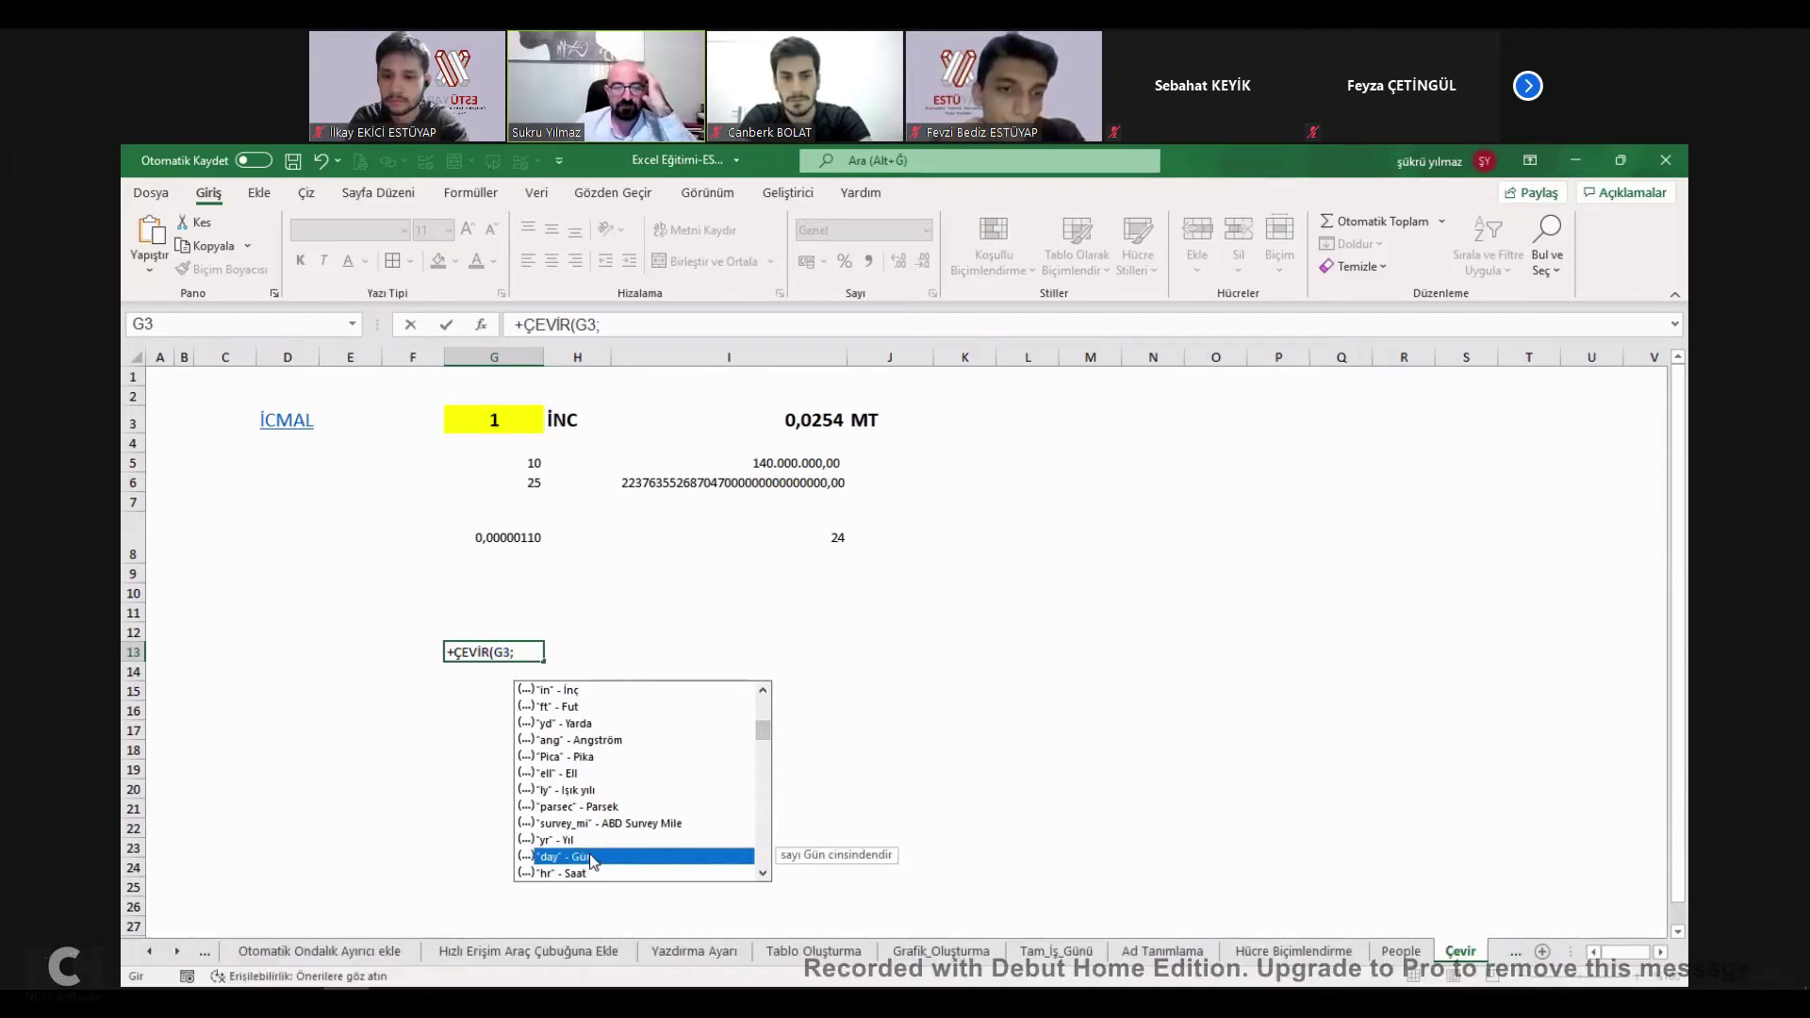
{"action": "double_click", "coordinate": [587, 855]}
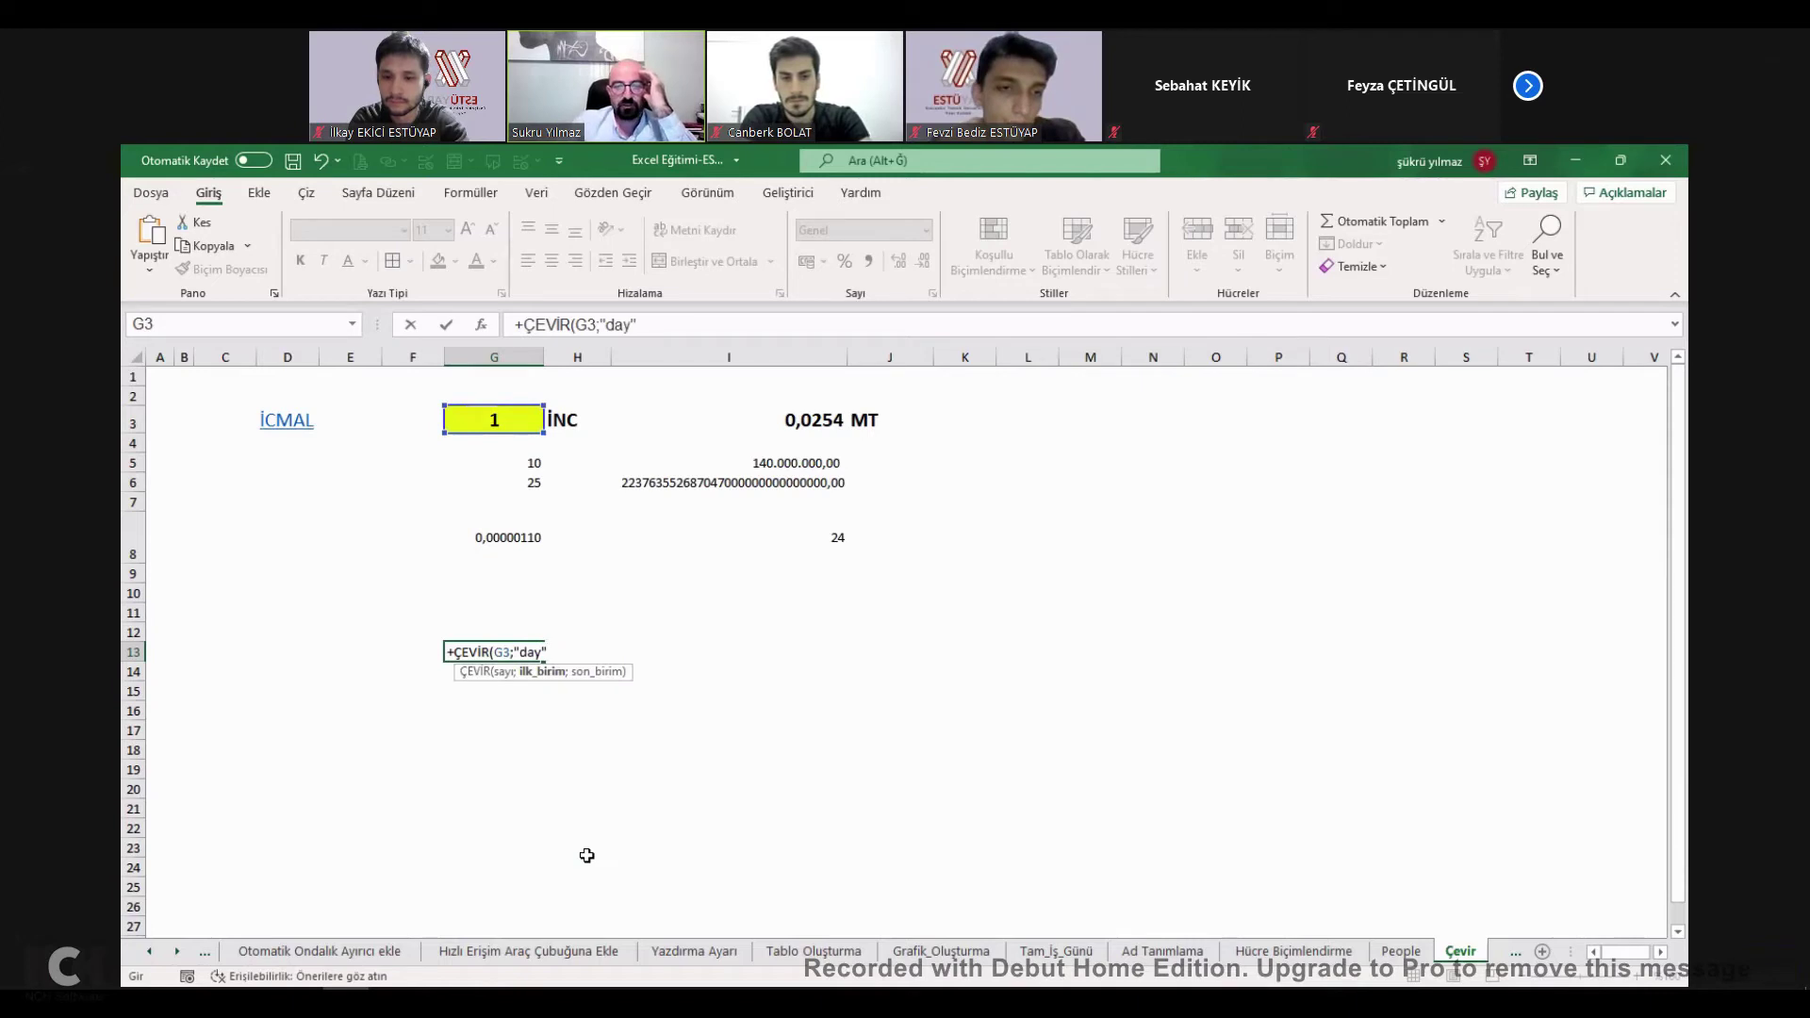
{"action": "type", "text": ";"}
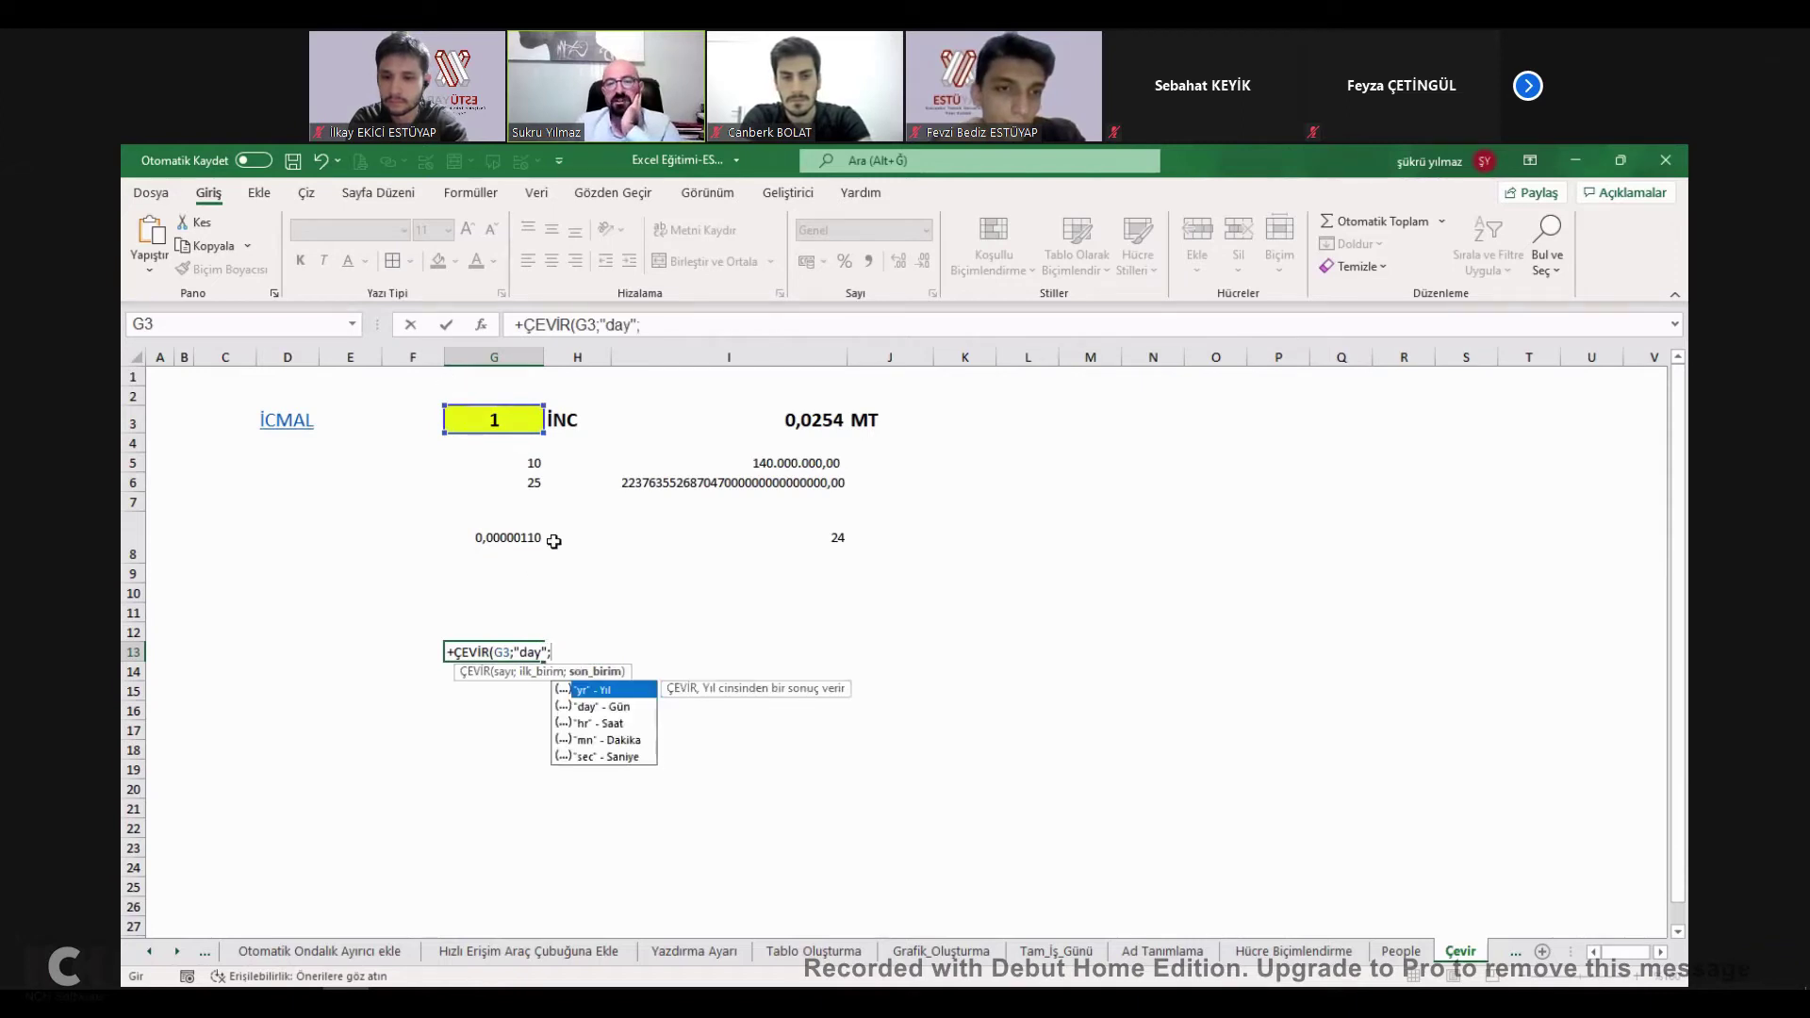
{"action": "left_click", "coordinate": [600, 723]}
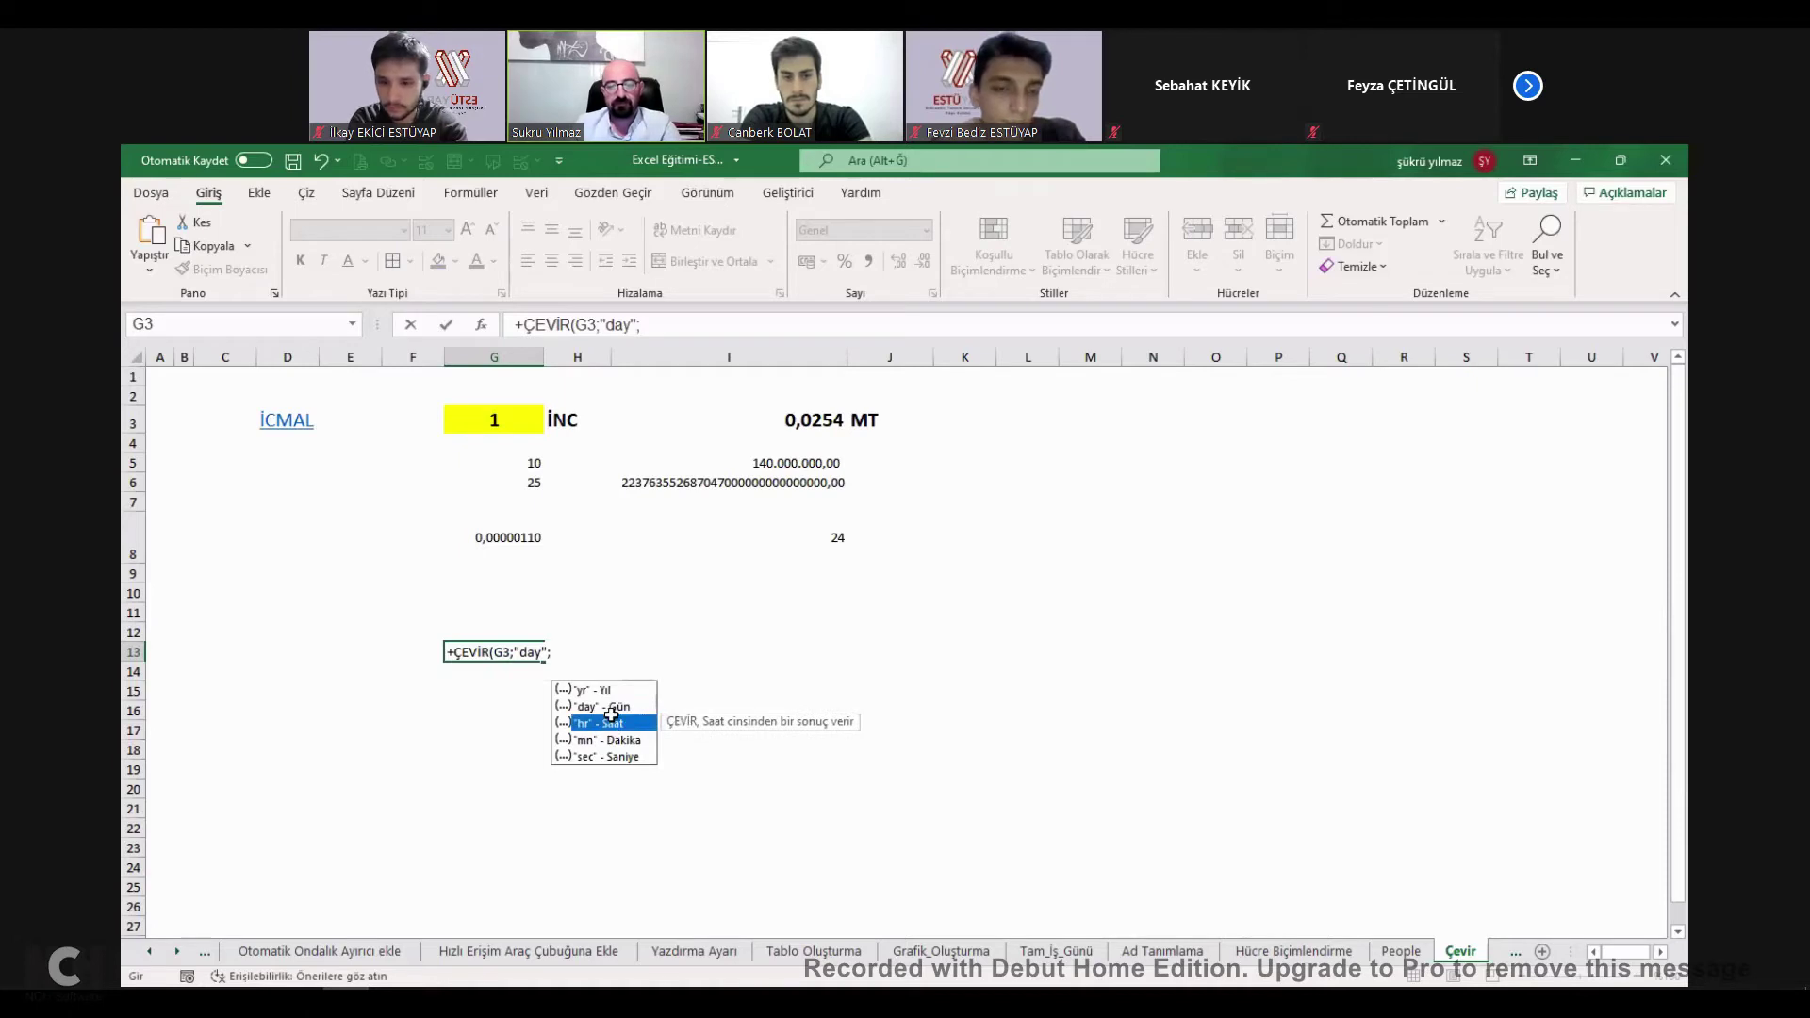
{"action": "double_click", "coordinate": [611, 716]}
{"action": "key", "text": "Return"}
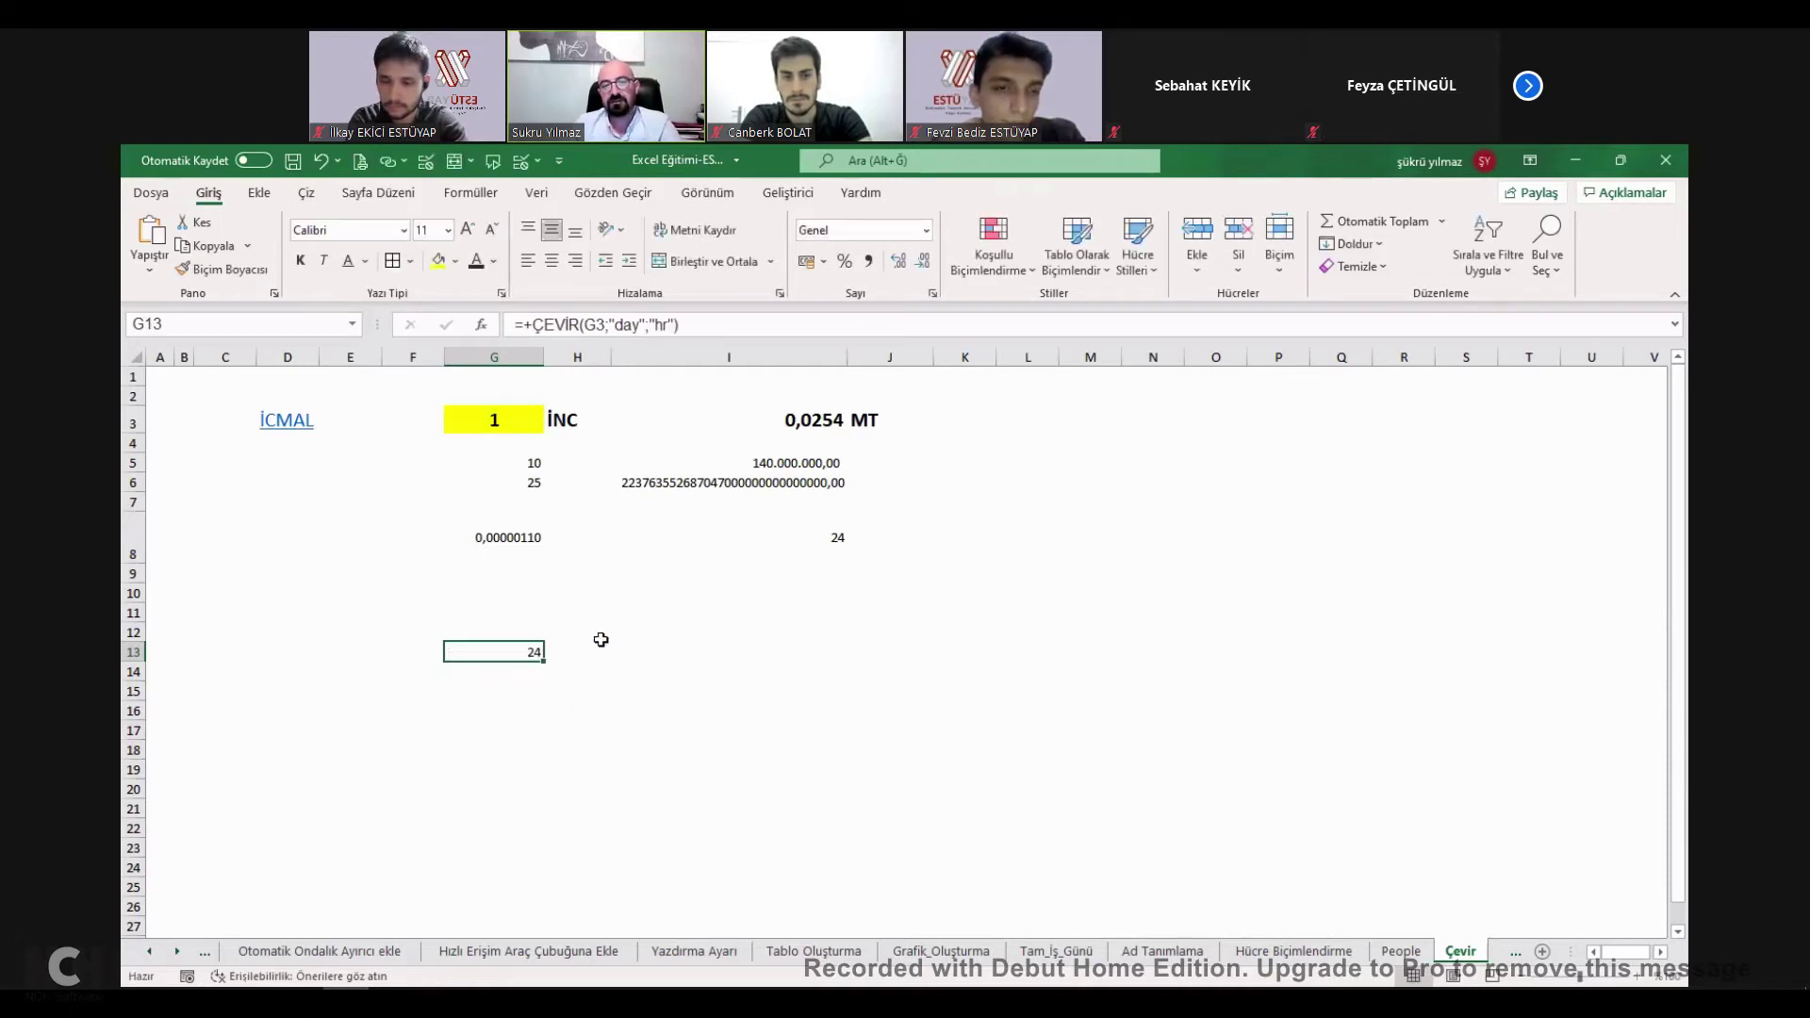
Change G3 to 3 and check the updated results in G13 and G8.
{"action": "left_click", "coordinate": [510, 426]}
{"action": "type", "text": "2"}
{"action": "key", "text": "Return"}
{"action": "left_click", "coordinate": [510, 426]}
{"action": "type", "text": "3"}
{"action": "key", "text": "Return"}
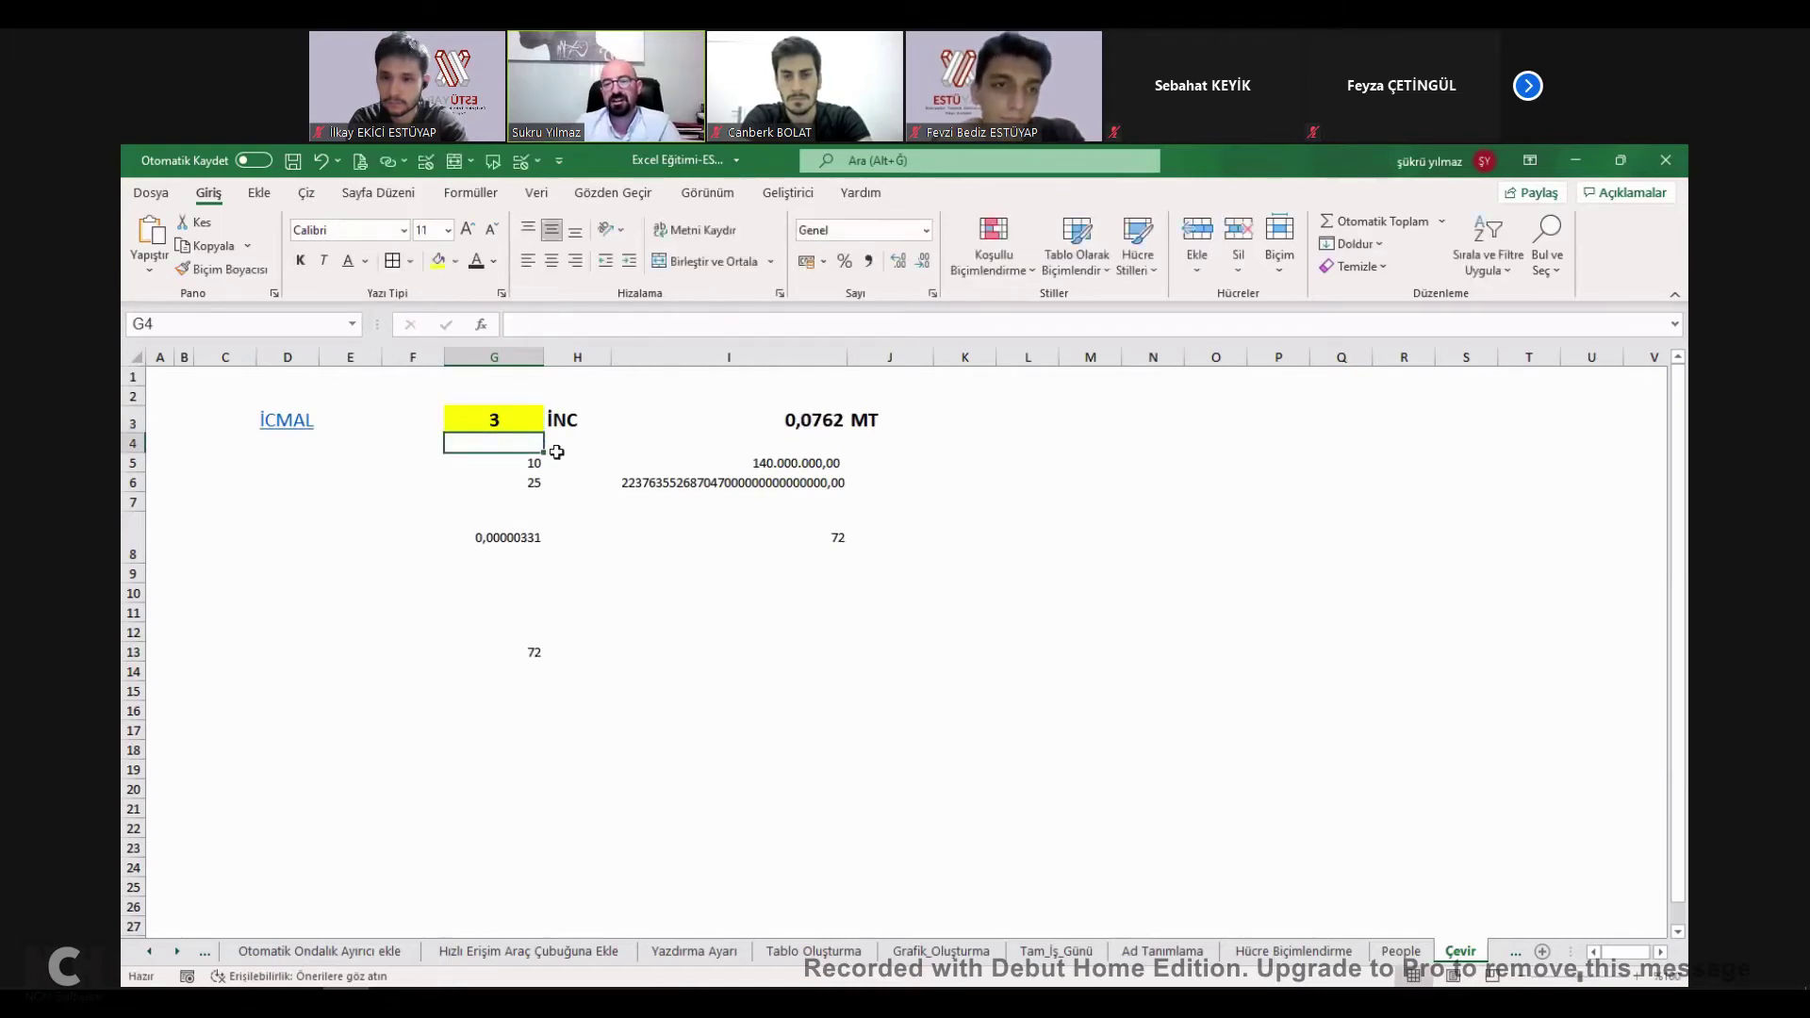
{"action": "left_click", "coordinate": [535, 658]}
{"action": "left_click", "coordinate": [519, 533]}
{"action": "left_click", "coordinate": [514, 419]}
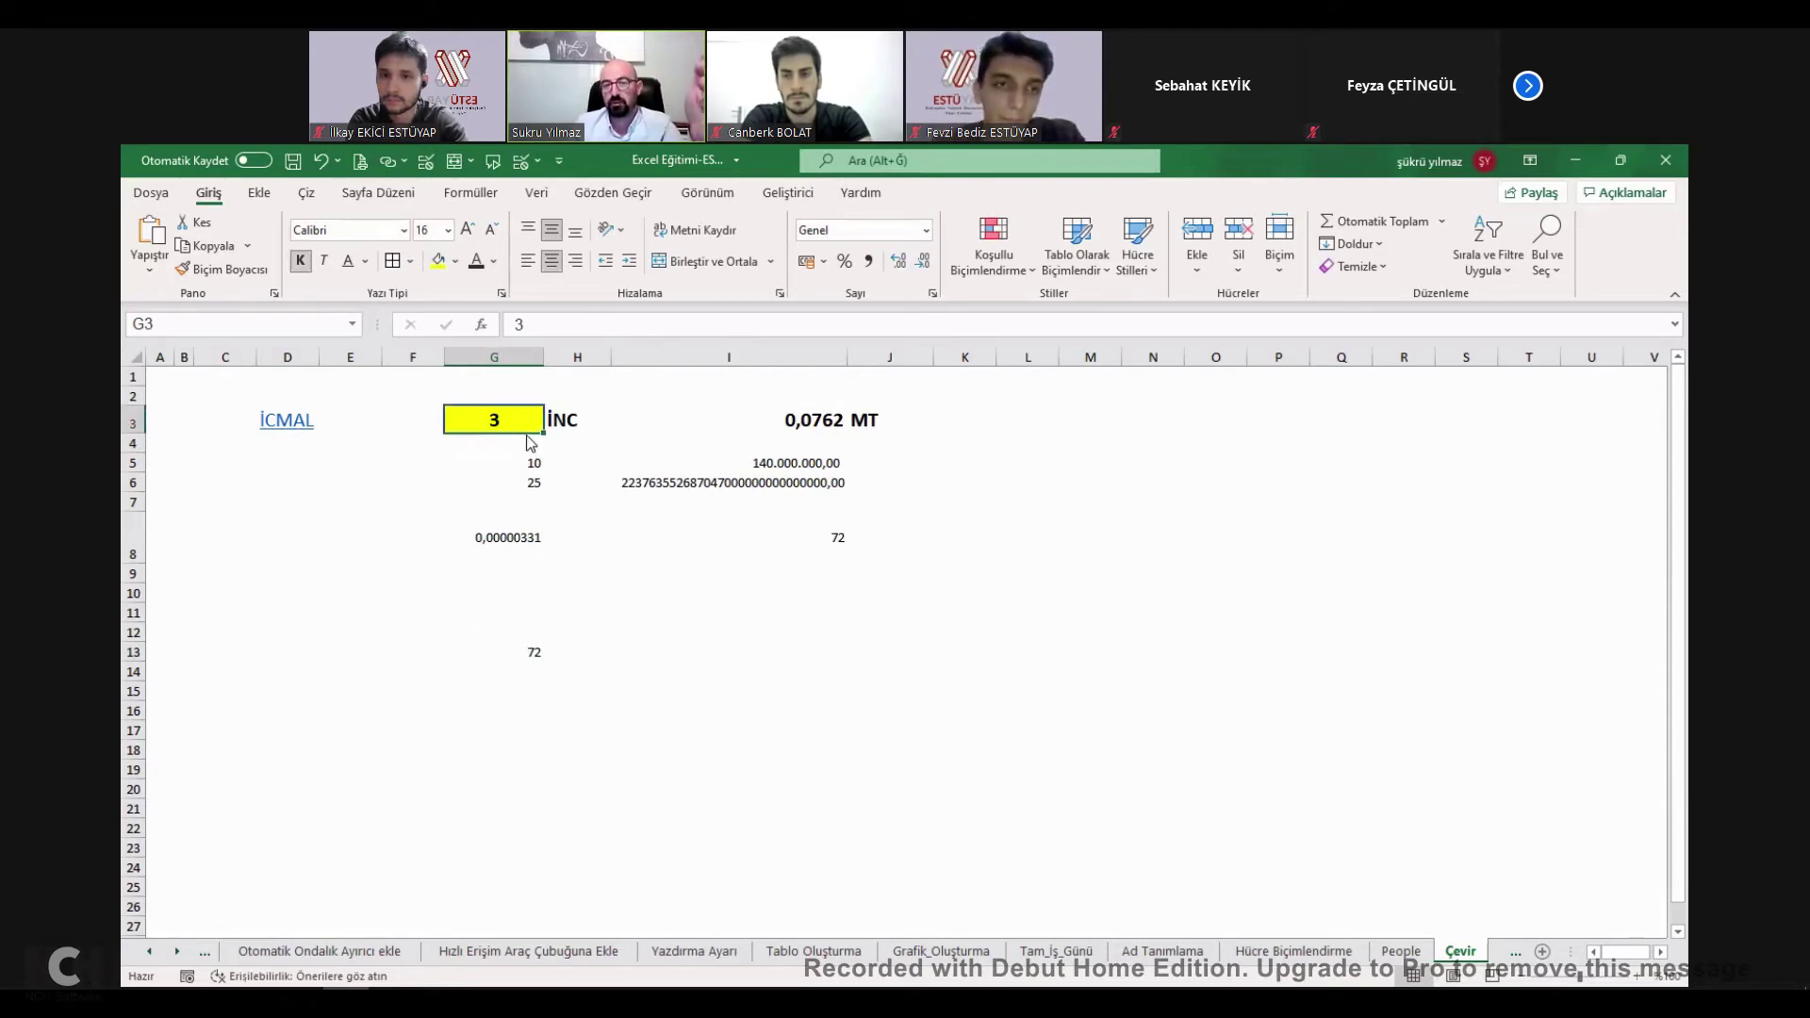
Enter =ÇEVİR(G3;"m";"ly") in H13 to convert metres to light-years.
{"action": "left_click", "coordinate": [577, 651]}
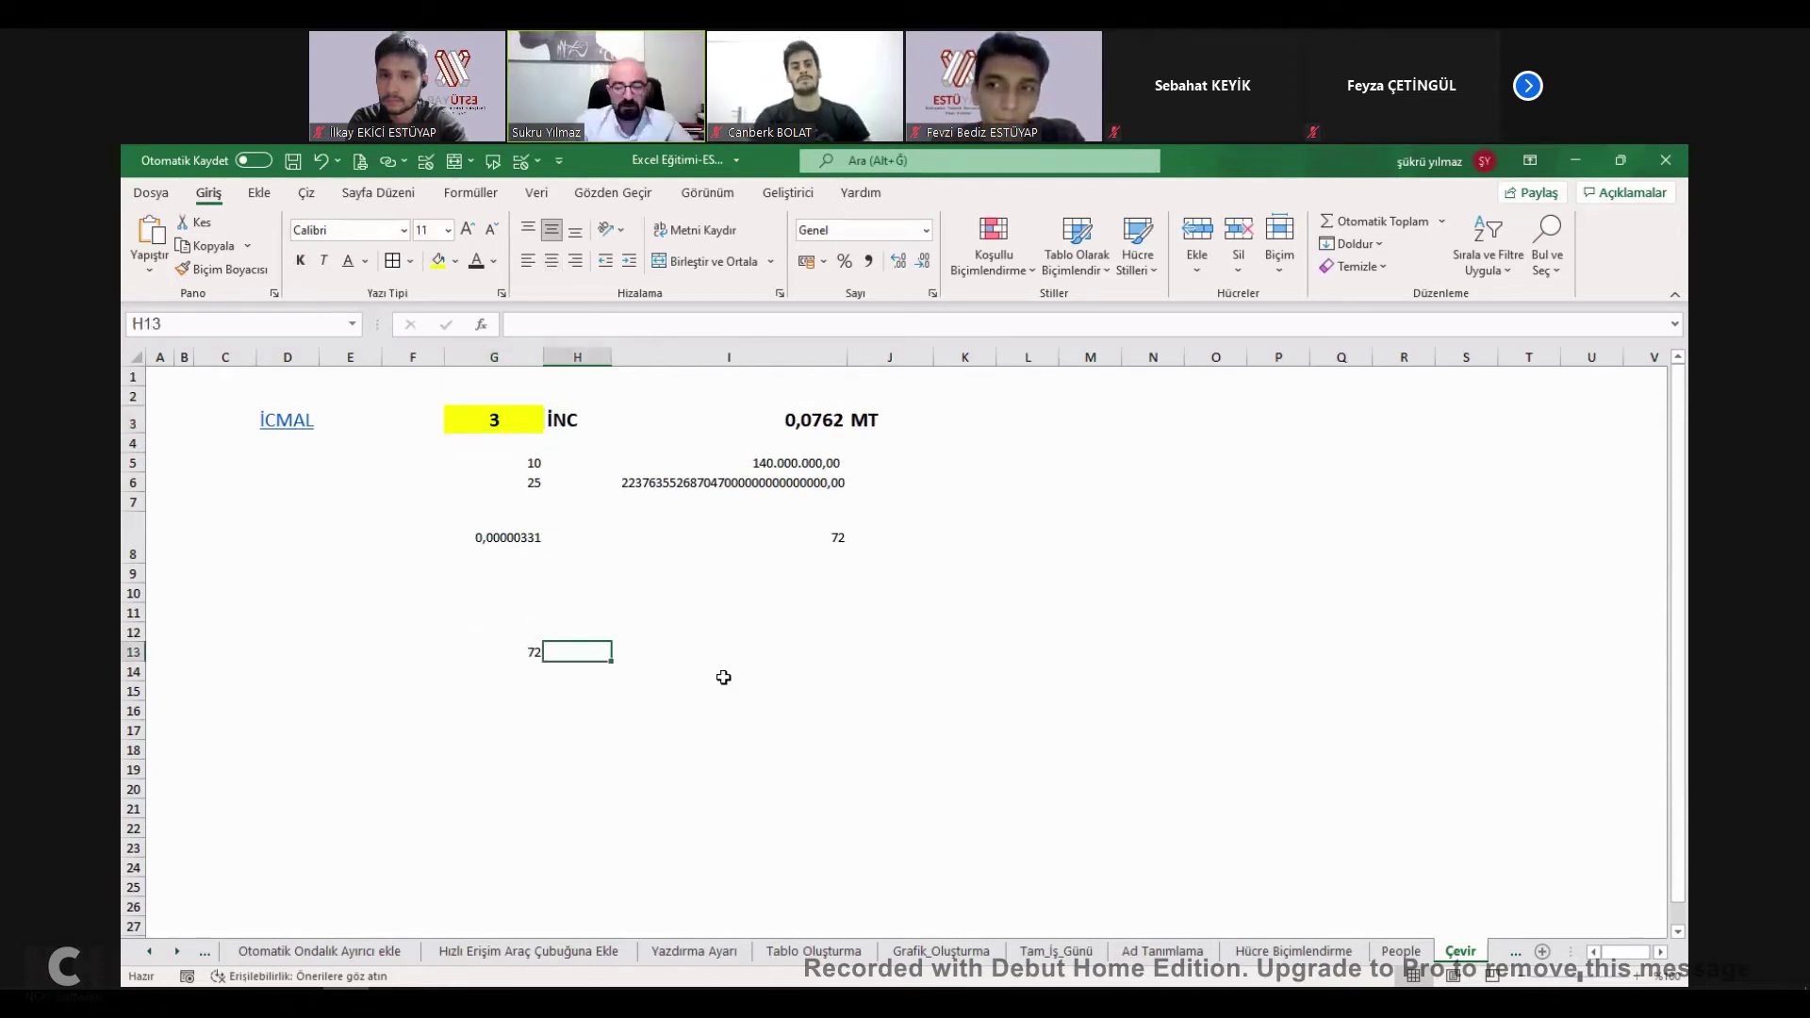
{"action": "type", "text": "+"}
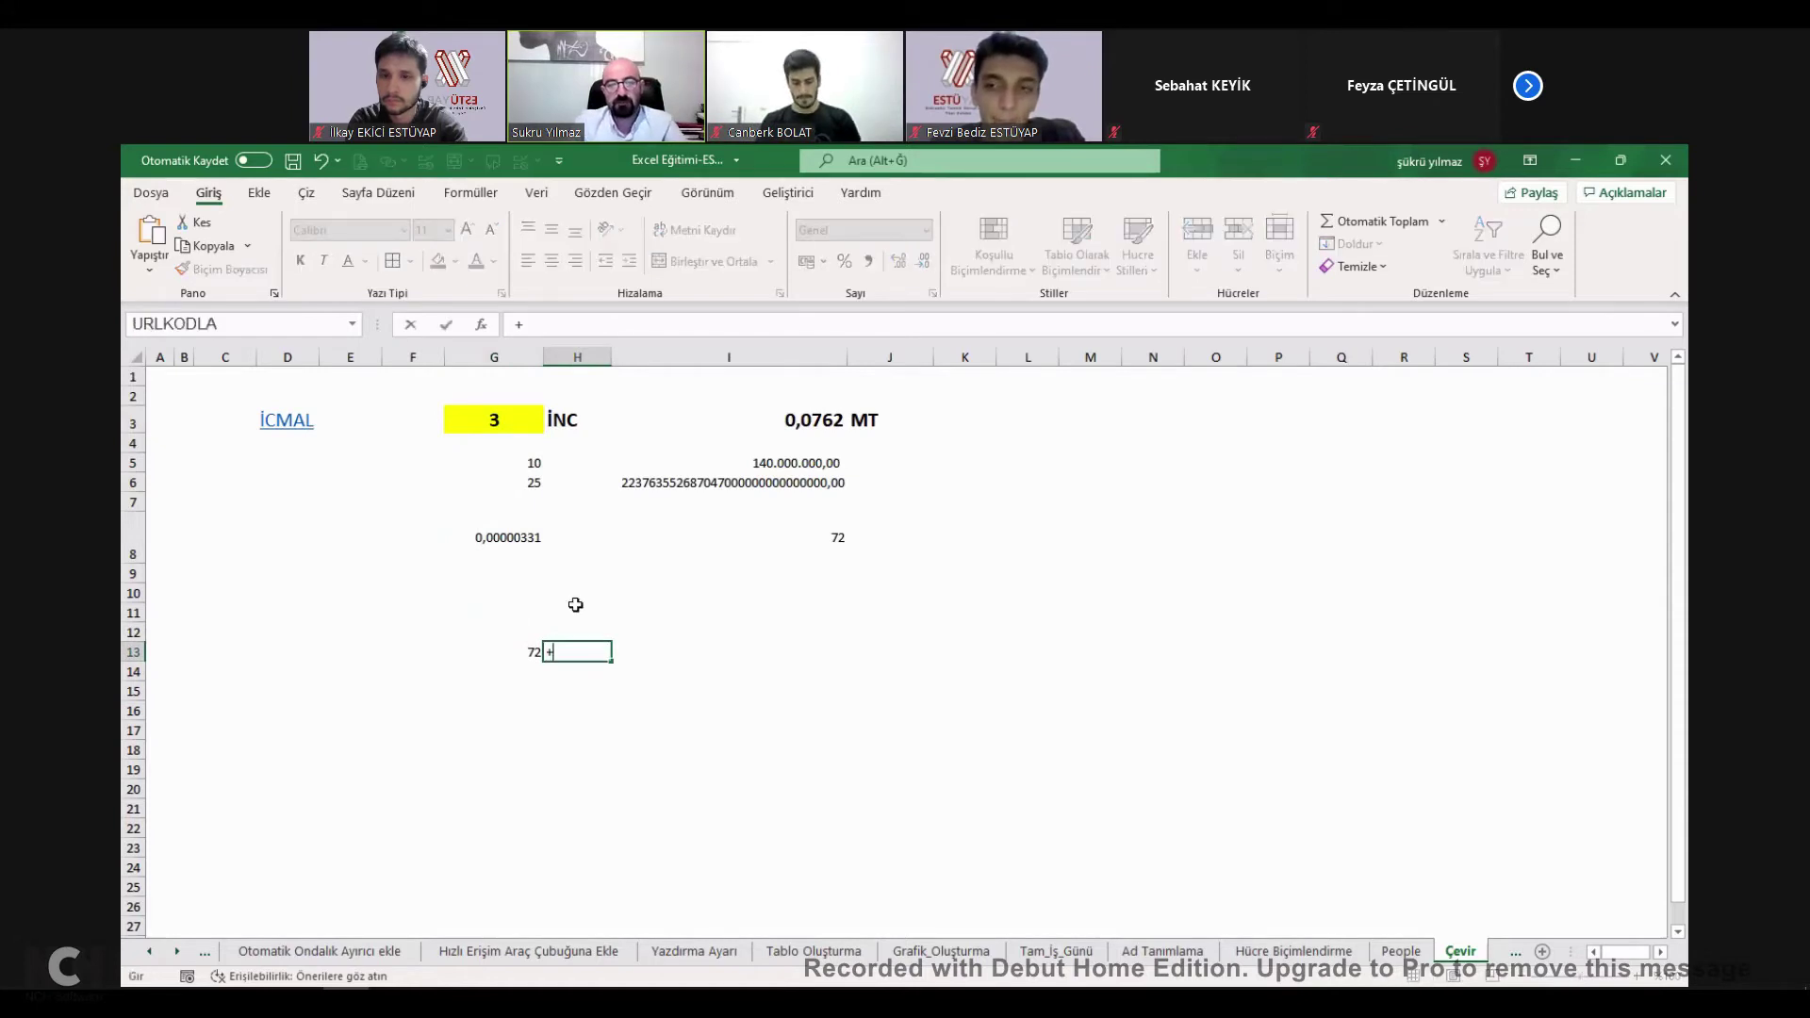
{"action": "type", "text": "ÇEVİR"}
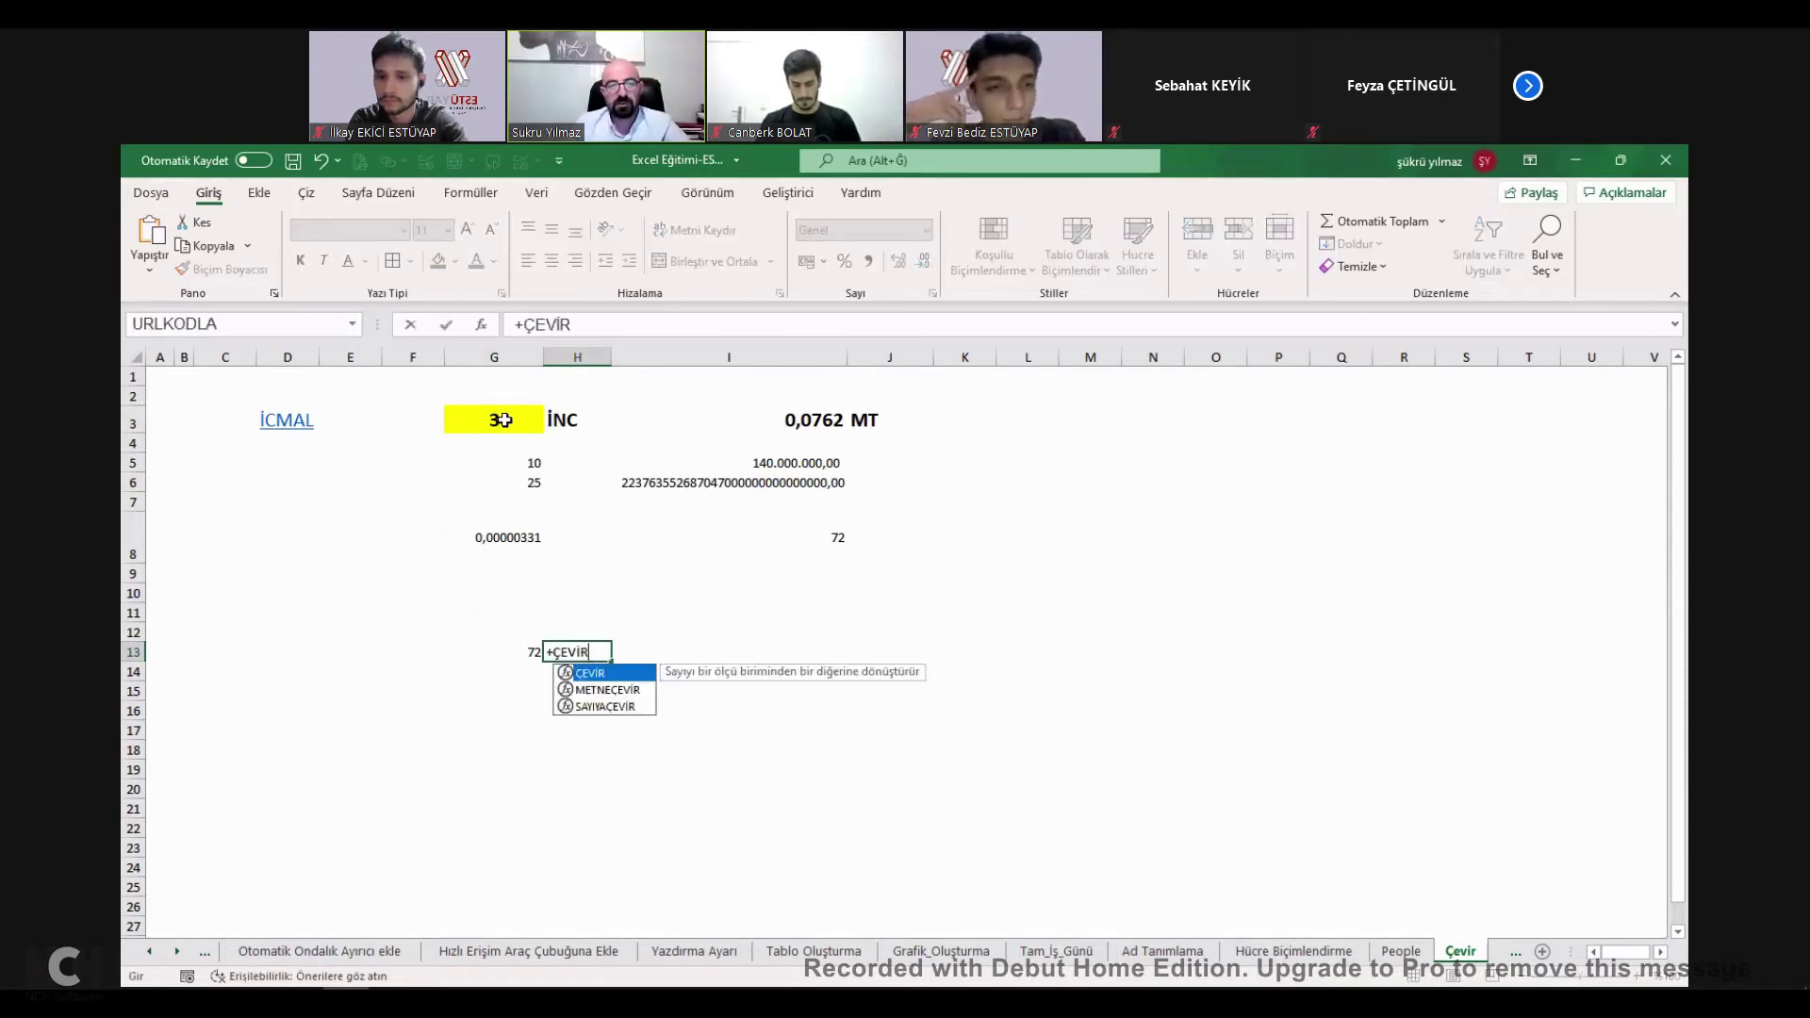
{"action": "type", "text": "("}
{"action": "key", "text": "Left"}
{"action": "key", "text": "Up"}
{"action": "key", "text": "Up"}
{"action": "key", "text": "Up"}
{"action": "key", "text": "Up"}
{"action": "key", "text": "Up"}
{"action": "key", "text": "Up"}
{"action": "key", "text": "Up"}
{"action": "key", "text": "Up"}
{"action": "key", "text": "Up"}
{"action": "key", "text": "Up"}
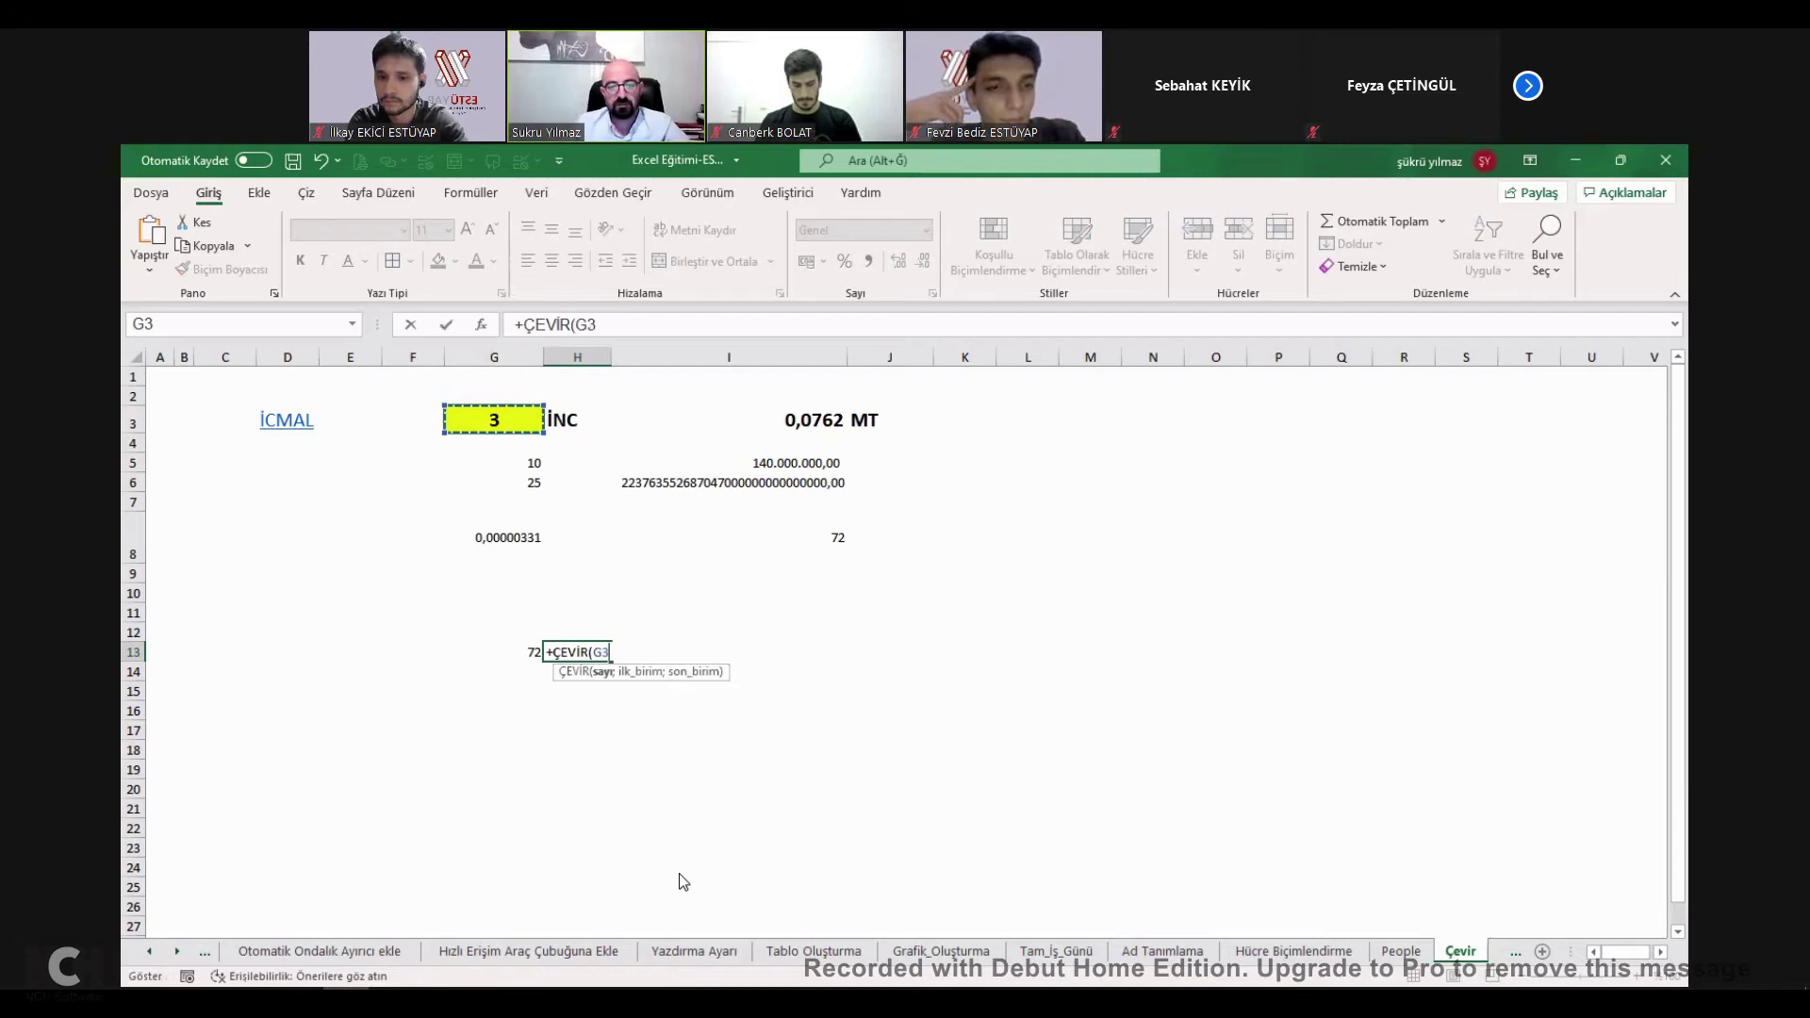
{"action": "type", "text": ";\"m\";"}
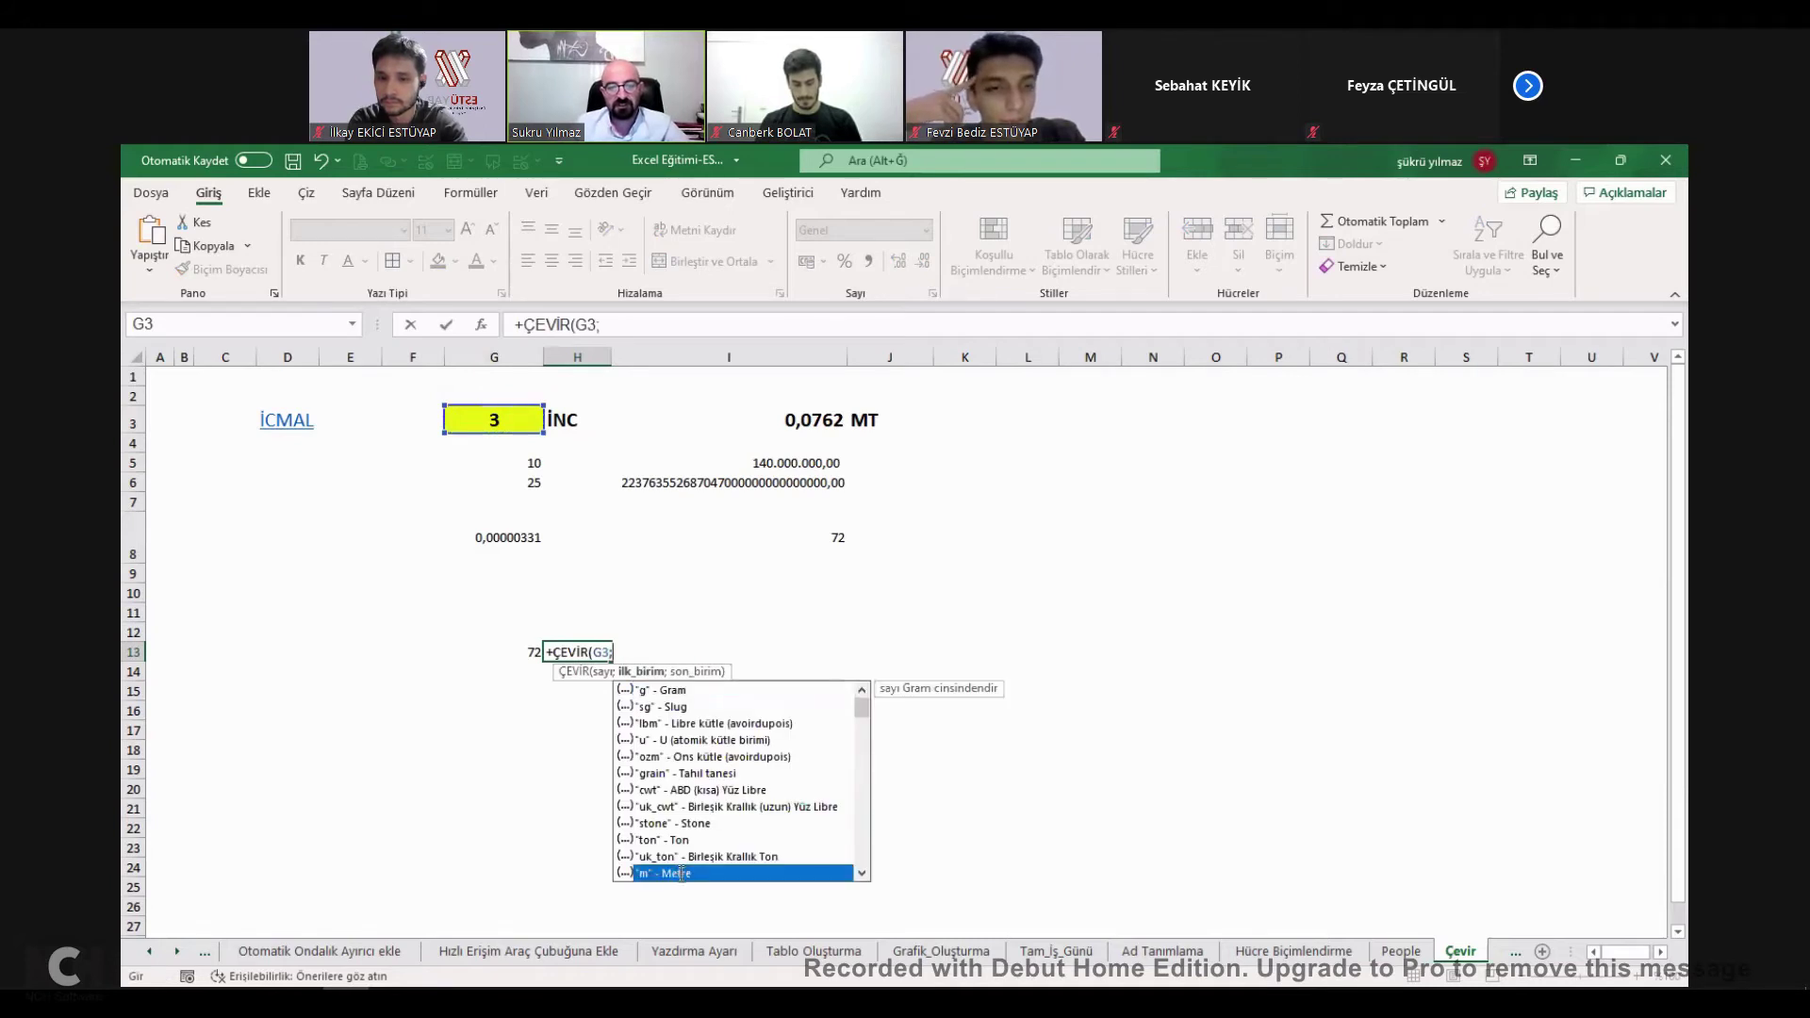
{"action": "double_click", "coordinate": [682, 874]}
{"action": "type", "text": ";"}
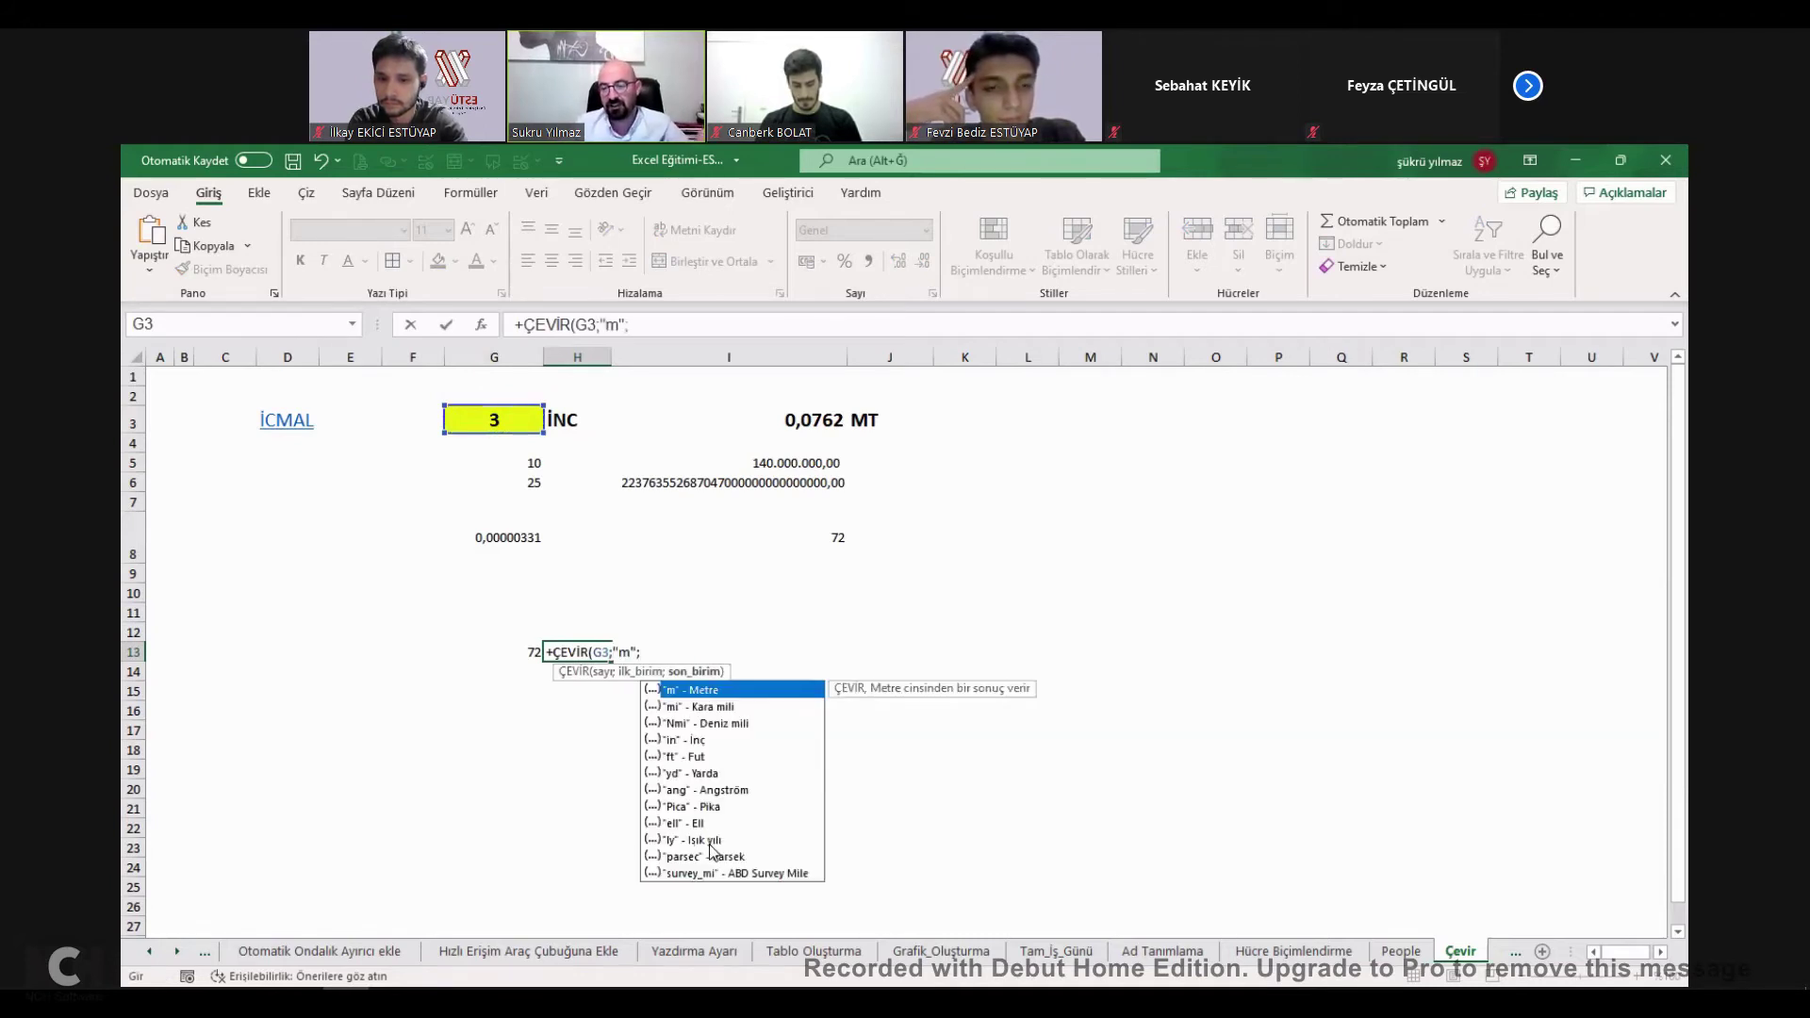
{"action": "left_click", "coordinate": [711, 840]}
{"action": "key", "text": "Tab"}
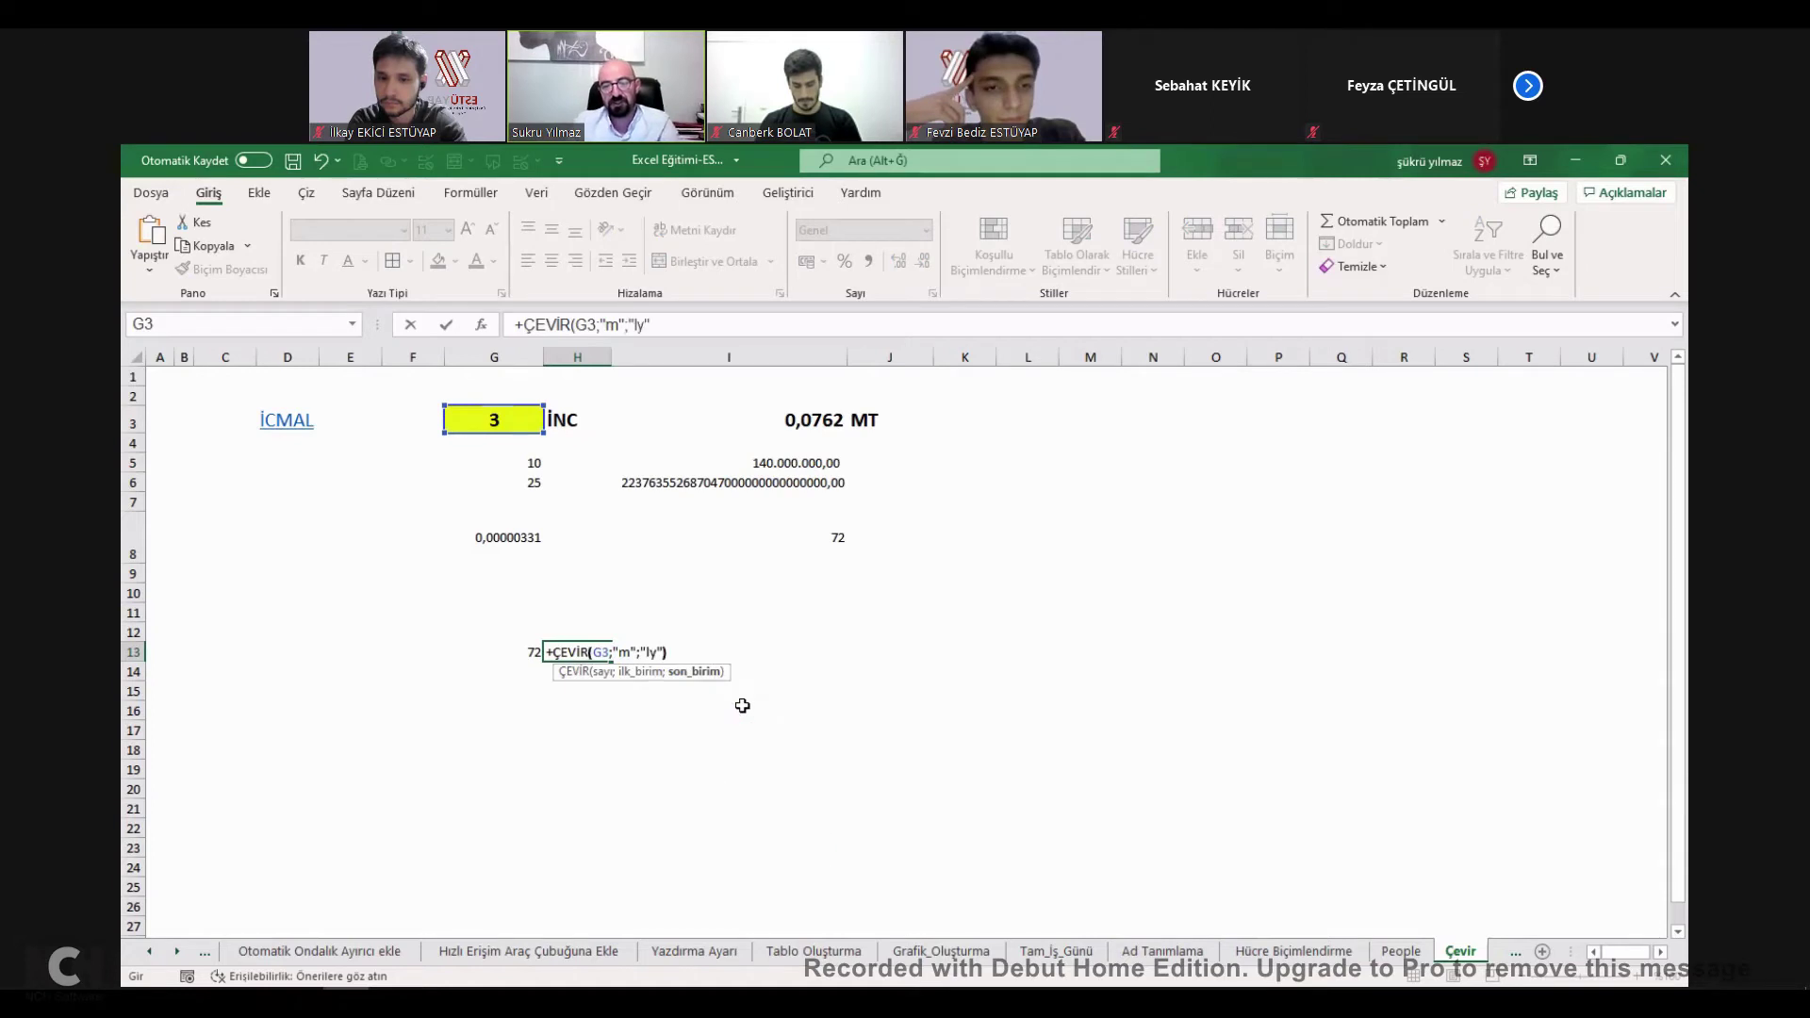
{"action": "key", "text": "ctrl+Return"}
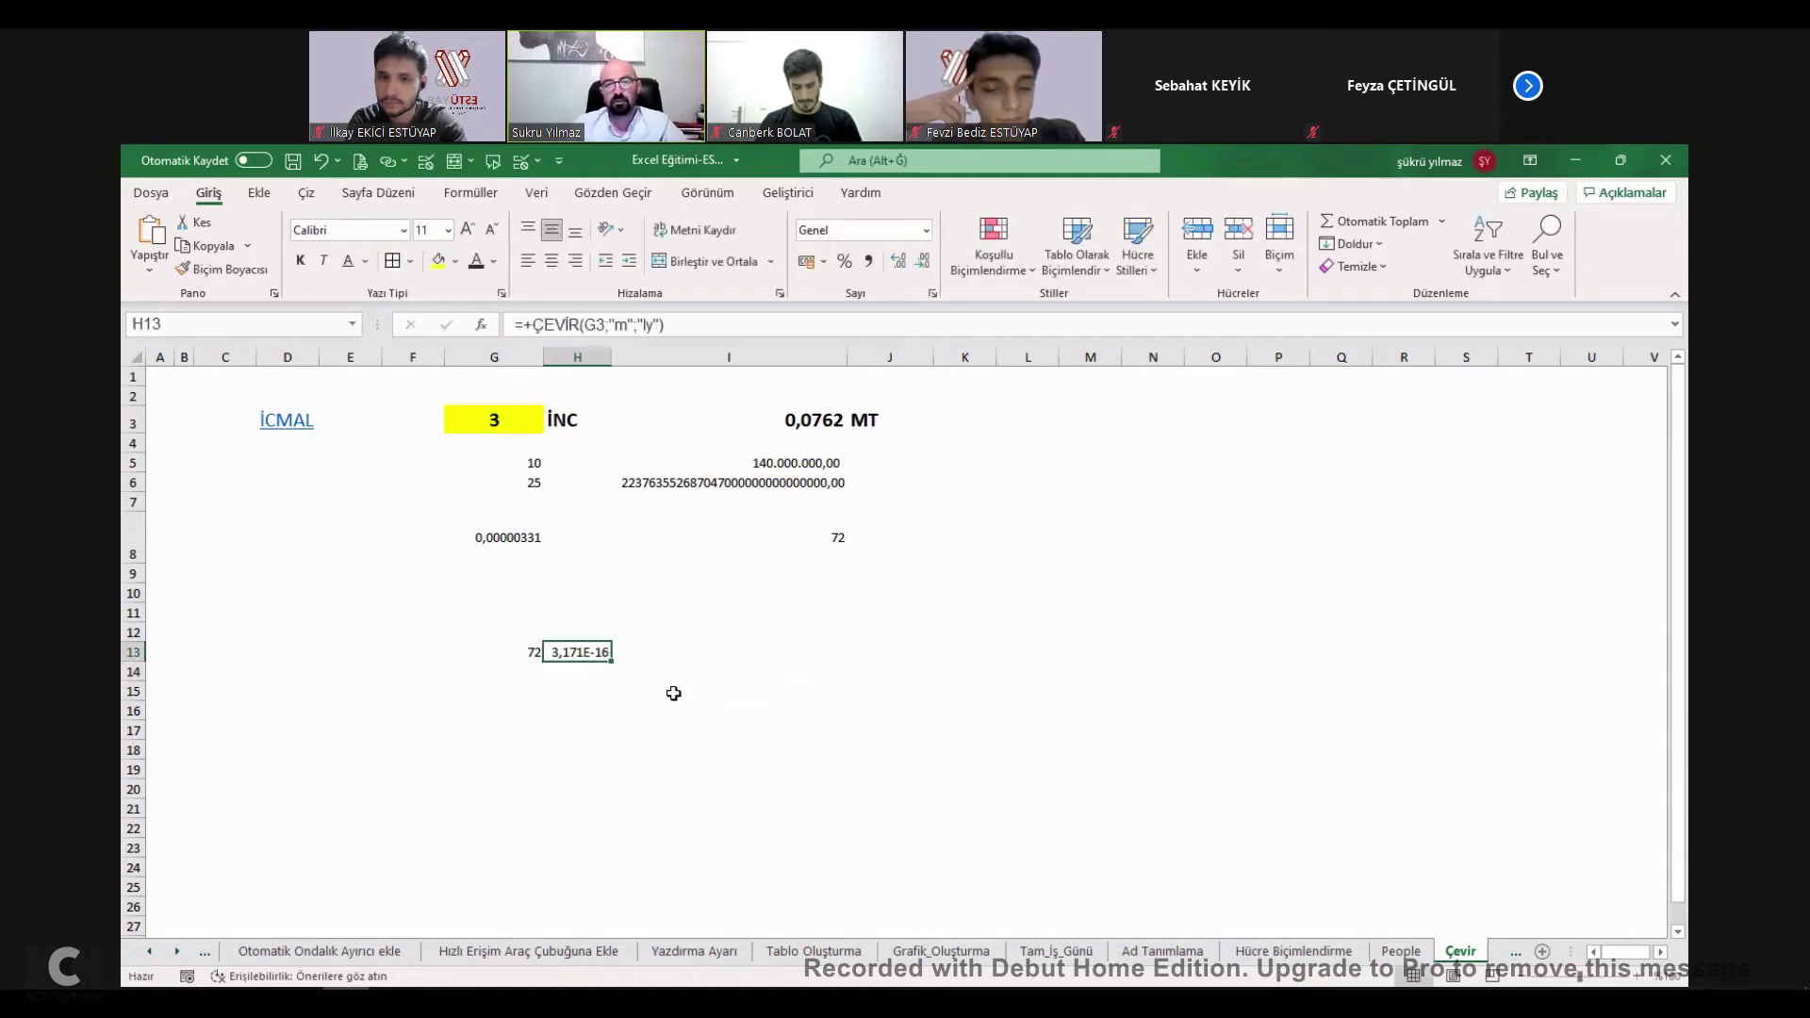
{"action": "double_click", "coordinate": [582, 652]}
{"action": "key", "text": "Escape"}
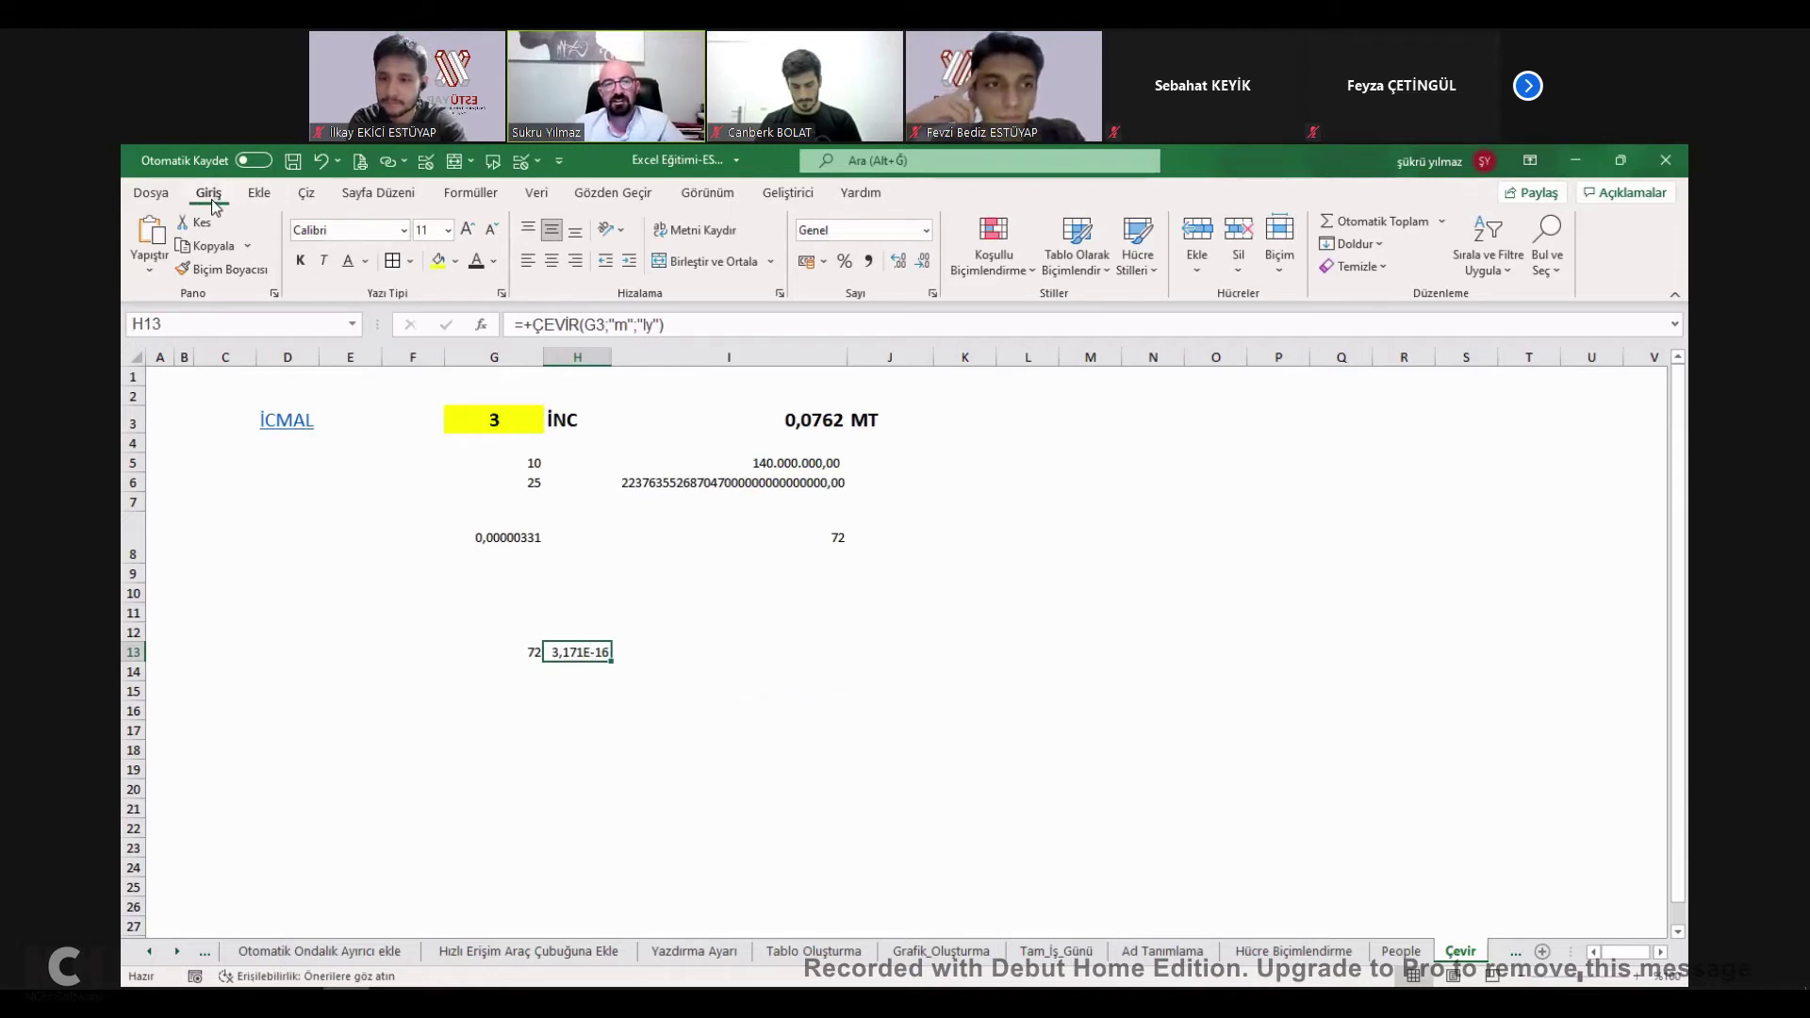
Format H13 as Sayı with two extra decimals and autofit column H.
{"action": "left_click", "coordinate": [929, 232]}
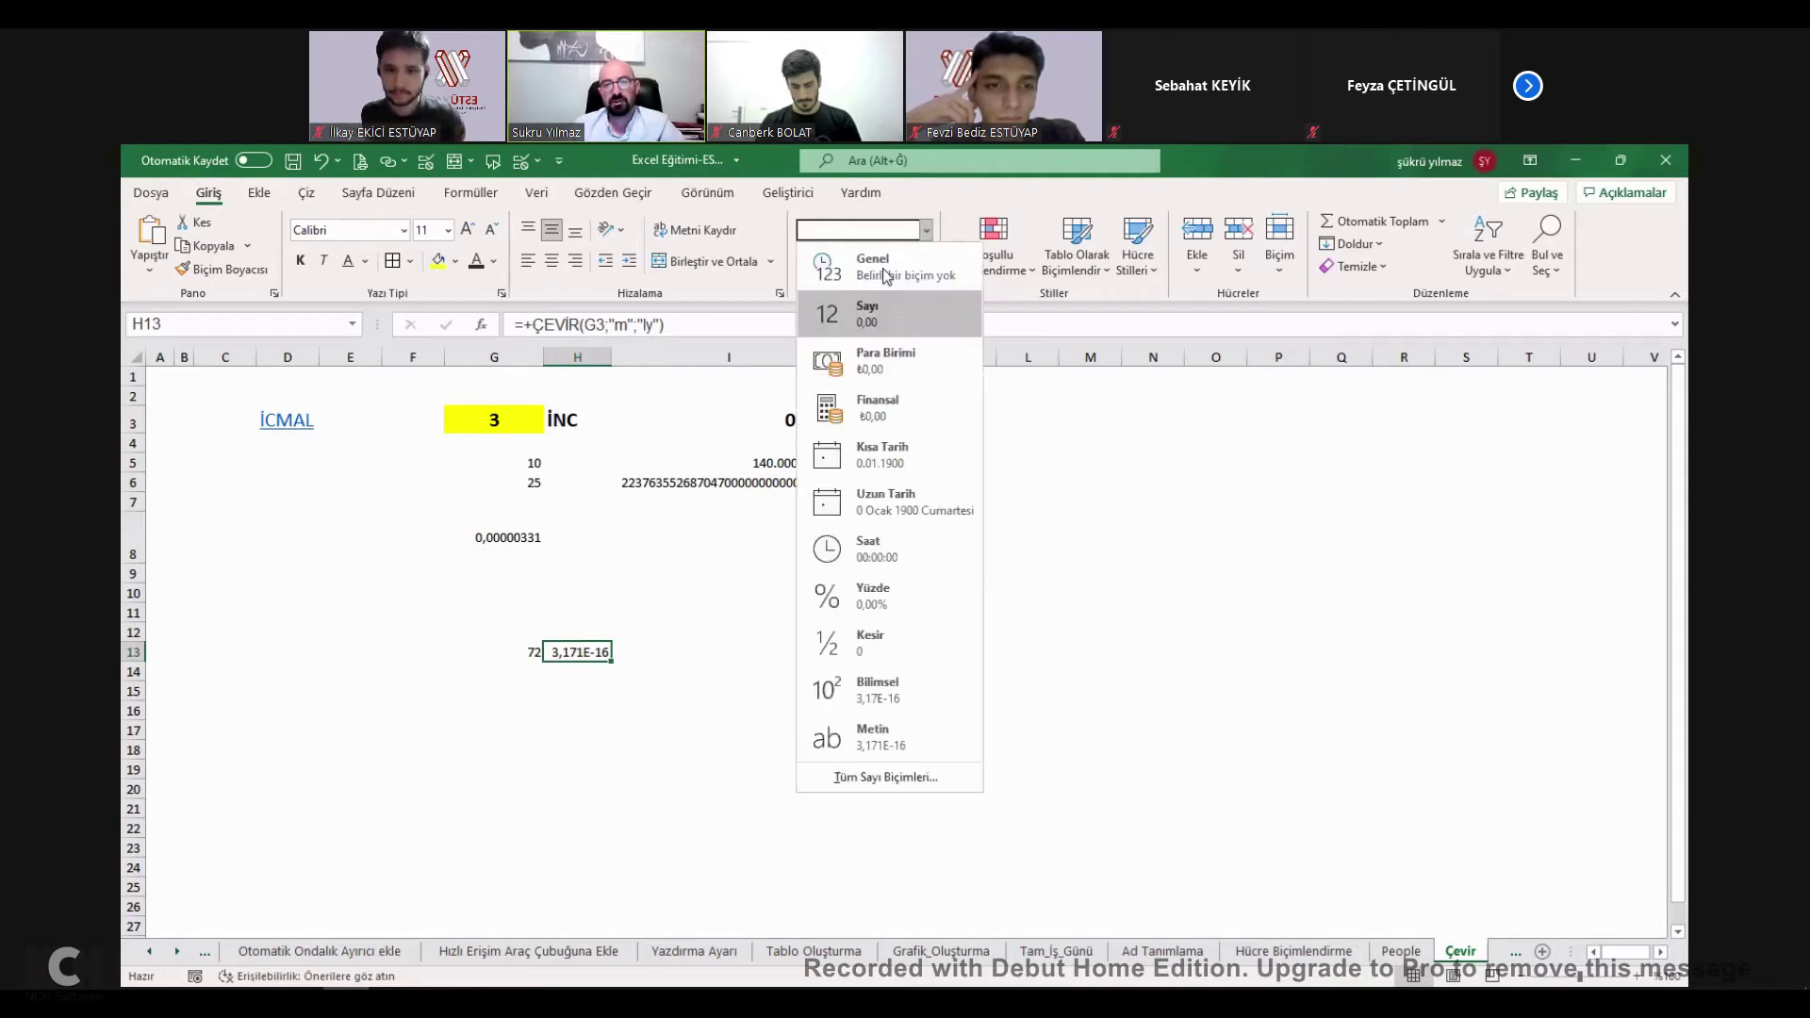
{"action": "left_click", "coordinate": [900, 320]}
{"action": "left_click", "coordinate": [898, 261]}
{"action": "left_click", "coordinate": [898, 261]}
{"action": "left_click", "coordinate": [899, 261]}
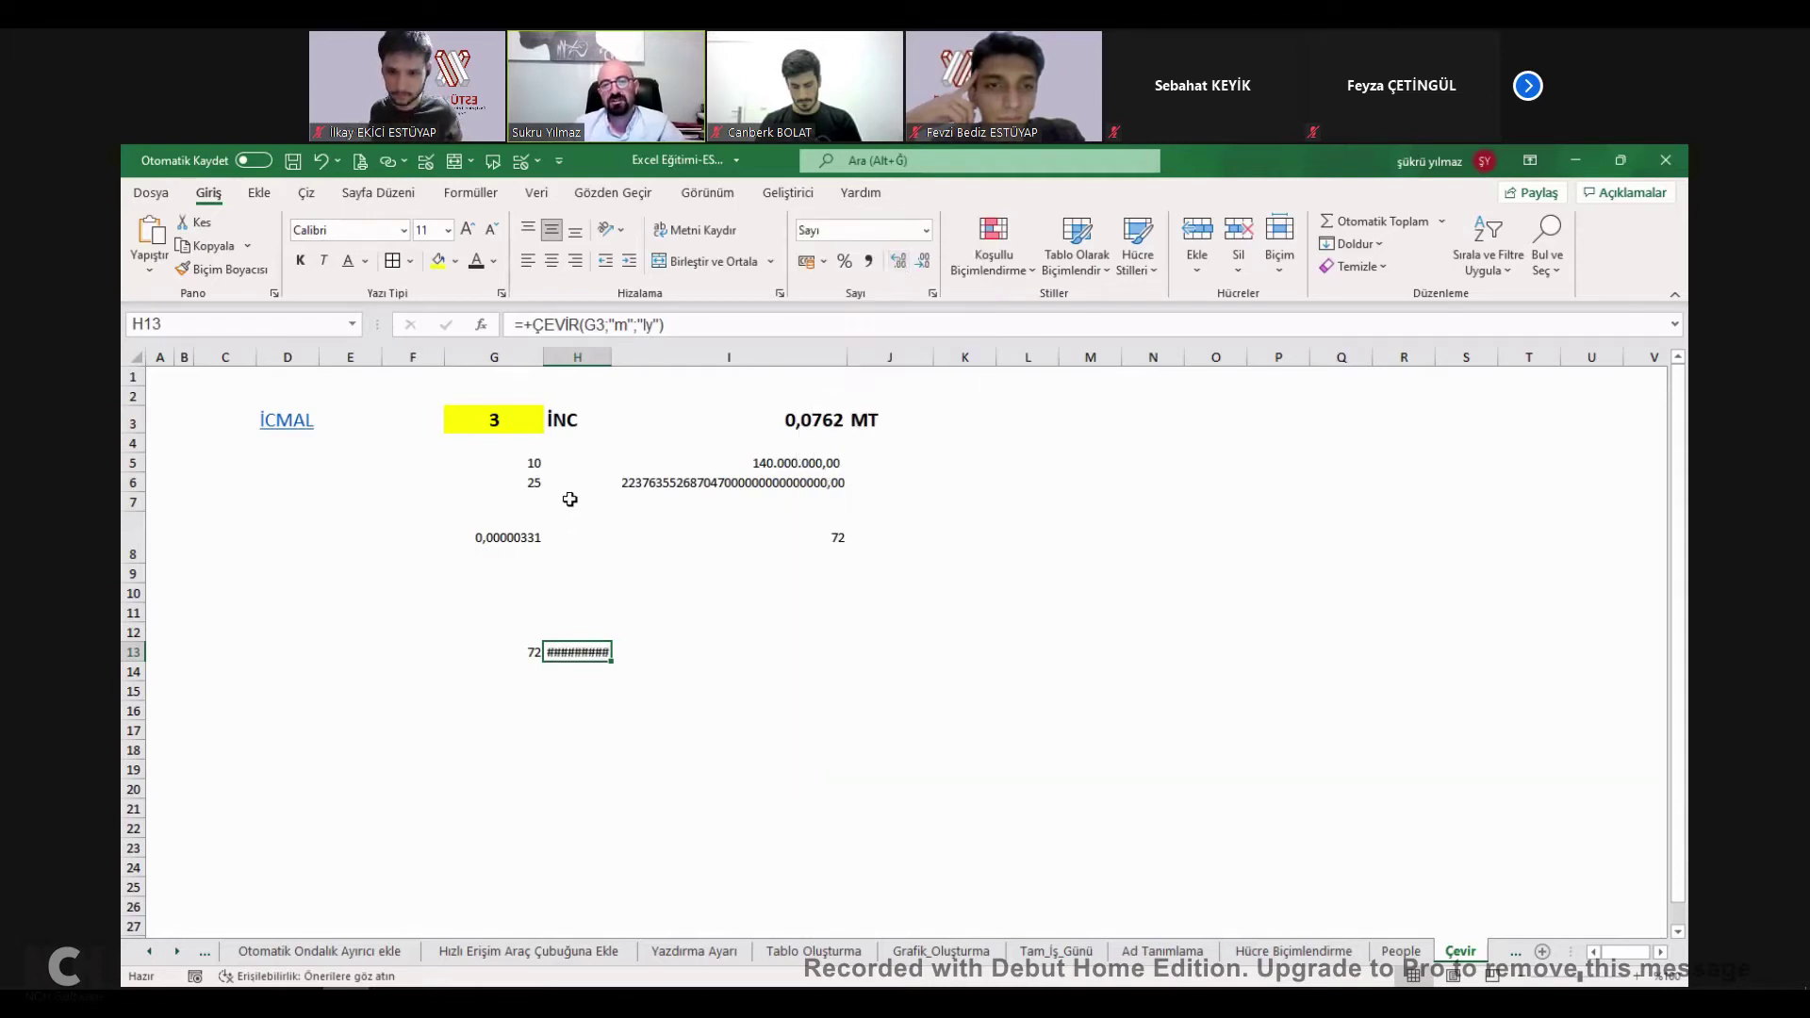
{"action": "double_click", "coordinate": [611, 356]}
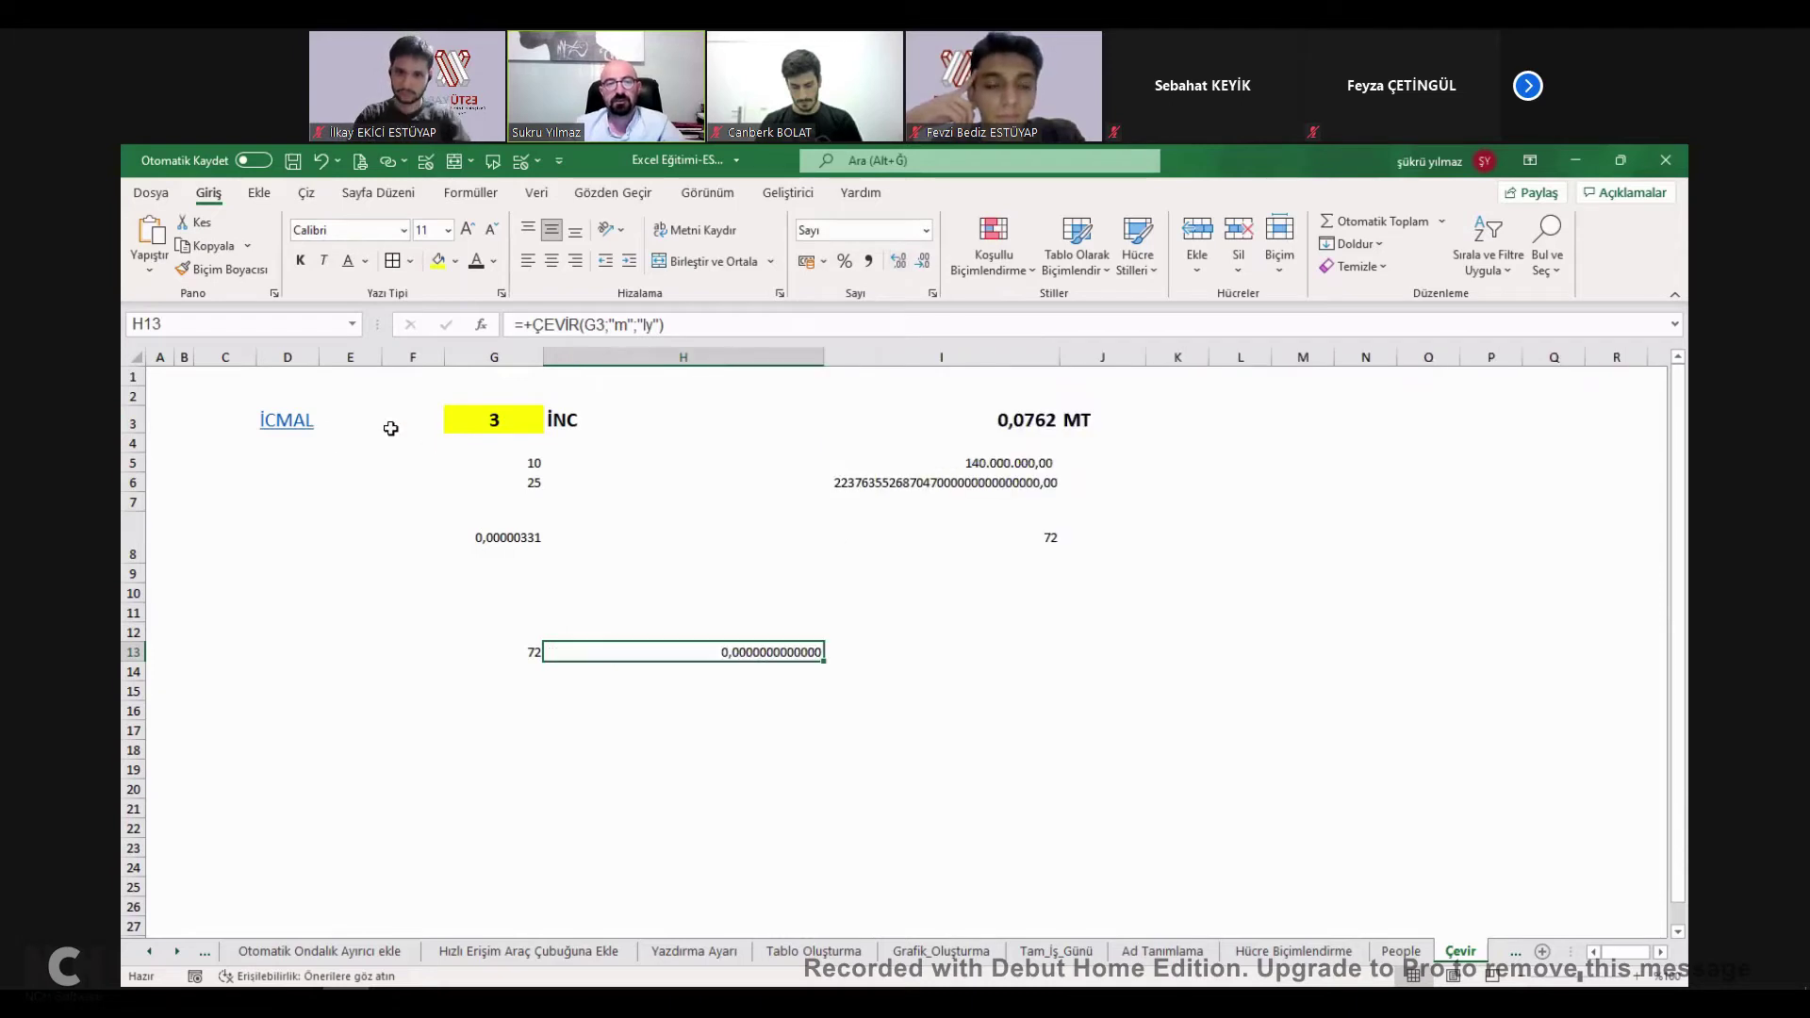
{"action": "left_click", "coordinate": [286, 420]}
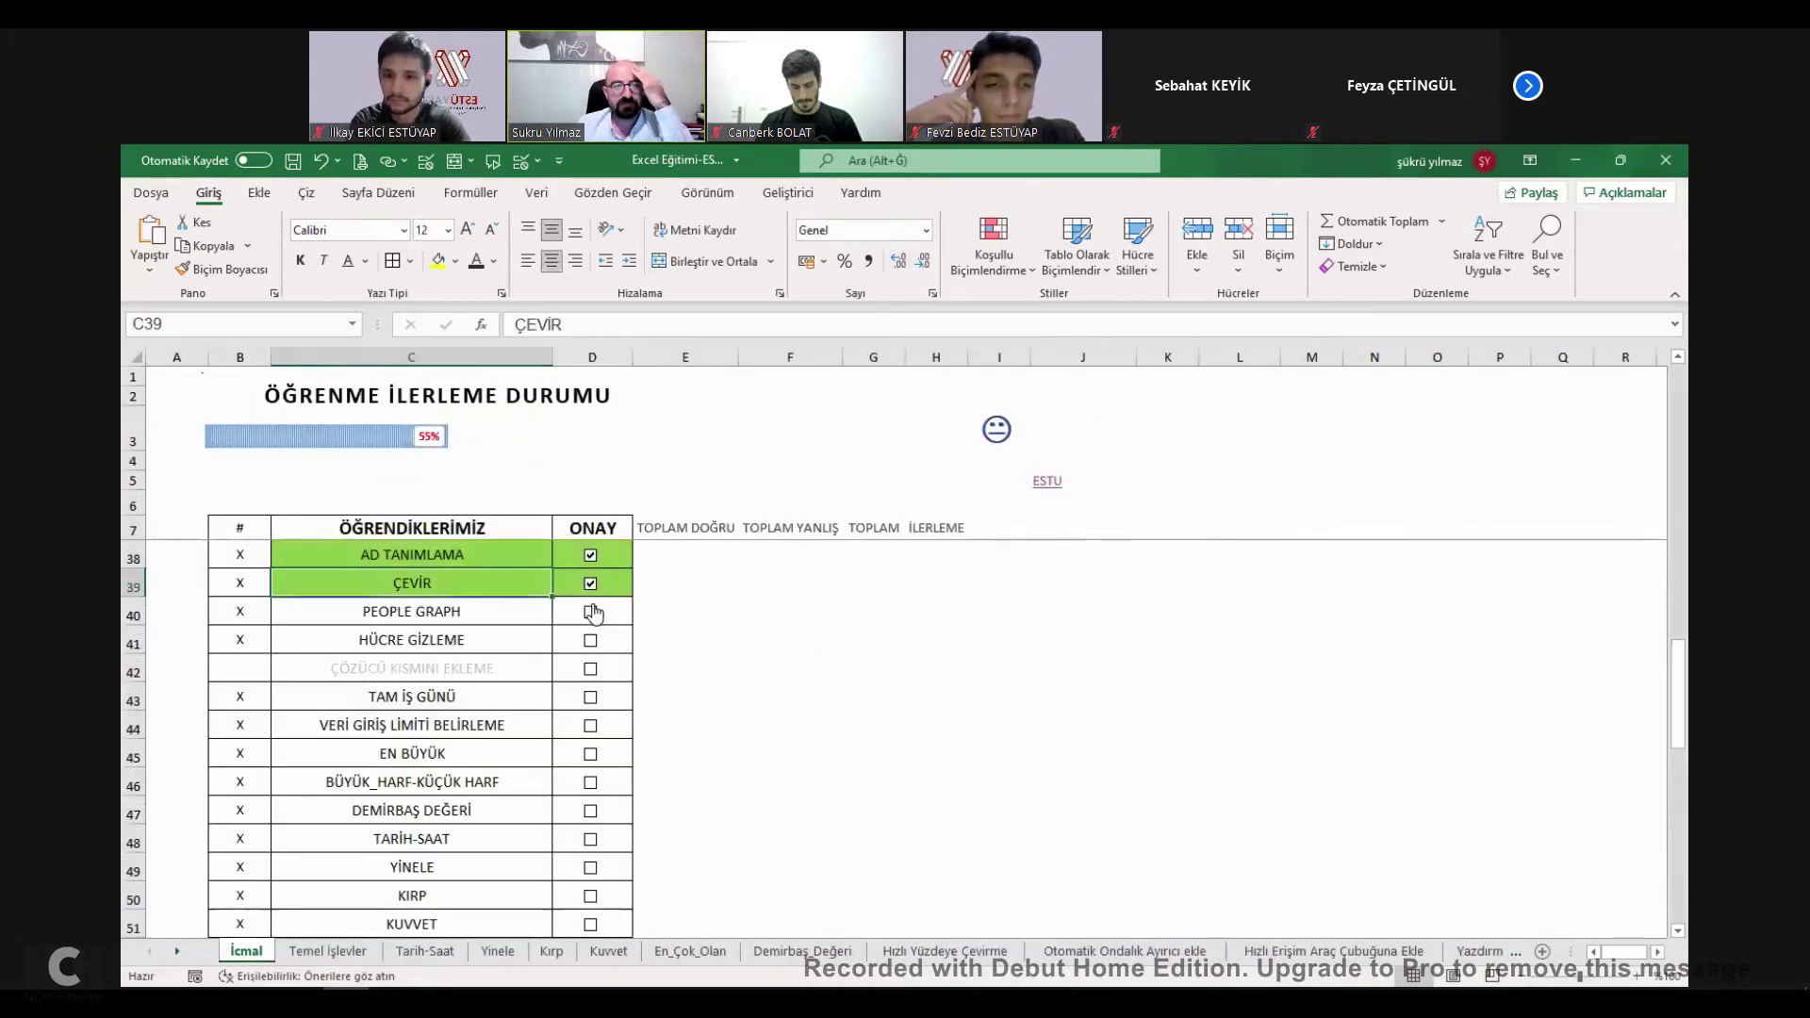
Tick PEOPLE GRAPH and insert a People Graph from the trade counts in C3:D8.
{"action": "left_click", "coordinate": [604, 620]}
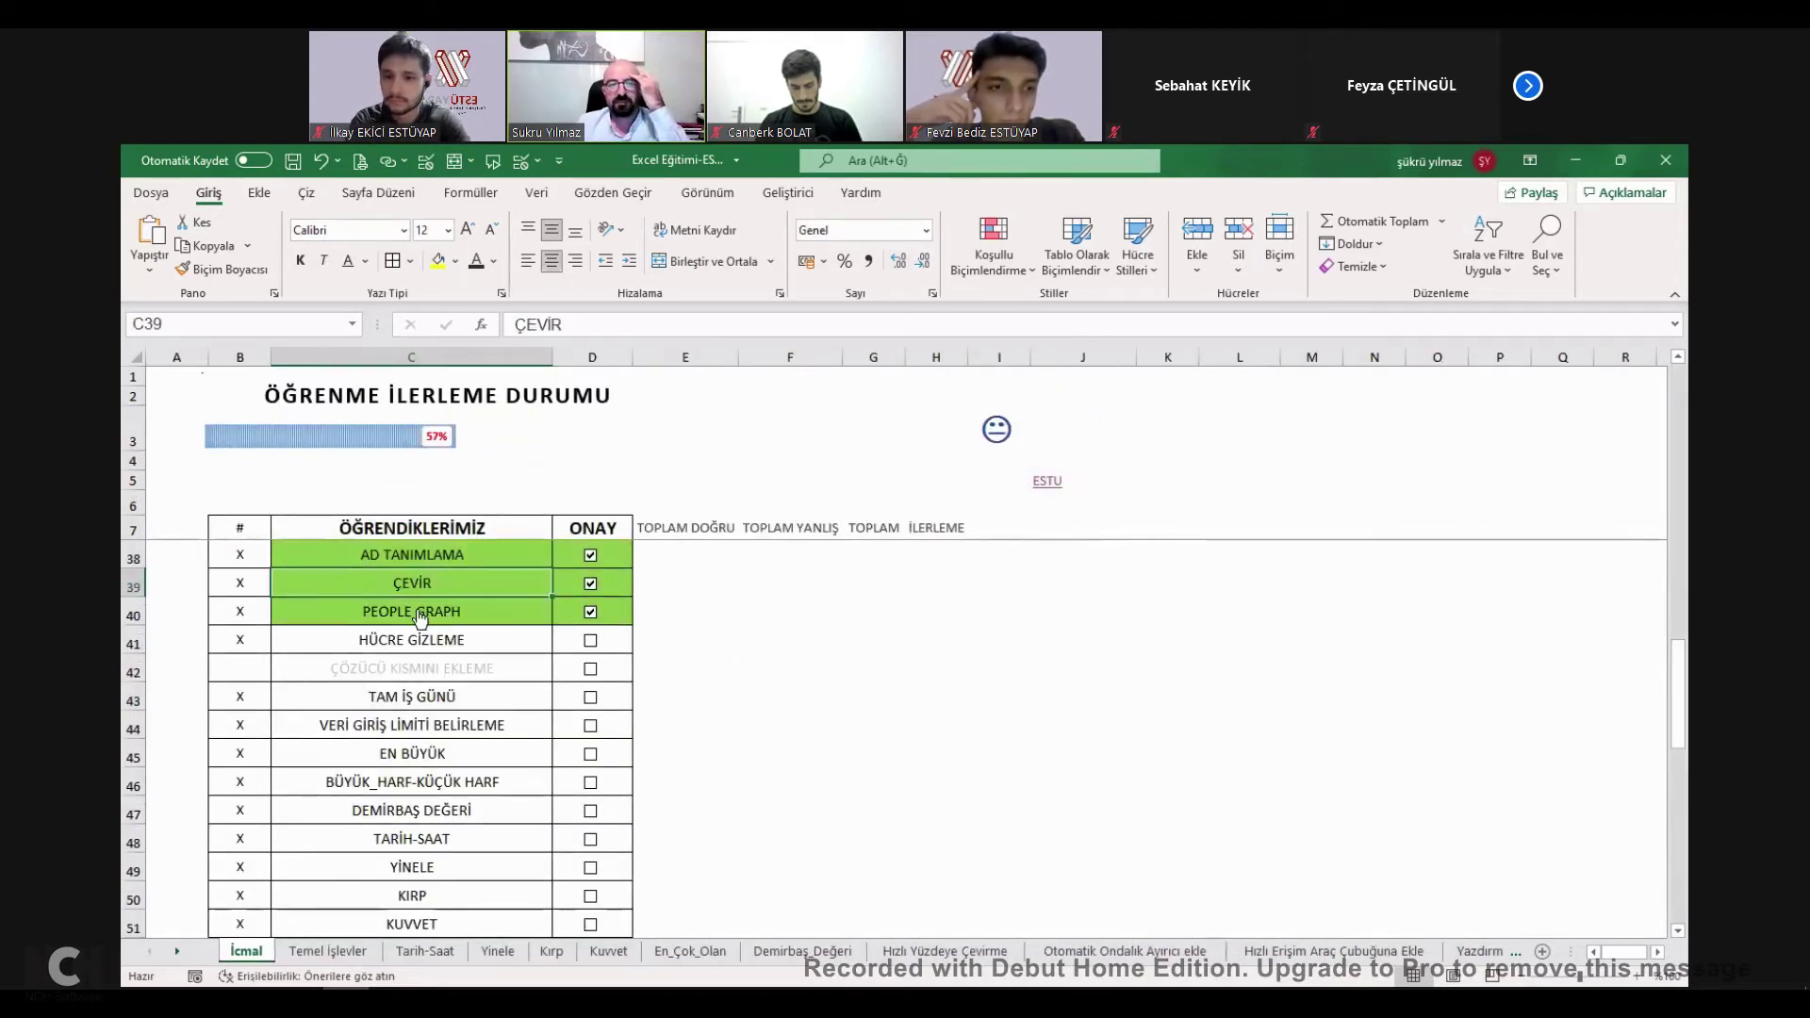
{"action": "left_click", "coordinate": [420, 605]}
{"action": "left_click_drag", "start_coordinate": [283, 433], "coordinate": [424, 521]}
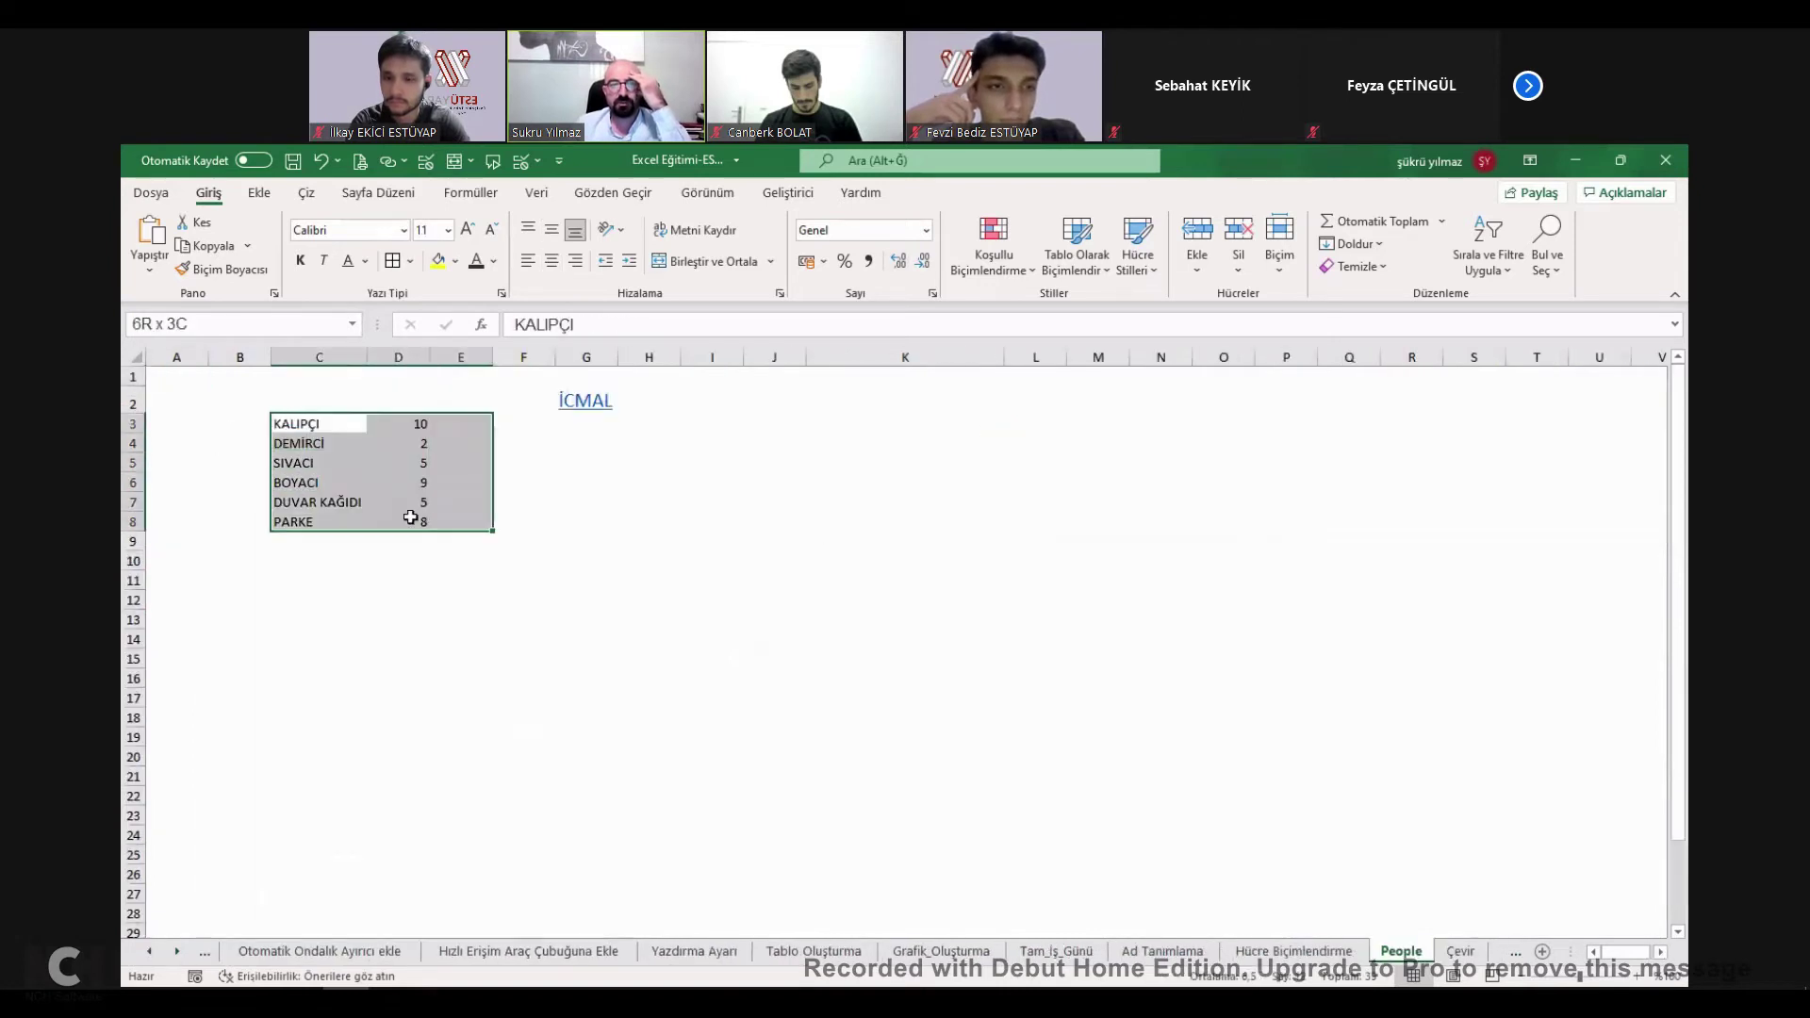
{"action": "left_click", "coordinate": [264, 194]}
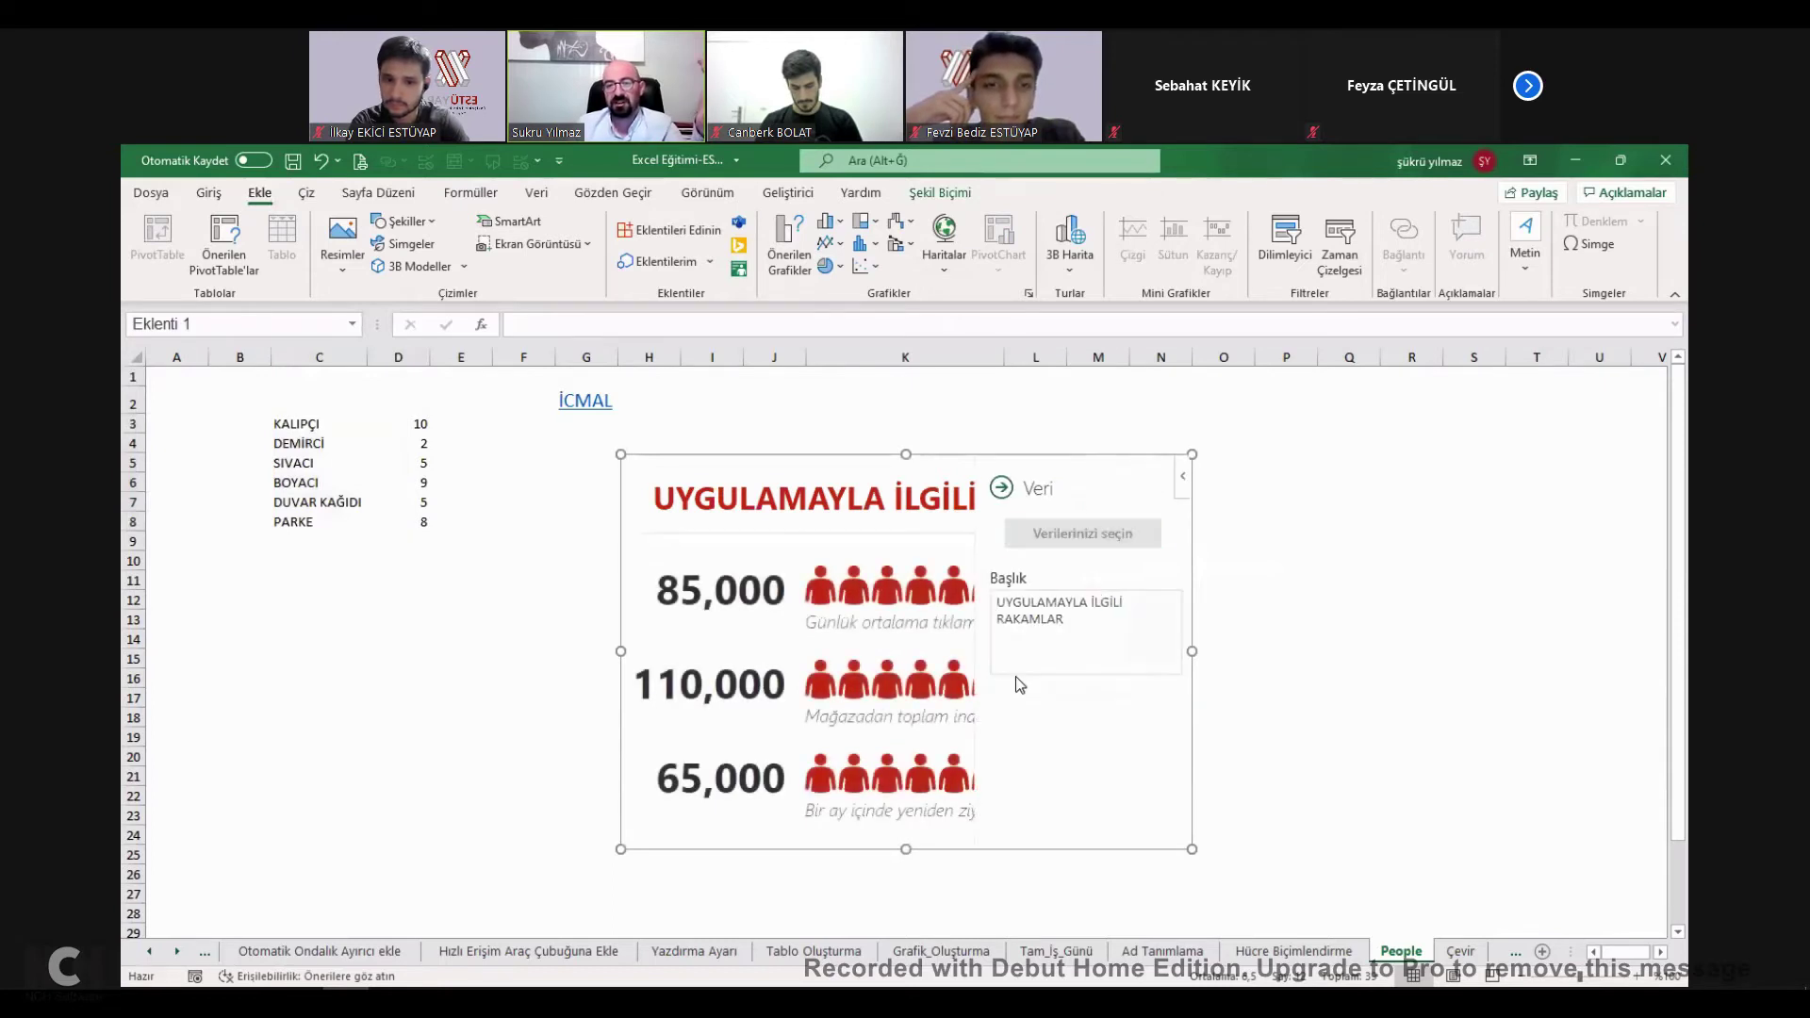
{"action": "left_click_drag", "start_coordinate": [1016, 676], "coordinate": [1080, 432]}
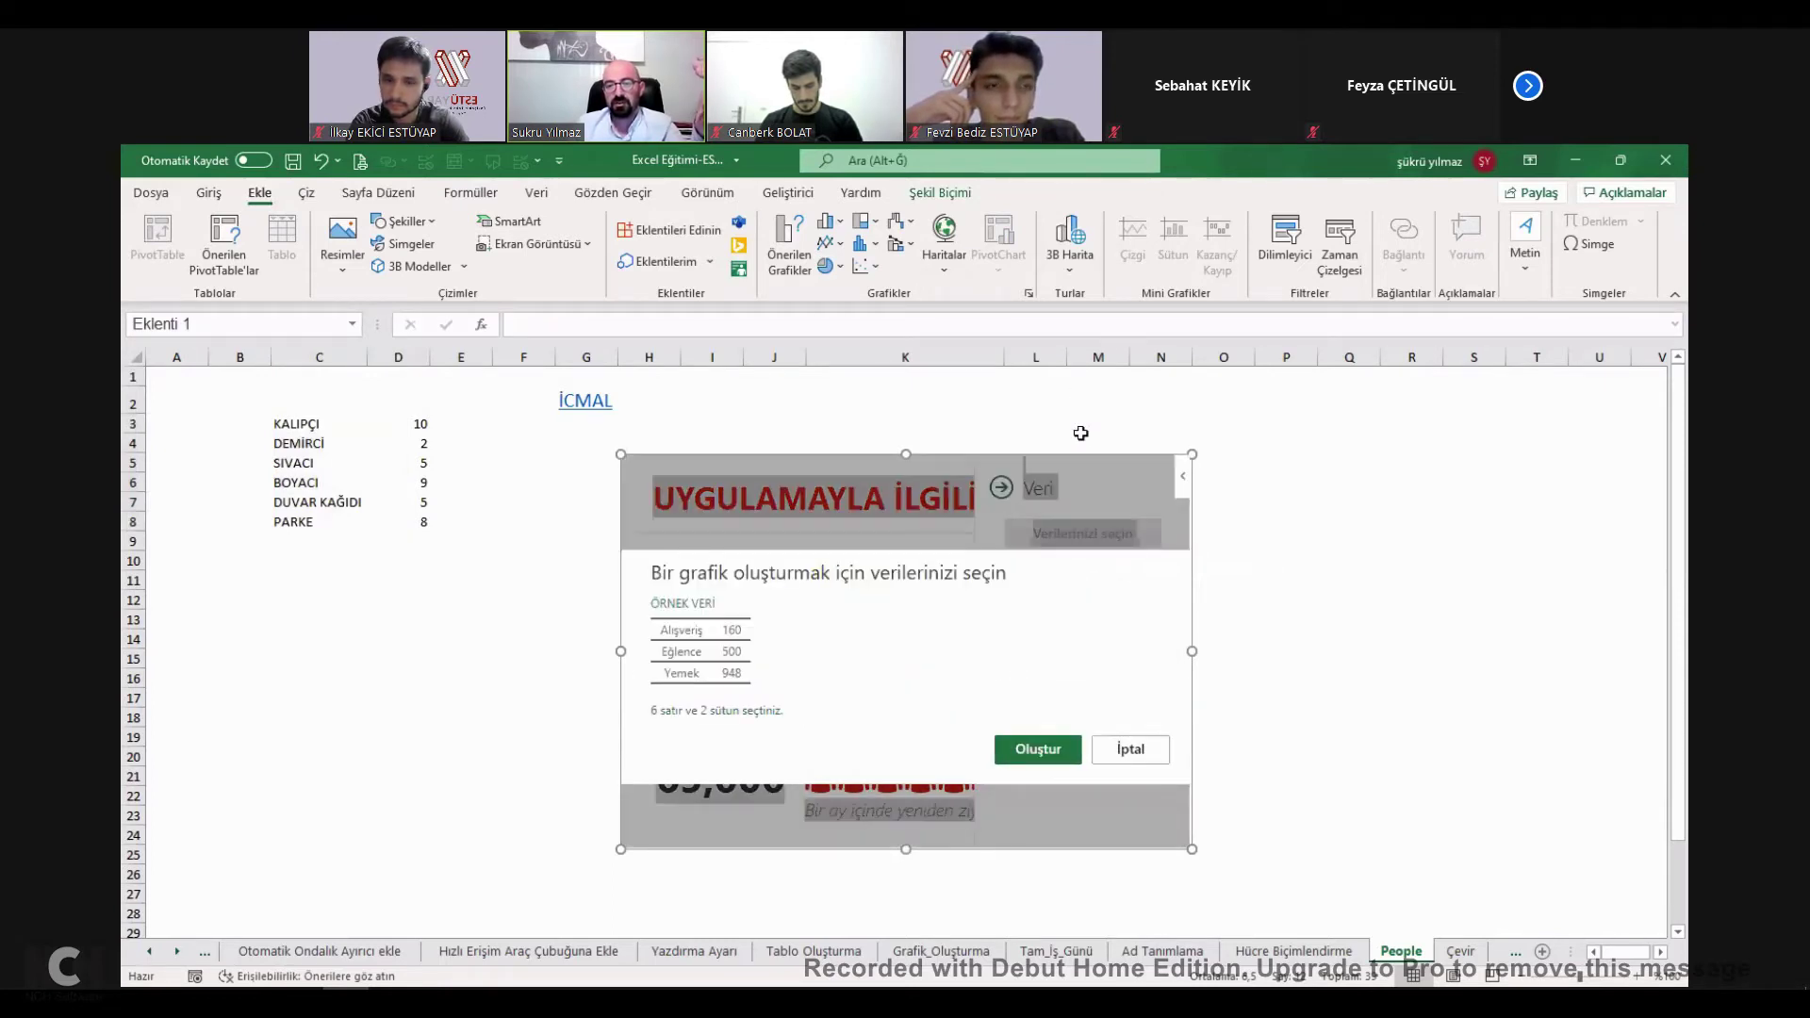
{"action": "key", "text": "Return"}
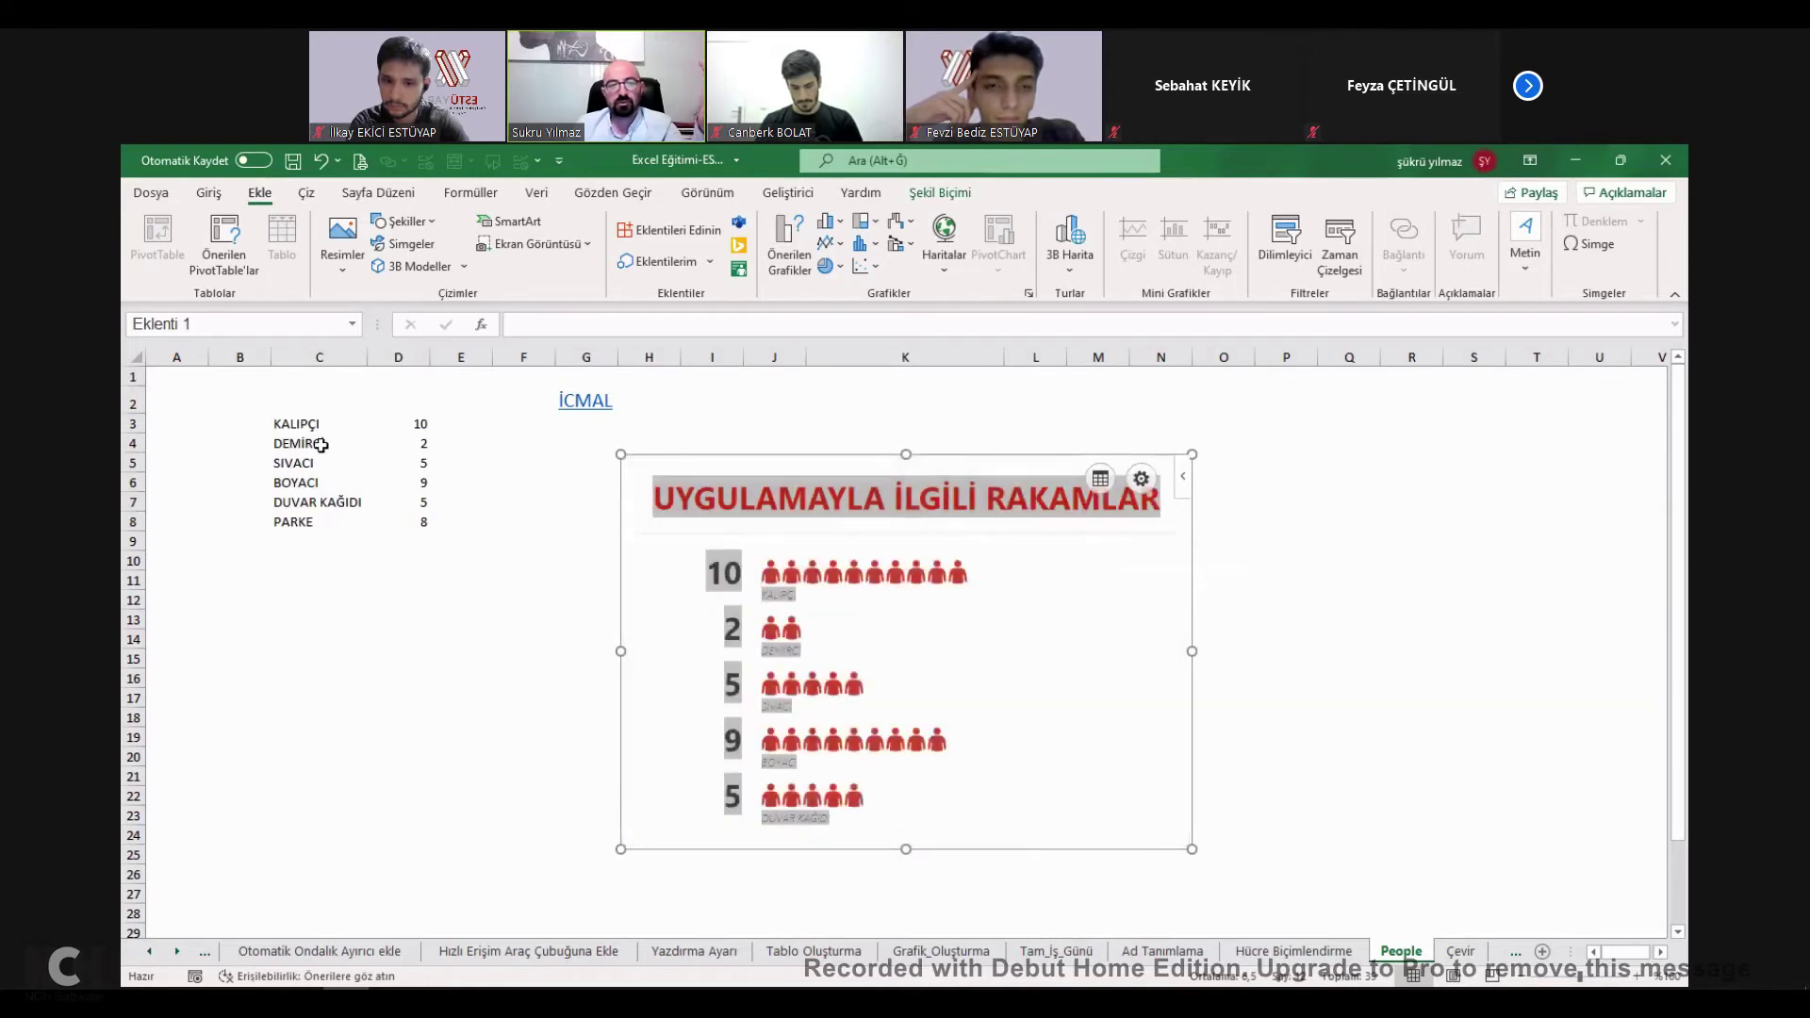
Change DEMİRCİ's count in D4 to 50, then tick HÜCRE GİZLEME on İcmal.
{"action": "left_click_drag", "start_coordinate": [366, 478], "coordinate": [424, 525]}
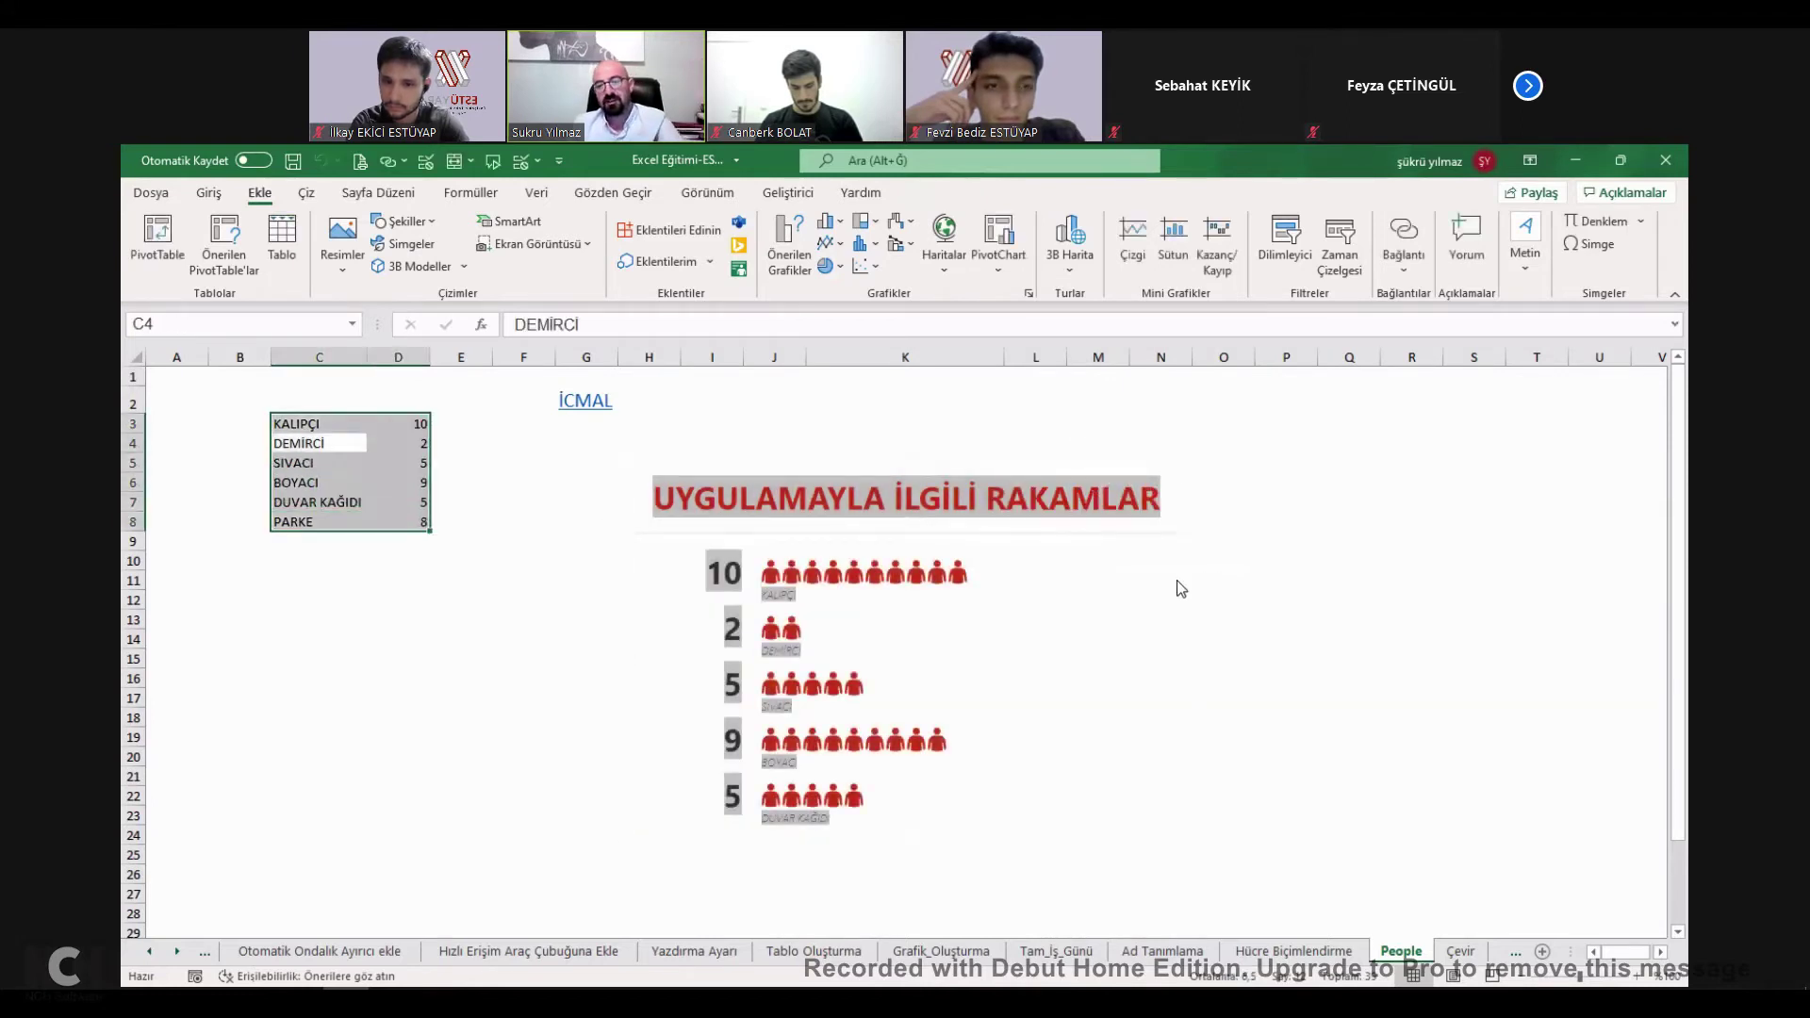
{"action": "left_click", "coordinate": [1321, 524]}
{"action": "left_click", "coordinate": [403, 444]}
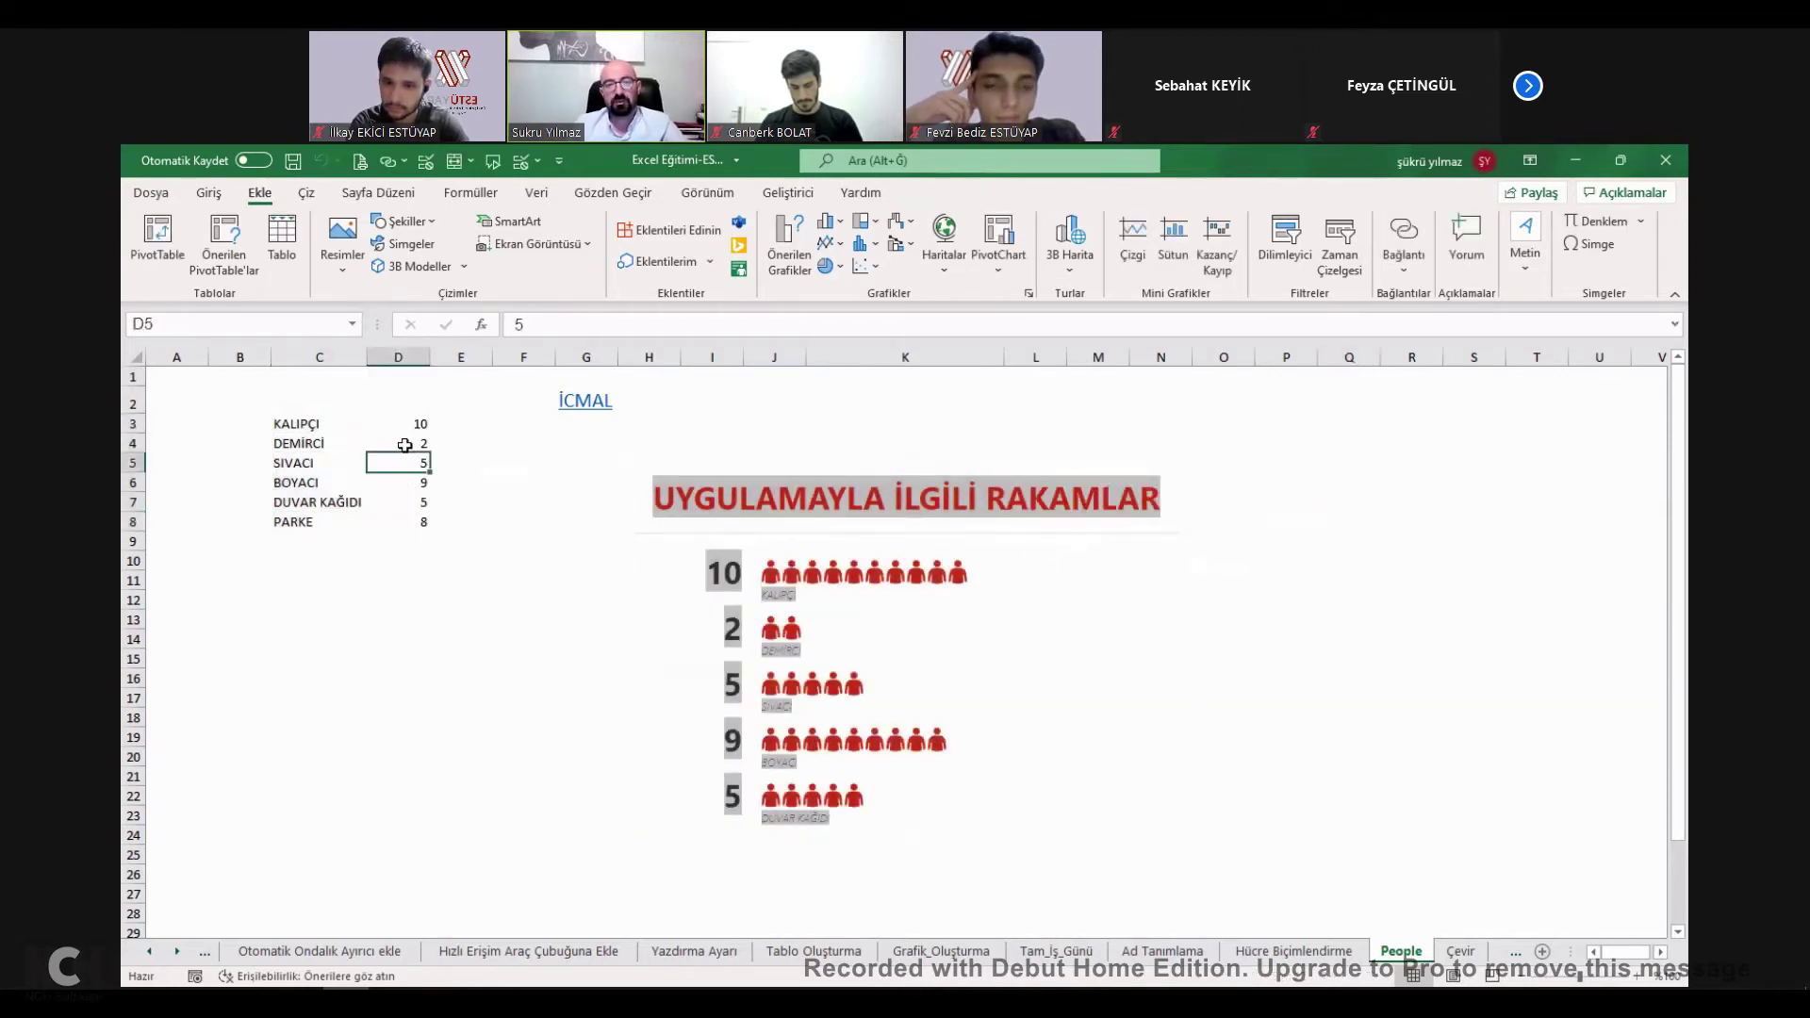
{"action": "type", "text": "50"}
{"action": "key", "text": "Return"}
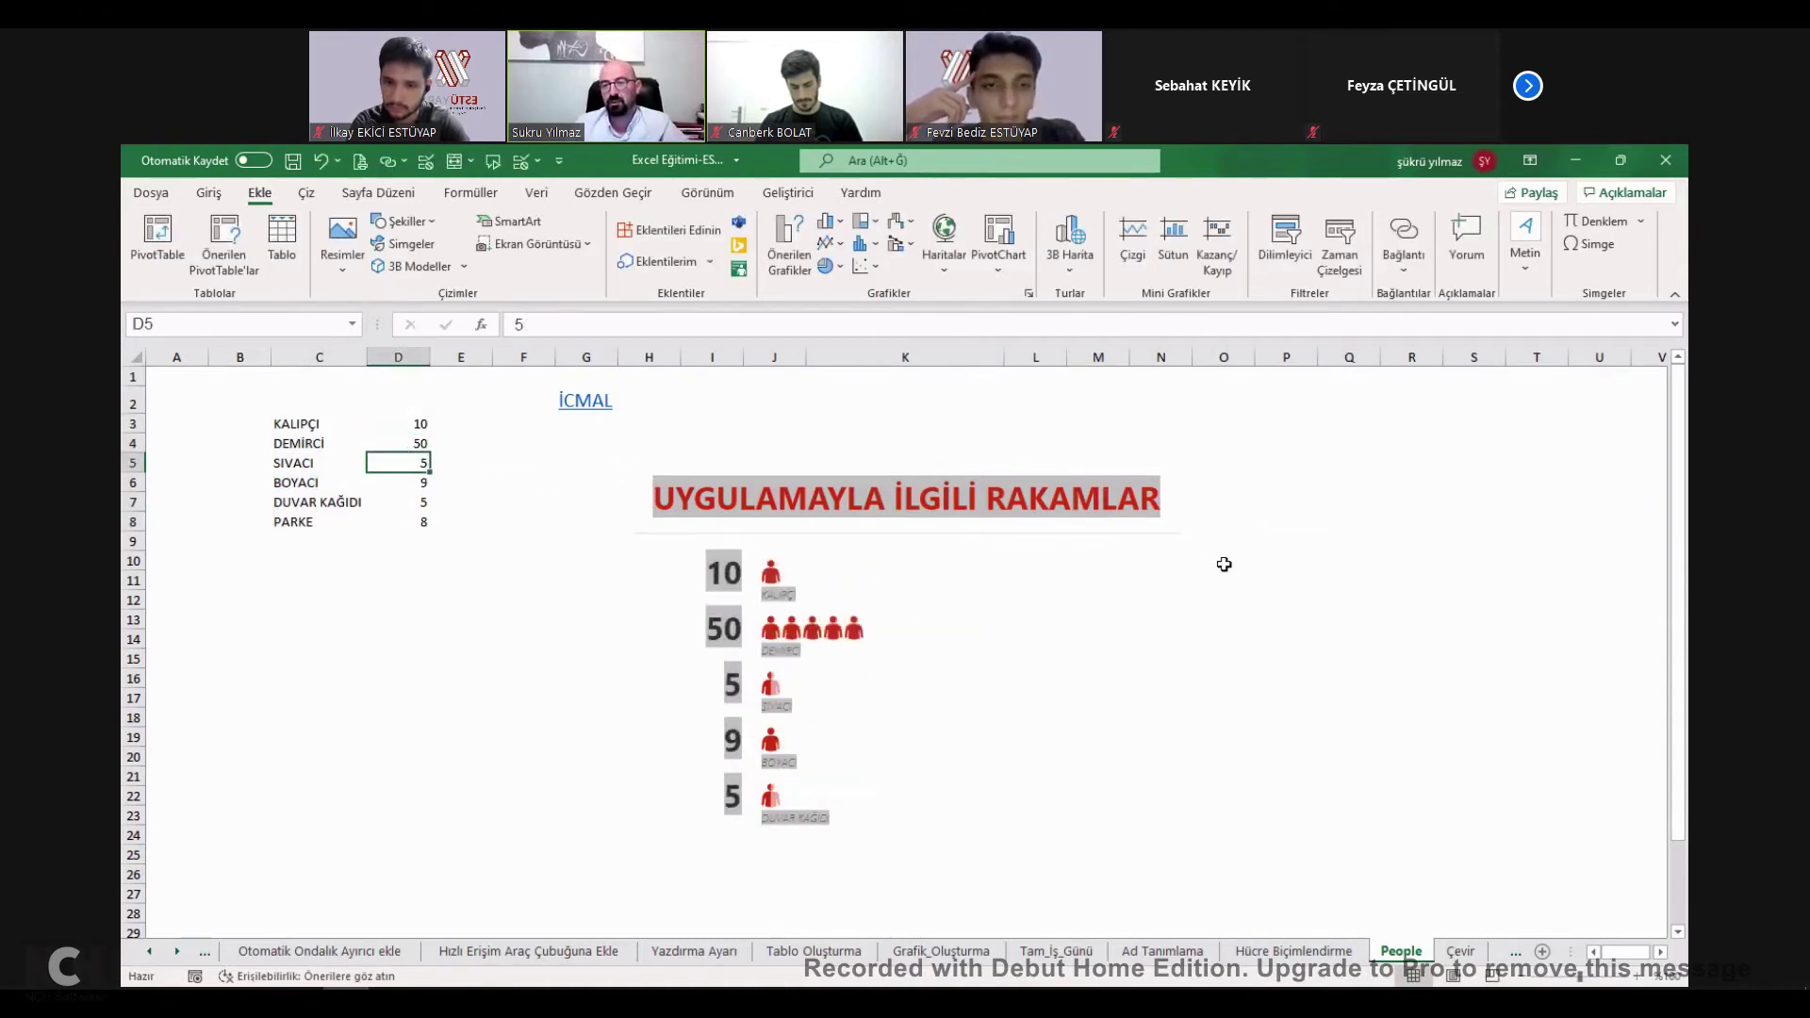
{"action": "left_click", "coordinate": [585, 401]}
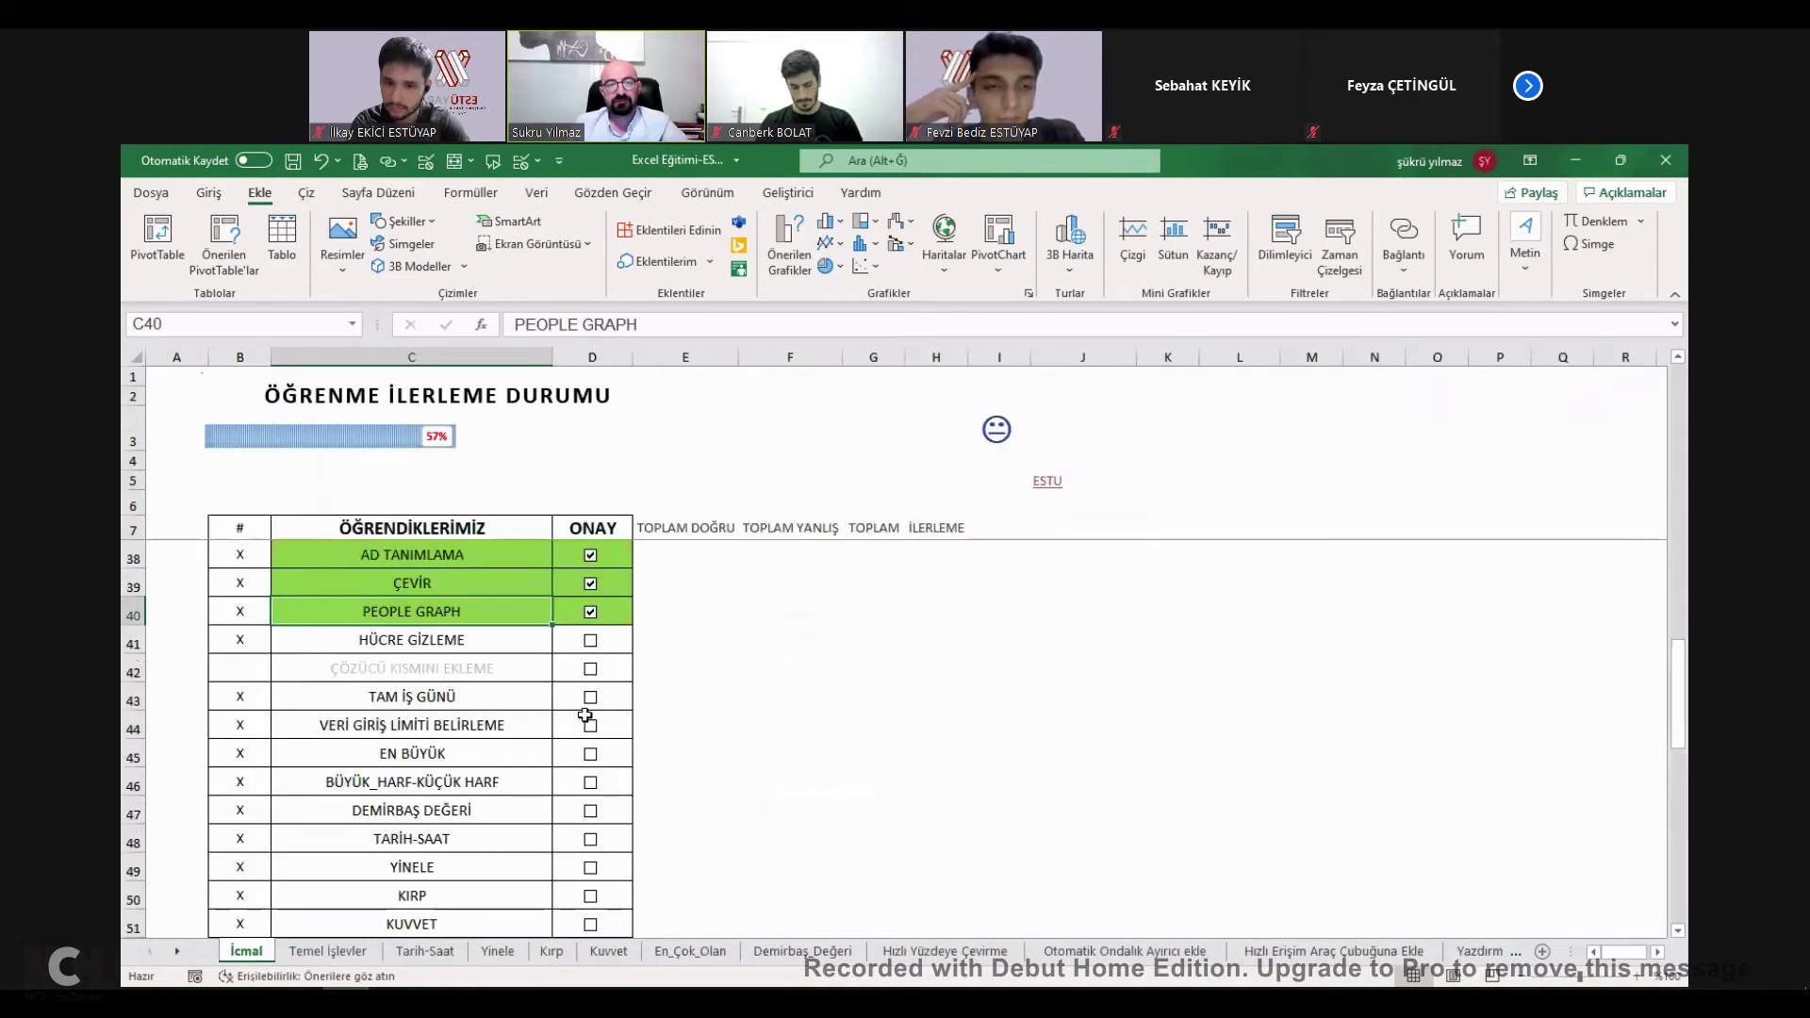
{"action": "left_click", "coordinate": [590, 640]}
Tick HÜCRE GİZLEME on İcmal, then enter 1, 2 and 3 in J7:L7 of Hücre_Gizleme.
{"action": "left_click", "coordinate": [427, 634]}
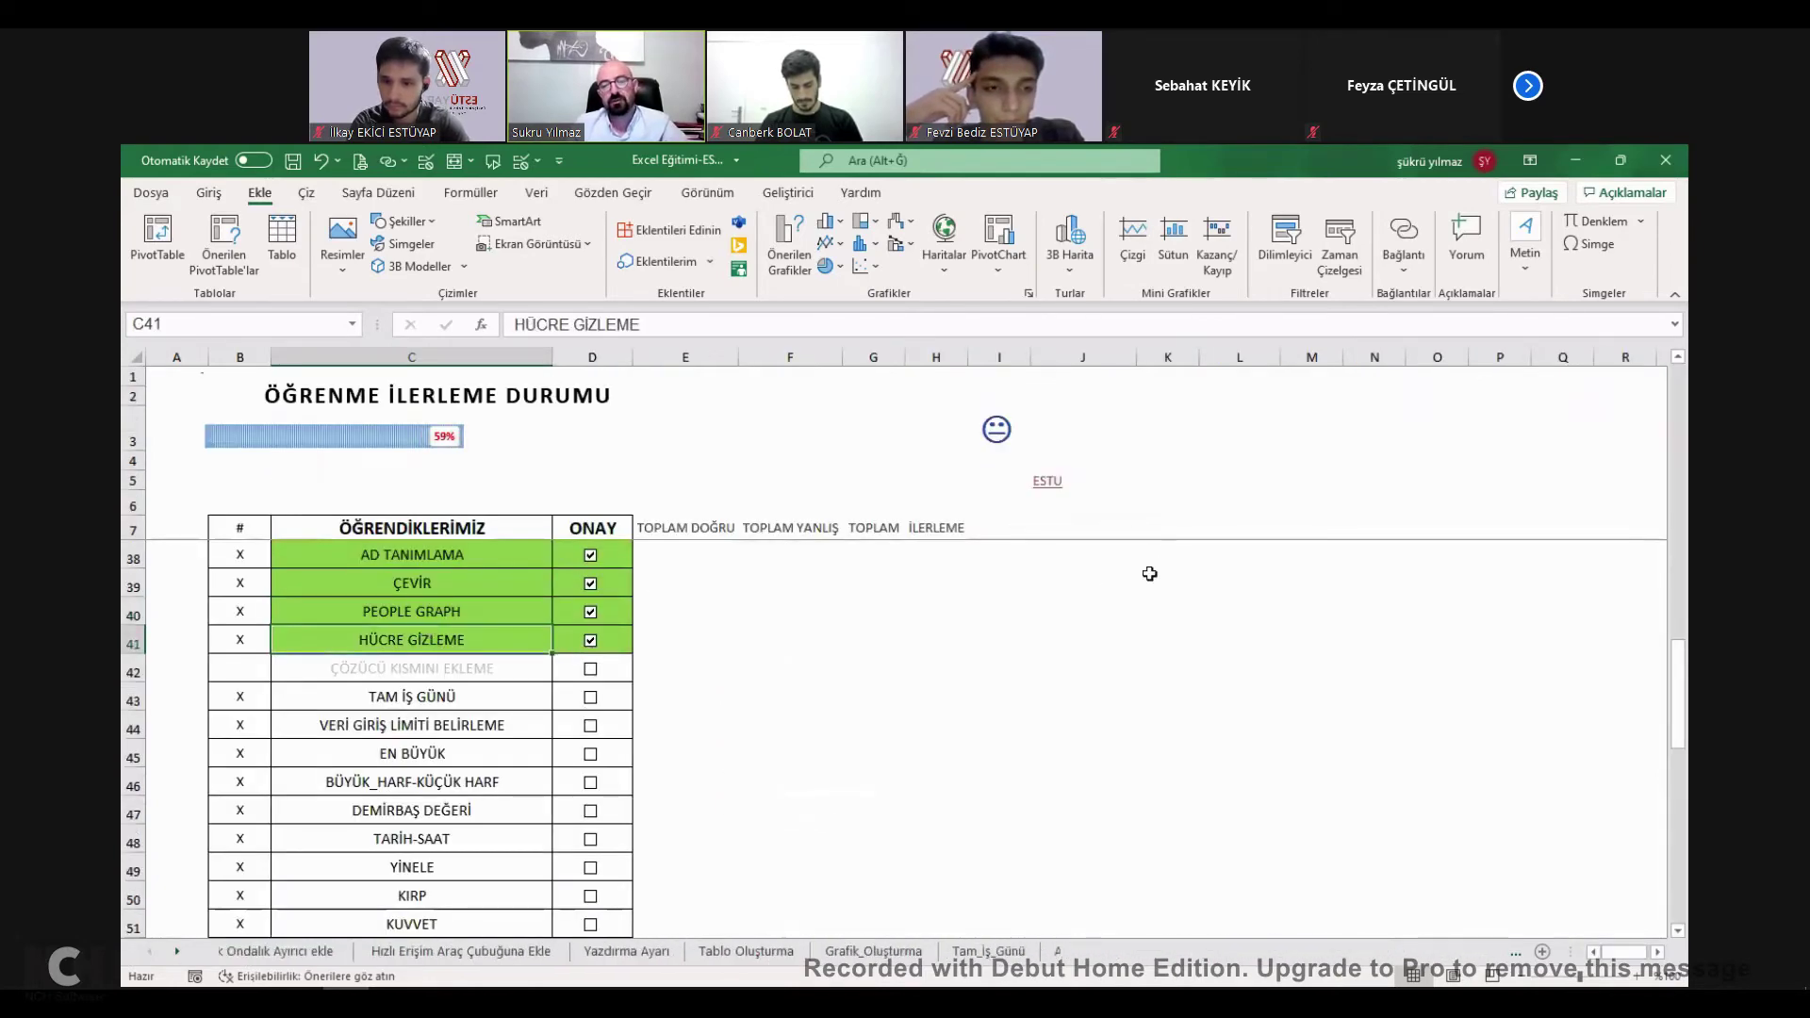
{"action": "left_click", "coordinate": [1241, 552]}
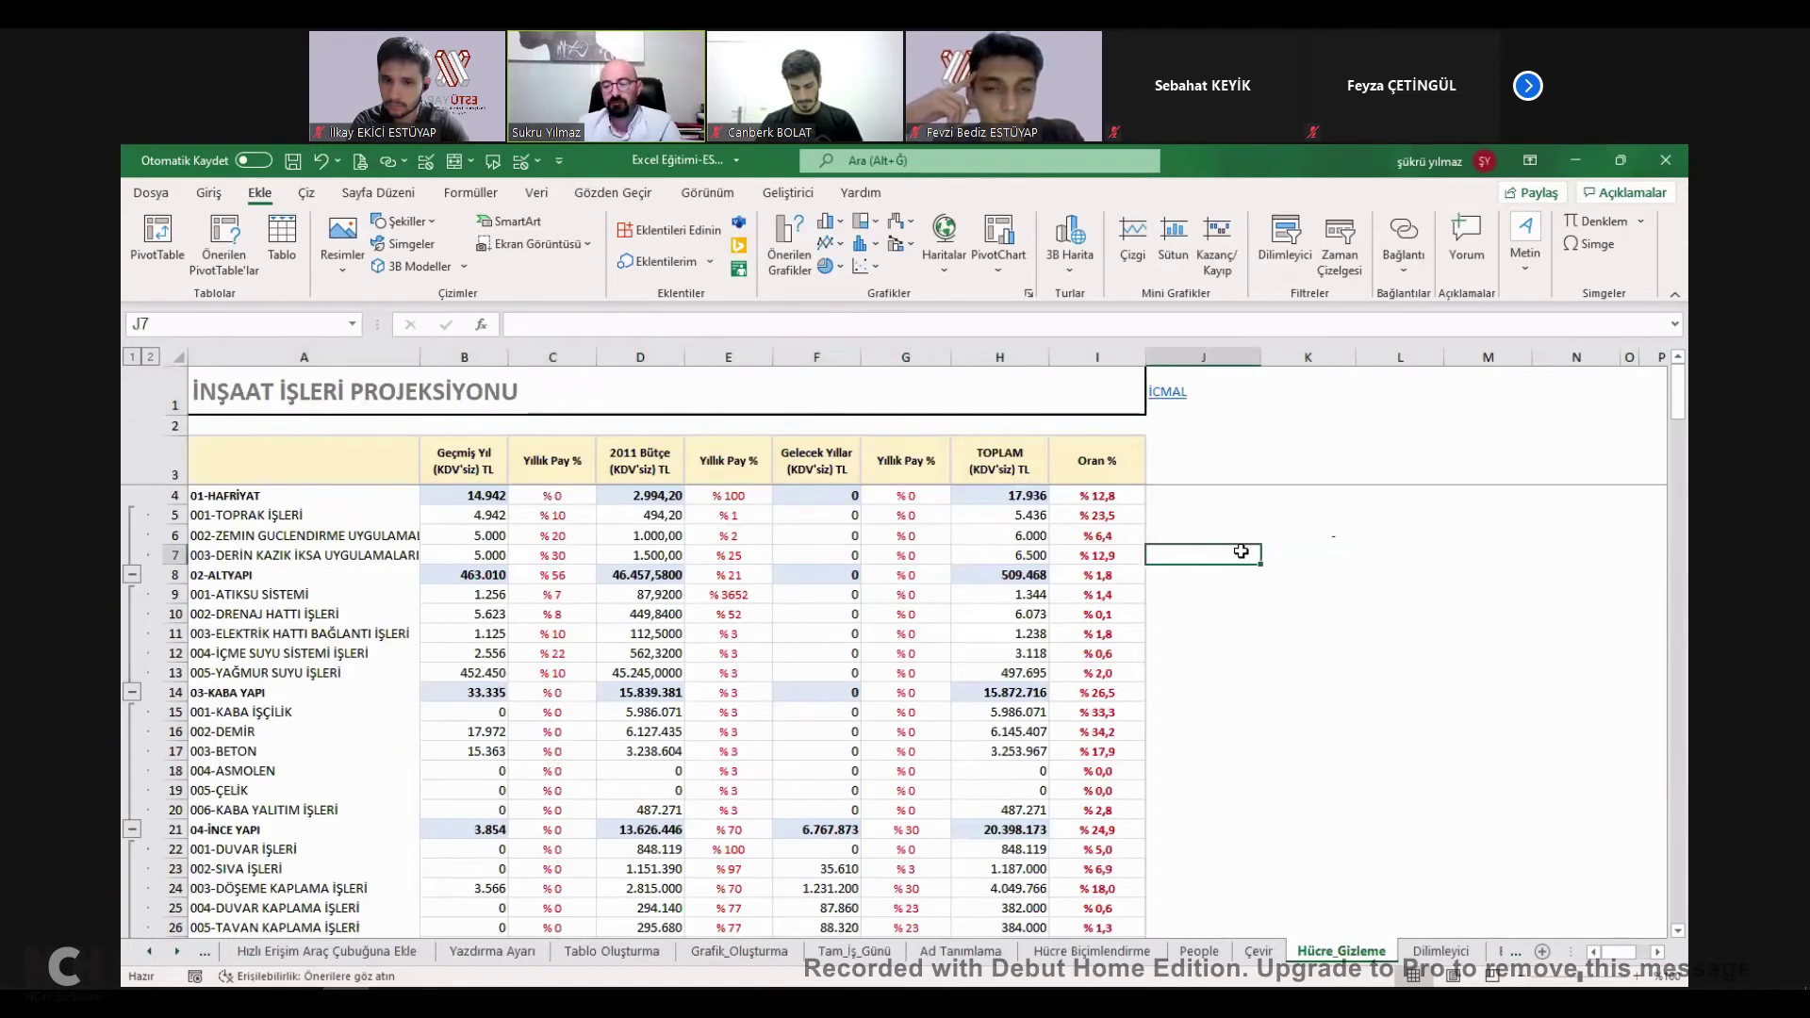
{"action": "type", "text": "1"}
{"action": "left_click", "coordinate": [1320, 556]}
{"action": "type", "text": "2"}
{"action": "left_click", "coordinate": [1382, 554]}
{"action": "type", "text": "3"}
{"action": "left_click", "coordinate": [1466, 556]}
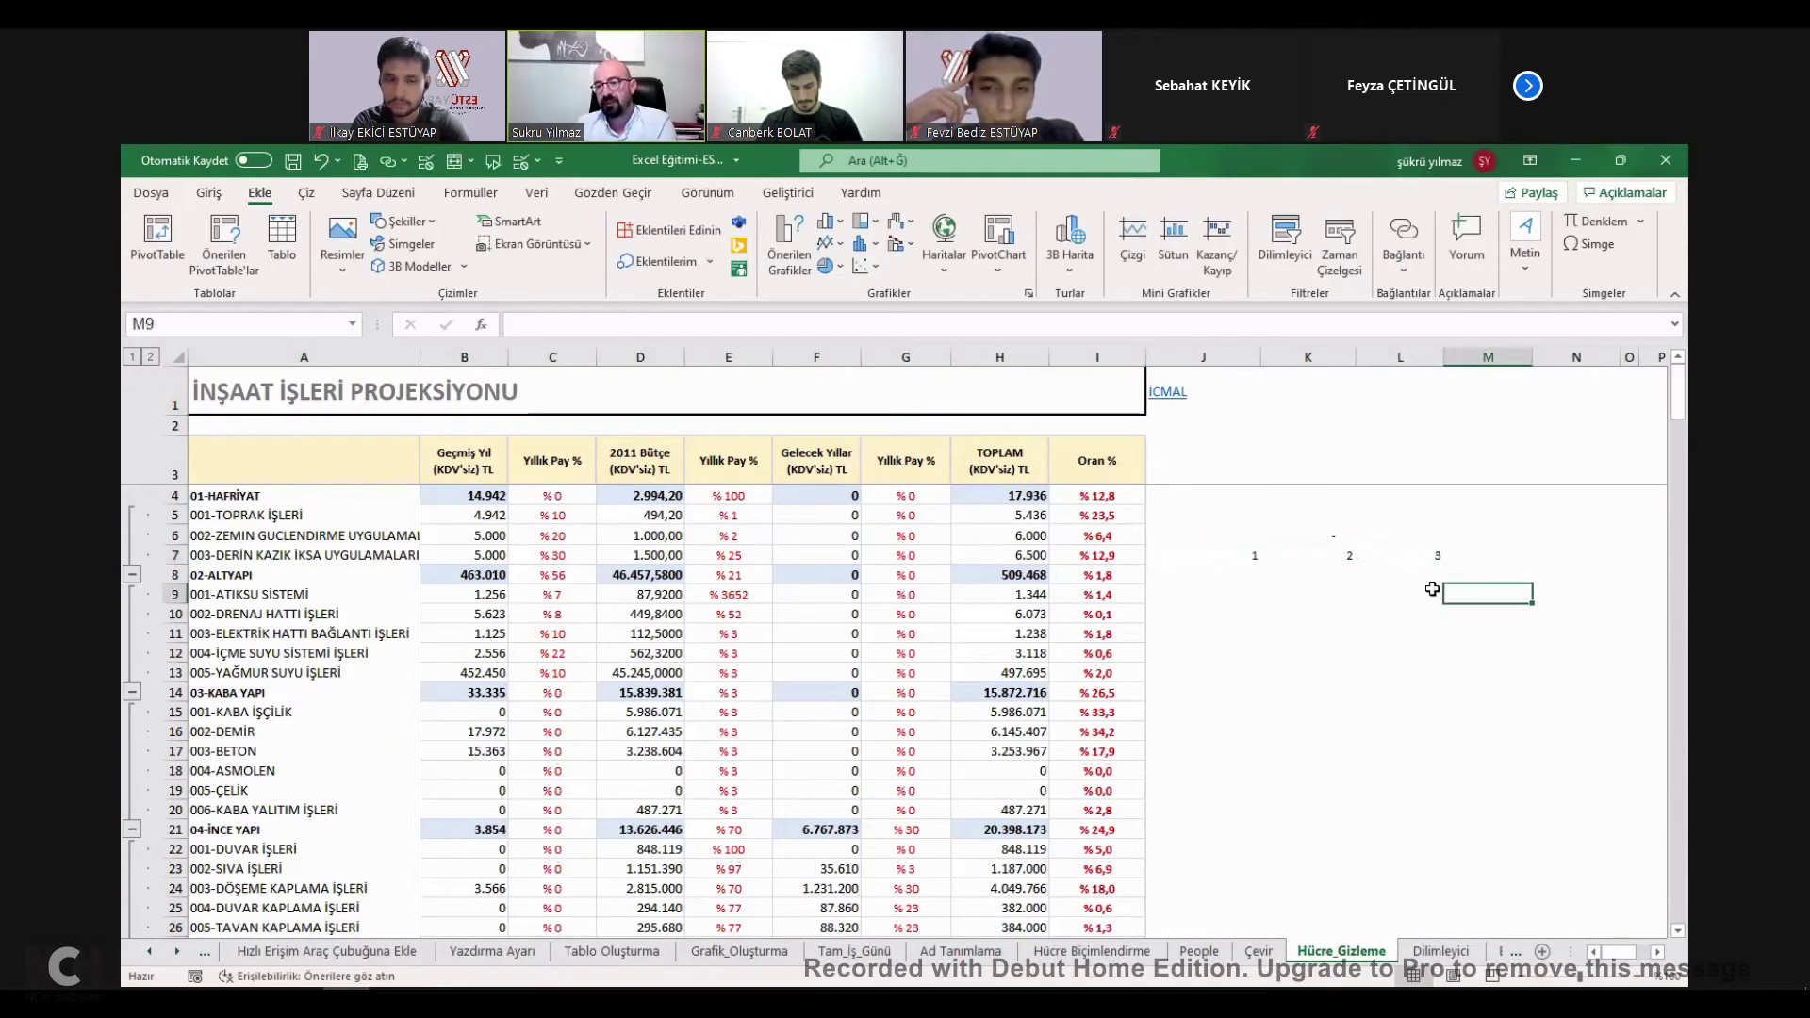
Total the three numbers in L10 with =L7+K7+J7.
{"action": "left_click_drag", "start_coordinate": [1268, 556], "coordinate": [1405, 558]}
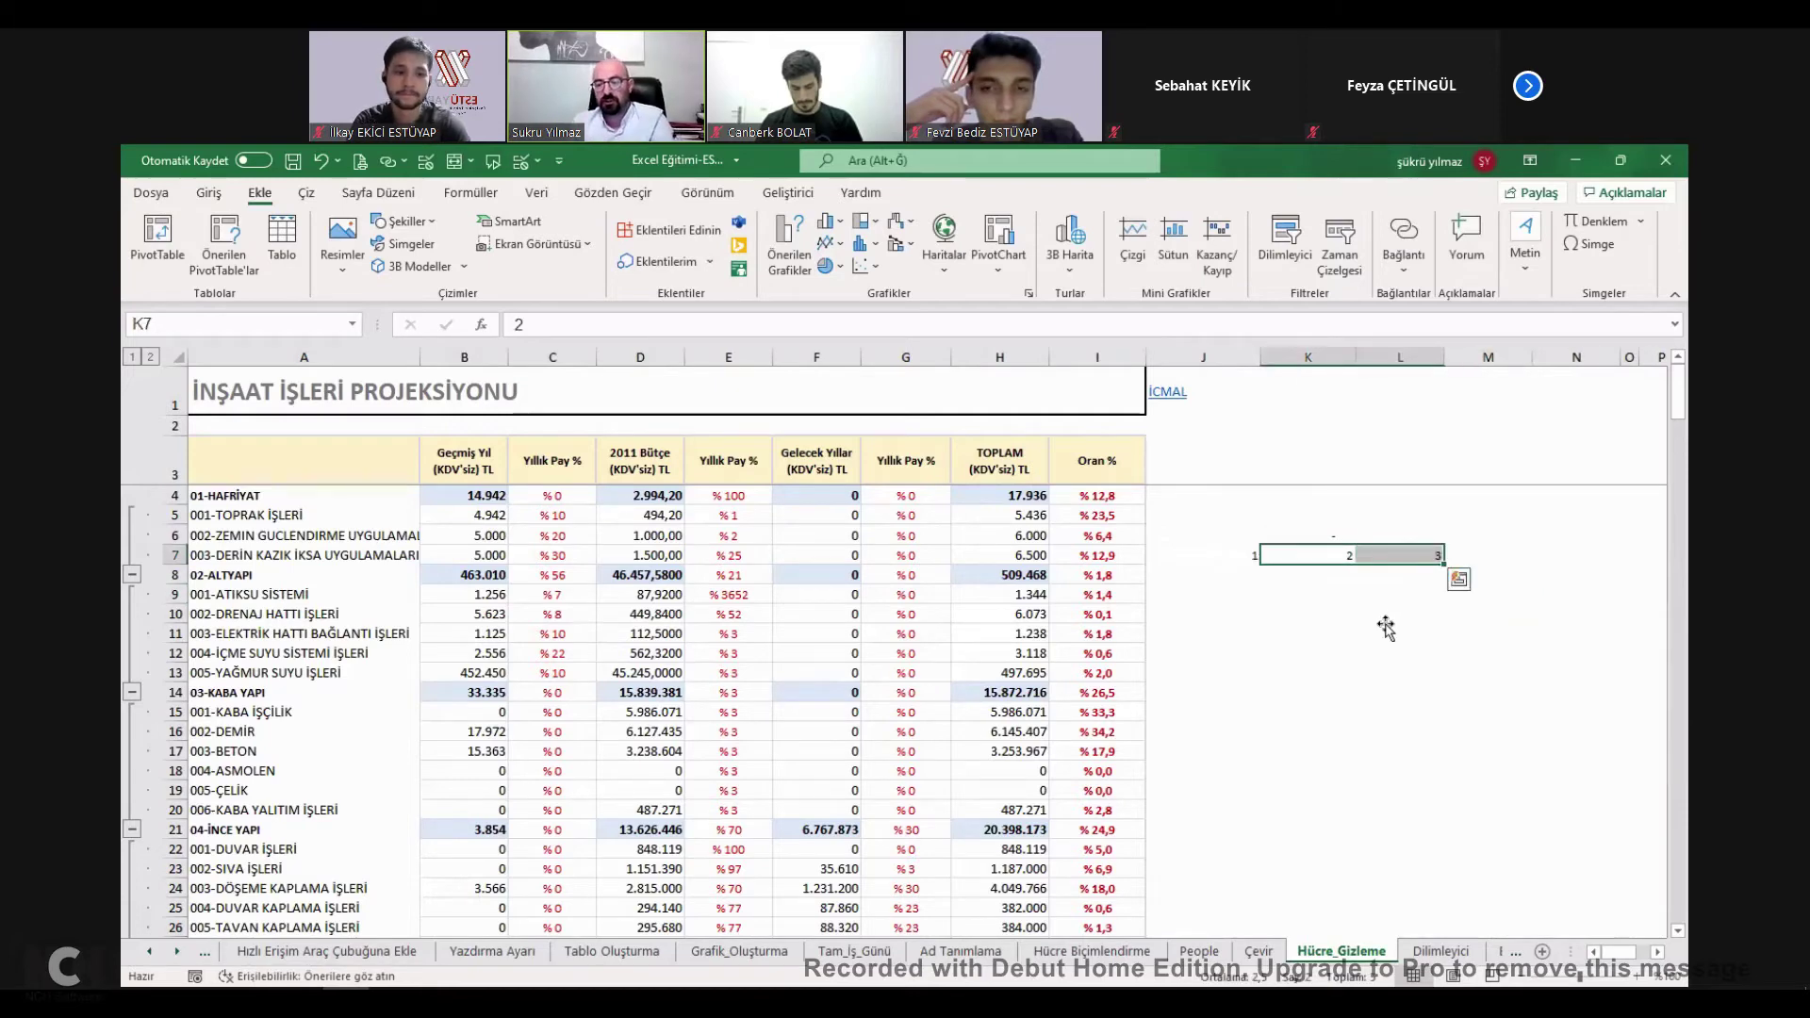
{"action": "left_click", "coordinate": [1385, 614]}
{"action": "type", "text": "="}
{"action": "left_click", "coordinate": [1400, 556]}
{"action": "type", "text": "+"}
{"action": "left_click", "coordinate": [1277, 557]}
{"action": "type", "text": "+"}
{"action": "left_click", "coordinate": [1239, 557]}
{"action": "key", "text": "Return"}
{"action": "left_click", "coordinate": [1427, 619]}
Hide the J7:L7 values with the custom number format ;;; and return to İcmal.
{"action": "left_click_drag", "start_coordinate": [1232, 553], "coordinate": [1408, 554]}
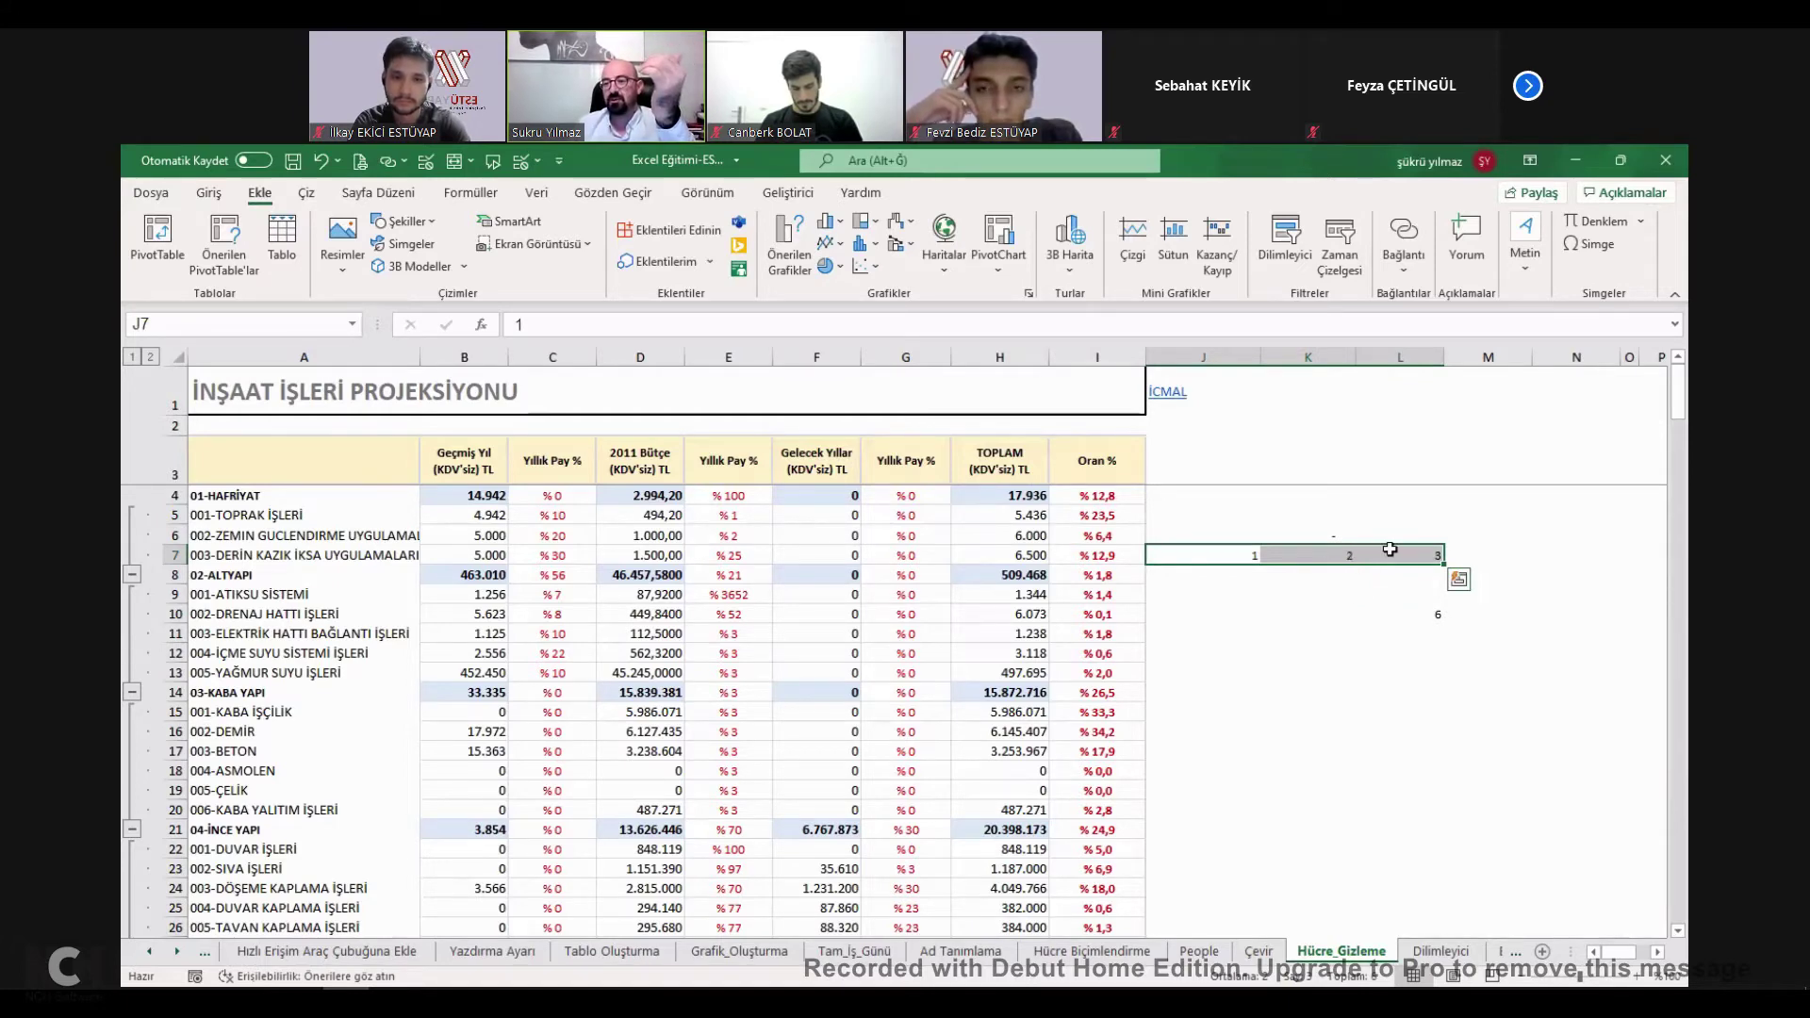
{"action": "right_click", "coordinate": [1389, 549]}
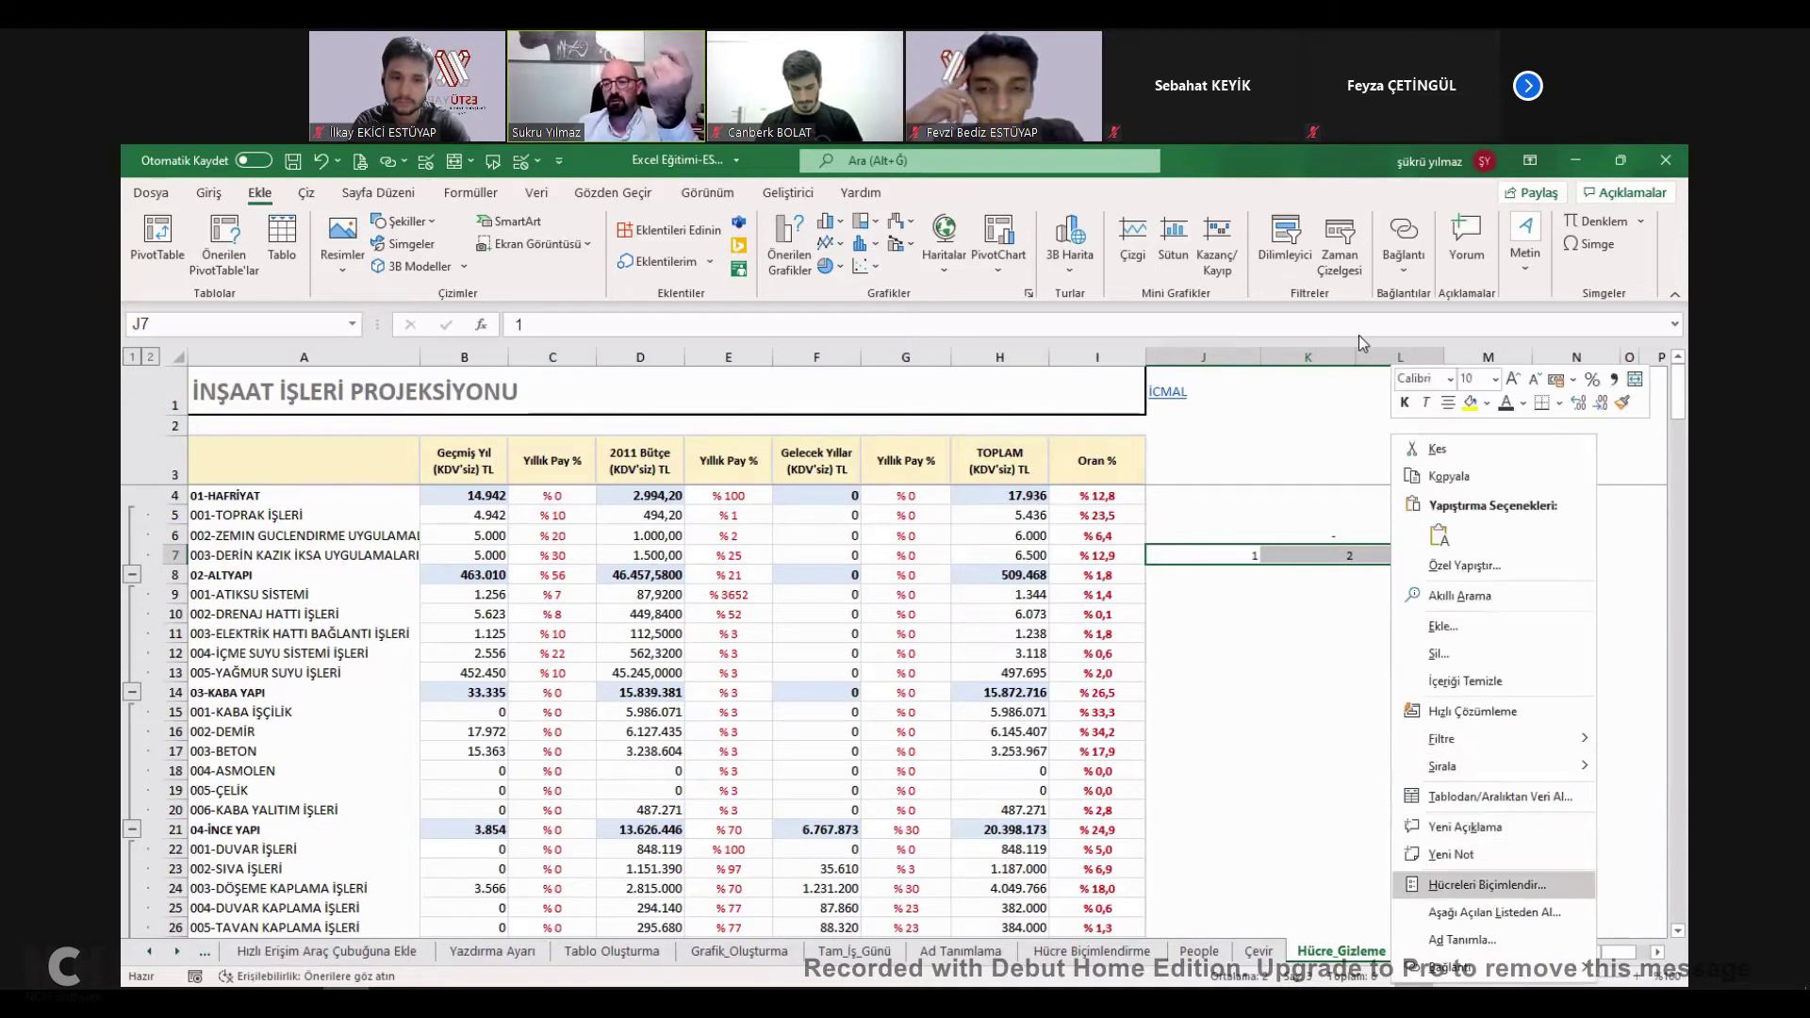
{"action": "key", "text": "Return"}
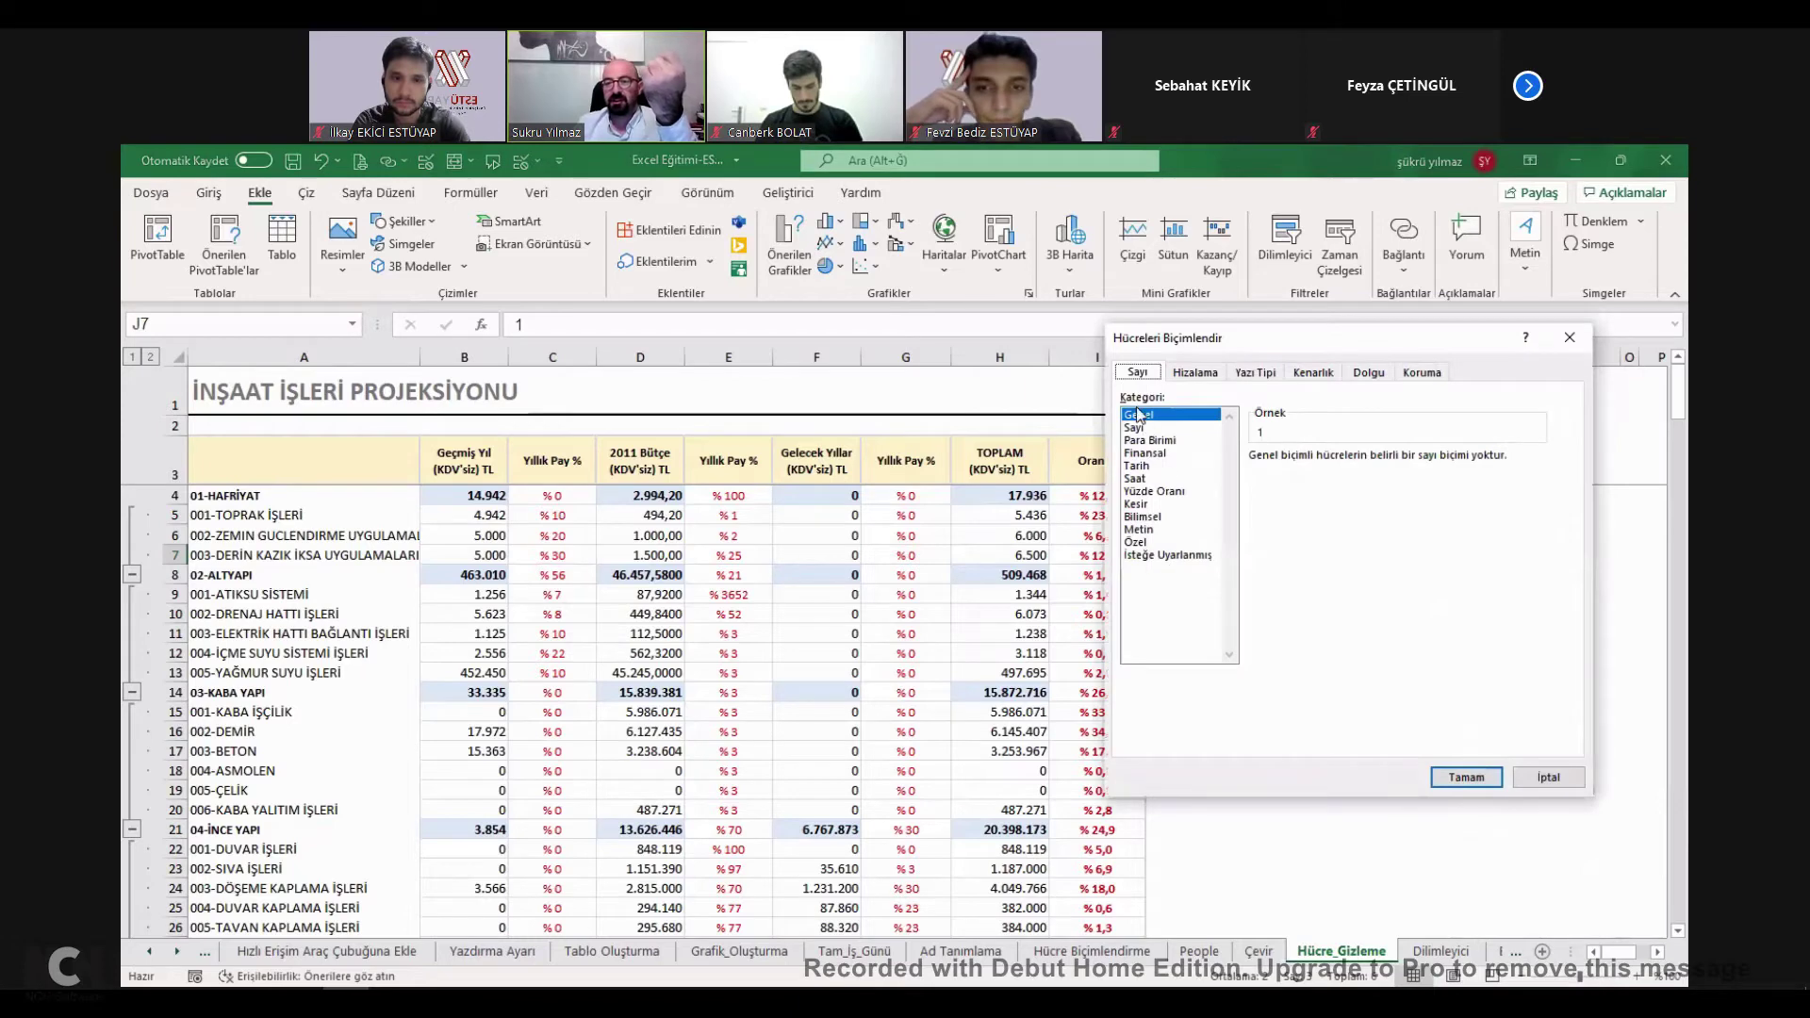
{"action": "left_click", "coordinate": [1169, 556]}
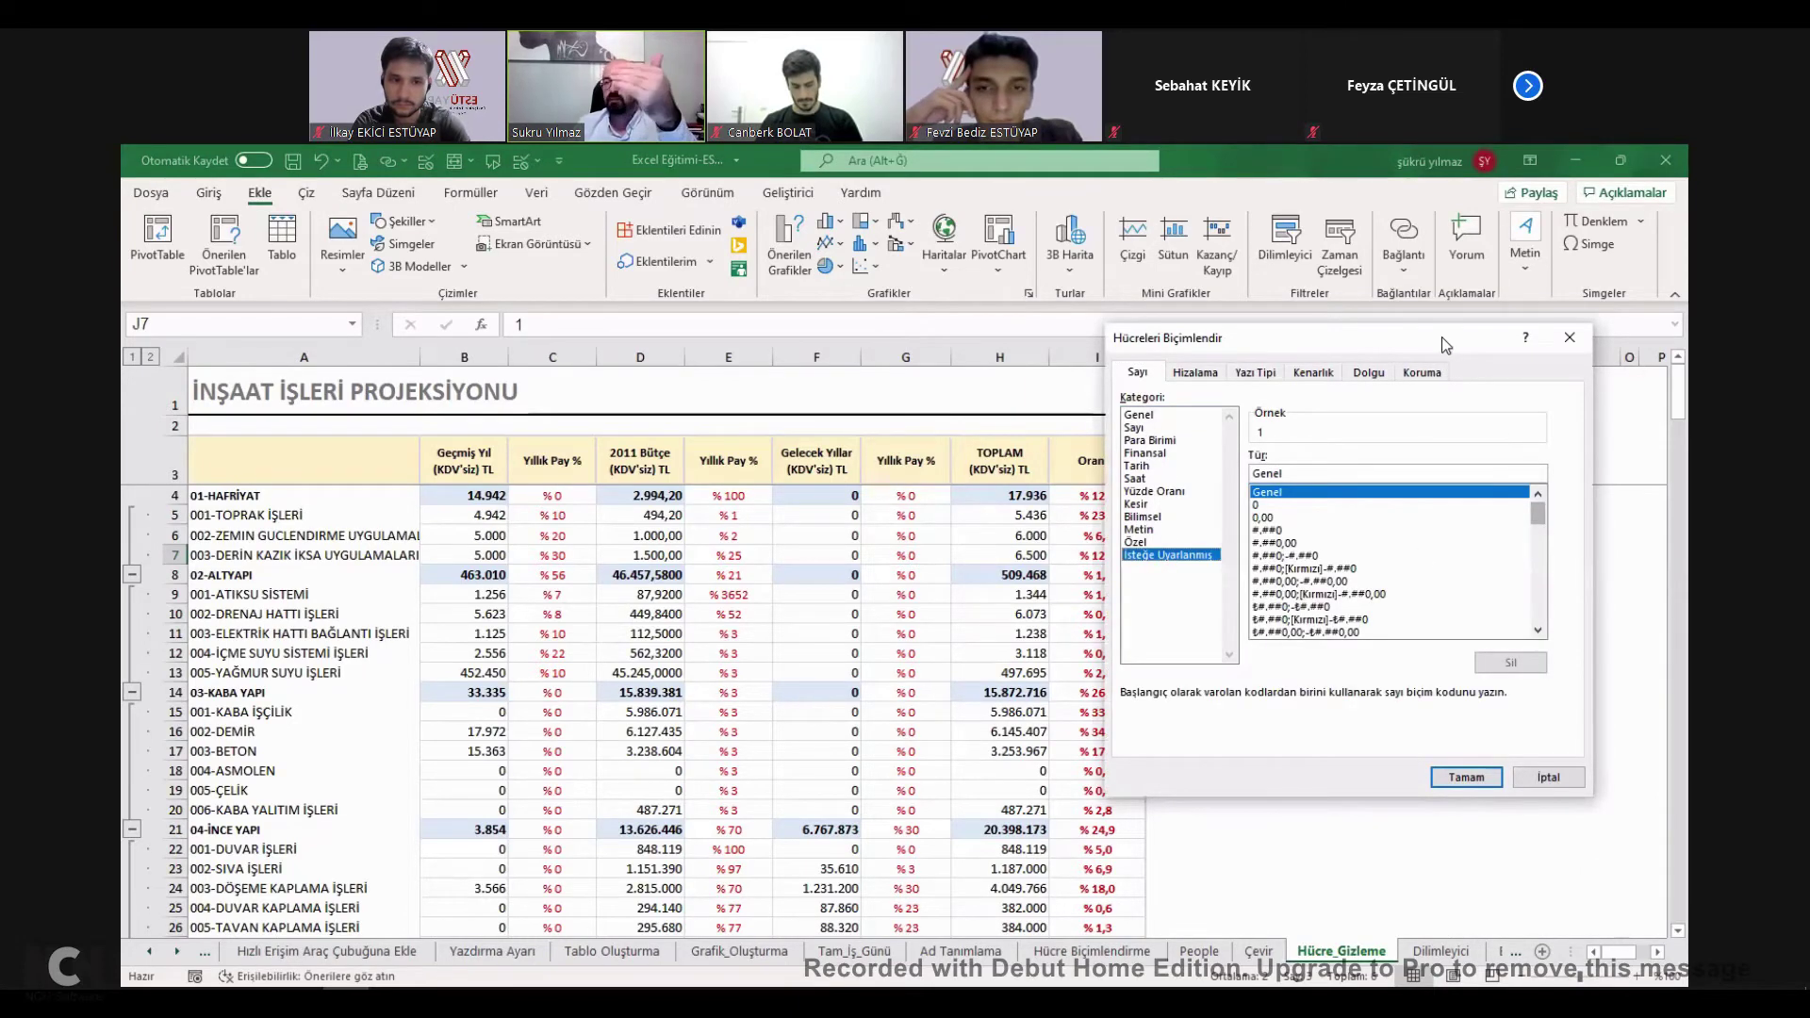
{"action": "left_click_drag", "start_coordinate": [1225, 337], "coordinate": [716, 297]}
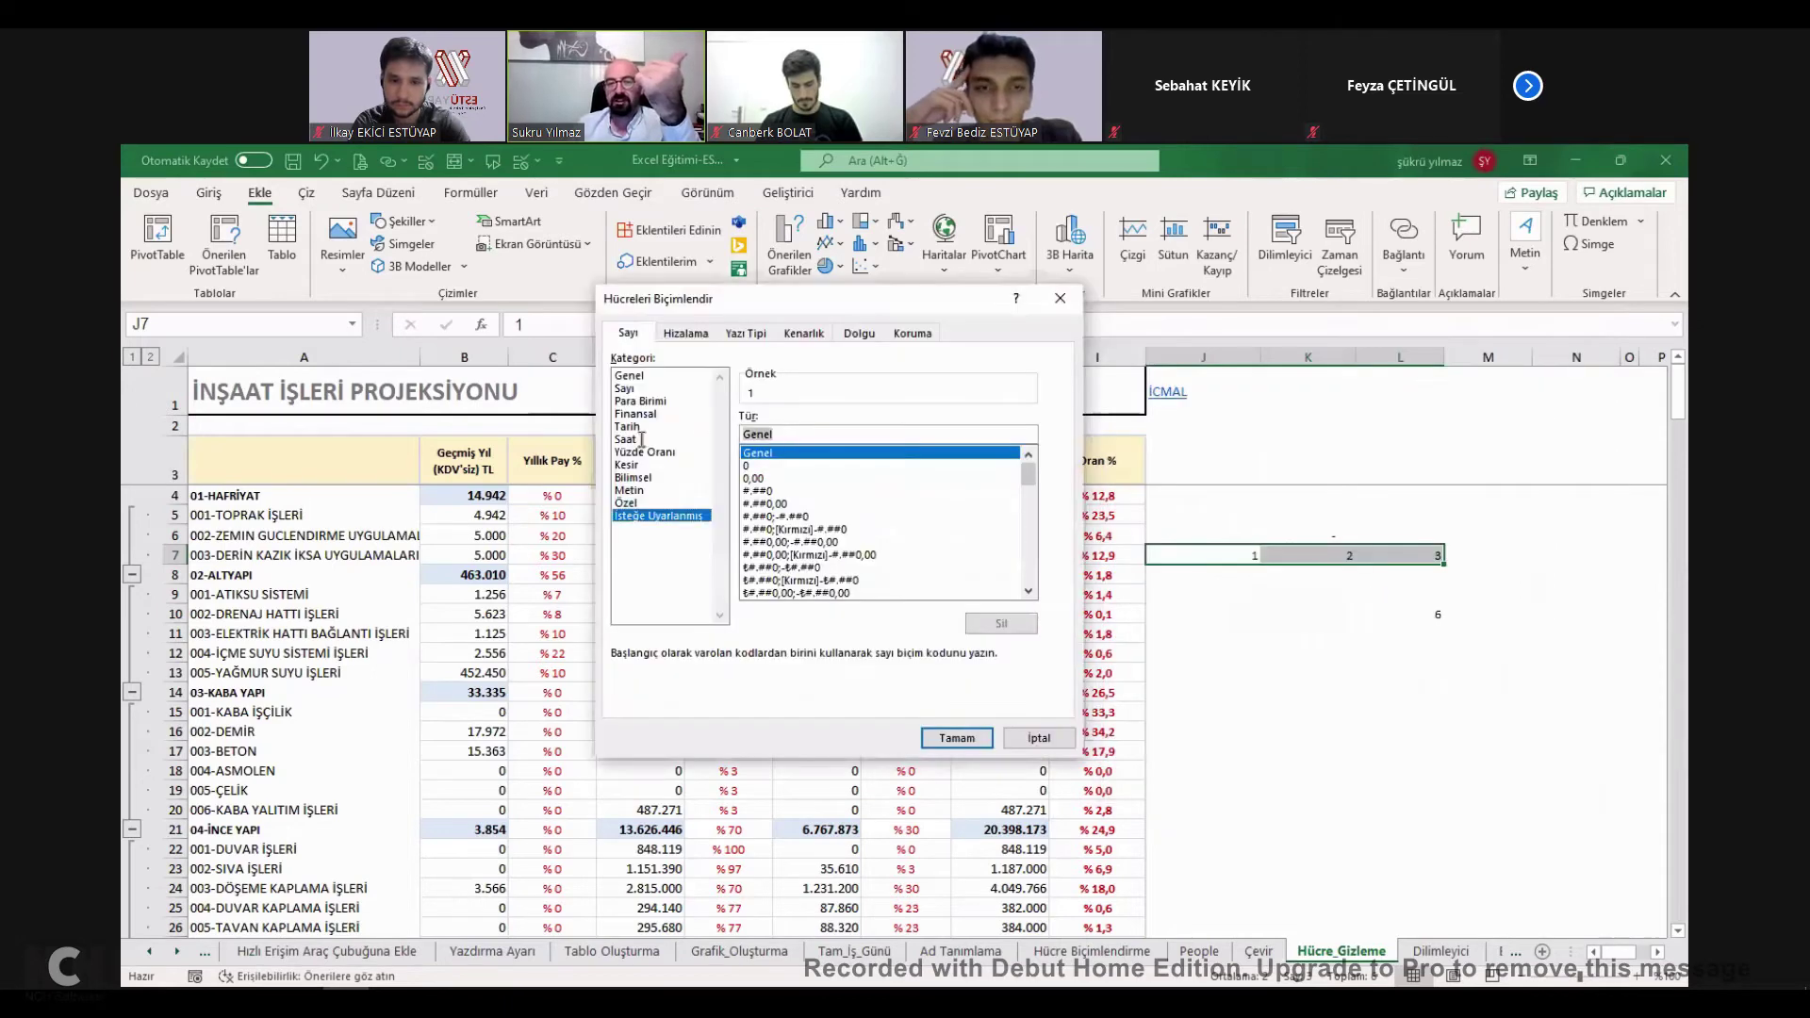
{"action": "type", "text": ";;;"}
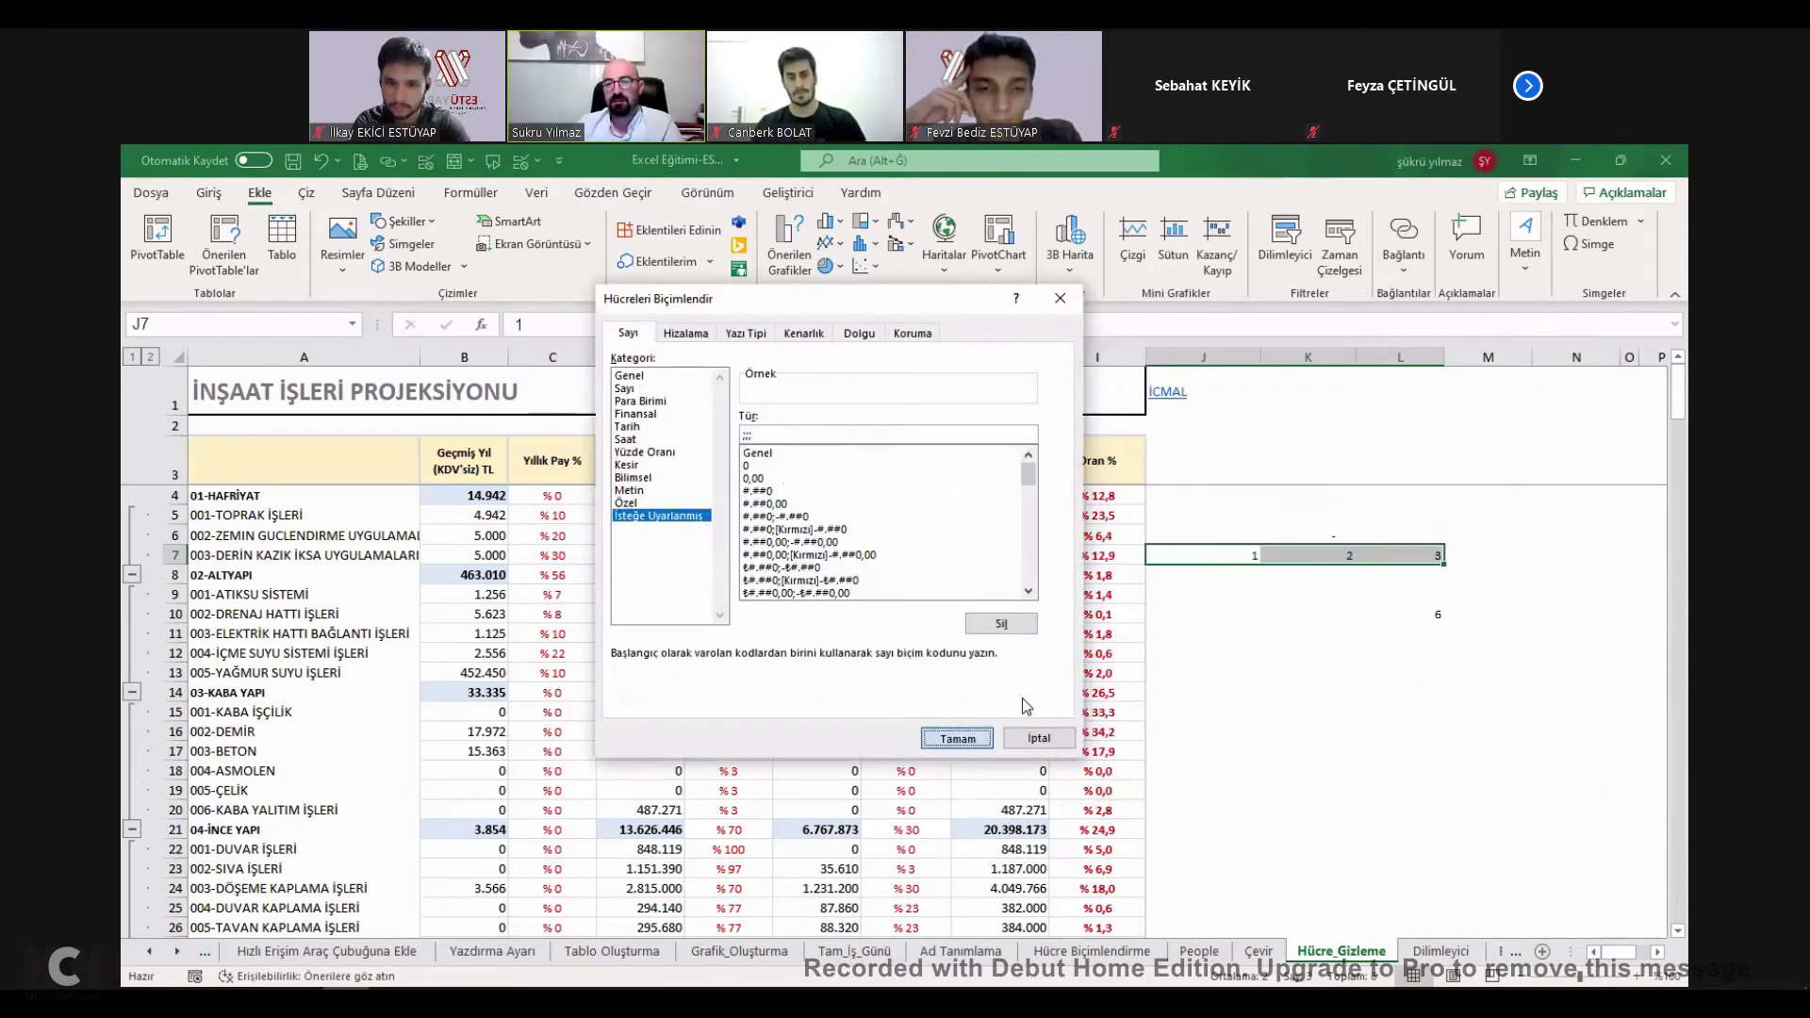
{"action": "left_click", "coordinate": [955, 737]}
{"action": "left_click_drag", "start_coordinate": [1400, 554], "coordinate": [1419, 564]}
{"action": "left_click", "coordinate": [1178, 401]}
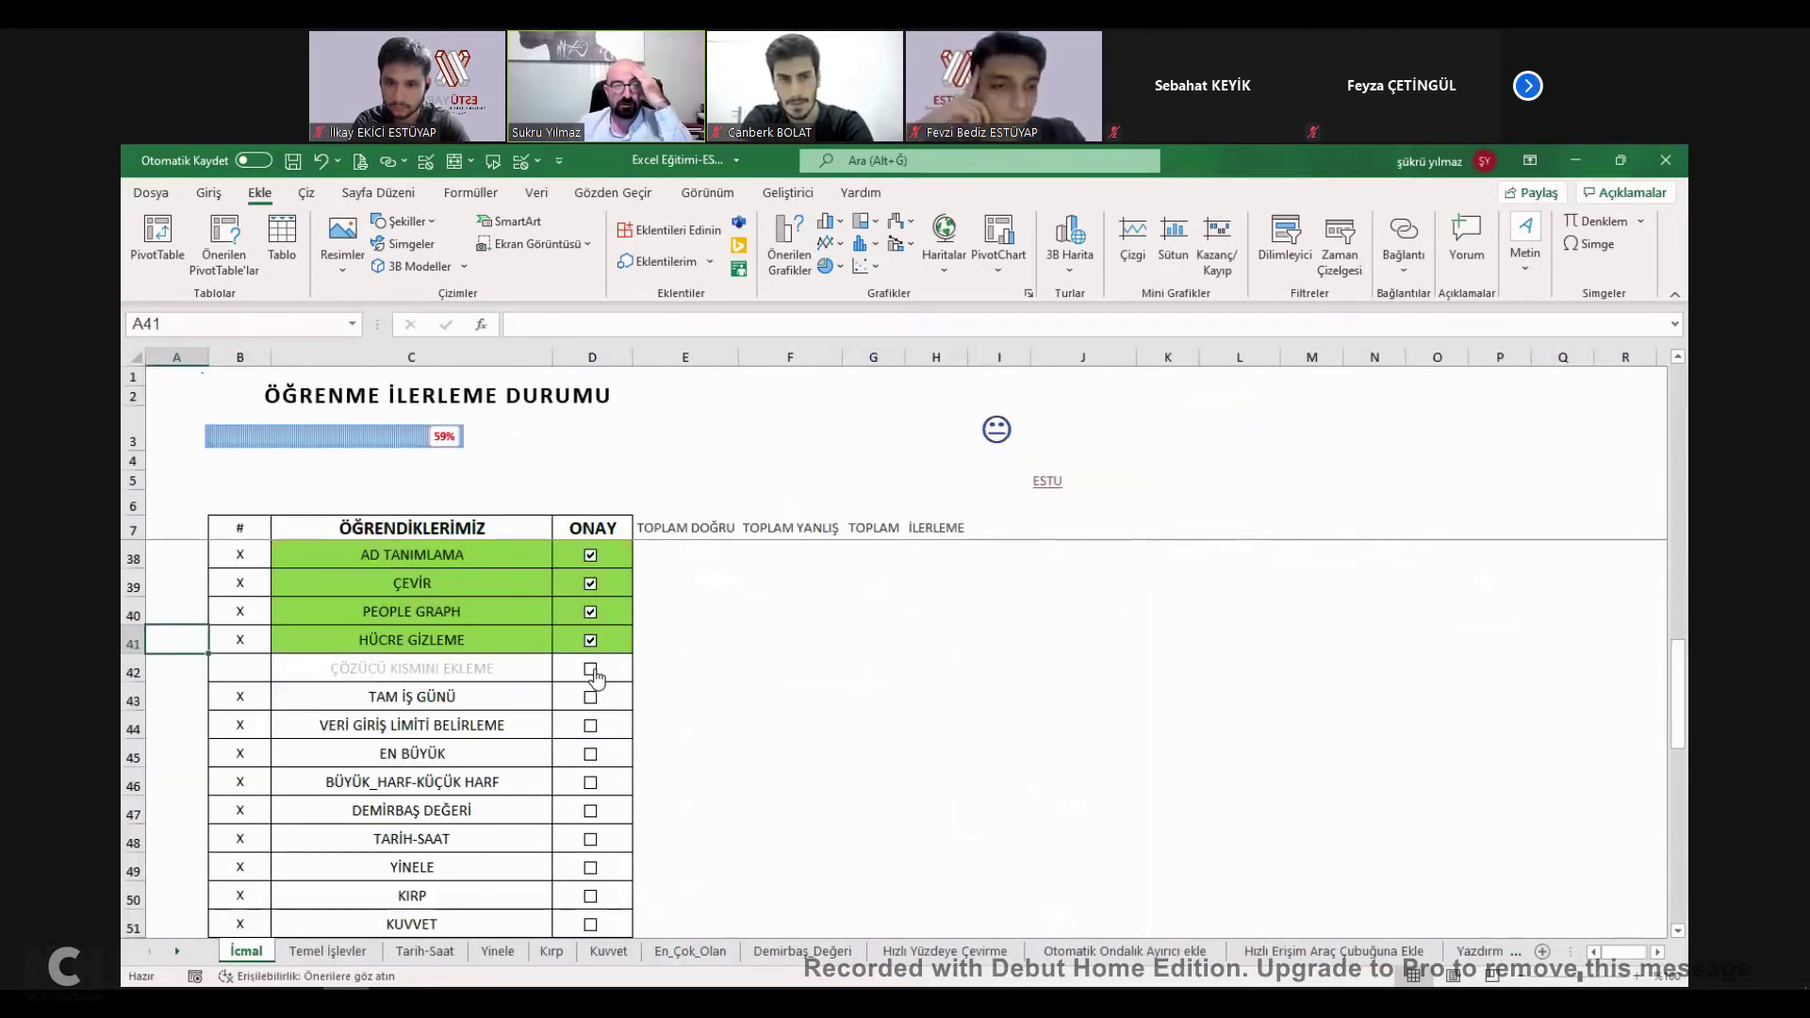
Tick the row 42 topic on İcmal, open Tam_İş_Günü and inspect the dates in E51:F51.
{"action": "left_click", "coordinate": [591, 671]}
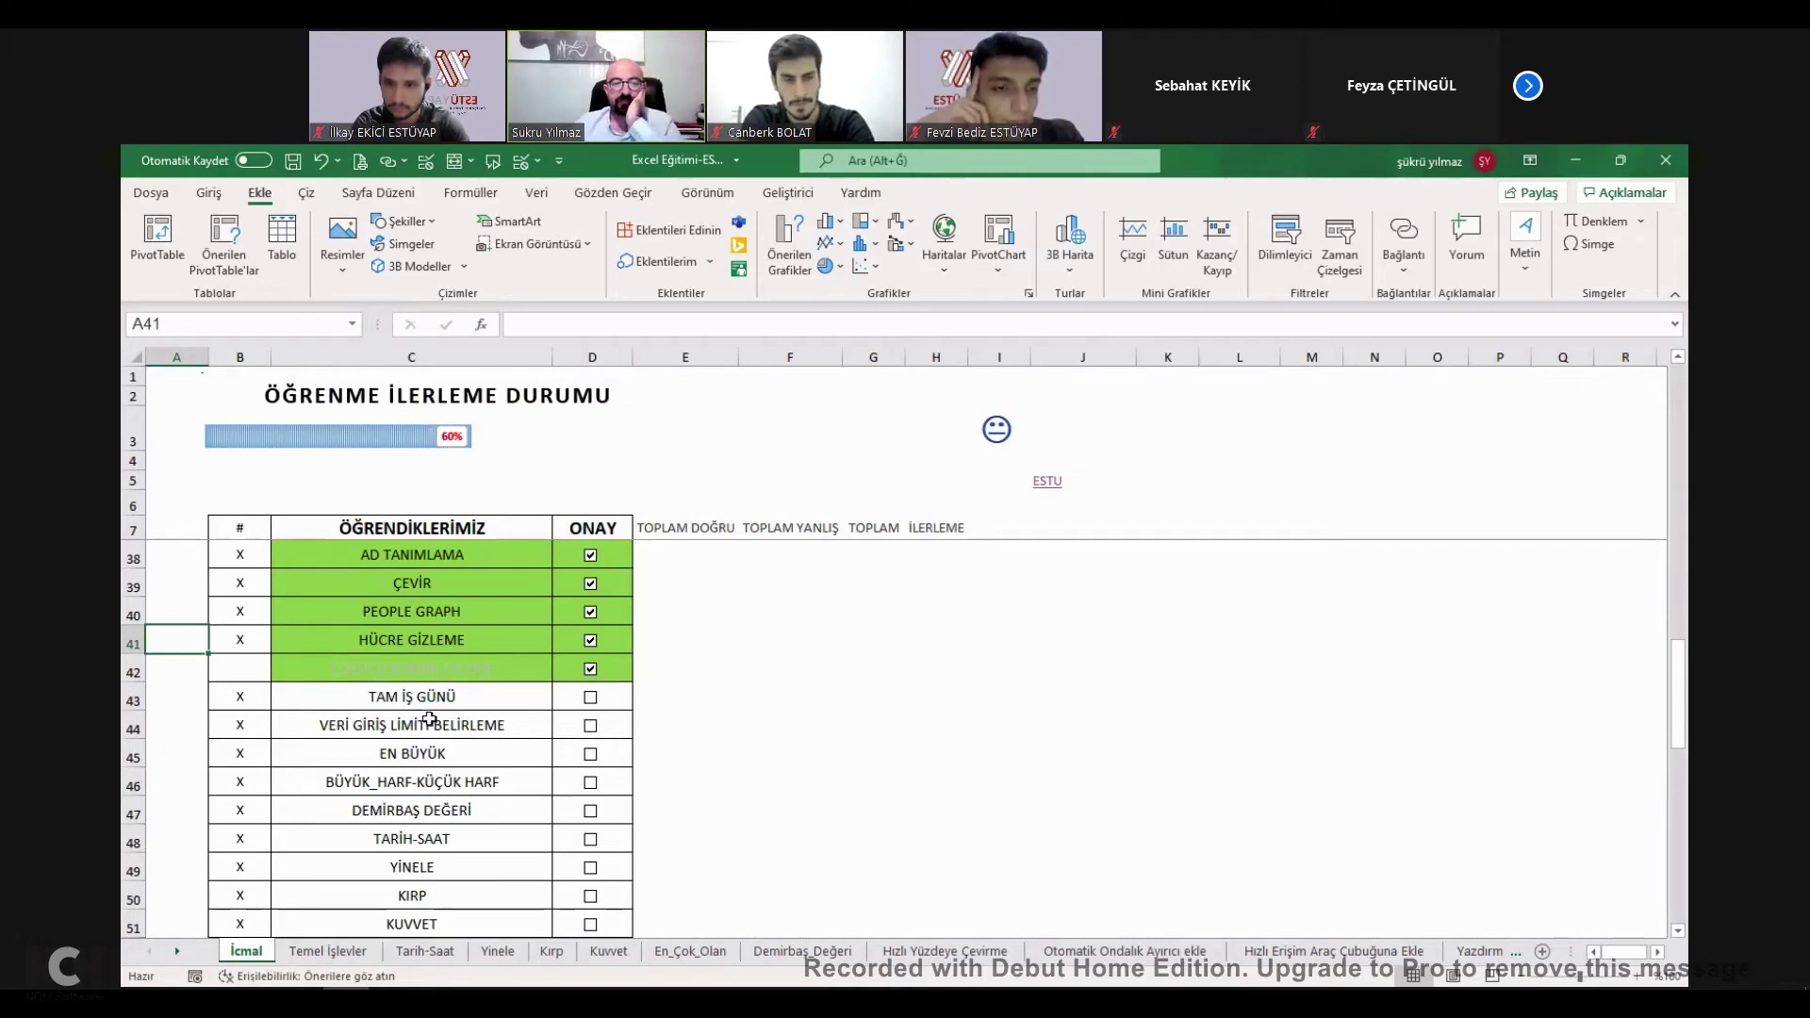
{"action": "left_click", "coordinate": [430, 712]}
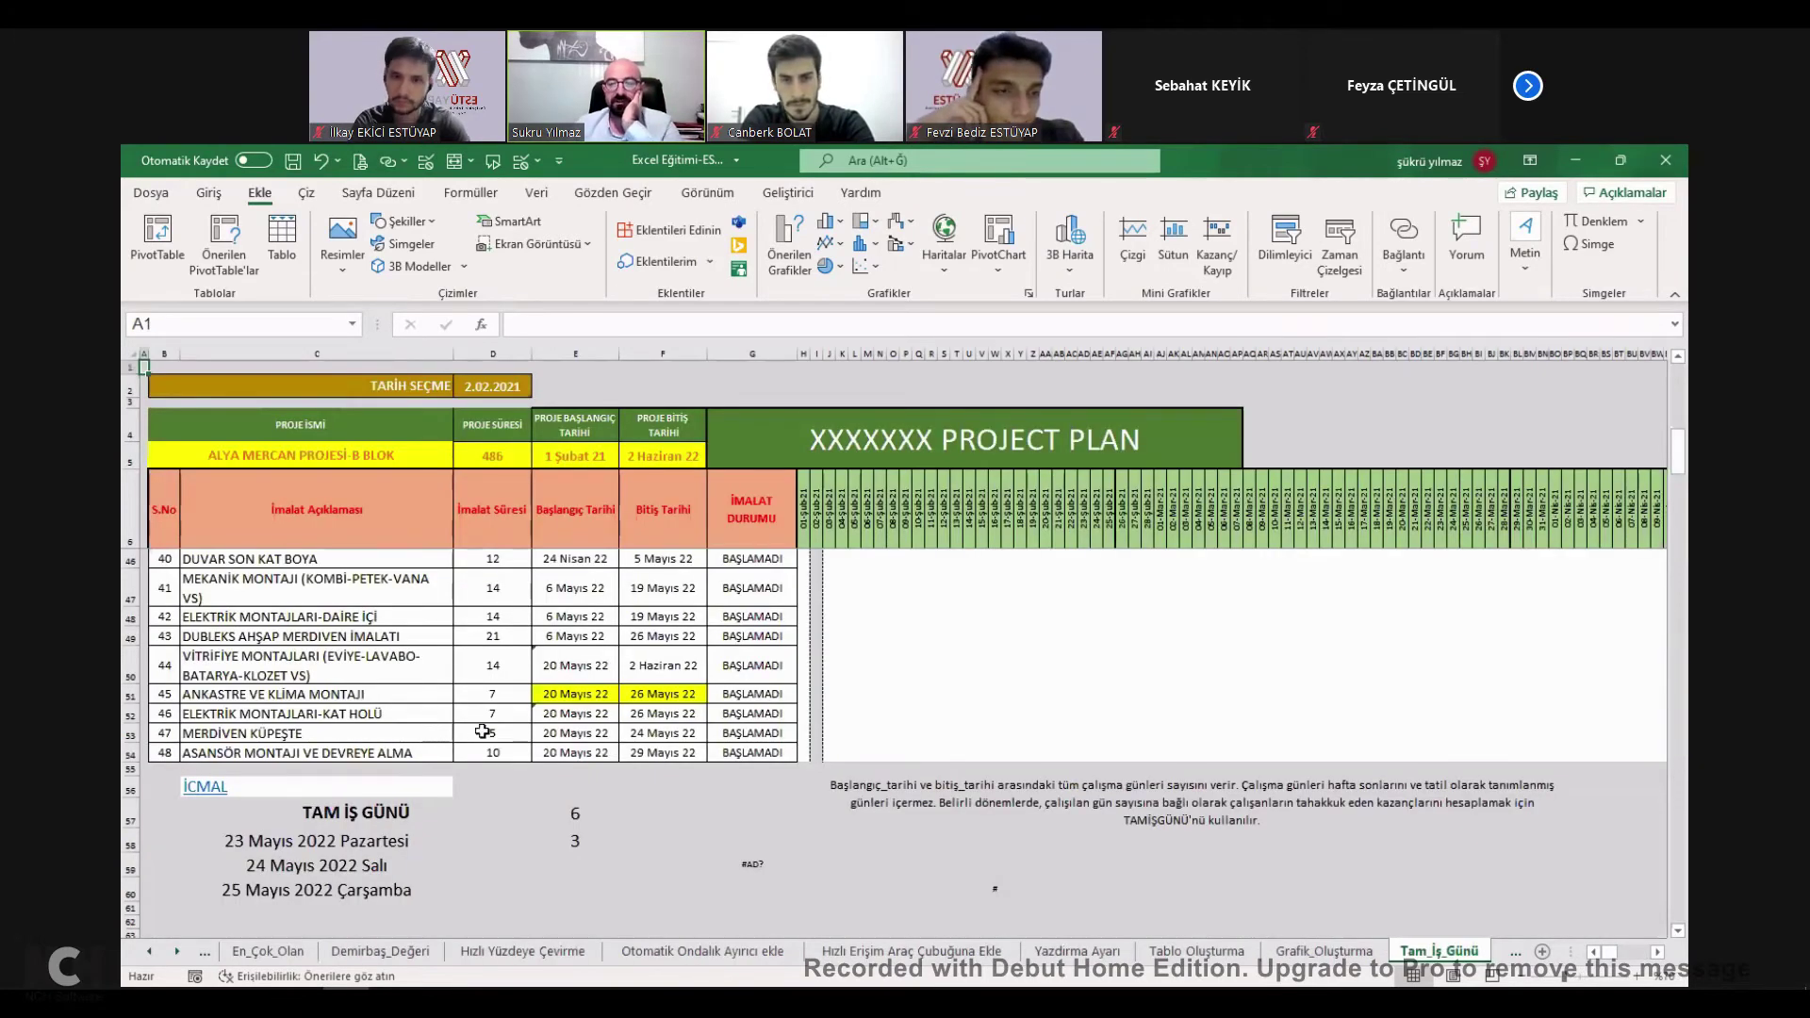
{"action": "left_click", "coordinate": [572, 787]}
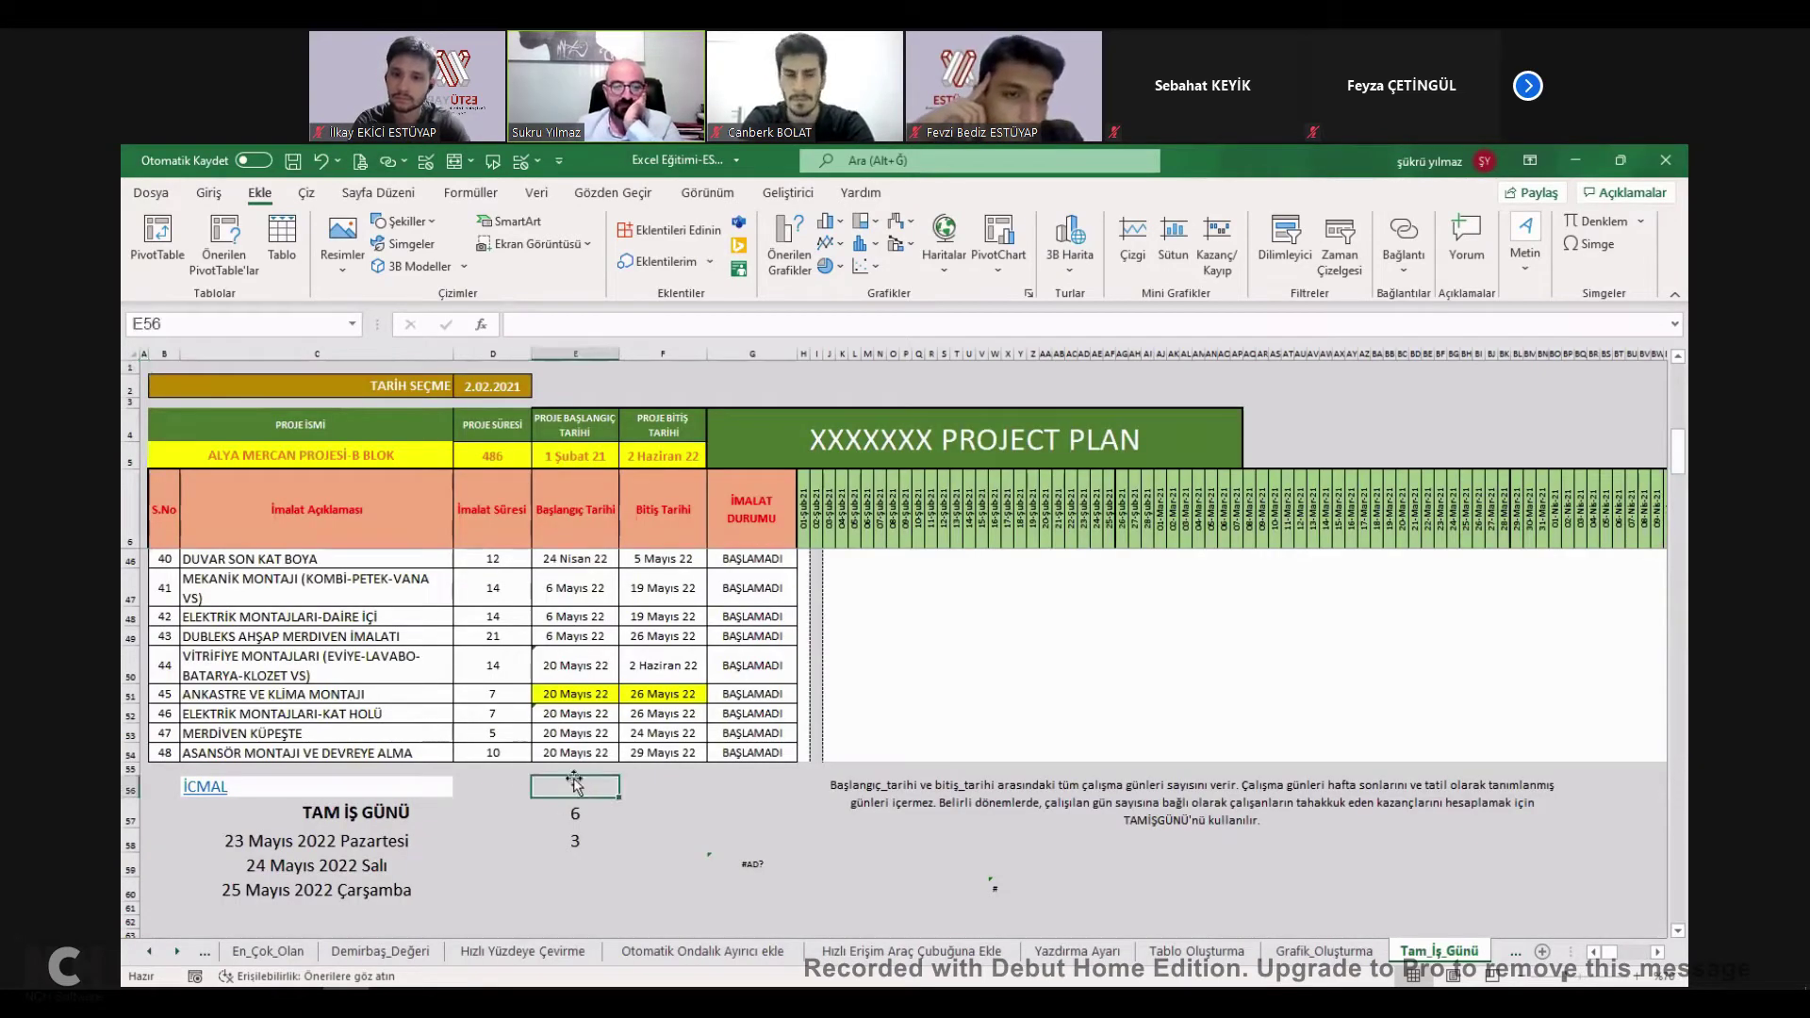
{"action": "left_click_drag", "start_coordinate": [574, 693], "coordinate": [665, 694]}
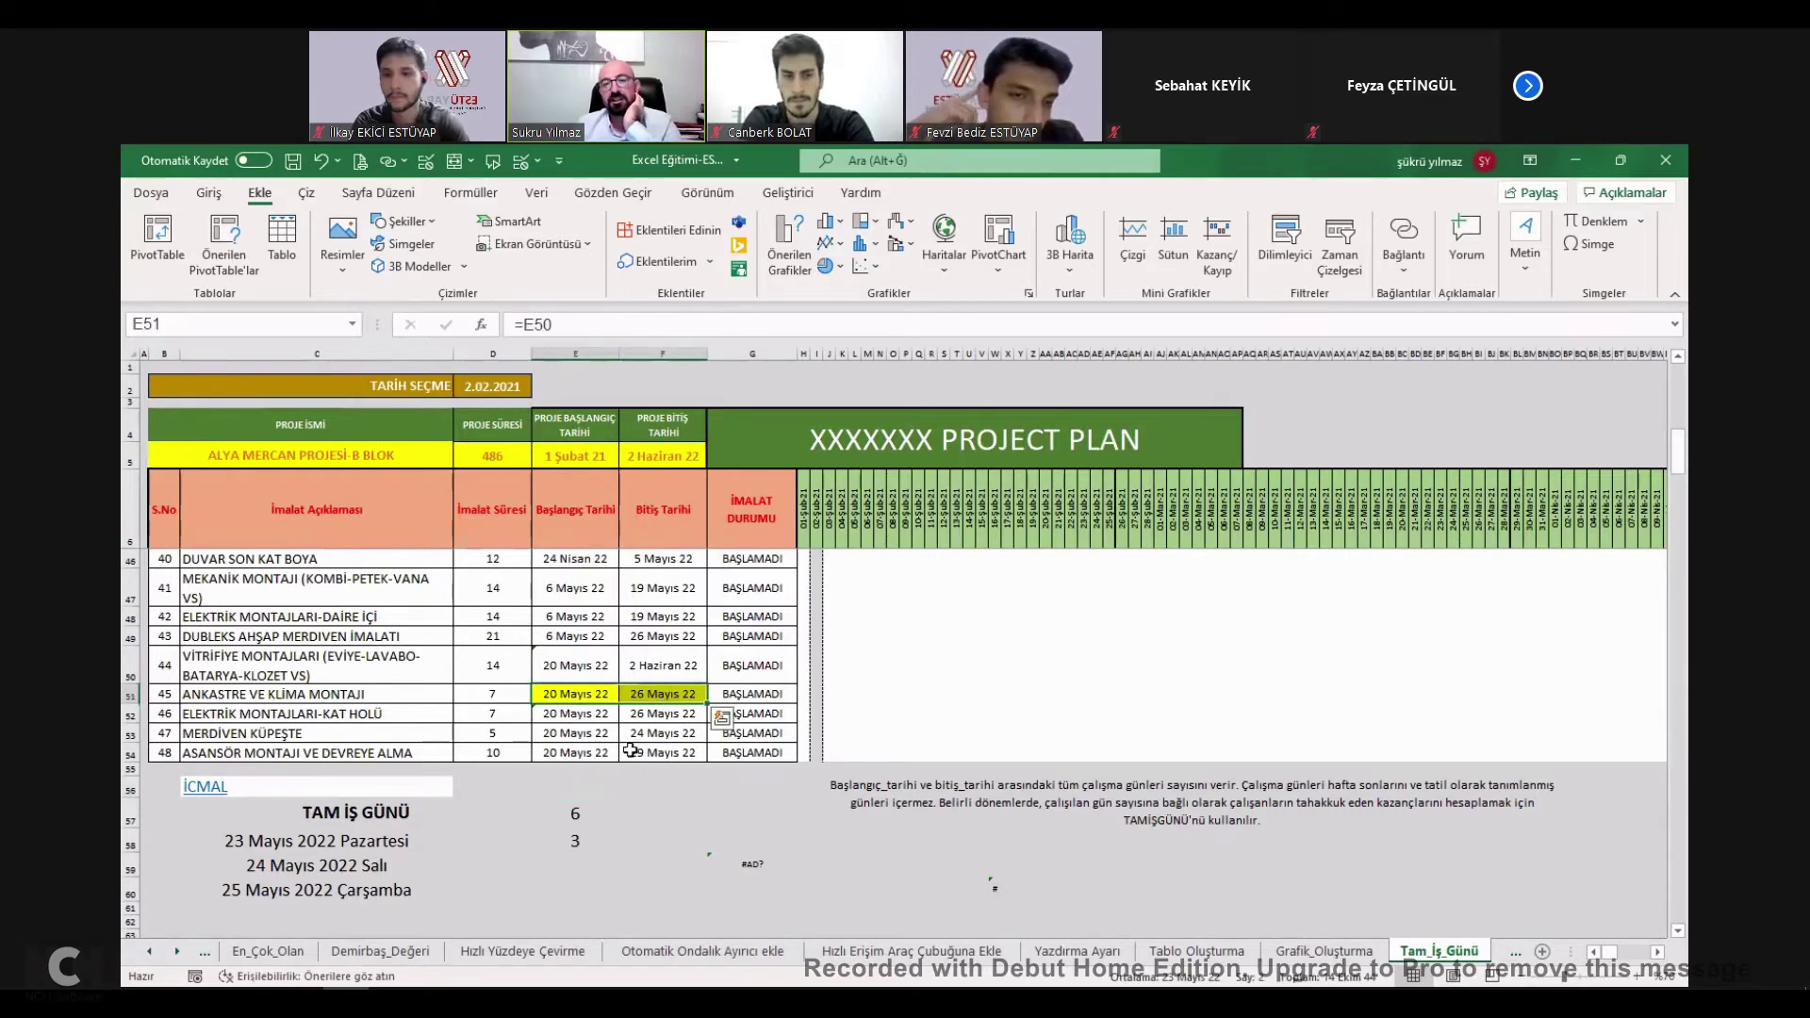
{"action": "left_click", "coordinate": [556, 692]}
{"action": "left_click_drag", "start_coordinate": [555, 692], "coordinate": [657, 693]}
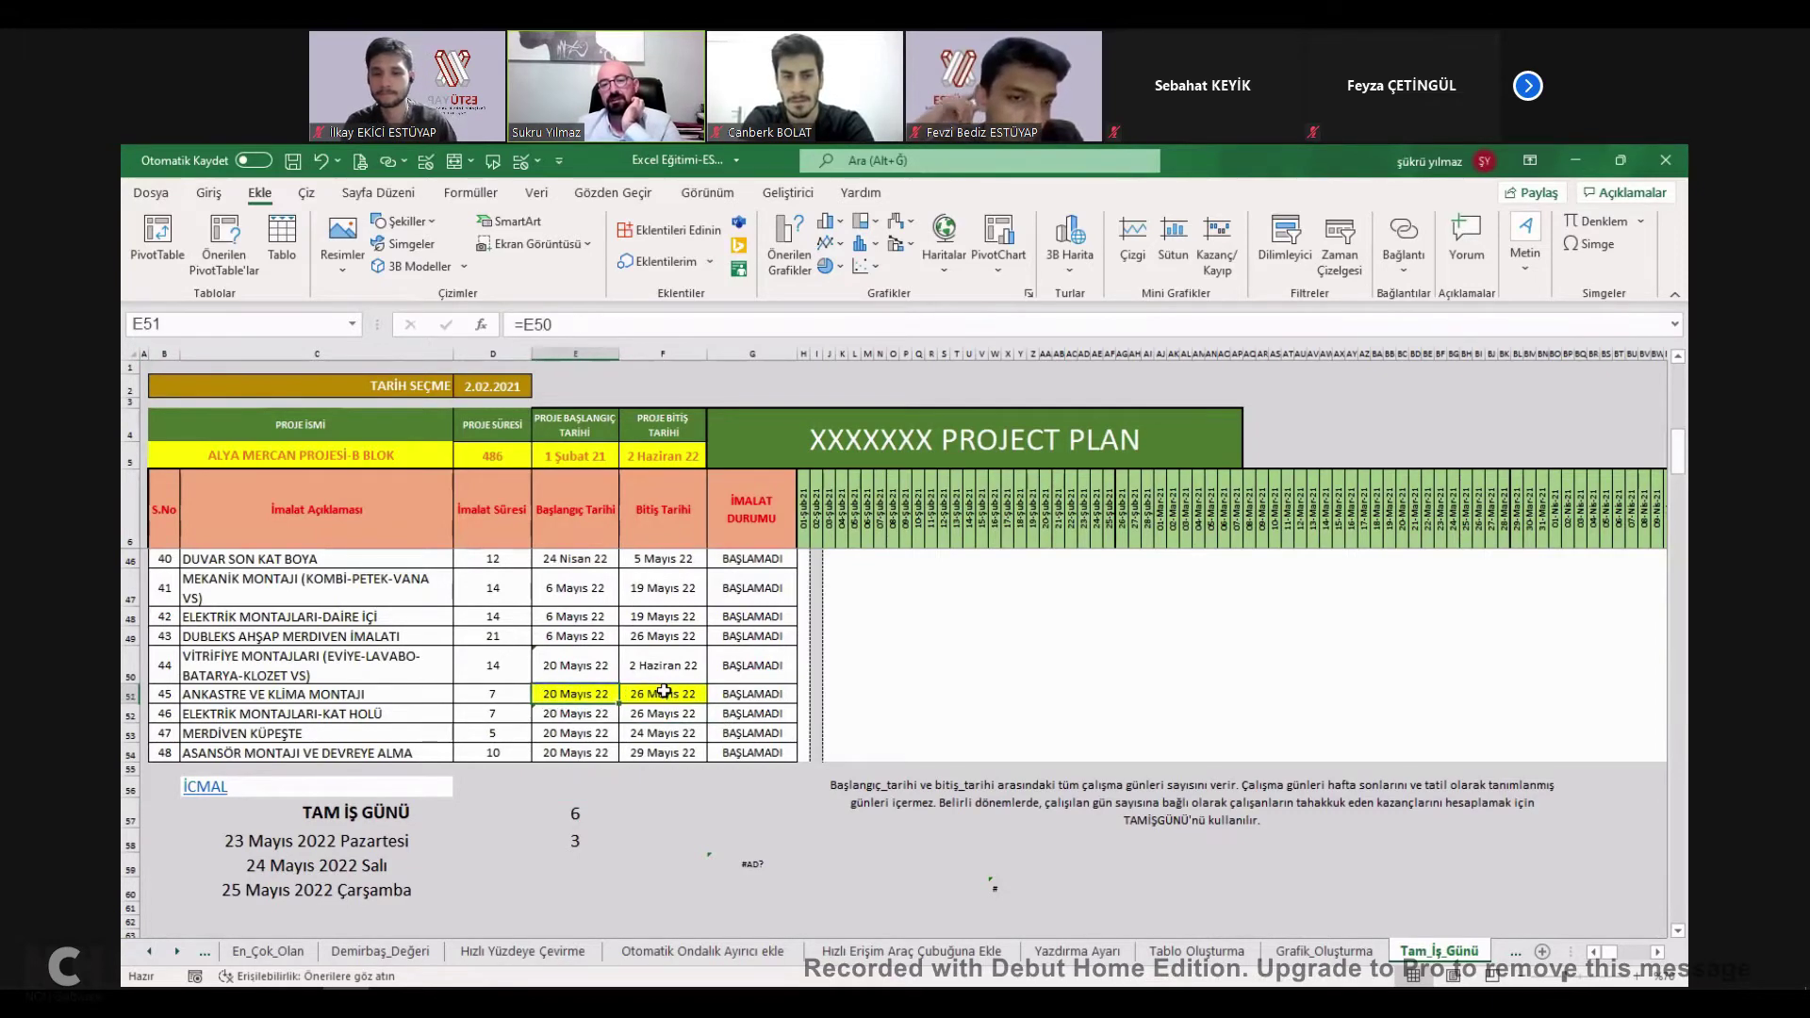
{"action": "left_click", "coordinate": [657, 693]}
{"action": "left_click", "coordinate": [580, 694]}
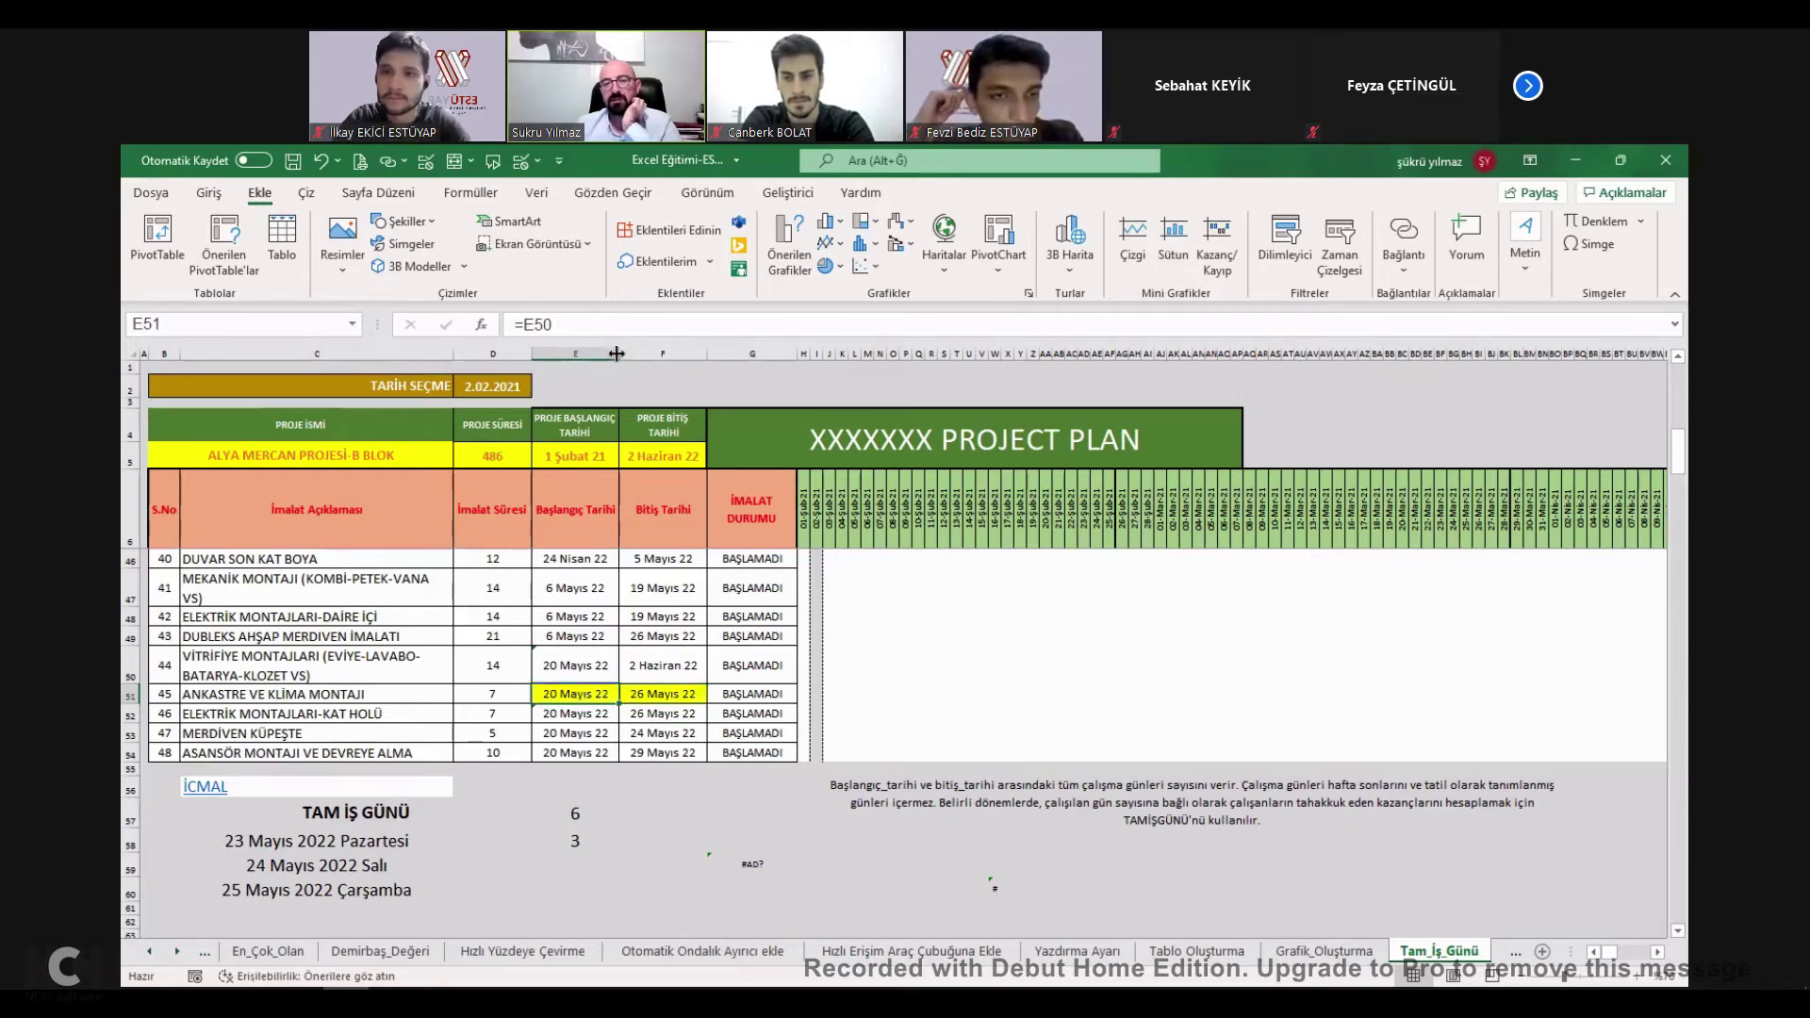
Give E51 and F51 the long date format with weekday and widen columns E and F.
{"action": "left_click_drag", "start_coordinate": [617, 353], "coordinate": [636, 697]}
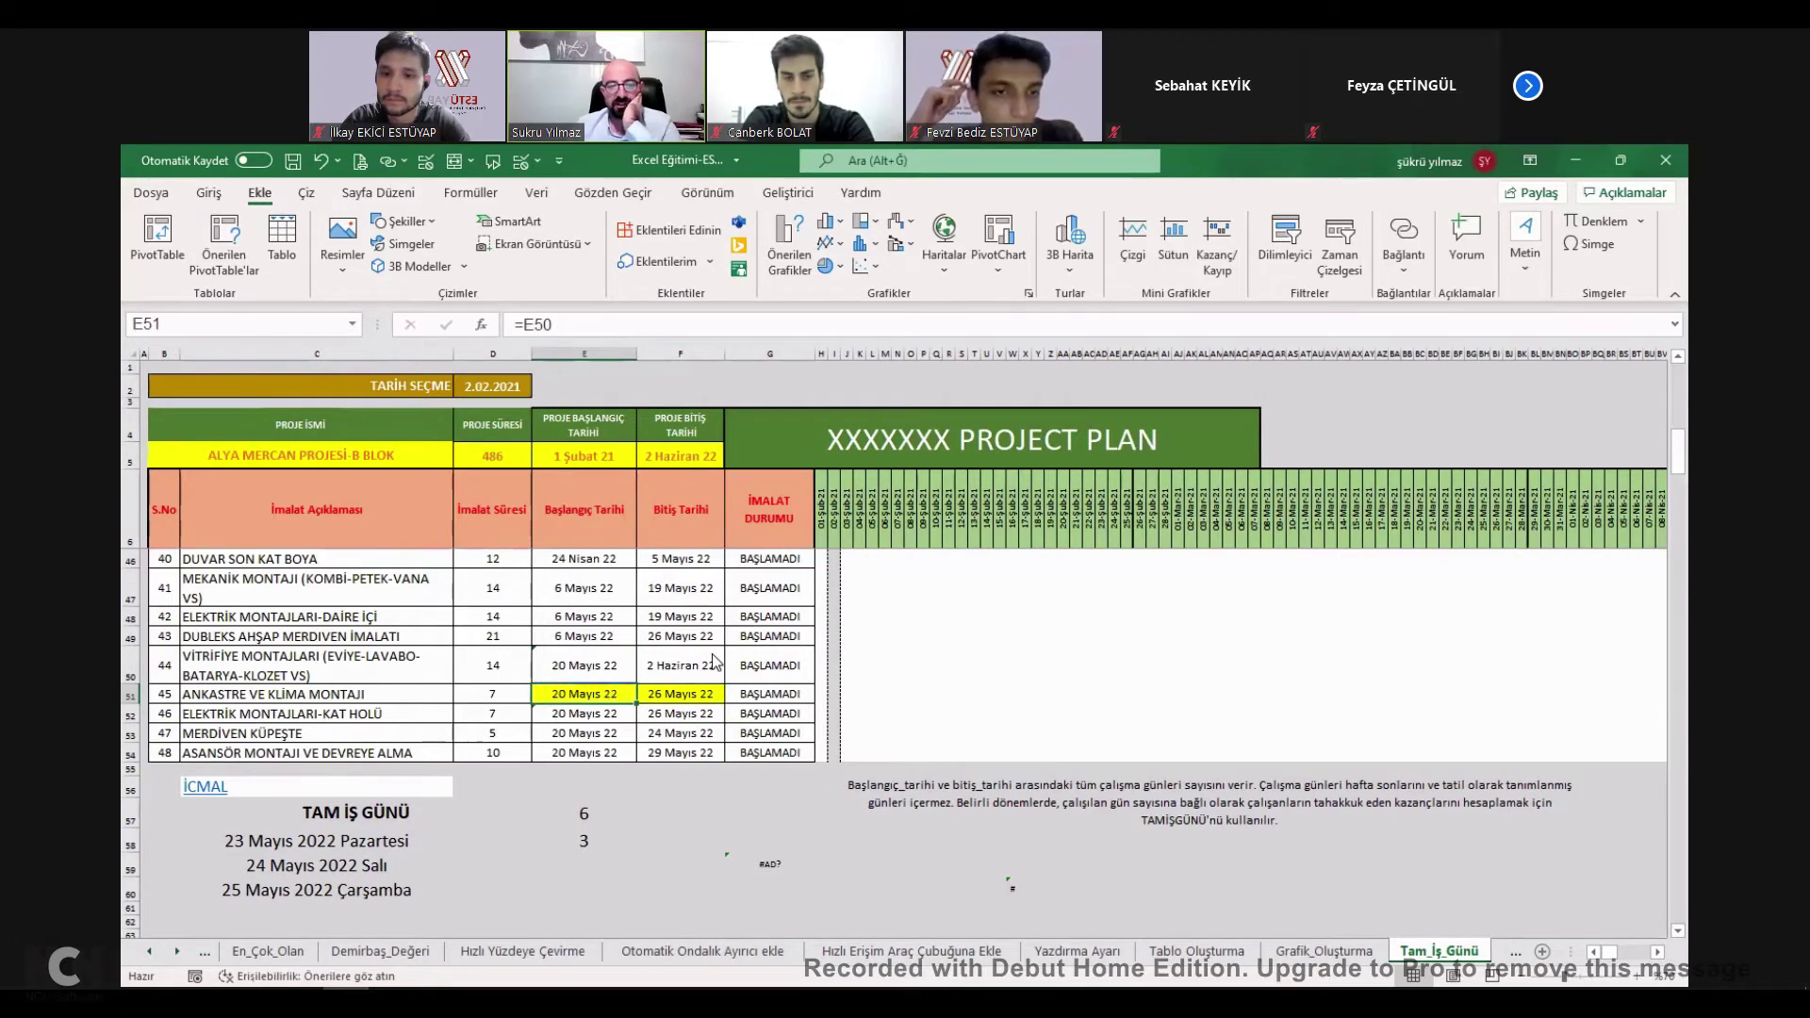
{"action": "right_click", "coordinate": [613, 698]}
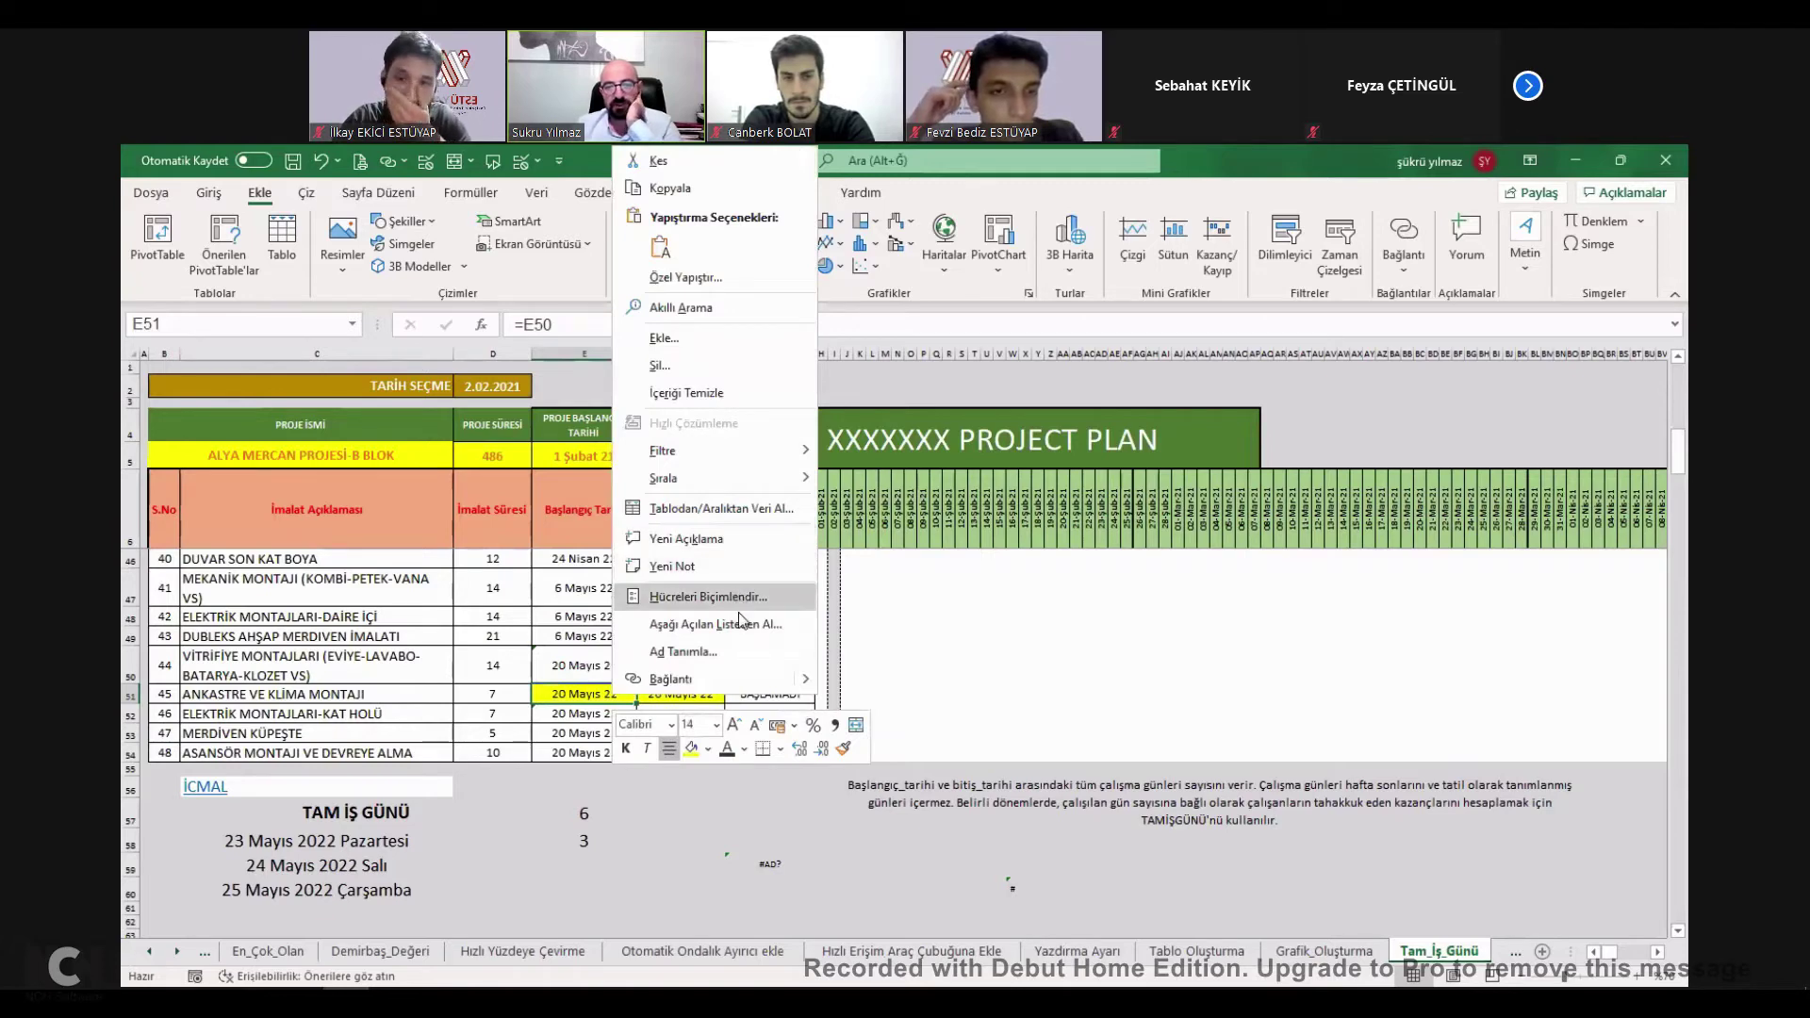
{"action": "key", "text": "Return"}
{"action": "left_click", "coordinate": [730, 501]}
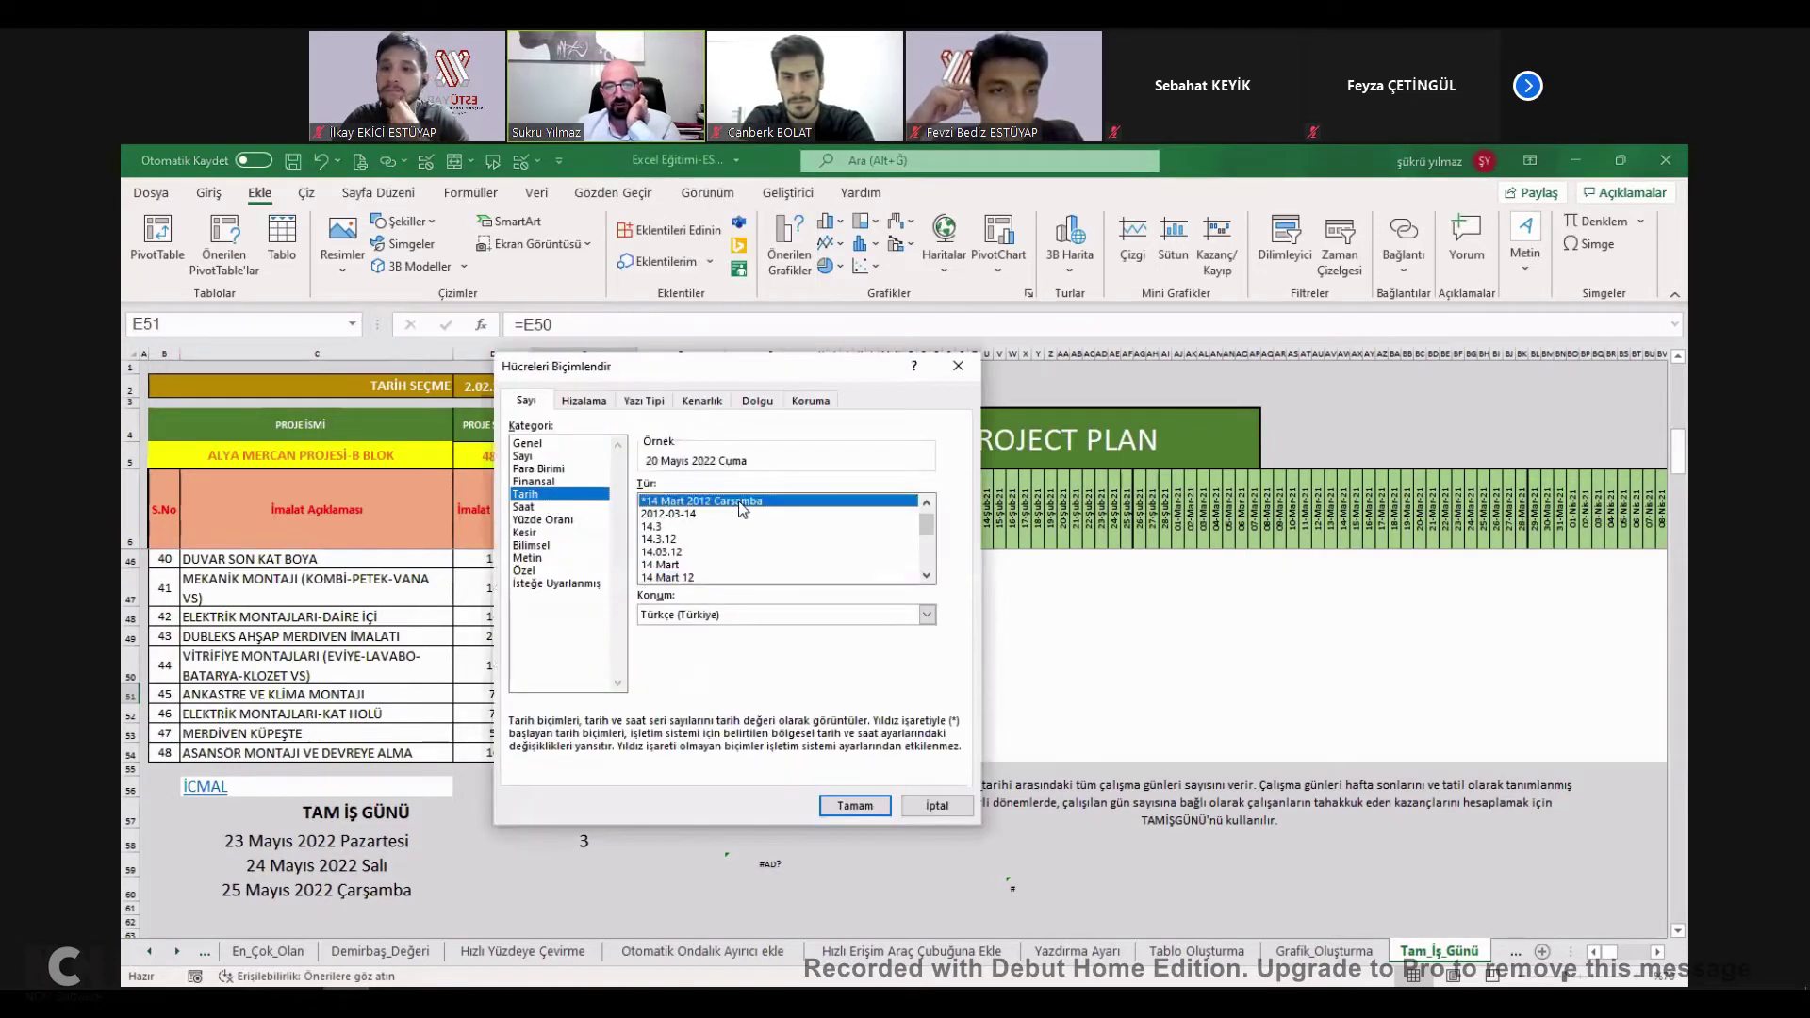
{"action": "left_click", "coordinate": [854, 805]}
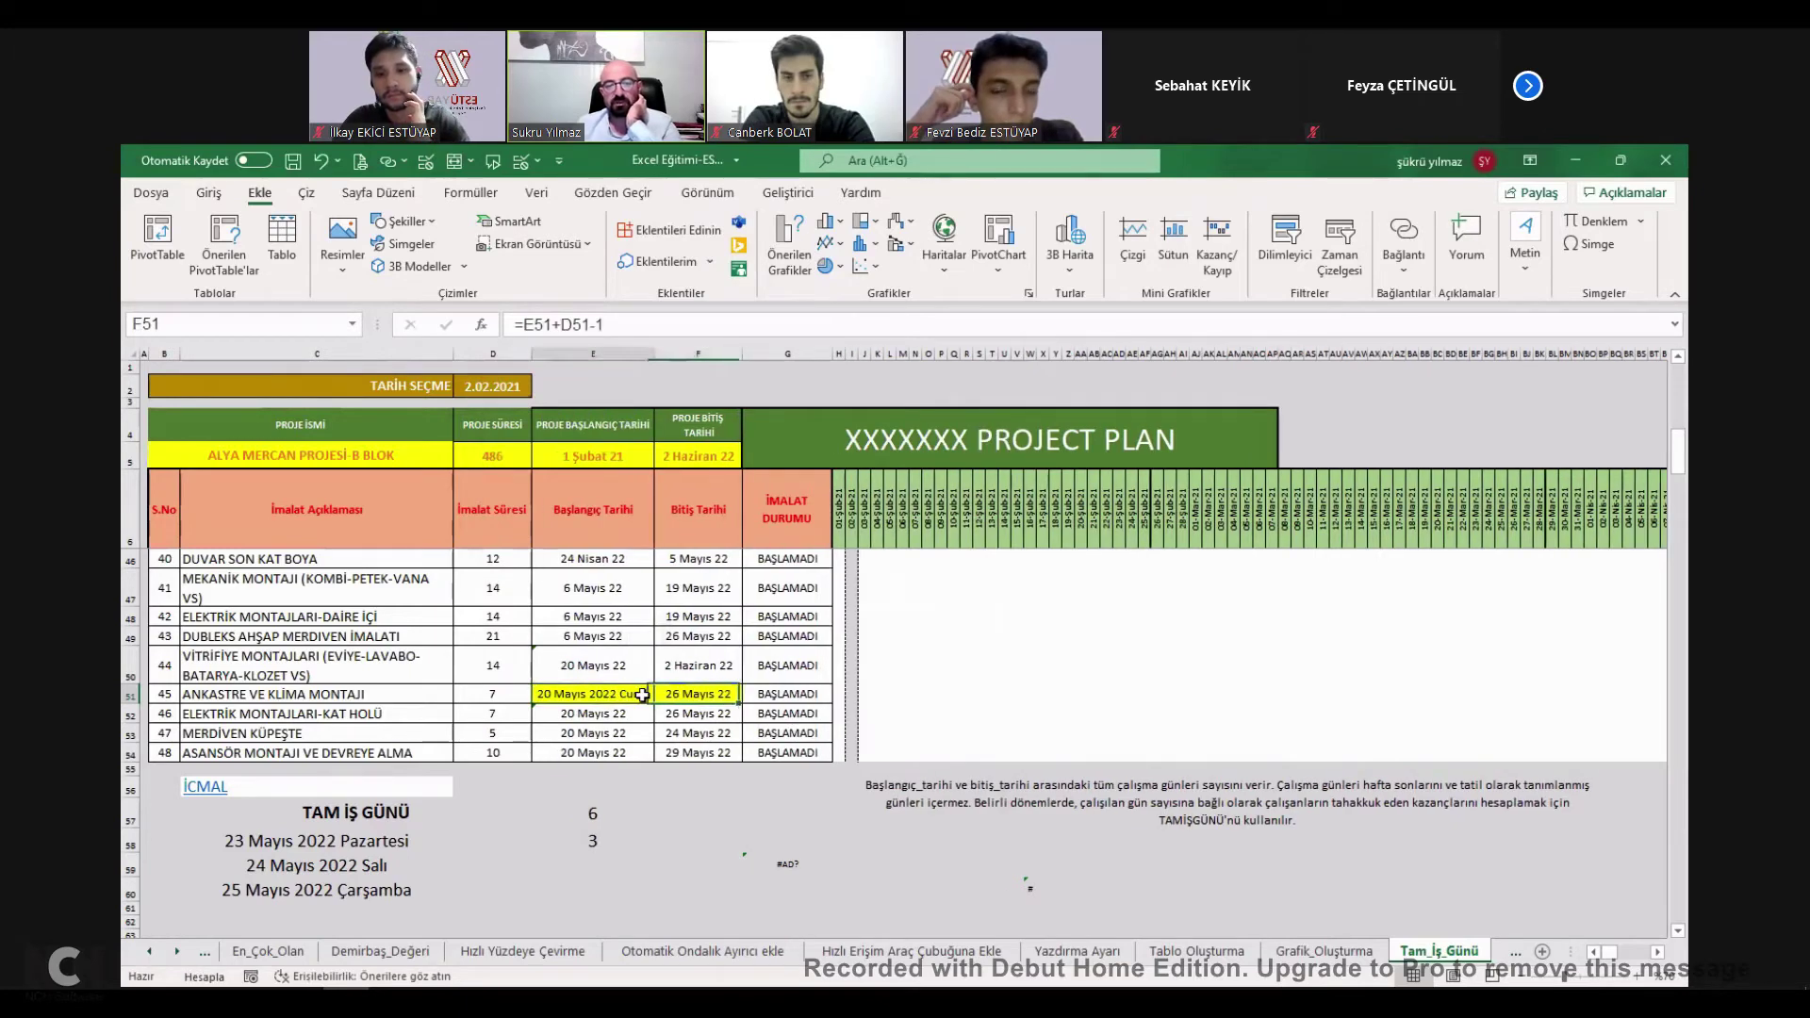
{"action": "left_click", "coordinate": [208, 192]}
{"action": "double_click", "coordinate": [223, 269]}
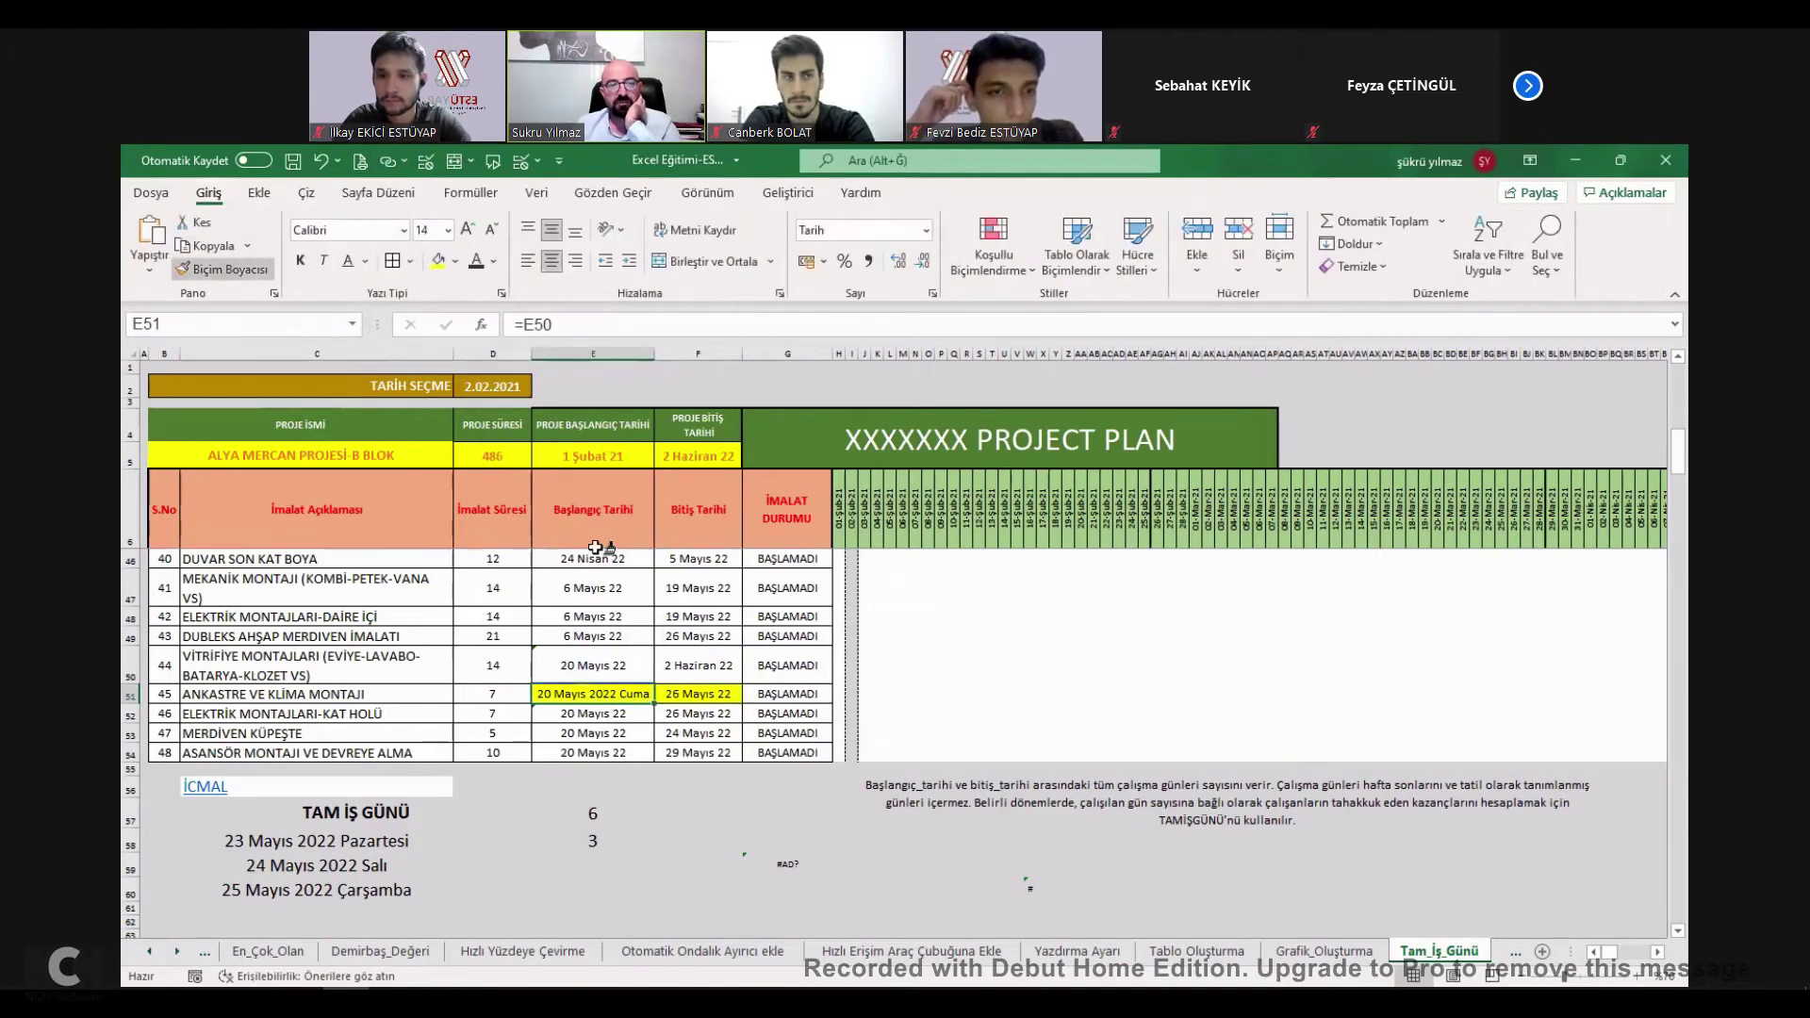
{"action": "left_click", "coordinate": [726, 696]}
{"action": "key", "text": "Escape"}
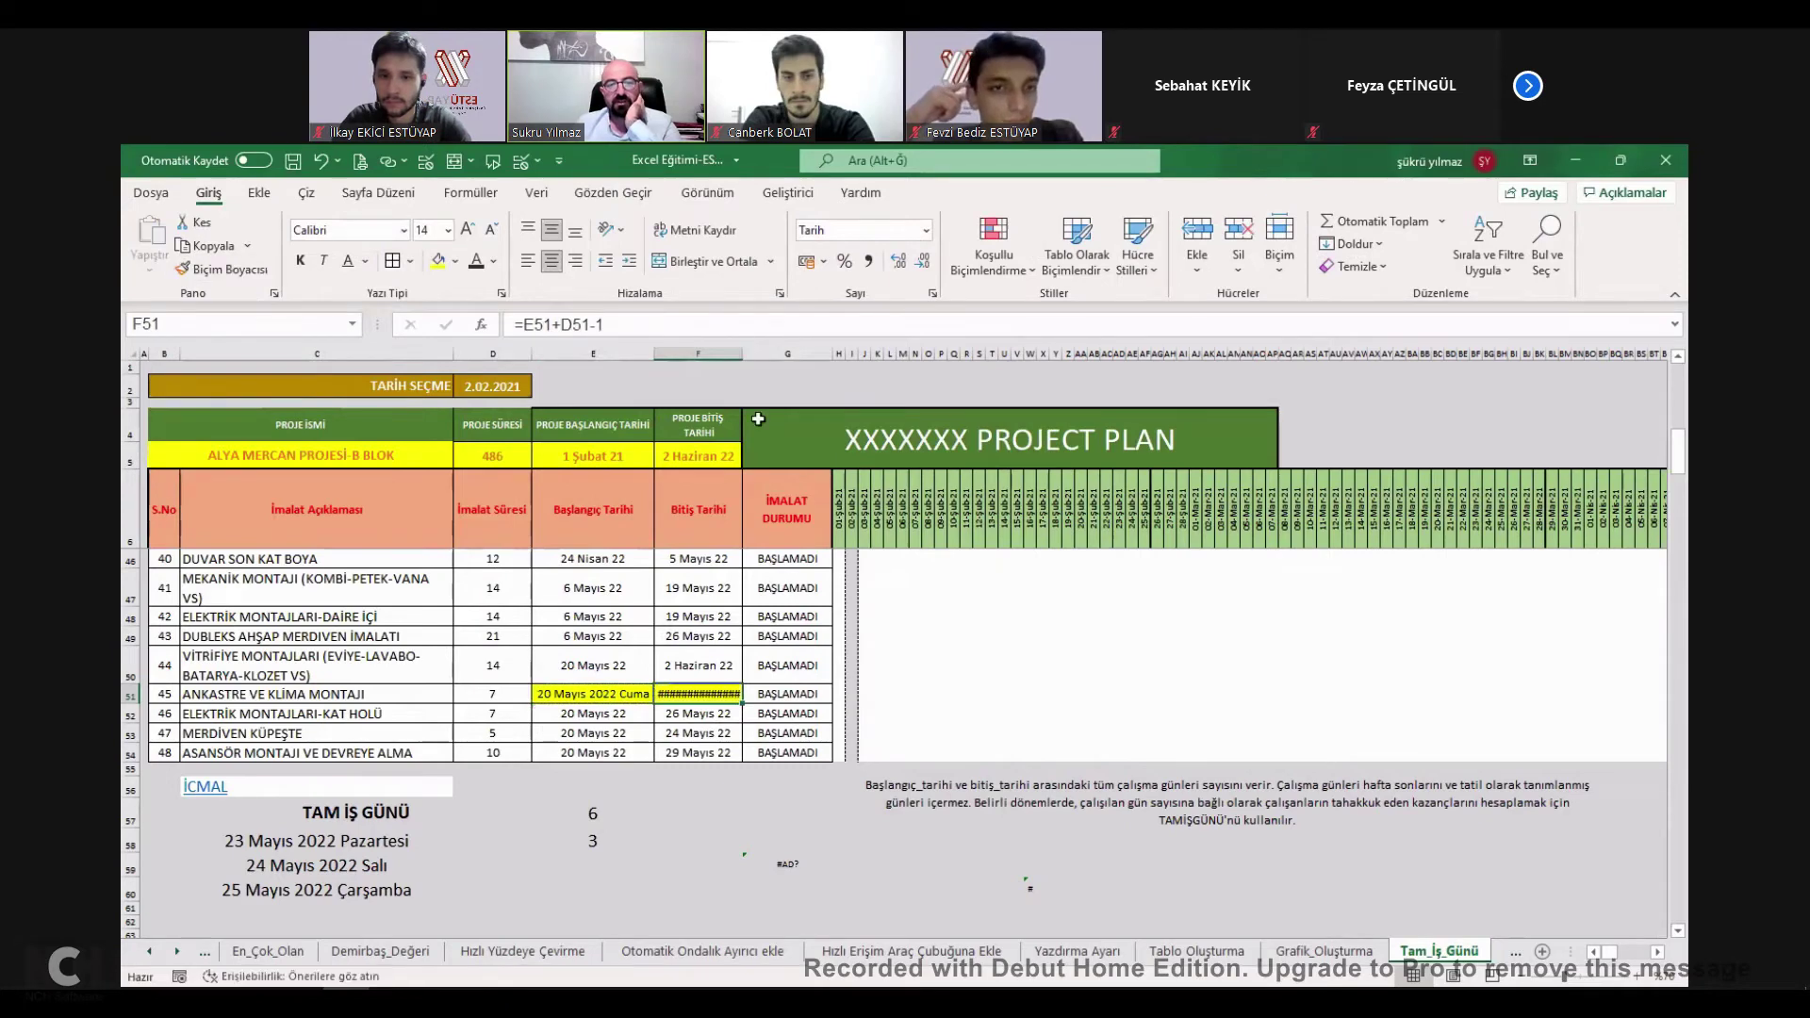
{"action": "double_click", "coordinate": [743, 355]}
{"action": "left_click", "coordinate": [649, 693]}
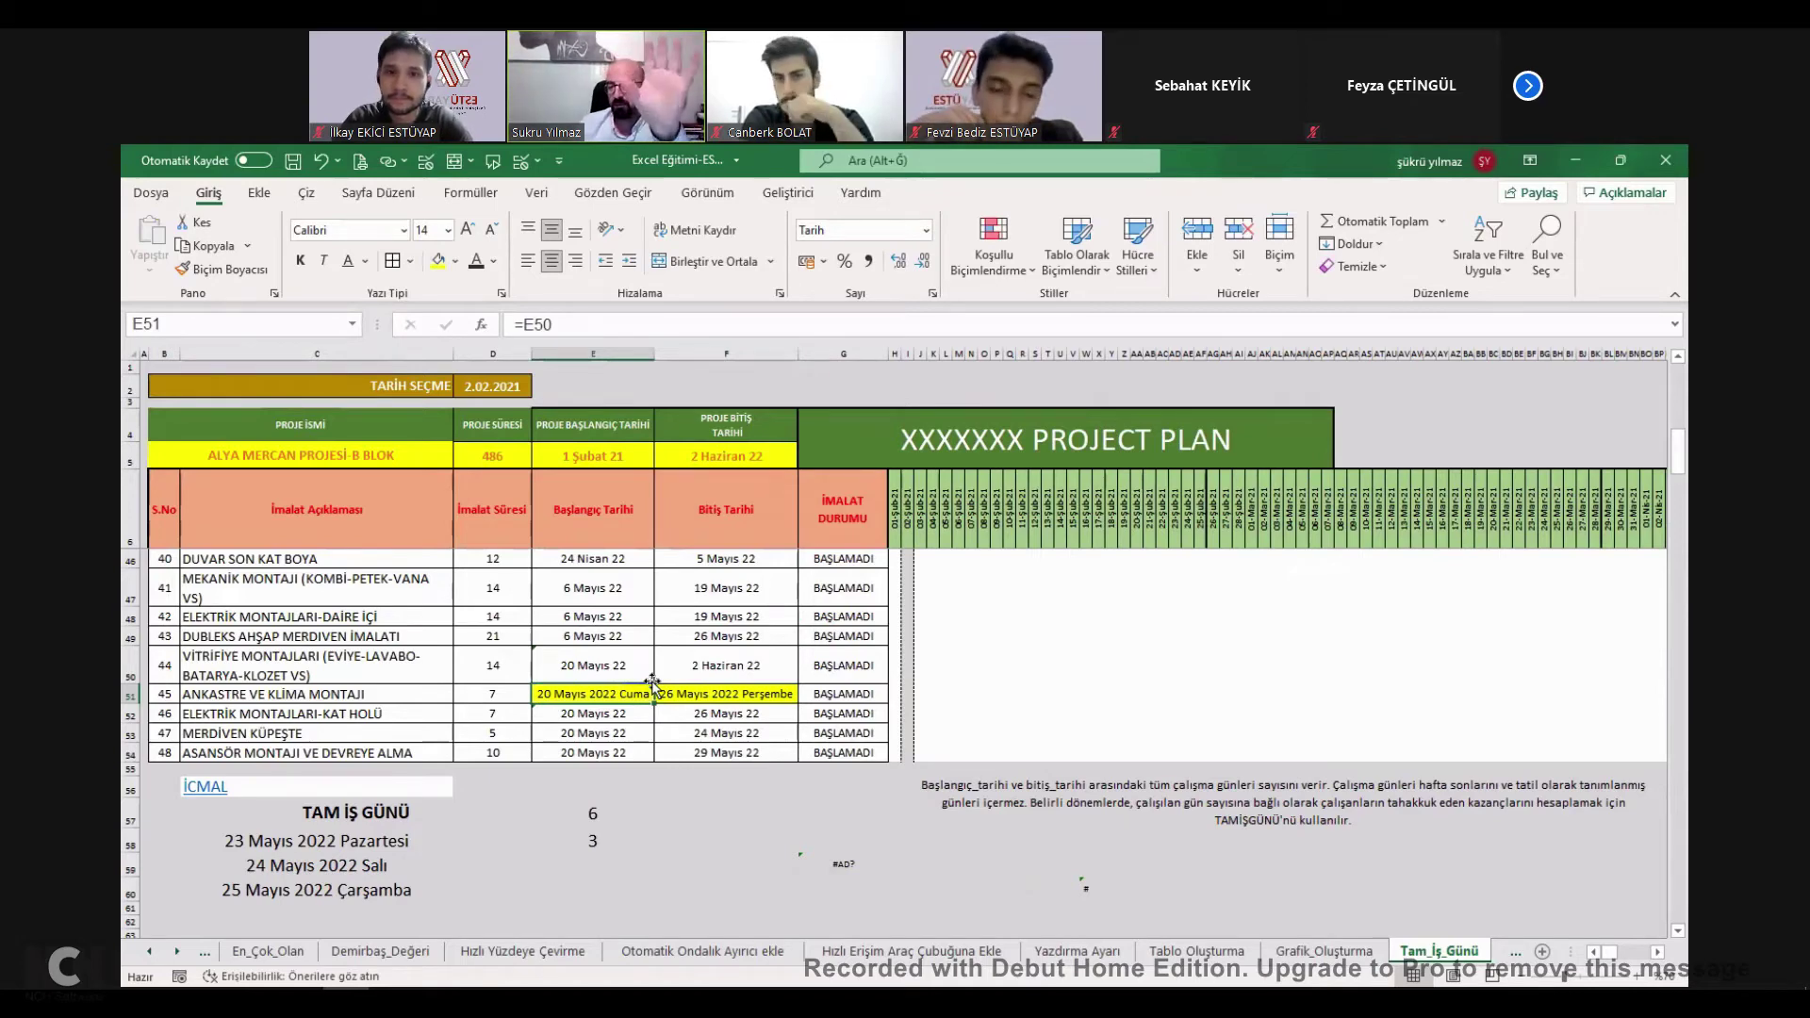
{"action": "left_click", "coordinate": [740, 693]}
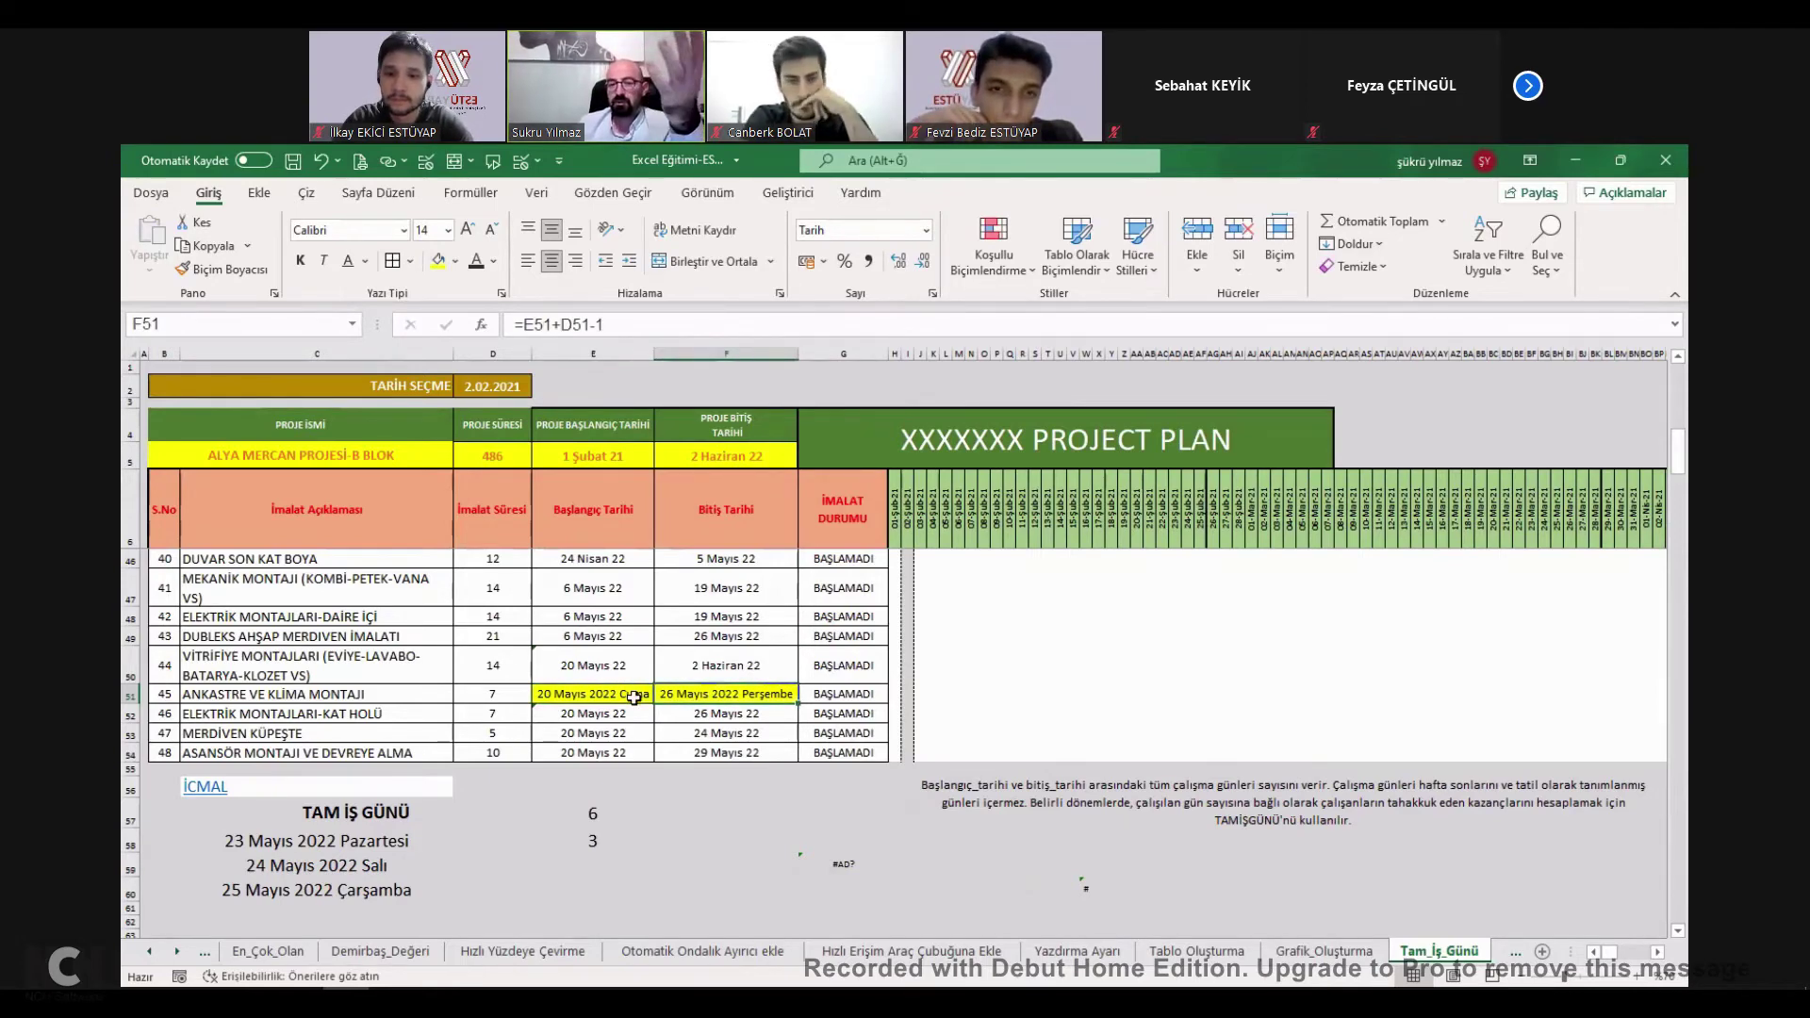
{"action": "left_click", "coordinate": [633, 695]}
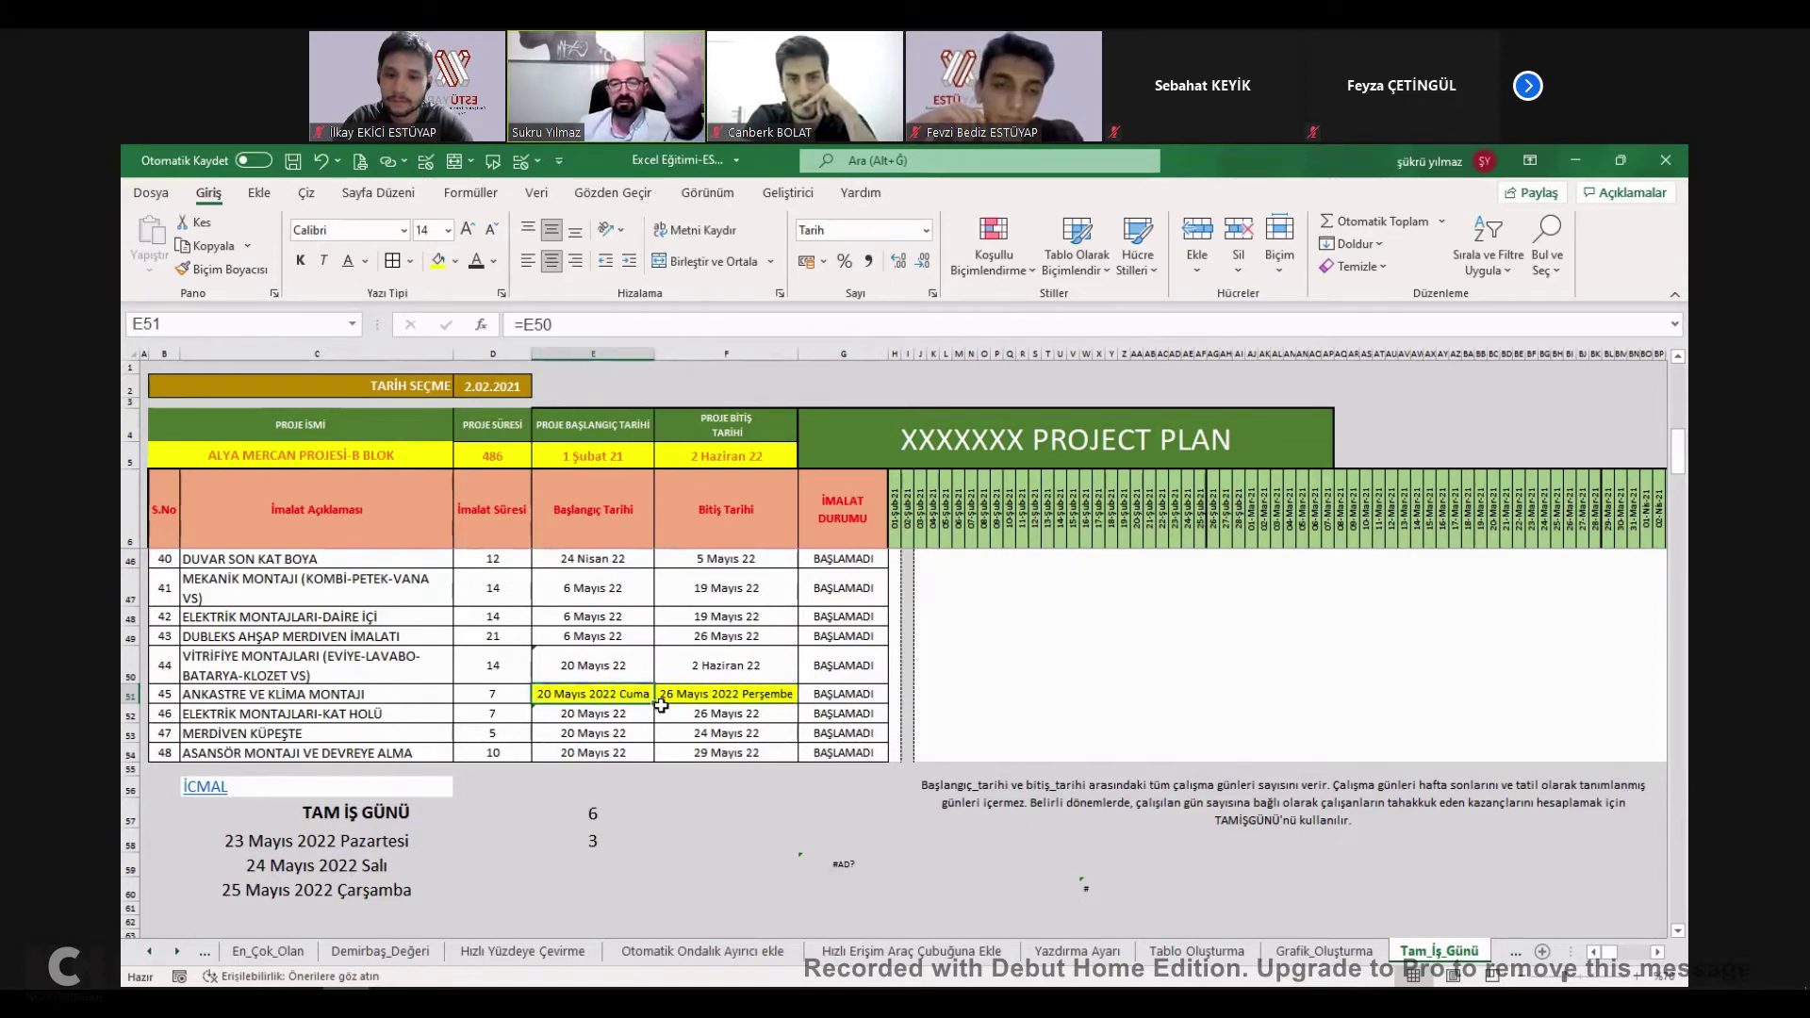
{"action": "left_click", "coordinate": [632, 696]}
Enter =+TAMİŞGÜNÜ(E51;F51) in E56 to count working days between the dates.
{"action": "left_click", "coordinate": [611, 783]}
{"action": "type", "text": "+"}
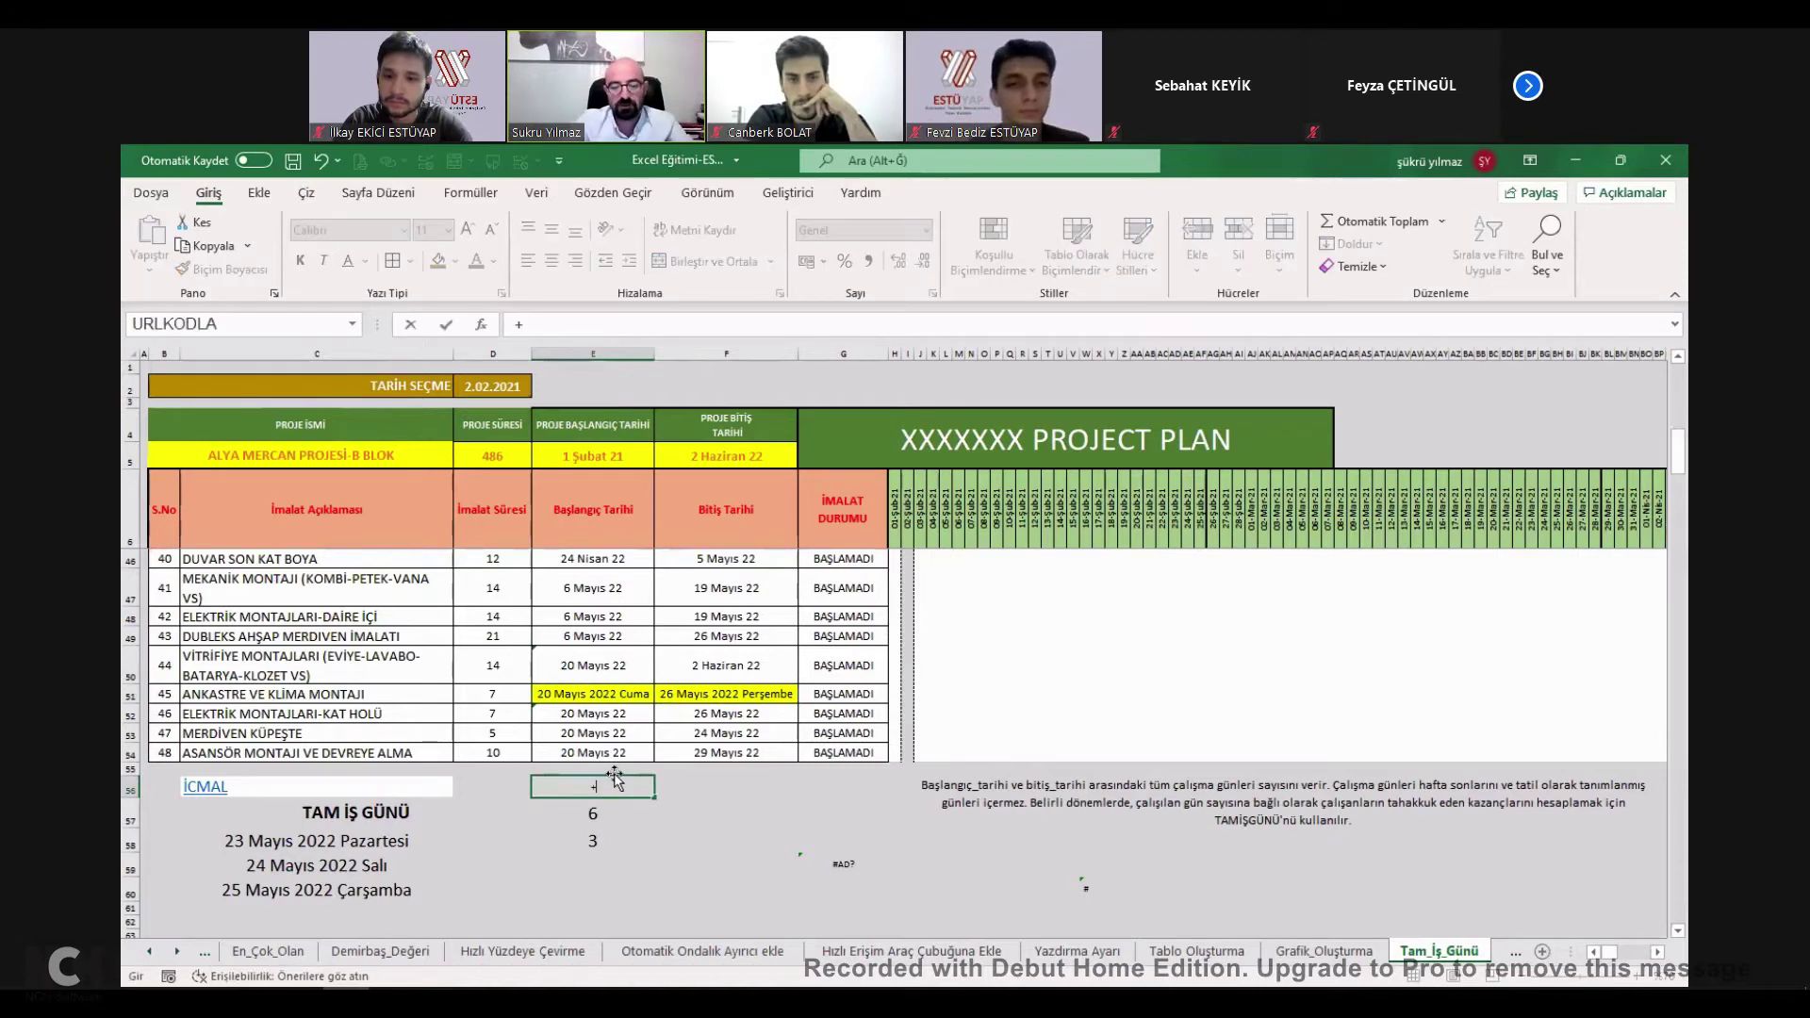
{"action": "type", "text": "TAM"}
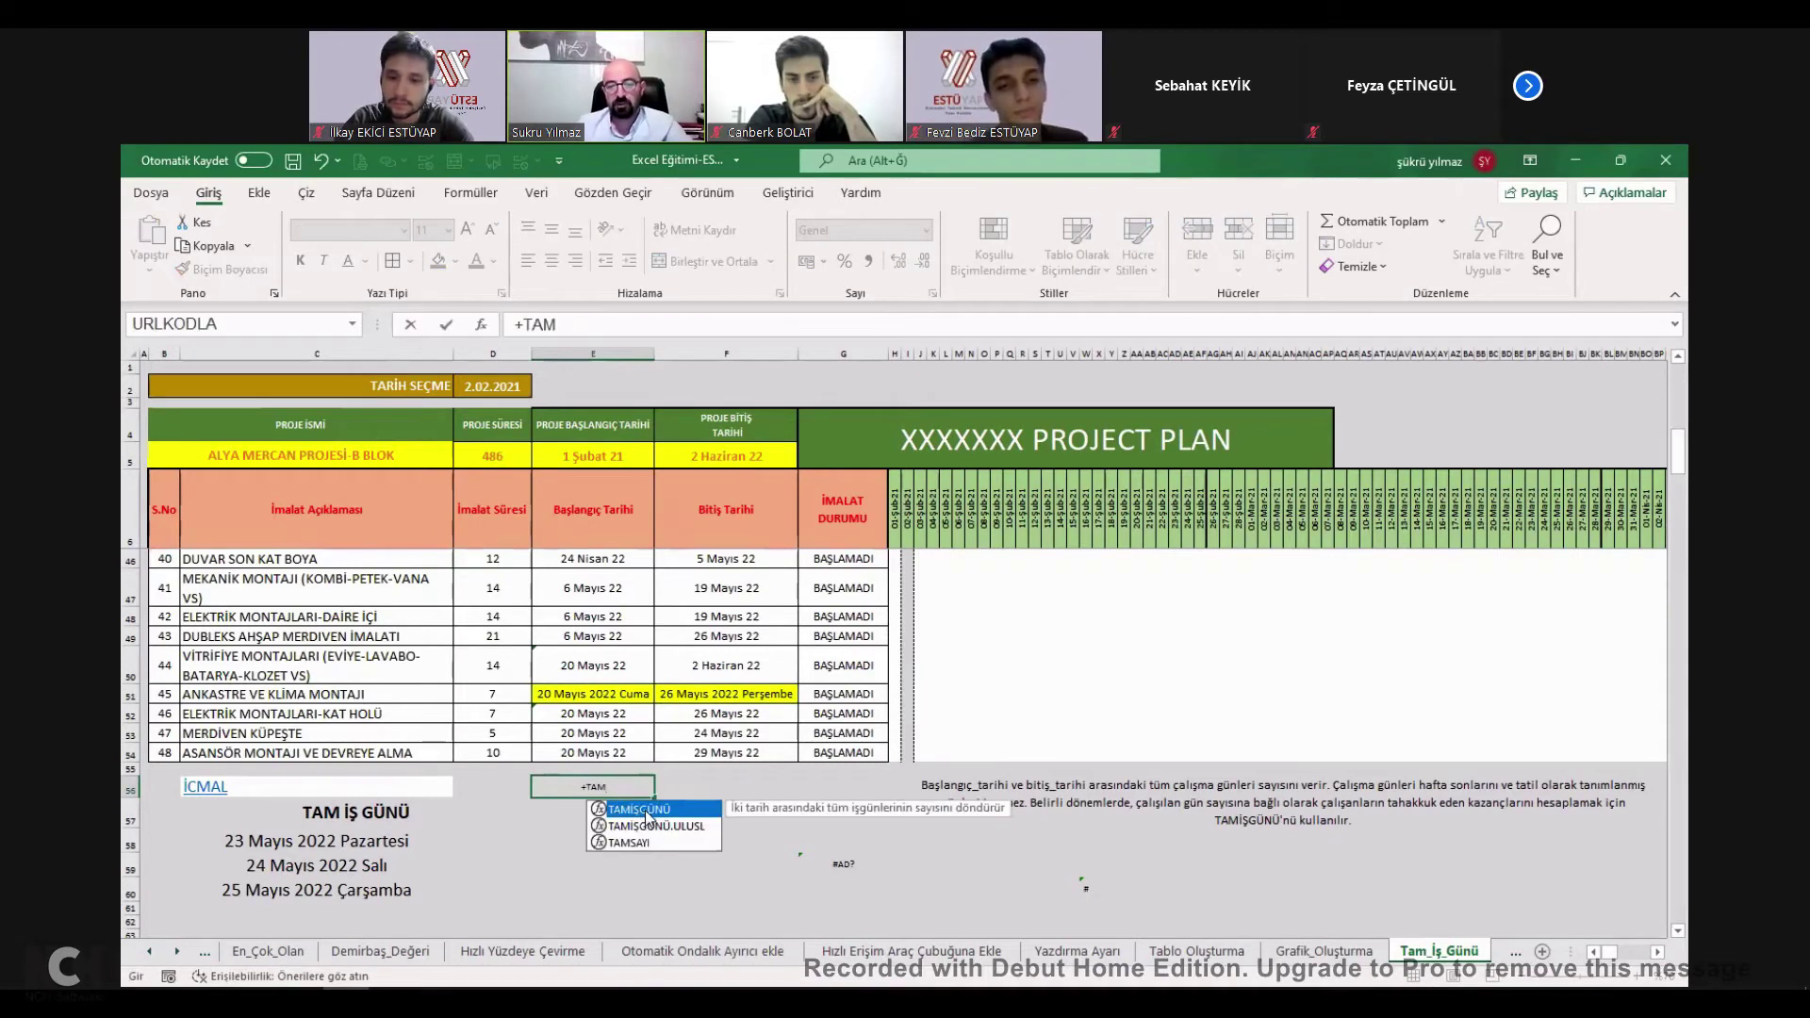
{"action": "double_click", "coordinate": [643, 809]}
{"action": "left_click", "coordinate": [640, 694]}
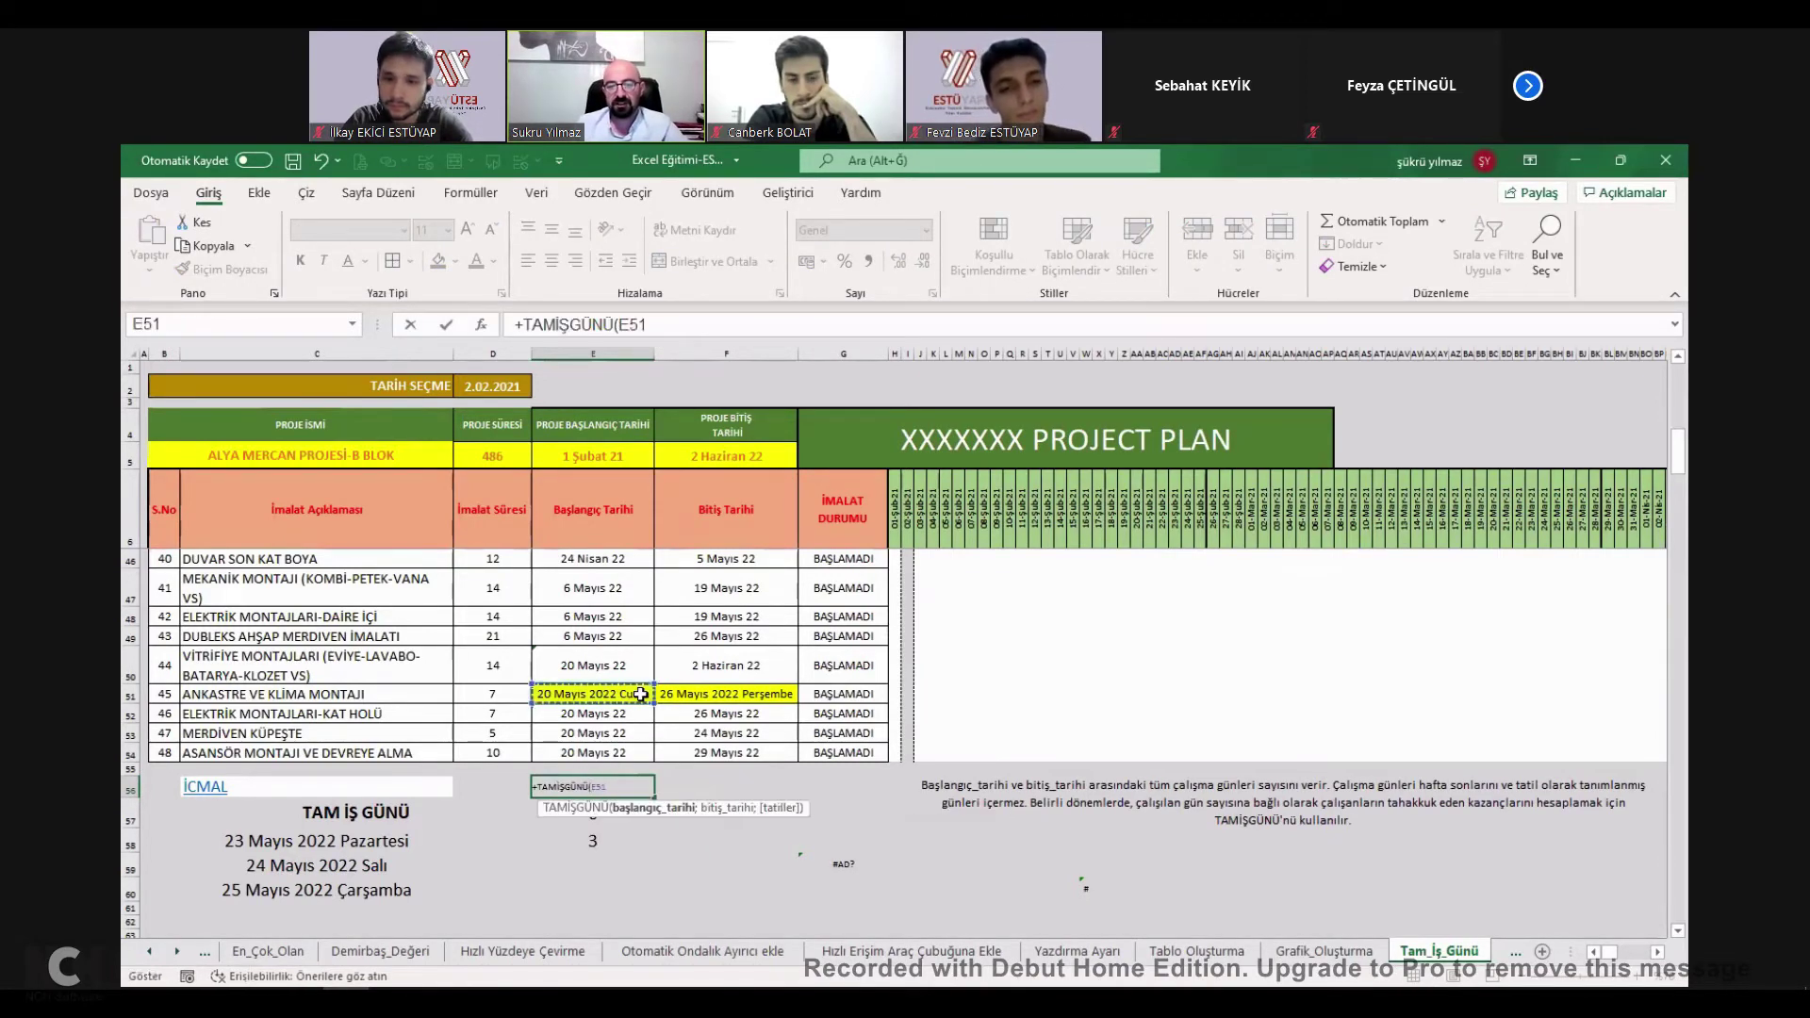
{"action": "type", "text": ";"}
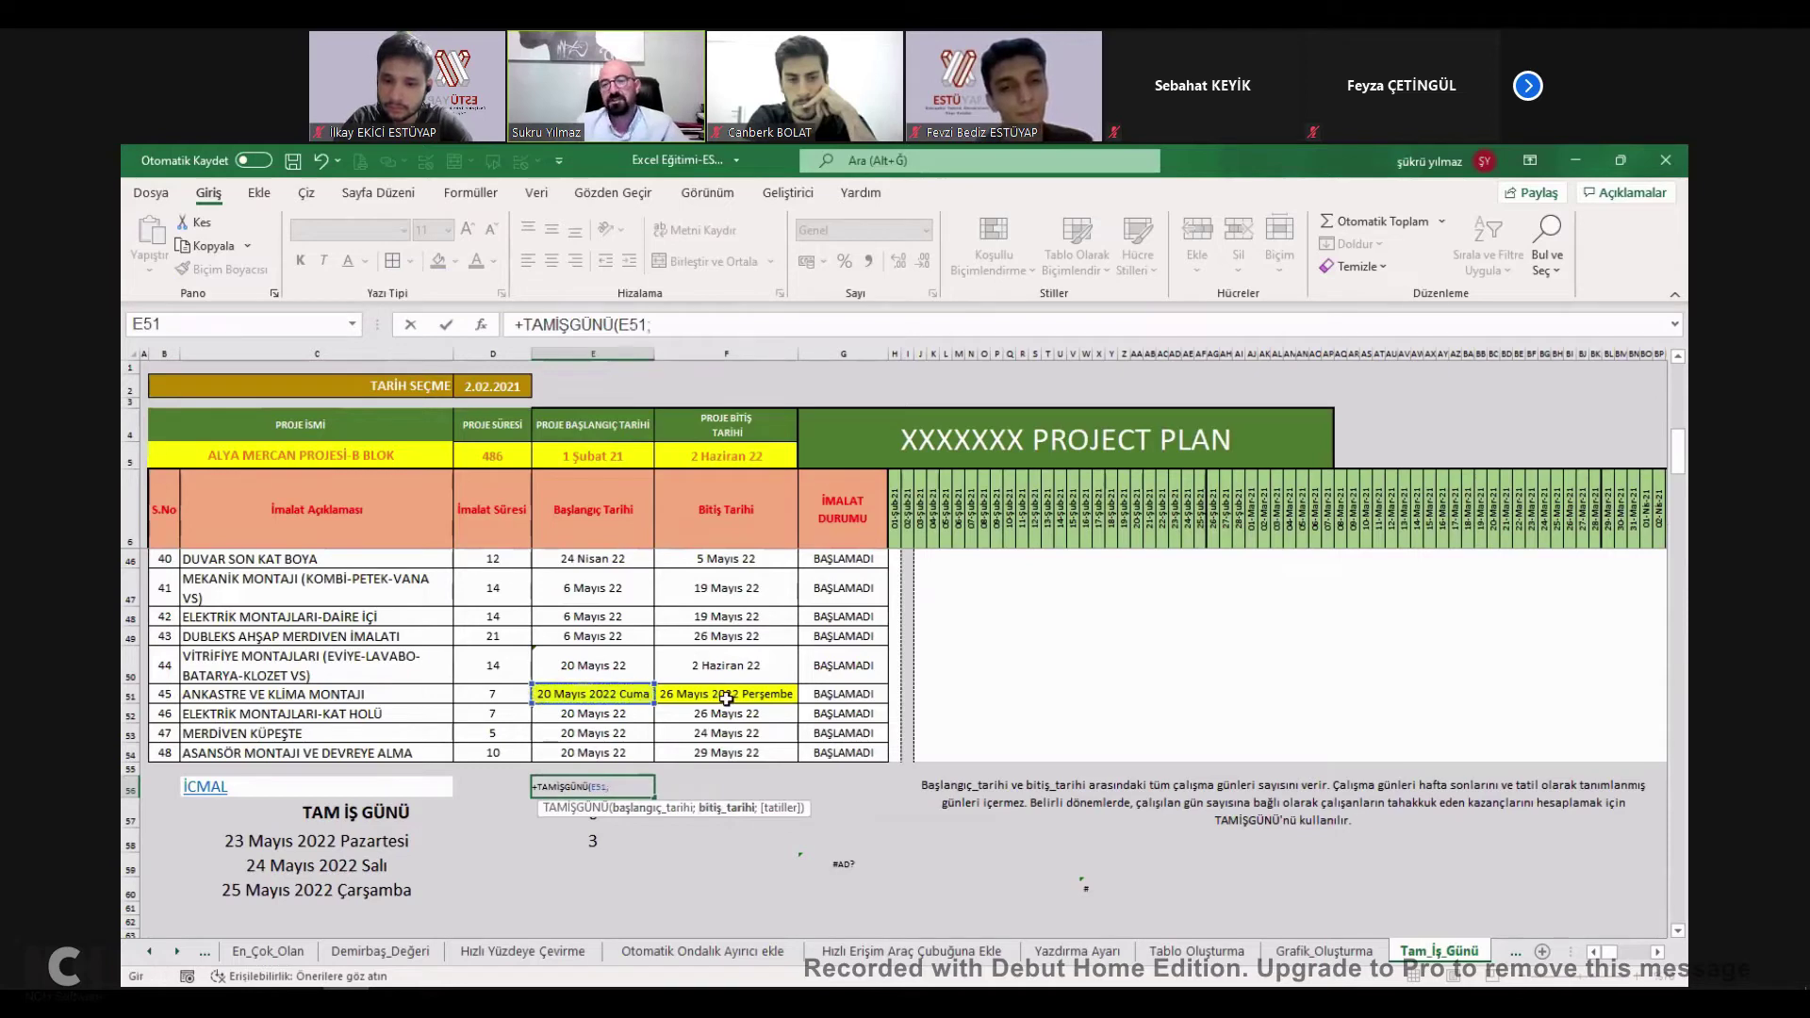
{"action": "left_click", "coordinate": [731, 696]}
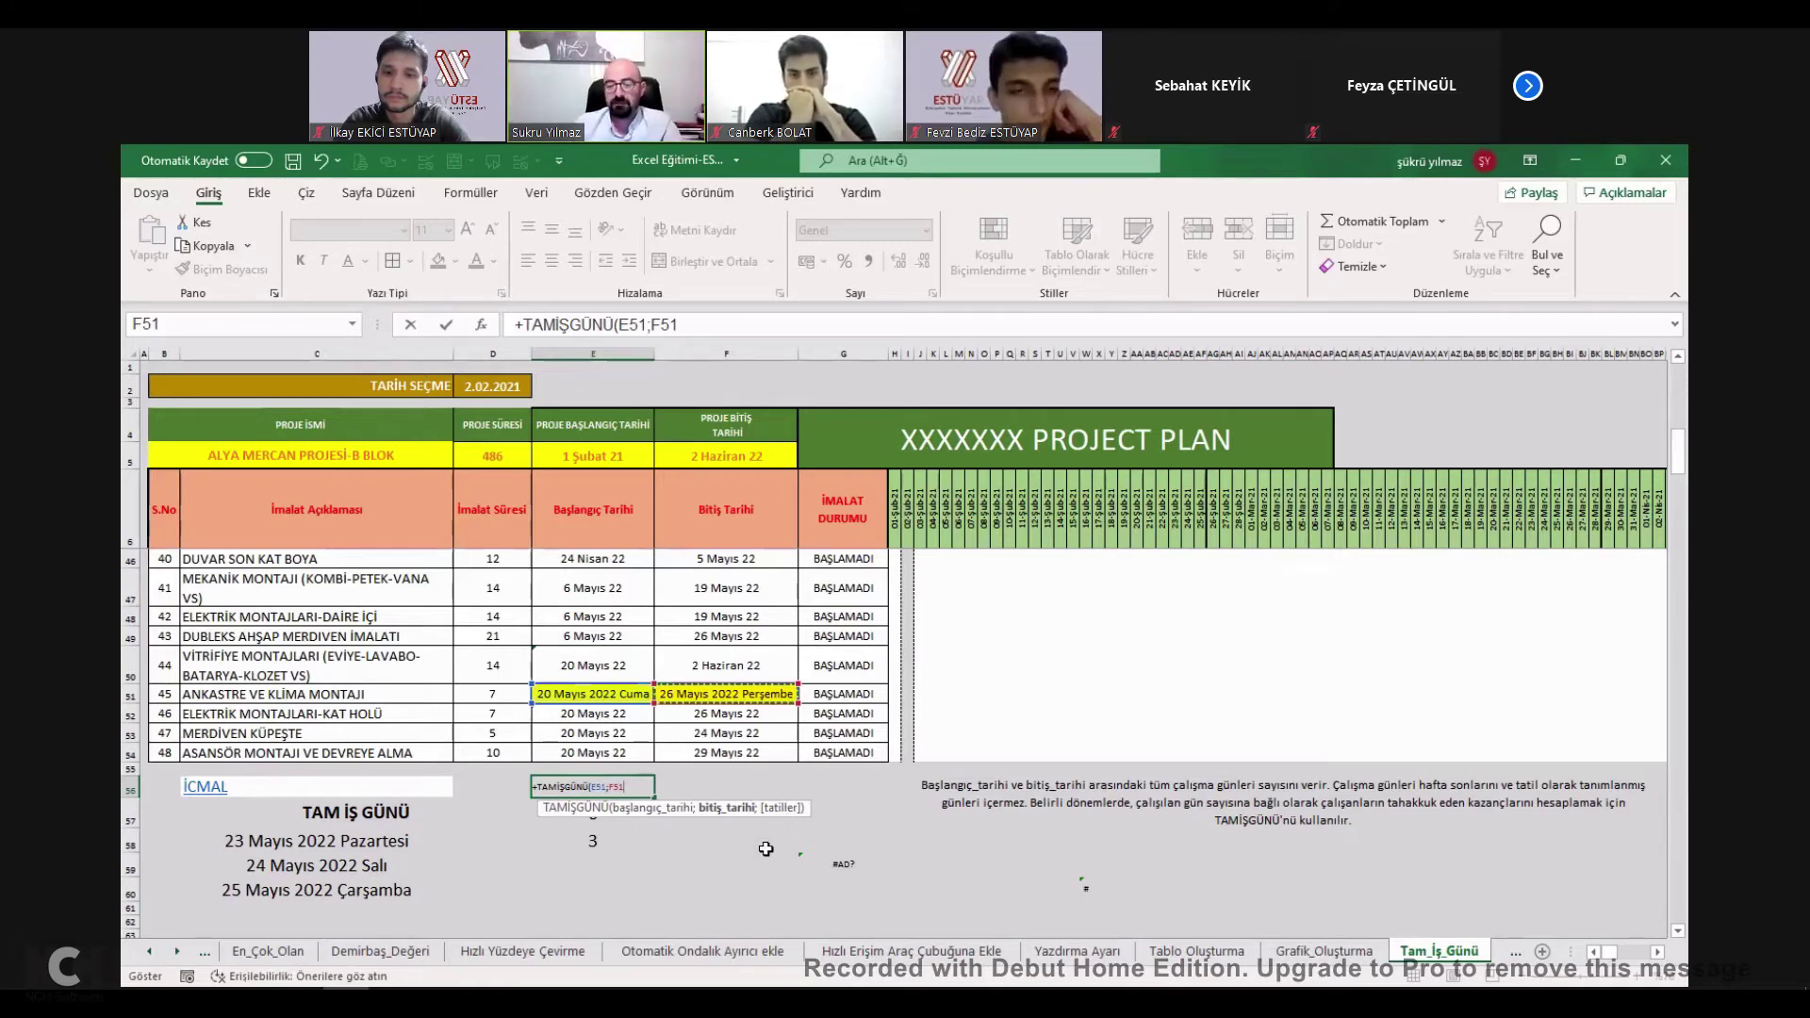
{"action": "key", "text": "ctrl+Return"}
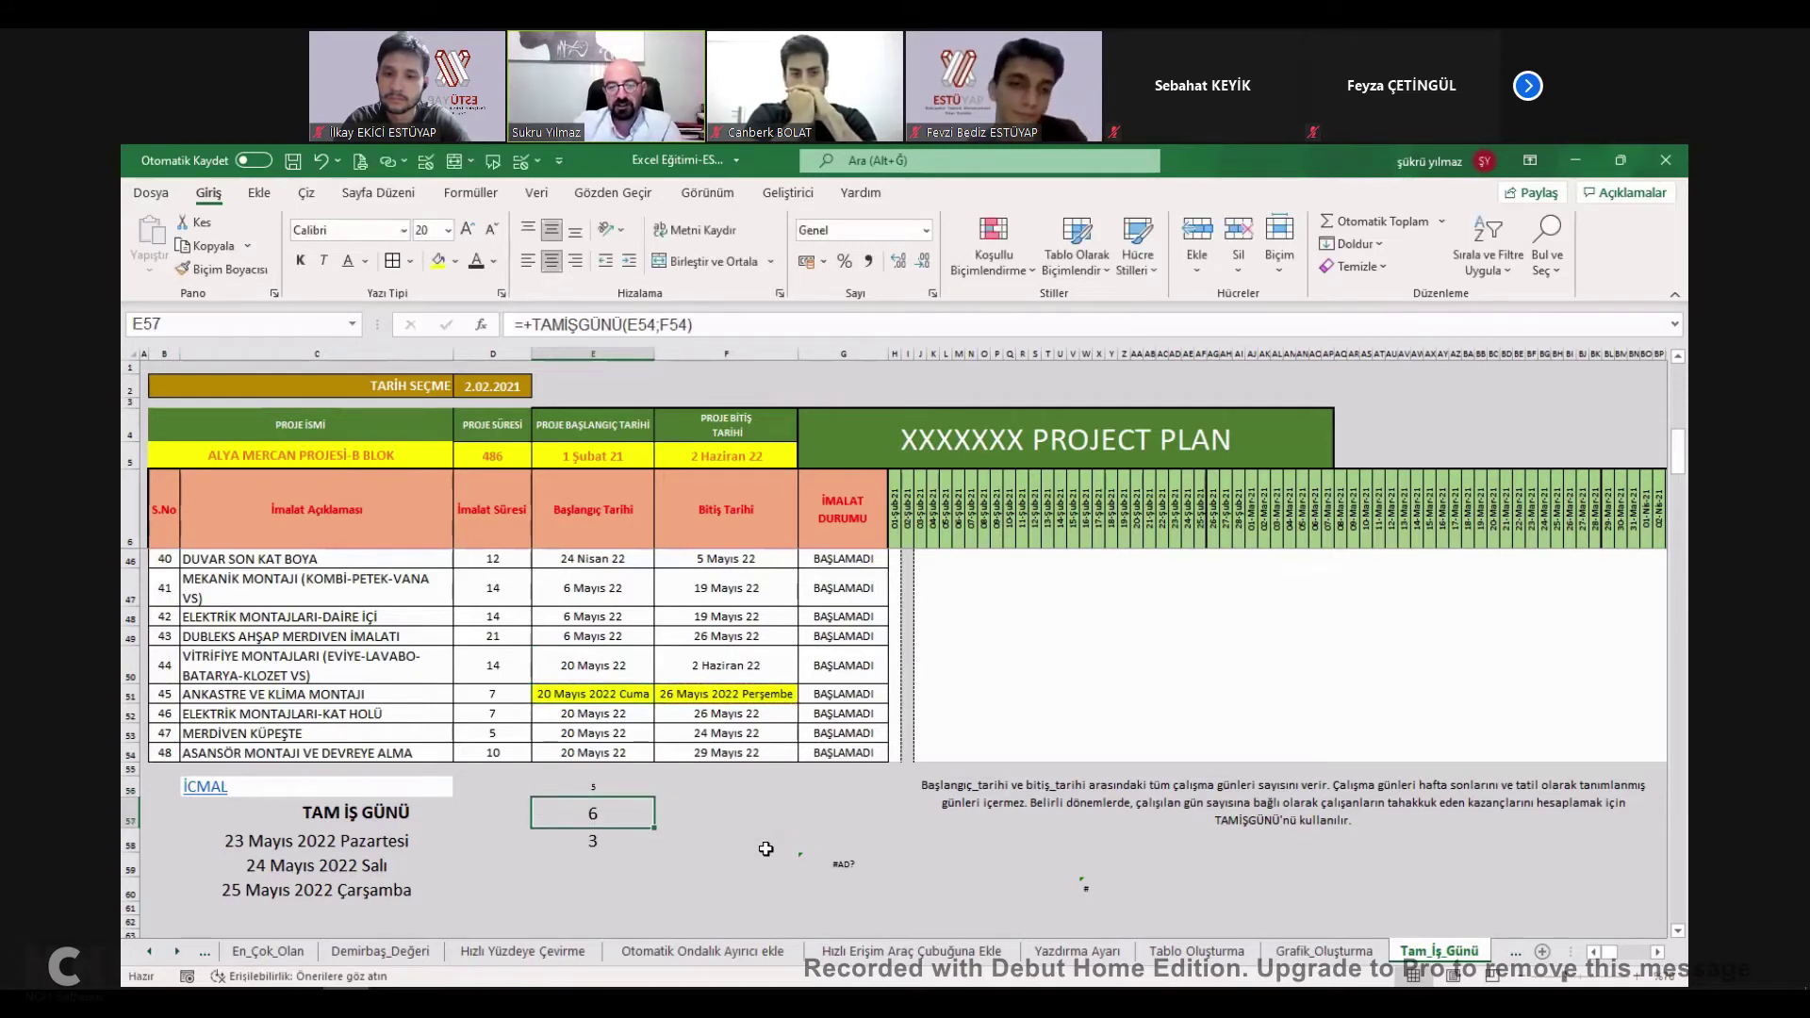
Retype E56's formula as +TAMİŞGÜNÜ(E51;F51; to prepare a third argument.
{"action": "double_click", "coordinate": [583, 790]}
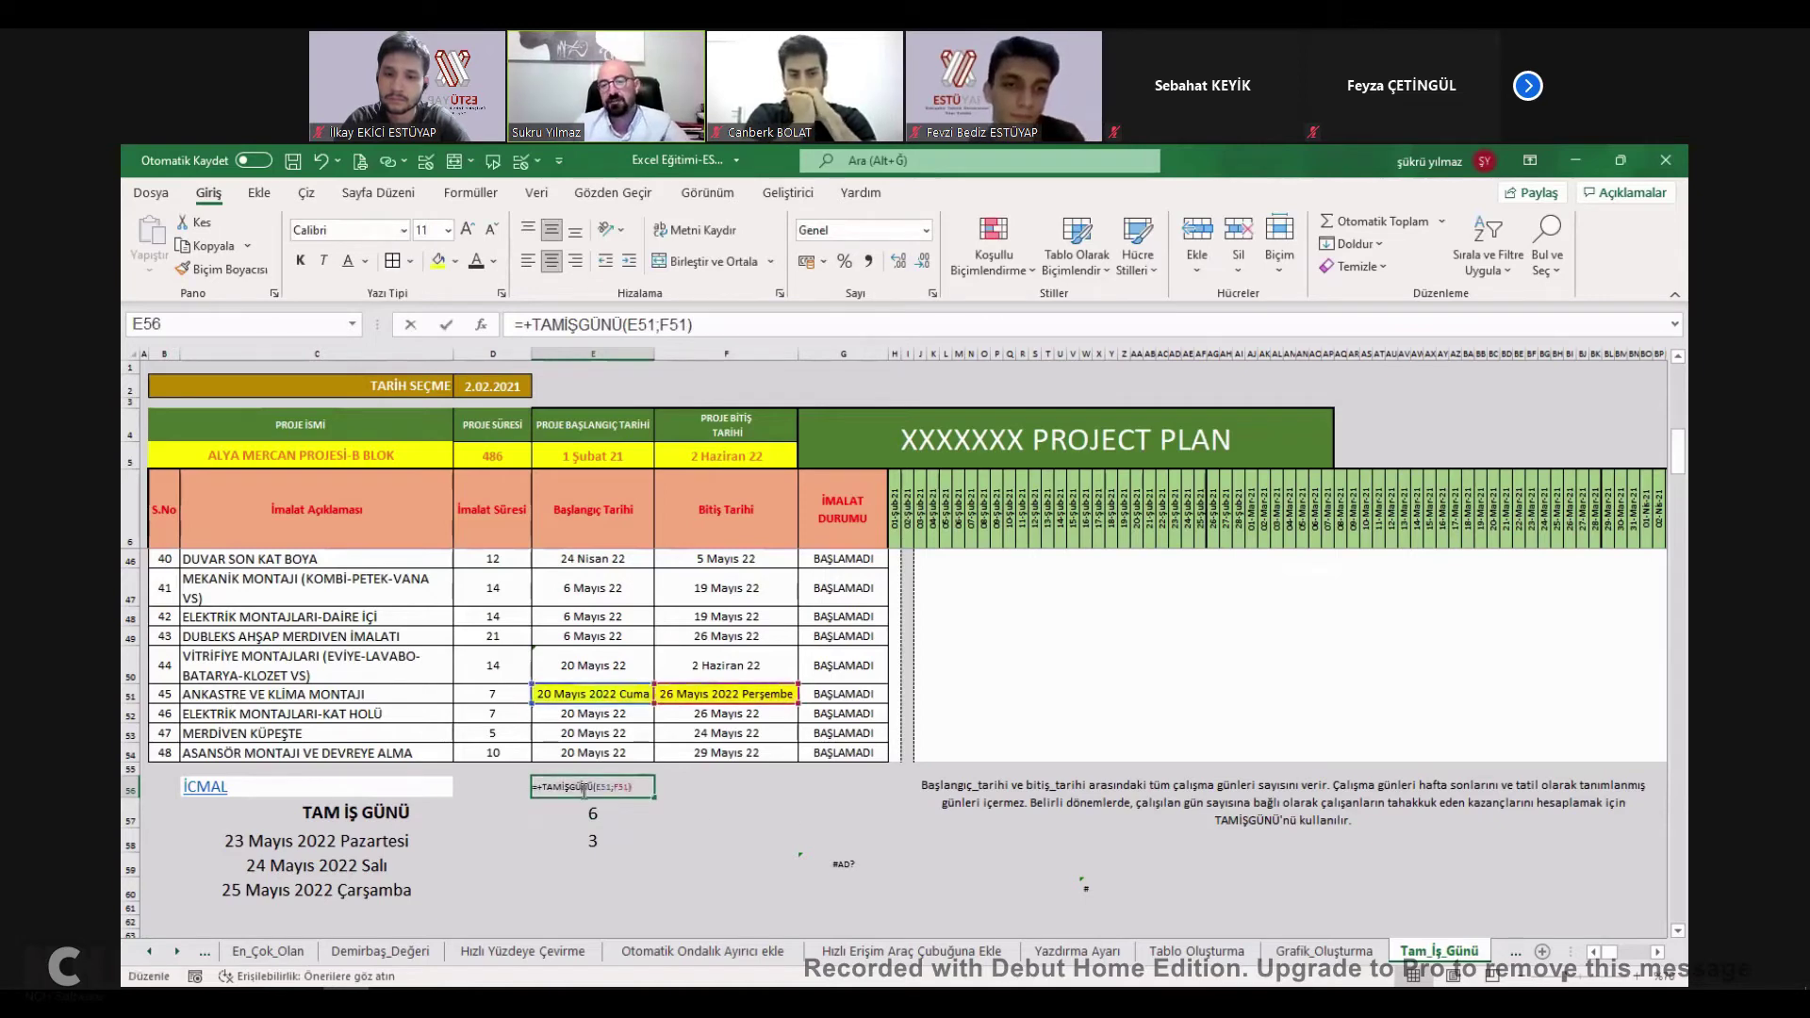
{"action": "left_click_drag", "start_coordinate": [582, 801], "coordinate": [742, 365]}
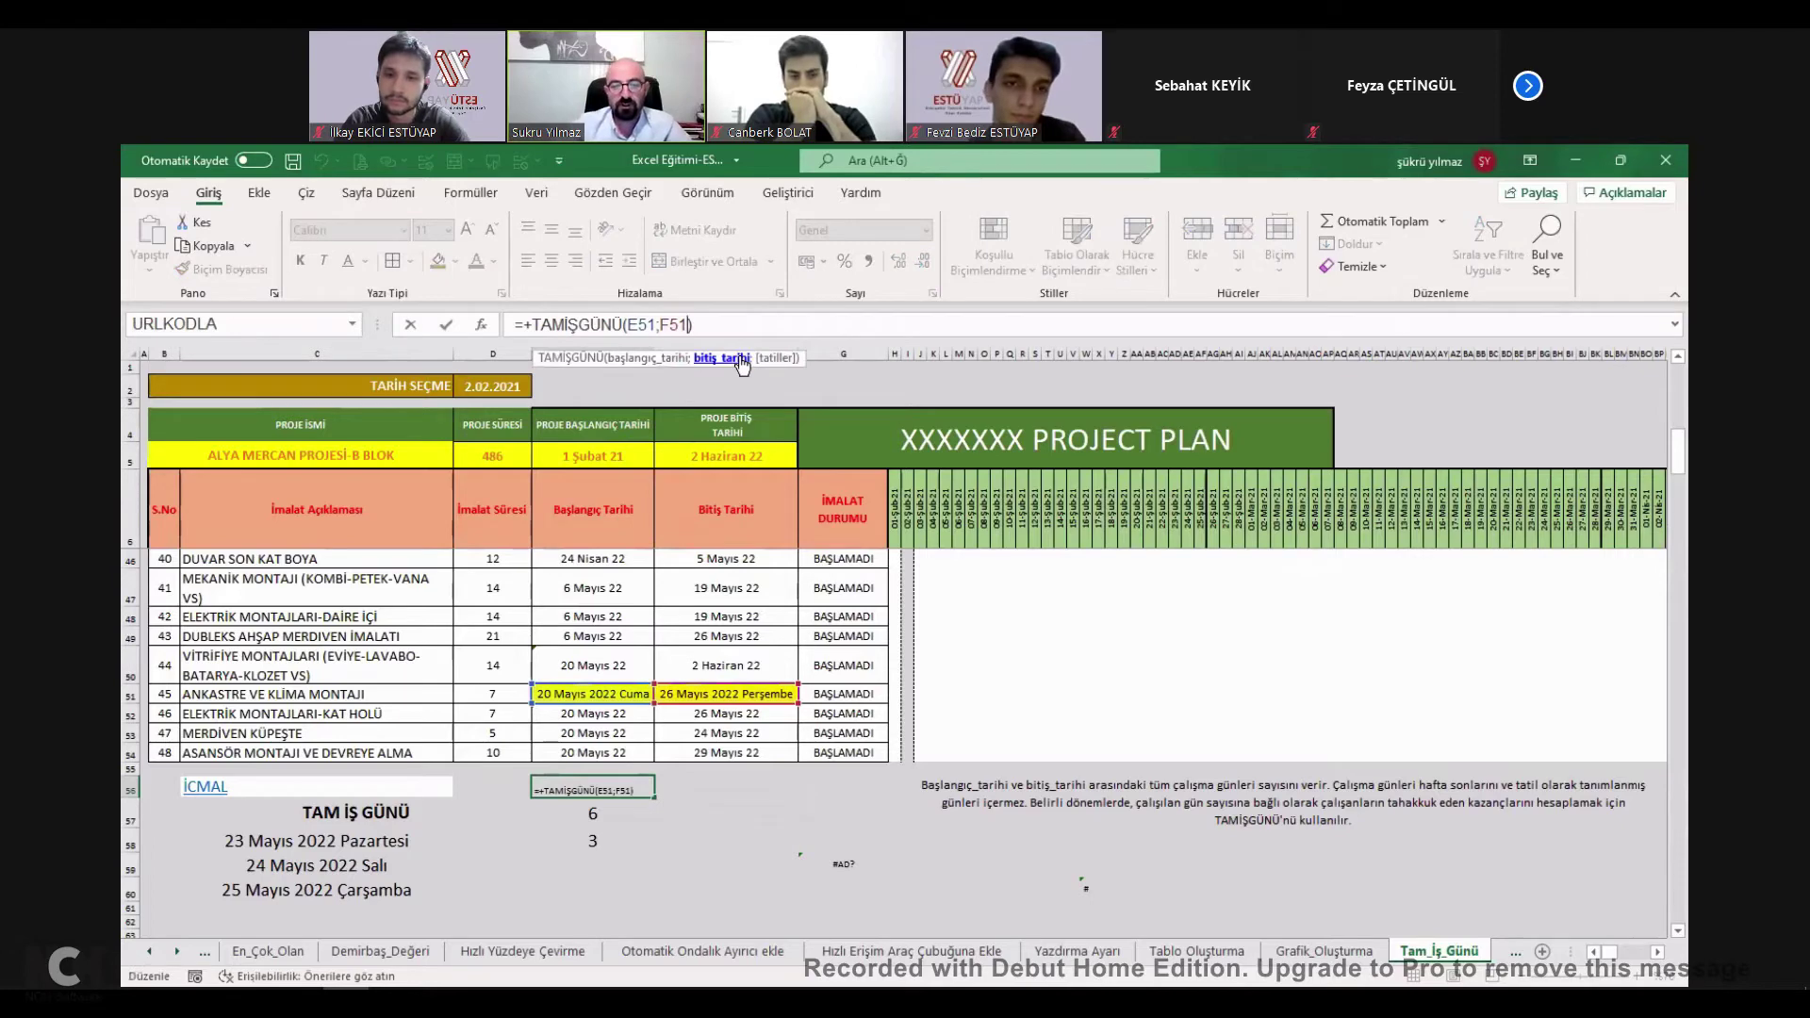
{"action": "type", "text": ";"}
{"action": "key", "text": "Escape"}
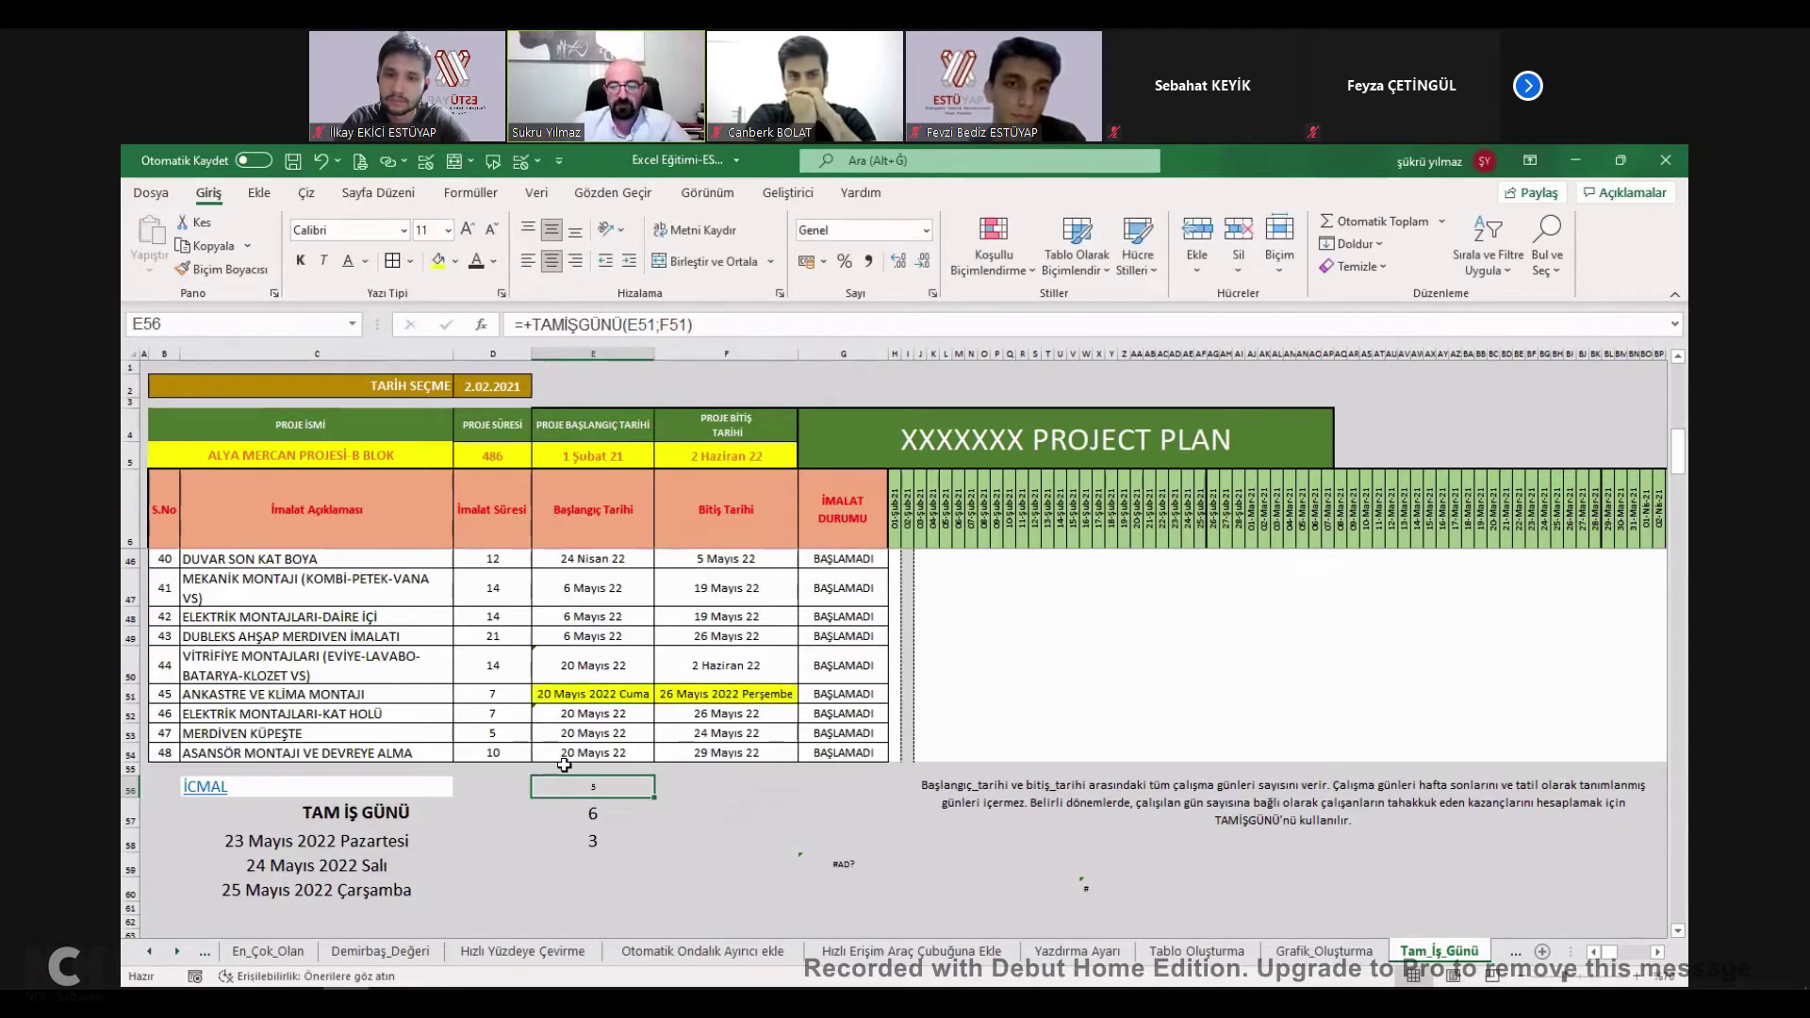
{"action": "type", "text": "+"}
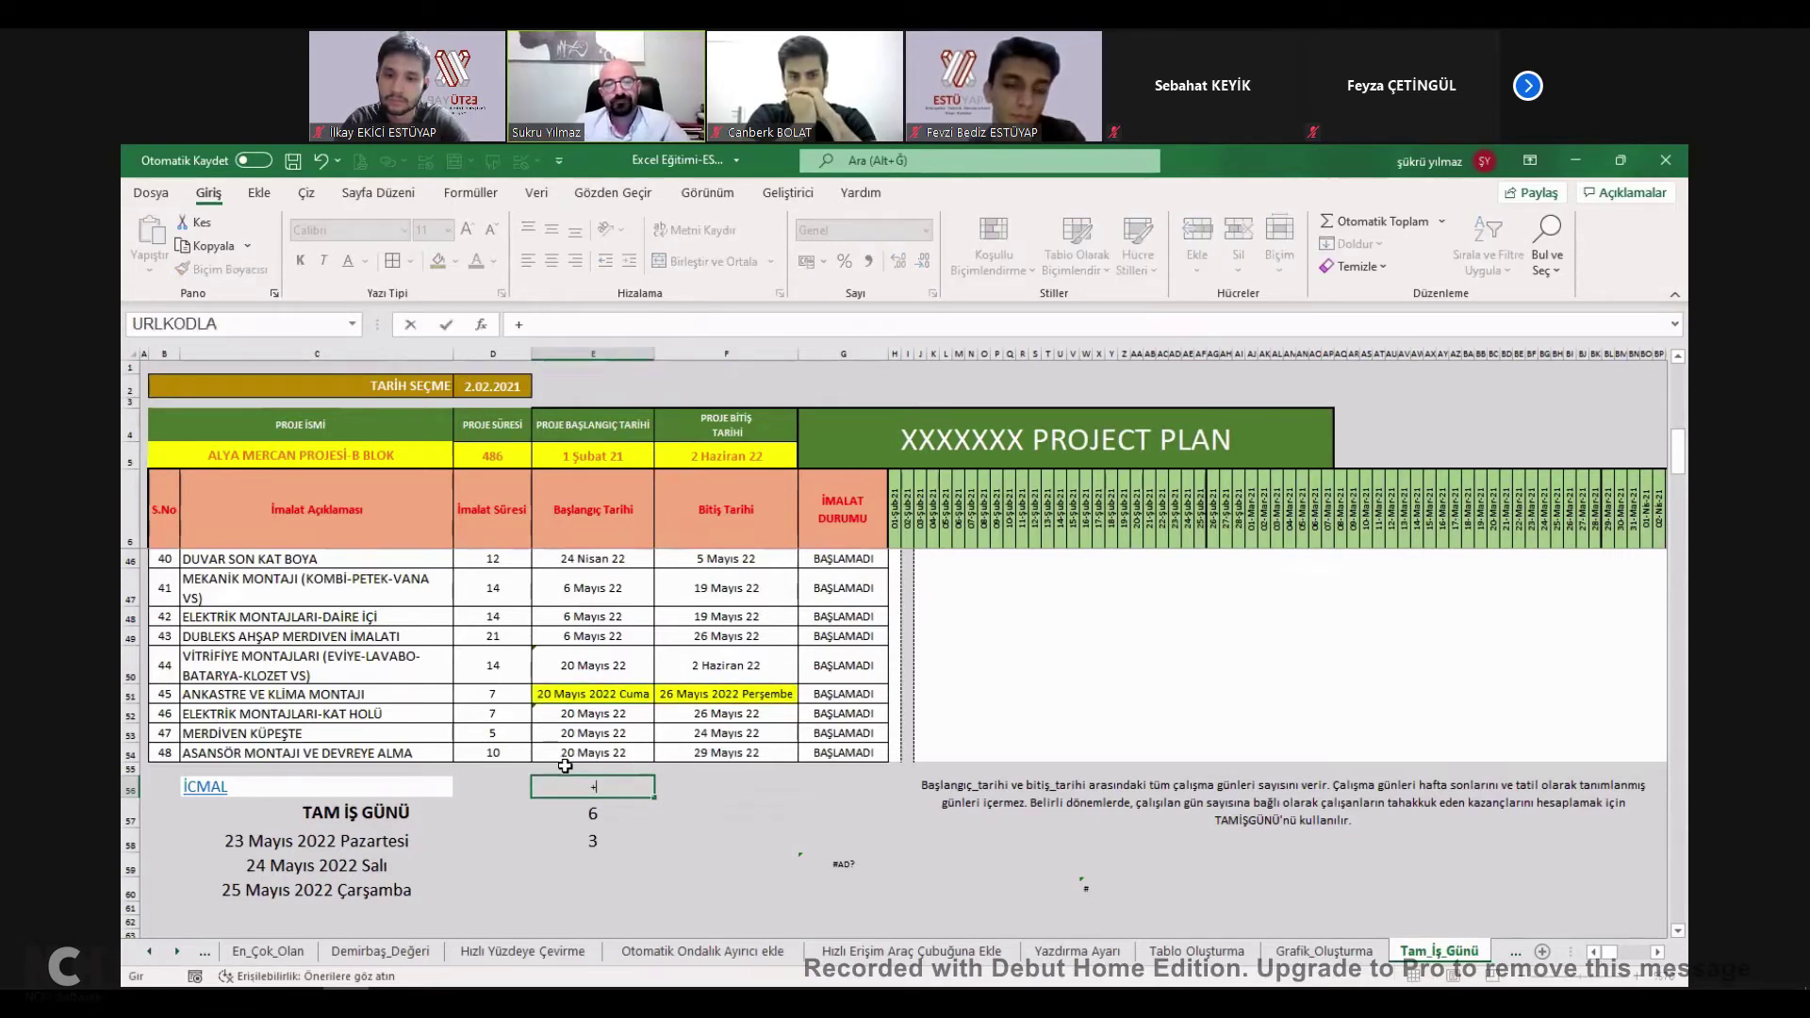
{"action": "type", "text": "TAMİŞGÜNÜ("}
{"action": "left_click", "coordinate": [604, 697]}
{"action": "type", "text": ";"}
{"action": "left_click", "coordinate": [691, 695]}
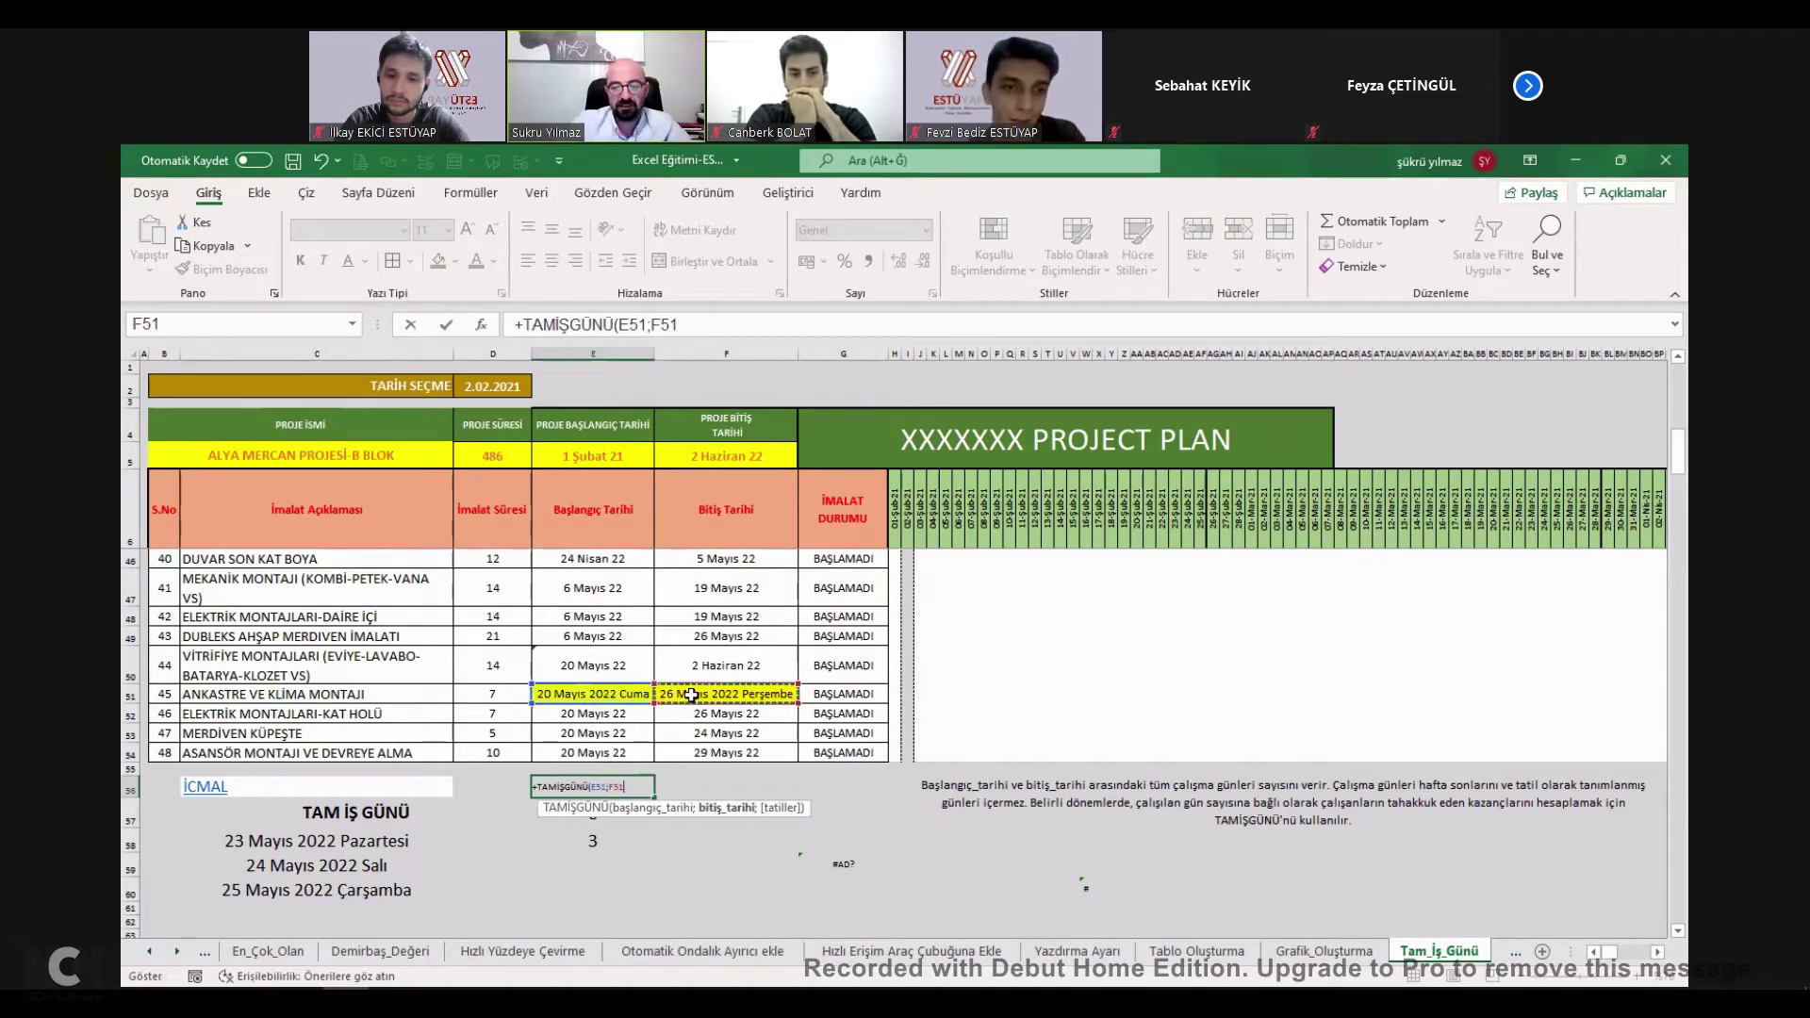
{"action": "type", "text": ";"}
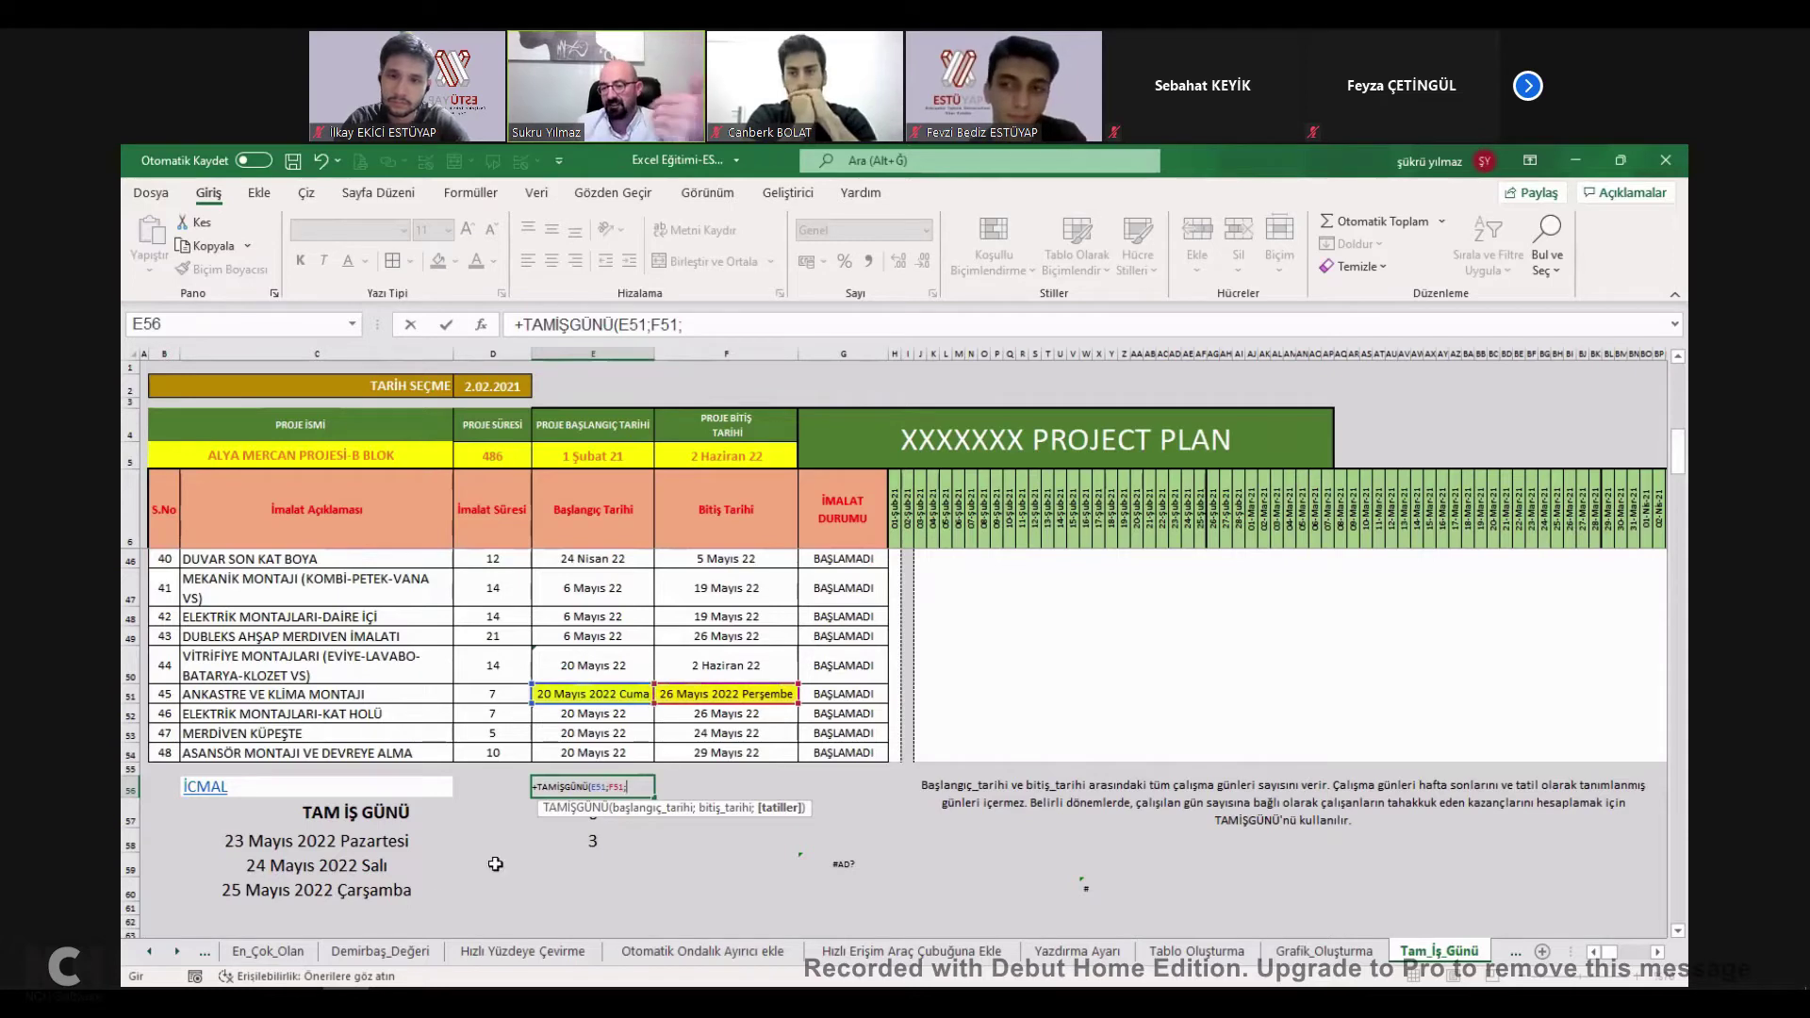
Add the holiday range C58:C60 as the formula's third argument and check it.
{"action": "left_click_drag", "start_coordinate": [322, 845], "coordinate": [325, 890]}
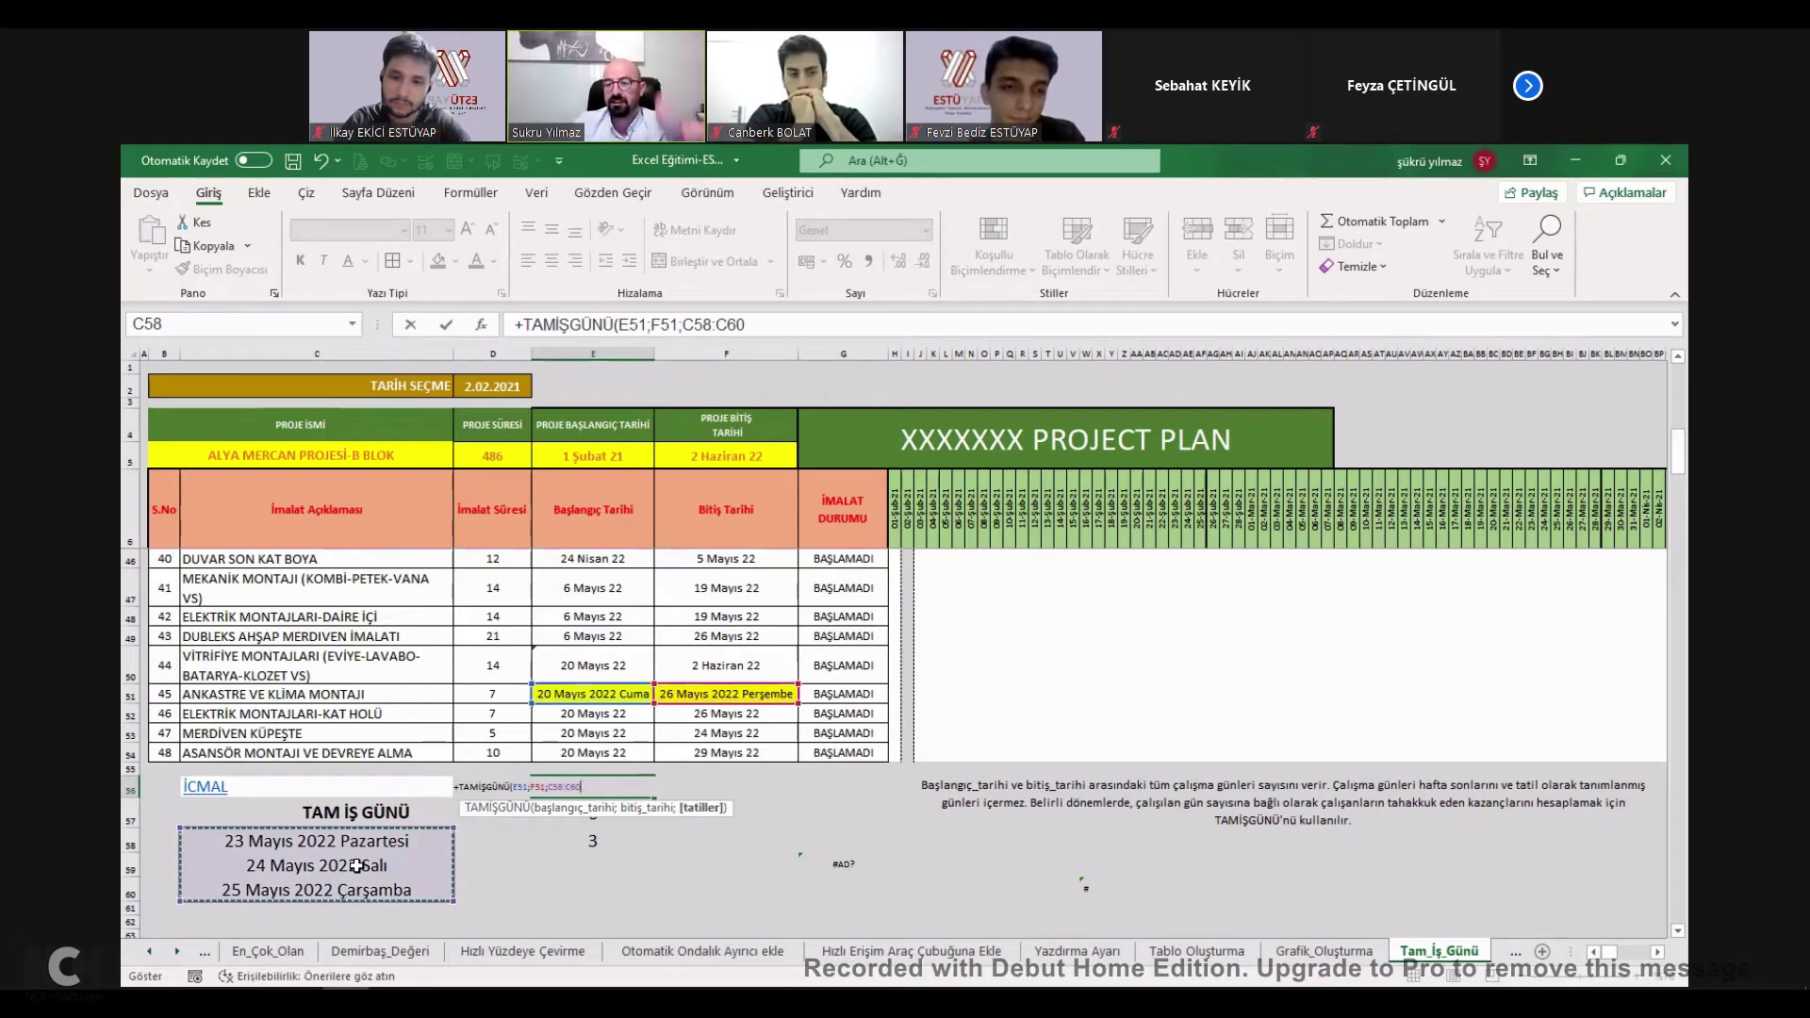
{"action": "key", "text": "Escape"}
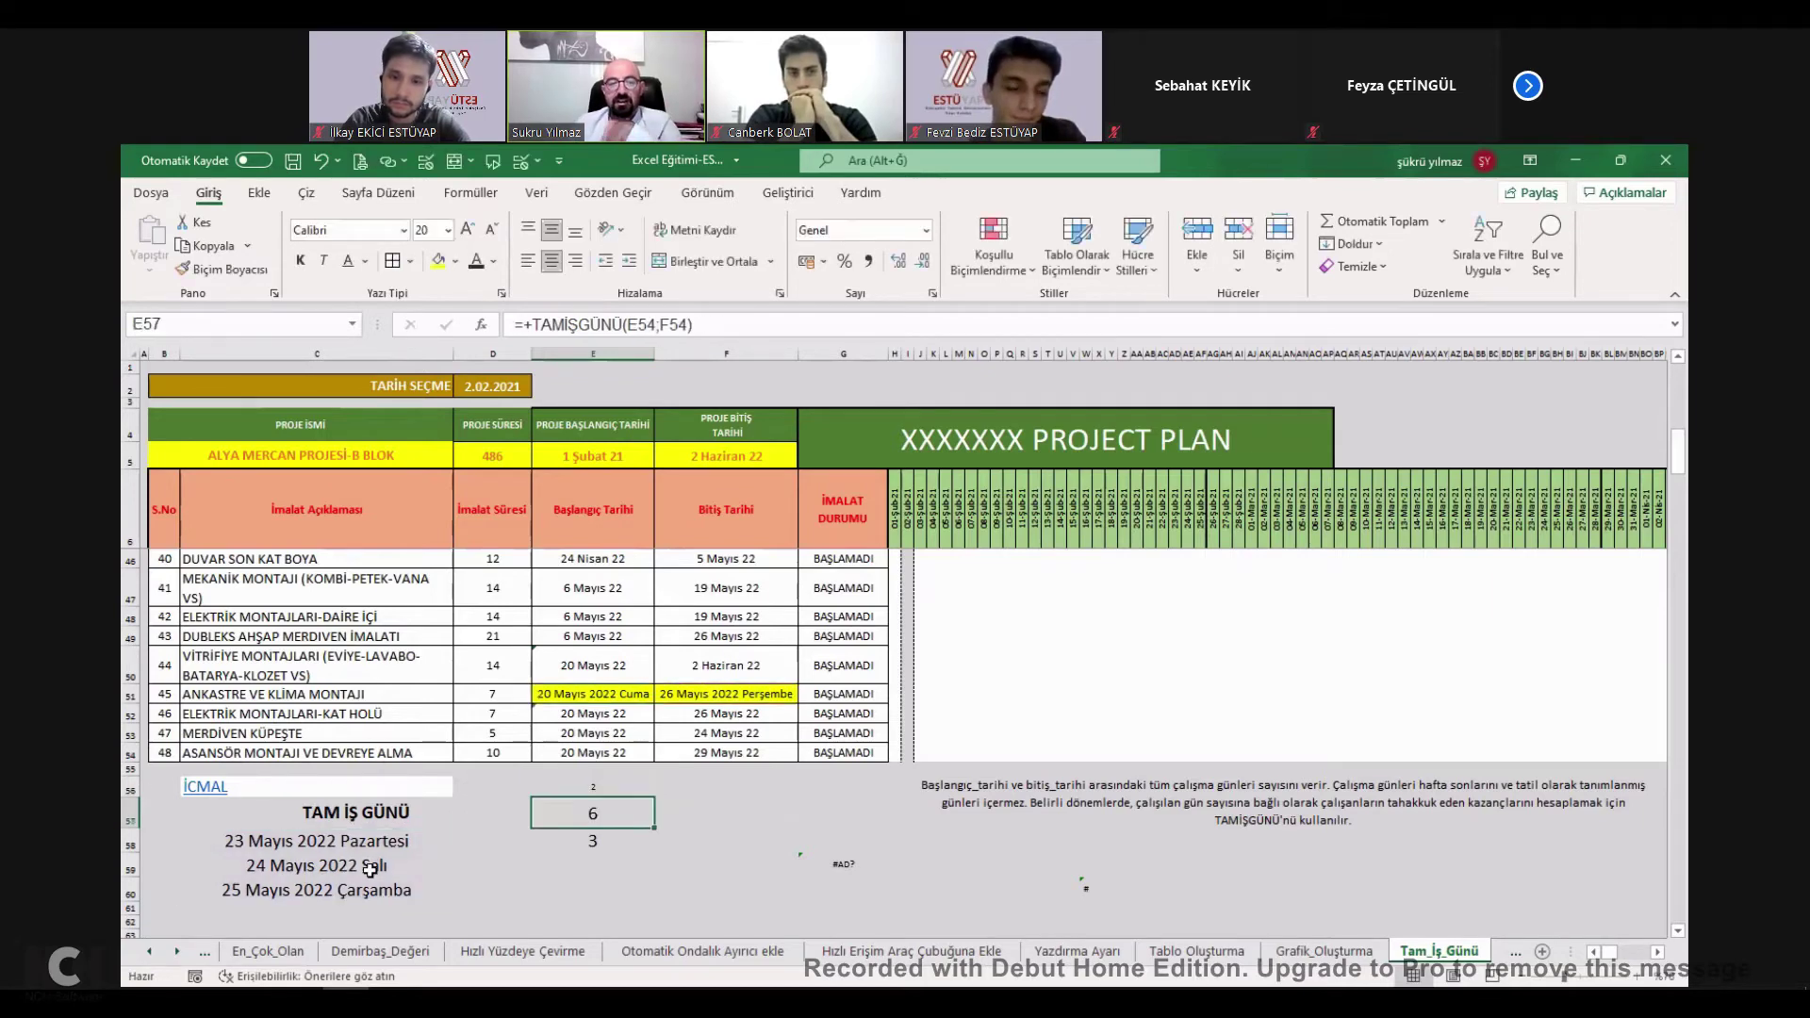
{"action": "left_click", "coordinate": [611, 789]}
{"action": "double_click", "coordinate": [611, 788]}
{"action": "key", "text": "Escape"}
Clear the holiday dates in C60, C59 and C58.
{"action": "left_click", "coordinate": [381, 889]}
{"action": "key", "text": "Delete"}
{"action": "left_click", "coordinate": [383, 865]}
{"action": "key", "text": "Delete"}
{"action": "left_click", "coordinate": [385, 846]}
{"action": "key", "text": "Delete"}
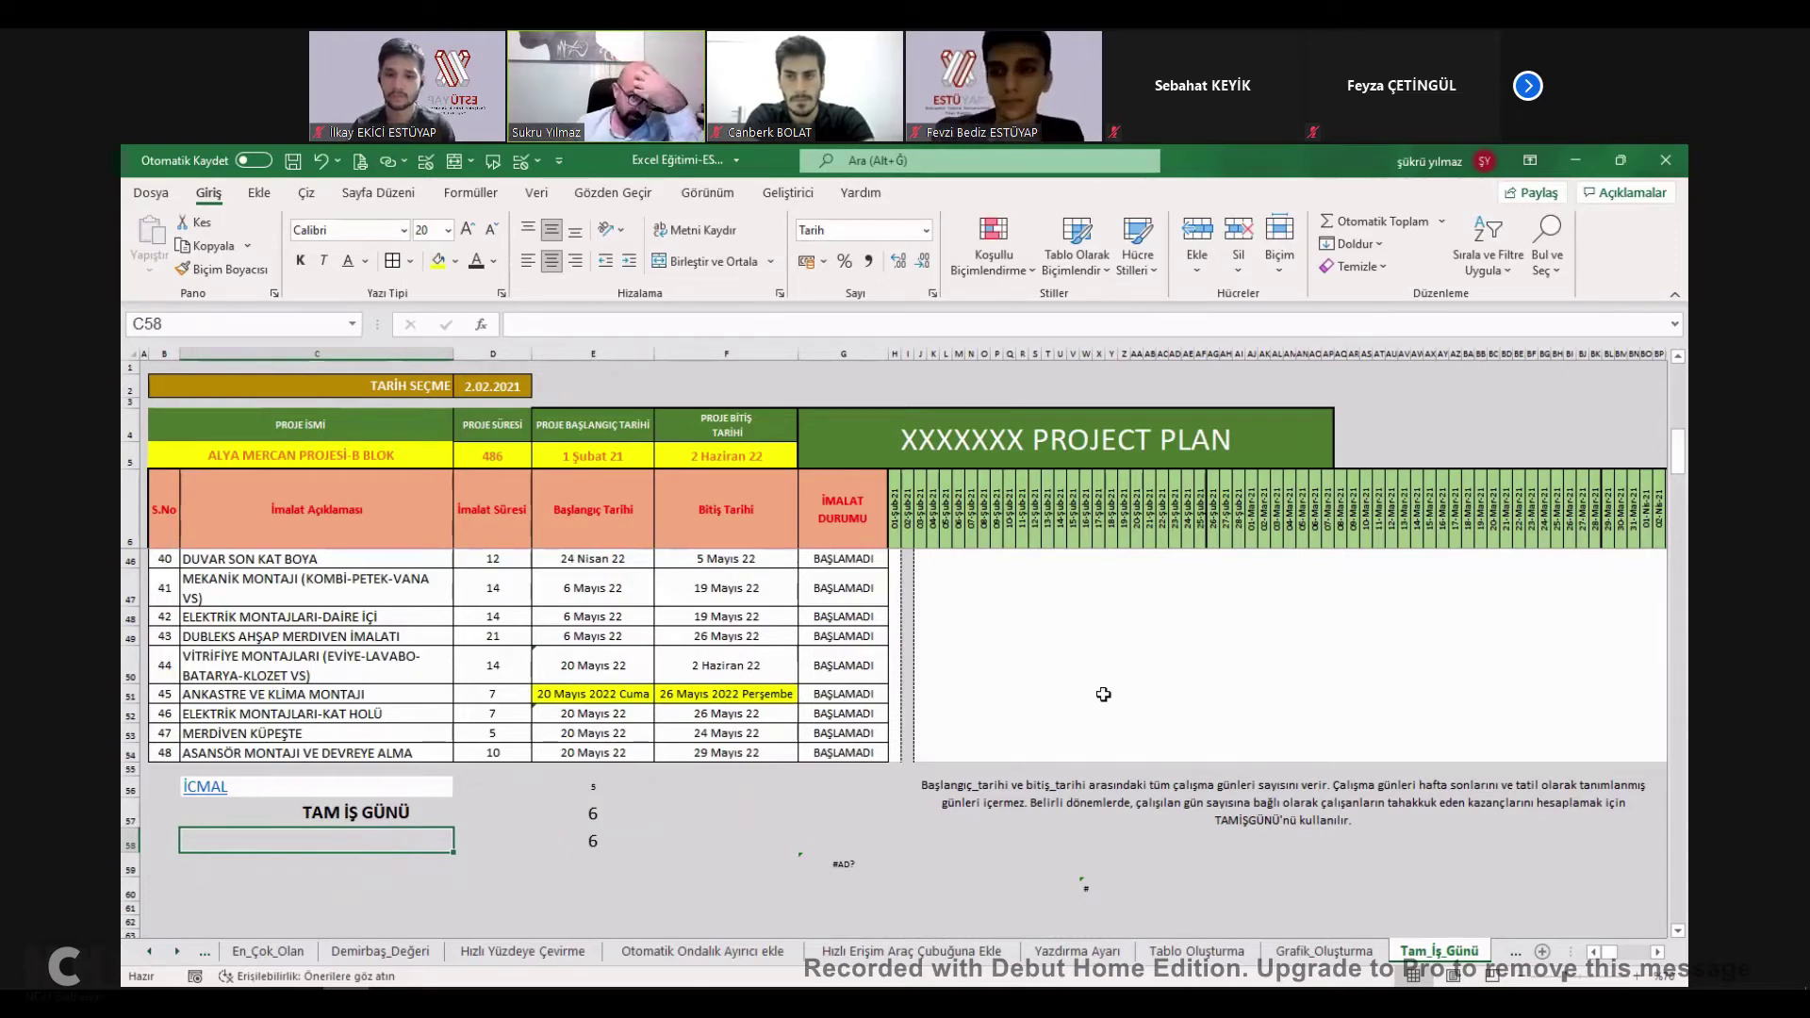
Tick TAM İŞ GÜNÜ on İcmal, raising progress to 62%, then go to Veri_Giriş_Limiti.
{"action": "scroll", "coordinate": [980, 578], "scroll_direction": "up", "scroll_amount": 12}
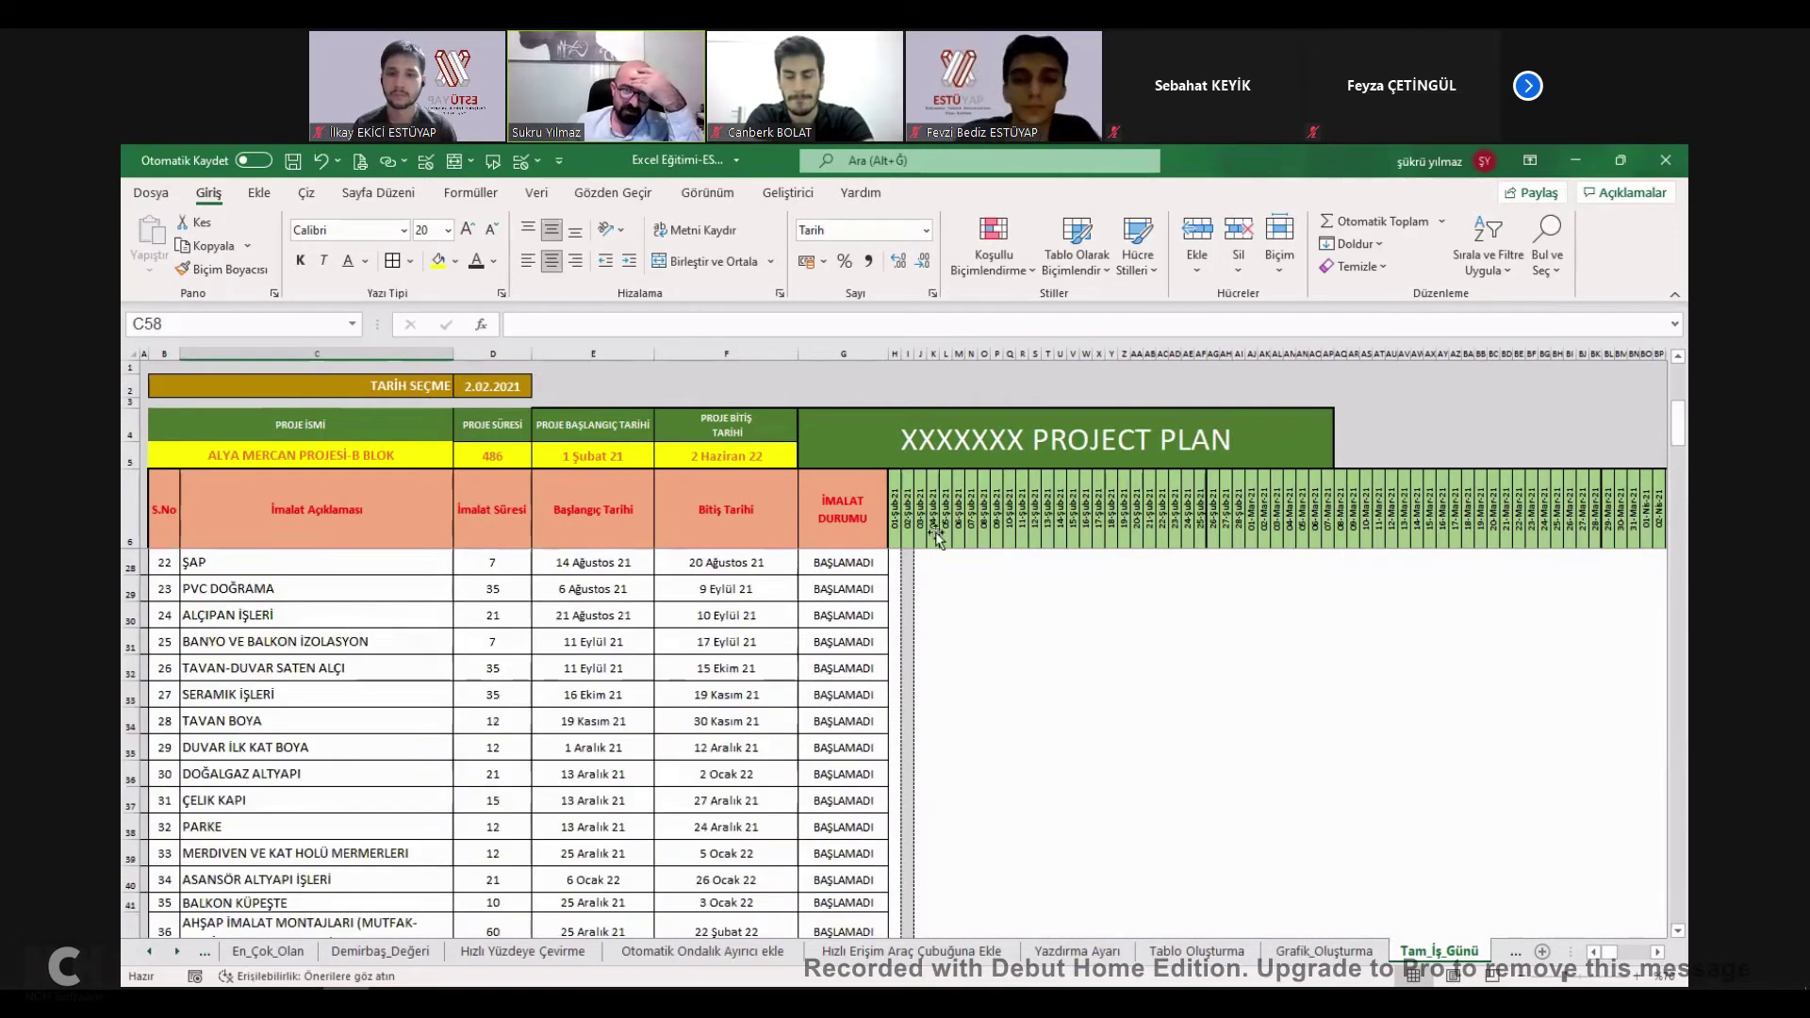
{"action": "left_click", "coordinate": [935, 533]}
{"action": "scroll", "coordinate": [888, 641], "scroll_direction": "down", "scroll_amount": 13}
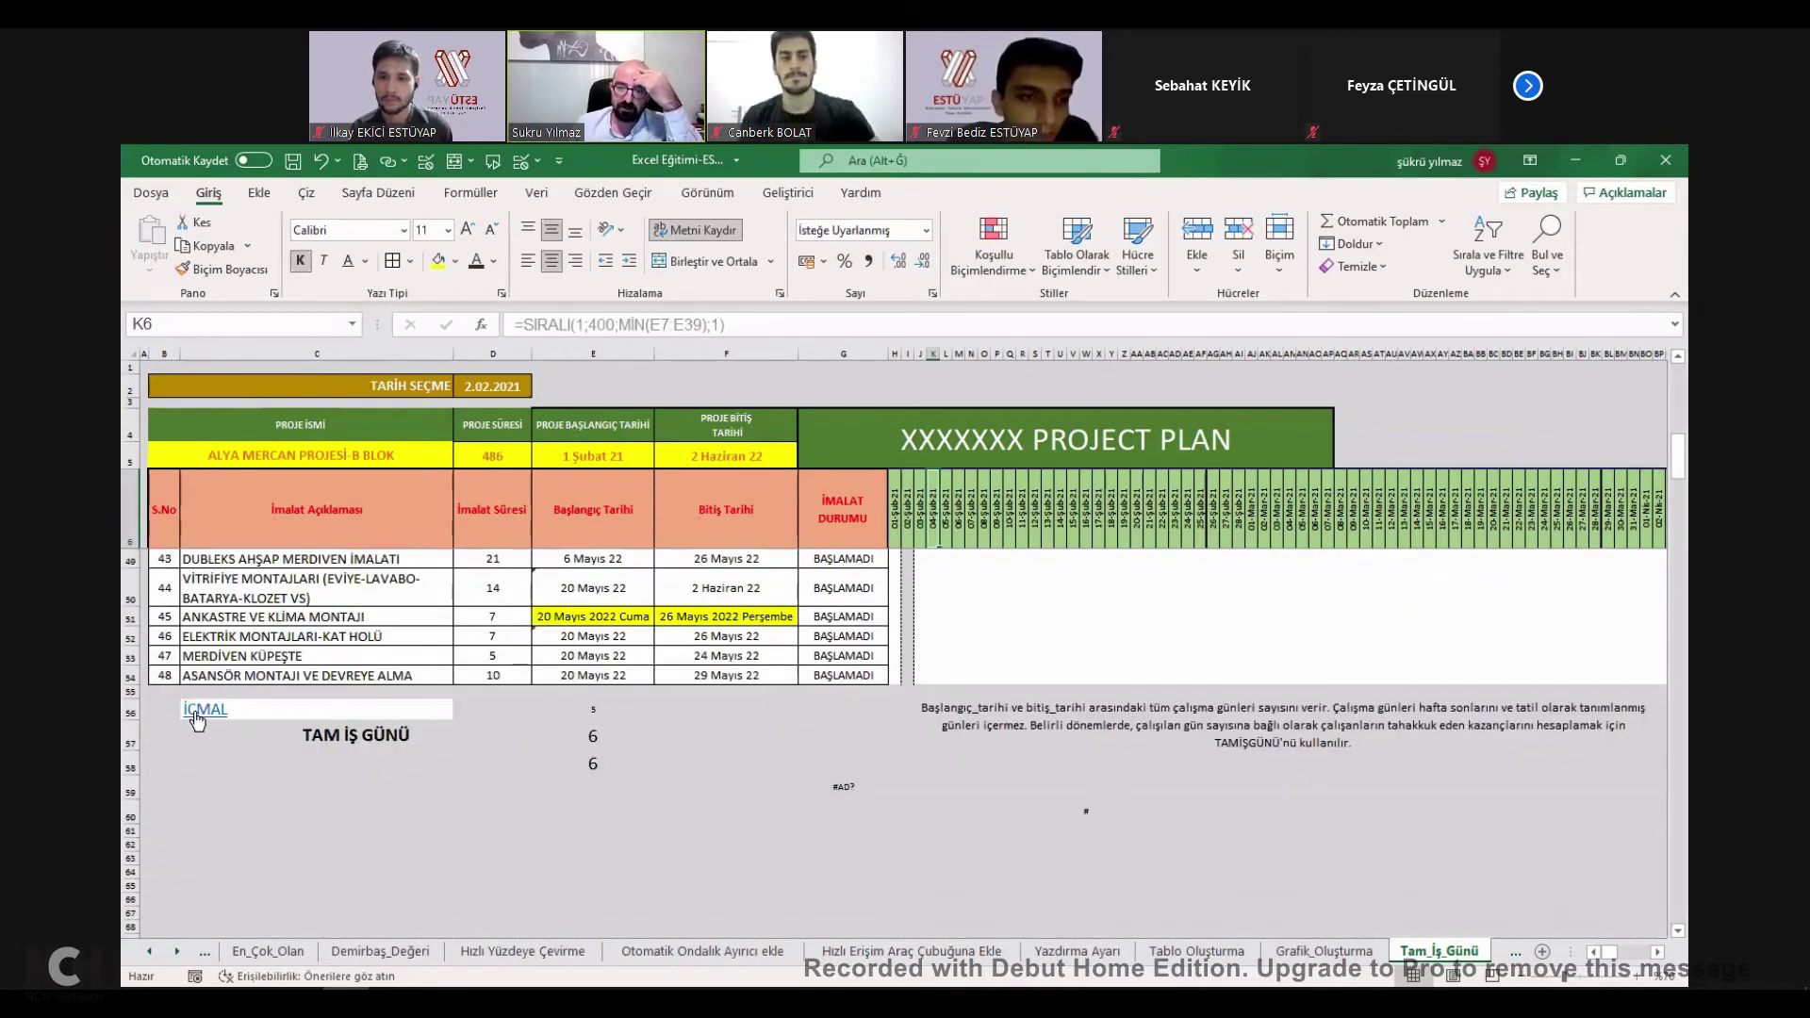
{"action": "left_click", "coordinate": [194, 710]}
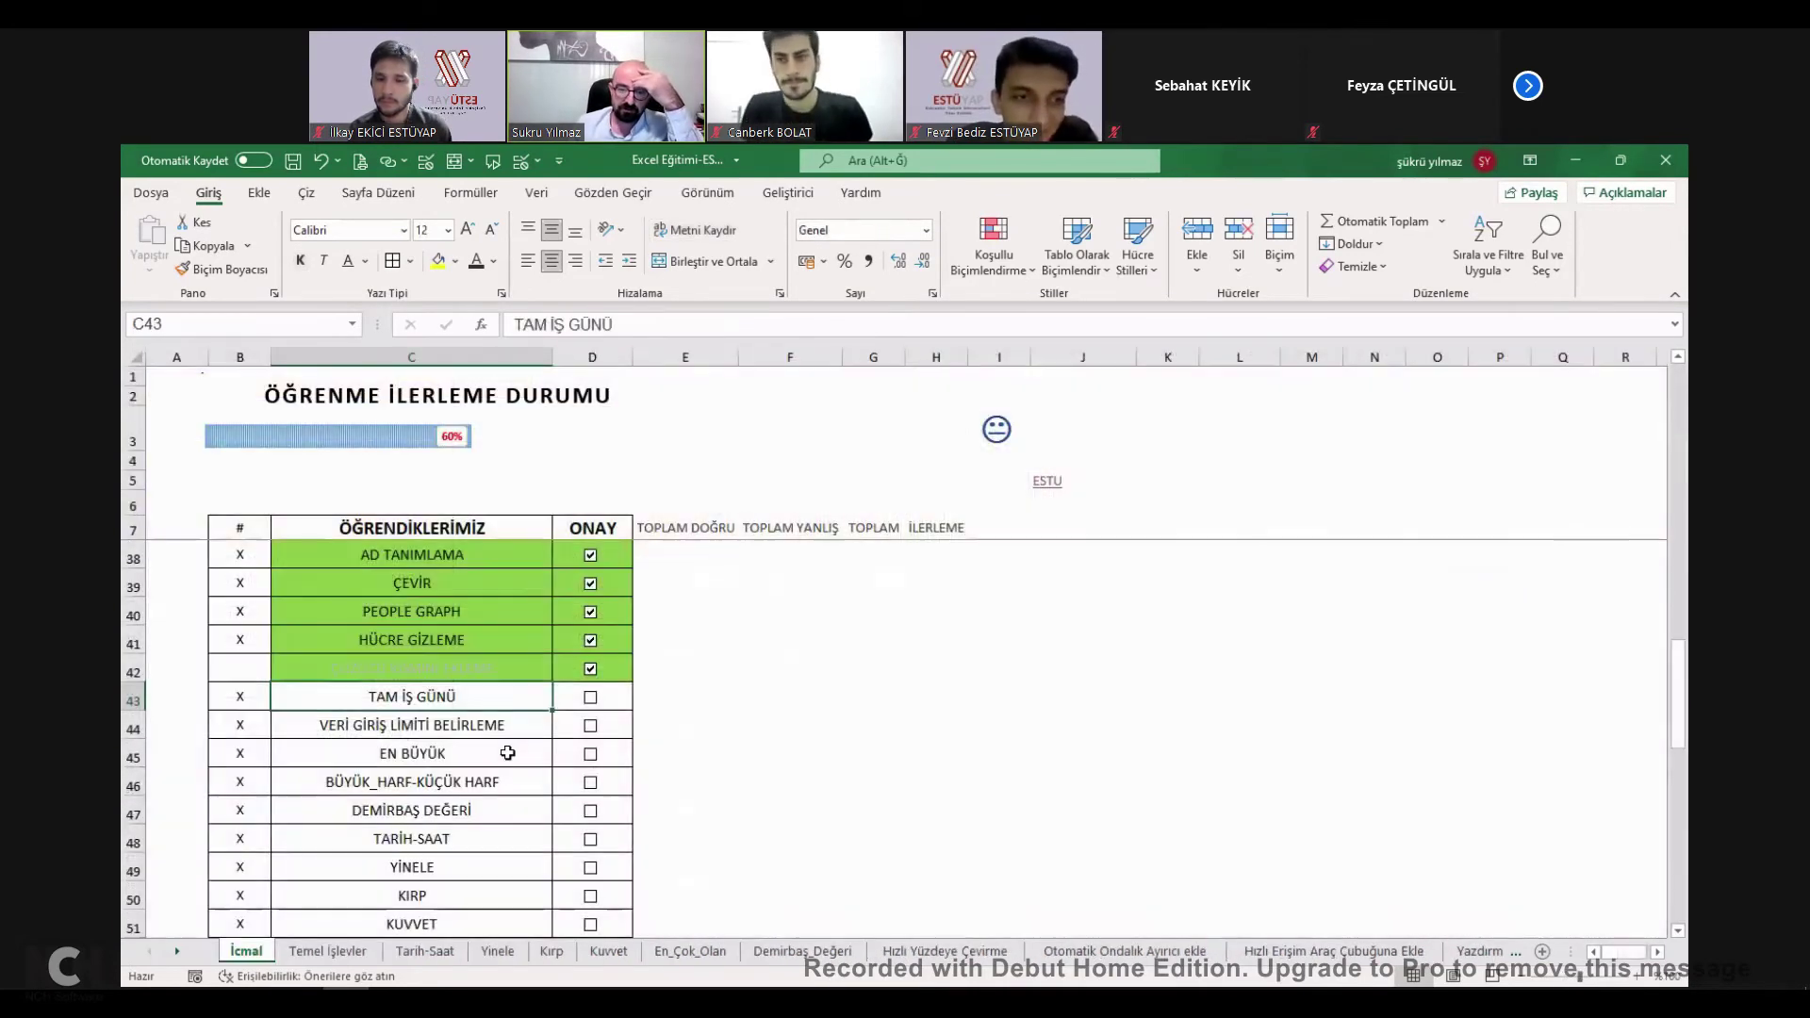
{"action": "left_click", "coordinate": [590, 697]}
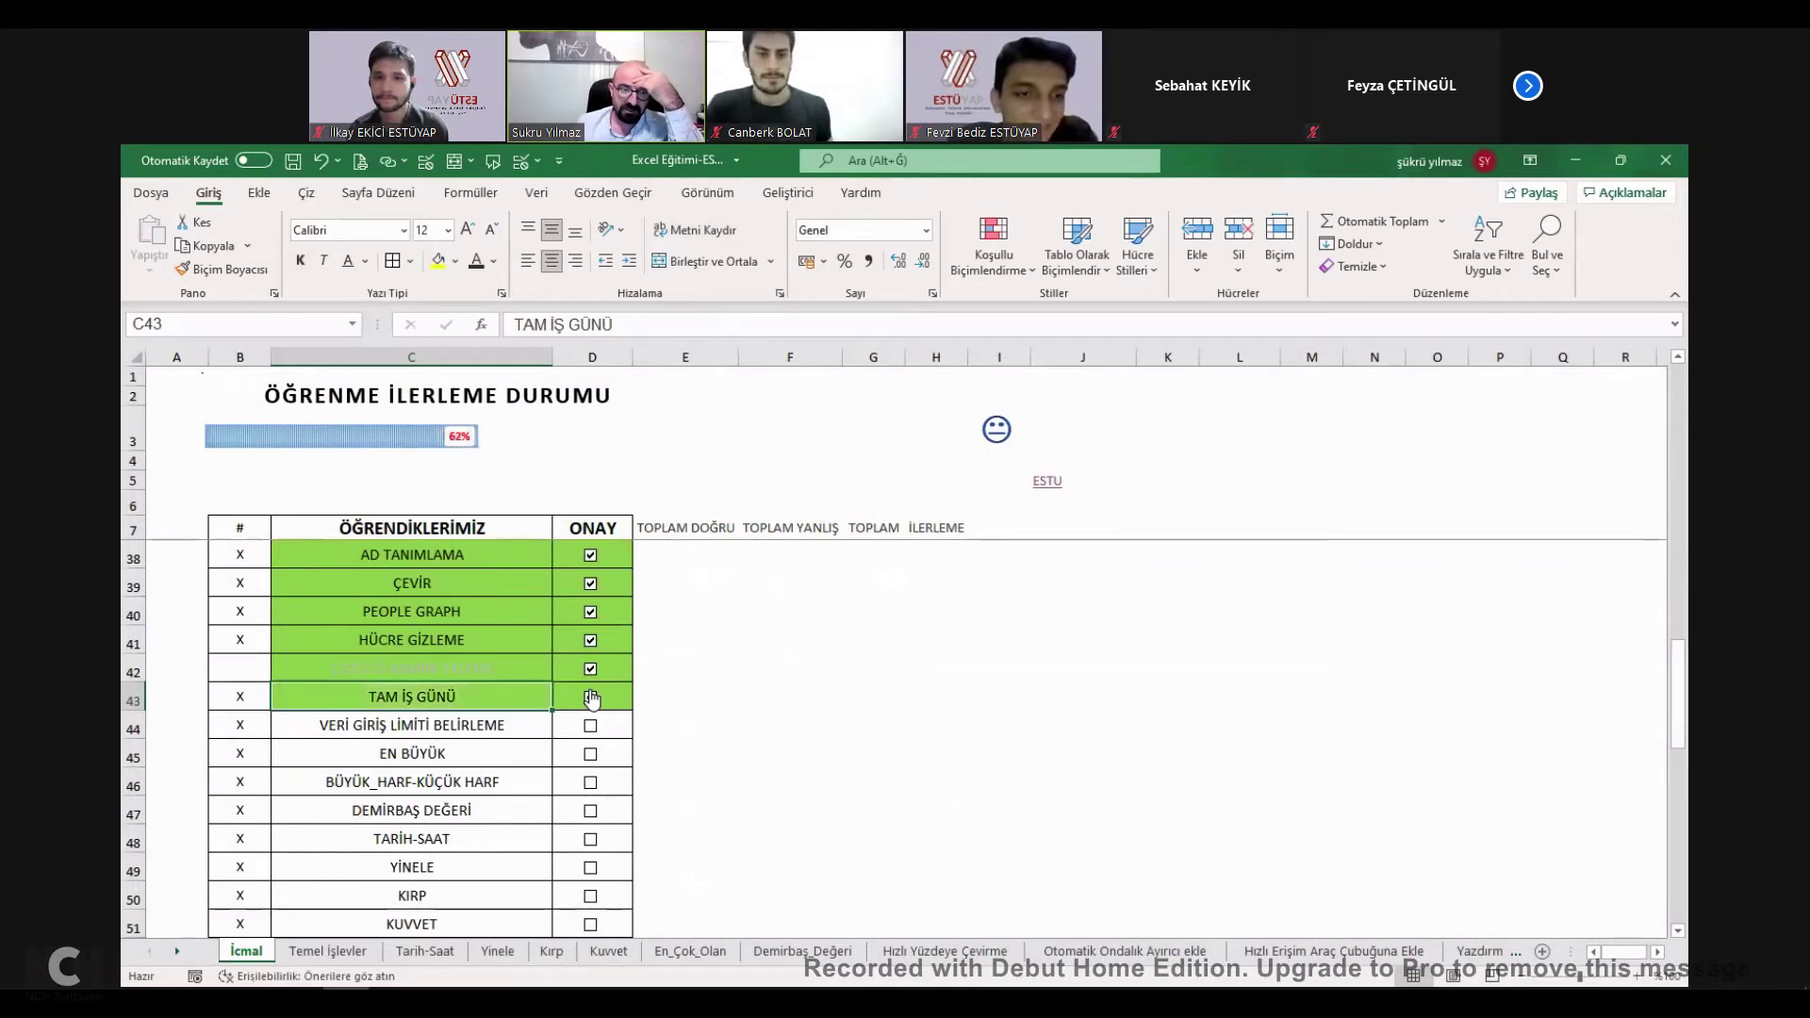
{"action": "left_click", "coordinate": [444, 732]}
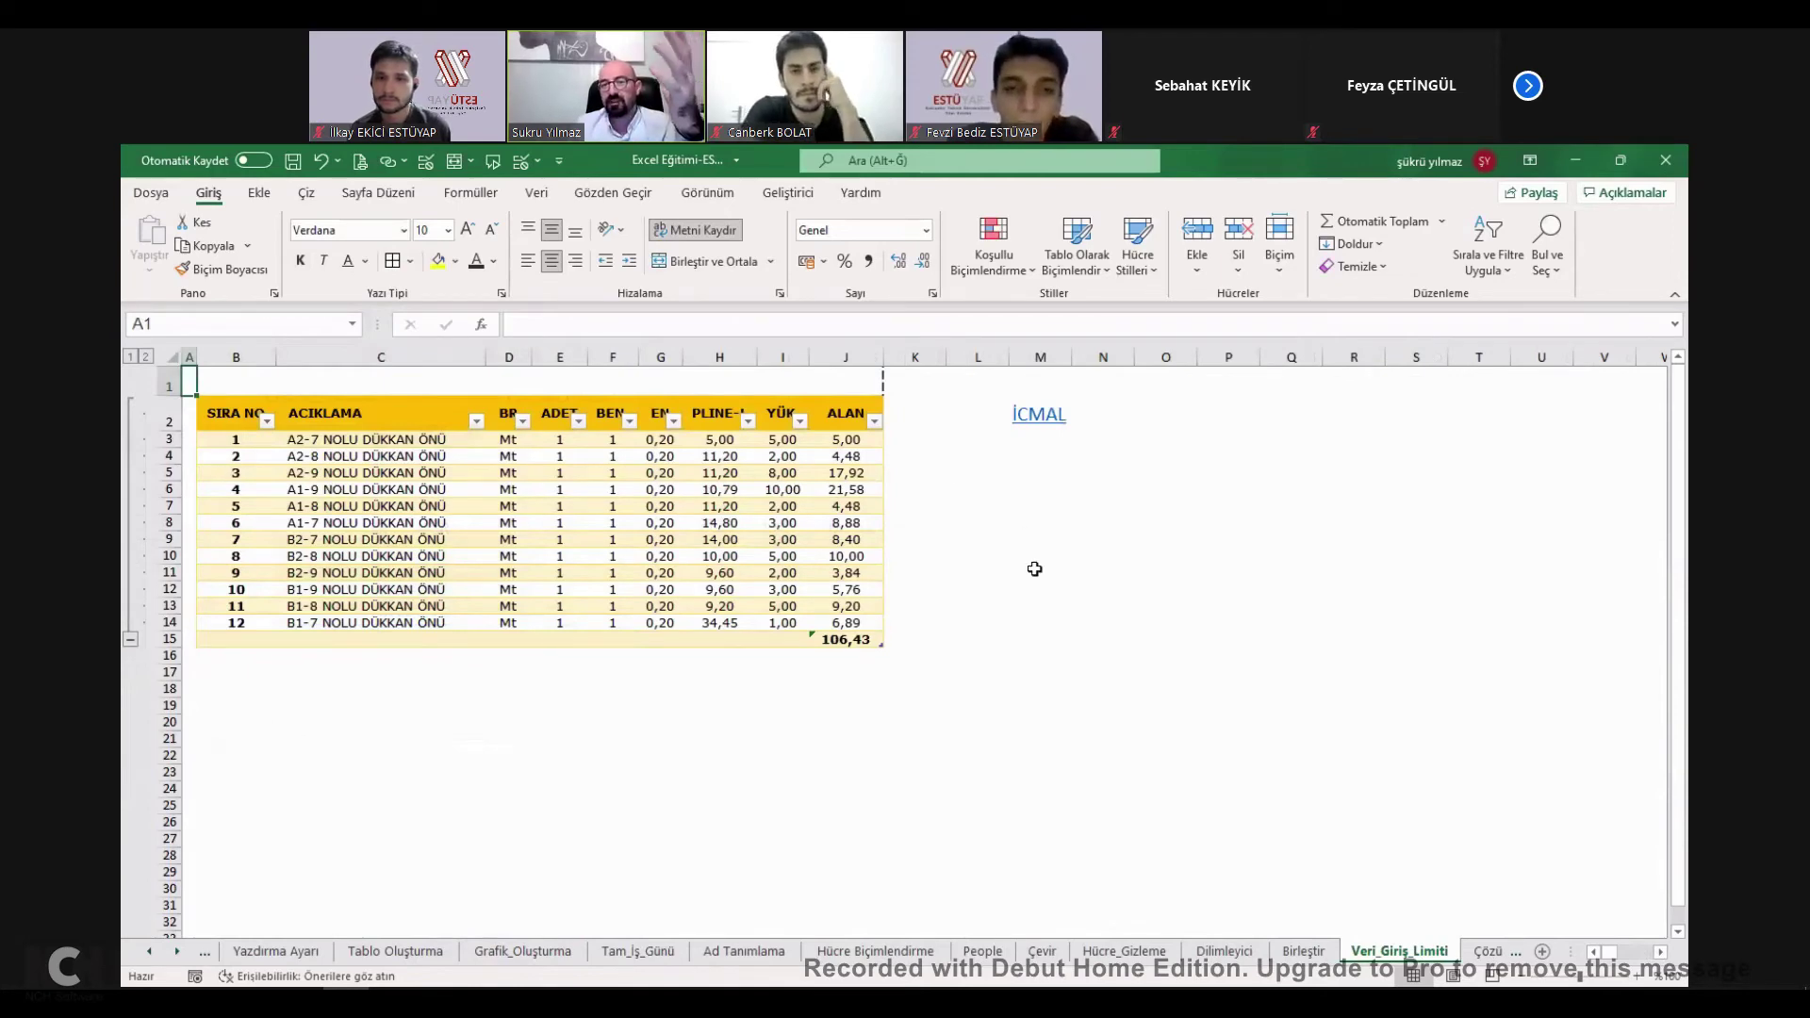
Enter 100 as the YÜK value in I3 and check the ALAN total in J15.
{"action": "left_click_drag", "start_coordinate": [719, 456], "coordinate": [874, 614]}
{"action": "left_click", "coordinate": [782, 456]}
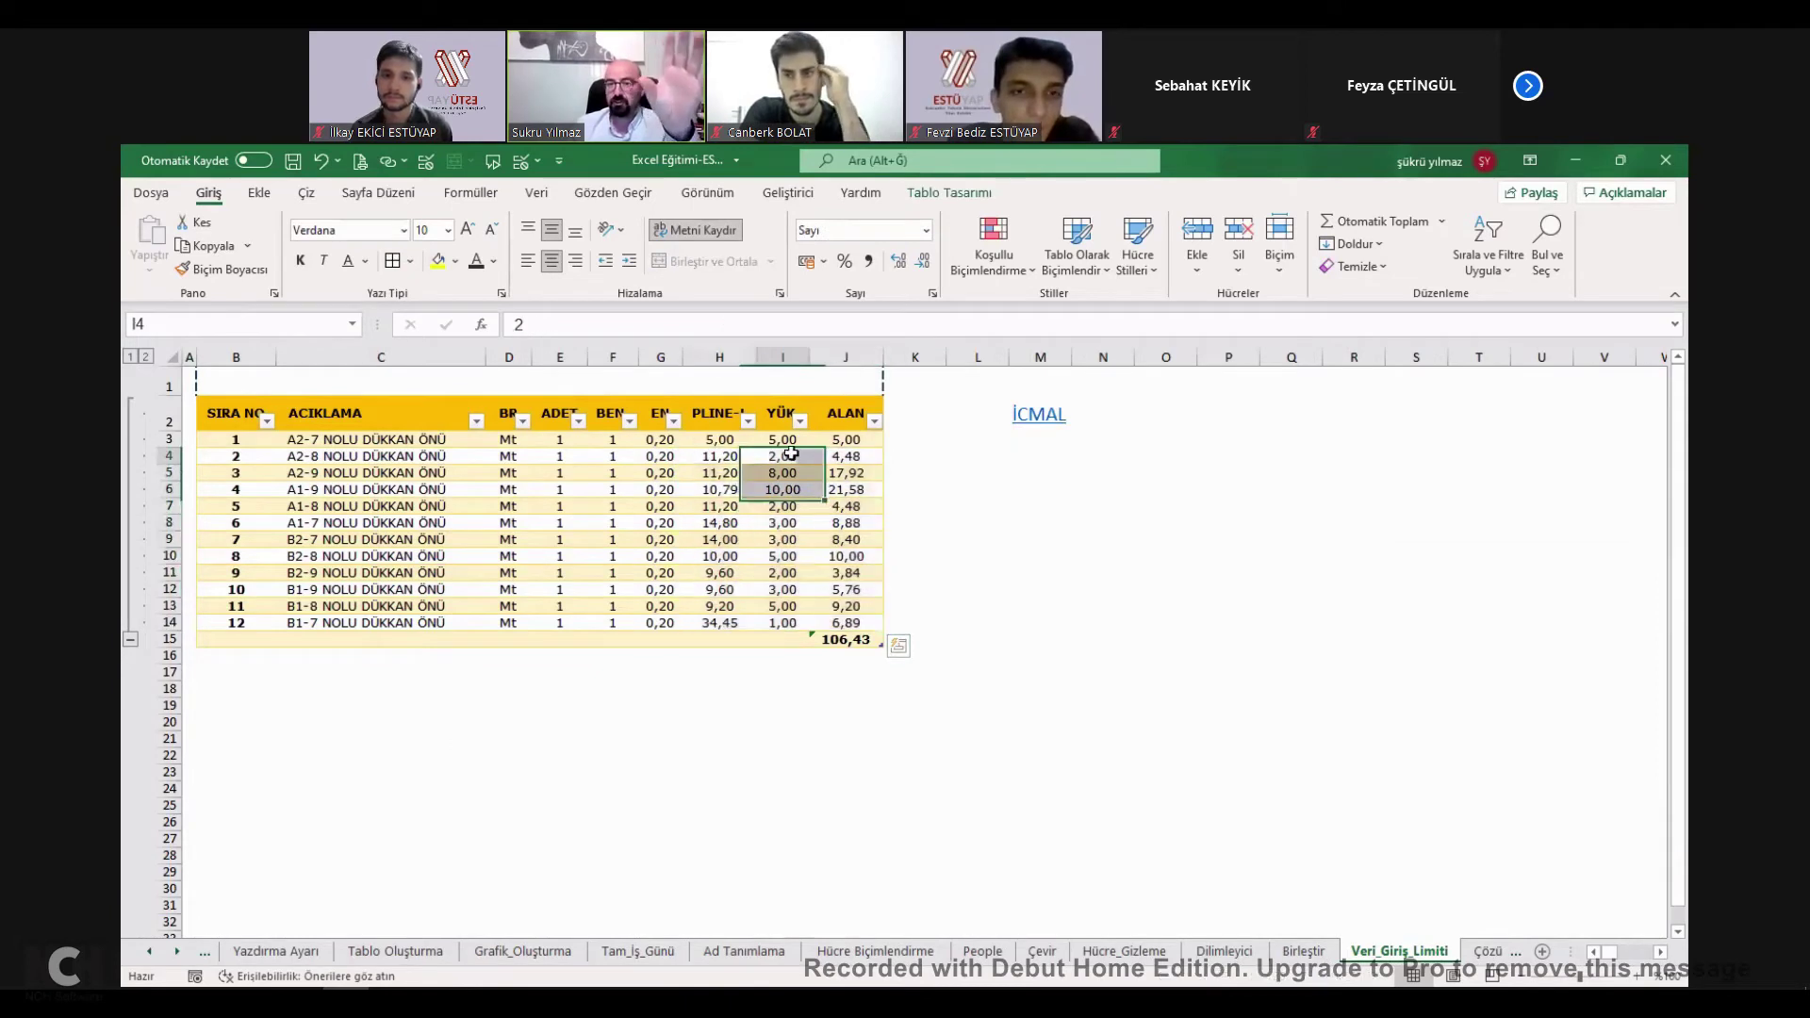
{"action": "left_click", "coordinate": [830, 456]}
{"action": "left_click", "coordinate": [784, 456]}
{"action": "left_click", "coordinate": [777, 421]}
{"action": "left_click", "coordinate": [783, 456]}
{"action": "left_click", "coordinate": [785, 441]}
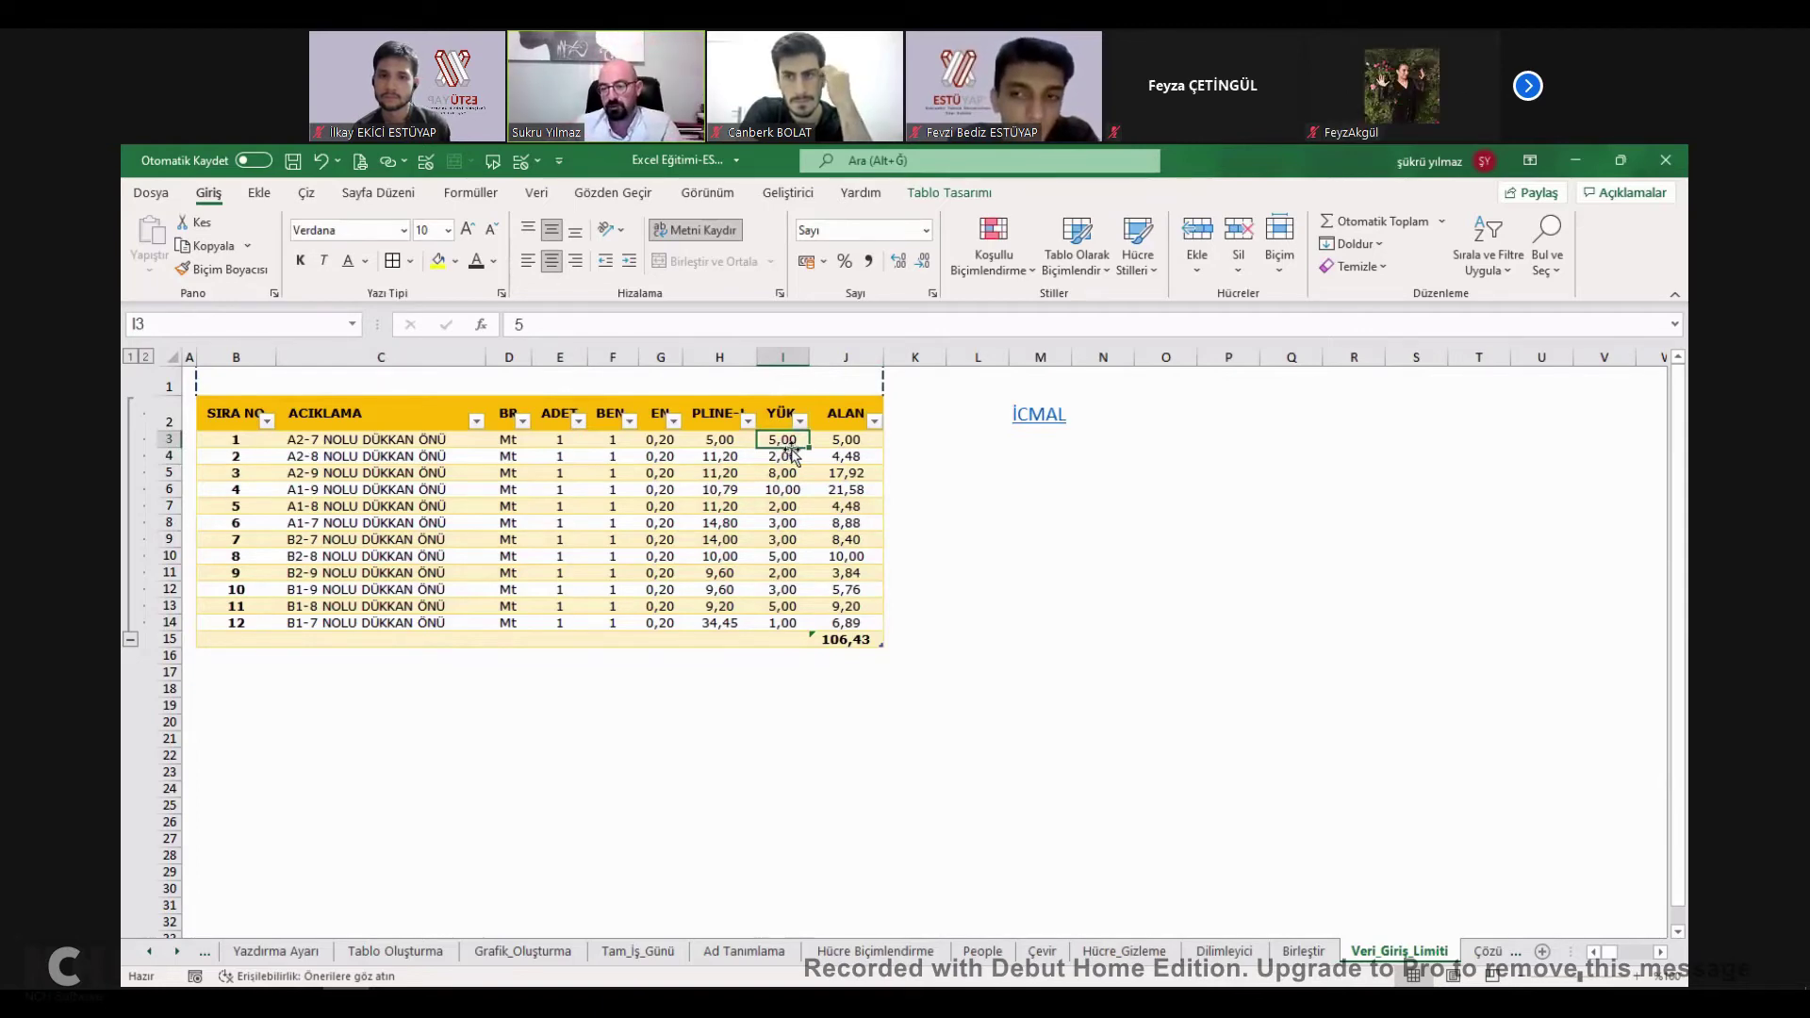
{"action": "type", "text": "100"}
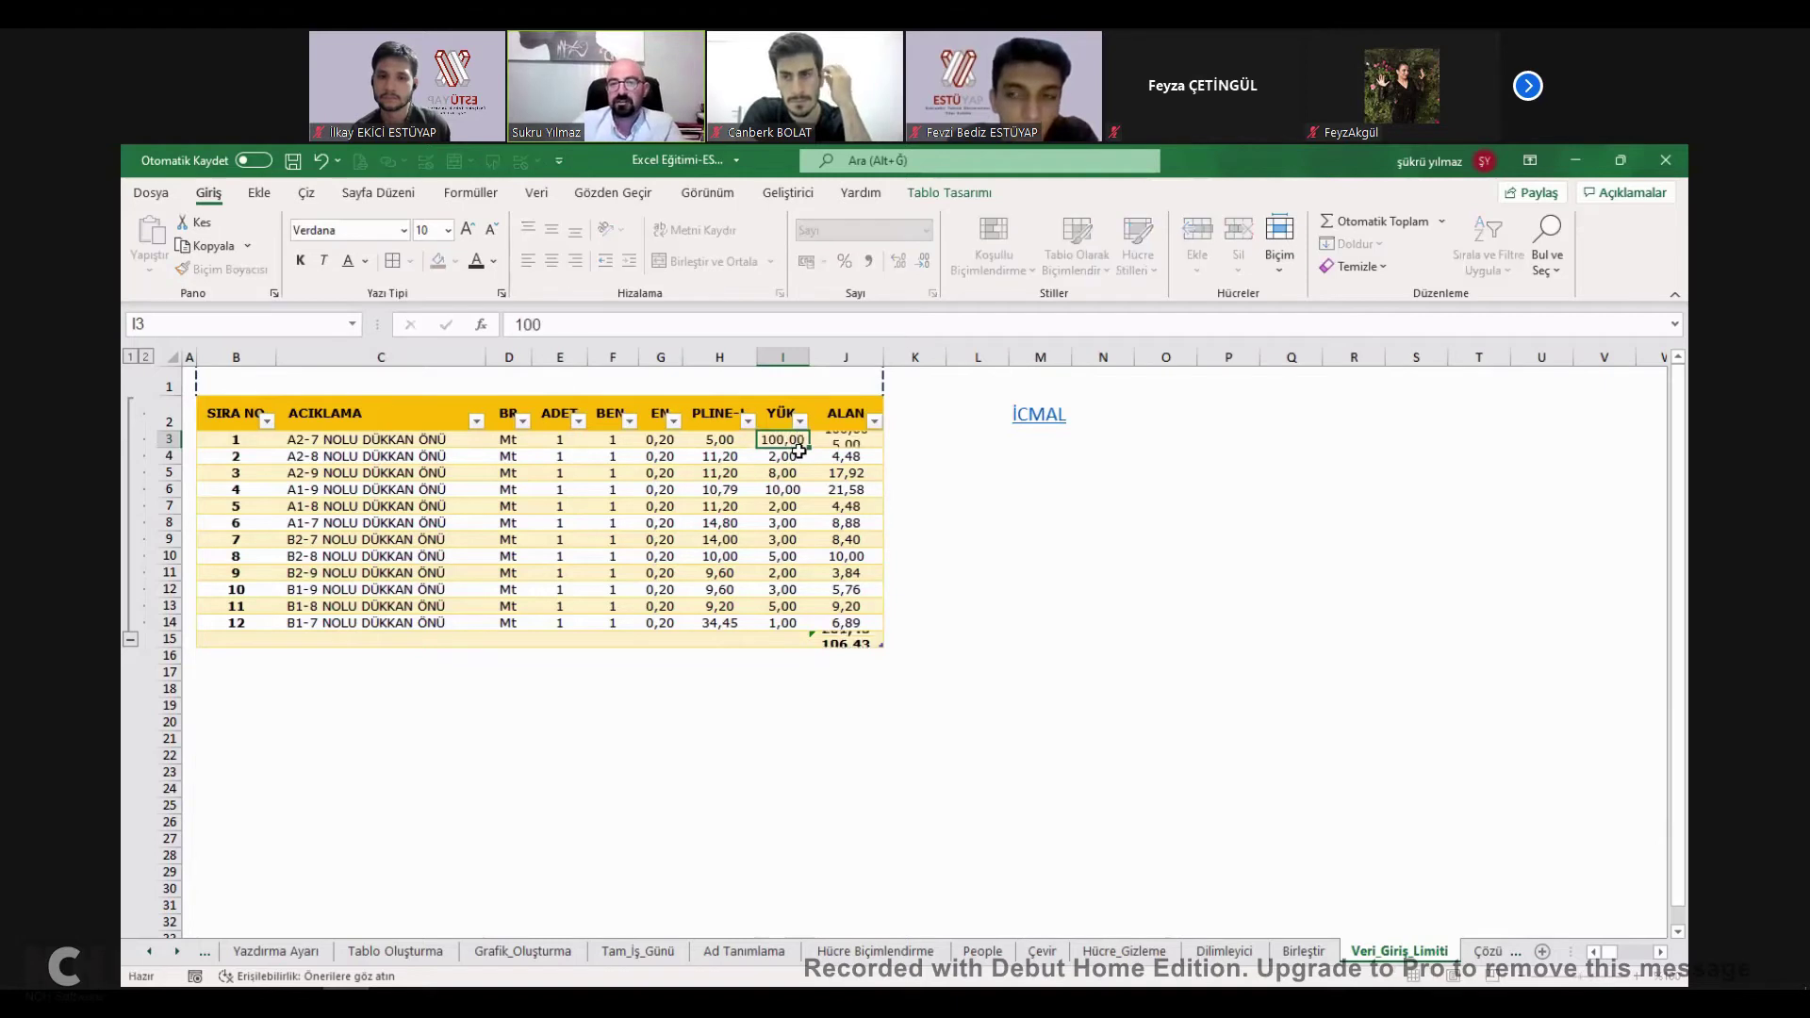
{"action": "key", "text": "Return"}
{"action": "left_click", "coordinate": [863, 640]}
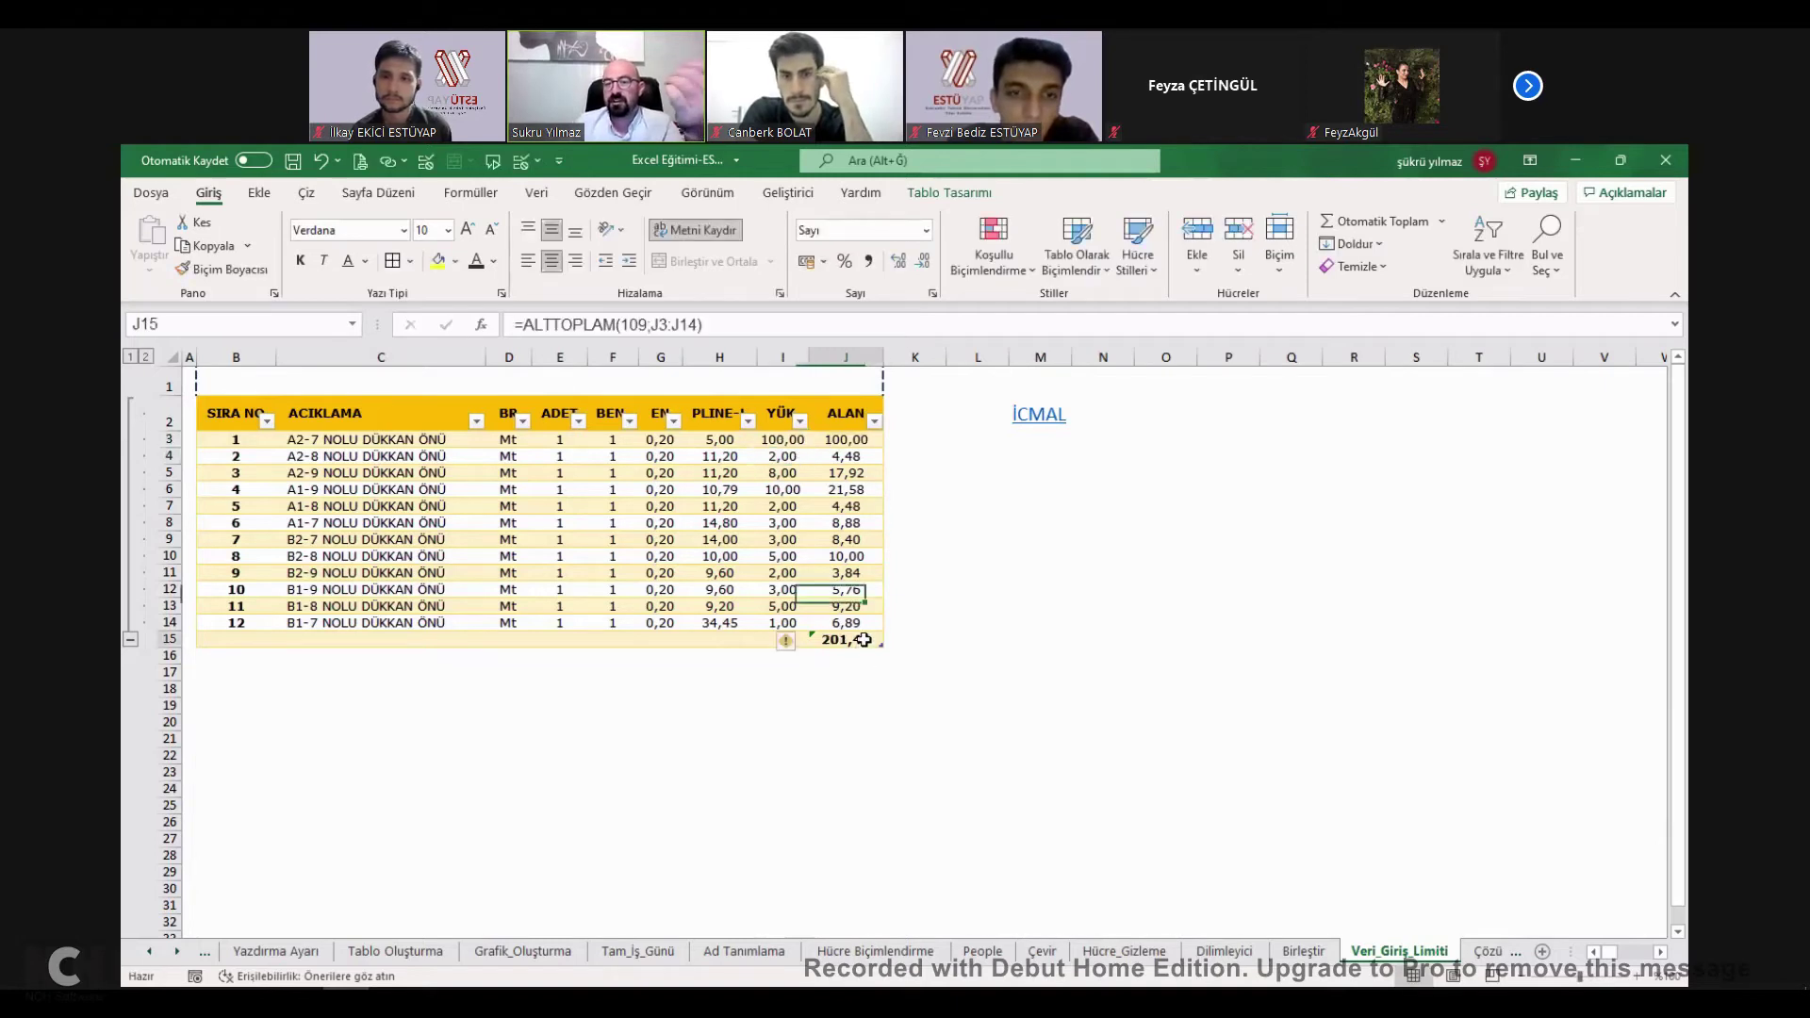
{"action": "left_click", "coordinate": [782, 440]}
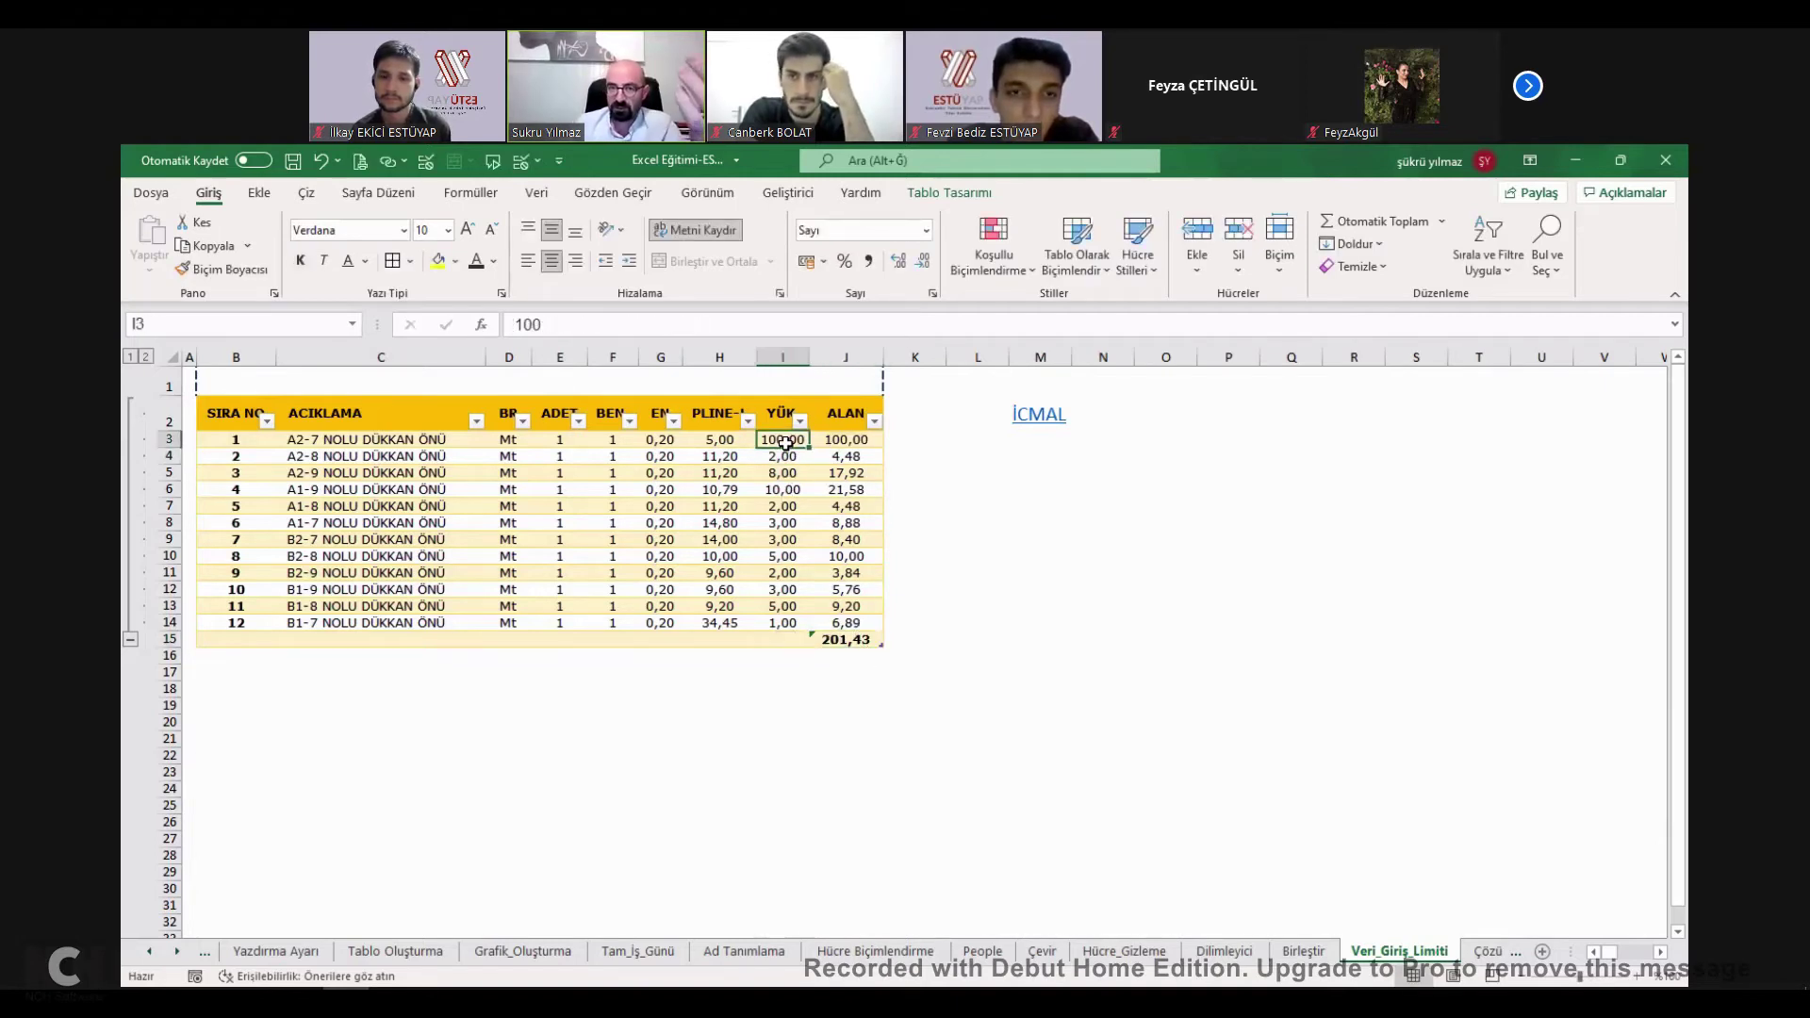
{"action": "left_click", "coordinate": [855, 641]}
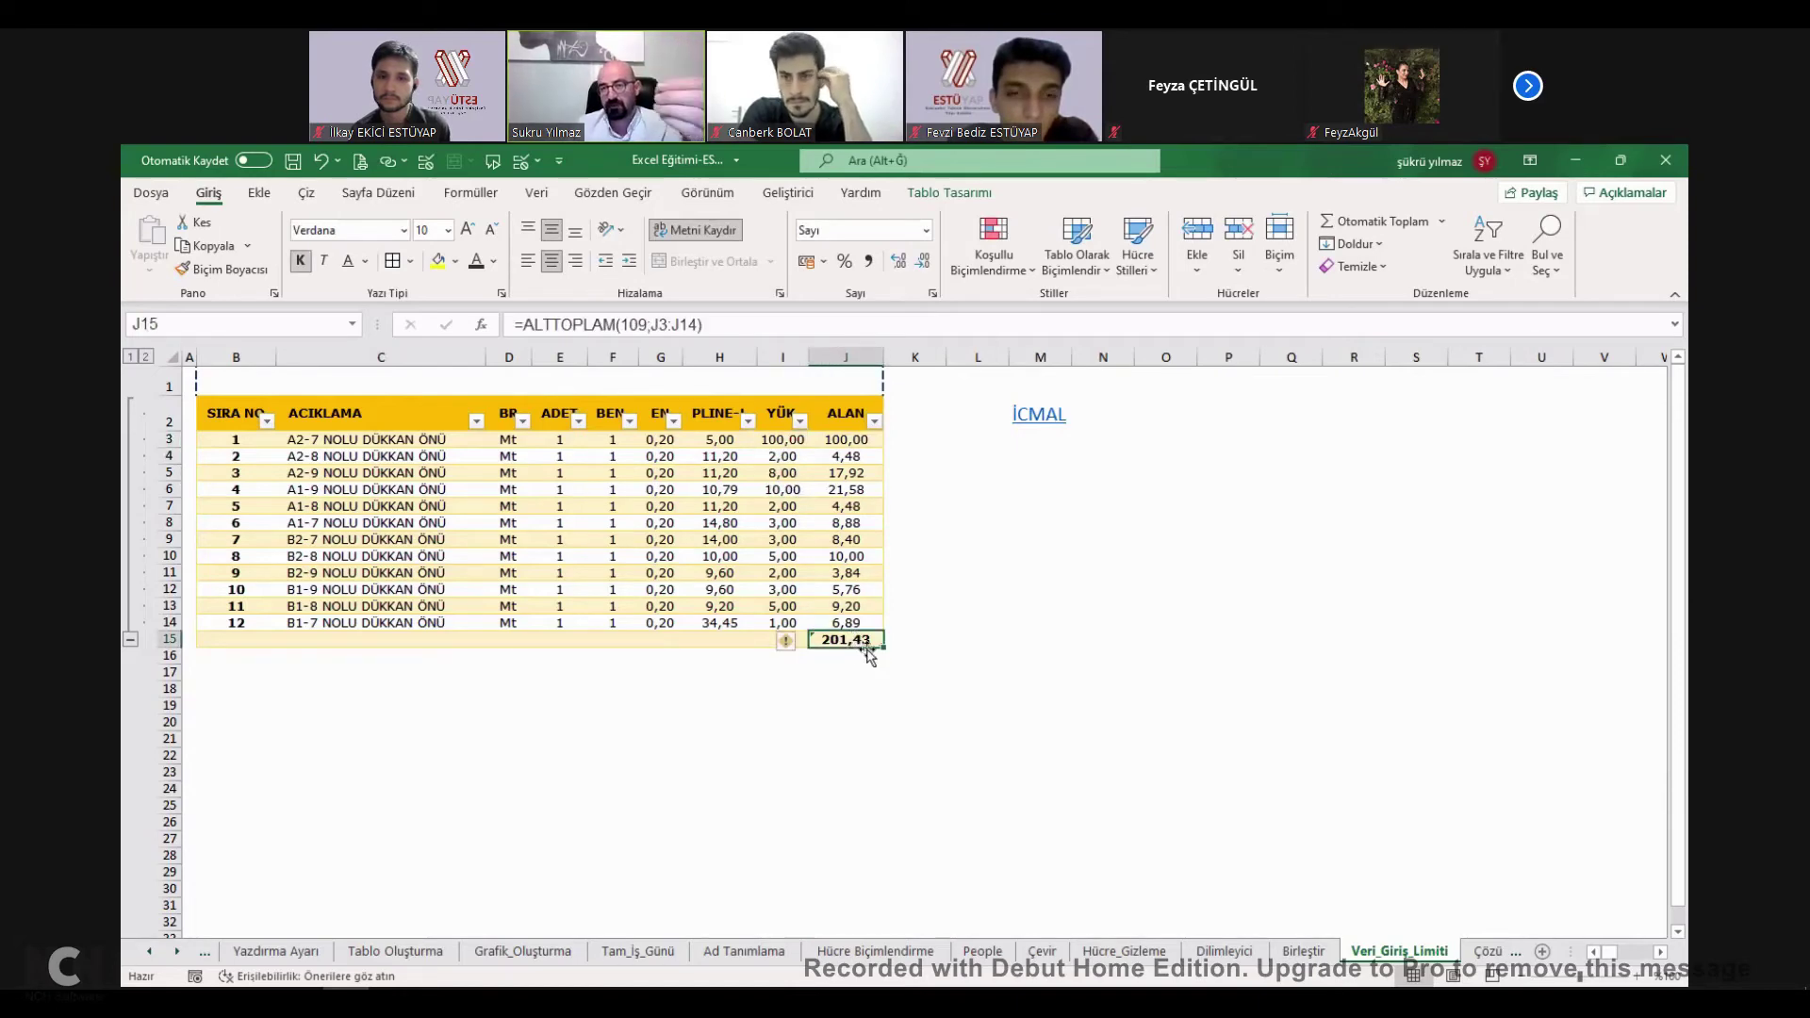
Set I3 back to 5 and select the YÜK values I3:I14.
{"action": "left_click", "coordinate": [788, 444]}
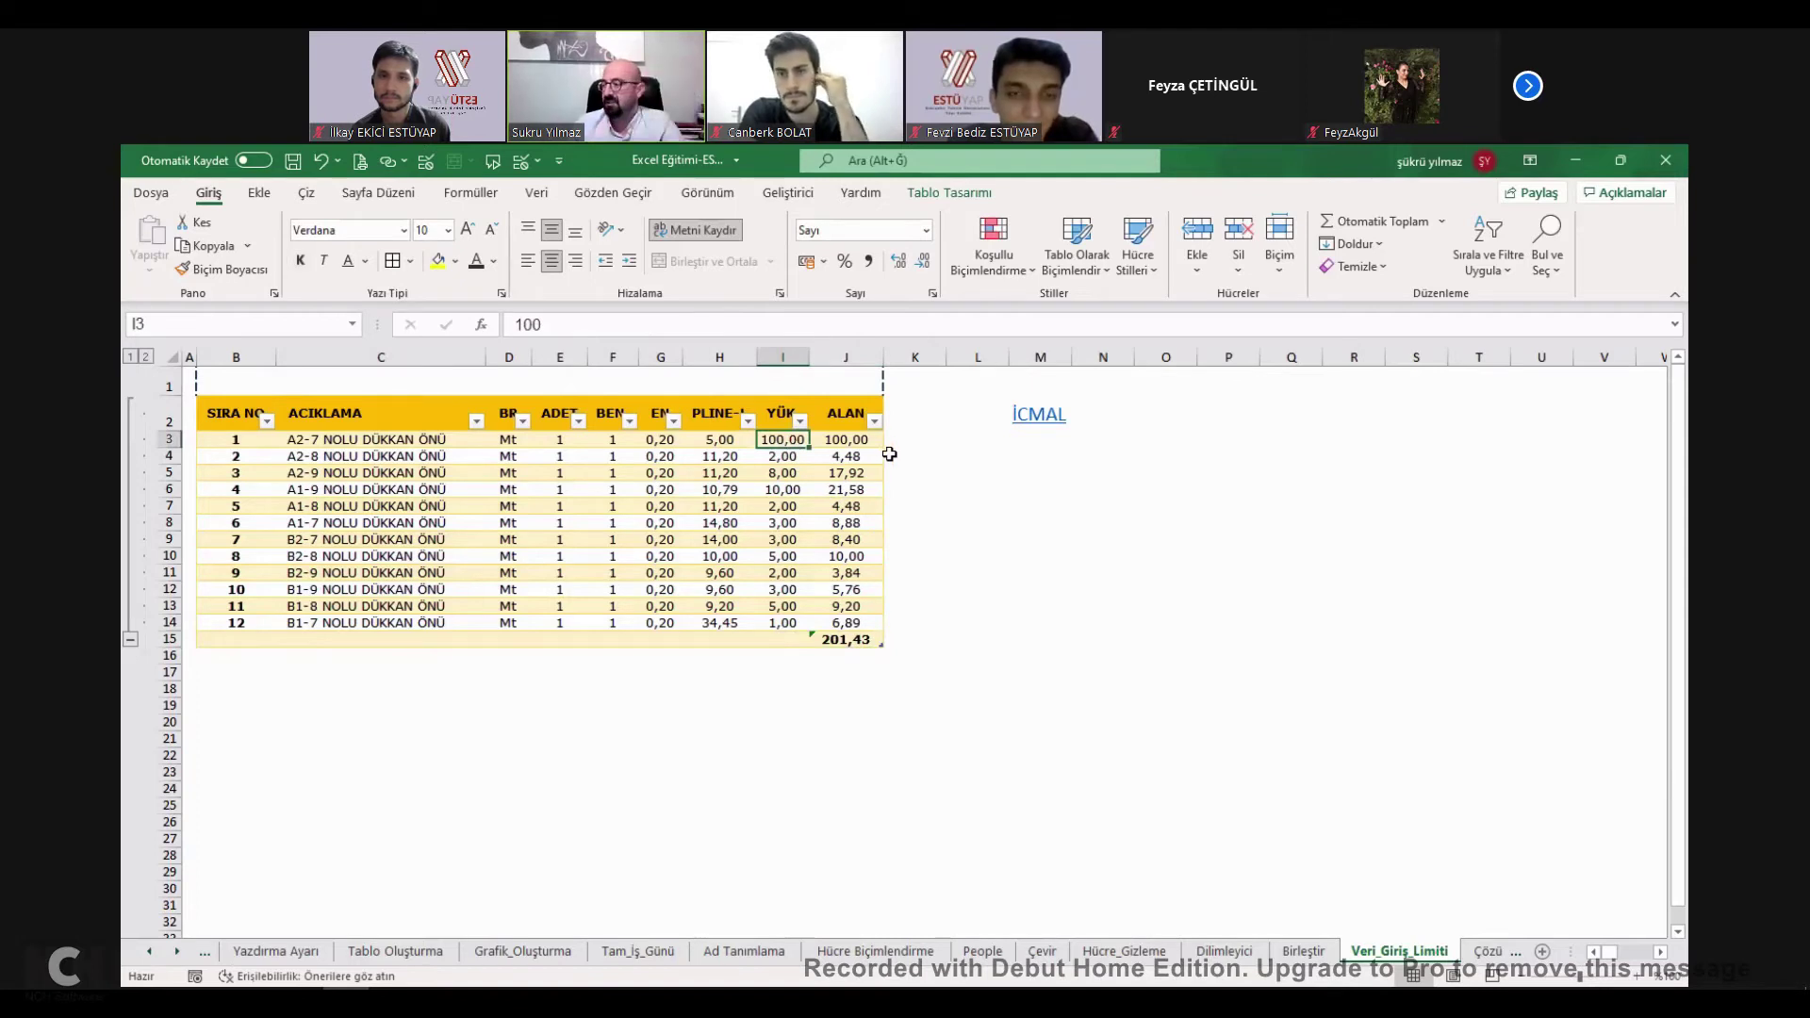
{"action": "type", "text": "5"}
{"action": "key", "text": "Return"}
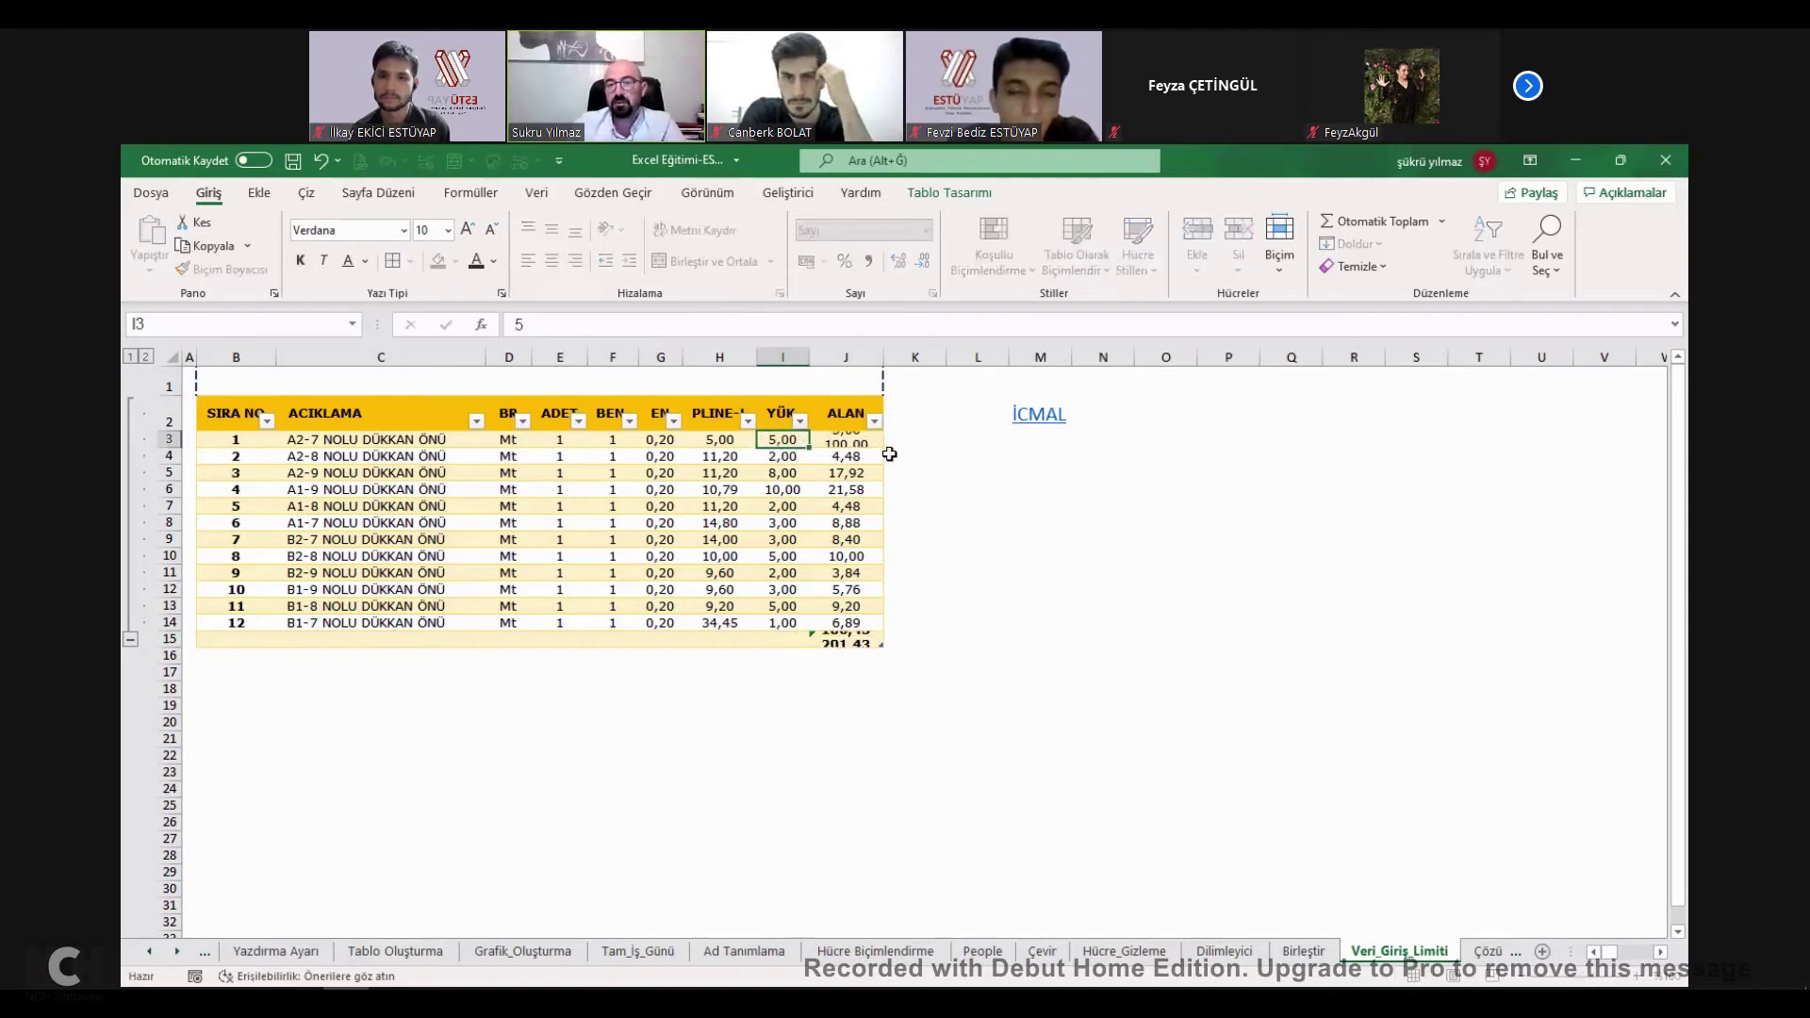
{"action": "left_click_drag", "start_coordinate": [783, 440], "coordinate": [784, 622]}
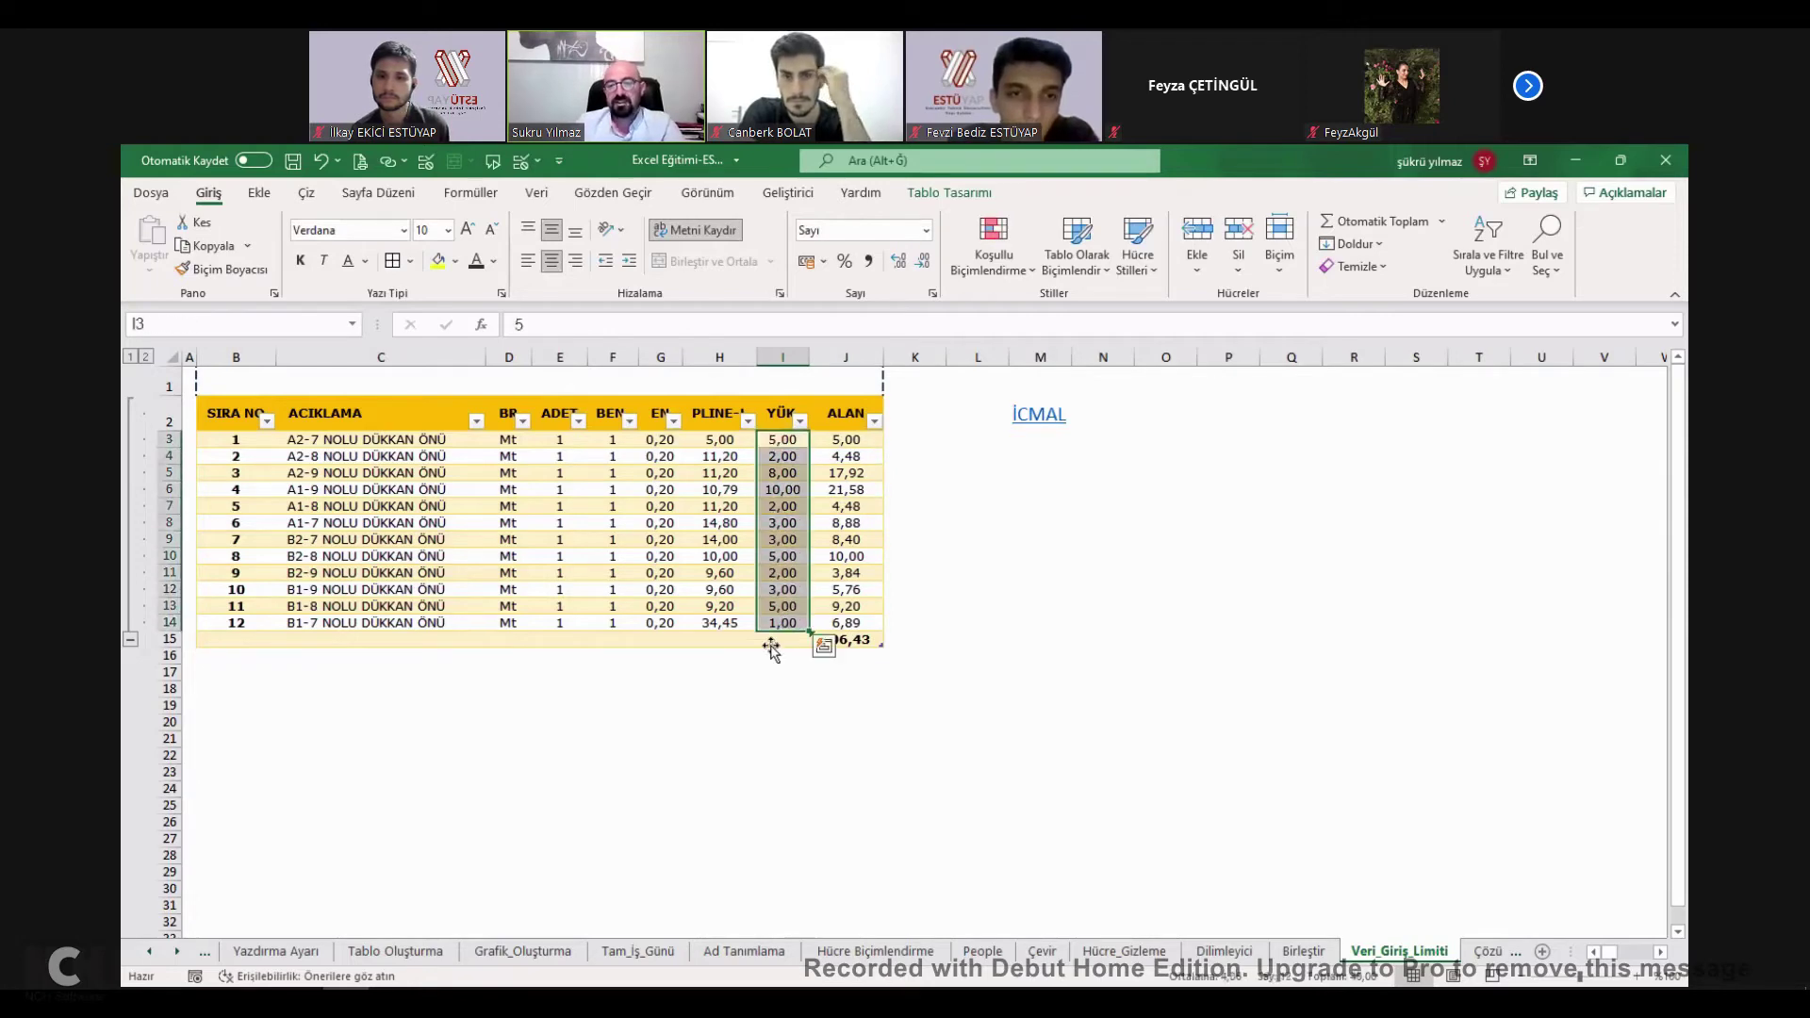
Restrict the YÜK cells to whole numbers between 0 and 10 via Data Validation.
{"action": "left_click", "coordinate": [521, 165]}
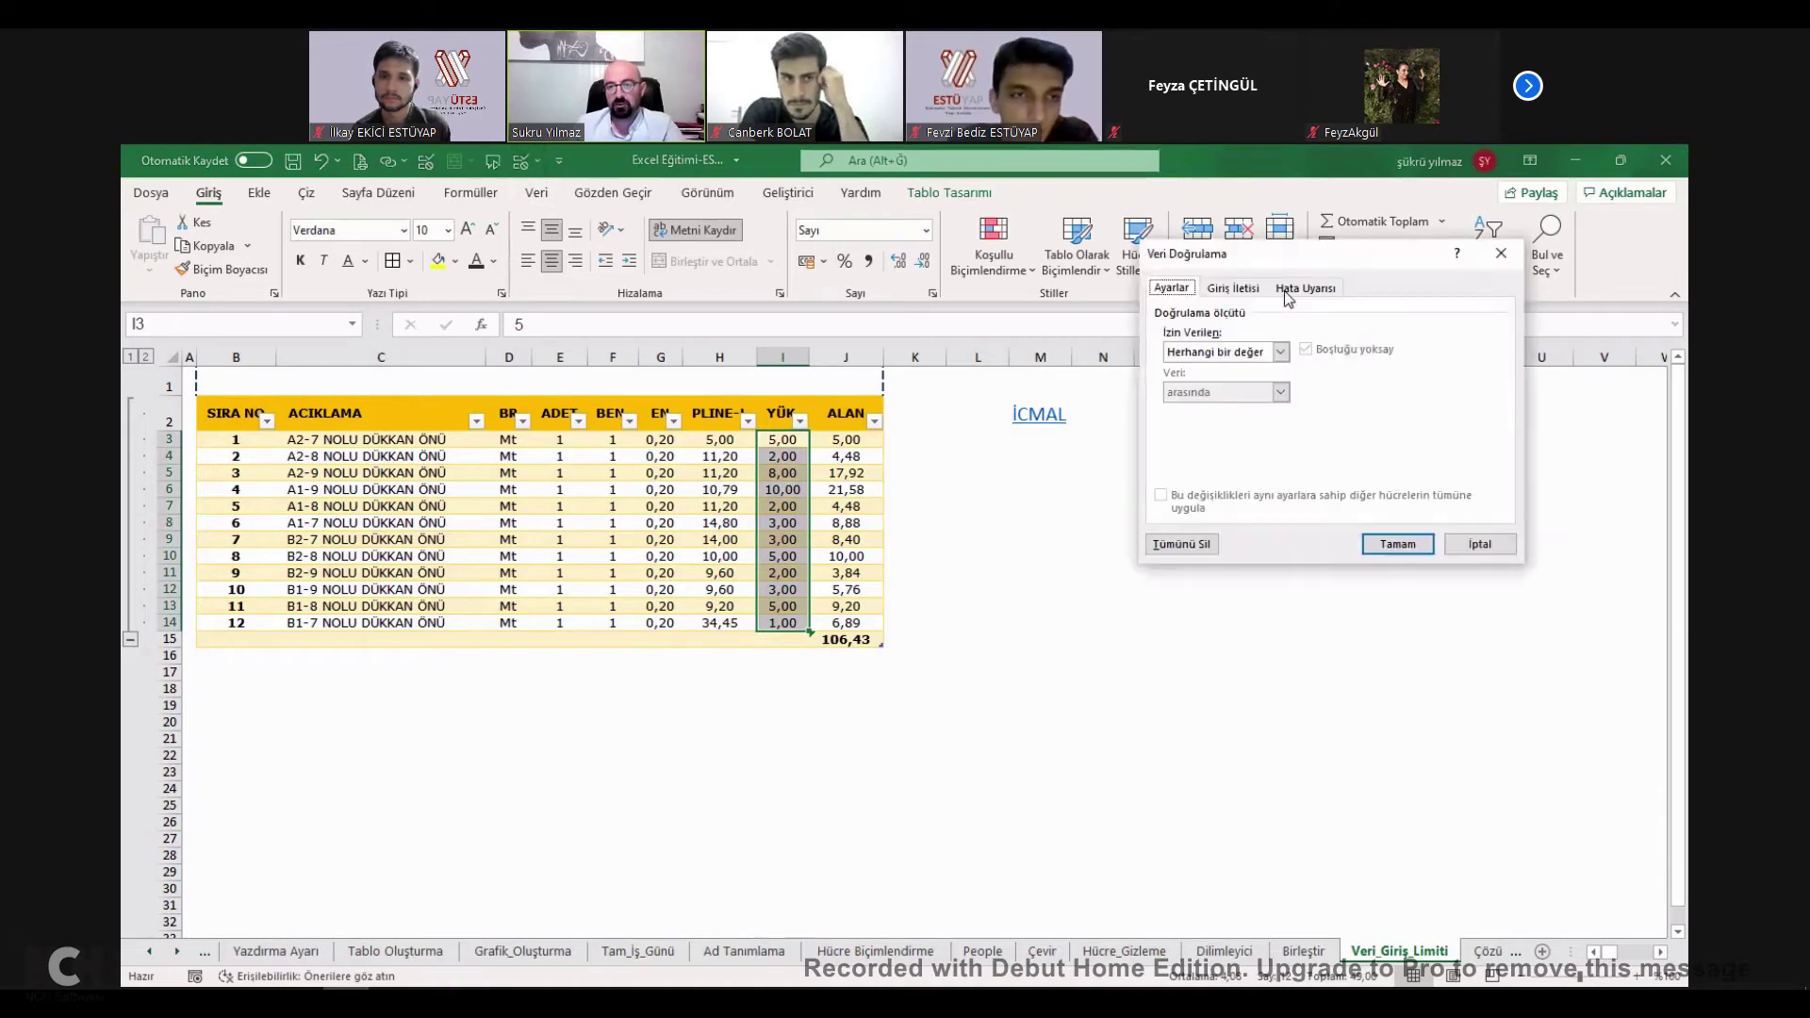
{"action": "left_click", "coordinate": [1229, 352]}
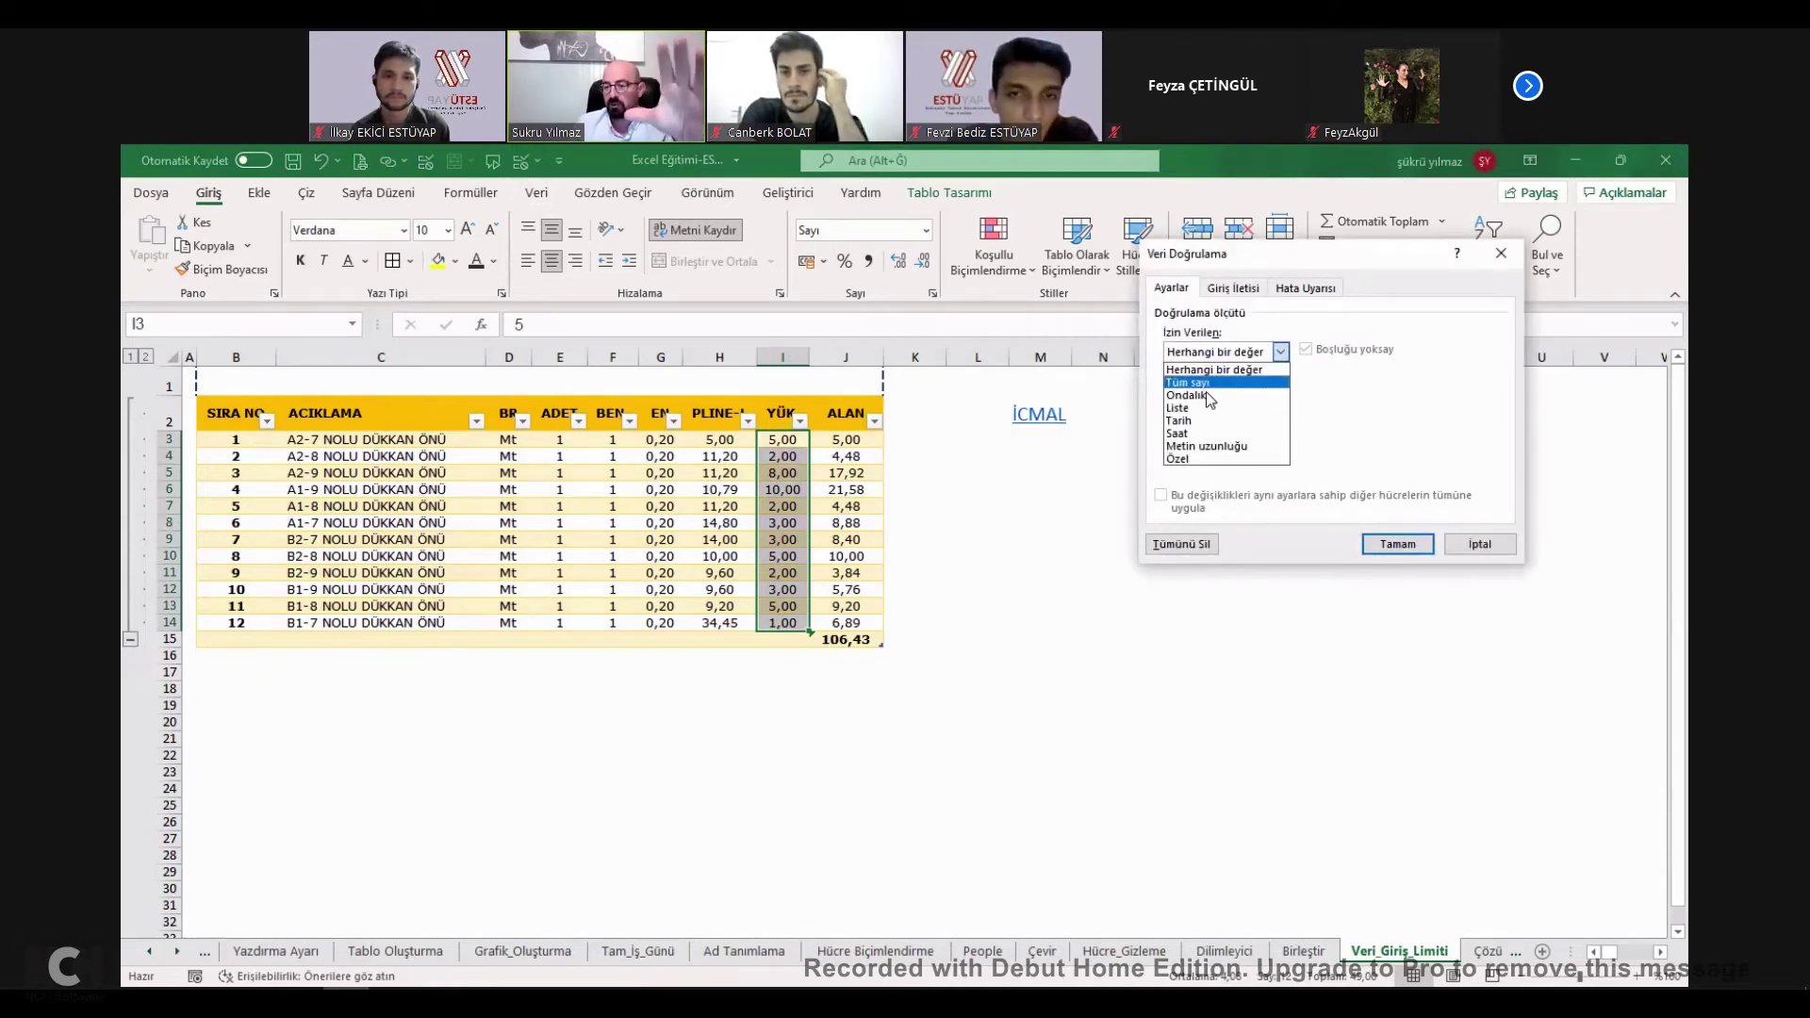
{"action": "left_click", "coordinate": [1205, 386]}
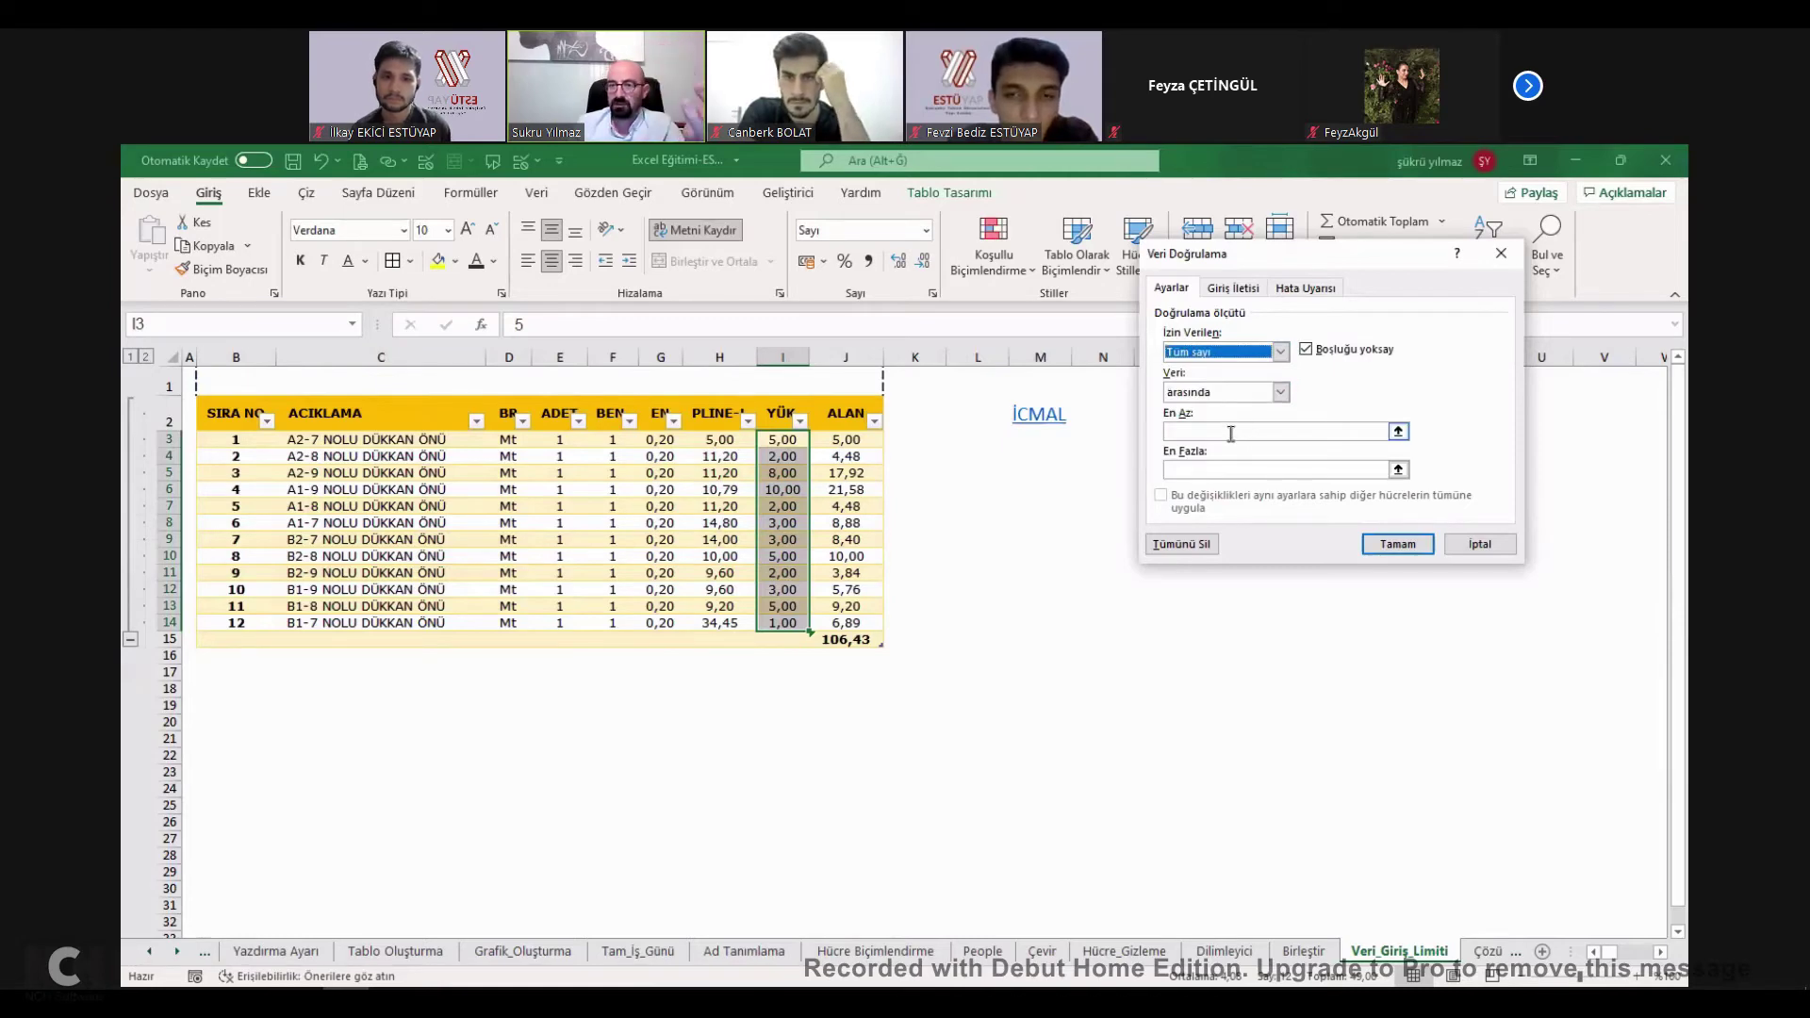
{"action": "left_click", "coordinate": [1228, 430]}
{"action": "left_click", "coordinate": [1219, 470]}
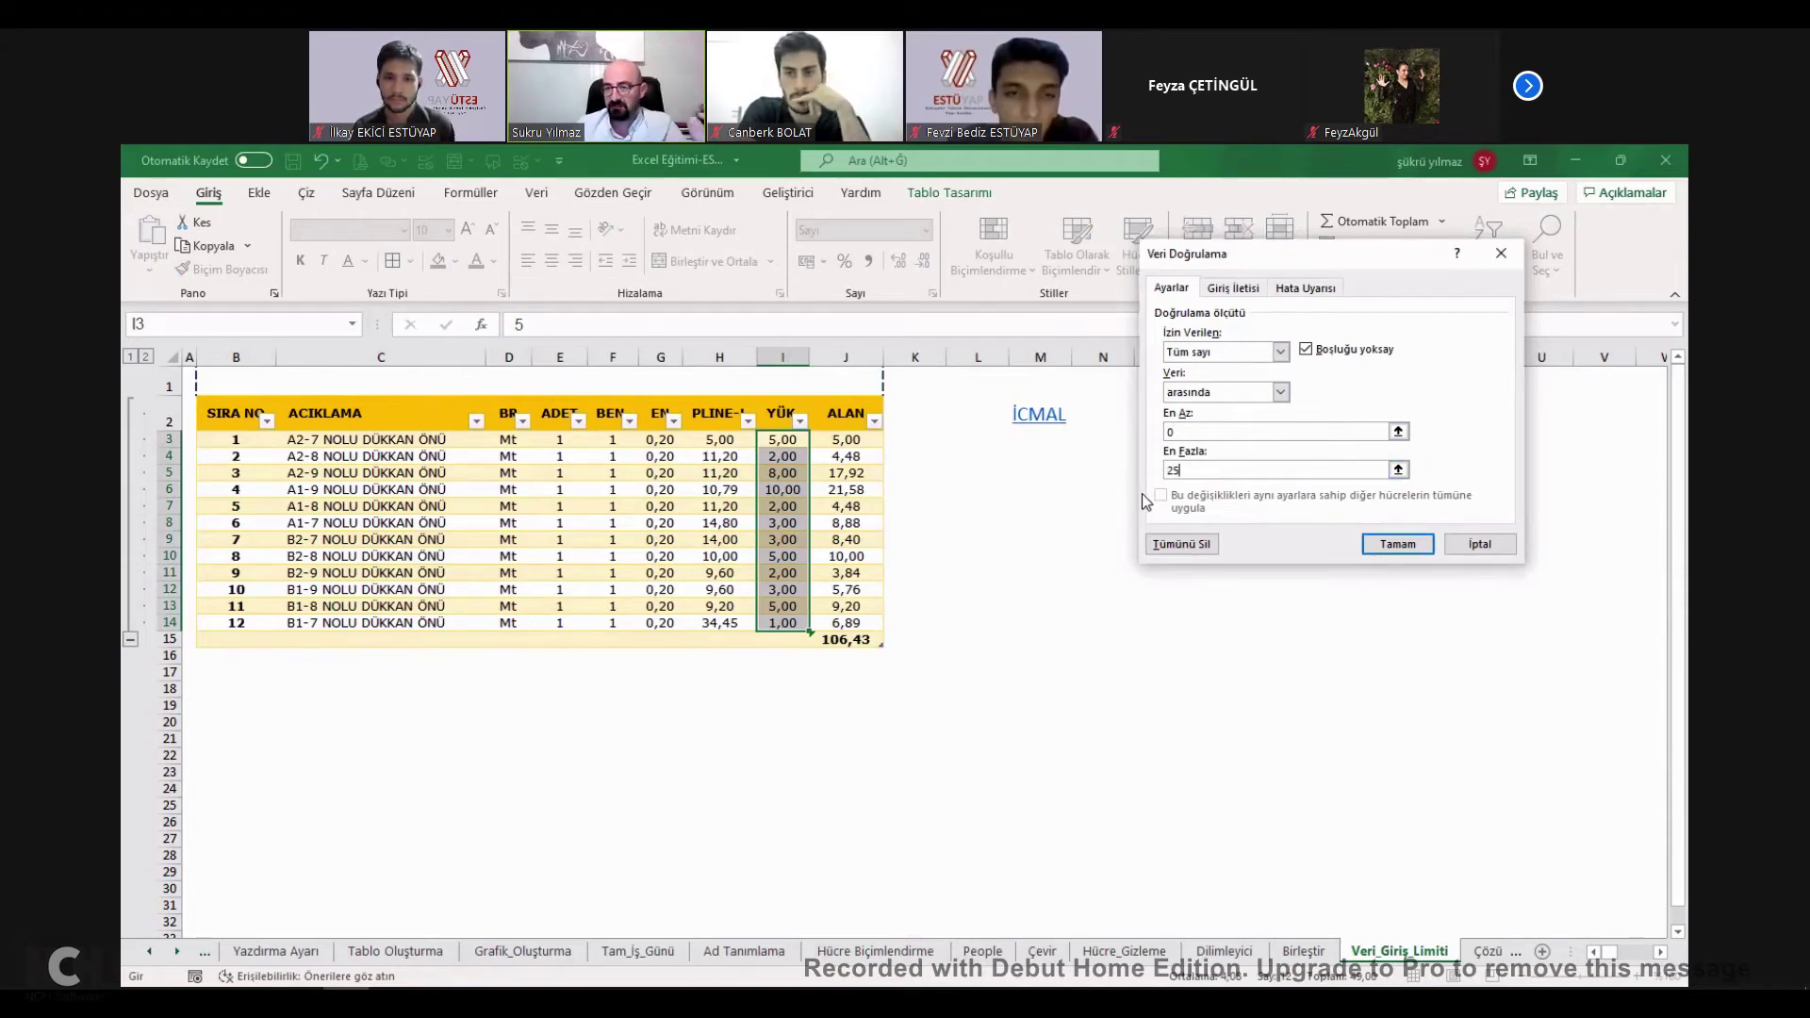
{"action": "type", "text": "5"}
{"action": "key", "text": "BackSpace"}
{"action": "type", "text": "100000"}
{"action": "key", "text": "BackSpace"}
{"action": "key", "text": "BackSpace"}
{"action": "key", "text": "BackSpace"}
{"action": "key", "text": "BackSpace"}
{"action": "key", "text": "BackSpace"}
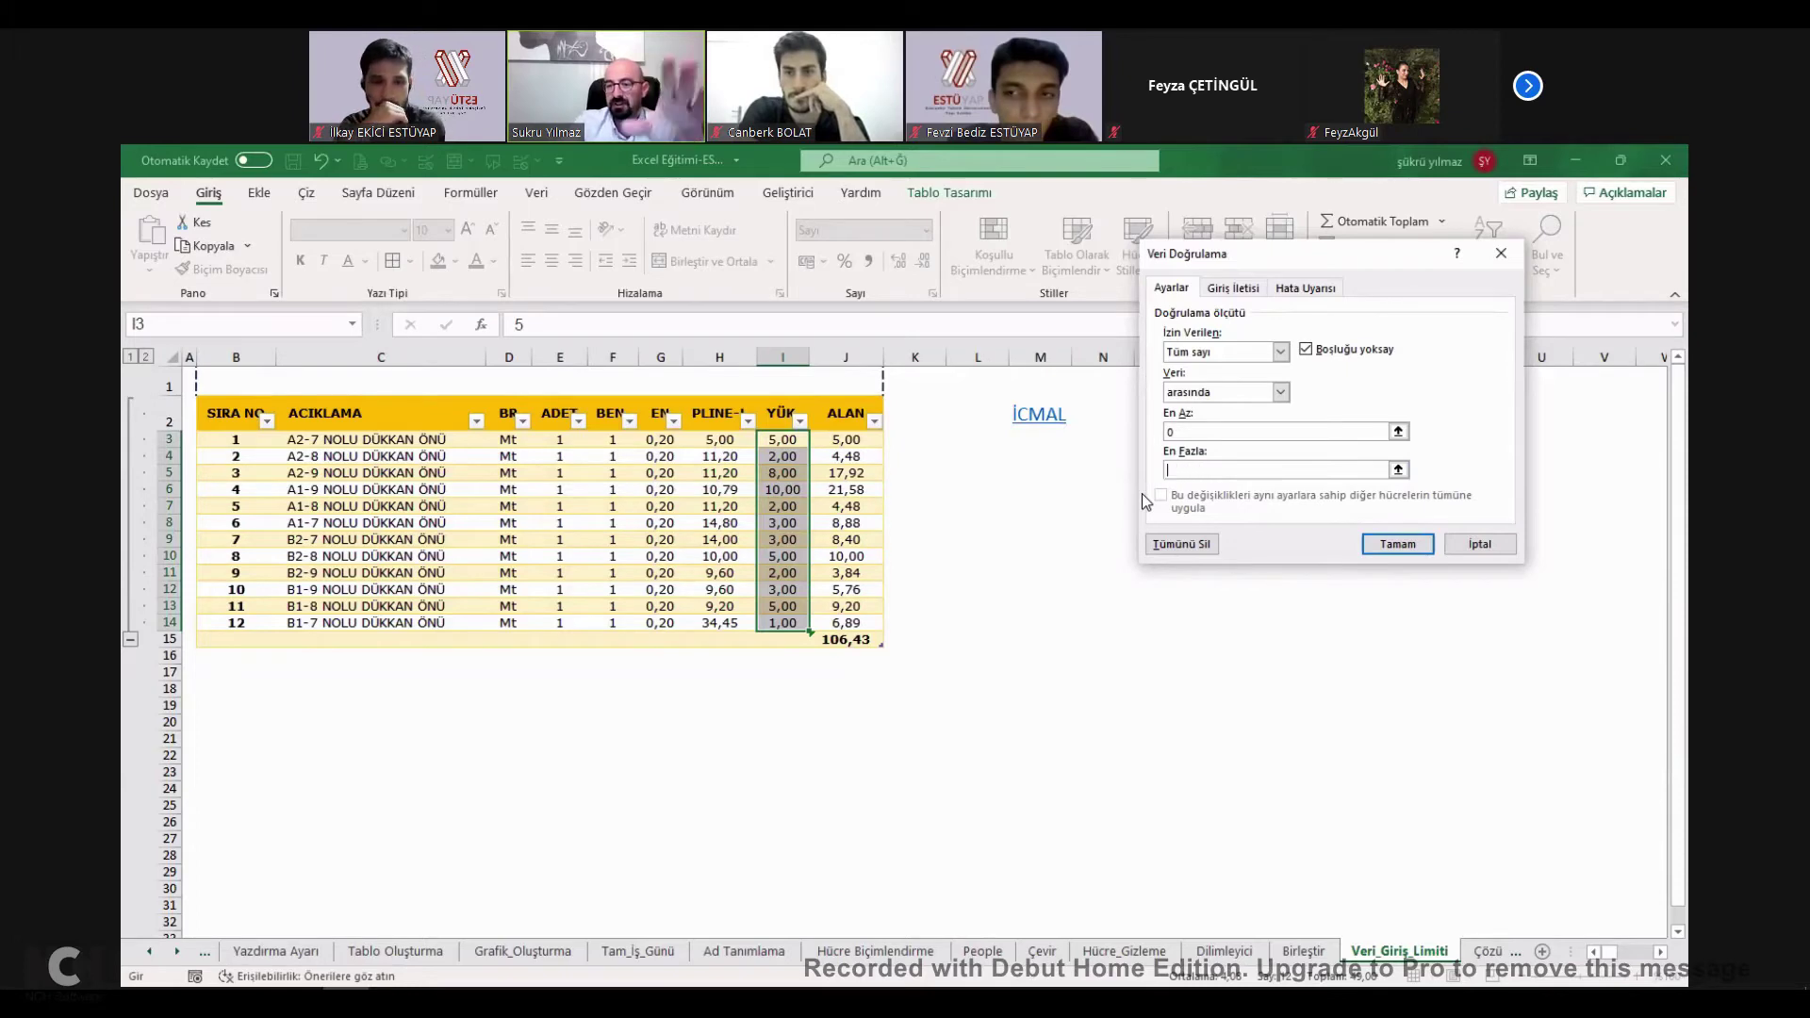
{"action": "type", "text": "0"}
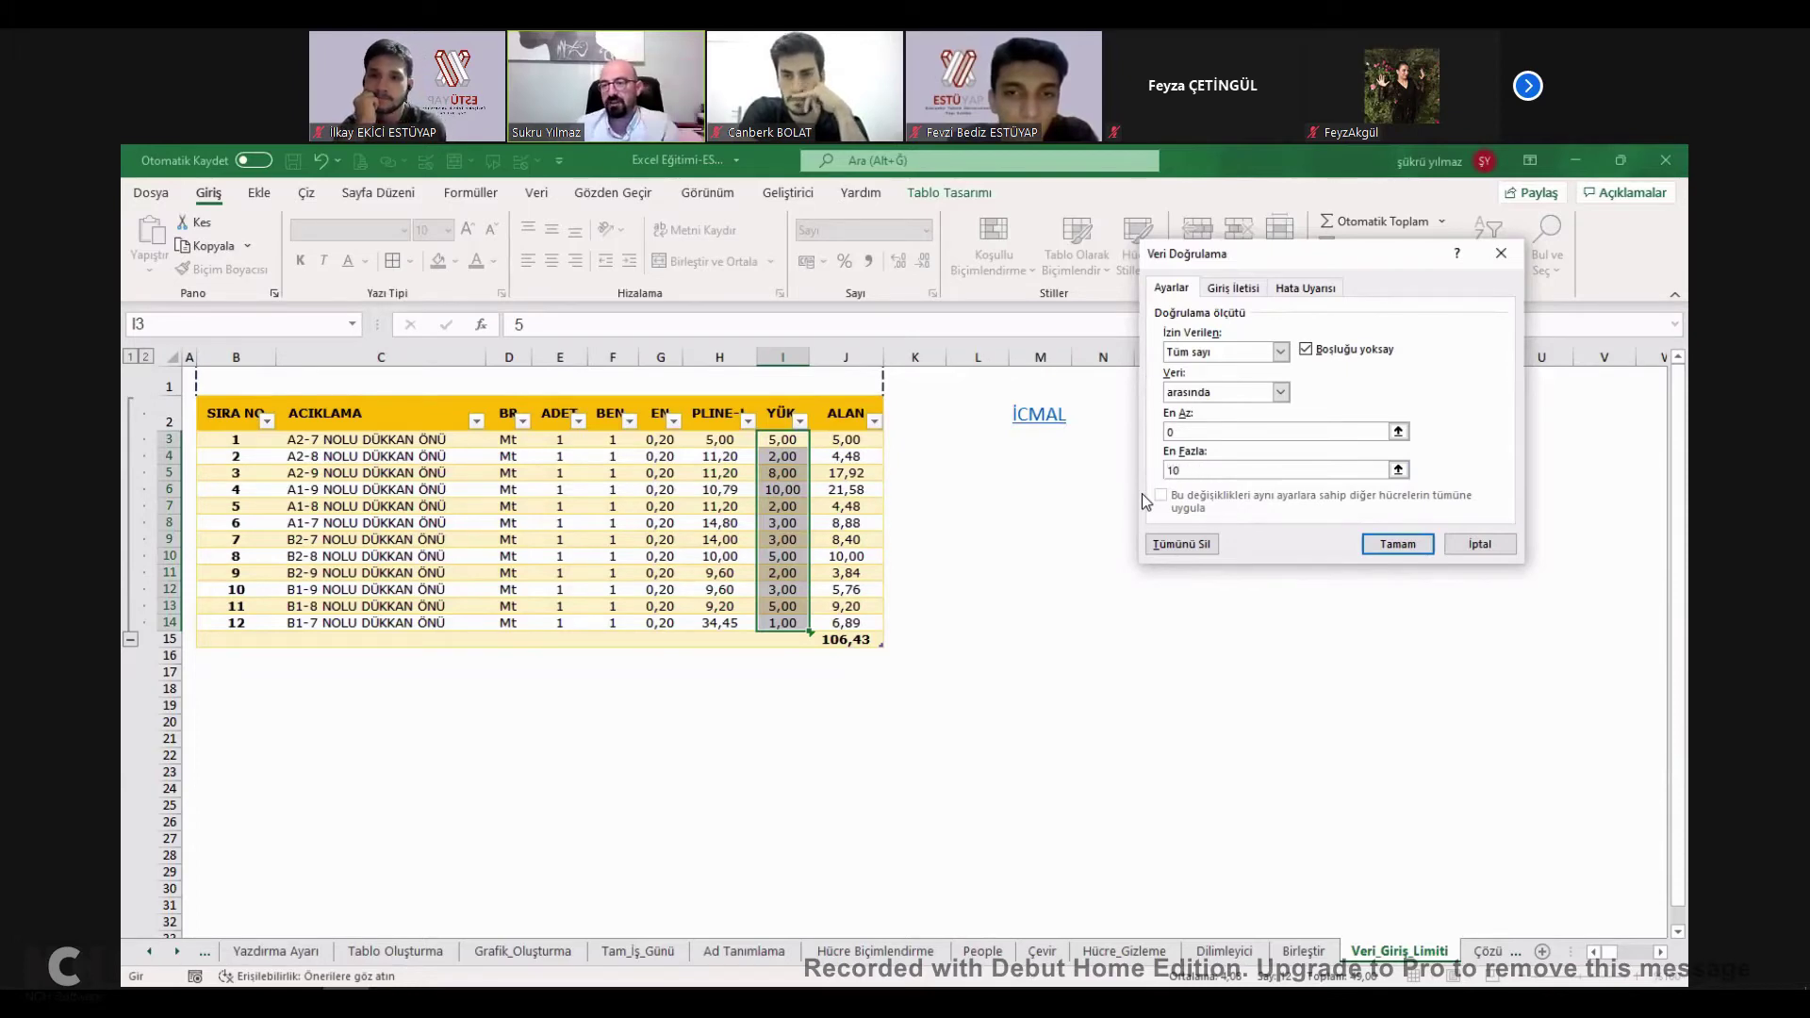
Enter the input message 'LÜTFEN KAT YÜKSEKLİĞİ GİRİN' for the YÜK cells.
{"action": "left_click", "coordinate": [1233, 288]}
{"action": "left_click", "coordinate": [1233, 420]}
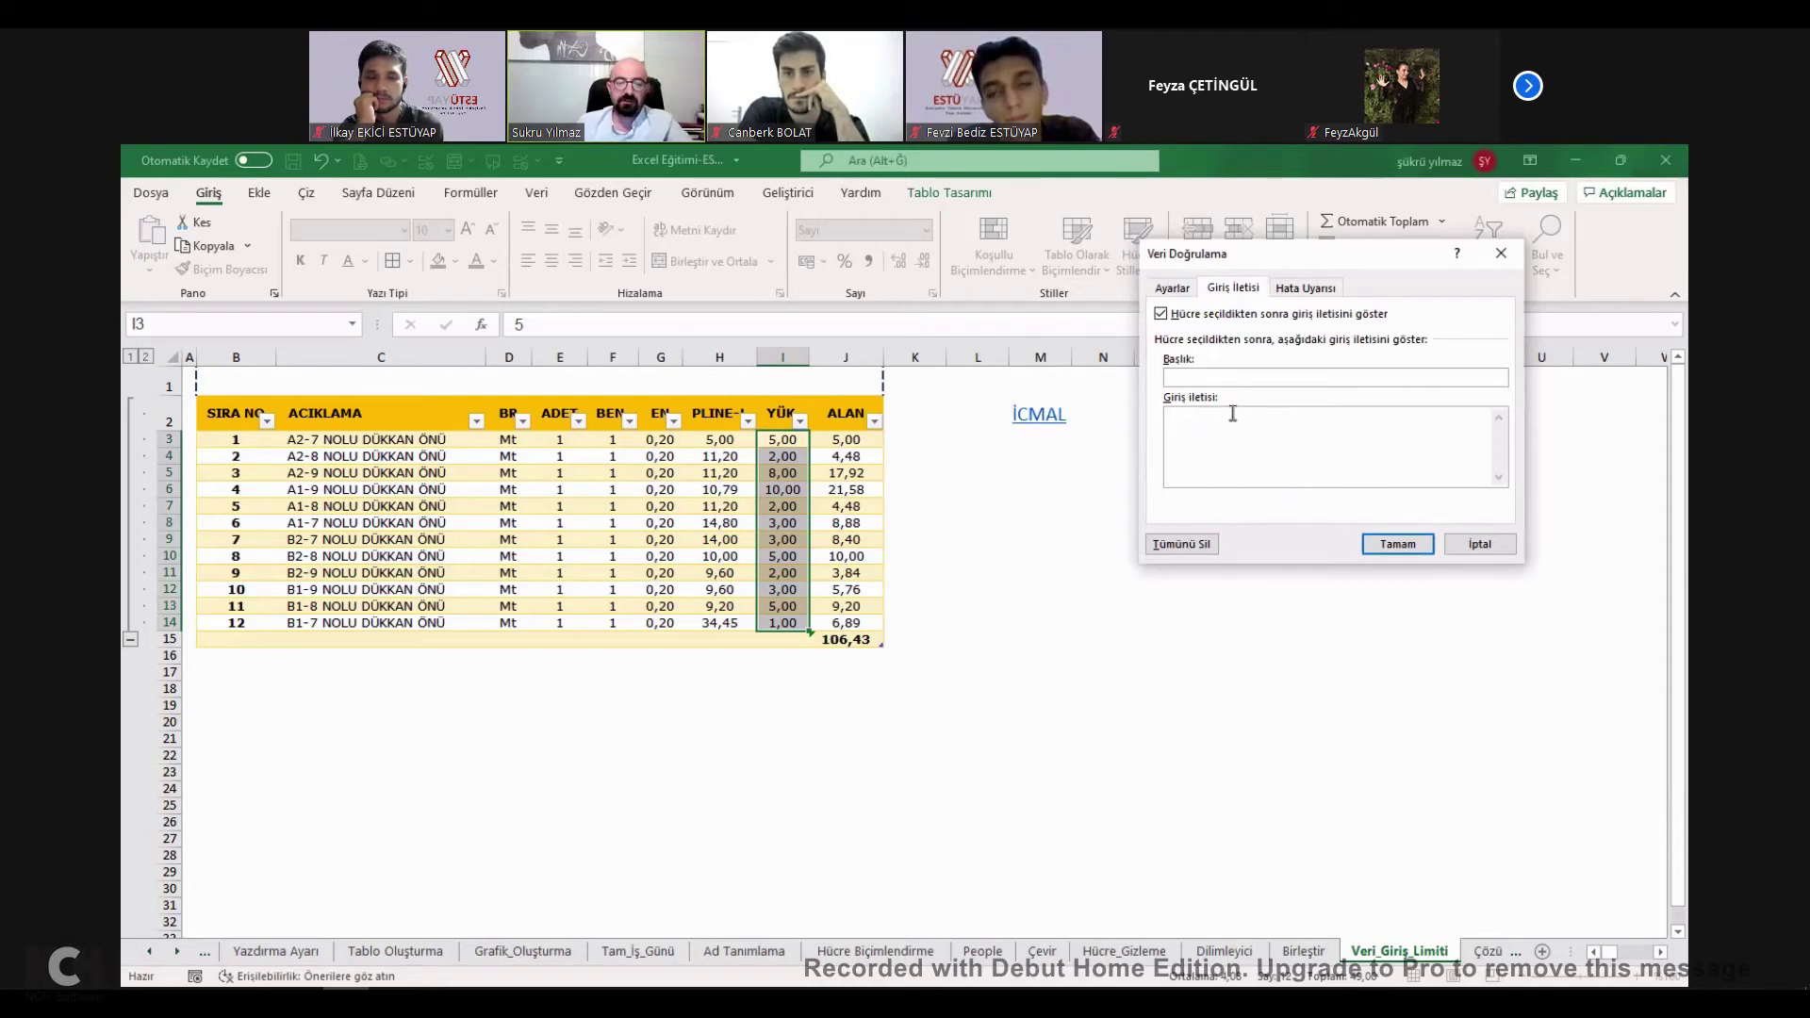
{"action": "type", "text": "l"}
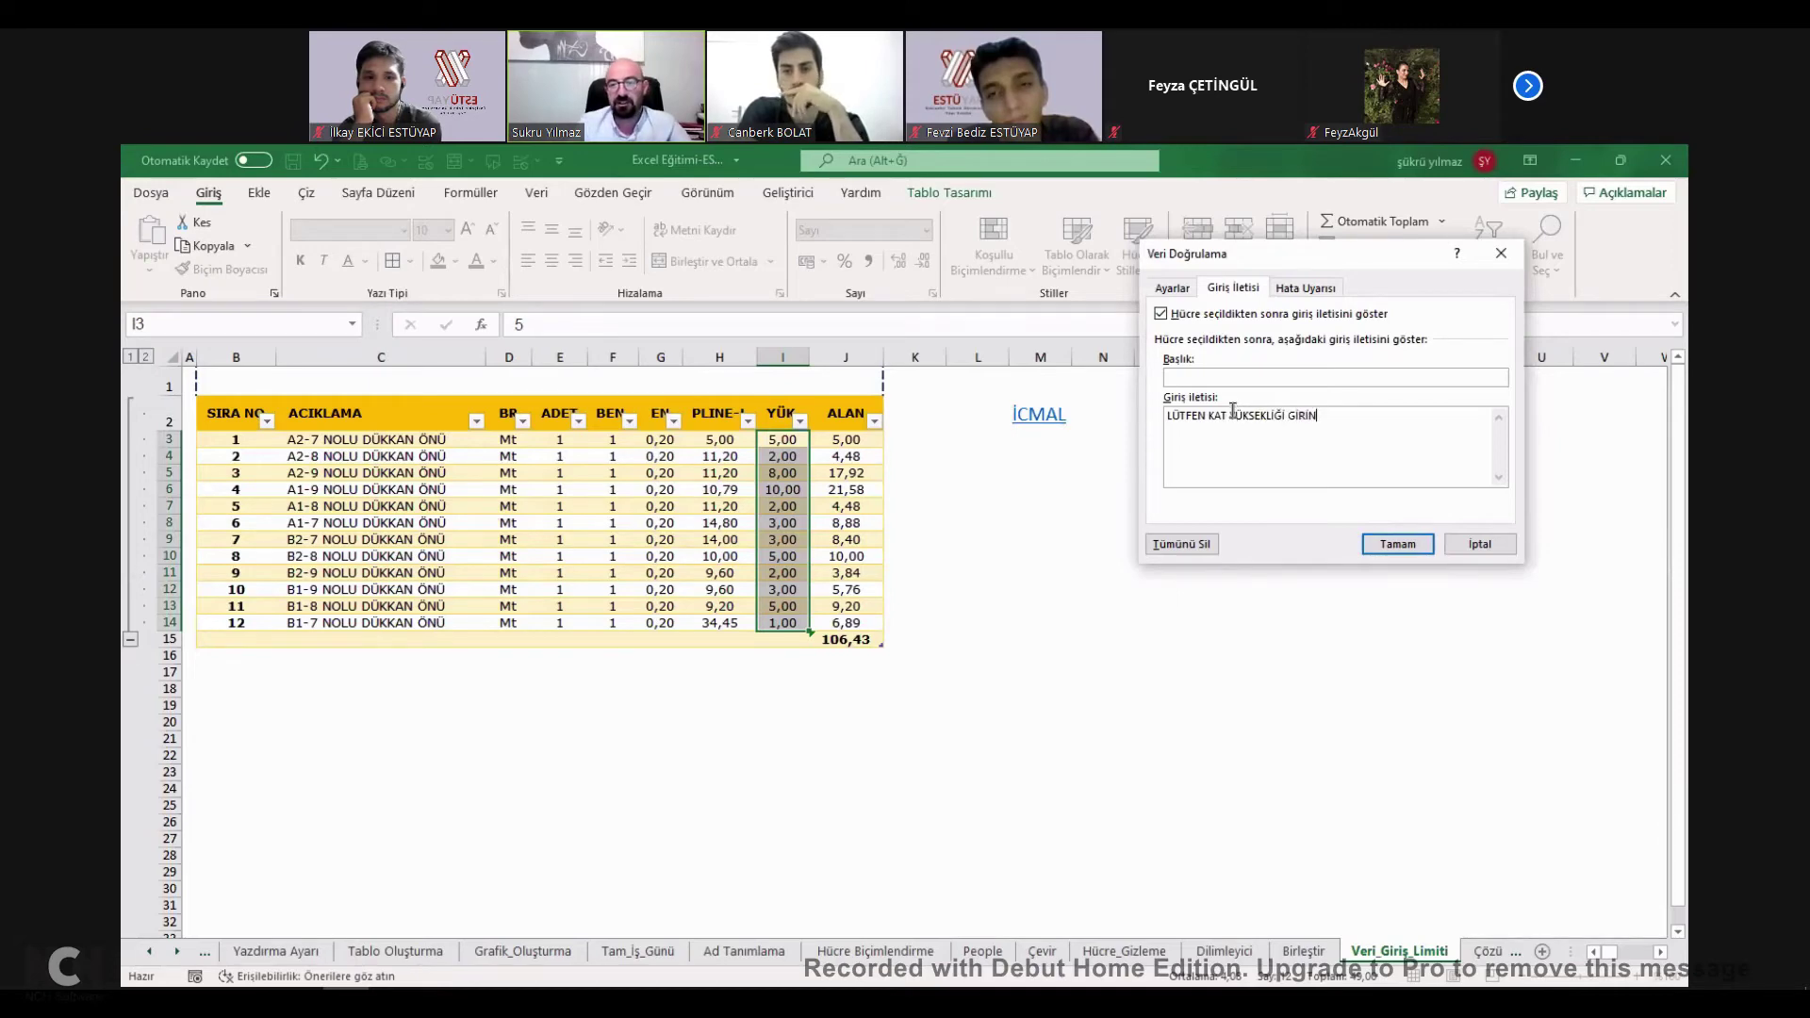
Keep the Stop error style and write the error message 'BÖYLE YÜKSEKLİK OLMAZ'.
{"action": "left_click", "coordinate": [1307, 289]}
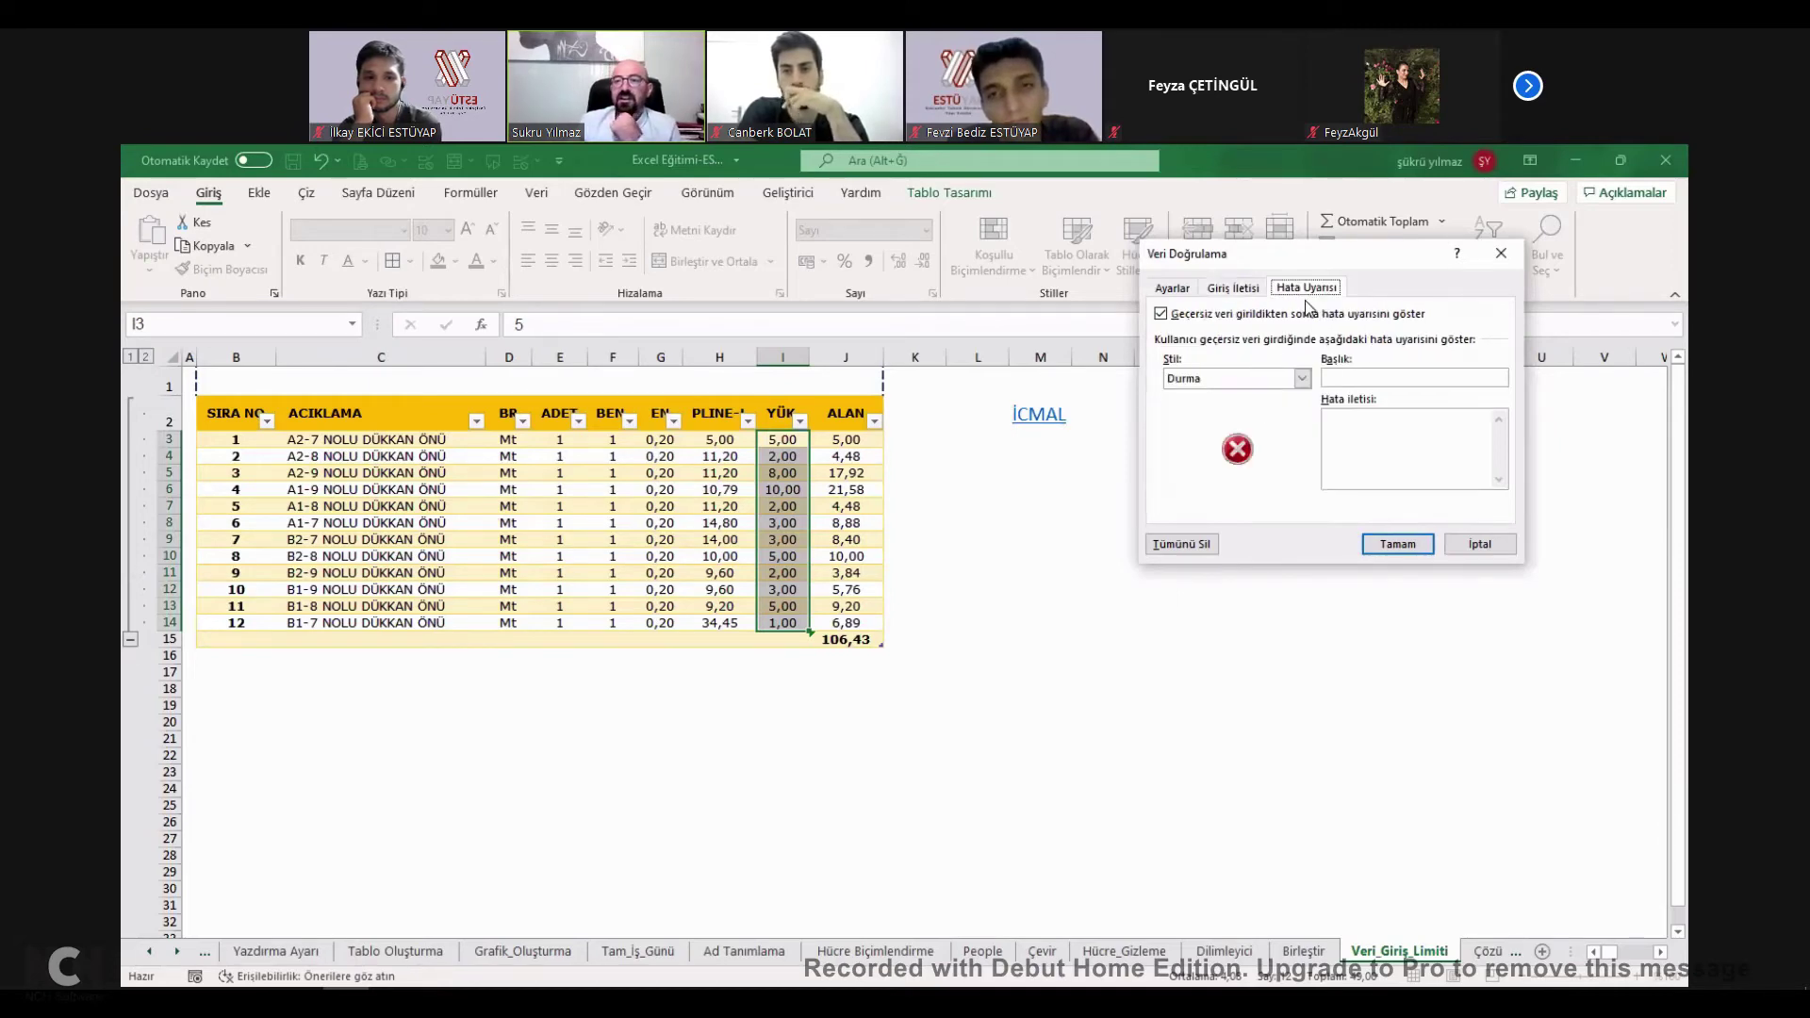
{"action": "left_click", "coordinate": [1174, 290]}
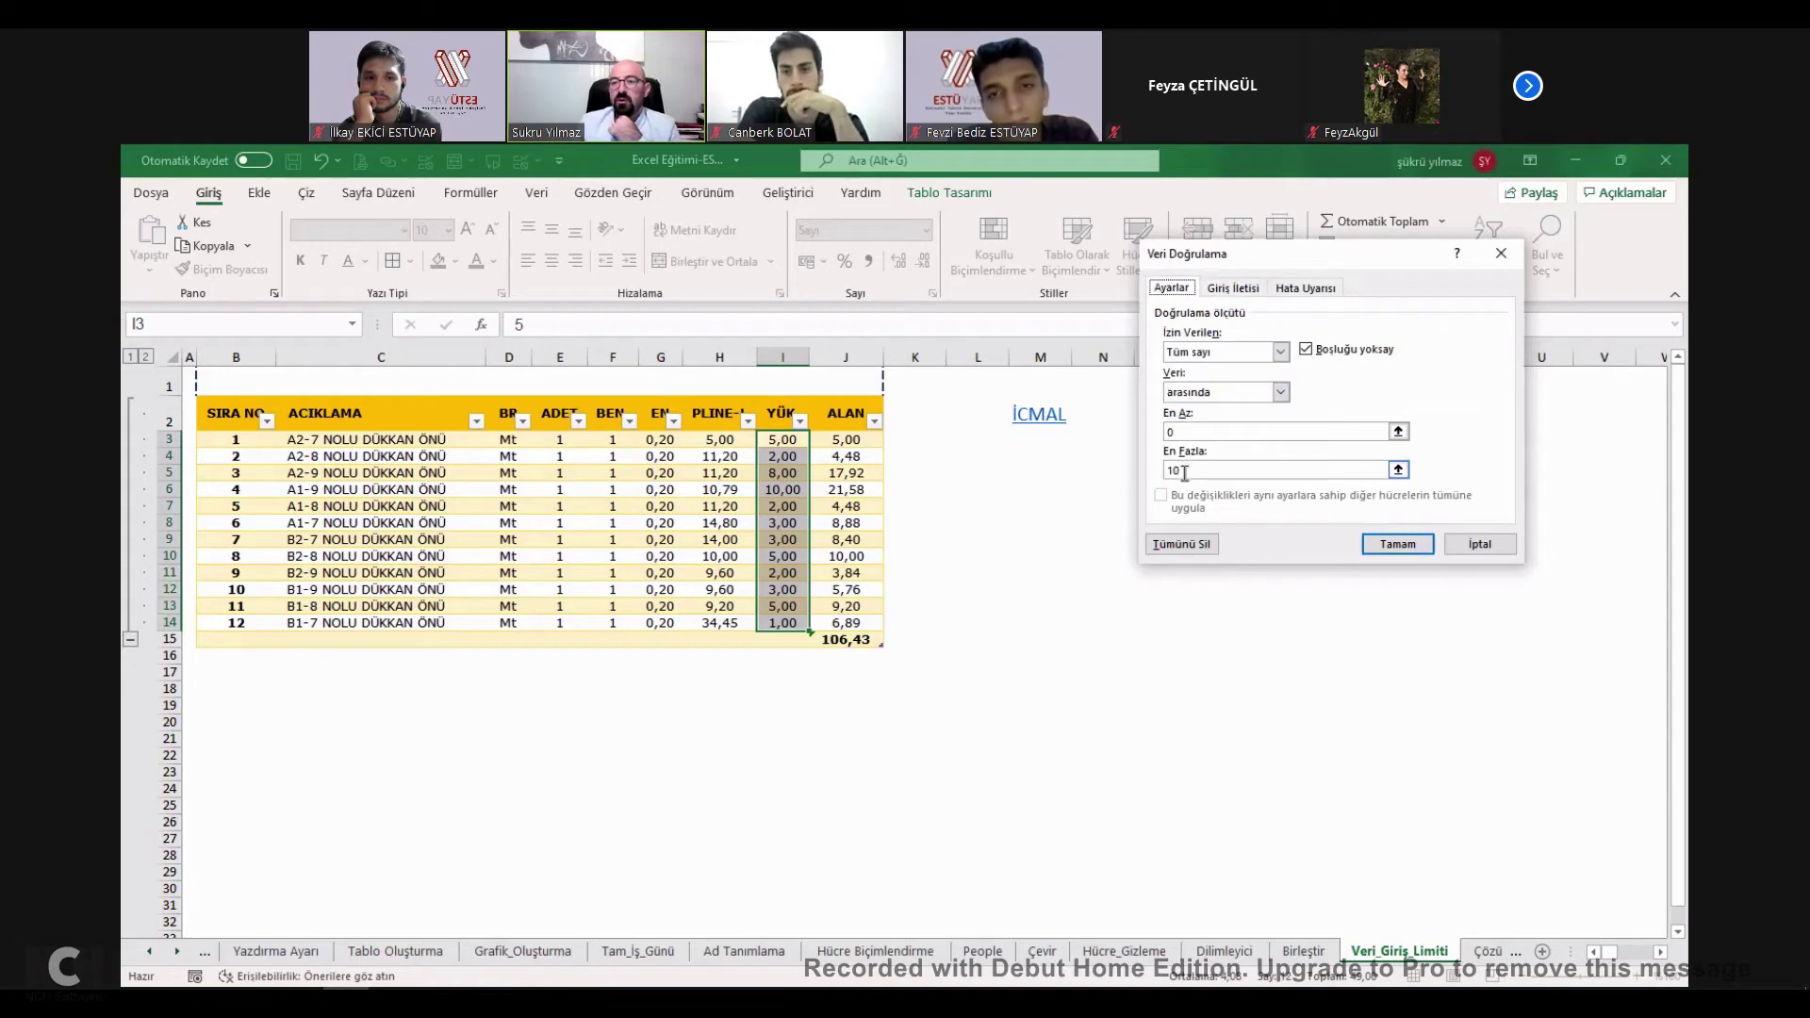
{"action": "left_click", "coordinate": [1318, 292]}
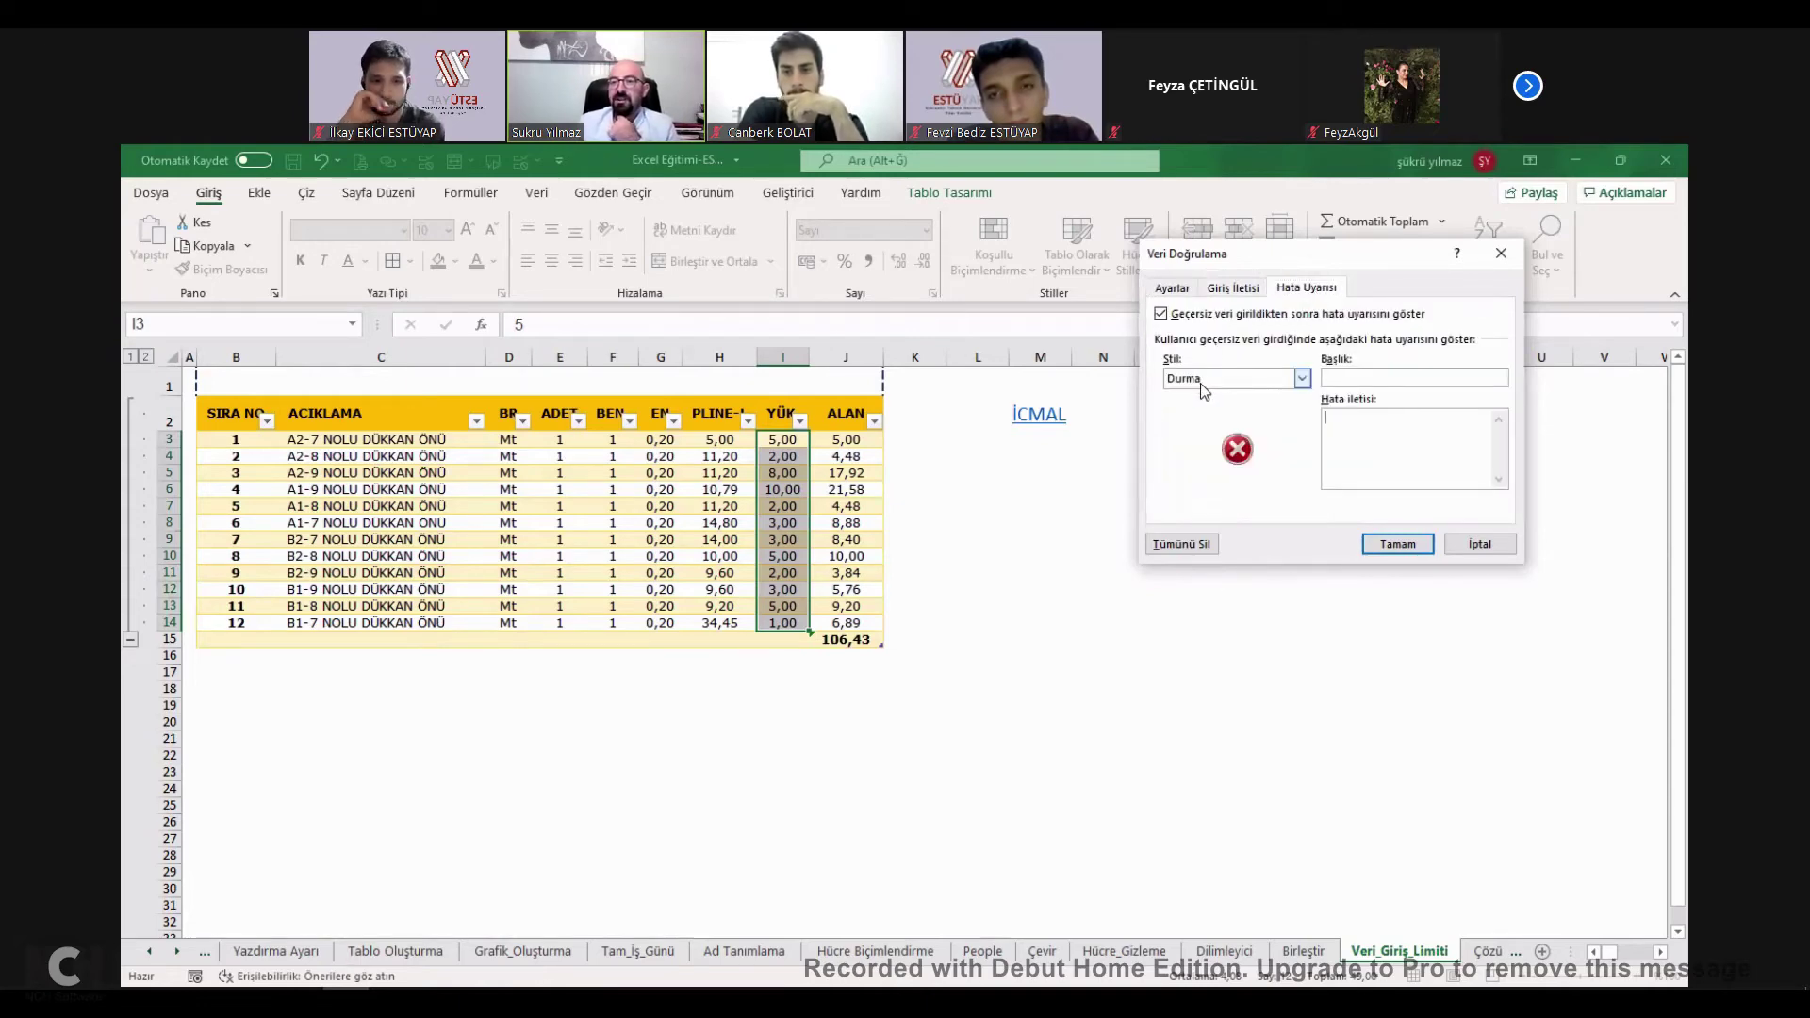
{"action": "left_click", "coordinate": [1201, 383]}
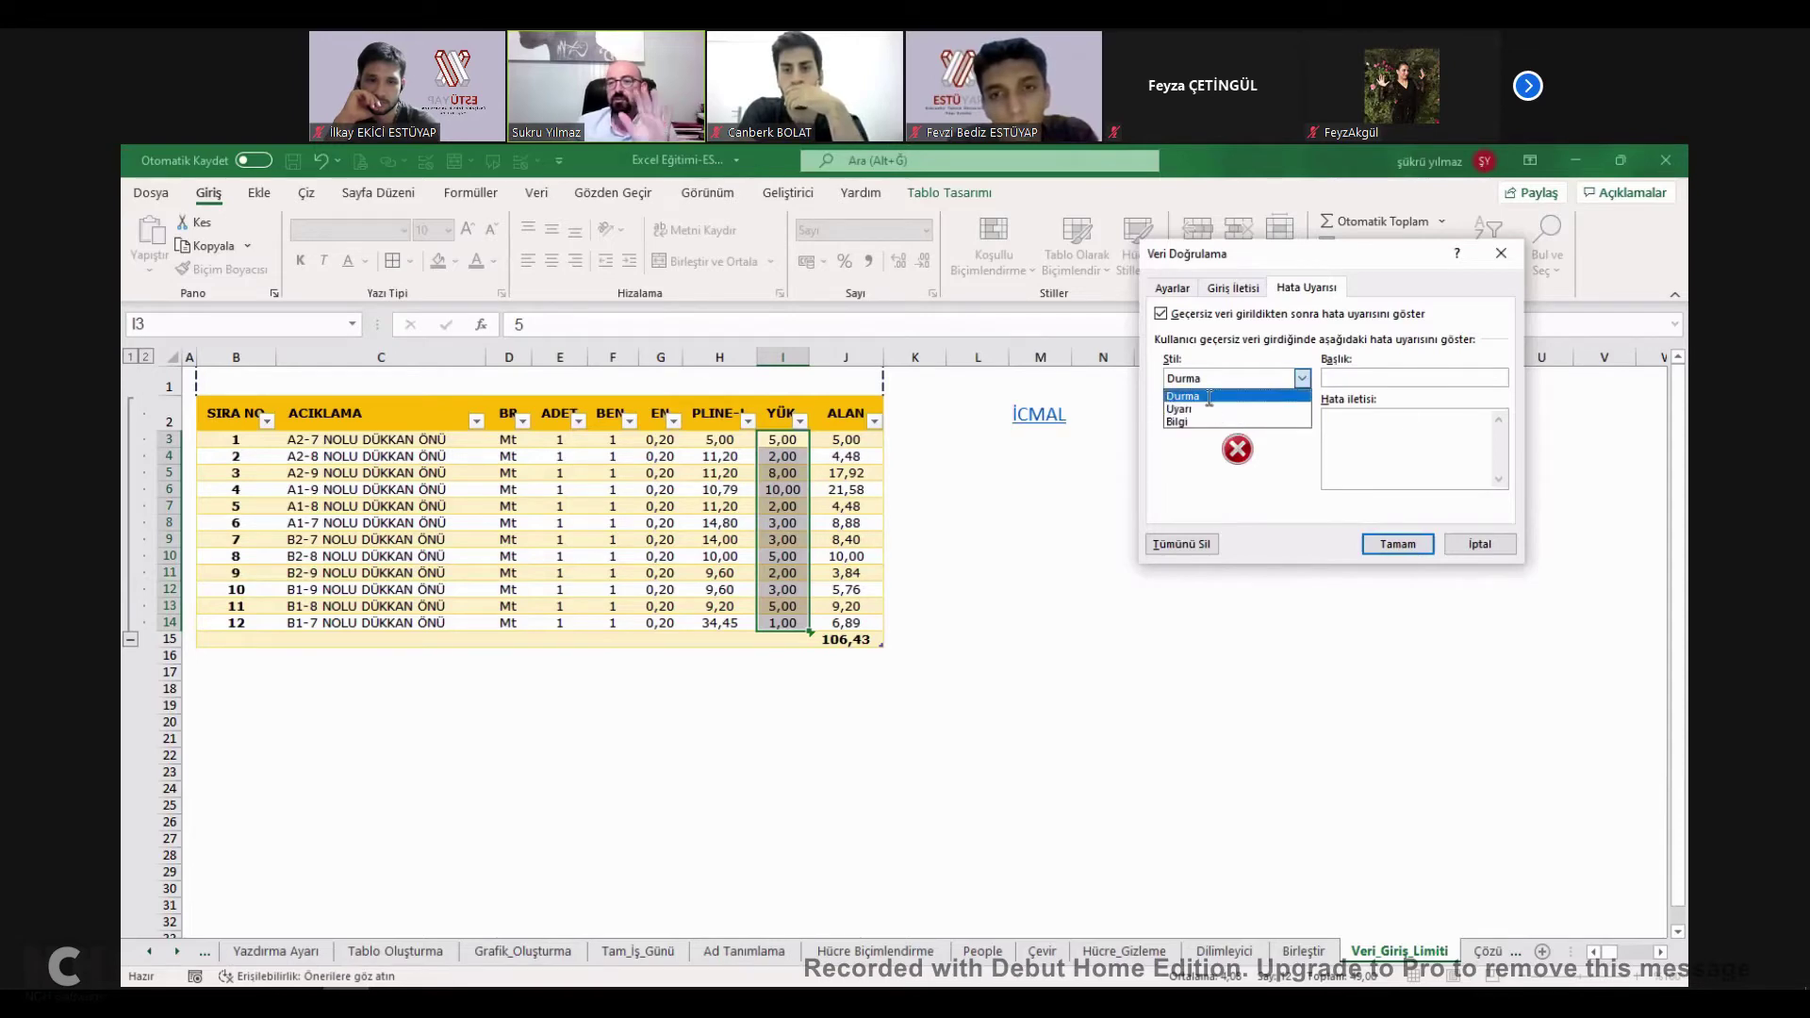
{"action": "left_click", "coordinate": [1209, 398]}
{"action": "left_click", "coordinate": [1405, 423]}
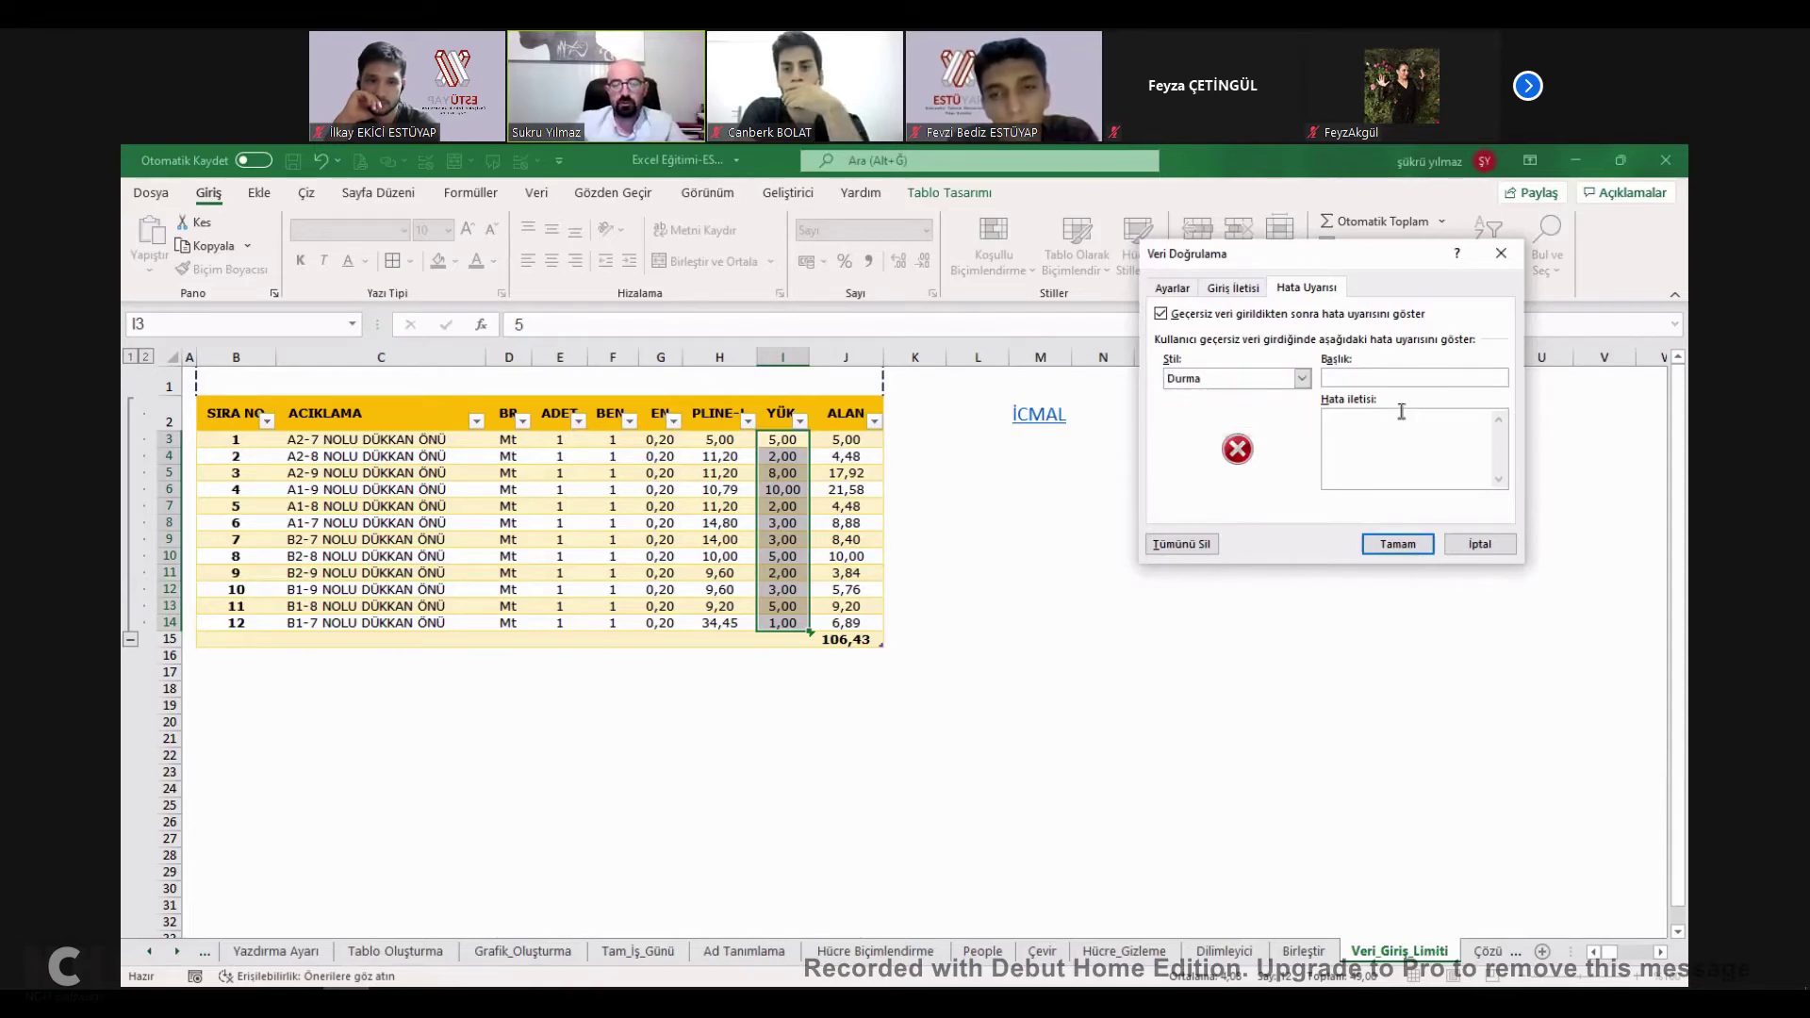
{"action": "type", "text": "BÖY"}
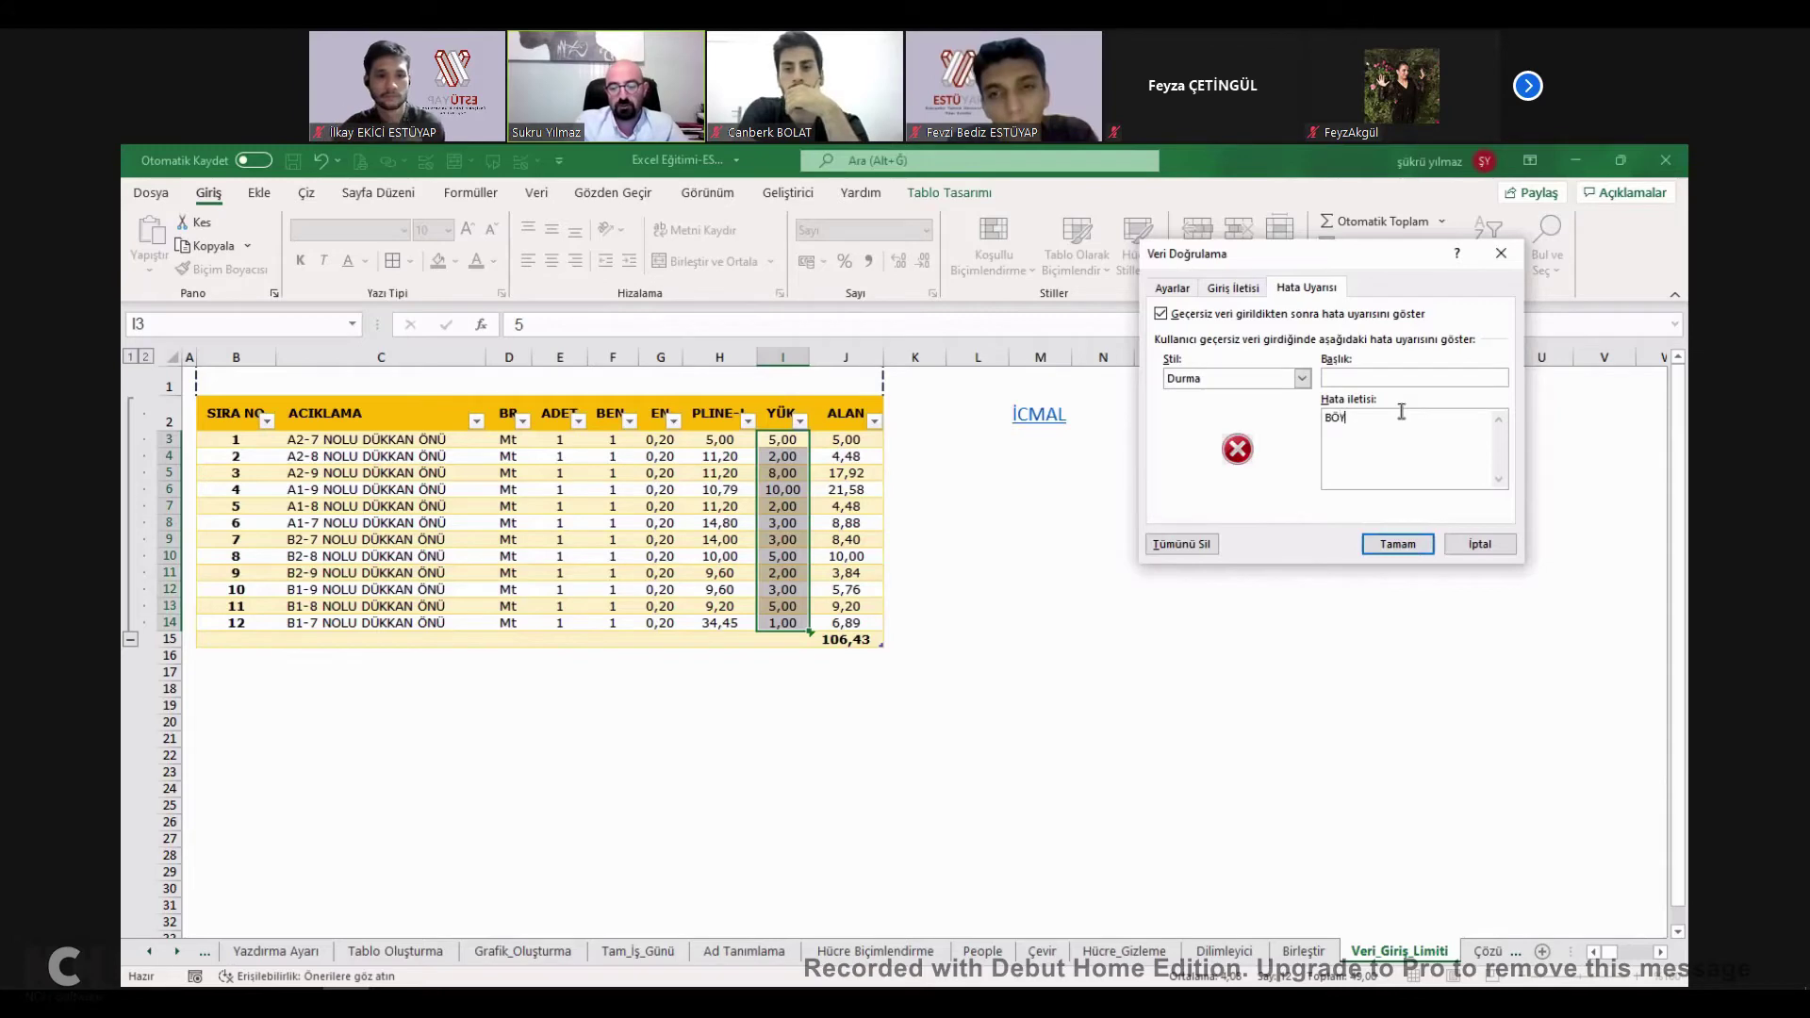
{"action": "type", "text": "LE YÜKSEKLİK"}
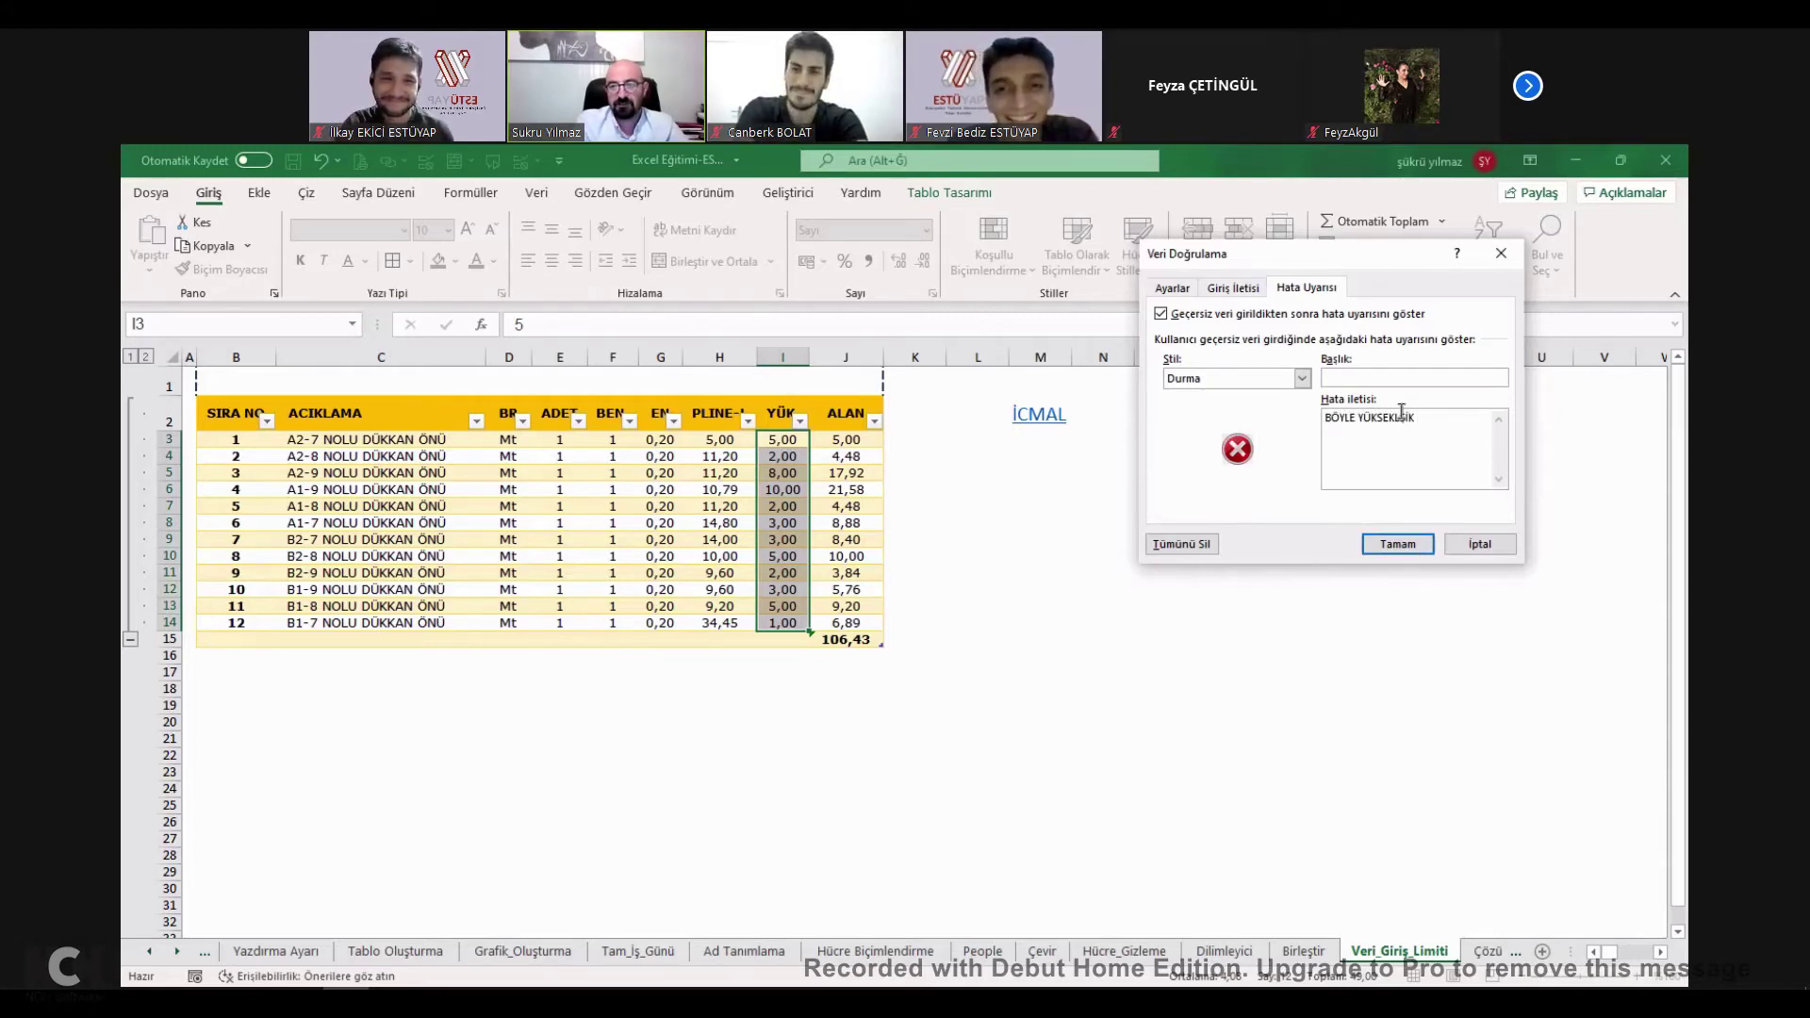
{"action": "type", "text": " OLMA"}
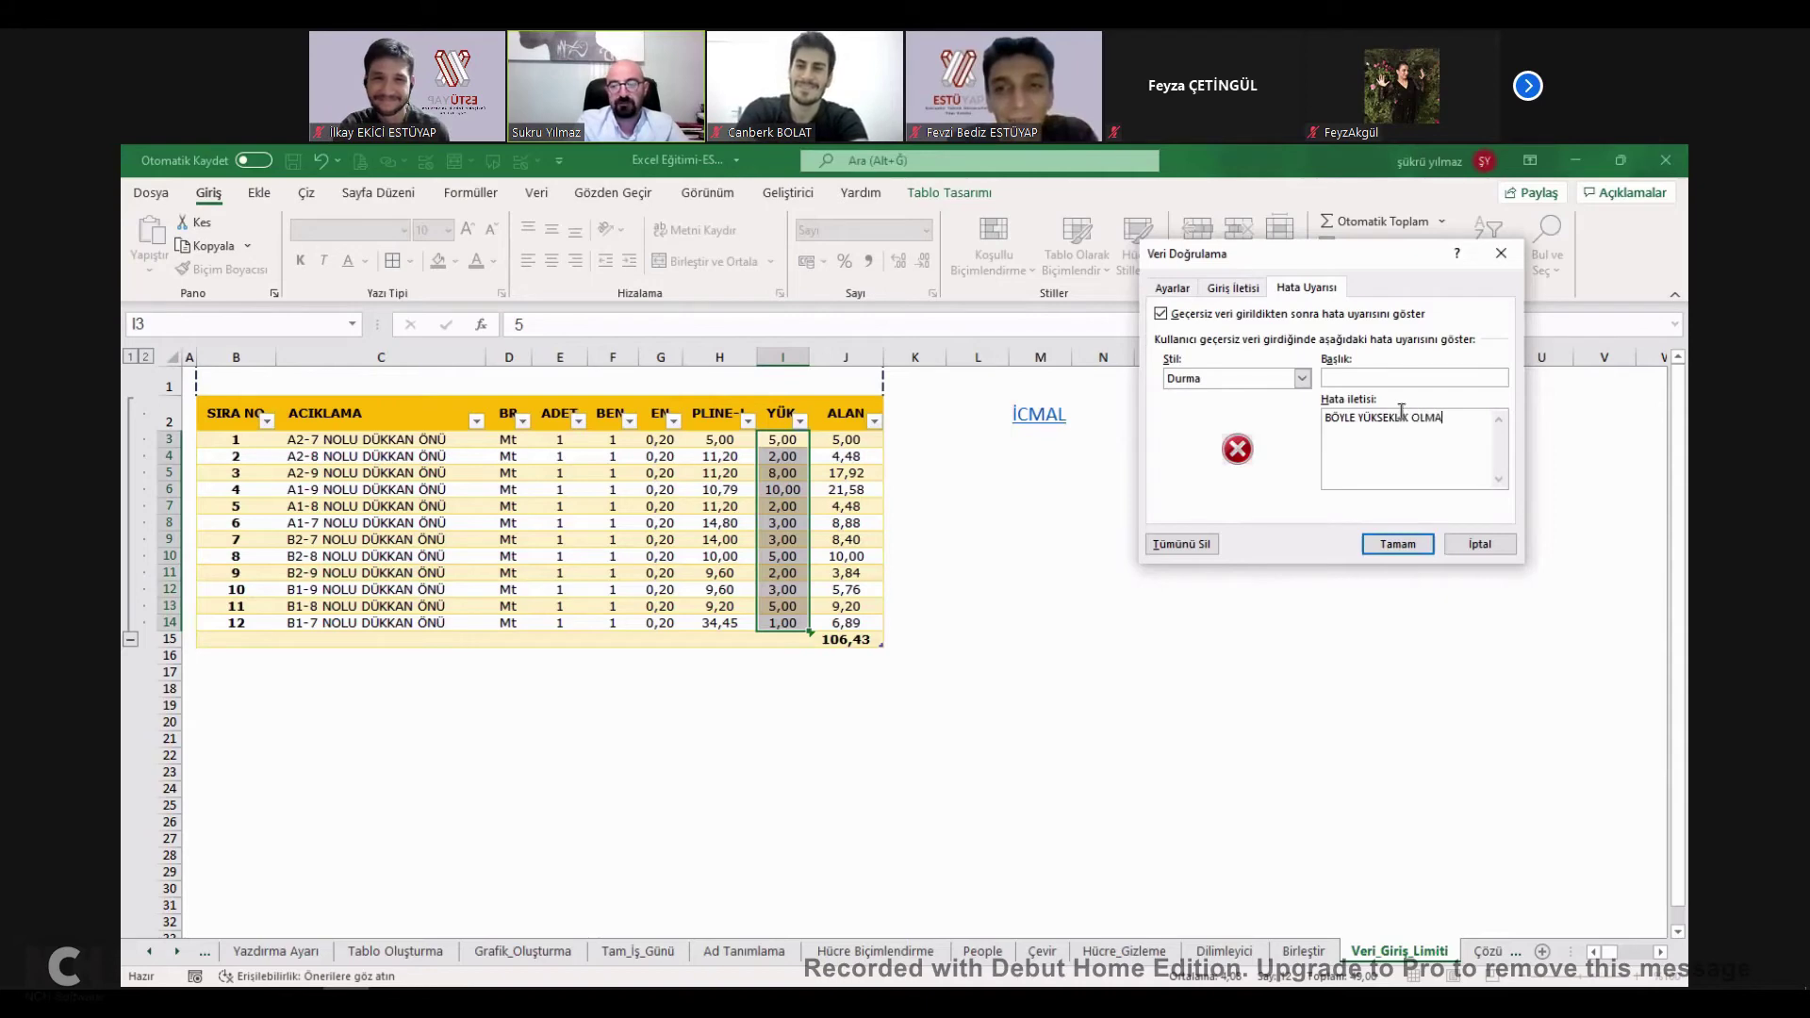
Apply the validation, view the input prompt on I3, and enter 6 in I3.
{"action": "left_click", "coordinate": [1398, 544]}
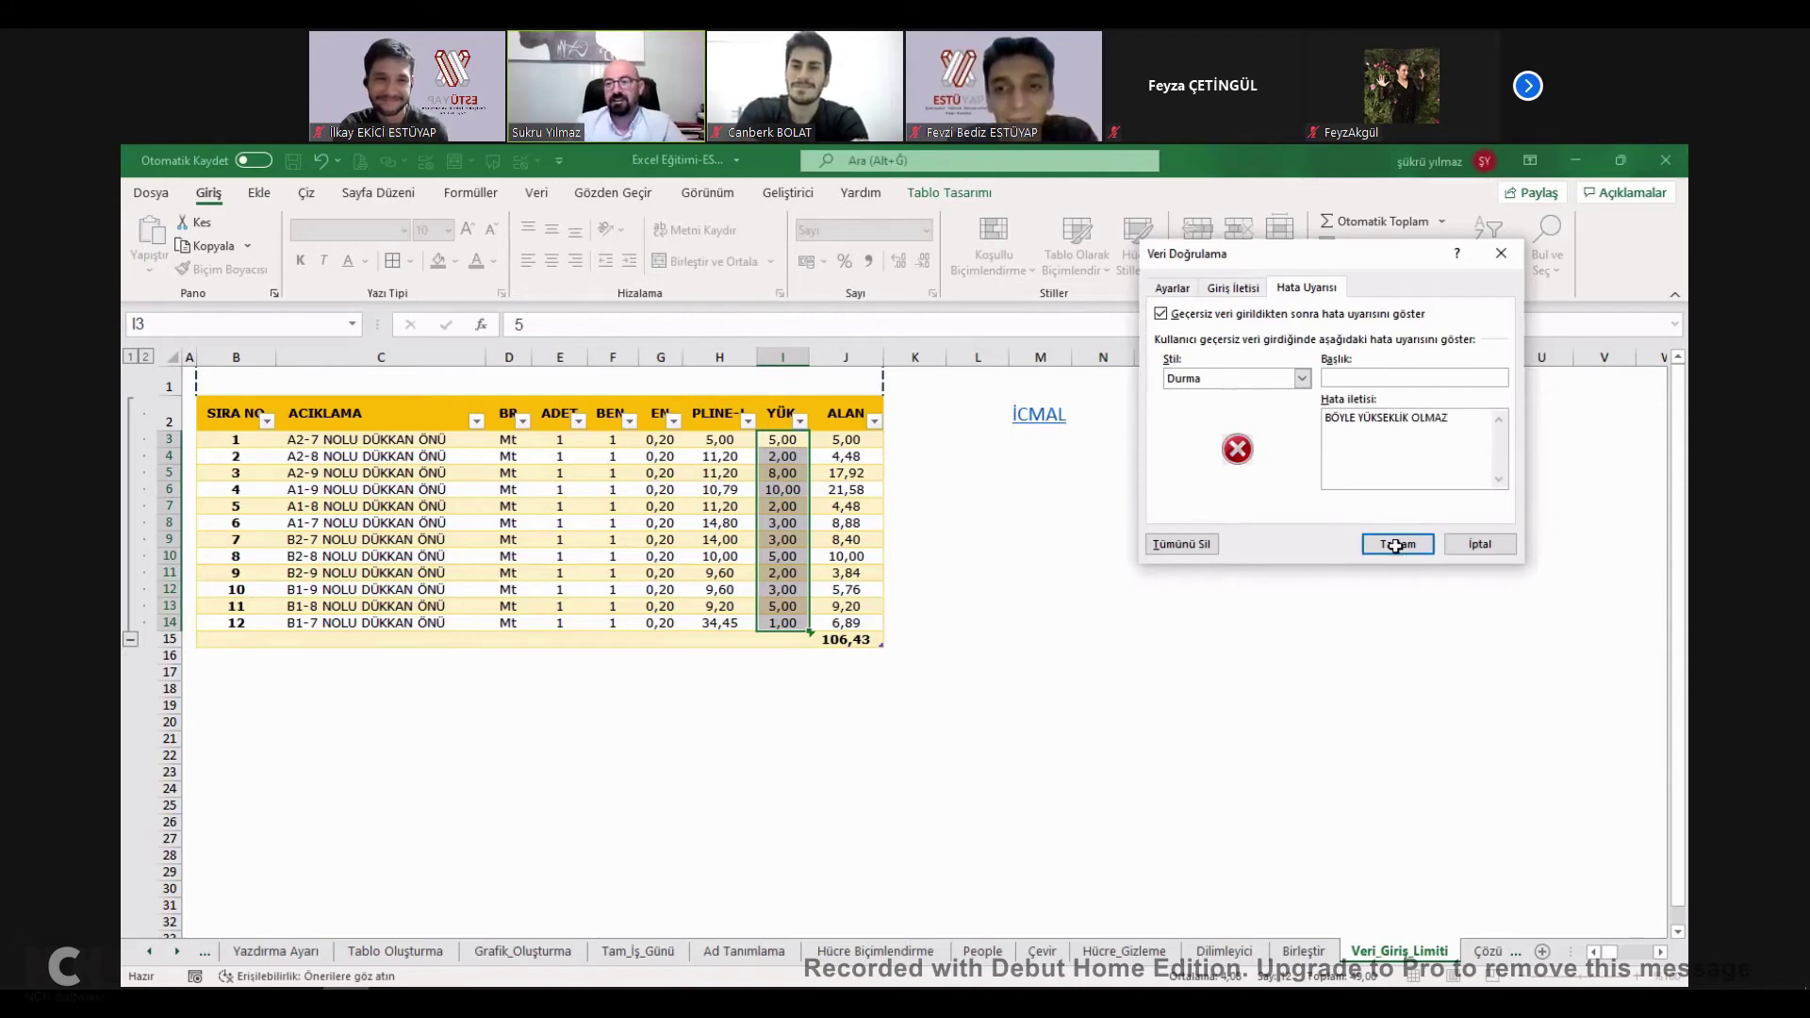
{"action": "left_click", "coordinate": [1099, 519]}
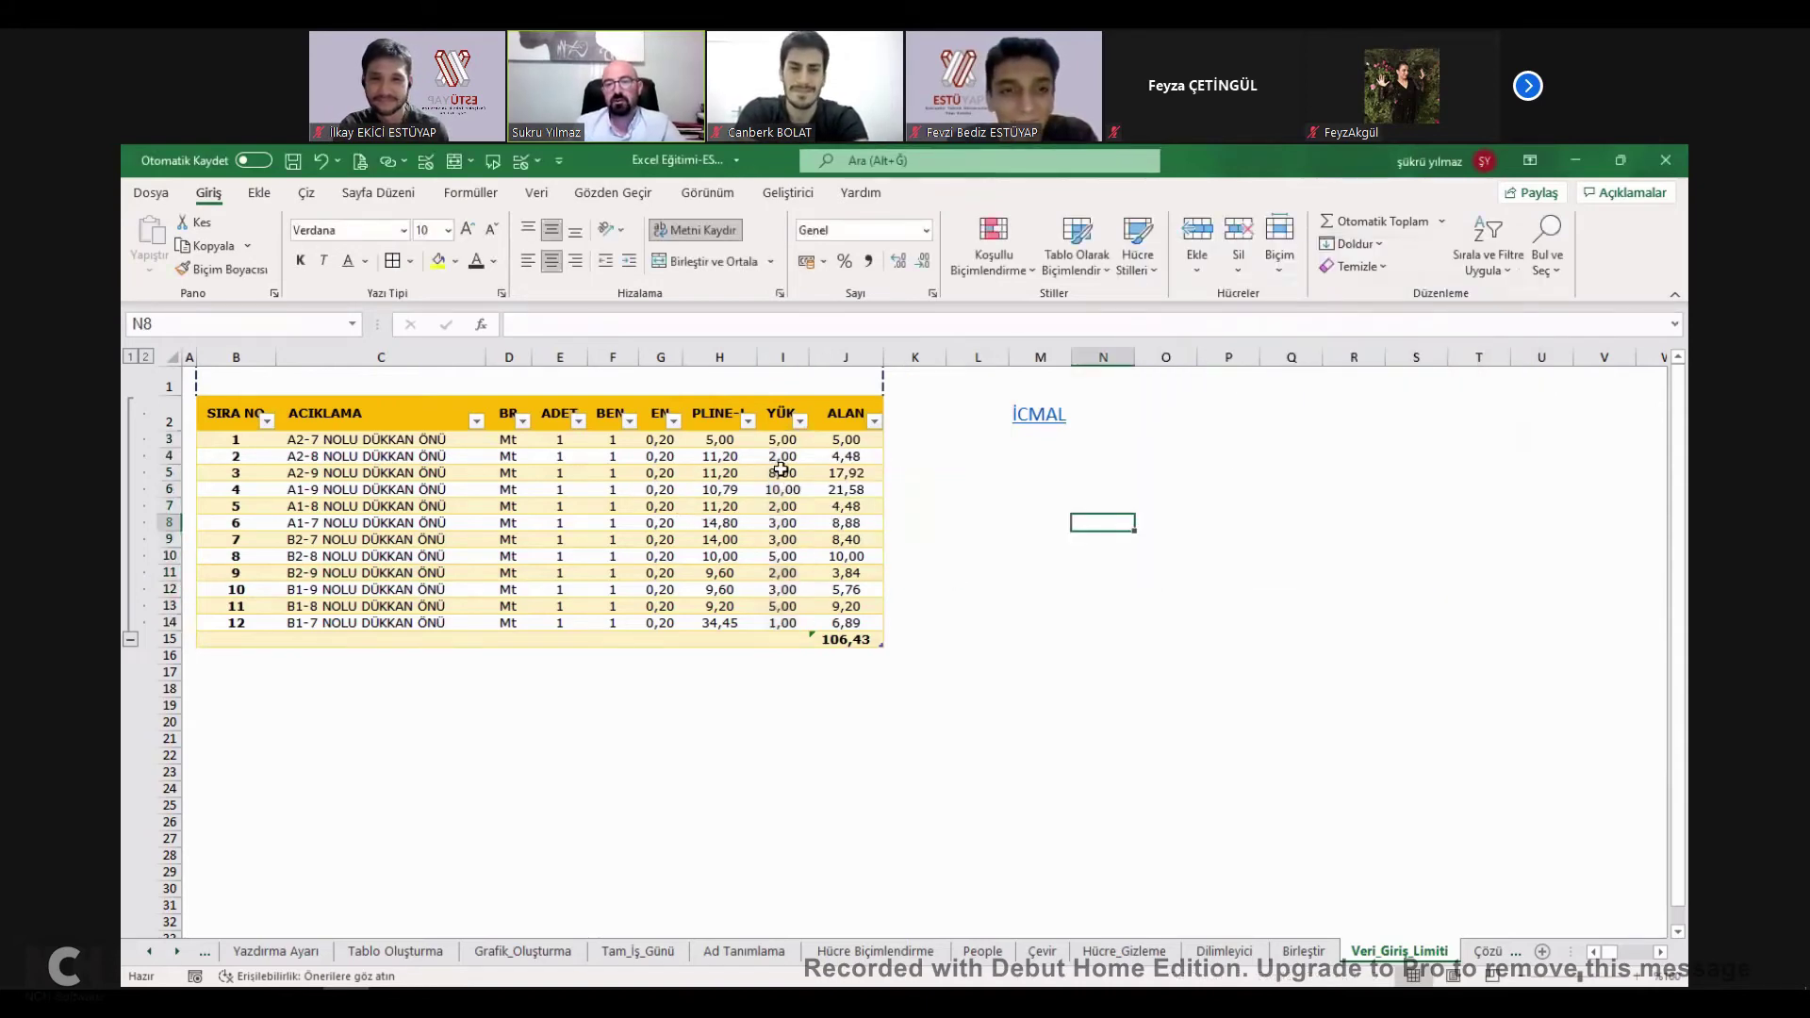
{"action": "left_click", "coordinate": [791, 442]}
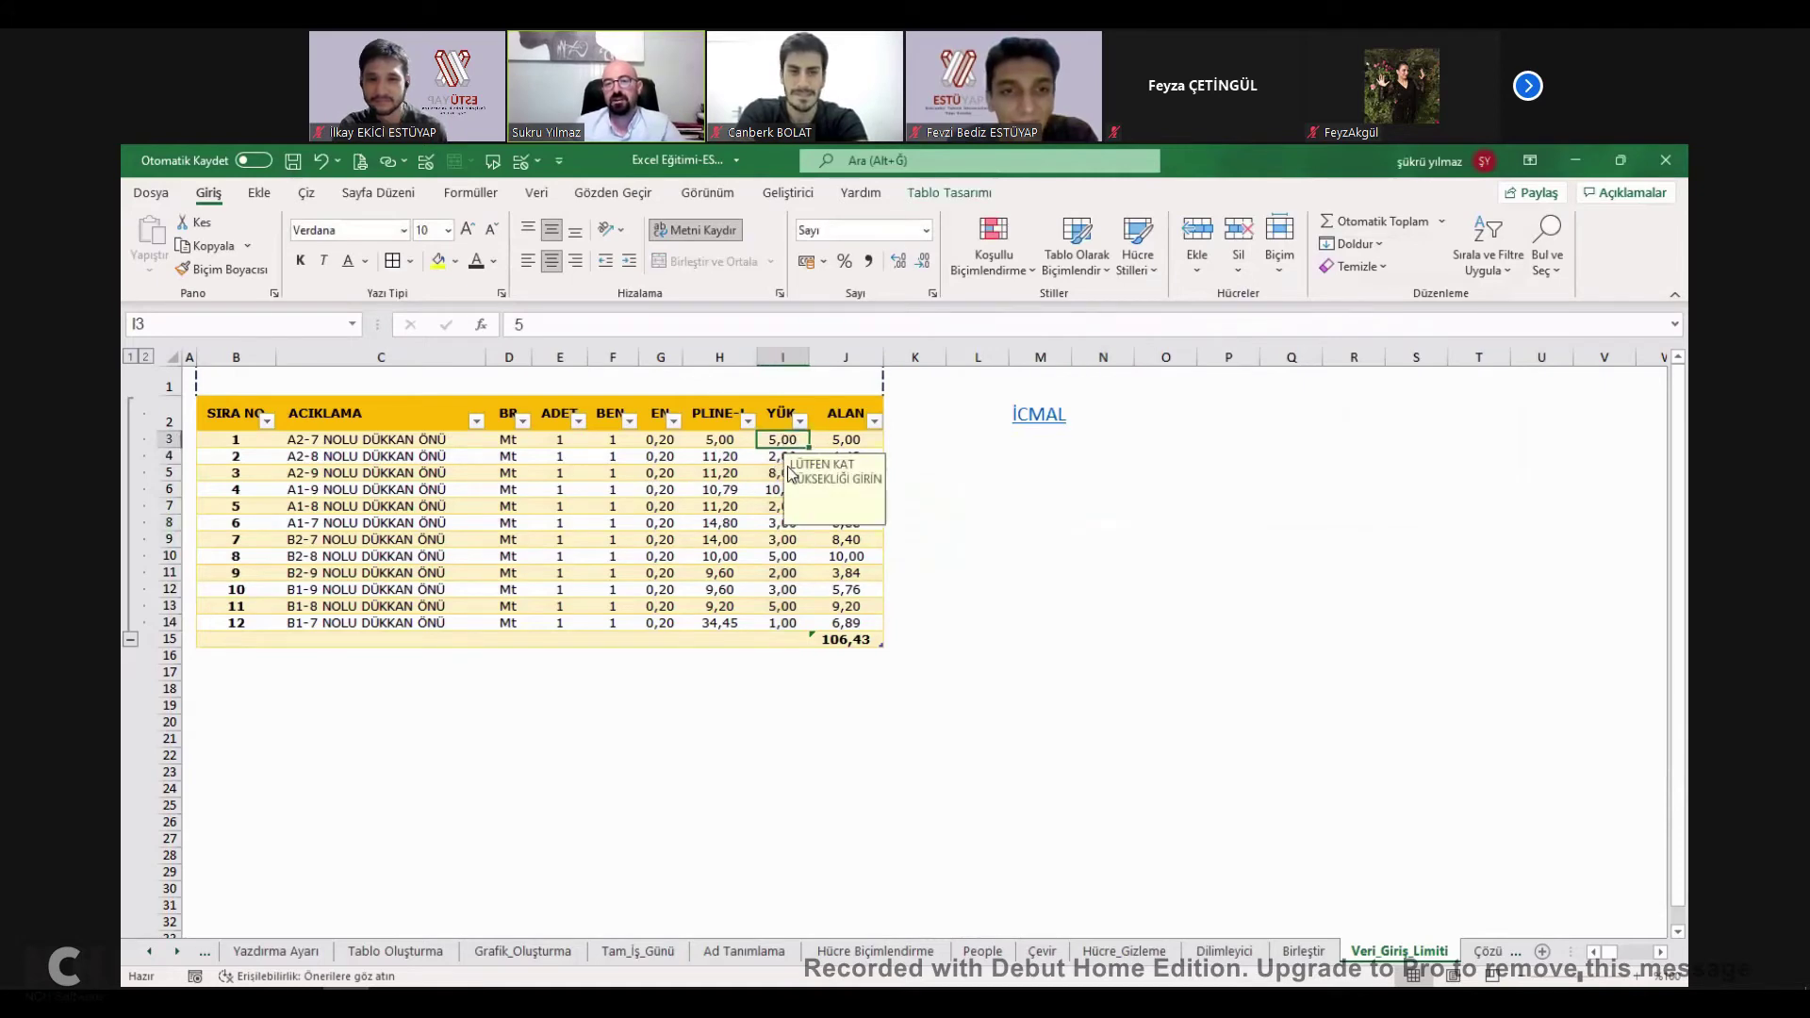
{"action": "left_click", "coordinate": [774, 558]}
{"action": "left_click", "coordinate": [781, 443]}
{"action": "type", "text": "6"}
{"action": "key", "text": "Return"}
Test the limit by entering 66 in I4, then cancel the rejected entry so I4 stays 2,00.
{"action": "type", "text": "66"}
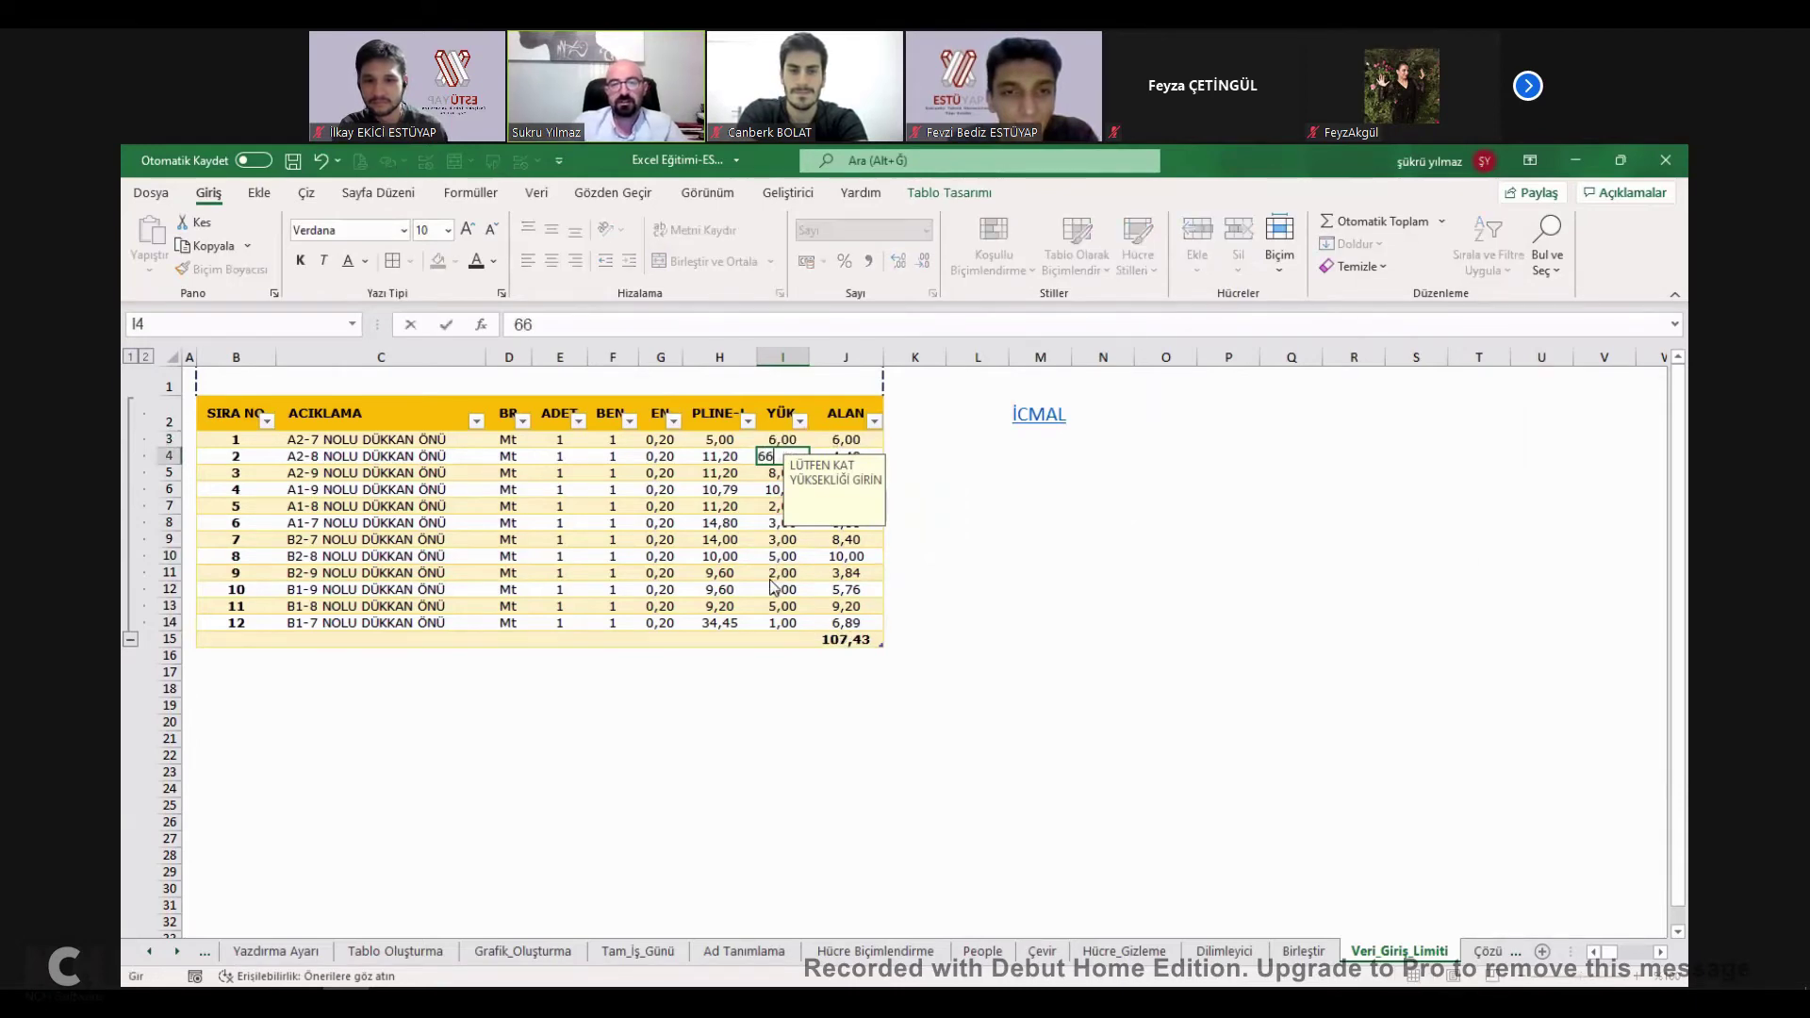
{"action": "key", "text": "Return"}
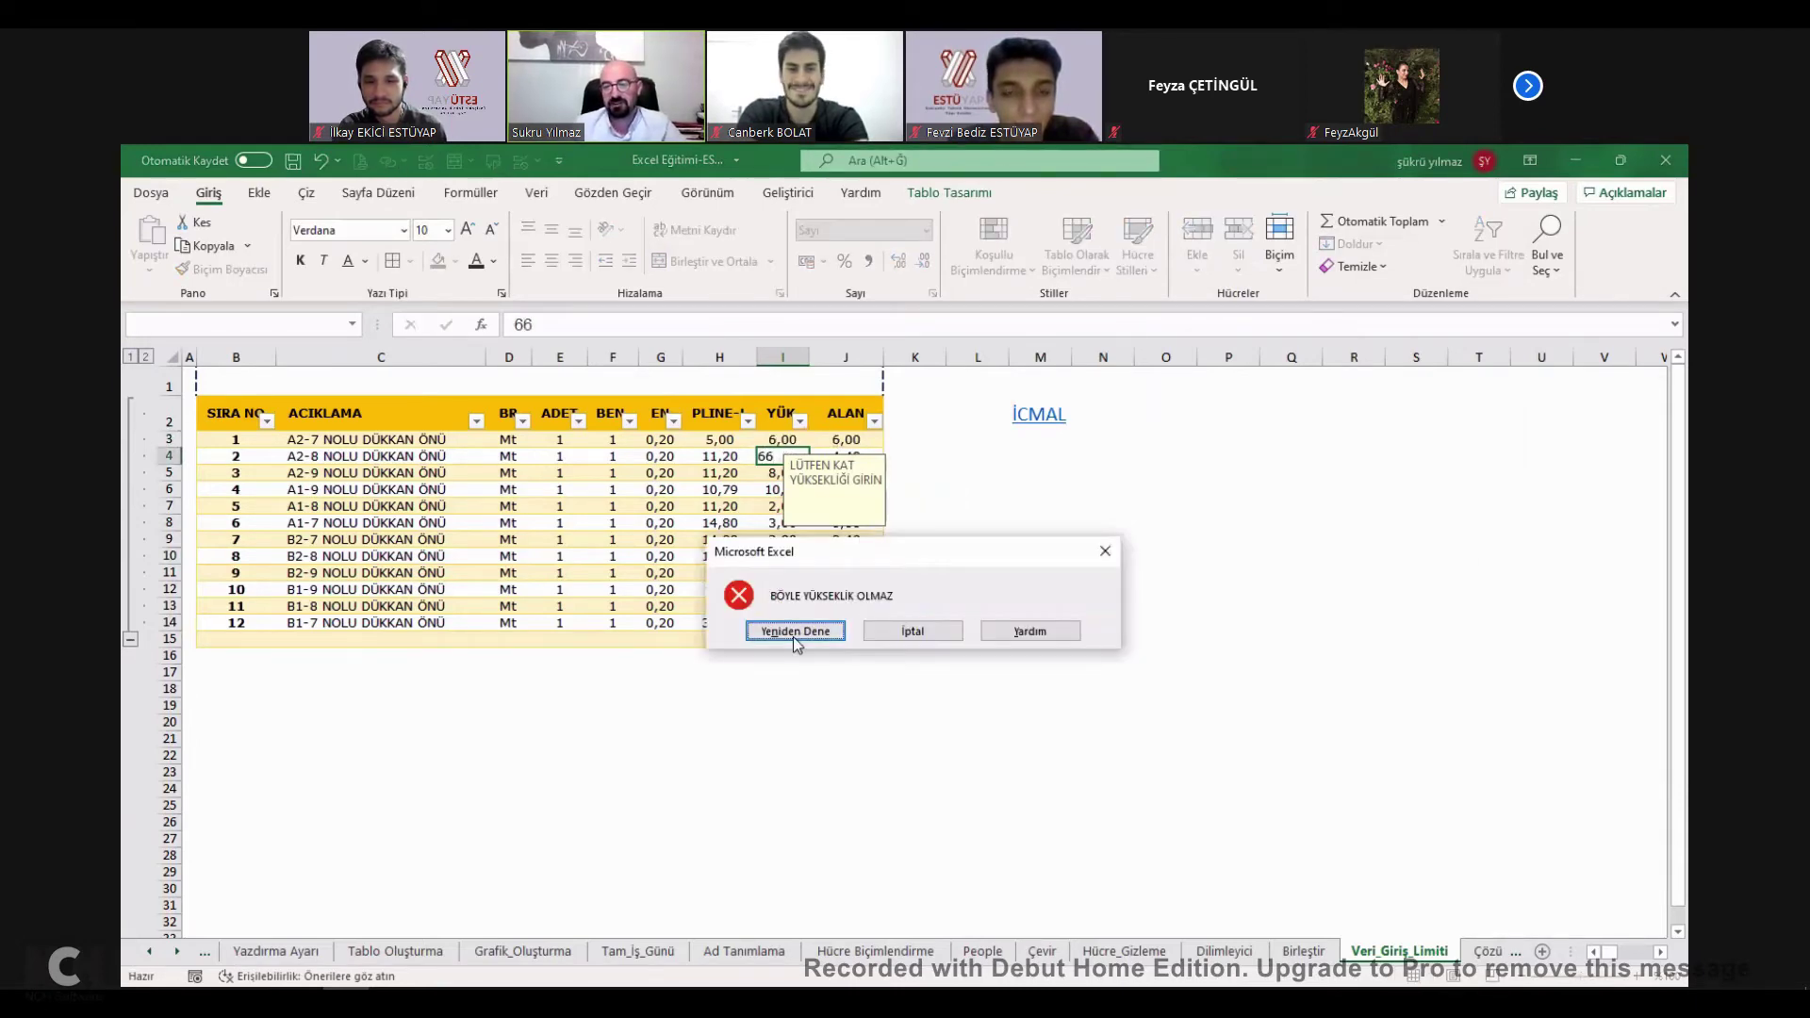
{"action": "key", "text": "Return"}
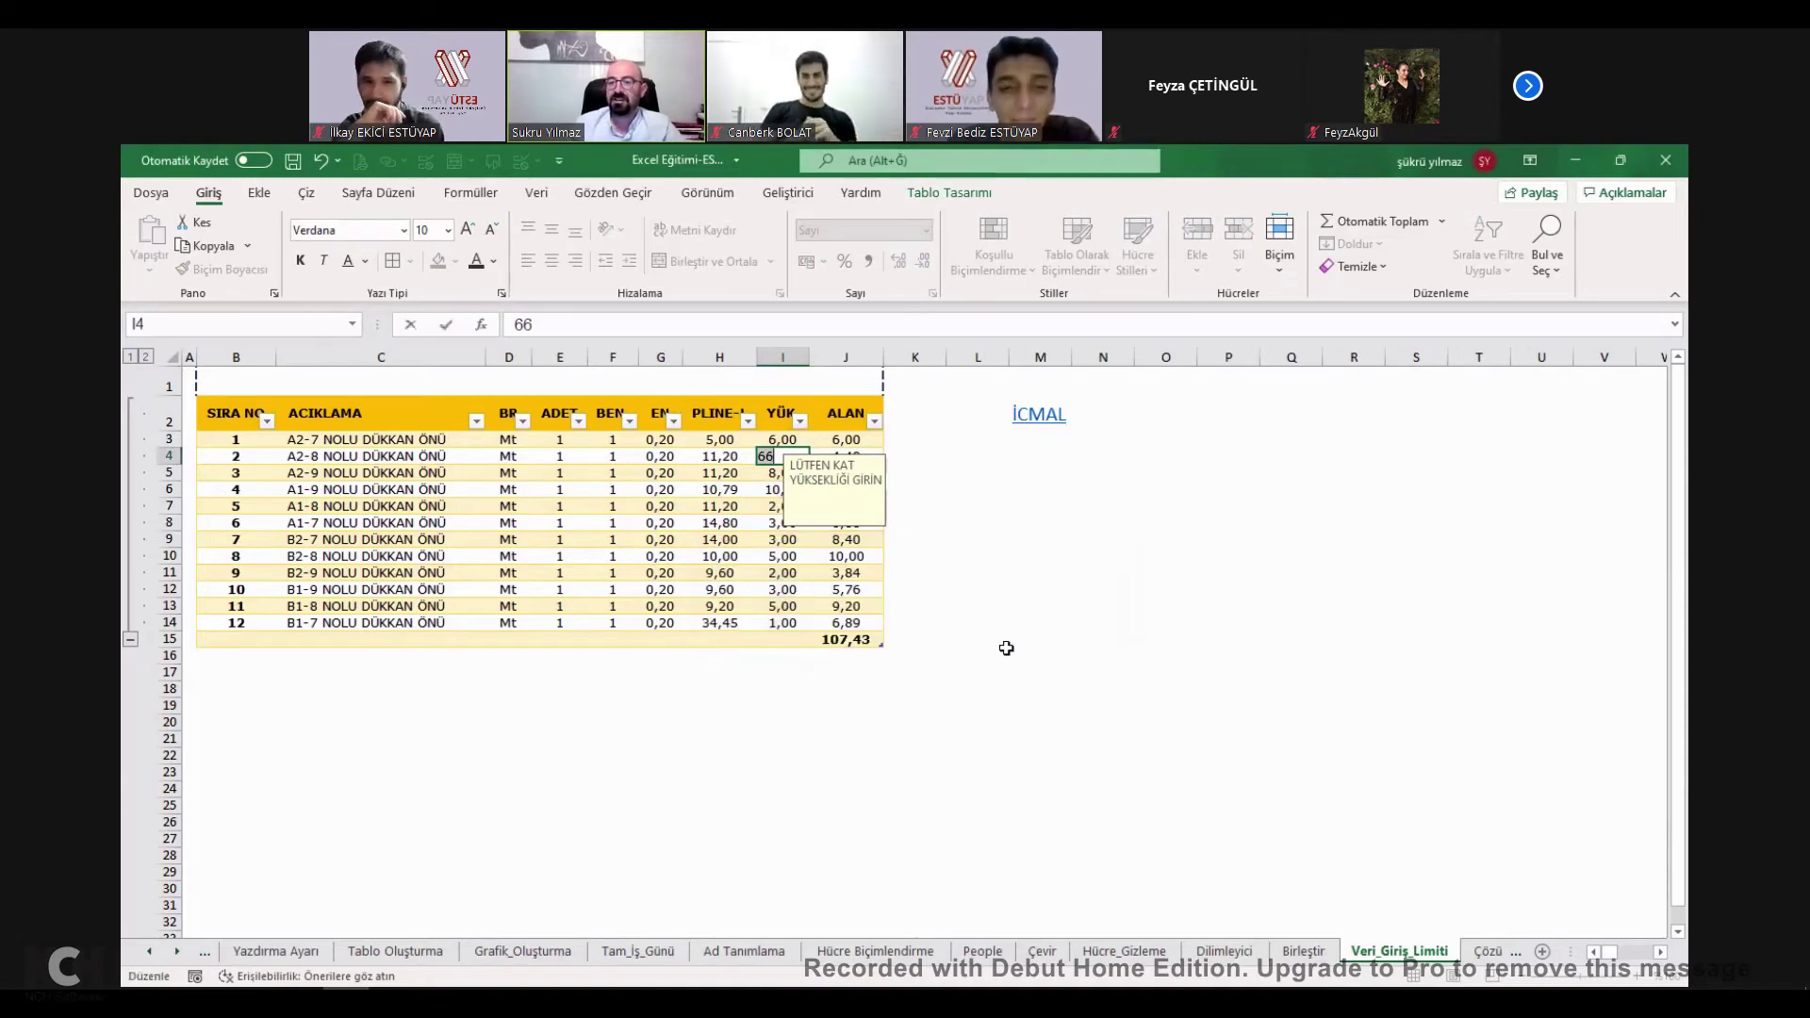
{"action": "key", "text": "Return"}
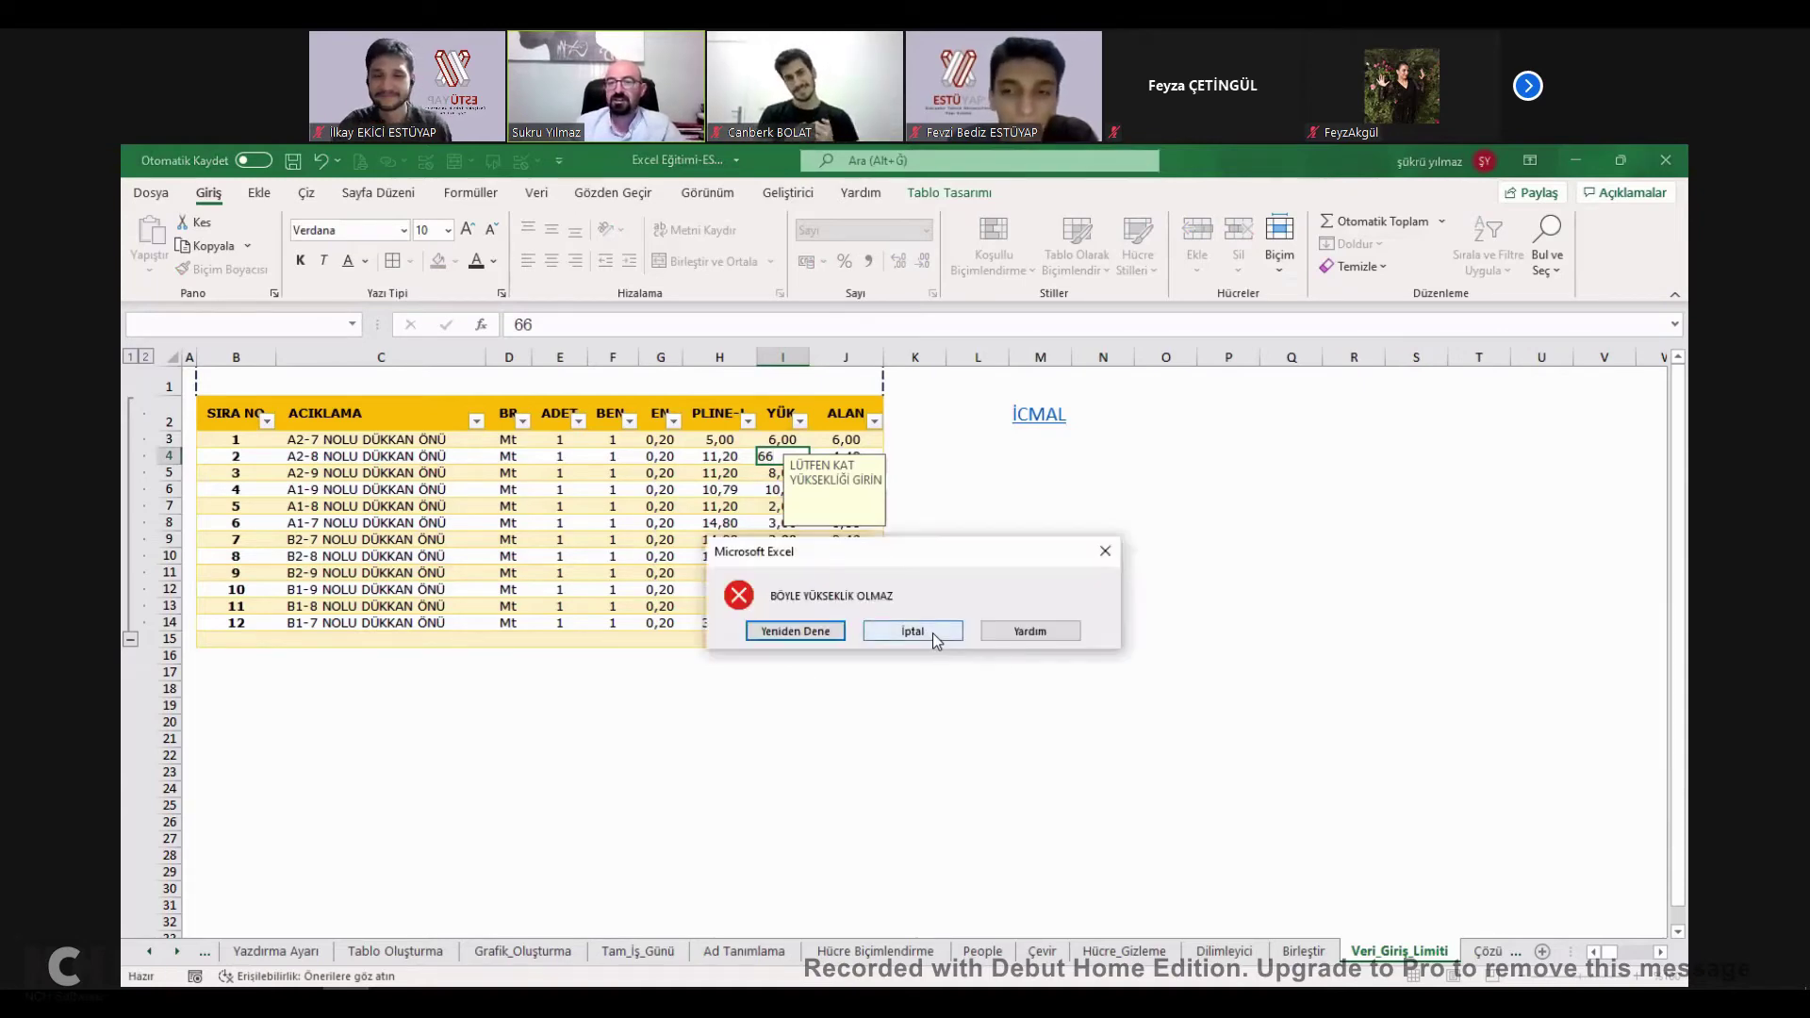
{"action": "left_click", "coordinate": [933, 631]}
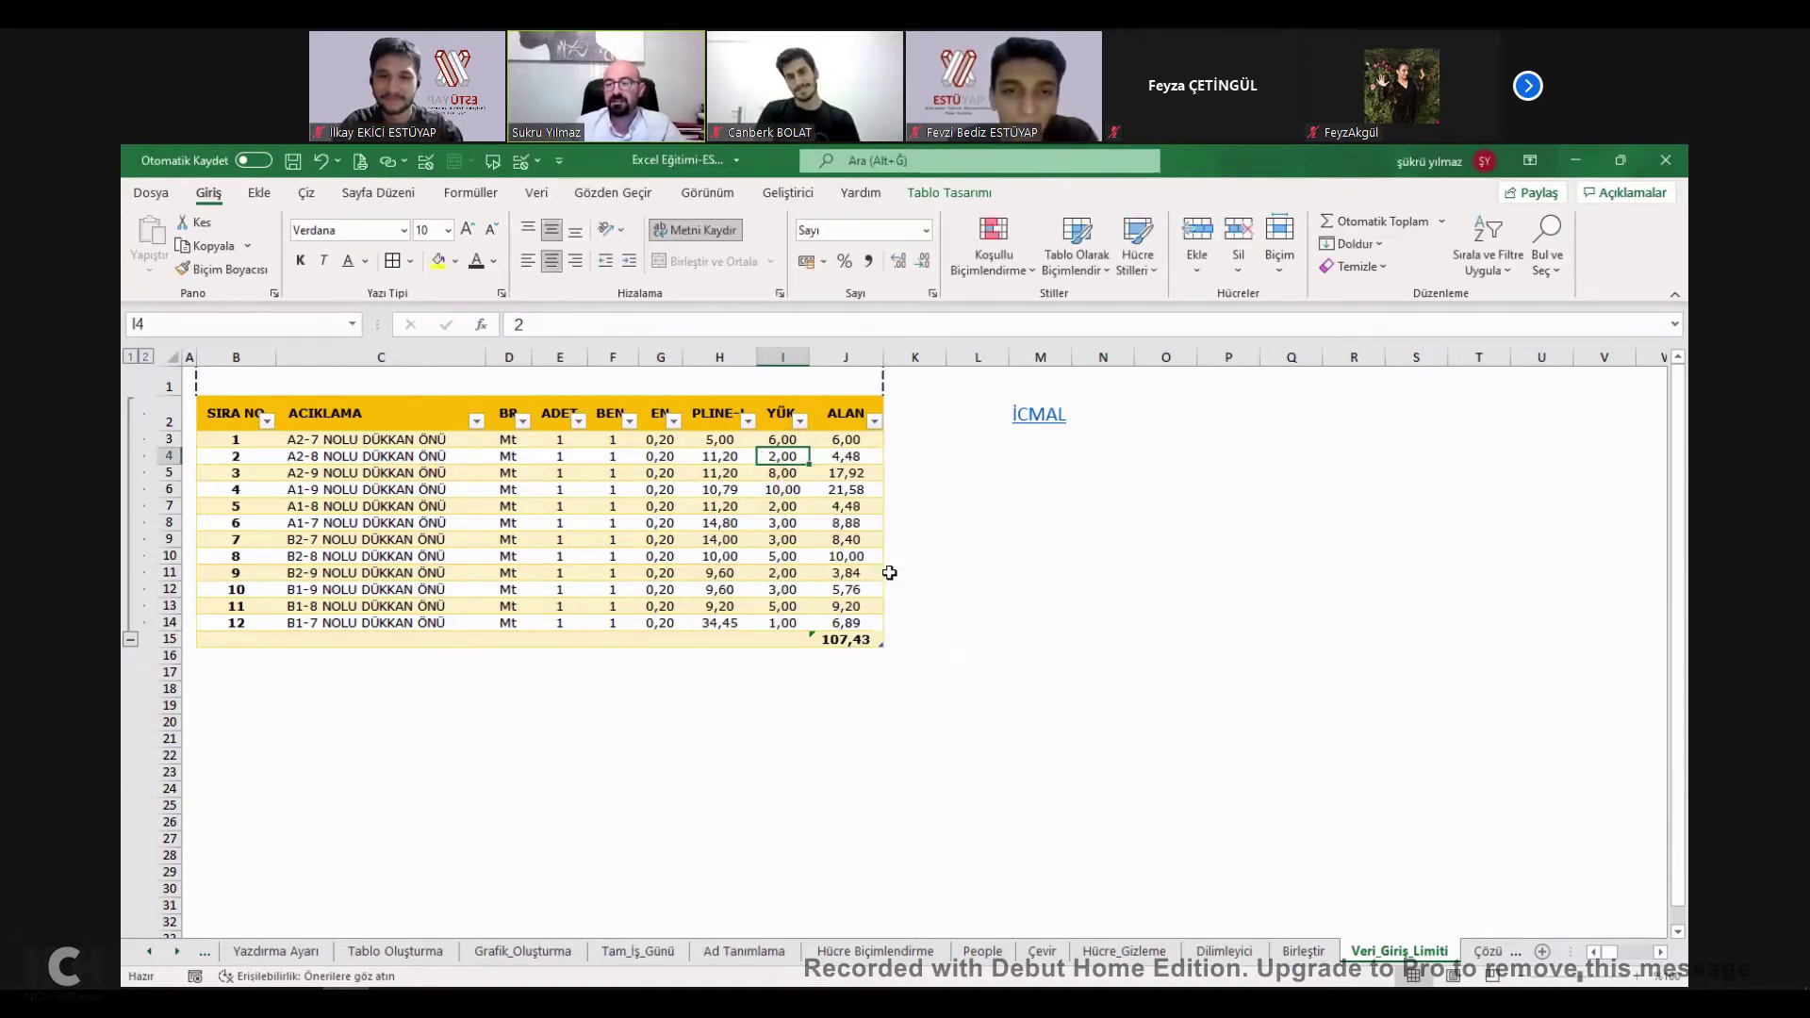
{"action": "left_click", "coordinate": [1158, 574]}
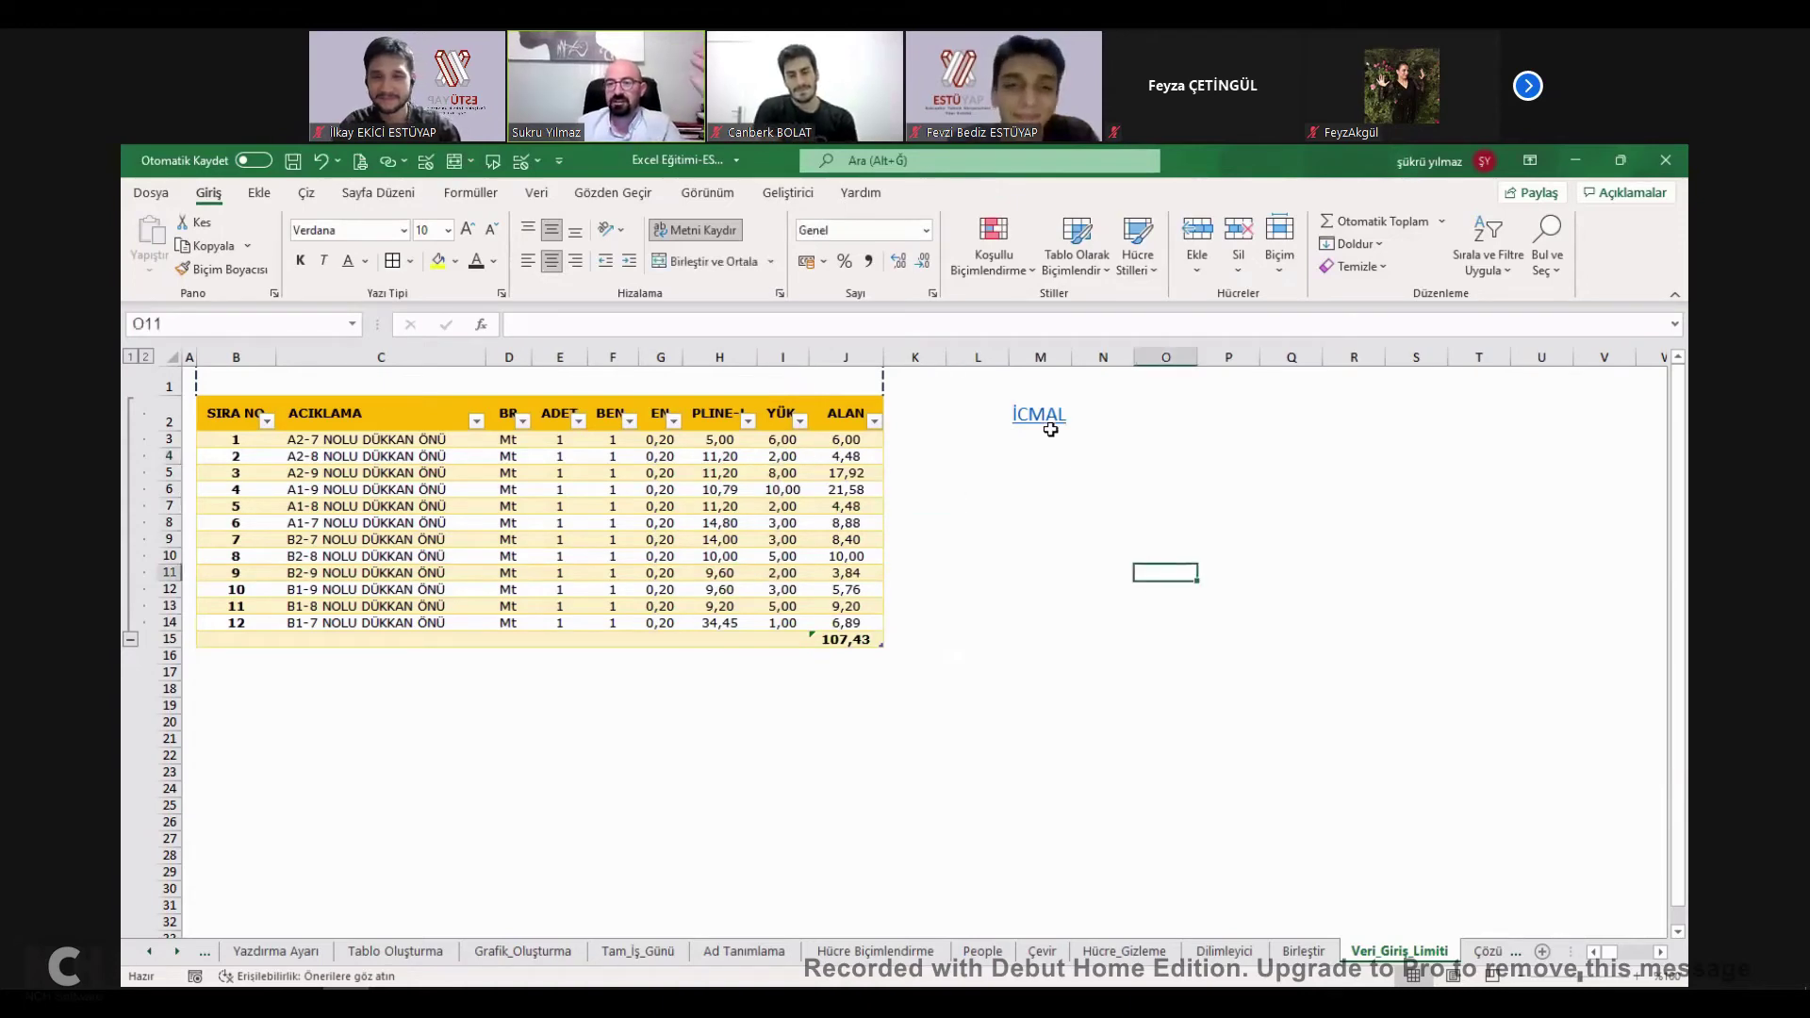
{"action": "mouse_move", "coordinate": [1048, 426]}
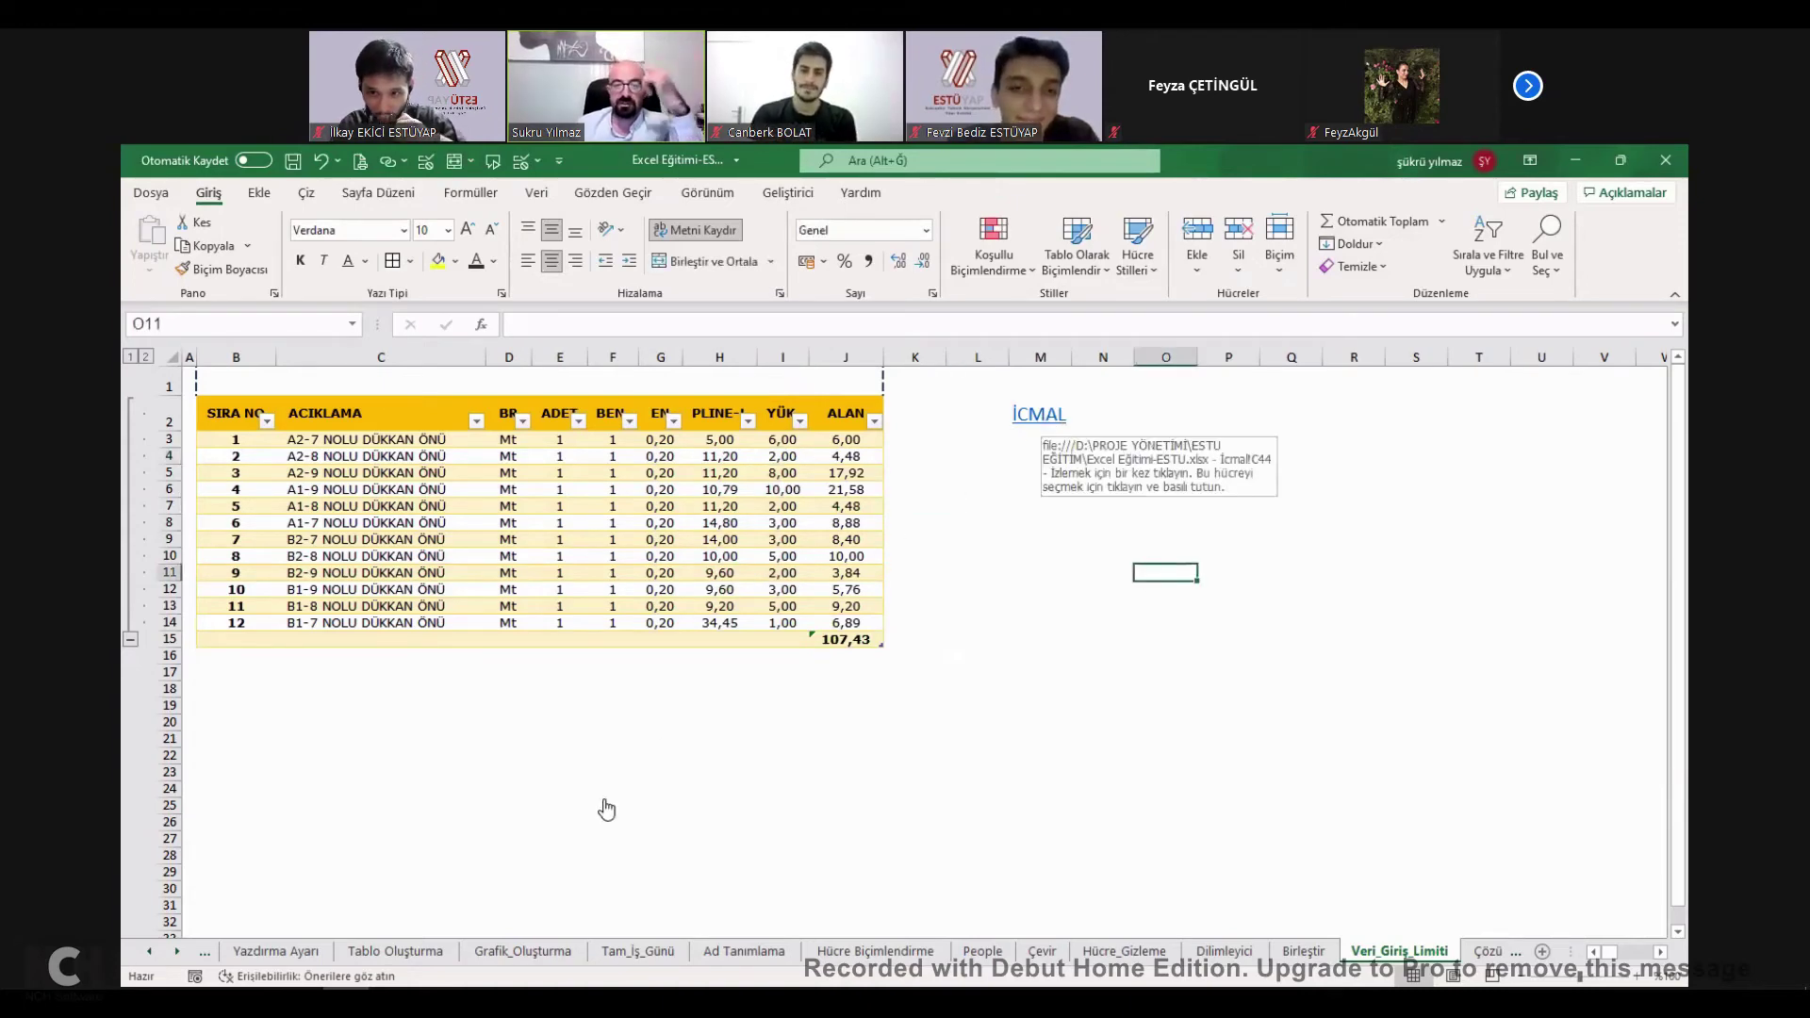
Check the EN BÜYÜK formula in K5 and mark the EN BÜYÜK topic as completed.
{"action": "left_click", "coordinate": [432, 760]}
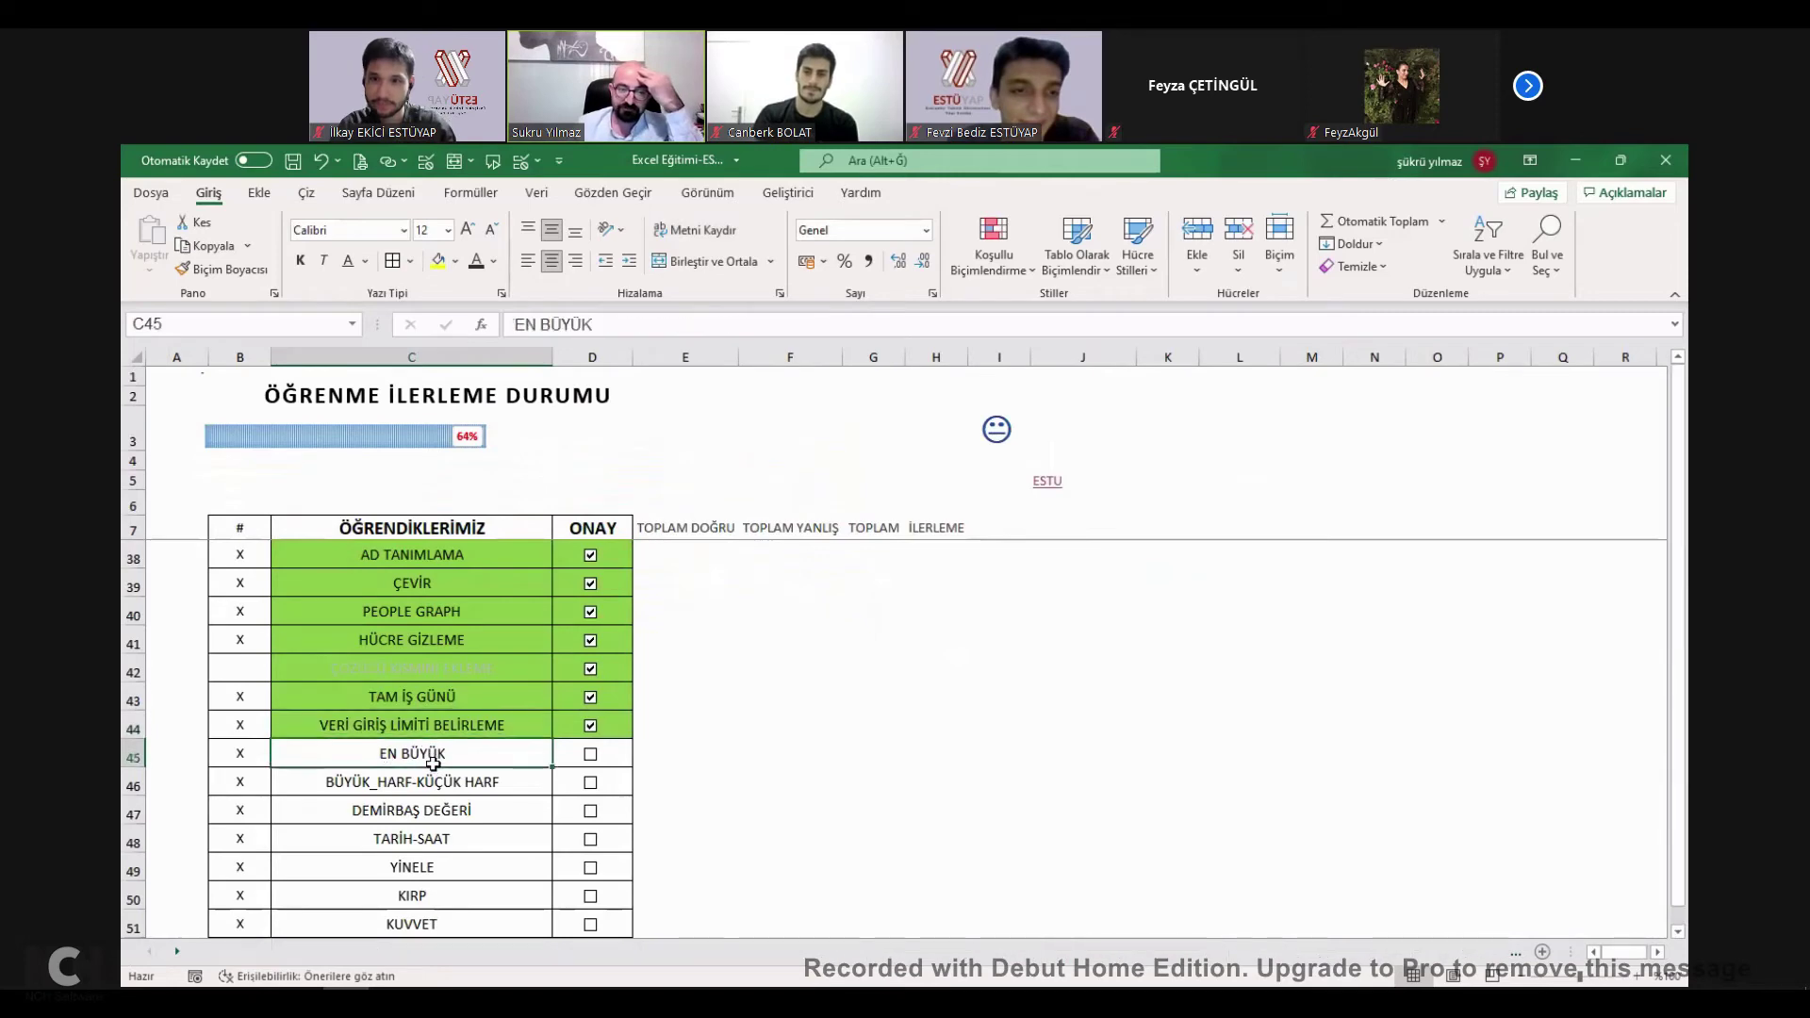
{"action": "key", "text": "ctrl+Page_Up"}
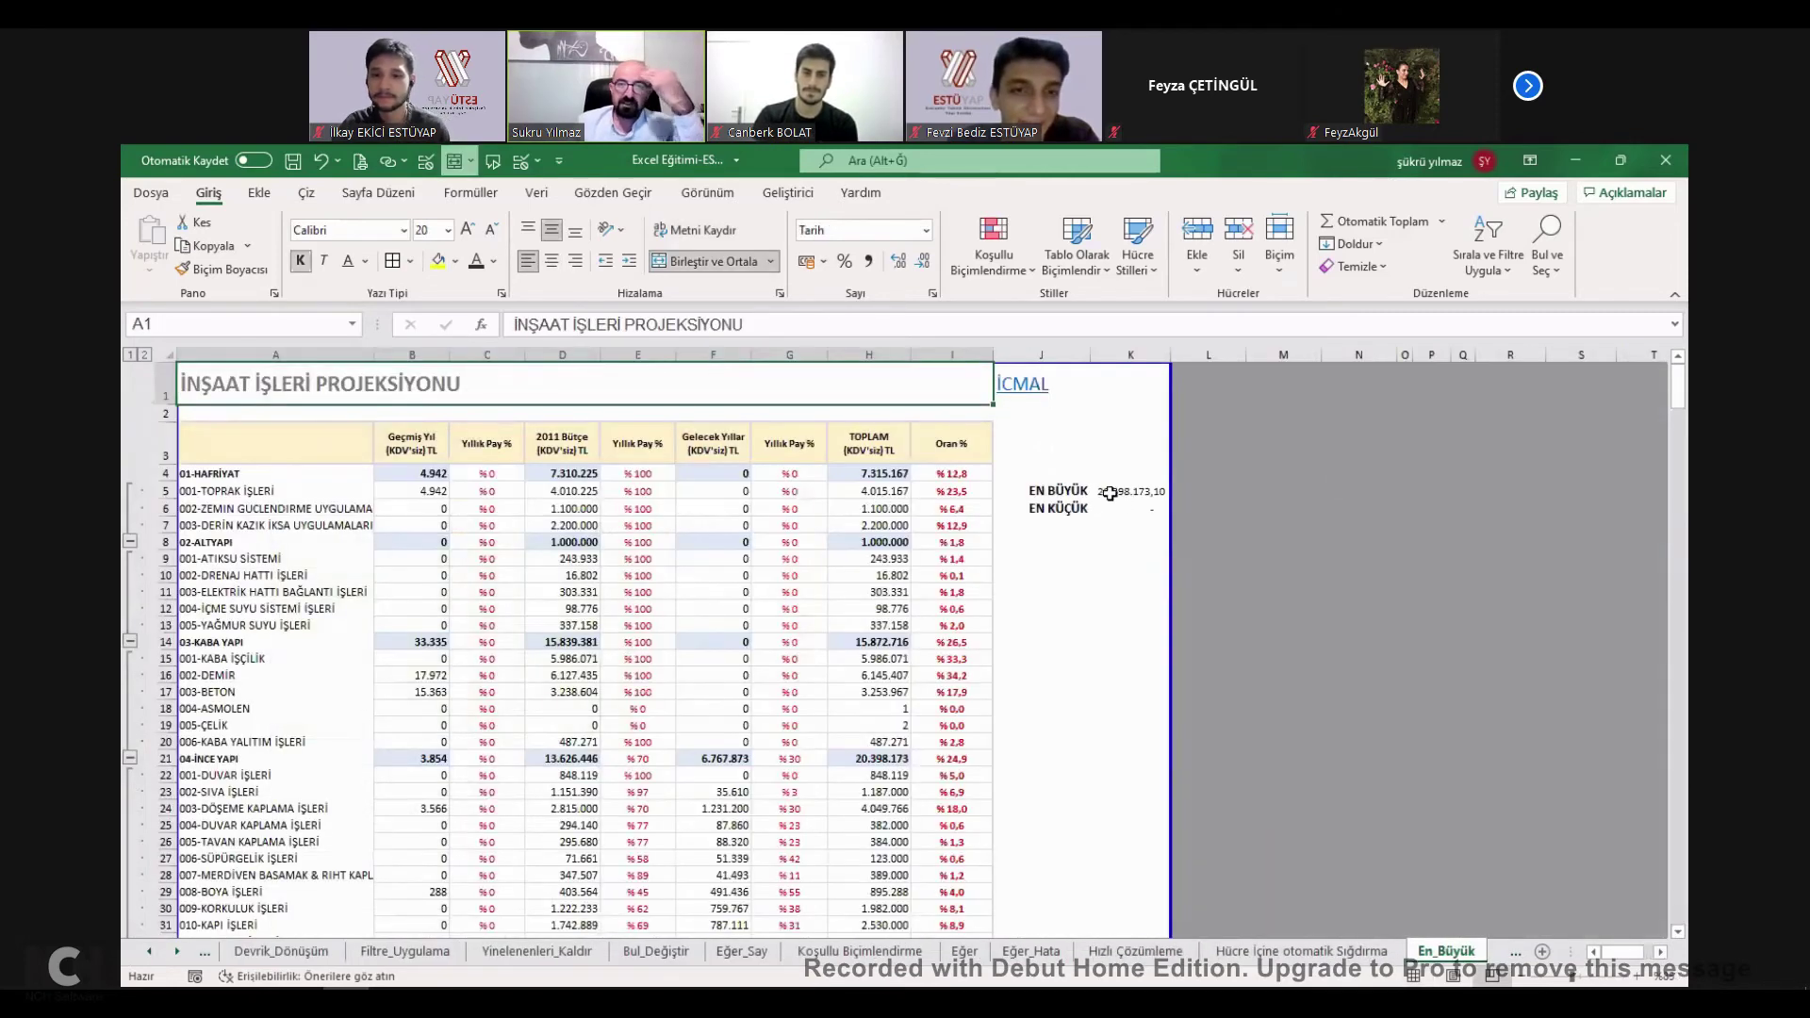
{"action": "double_click", "coordinate": [1115, 497]}
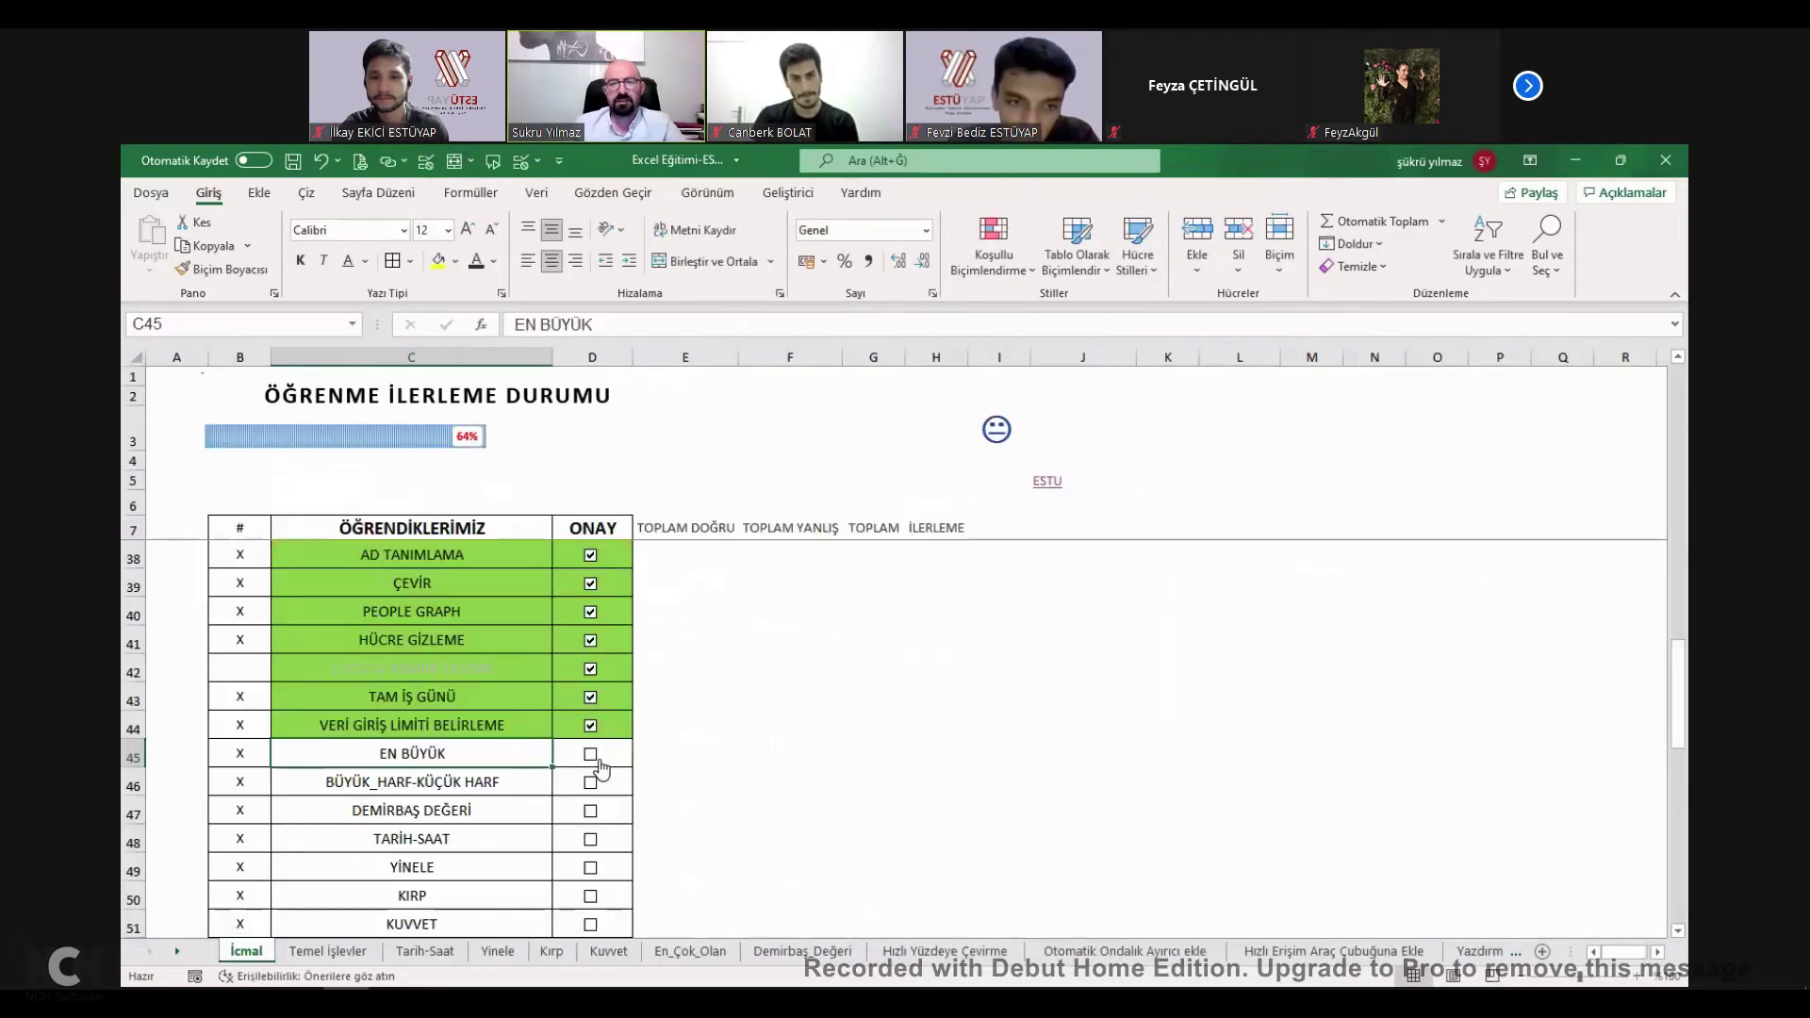
{"action": "left_click", "coordinate": [590, 754]}
On the Büyük Harf sheet, delete the existing formulas in C2:E17.
{"action": "left_click", "coordinate": [404, 781]}
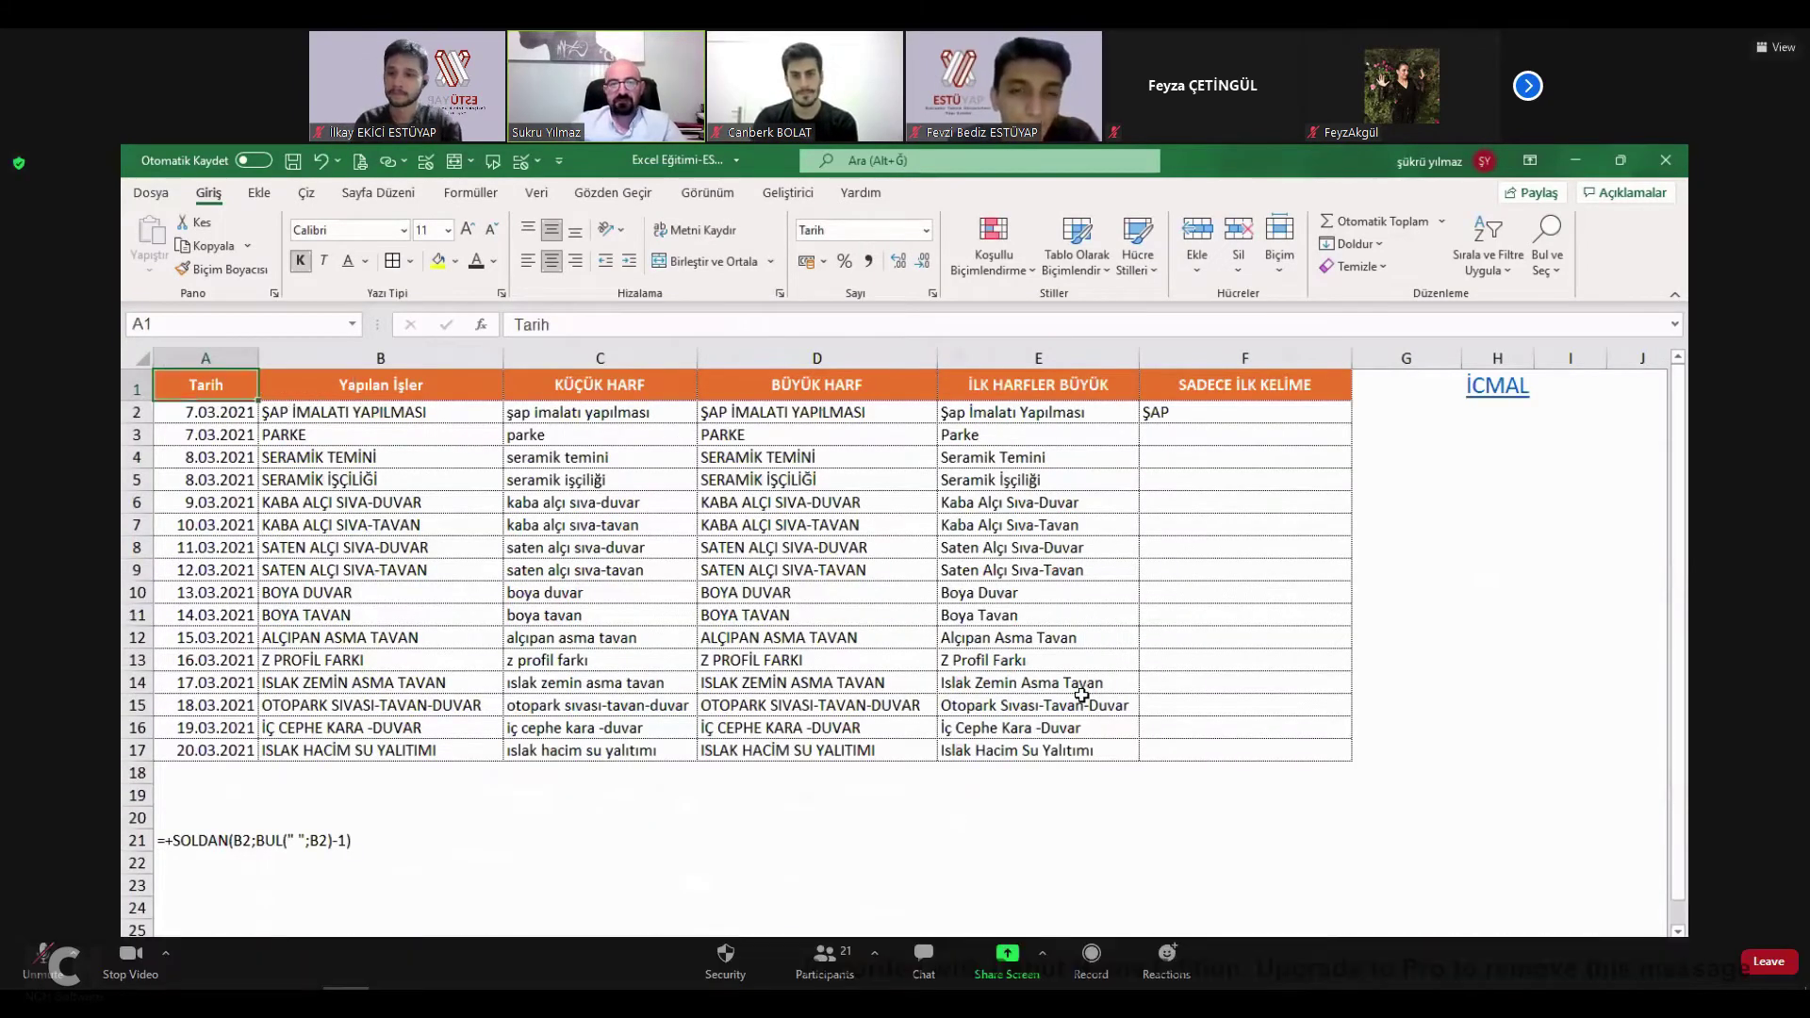
{"action": "left_click_drag", "start_coordinate": [556, 412], "coordinate": [1037, 749]}
{"action": "key", "text": "Delete"}
{"action": "left_click", "coordinate": [1016, 622]}
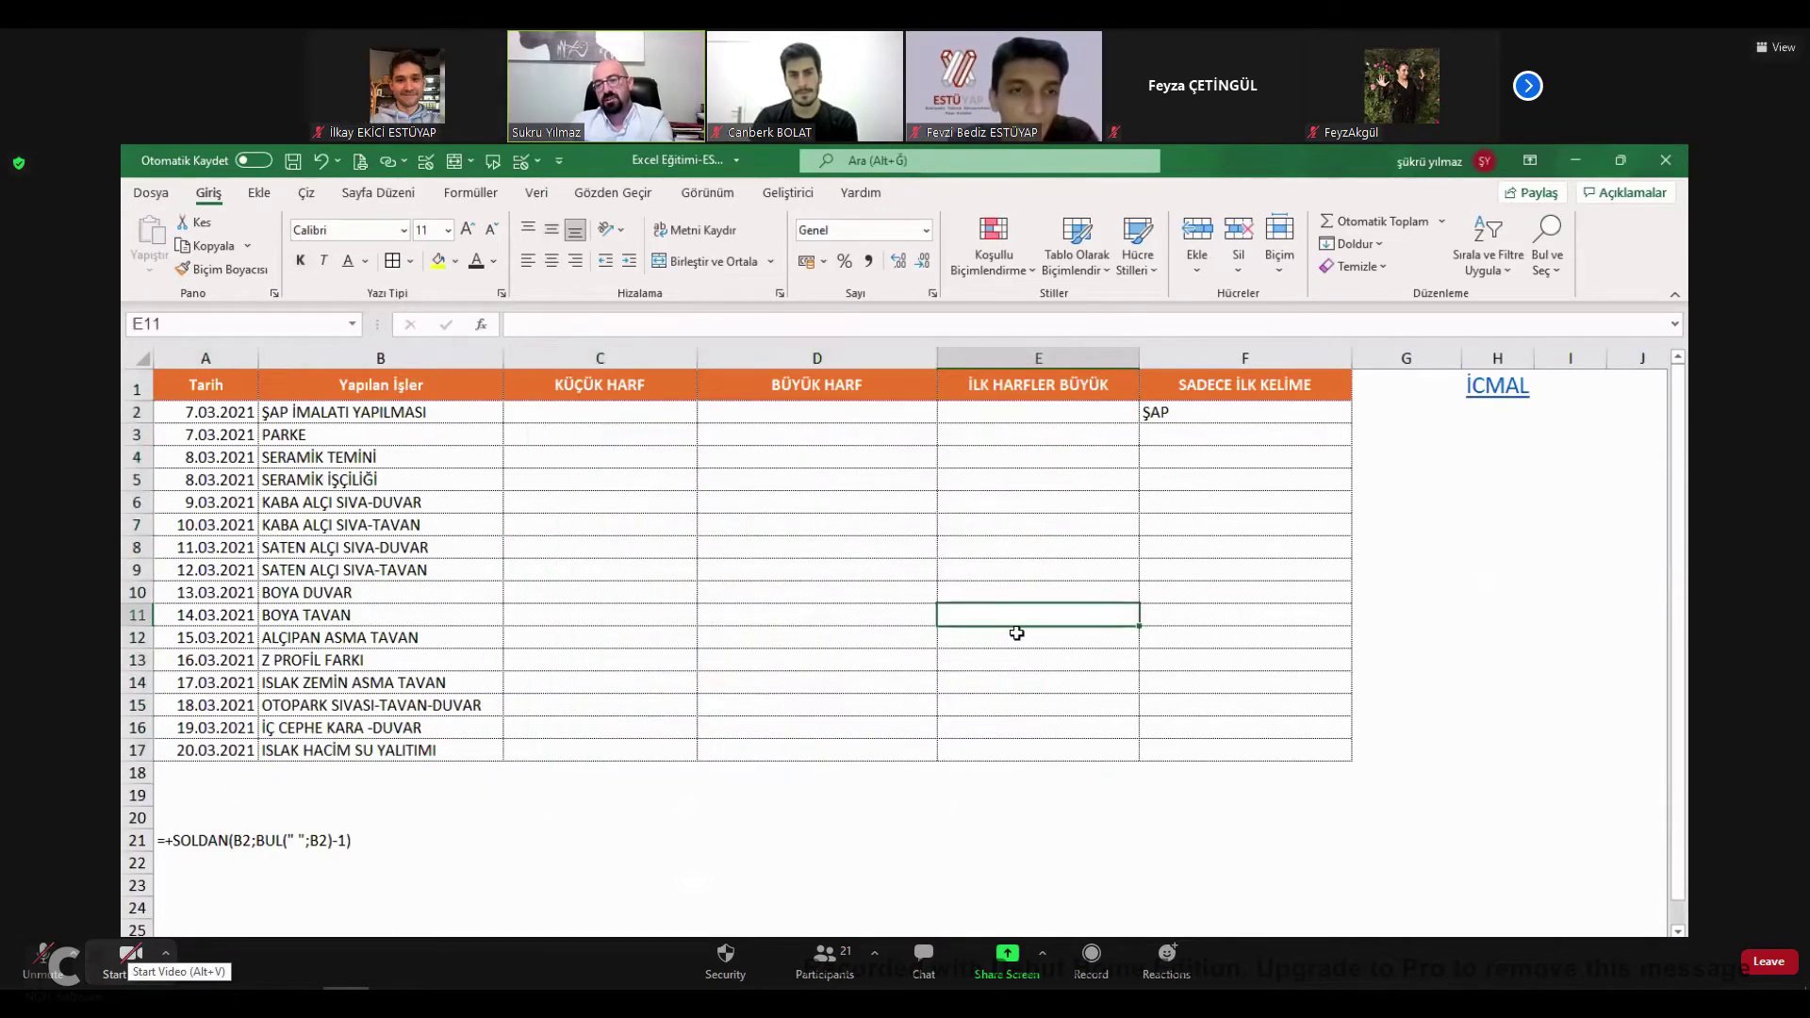
{"action": "left_click_drag", "start_coordinate": [370, 419], "coordinate": [373, 740]}
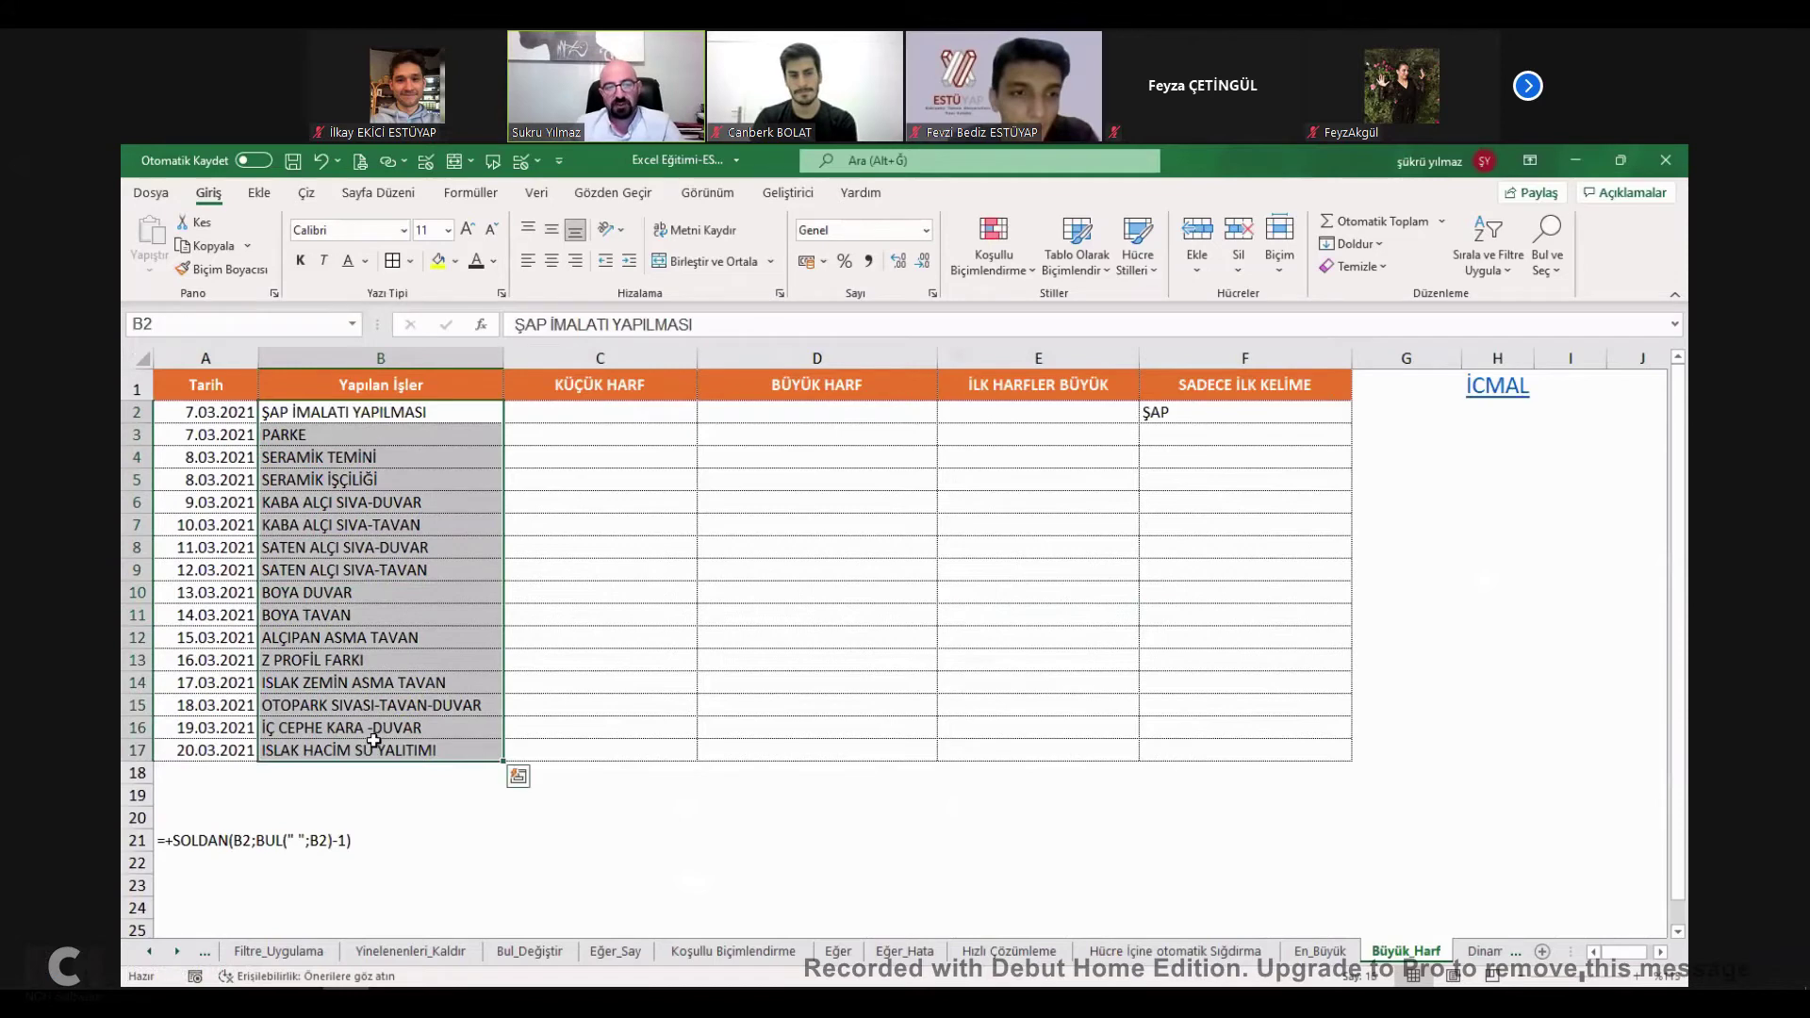
Type 'şap imalatı yapılma' into C2 by hand, then return to C2.
{"action": "left_click", "coordinate": [401, 422]}
{"action": "left_click", "coordinate": [398, 481]}
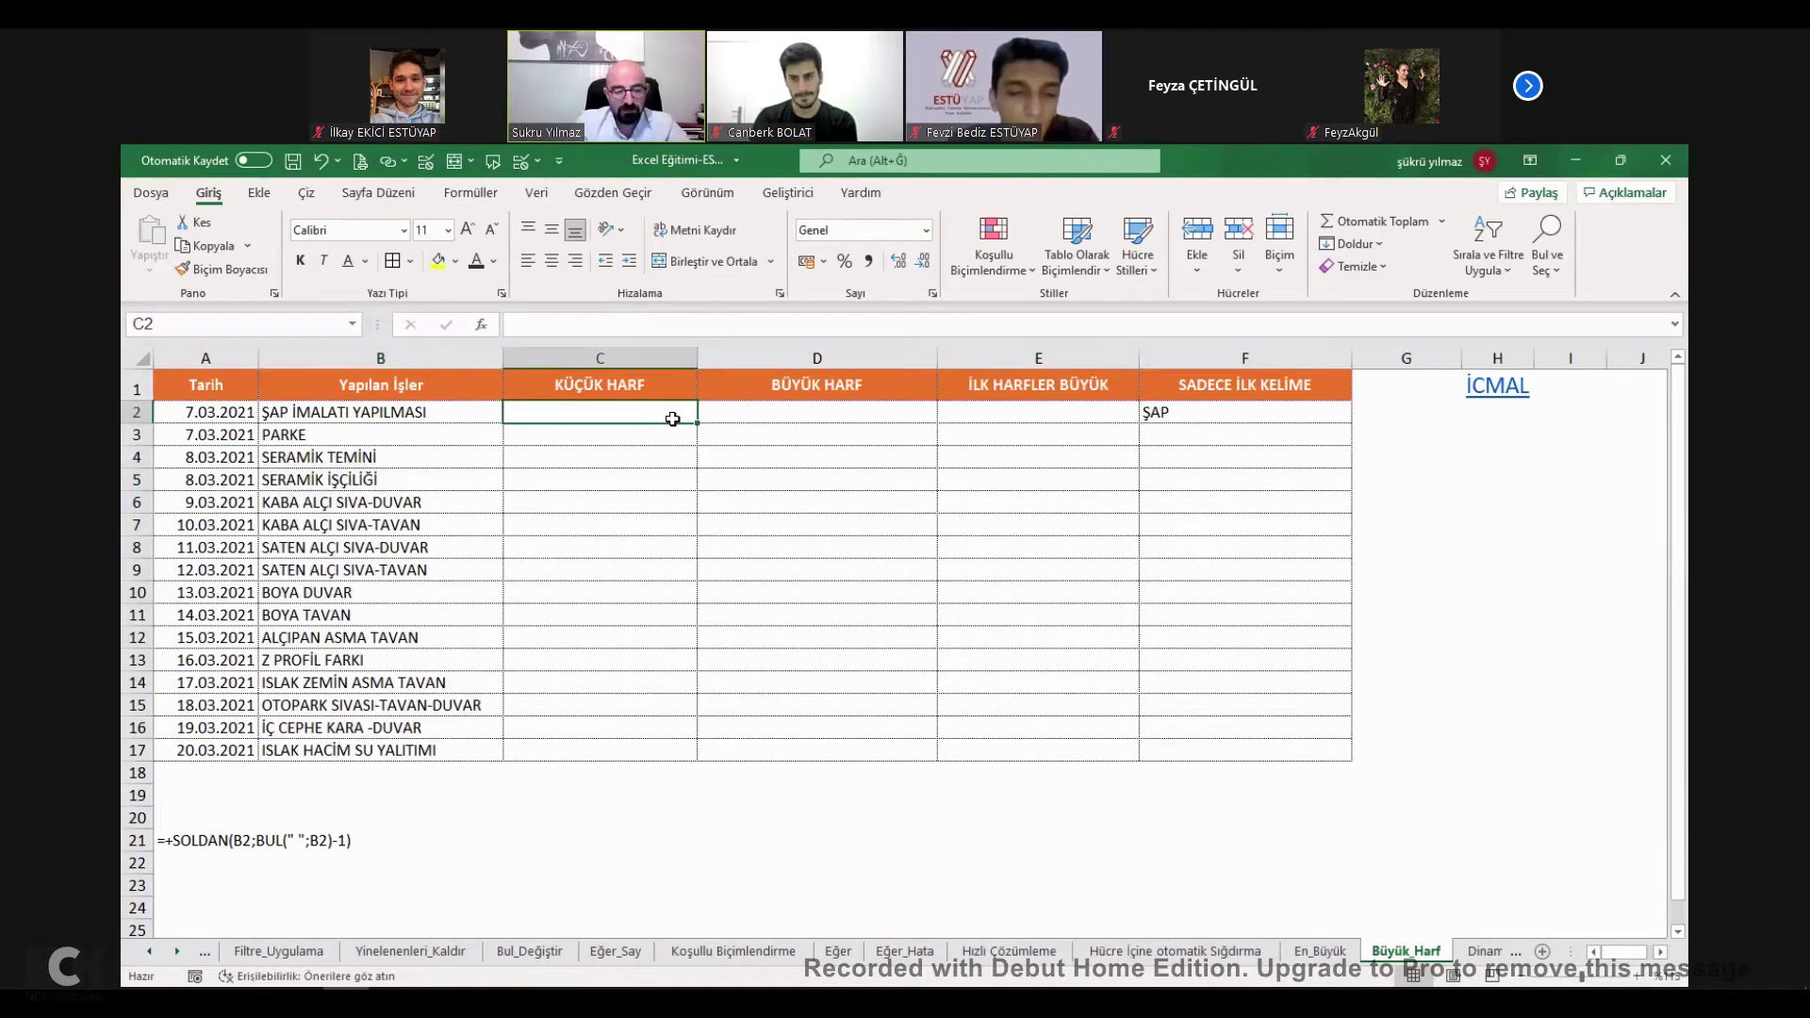
{"action": "type", "text": "şap"}
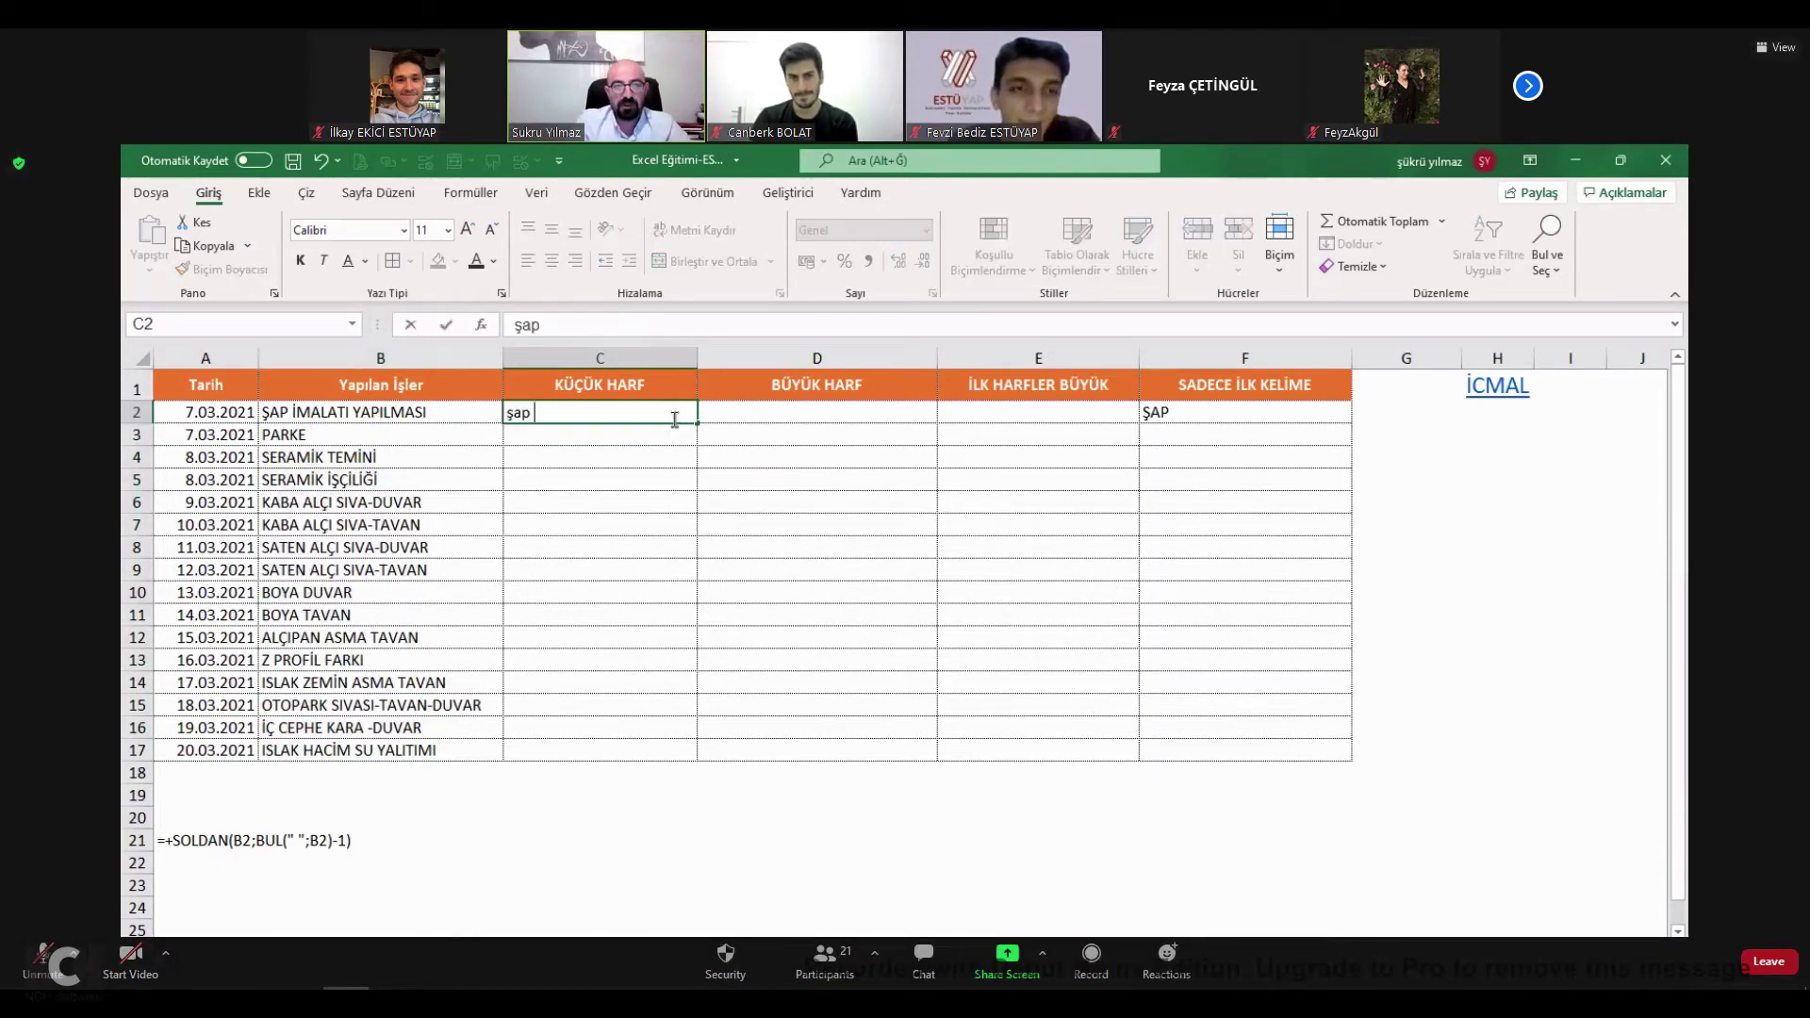
{"action": "type", "text": " imalatı yapılma"}
{"action": "key", "text": "Return"}
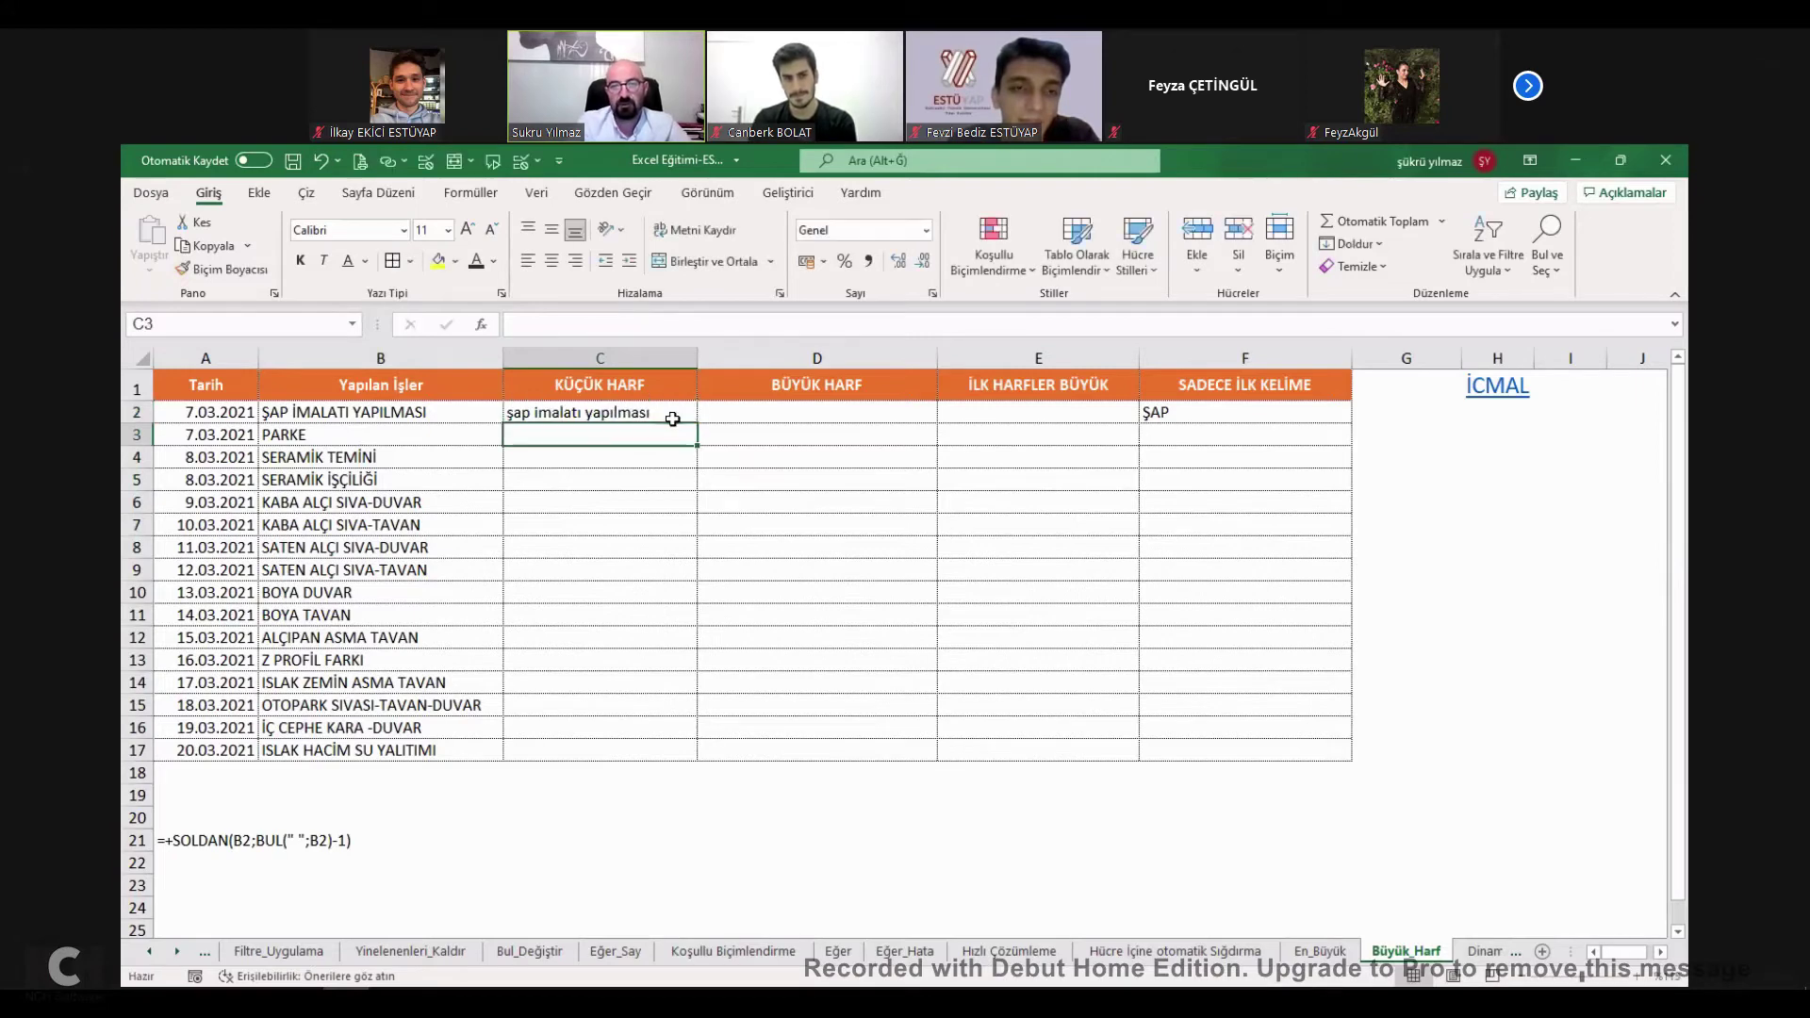
{"action": "key", "text": "Up"}
Replace C2 with the formula =KÜÇÜKHARF(B2).
{"action": "type", "text": "="}
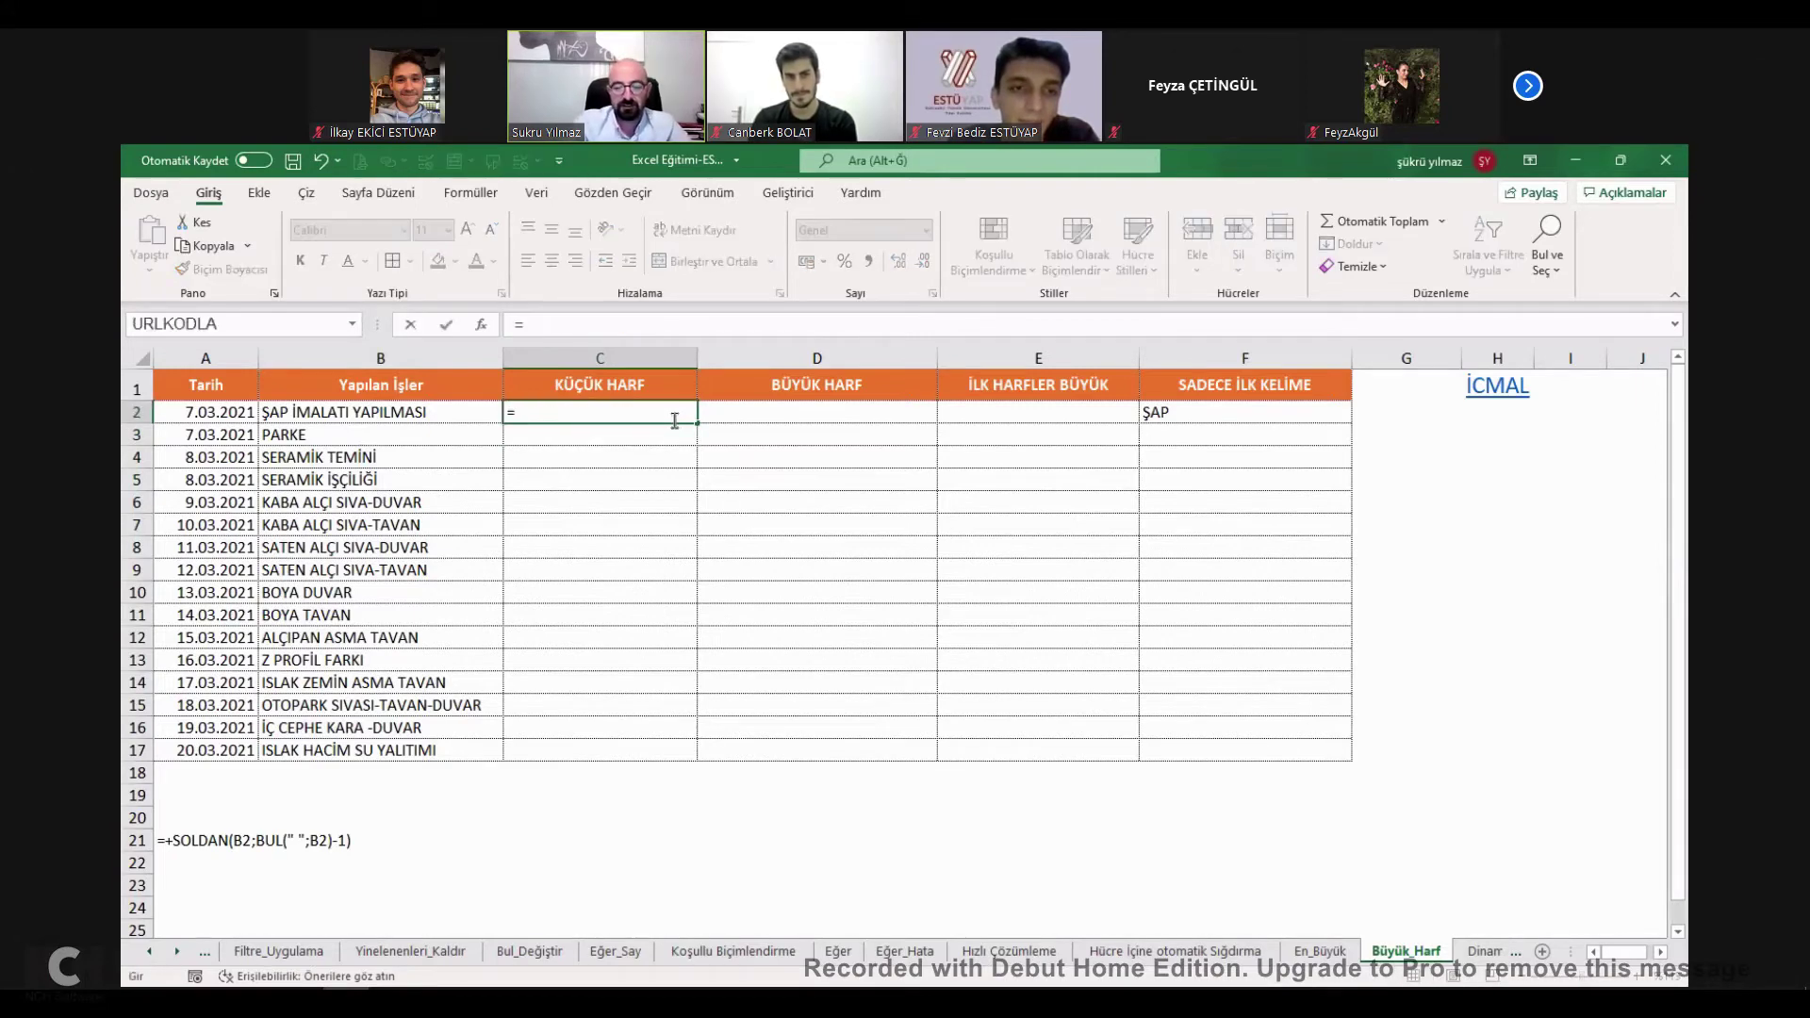
{"action": "type", "text": "küçük"}
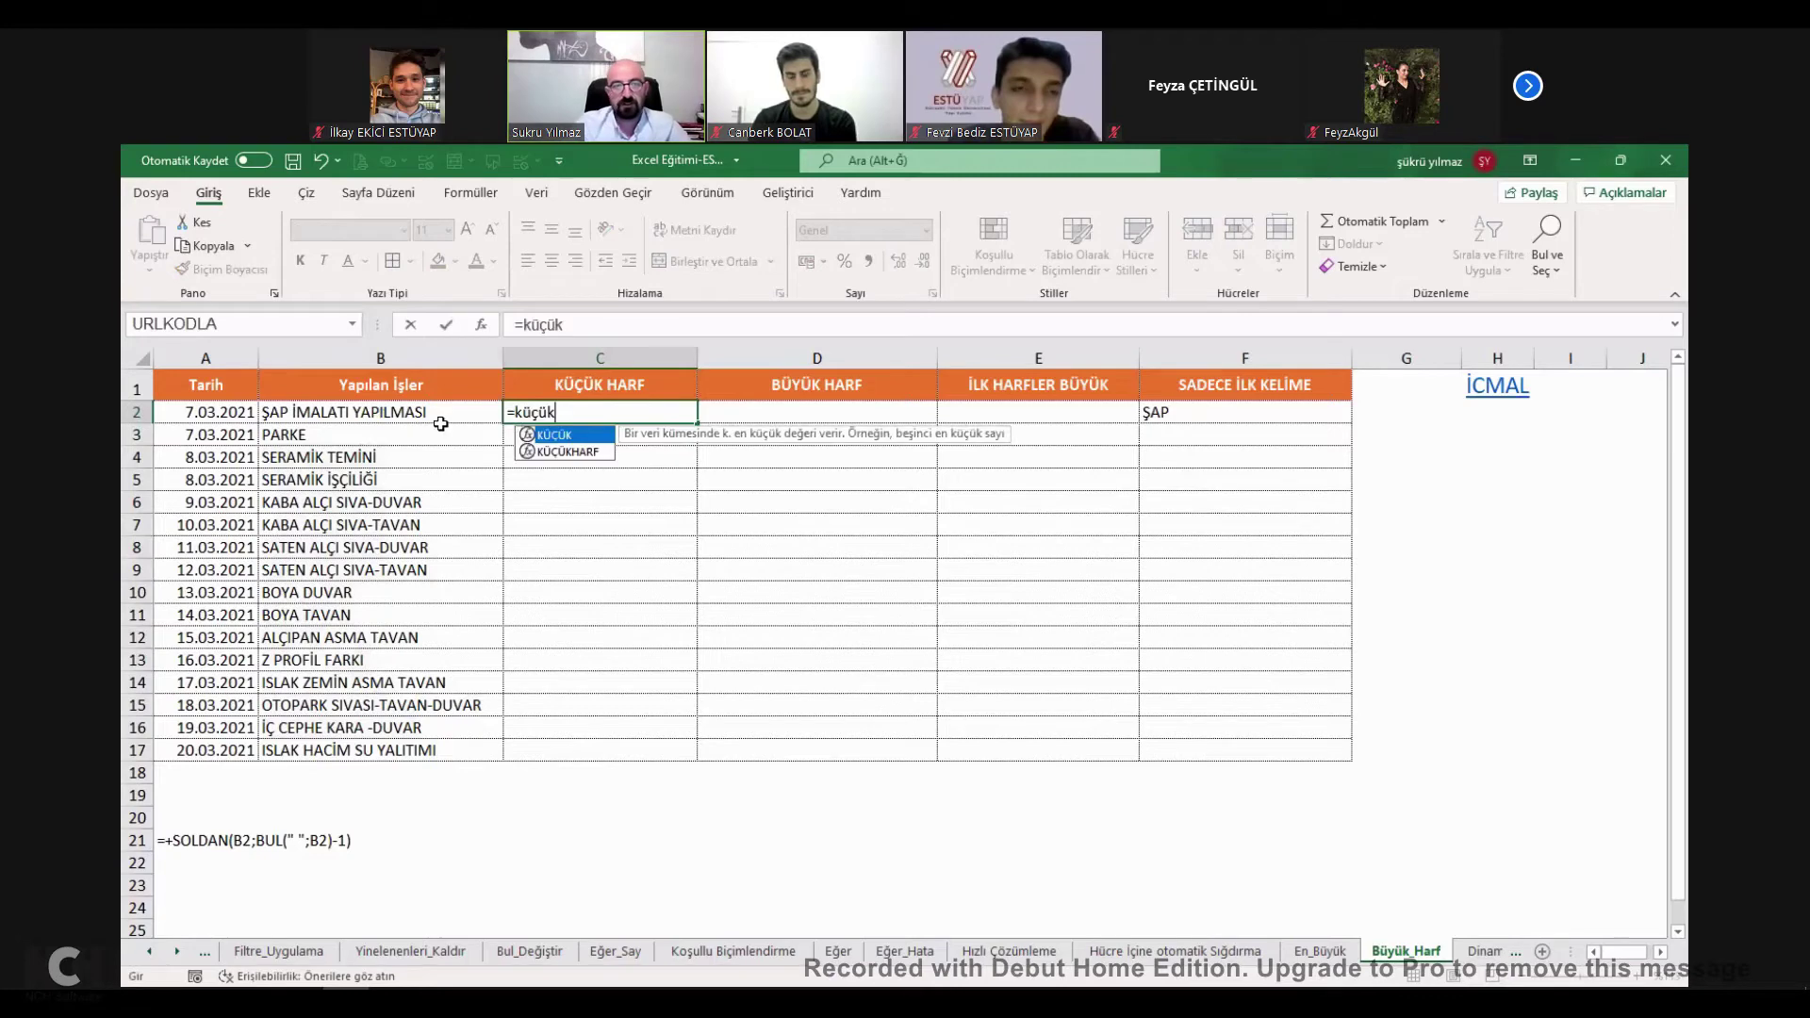
{"action": "key", "text": "Tab"}
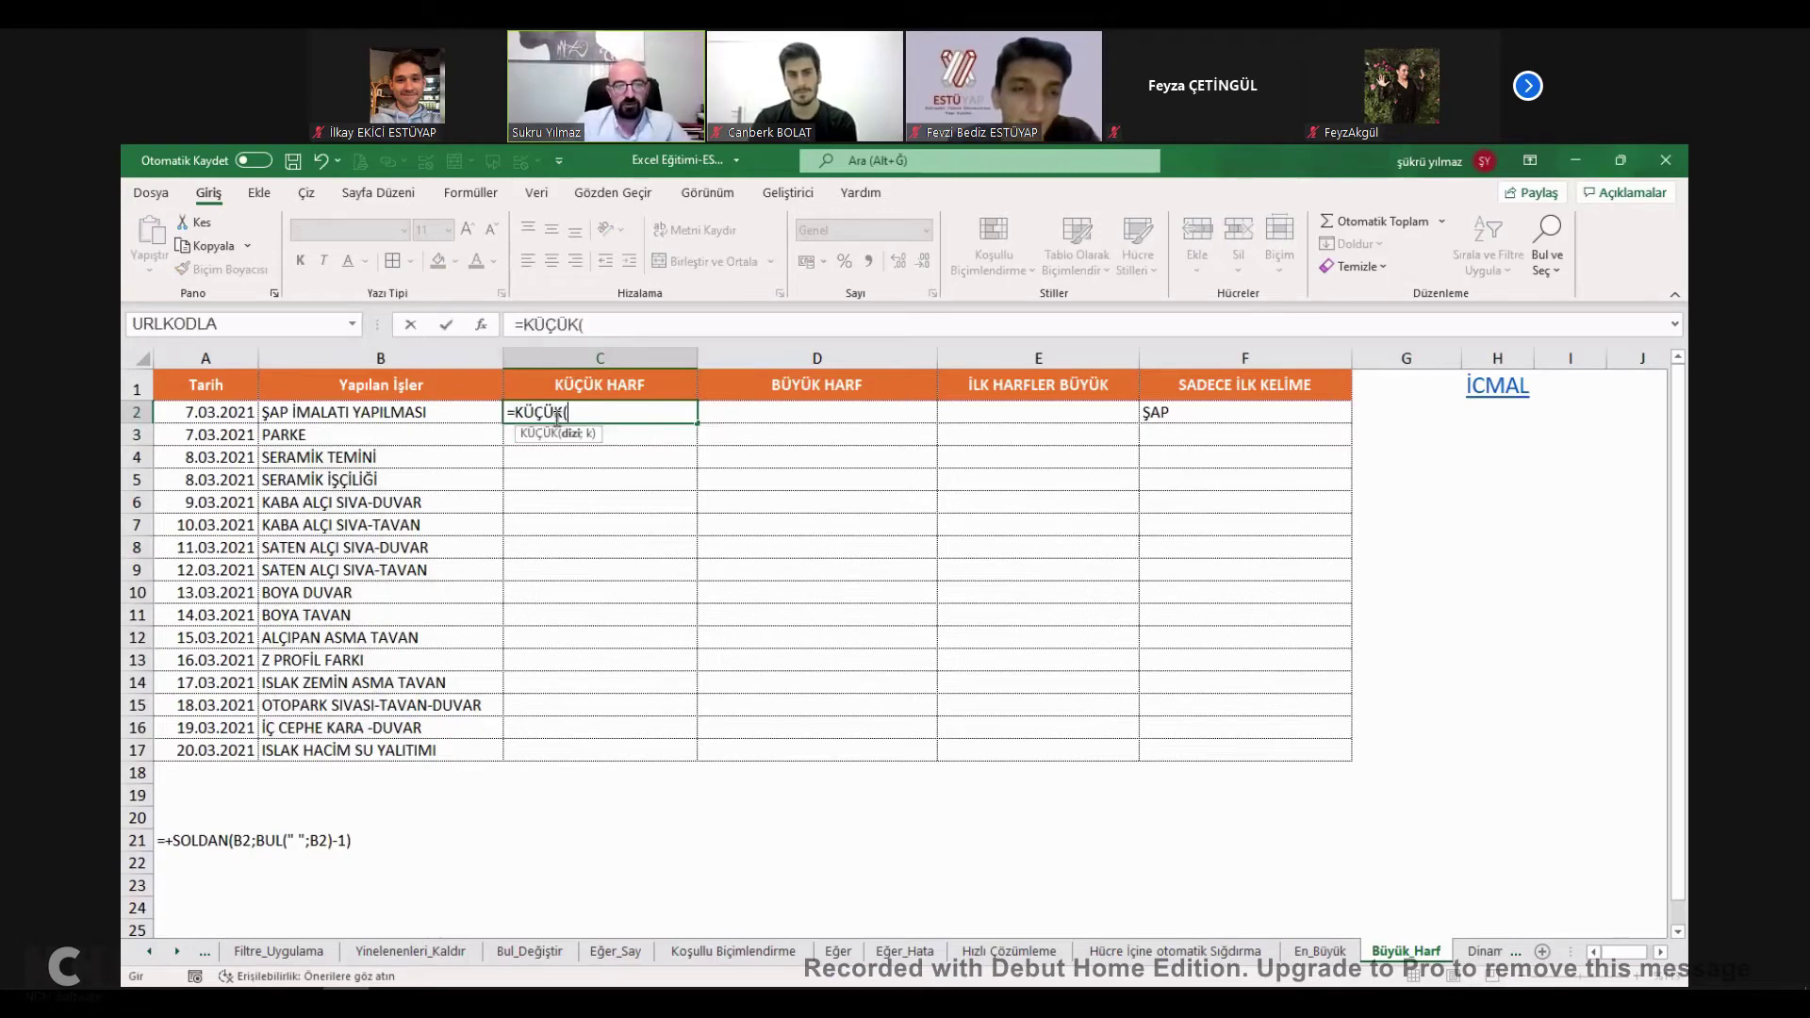
{"action": "key", "text": "BackSpace"}
{"action": "type", "text": "harf("}
{"action": "left_click", "coordinate": [416, 415]}
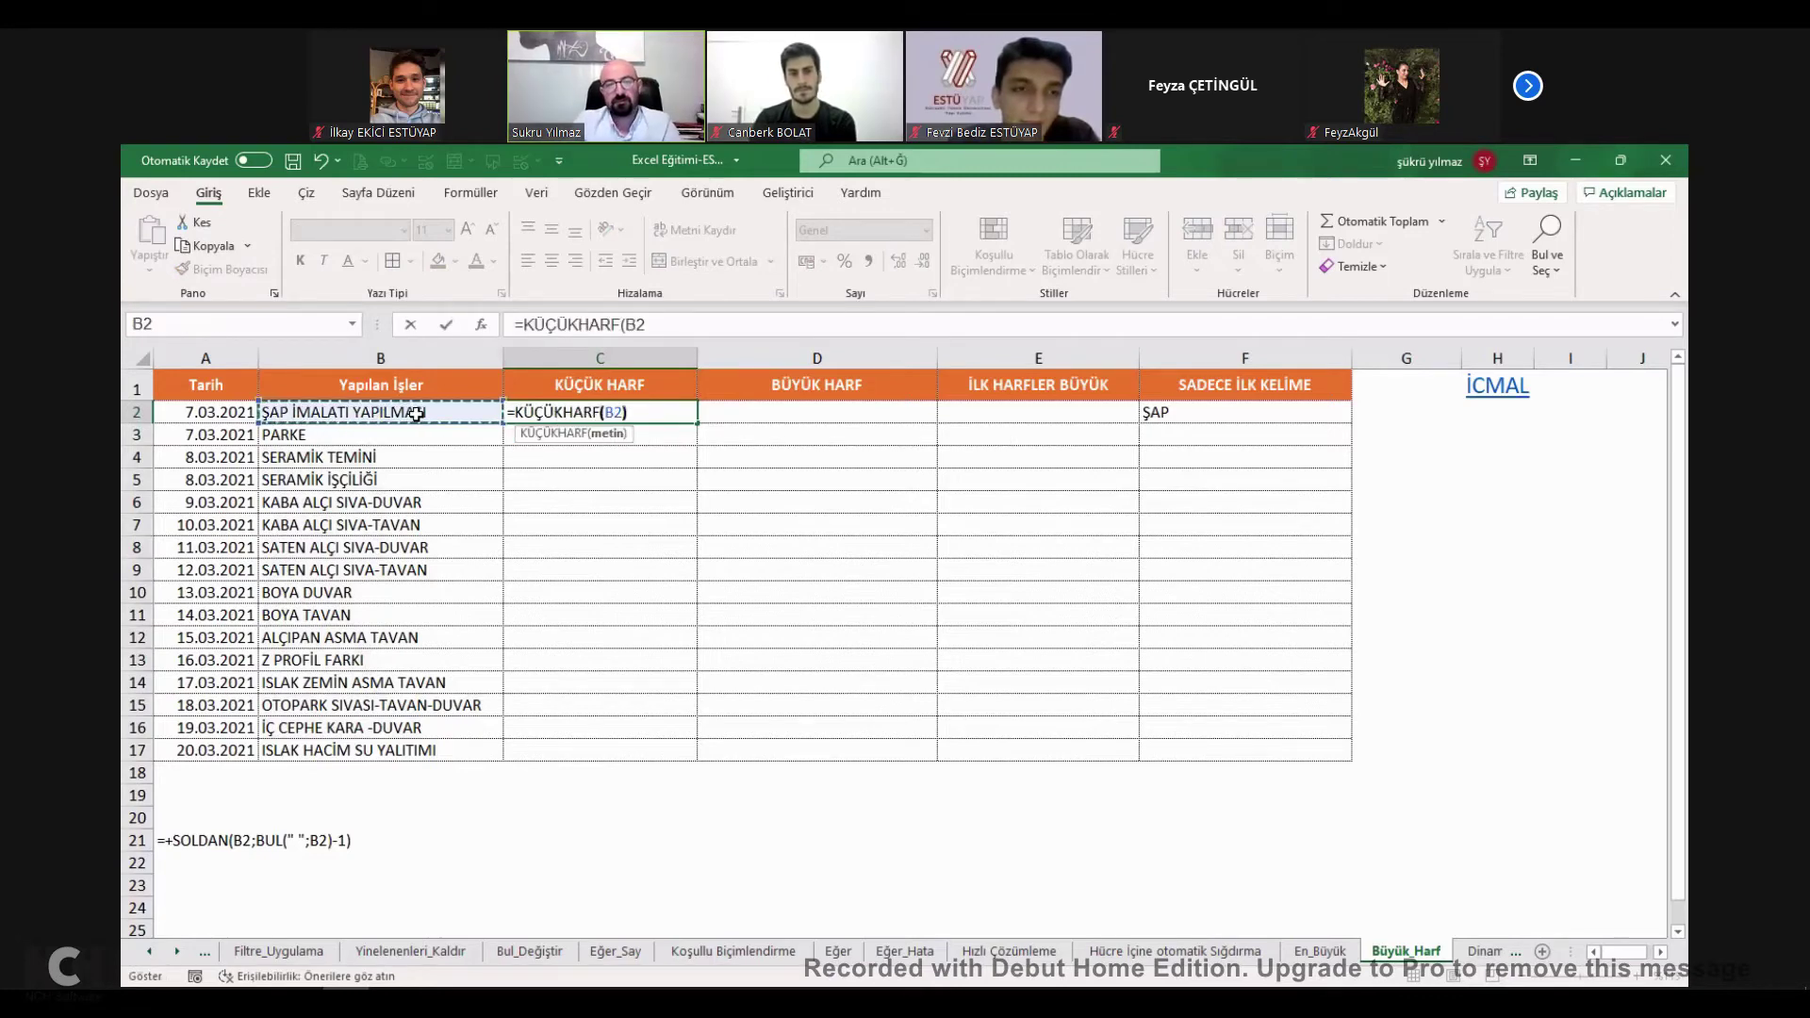
{"action": "key", "text": "Return"}
Copy the KÜÇÜKHARF formula down column C to row 17.
{"action": "left_click", "coordinate": [691, 415]}
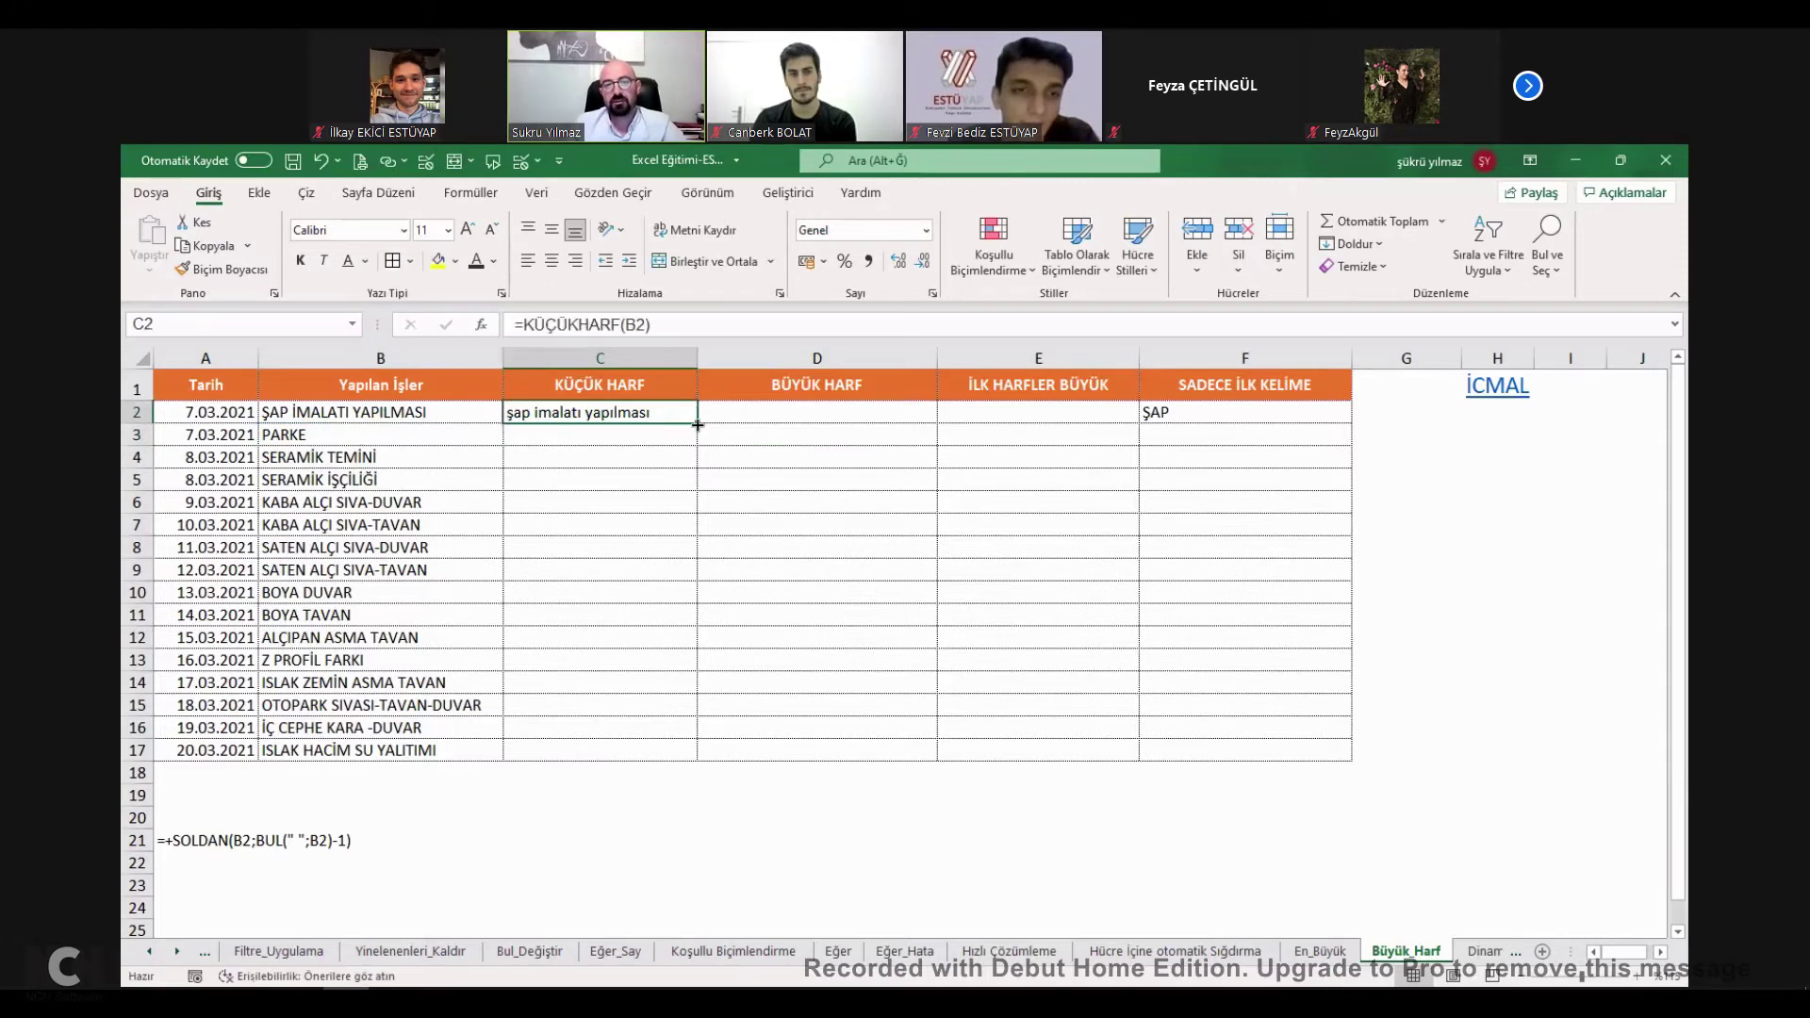
{"action": "double_click", "coordinate": [696, 423]}
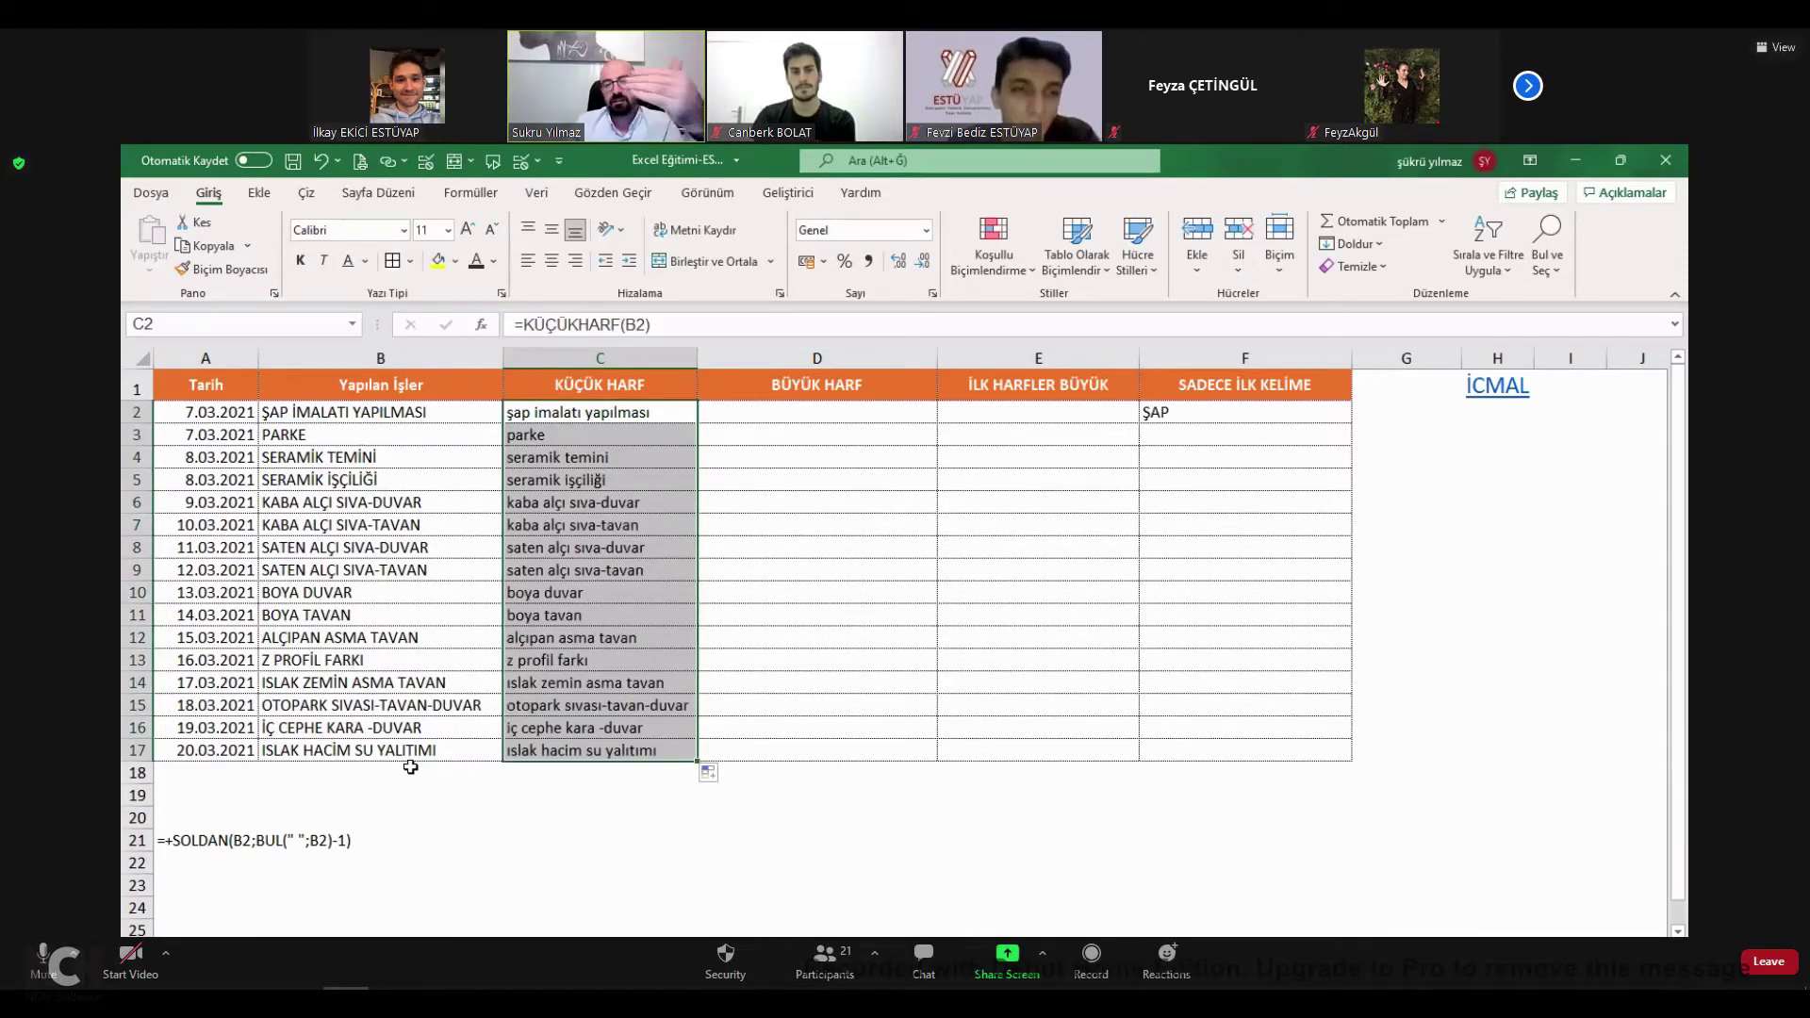
{"action": "left_click", "coordinate": [500, 749]}
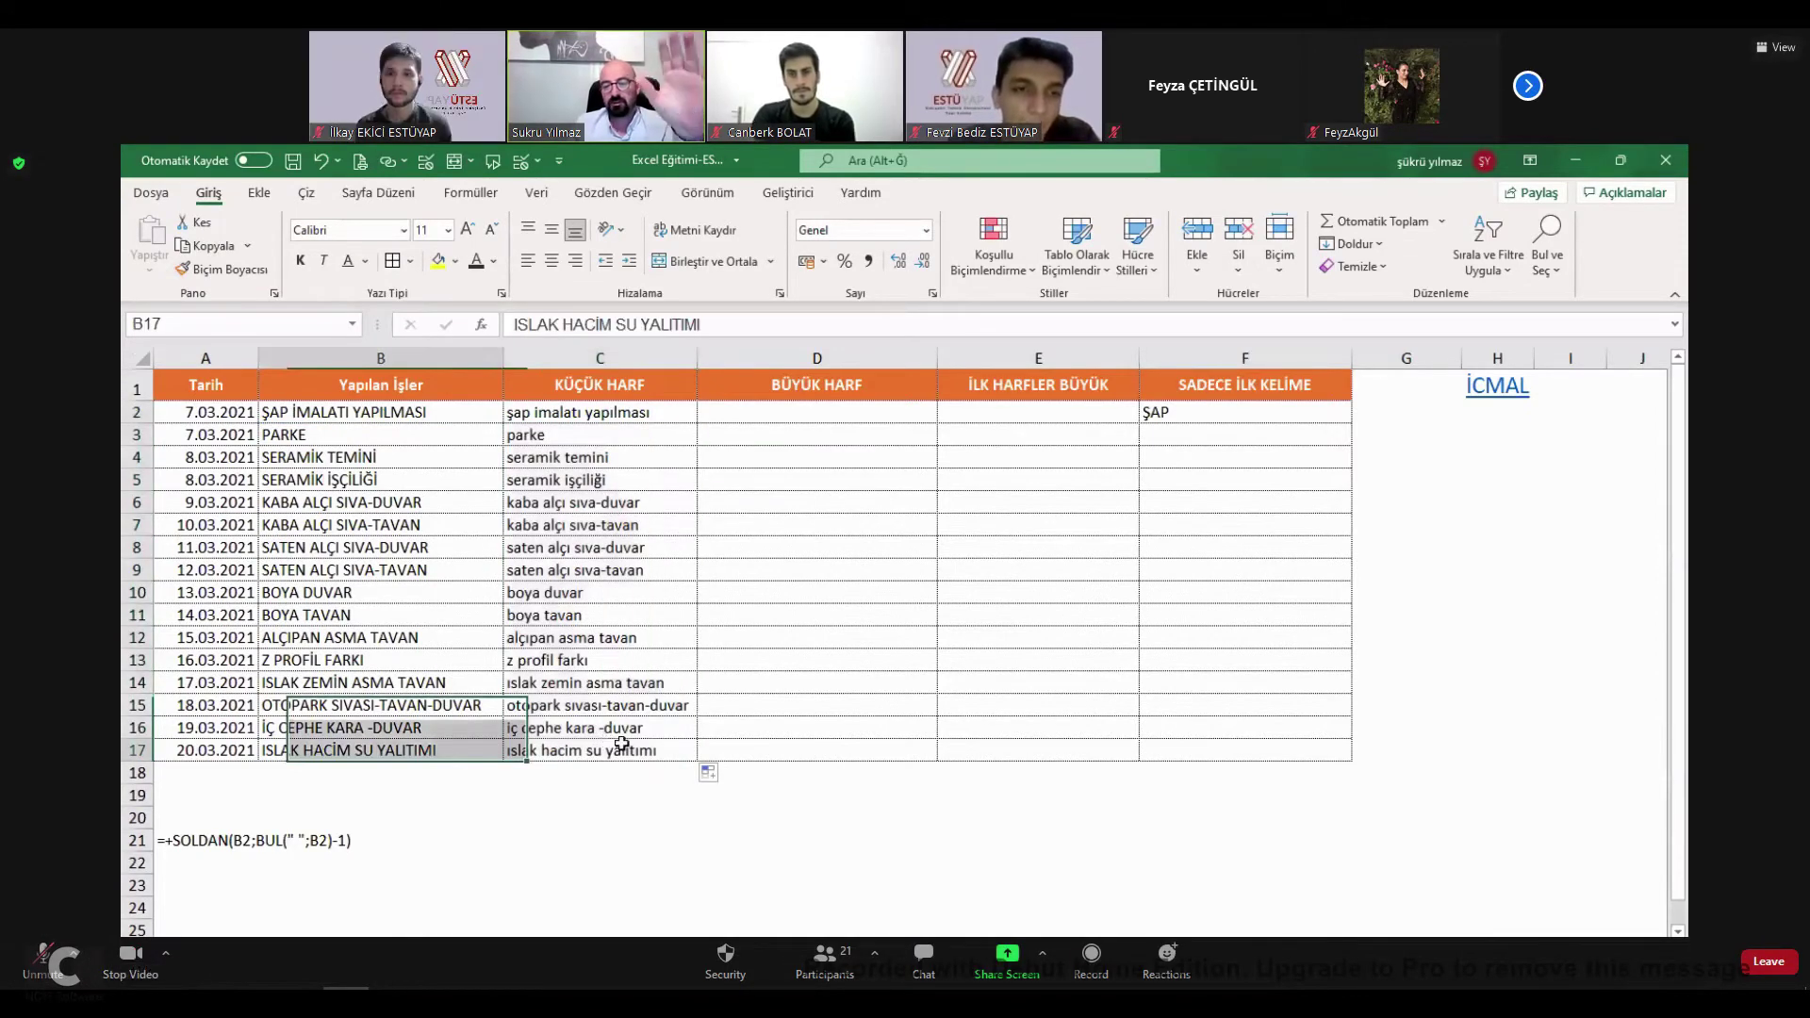
{"action": "left_click", "coordinate": [626, 408]}
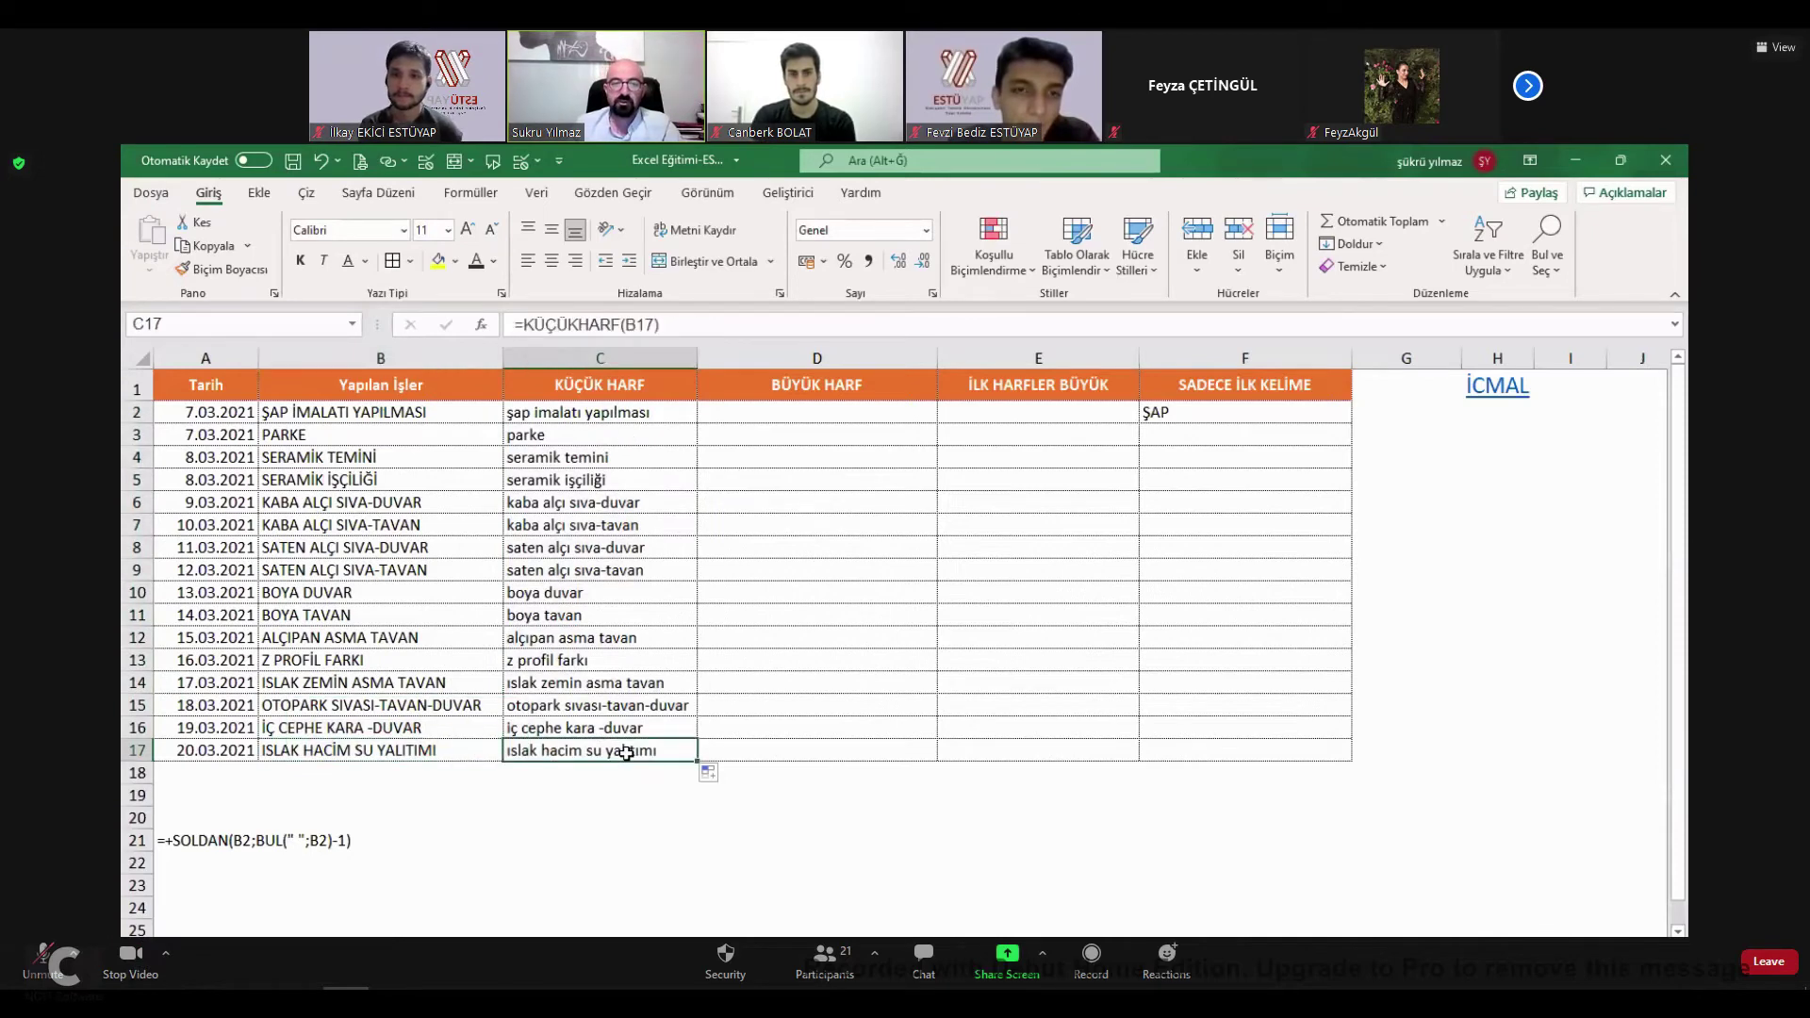
{"action": "key", "text": "shift+Down"}
{"action": "key", "text": "shift+Down"}
{"action": "key", "text": "shift+Down"}
{"action": "key", "text": "shift+Down"}
{"action": "key", "text": "shift+Down"}
{"action": "key", "text": "shift+Down"}
{"action": "key", "text": "shift+Down"}
{"action": "key", "text": "shift+Down"}
{"action": "key", "text": "shift+Down"}
{"action": "key", "text": "shift+Down"}
{"action": "key", "text": "shift+Down"}
{"action": "key", "text": "shift+Down"}
{"action": "key", "text": "shift+Down"}
{"action": "left_click", "coordinate": [828, 412]}
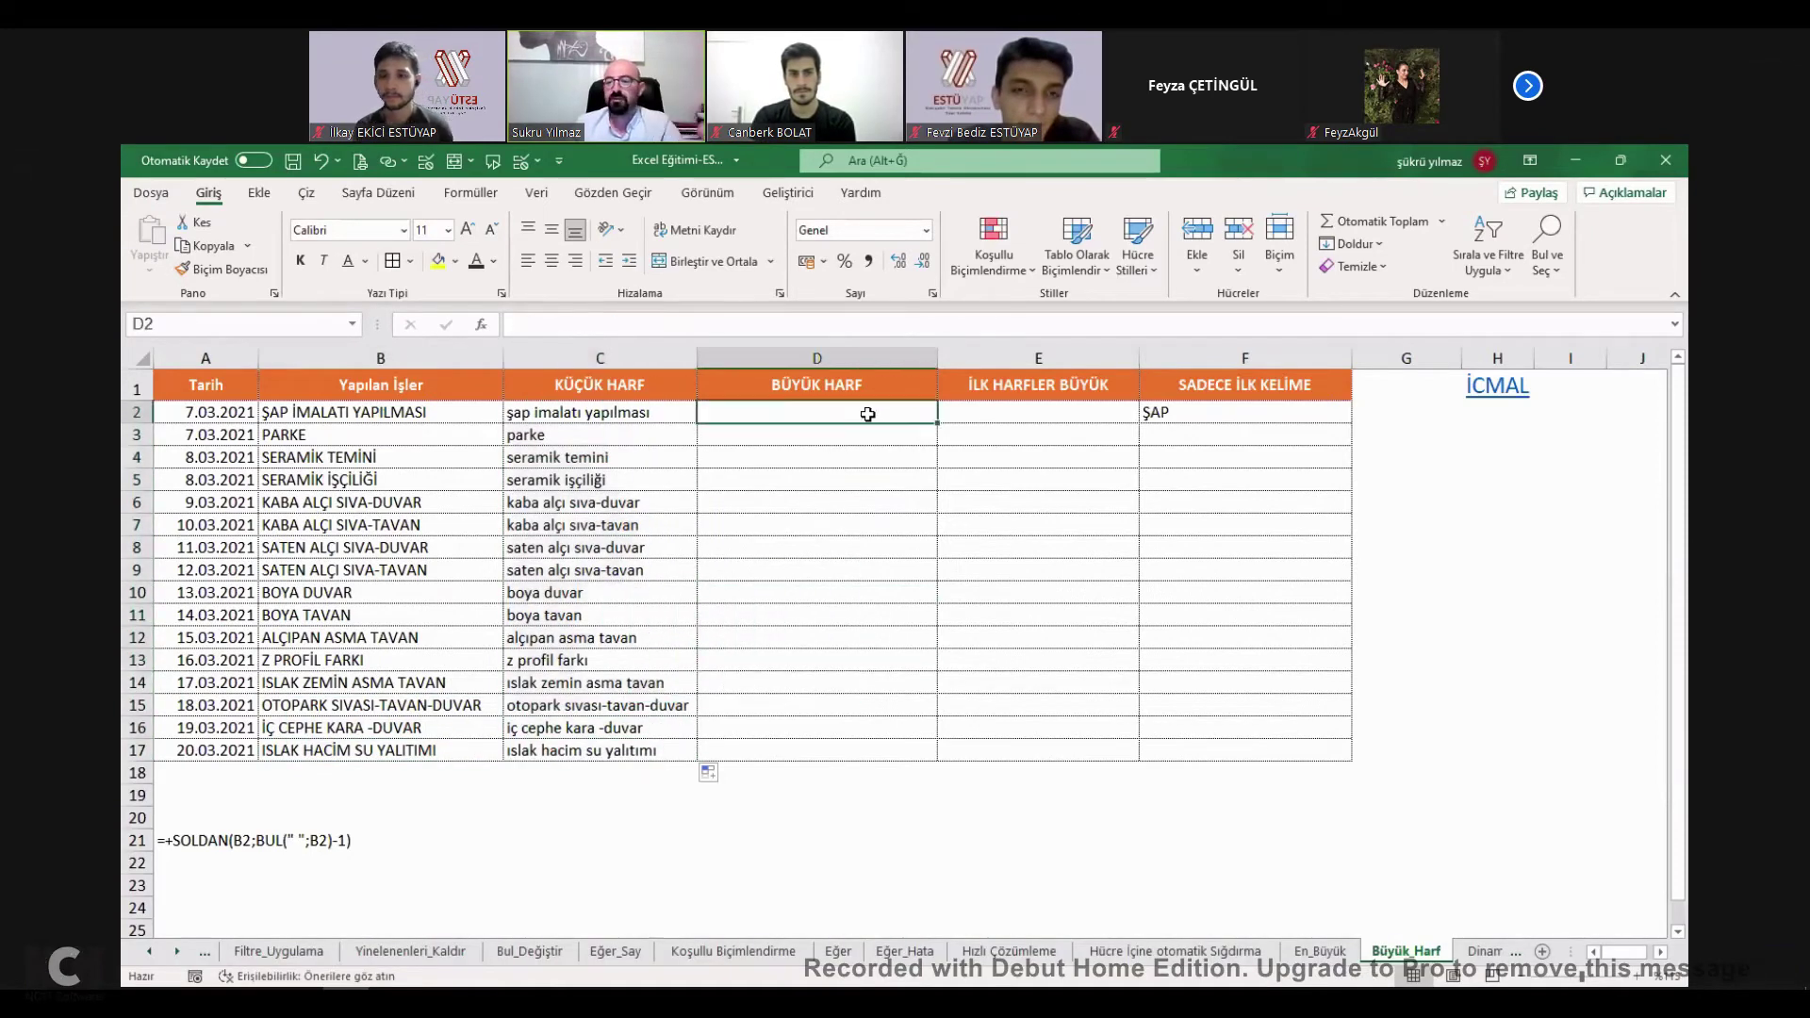
Enter =BÜYÜKHARF(C2) in D2 and fill it down to D17.
{"action": "type", "text": "=büyü"}
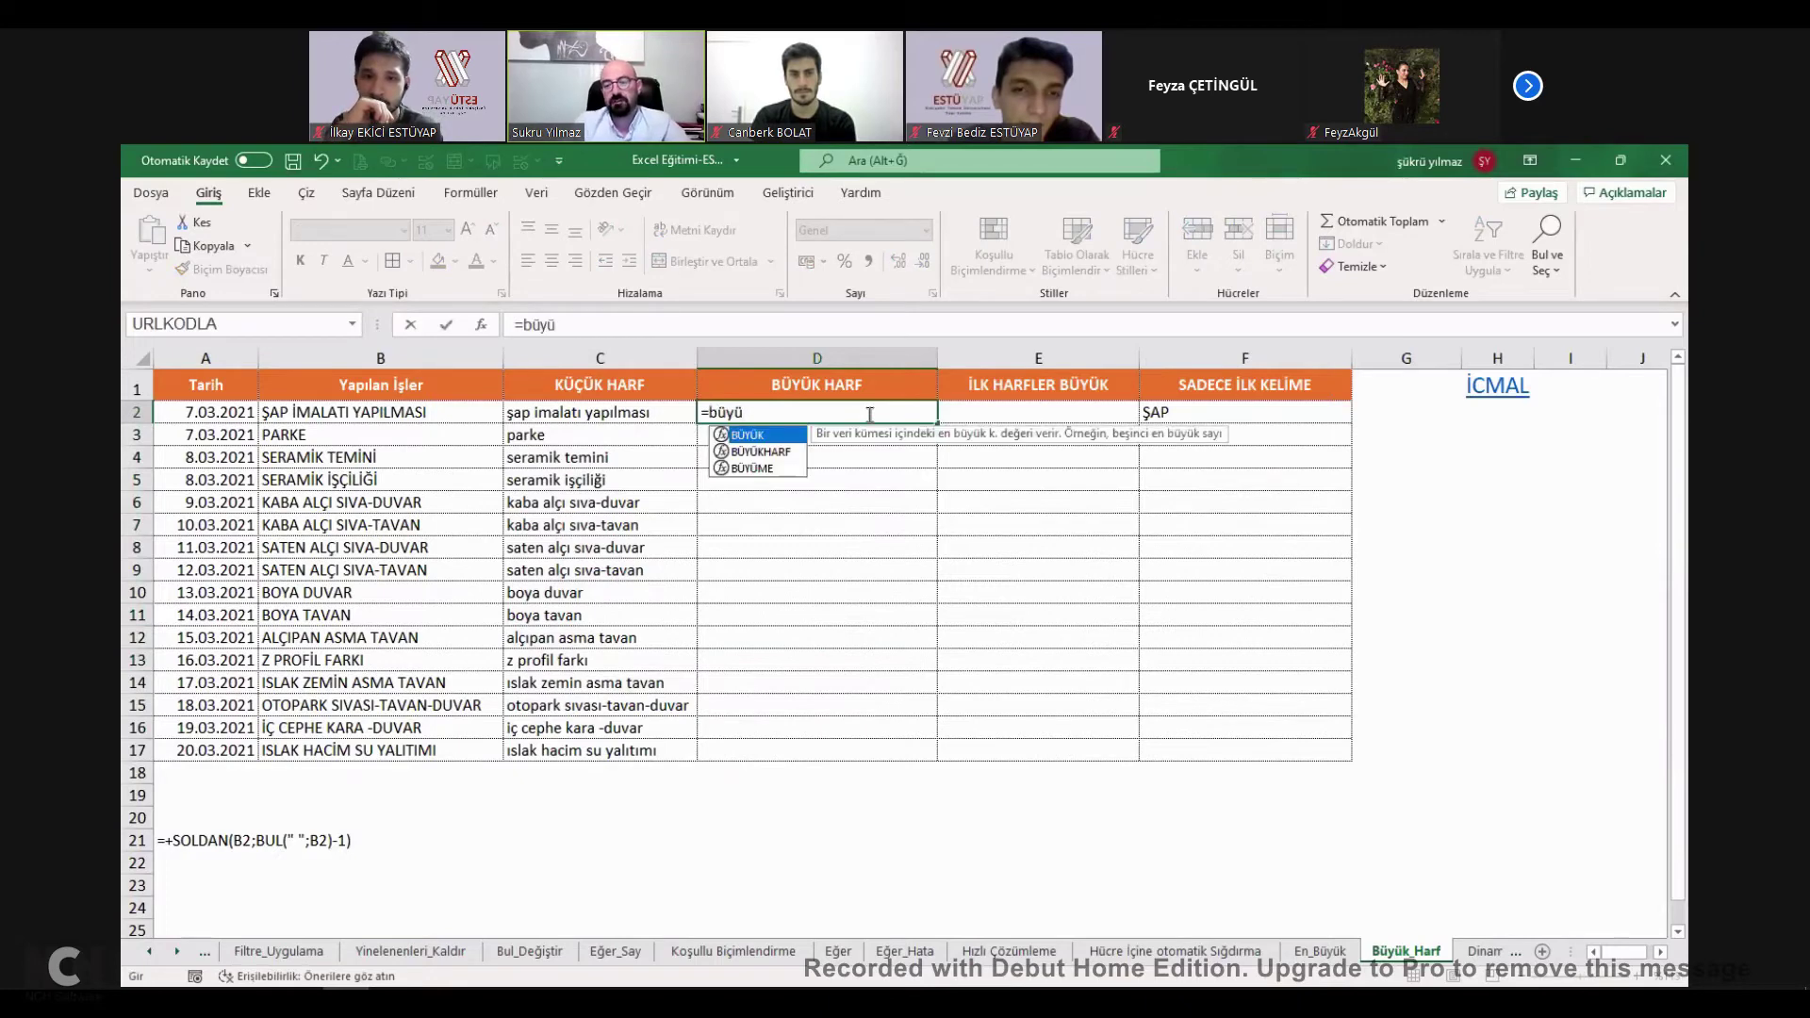
{"action": "key", "text": "Tab"}
{"action": "key", "text": "BackSpace"}
{"action": "key", "text": "Down"}
{"action": "key", "text": "Tab"}
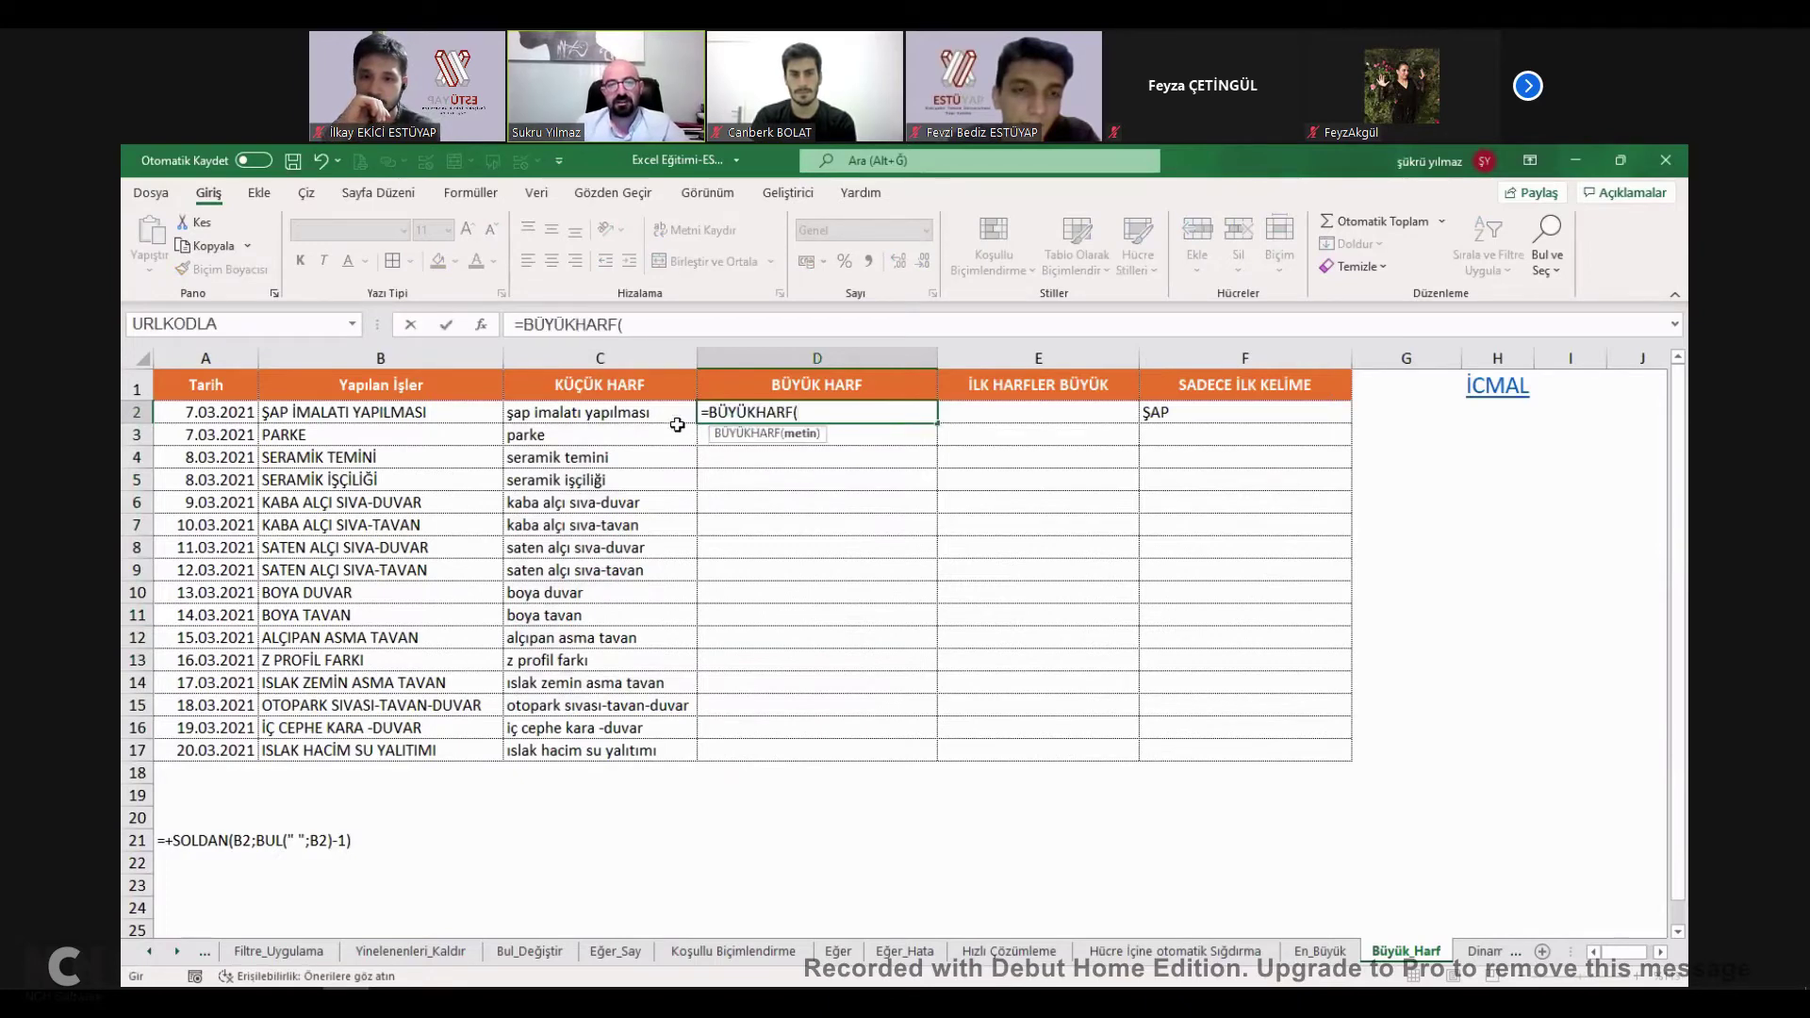
{"action": "left_click", "coordinate": [678, 410]}
{"action": "key", "text": "ctrl+Return"}
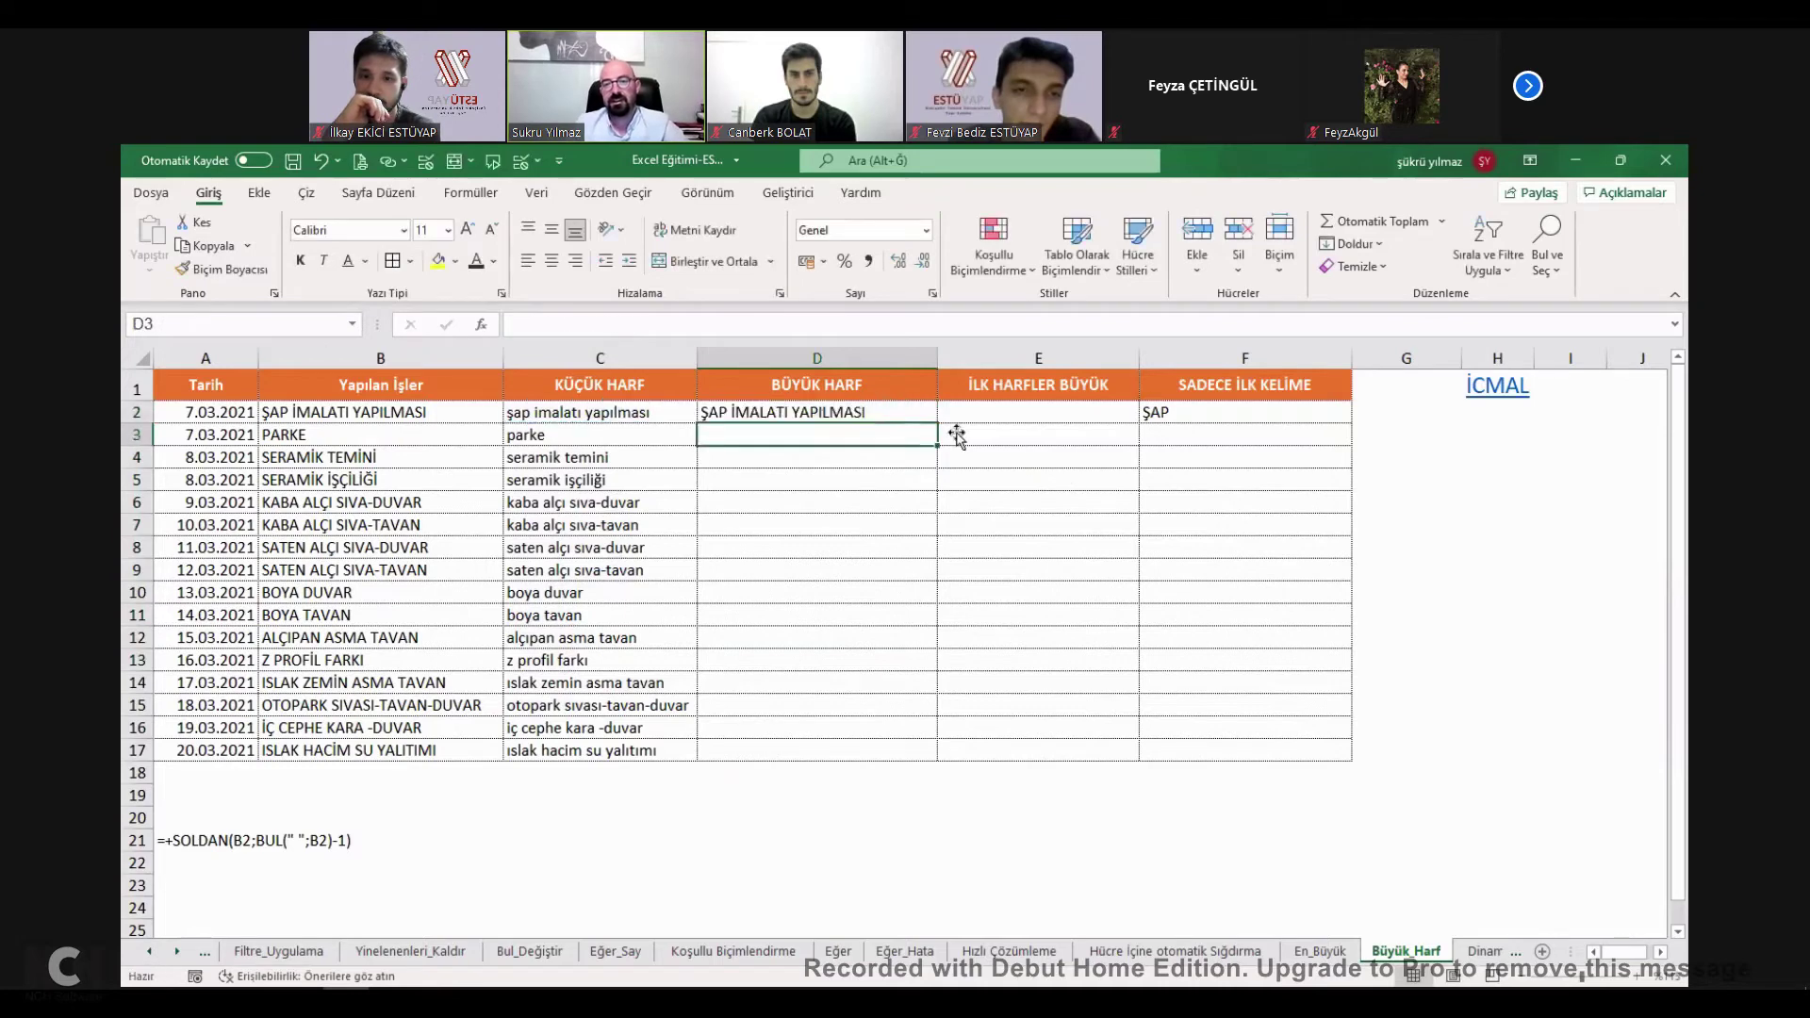
{"action": "double_click", "coordinate": [940, 424]}
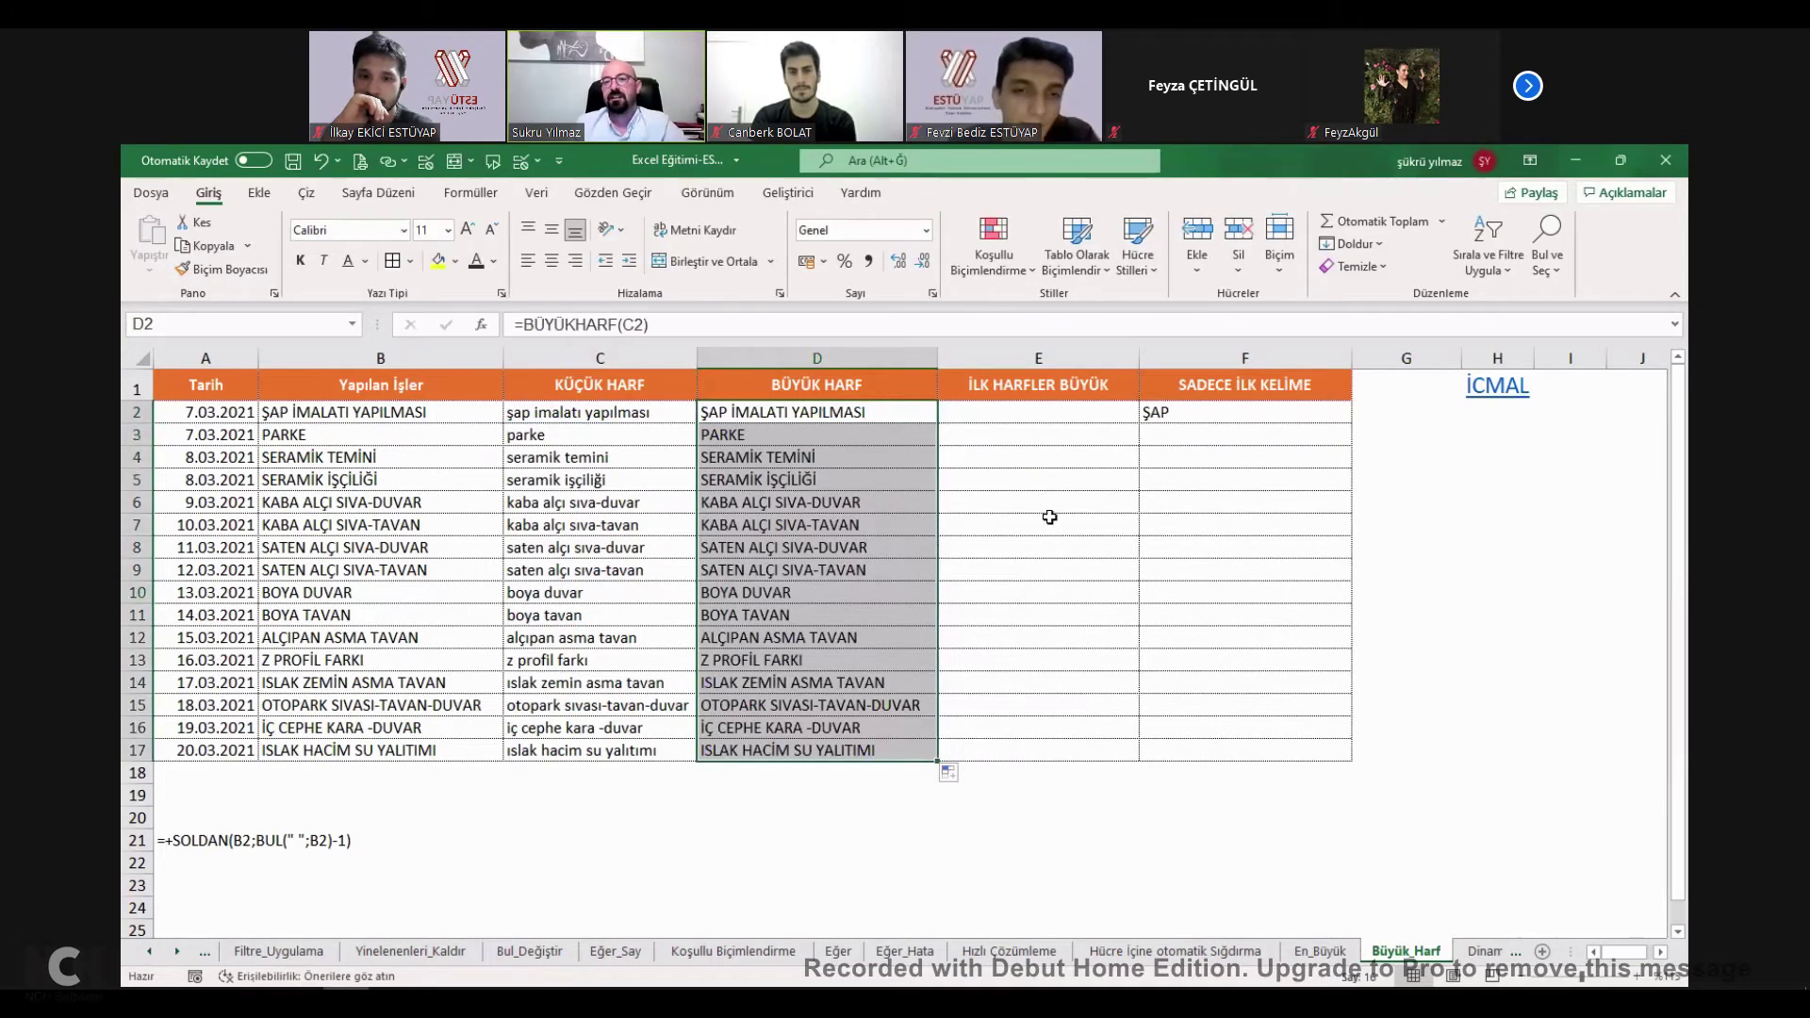
{"action": "left_click", "coordinate": [1048, 520]}
{"action": "left_click", "coordinate": [802, 415]}
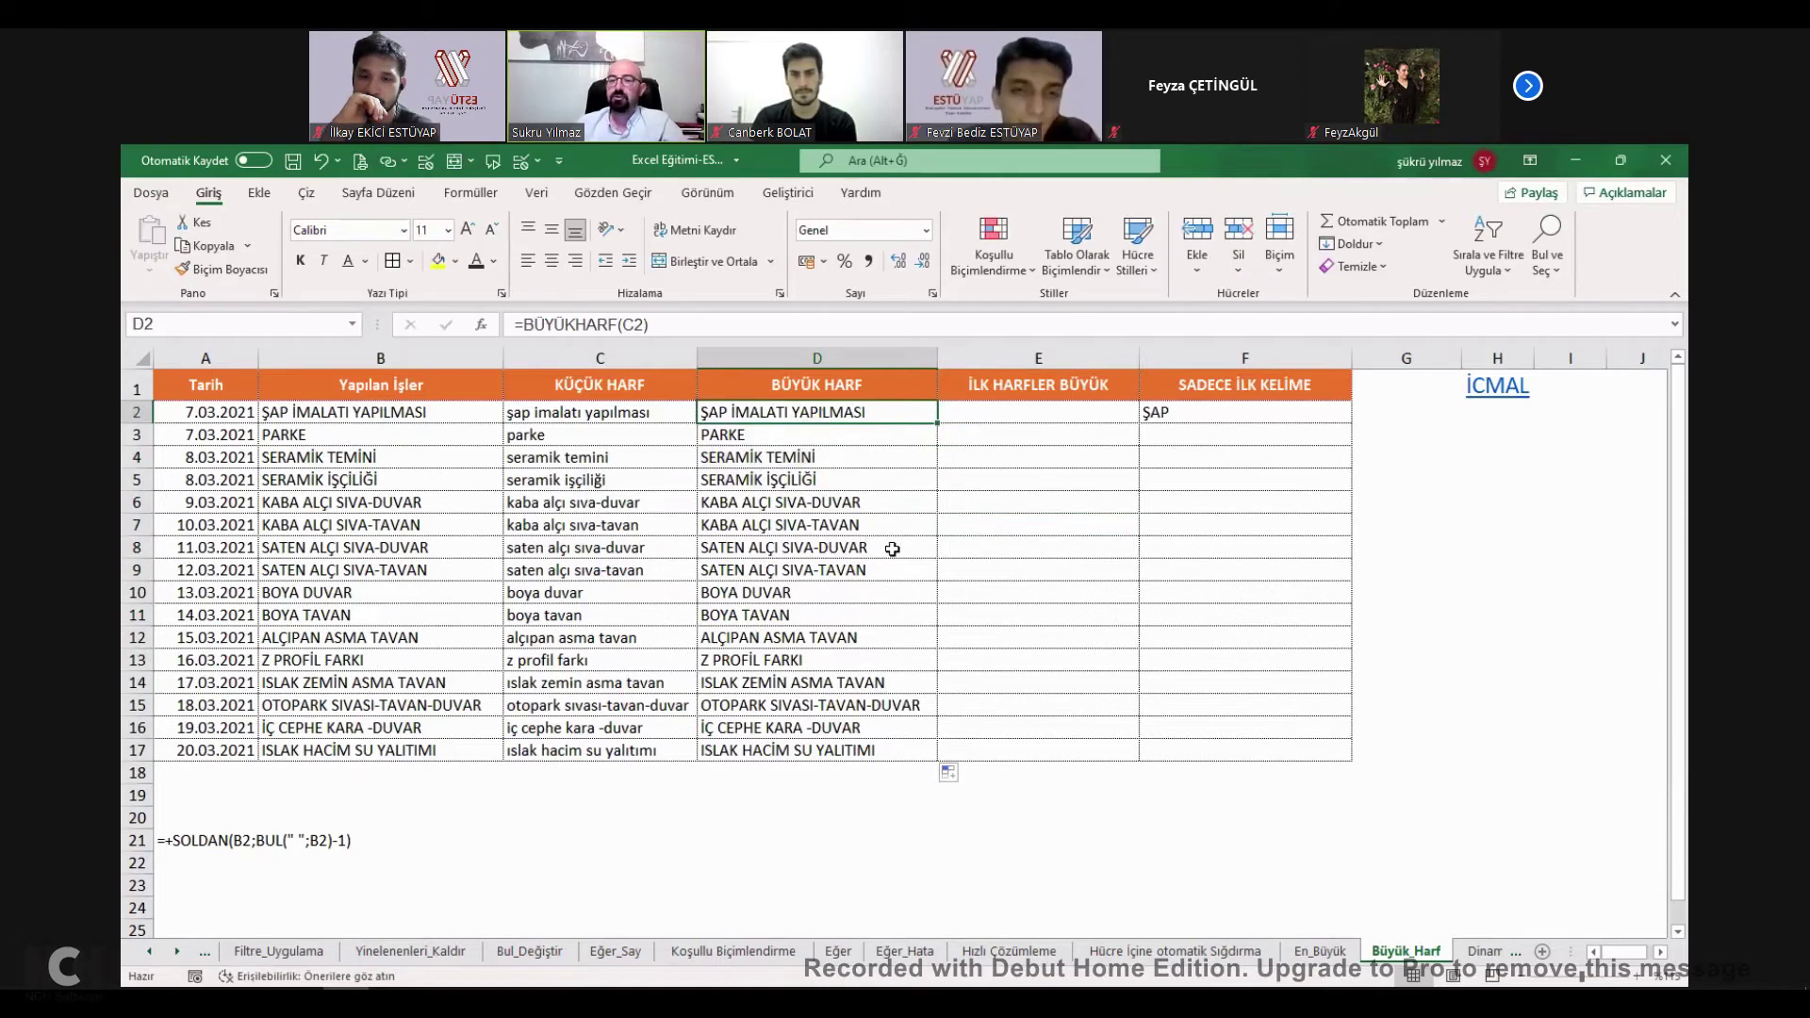
Enter =YAZIM.DÜZENİ(D2) in E2 and fill it down to E17.
{"action": "left_click", "coordinate": [1050, 415]}
{"action": "type", "text": "="}
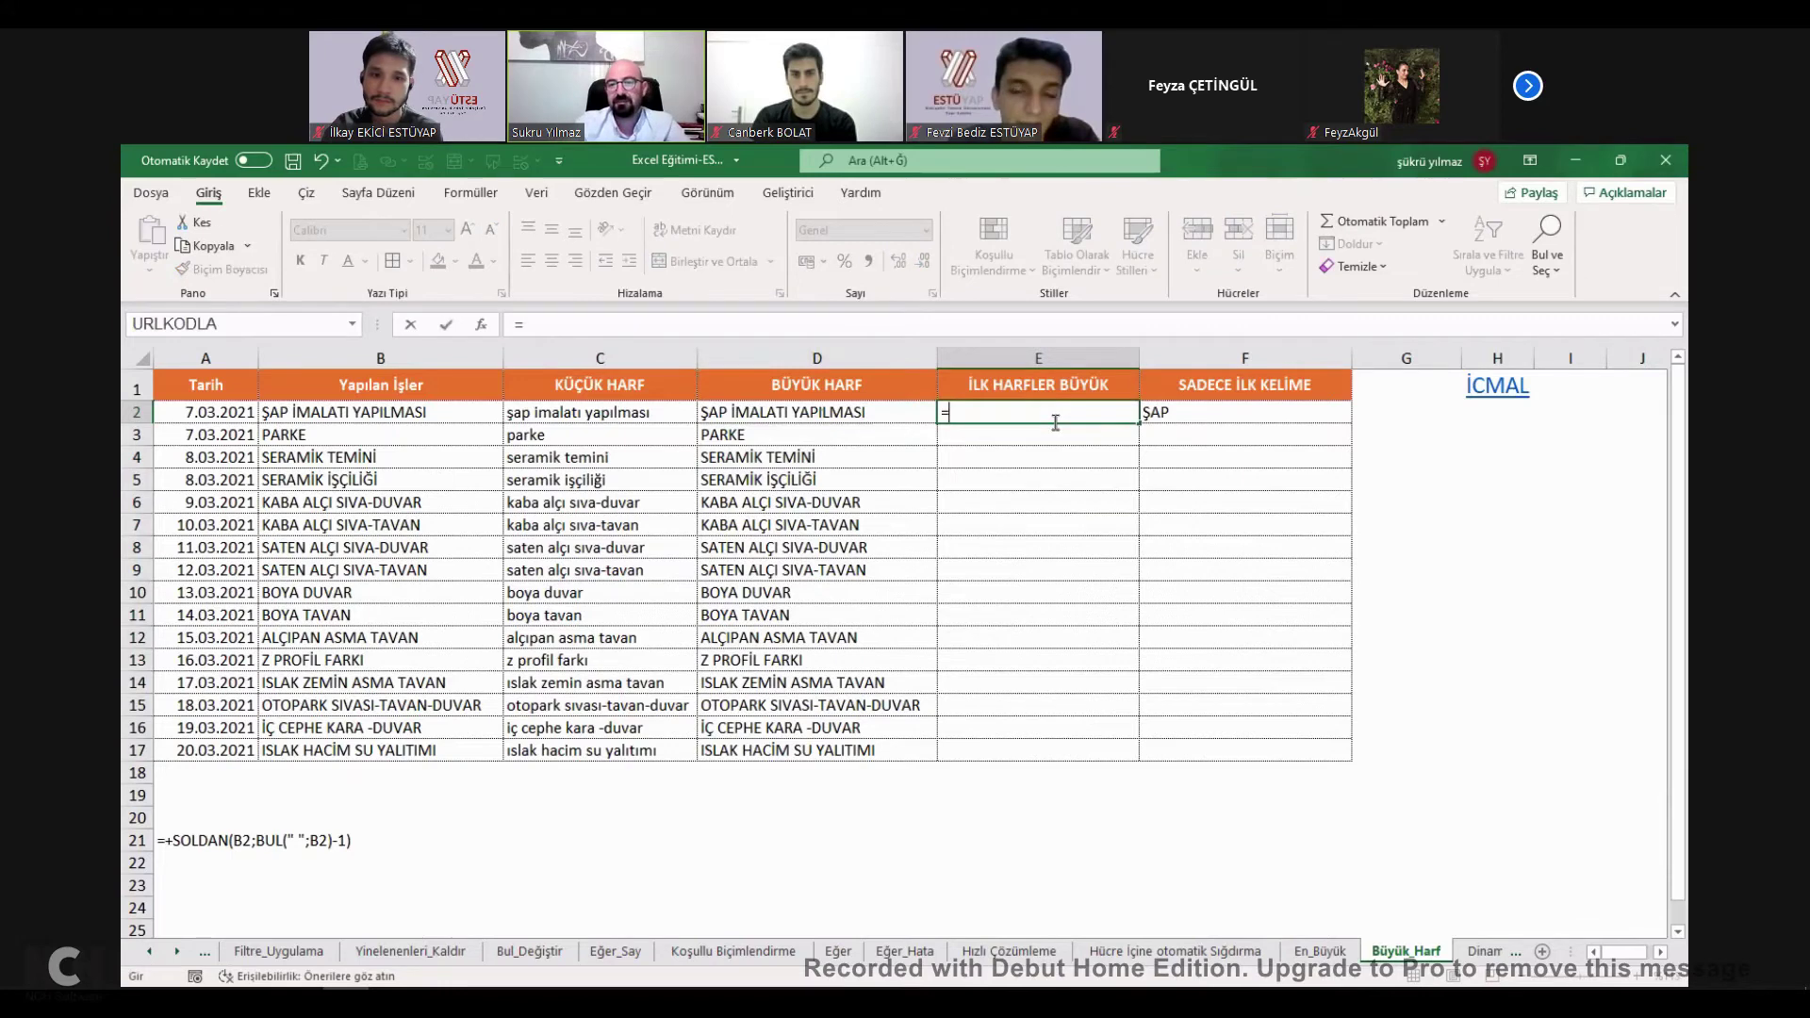
{"action": "type", "text": "metin"}
{"action": "key", "text": "Escape"}
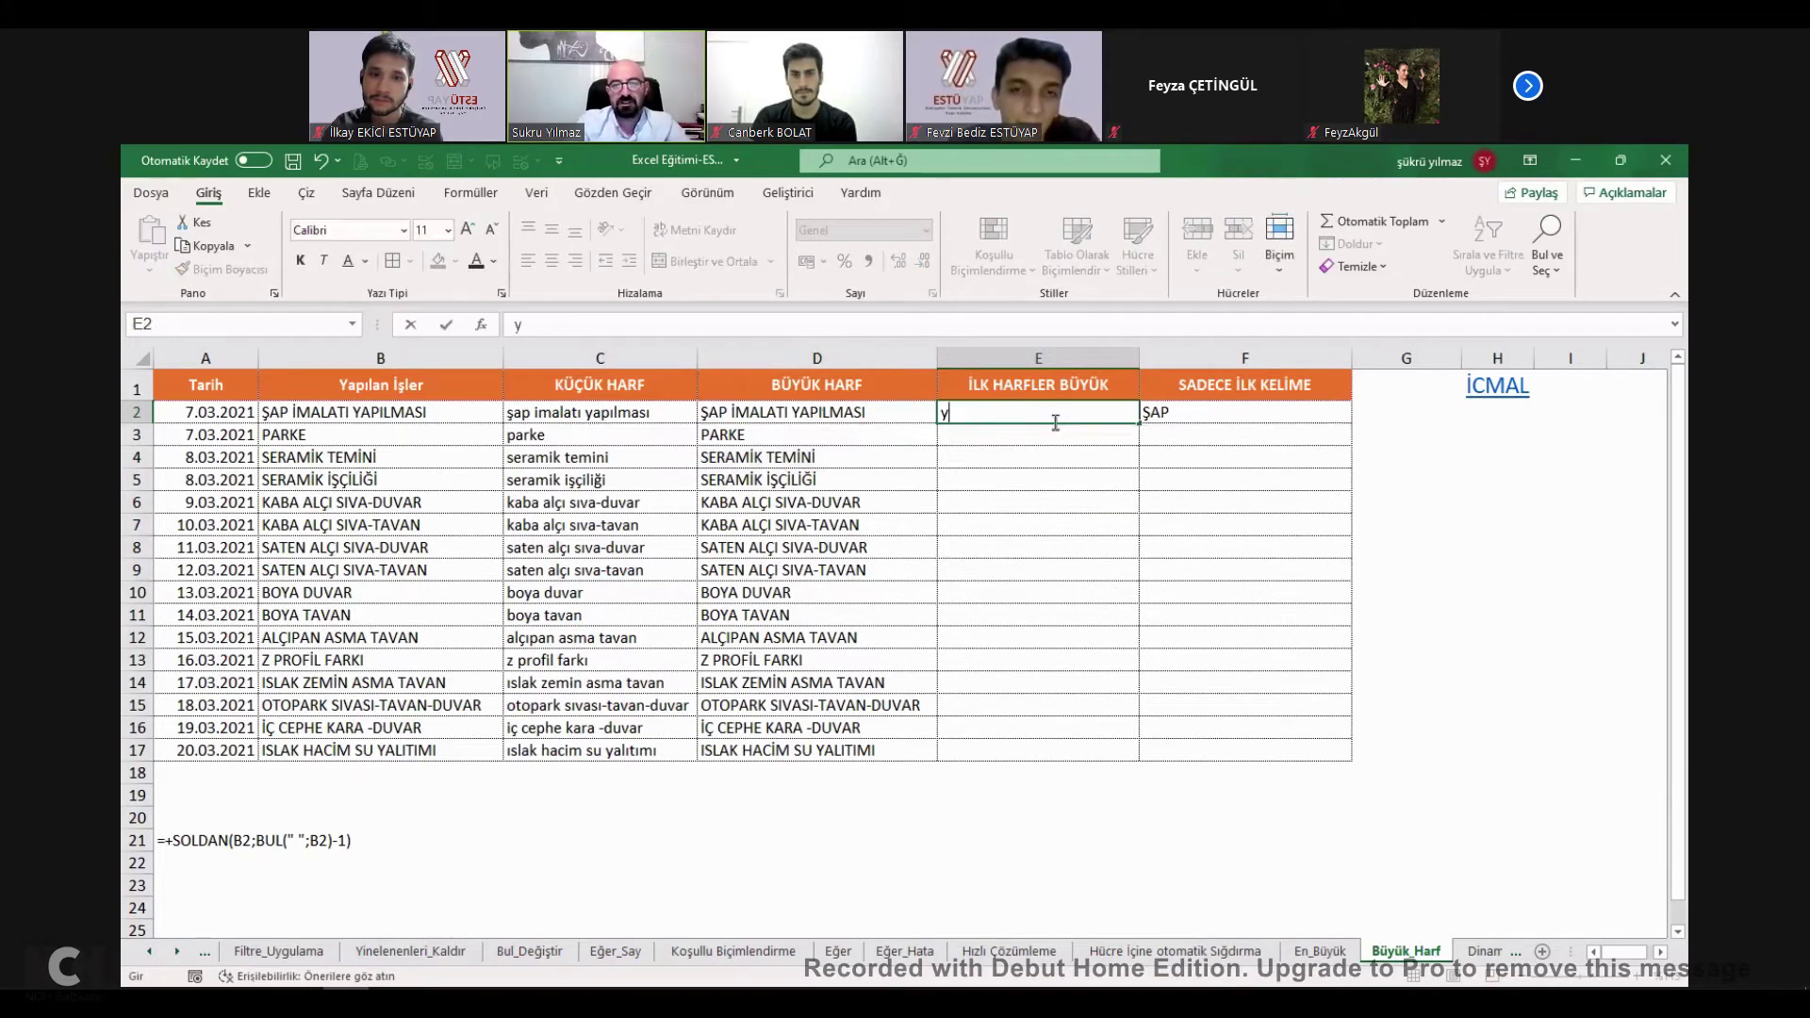
{"action": "type", "text": "="}
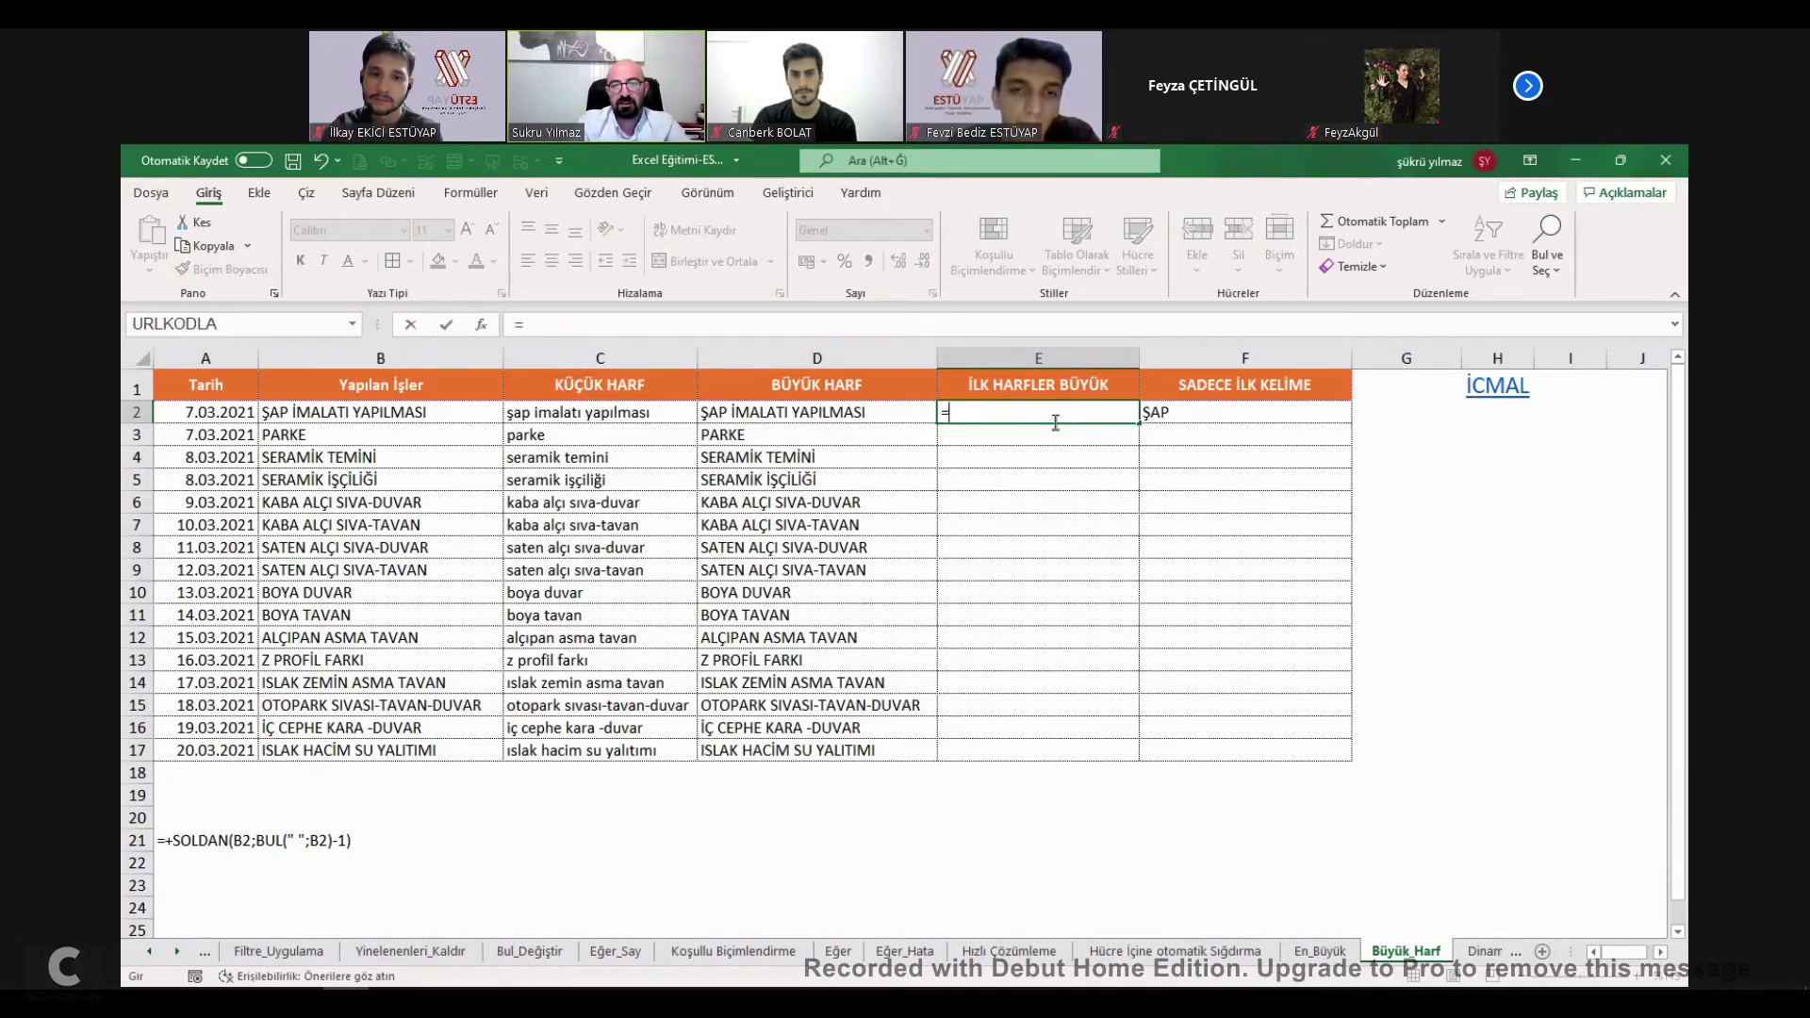
{"action": "type", "text": "YAZIM.DÜZENİ("}
{"action": "left_click", "coordinate": [843, 415]}
{"action": "type", "text": ")"}
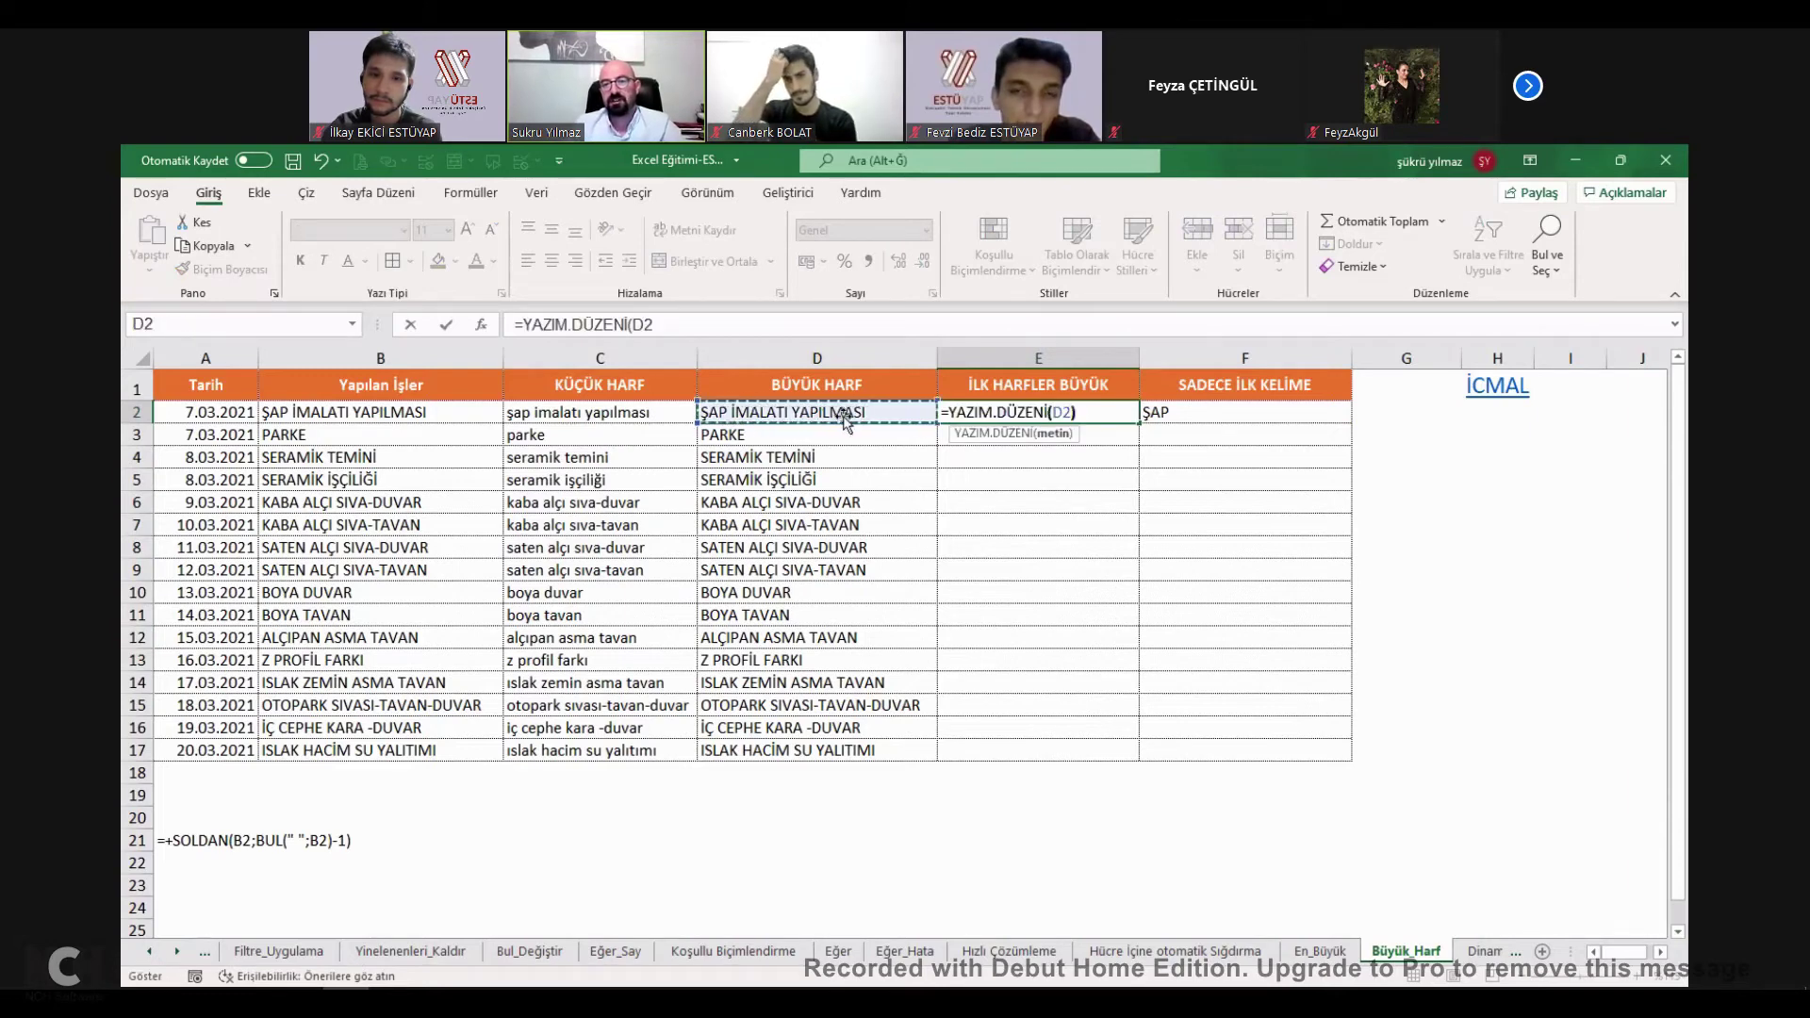
{"action": "key", "text": "Return"}
{"action": "left_click_drag", "start_coordinate": [1140, 425], "coordinate": [1139, 425]}
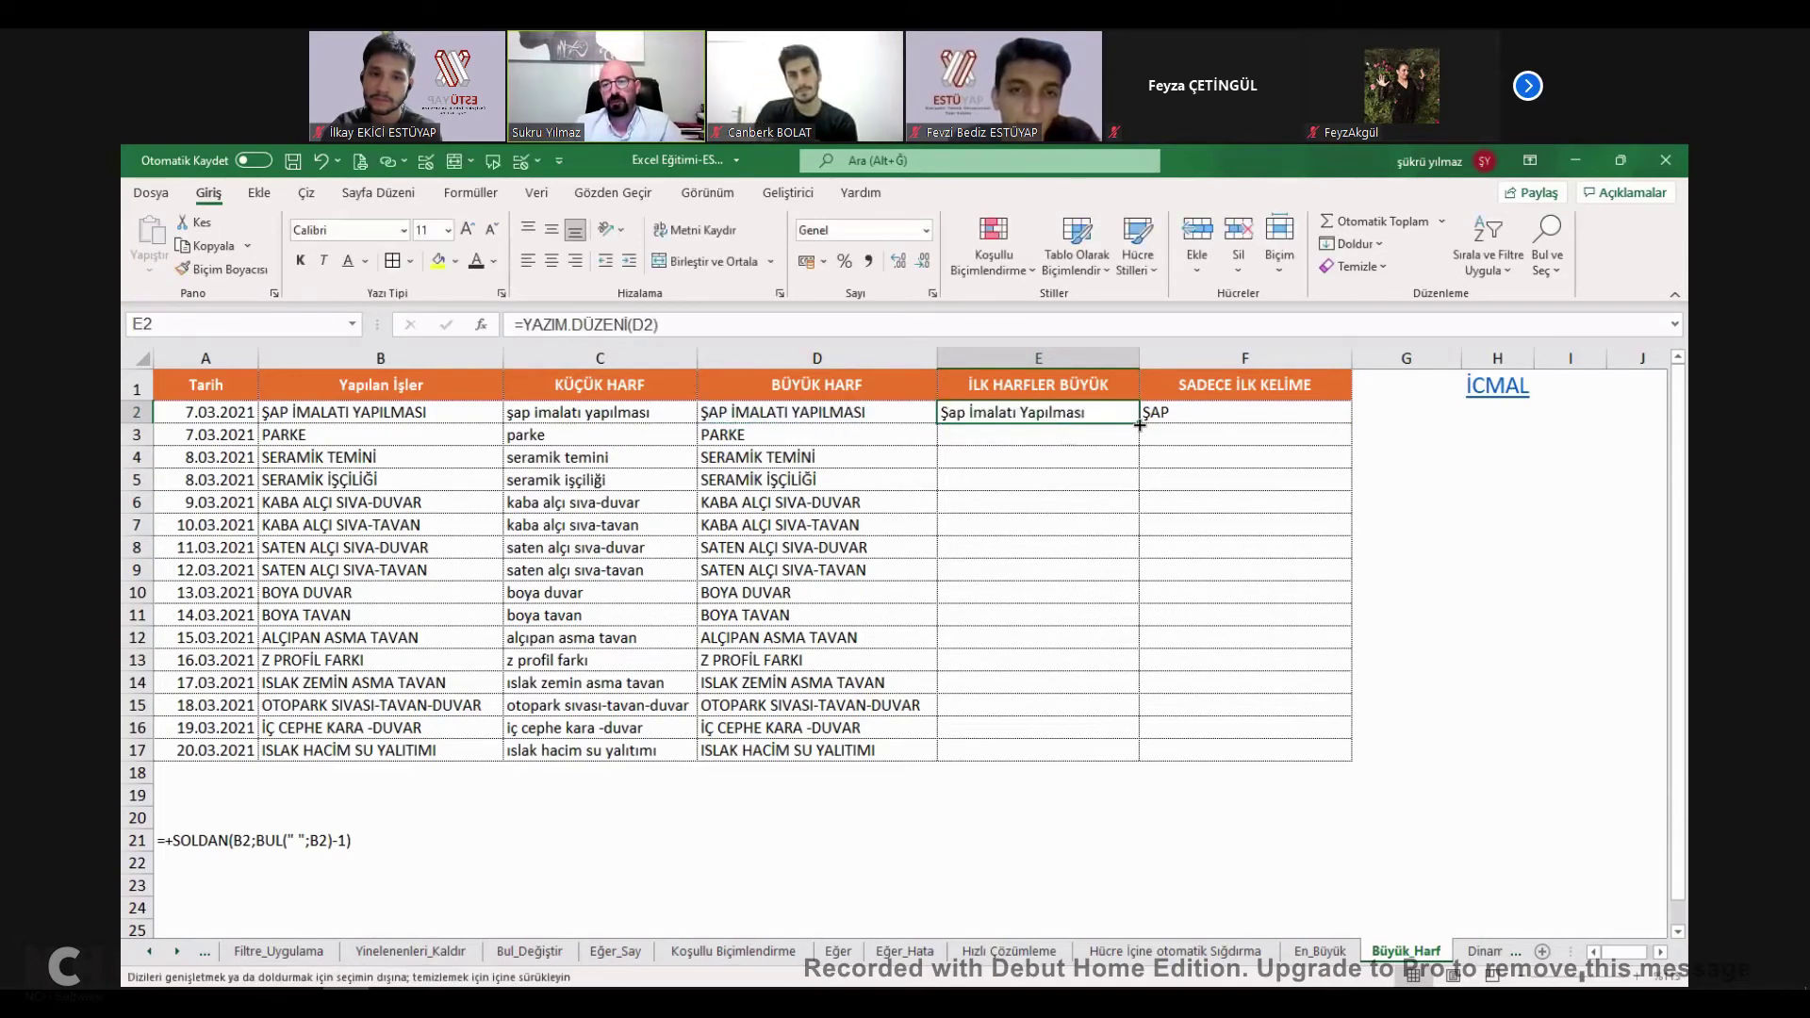
{"action": "double_click", "coordinate": [1140, 425]}
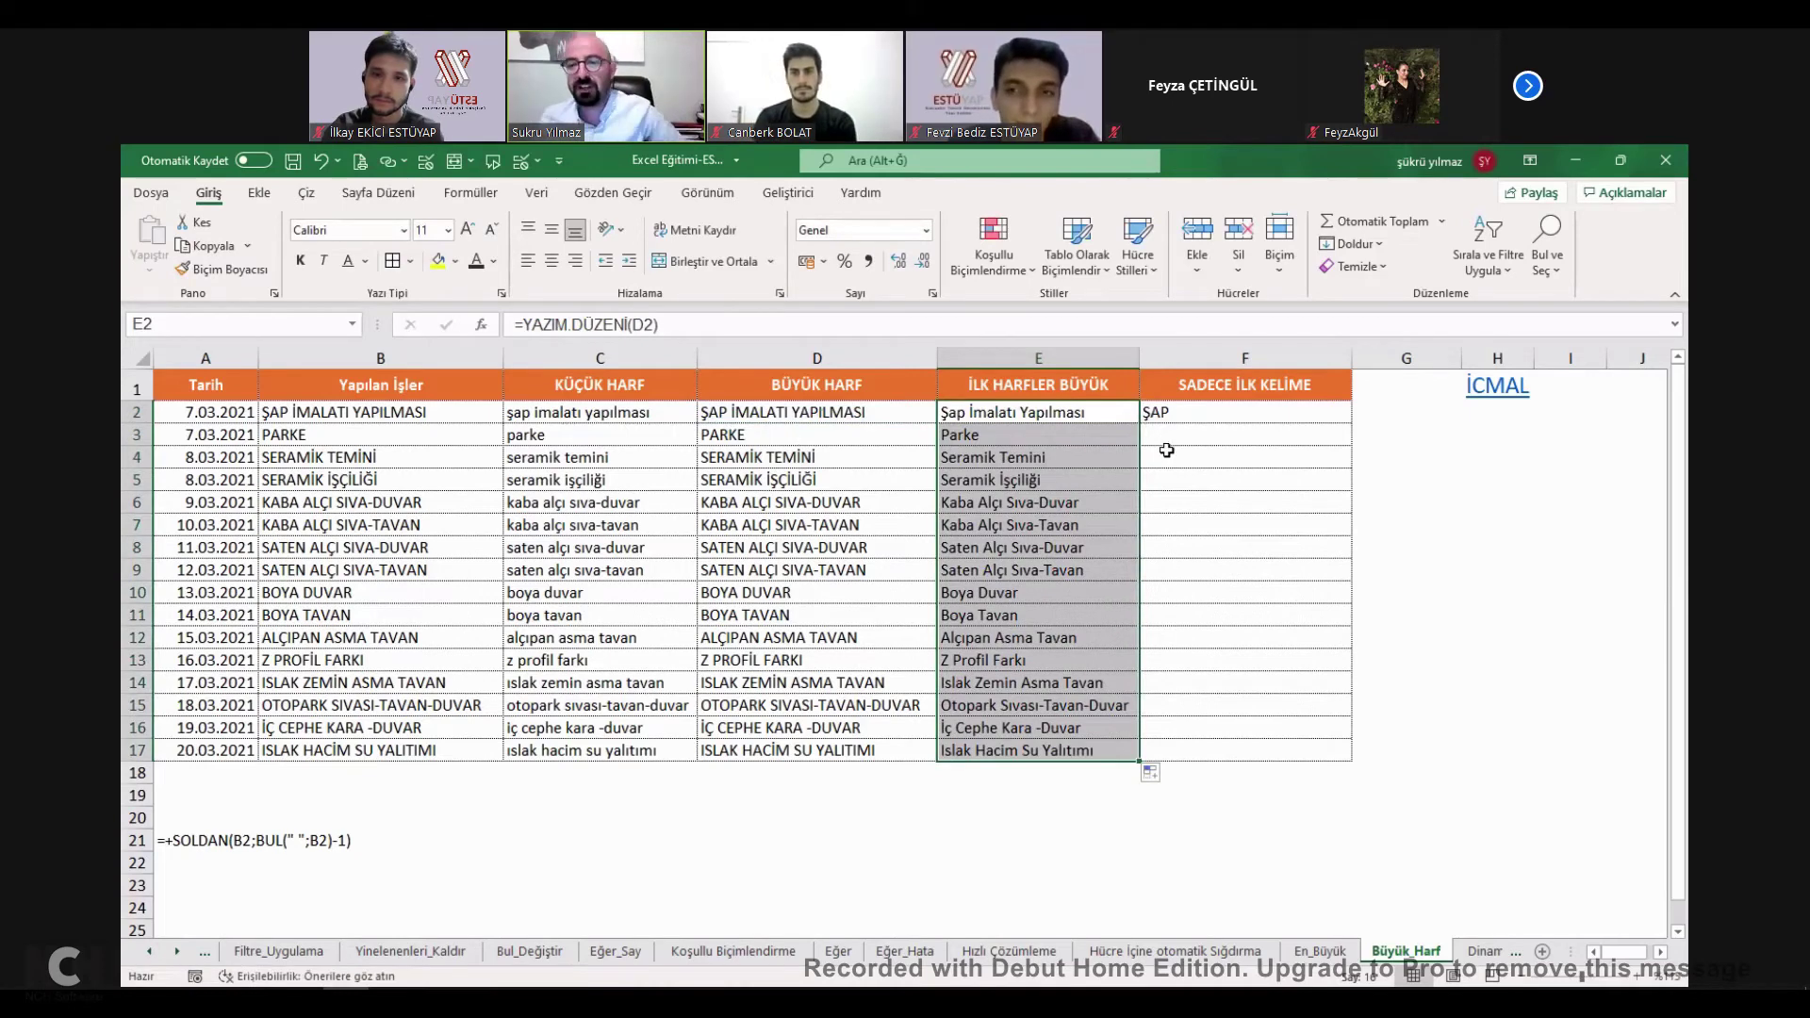
{"action": "left_click", "coordinate": [1171, 420]}
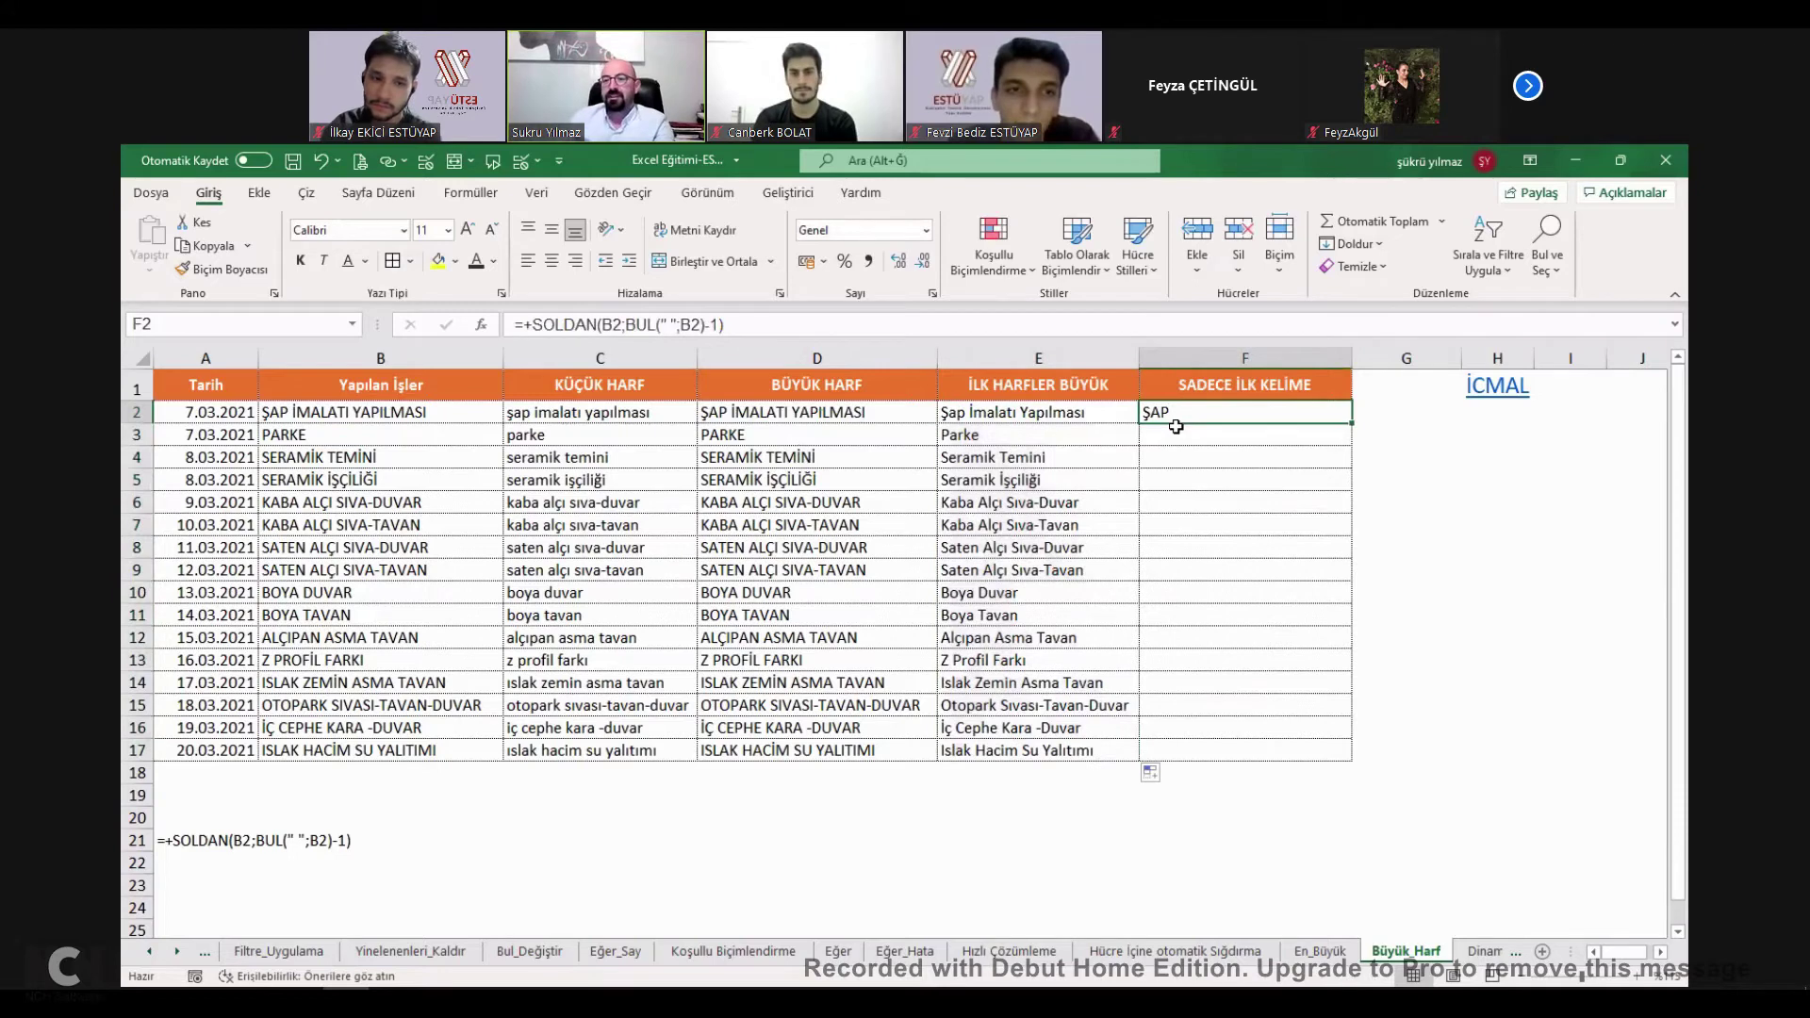
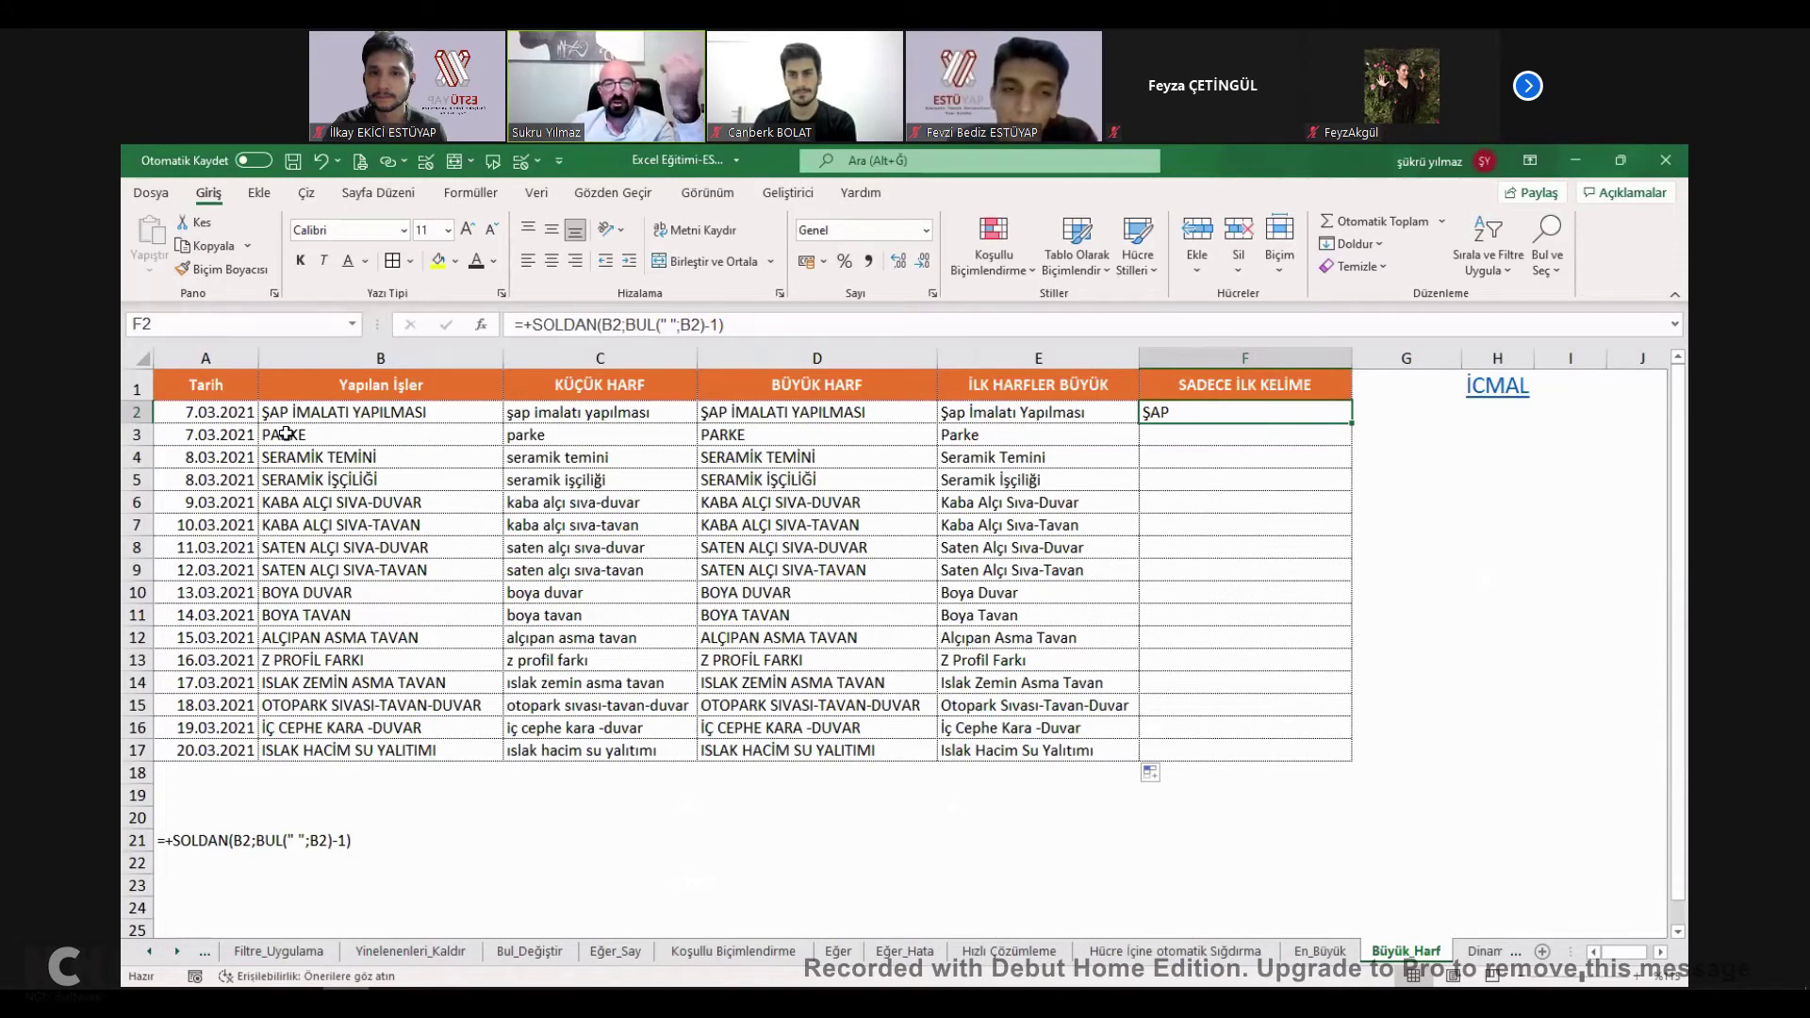
Enter =FORMÜLMETNİ(F2) in G2 to display F2's formula as text.
{"action": "left_click", "coordinate": [1417, 415]}
{"action": "left_click", "coordinate": [1206, 413]}
{"action": "left_click", "coordinate": [1379, 413]}
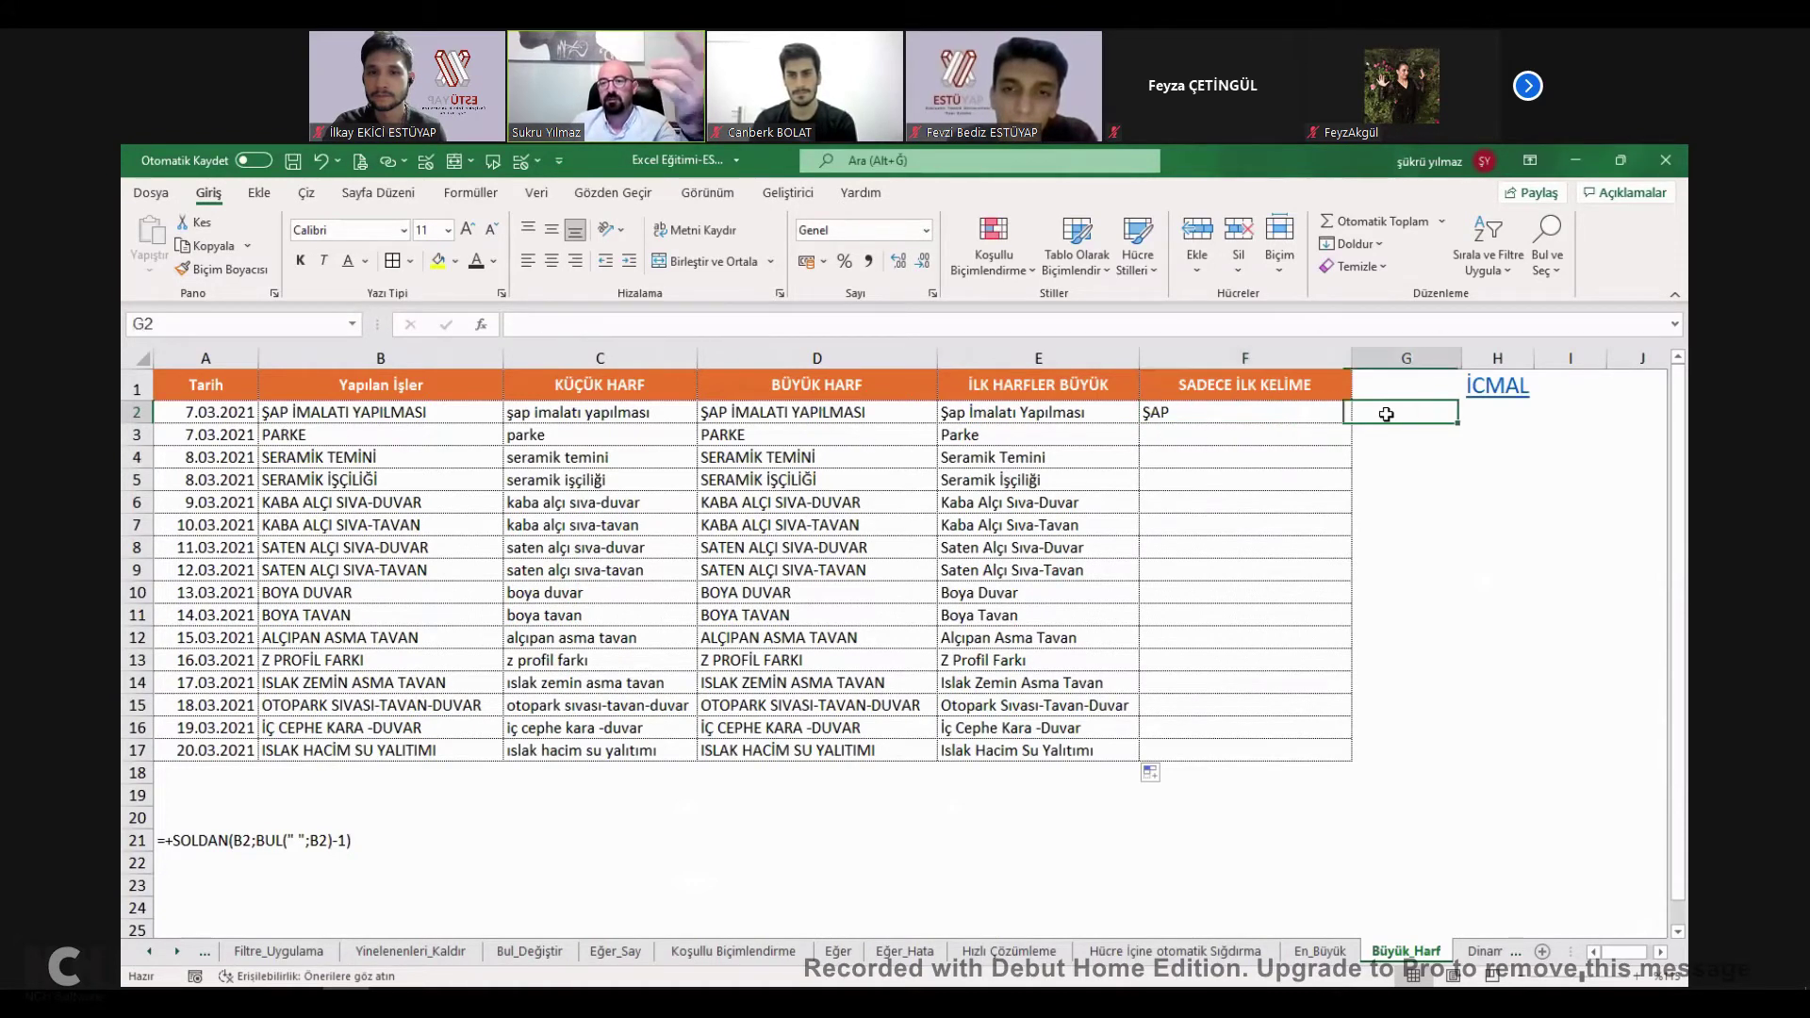
{"action": "type", "text": "+"}
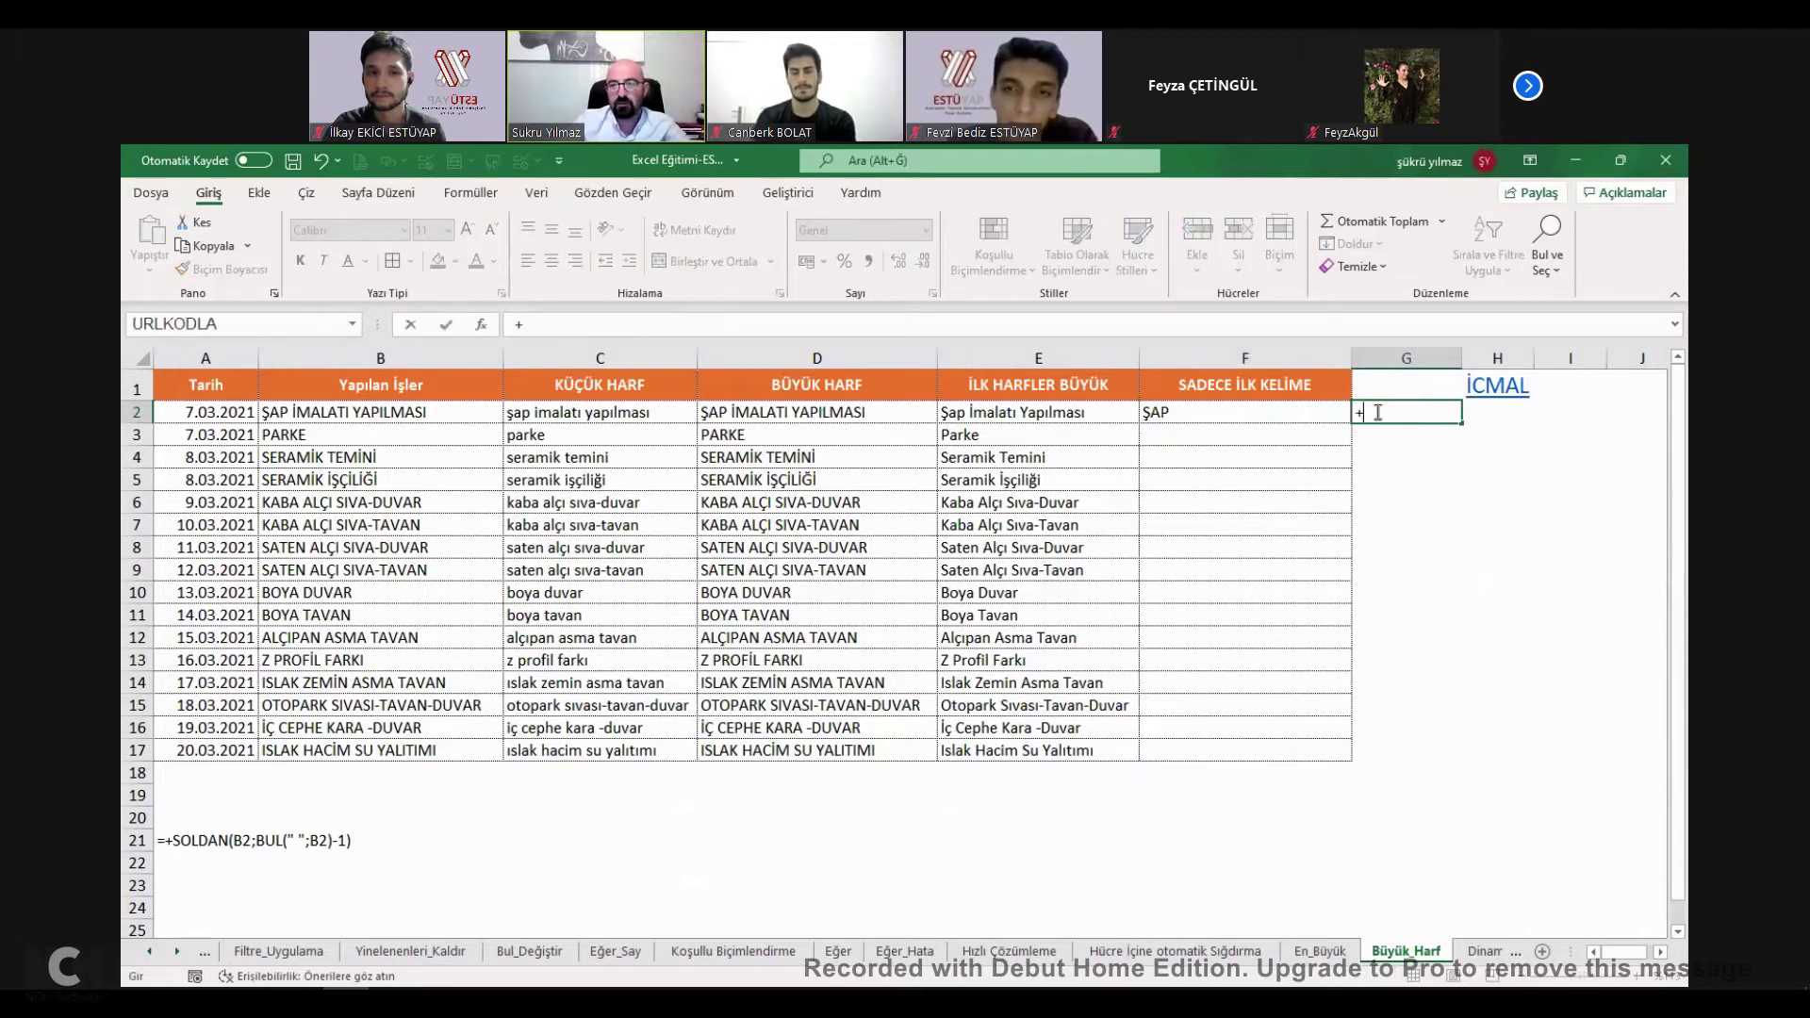
{"action": "type", "text": "form"}
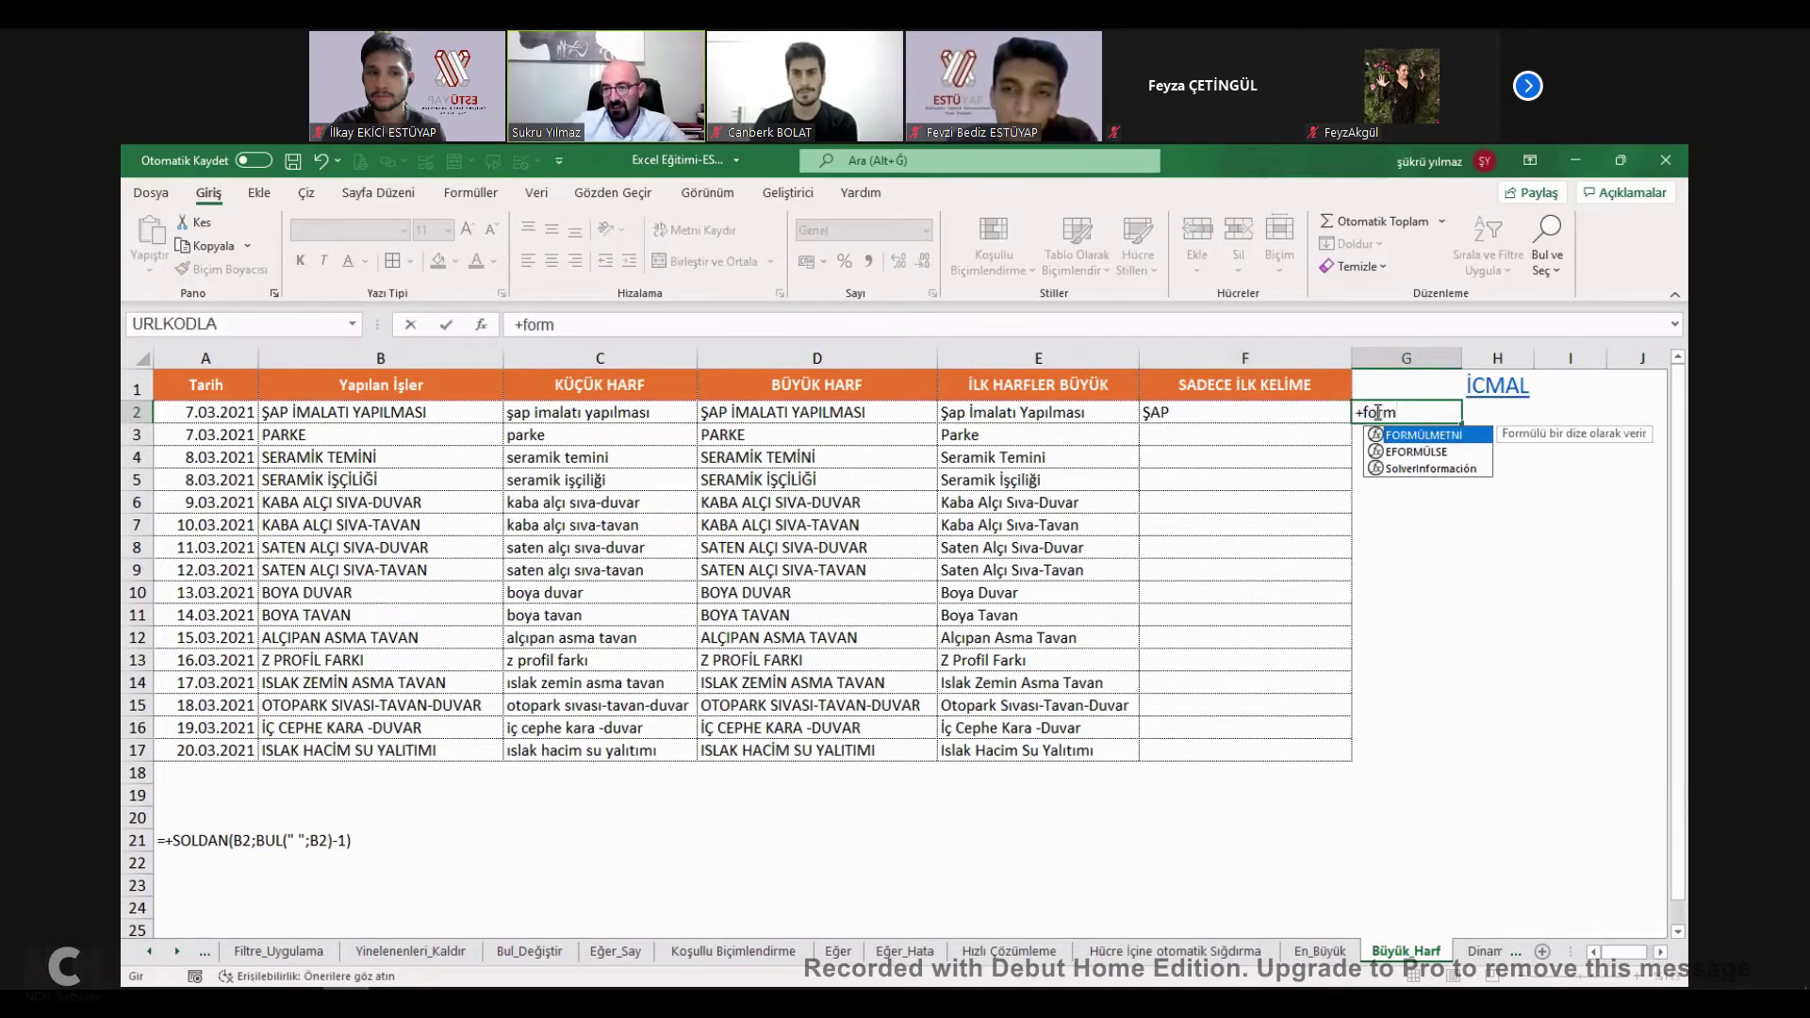
{"action": "key", "text": "Tab"}
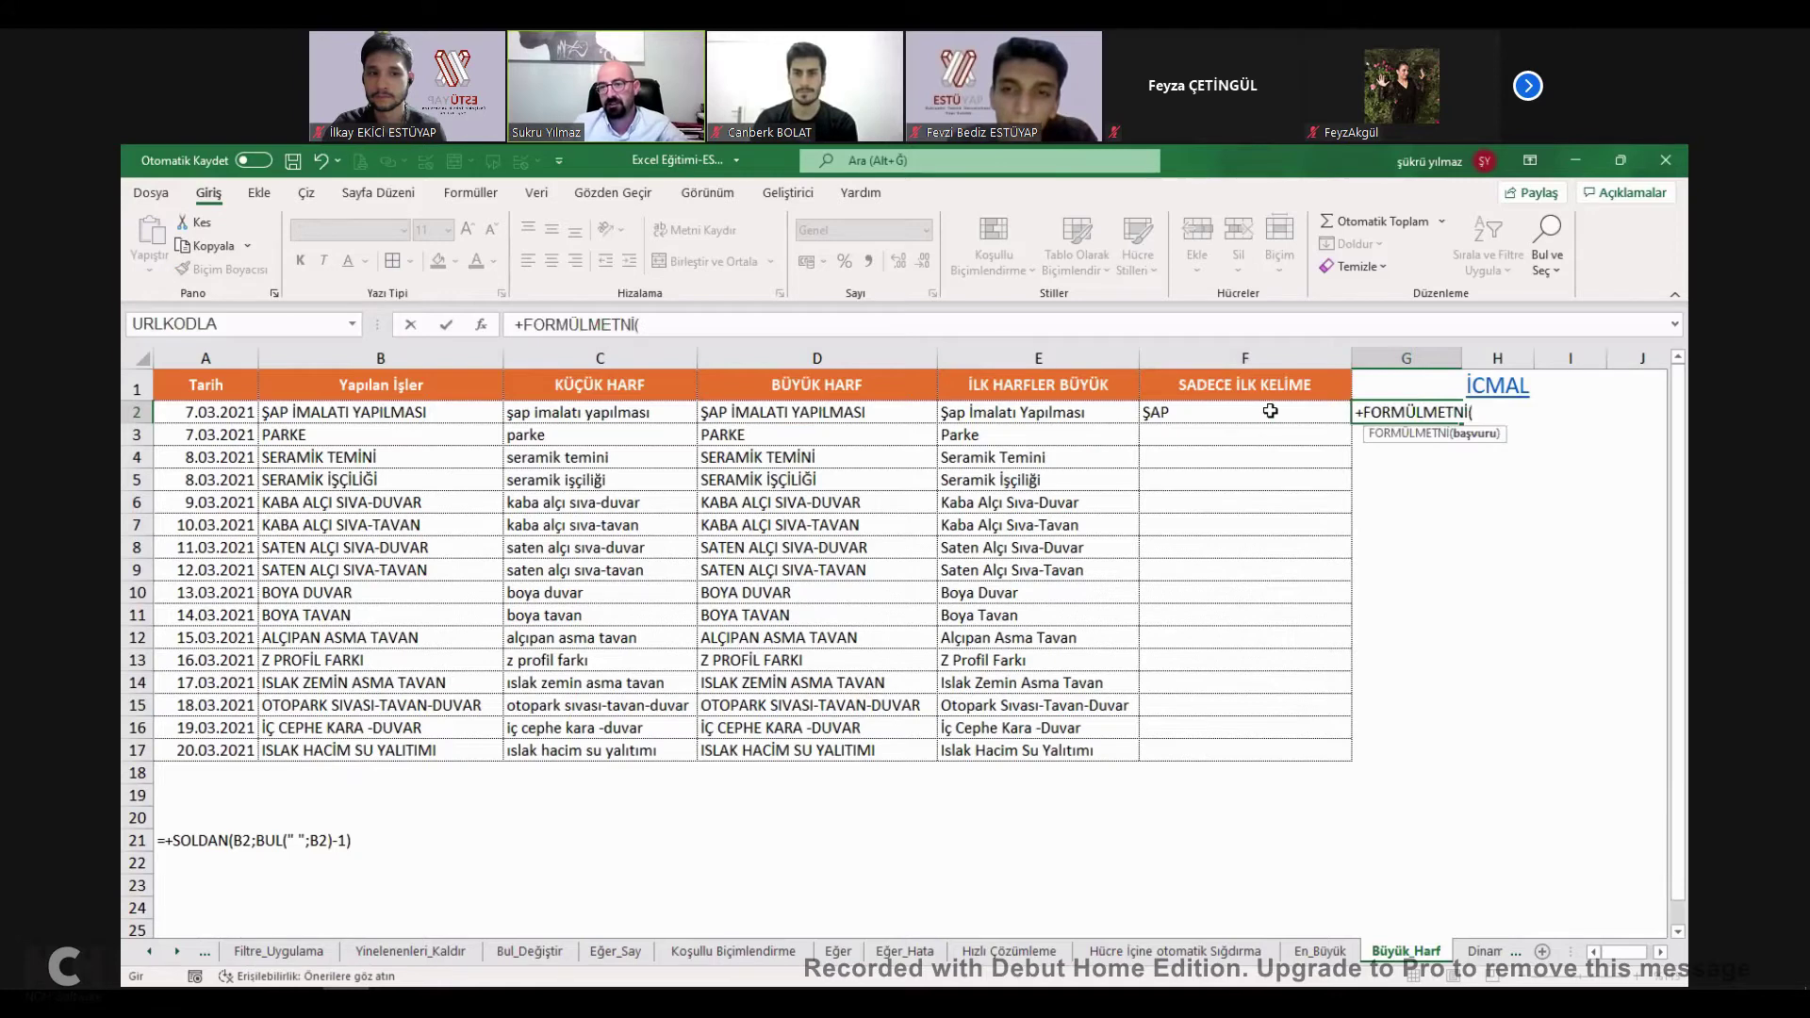
{"action": "left_click", "coordinate": [1201, 416]}
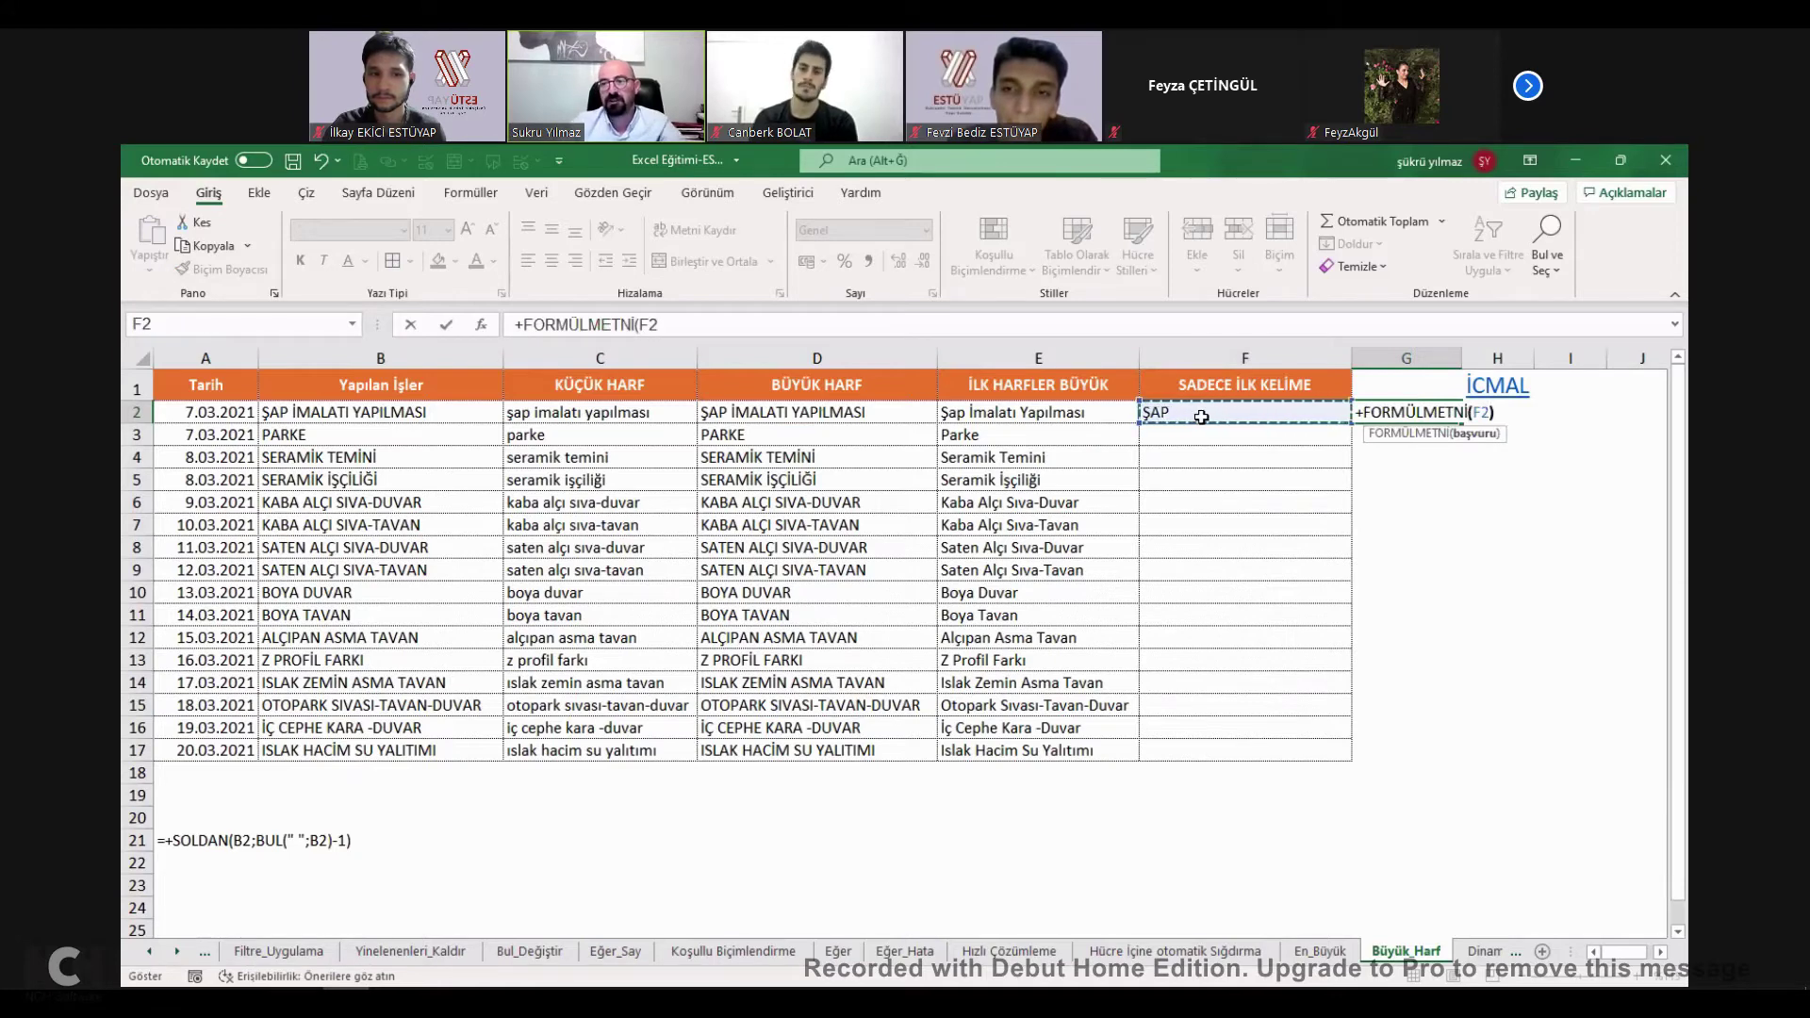
{"action": "key", "text": "Return"}
Autofit column G and compare G2's text with F2's =+SOLDAN(B2;BUL(" ";B2)-1) formula.
{"action": "left_click", "coordinate": [1400, 407]}
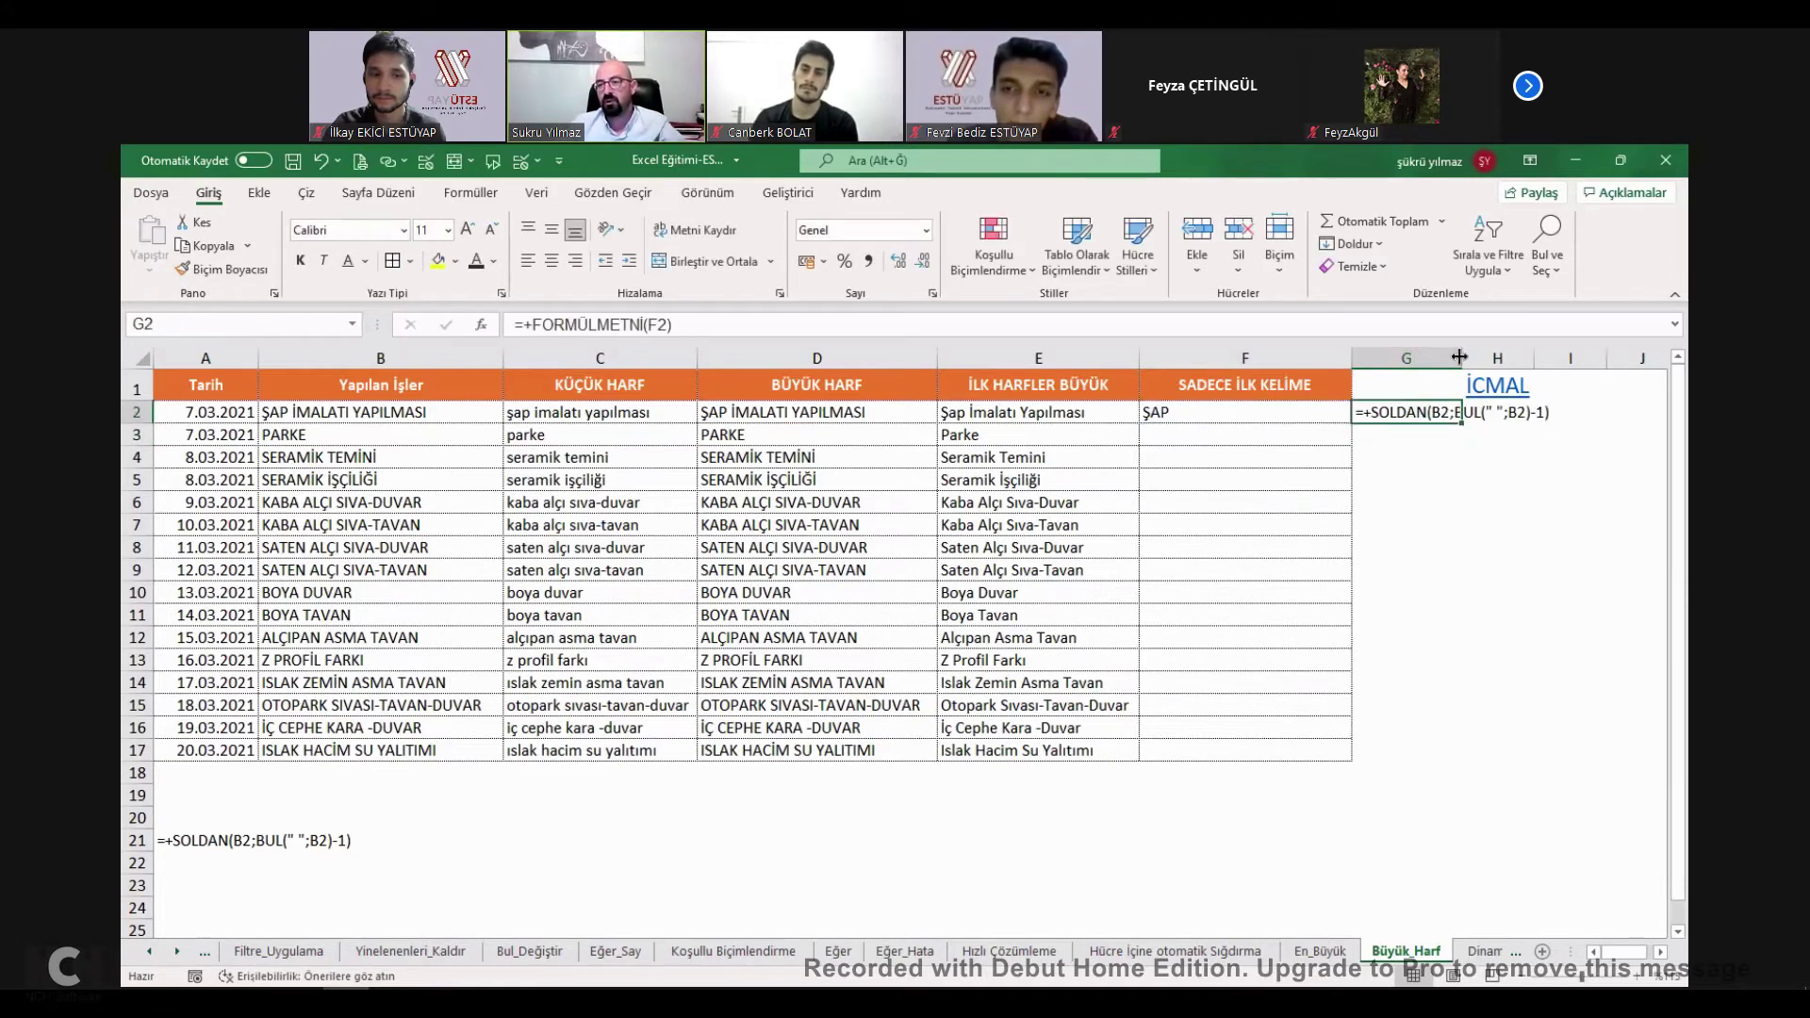
{"action": "double_click", "coordinate": [1452, 356]}
{"action": "double_click", "coordinate": [1437, 418]}
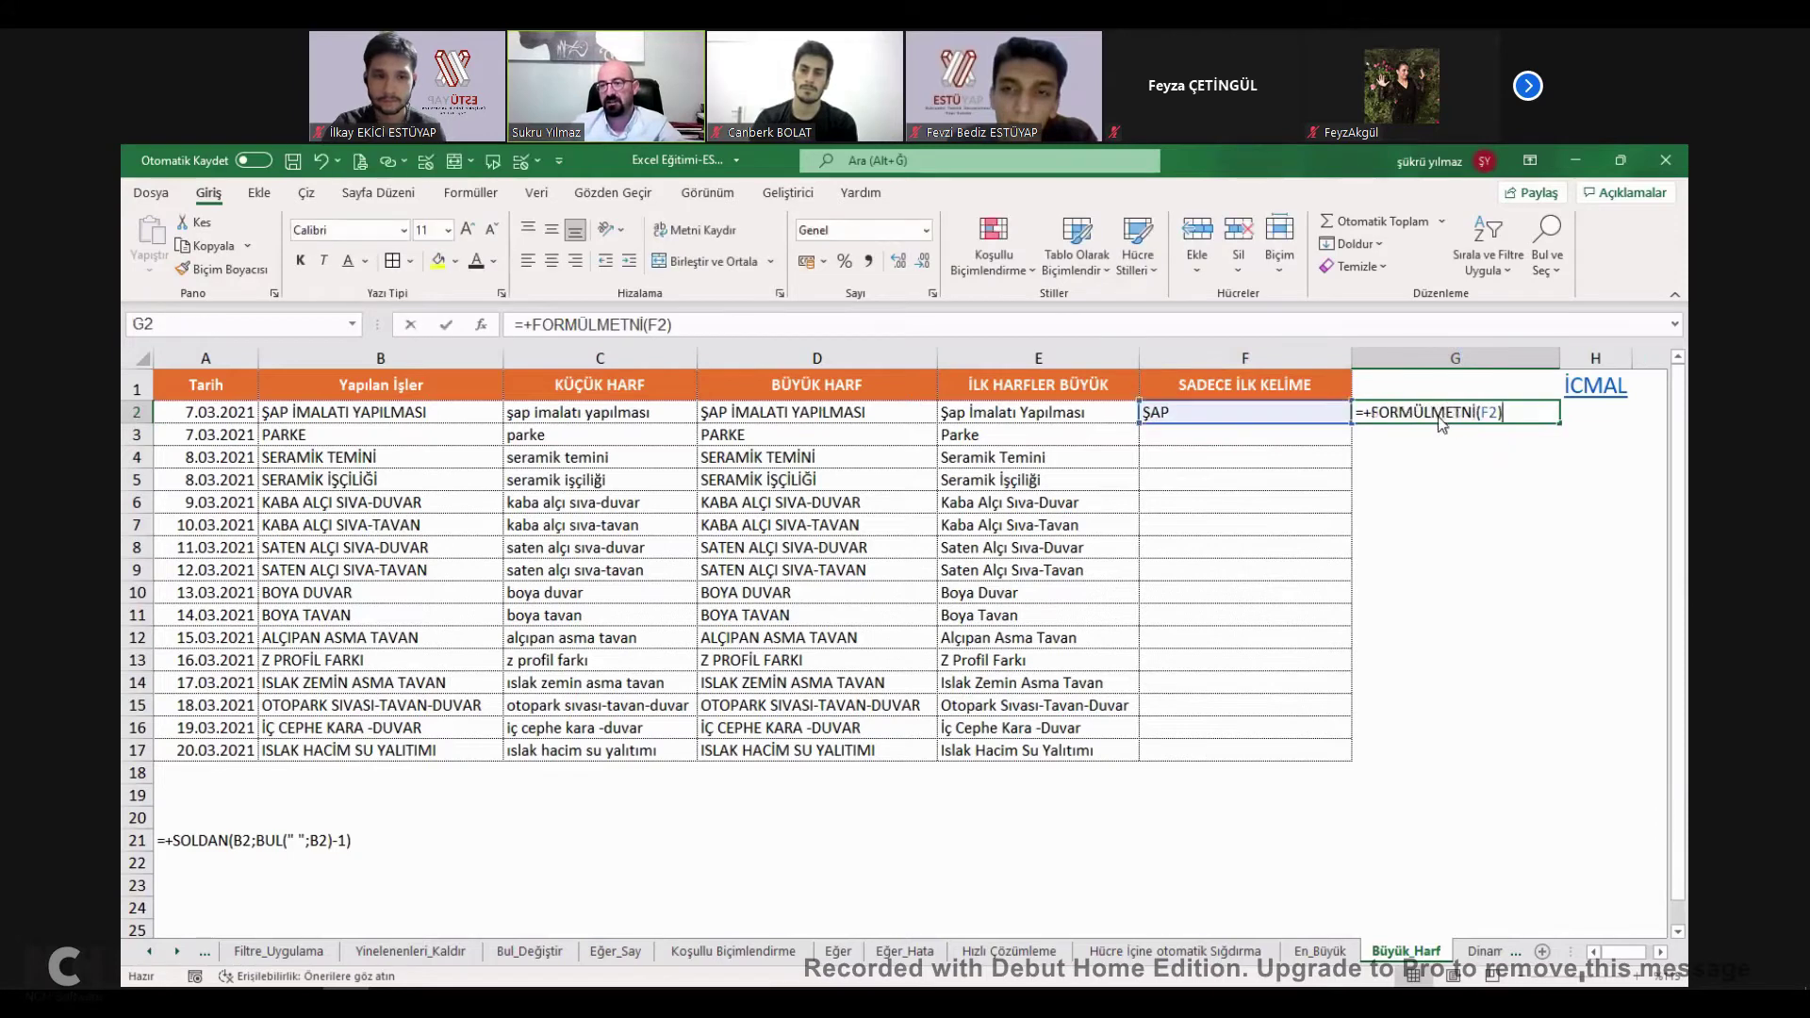
{"action": "left_click", "coordinate": [1439, 437]}
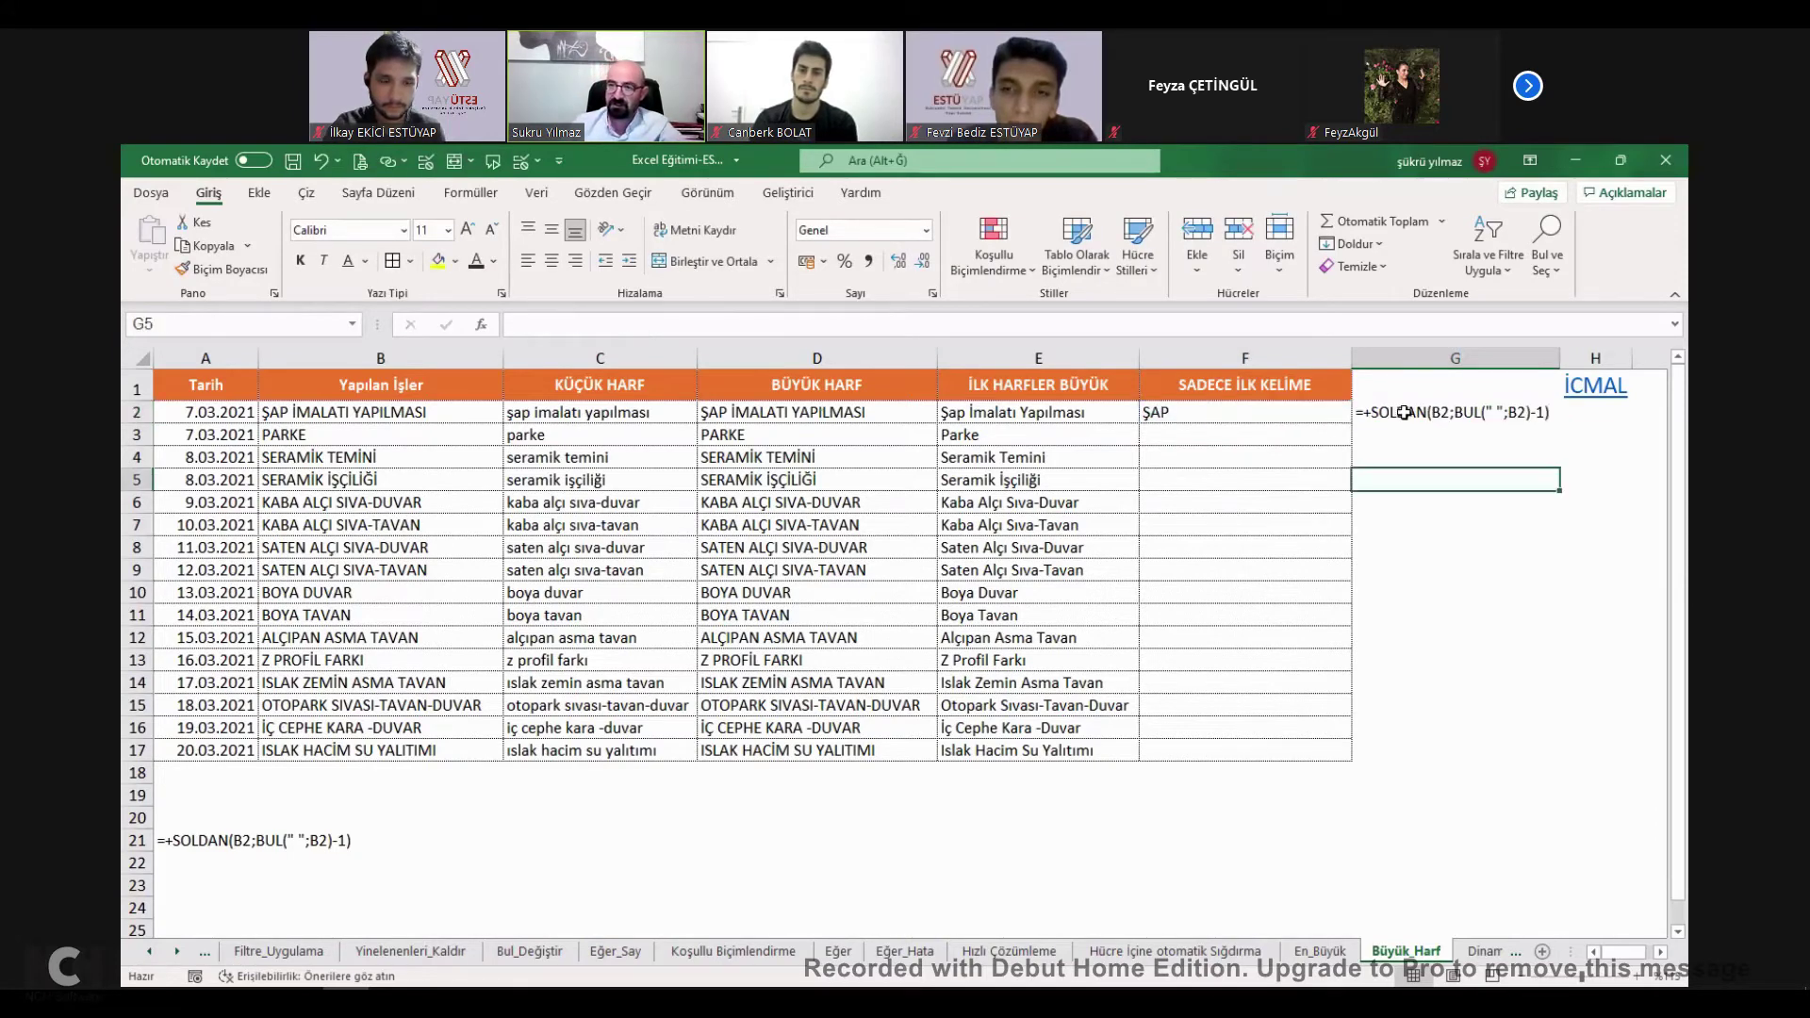
{"action": "left_click", "coordinate": [1323, 414]}
{"action": "left_click", "coordinate": [1424, 415]}
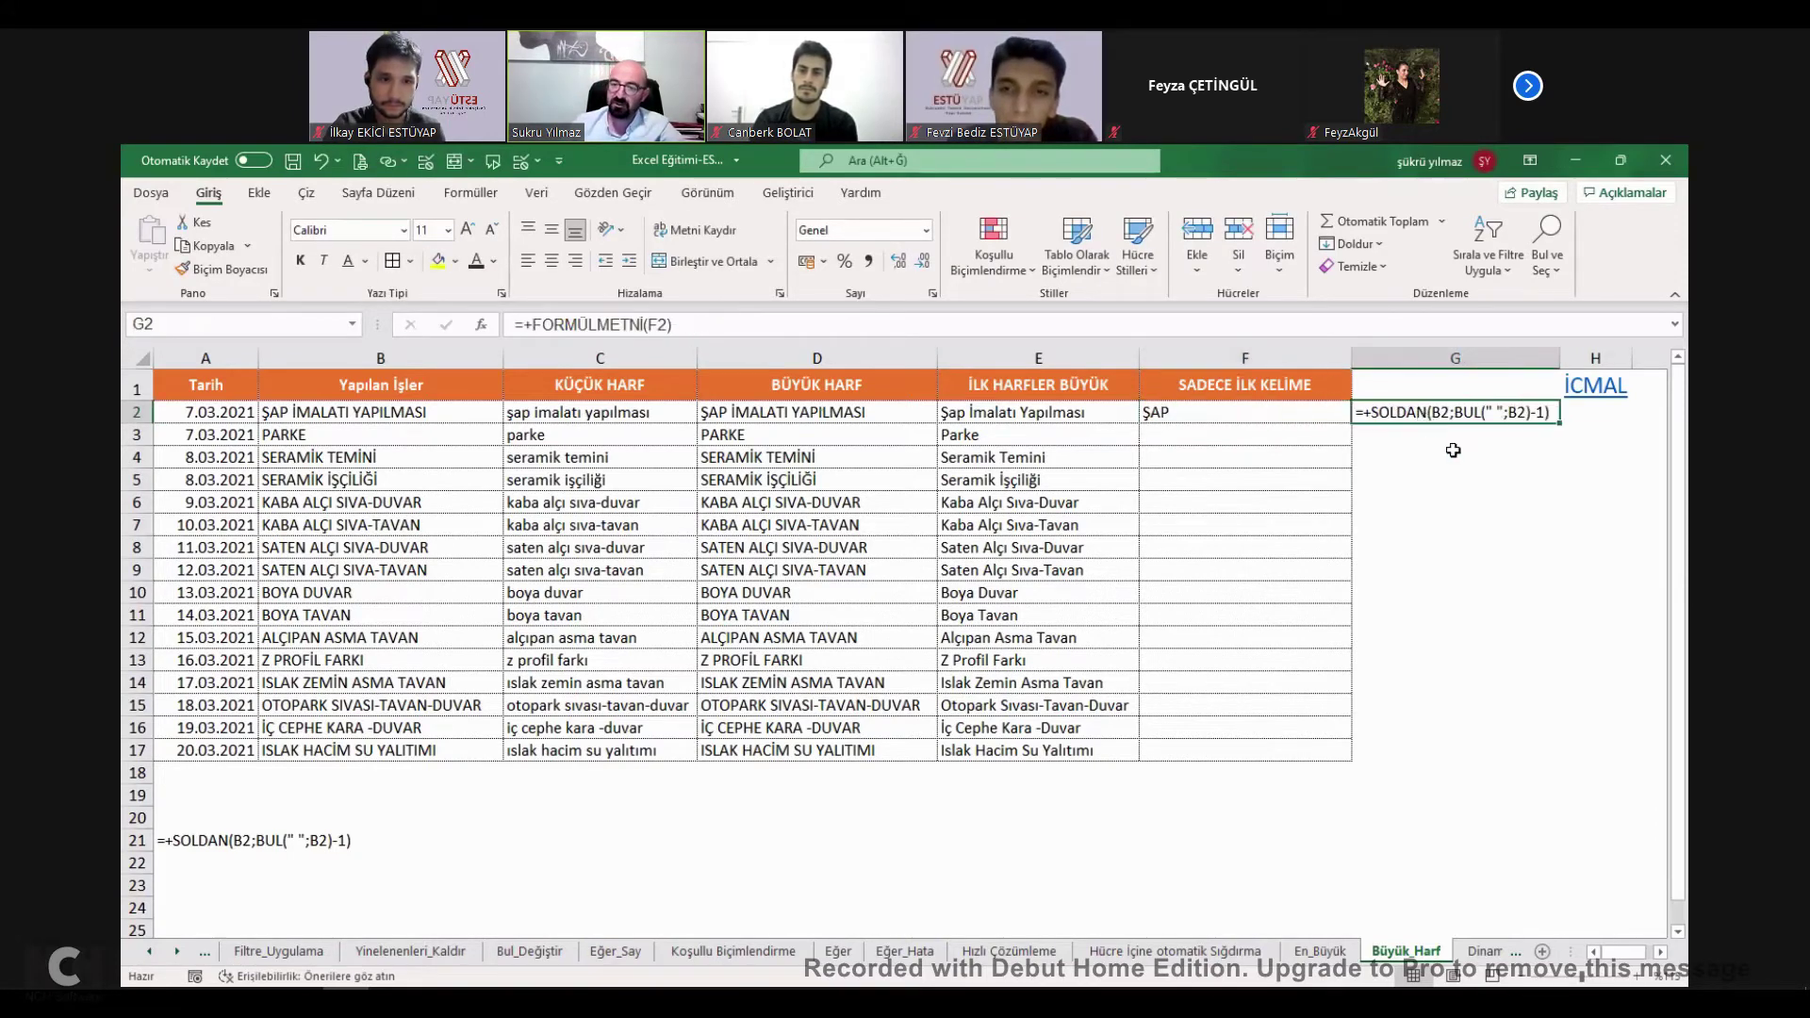
{"action": "left_click", "coordinate": [1453, 455]}
{"action": "left_click", "coordinate": [1431, 420]}
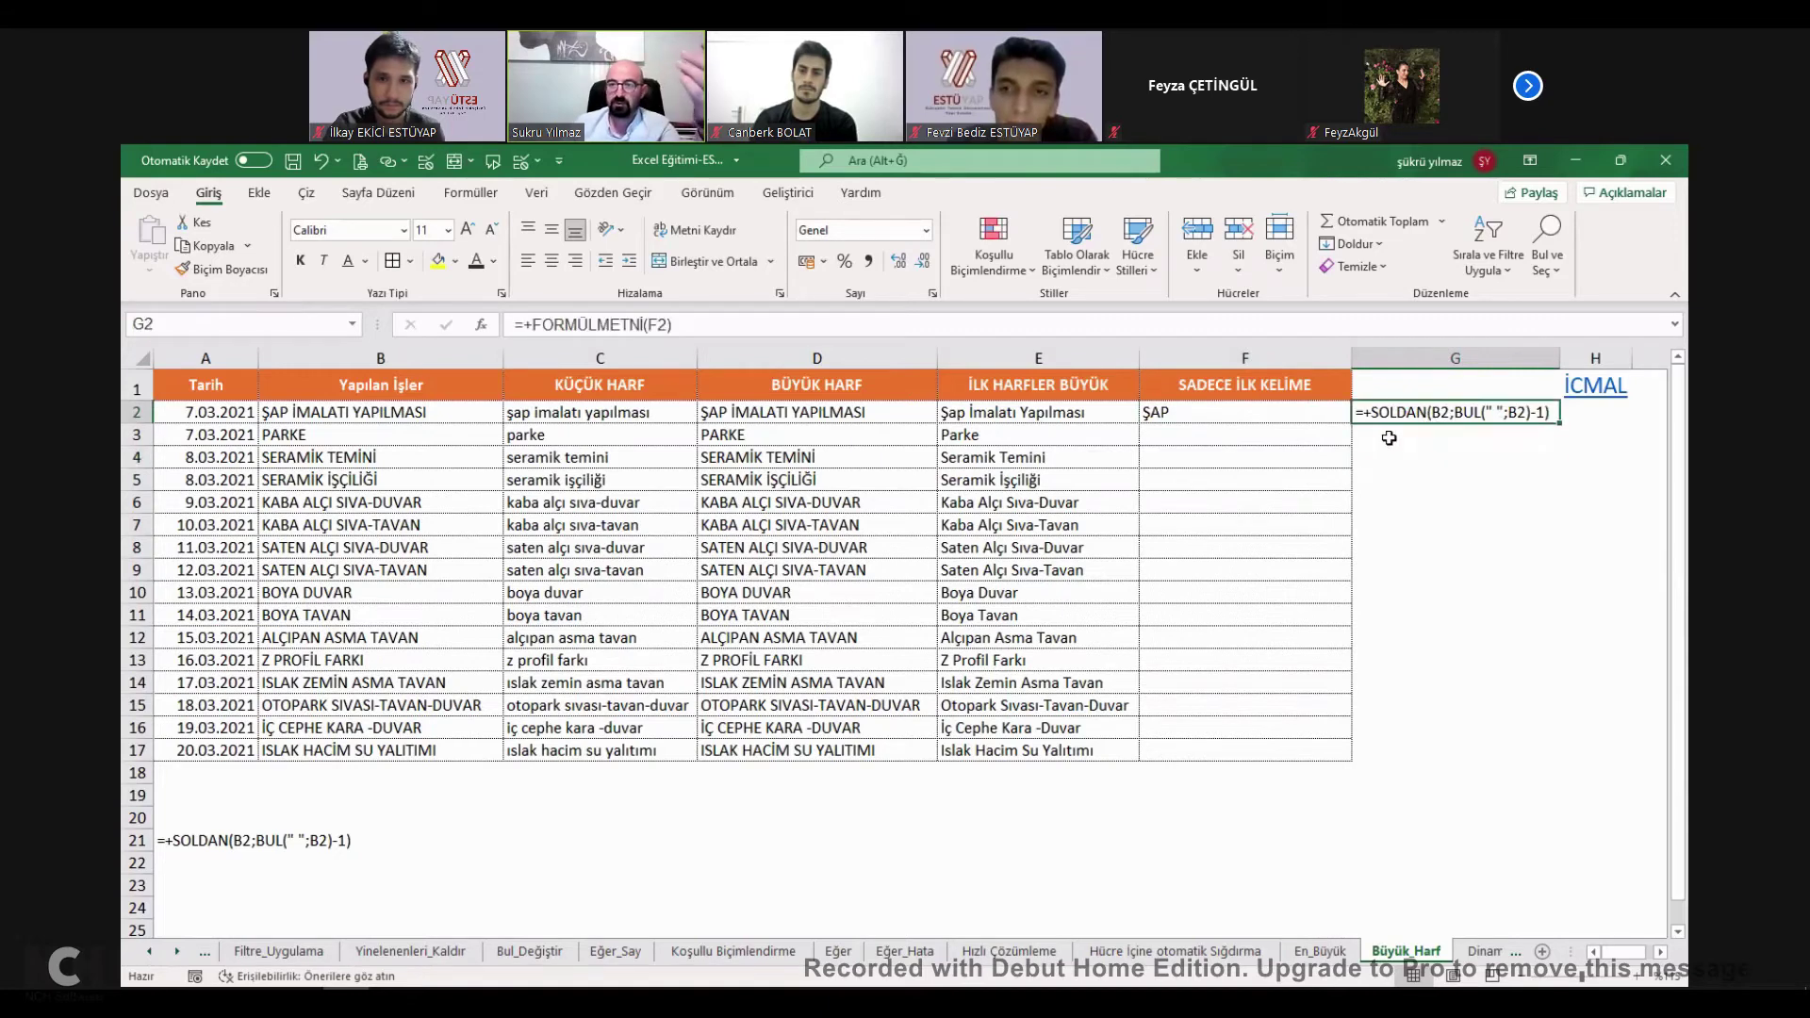
{"action": "left_click", "coordinate": [1212, 436]}
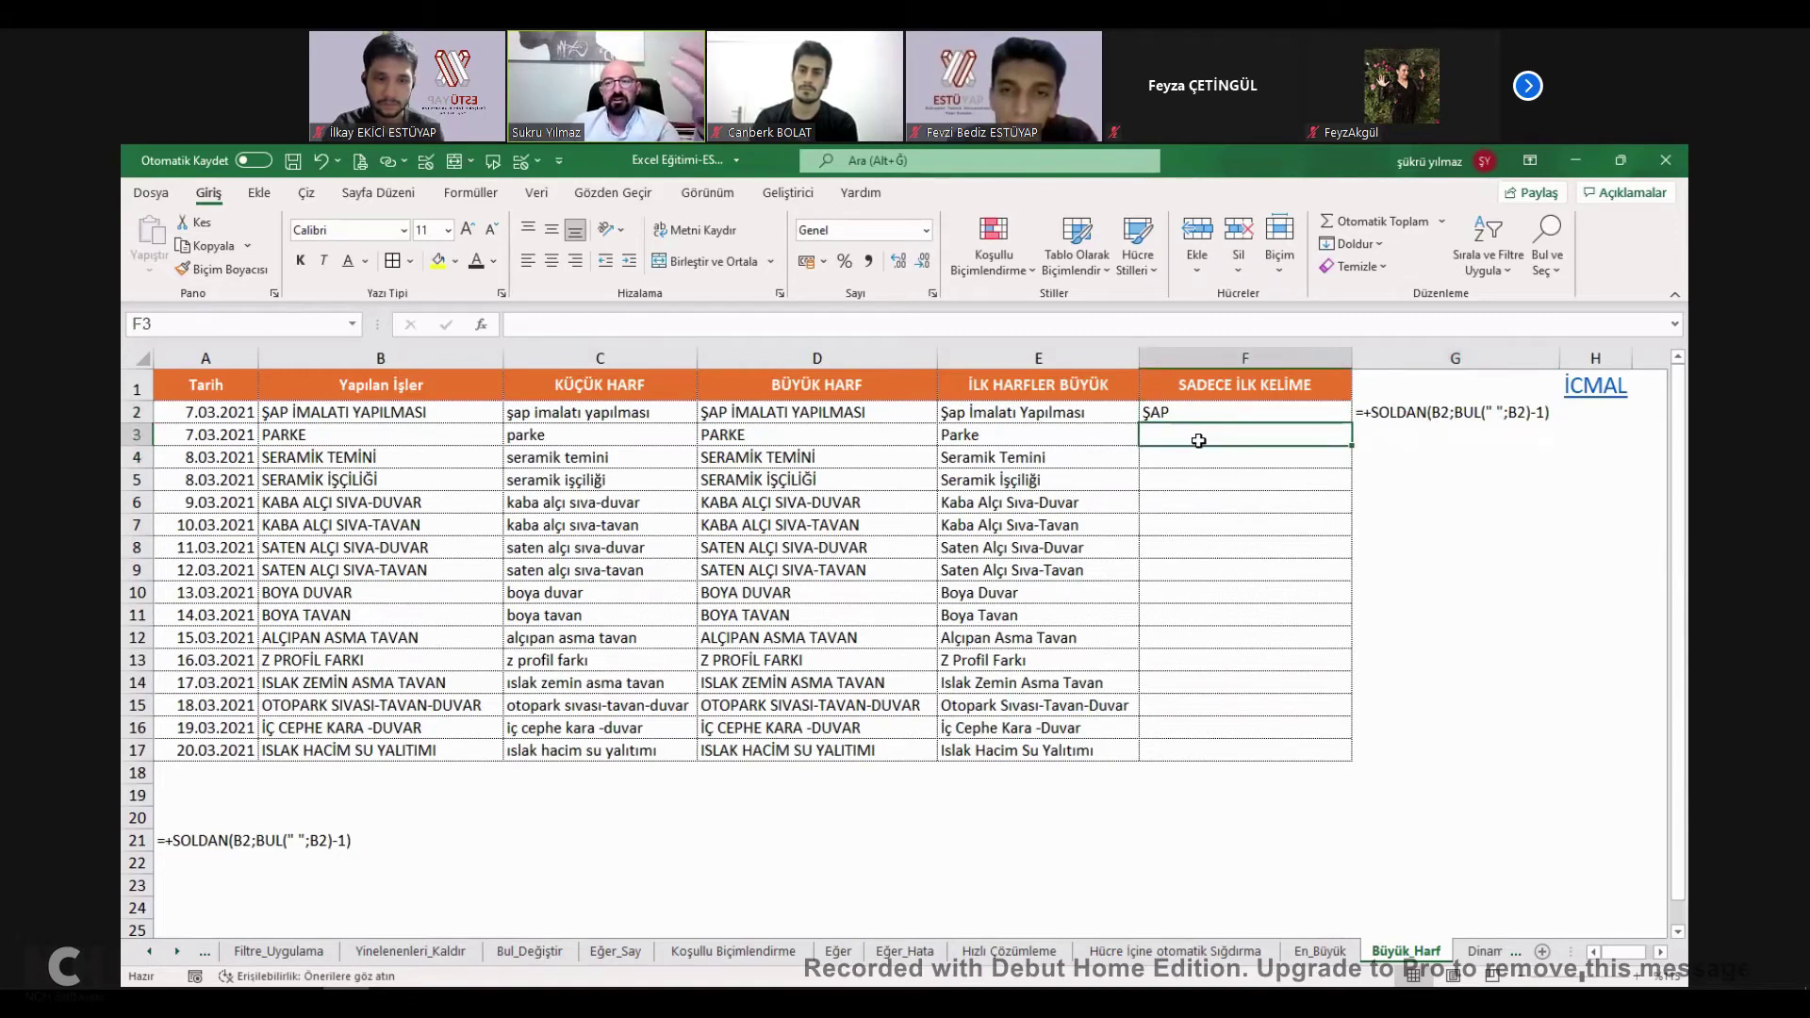
{"action": "type", "text": "+"}
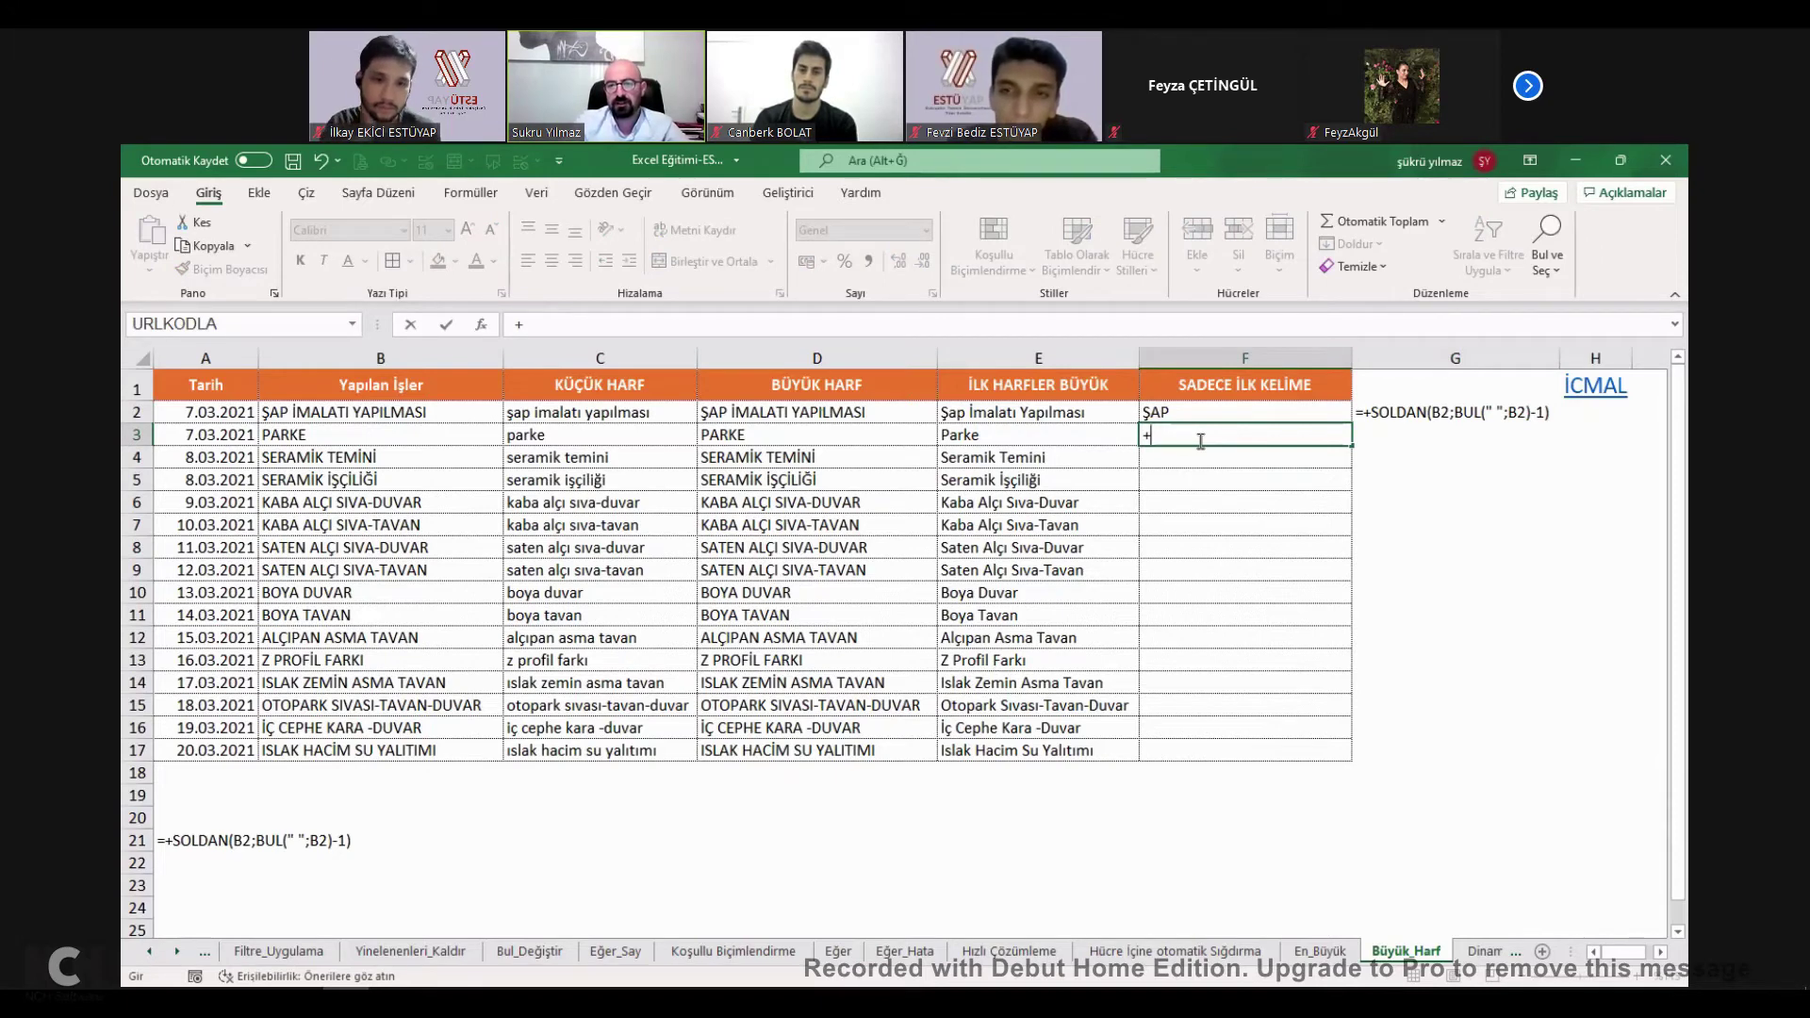
{"action": "type", "text": "sol"}
{"action": "key", "text": "Tab"}
{"action": "left_click", "coordinate": [417, 409]}
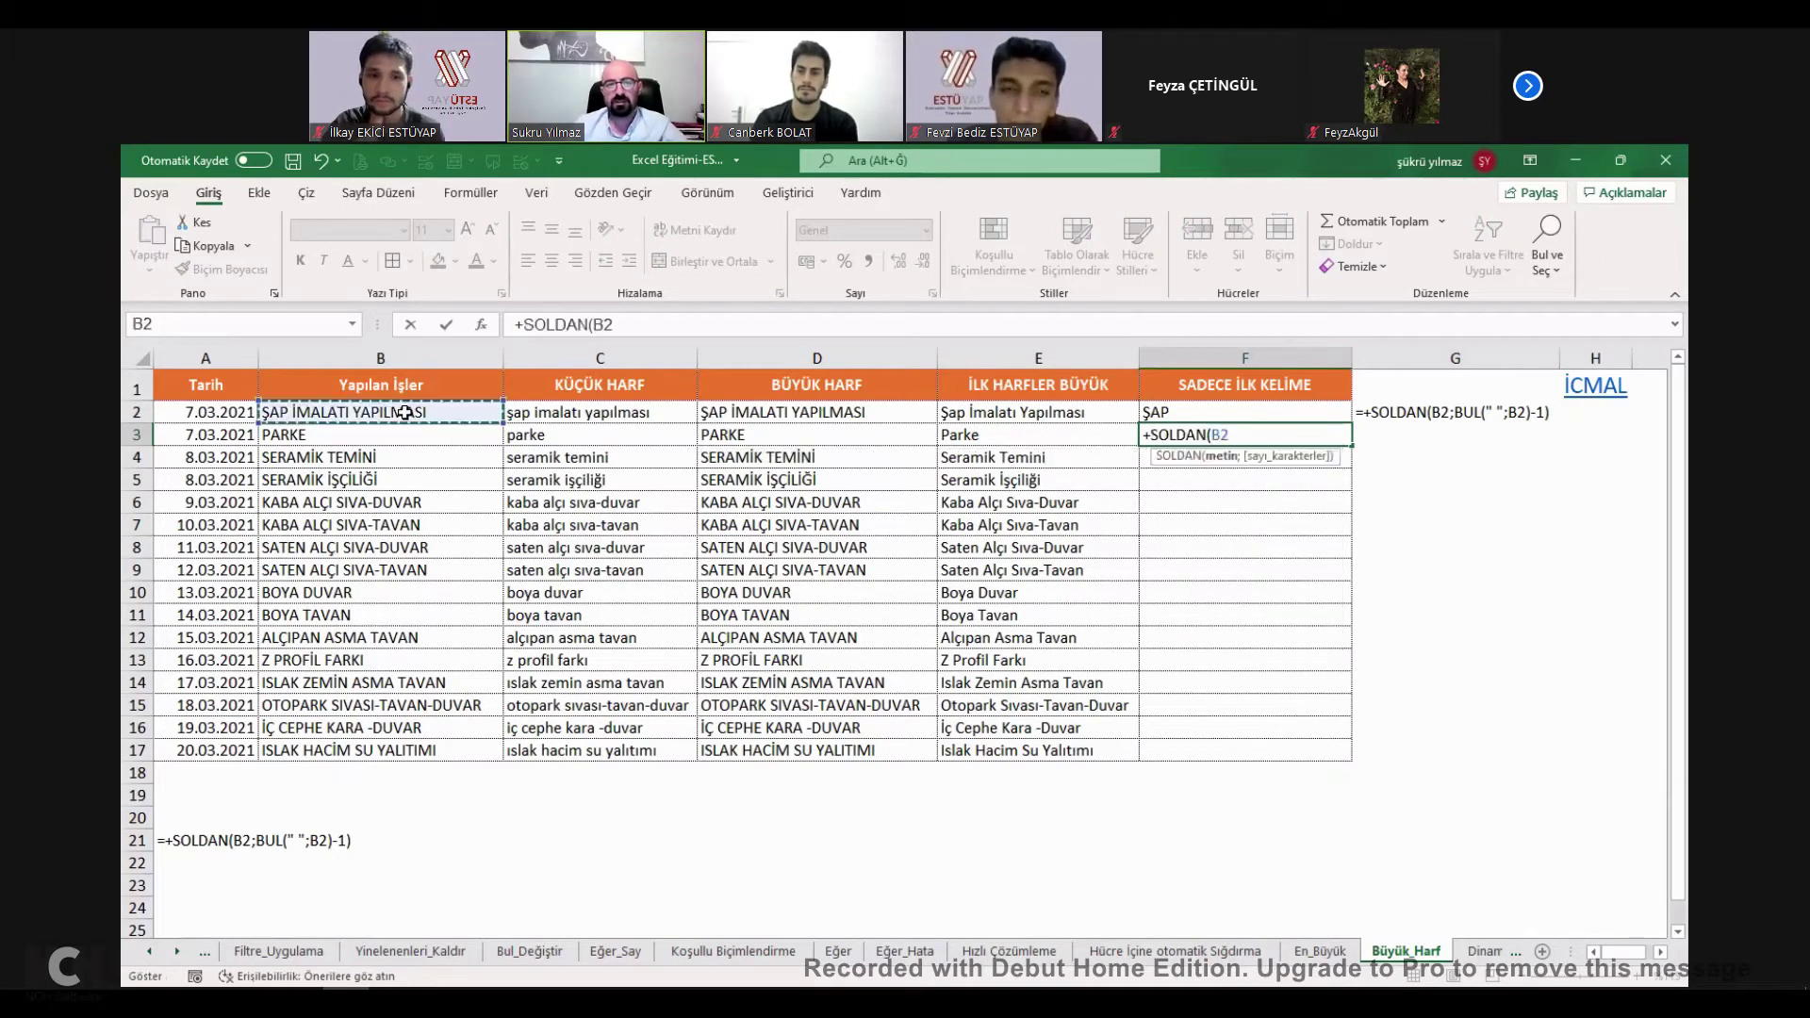
{"action": "type", "text": ";"}
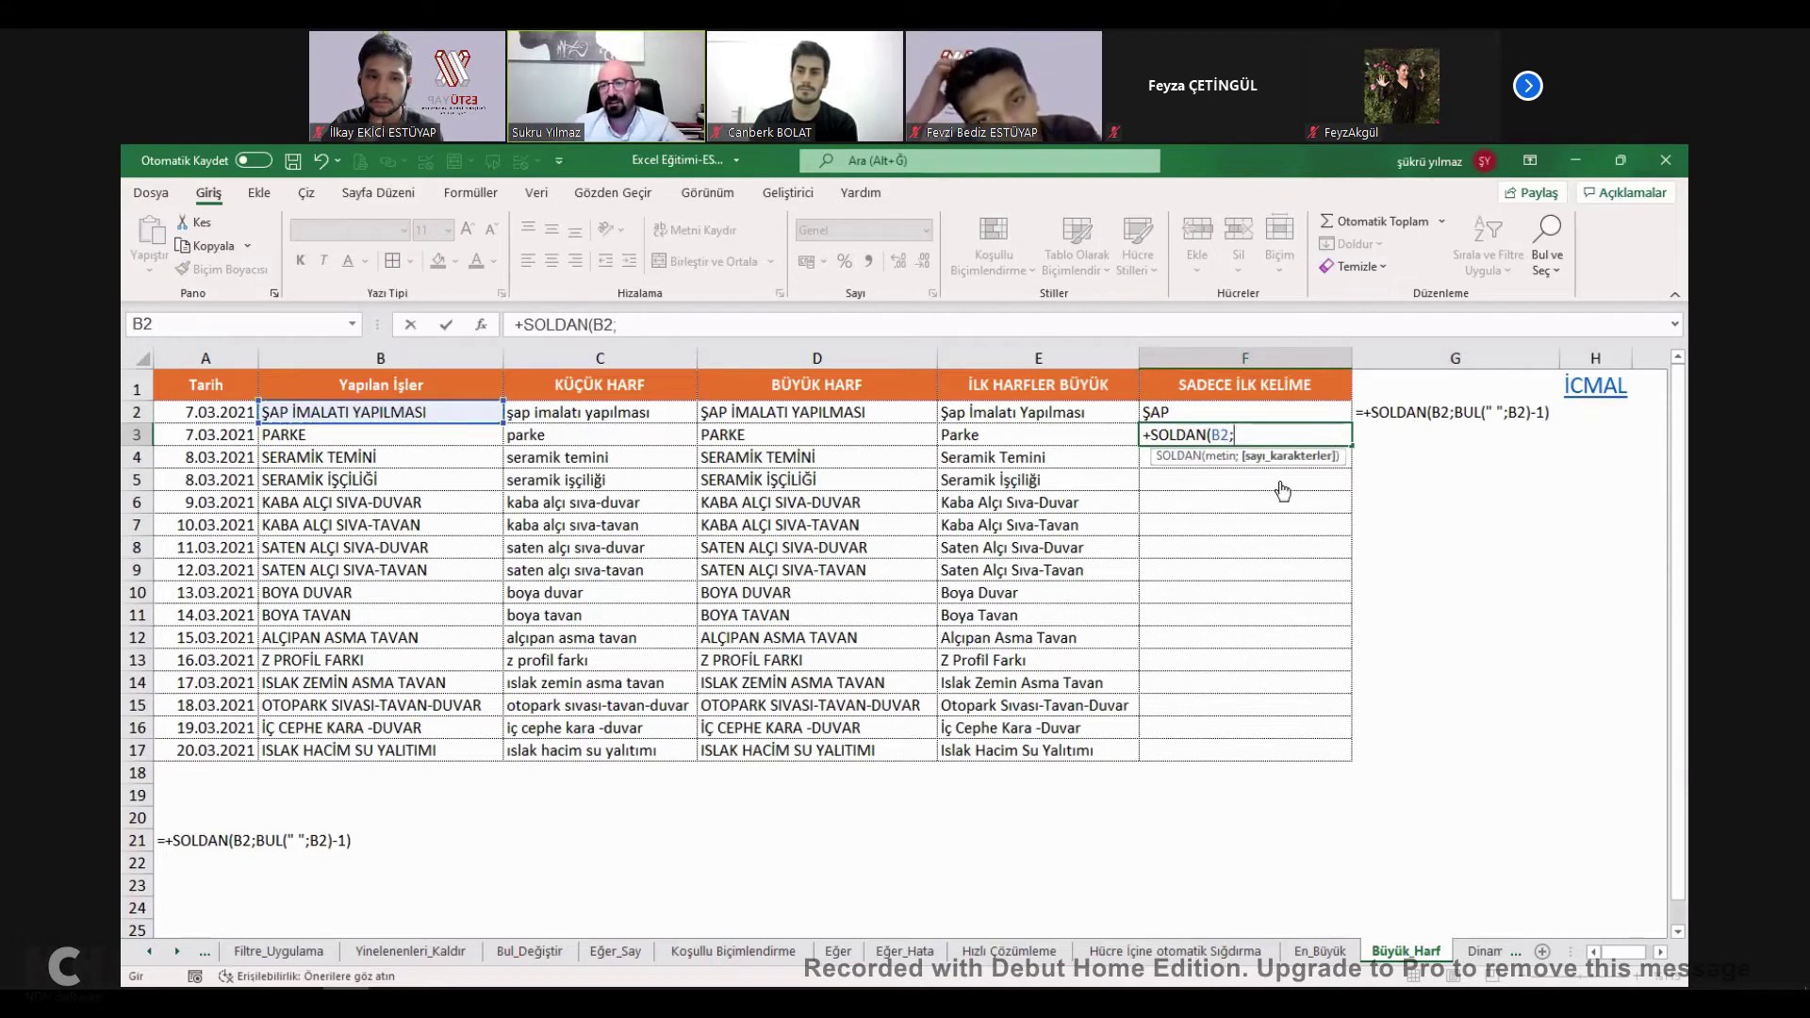
{"action": "type", "text": "5"}
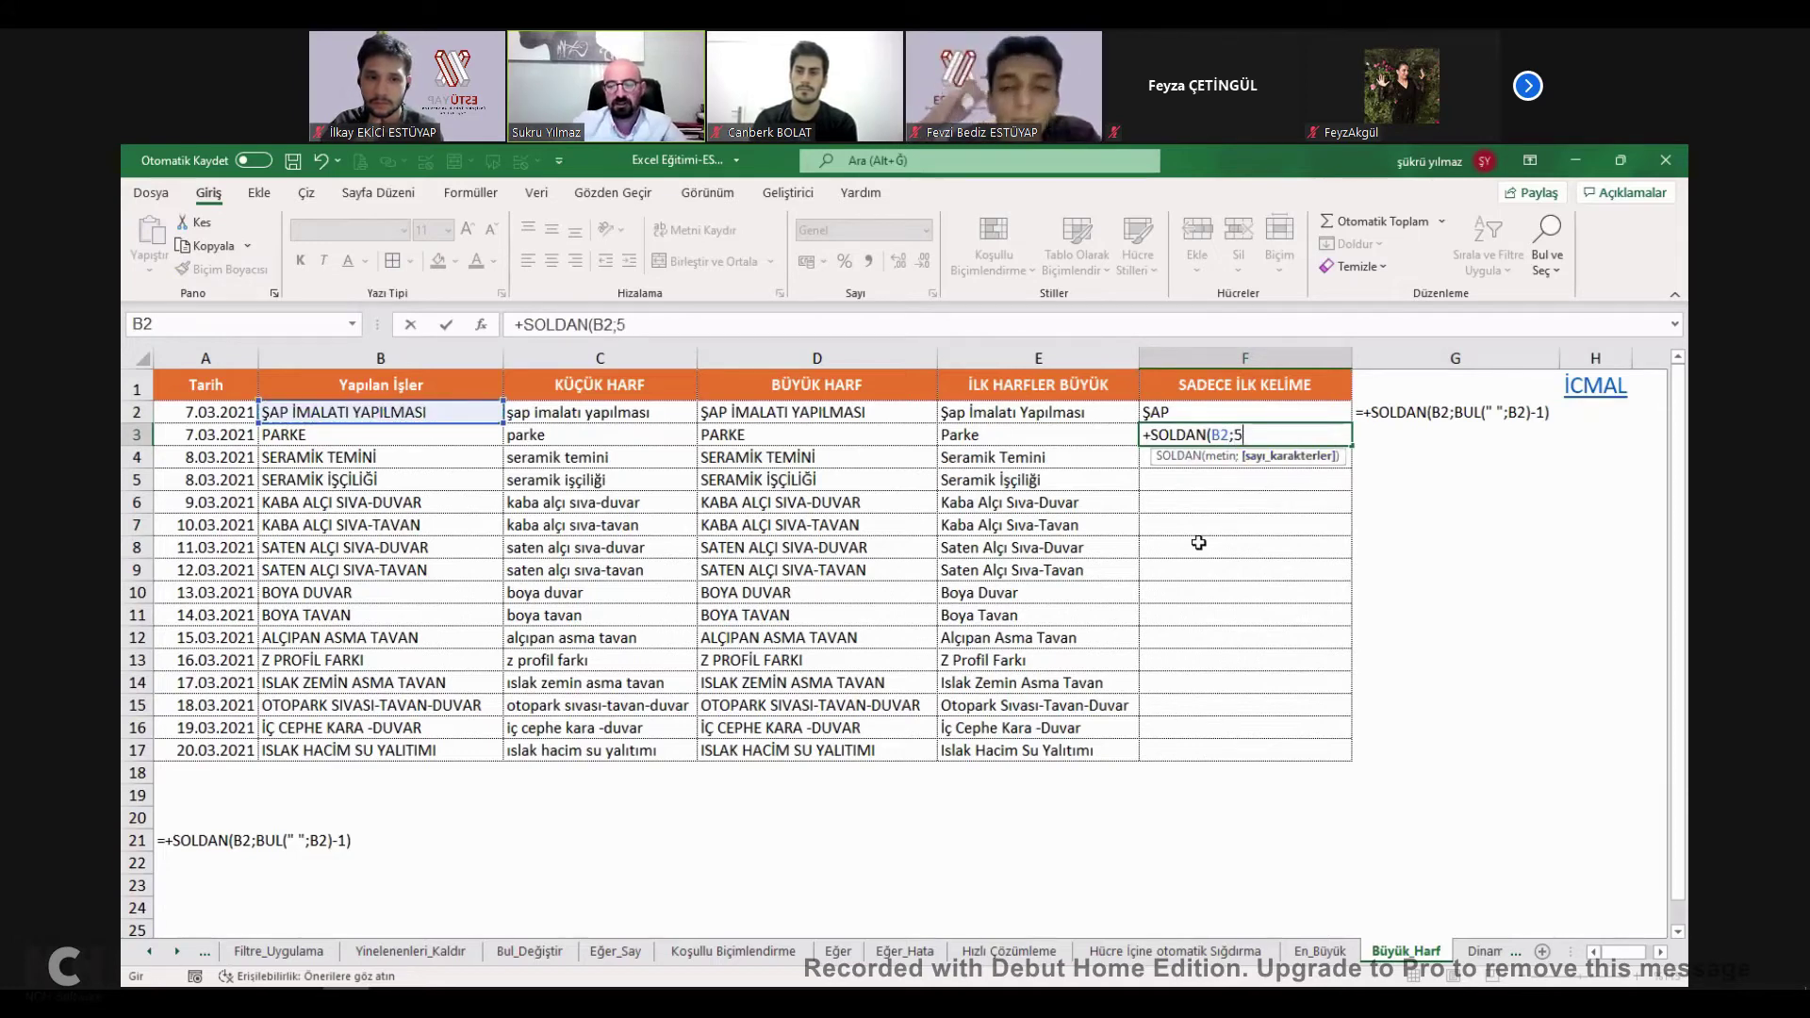
{"action": "key", "text": "ctrl+Return"}
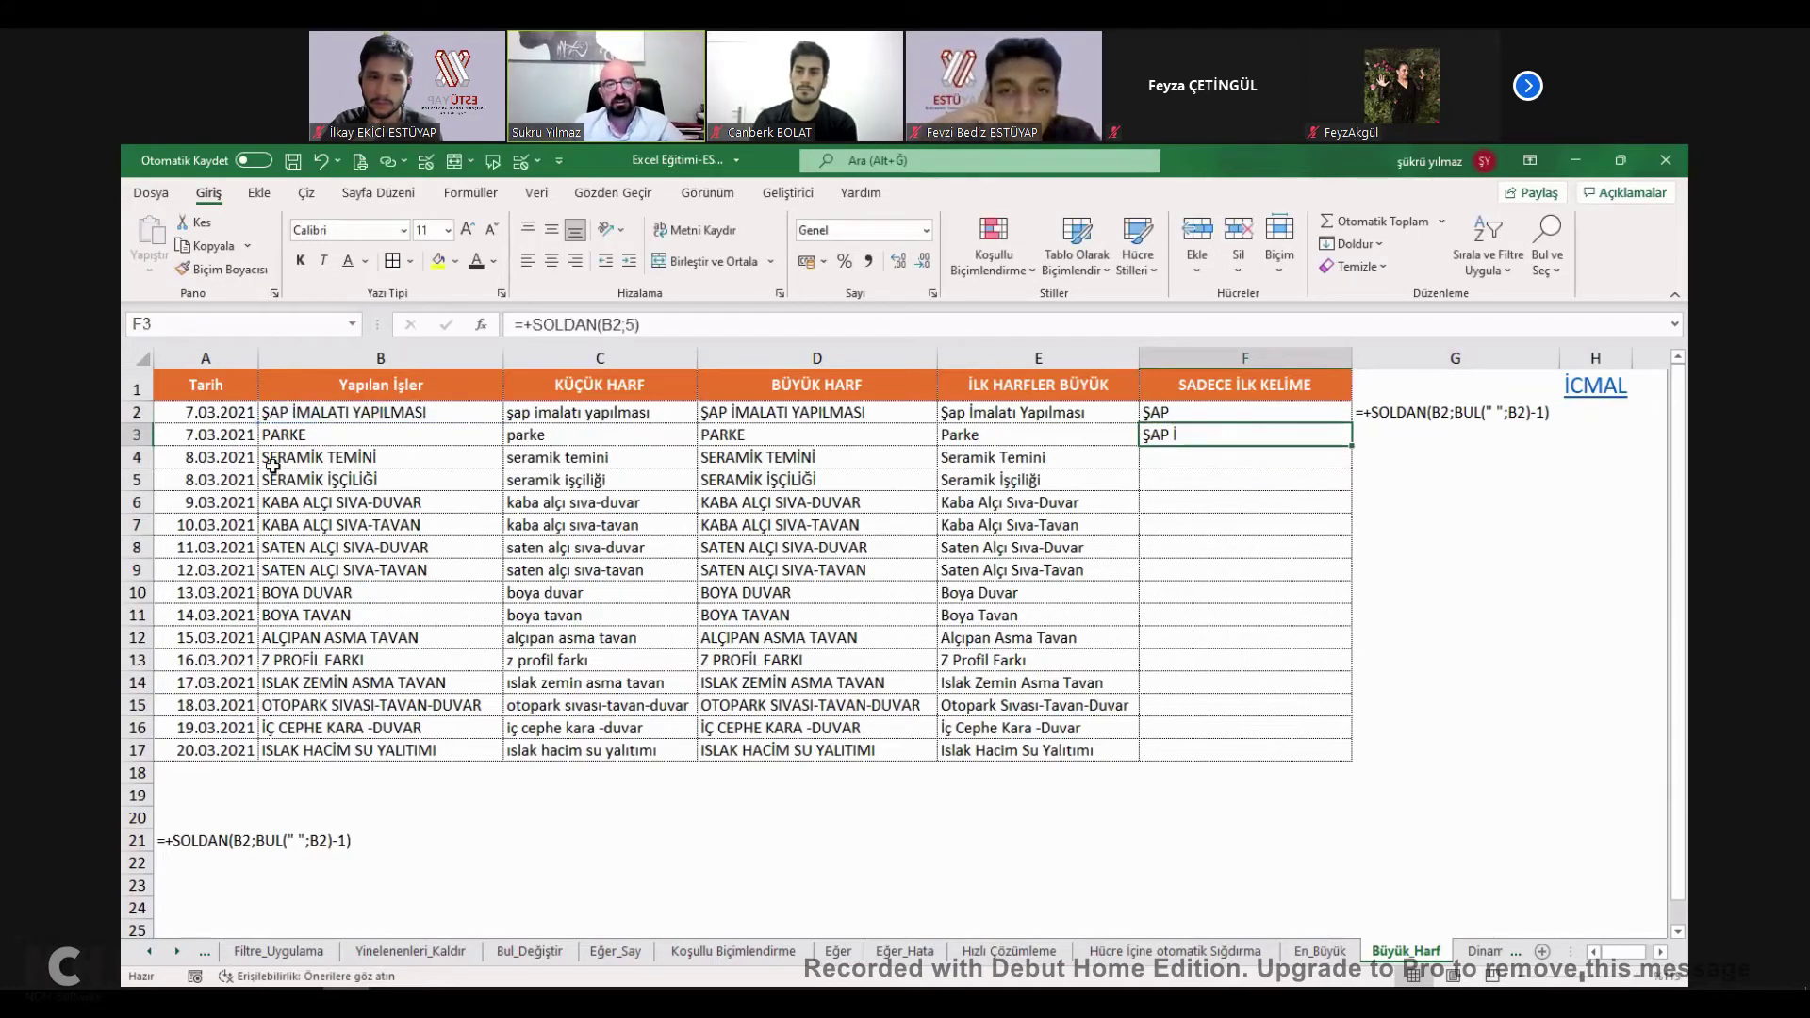
{"action": "left_click", "coordinate": [288, 417]}
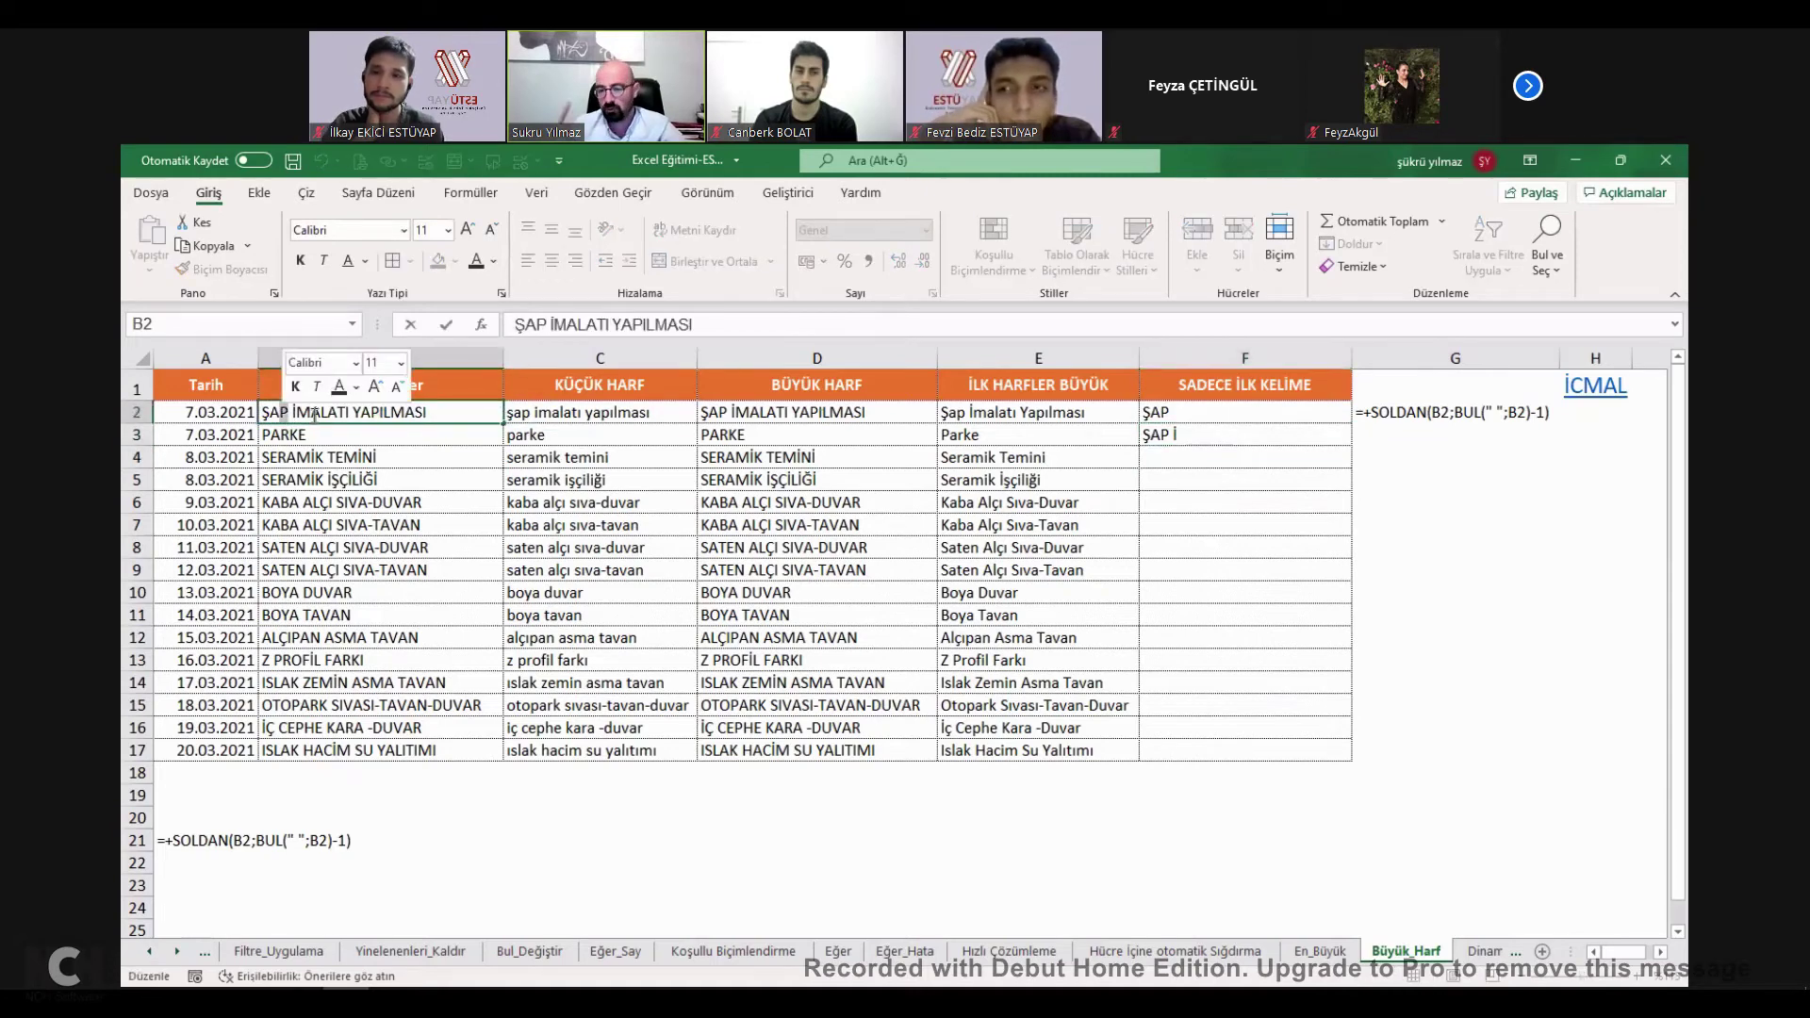
{"action": "key", "text": "Escape"}
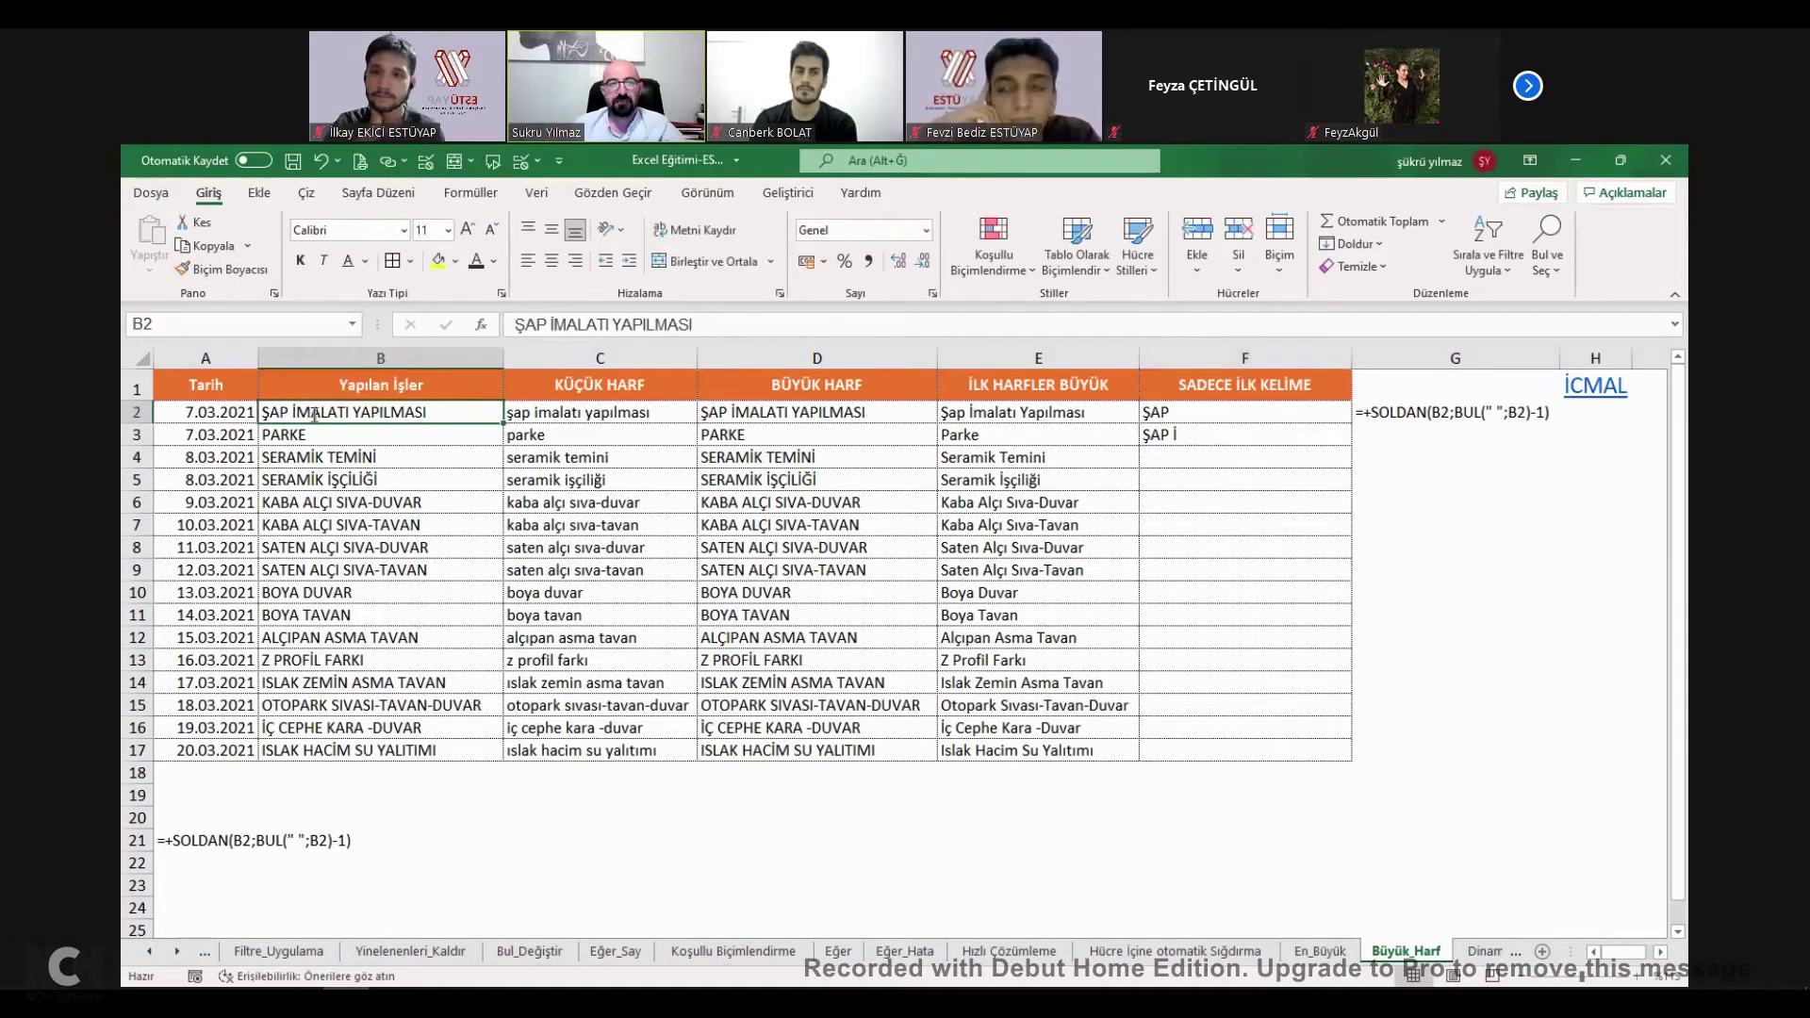
{"action": "double_click", "coordinate": [1210, 436]}
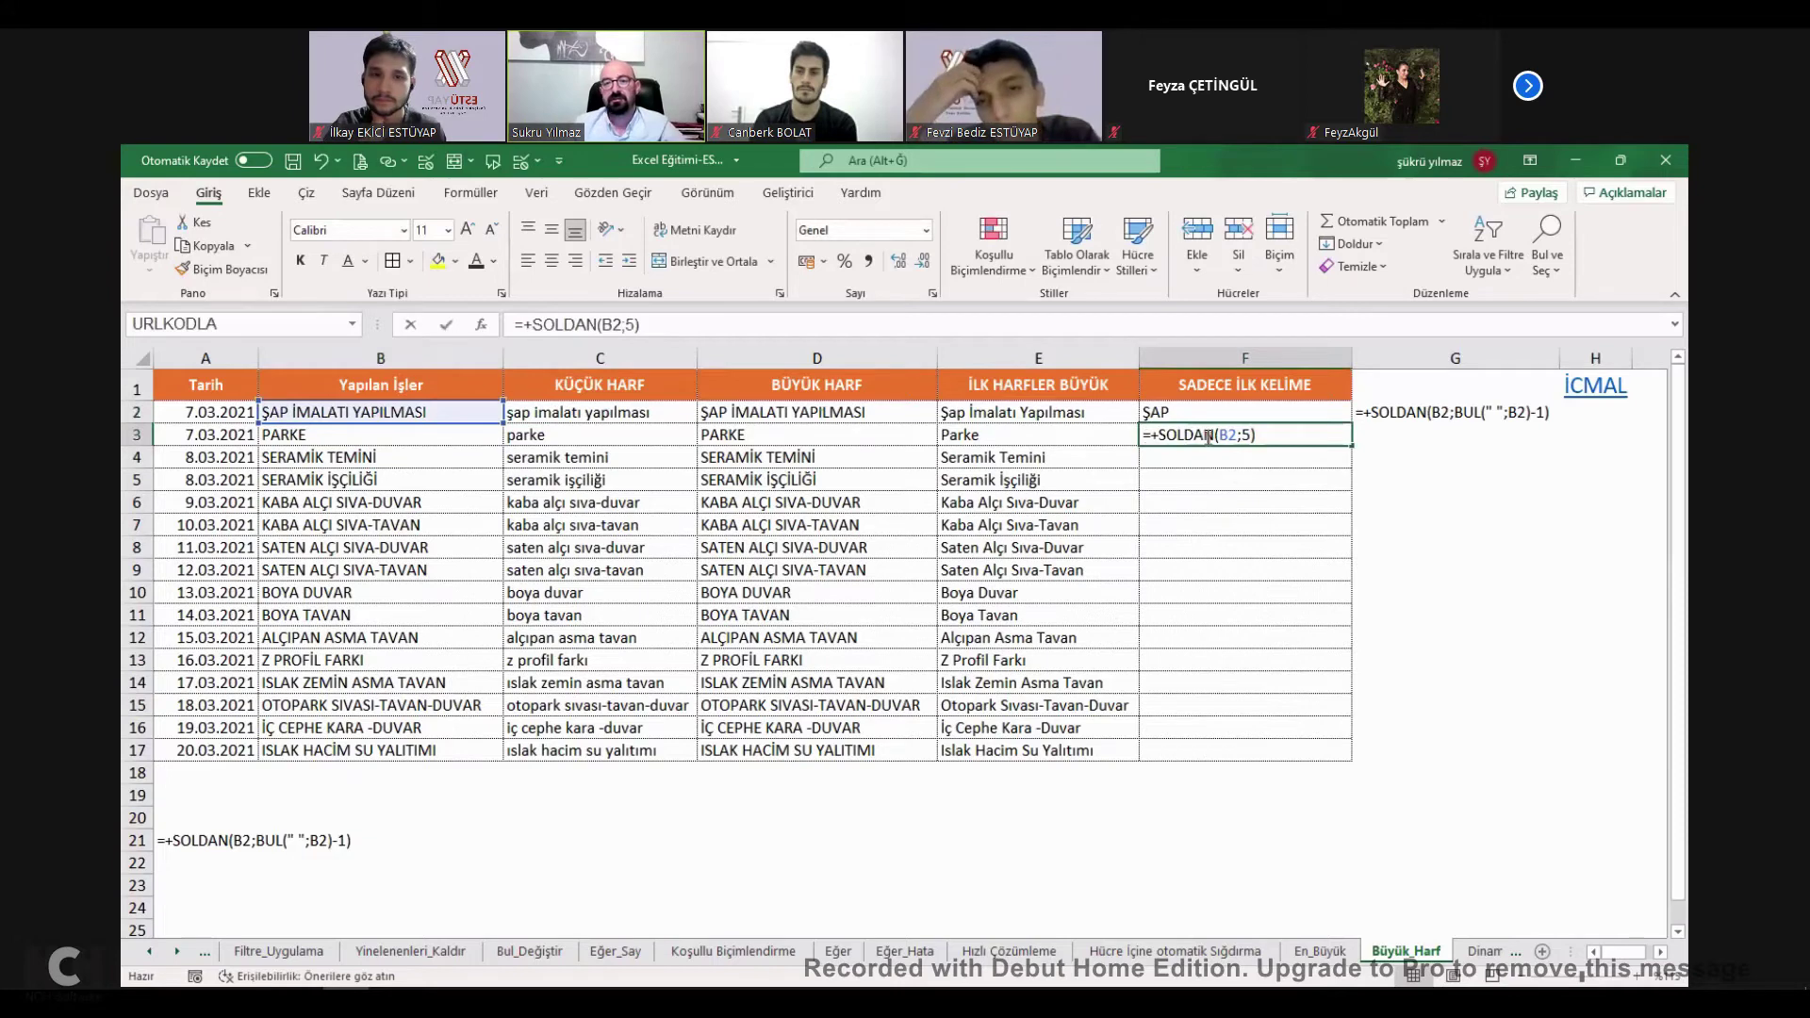
{"action": "left_click", "coordinate": [637, 324]}
{"action": "key", "text": "BackSpace"}
{"action": "type", "text": "10"}
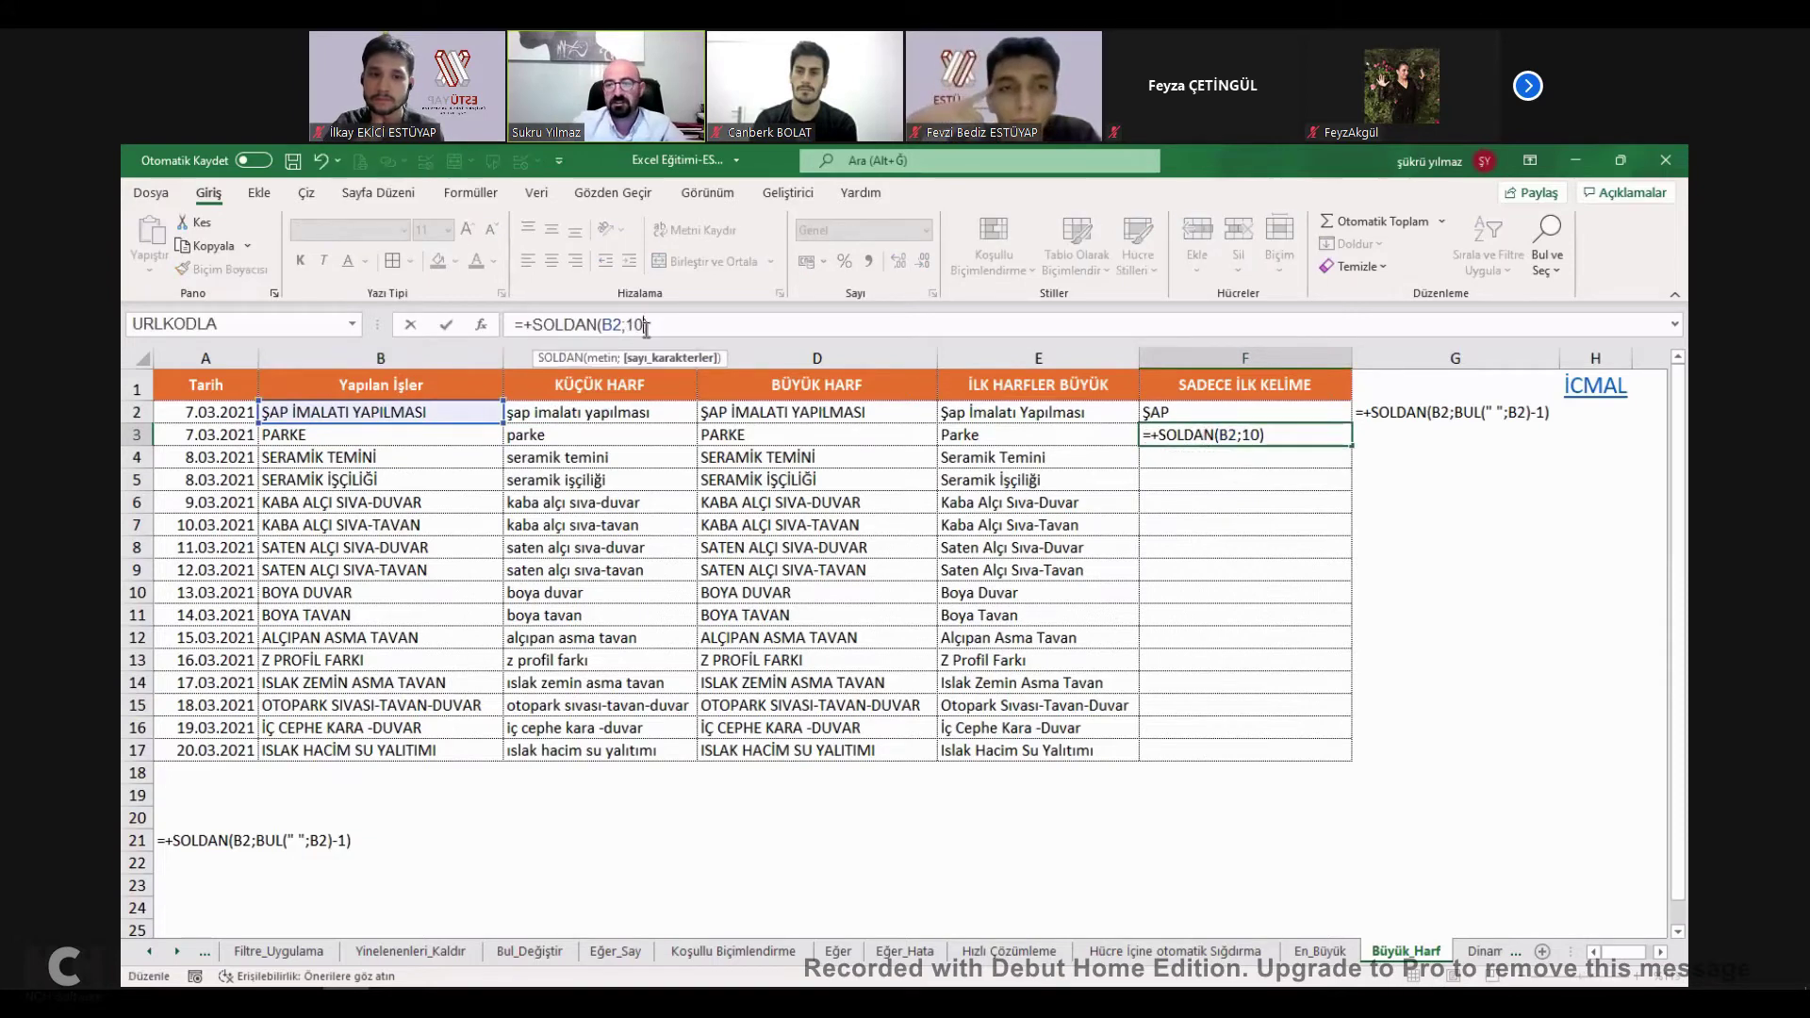
{"action": "key", "text": "Return"}
{"action": "left_click", "coordinate": [1273, 437]}
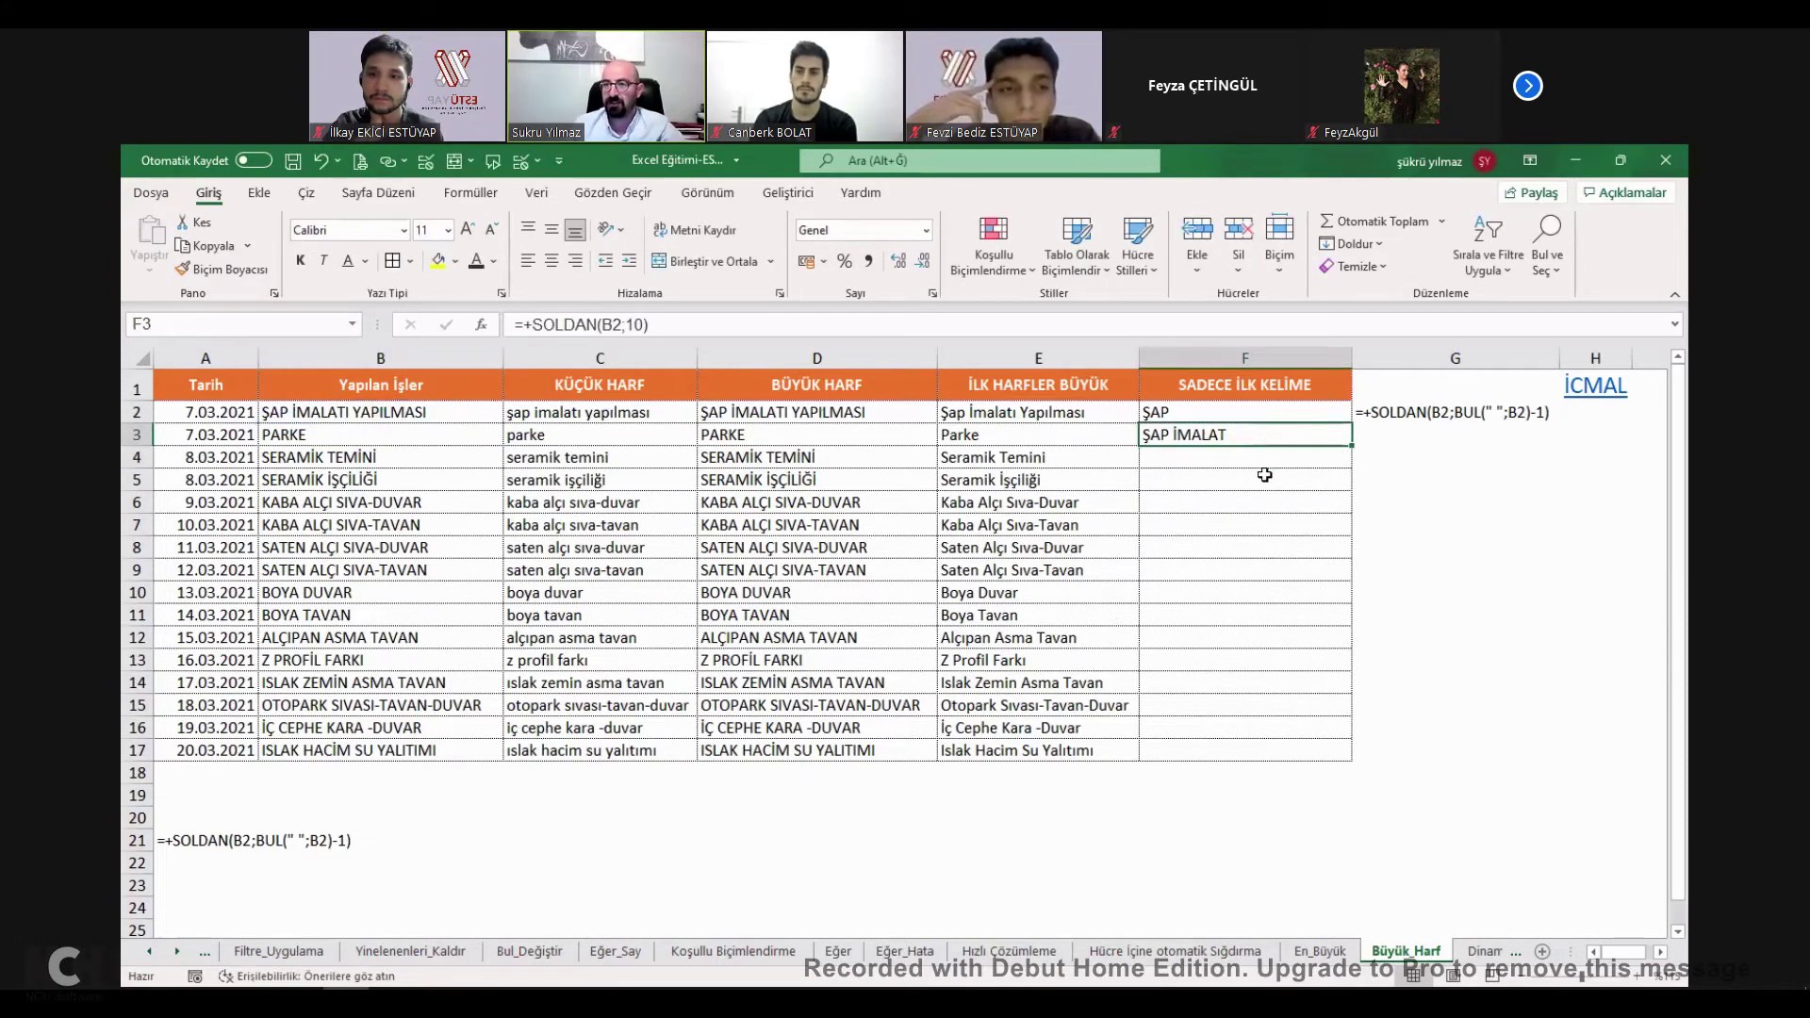
{"action": "key", "text": "Delete"}
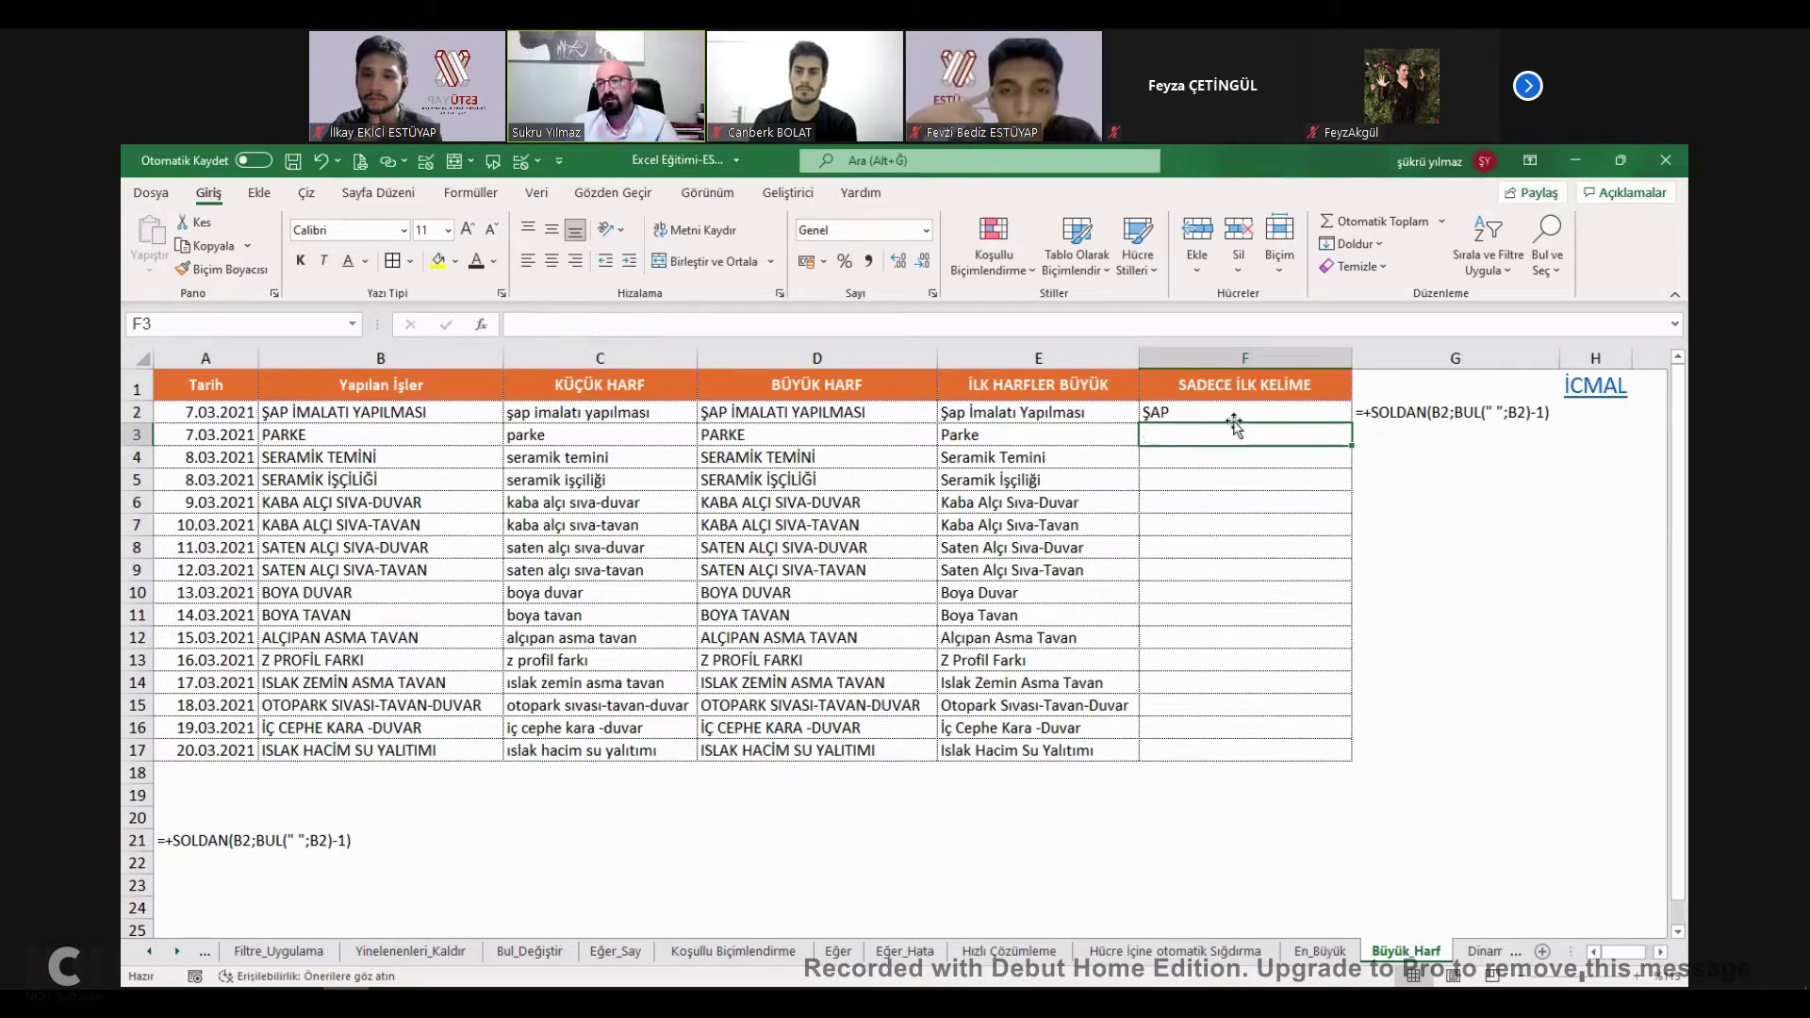
{"action": "left_click", "coordinate": [1229, 411]}
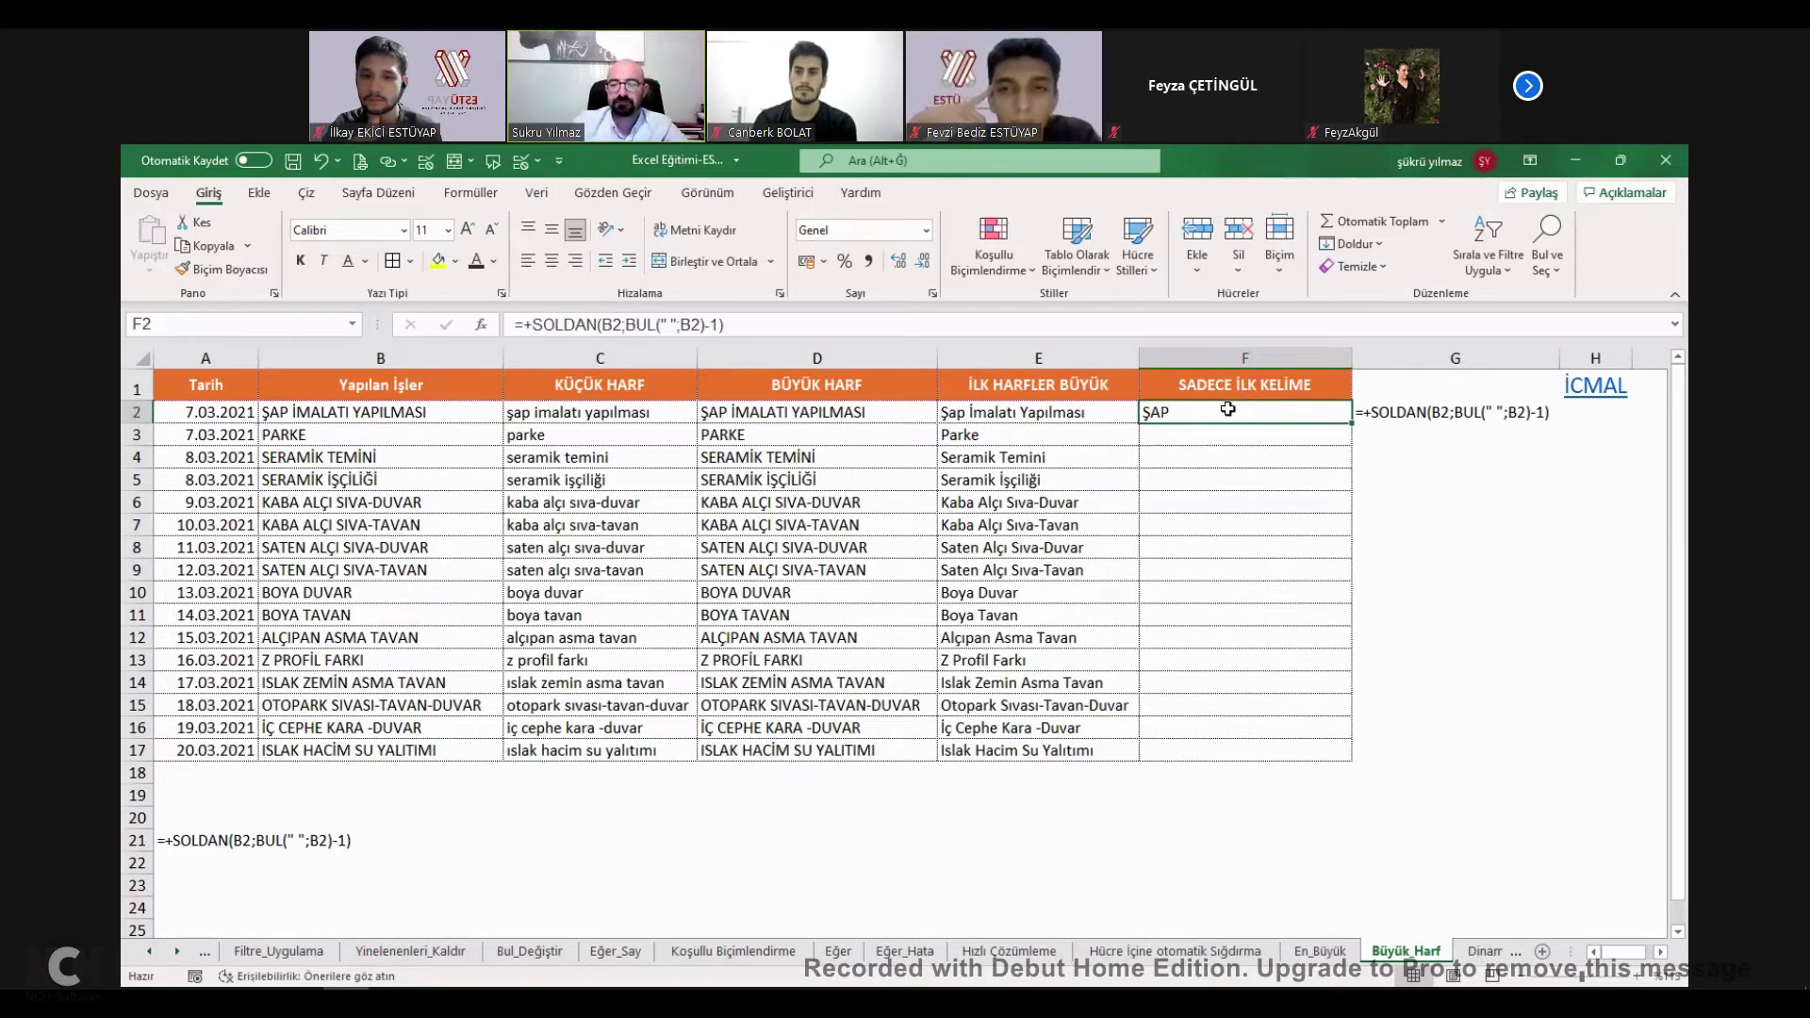
{"action": "key", "text": "Down"}
Enter the first-word formula =+SOLDAN(B3;BUL(" ";B3)-1) in F3.
{"action": "type", "text": "+"}
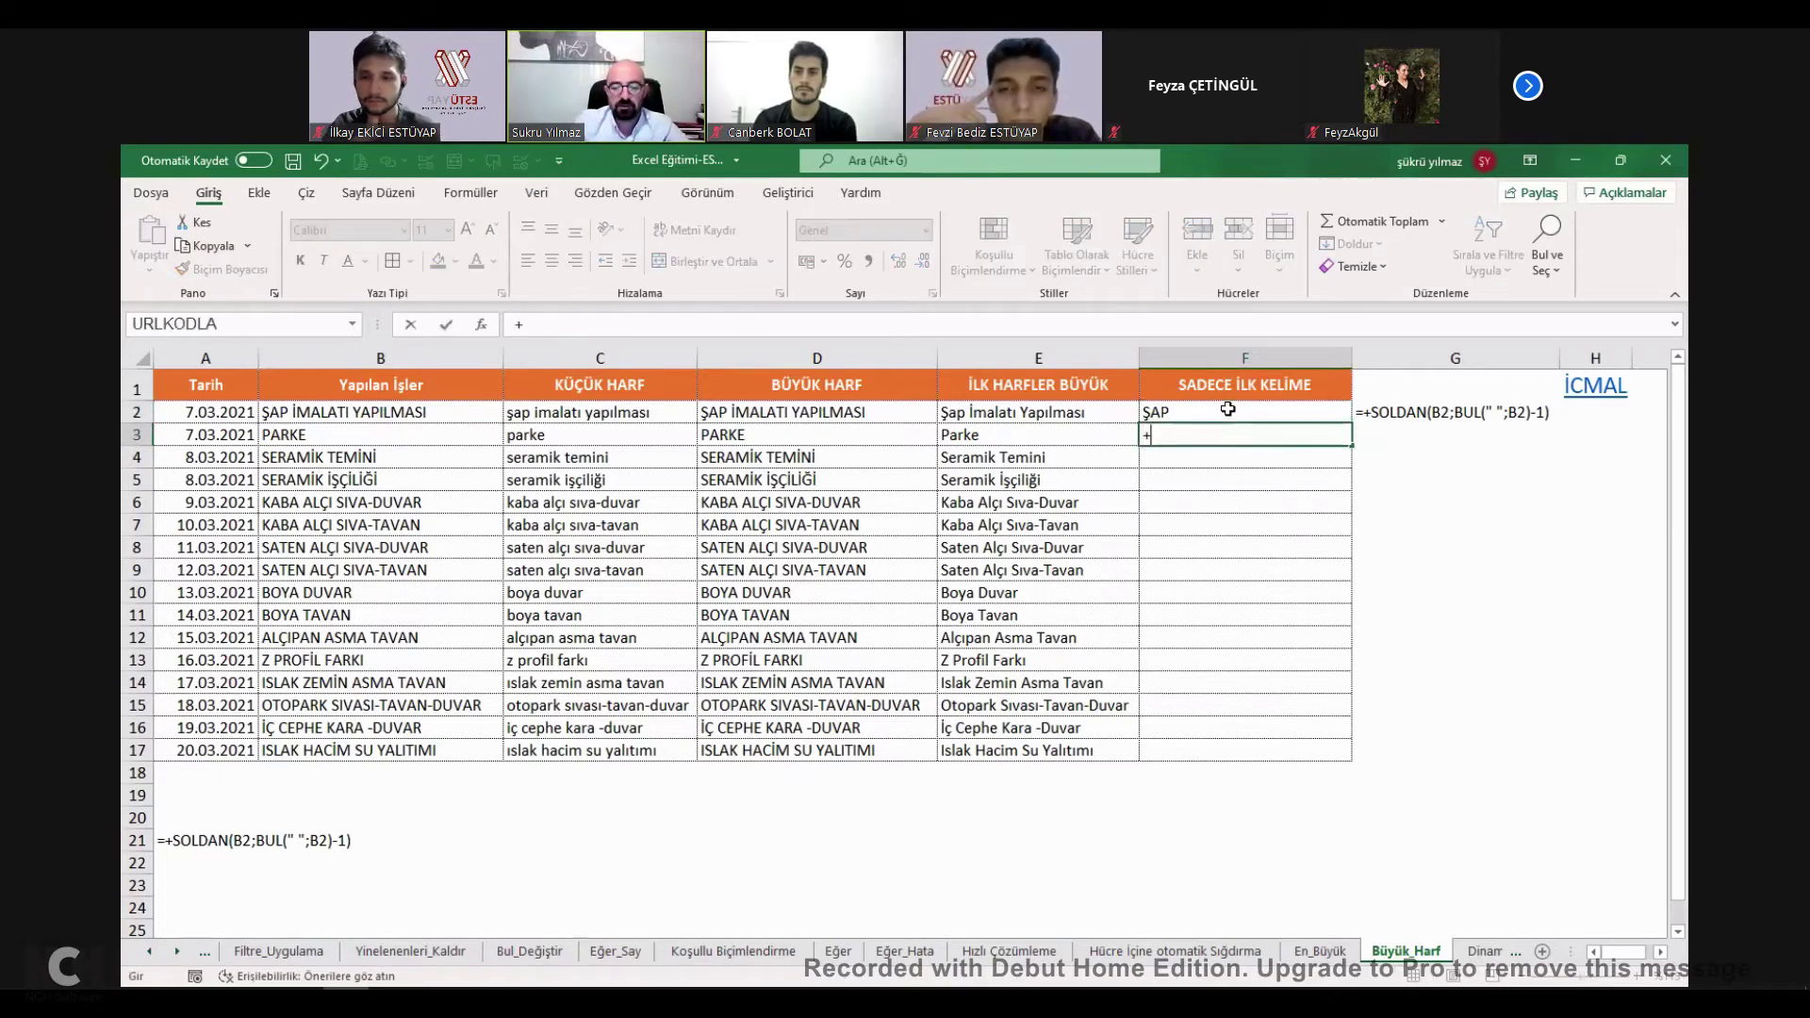
{"action": "type", "text": "soldan("}
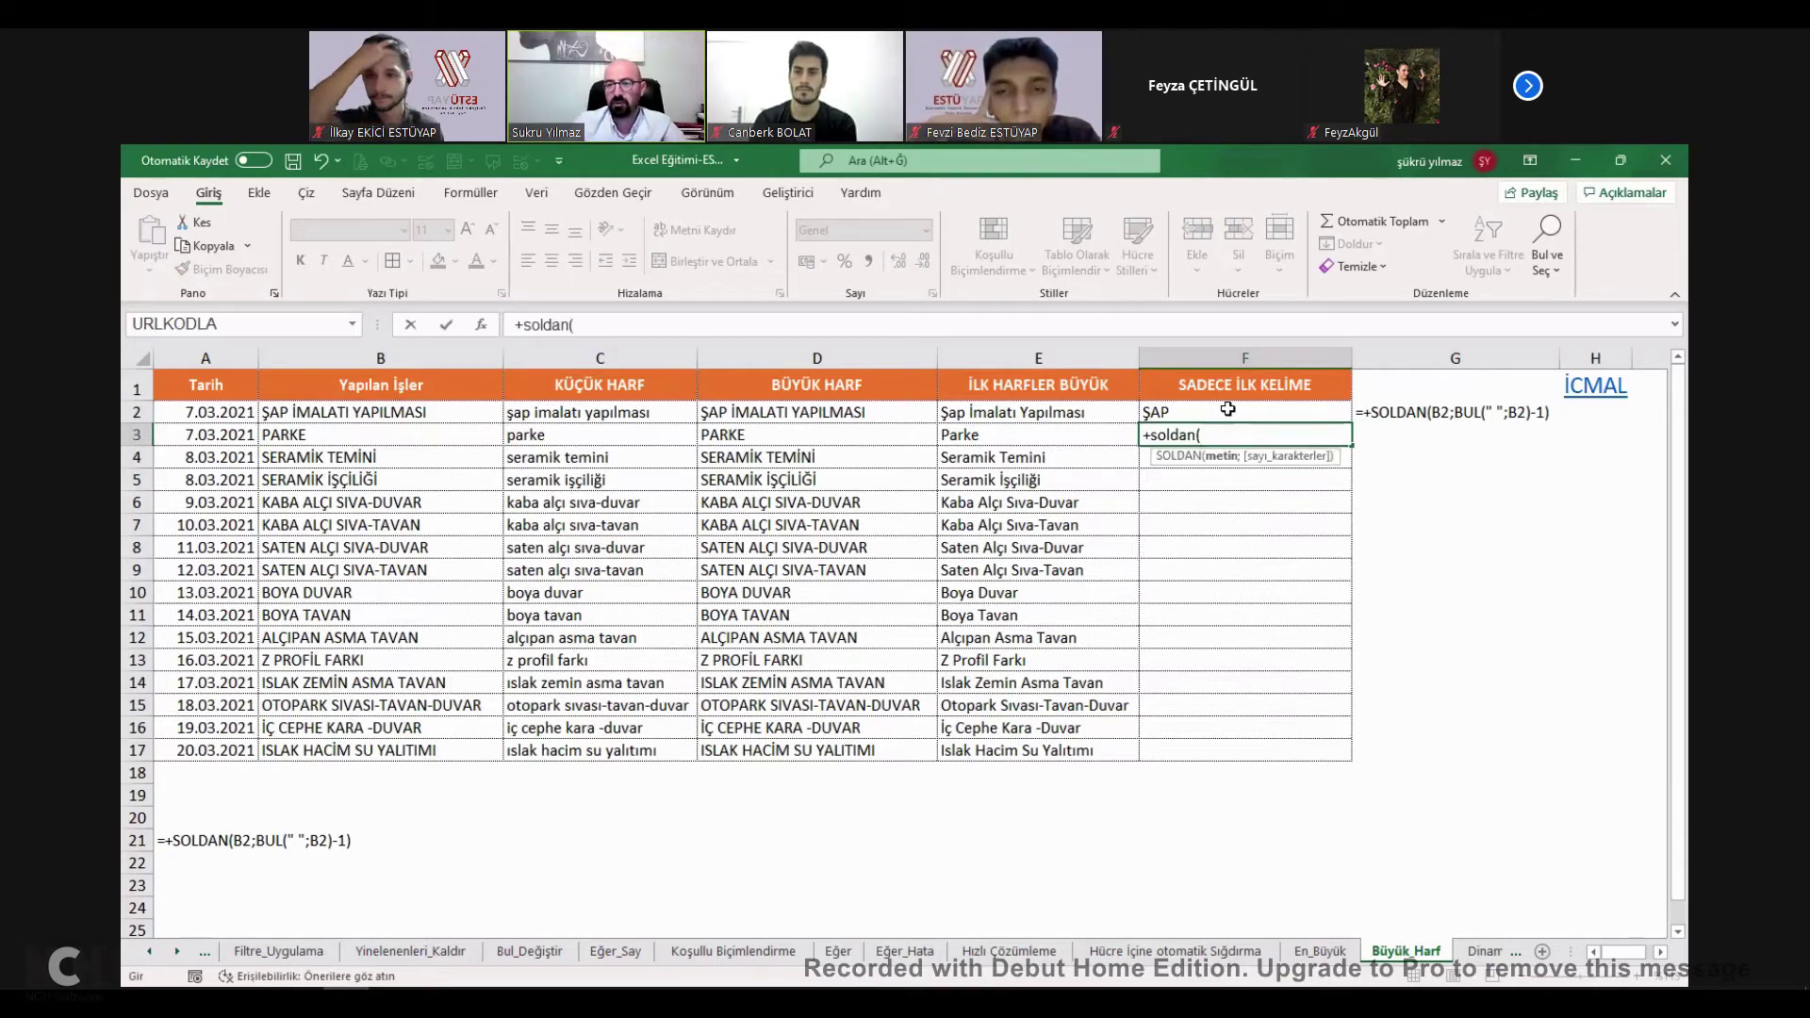
{"action": "left_click", "coordinate": [301, 436]}
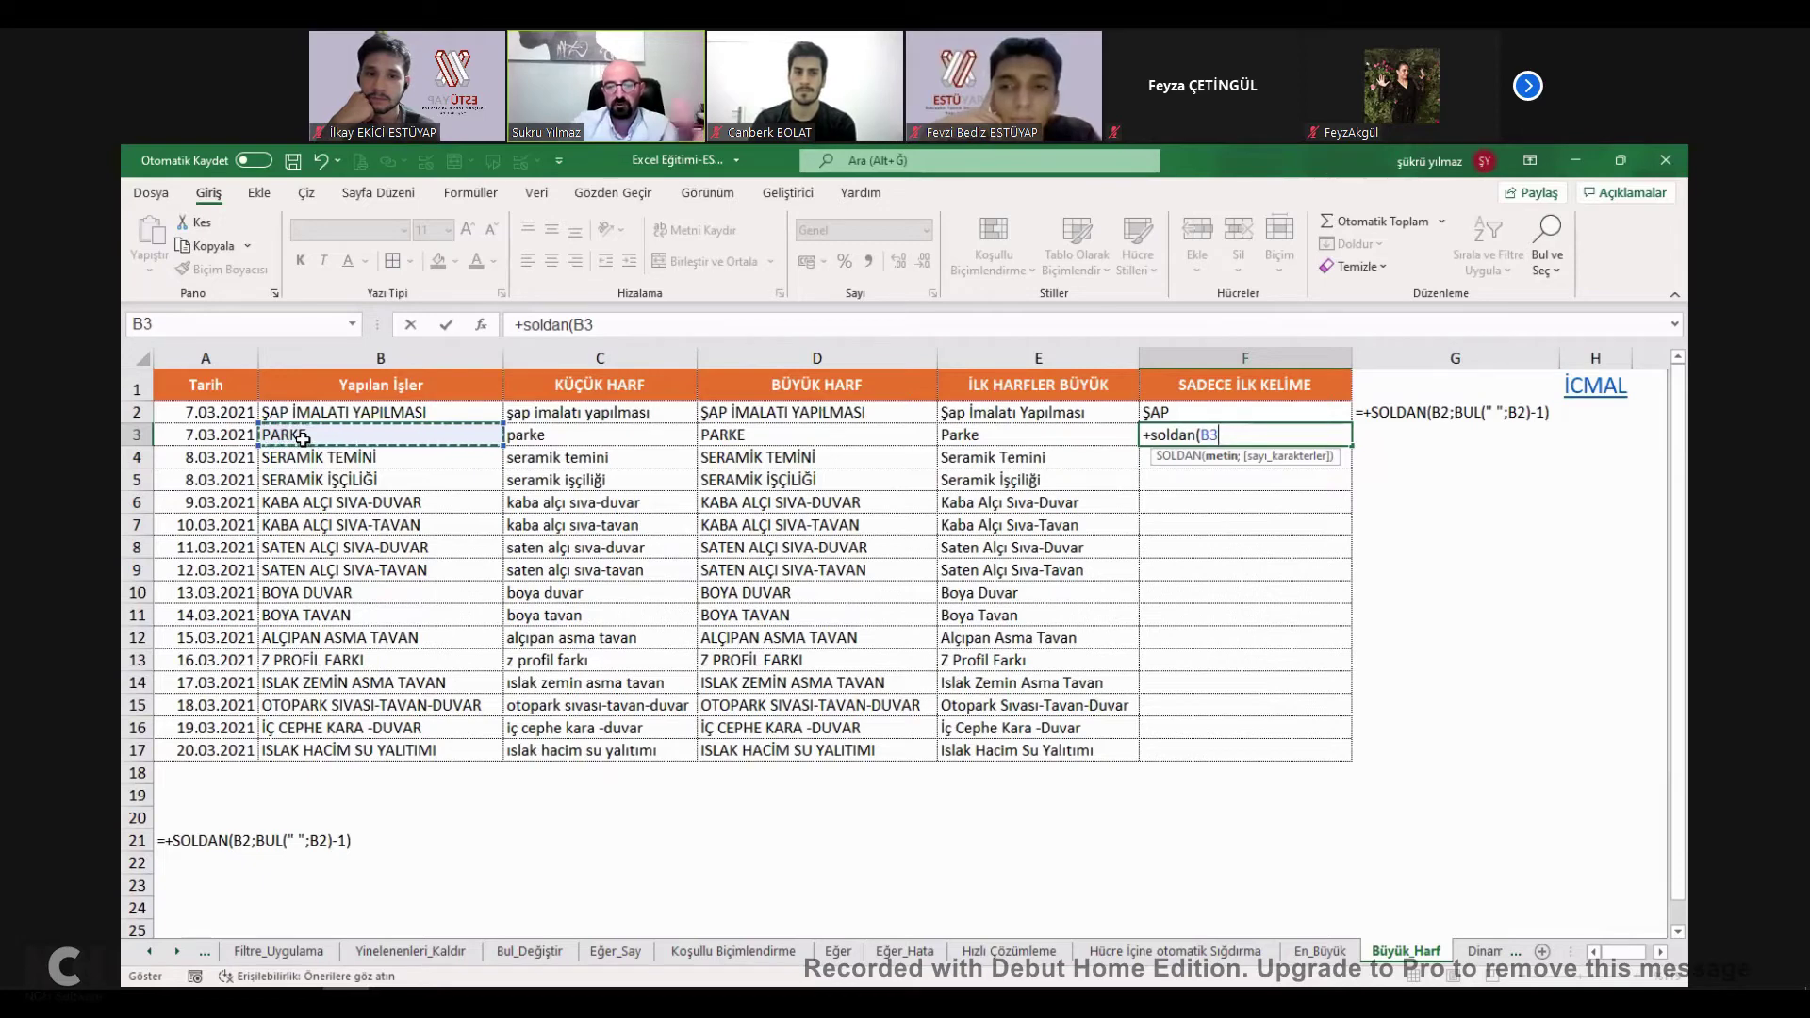
{"action": "type", "text": ";"}
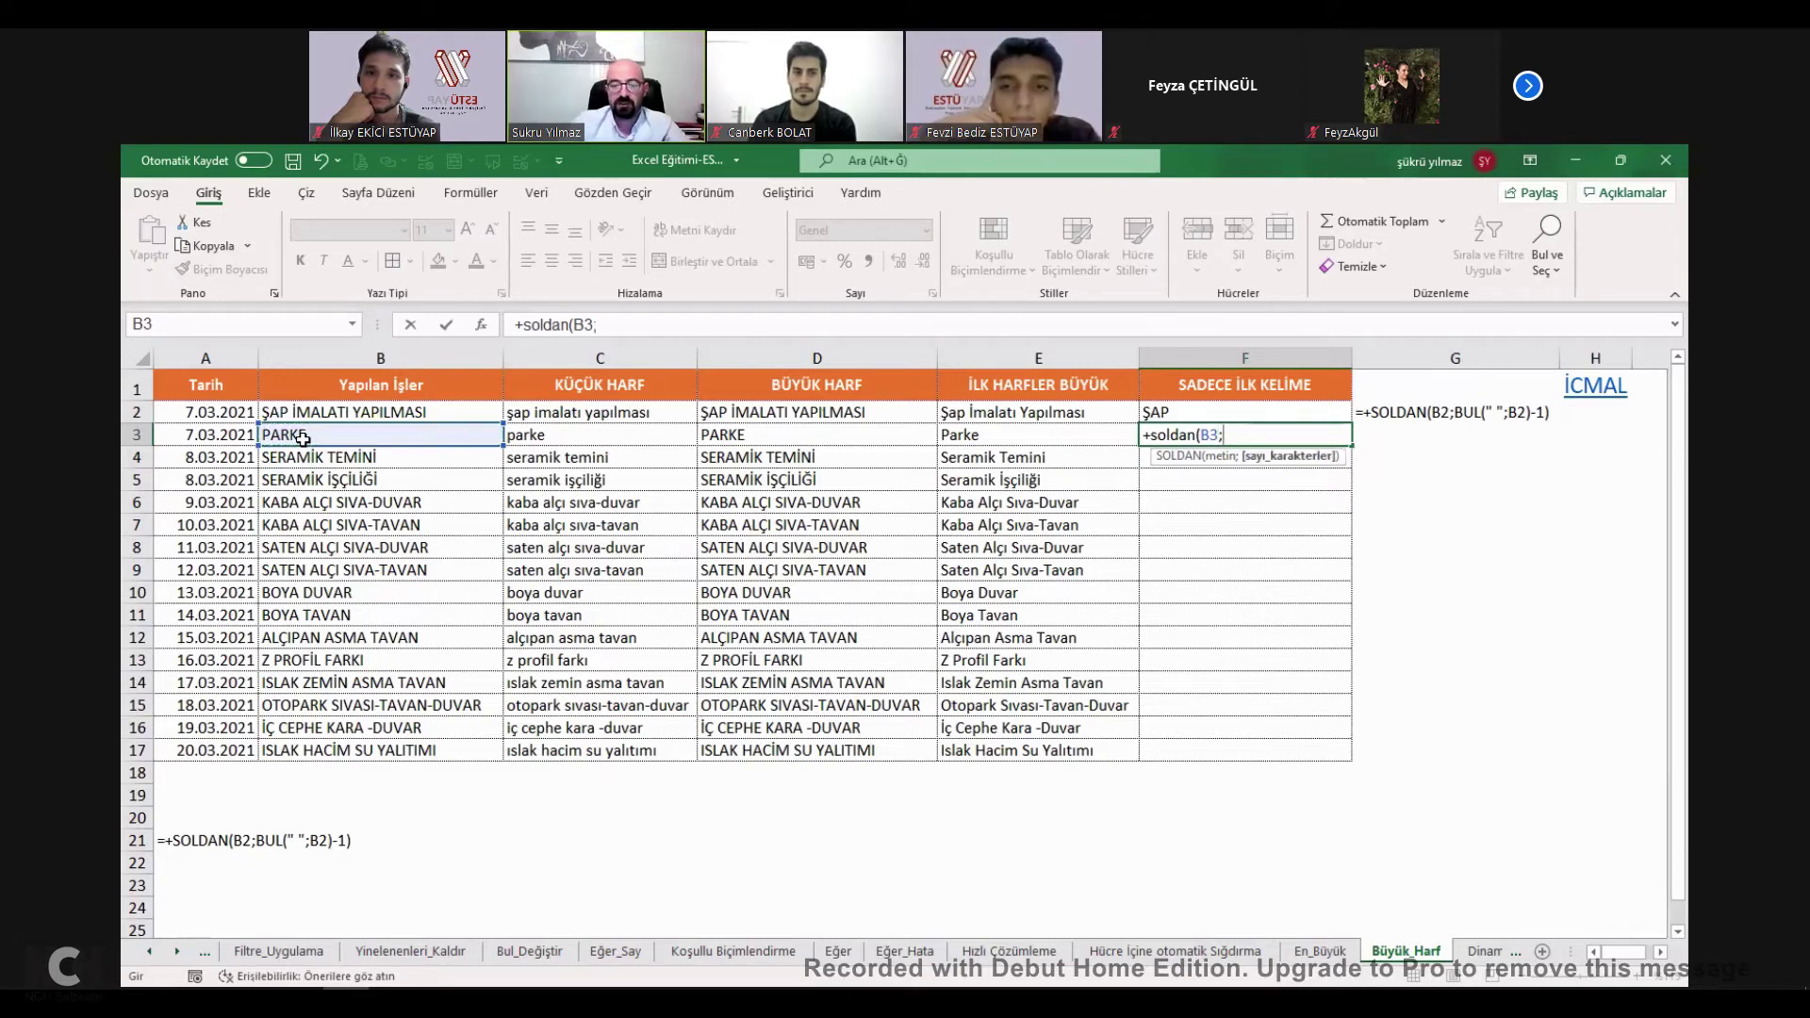
{"action": "type", "text": "bul"}
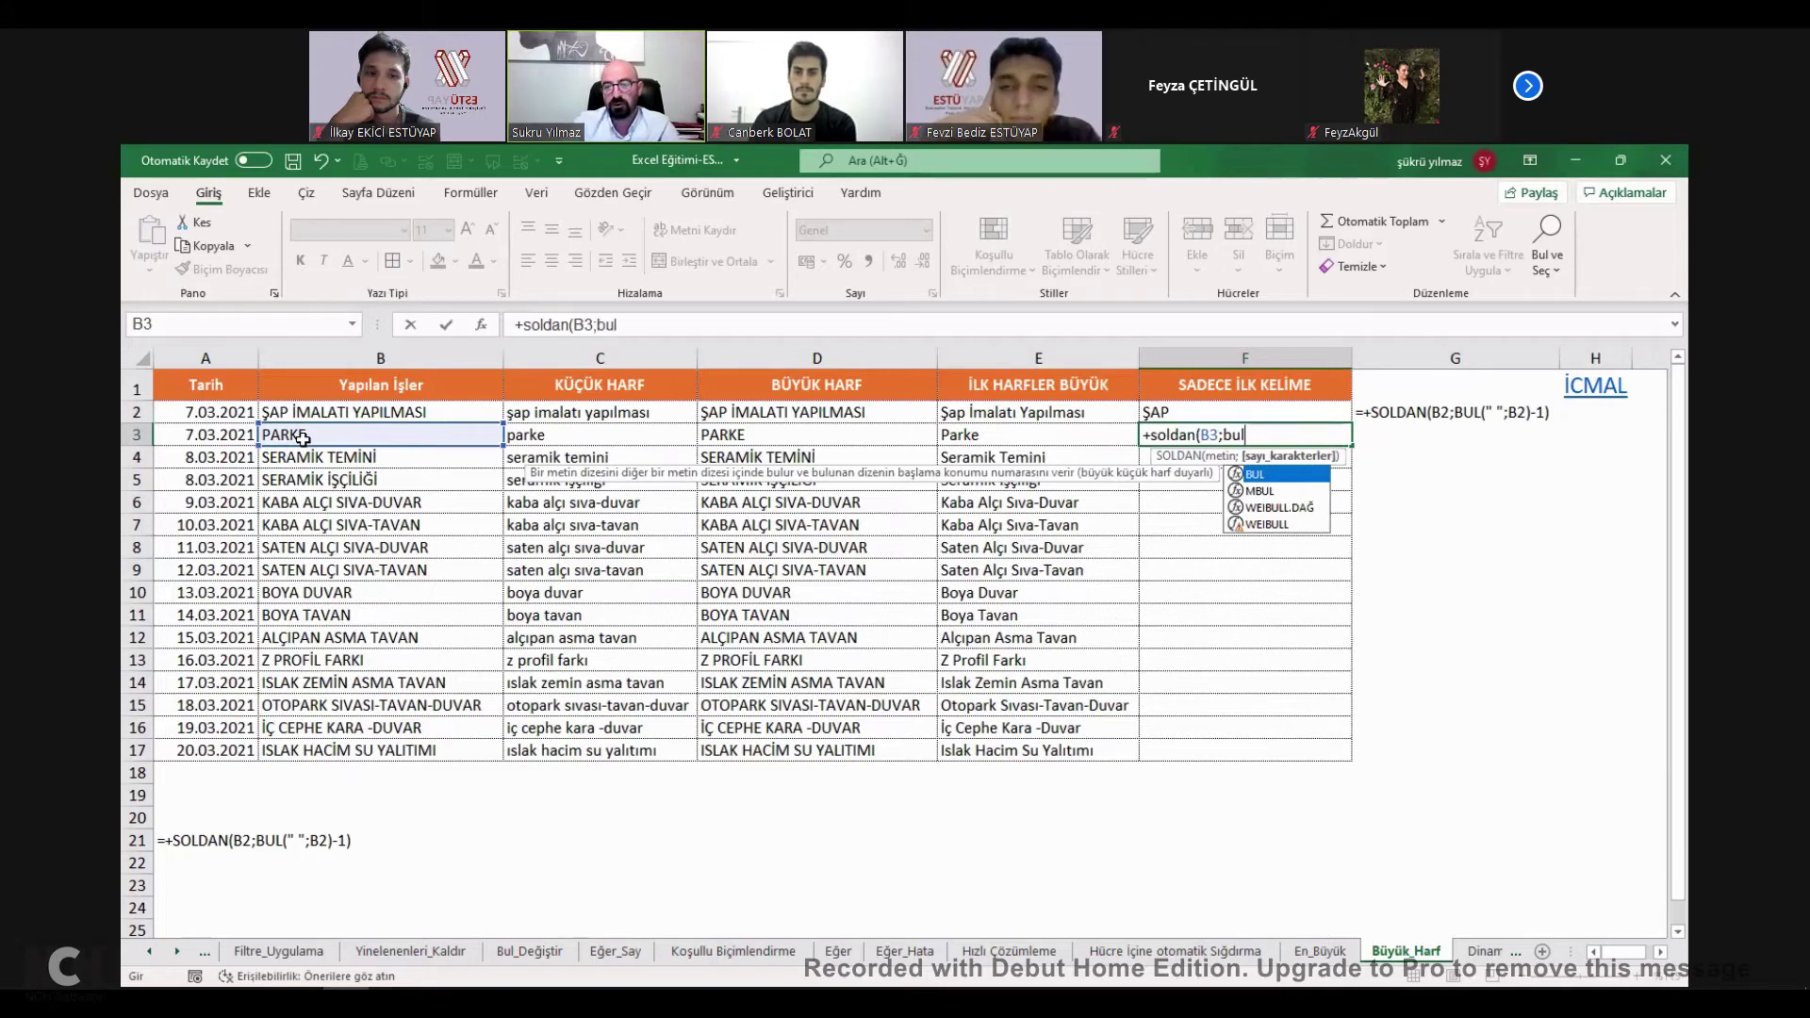
{"action": "type", "text": "("}
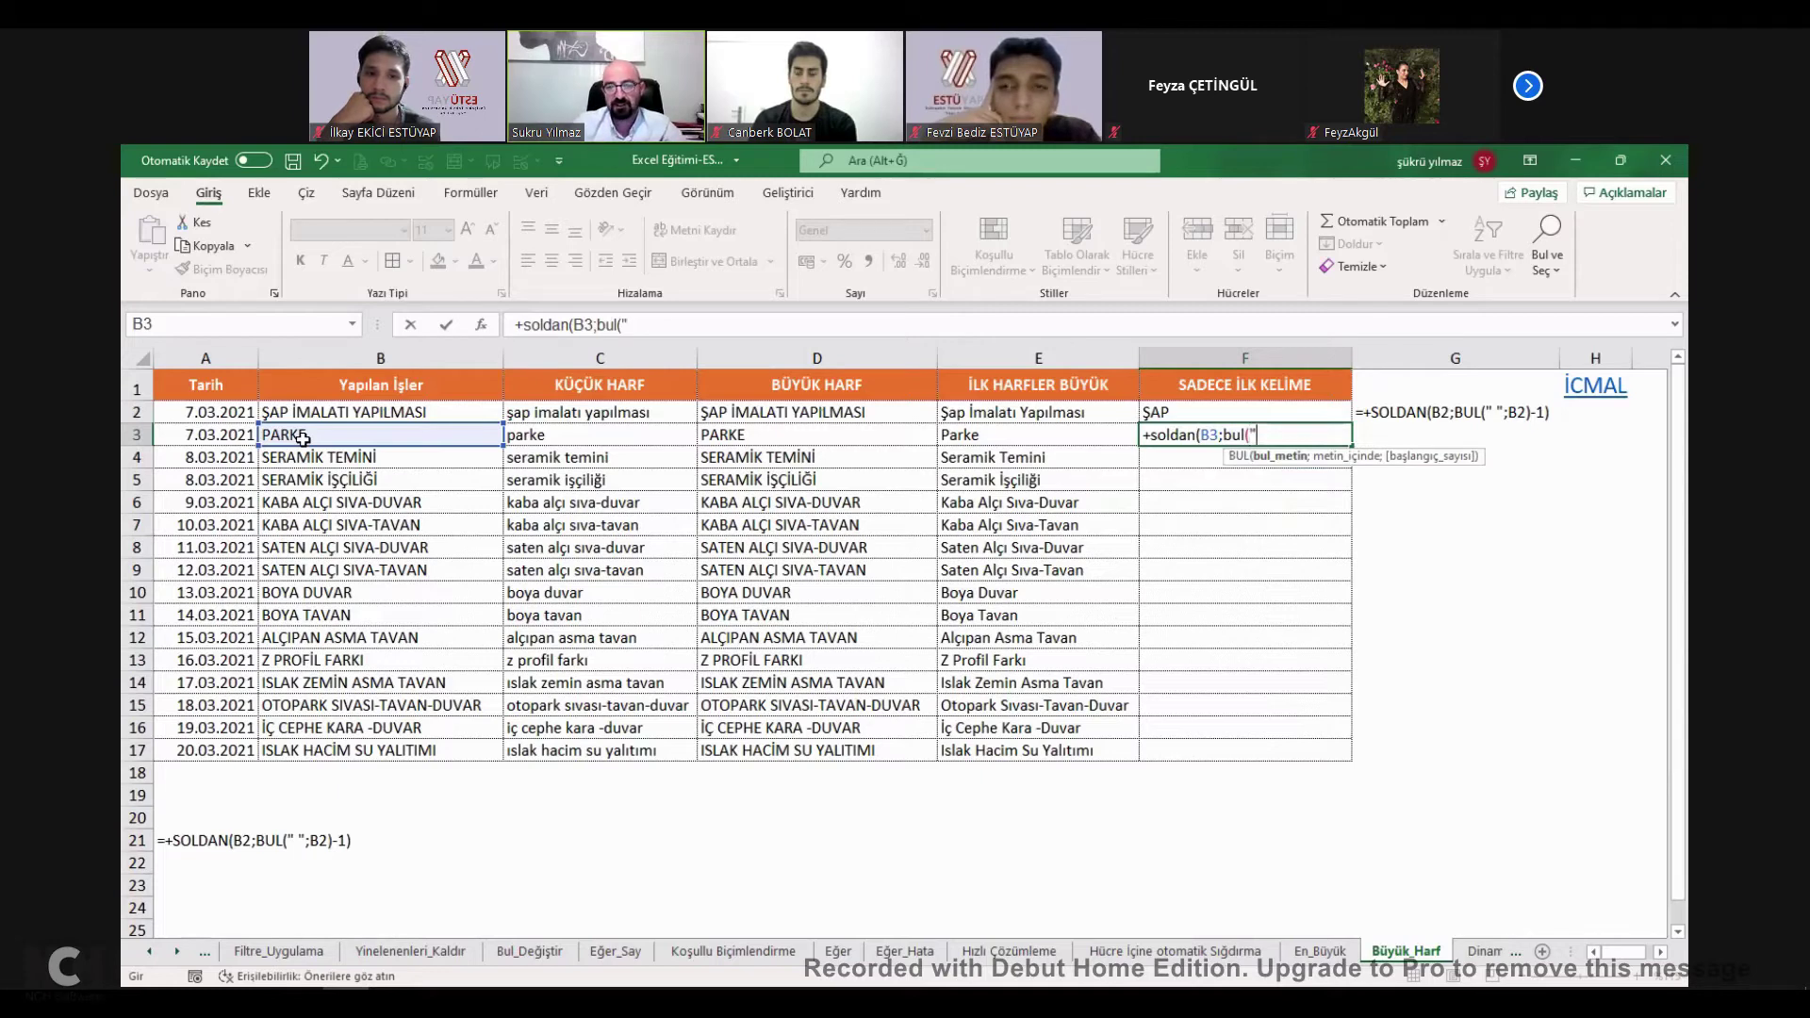
{"action": "type", "text": "\" \""}
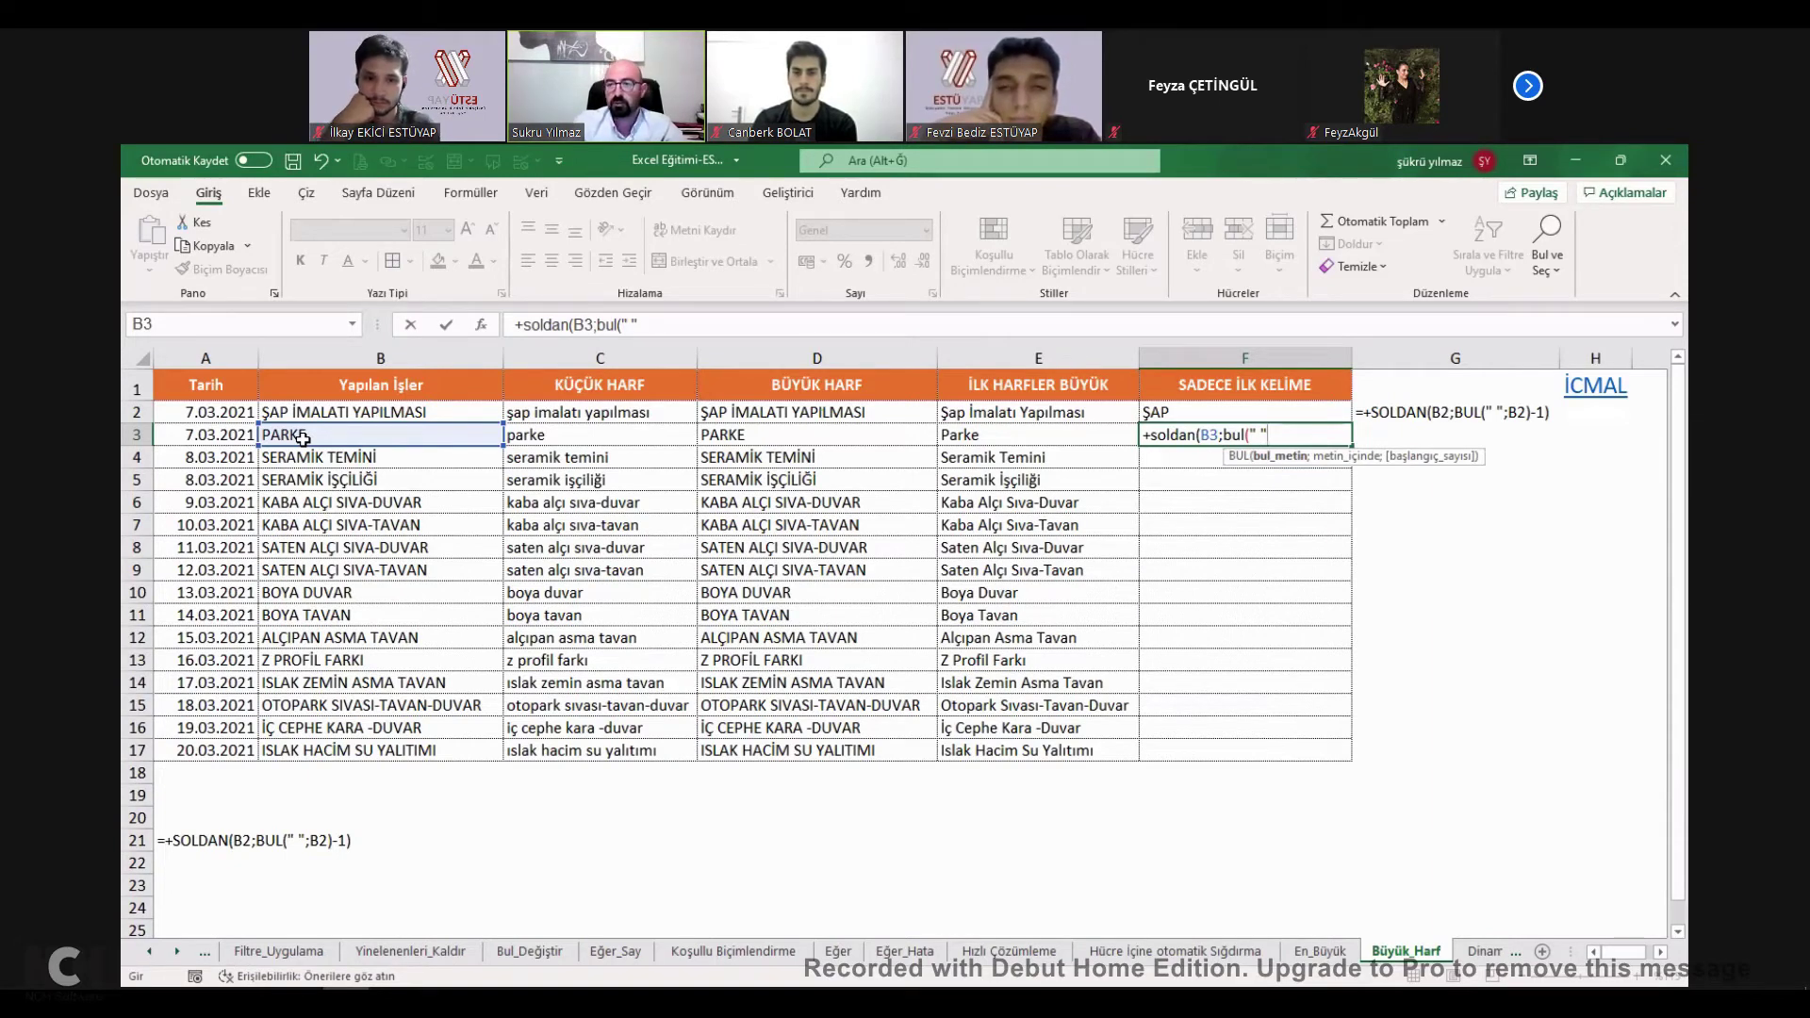
{"action": "type", "text": ";"}
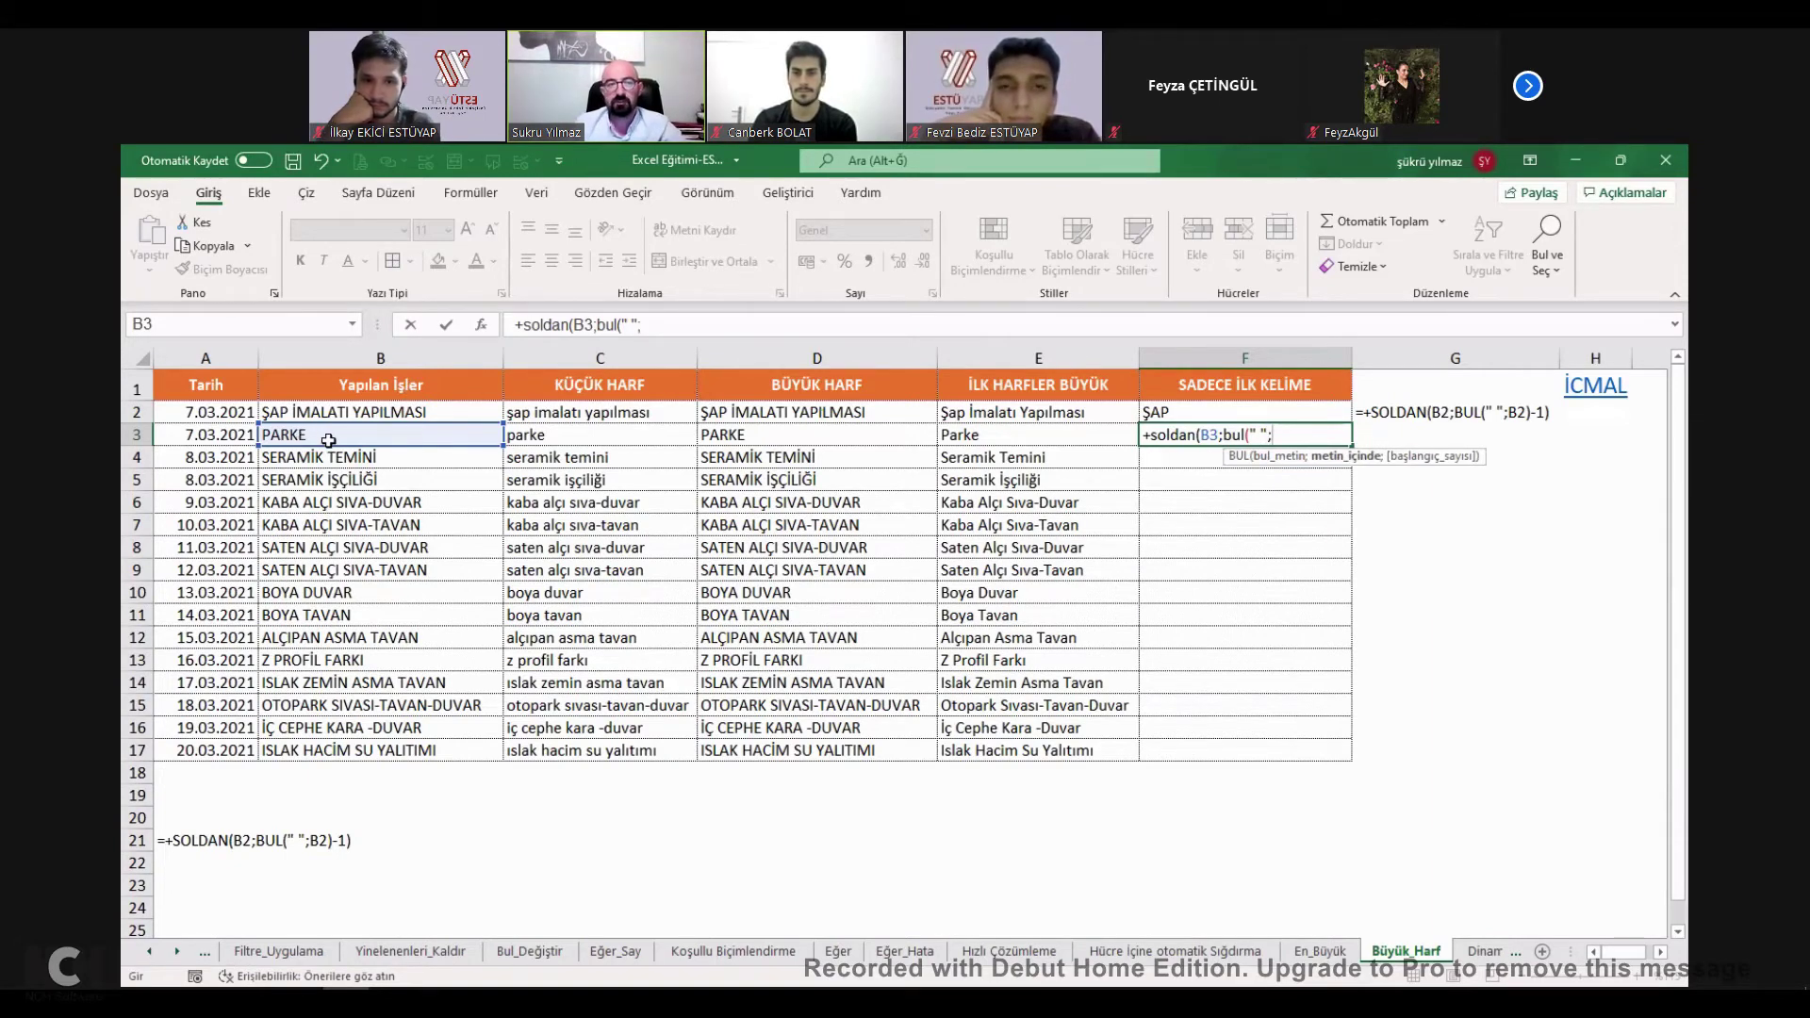
{"action": "left_click", "coordinate": [326, 438]}
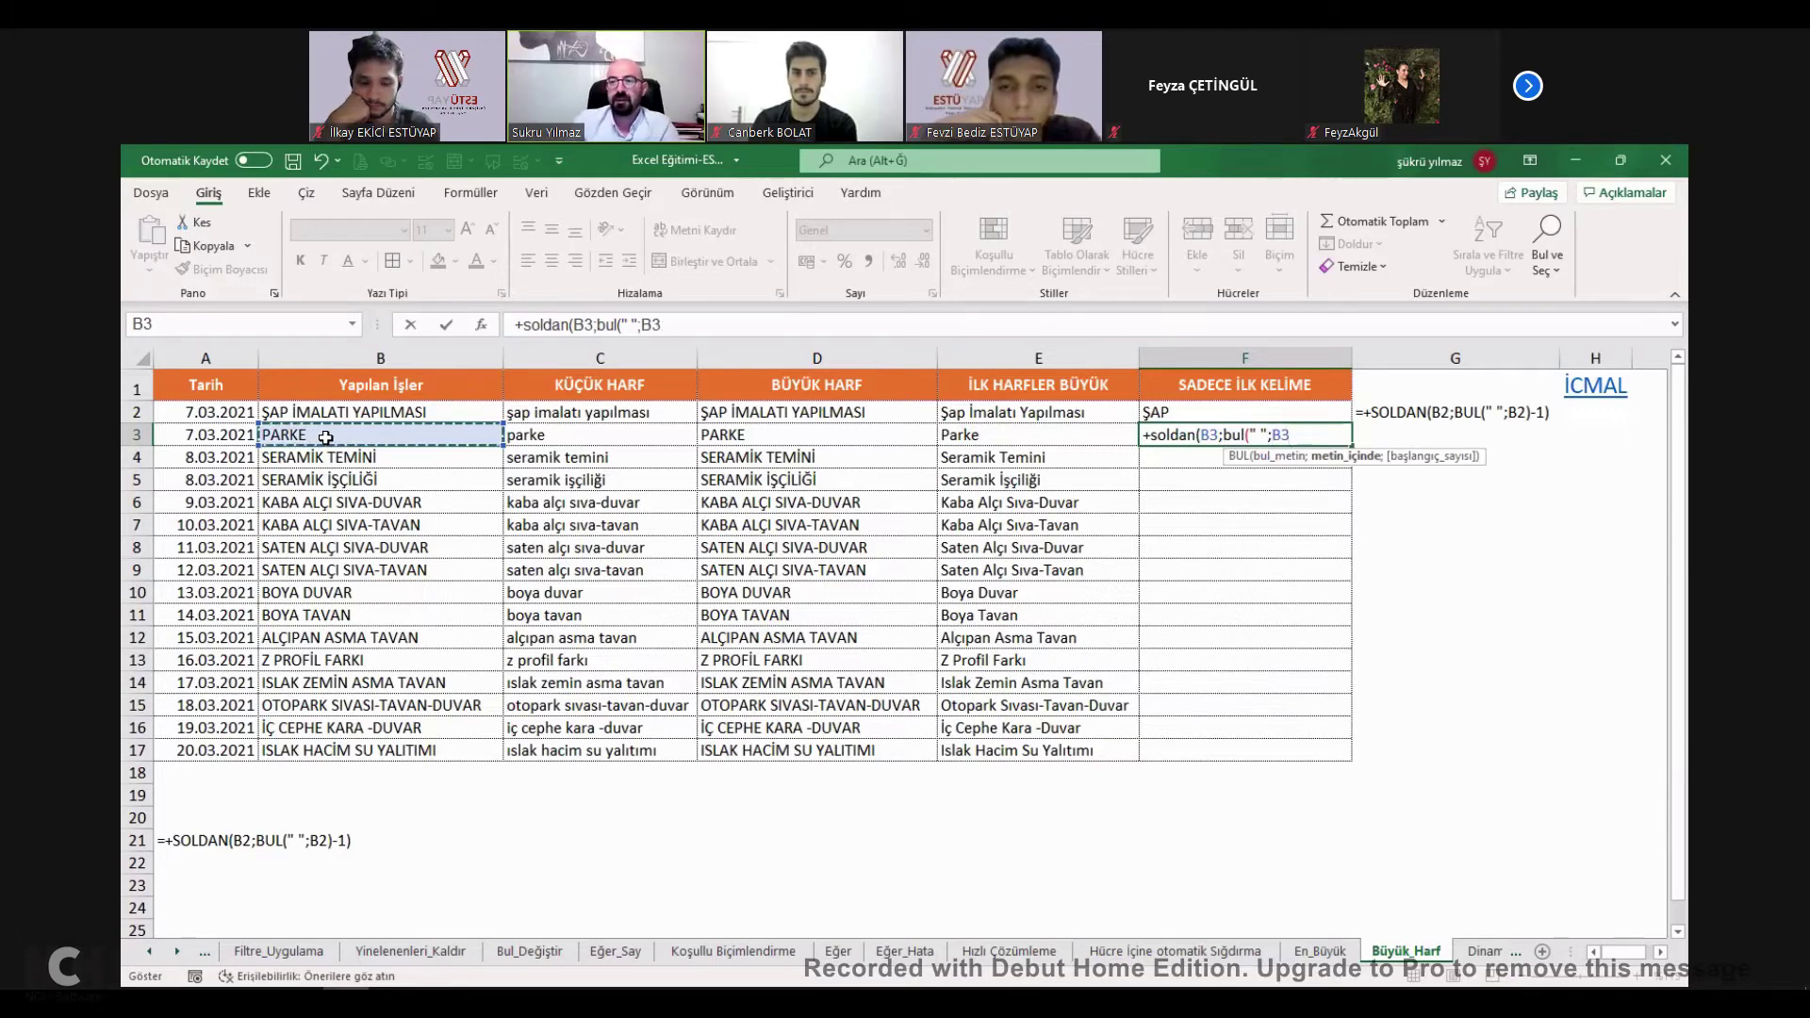
{"action": "type", "text": ")"}
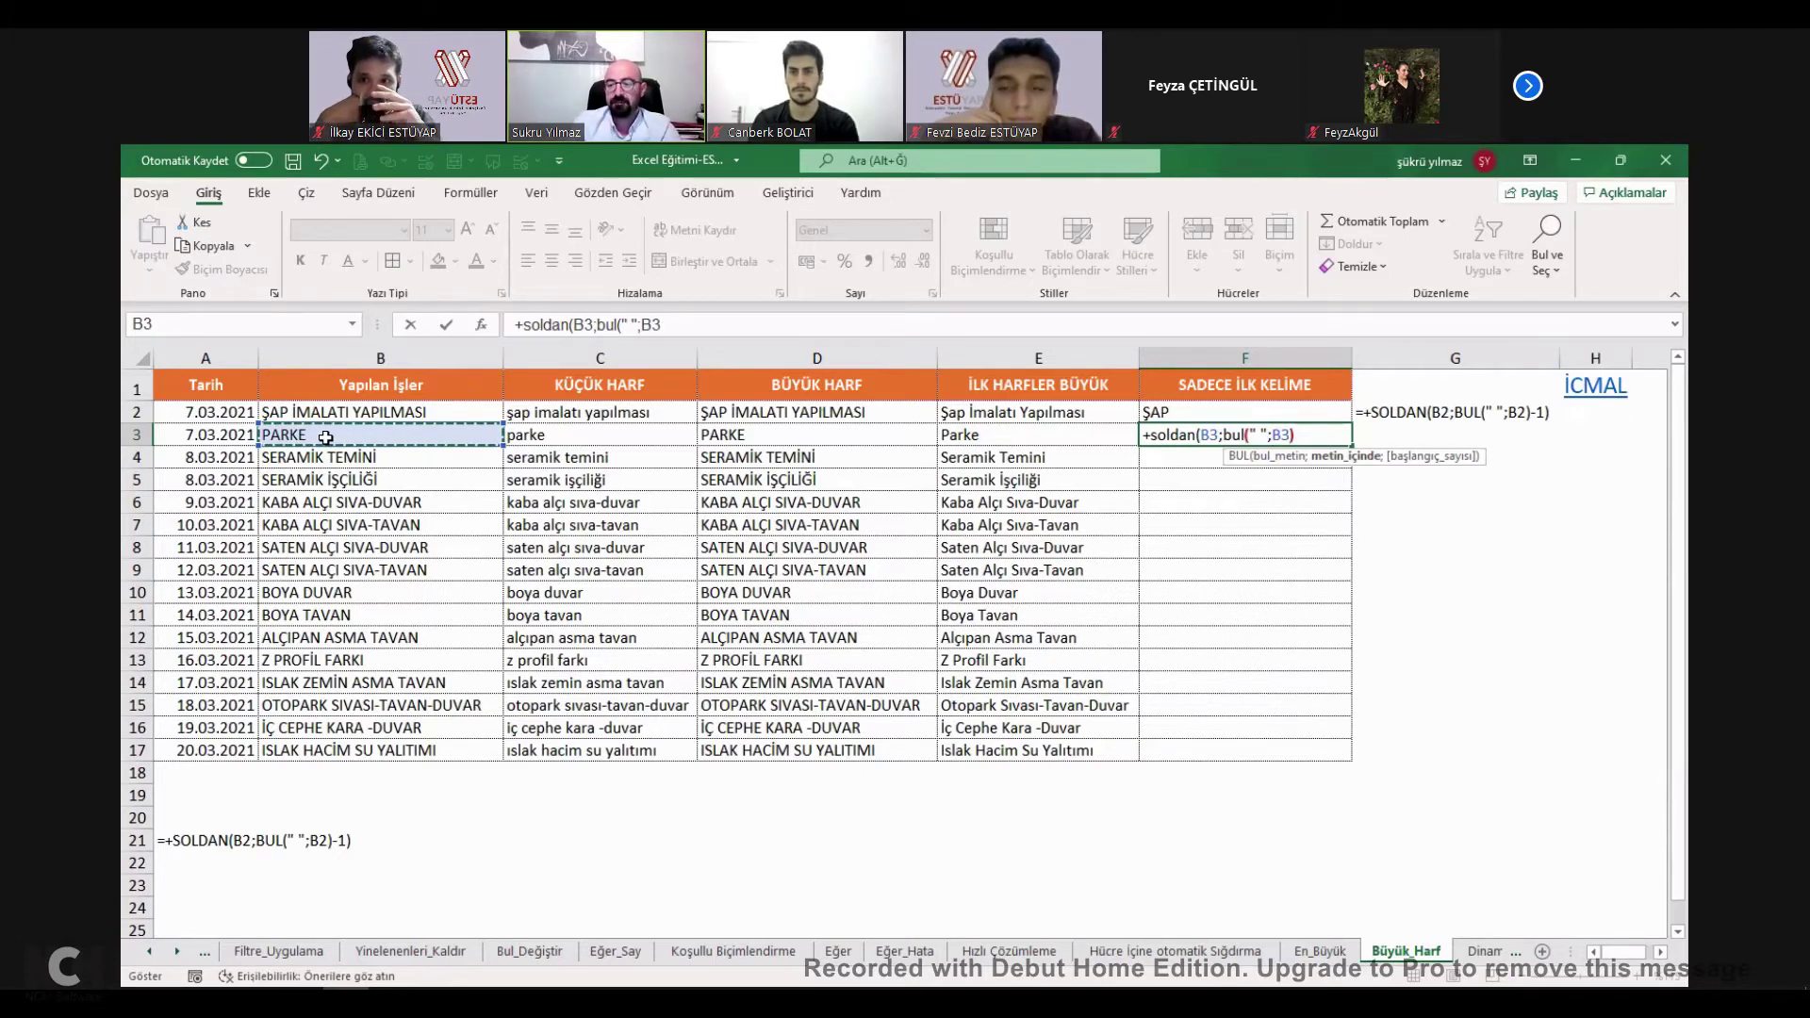
{"action": "type", "text": ";"}
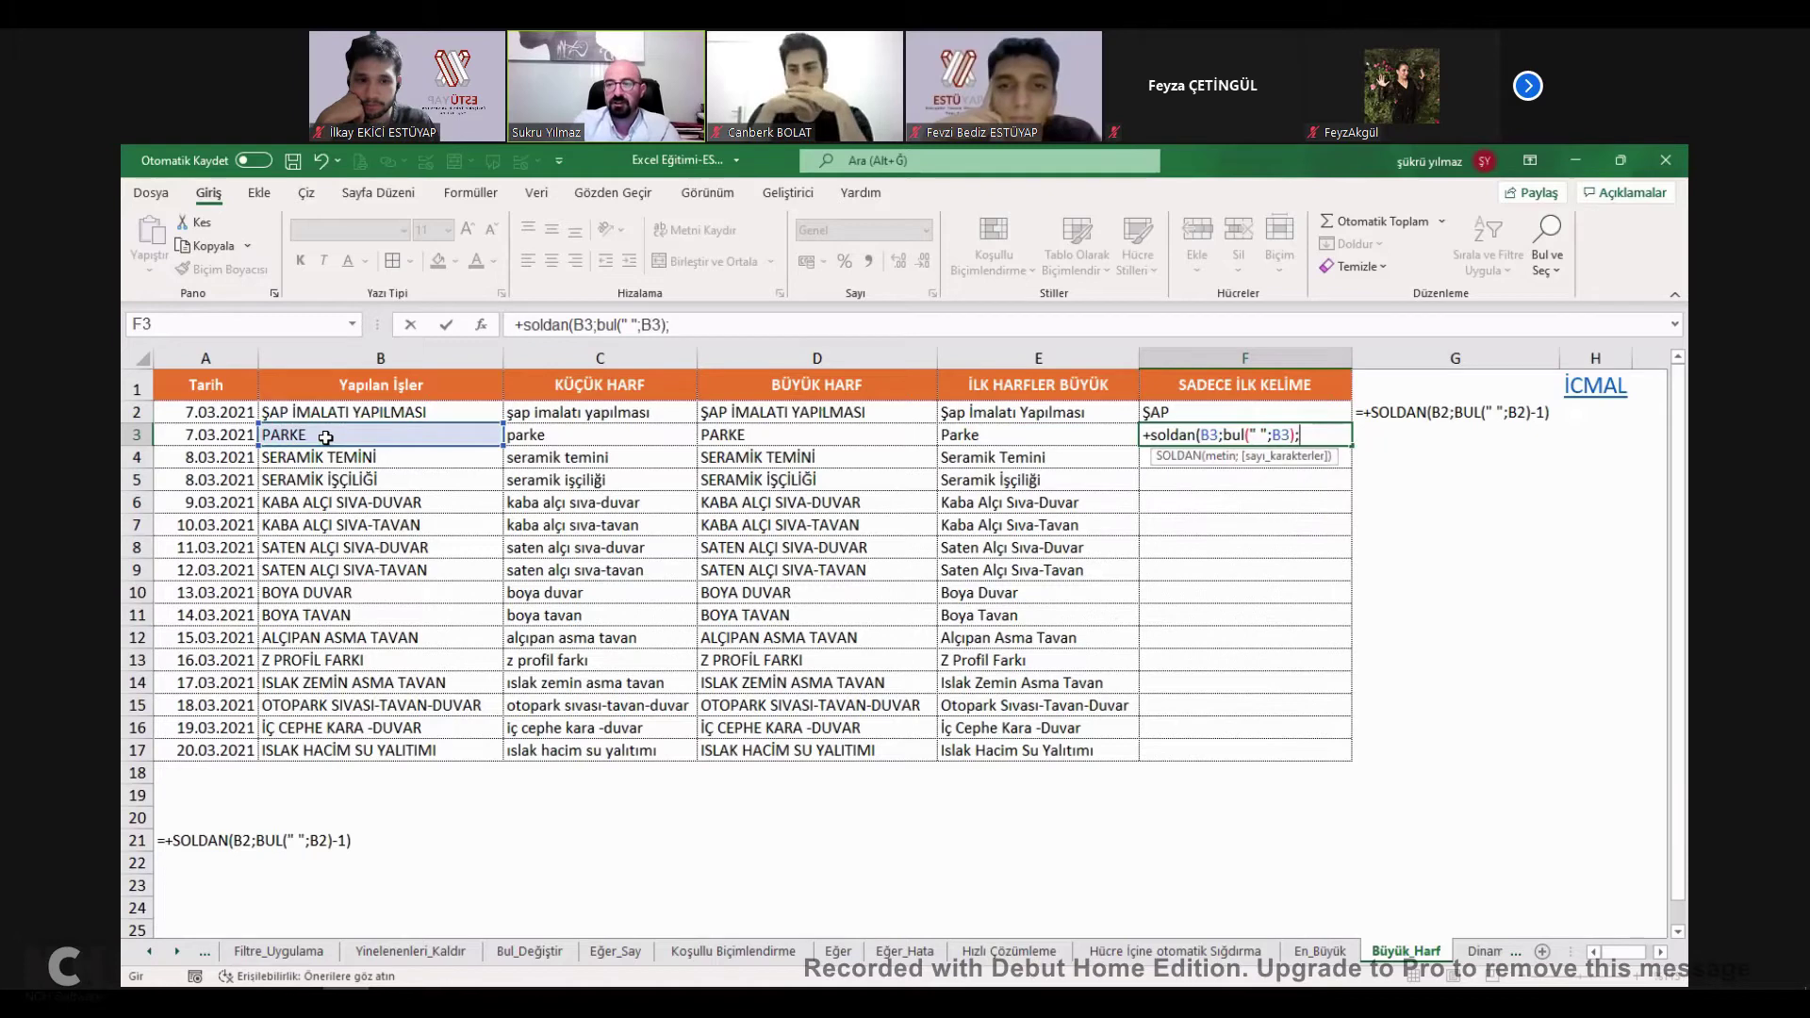
{"action": "key", "text": "BackSpace"}
{"action": "type", "text": "-1"}
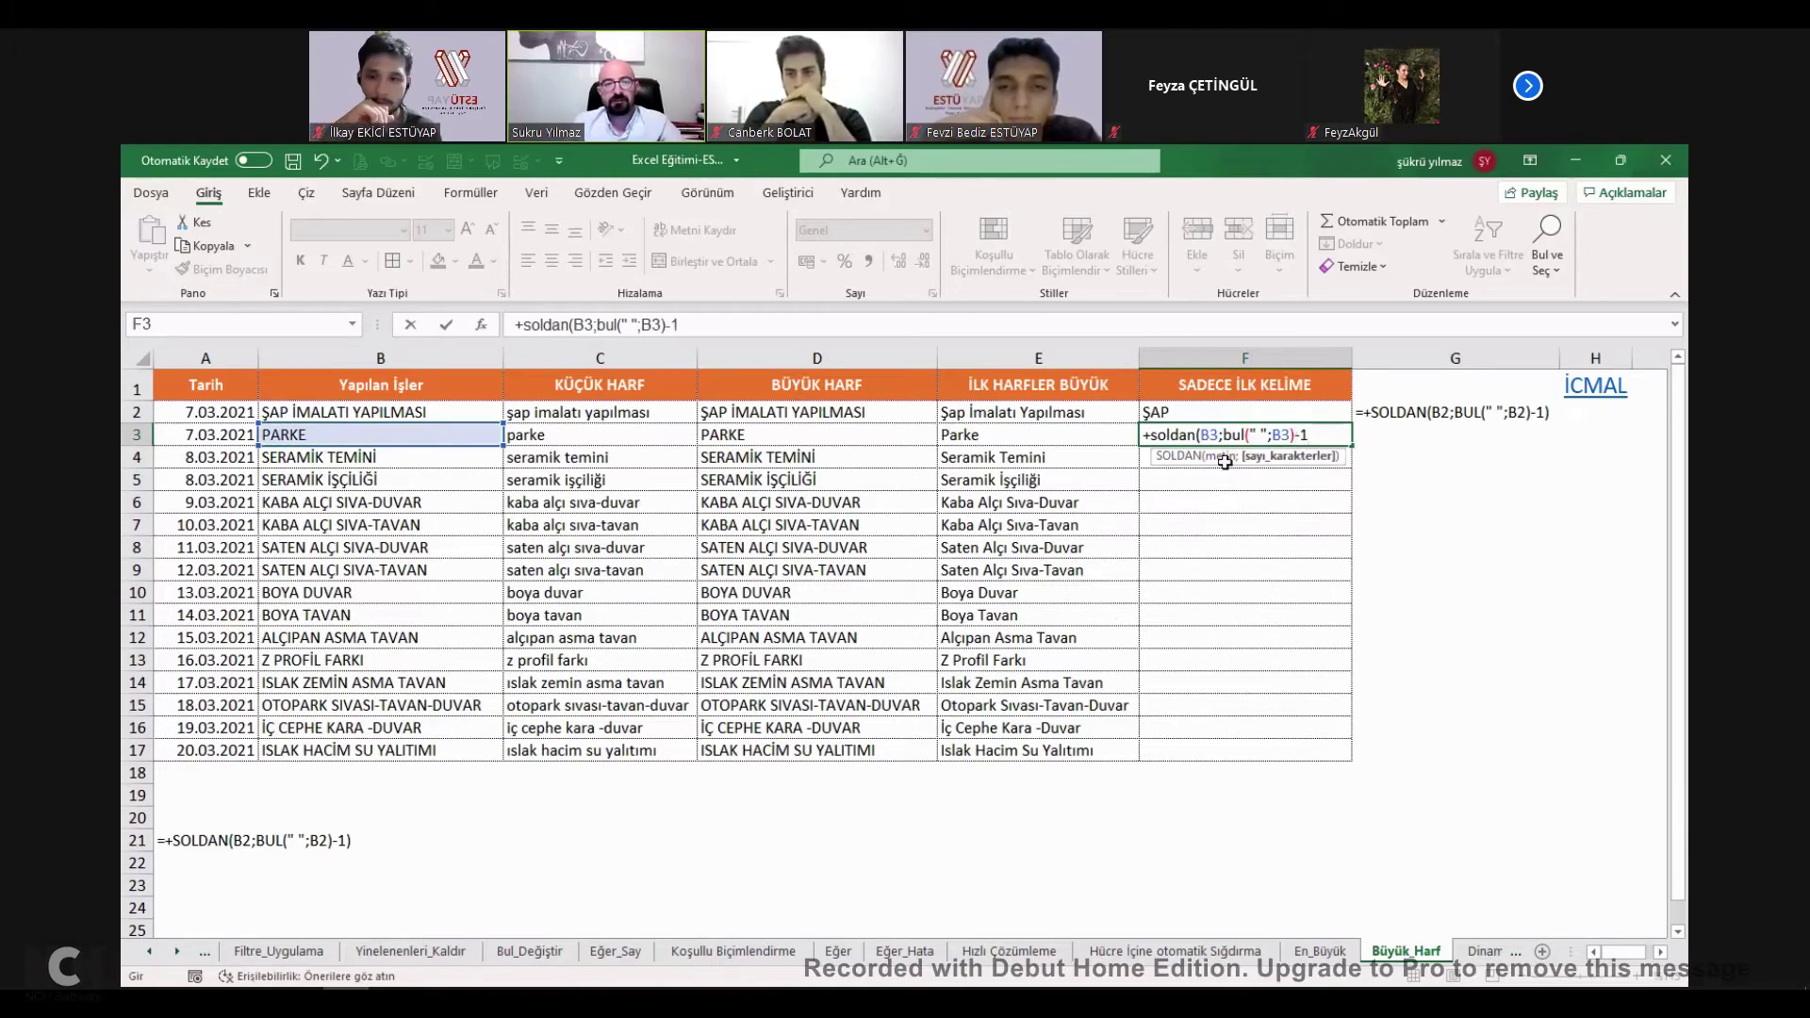
{"action": "key", "text": "Return"}
Reopen F3's formula, inspect B4's text, and review F2's working SOLDAN/BUL formula.
{"action": "double_click", "coordinate": [1263, 433]}
{"action": "double_click", "coordinate": [1263, 433]}
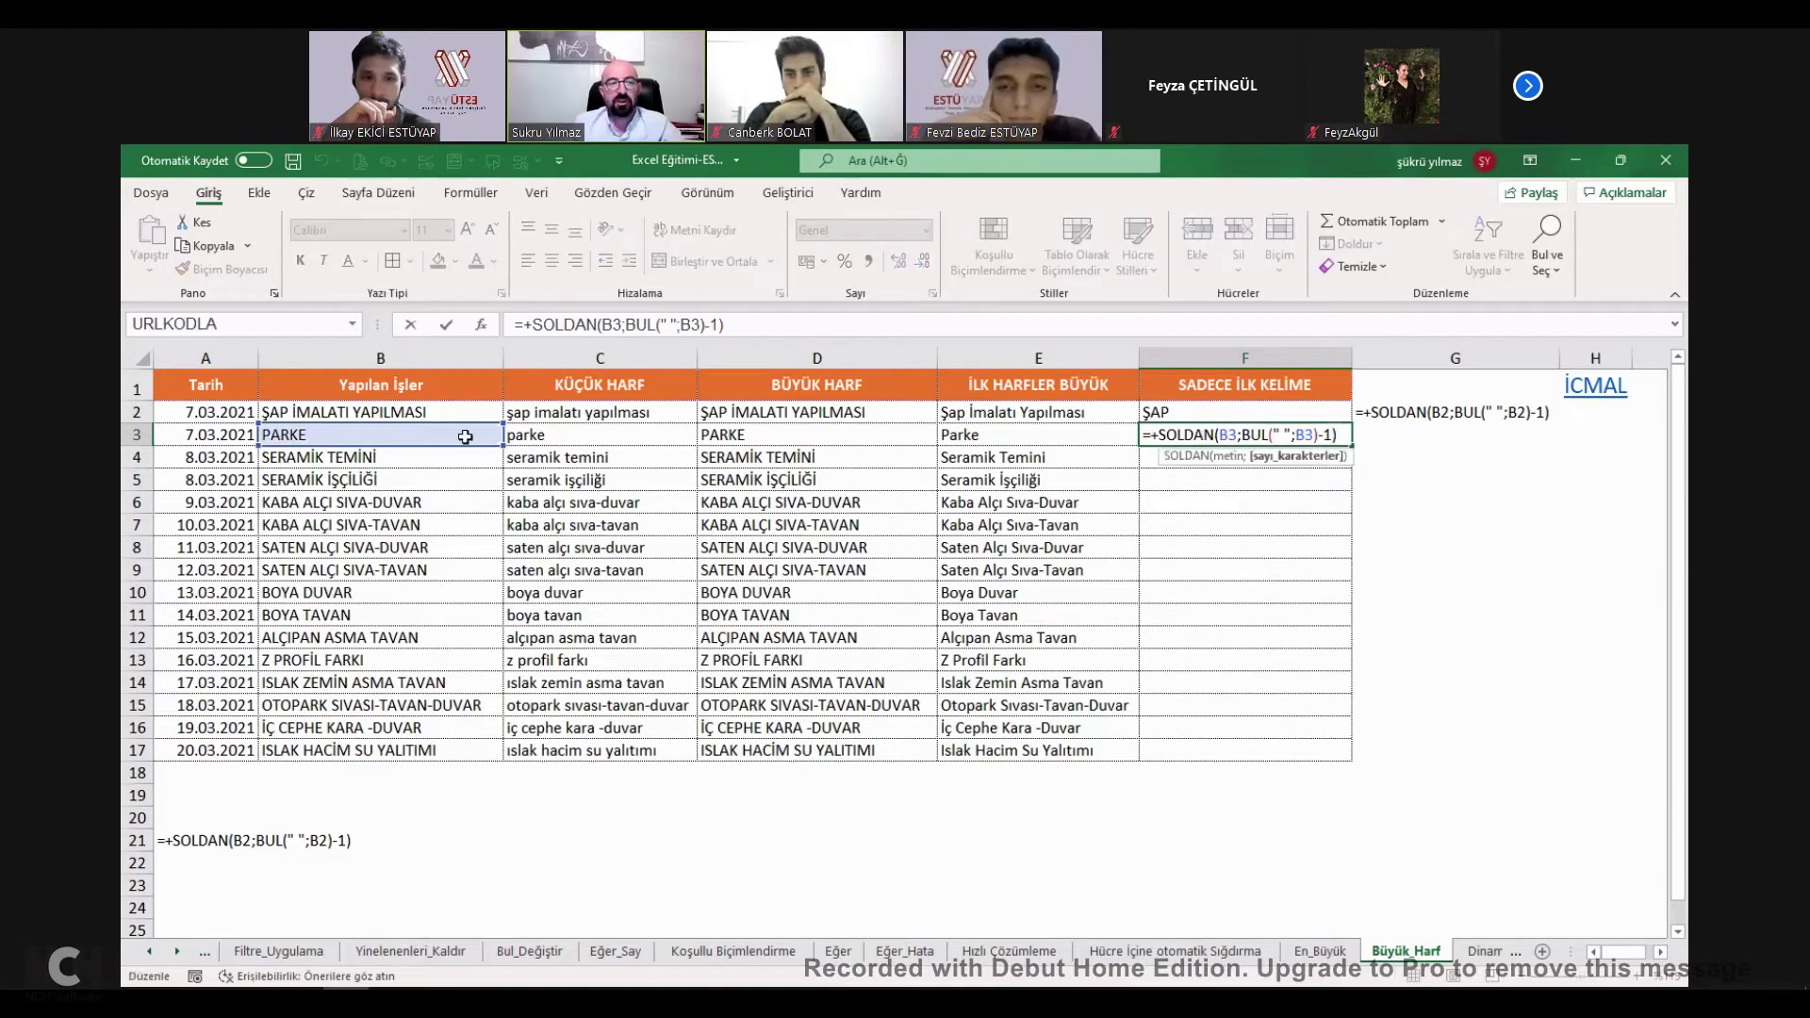
{"action": "double_click", "coordinate": [335, 456]}
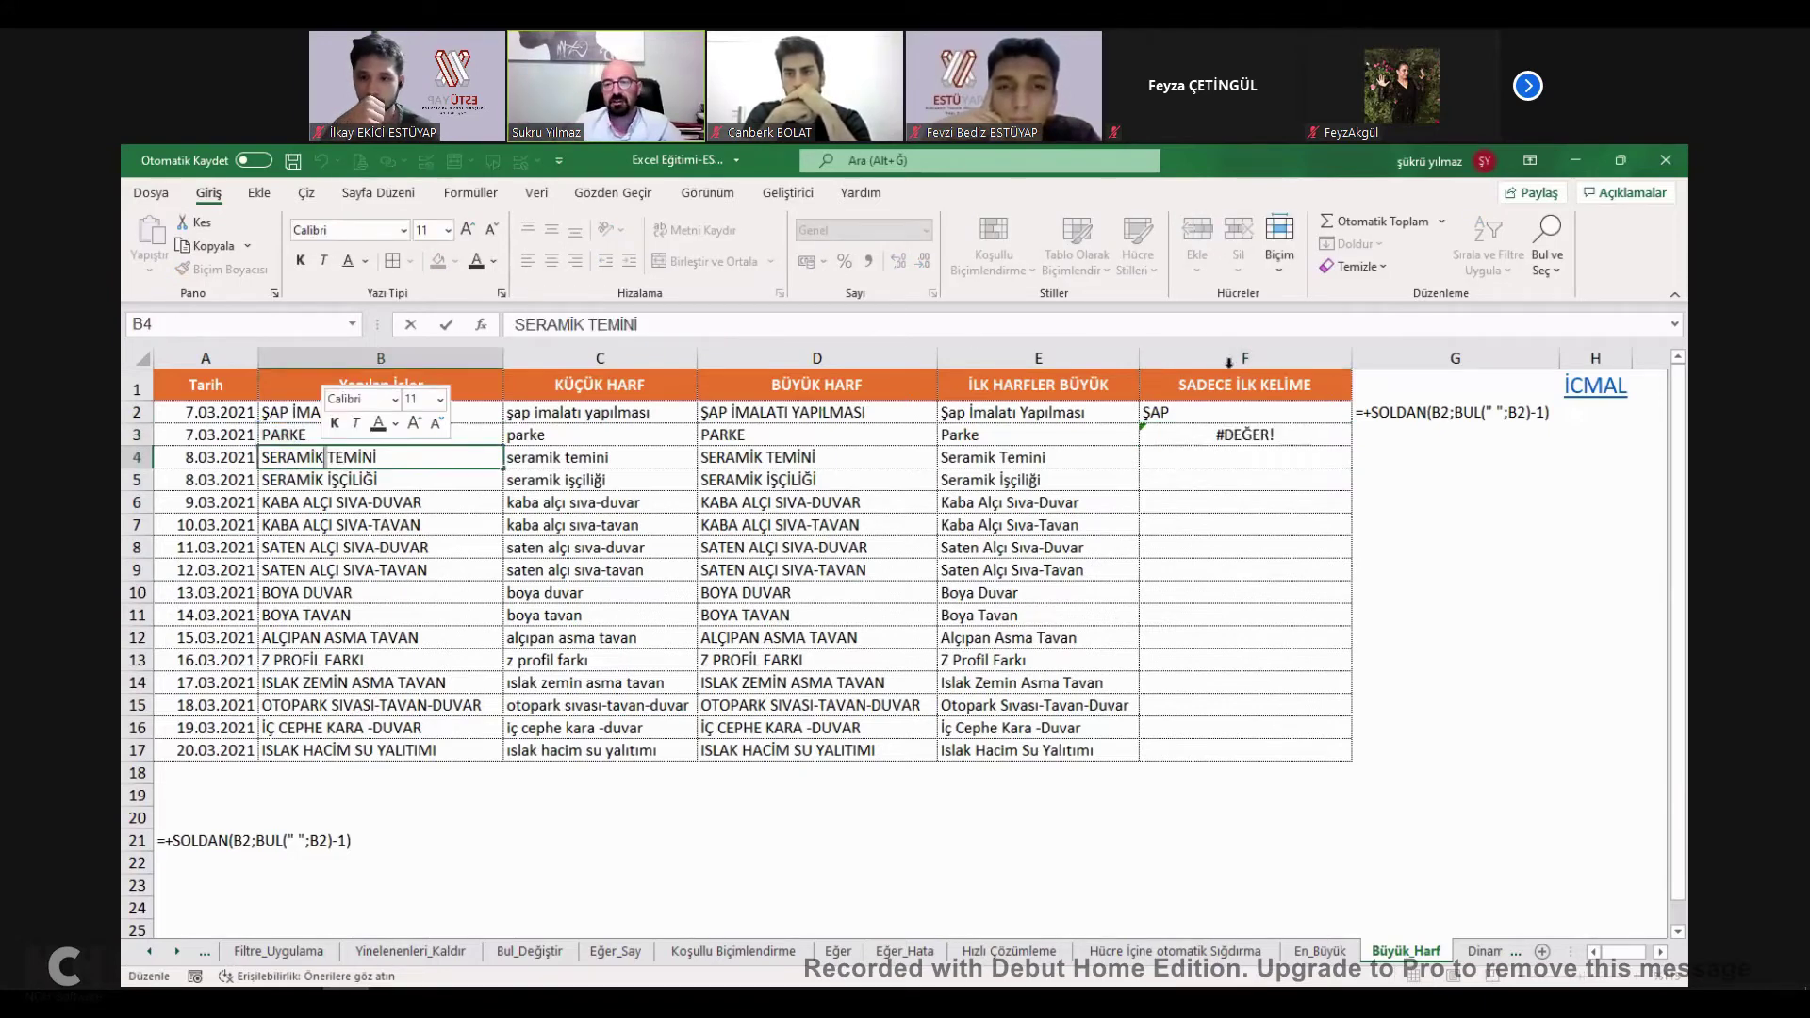
{"action": "left_click", "coordinate": [1284, 433]}
{"action": "left_click", "coordinate": [1268, 415]}
{"action": "double_click", "coordinate": [1268, 417]}
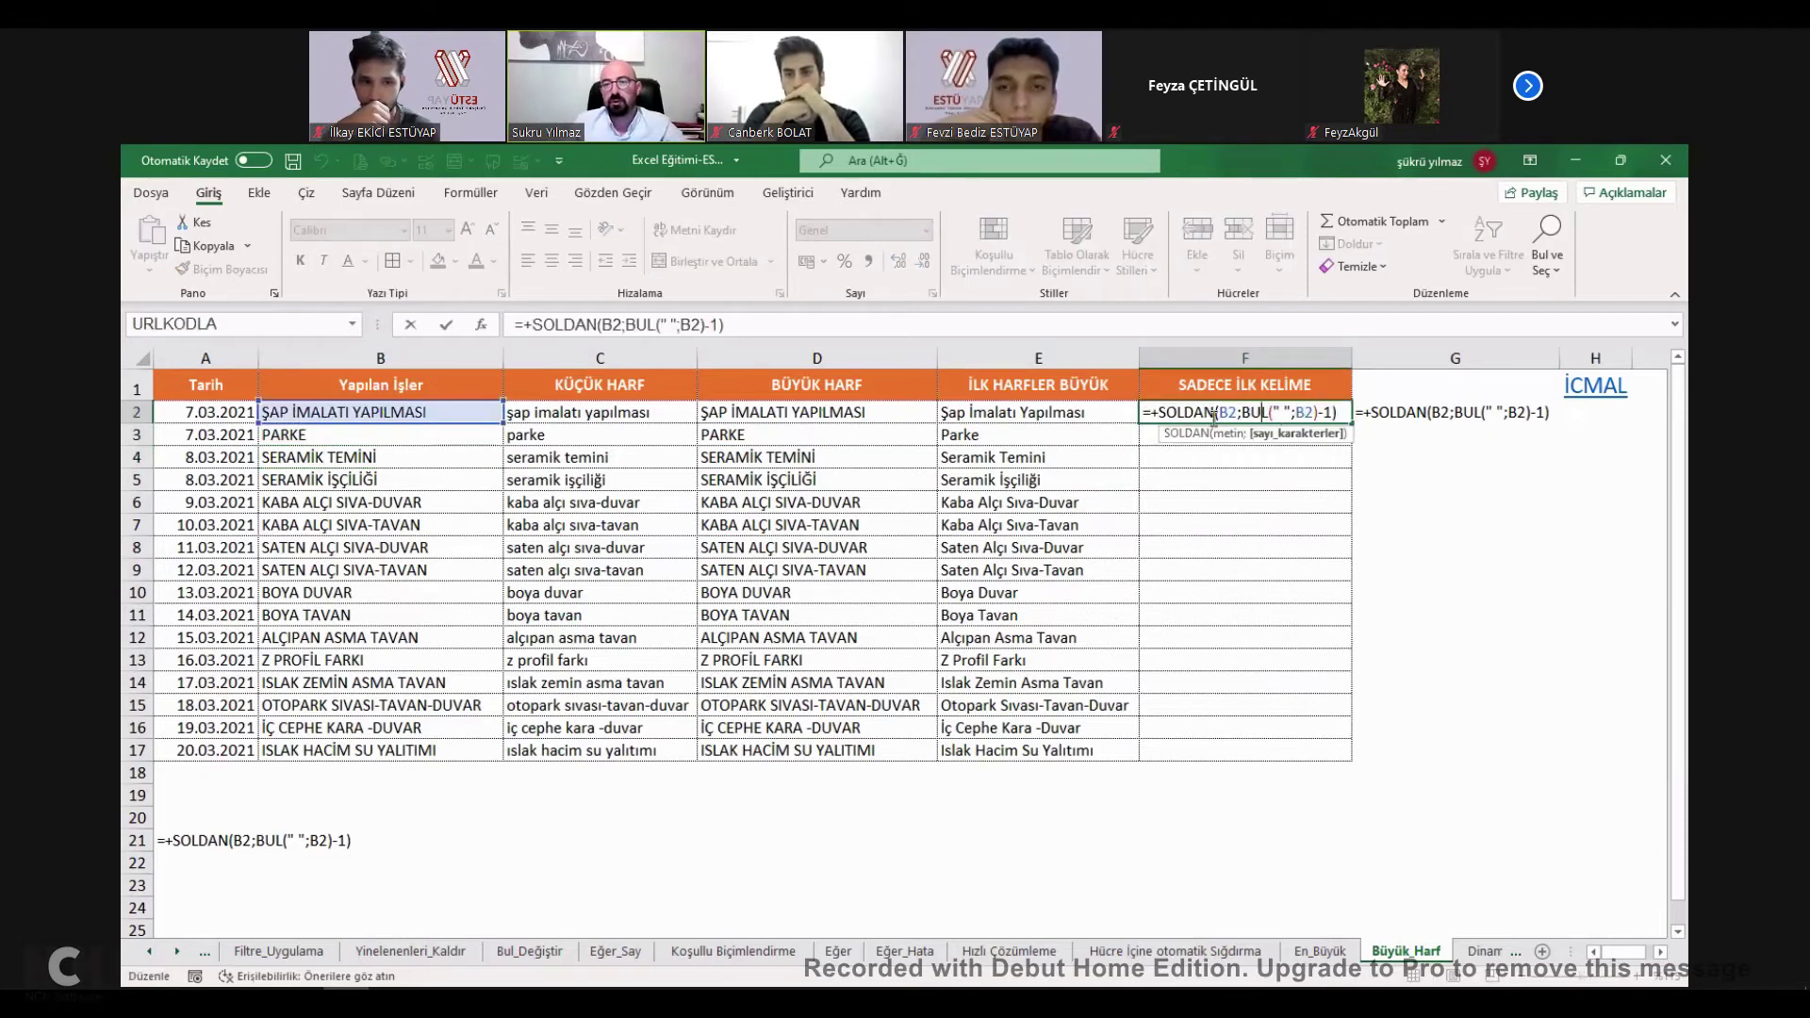
{"action": "left_click", "coordinate": [382, 429]}
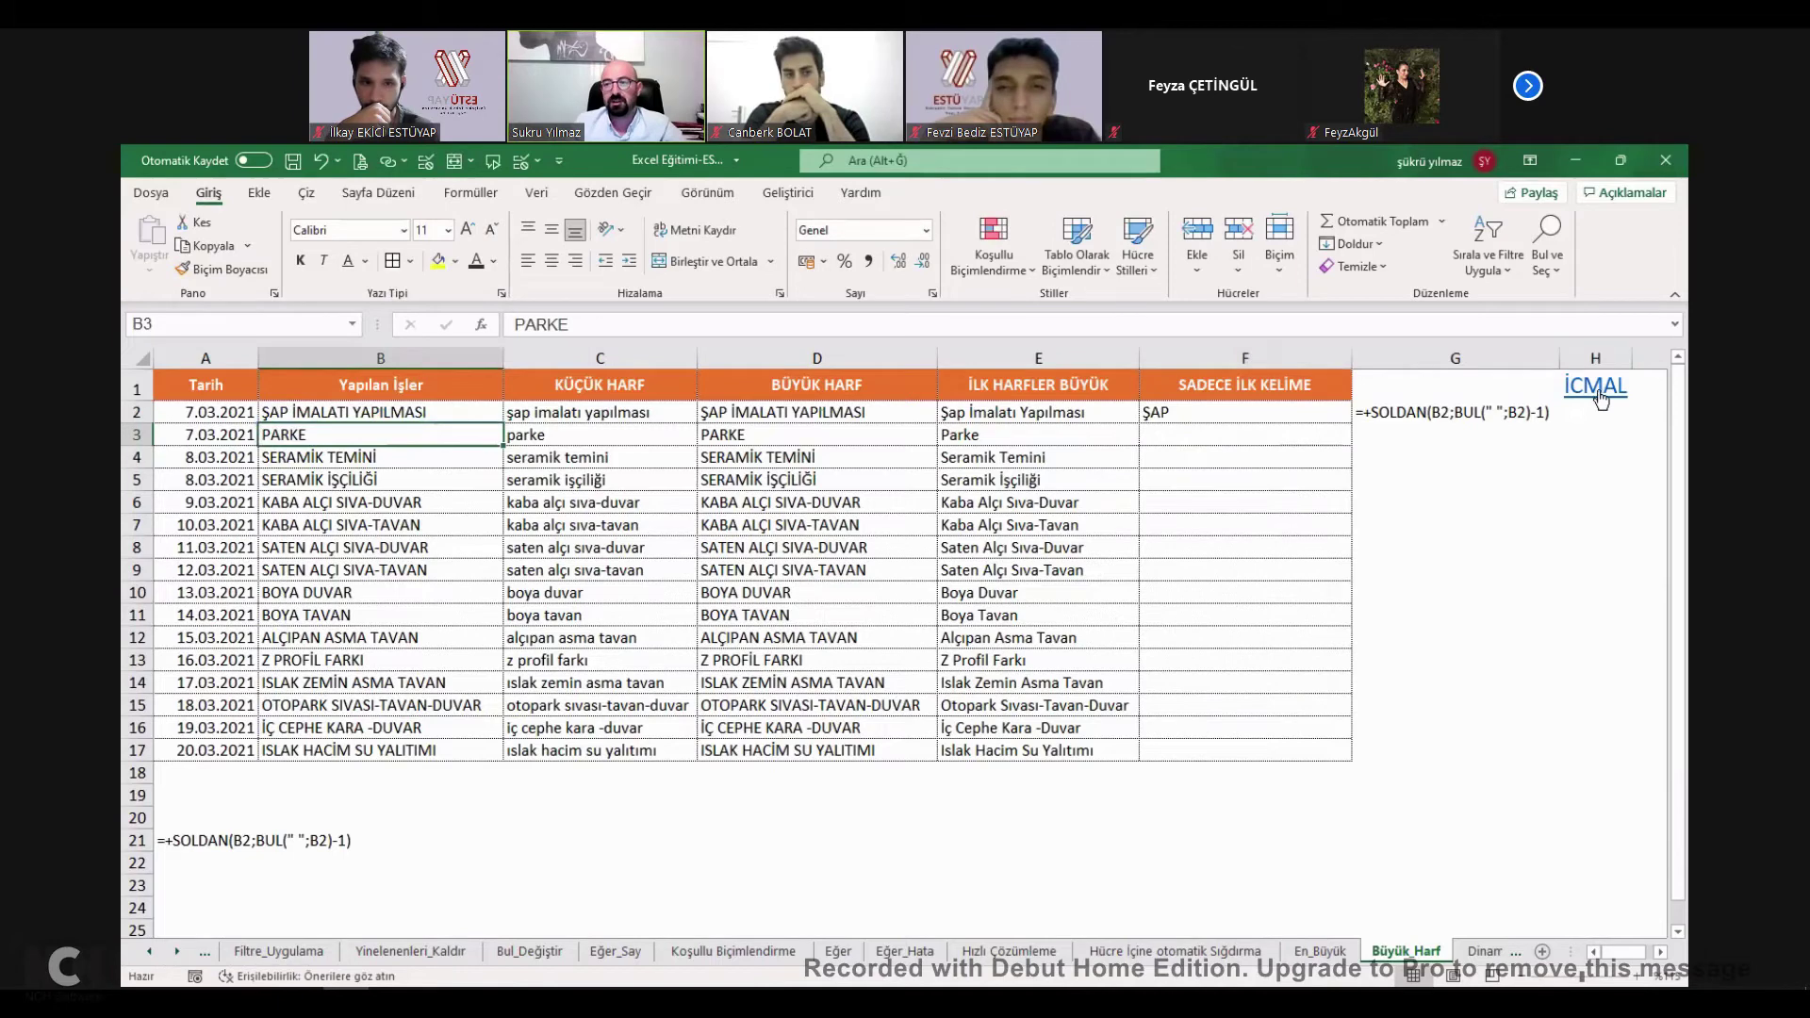
On the İcmal checklist, tick BÜYÜK_HARF-KÜÇÜK HARF (67%) and go to the DEMİRBAŞ DEĞERİ sheet.
{"action": "key", "text": "ctrl+shift+Down"}
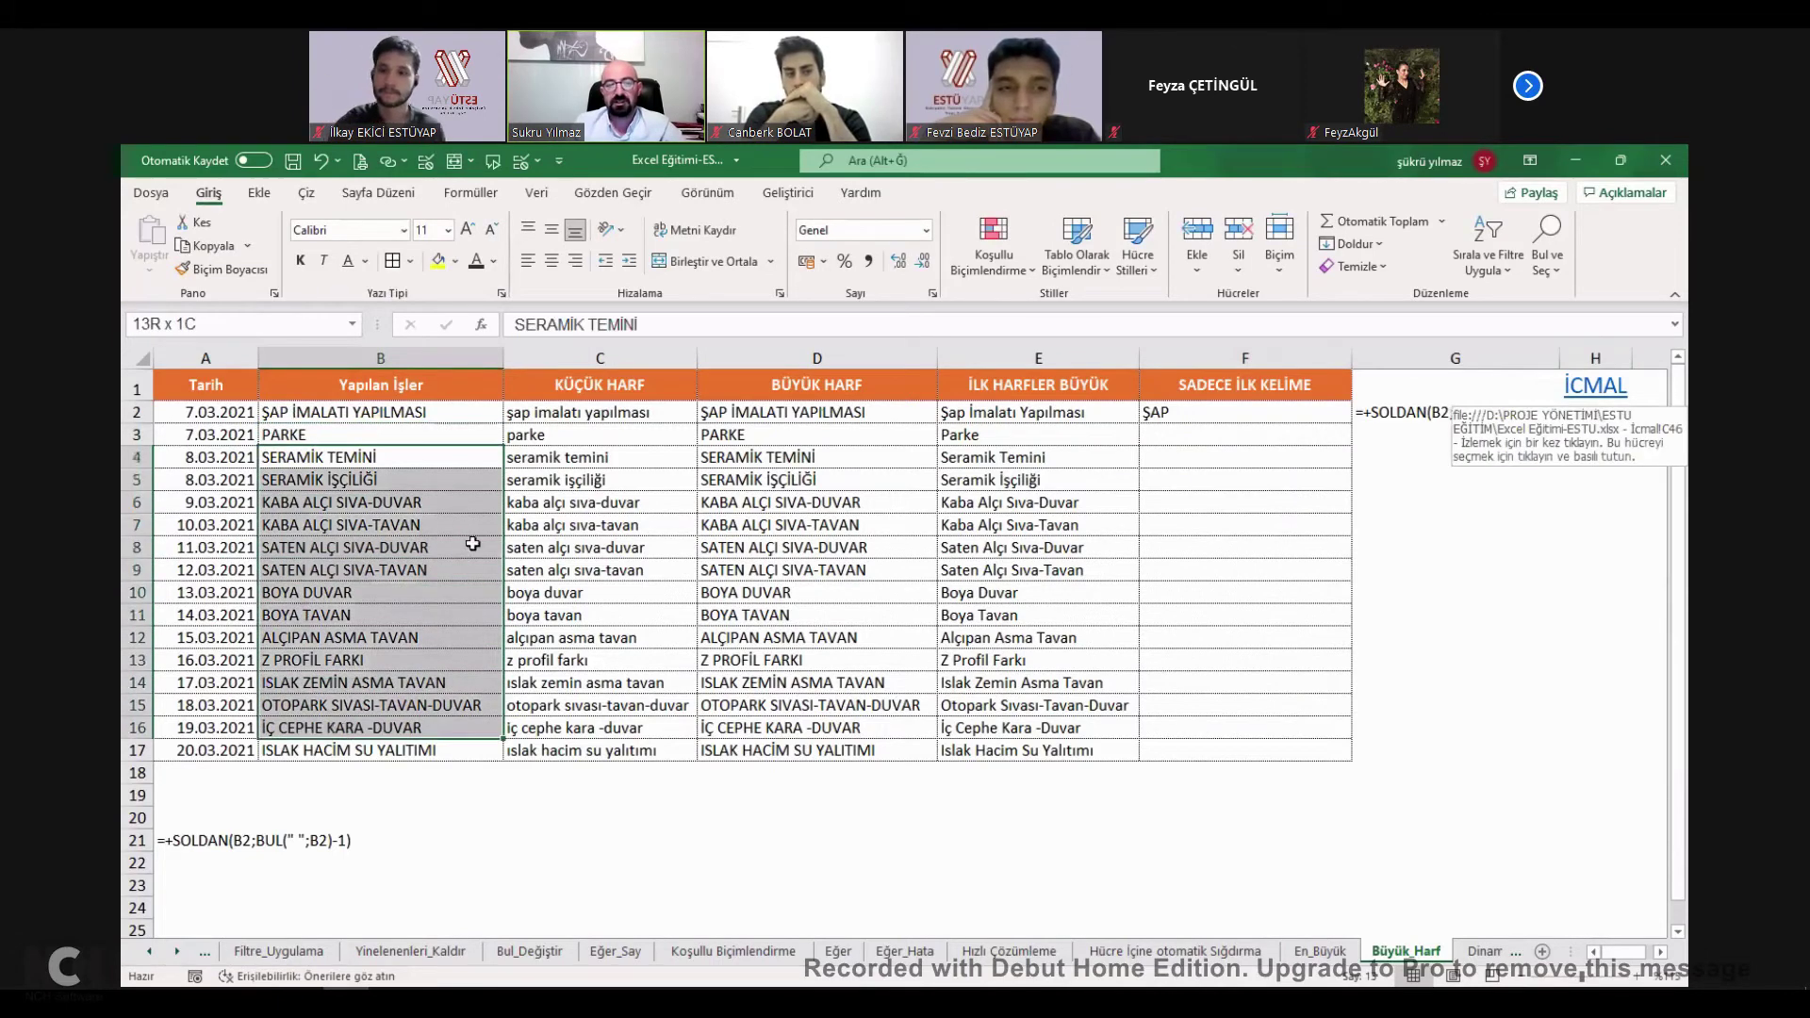
{"action": "left_click", "coordinate": [1613, 384]}
{"action": "left_click", "coordinate": [1613, 384]}
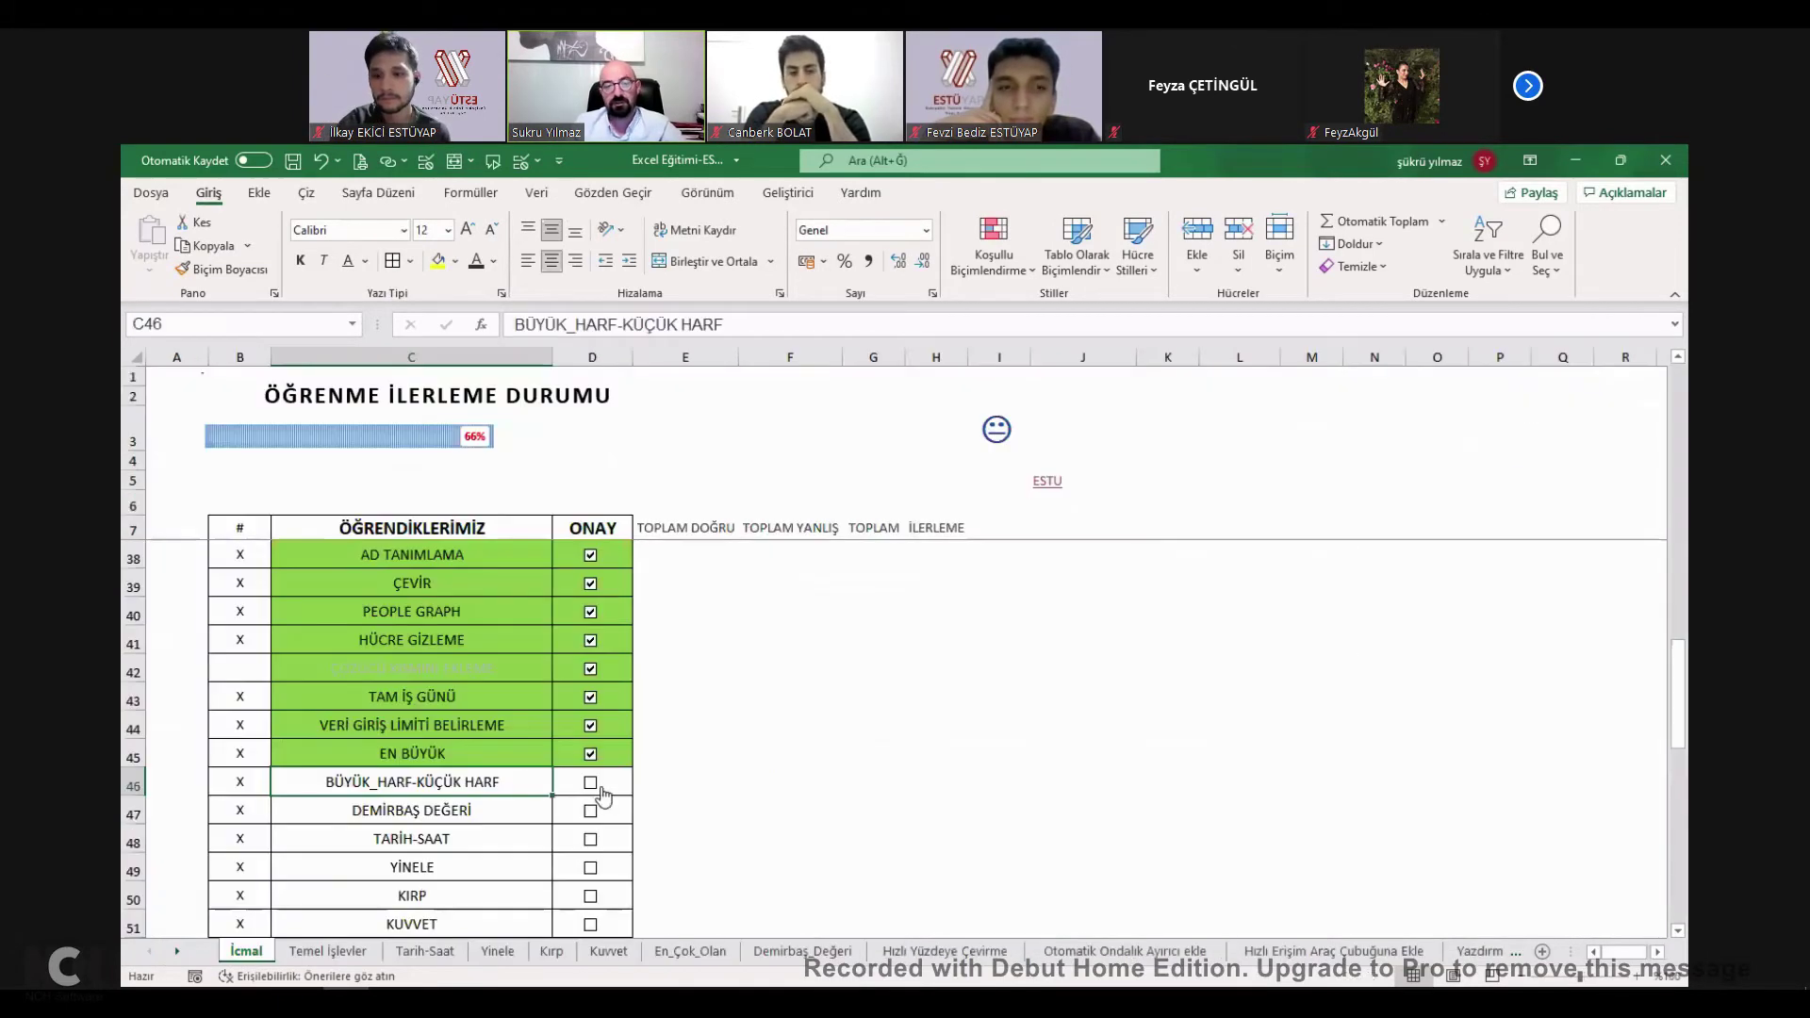
{"action": "left_click", "coordinate": [589, 785]}
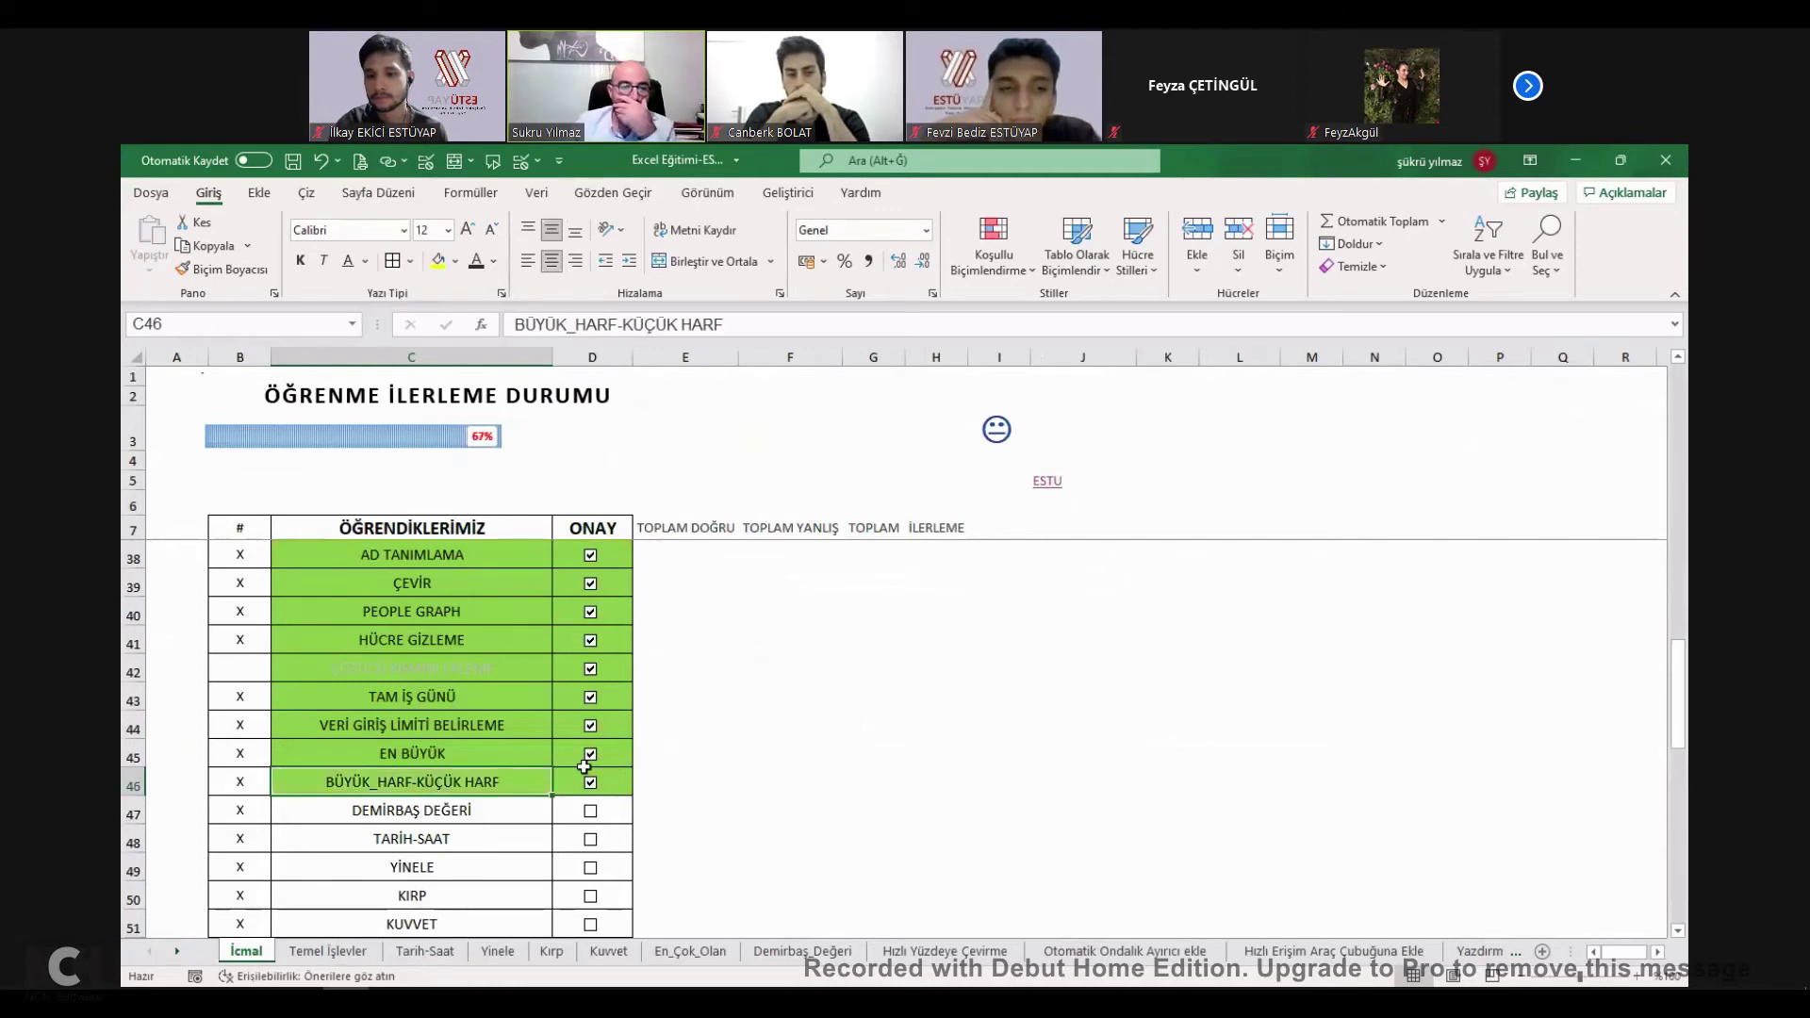
{"action": "left_click", "coordinate": [432, 815]}
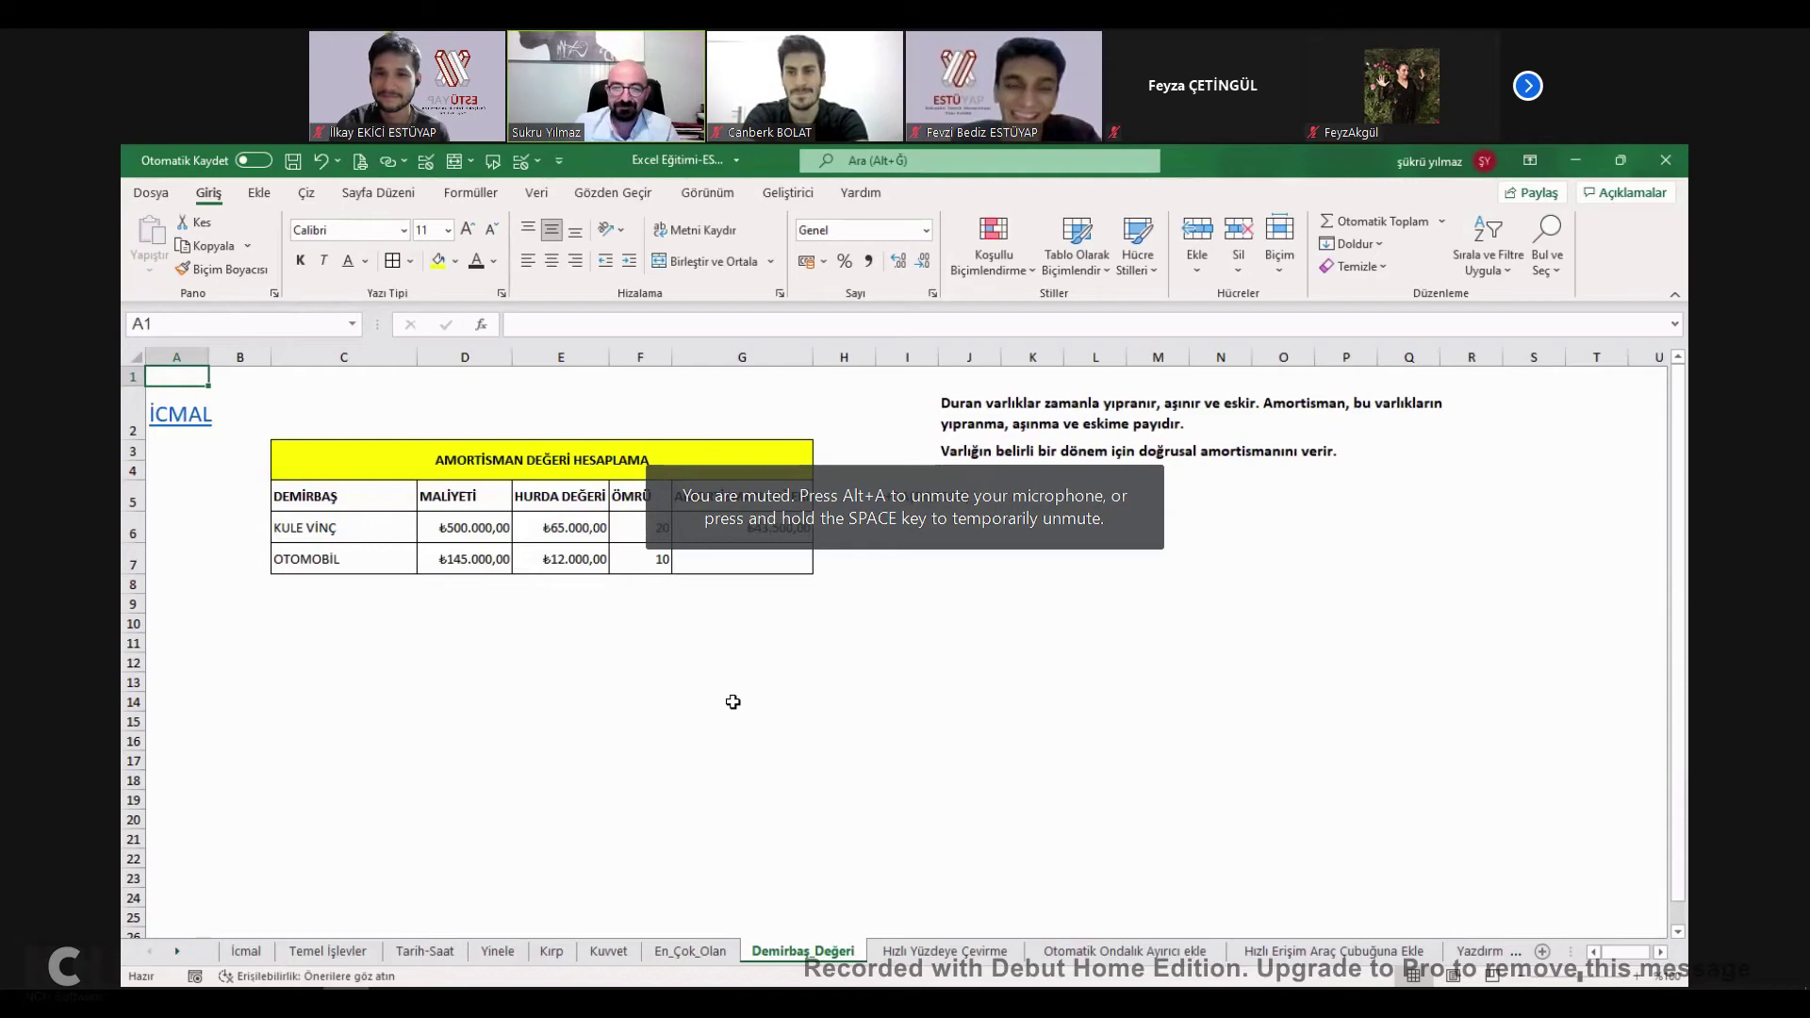
Replace G6's depreciation with =+DA(D6;E6;F7) for KULE VİNÇ, giving ₺43.500,00.
{"action": "left_click", "coordinate": [780, 533]}
{"action": "key", "text": "Delete"}
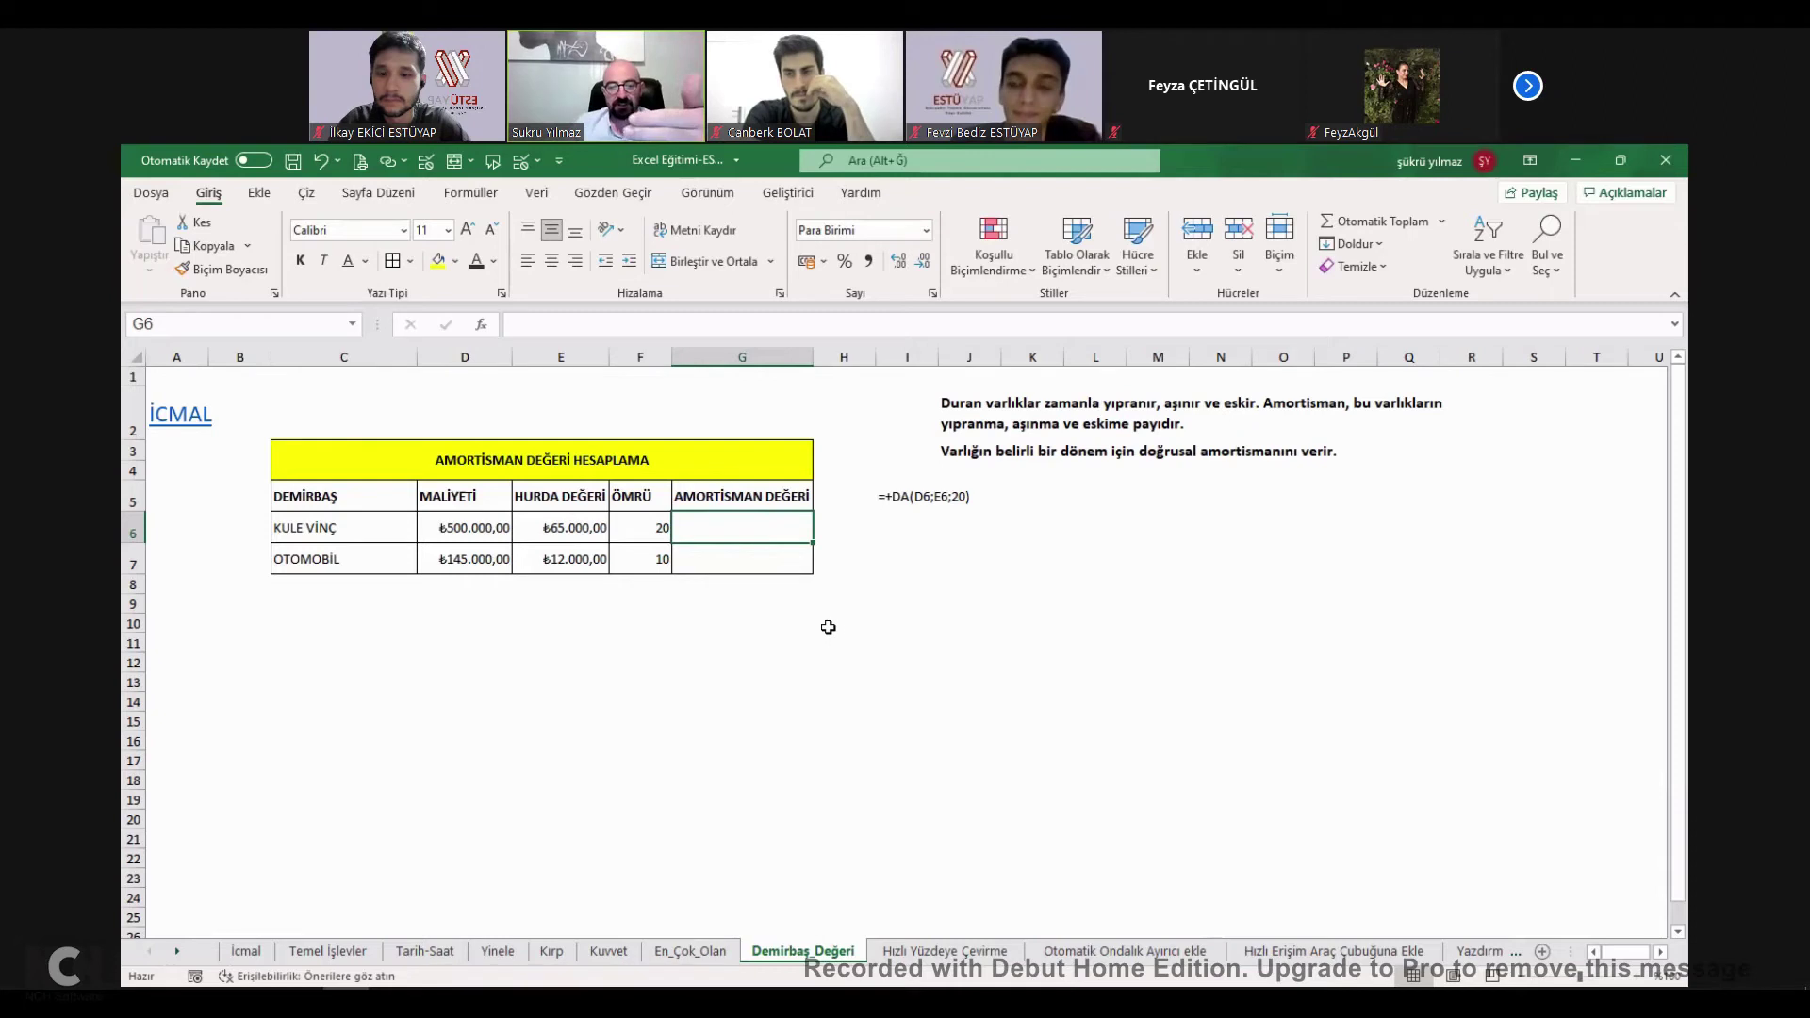
{"action": "left_click", "coordinate": [1019, 578]}
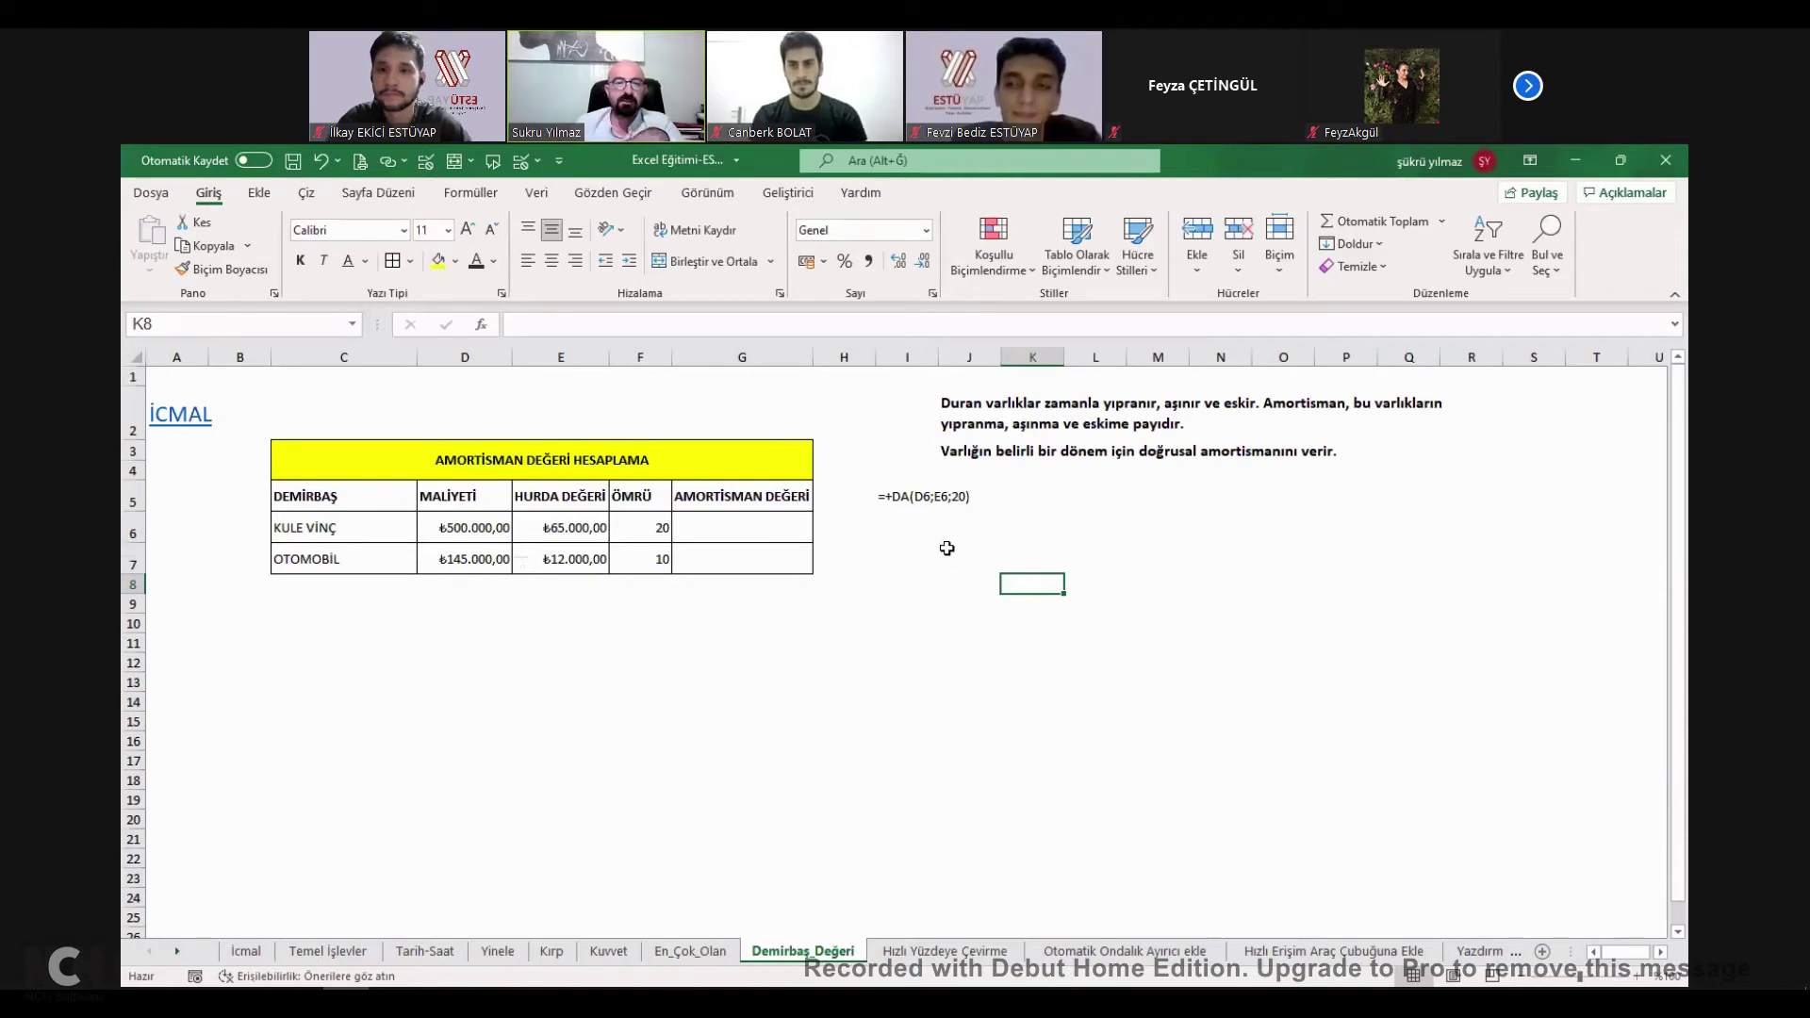
{"action": "left_click", "coordinate": [756, 526]}
{"action": "type", "text": "+"}
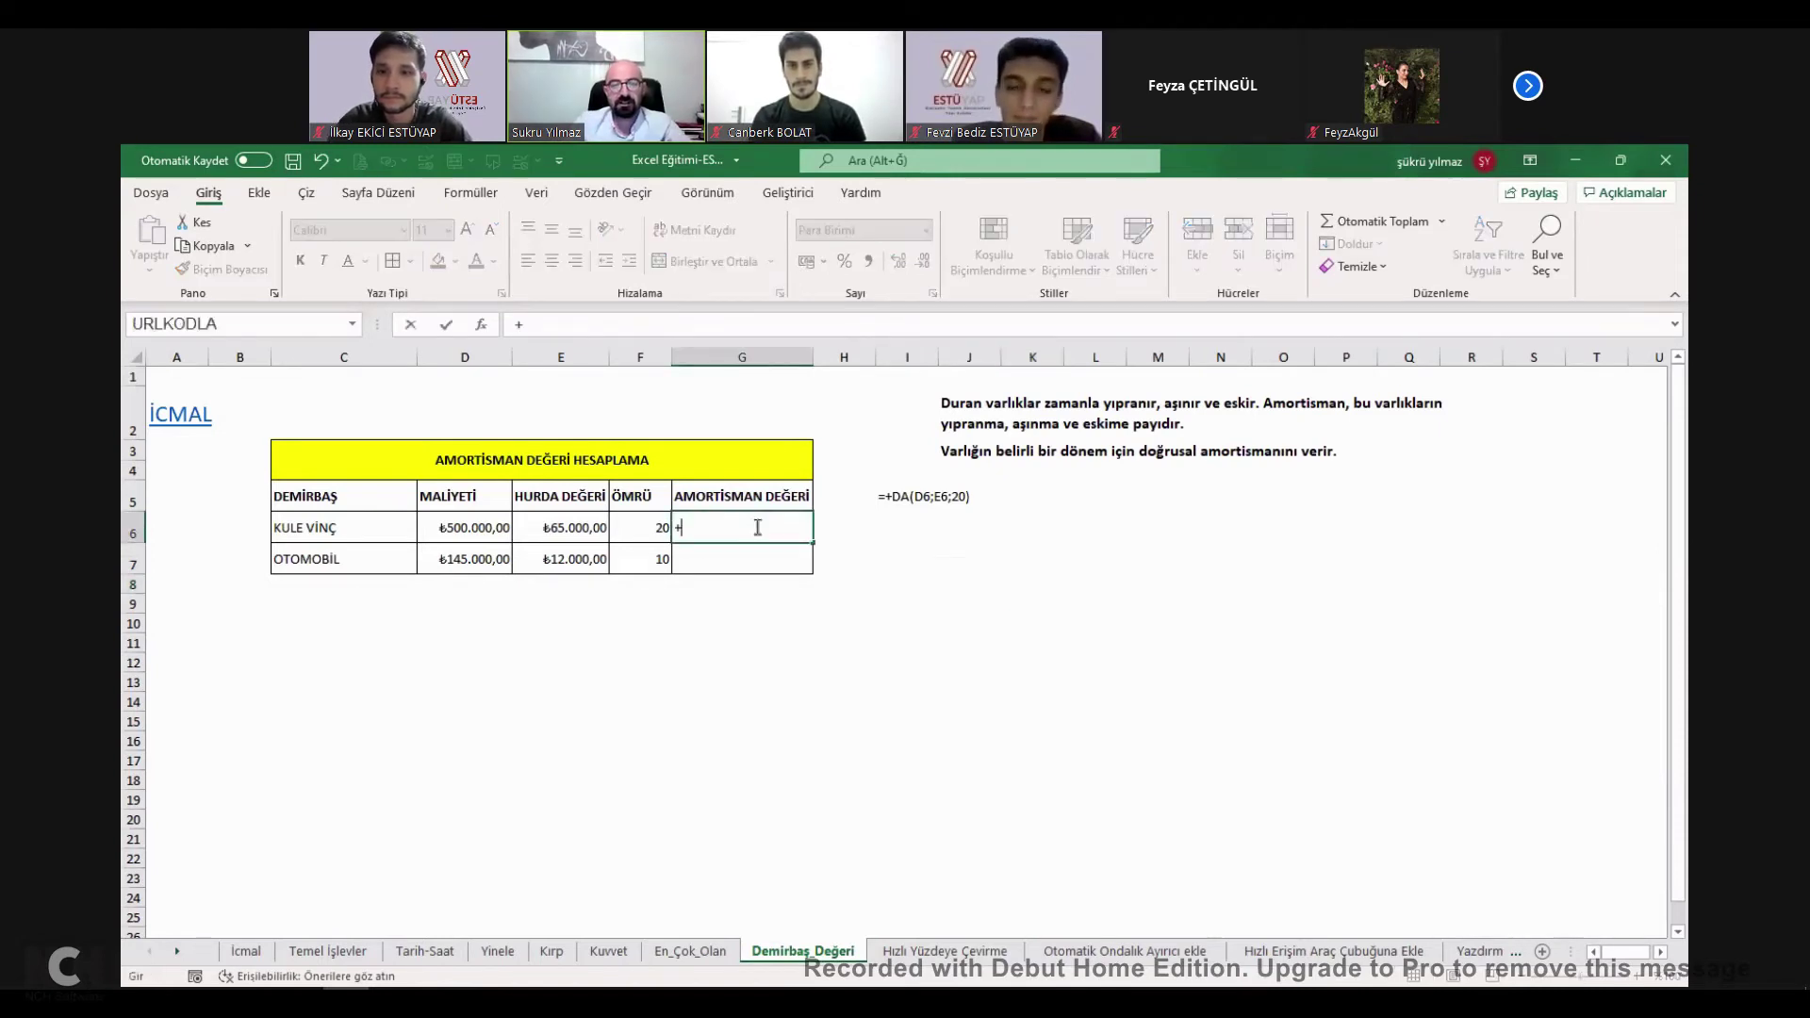
{"action": "type", "text": "da"}
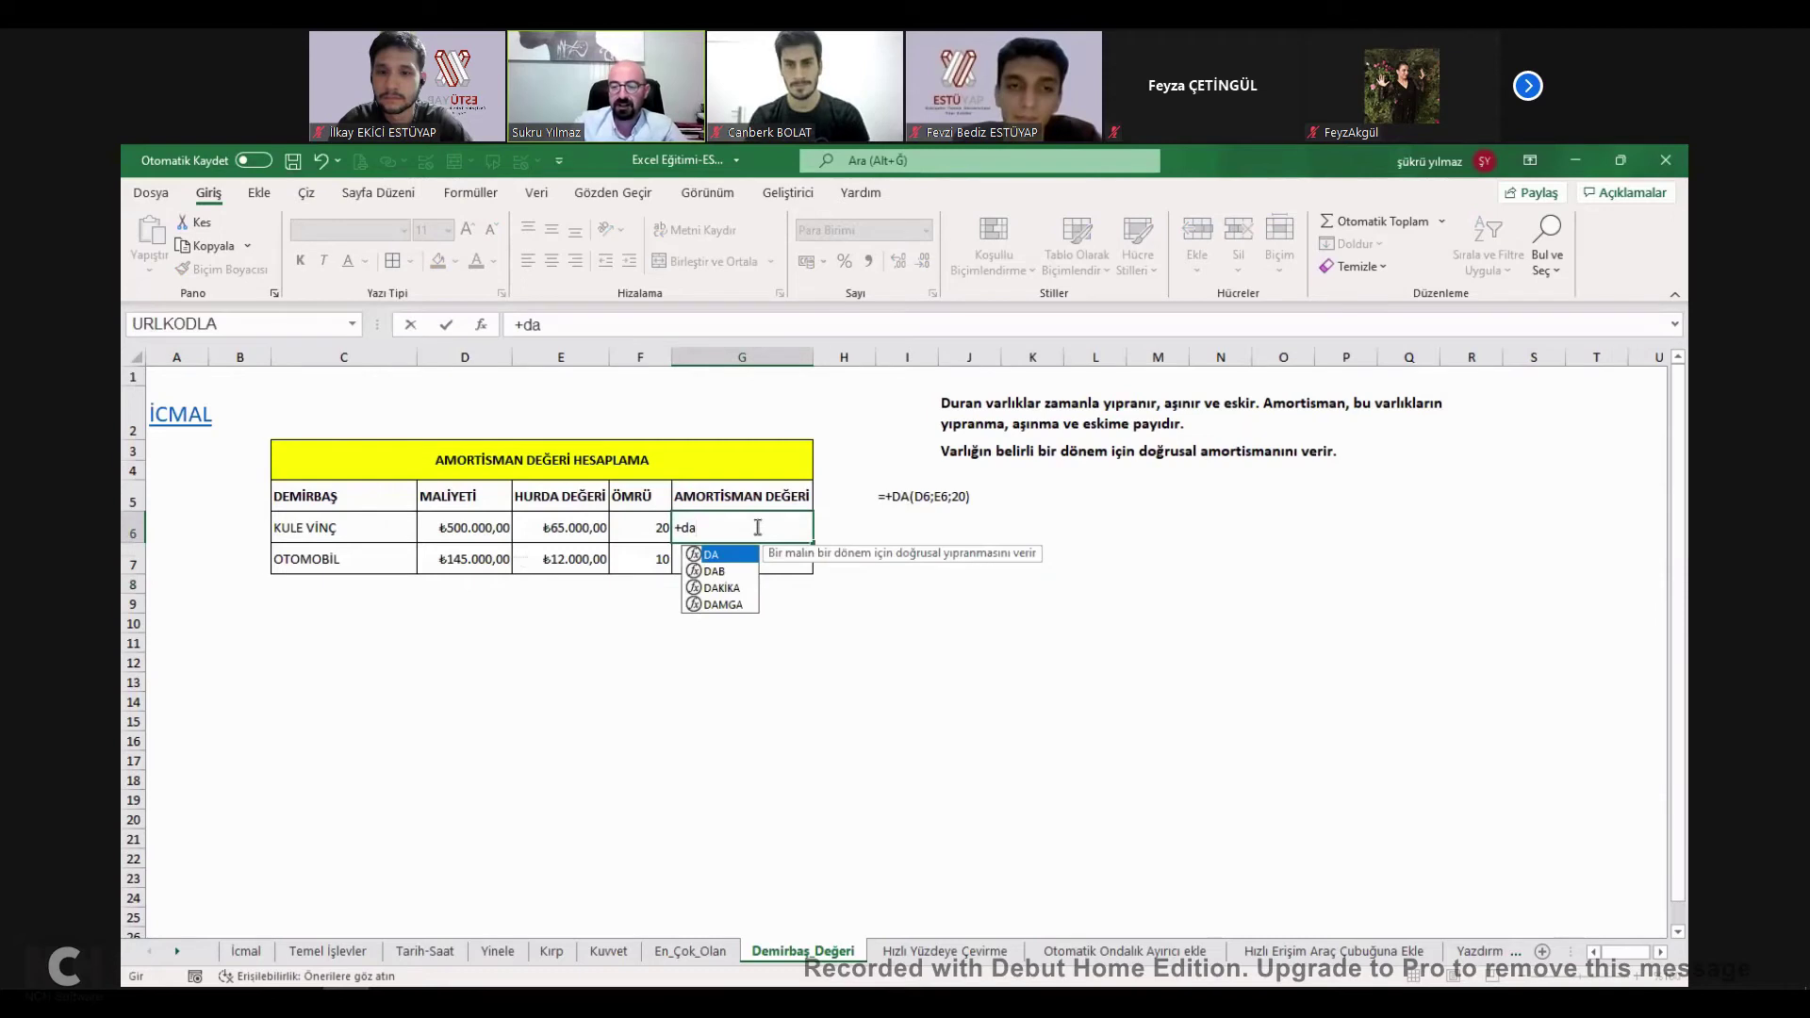
{"action": "type", "text": "("}
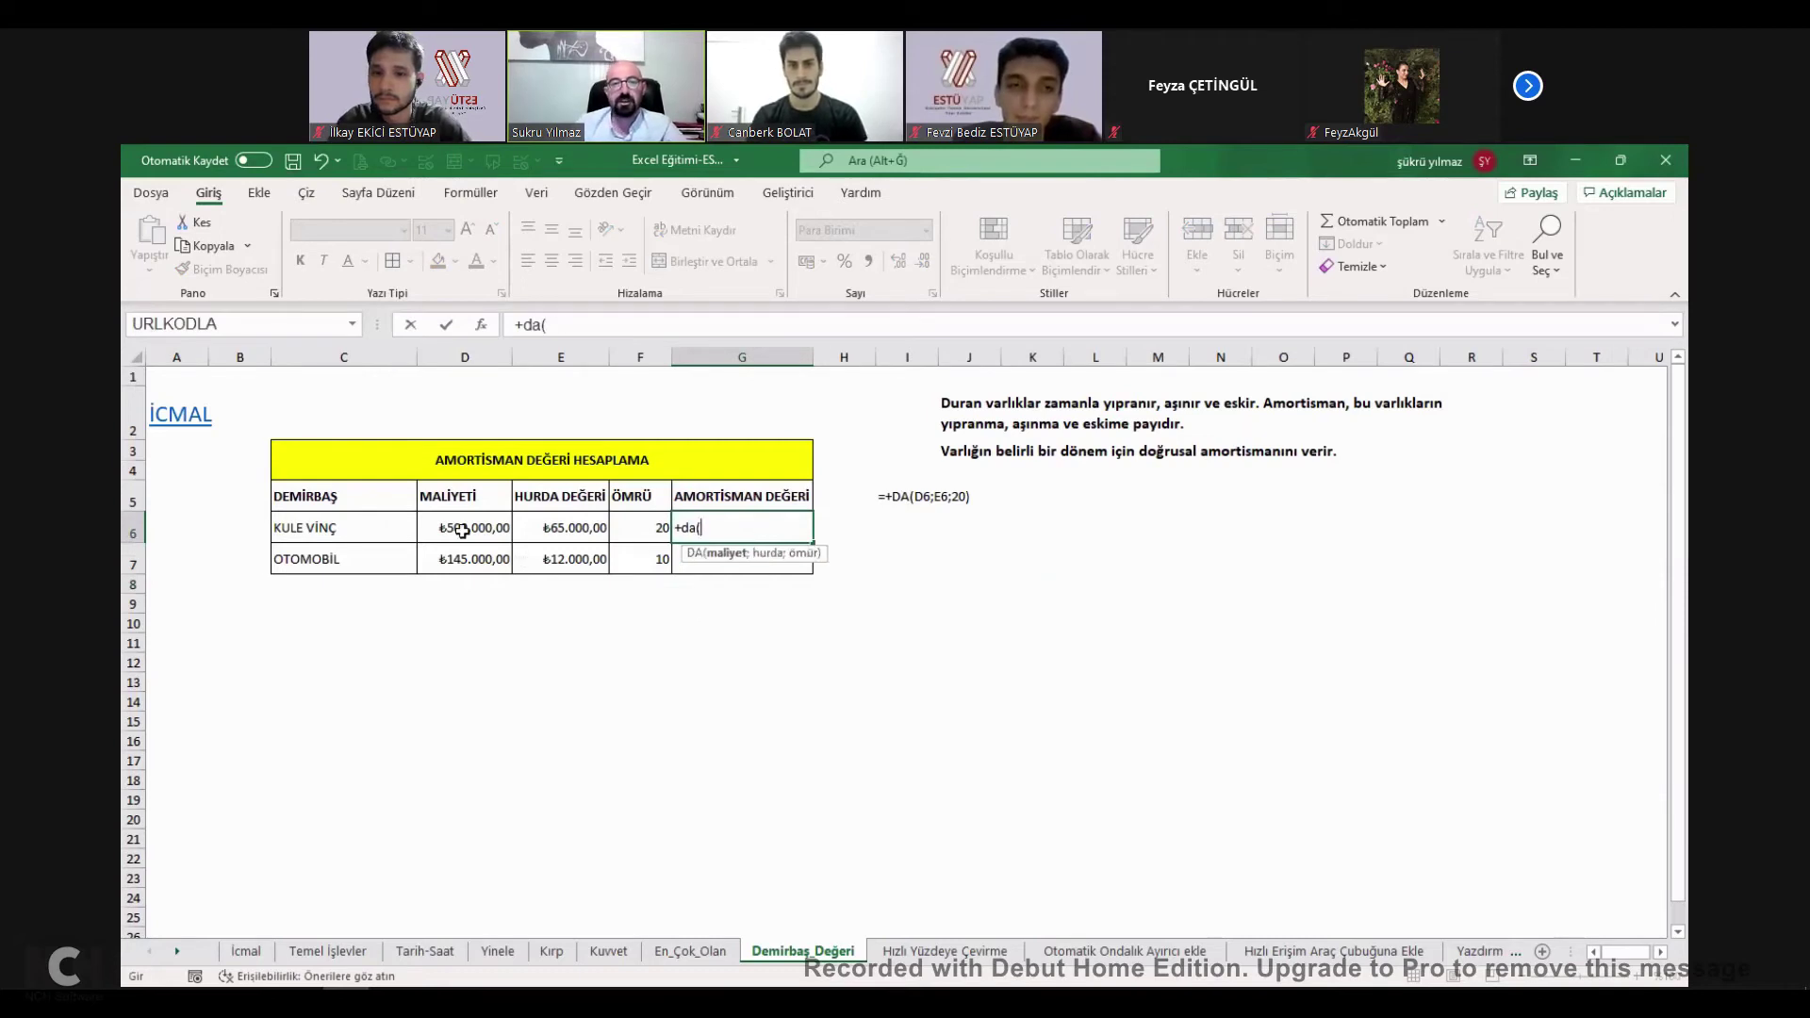
{"action": "left_click", "coordinate": [461, 530]}
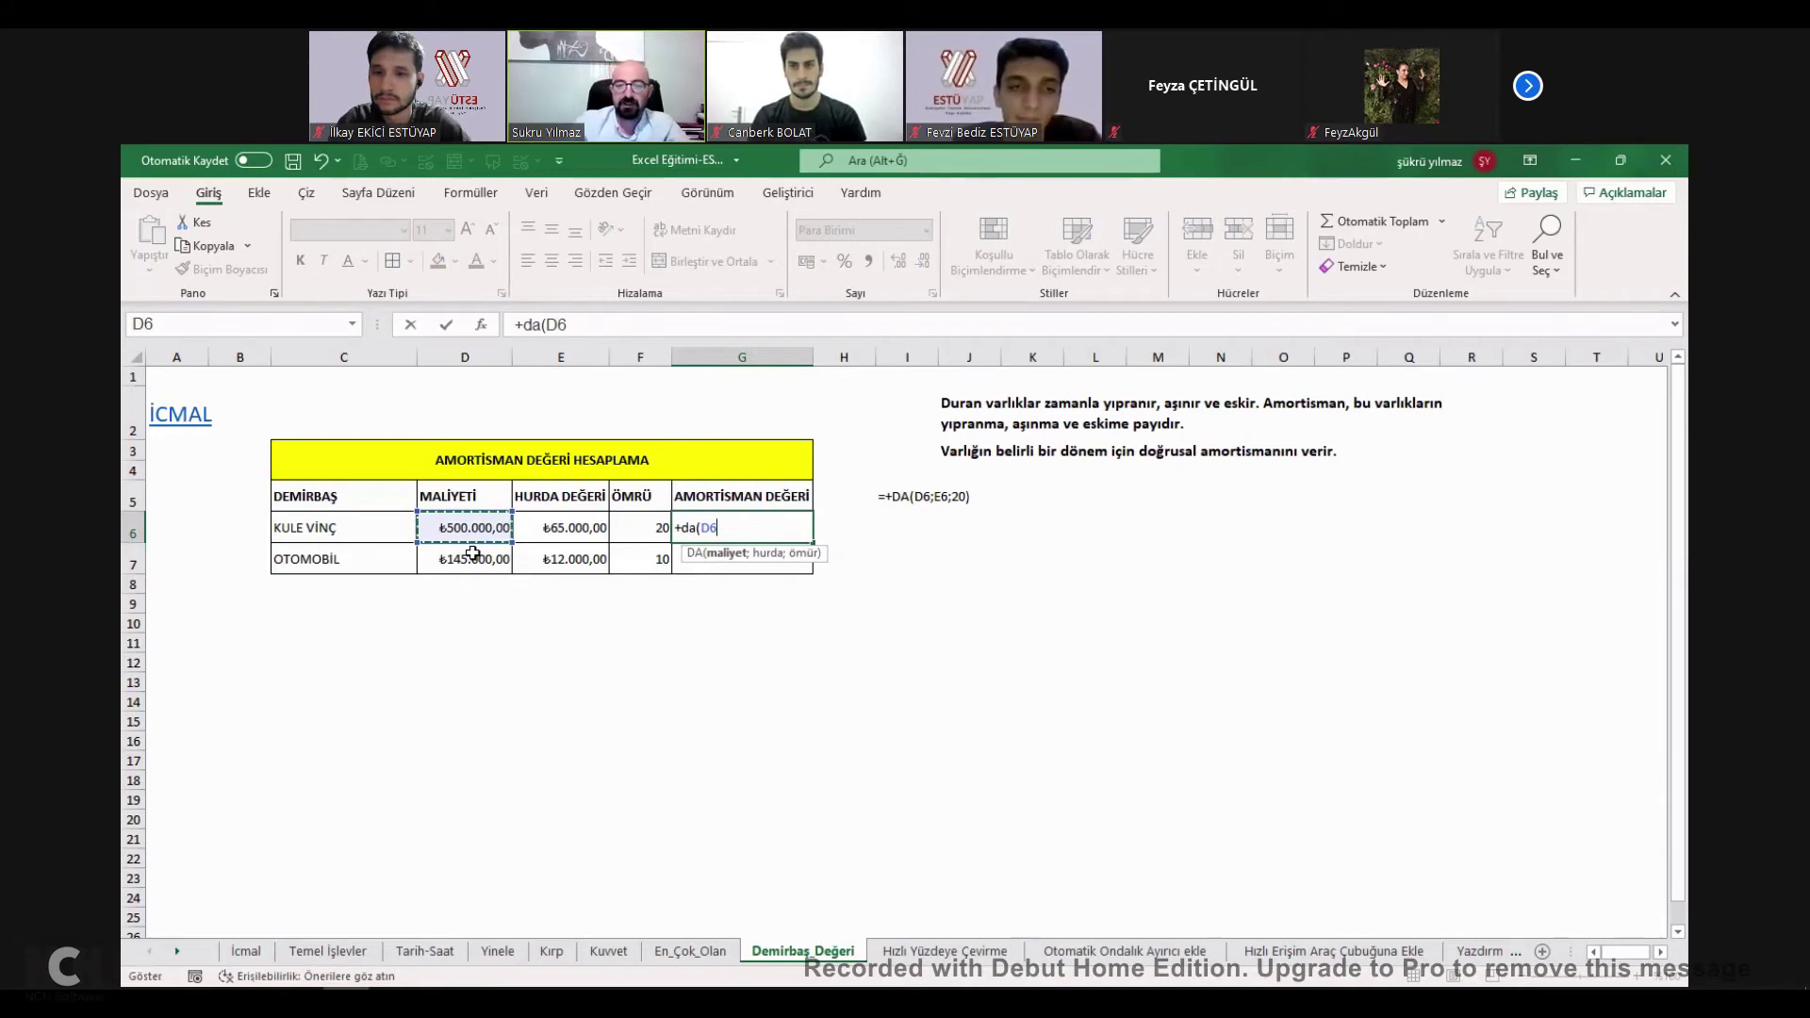
{"action": "type", "text": ";"}
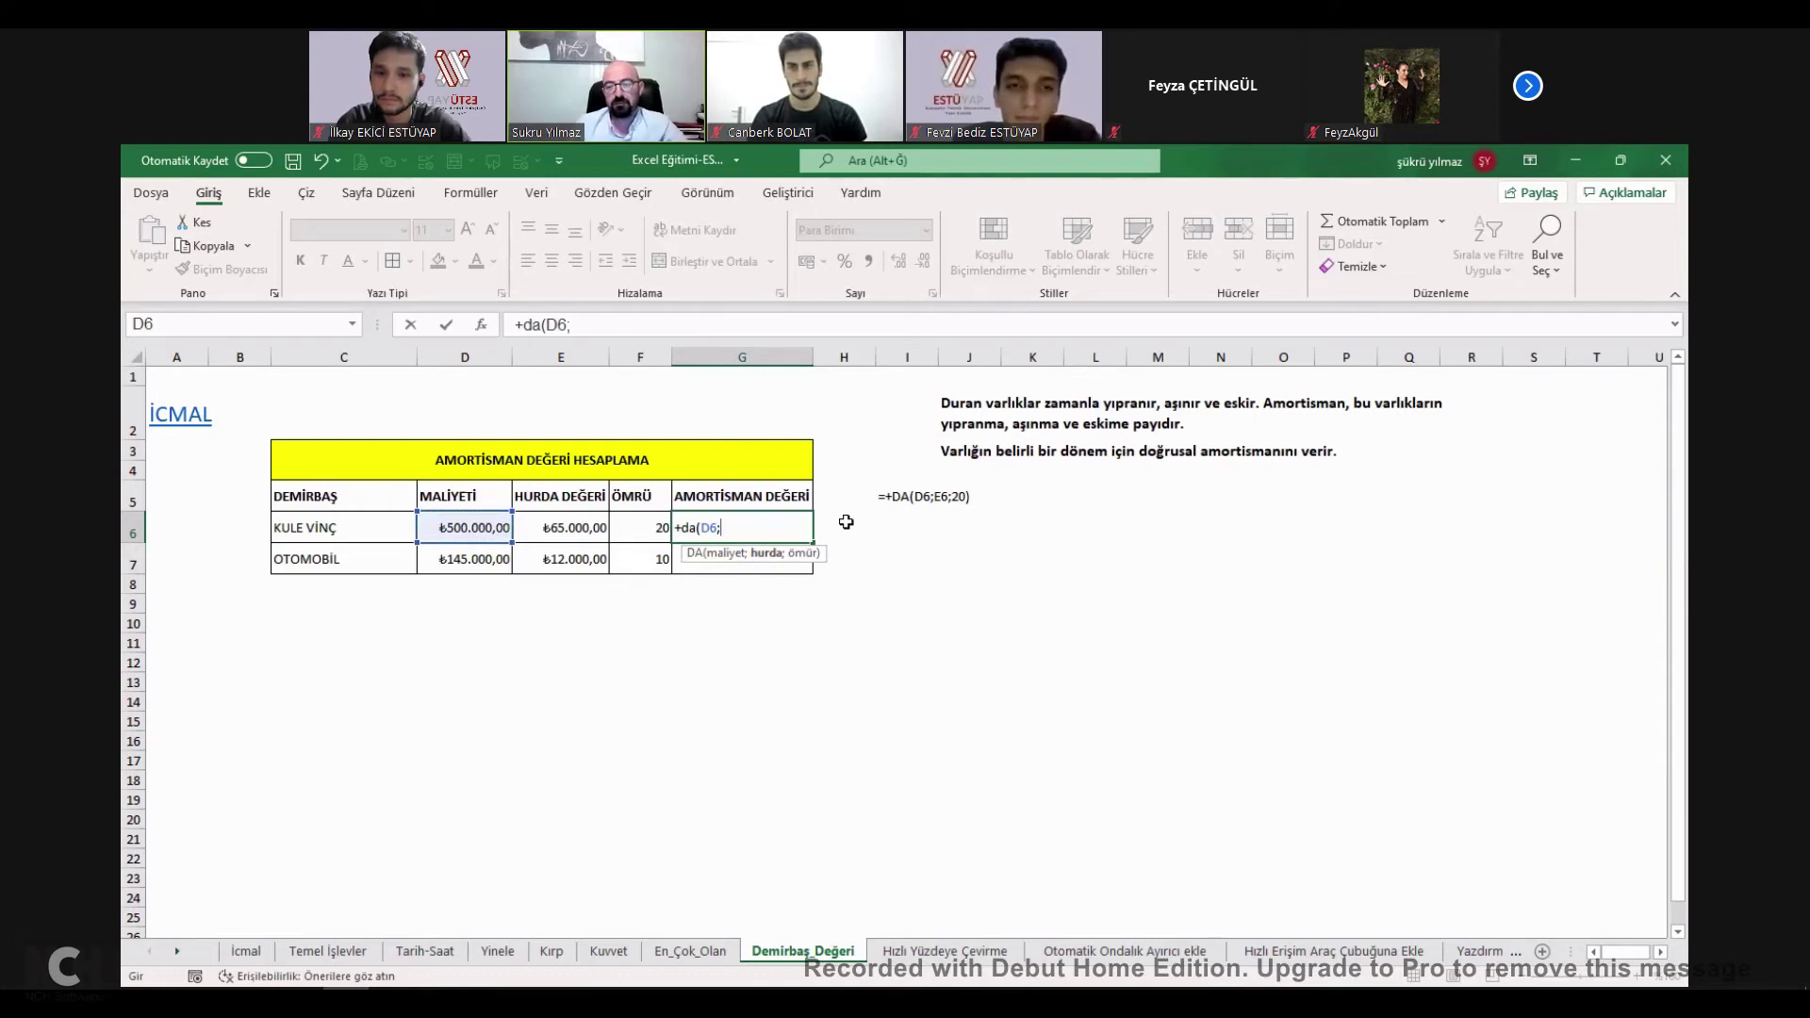
{"action": "left_click", "coordinate": [574, 530]}
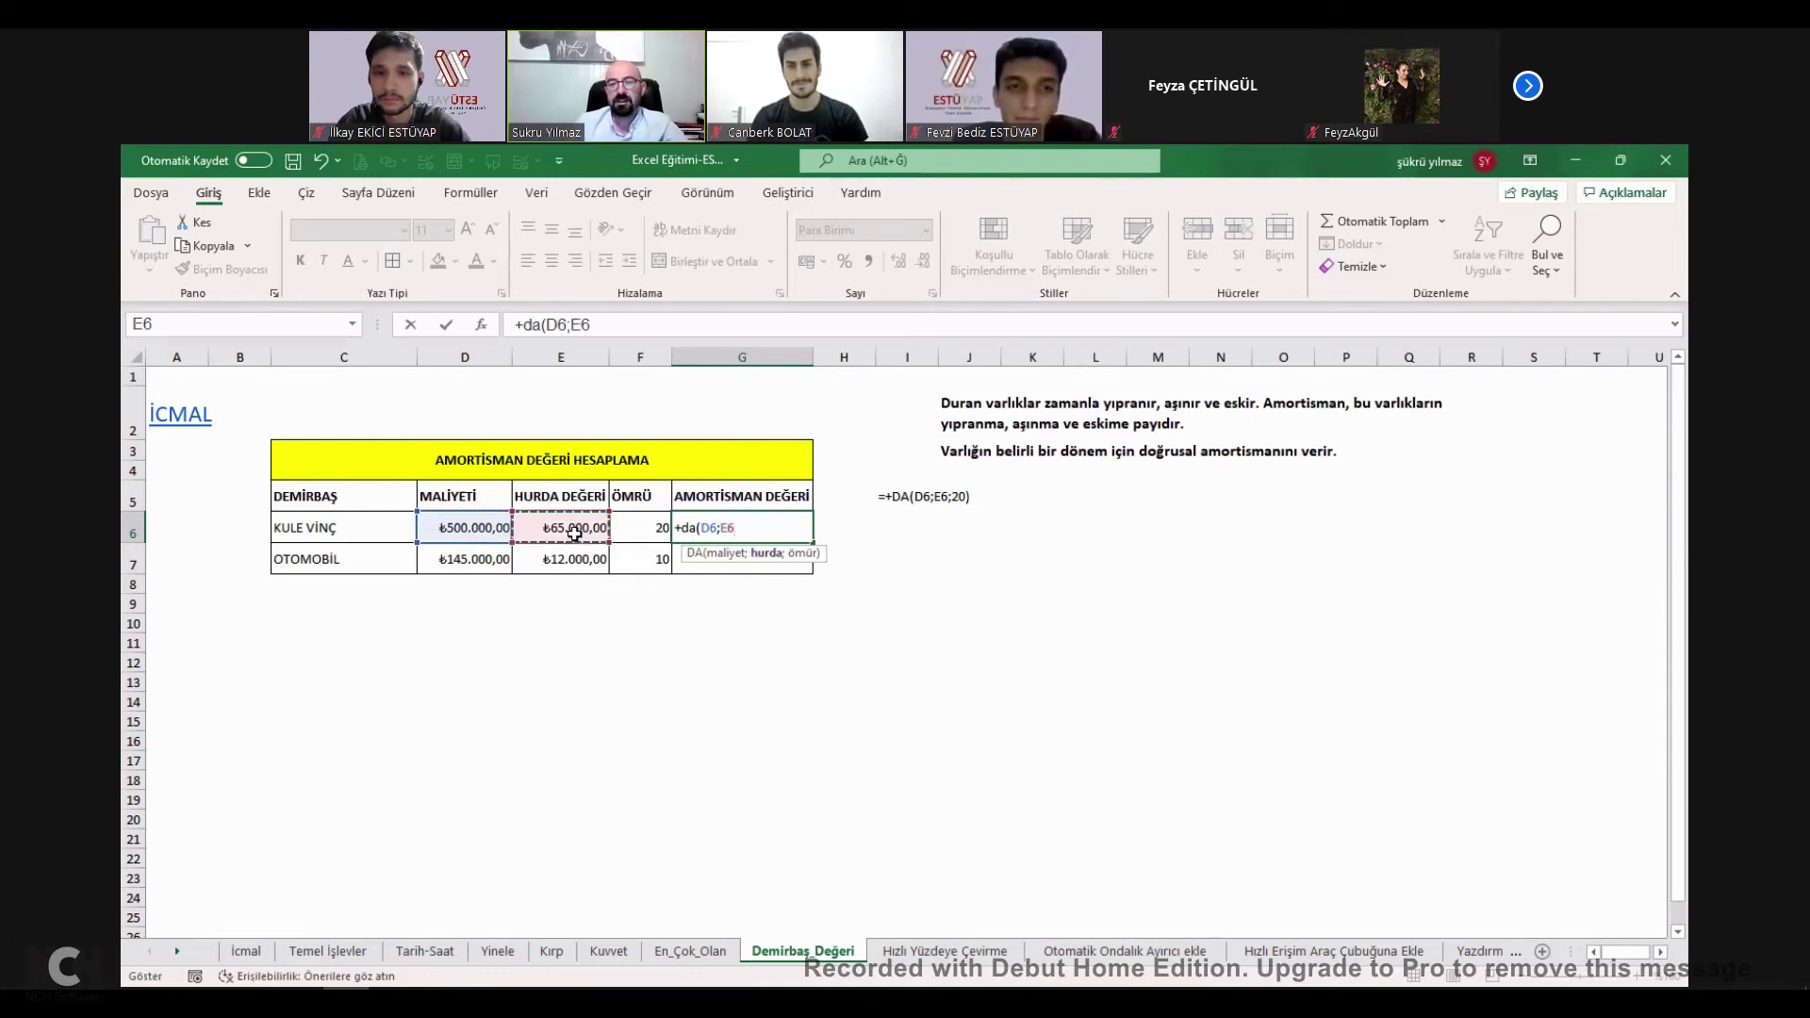
{"action": "type", "text": ";"}
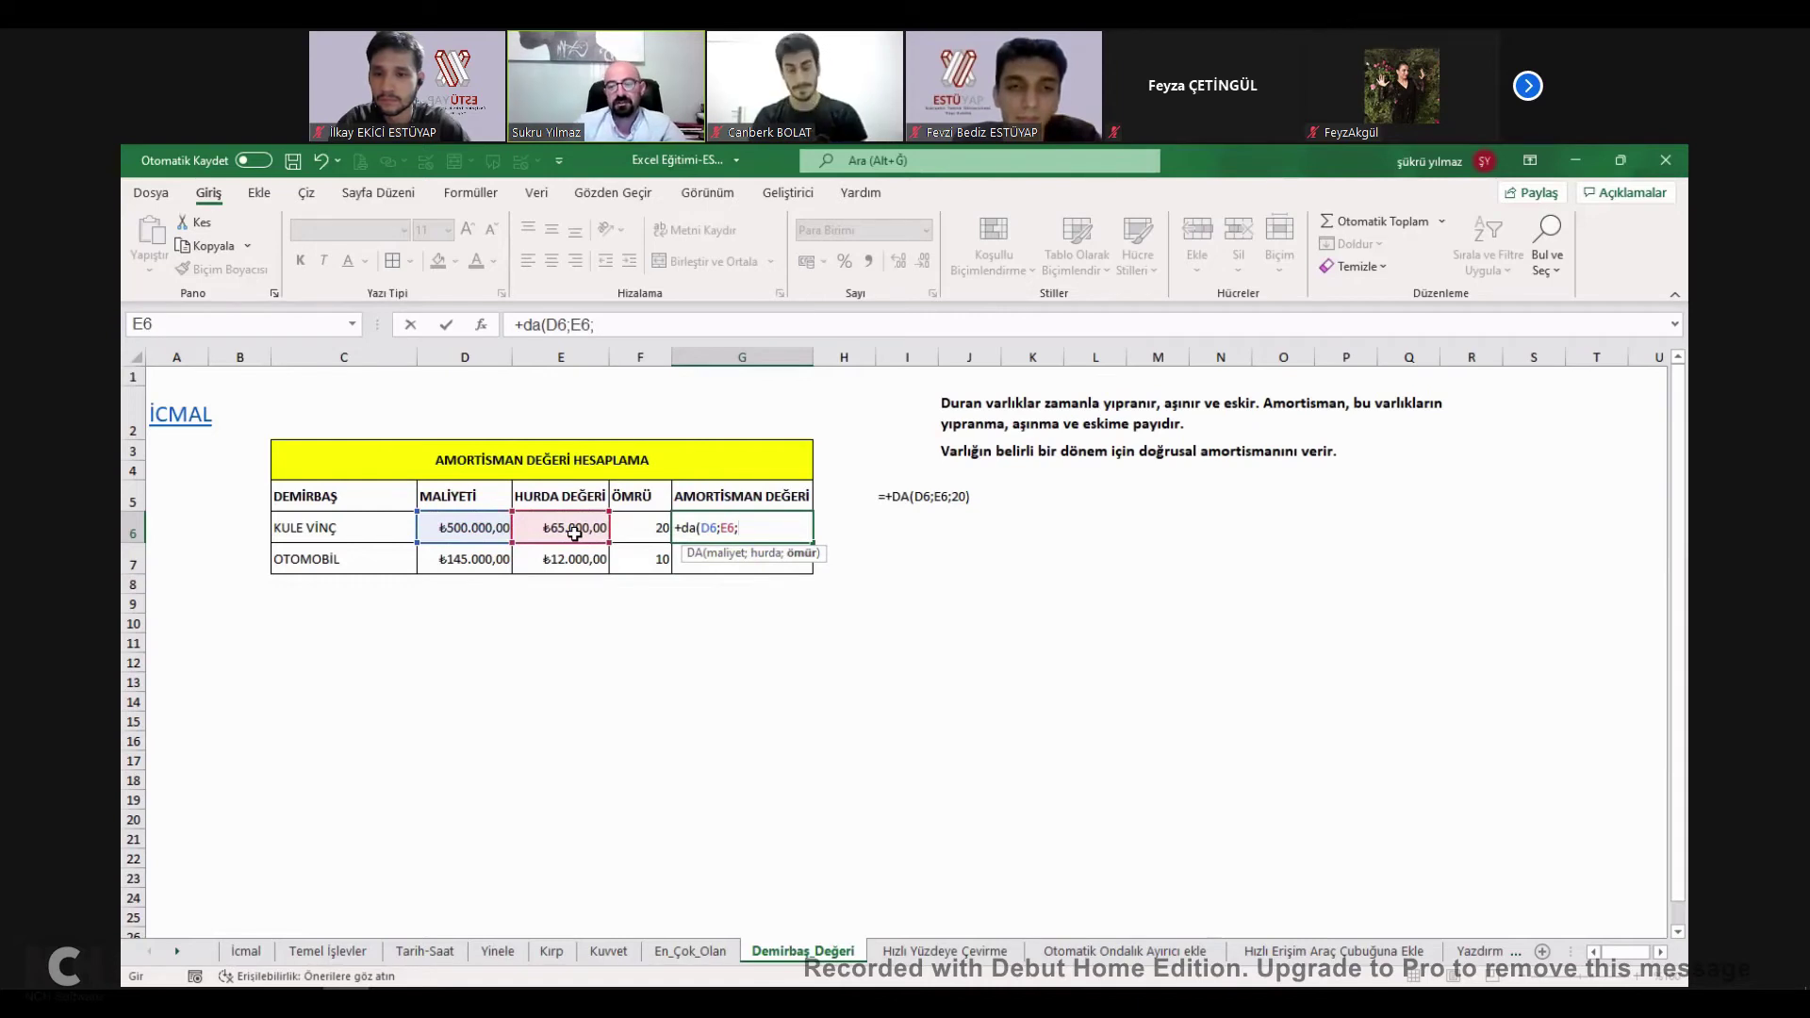
{"action": "left_click", "coordinate": [662, 556]}
{"action": "type", "text": ")"}
{"action": "key", "text": "Return"}
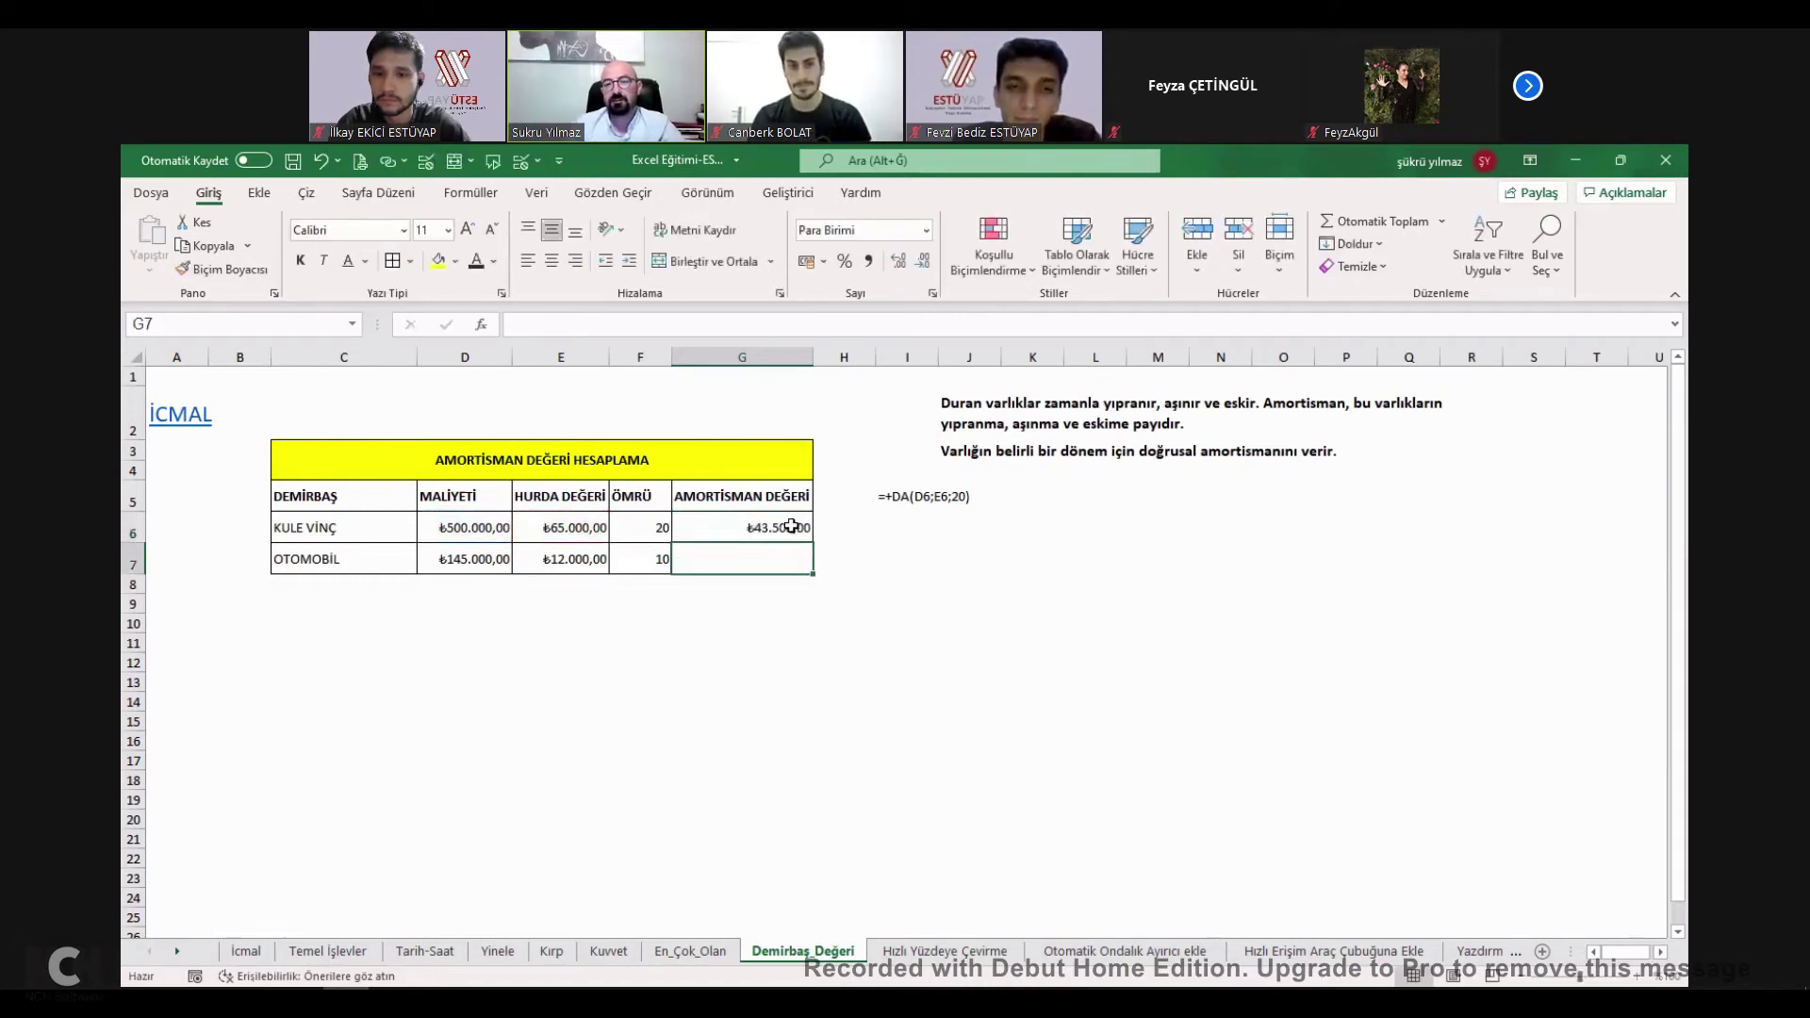
Check G6's DA formula against the OTOMOBİL row, then return to the İcmal sheet.
{"action": "left_click", "coordinate": [792, 526]}
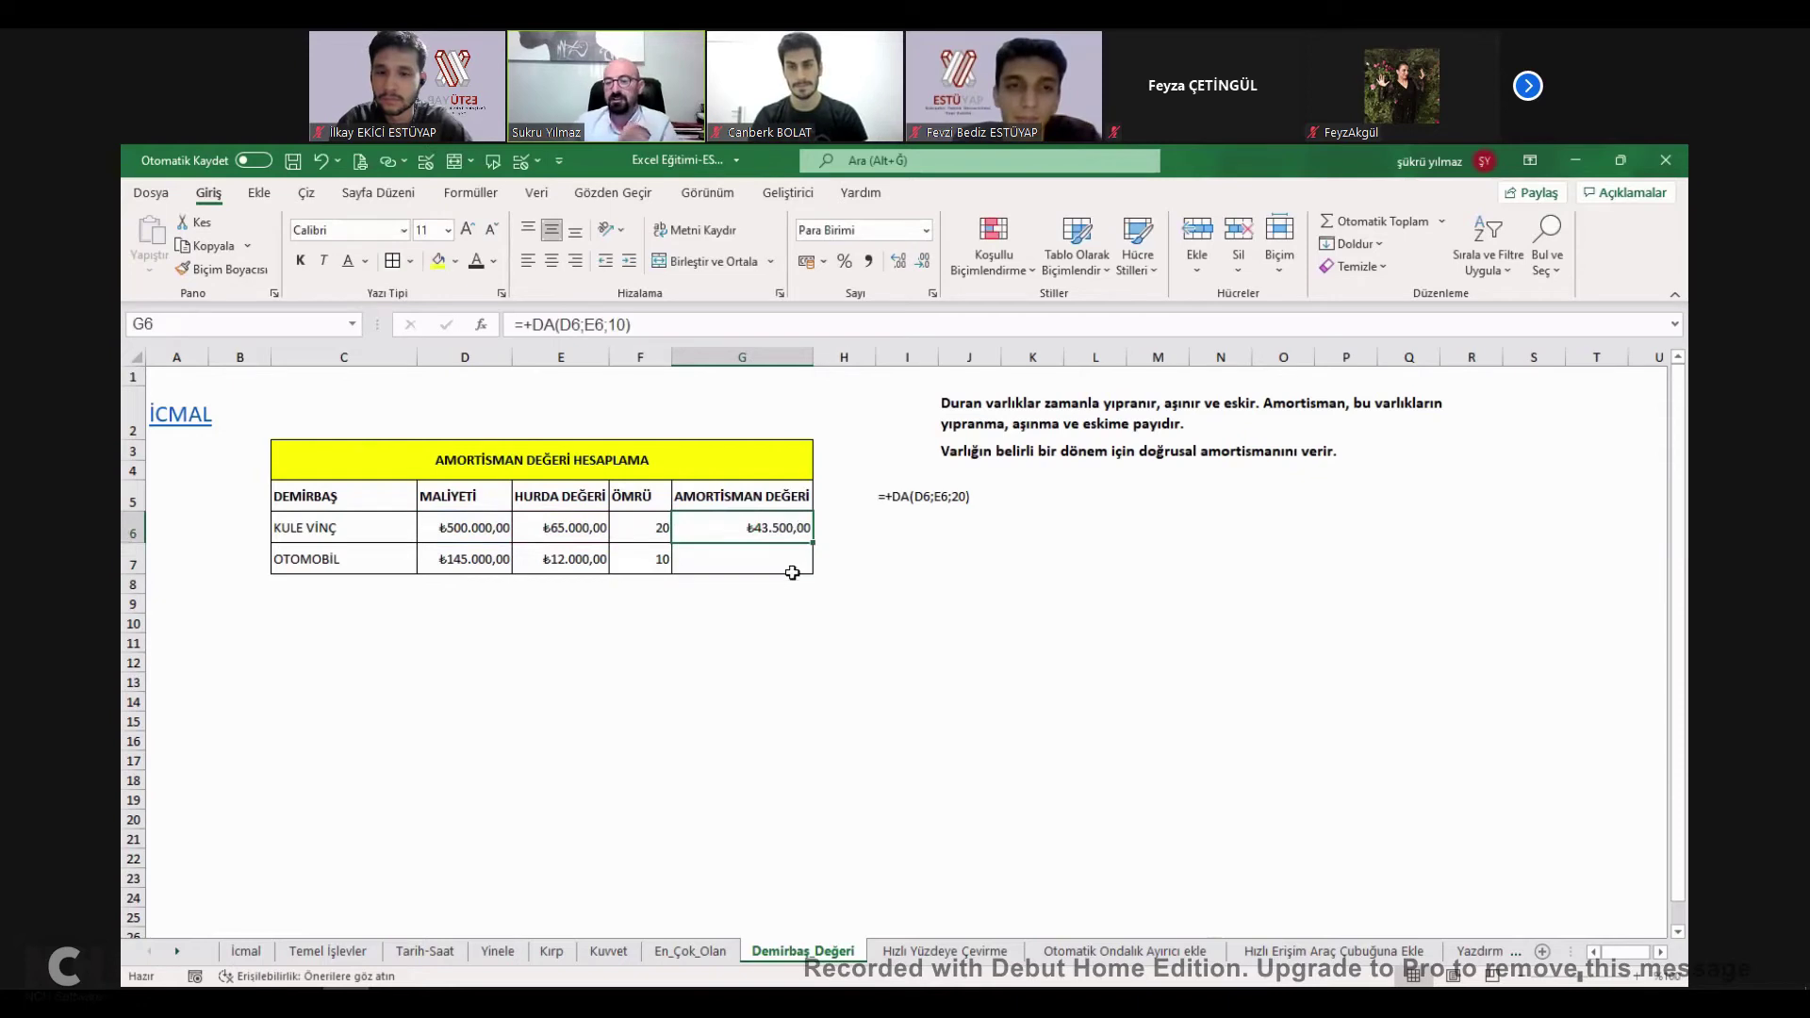
{"action": "left_click", "coordinate": [780, 560]}
{"action": "key", "text": "Left"}
{"action": "key", "text": "Left"}
{"action": "key", "text": "Left"}
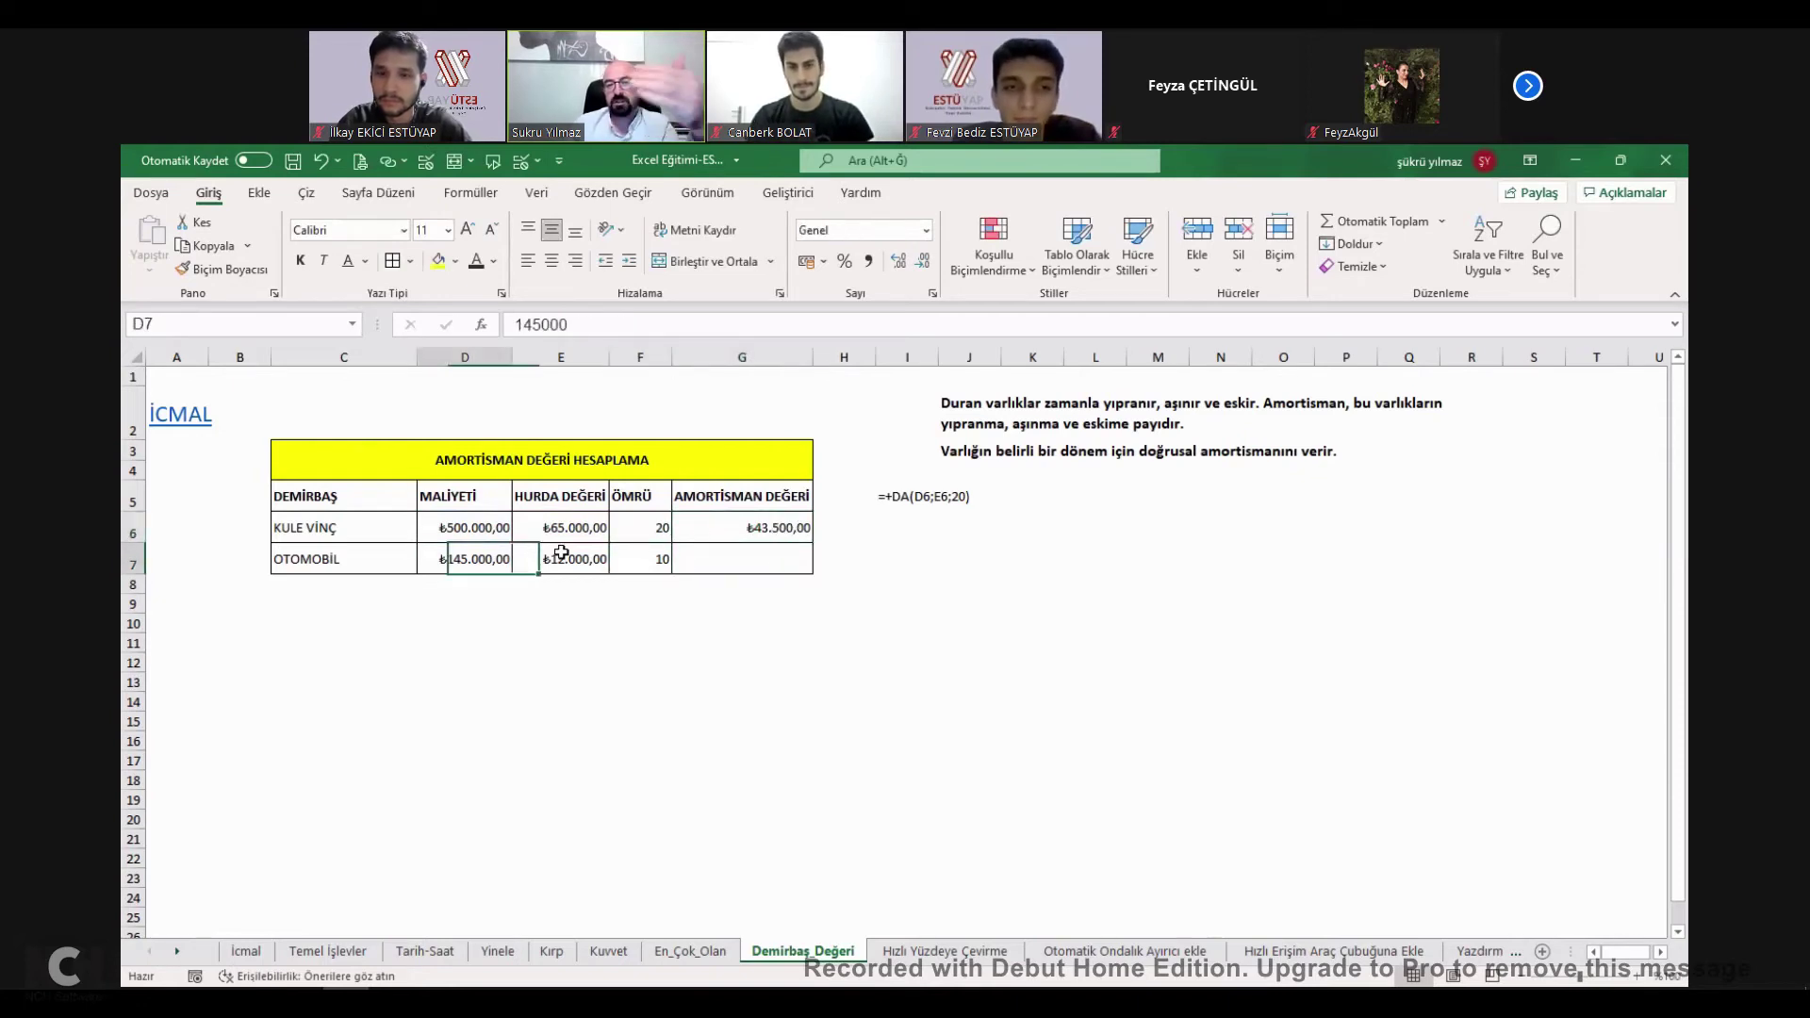
{"action": "left_click", "coordinate": [754, 530]}
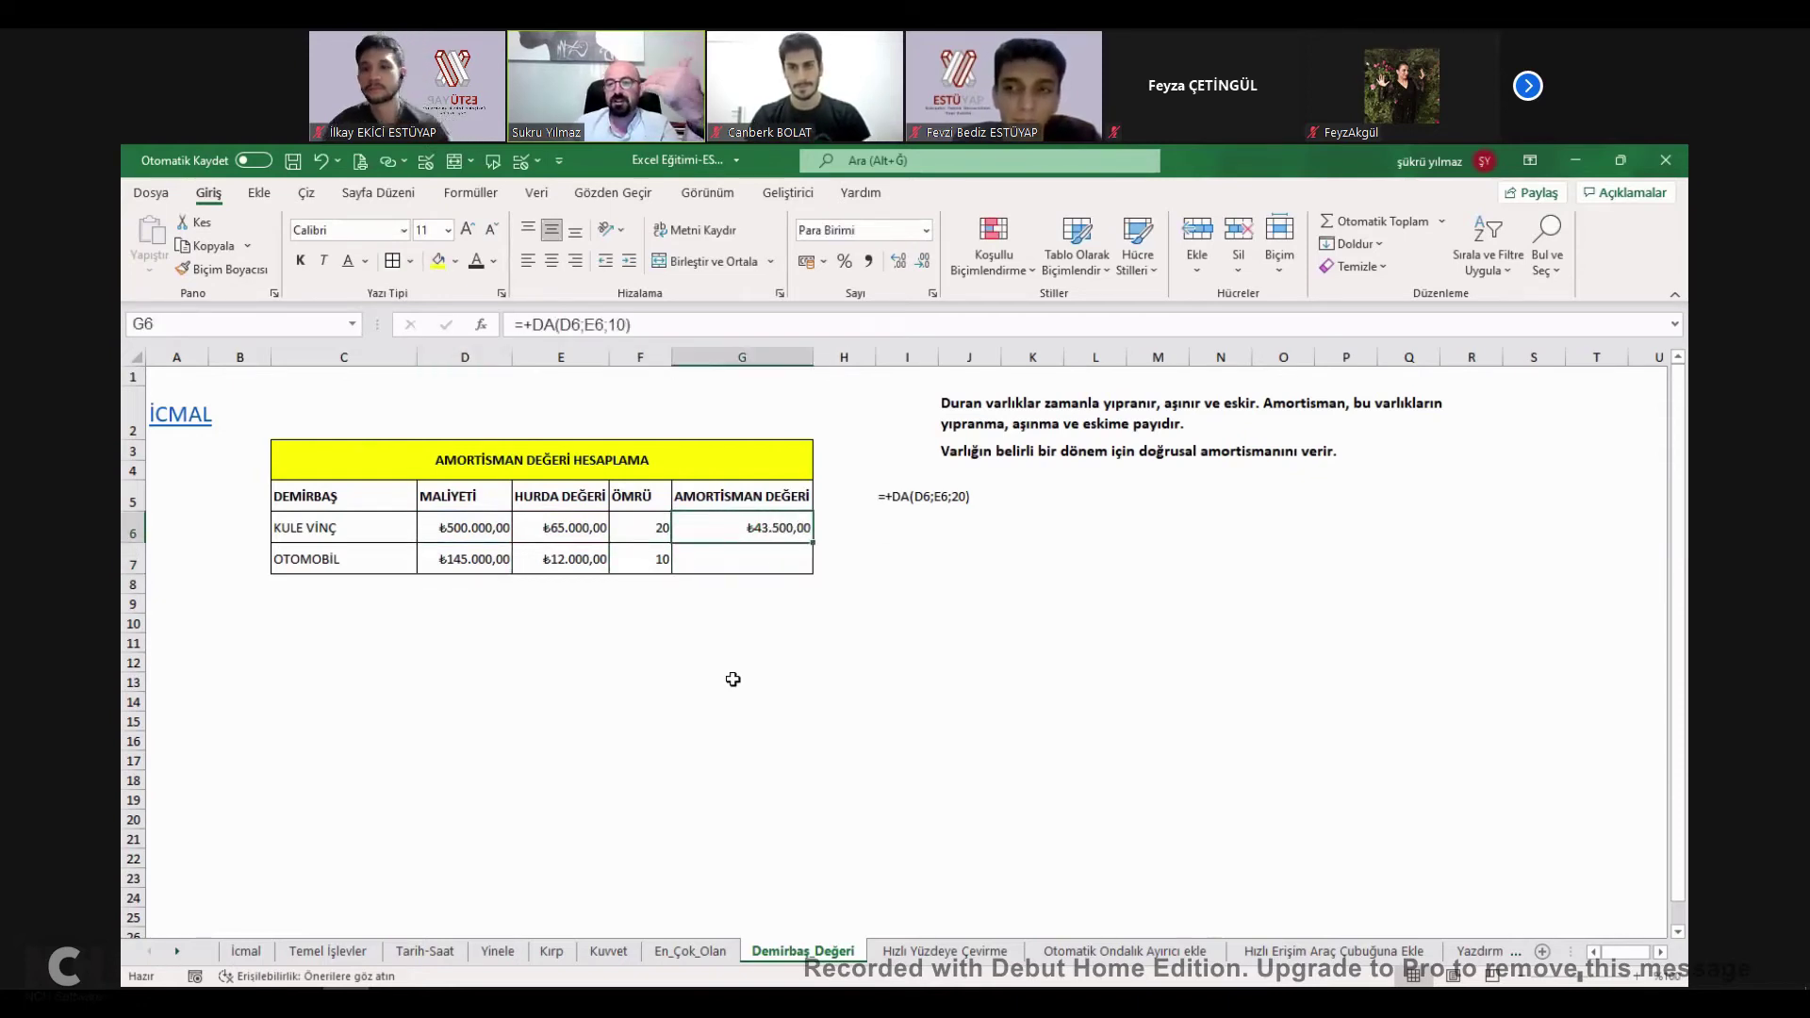
{"action": "left_click", "coordinate": [198, 426]}
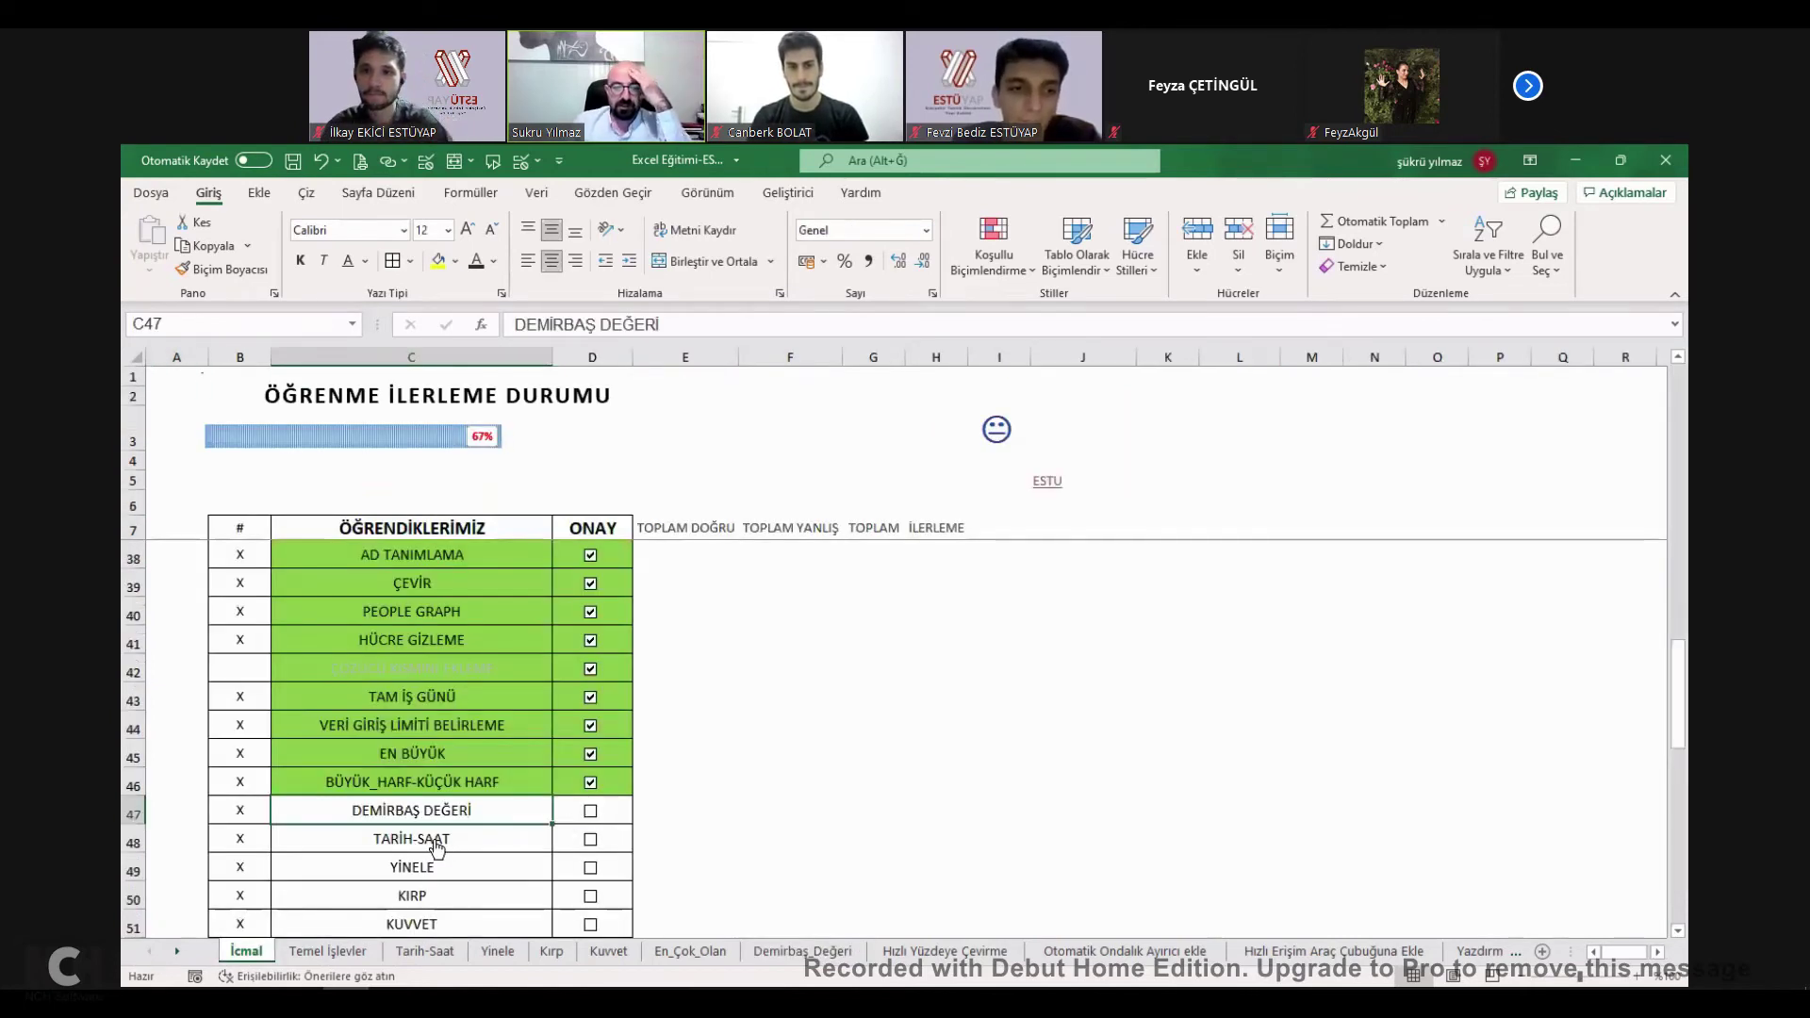
On the TARİH-SAAT sheet, enter =BUGÜN() in E13 to show today's date.
{"action": "left_click", "coordinate": [433, 838]}
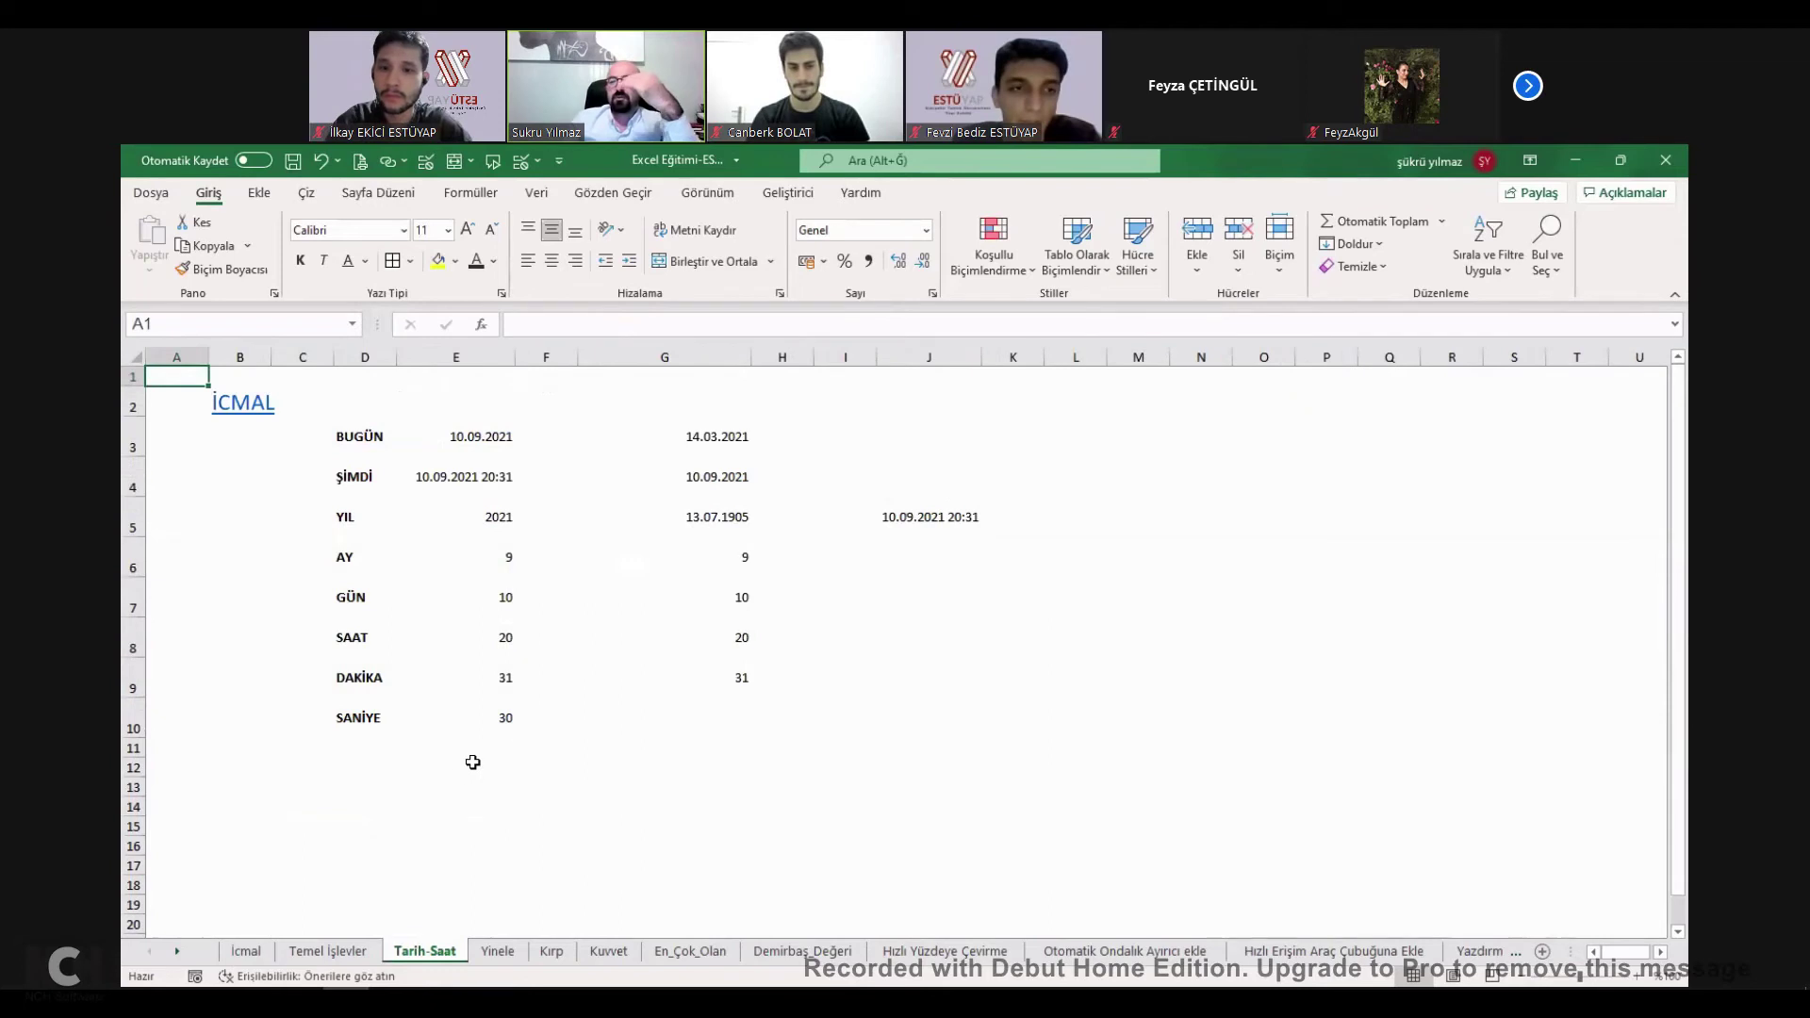
{"action": "left_click", "coordinate": [429, 781]}
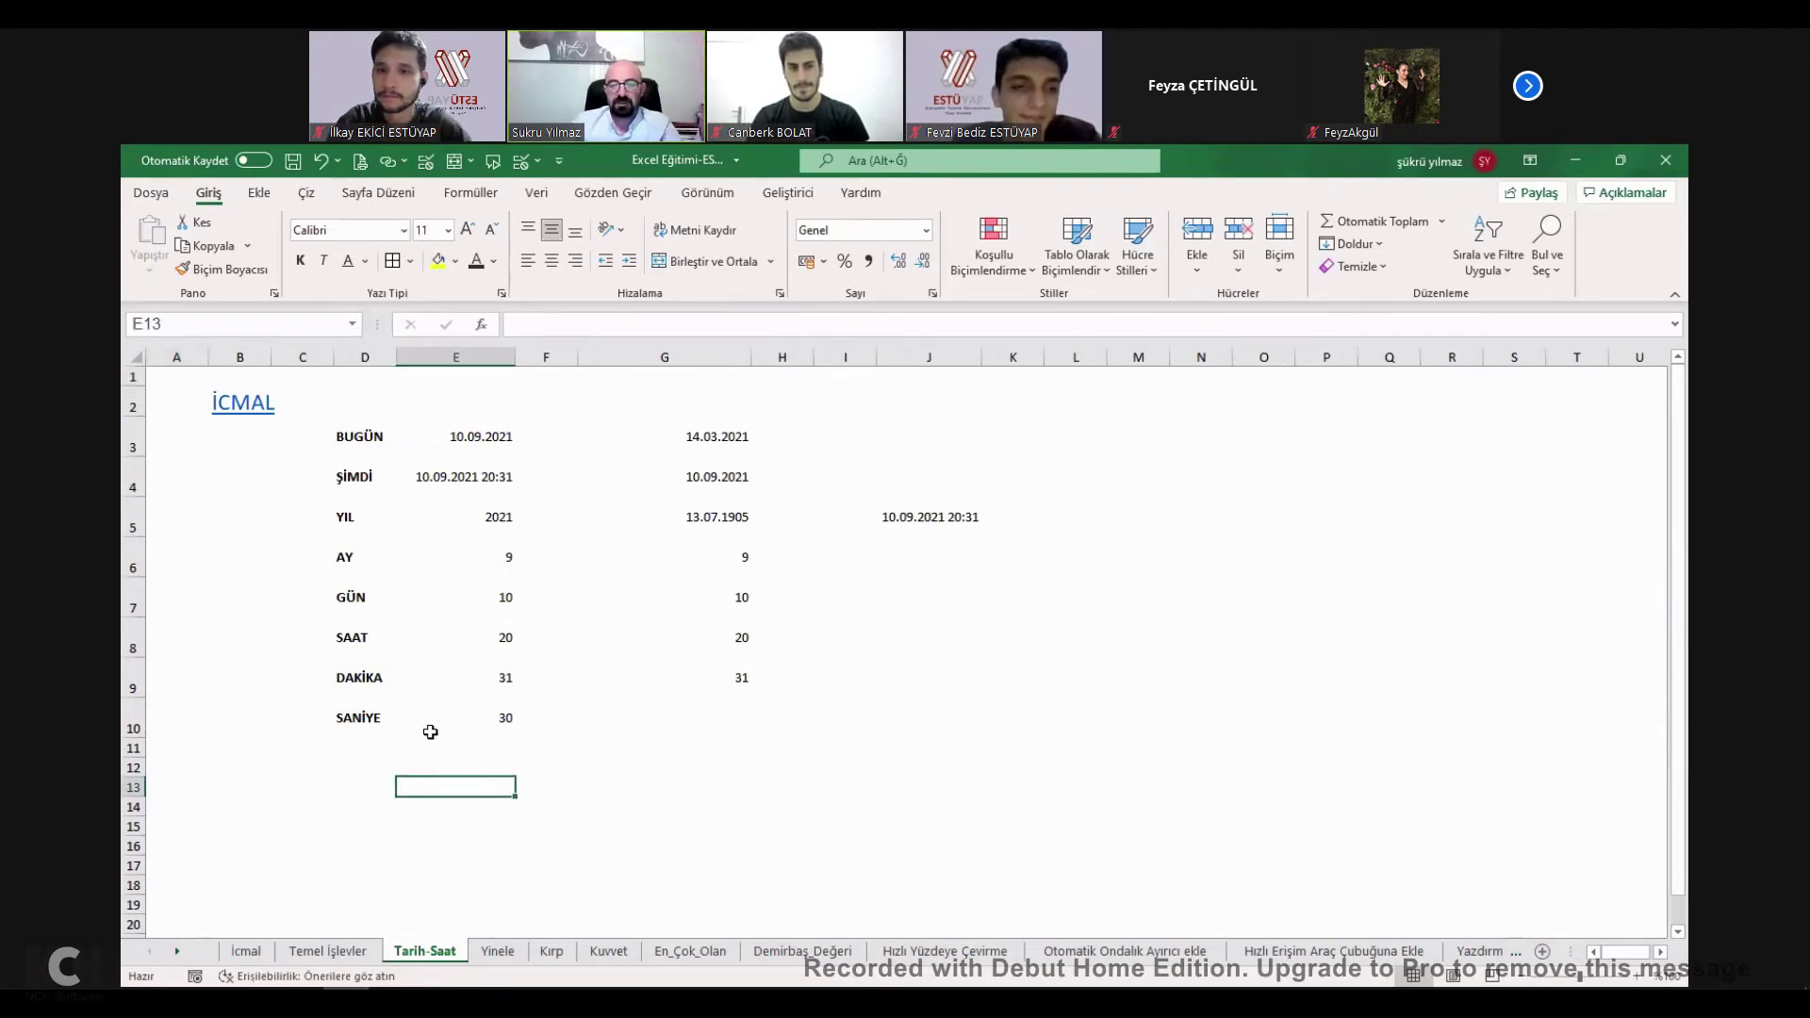
{"action": "type", "text": "="}
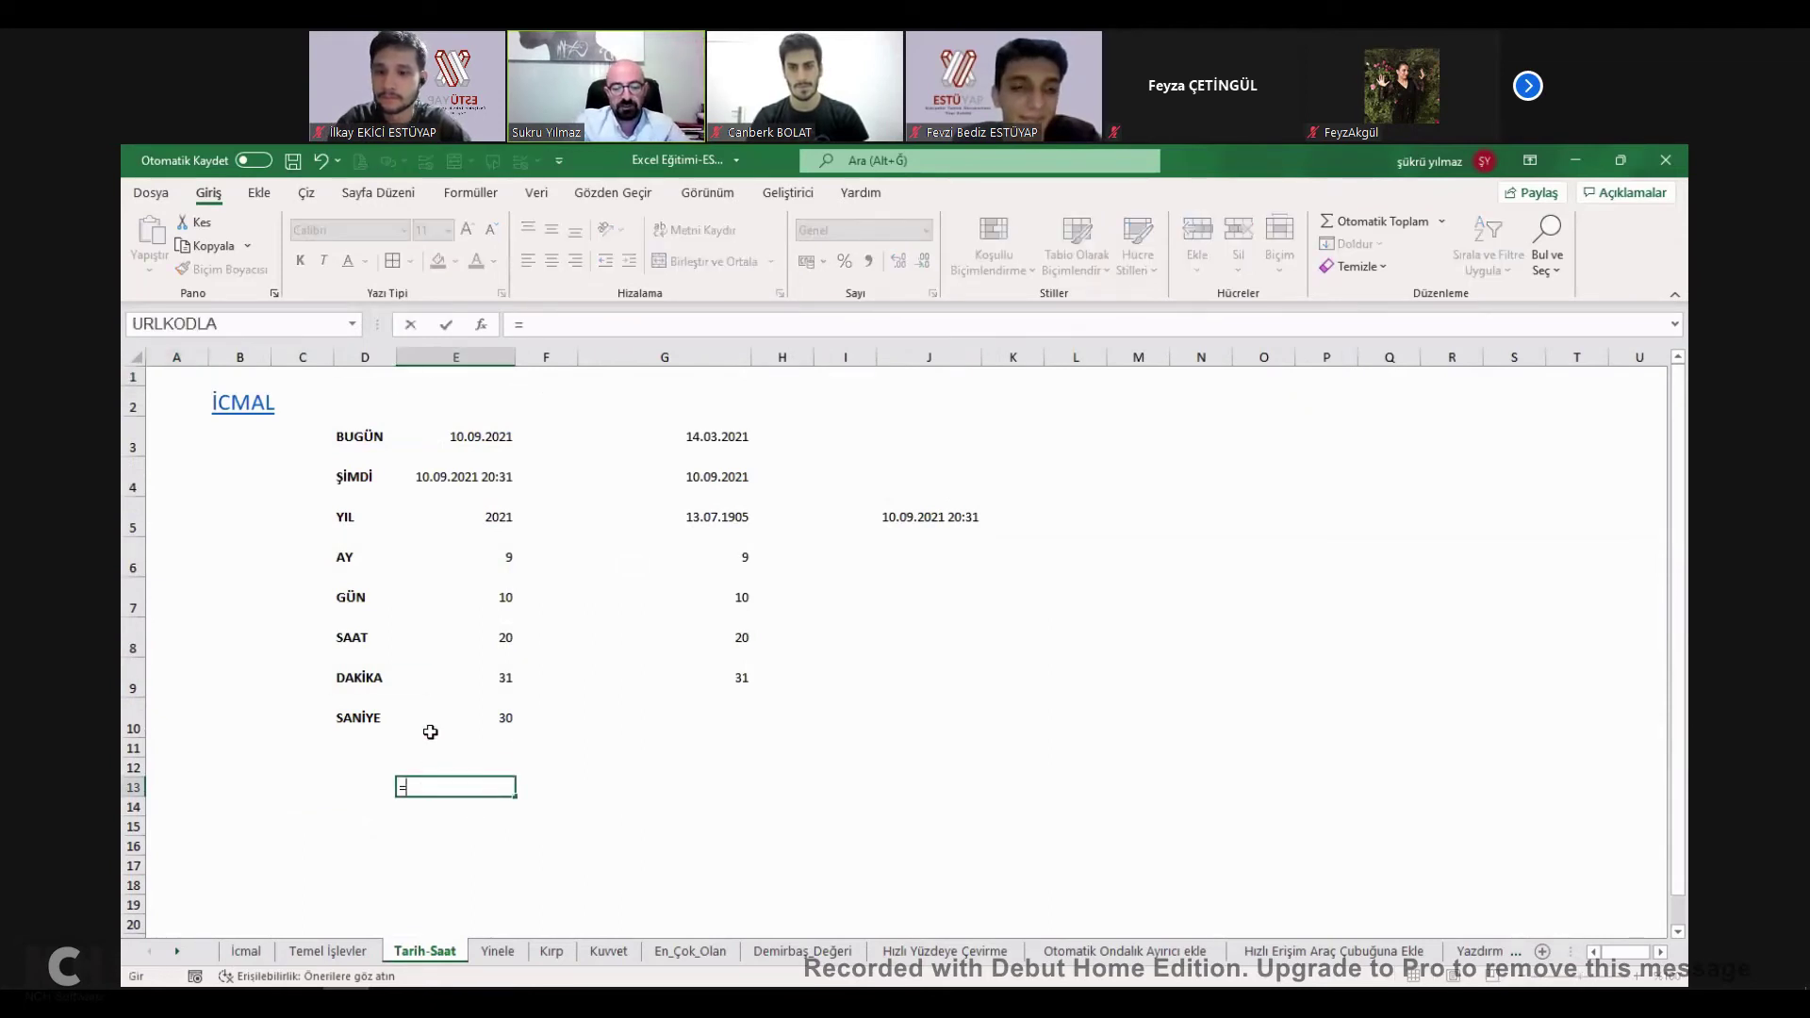
{"action": "type", "text": "bugün(9"}
{"action": "key", "text": "Return"}
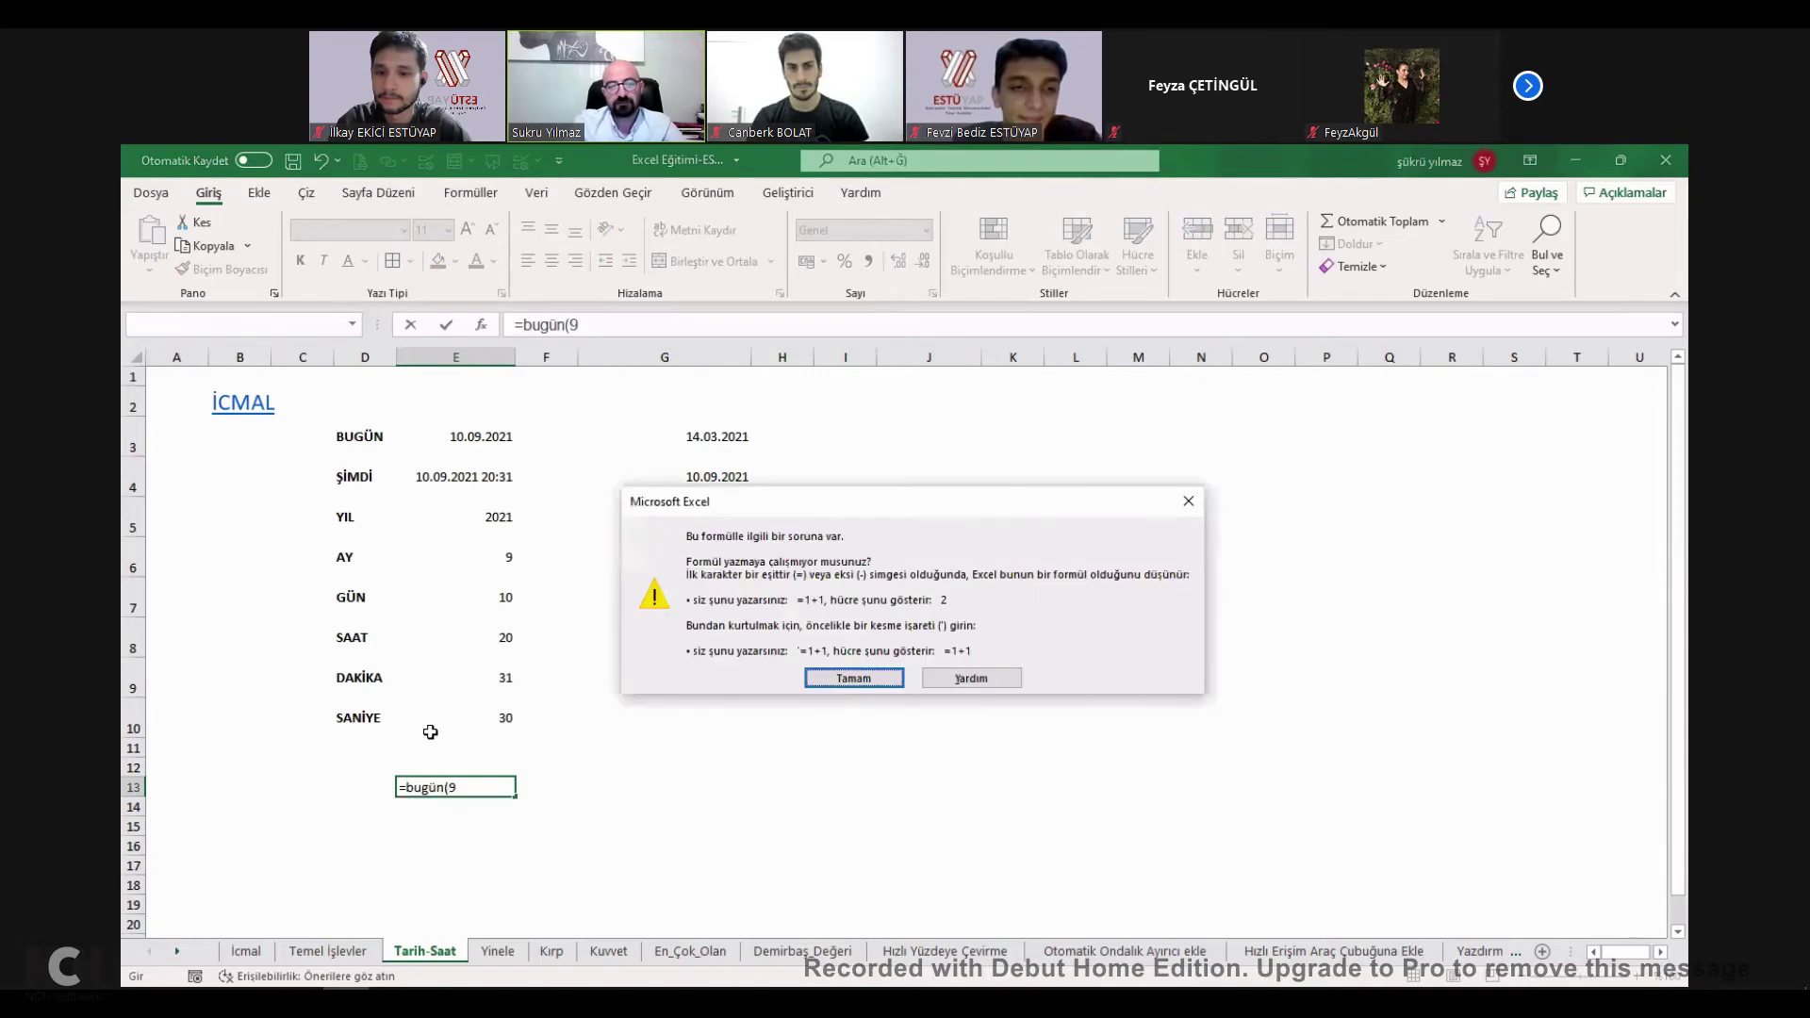
{"action": "key", "text": "Return"}
{"action": "type", "text": ")"}
{"action": "key", "text": "Return"}
{"action": "left_click", "coordinate": [461, 788]}
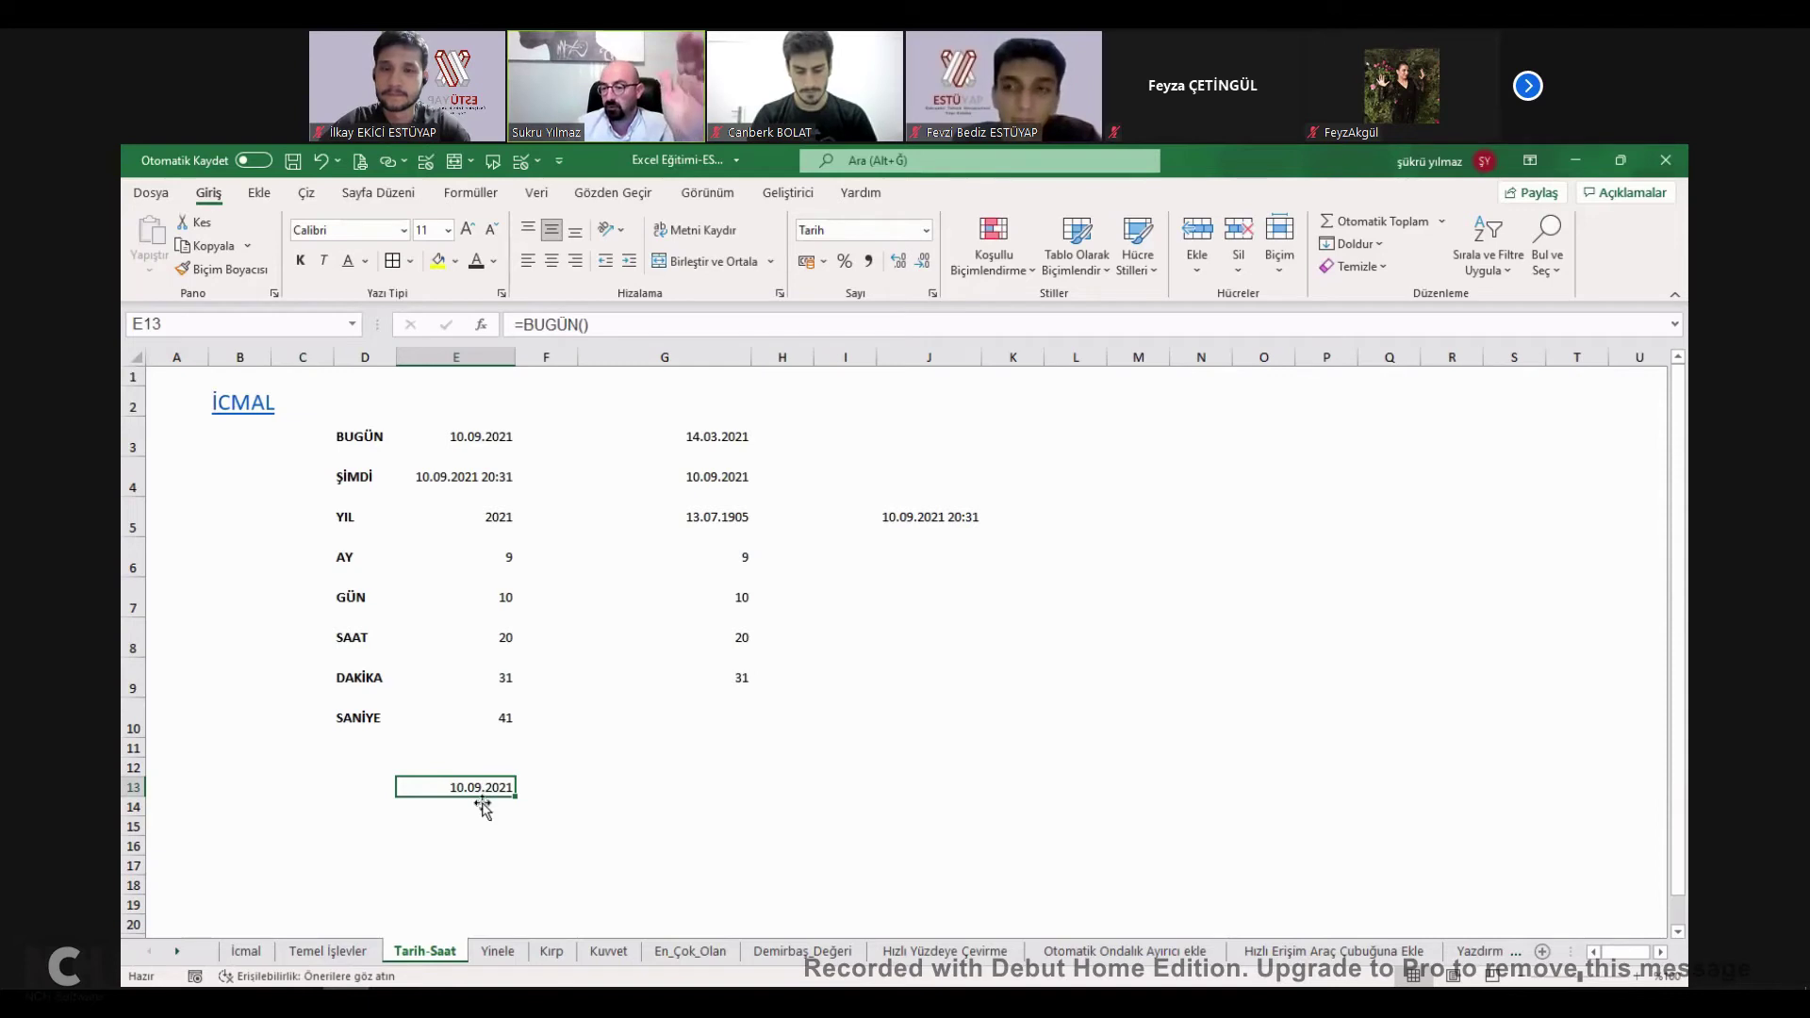
Enter the fixed date 10.09.2021 in E15 and put =ŞİMDİ() in E13.
{"action": "double_click", "coordinate": [493, 800]}
{"action": "key", "text": "Return"}
{"action": "key", "text": "Return"}
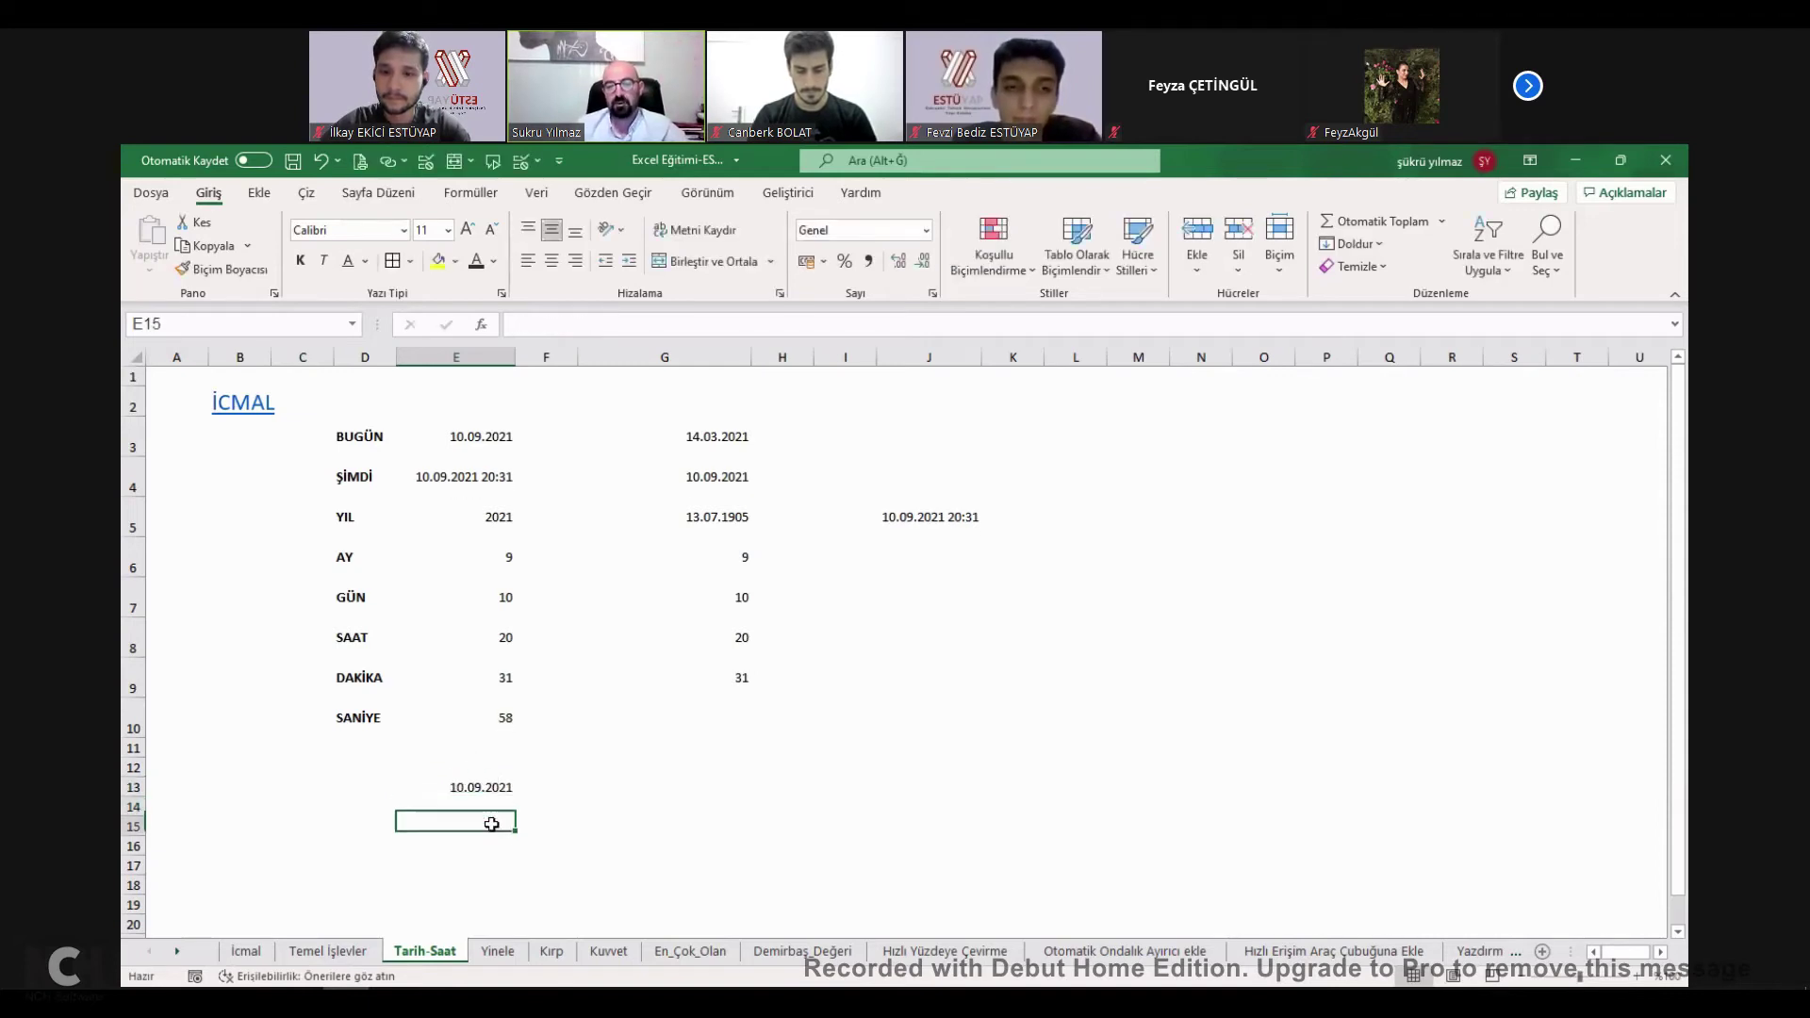
{"action": "type", "text": "10.09.2021"}
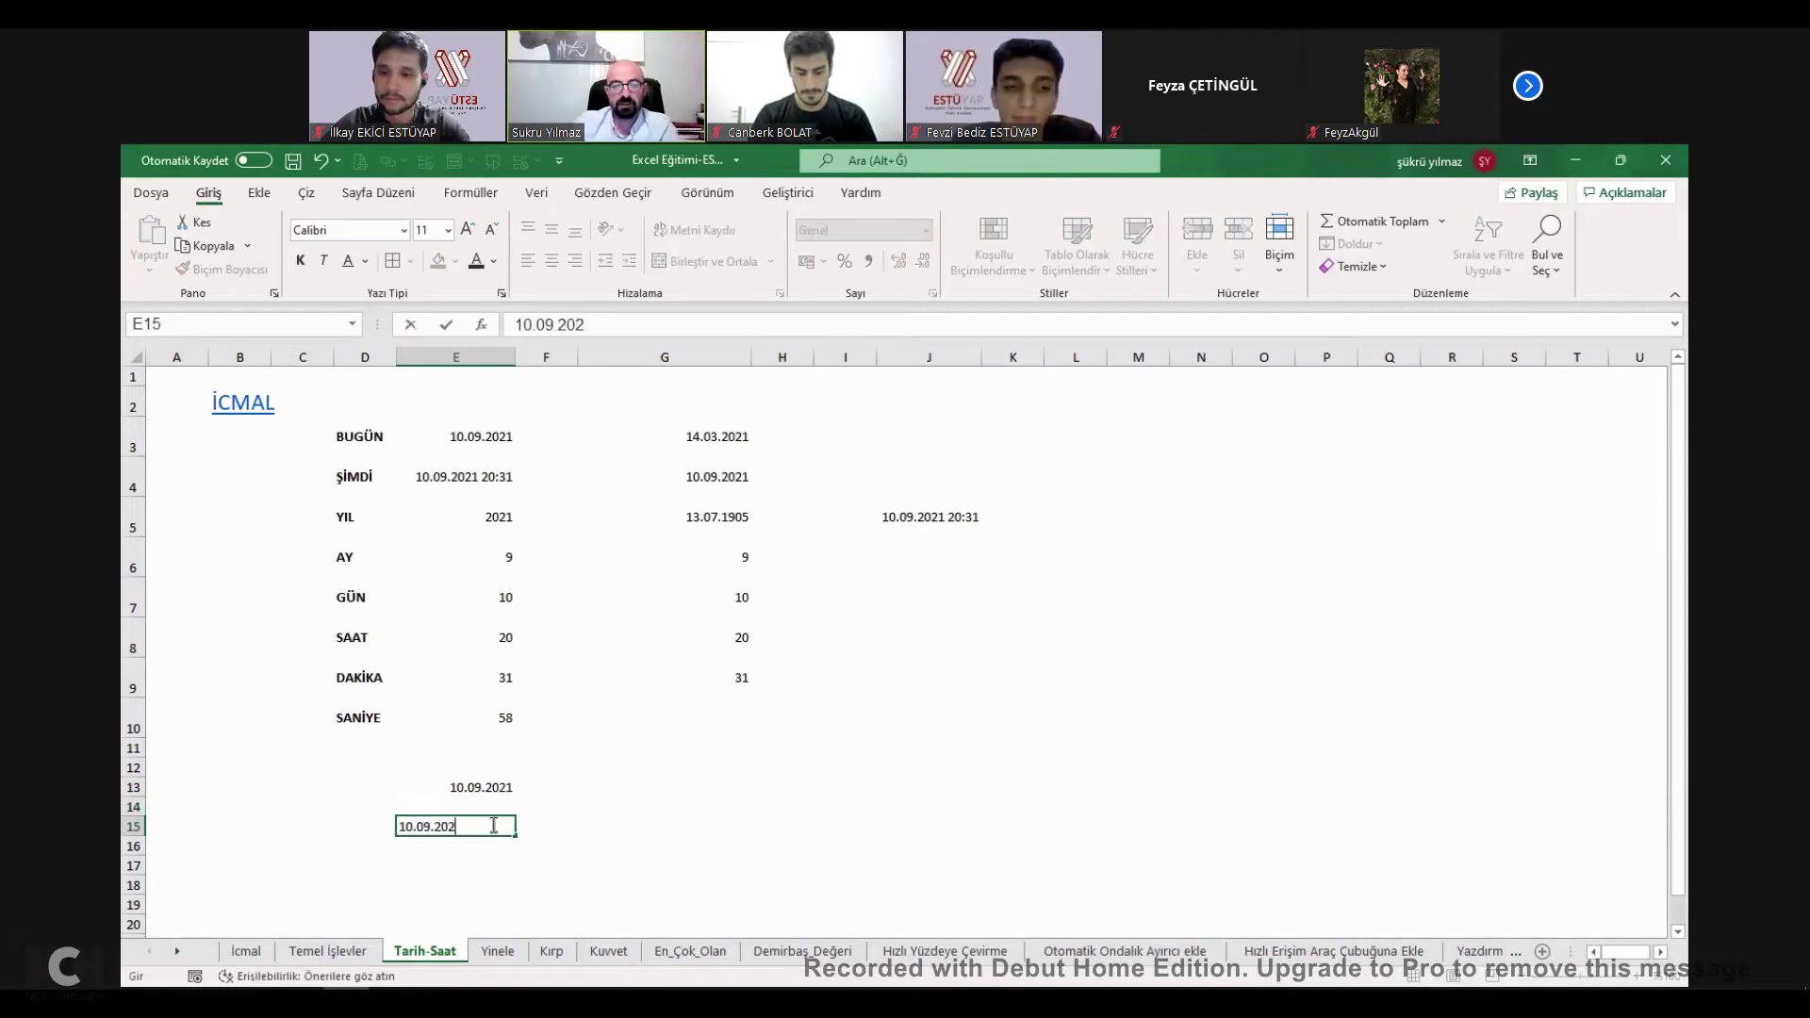
{"action": "key", "text": "Return"}
{"action": "left_click", "coordinate": [492, 825]}
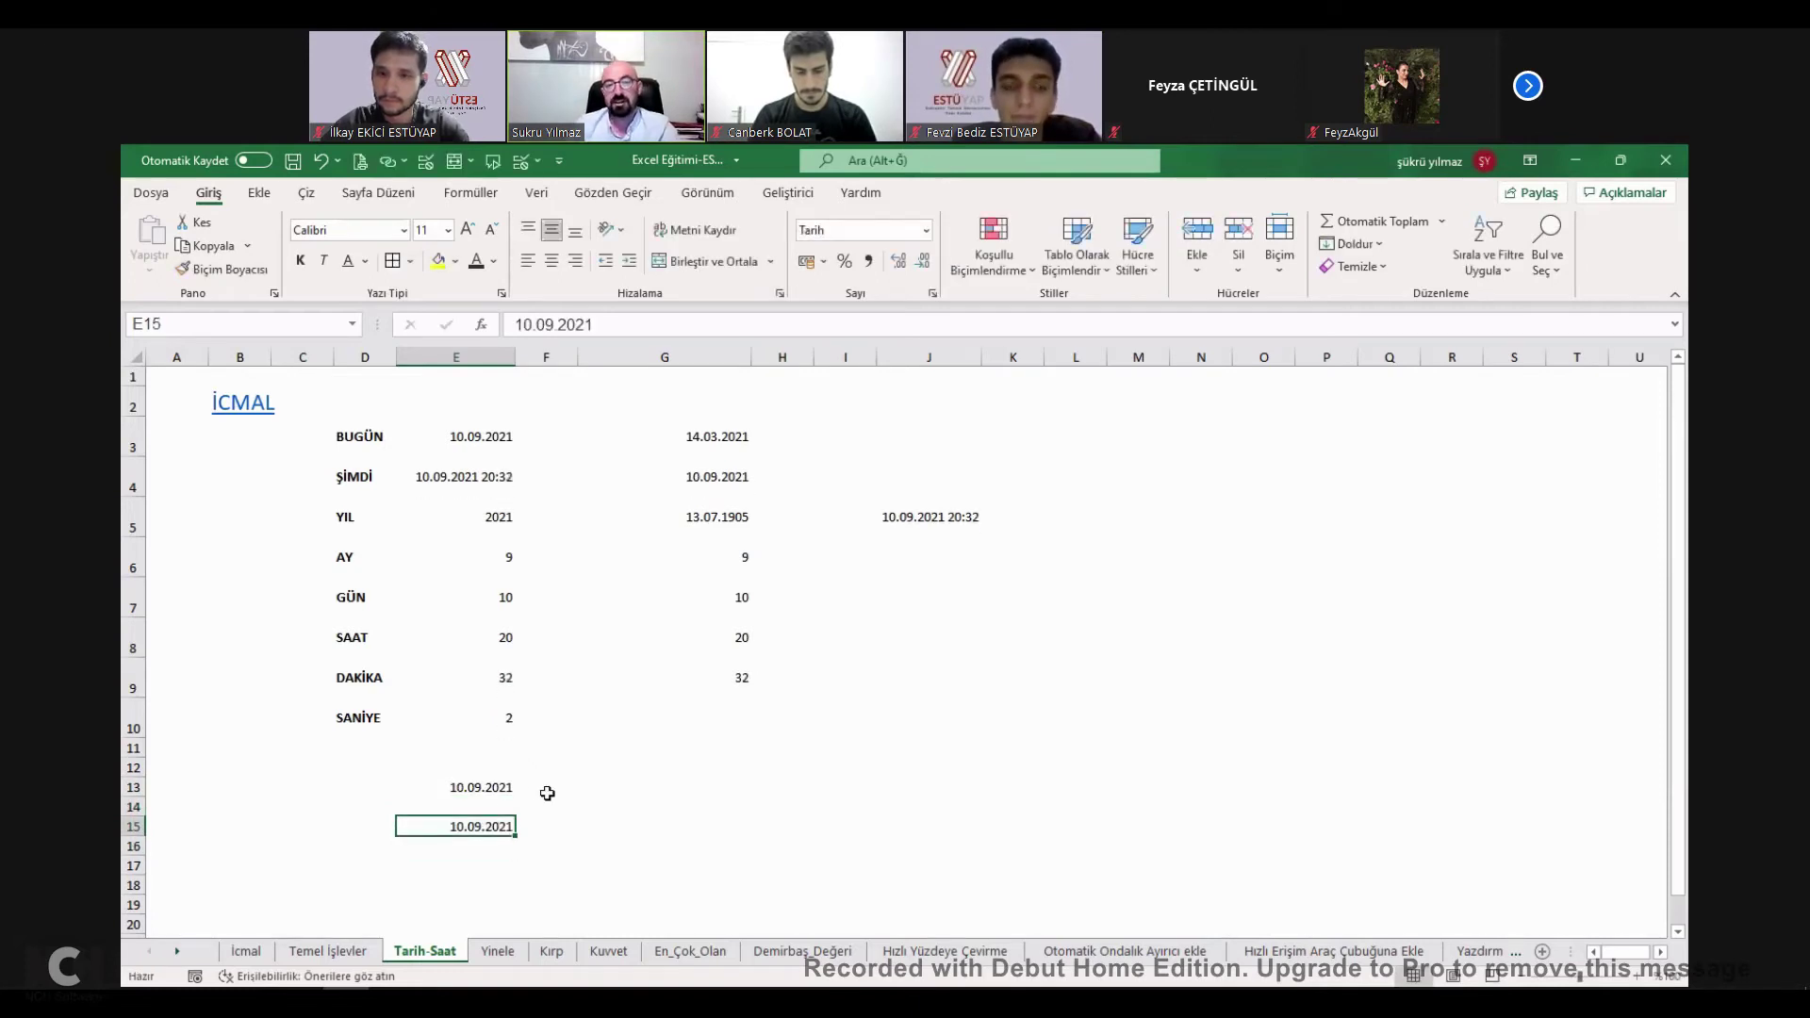
{"action": "left_click", "coordinate": [504, 789]}
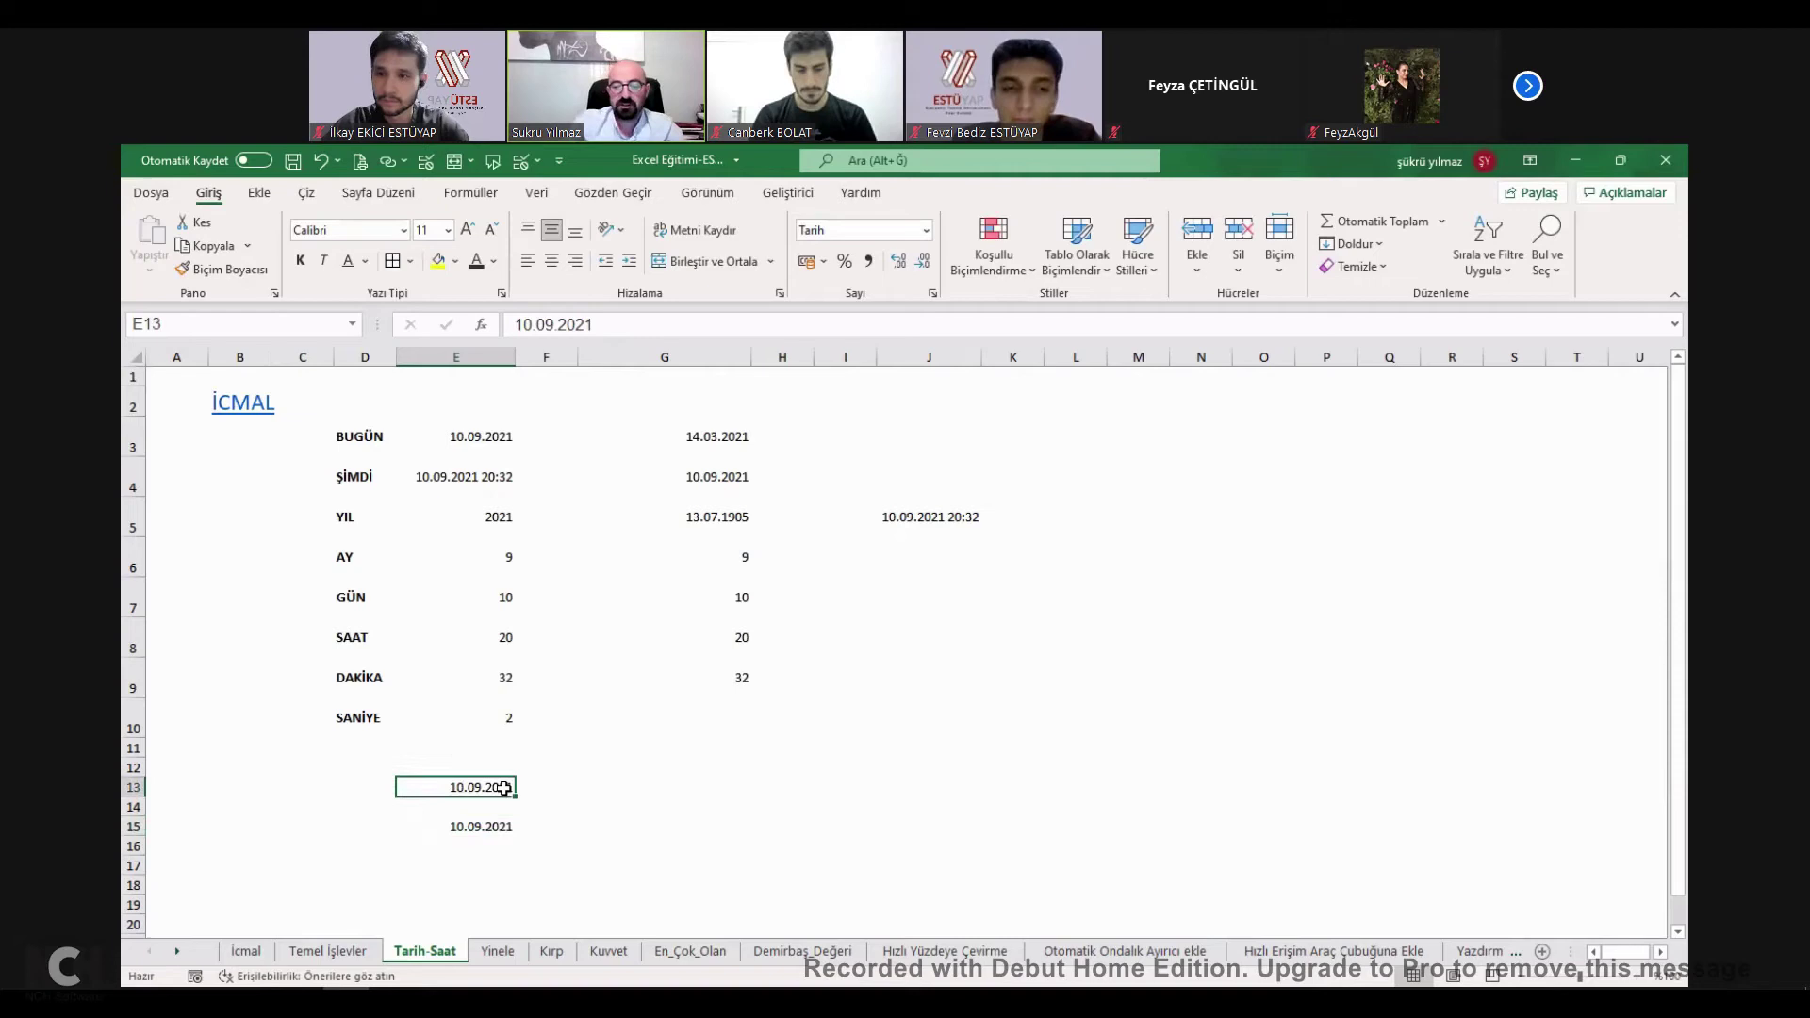
{"action": "type", "text": "="}
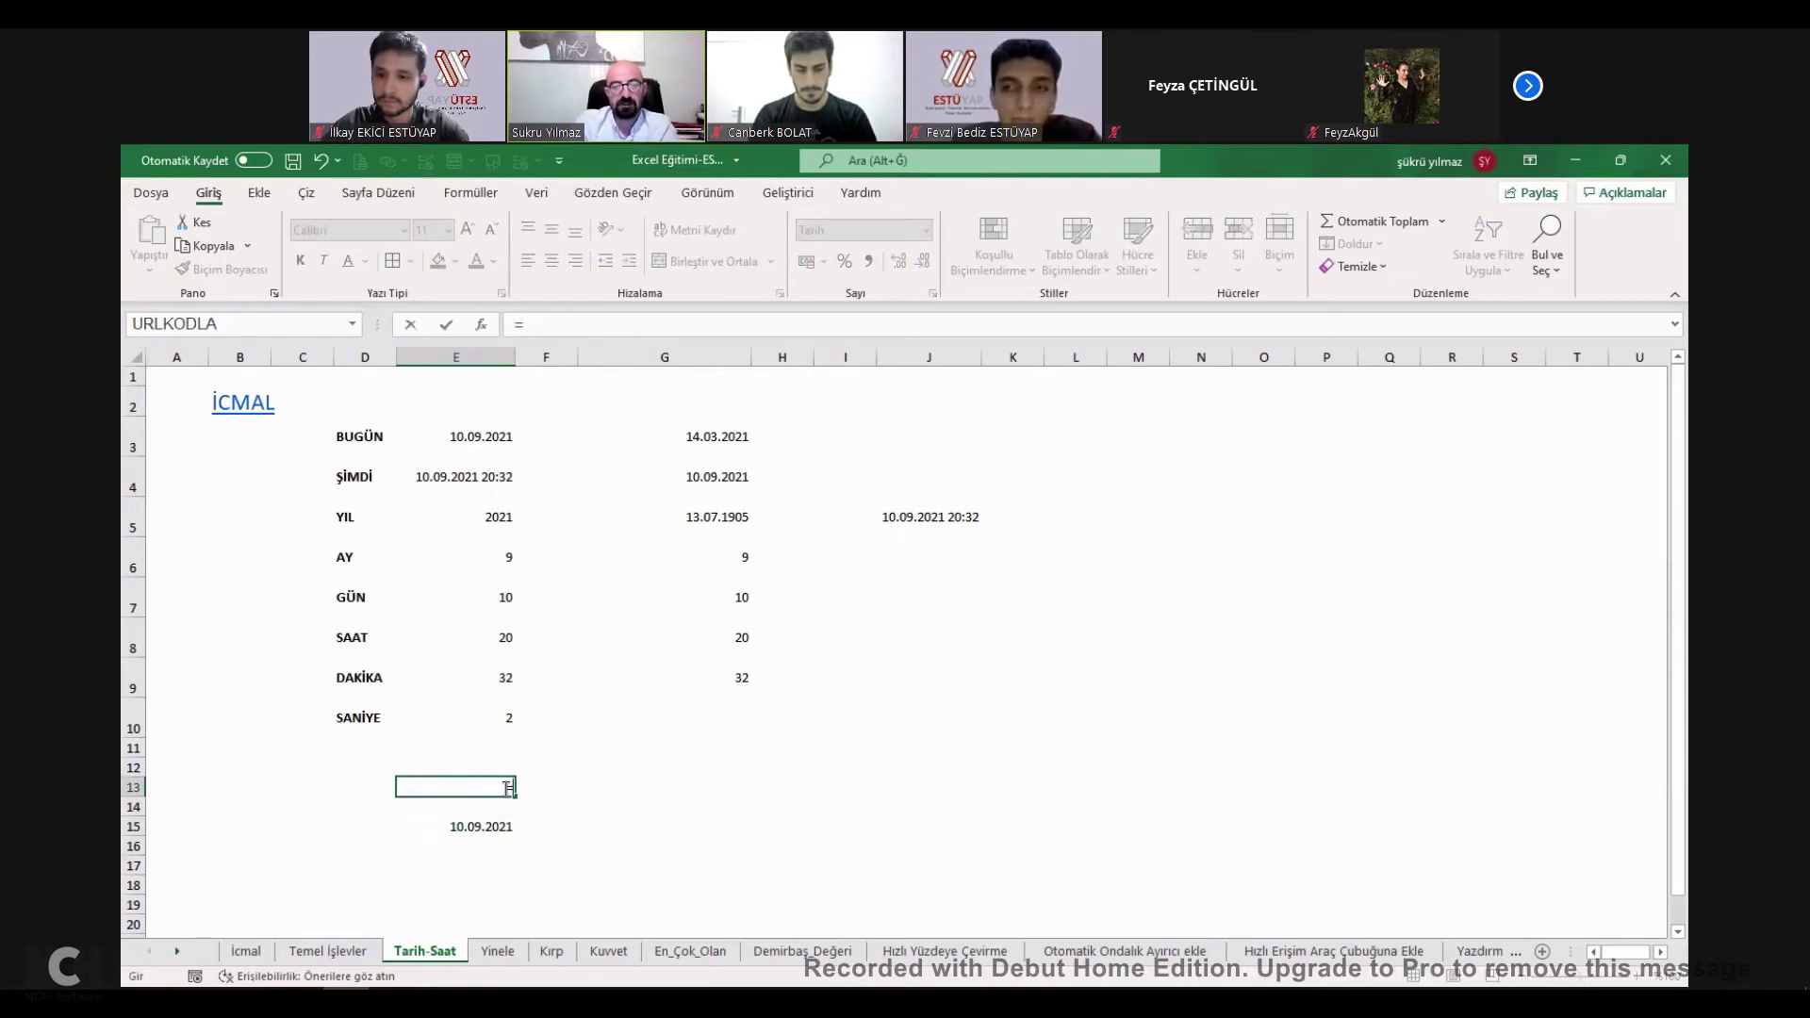
{"action": "type", "text": "şimdi("}
{"action": "key", "text": "Return"}
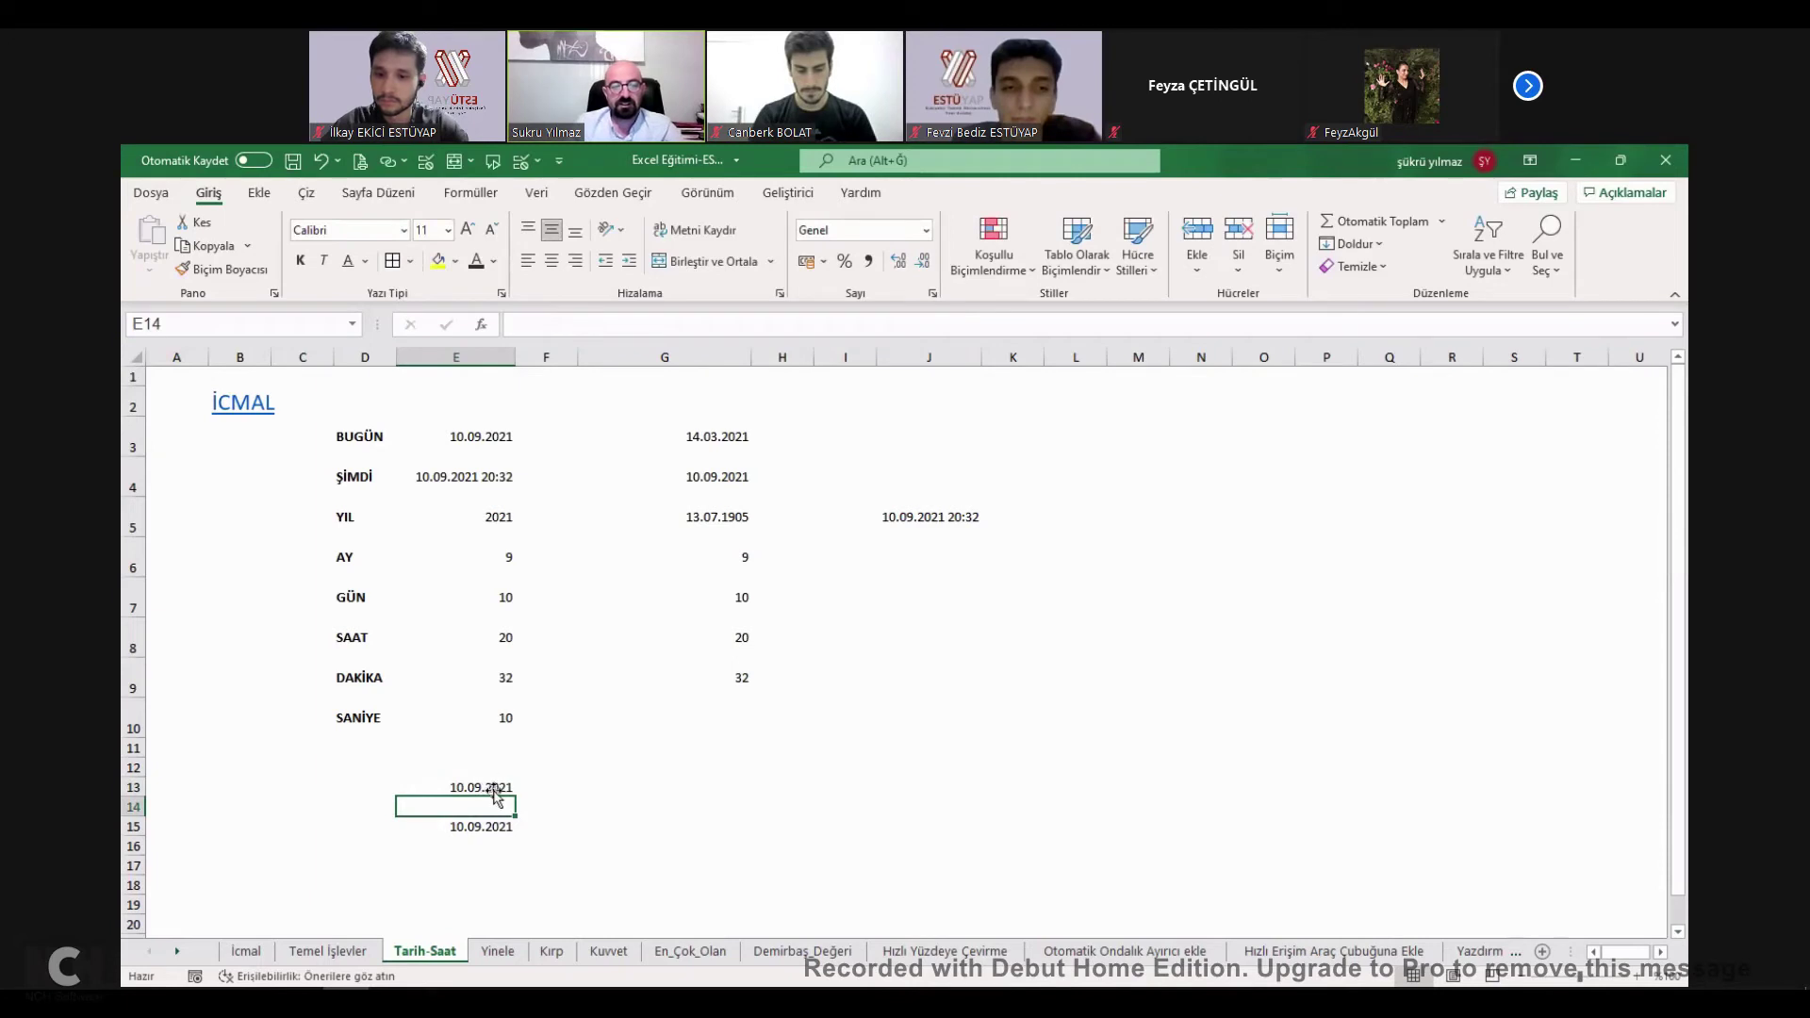
Clear E15 and enter =YIL(E13) to extract the year.
{"action": "double_click", "coordinate": [497, 792]}
{"action": "left_click", "coordinate": [489, 819]}
{"action": "key", "text": "ctrl+z"}
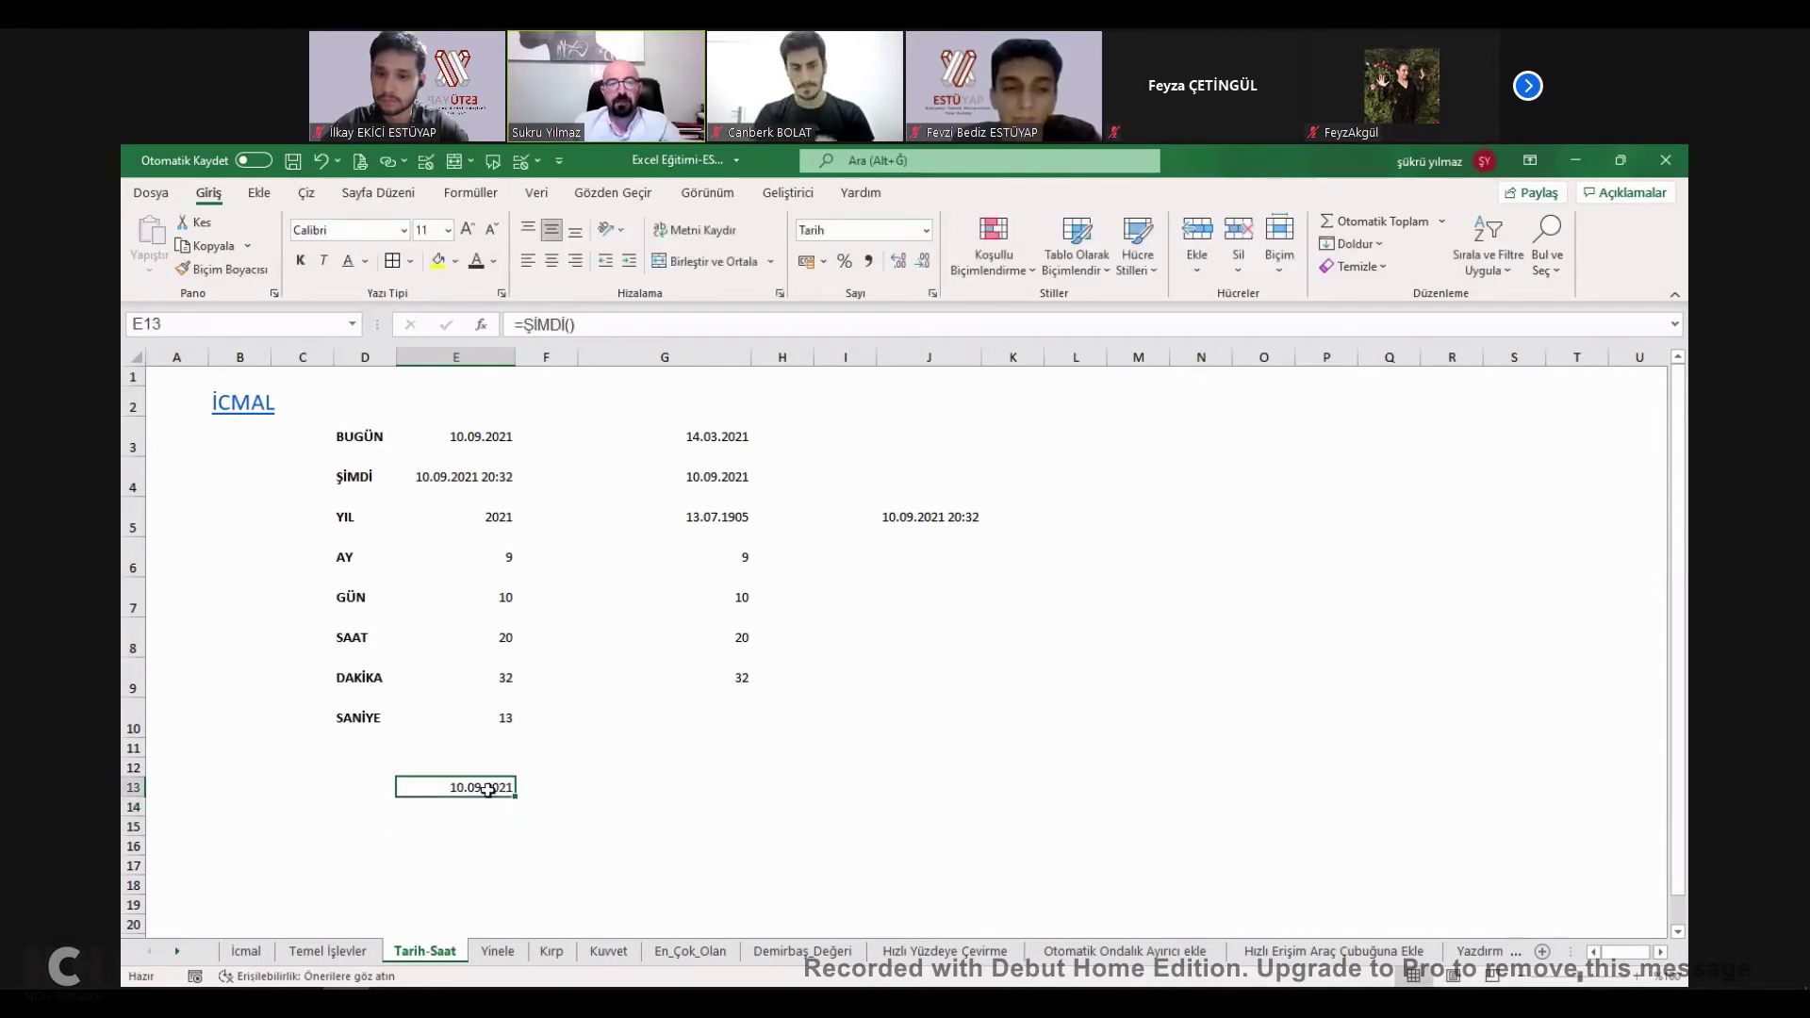
{"action": "left_click", "coordinate": [491, 823]}
{"action": "type", "text": "="}
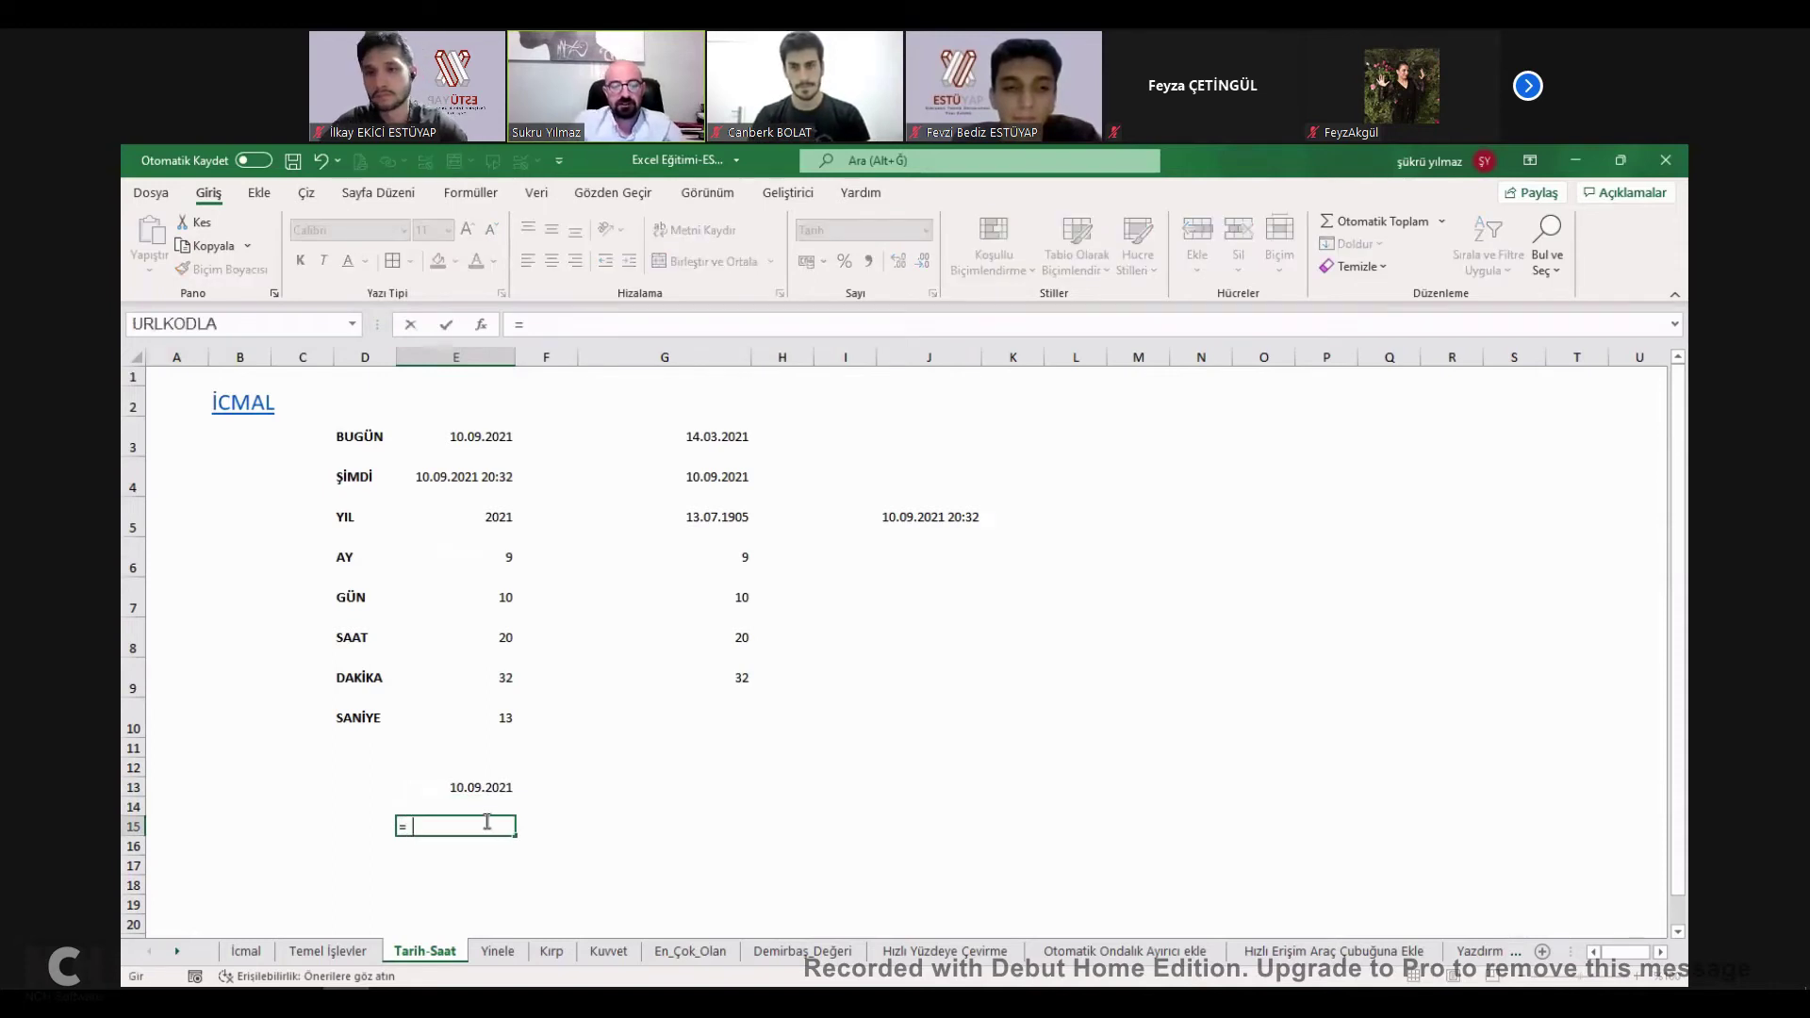
{"action": "type", "text": "yıl("}
{"action": "left_click", "coordinate": [495, 787]}
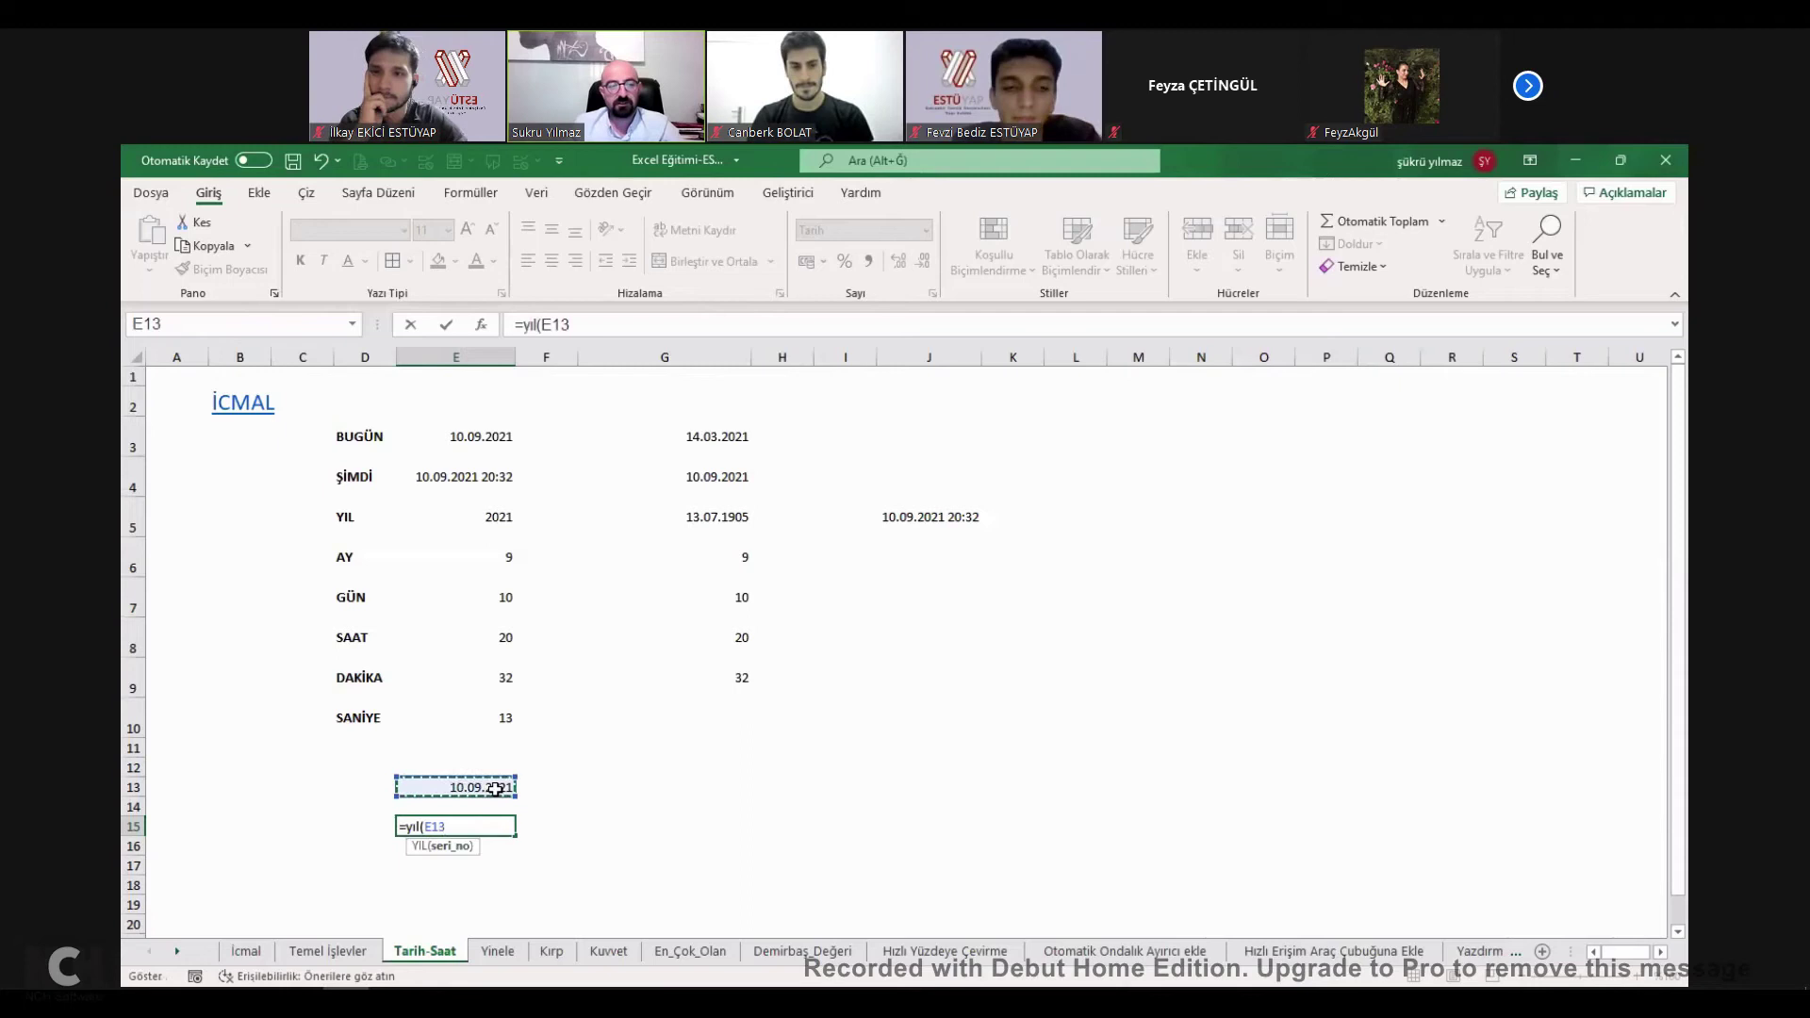
{"action": "type", "text": ")"}
{"action": "key", "text": "Return"}
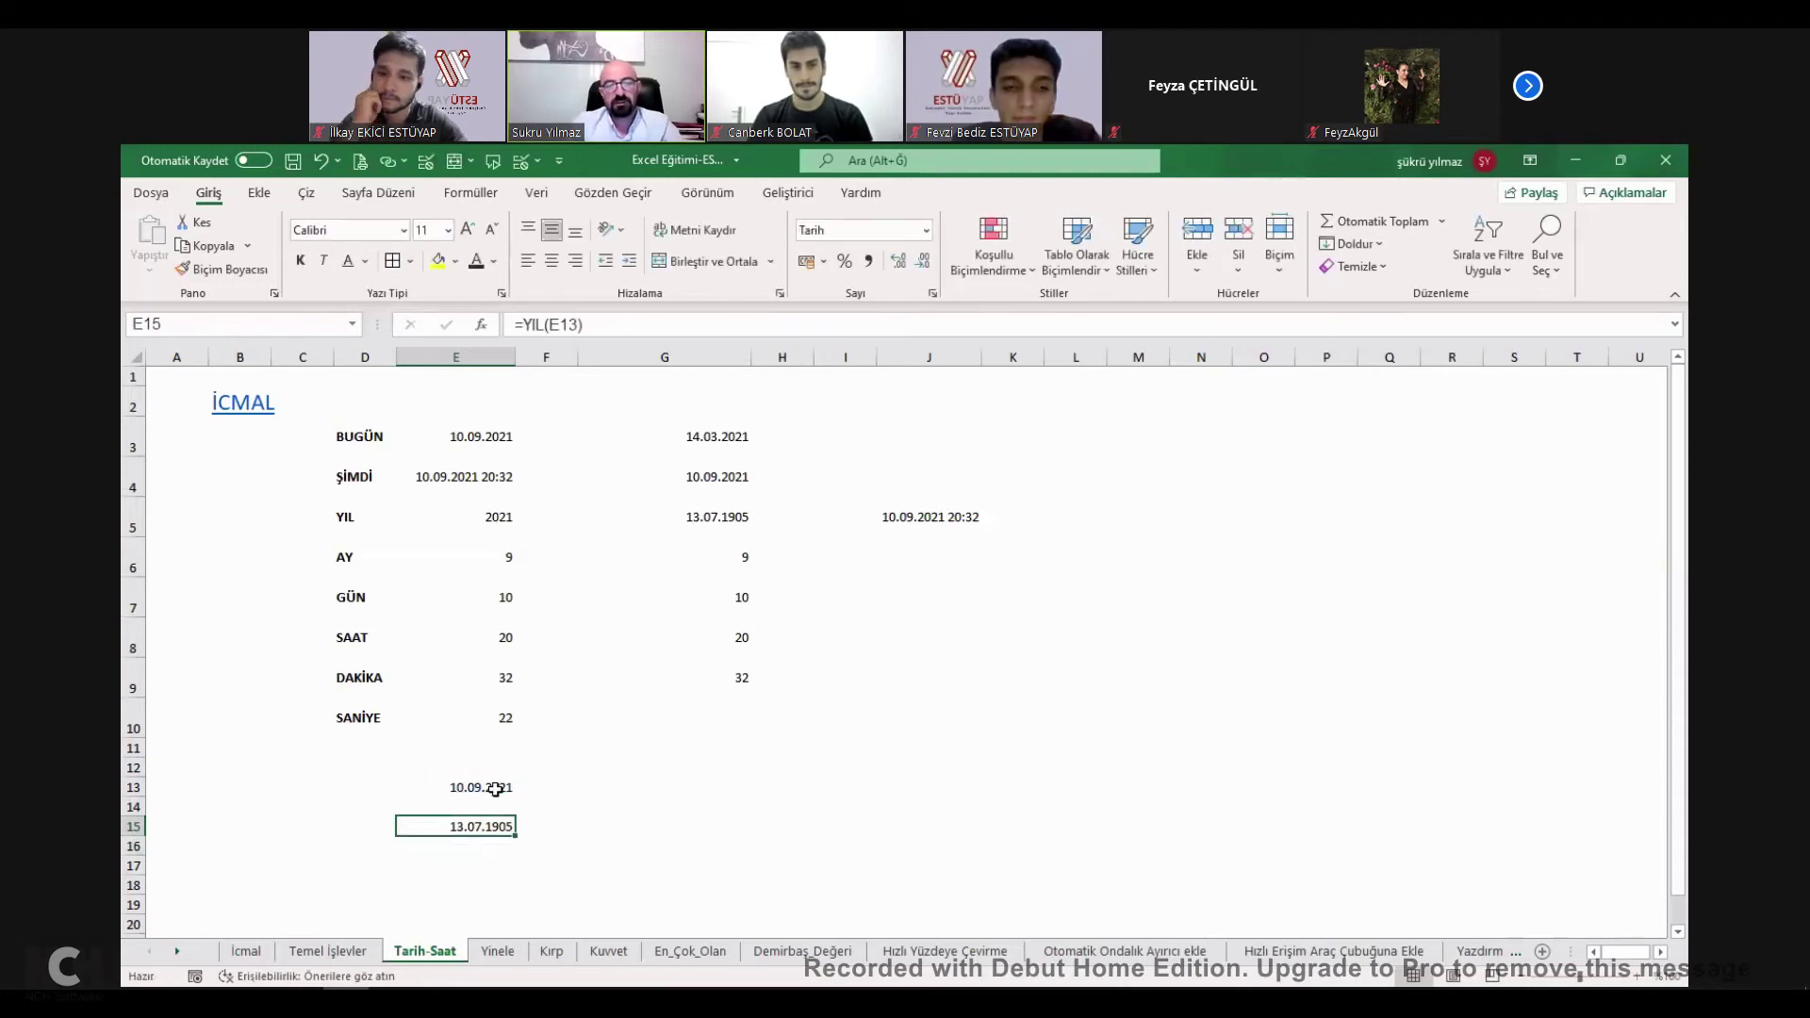
Compare E15's year shown in Number format versus Short Date format.
{"action": "left_click", "coordinate": [928, 231]}
{"action": "left_click", "coordinate": [900, 314]}
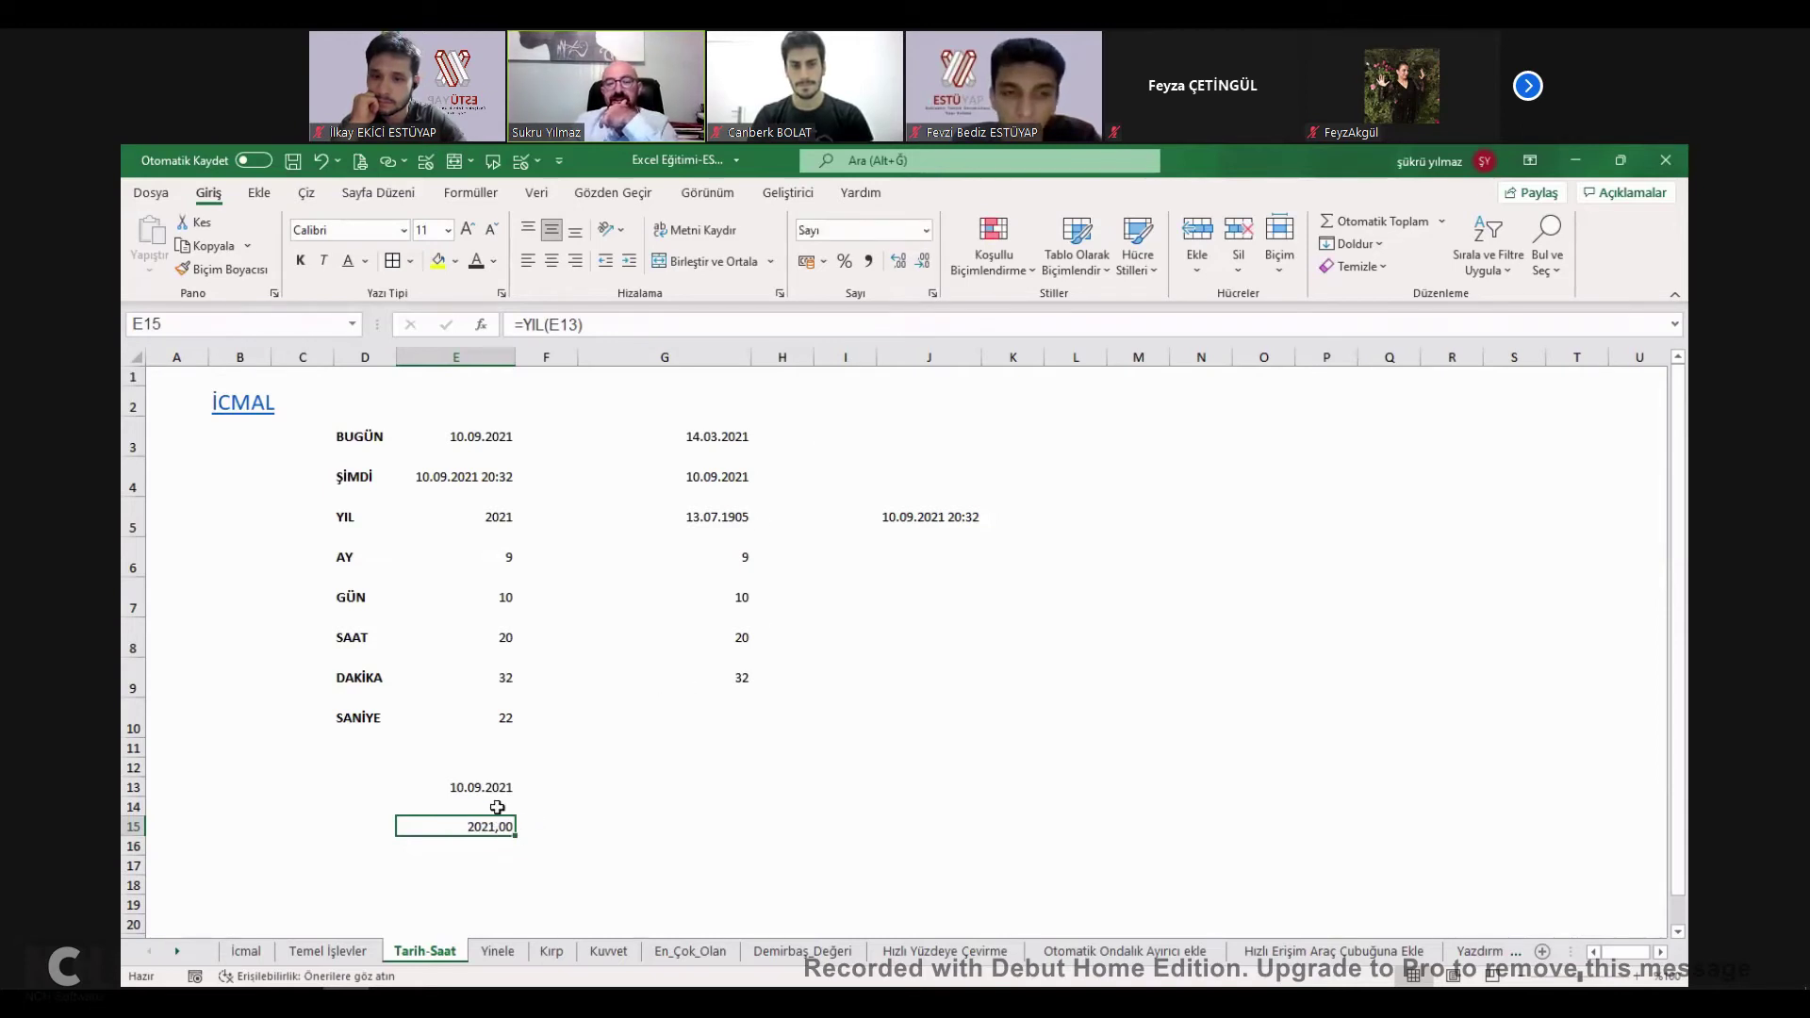
{"action": "key", "text": "ctrl+z"}
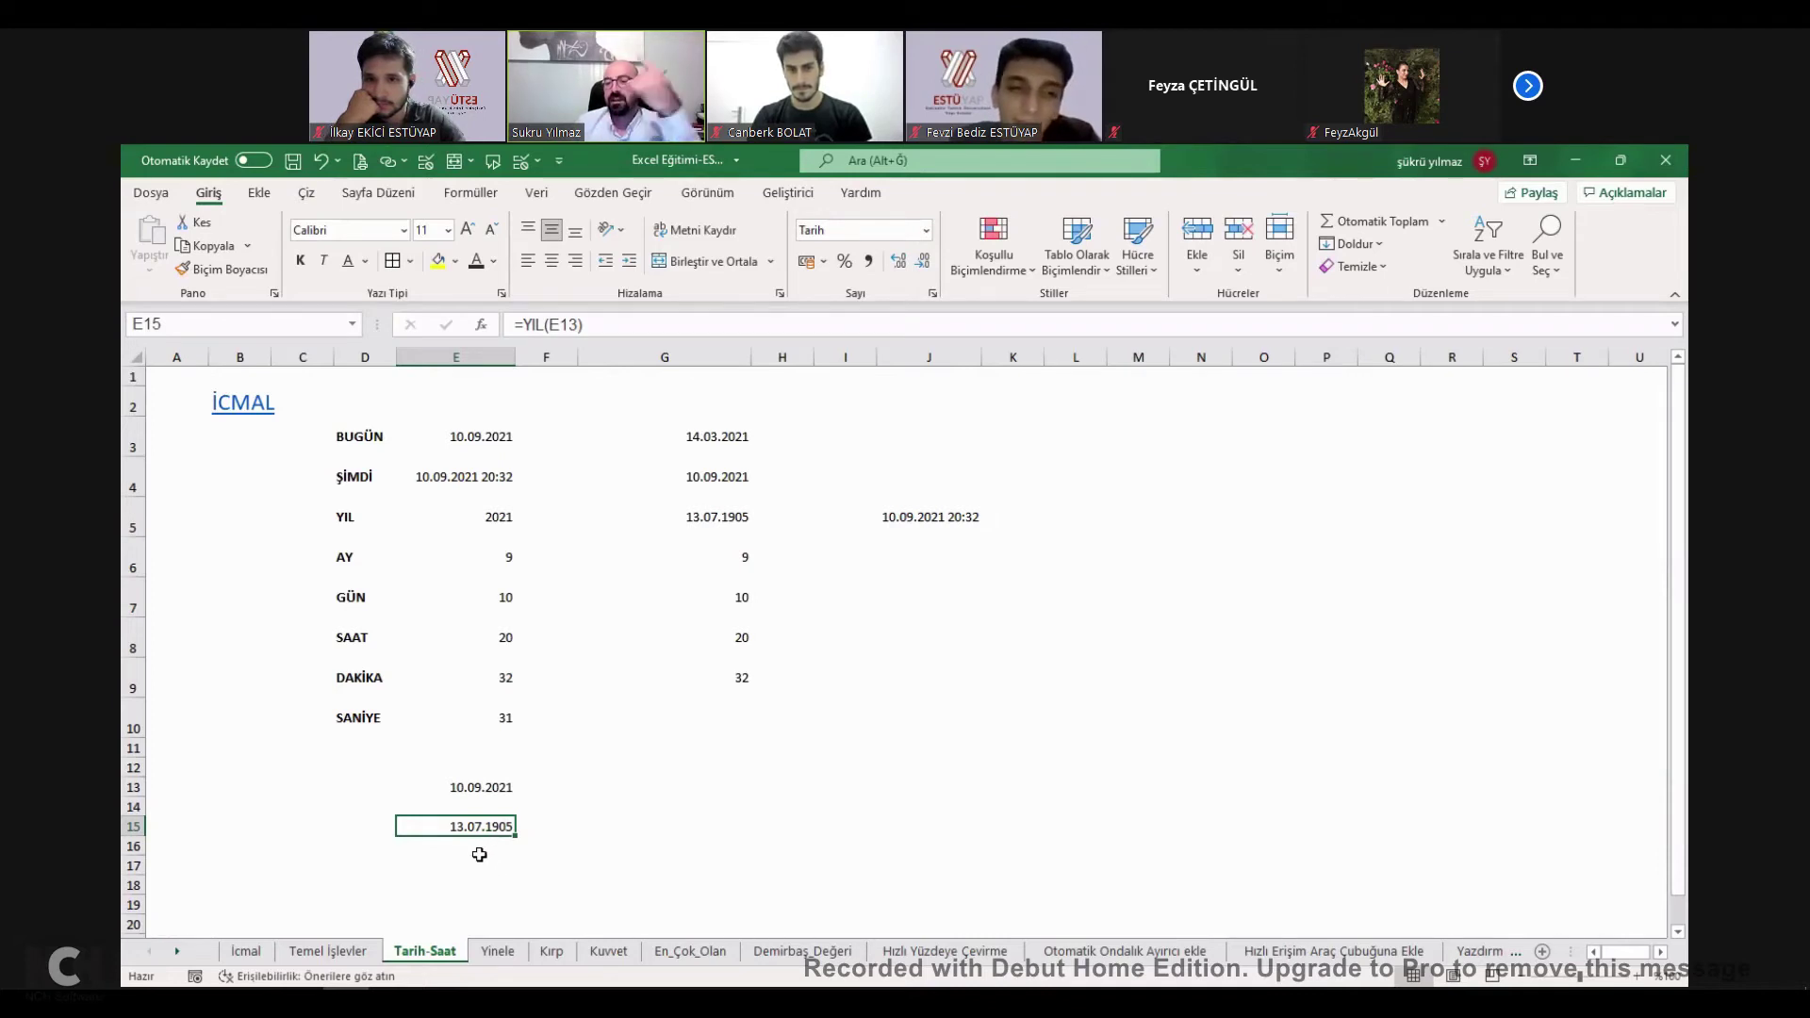
{"action": "left_click", "coordinate": [472, 853]}
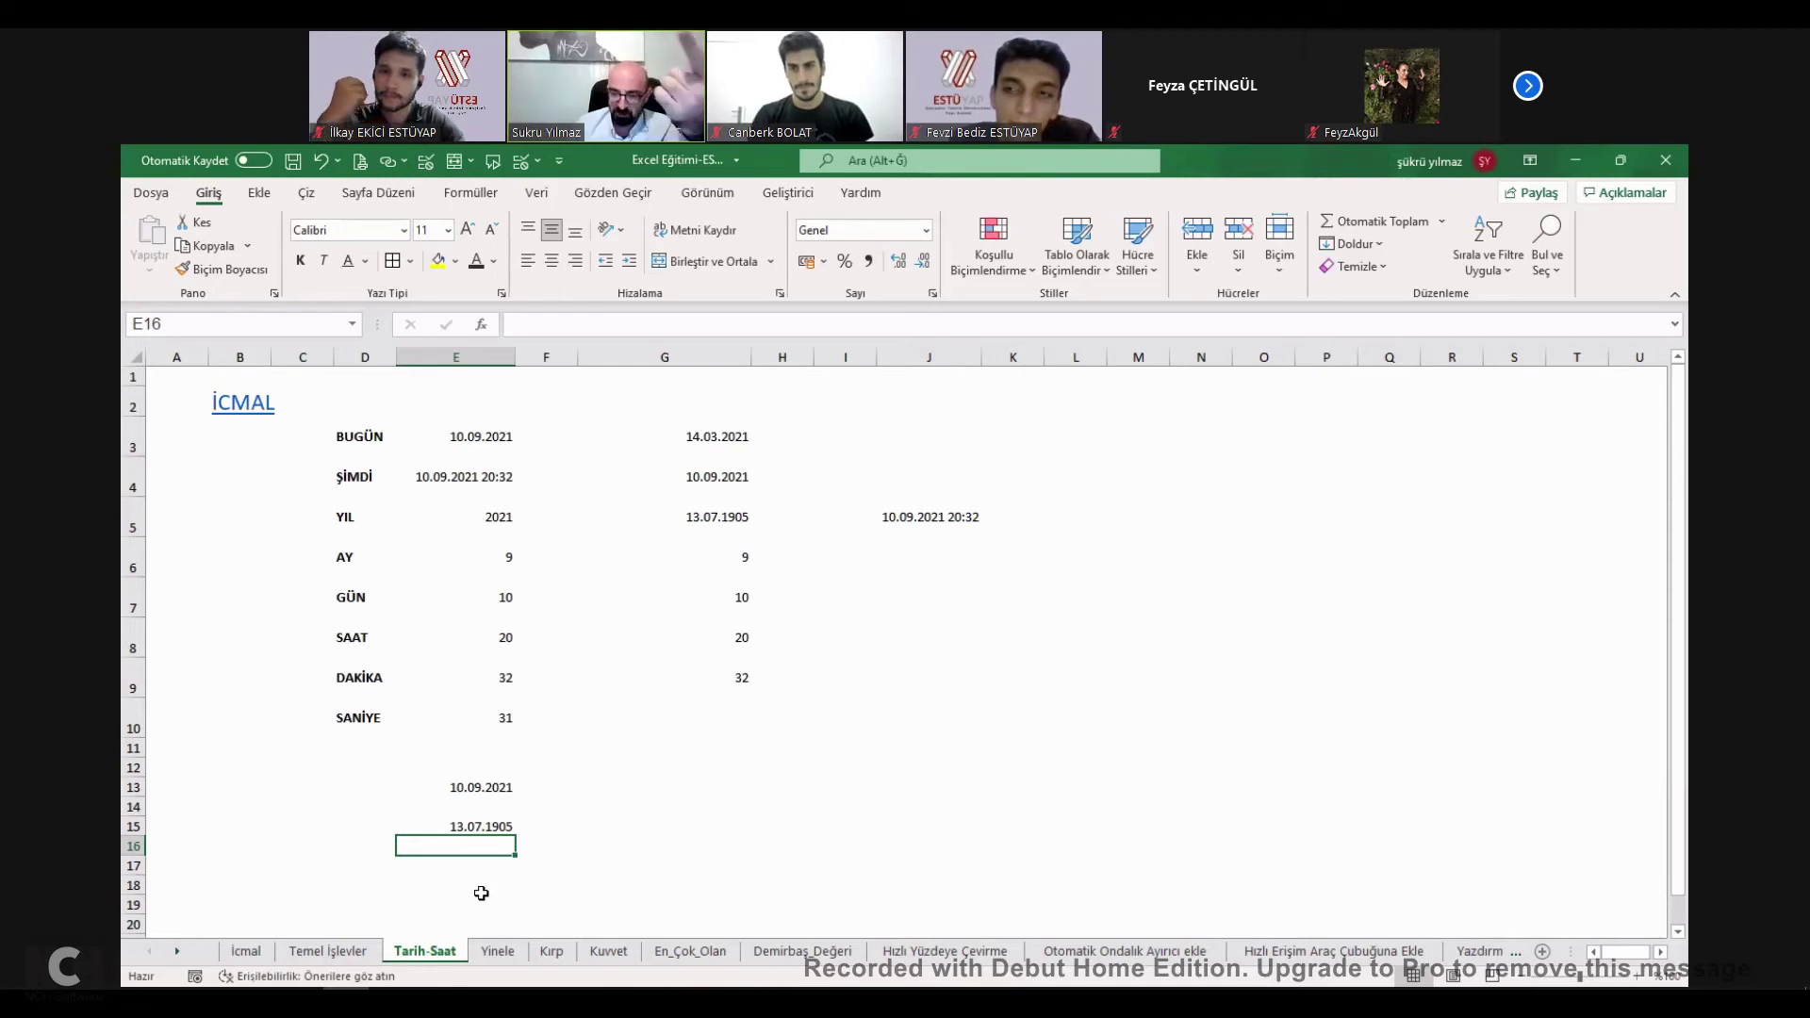
{"action": "left_click", "coordinate": [489, 827]}
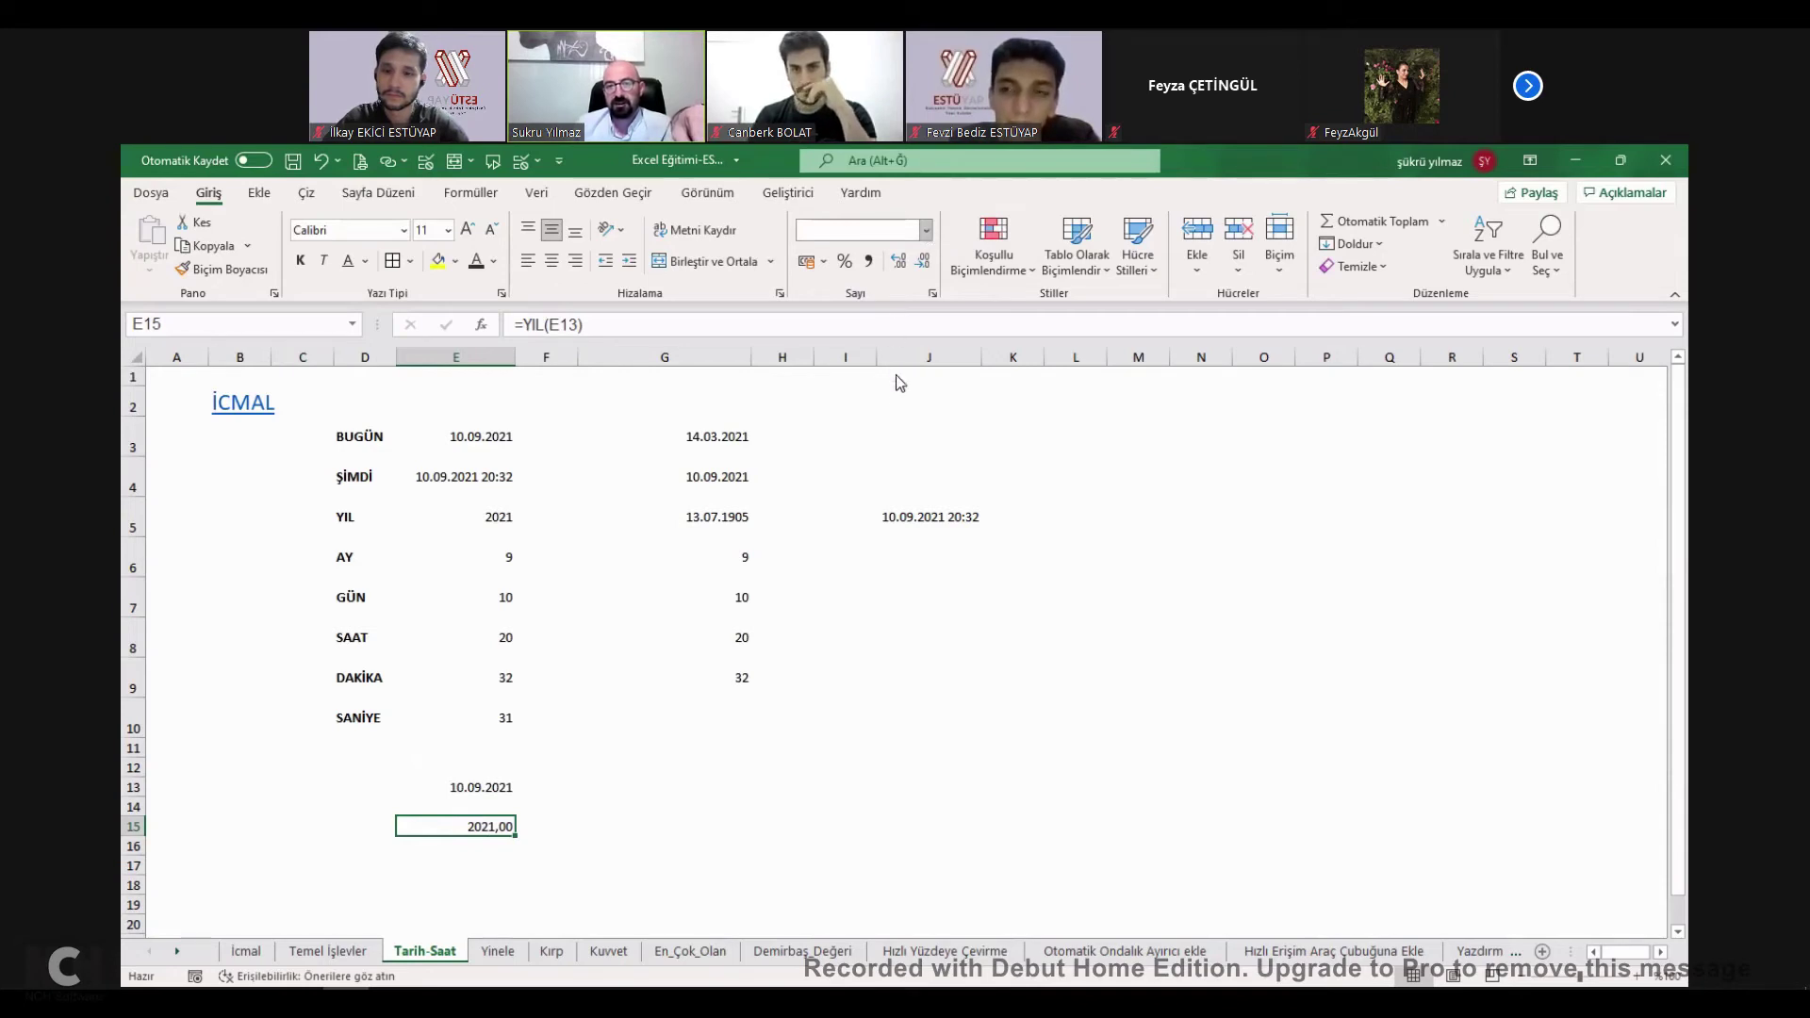
{"action": "left_click", "coordinate": [929, 234]}
{"action": "left_click", "coordinate": [896, 315]}
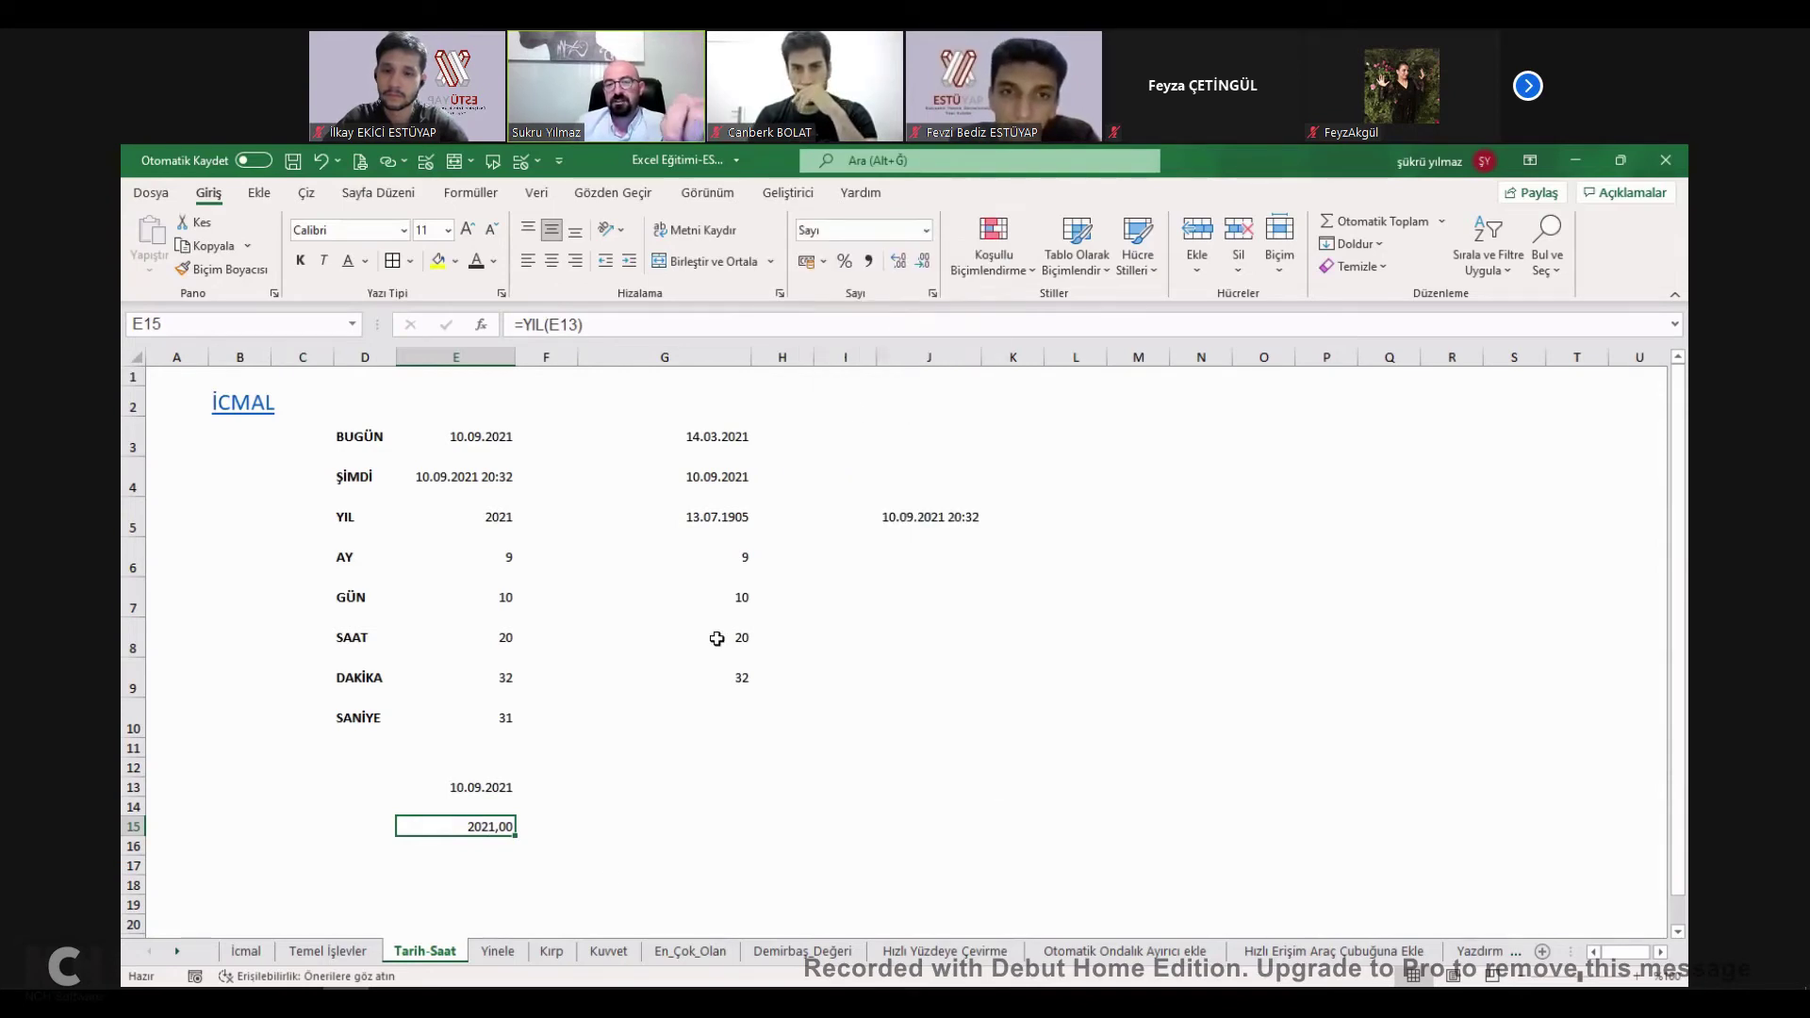
{"action": "left_click", "coordinate": [928, 233]}
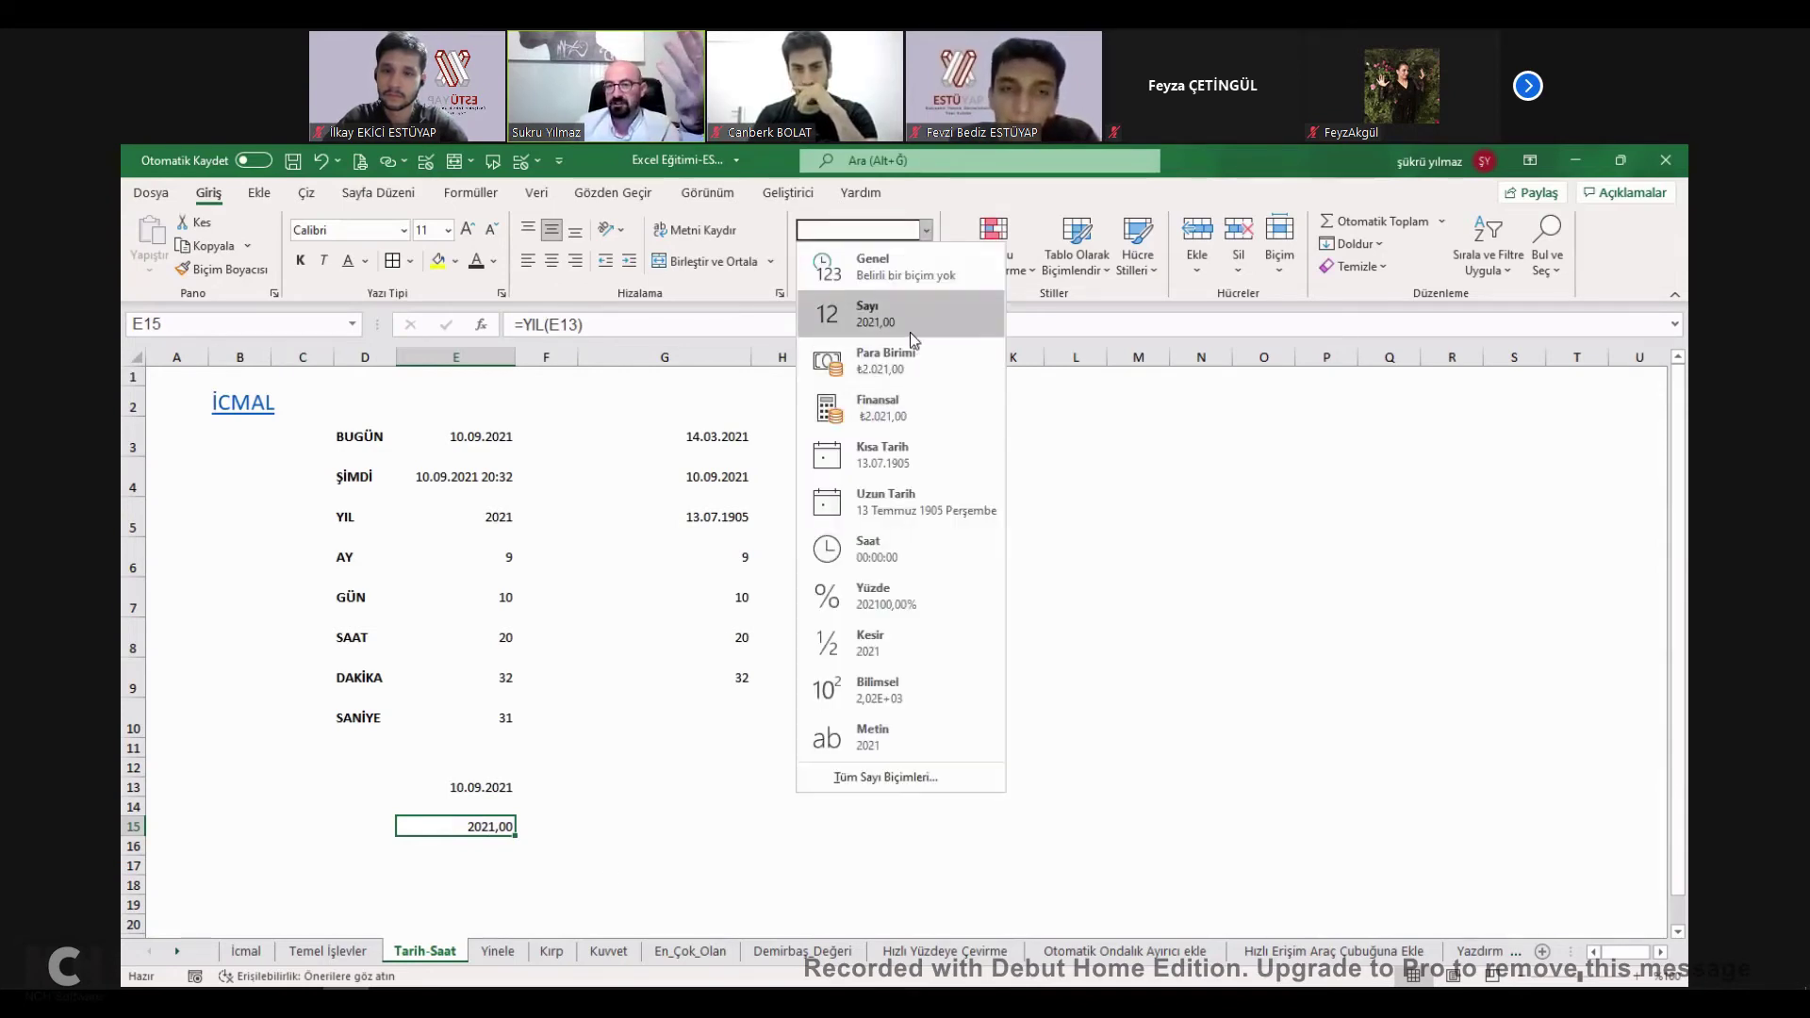
{"action": "left_click", "coordinate": [903, 456]}
Review E15's =YIL(E13) formula and set it back to Number so it shows 2021,00.
{"action": "left_click", "coordinate": [481, 867]}
{"action": "left_click", "coordinate": [483, 826]}
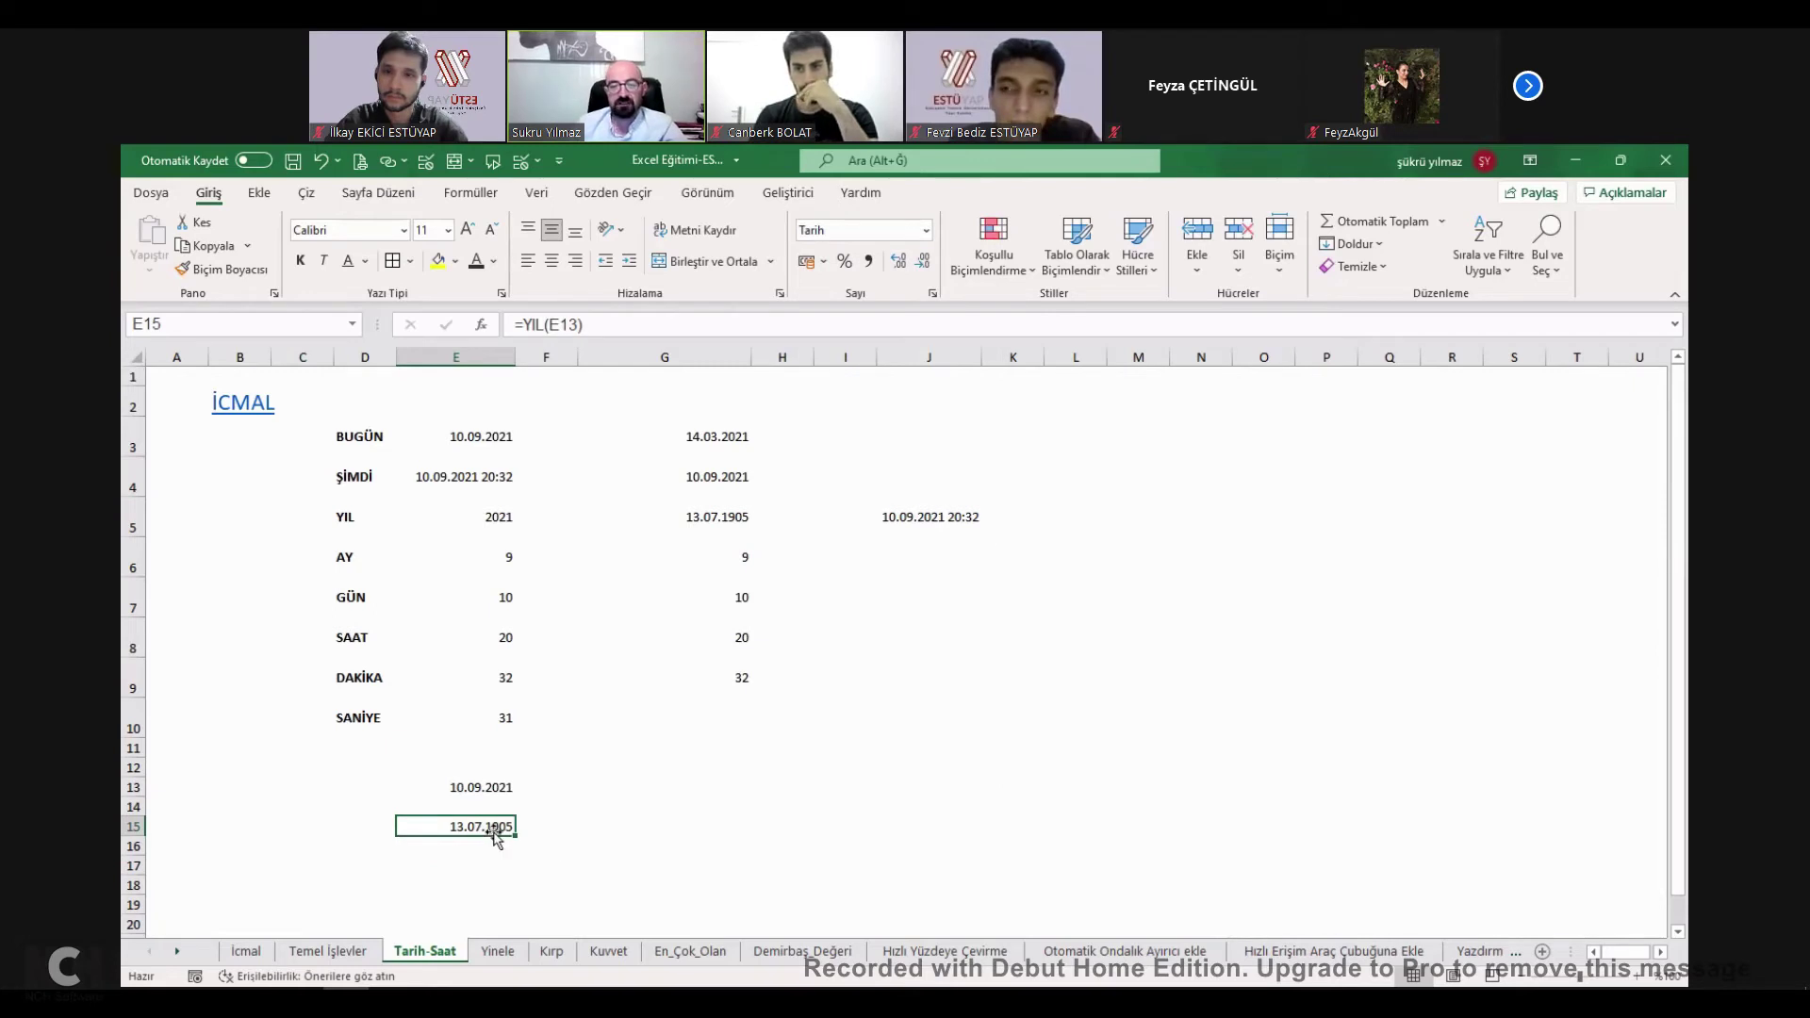
{"action": "double_click", "coordinate": [485, 827]}
{"action": "key", "text": "Escape"}
{"action": "double_click", "coordinate": [487, 827]}
{"action": "key", "text": "Escape"}
{"action": "left_click", "coordinate": [905, 230]}
{"action": "left_click", "coordinate": [928, 237]}
{"action": "left_click", "coordinate": [830, 297]}
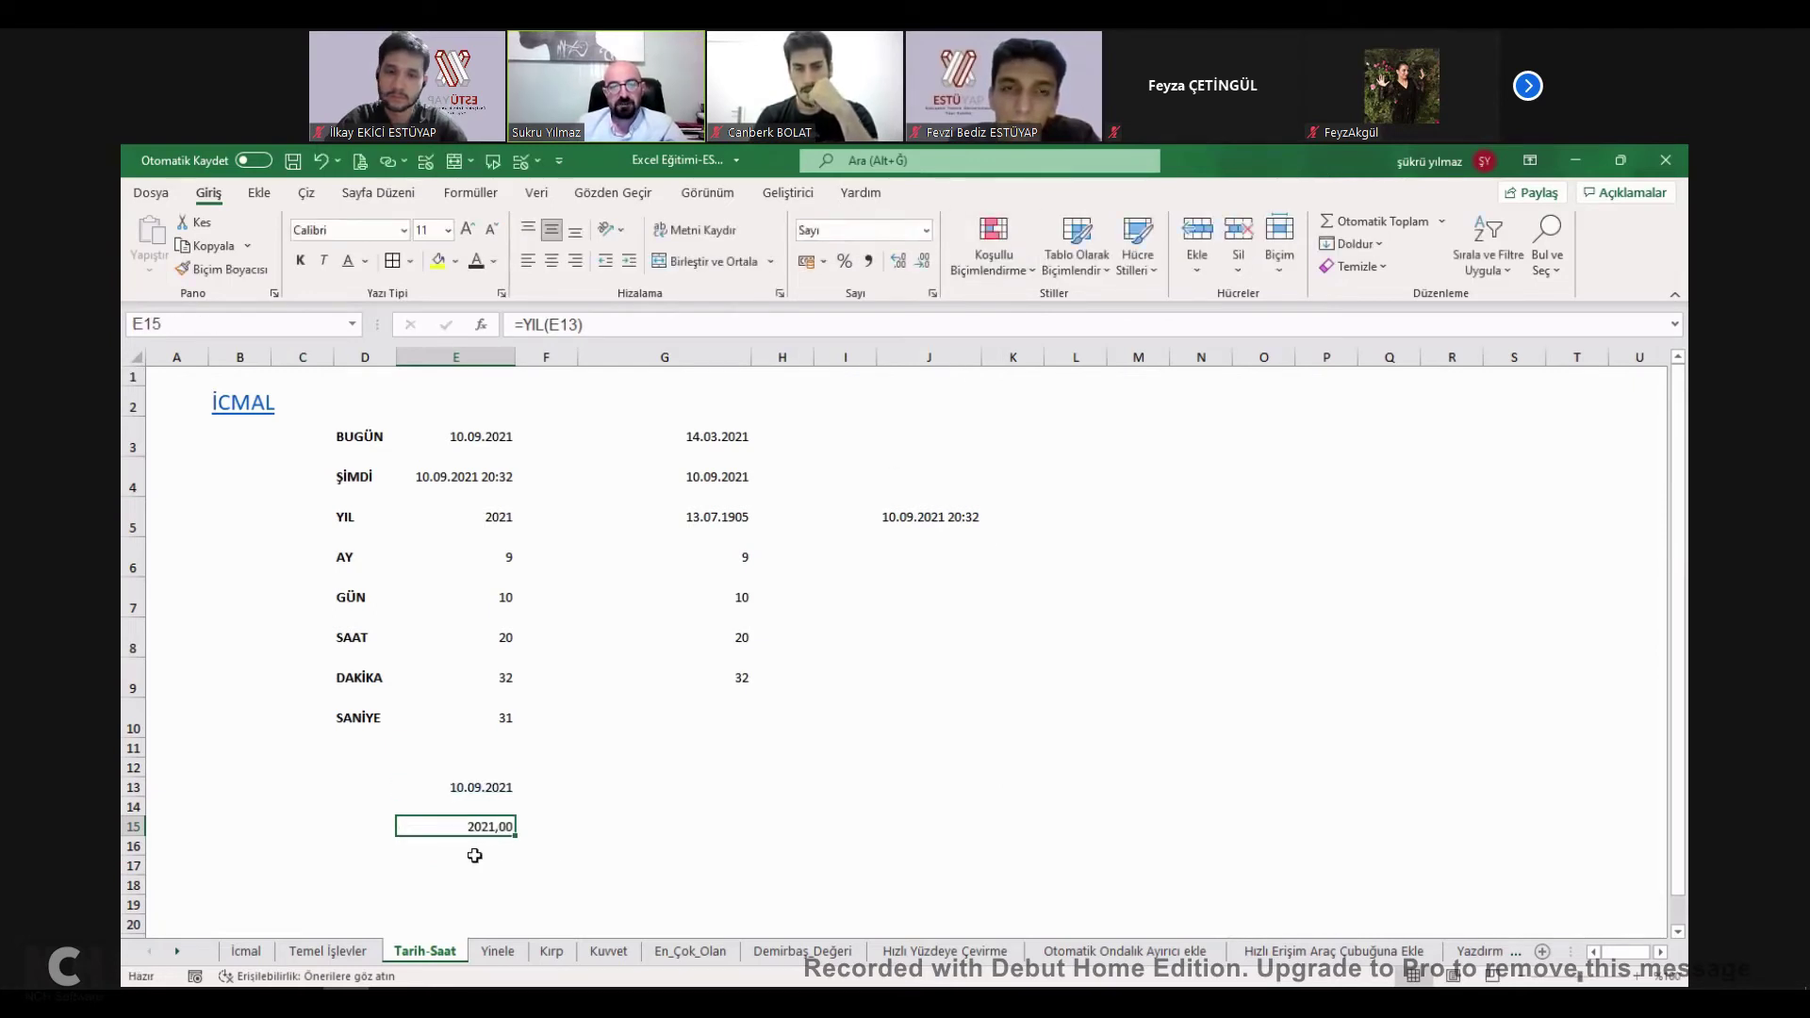
{"action": "left_click_drag", "start_coordinate": [477, 865], "coordinate": [473, 848]}
Enter =AY(E13) in E17 to get the month number 9.
{"action": "type", "text": "="}
{"action": "left_click", "coordinate": [497, 790]}
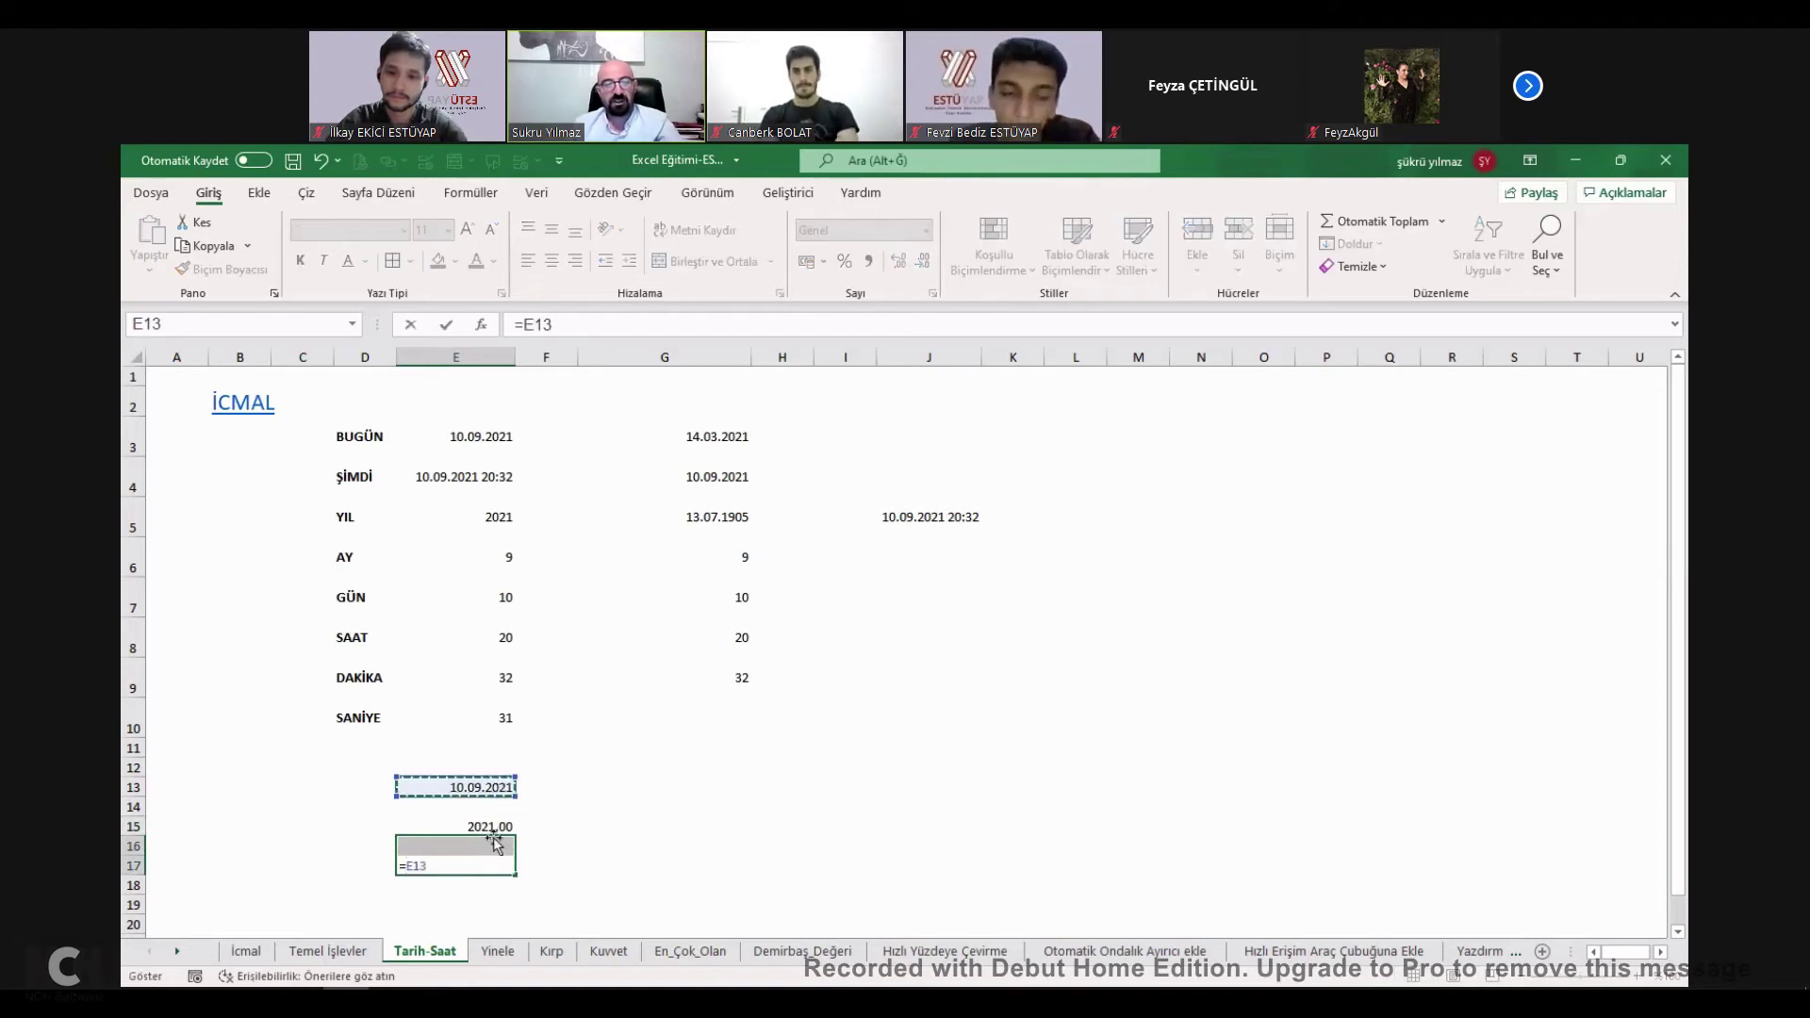
{"action": "key", "text": "Escape"}
{"action": "left_click", "coordinate": [476, 859]}
{"action": "type", "text": "="}
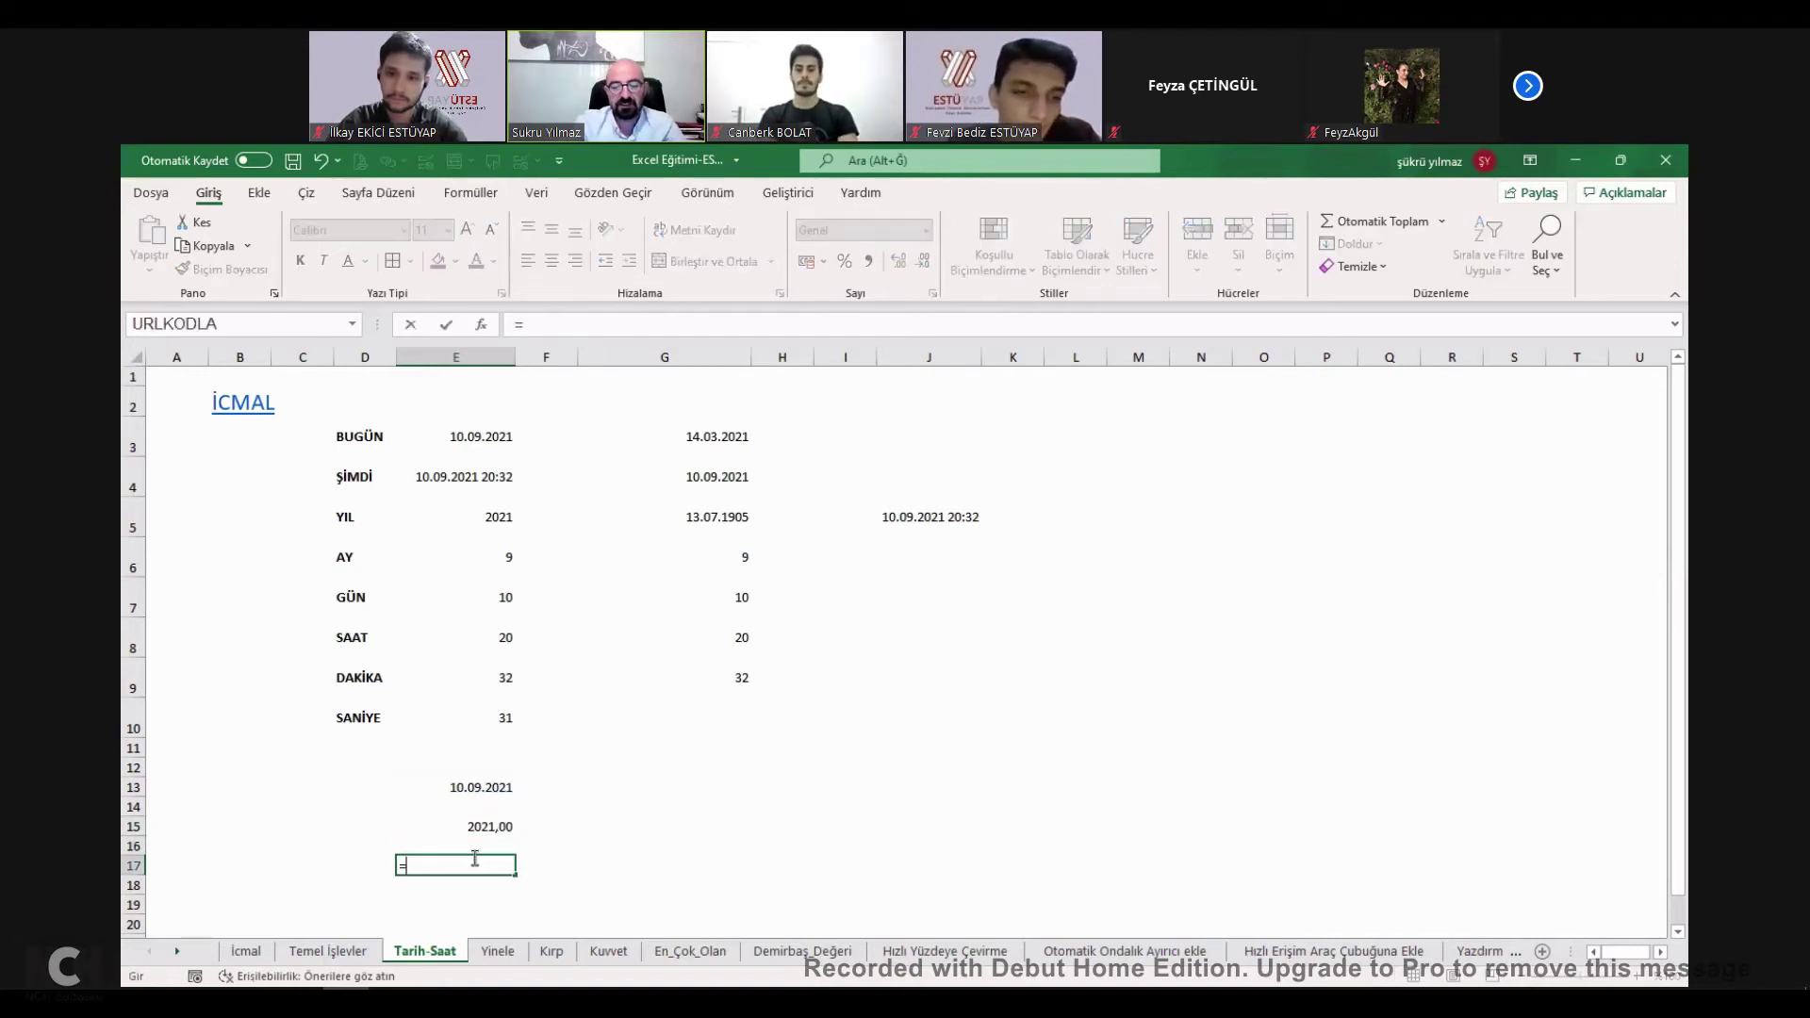
{"action": "type", "text": "ay("}
{"action": "left_click", "coordinate": [490, 787]}
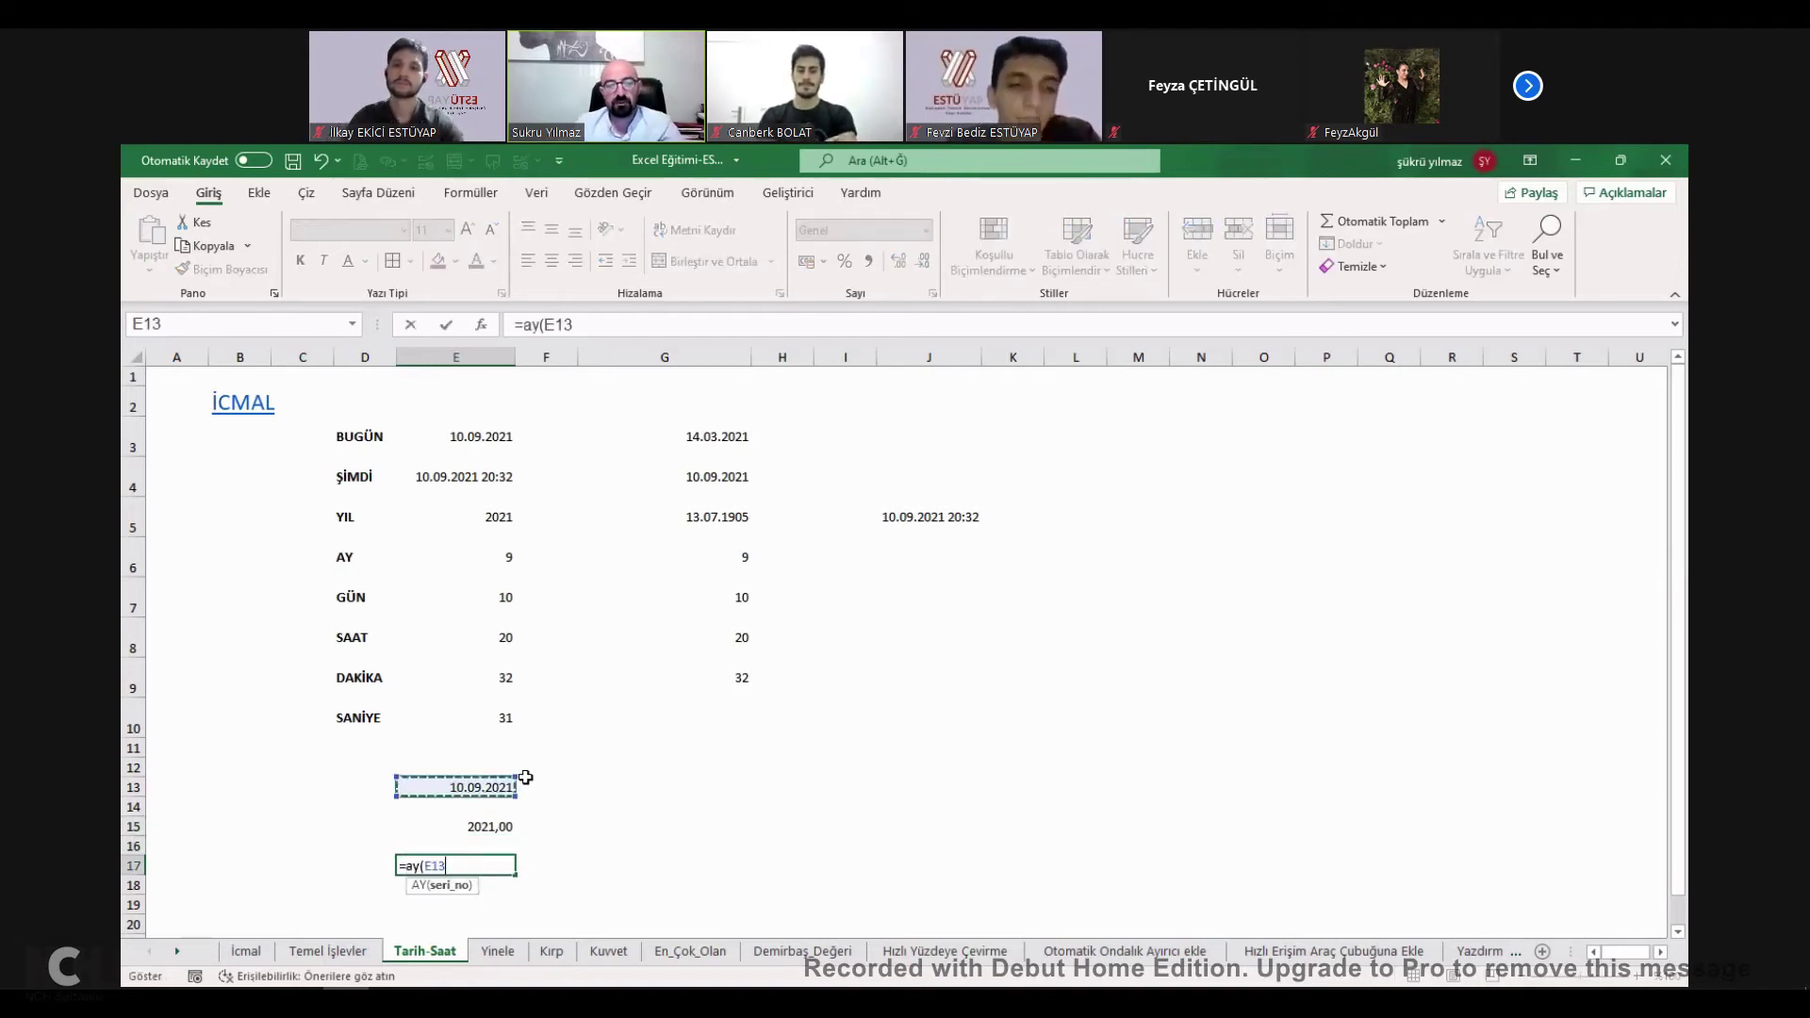
{"action": "key", "text": "Return"}
{"action": "left_click", "coordinate": [514, 866]}
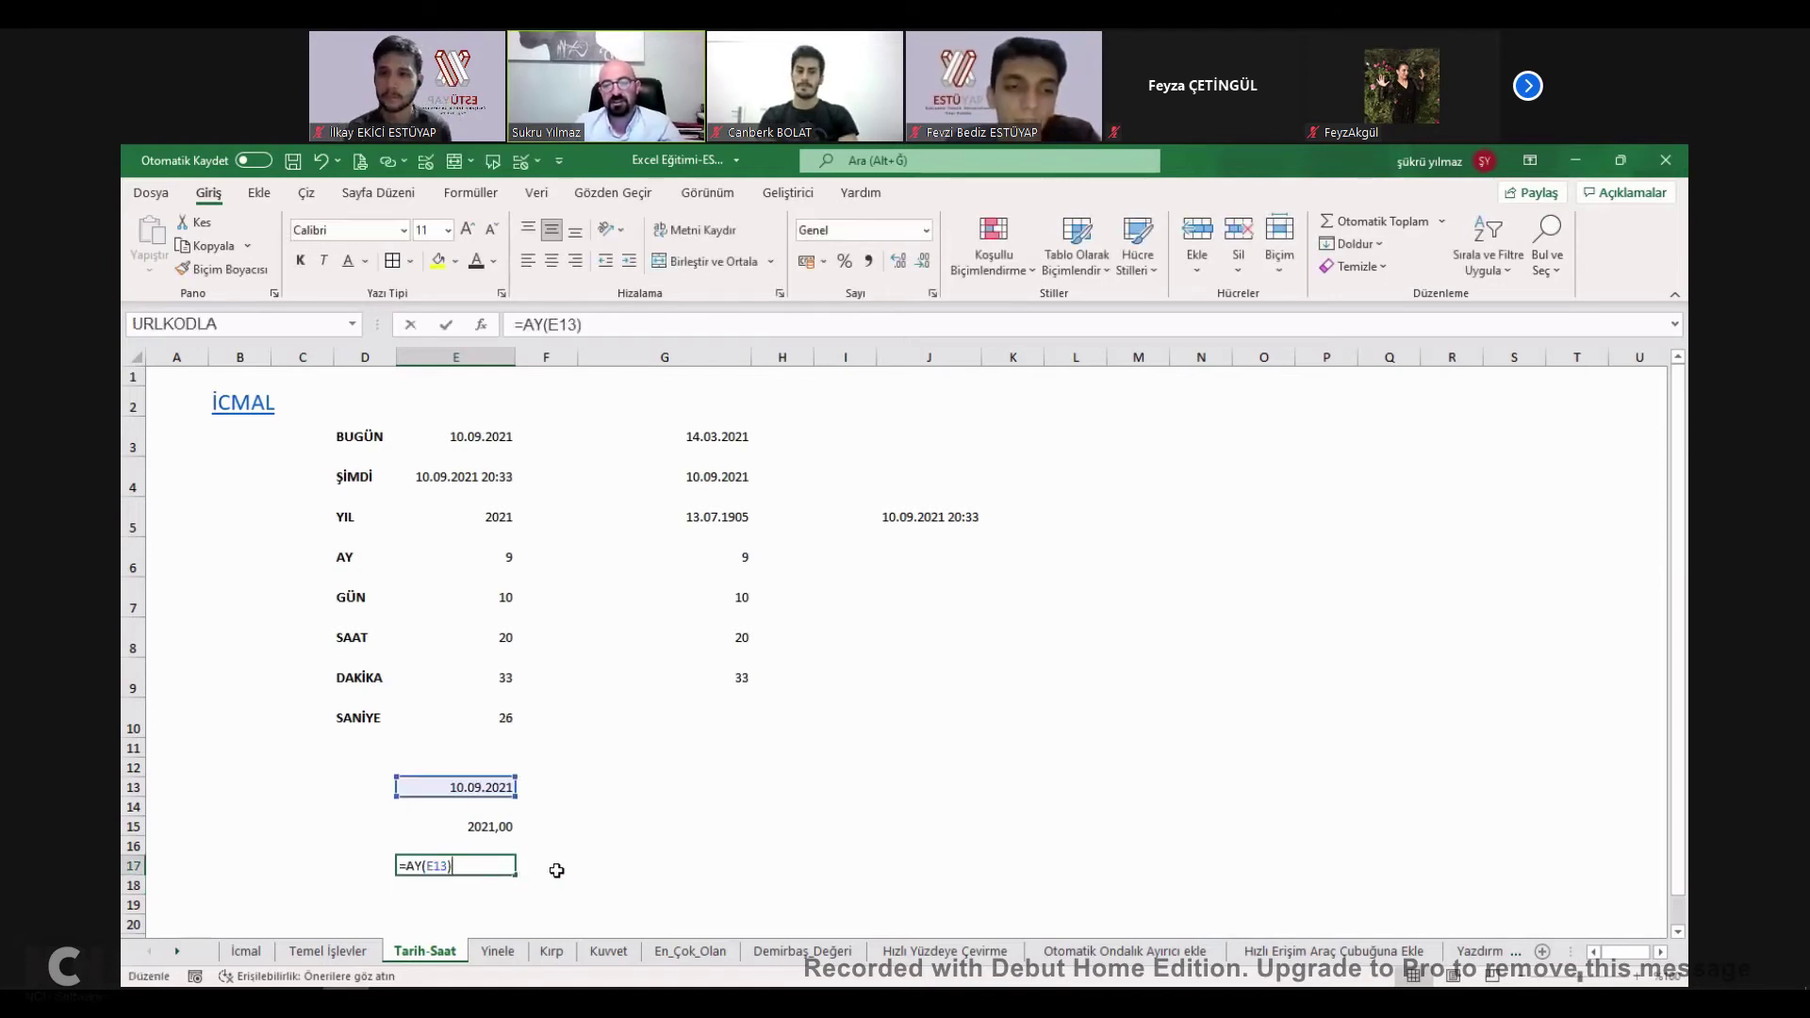
Enter =METNEÇEVİR(E17;"aaa") in F17 to convert the month number to text.
{"action": "left_click", "coordinate": [558, 863]}
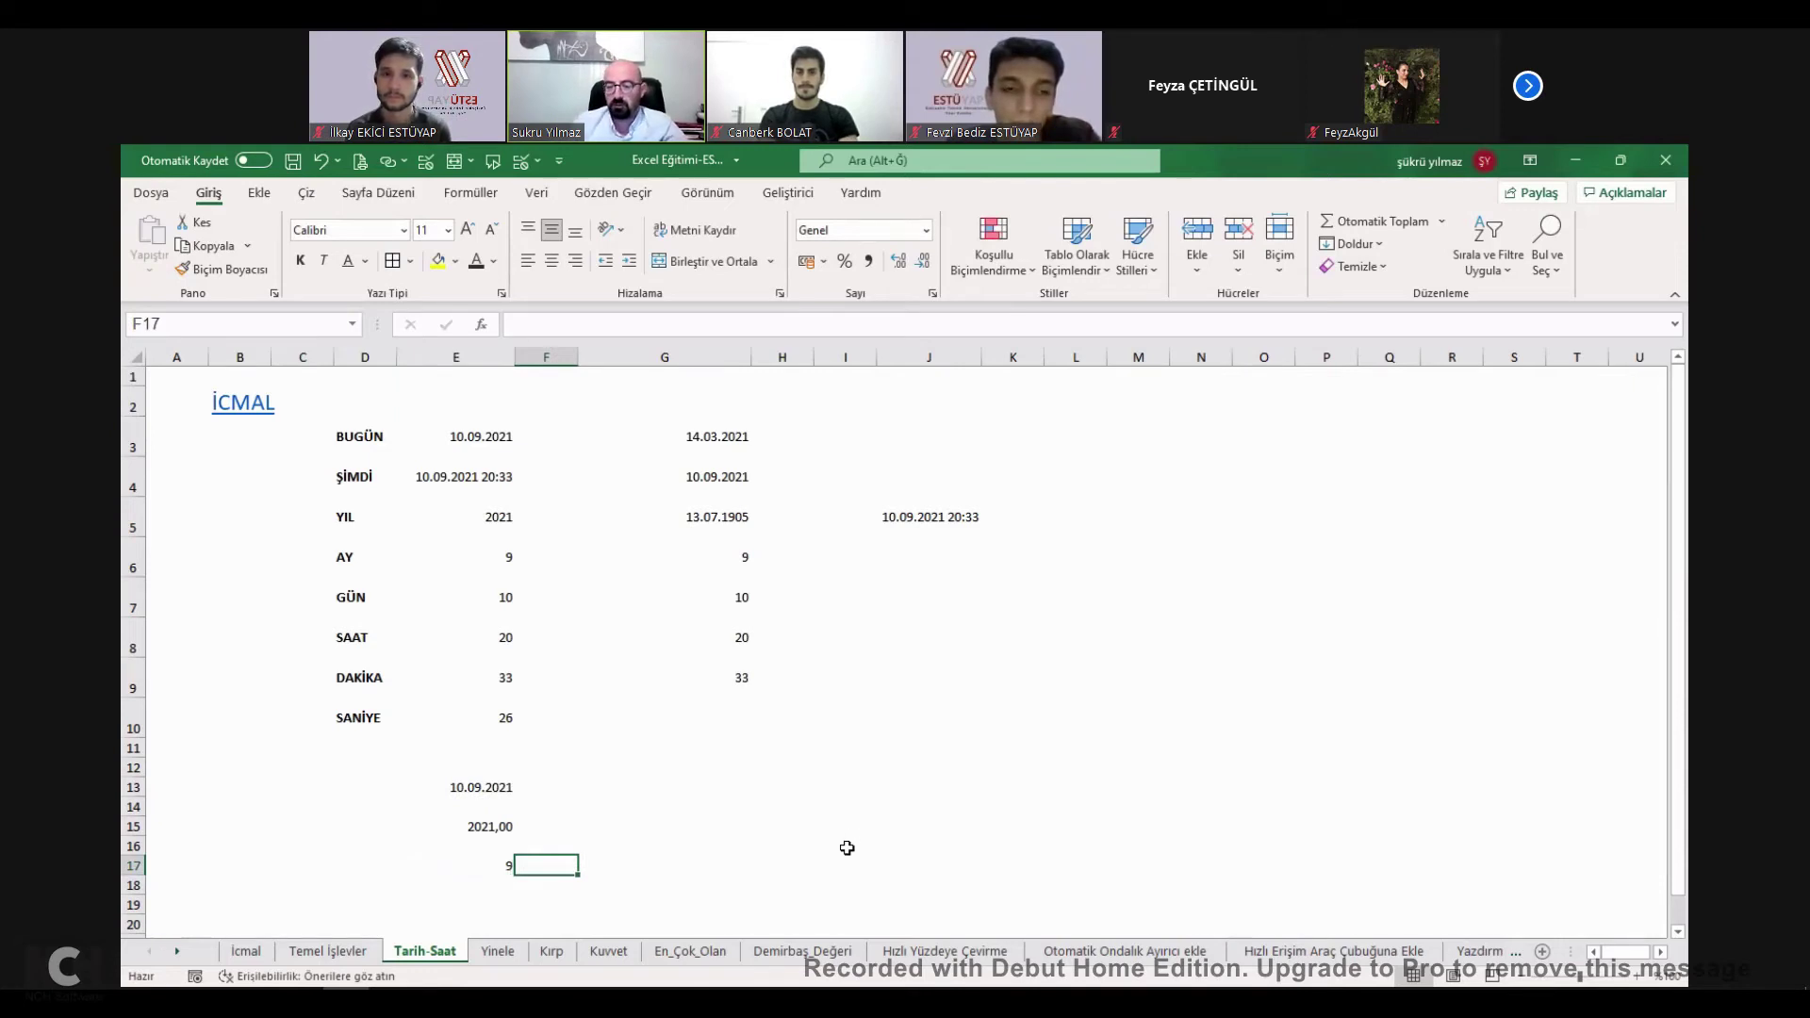
{"action": "type", "text": "="}
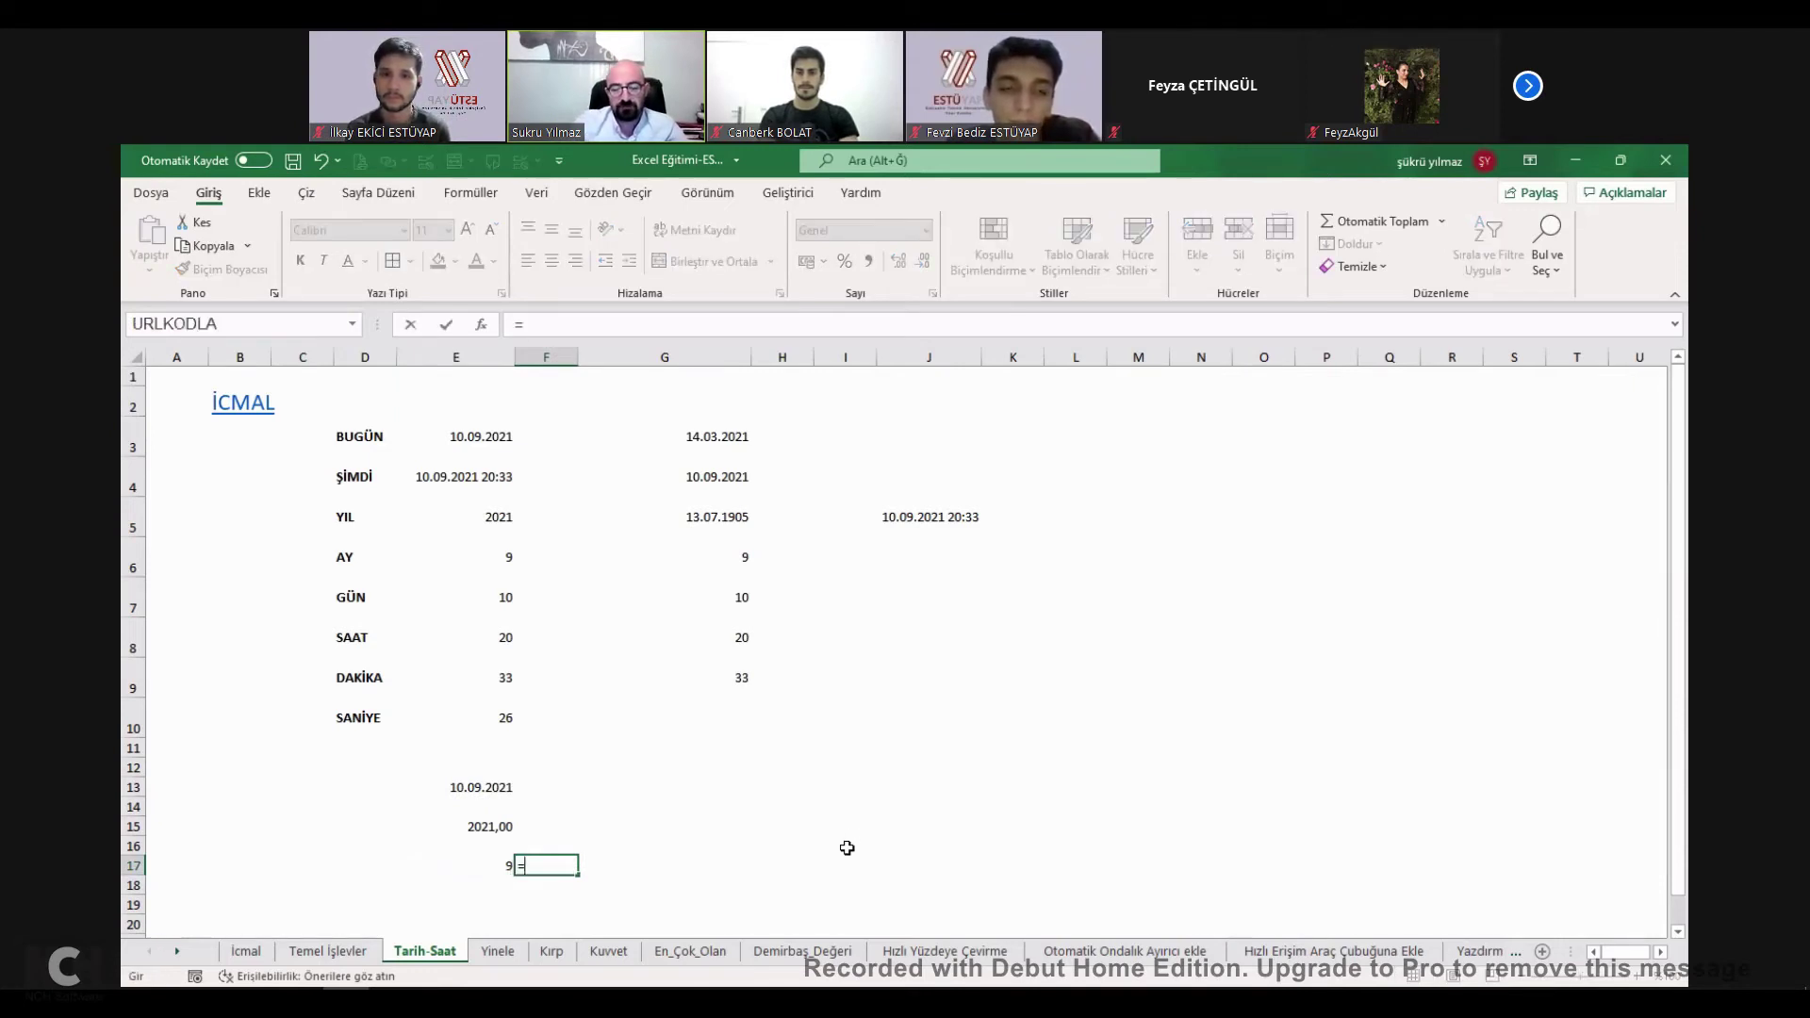
{"action": "type", "text": "meti"}
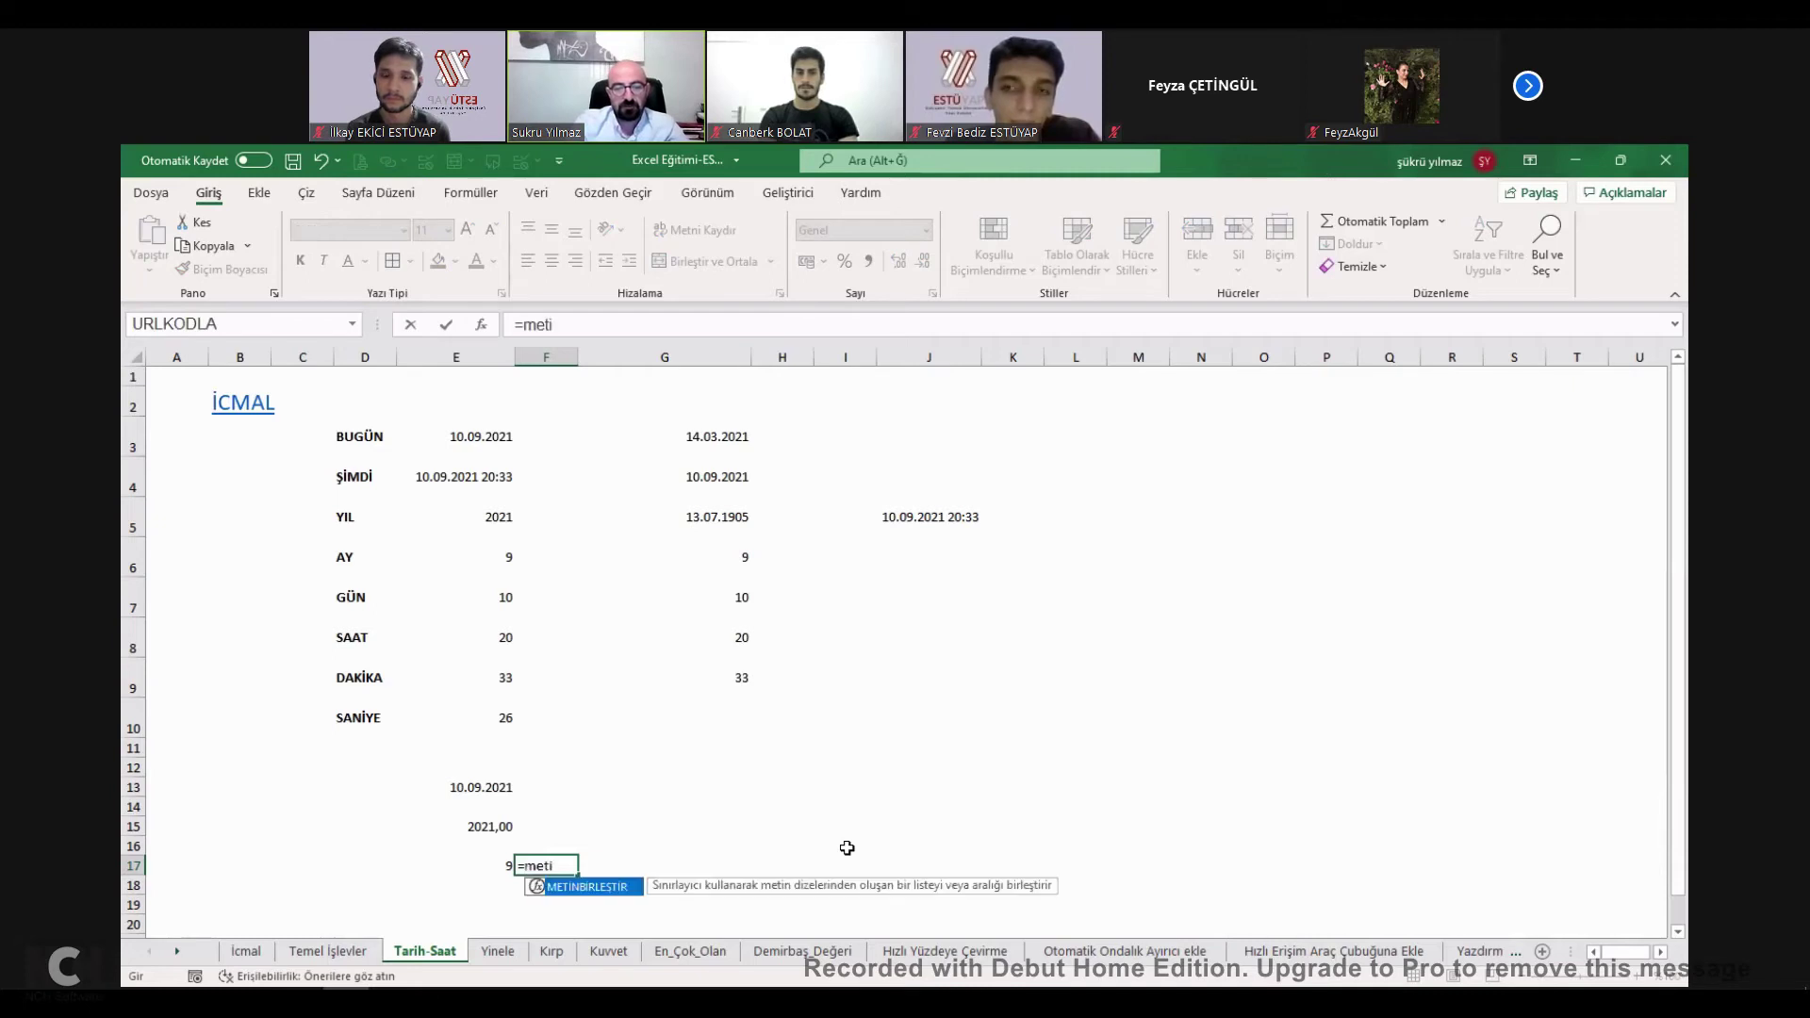
{"action": "key", "text": "BackSpace"}
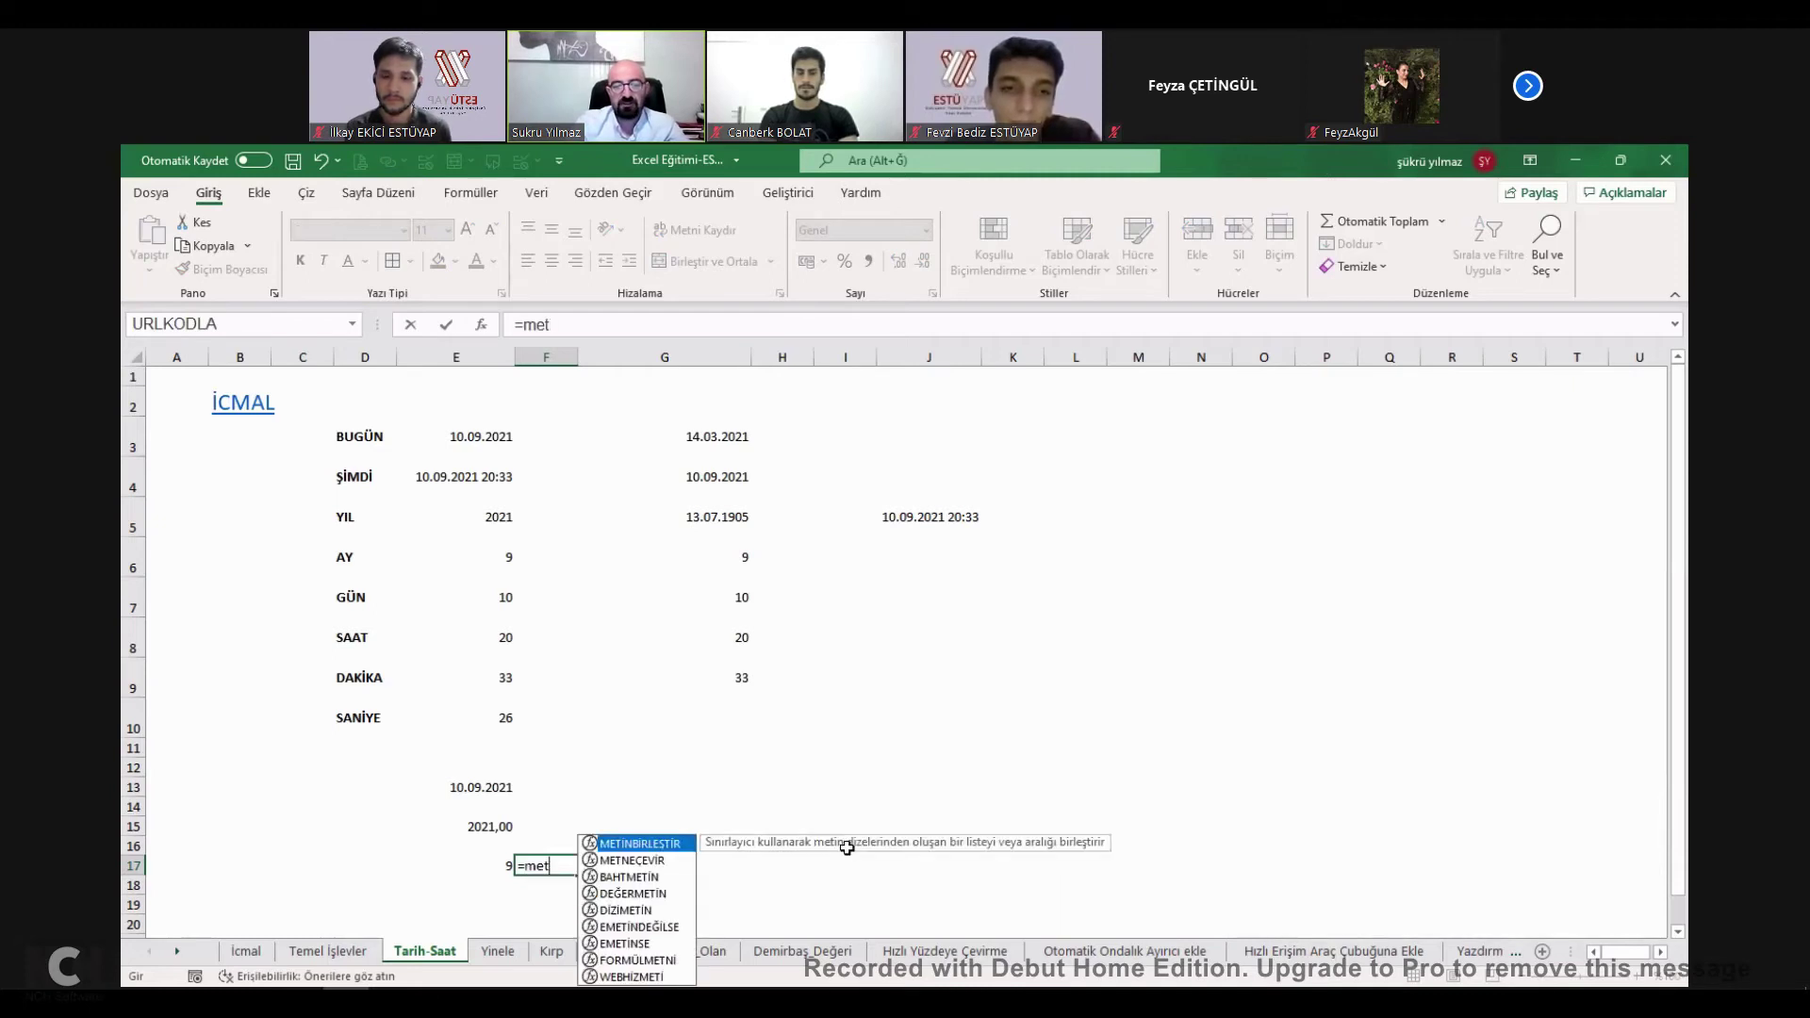
{"action": "type", "text": "neçe"}
{"action": "key", "text": "Tab"}
{"action": "left_click", "coordinate": [490, 868]}
{"action": "type", "text": ";\""}
{"action": "type", "text": "aaa"}
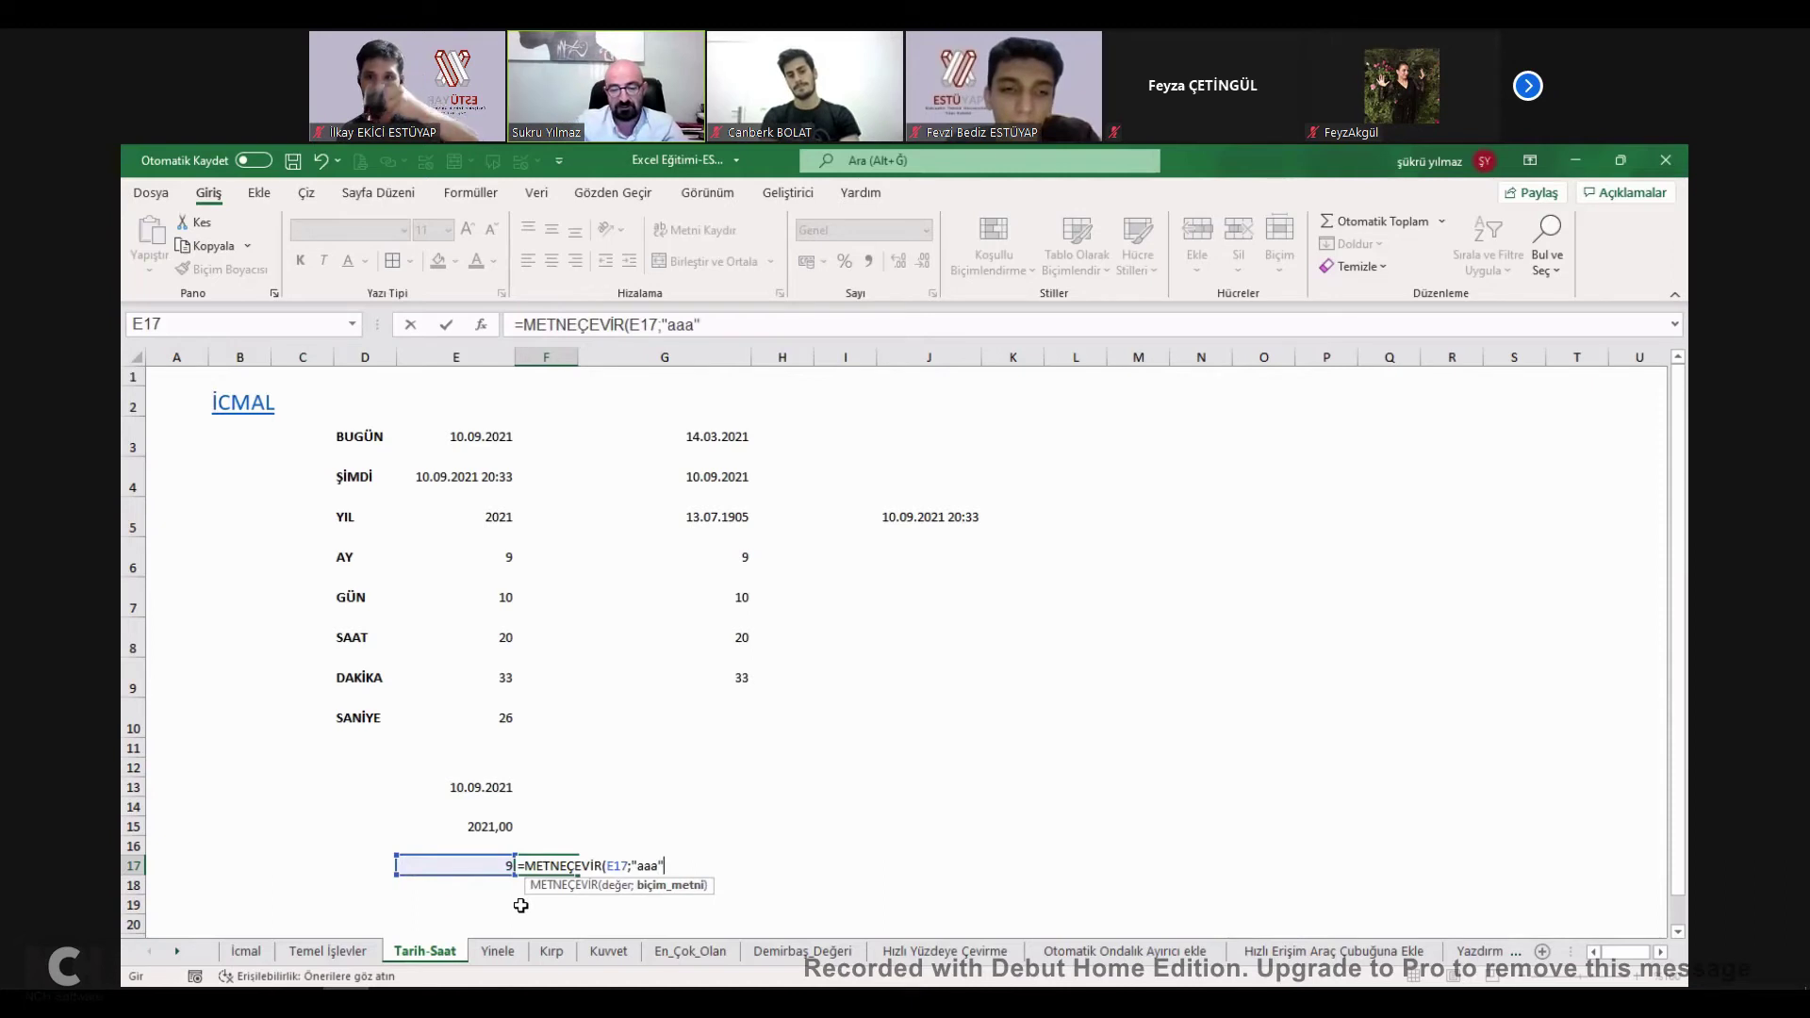
{"action": "key", "text": "Return"}
Change F17's format code to "aaaa" so it shows the full month name Ocak.
{"action": "left_click", "coordinate": [547, 863]}
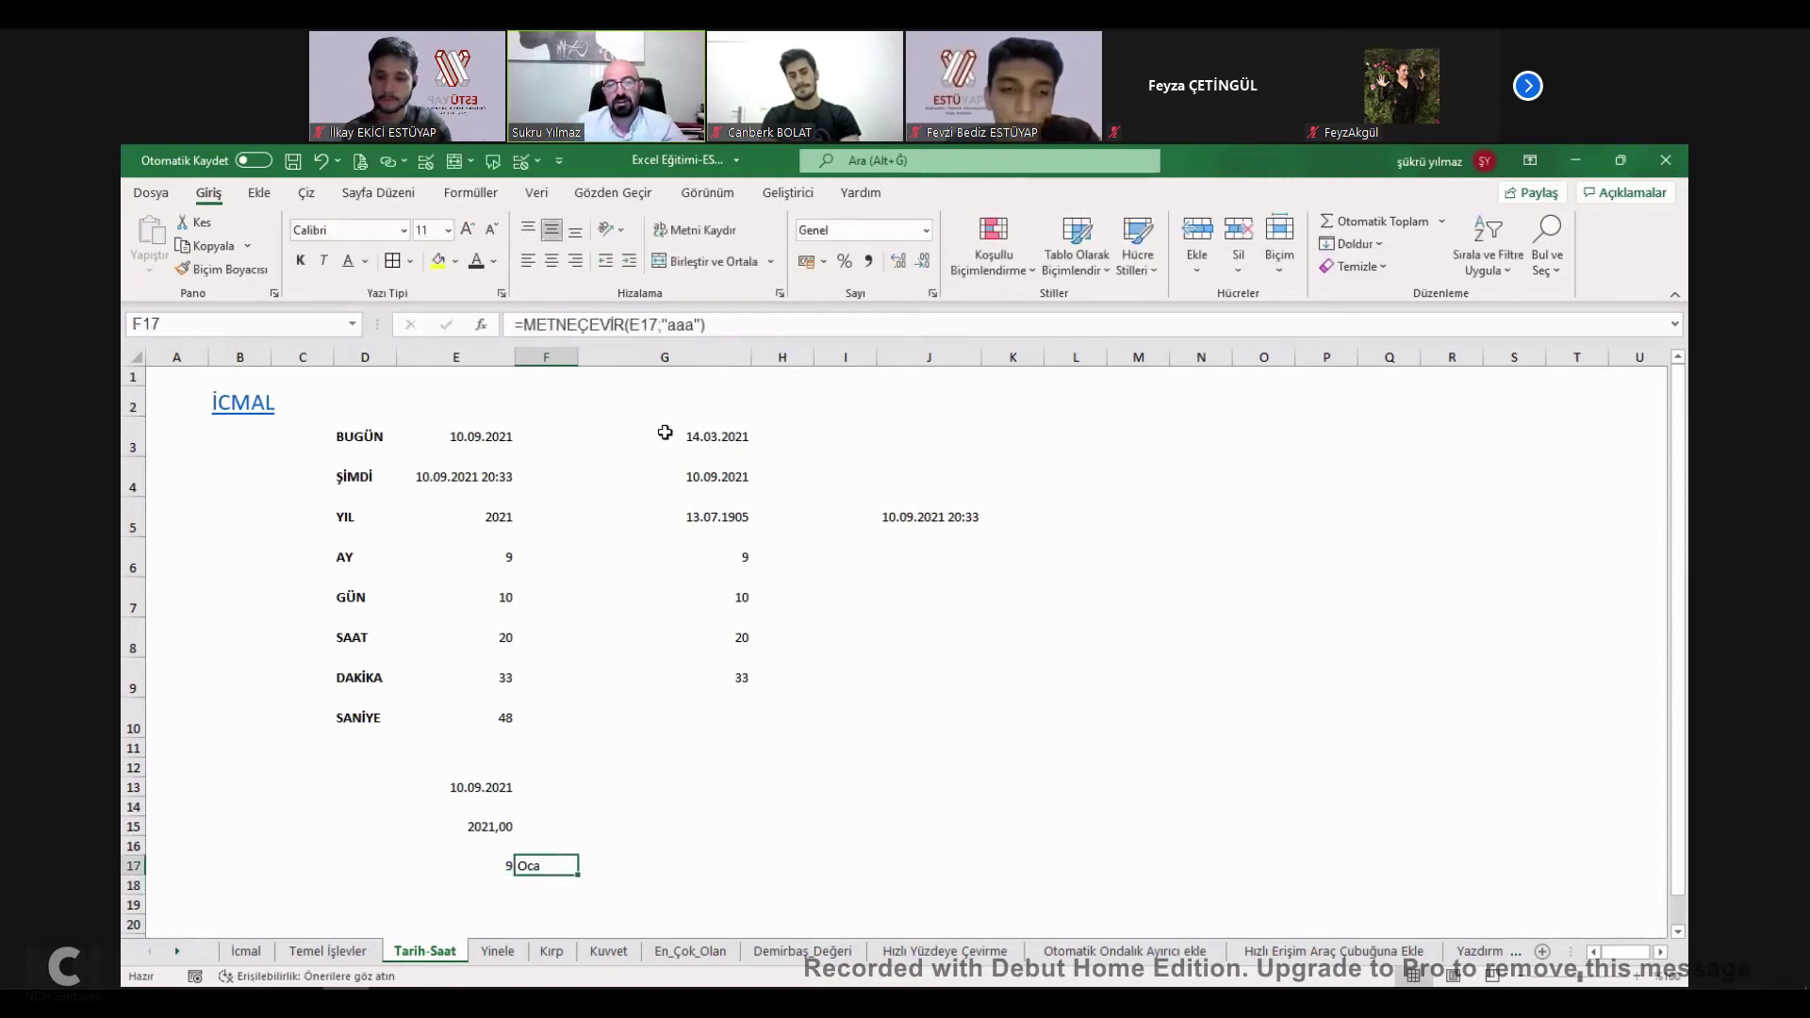
{"action": "left_click", "coordinate": [692, 324]}
{"action": "type", "text": "a"}
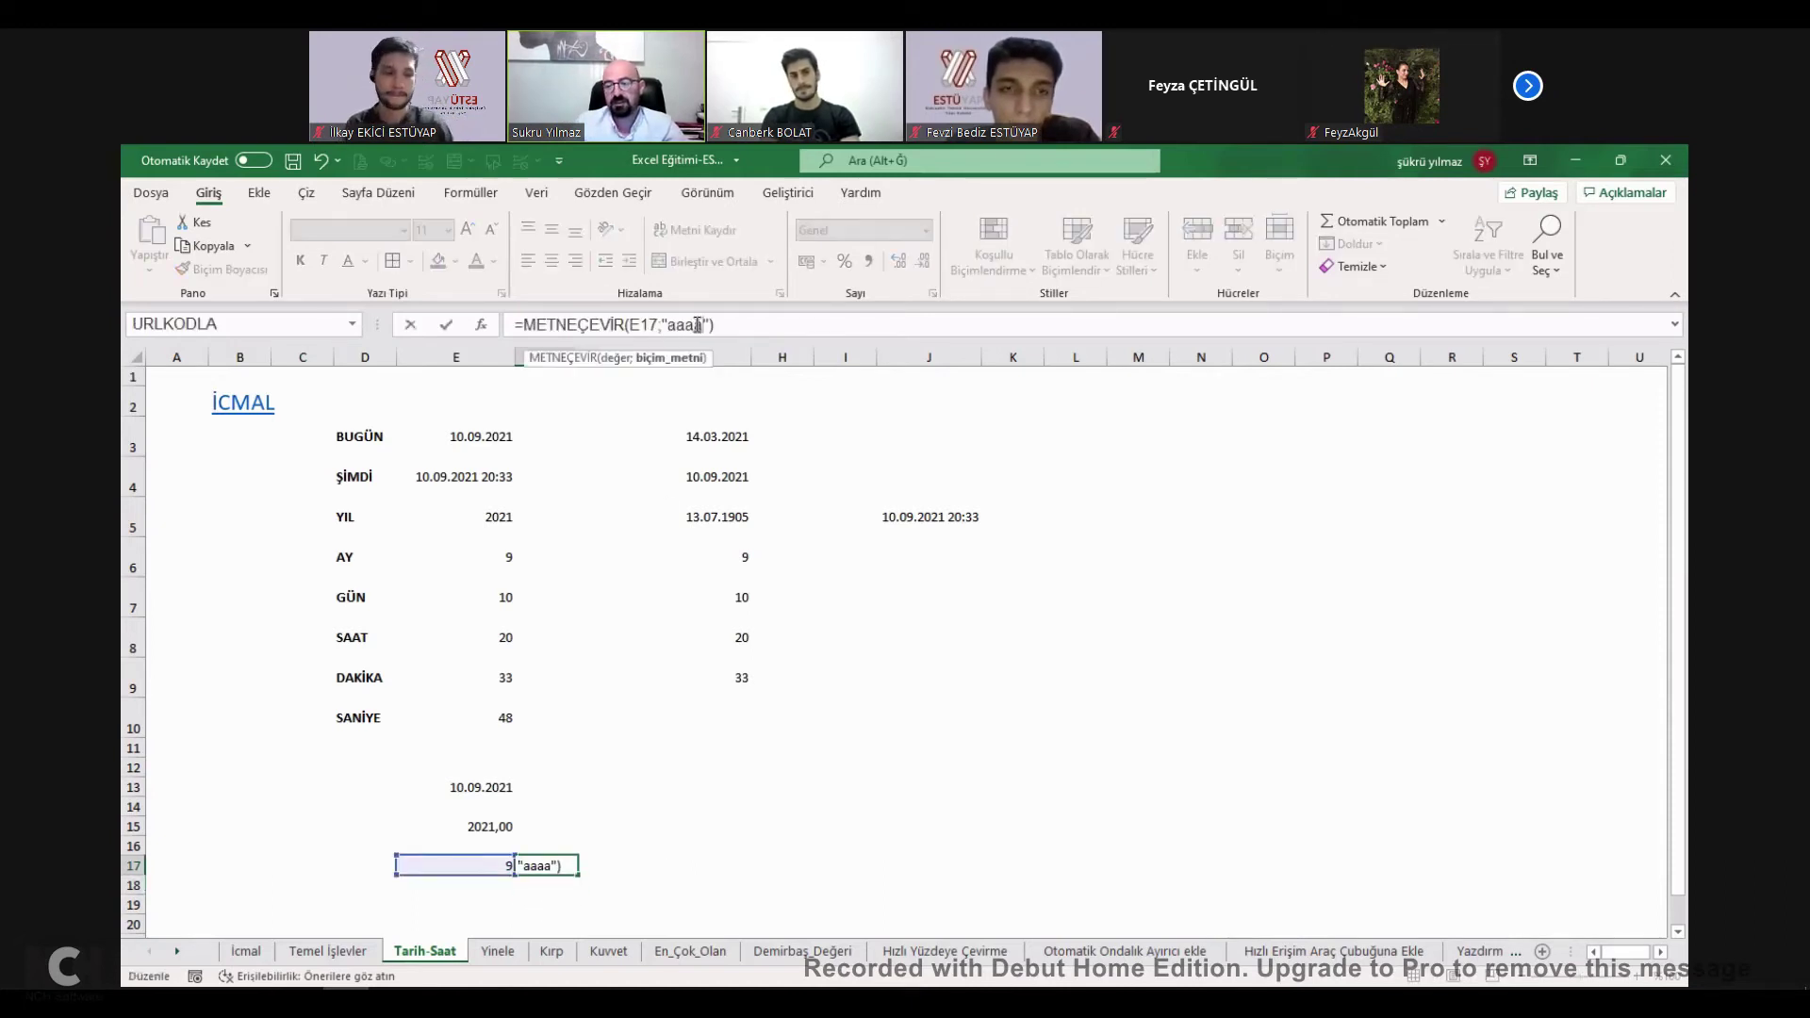
{"action": "key", "text": "Return"}
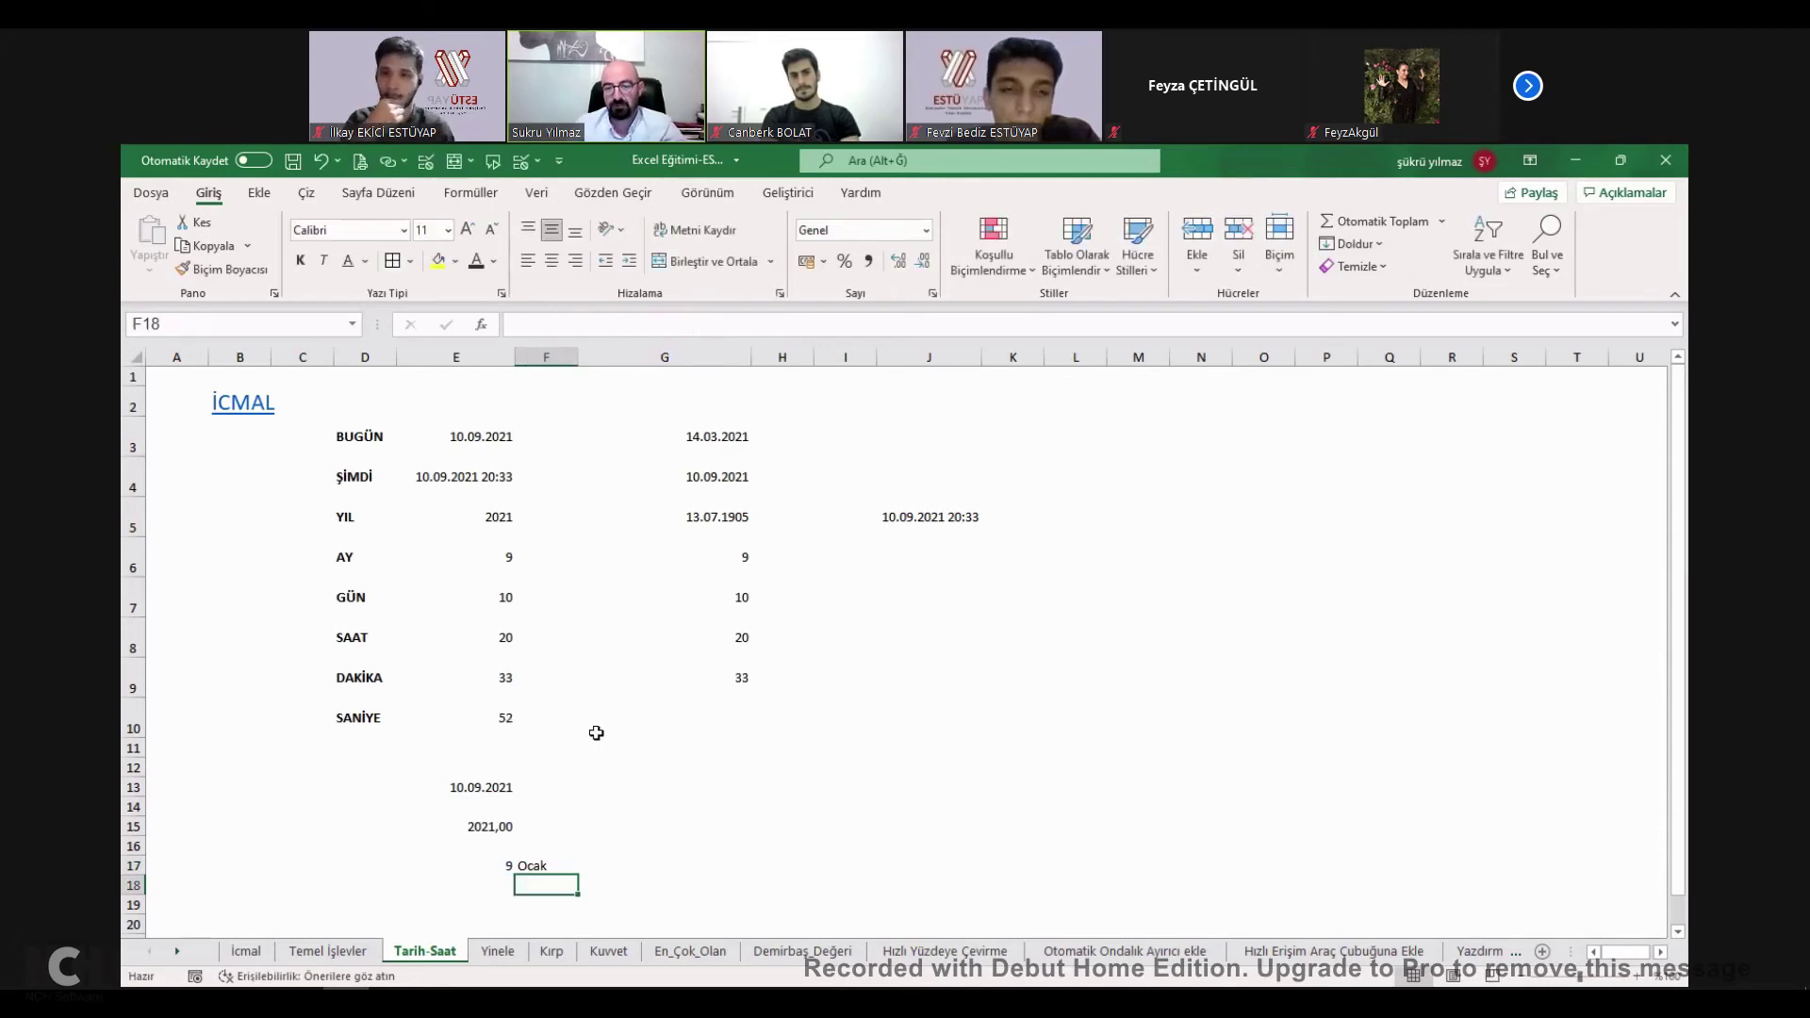
{"action": "left_click", "coordinate": [546, 865]}
{"action": "left_click", "coordinate": [547, 827]}
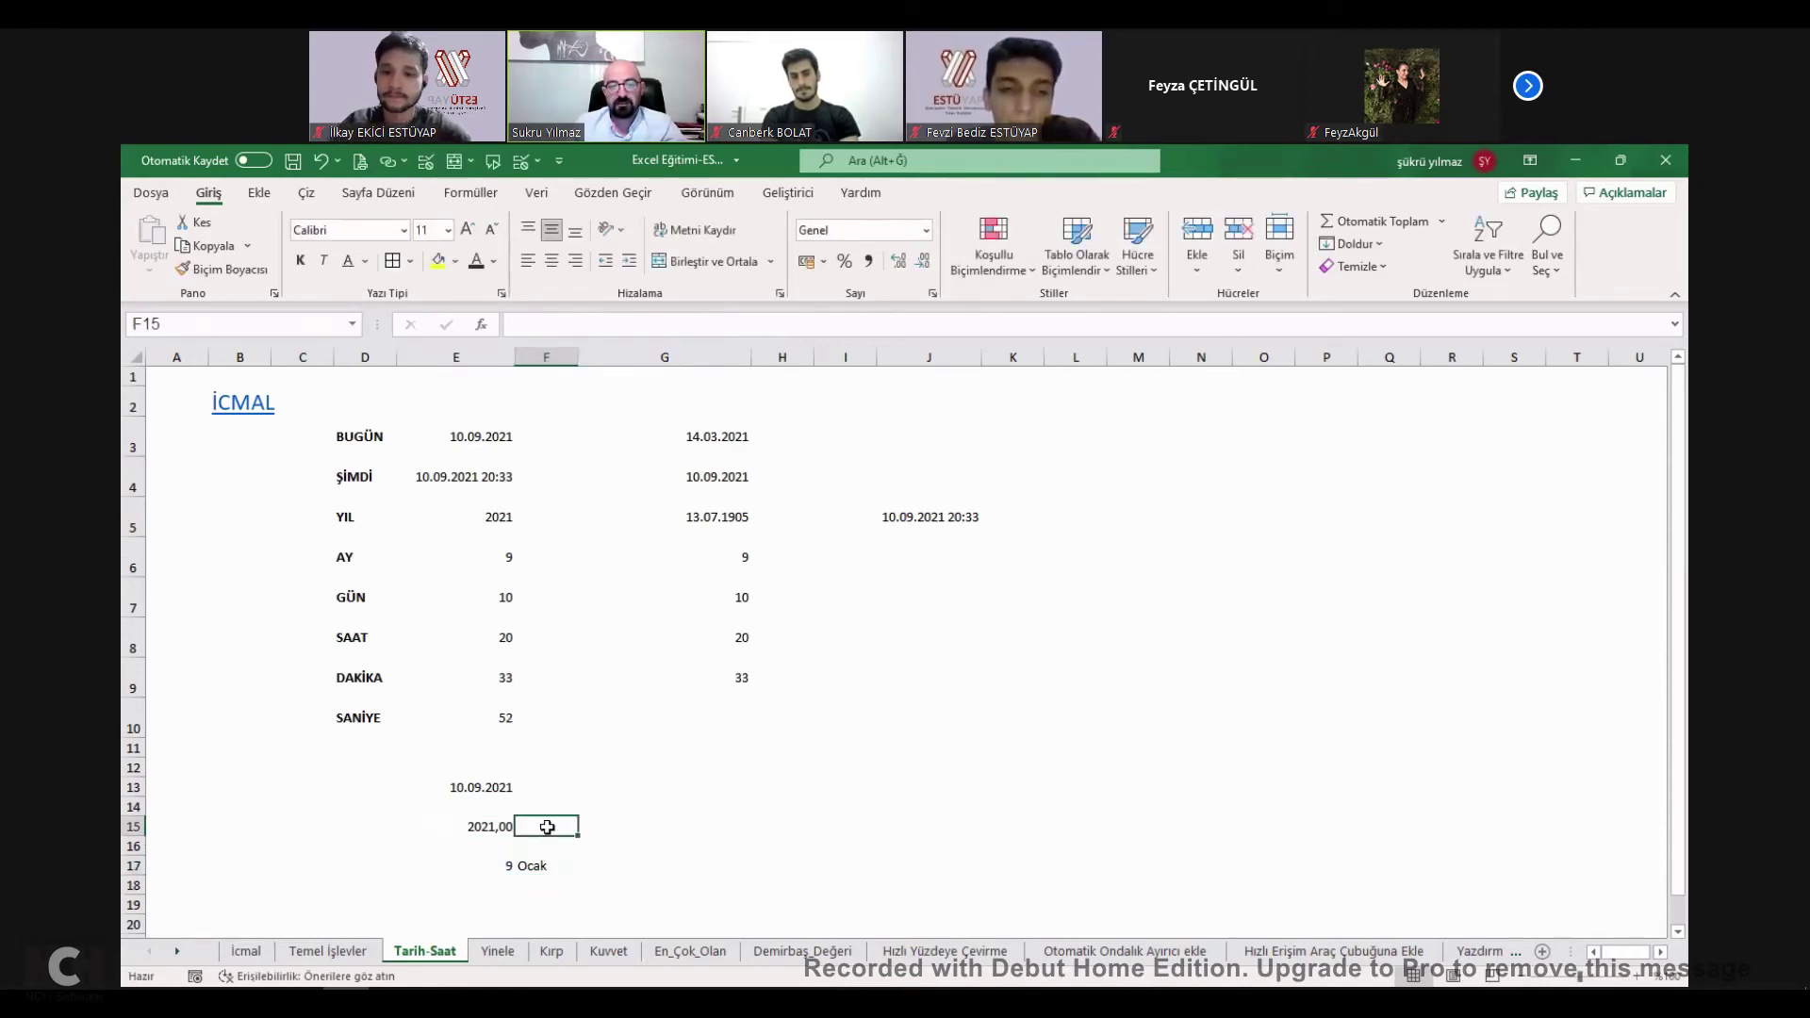
{"action": "left_click", "coordinate": [498, 864]}
Enter =GÜN(E13) in E18 to extract the day from the date in E13.
{"action": "key", "text": "Down"}
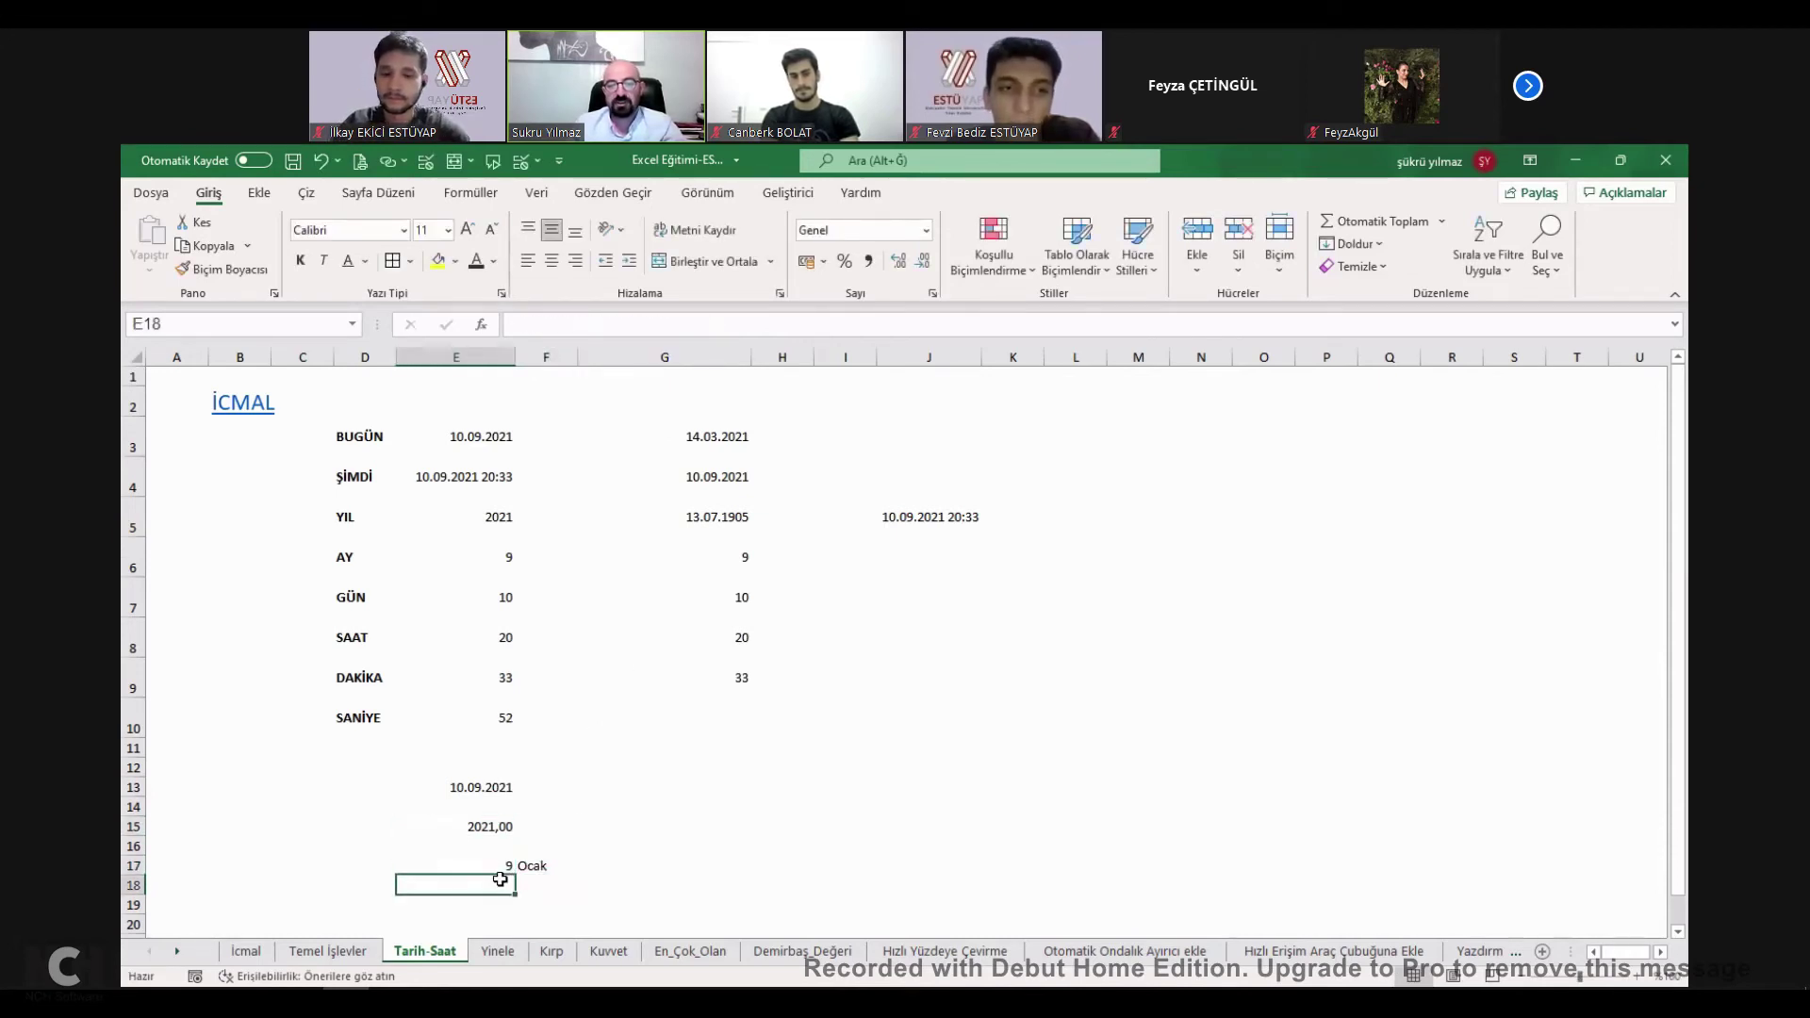
{"action": "type", "text": "="}
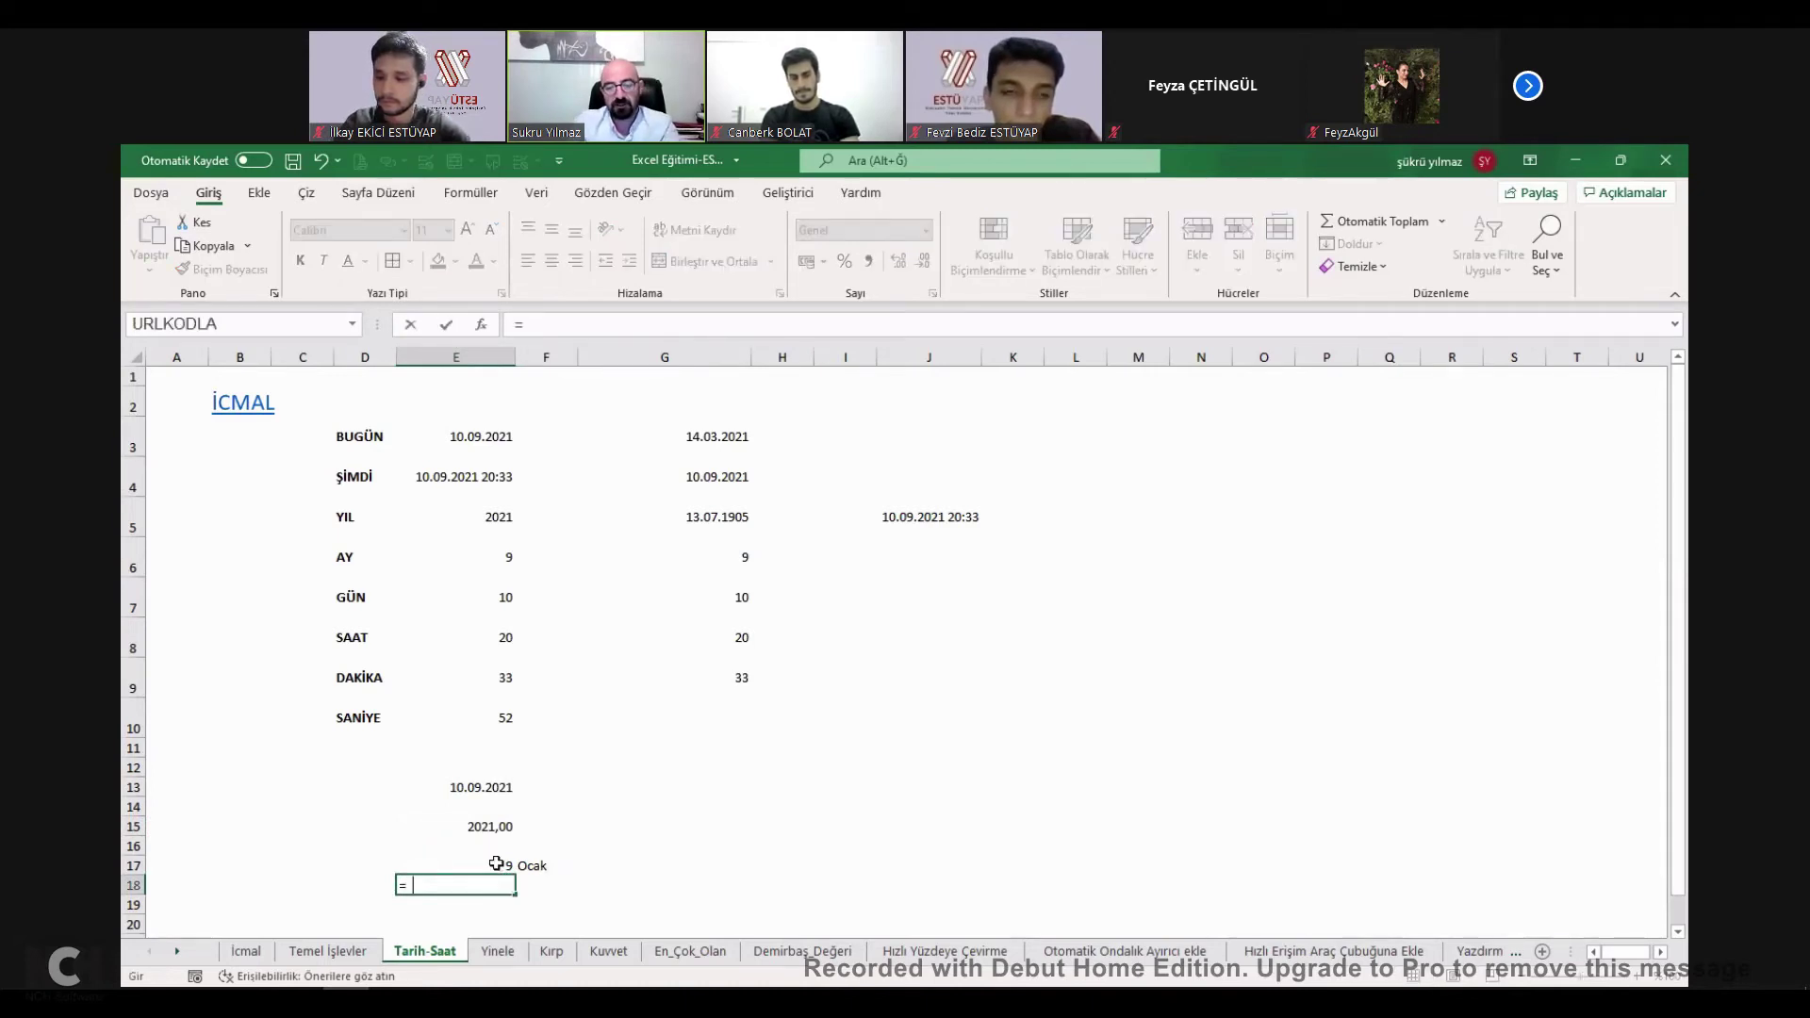
{"action": "type", "text": "gün("}
{"action": "left_click", "coordinate": [488, 786]}
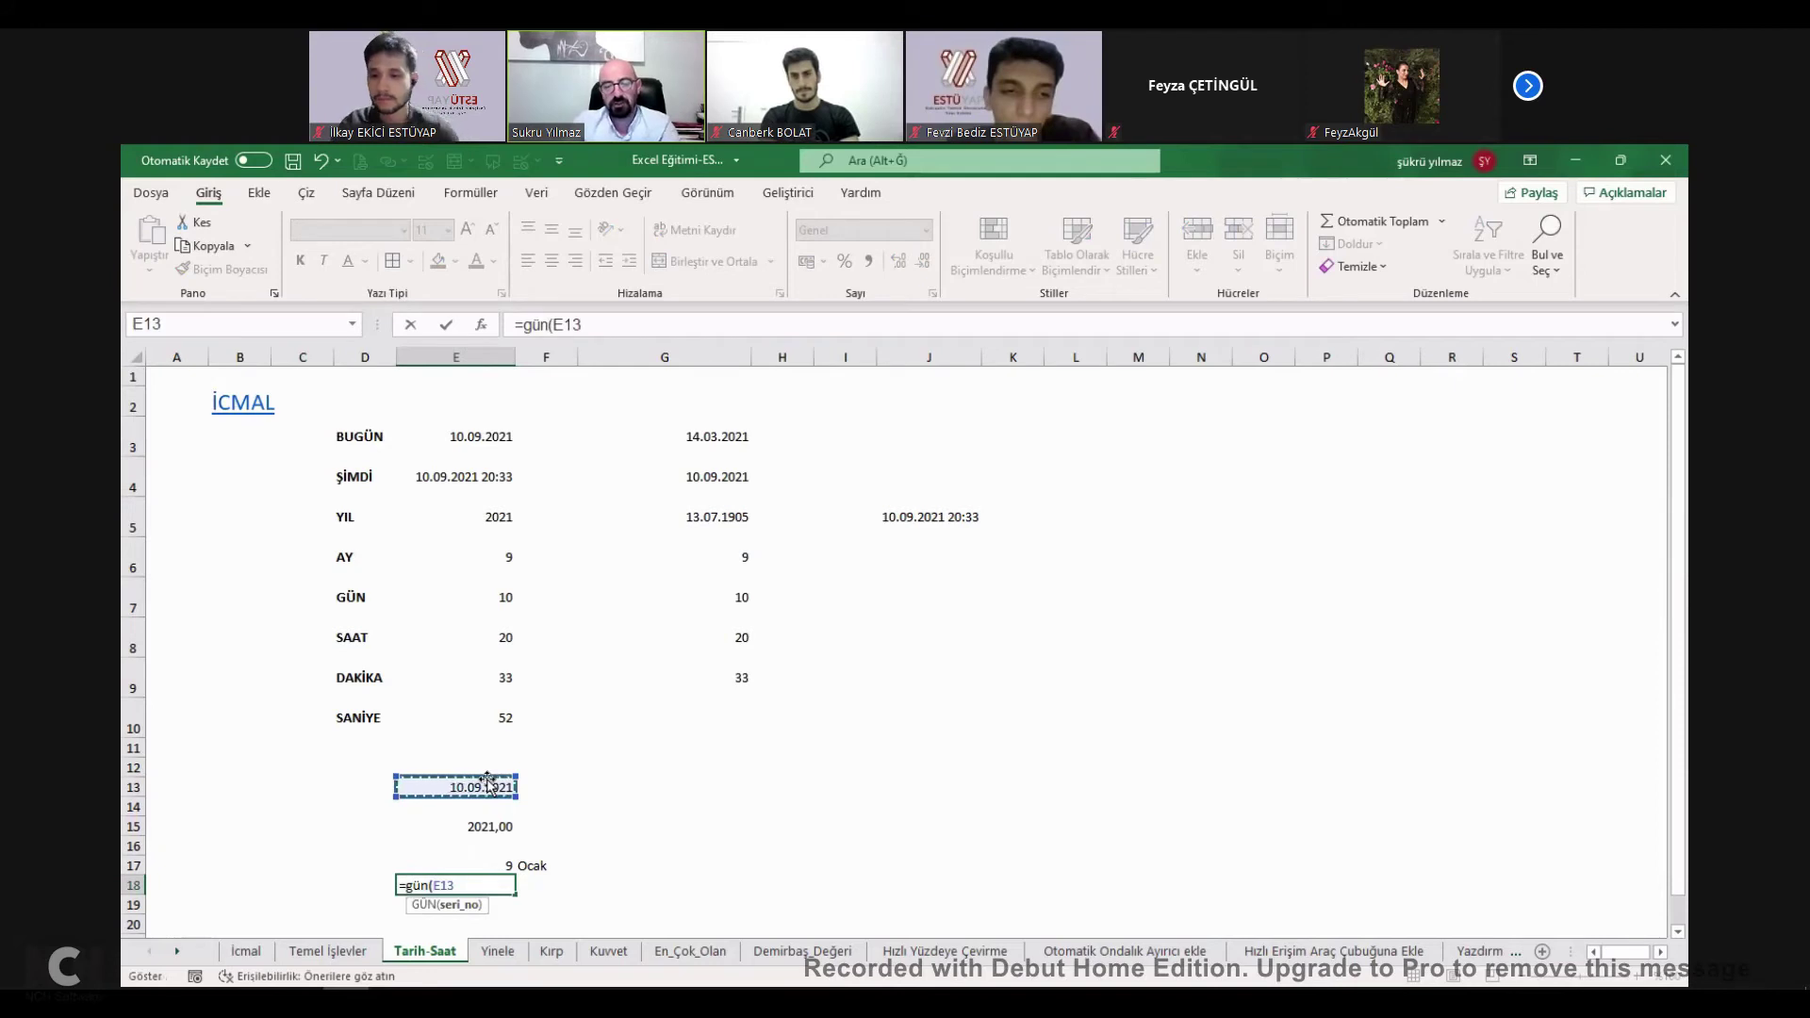
{"action": "type", "text": ")"}
{"action": "key", "text": "Tab"}
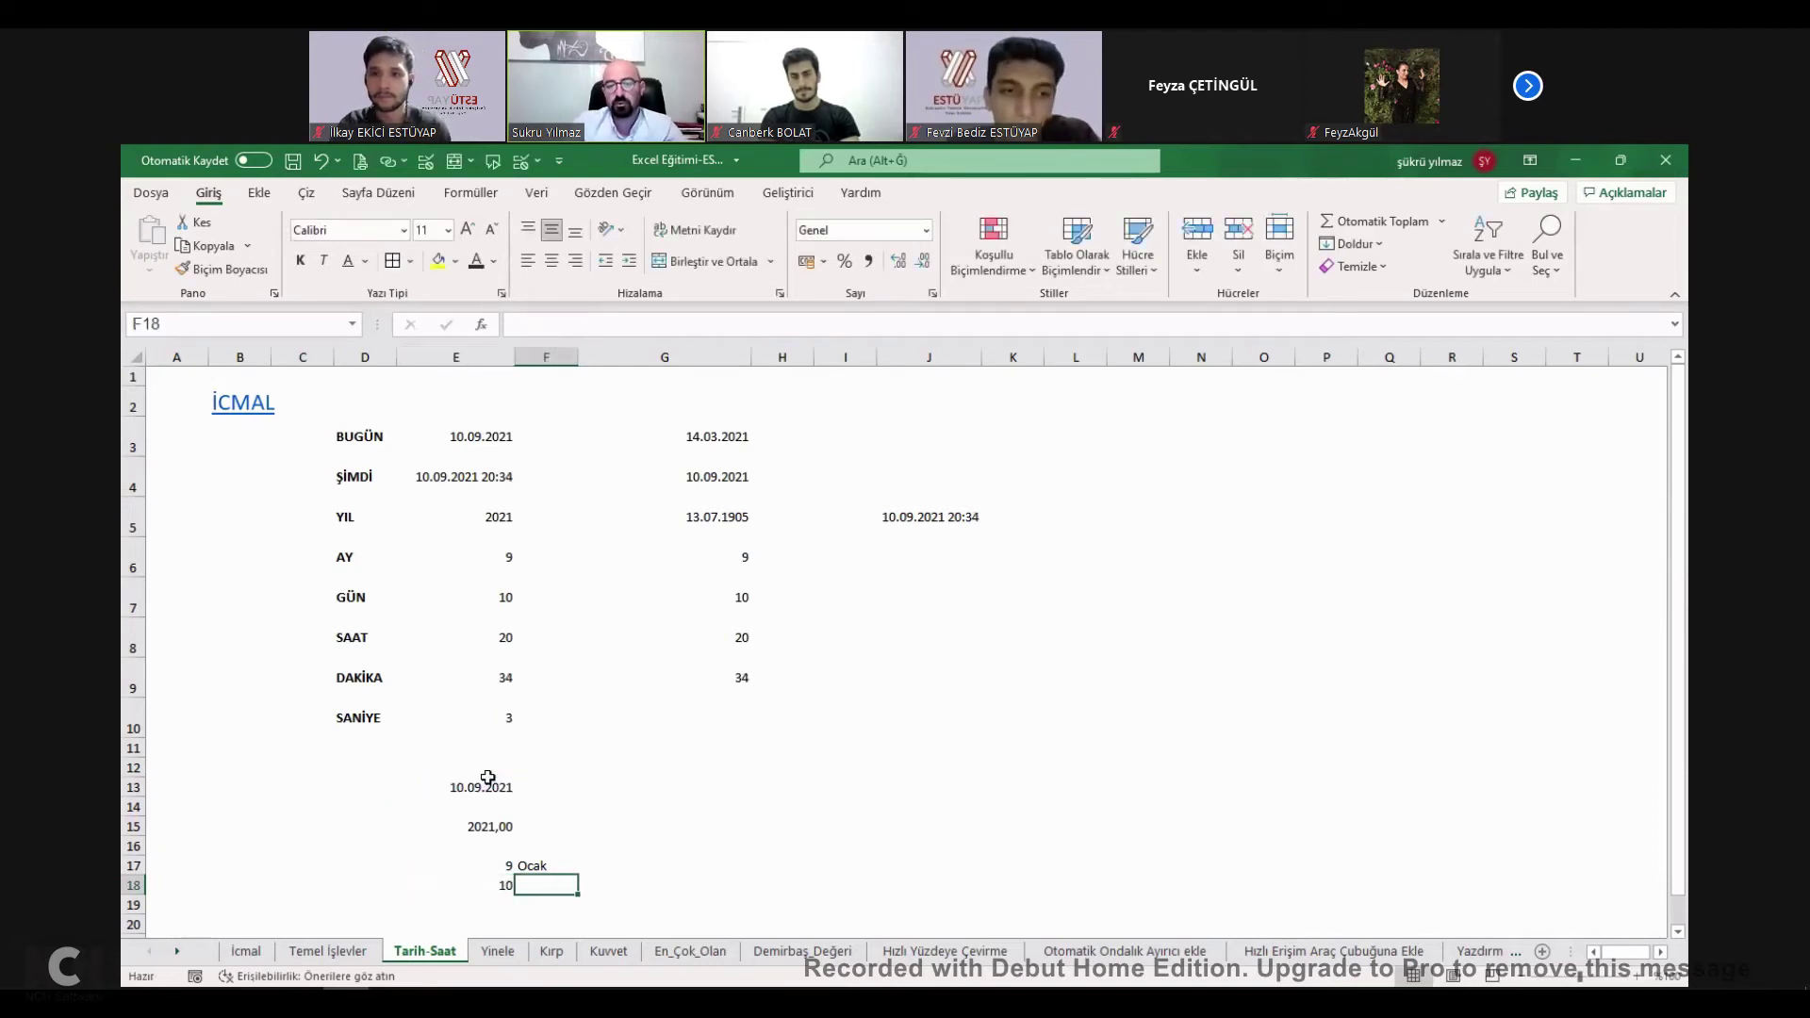
Enter =METNEÇEVİR(E18;"gggg") in F18 to show the weekday name.
{"action": "type", "text": "=m"}
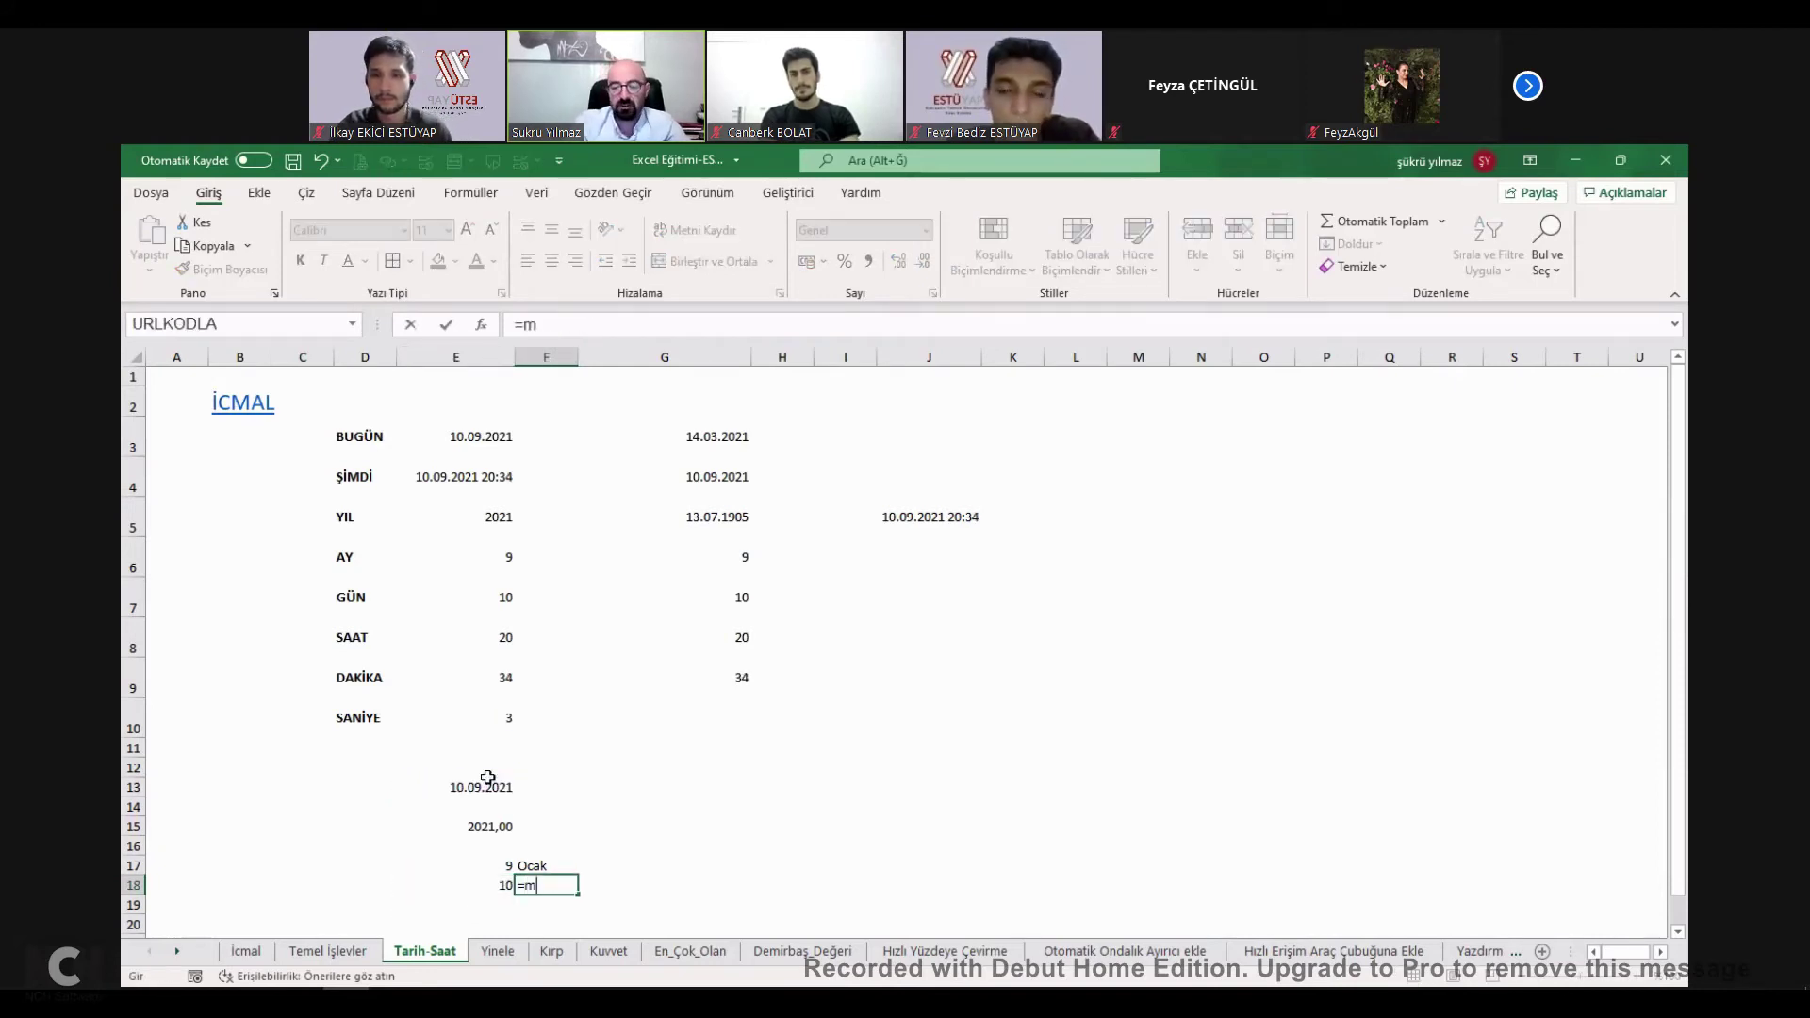
{"action": "type", "text": "etn"}
{"action": "key", "text": "Tab"}
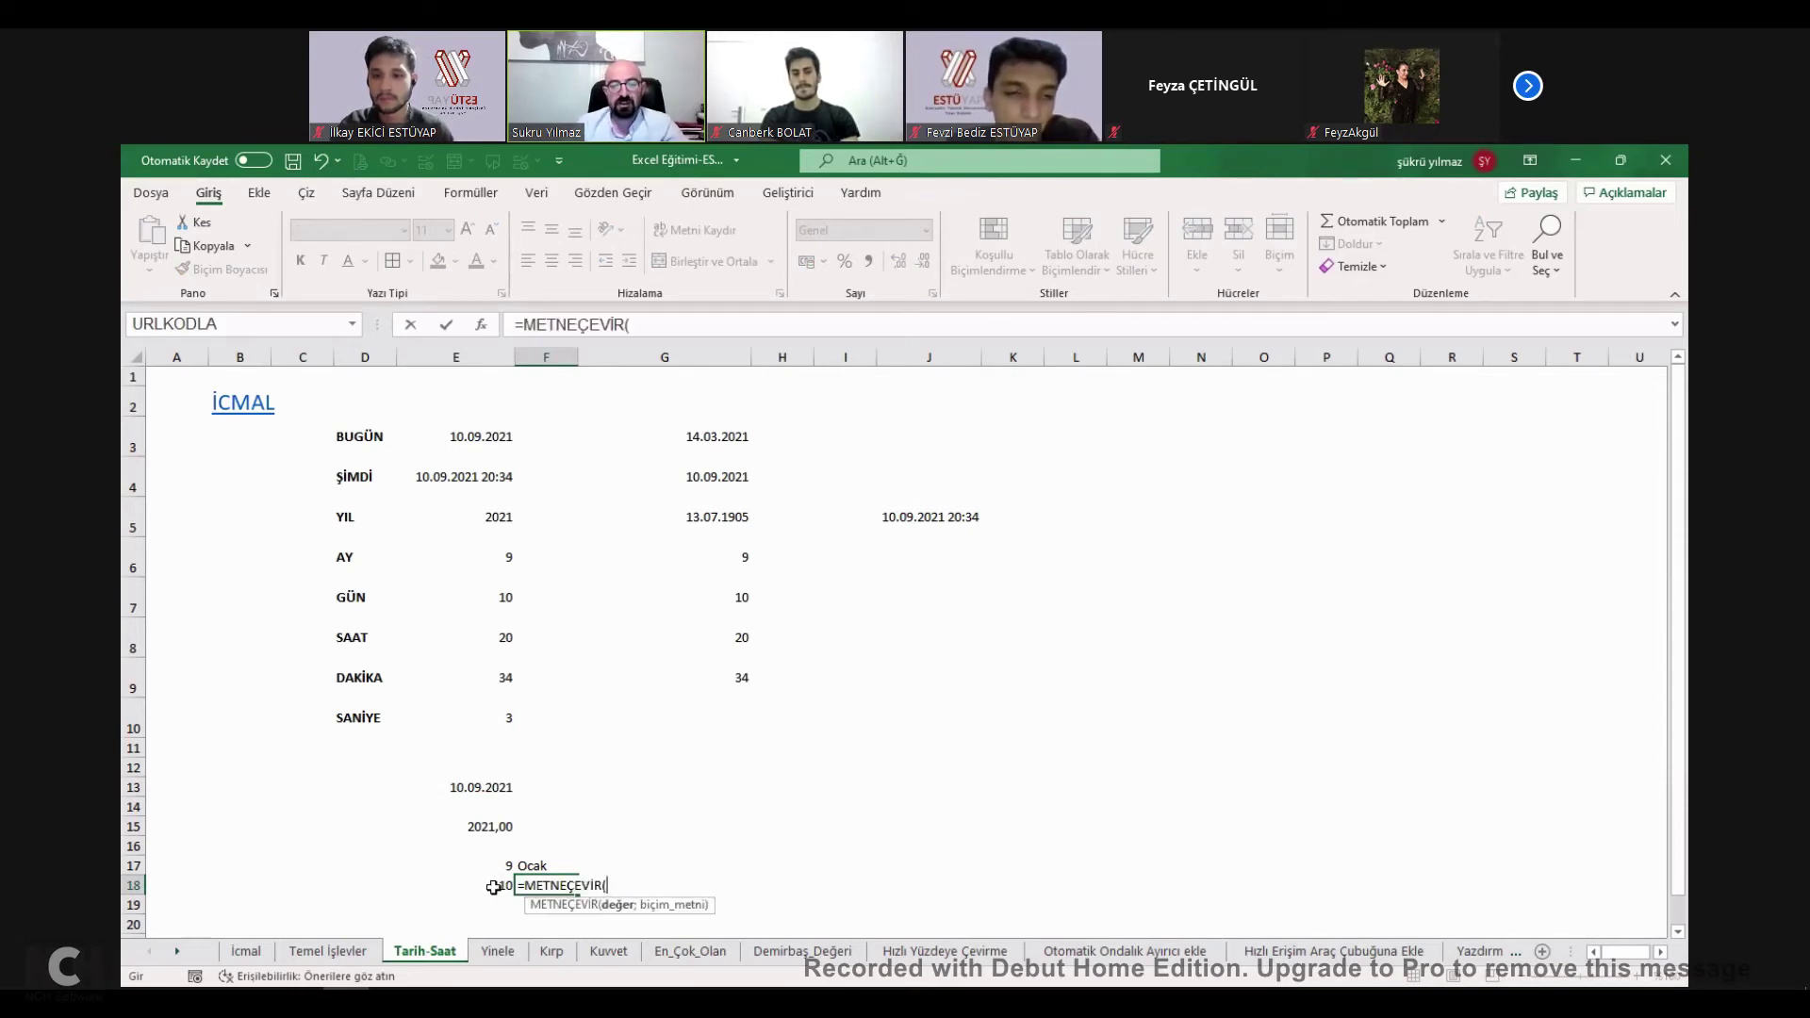
{"action": "left_click", "coordinate": [493, 887]}
{"action": "type", "text": ";\"gggg"}
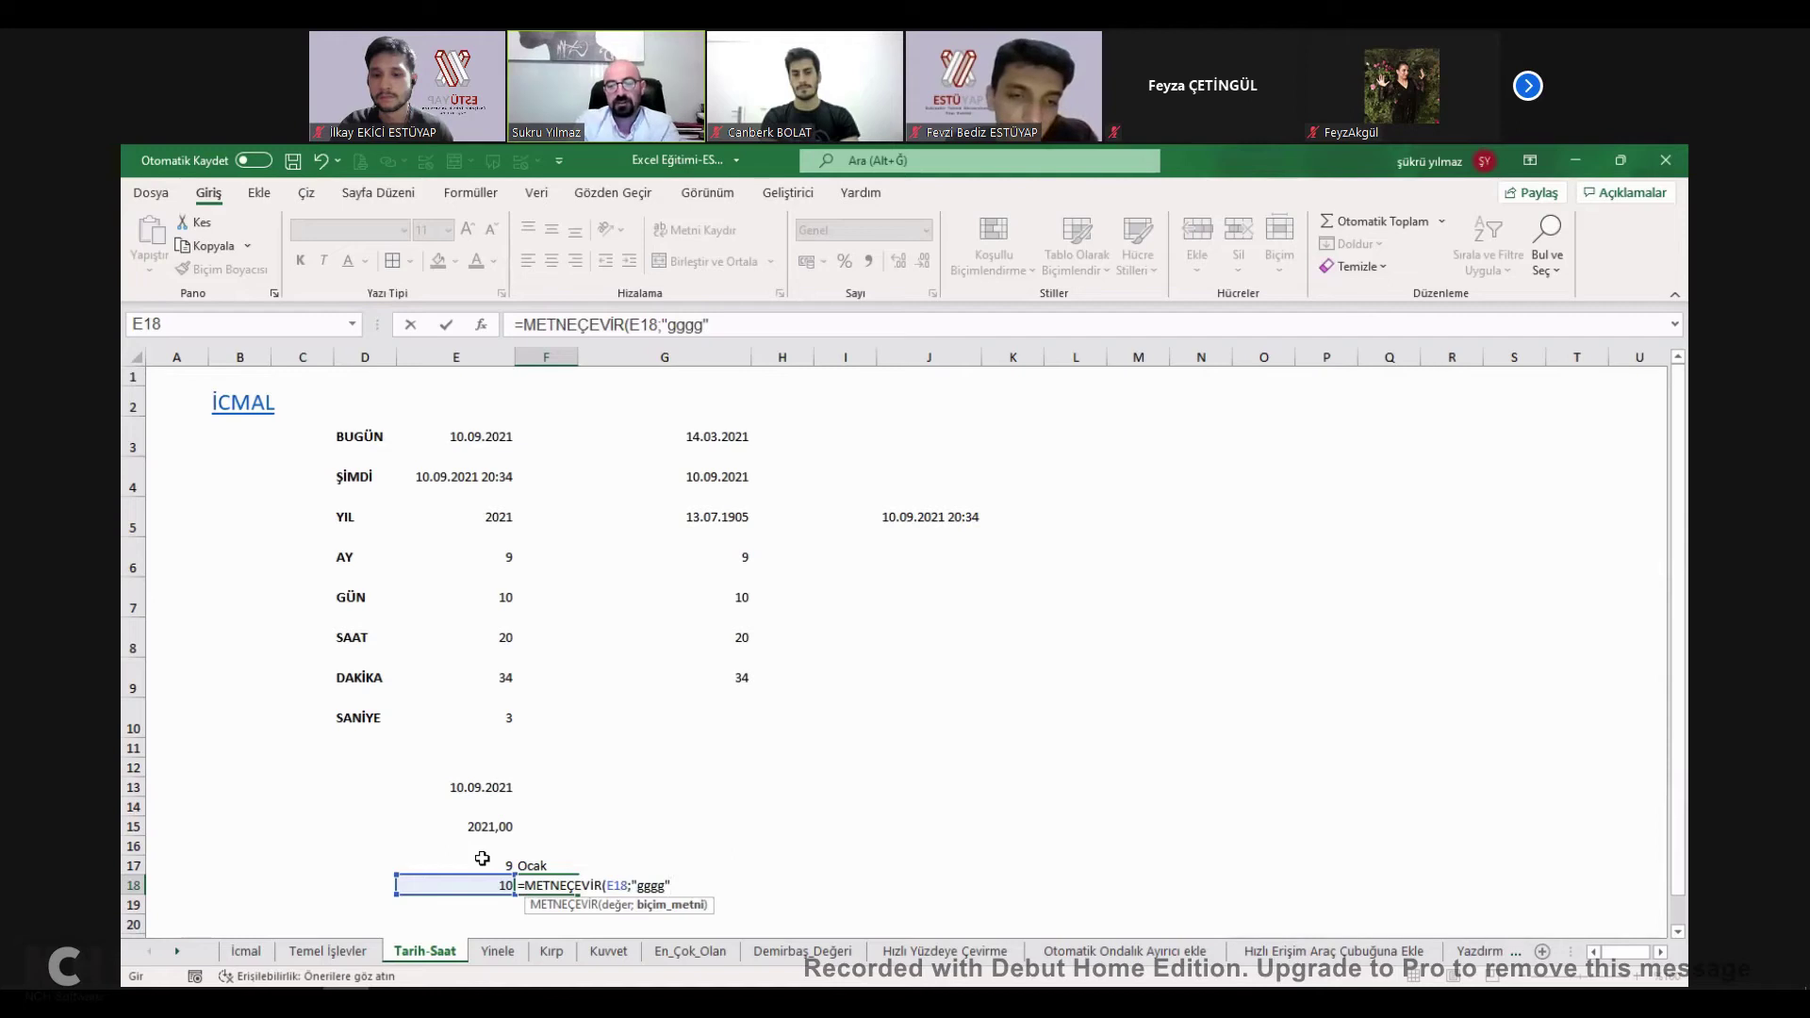
{"action": "key", "text": "Return"}
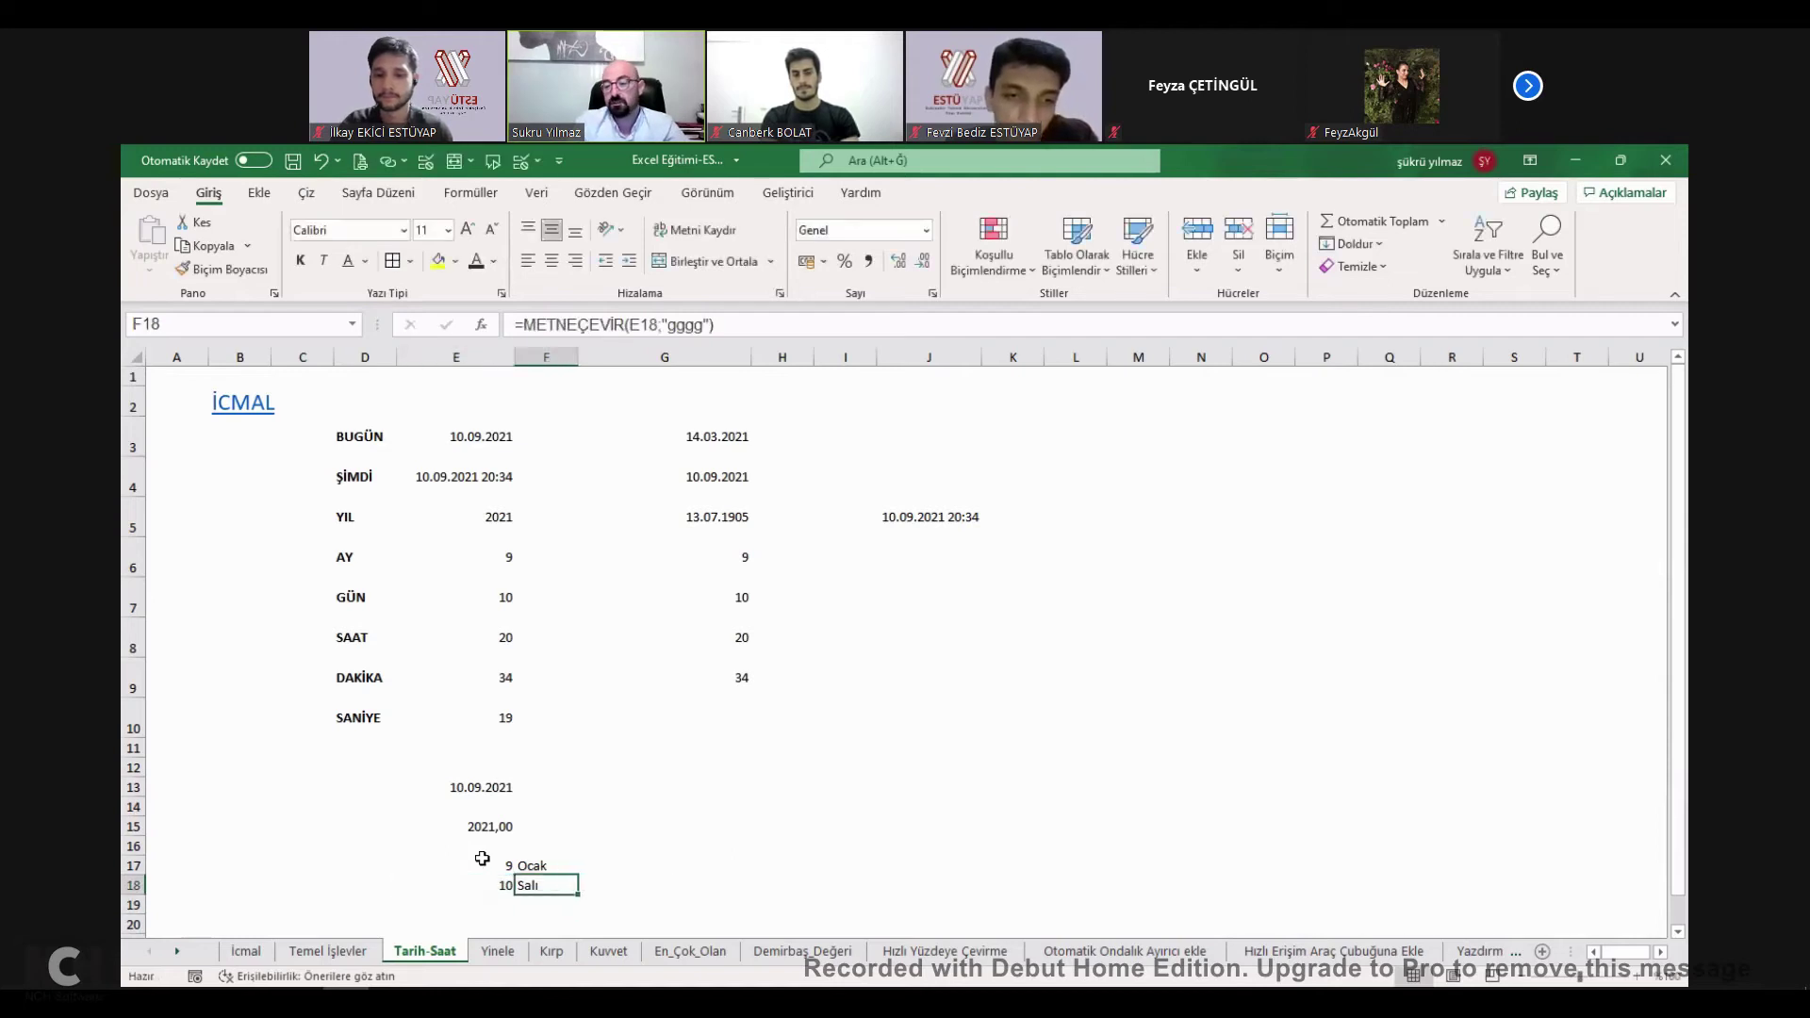
Copy the date format into E18 so it shows 10.09.2021 and F18 reads Cuma.
{"action": "key", "text": "Up"}
{"action": "key", "text": "Up"}
{"action": "key", "text": "Up"}
{"action": "key", "text": "Up"}
{"action": "key", "text": "Up"}
{"action": "key", "text": "ctrl+c"}
{"action": "key", "text": "Down"}
{"action": "key", "text": "Down"}
{"action": "key", "text": "Down"}
{"action": "key", "text": "Down"}
{"action": "key", "text": "Down"}
{"action": "key", "text": "ctrl+v"}
{"action": "key", "text": "Right"}
{"action": "key", "text": "Left"}
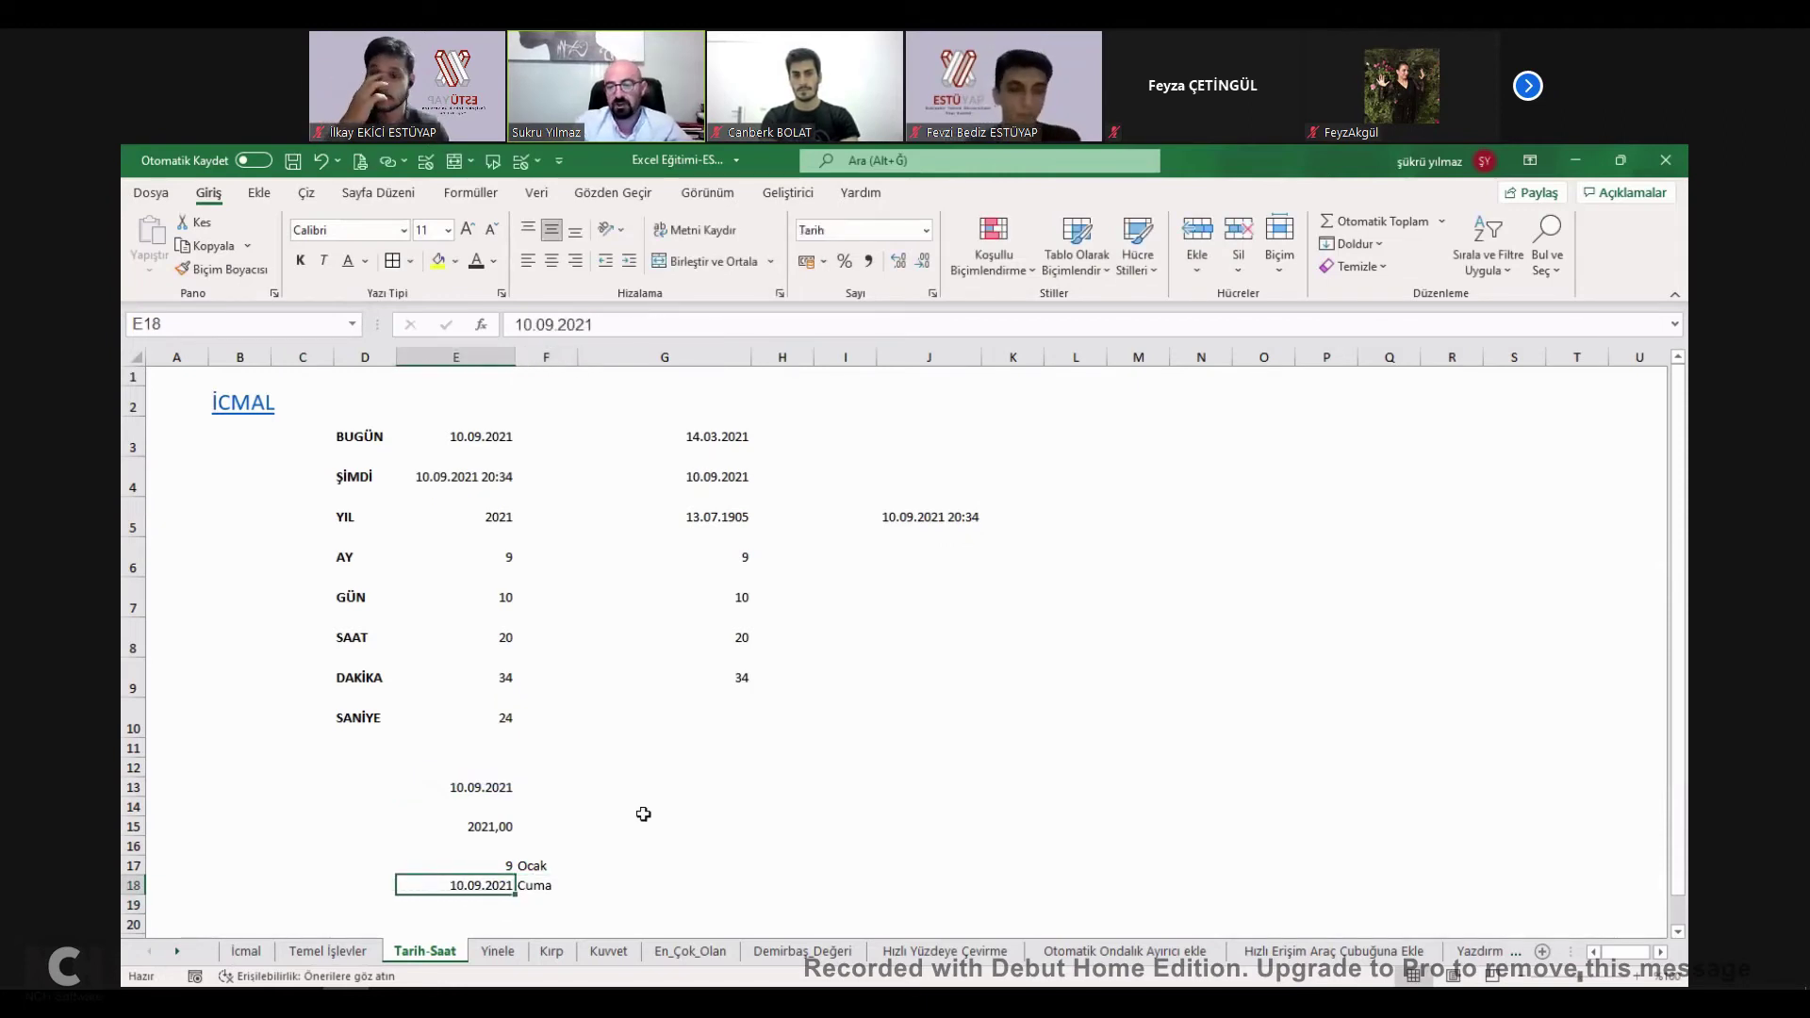
Review the date, SAAT, DAKİKA and SANİYE rows and E7's GÜN formula, then return to İcmal.
{"action": "left_click", "coordinate": [472, 518]}
{"action": "left_click", "coordinate": [354, 655]}
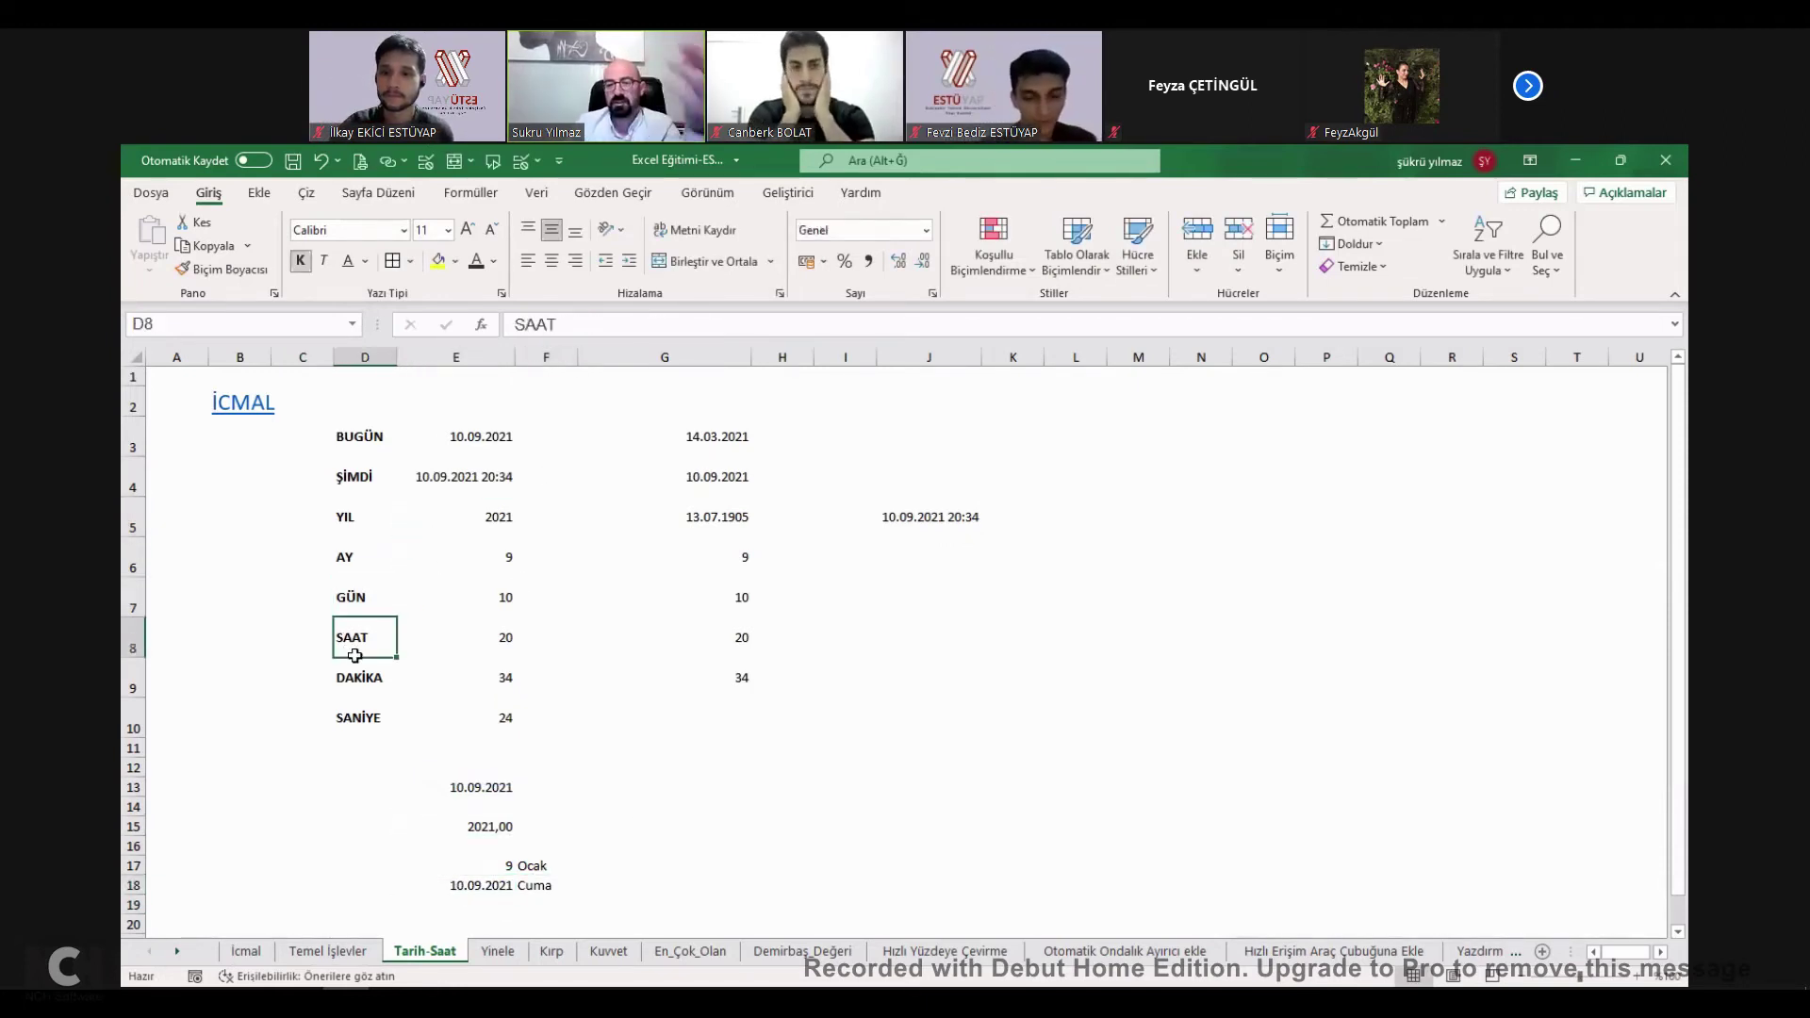
{"action": "left_click", "coordinate": [364, 686]}
{"action": "left_click", "coordinate": [381, 707]}
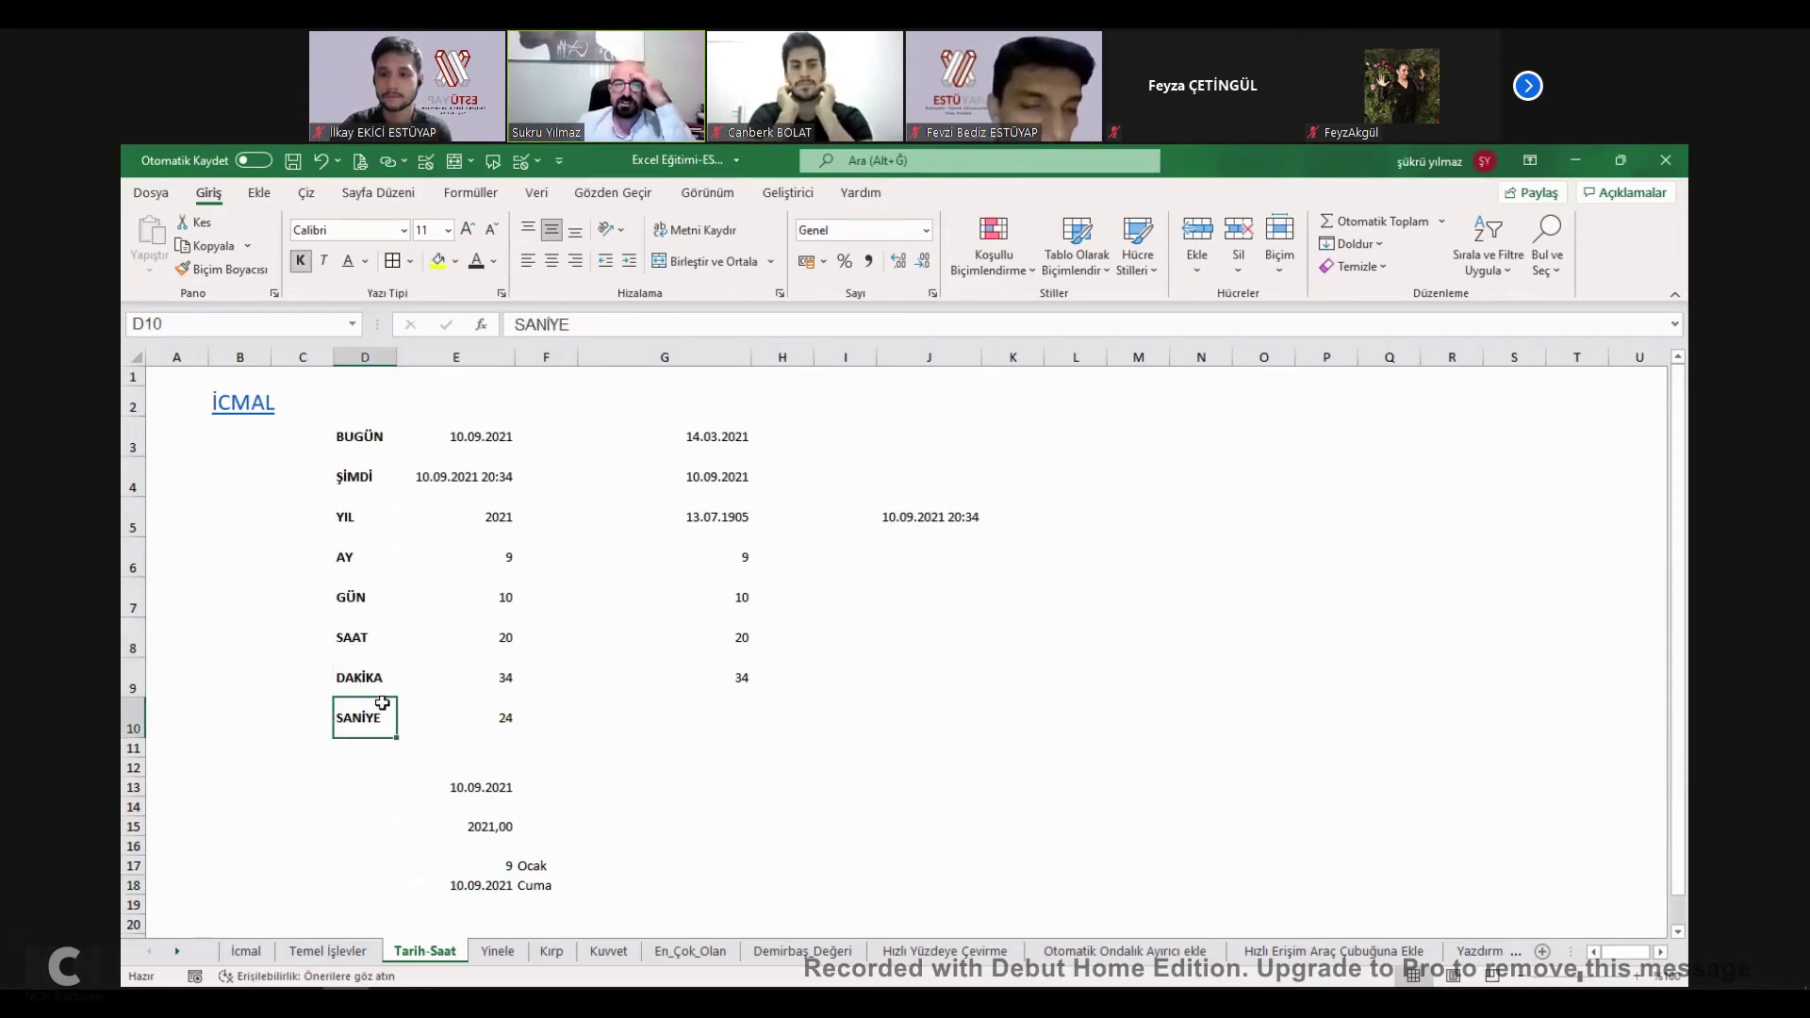
{"action": "left_click", "coordinate": [500, 598]}
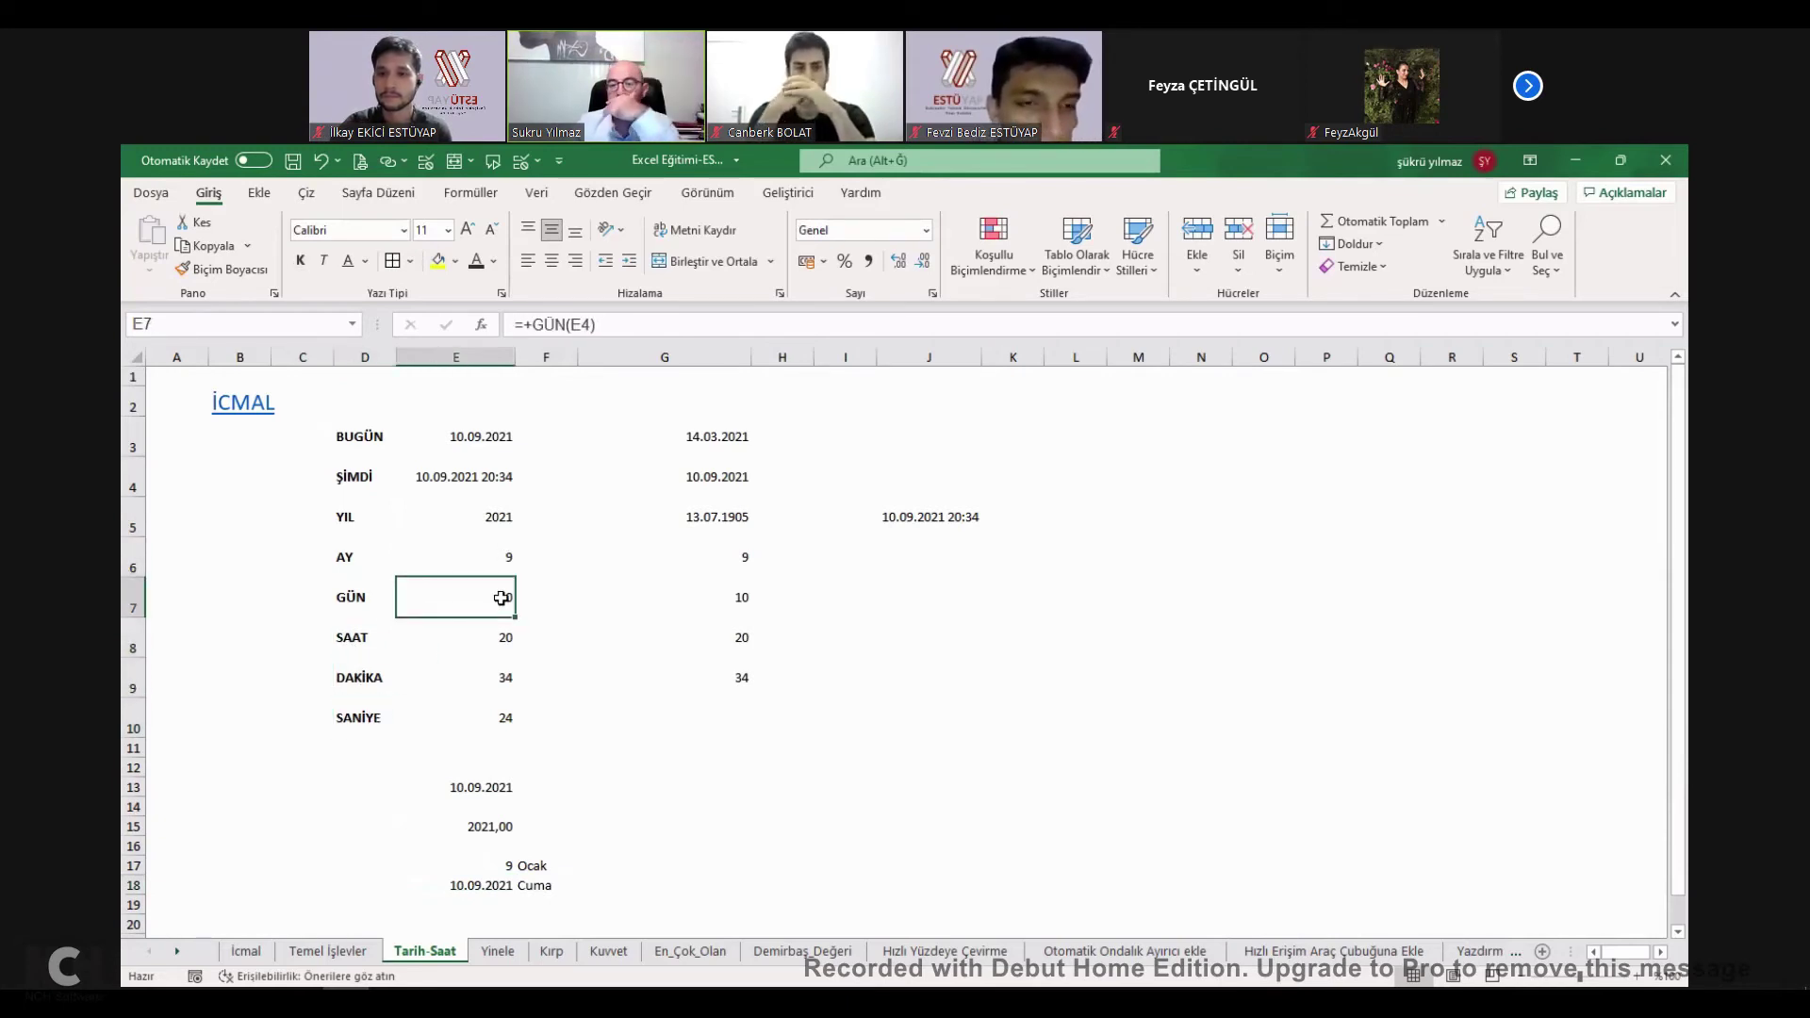
{"action": "left_click", "coordinate": [253, 407]}
Tick TARİH-SAAT on İcmal, then inspect the Yinele sheet's ŞÜKRÜ formula in F11 and H4:K4 pattern.
{"action": "left_click", "coordinate": [590, 839]}
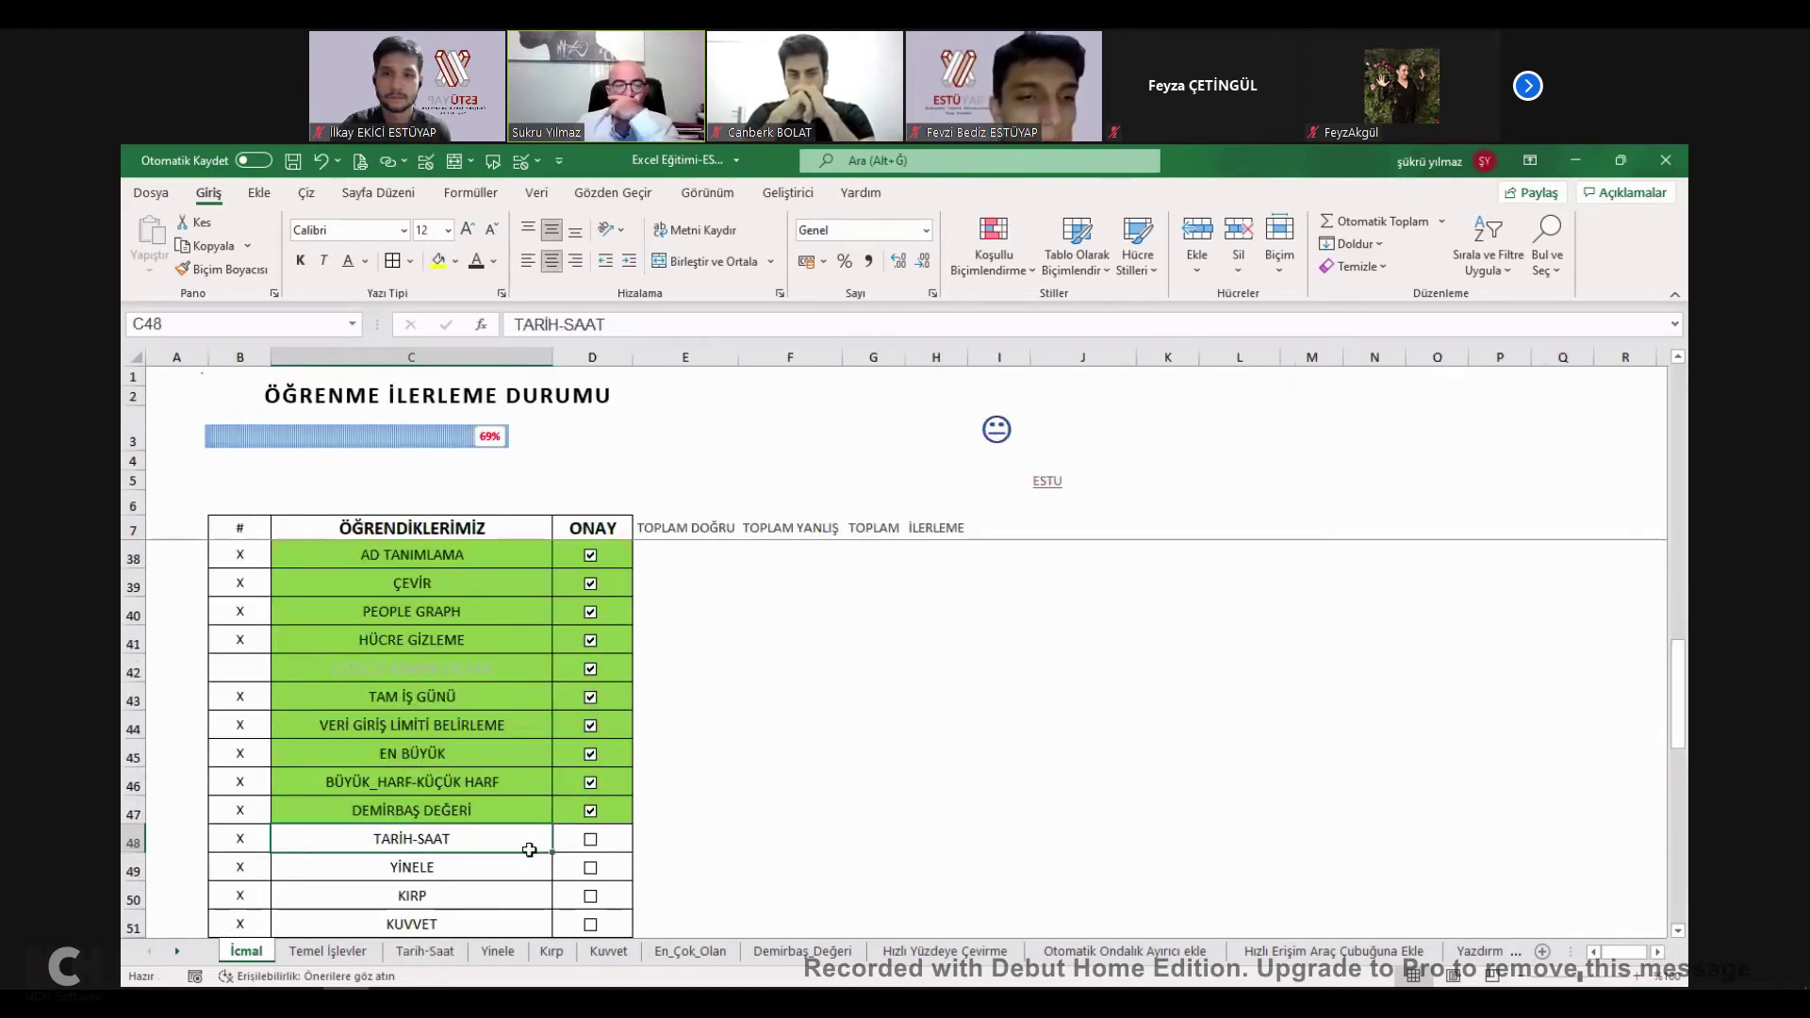
{"action": "left_click", "coordinate": [415, 867]}
{"action": "left_click", "coordinate": [506, 638]}
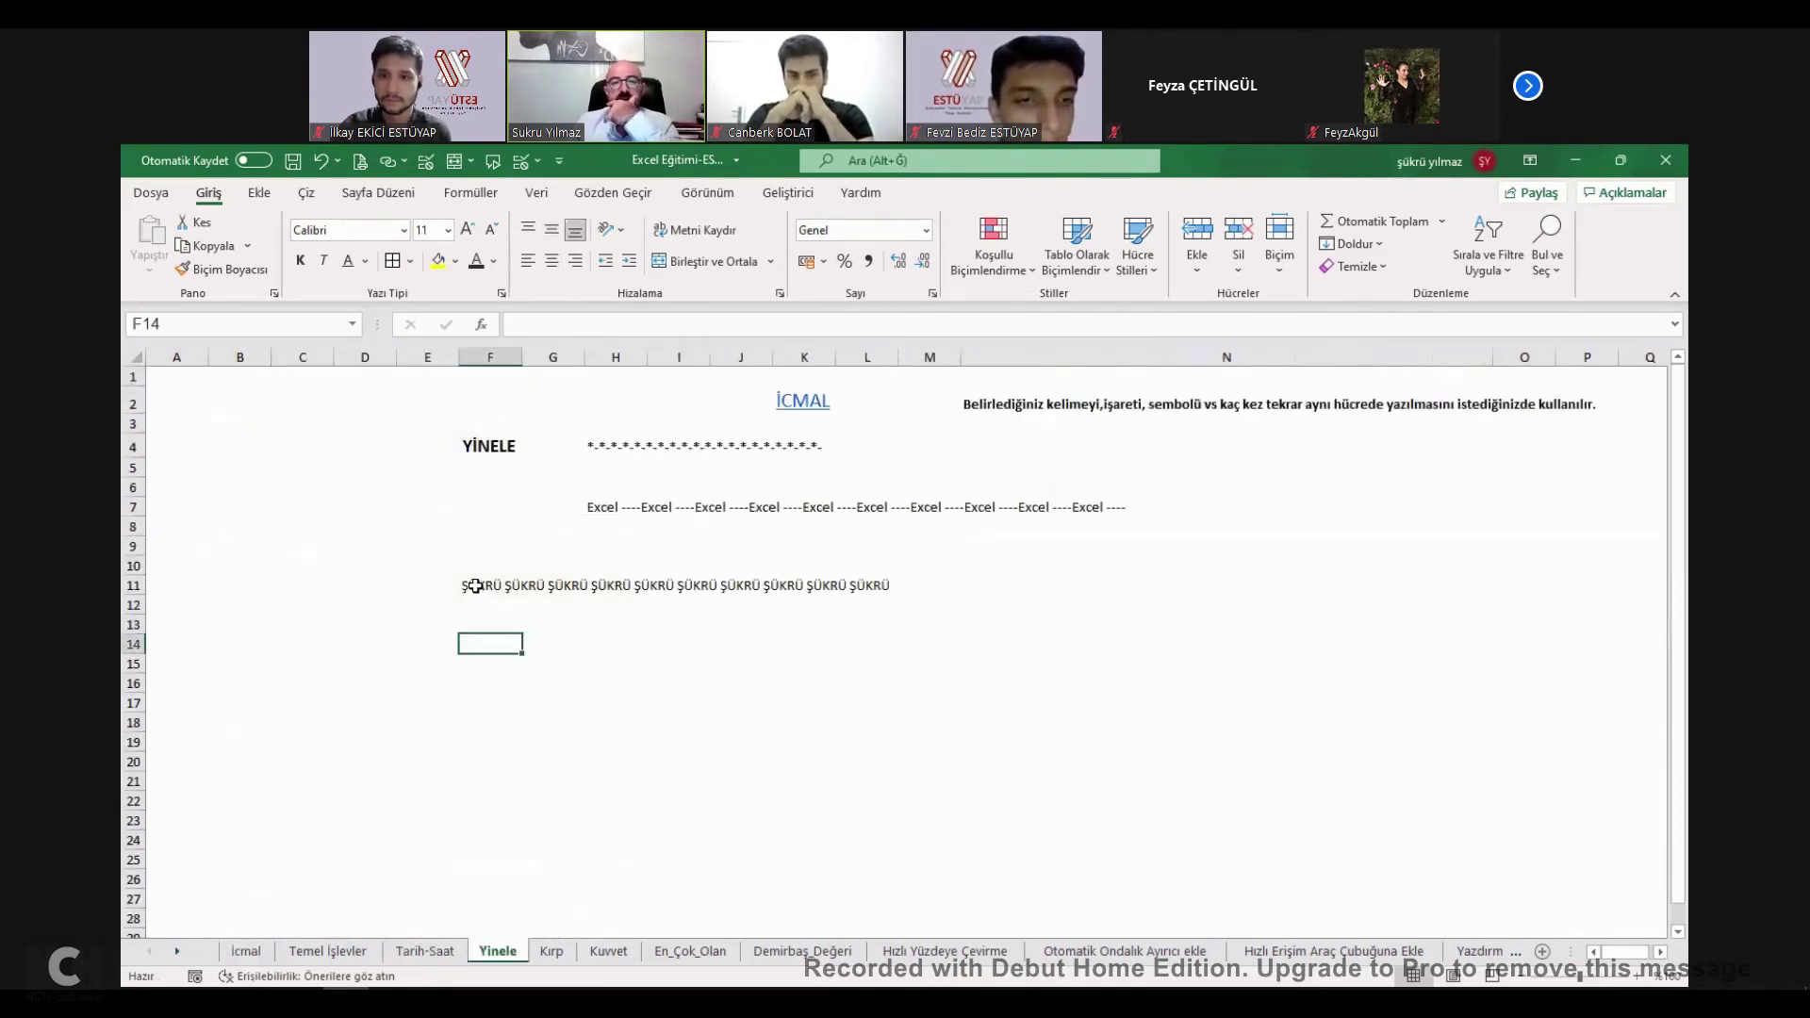
{"action": "left_click", "coordinate": [478, 586]}
{"action": "left_click_drag", "start_coordinate": [650, 330], "coordinate": [603, 349]}
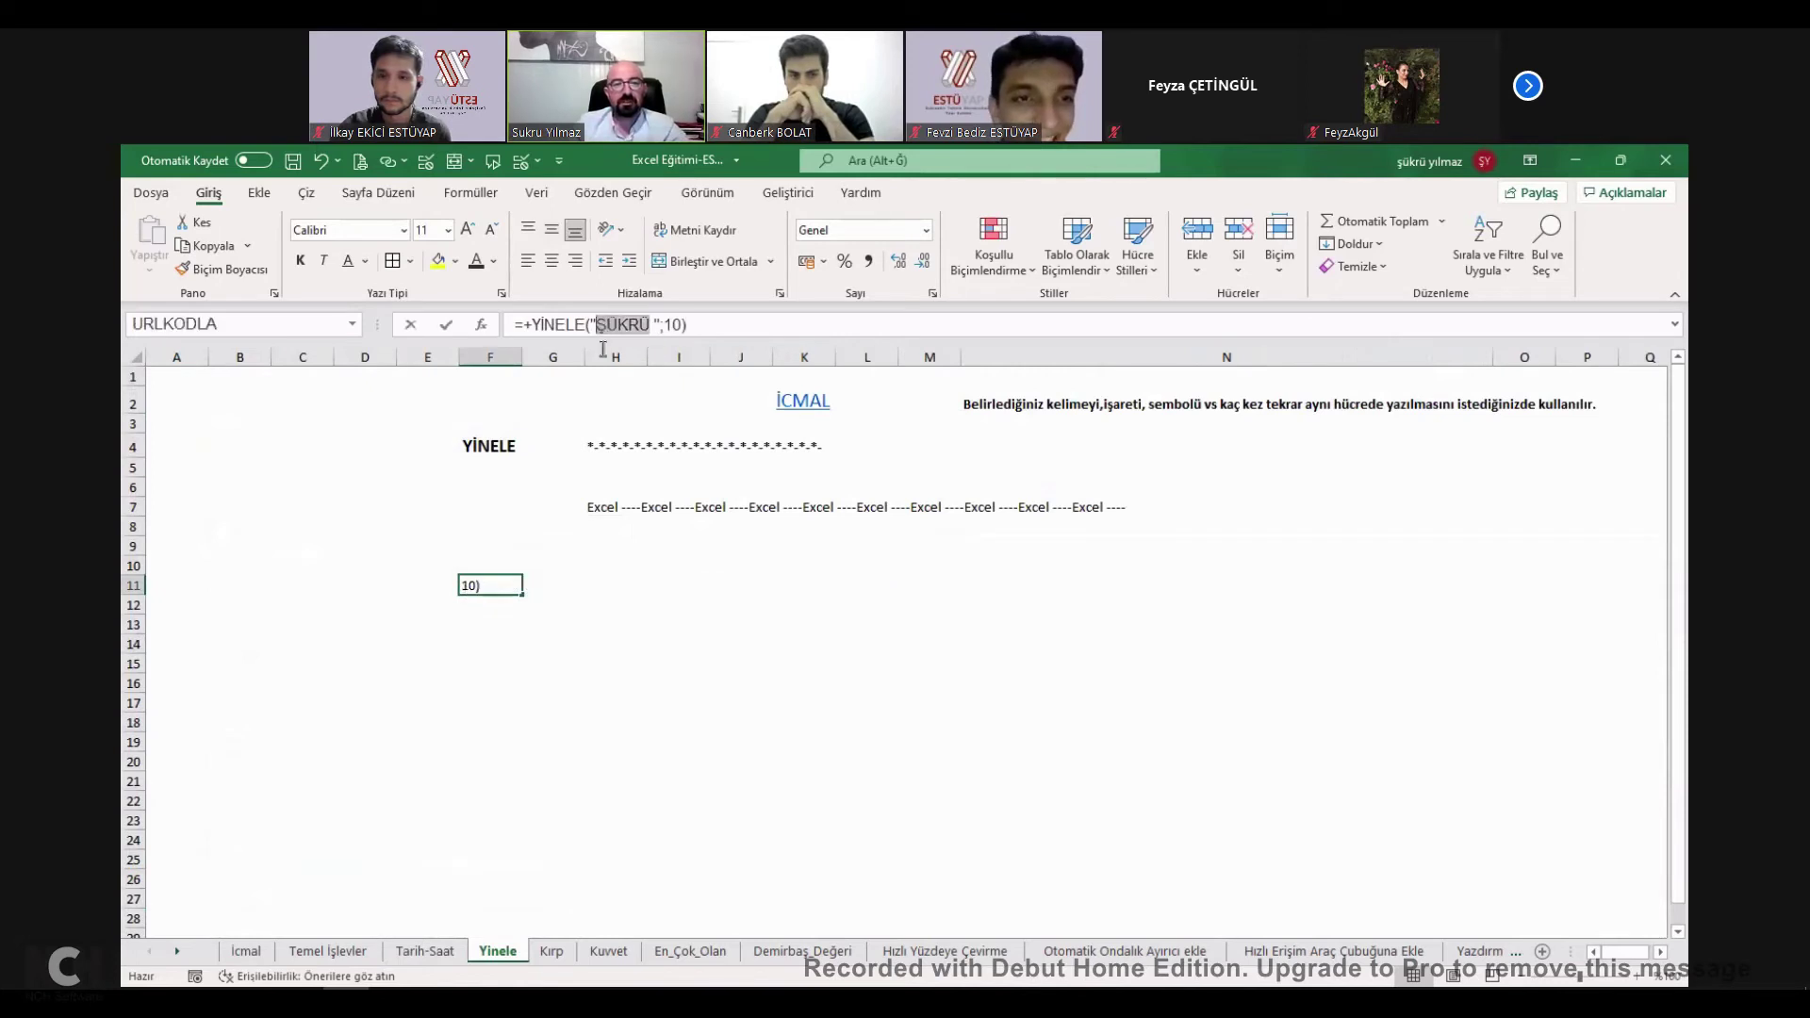
{"action": "left_click", "coordinate": [464, 641]}
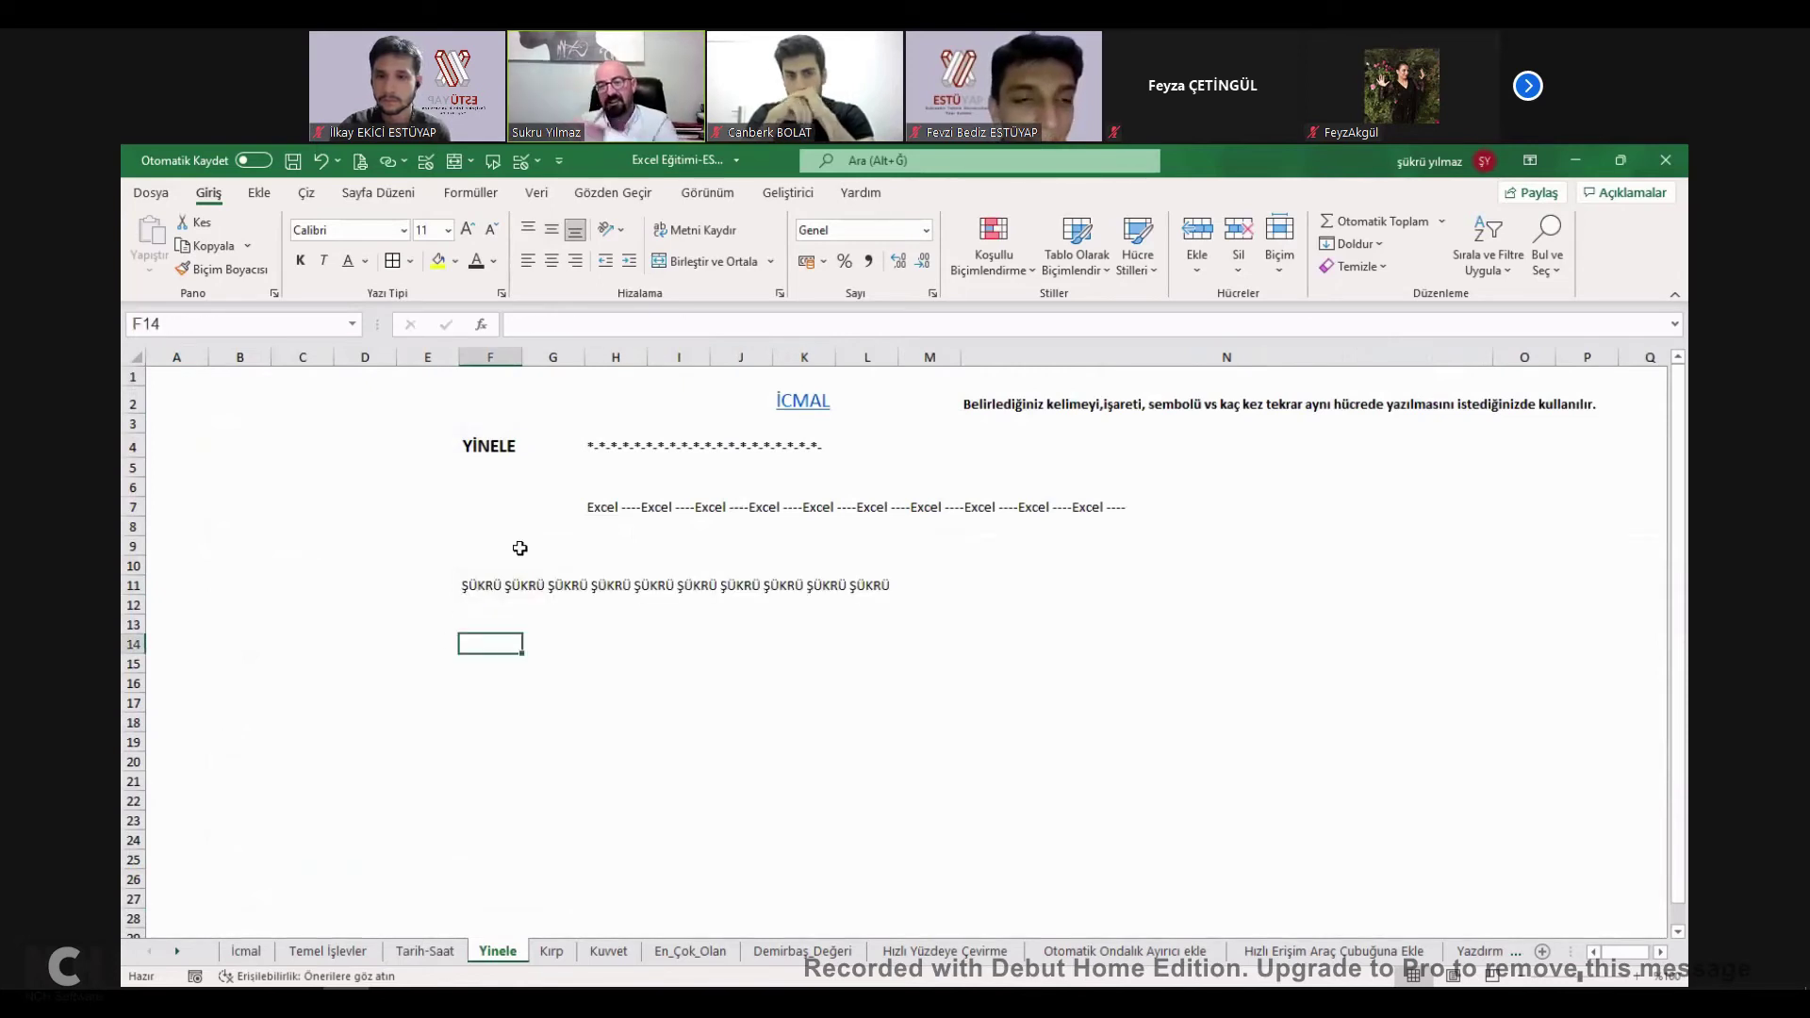
{"action": "left_click", "coordinate": [619, 441]}
{"action": "left_click_drag", "start_coordinate": [618, 440], "coordinate": [802, 445]}
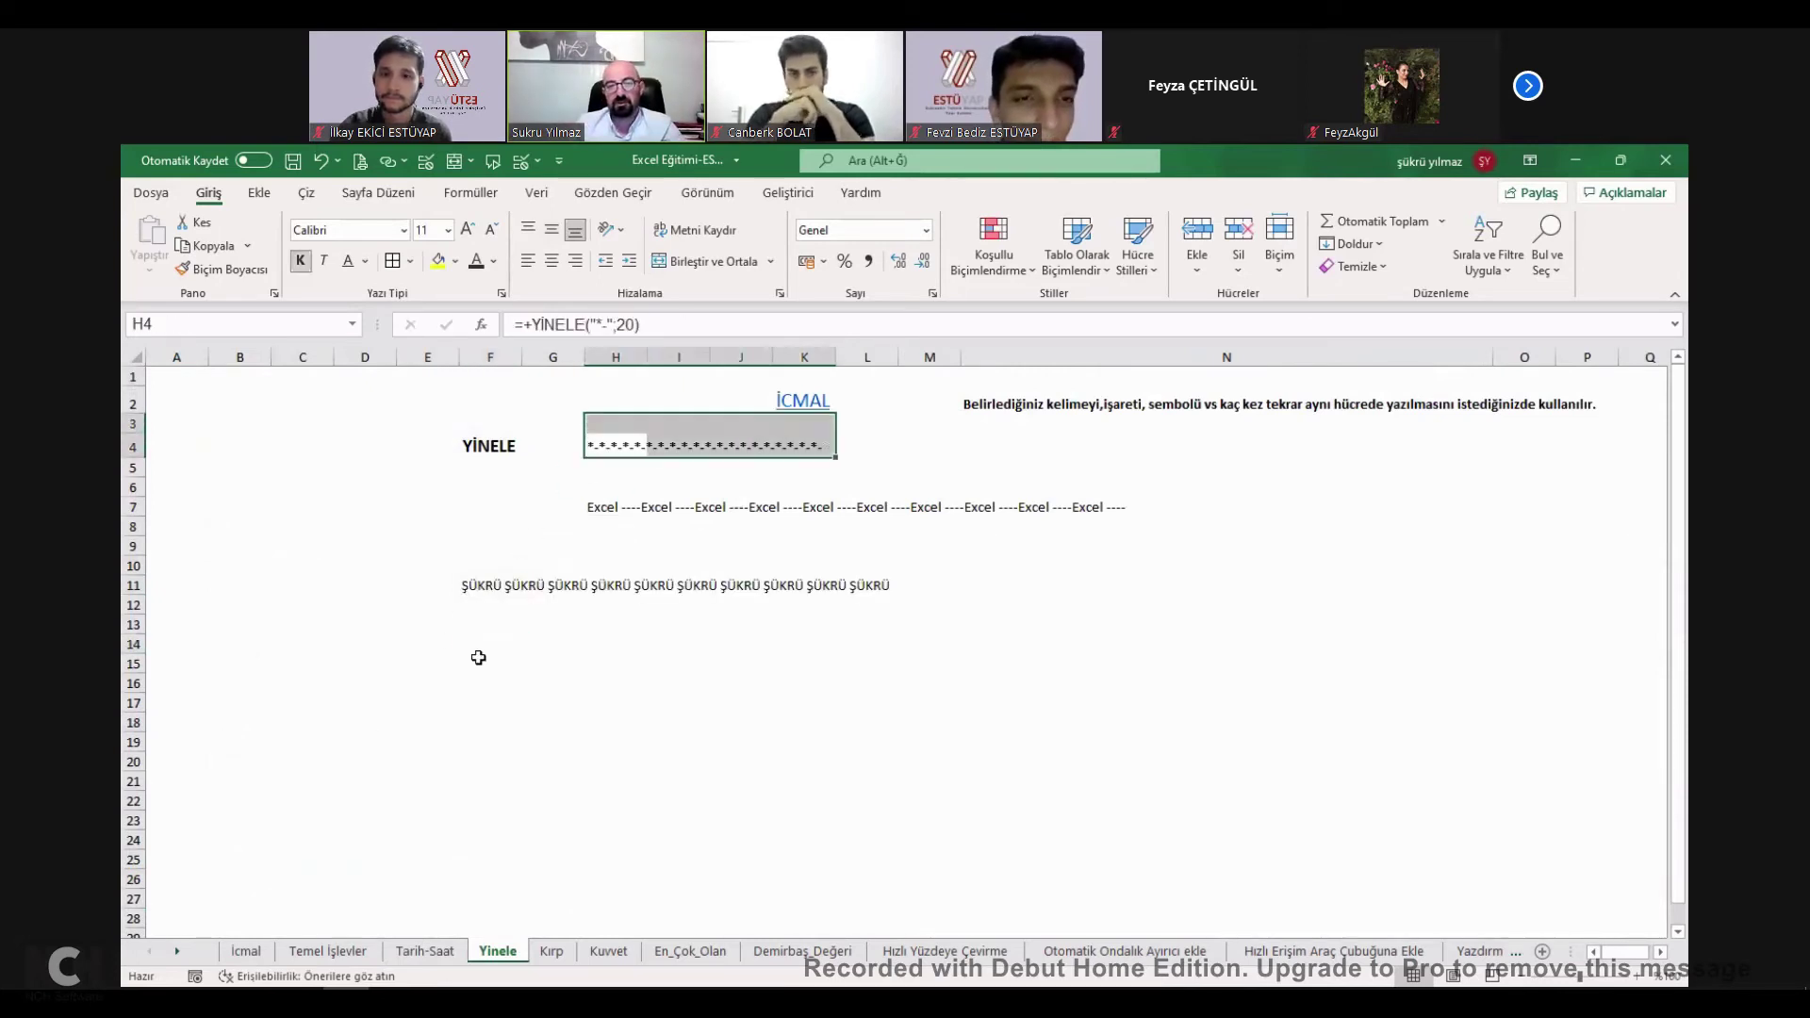
Enter =+YİNELE("estu ";500) in F15 to repeat estu across the row, then return to İcmal.
{"action": "left_click", "coordinate": [476, 660]}
{"action": "type", "text": "+"}
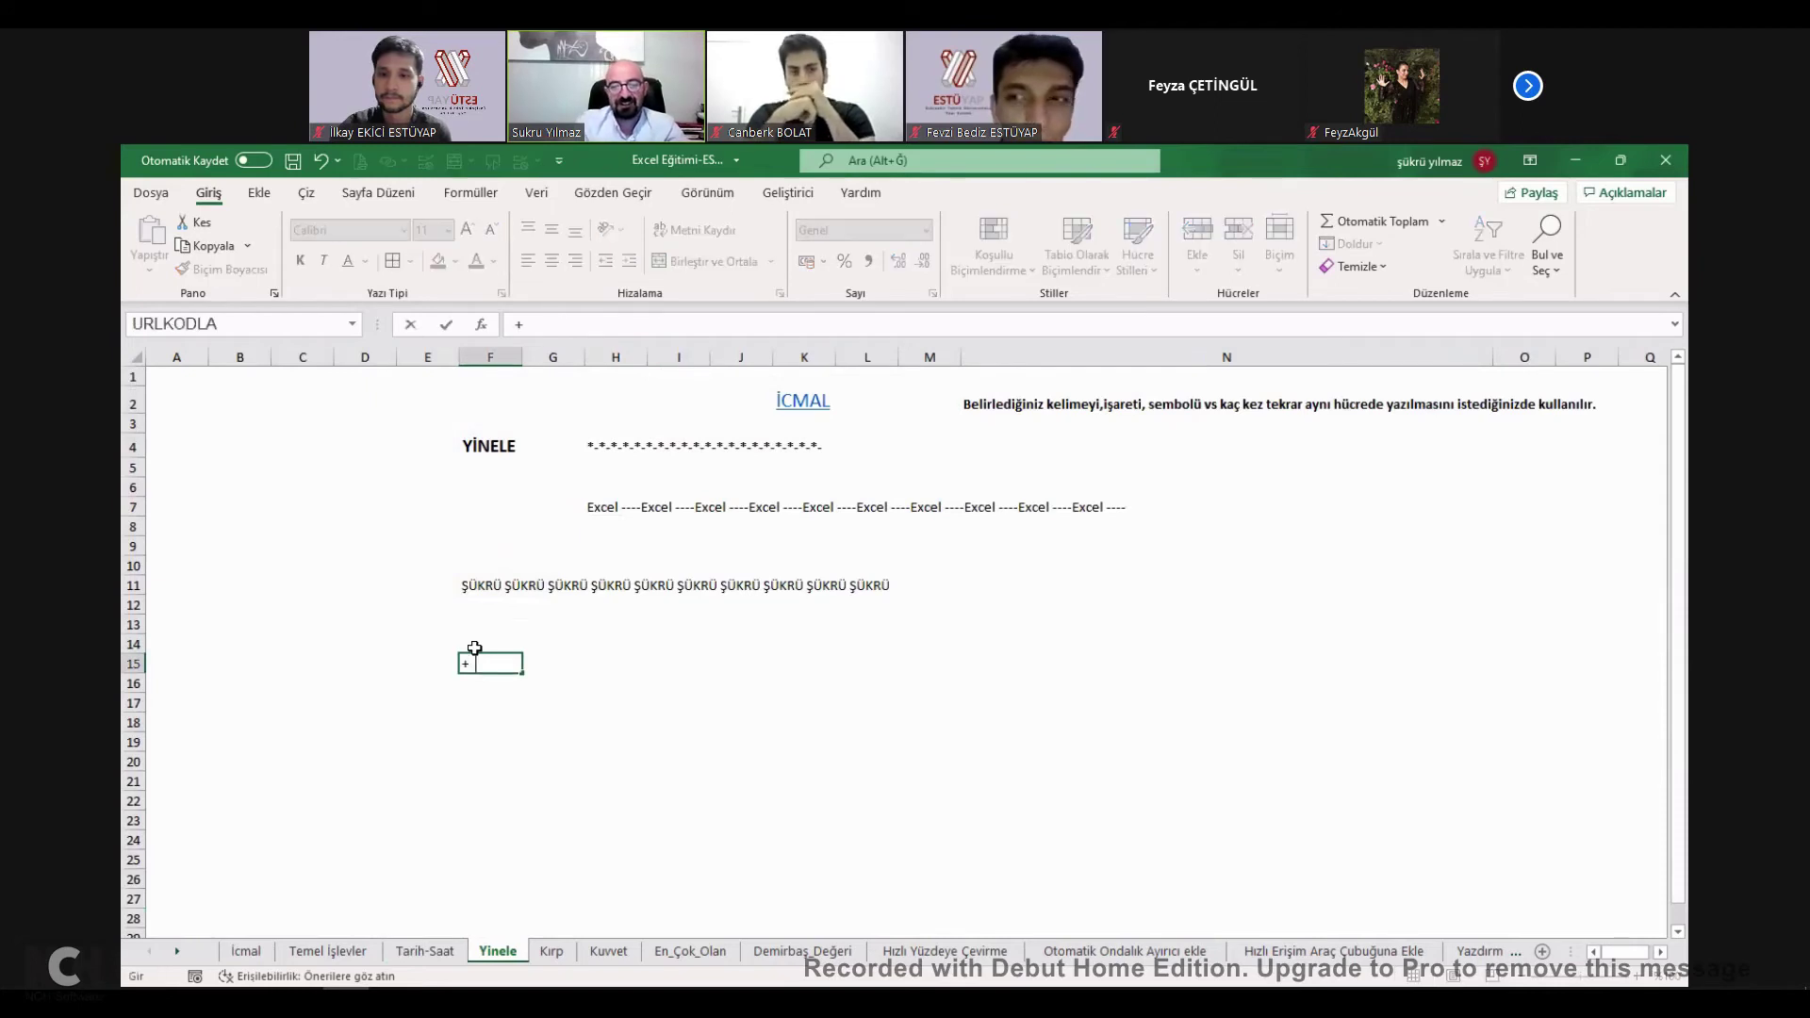
{"action": "type", "text": "yinele(\"estu"}
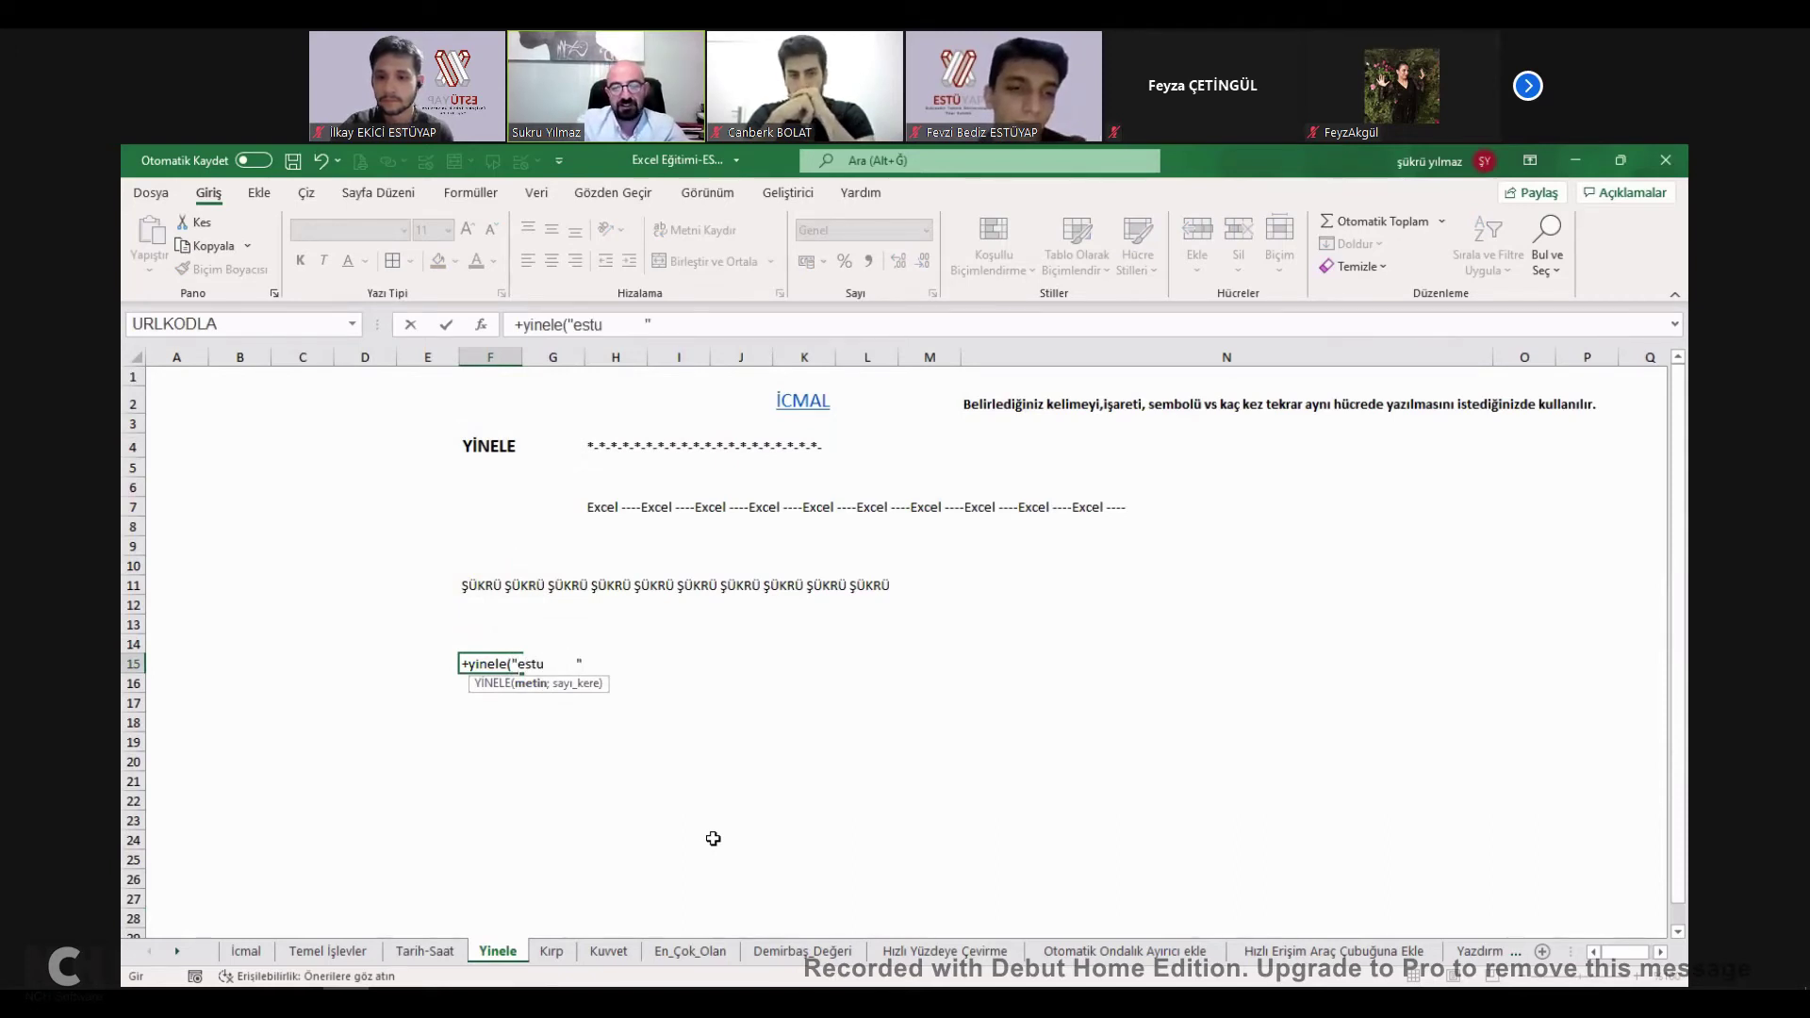
{"action": "type", "text": "\";500"}
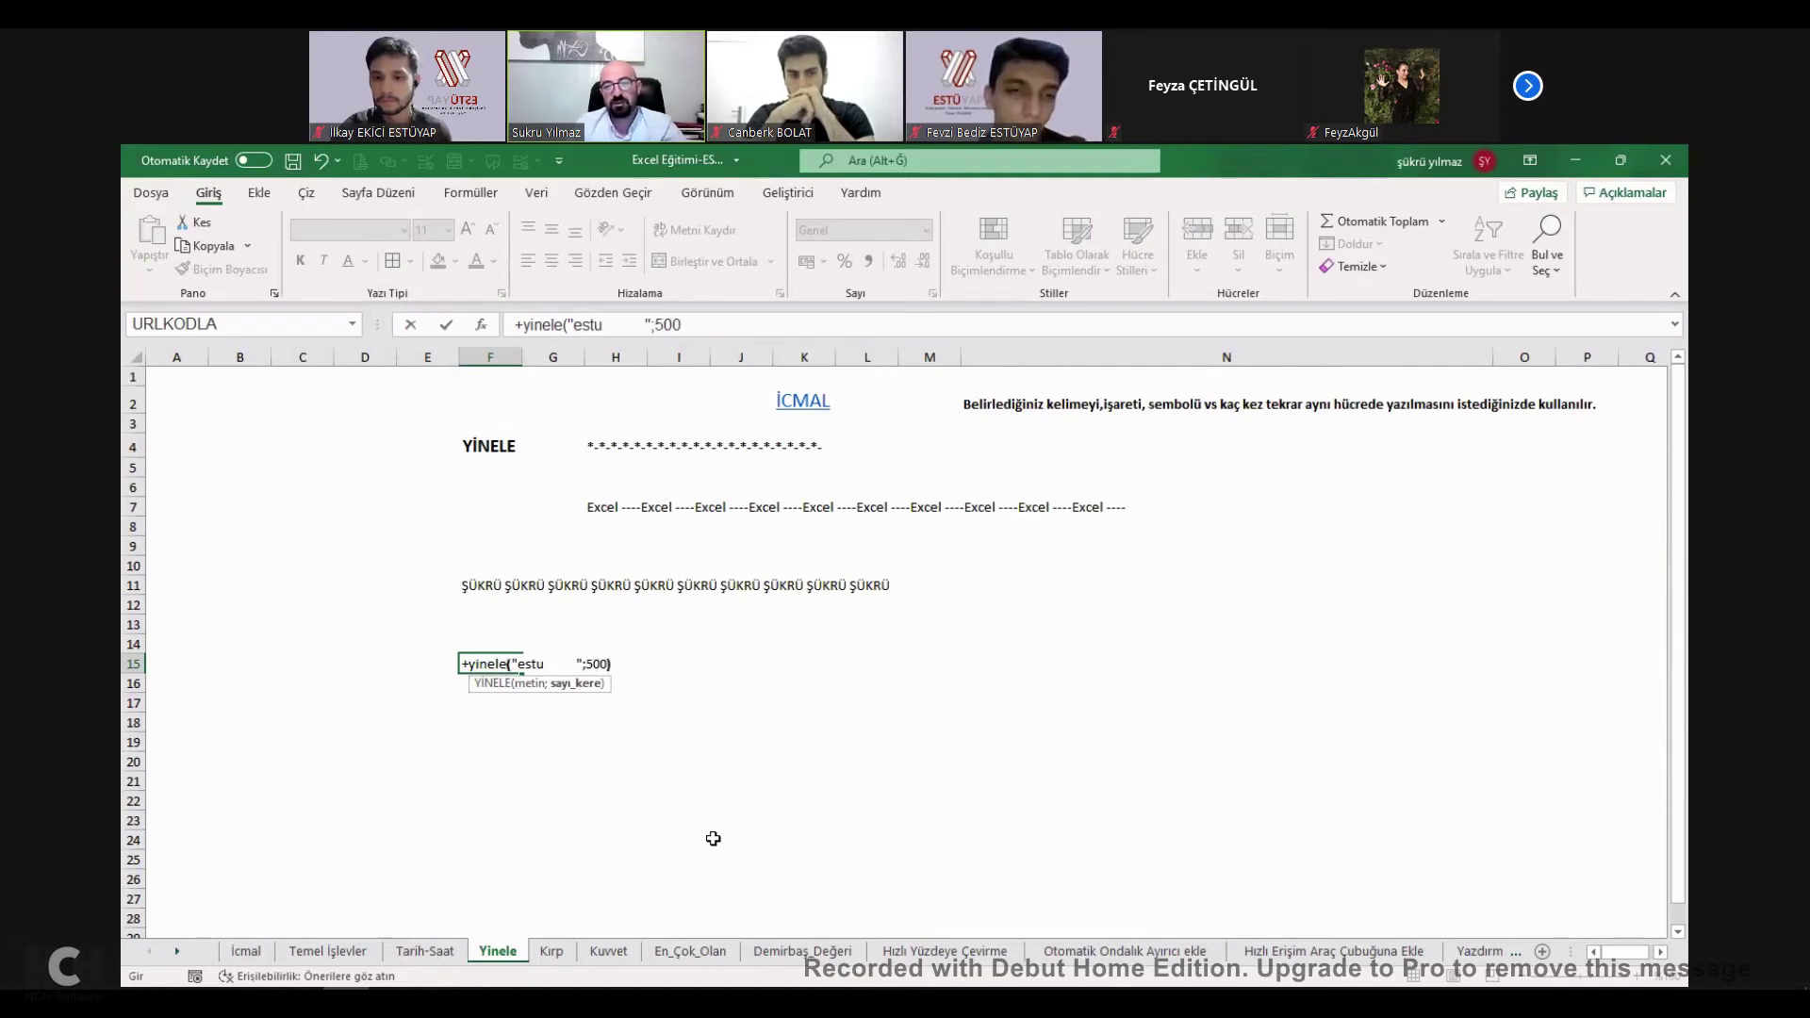
{"action": "type", "text": ")"}
{"action": "key", "text": "Return"}
{"action": "key", "text": "Up"}
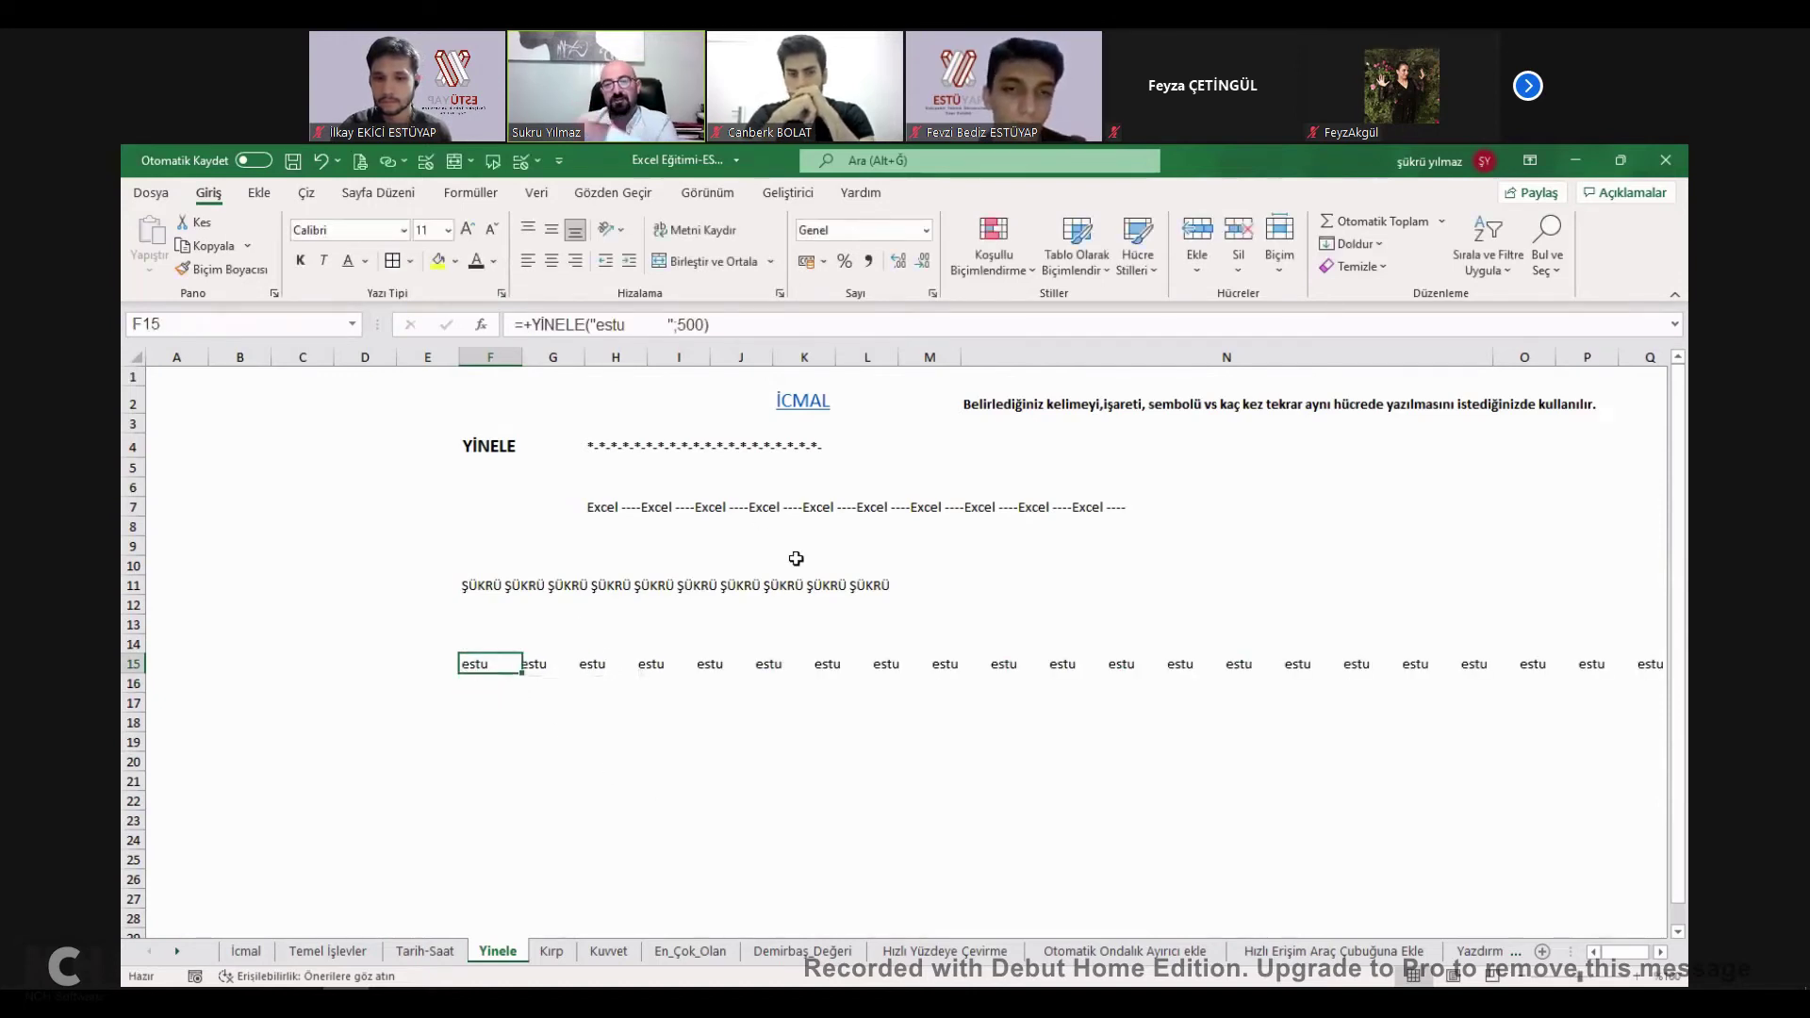
{"action": "left_click", "coordinate": [805, 413]}
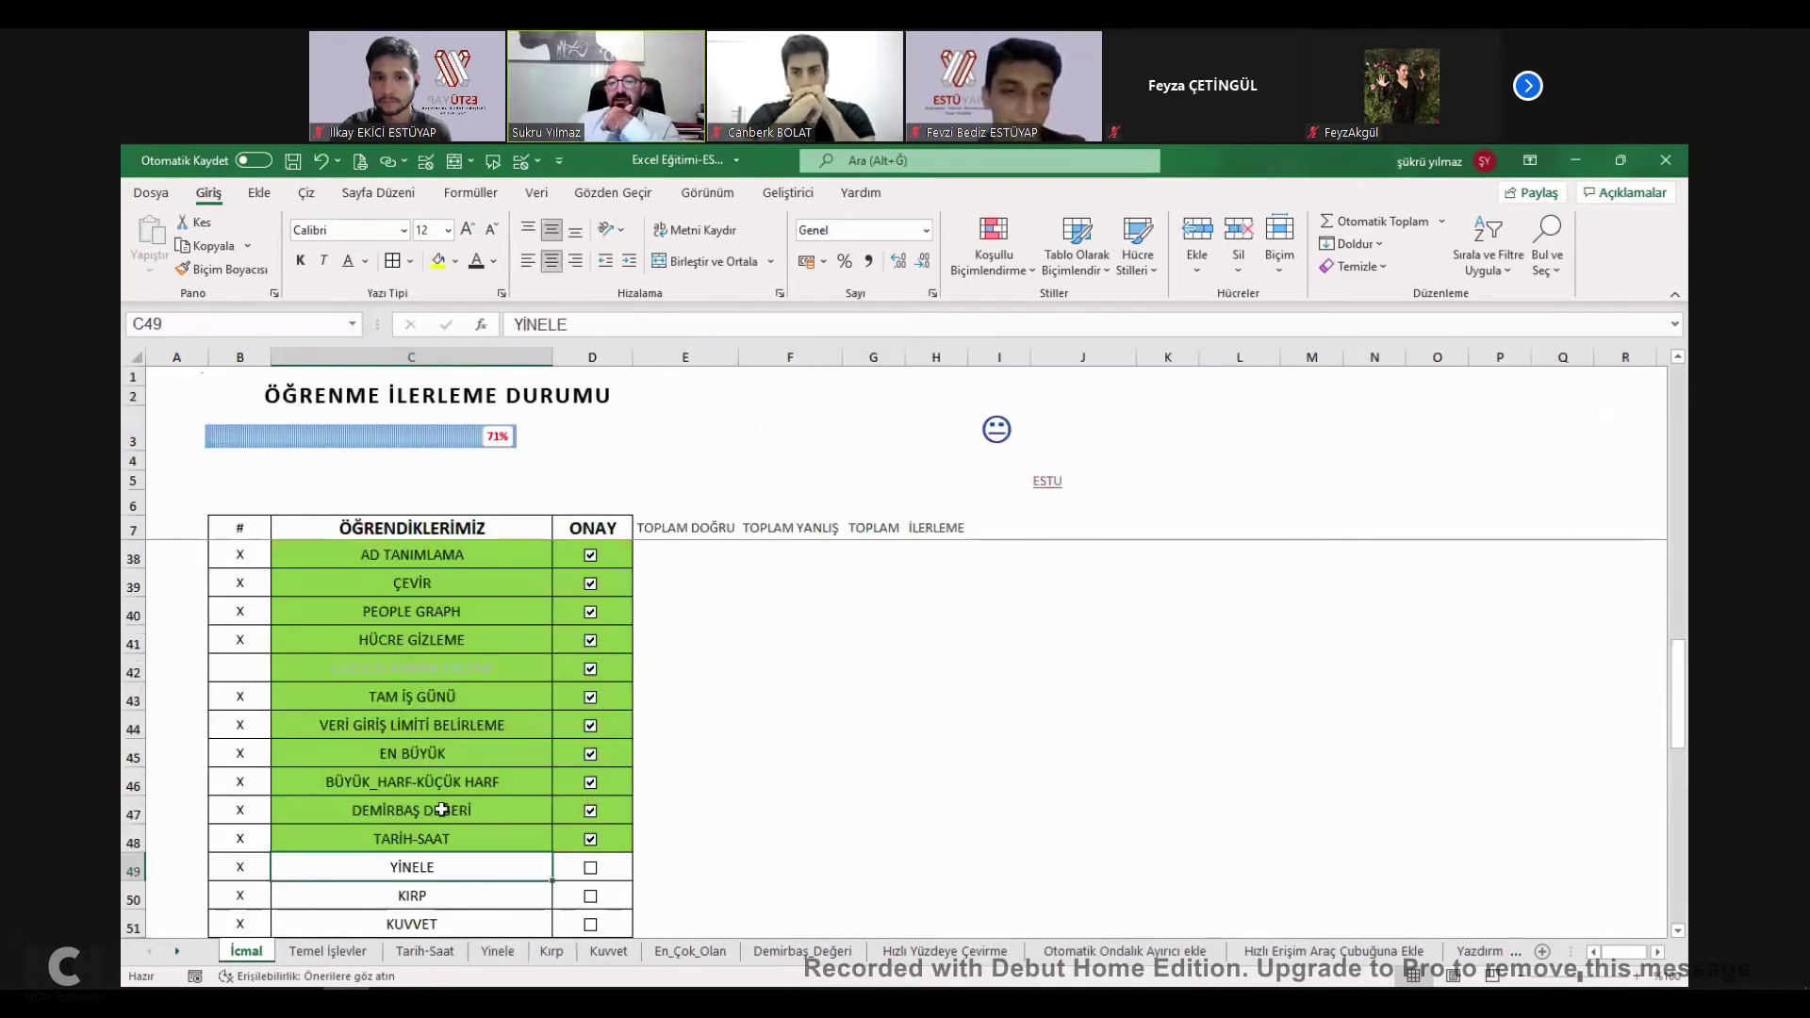
Tick YİNELE on İcmal and examine the KIRP formulas against the untrimmed job names in column C.
{"action": "scroll", "coordinate": [438, 809], "scroll_direction": "down", "scroll_amount": 1}
{"action": "left_click", "coordinate": [434, 808]}
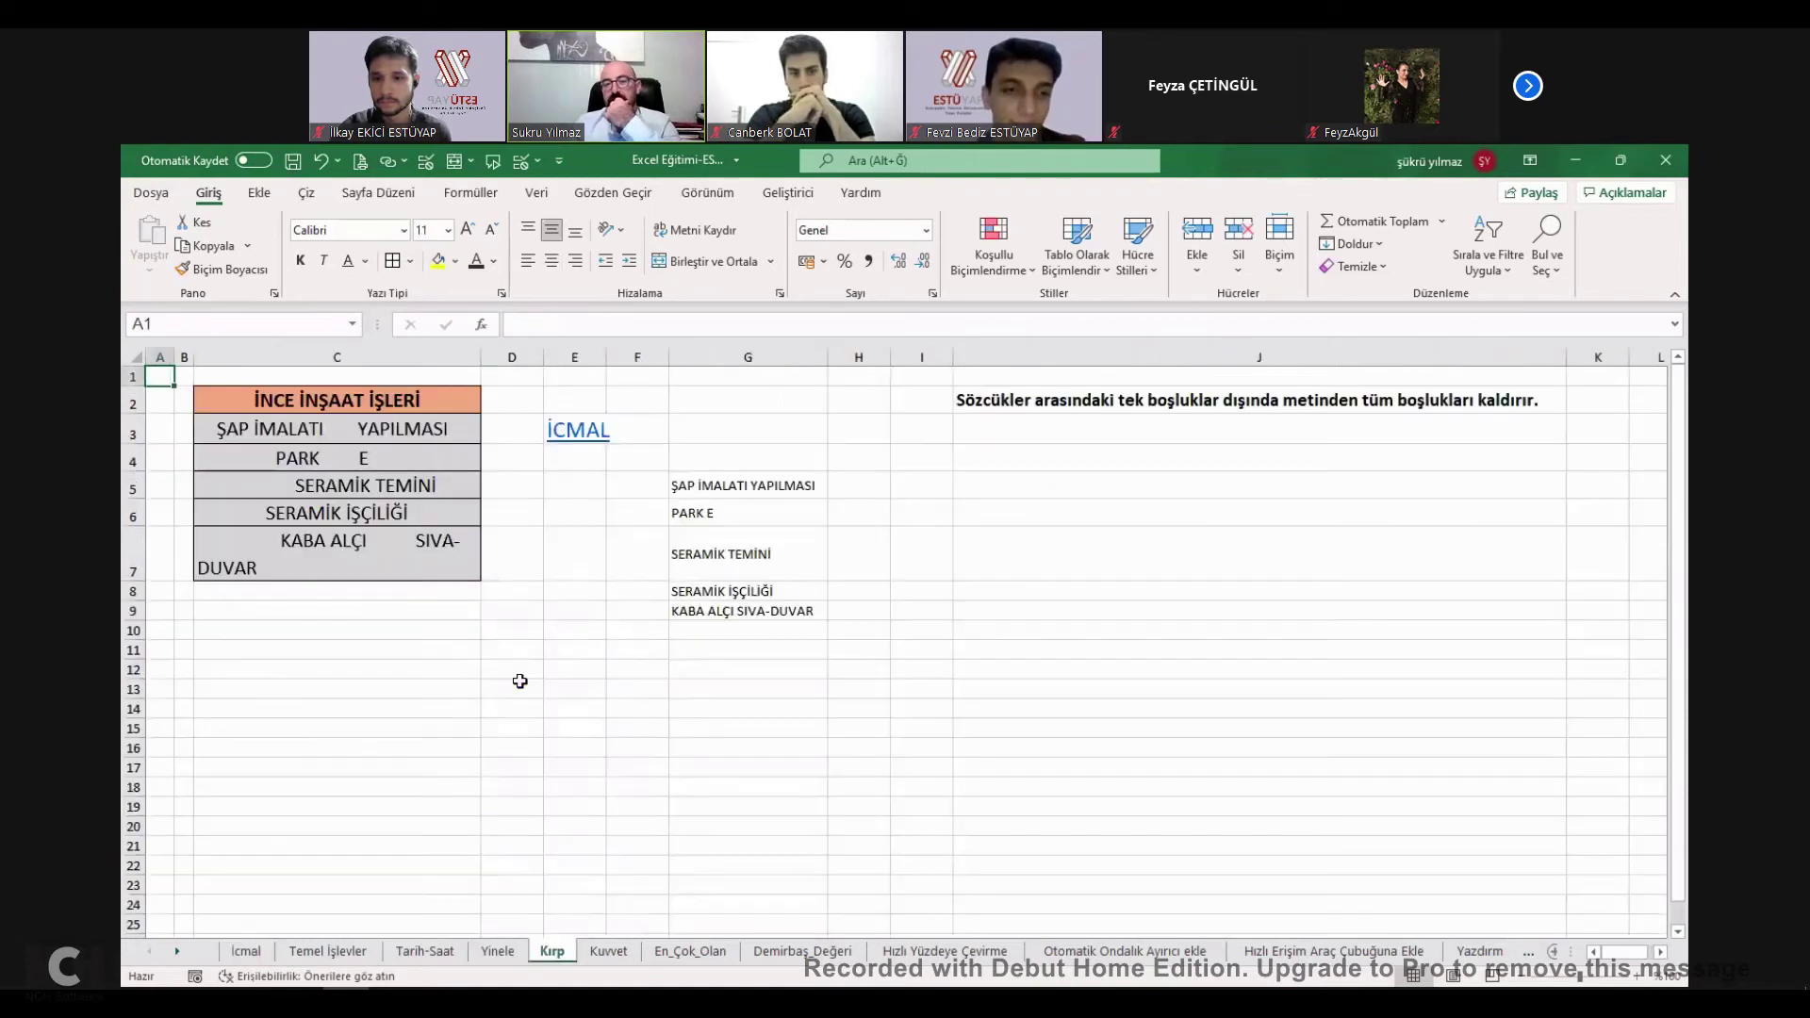
{"action": "left_click", "coordinate": [754, 488]}
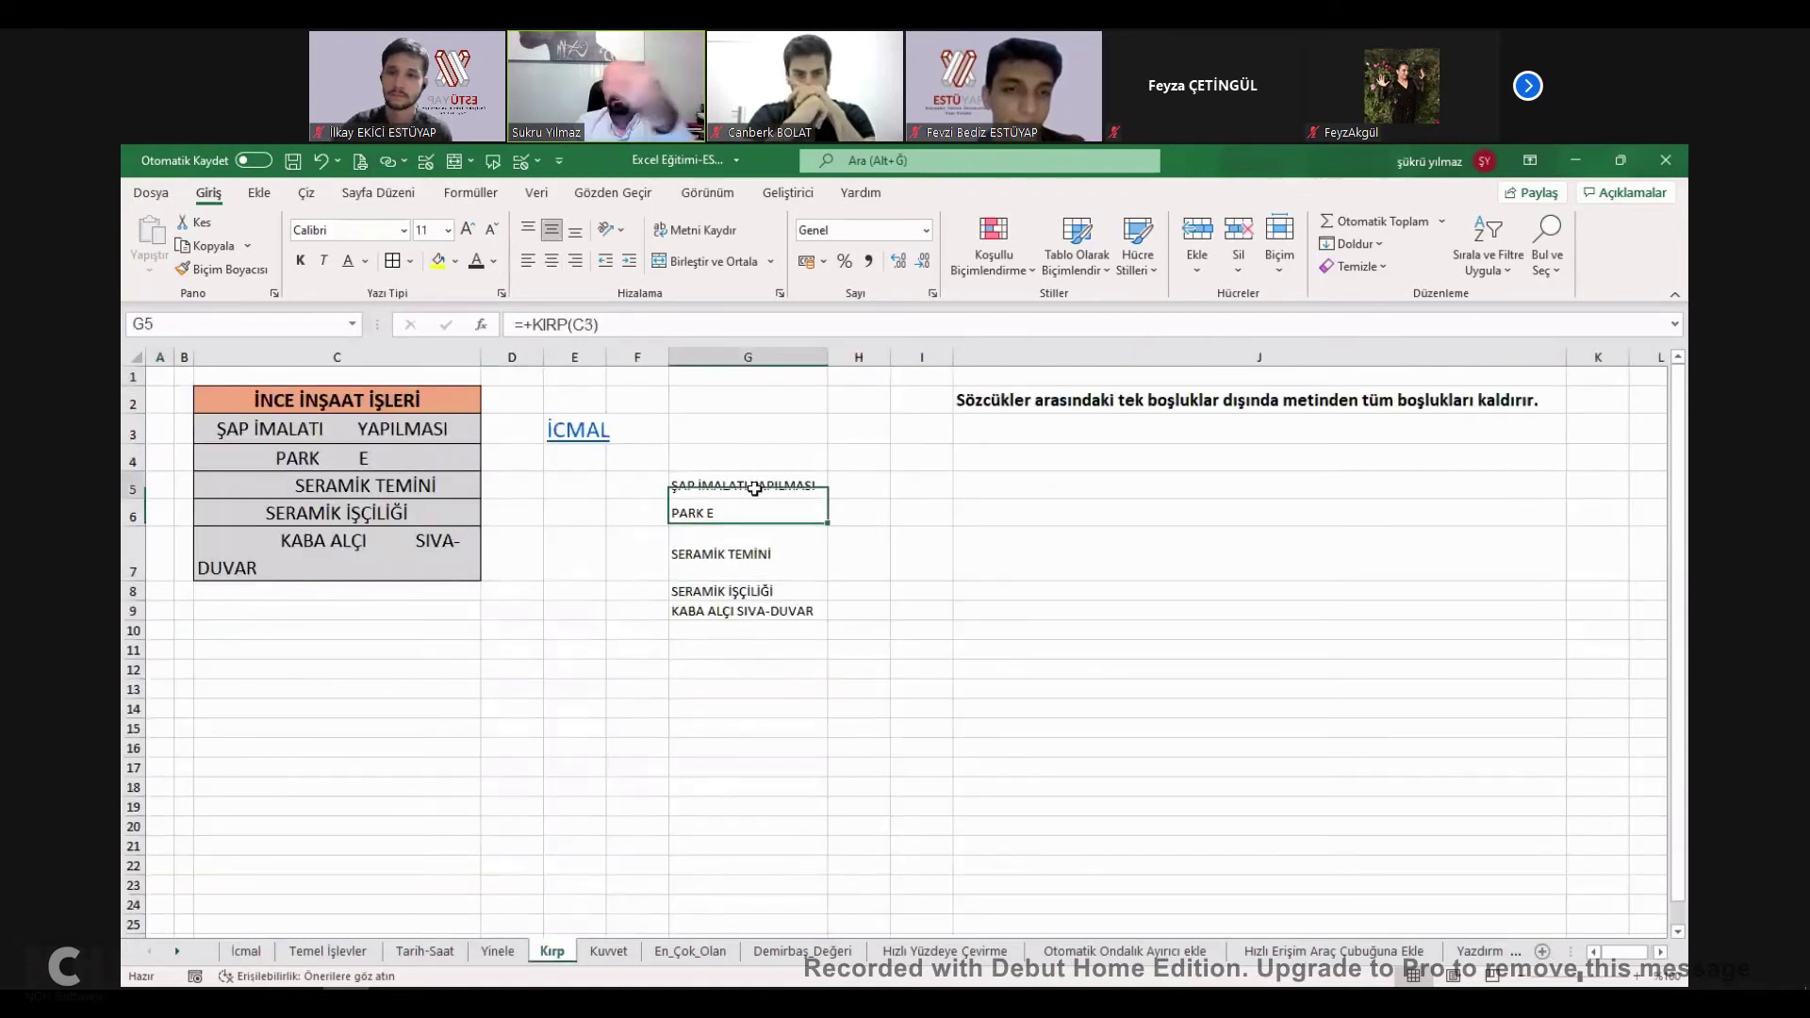
{"action": "left_click", "coordinate": [354, 563], "text": "shift"}
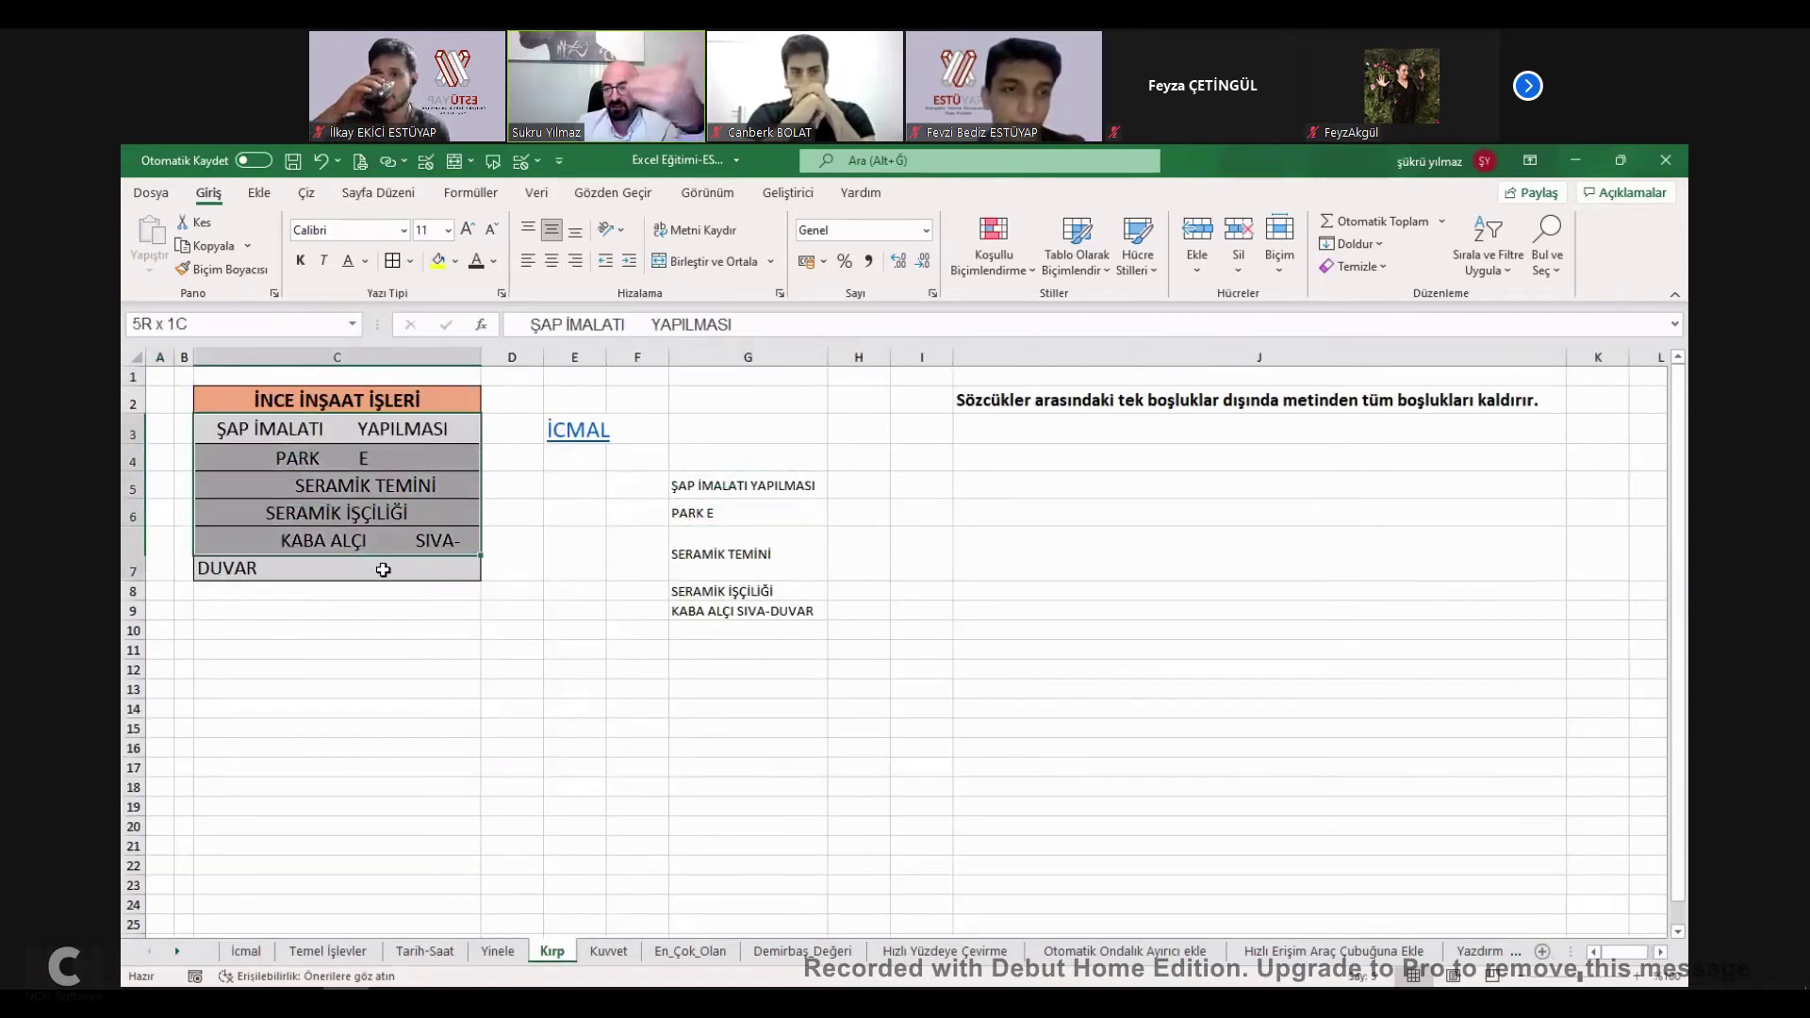
{"action": "left_click", "coordinate": [740, 604]}
{"action": "left_click", "coordinate": [743, 496]}
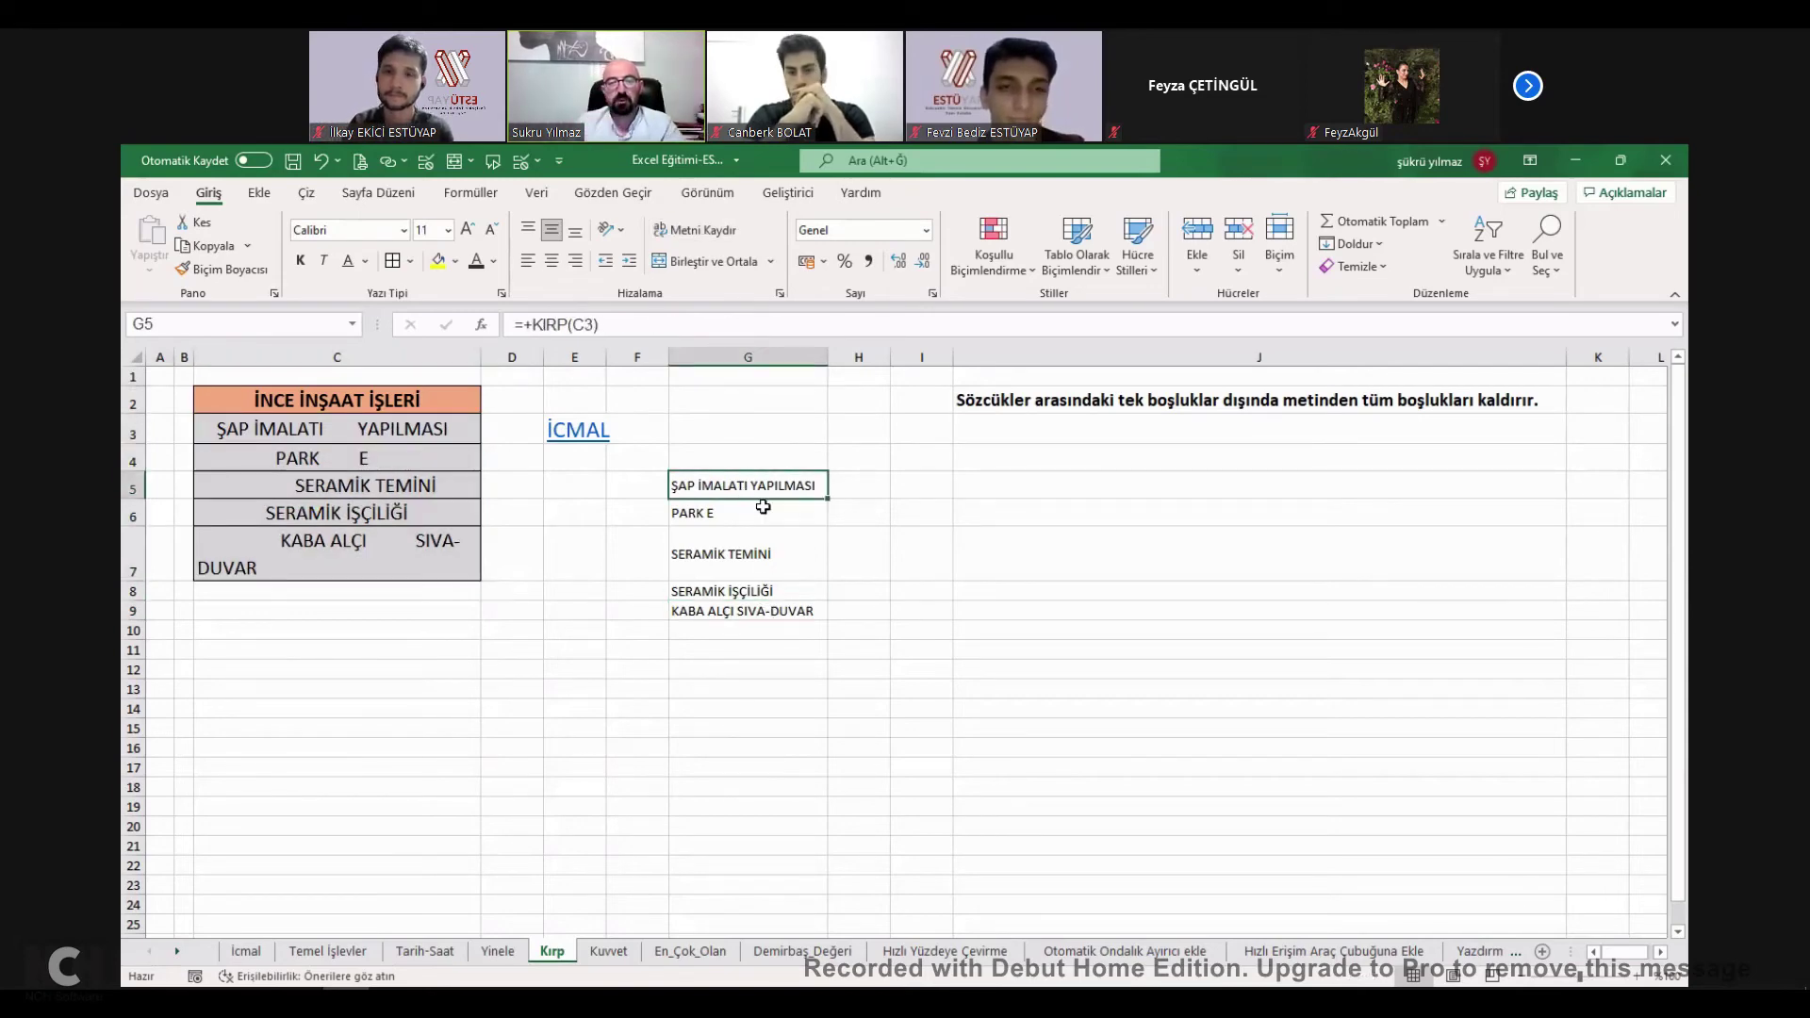
Enter =+KIRP(C3) in G12 and fill it down to row 18.
{"action": "left_click", "coordinate": [755, 671]}
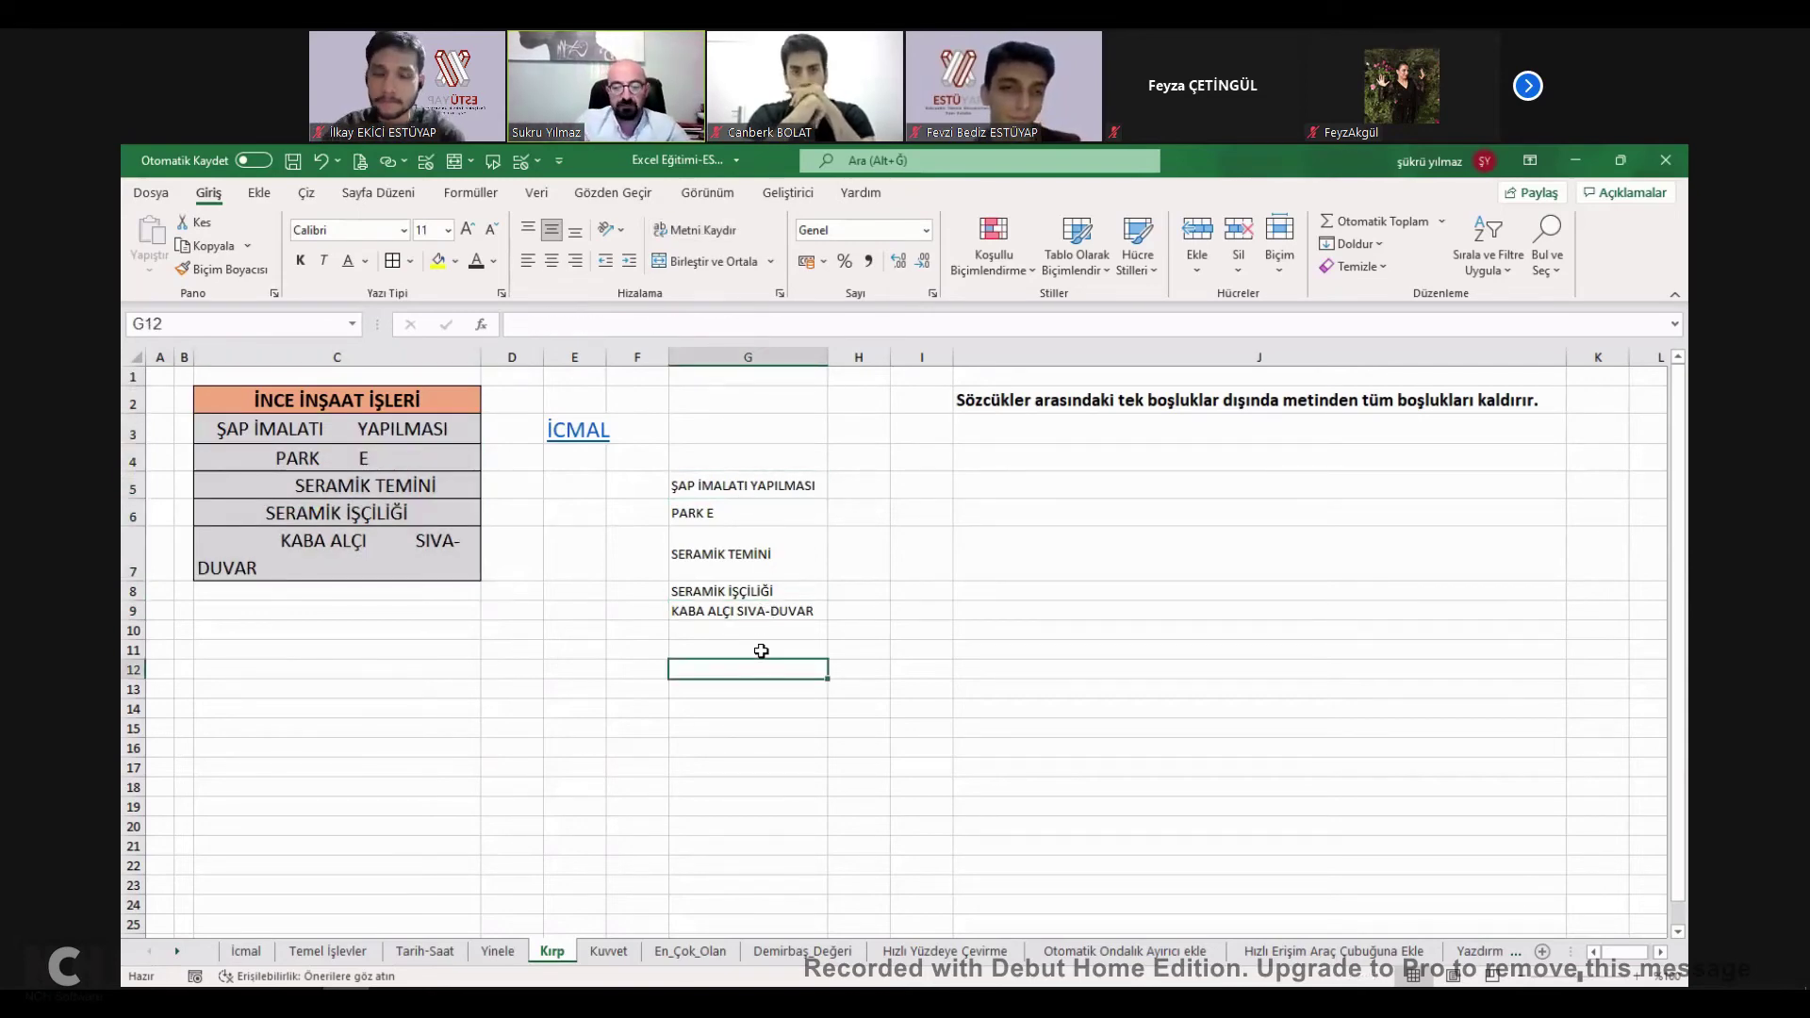
{"action": "type", "text": "+kırp("}
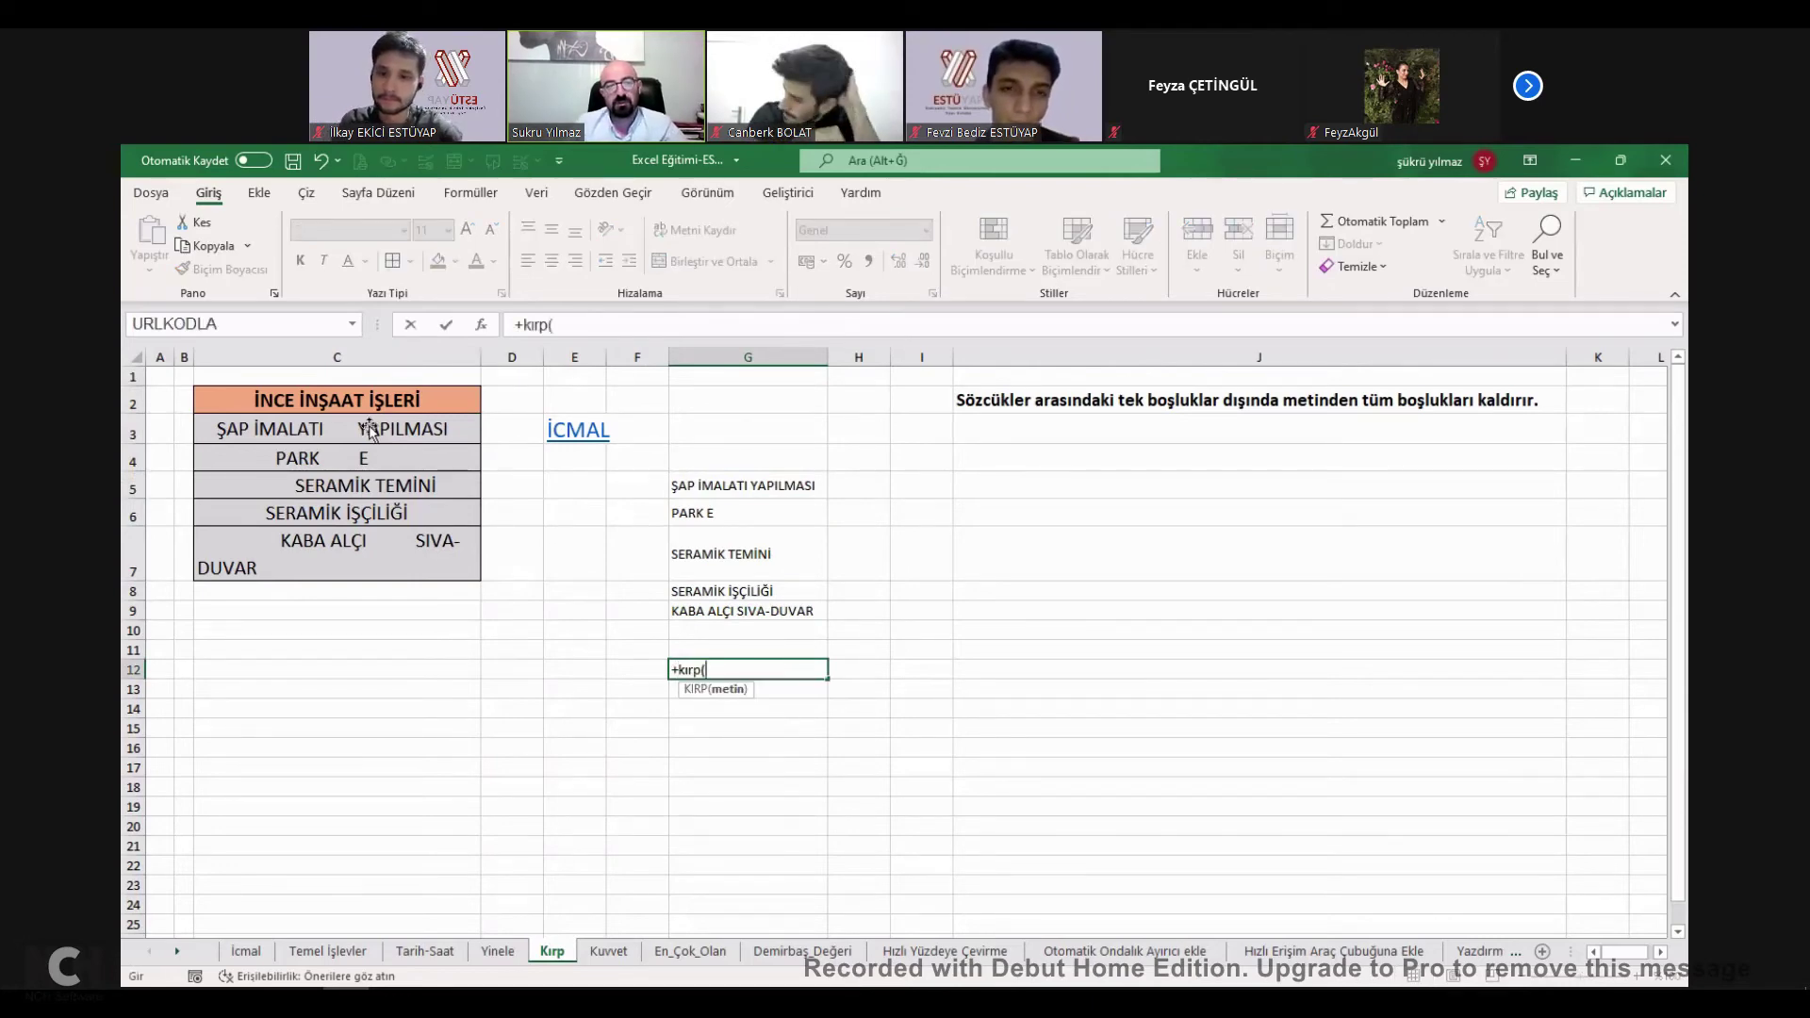
{"action": "left_click", "coordinate": [370, 431]}
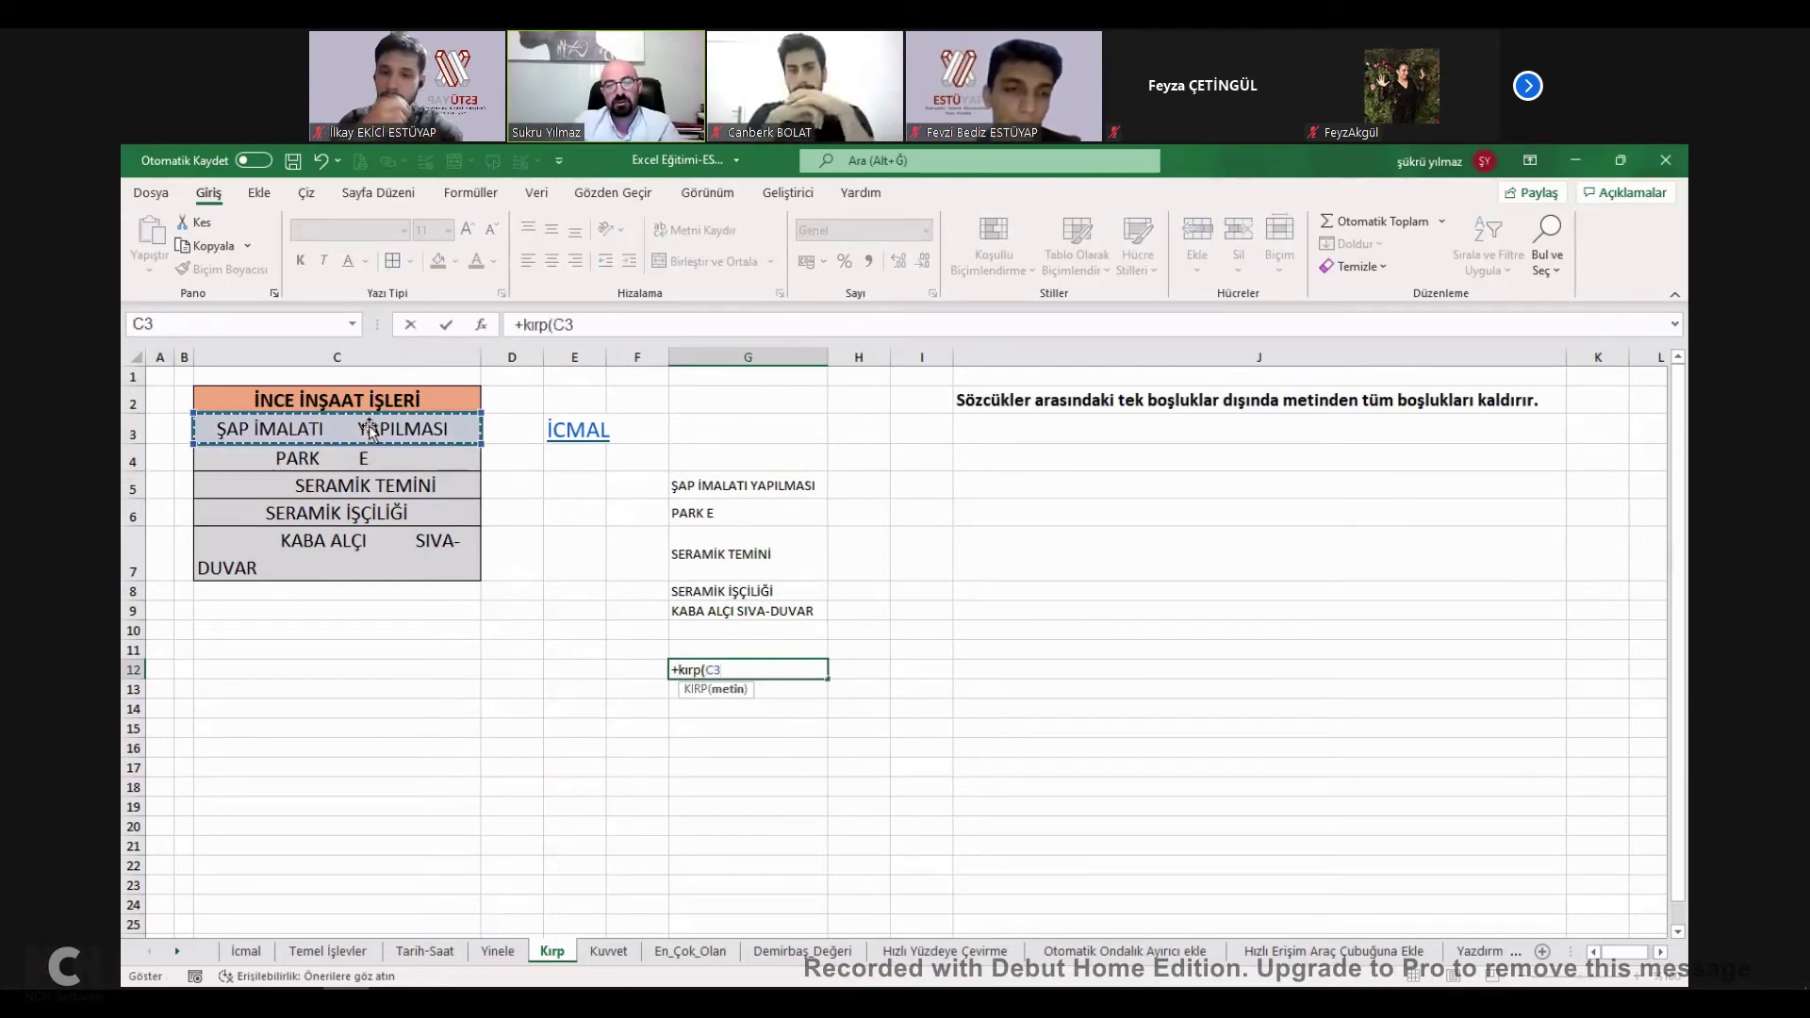
{"action": "key", "text": "Return"}
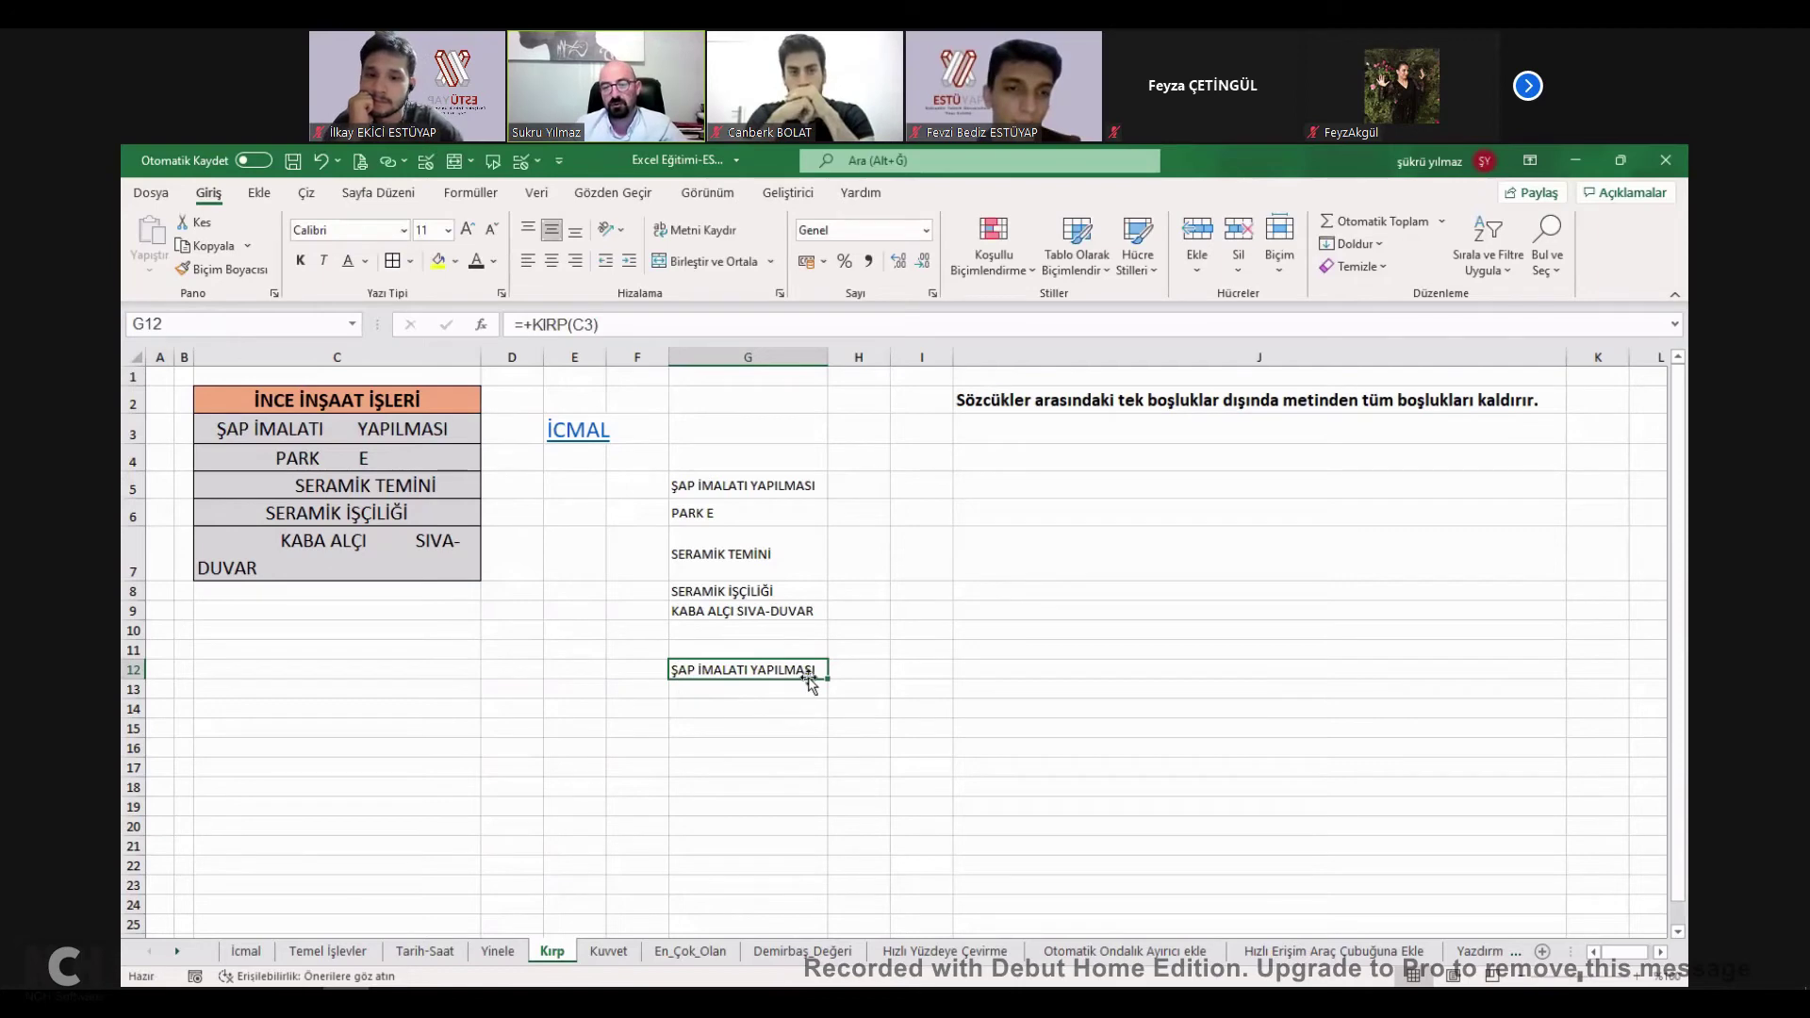
{"action": "left_click_drag", "start_coordinate": [813, 681], "coordinate": [812, 796]}
Edit the spacing of the PARK E and SERAMİK TEMİNİ entries in column C.
{"action": "left_click", "coordinate": [359, 460]}
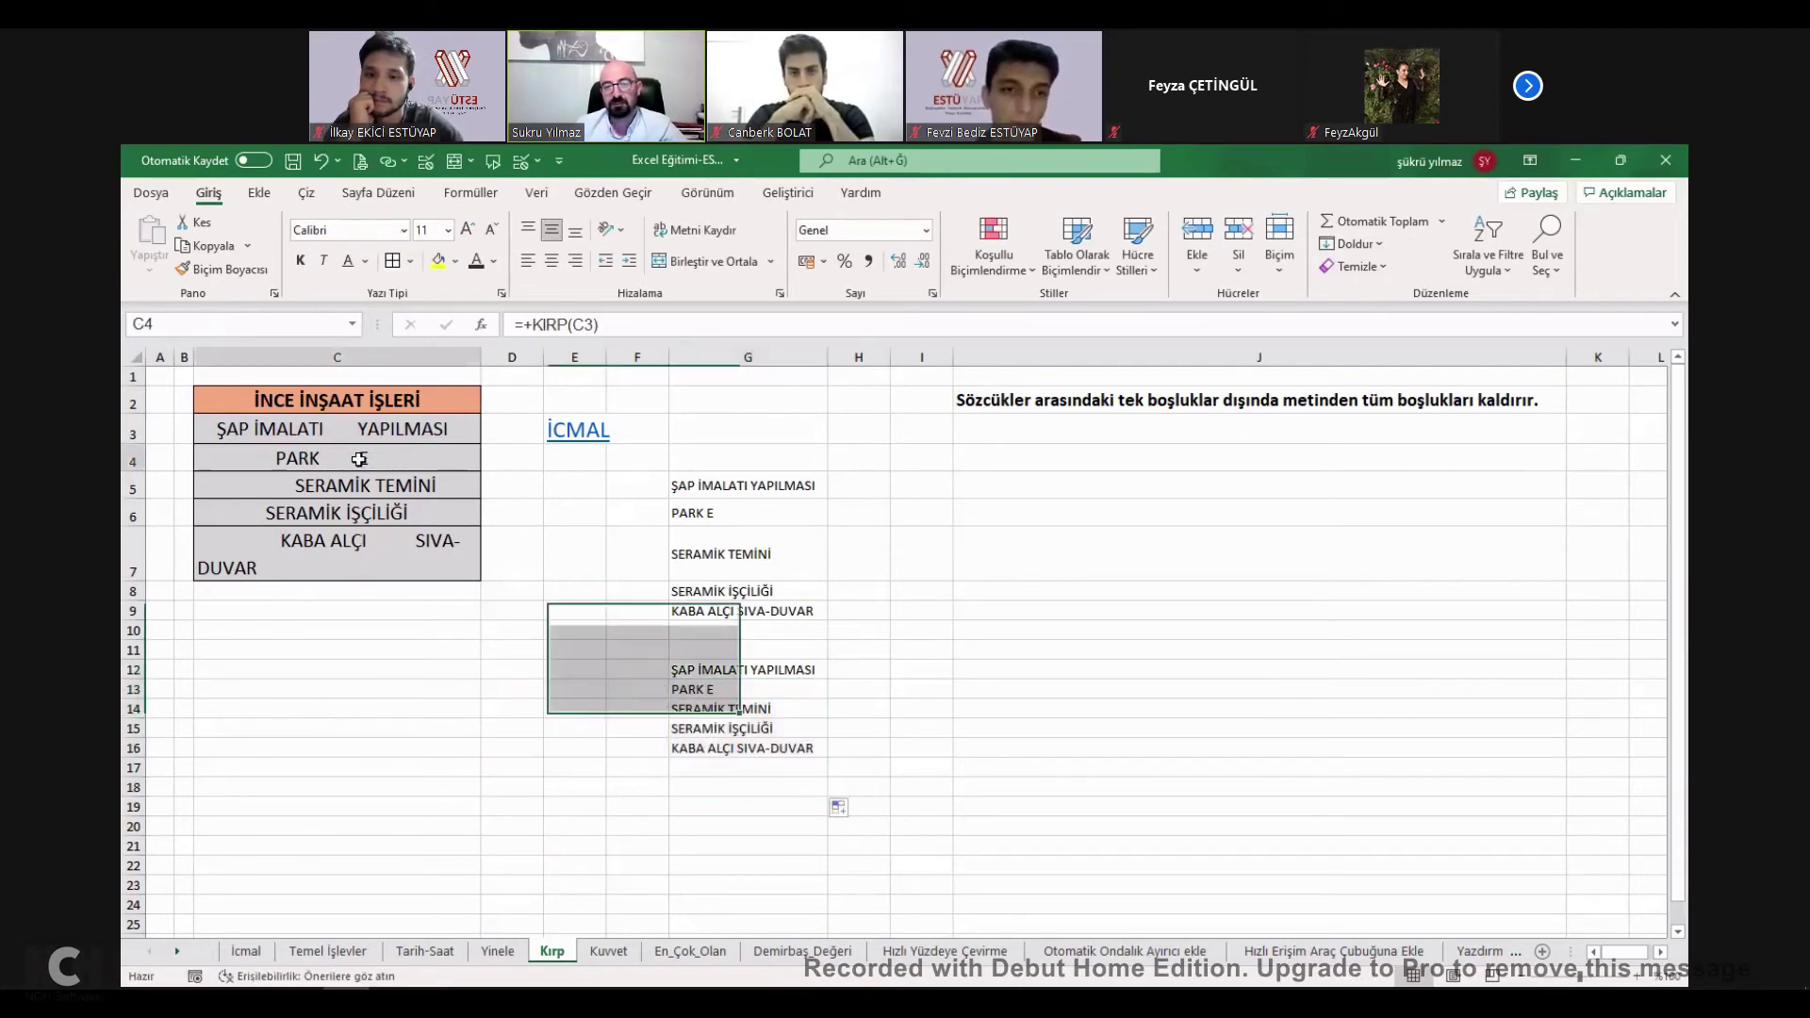
{"action": "double_click", "coordinate": [321, 458]}
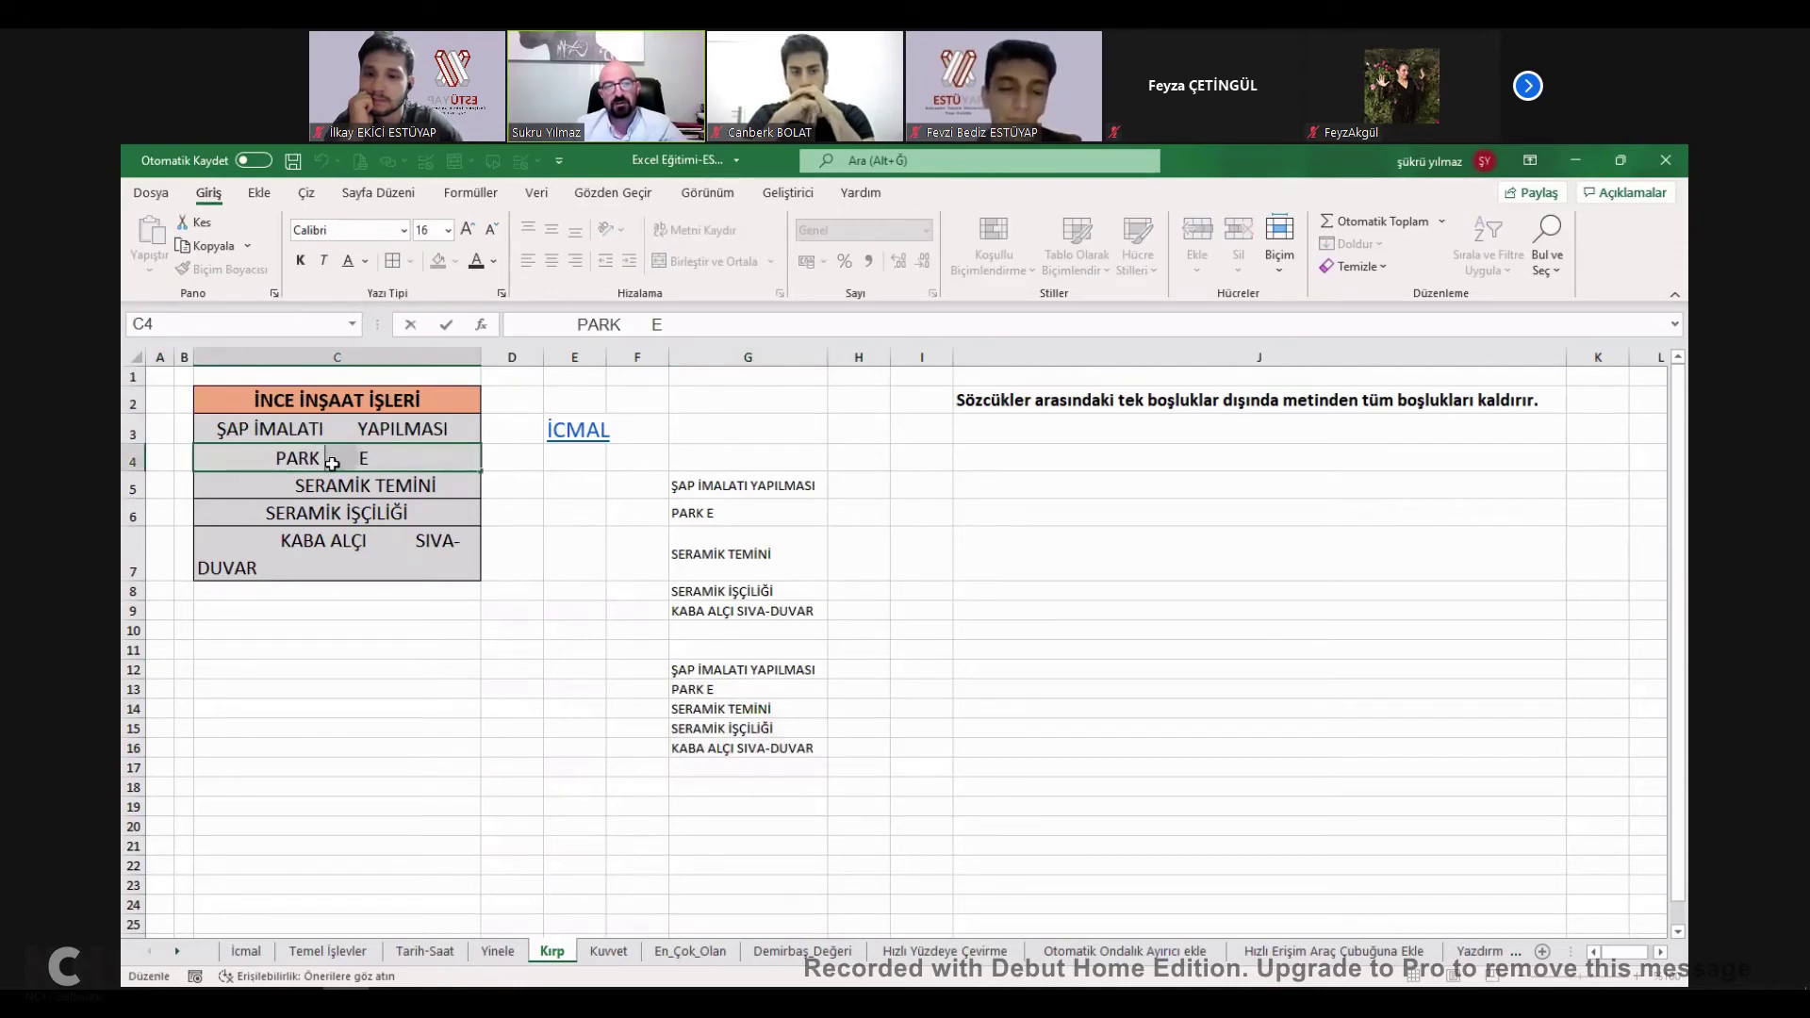
{"action": "double_click", "coordinate": [333, 487]}
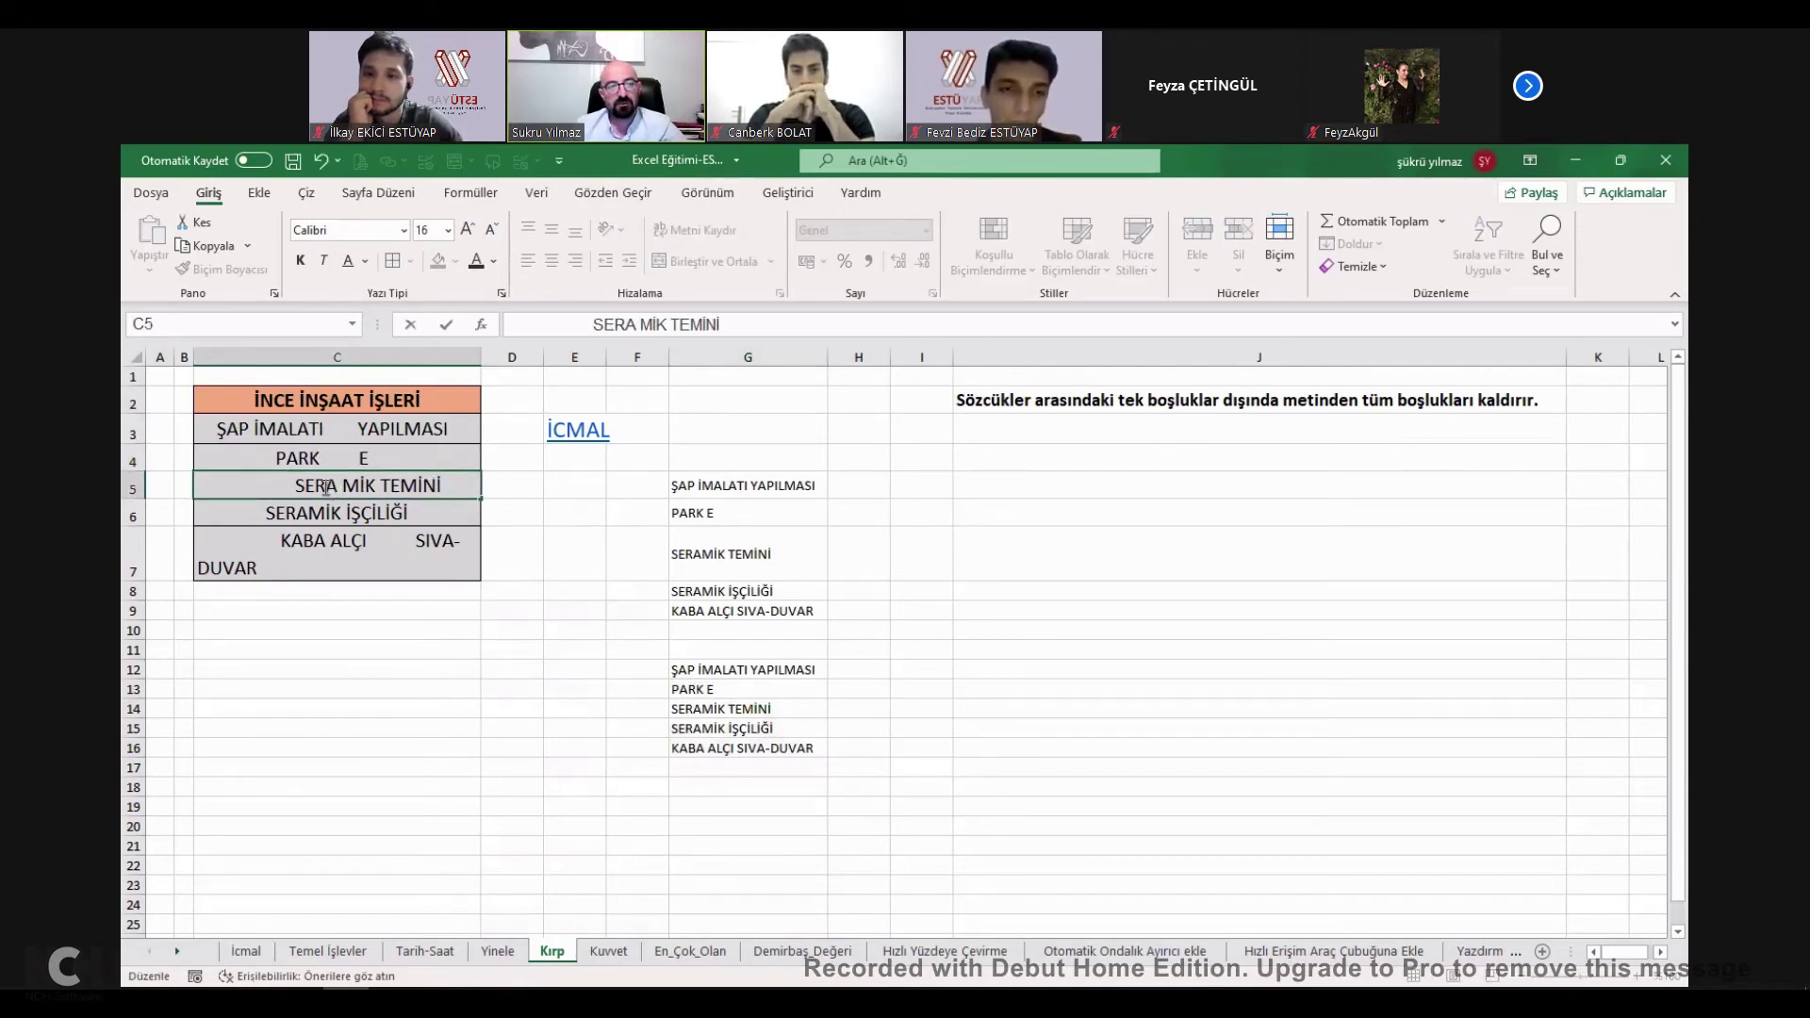
{"action": "key", "text": "BackSpace"}
{"action": "key", "text": "BackSpace"}
{"action": "key", "text": "BackSpace"}
{"action": "key", "text": "BackSpace"}
{"action": "key", "text": "BackSpace"}
{"action": "key", "text": "Right"}
{"action": "key", "text": "Right"}
{"action": "key", "text": "Right"}
{"action": "key", "text": "Right"}
{"action": "key", "text": "Right"}
{"action": "key", "text": "Right"}
{"action": "key", "text": "Right"}
{"action": "key", "text": "Right"}
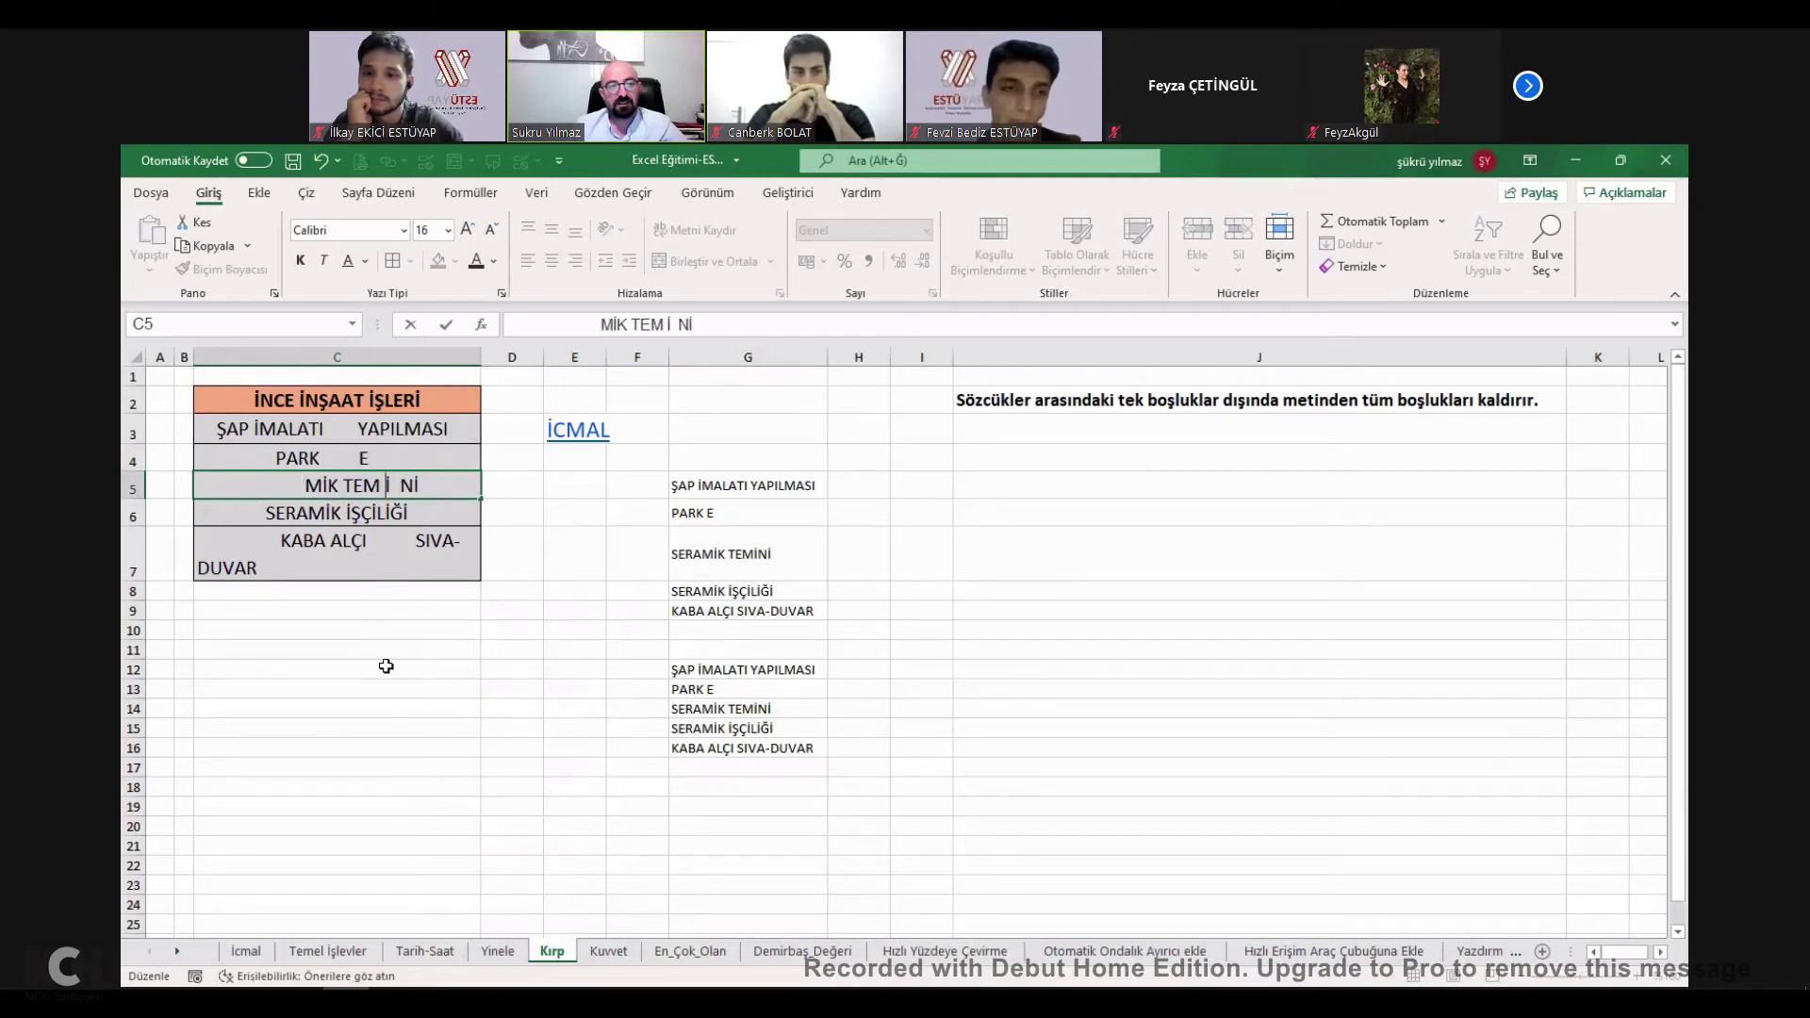
{"action": "left_click", "coordinate": [421, 671]}
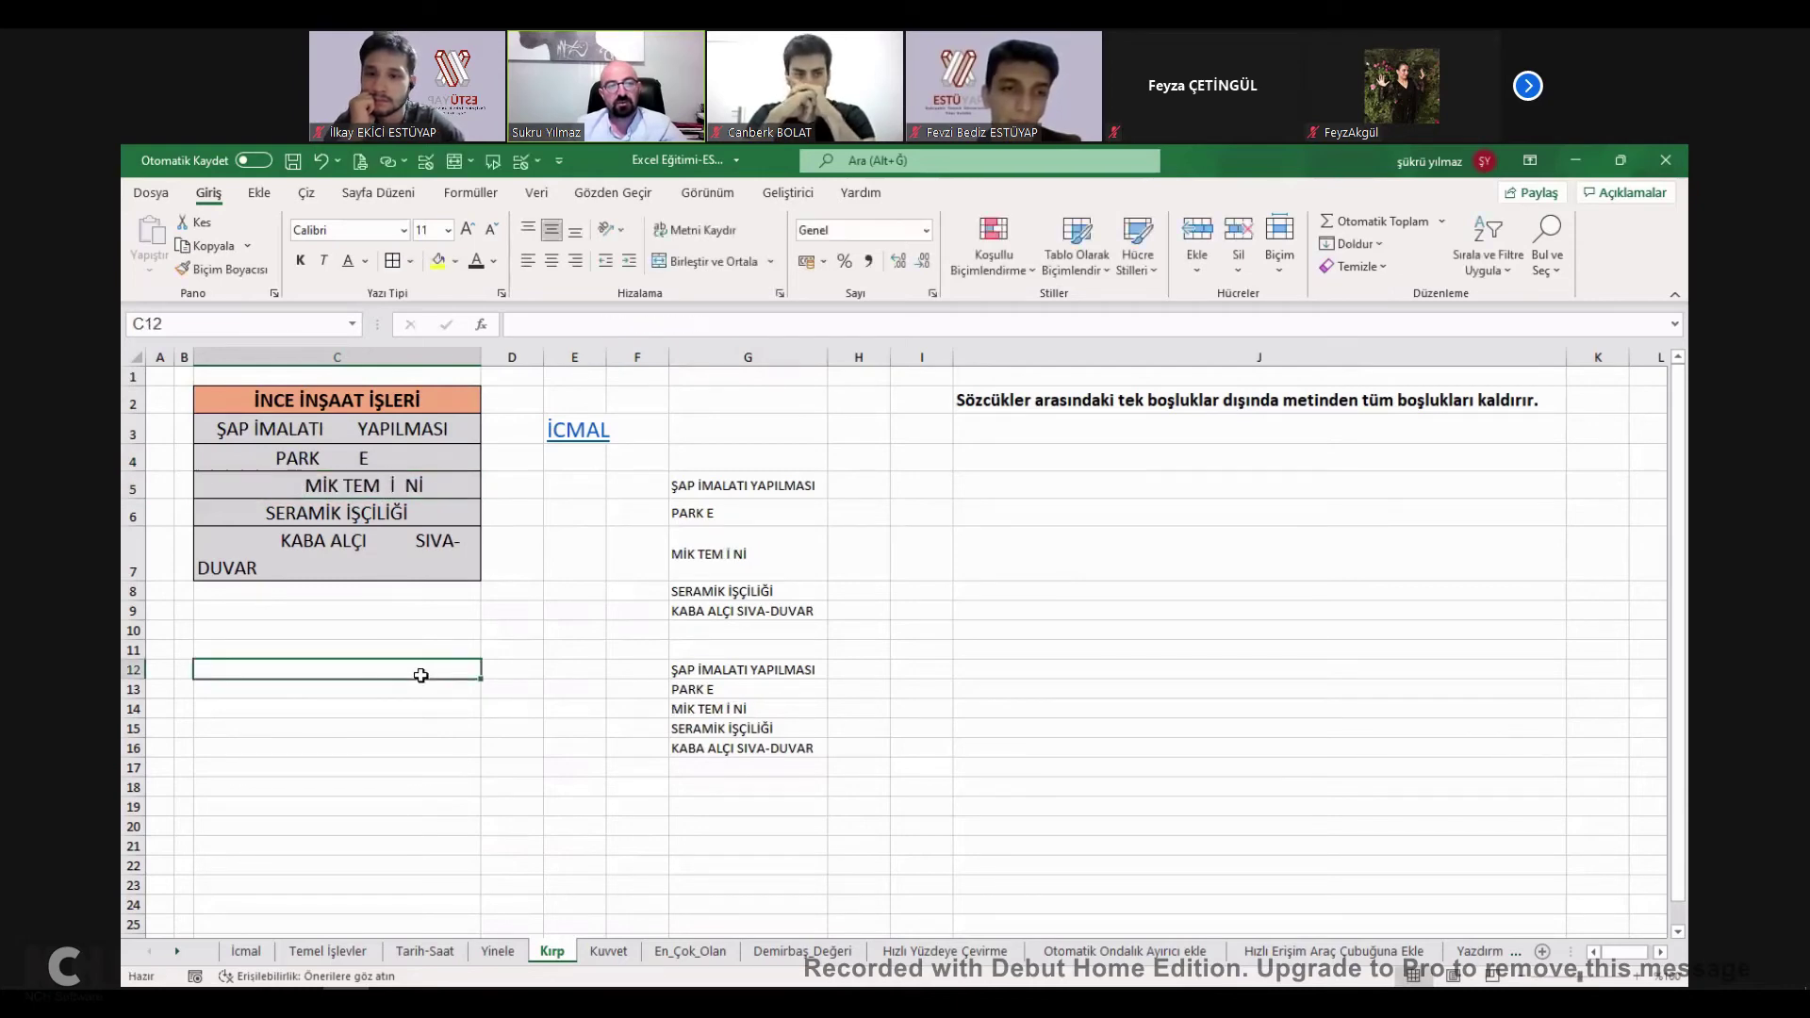
Inspect G7's =KIRP(C5) formula without changes and go back to the İcmal checklist.
{"action": "double_click", "coordinate": [730, 564]}
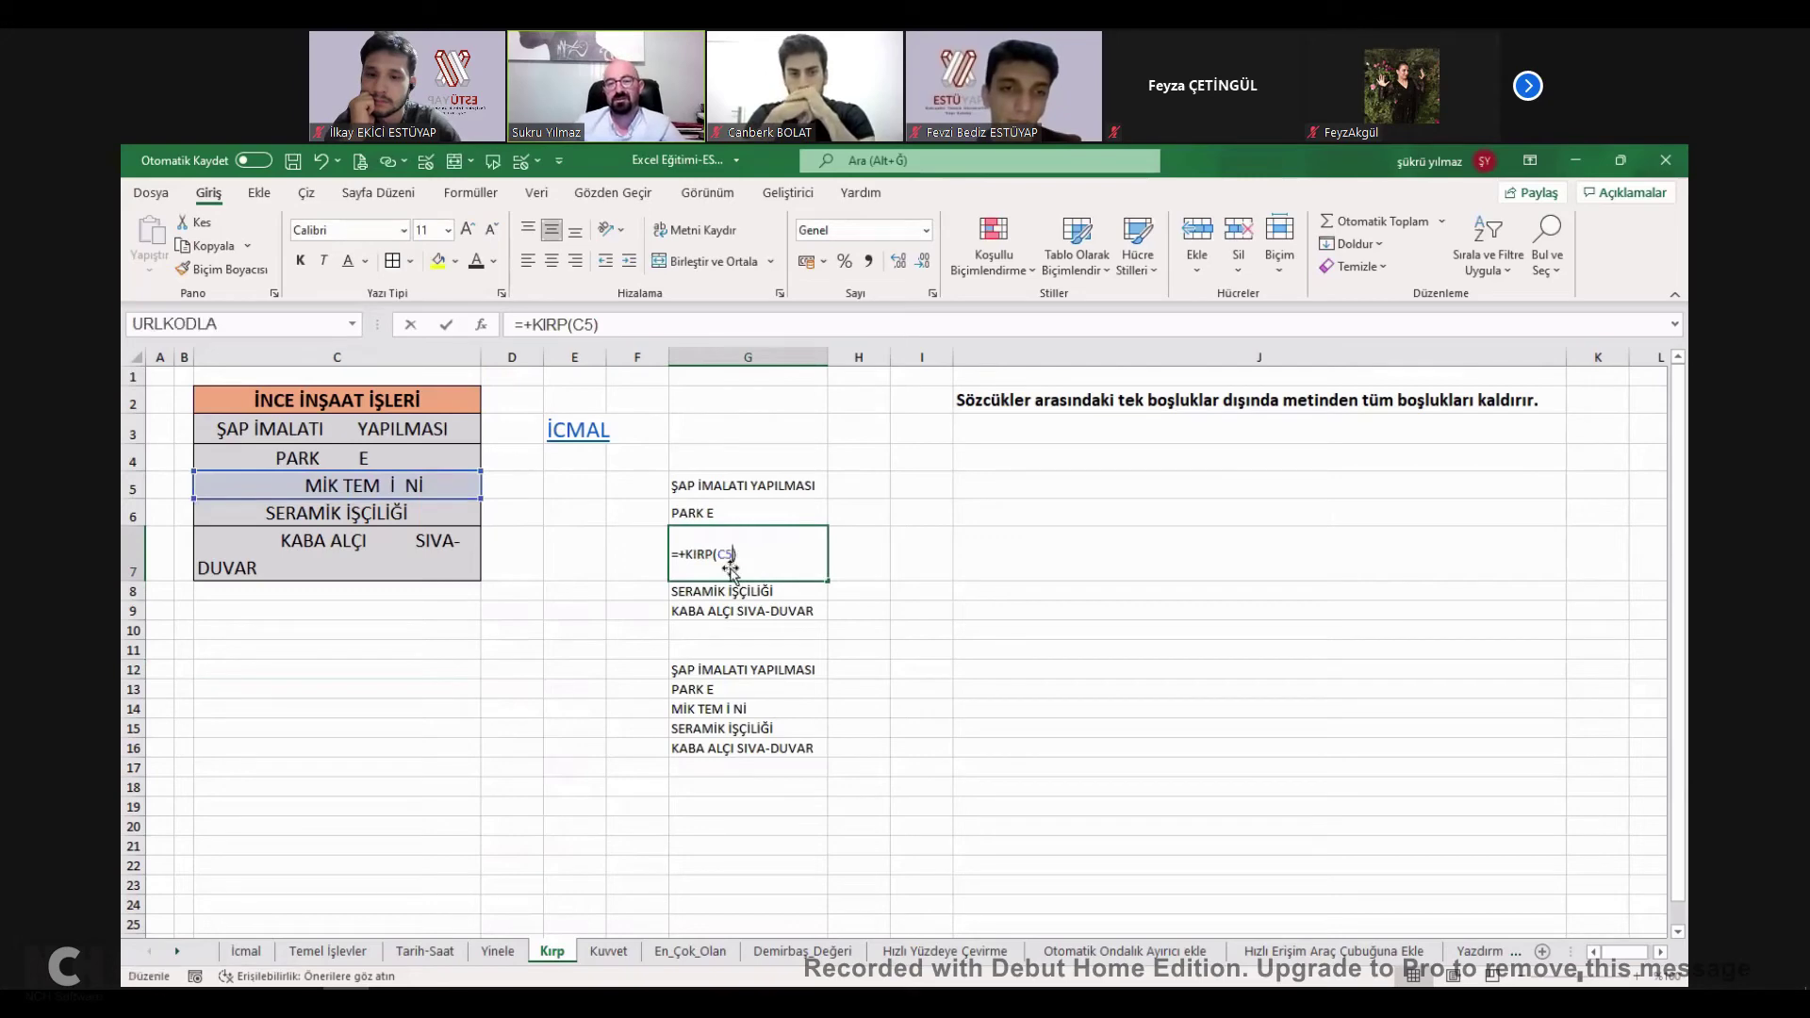
{"action": "key", "text": "Escape"}
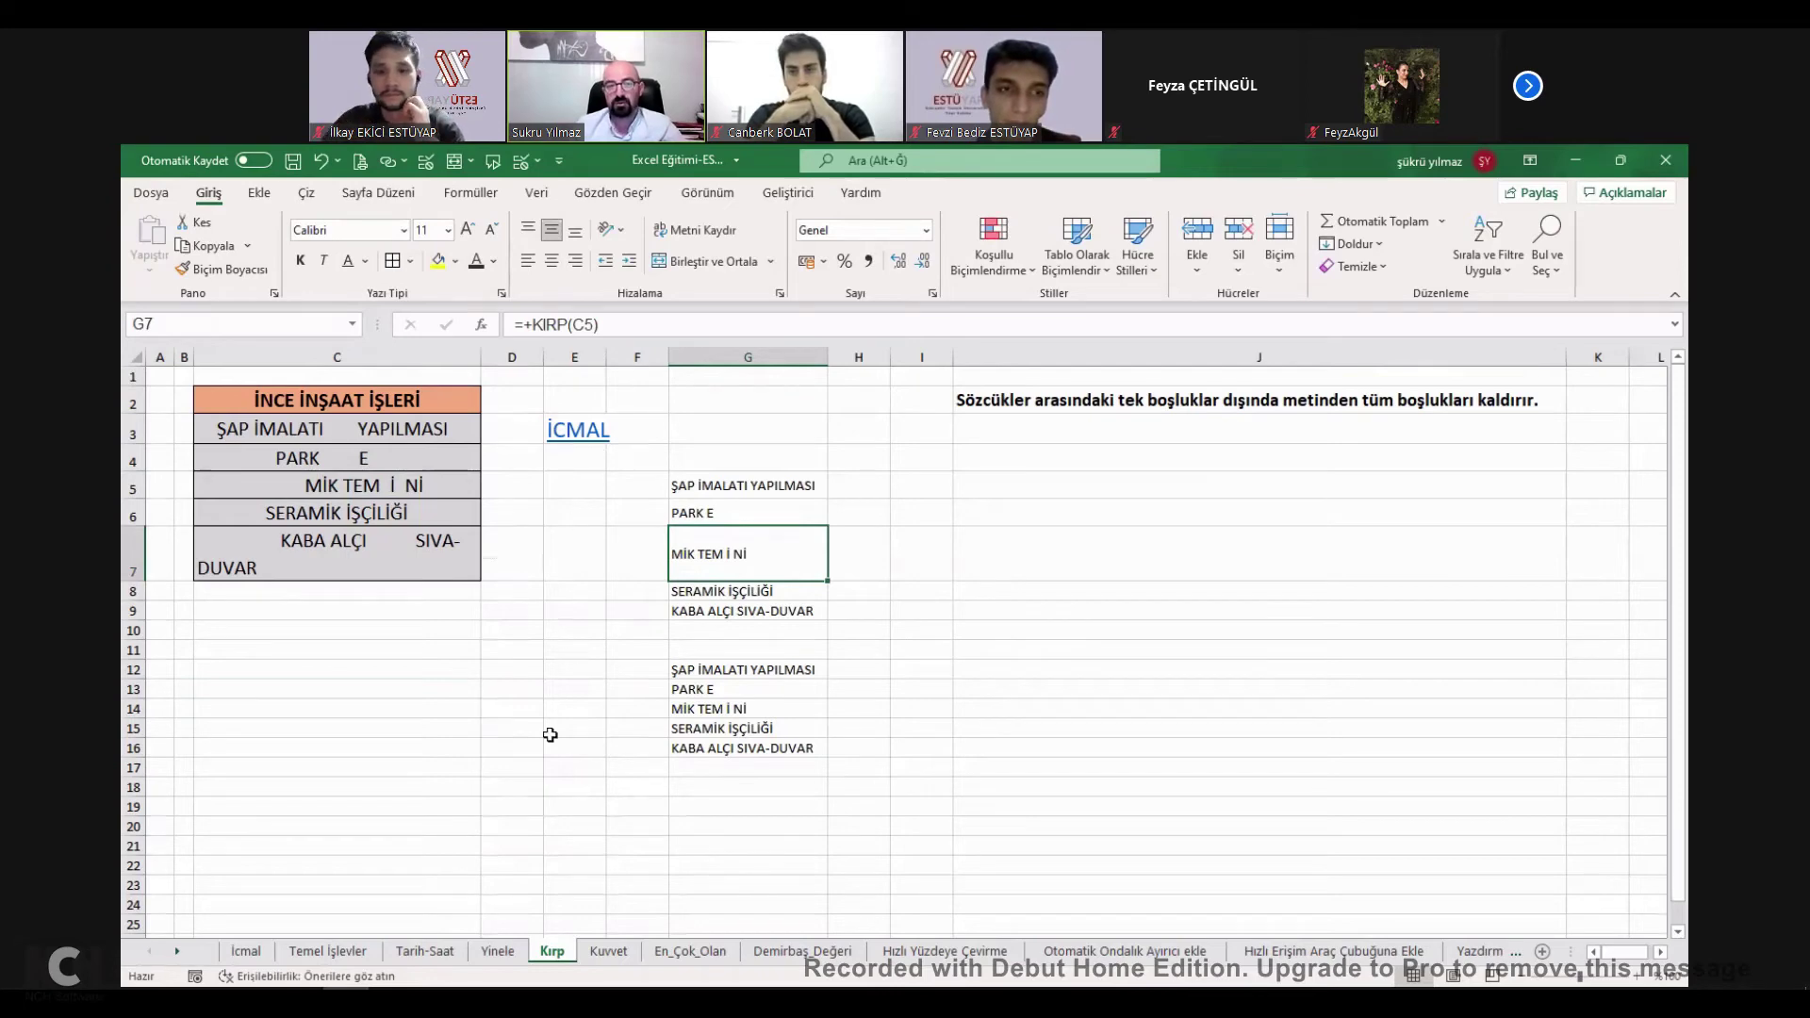
{"action": "left_click", "coordinate": [452, 831]}
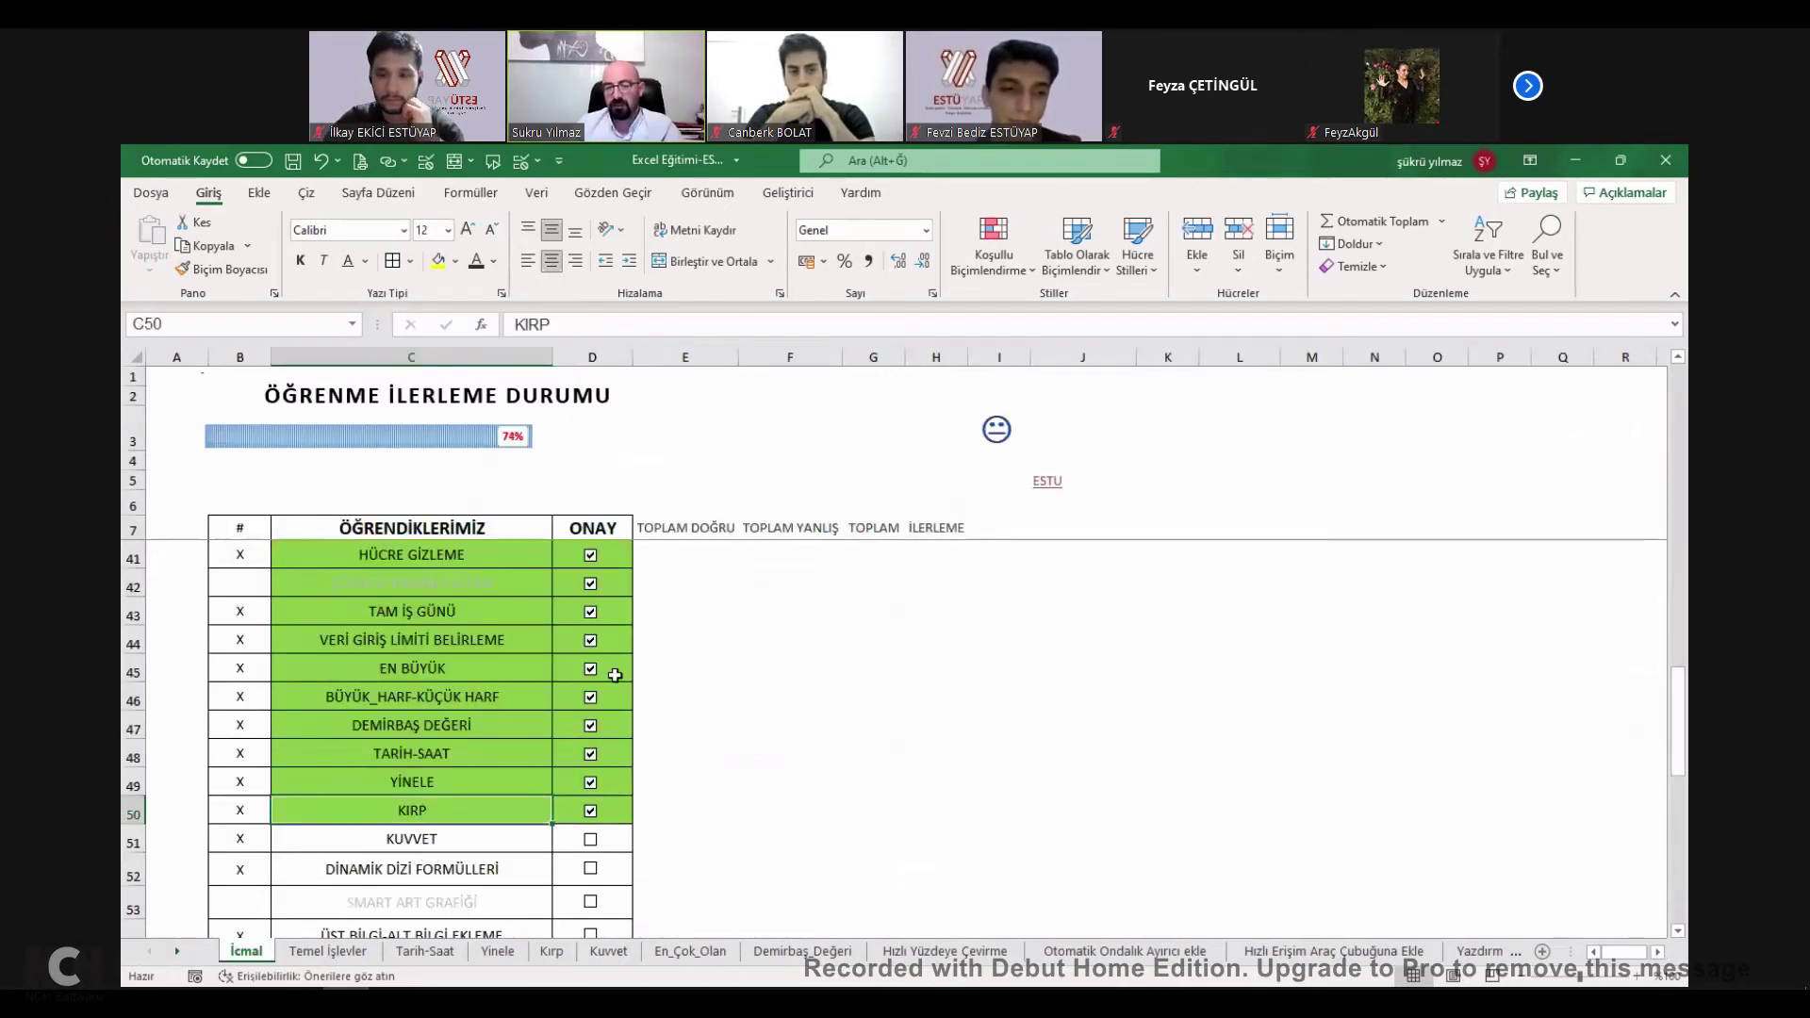
On the Kuvvet sheet, enter =5^125 in D12 and =KUVVET(5;255) in D13.
{"action": "left_click", "coordinate": [412, 839]}
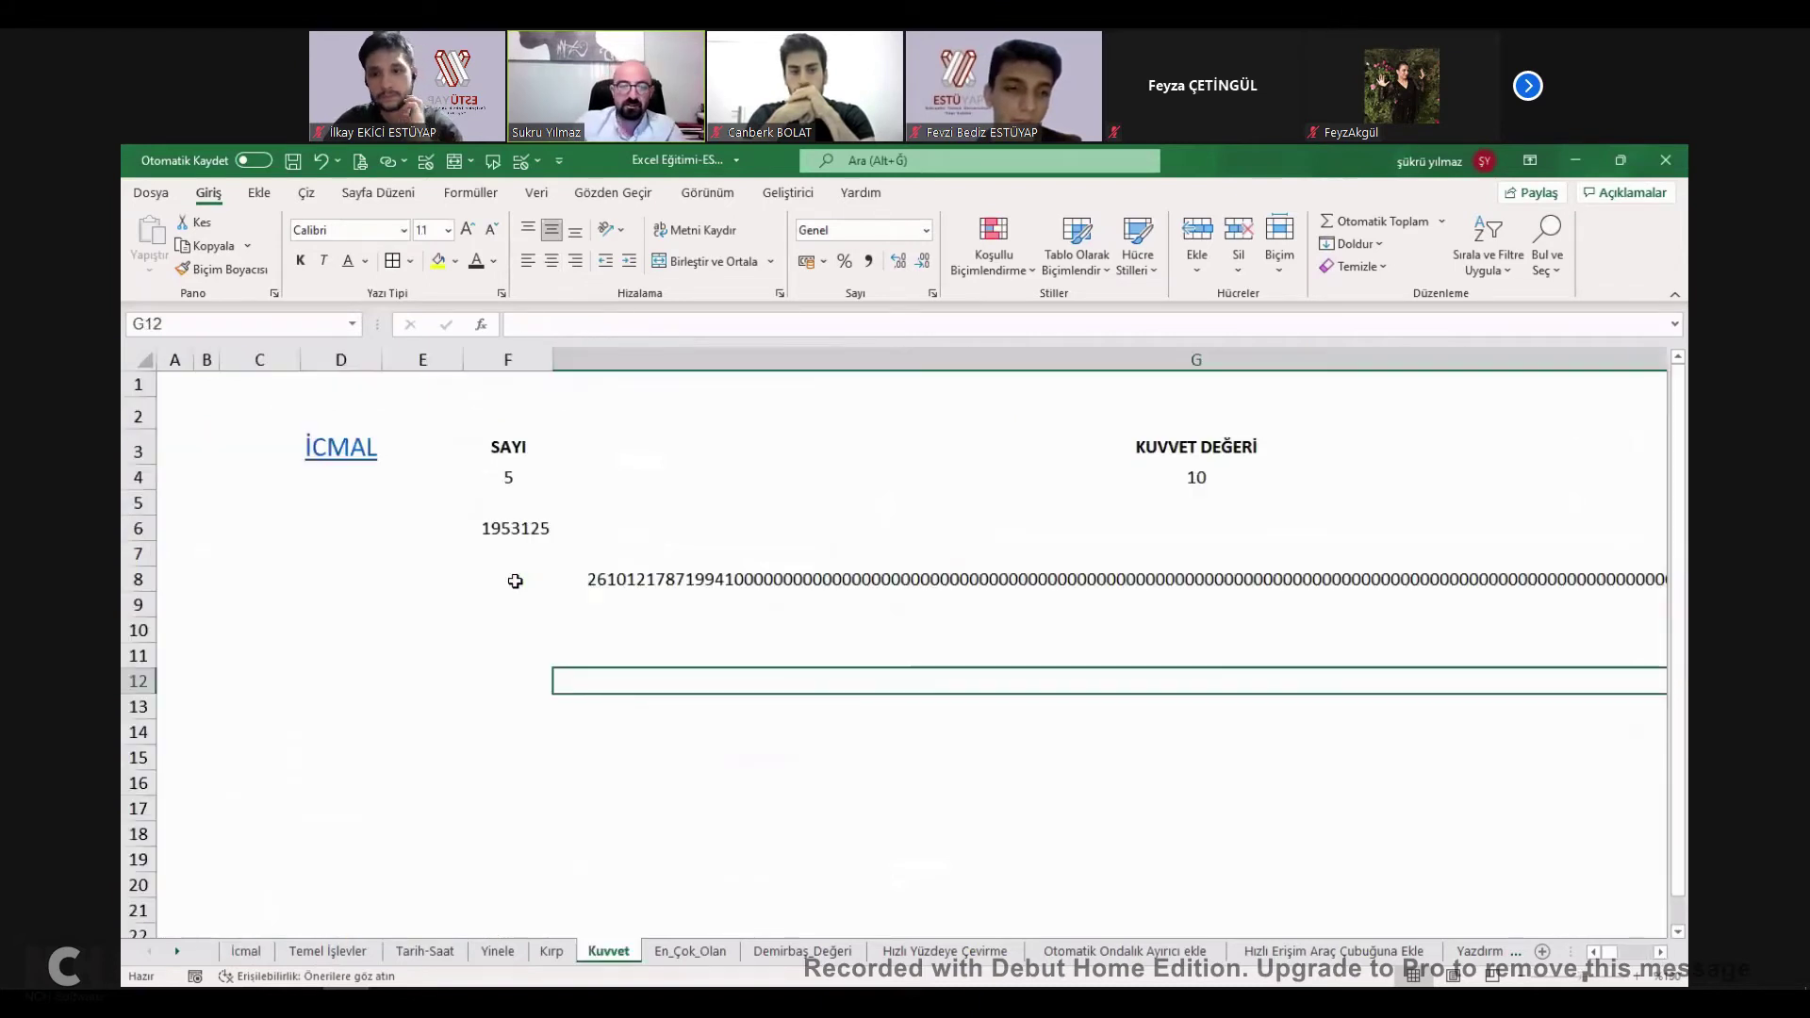
{"action": "type", "text": "=5"}
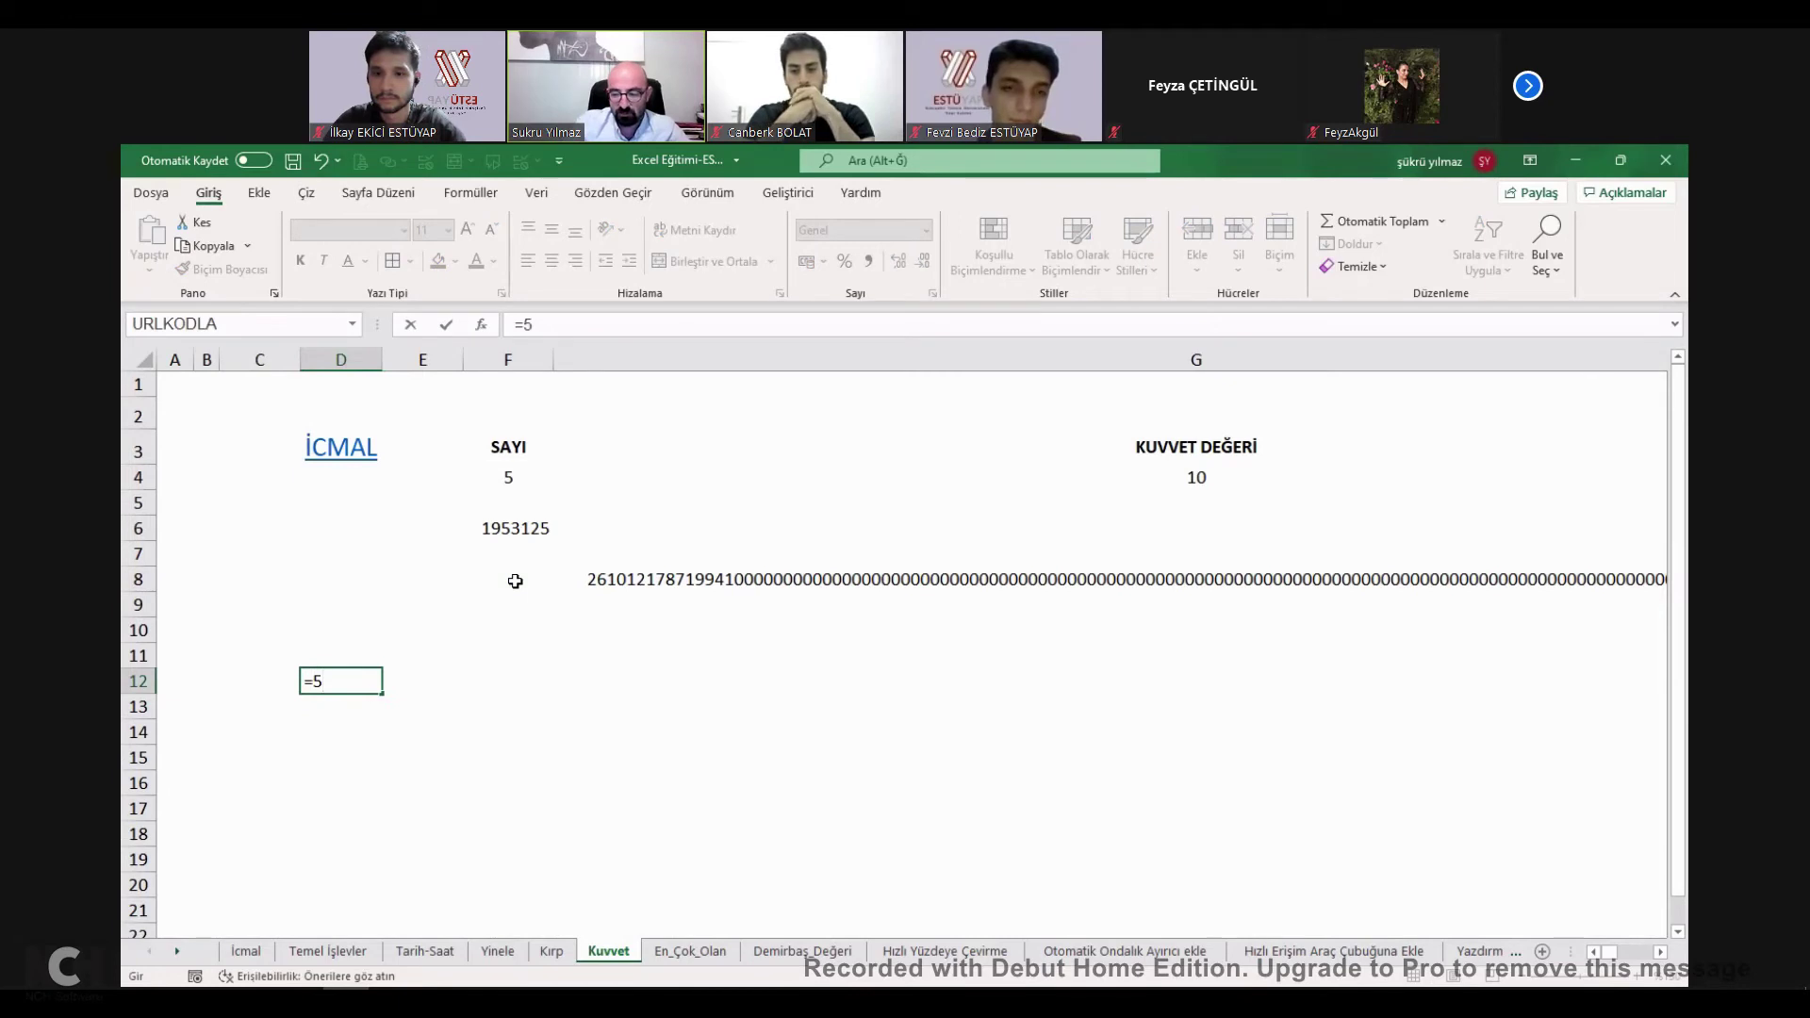
{"action": "type", "text": "^"}
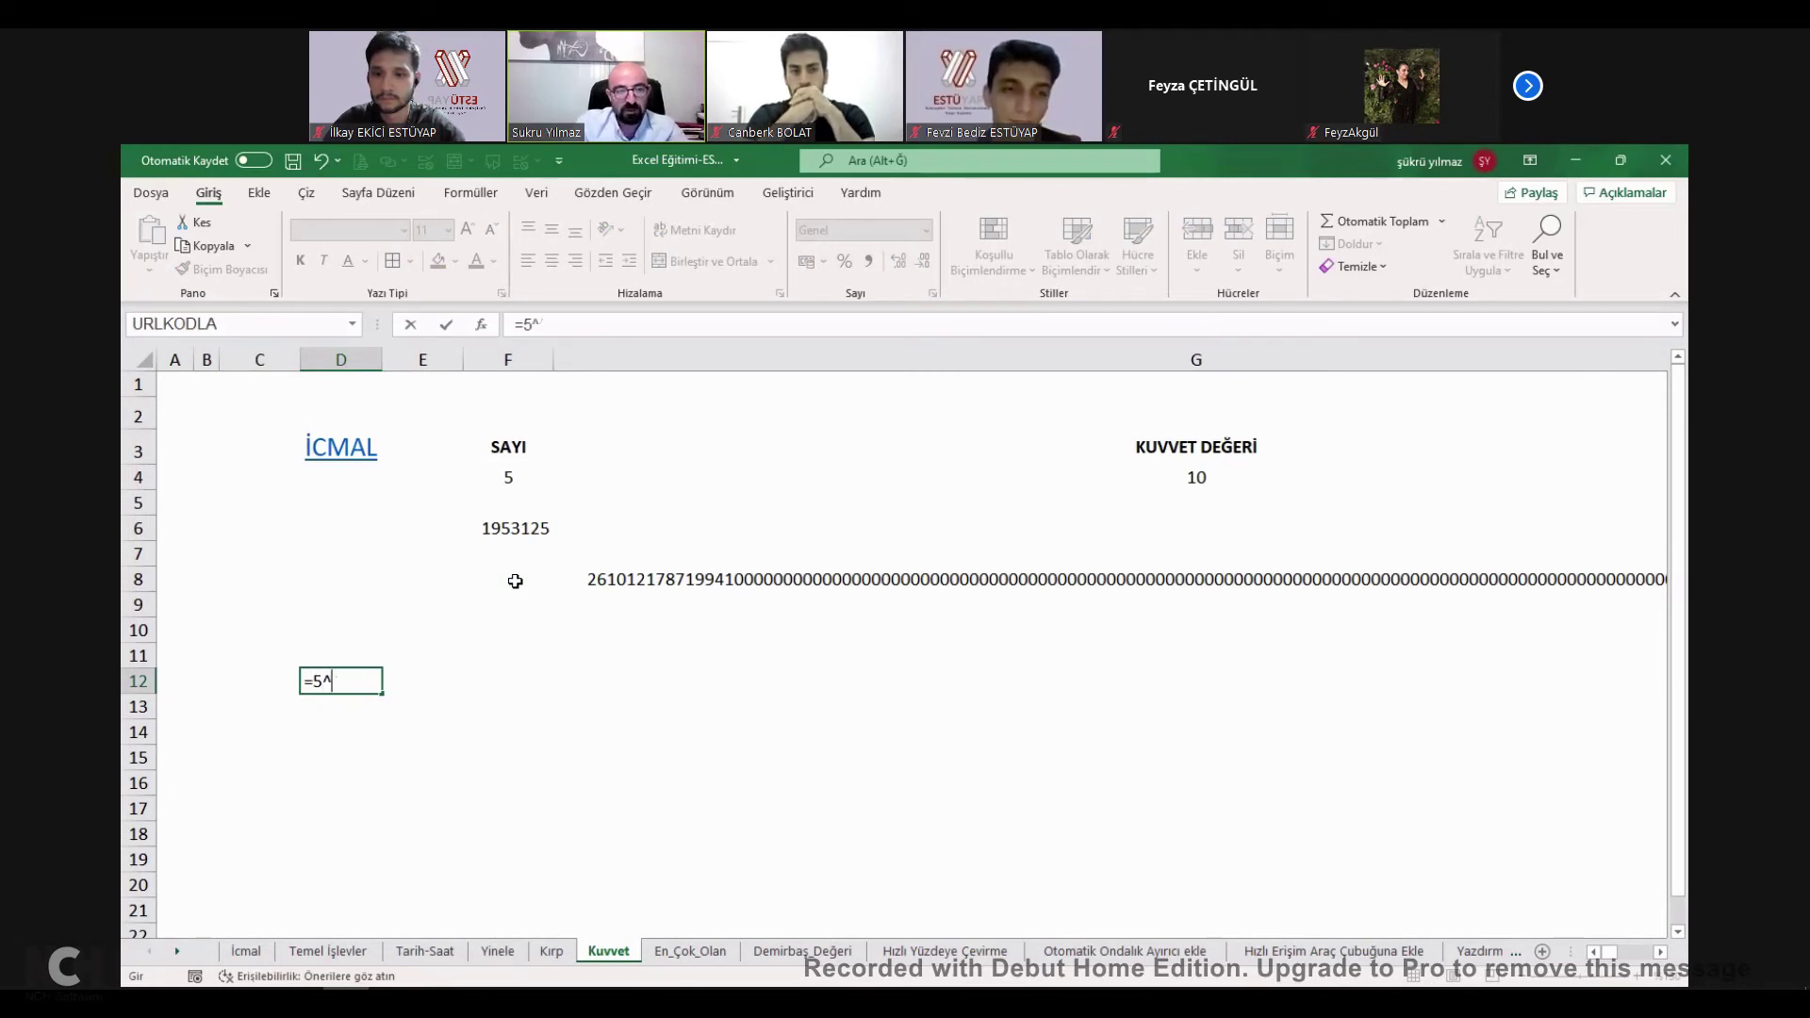
{"action": "type", "text": "125"}
{"action": "key", "text": "Return"}
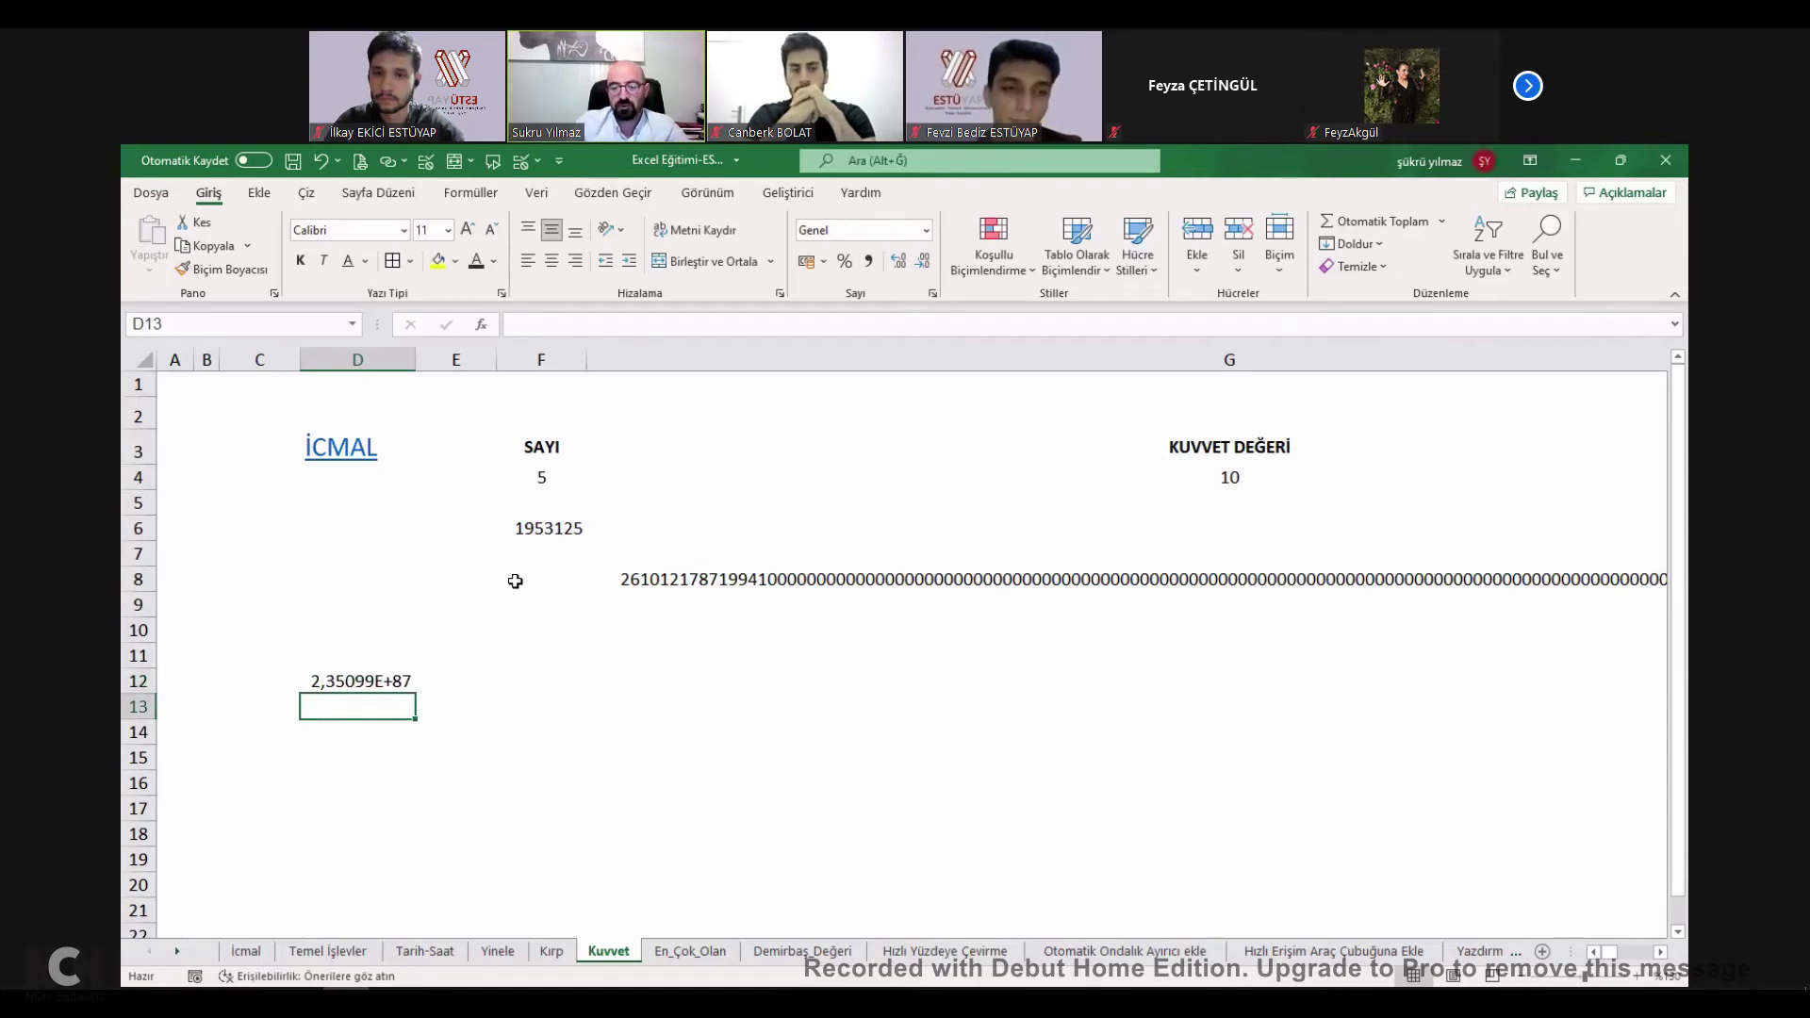
{"action": "type", "text": "+kuvvet(5;25"}
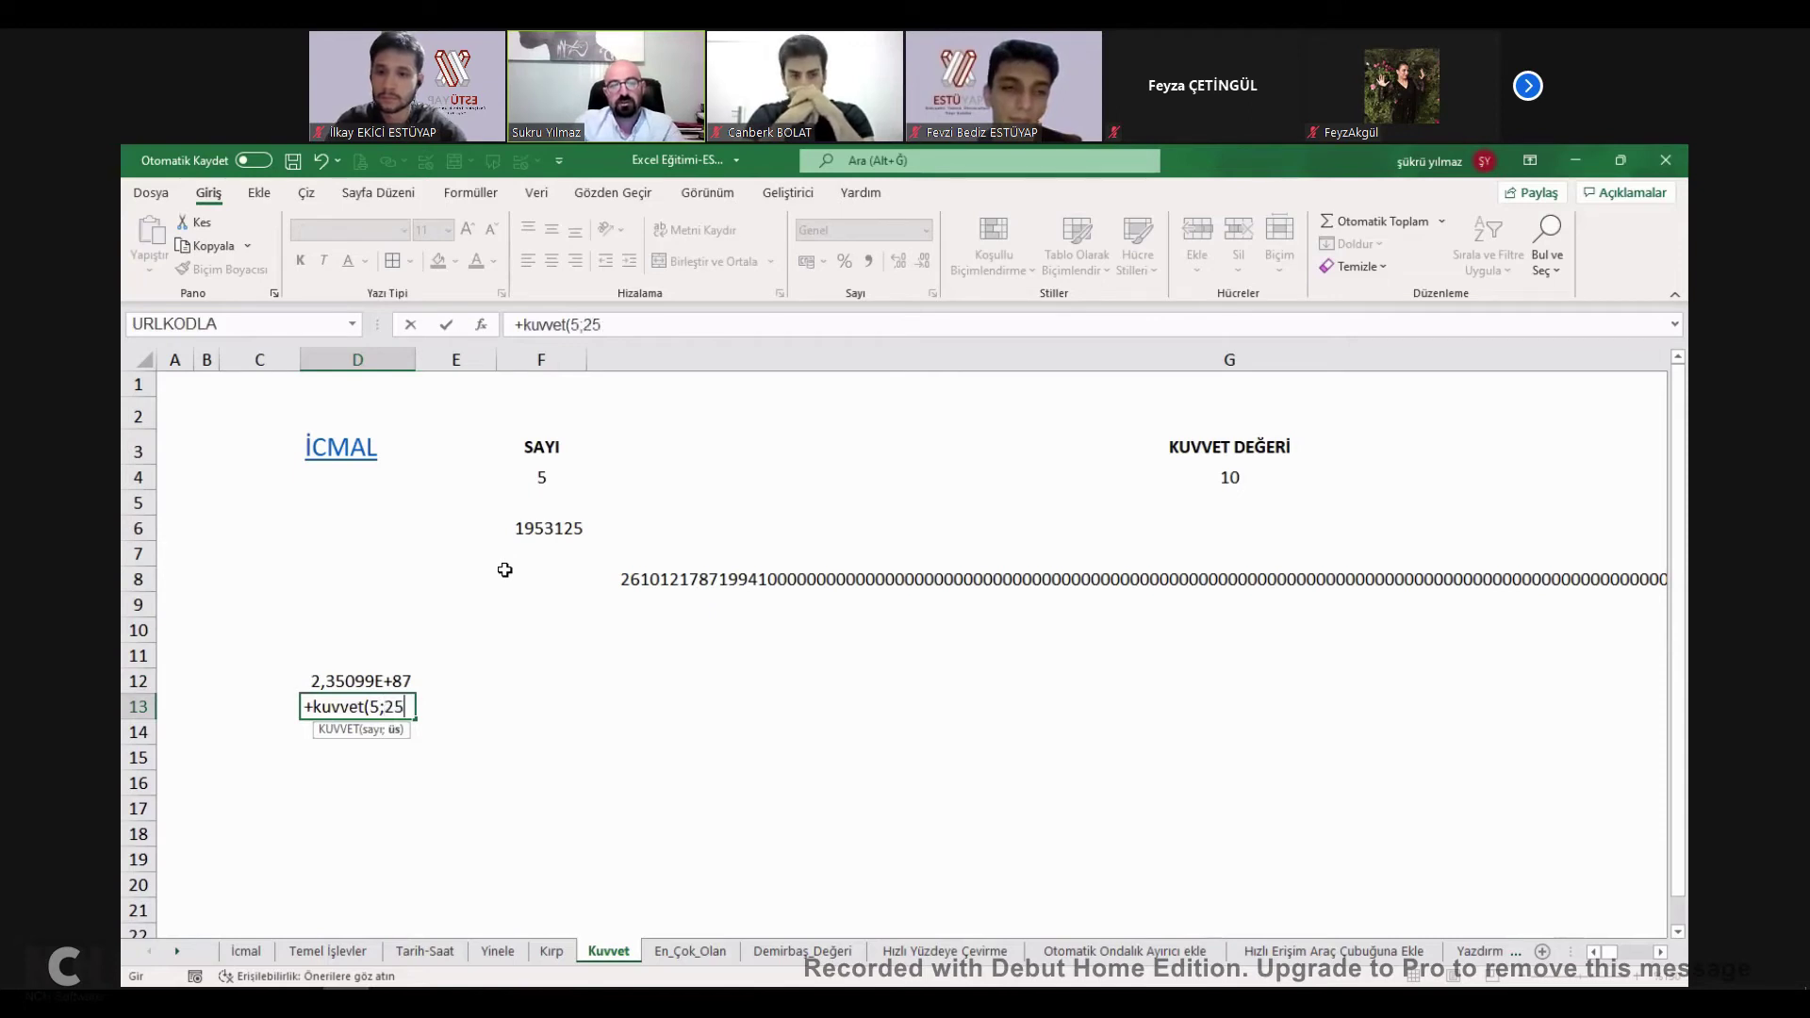
{"action": "type", "text": "5"}
{"action": "key", "text": "Return"}
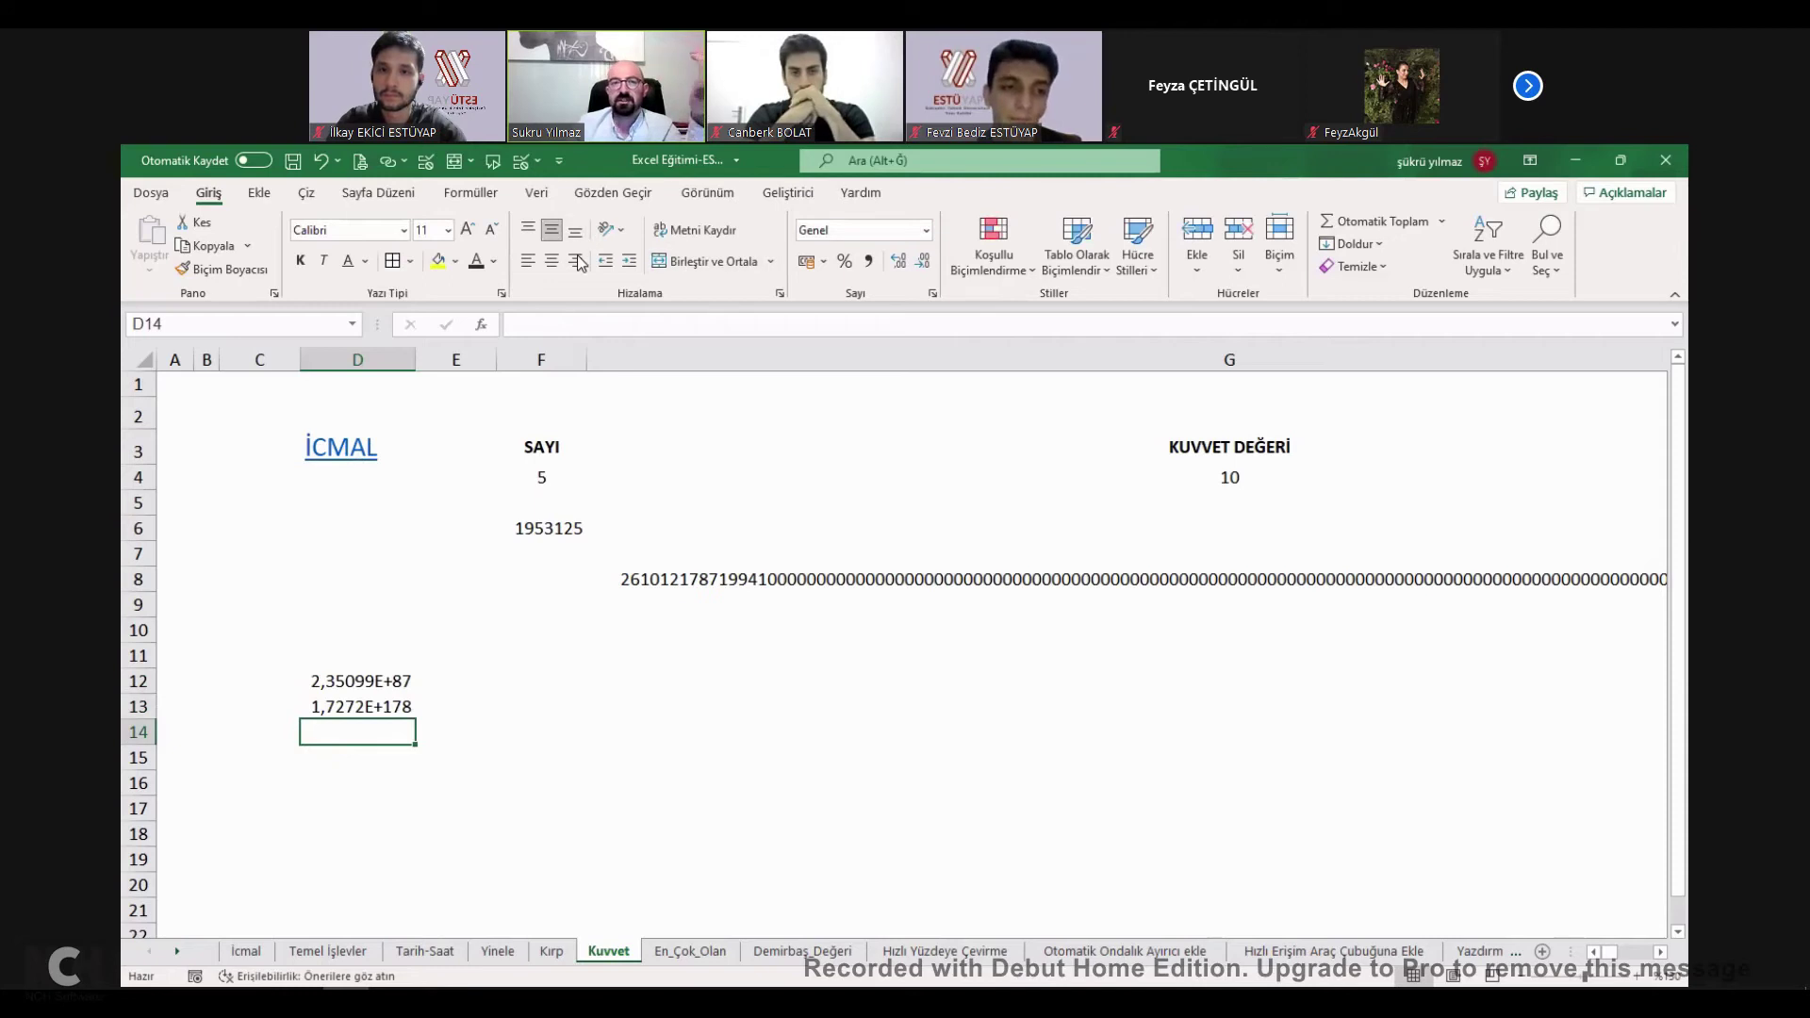
Browse the Finansal, Mantıksal, Metin, Arama ve Başvuru and other function lists, then return to İcmal.
{"action": "left_click", "coordinate": [483, 194]}
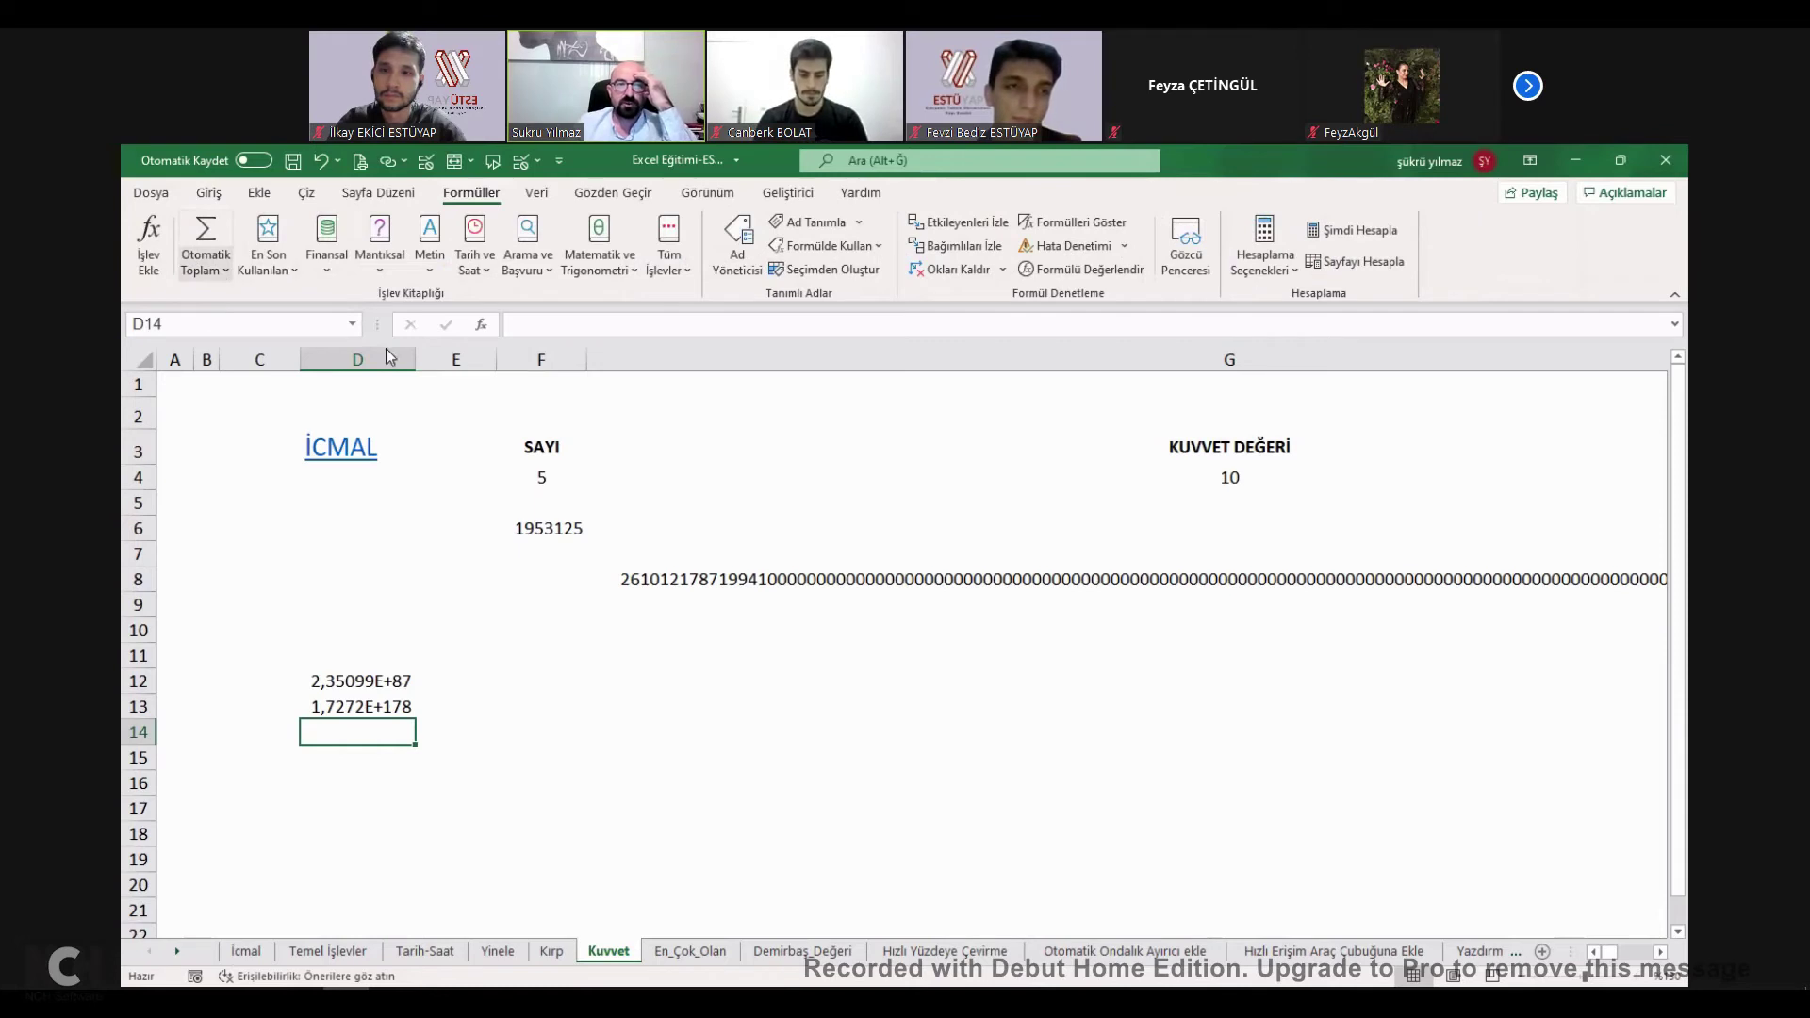
{"action": "left_click", "coordinate": [326, 243]}
{"action": "scroll", "coordinate": [406, 377], "scroll_direction": "down", "scroll_amount": 5}
{"action": "scroll", "coordinate": [385, 301], "scroll_direction": "up", "scroll_amount": 5}
{"action": "left_click", "coordinate": [380, 253]}
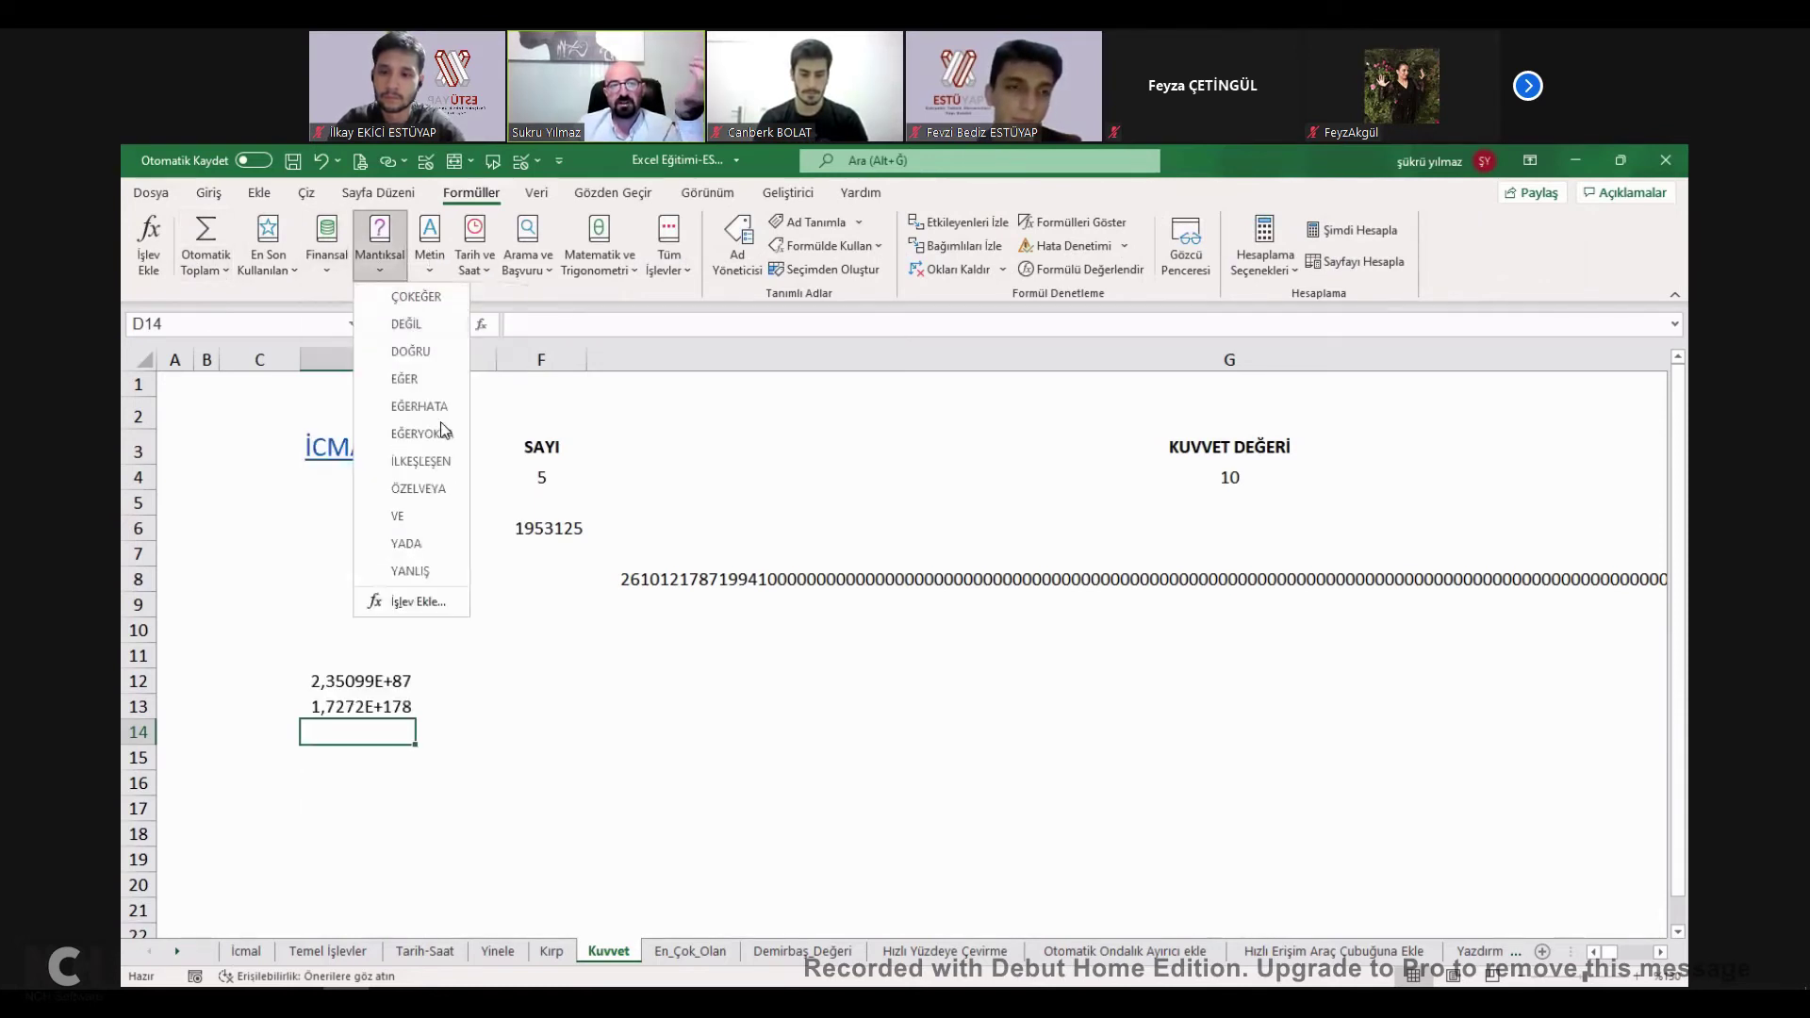
{"action": "left_click", "coordinate": [429, 243]}
{"action": "scroll", "coordinate": [509, 660], "scroll_direction": "down", "scroll_amount": 5}
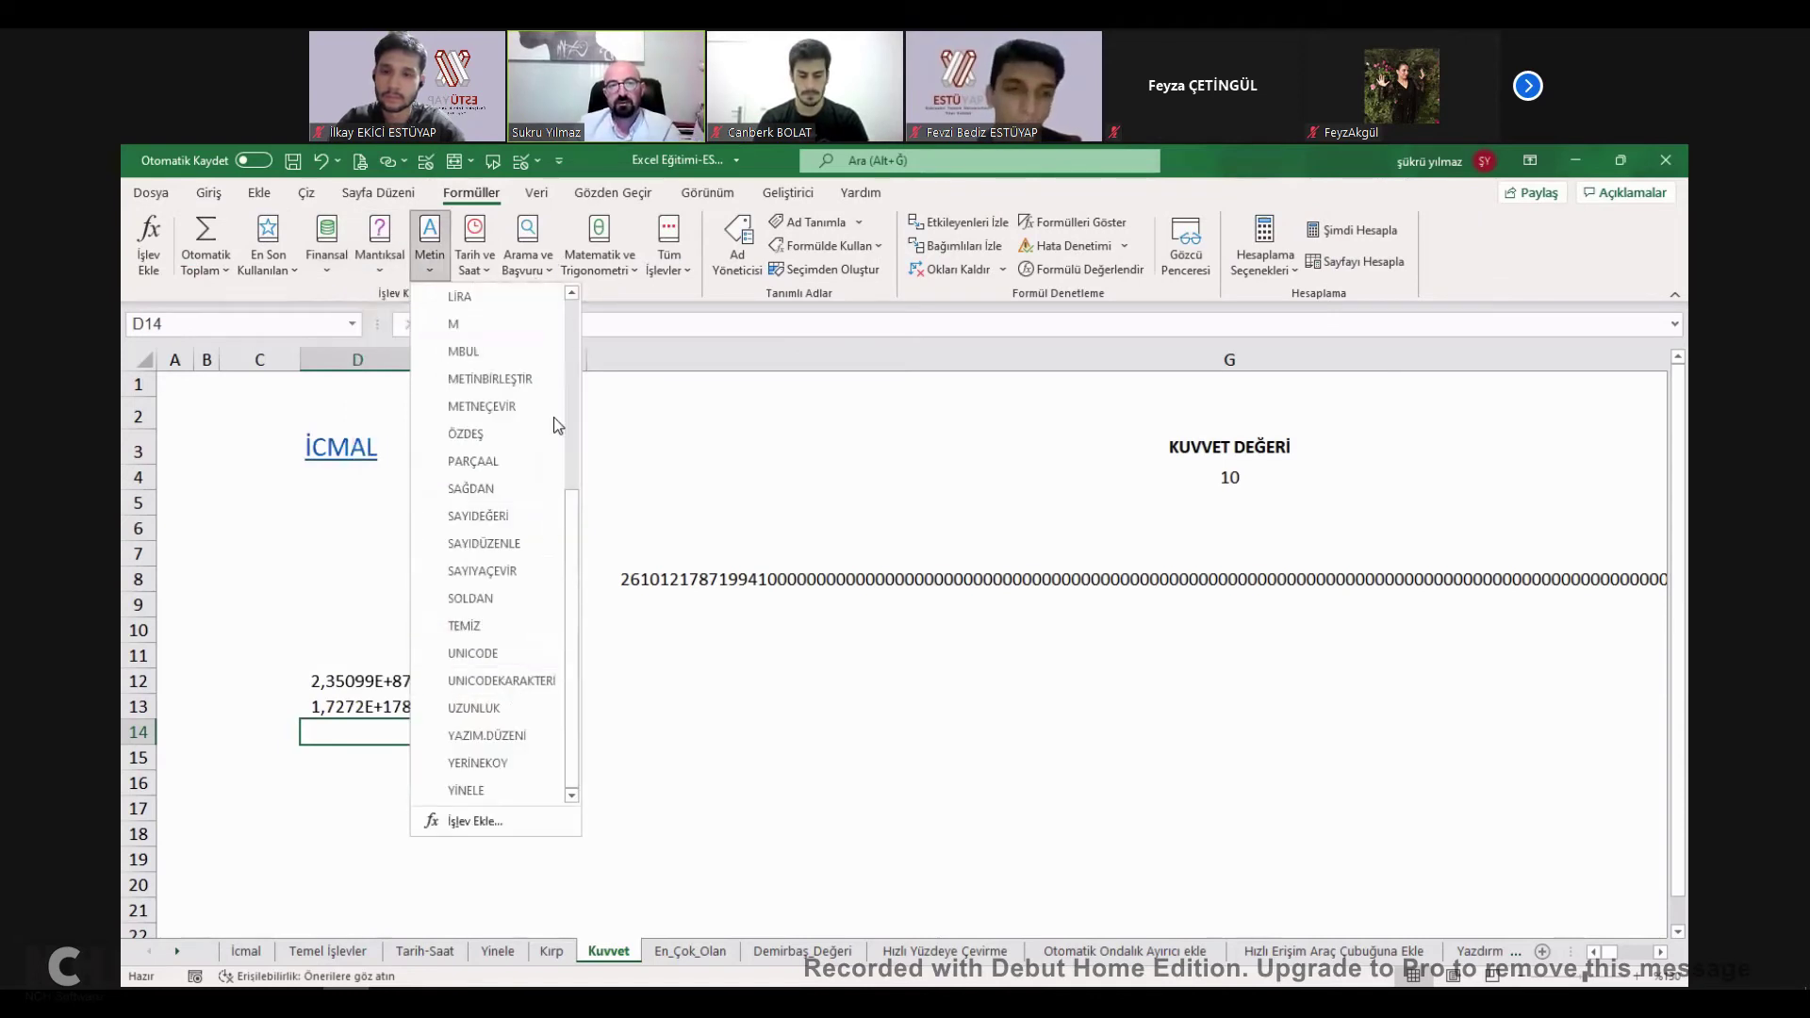
{"action": "left_click", "coordinate": [528, 243]}
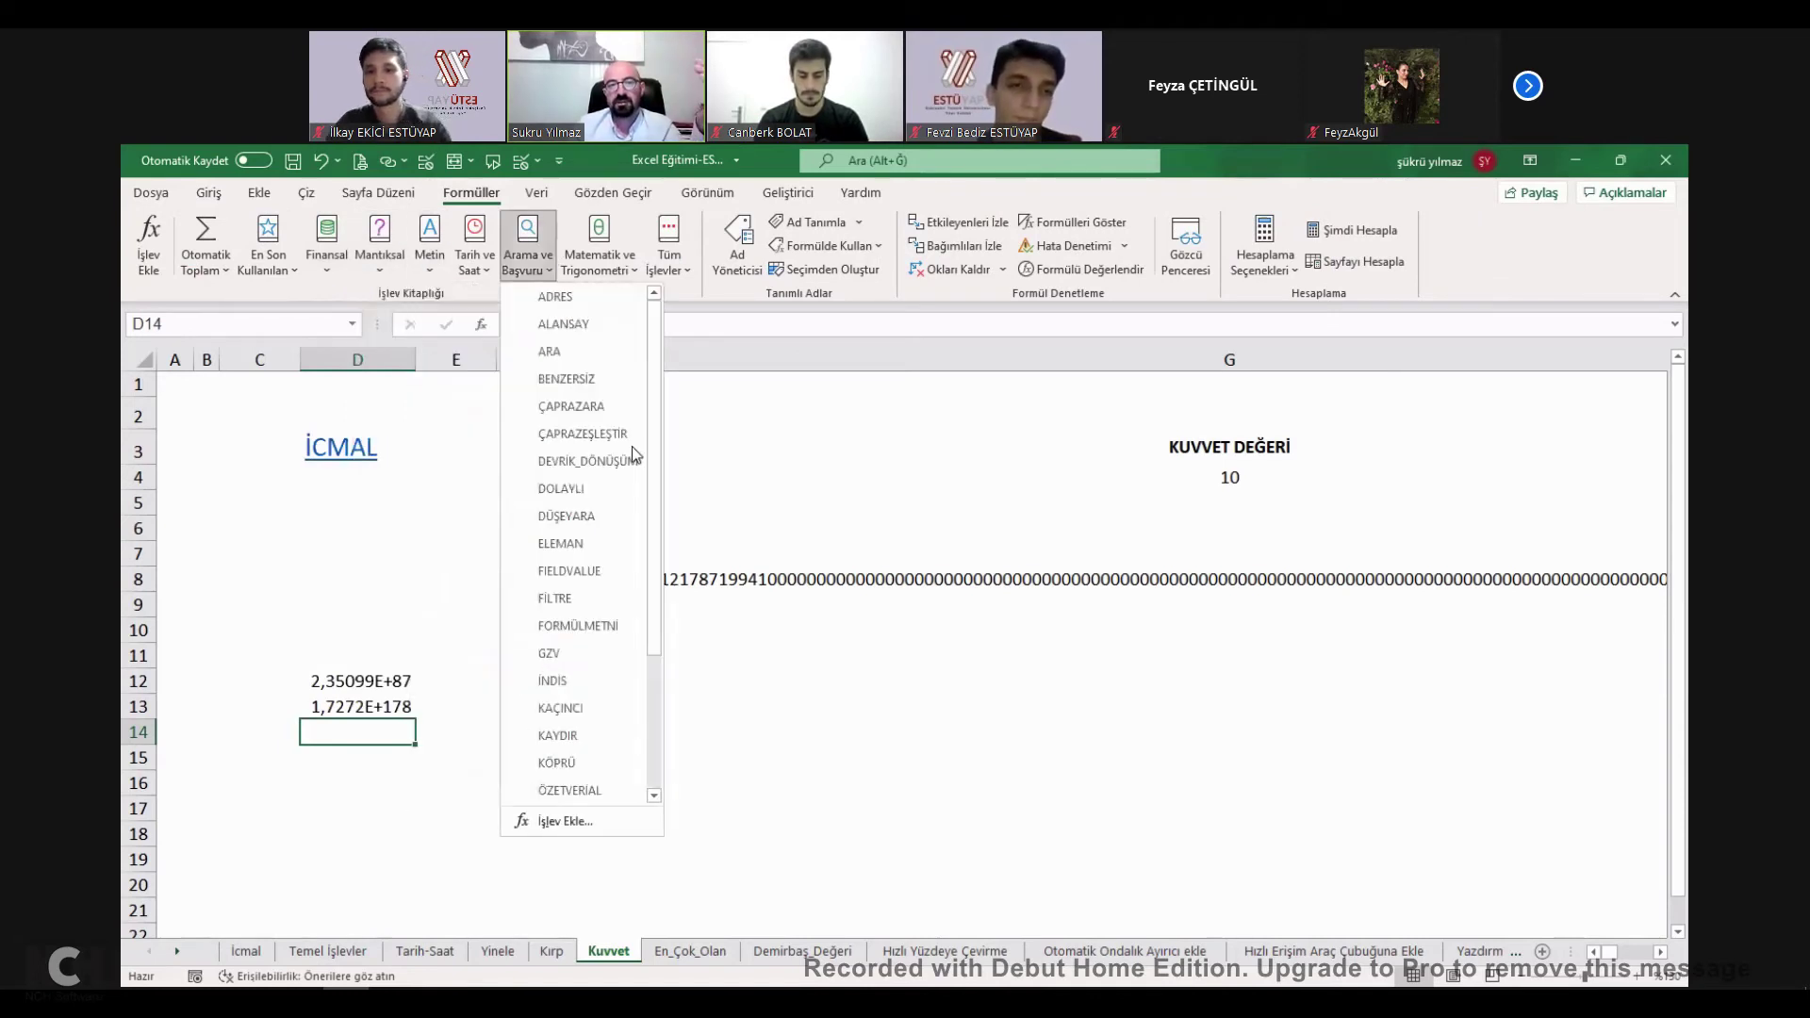
{"action": "left_click", "coordinate": [686, 260]}
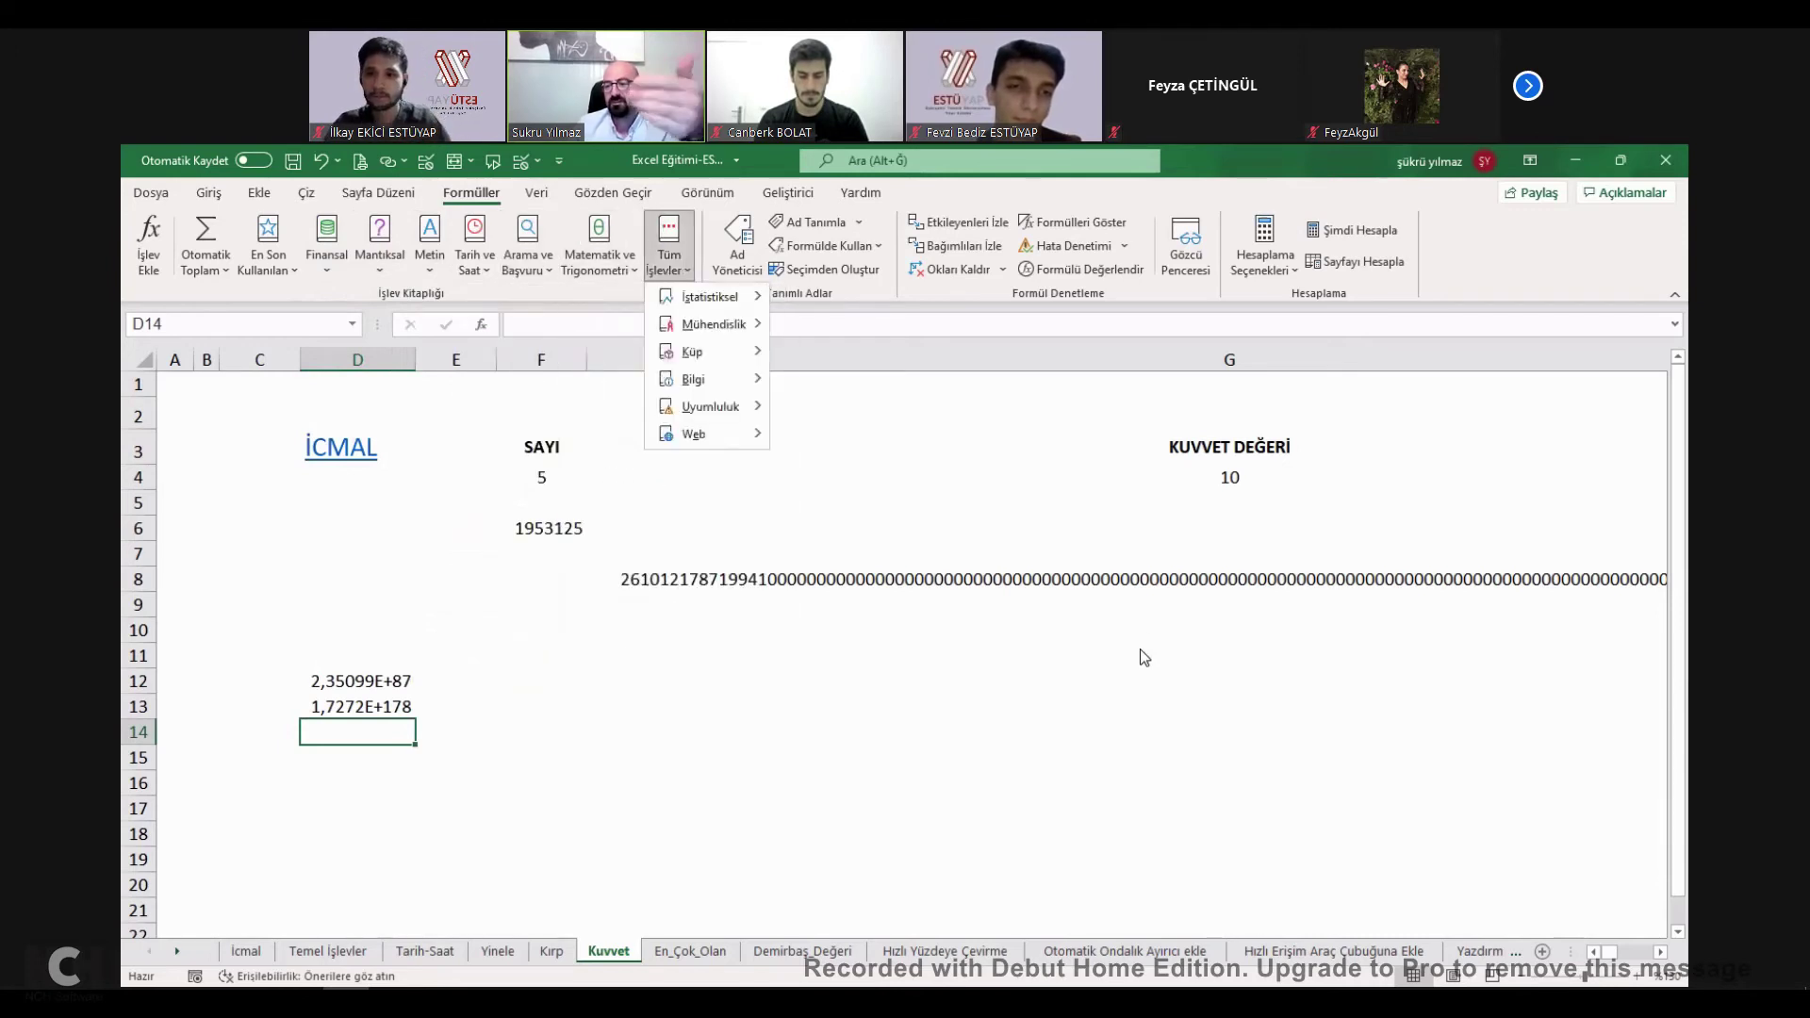
{"action": "left_click", "coordinate": [1140, 649]}
{"action": "key", "text": "Up"}
{"action": "key", "text": "Up"}
{"action": "key", "text": "Up"}
{"action": "key", "text": "Up"}
{"action": "key", "text": "Up"}
{"action": "key", "text": "Up"}
{"action": "key", "text": "Up"}
{"action": "key", "text": "Up"}
{"action": "key", "text": "Up"}
{"action": "key", "text": "Up"}
{"action": "key", "text": "Up"}
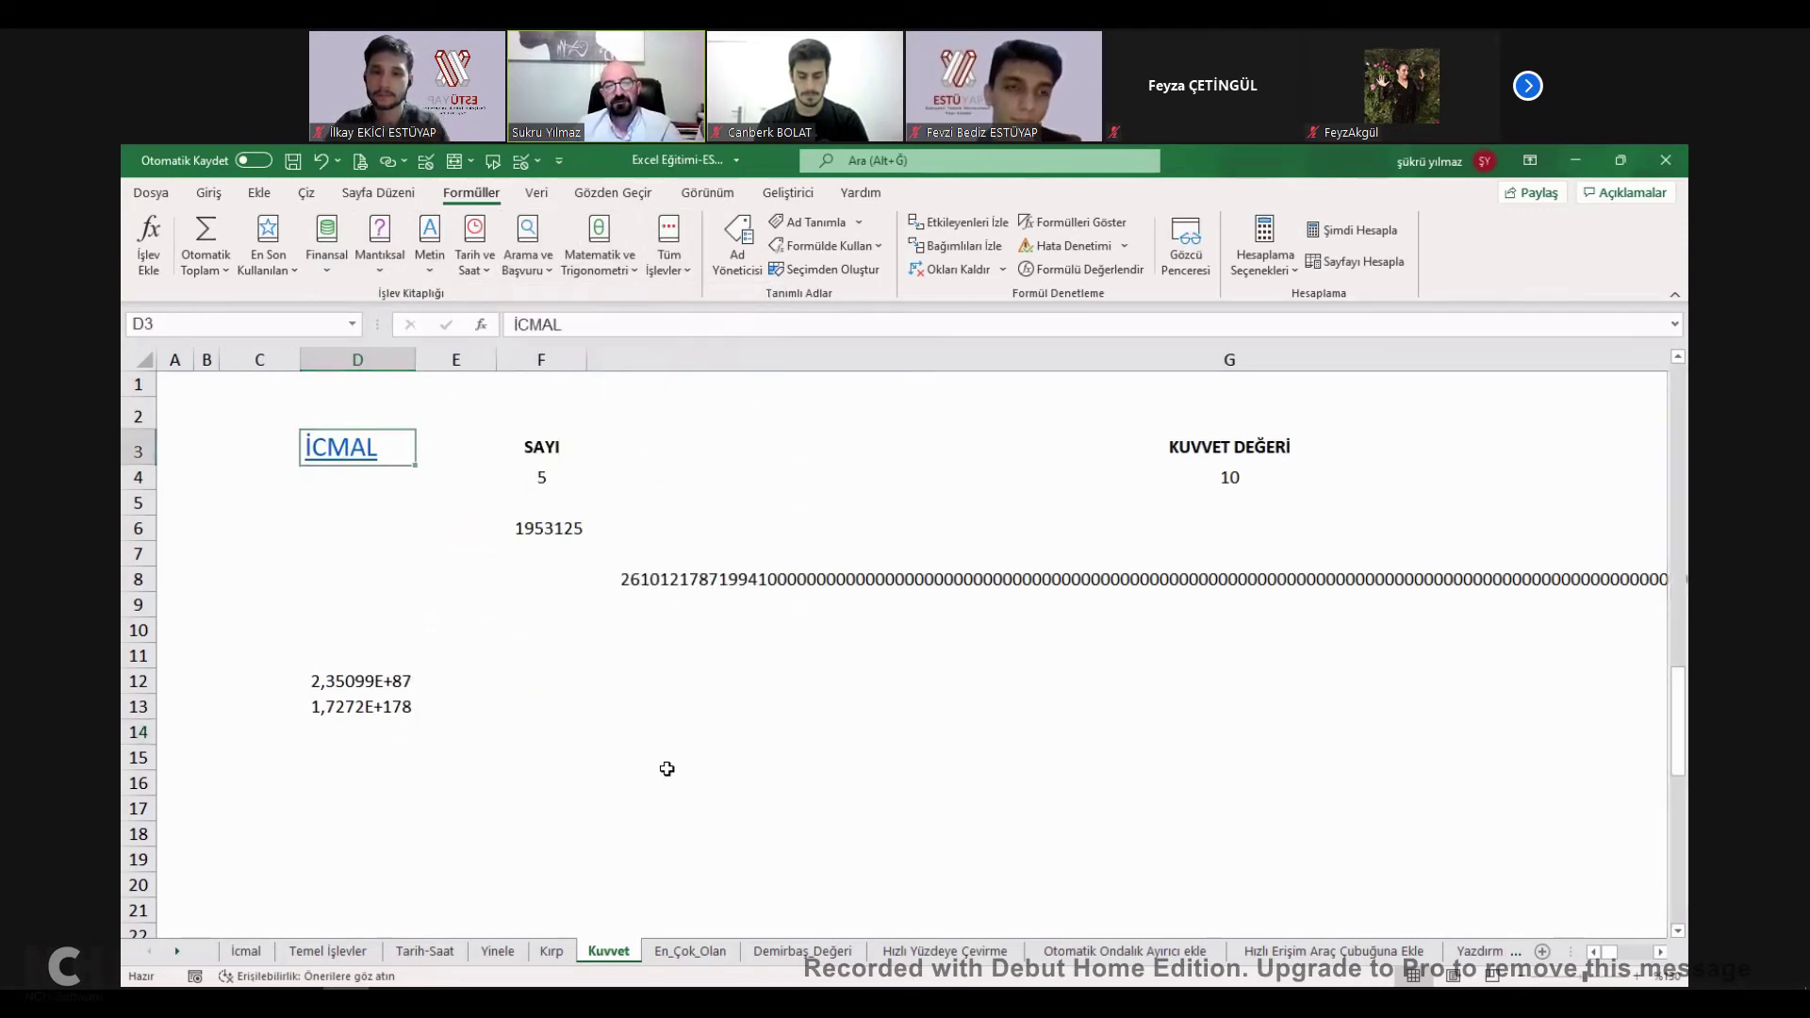
{"action": "key", "text": "ctrl+Page_Up"}
{"action": "key", "text": "ctrl+Page_Up"}
{"action": "key", "text": "ctrl+Page_Up"}
{"action": "key", "text": "ctrl+Page_Up"}
{"action": "key", "text": "ctrl+Page_Up"}
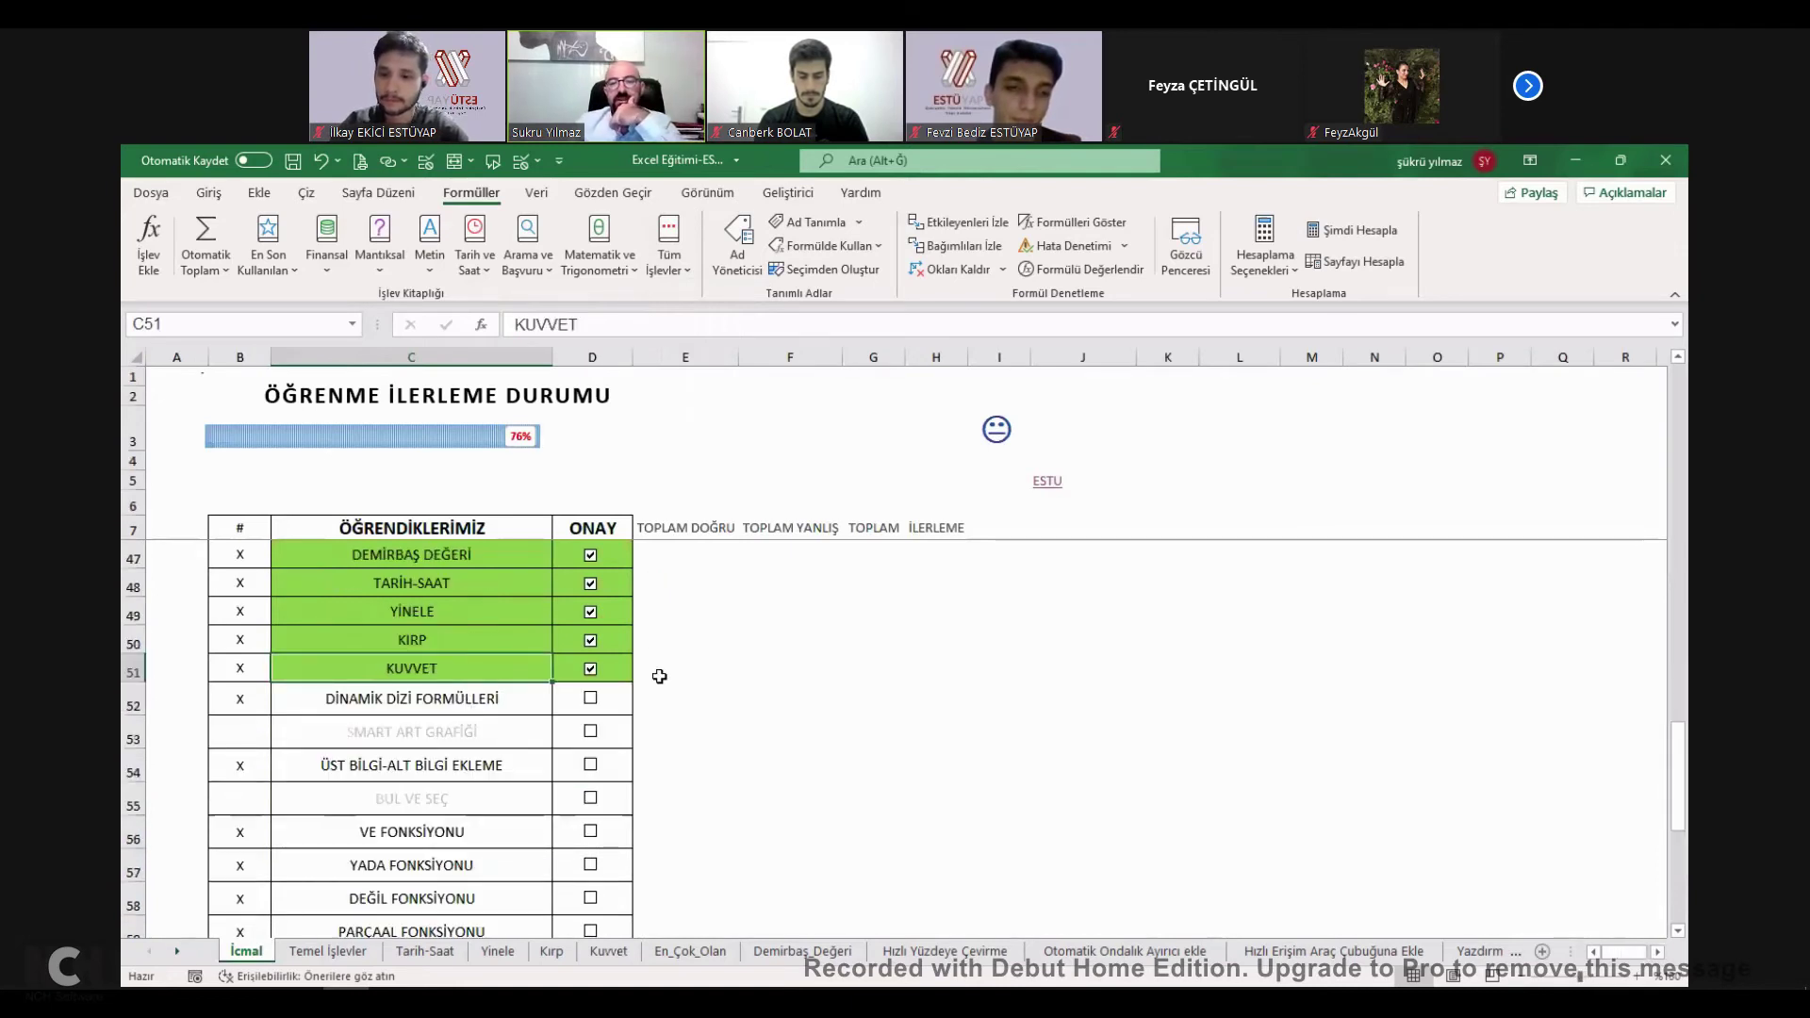
On Dinamik_Dizi, choose YALITIM İŞLERİ in D11 and TEMEL ALTI İZOLASYON İŞLERİ in E11.
{"action": "left_click", "coordinate": [445, 693]}
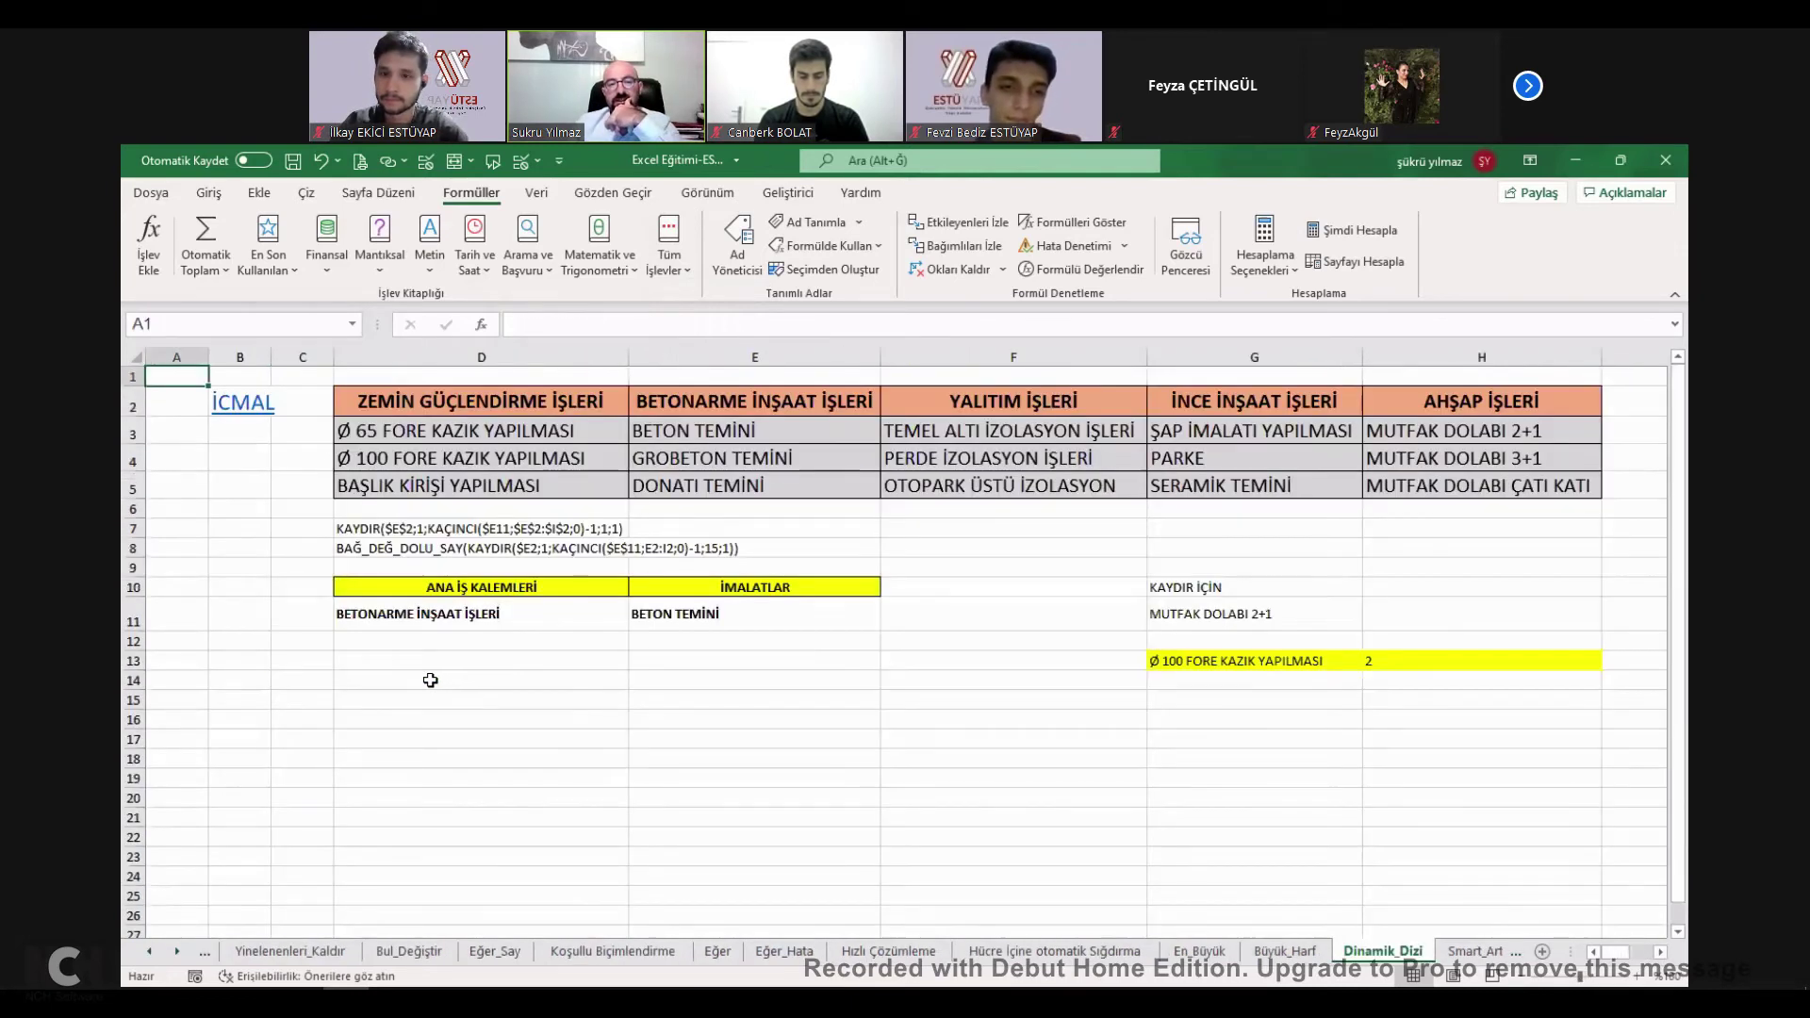
{"action": "left_click", "coordinate": [576, 614]}
{"action": "left_click", "coordinate": [639, 622]}
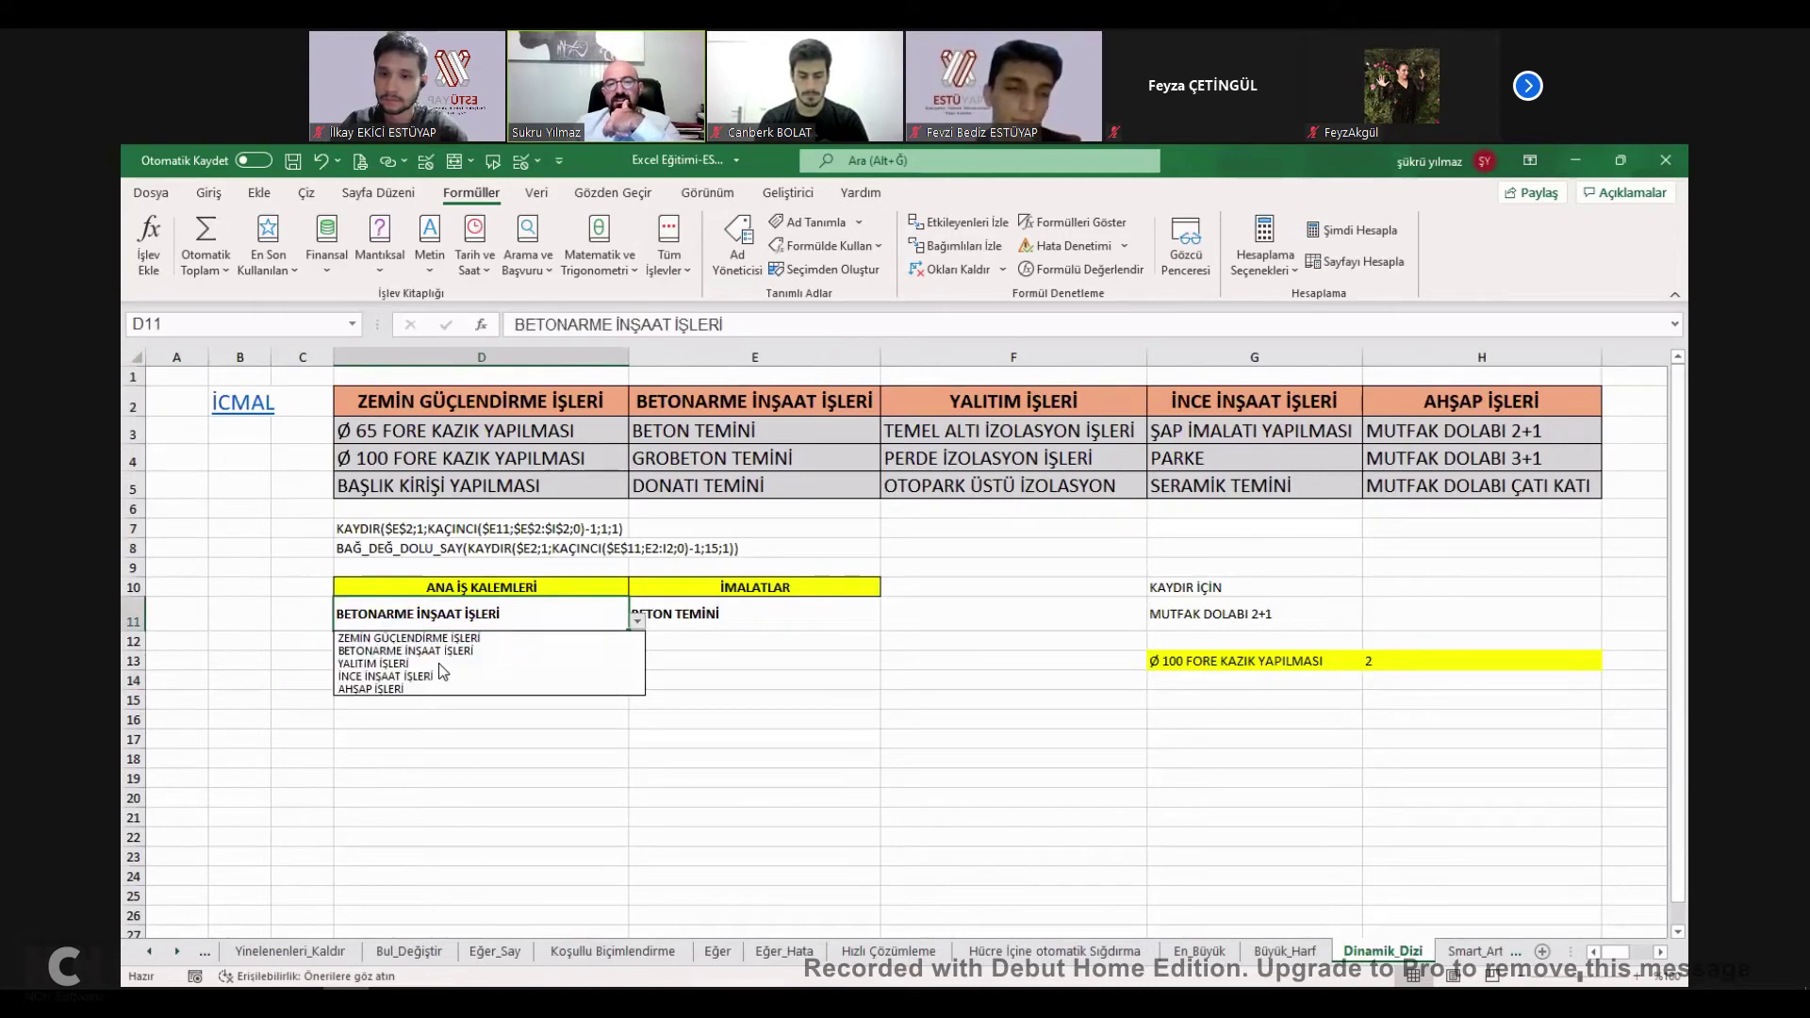
{"action": "left_click", "coordinate": [438, 664]}
{"action": "left_click", "coordinate": [868, 618]}
{"action": "left_click", "coordinate": [889, 621]}
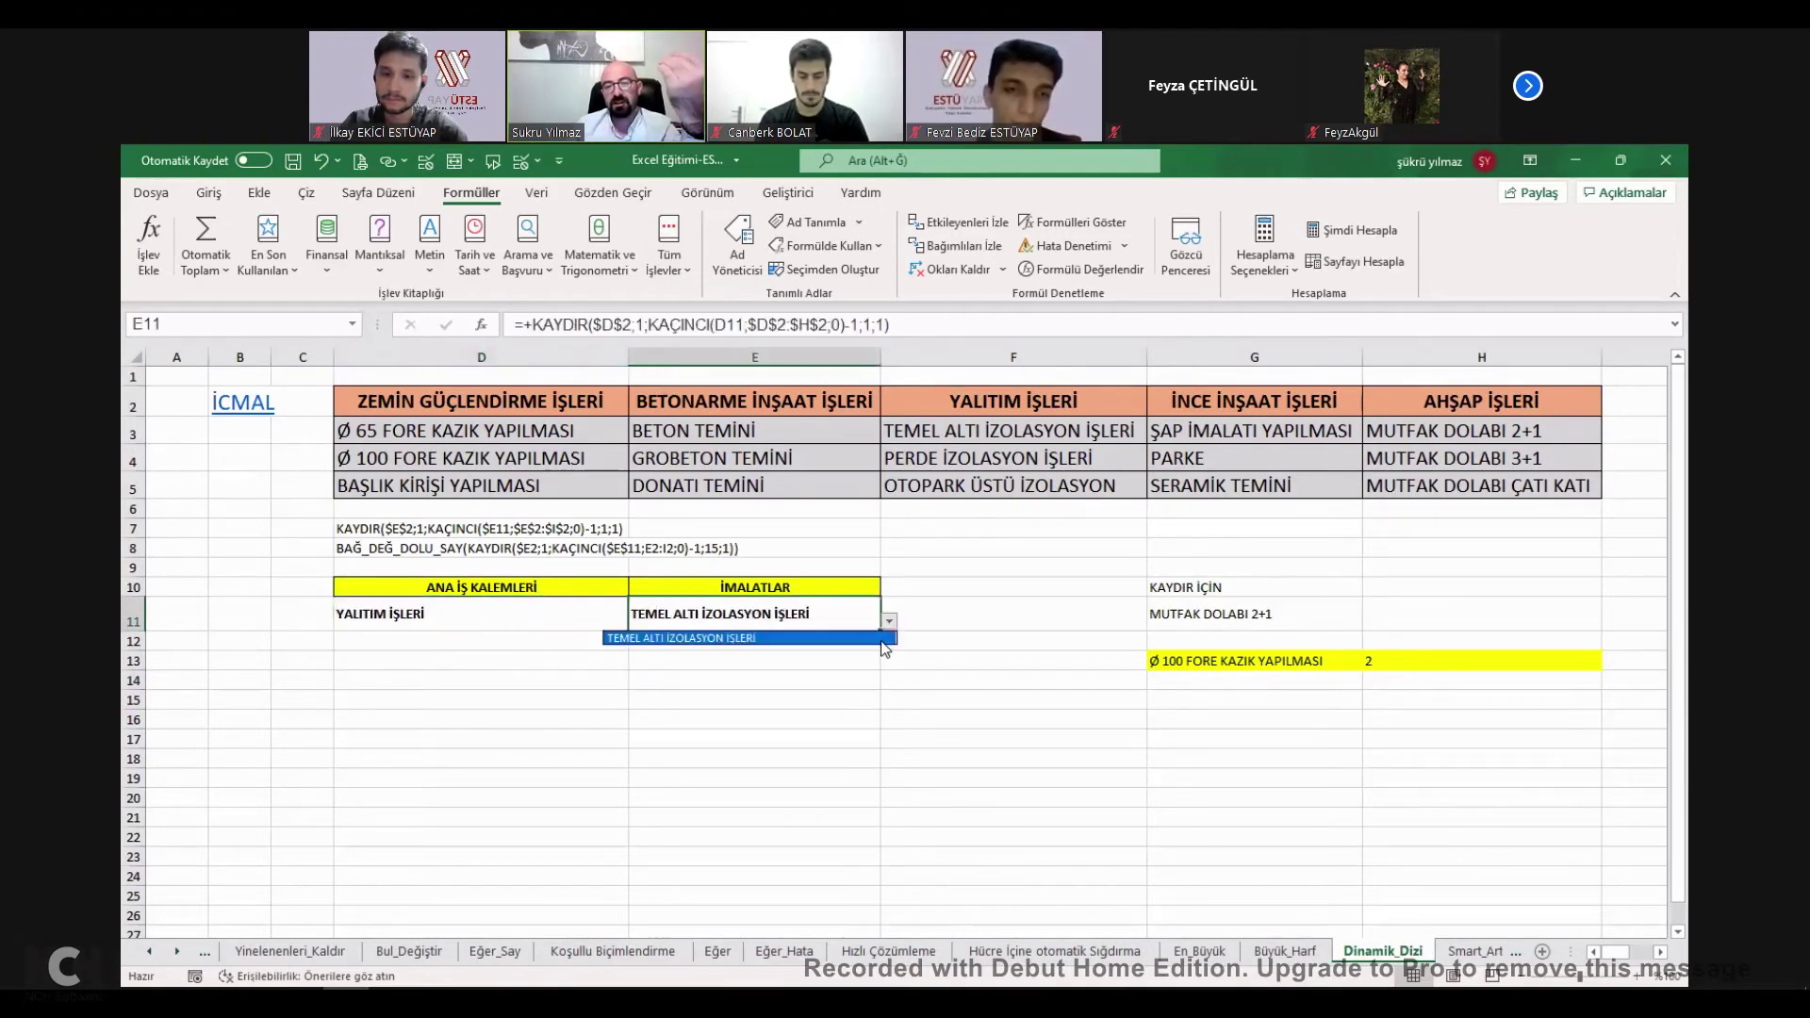
{"action": "left_click", "coordinate": [824, 644]}
Recheck E11's dependent list without changing it, then follow the İCMAL link back.
{"action": "left_click", "coordinate": [491, 620]}
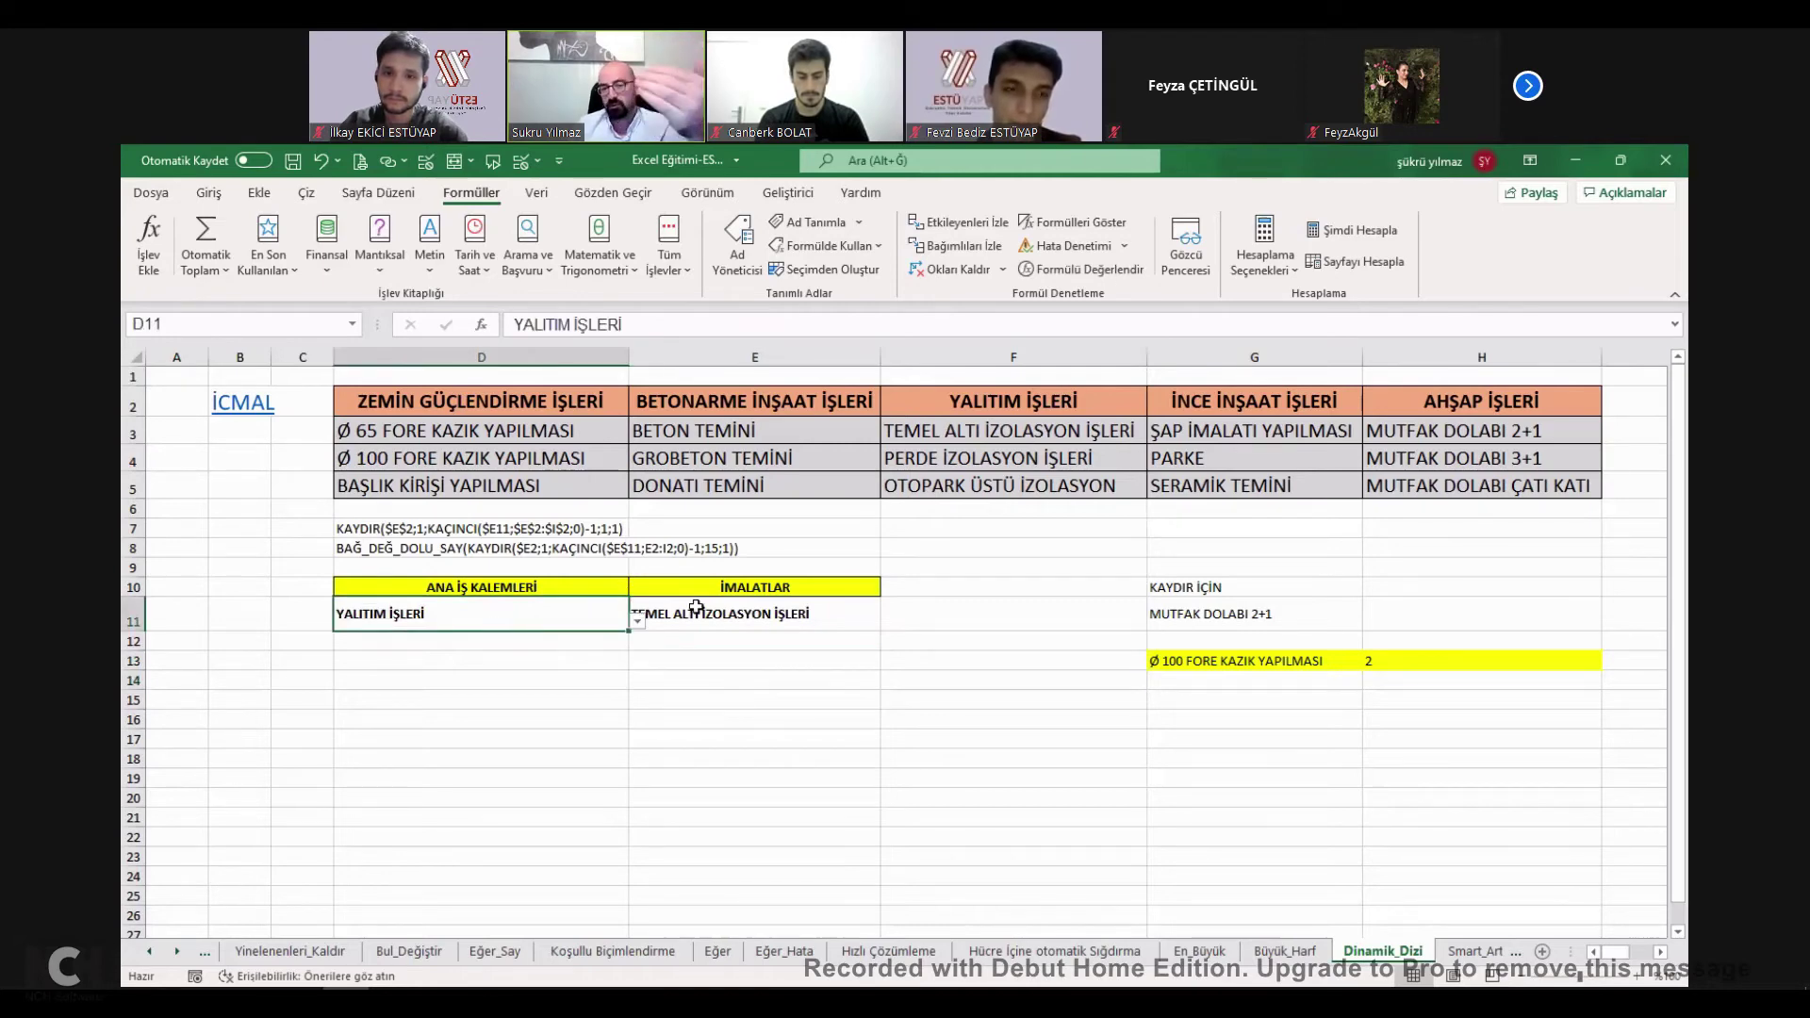
{"action": "left_click", "coordinate": [731, 606]}
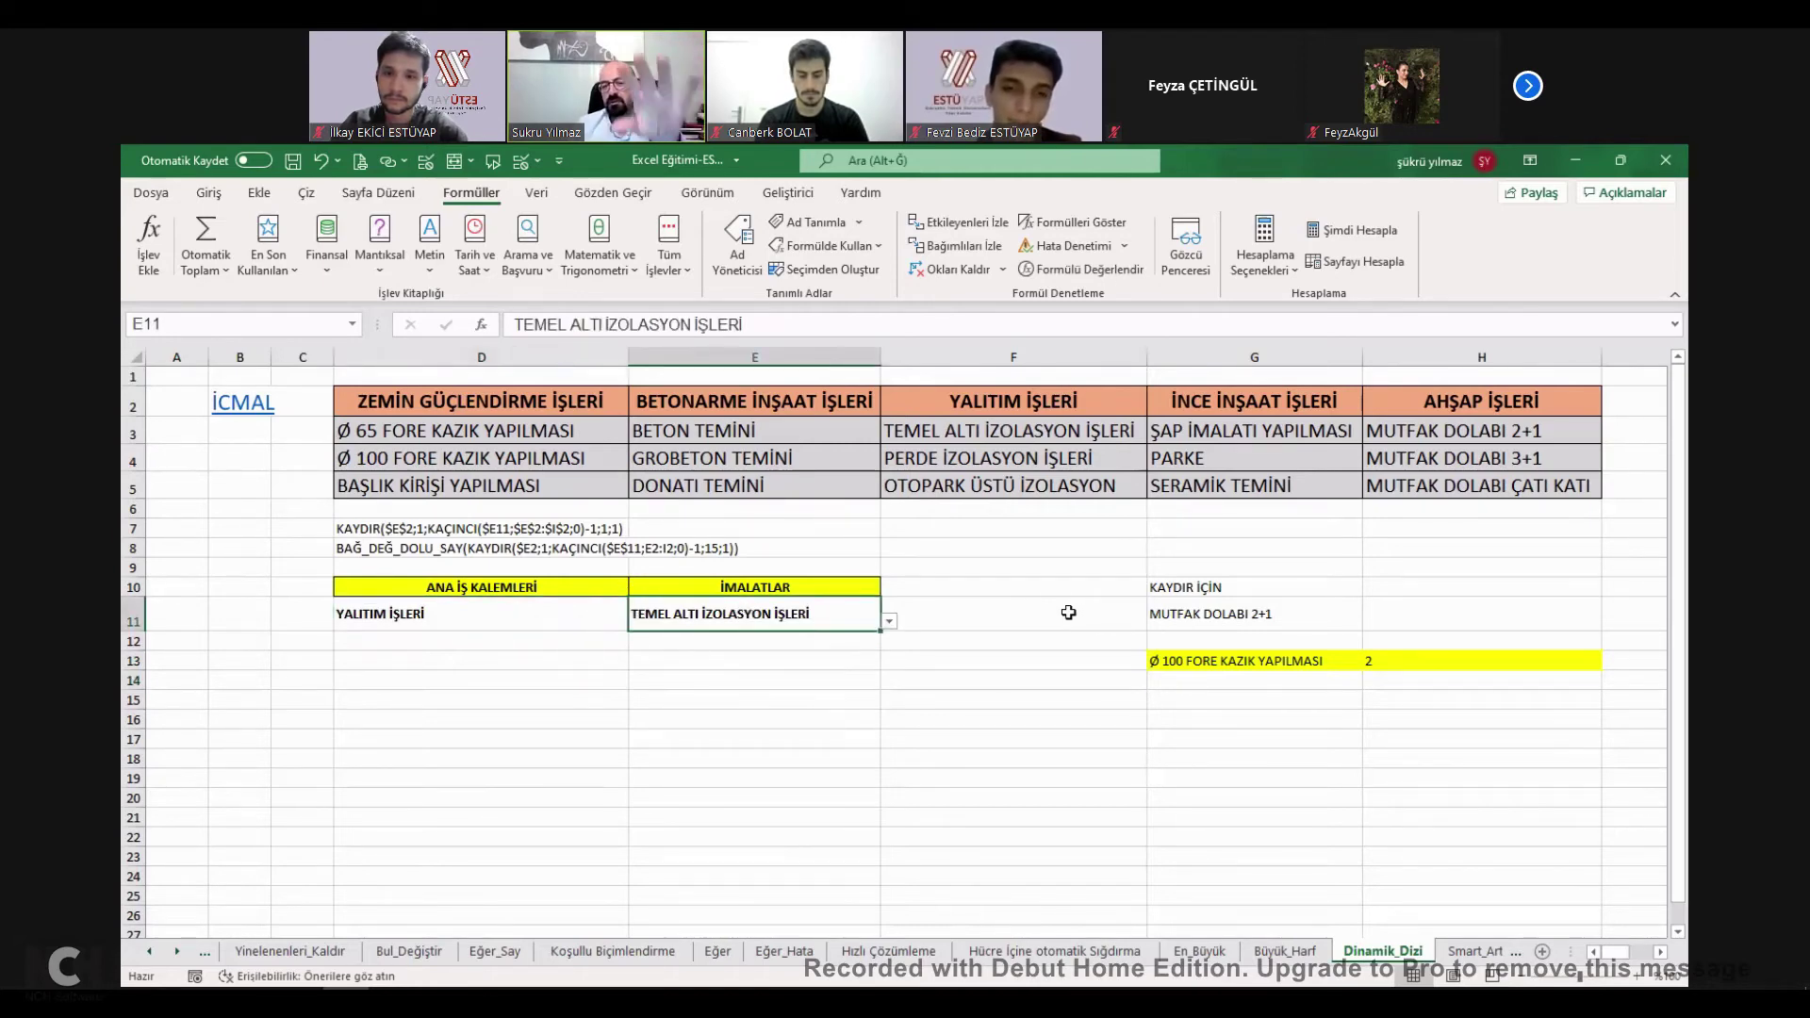
{"action": "left_click", "coordinate": [889, 621]}
{"action": "left_click", "coordinate": [811, 662]}
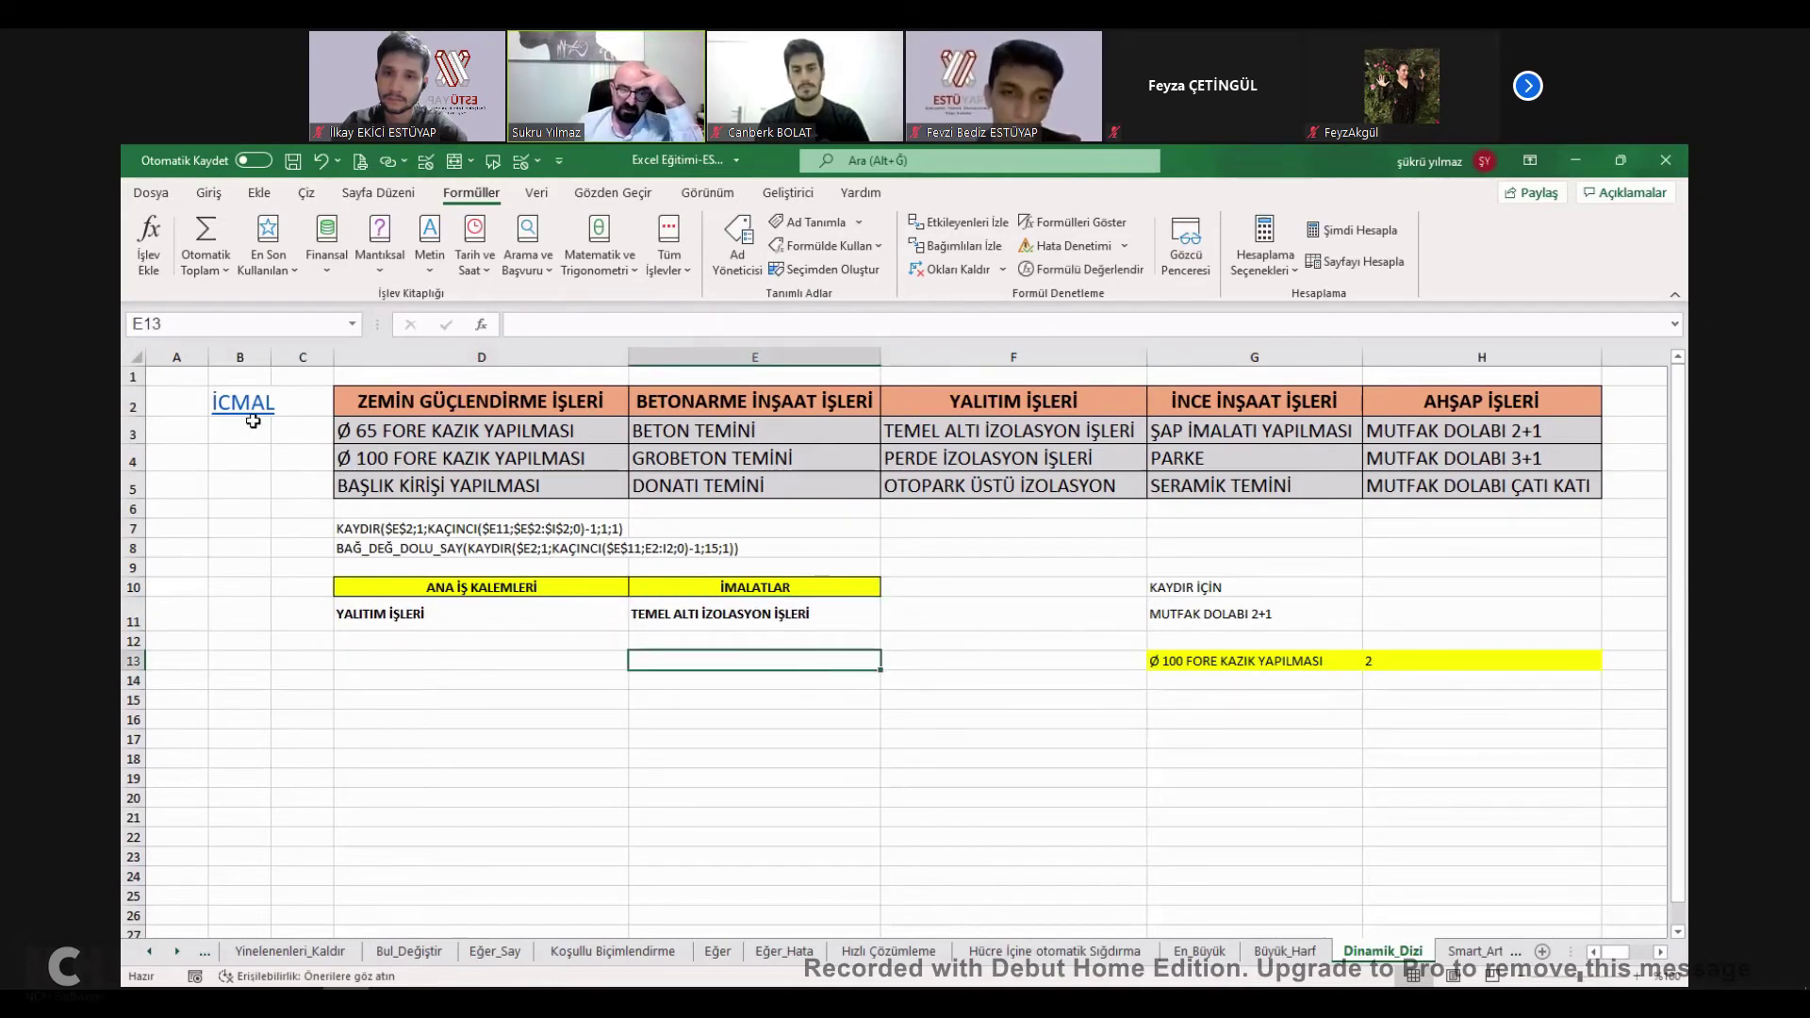
{"action": "left_click", "coordinate": [243, 403]}
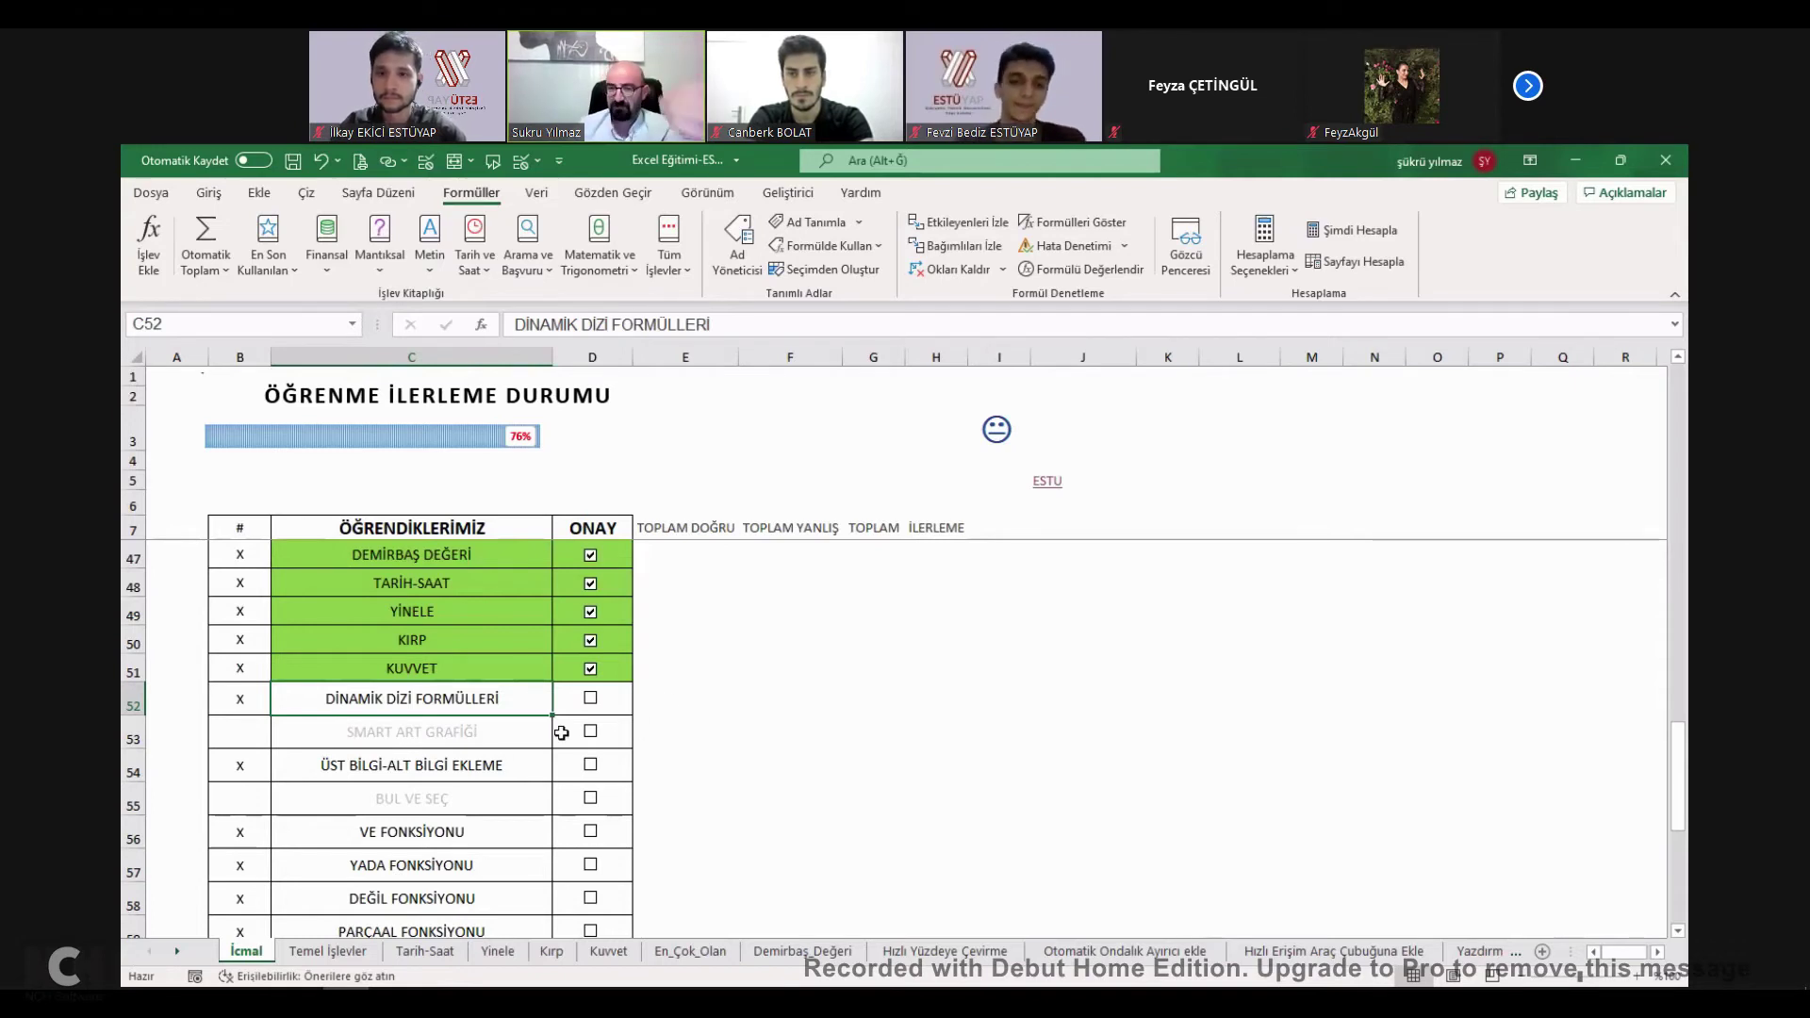
Tick DİNAMİK DİZİ FORMÜLLERİ, SMART ART GRAFİĞİ, ÜST BİLGİ-ALT BİLGİ EKLEME and BUL VE SEÇ on İcmal.
{"action": "left_click", "coordinate": [590, 702]}
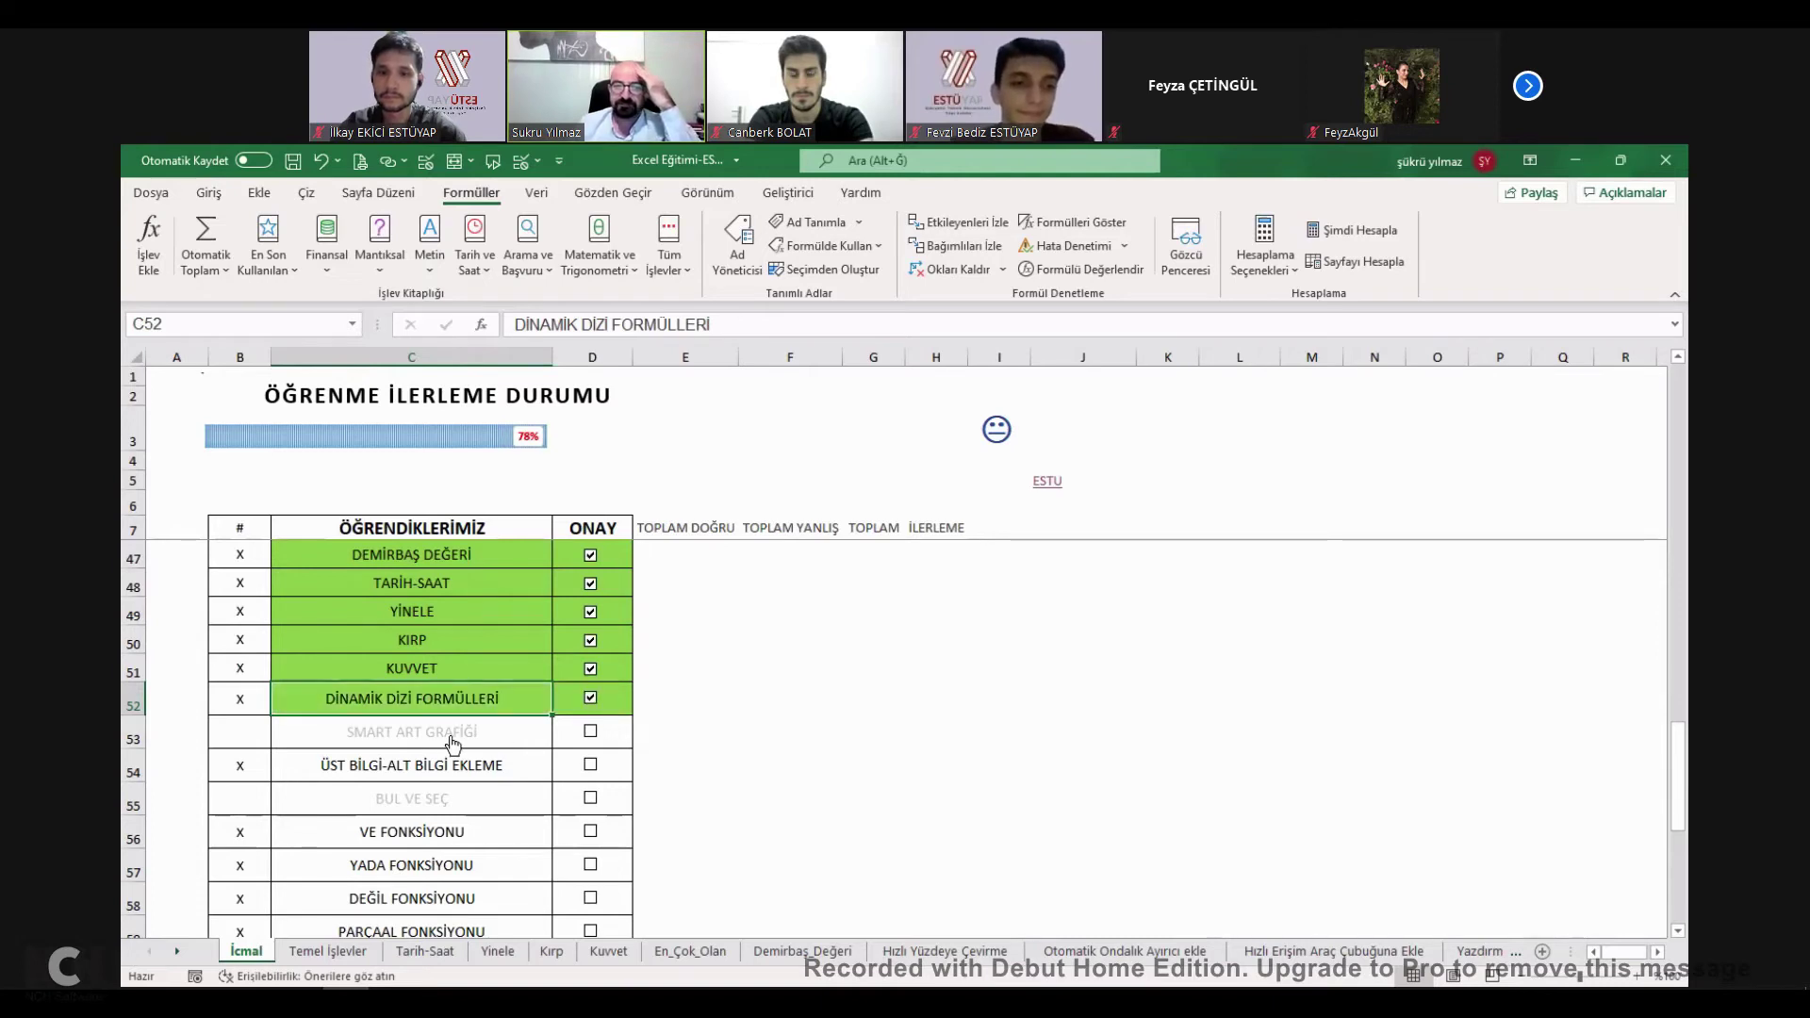
{"action": "left_click", "coordinate": [408, 768]}
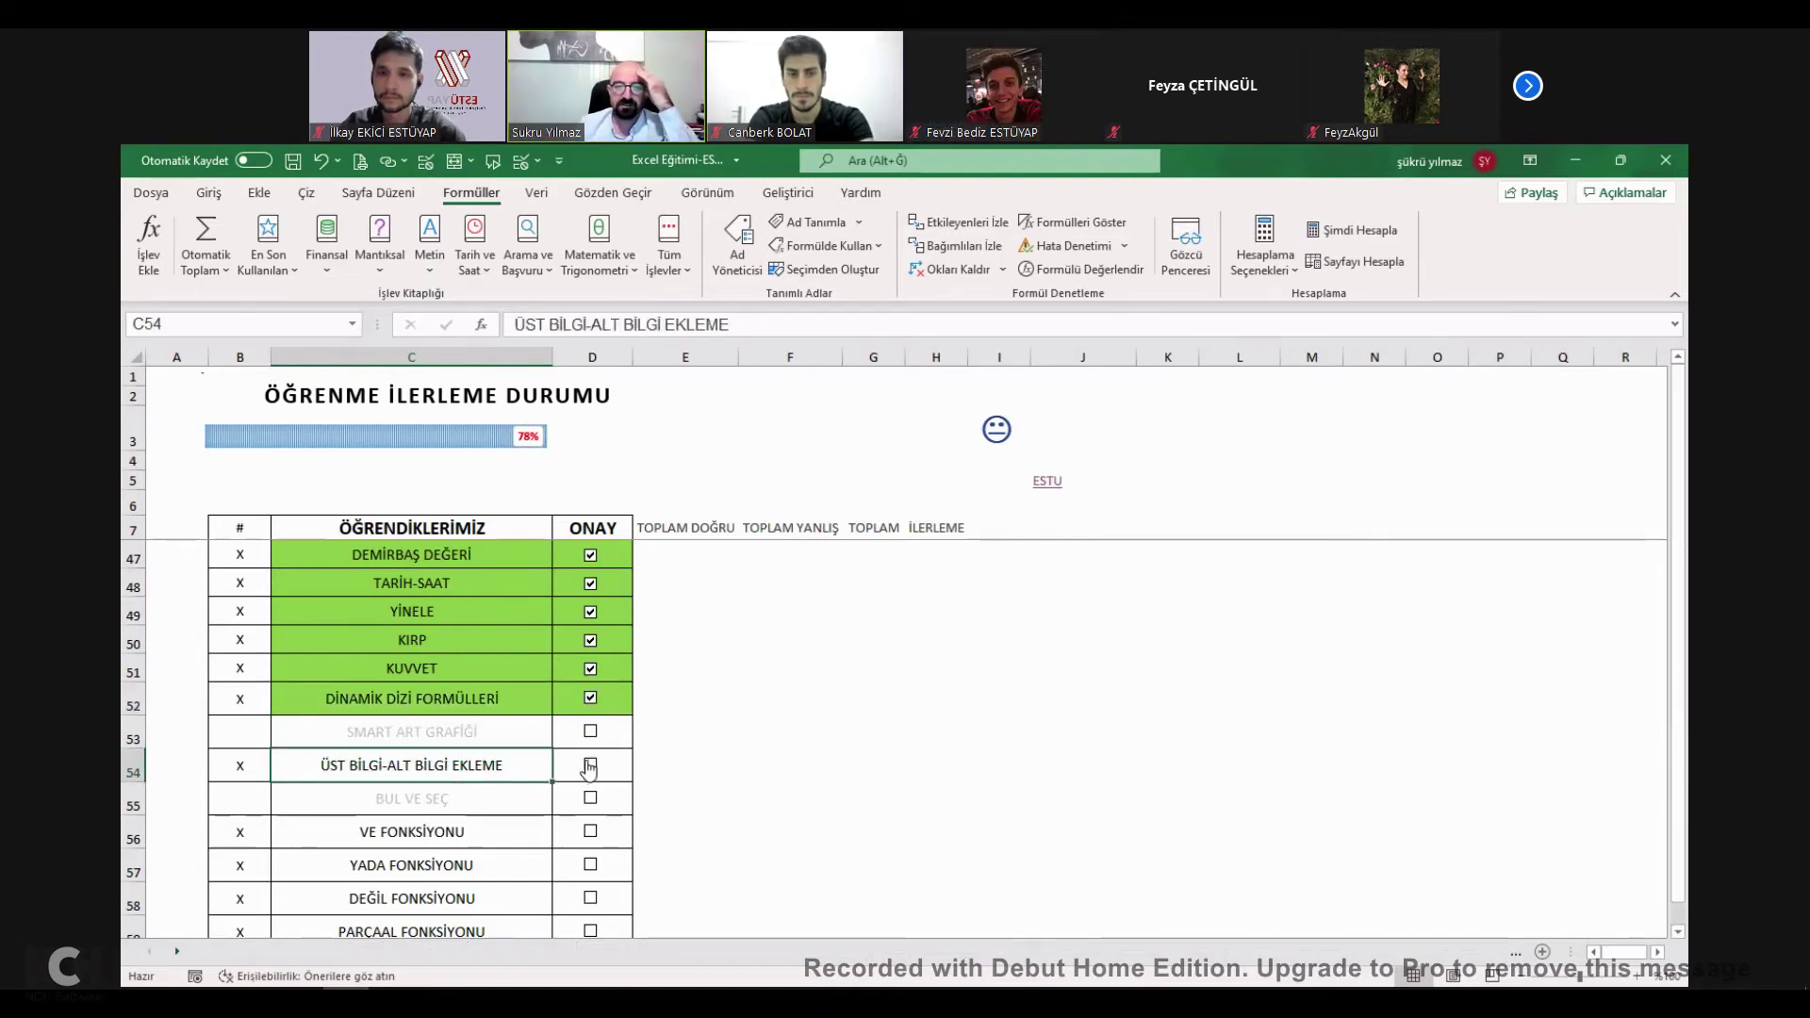
{"action": "left_click", "coordinate": [591, 765]}
{"action": "left_click", "coordinate": [590, 798]}
{"action": "left_click", "coordinate": [590, 731]}
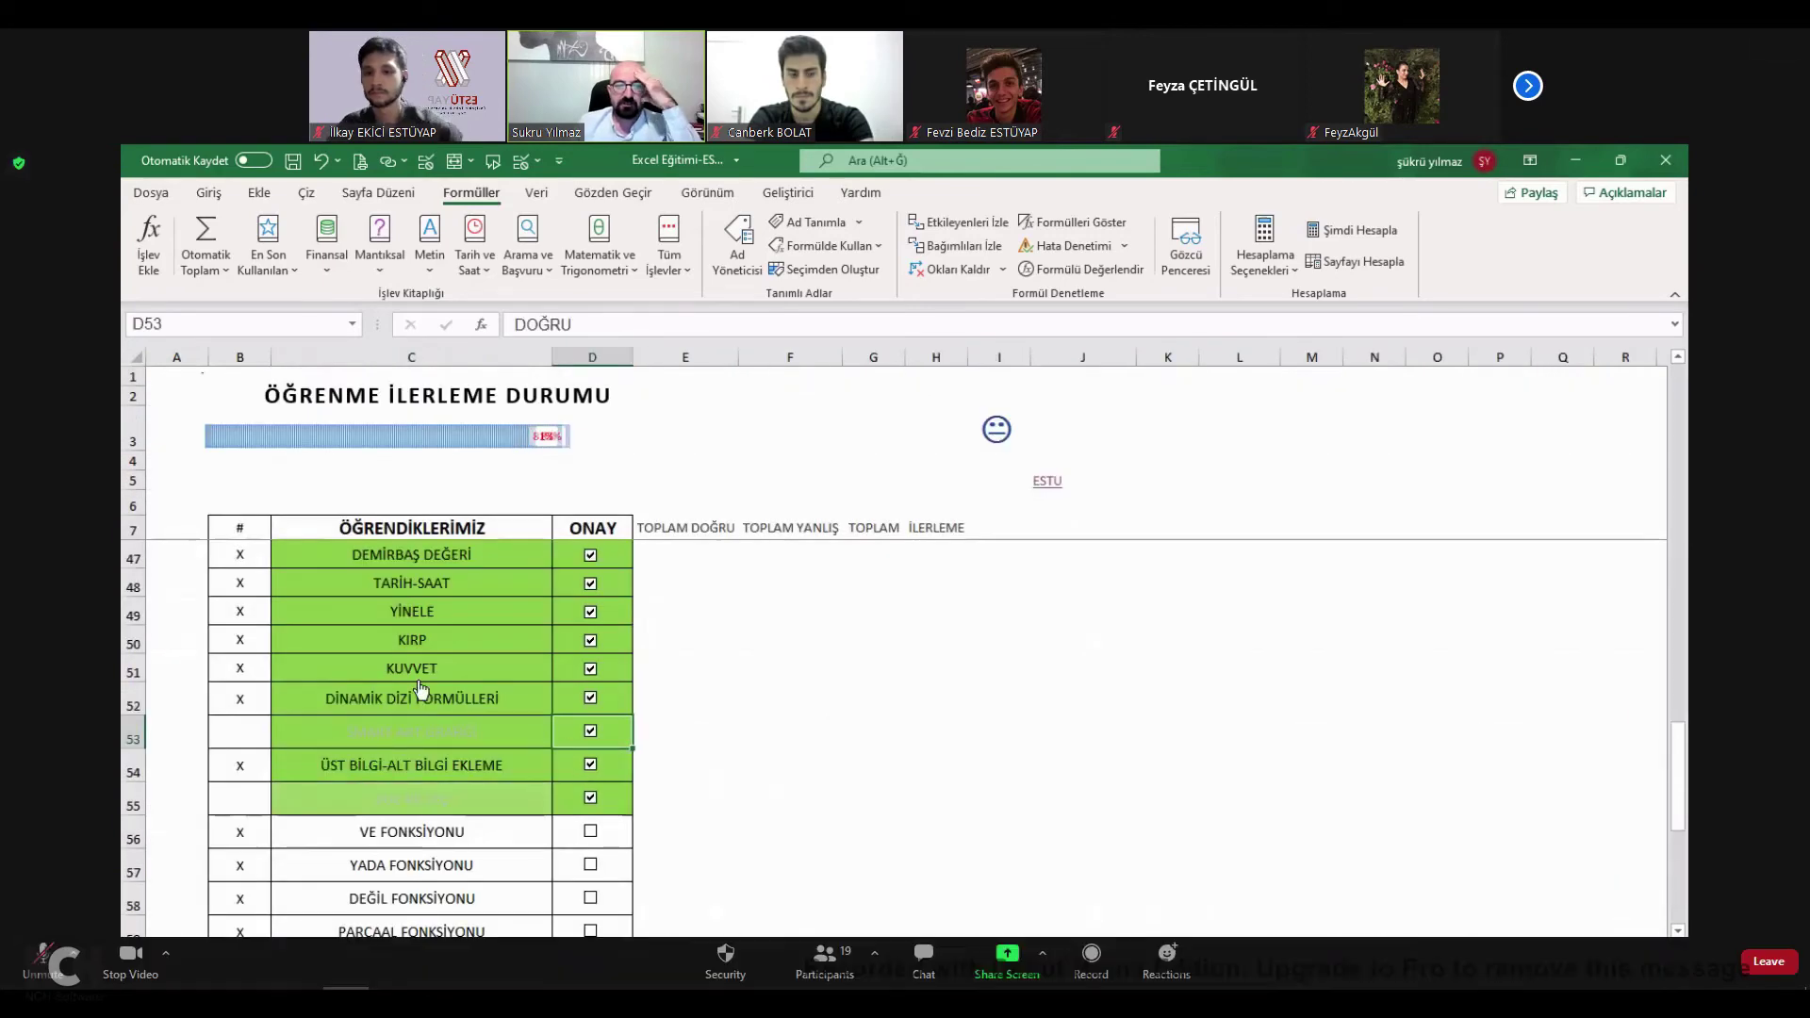
{"action": "scroll", "coordinate": [415, 688], "scroll_direction": "down", "scroll_amount": 2}
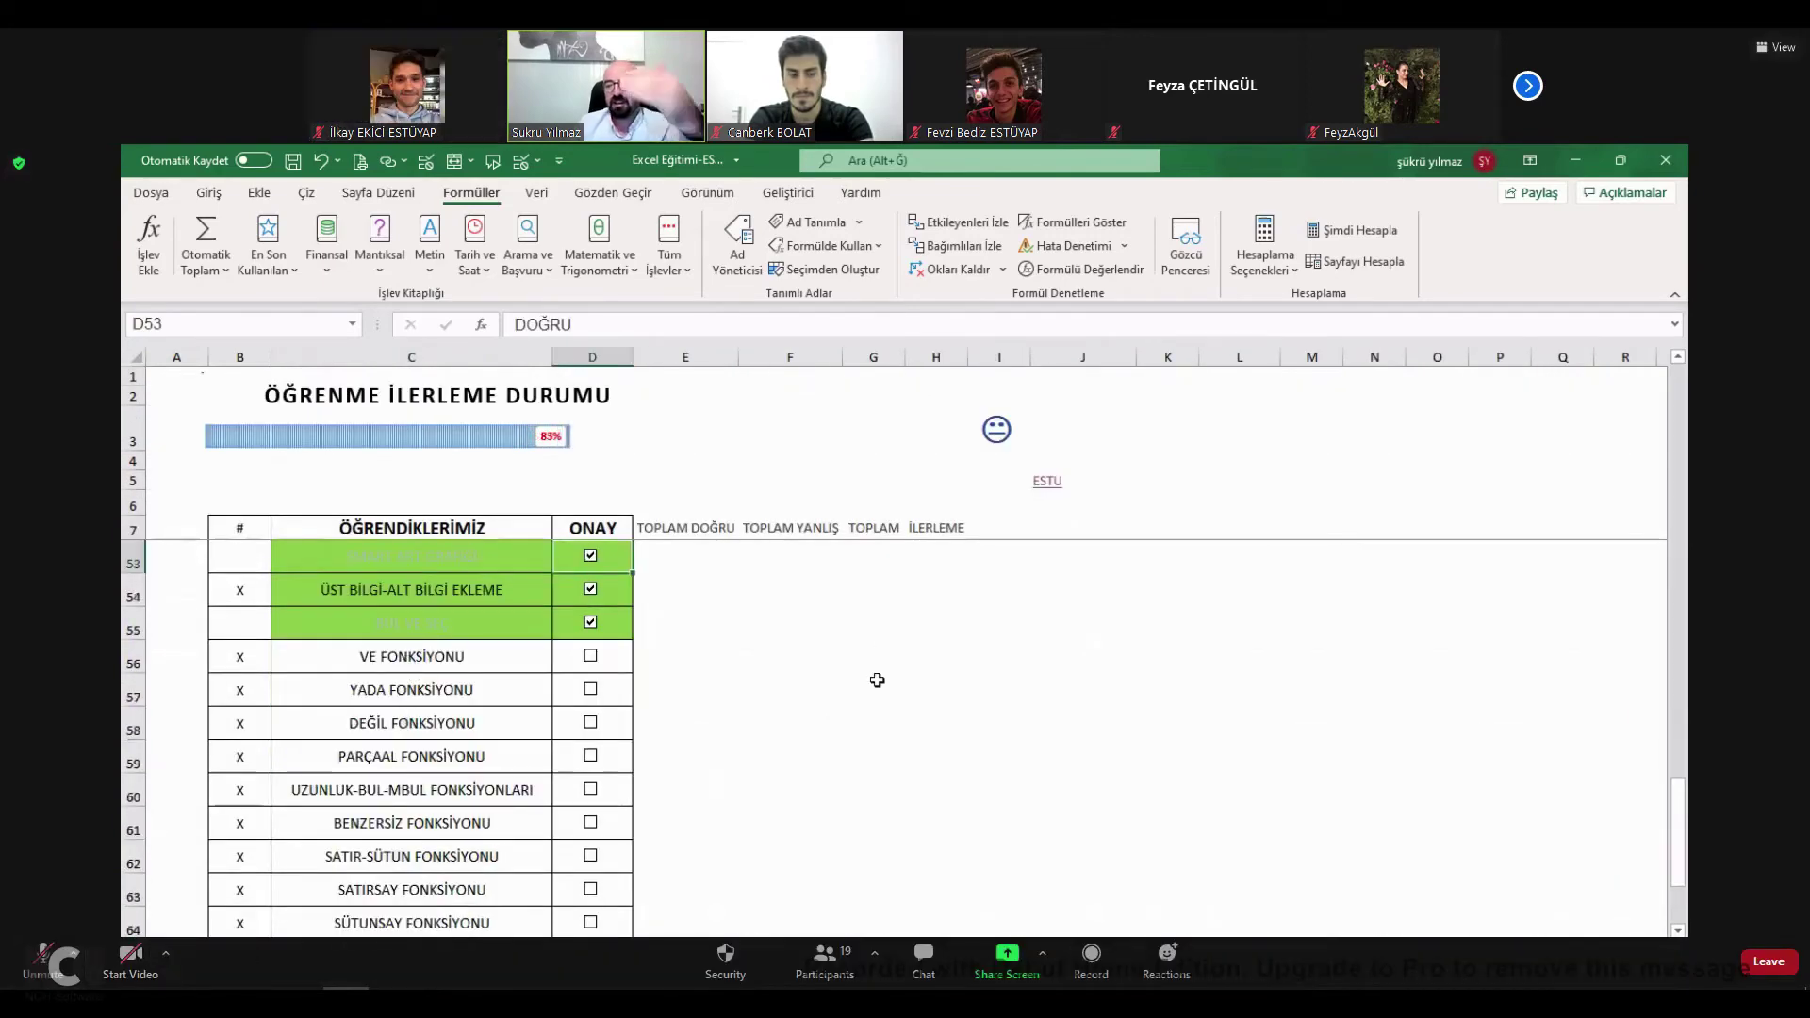
Preview the employee leave table, tick VE and YADA FONKSİYONU, and open the DEĞİL FONKSİYONU sheet.
{"action": "key", "text": "ctrl+Page_Down"}
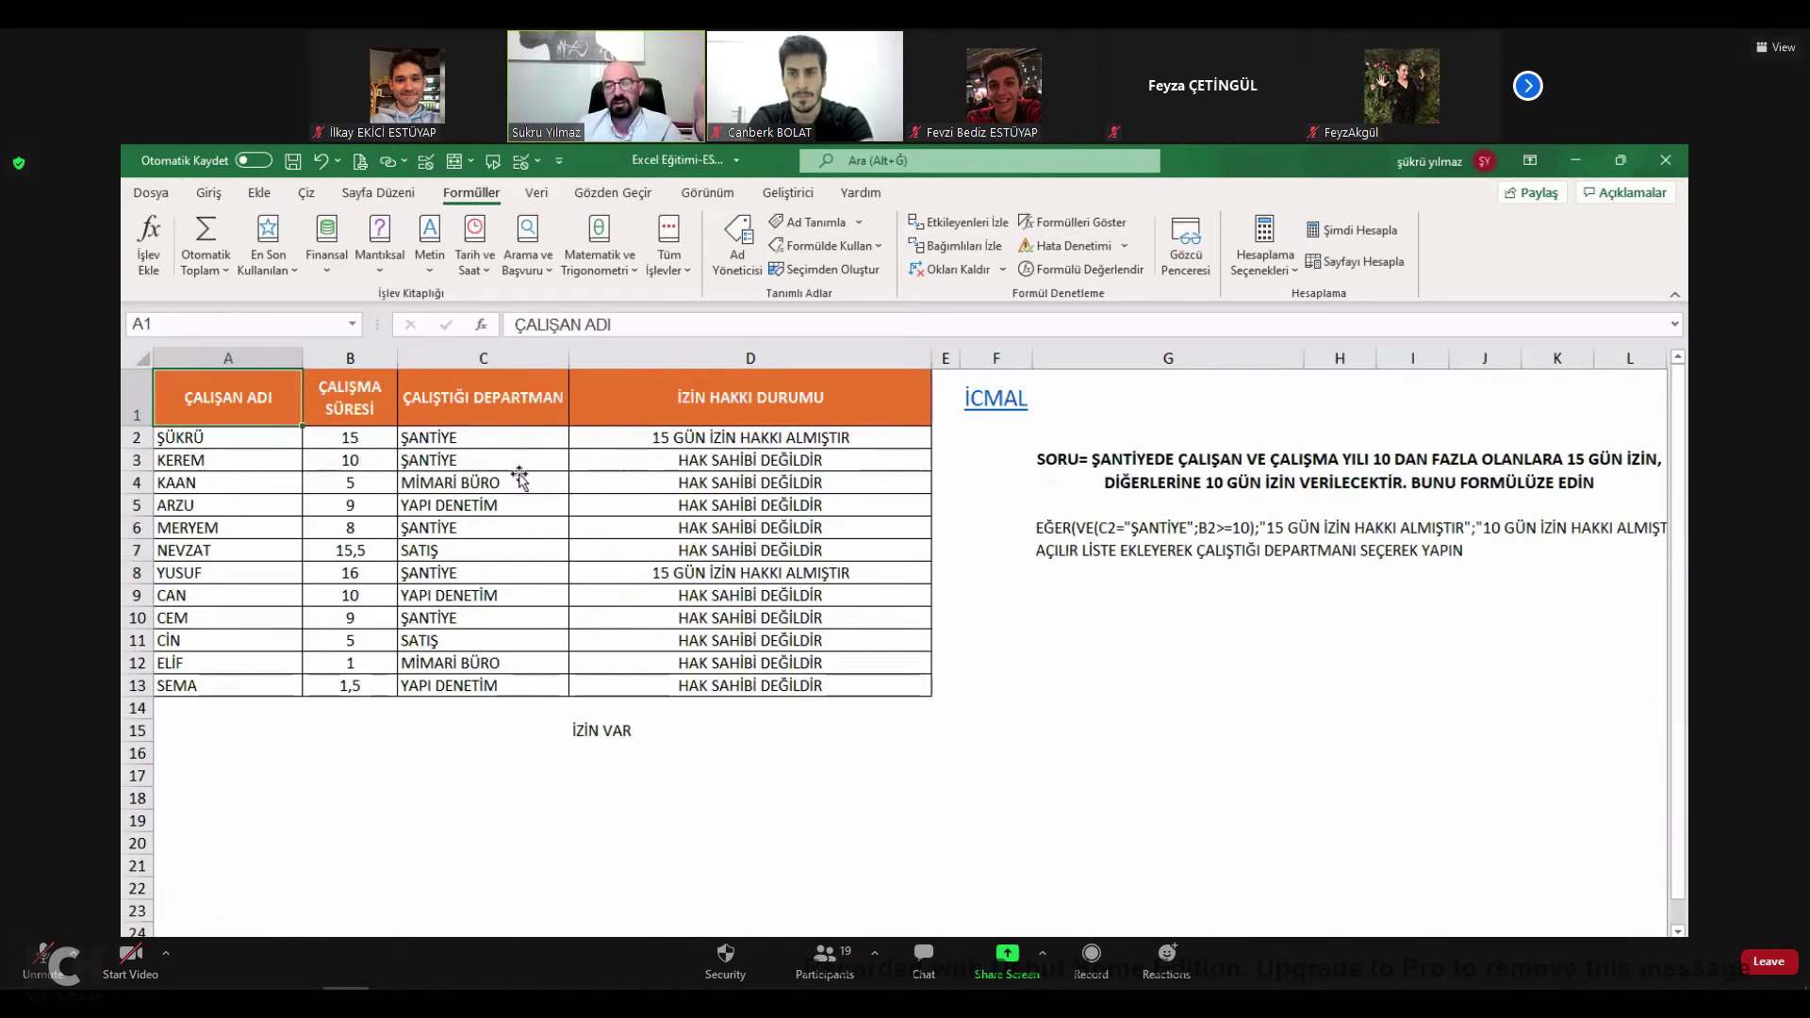
{"action": "left_click", "coordinate": [525, 485]}
{"action": "left_click", "coordinate": [984, 418]}
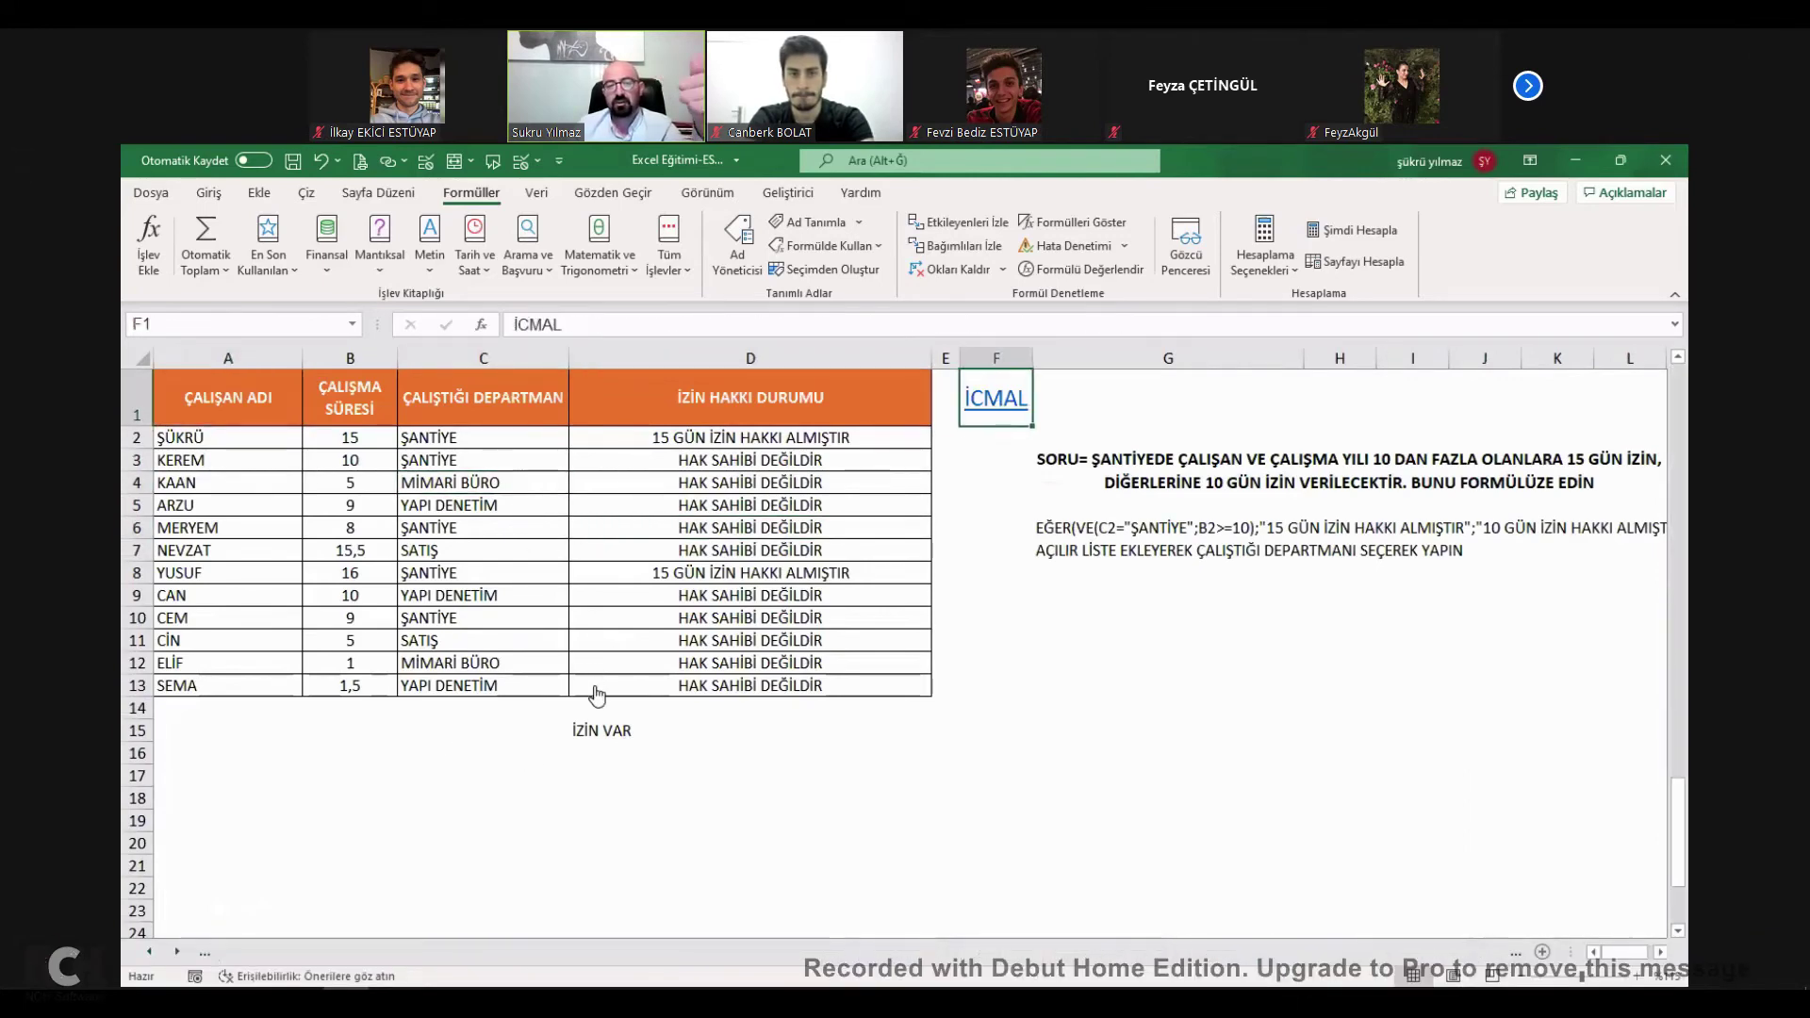
{"action": "key", "text": "ctrl+Page_Up"}
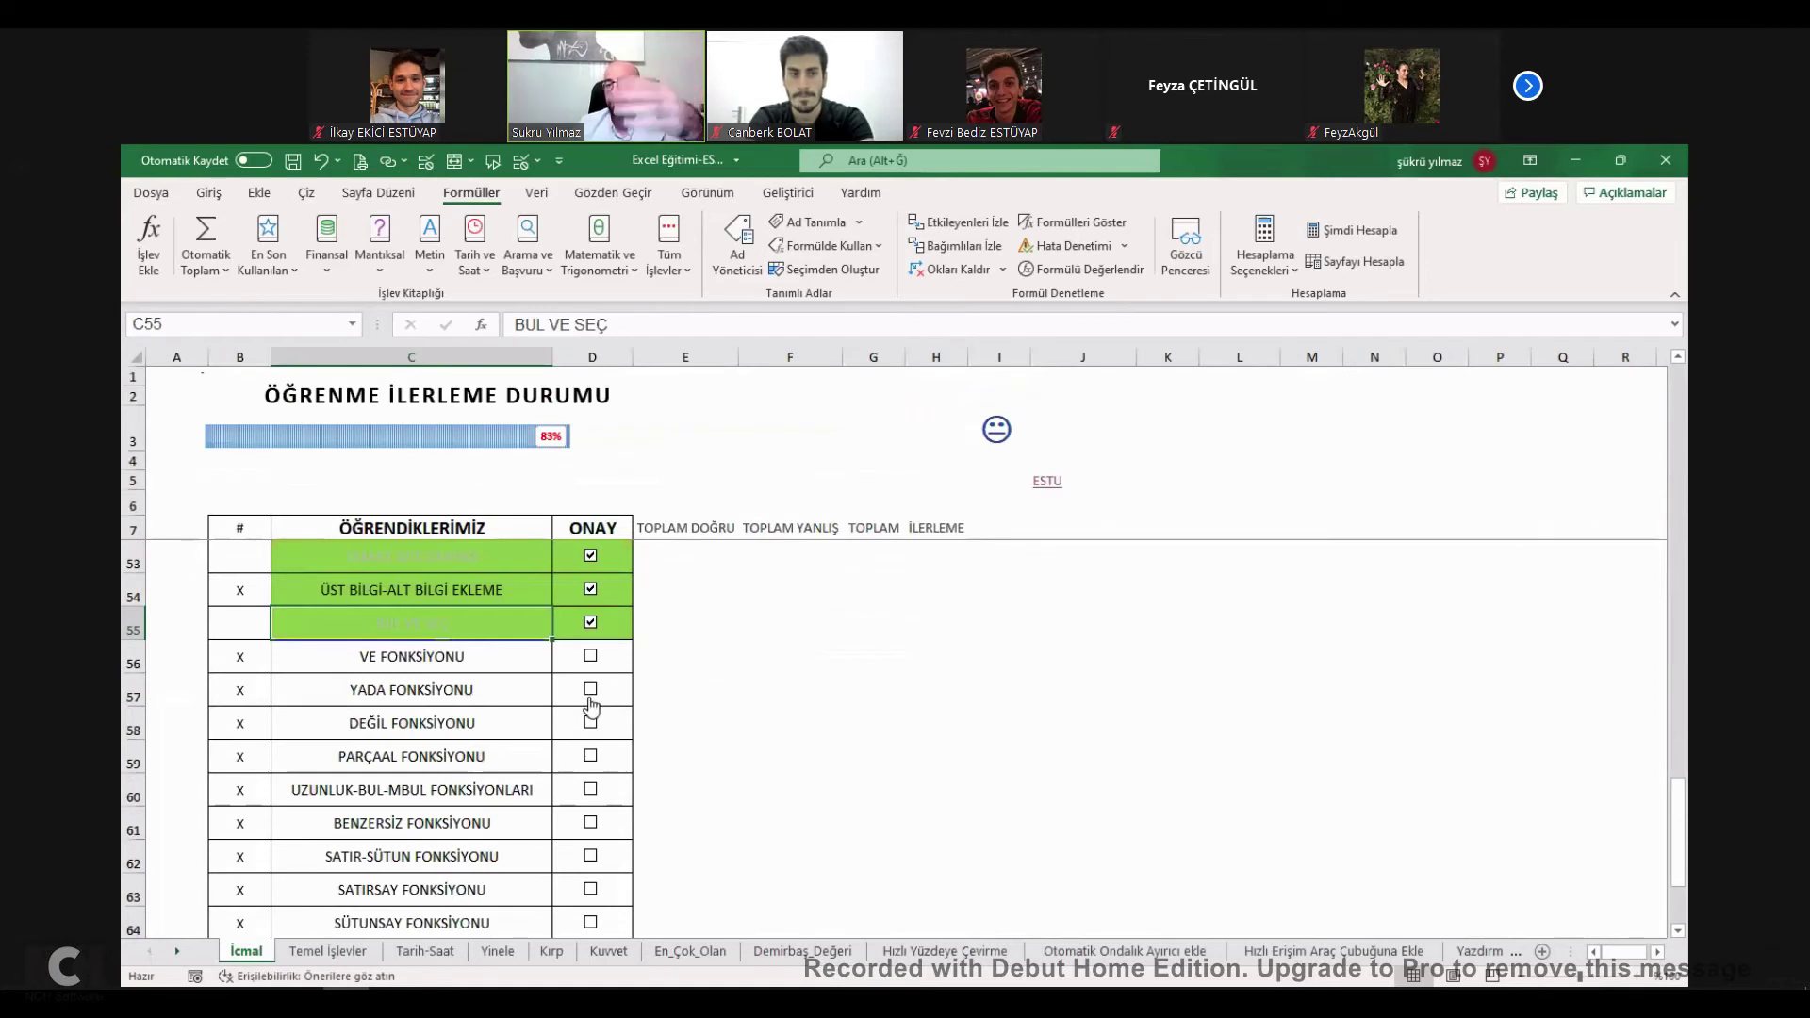
{"action": "left_click", "coordinate": [588, 698]}
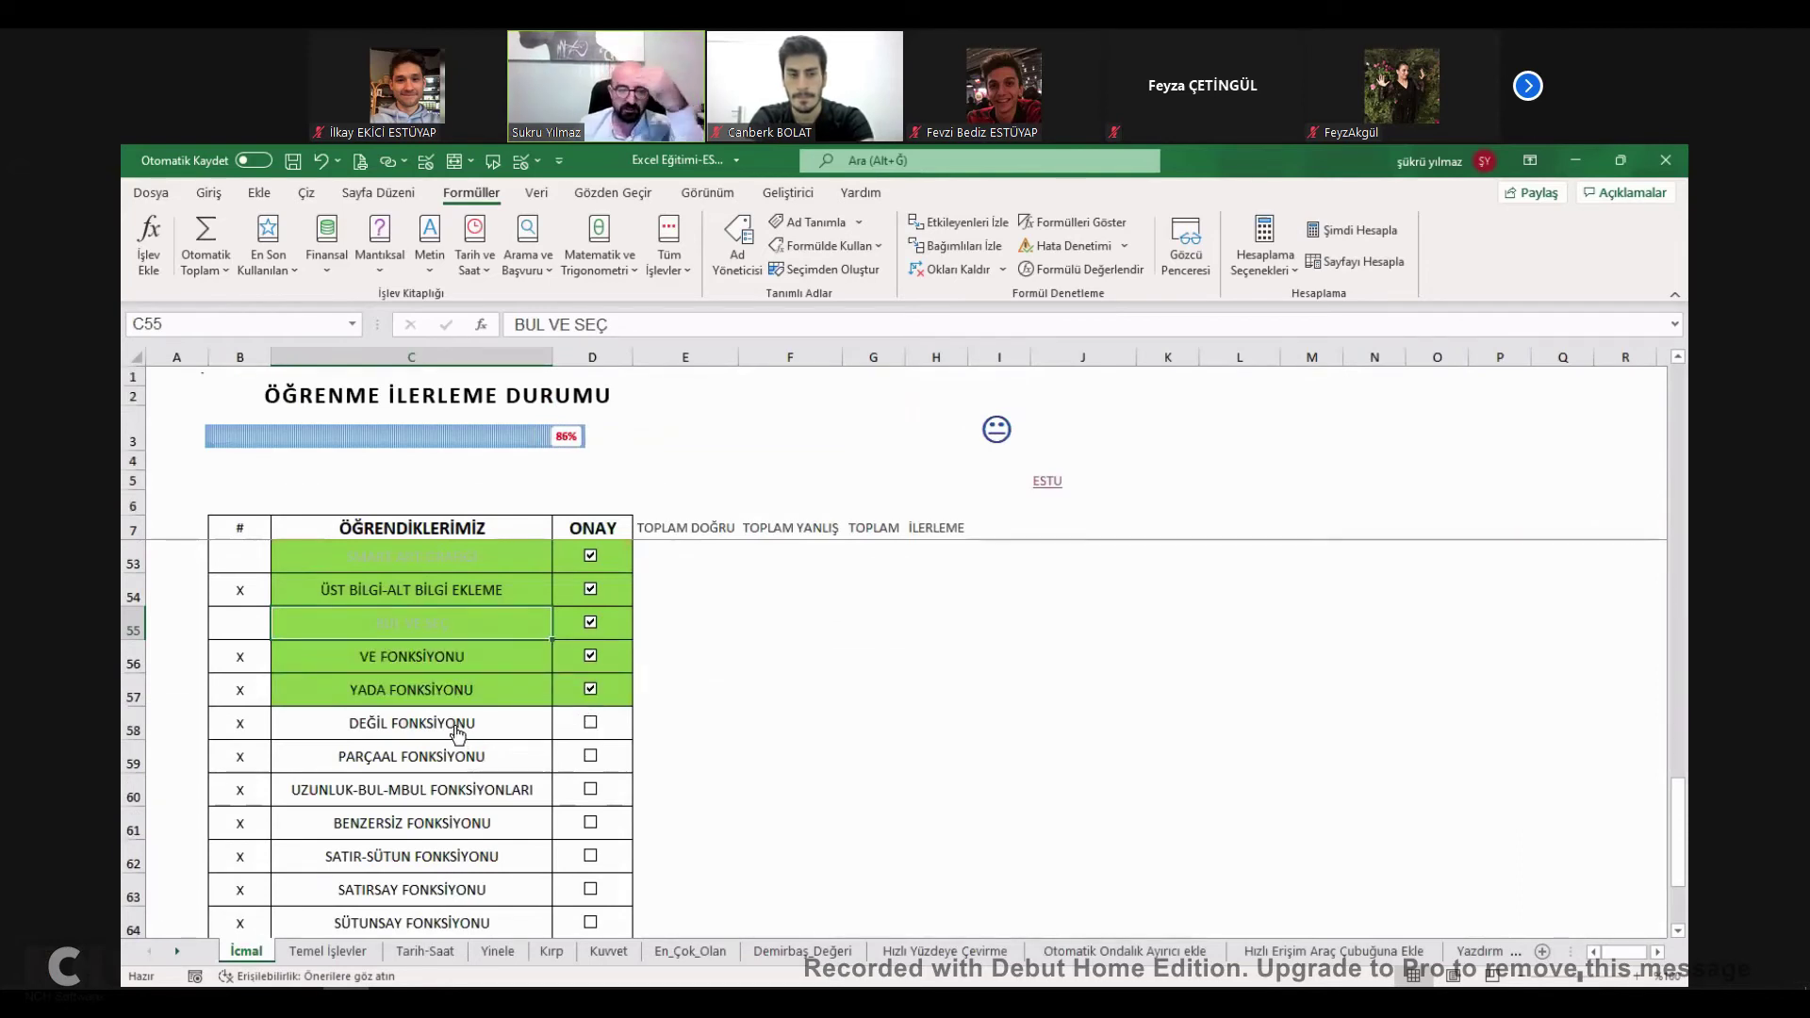
{"action": "left_click", "coordinate": [536, 718]}
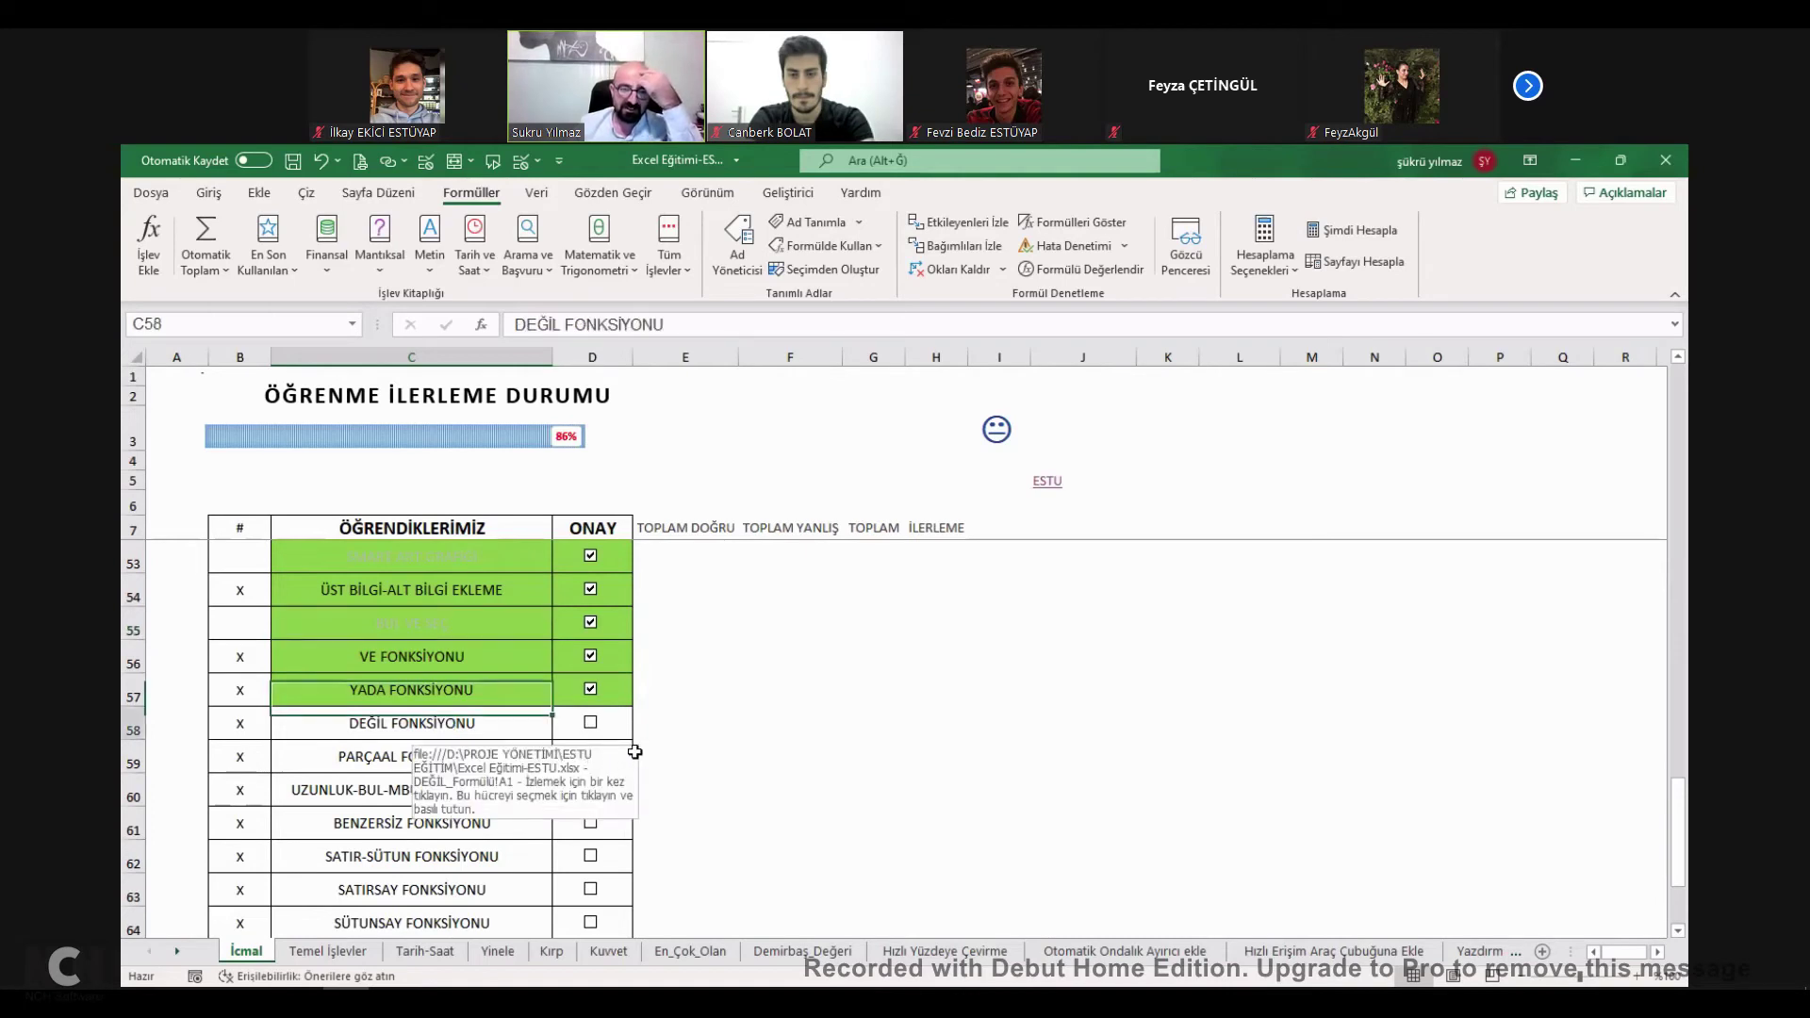
Enter =DEĞİL(C7="satış") in D7 to test whether the department is not satış.
{"action": "left_click", "coordinate": [508, 502]}
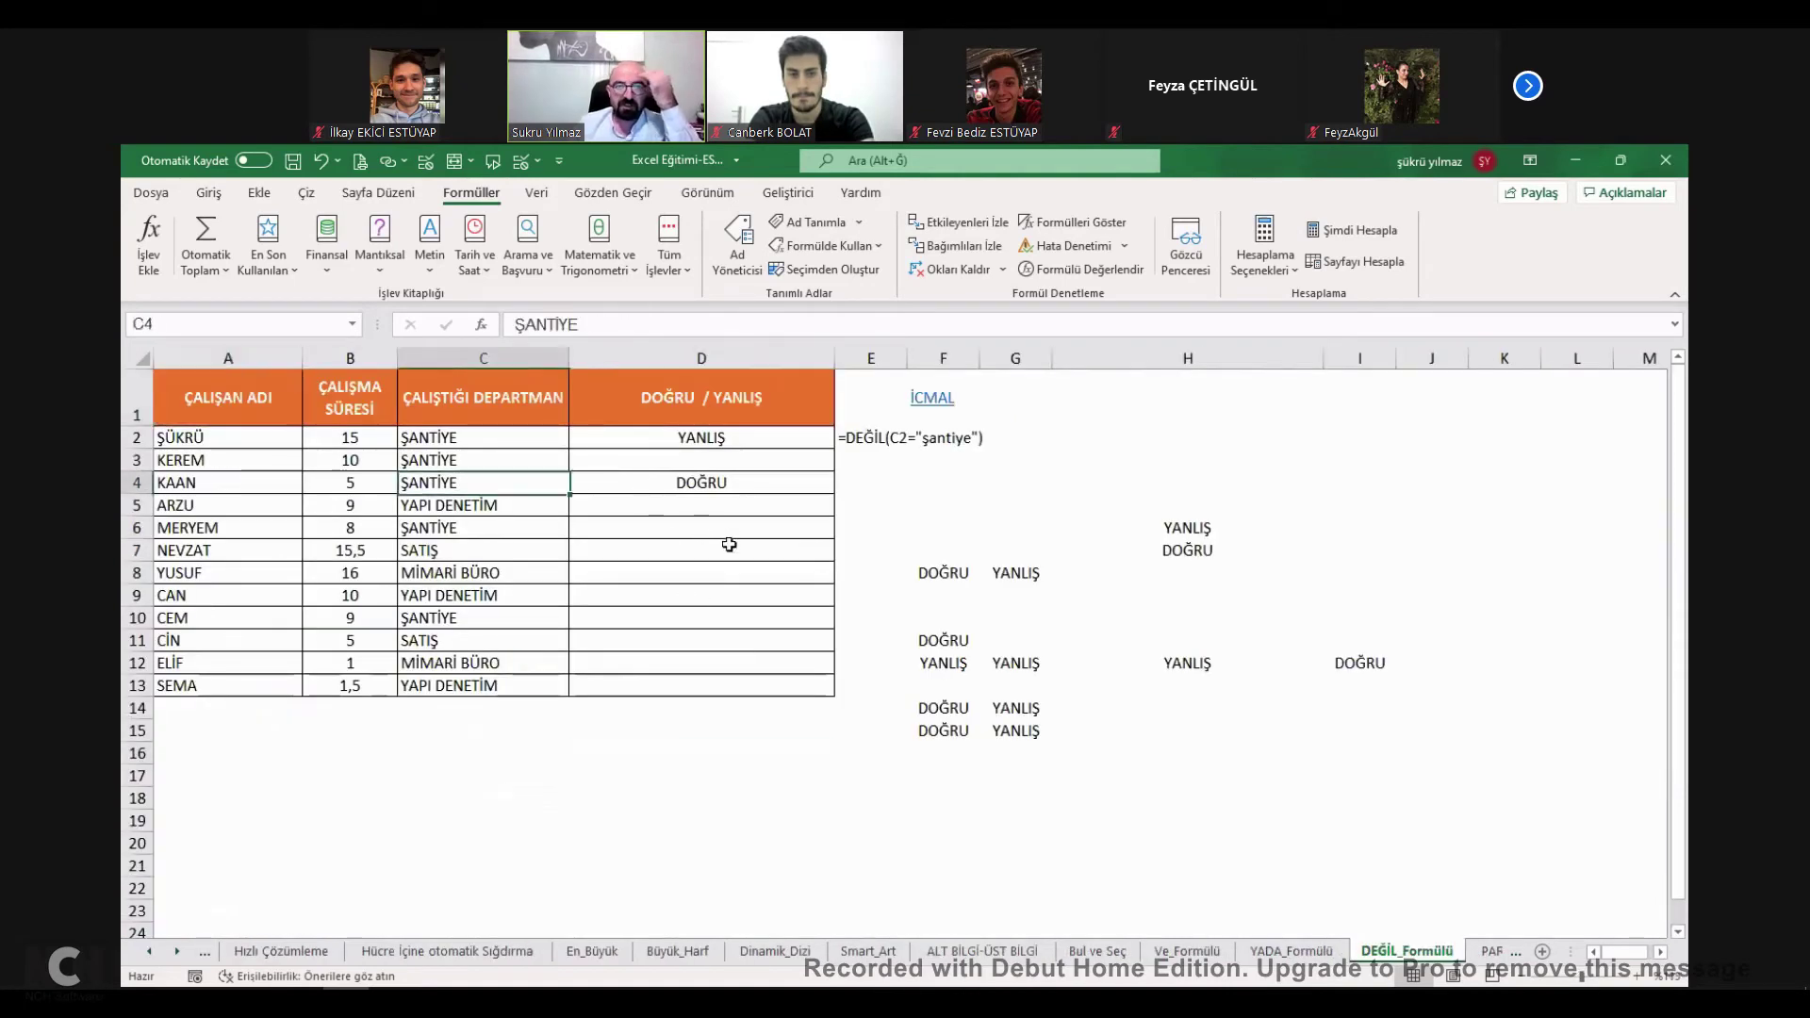
{"action": "left_click", "coordinate": [732, 550]}
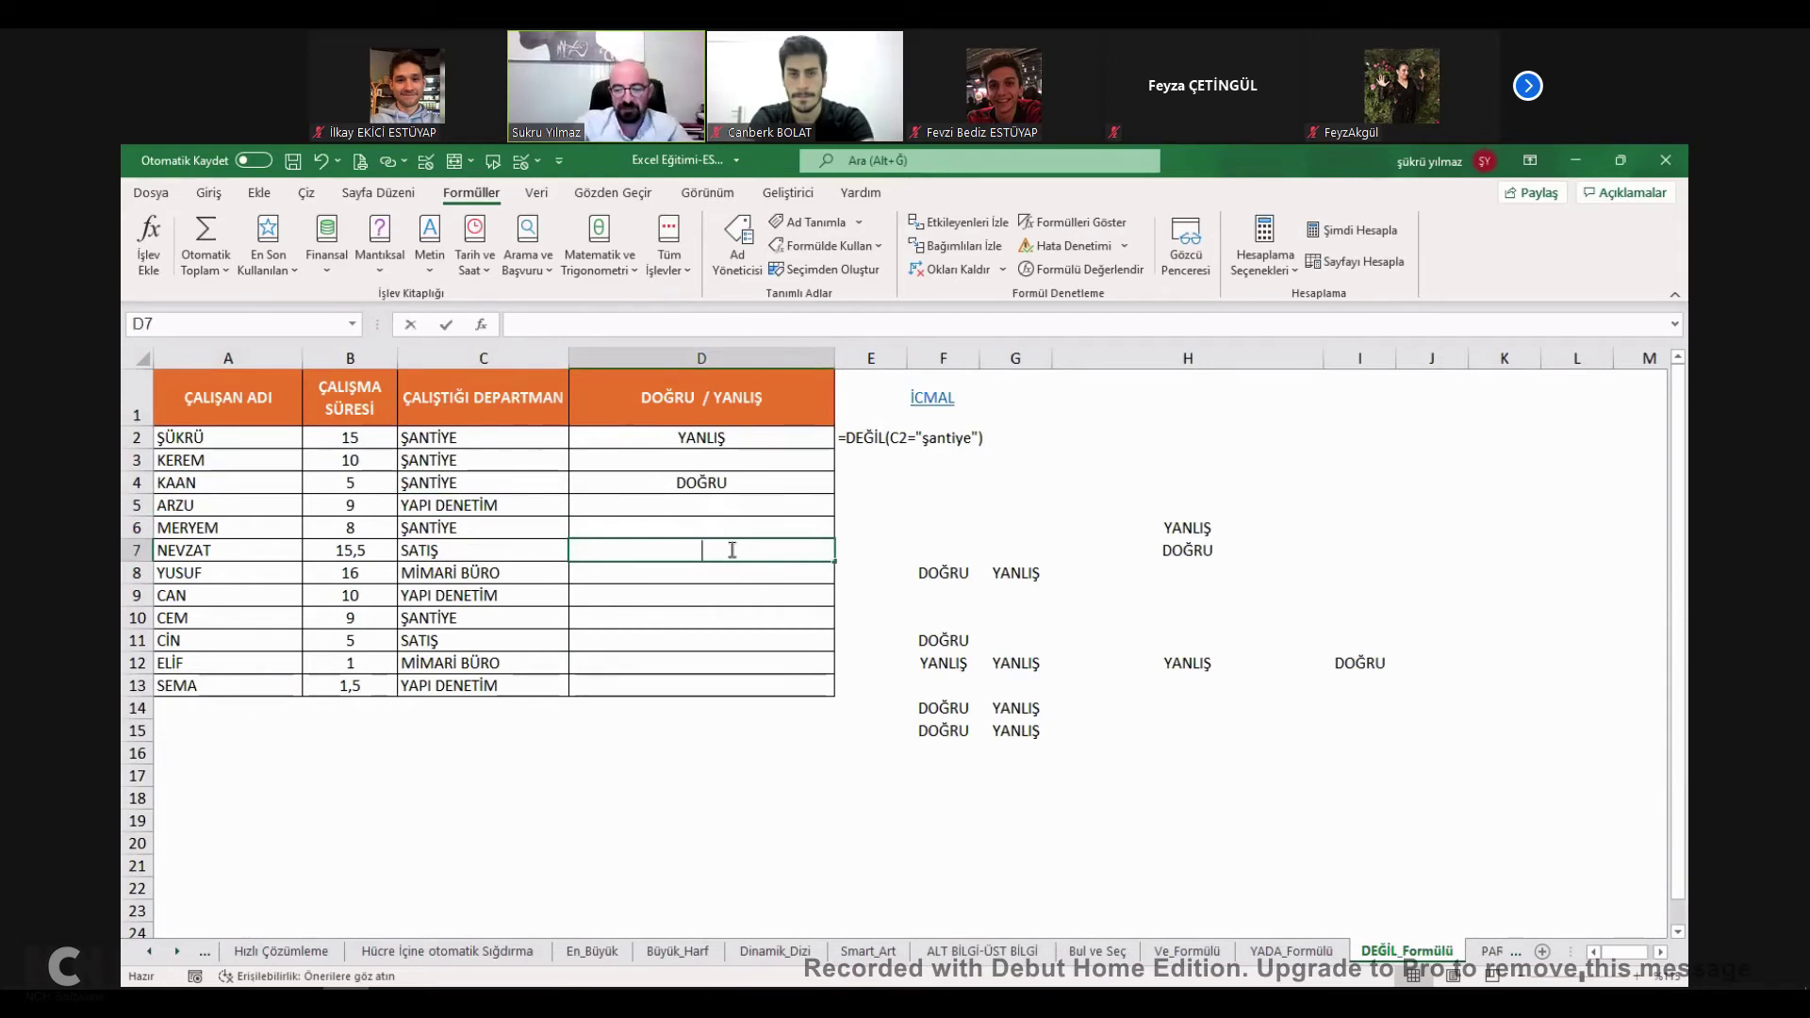
{"action": "type", "text": "="}
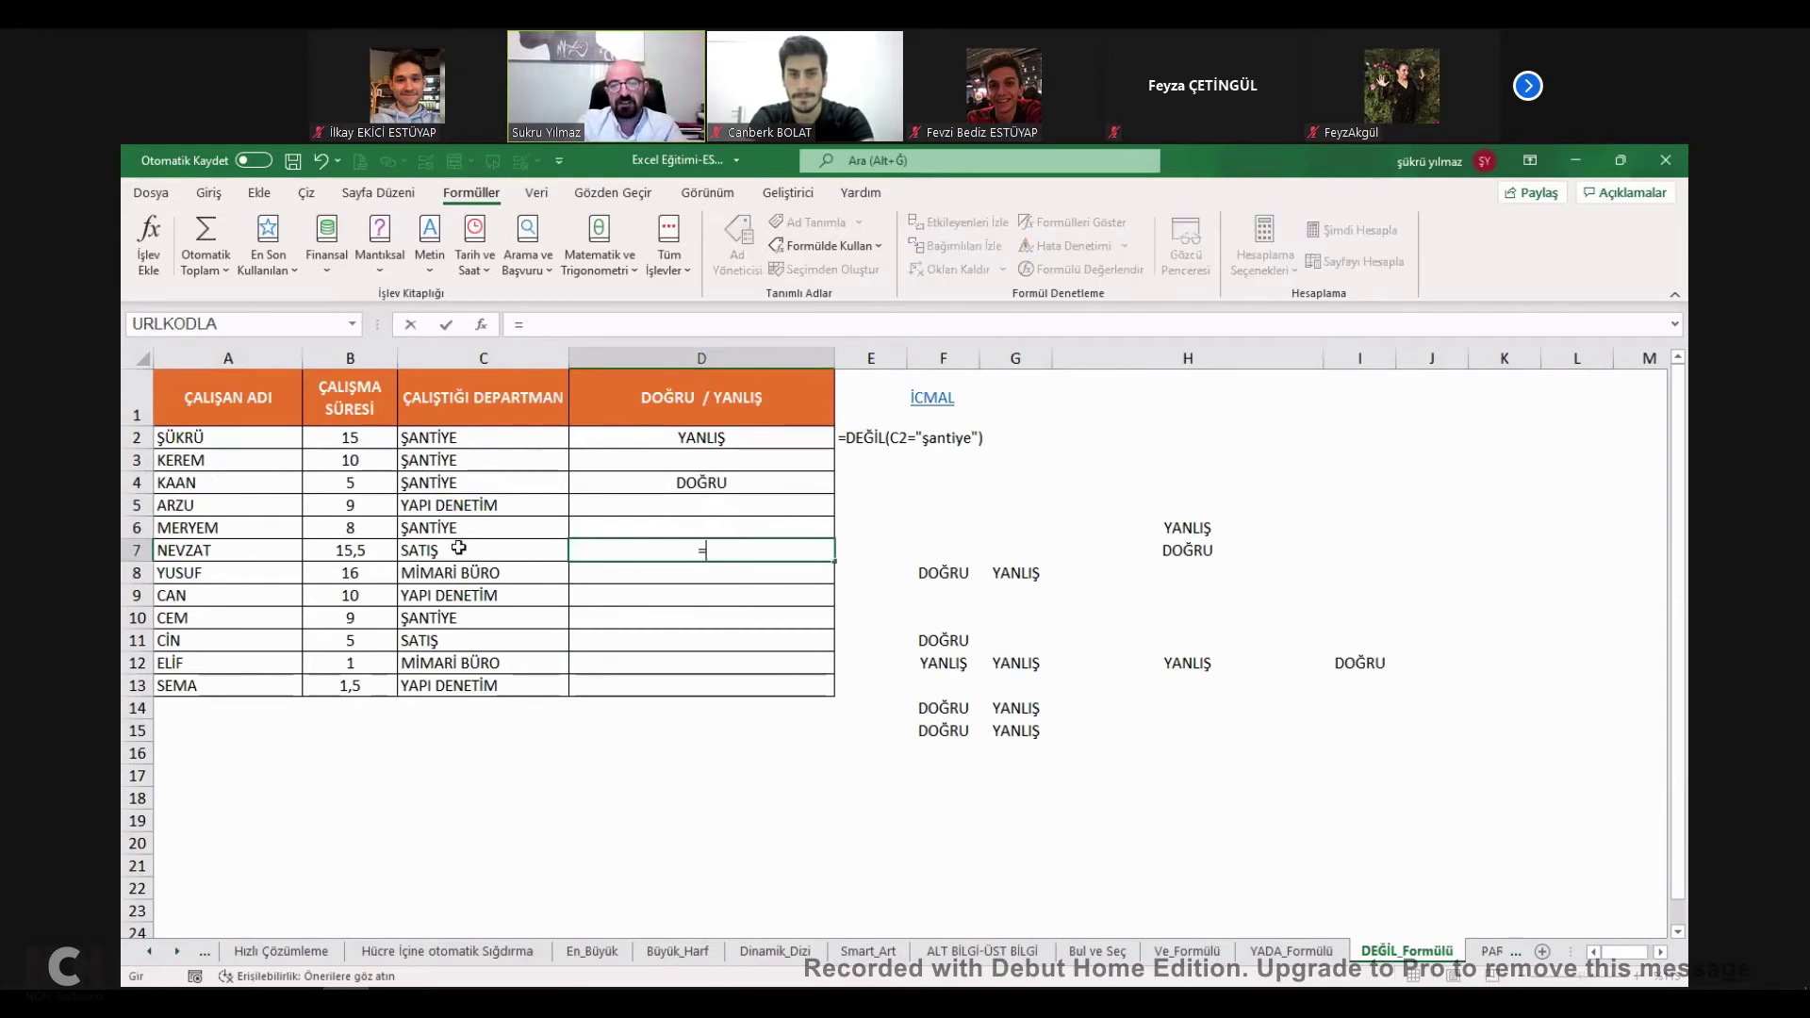
{"action": "type", "text": "değil("}
{"action": "left_click", "coordinate": [453, 546]}
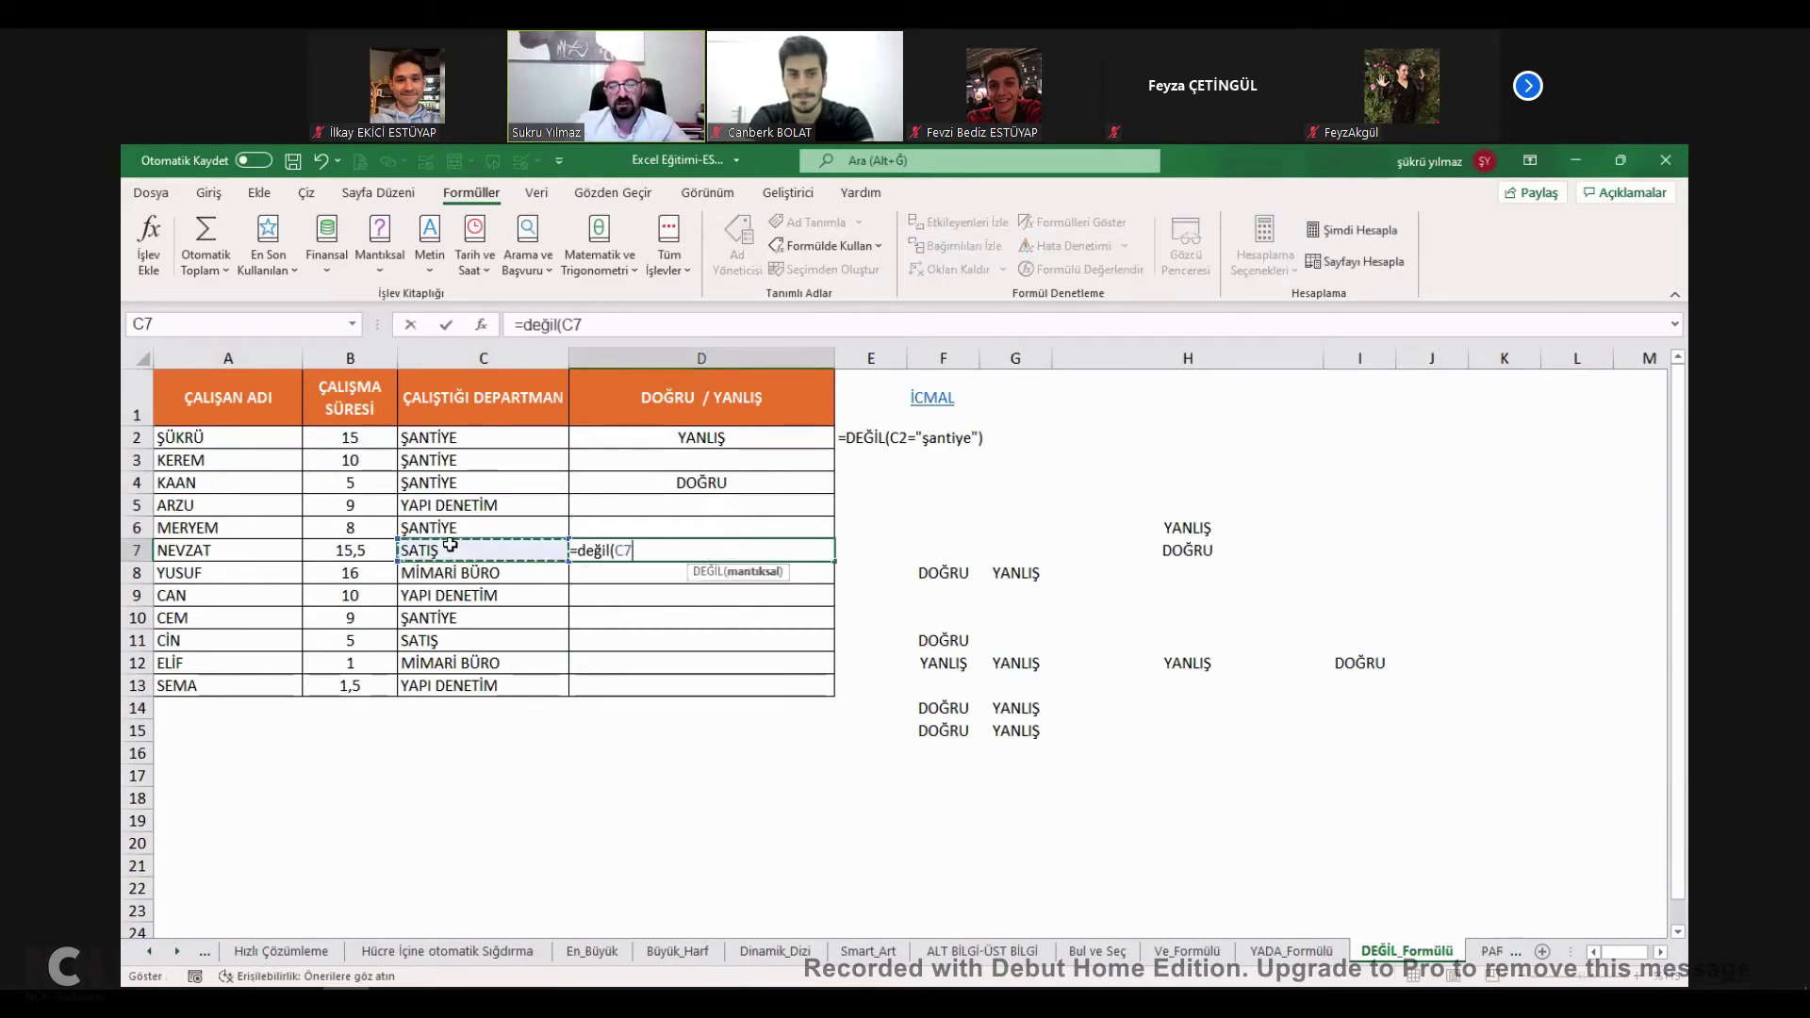
{"action": "type", "text": "=\"satış"}
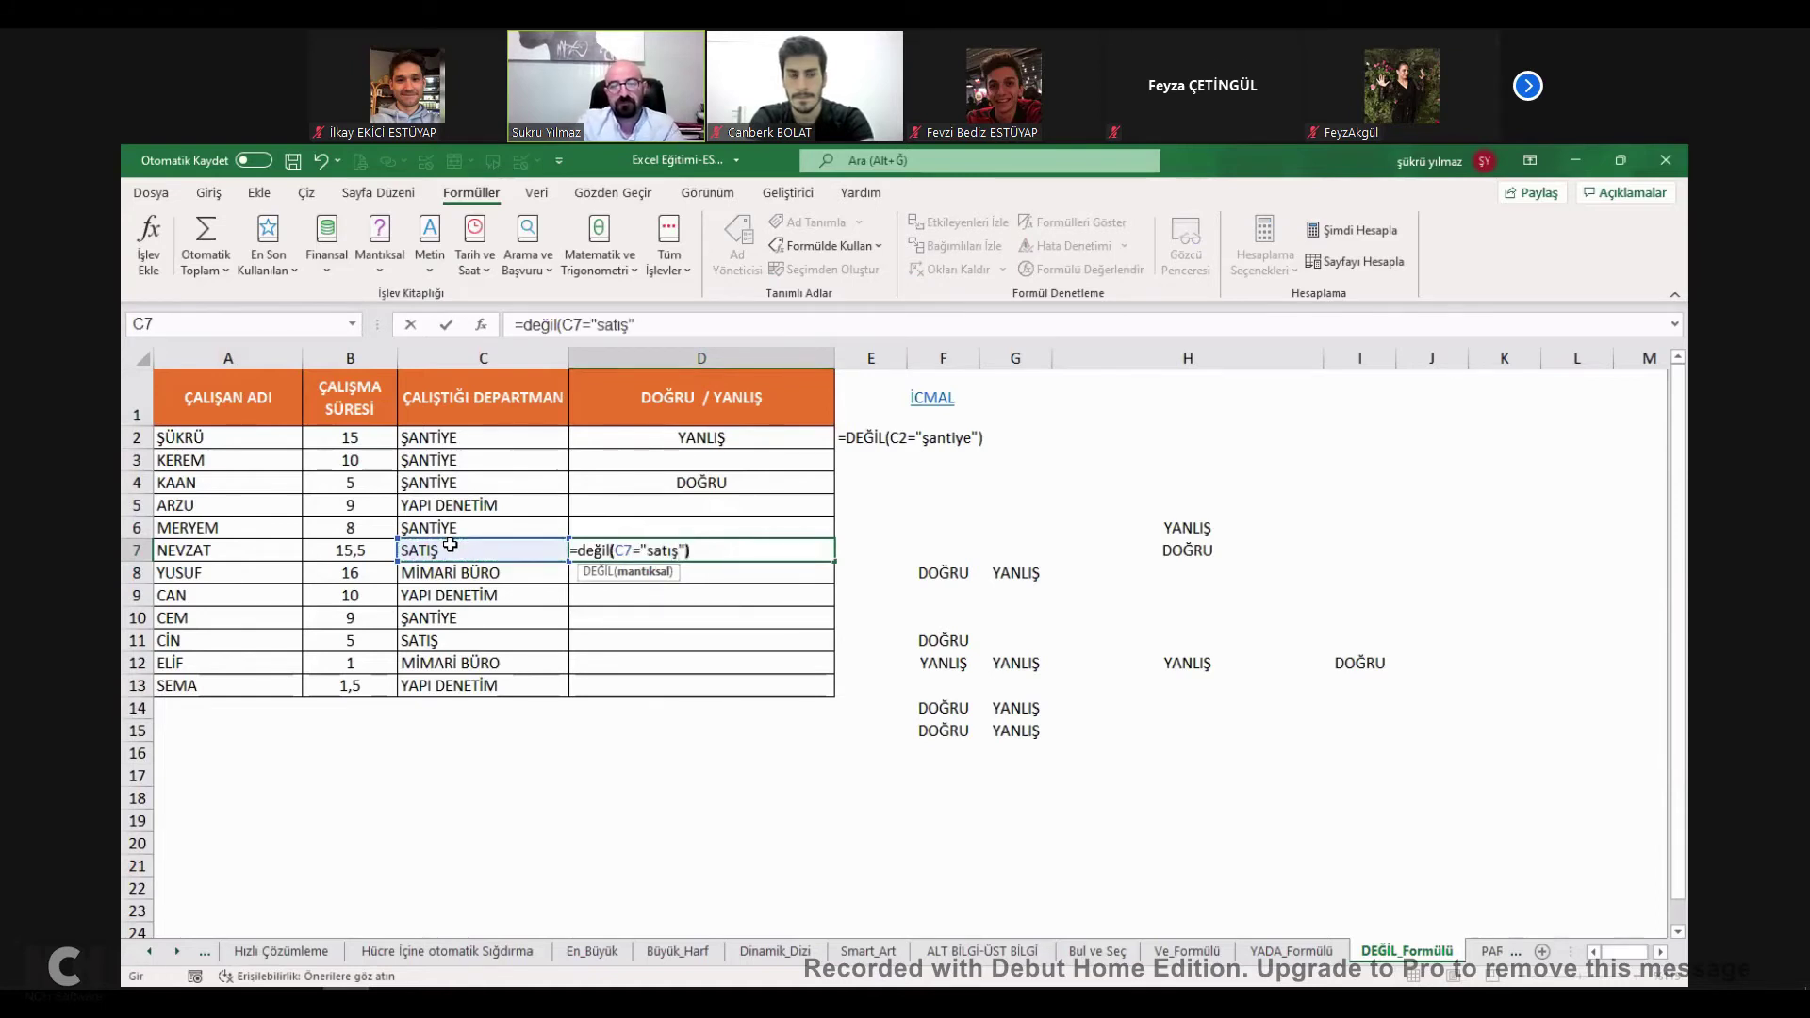
{"action": "key", "text": "ctrl+Return"}
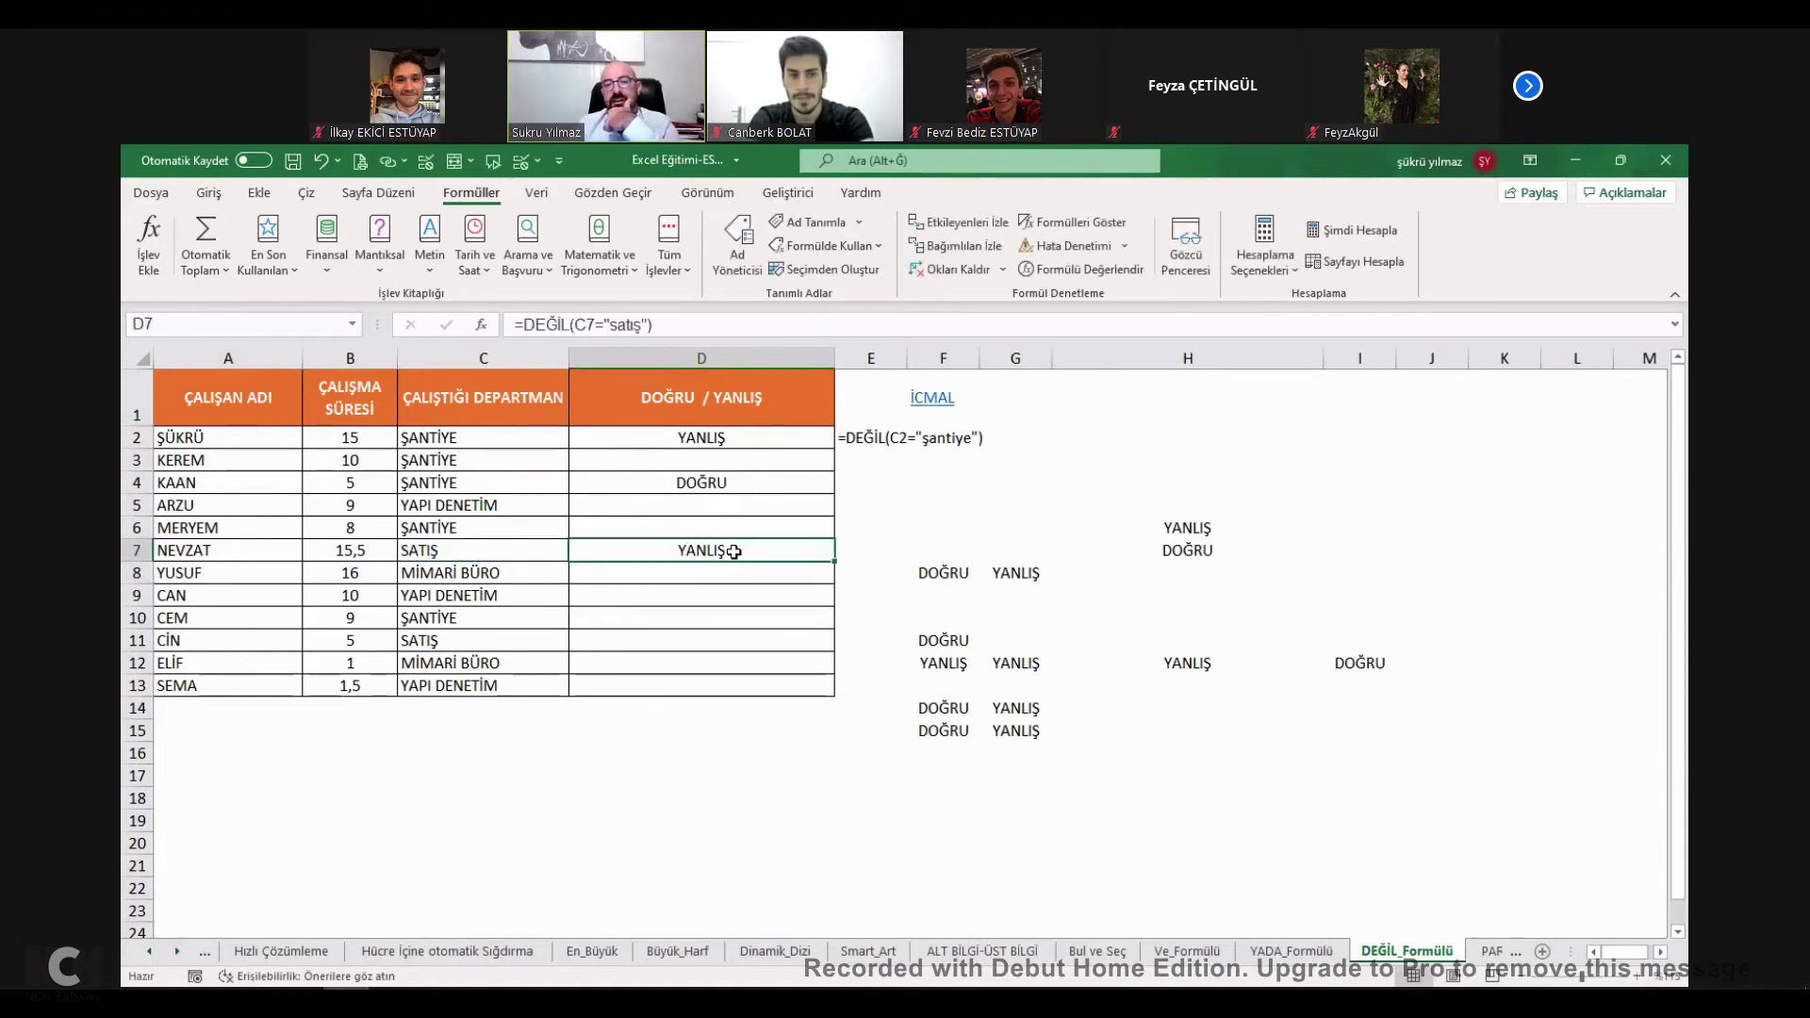
{"action": "double_click", "coordinate": [737, 553]}
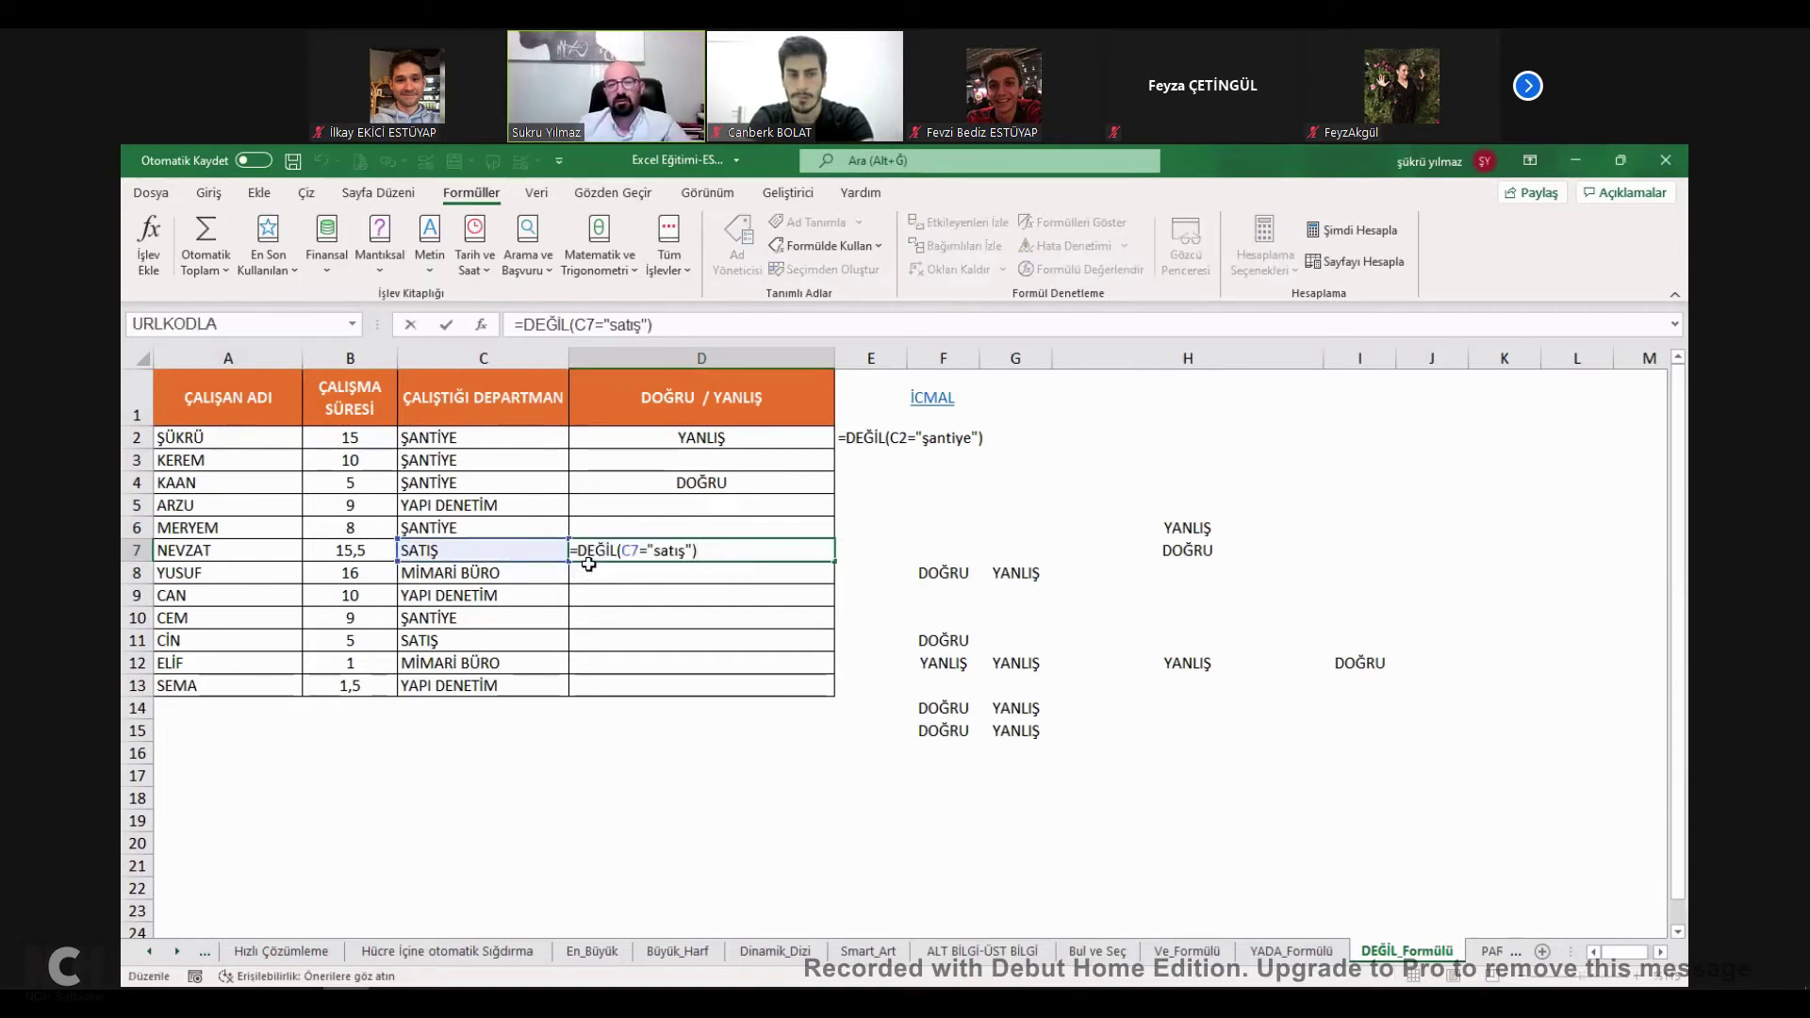
{"action": "key", "text": "Escape"}
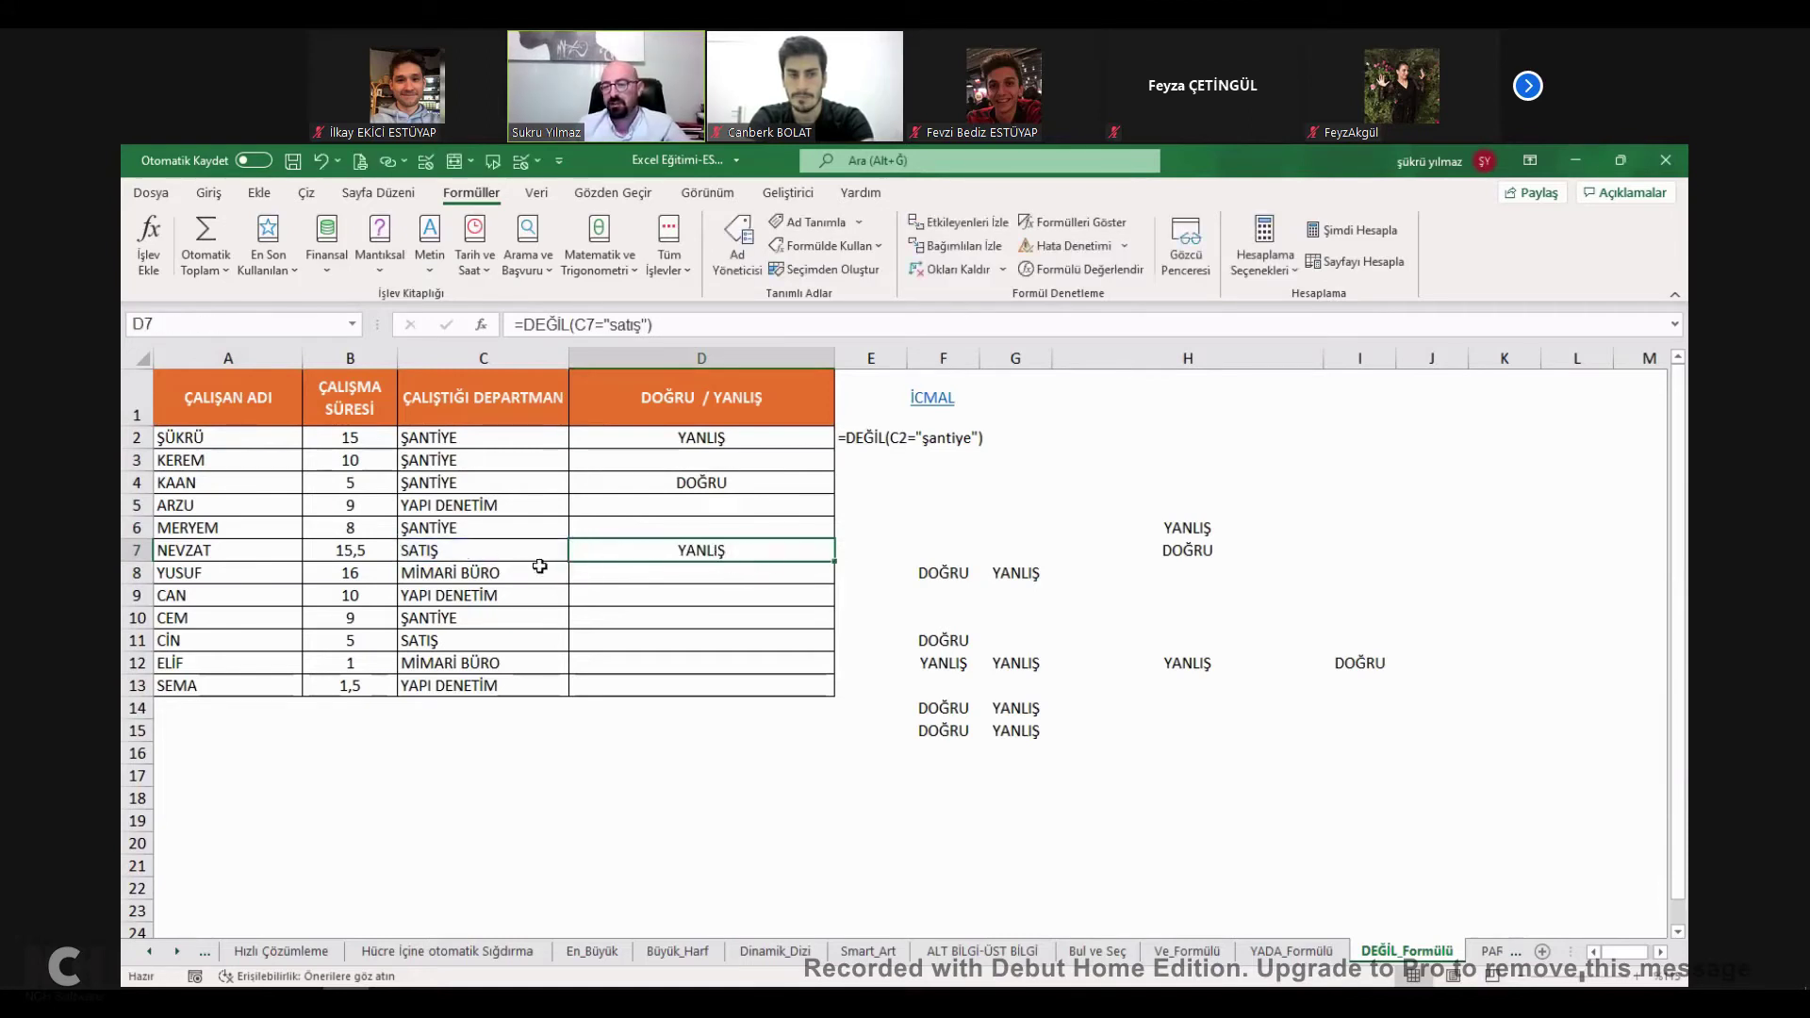
Change C7's department to adasa so D7's DEĞİL result shows DOĞRU.
{"action": "left_click", "coordinate": [526, 551]}
{"action": "left_click", "coordinate": [710, 554]}
{"action": "left_click", "coordinate": [506, 555]}
{"action": "type", "text": "adasa"}
{"action": "left_click", "coordinate": [727, 557]}
{"action": "double_click", "coordinate": [726, 557]}
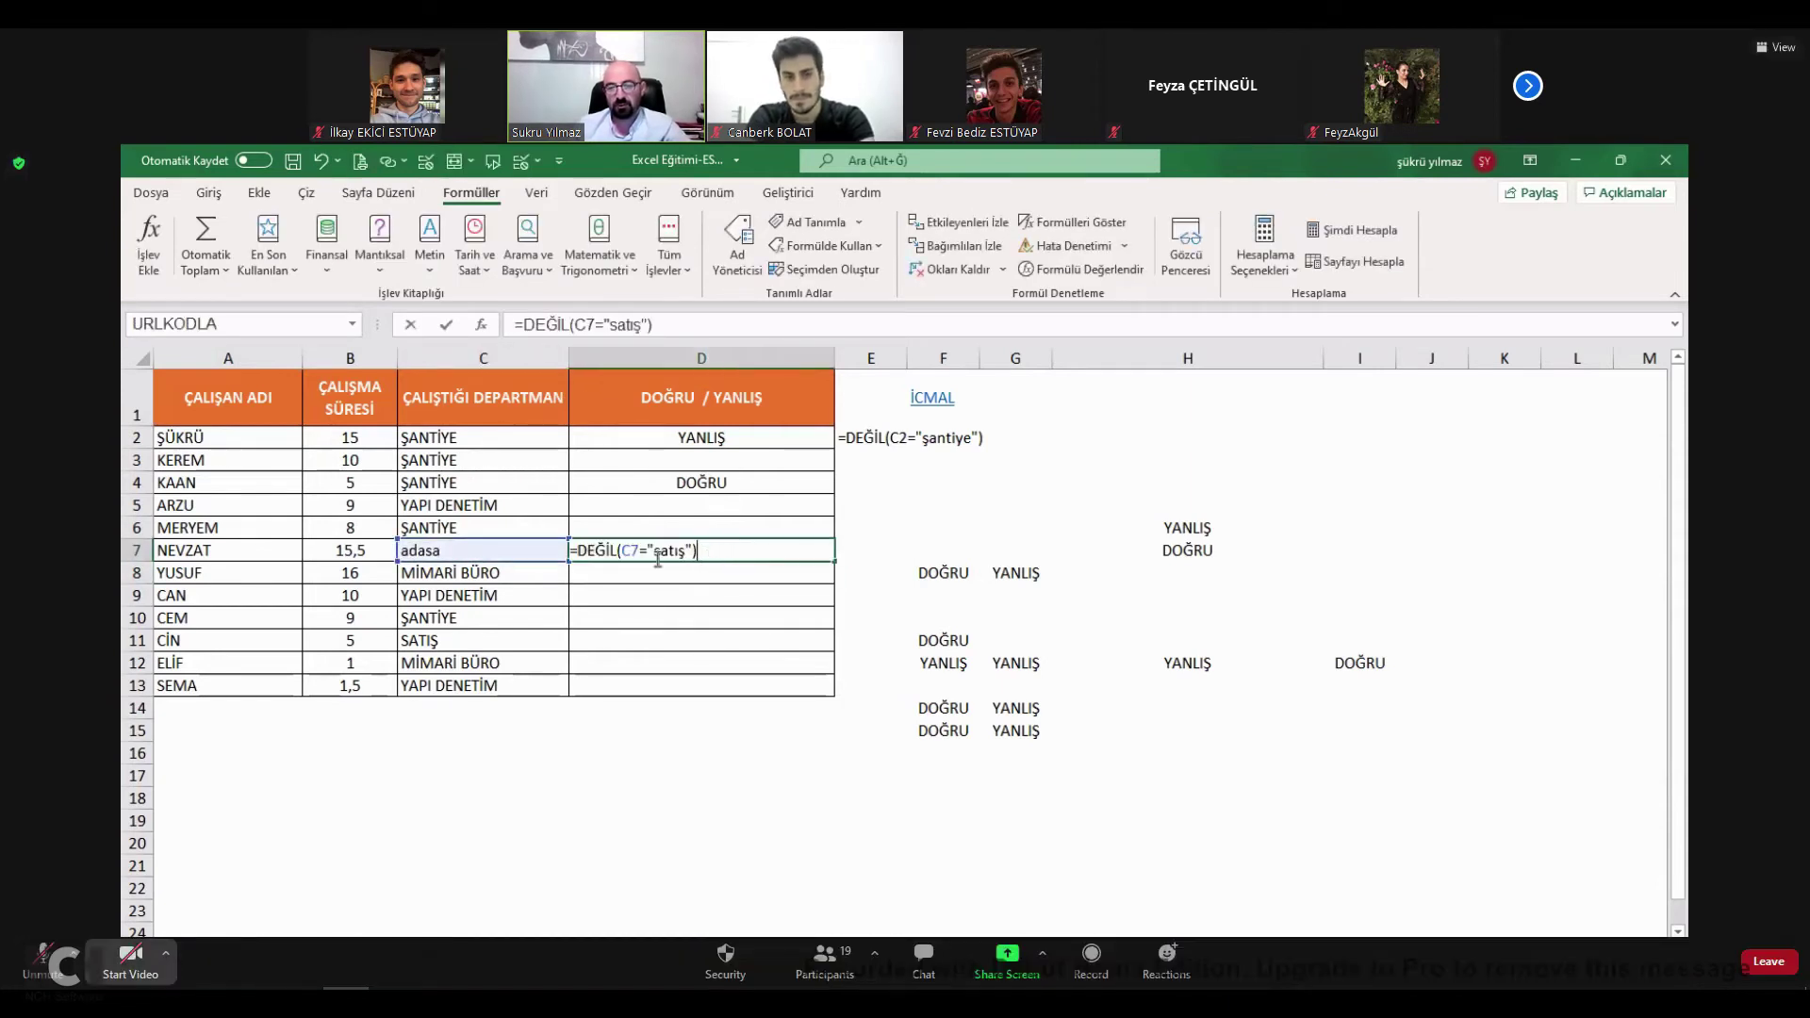
{"action": "key", "text": "Escape"}
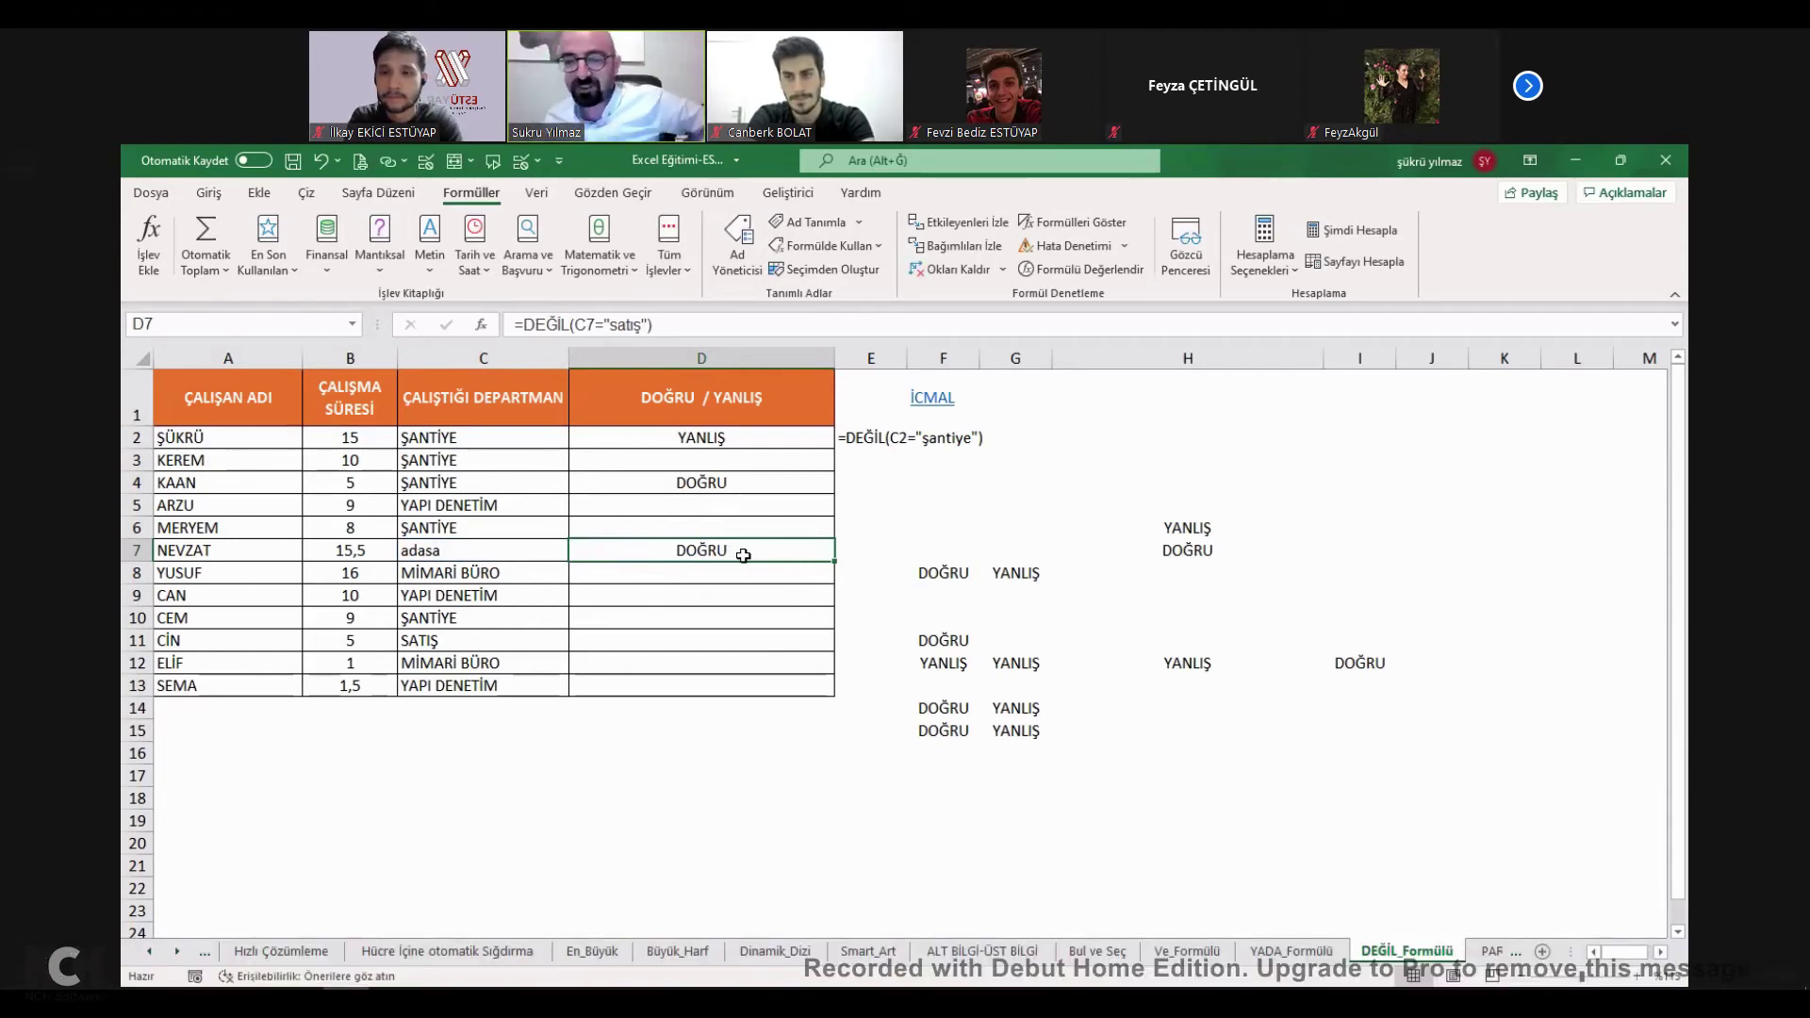
Enter simple comparisons in D18 and D19, returning DOĞRU for =1=1 and YANLIŞ for the false one.
{"action": "left_click", "coordinate": [650, 753]}
{"action": "scroll", "coordinate": [626, 794], "scroll_direction": "down", "scroll_amount": 1}
{"action": "left_click", "coordinate": [657, 701]}
{"action": "type", "text": "=1=1"}
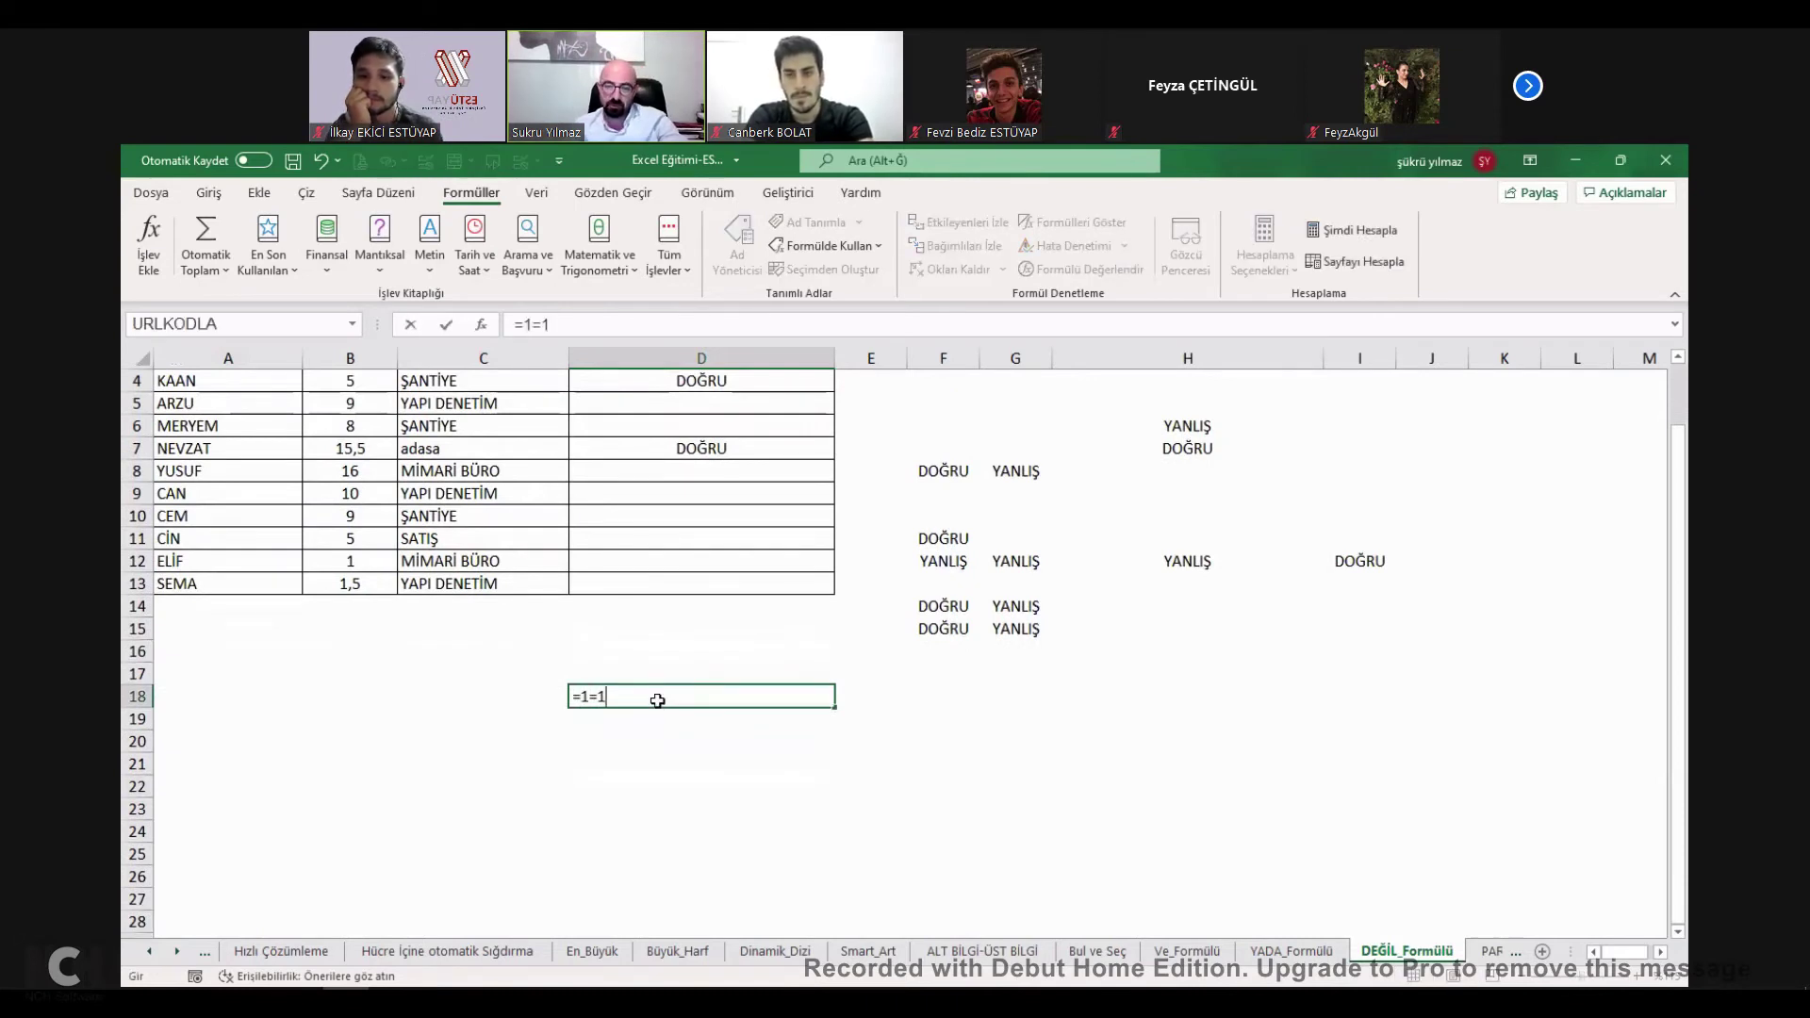
{"action": "key", "text": "Return"}
{"action": "type", "text": "="}
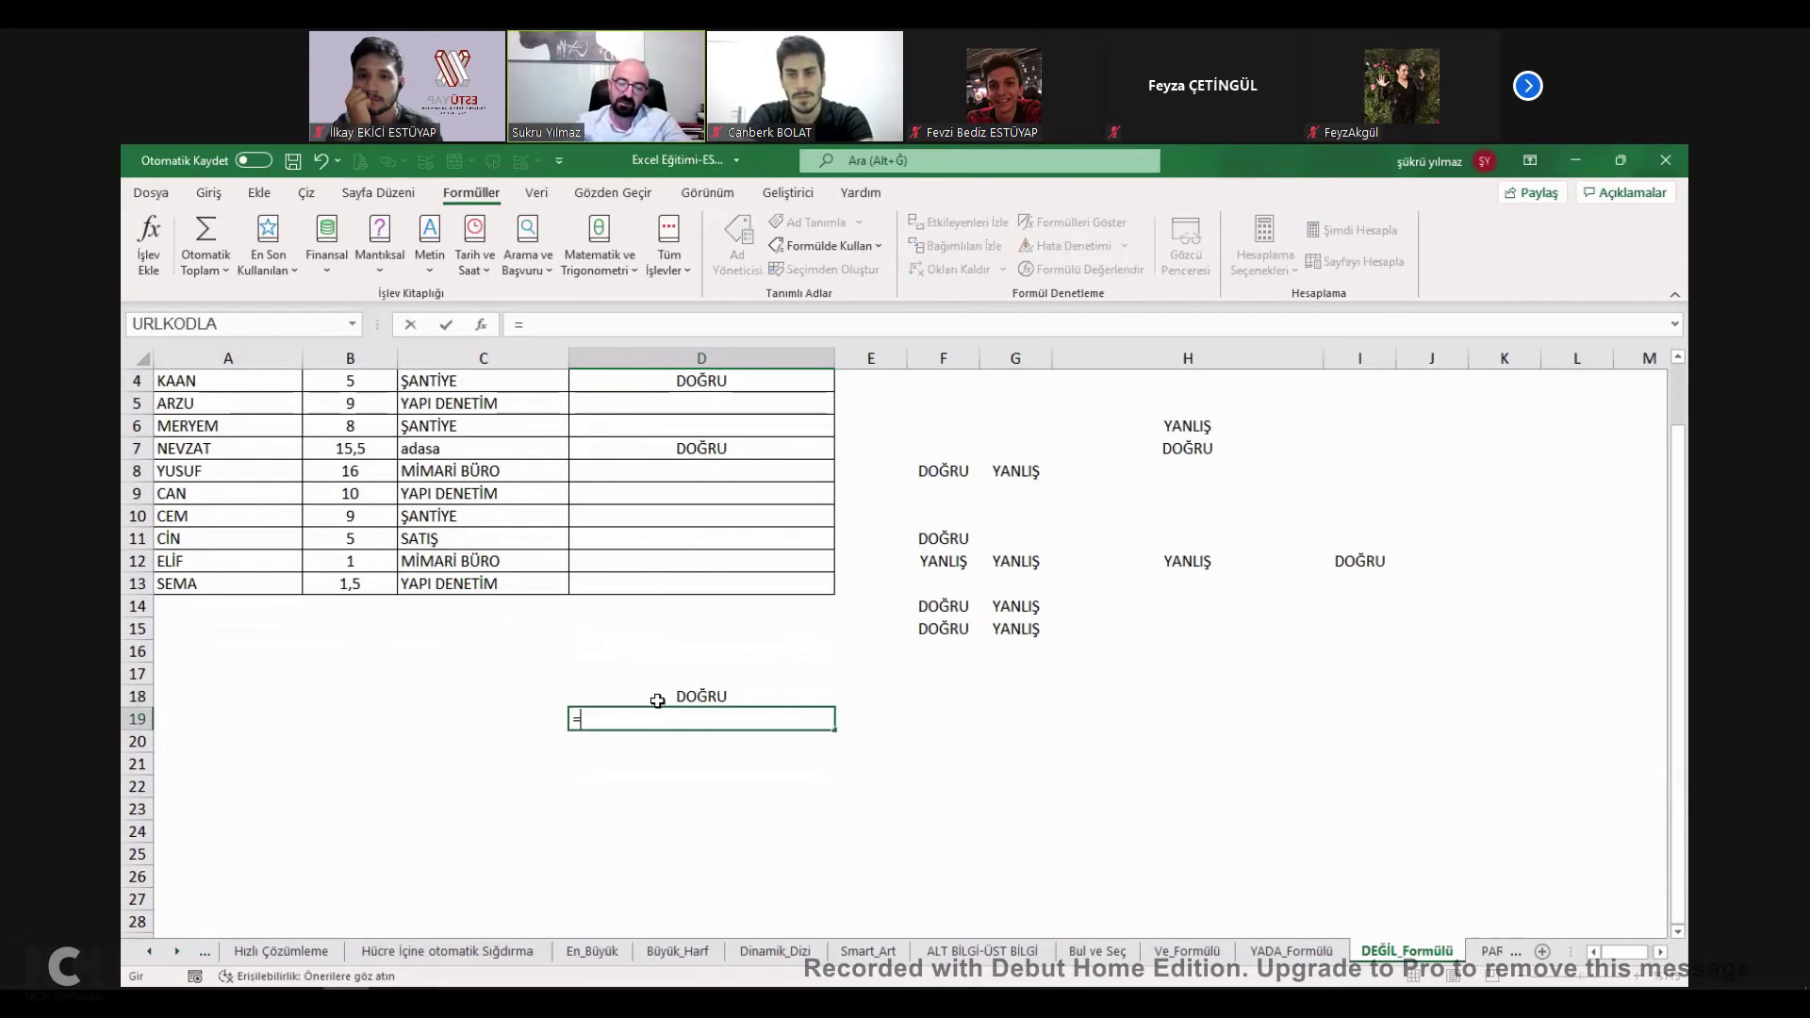
{"action": "type", "text": "1=2"}
{"action": "key", "text": "Return"}
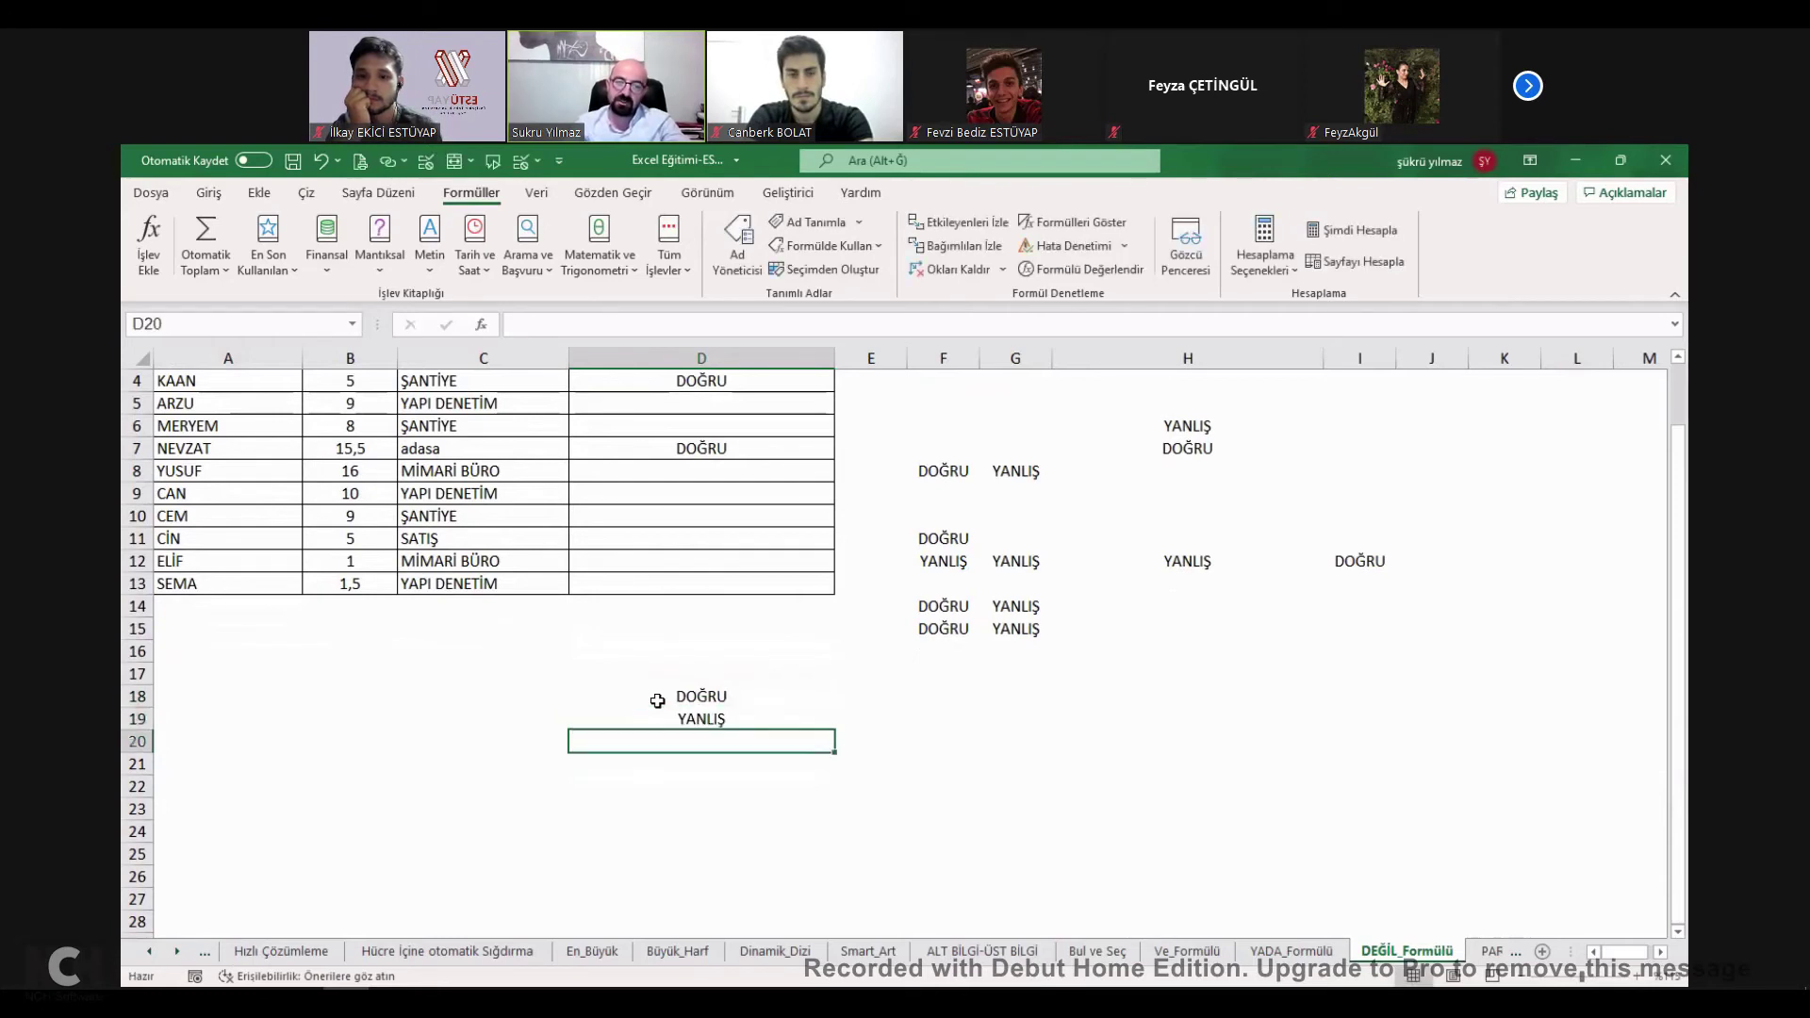
{"action": "key", "text": "Up"}
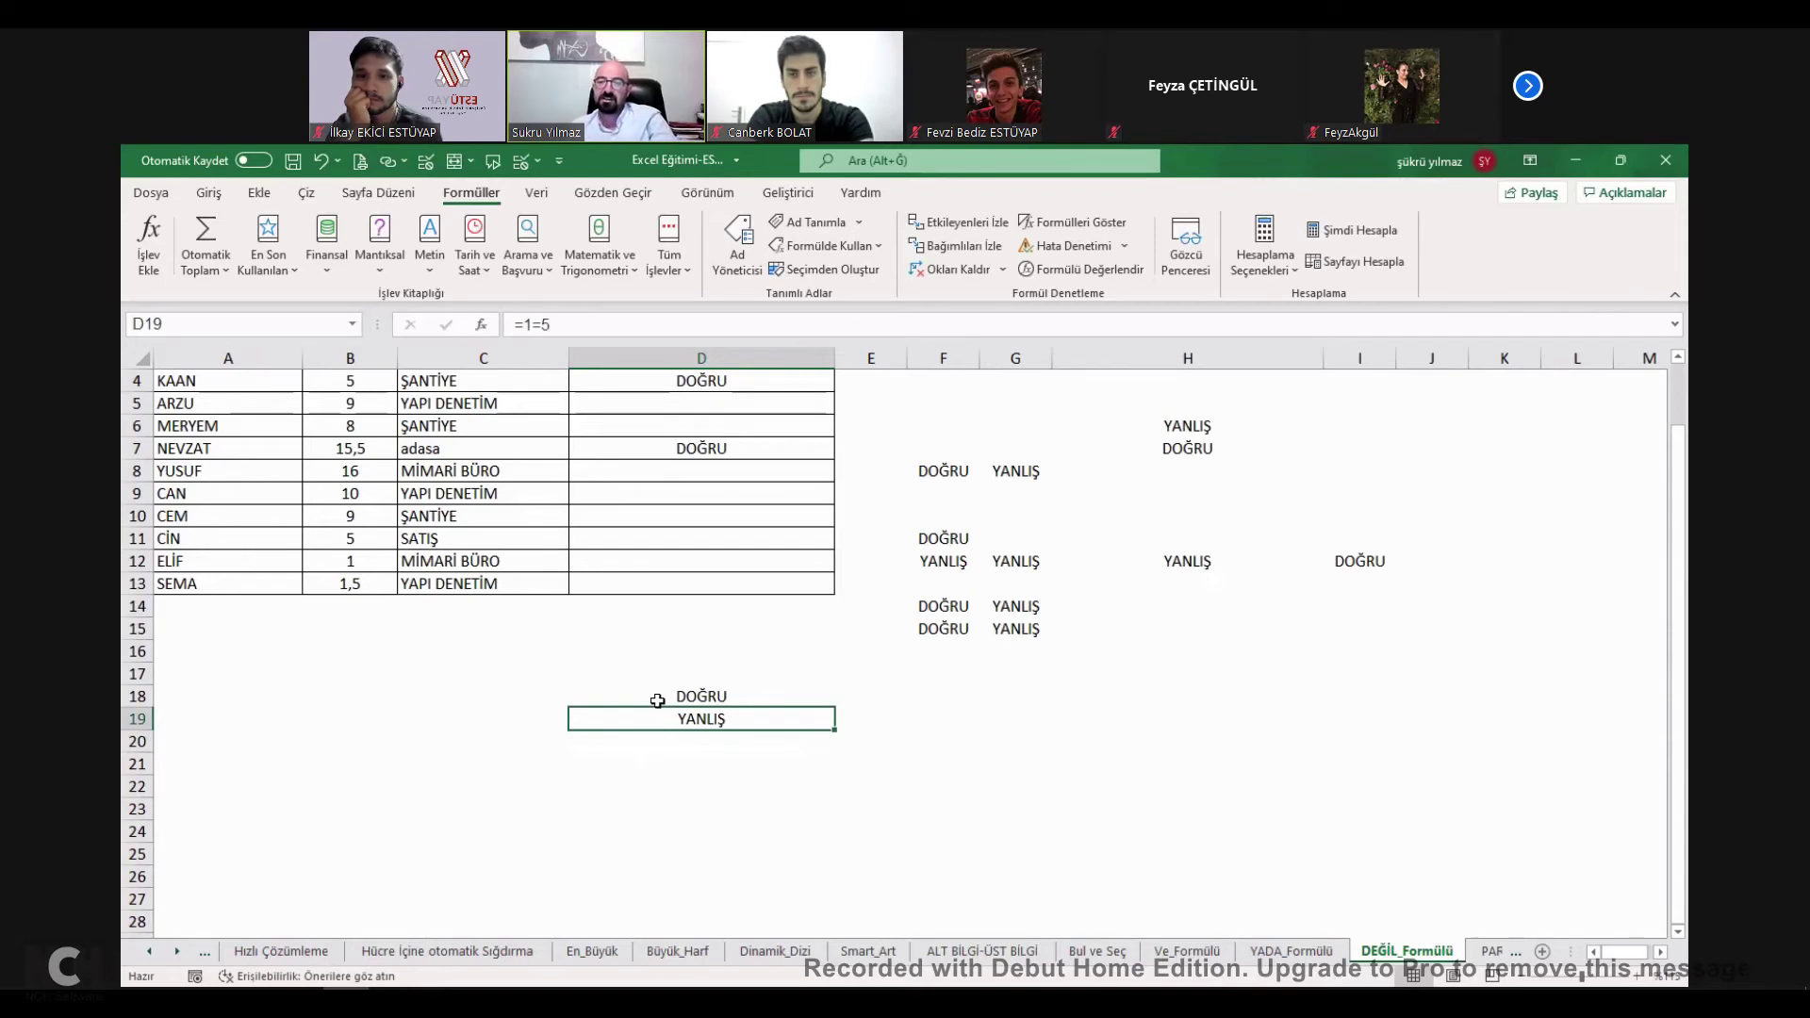
Cancel an unfinished DEĞİL entry in D20 and return to the İcmal checklist.
{"action": "key", "text": "Down"}
{"action": "type", "text": "="}
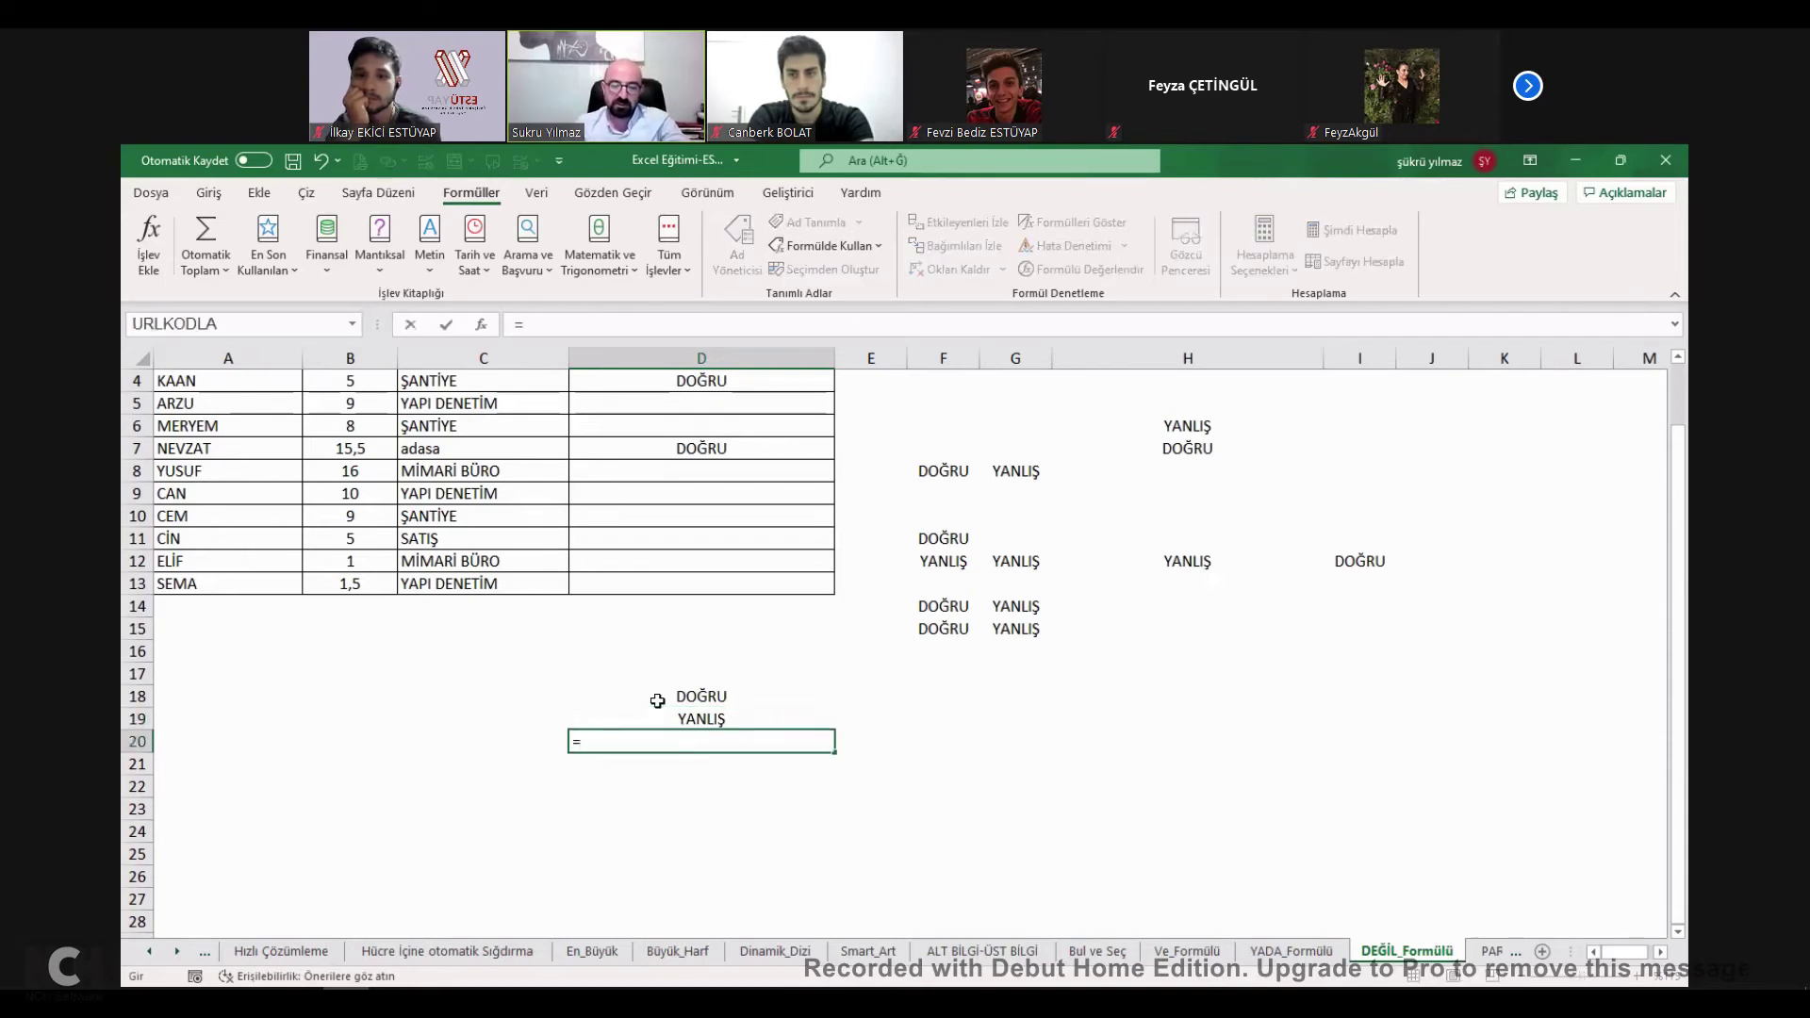
{"action": "type", "text": "değil("}
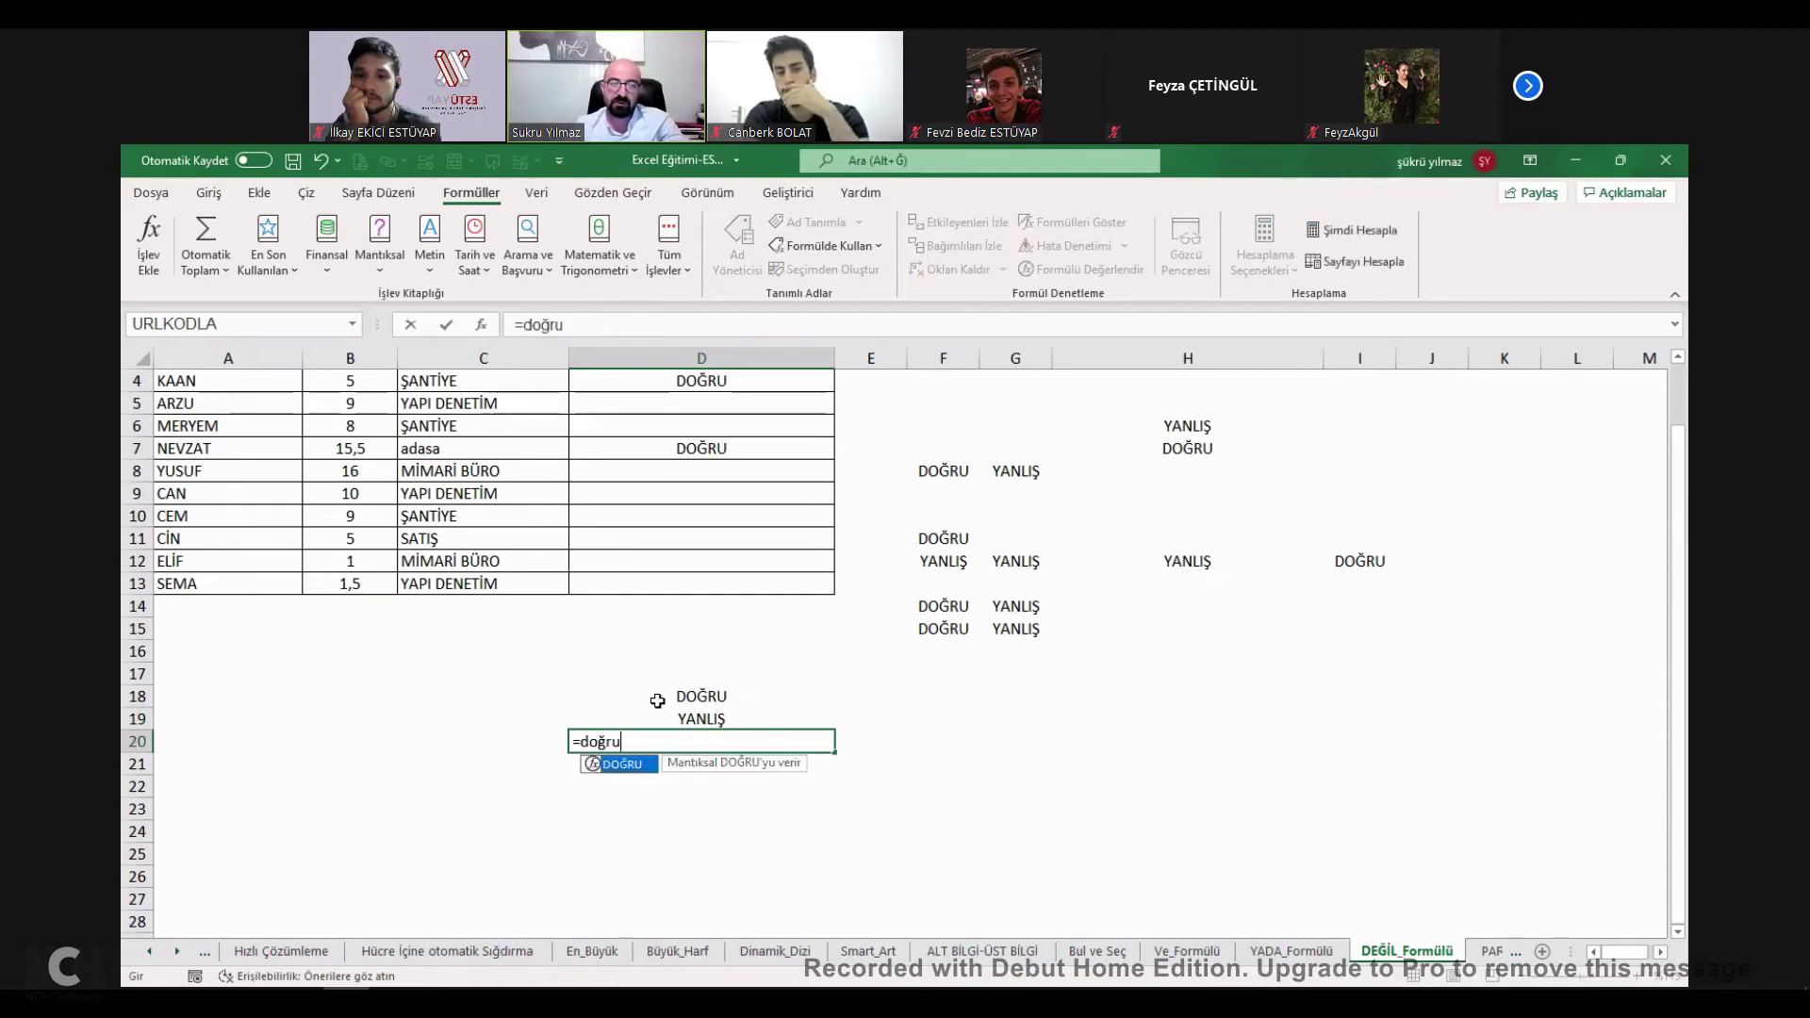
{"action": "key", "text": "Escape"}
{"action": "scroll", "coordinate": [1052, 535], "scroll_direction": "up", "scroll_amount": 1}
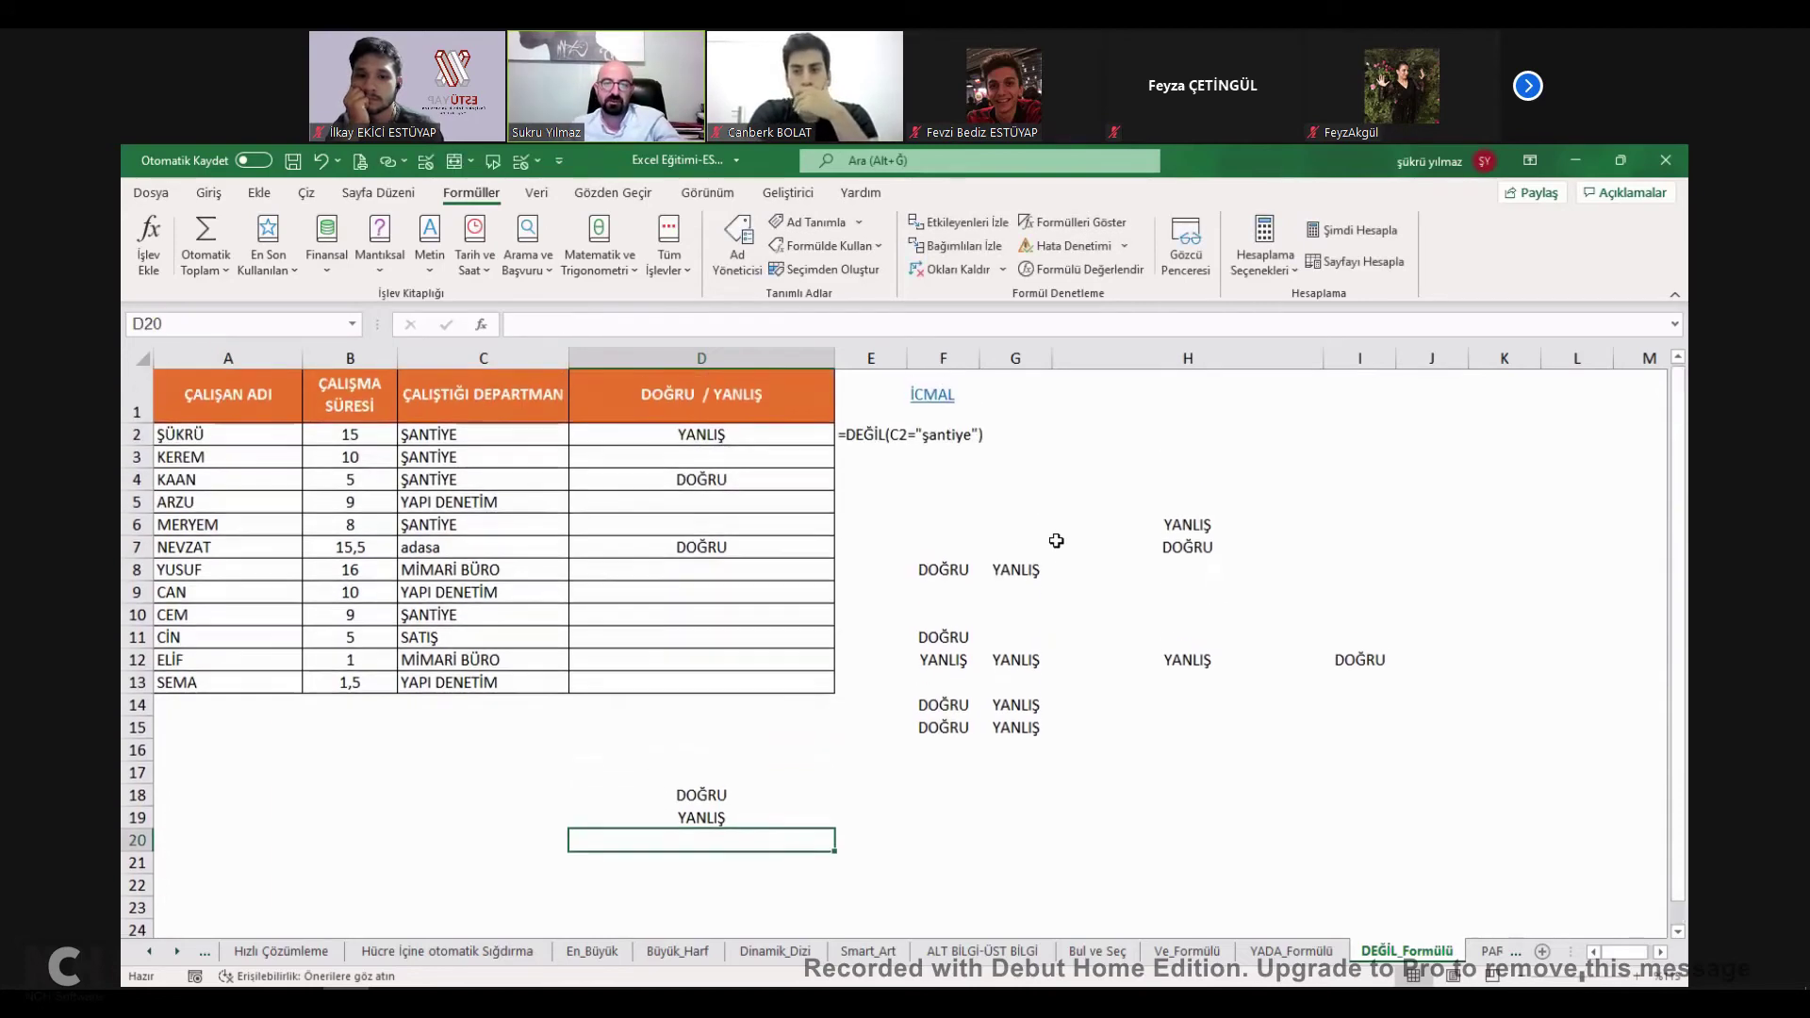
{"action": "left_click", "coordinate": [938, 396]}
Tick DEĞİL FONKSİYONU on İcmal and review C2's =+PARÇAAL(B2;1;6) formula.
{"action": "left_click", "coordinate": [590, 722]}
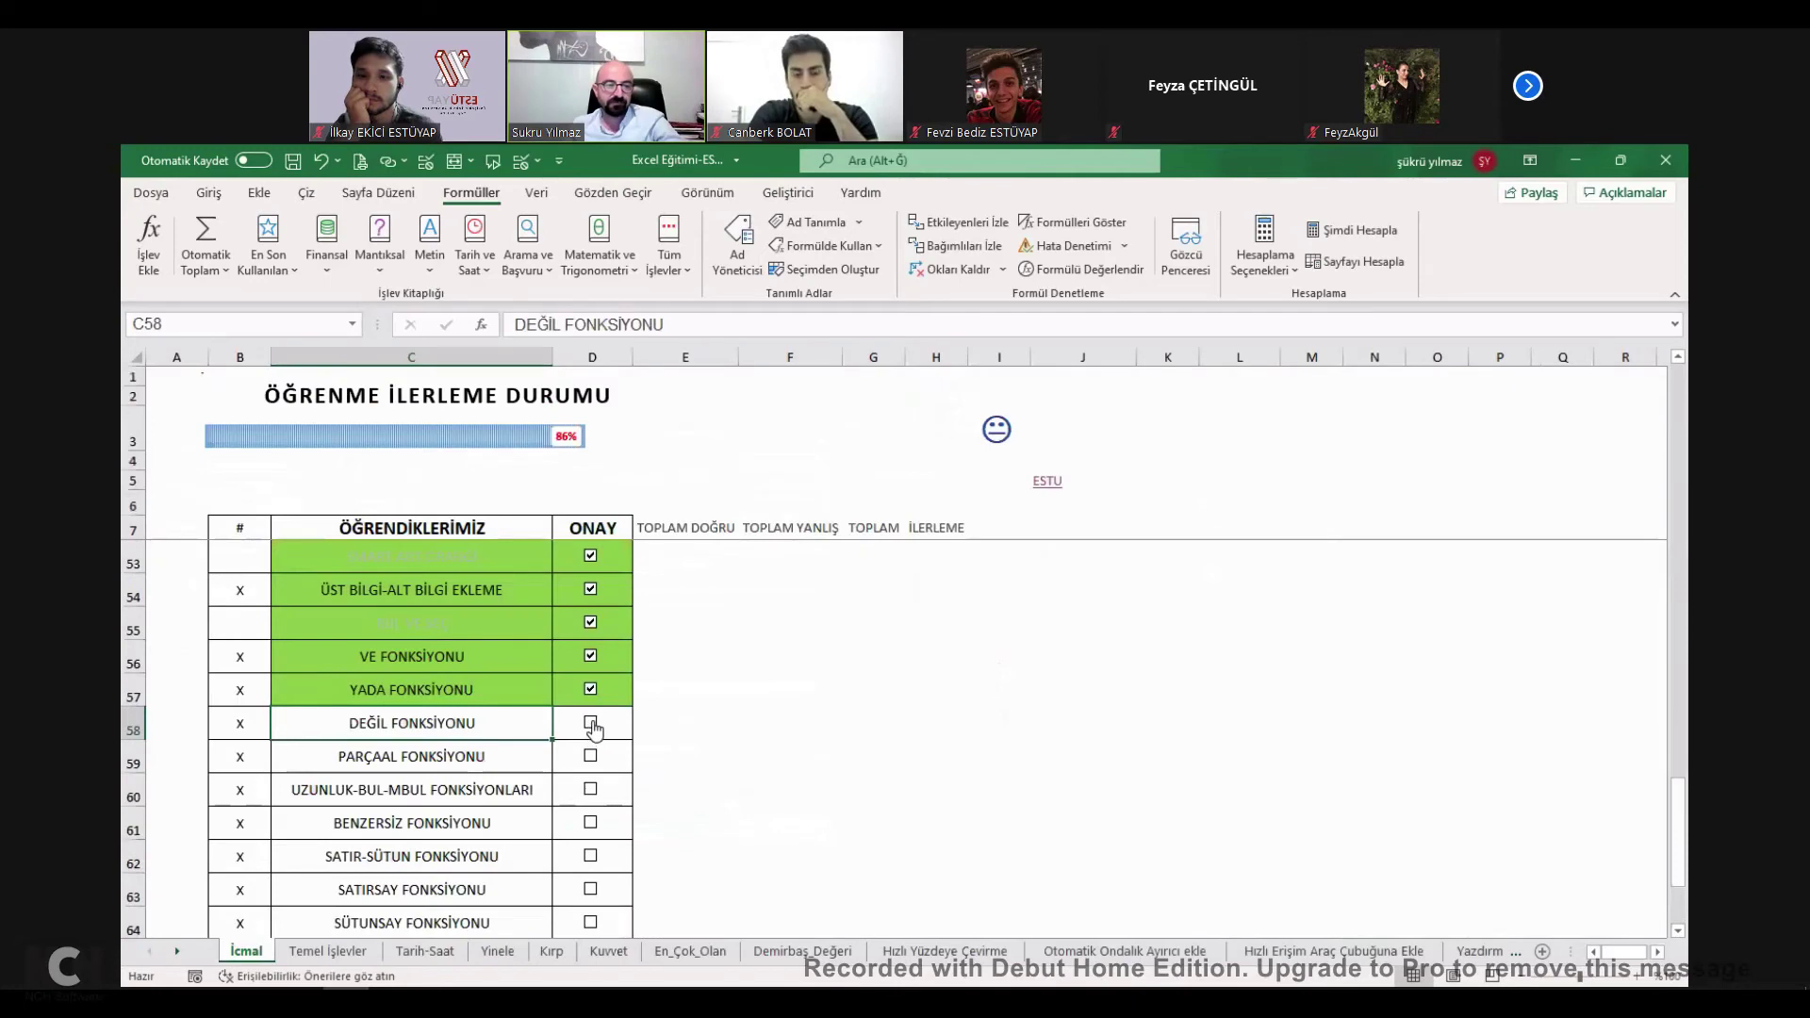
{"action": "left_click", "coordinate": [471, 758]}
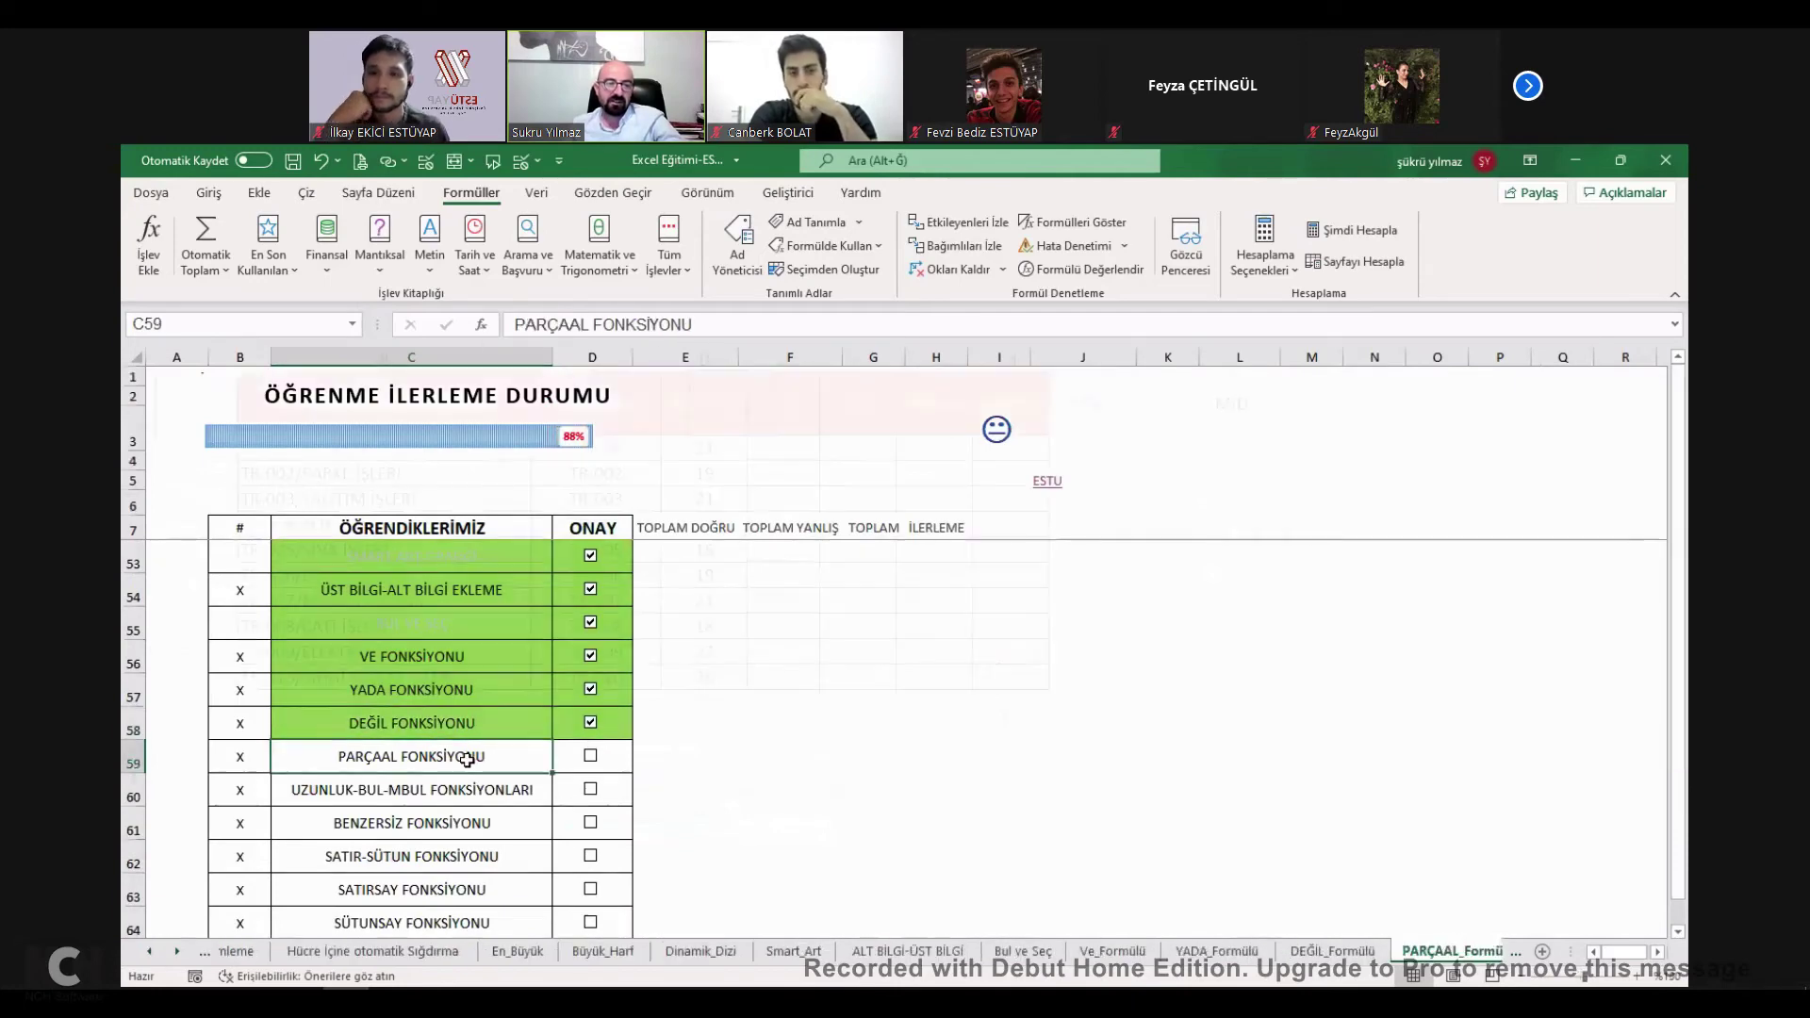
{"action": "left_click", "coordinate": [596, 604]}
{"action": "double_click", "coordinate": [645, 444]}
{"action": "key", "text": "Return"}
Compare B2's TR-001/ code with the PARÇAAL result and fill the formula down to C11.
{"action": "left_click_drag", "start_coordinate": [294, 447], "coordinate": [302, 651]}
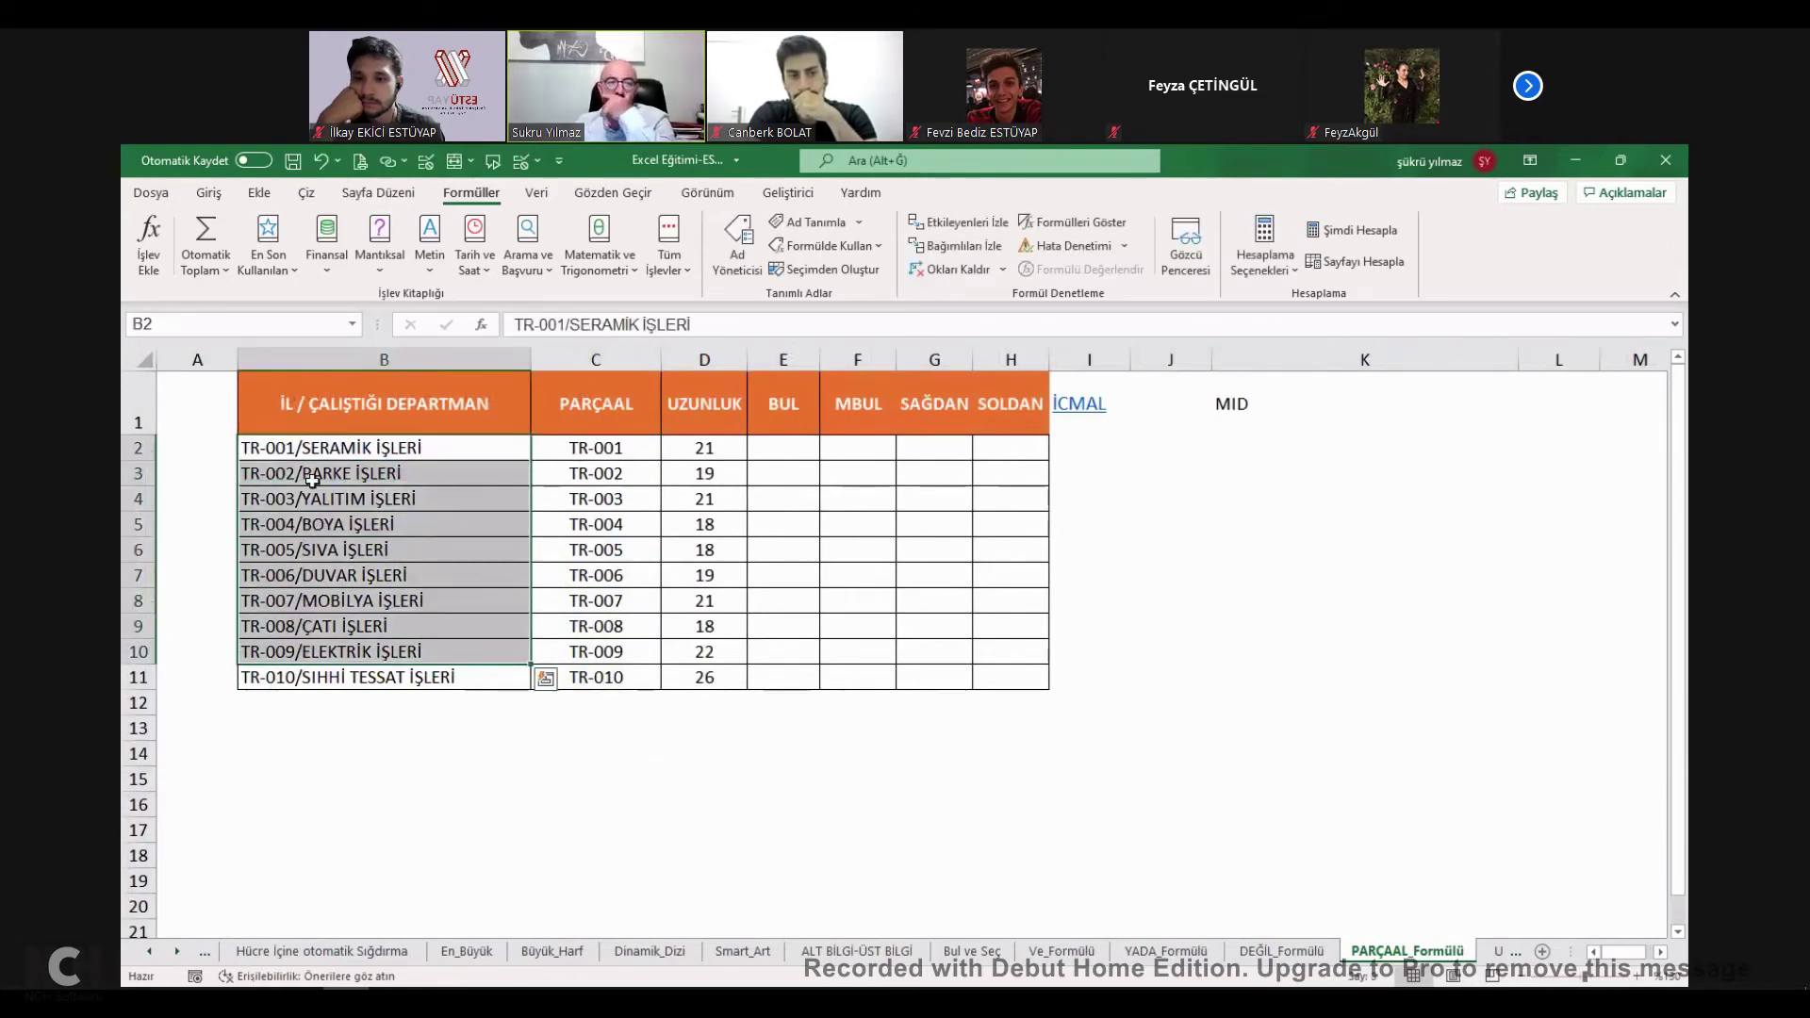
{"action": "double_click", "coordinate": [302, 447]}
{"action": "left_click_drag", "start_coordinate": [302, 447], "coordinate": [198, 447]}
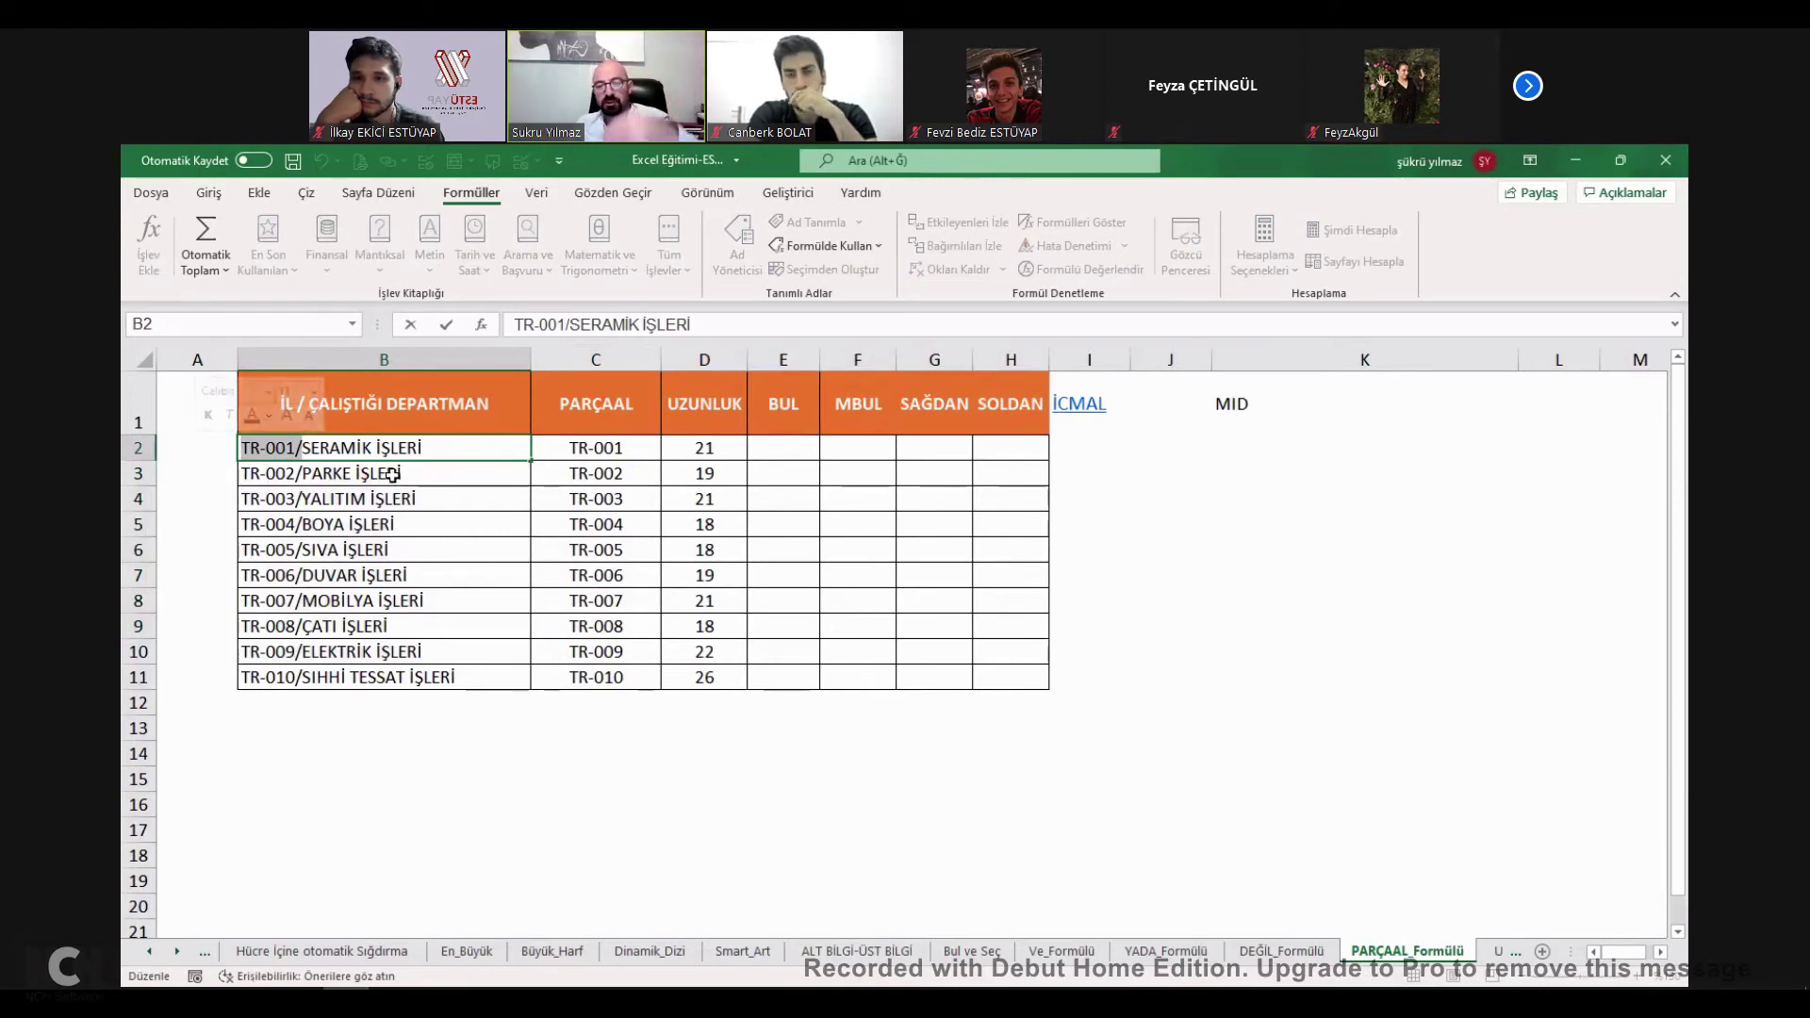
{"action": "key", "text": "Escape"}
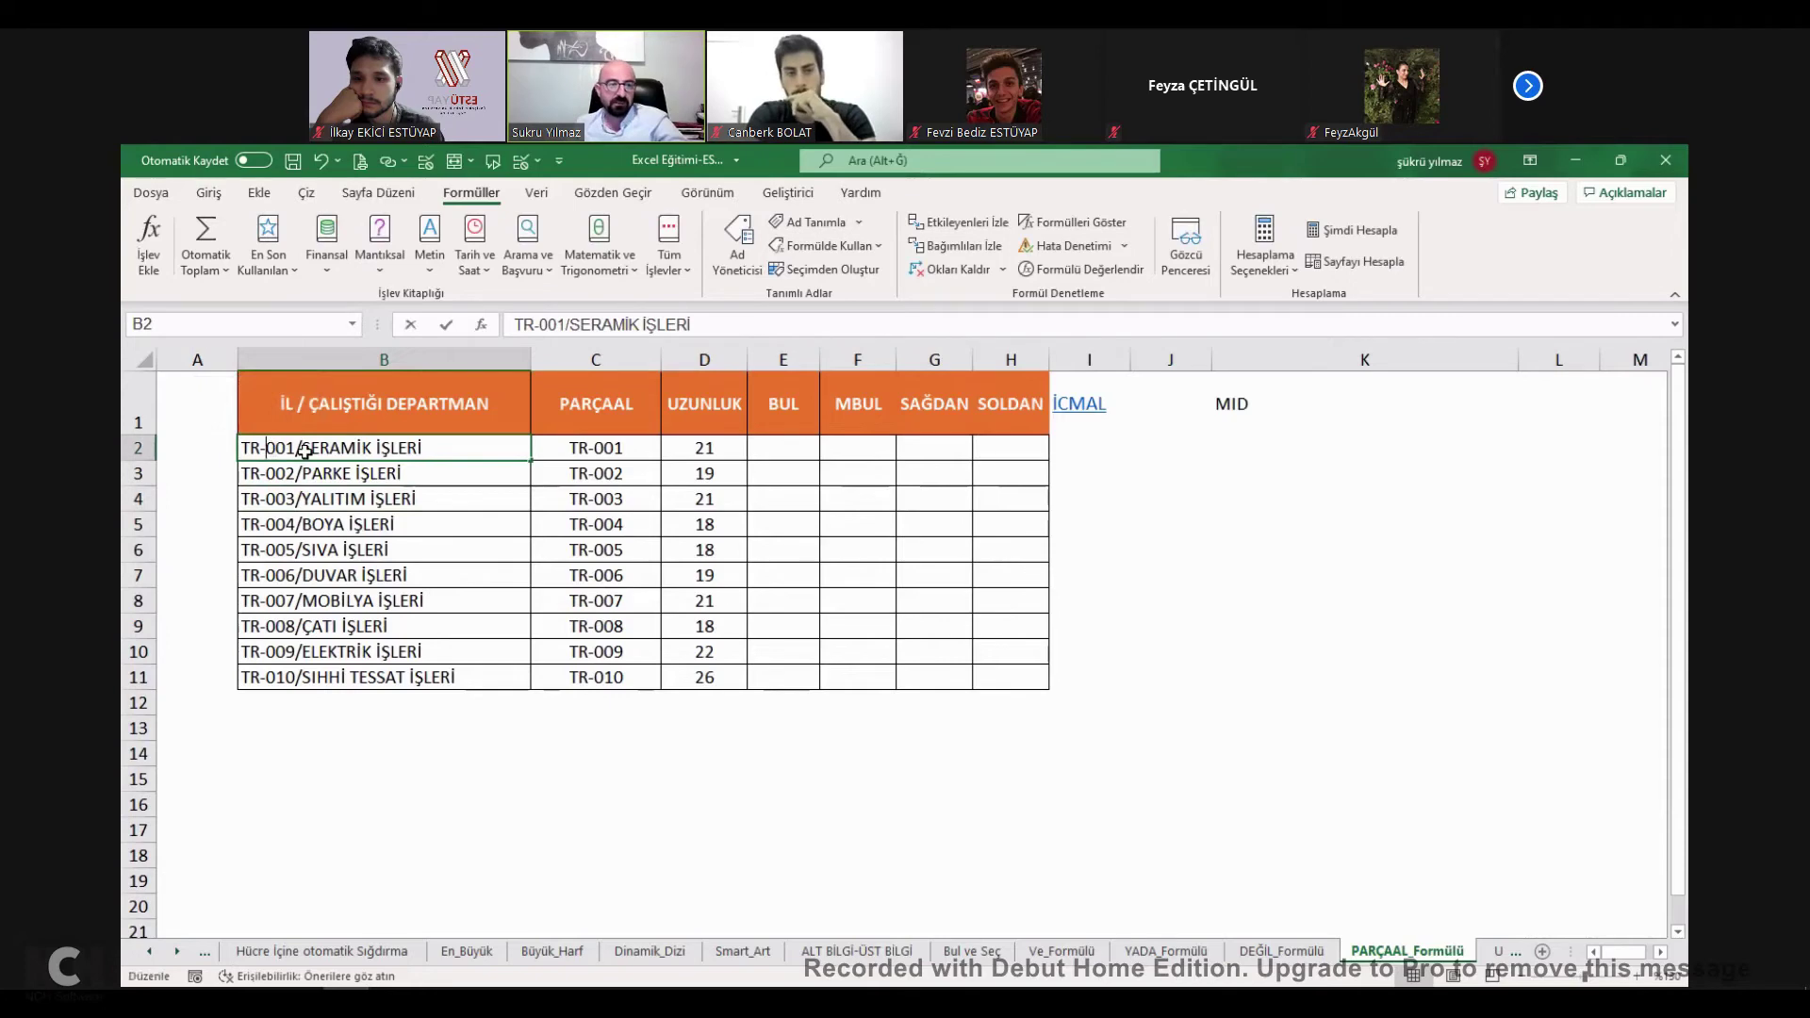
{"action": "left_click_drag", "start_coordinate": [305, 446], "coordinate": [139, 449]}
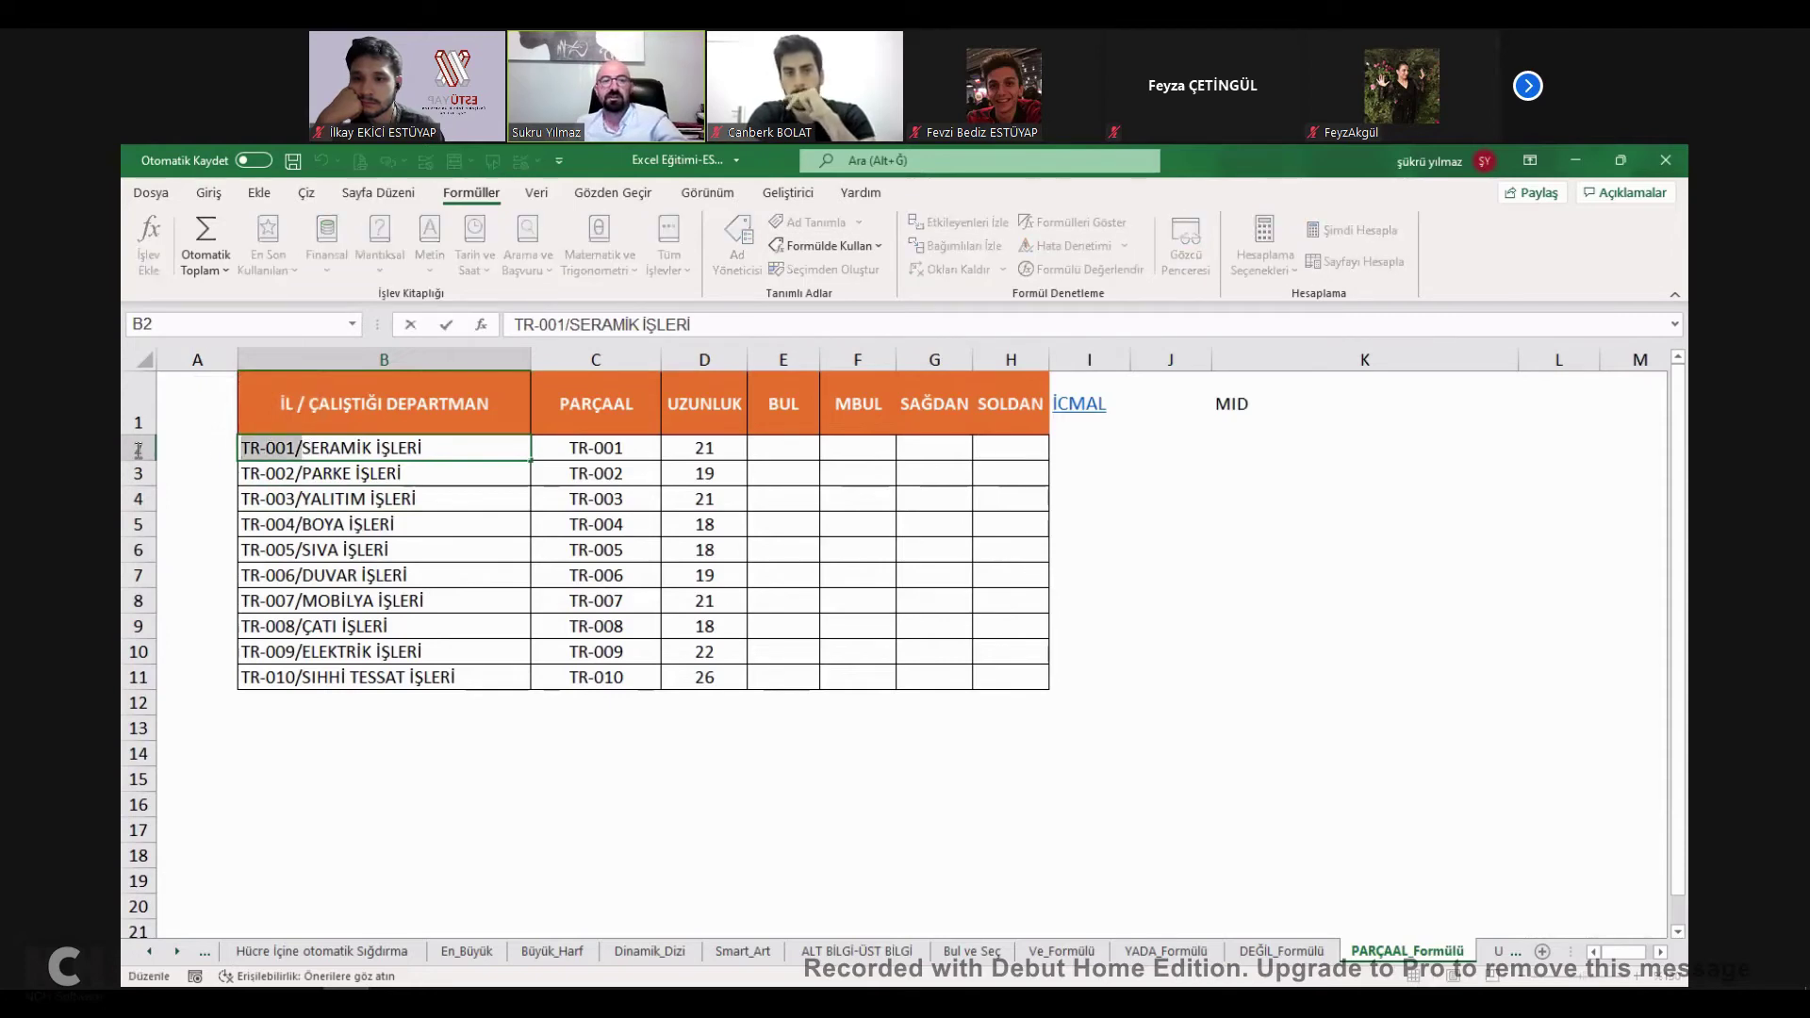
{"action": "double_click", "coordinate": [622, 450]}
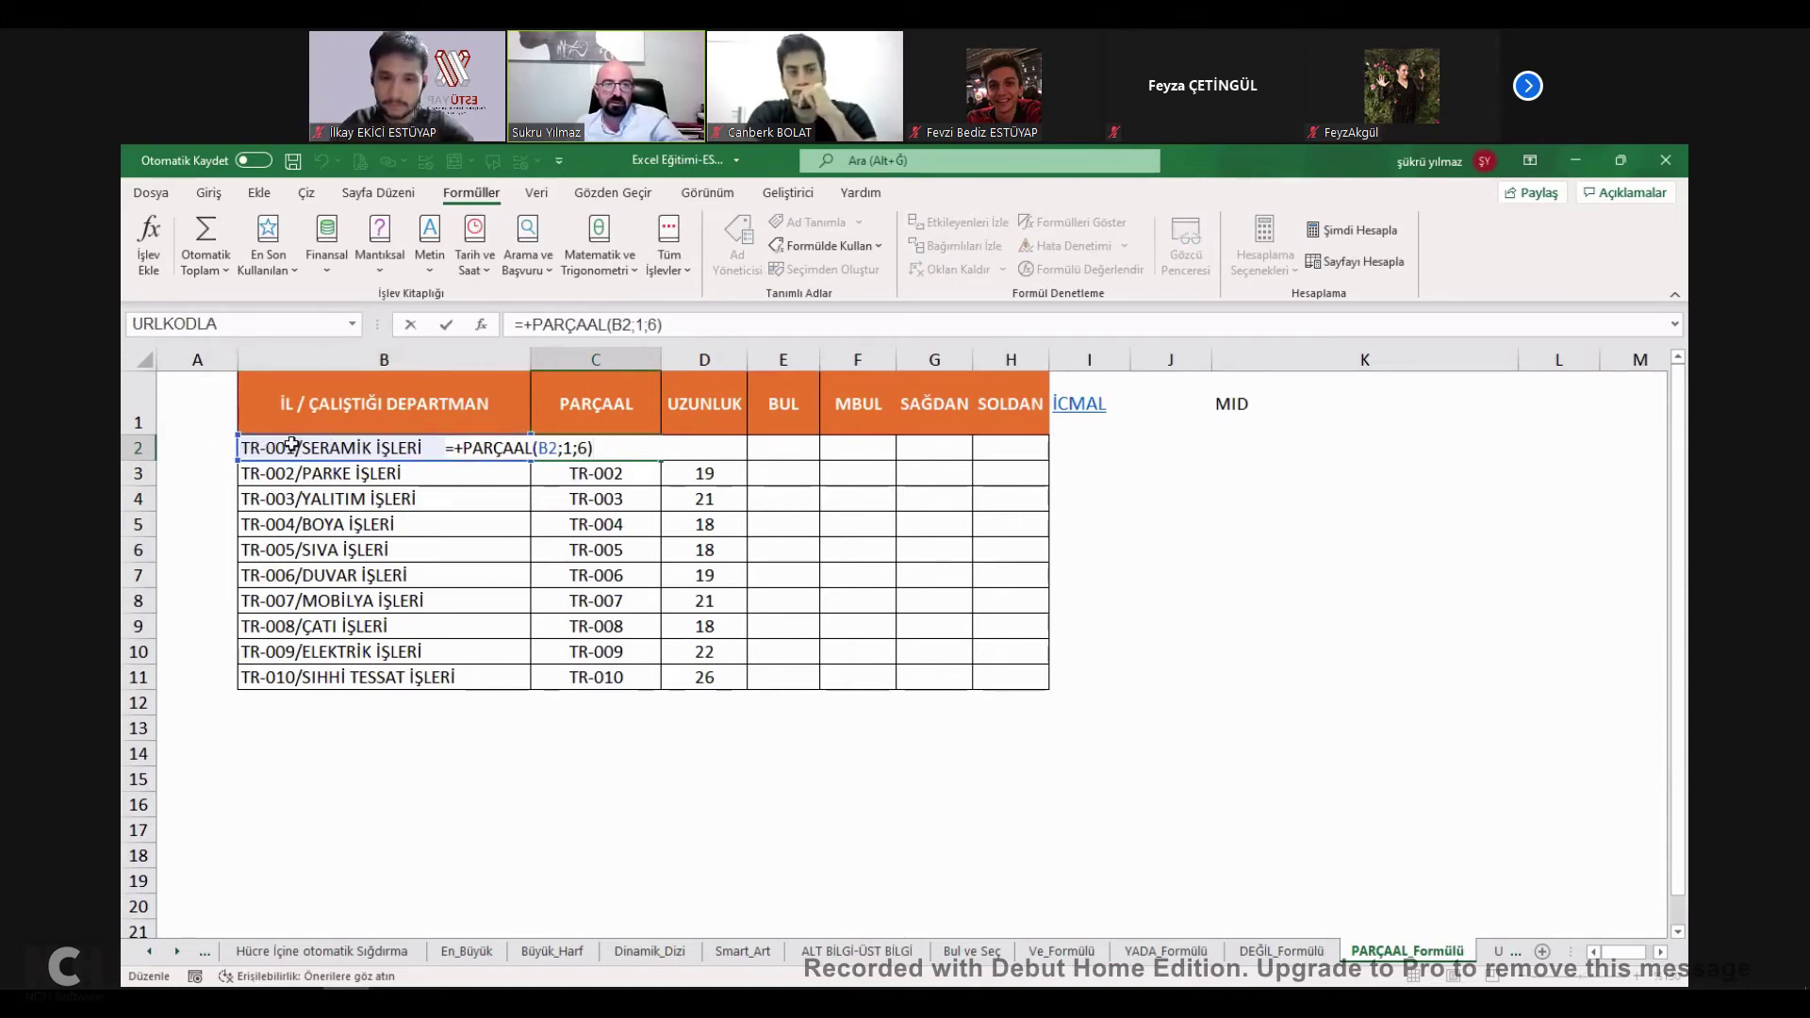
{"action": "key", "text": "Escape"}
{"action": "left_click_drag", "start_coordinate": [650, 526], "coordinate": [651, 680]}
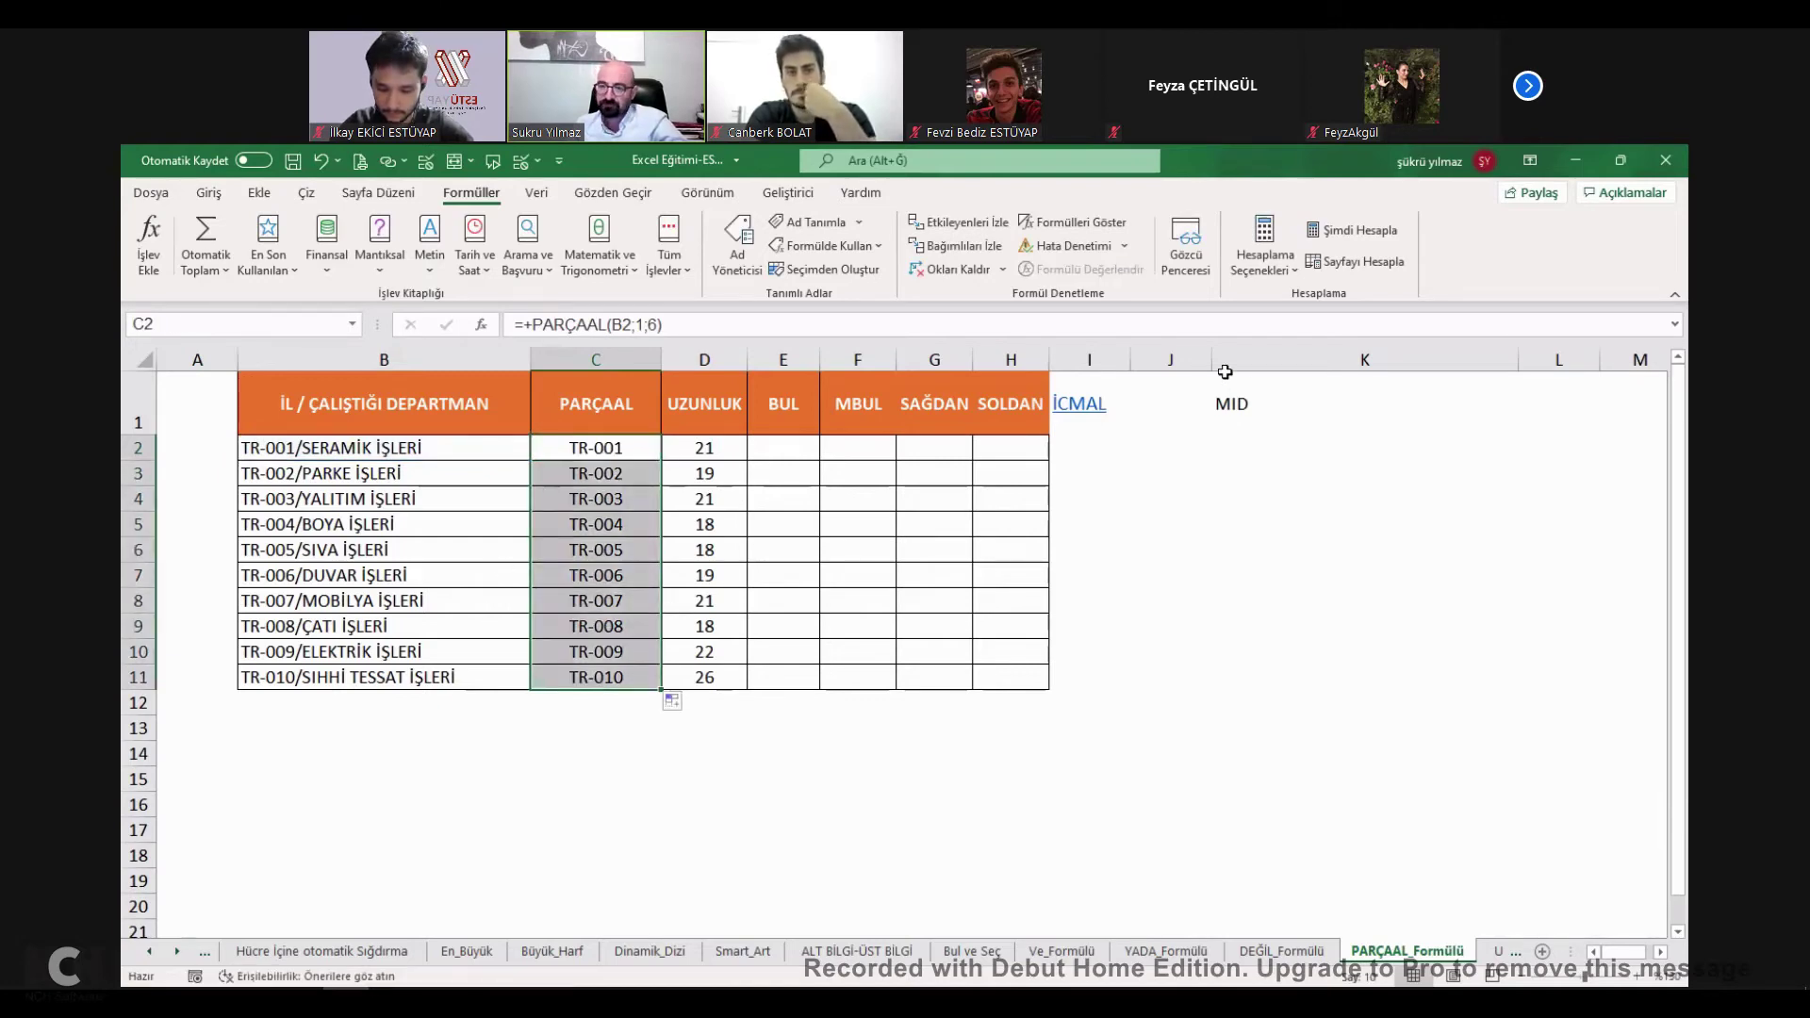
Tick PARÇAAL FONKSİYONU on İcmal and go to the UZUNLUK-BUL-MBUL demo sheet.
{"action": "left_click", "coordinate": [1091, 407]}
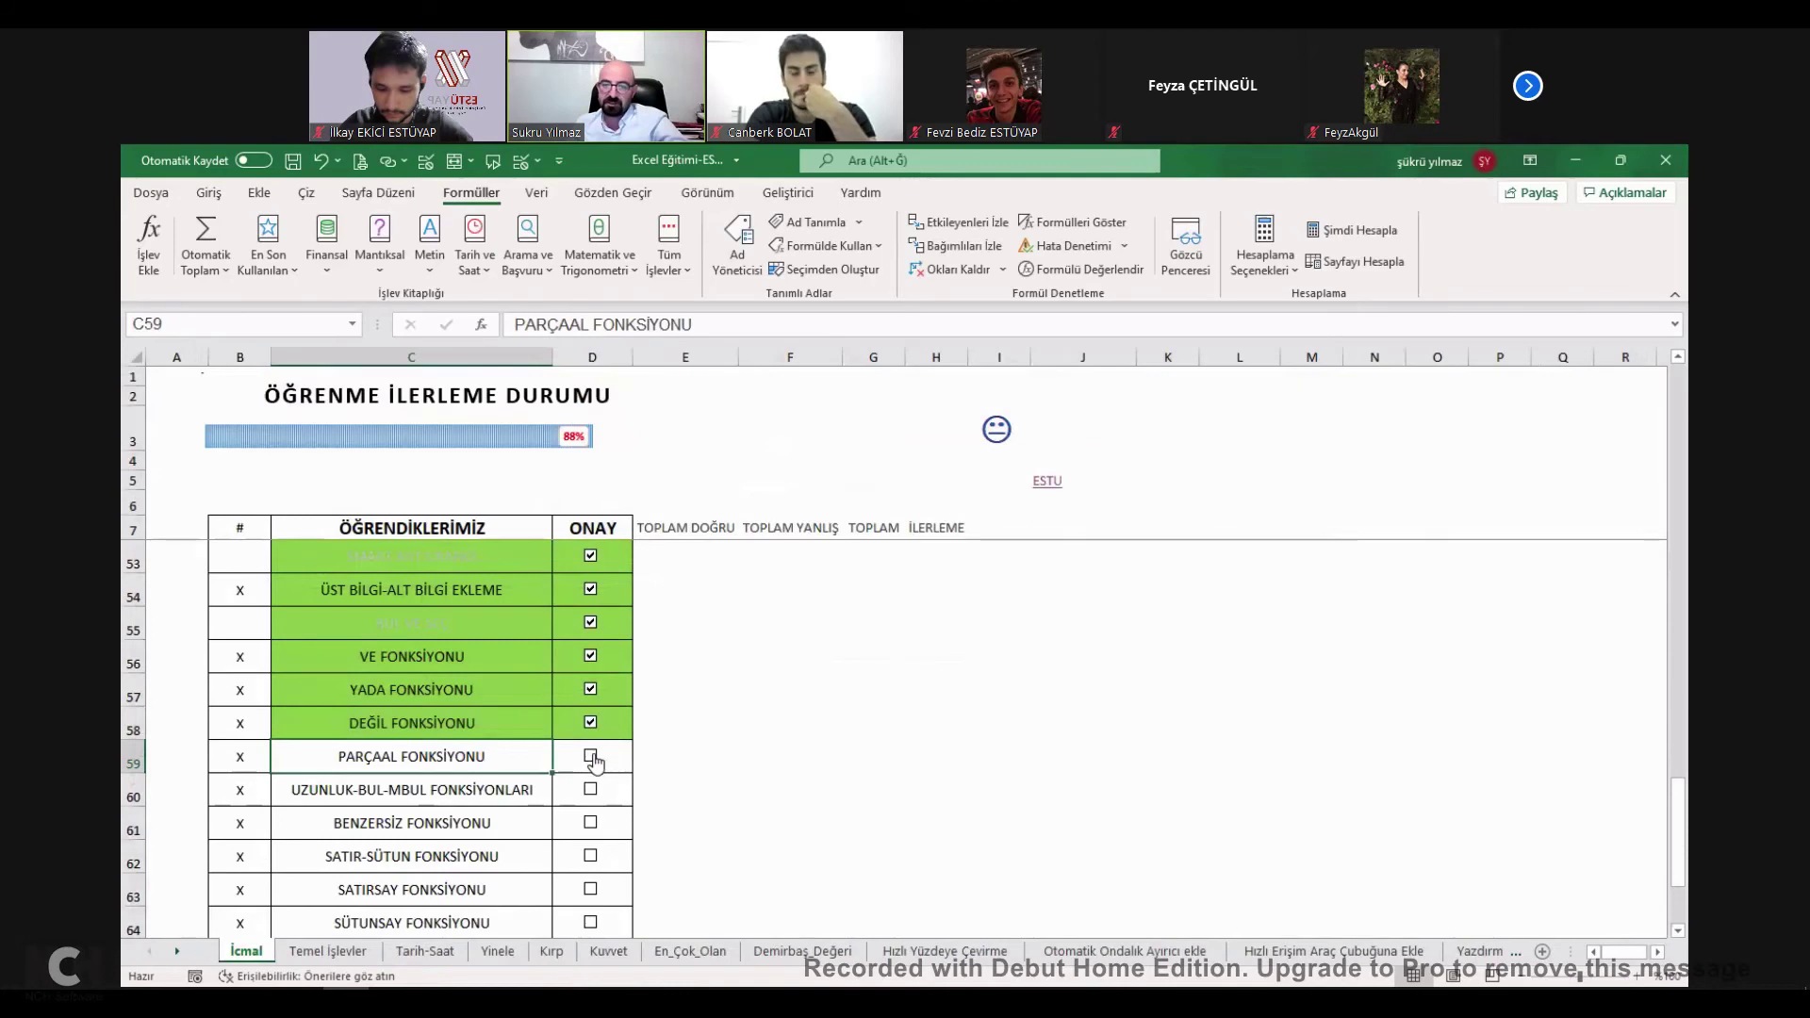
{"action": "left_click", "coordinate": [590, 757]}
{"action": "left_click", "coordinate": [415, 792]}
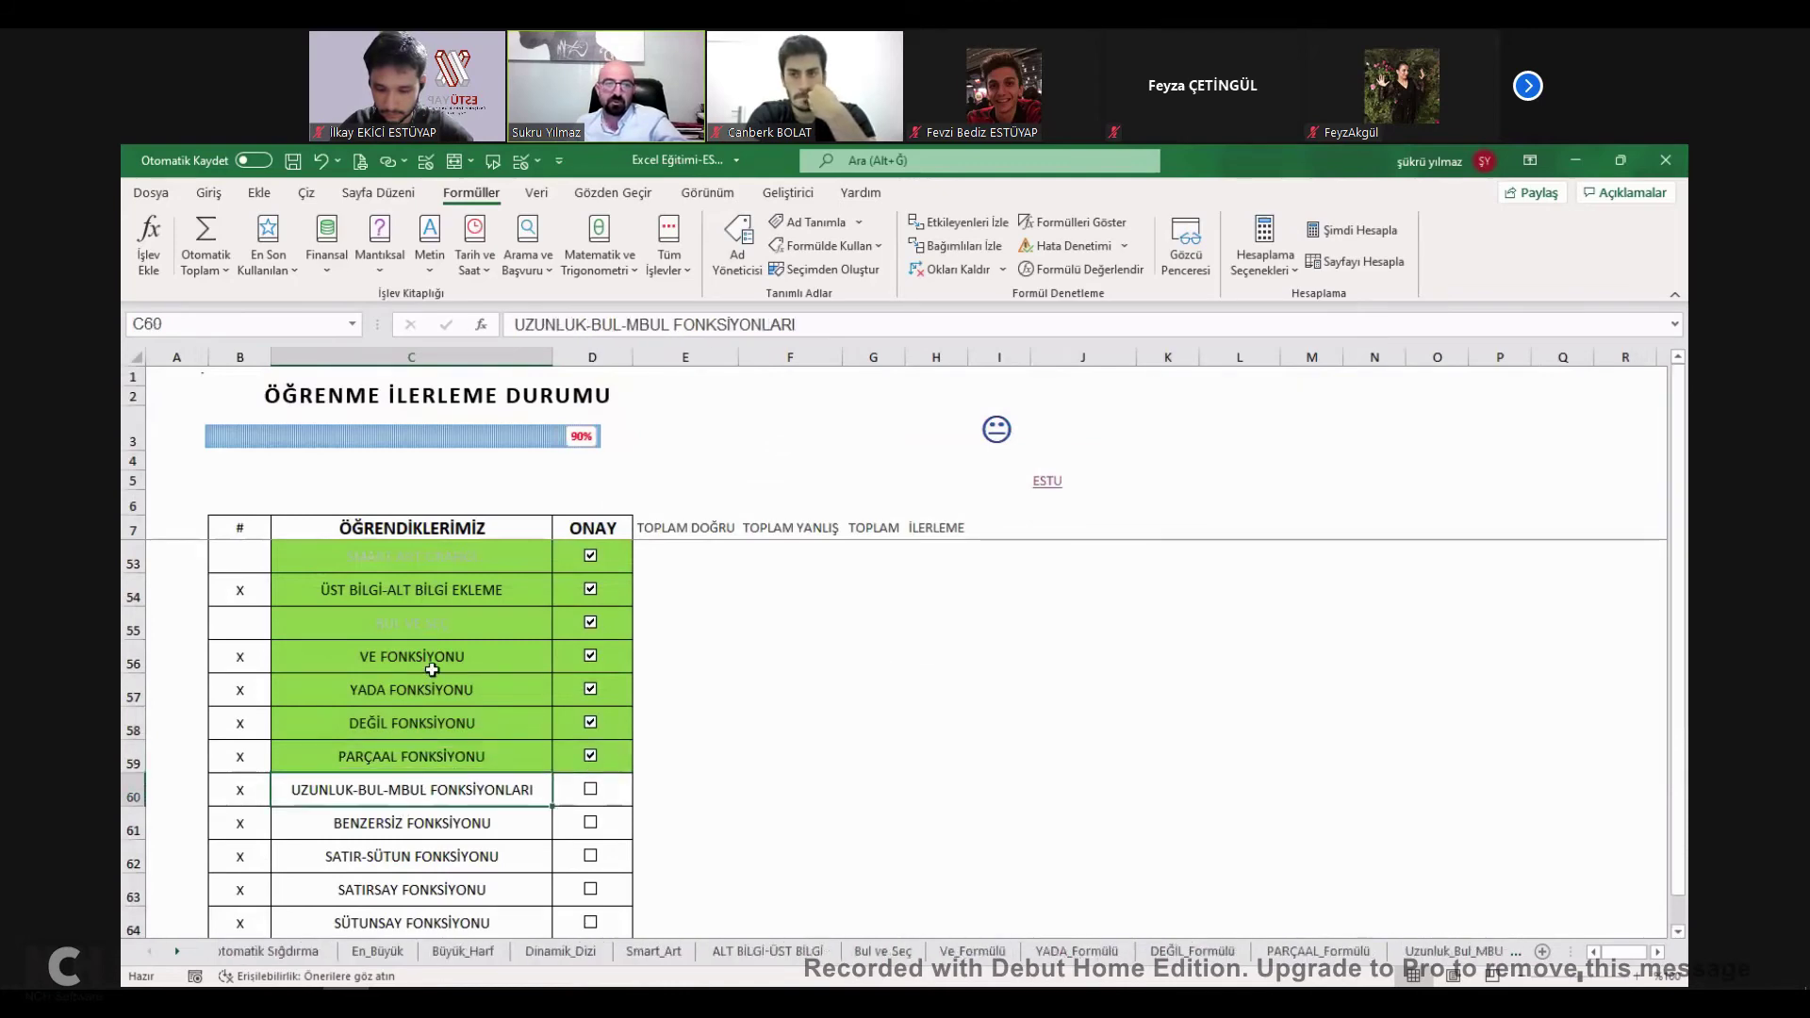
Enter =UZUNLUK(B3) in C3 to count the characters of B3's department entry.
{"action": "left_click", "coordinate": [333, 517]}
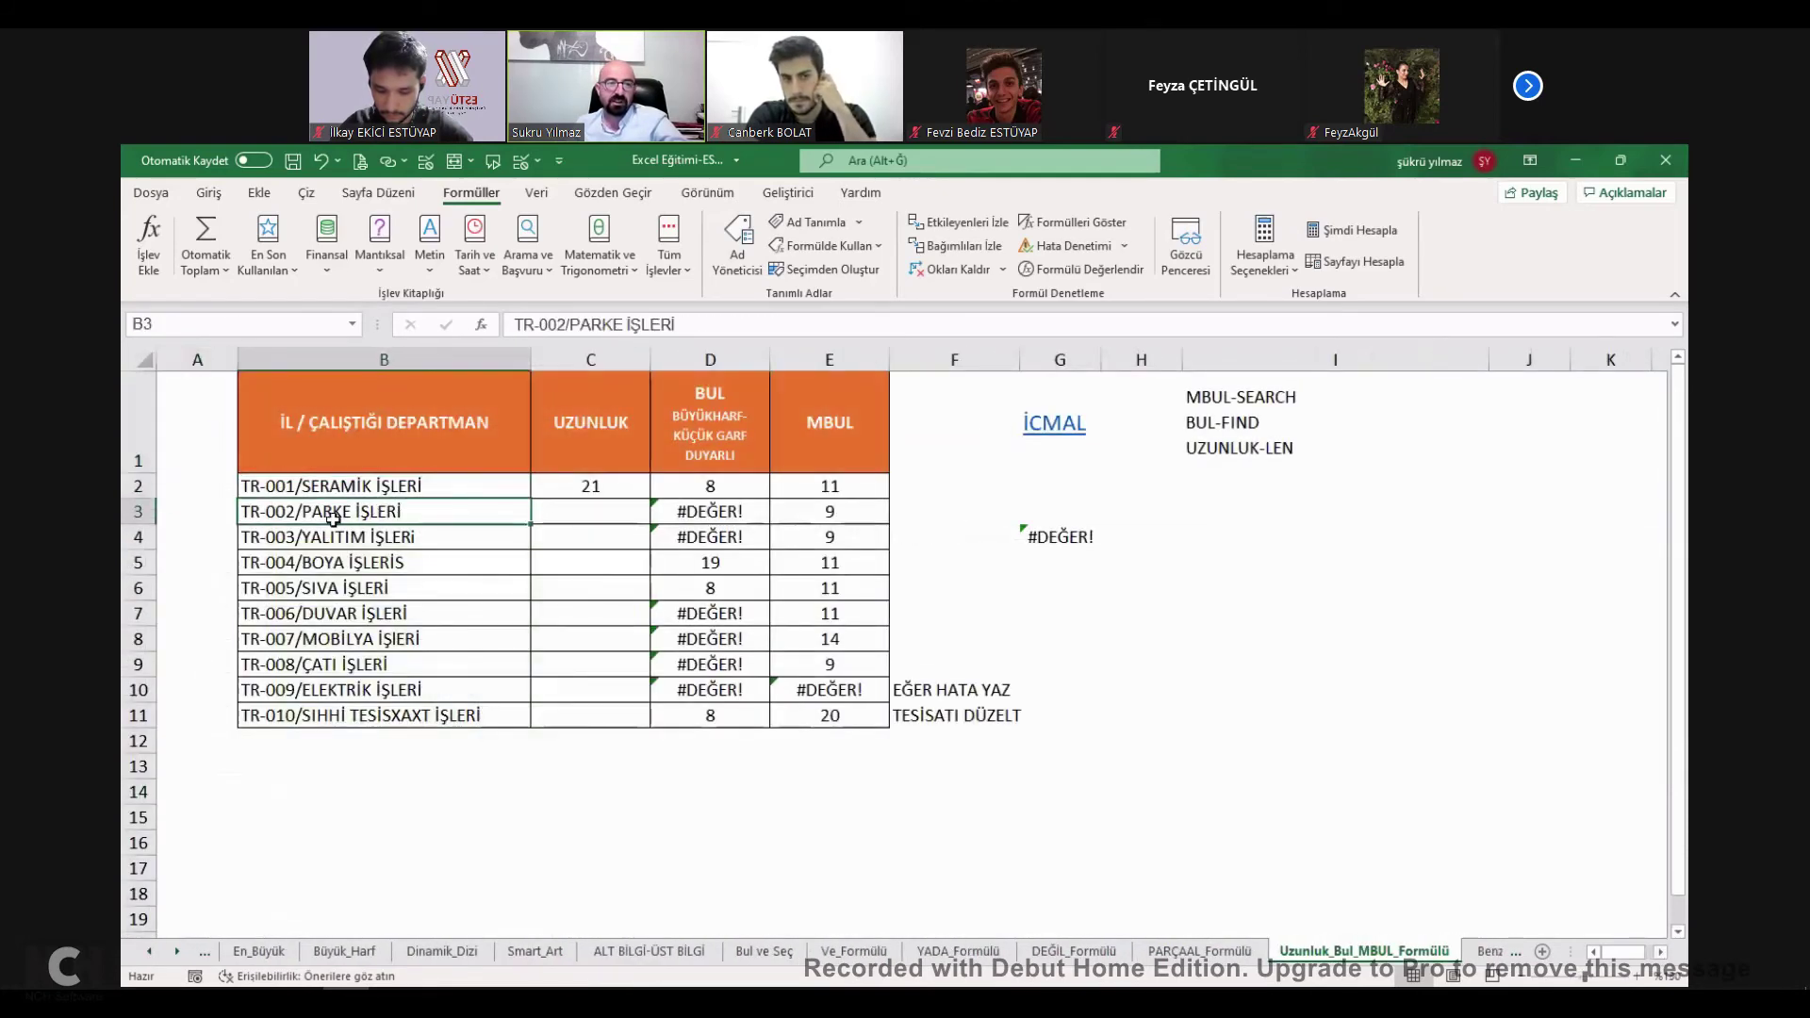
{"action": "left_click", "coordinate": [607, 510]}
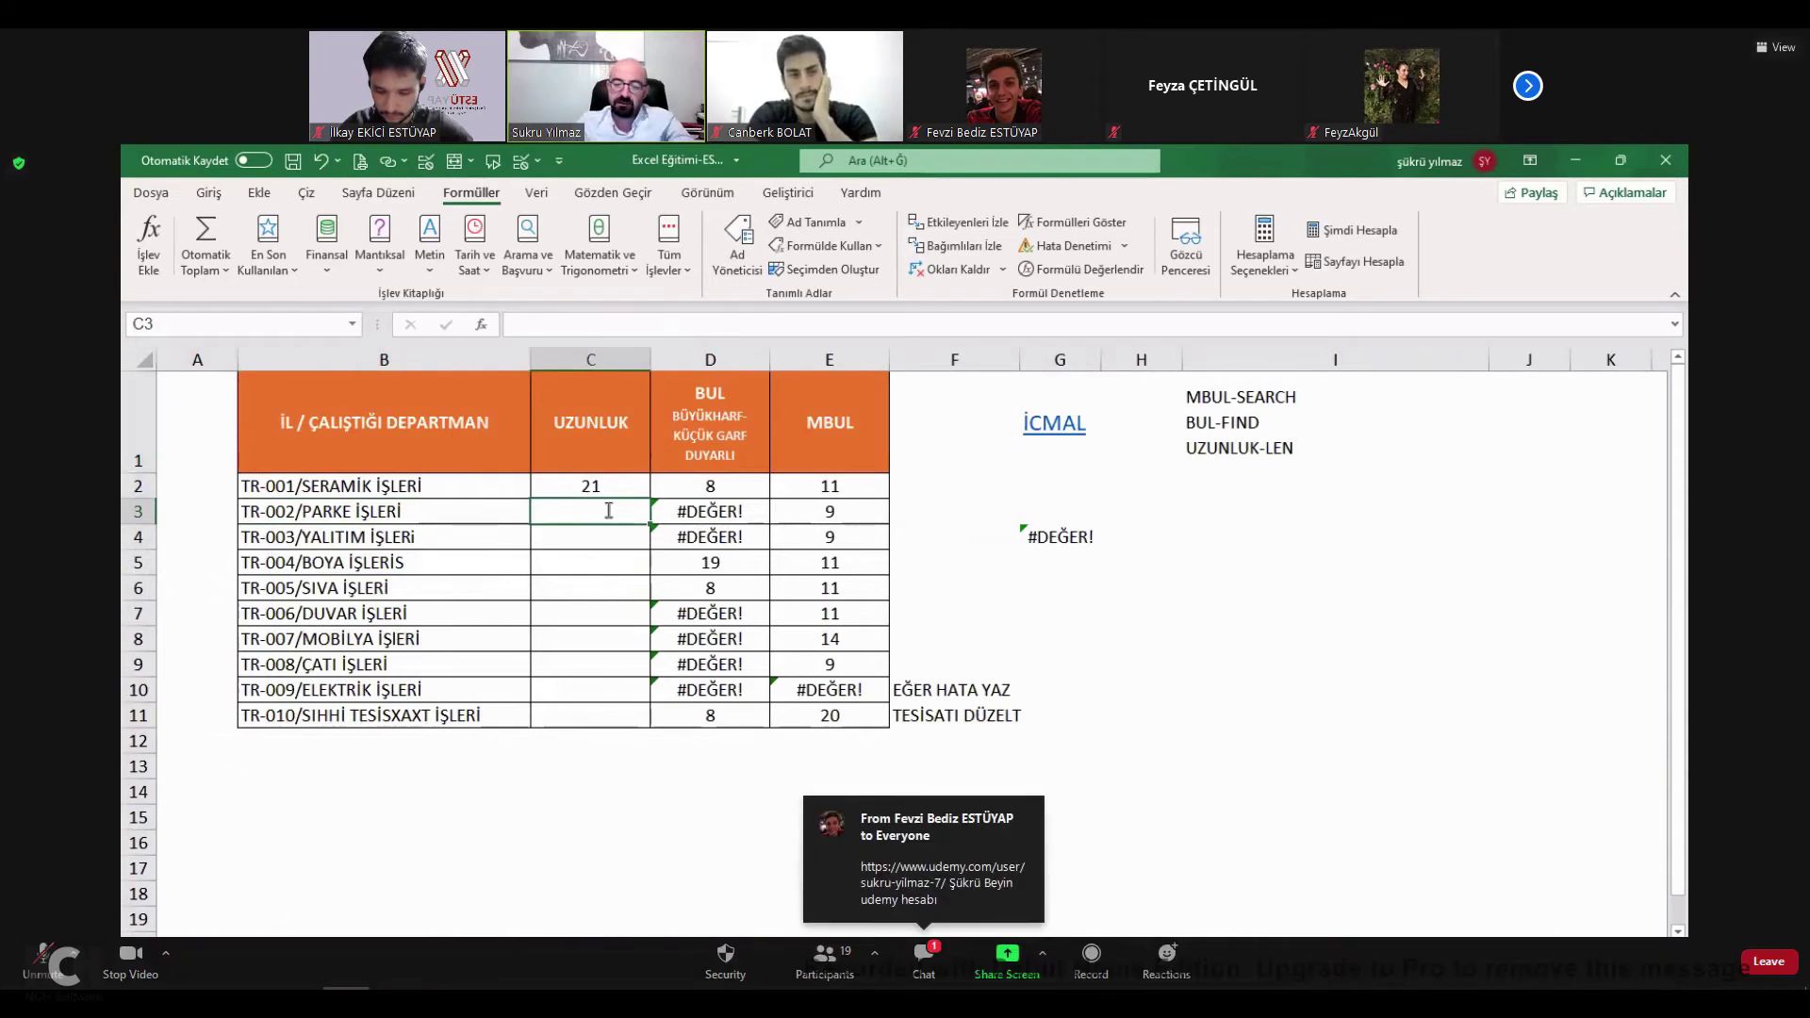
{"action": "type", "text": ")"}
{"action": "key", "text": "BackSpace"}
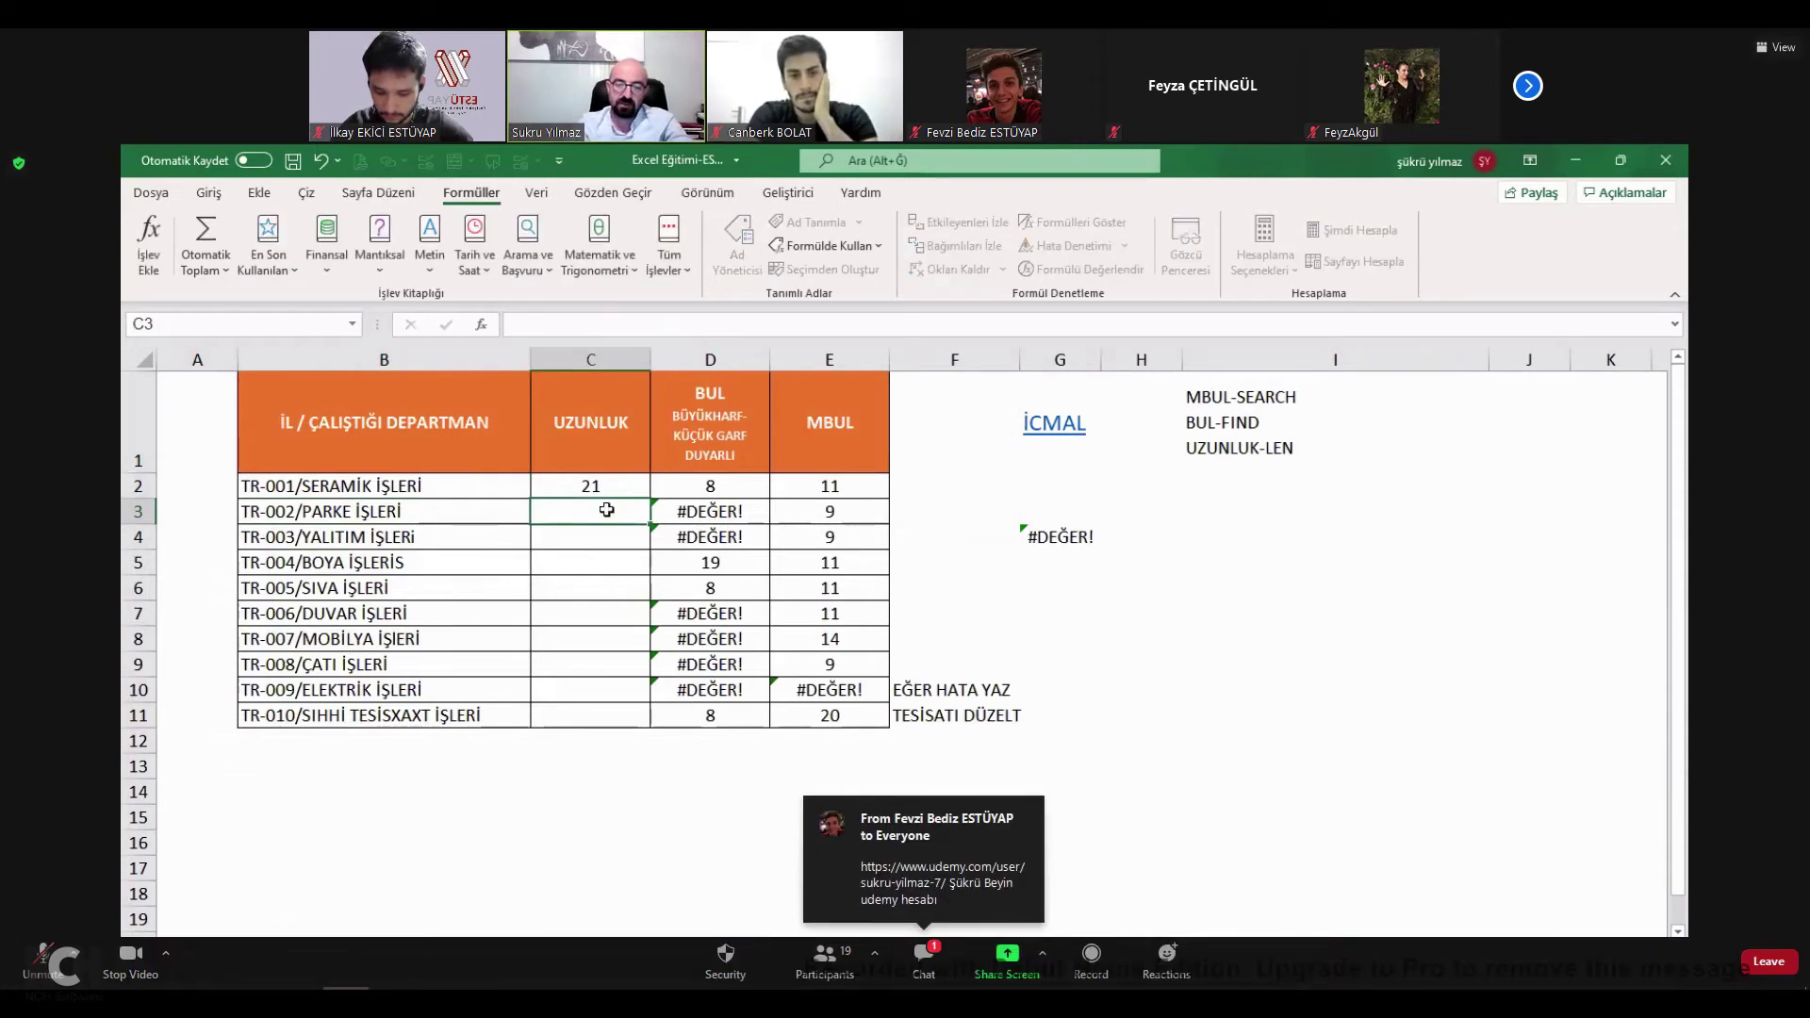
{"action": "key", "text": "Escape"}
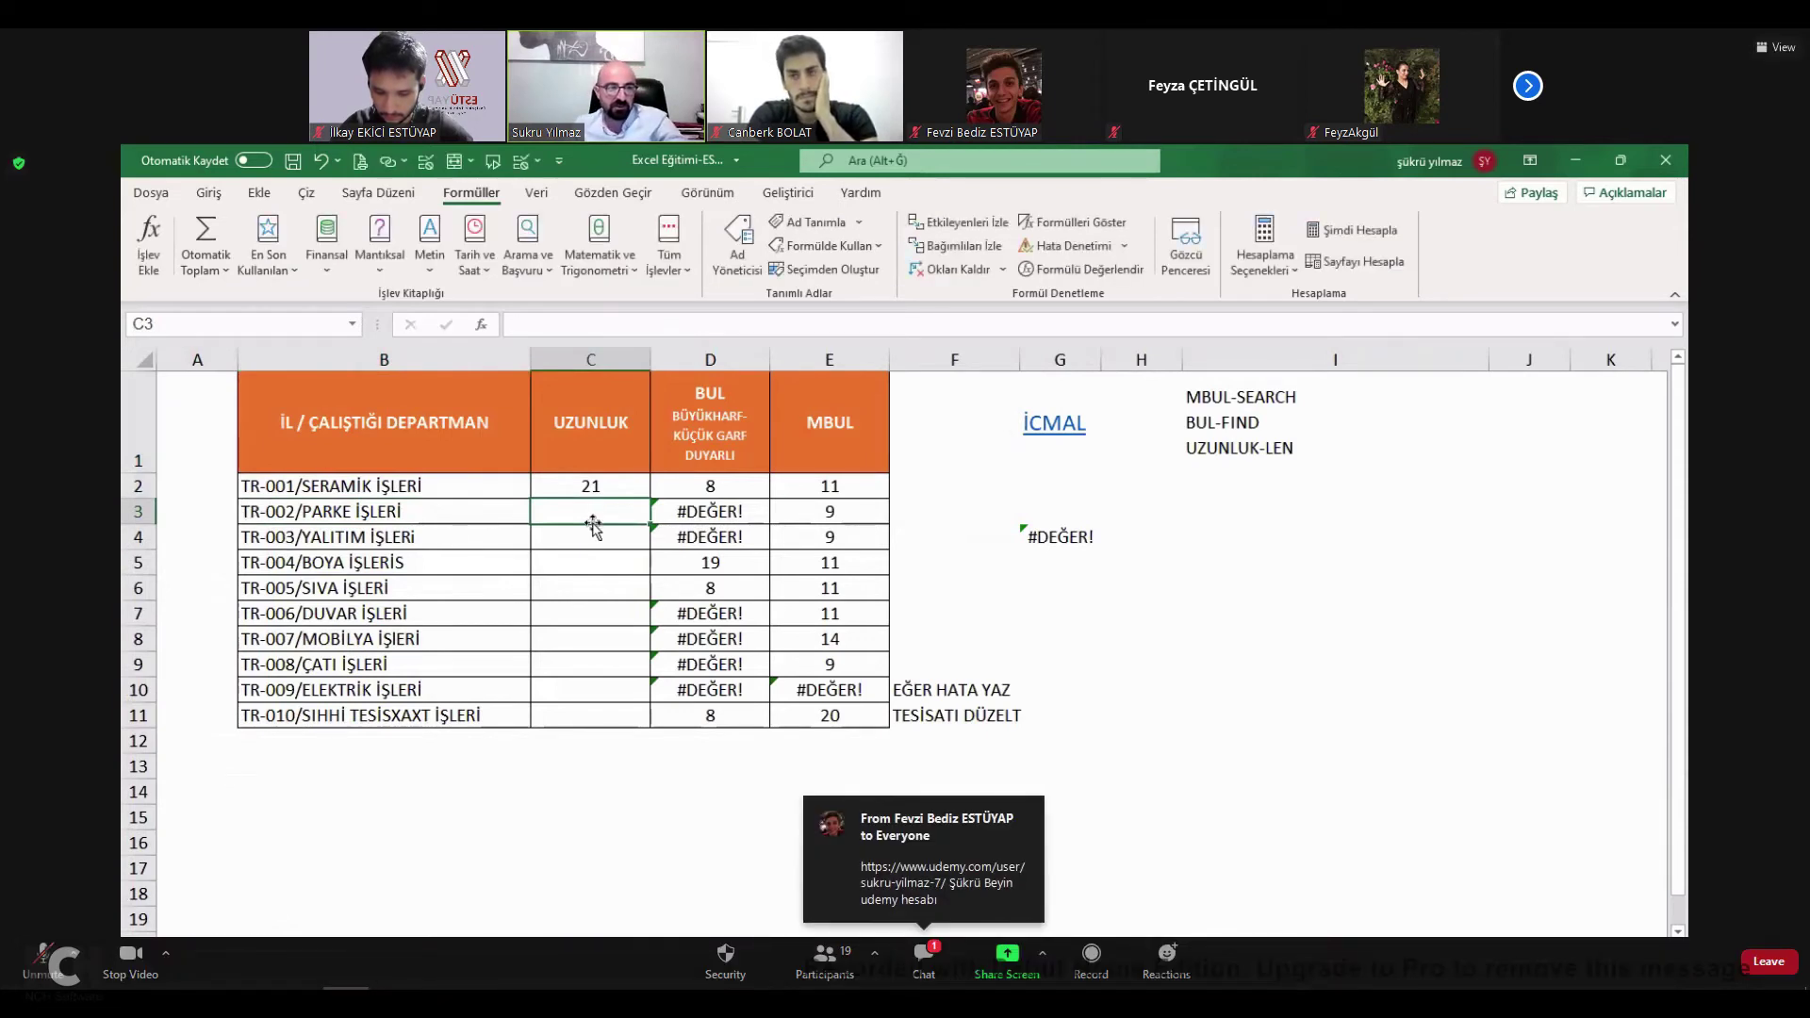
{"action": "type", "text": "="}
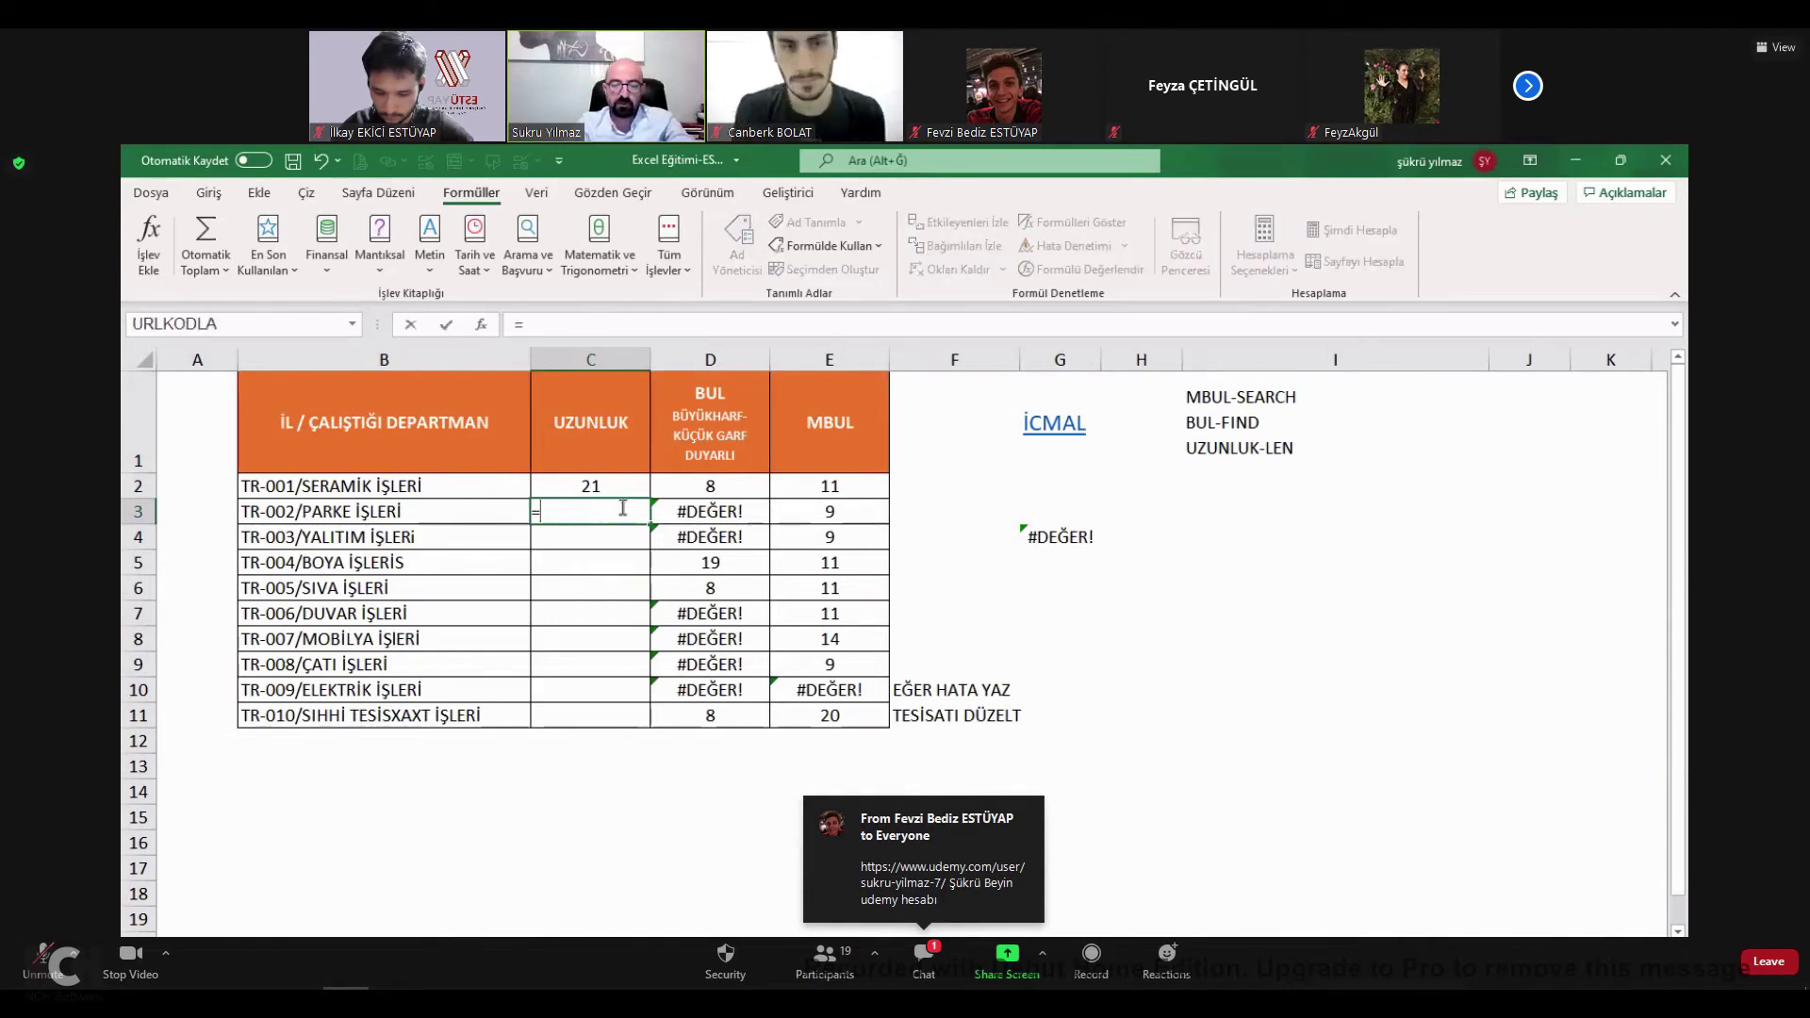
{"action": "type", "text": "uzun\""}
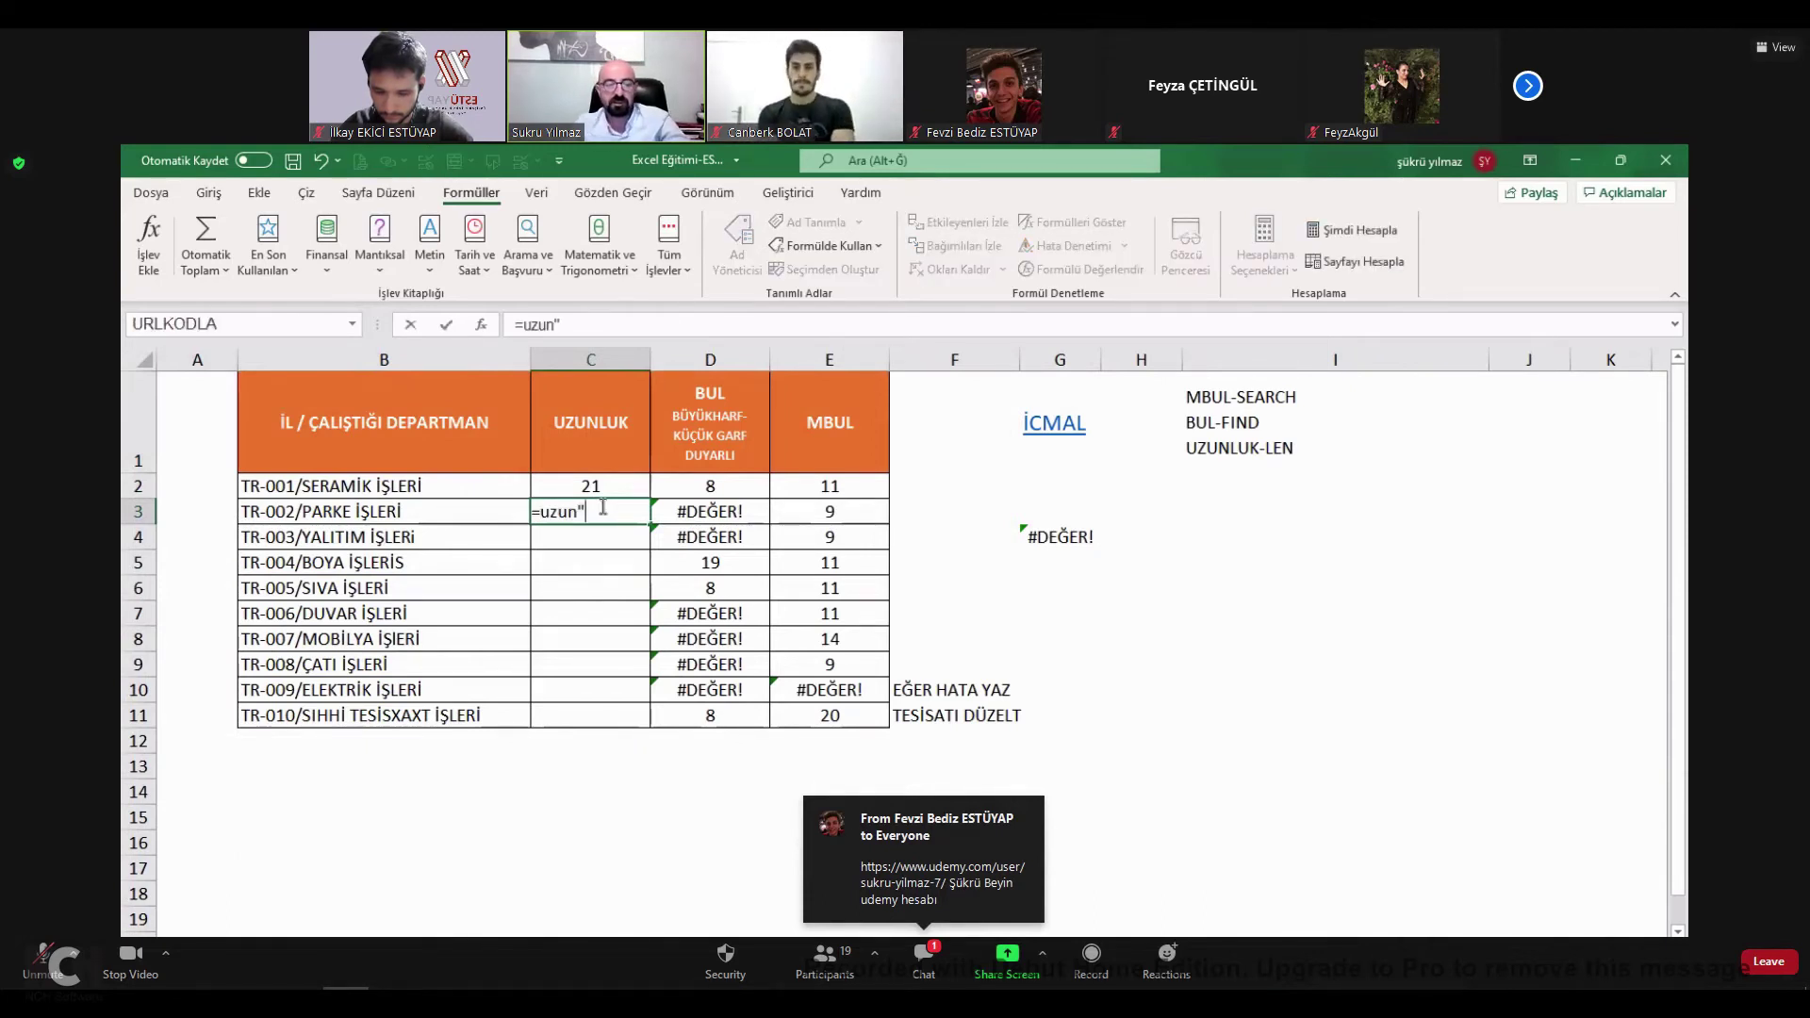
{"action": "key", "text": "BackSpace"}
{"action": "key", "text": "Tab"}
{"action": "left_click", "coordinate": [389, 514]}
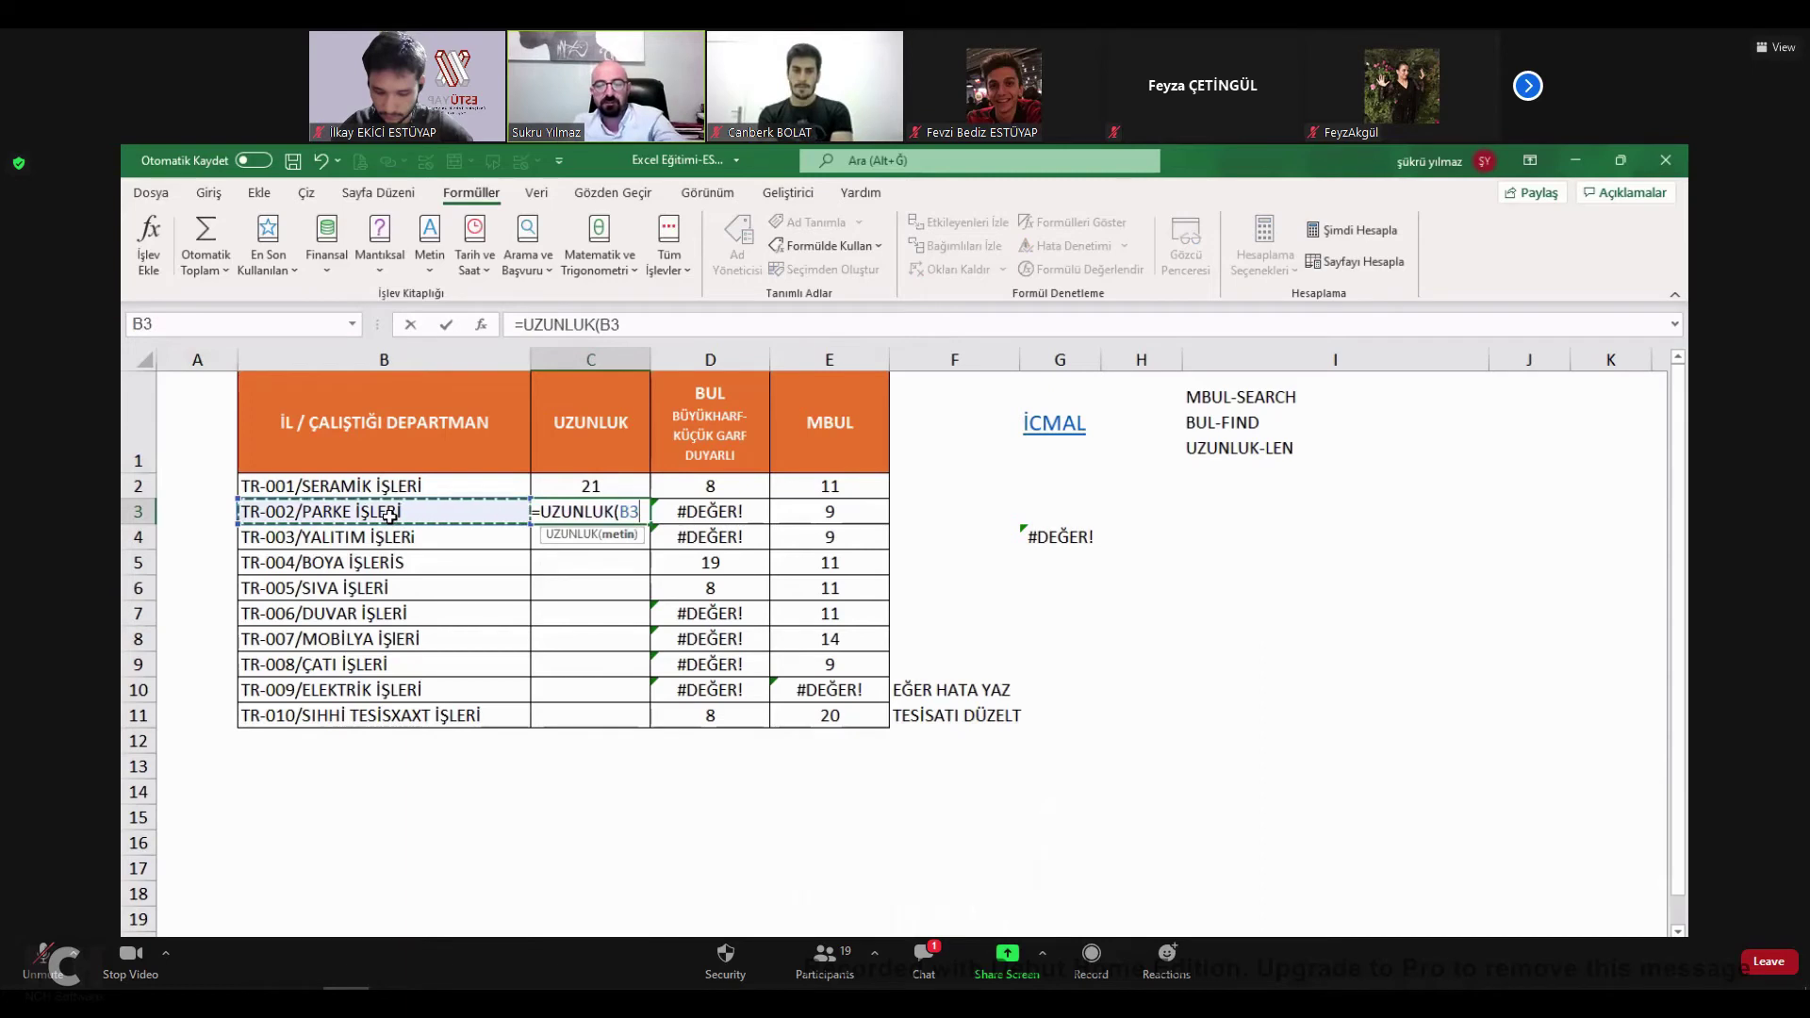
{"action": "key", "text": "Return"}
Overwrite B3 with 'assadasdasd' so C3's length updates to 11, then return to İCMAL.
{"action": "left_click", "coordinate": [553, 510]}
{"action": "left_click", "coordinate": [456, 510]}
{"action": "type", "text": "assadasdasd"}
{"action": "left_click", "coordinate": [465, 579]}
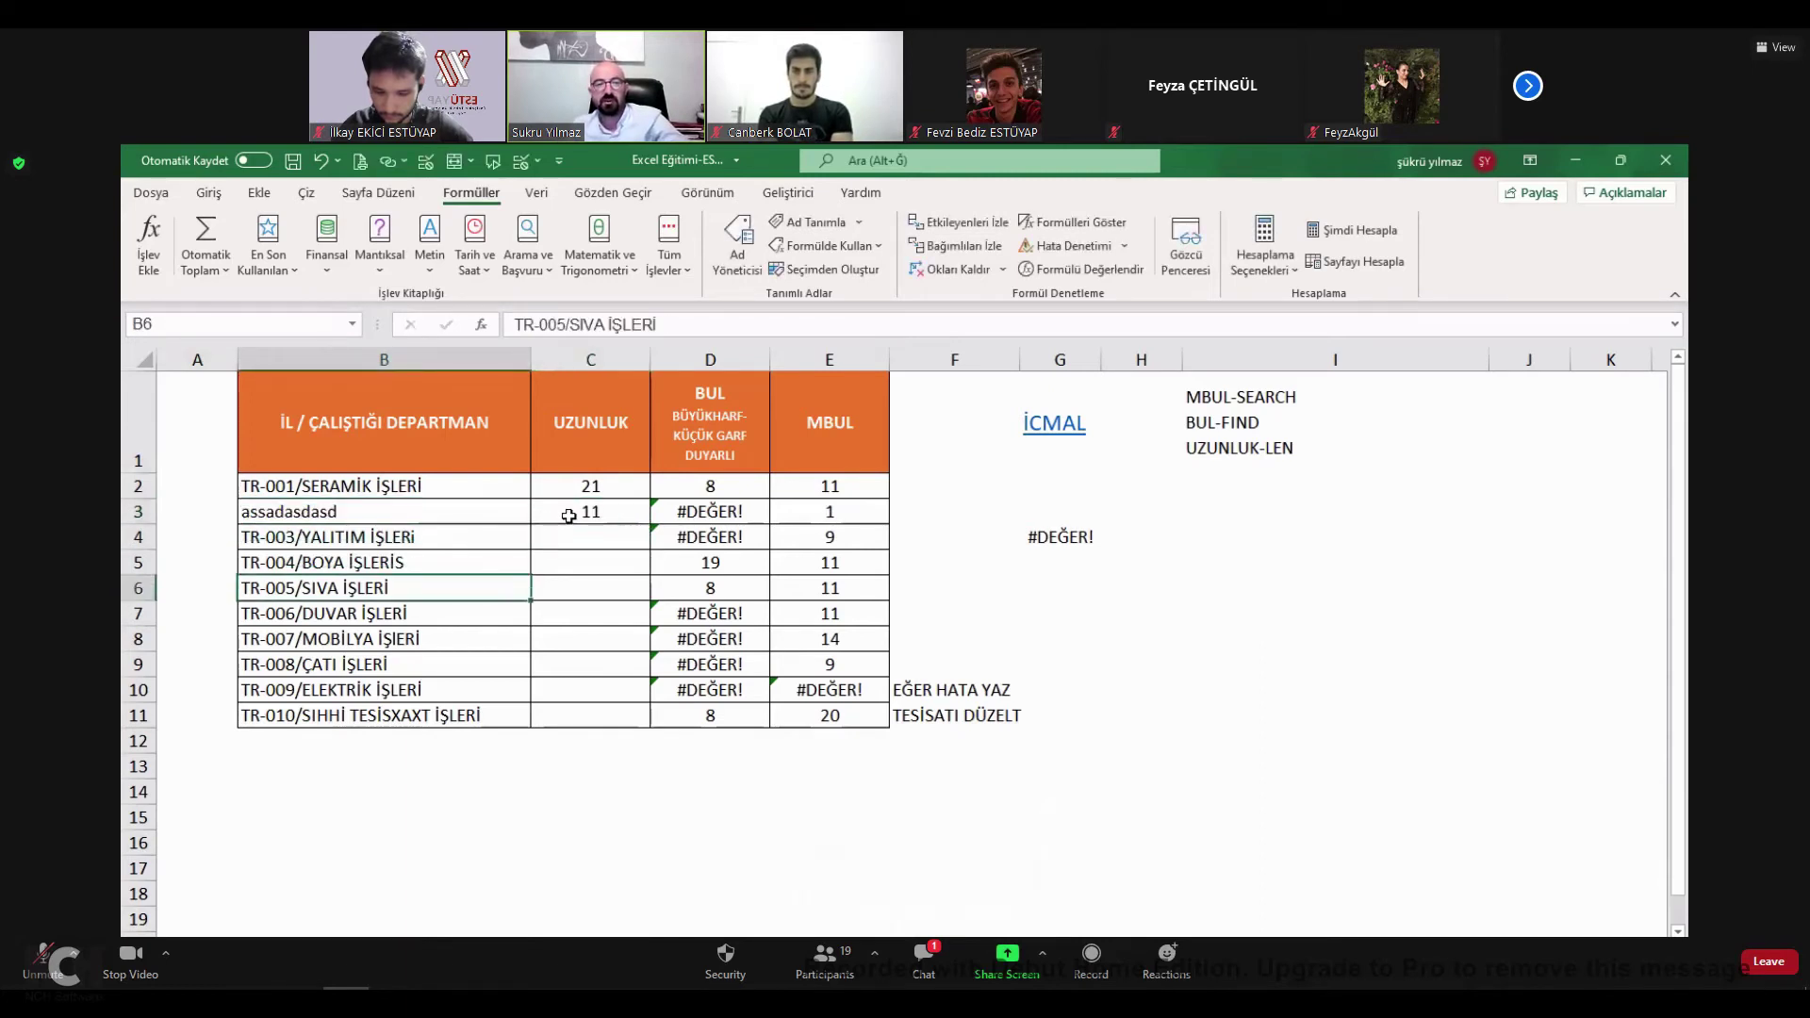
{"action": "left_click", "coordinate": [1073, 426]}
Tick the UZUNLUK-BUL-MBUL FONKSİYONLARI item on the progress checklist.
{"action": "key", "text": "ctrl+Page_Up"}
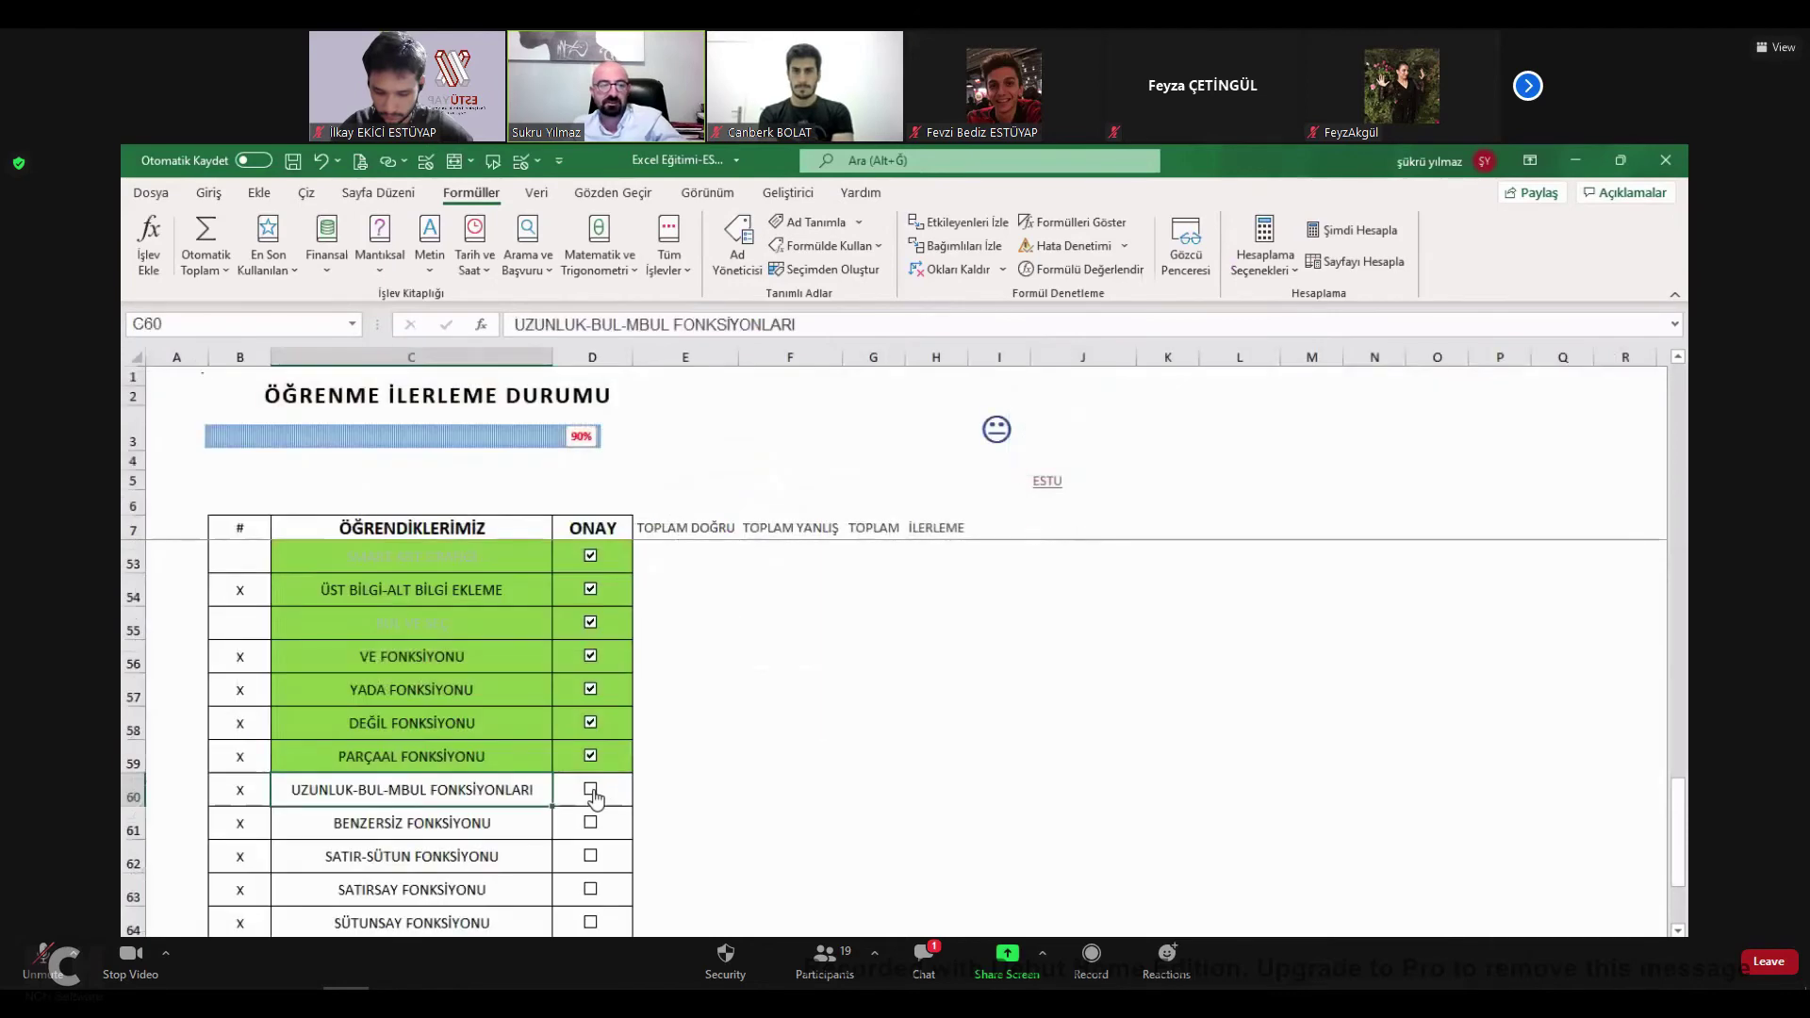
{"action": "left_click", "coordinate": [591, 792]}
{"action": "left_click", "coordinate": [444, 825]}
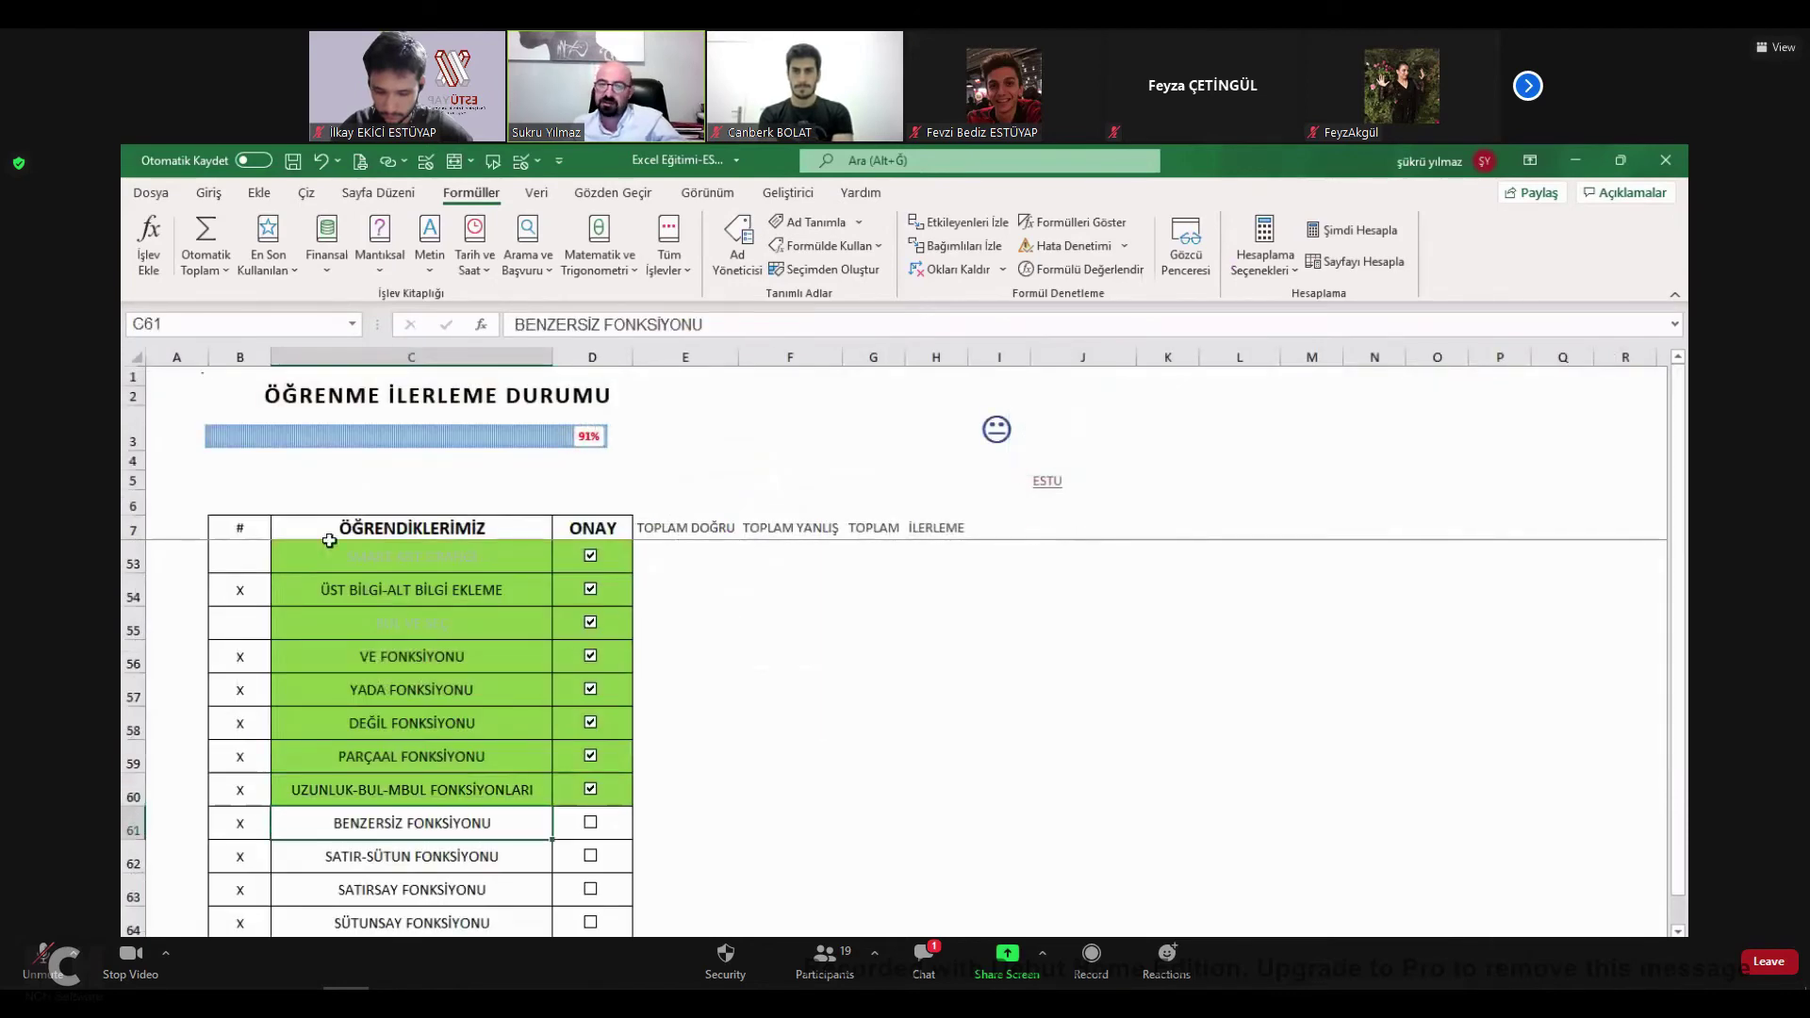
{"action": "key", "text": "ctrl+Page_Down"}
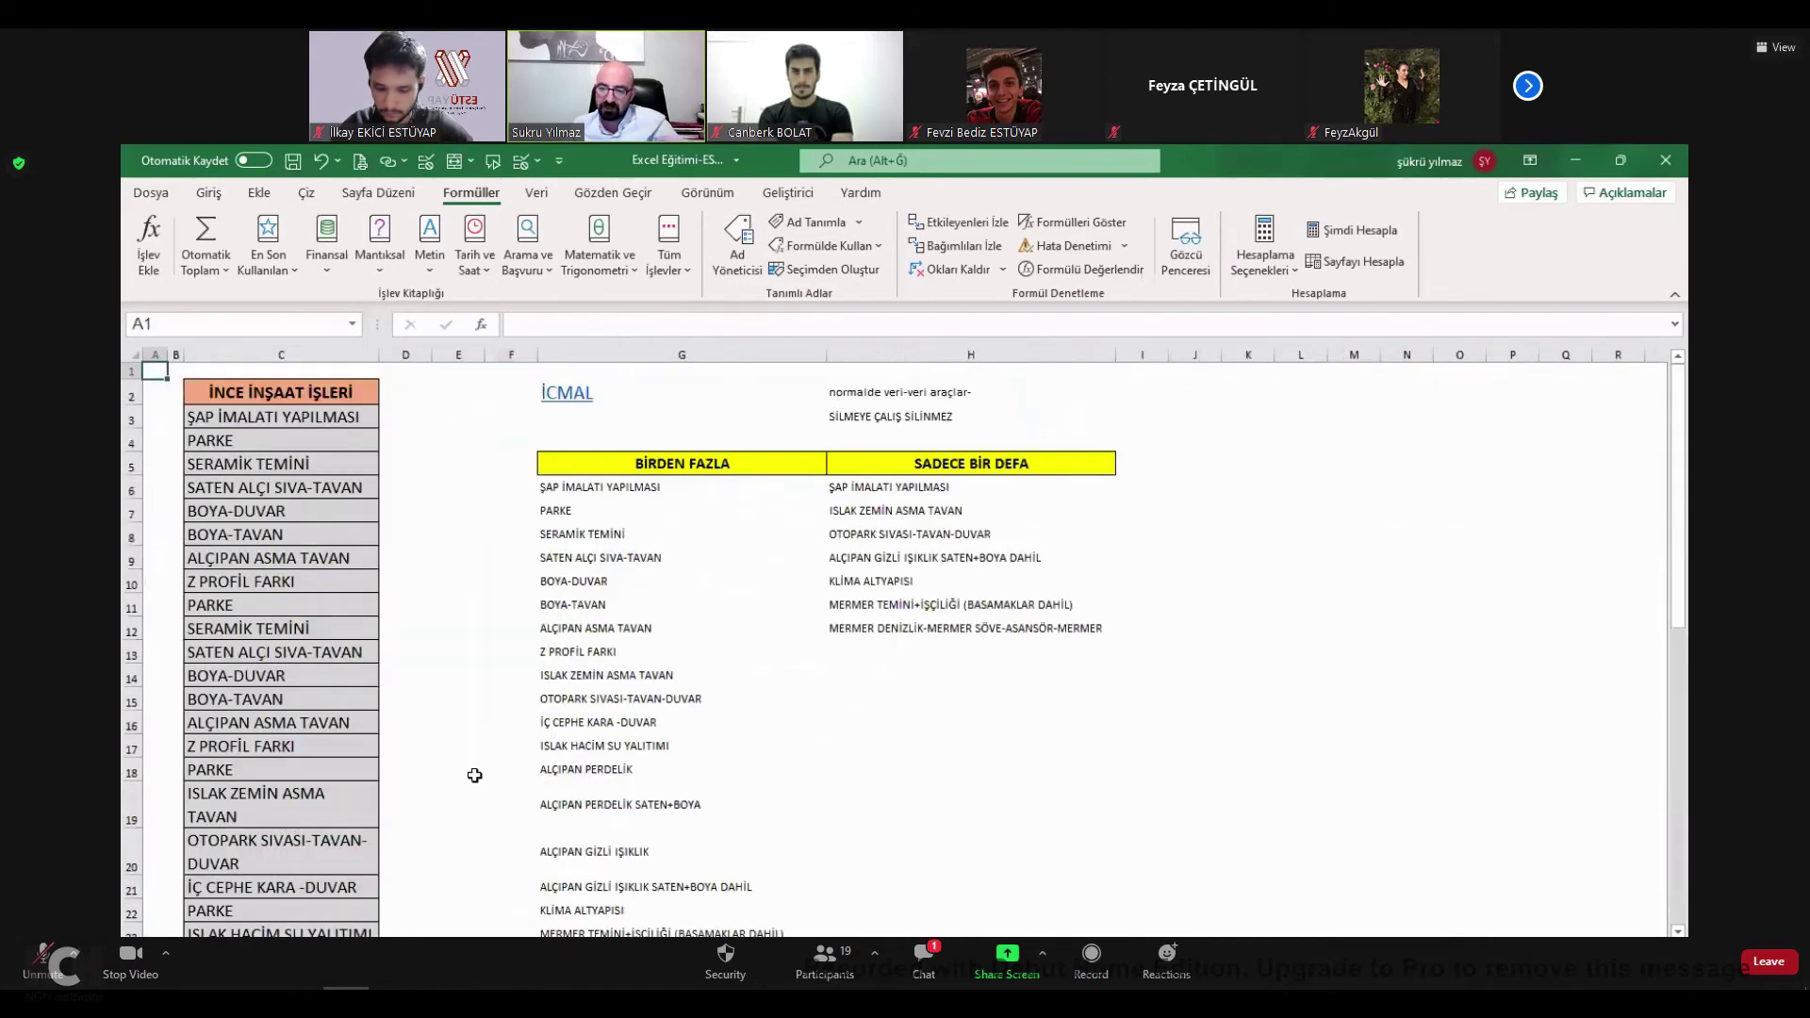
{"action": "left_click", "coordinate": [584, 405]}
Tick BENZERSİZ FONKSİYONU, reaching 93%, and move to the green numbered-box sheet.
{"action": "key", "text": "ctrl+Page_Up"}
{"action": "left_click", "coordinate": [590, 823]}
{"action": "scroll", "coordinate": [401, 754], "scroll_direction": "down", "scroll_amount": 1}
{"action": "left_click", "coordinate": [401, 754]}
{"action": "key", "text": "ctrl+Page_Down"}
{"action": "left_click", "coordinate": [550, 660]}
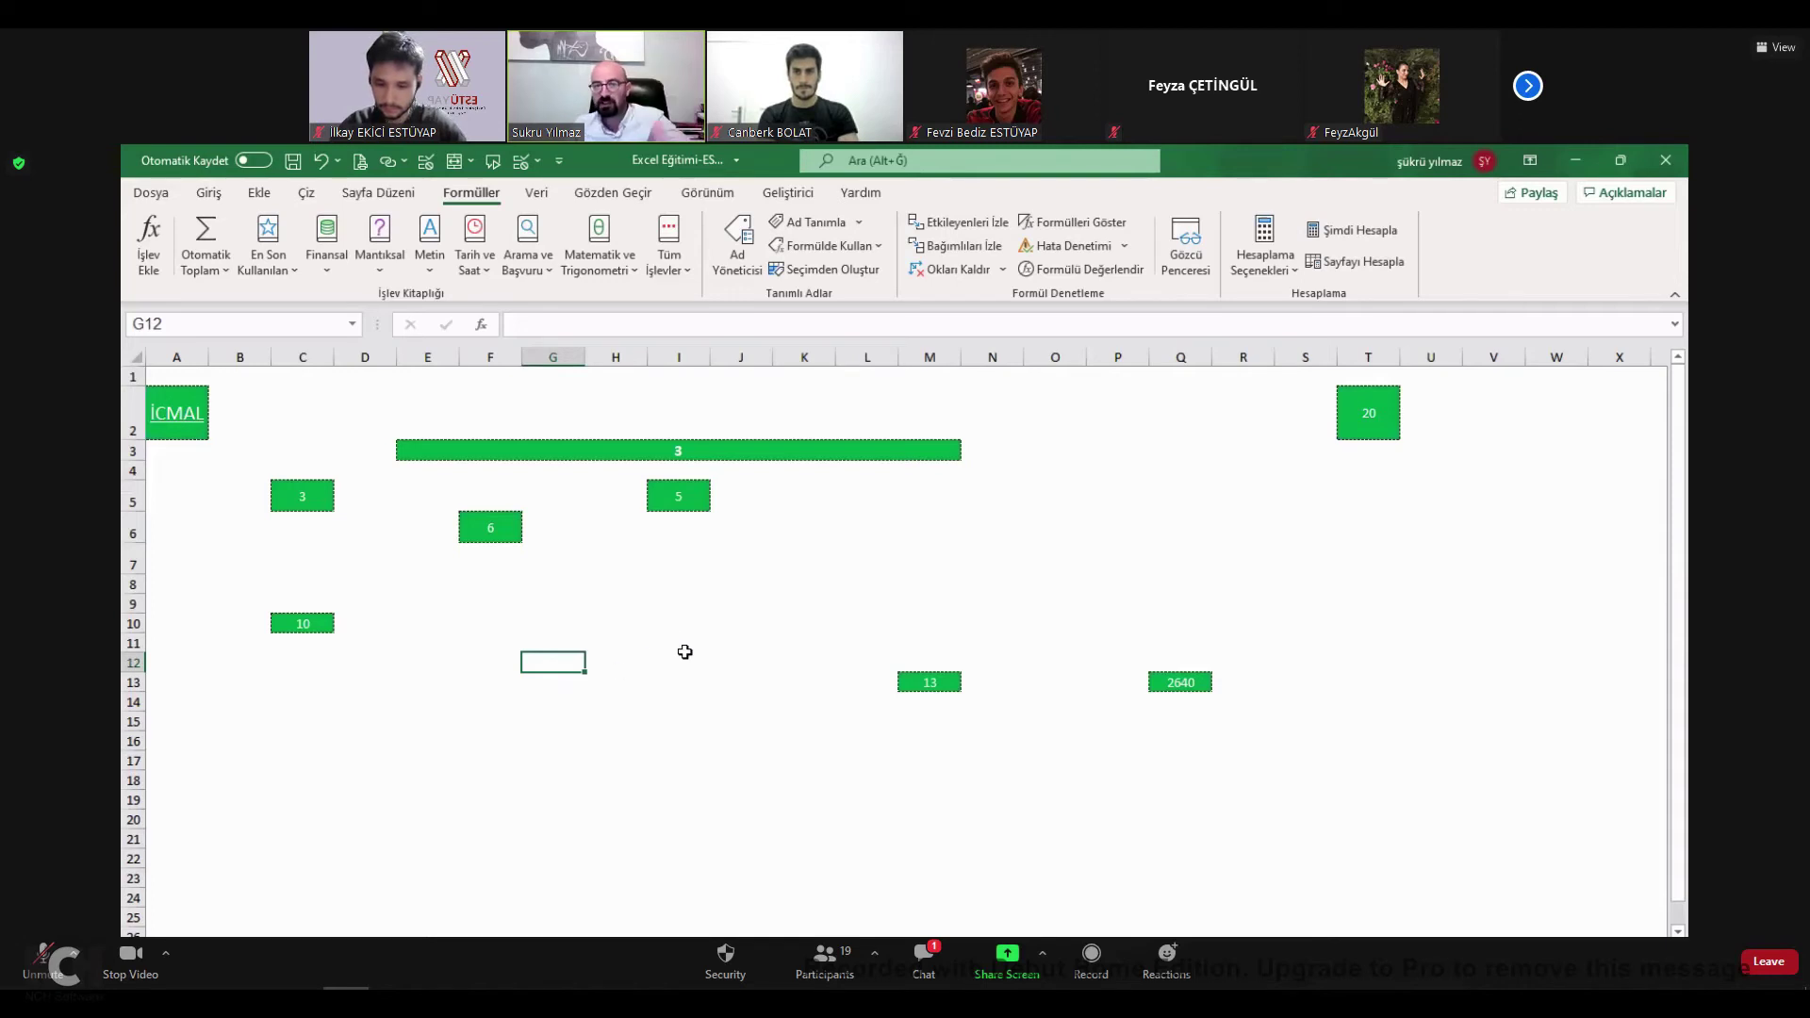
Undo the last change and go to the SatırSay_Fonksiyonu demo sheet via İcmal.
{"action": "key", "text": "ctrl+z"}
{"action": "left_click", "coordinate": [179, 415]}
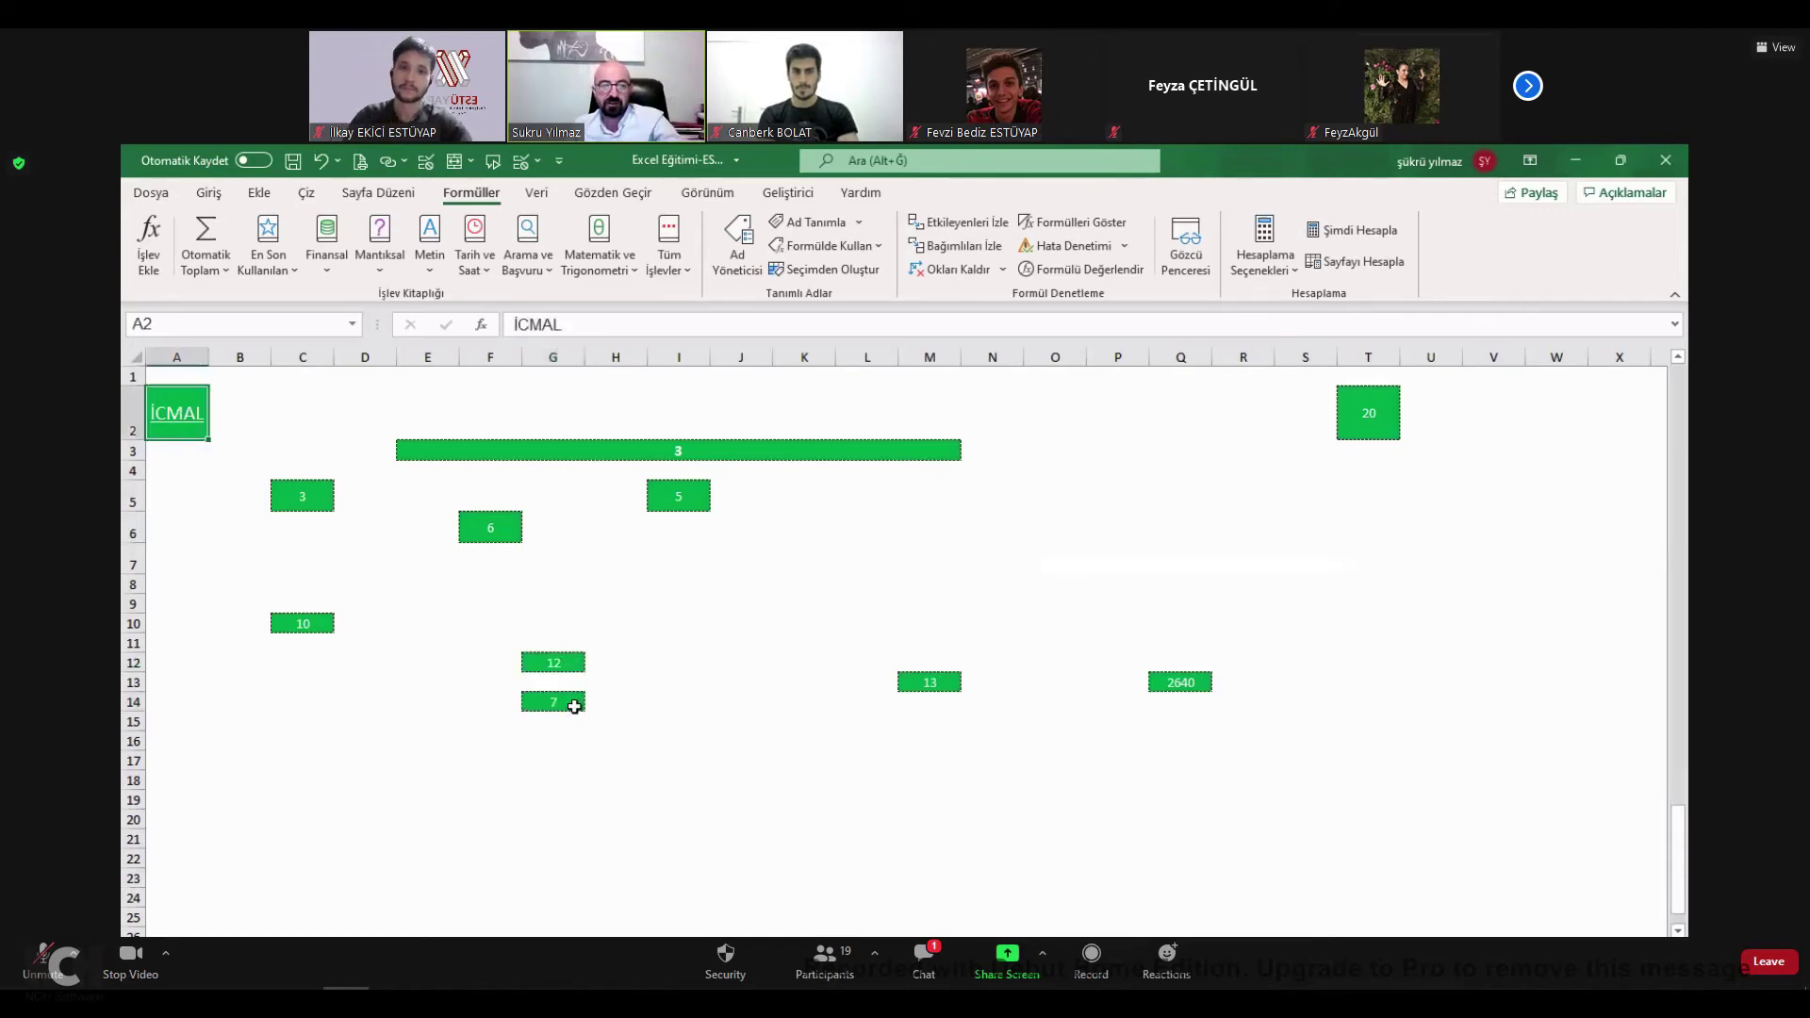
{"action": "left_click", "coordinate": [591, 764]}
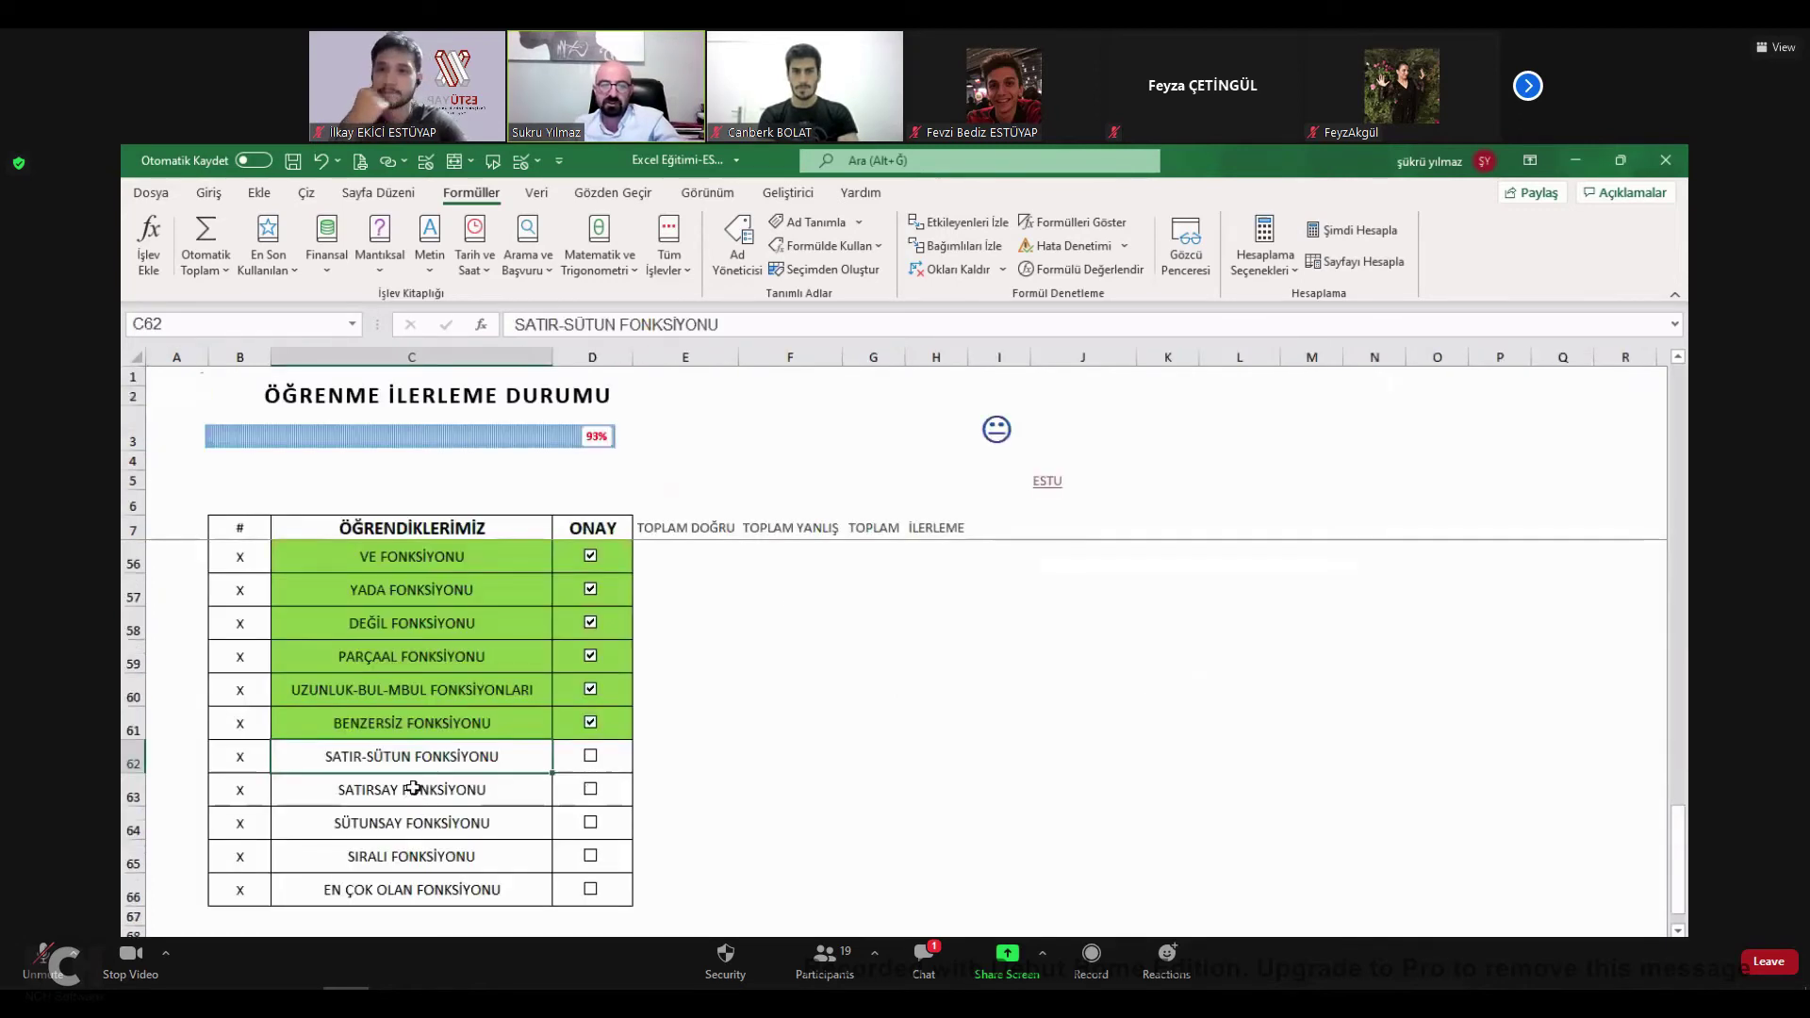
{"action": "key", "text": "Down"}
{"action": "key", "text": "ctrl+Page_Up"}
Inspect the Sıra No numbering formulas, briefly clearing A4 and restoring it with undo.
{"action": "left_click", "coordinate": [316, 483]}
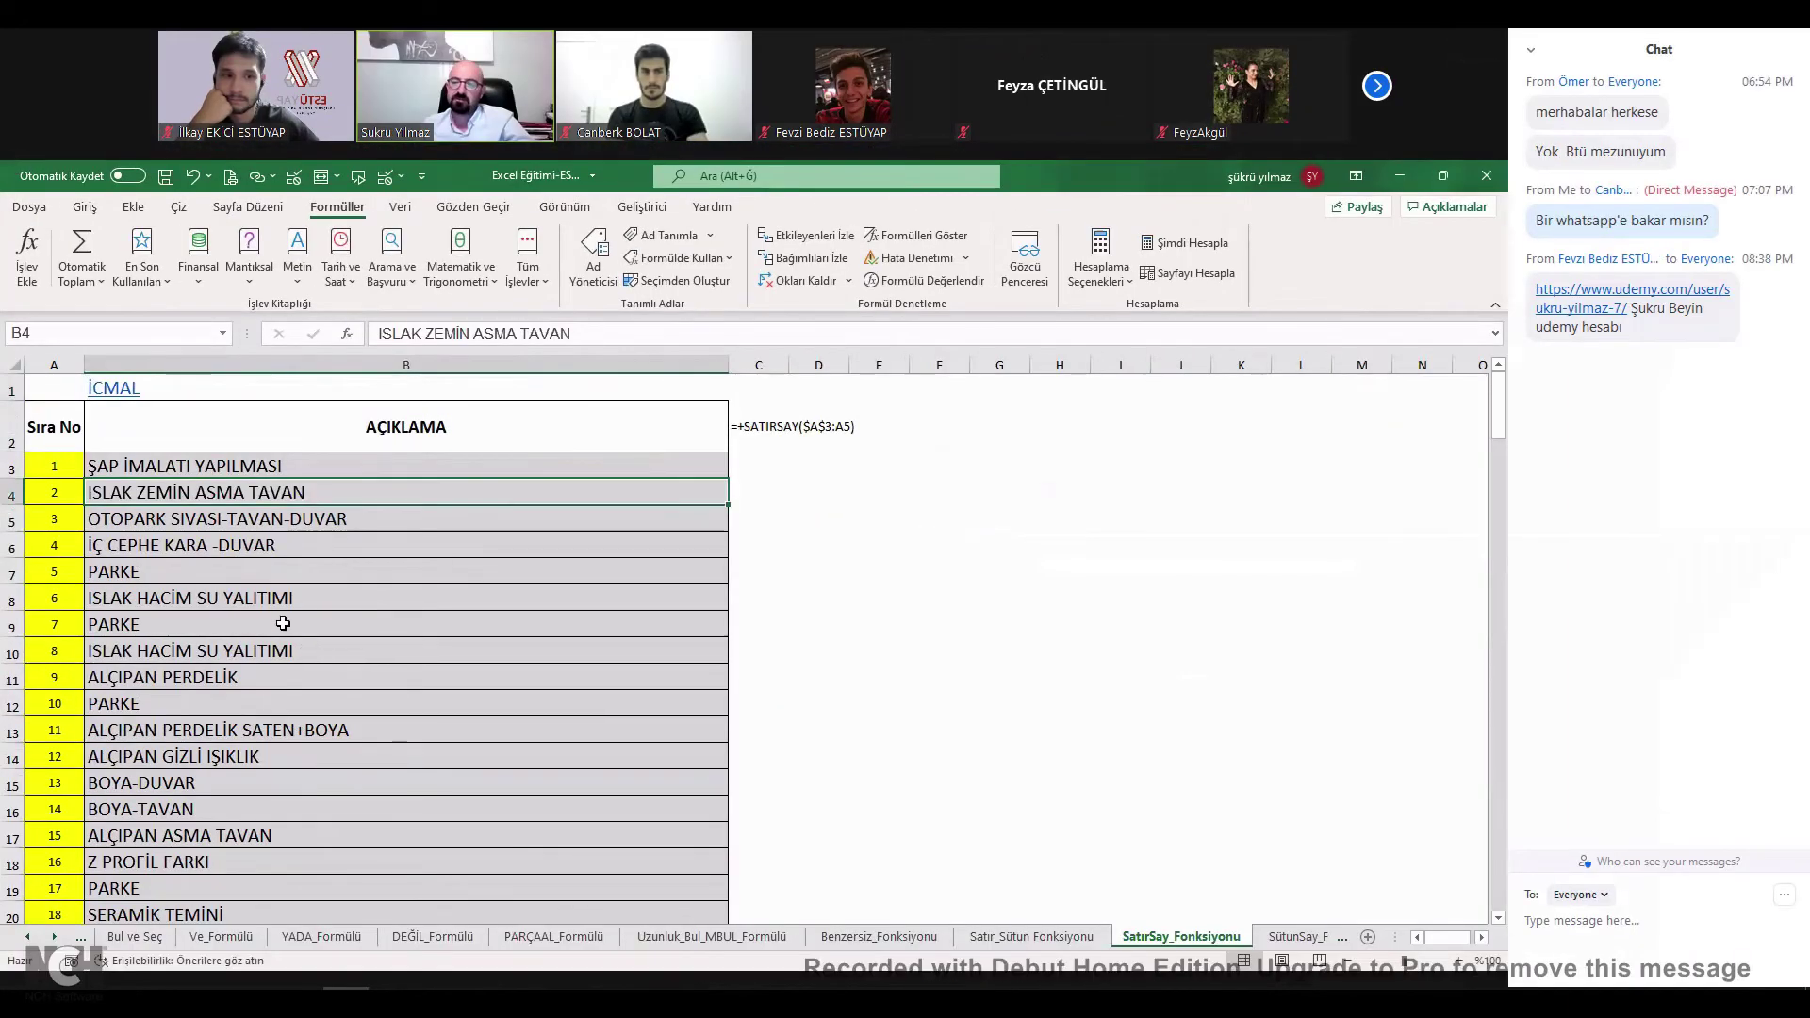
{"action": "key", "text": "Left"}
{"action": "key", "text": "Down"}
{"action": "key", "text": "Down"}
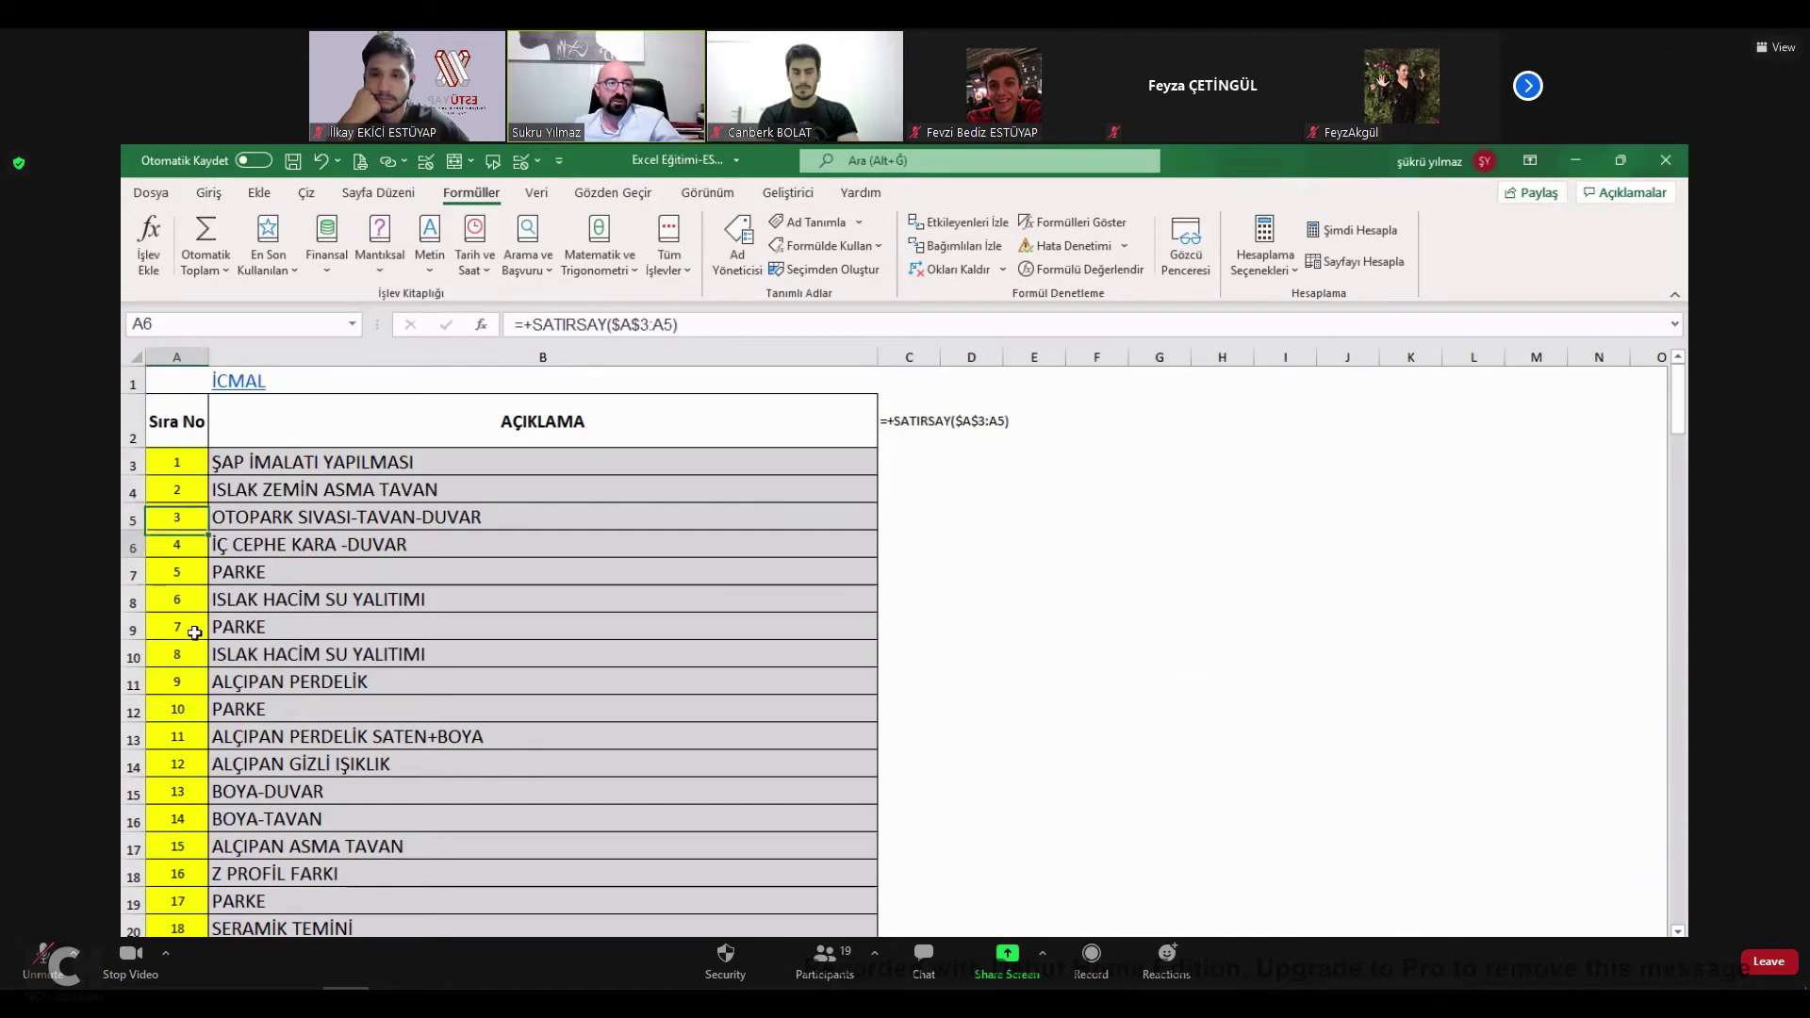
{"action": "left_click", "coordinate": [177, 709]}
{"action": "left_click", "coordinate": [226, 627]}
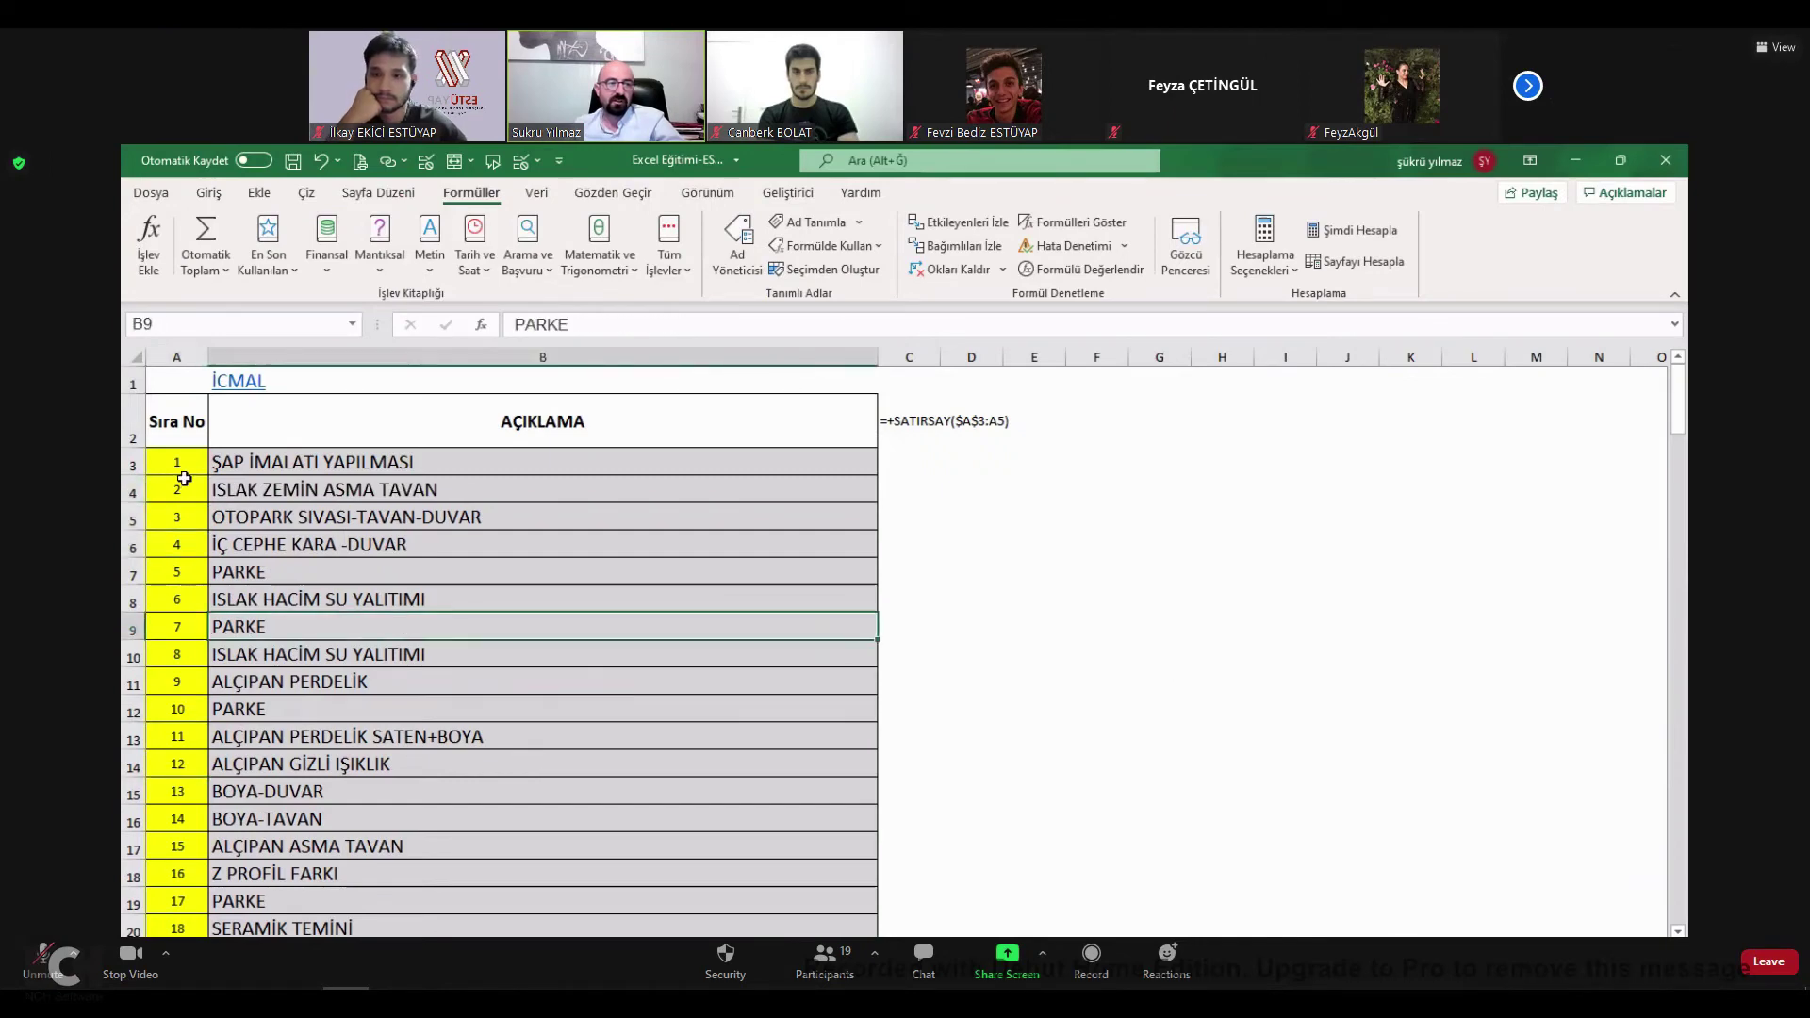
{"action": "left_click", "coordinate": [177, 494]}
{"action": "triple_click", "coordinate": [700, 330]}
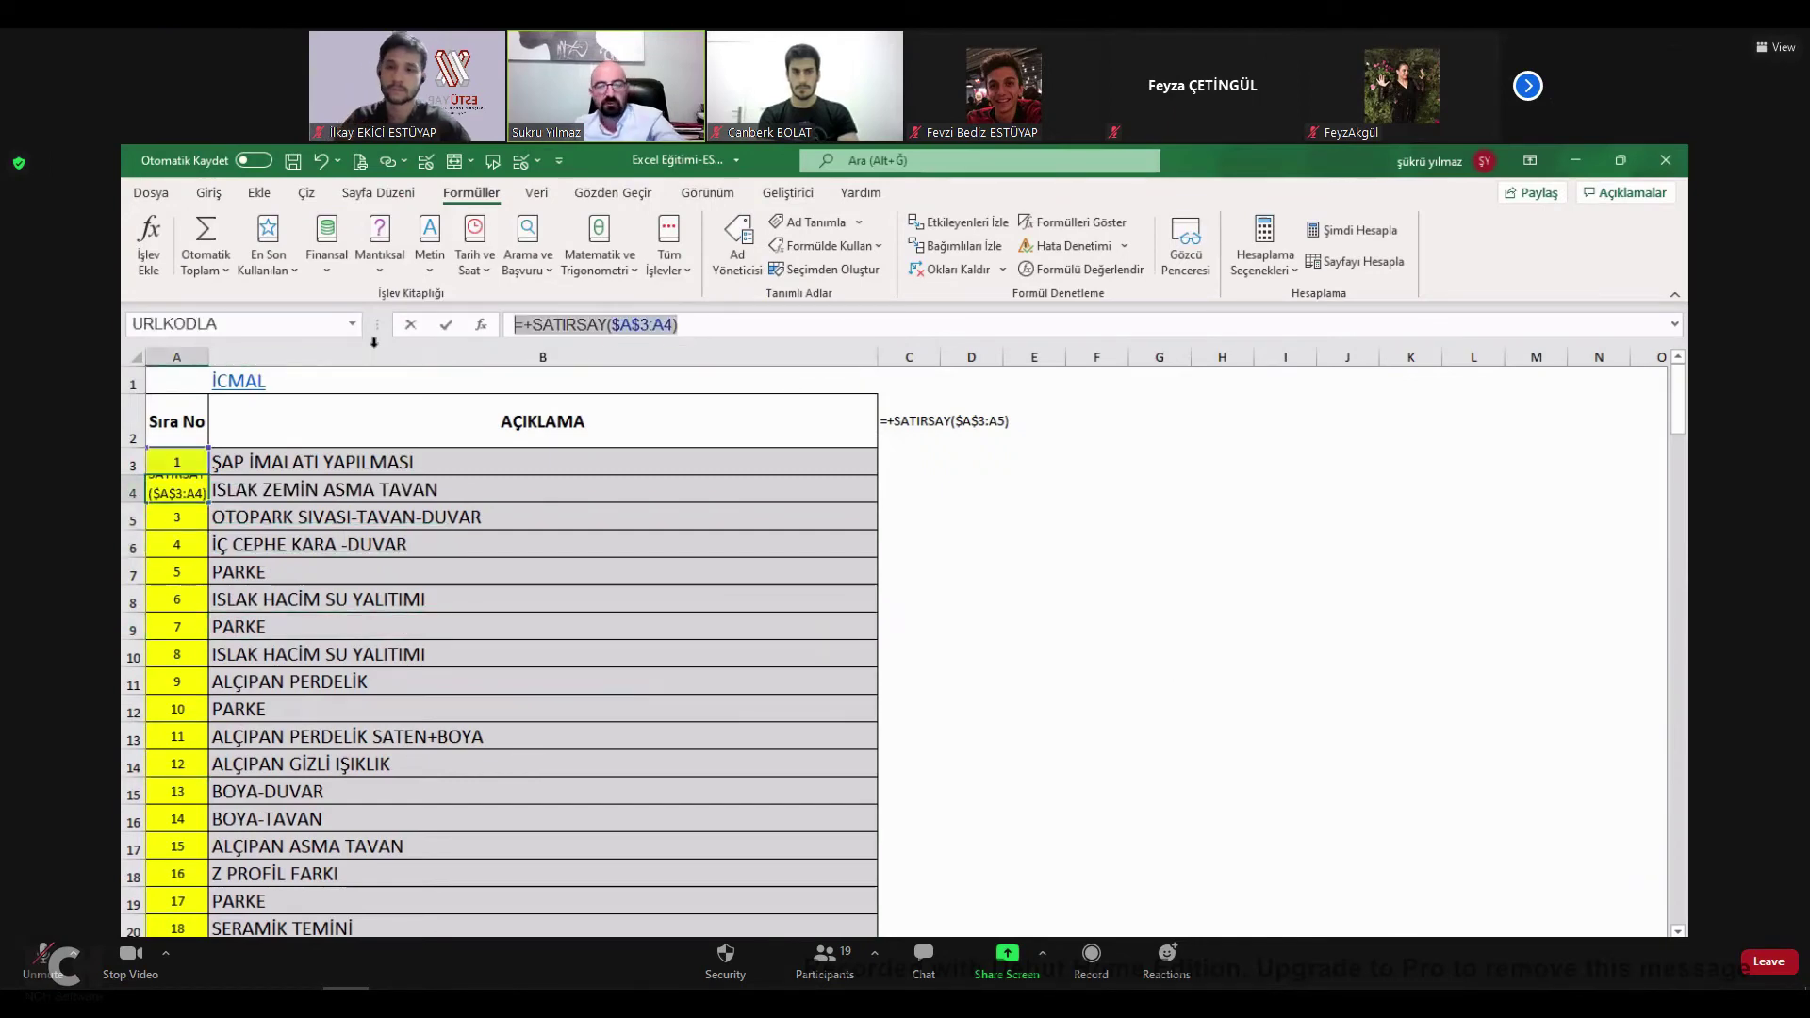
{"action": "key", "text": "BackSpace"}
{"action": "left_click", "coordinate": [469, 540]}
{"action": "left_click", "coordinate": [180, 459]}
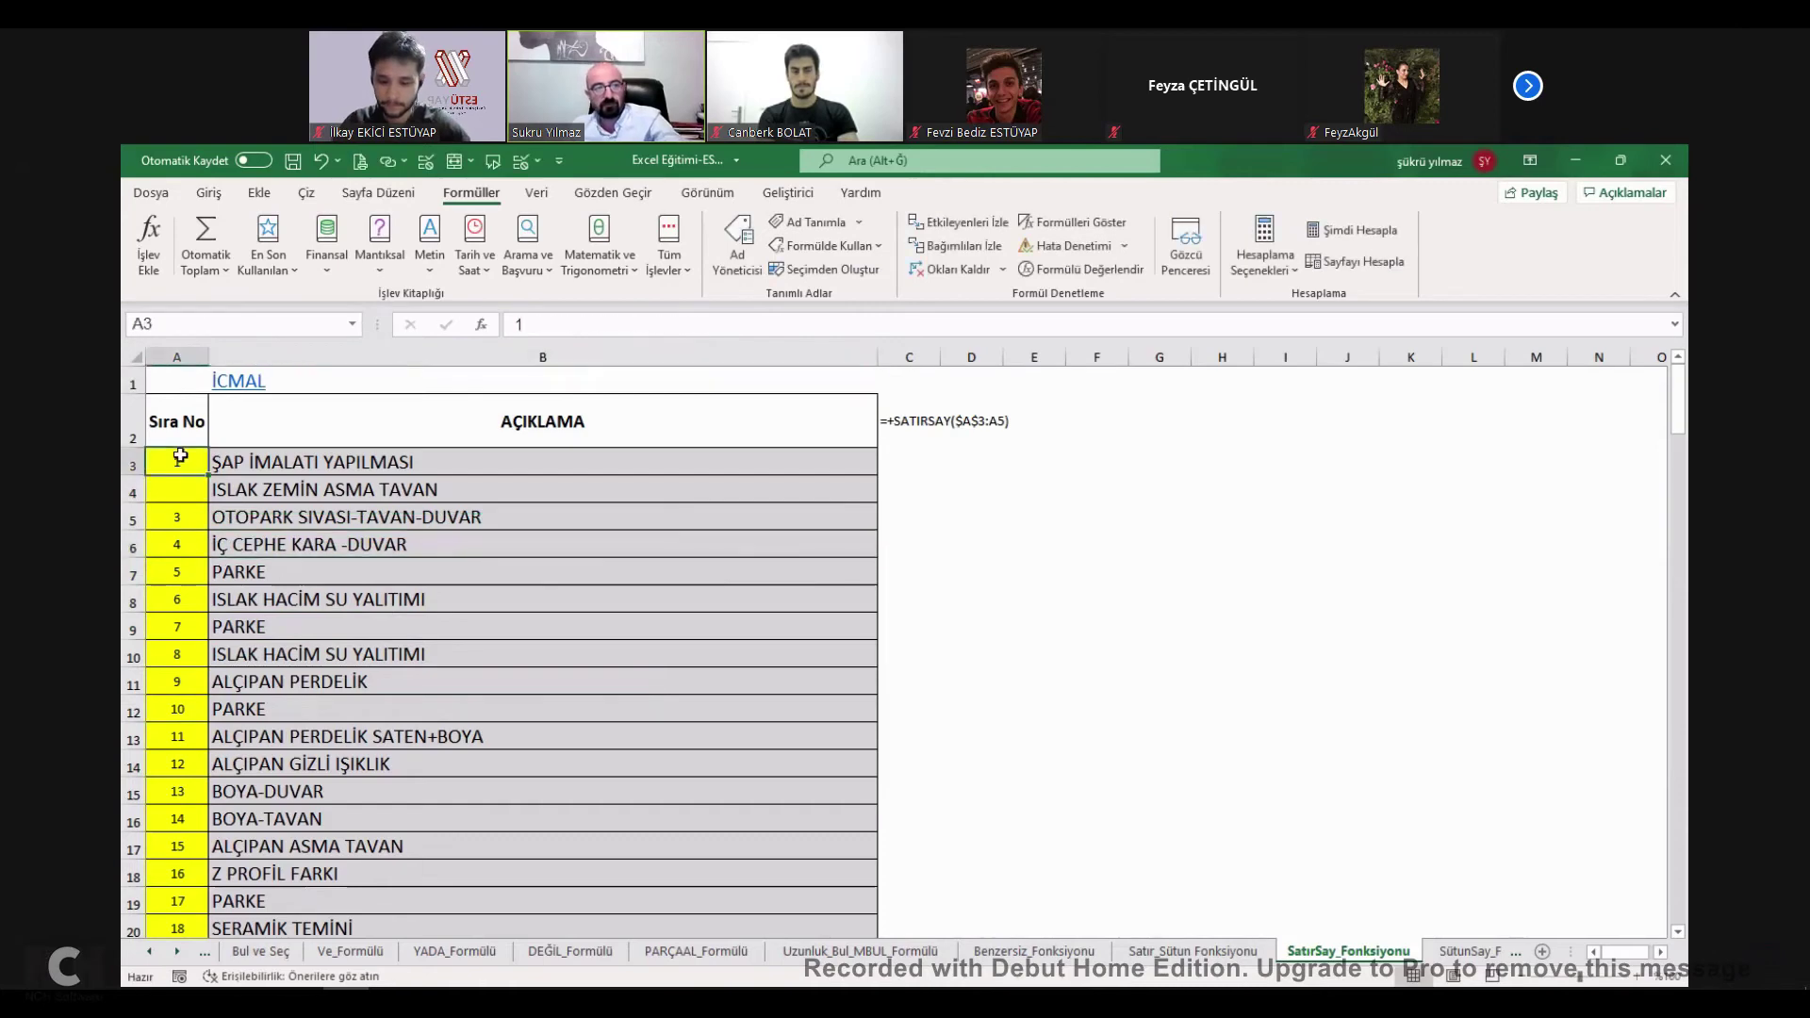
{"action": "key", "text": "ctrl+z"}
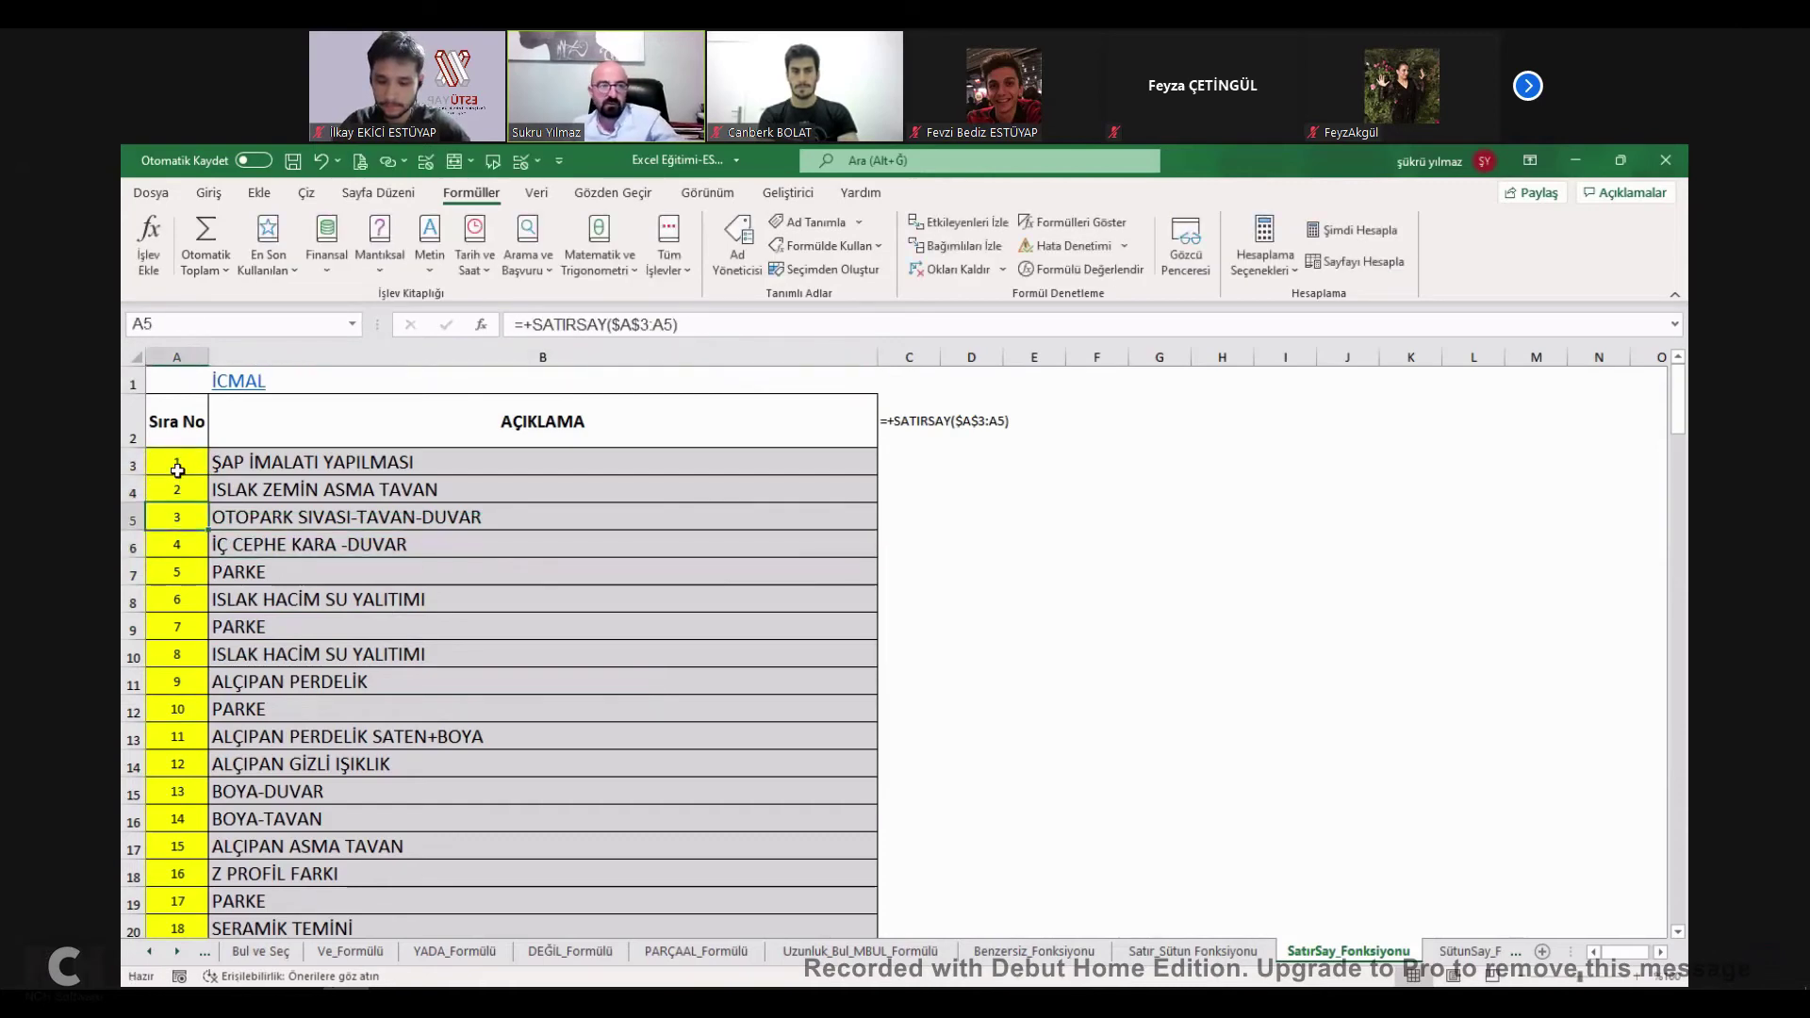
{"action": "left_click_drag", "start_coordinate": [178, 470], "coordinate": [178, 489]}
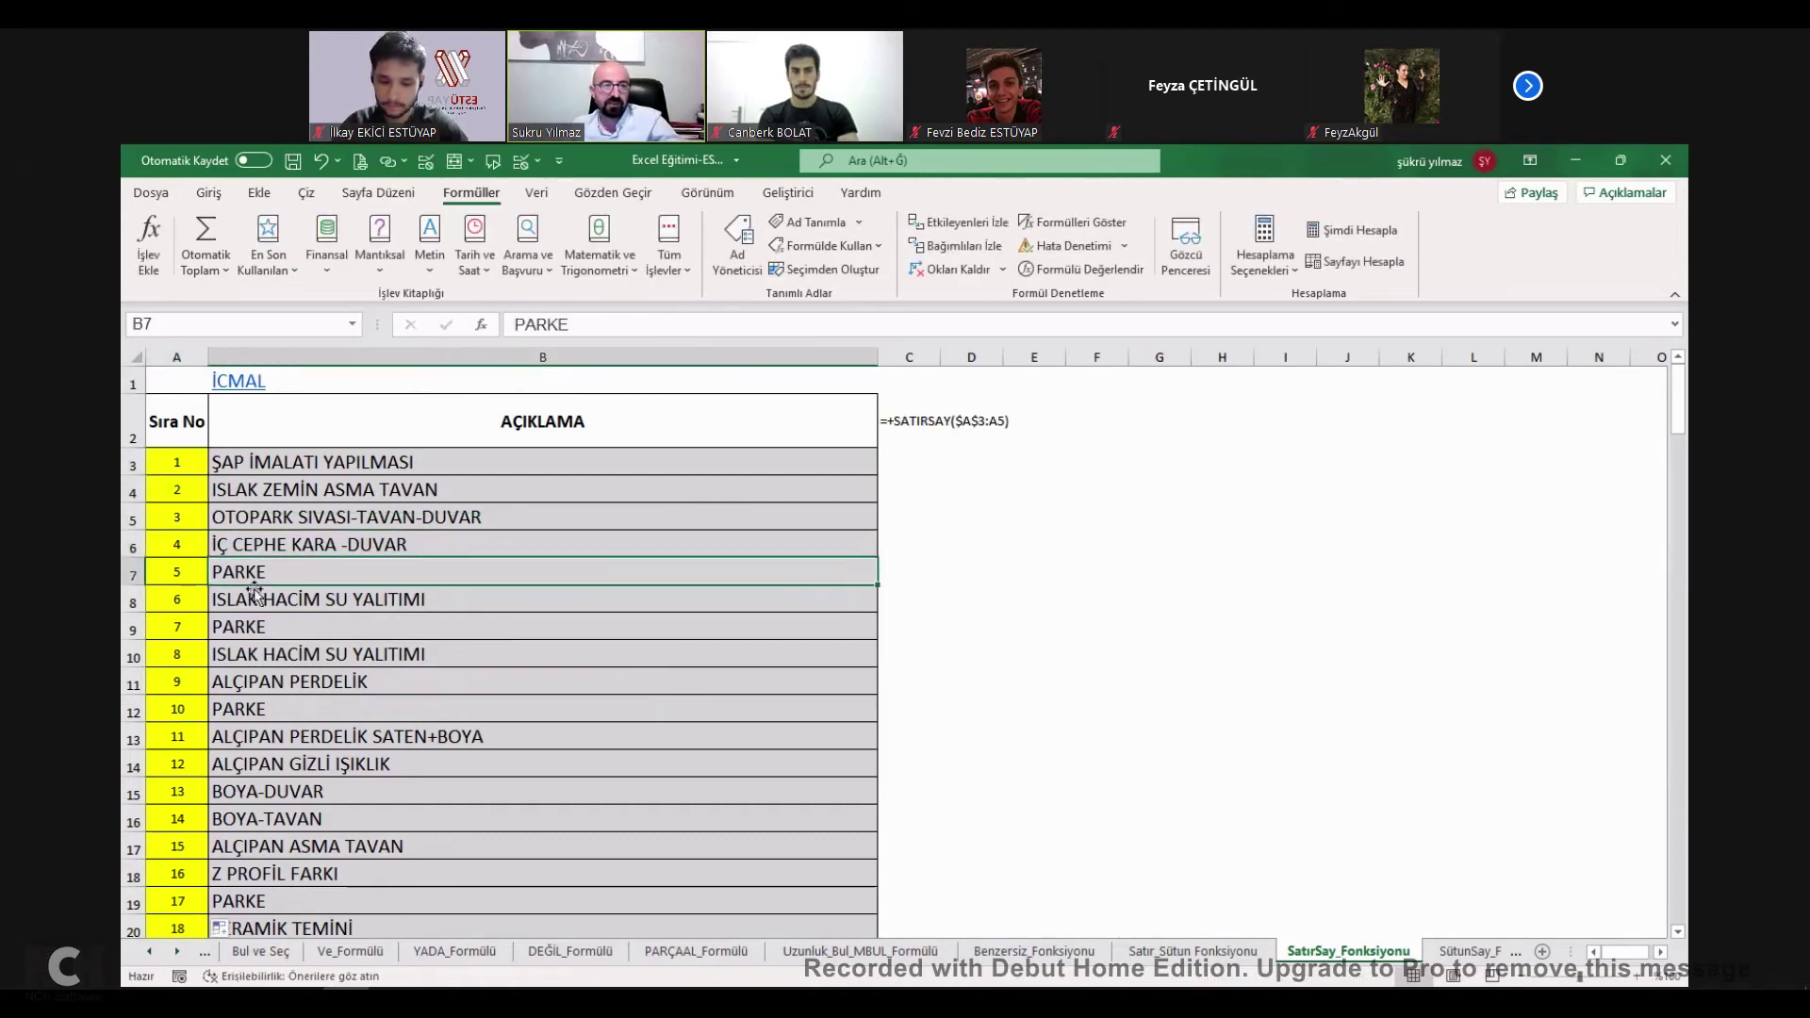
Delete rows 5, 7, 9 and 12 together with Ctrl+-.
{"action": "left_click", "coordinate": [133, 518]}
{"action": "left_click", "coordinate": [133, 627], "text": "ctrl"}
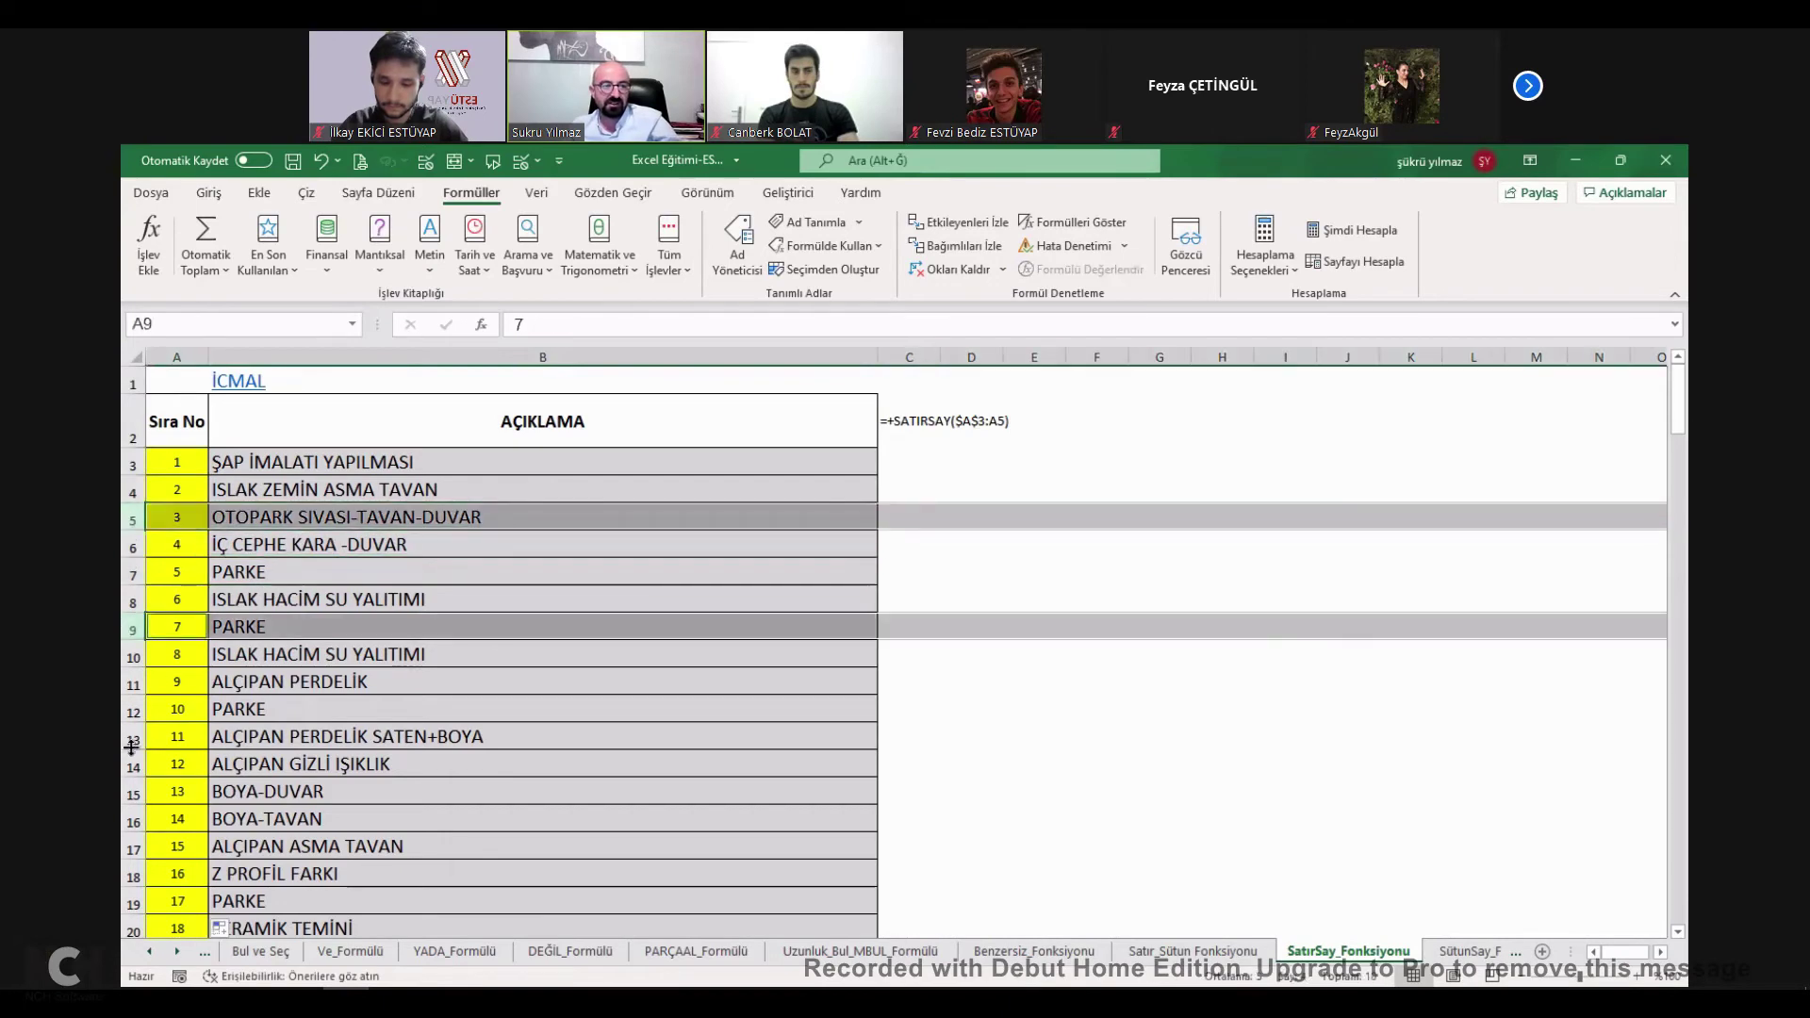
{"action": "left_click", "coordinate": [133, 709], "text": "ctrl"}
{"action": "left_click", "coordinate": [132, 572], "text": "ctrl"}
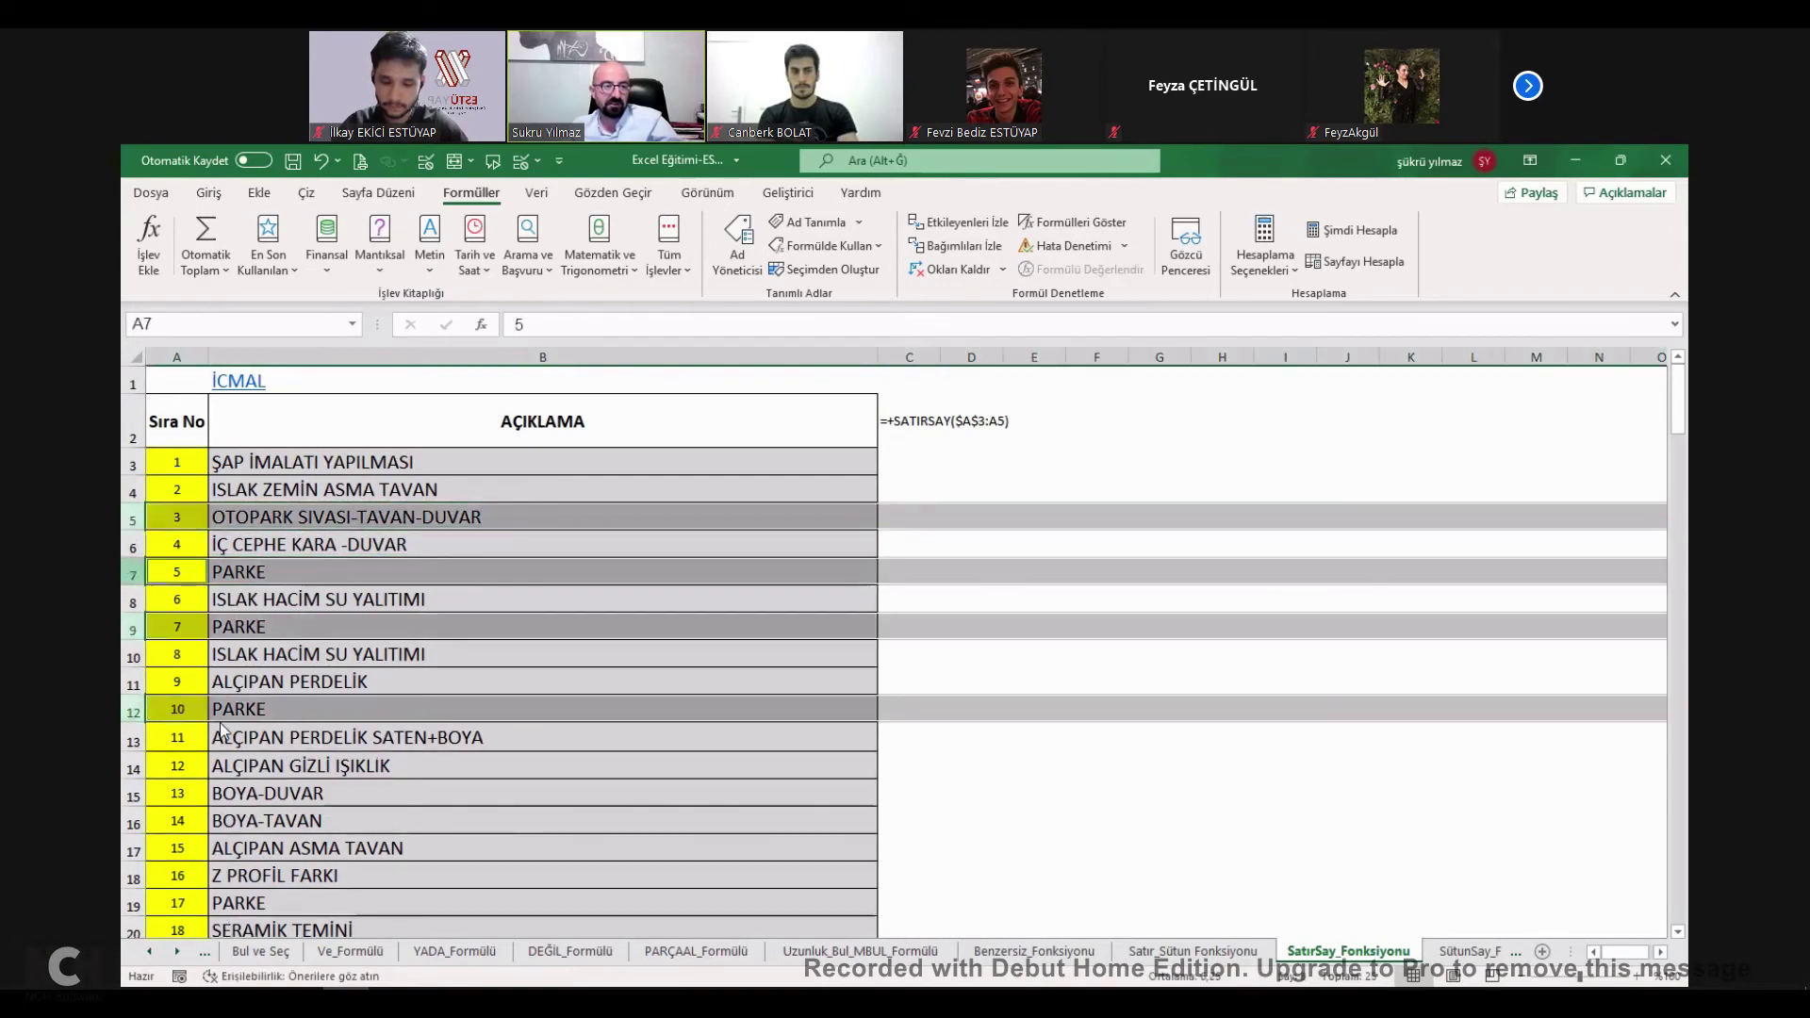
{"action": "key", "text": "ctrl+minus"}
Check the remaining Sıra No values, which now skip 3, 5, 7 and 10.
{"action": "left_click", "coordinate": [184, 516]}
{"action": "key", "text": "Down"}
{"action": "key", "text": "Down"}
{"action": "key", "text": "Down"}
{"action": "key", "text": "Down"}
{"action": "key", "text": "Down"}
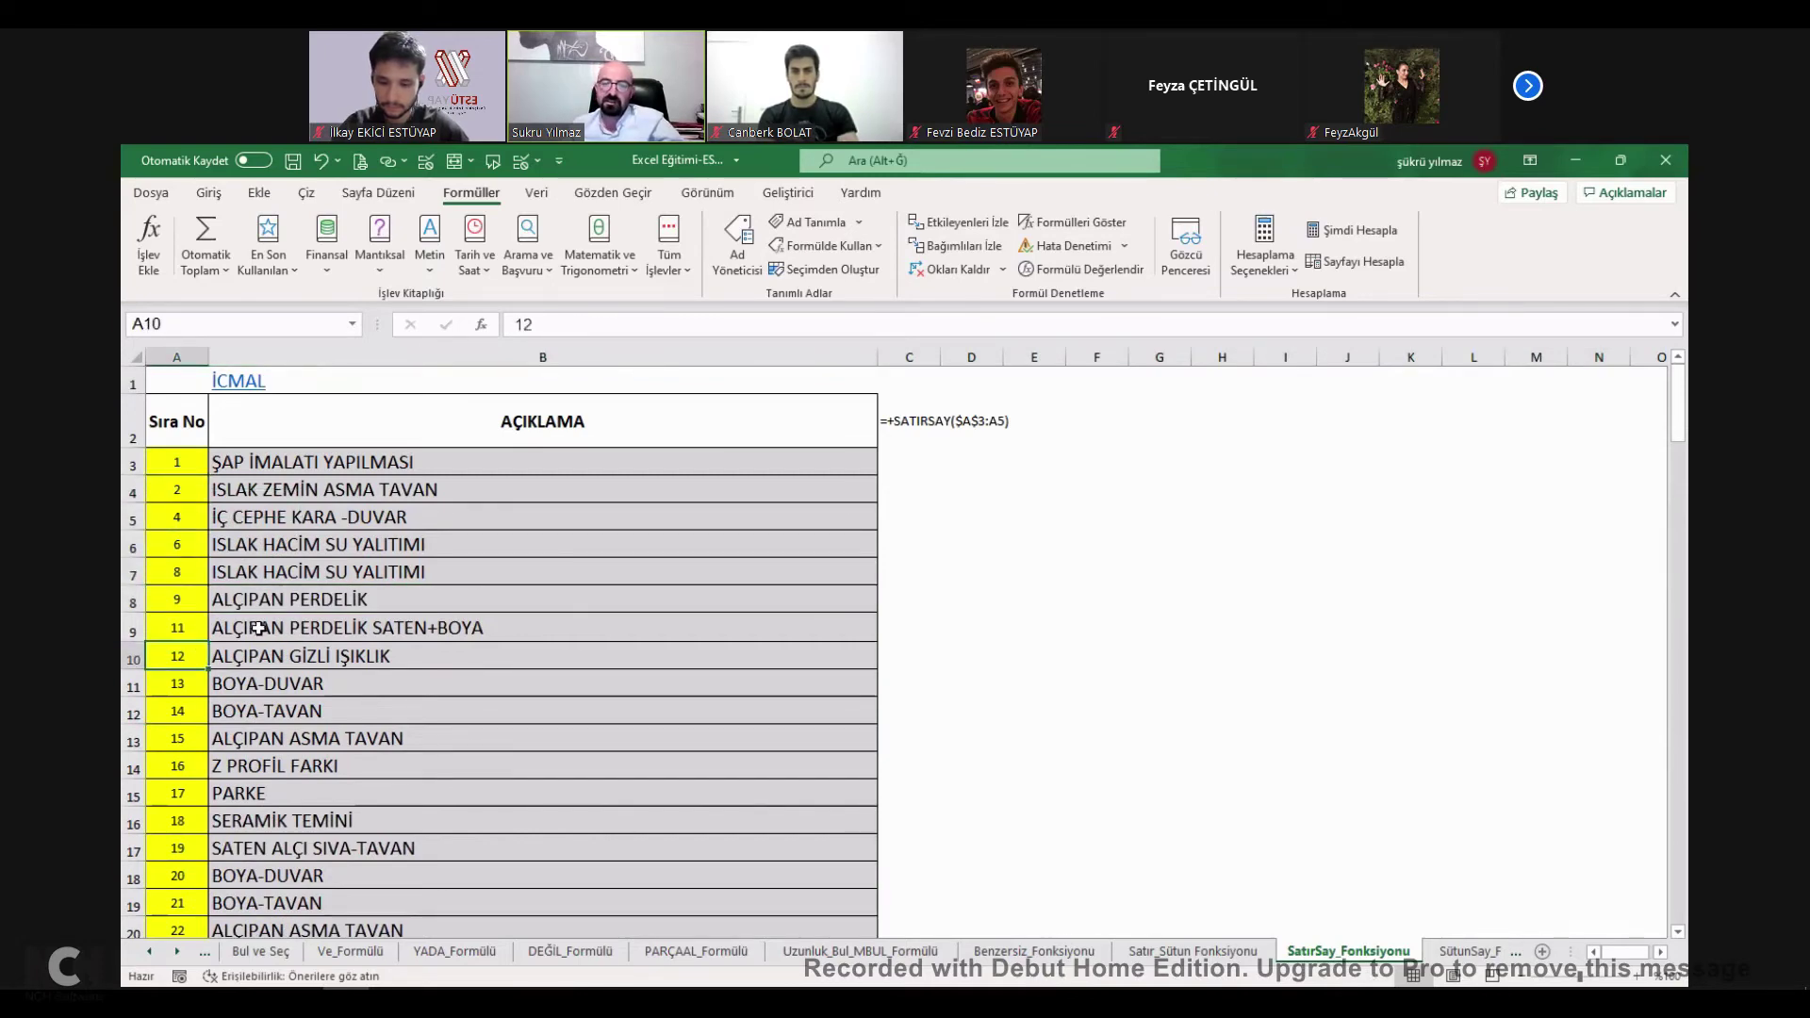
{"action": "left_click", "coordinate": [185, 517]}
{"action": "key", "text": "Right"}
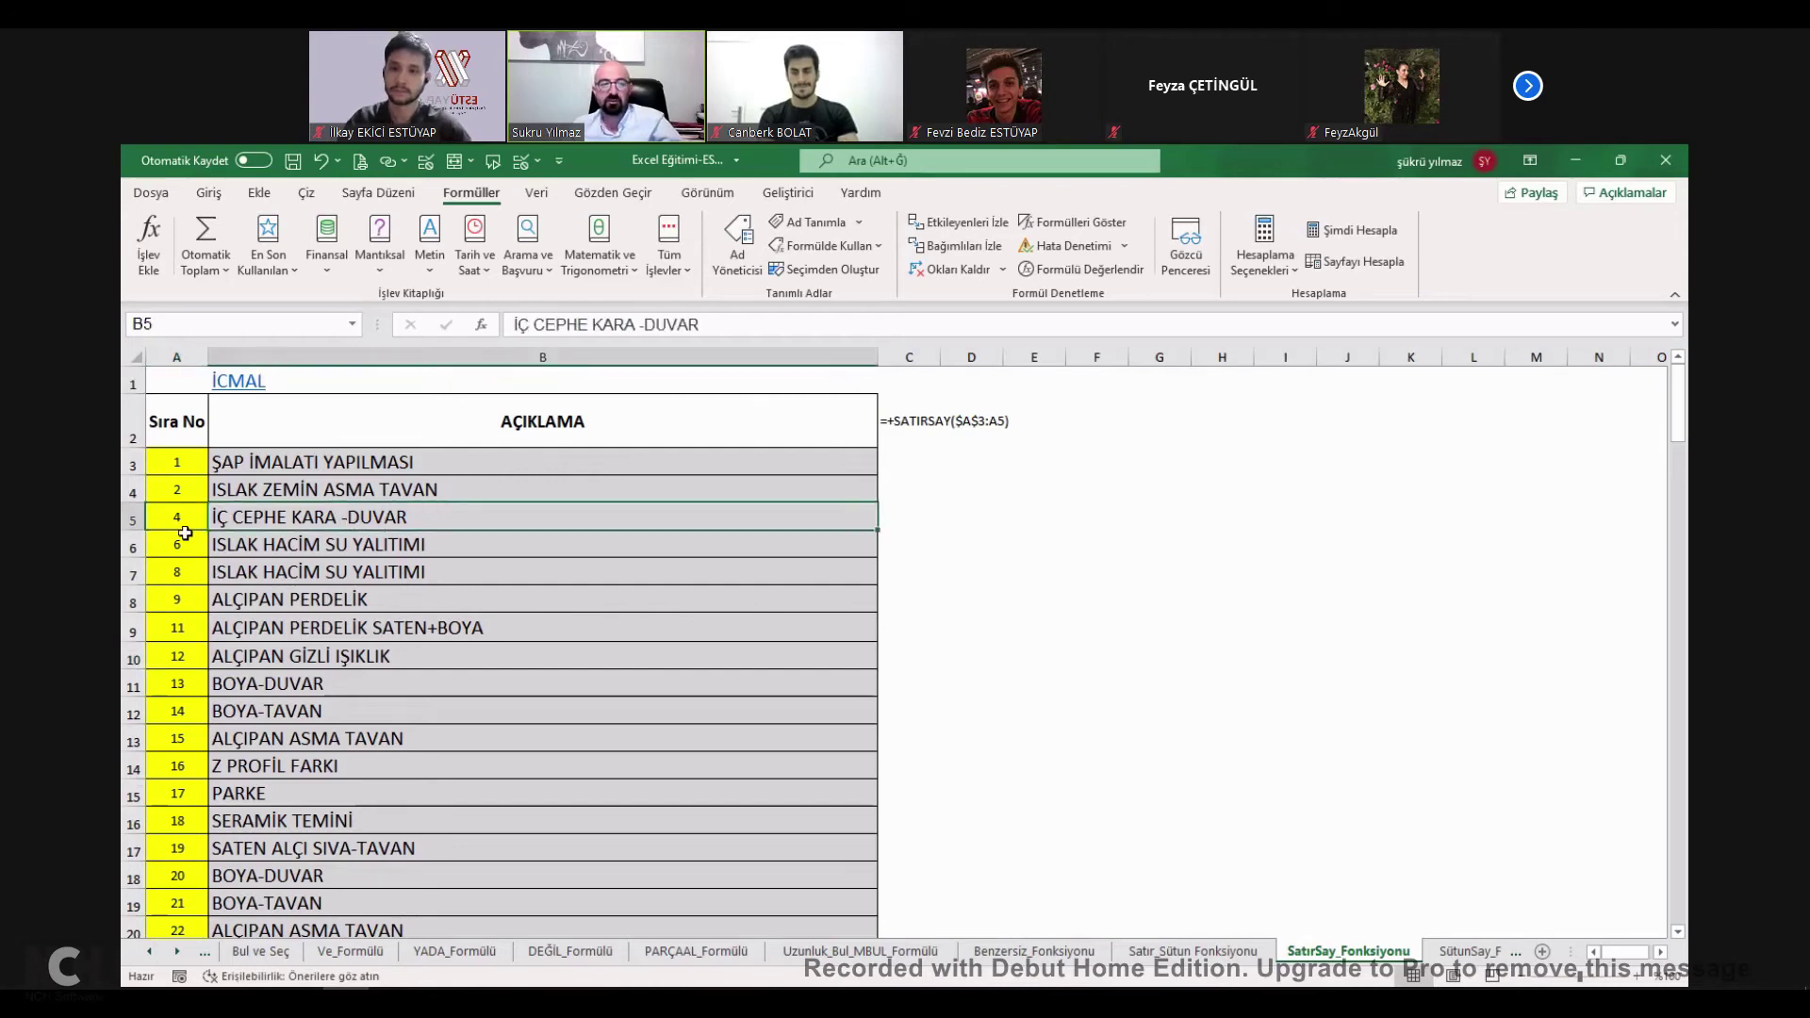
{"action": "left_click", "coordinate": [184, 516]}
Put 3 in A5 and enter a SATIRSAY(A3:A3) numbering formula in A3.
{"action": "type", "text": "3"}
{"action": "key", "text": "Return"}
{"action": "left_click", "coordinate": [186, 462]}
{"action": "type", "text": "+"}
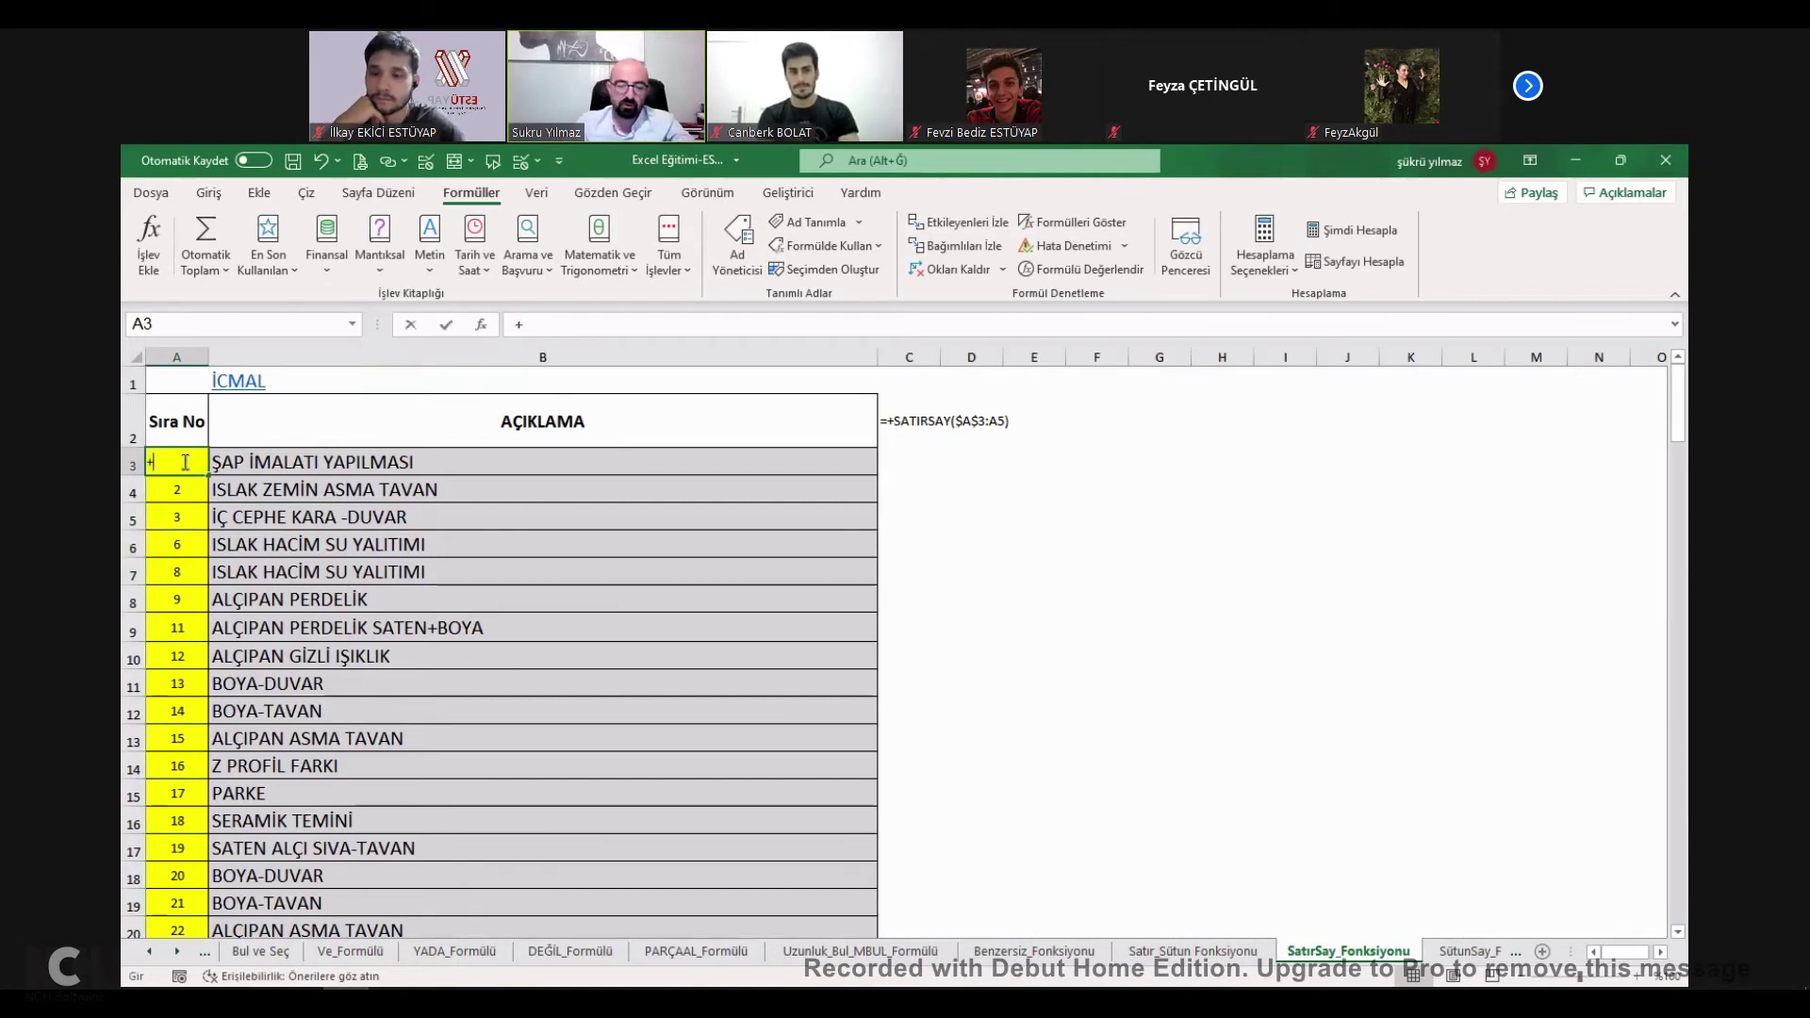
{"action": "type", "text": "s"}
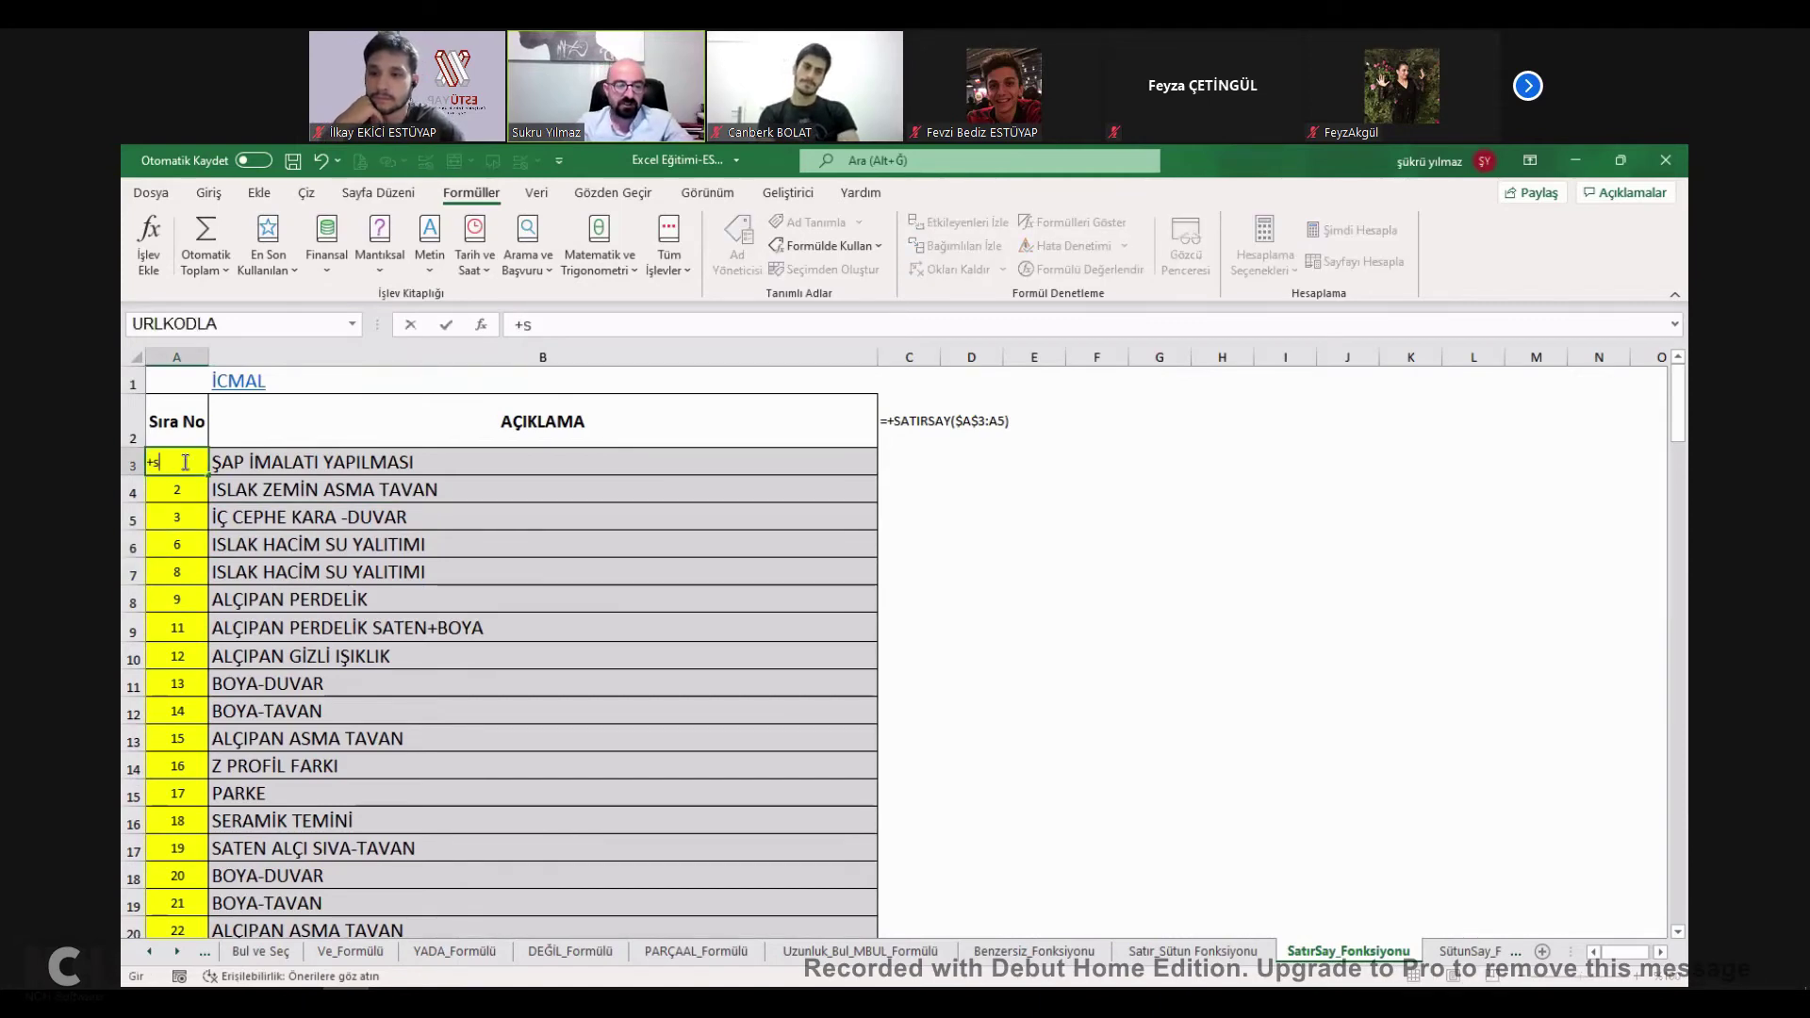
{"action": "type", "text": "atırsay("}
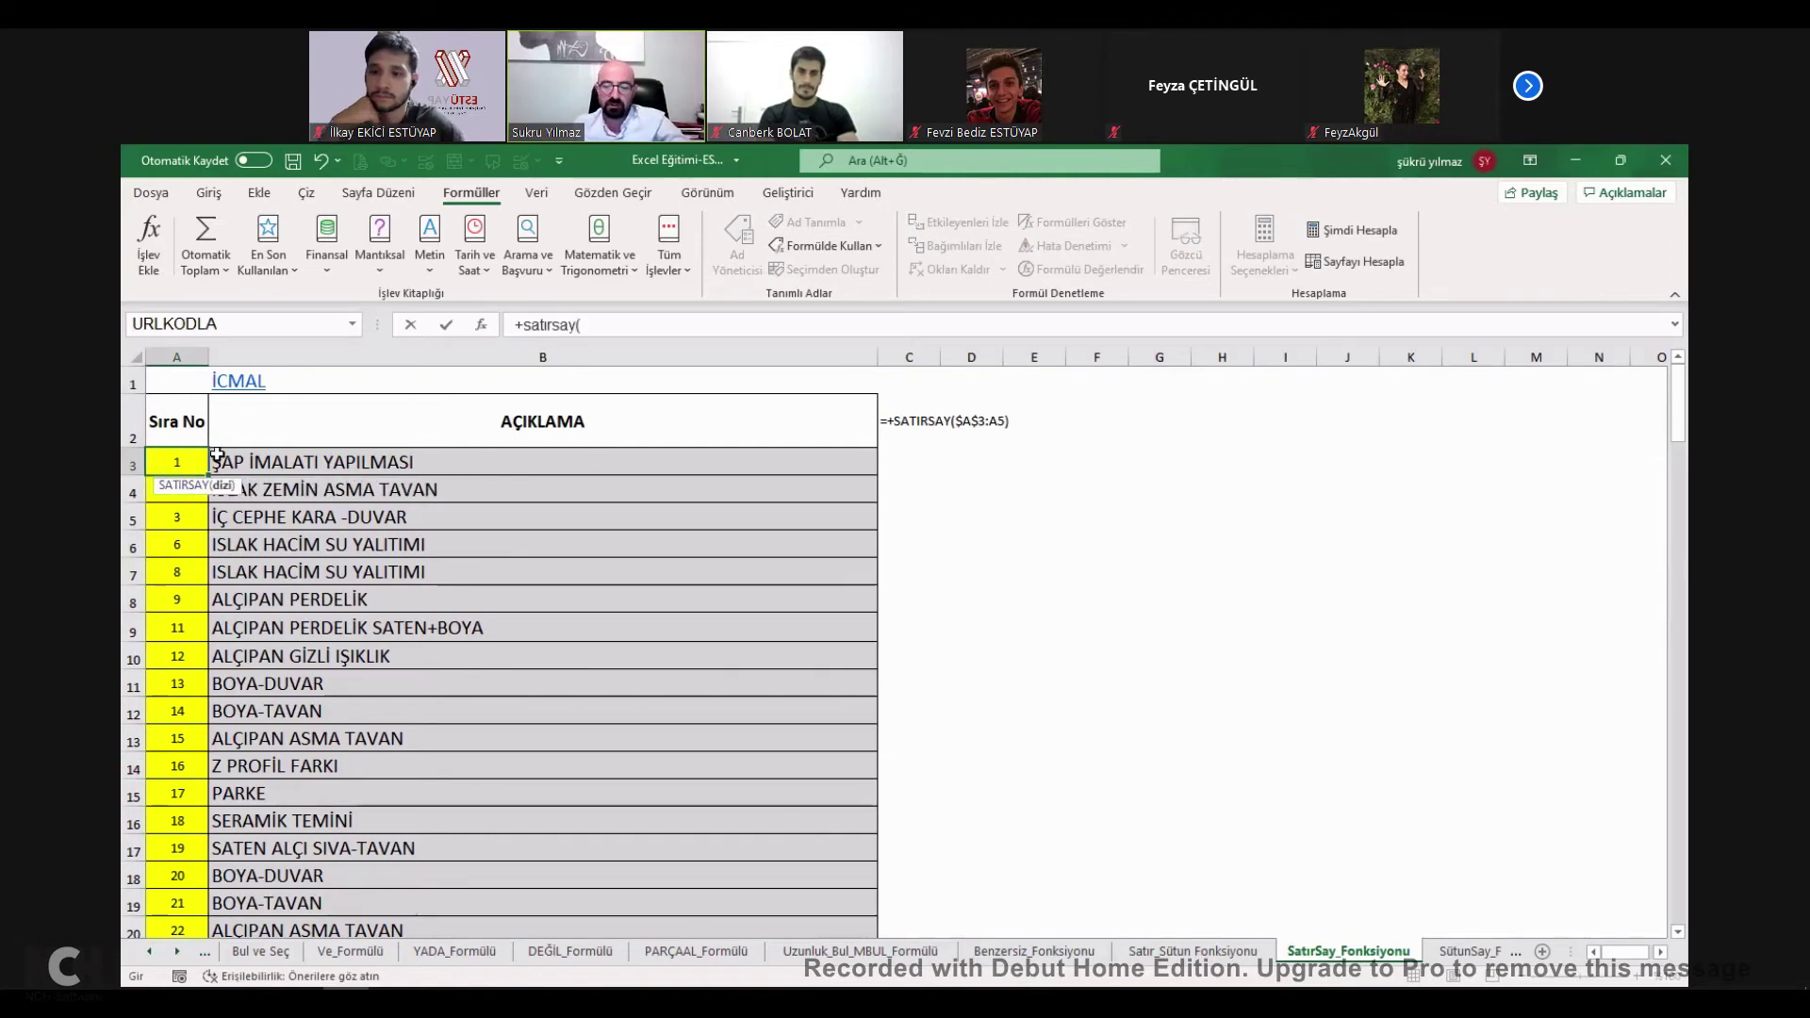
{"action": "type", "text": "a3:"}
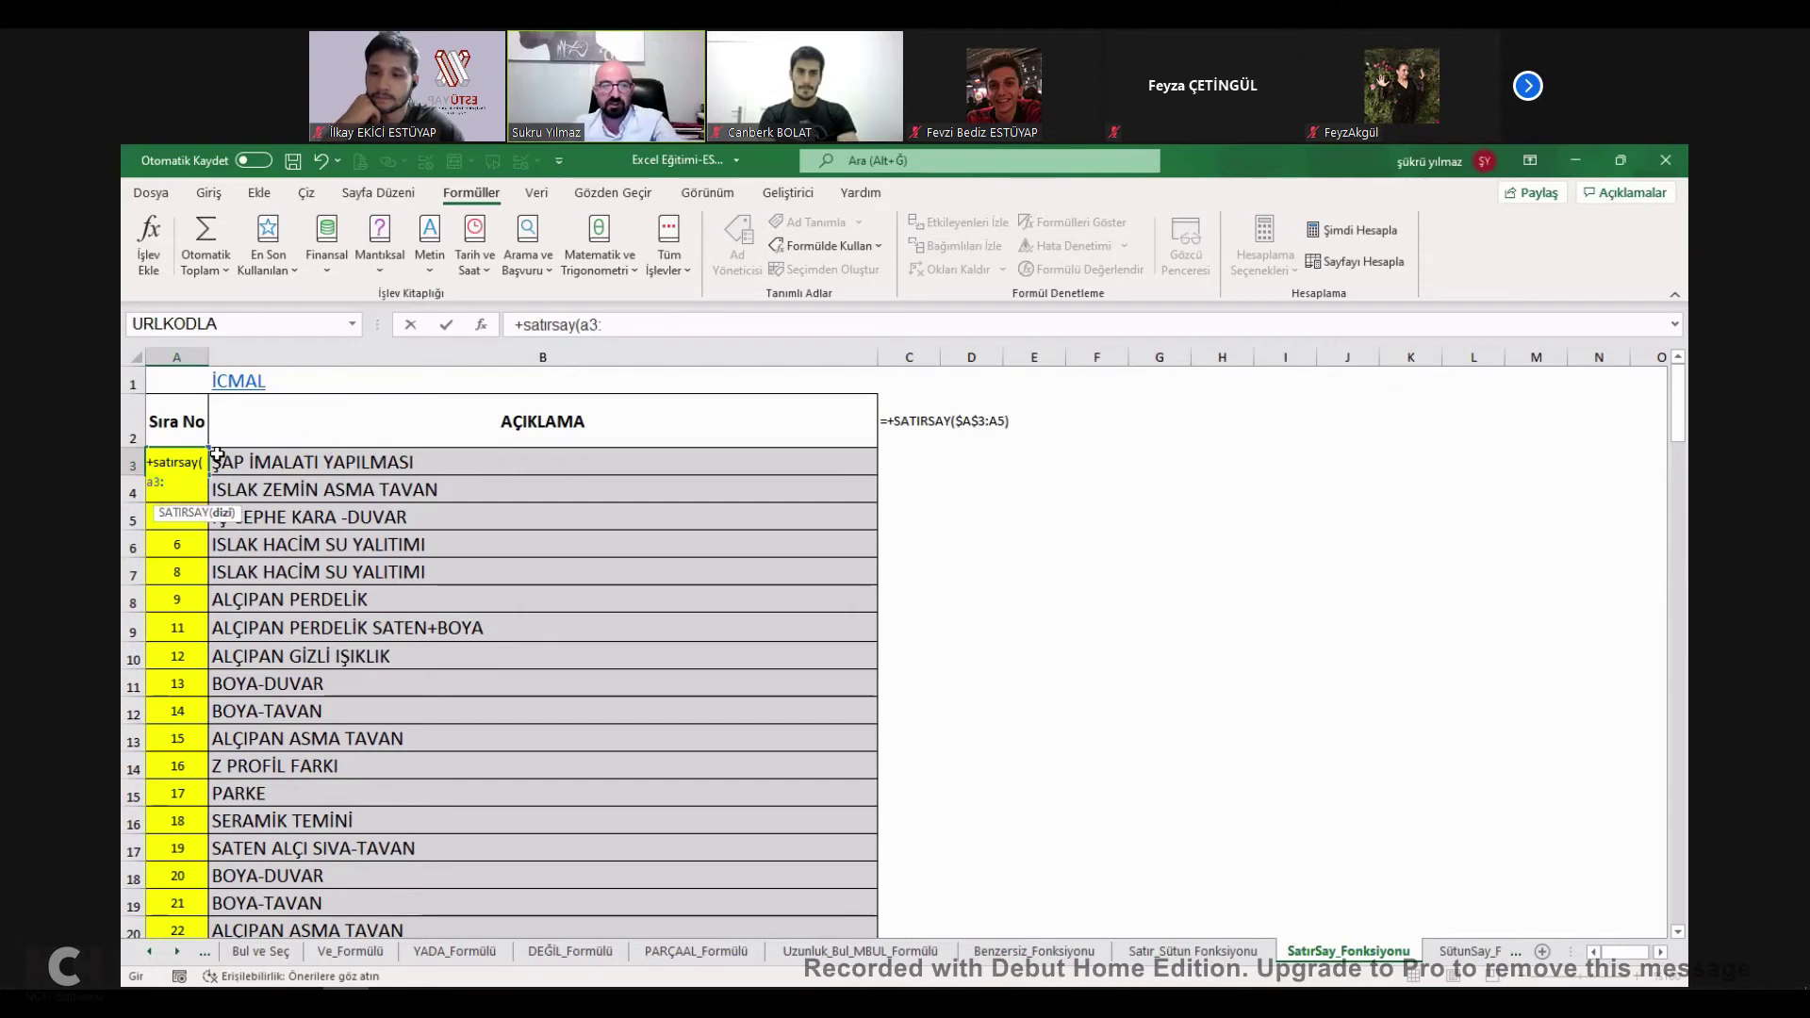
{"action": "left_click", "coordinate": [198, 470]}
{"action": "key", "text": "ctrl+Return"}
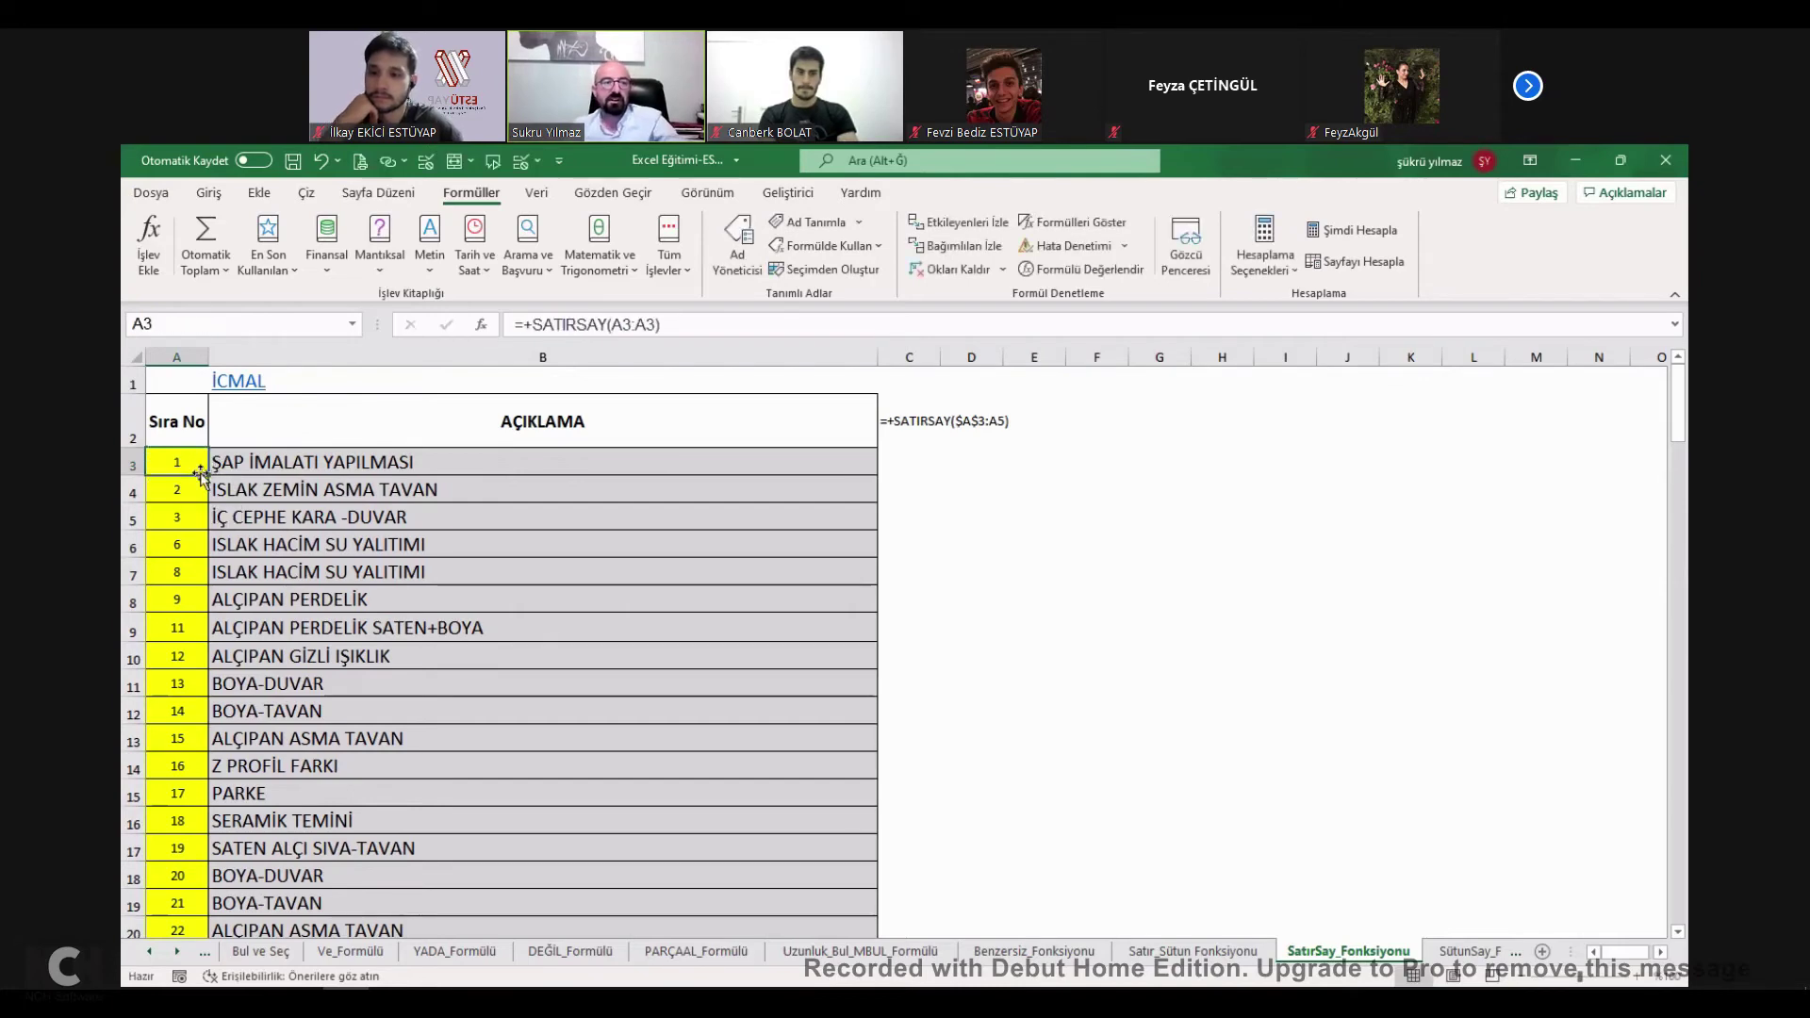
Copy the A3 SATIRSAY formula down to row 12 and inspect A5 and A9.
{"action": "left_click_drag", "start_coordinate": [208, 503], "coordinate": [206, 718]}
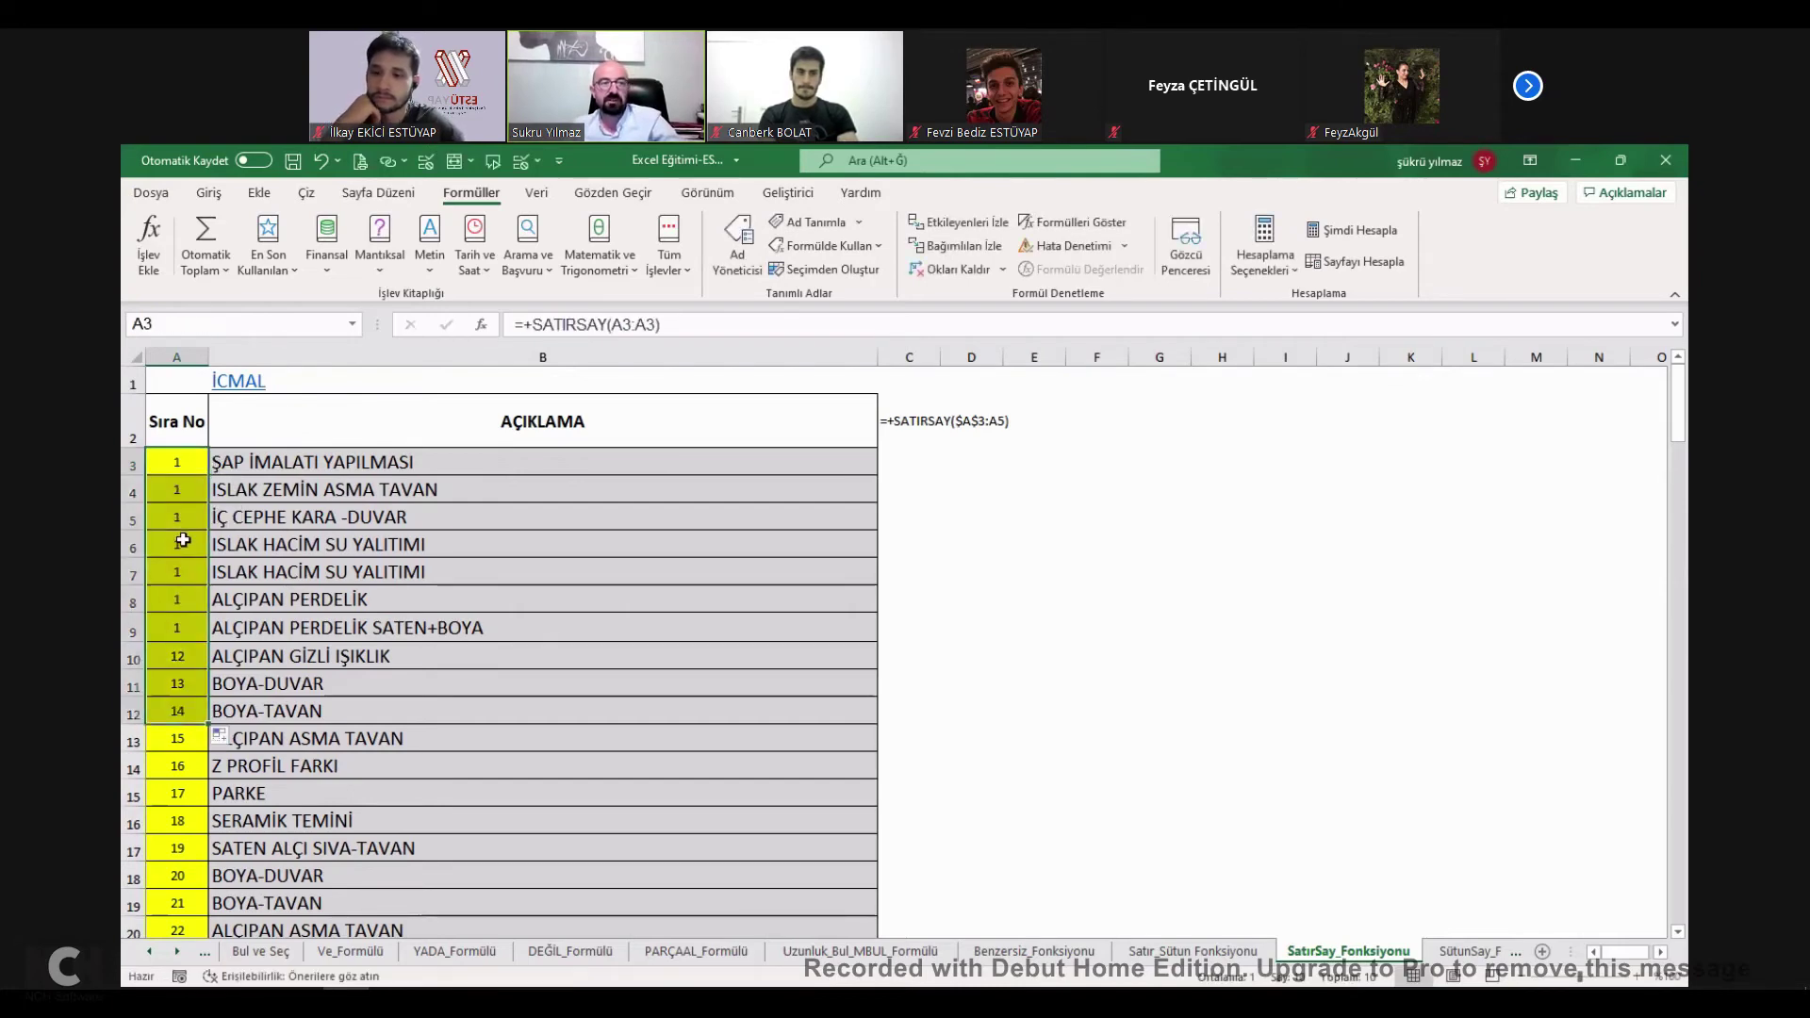
{"action": "left_click", "coordinate": [177, 517]}
{"action": "left_click", "coordinate": [653, 325]}
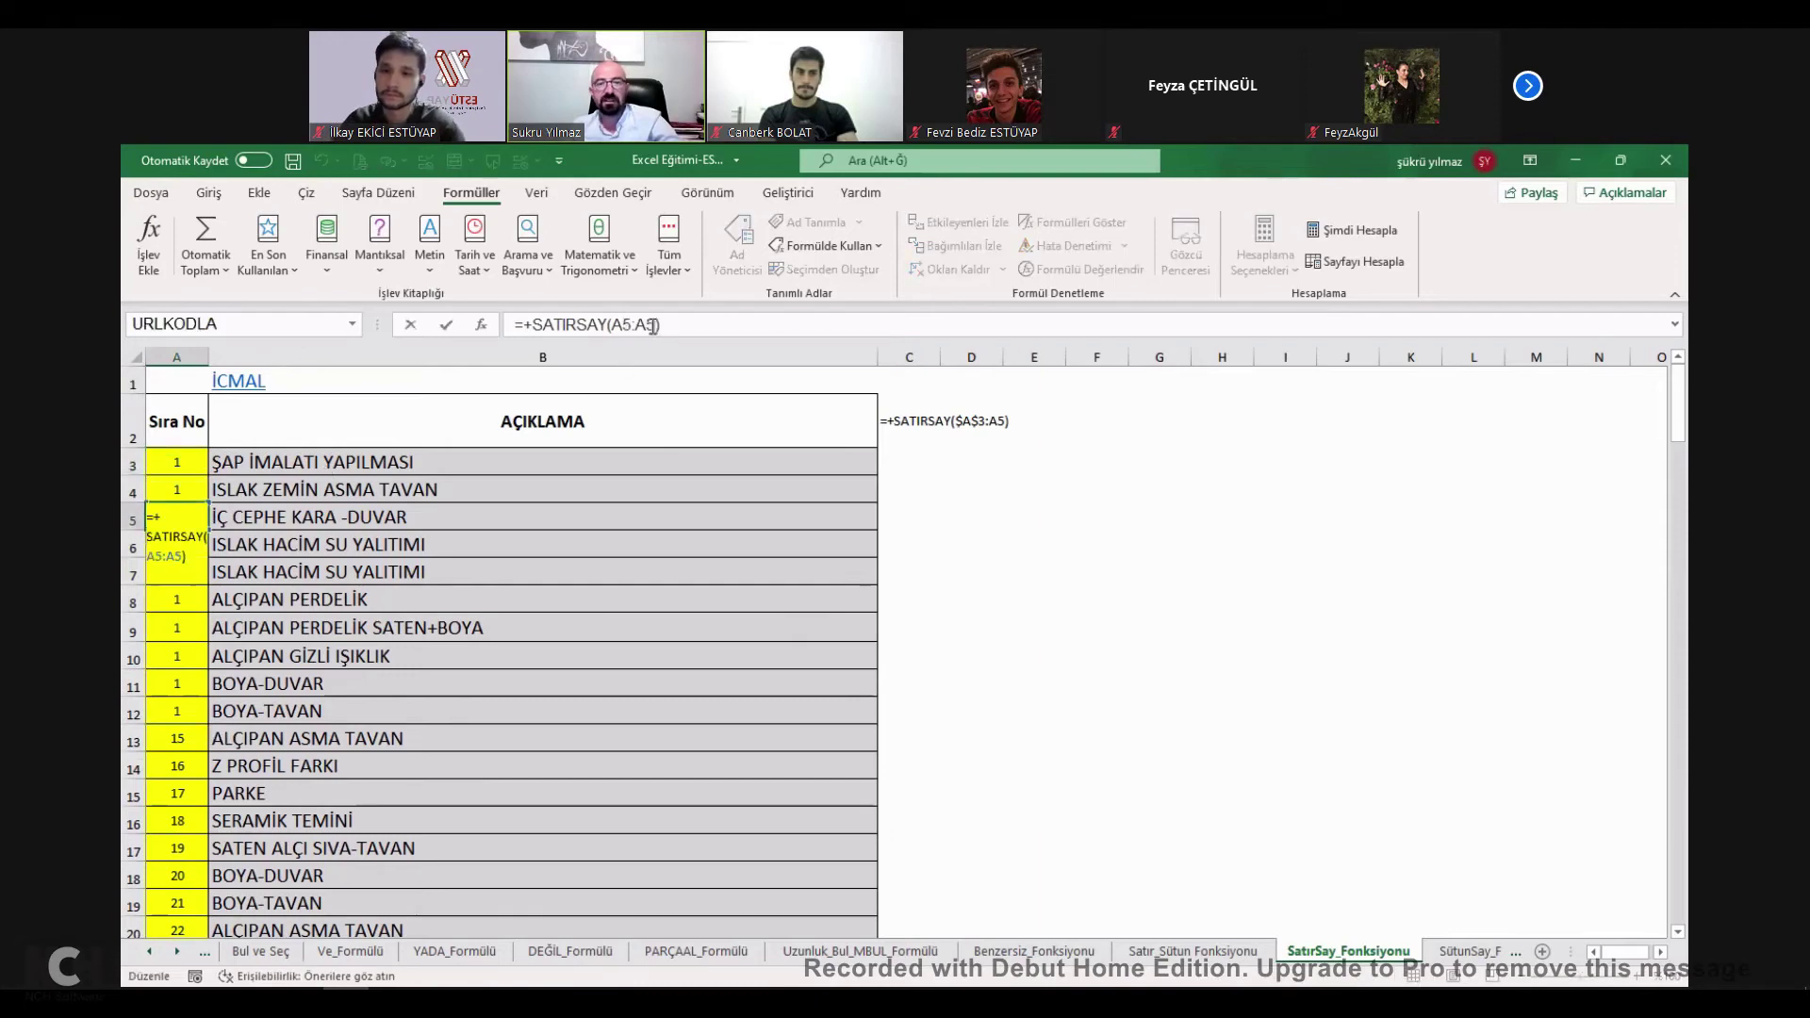
{"action": "key", "text": "Escape"}
{"action": "left_click", "coordinate": [182, 628]}
{"action": "left_click", "coordinate": [653, 326]}
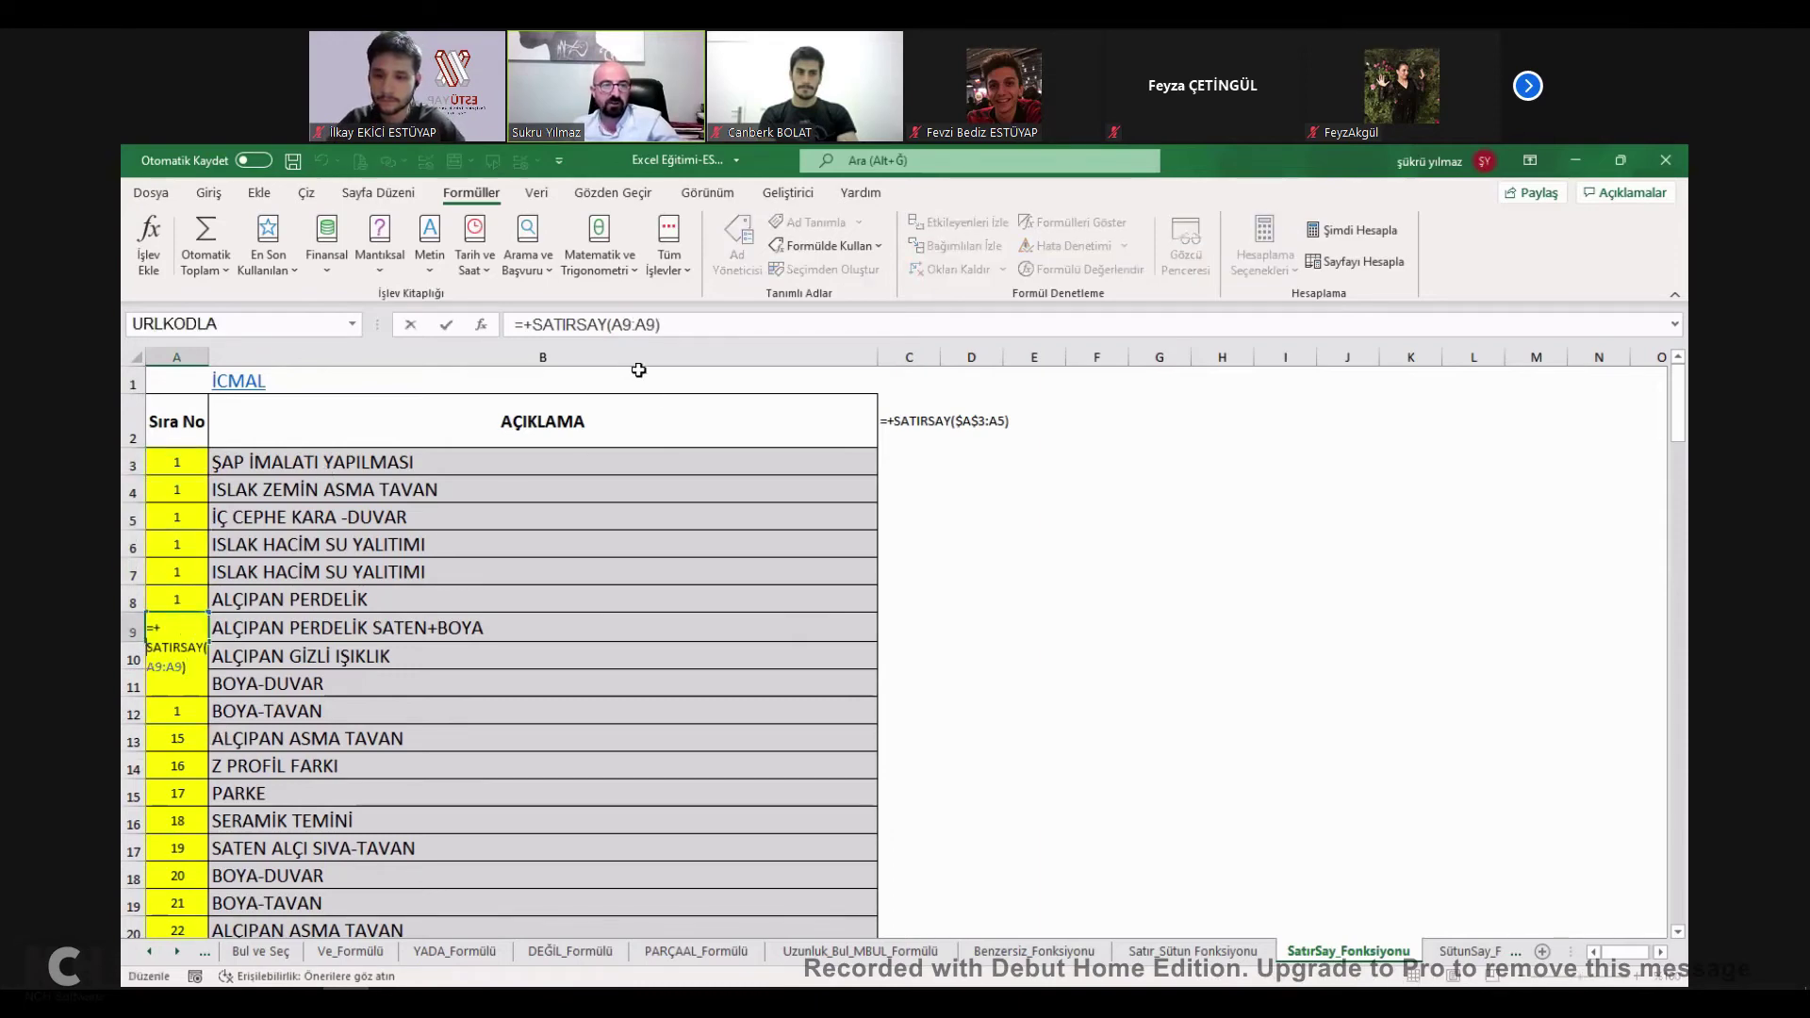
{"action": "key", "text": "Escape"}
Anchor the SATIRSAY range start in A3 as $A$3.
{"action": "left_click", "coordinate": [189, 457]}
{"action": "left_click", "coordinate": [573, 325]}
{"action": "key", "text": "Escape"}
{"action": "double_click", "coordinate": [194, 459]}
{"action": "key", "text": "Escape"}
{"action": "left_click_drag", "start_coordinate": [629, 324], "coordinate": [617, 324]}
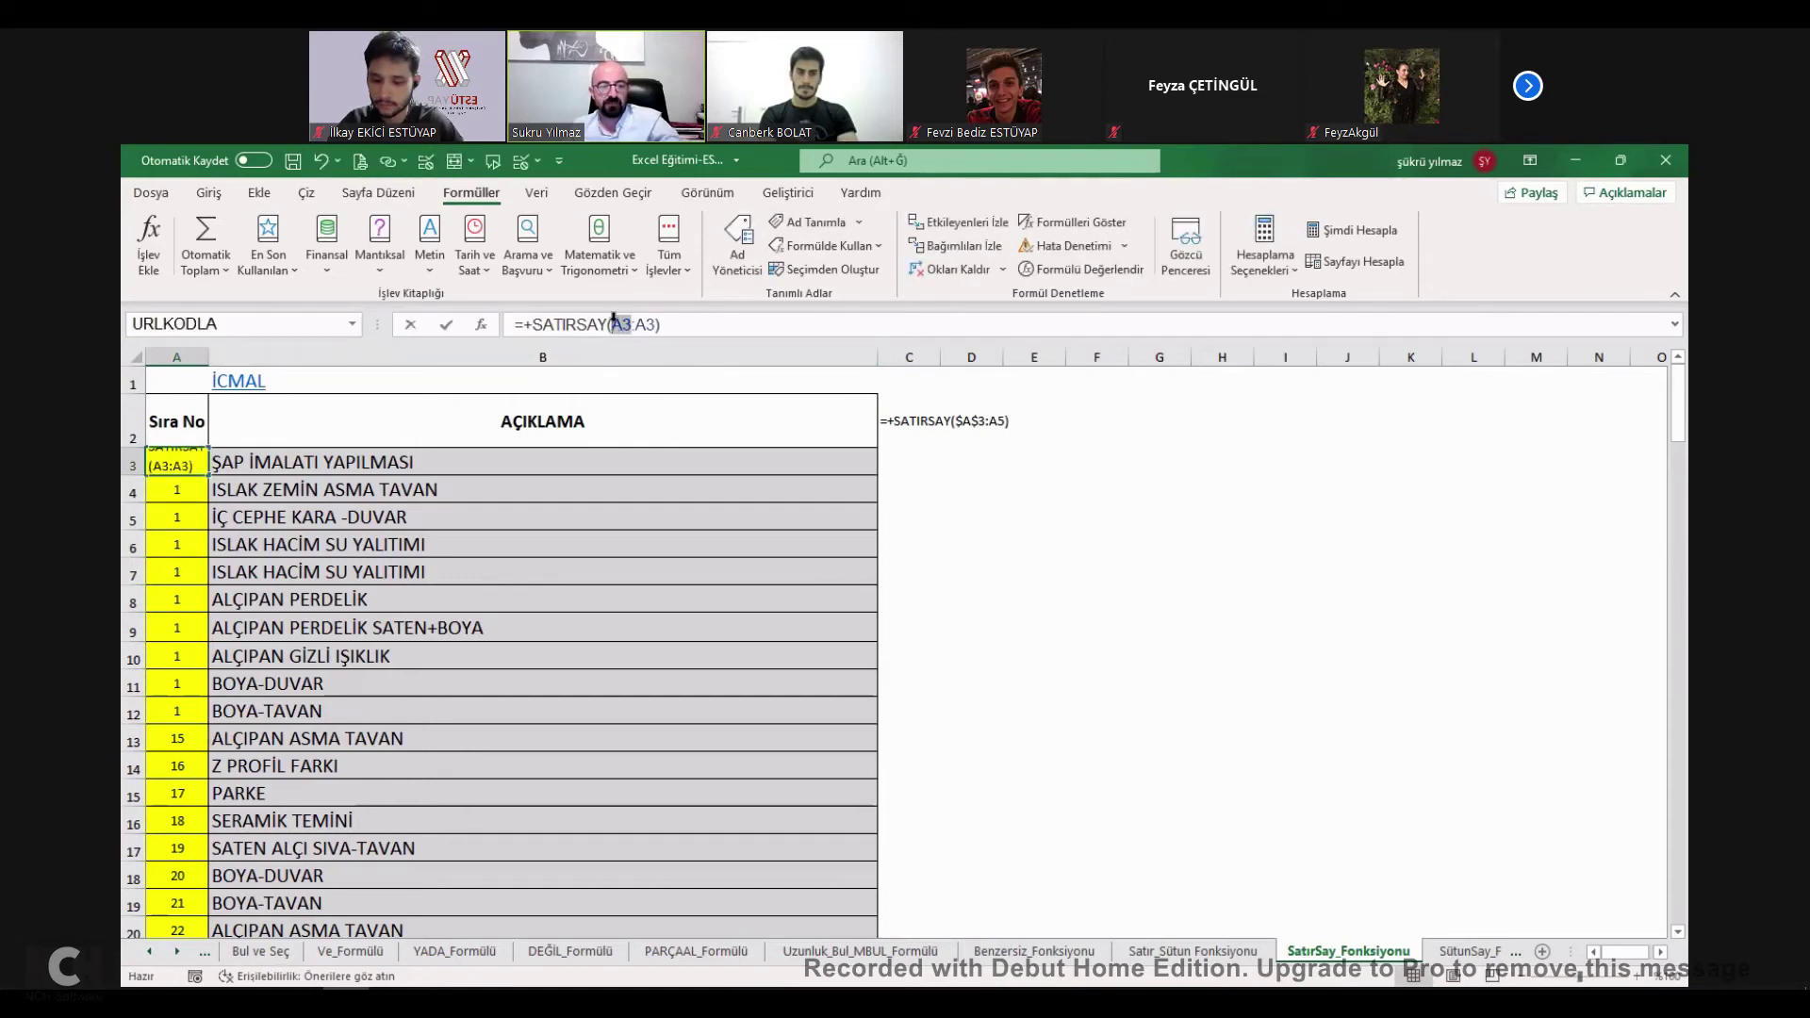
{"action": "key", "text": "F4"}
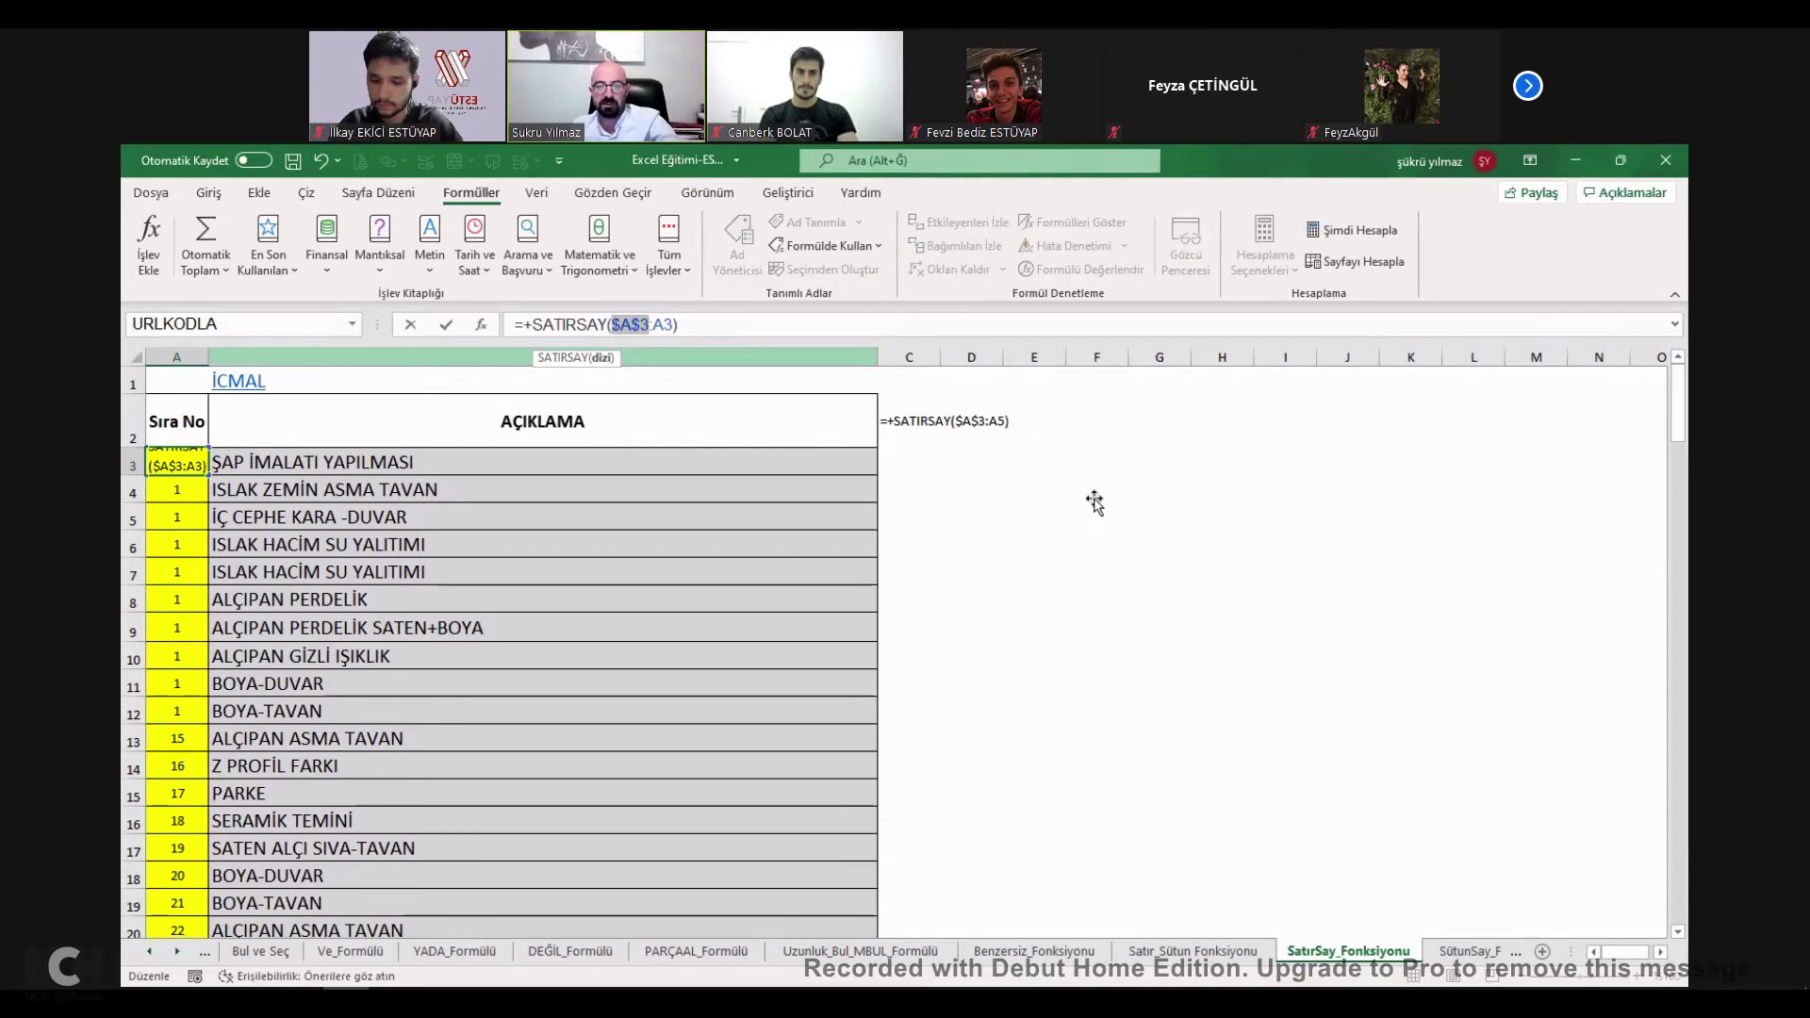
{"action": "key", "text": "Return"}
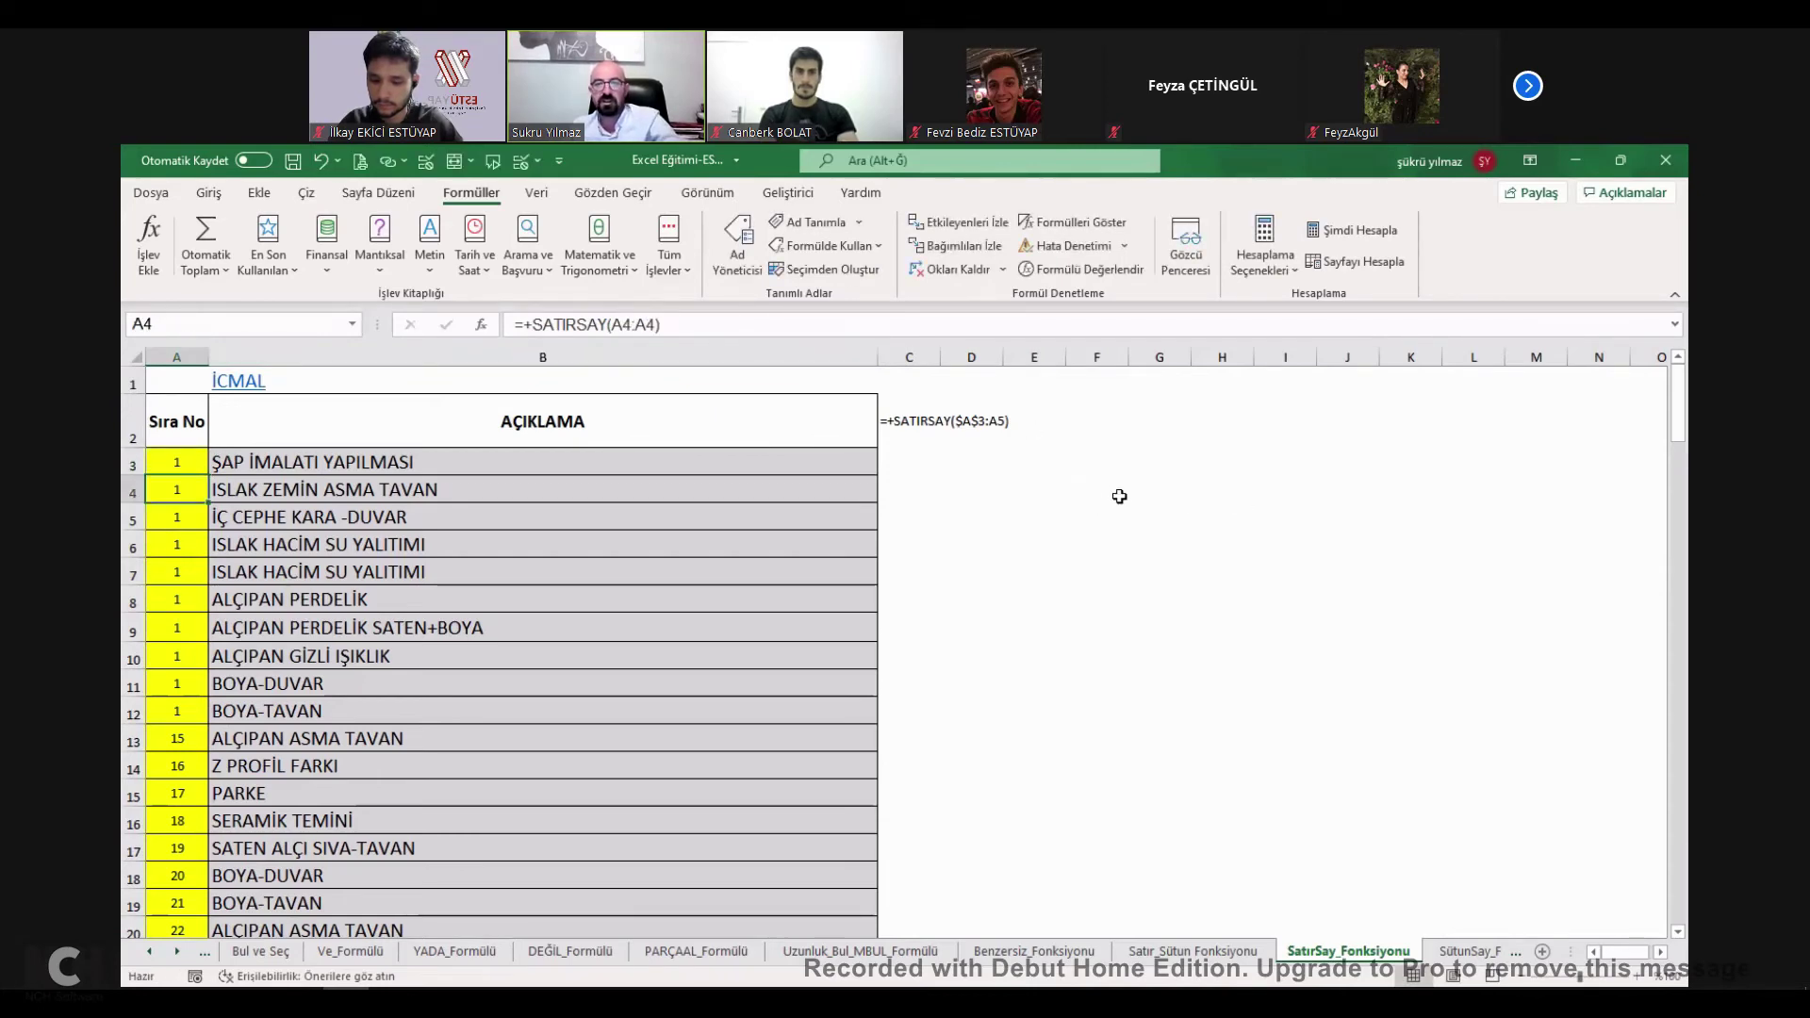
Enter test numbers 1, 2 and 3 into F4:F6.
{"action": "left_click", "coordinate": [1099, 488]}
{"action": "type", "text": "sdfdsfdsf"}
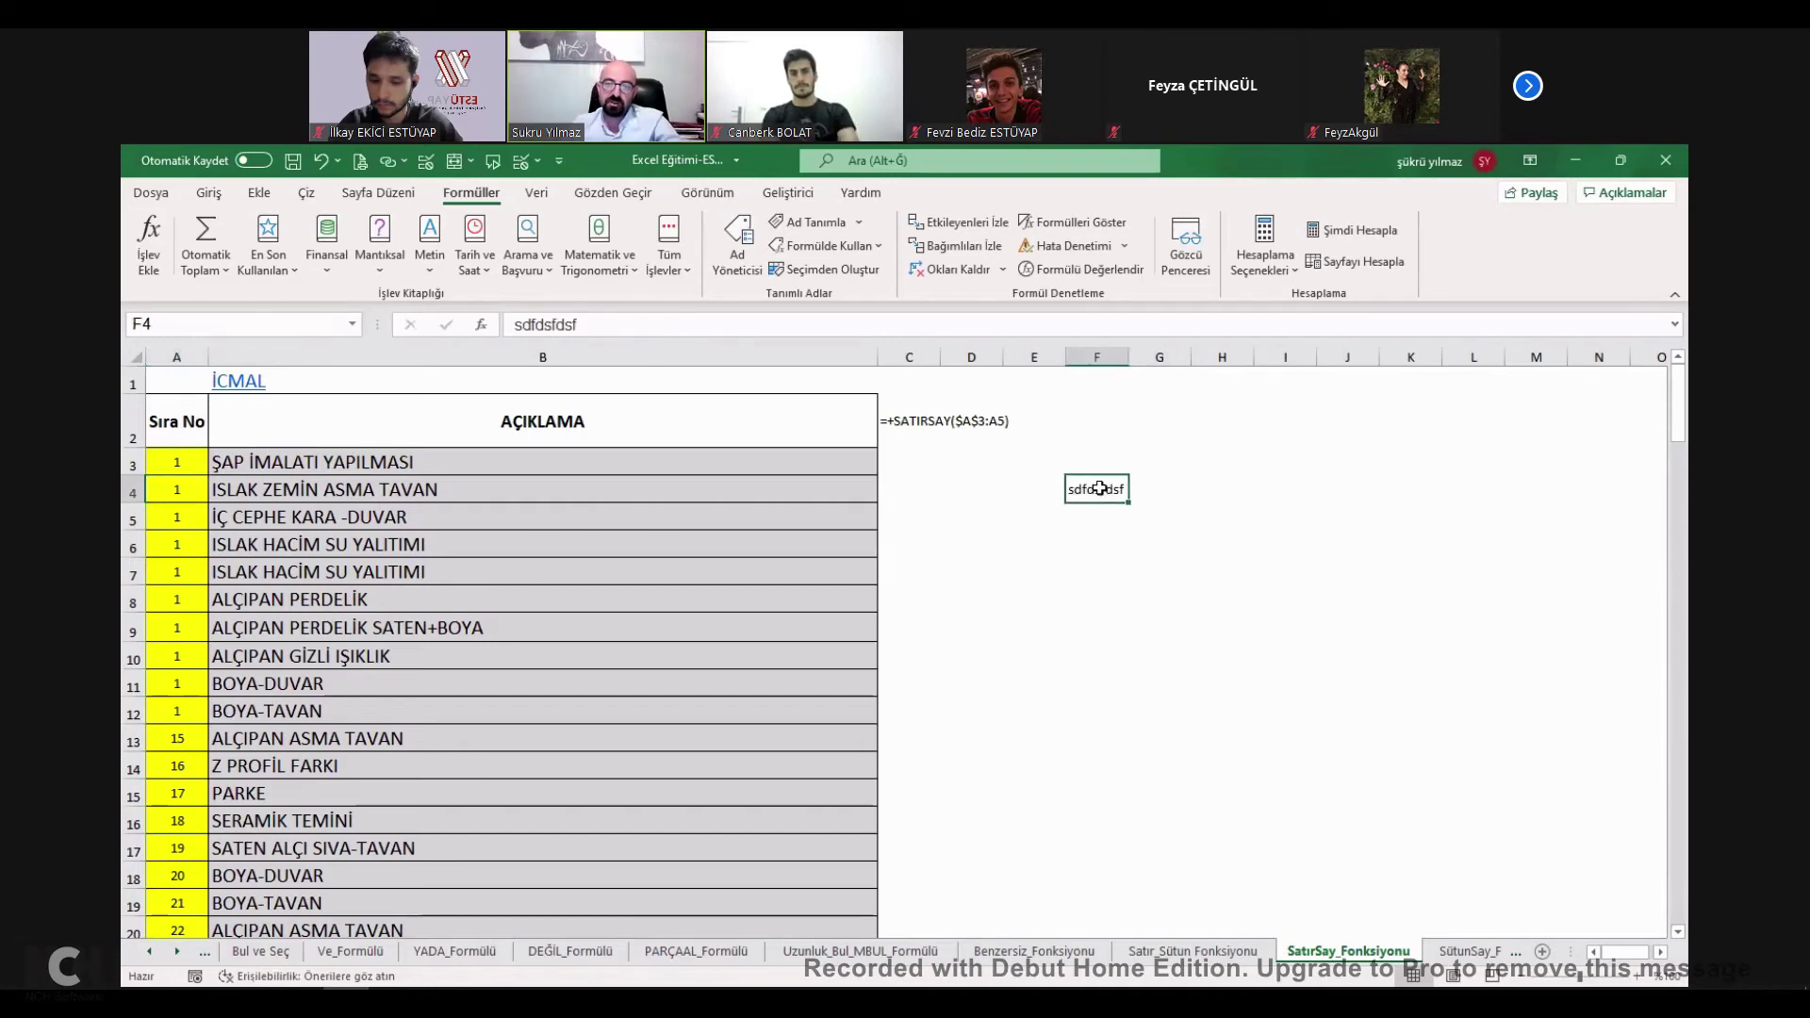
{"action": "type", "text": "1"}
{"action": "key", "text": "Return"}
{"action": "type", "text": "2"}
{"action": "key", "text": "Return"}
{"action": "type", "text": "3"}
{"action": "key", "text": "Return"}
{"action": "left_click", "coordinate": [1084, 488]}
{"action": "double_click", "coordinate": [564, 332]}
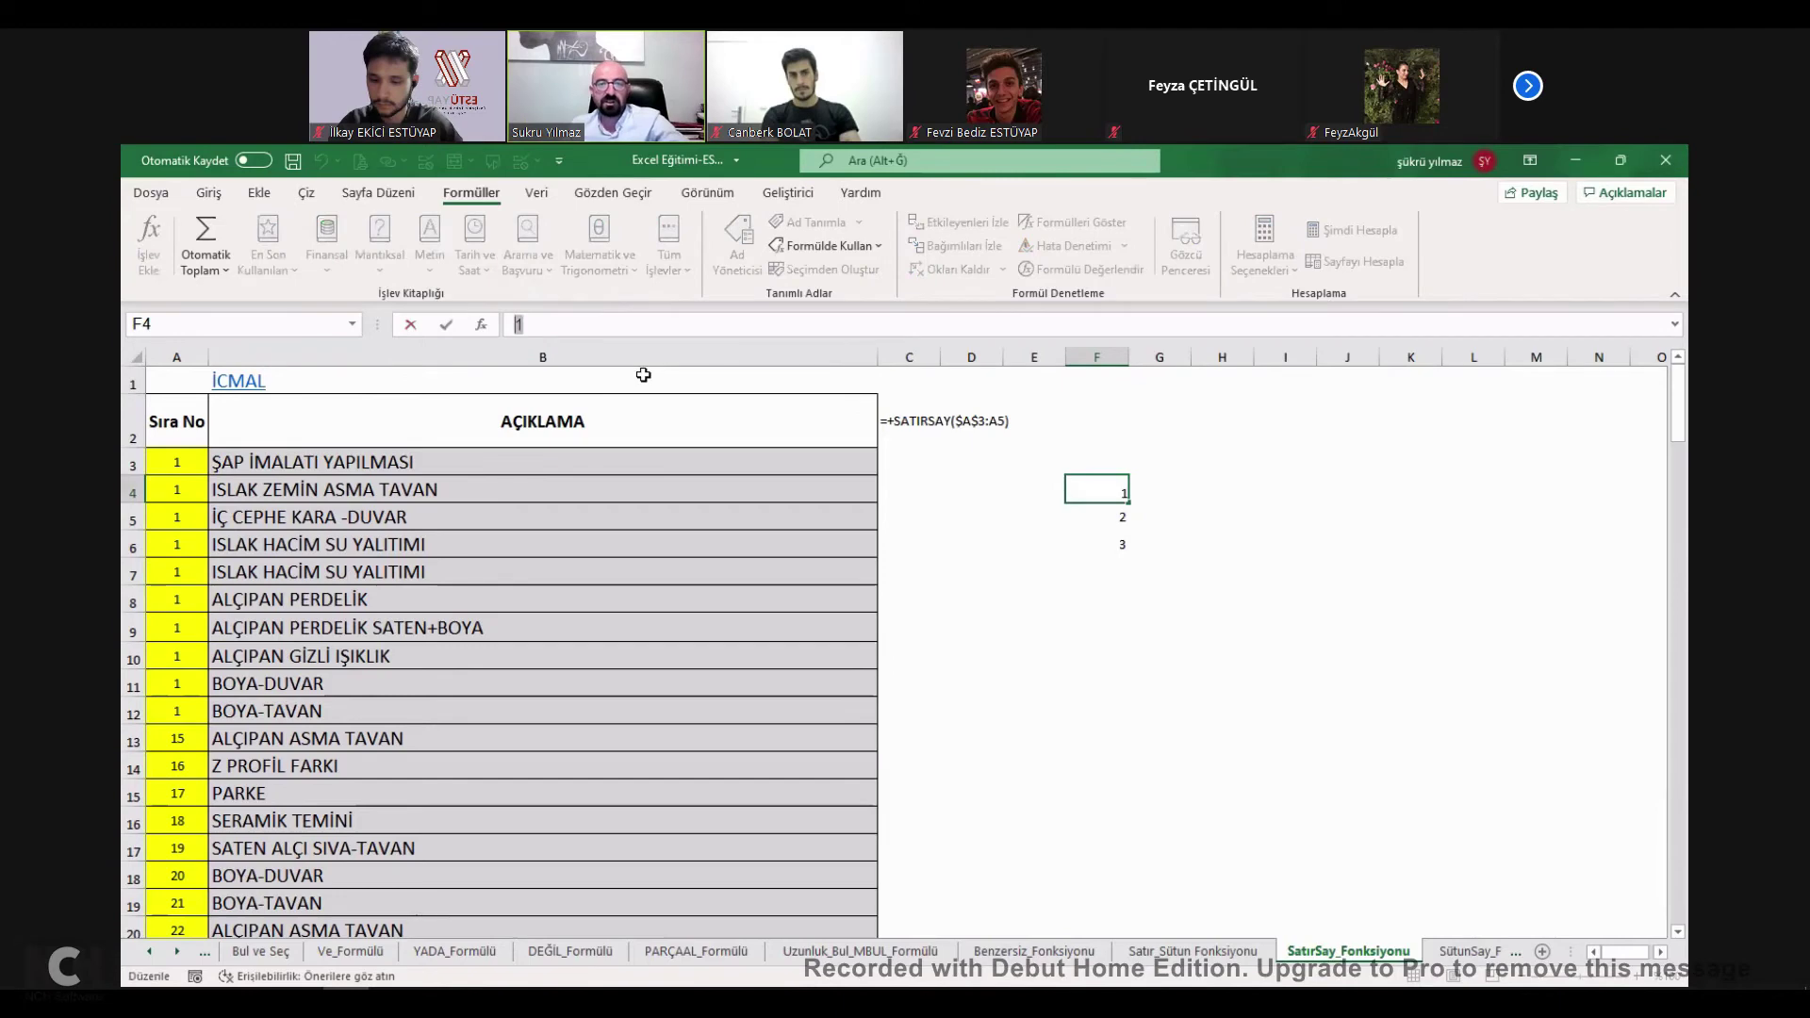
{"action": "key", "text": "Escape"}
{"action": "left_click", "coordinate": [1219, 482]}
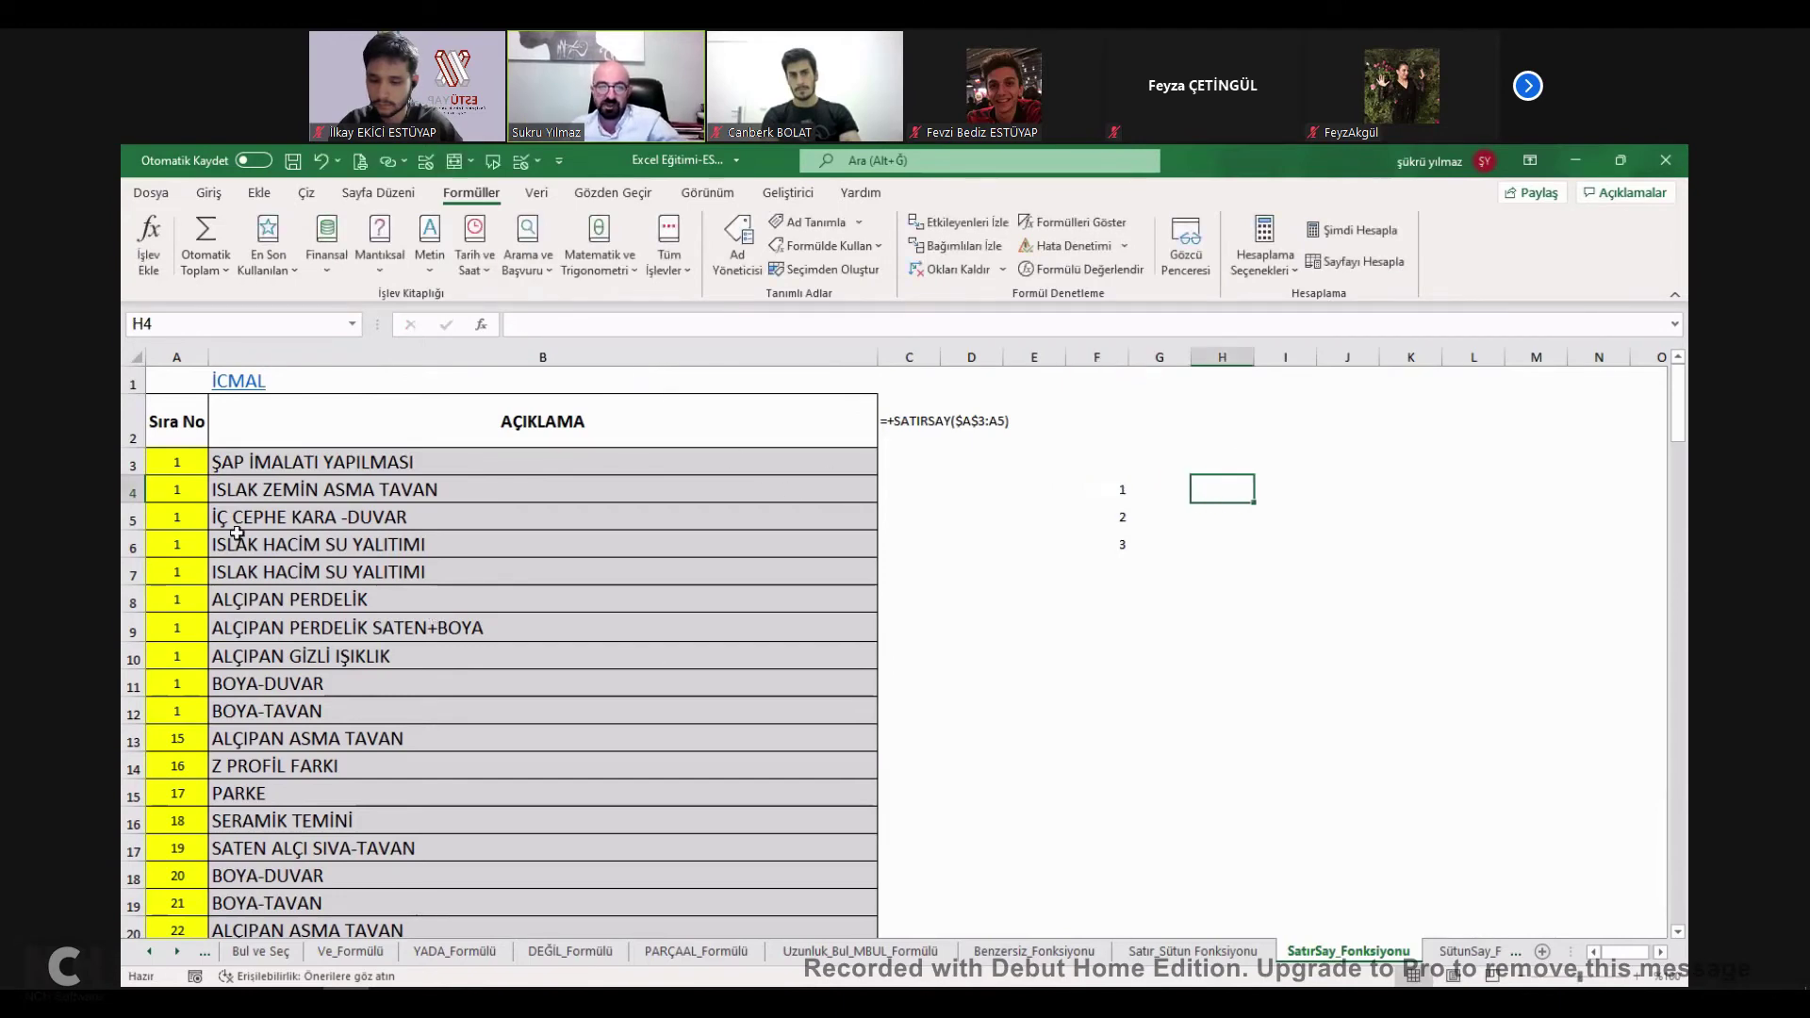
Fill the anchored SATIRSAY formula down column A and check the ranges in A7 and A14.
{"action": "left_click", "coordinate": [178, 461]}
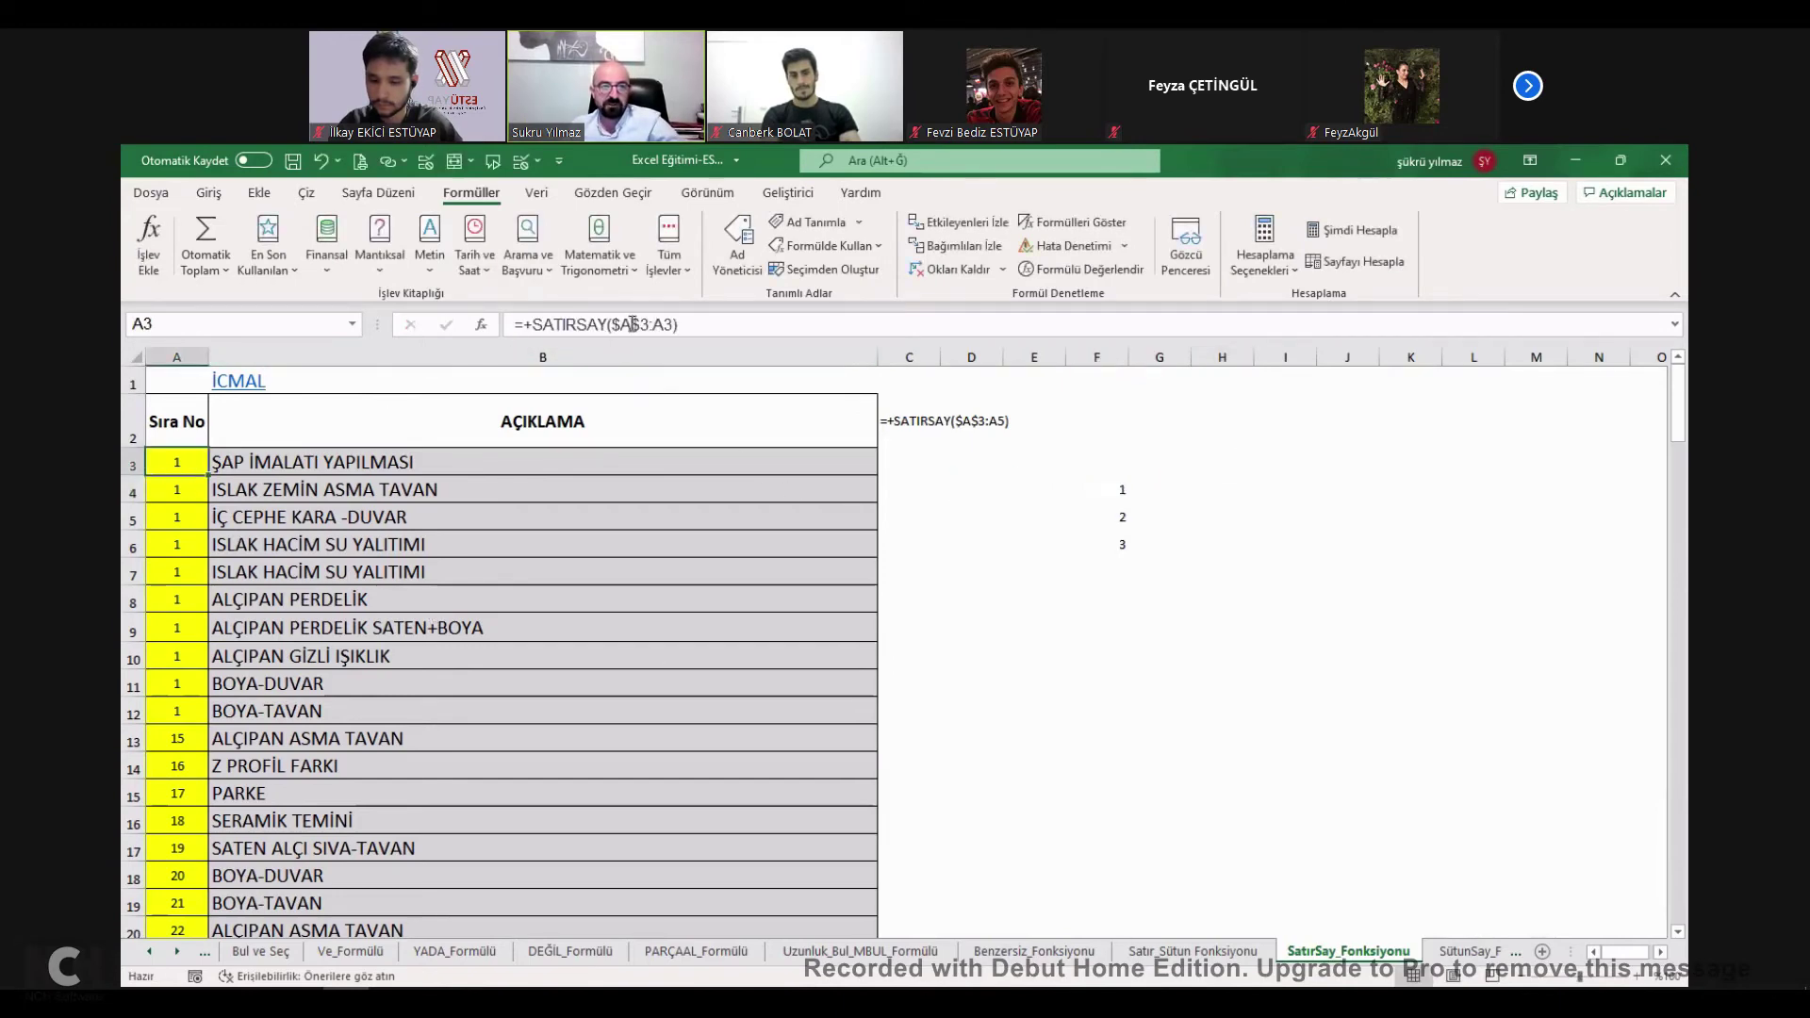
{"action": "left_click_drag", "start_coordinate": [206, 474], "coordinate": [198, 825]}
{"action": "scroll", "coordinate": [198, 825], "scroll_direction": "up", "scroll_amount": 10}
{"action": "double_click", "coordinate": [179, 572]}
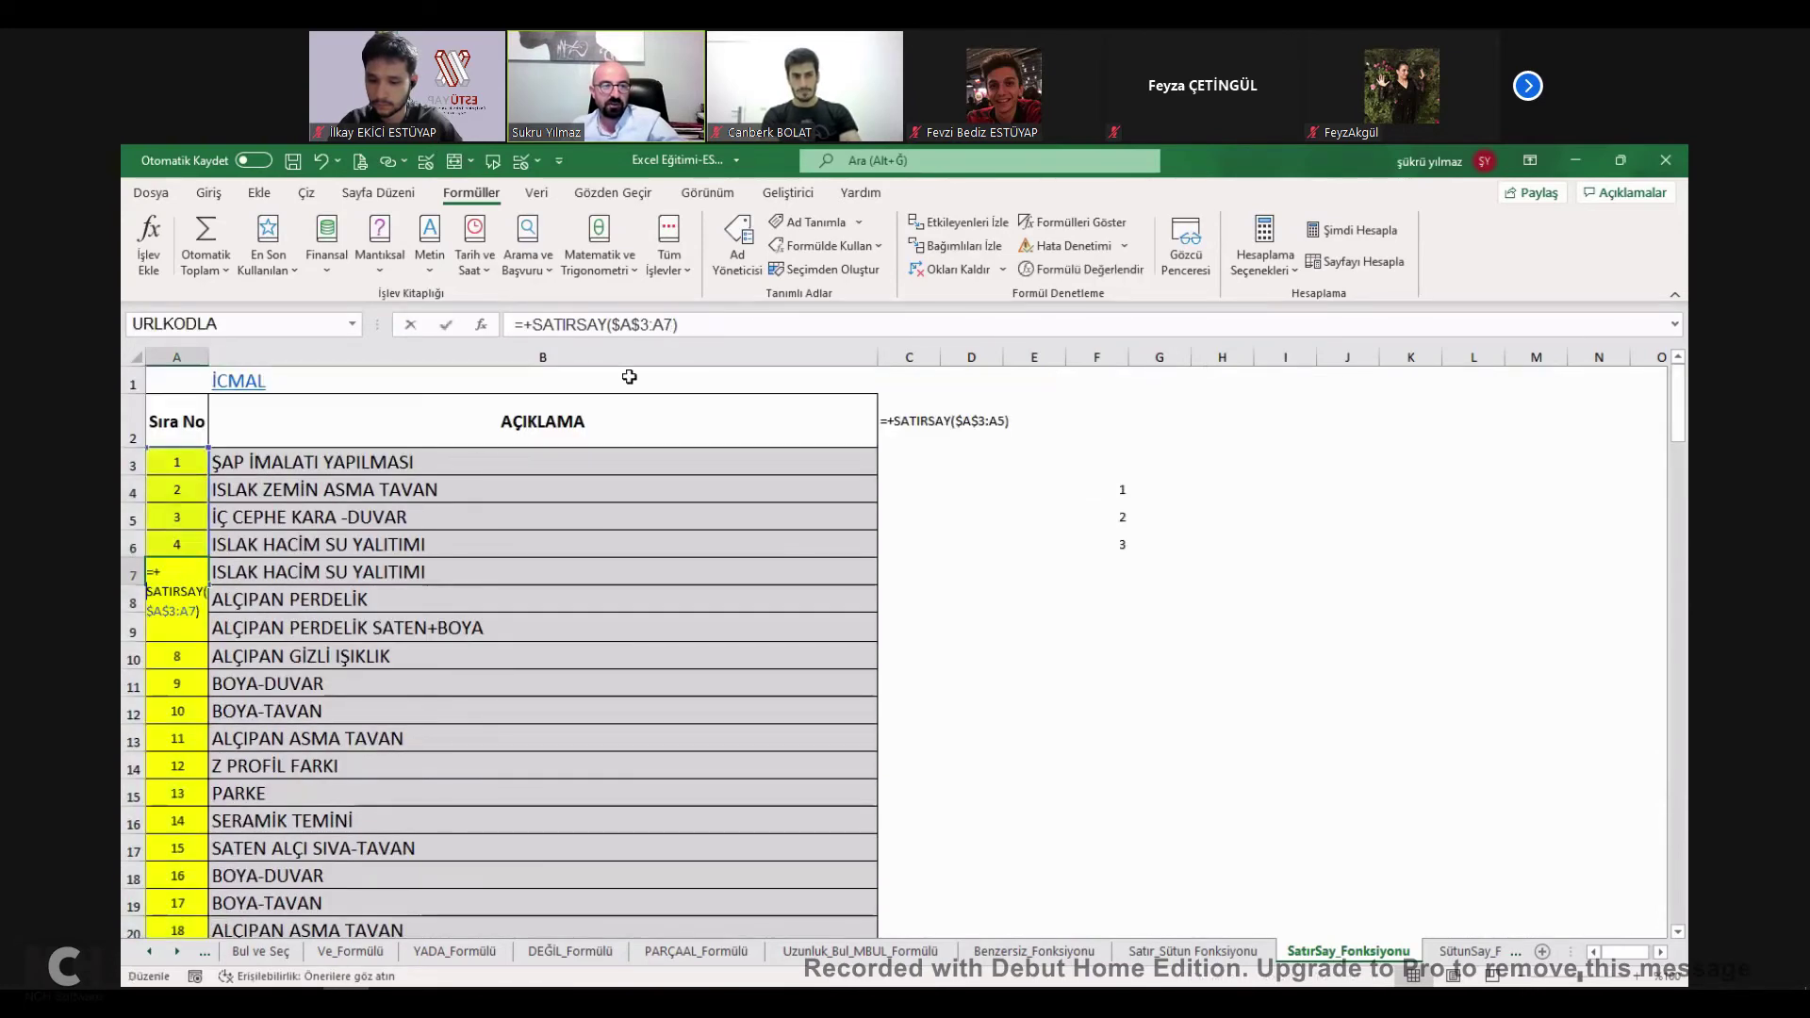
{"action": "key", "text": "Escape"}
{"action": "key", "text": "Down"}
{"action": "key", "text": "Down"}
{"action": "key", "text": "Down"}
{"action": "key", "text": "Down"}
{"action": "key", "text": "Down"}
{"action": "key", "text": "Down"}
{"action": "key", "text": "Down"}
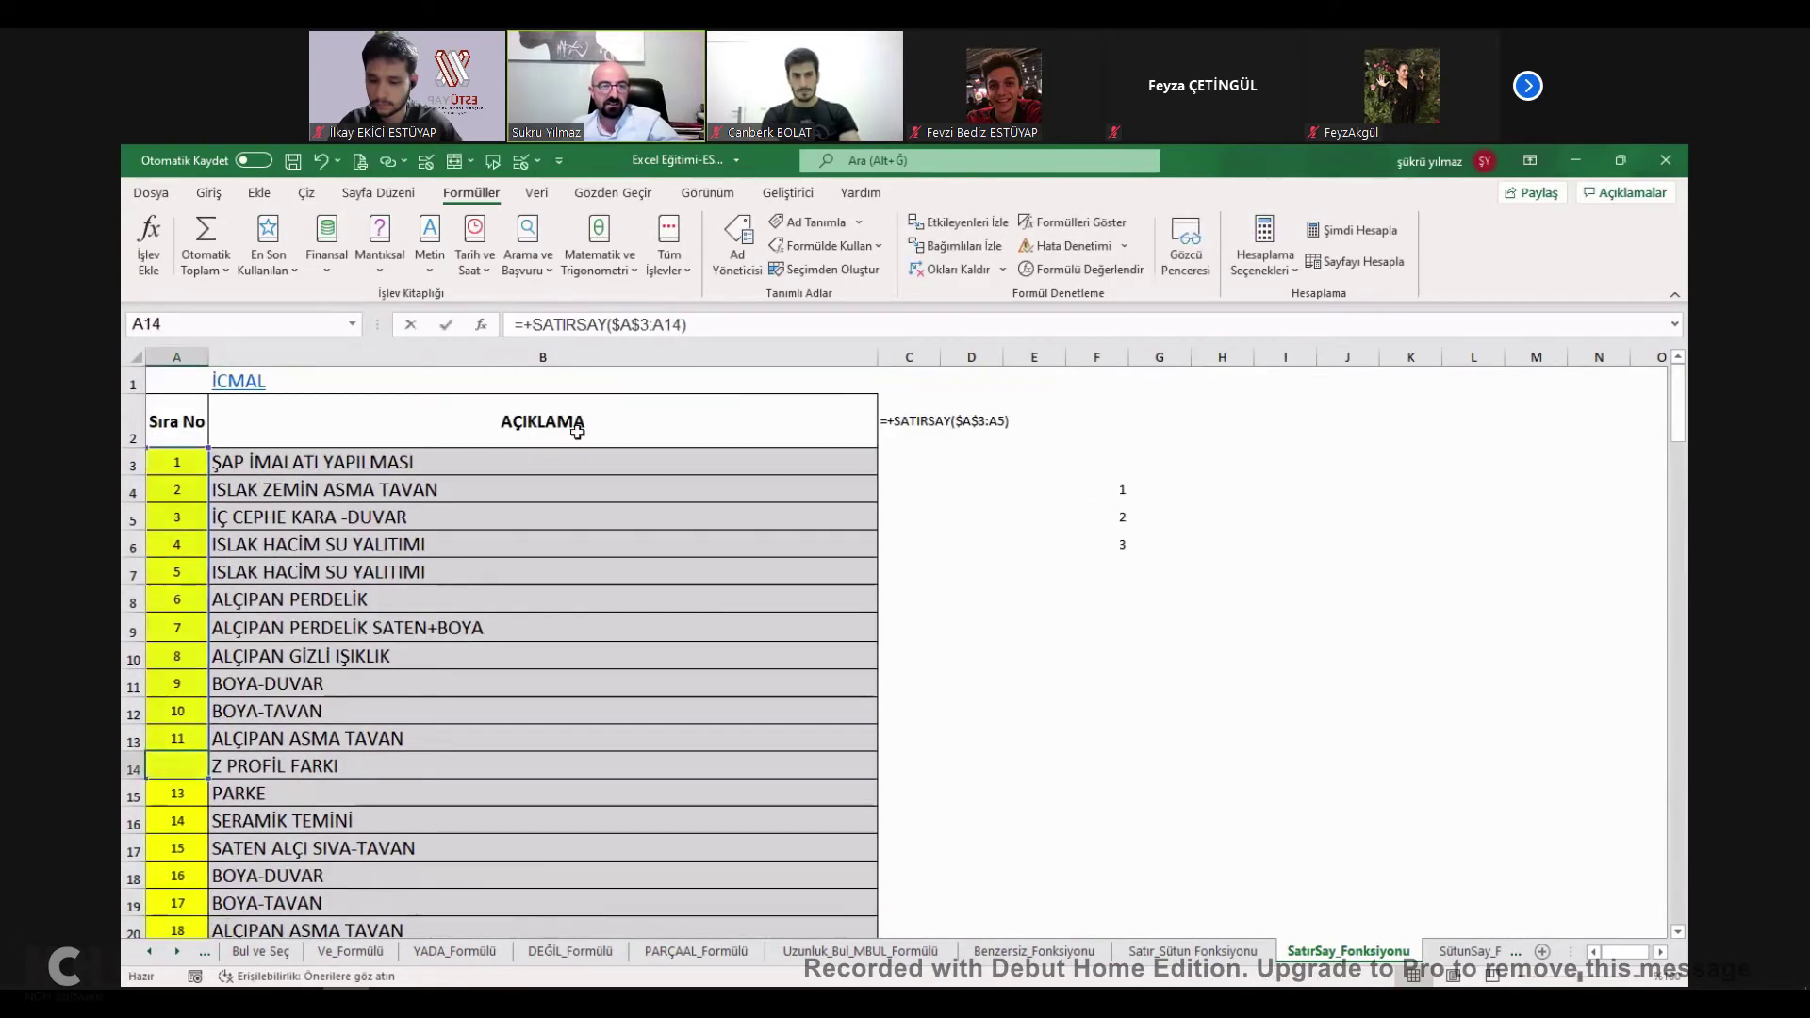
{"action": "left_click", "coordinate": [651, 332]}
{"action": "key", "text": "Escape"}
Delete rows 5, 7 and 9 so column A renumbers automatically.
{"action": "left_click", "coordinate": [133, 516]}
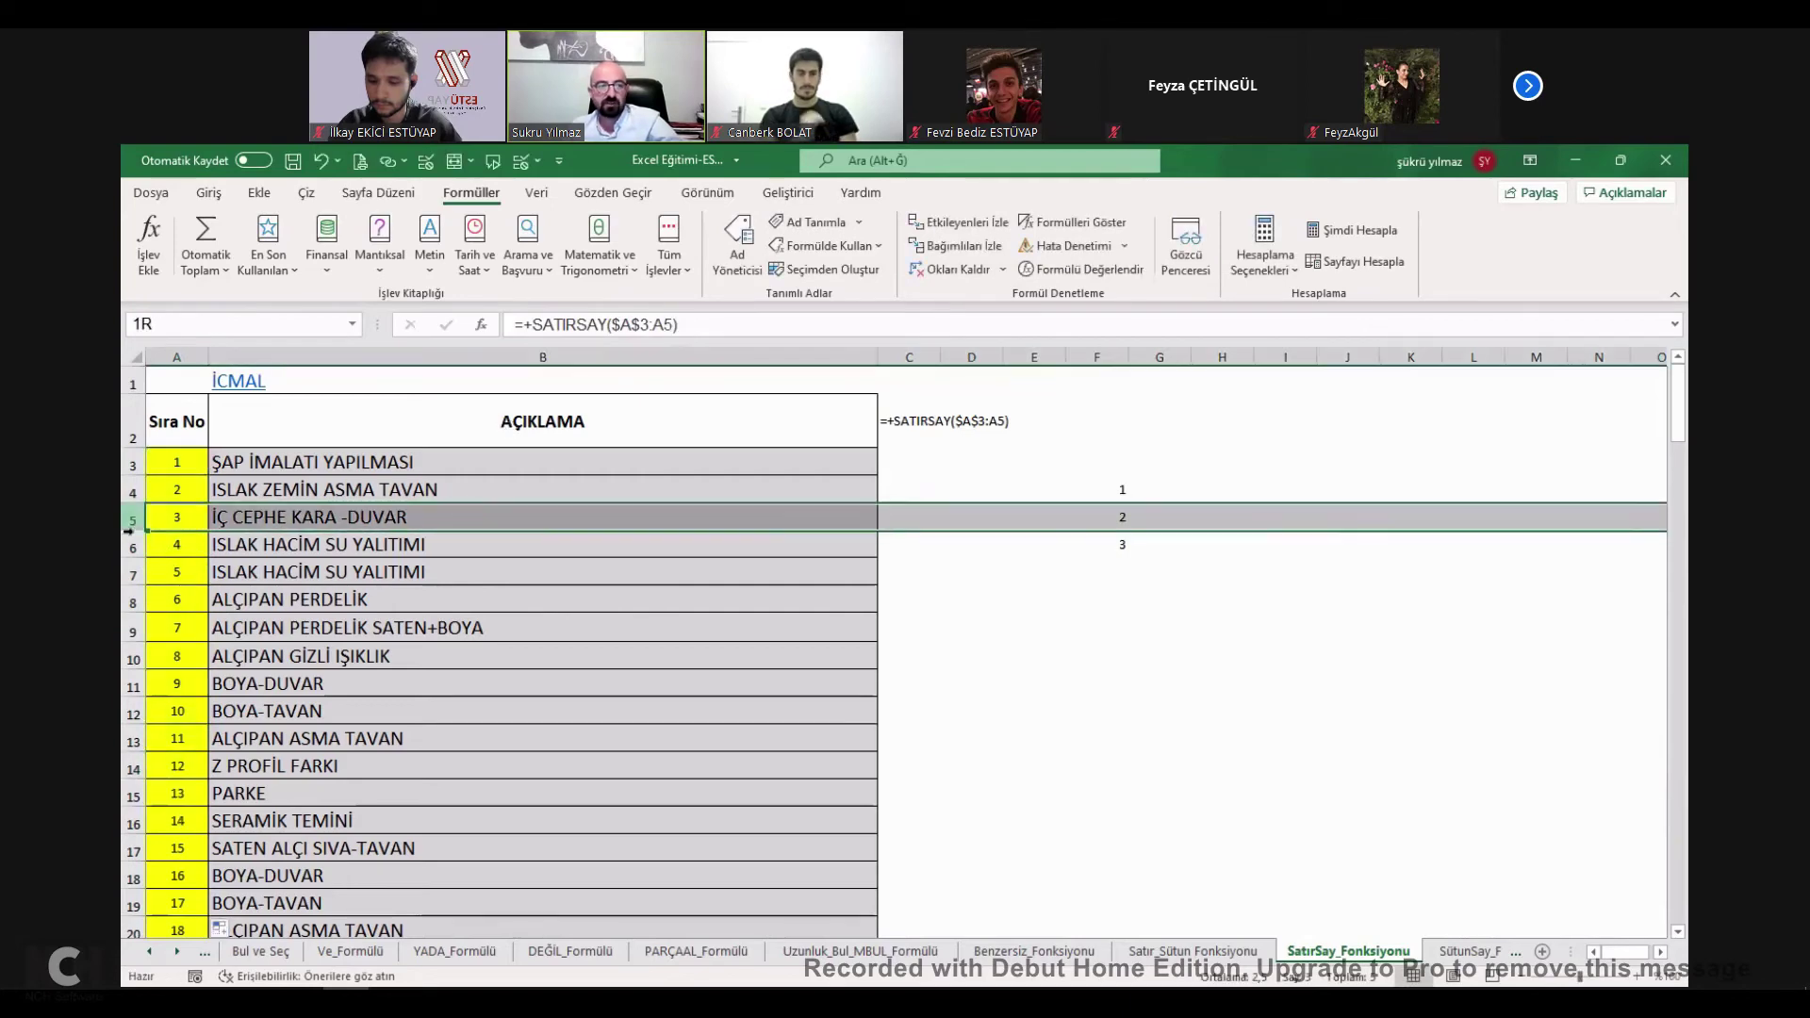
{"action": "left_click", "coordinate": [133, 572], "text": "ctrl"}
{"action": "left_click", "coordinate": [133, 627], "text": "ctrl"}
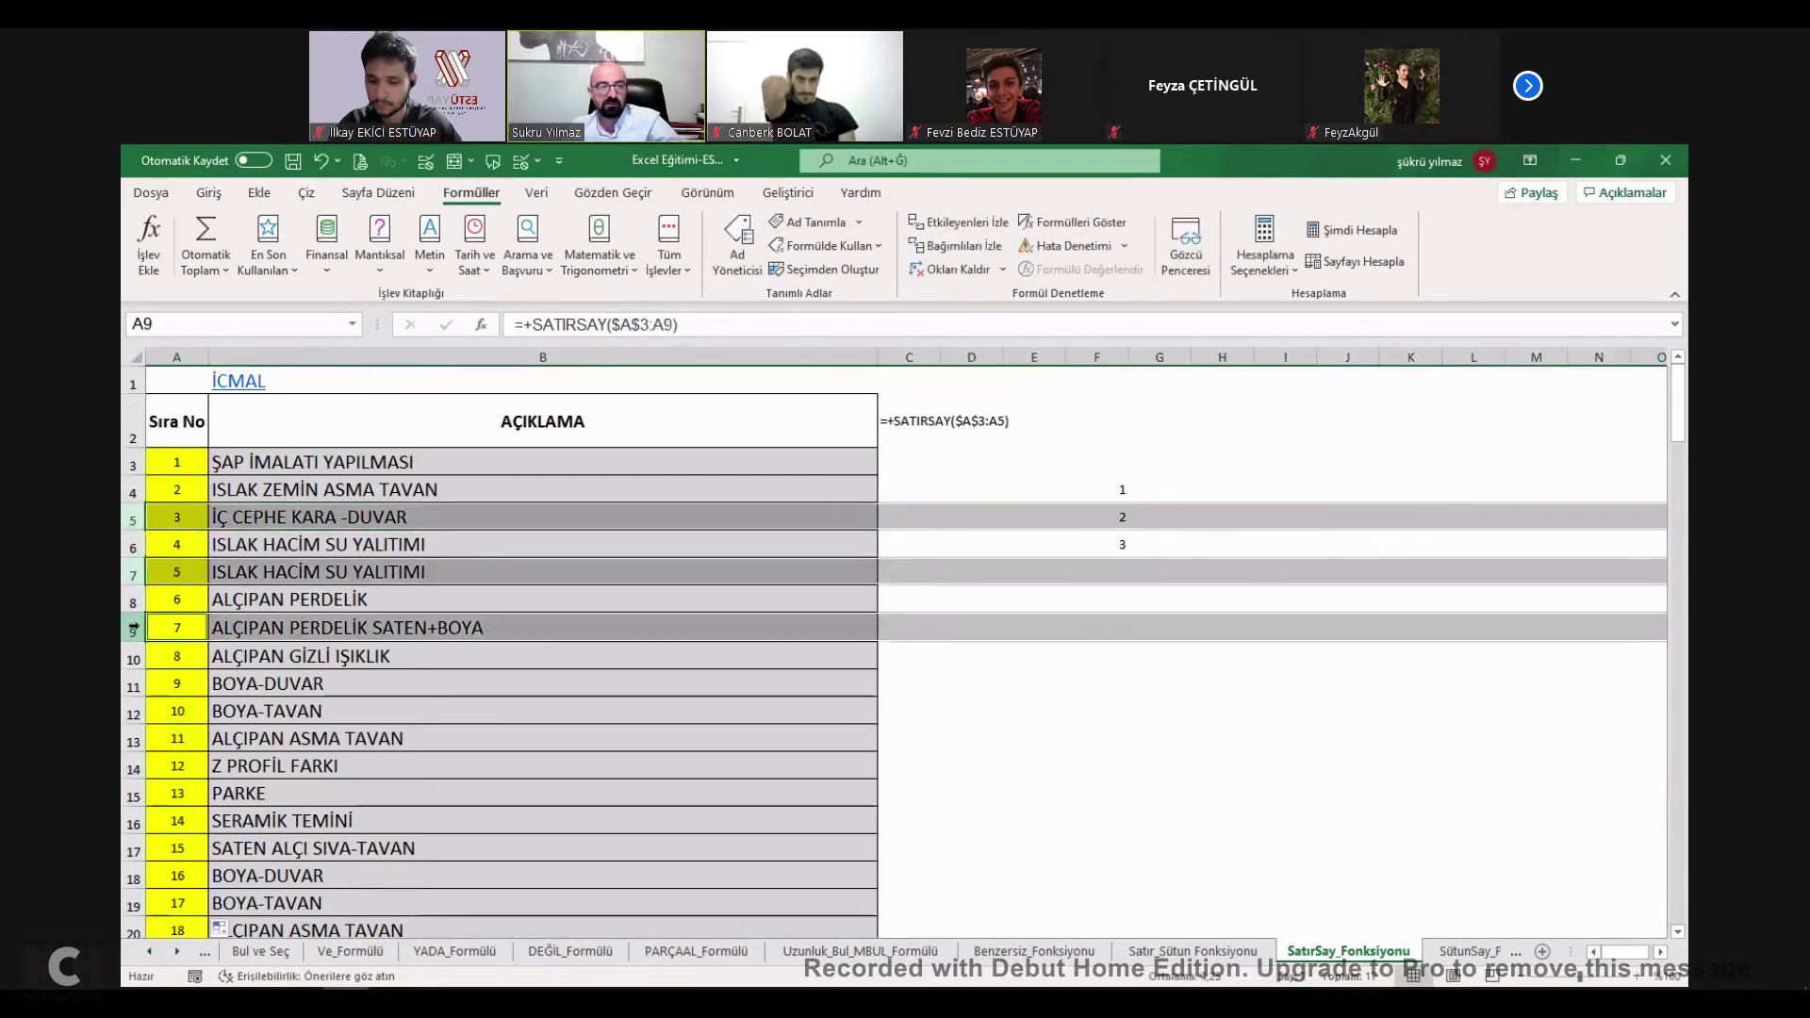
{"action": "key", "text": "ctrl+minus"}
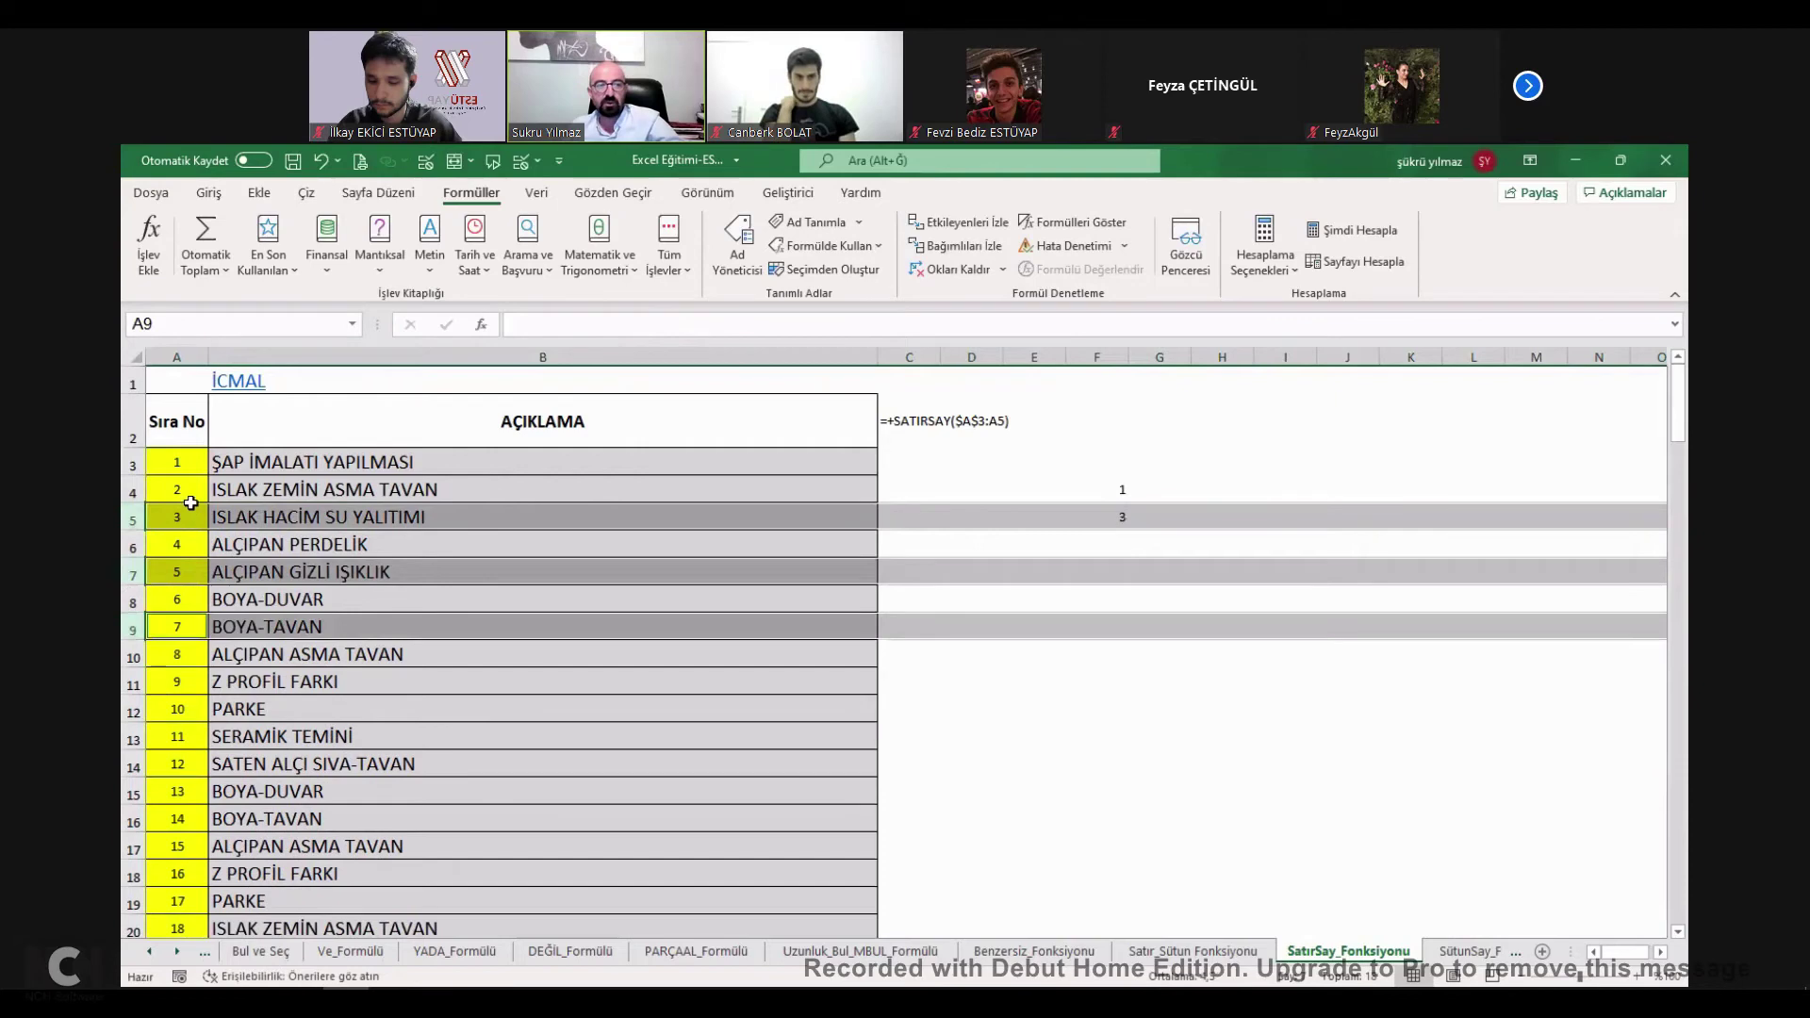
{"action": "left_click", "coordinate": [176, 517]}
{"action": "key", "text": "Down"}
{"action": "key", "text": "Down"}
{"action": "key", "text": "Down"}
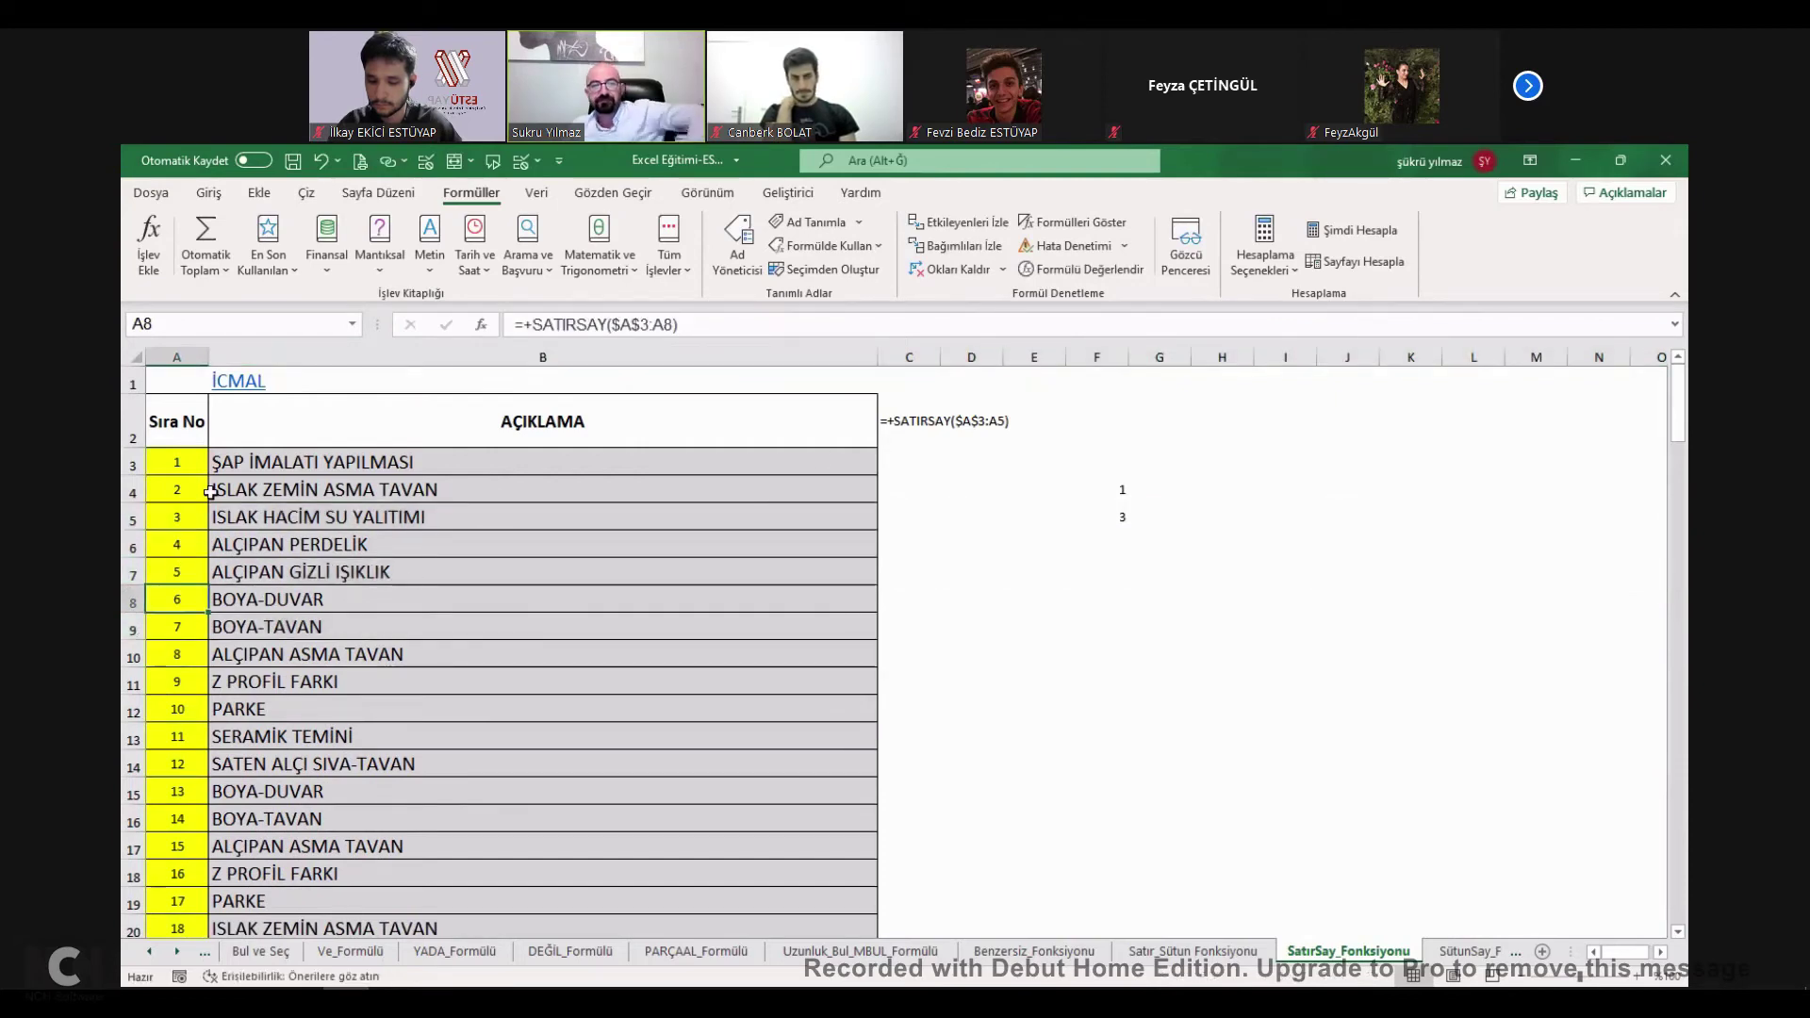
Tick SATIRSAY and SÜTUNSAY on İcmal (98%) and go to the Sıralı_Fonksiyonu sheet.
{"action": "left_click", "coordinate": [238, 381]}
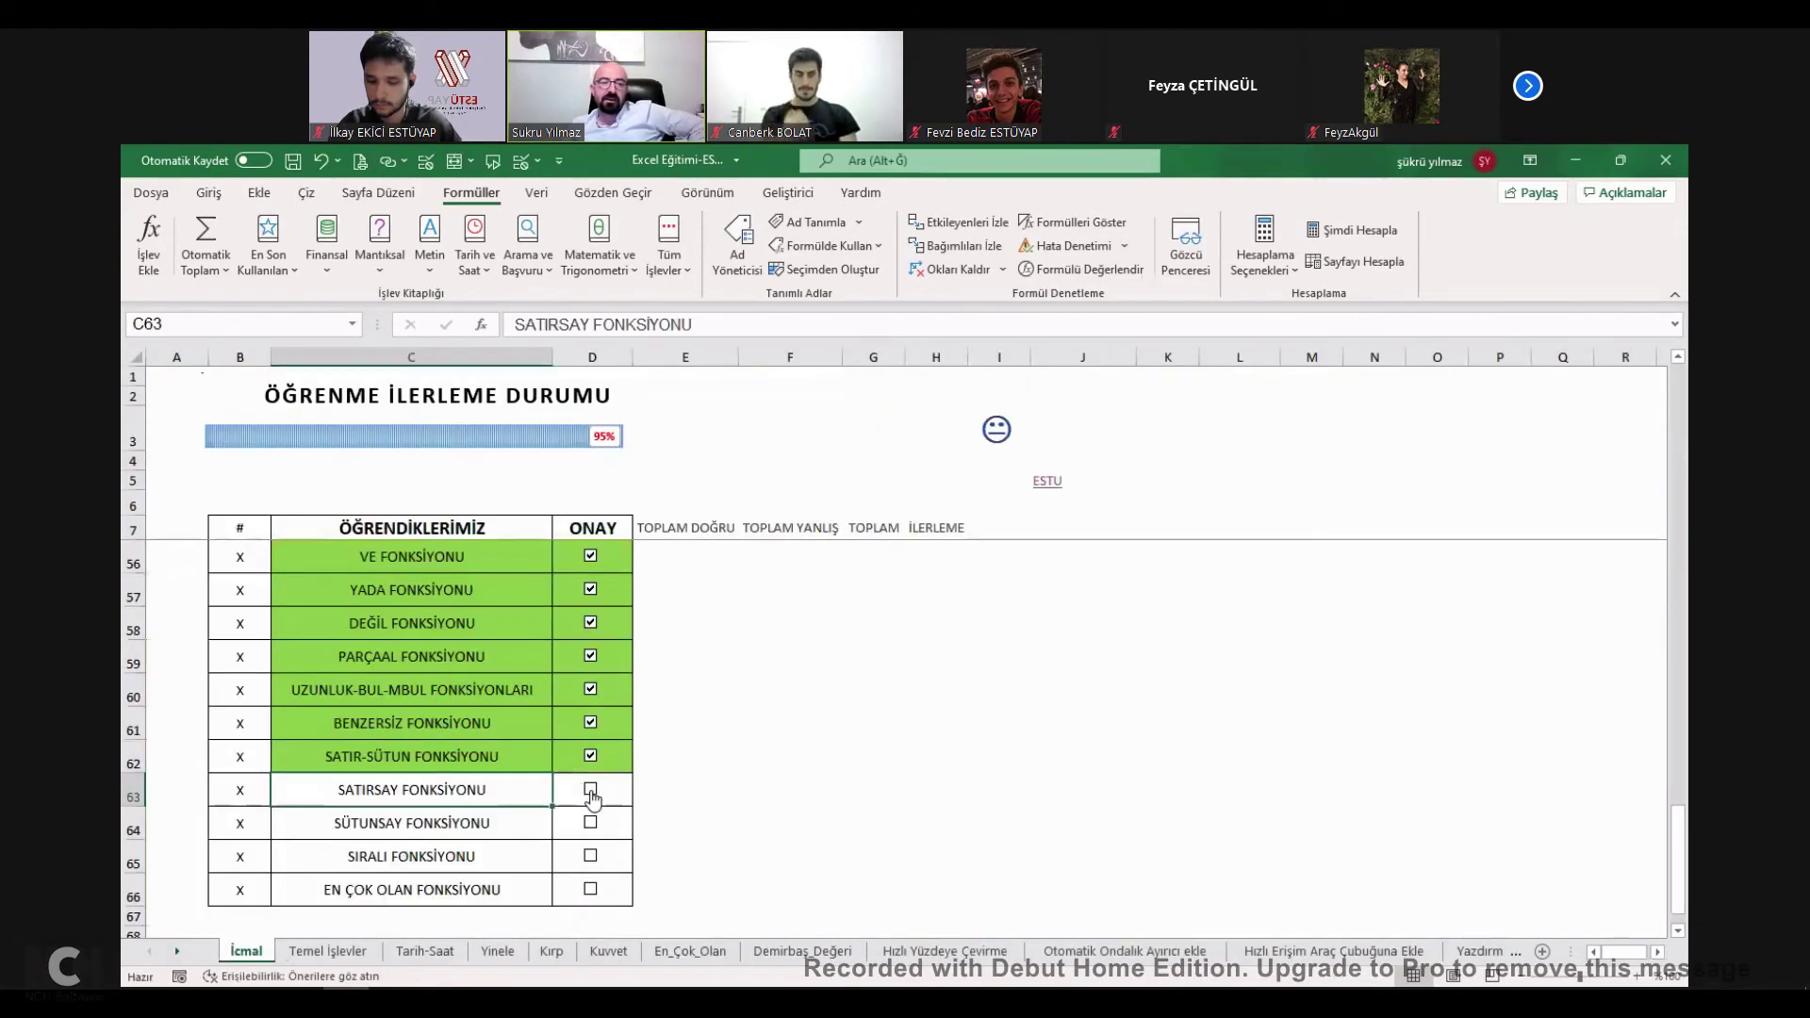
{"action": "left_click", "coordinate": [591, 791]}
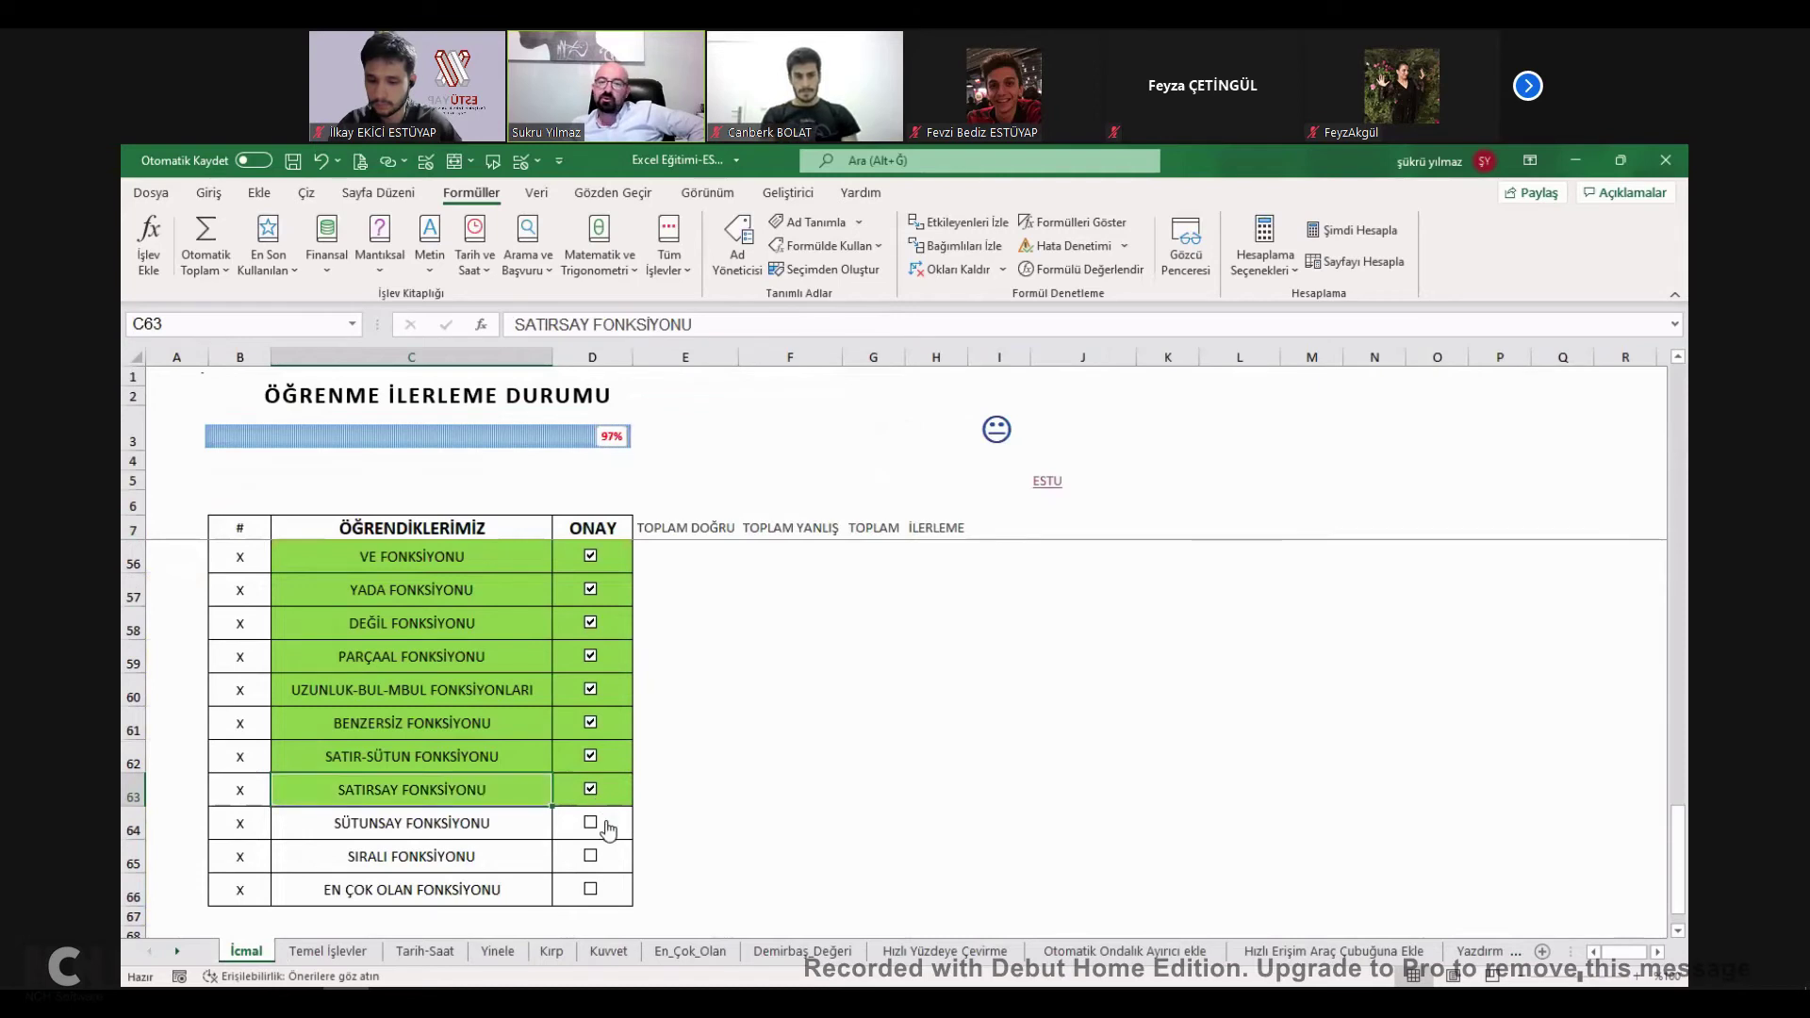
{"action": "left_click", "coordinate": [599, 837]}
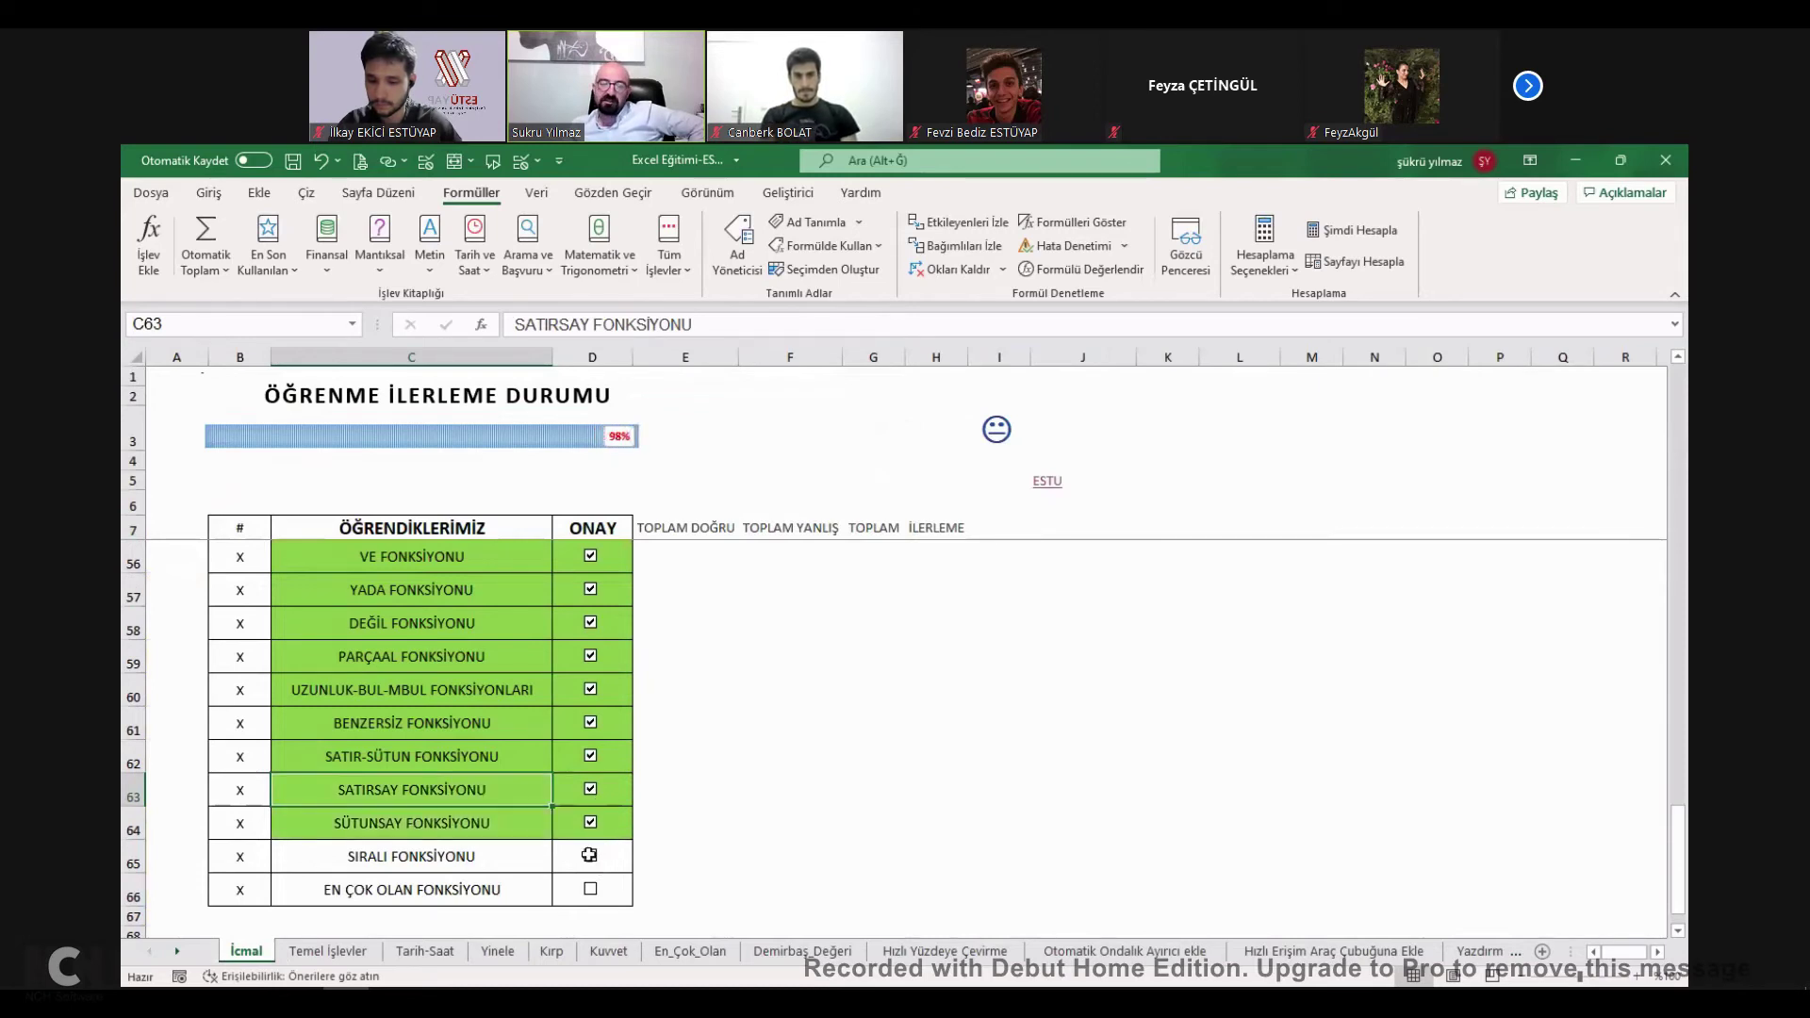
{"action": "left_click", "coordinate": [380, 859]}
{"action": "left_click", "coordinate": [433, 695]}
Extend the NORMAL column's 1, 2 series down to C22 as 1 through 17.
{"action": "left_click", "coordinate": [319, 699]}
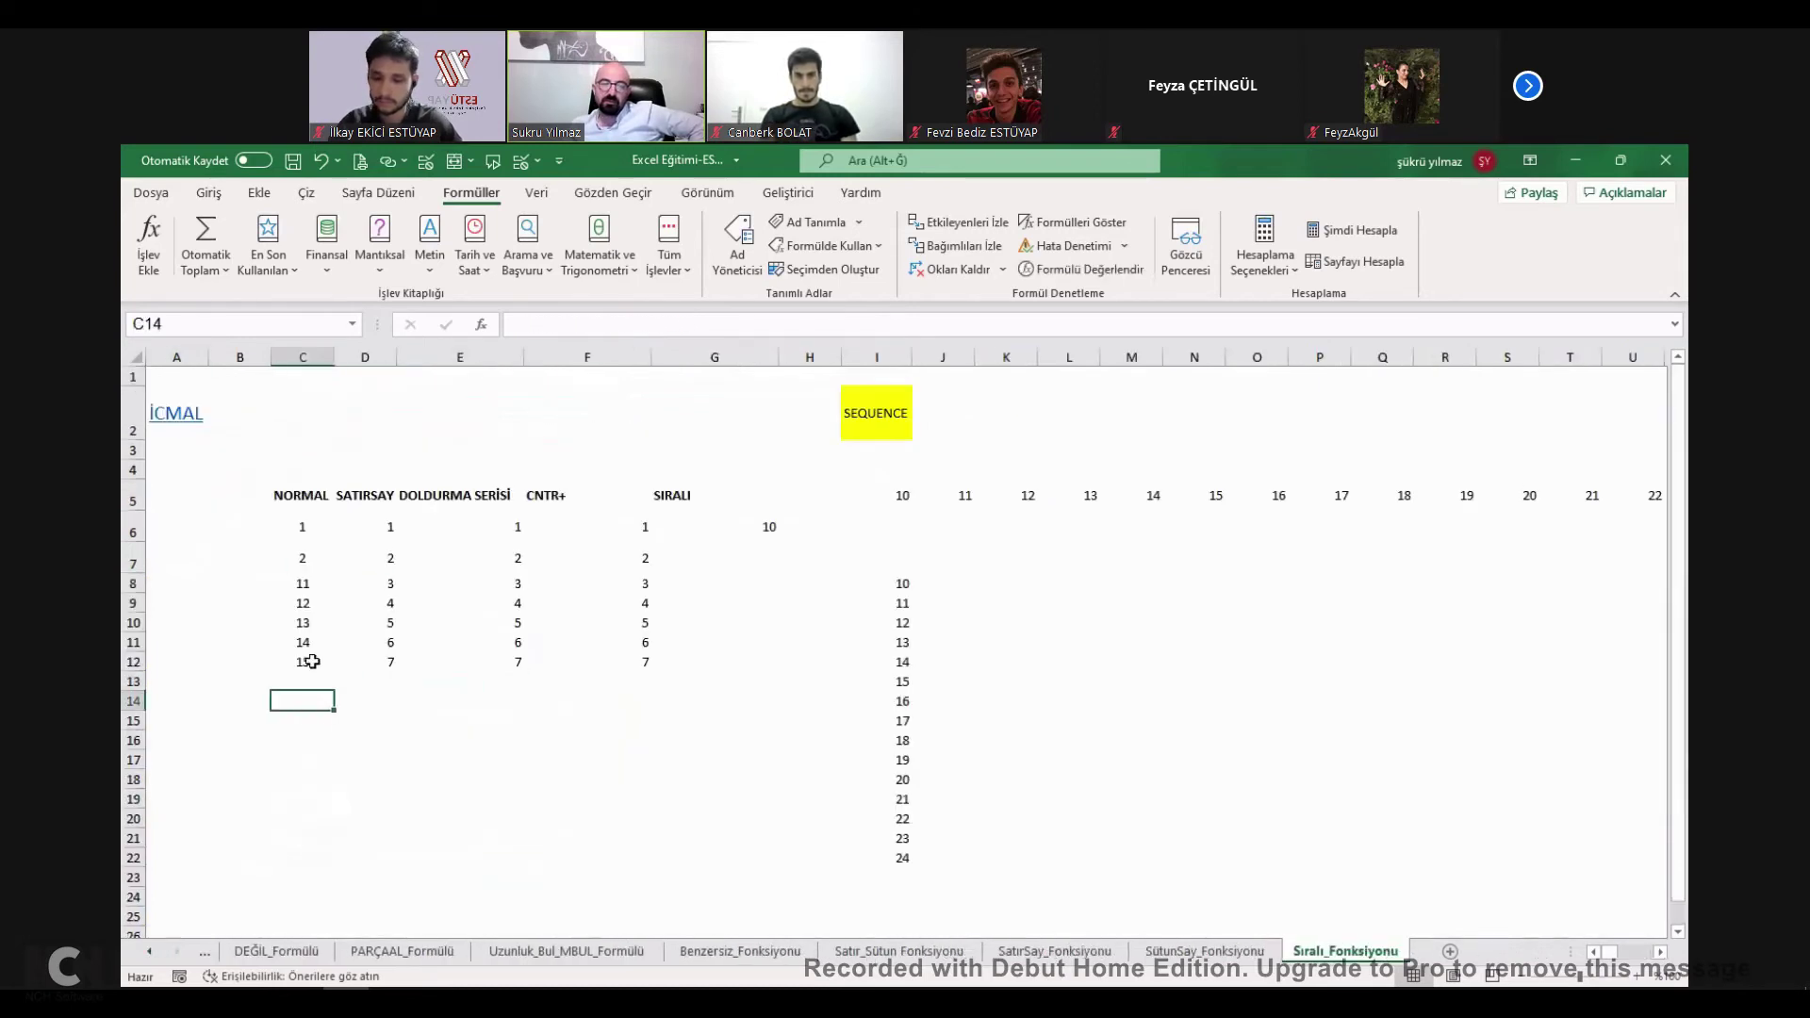
{"action": "left_click", "coordinate": [297, 520]}
{"action": "left_click", "coordinate": [300, 622]}
{"action": "left_click", "coordinate": [300, 739]}
{"action": "left_click", "coordinate": [299, 526]}
{"action": "scroll", "coordinate": [280, 685], "scroll_direction": "down", "scroll_amount": 20}
{"action": "scroll", "coordinate": [302, 659], "scroll_direction": "up", "scroll_amount": 20}
{"action": "left_click_drag", "start_coordinate": [297, 524], "coordinate": [334, 578]}
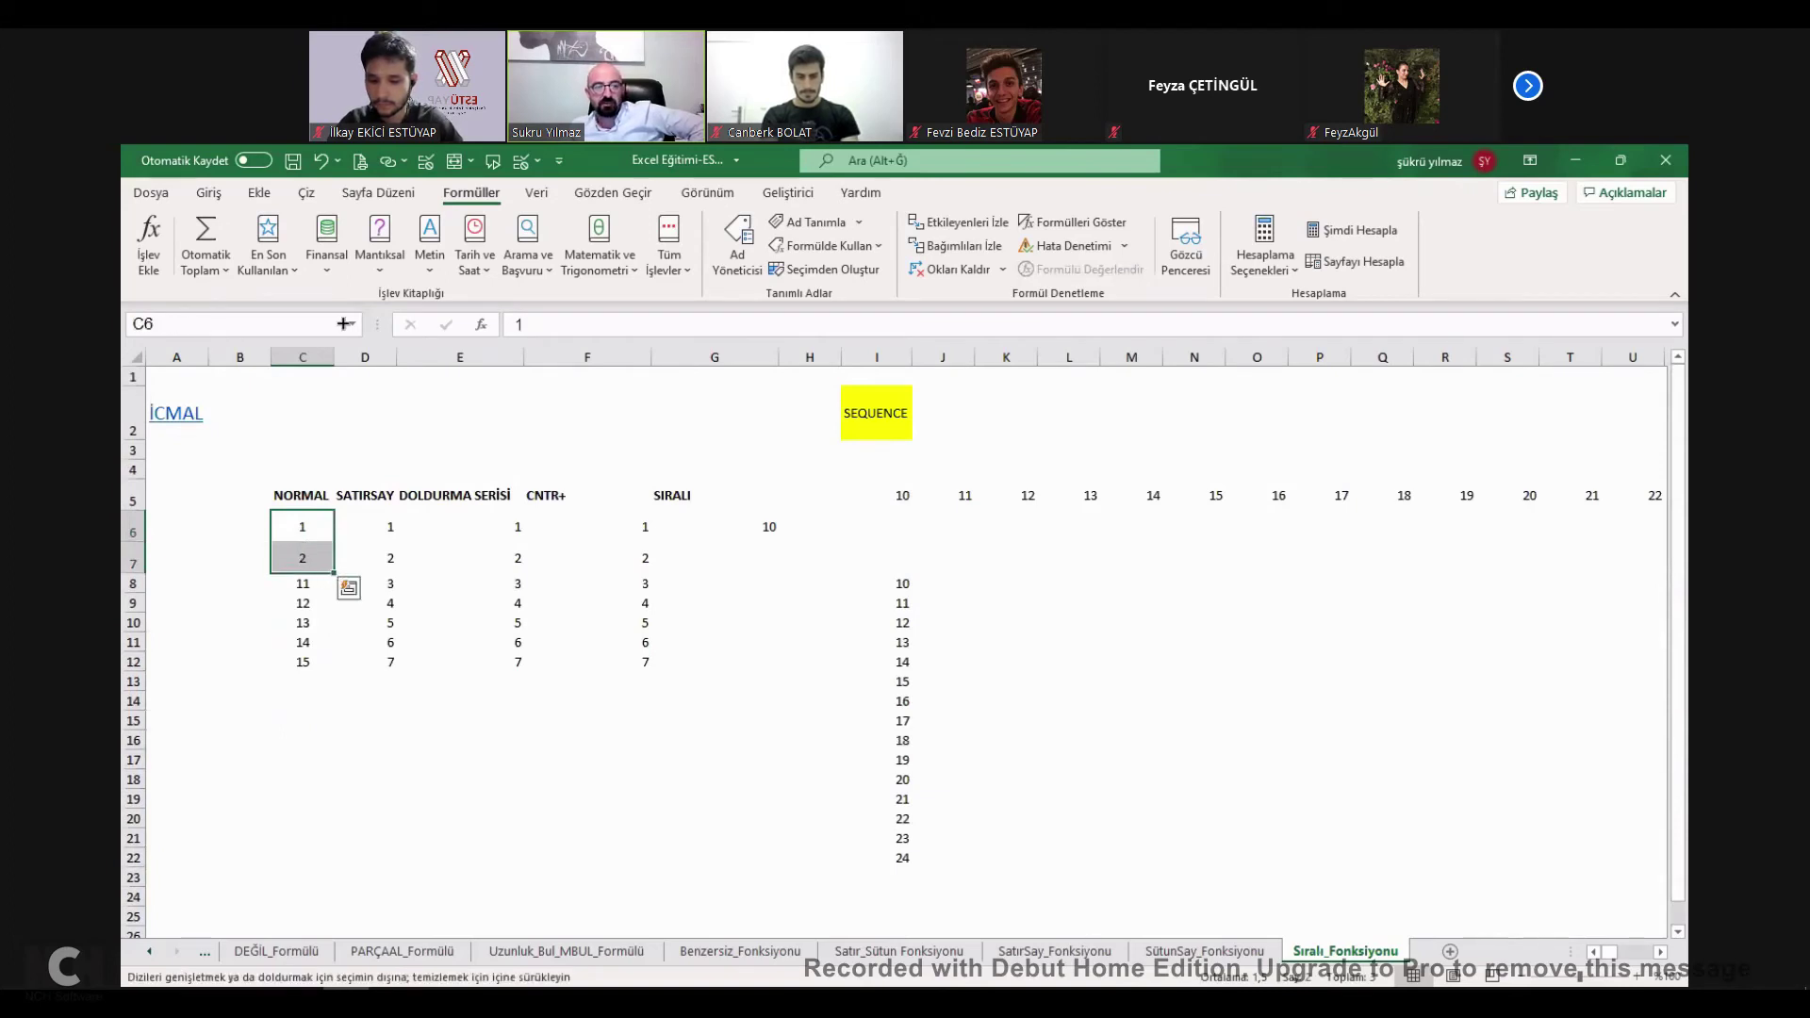
{"action": "left_click_drag", "start_coordinate": [345, 324], "coordinate": [382, 177]}
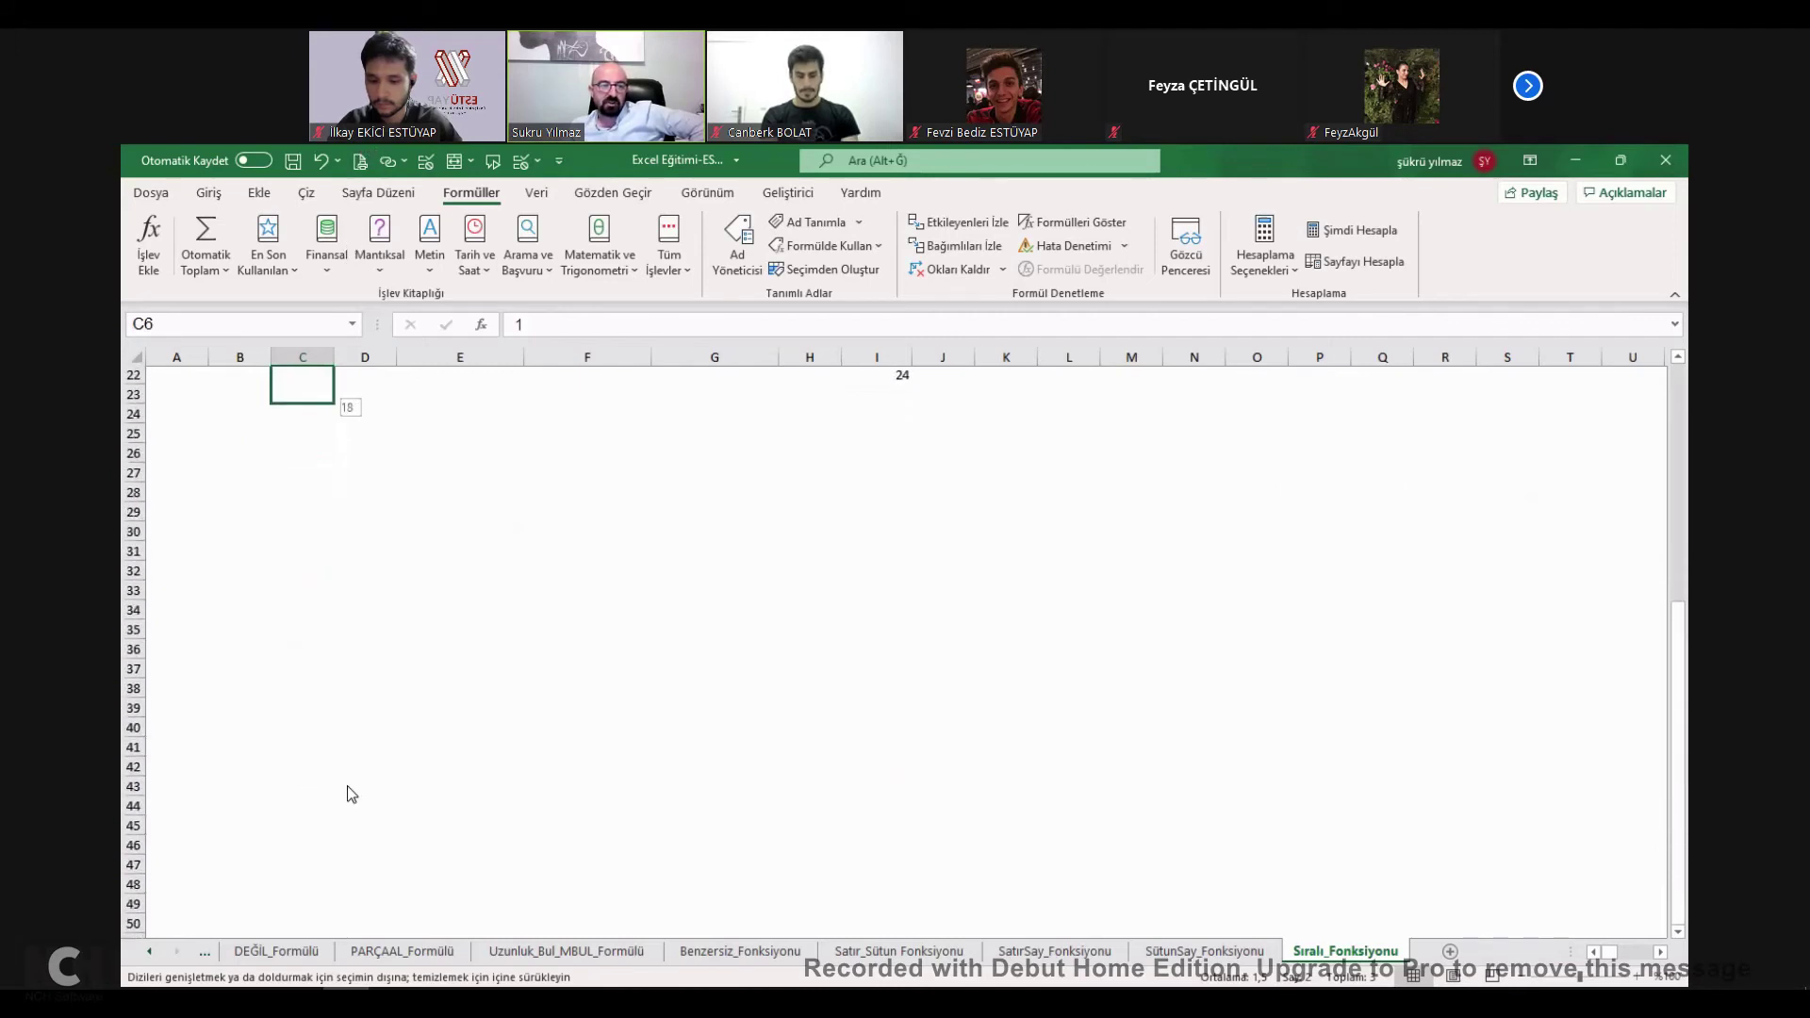
{"action": "left_click_drag", "start_coordinate": [351, 794], "coordinate": [348, 793]}
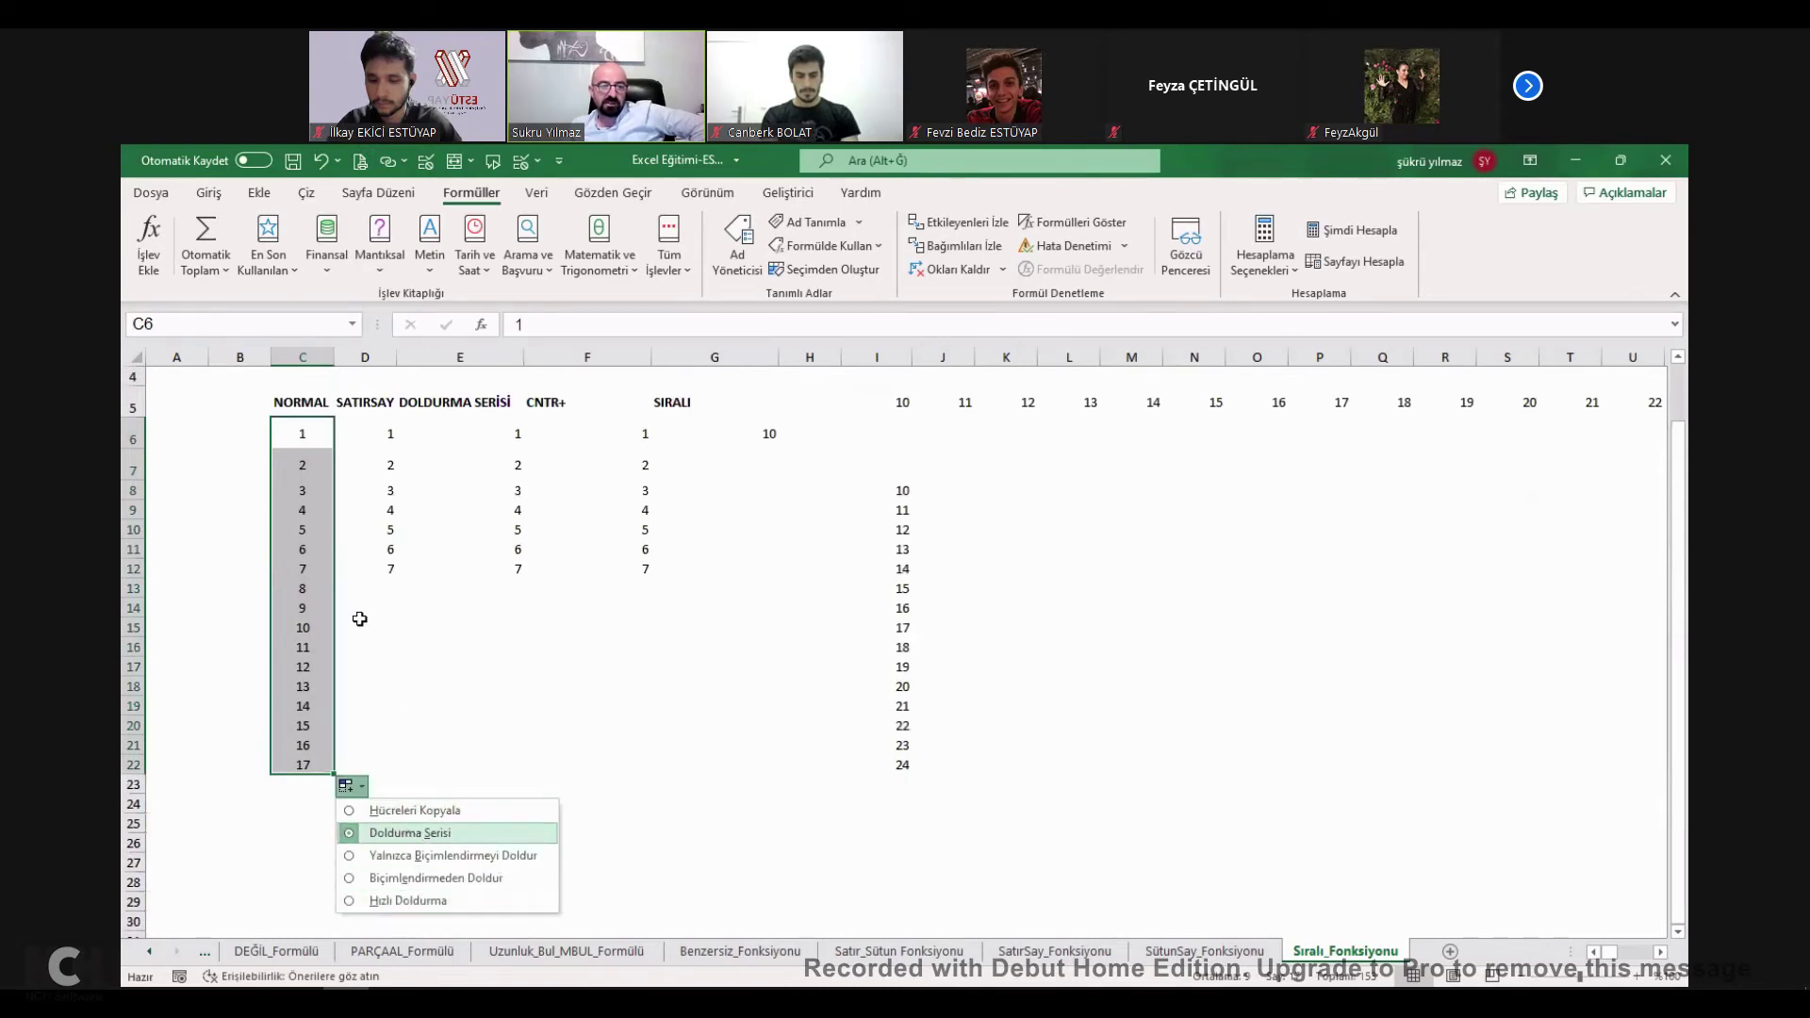
Enter =+SIRALI(1;1000) in C6, see the #TAŞMA! spill error, then clear it.
{"action": "left_click", "coordinate": [316, 431]}
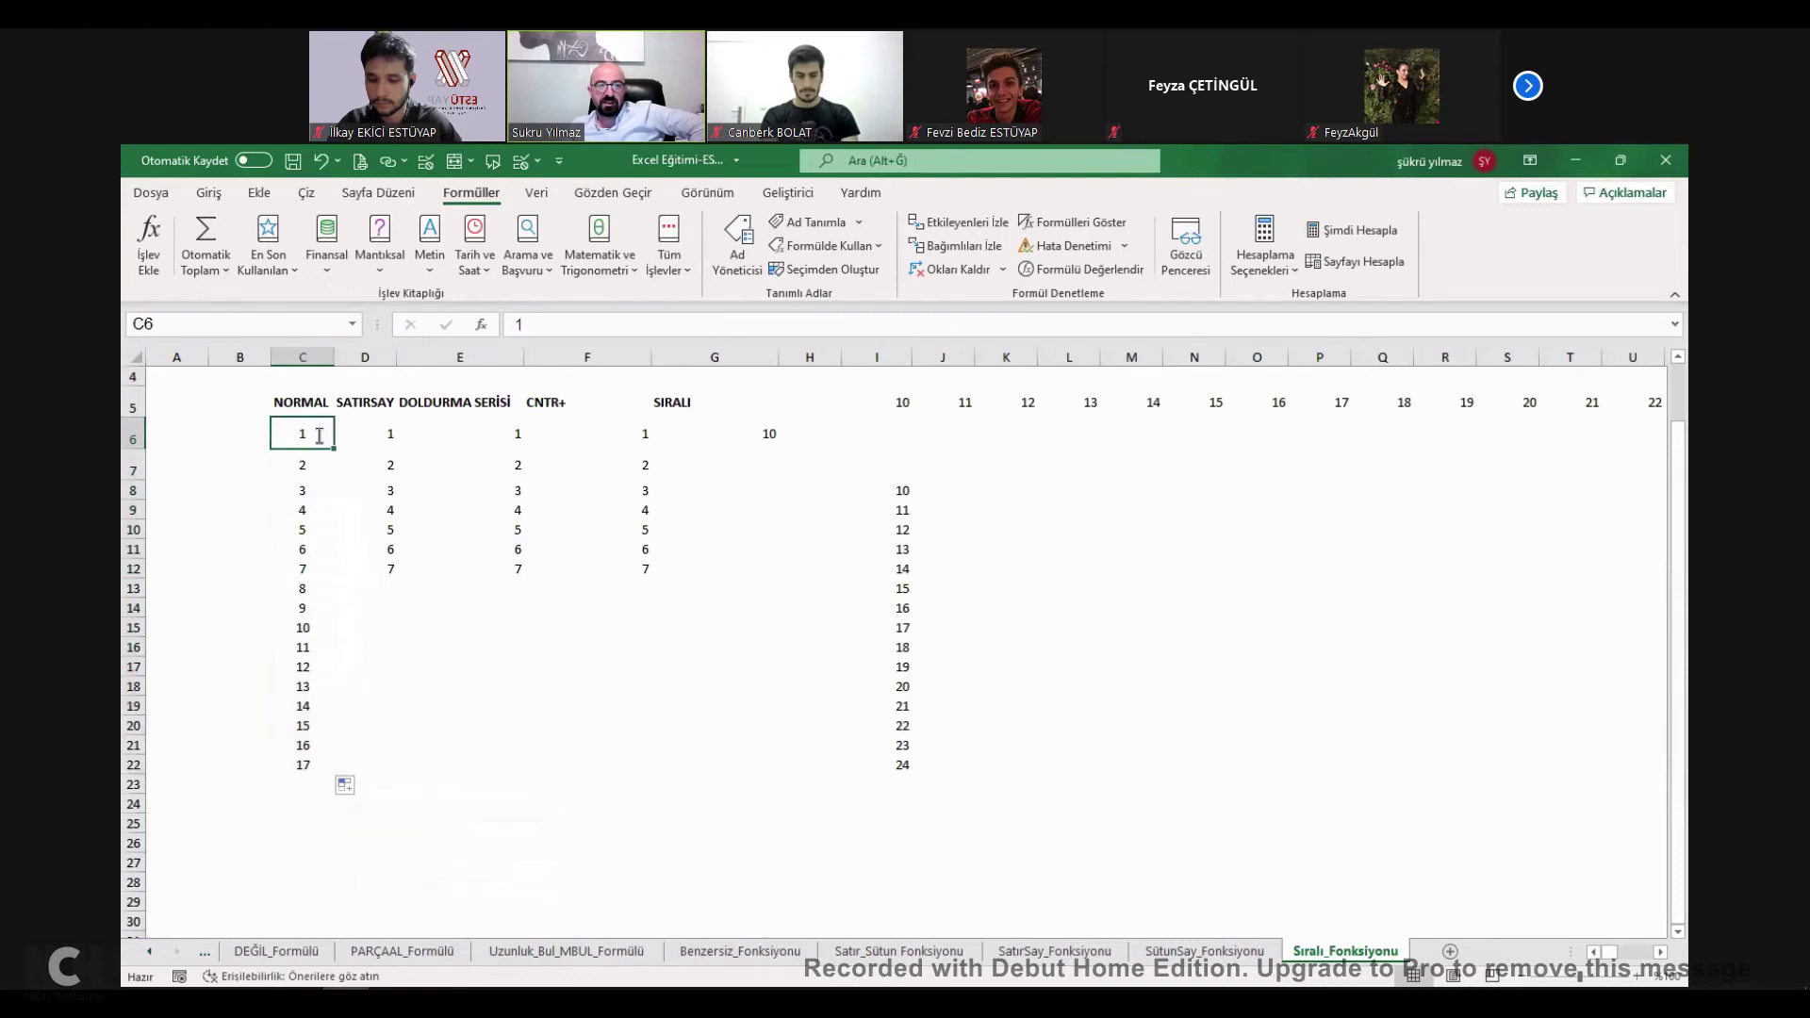
{"action": "type", "text": "+"}
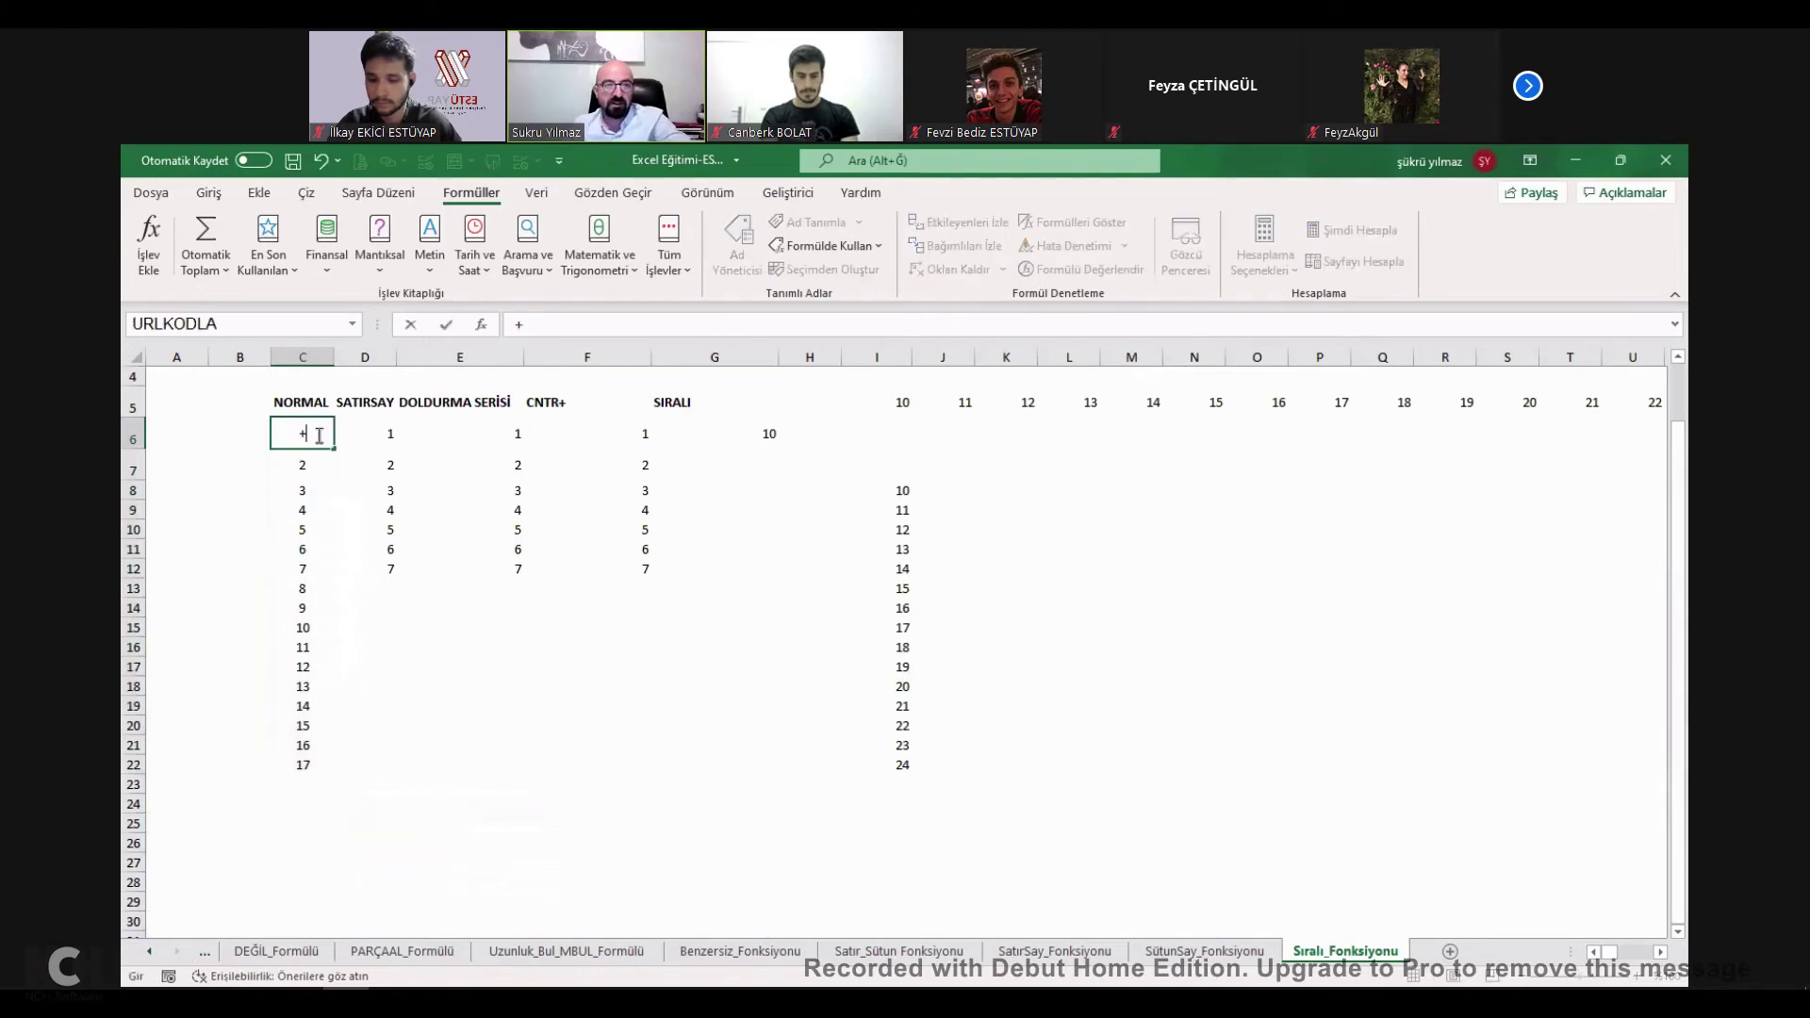
{"action": "type", "text": "sıralı("}
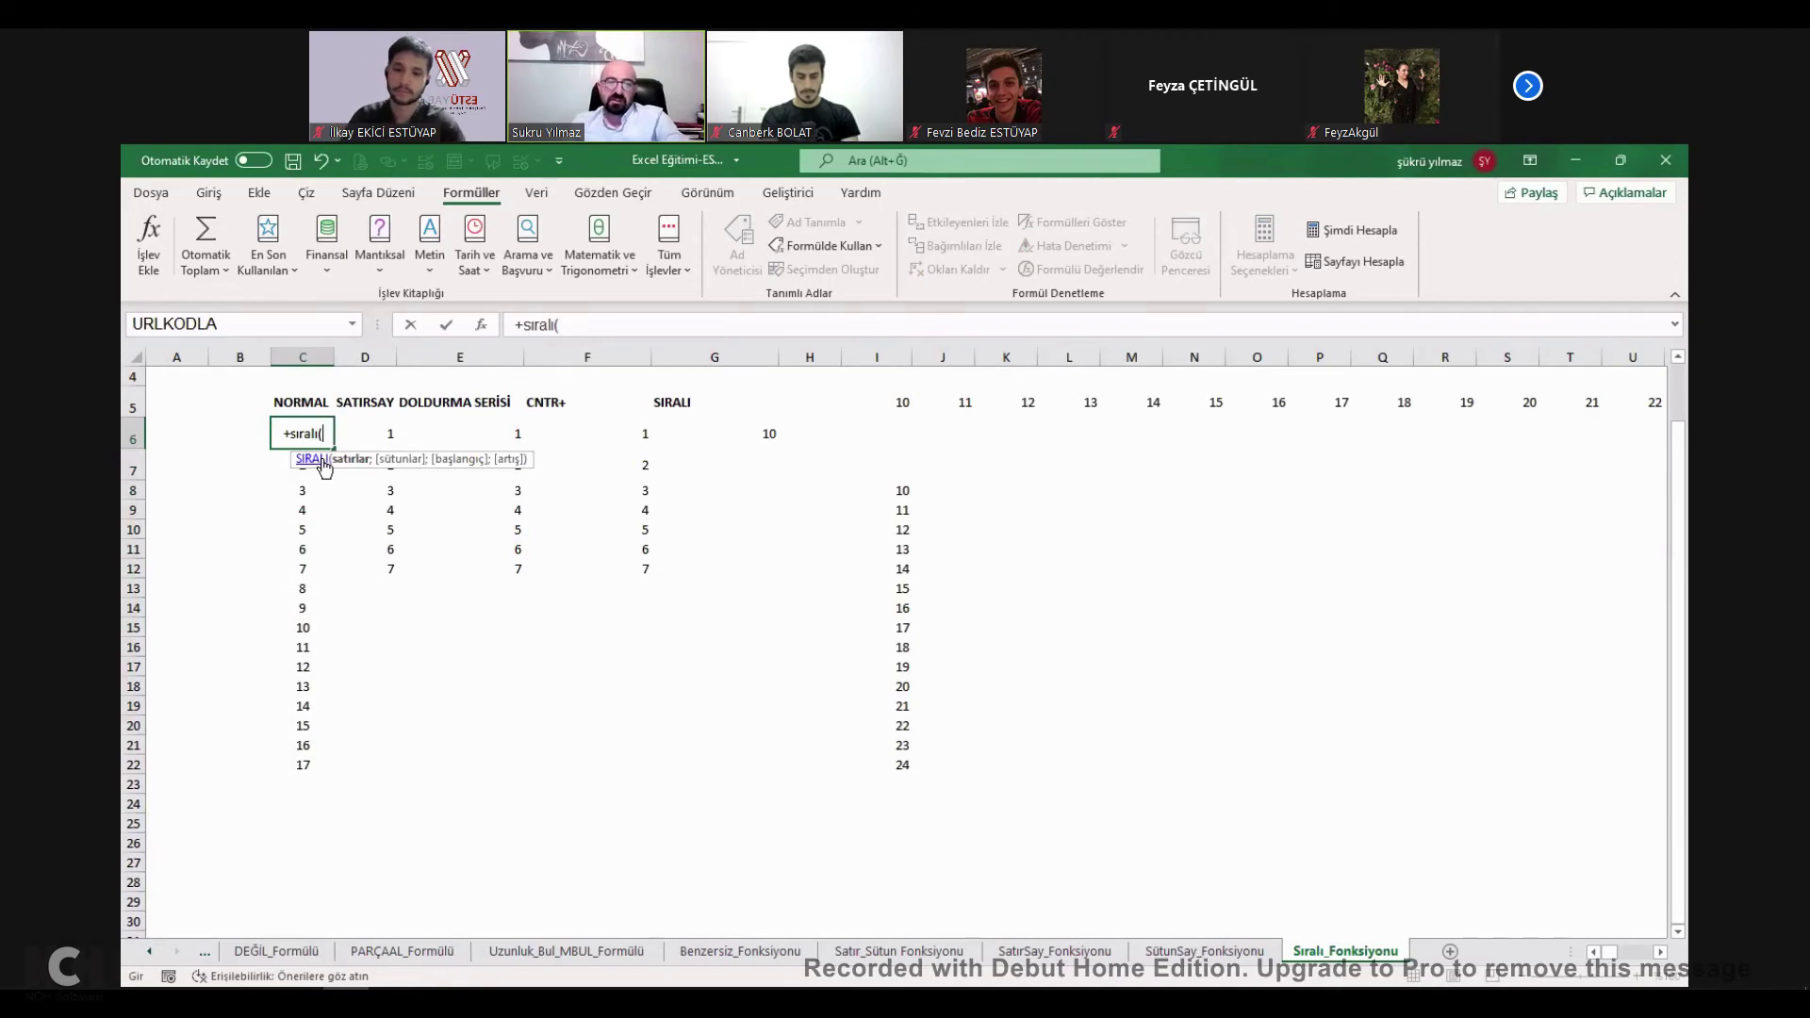
{"action": "type", "text": "1;"}
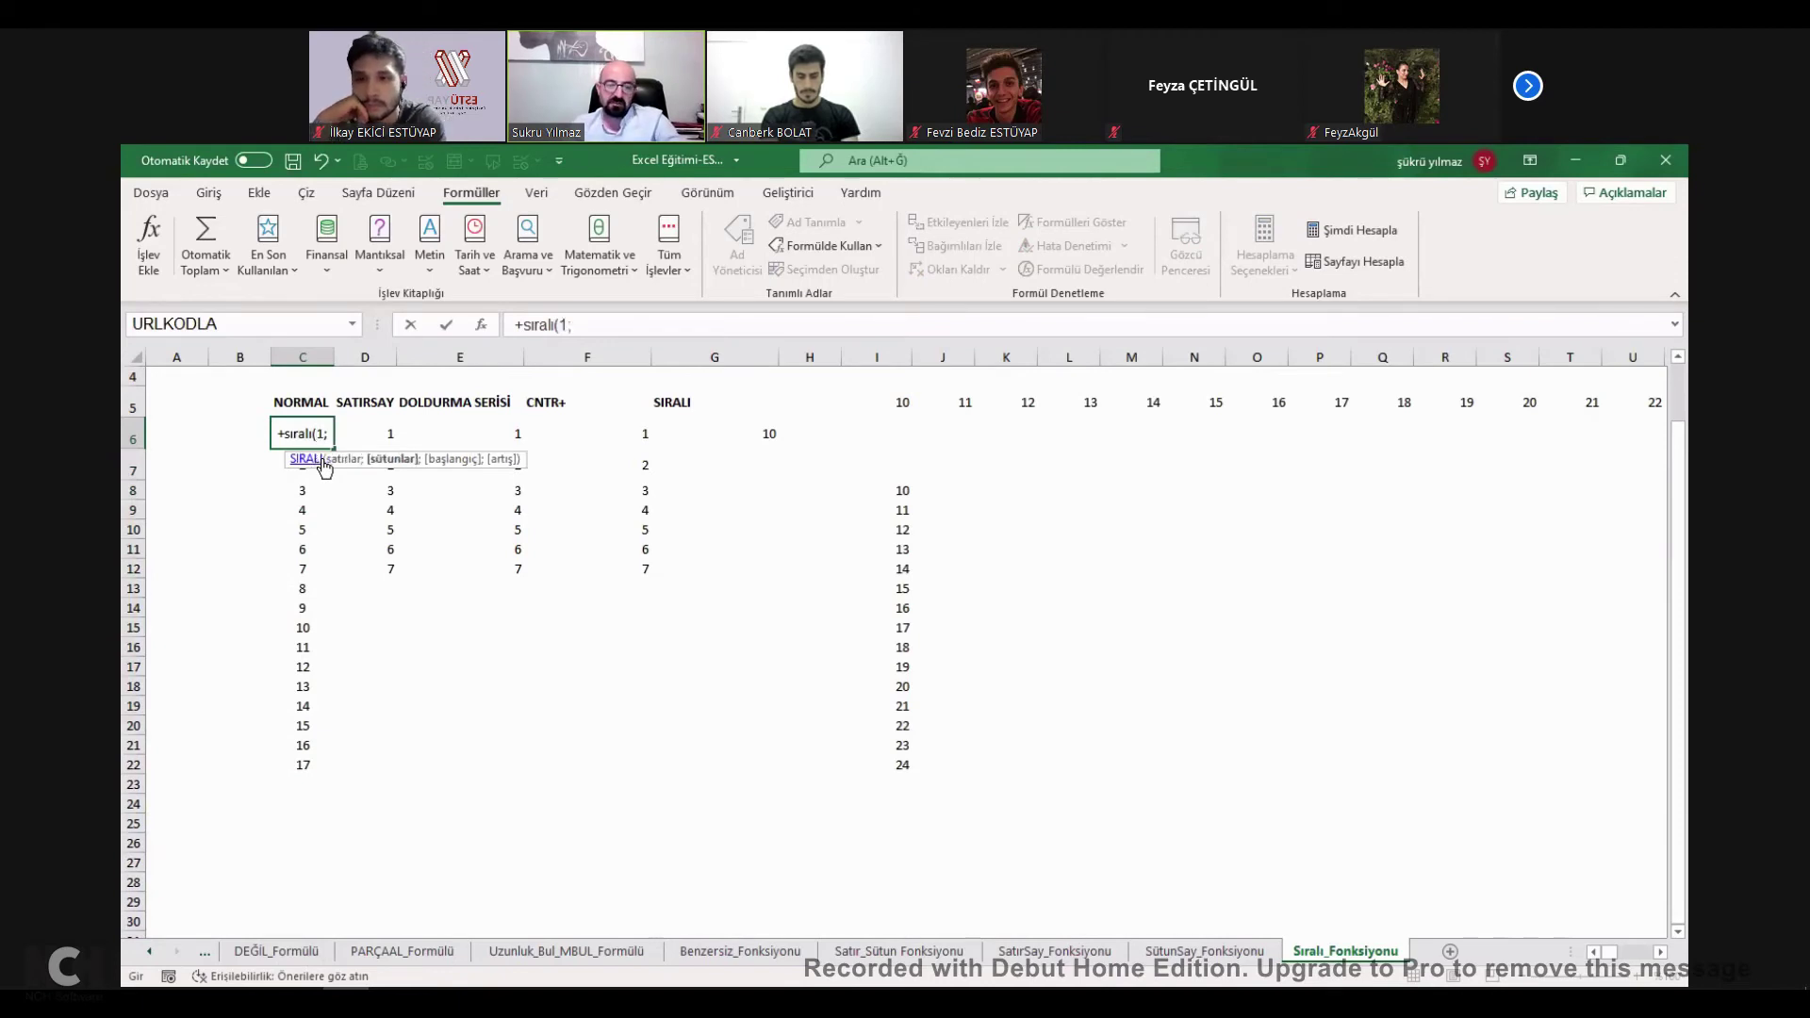
{"action": "type", "text": "1000)"}
{"action": "key", "text": "Return"}
{"action": "left_click", "coordinate": [307, 435]}
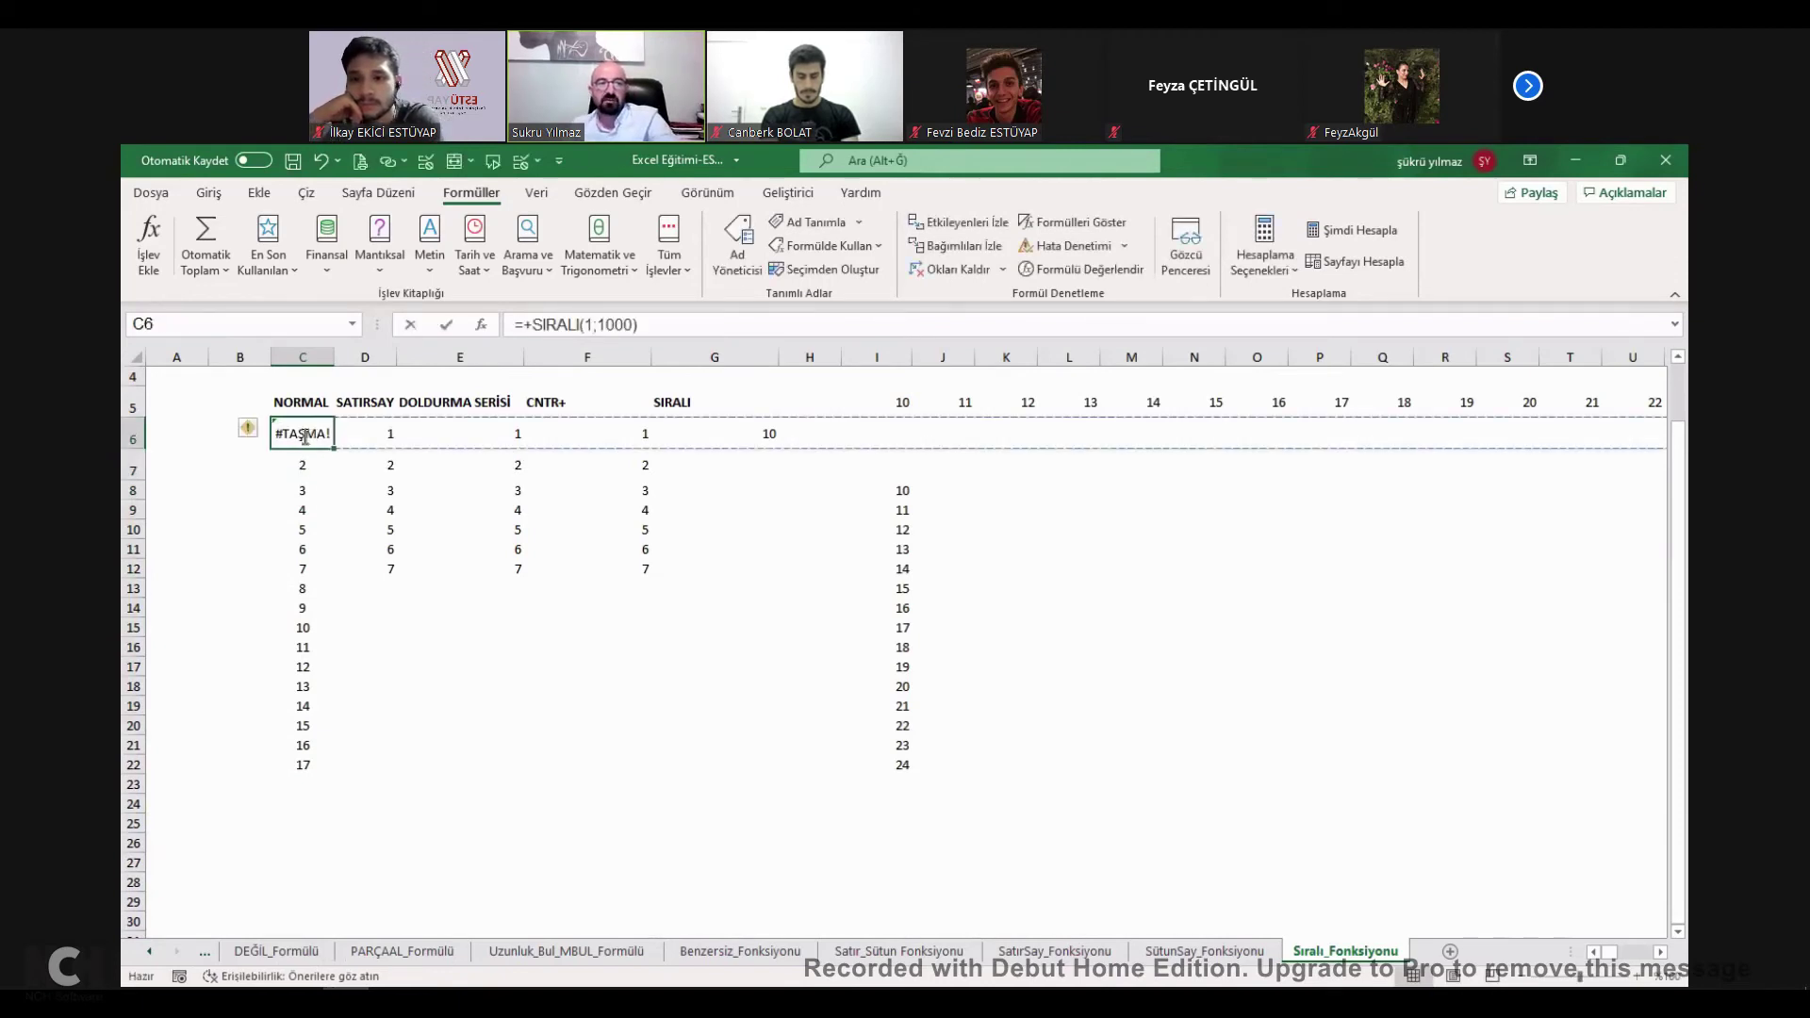
{"action": "key", "text": "Escape"}
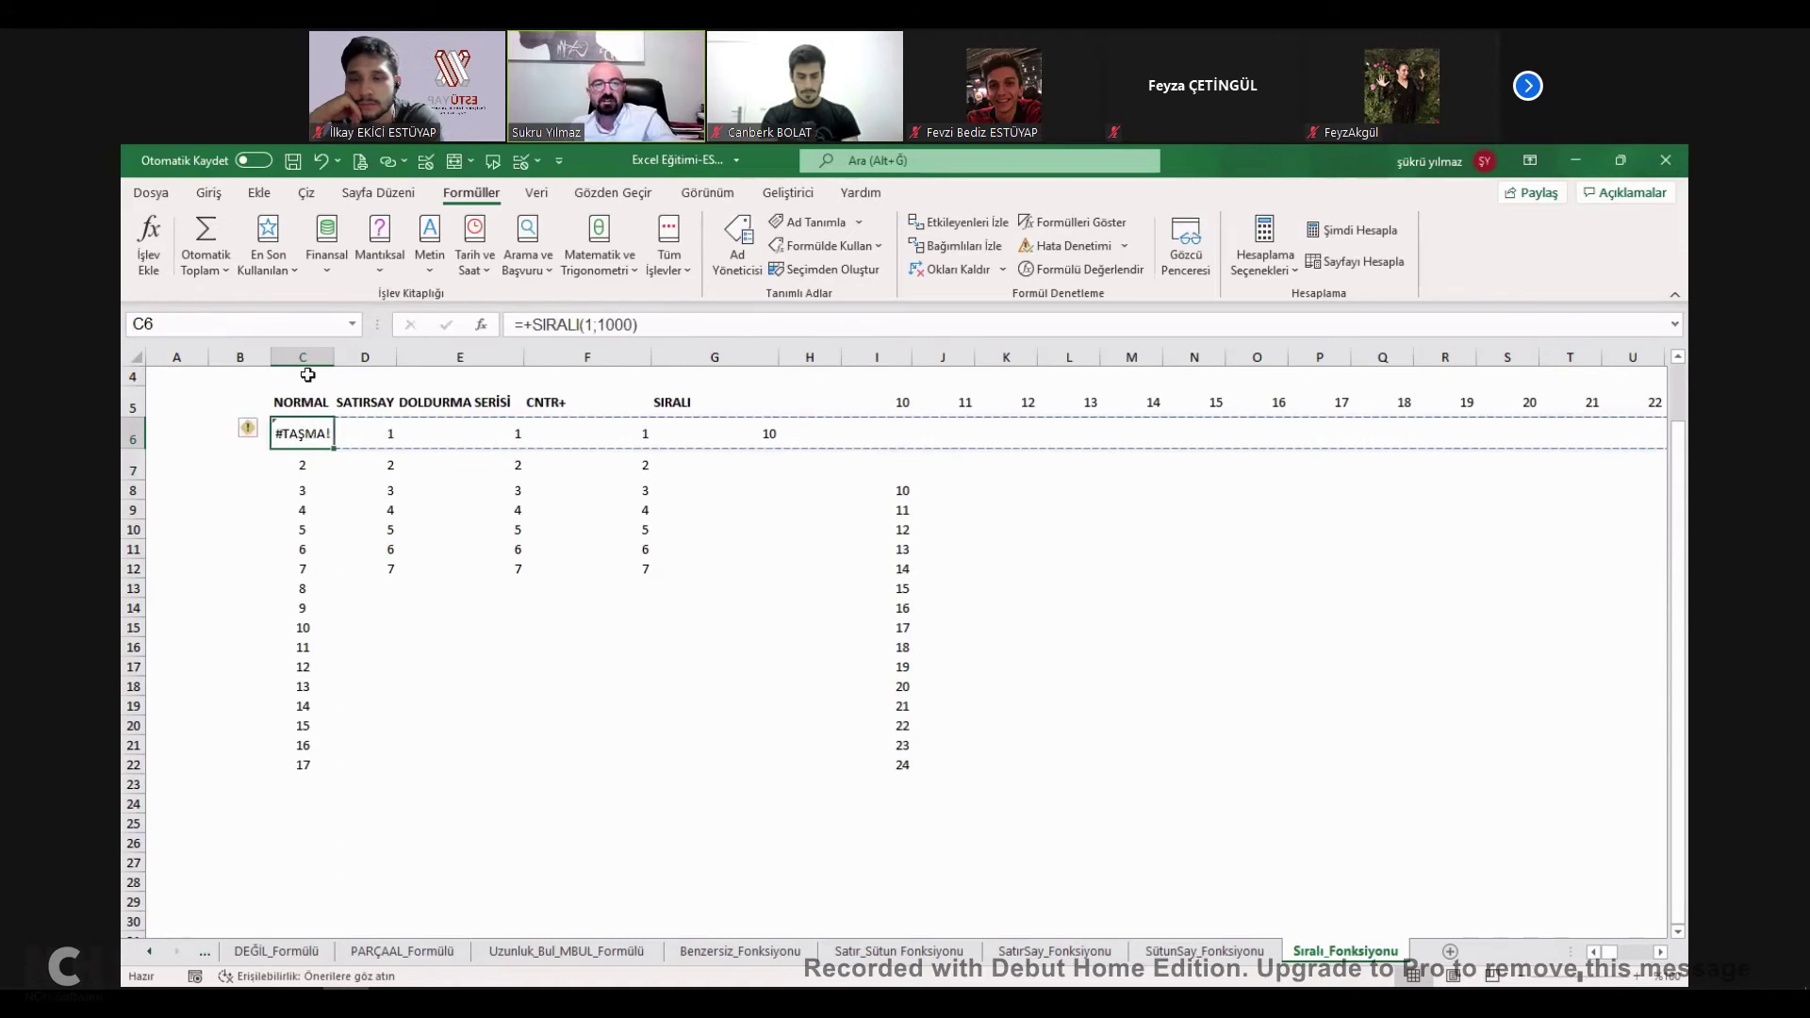
{"action": "key", "text": "Delete"}
{"action": "left_click", "coordinate": [341, 549]}
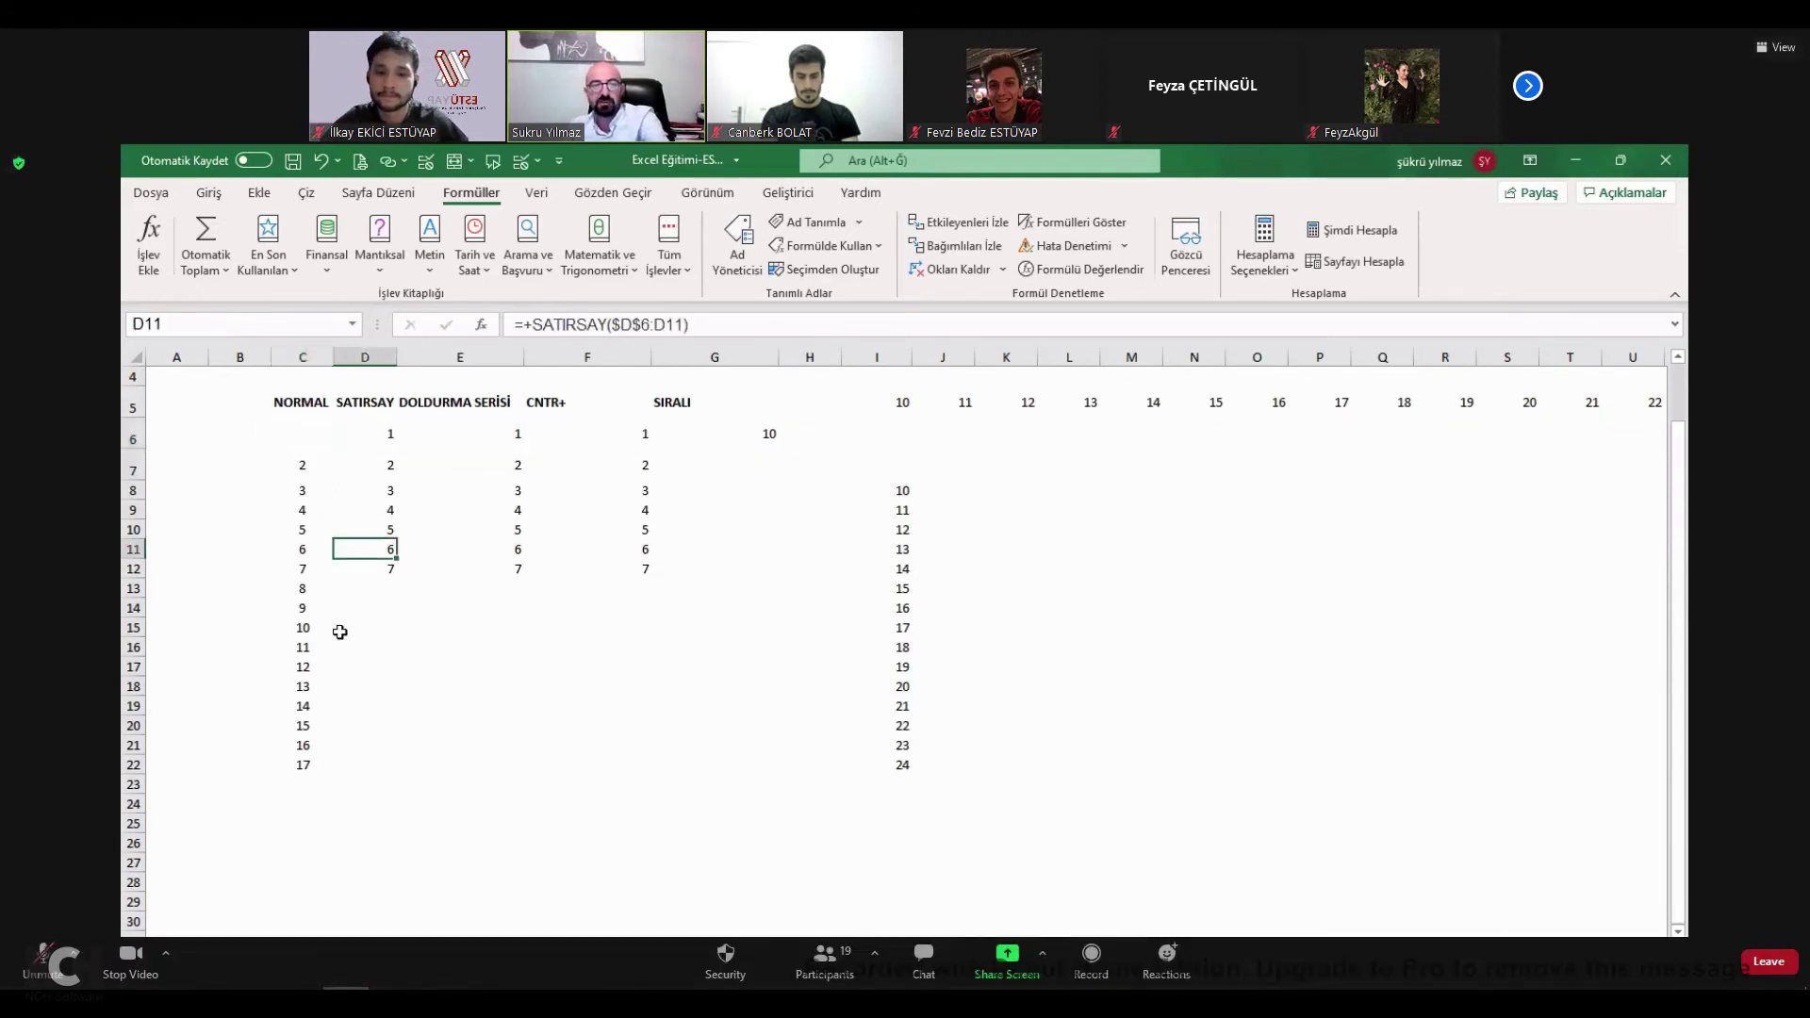
{"action": "scroll", "coordinate": [311, 439], "scroll_direction": "up", "scroll_amount": 1}
Return to the İcmal checklist and close the Zoom meeting chat panel.
{"action": "left_click", "coordinate": [188, 424]}
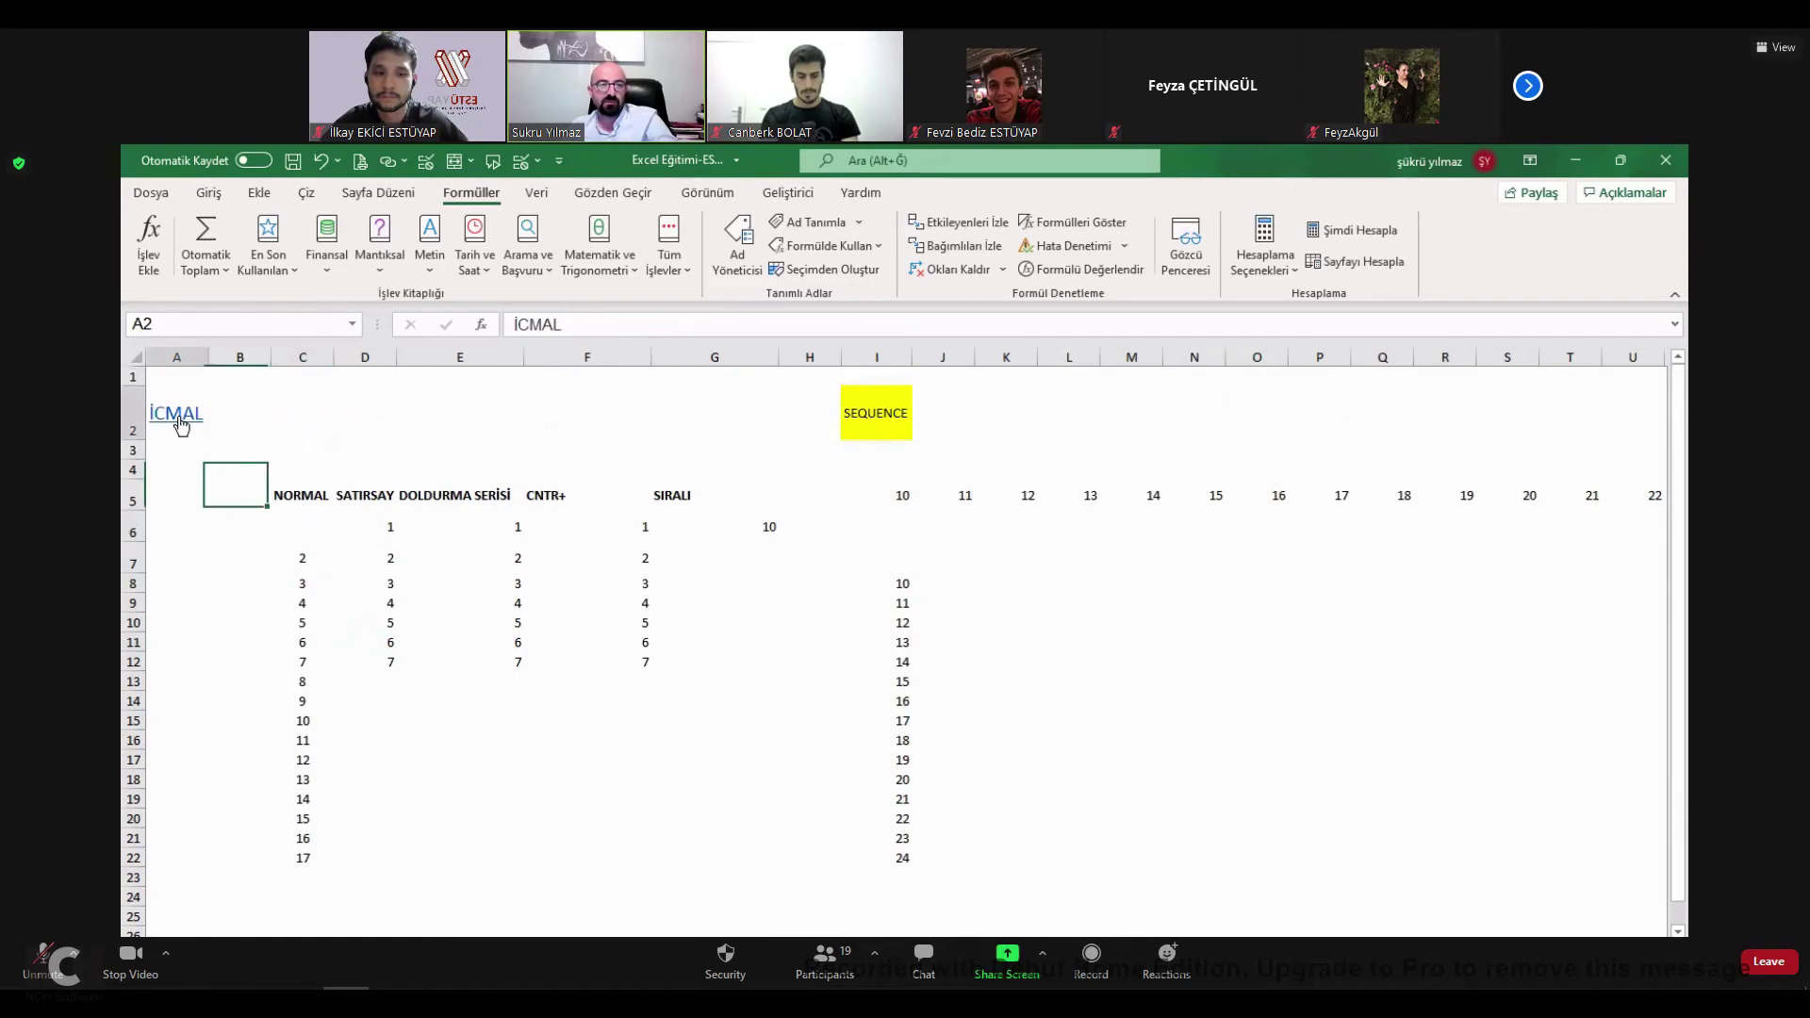
{"action": "key", "text": "alt+h"}
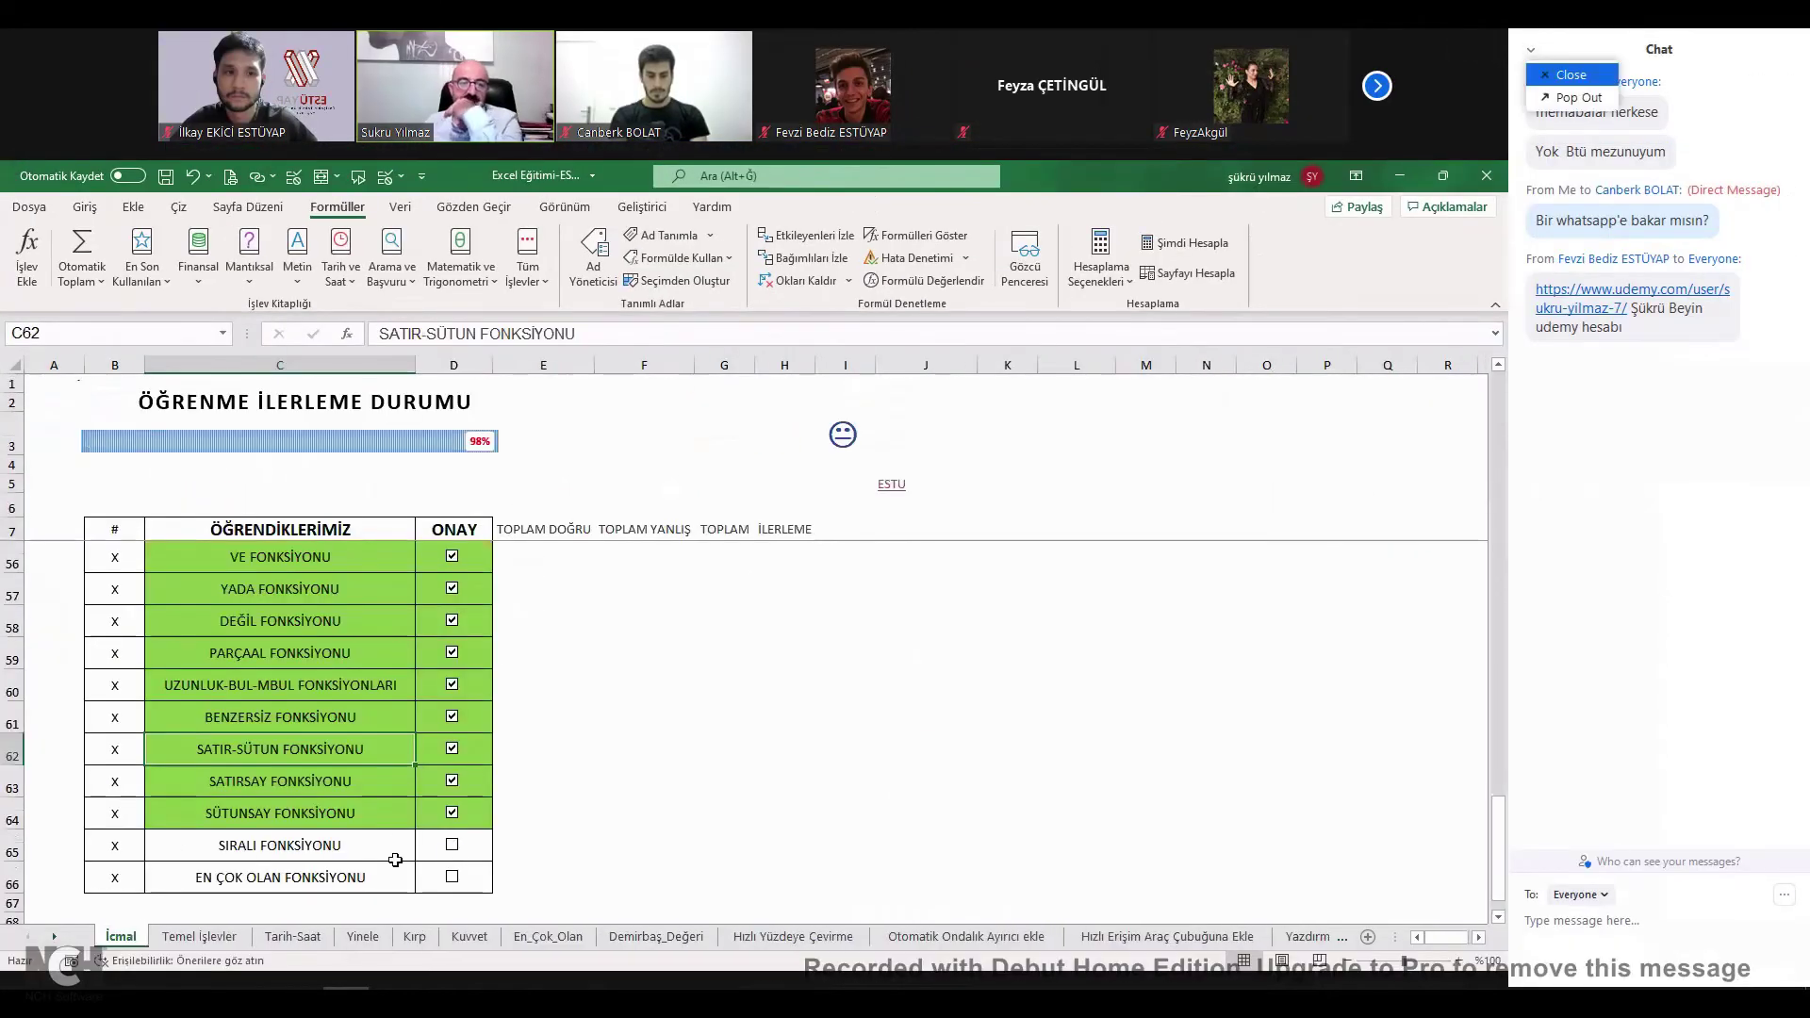
{"action": "key", "text": "Return"}
{"action": "left_click", "coordinate": [349, 888]}
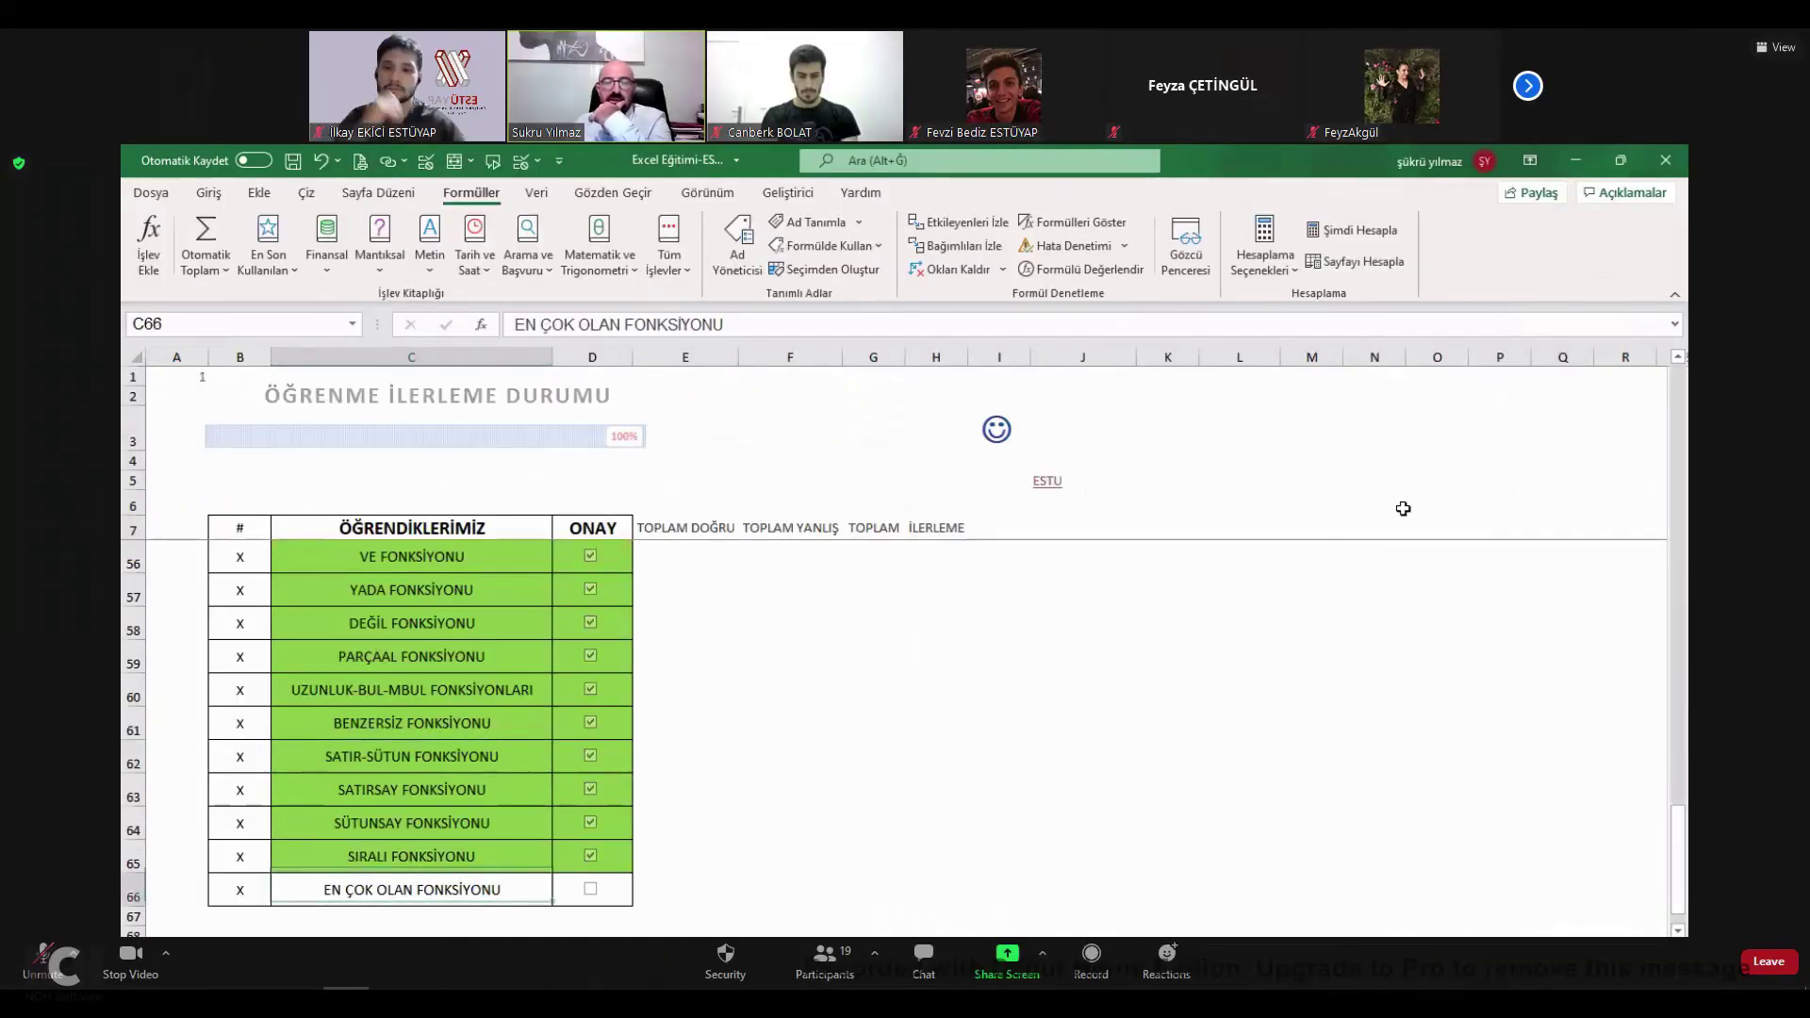
Check K3's =ENÇOK_OLAN(E4:E62) formula on En_Çok_Olan, then tick EN ÇOK OLAN FONKSİYONU on İcmal.
{"action": "key", "text": "ctrl+Page_Down"}
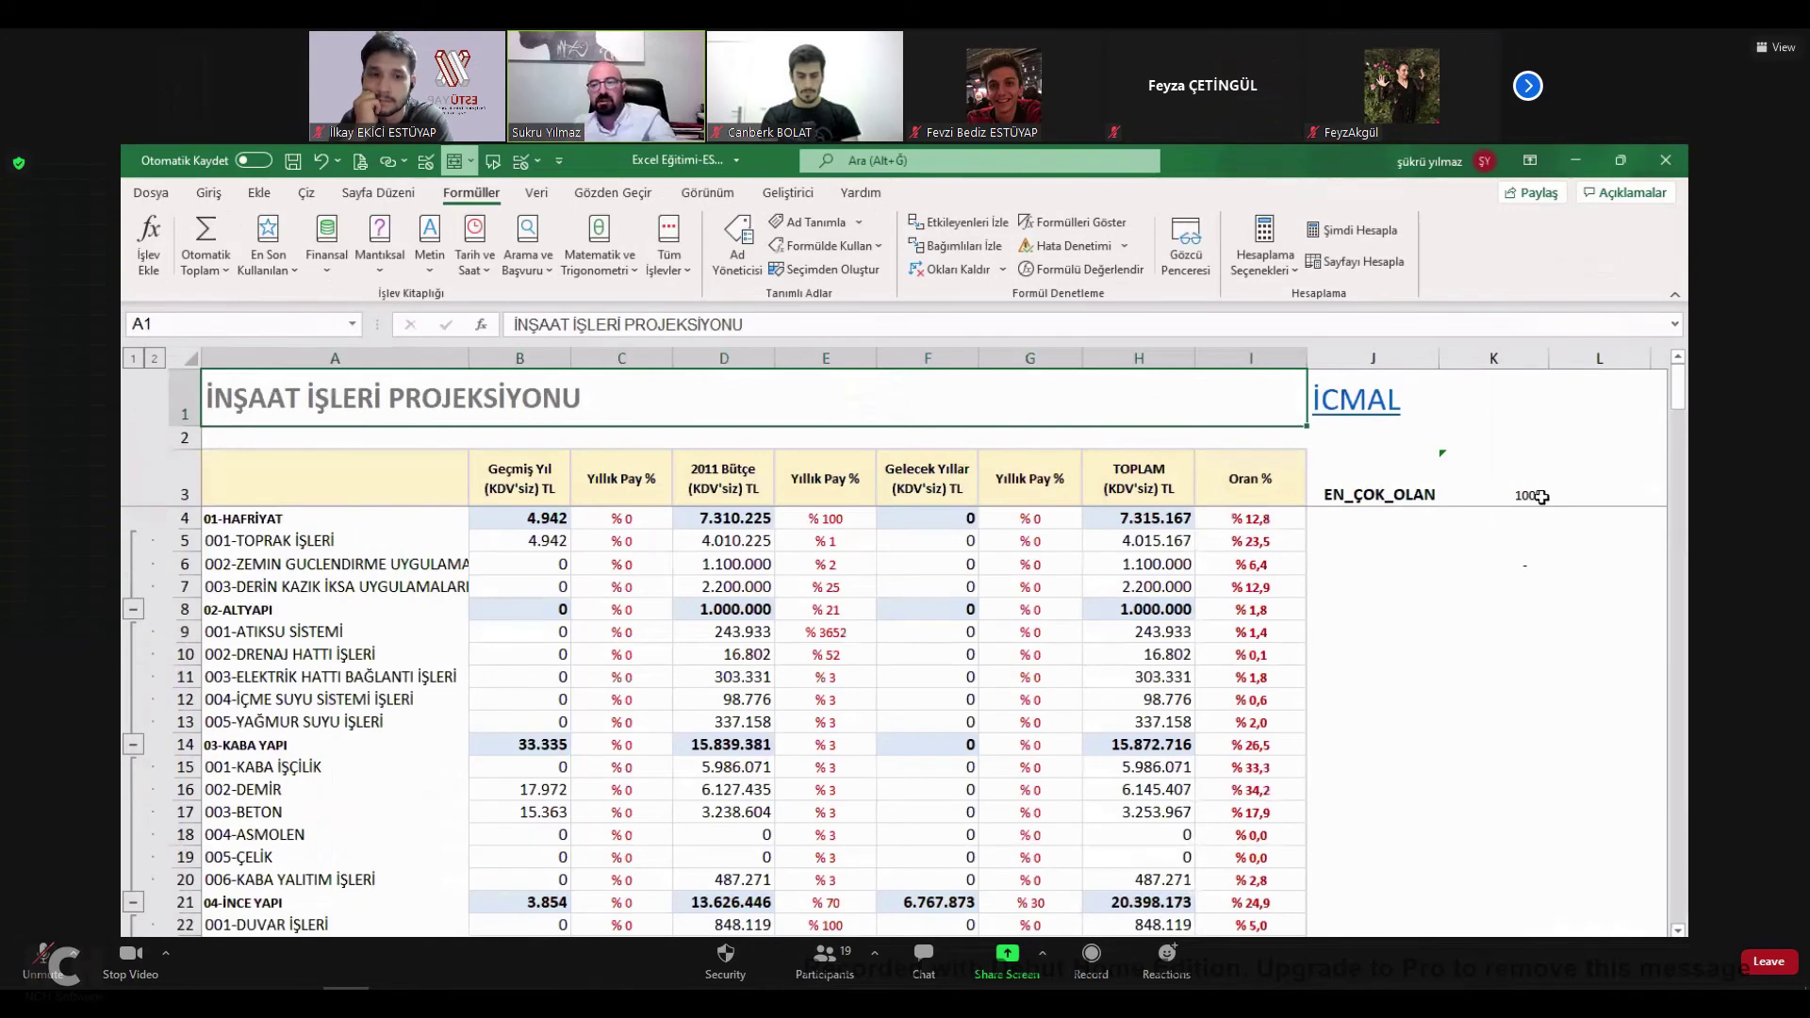
{"action": "key", "text": "F2"}
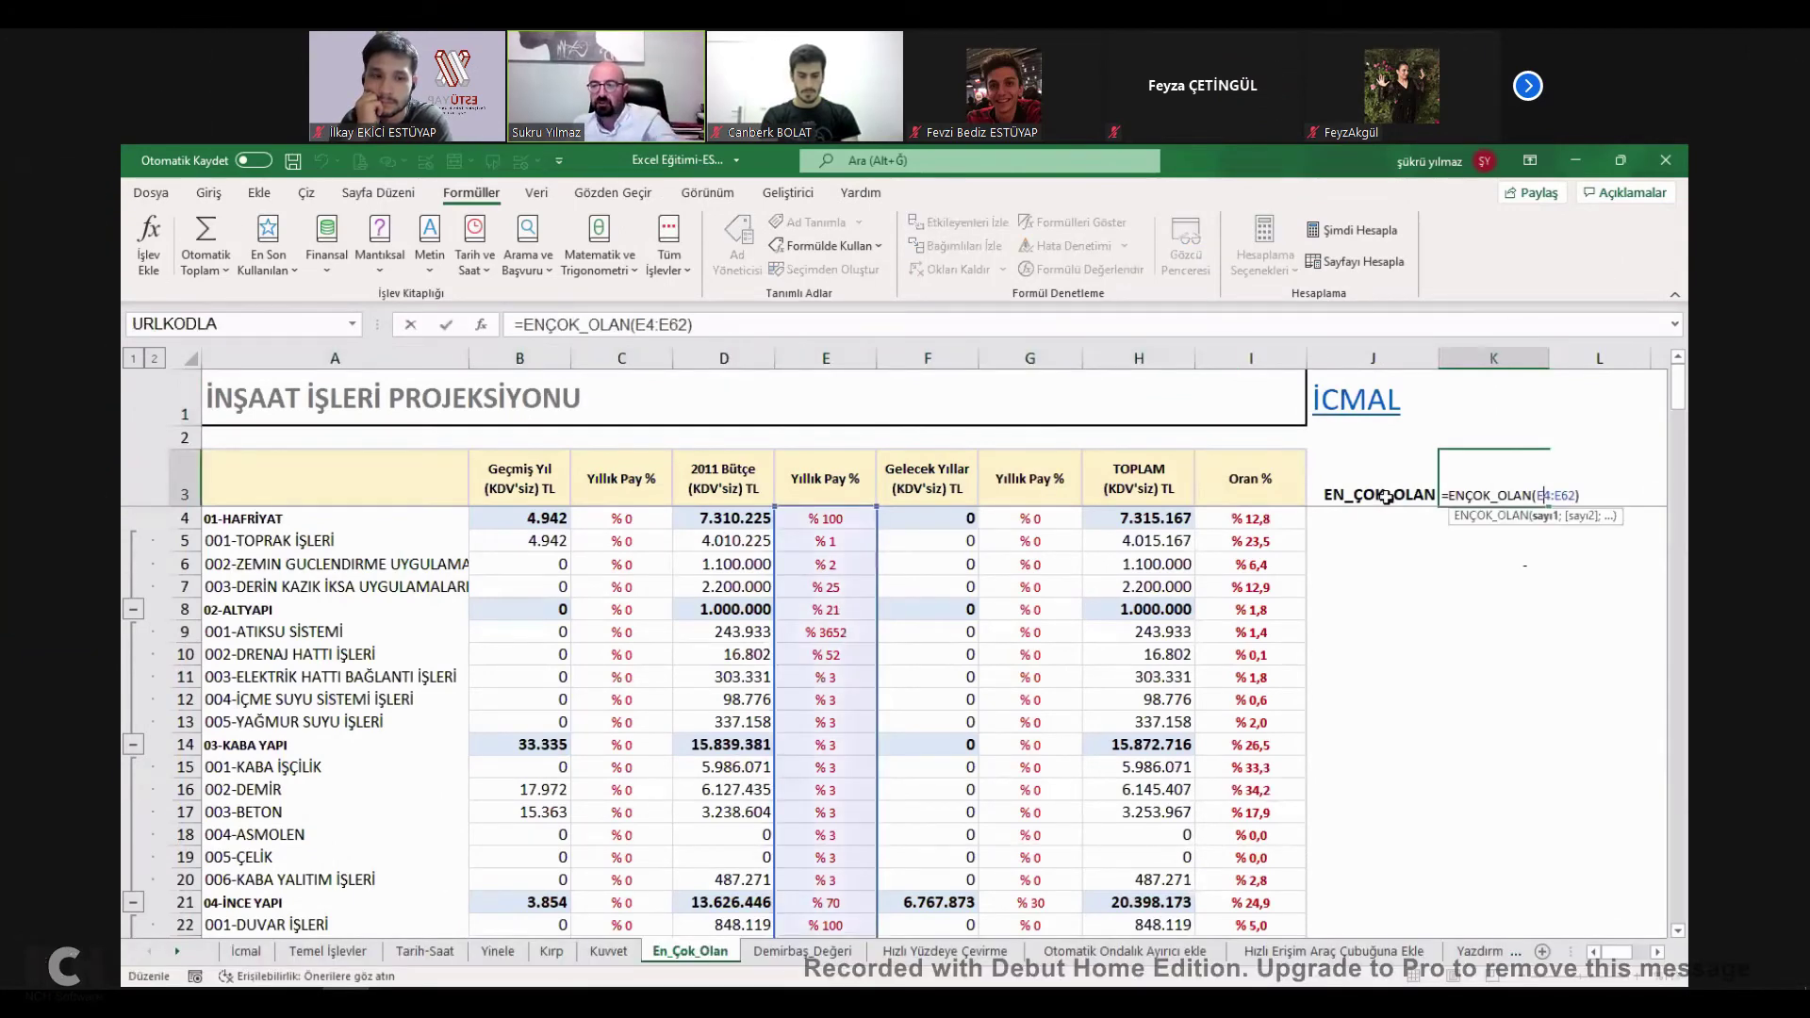
{"action": "left_click", "coordinate": [1385, 497]}
{"action": "key", "text": "Up"}
{"action": "key", "text": "Up"}
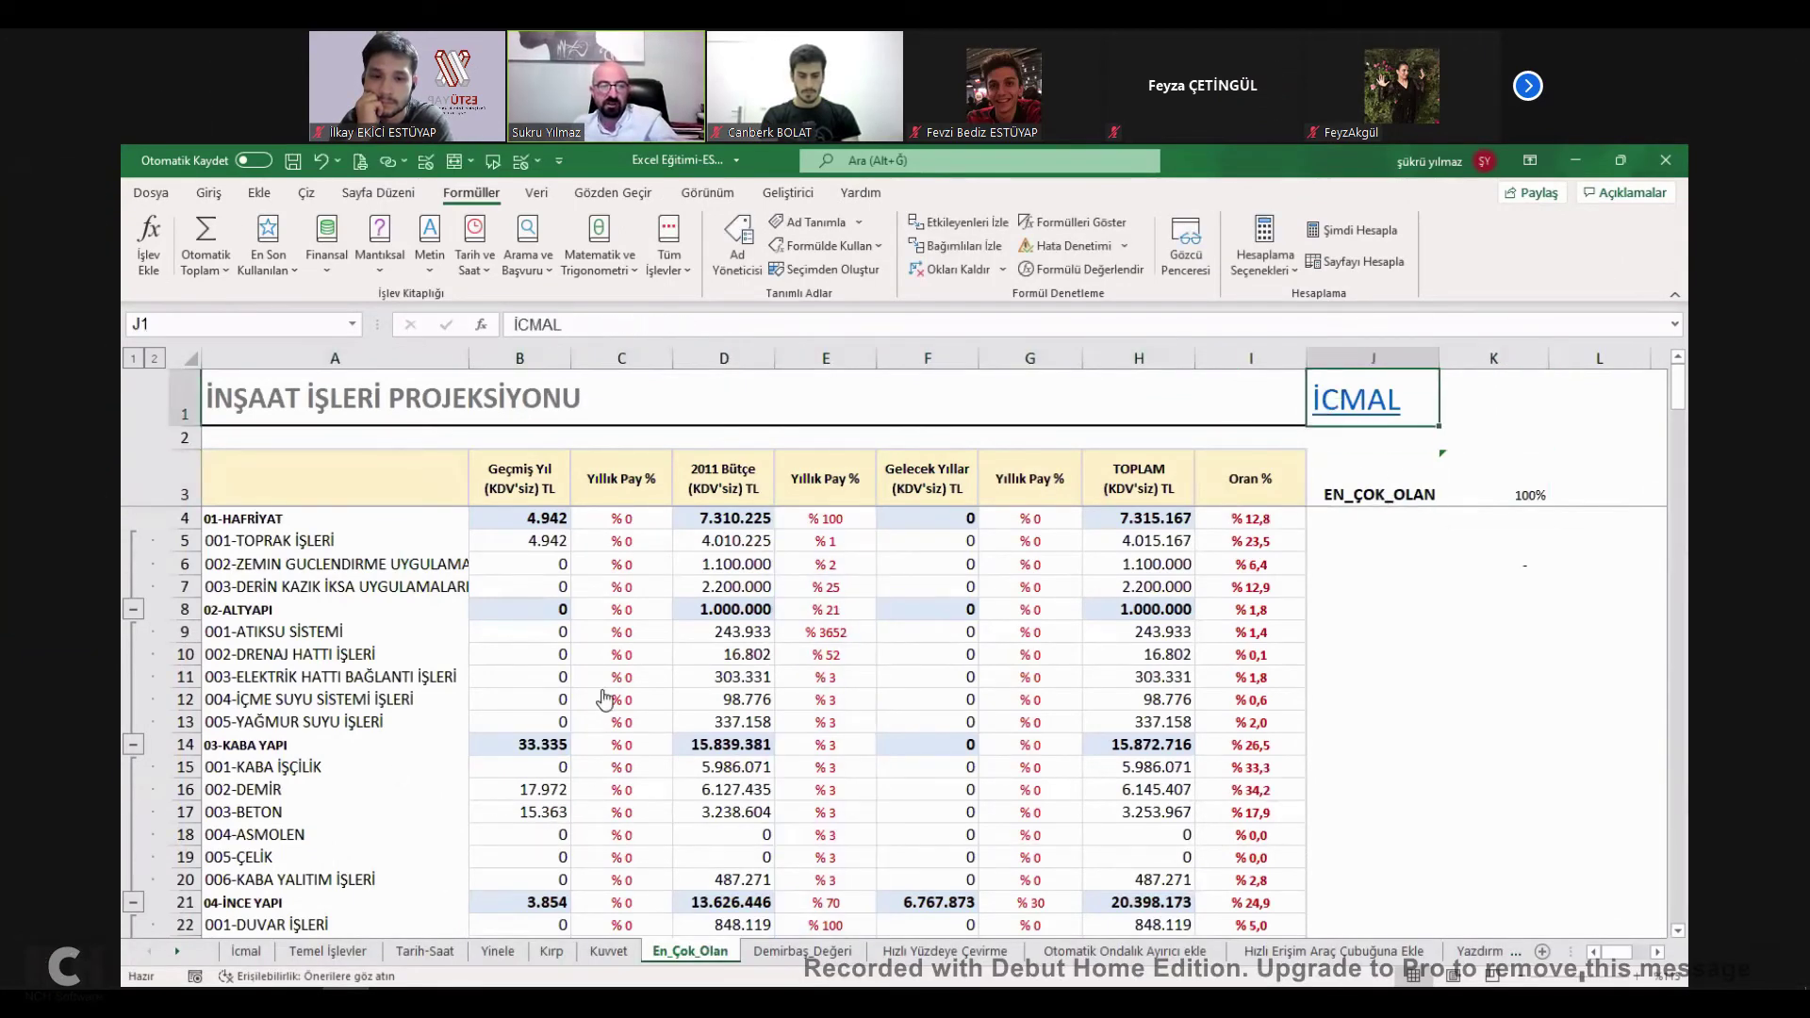
{"action": "key", "text": "ctrl+Page_Up"}
{"action": "key", "text": "ctrl+Page_Up"}
{"action": "key", "text": "ctrl+Page_Up"}
{"action": "key", "text": "ctrl+Page_Up"}
{"action": "key", "text": "ctrl+Page_Up"}
{"action": "key", "text": "ctrl+Page_Up"}
{"action": "left_click", "coordinate": [588, 691]}
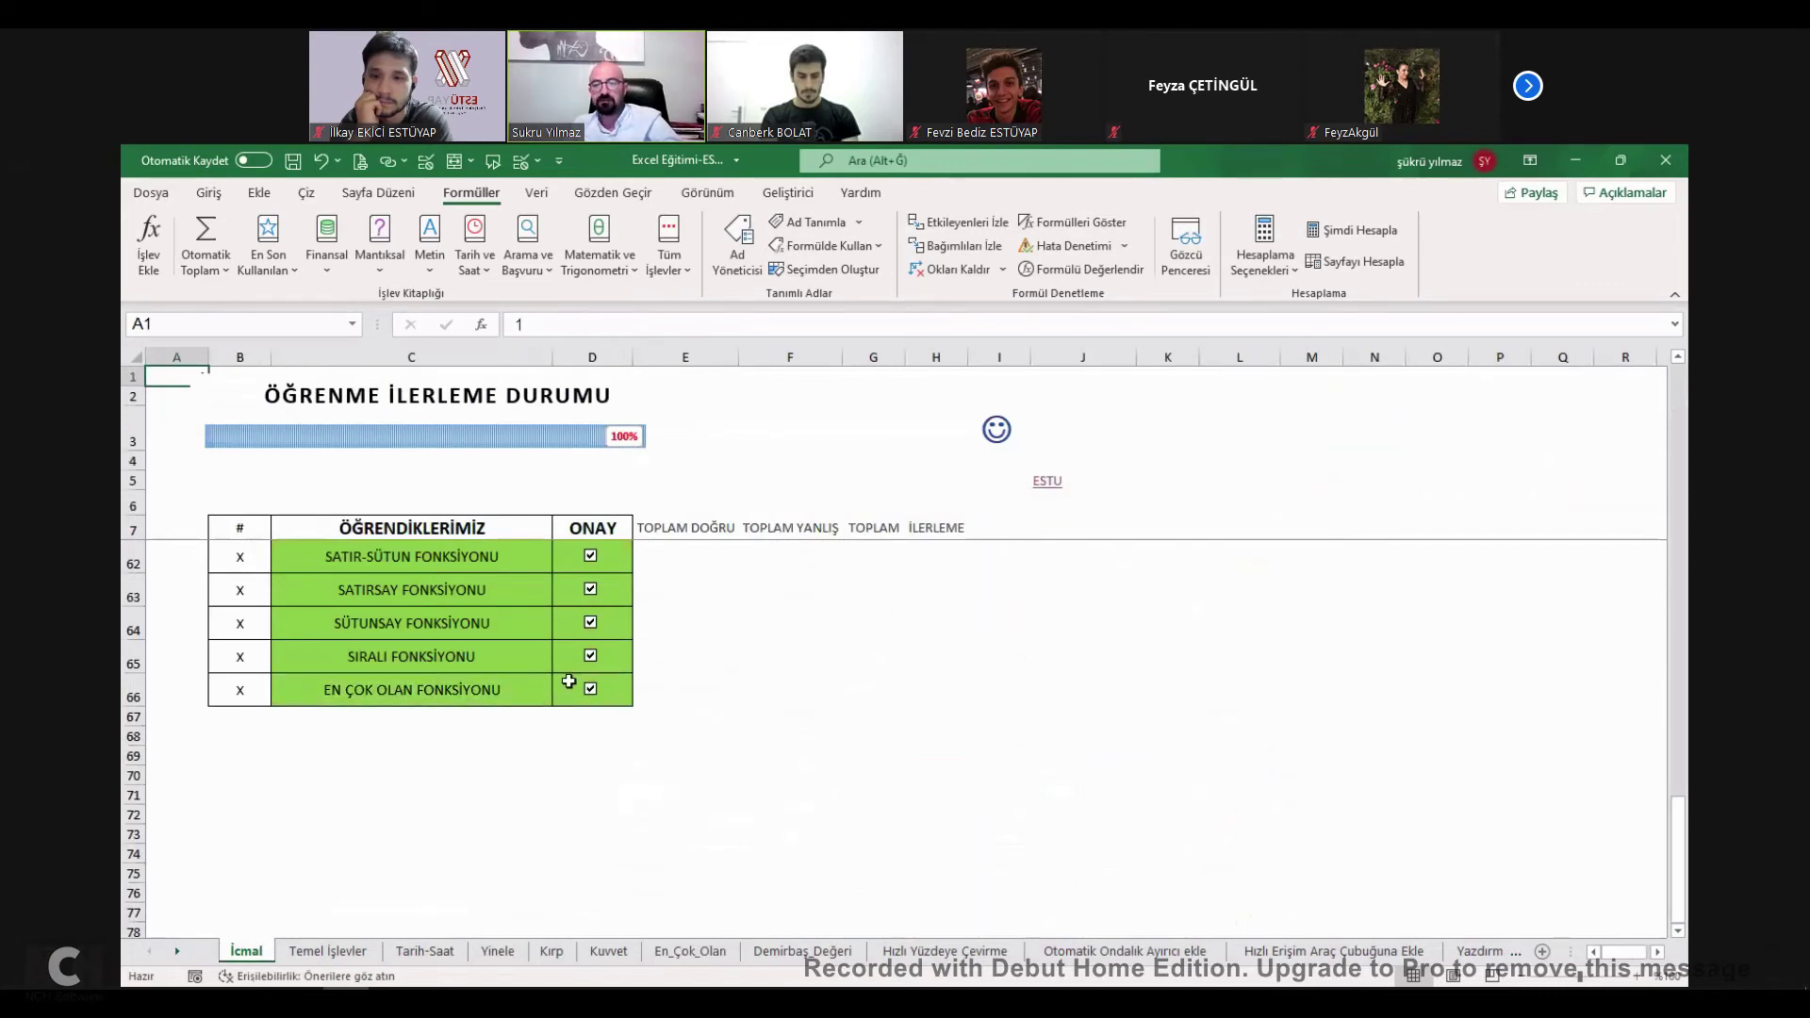
{"action": "scroll", "coordinate": [575, 681], "scroll_direction": "up", "scroll_amount": 18}
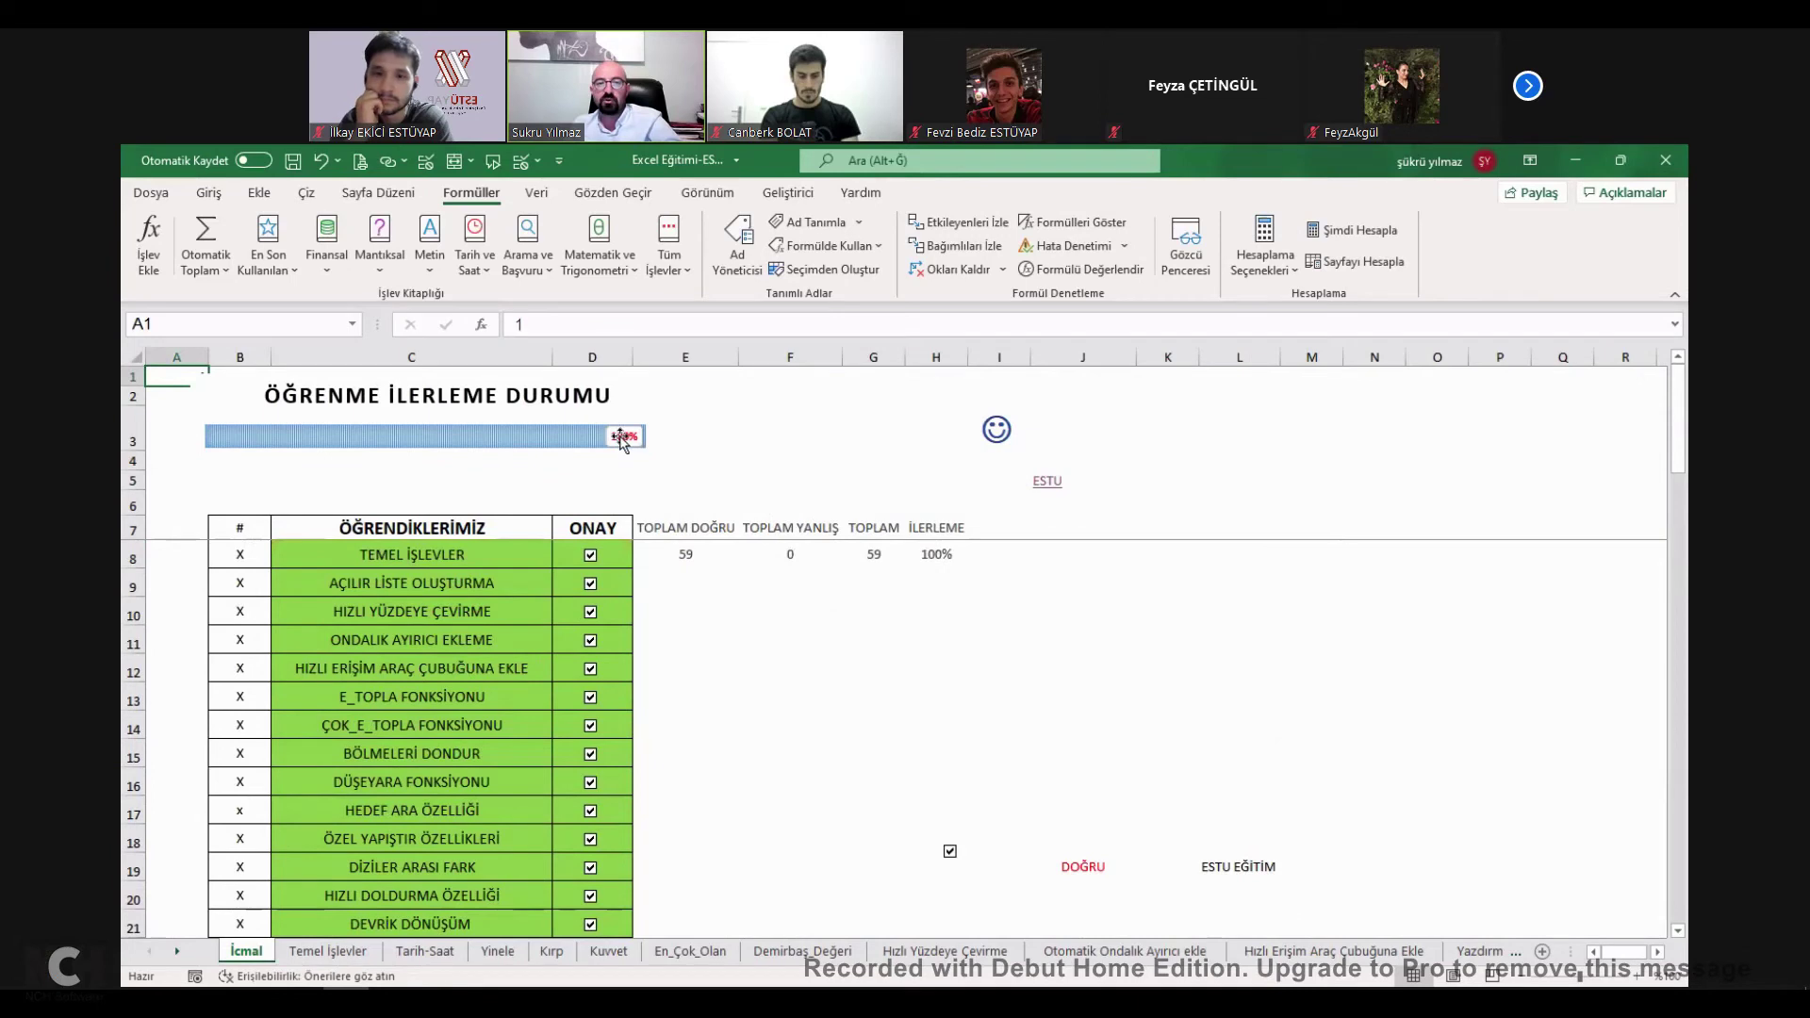
Untick and re-tick TEMEL İŞLEVLER and AÇILIR LİSTE OLUŞTURMA to test the checklist totals.
{"action": "left_click", "coordinate": [590, 554]}
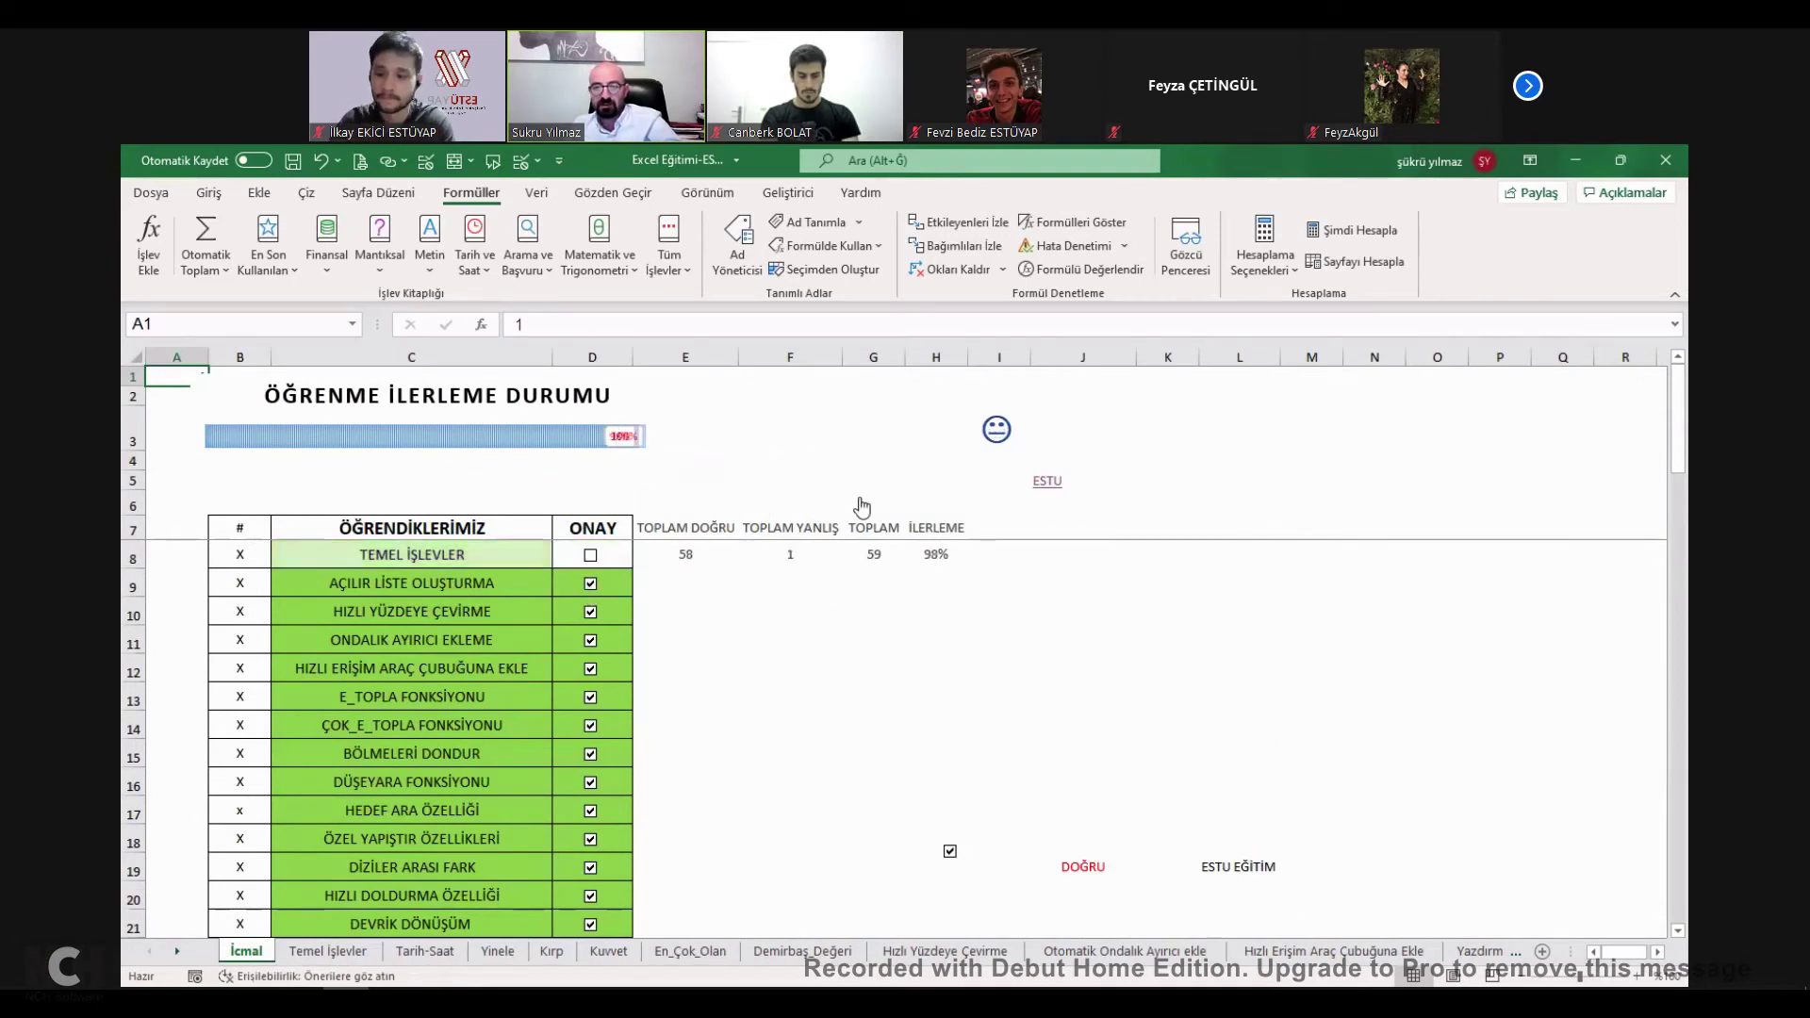
{"action": "left_click", "coordinate": [591, 582]}
{"action": "left_click", "coordinate": [590, 583]}
{"action": "left_click", "coordinate": [590, 555]}
Enlarge the smiley face in cell I3 to 72 point.
{"action": "left_click", "coordinate": [1004, 447]}
{"action": "left_click", "coordinate": [208, 192]}
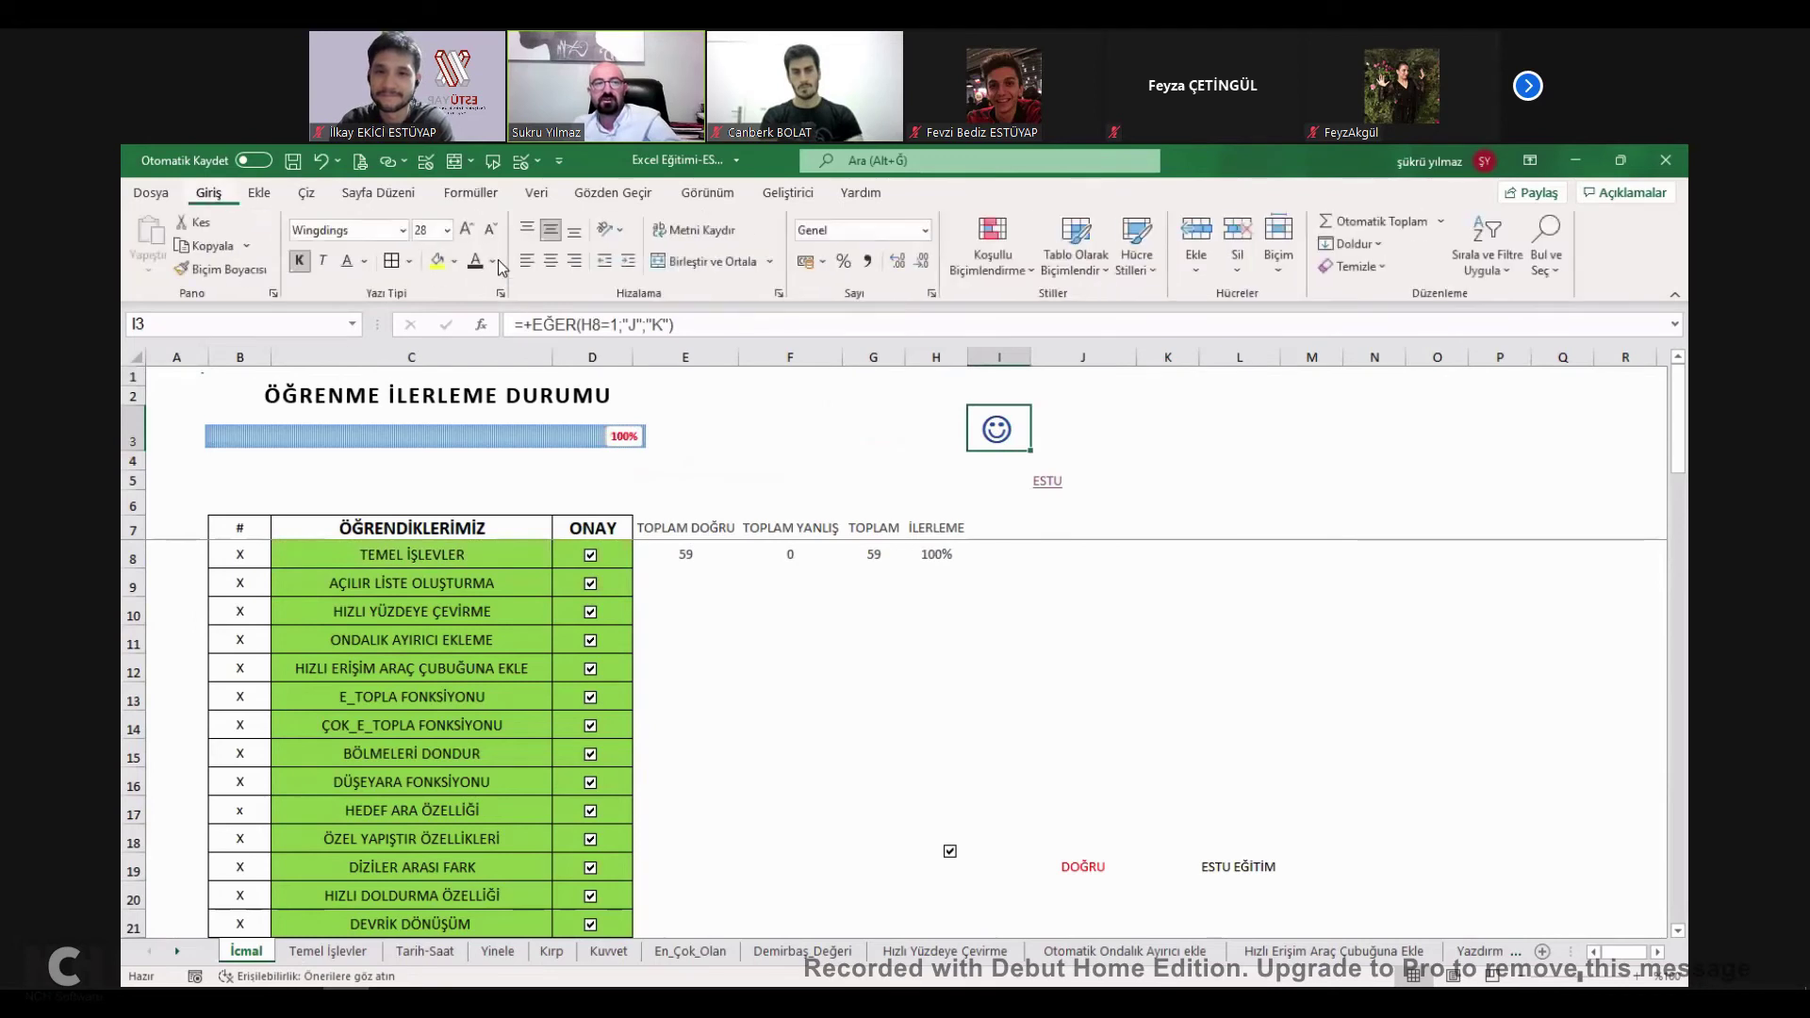
{"action": "left_click", "coordinate": [467, 230]}
{"action": "left_click", "coordinate": [467, 230]}
{"action": "left_click", "coordinate": [467, 230]}
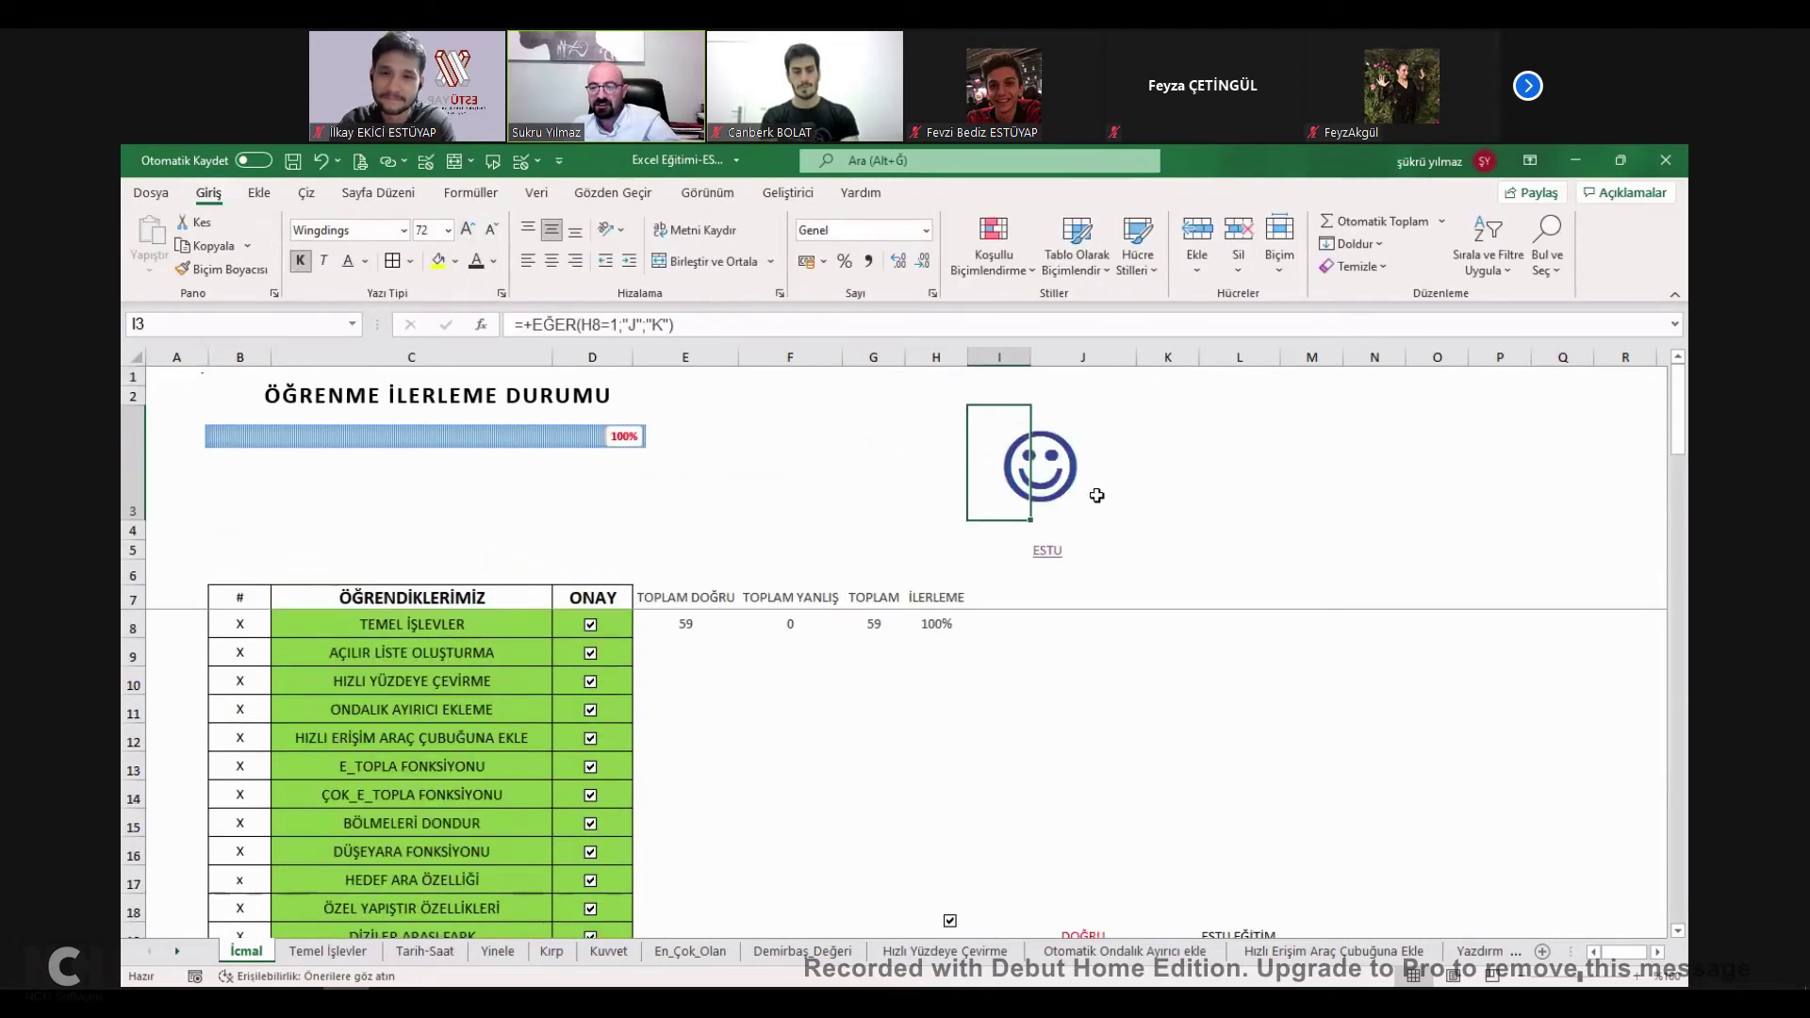
{"action": "left_click", "coordinate": [1052, 481]}
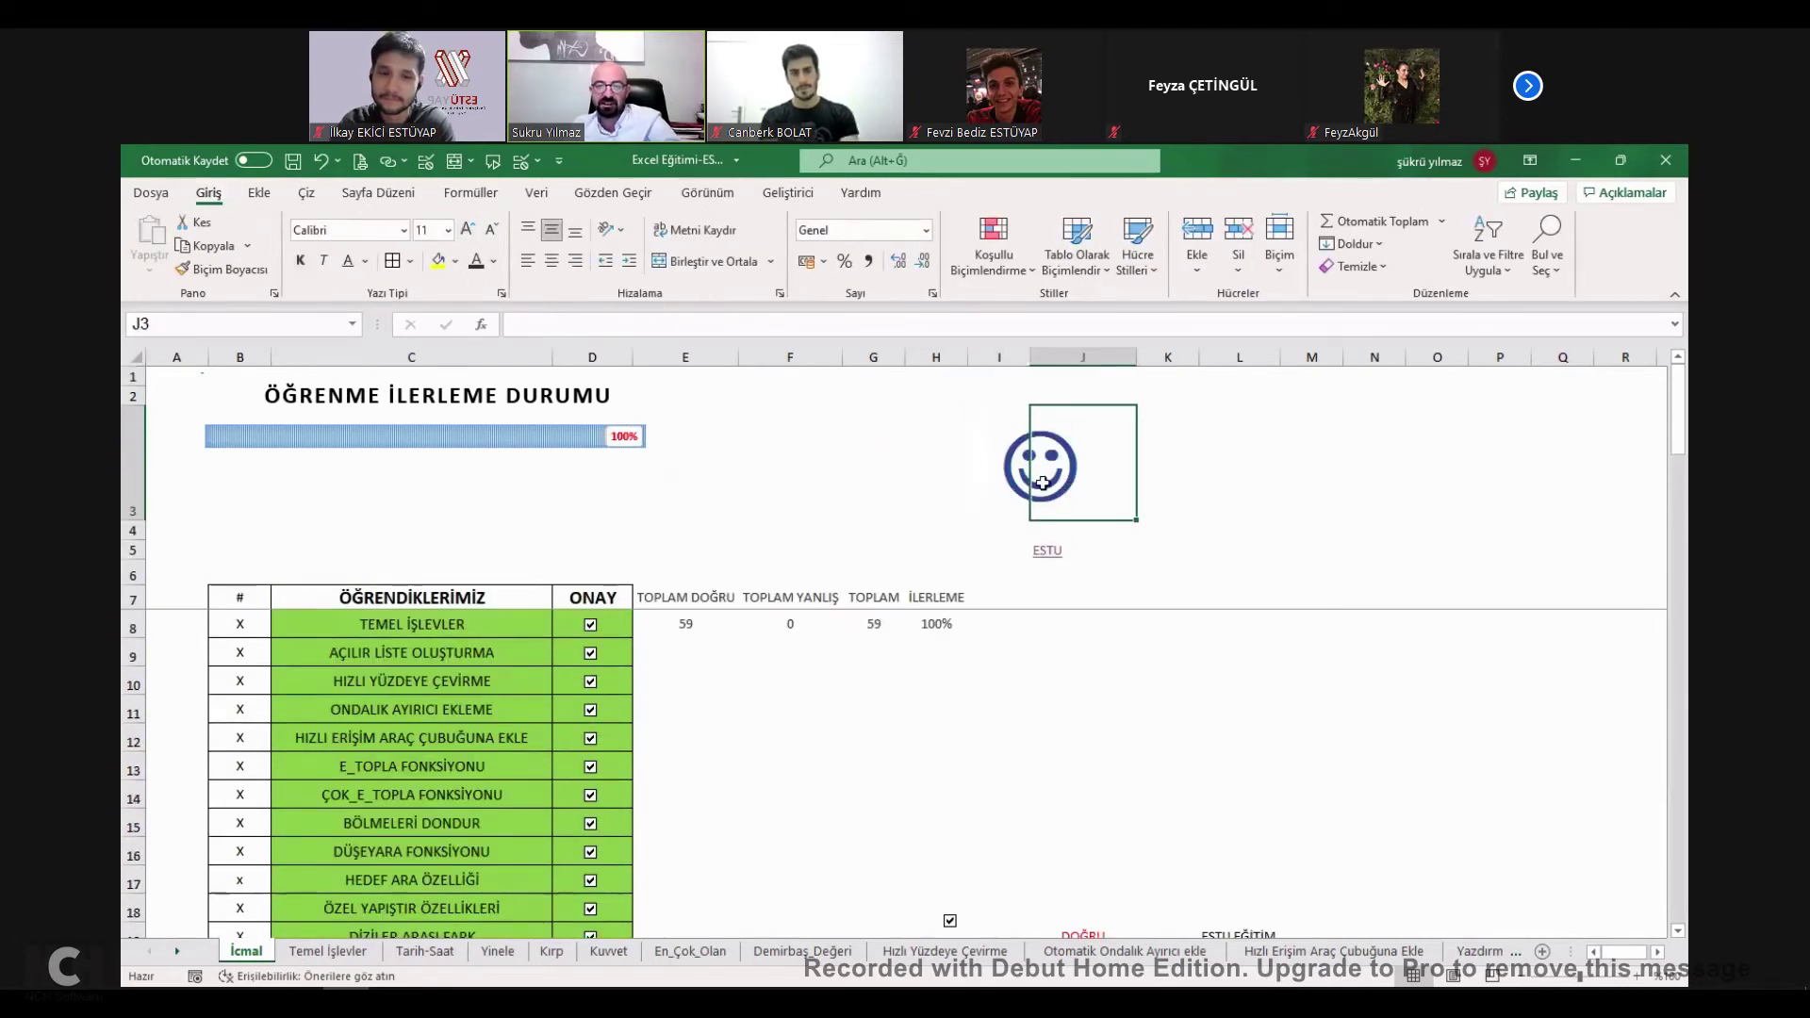
{"action": "left_click", "coordinate": [1010, 486]}
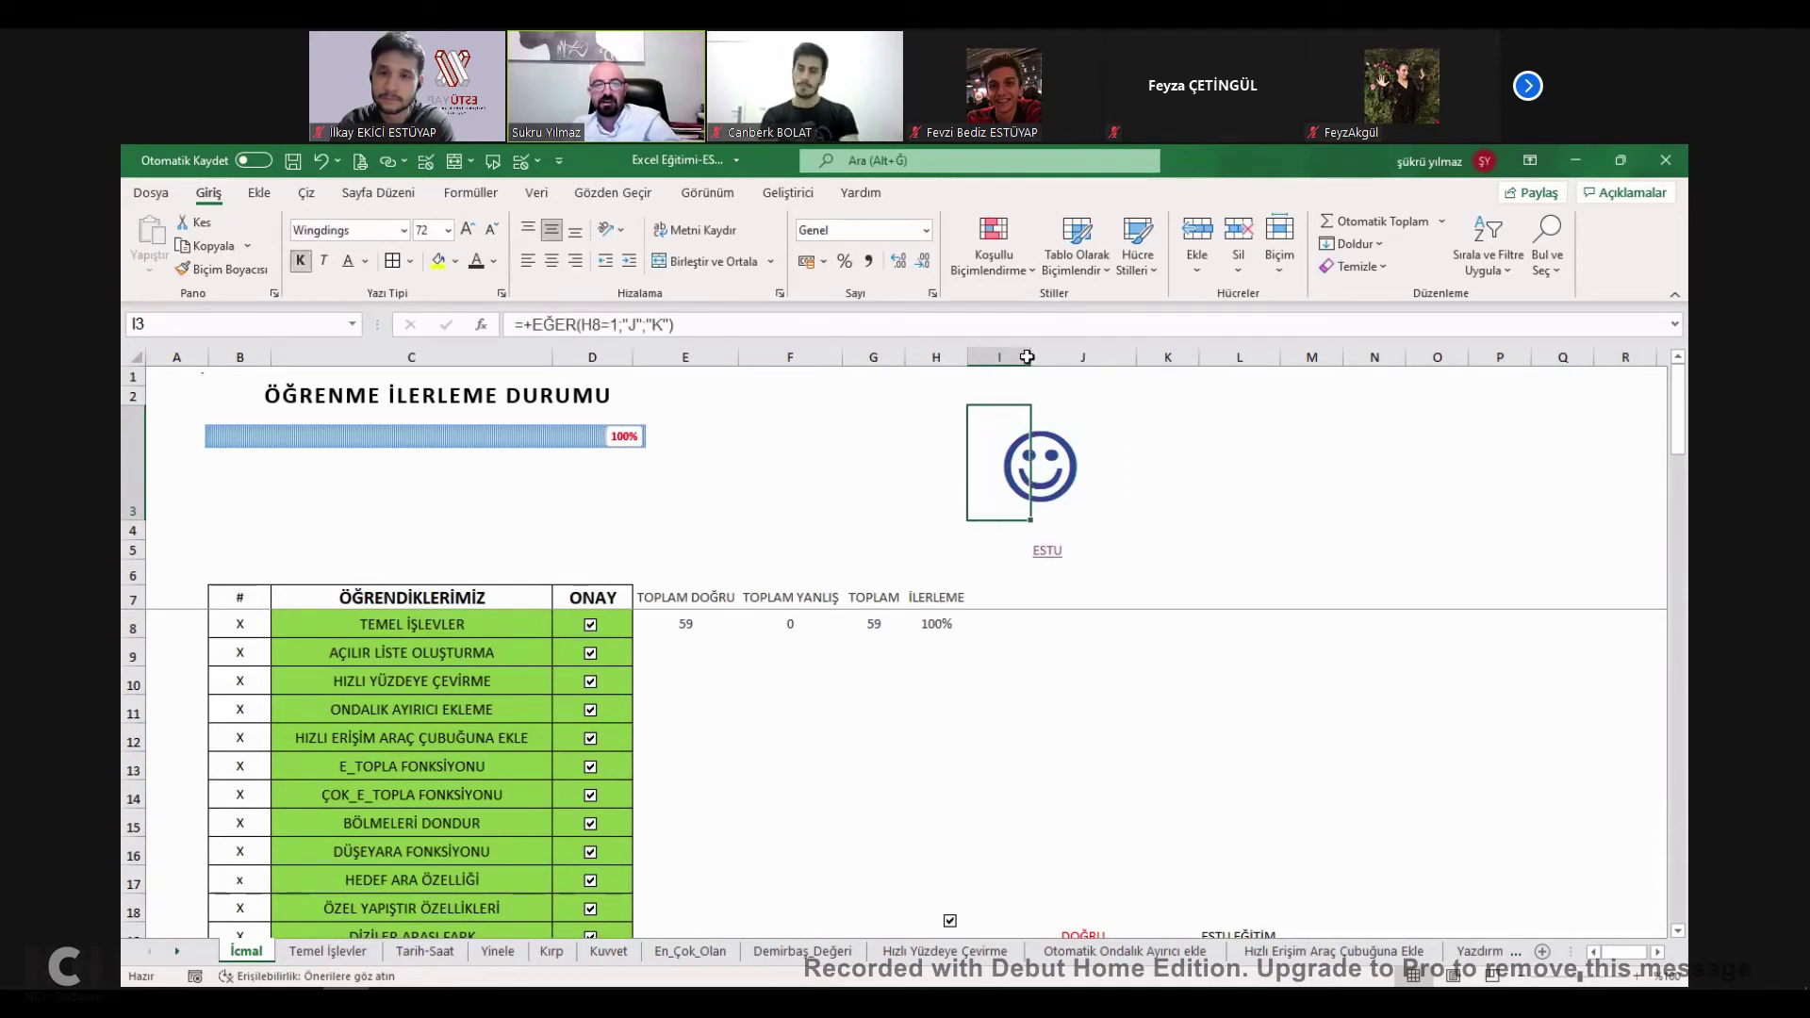
Widen column I to fit the smiley and review its =+EĞER(H8=1;"J";"K") formula and font.
{"action": "left_click_drag", "start_coordinate": [1027, 356], "coordinate": [1112, 356]}
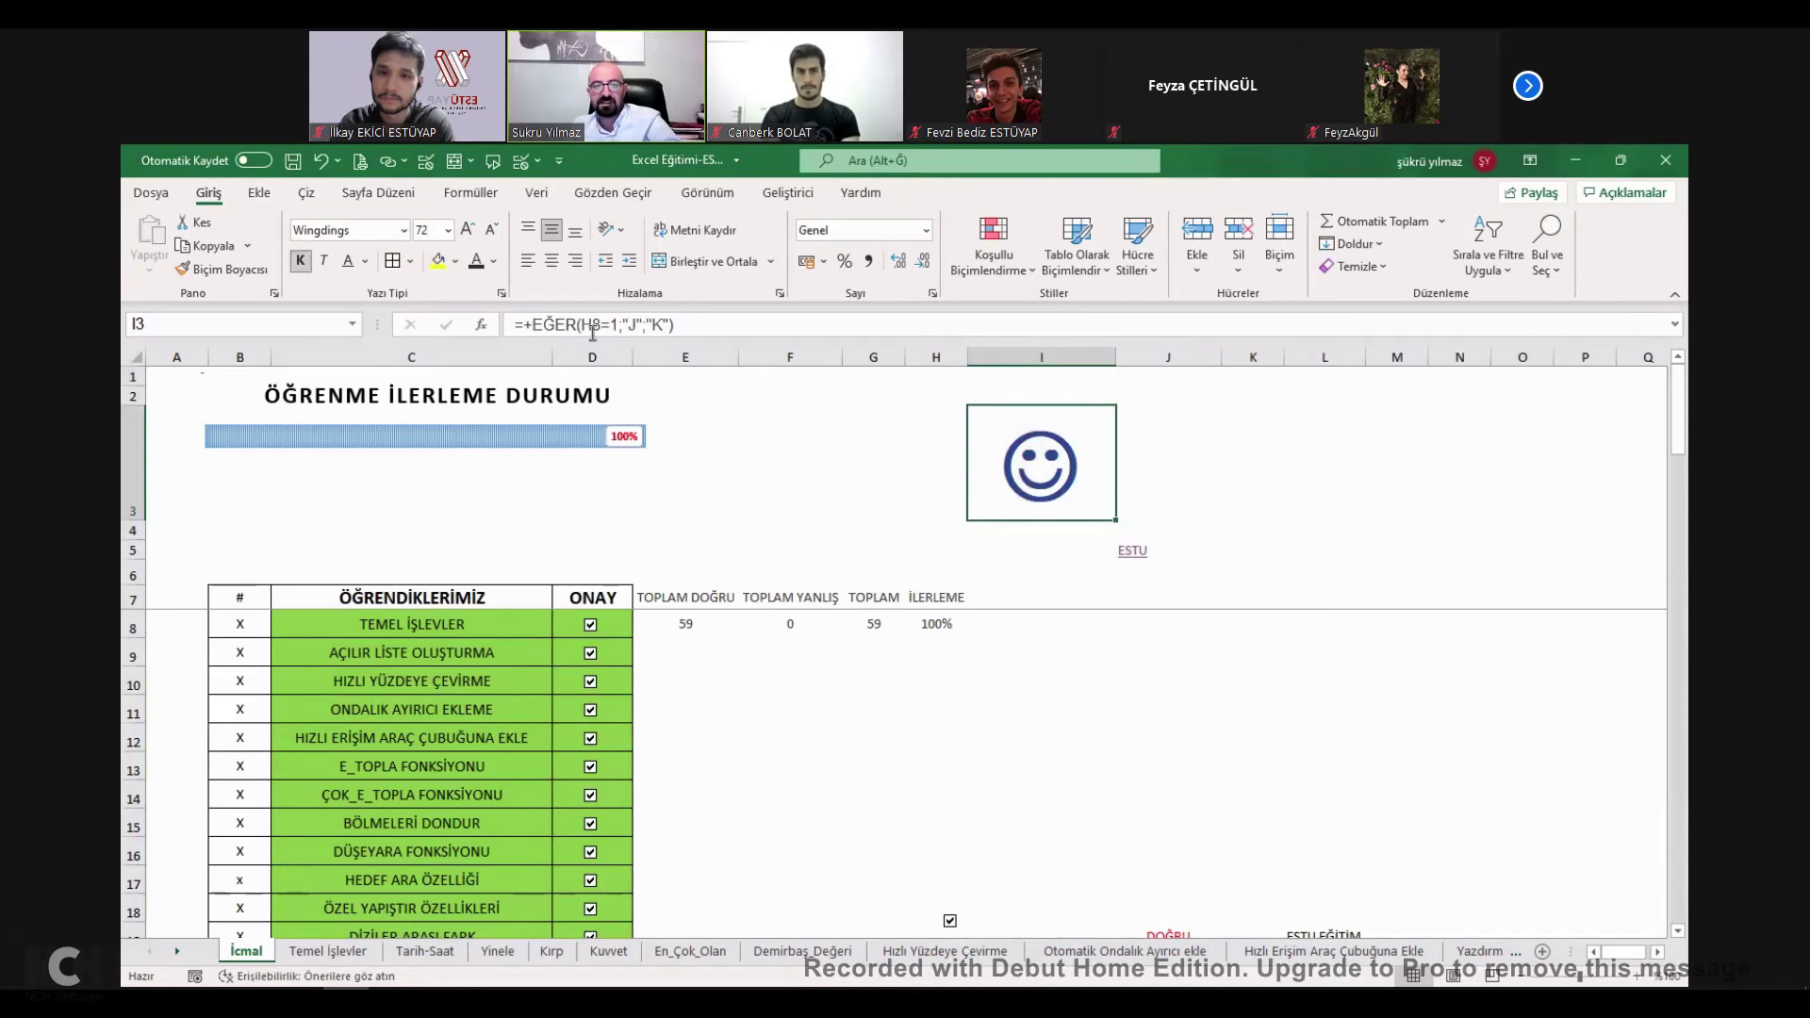
{"action": "double_click", "coordinate": [1044, 469]}
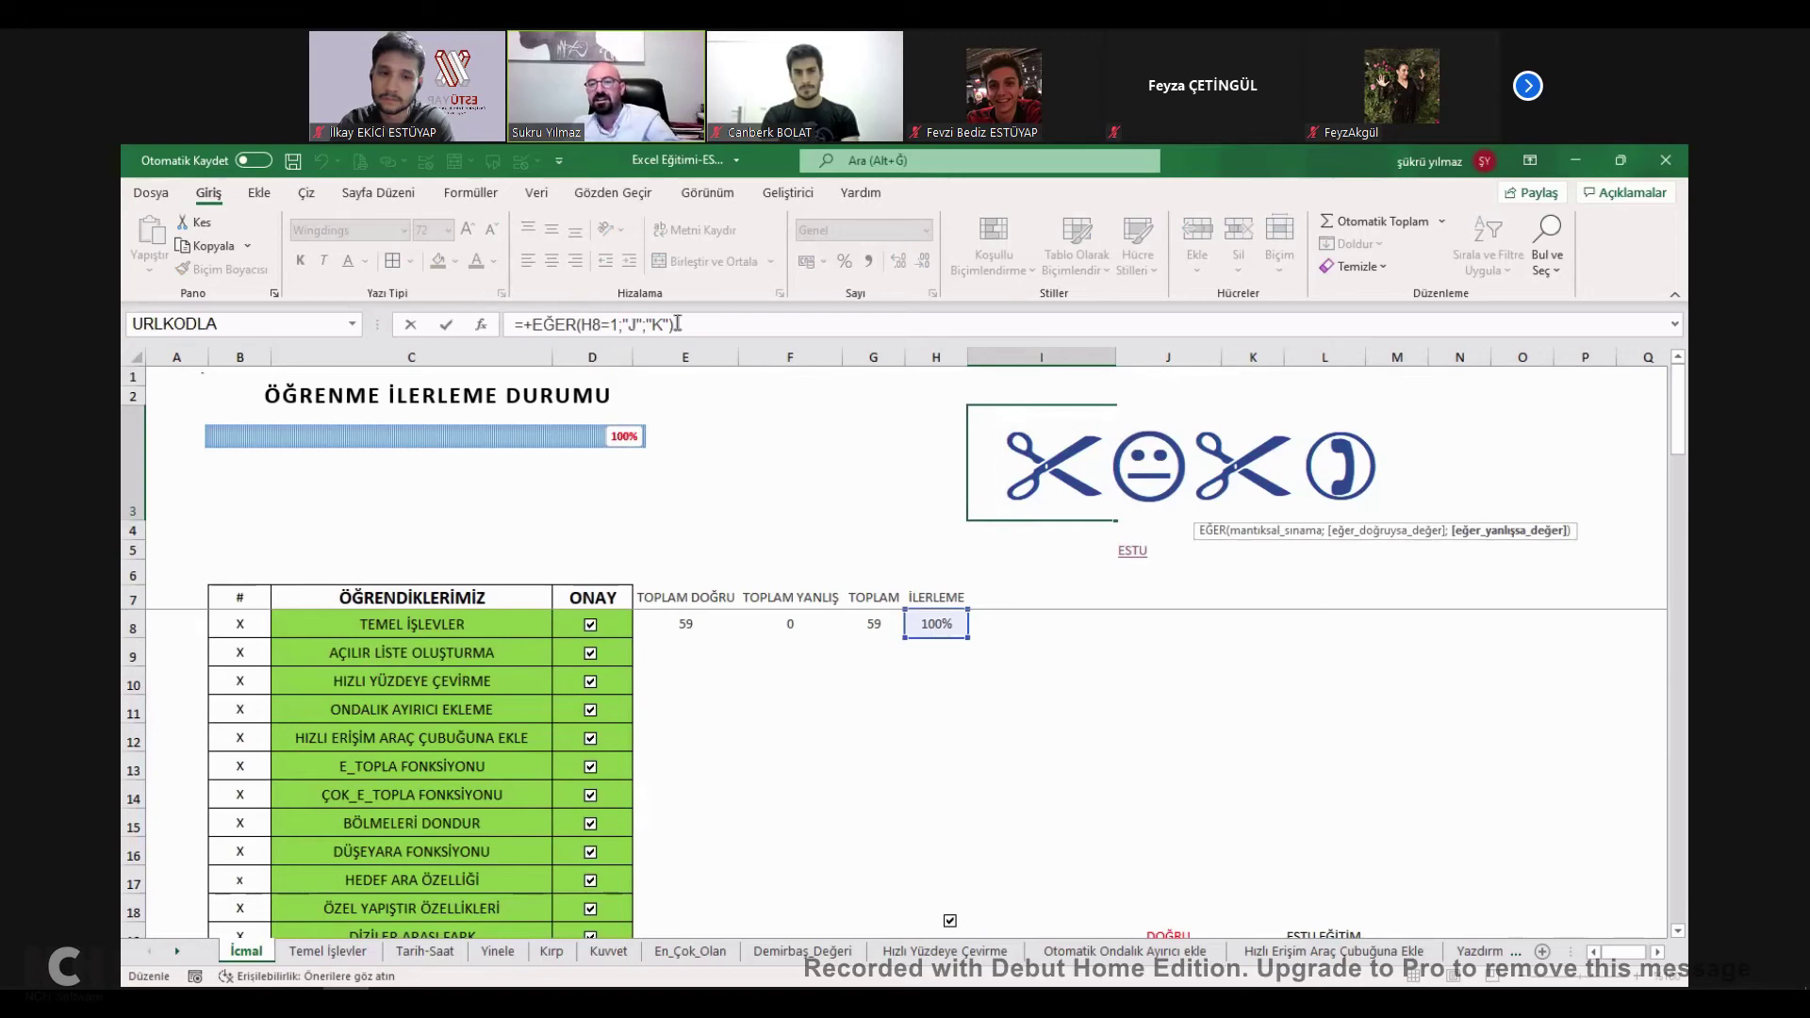
{"action": "left_click", "coordinate": [1046, 474]}
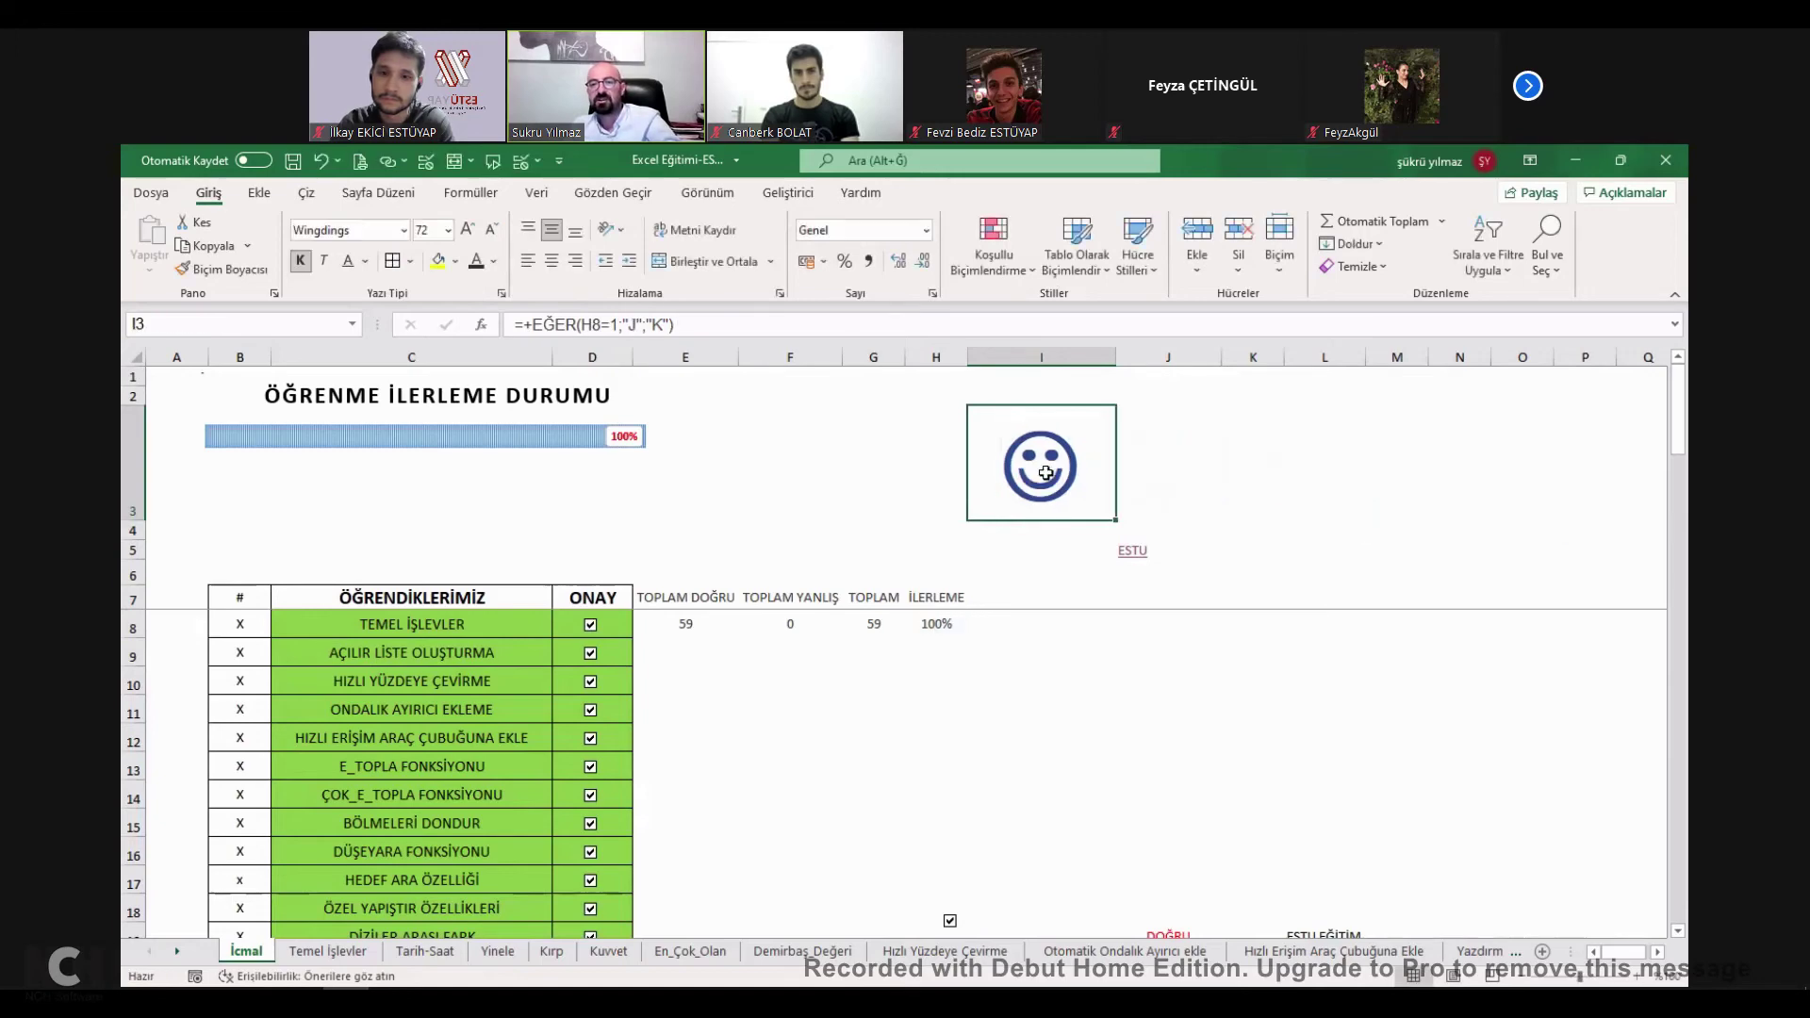
{"action": "left_click", "coordinate": [402, 231]}
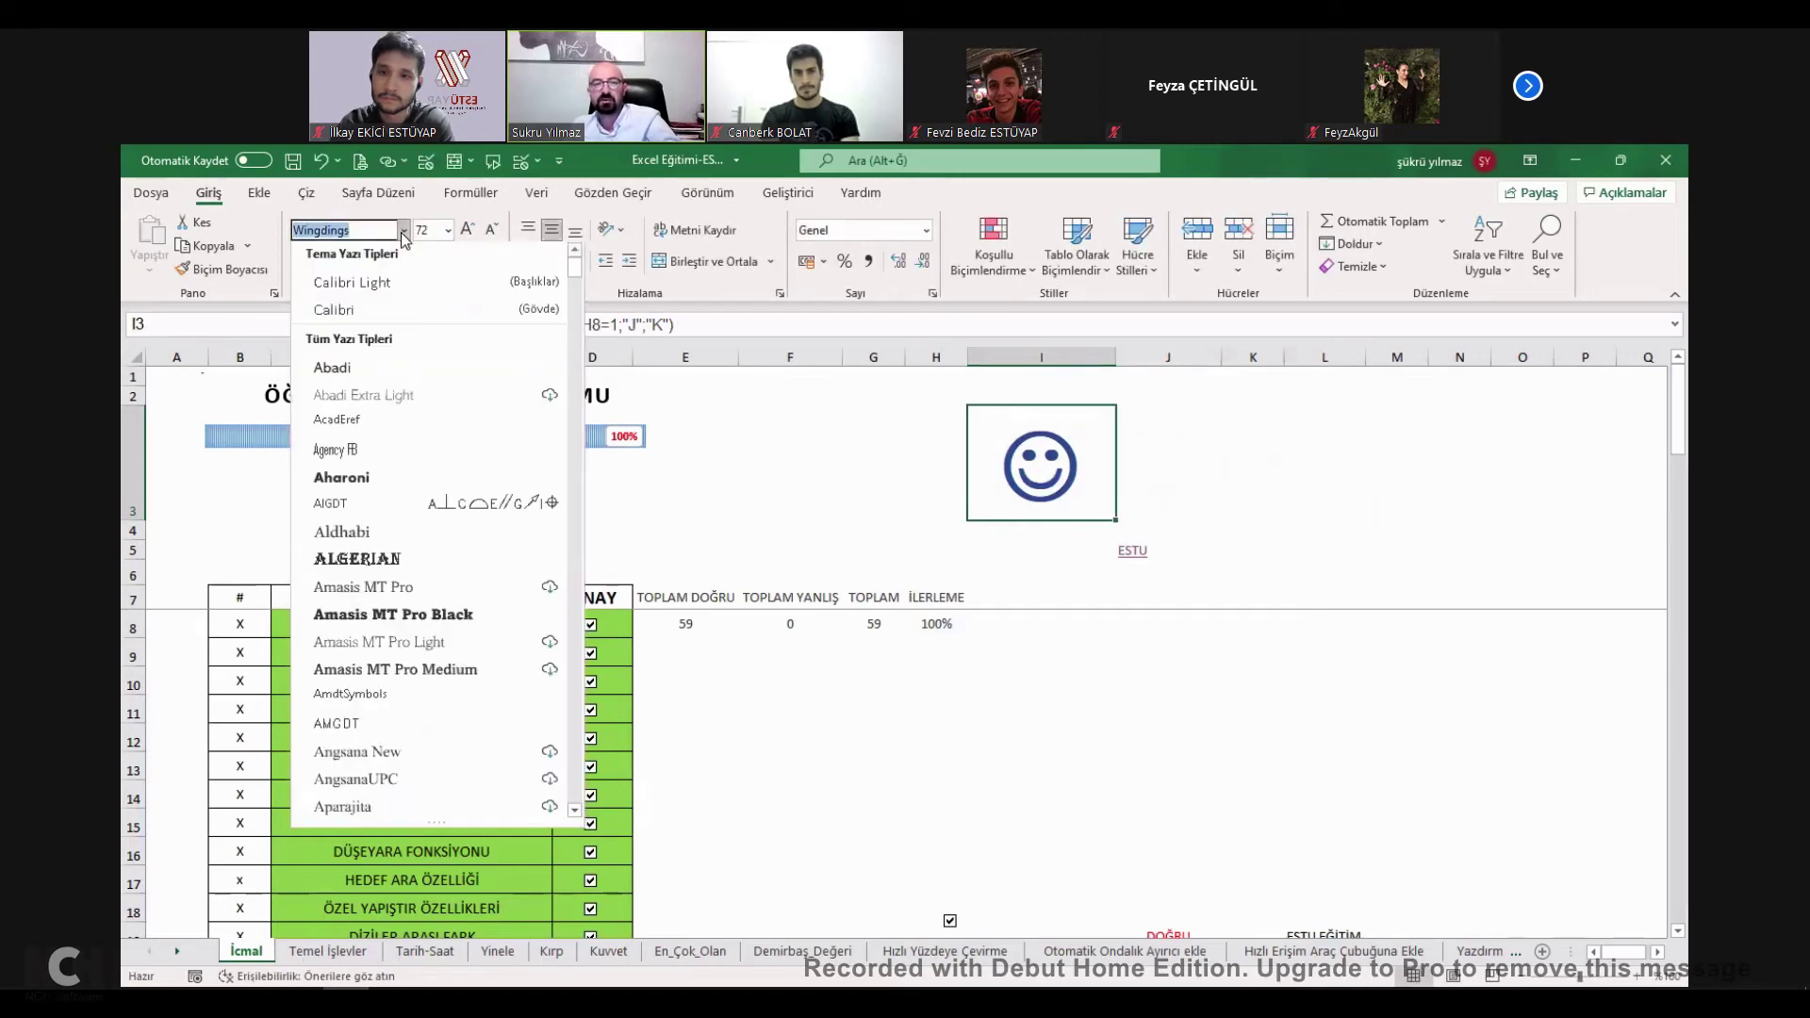
{"action": "left_click", "coordinate": [1019, 481]}
Inspect the EĞERSAY formula behind the TOPLAM DOĞRU count in E8.
{"action": "left_click", "coordinate": [689, 625]}
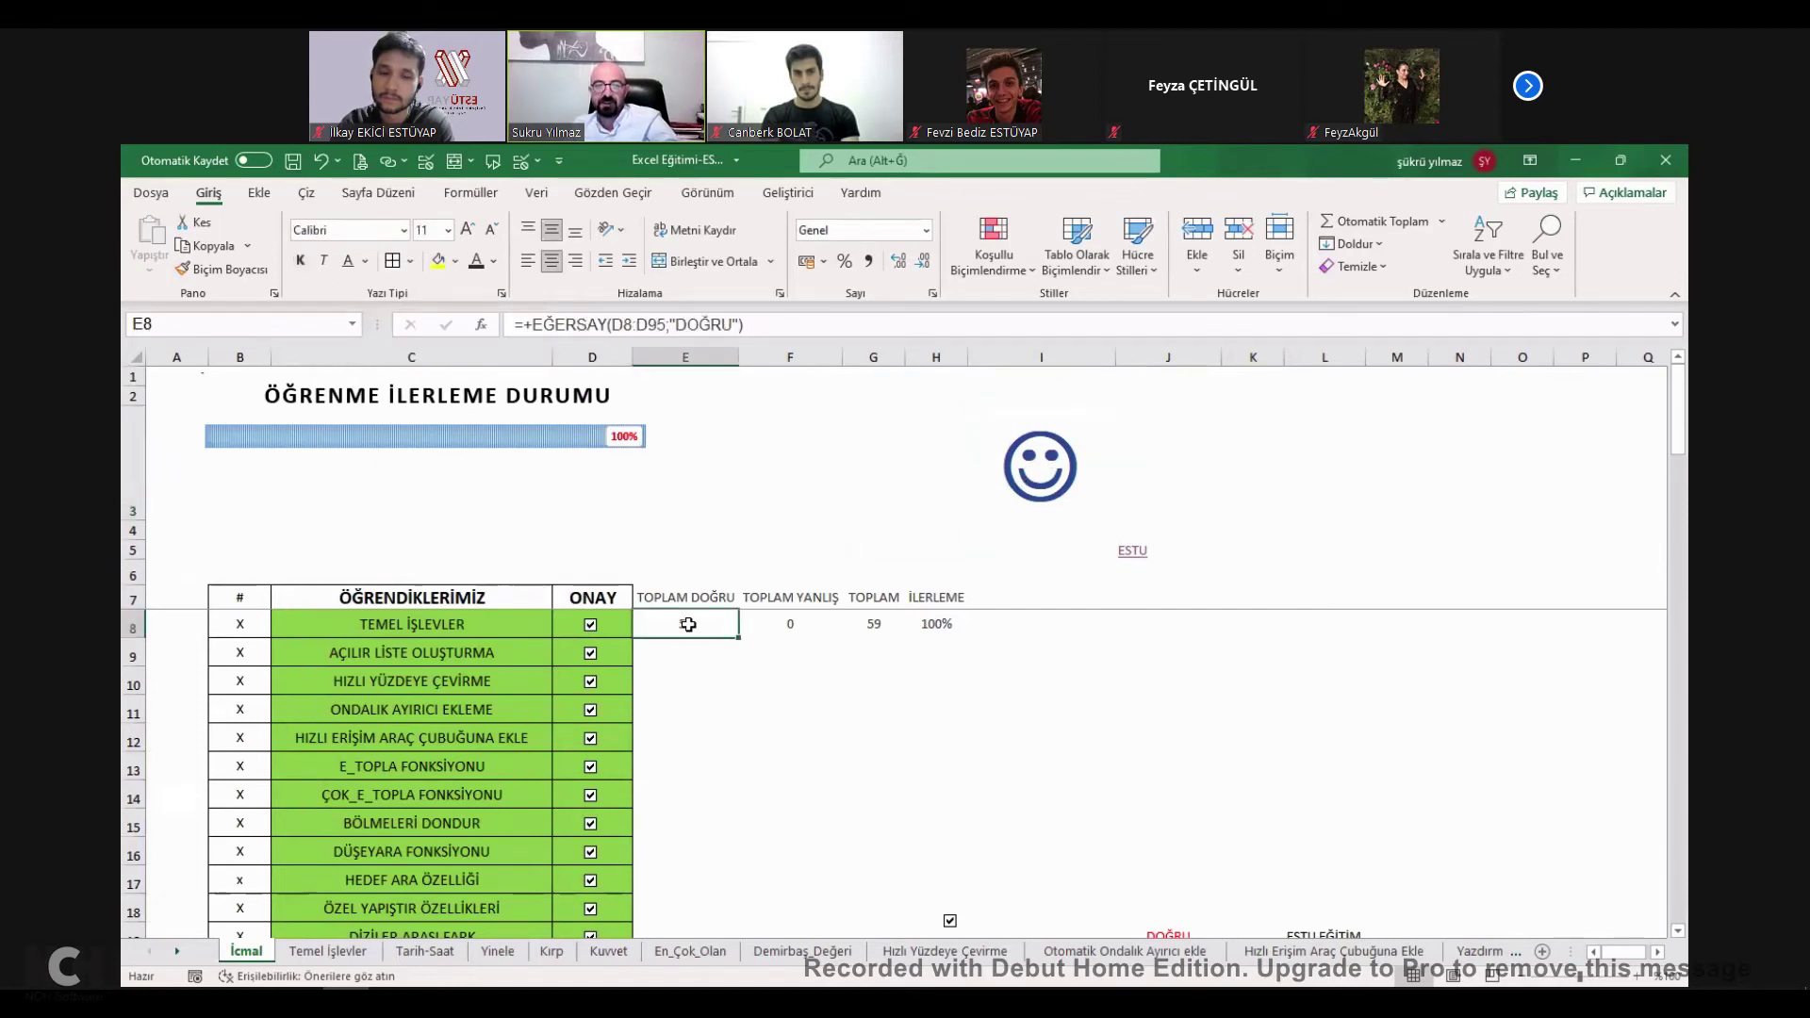
{"action": "double_click", "coordinate": [689, 625]}
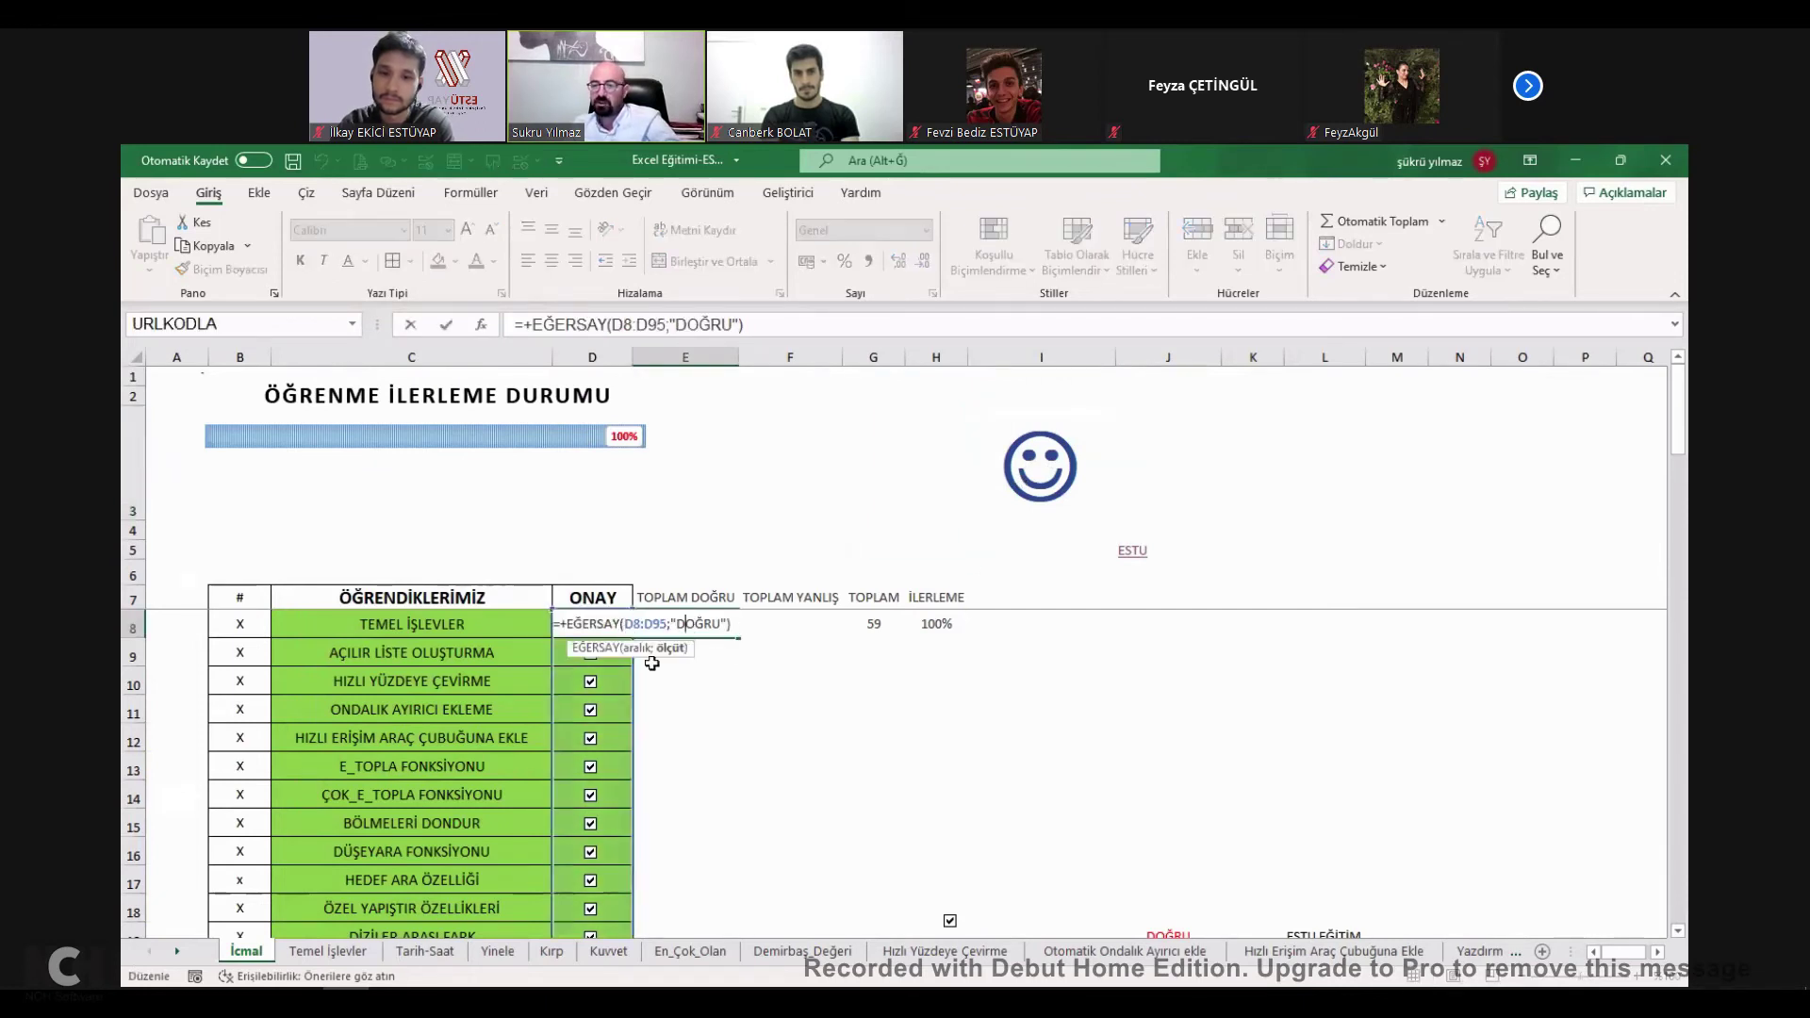
{"action": "key", "text": "Escape"}
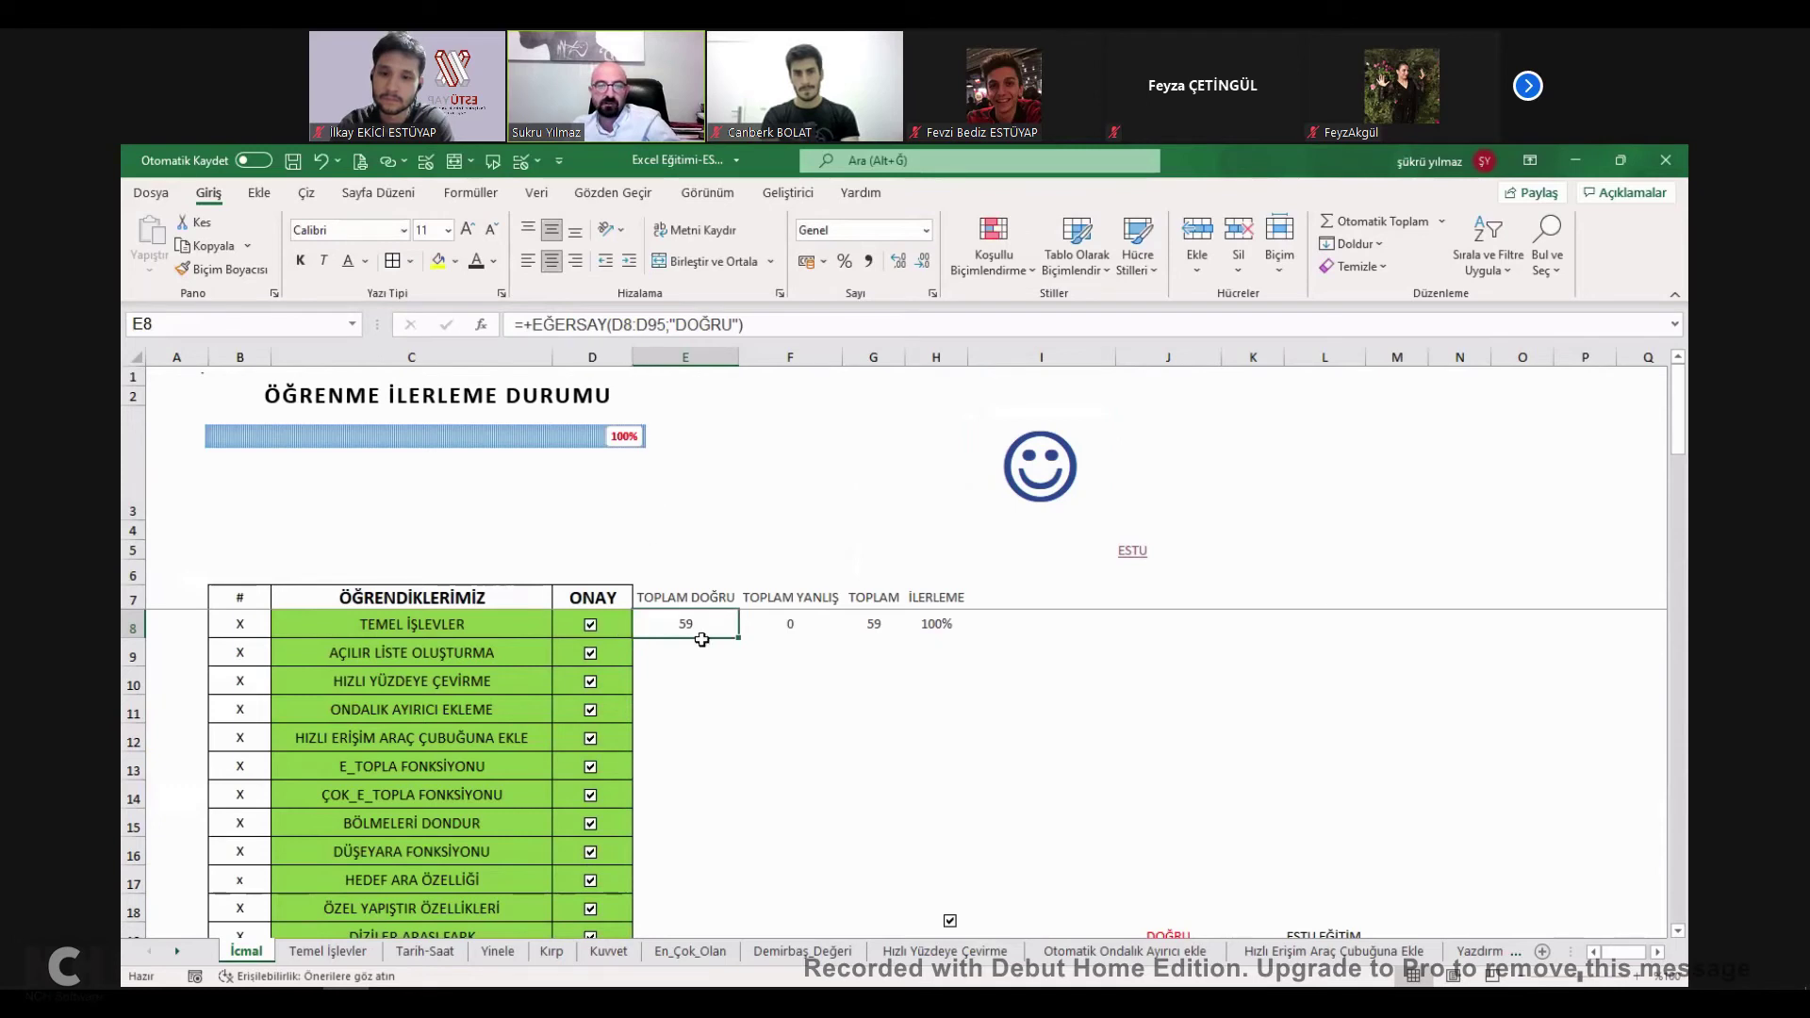
{"action": "key", "text": "ctrl+z"}
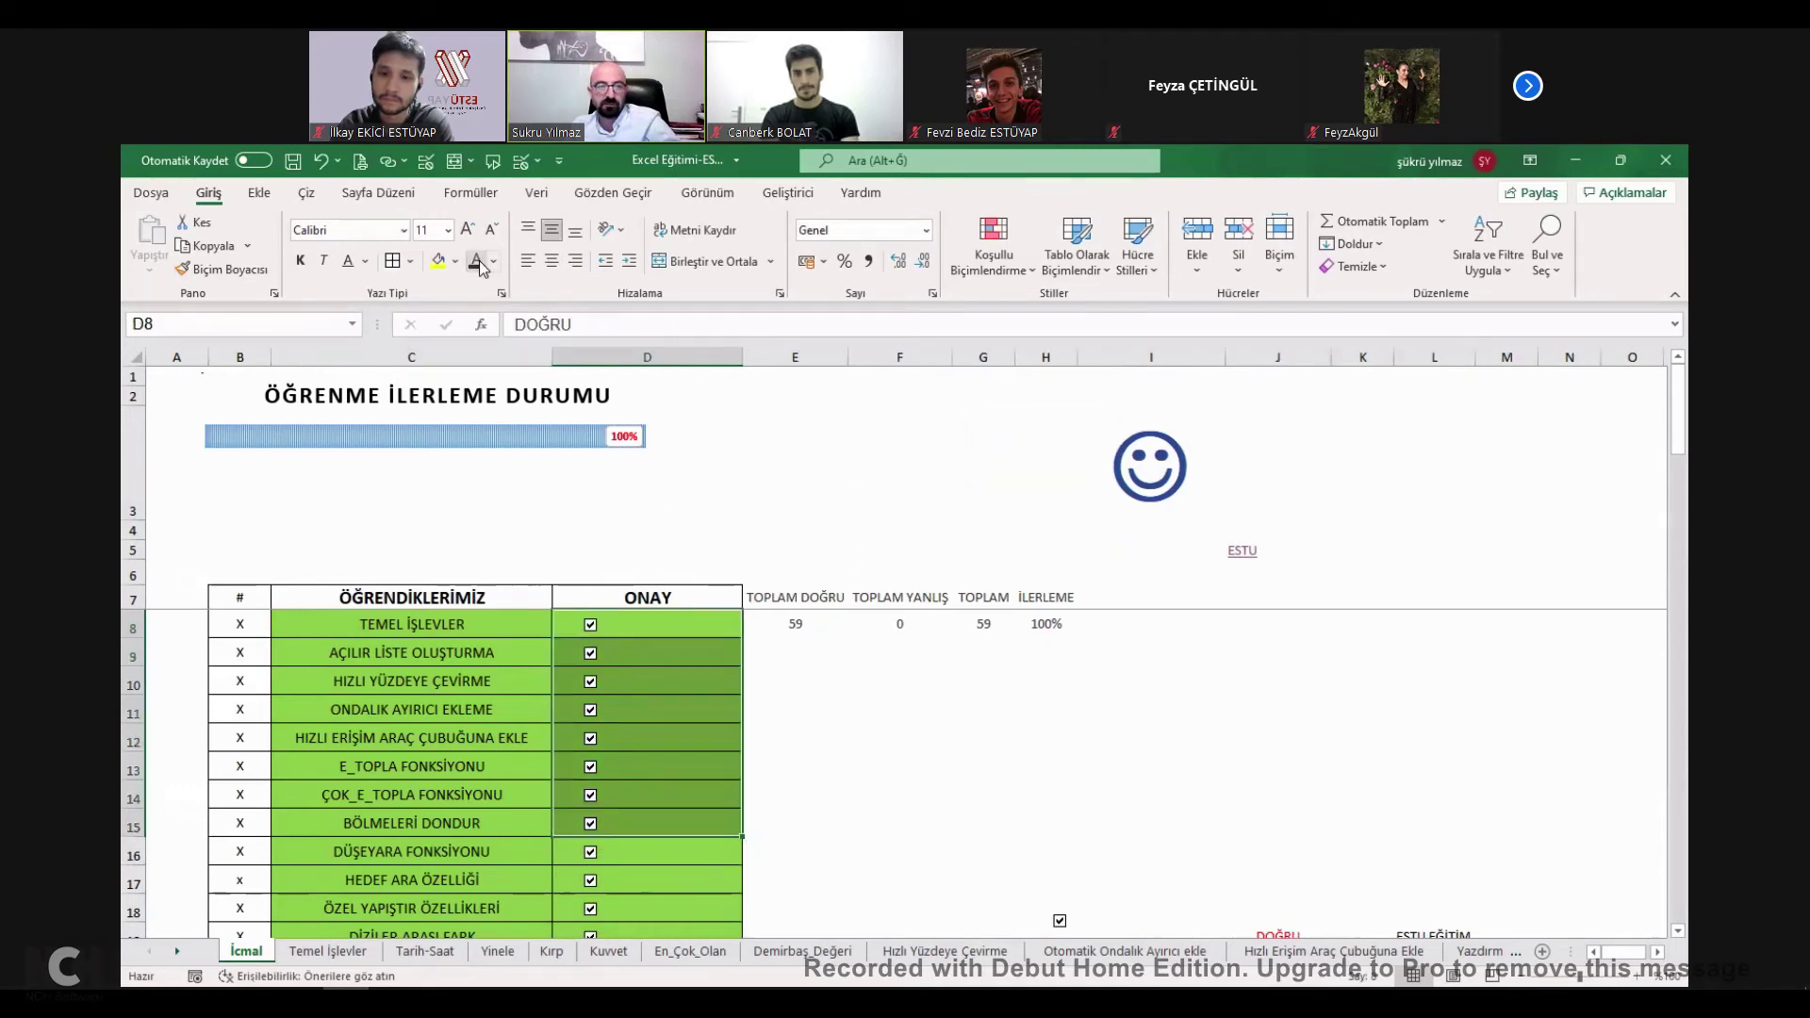
{"action": "left_click", "coordinate": [493, 261]}
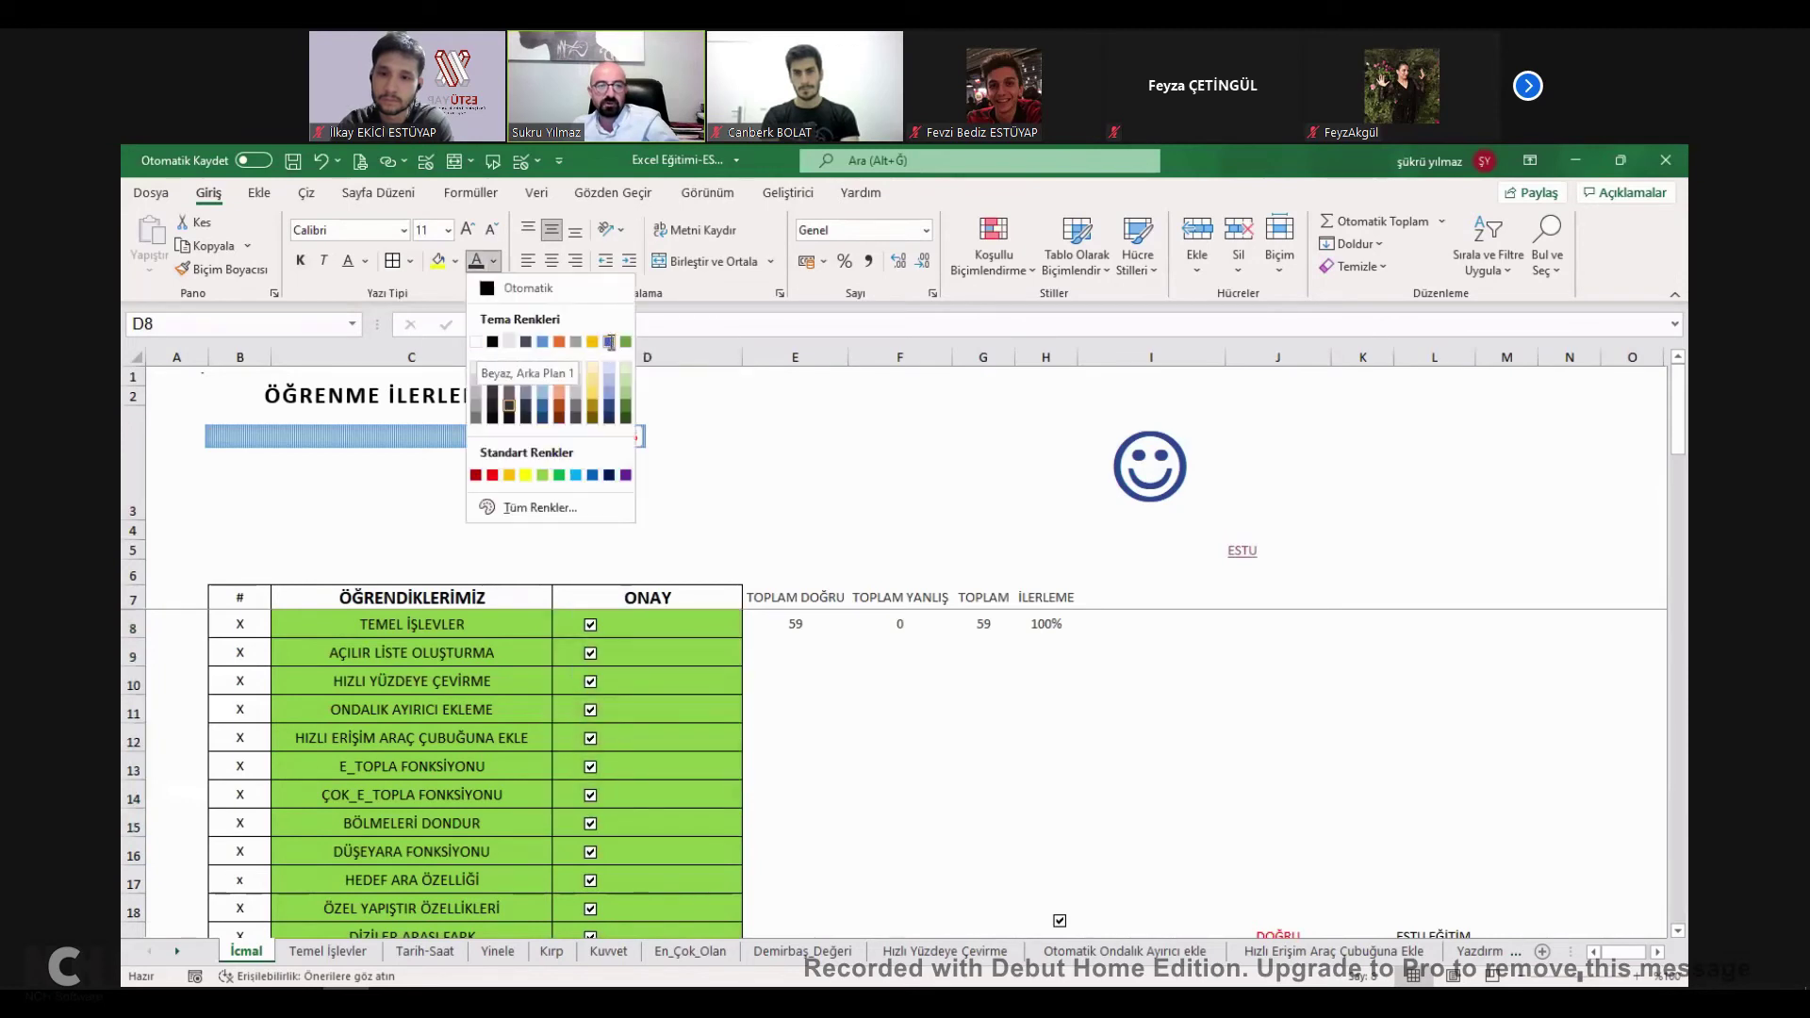
{"action": "left_click", "coordinate": [720, 630]}
Clear the green conditional formatting rules from C8:D14 and re-test the TEMEL İŞLEVLER checkbox.
{"action": "left_click_drag", "start_coordinate": [720, 629], "coordinate": [453, 797]}
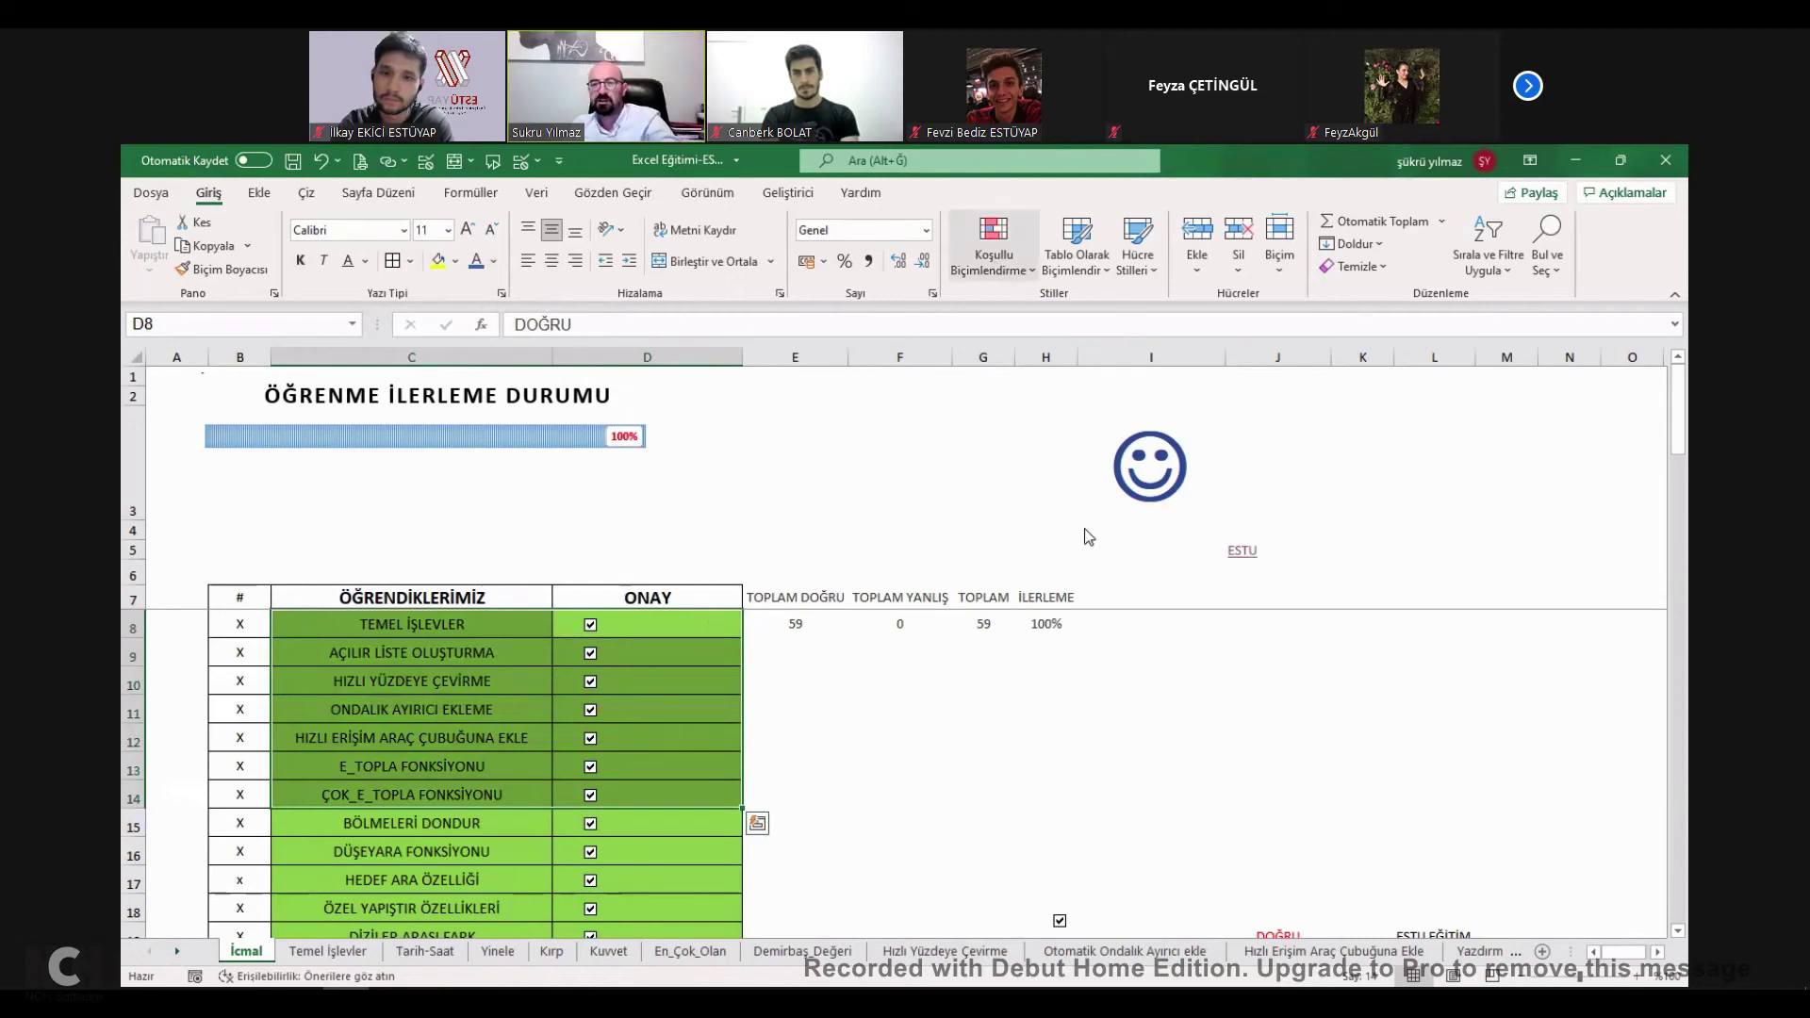
{"action": "left_click", "coordinate": [902, 632]}
{"action": "left_click", "coordinate": [688, 626]}
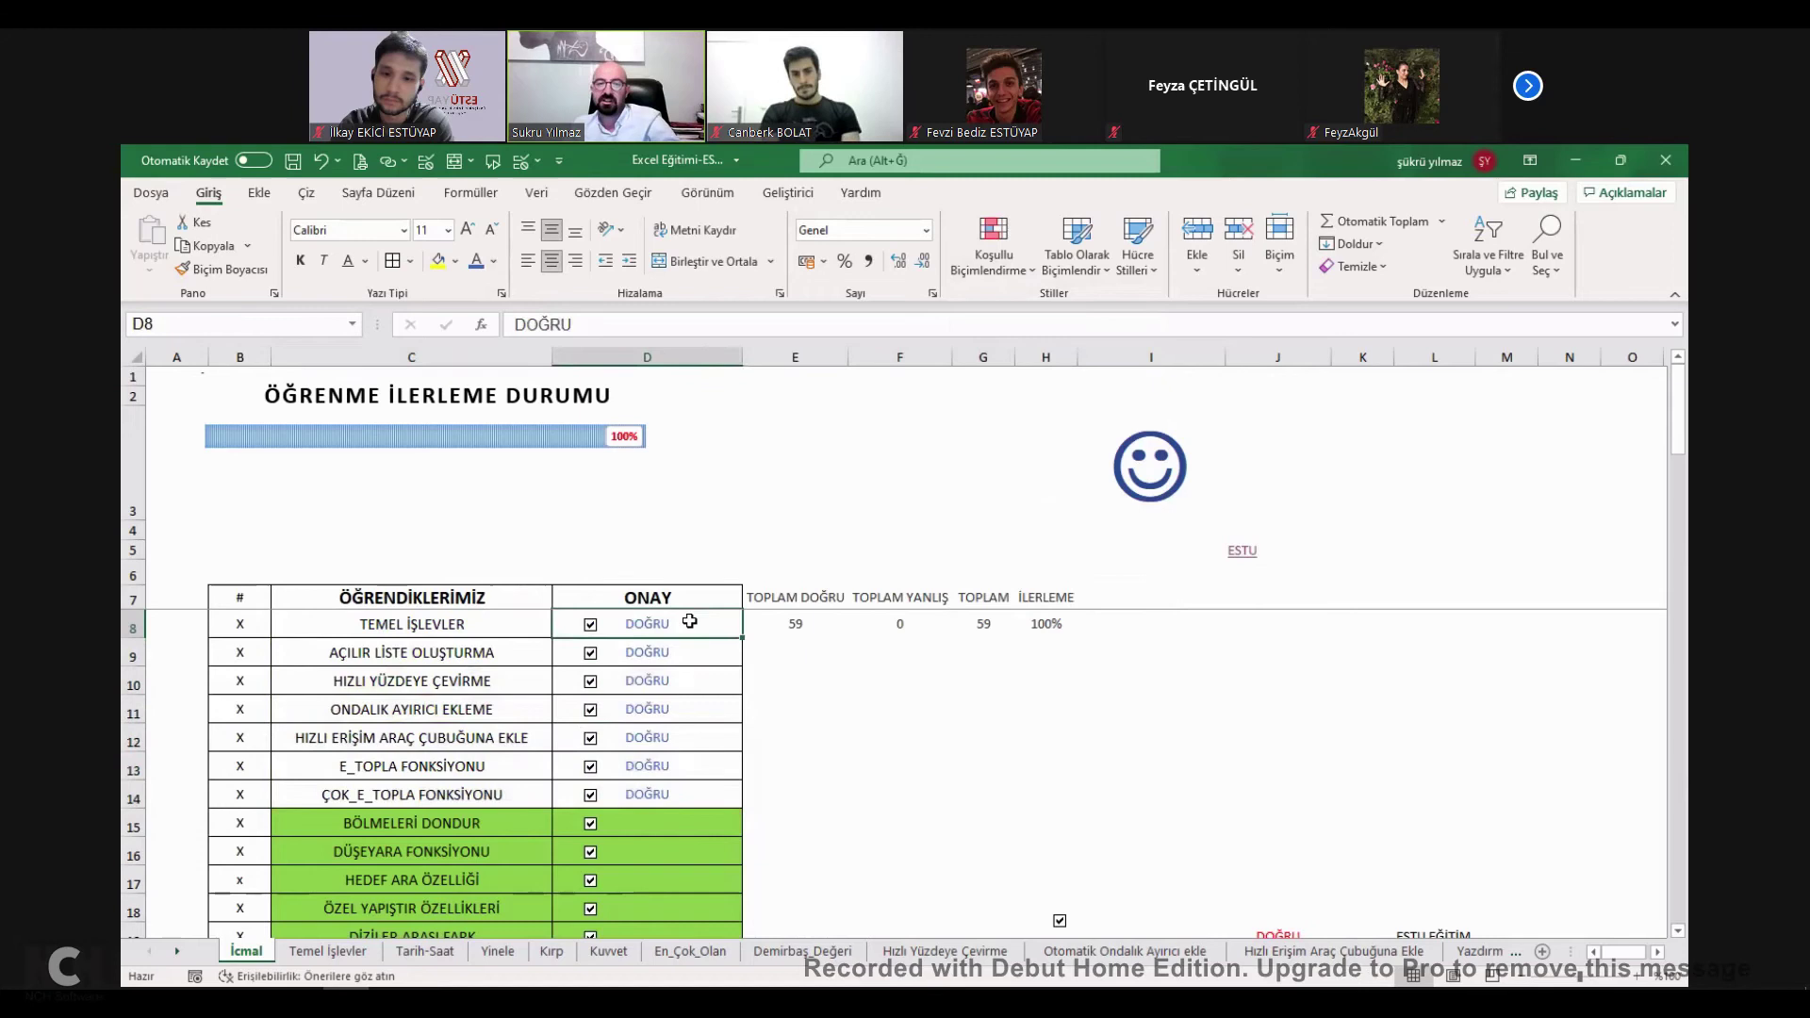
{"action": "left_click", "coordinate": [590, 626]}
{"action": "left_click", "coordinate": [589, 626]}
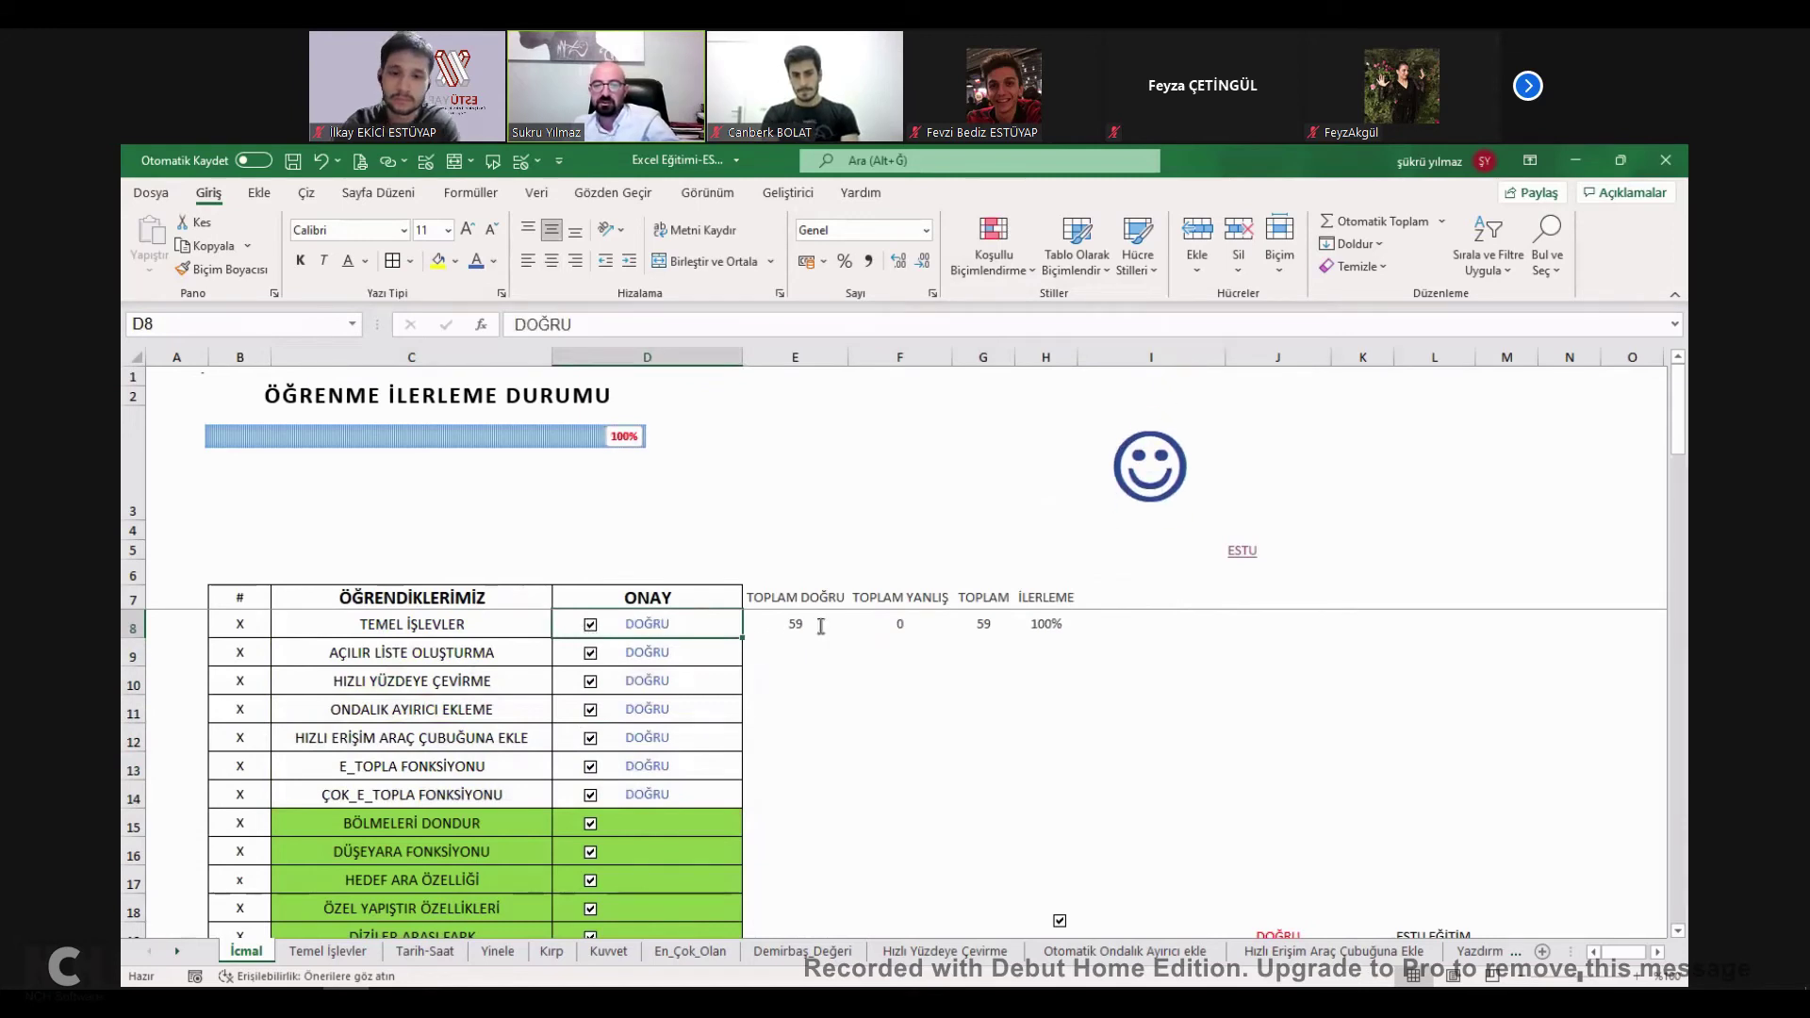
Review the YANLIŞ formula in F8, the TOPLAM and İLERLEME cells, and the progress bar chart.
{"action": "double_click", "coordinate": [907, 626]}
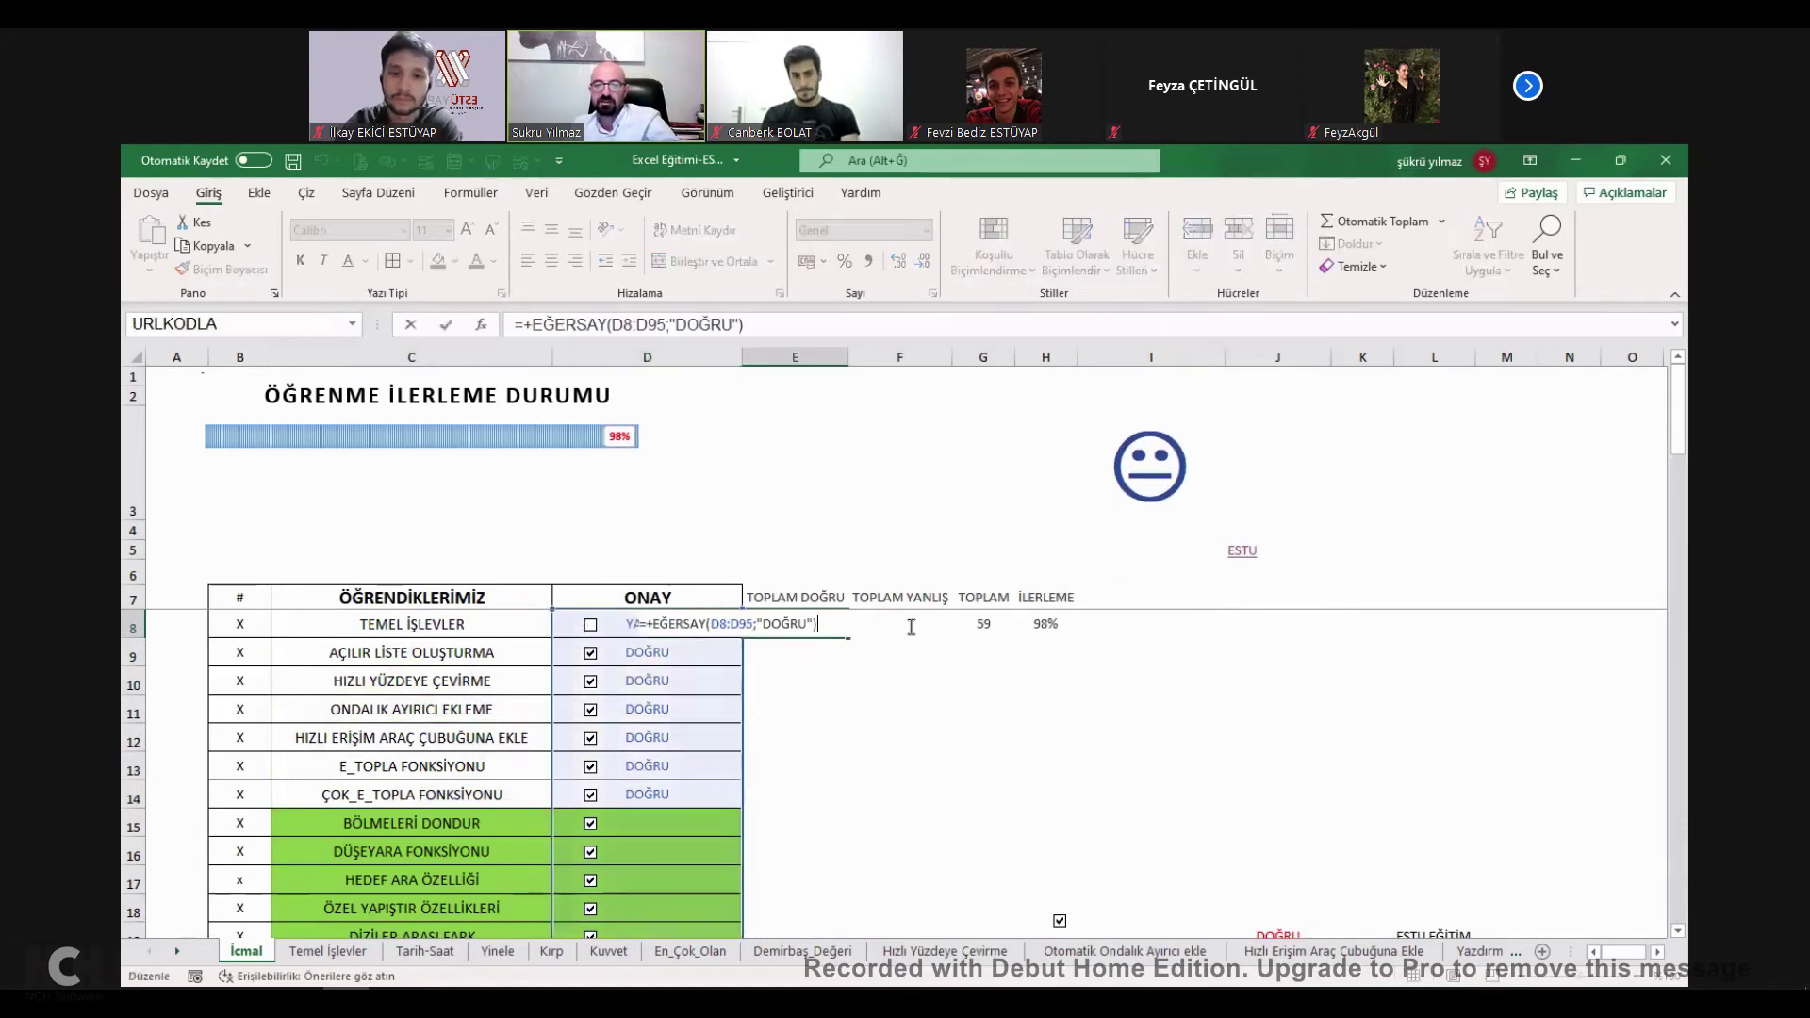
{"action": "left_click", "coordinate": [983, 624]}
{"action": "left_click", "coordinate": [1044, 623]}
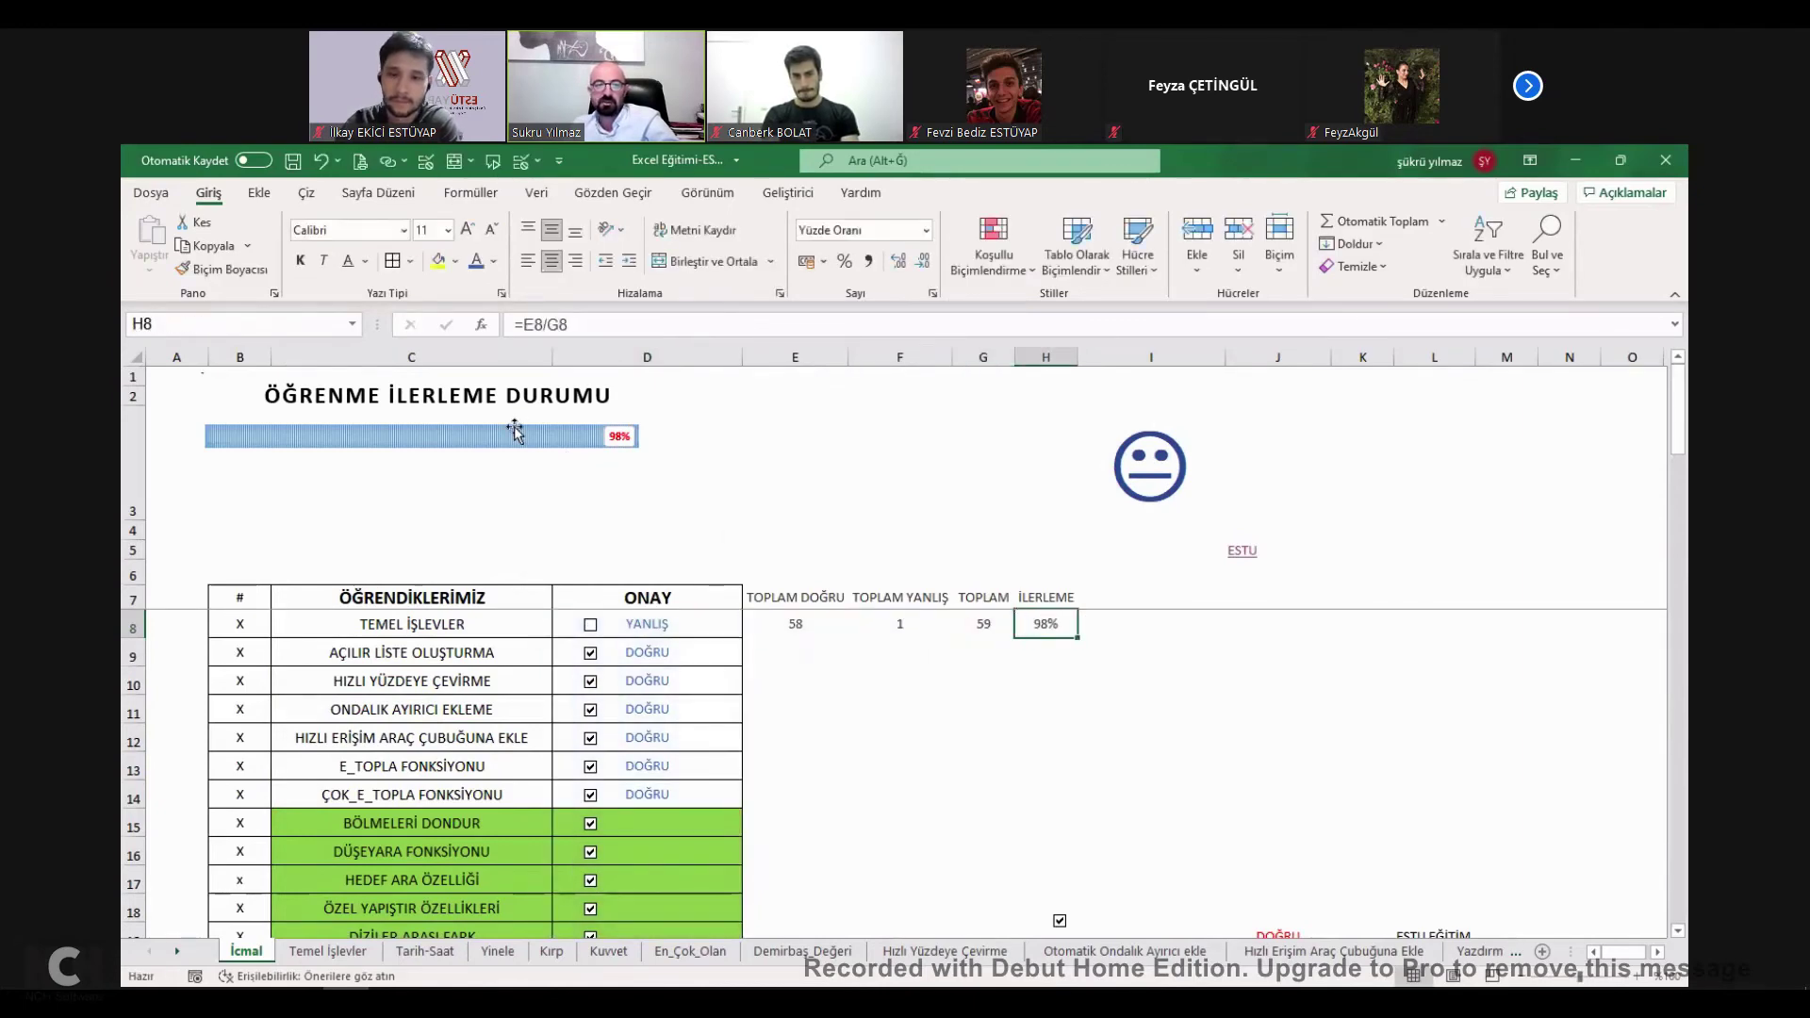
{"action": "left_click", "coordinate": [541, 438]}
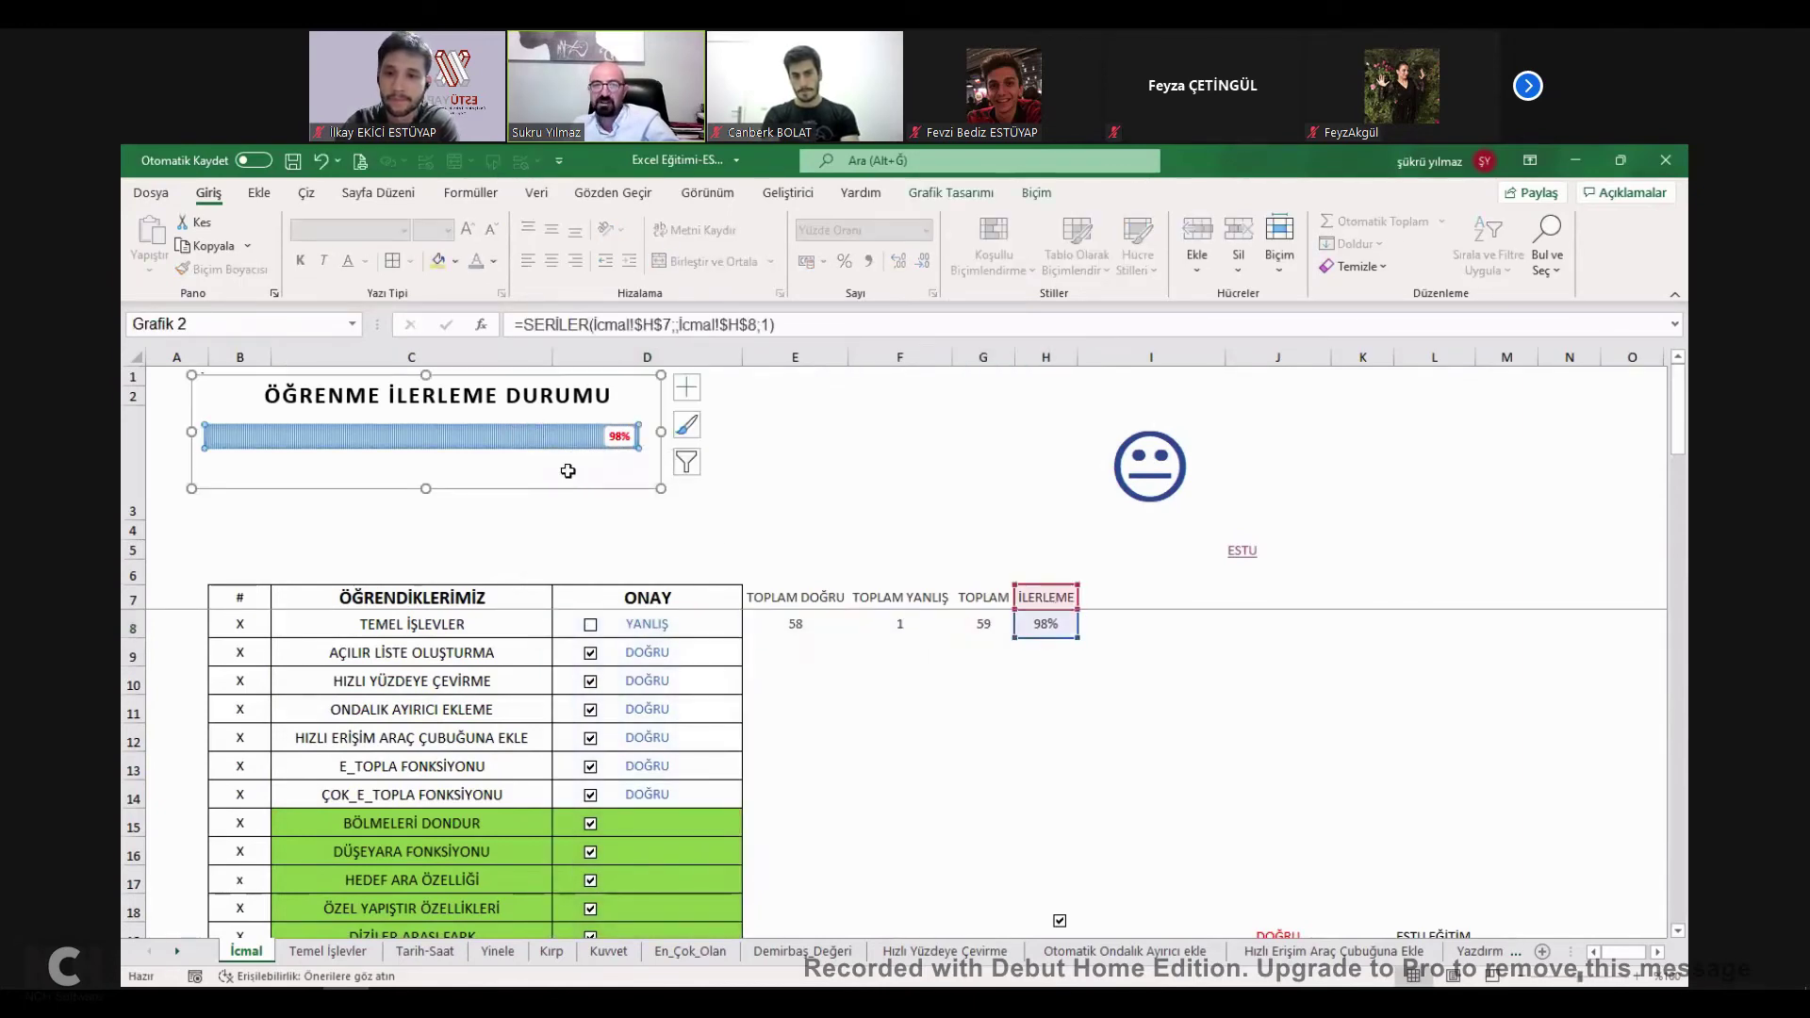
{"action": "left_click", "coordinate": [792, 471]}
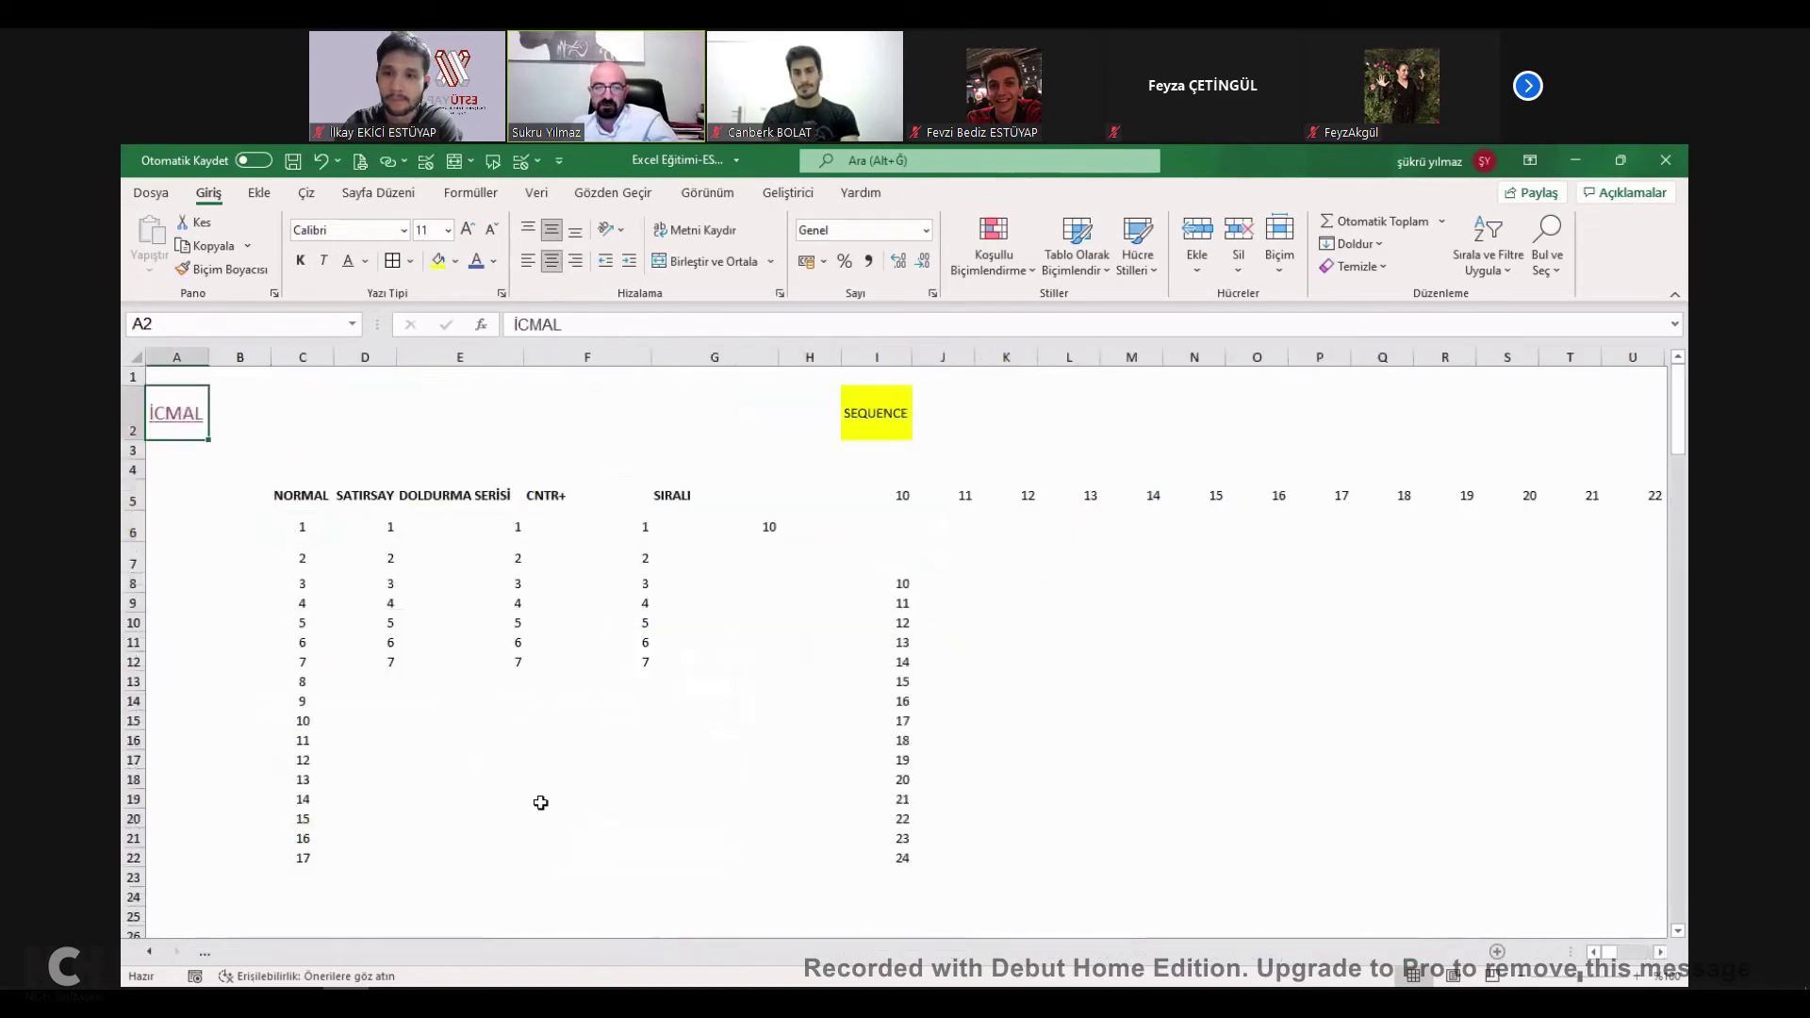
Close Excel Eğitimi-ESTU.xlsx, choosing Kaydetme to discard the changes.
{"action": "scroll", "coordinate": [549, 730], "scroll_direction": "up", "scroll_amount": 15}
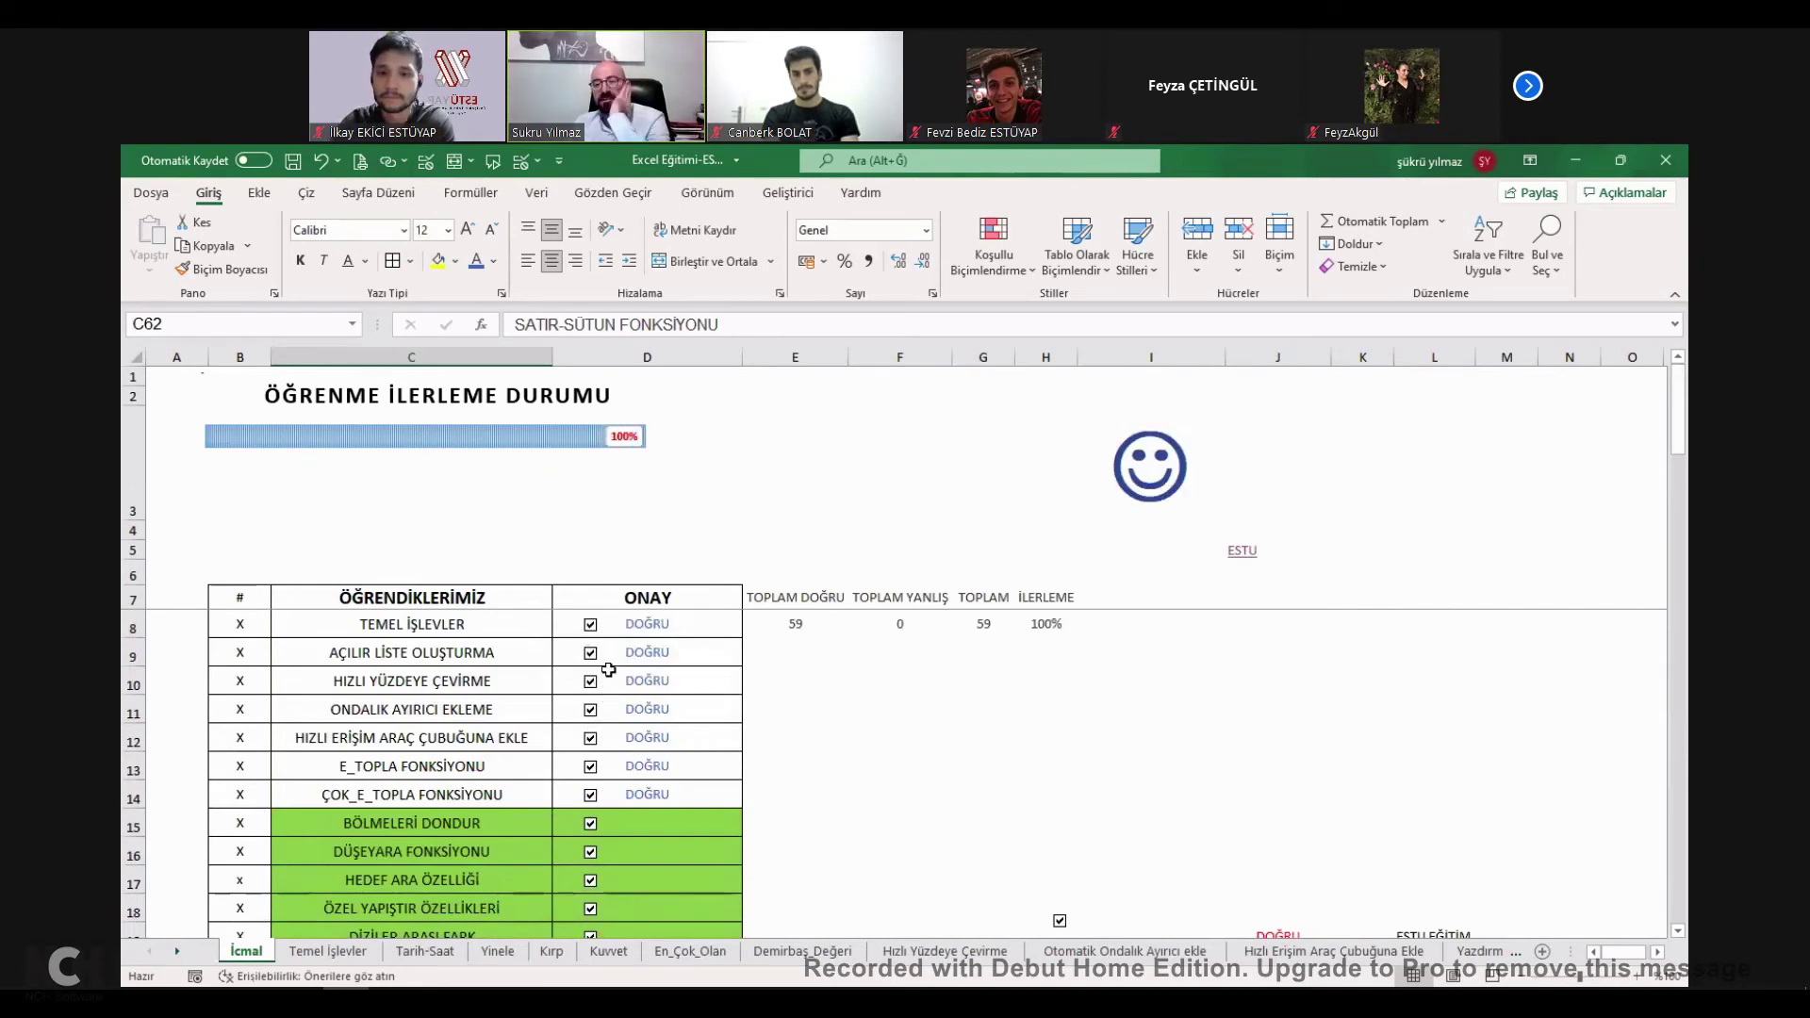
{"action": "left_click", "coordinate": [1411, 437]}
{"action": "left_click", "coordinate": [1666, 160]}
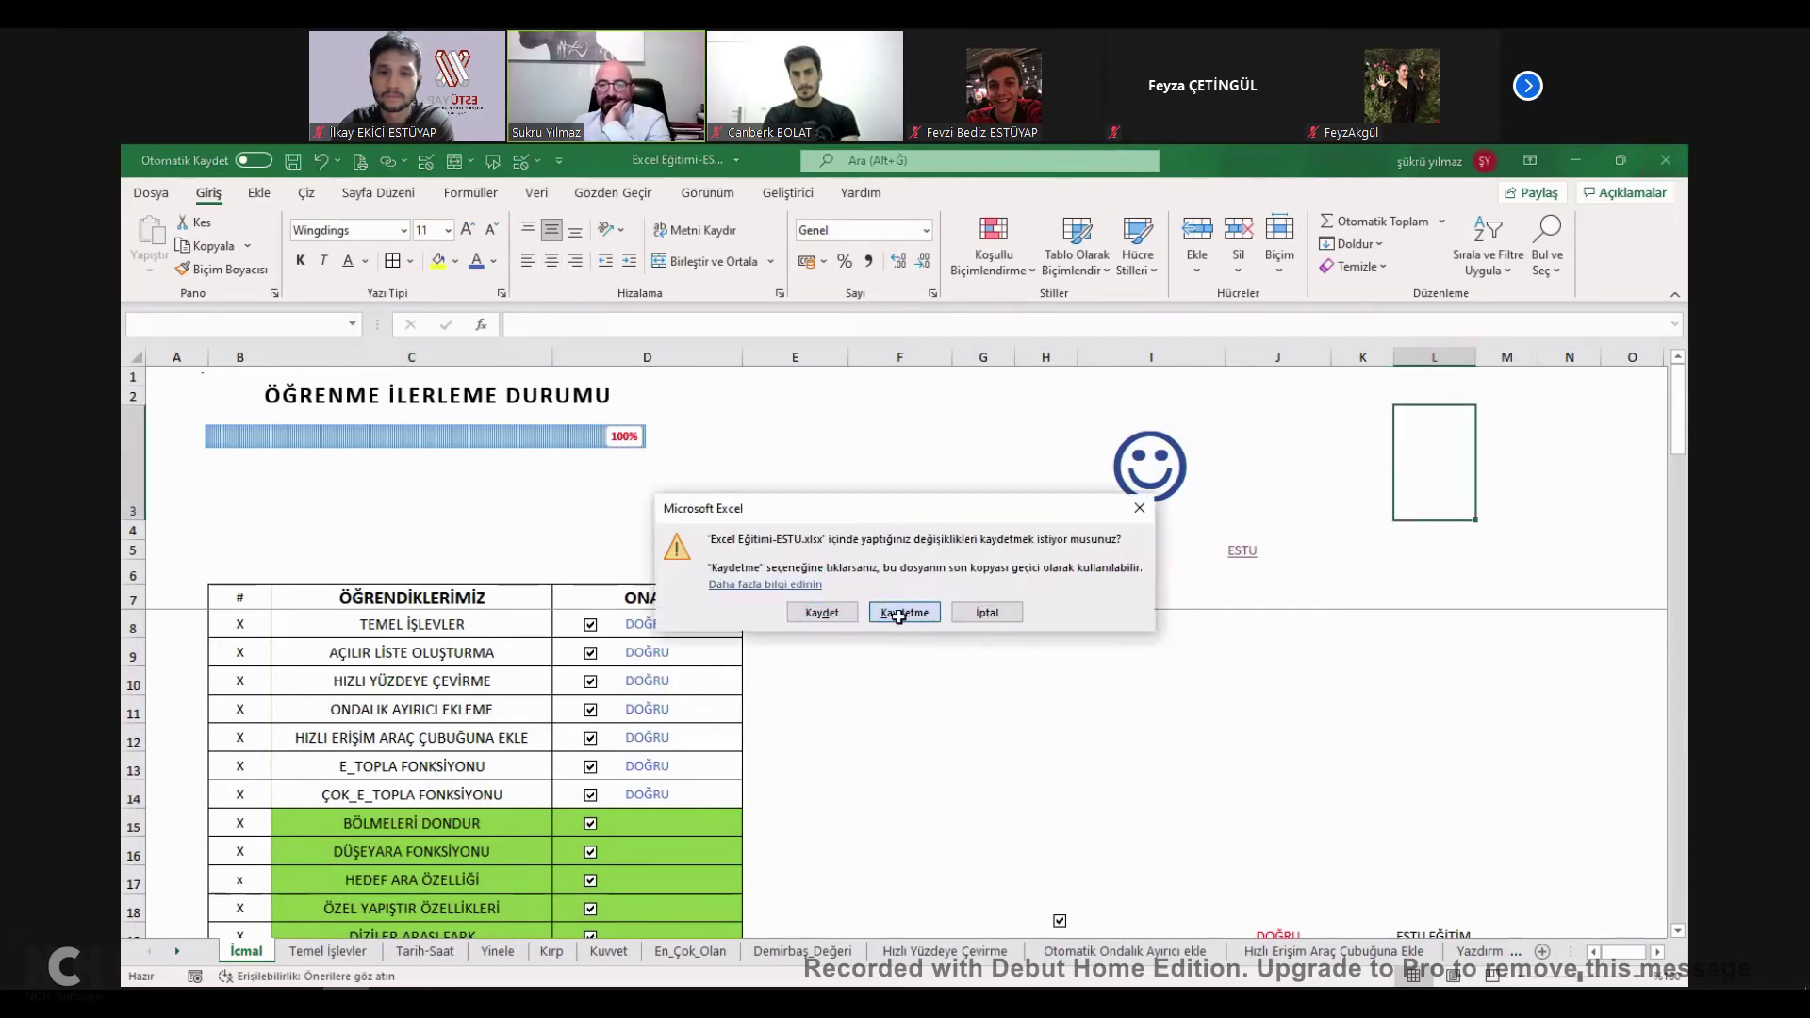
{"action": "left_click", "coordinate": [898, 615]}
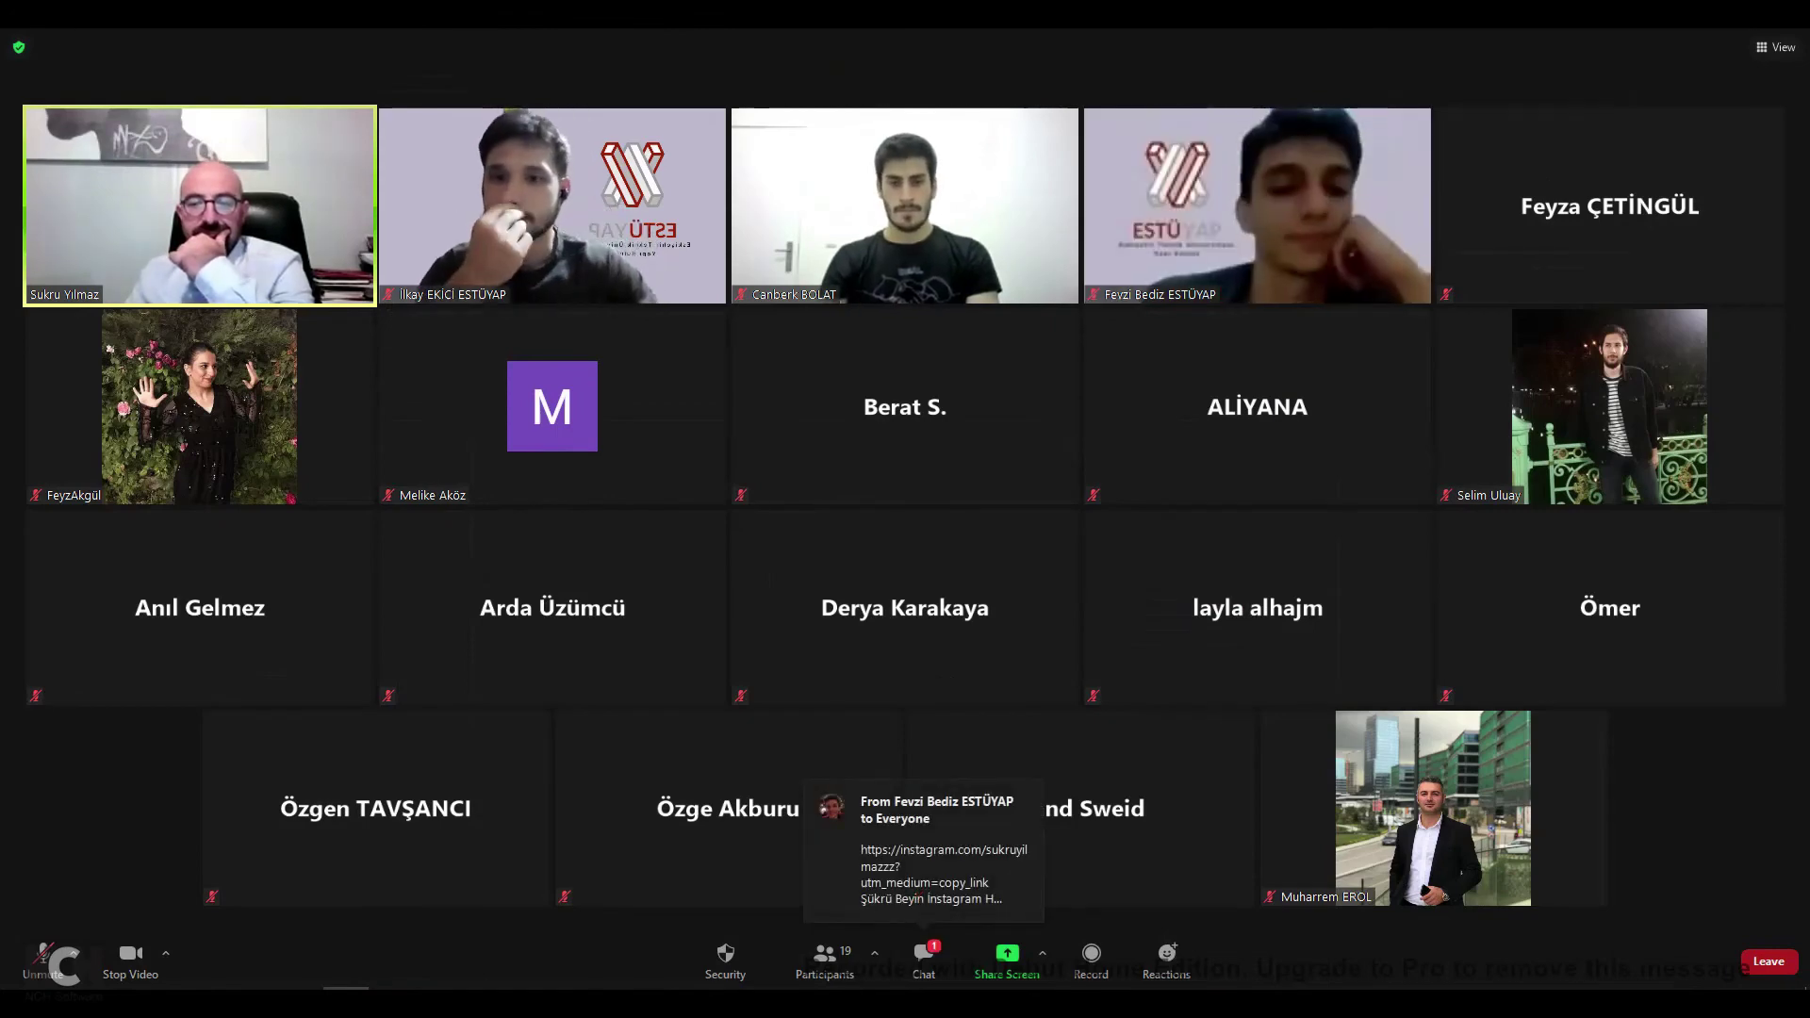
Open the Zoom meeting chat and close it again from its options menu.
{"action": "left_click", "coordinate": [923, 957]}
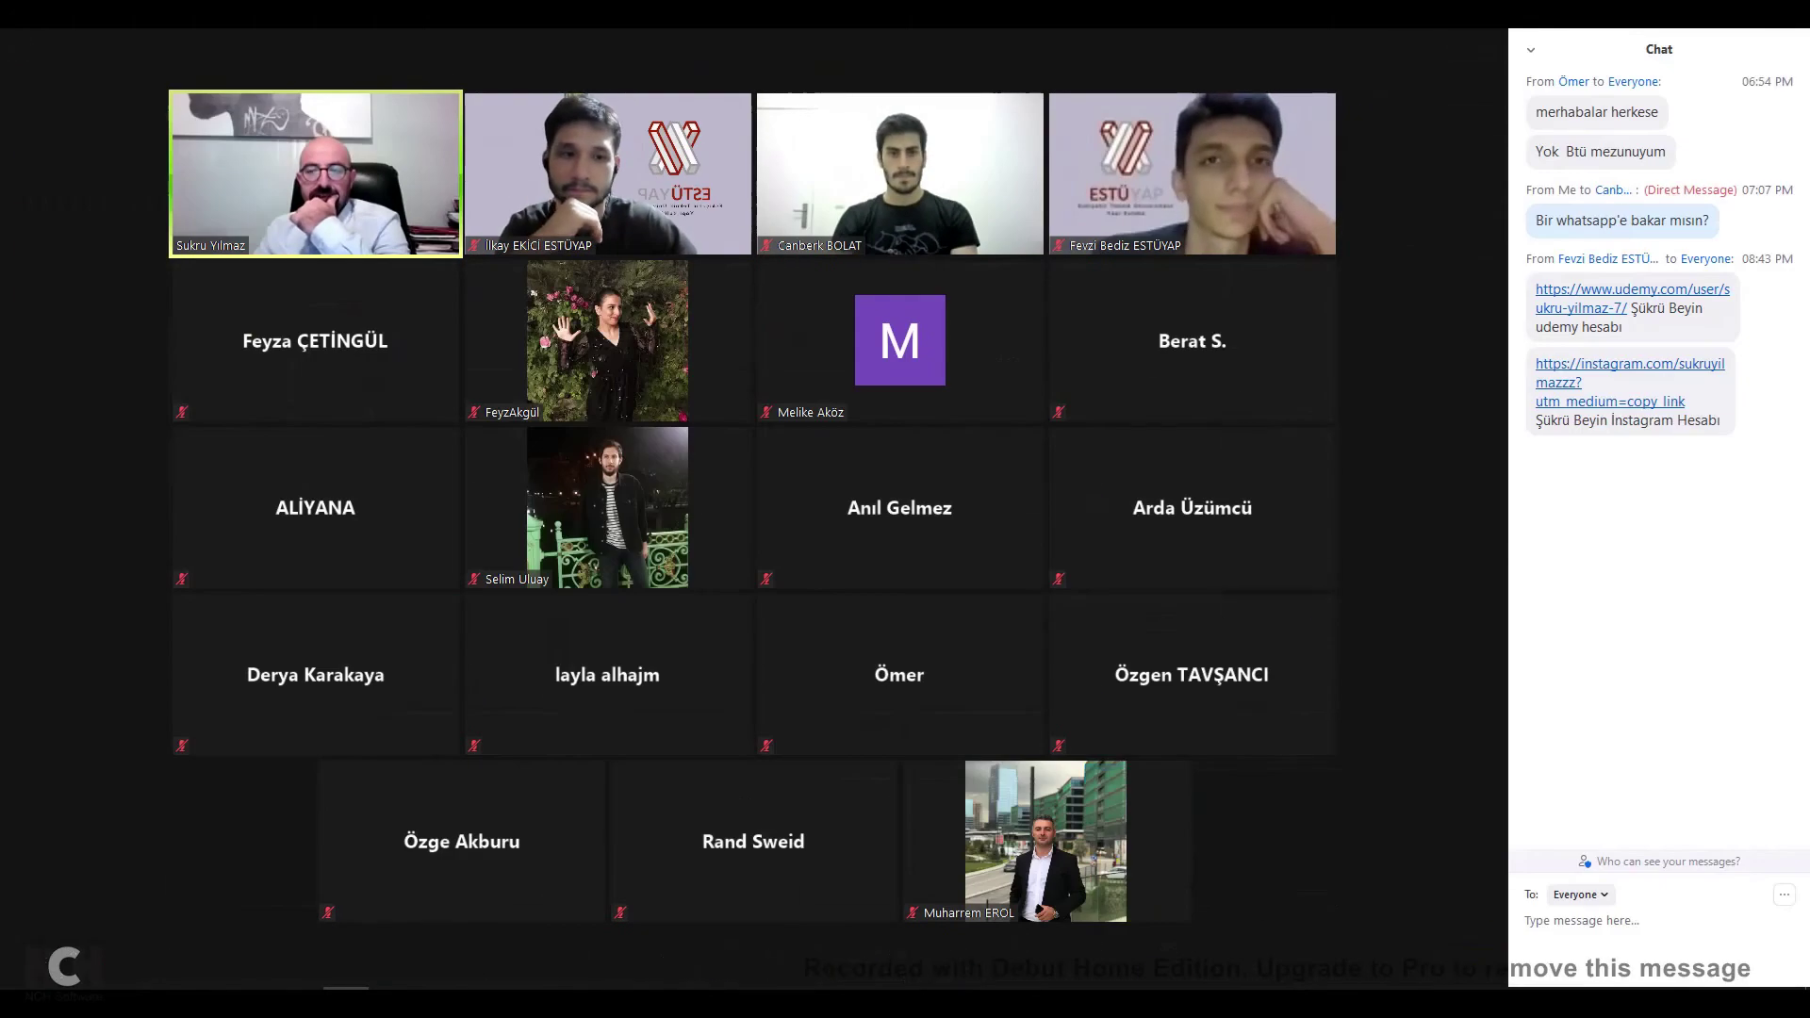
{"action": "left_click", "coordinate": [1531, 49]}
{"action": "left_click", "coordinate": [1553, 70]}
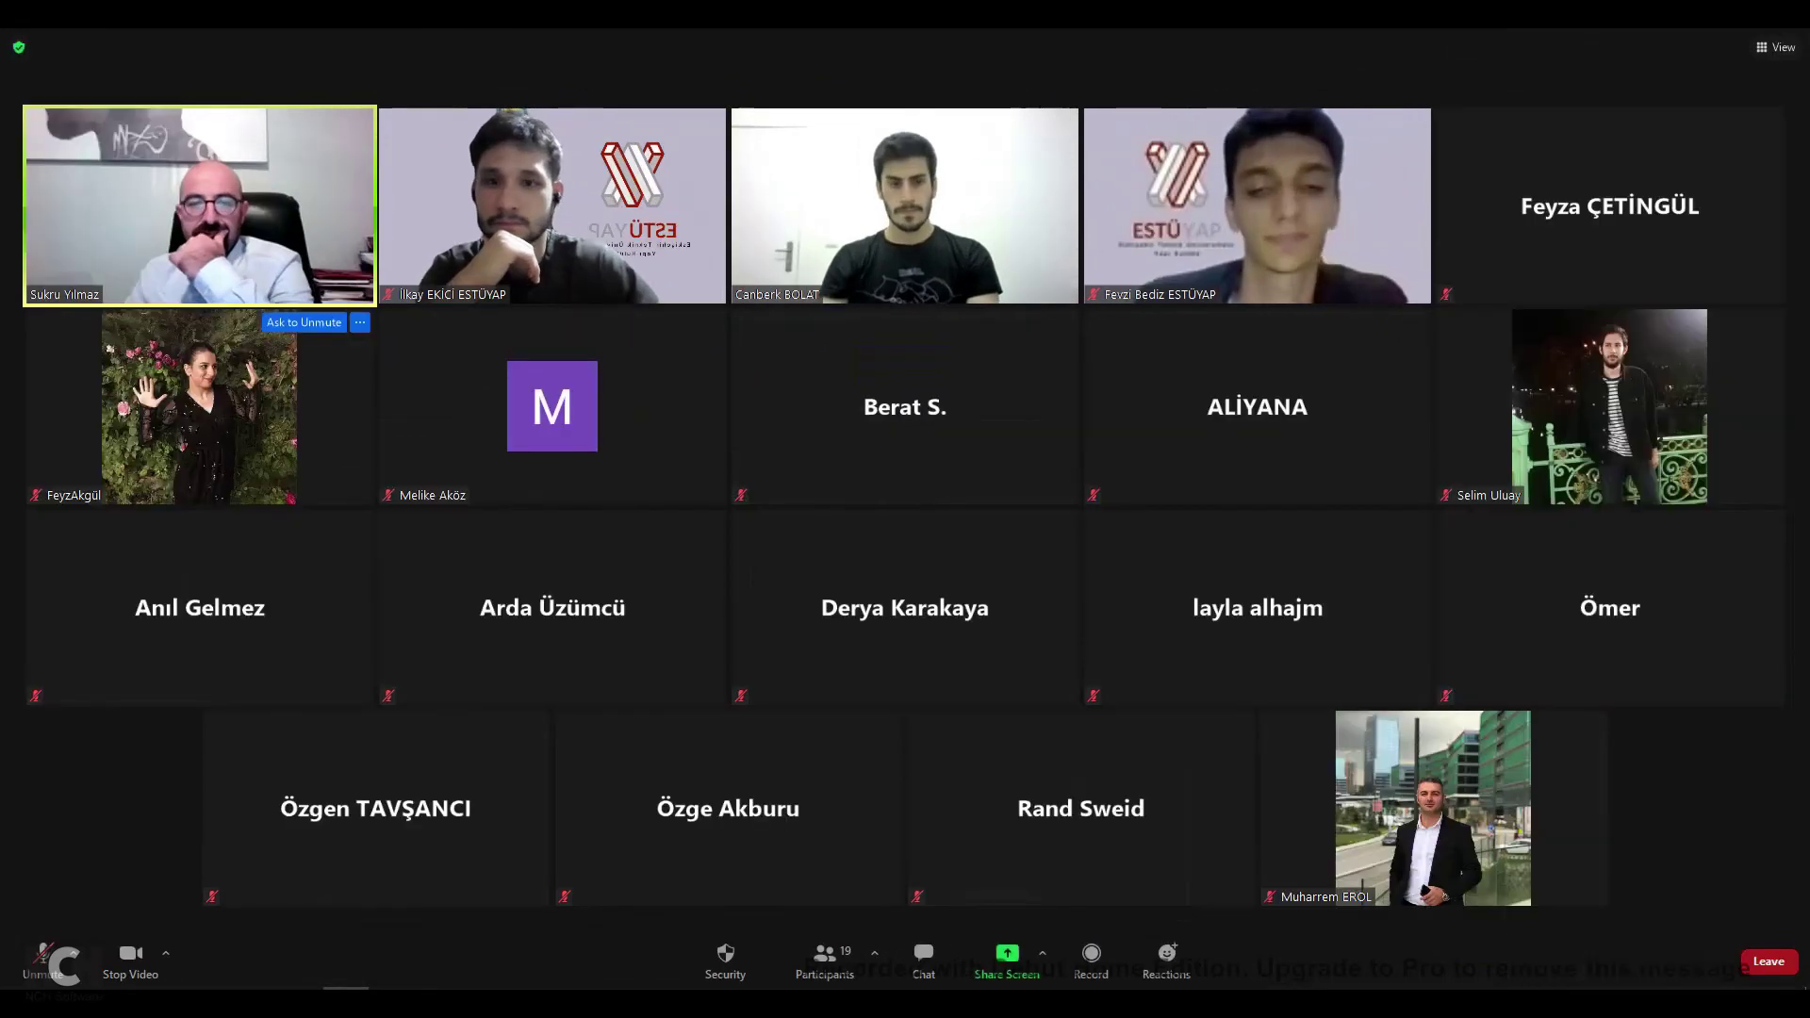
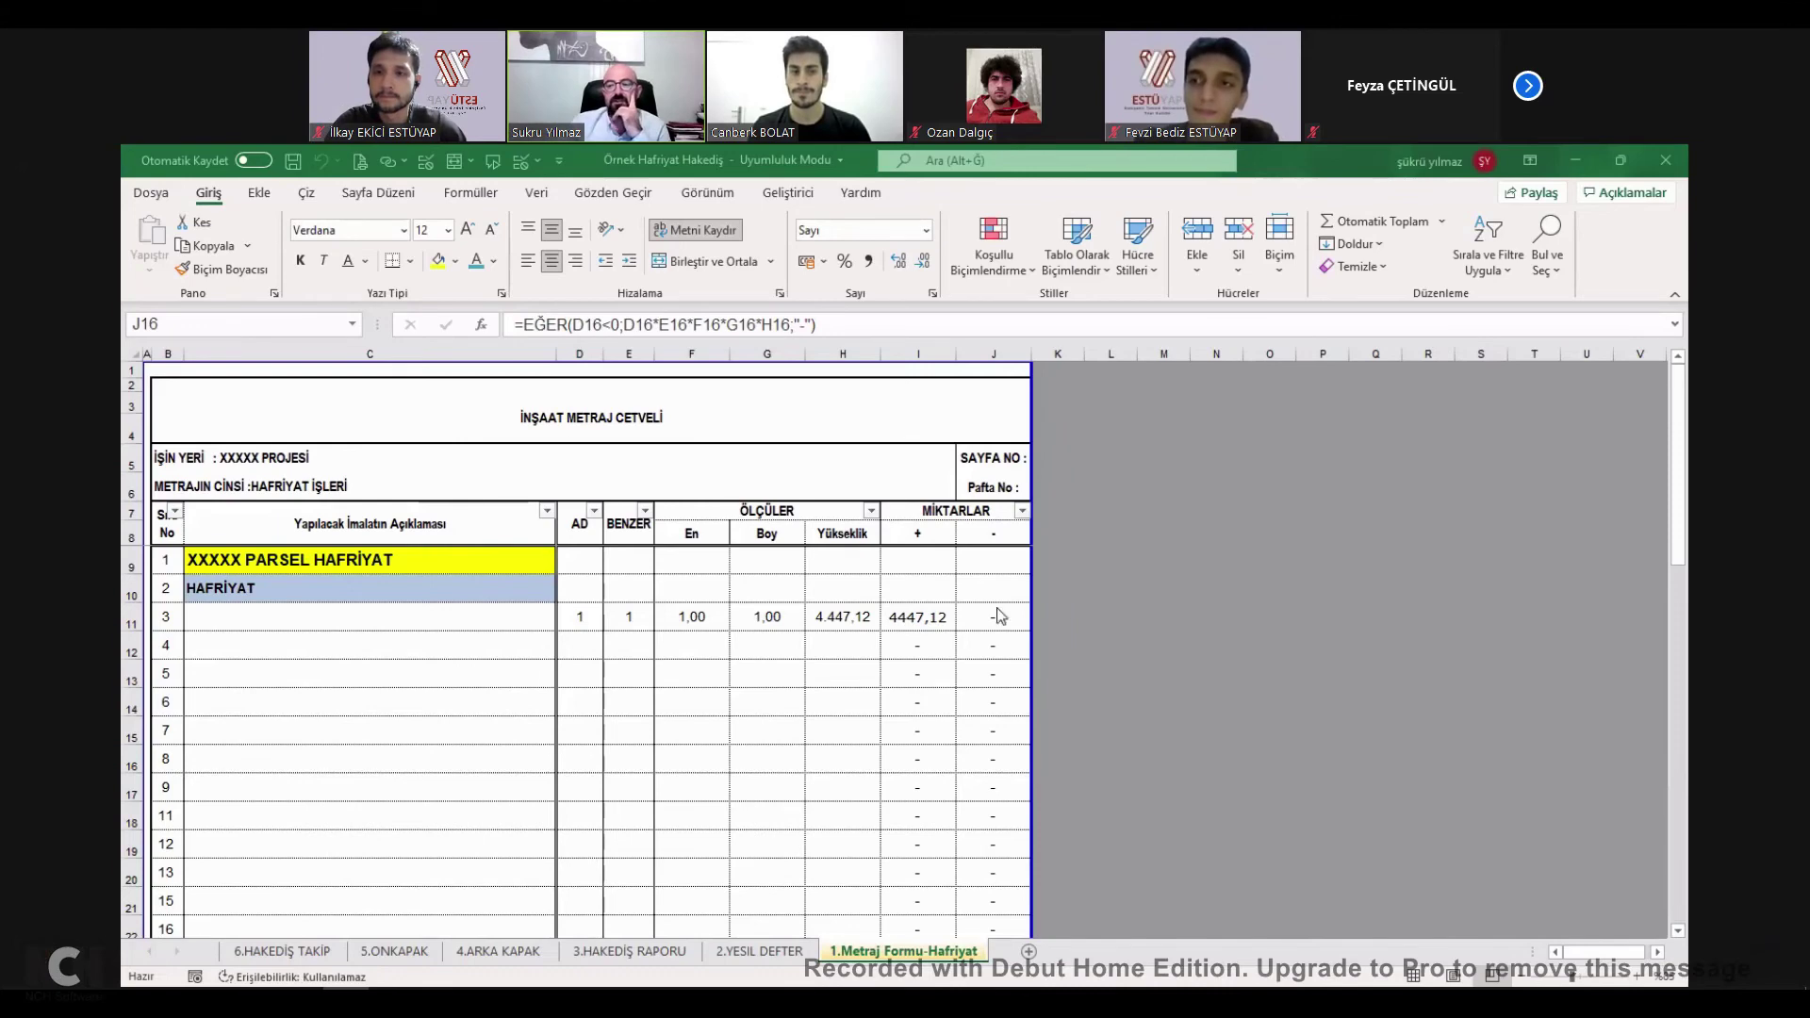
Review row 11's quantity formula and browse the other sheets before returning to the Hafriyat sheet.
{"action": "left_click", "coordinate": [933, 621]}
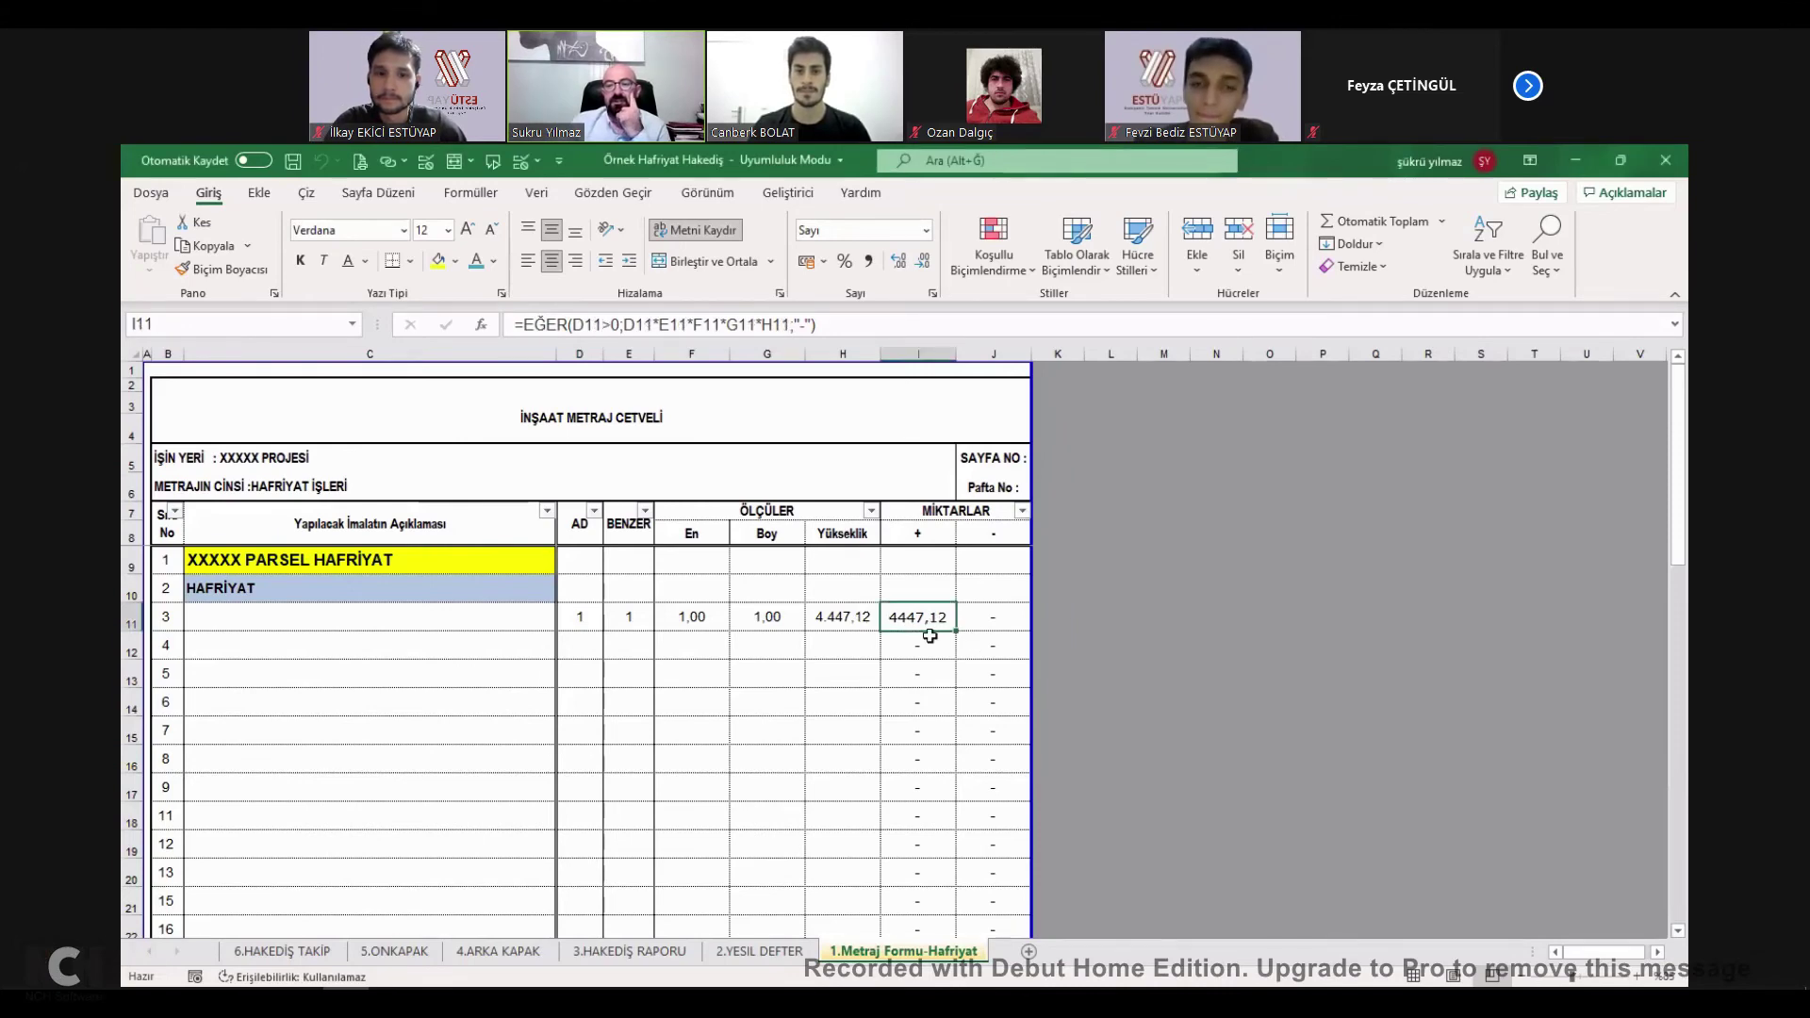
{"action": "left_click", "coordinate": [871, 618]}
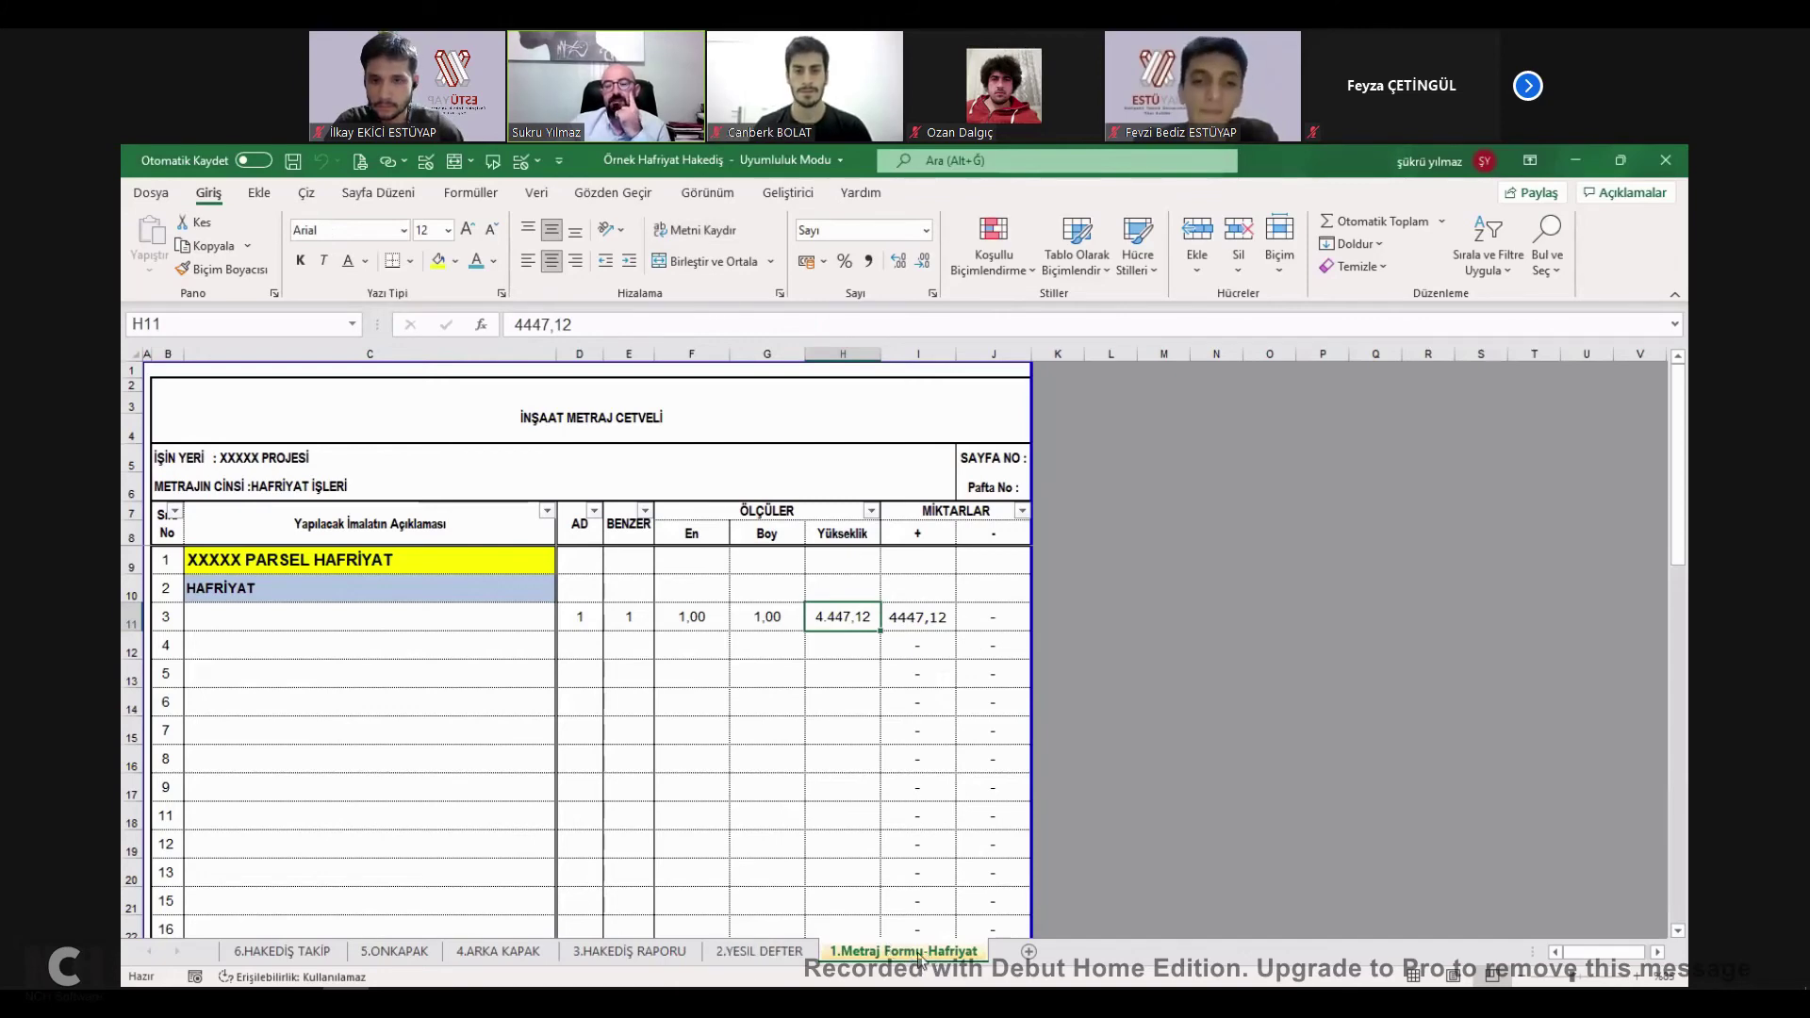
{"action": "left_click", "coordinate": [768, 954]}
{"action": "left_click", "coordinate": [589, 950]}
{"action": "left_click", "coordinate": [540, 948]}
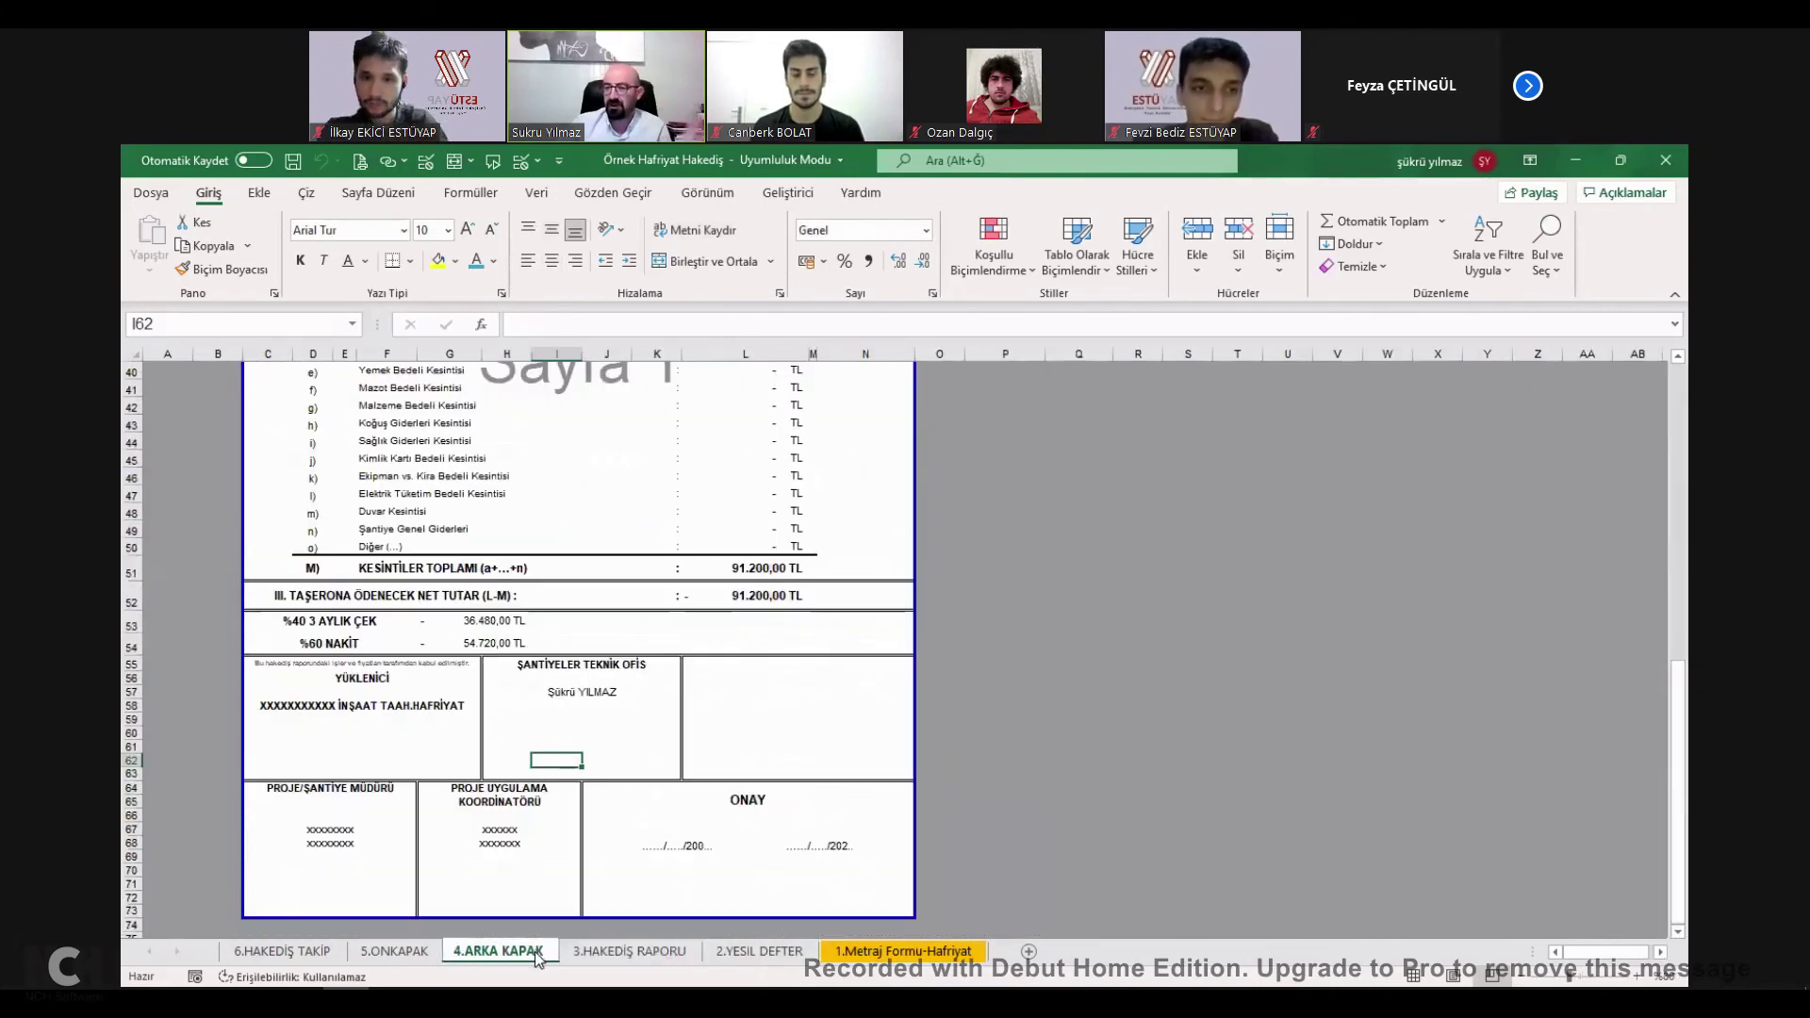
{"action": "left_click", "coordinate": [922, 952]}
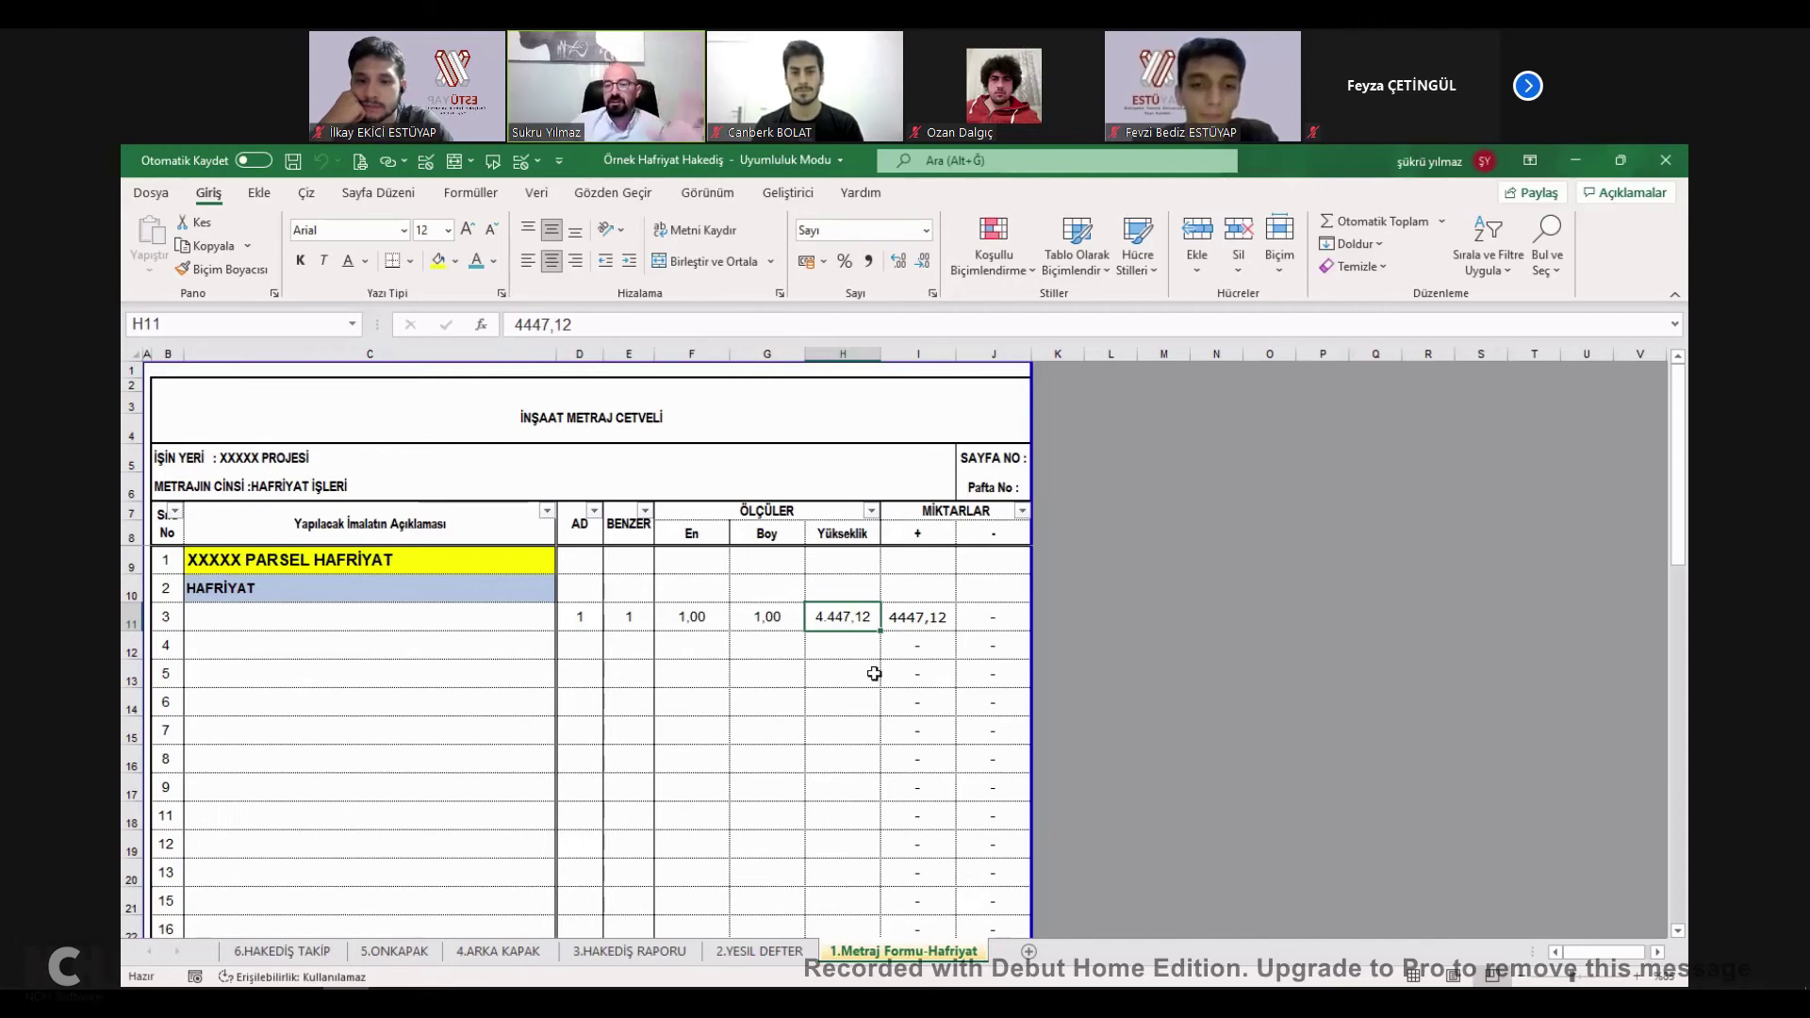
{"action": "left_click", "coordinate": [469, 614]}
{"action": "left_click", "coordinate": [454, 594]}
{"action": "left_click", "coordinate": [464, 612]}
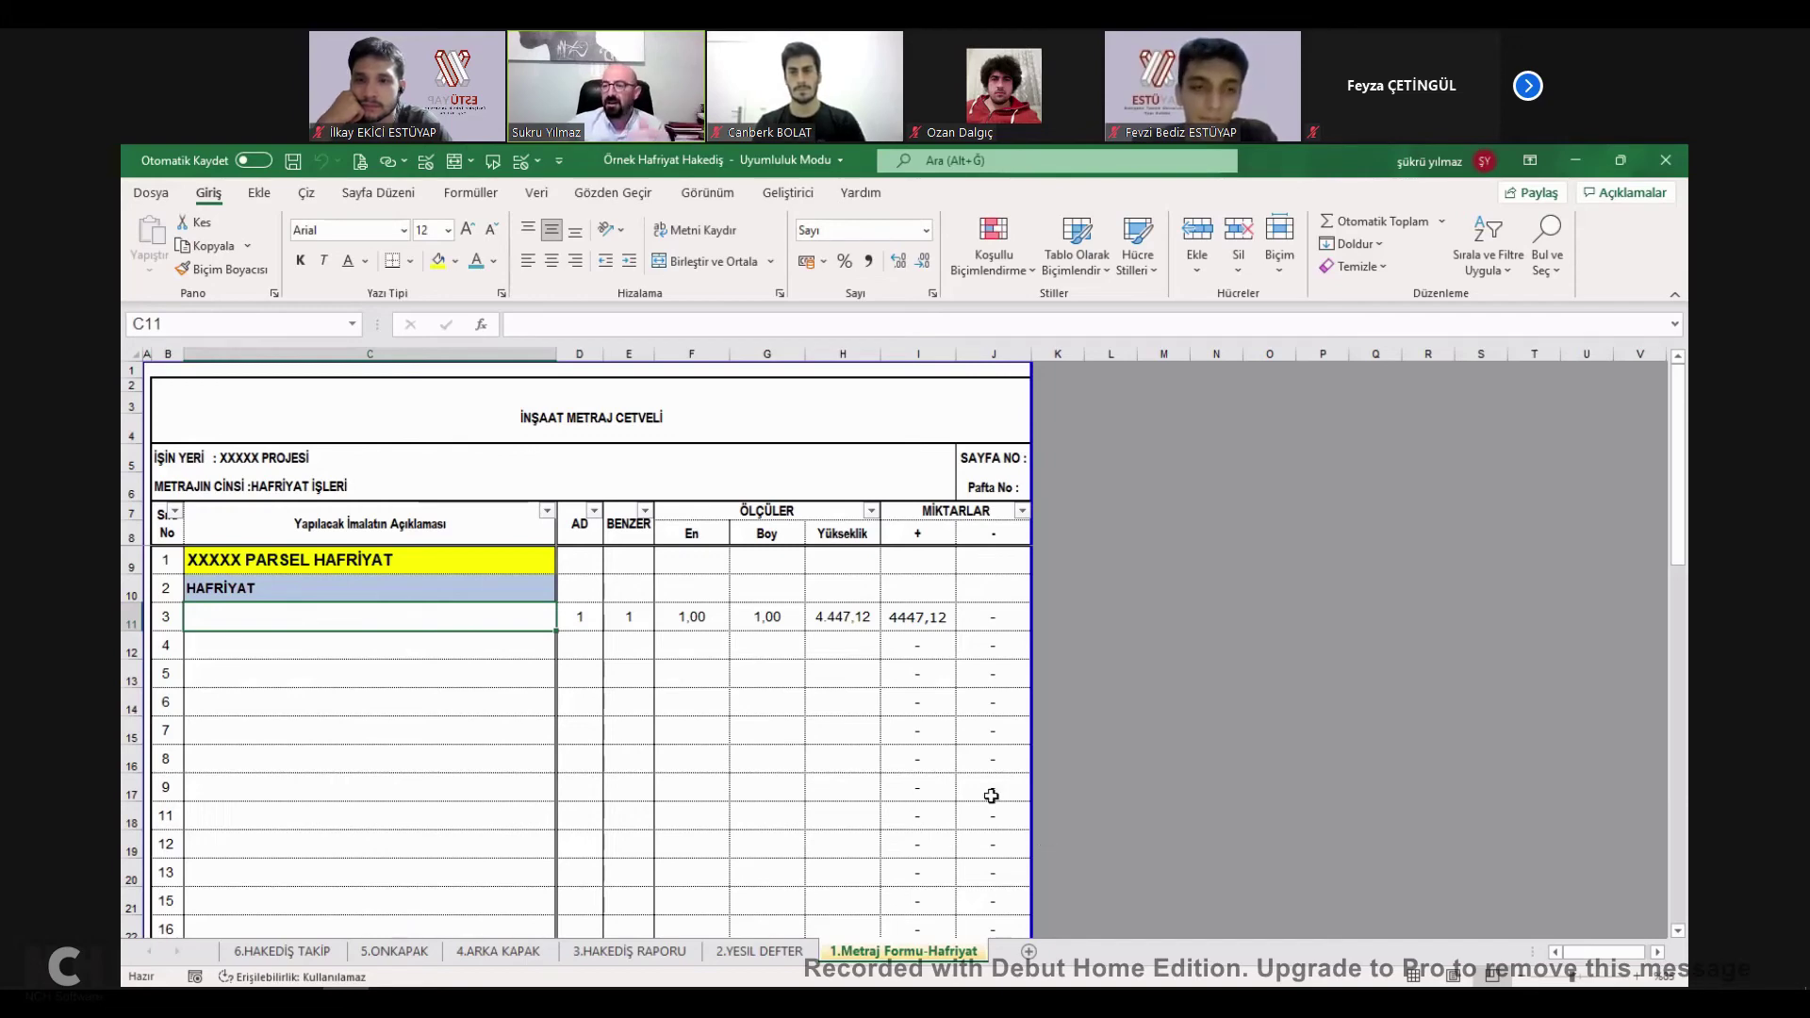
Enter 10, 25 and 5 as row 11's dimensions and verify the I11 quantity formula.
{"action": "left_click", "coordinate": [581, 614]}
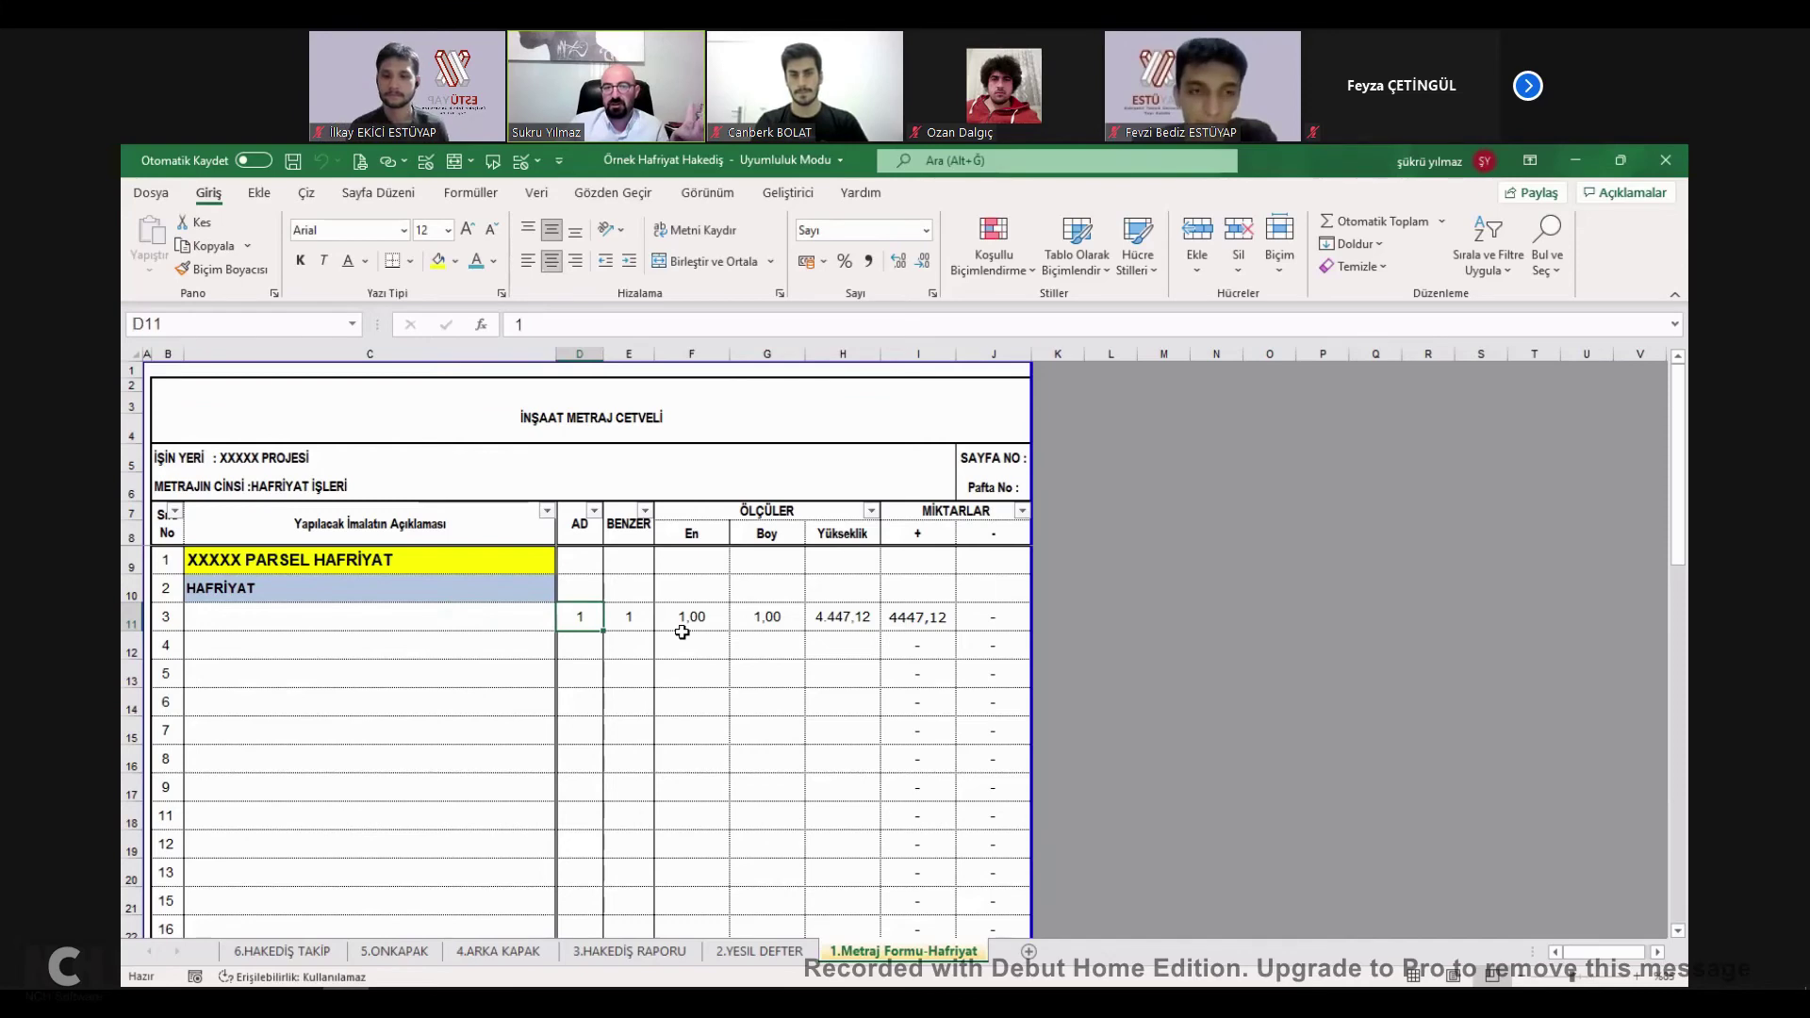
{"action": "type", "text": "1"}
{"action": "key", "text": "Tab"}
{"action": "key", "text": "Tab"}
{"action": "type", "text": "10"}
{"action": "key", "text": "Tab"}
{"action": "type", "text": "2"}
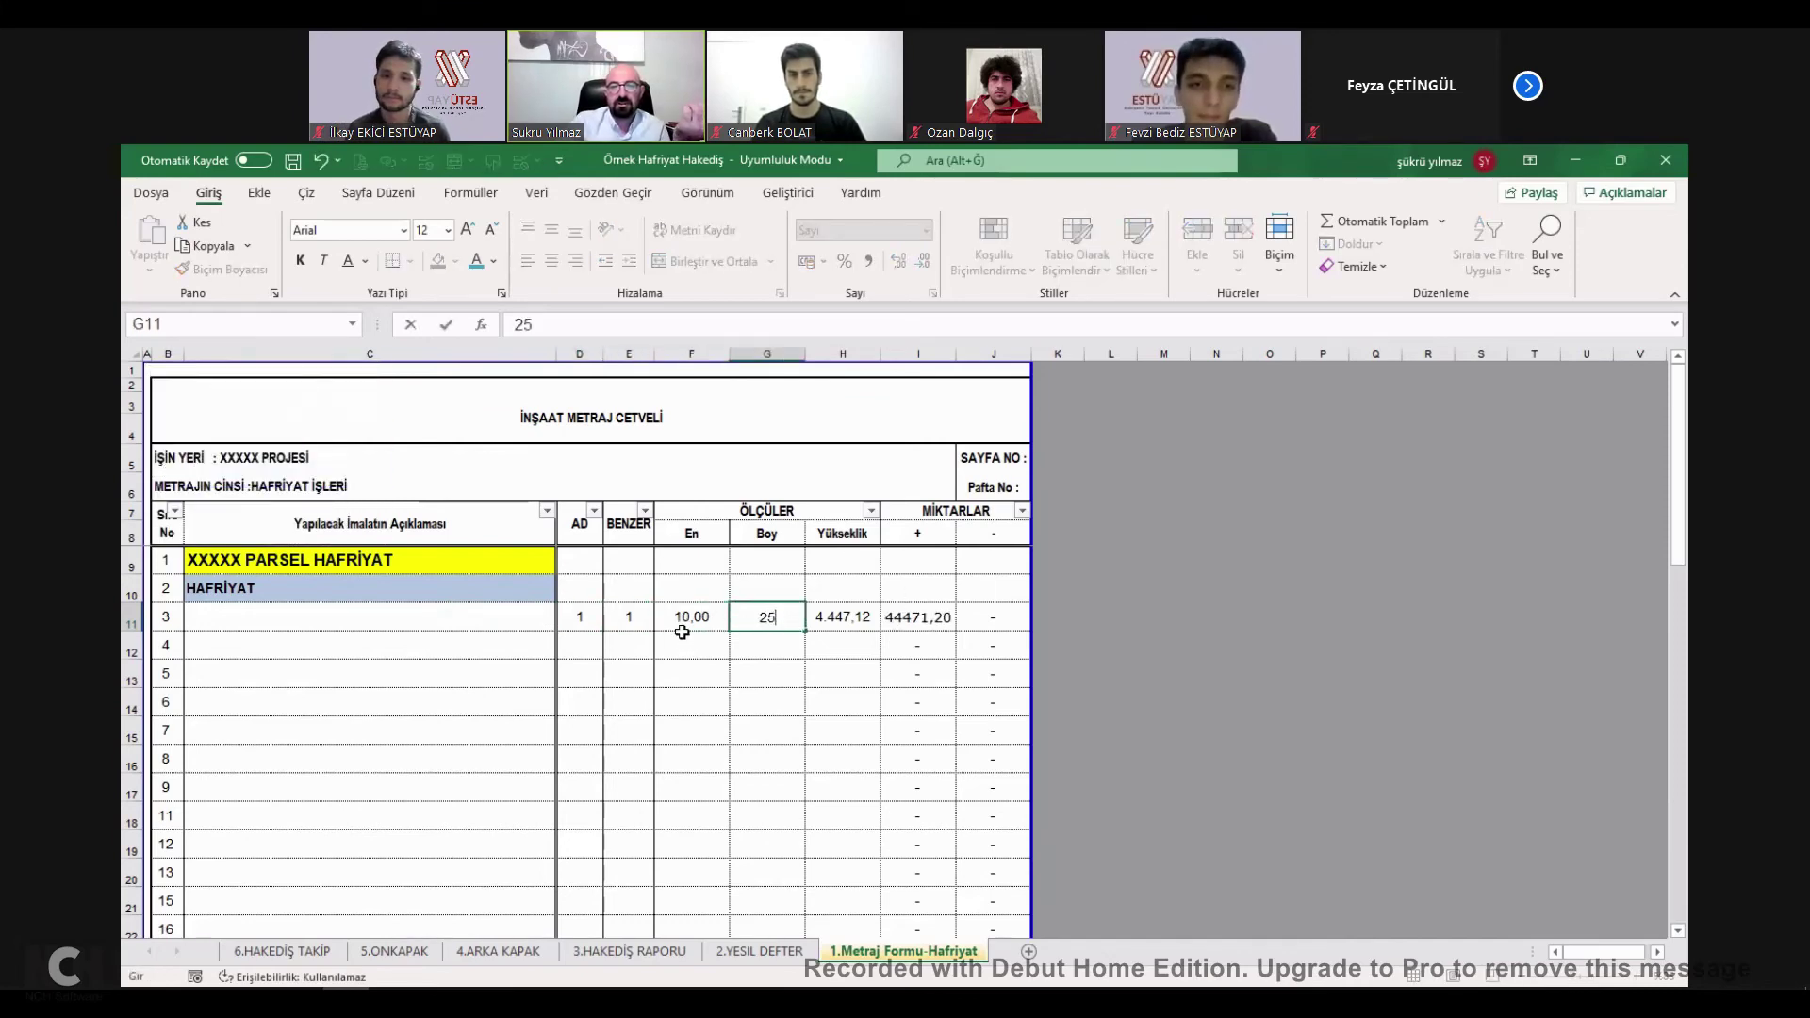
{"action": "key", "text": "Tab"}
{"action": "type", "text": "5"}
{"action": "key", "text": "Tab"}
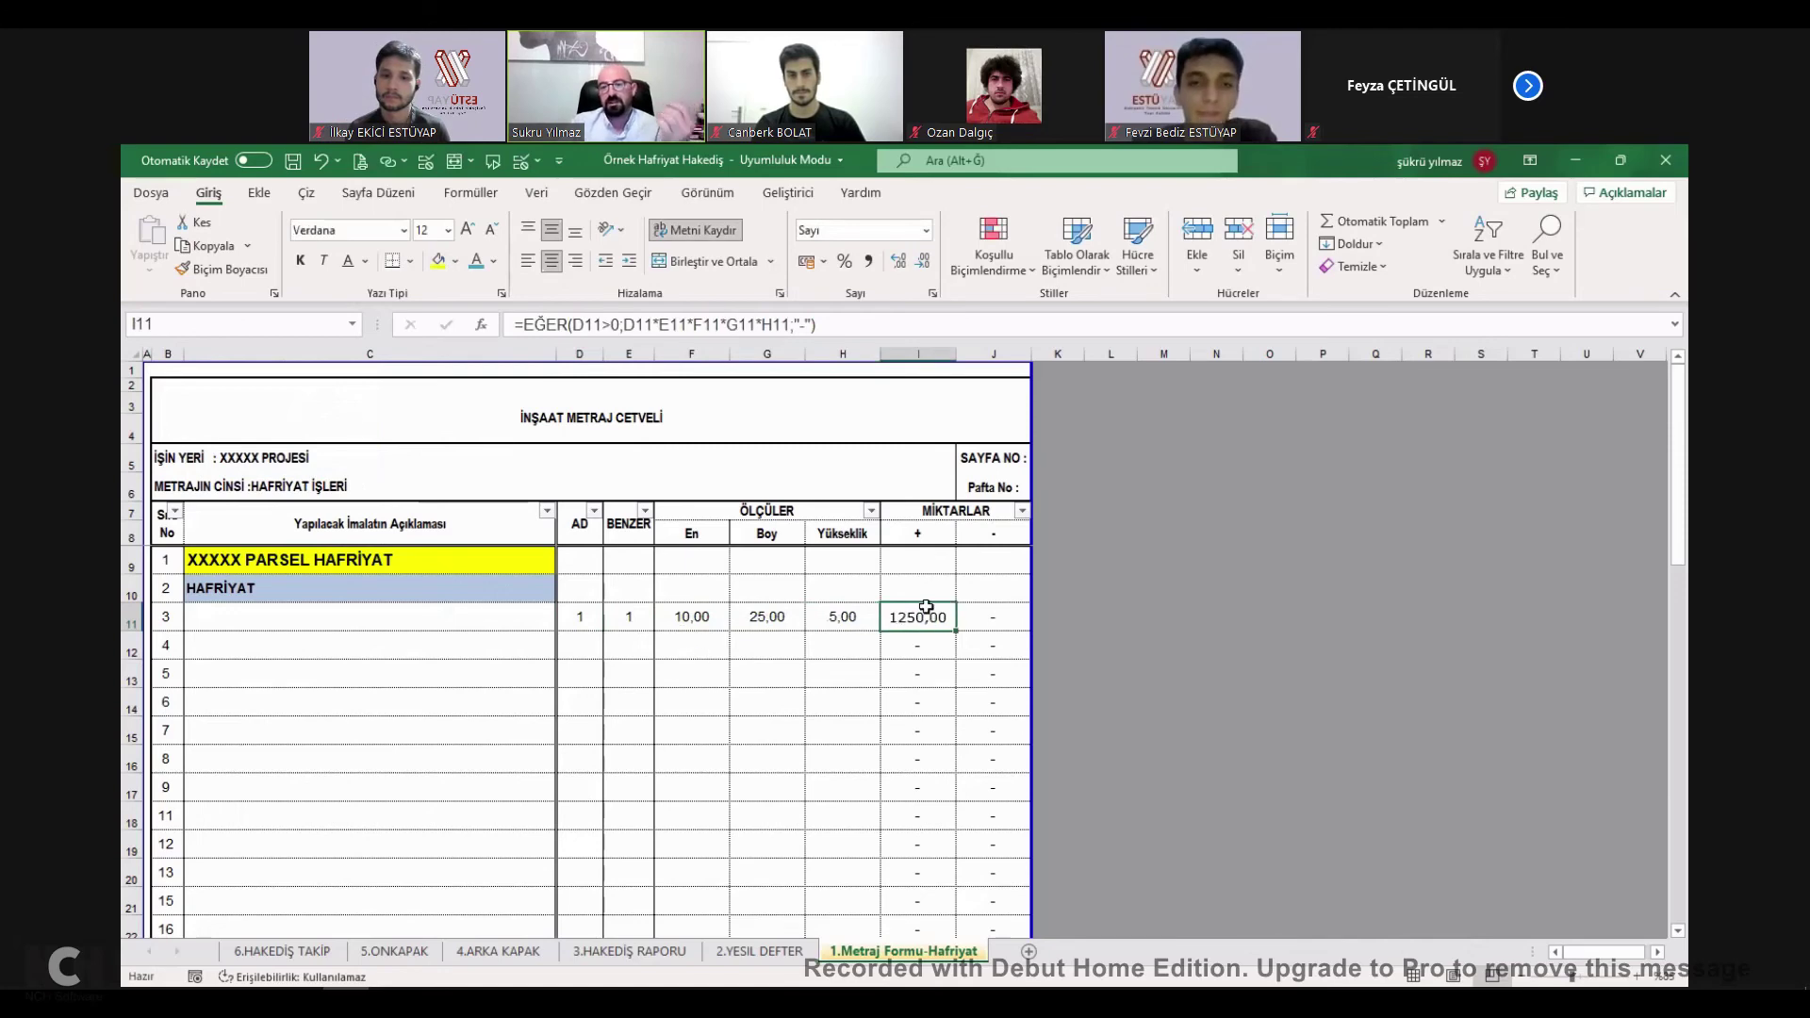
{"action": "double_click", "coordinate": [933, 621]}
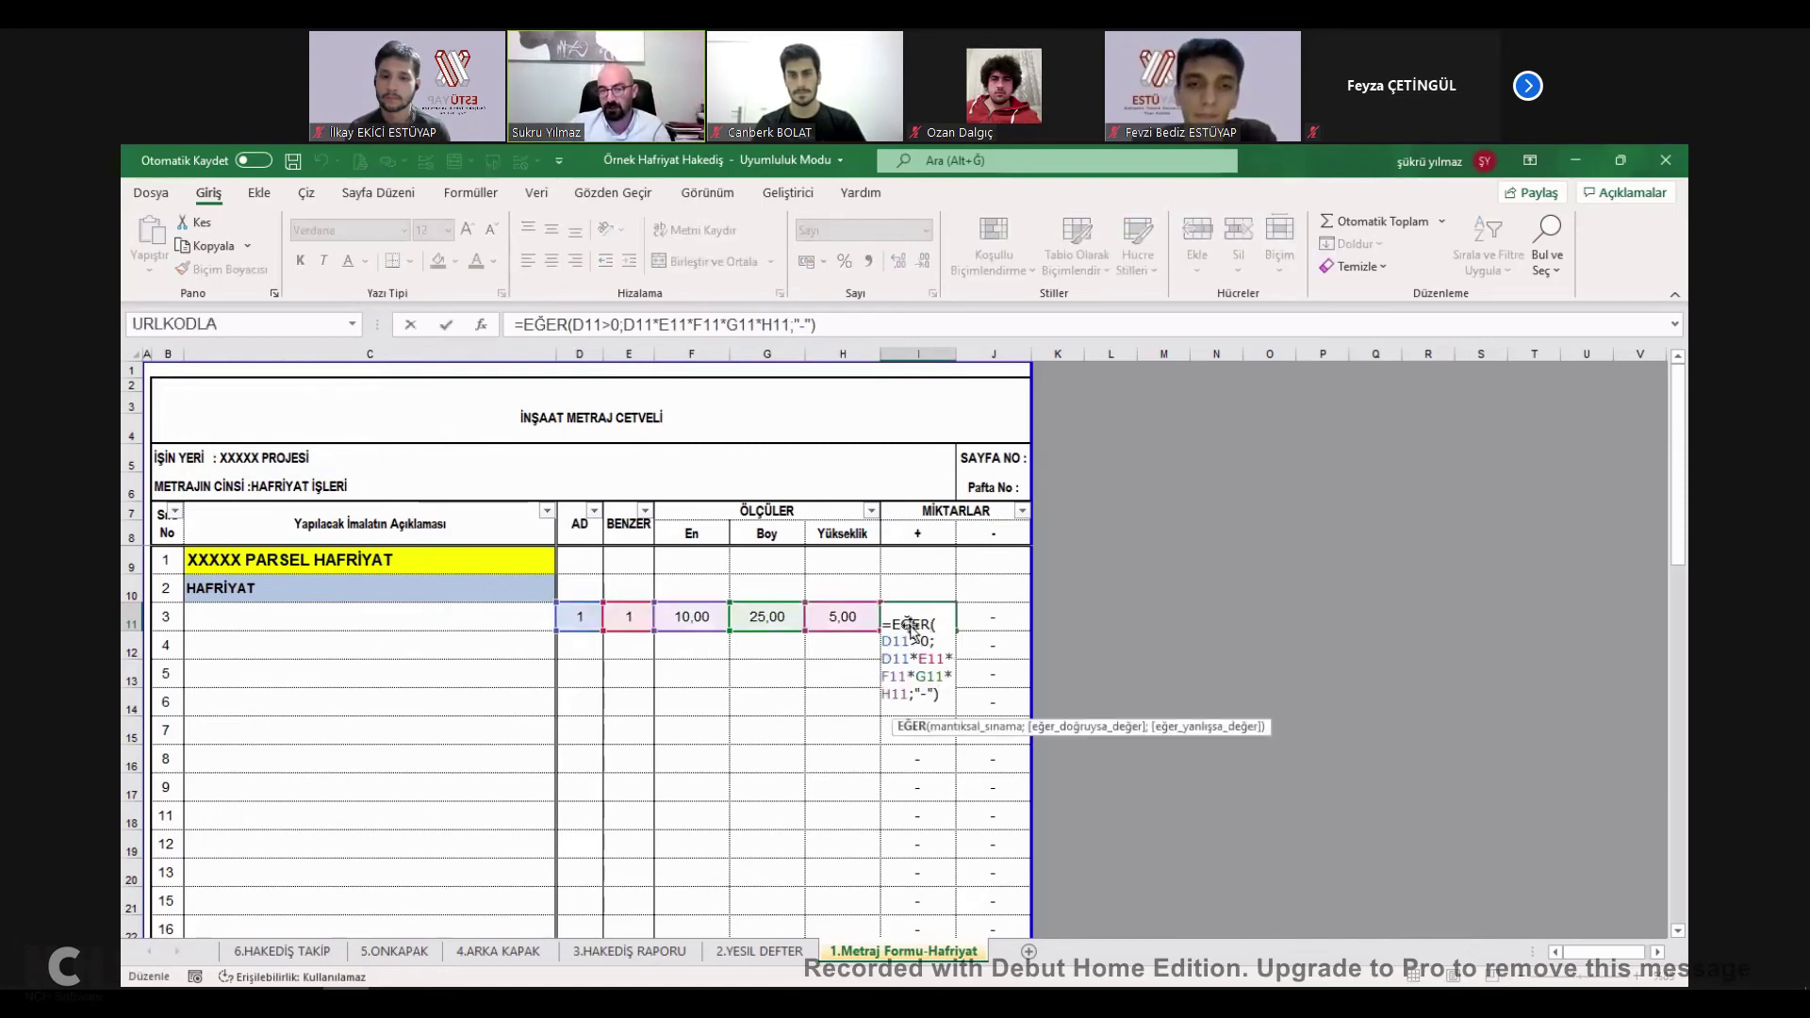
{"action": "left_click", "coordinate": [494, 614]}
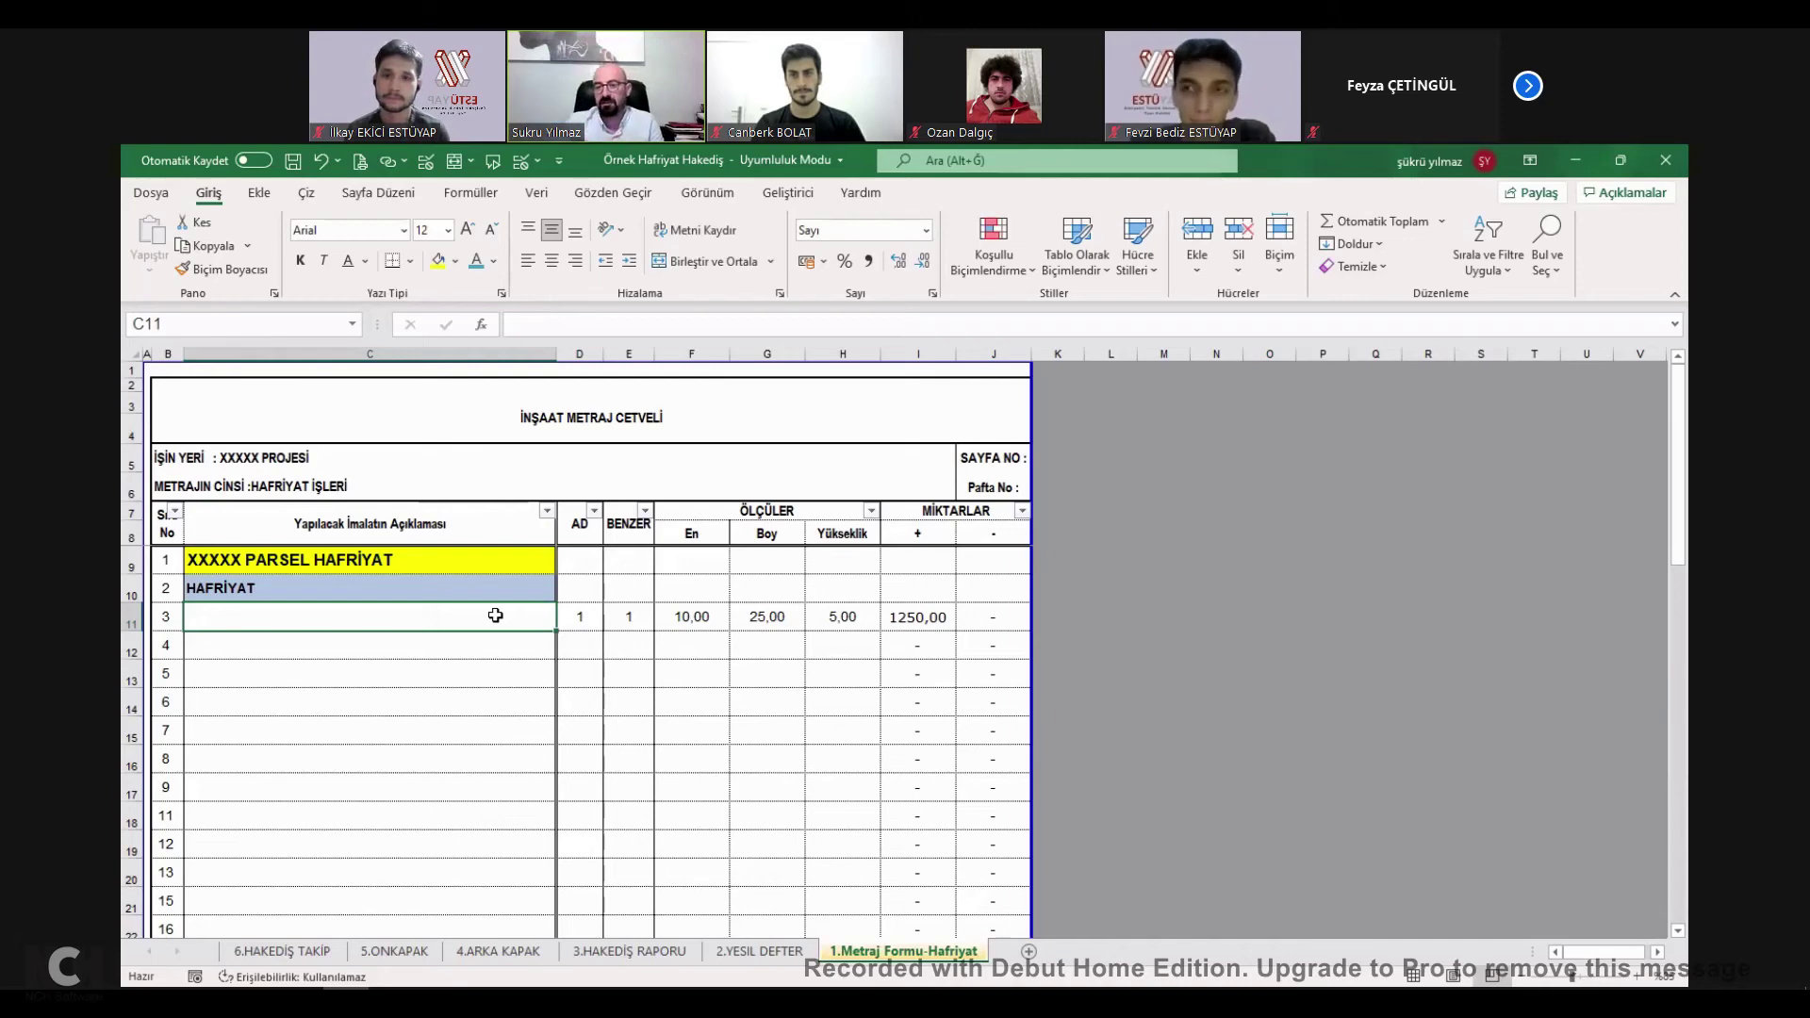
{"action": "left_click", "coordinate": [933, 627]}
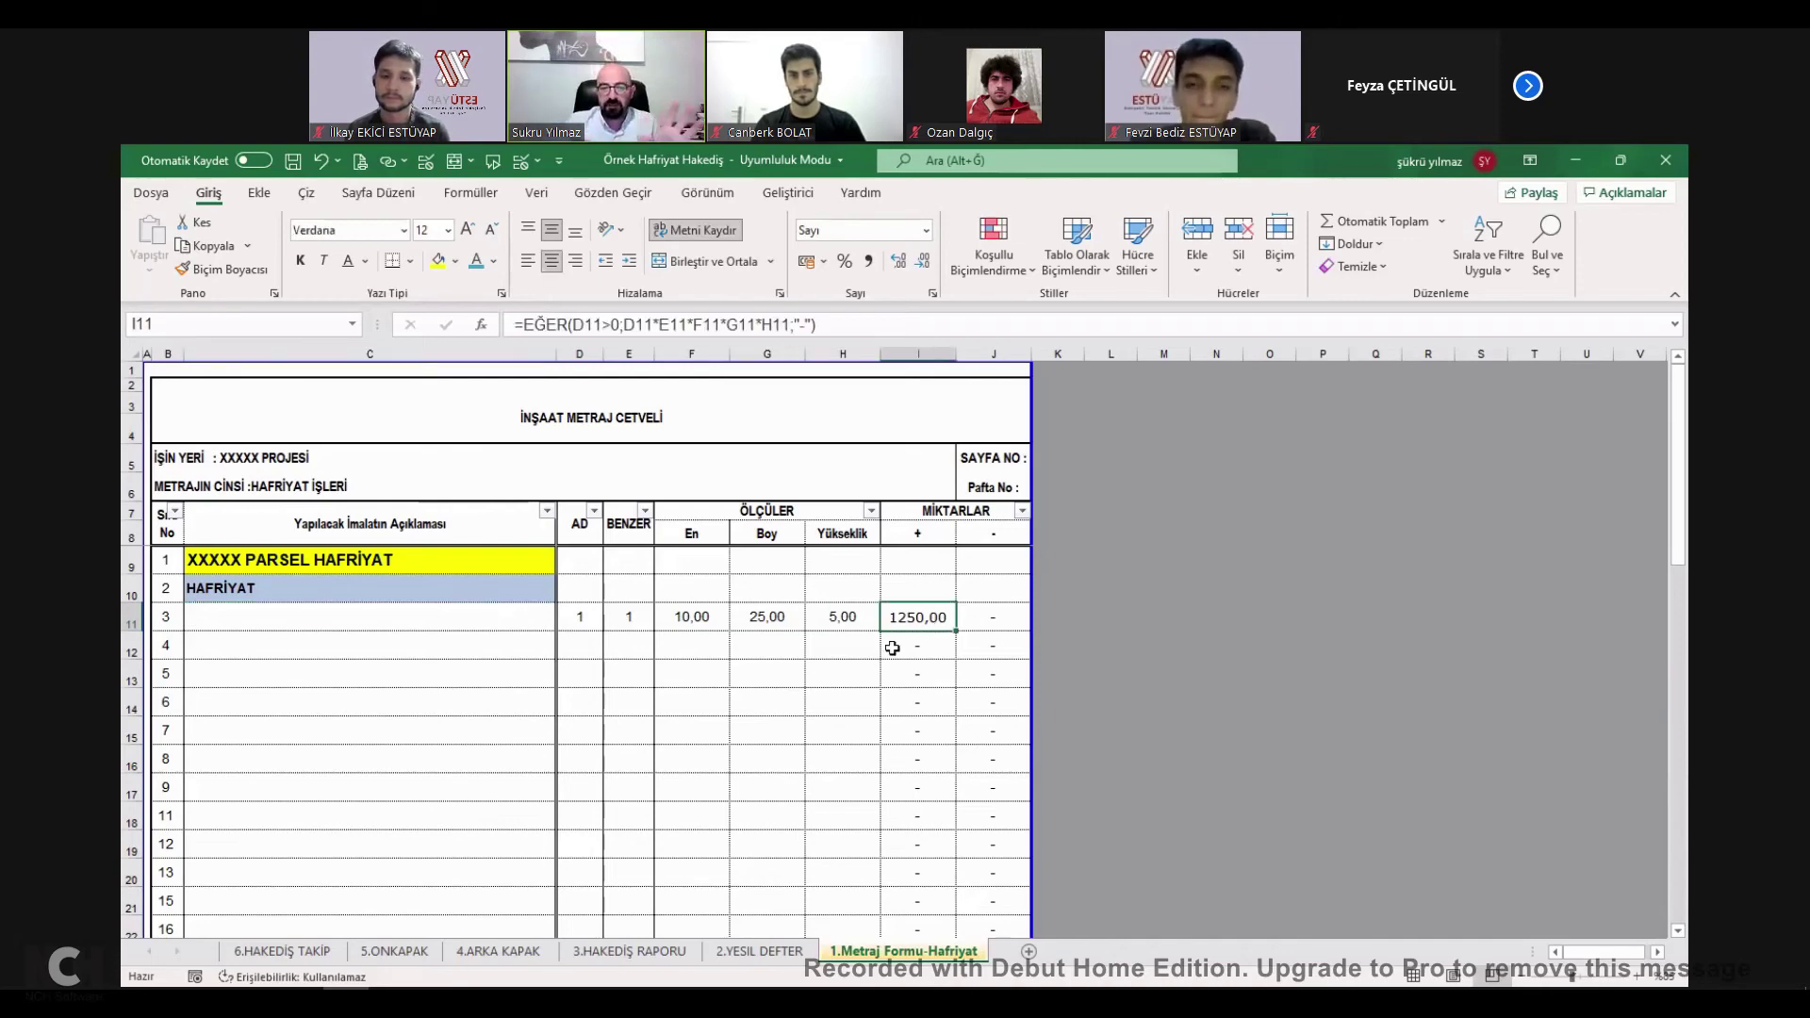
Drag the page break right so the printed page includes column K.
{"action": "left_click", "coordinate": [269, 488]}
{"action": "left_click", "coordinate": [217, 455]}
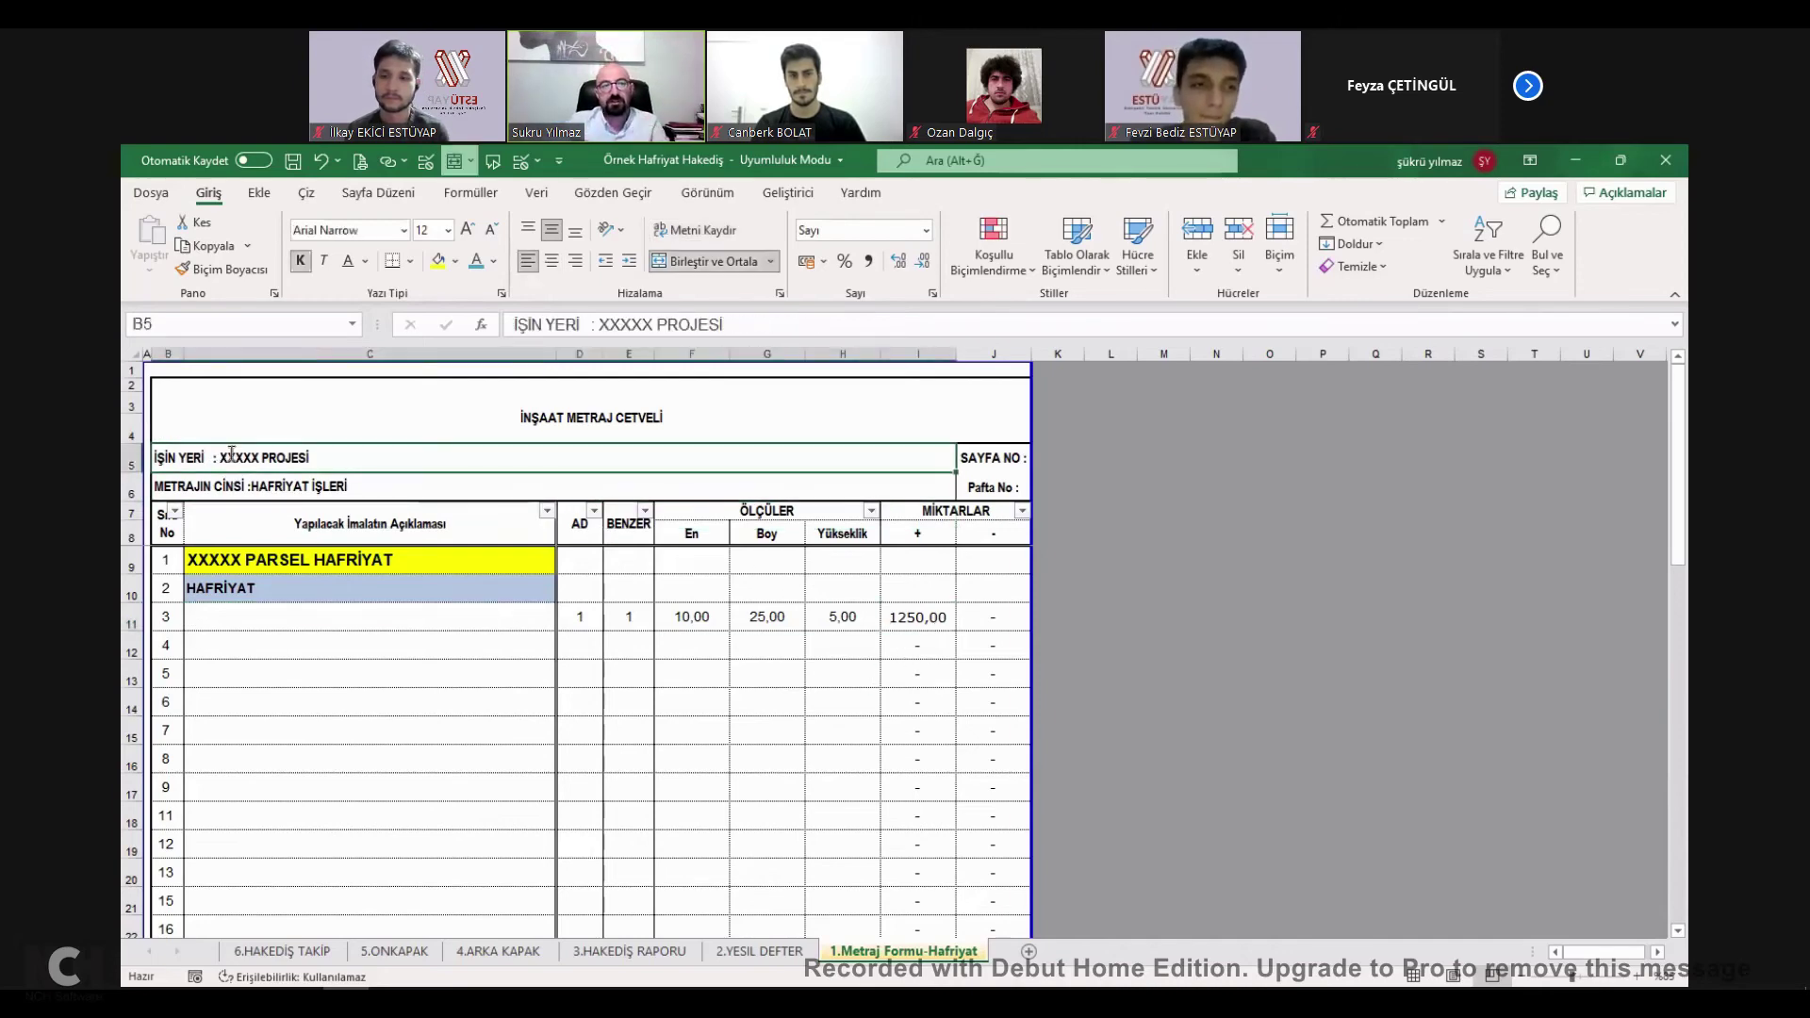
{"action": "left_click", "coordinate": [213, 479]}
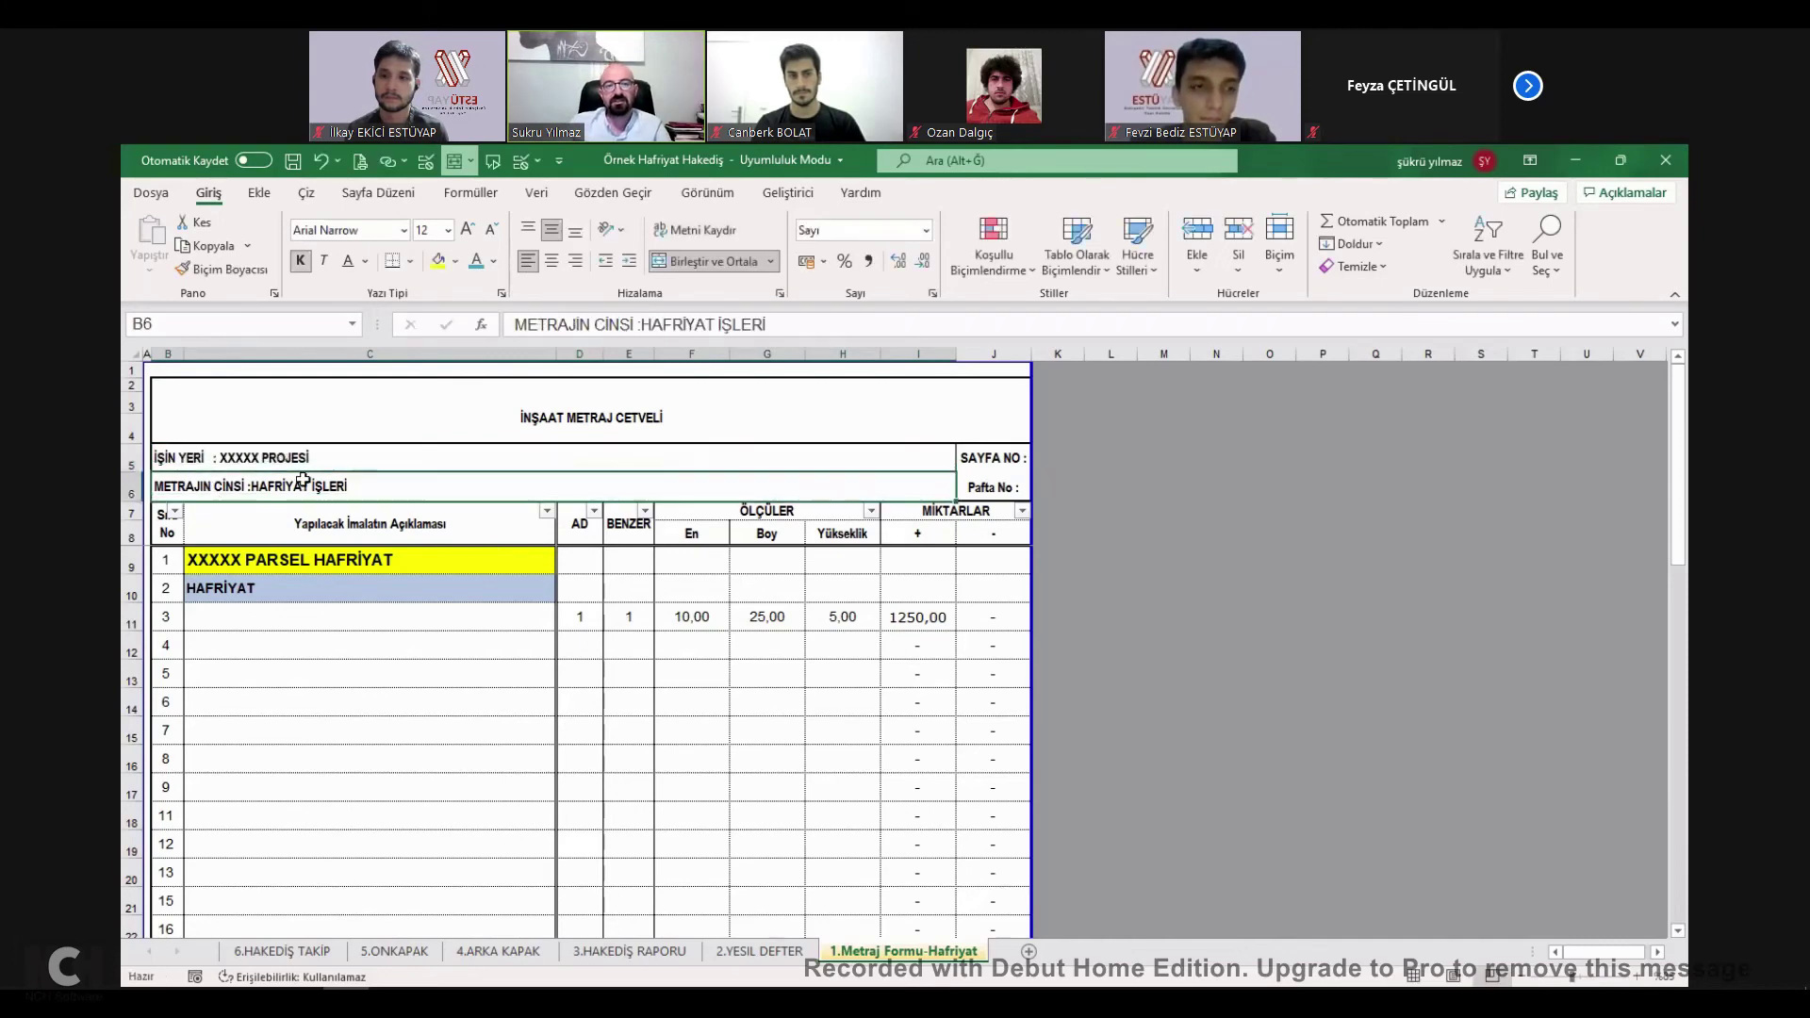
{"action": "left_click", "coordinate": [603, 420]}
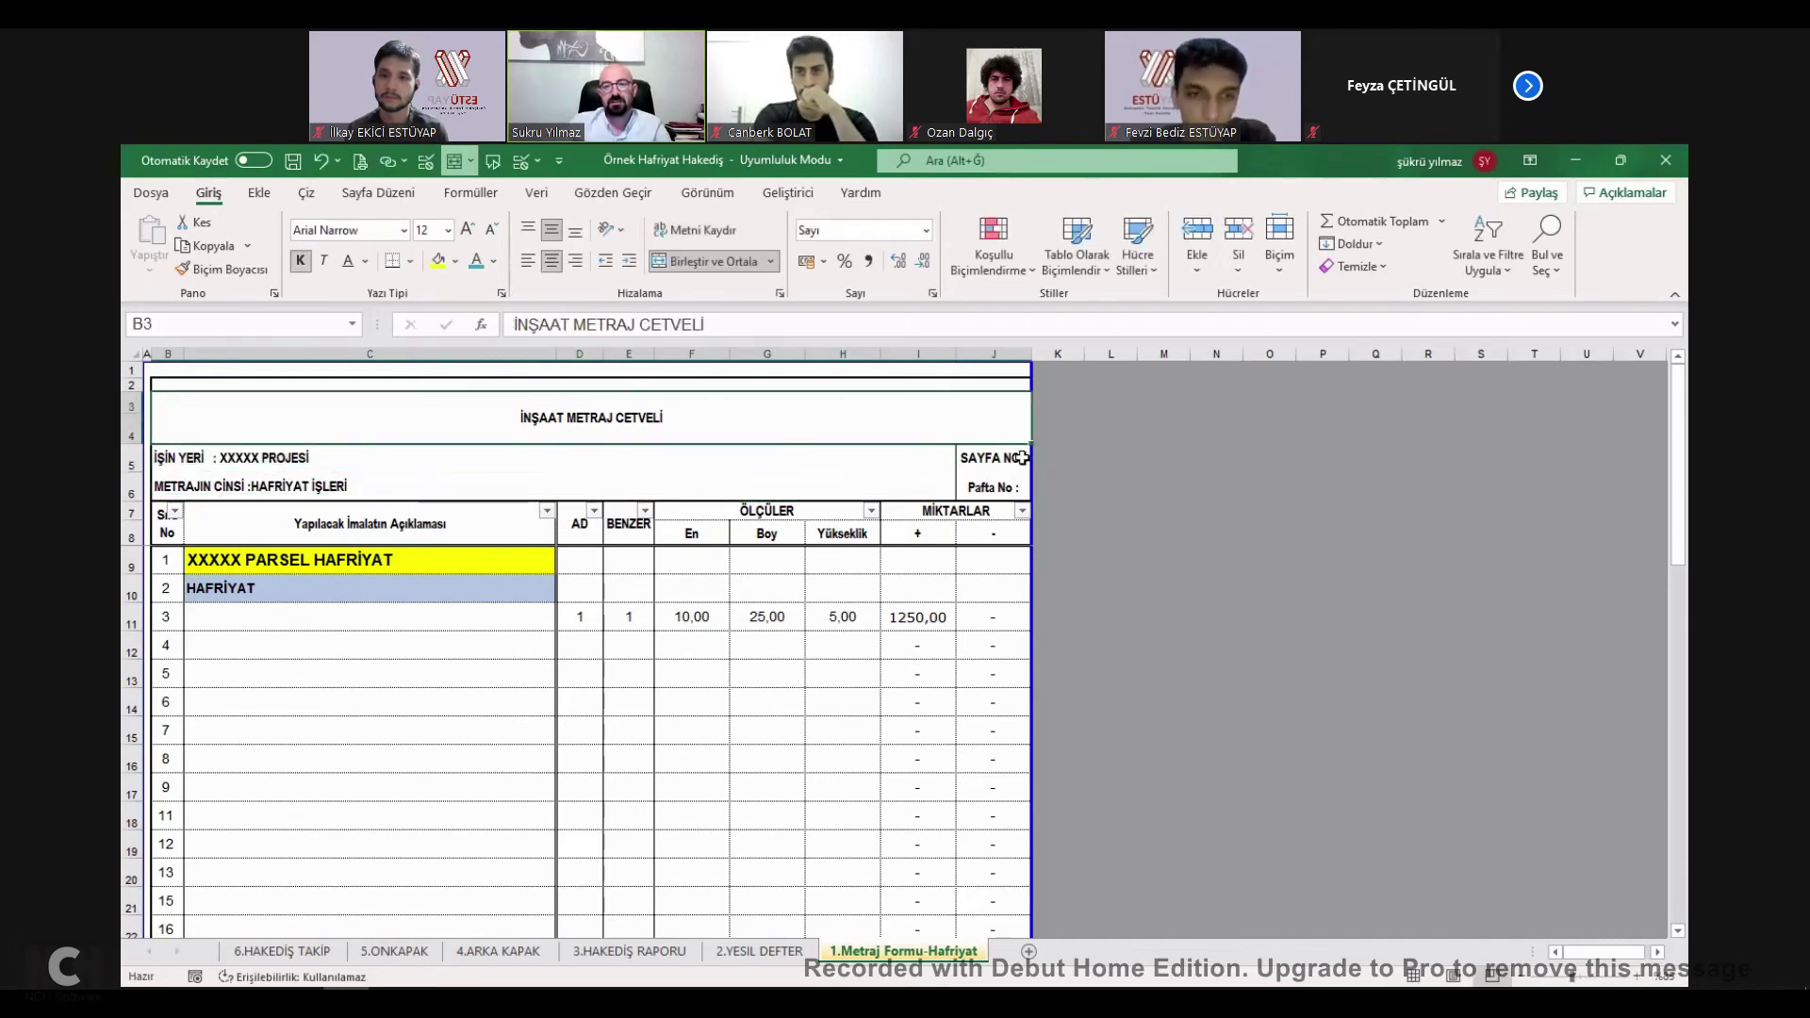
{"action": "left_click_drag", "start_coordinate": [1032, 367], "coordinate": [1084, 372]}
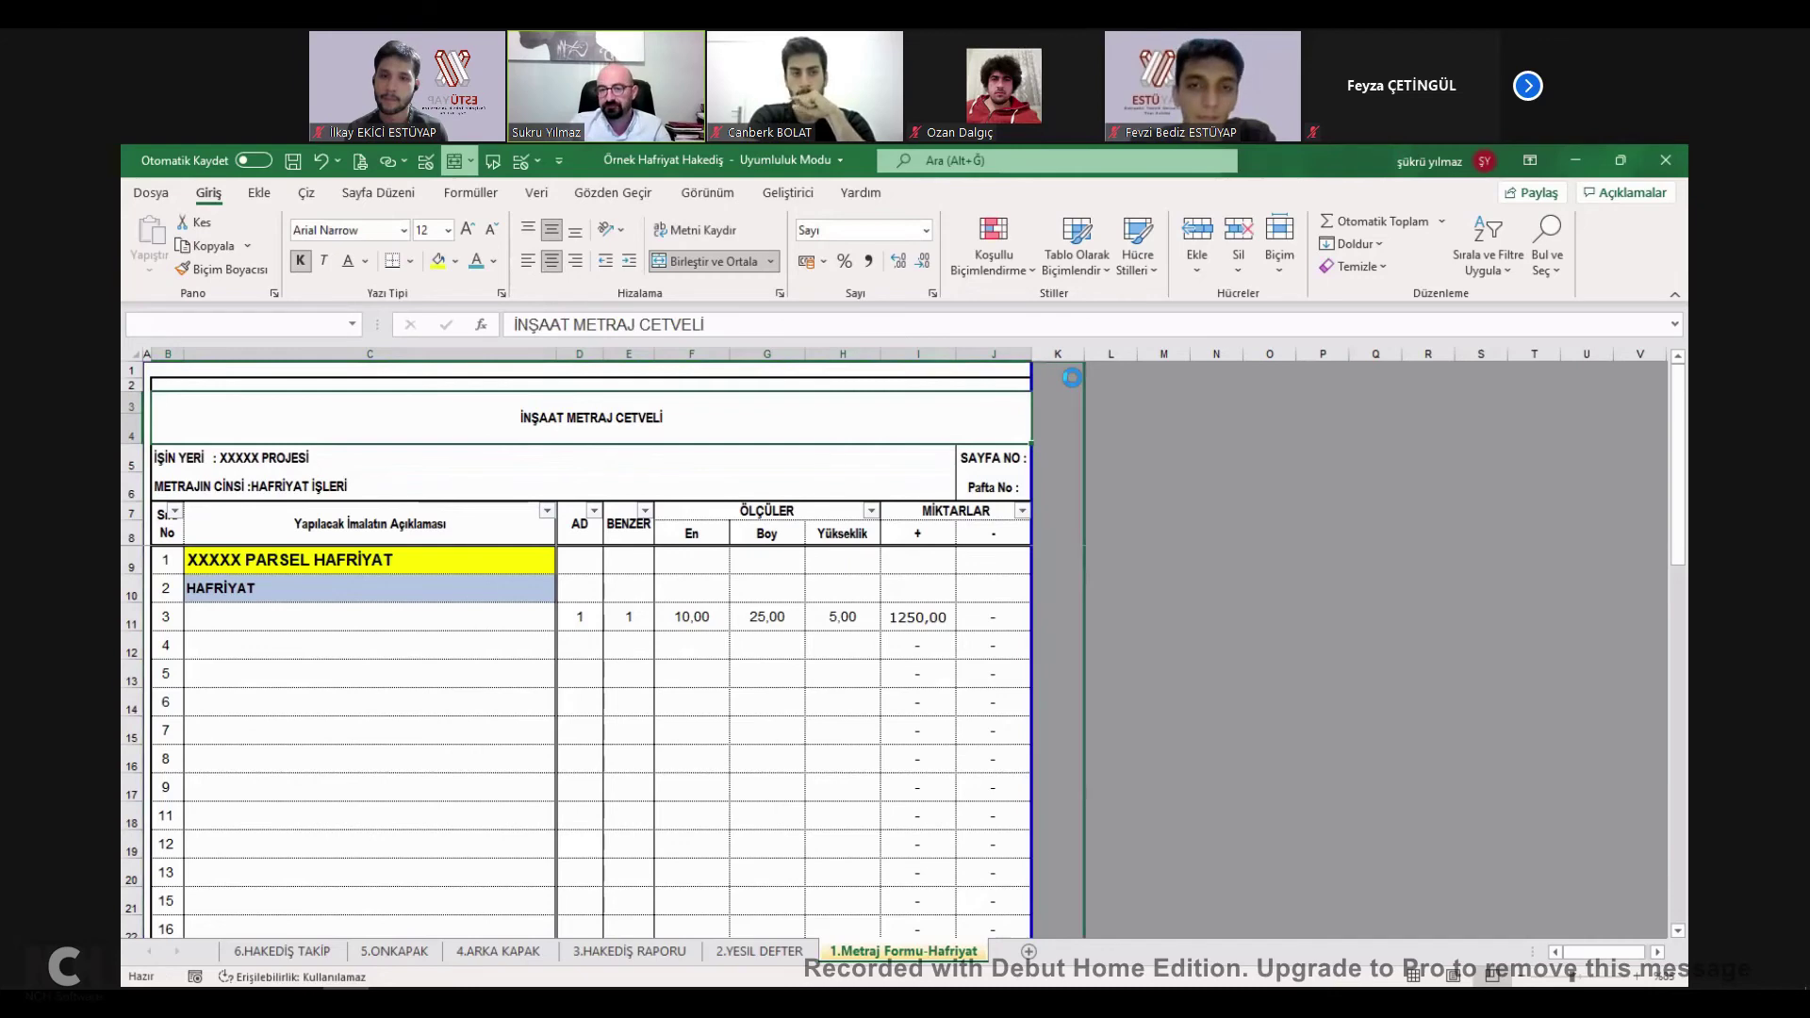
Set both Sayfa No and Pafta No to 1.
{"action": "left_click", "coordinate": [1060, 461]}
{"action": "type", "text": "1"}
{"action": "key", "text": "Return"}
{"action": "type", "text": "1"}
{"action": "key", "text": "Return"}
Enter 1, 1 and 10 as item 4's count, similar and width values.
{"action": "scroll", "coordinate": [585, 771], "scroll_direction": "down", "scroll_amount": 3}
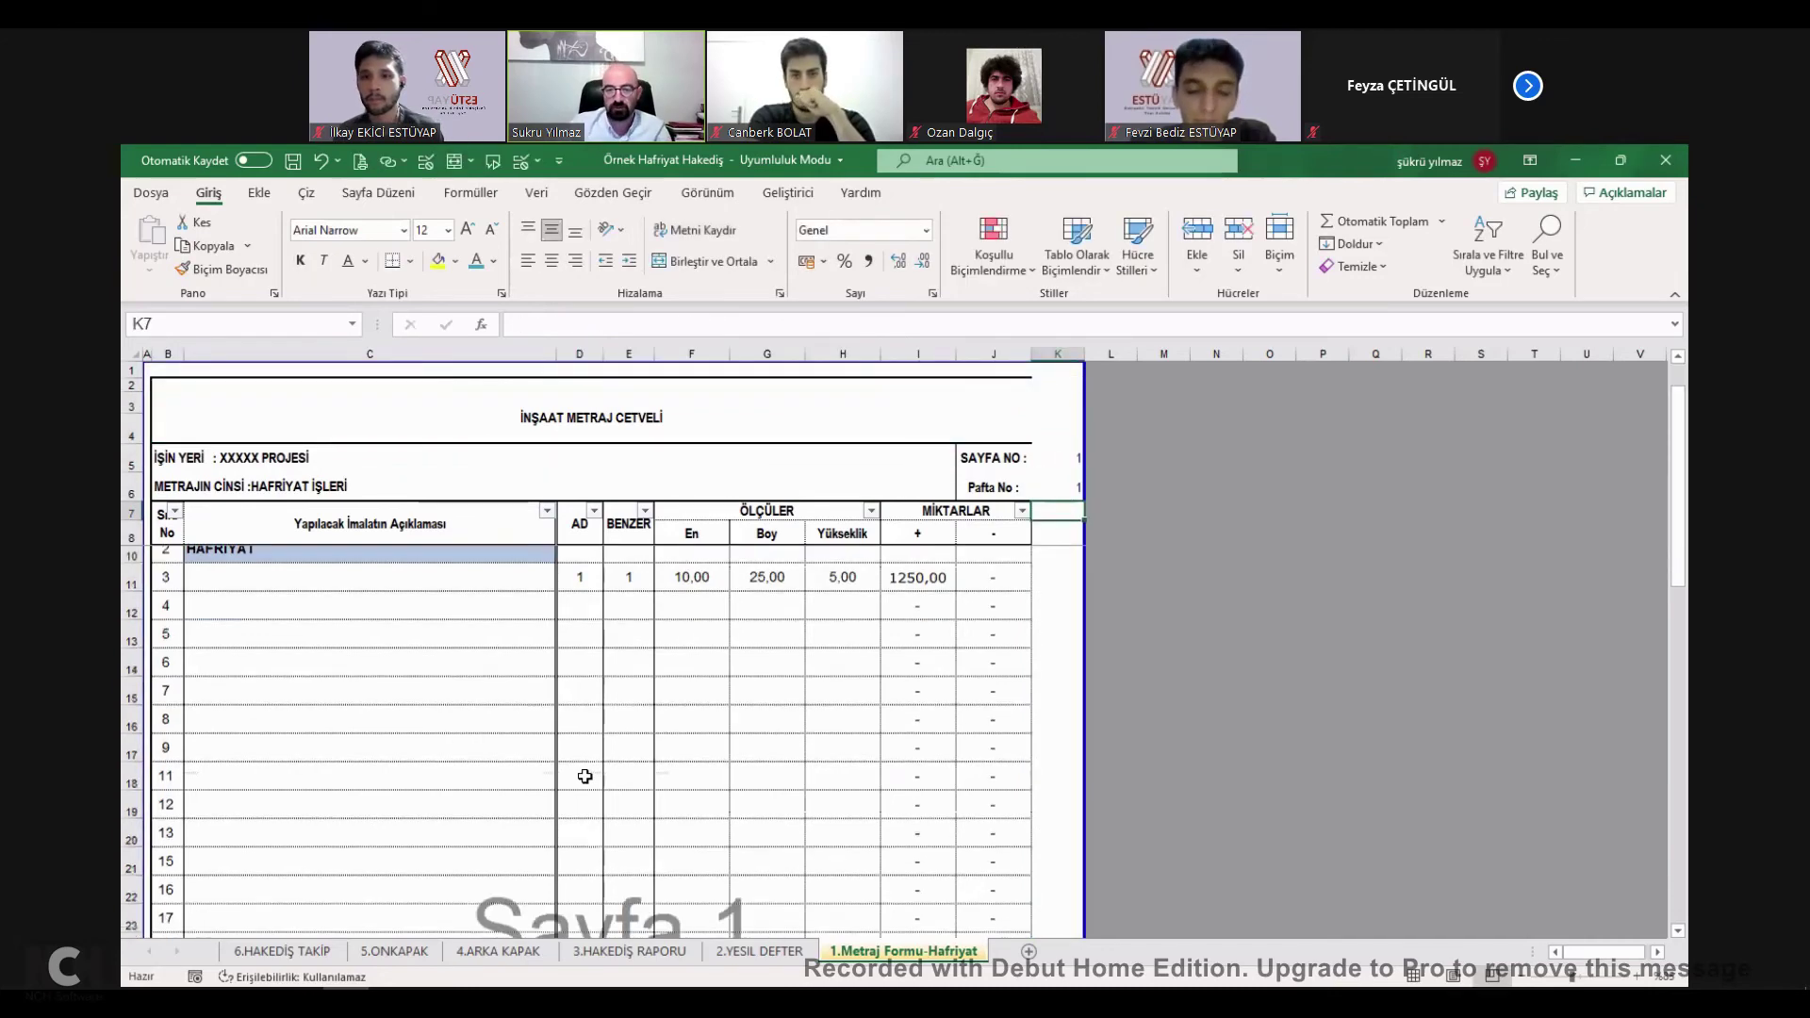
{"action": "scroll", "coordinate": [897, 663], "scroll_direction": "up", "scroll_amount": 3}
{"action": "left_click", "coordinate": [497, 646]}
{"action": "left_click", "coordinate": [577, 647]}
{"action": "type", "text": "1"}
{"action": "left_click", "coordinate": [638, 647]}
{"action": "type", "text": "1"}
{"action": "left_click", "coordinate": [703, 648]}
{"action": "type", "text": "10"}
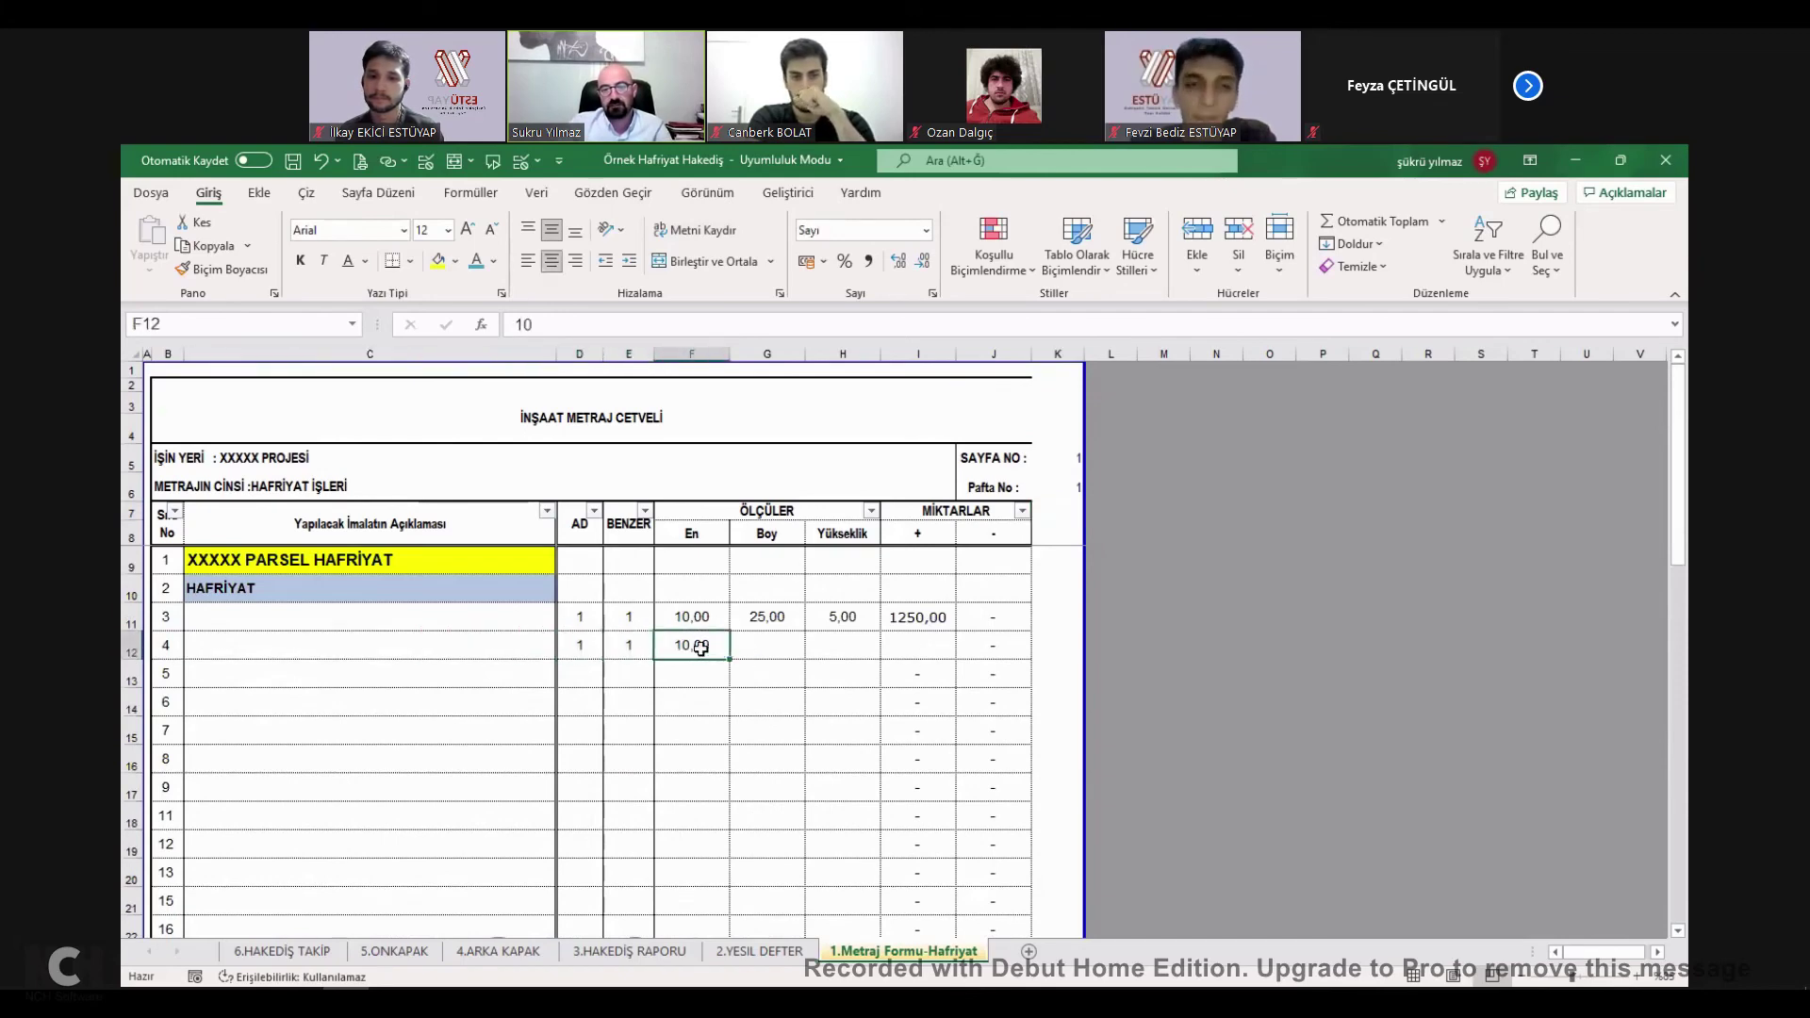
Label the items a aksı, b aksı, a blok and a blok.
{"action": "left_click", "coordinate": [452, 617]}
{"action": "type", "text": "a aksı"}
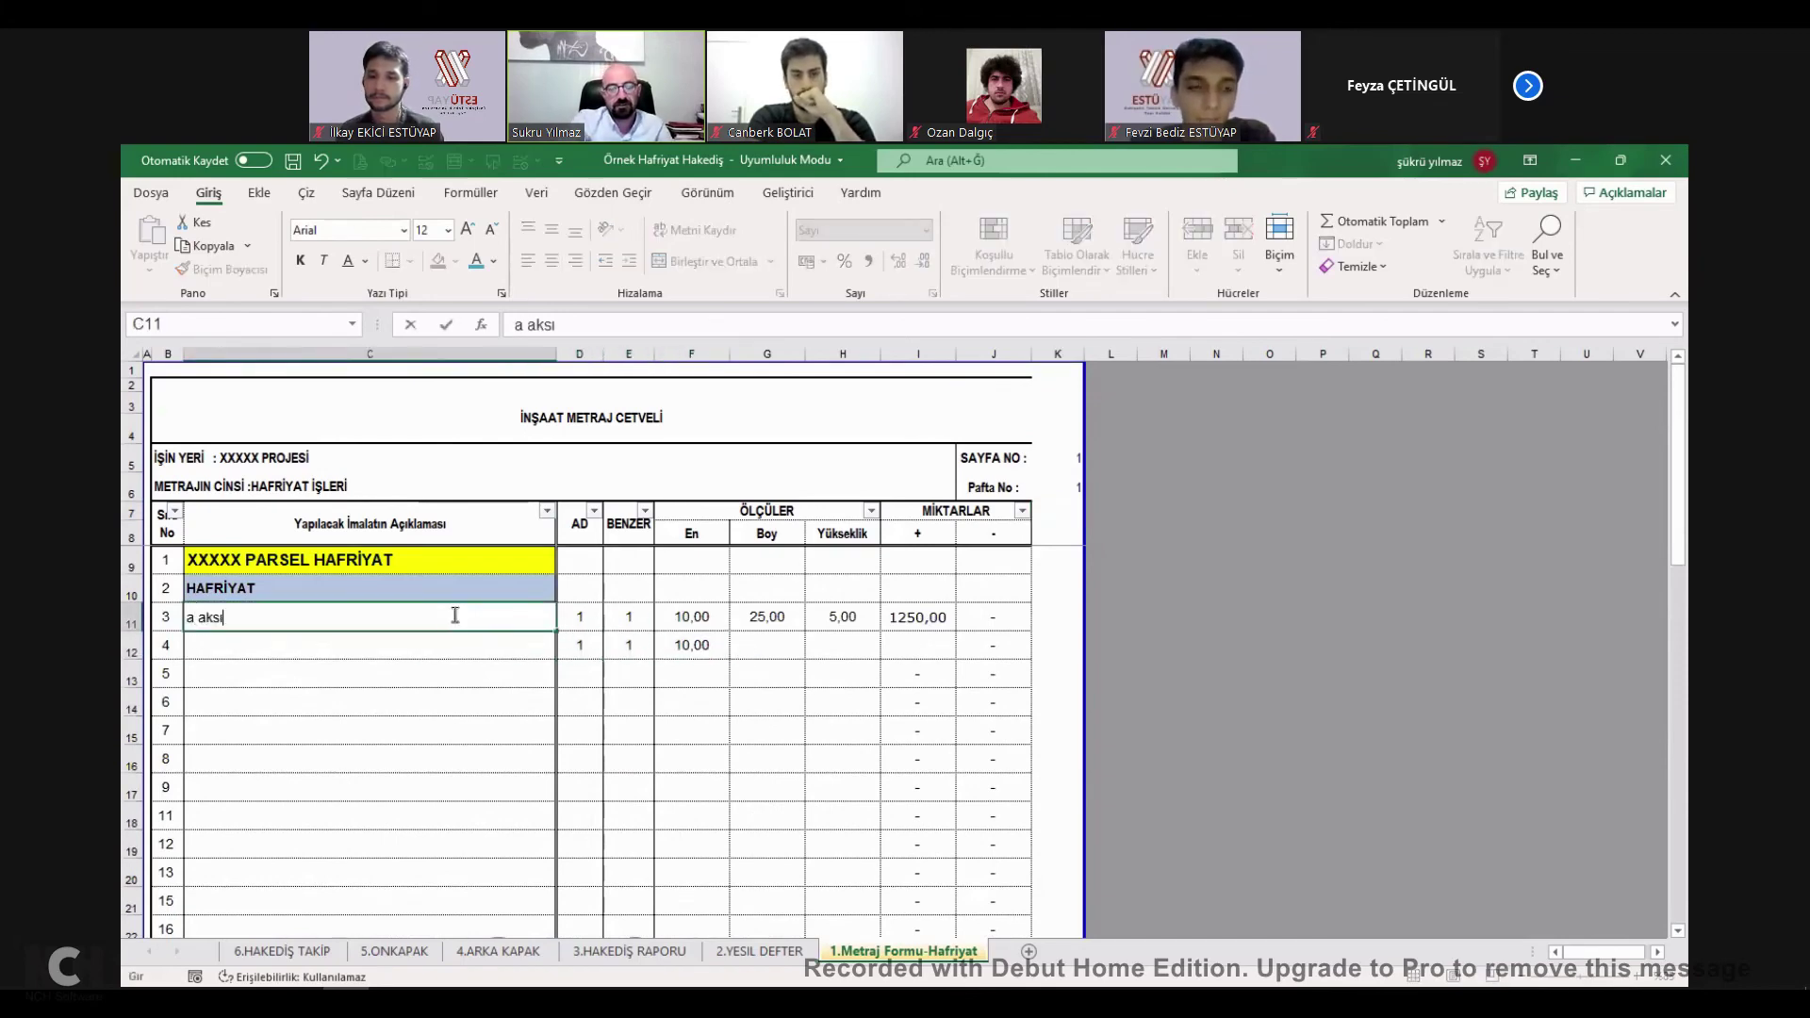
{"action": "key", "text": "Return"}
{"action": "type", "text": "b aksı"}
{"action": "key", "text": "Return"}
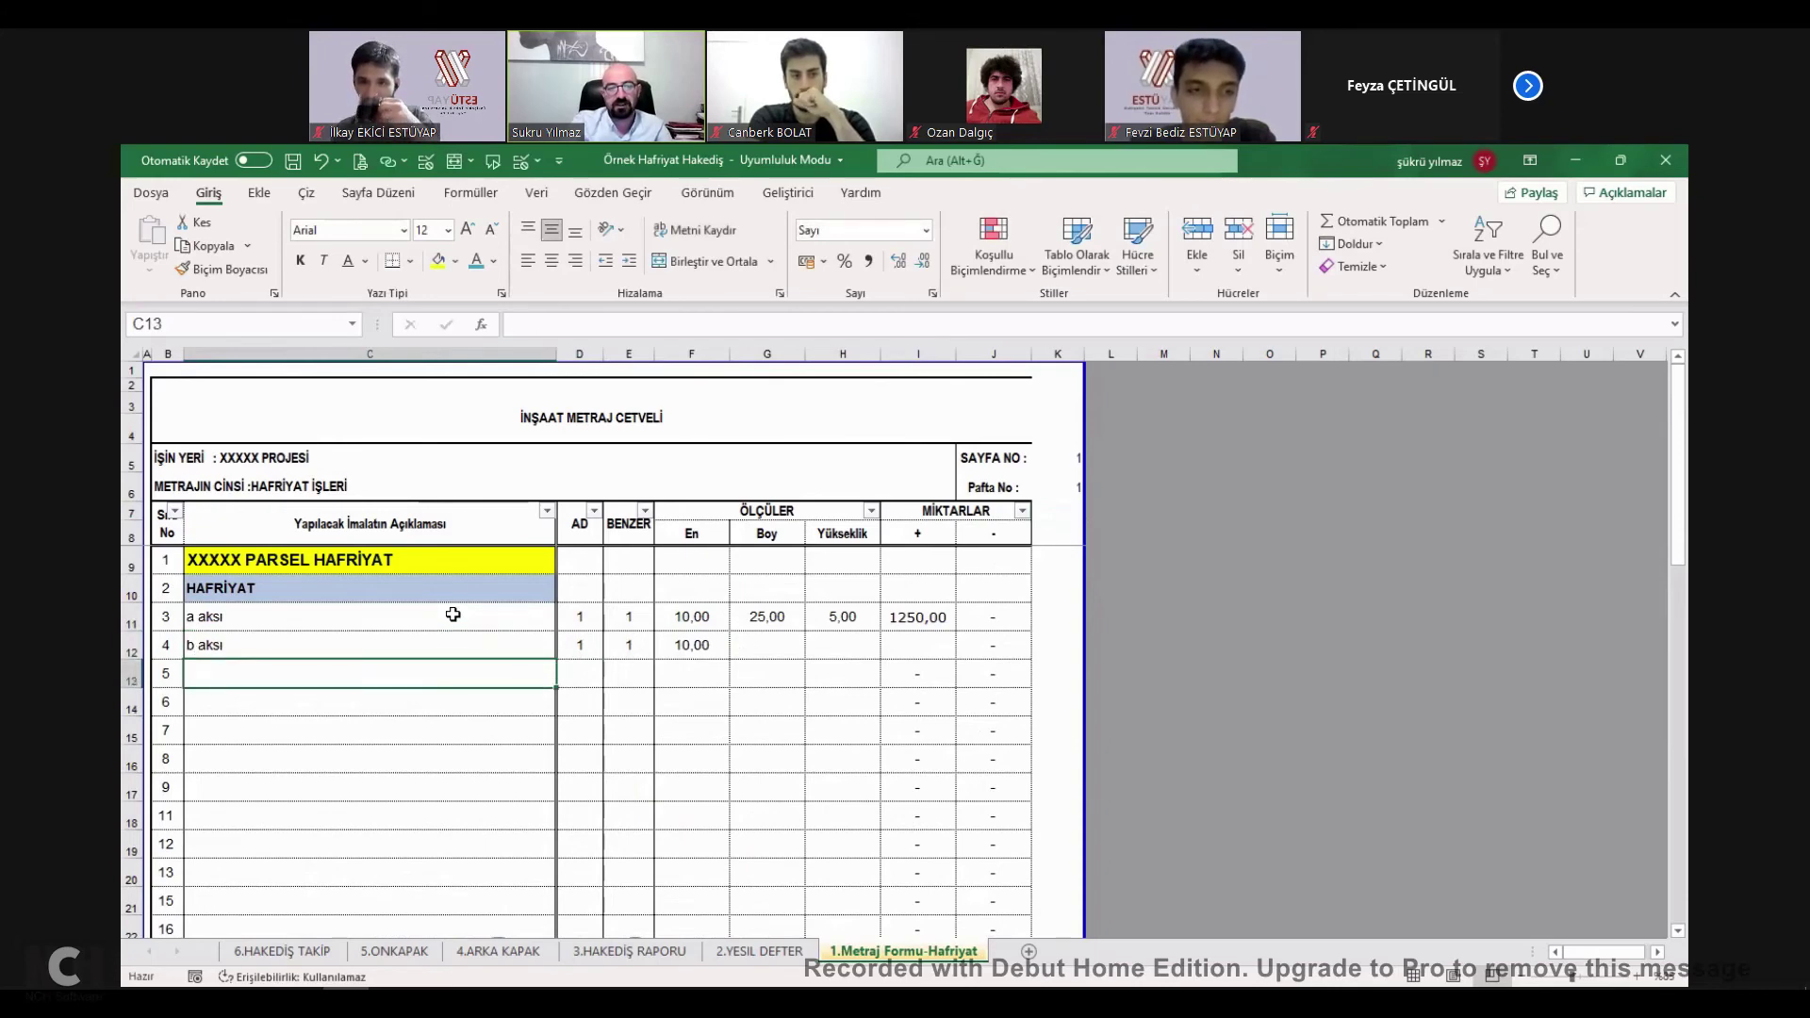
{"action": "type", "text": "a bçok"}
{"action": "key", "text": "Return"}
{"action": "key", "text": "Up"}
{"action": "type", "text": "a blok"}
{"action": "key", "text": "Return"}
{"action": "key", "text": "ctrl+d"}
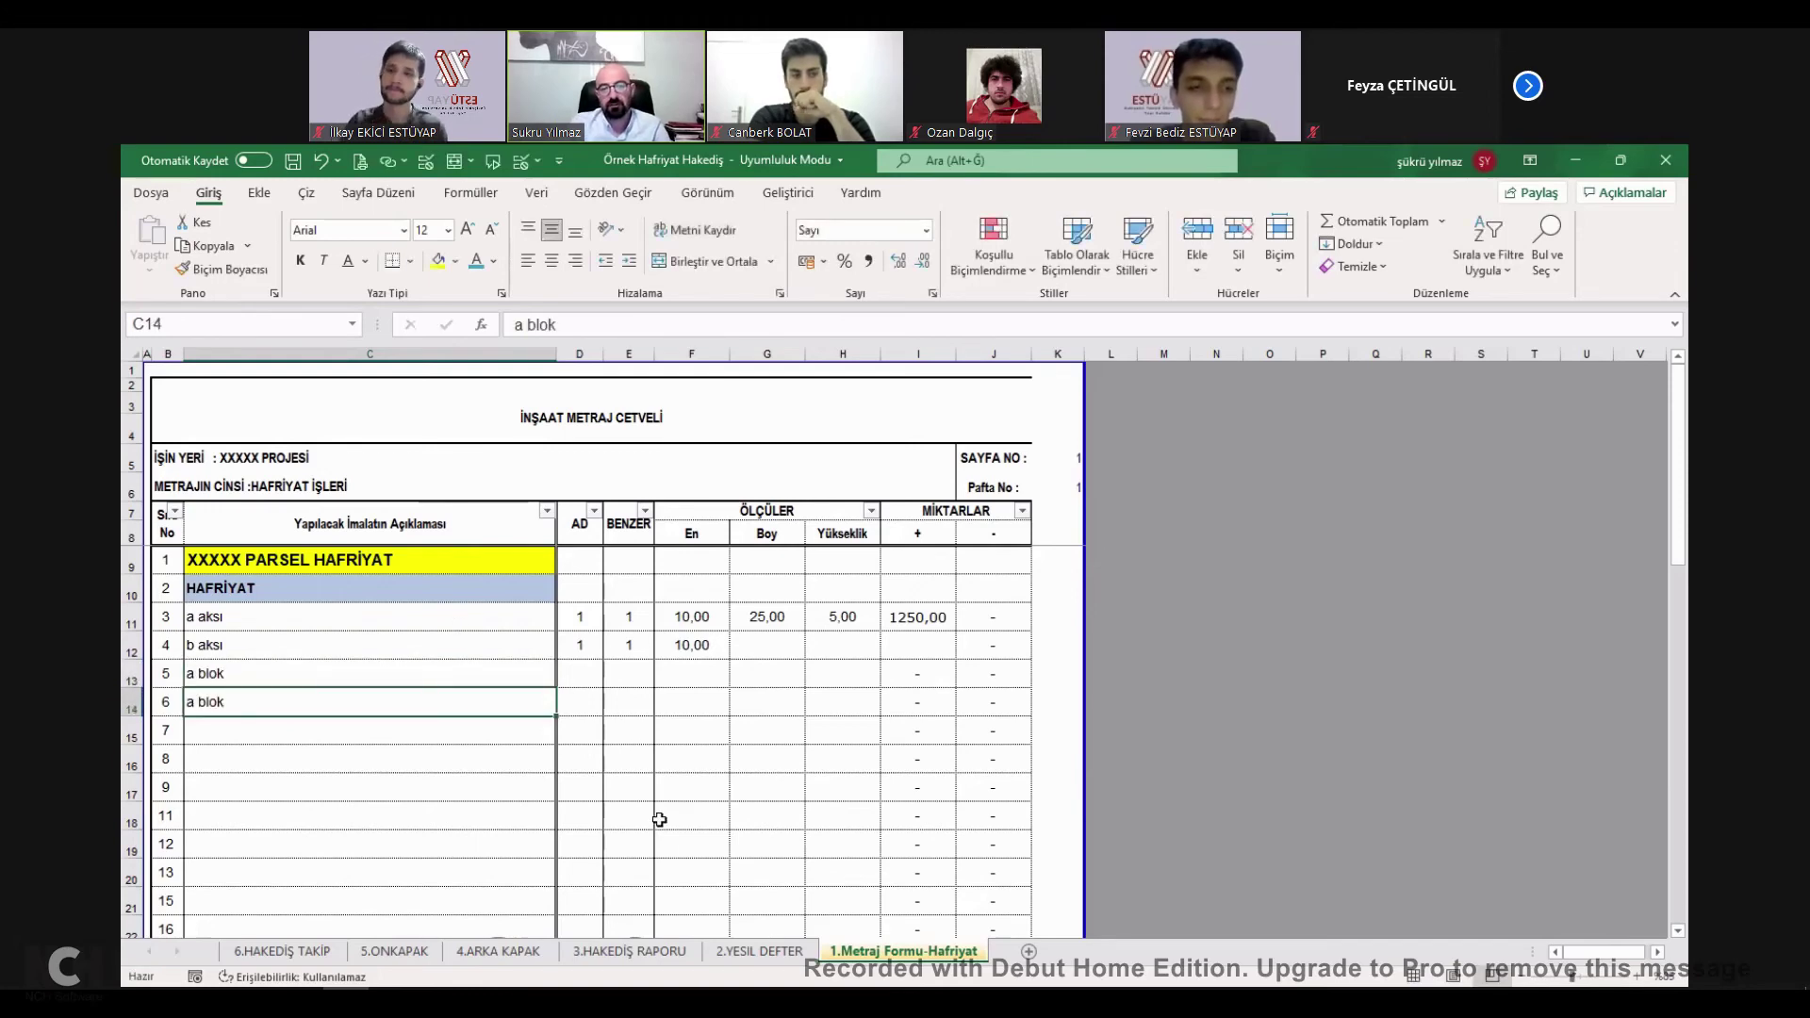
Copy item 3's measurements down through items 4 to 6.
{"action": "left_click_drag", "start_coordinate": [586, 622], "coordinate": [925, 702]}
{"action": "key", "text": "ctrl+d"}
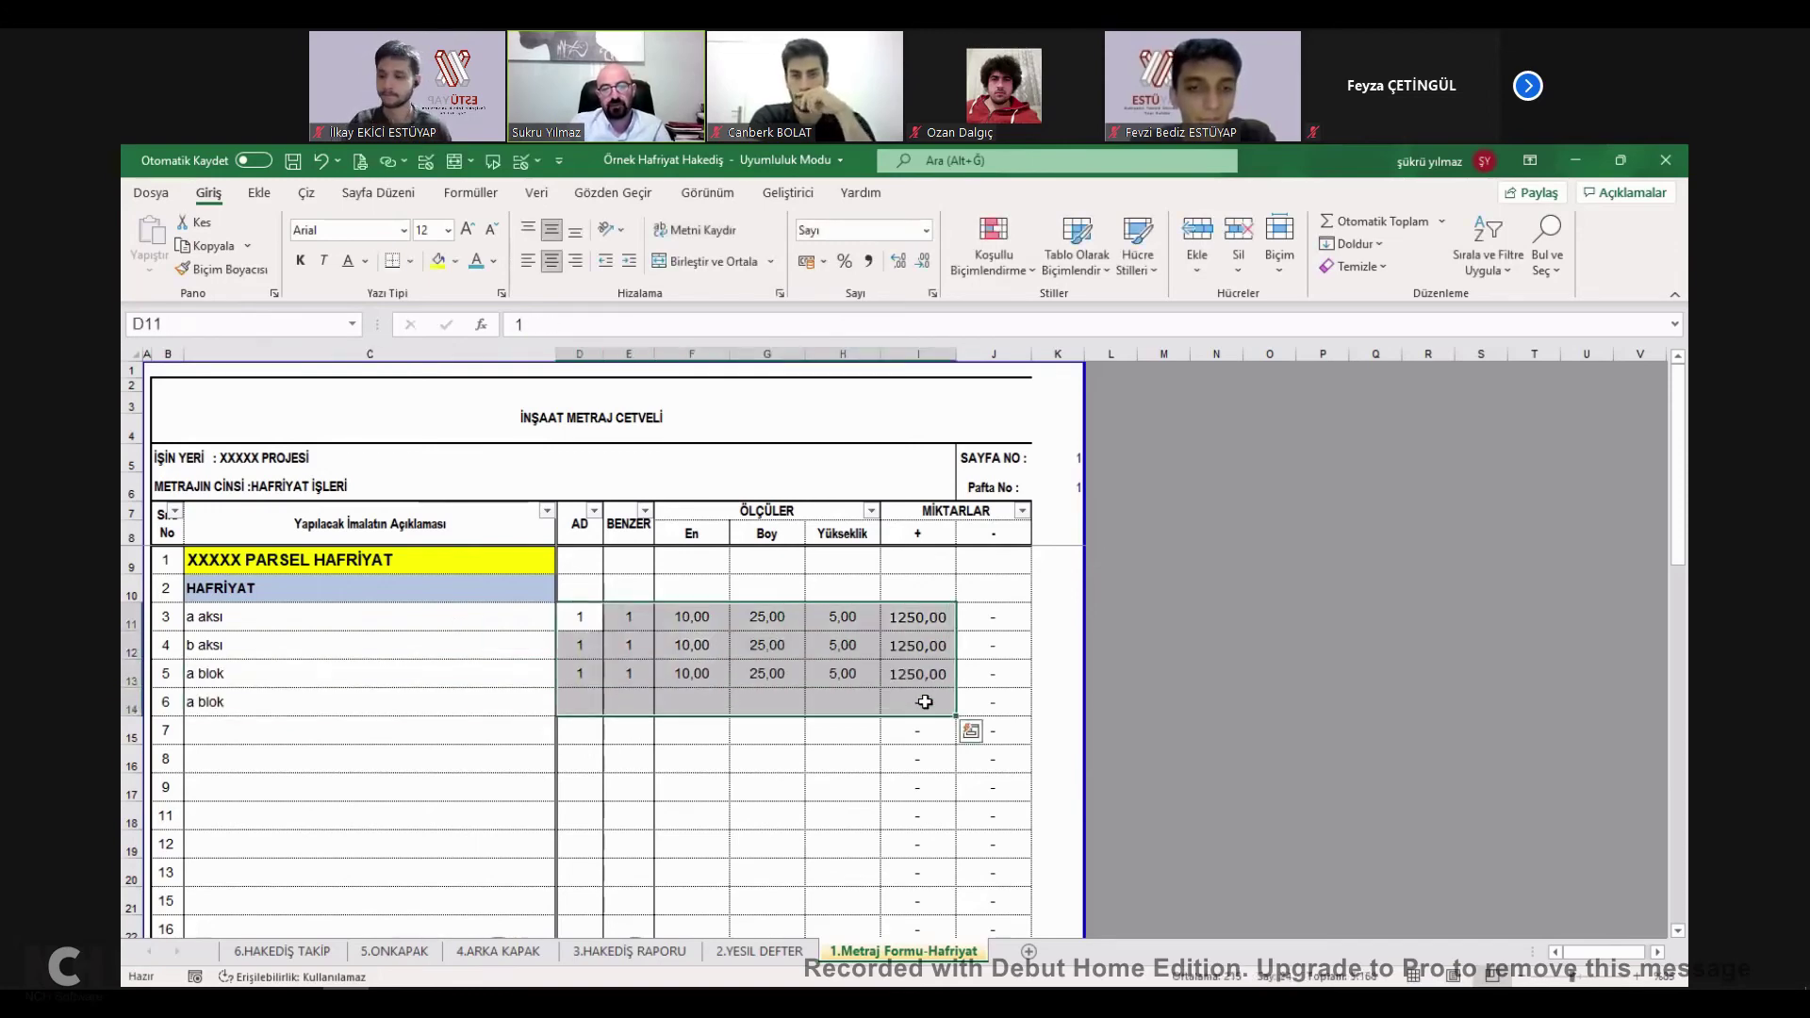
{"action": "left_click", "coordinate": [699, 647]}
{"action": "left_click_drag", "start_coordinate": [585, 617], "coordinate": [933, 681]}
{"action": "key", "text": "ctrl+c"}
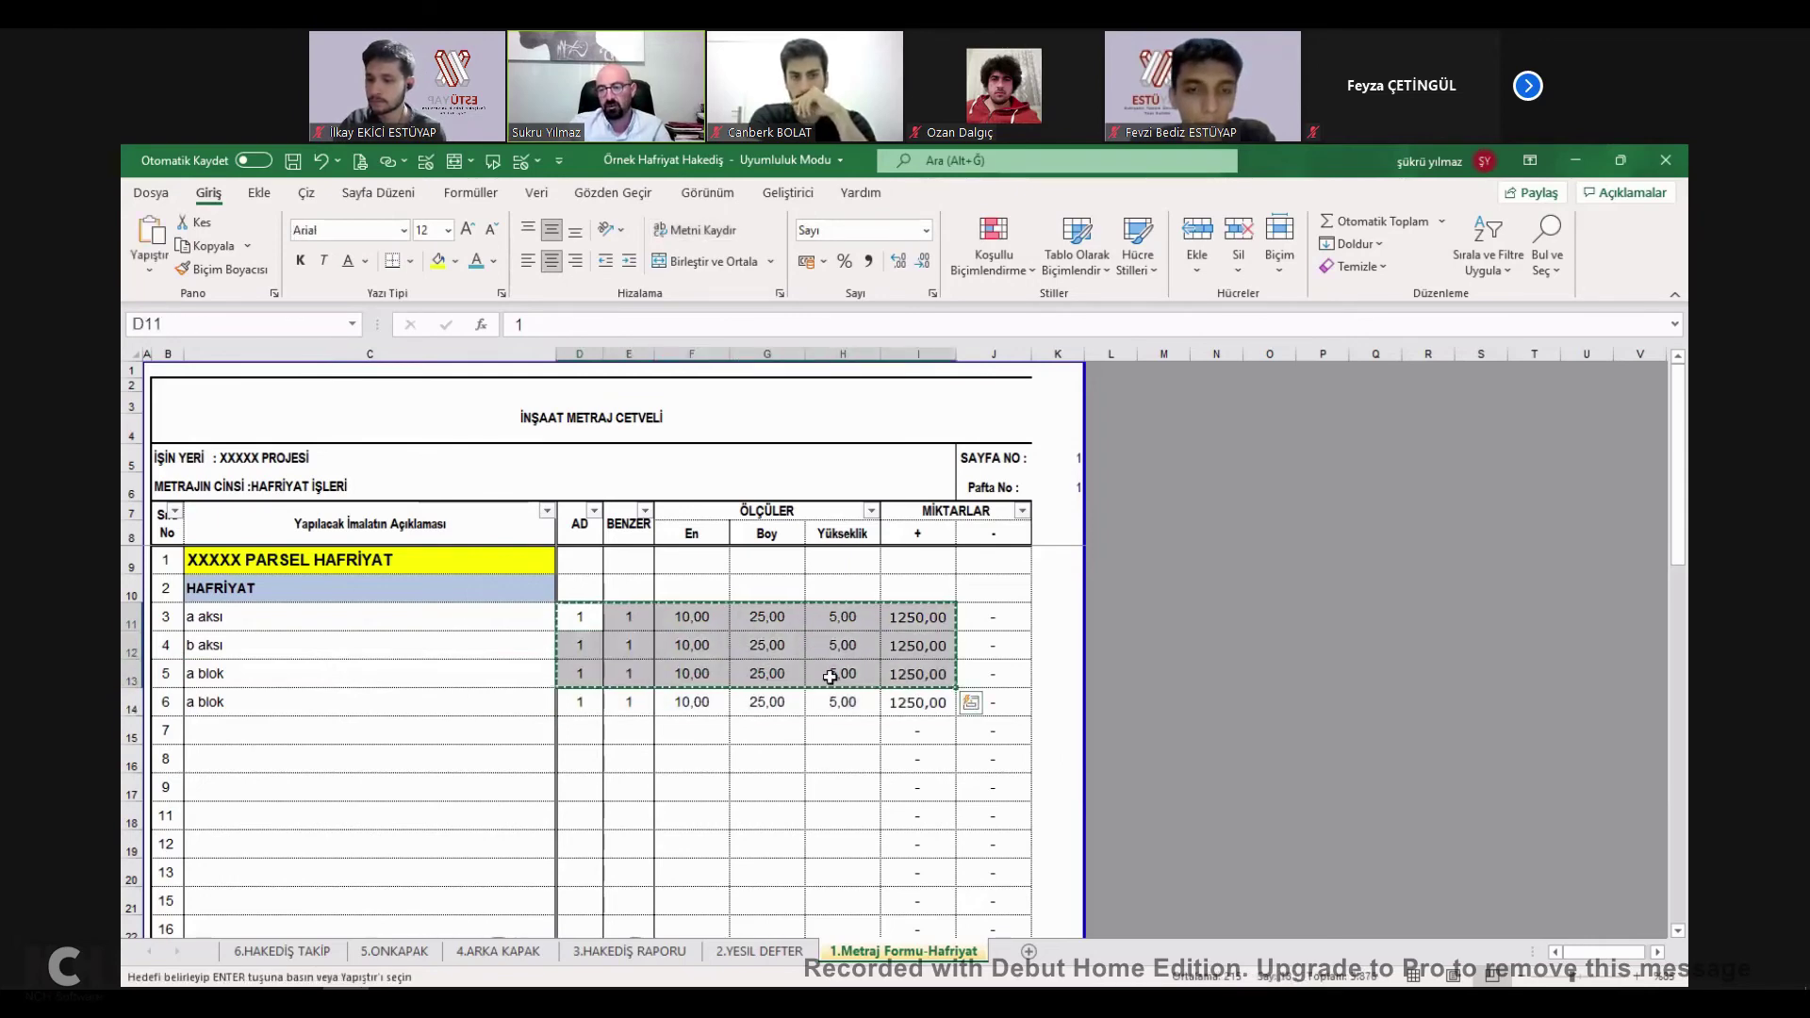
{"action": "left_click_drag", "start_coordinate": [590, 618], "coordinate": [936, 707]}
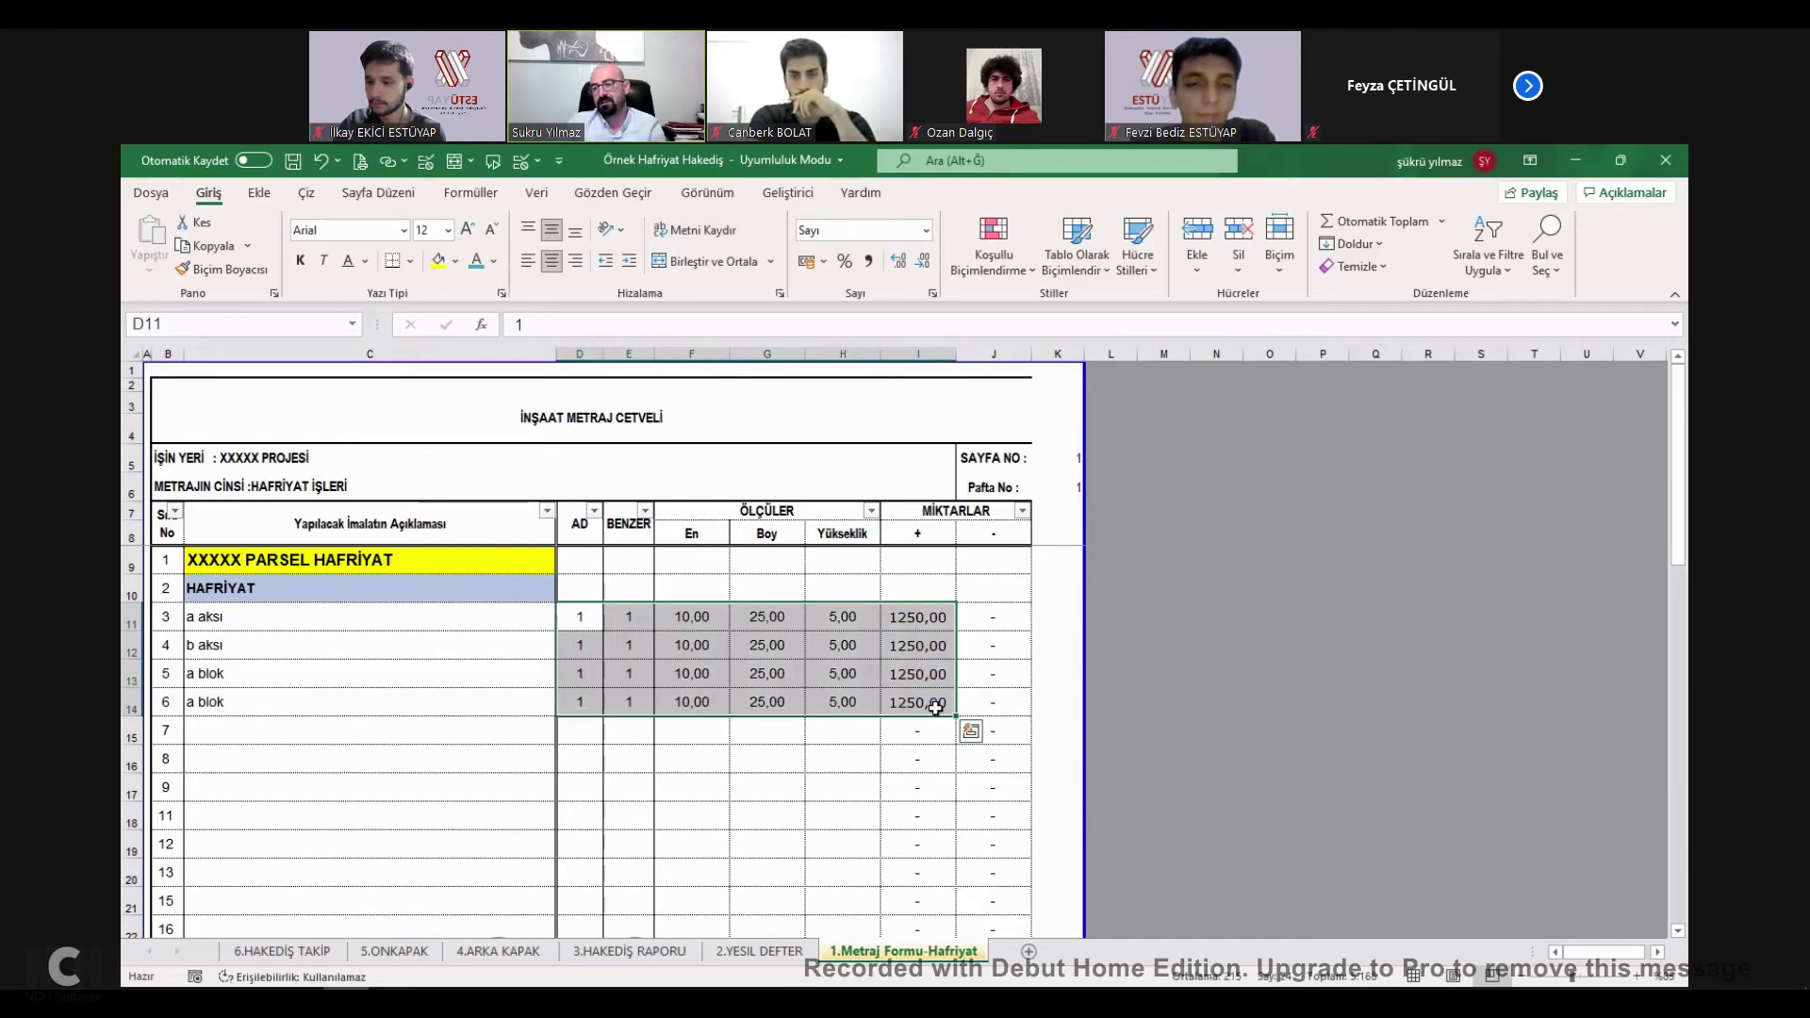
Set item 4's Boy to 20 and Yükseklik to 2.
{"action": "left_click", "coordinate": [910, 651]}
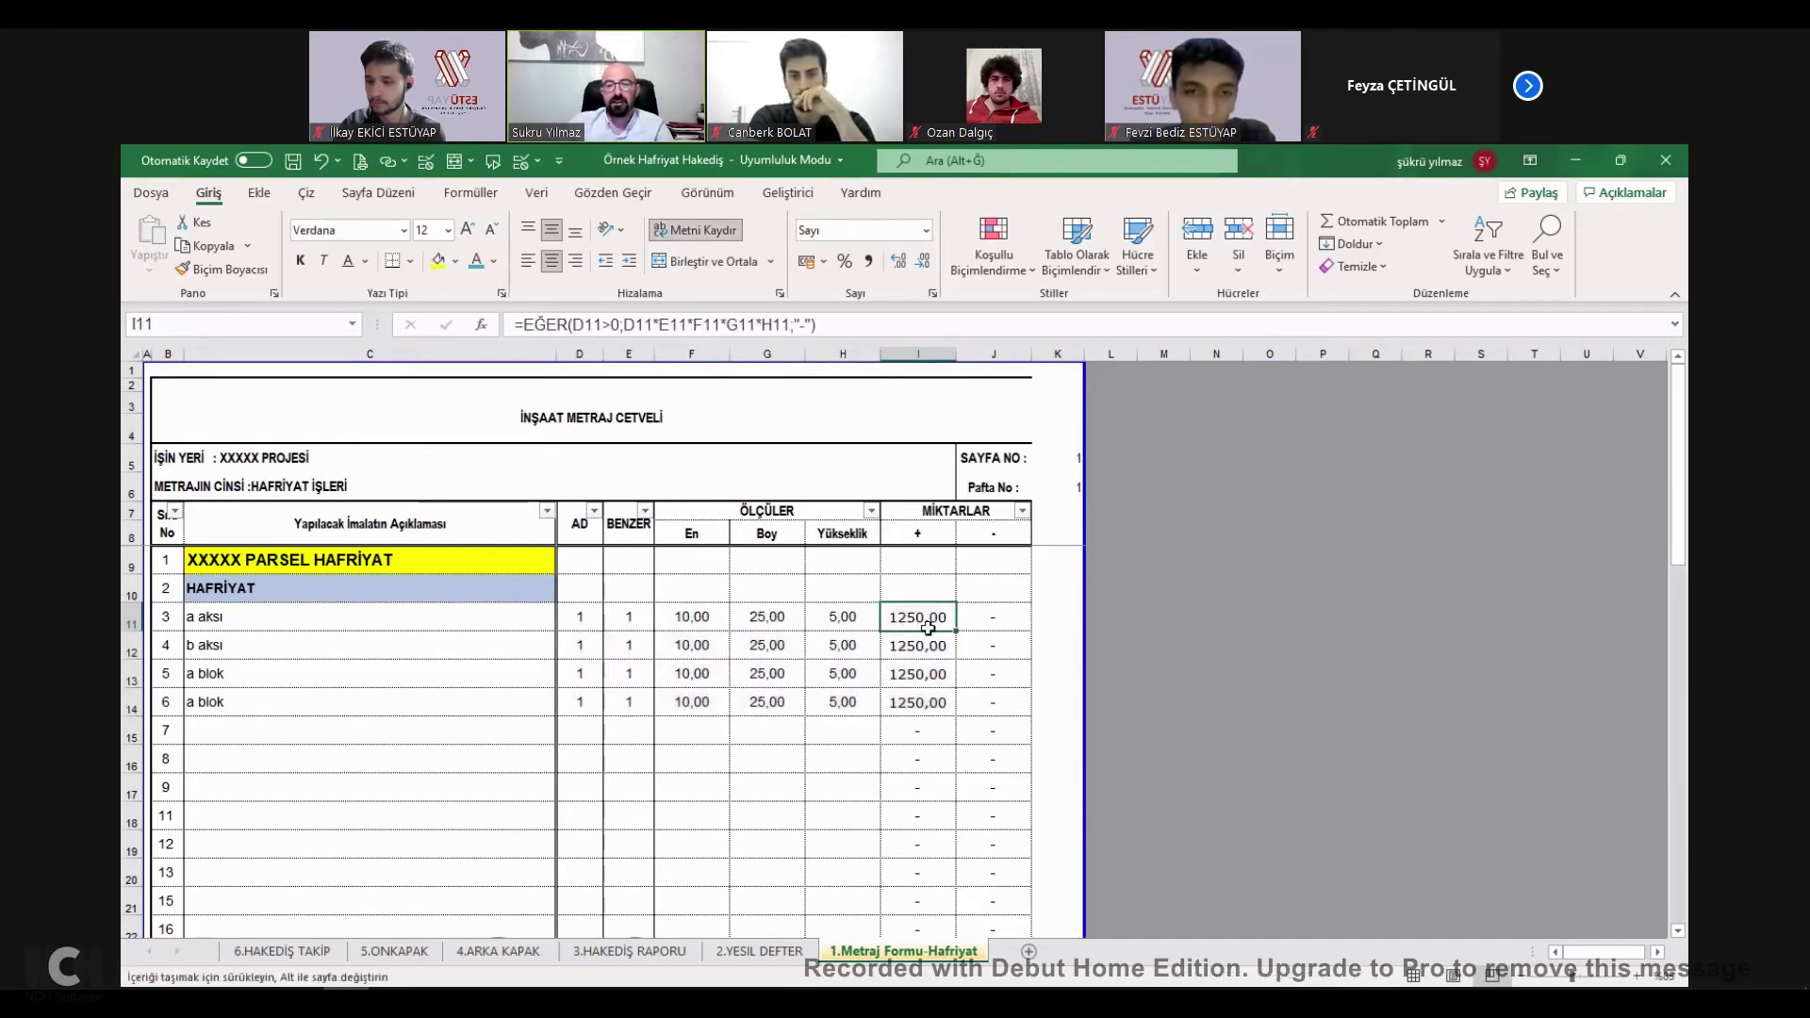
{"action": "left_click", "coordinate": [769, 643]}
{"action": "type", "text": "20"}
{"action": "key", "text": "Tab"}
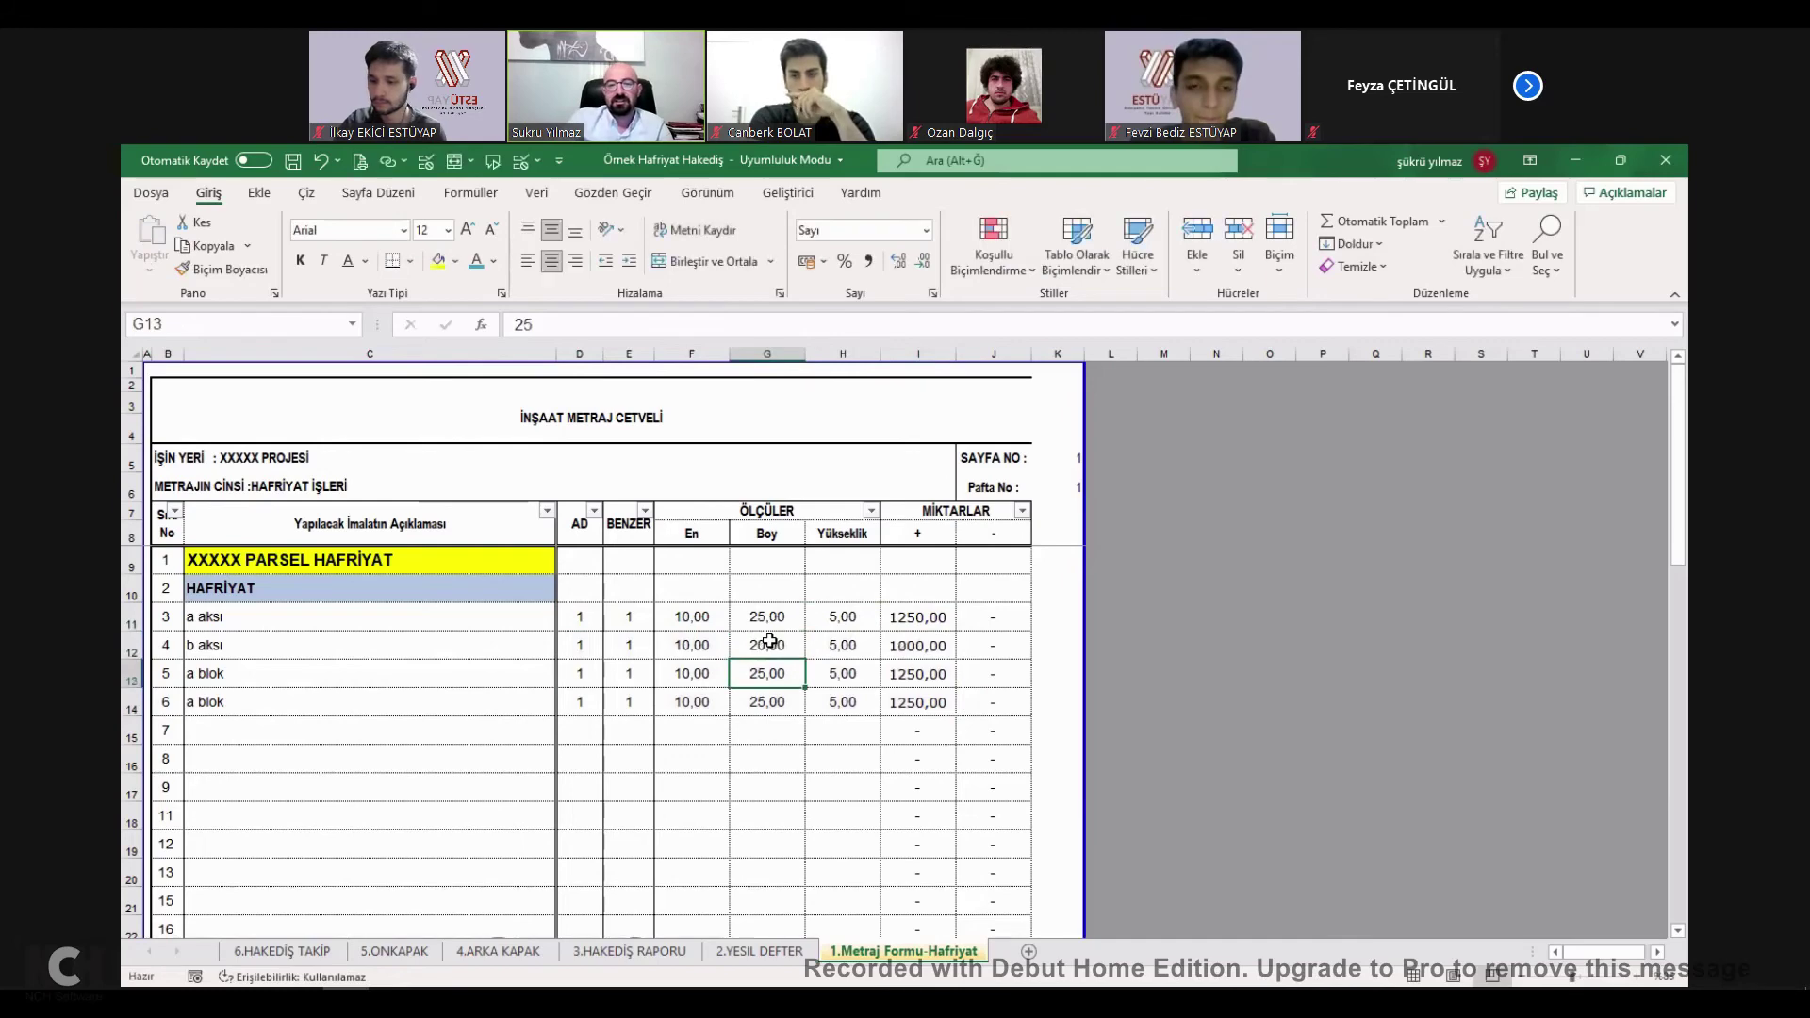
{"action": "type", "text": "2"}
{"action": "key", "text": "Return"}
Change item 3's Yükseklik to 2,50 so the total becomes 3525,00.
{"action": "scroll", "coordinate": [877, 846], "scroll_direction": "down", "scroll_amount": 7}
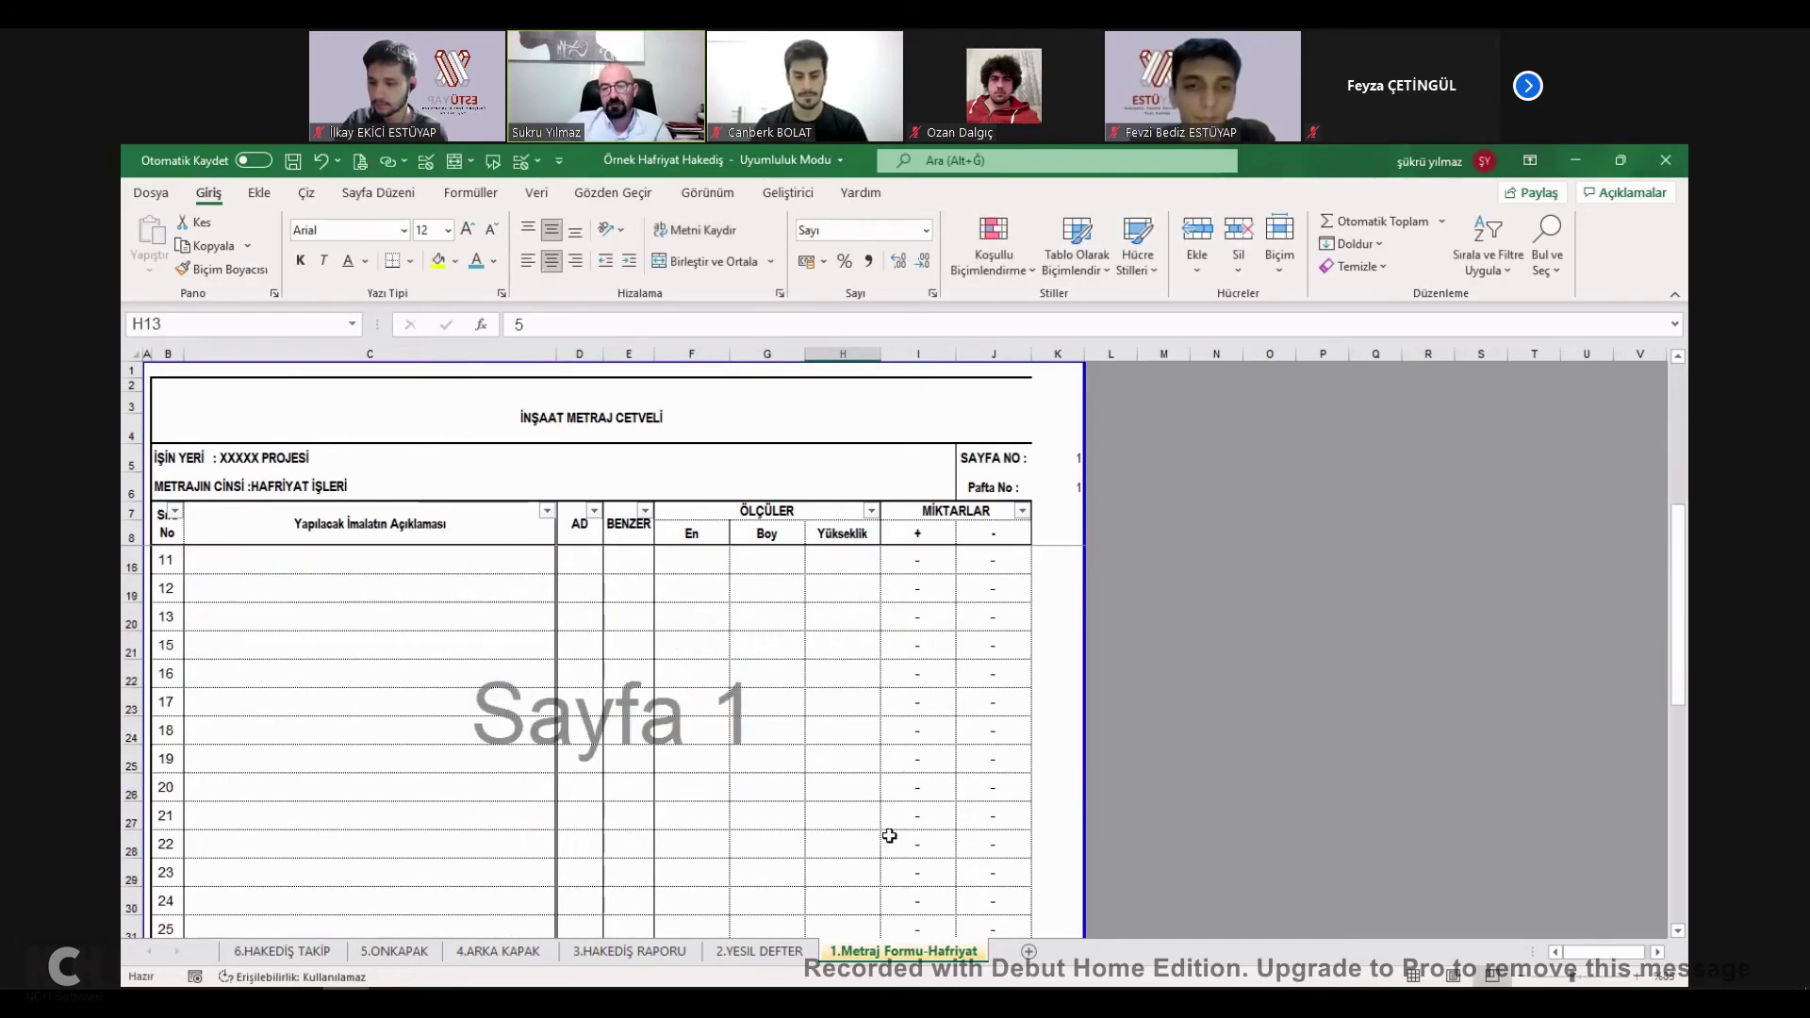
{"action": "double_click", "coordinate": [918, 919]}
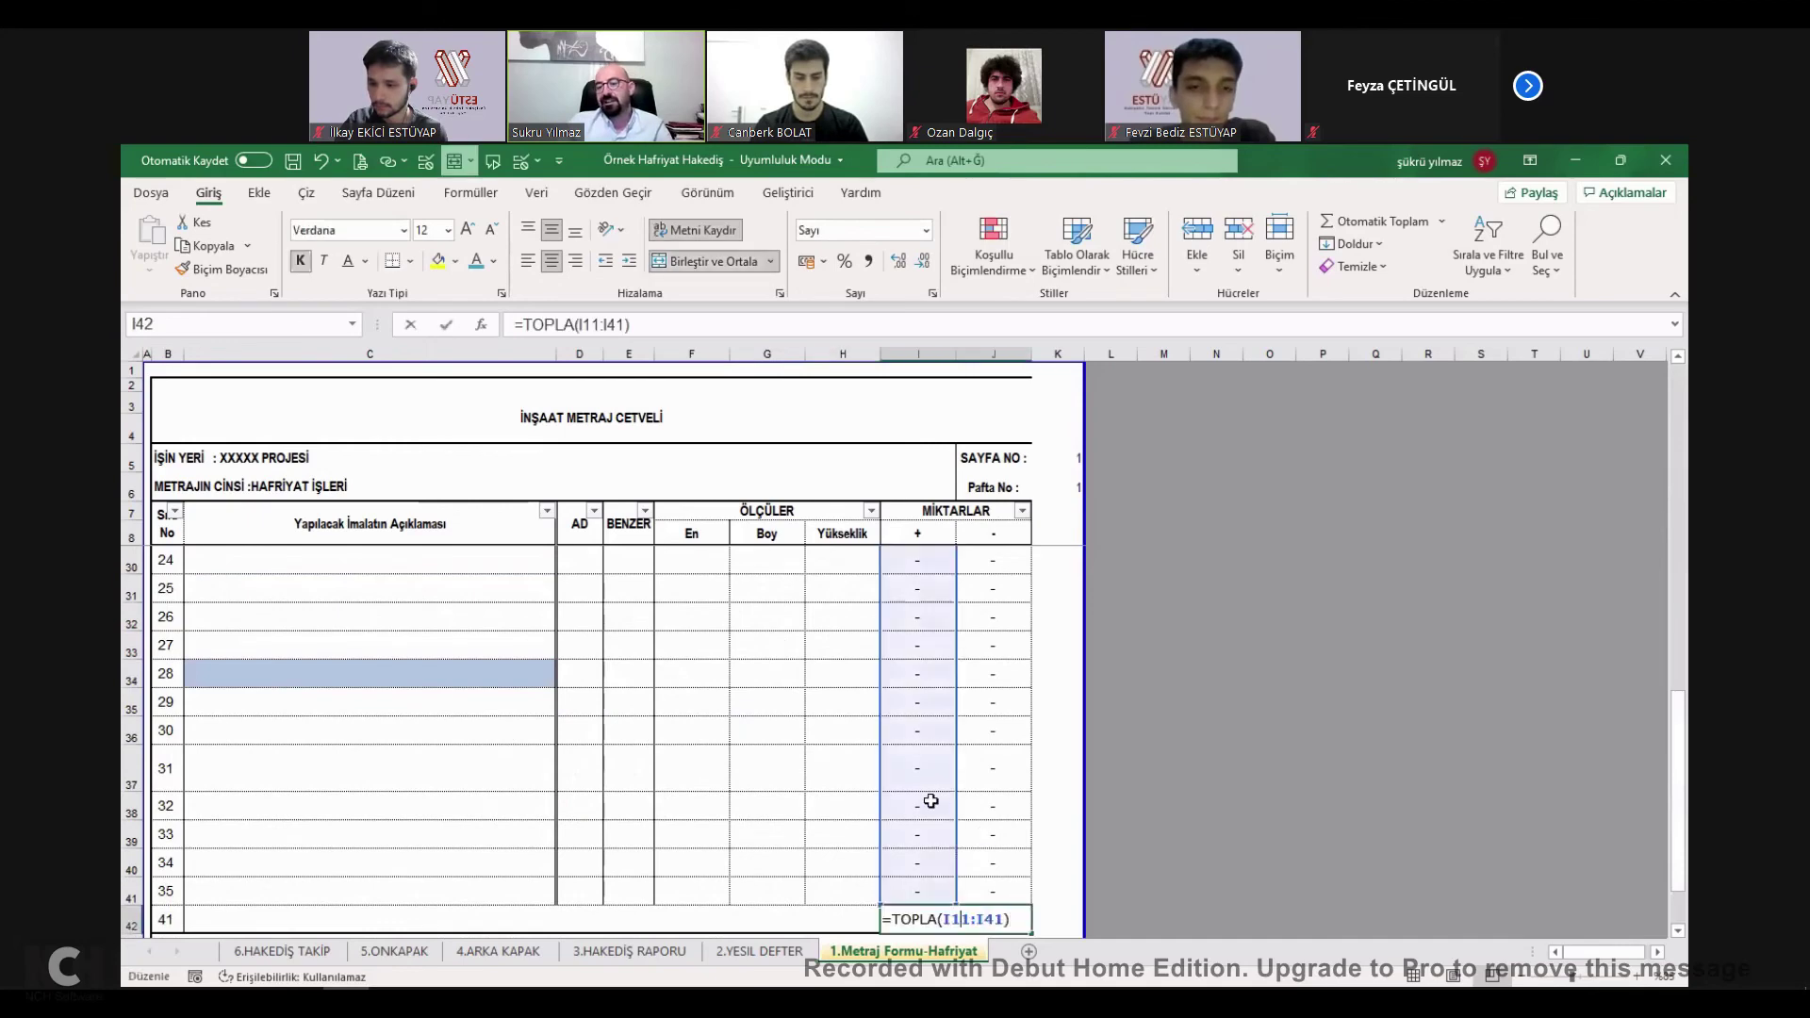
{"action": "key", "text": "Escape"}
{"action": "scroll", "coordinate": [861, 616], "scroll_direction": "up", "scroll_amount": 7}
{"action": "left_click", "coordinate": [861, 617]}
{"action": "type", "text": "2,5"}
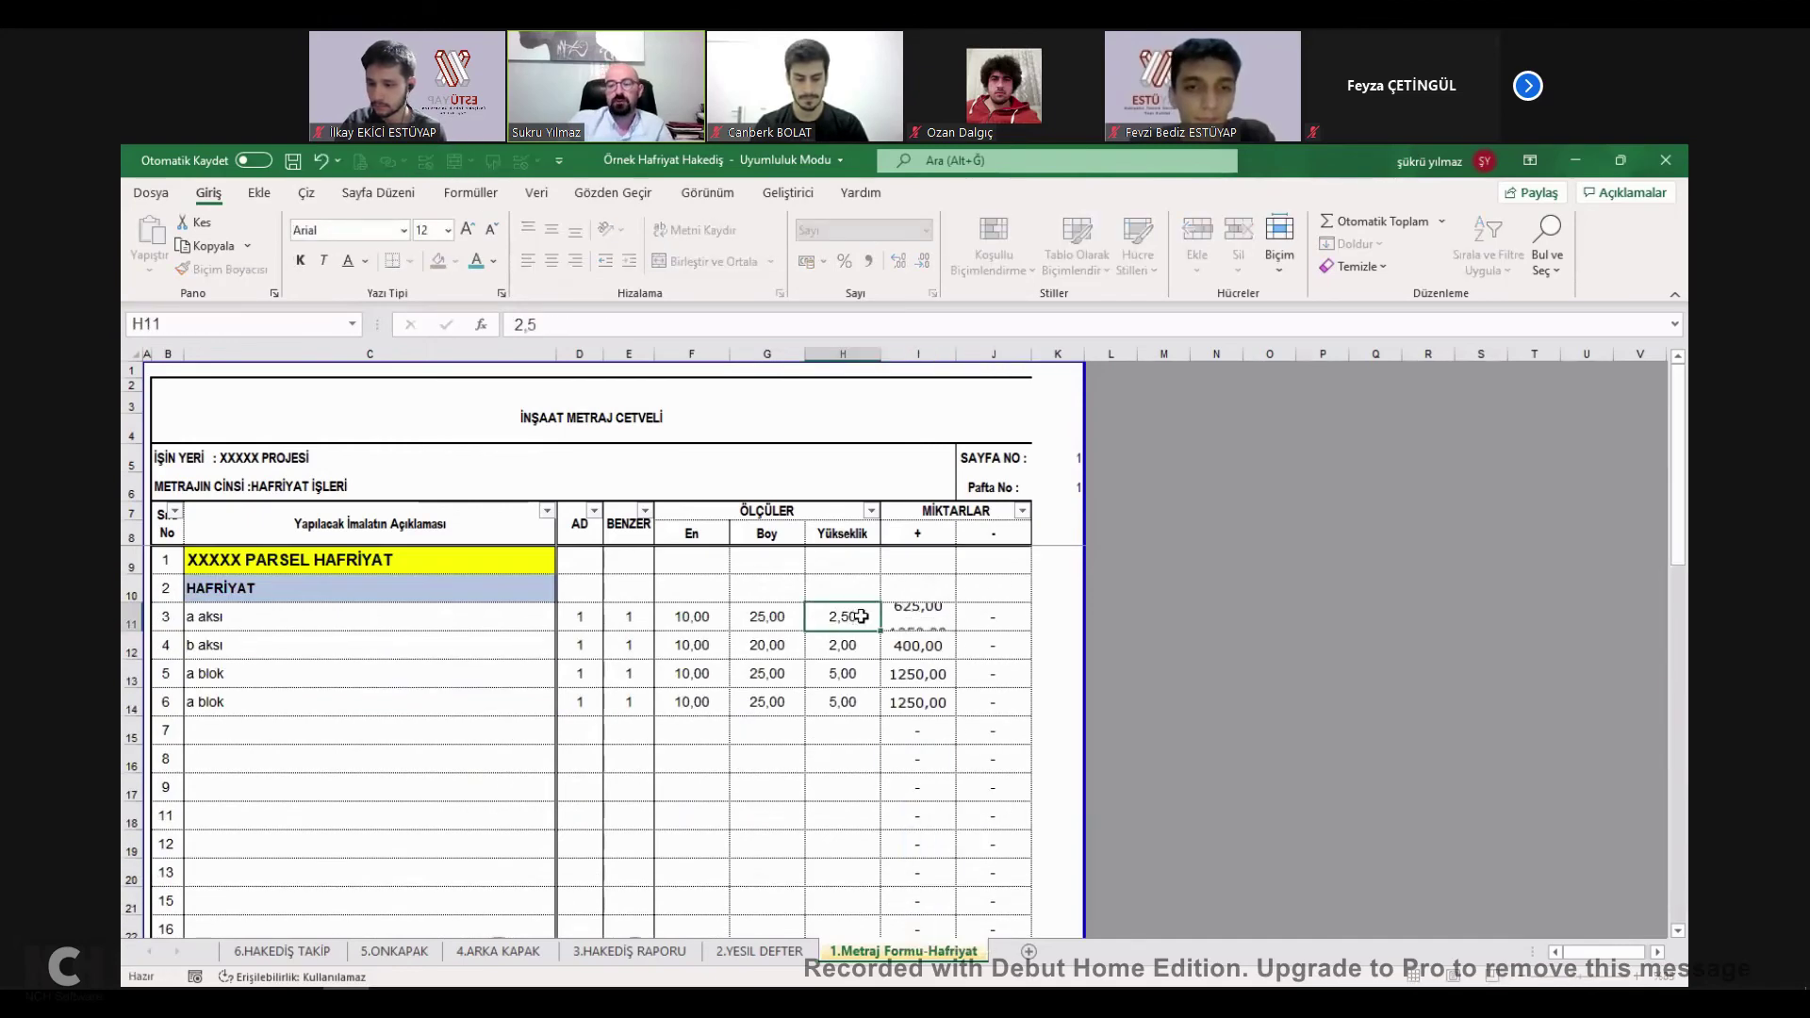
{"action": "key", "text": "Return"}
{"action": "scroll", "coordinate": [915, 641], "scroll_direction": "down", "scroll_amount": 7}
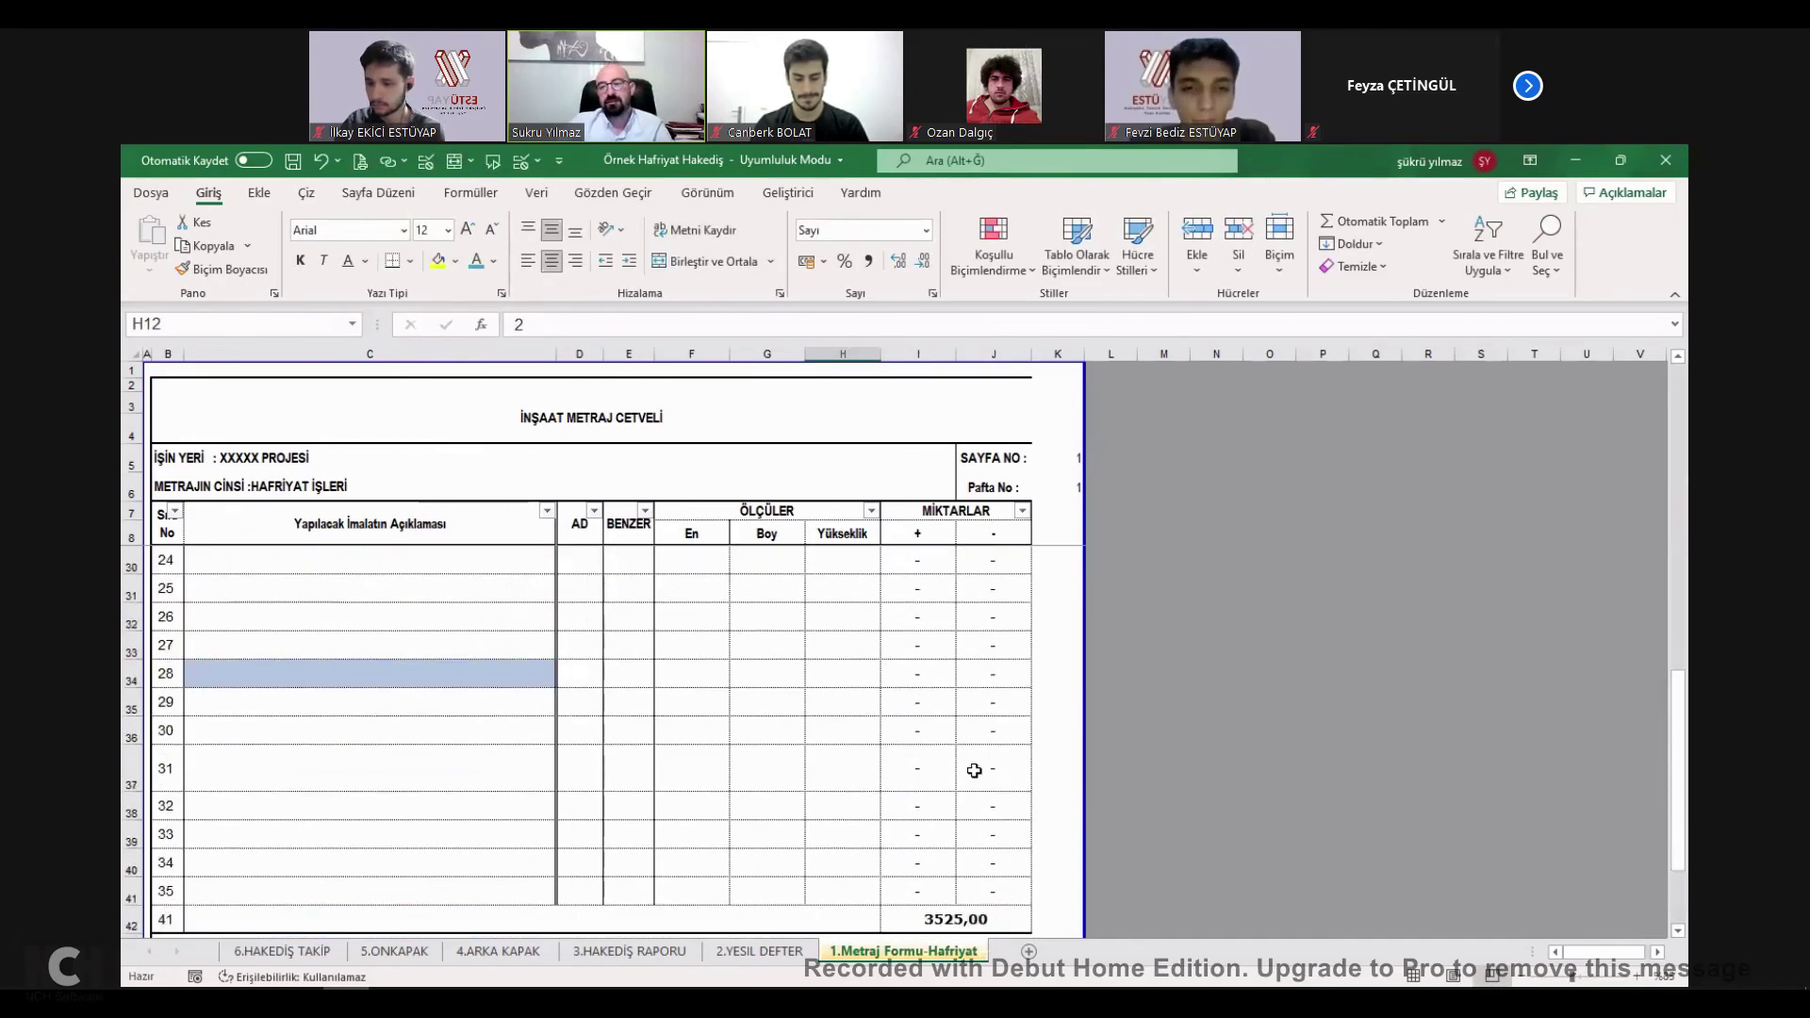
{"action": "left_click", "coordinate": [955, 829]}
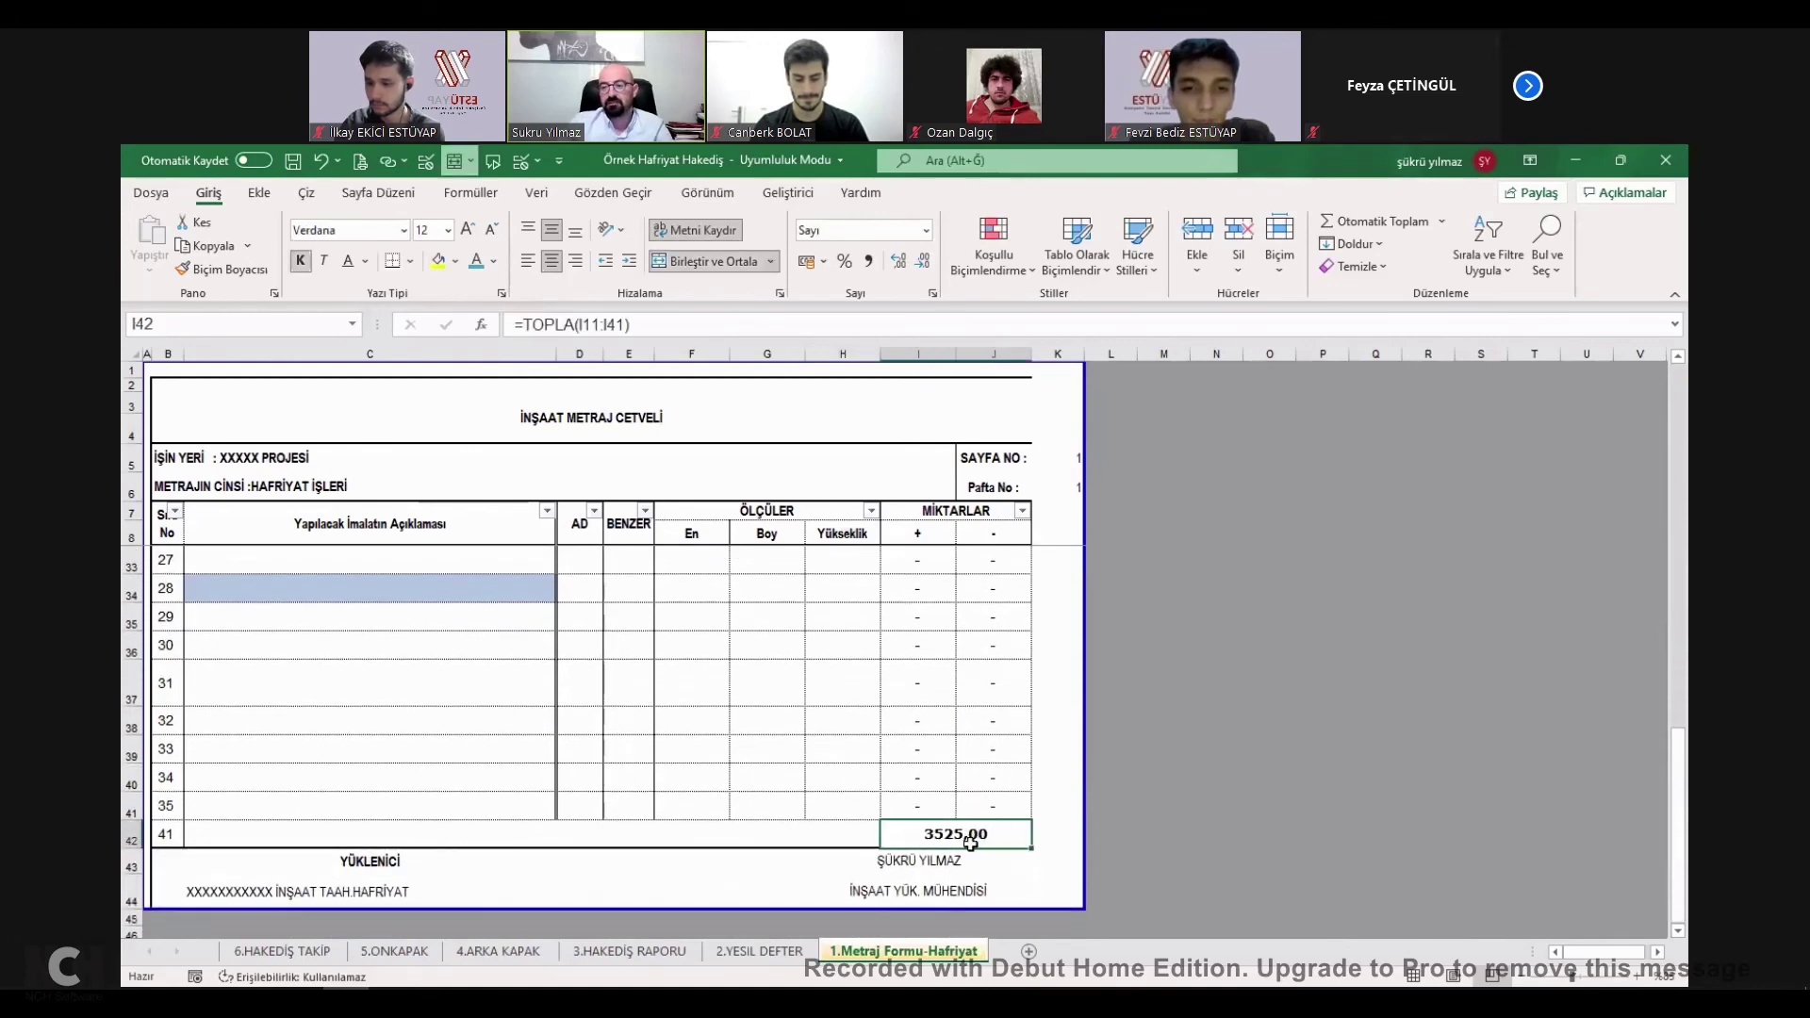
Delete the empty rows above the total and copy the 3525,00 total in I17.
{"action": "left_click", "coordinate": [132, 808]}
{"action": "left_click_drag", "start_coordinate": [130, 485], "coordinate": [290, 716]}
{"action": "right_click", "coordinate": [253, 462]}
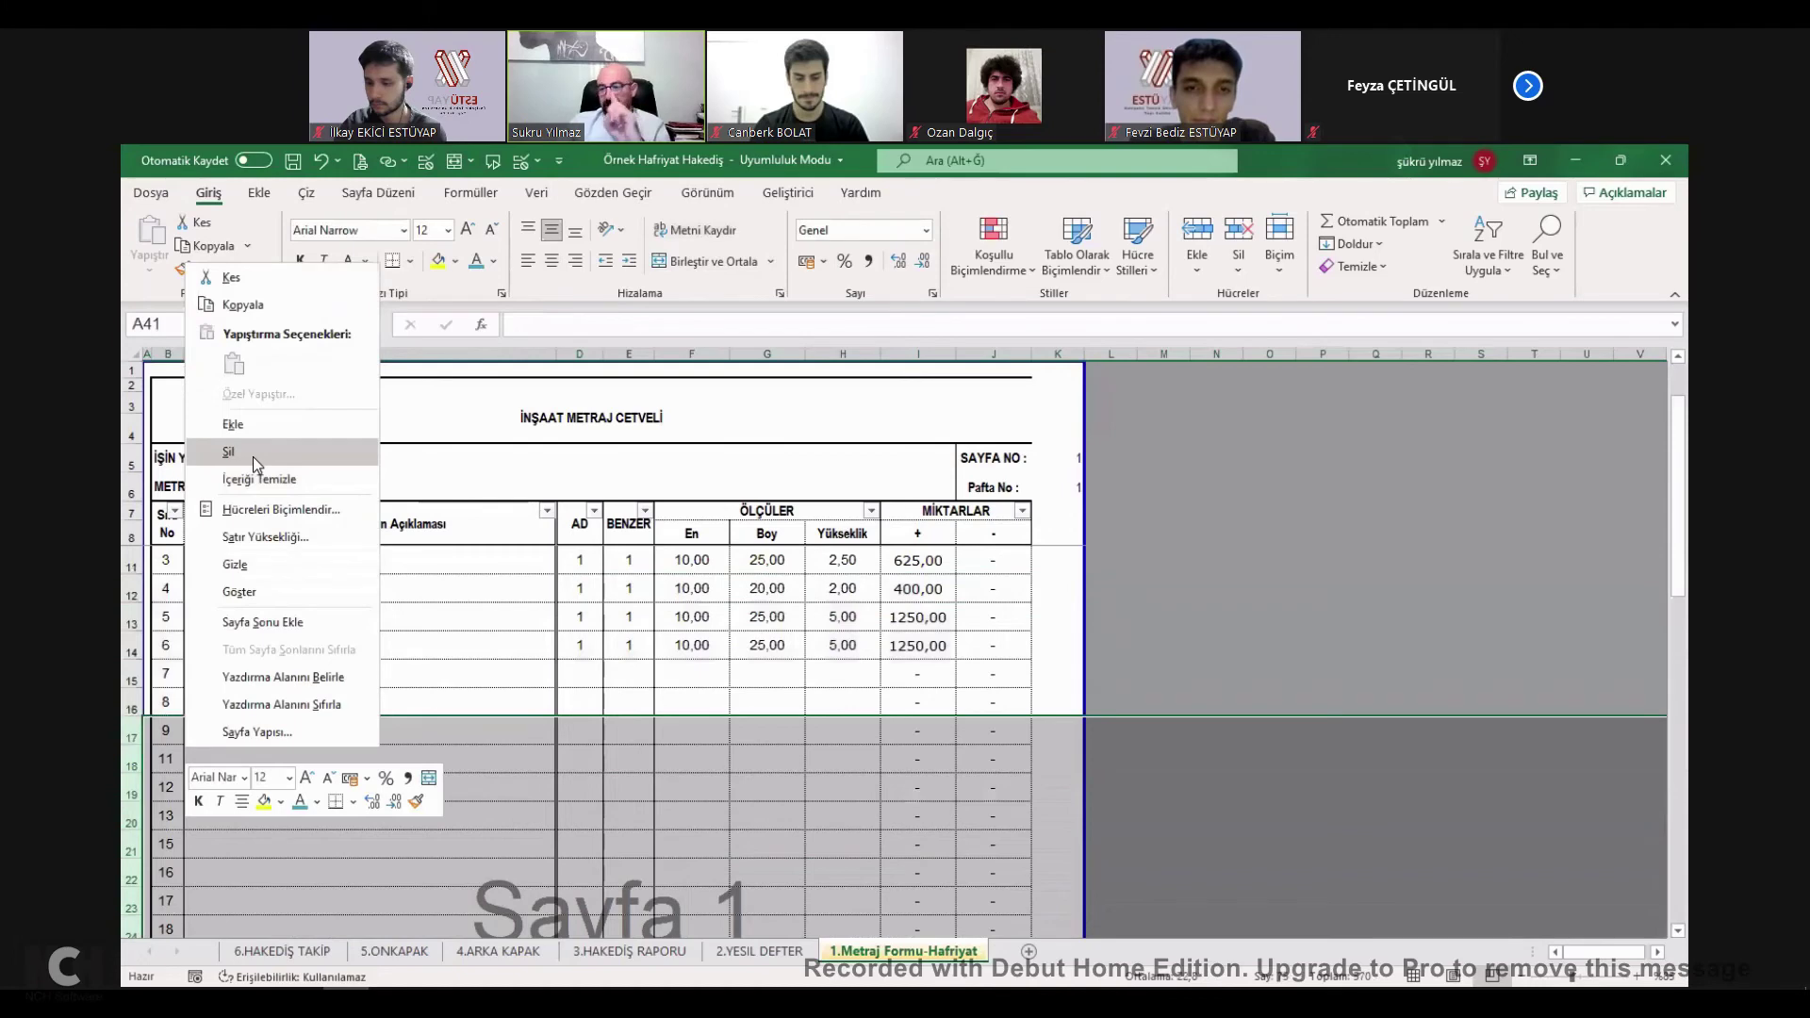
{"action": "left_click", "coordinate": [236, 726]}
{"action": "key", "text": "ctrl+z"}
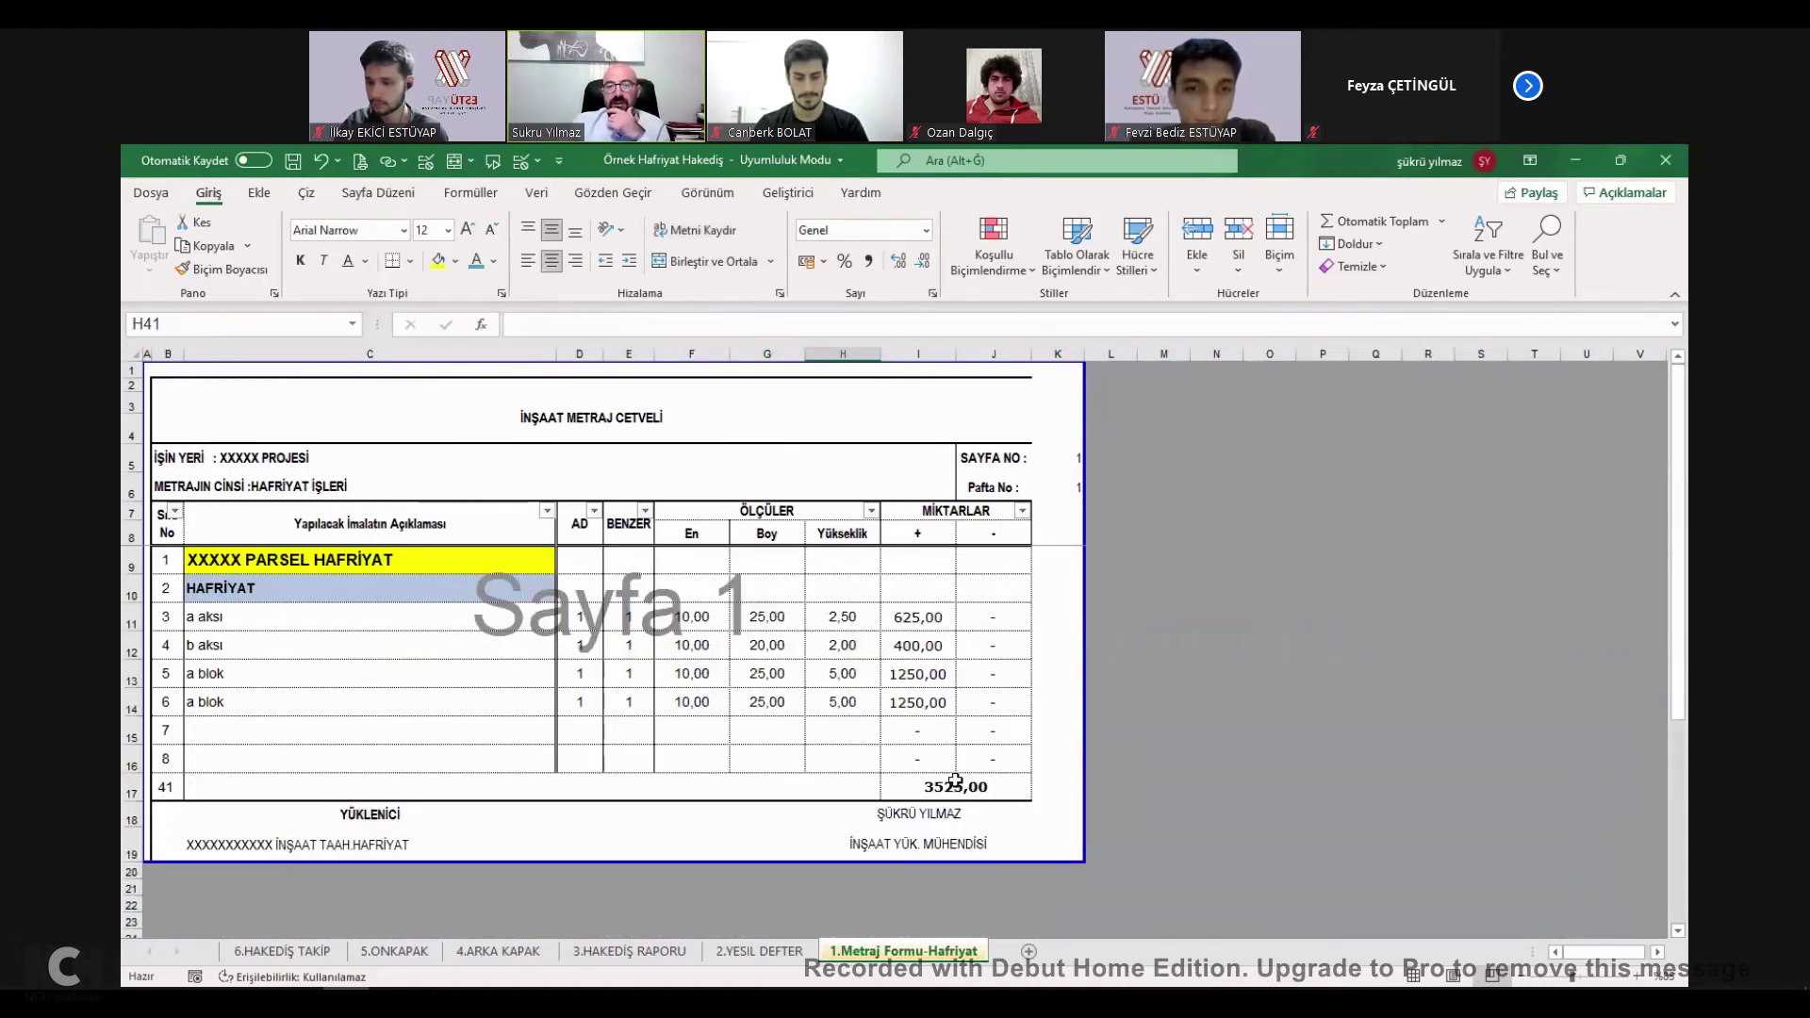
{"action": "left_click", "coordinate": [957, 784]}
{"action": "key", "text": "ctrl+c"}
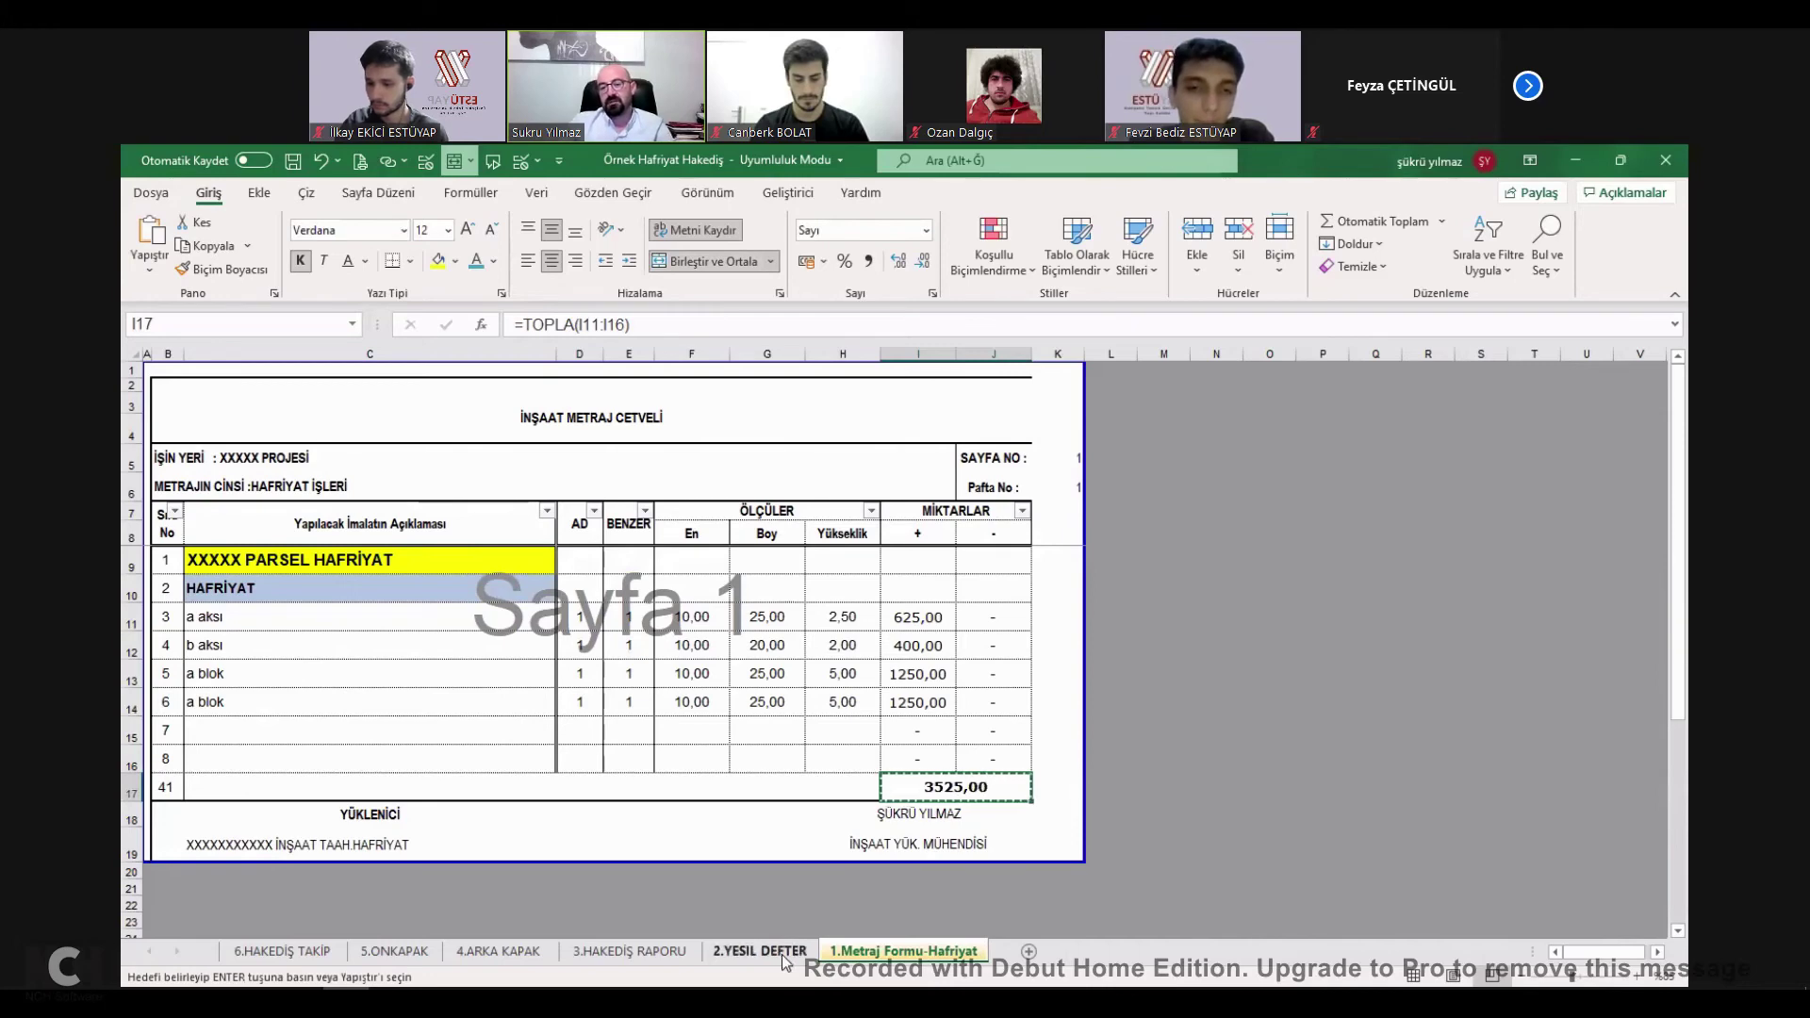
On 2.YESIL DEFTER, enter HAFRİYAT İŞLERİ in D6 and SIVA İŞLERİ in D7.
{"action": "left_click", "coordinate": [778, 953]}
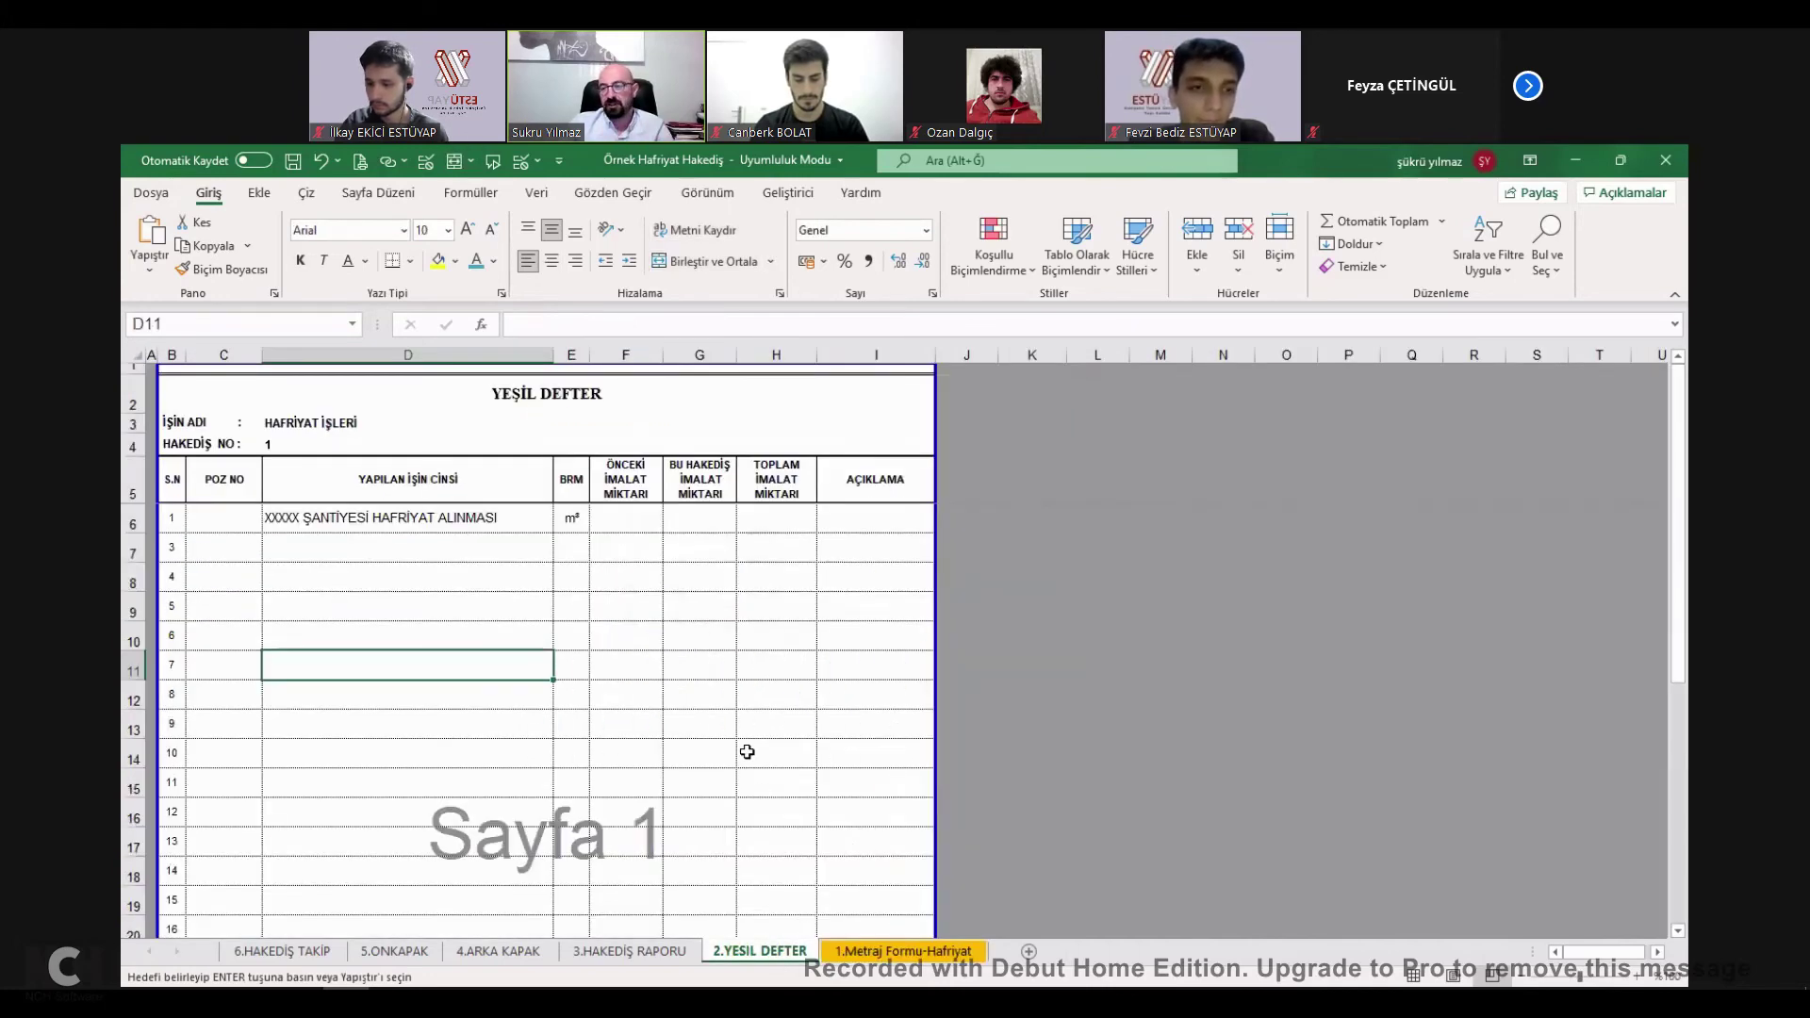
{"action": "left_click", "coordinate": [435, 521]}
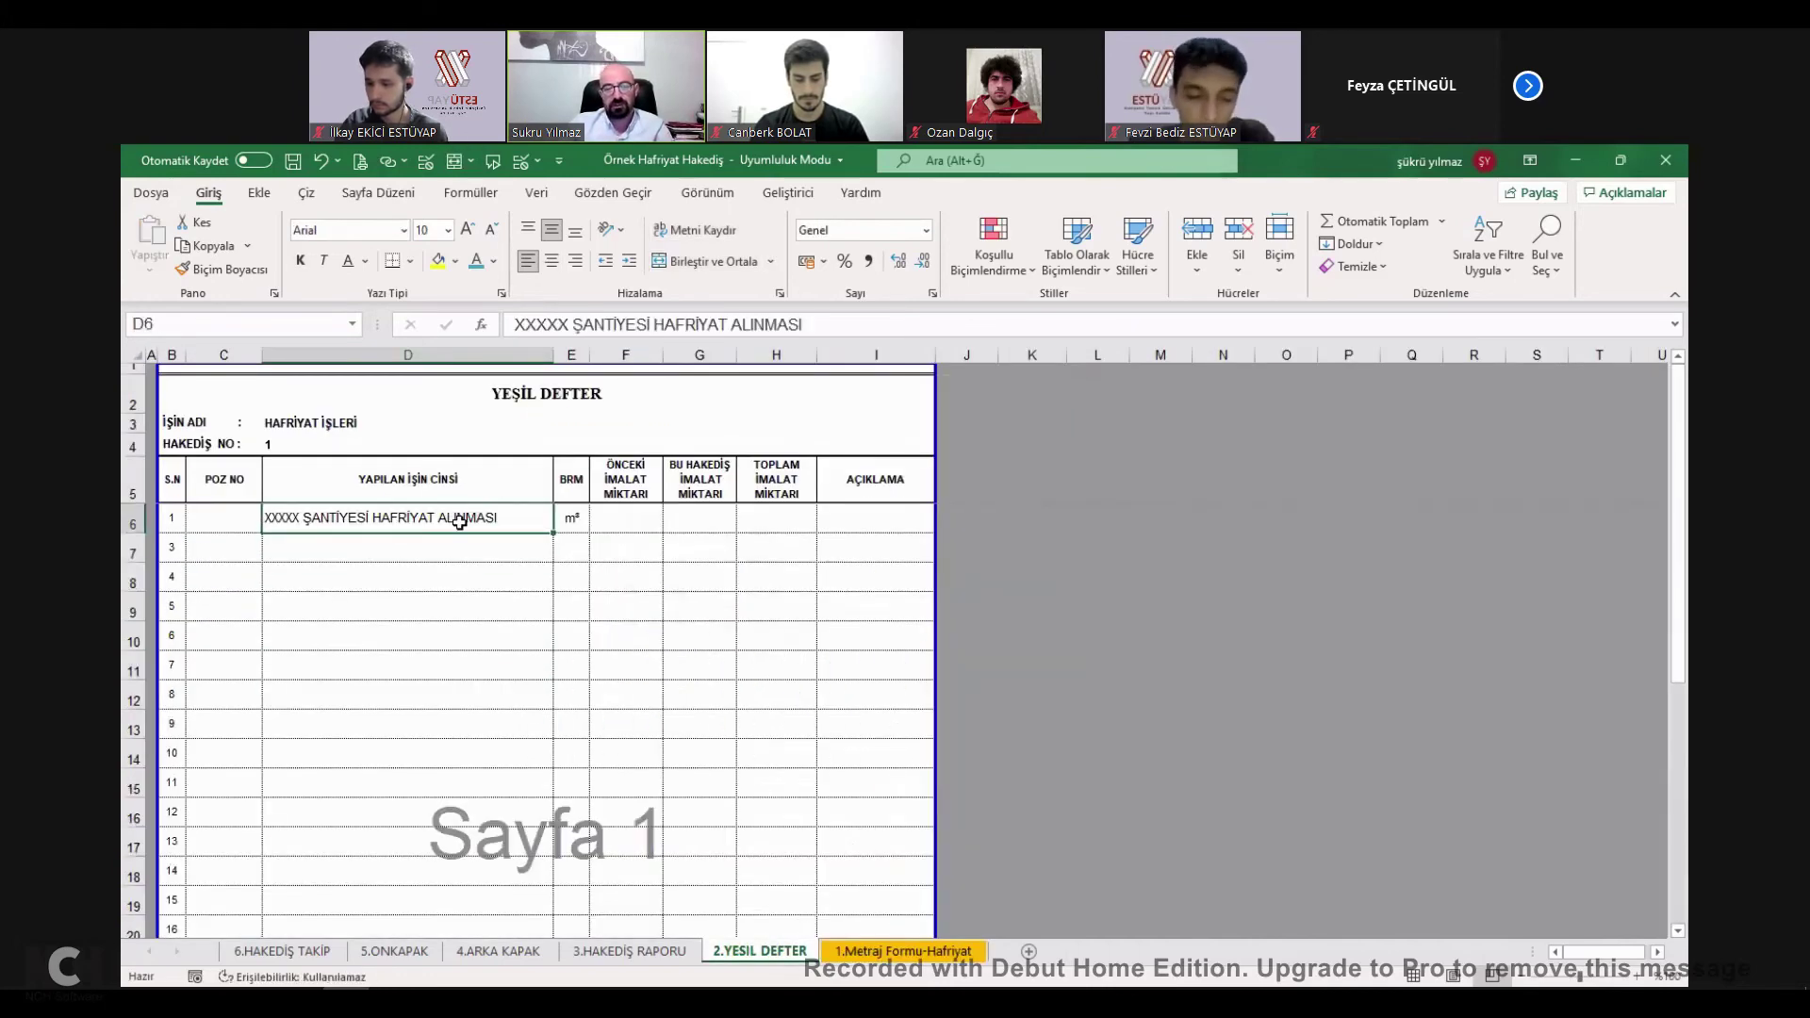
{"action": "type", "text": "HAFRİYAT İŞLERİ"}
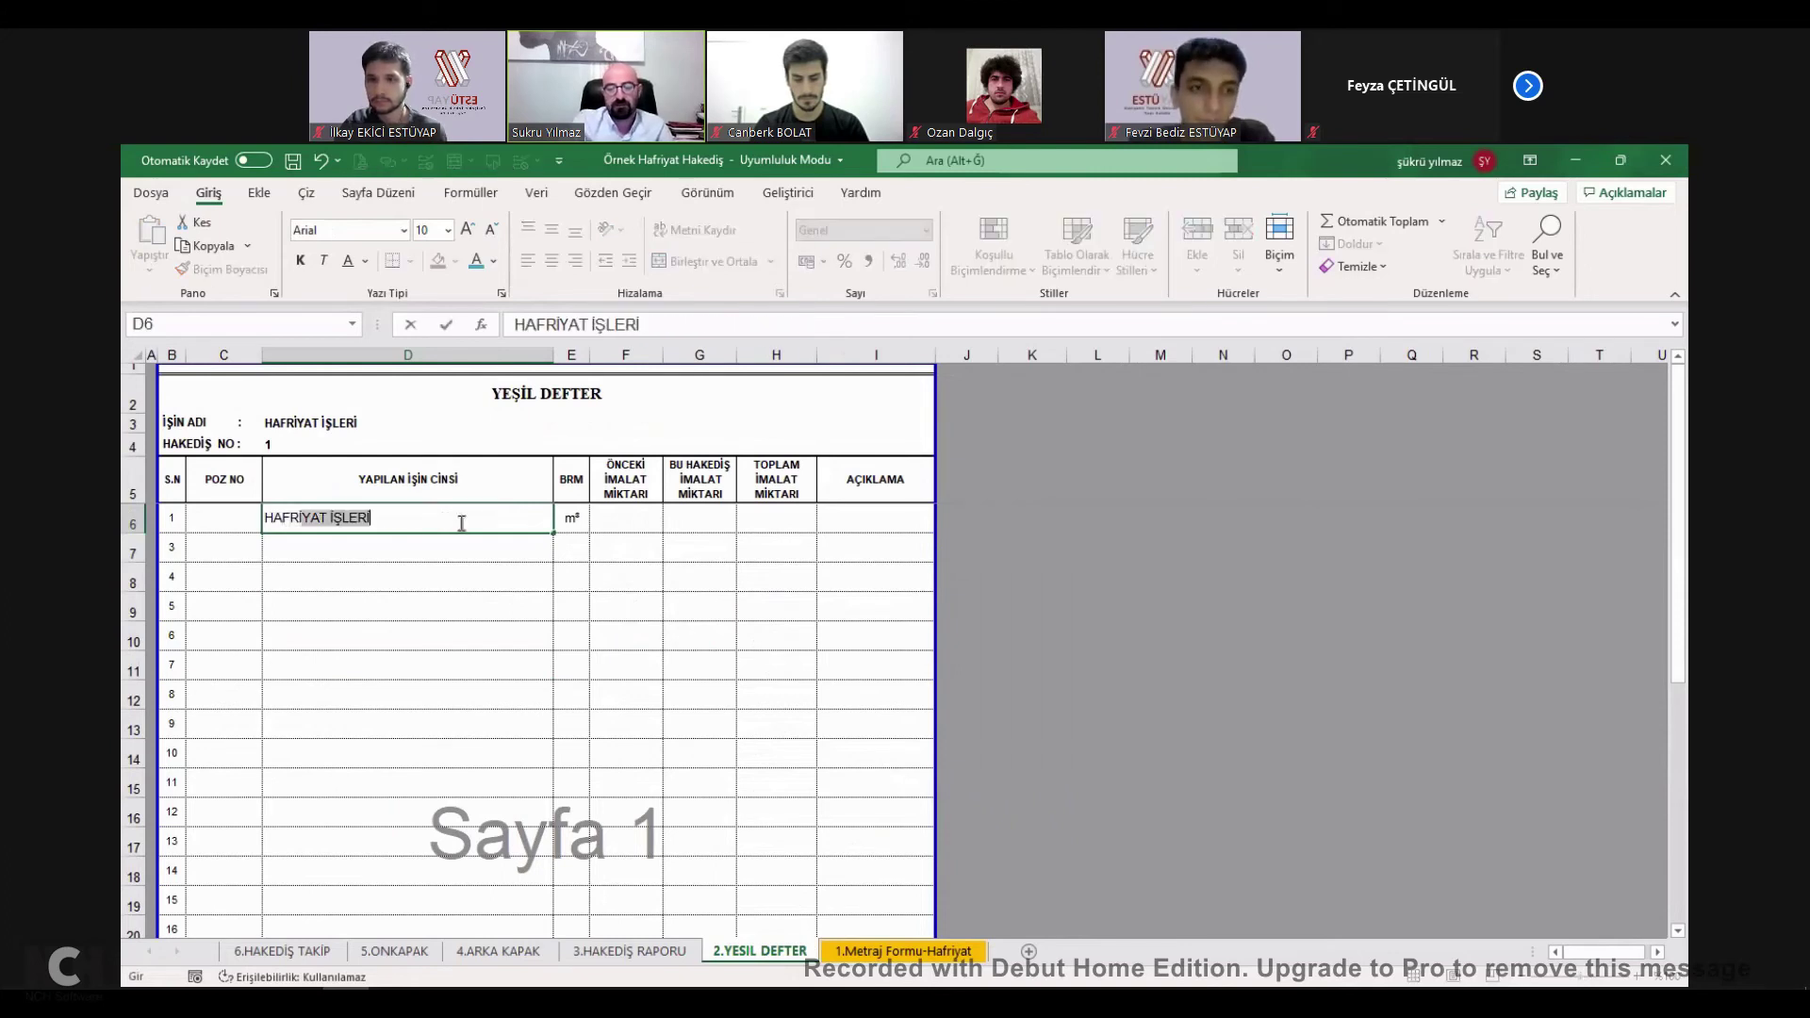
{"action": "key", "text": "Return"}
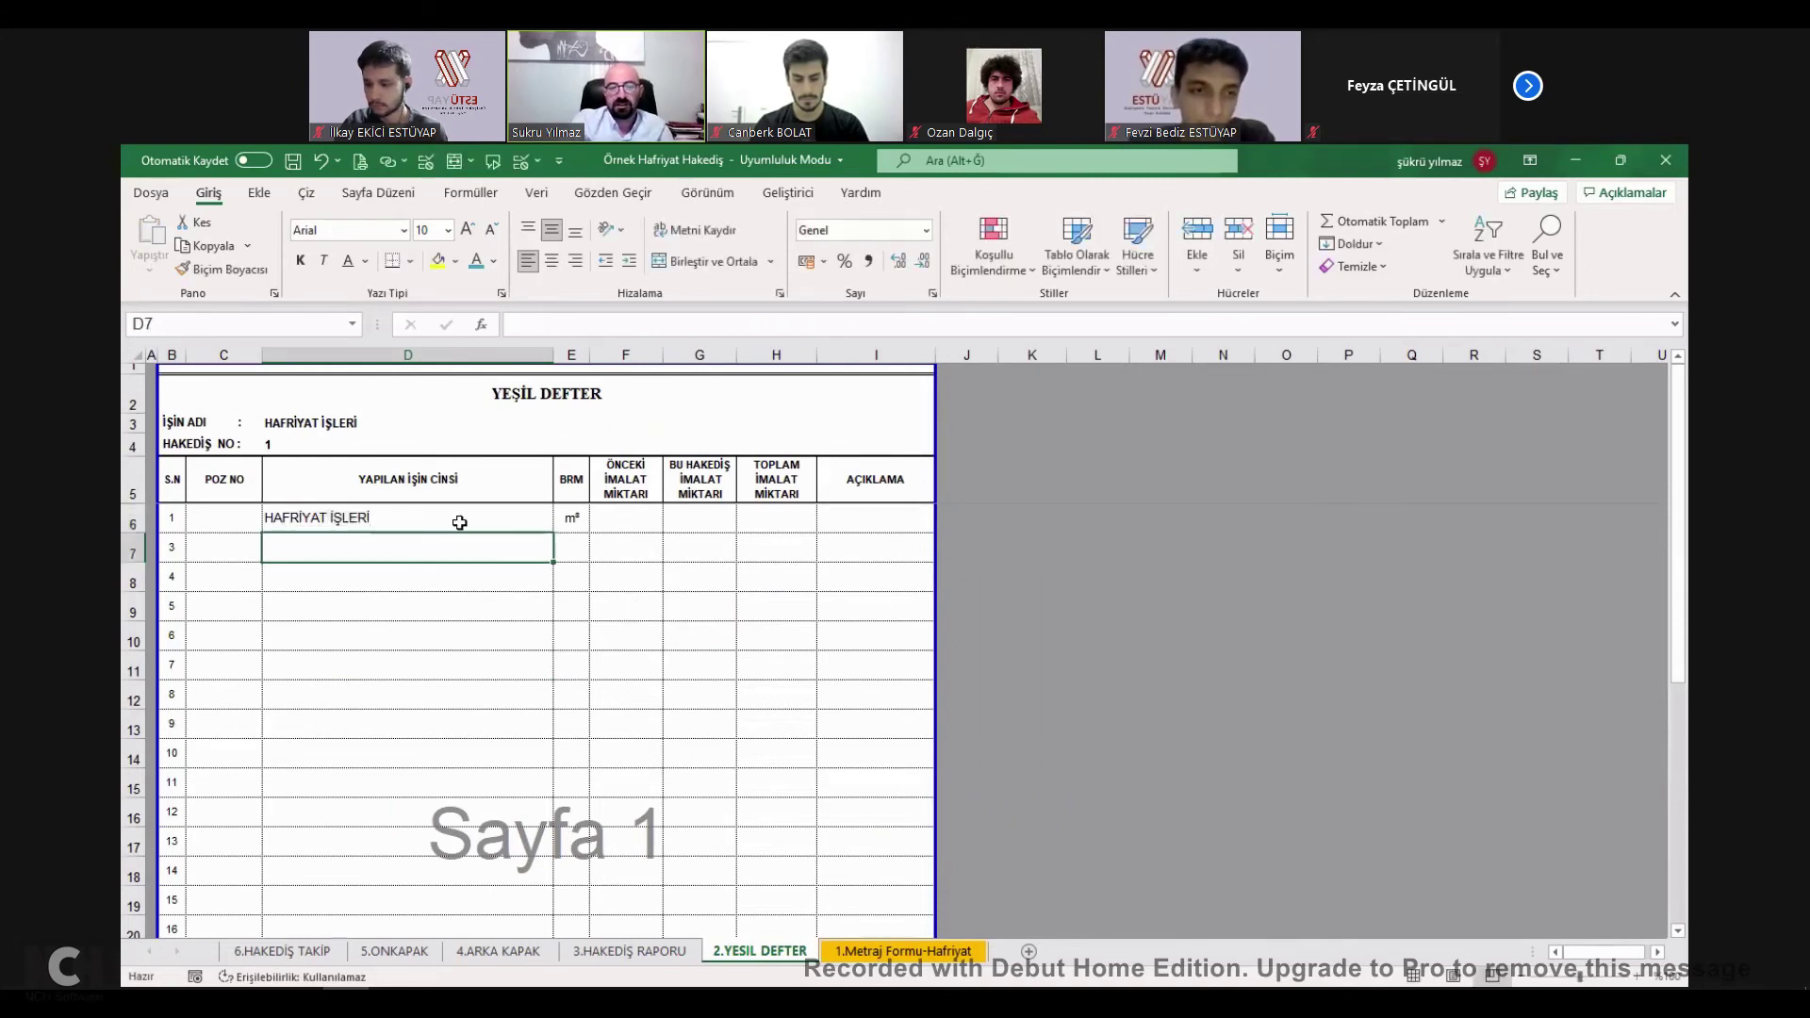
{"action": "type", "text": "SIVA İŞLERİ"}
{"action": "key", "text": "Return"}
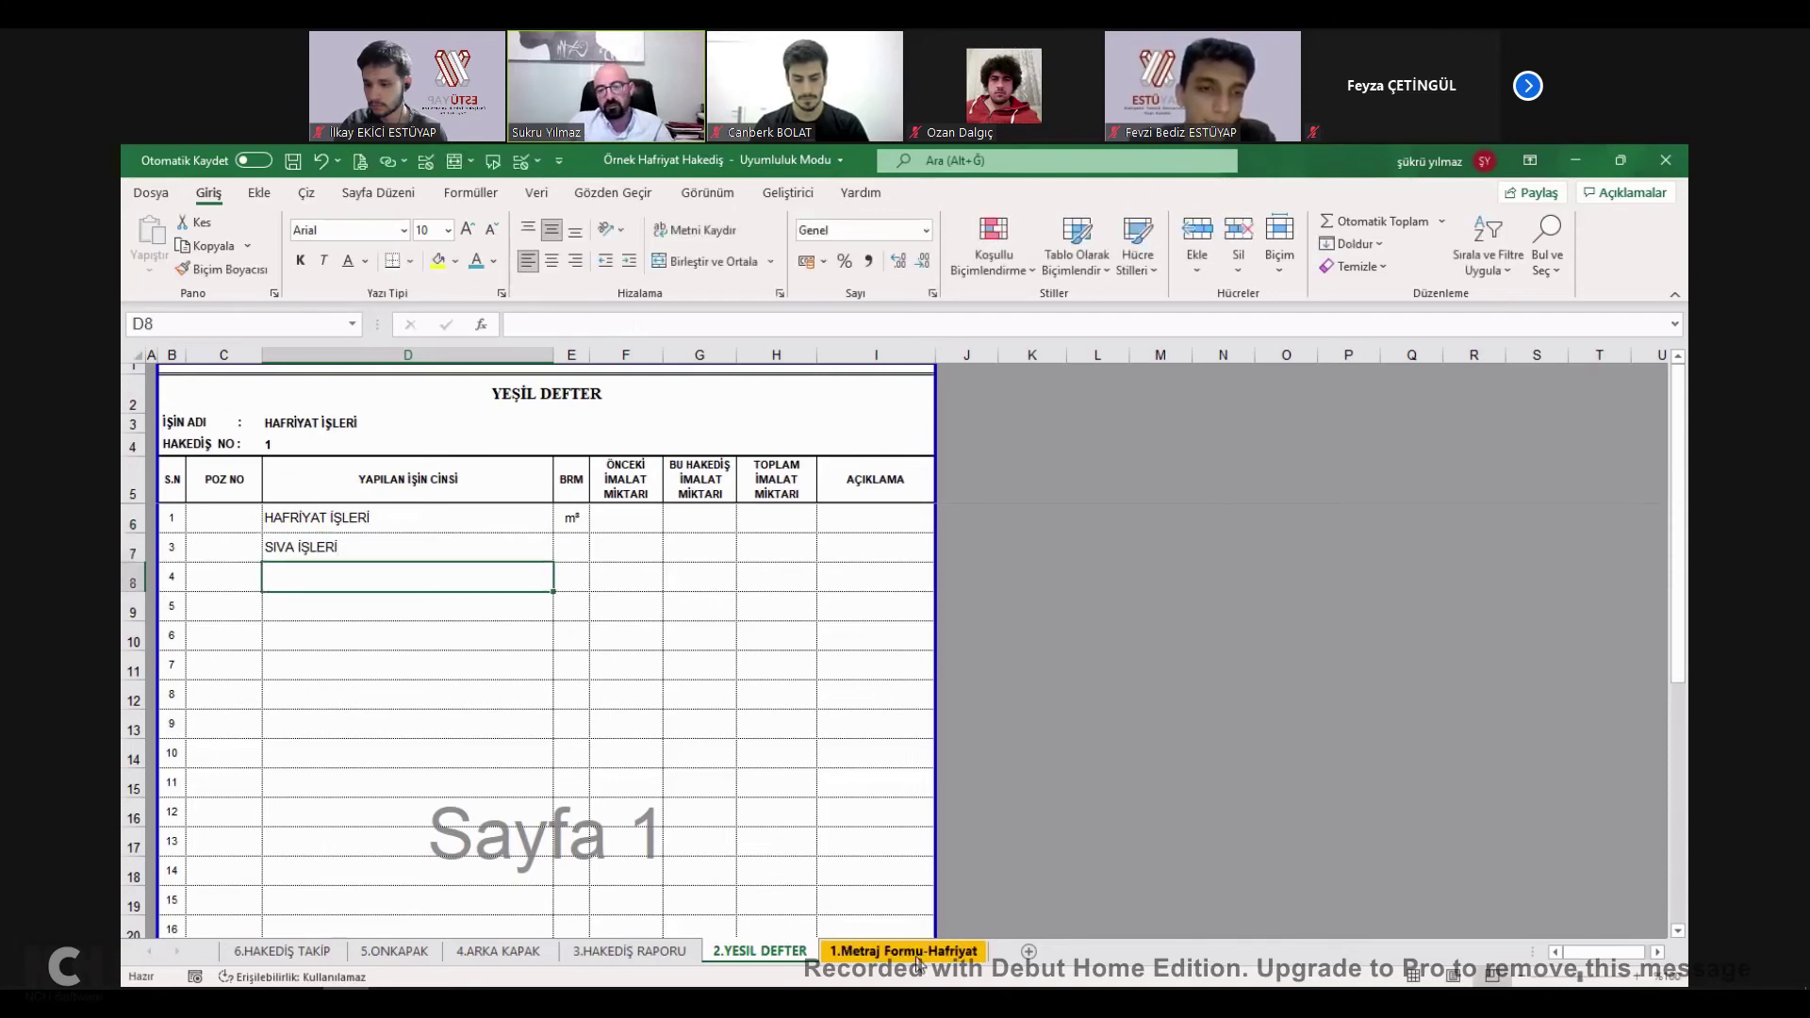
{"action": "left_click", "coordinate": [920, 952]}
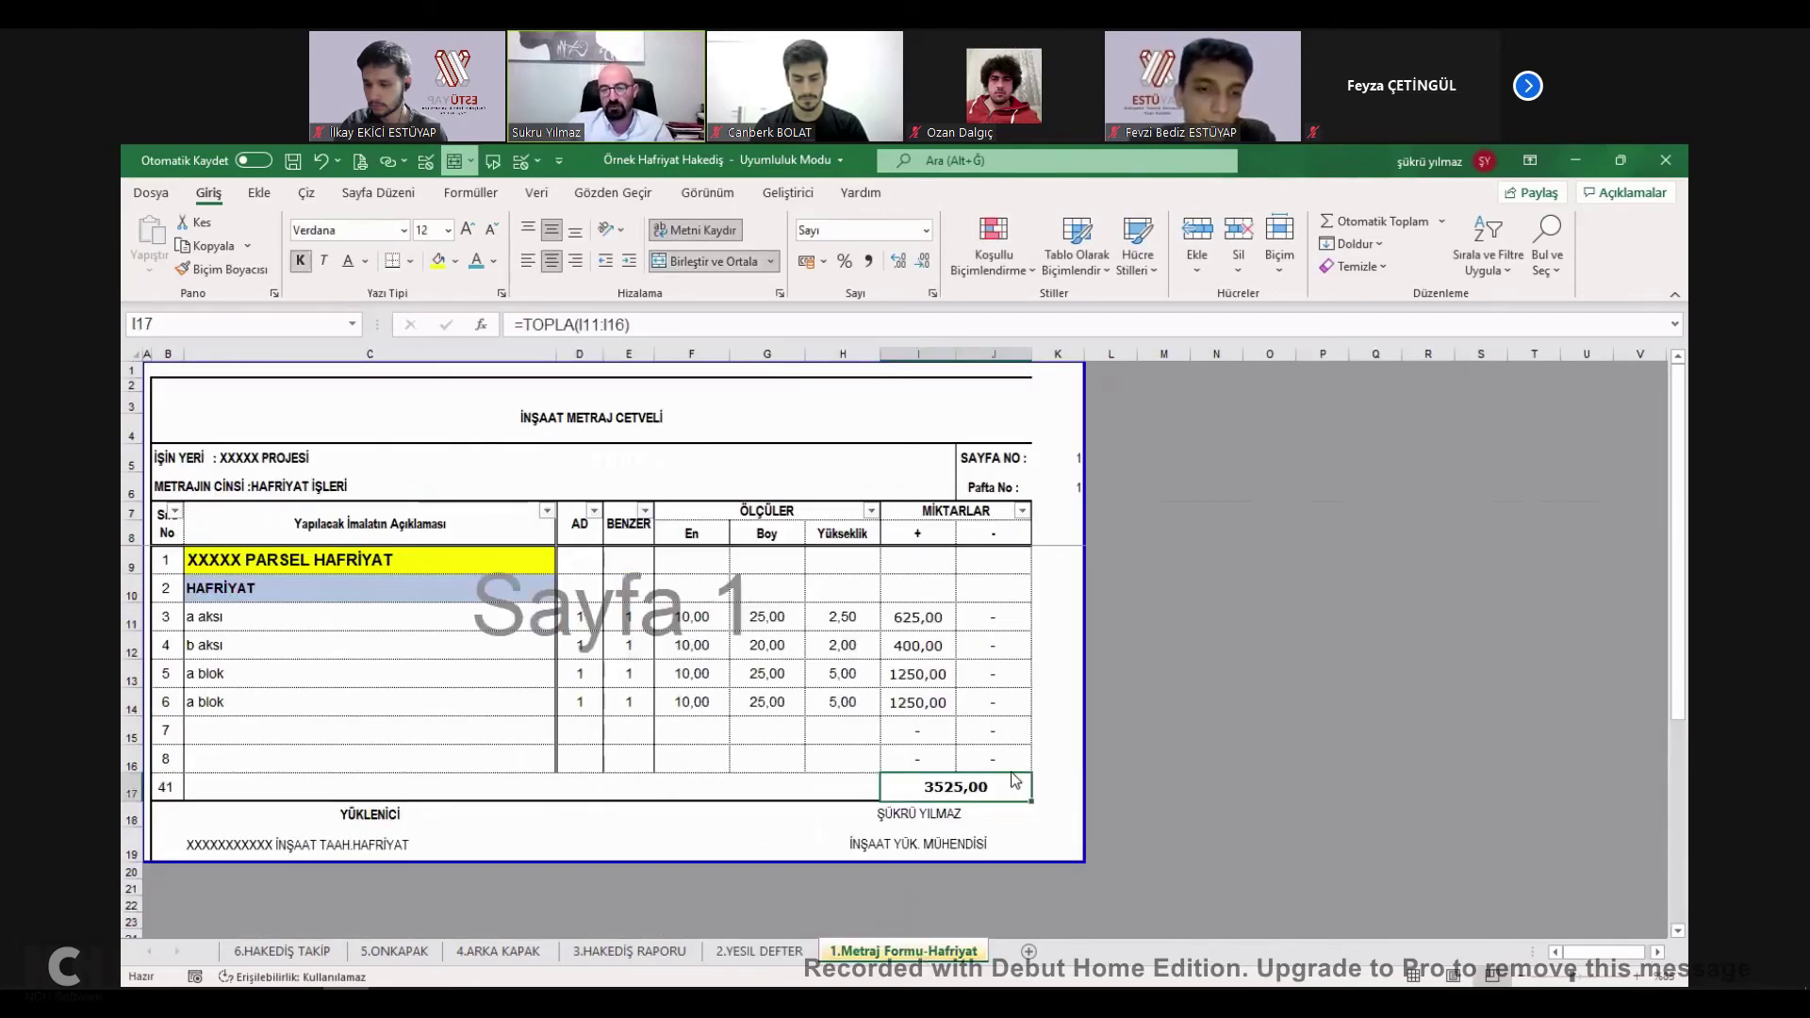
Copy the Hafriyat metraj sheet to the end and name it 1.Metraj Formu-SIVA.
{"action": "right_click", "coordinate": [919, 956]}
{"action": "left_click", "coordinate": [1004, 768]}
{"action": "left_click", "coordinate": [896, 846]}
{"action": "left_click", "coordinate": [874, 881]}
{"action": "key", "text": "Return"}
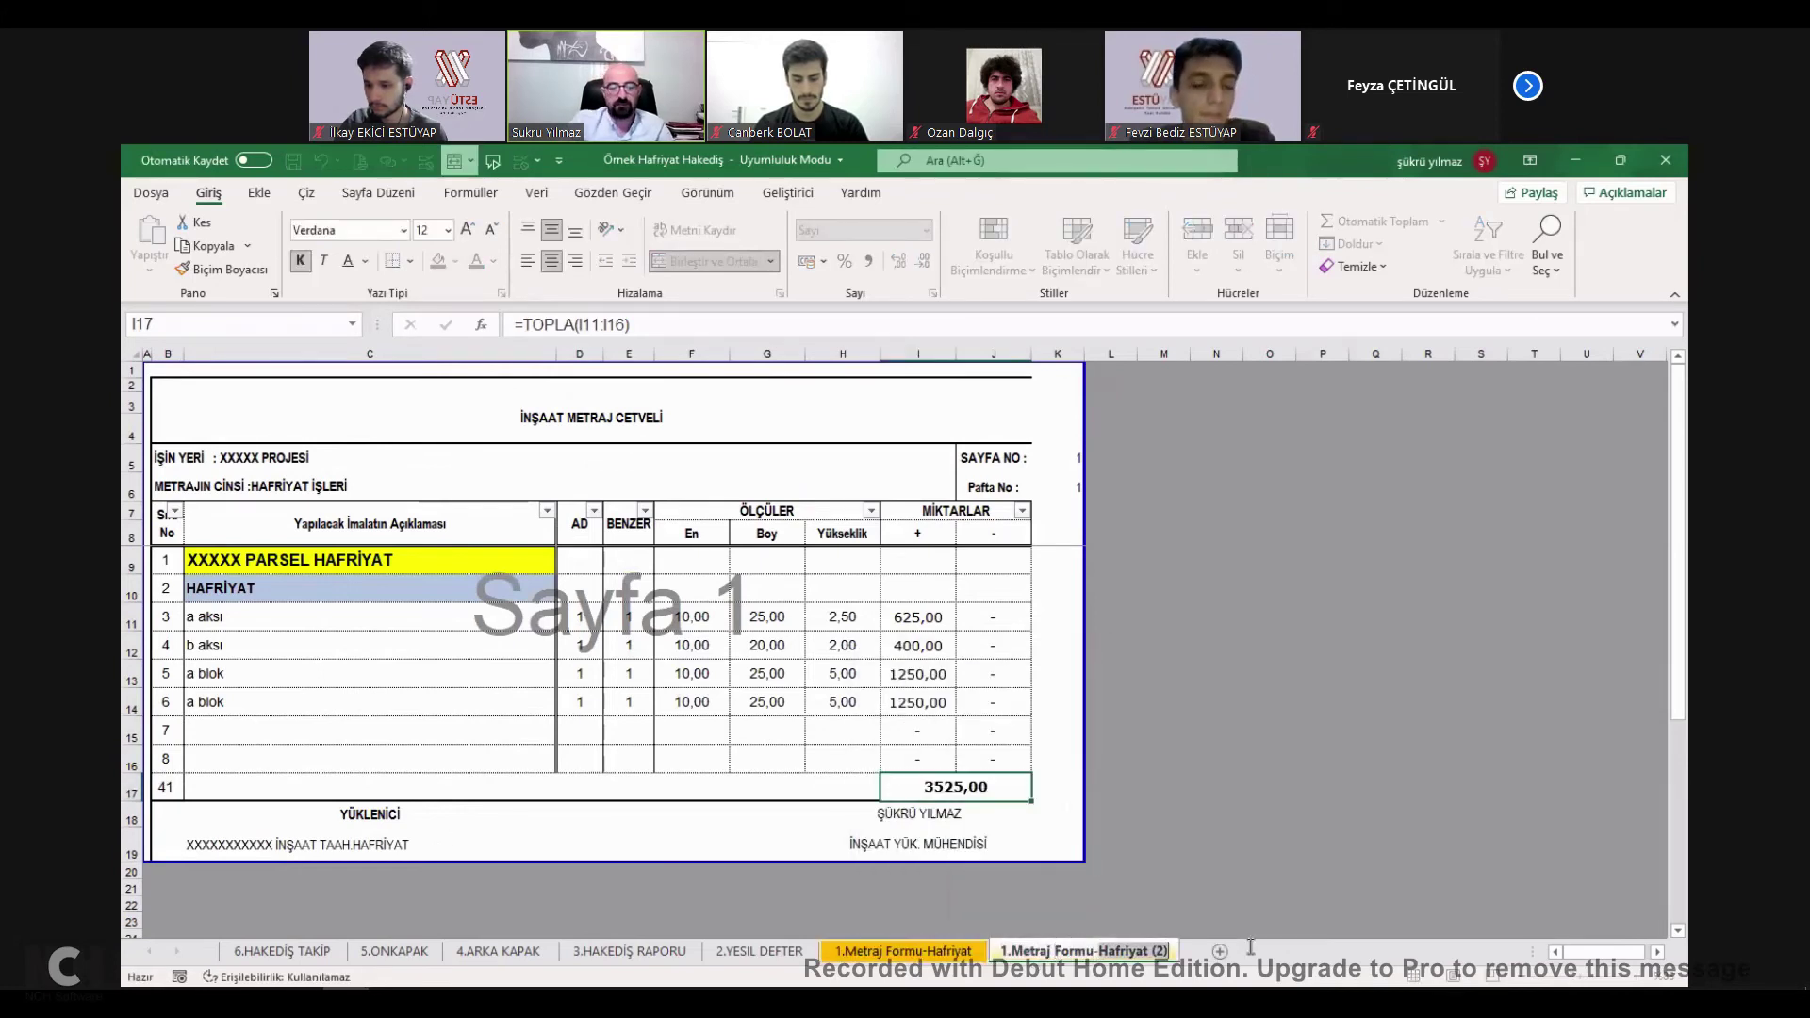
{"action": "type", "text": "SIVA"}
{"action": "left_click", "coordinate": [1216, 731]}
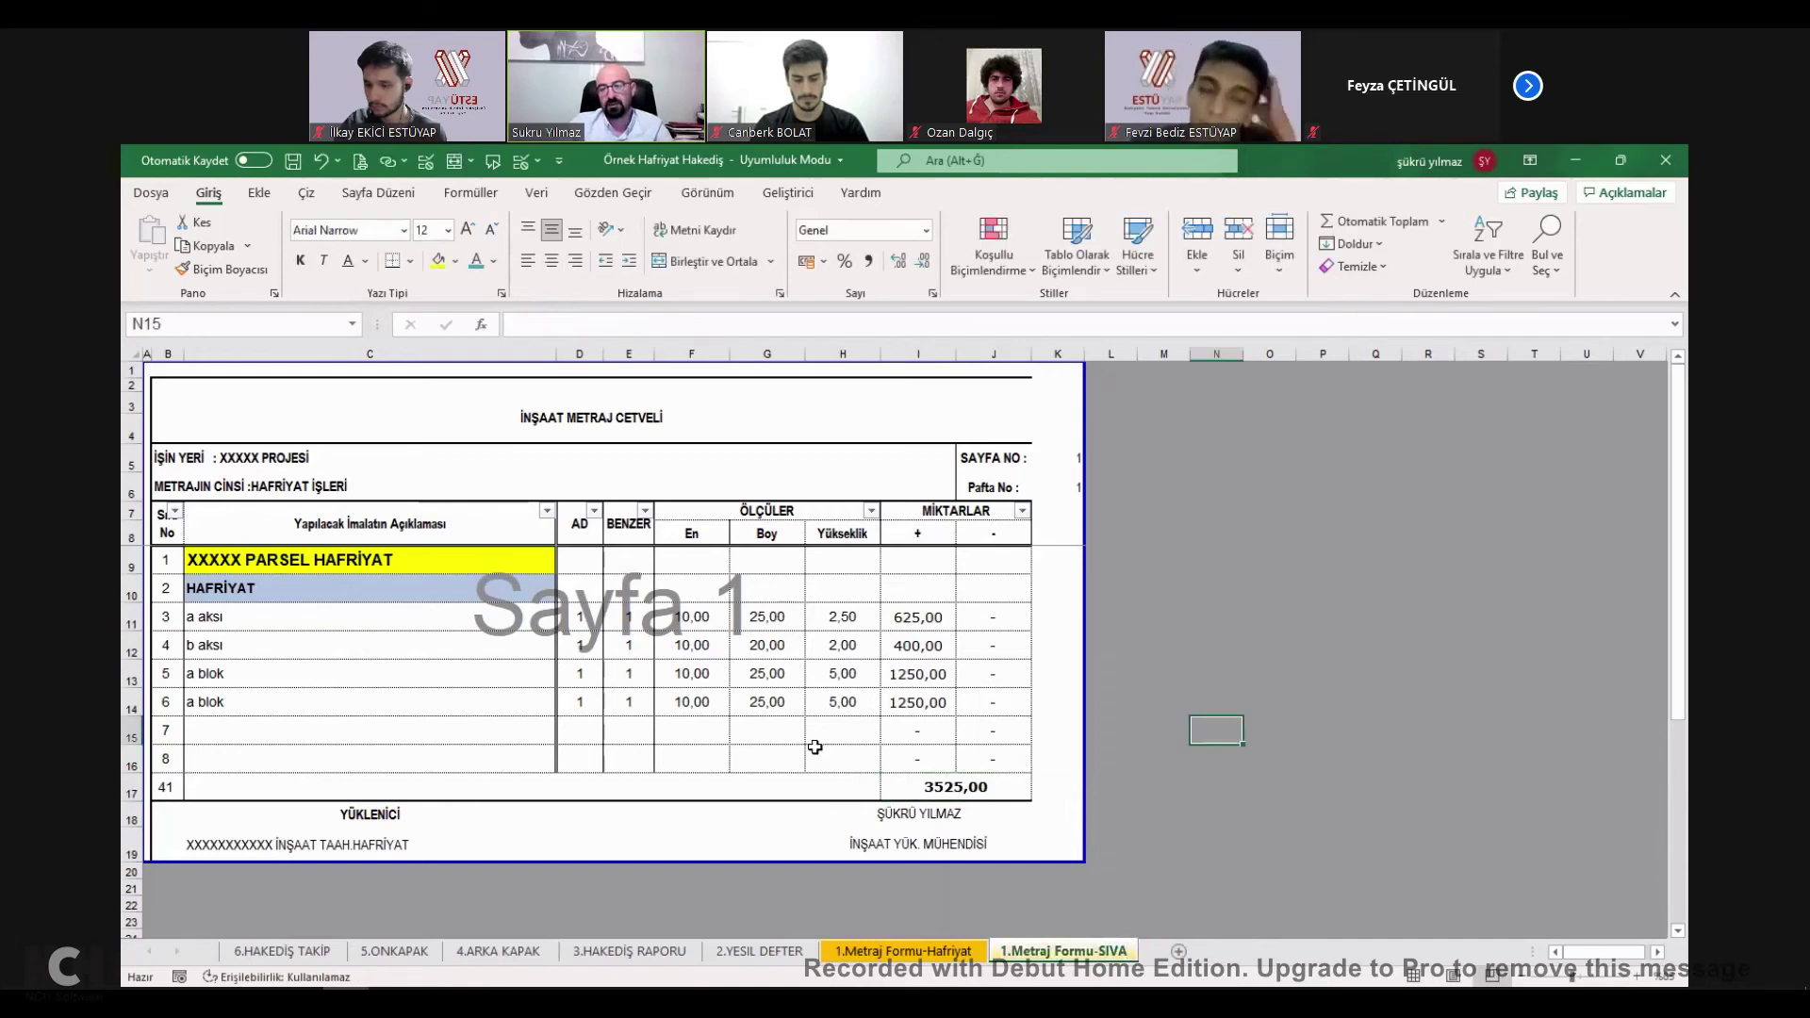
Relabel the items SALON and MUTFAK and set SALON's Boy to 1.
{"action": "left_click", "coordinate": [294, 622]}
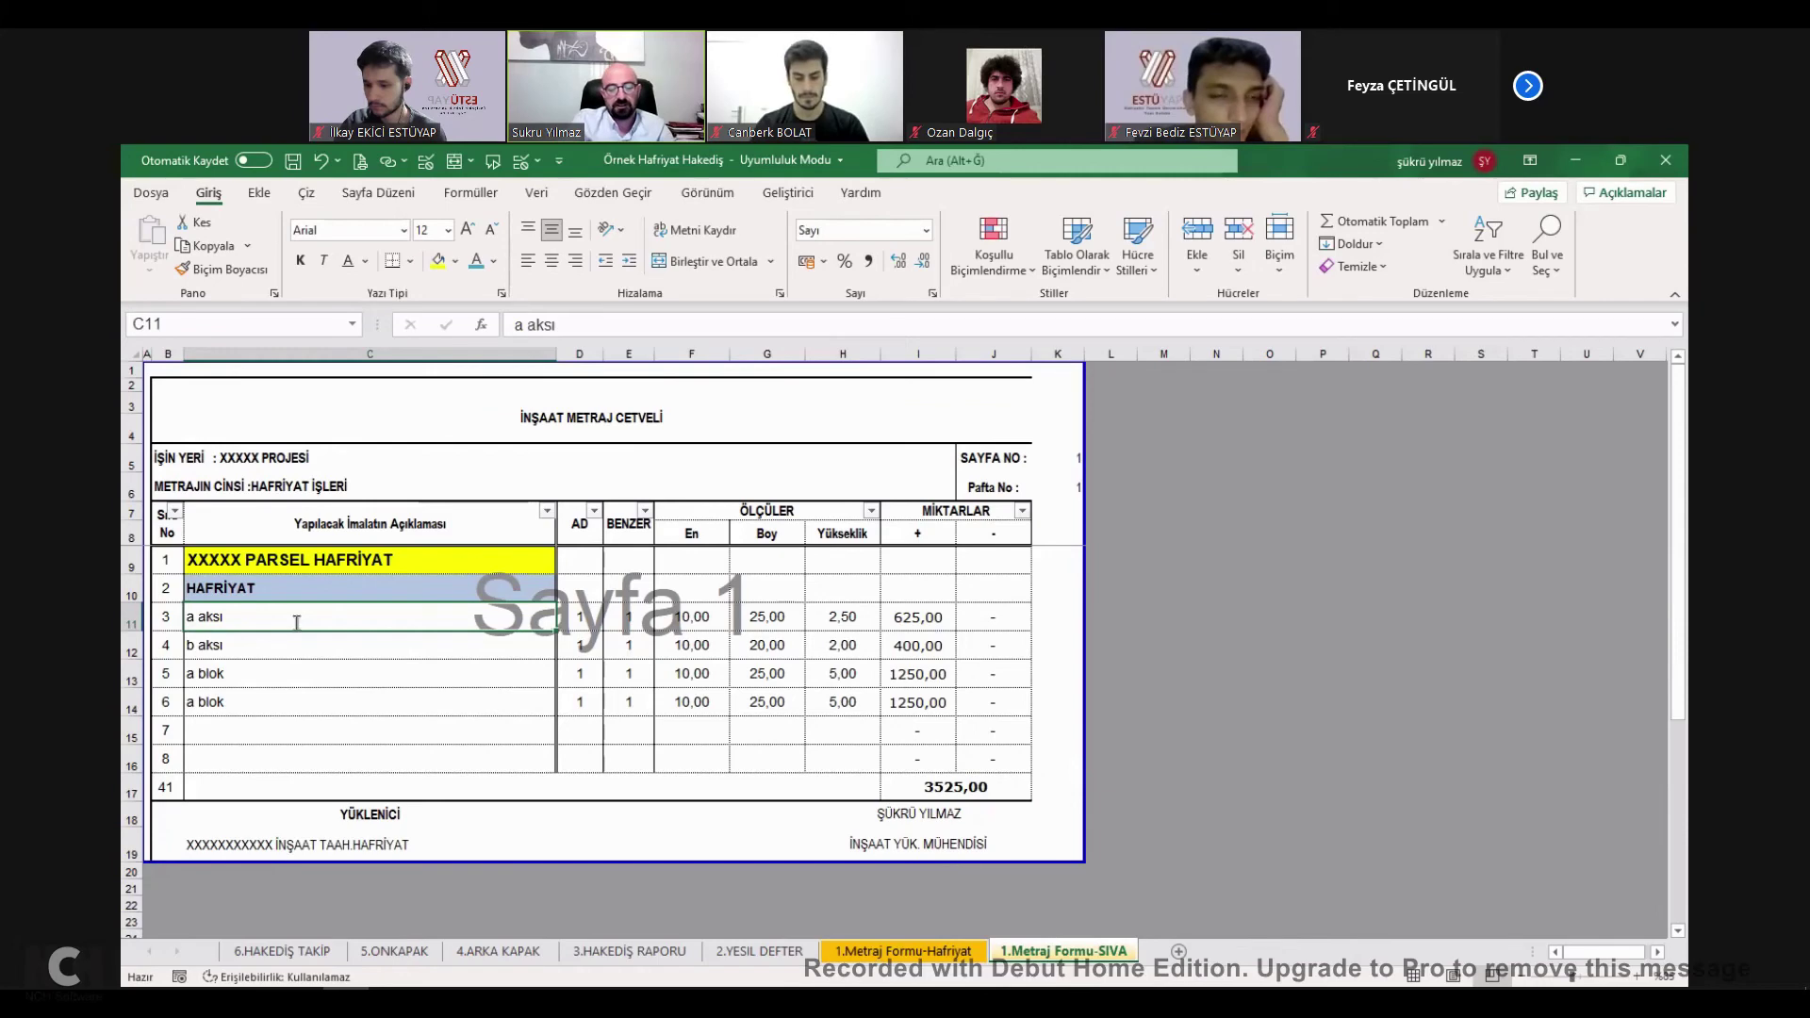
{"action": "type", "text": "SALON"}
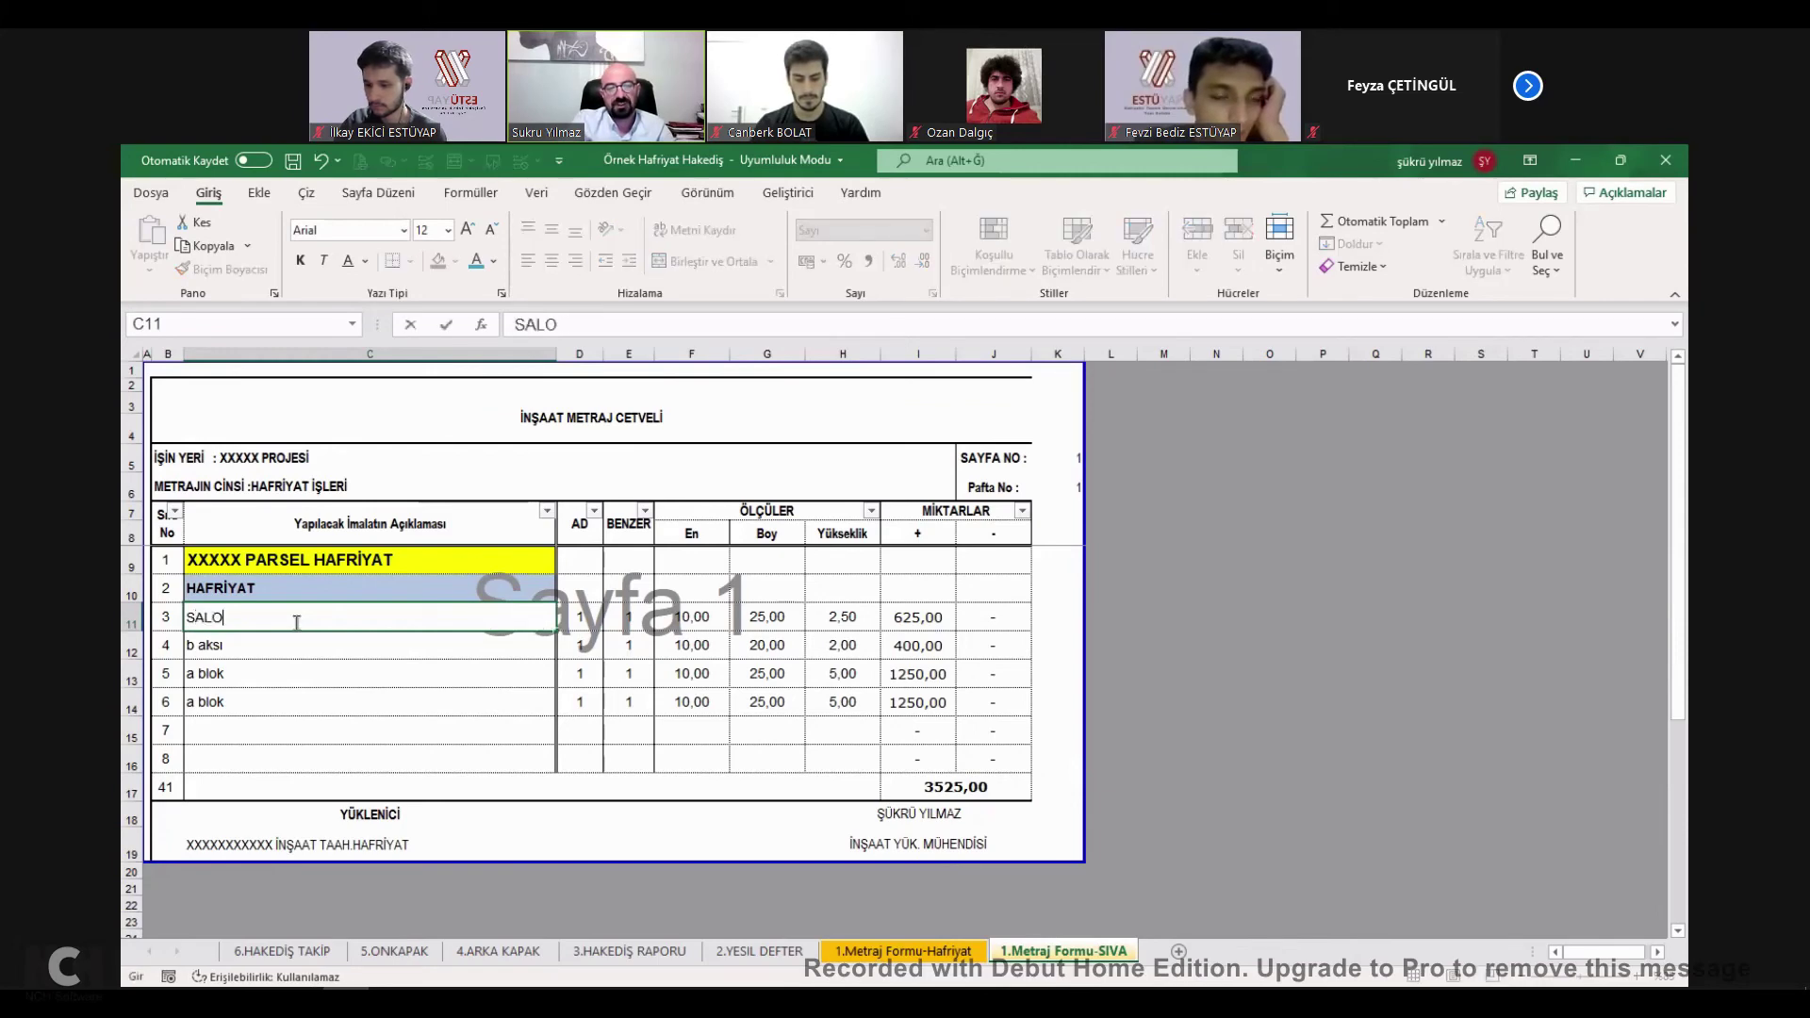
{"action": "key", "text": "Return"}
{"action": "type", "text": "BANYO"}
{"action": "key", "text": "Return"}
{"action": "left_click", "coordinate": [287, 636]}
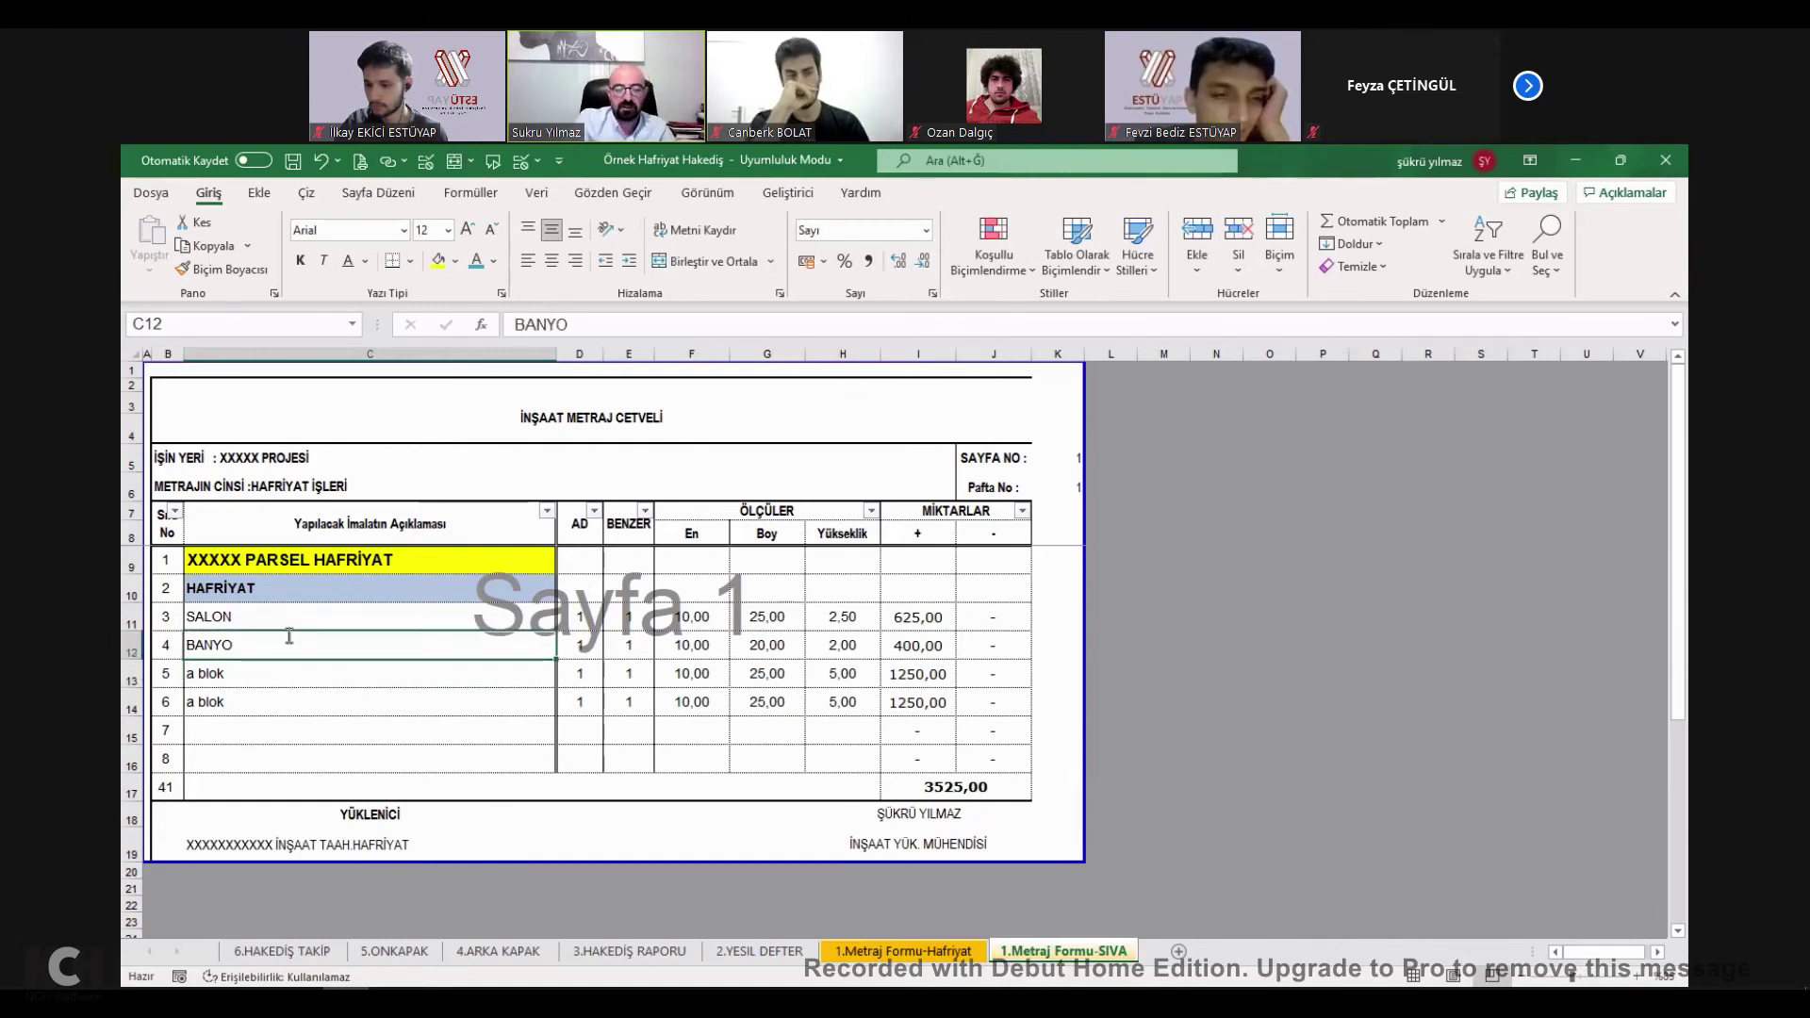
{"action": "type", "text": "MUTFAÜ"}
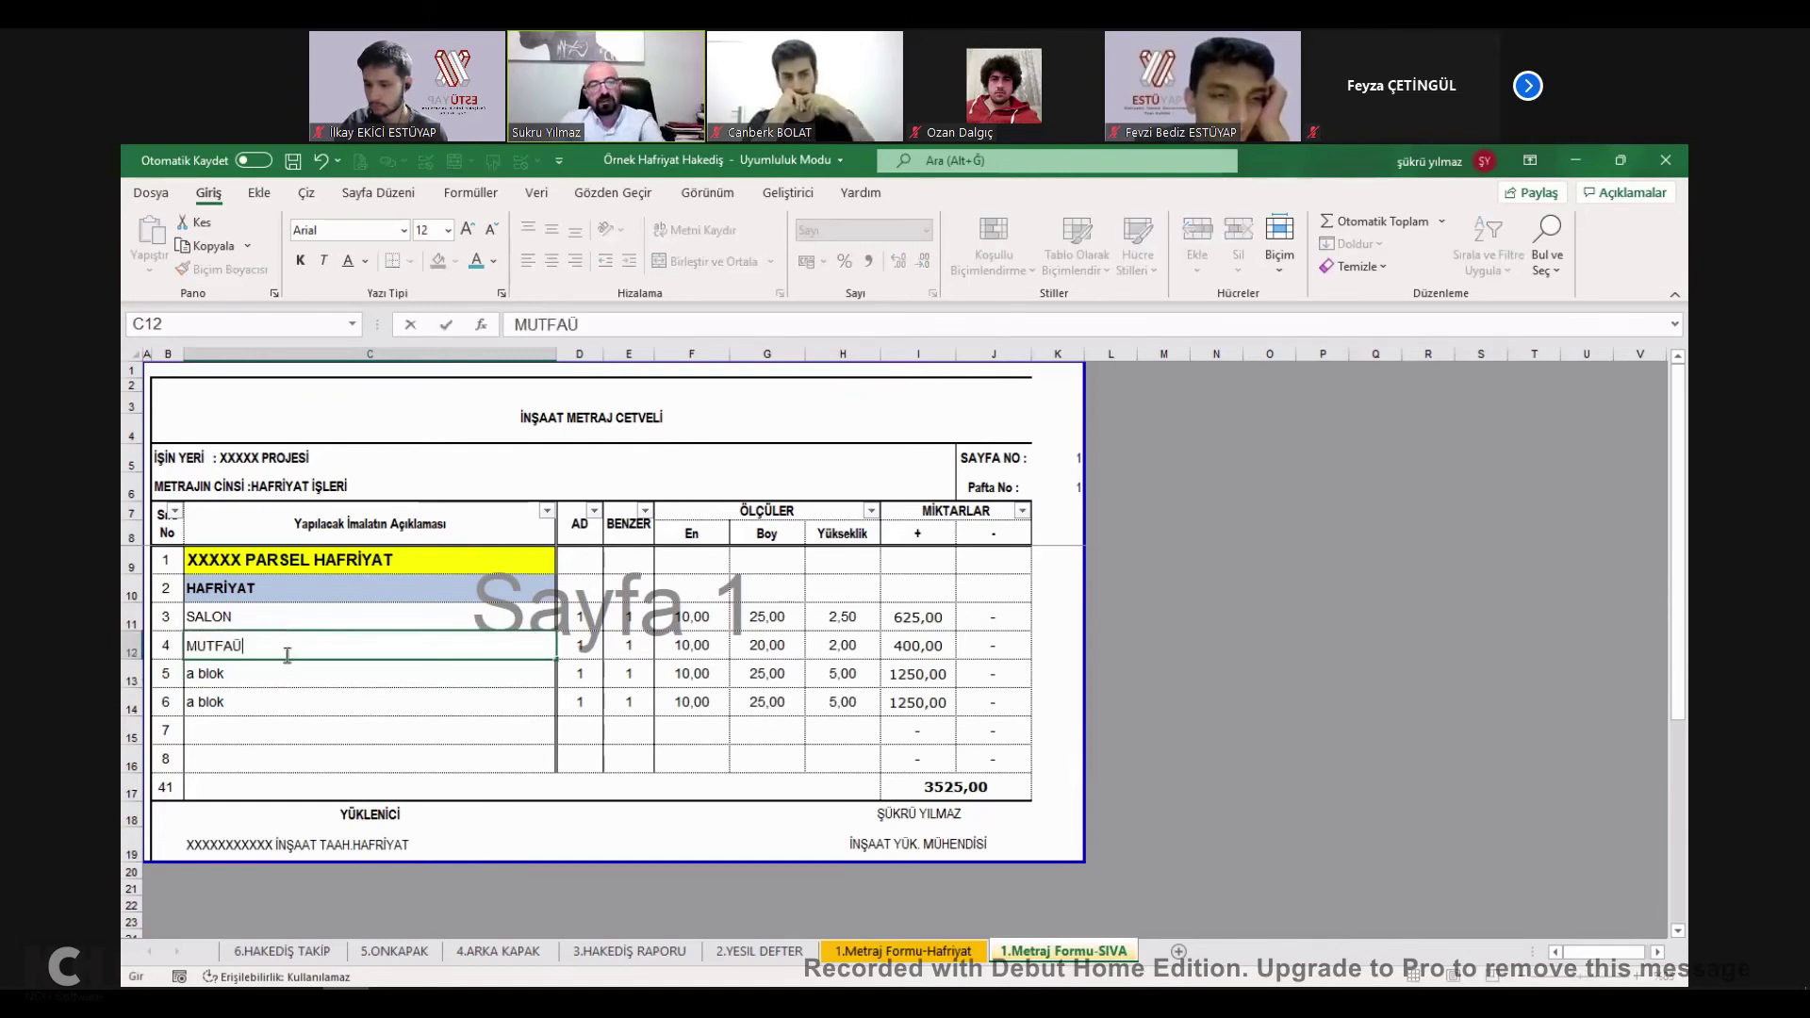
{"action": "key", "text": "Return"}
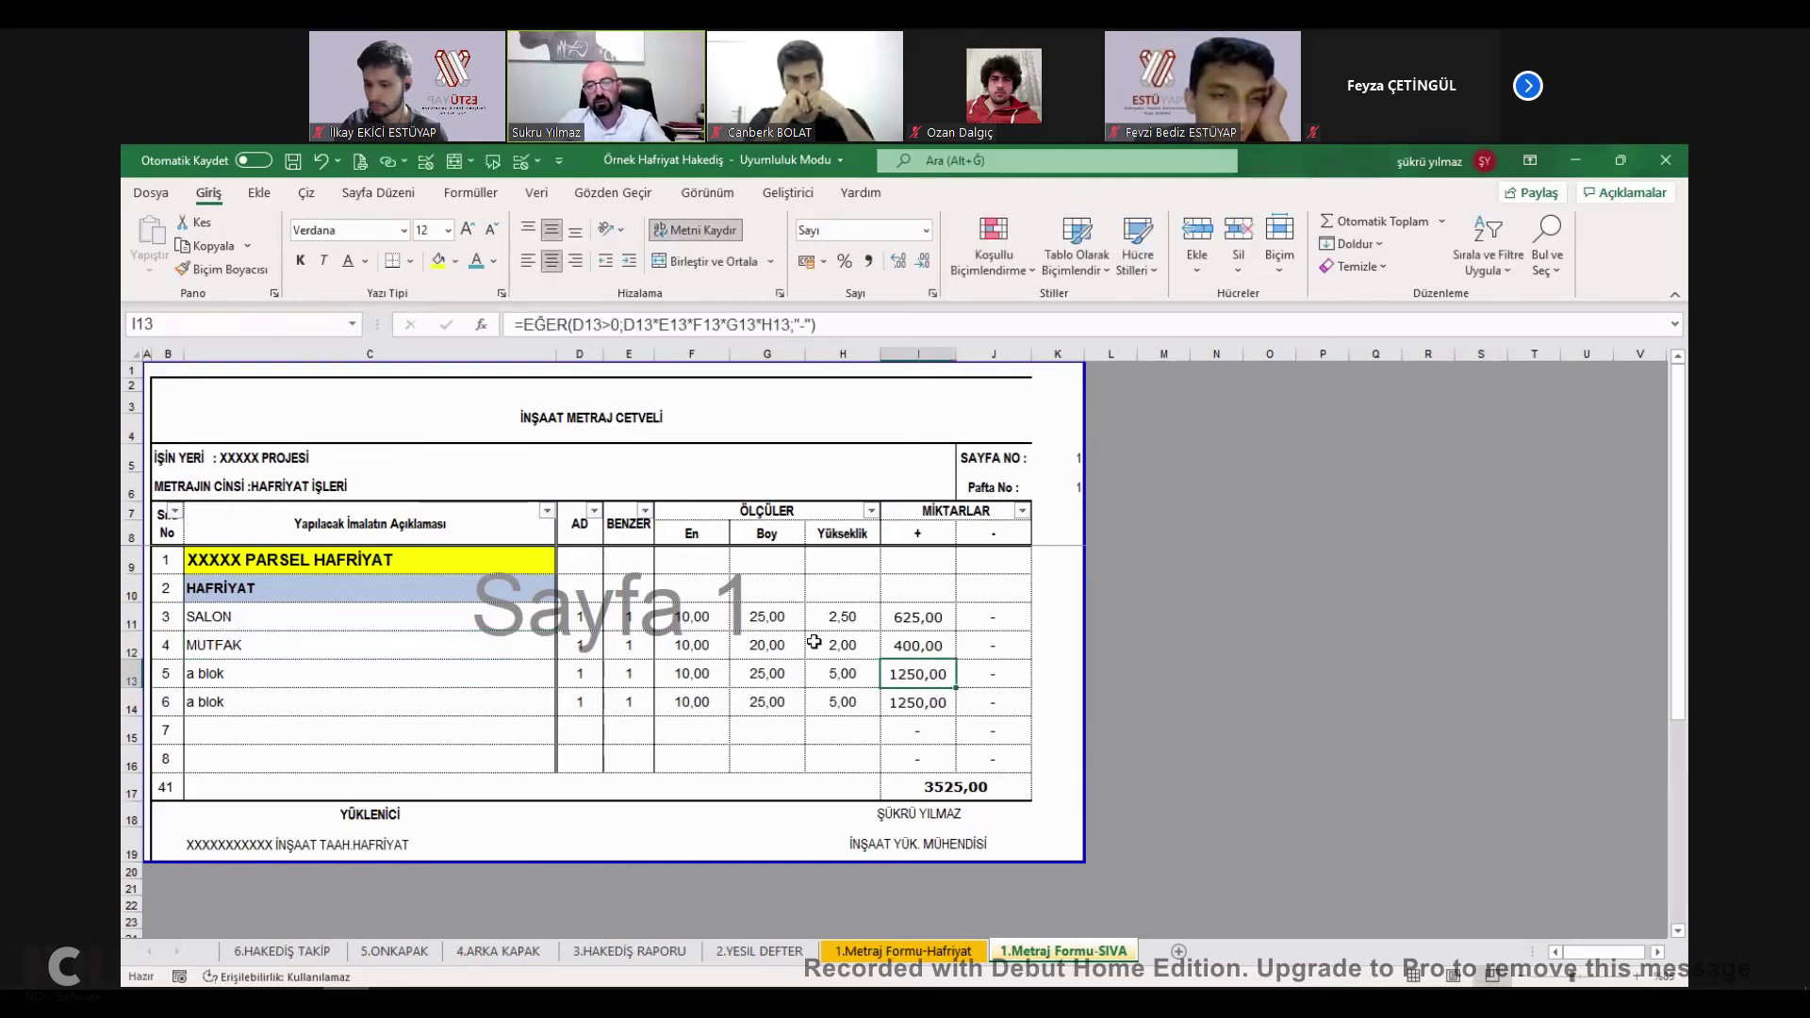
{"action": "left_click", "coordinate": [783, 615]}
{"action": "type", "text": "251"}
{"action": "key", "text": "Tab"}
Set the remaining SIVA dimensions to 1 and copy the SIVA sheet's total.
{"action": "type", "text": "1"}
{"action": "key", "text": "Return"}
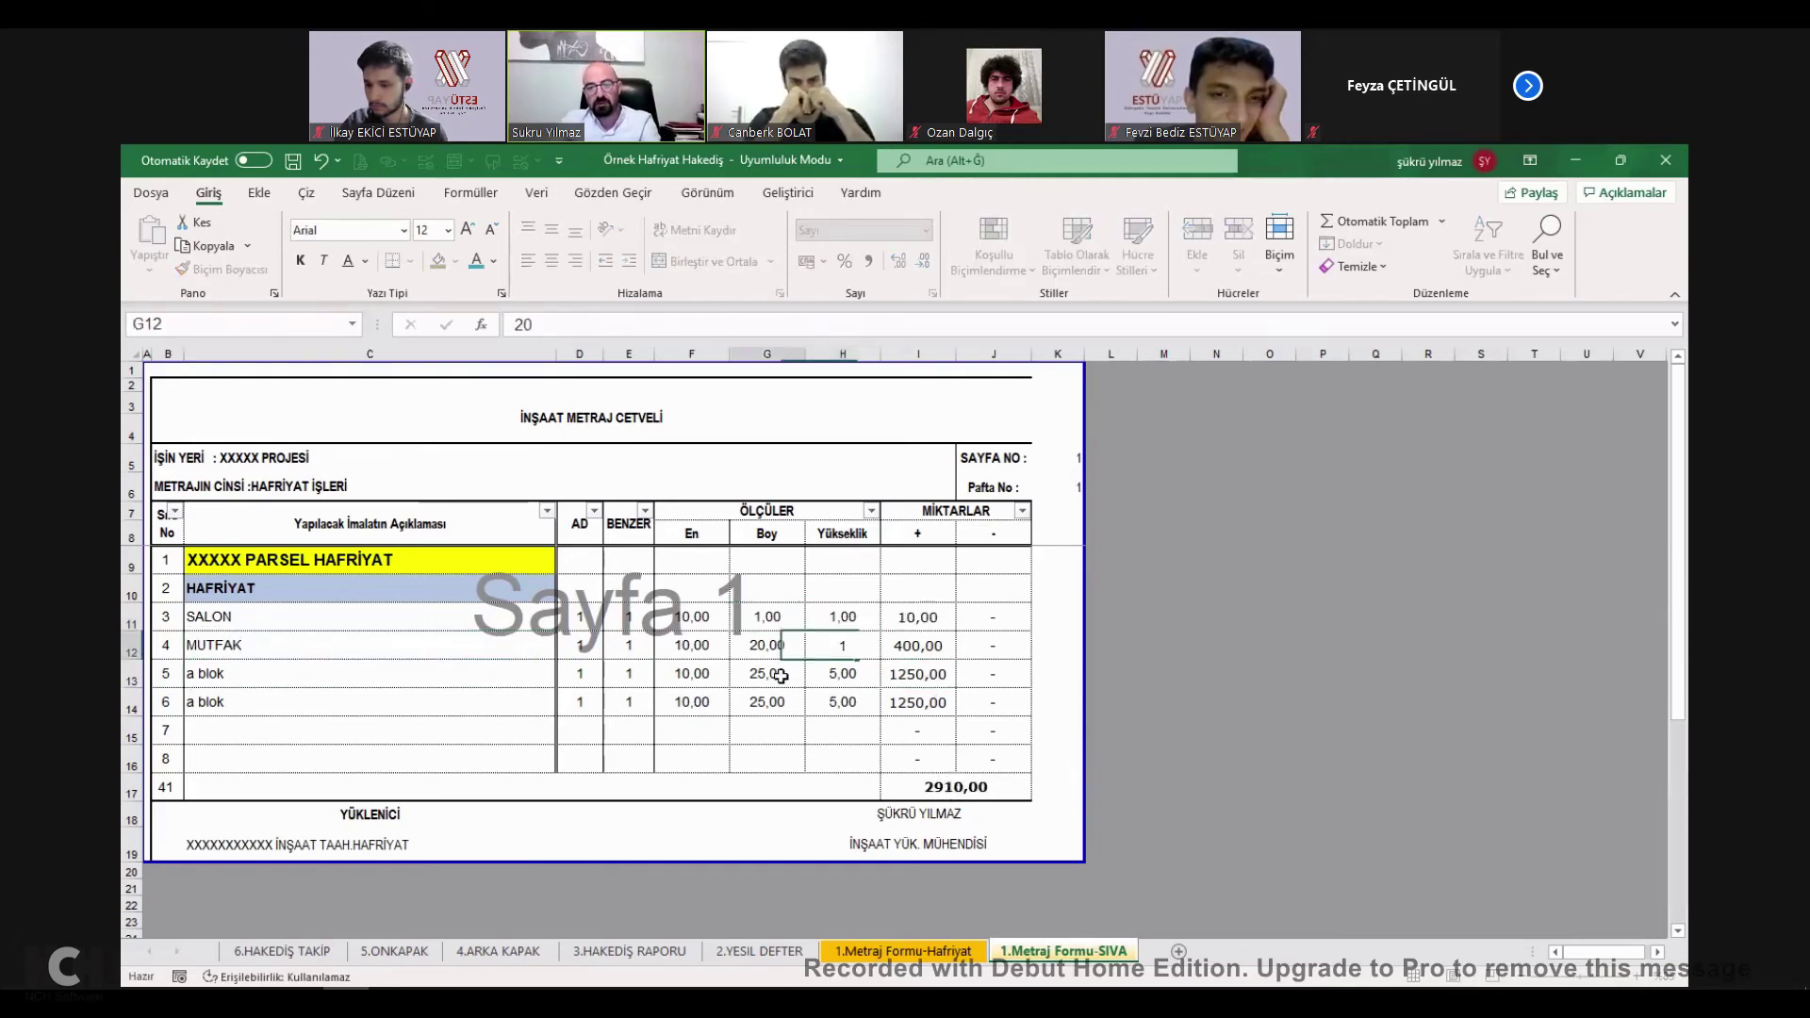
{"action": "type", "text": "1"}
{"action": "key", "text": "Tab"}
{"action": "type", "text": "1"}
{"action": "left_click", "coordinate": [957, 790]}
{"action": "key", "text": "ctrl+c"}
{"action": "left_click", "coordinate": [760, 950]}
{"action": "left_click", "coordinate": [495, 547]}
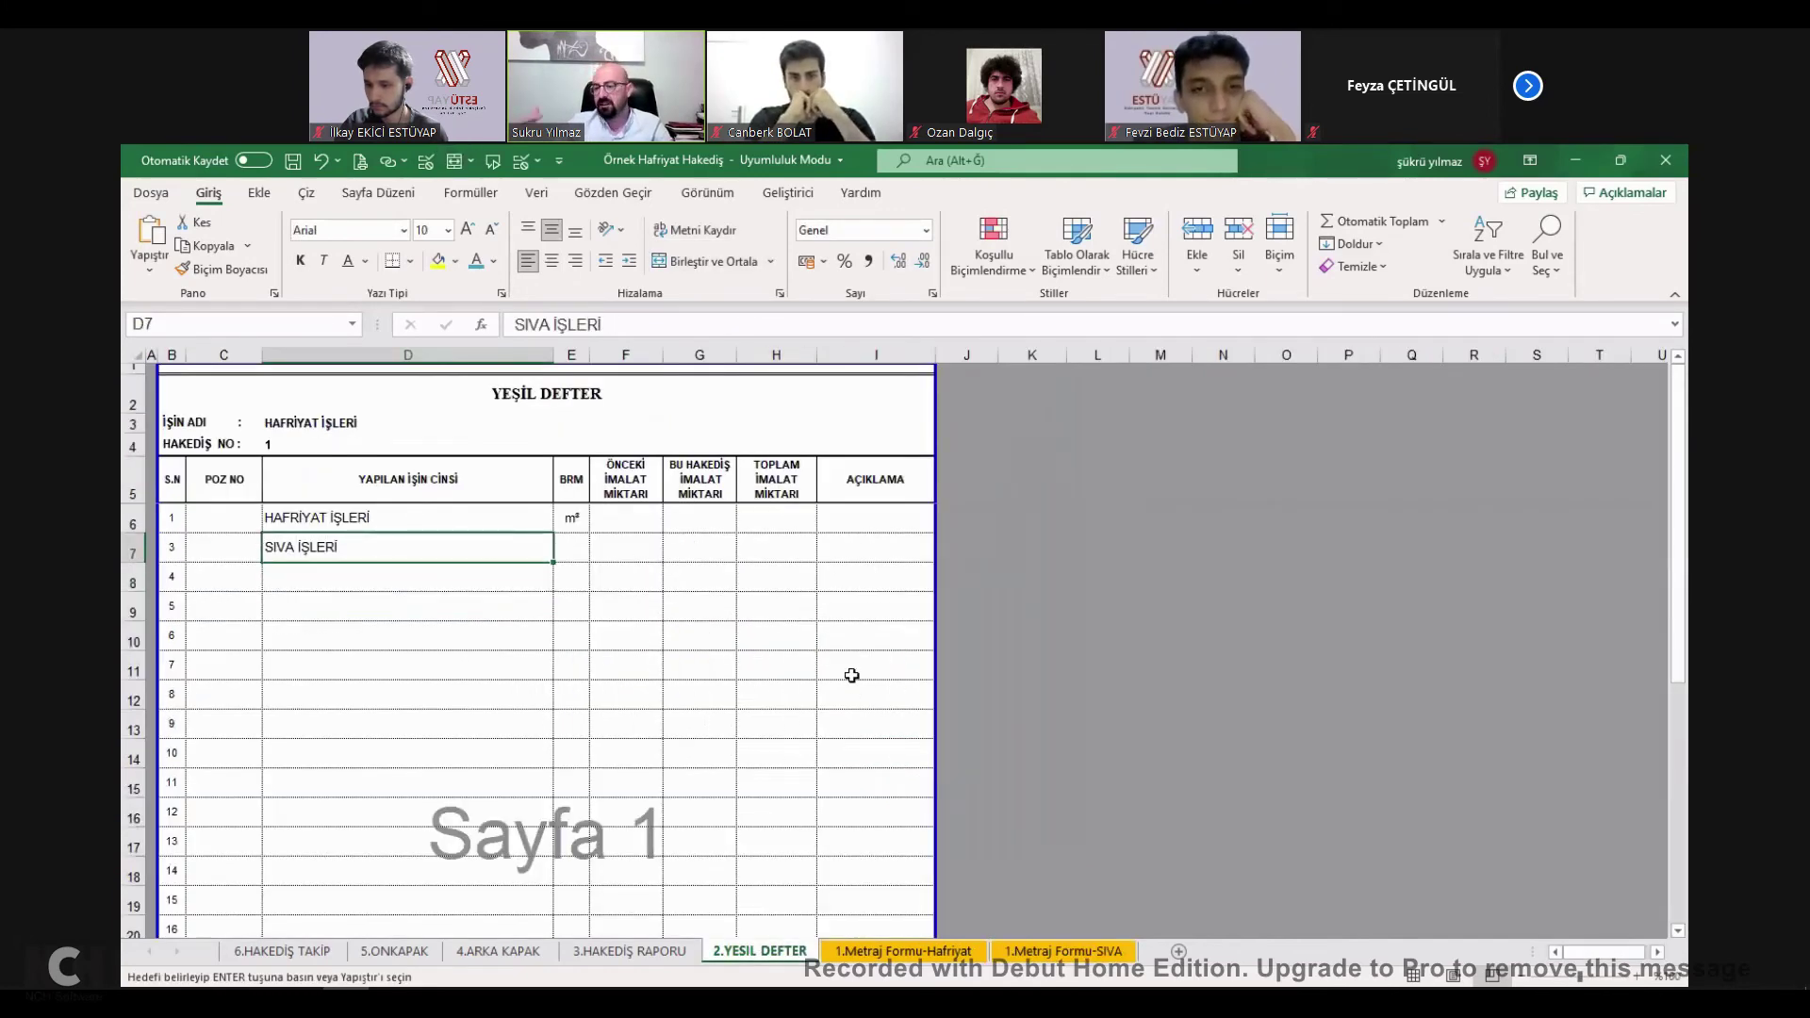
{"action": "key", "text": "Escape"}
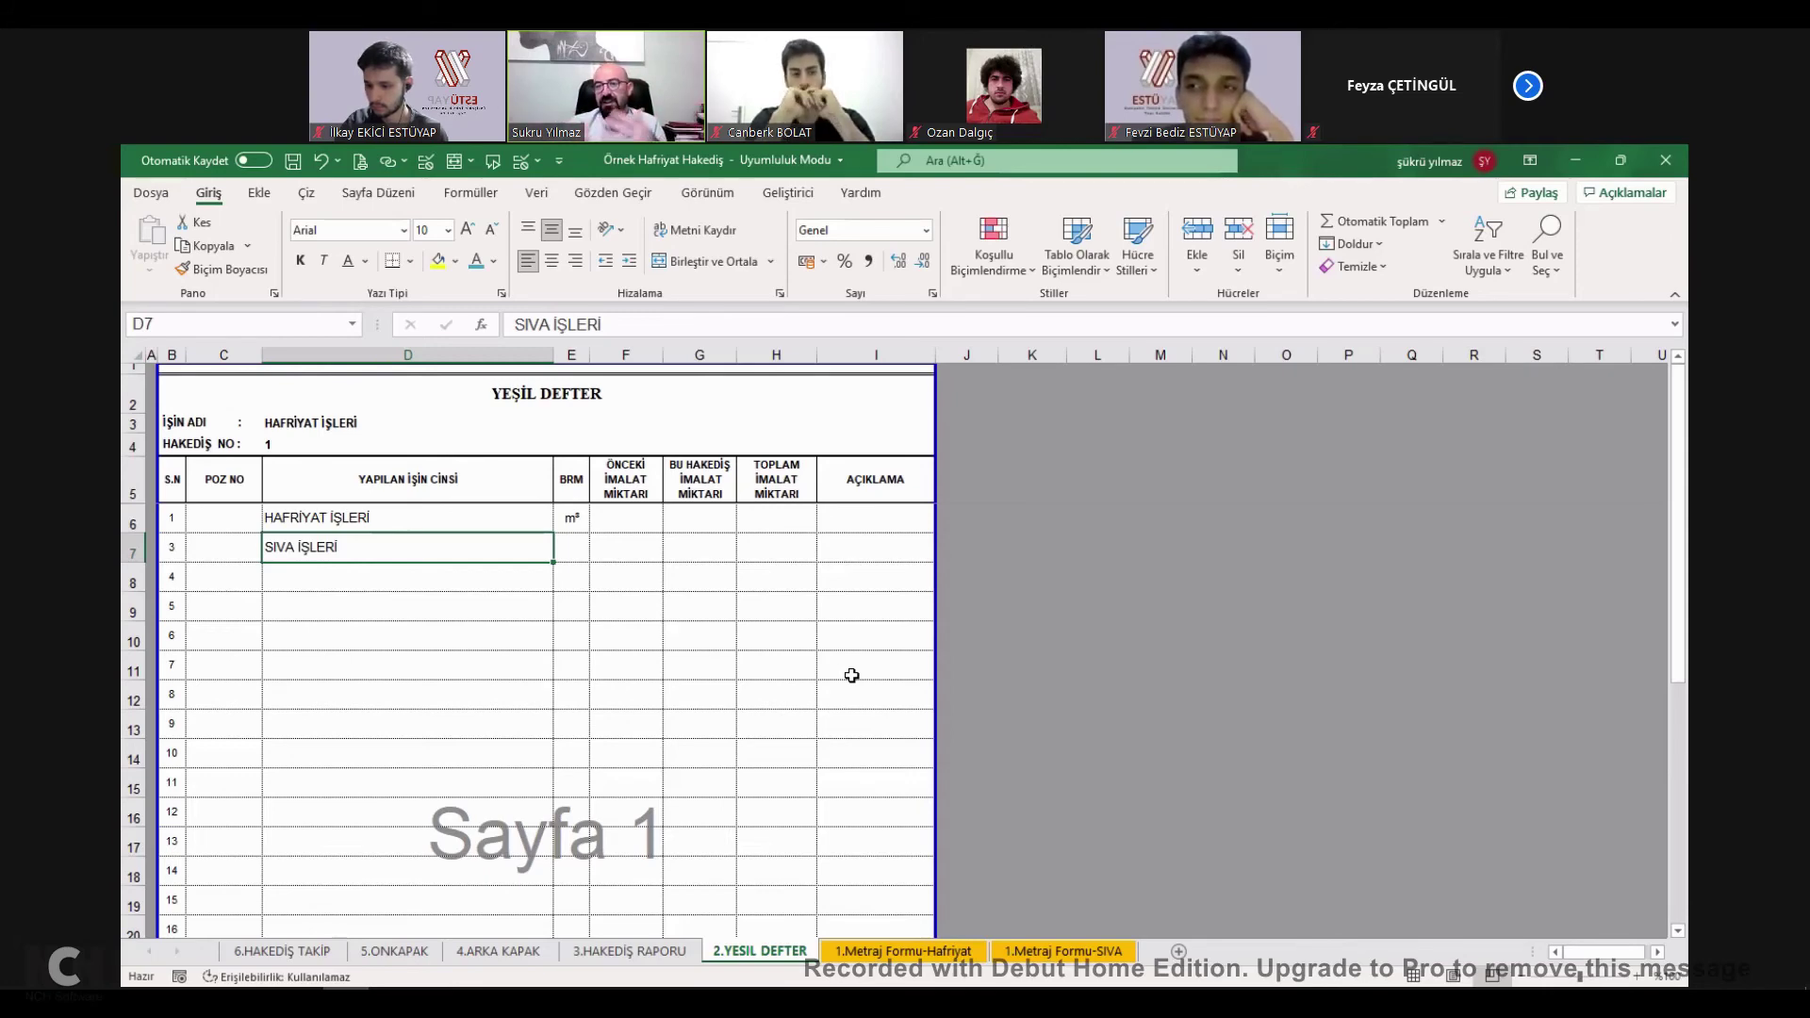
Copy the Hafriyat total 3525,00 and select HAFRİYAT İŞLERİ's quantity cell on Yeşil Defter.
{"action": "left_click", "coordinate": [938, 952]}
{"action": "key", "text": "ctrl+c"}
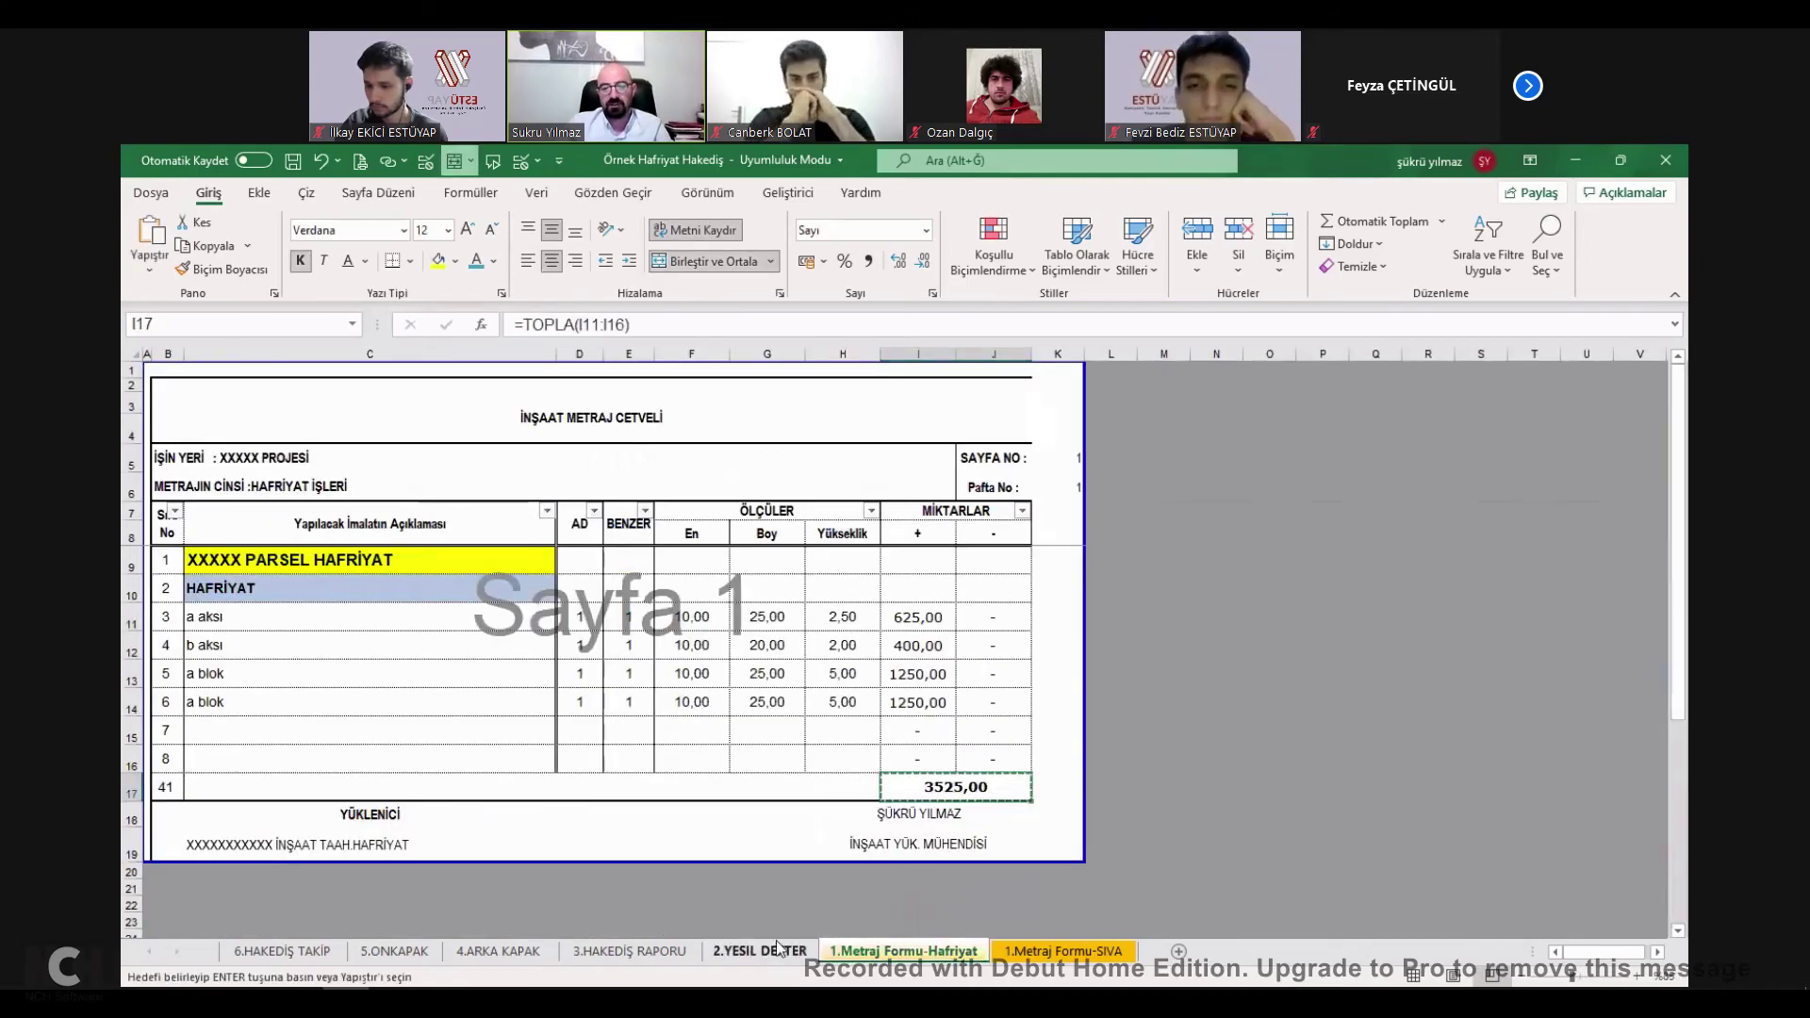
{"action": "left_click", "coordinate": [779, 950]}
{"action": "left_click", "coordinate": [782, 519]}
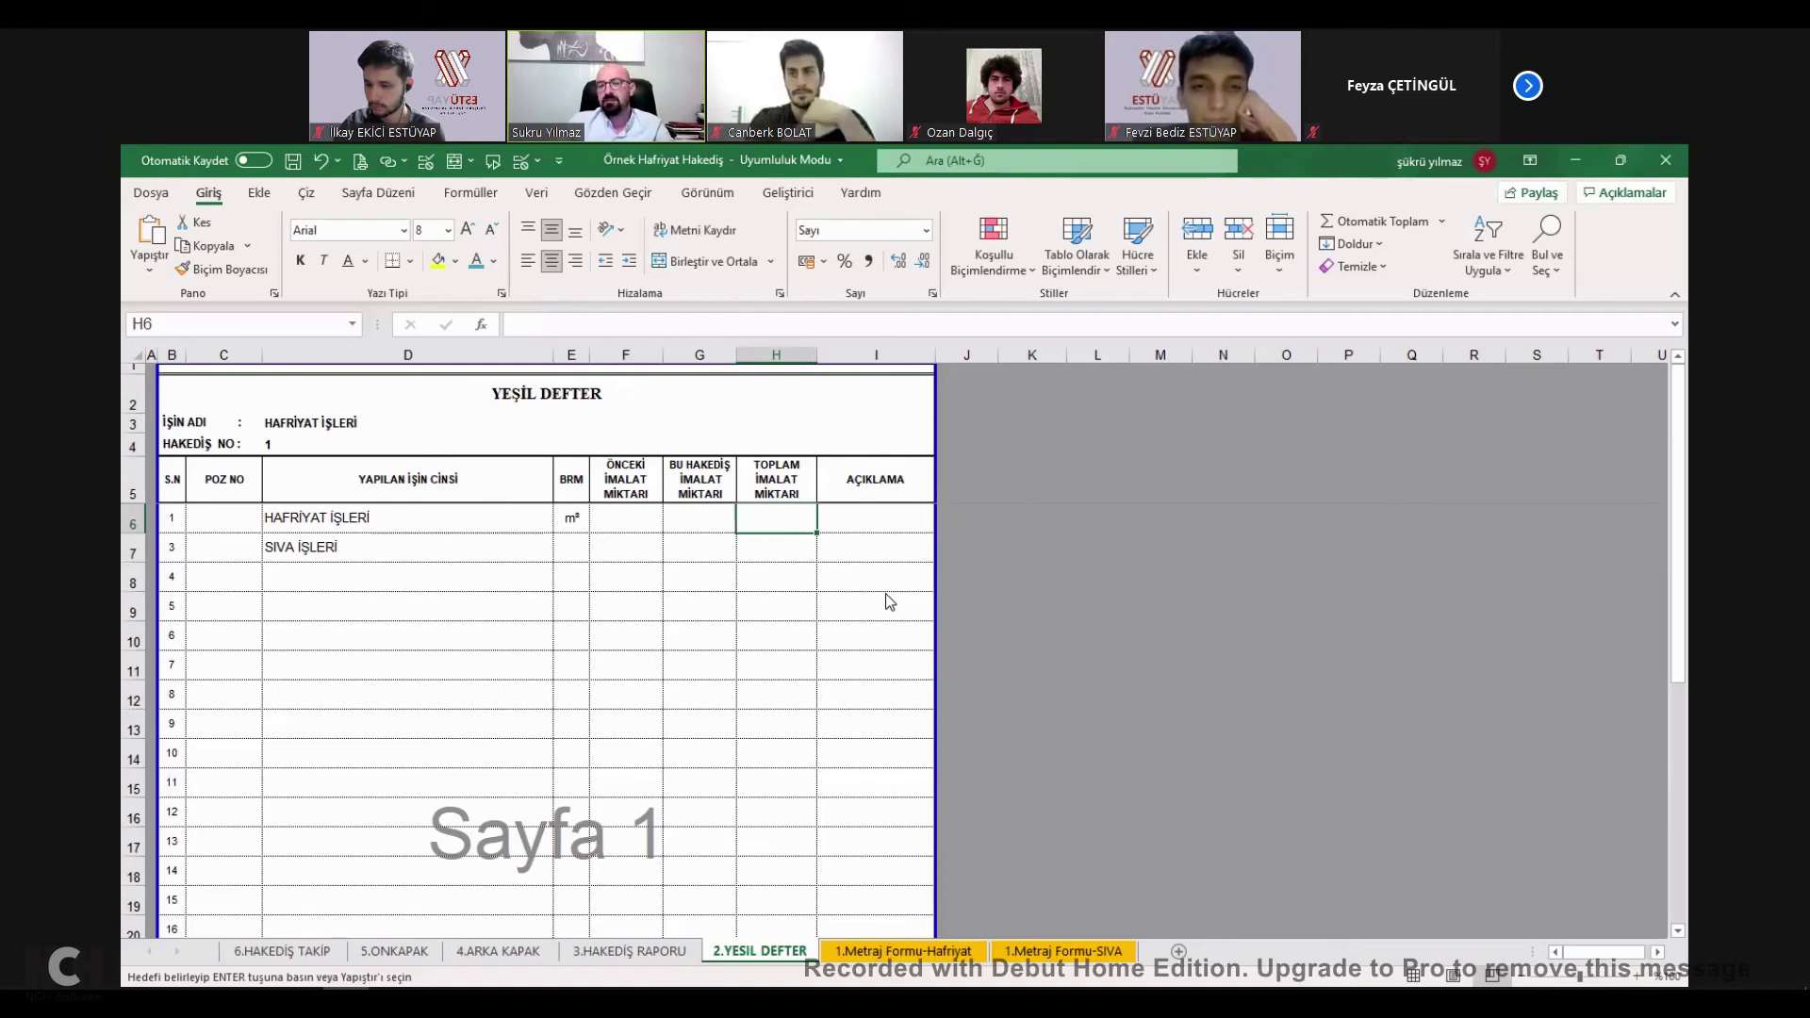
Paste the Hafriyat total as its quantity and extend the this-payment formula to both works.
{"action": "key", "text": "ctrl+v"}
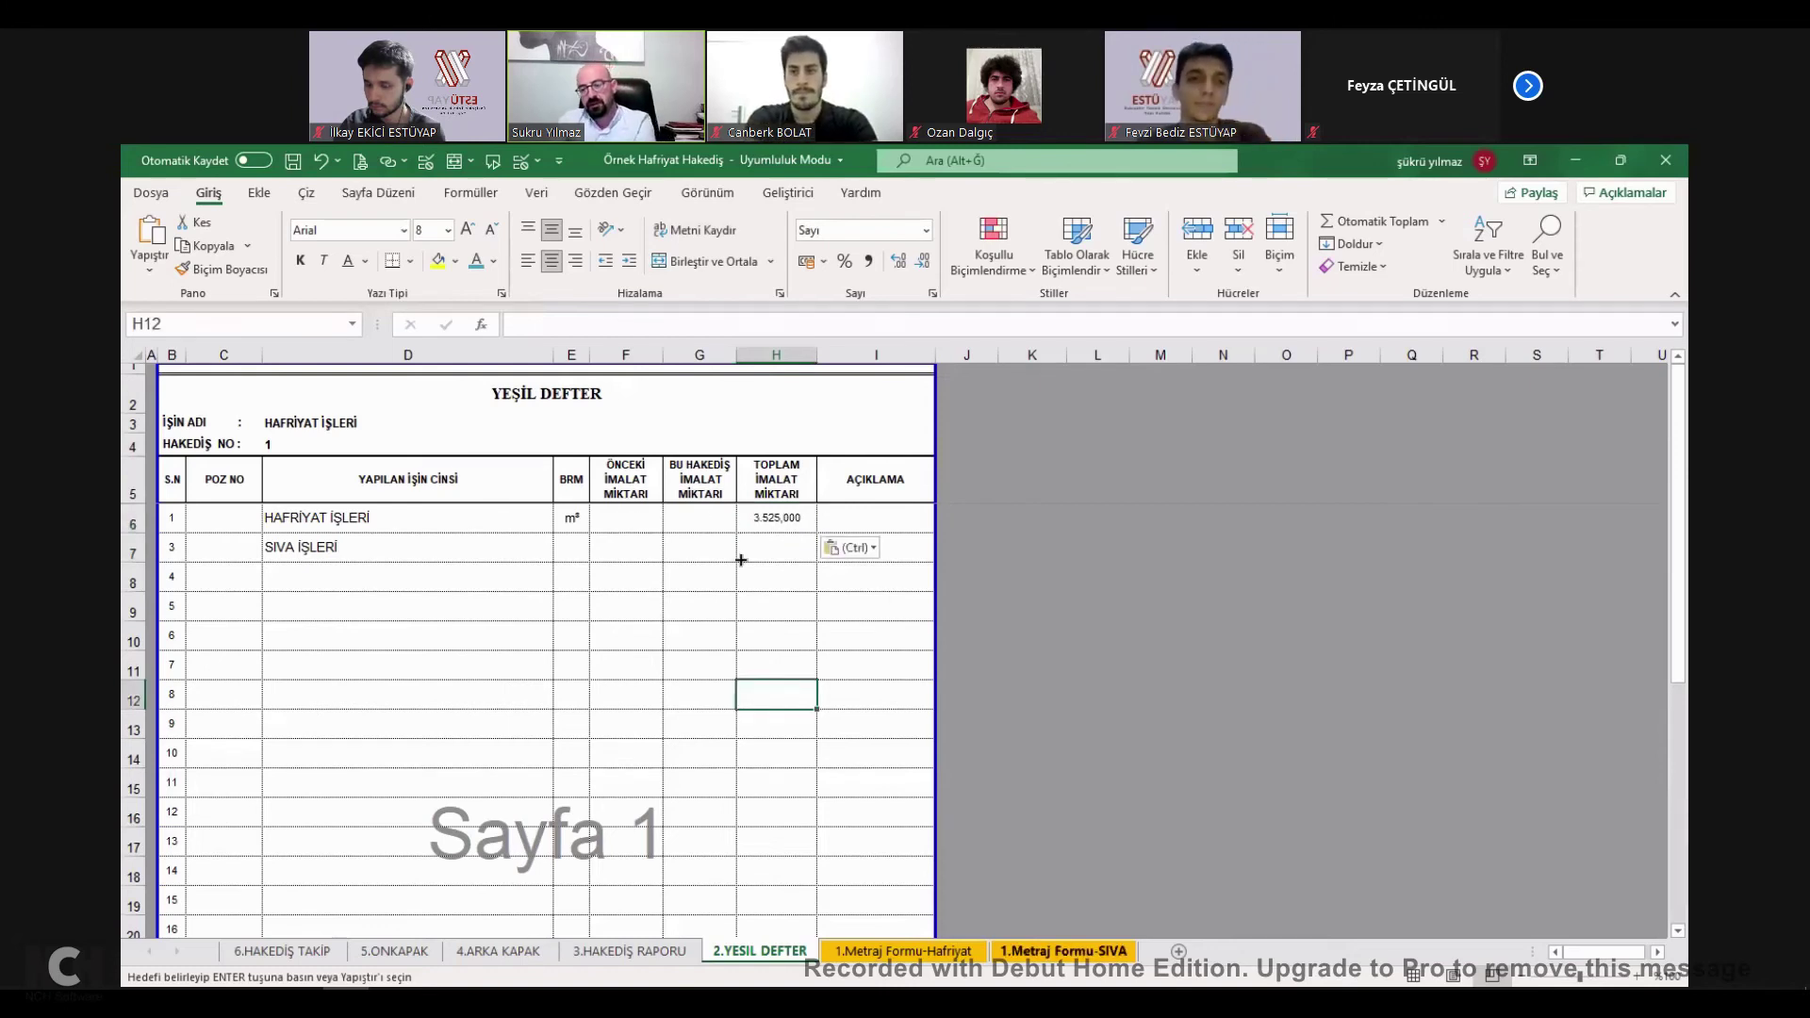
{"action": "left_click_drag", "start_coordinate": [699, 517], "coordinate": [699, 546]}
{"action": "key", "text": "Return"}
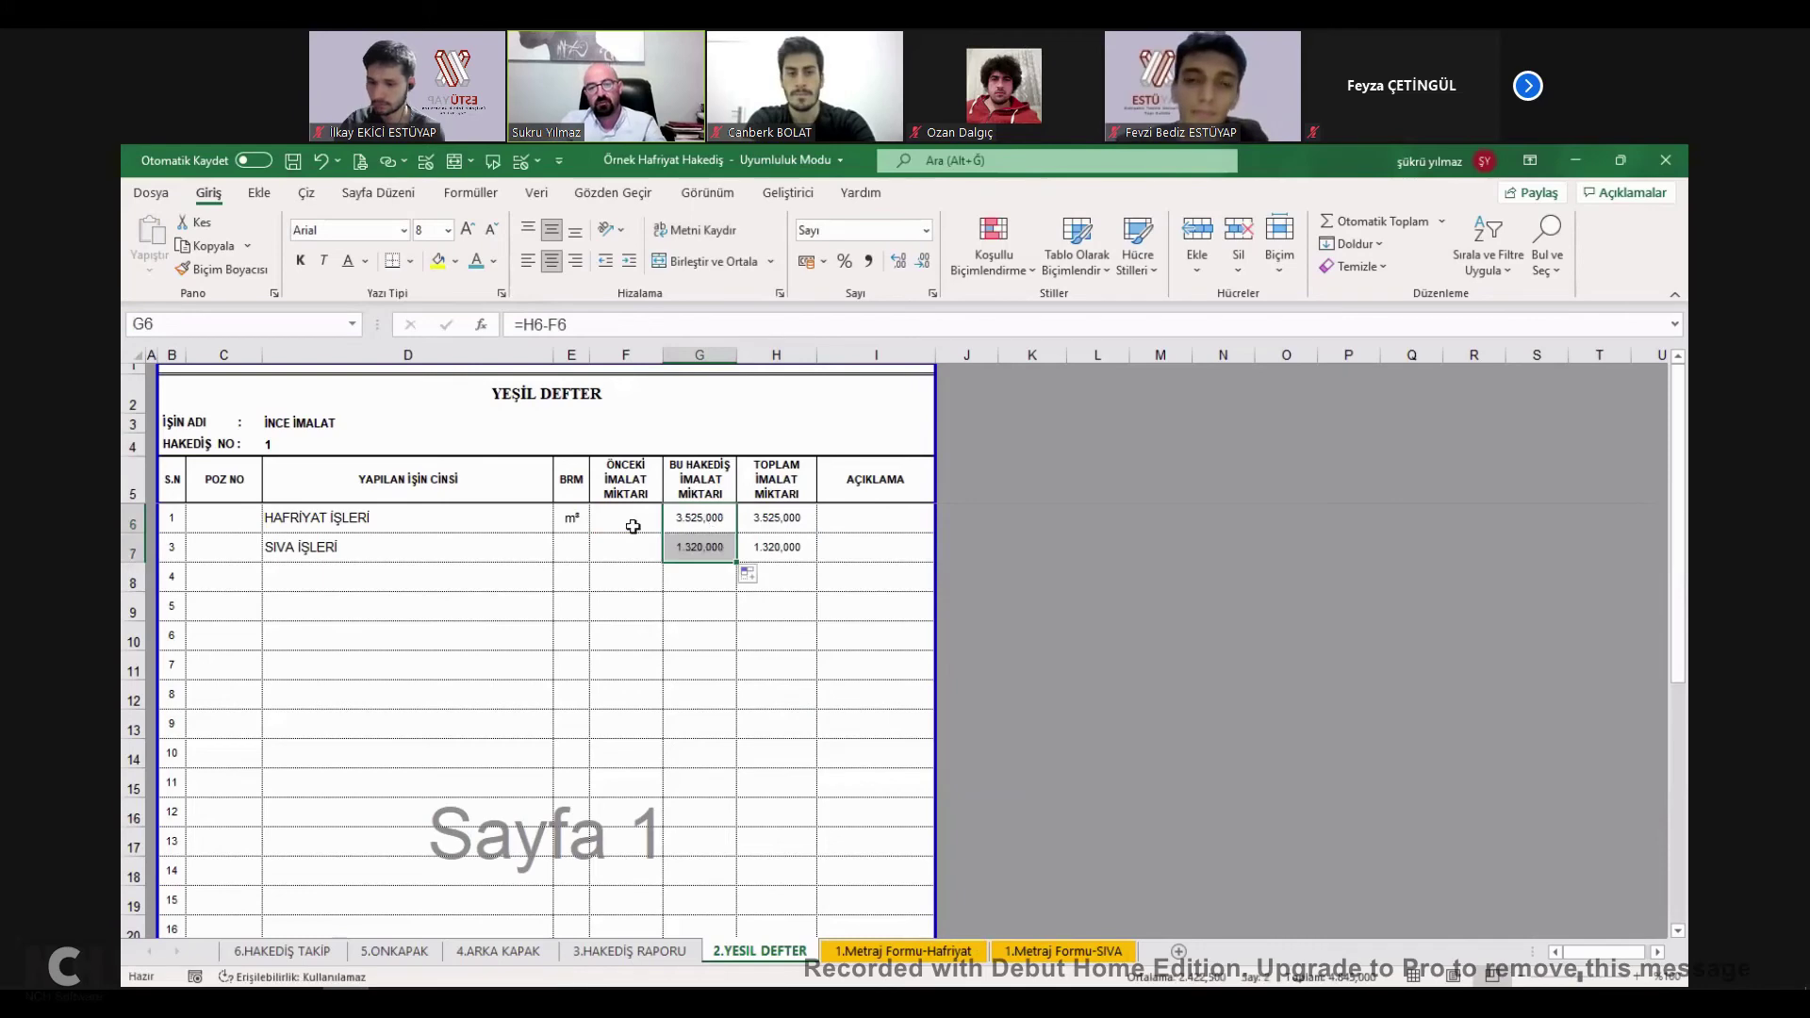
Set the previous quantity to 0 for both HAFRİYAT and SIVA work rows.
{"action": "double_click", "coordinate": [650, 517]}
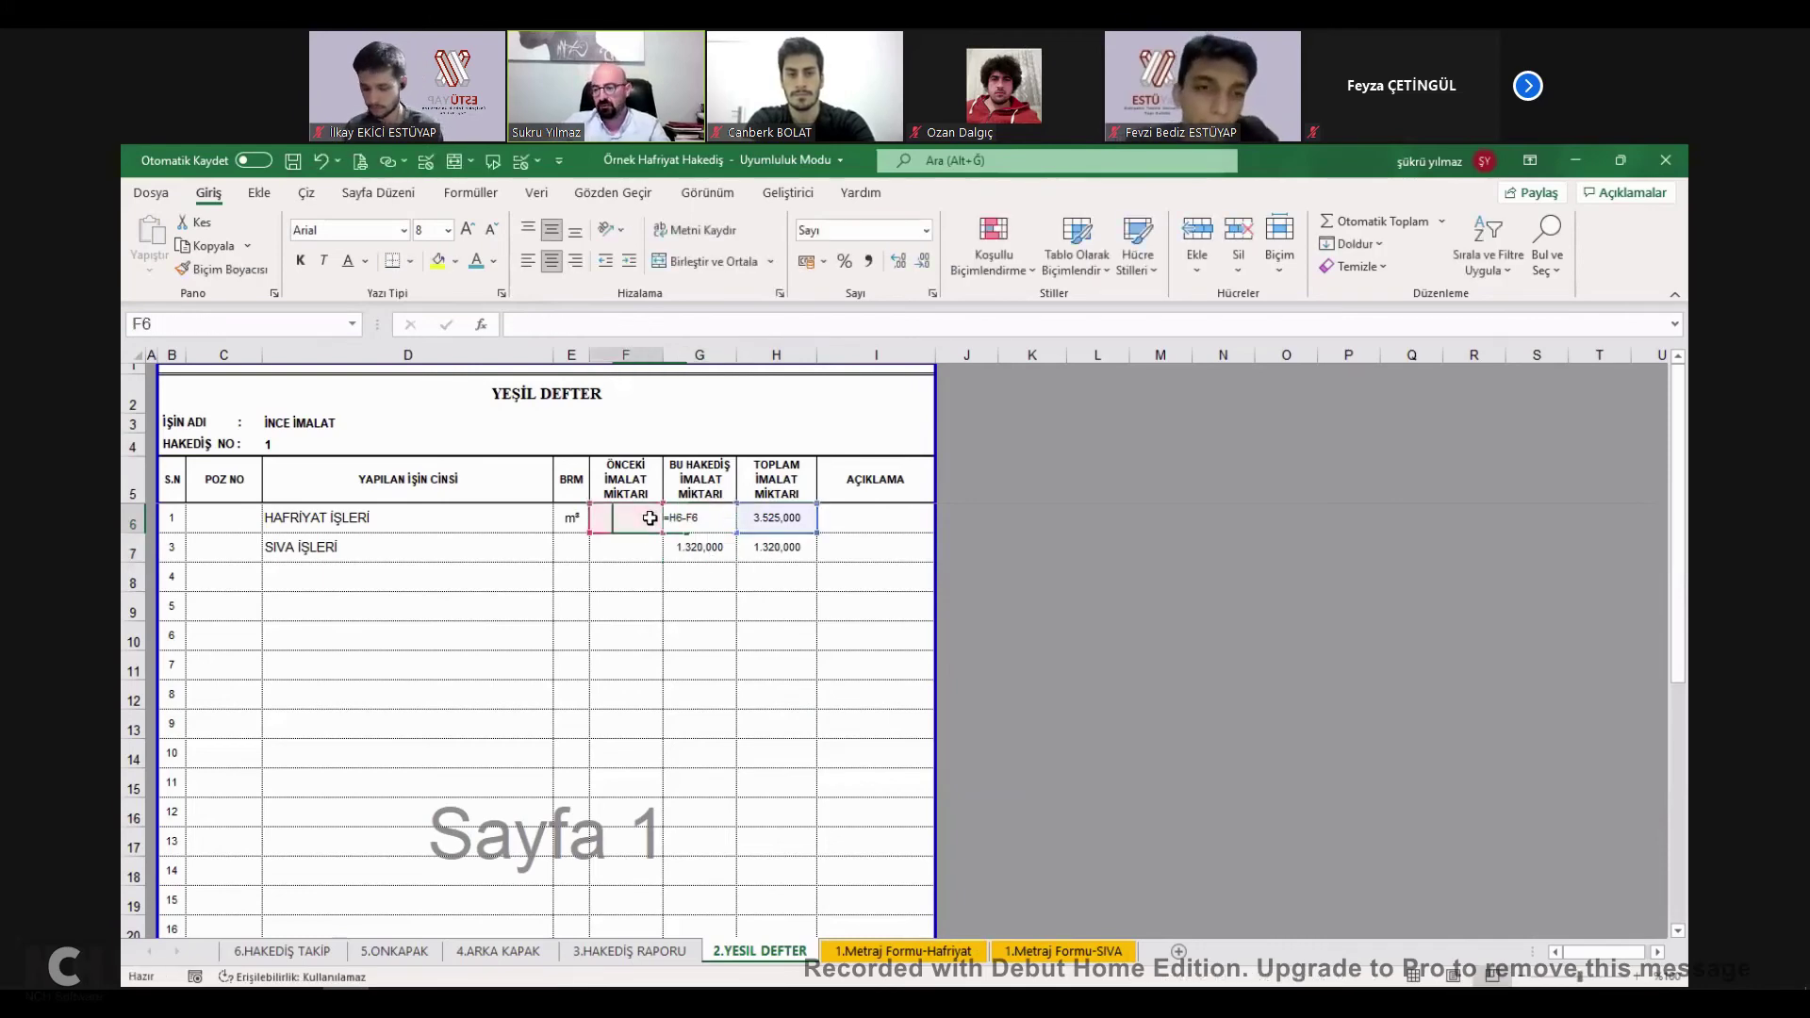
{"action": "type", "text": "0"}
{"action": "key", "text": "Return"}
{"action": "left_click", "coordinate": [634, 525]}
{"action": "left_click_drag", "start_coordinate": [663, 534], "coordinate": [662, 562]}
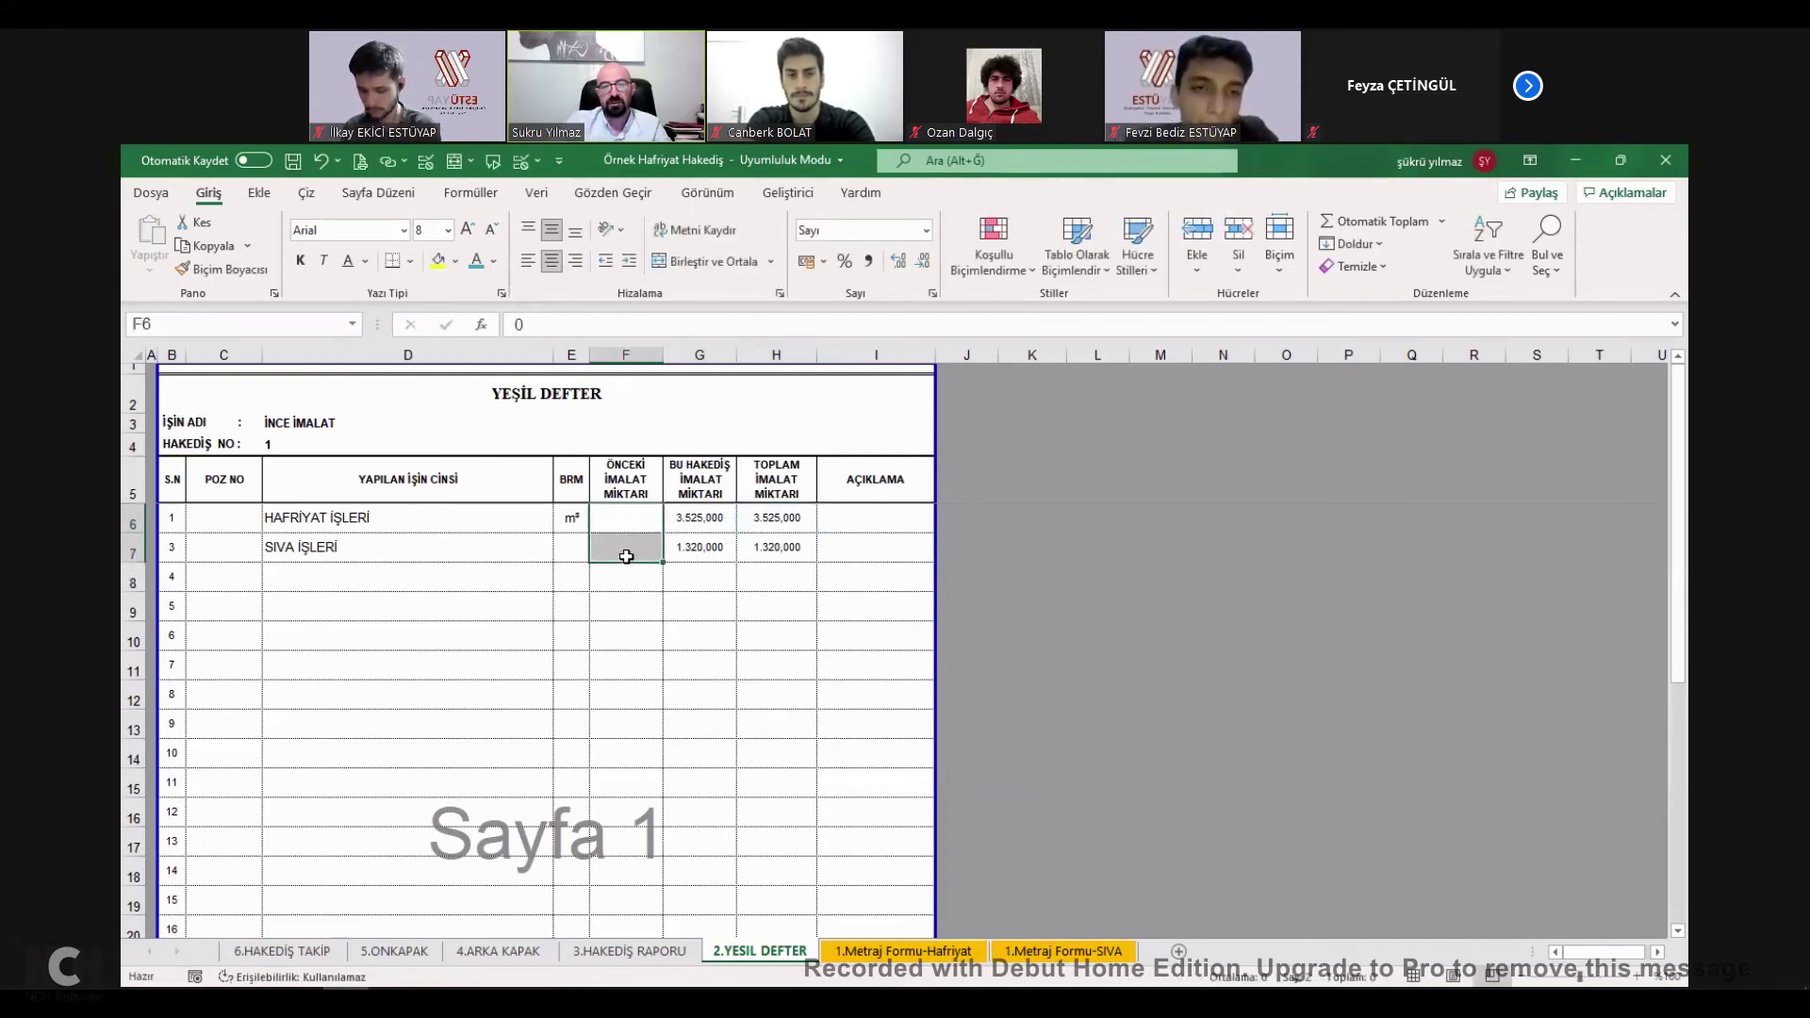
{"action": "left_click", "coordinate": [925, 230]}
{"action": "left_click", "coordinate": [634, 520]}
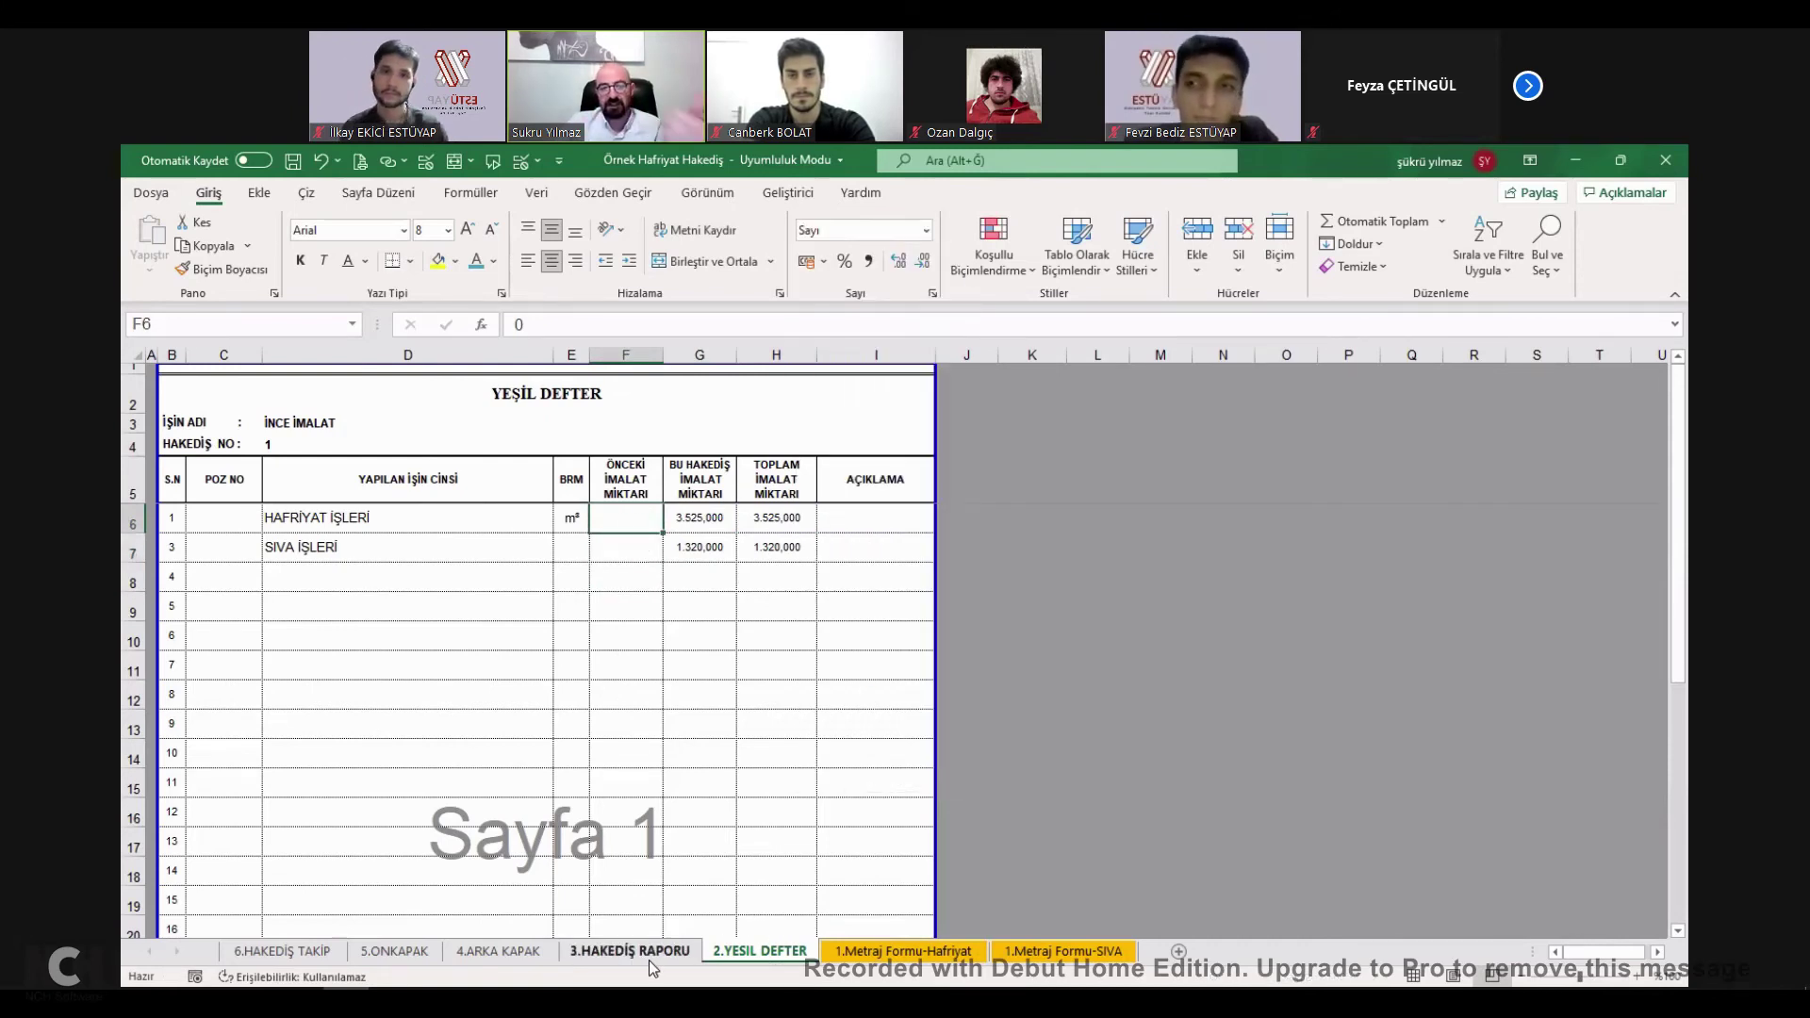
Copy both work names into the Hakediş Raporu and link the first to Yeşil Defter D6.
{"action": "key", "text": "ctrl+Page_Up"}
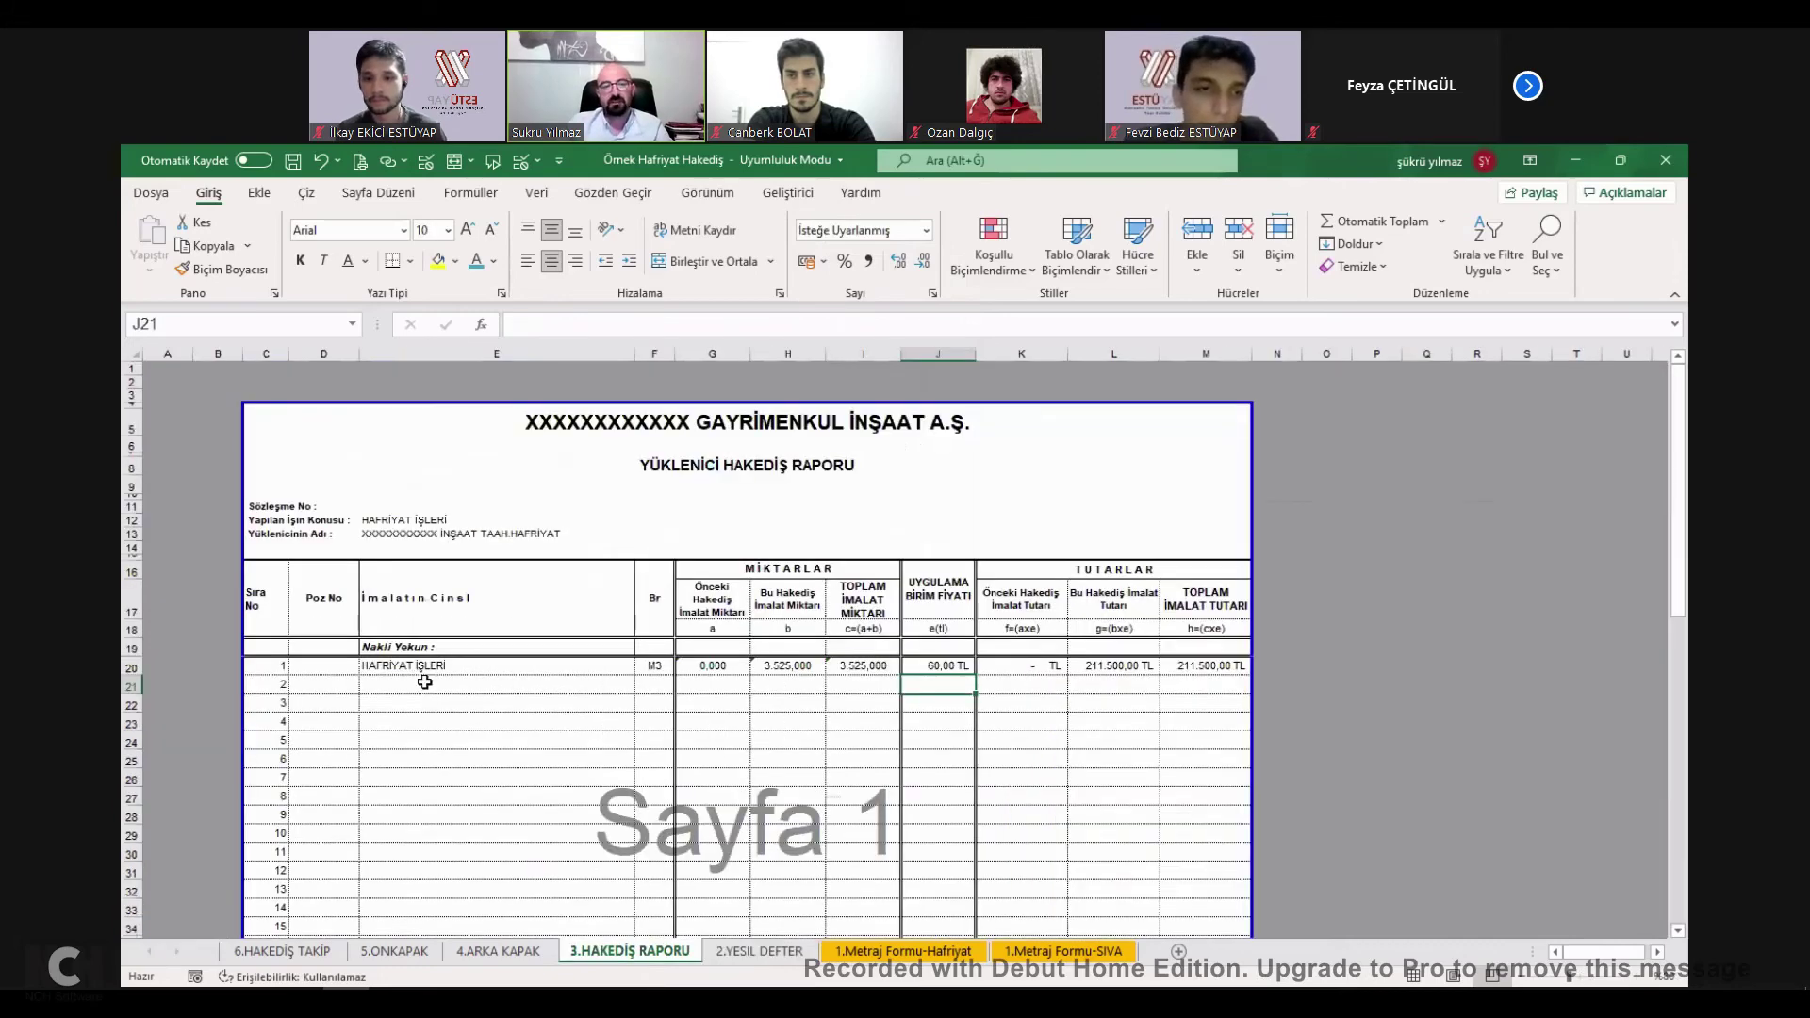
{"action": "key", "text": "ctrl+Page_Down"}
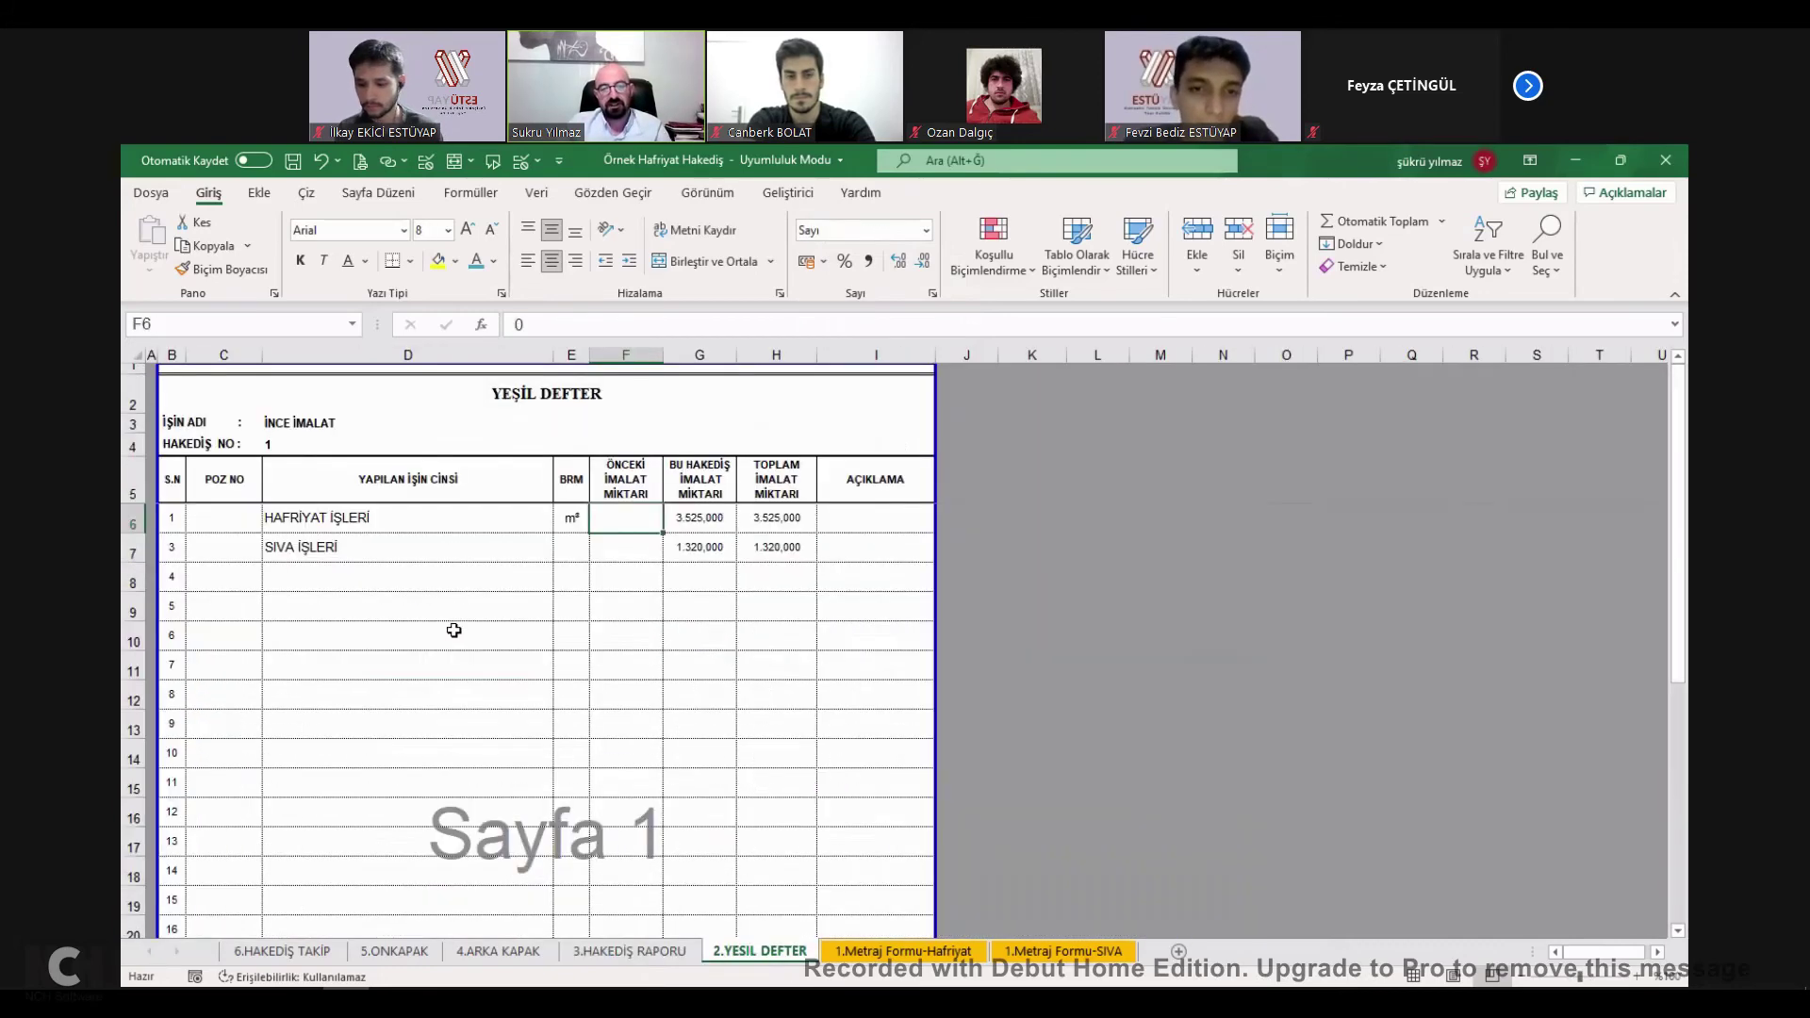
{"action": "left_click_drag", "start_coordinate": [347, 516], "coordinate": [384, 543]}
{"action": "key", "text": "ctrl+c"}
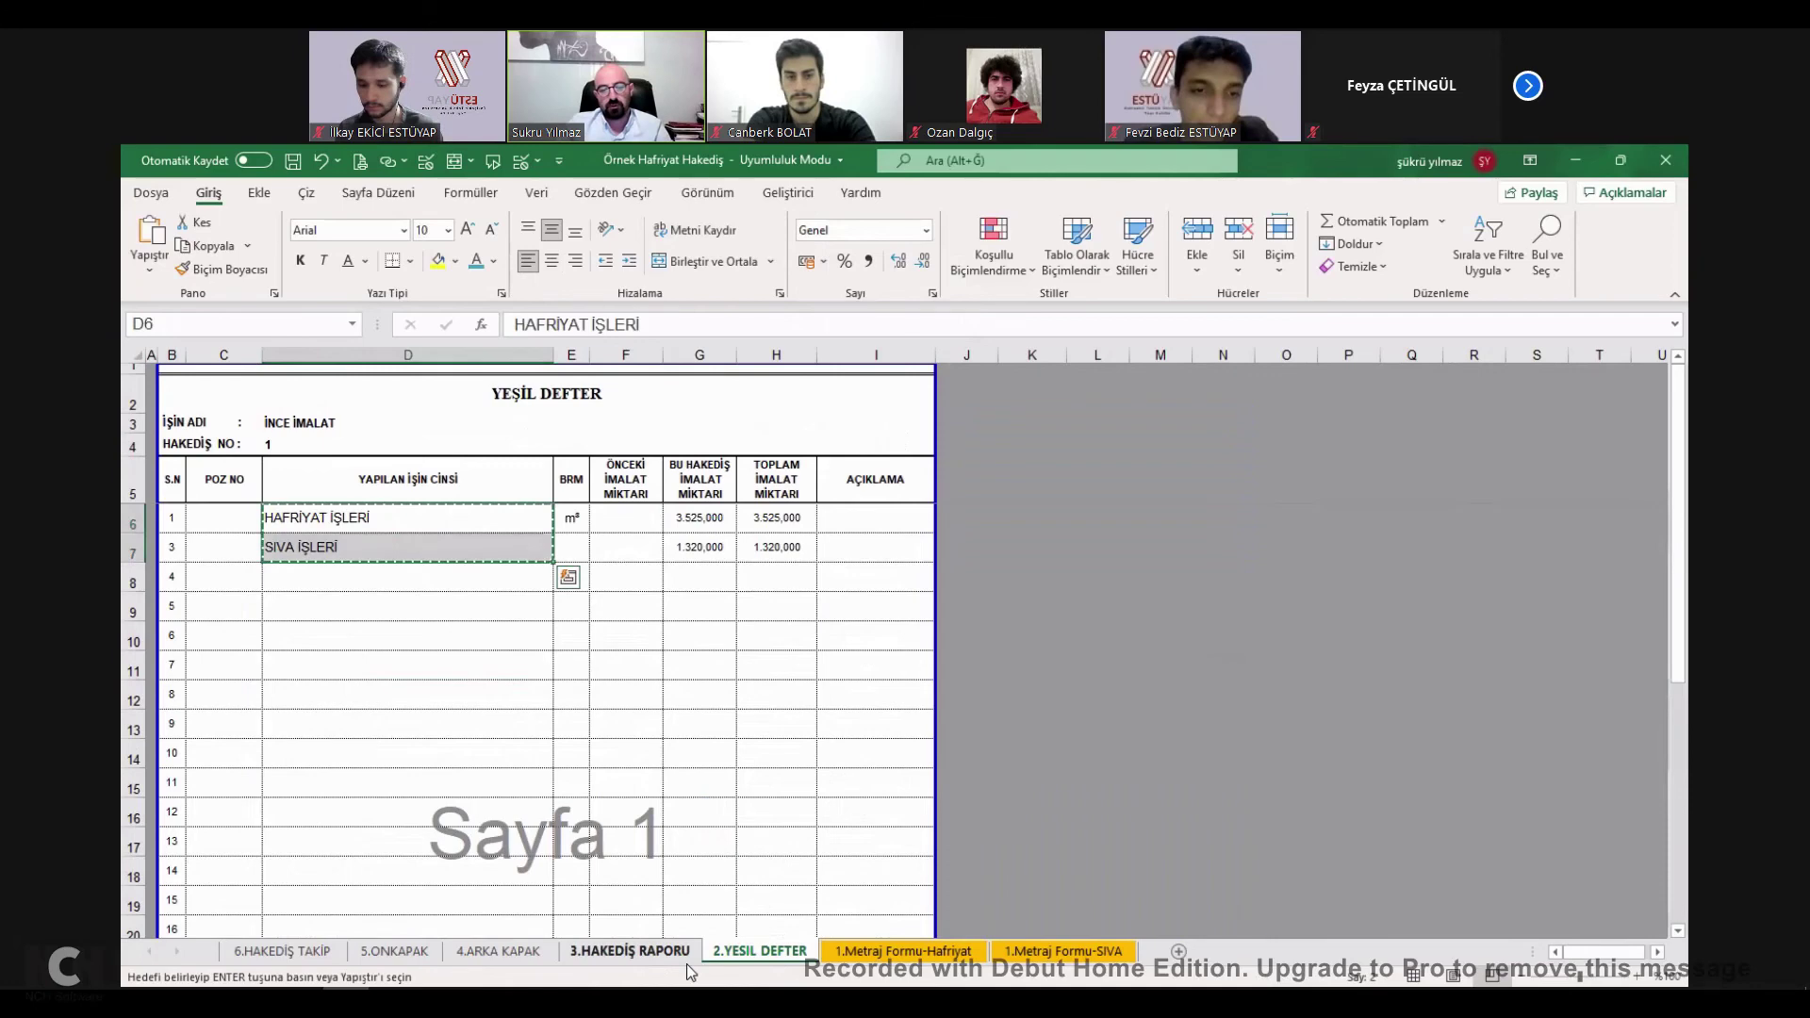
{"action": "key", "text": "ctrl+Page_Up"}
{"action": "key", "text": "ctrl+v"}
{"action": "left_click", "coordinate": [608, 665]}
{"action": "type", "text": "="}
{"action": "left_click", "coordinate": [759, 950]}
{"action": "left_click", "coordinate": [368, 520]}
{"action": "key", "text": "Return"}
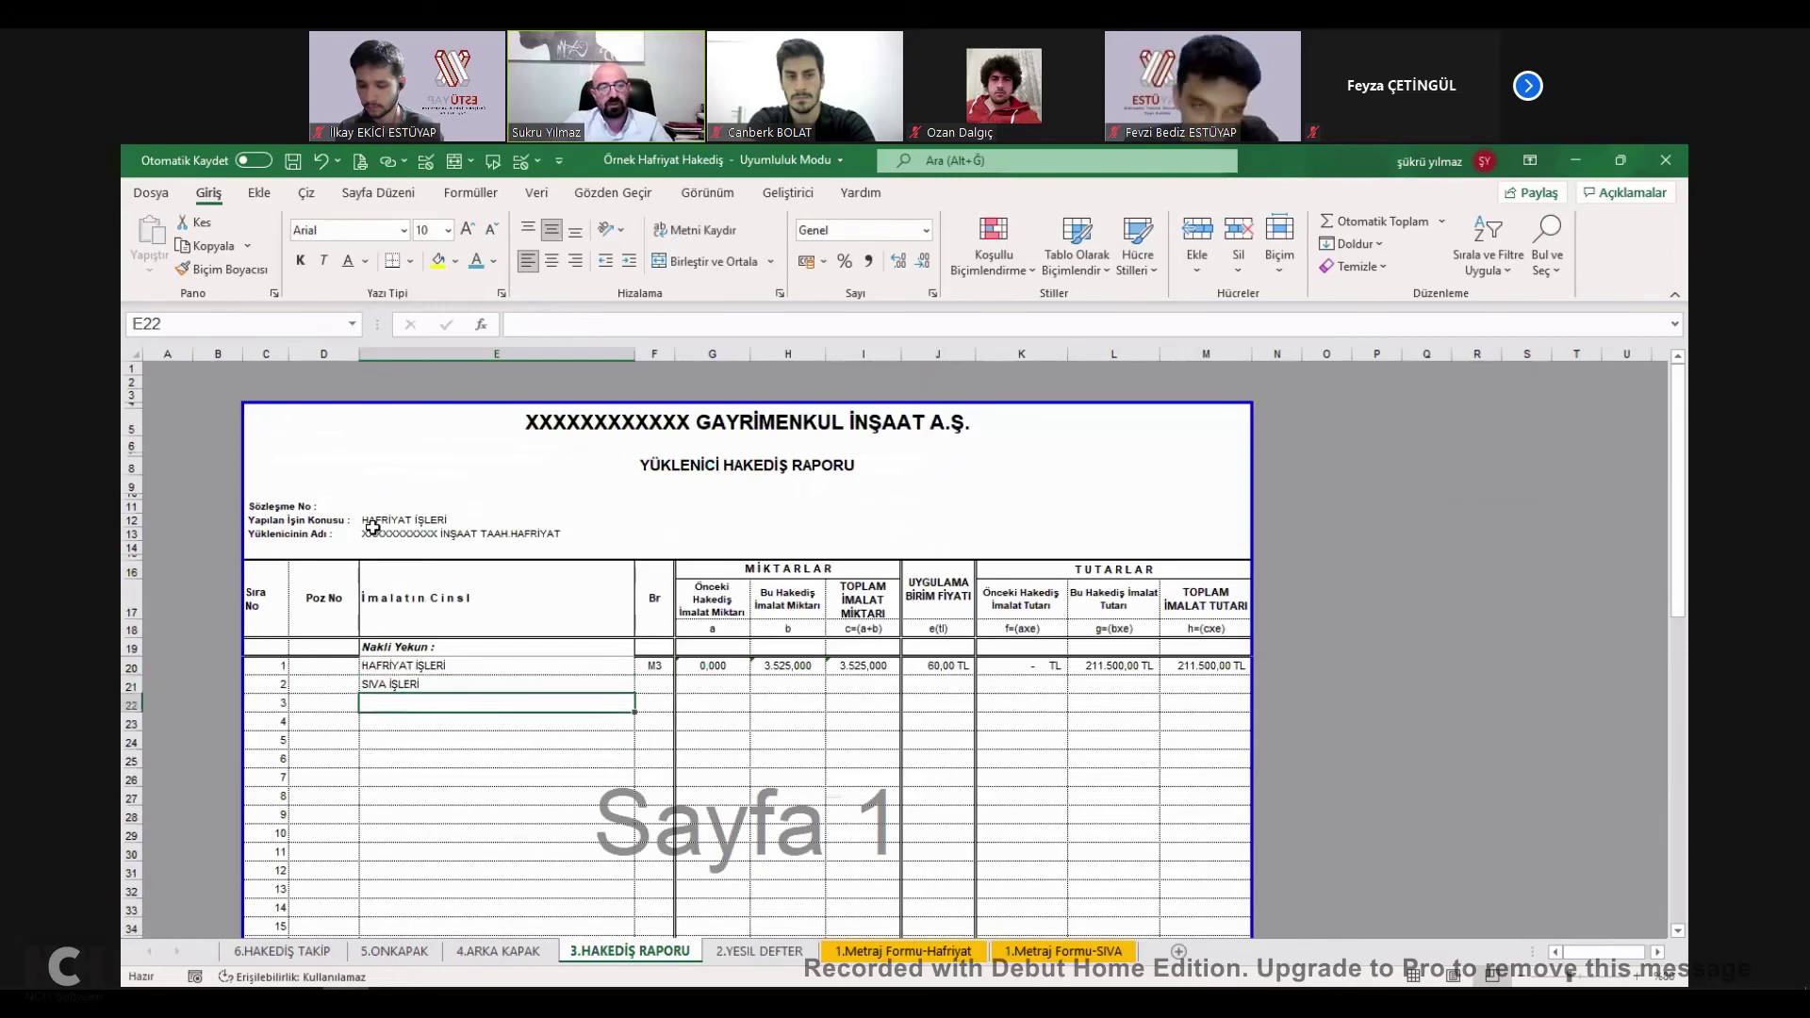
Test the name link with sample text in Yeşil Defter D7, then undo it.
{"action": "left_click", "coordinate": [759, 950]}
{"action": "left_click", "coordinate": [362, 560]}
{"action": "type", "text": "SADASDASDASDAS"}
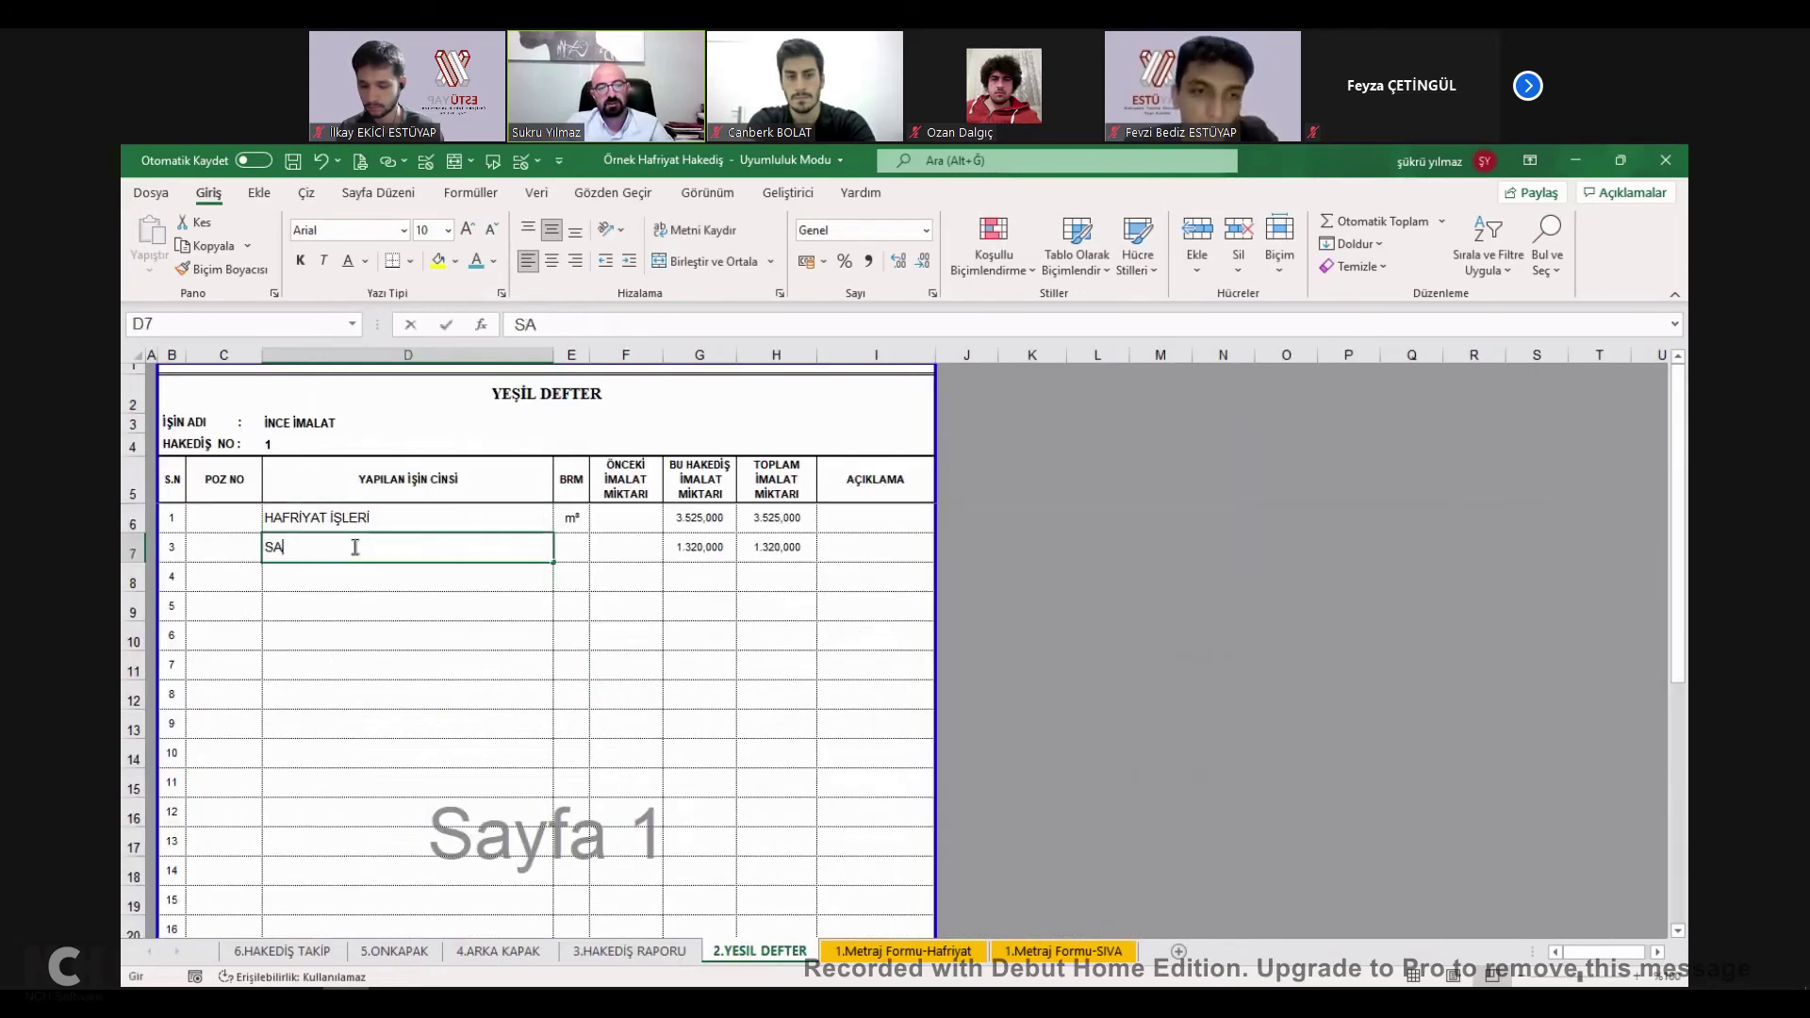
{"action": "left_click", "coordinate": [443, 660]}
{"action": "left_click", "coordinate": [671, 952]}
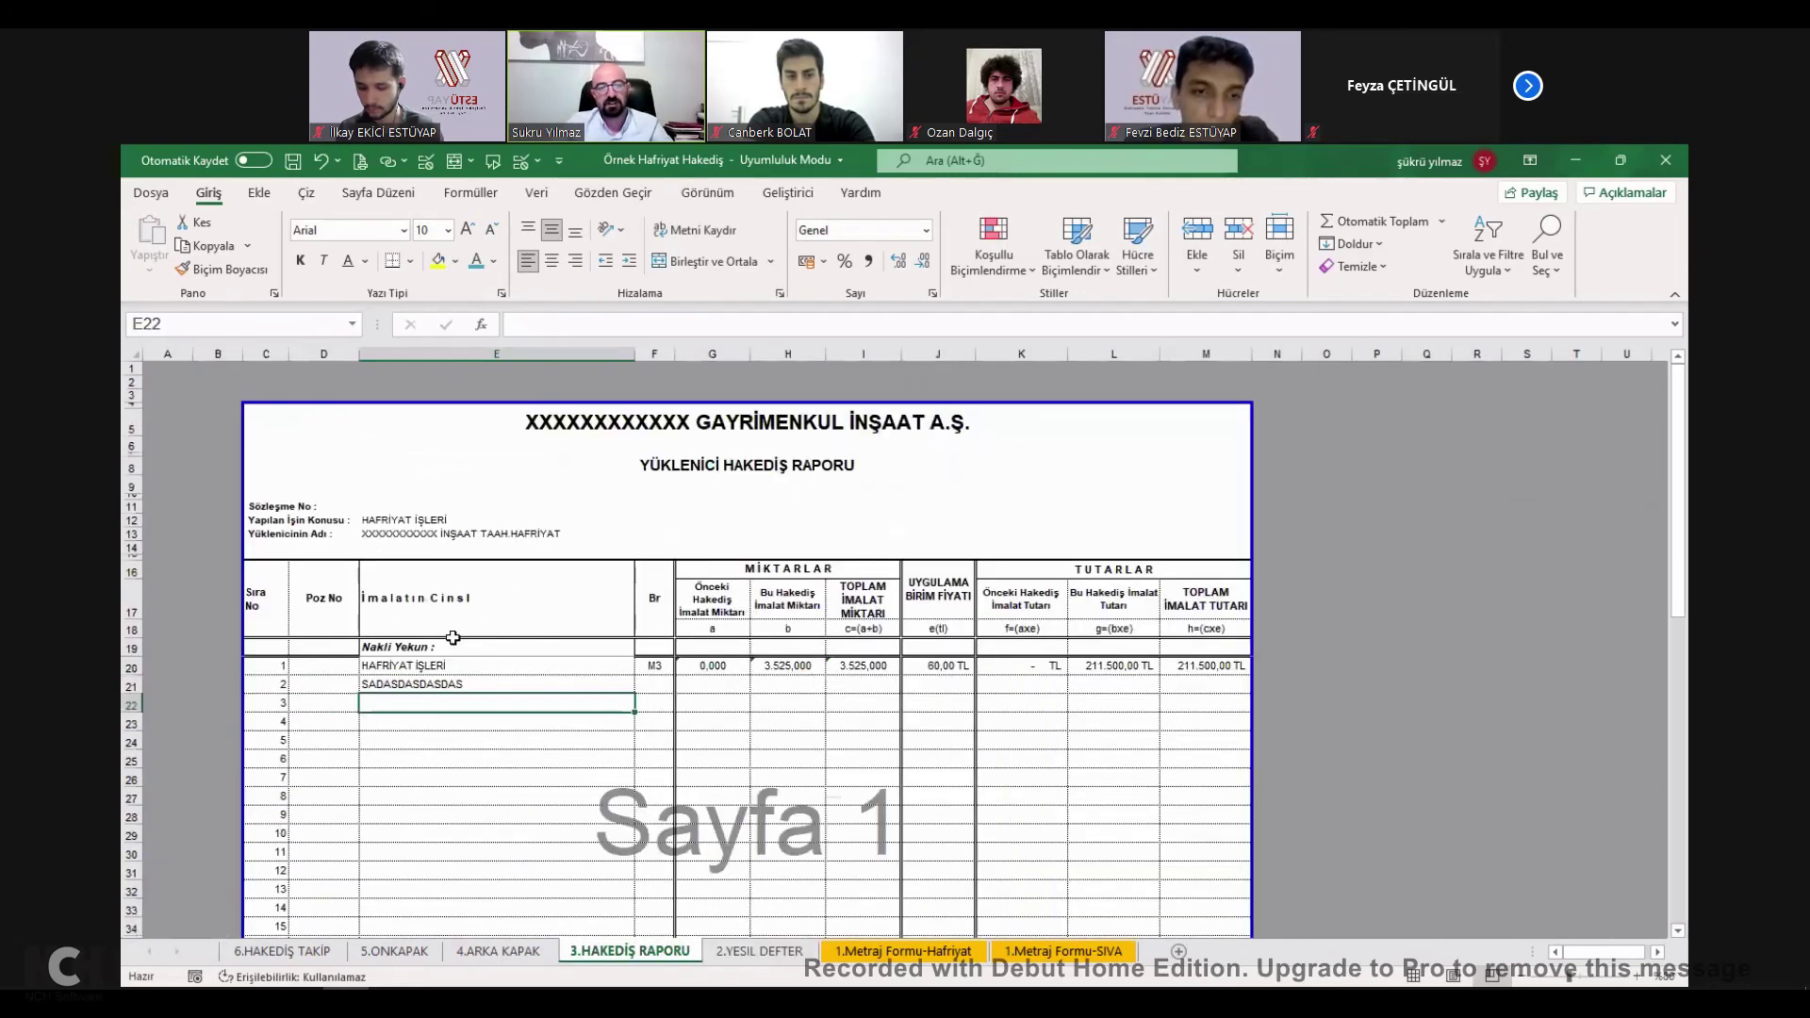
{"action": "key", "text": "ctrl+z"}
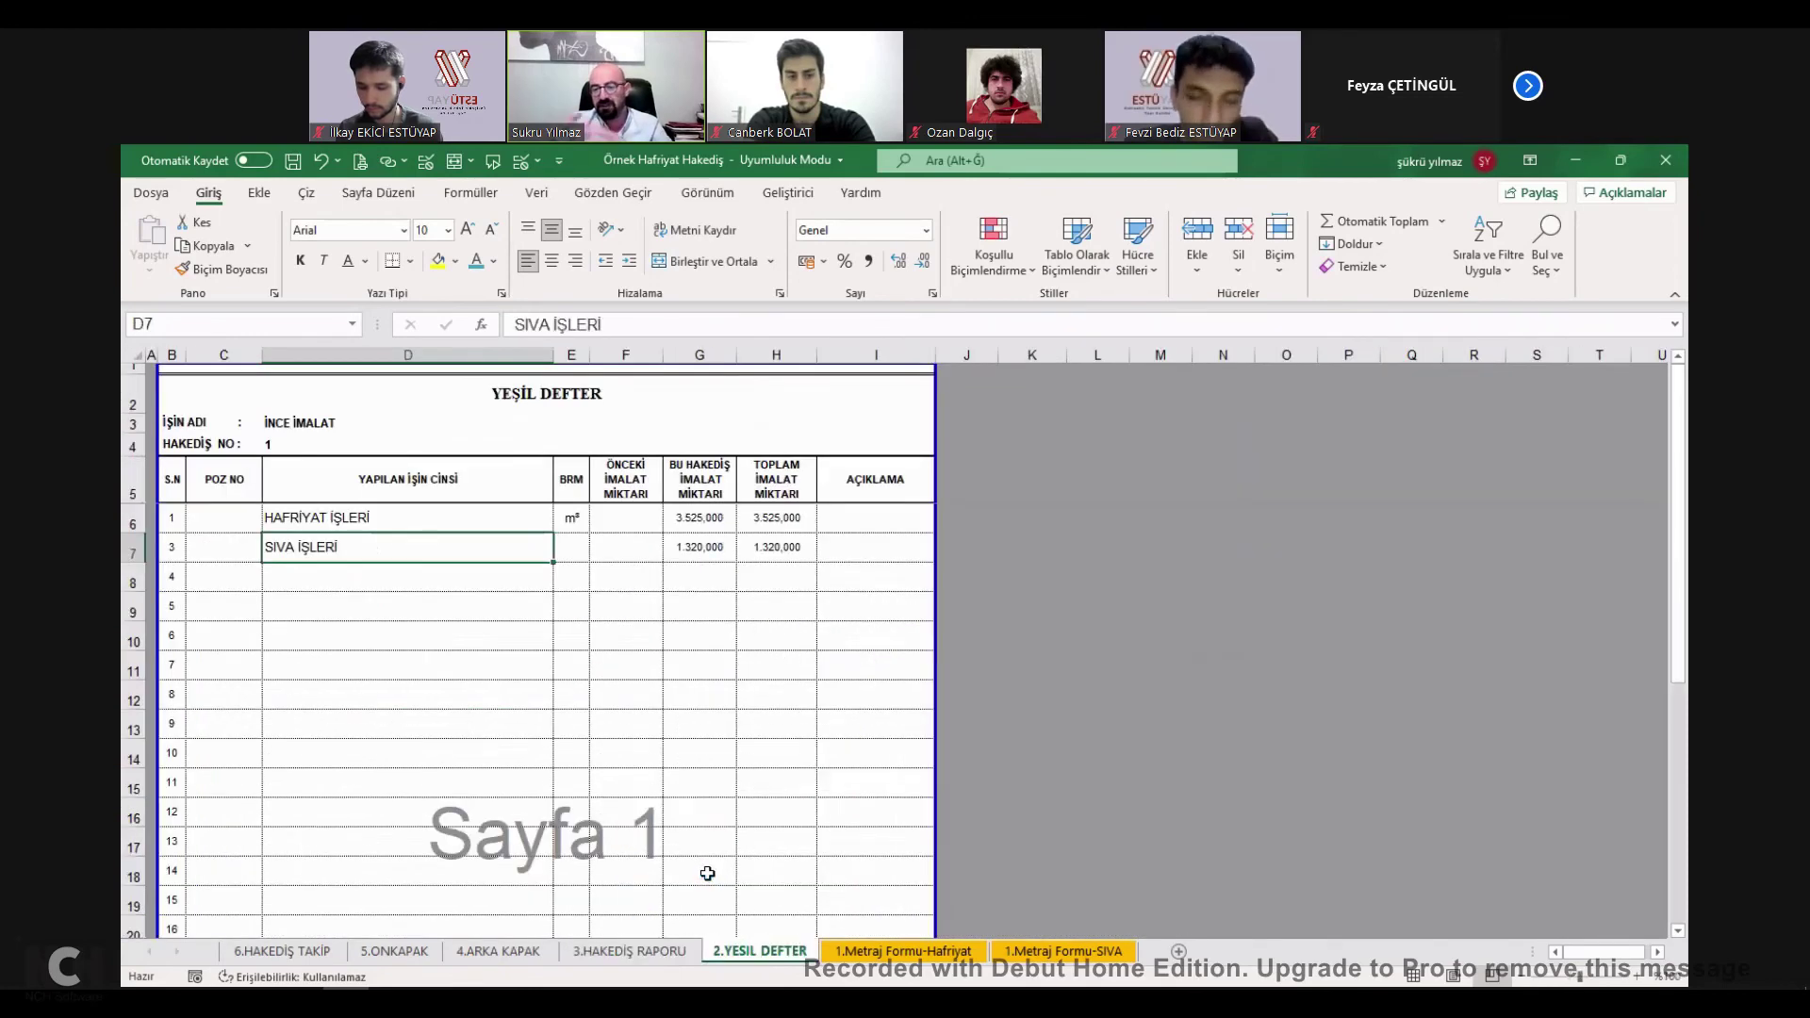
Enter m² as the SIVA İŞLERİ unit in Yeşil Defter E7.
{"action": "left_click", "coordinate": [571, 545]}
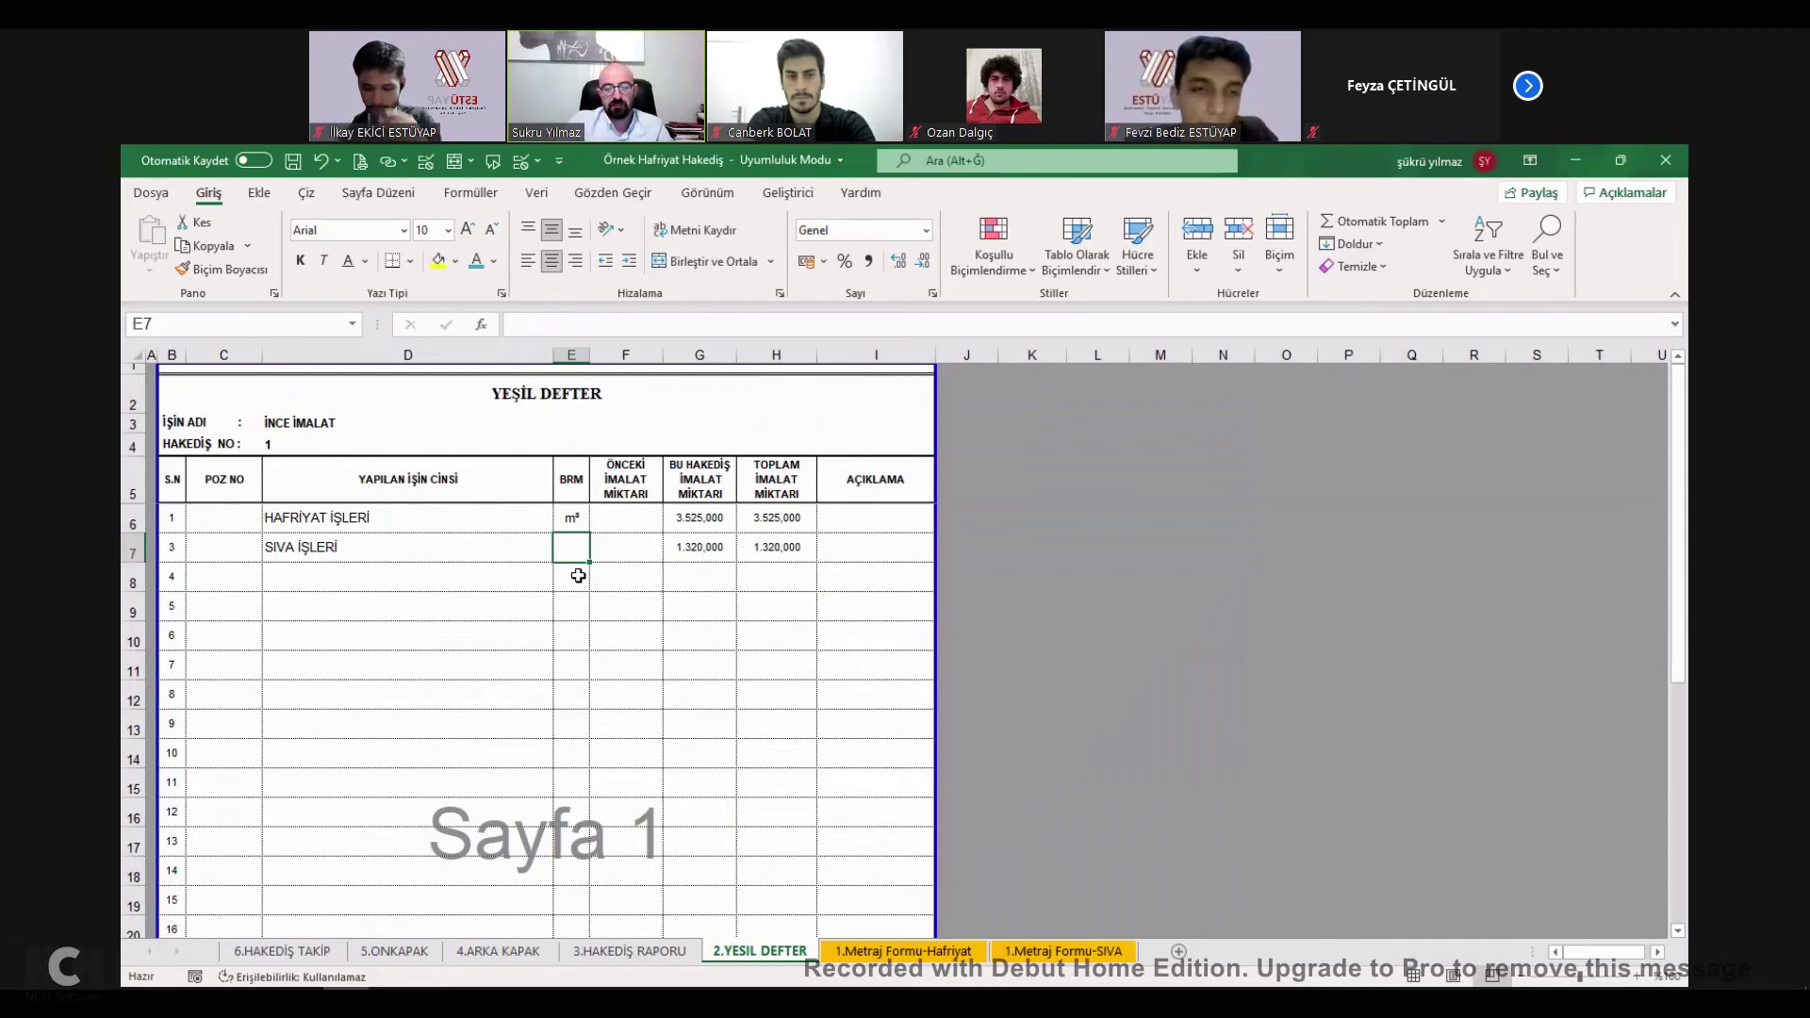
{"action": "type", "text": "m"}
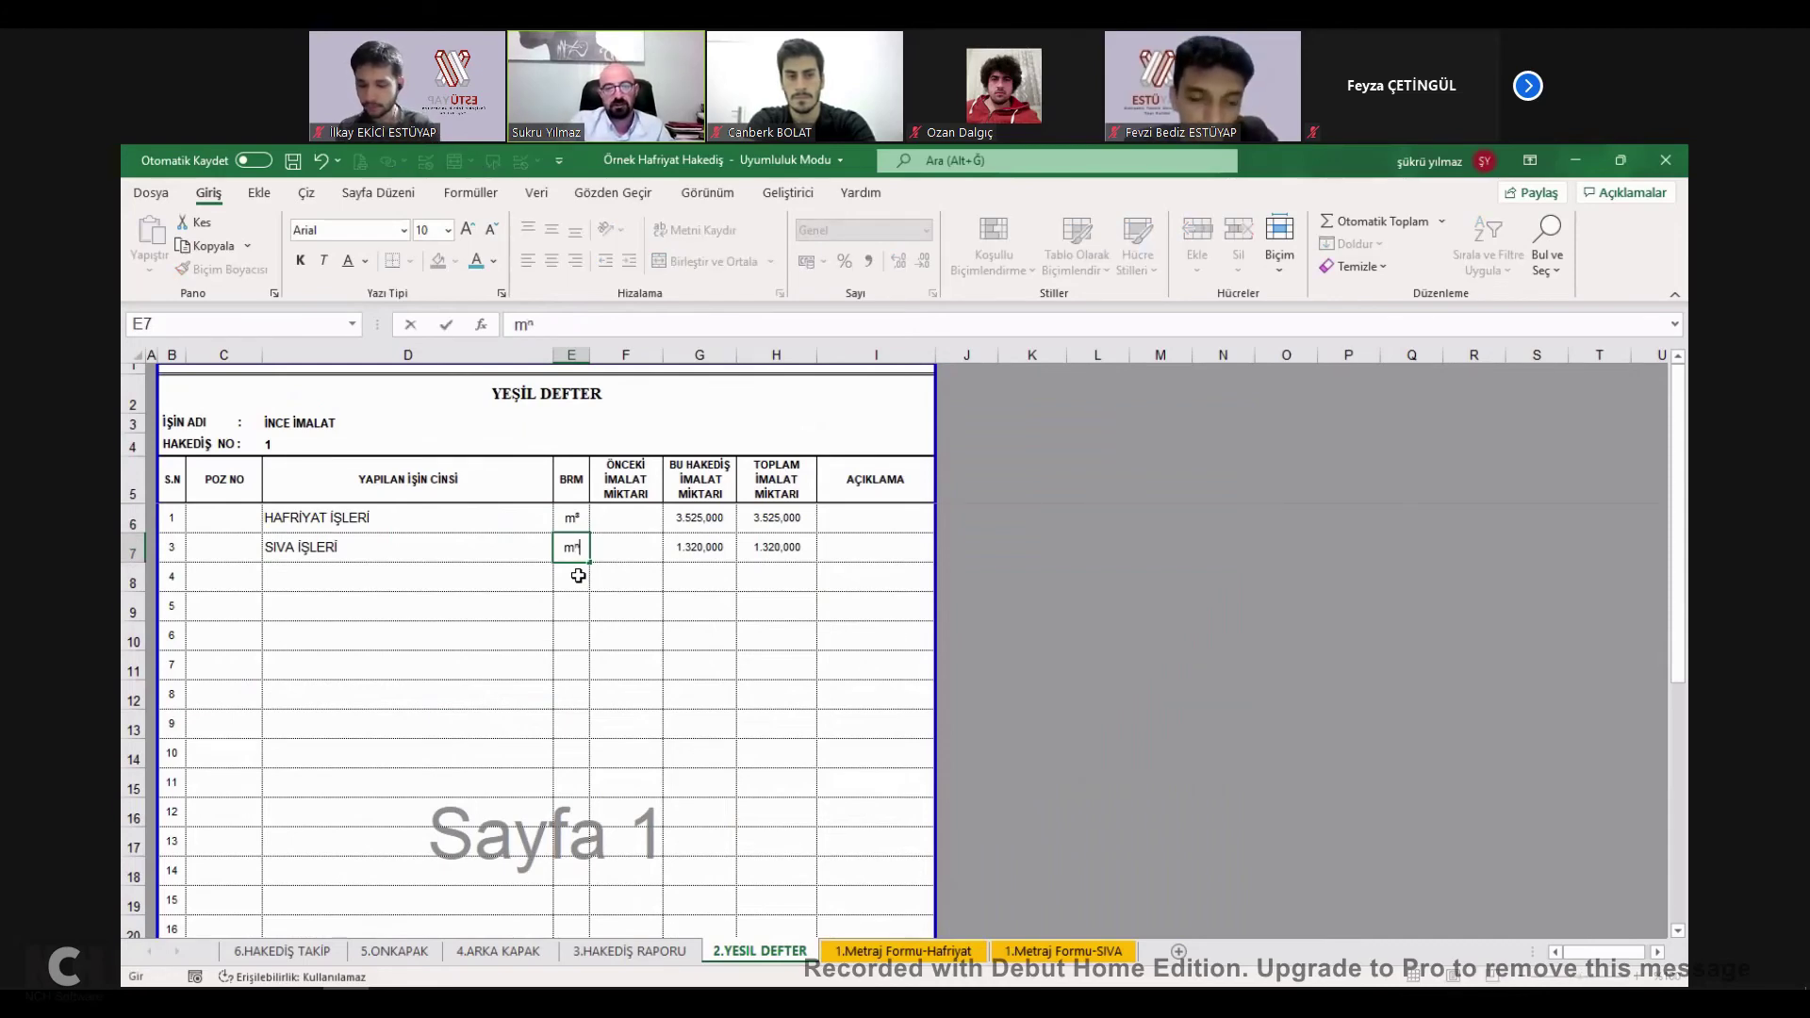
{"action": "type", "text": "²"}
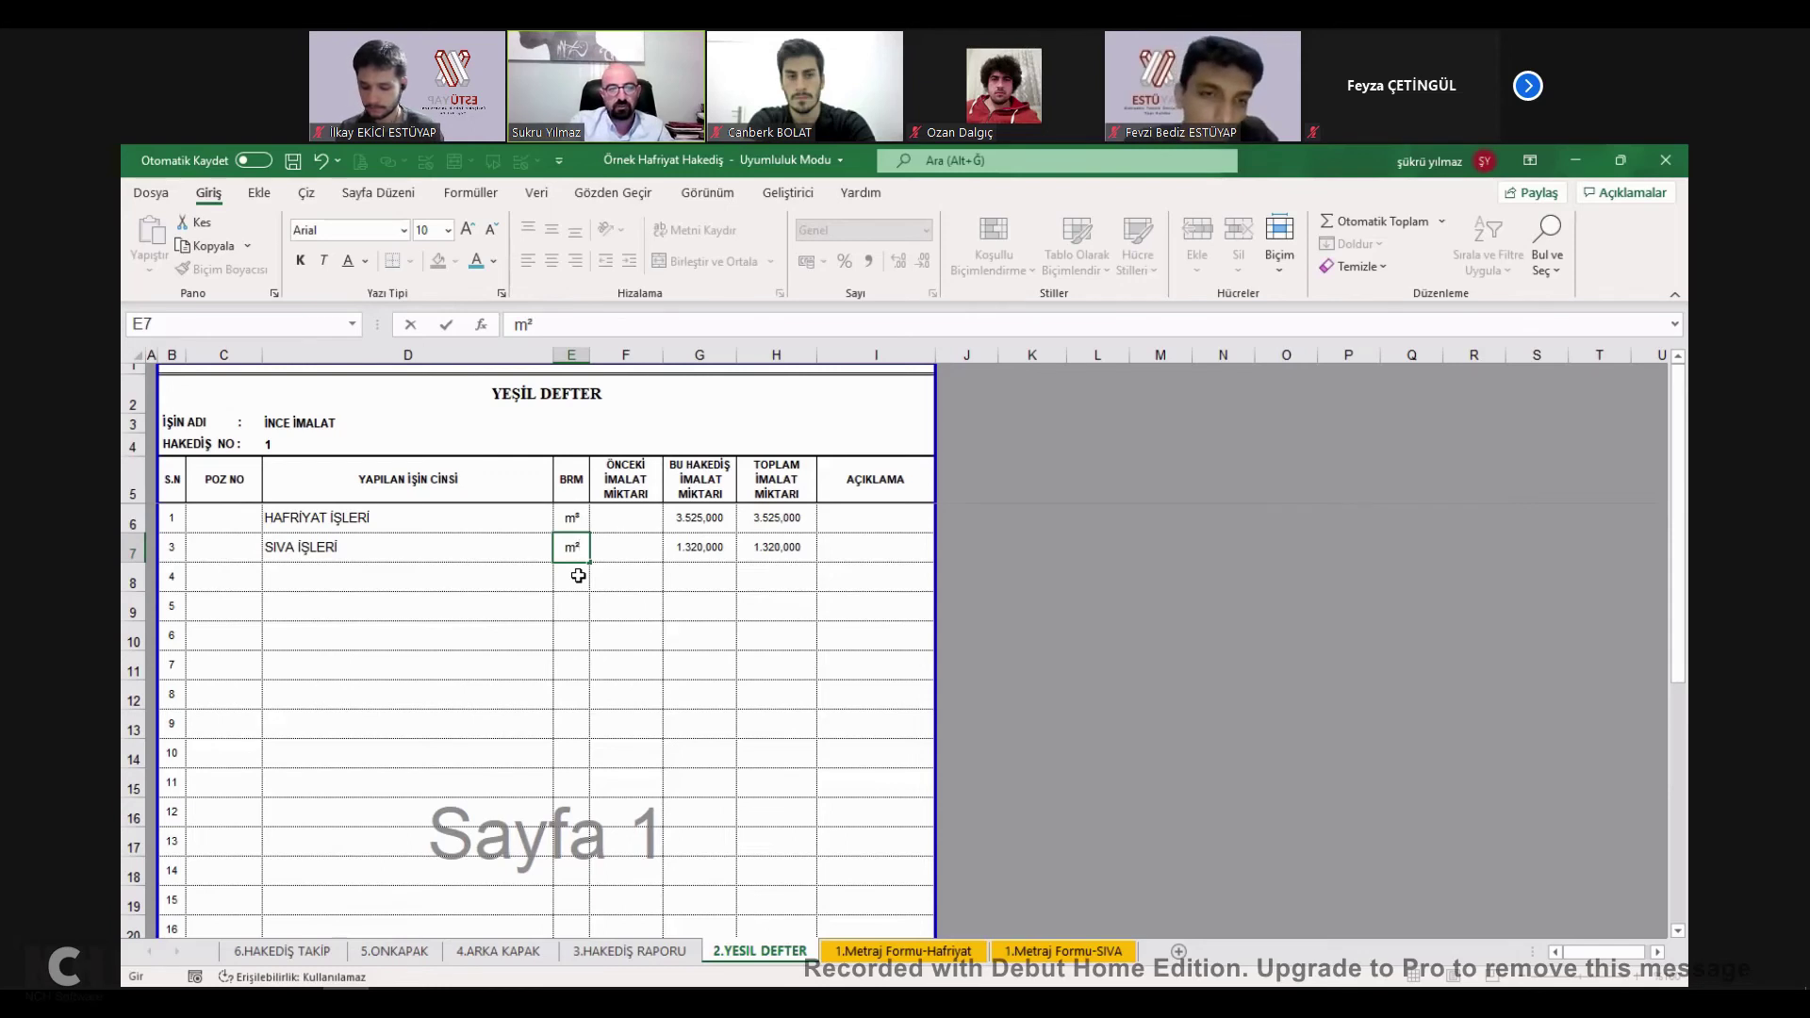
{"action": "key", "text": "Return"}
{"action": "key", "text": "Up"}
{"action": "key", "text": "Up"}
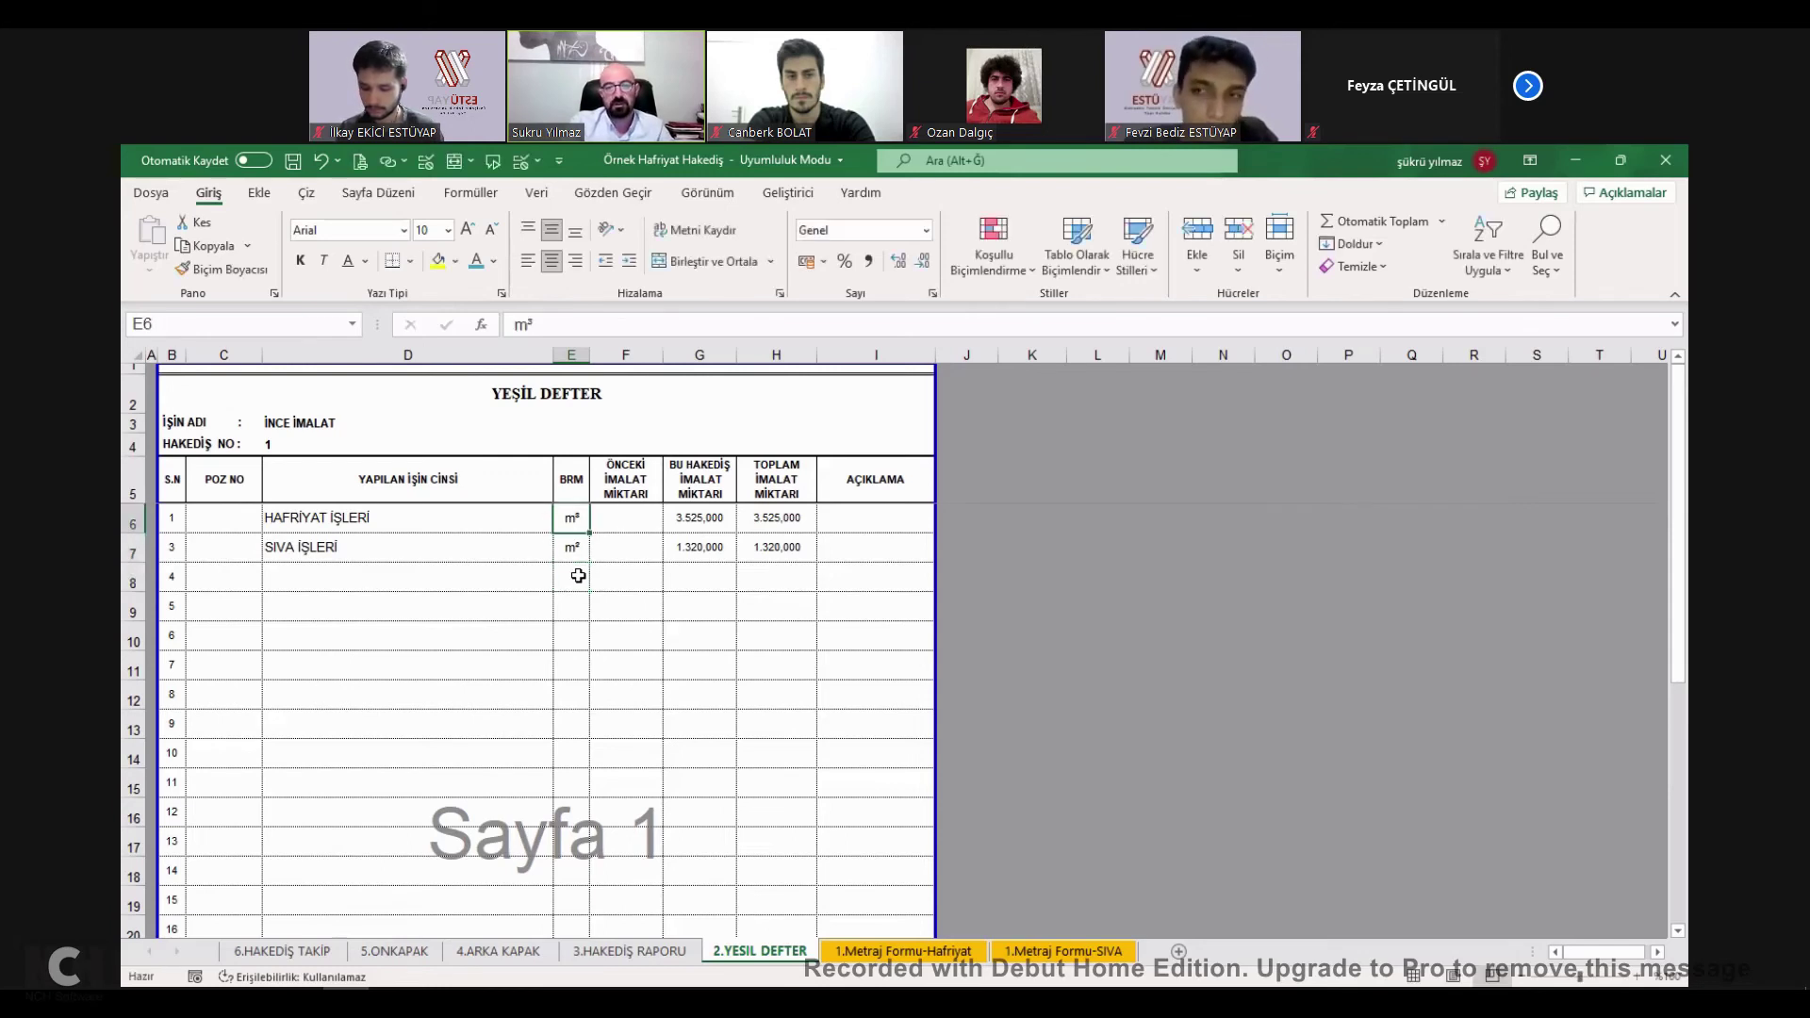
{"action": "left_click", "coordinate": [575, 573]}
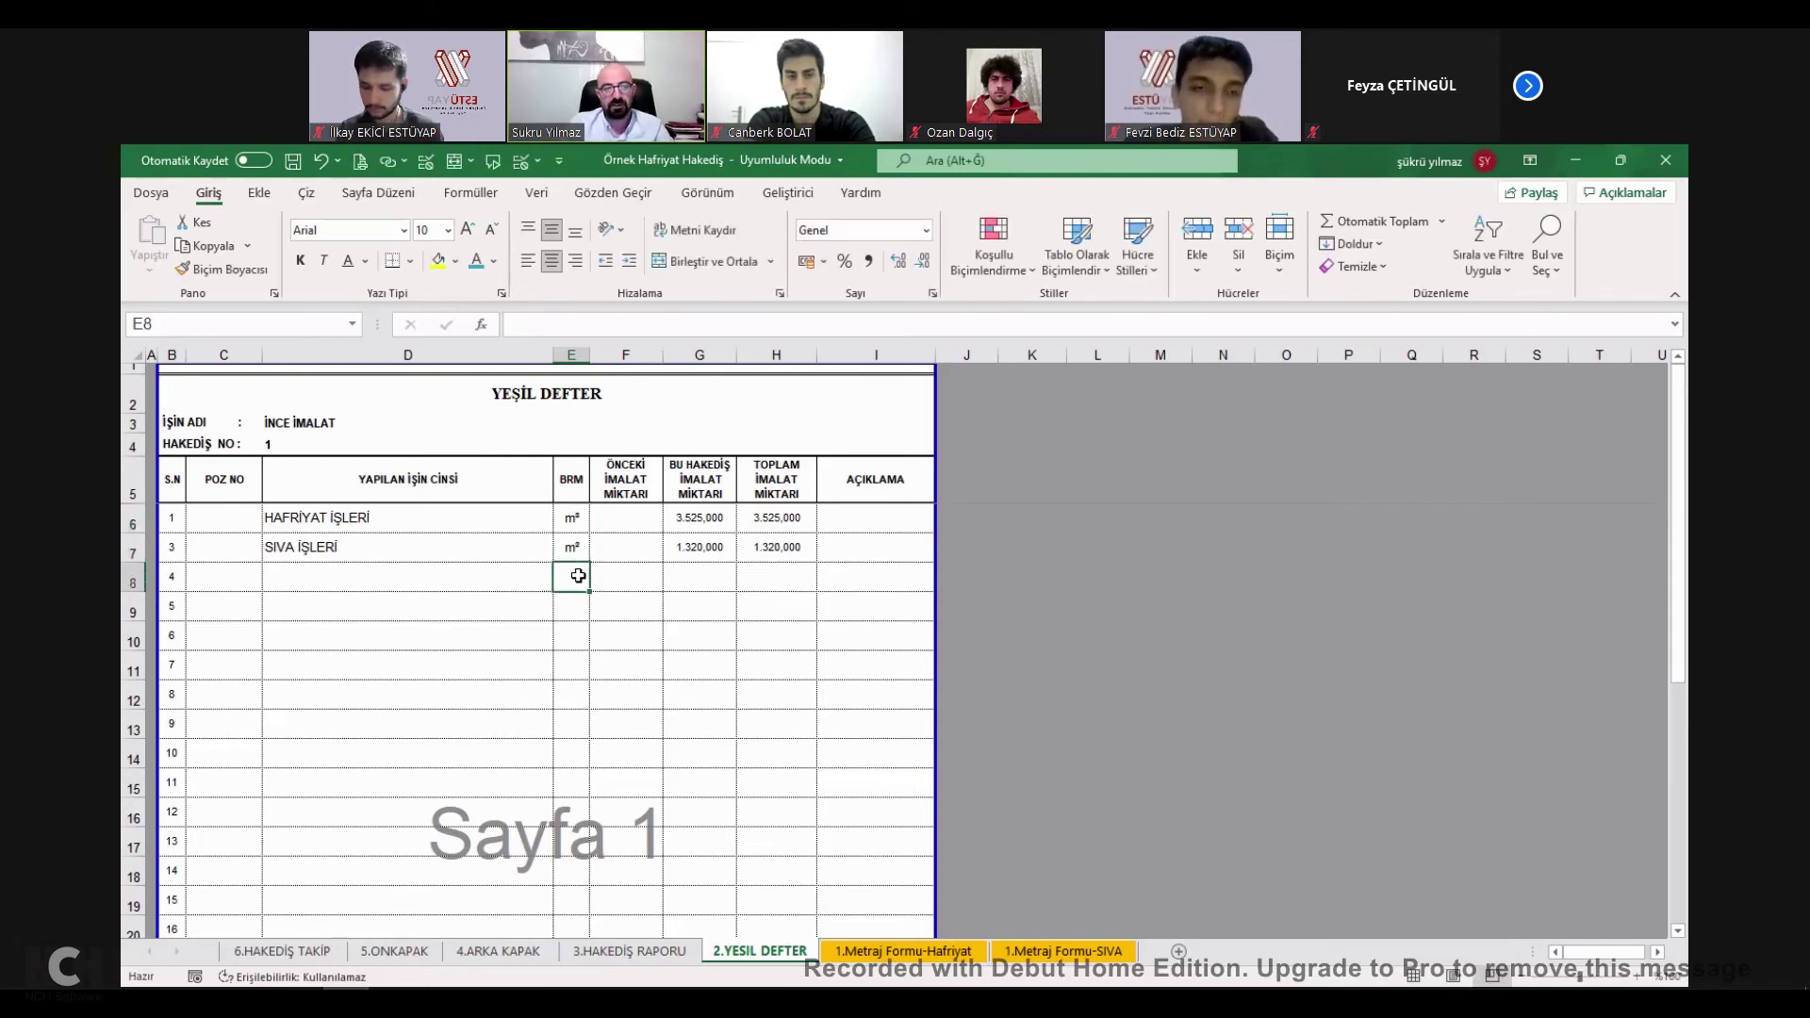
{"action": "left_click", "coordinate": [759, 571]}
Link report cell F20 to the Yeşil Defter unit with an = formula.
{"action": "left_click", "coordinate": [665, 950]}
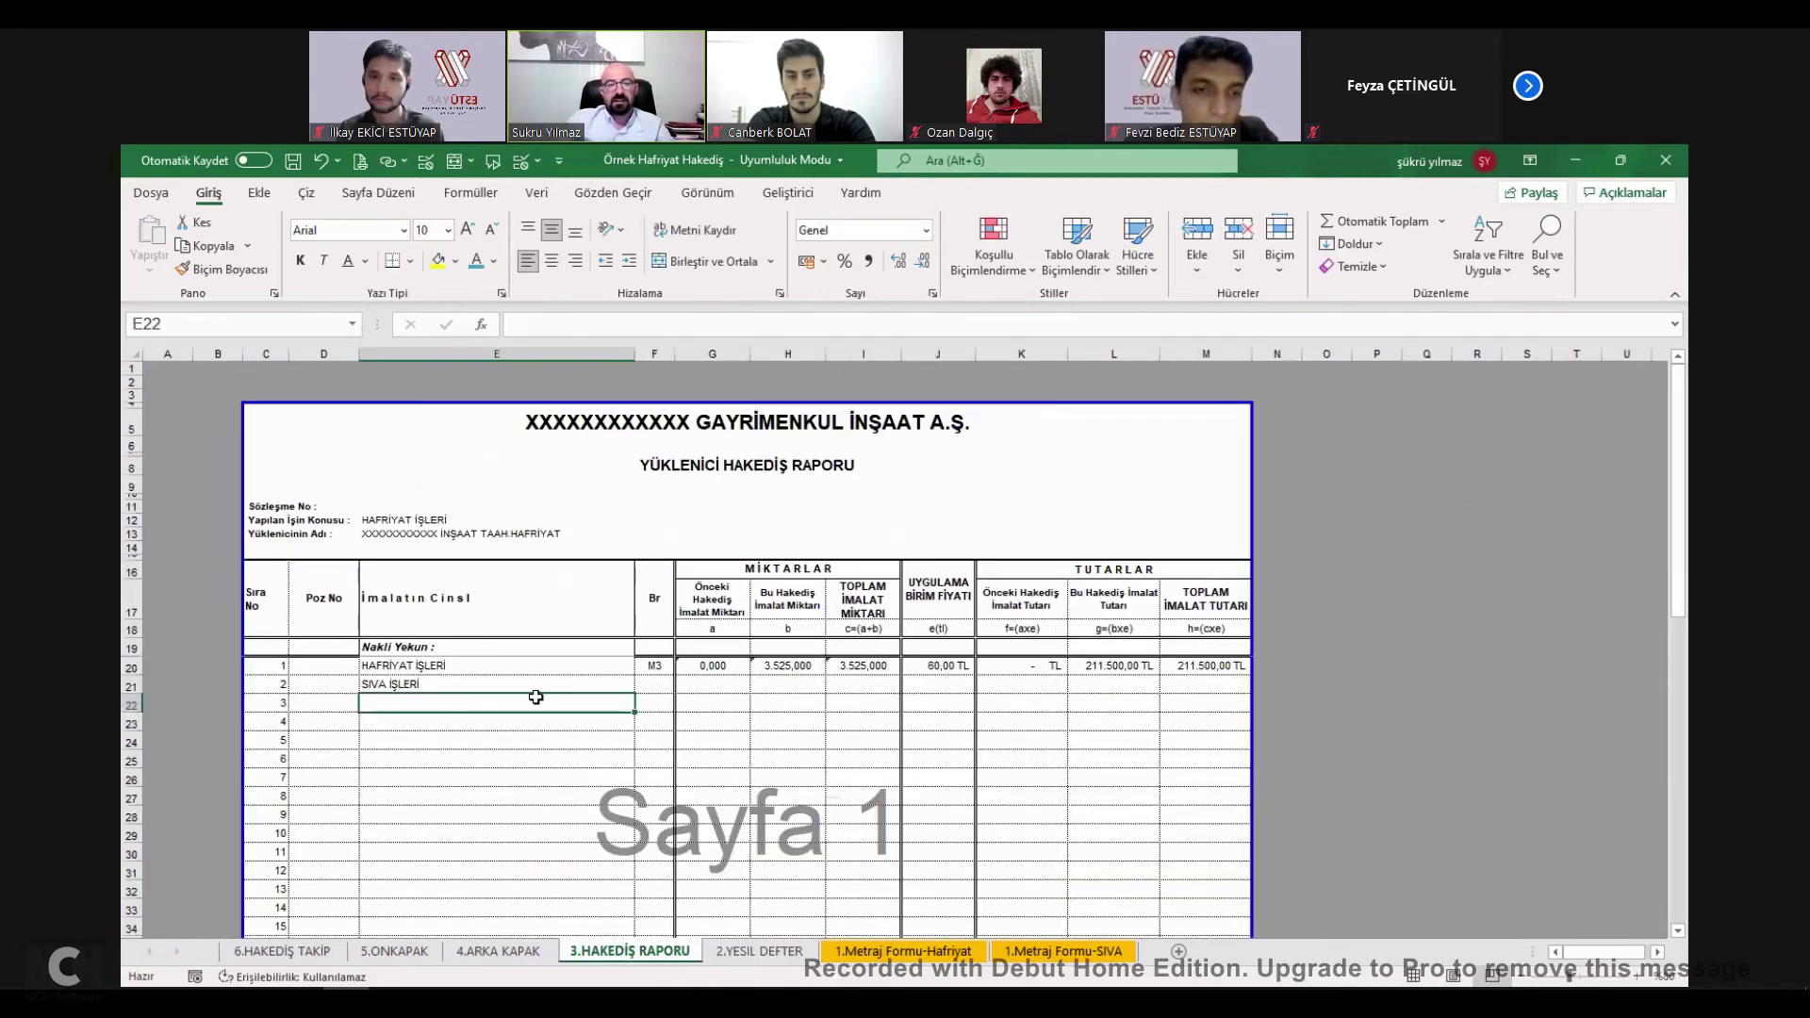
{"action": "left_click", "coordinate": [665, 667]}
{"action": "type", "text": "="}
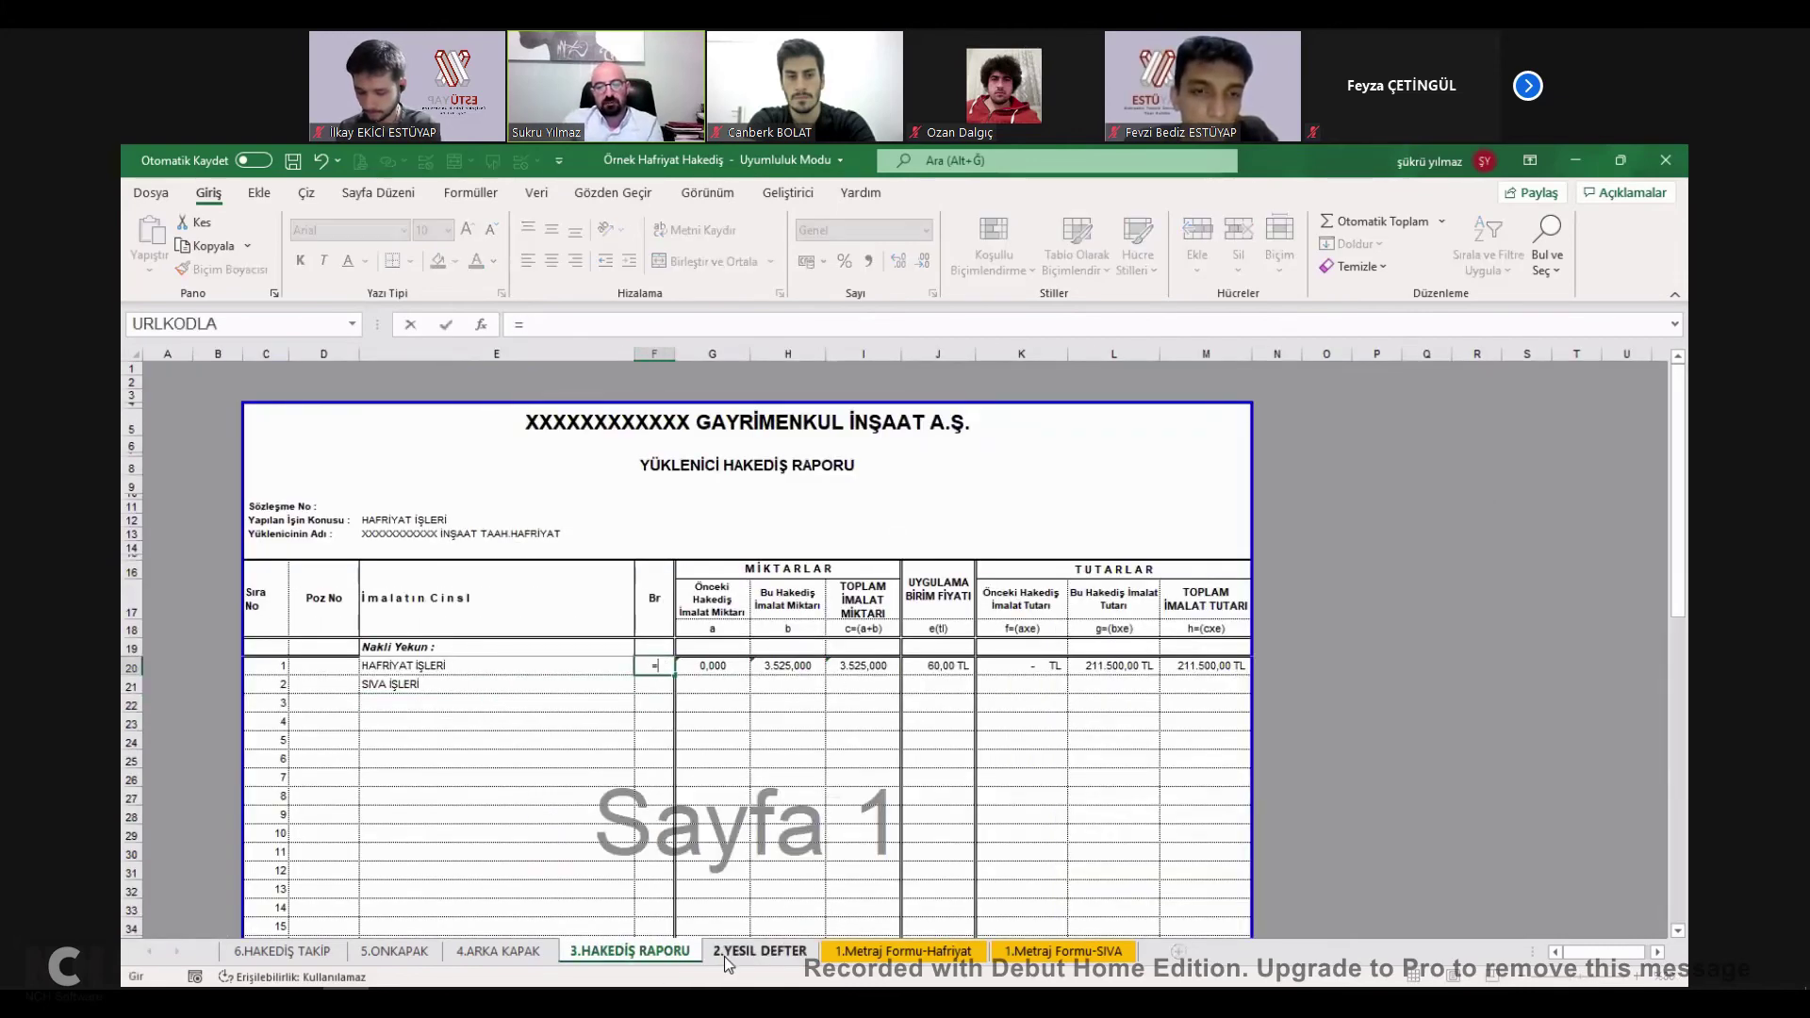
{"action": "left_click", "coordinate": [759, 951]}
{"action": "left_click", "coordinate": [566, 517]}
{"action": "key", "text": "Return"}
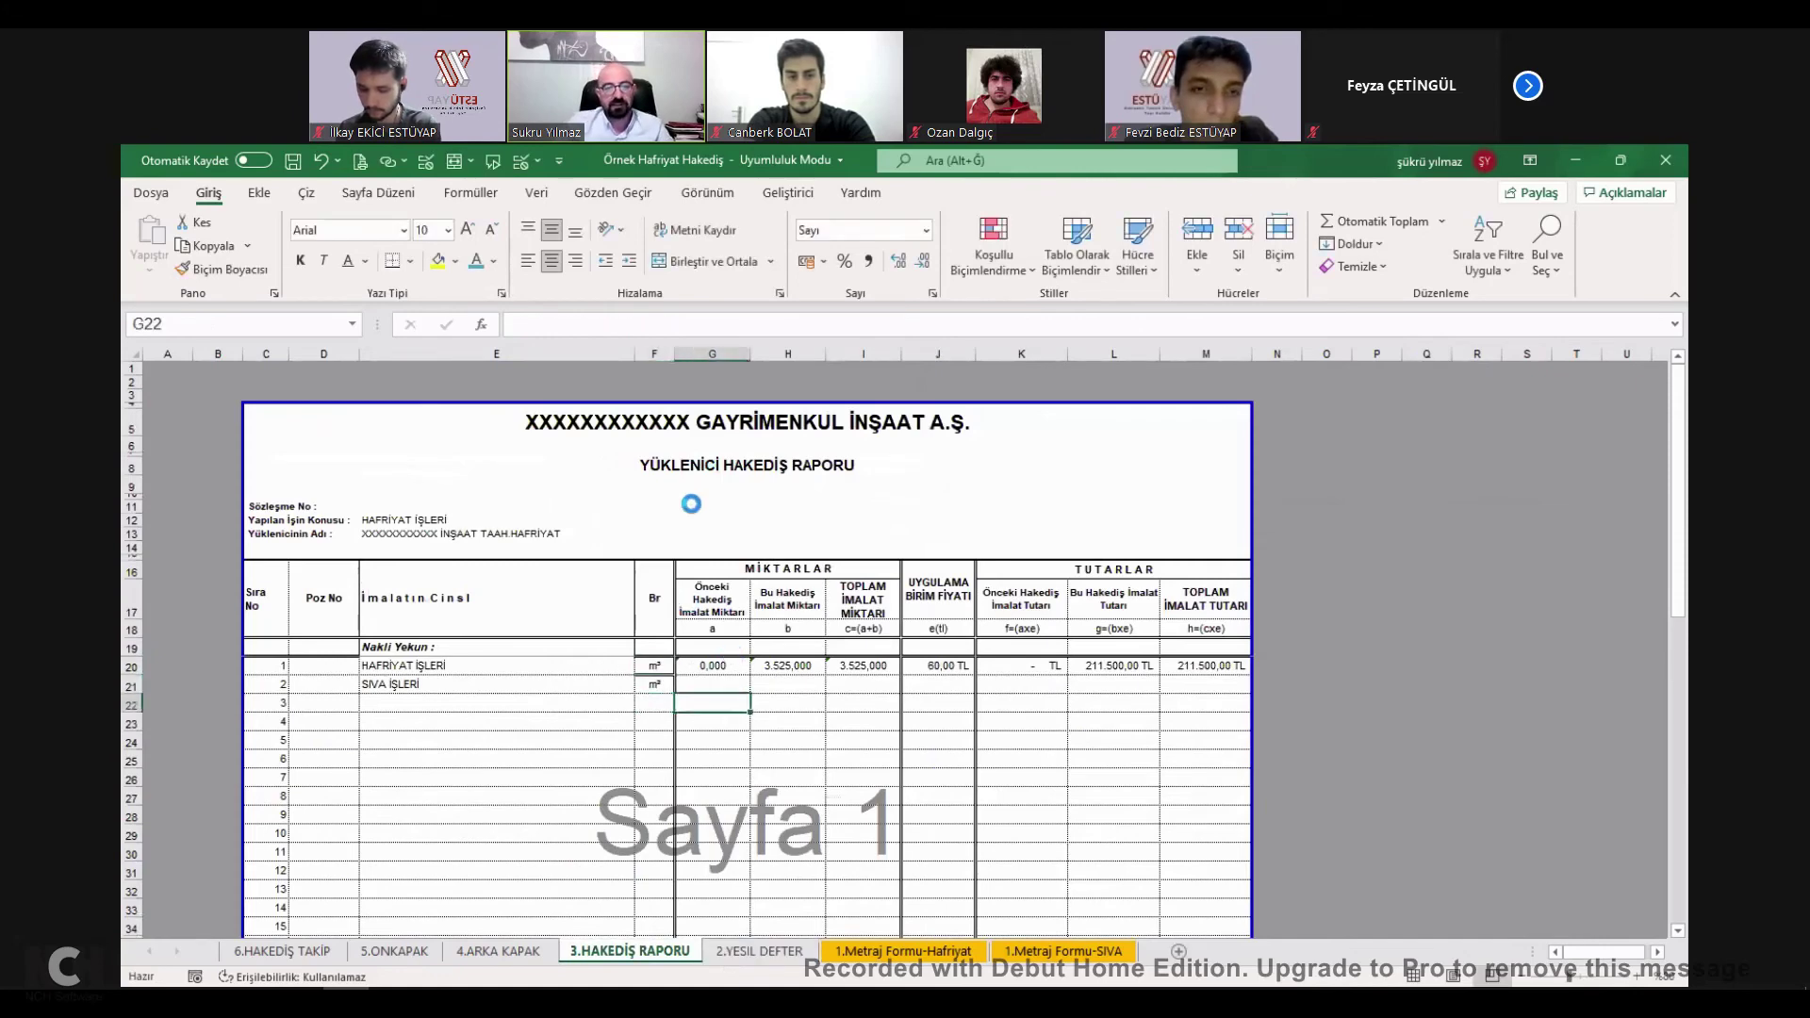
Compare the report's G20/H20 with the Yeşil Defter quantities and select block F6:H7.
{"action": "left_click", "coordinate": [759, 950]}
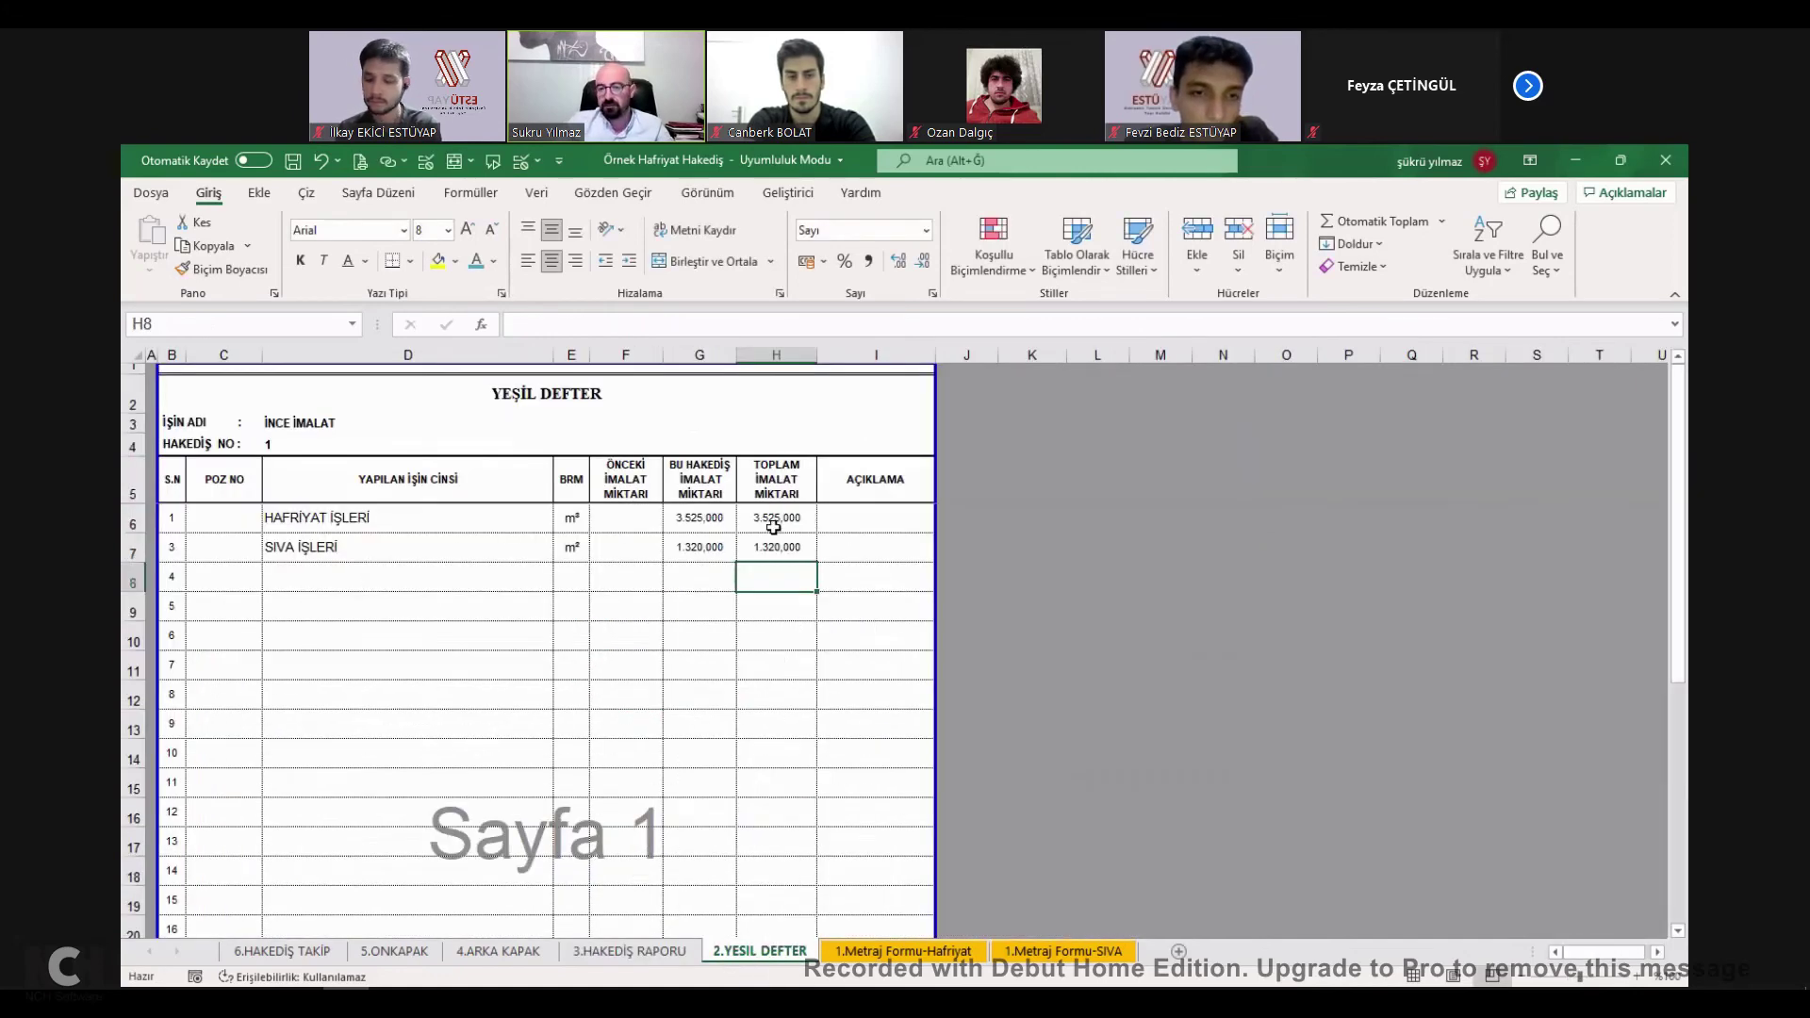
{"action": "left_click_drag", "start_coordinate": [775, 515], "coordinate": [699, 547]}
{"action": "left_click", "coordinate": [629, 950]}
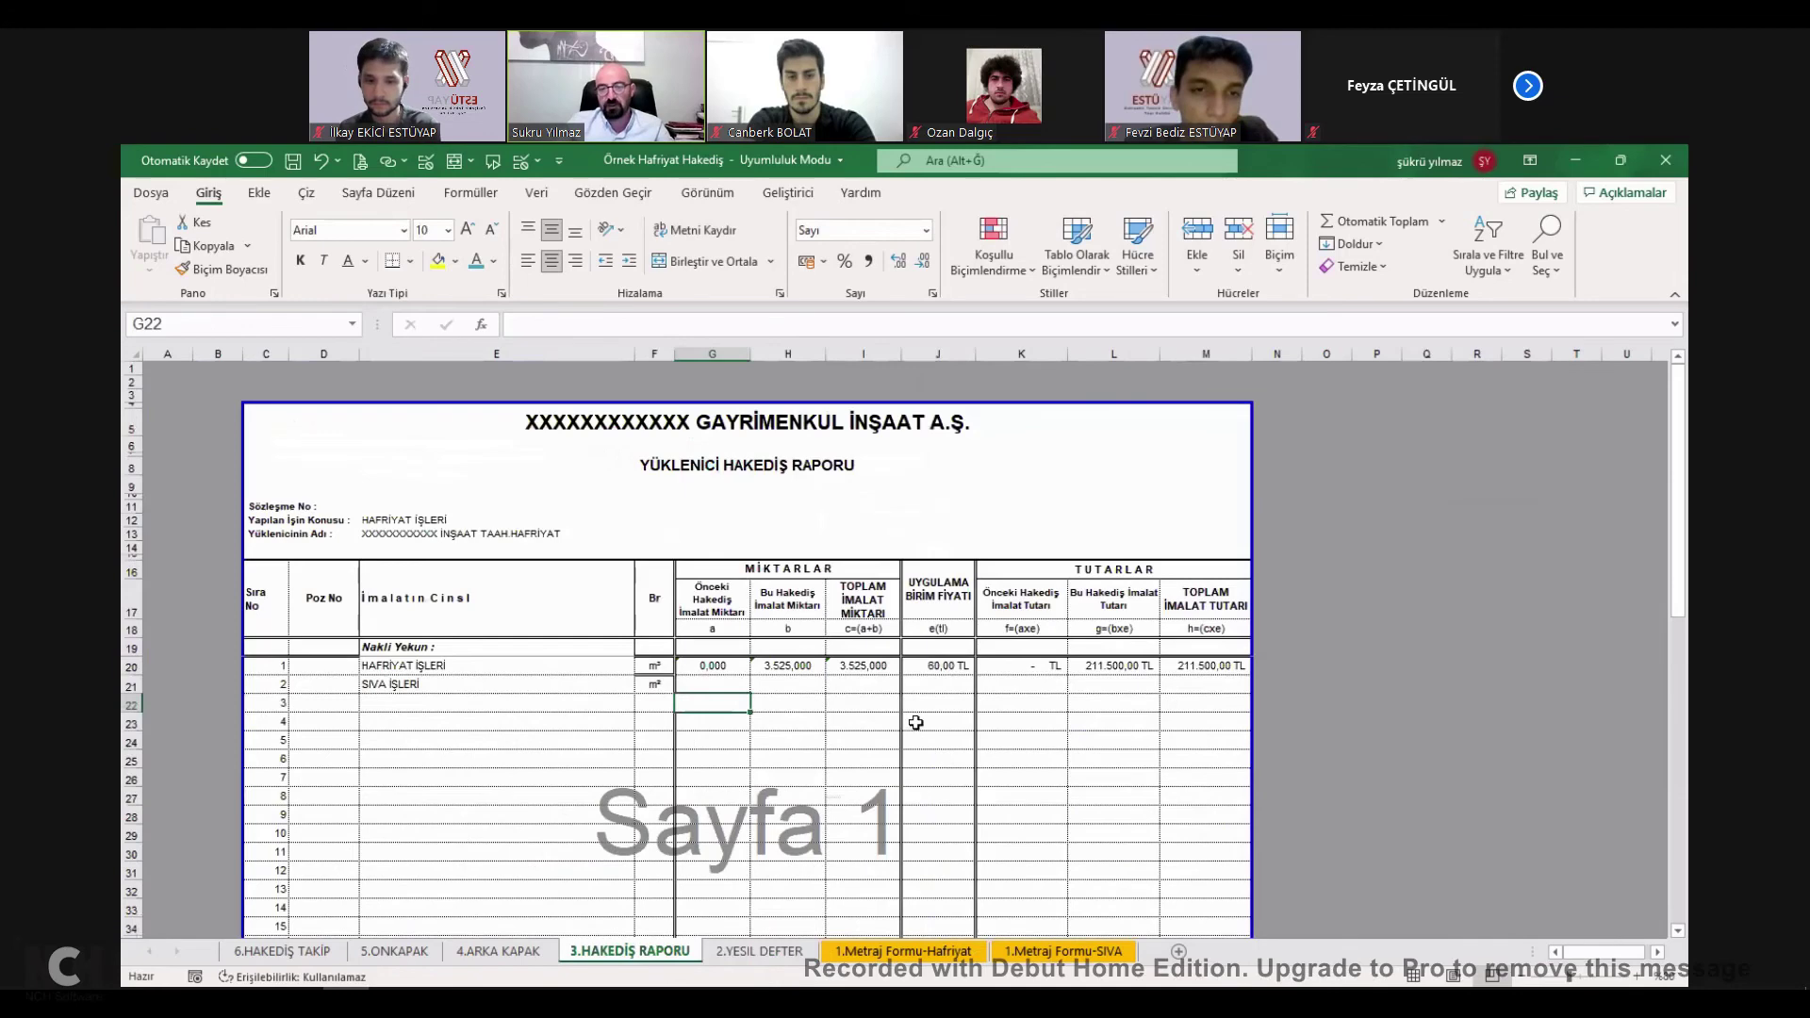
{"action": "left_click", "coordinate": [706, 665]}
{"action": "left_click", "coordinate": [818, 669]}
{"action": "left_click", "coordinate": [783, 949]}
{"action": "left_click_drag", "start_coordinate": [624, 517], "coordinate": [746, 545]}
Copy Yeşil Defter F6:H7 and paste it into report cells G20:I21.
{"action": "key", "text": "ctrl+c"}
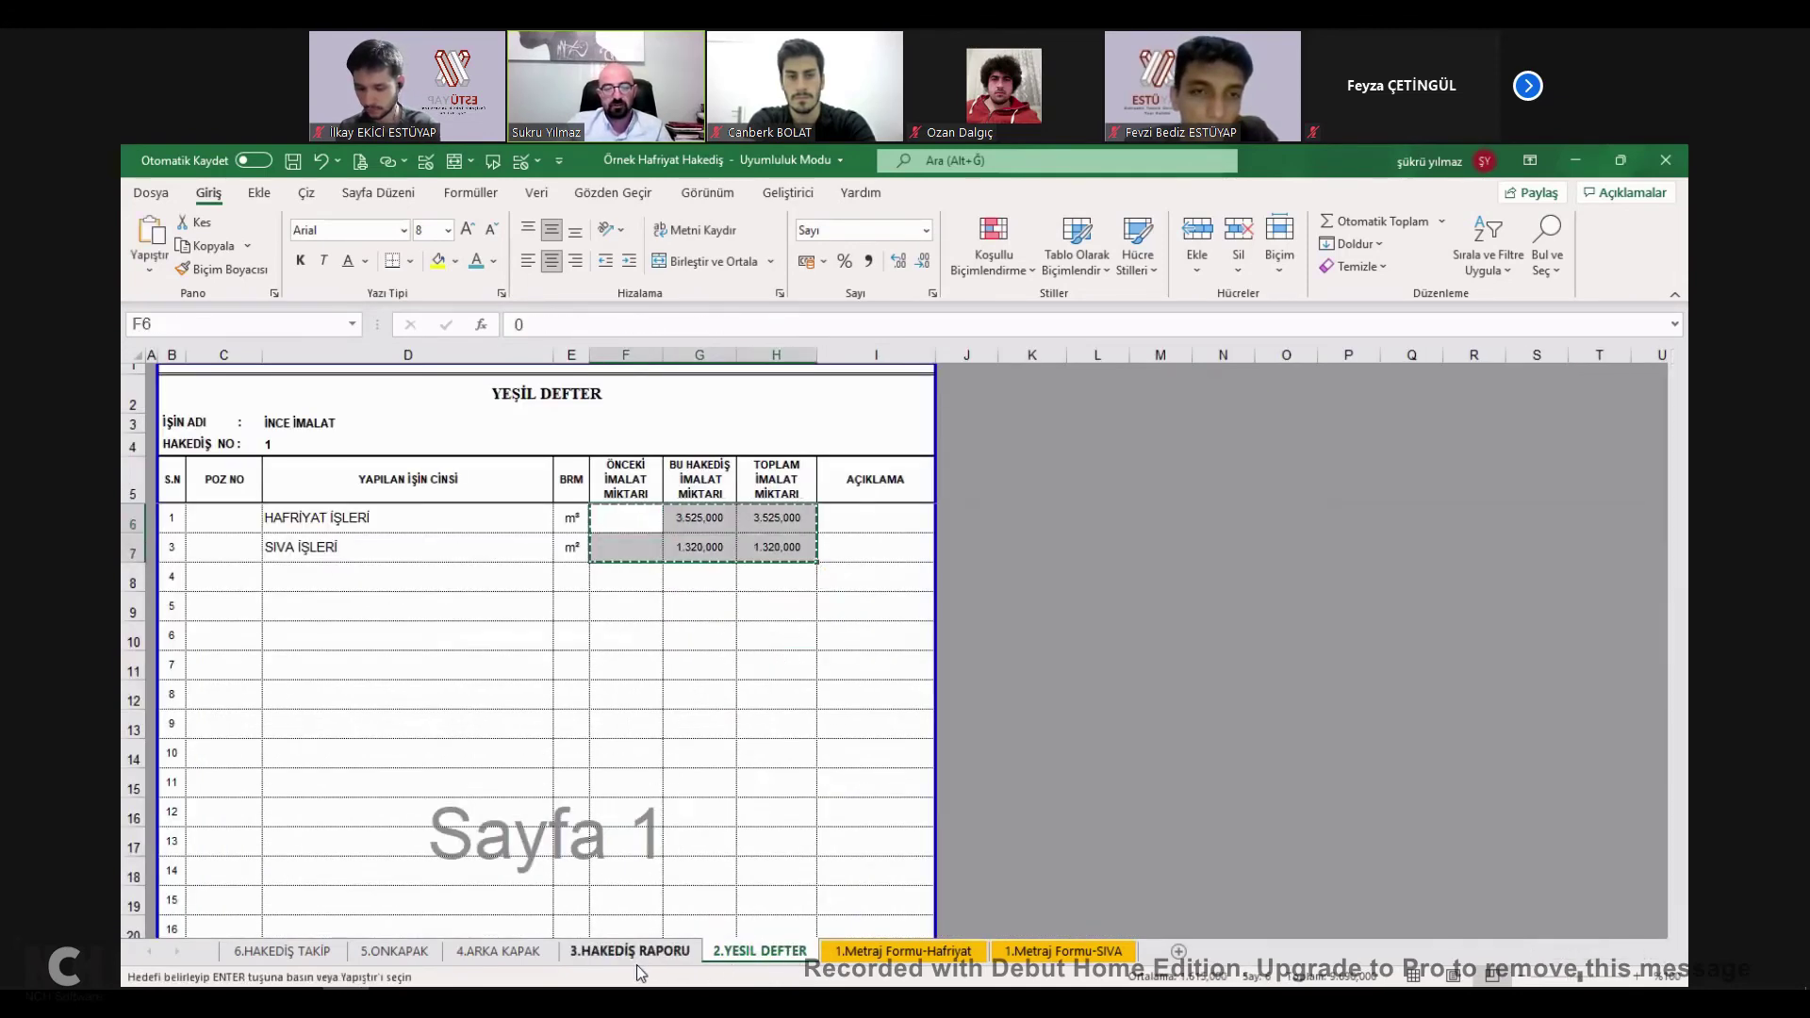
{"action": "left_click", "coordinate": [629, 950]}
{"action": "left_click", "coordinate": [726, 667]}
{"action": "left_click", "coordinate": [710, 670]}
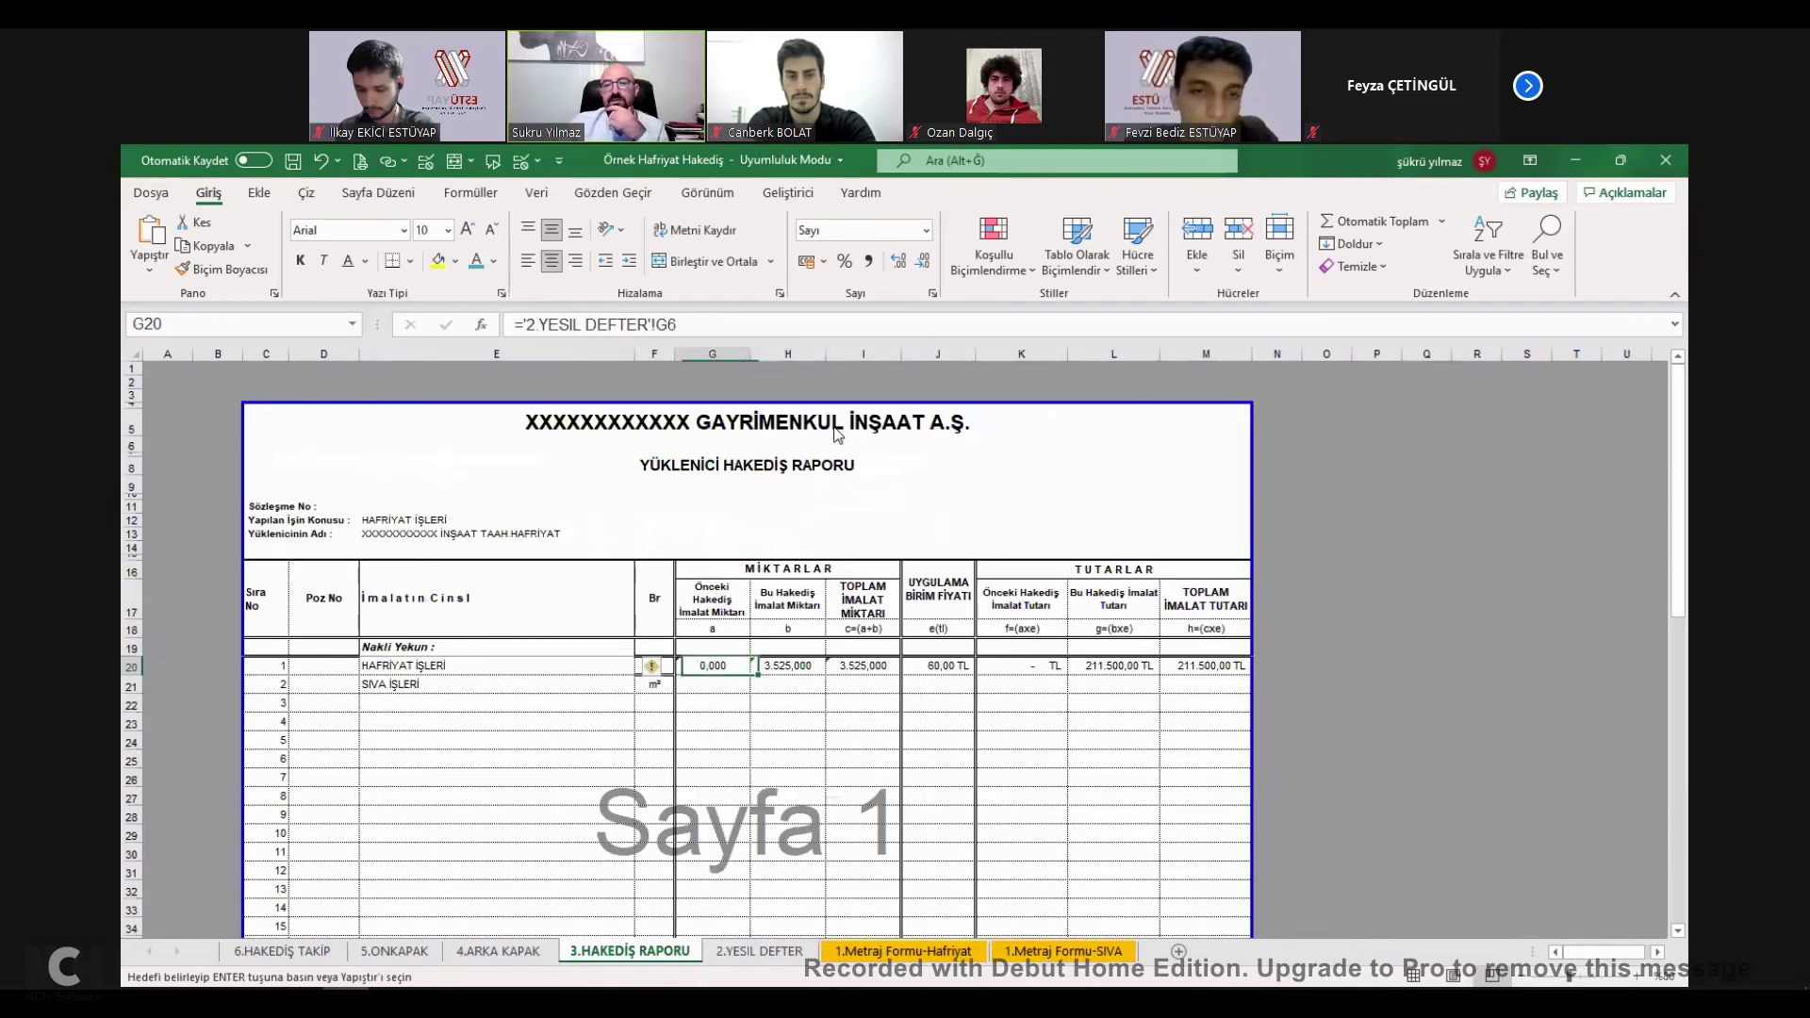
{"action": "key", "text": "shift+F10"}
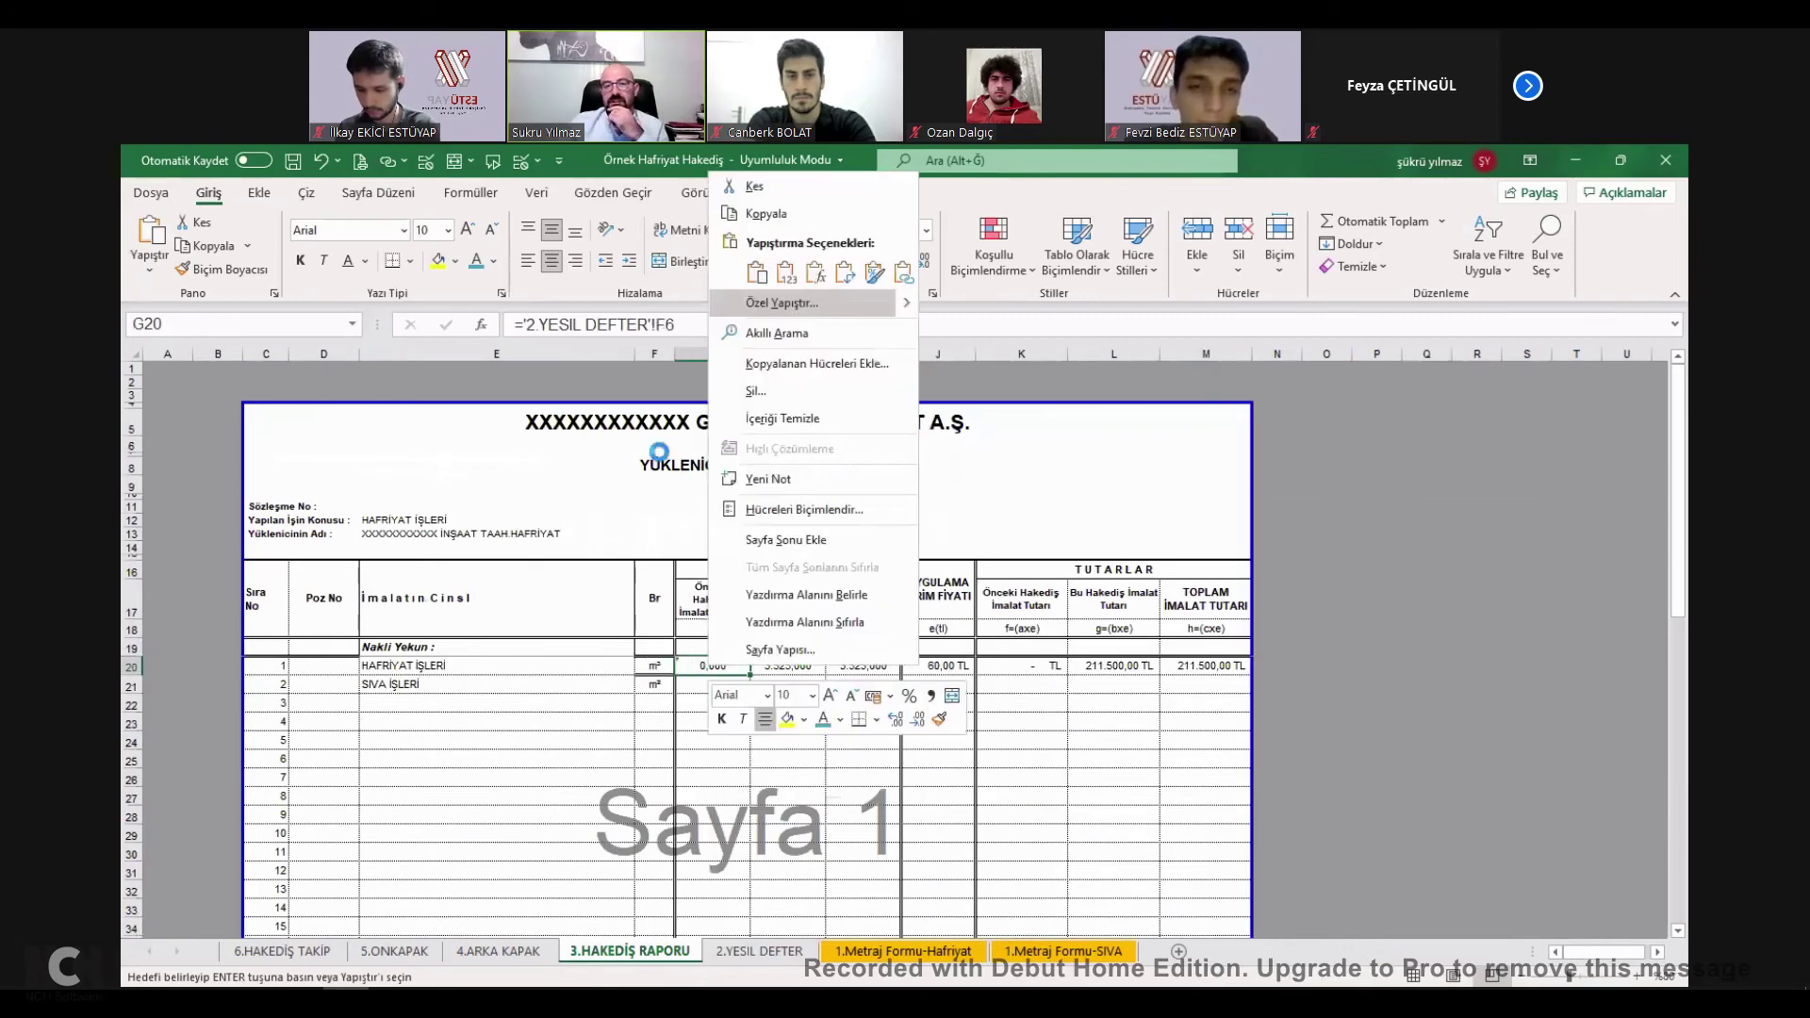
{"action": "key", "text": "ctrl+v"}
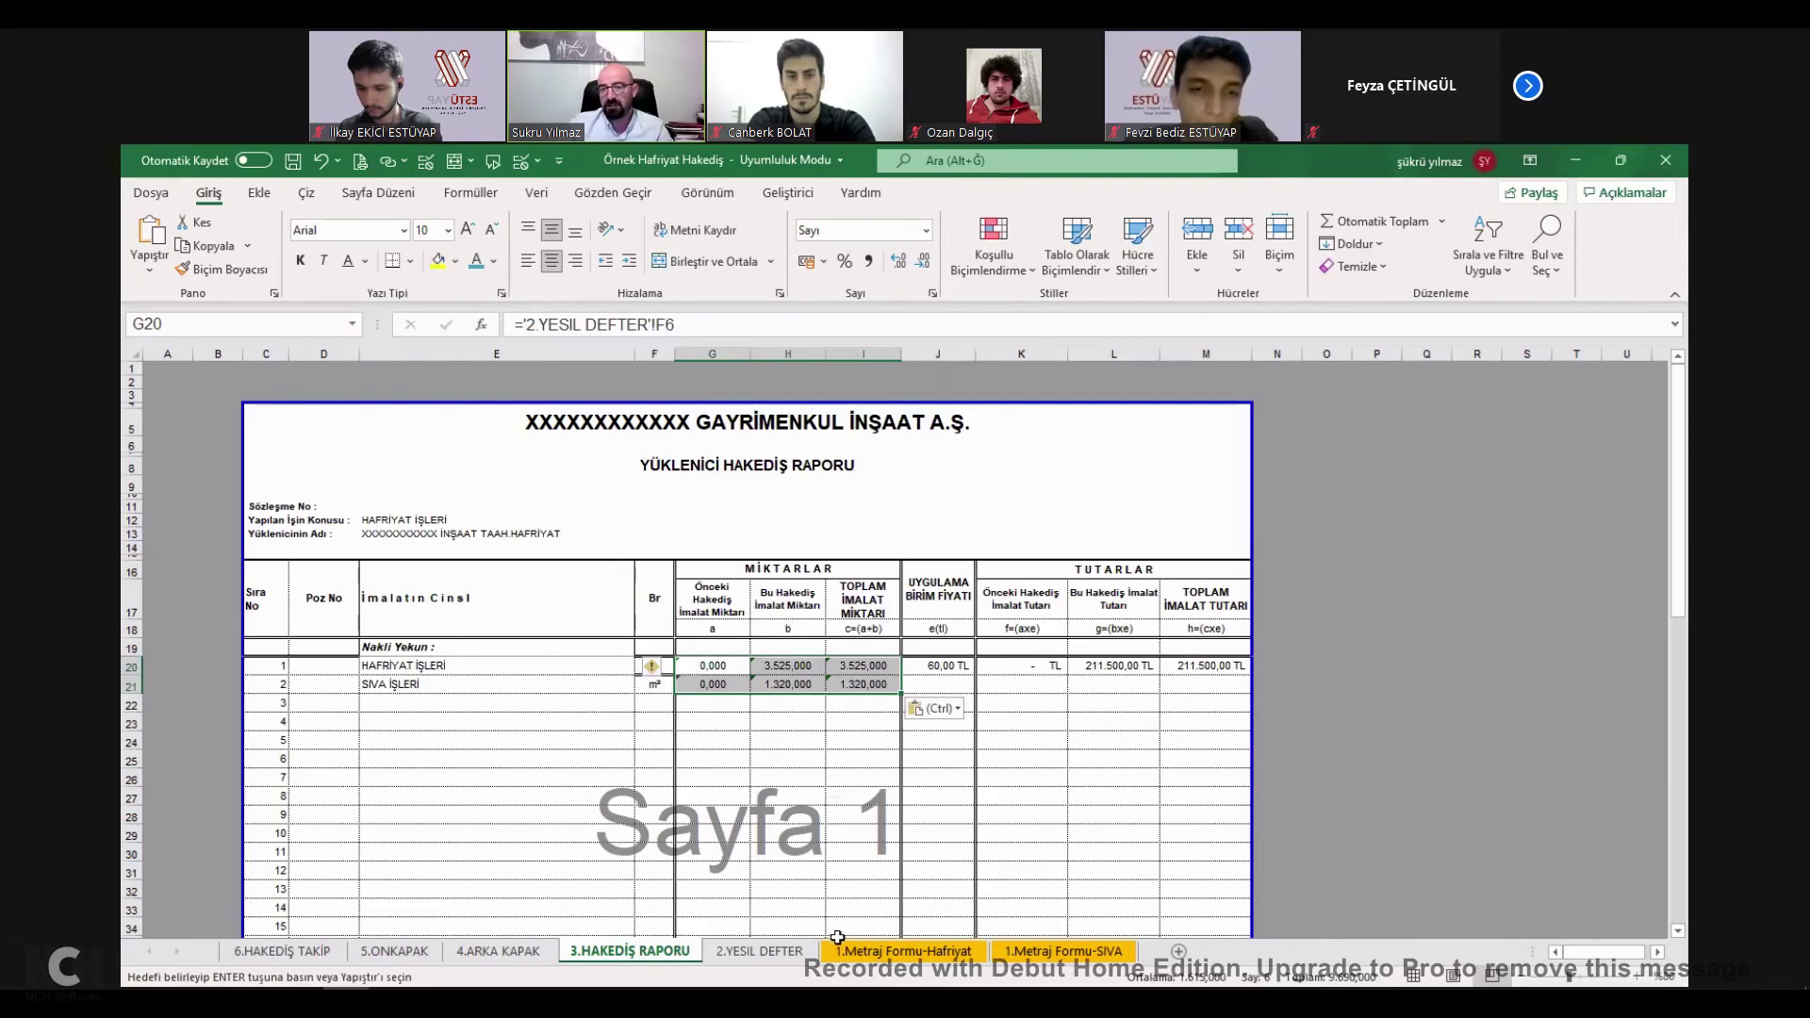
Check the Metraj Formu-SIVA sheet, the H6 total formula and the pasted G20 quantity.
{"action": "left_click", "coordinate": [1046, 952]}
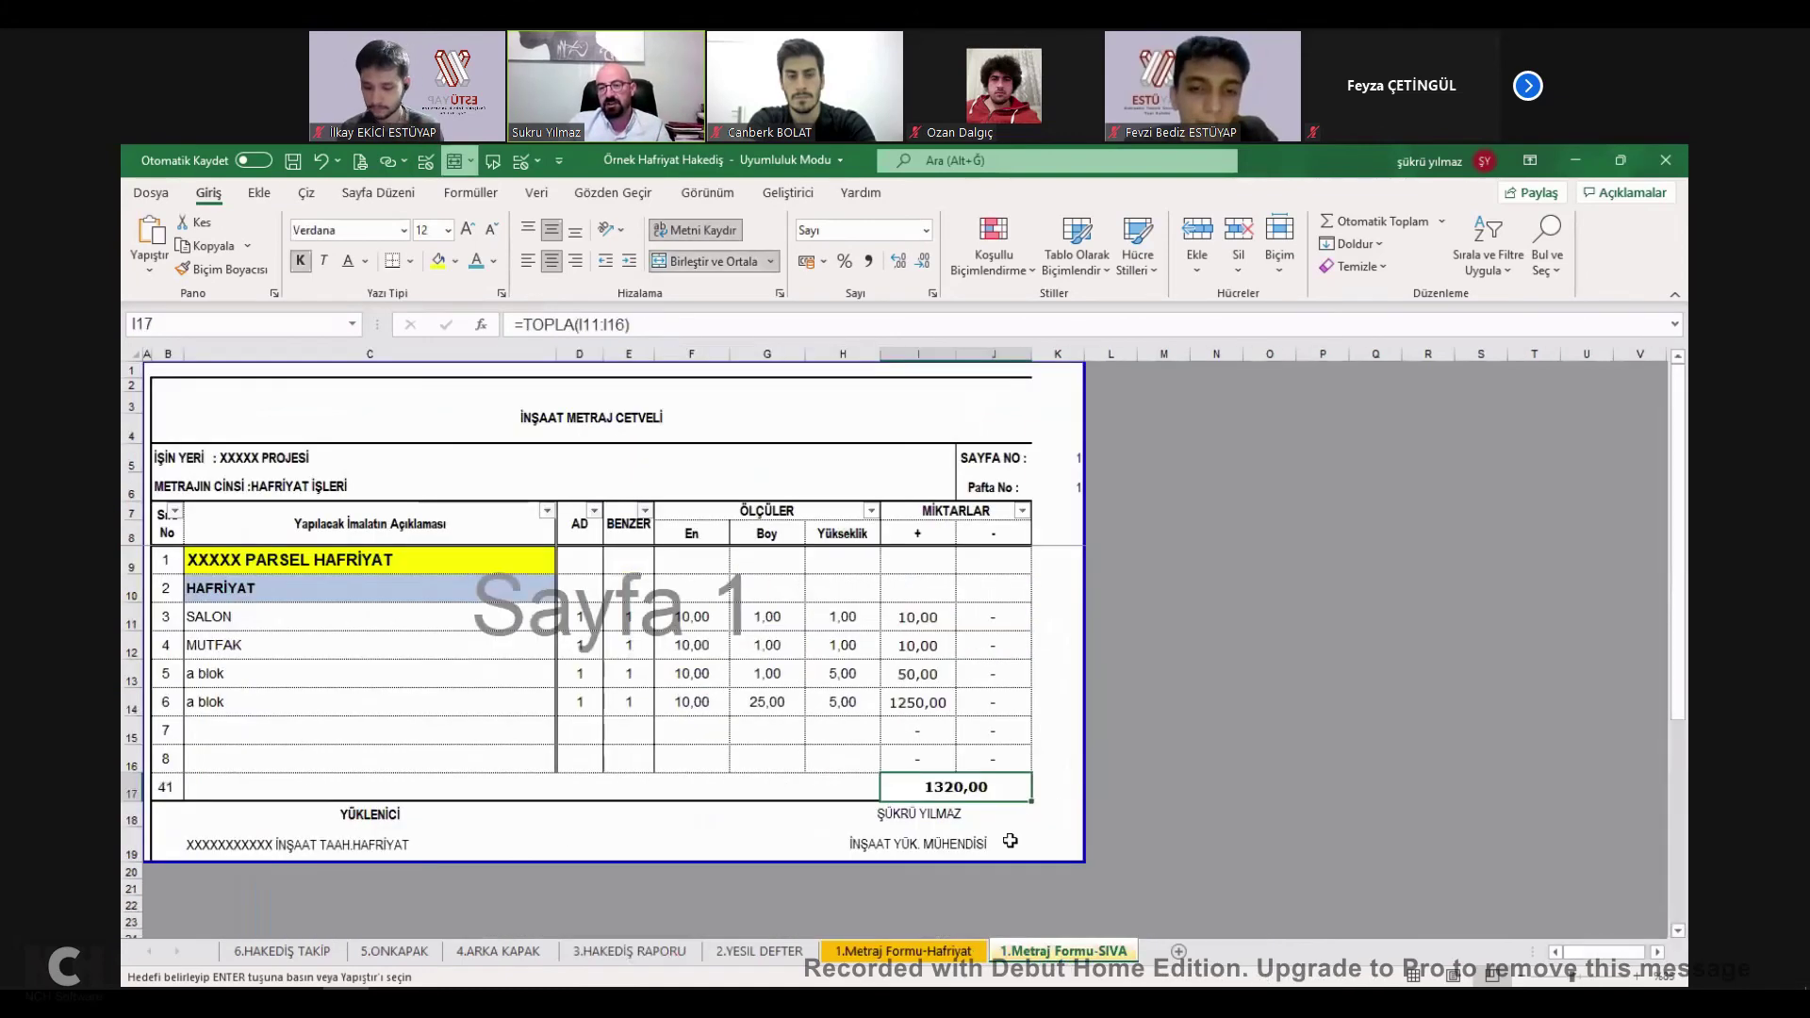
{"action": "left_click", "coordinate": [760, 952]}
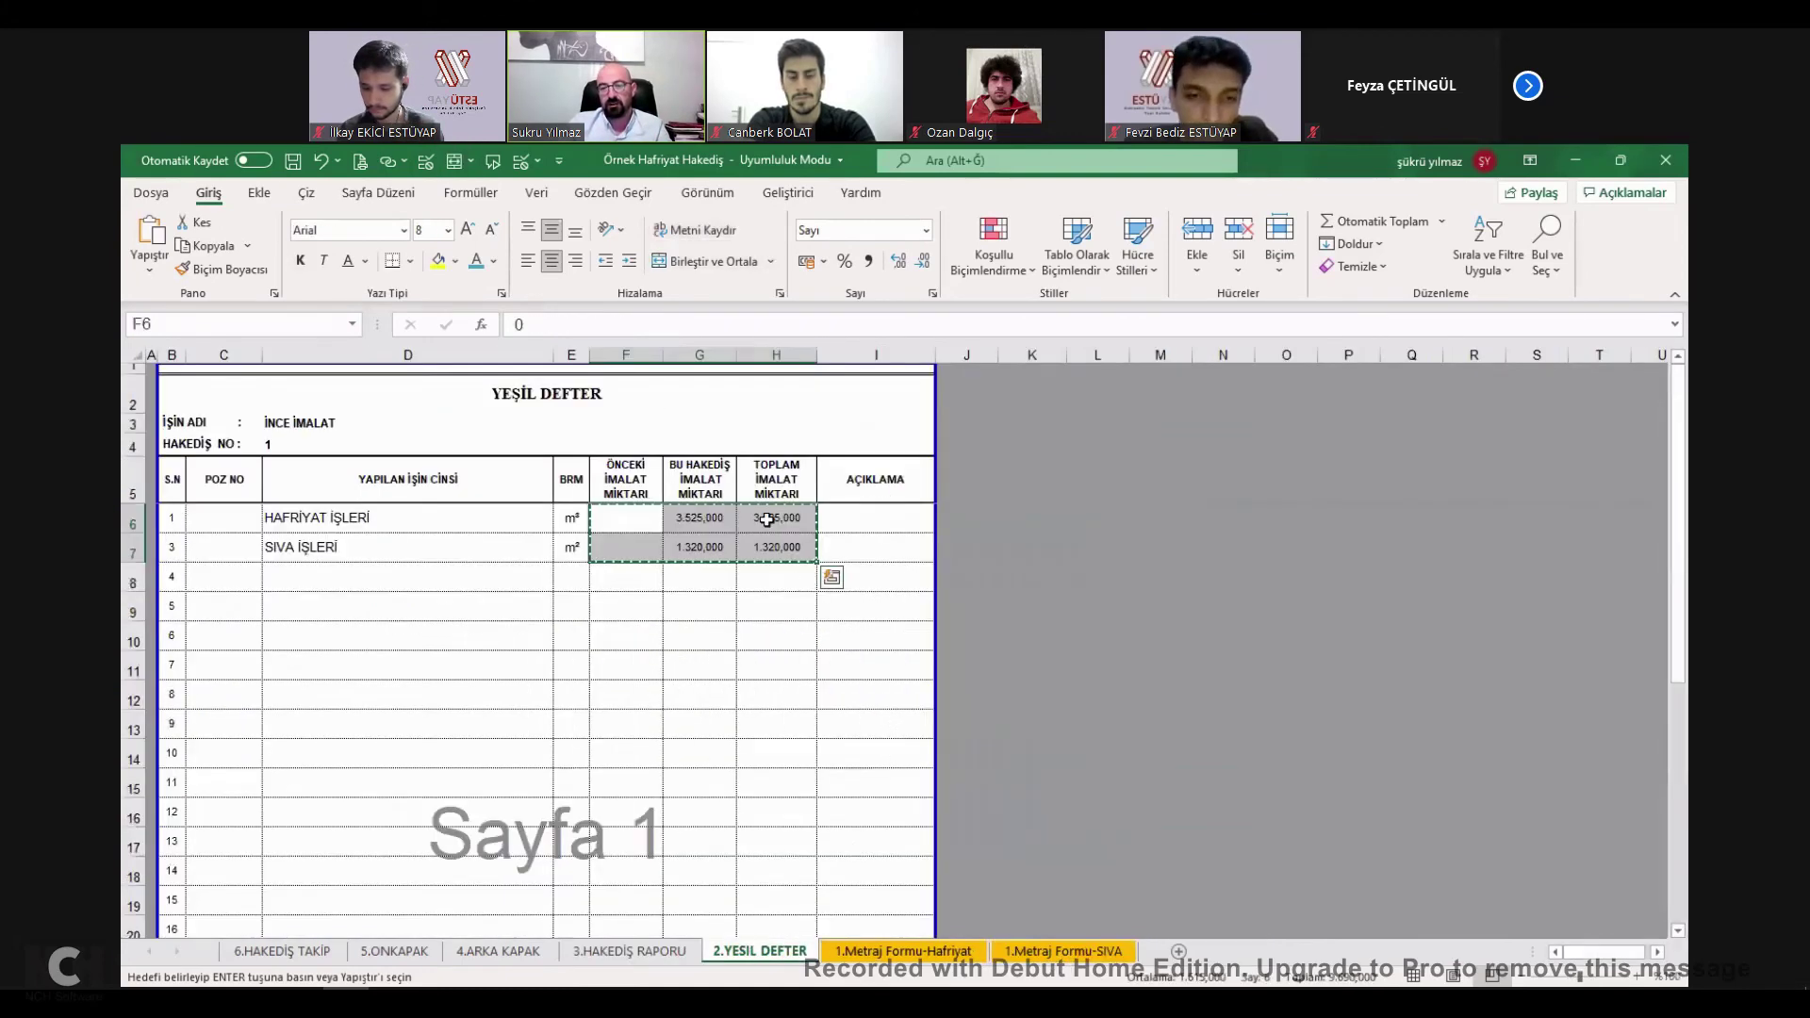
{"action": "left_click", "coordinate": [769, 519]}
{"action": "left_click", "coordinate": [630, 952]}
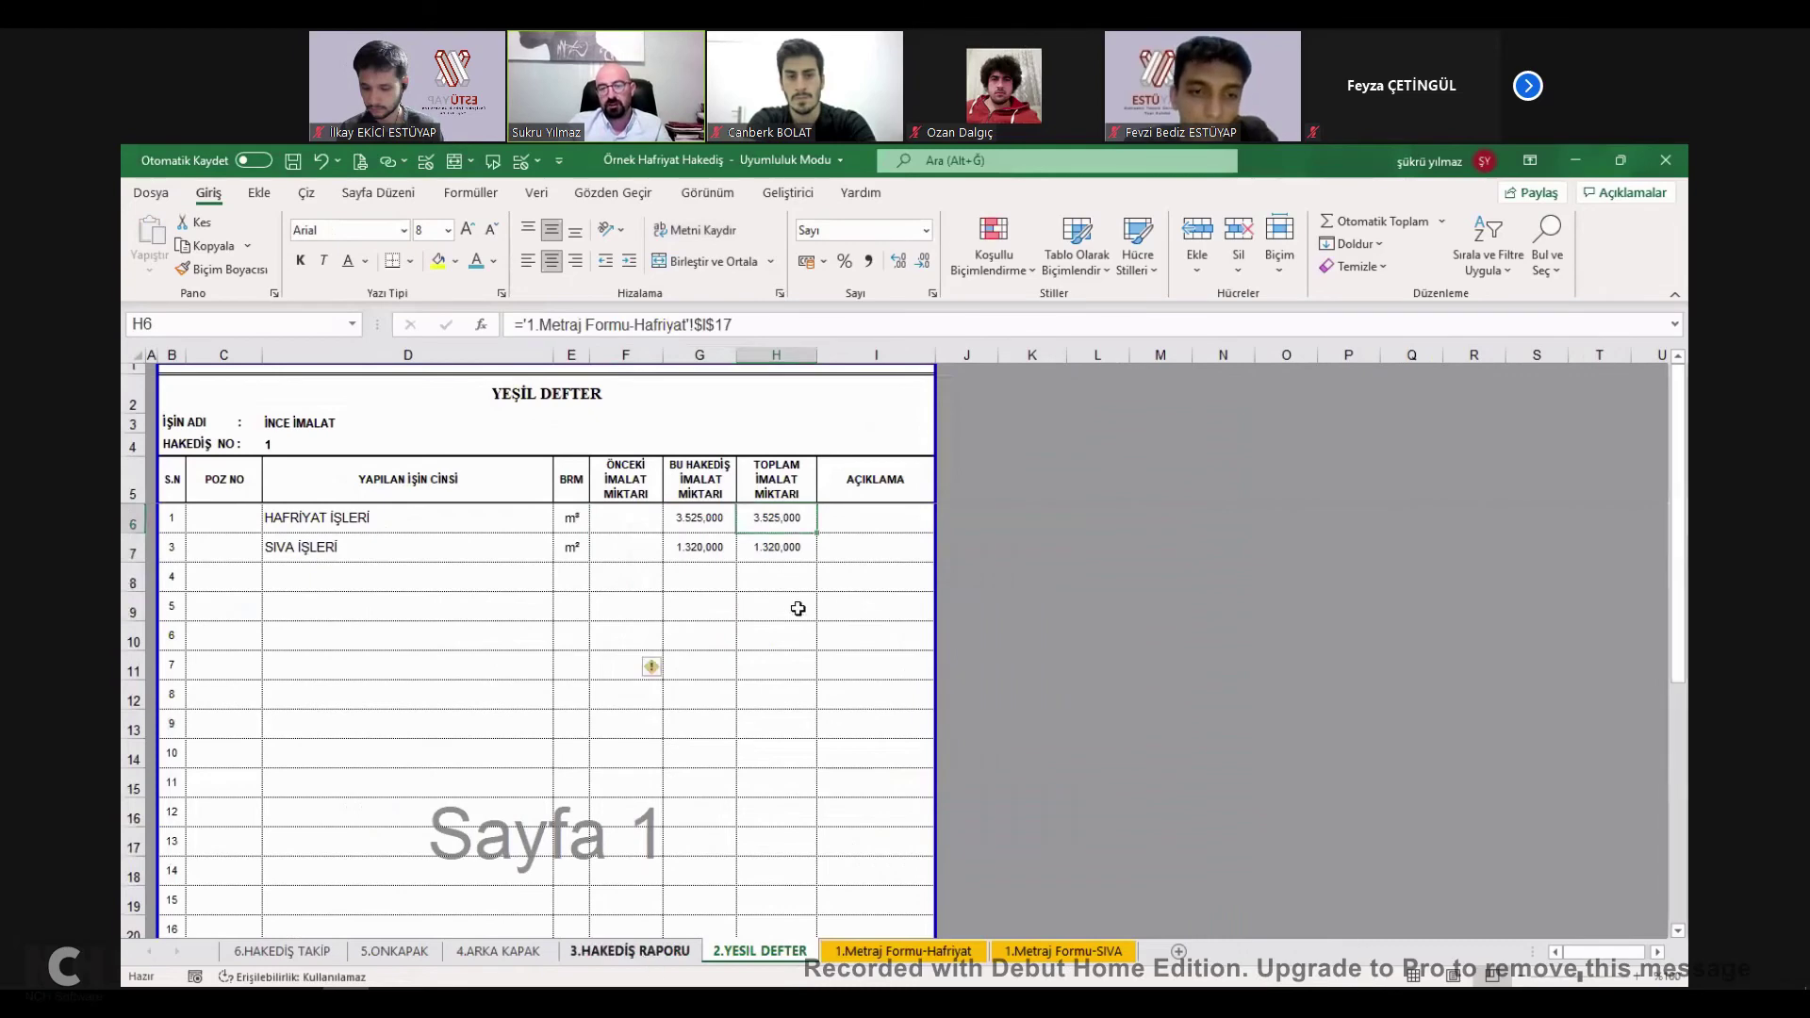
{"action": "left_click", "coordinate": [788, 600]}
{"action": "left_click", "coordinate": [1064, 952]}
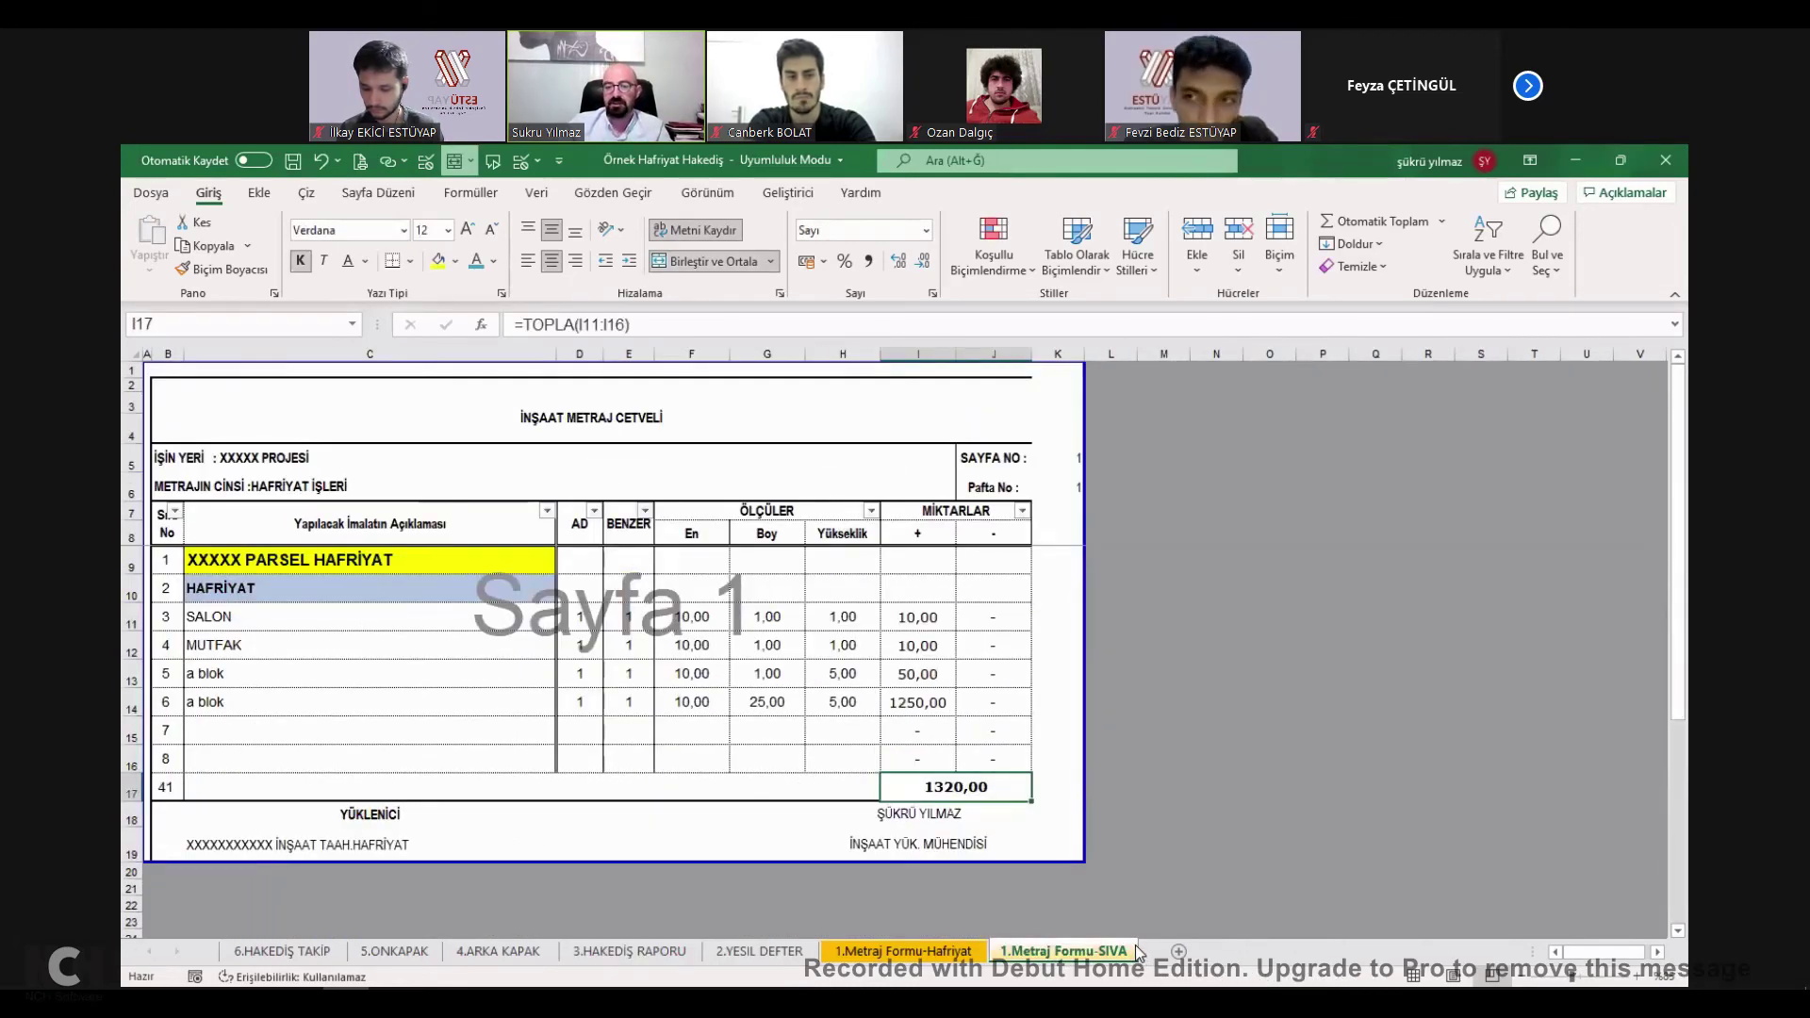
{"action": "left_click", "coordinate": [646, 954]}
{"action": "left_click", "coordinate": [707, 666]}
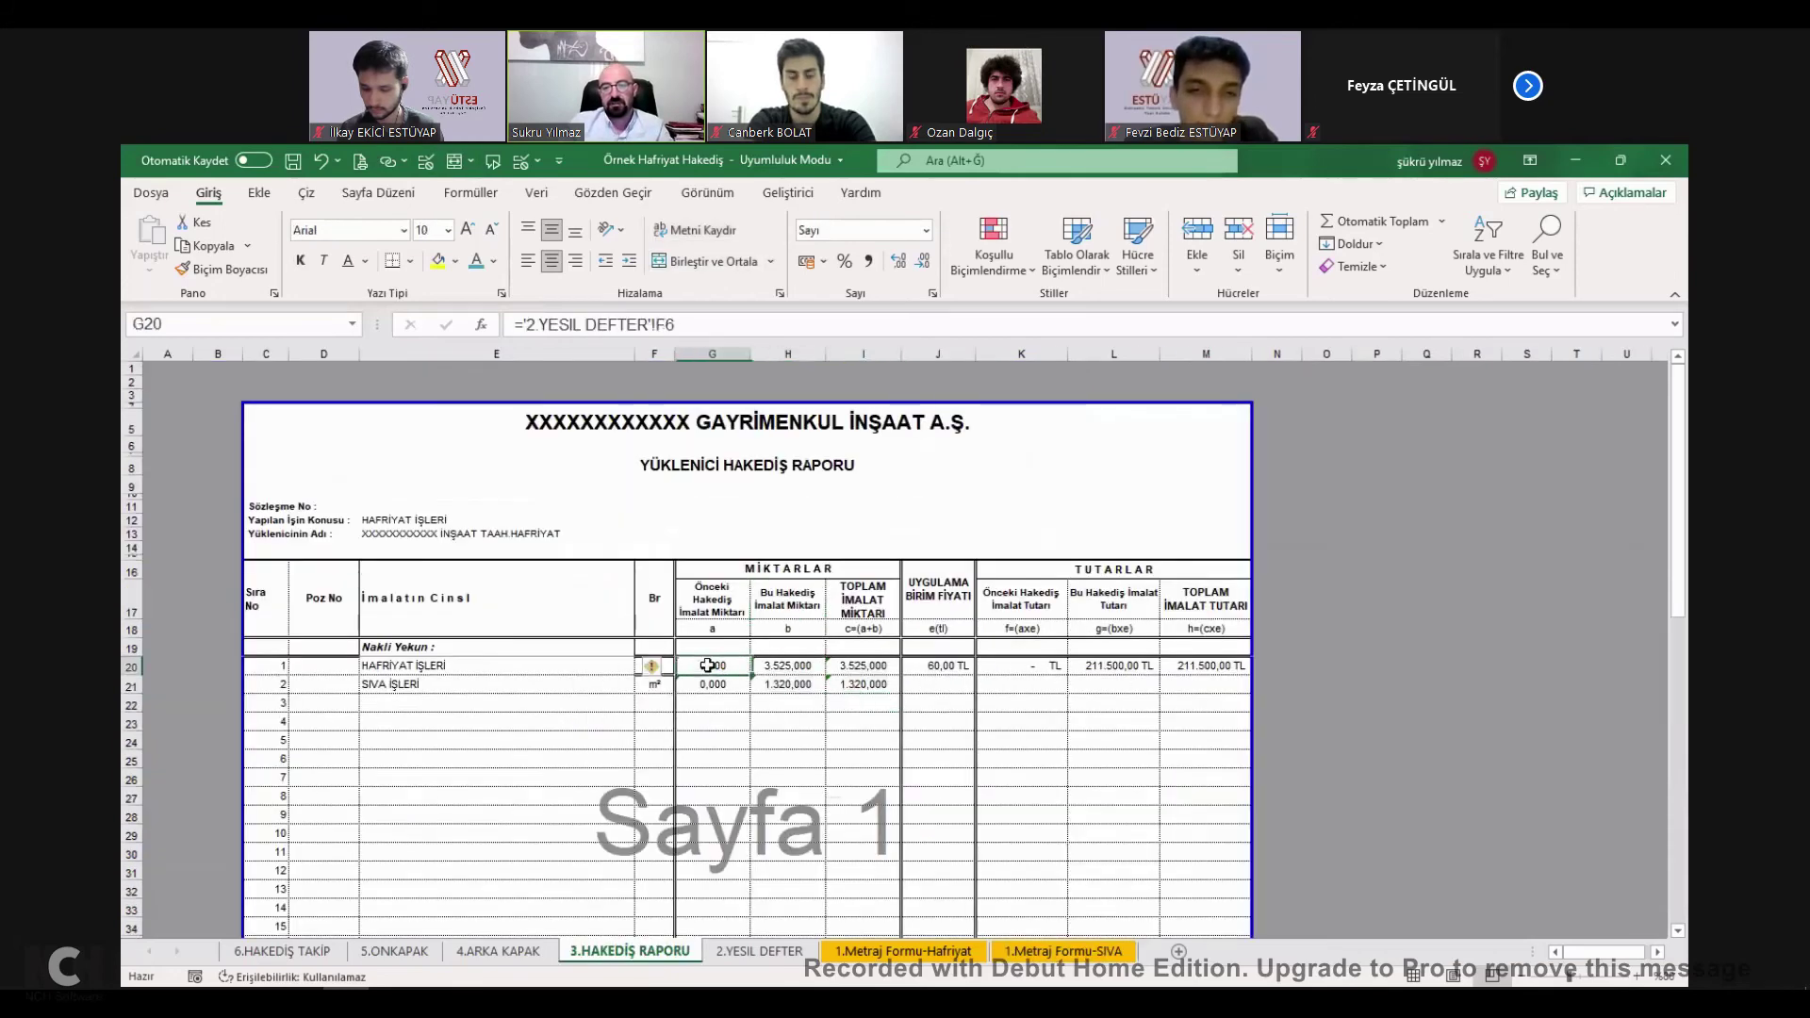
{"action": "left_click", "coordinate": [932, 666]}
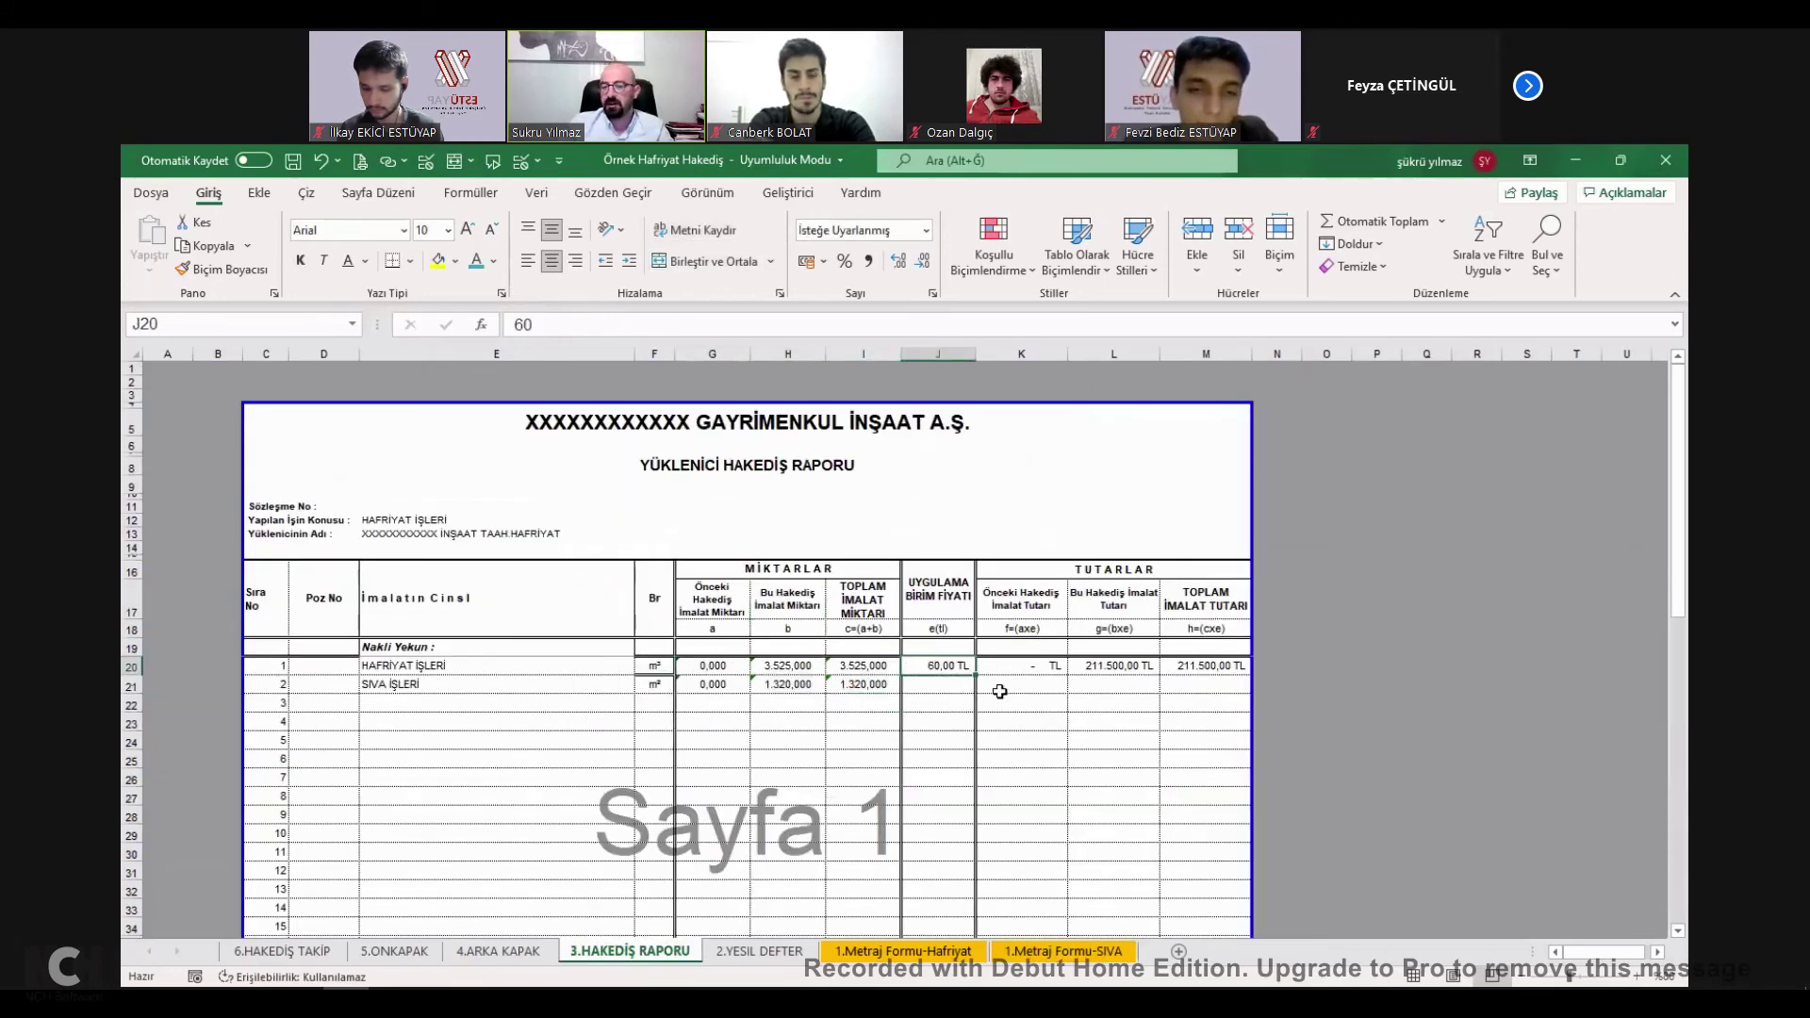
Enter a unit price of 25 for SIVA İŞLERİ in J21.
{"action": "key", "text": "Down"}
{"action": "key", "text": "Left"}
{"action": "key", "text": "Left"}
{"action": "key", "text": "Right"}
{"action": "key", "text": "Right"}
{"action": "key", "text": "Right"}
{"action": "key", "text": "Left"}
{"action": "type", "text": "25"}
{"action": "key", "text": "Return"}
Make the previous amount K20 =J20*G20 and fill it down to K21.
{"action": "left_click", "coordinate": [1034, 668]}
{"action": "double_click", "coordinate": [1033, 668]}
{"action": "left_click", "coordinate": [946, 664]}
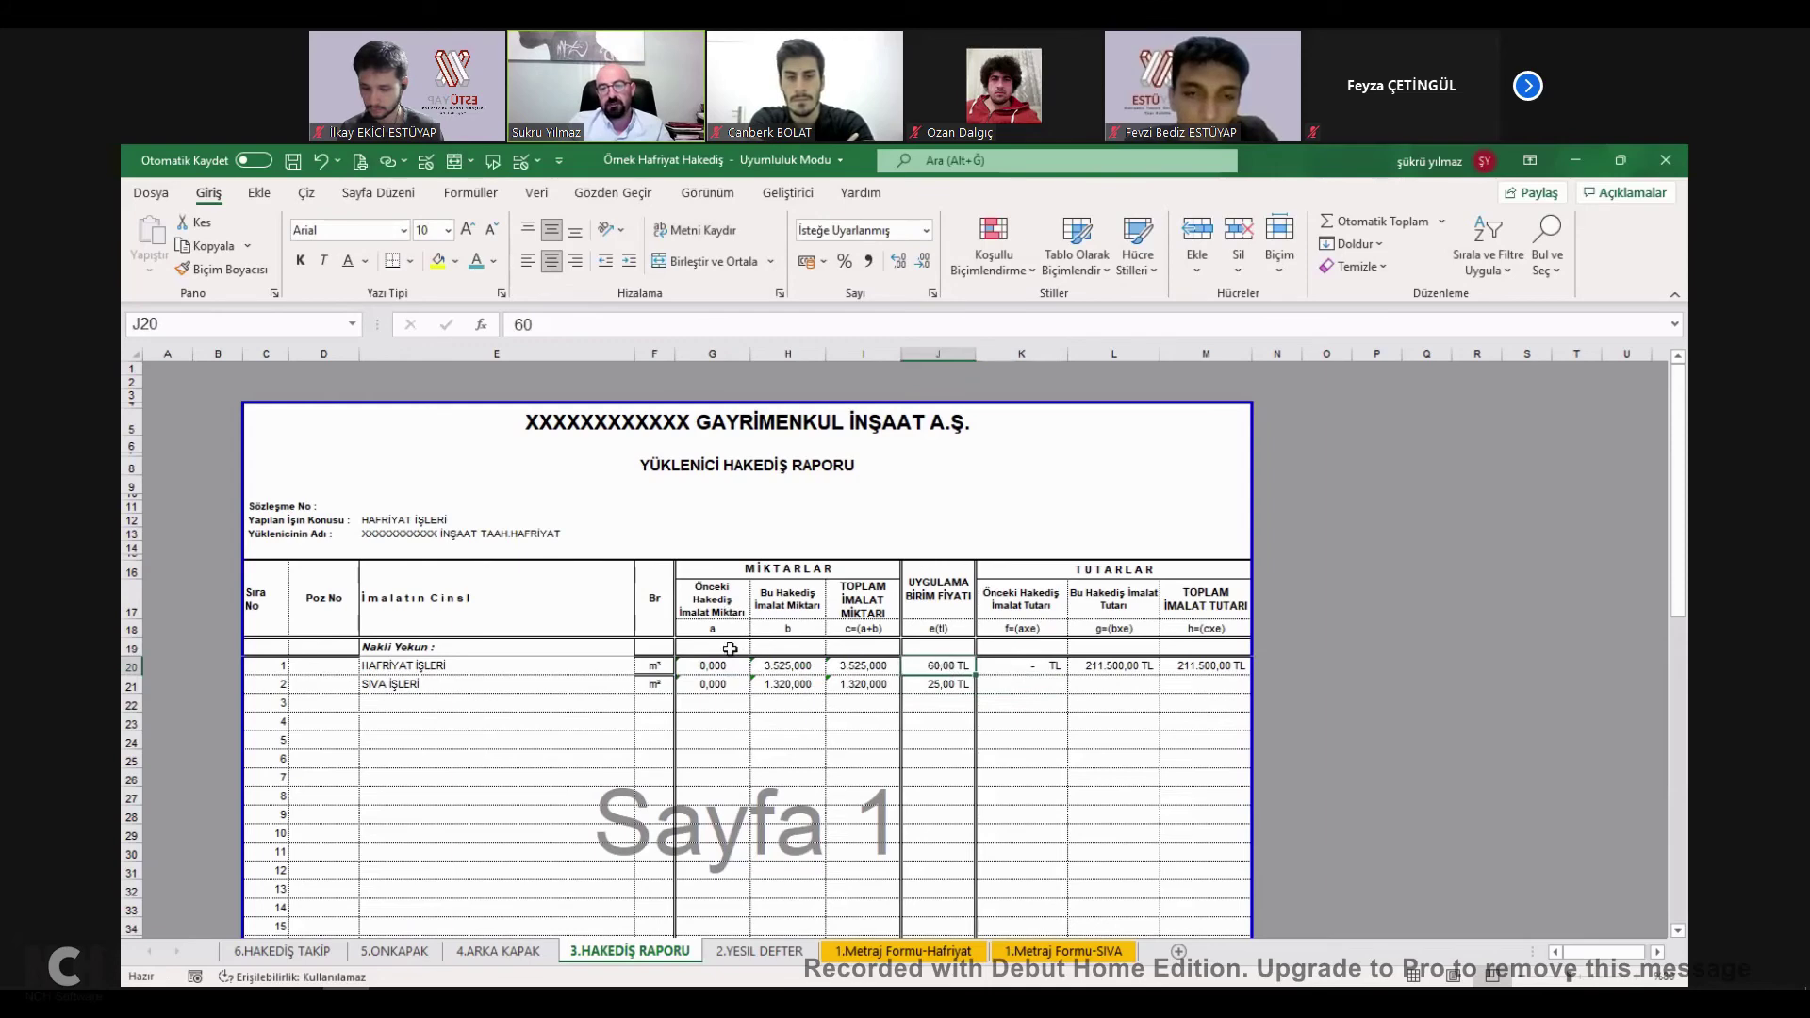
{"action": "left_click", "coordinate": [1057, 665]}
{"action": "type", "text": "="}
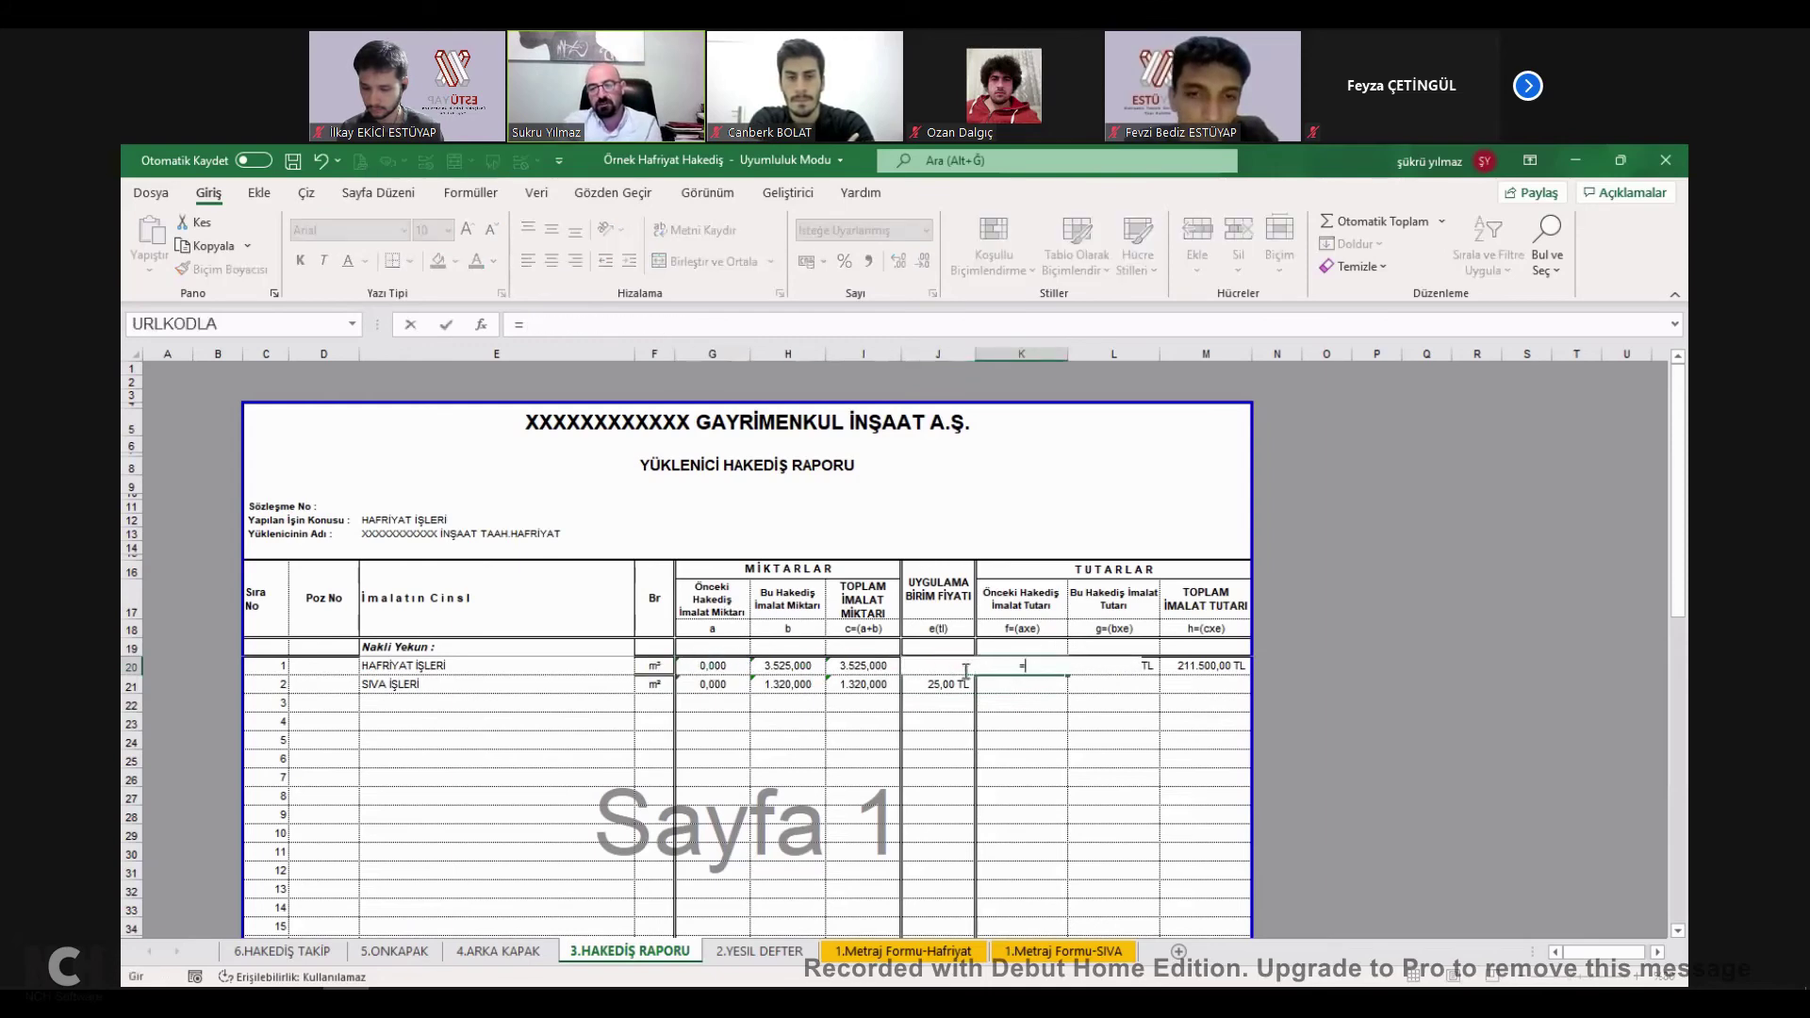
{"action": "left_click", "coordinate": [946, 677]}
{"action": "left_click", "coordinate": [946, 669]}
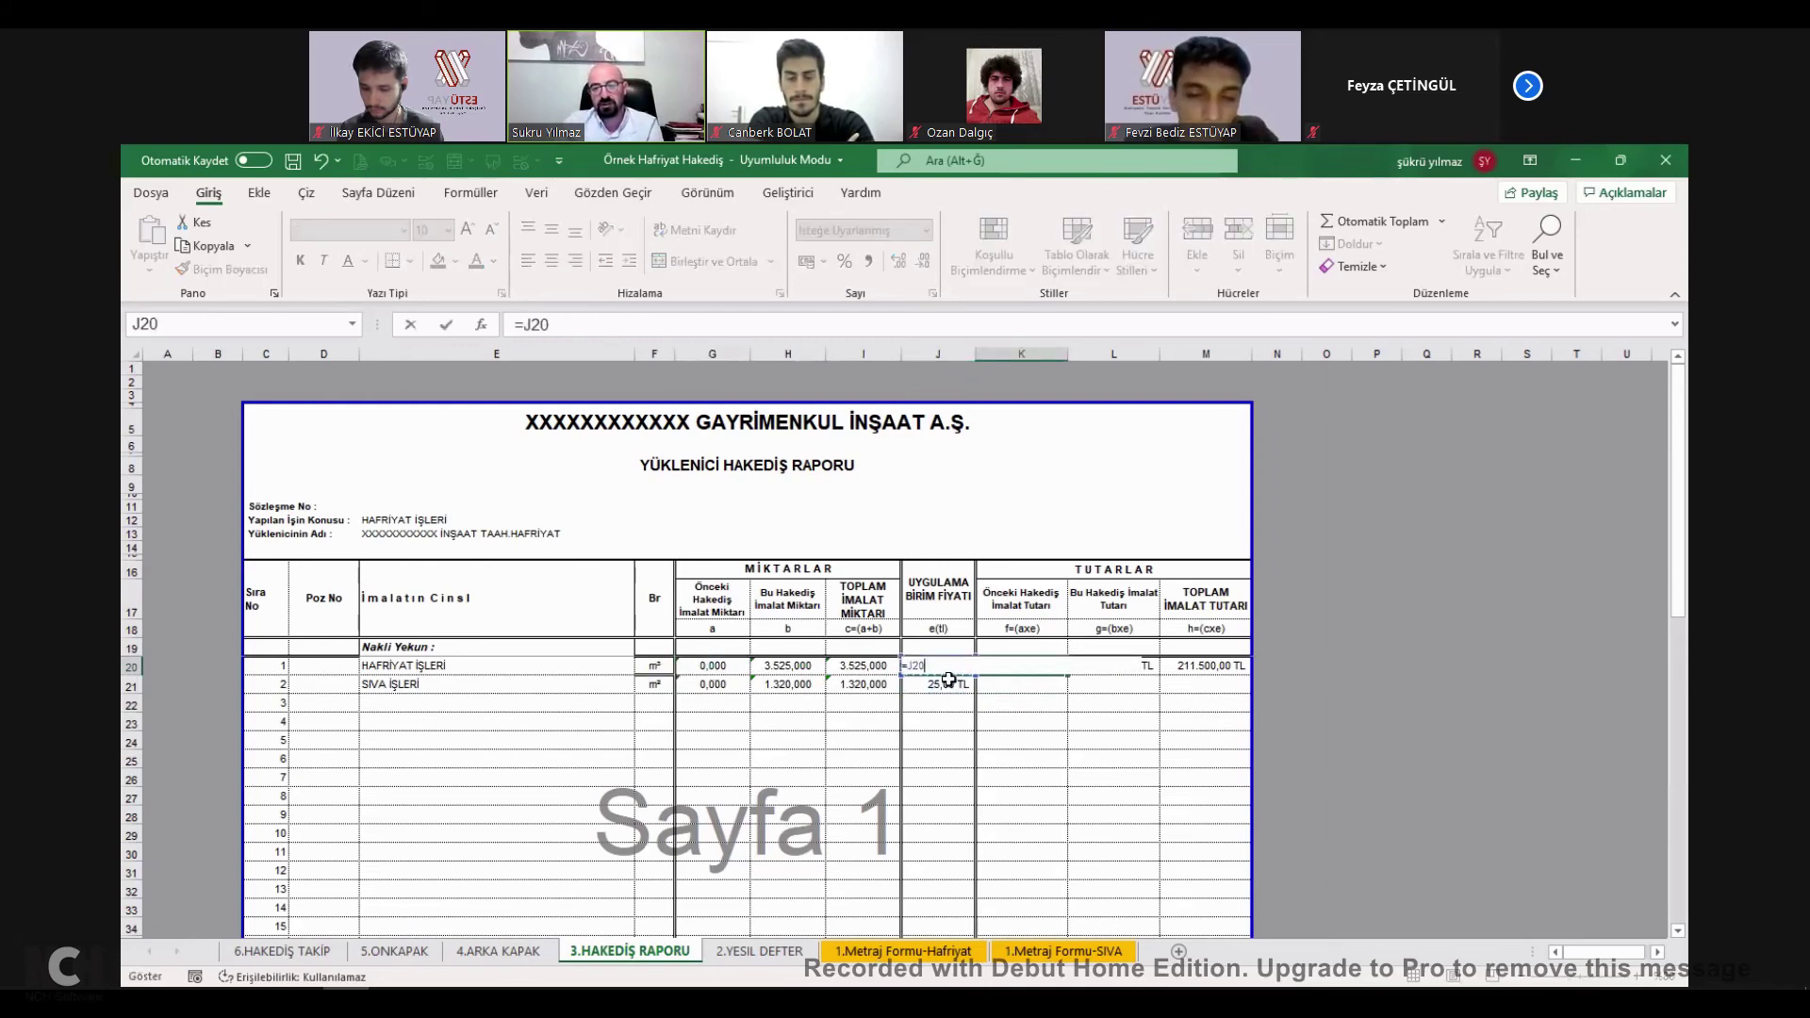
{"action": "type", "text": "*"}
{"action": "left_click", "coordinate": [713, 665]}
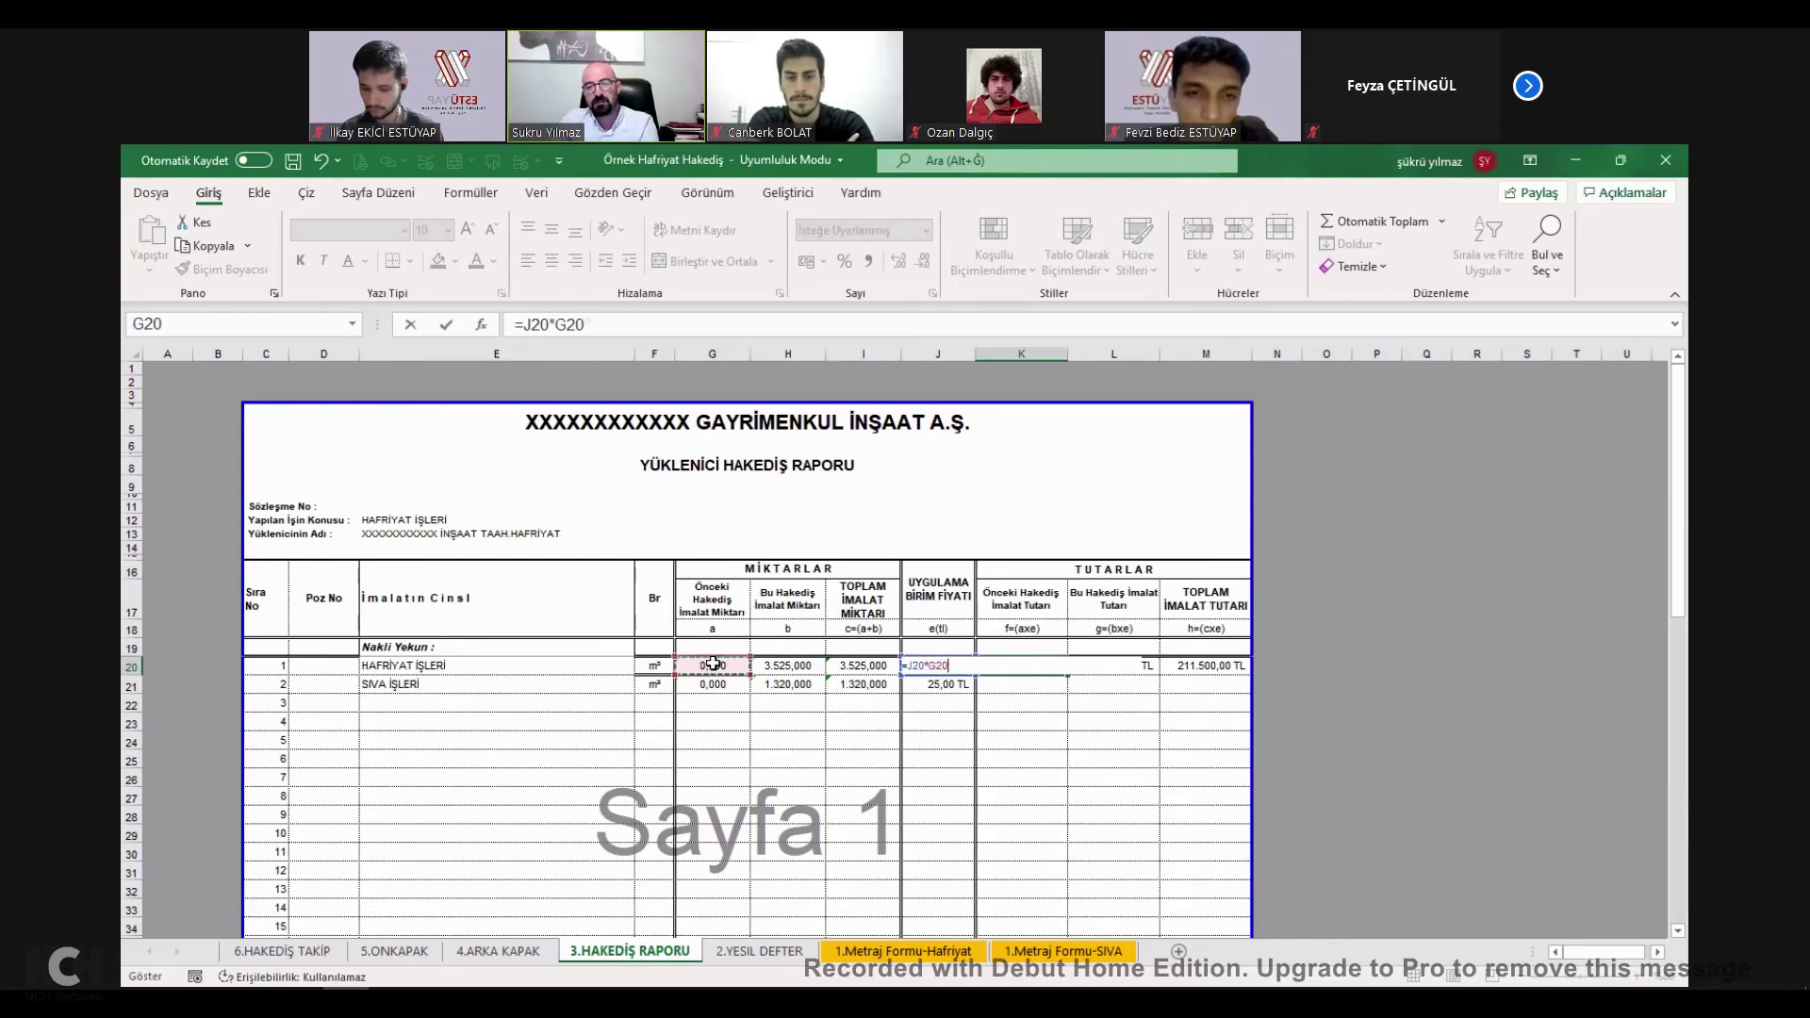
{"action": "key", "text": "Return"}
{"action": "key", "text": "ctrl+d"}
Make the current amount L20 =J20*H20 and fill it down to L21.
{"action": "left_click", "coordinate": [1109, 665]}
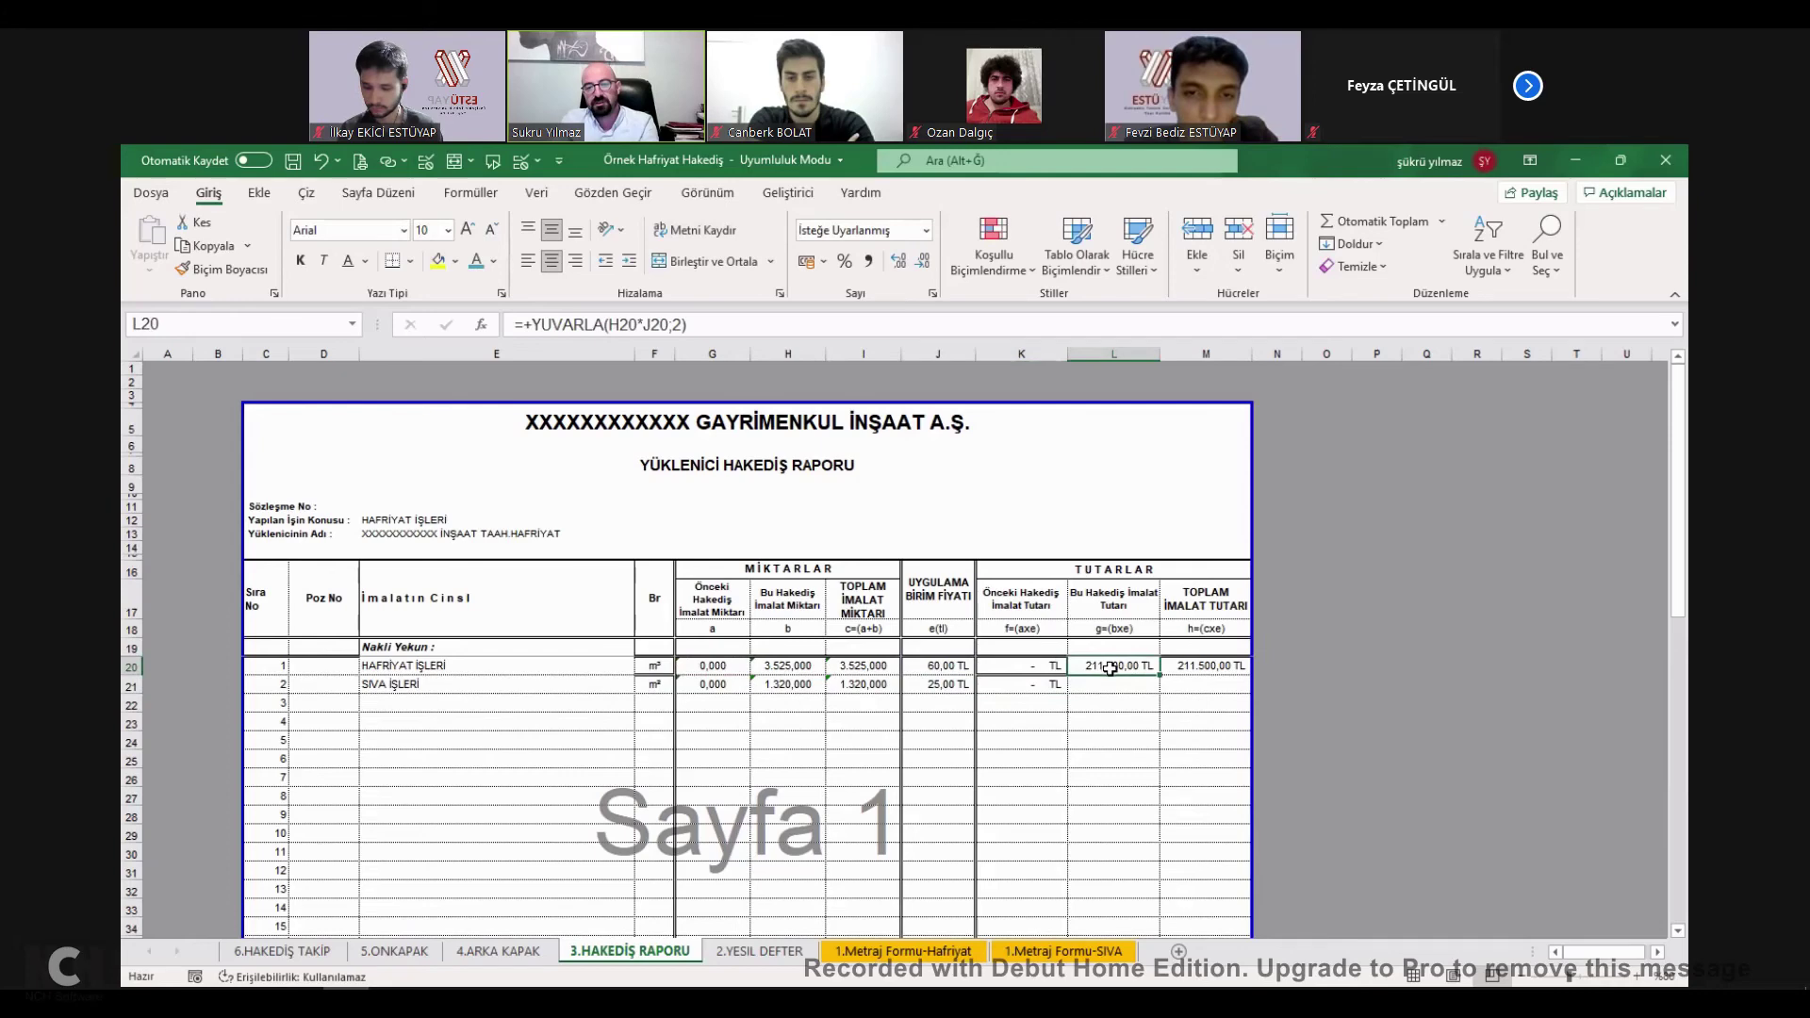
{"action": "type", "text": "="}
{"action": "left_click", "coordinate": [950, 667]}
{"action": "type", "text": "*"}
{"action": "left_click", "coordinate": [800, 668]}
{"action": "key", "text": "Return"}
{"action": "key", "text": "ctrl+d"}
Make the total amount M20 =J20*I20 and fill it down to M21.
{"action": "left_click", "coordinate": [1233, 664]}
{"action": "type", "text": "="}
{"action": "left_click", "coordinate": [942, 667]}
{"action": "type", "text": "*"}
{"action": "left_click", "coordinate": [875, 667]}
{"action": "key", "text": "Return"}
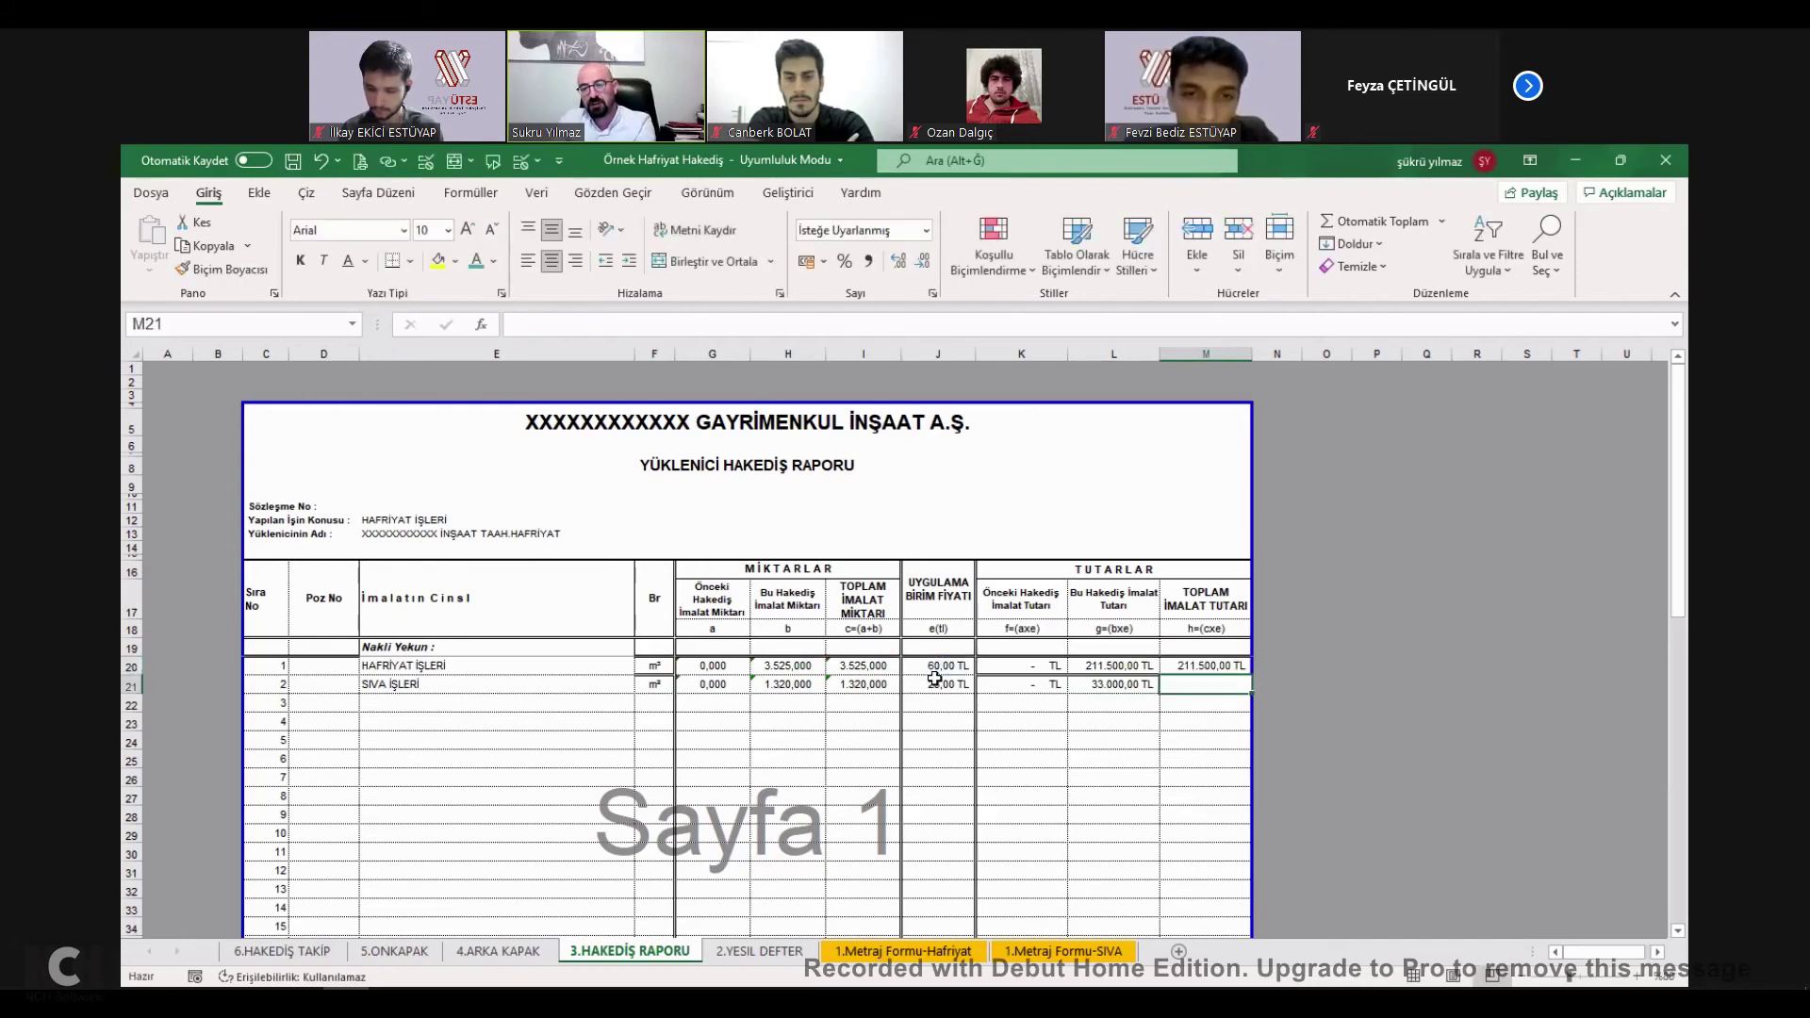
{"action": "key", "text": "ctrl+d"}
Verify the copied L21 formula and the K45 and M45 sum formulas.
{"action": "left_click", "coordinate": [938, 666]}
{"action": "left_click", "coordinate": [1129, 669]}
{"action": "key", "text": "Down"}
{"action": "scroll", "coordinate": [1121, 685], "scroll_direction": "down", "scroll_amount": 7}
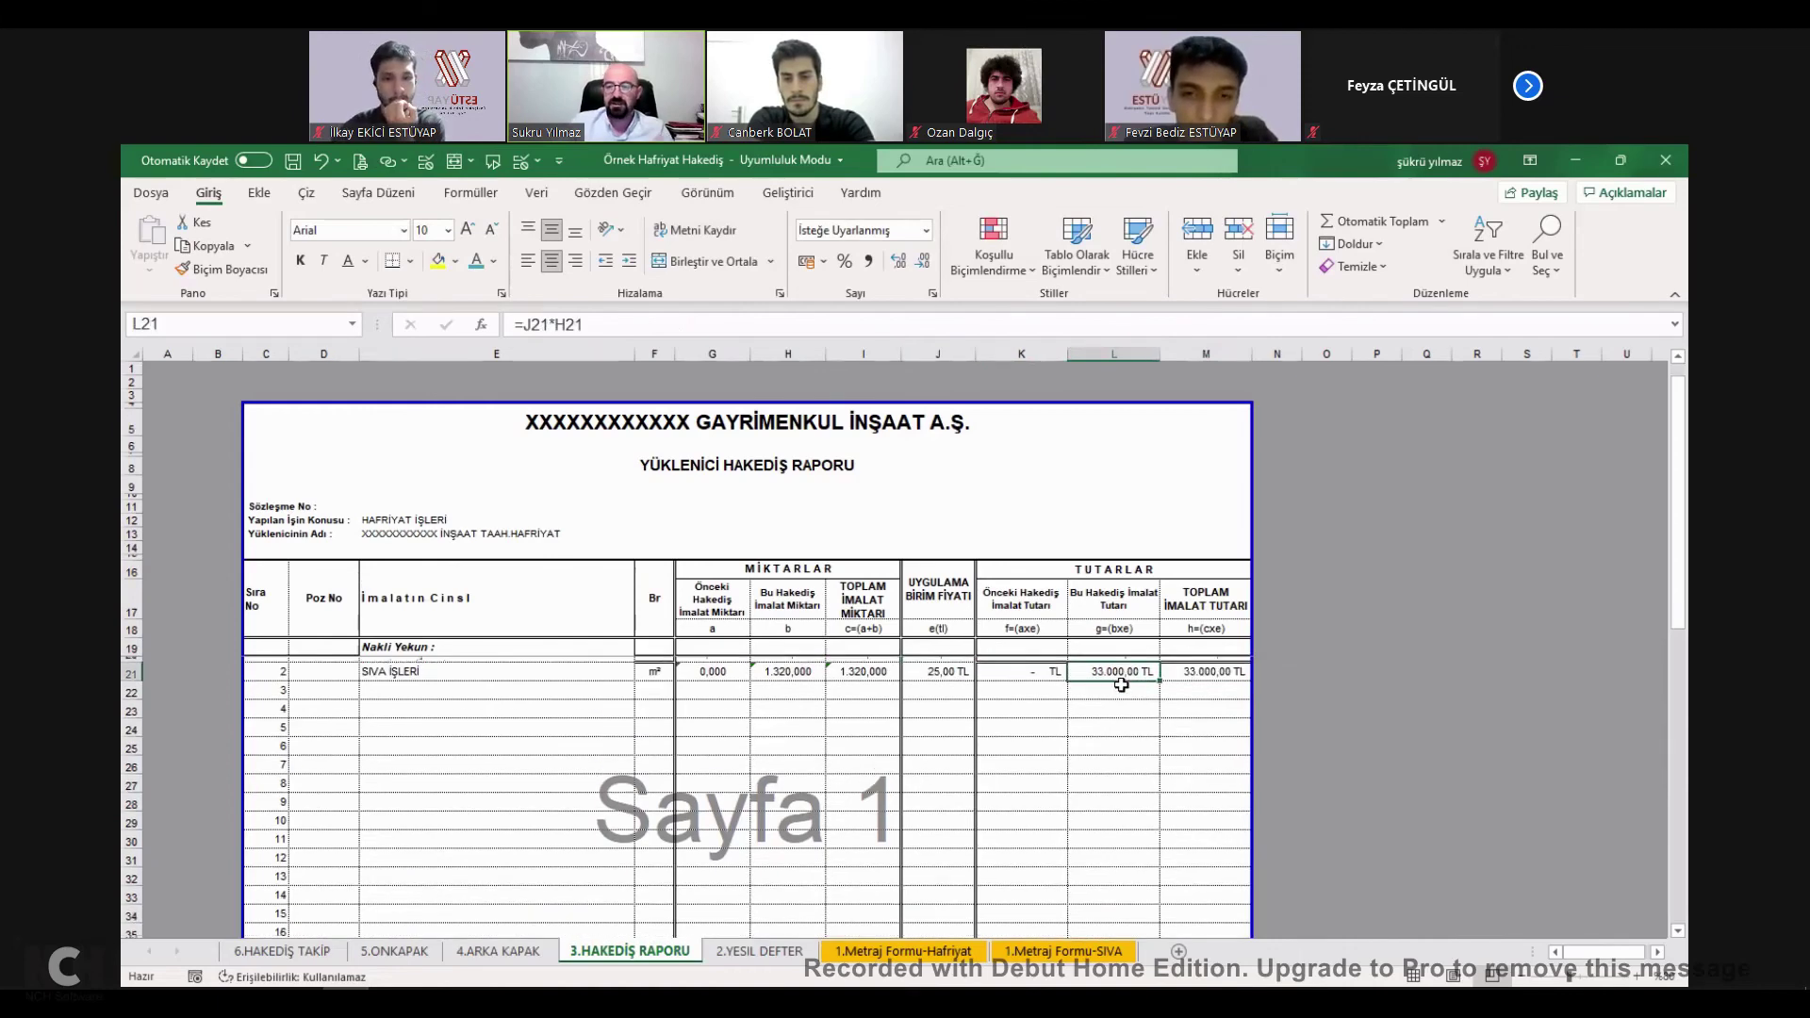
{"action": "left_click", "coordinate": [1214, 742]}
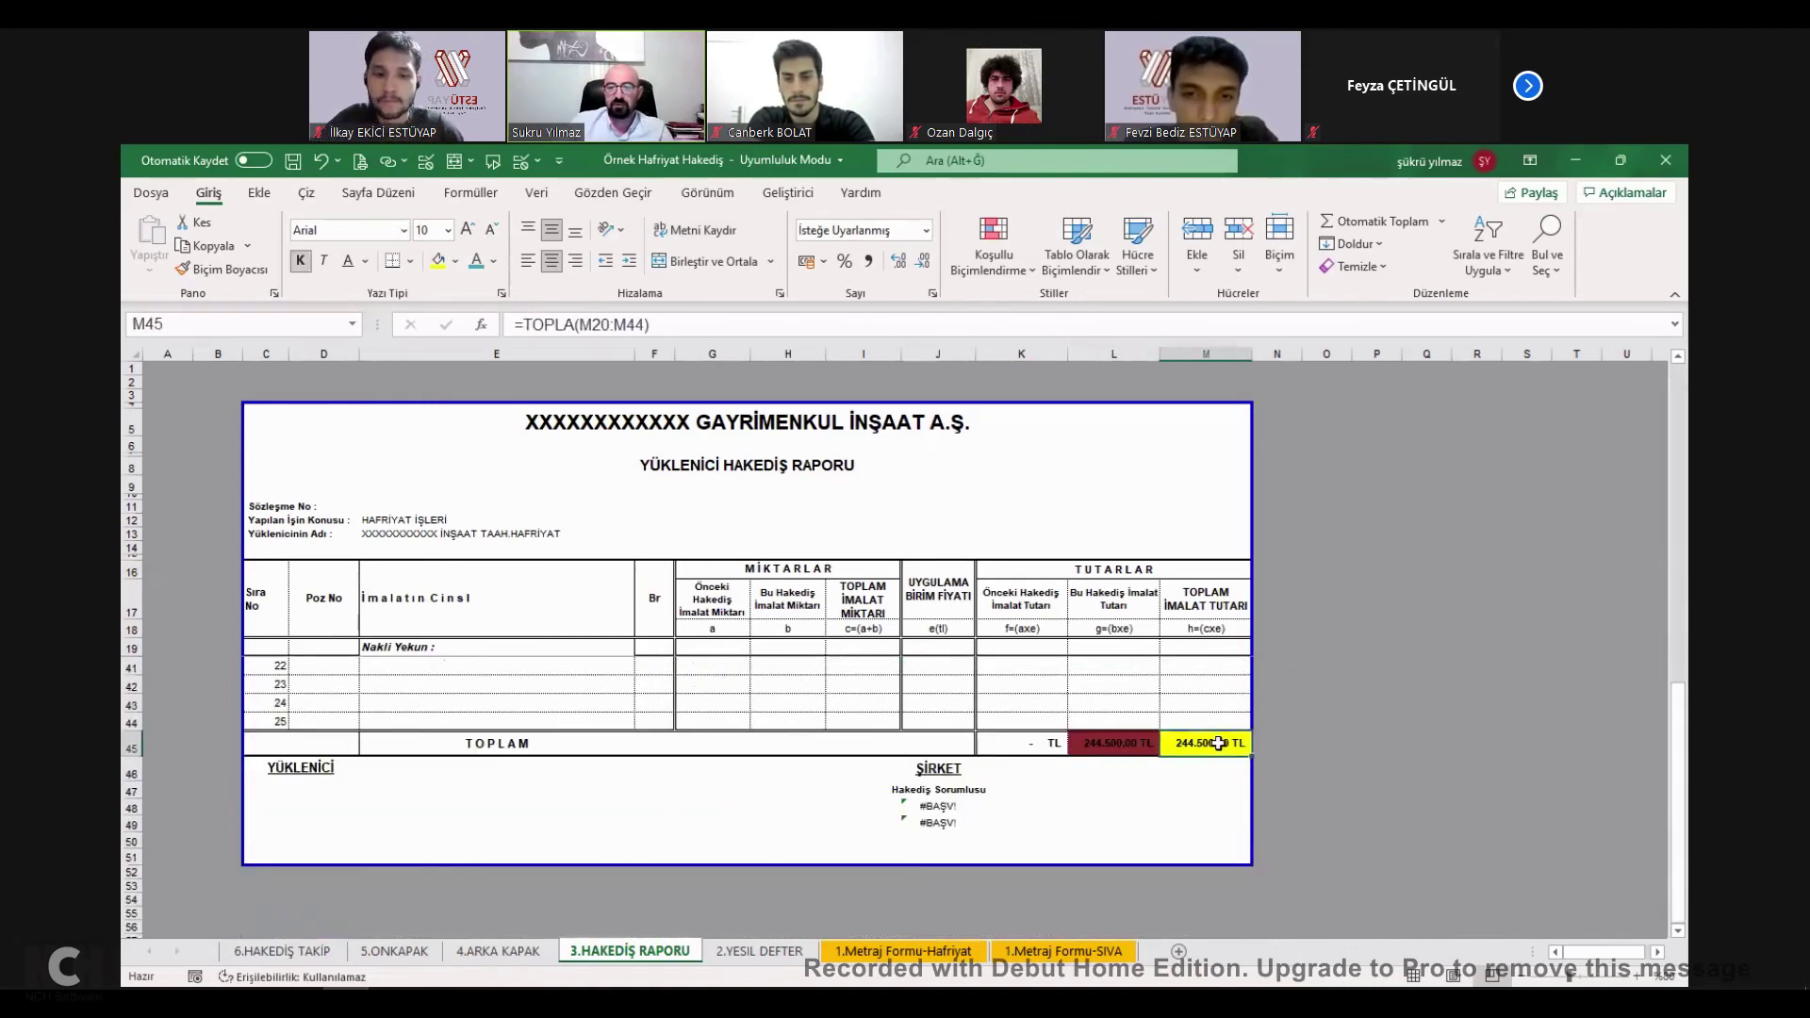
{"action": "double_click", "coordinate": [1218, 743]}
{"action": "left_click", "coordinate": [1021, 743]}
{"action": "double_click", "coordinate": [1021, 743]}
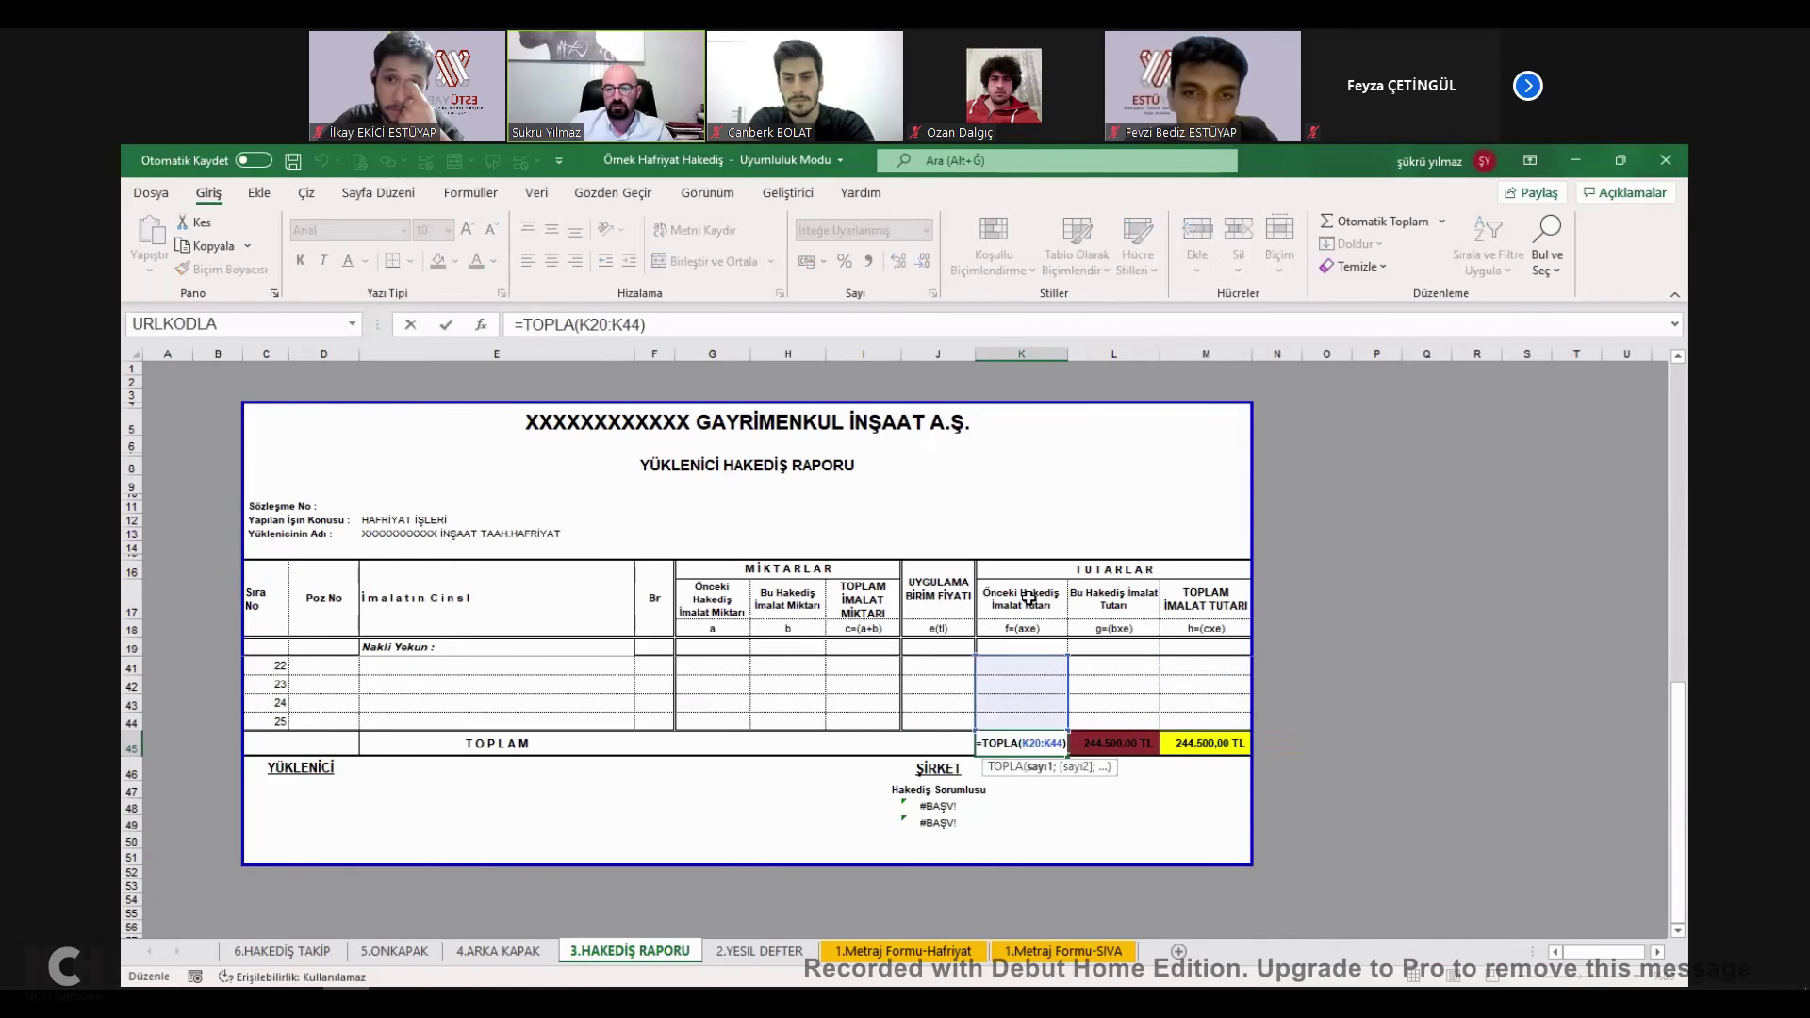
{"action": "key", "text": "Escape"}
Copy the 244.500,00 TL grand total from M45 and go to Arka Kapak.
{"action": "left_click", "coordinate": [1123, 746]}
{"action": "double_click", "coordinate": [1211, 745]}
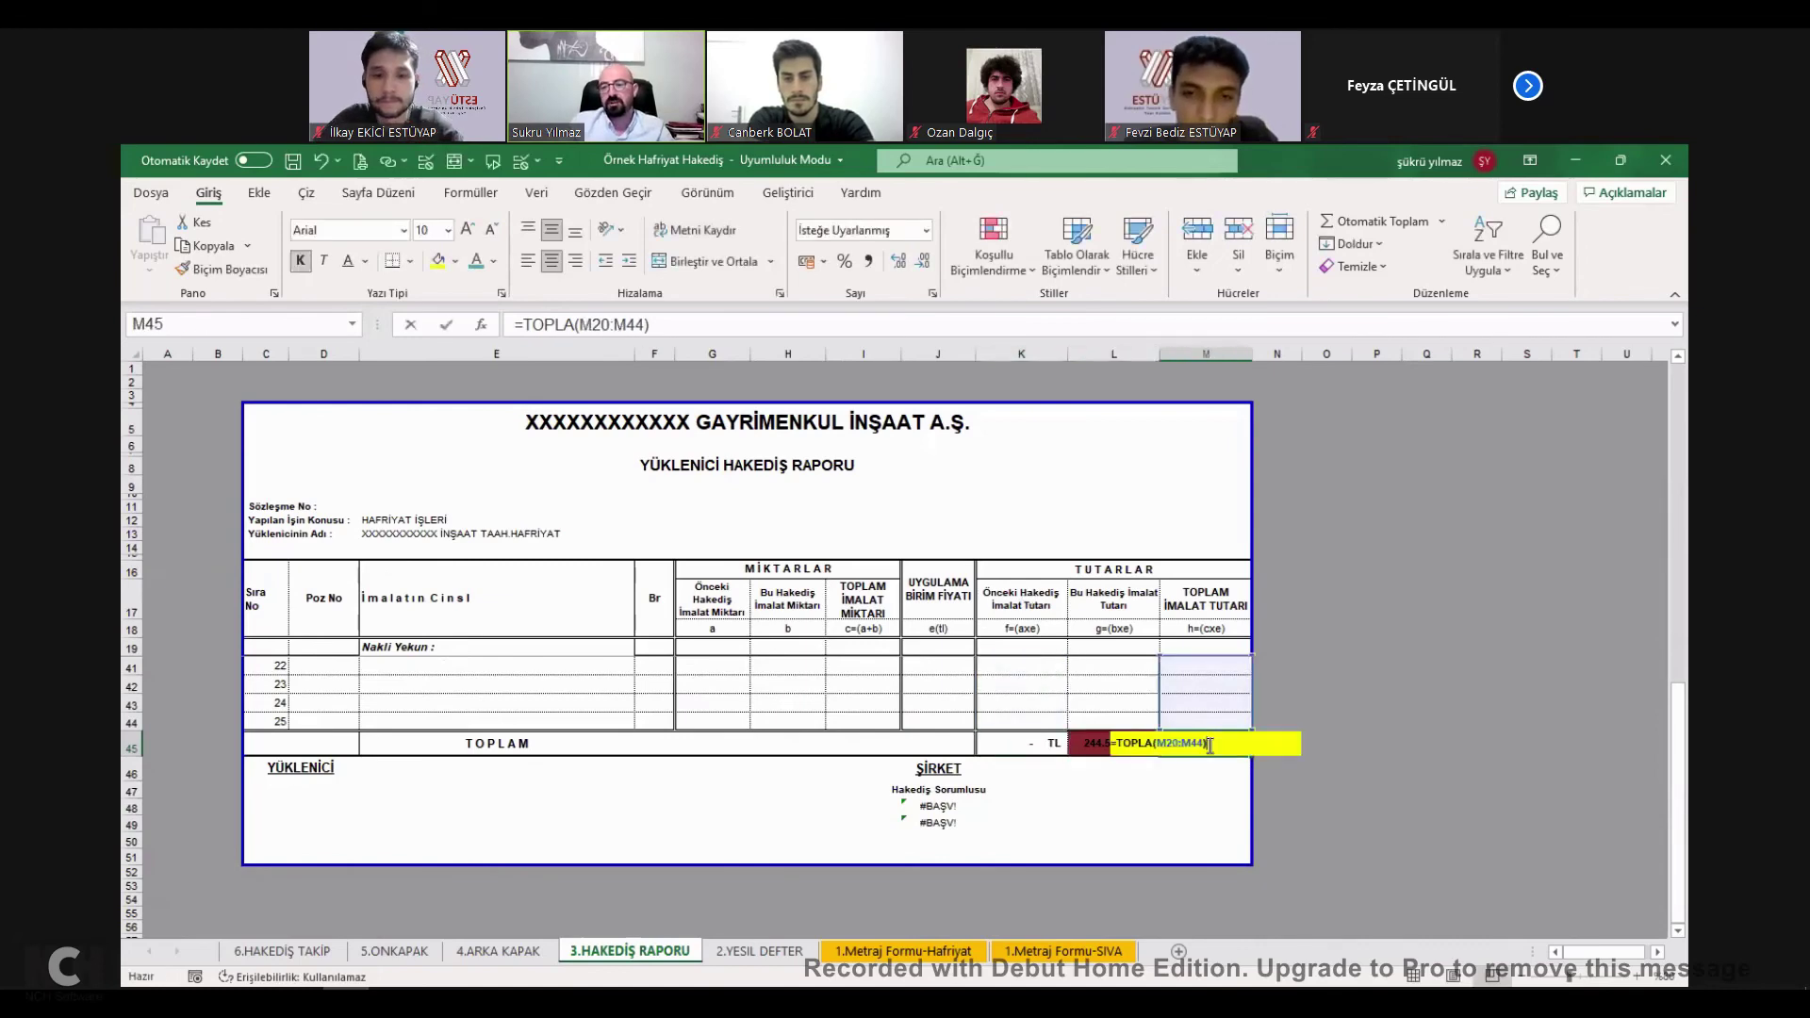
{"action": "key", "text": "Escape"}
{"action": "key", "text": "ctrl+c"}
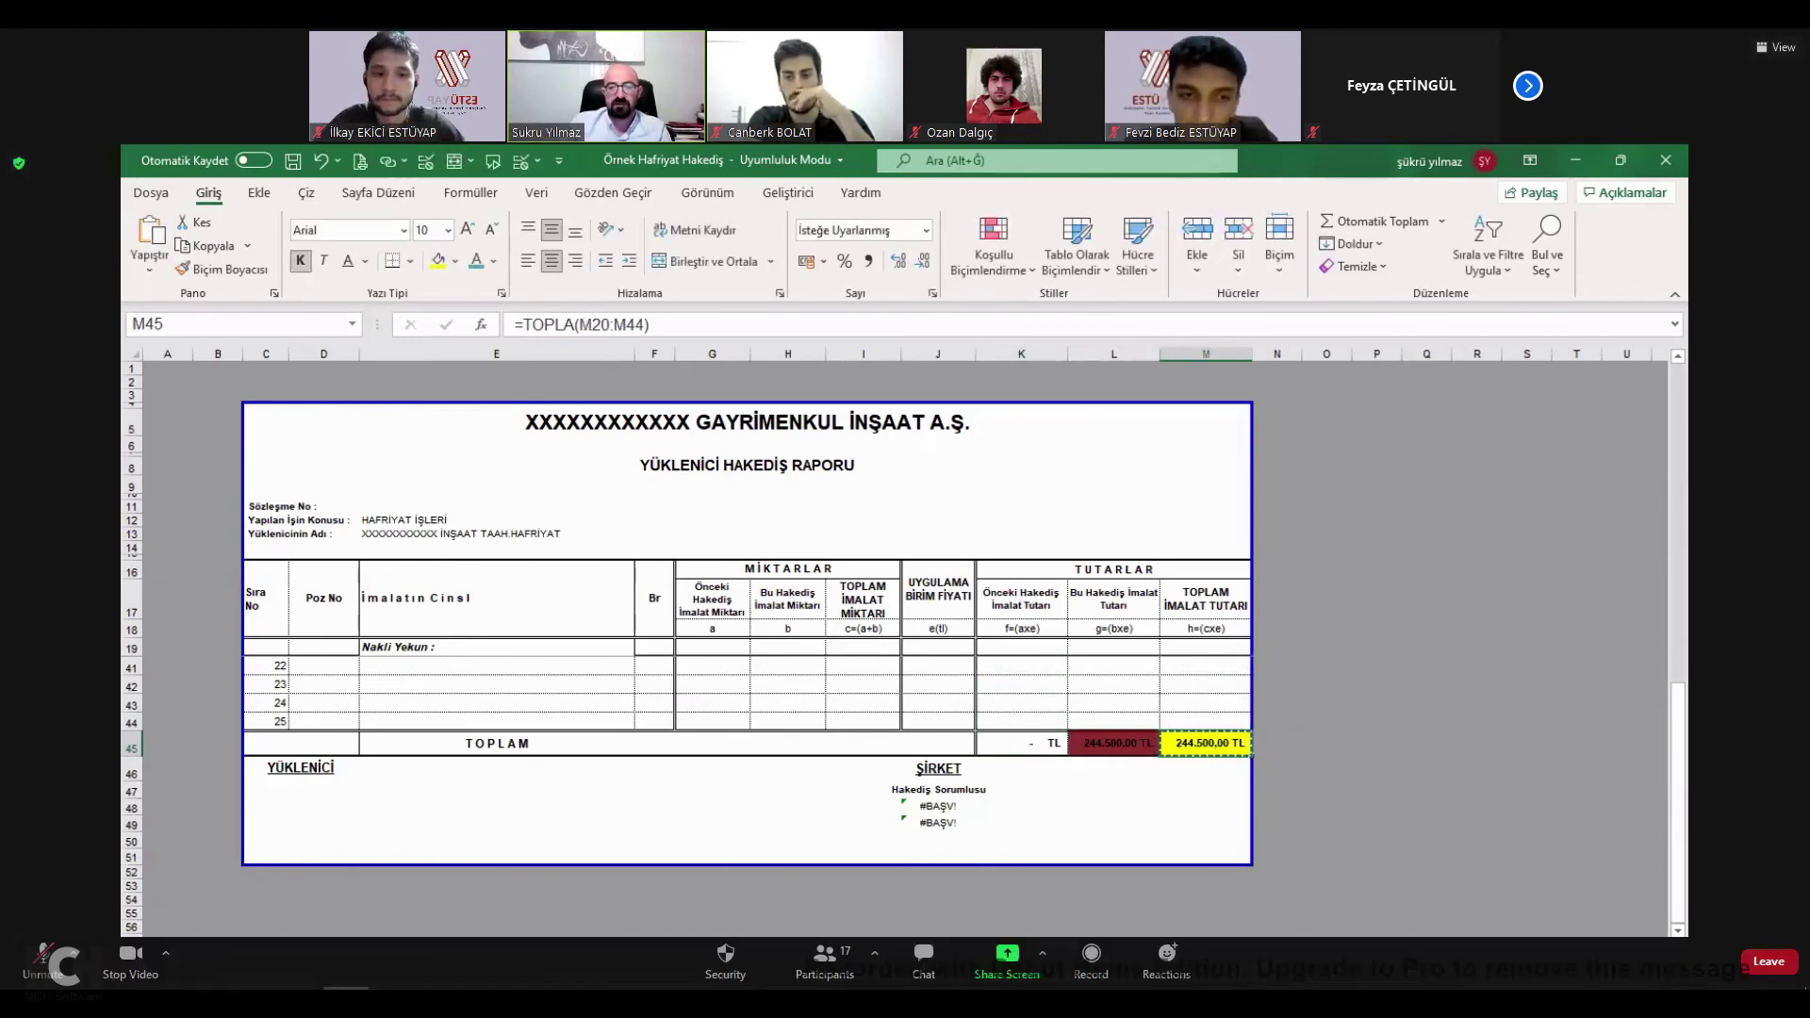
{"action": "key", "text": "ctrl+Page_Down"}
{"action": "scroll", "coordinate": [450, 443], "scroll_direction": "up", "scroll_amount": 7}
Paste-link L22 to ='3.HAKEDİŞ RAPORU'!$M$45 and confirm the zero İhzarat value in L23.
{"action": "left_click", "coordinate": [395, 487]}
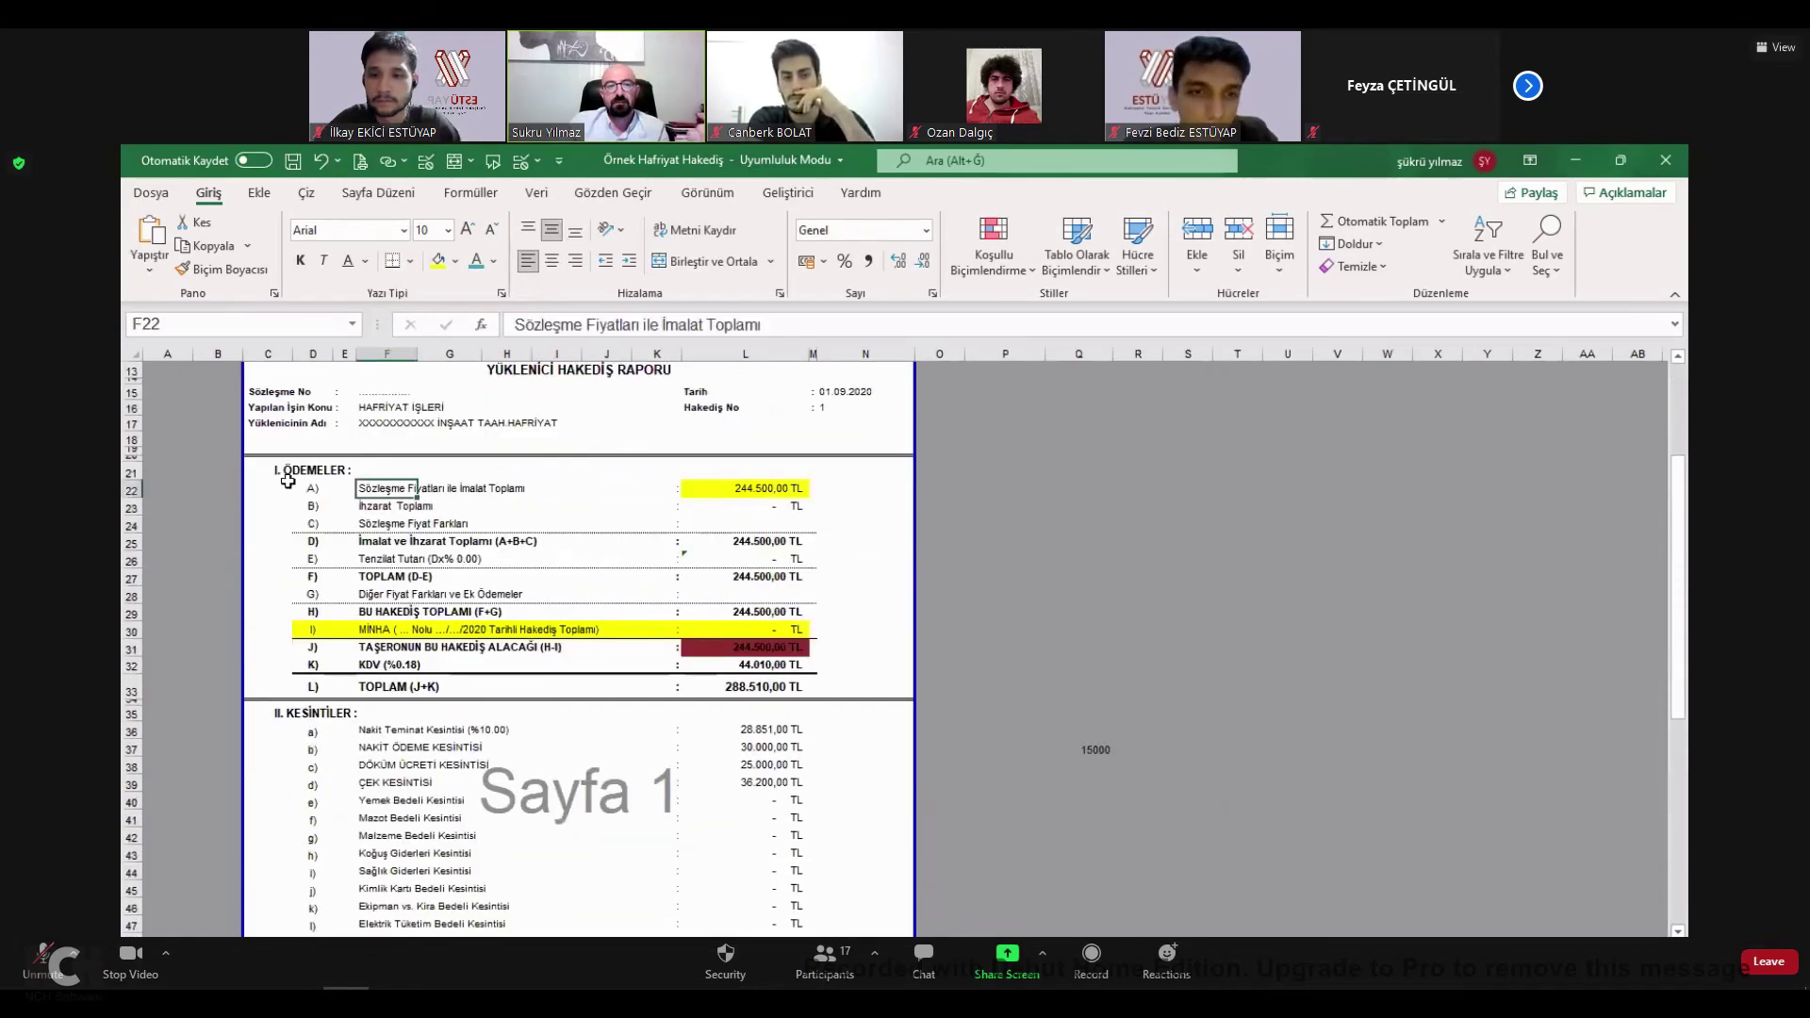
{"action": "left_click", "coordinate": [751, 490]}
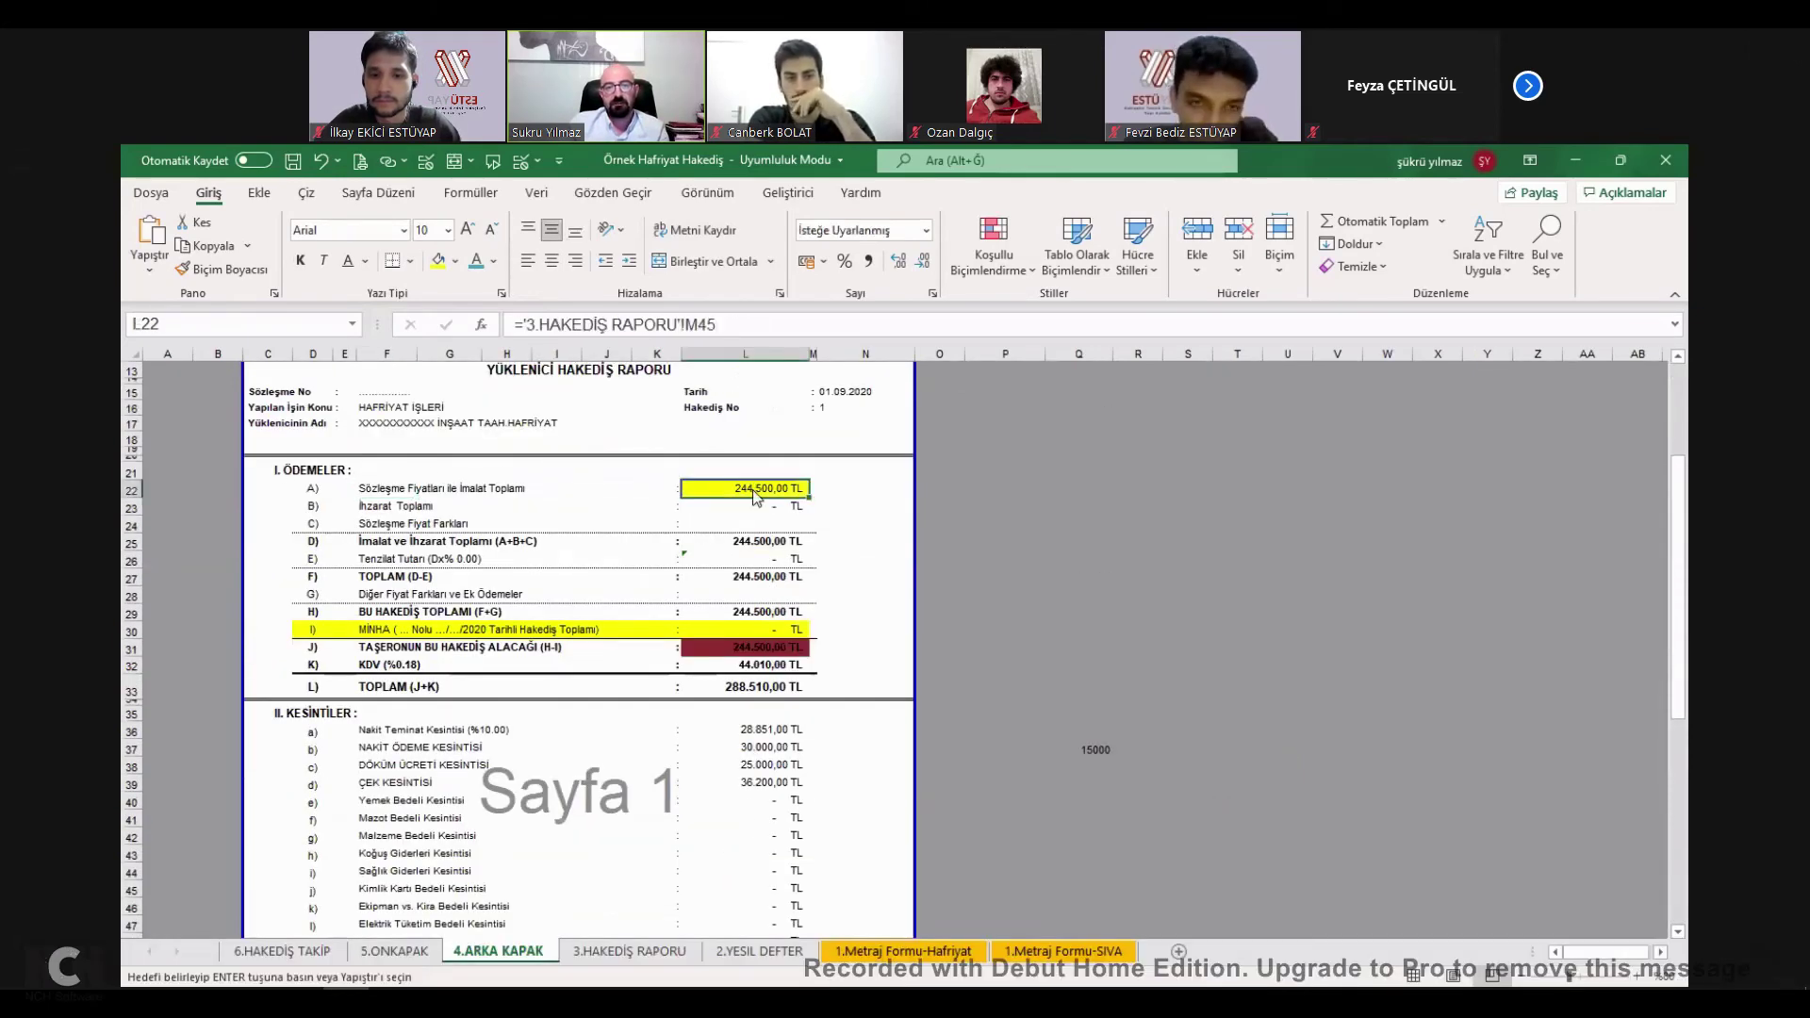
{"action": "key", "text": "ctrl+v"}
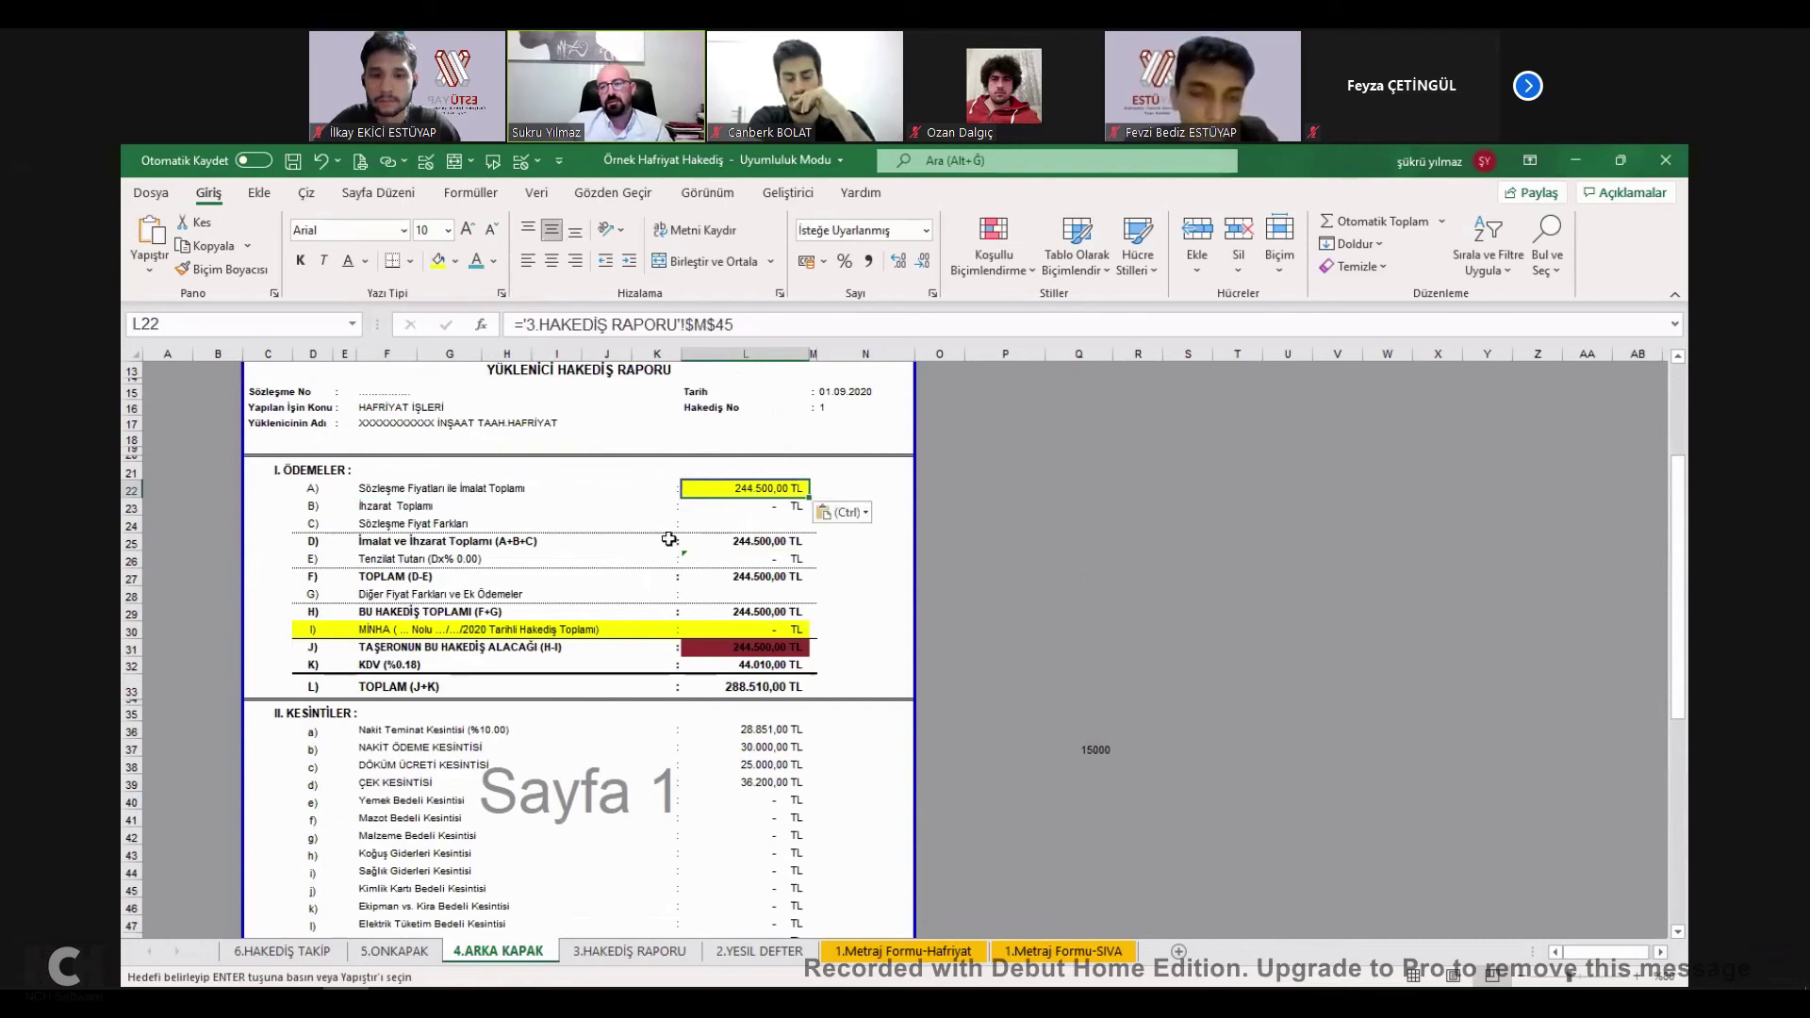
{"action": "left_click", "coordinate": [375, 505]}
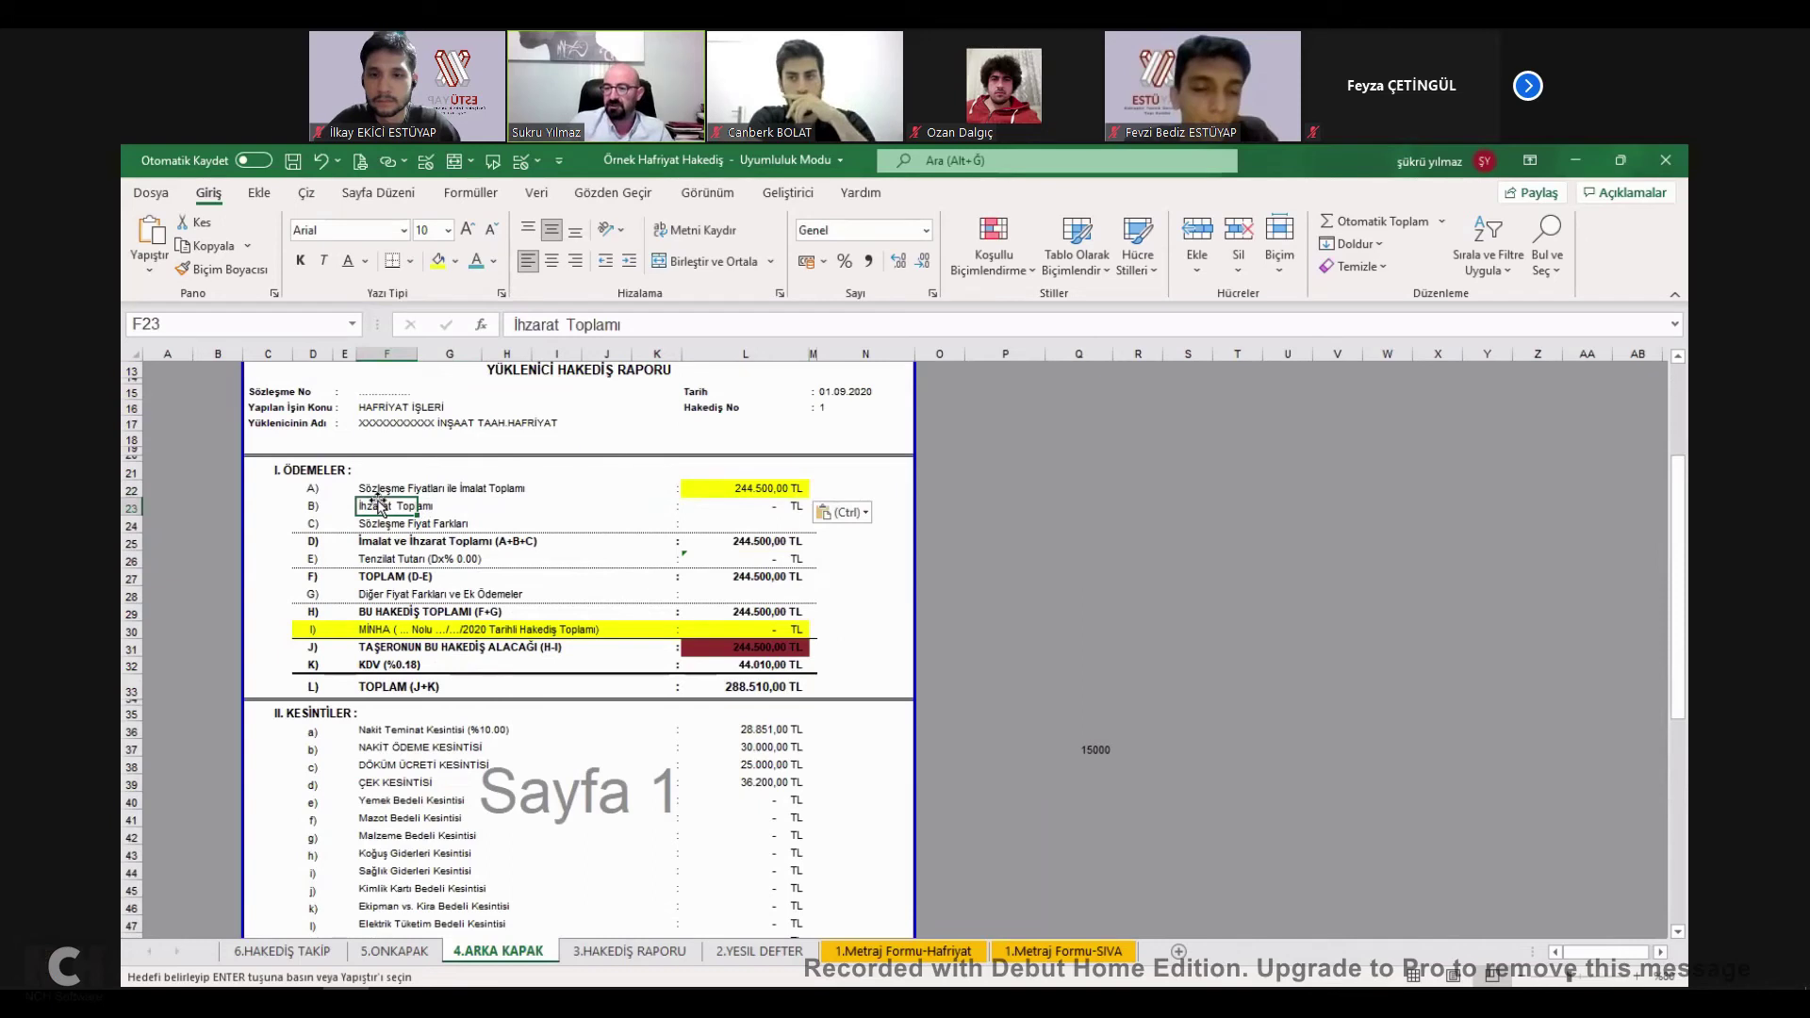
{"action": "key", "text": "Escape"}
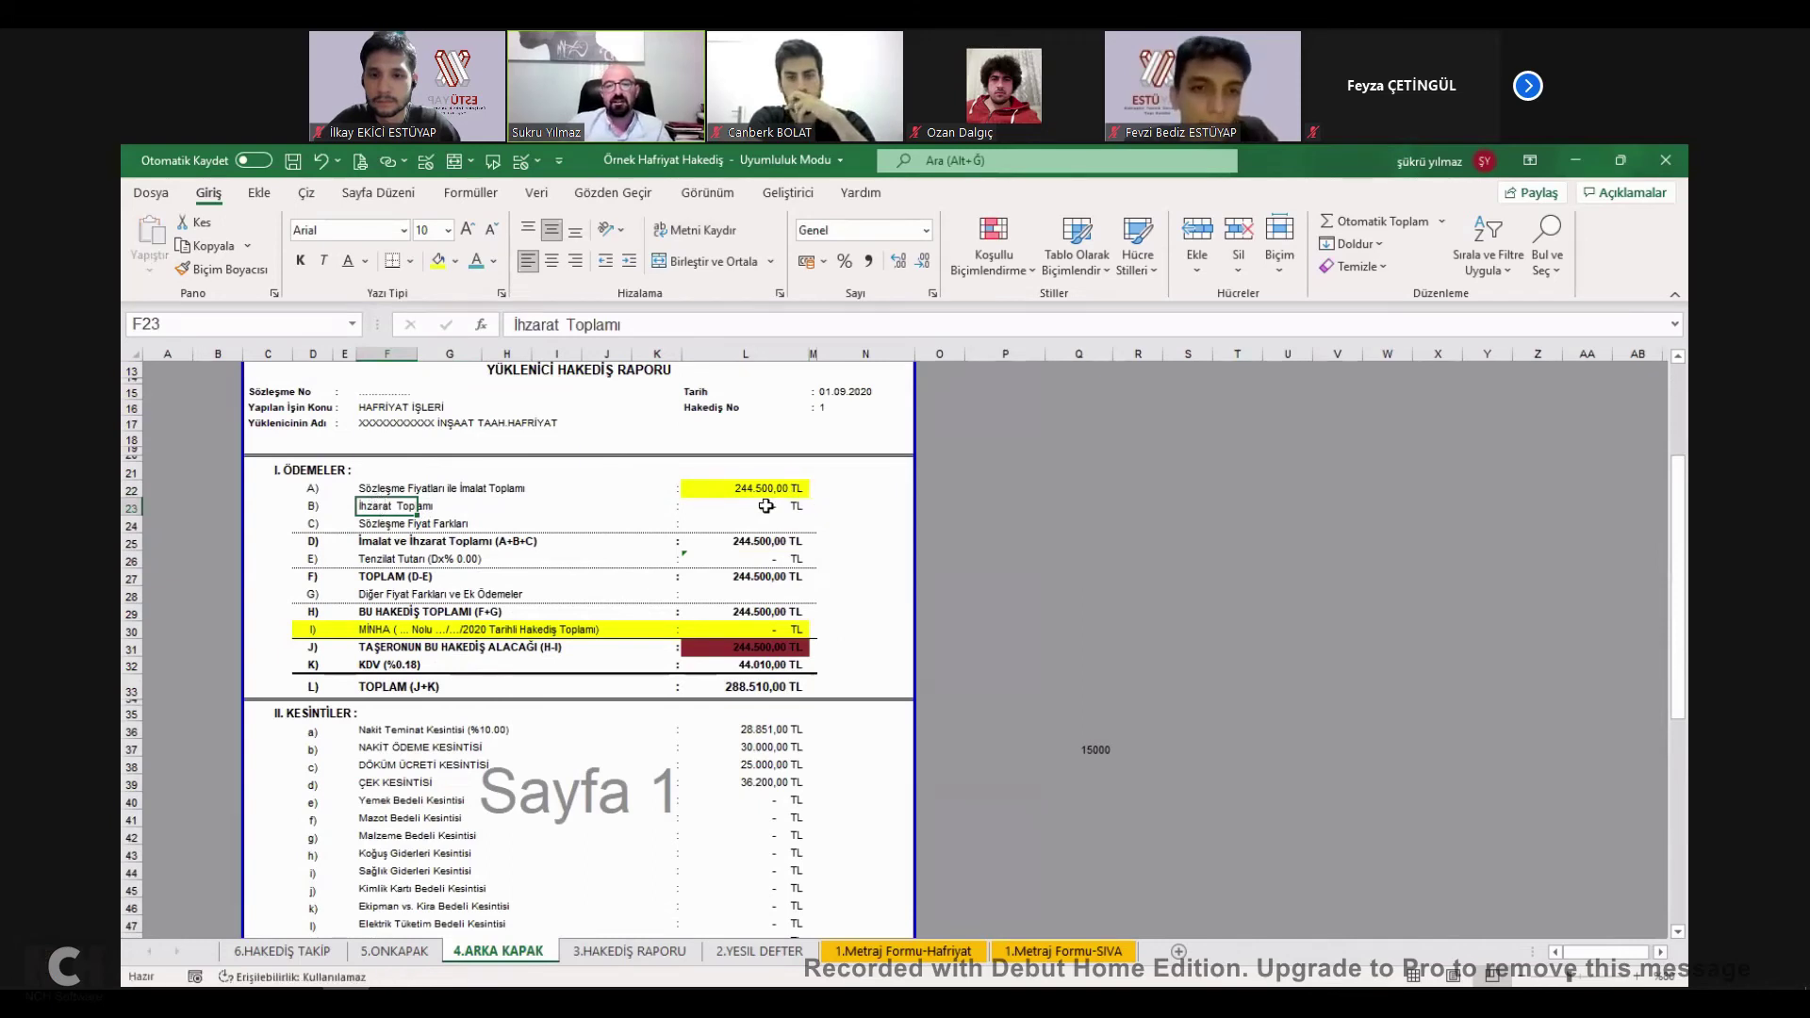
{"action": "left_click", "coordinate": [765, 506]}
{"action": "key", "text": "Return"}
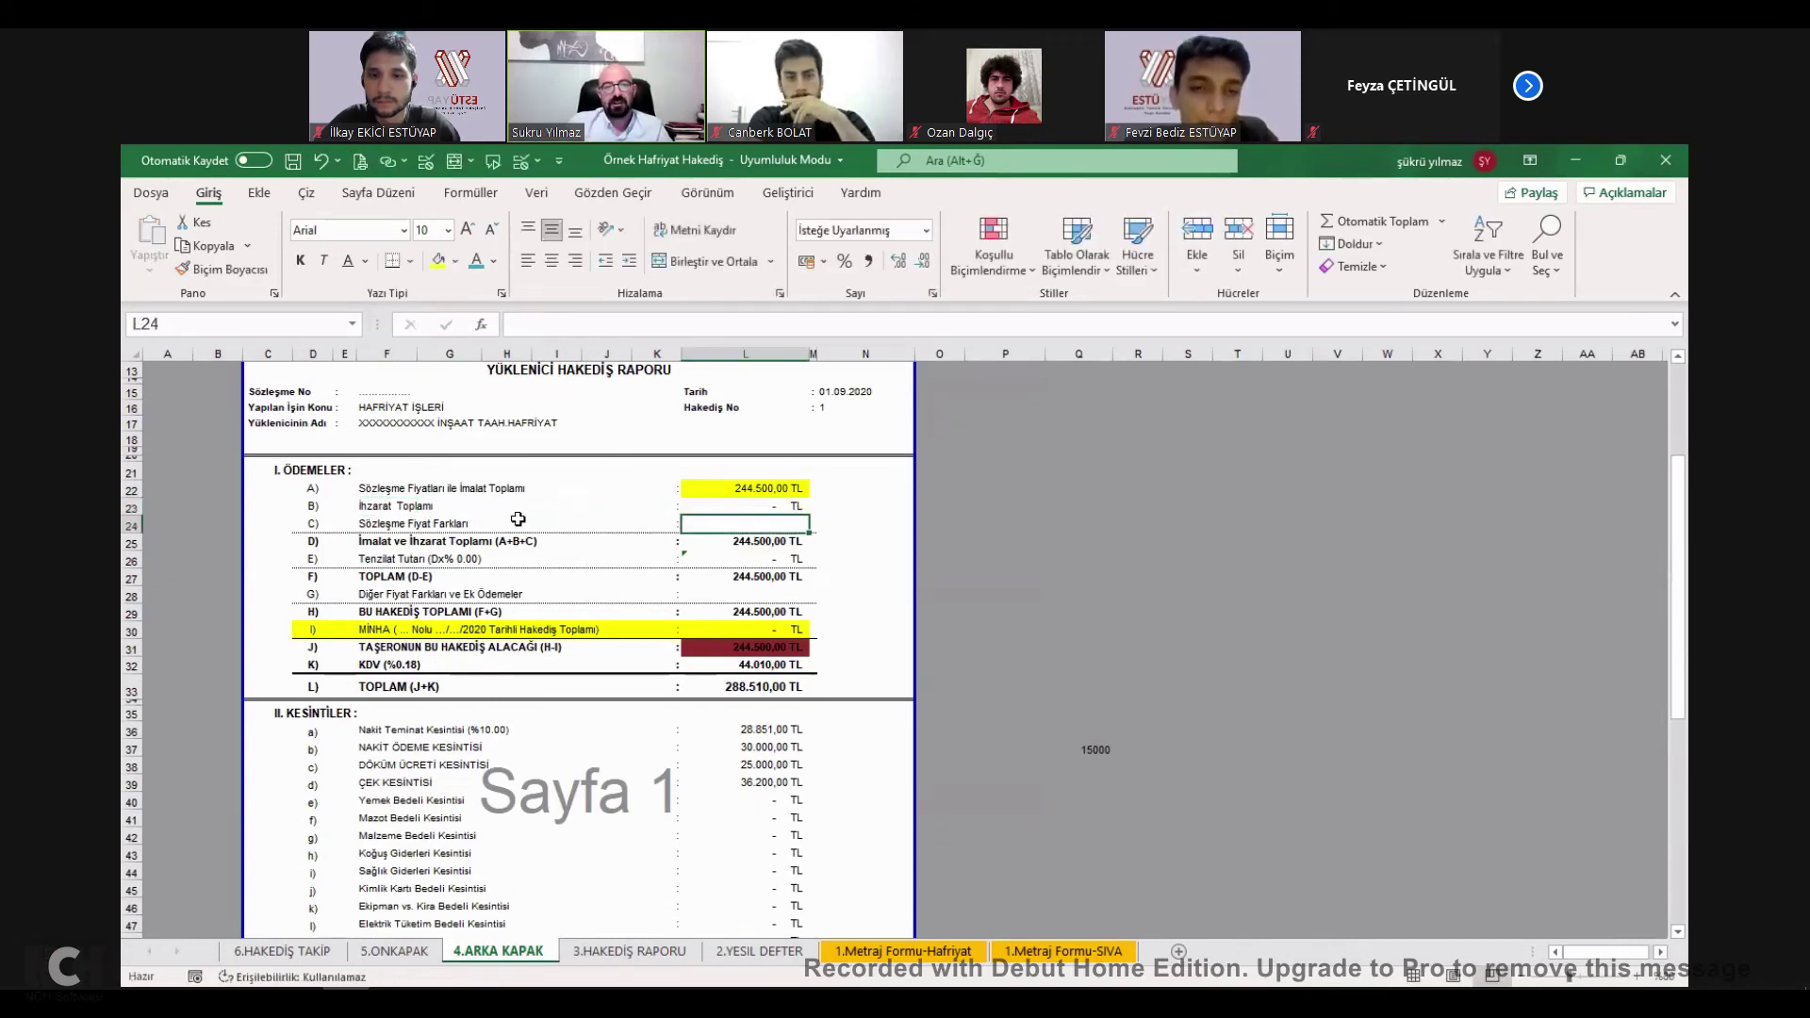
Review the L25 A+B+C sum formula alongside the L22 and L23 values.
{"action": "left_click", "coordinate": [661, 541]}
{"action": "double_click", "coordinate": [765, 541]}
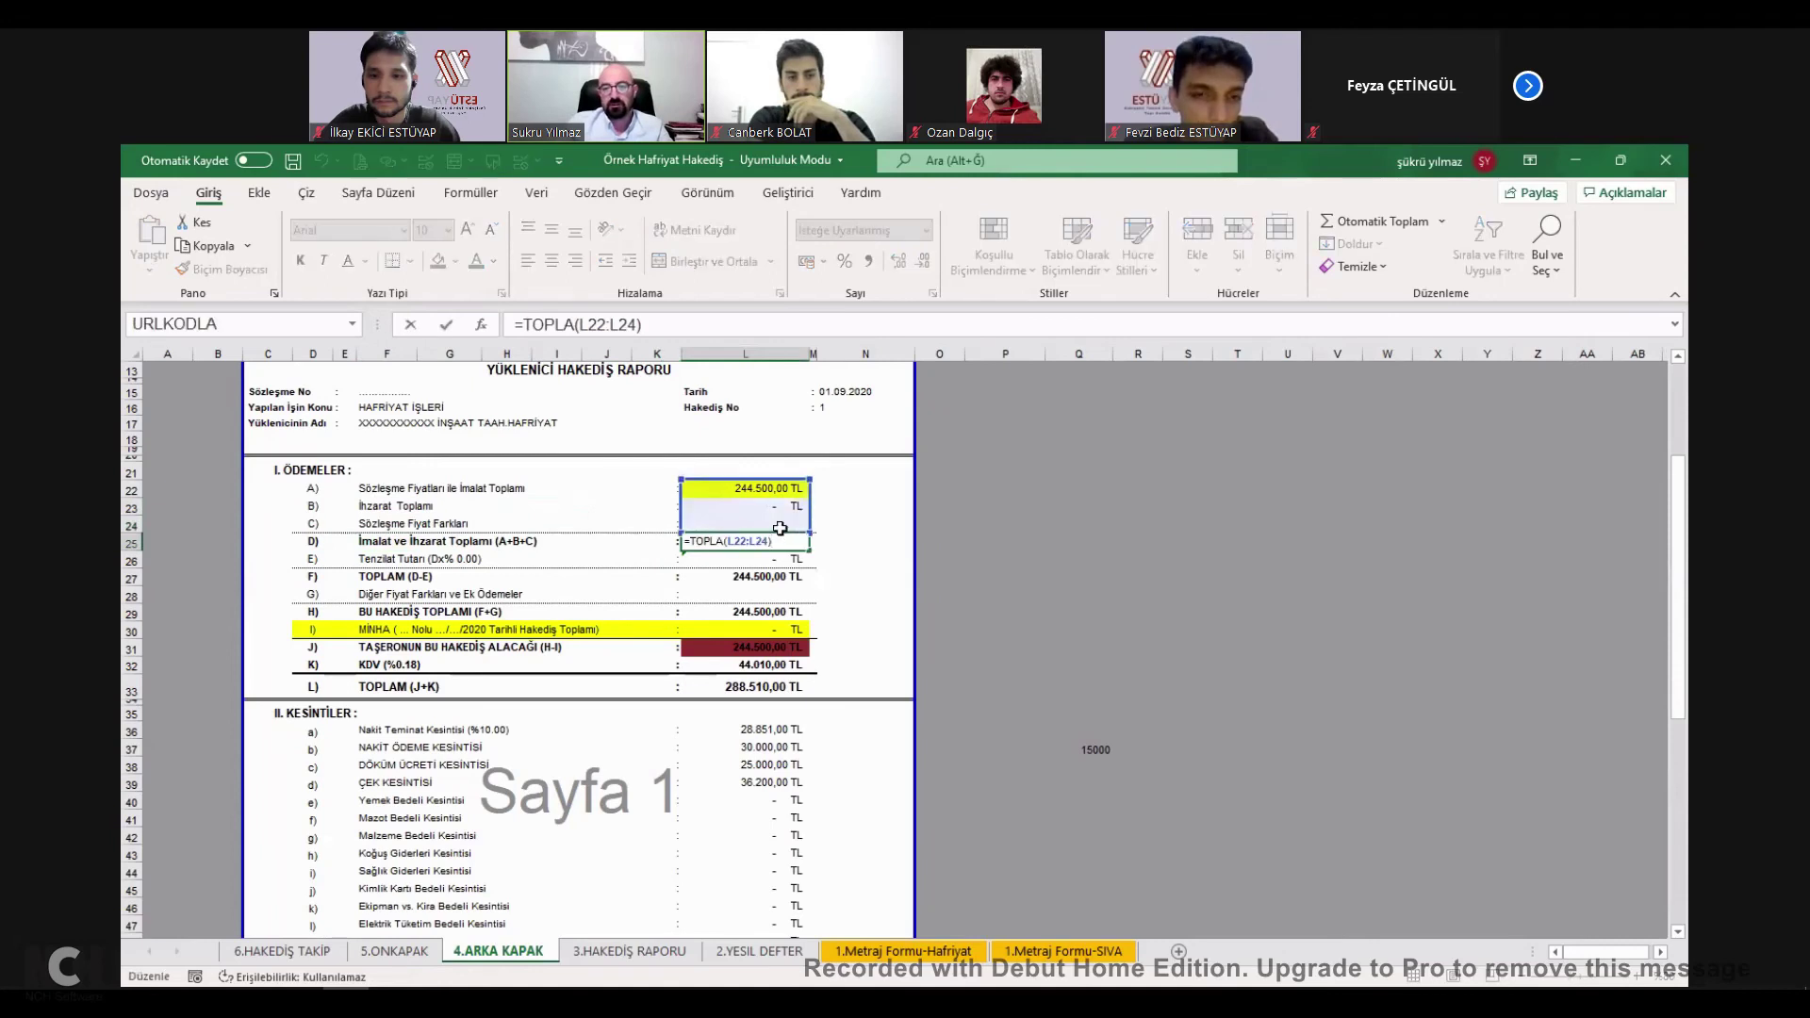
{"action": "key", "text": "Escape"}
{"action": "left_click", "coordinate": [778, 489]}
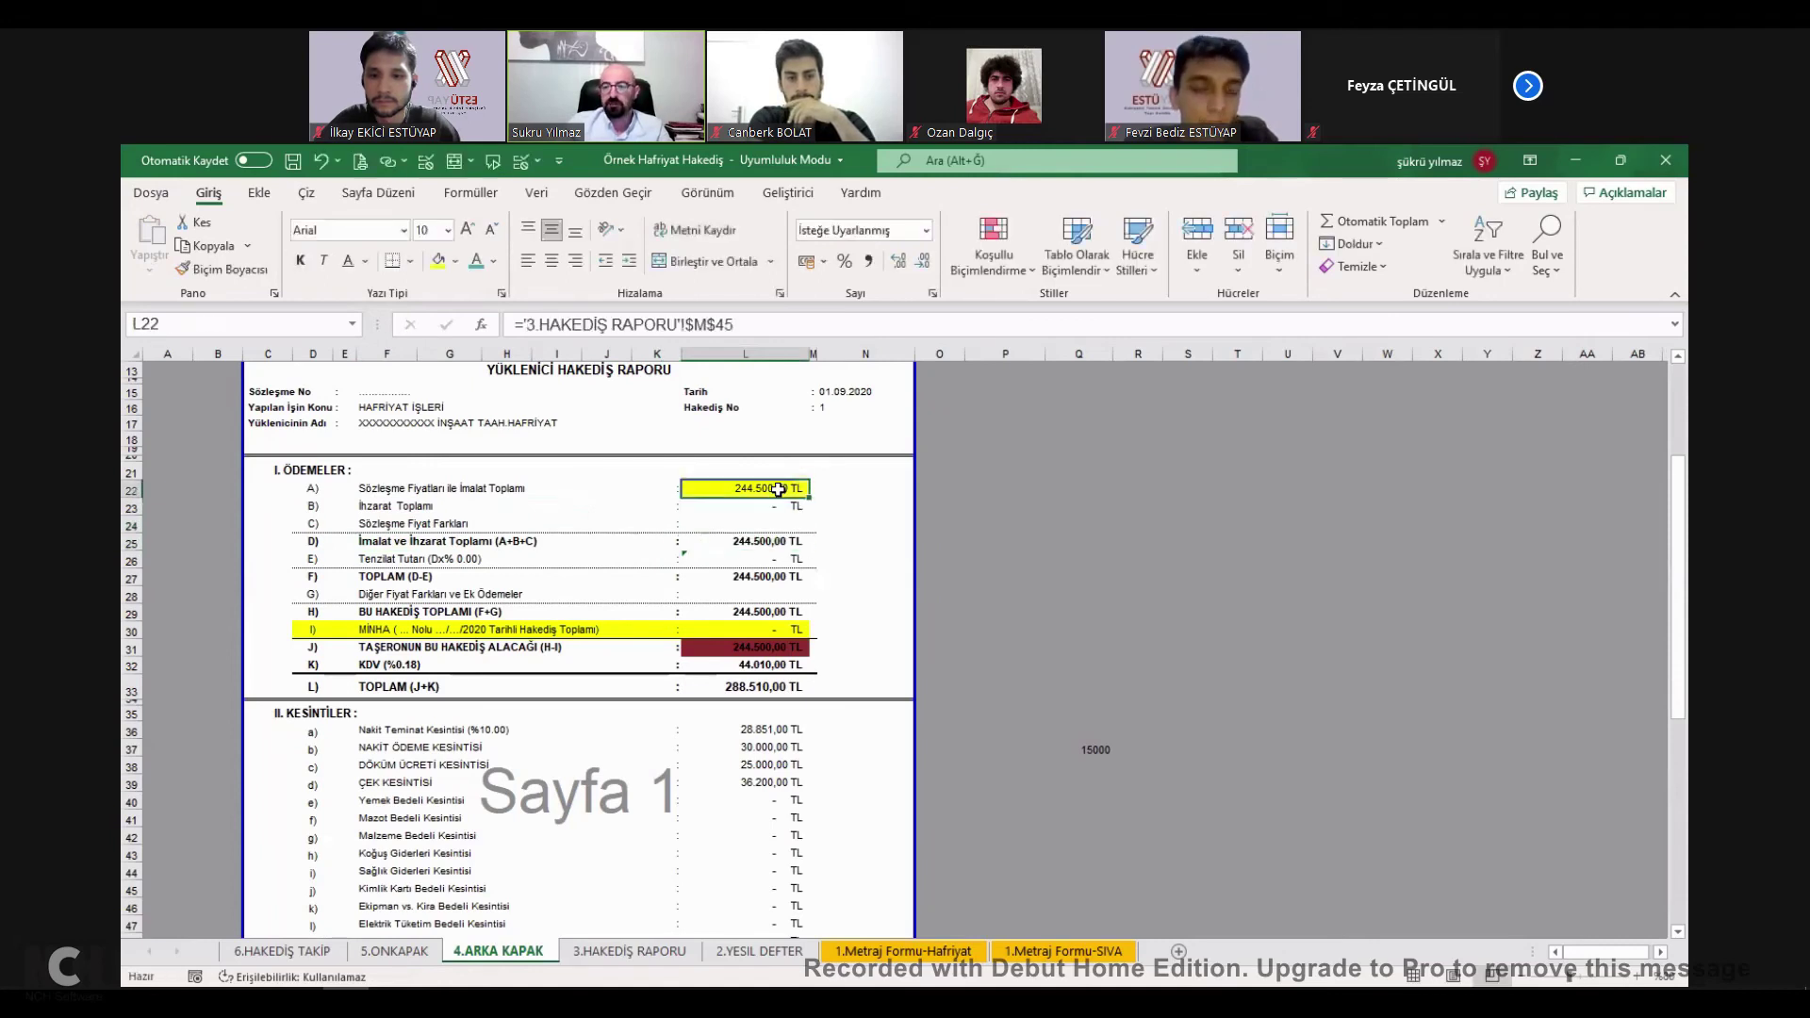
{"action": "left_click", "coordinate": [772, 508]}
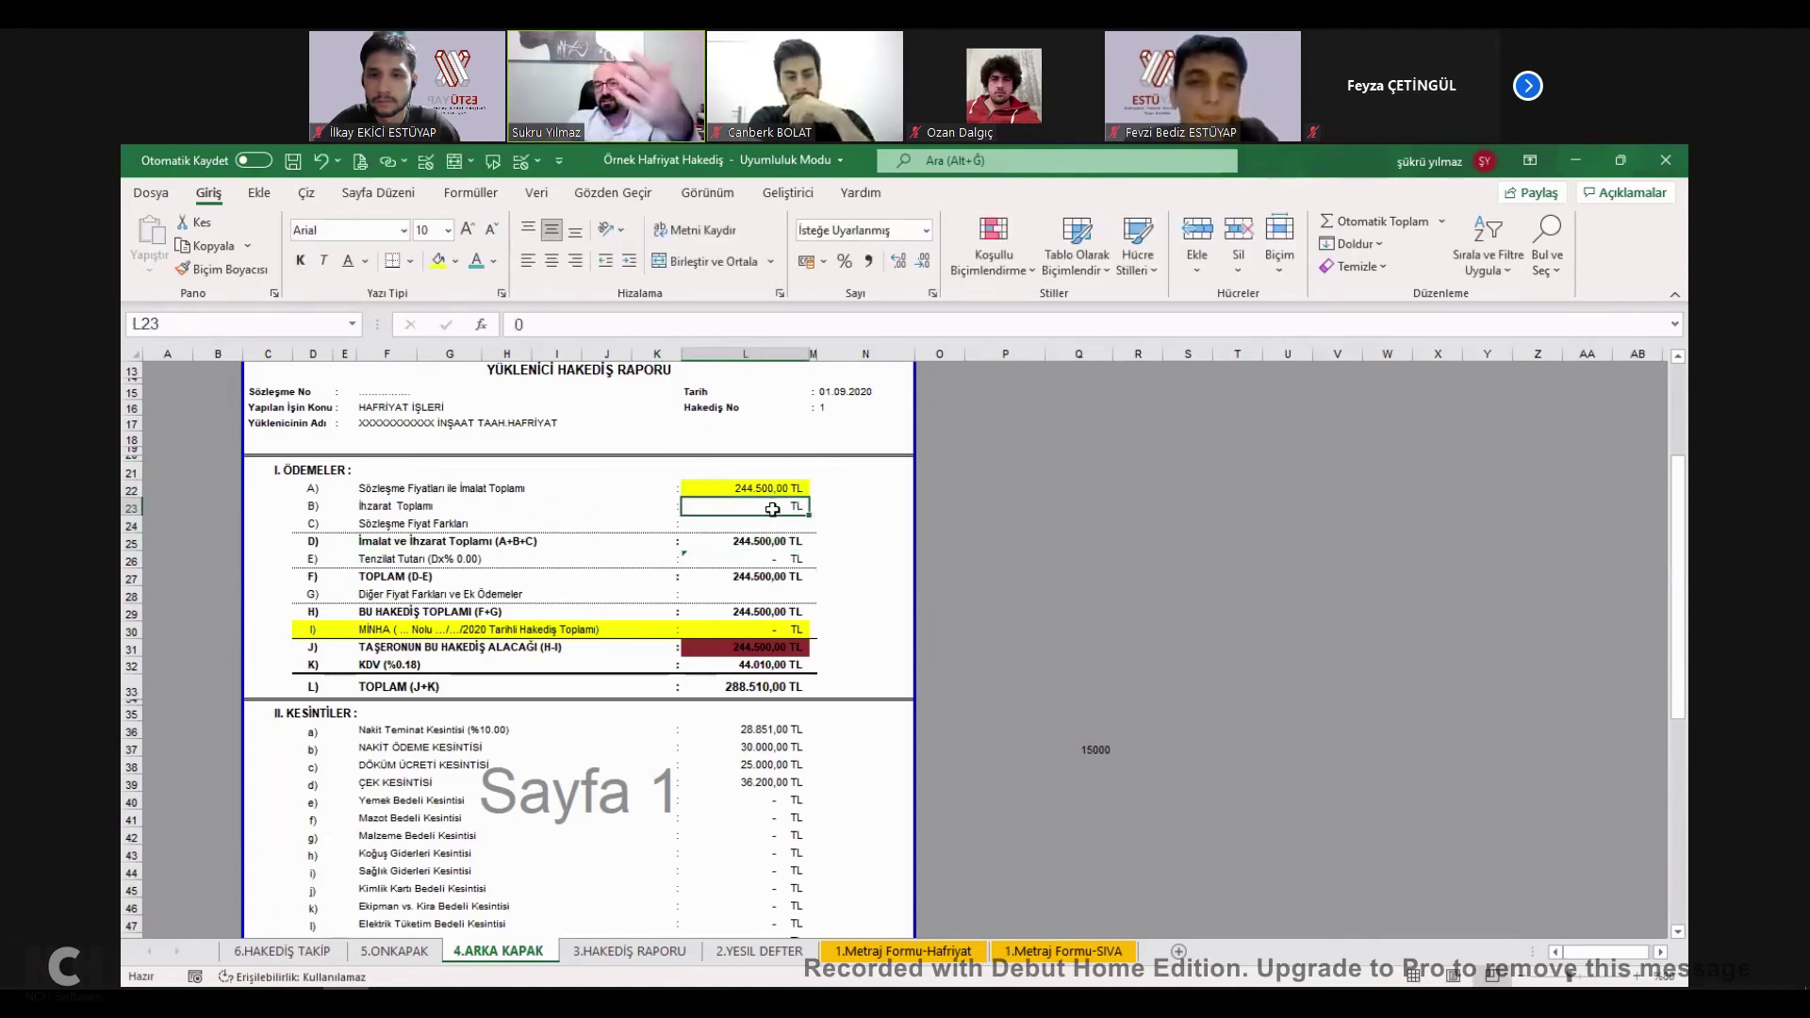
{"action": "left_click", "coordinate": [781, 540]}
{"action": "double_click", "coordinate": [782, 540]}
{"action": "key", "text": "Escape"}
Try an =L25*0,98 discount formula in L26, then undo to restore the original.
{"action": "left_click", "coordinate": [771, 557]}
{"action": "double_click", "coordinate": [795, 557]}
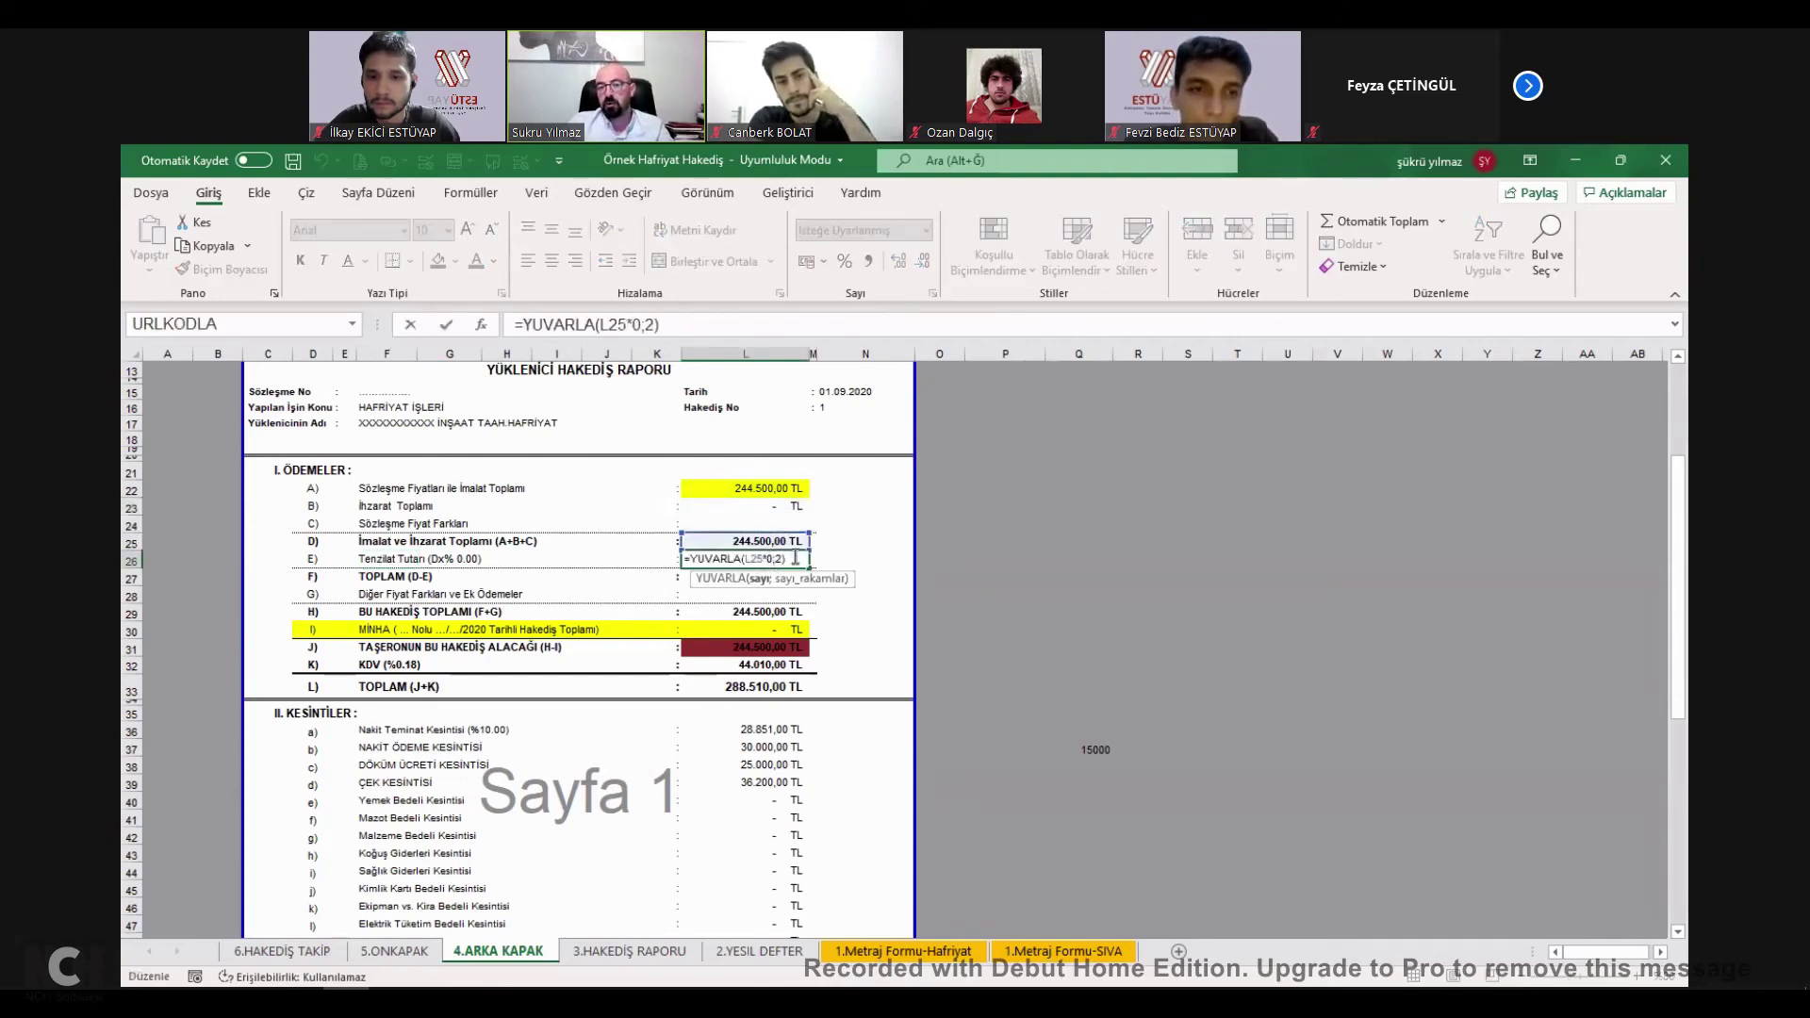
{"action": "key", "text": "Escape"}
{"action": "type", "text": "=L25*0,98"}
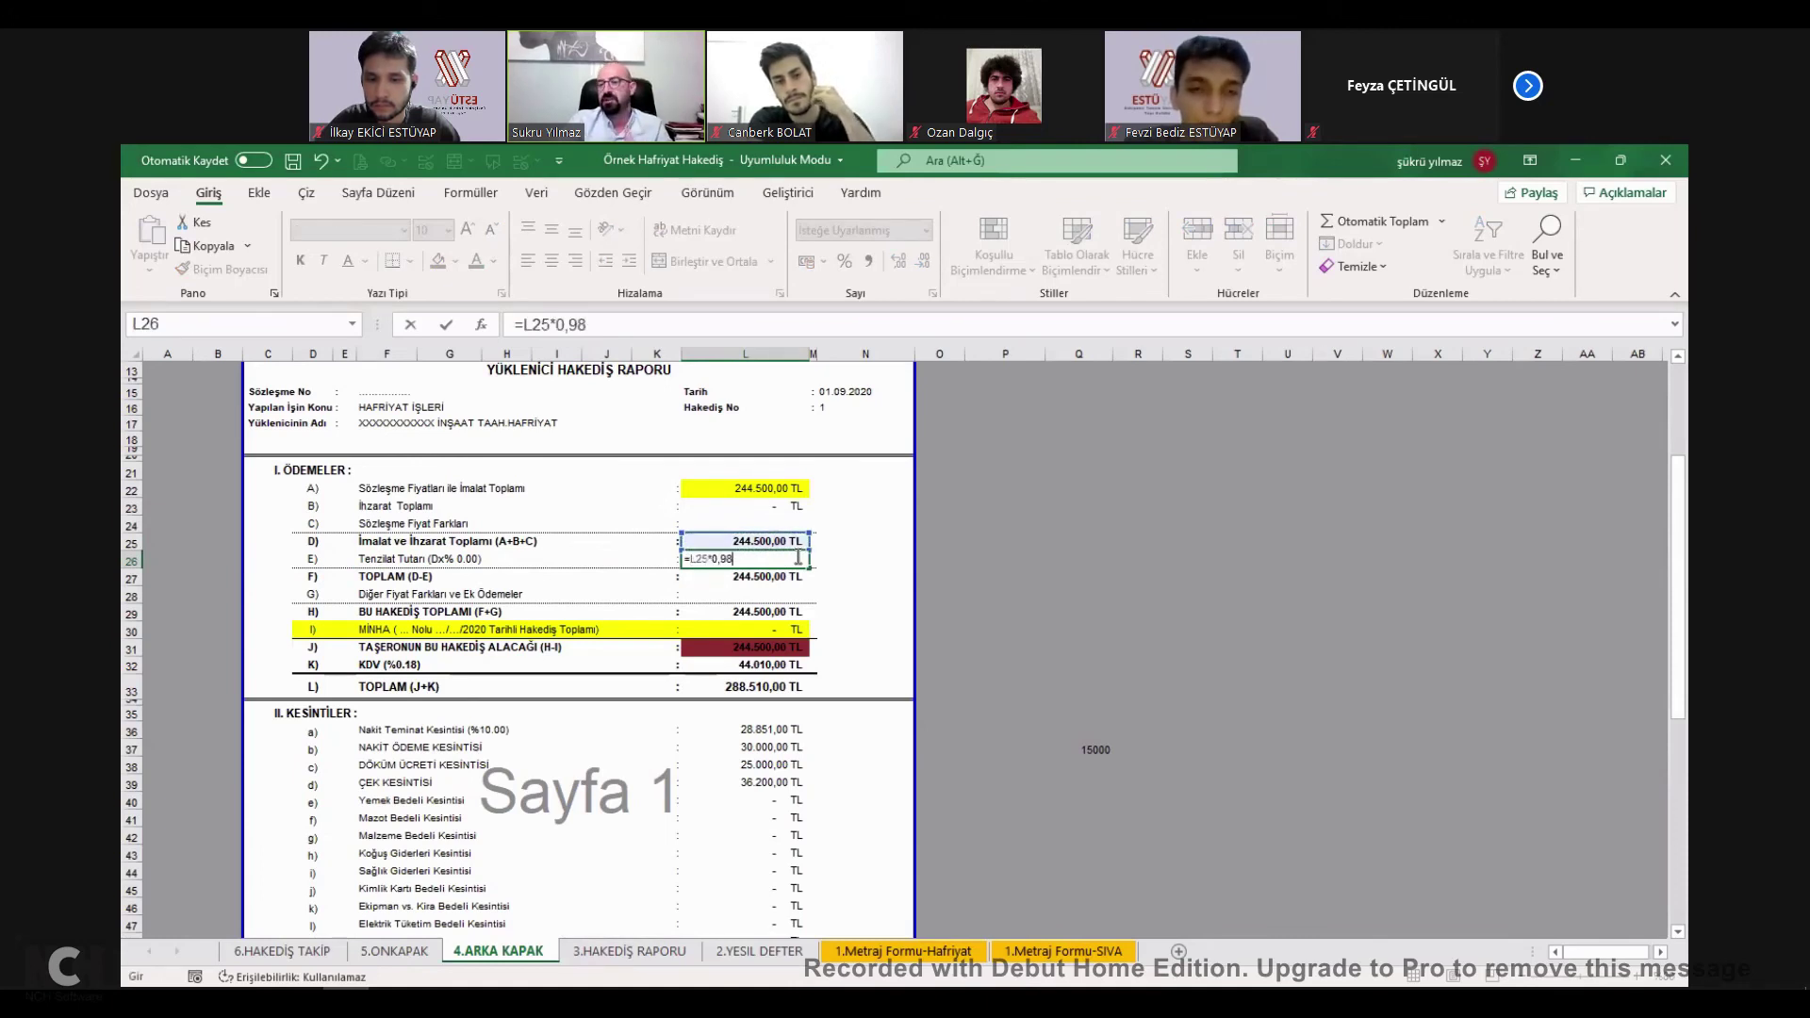
{"action": "key", "text": "Return"}
{"action": "key", "text": "Up"}
{"action": "key", "text": "Up"}
{"action": "key", "text": "Down"}
{"action": "key", "text": "F2"}
{"action": "key", "text": "Return"}
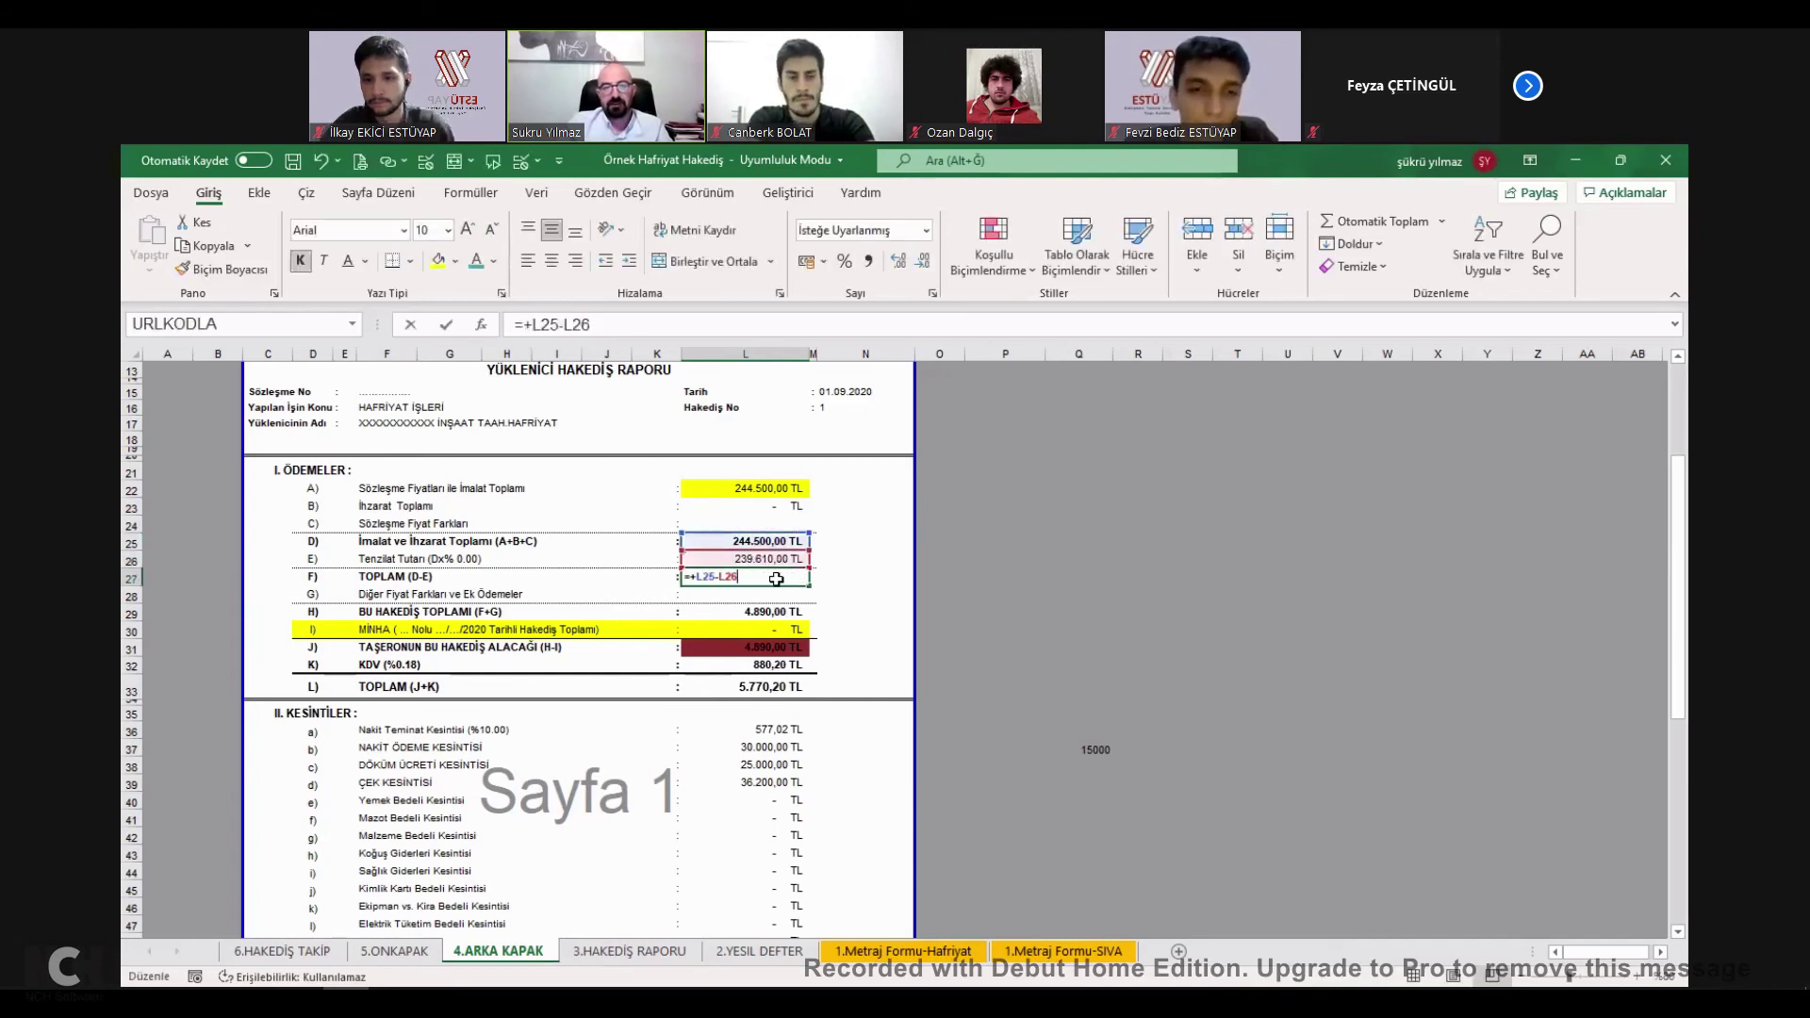
{"action": "key", "text": "ctrl+z"}
{"action": "key", "text": "ctrl+z"}
Inspect the L27 and L28 total cells down to the J) amount-due row.
{"action": "double_click", "coordinate": [781, 571]}
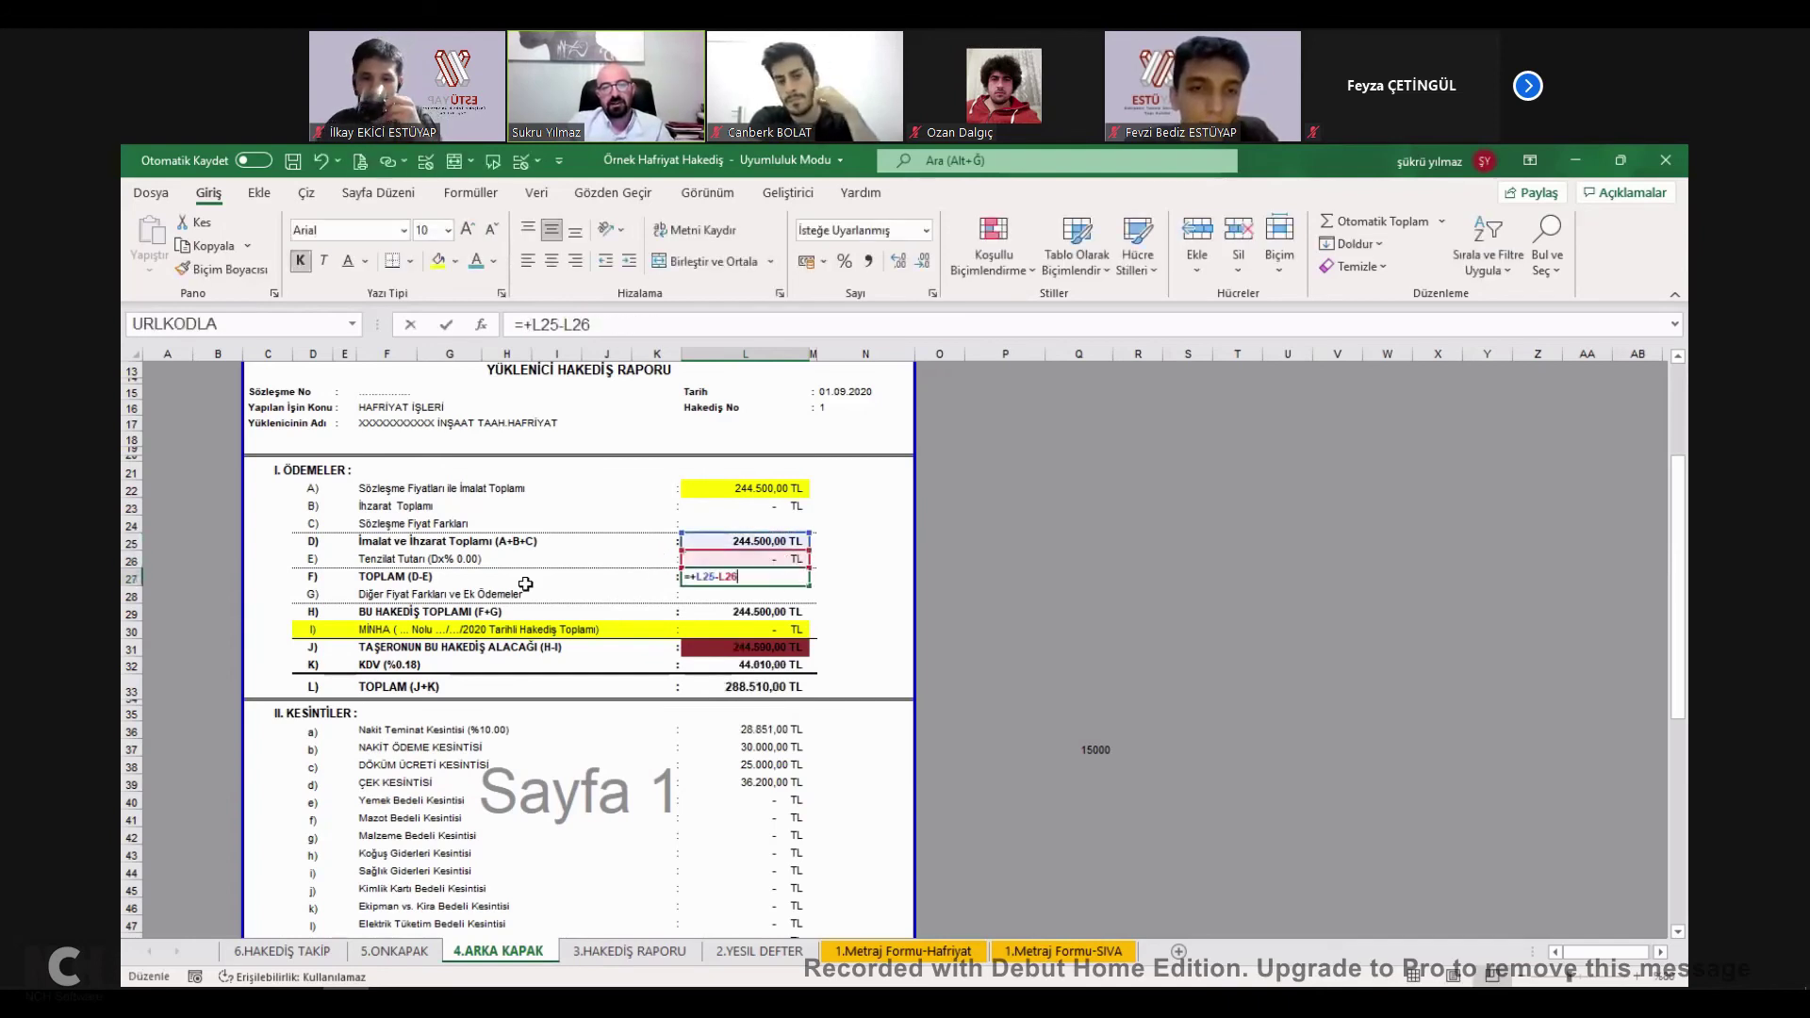
{"action": "key", "text": "Escape"}
{"action": "double_click", "coordinate": [773, 595]}
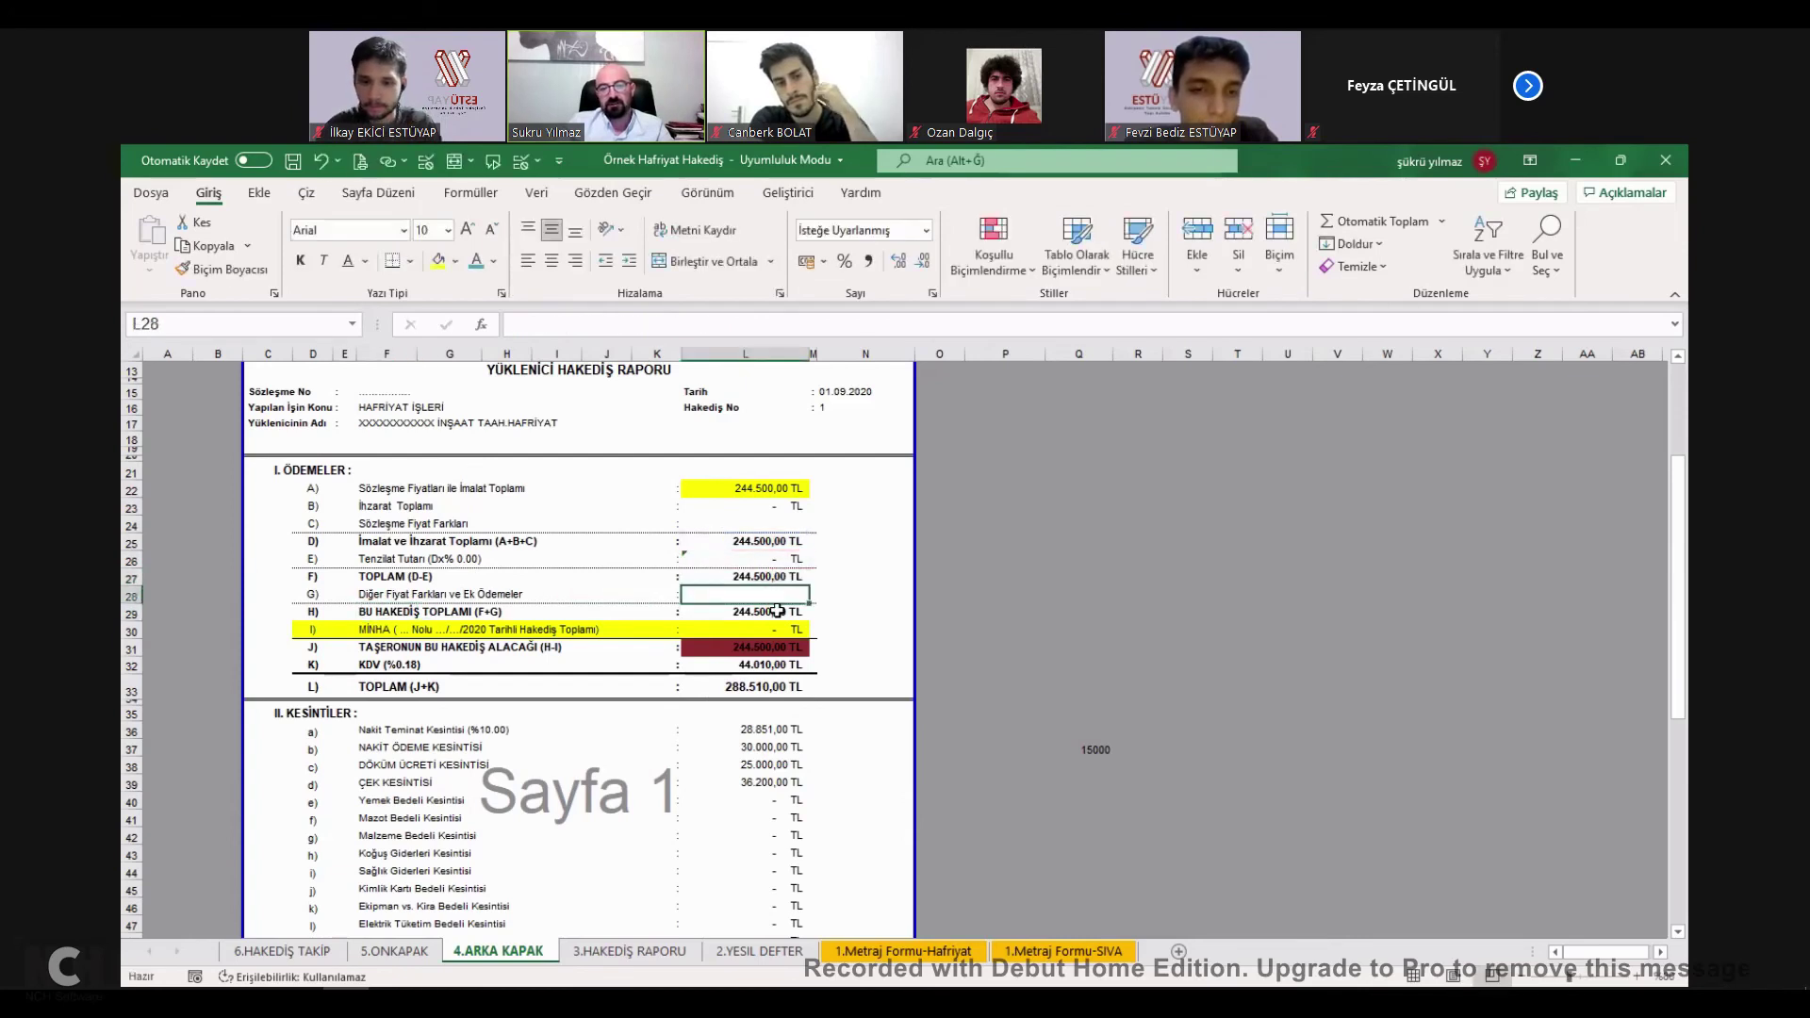
{"action": "key", "text": "Return"}
{"action": "left_click", "coordinate": [389, 649]}
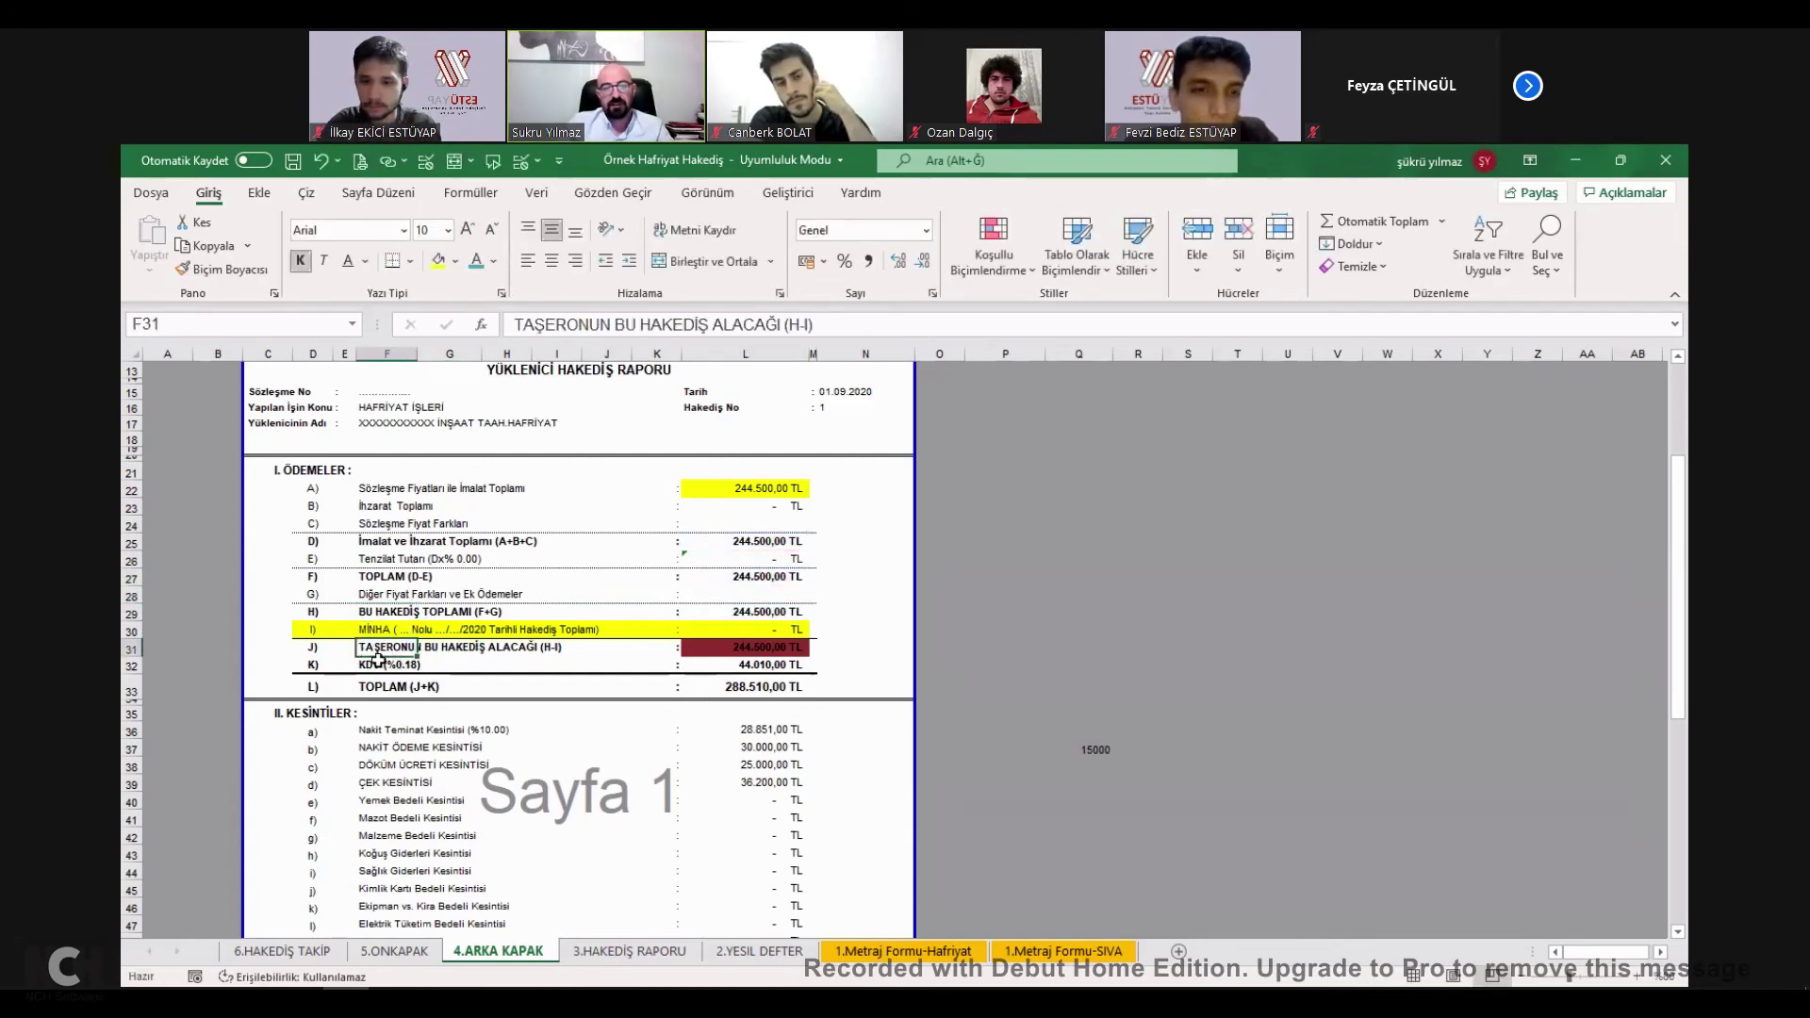
Replace TAŞERONUN with YÜKLENİCİNİN in the F31 label.
{"action": "key", "text": "F2"}
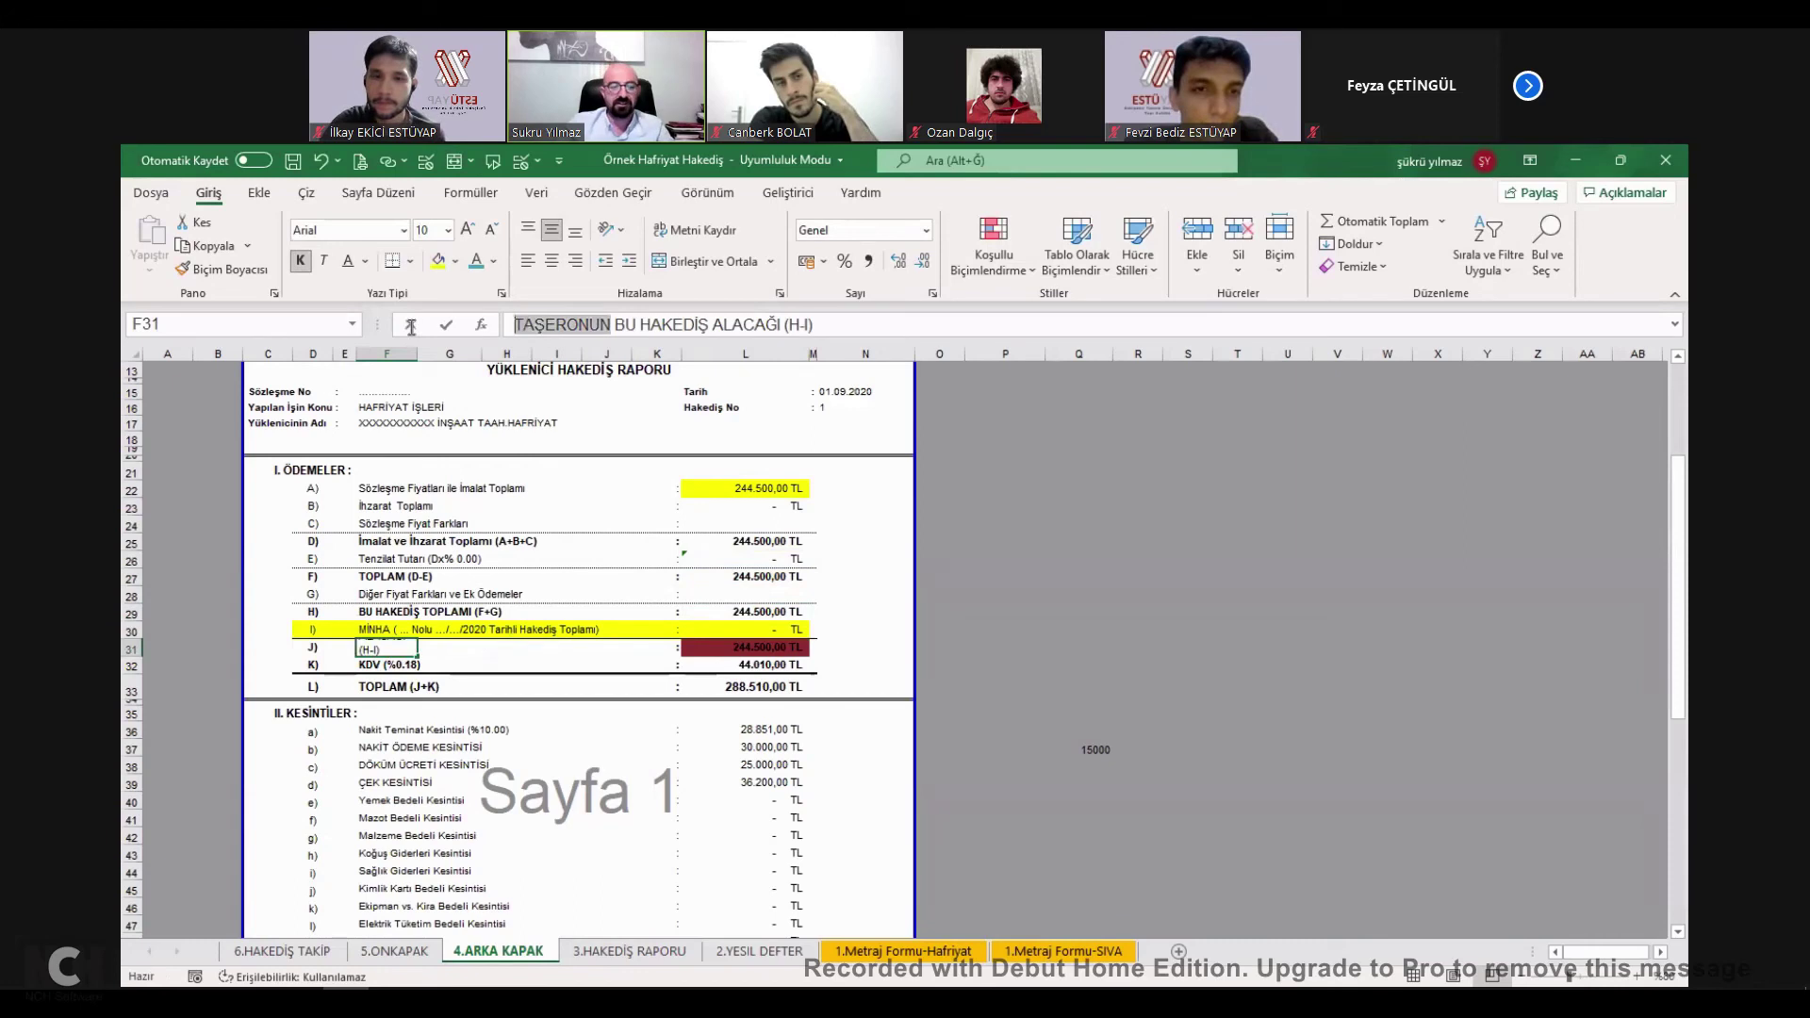
{"action": "type", "text": "UÜK"}
{"action": "key", "text": "BackSpace"}
{"action": "key", "text": "BackSpace"}
{"action": "key", "text": "BackSpace"}
{"action": "type", "text": "YÜKE"}
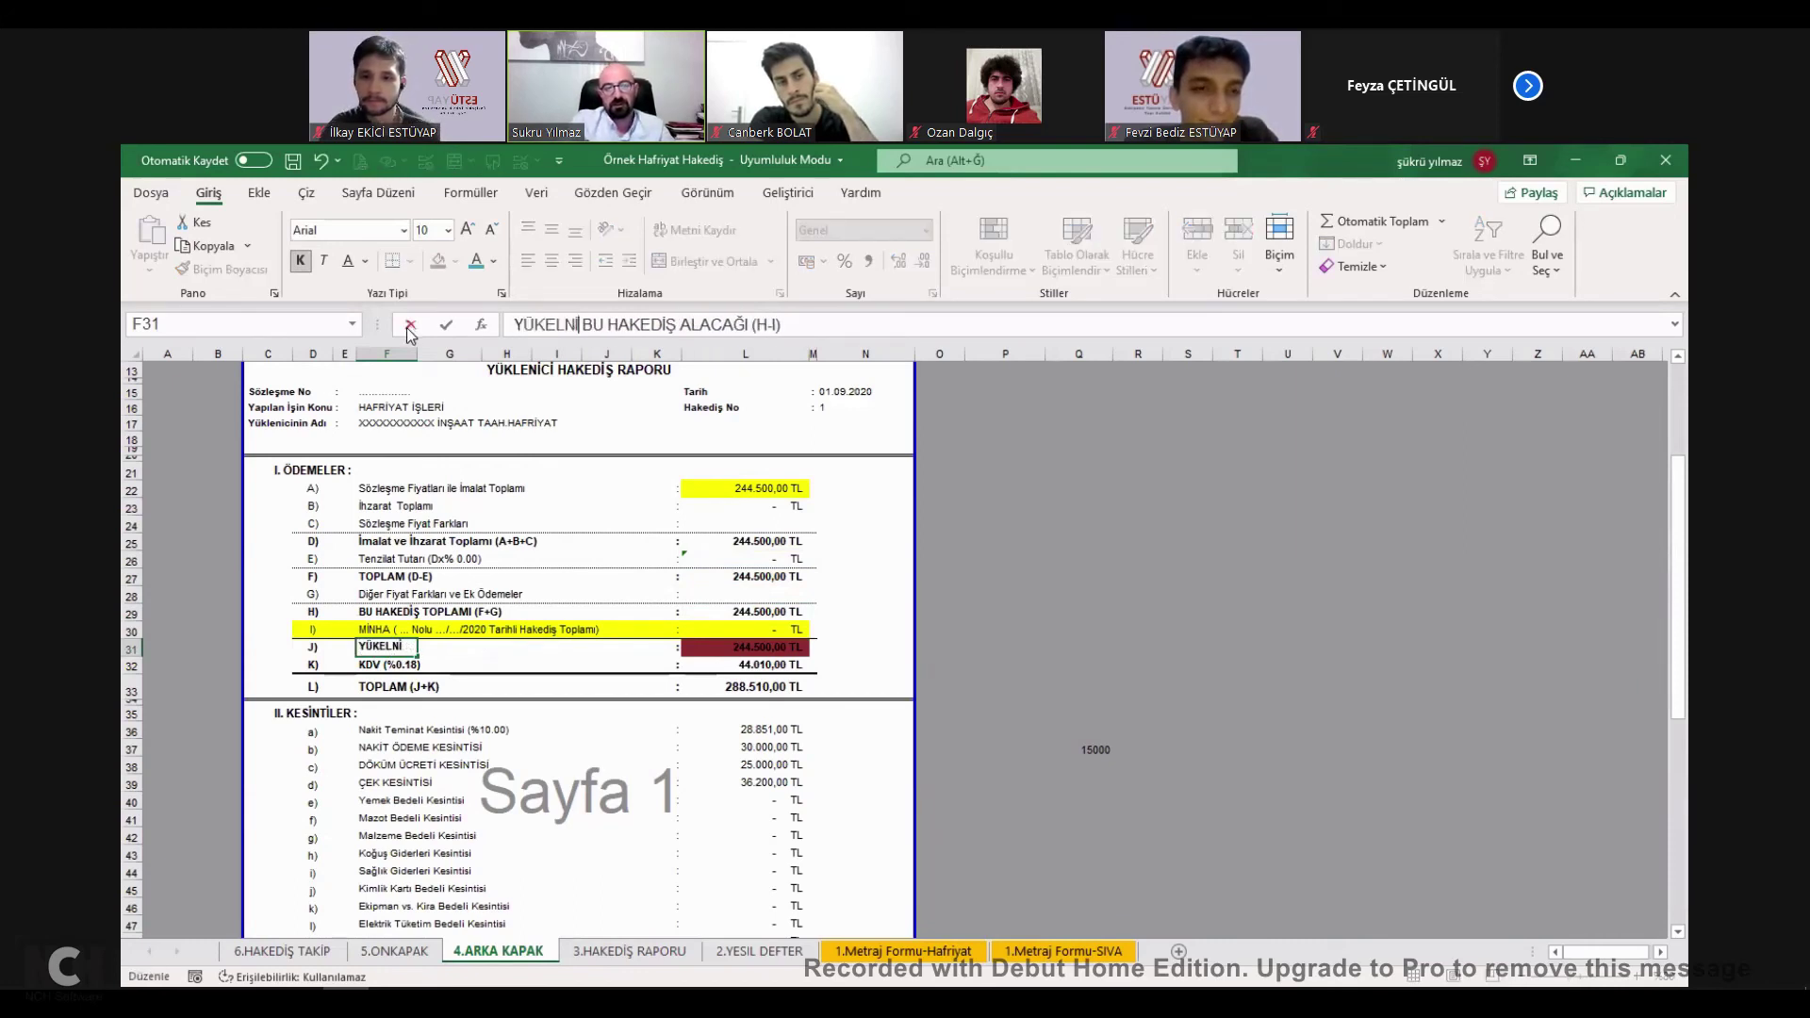
{"action": "key", "text": "BackSpace"}
{"action": "type", "text": "LENİCİ"}
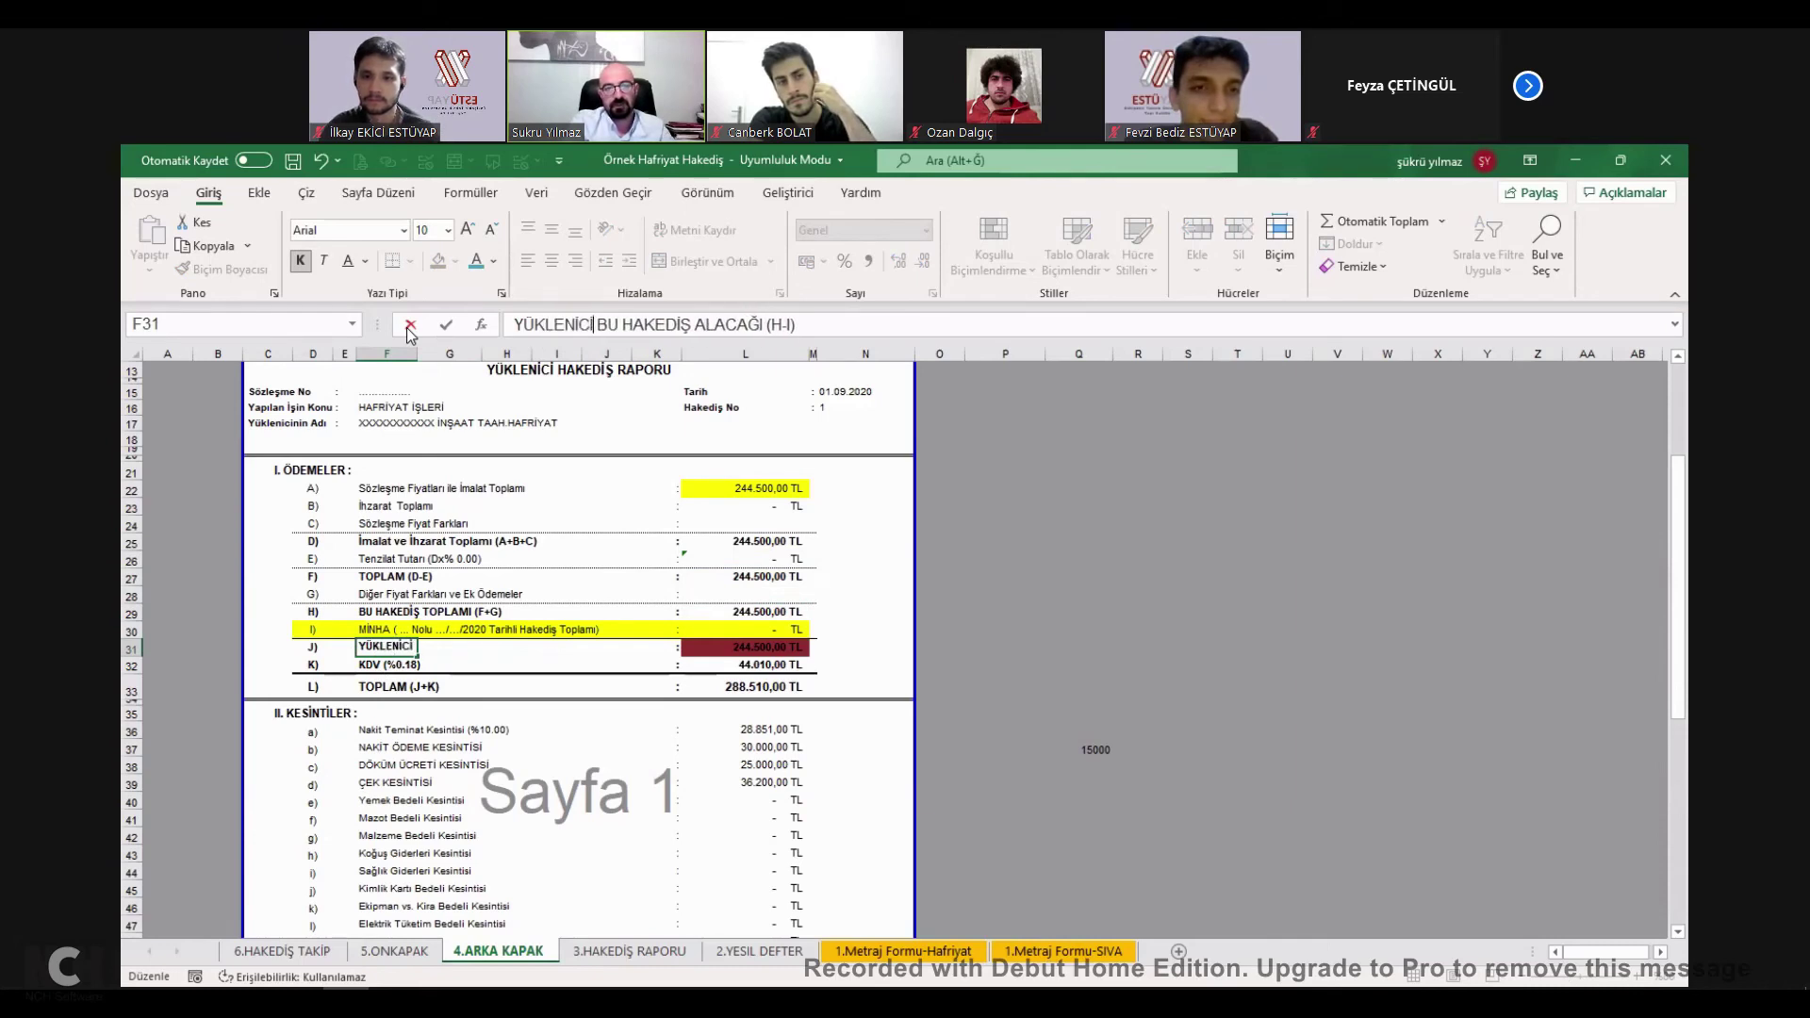
{"action": "type", "text": "NİN"}
{"action": "key", "text": "Return"}
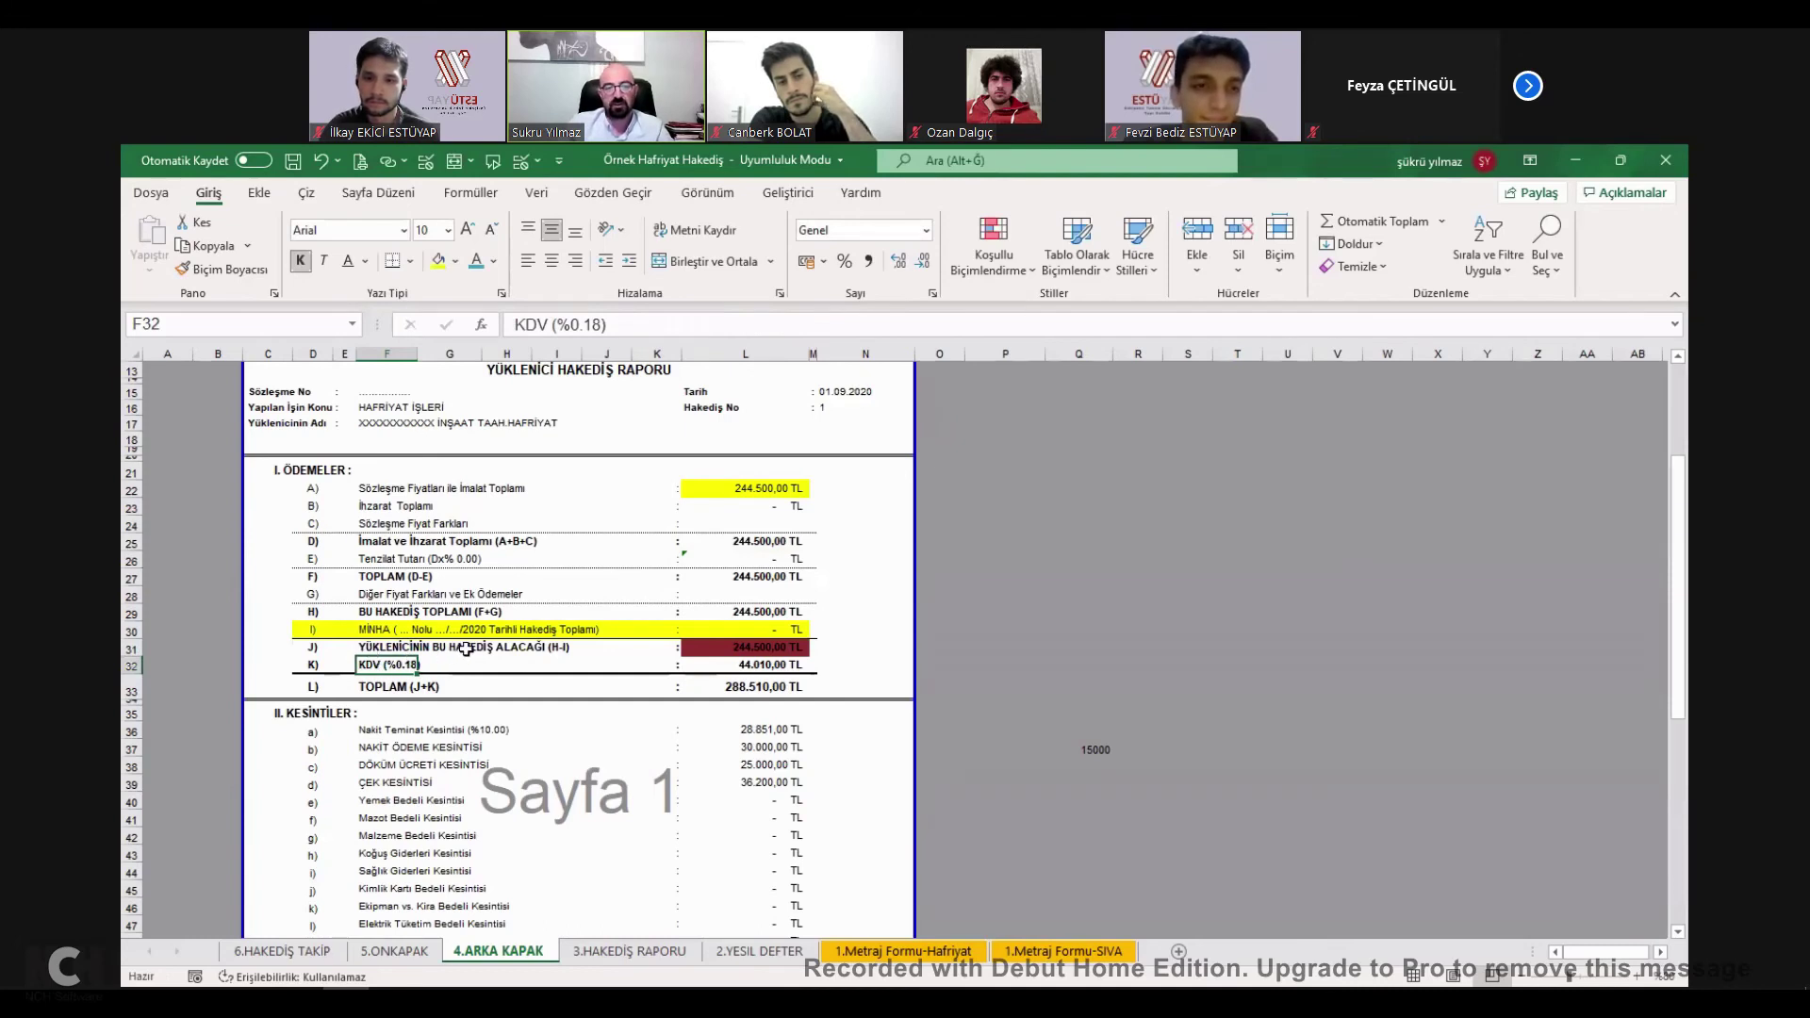
Review the MİNHA deduction, L31 receivable and L32 KDV (%0.18) formulas in L30–L32.
{"action": "left_click", "coordinate": [381, 647]}
{"action": "left_click", "coordinate": [778, 650]}
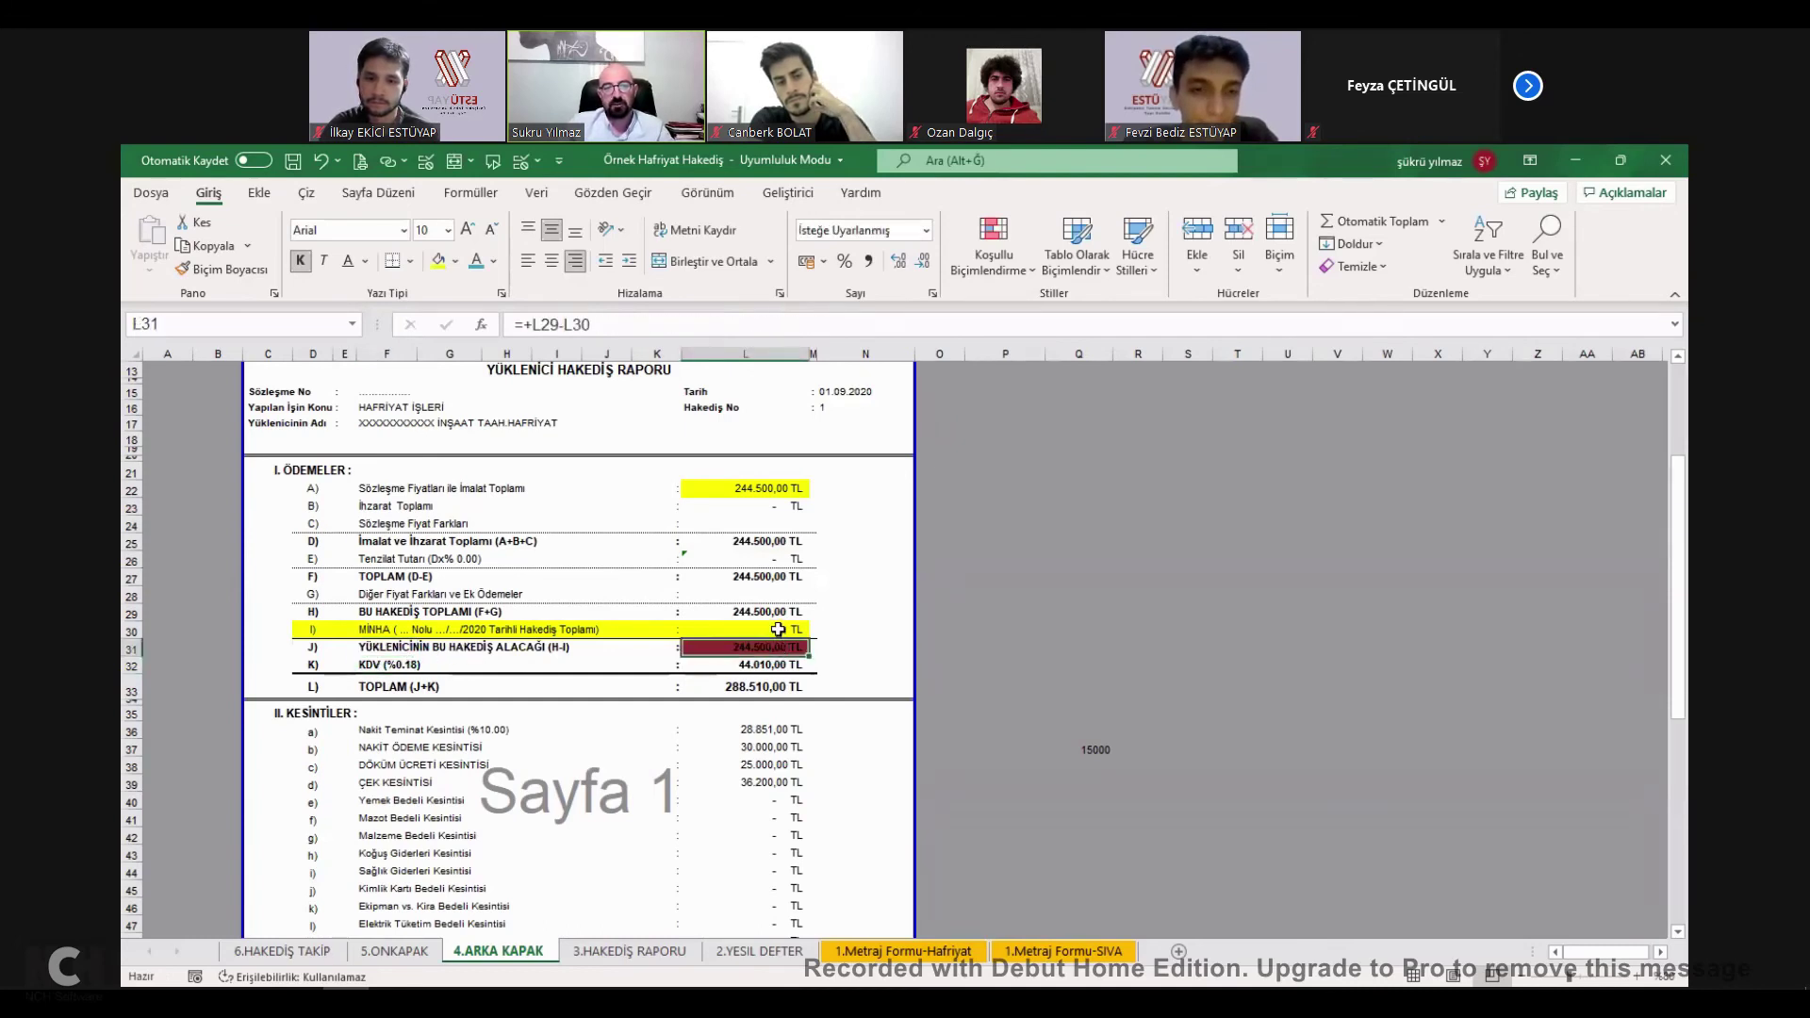
{"action": "left_click", "coordinate": [373, 630]}
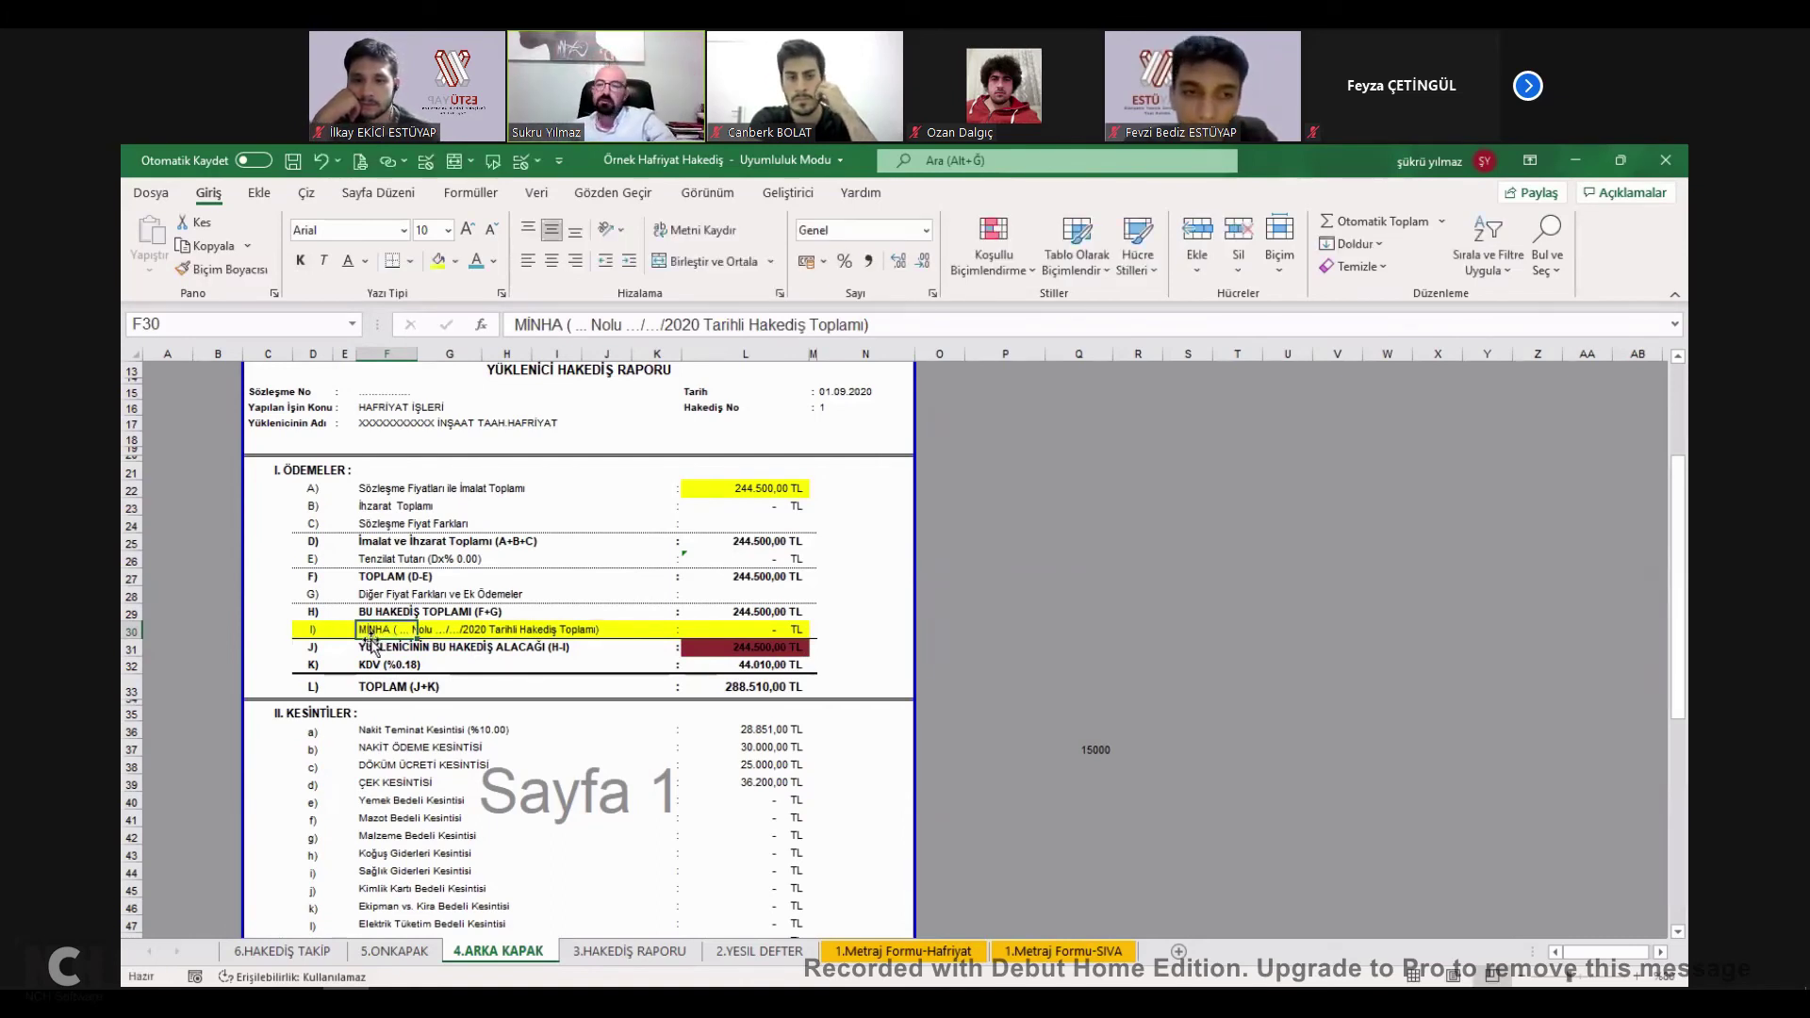
{"action": "left_click", "coordinate": [778, 630]}
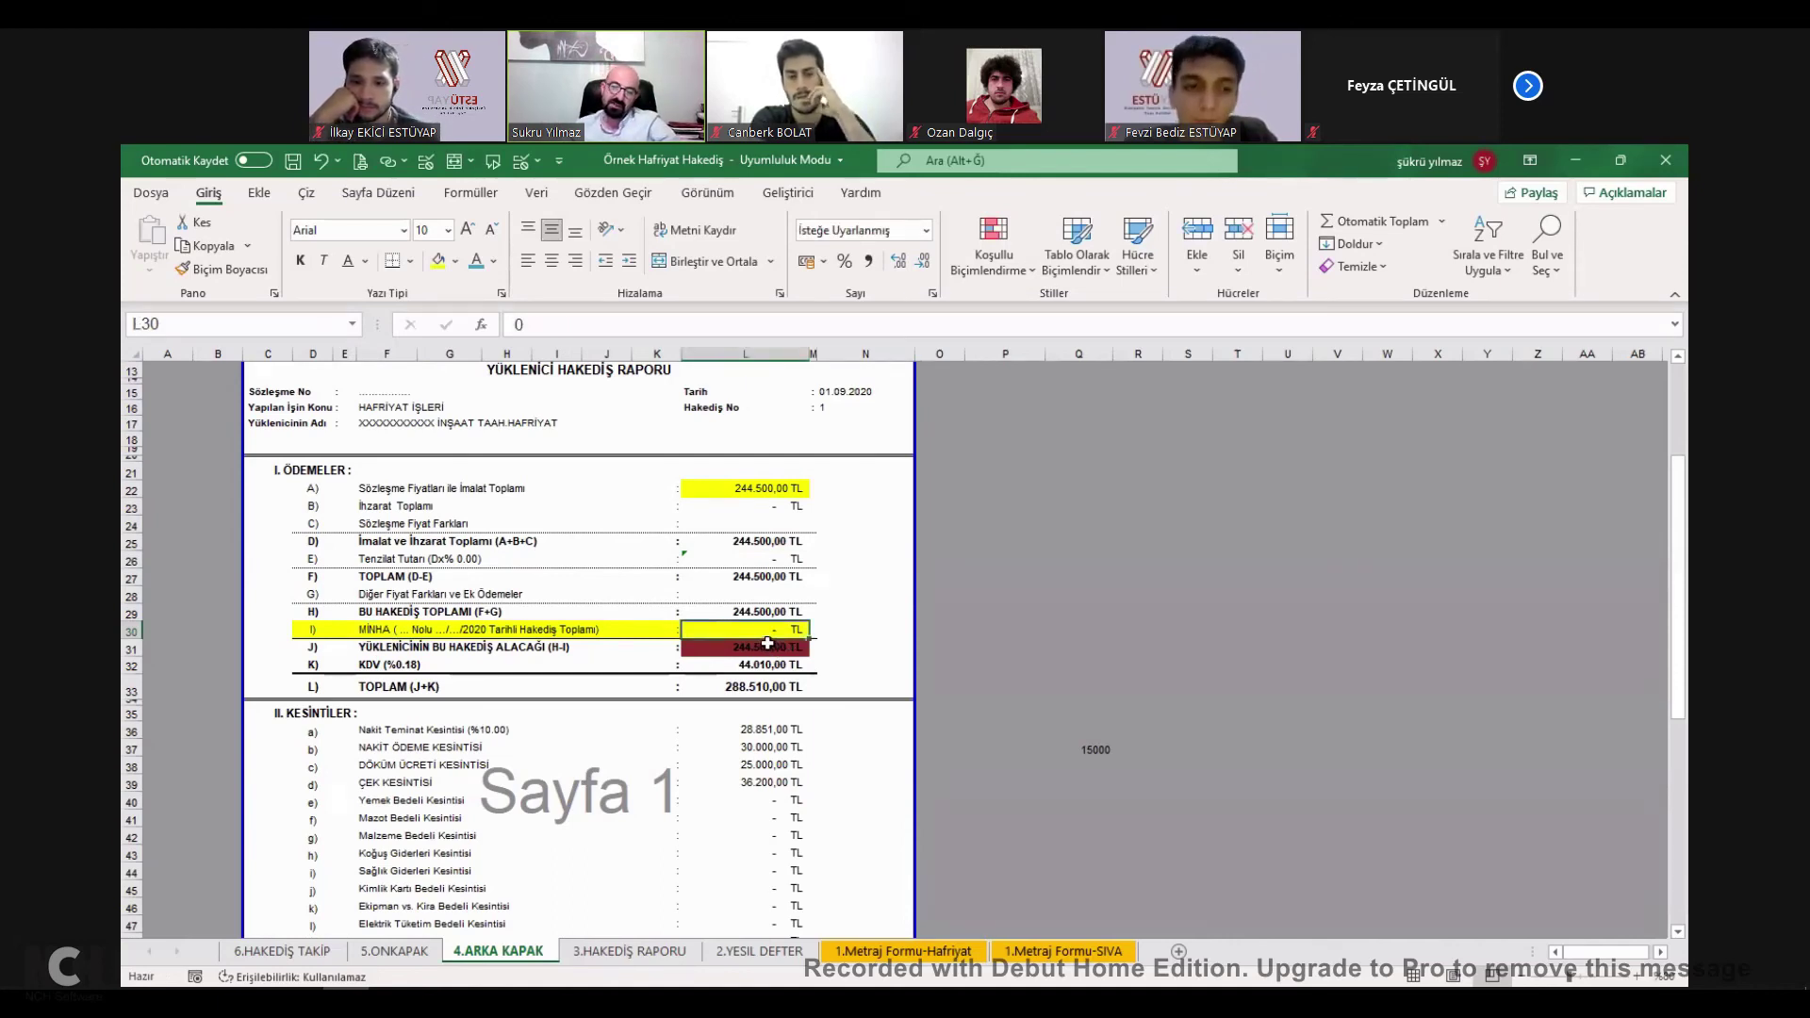
{"action": "left_click", "coordinate": [767, 647]}
{"action": "double_click", "coordinate": [768, 647]}
{"action": "key", "text": "Return"}
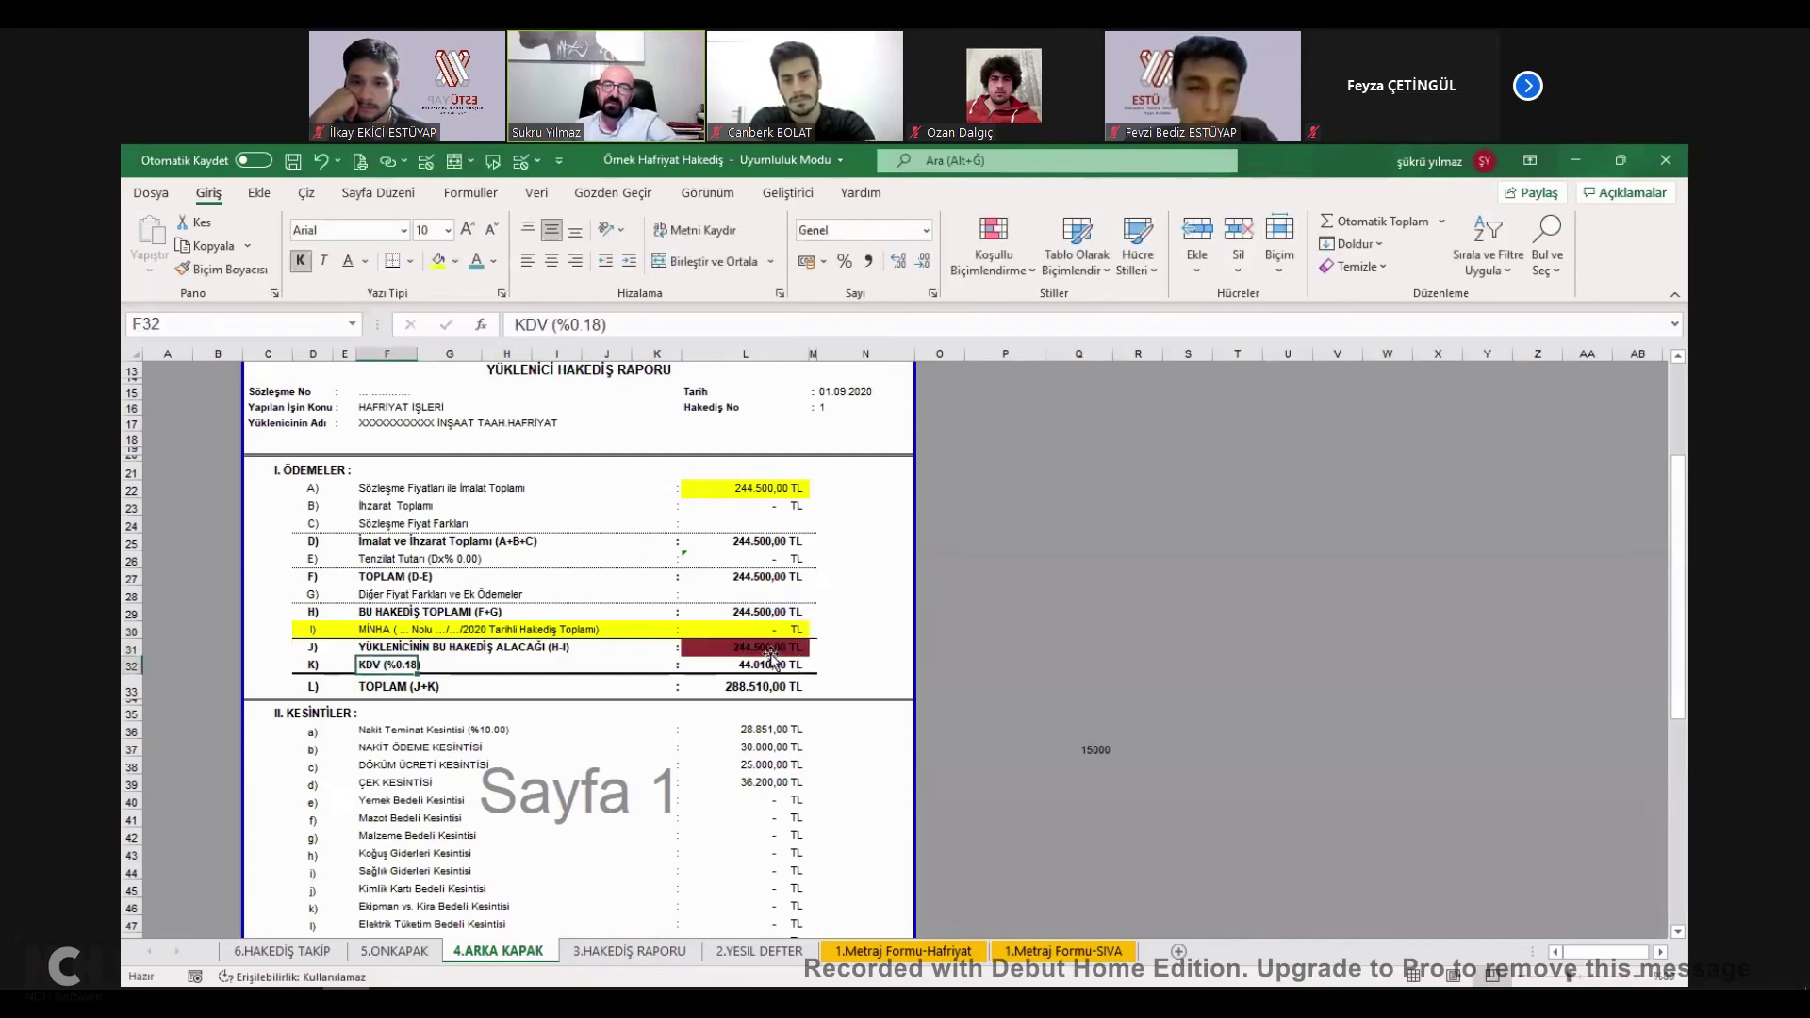
{"action": "left_click", "coordinate": [775, 653]}
{"action": "left_click", "coordinate": [788, 664]}
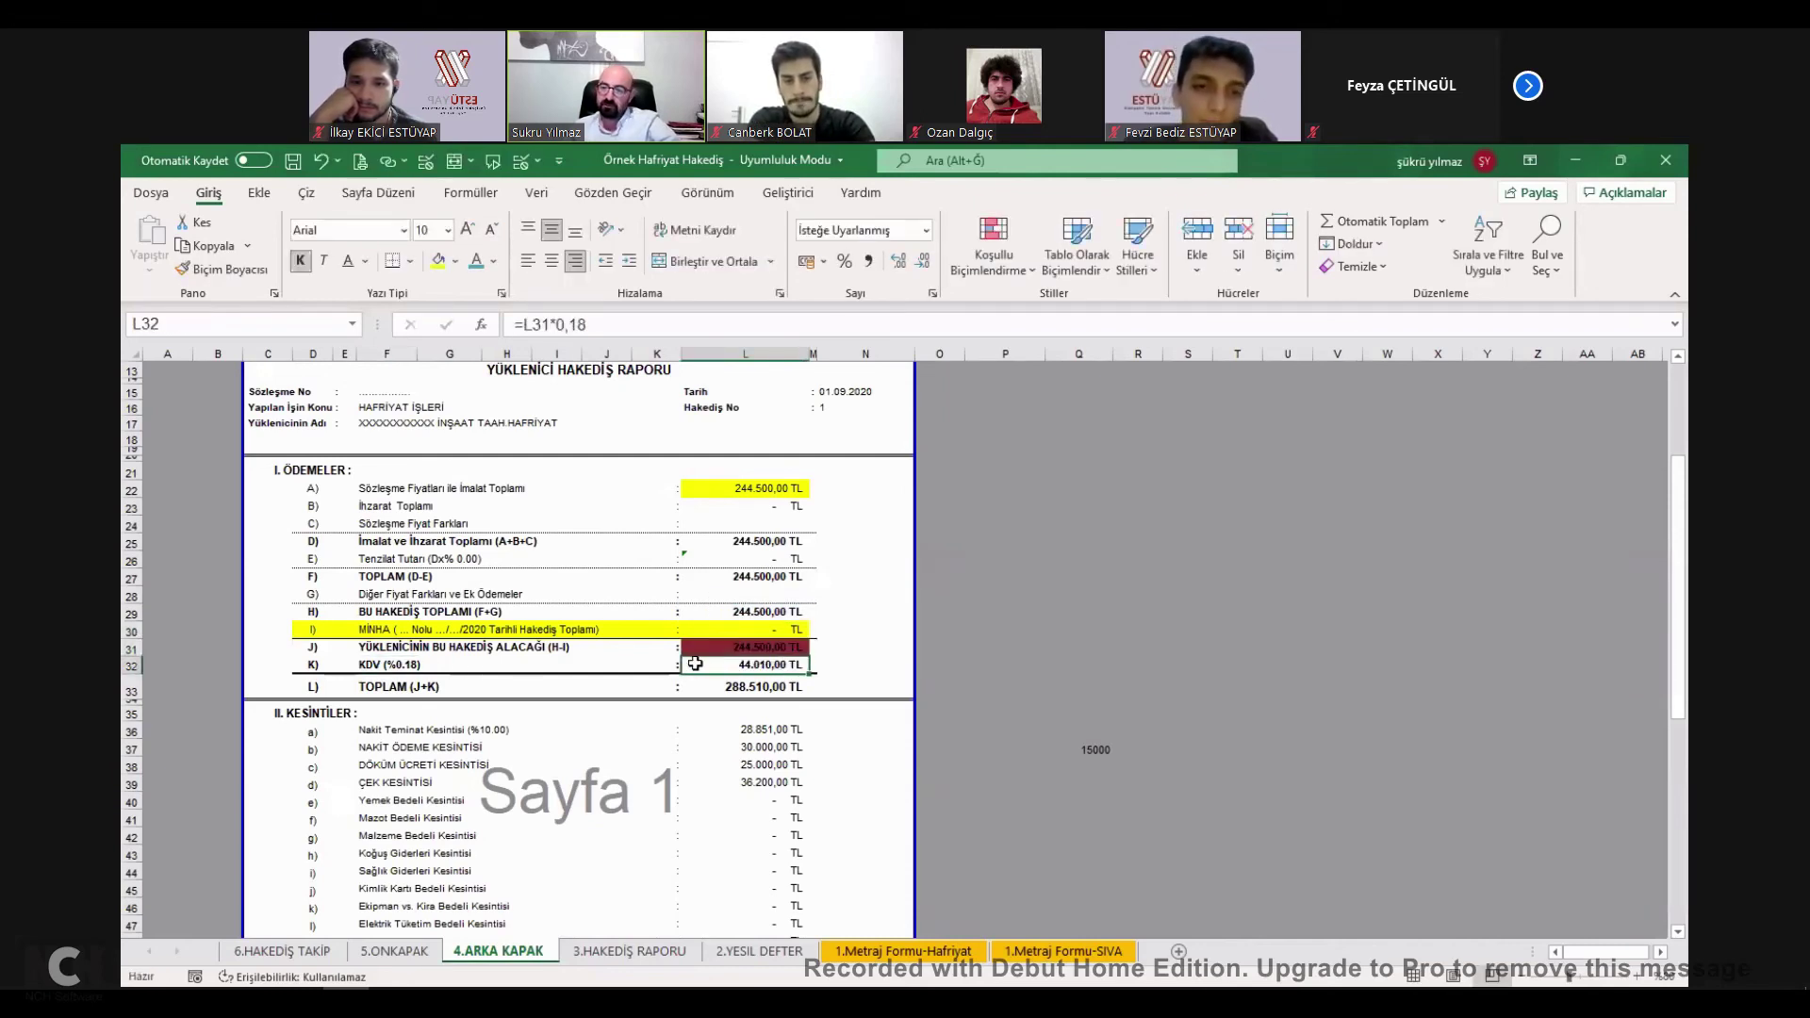
{"action": "left_click", "coordinate": [368, 666]}
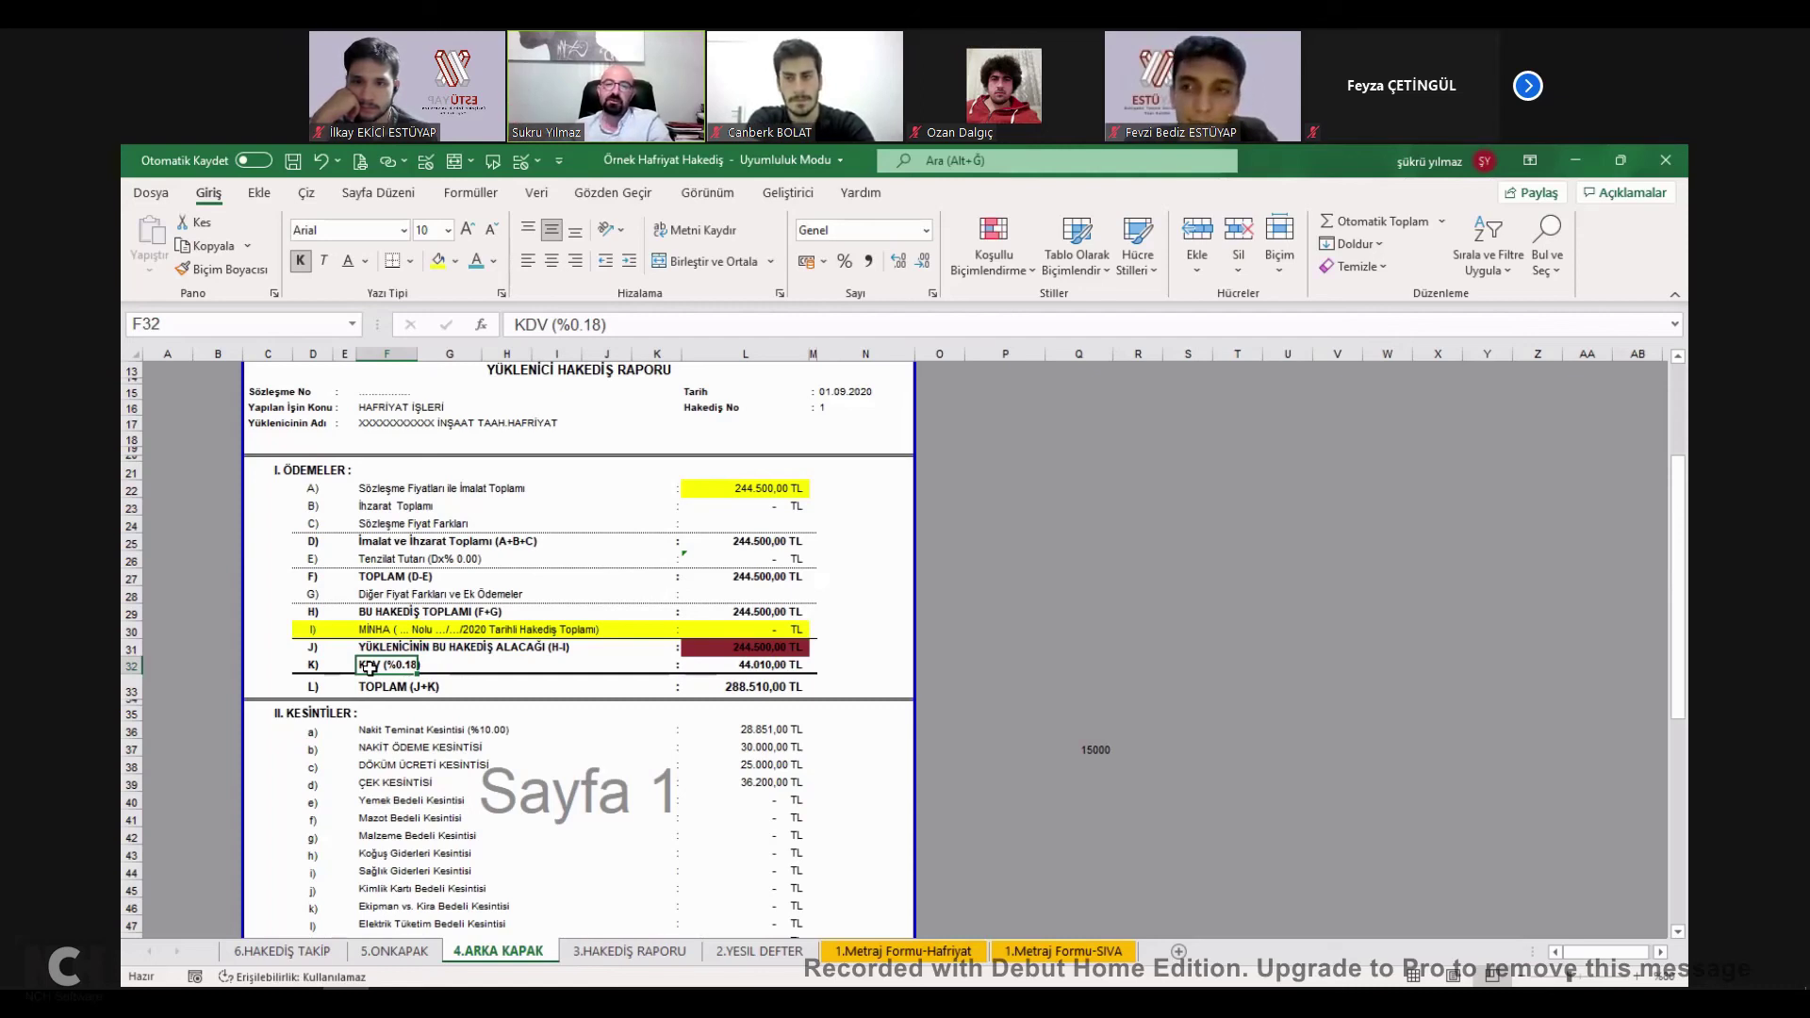
{"action": "left_click", "coordinate": [763, 668]}
{"action": "left_click_drag", "start_coordinate": [297, 467], "coordinate": [895, 699]}
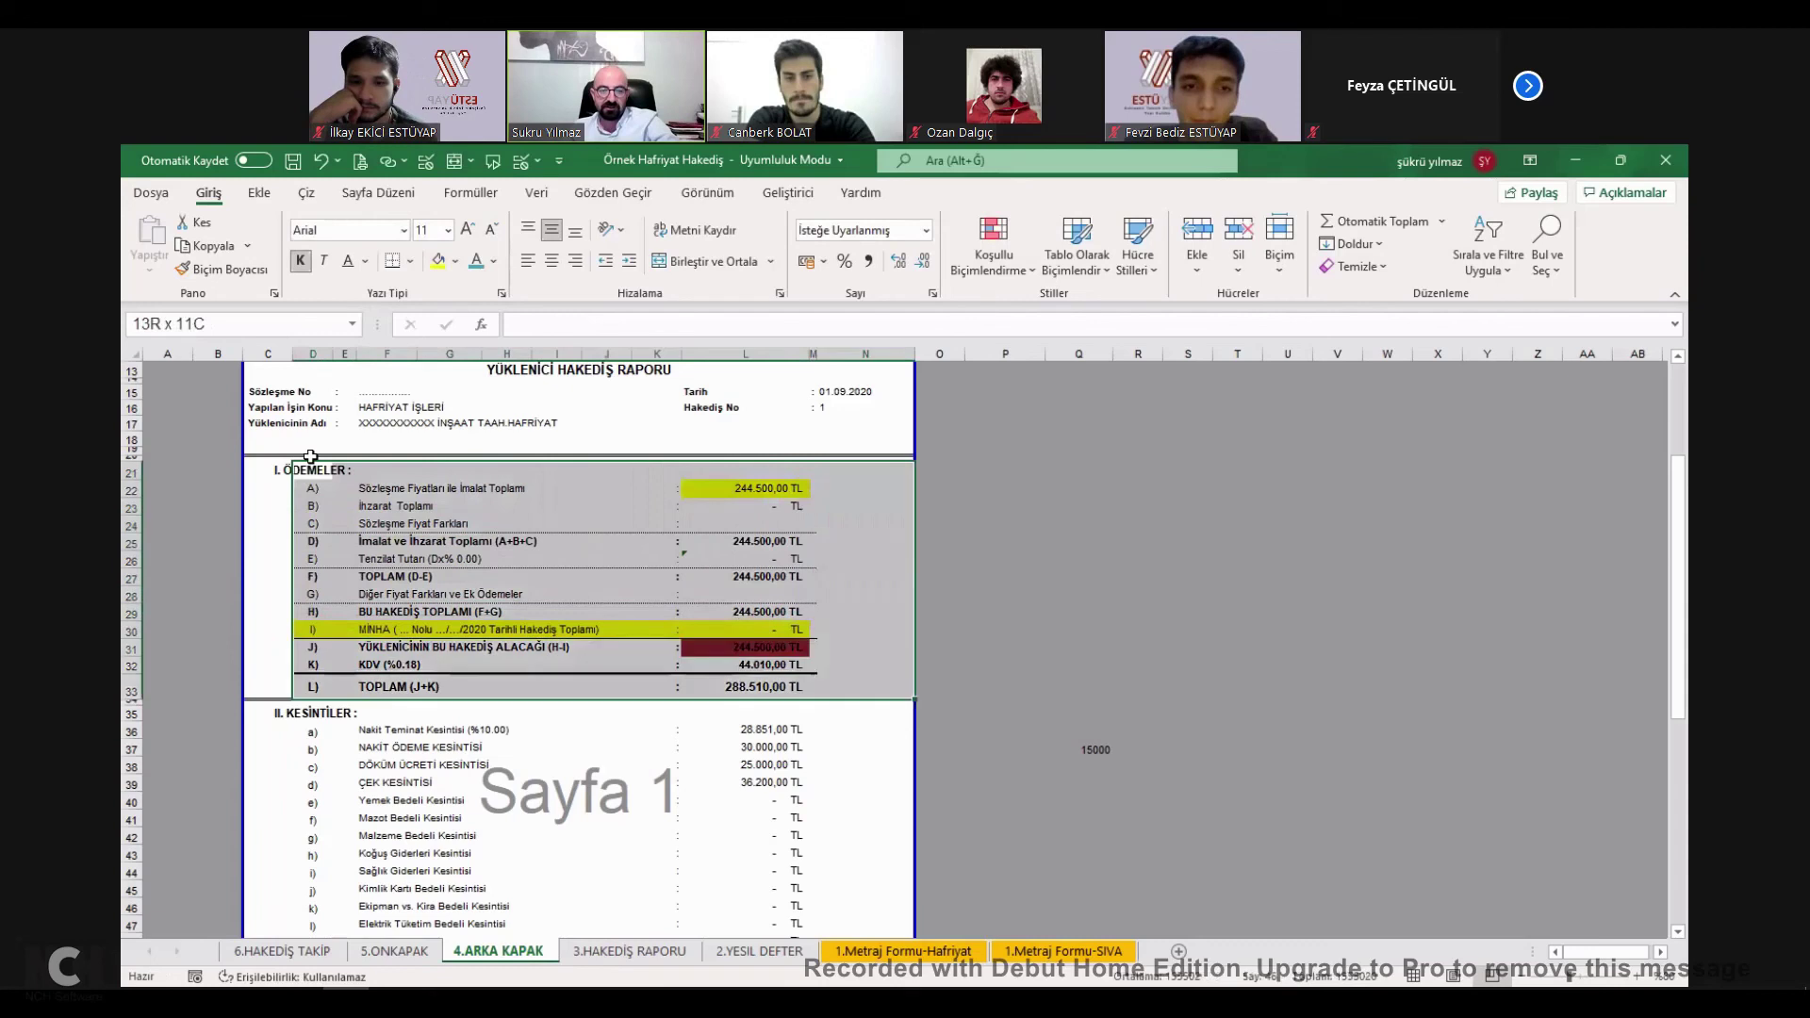
{"action": "scroll", "coordinate": [501, 568], "scroll_direction": "up", "scroll_amount": 1}
{"action": "scroll", "coordinate": [501, 569], "scroll_direction": "up", "scroll_amount": 1}
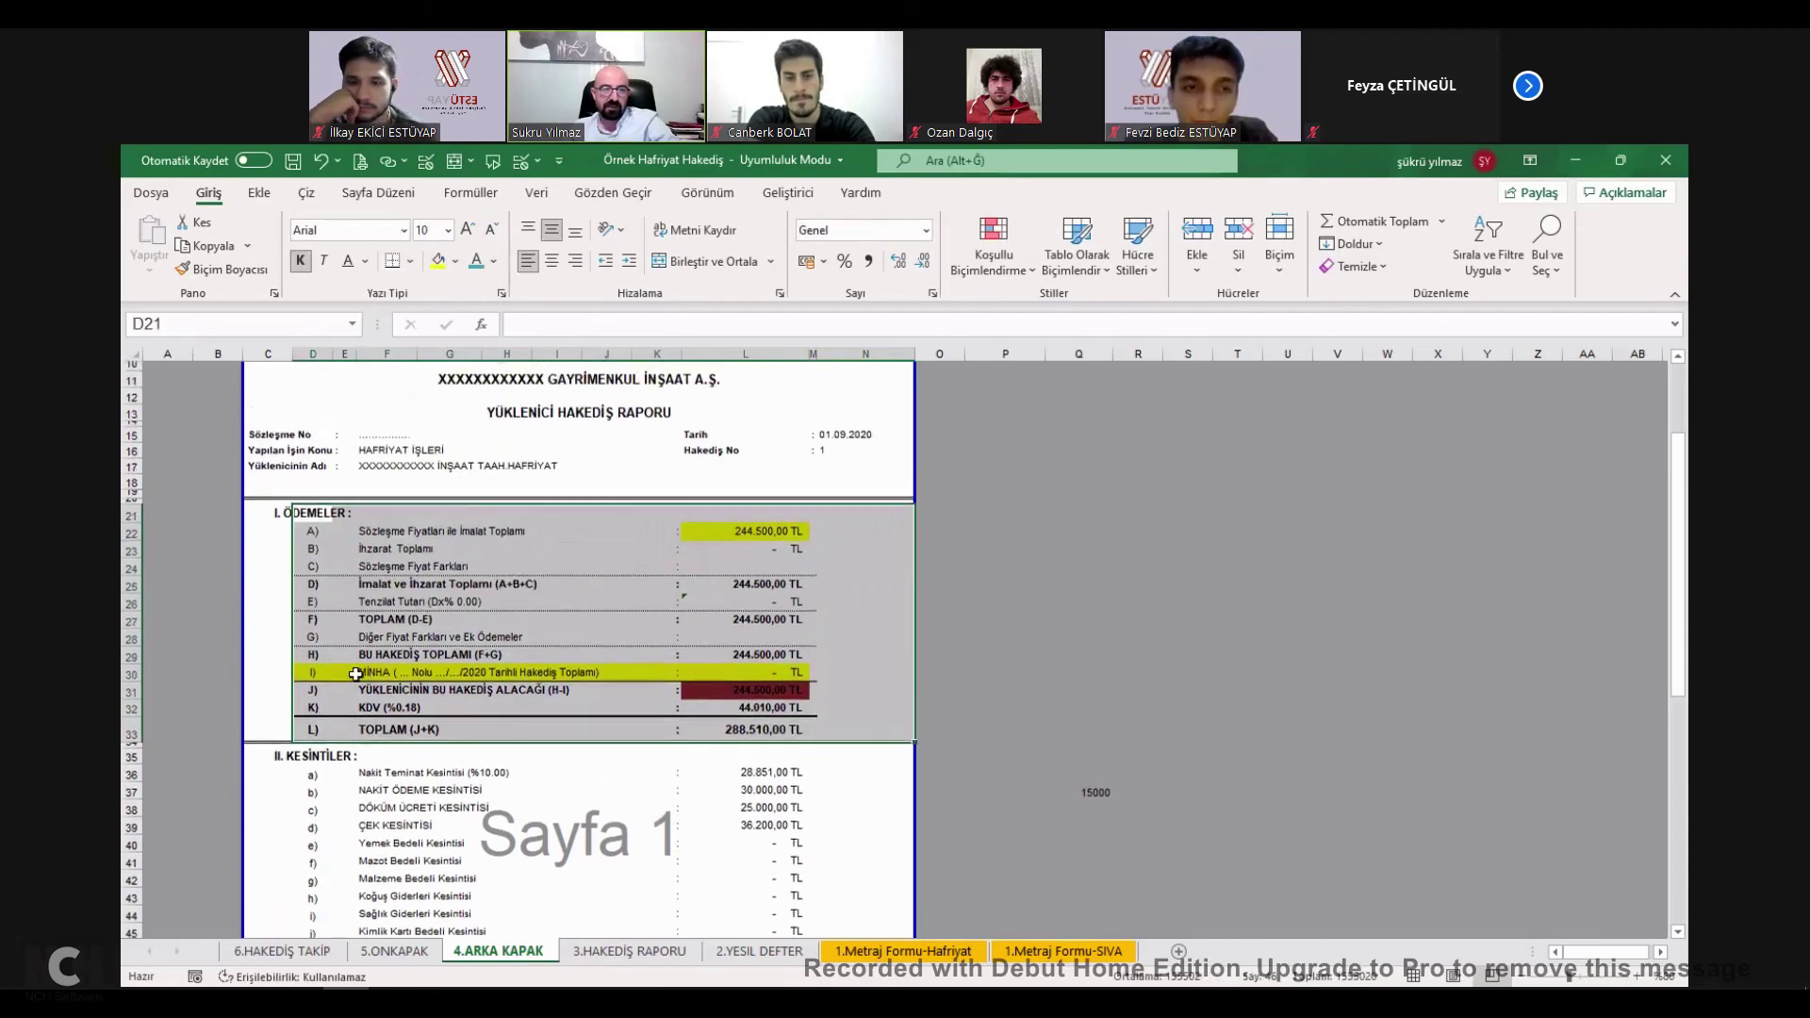
{"action": "scroll", "coordinate": [858, 768], "scroll_direction": "down", "scroll_amount": 2}
{"action": "left_click_drag", "start_coordinate": [273, 675], "coordinate": [861, 751]}
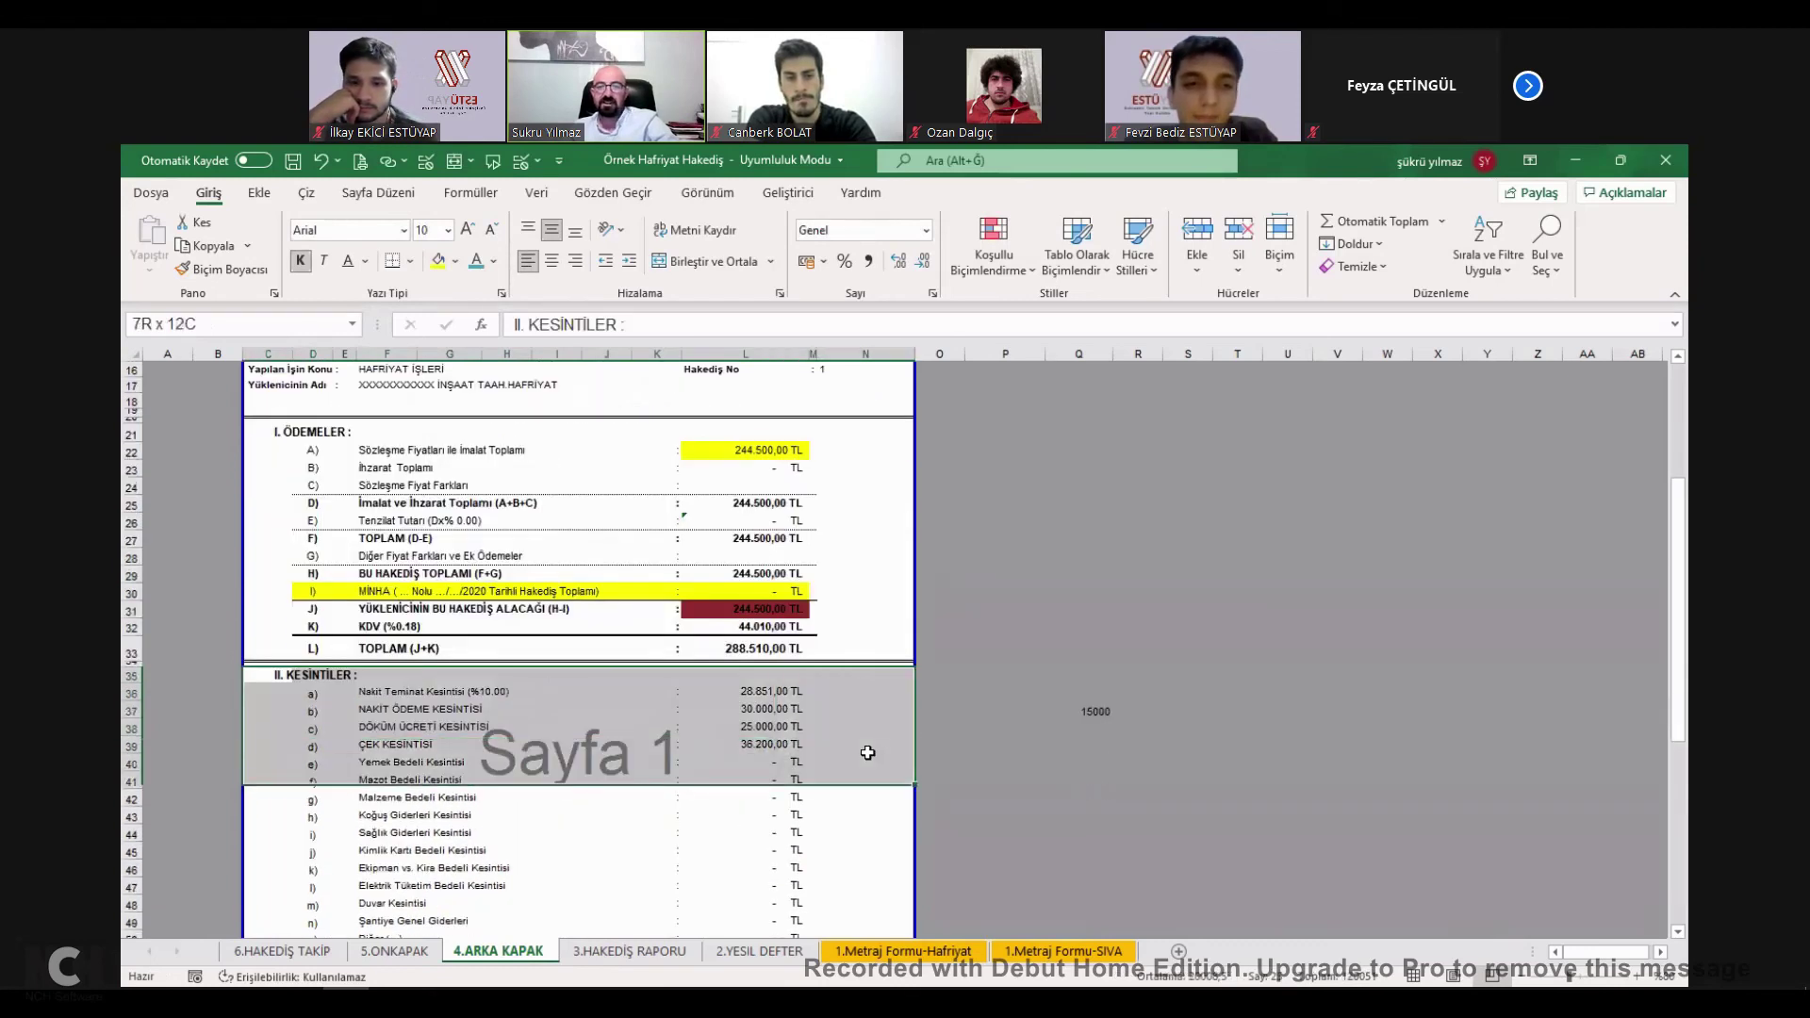
{"action": "left_click", "coordinate": [777, 693]}
{"action": "double_click", "coordinate": [790, 693]}
{"action": "key", "text": "Escape"}
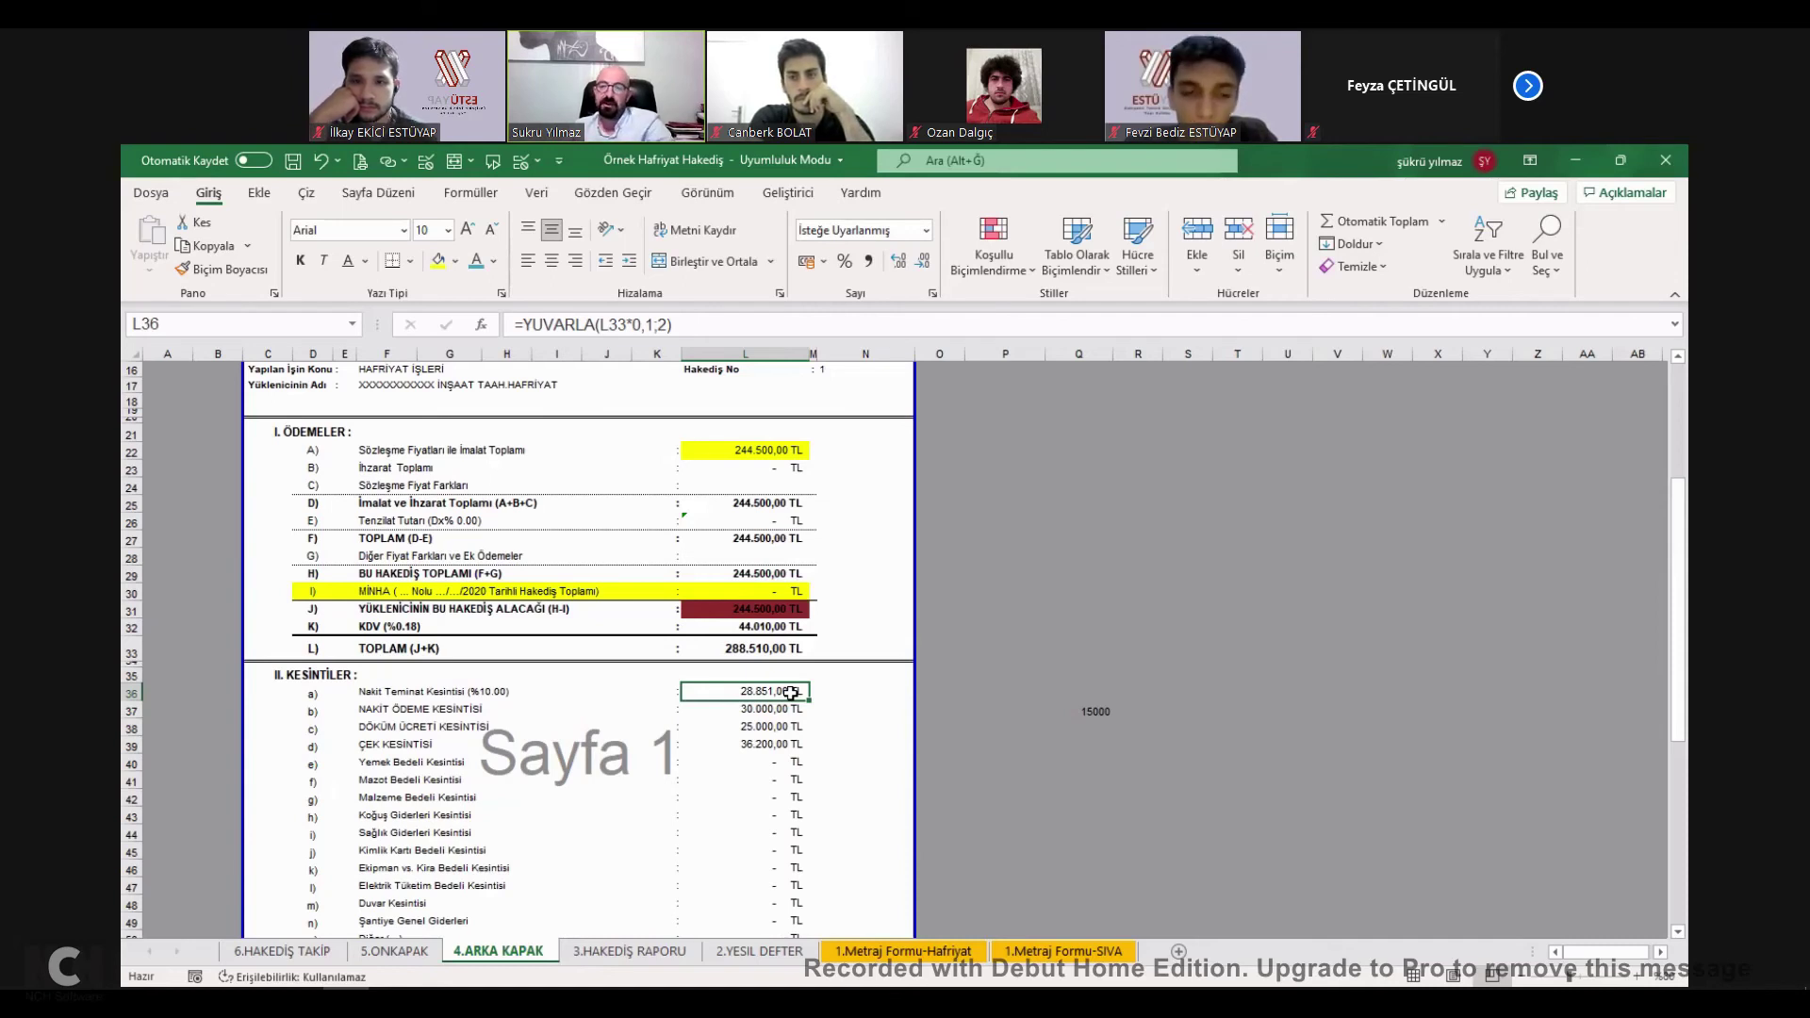
{"action": "left_click", "coordinate": [488, 704]}
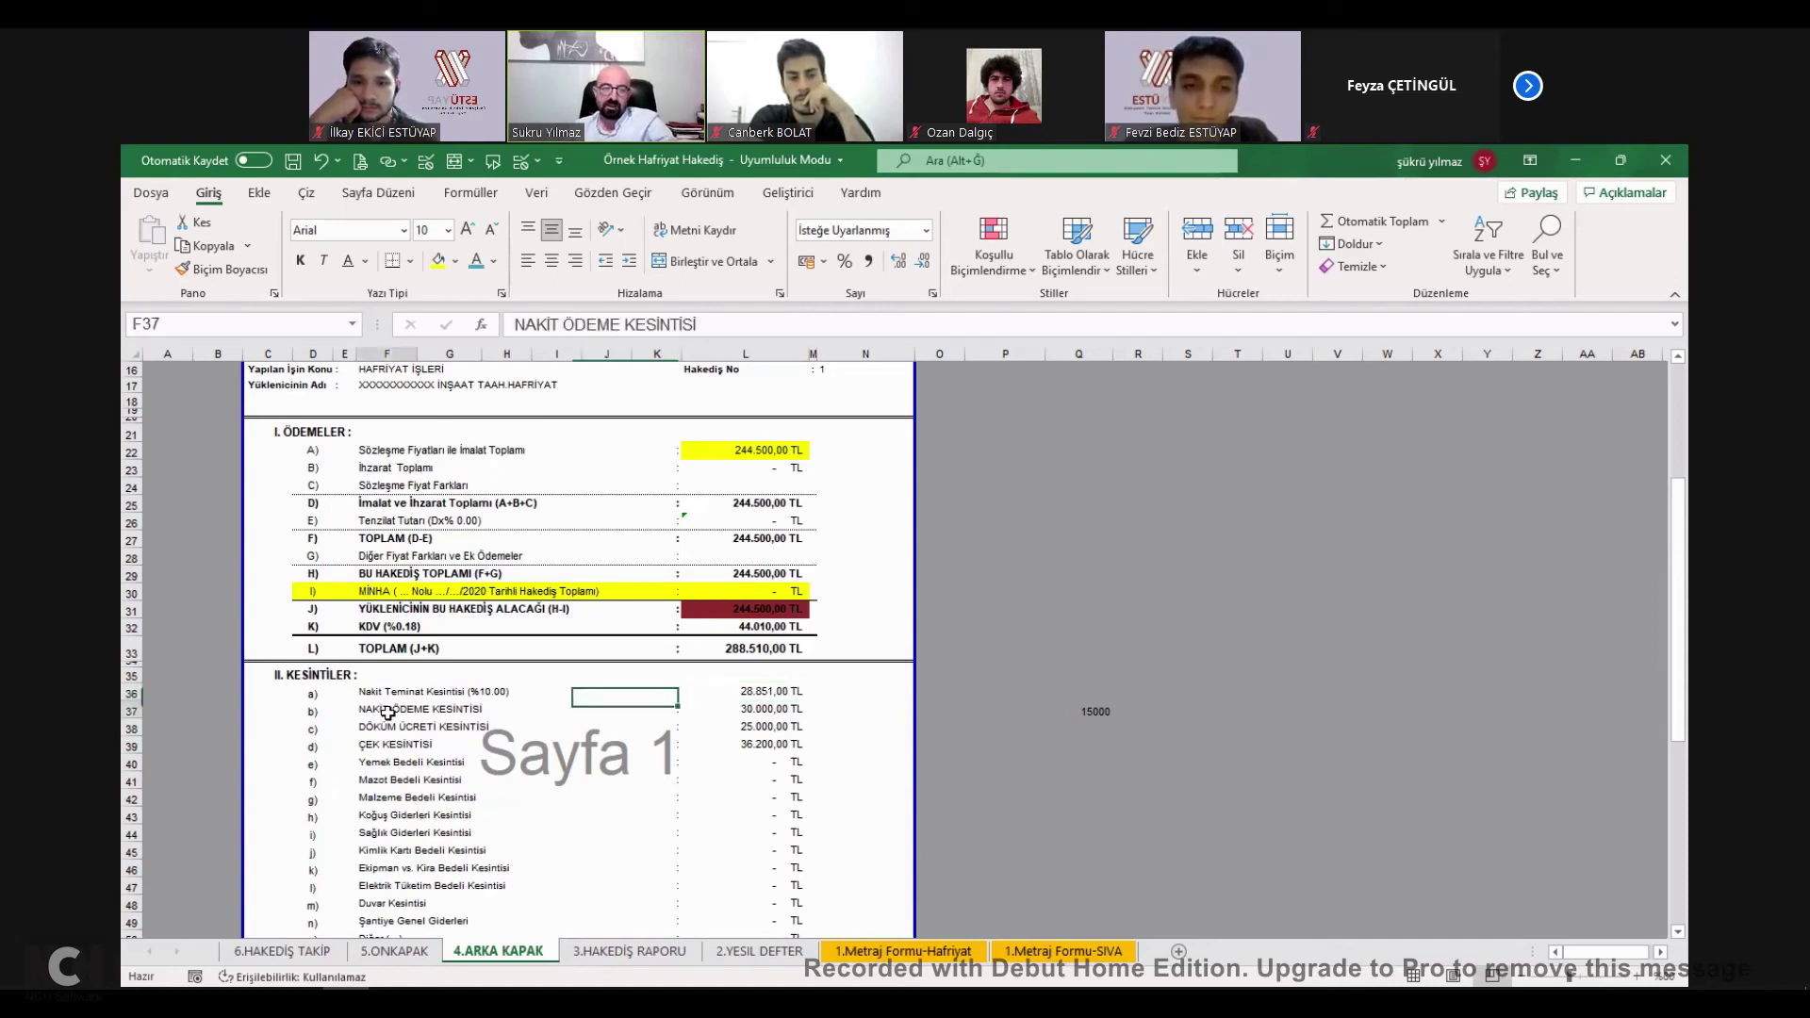
{"action": "left_click", "coordinate": [775, 712]}
{"action": "key", "text": "Down"}
{"action": "left_click", "coordinate": [775, 712]}
{"action": "left_click", "coordinate": [766, 744]}
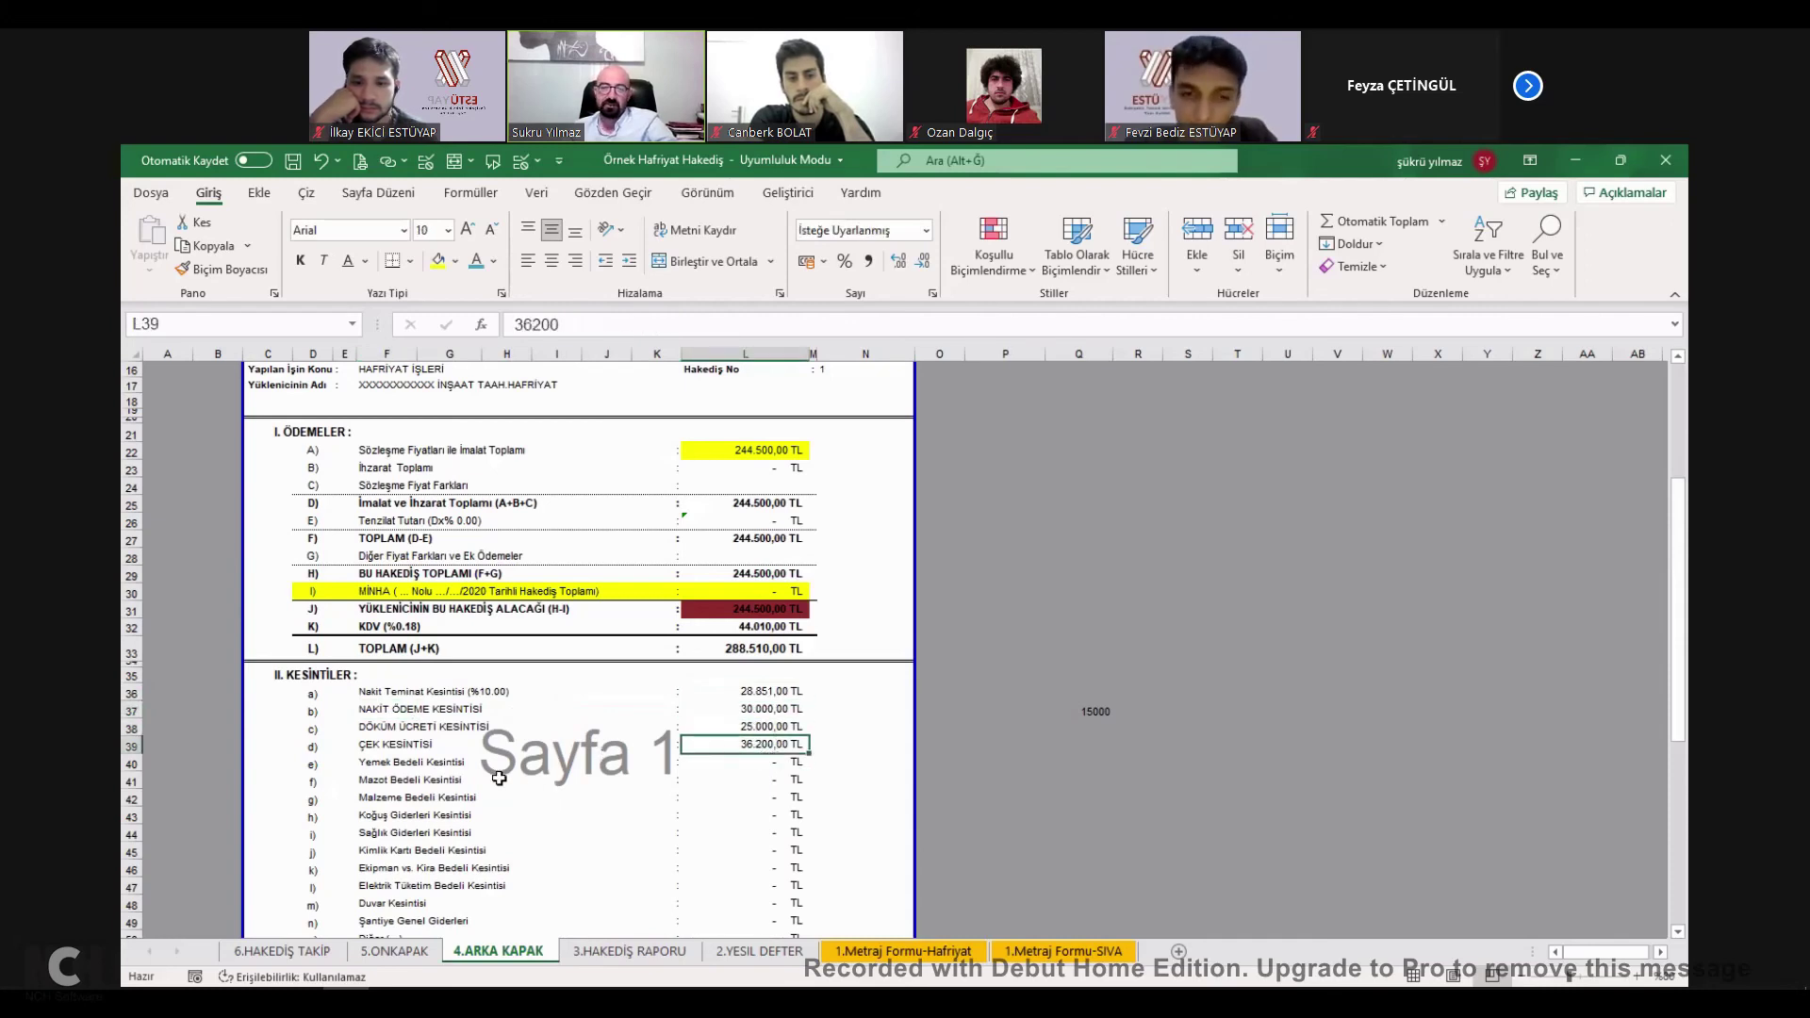
{"action": "left_click", "coordinate": [370, 766]}
{"action": "left_click", "coordinate": [379, 783]}
{"action": "left_click", "coordinate": [381, 798]}
{"action": "left_click", "coordinate": [381, 815]}
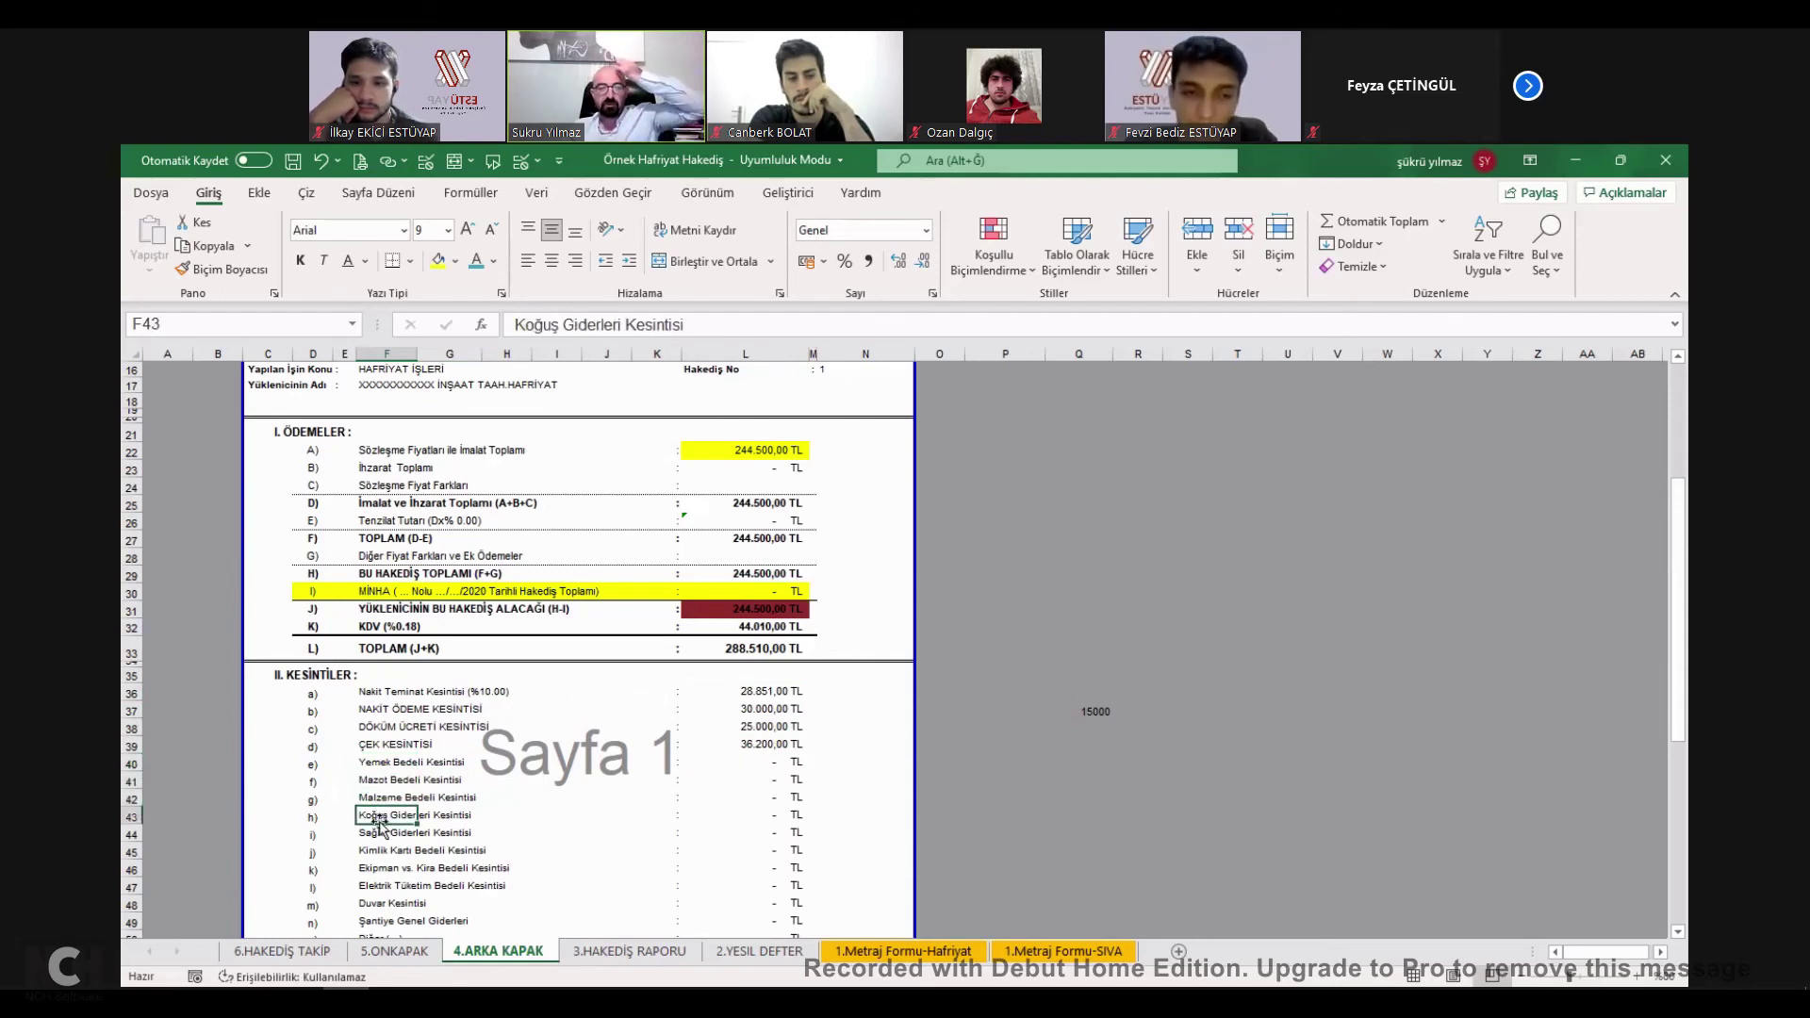
{"action": "left_click", "coordinate": [760, 813]}
Confirm the 120.051,00 TL deductions total sums L36:L50 and fill it yellow.
{"action": "scroll", "coordinate": [768, 839], "scroll_direction": "down", "scroll_amount": 2}
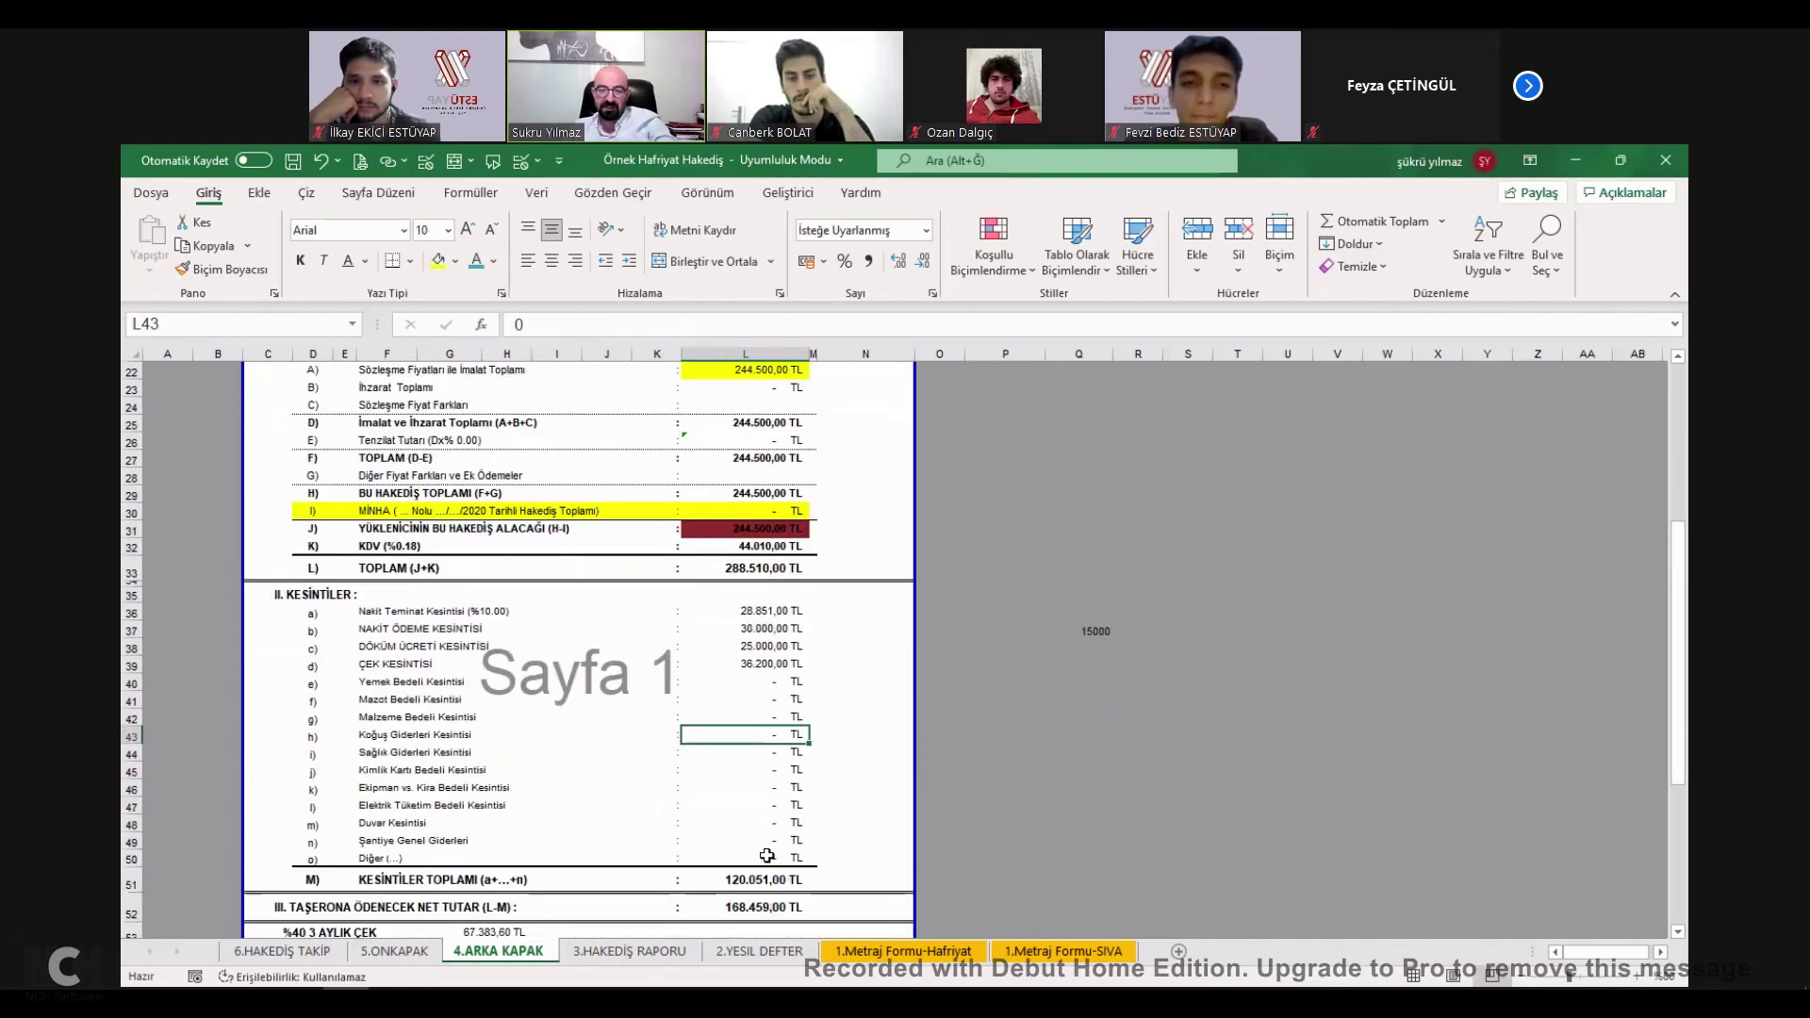
{"action": "left_click_drag", "start_coordinate": [405, 629], "coordinate": [768, 844]}
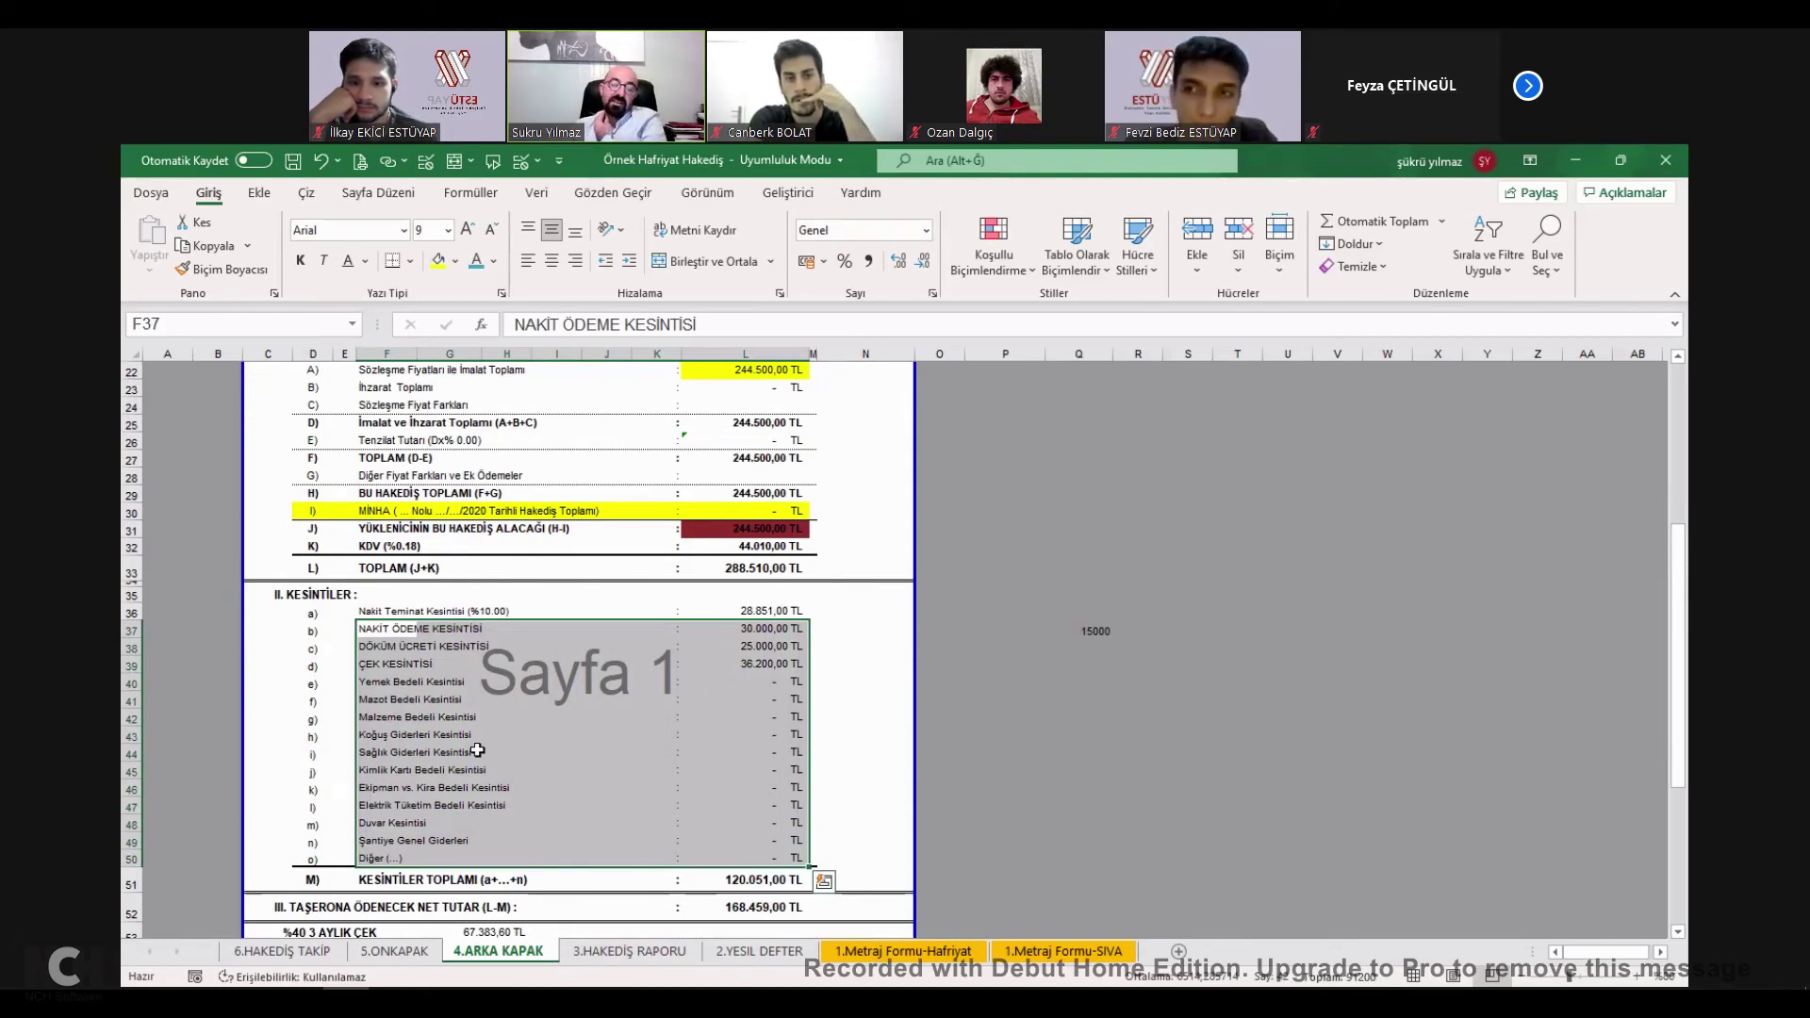
{"action": "left_click", "coordinate": [398, 699]}
{"action": "left_click", "coordinate": [404, 733]}
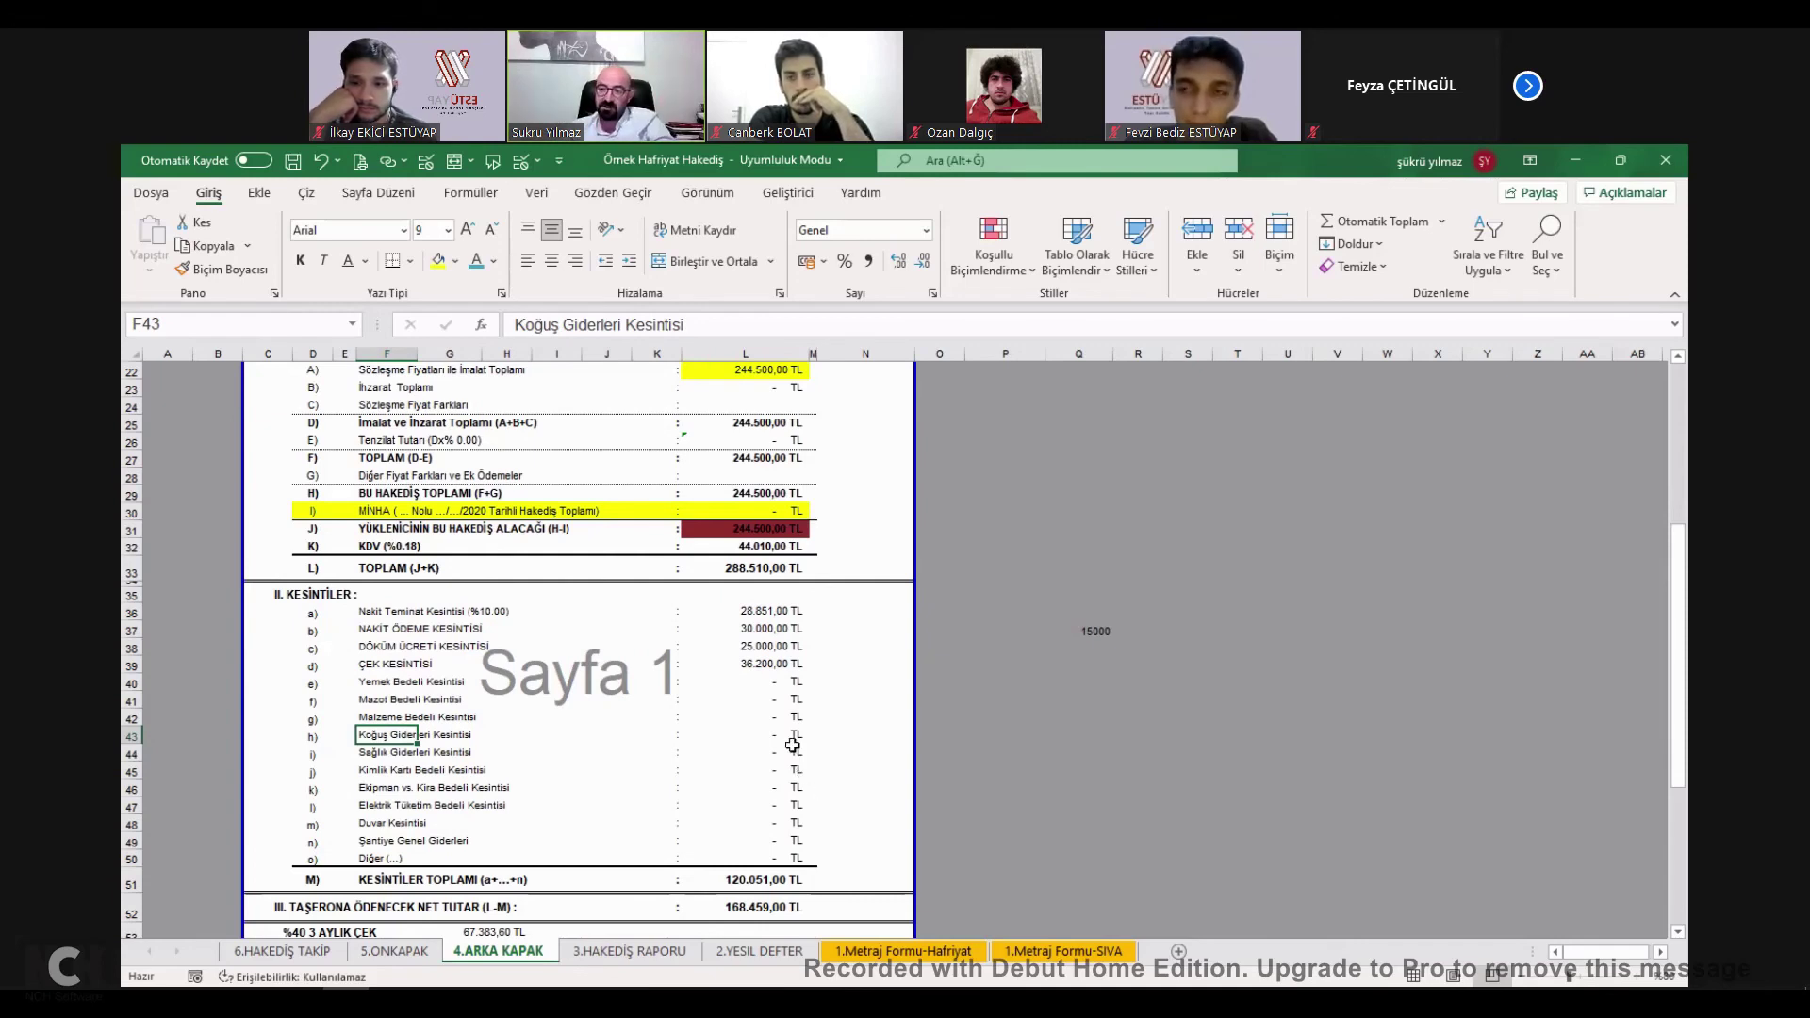
{"action": "left_click", "coordinate": [776, 687]}
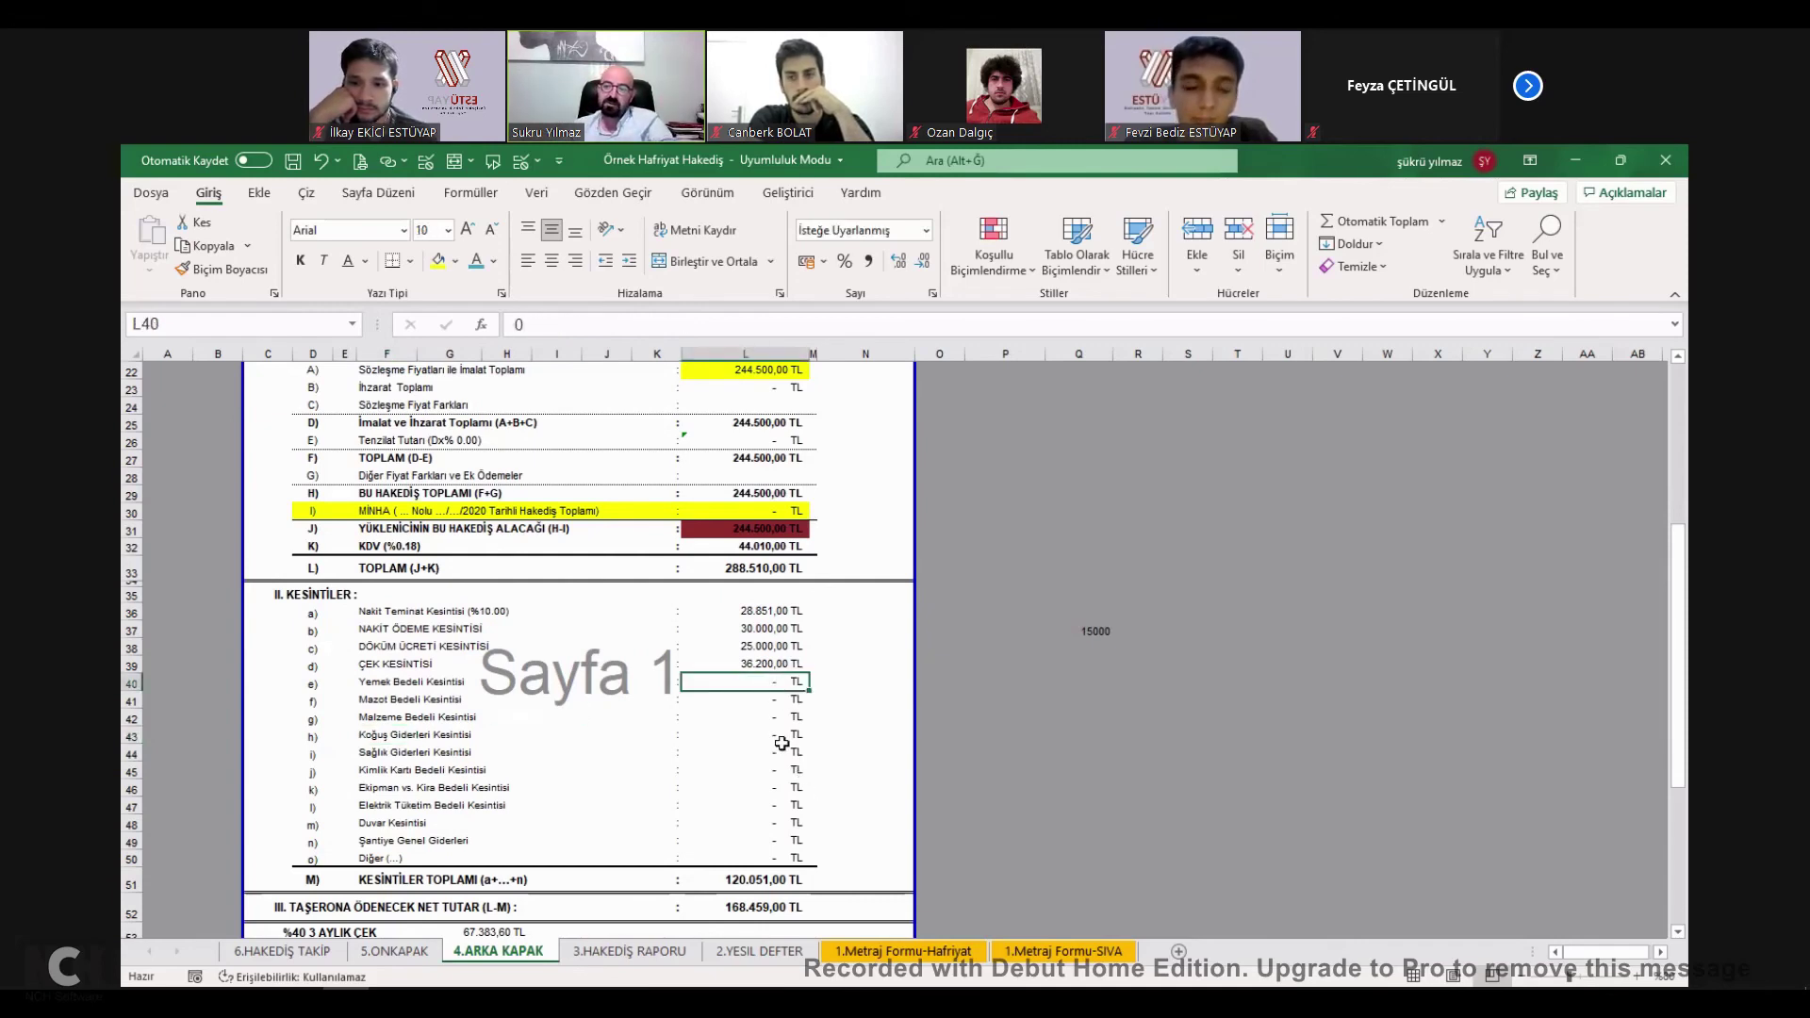
{"action": "double_click", "coordinate": [747, 879]}
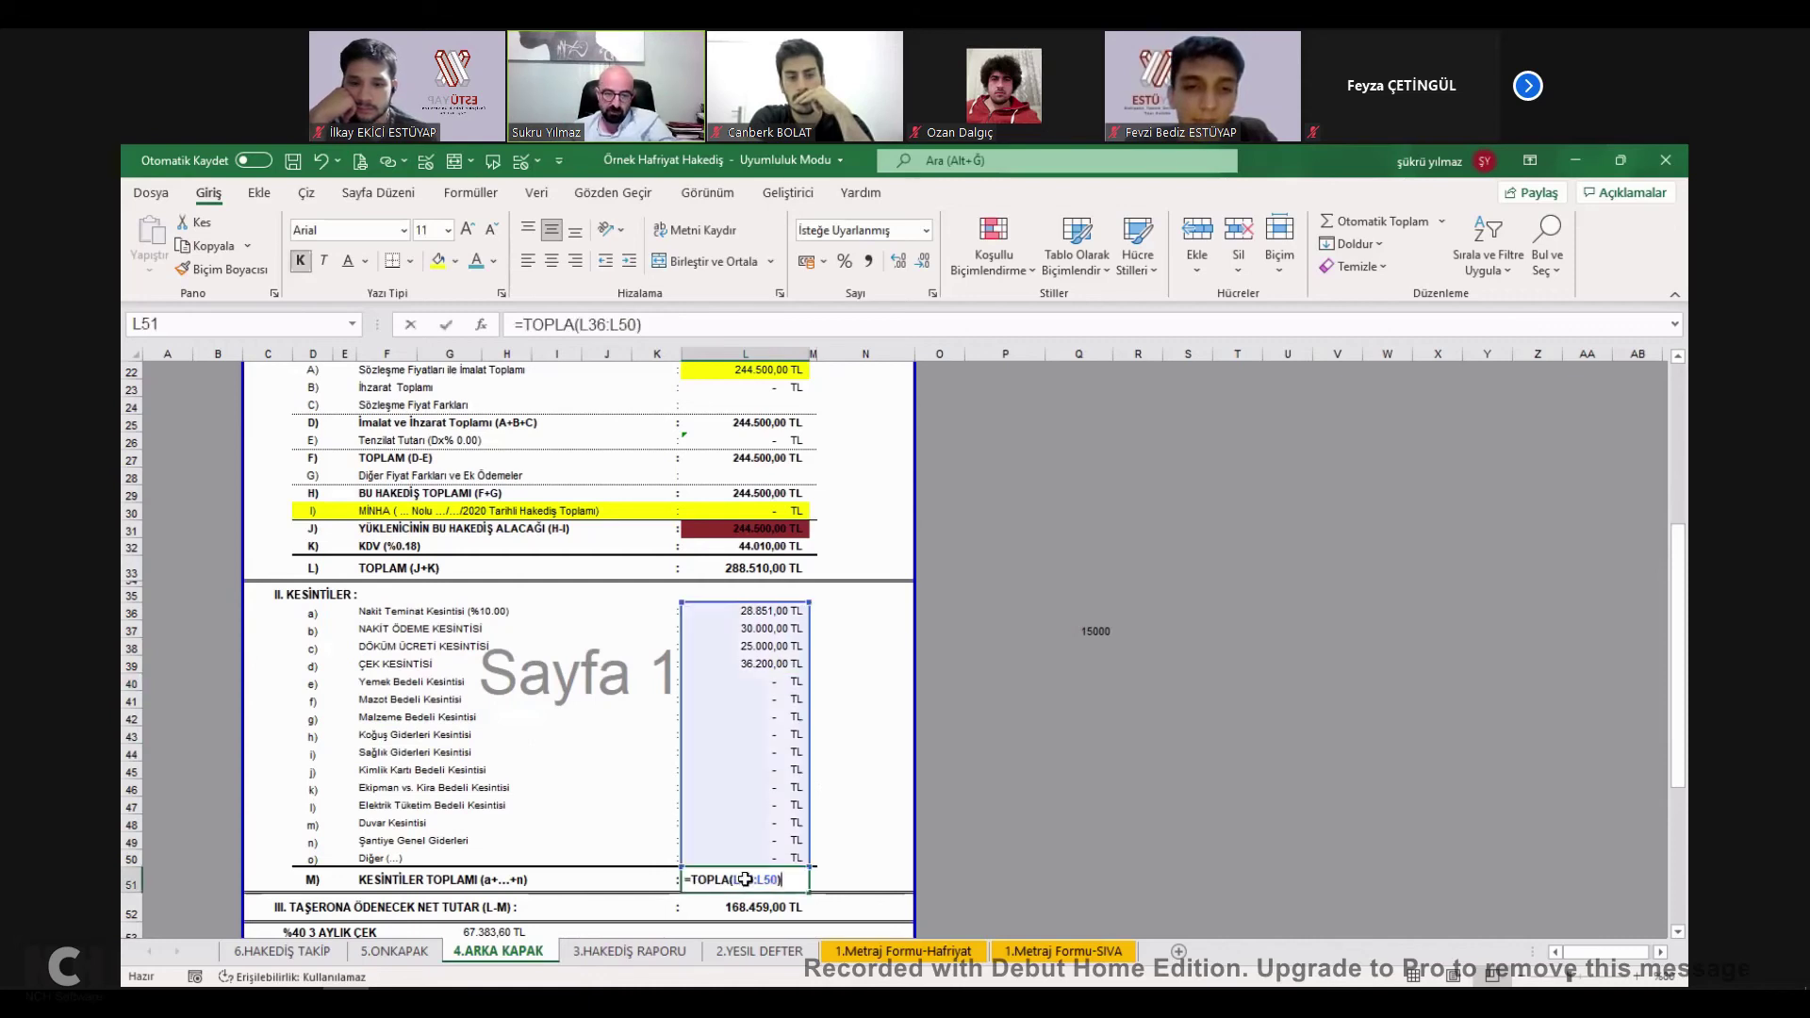
{"action": "left_click", "coordinate": [761, 879]}
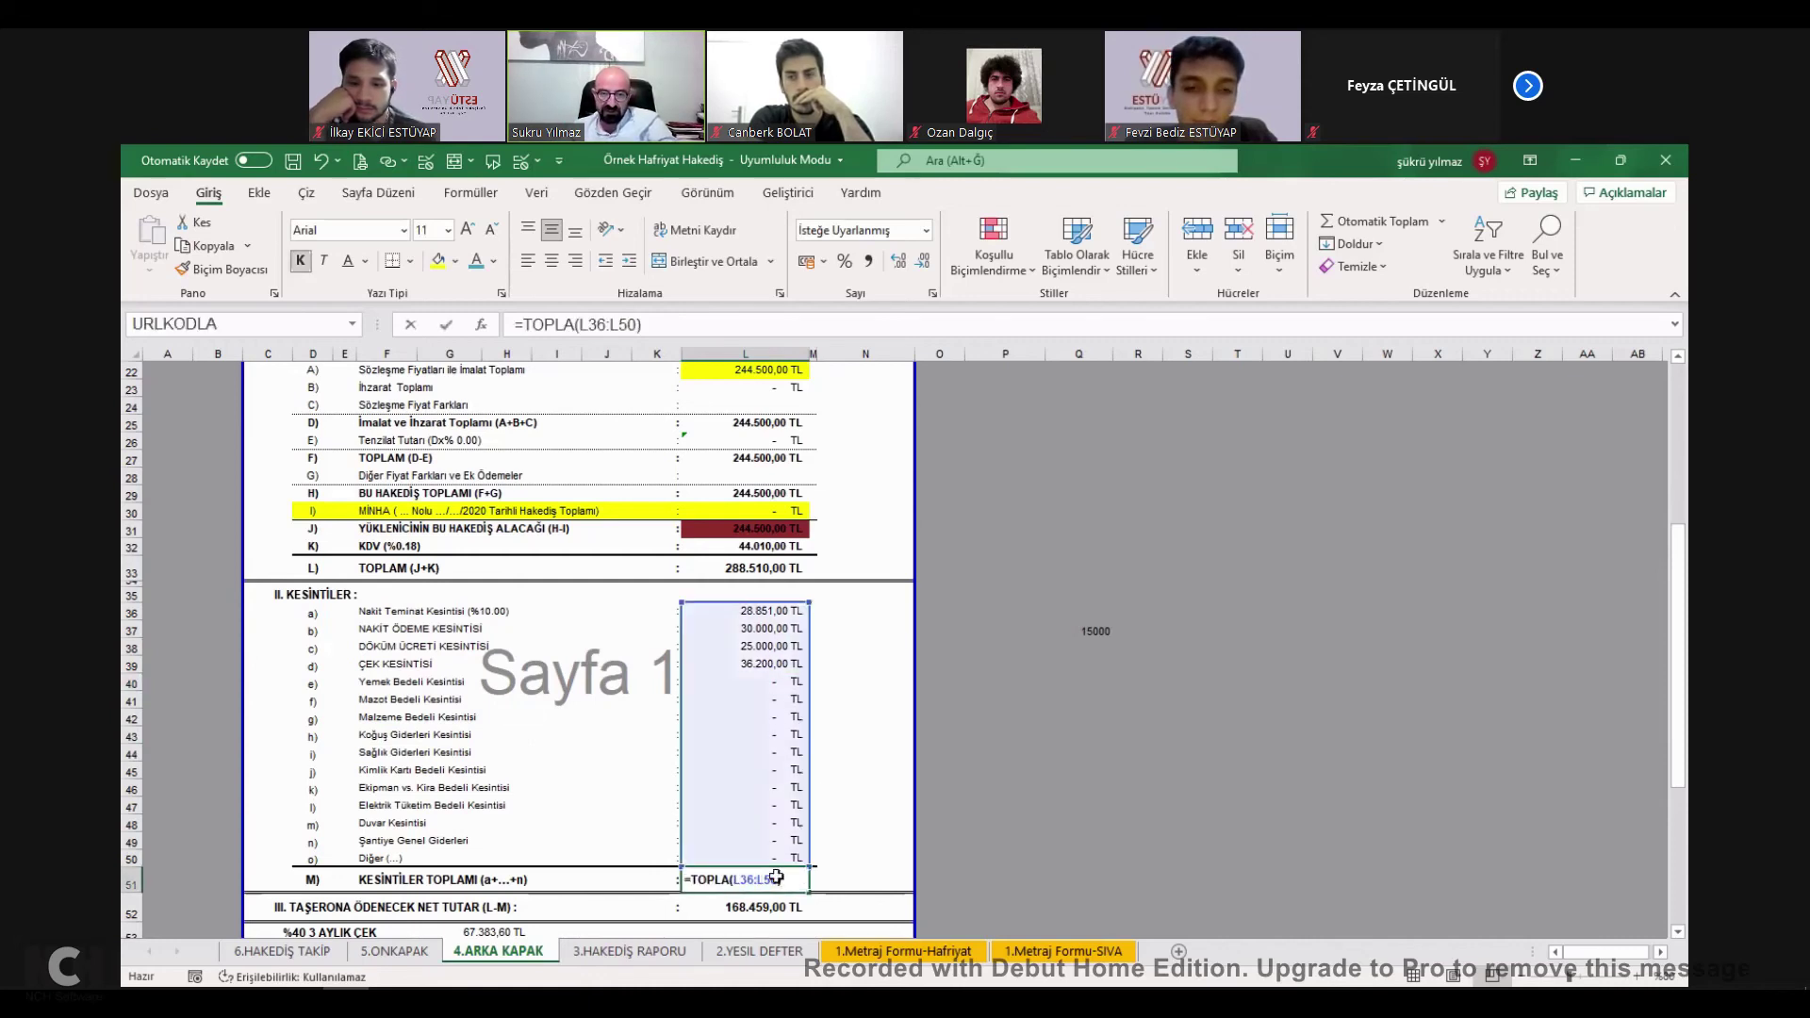
{"action": "left_click", "coordinate": [446, 325]}
{"action": "left_click", "coordinate": [438, 260]}
Check that net payment L52 is =+L33-L51, the TOPLAM minus the deductions.
{"action": "left_click_drag", "start_coordinate": [379, 665], "coordinate": [382, 794]}
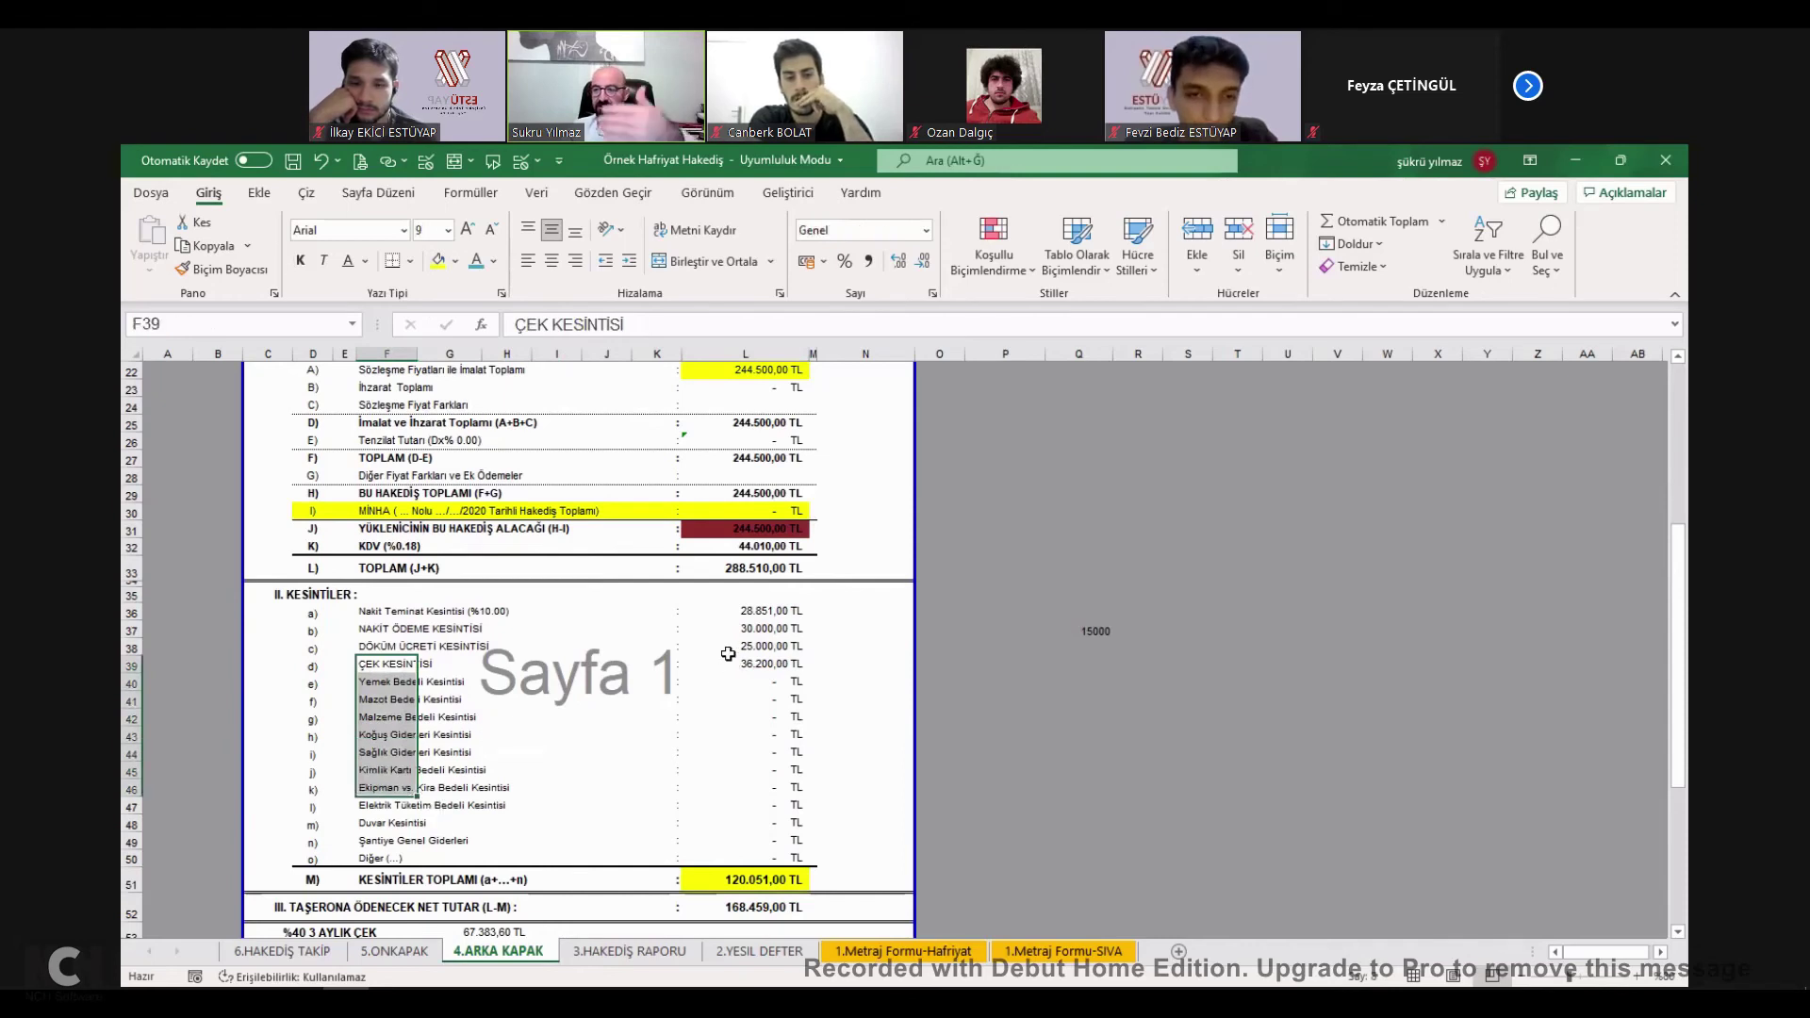
{"action": "left_click", "coordinate": [764, 910]}
{"action": "double_click", "coordinate": [765, 910]}
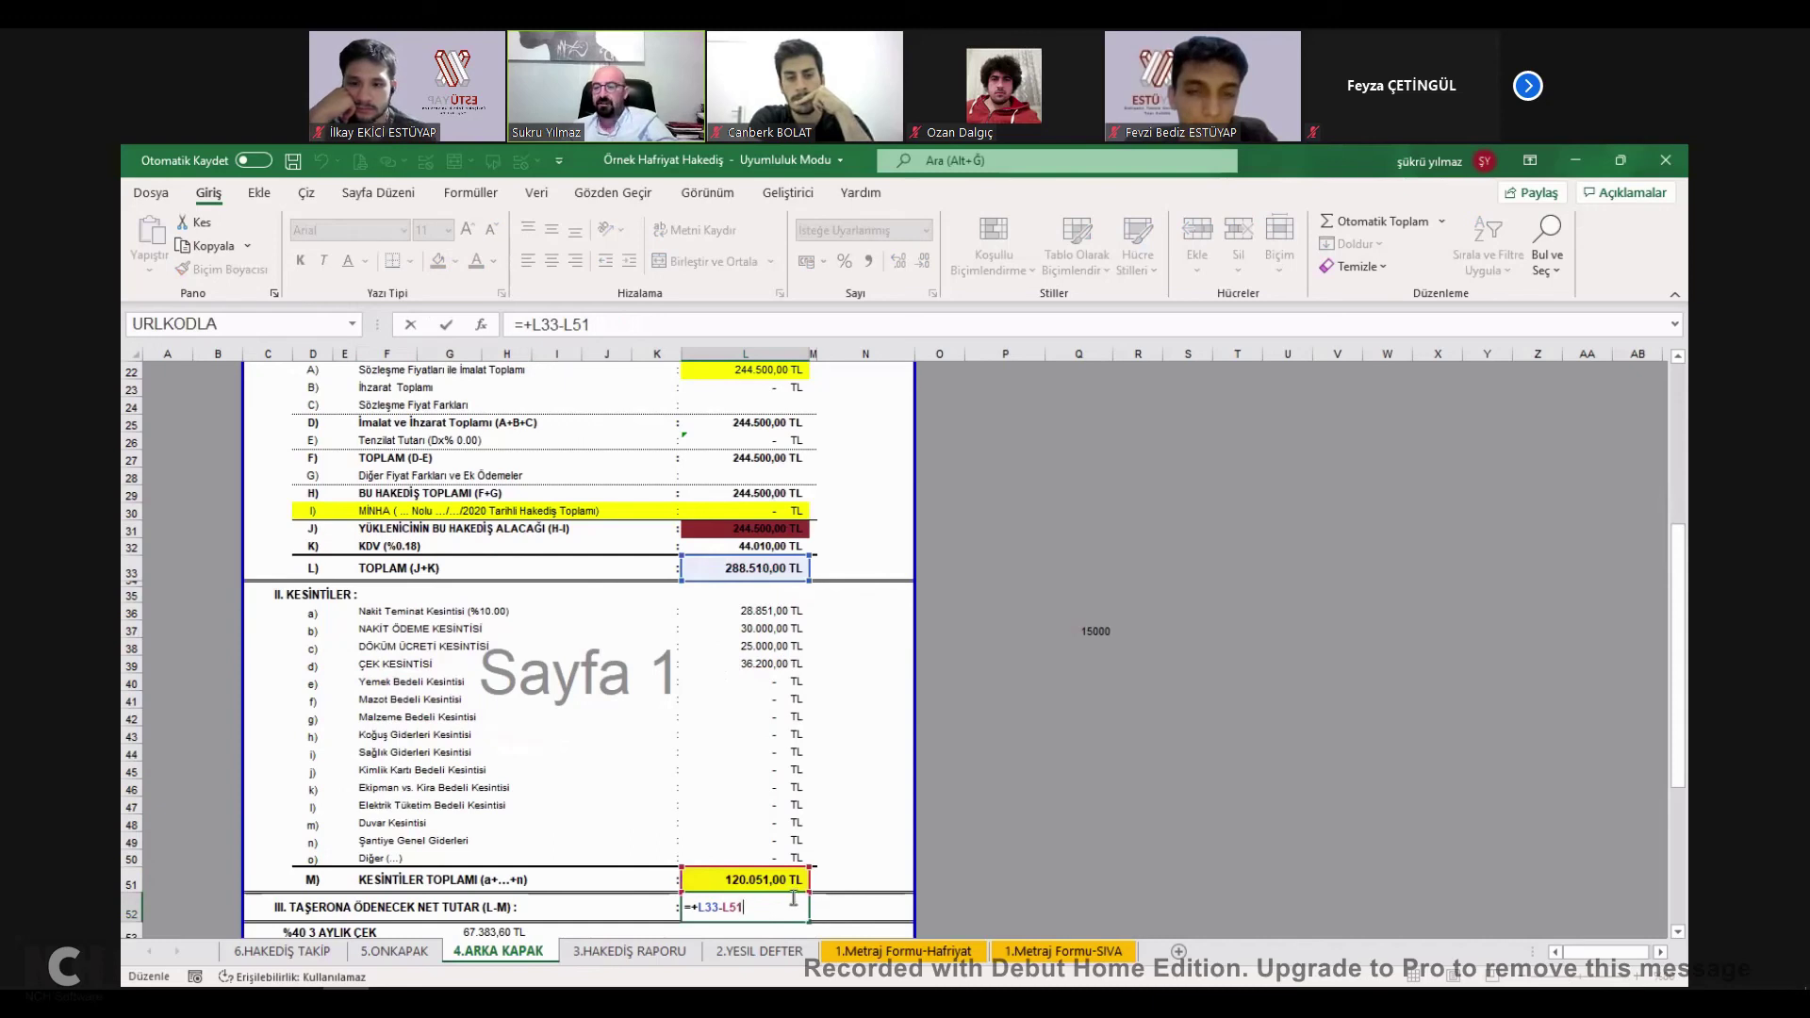
{"action": "key", "text": "Escape"}
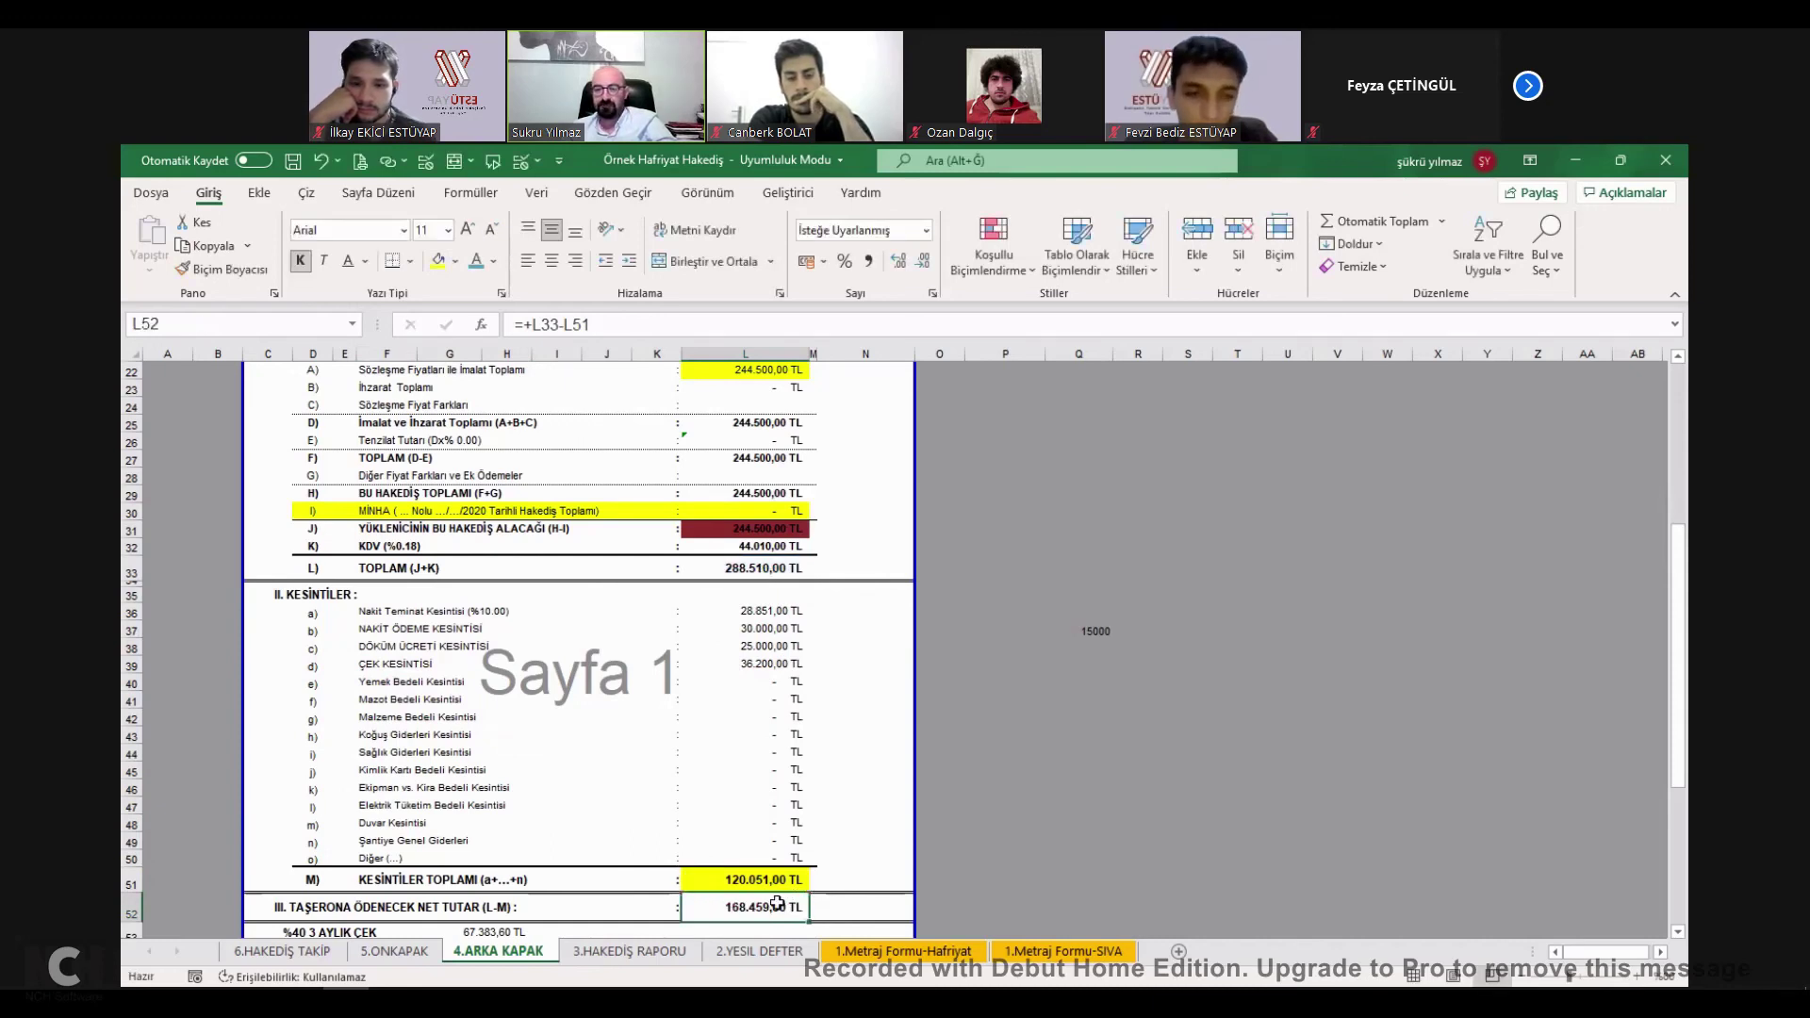
{"action": "double_click", "coordinate": [774, 910]}
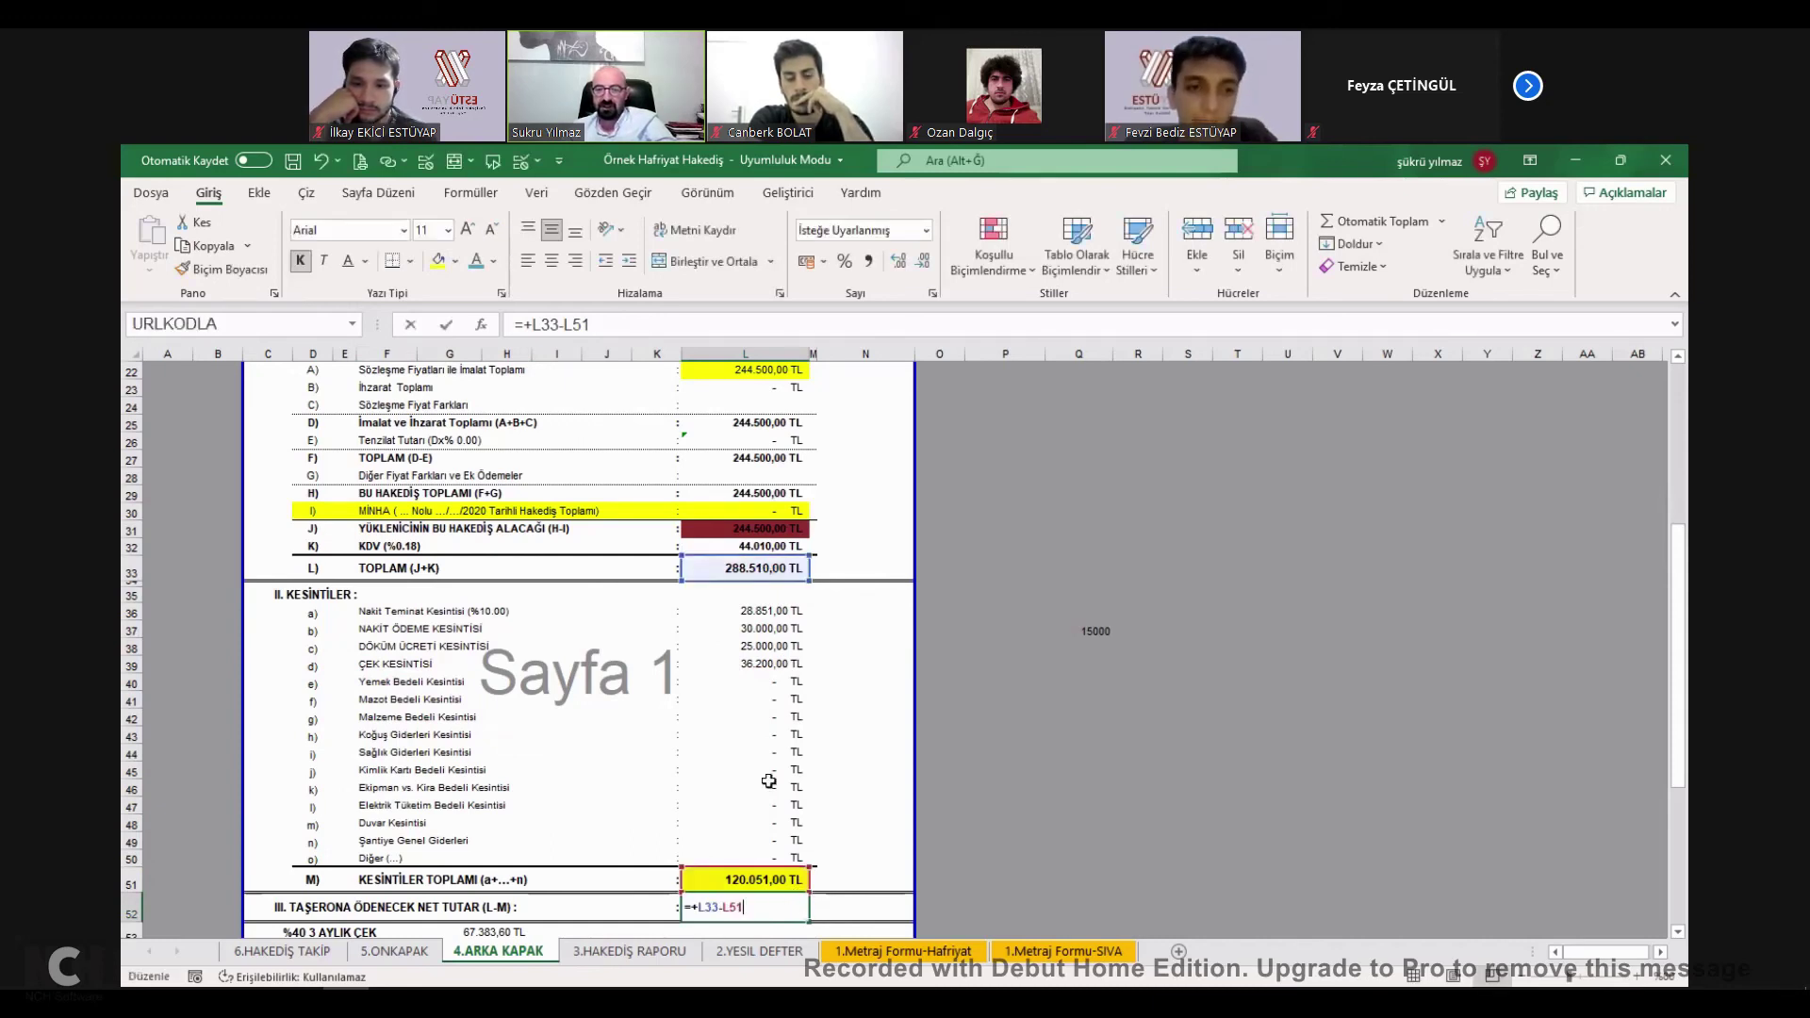
{"action": "left_click", "coordinate": [771, 881]}
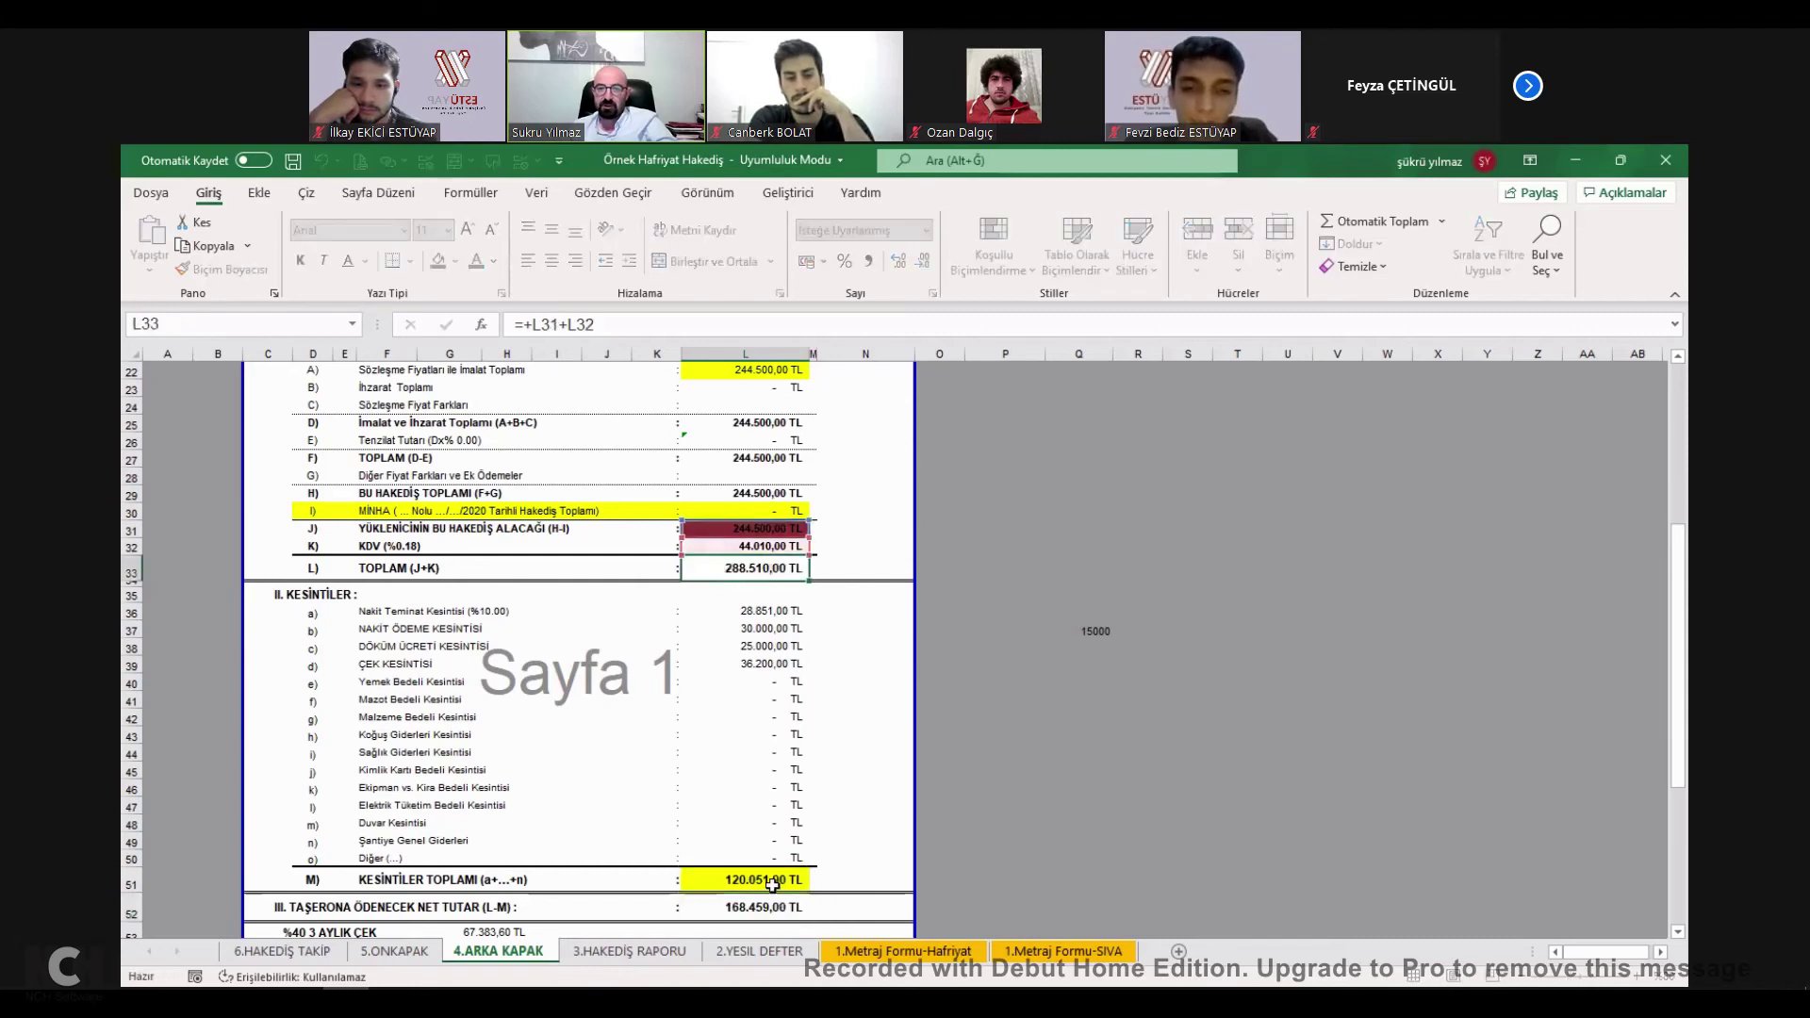
{"action": "double_click", "coordinate": [771, 905]}
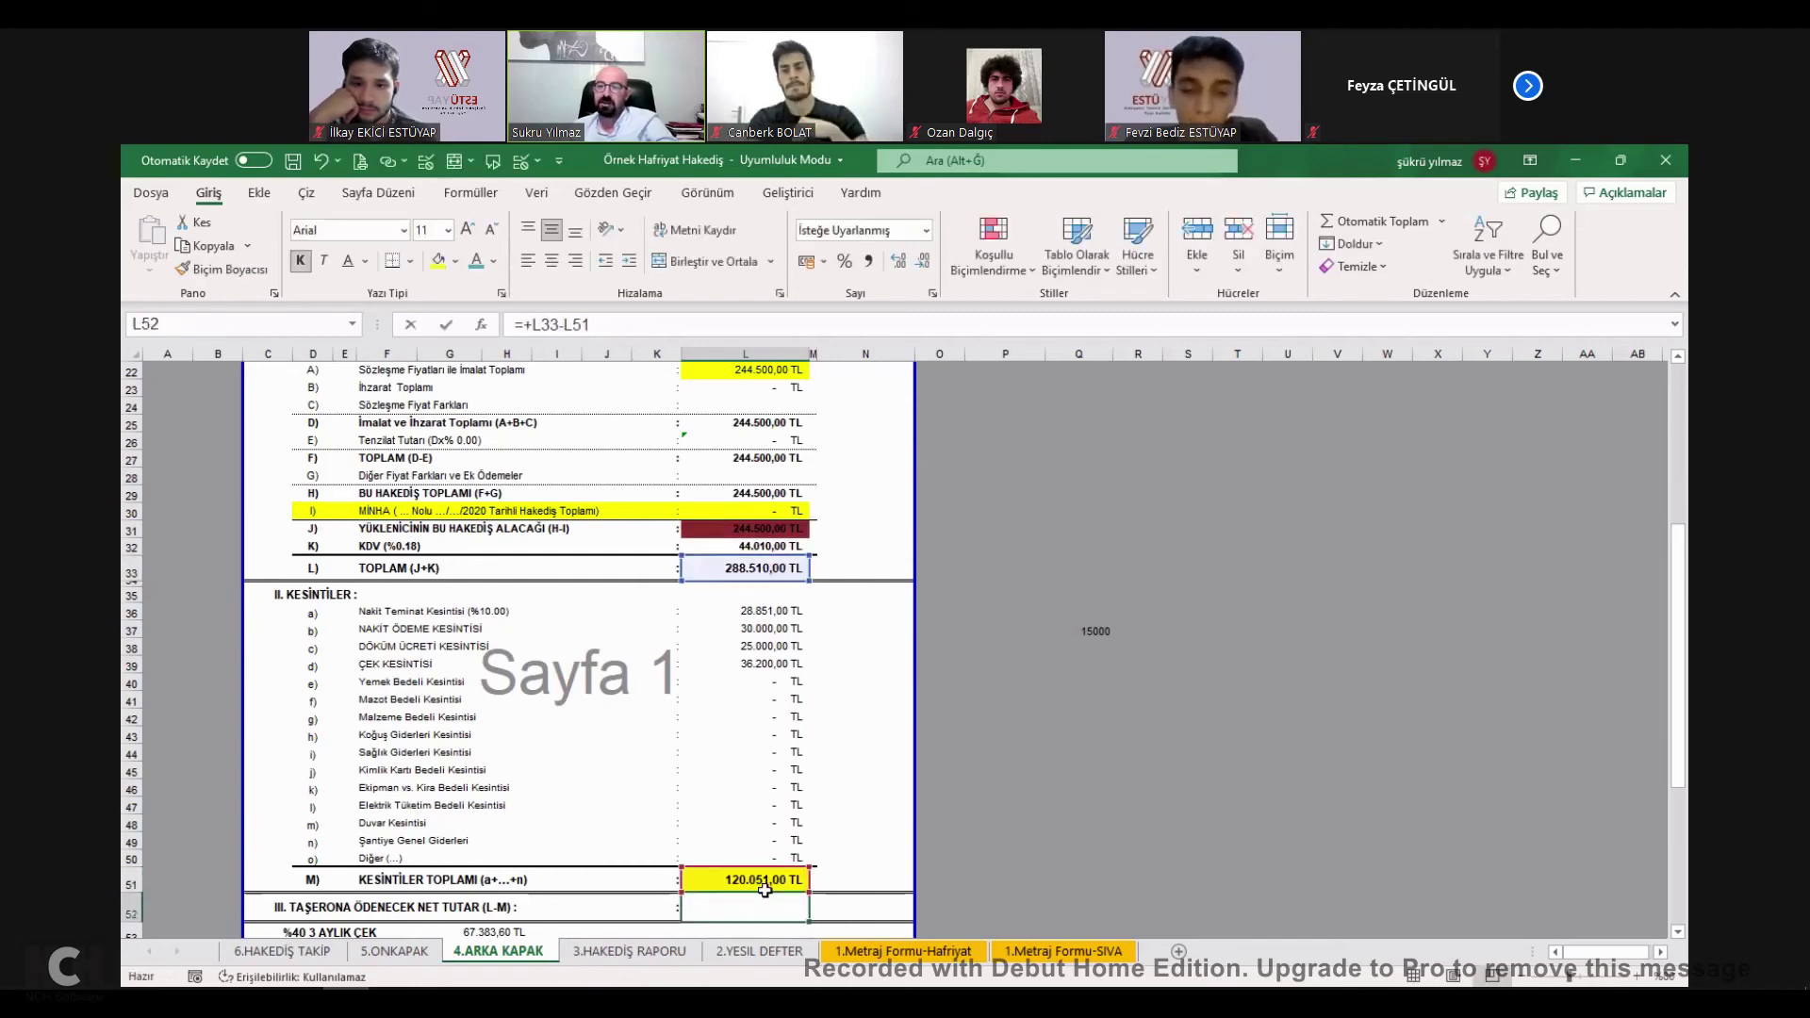
{"action": "key", "text": "Escape"}
{"action": "scroll", "coordinate": [771, 853], "scroll_direction": "down", "scroll_amount": 1}
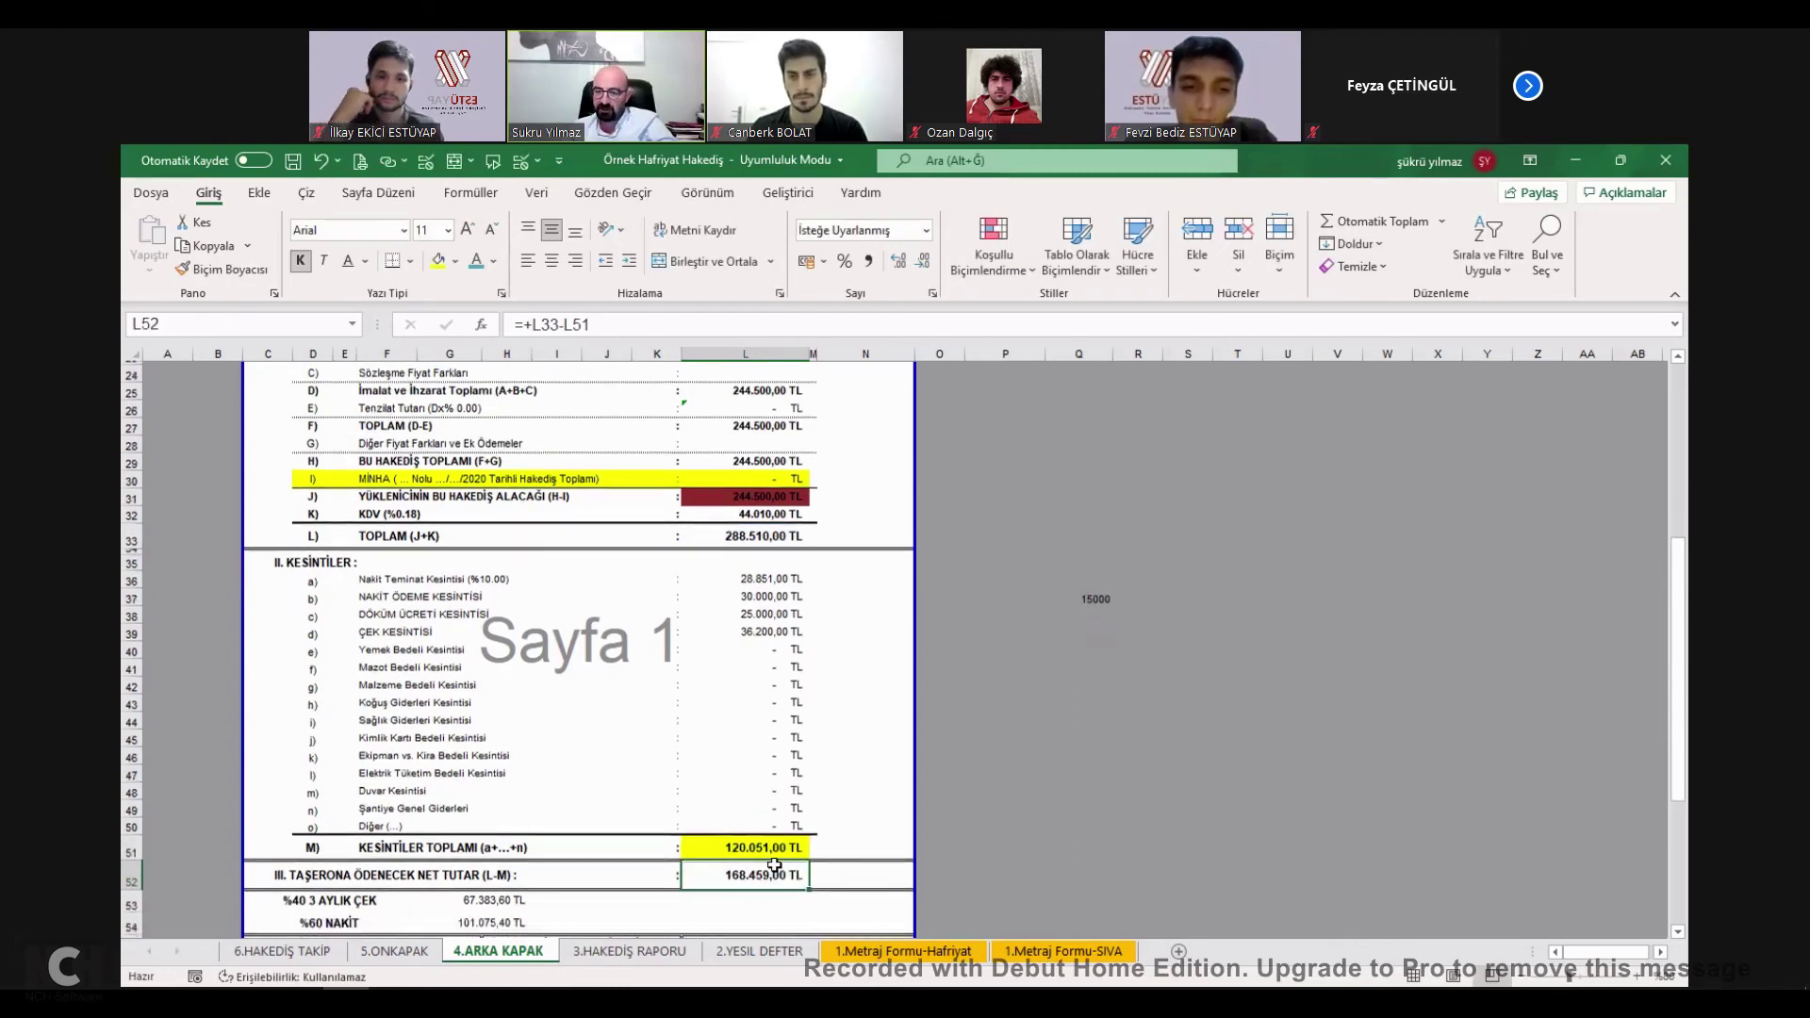
{"action": "scroll", "coordinate": [783, 829], "scroll_direction": "down", "scroll_amount": 1}
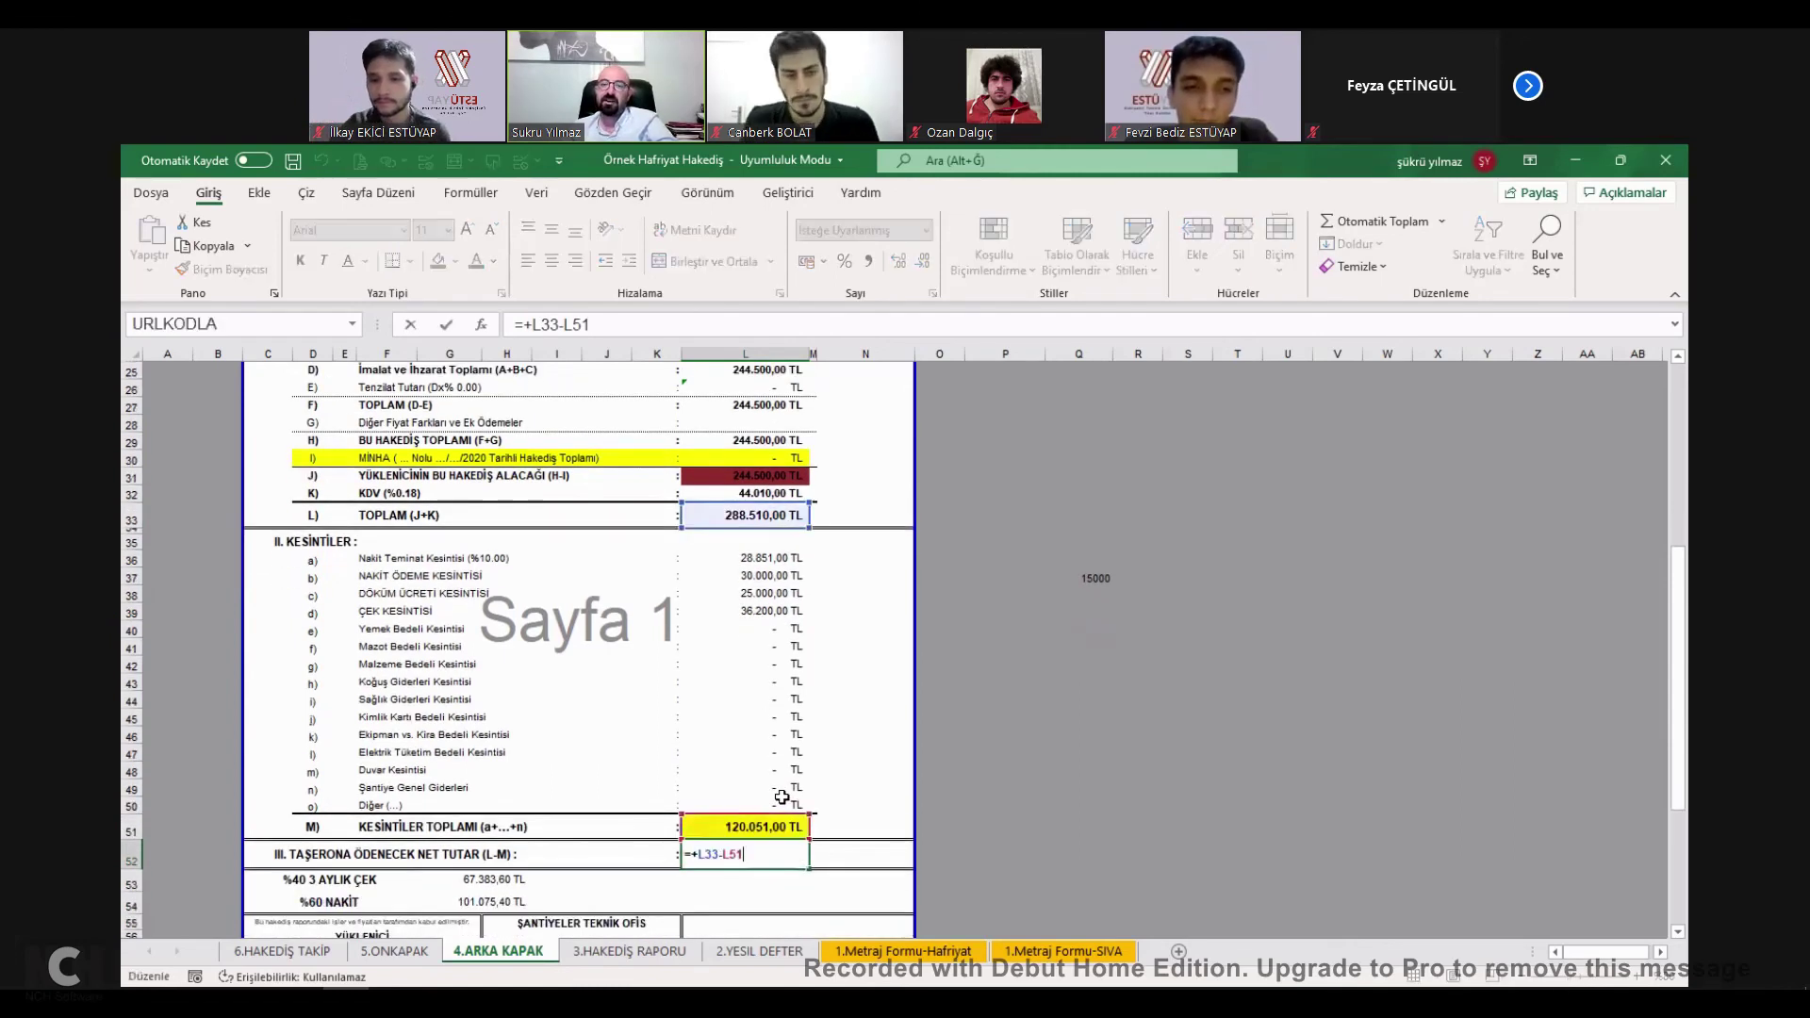
{"action": "scroll", "coordinate": [785, 811], "scroll_direction": "down", "scroll_amount": 1}
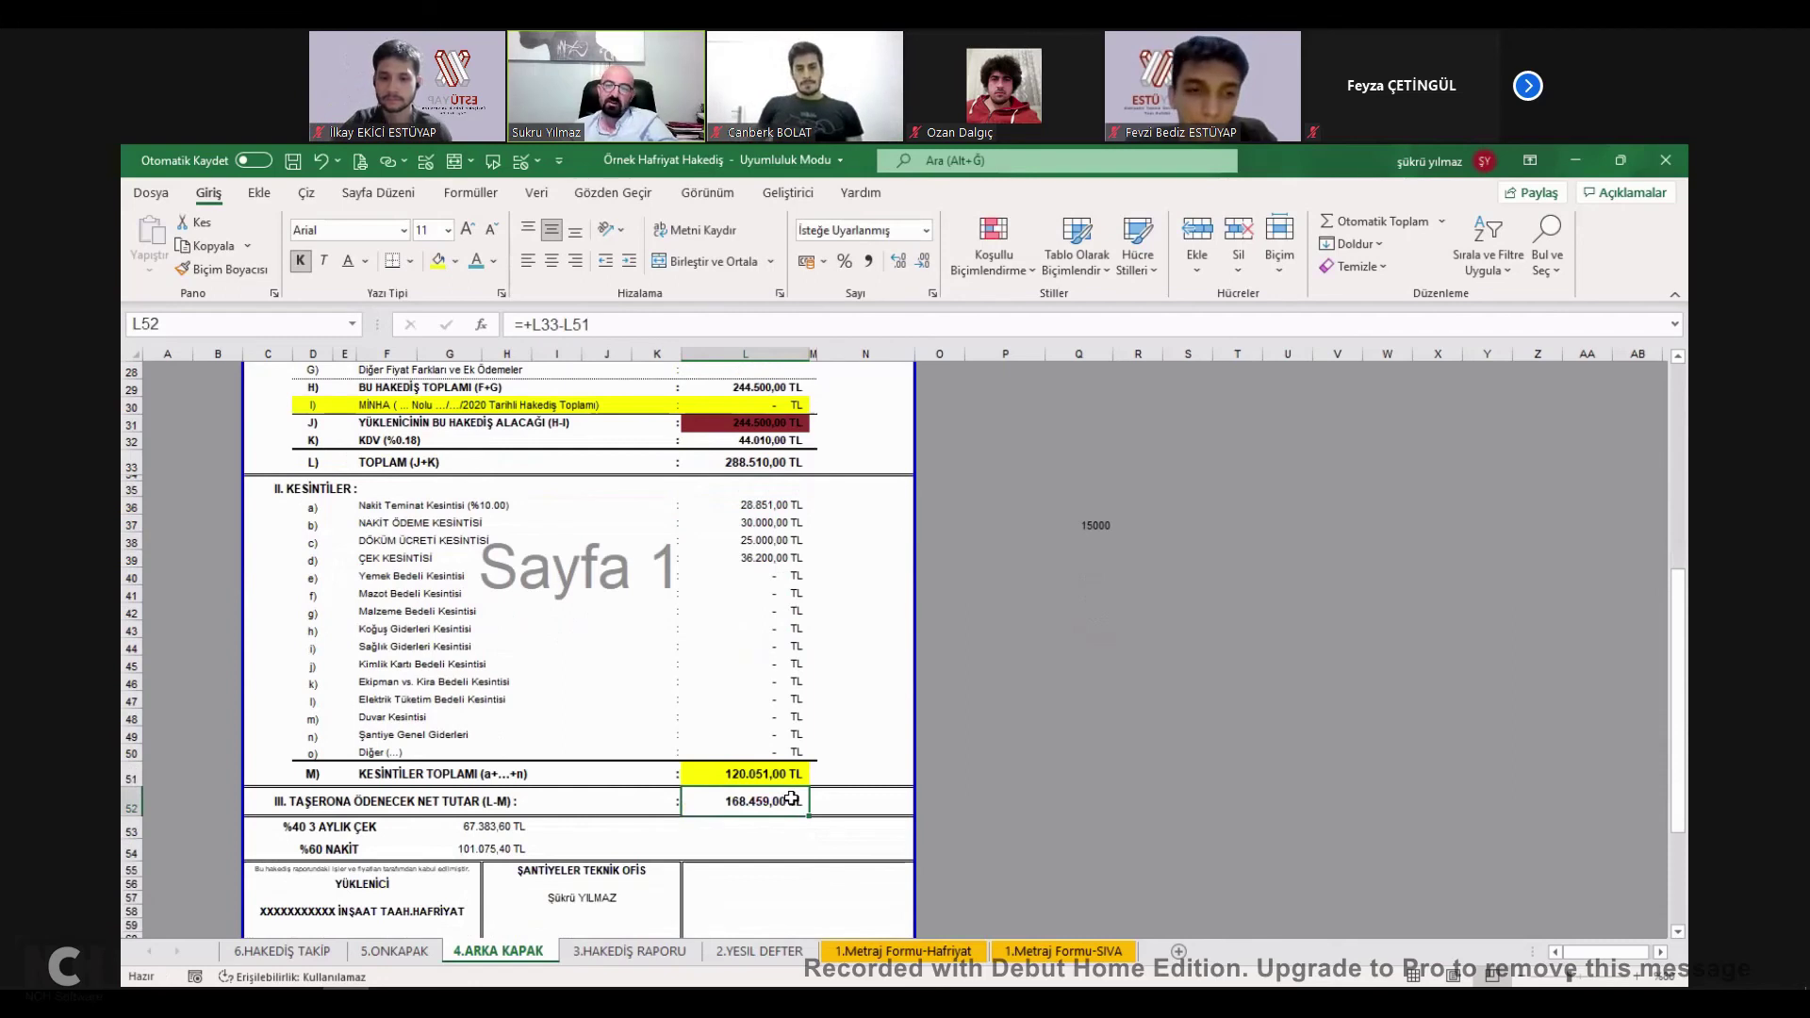
Set the %40 3 AYLIK ÇEK amount in G53 to =L52*0,4.
{"action": "left_click", "coordinate": [503, 833]}
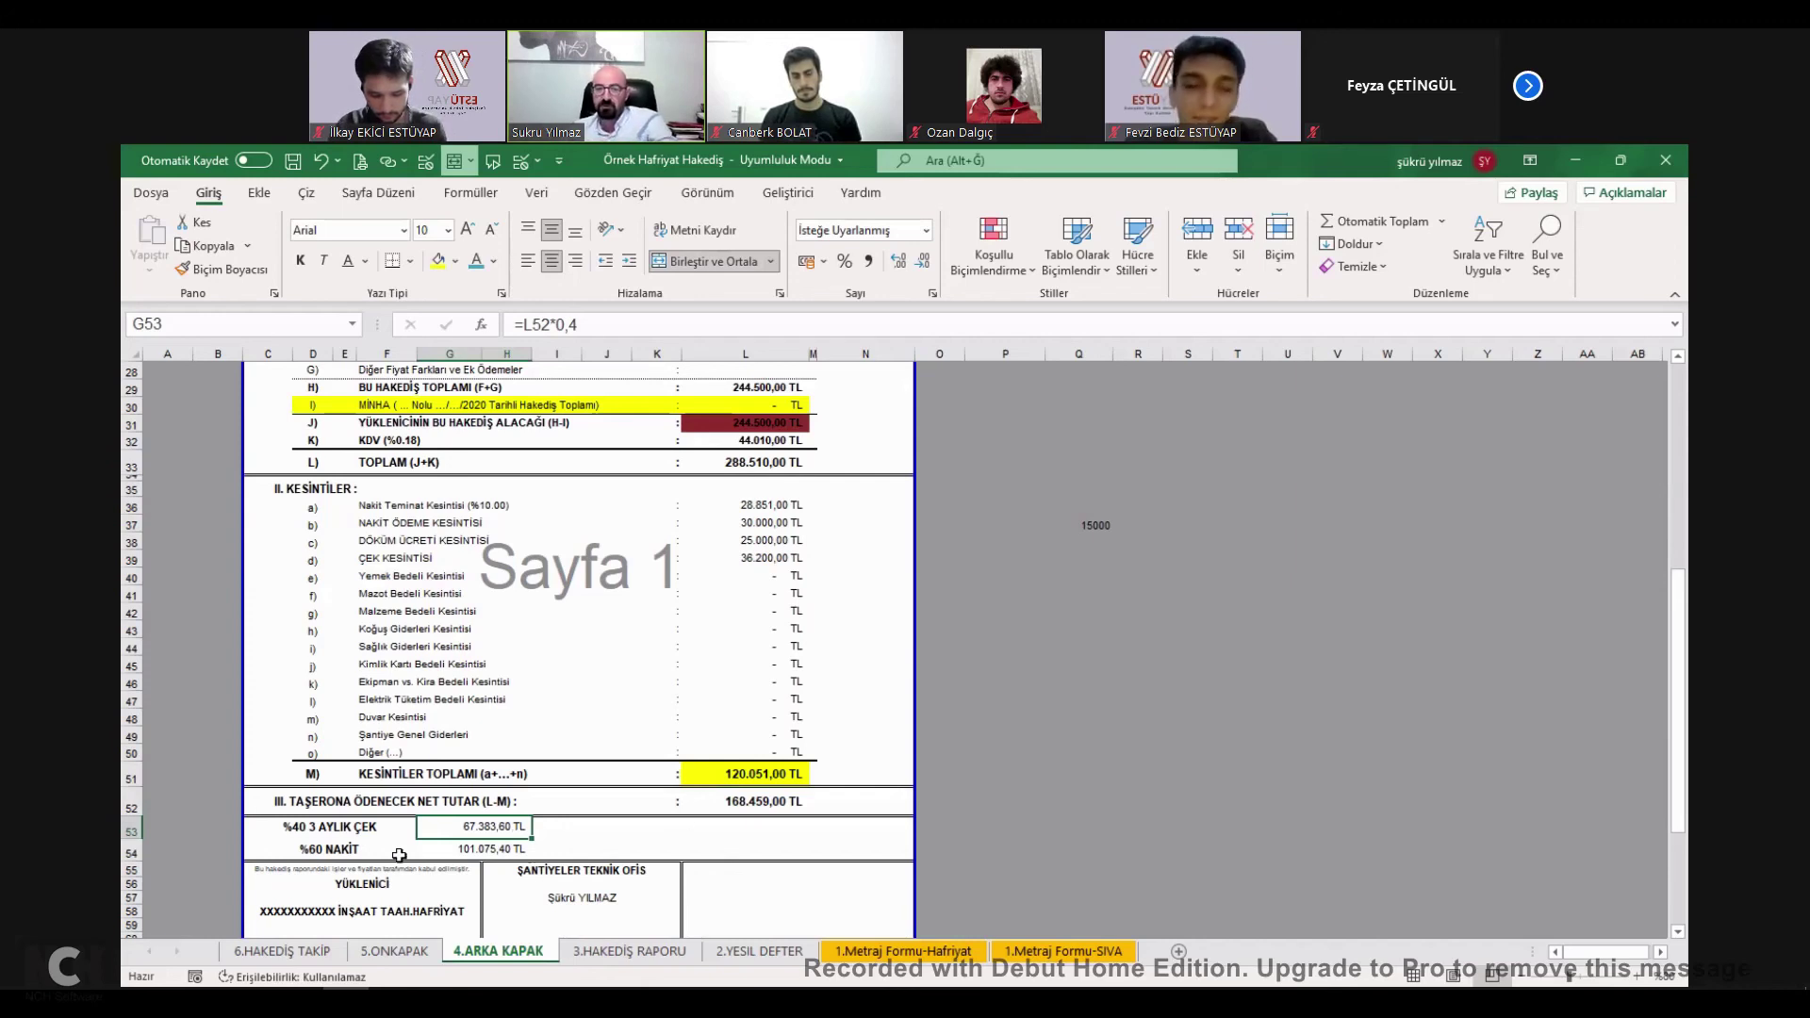
{"action": "left_click", "coordinate": [311, 829]}
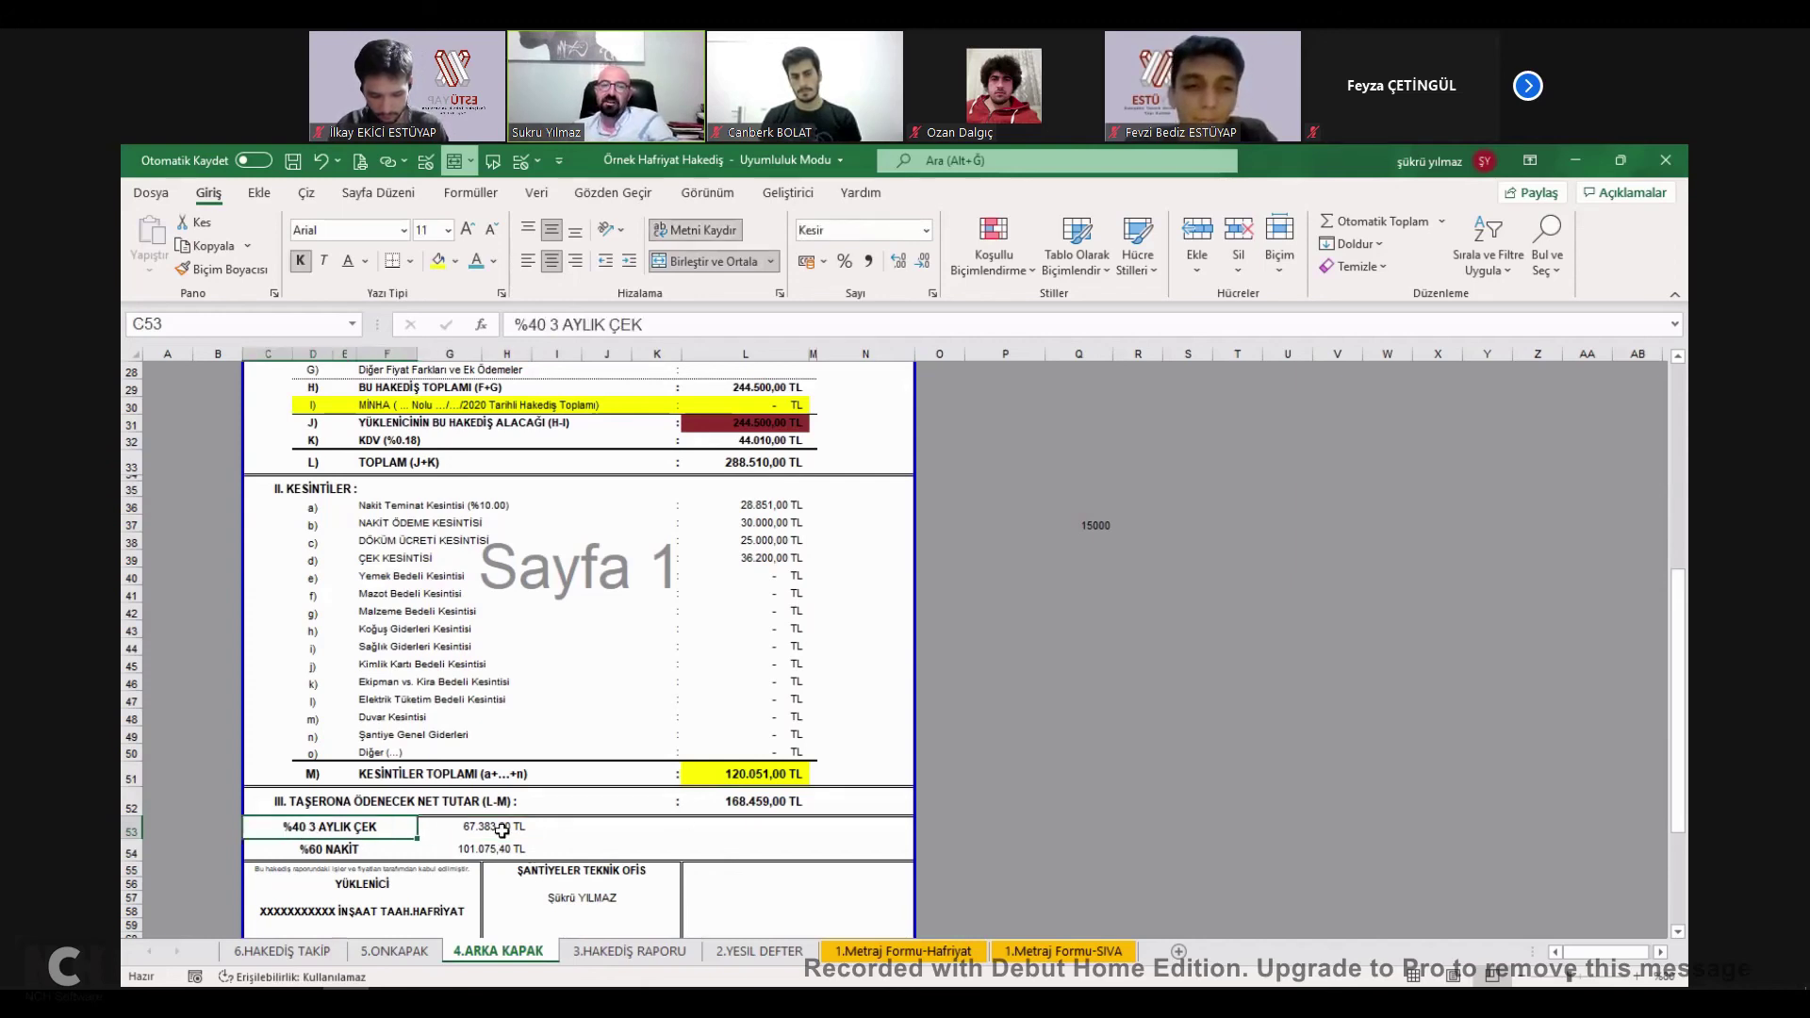
{"action": "key", "text": "Tab"}
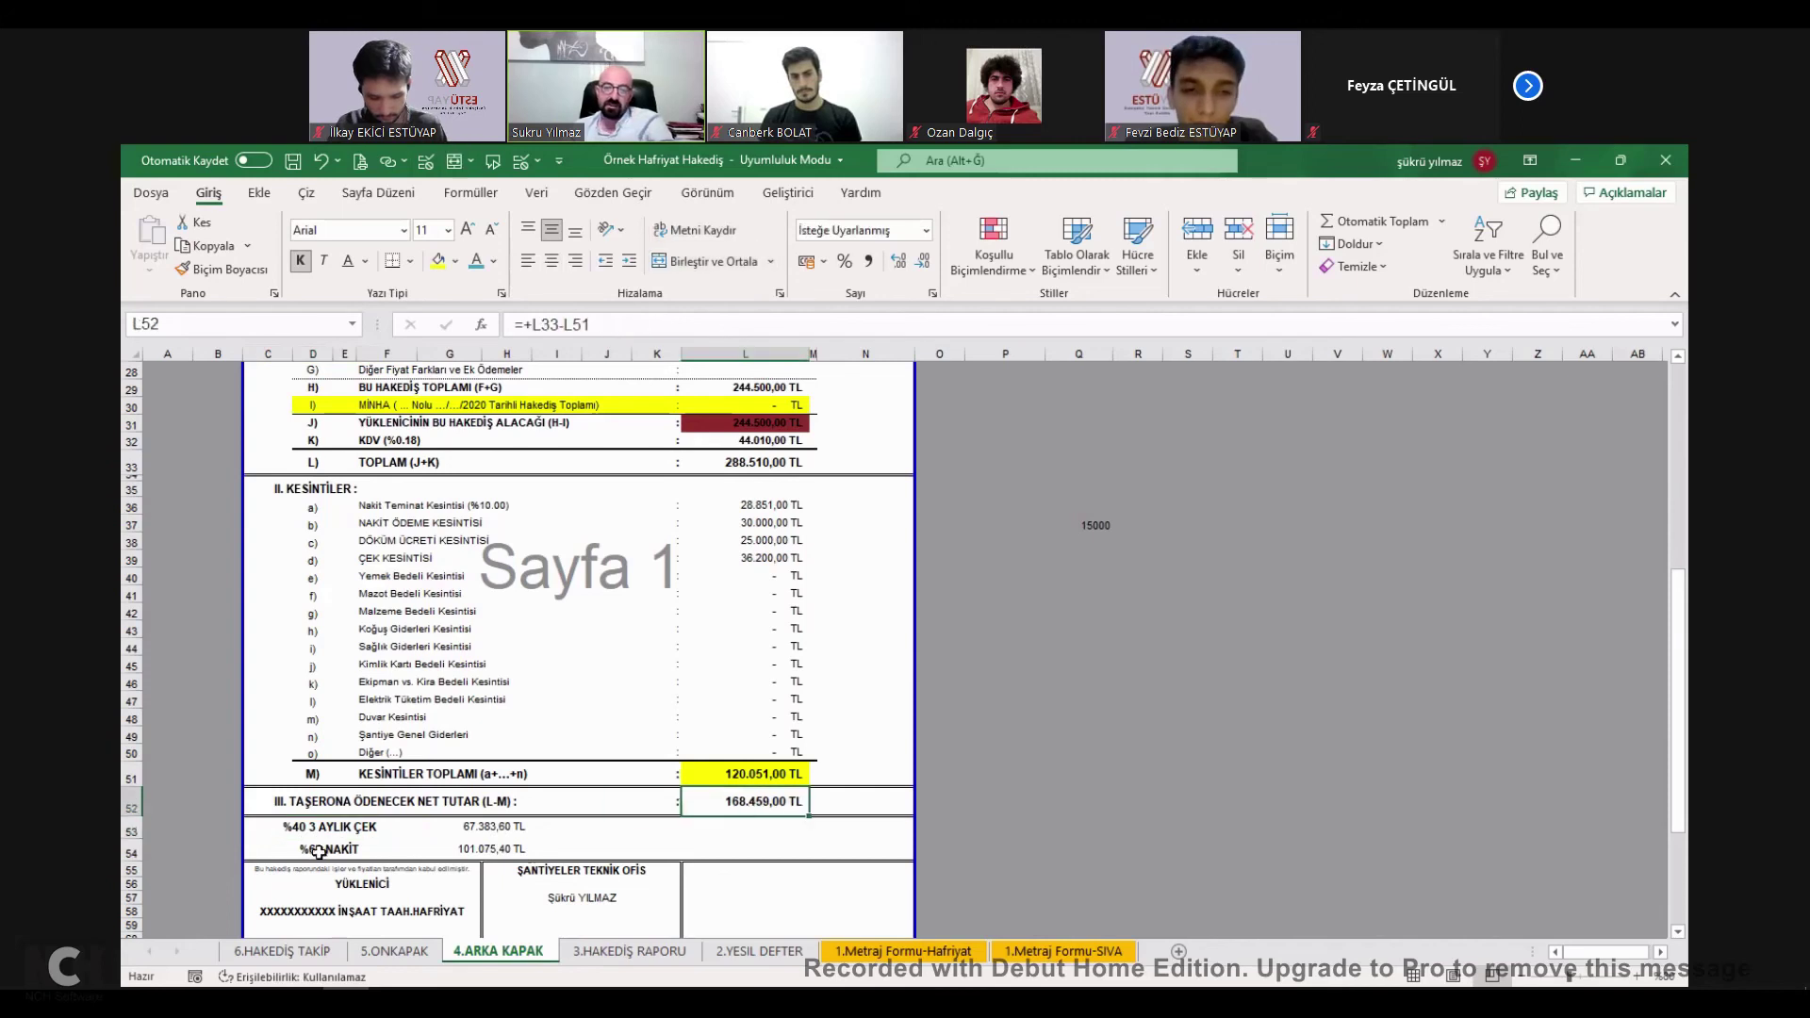
{"action": "key", "text": "Return"}
{"action": "key", "text": "Tab"}
{"action": "left_click", "coordinate": [500, 830]}
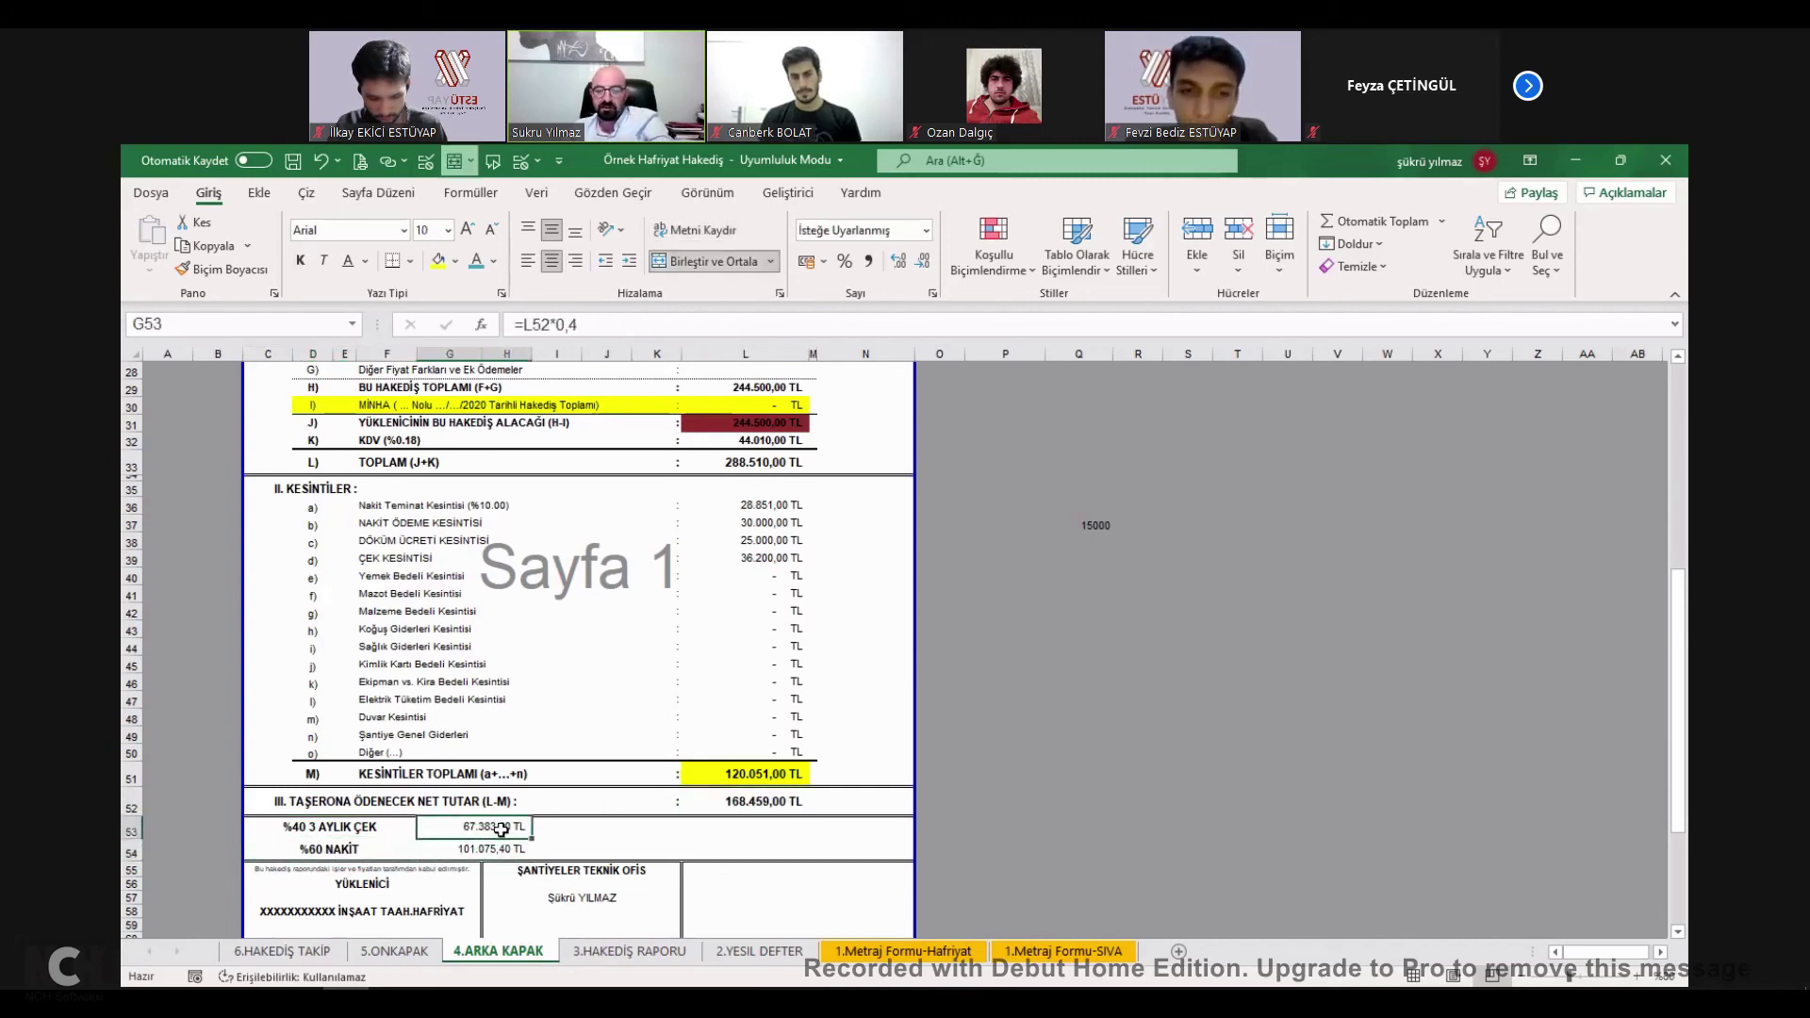
{"action": "type", "text": "="}
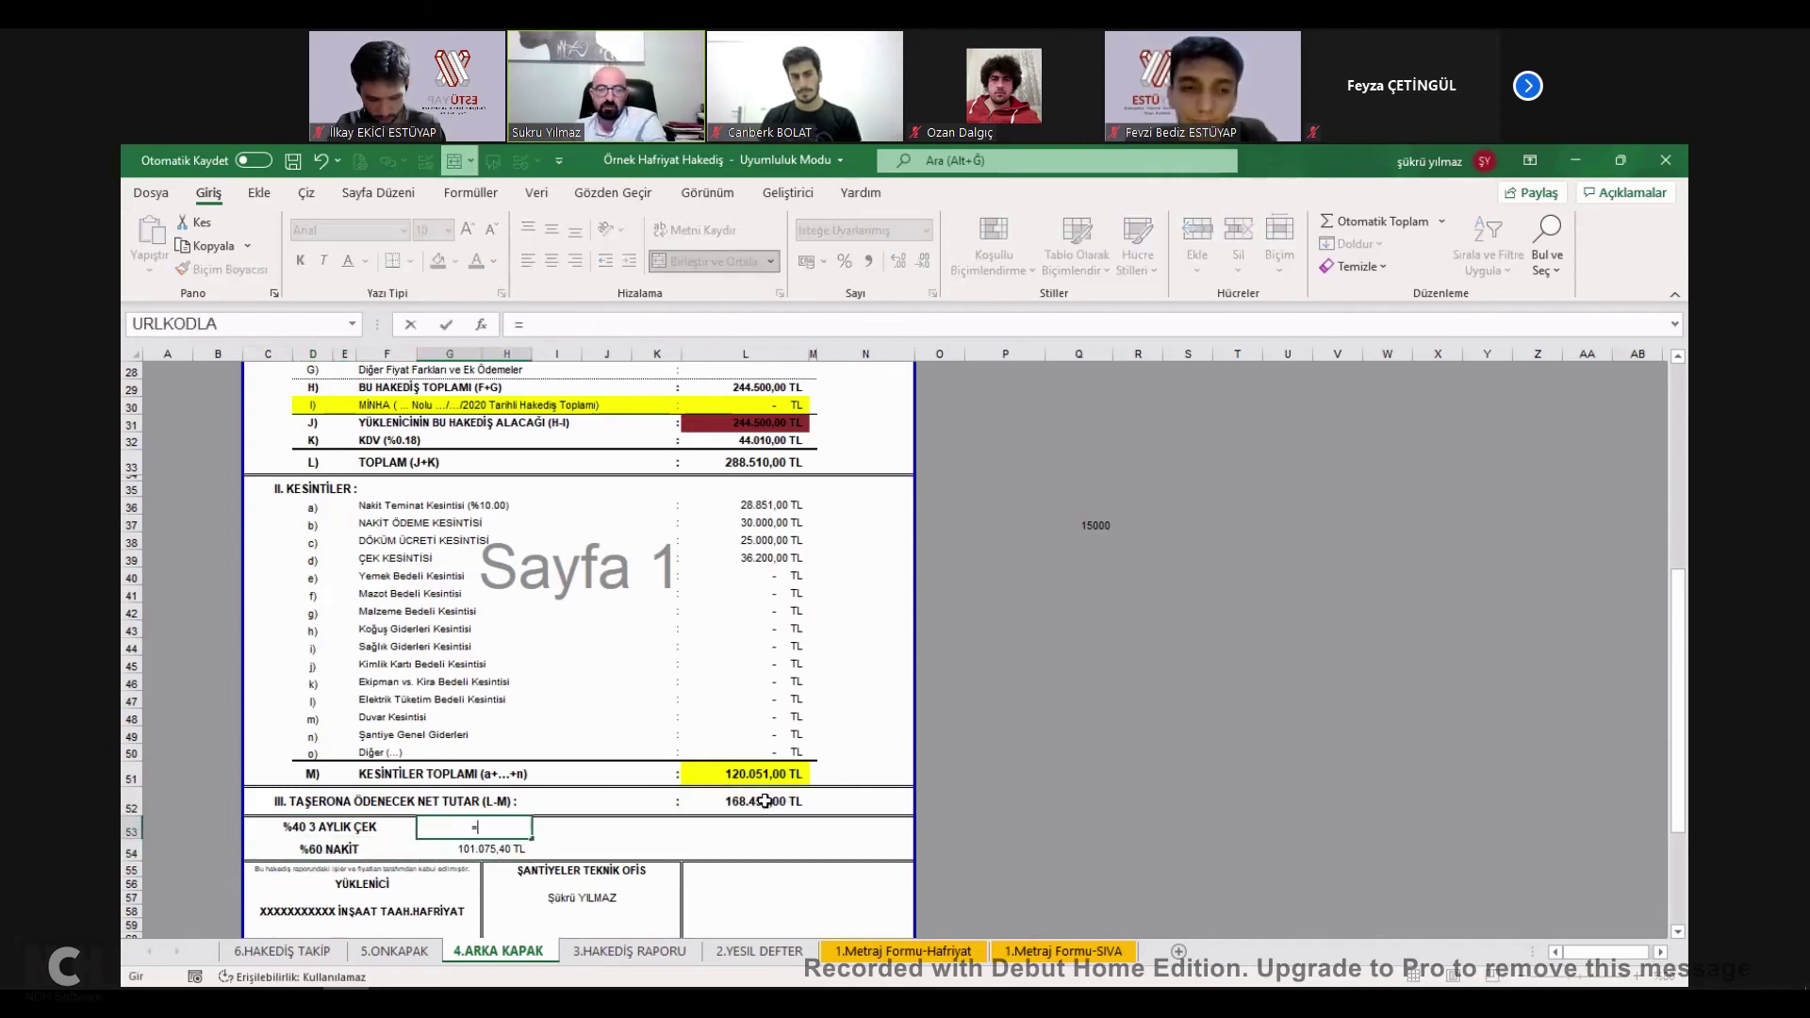
{"action": "left_click", "coordinate": [764, 802]}
{"action": "type", "text": "*0,4"}
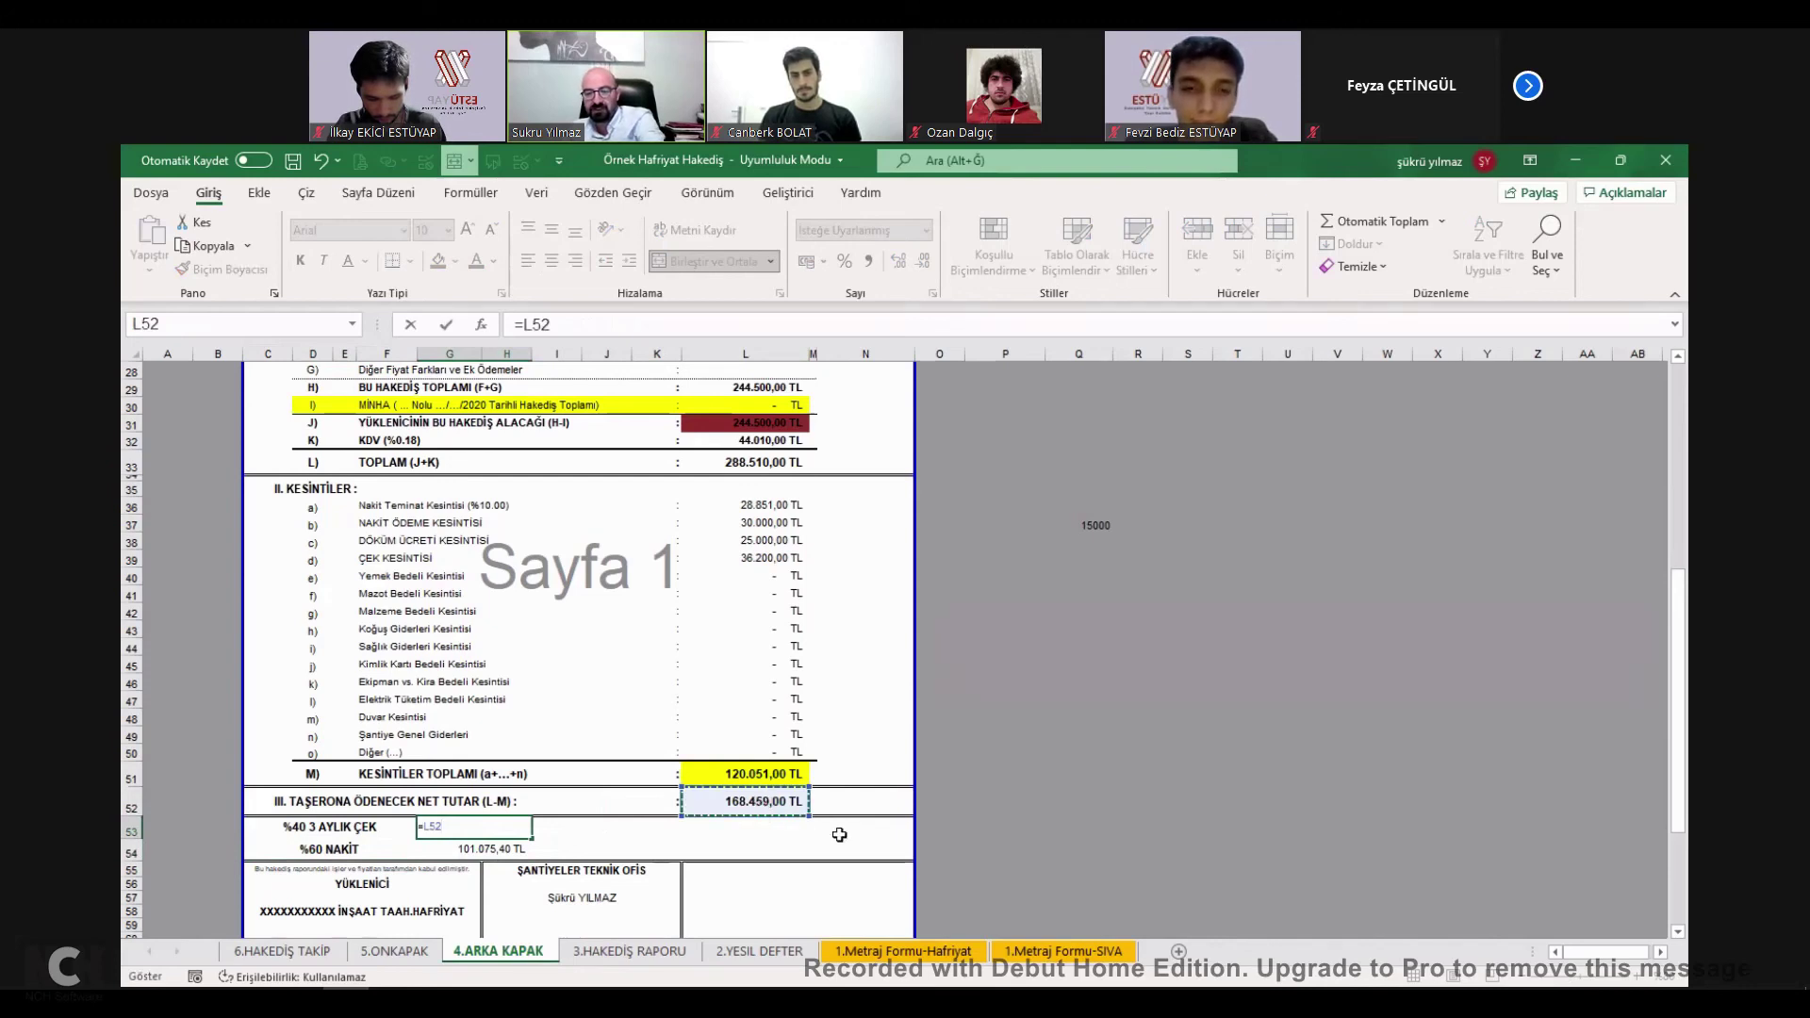
{"action": "key", "text": "Return"}
Set the %60 NAKİT amount in G54 to =L52*0,6, giving 101.075,40 TL.
{"action": "type", "text": "="}
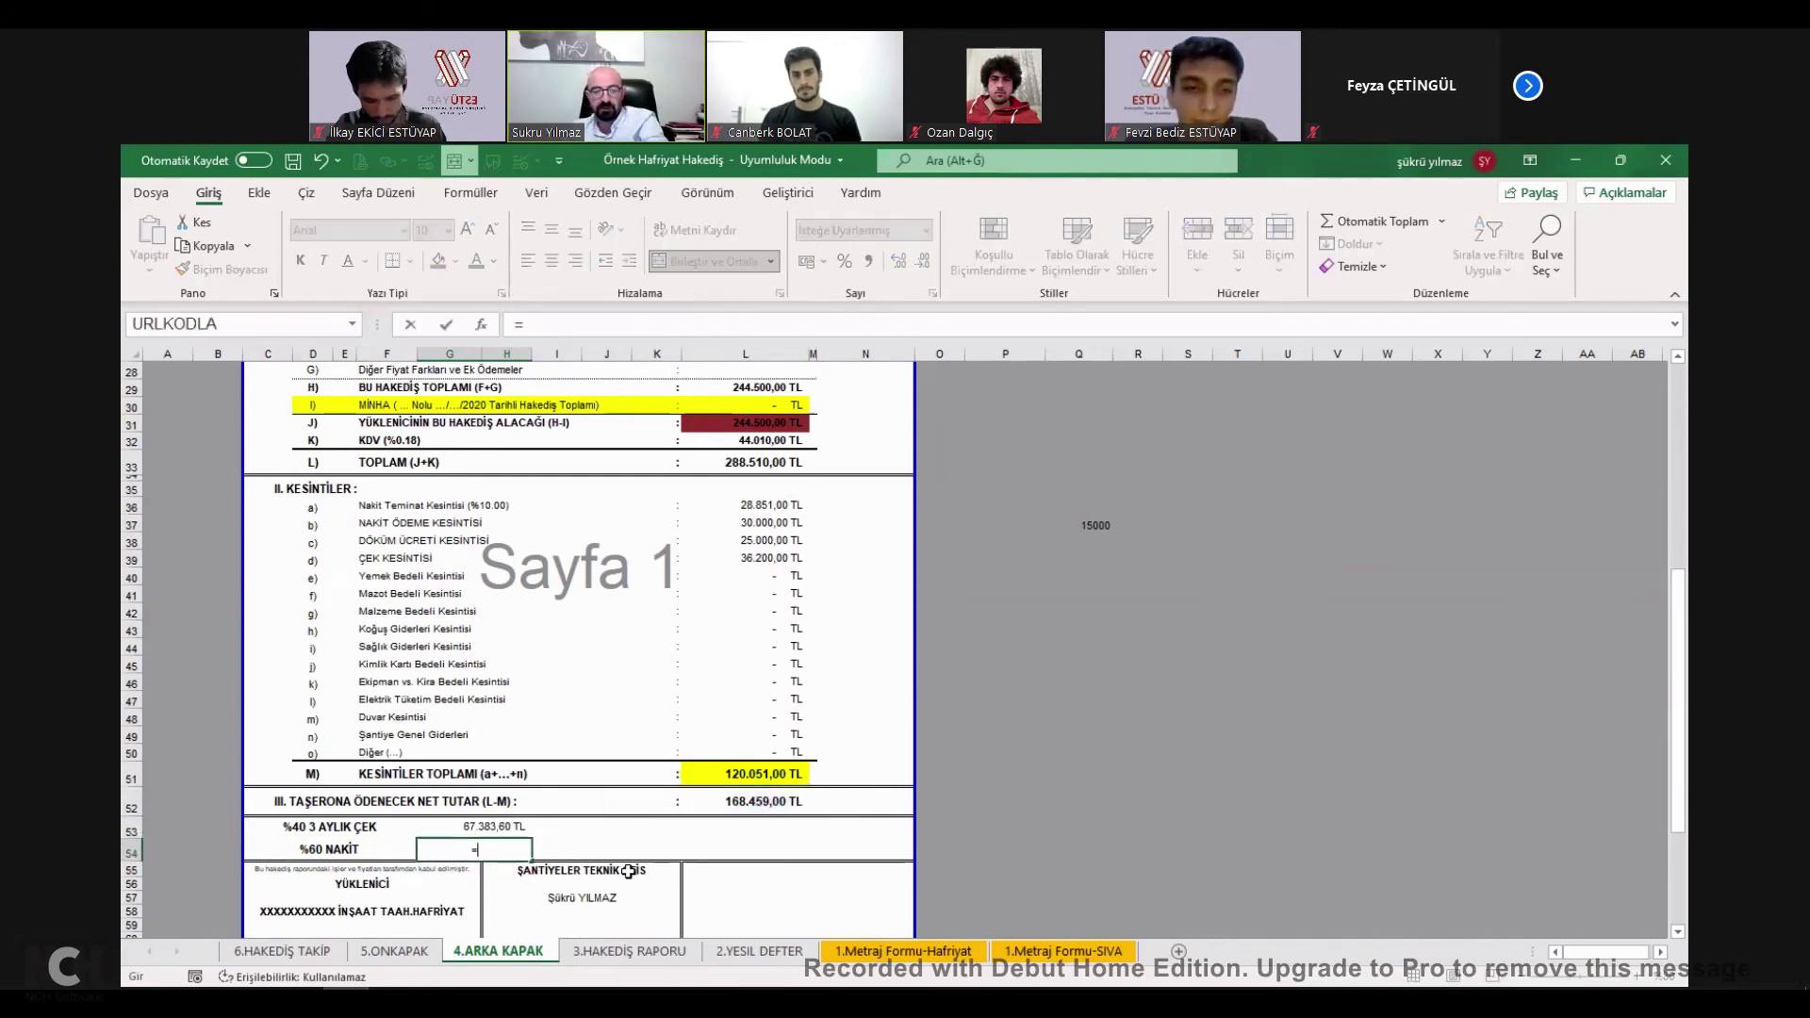
{"action": "left_click", "coordinate": [775, 803]}
{"action": "type", "text": "*0,6"}
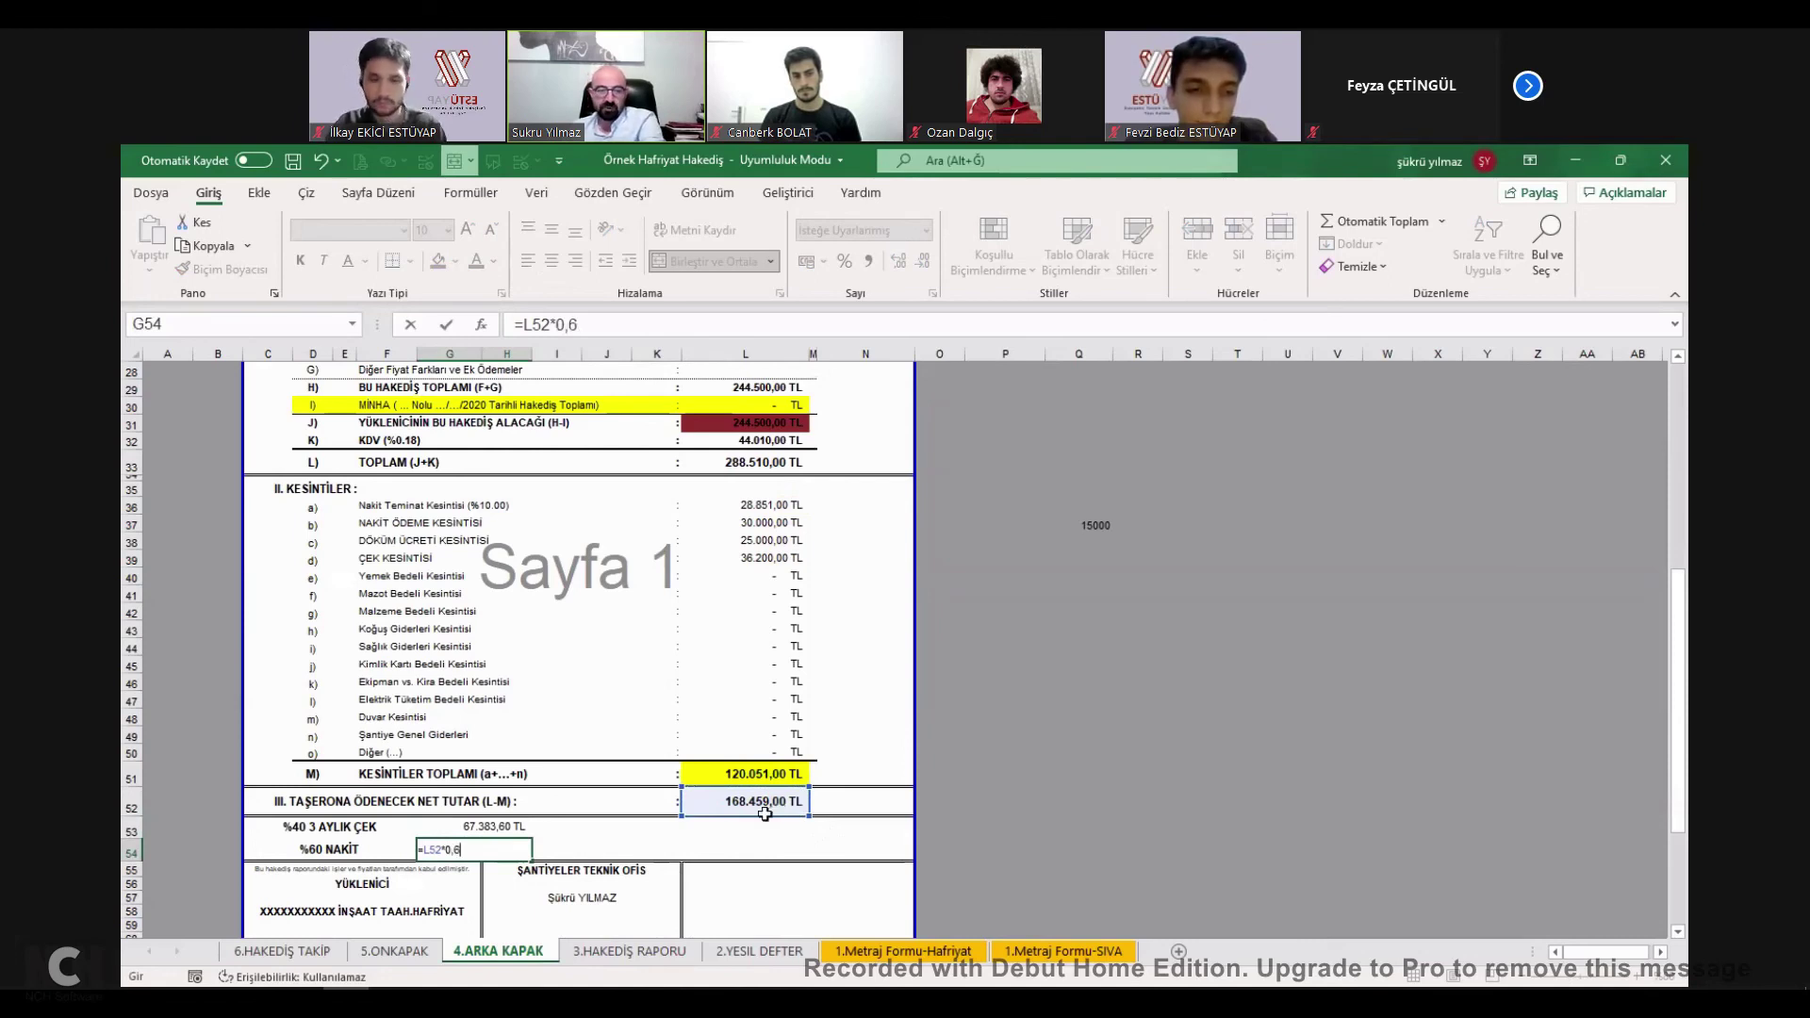
{"action": "key", "text": "BackSpace"}
{"action": "key", "text": "BackSpace"}
{"action": "key", "text": "BackSpace"}
{"action": "key", "text": "BackSpace"}
{"action": "type", "text": "*0,6"}
{"action": "key", "text": "Return"}
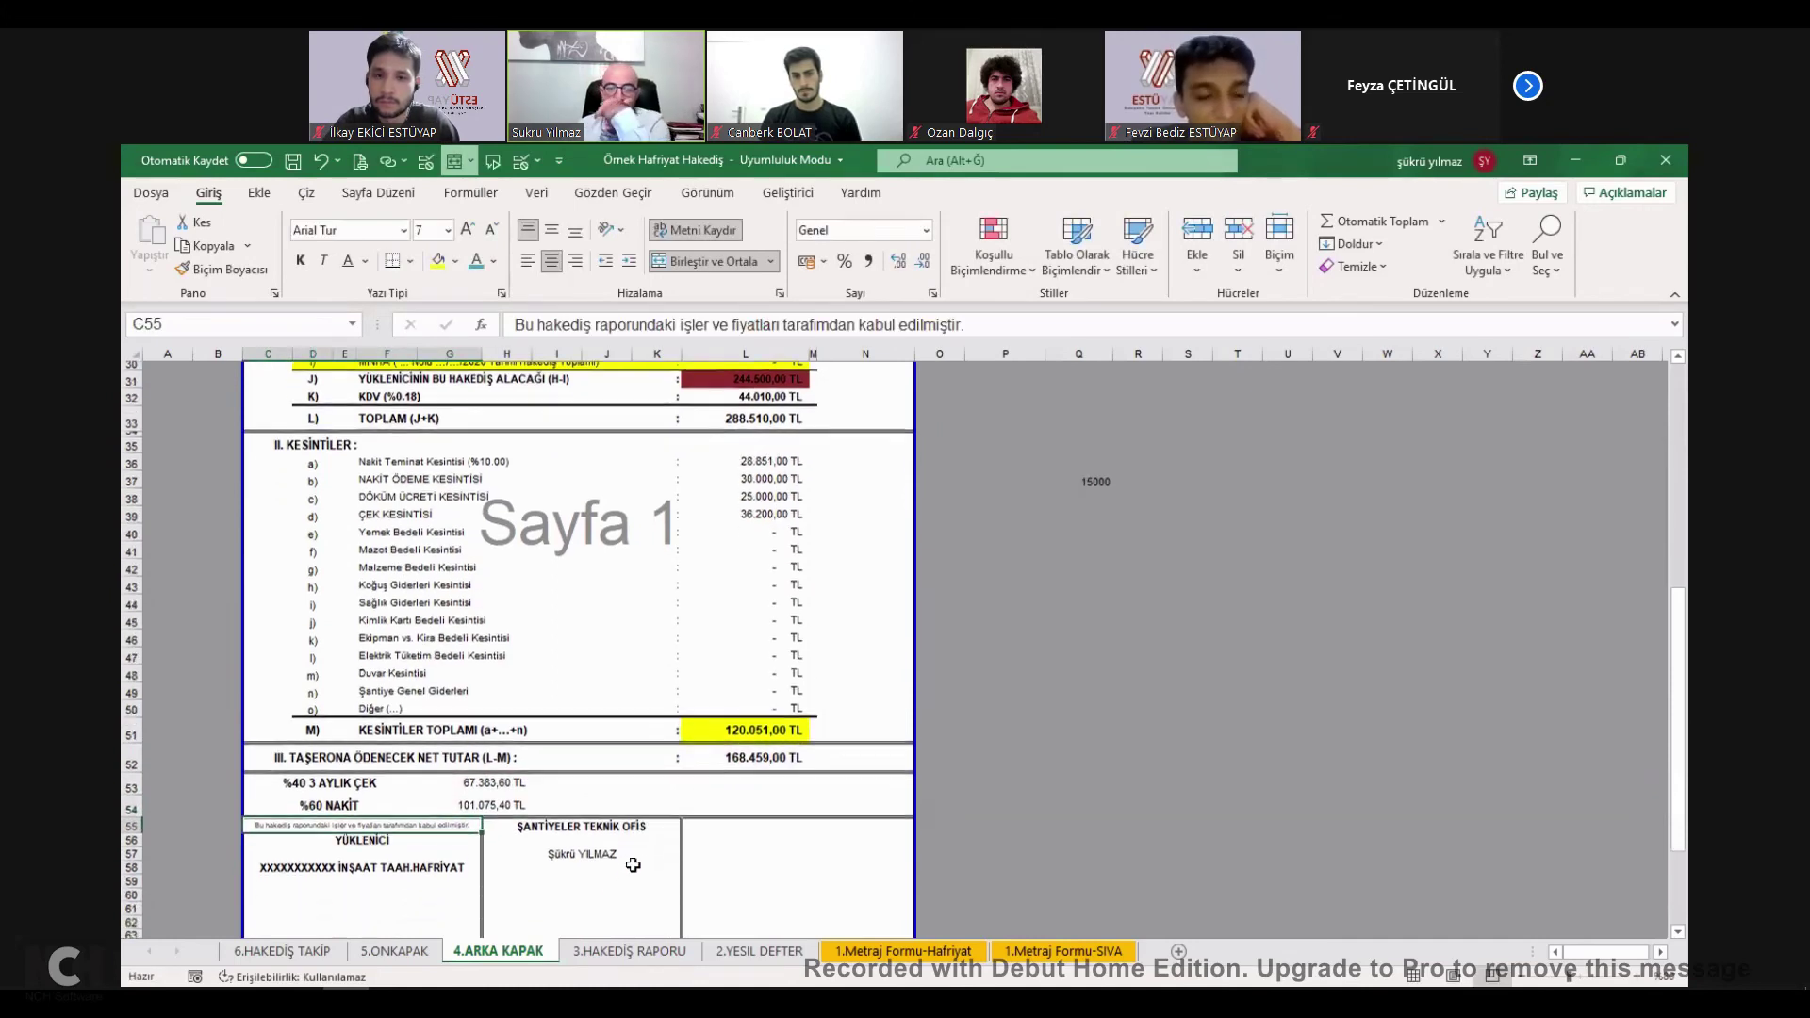
{"action": "left_click", "coordinate": [482, 778]}
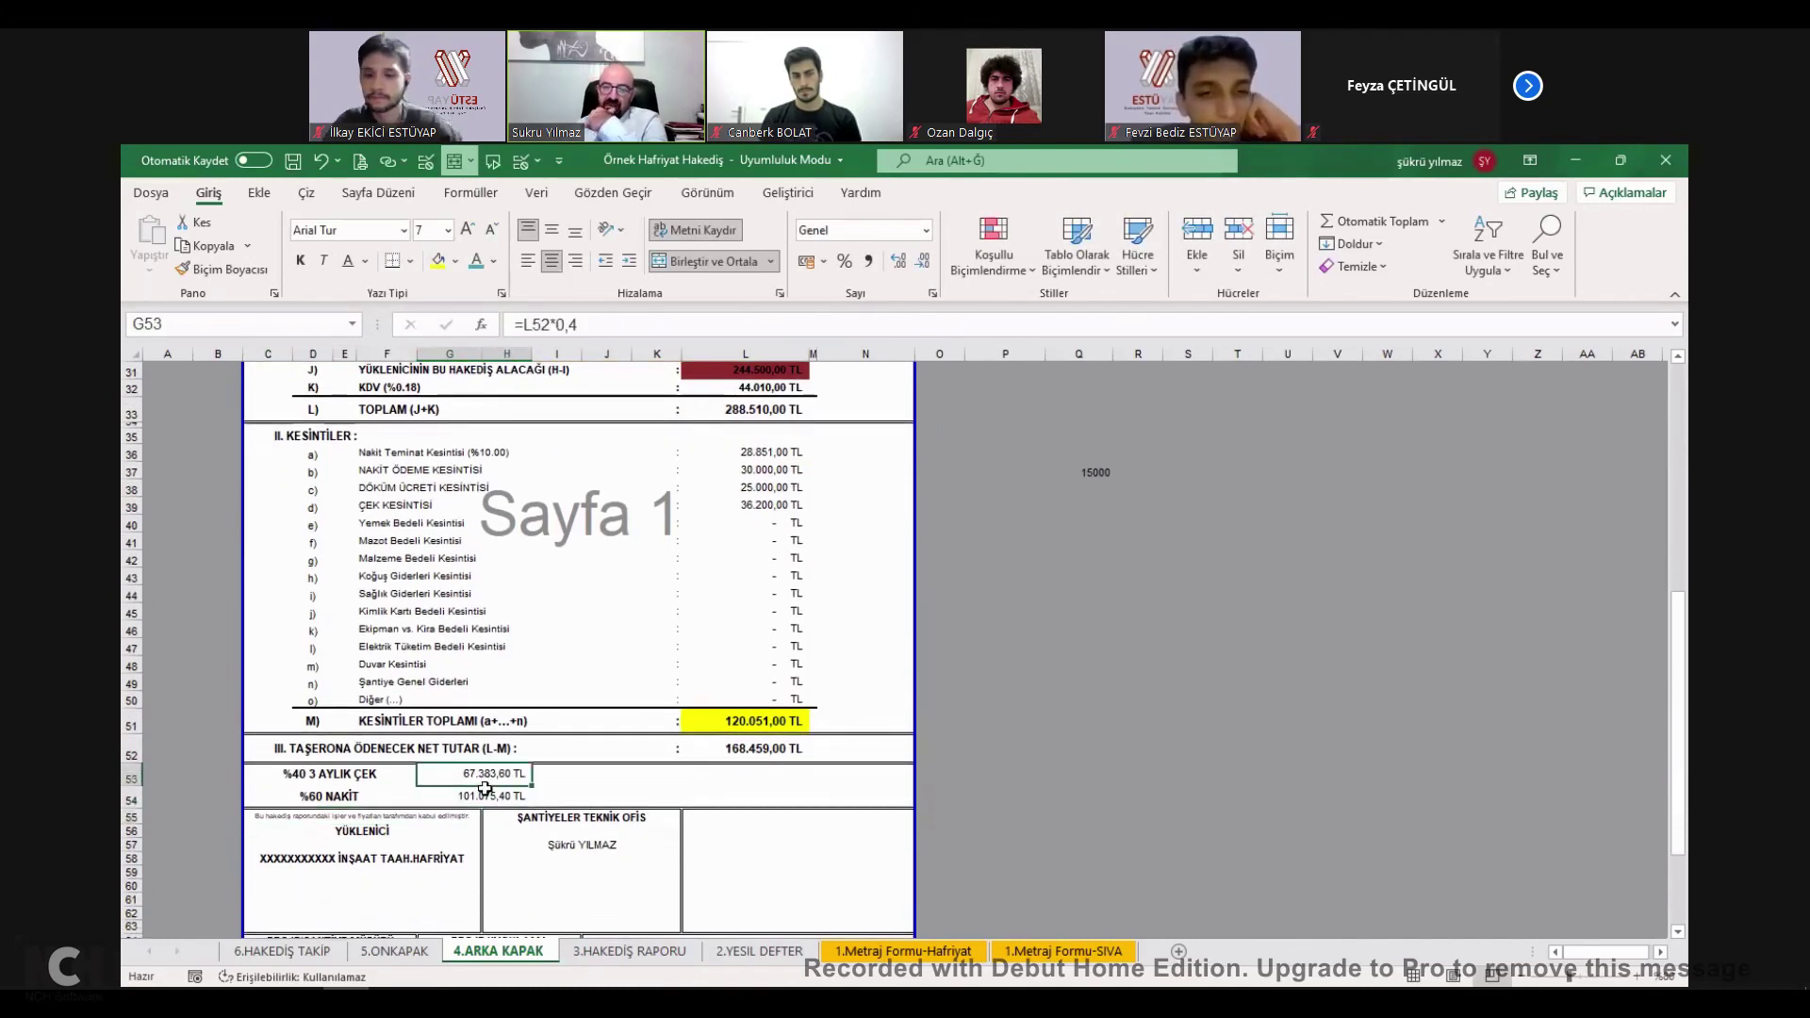
{"action": "left_click_drag", "start_coordinate": [485, 786], "coordinate": [493, 793]}
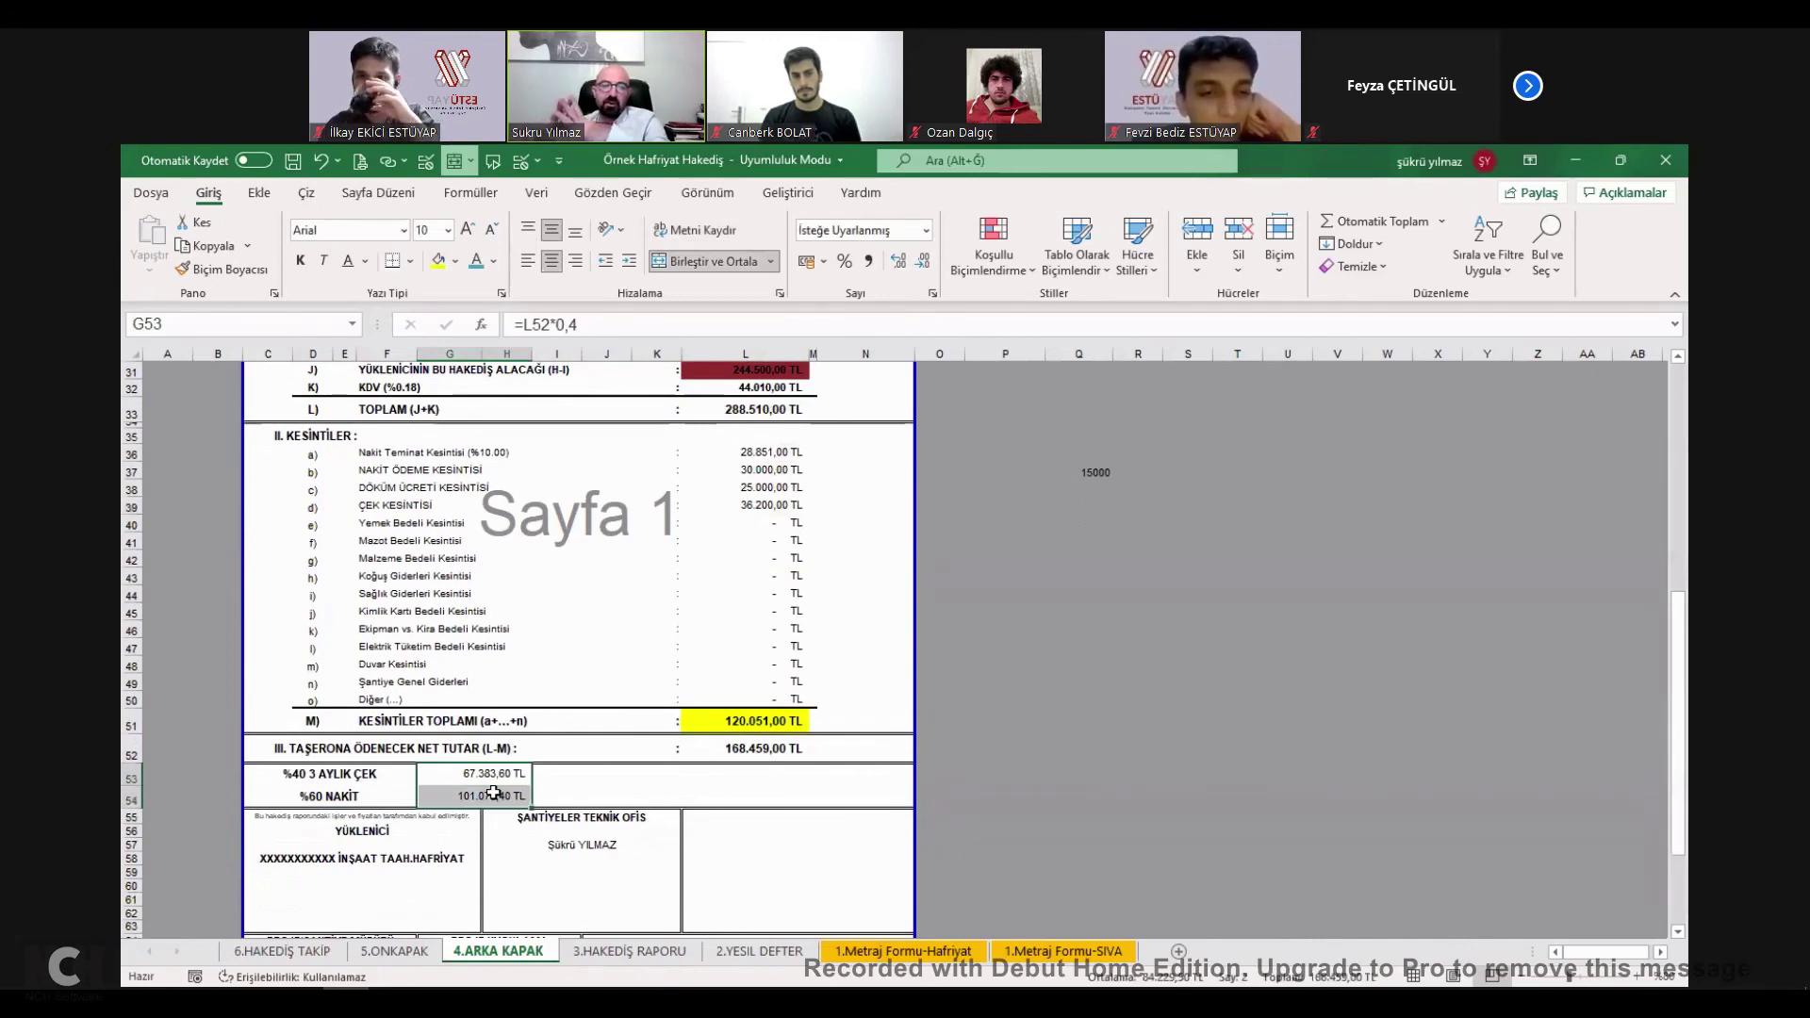
{"action": "scroll", "coordinate": [513, 798], "scroll_direction": "down", "scroll_amount": 1}
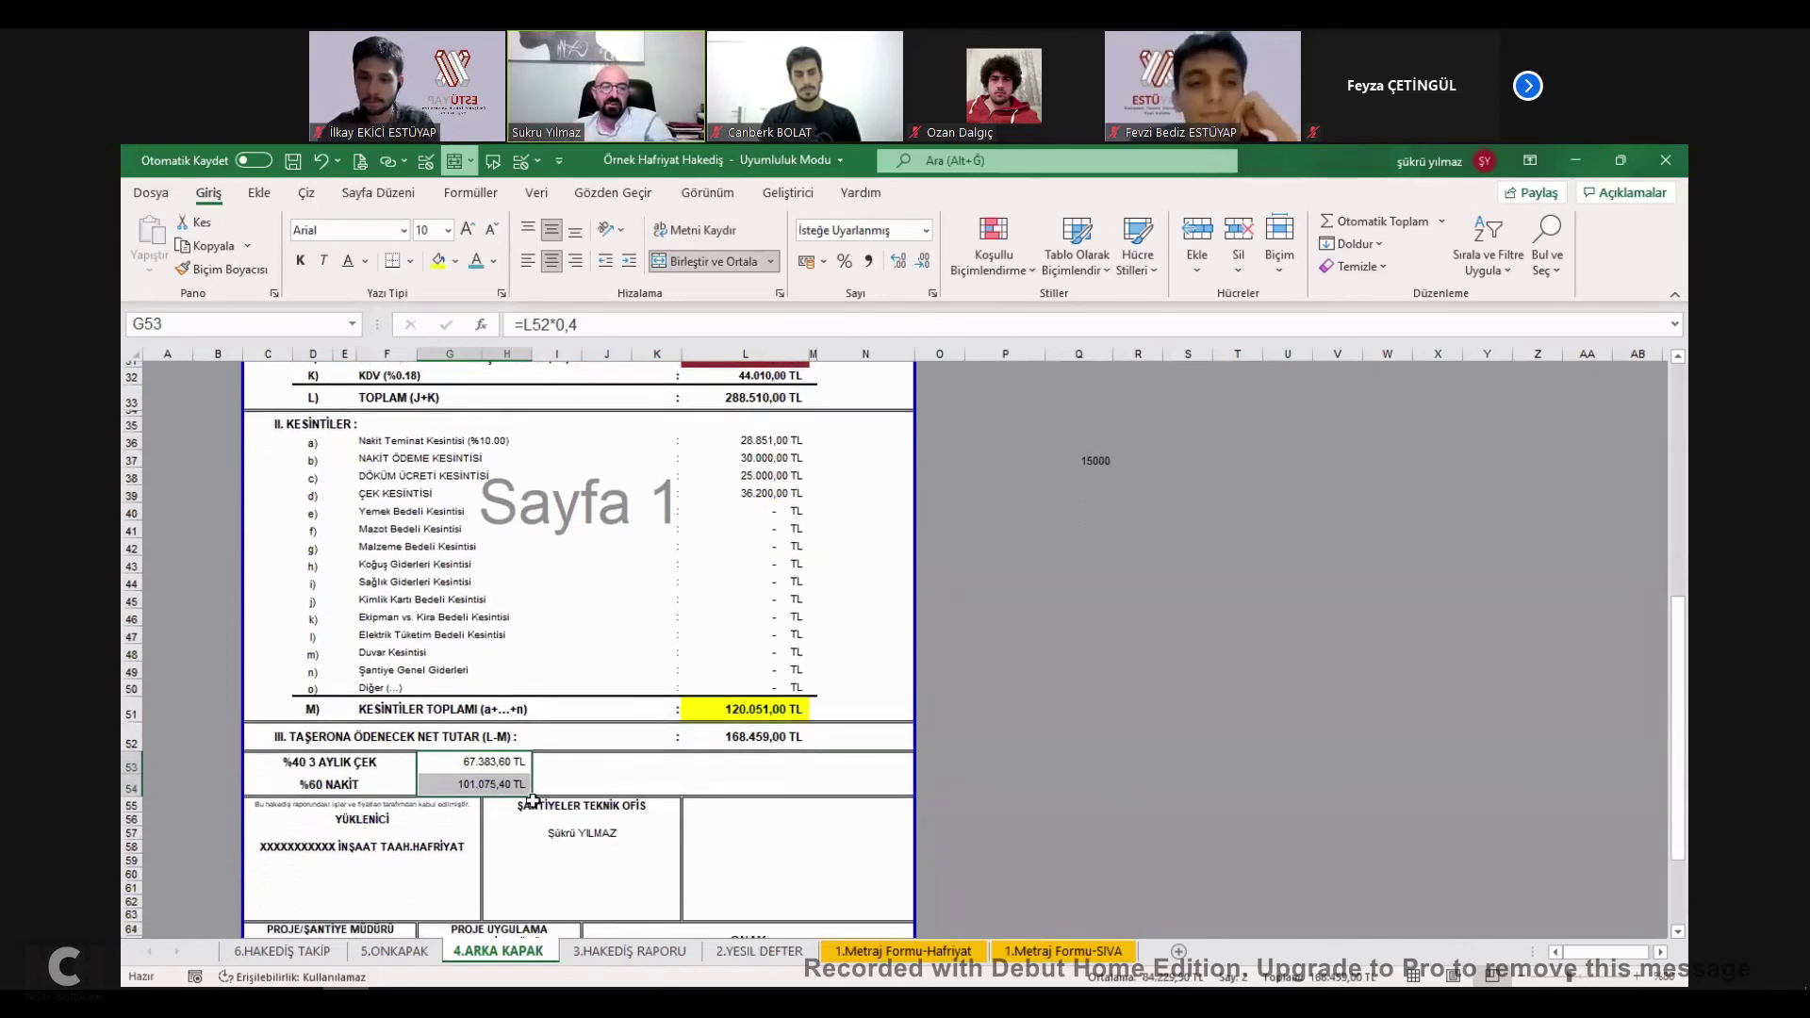
{"action": "scroll", "coordinate": [533, 800], "scroll_direction": "down", "scroll_amount": 2}
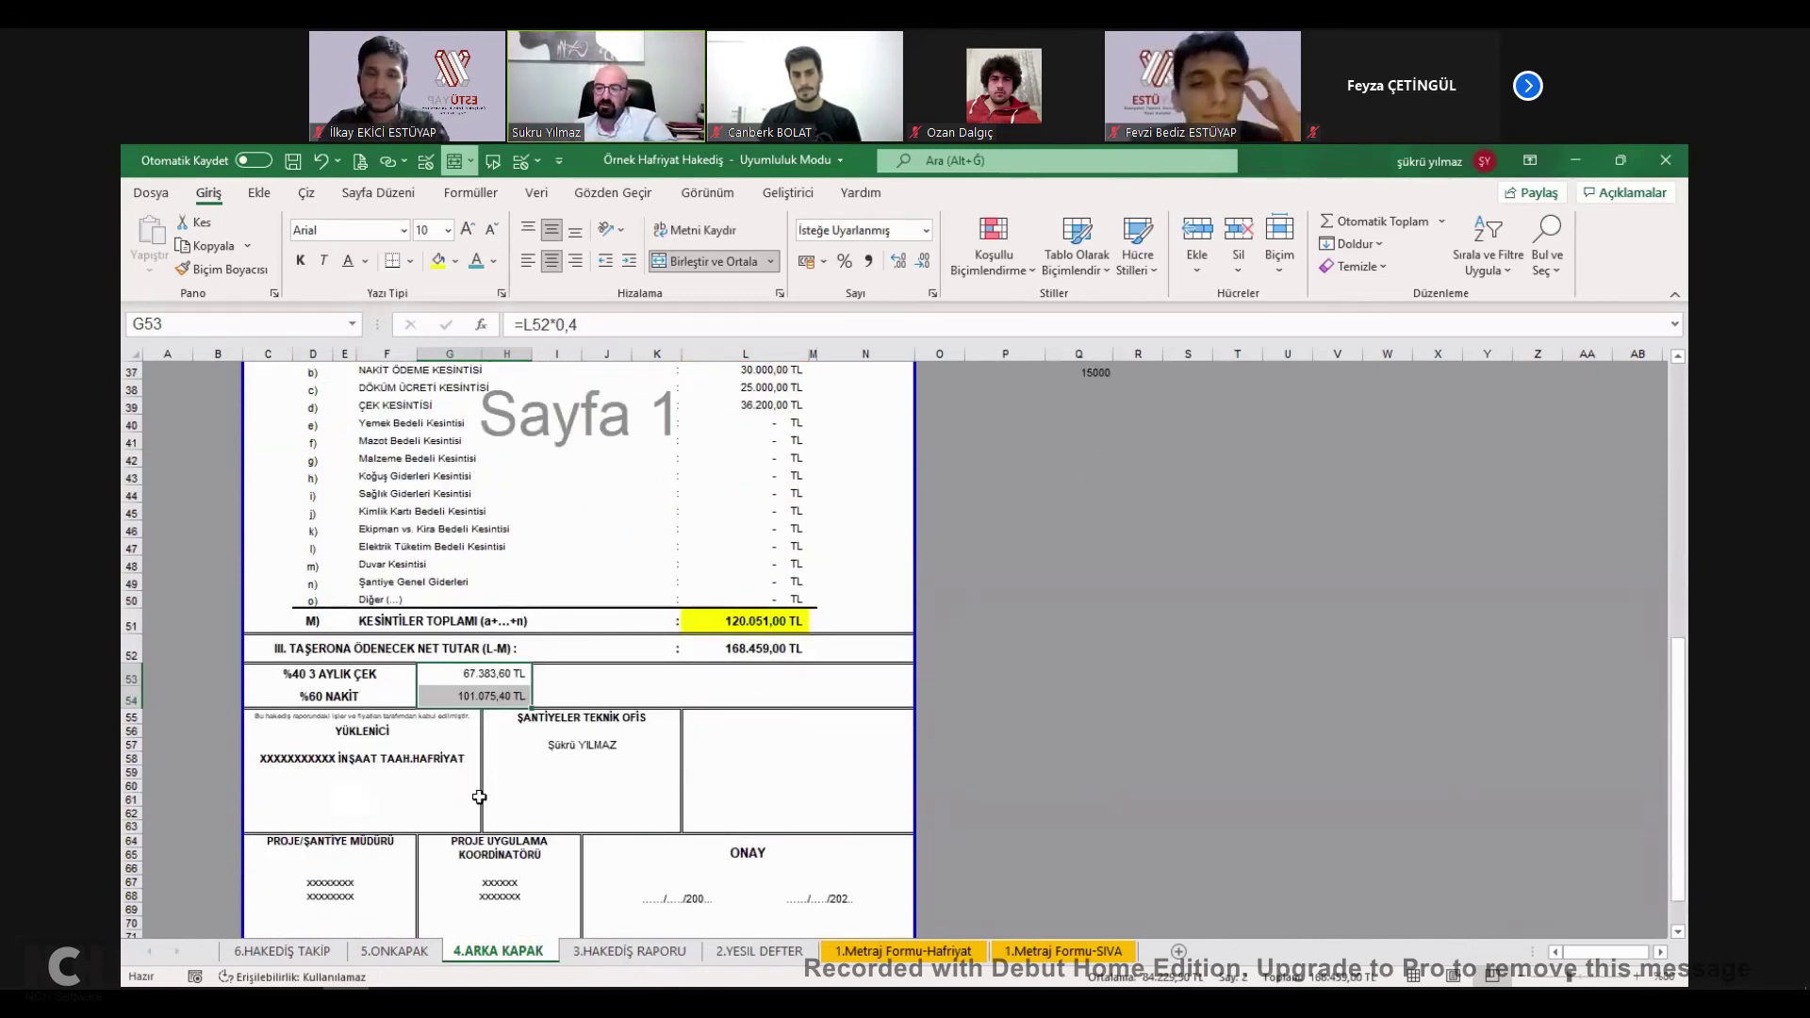
{"action": "left_click", "coordinate": [398, 771]}
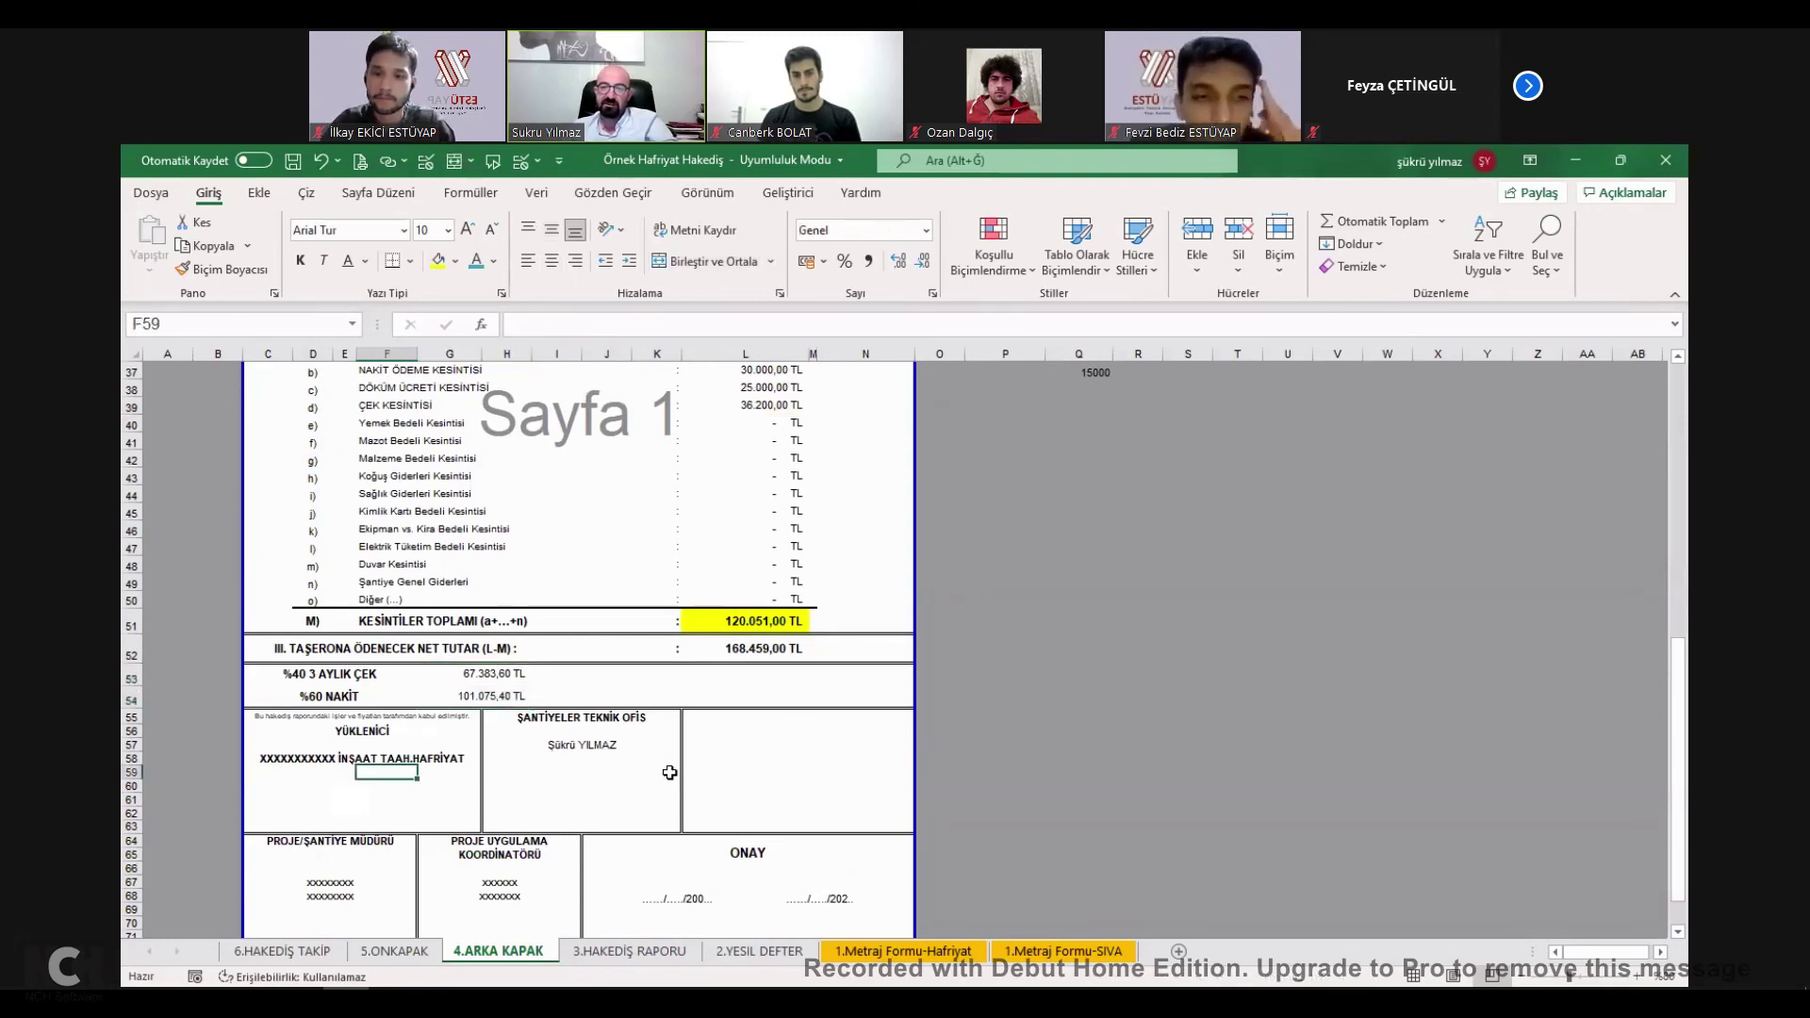
{"action": "left_click", "coordinate": [782, 771]}
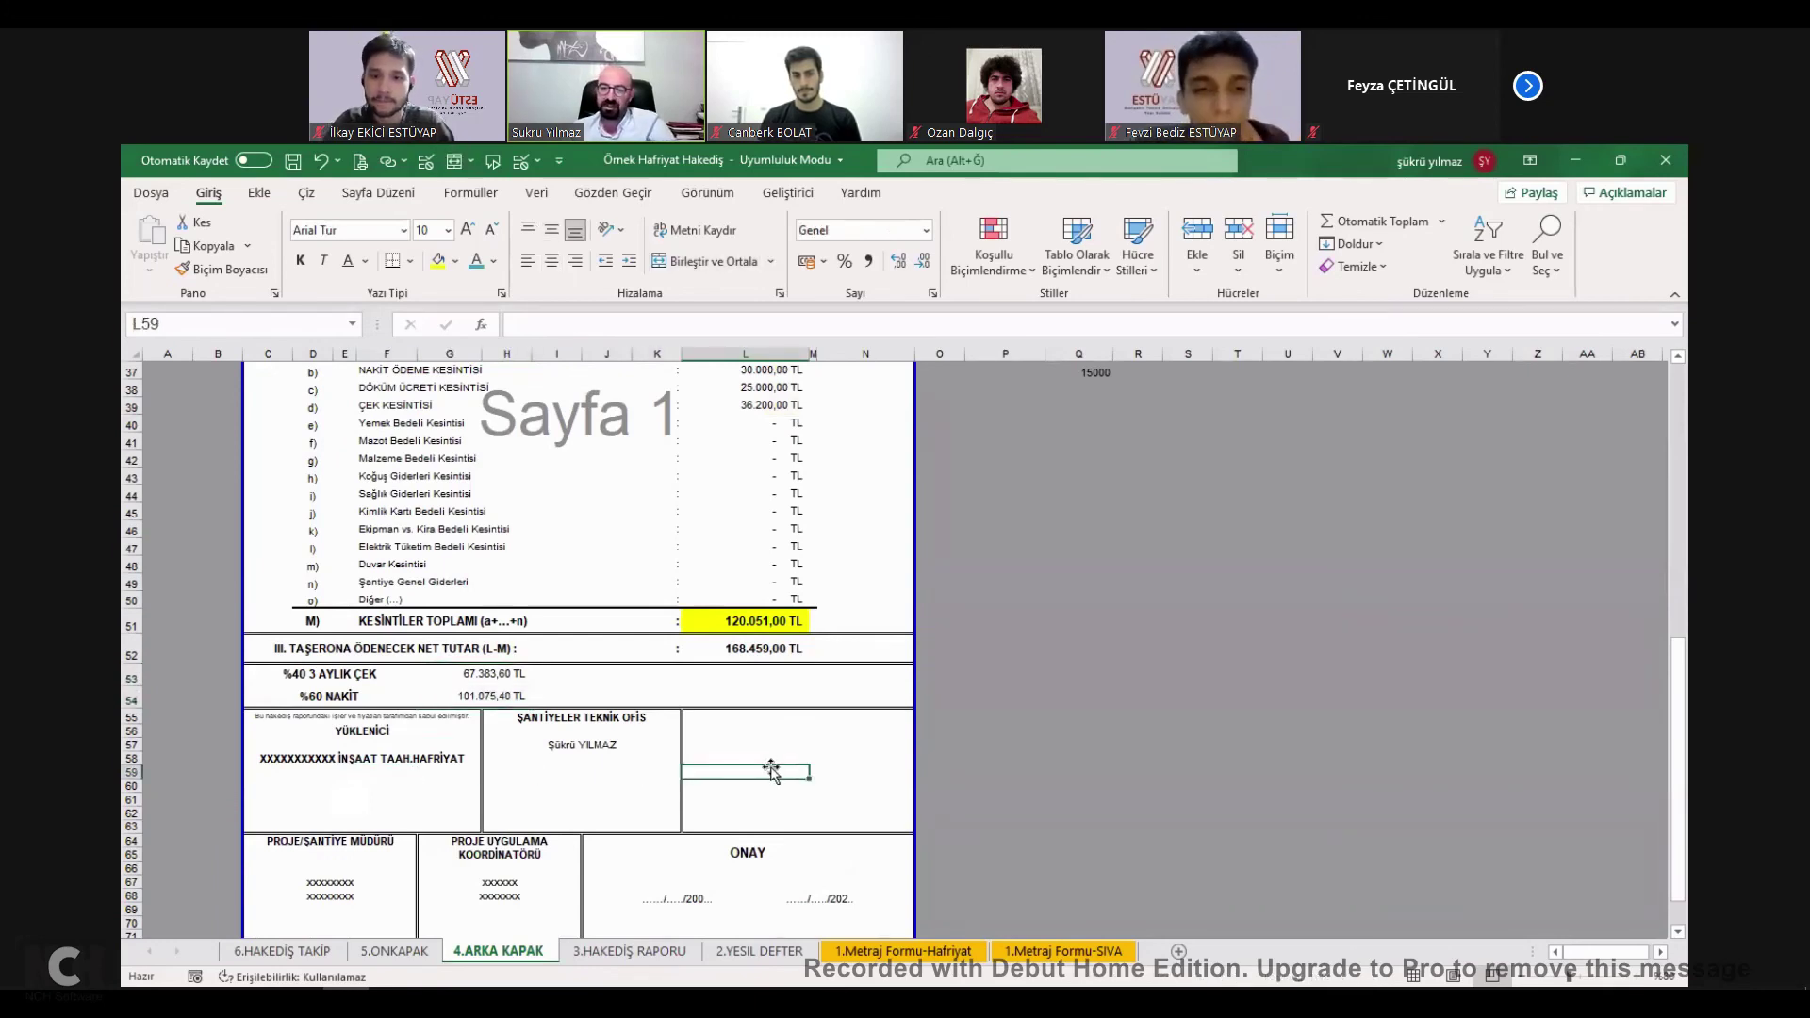
{"action": "left_click", "coordinate": [746, 890]}
{"action": "scroll", "coordinate": [772, 770], "scroll_direction": "down", "scroll_amount": 1}
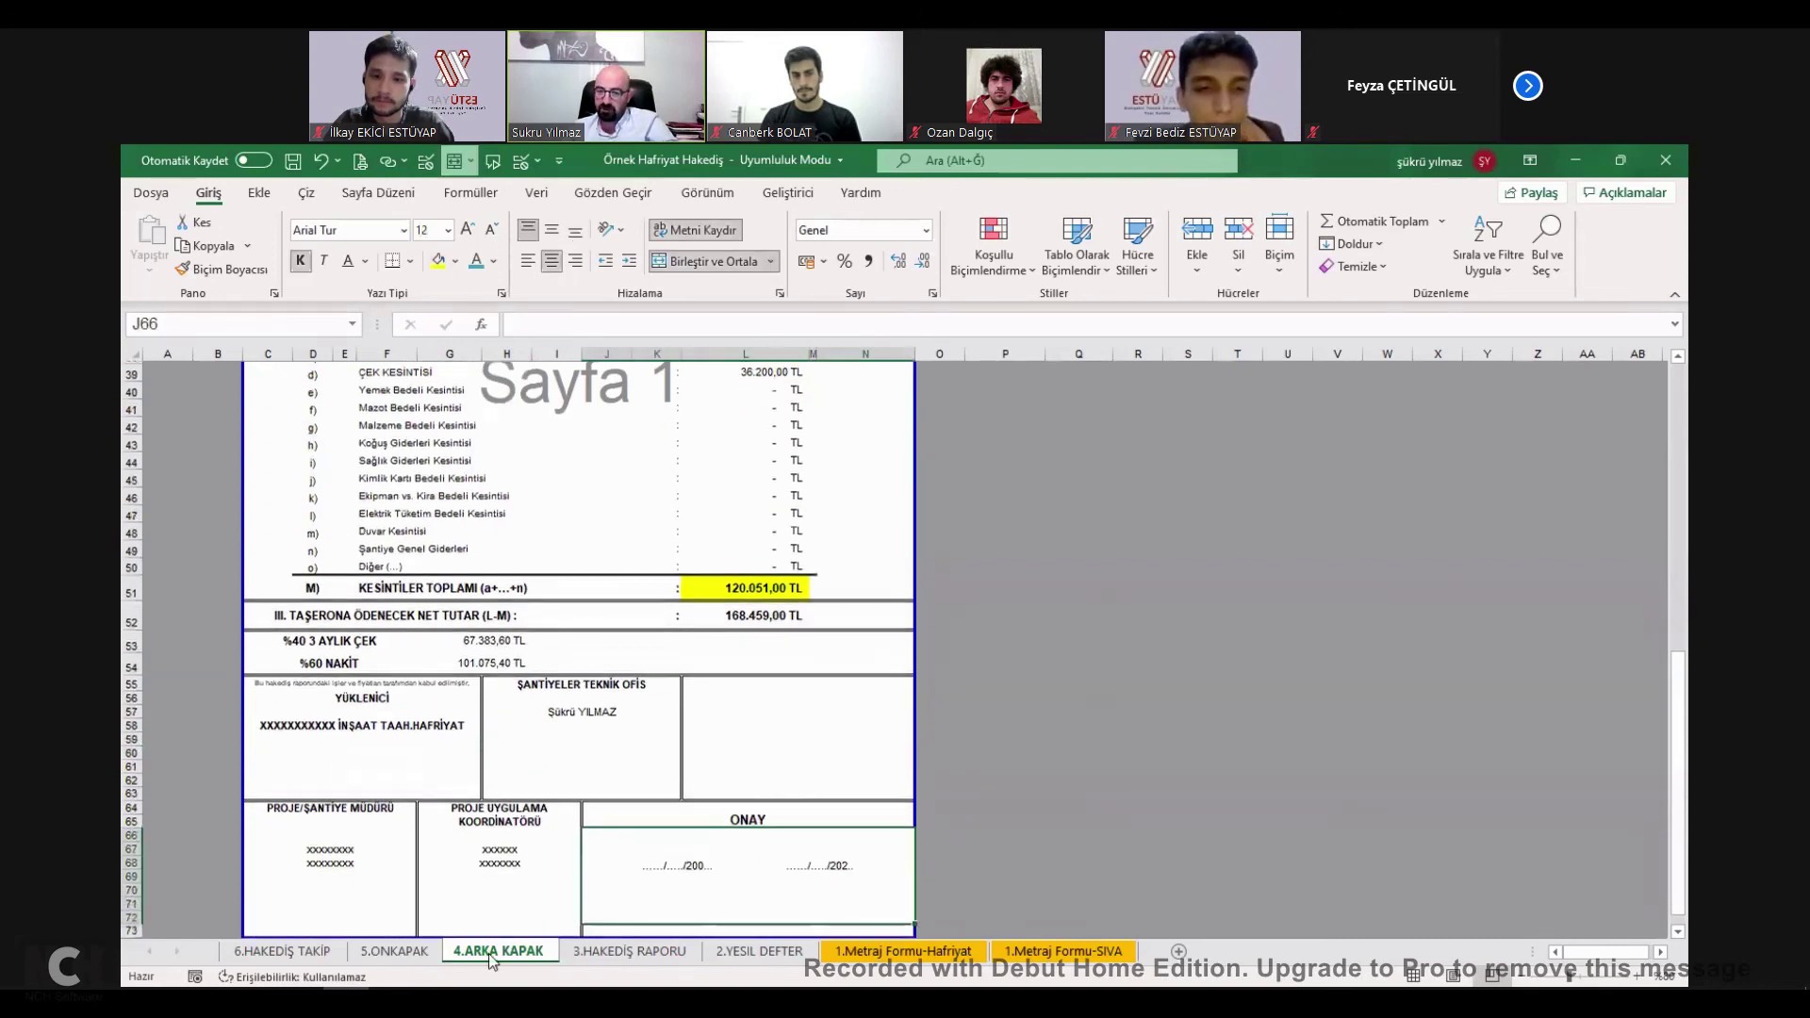
{"action": "scroll", "coordinate": [420, 868], "scroll_direction": "down", "scroll_amount": 2}
{"action": "key", "text": "shift+Up"}
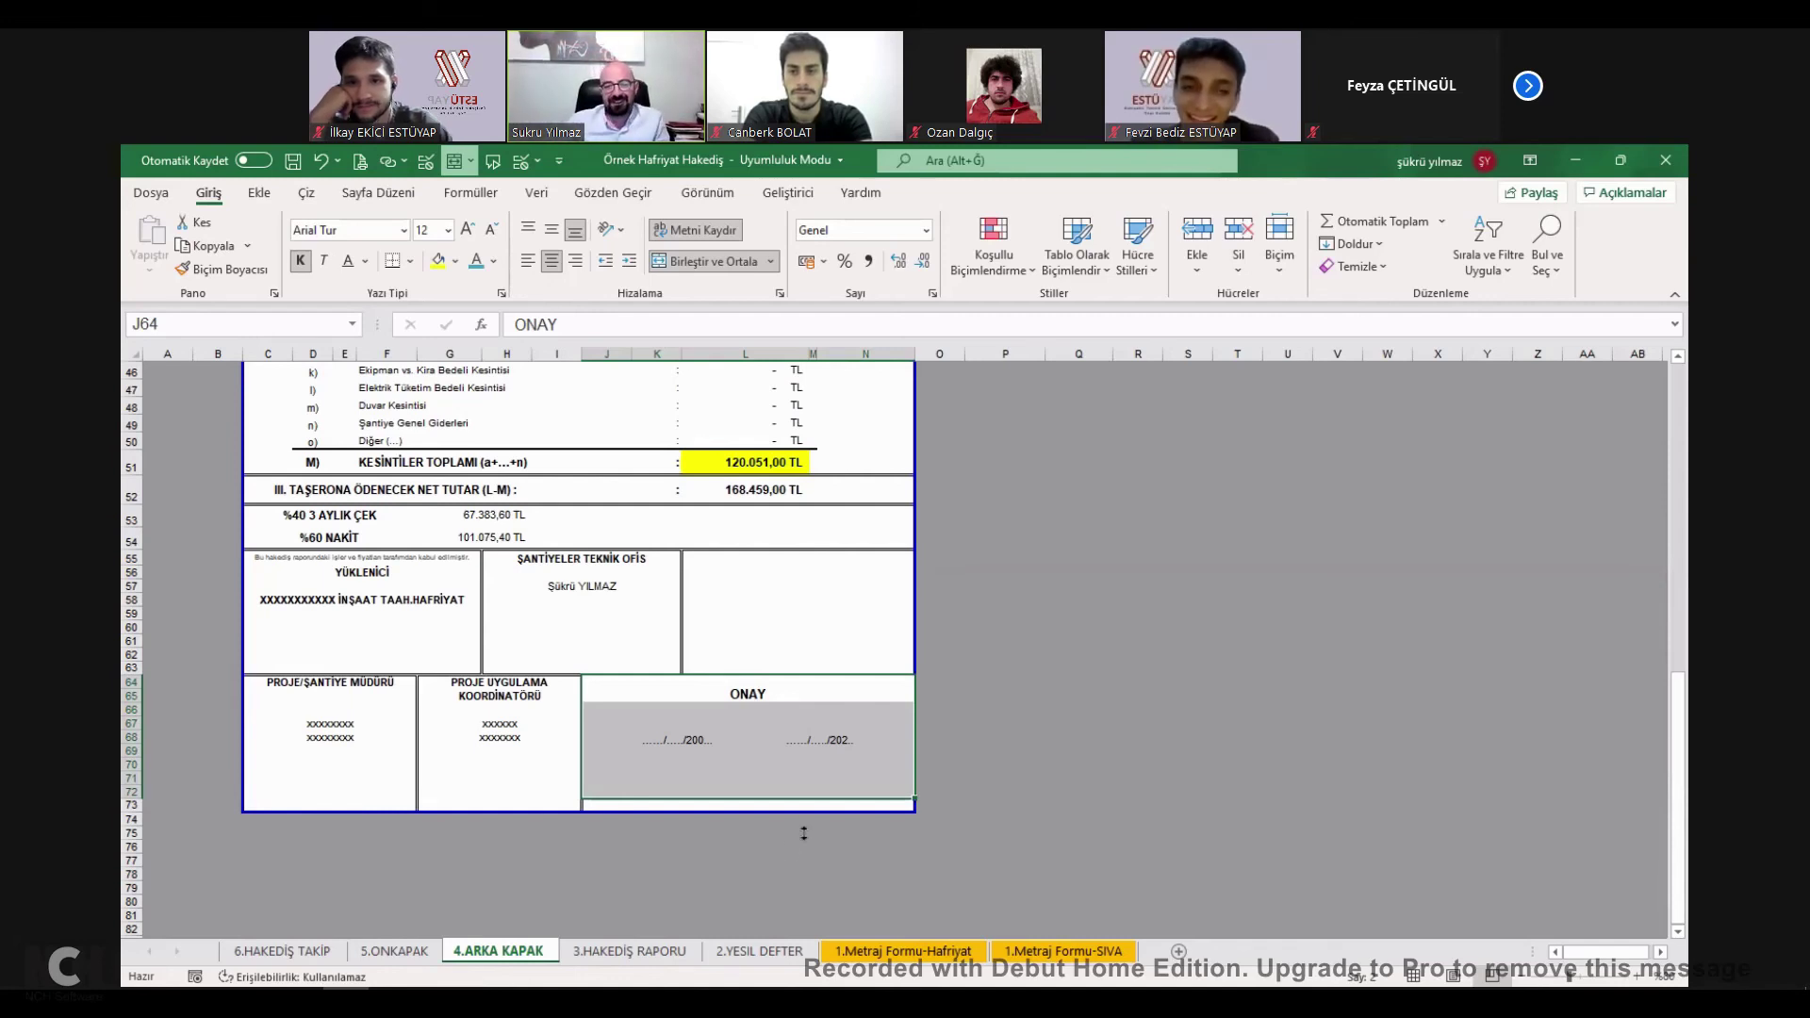
{"action": "left_click", "coordinate": [855, 741]}
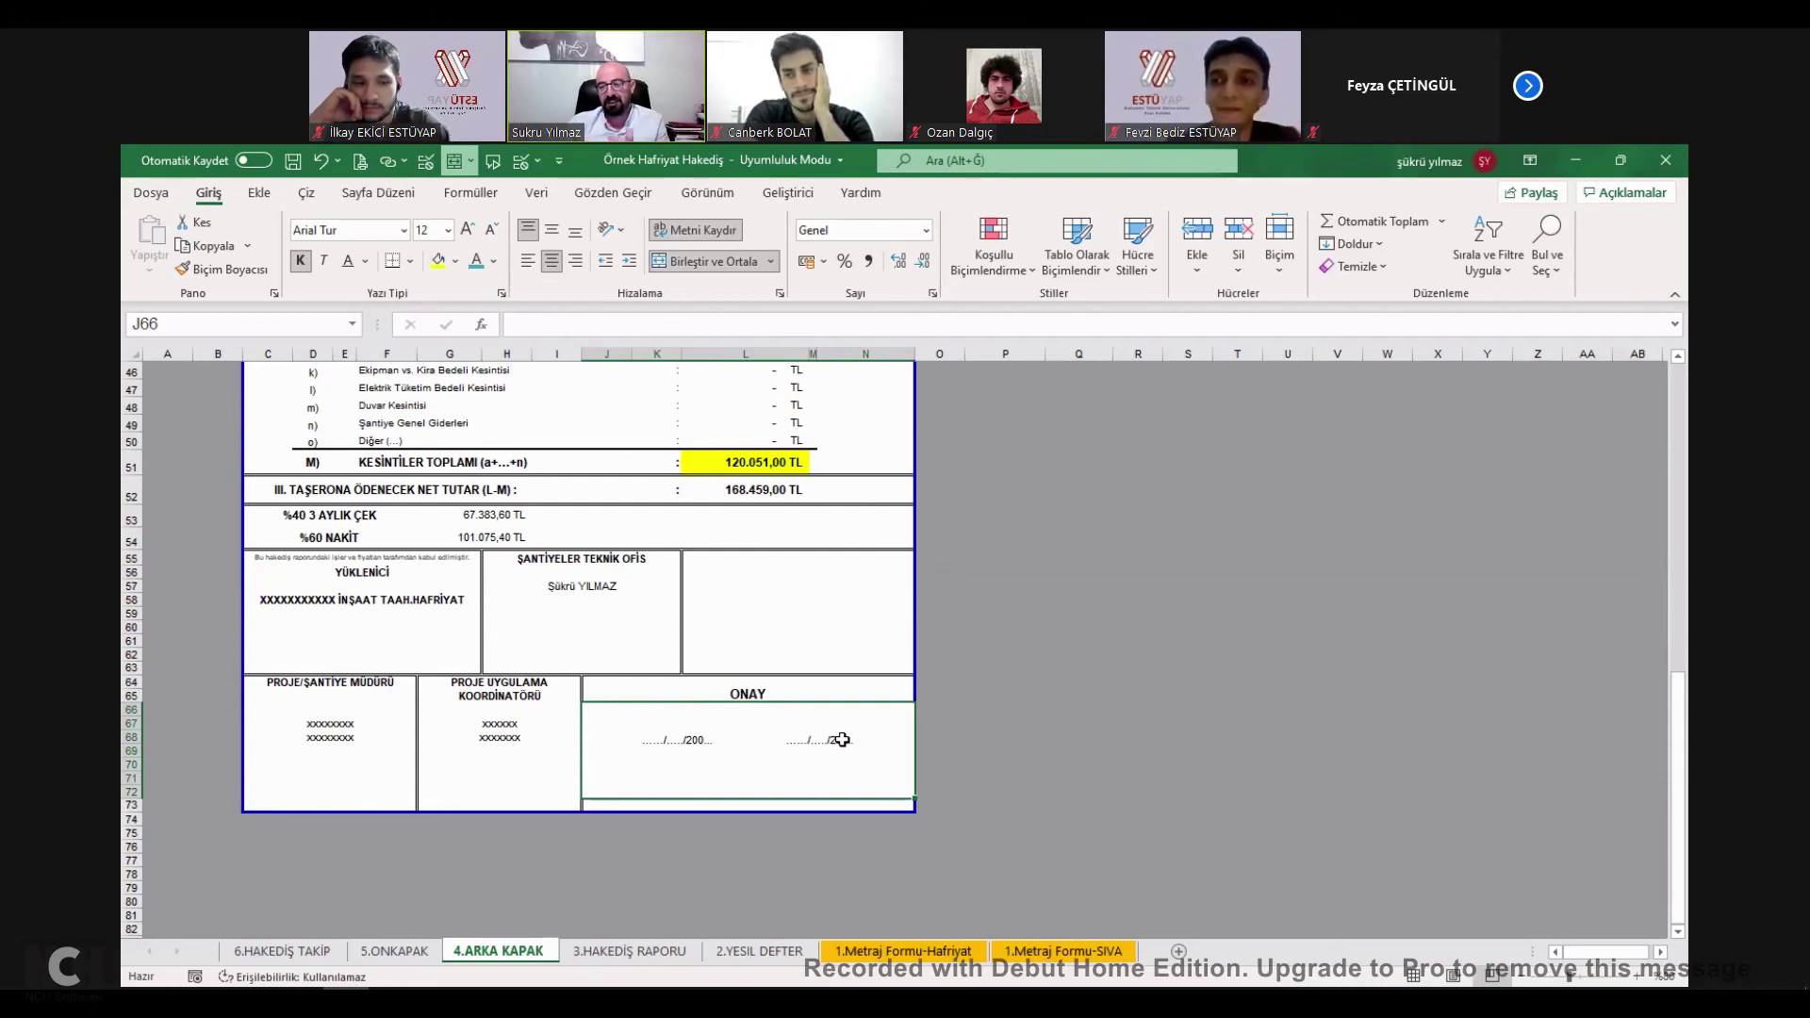
{"action": "left_click", "coordinate": [345, 750]}
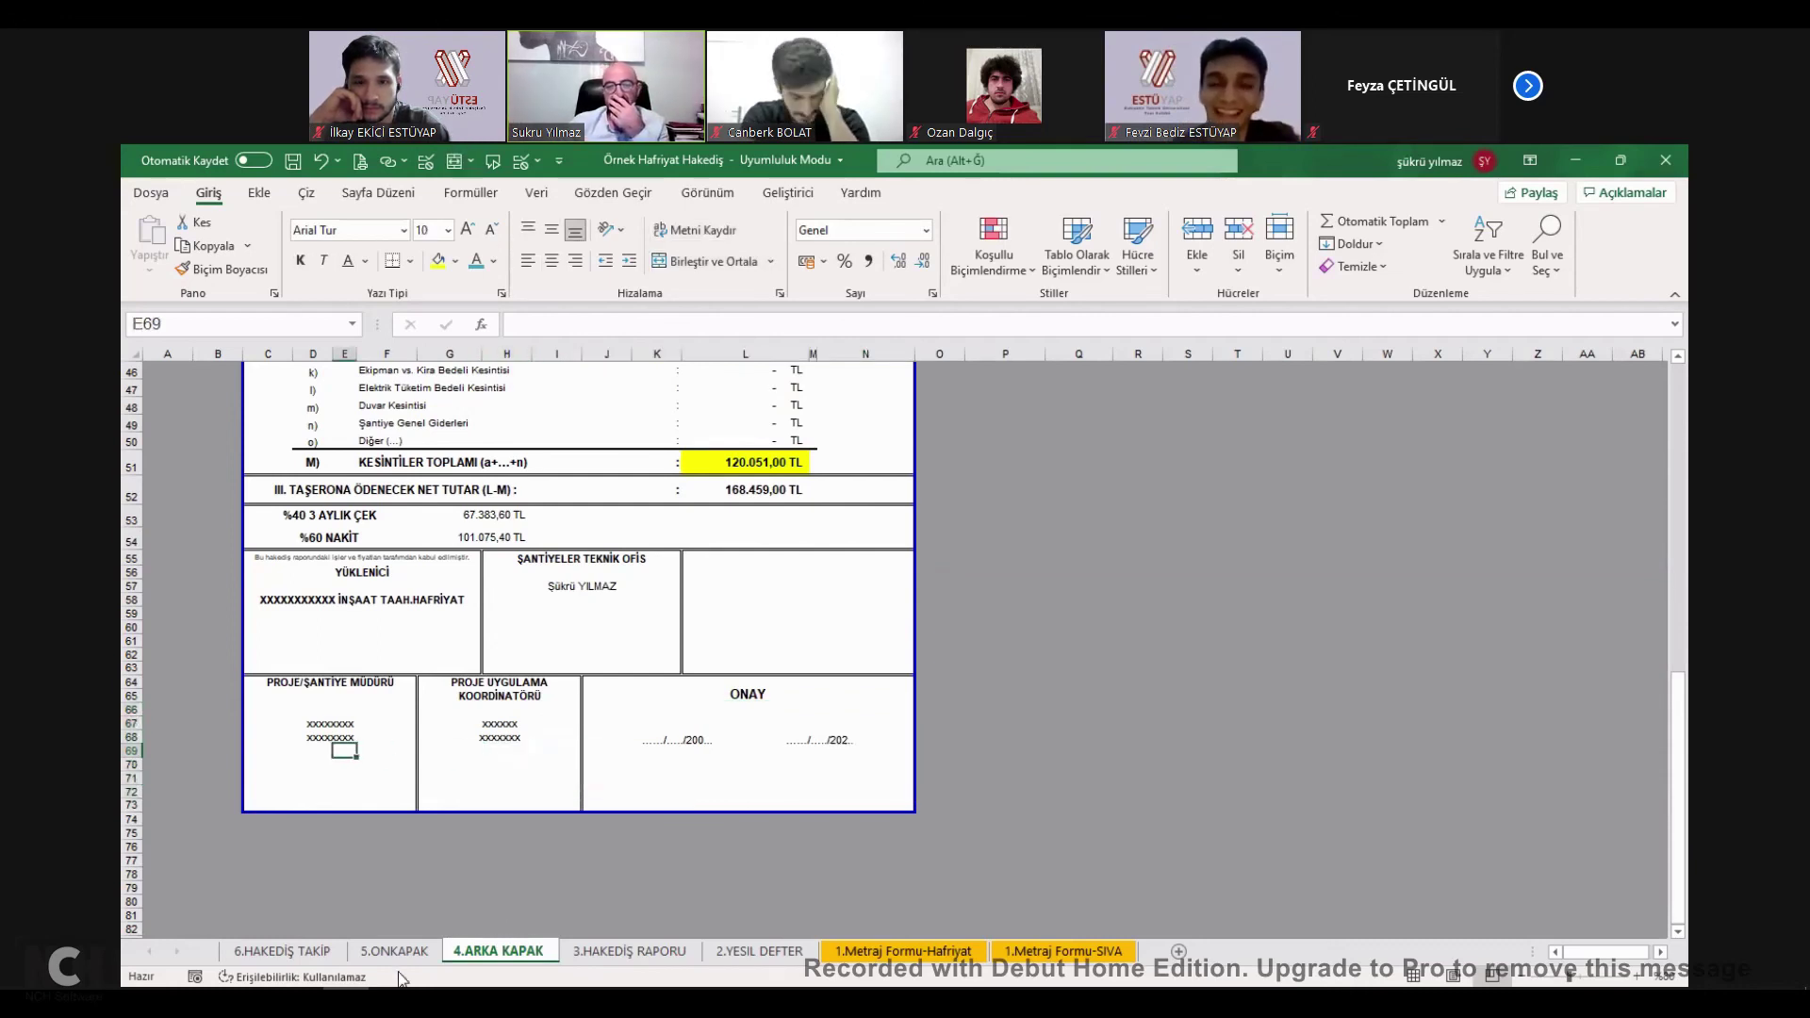
On 5.ONKAPAK, review the cover headings and the BİRLEŞTİR period formula in D40.
{"action": "key", "text": "ctrl+Page_Up"}
{"action": "scroll", "coordinate": [566, 678], "scroll_direction": "up", "scroll_amount": 5}
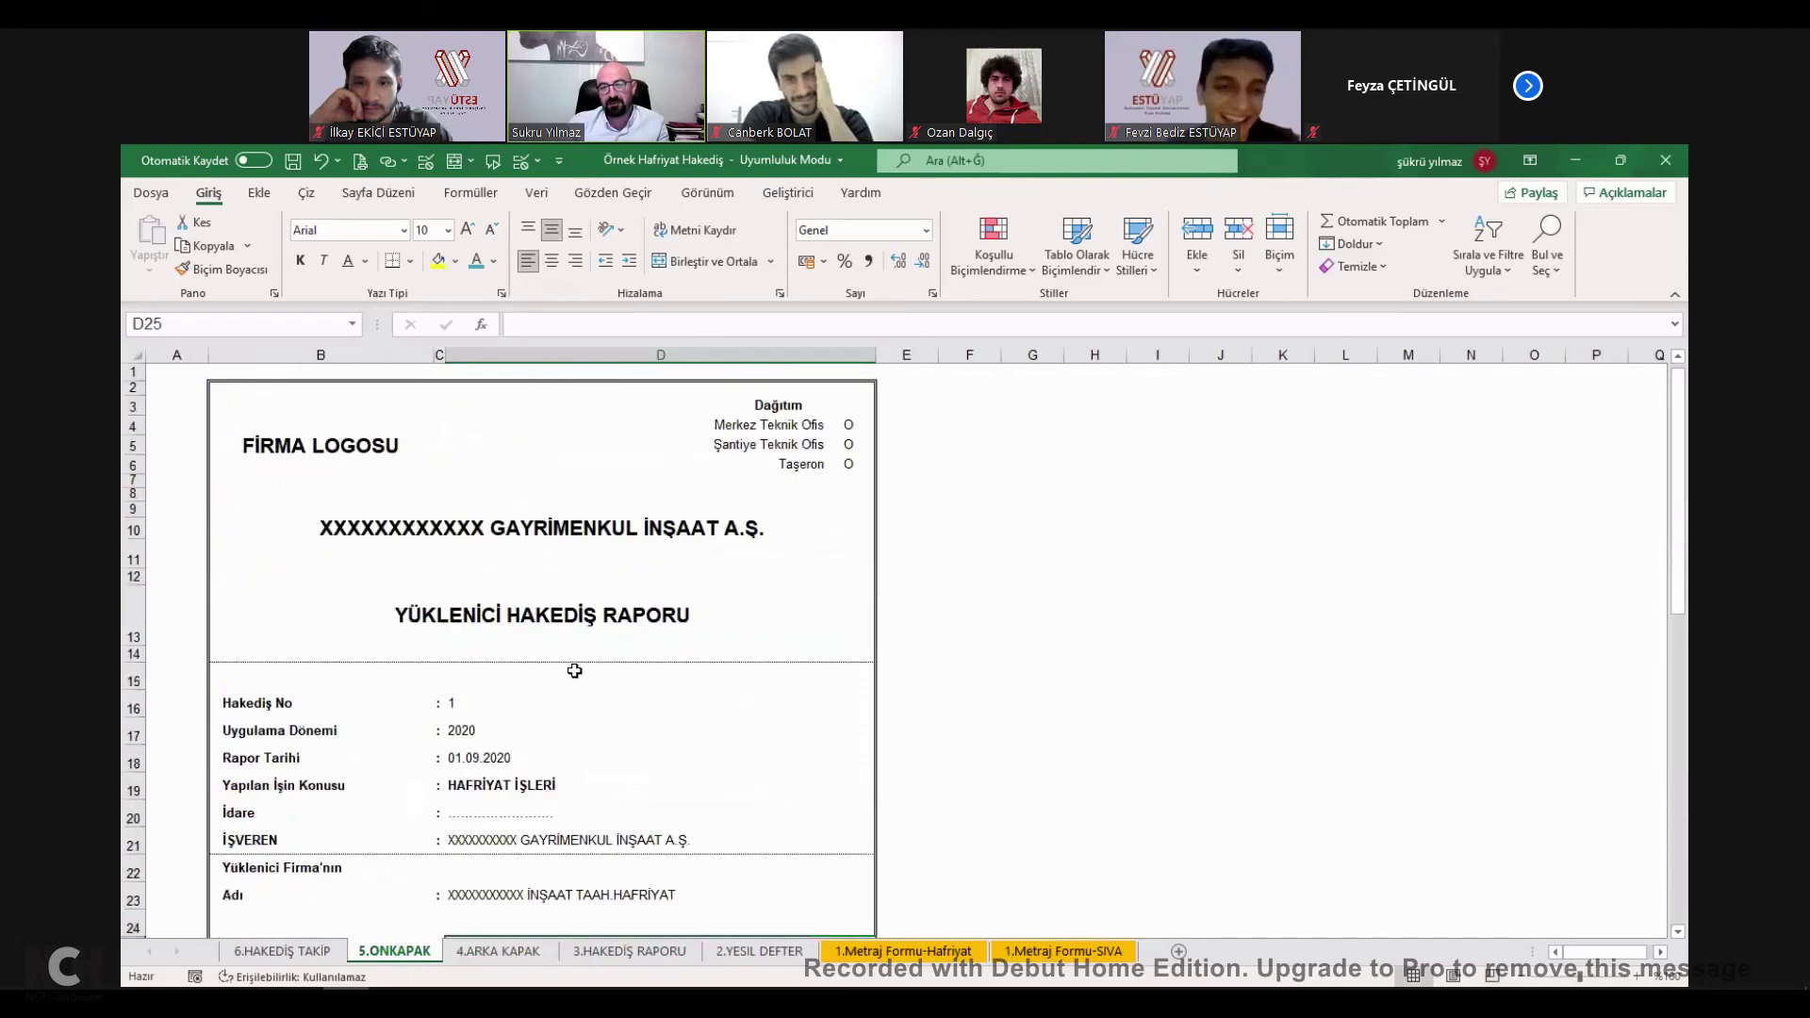
{"action": "left_click", "coordinate": [304, 449]}
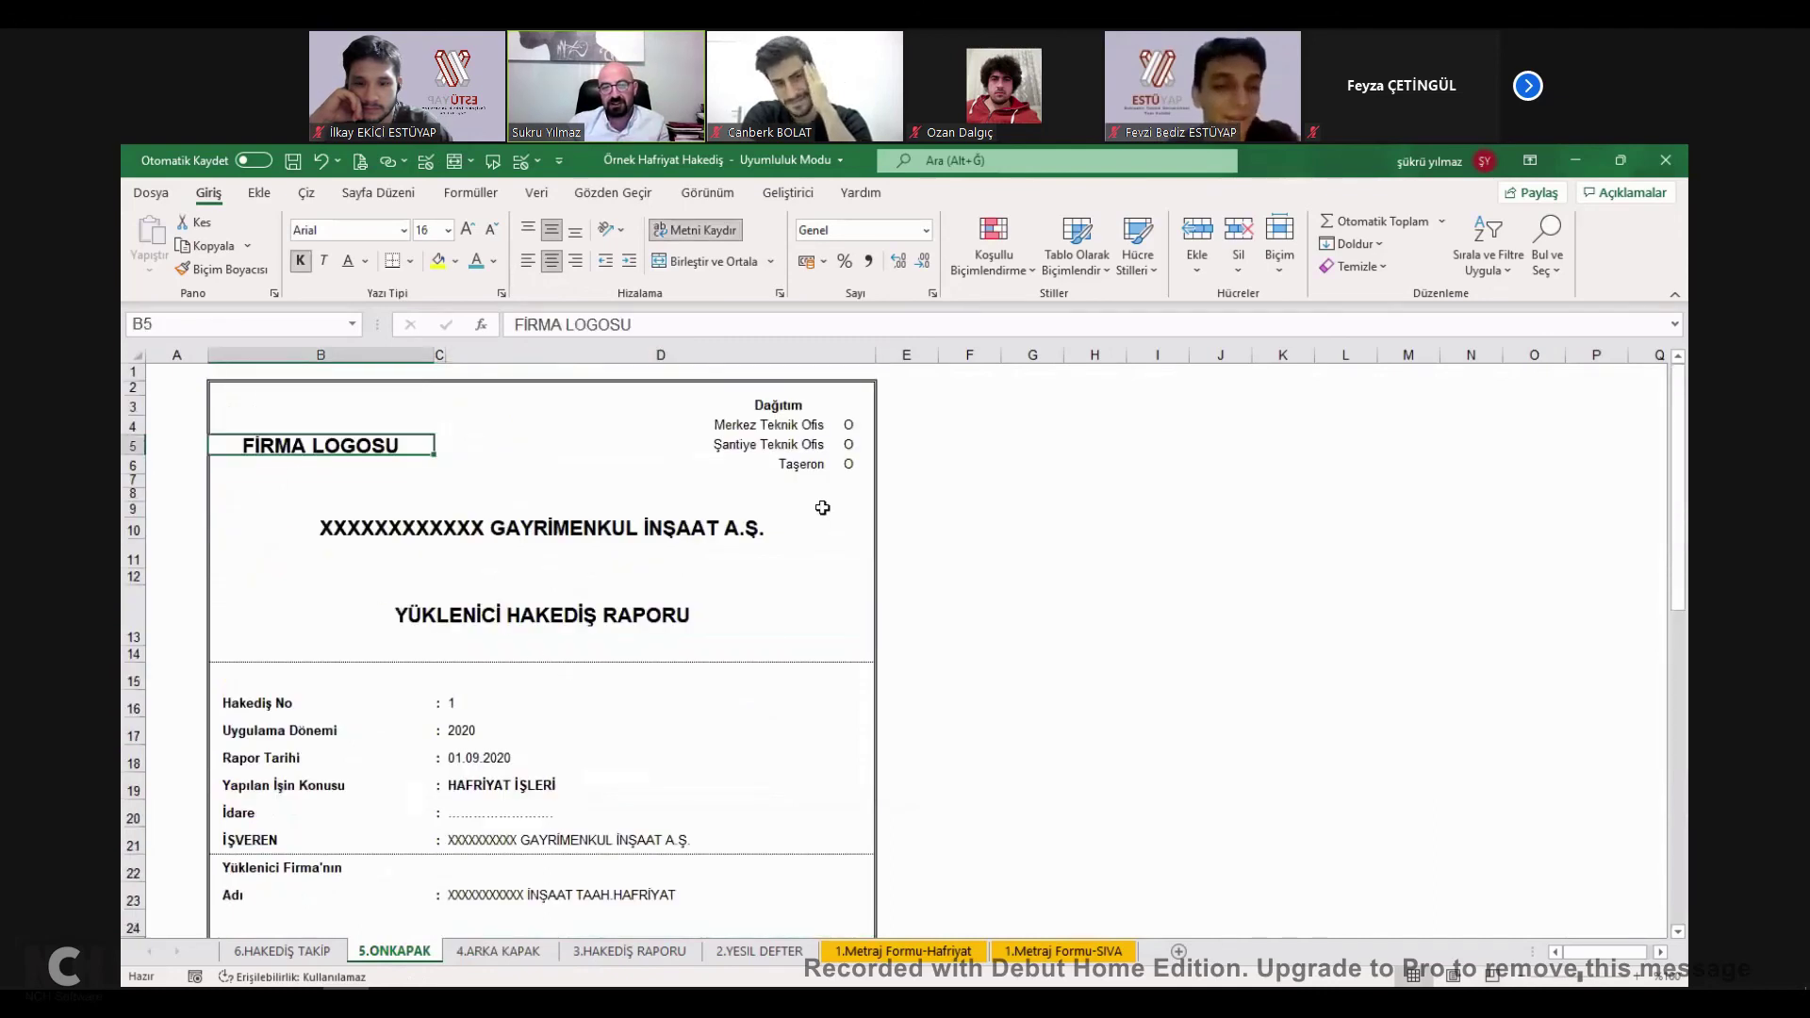
{"action": "left_click", "coordinate": [849, 429]}
{"action": "left_click", "coordinate": [848, 449]}
{"action": "left_click", "coordinate": [541, 540]}
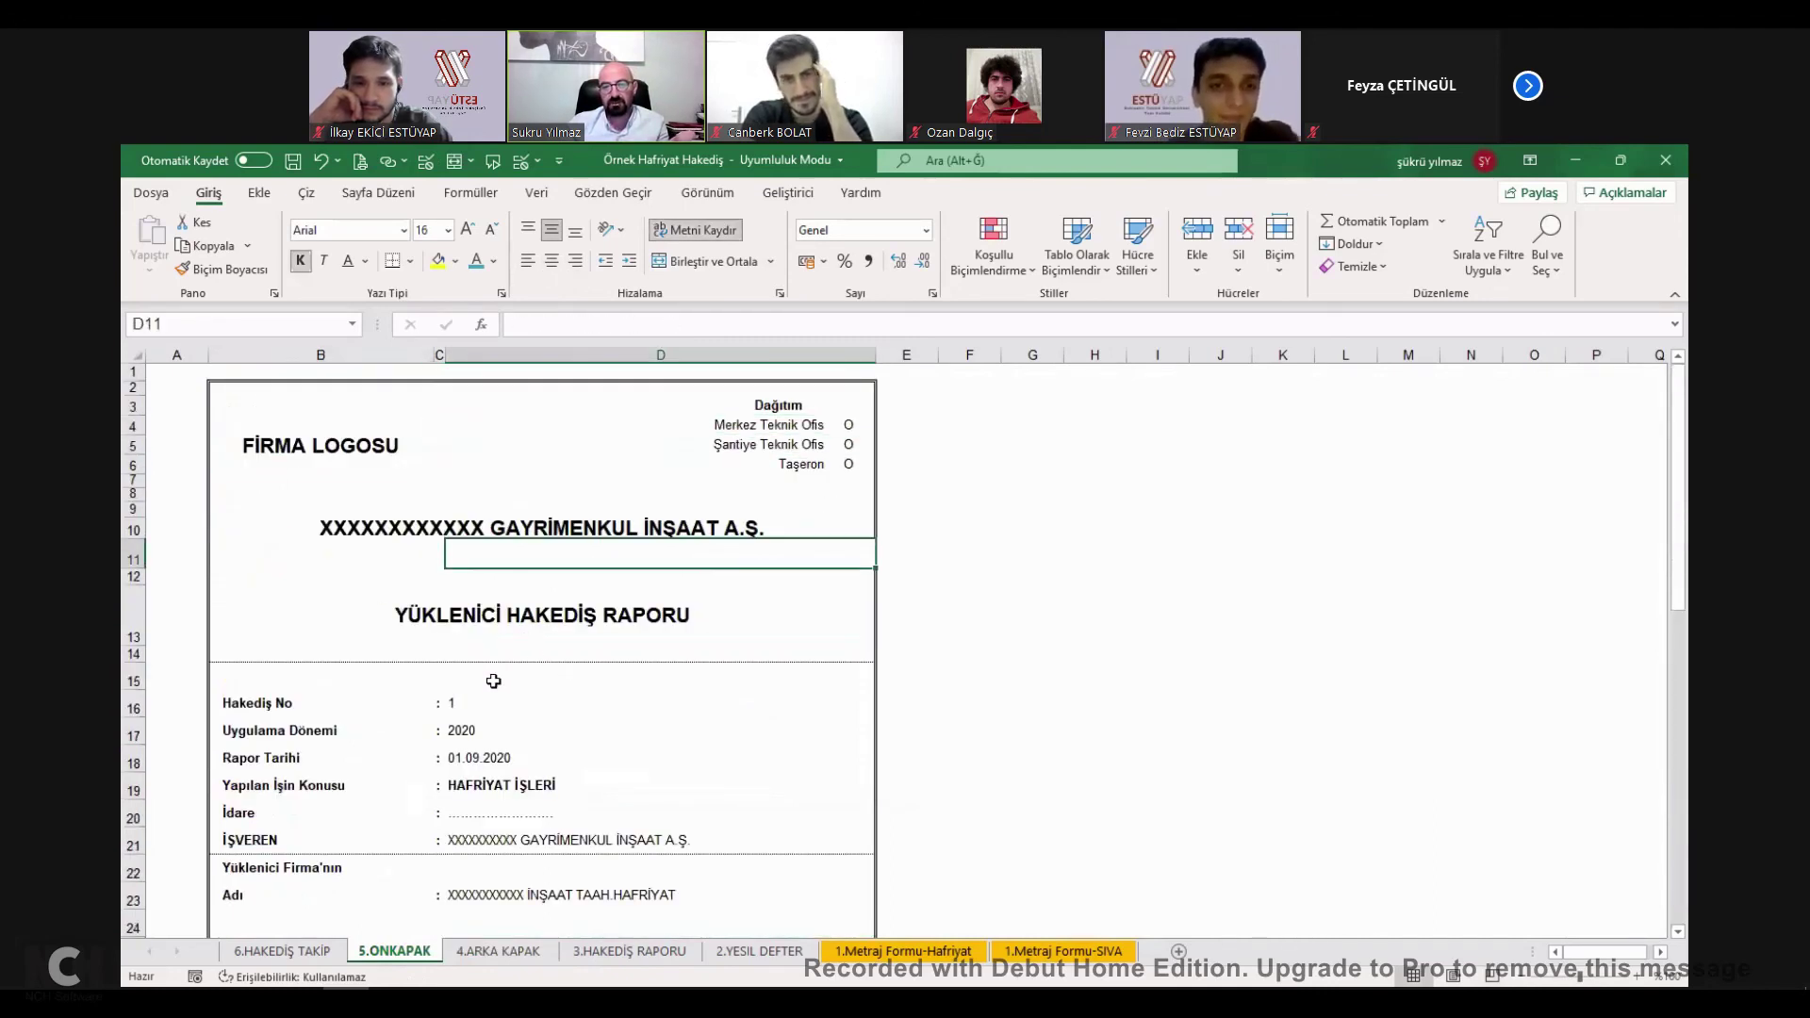
{"action": "left_click", "coordinate": [543, 622]}
{"action": "scroll", "coordinate": [503, 655], "scroll_direction": "down", "scroll_amount": 8}
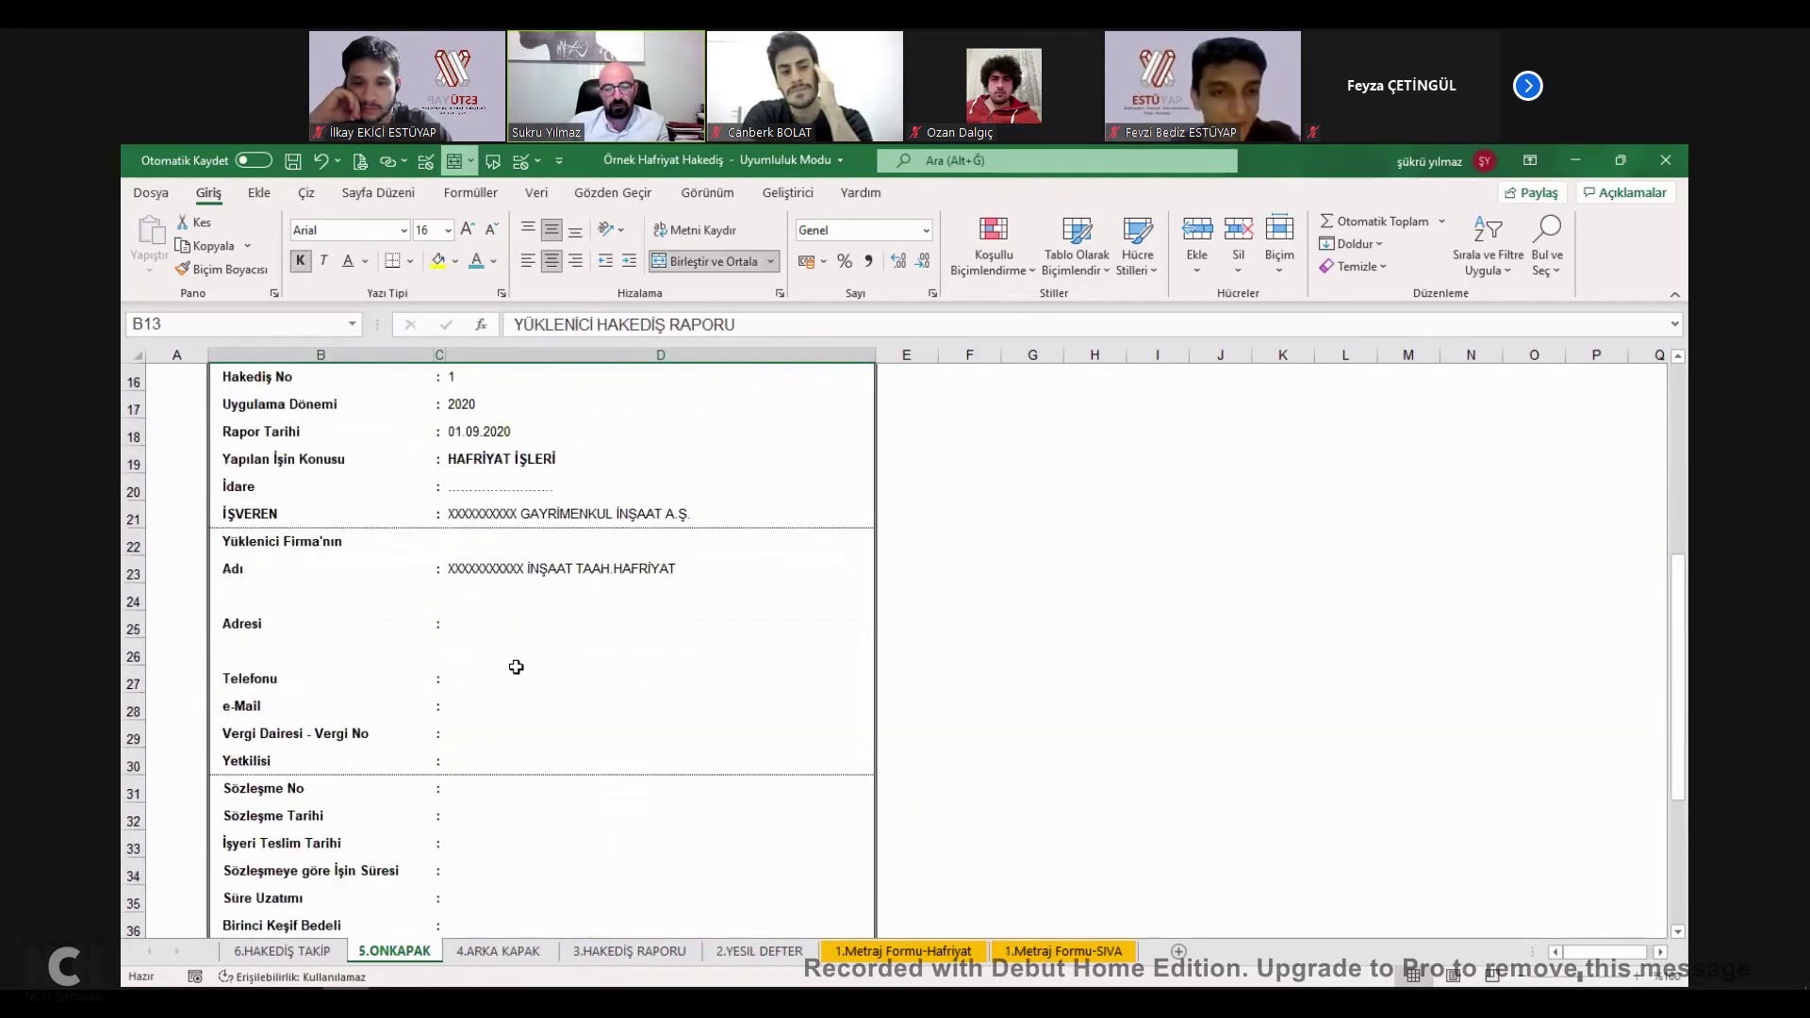
{"action": "left_click", "coordinate": [528, 788]}
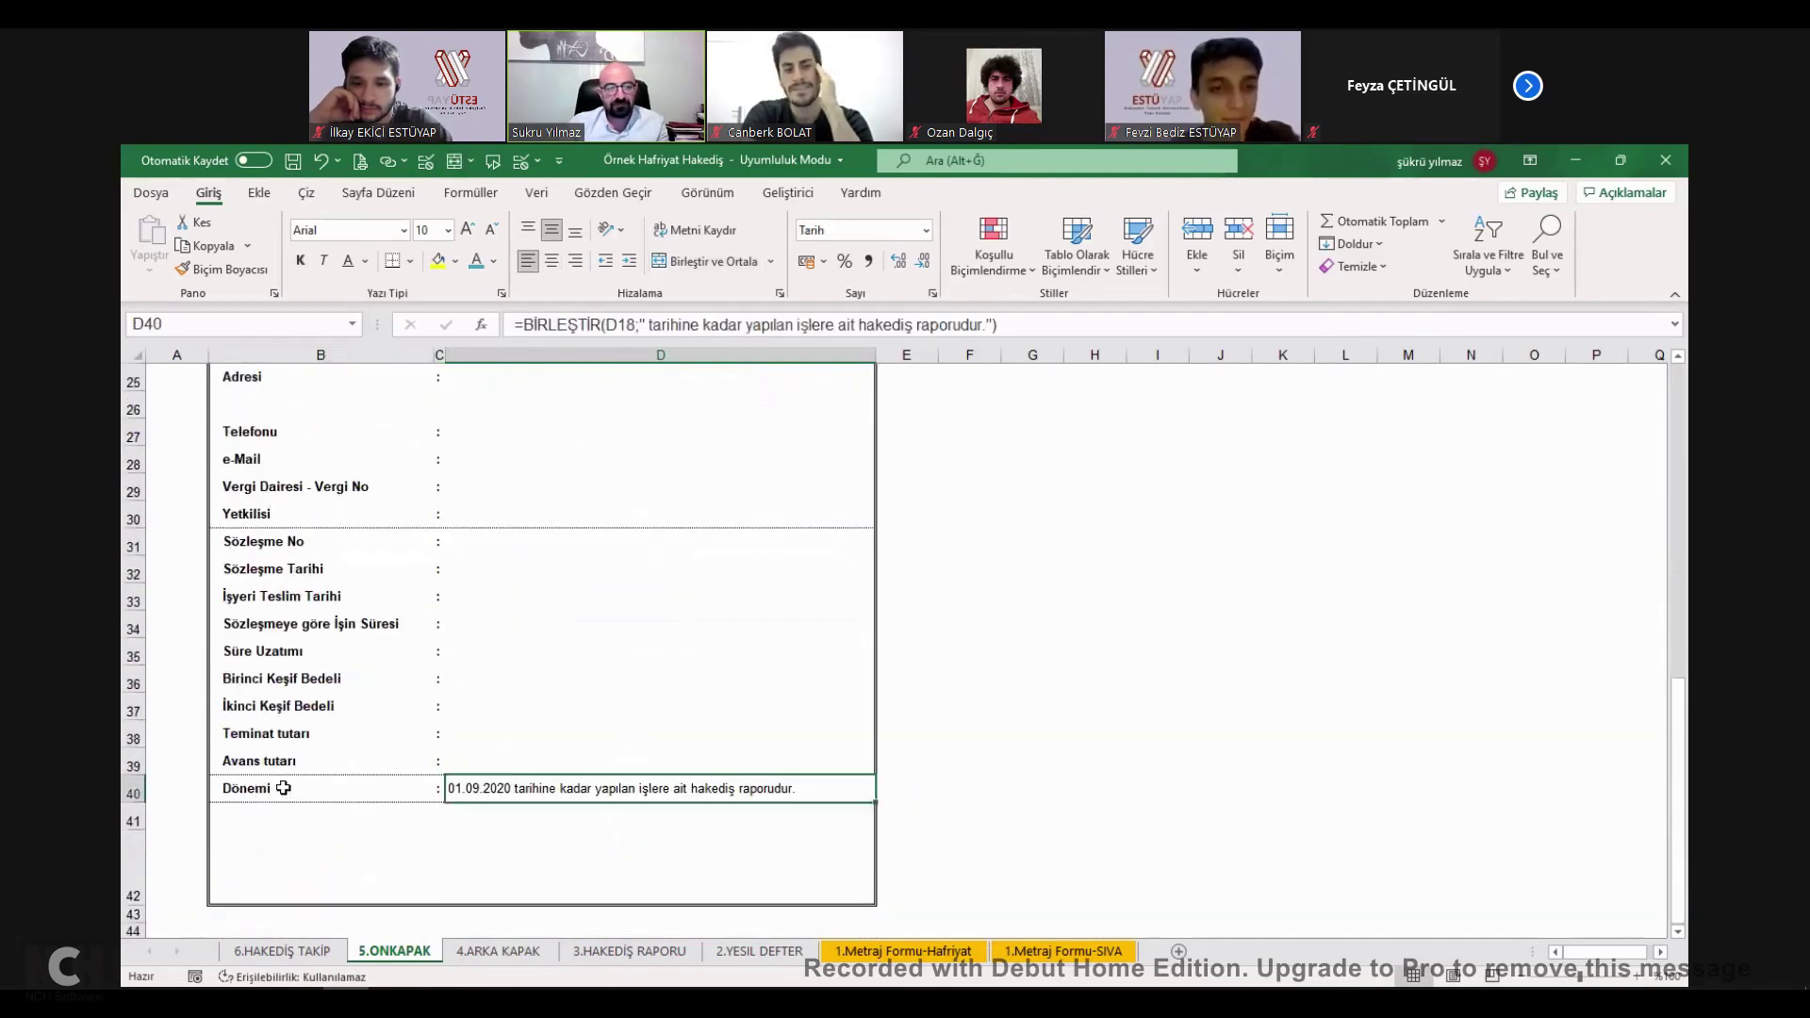
{"action": "key", "text": "Left"}
{"action": "key", "text": "Left"}
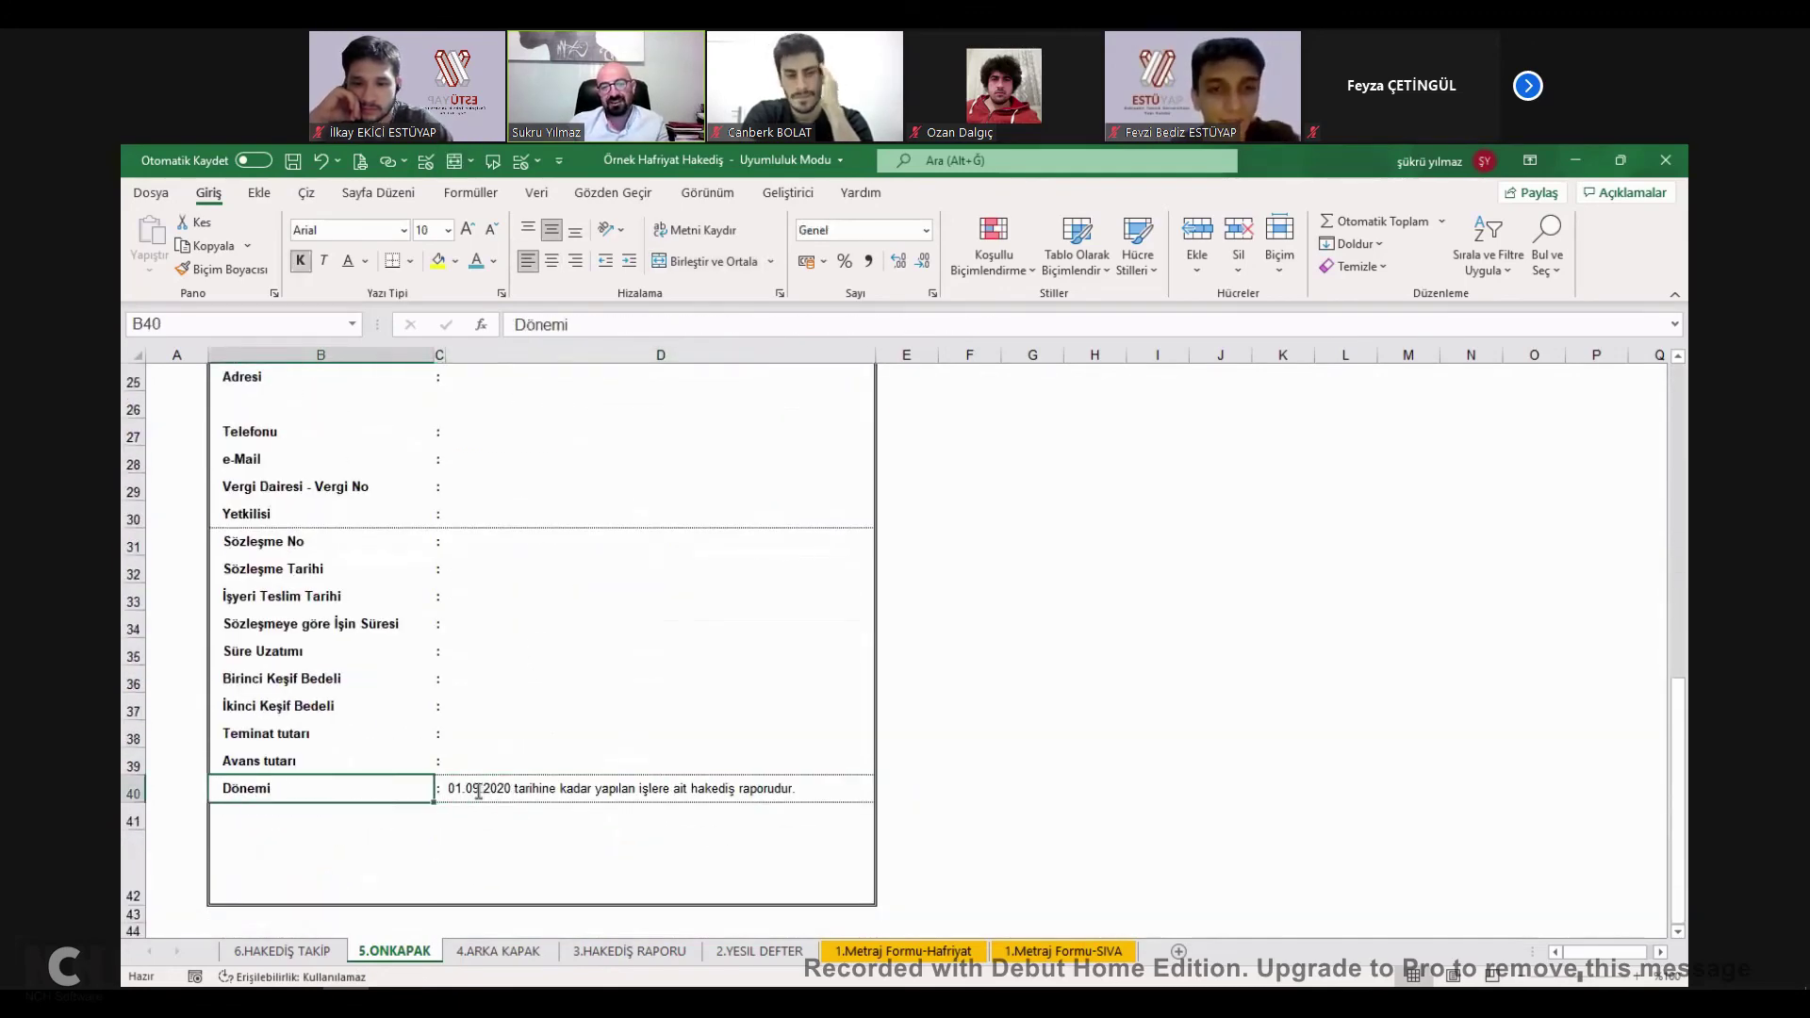
{"action": "left_click", "coordinate": [479, 792]}
{"action": "key", "text": "F2"}
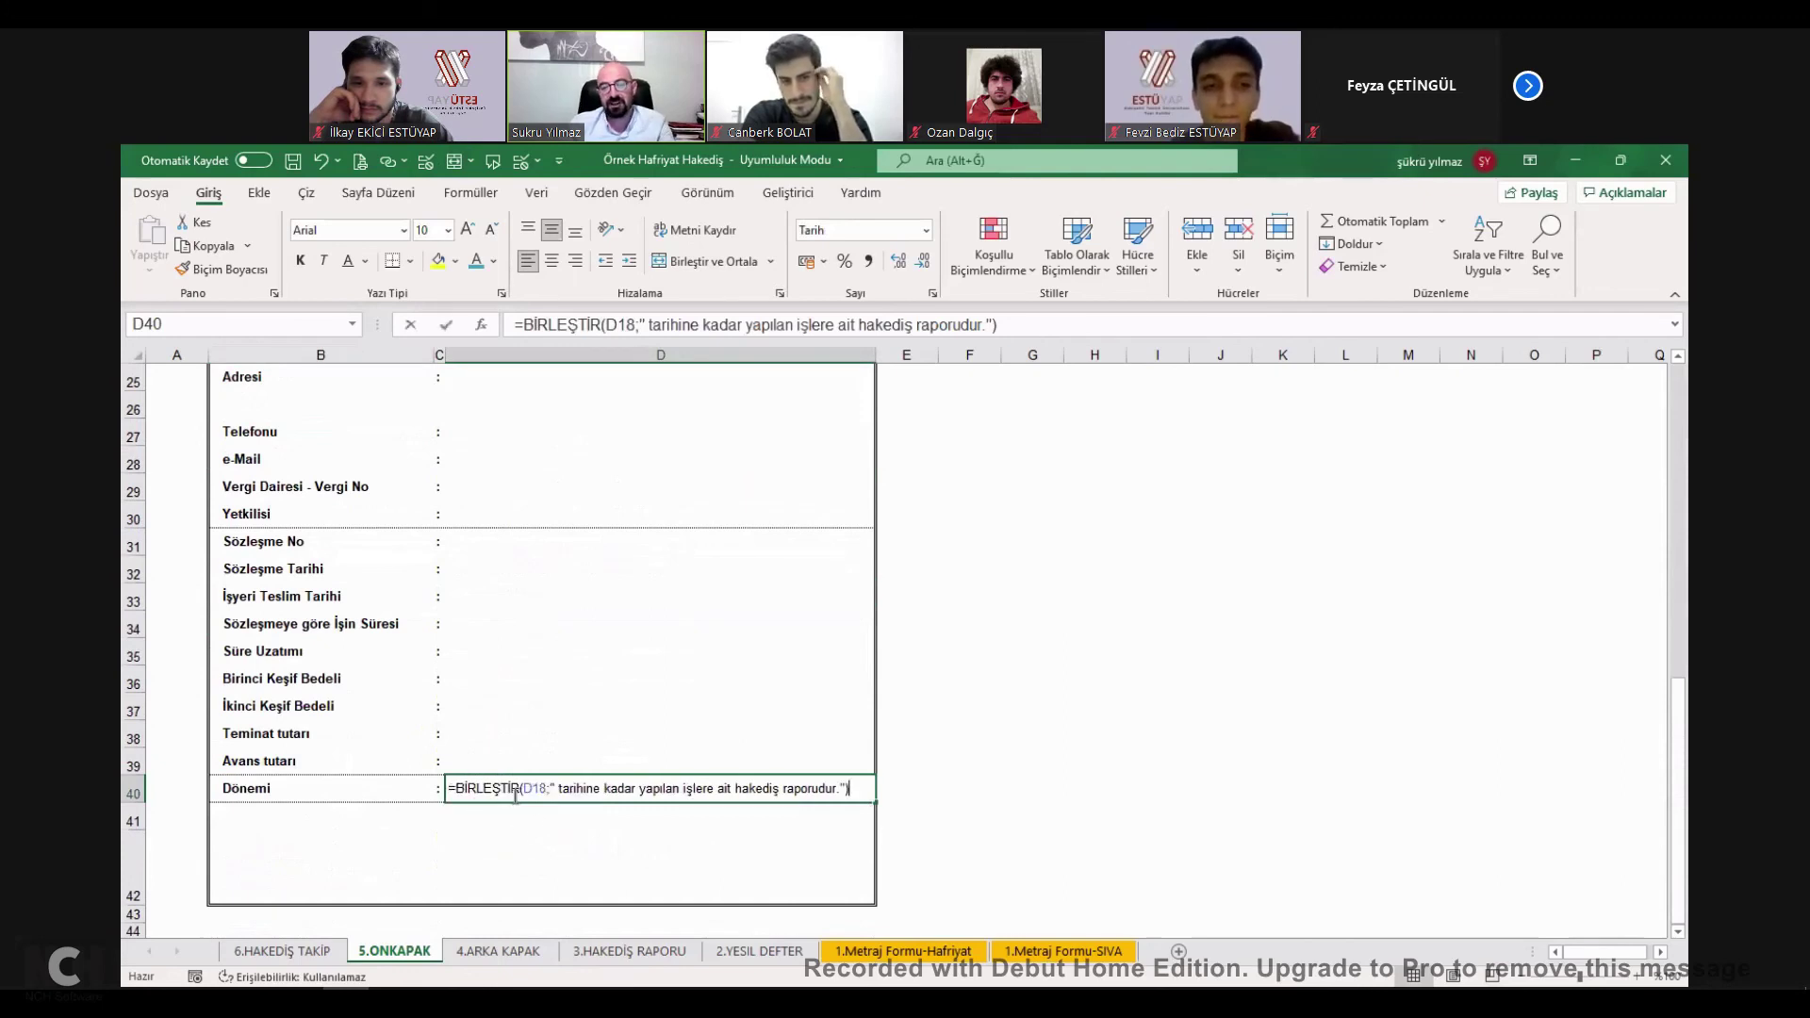
{"action": "left_click", "coordinate": [515, 792]}
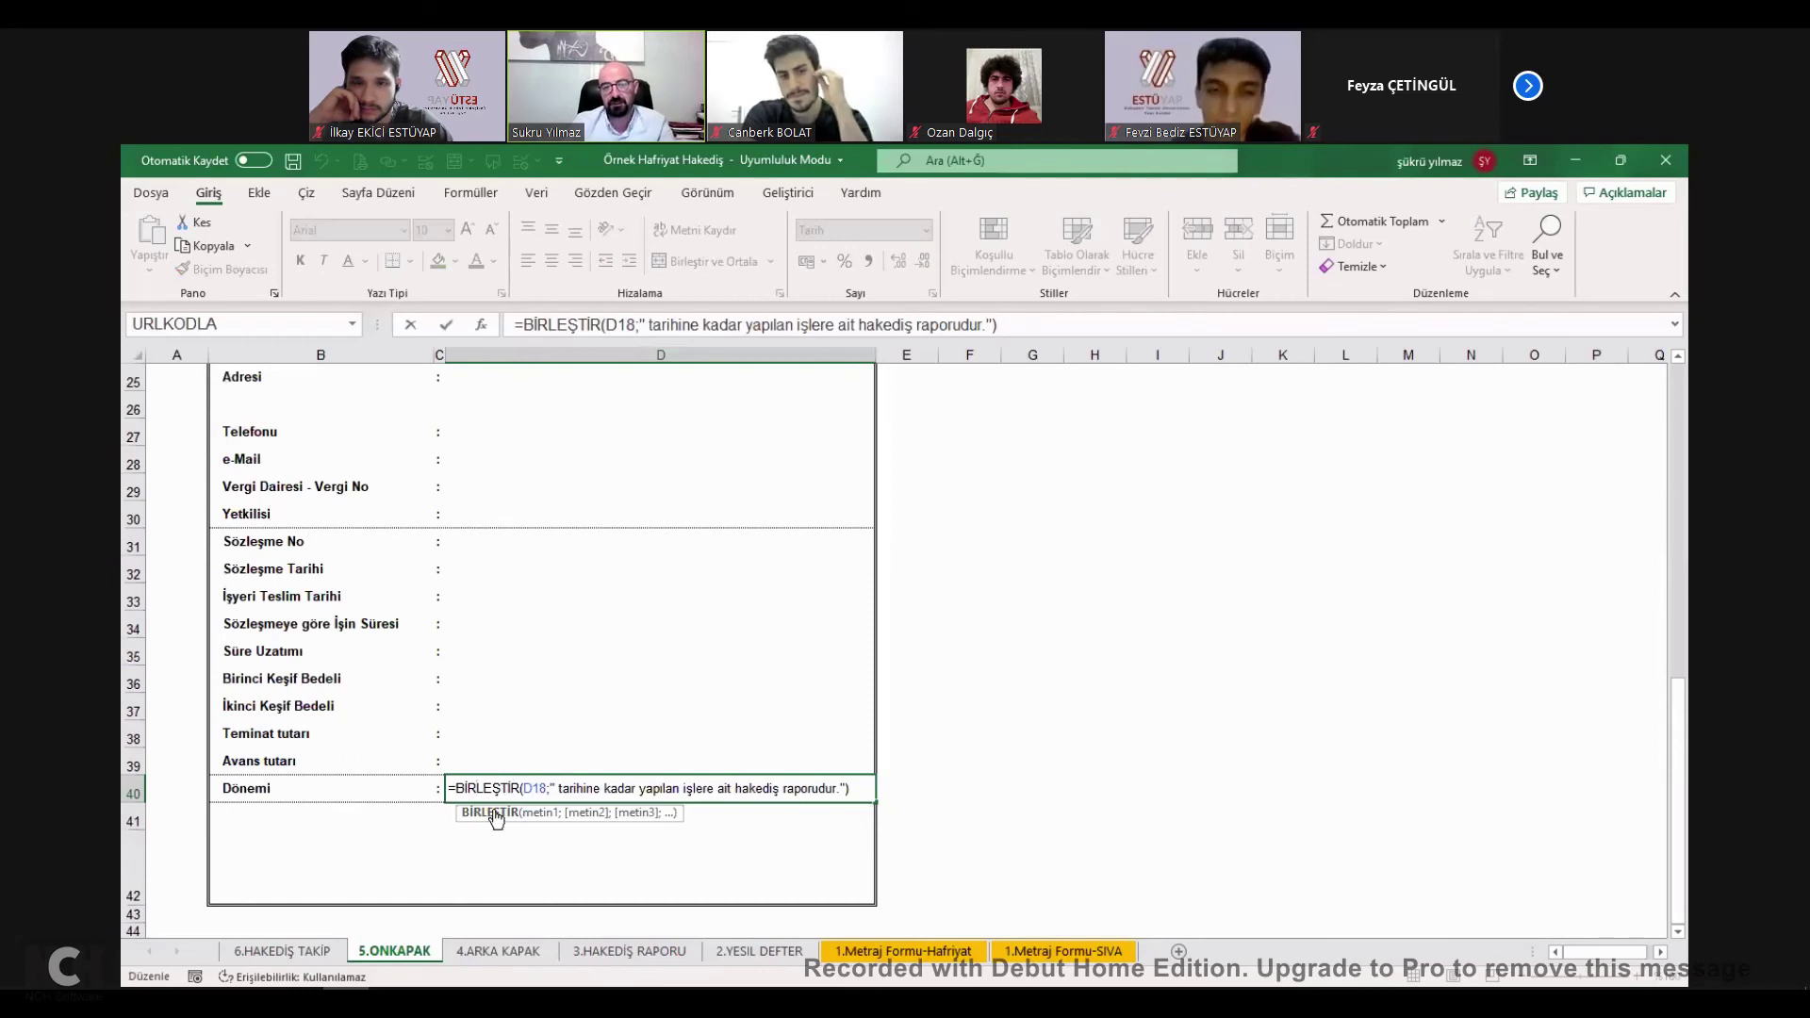
{"action": "key", "text": "Escape"}
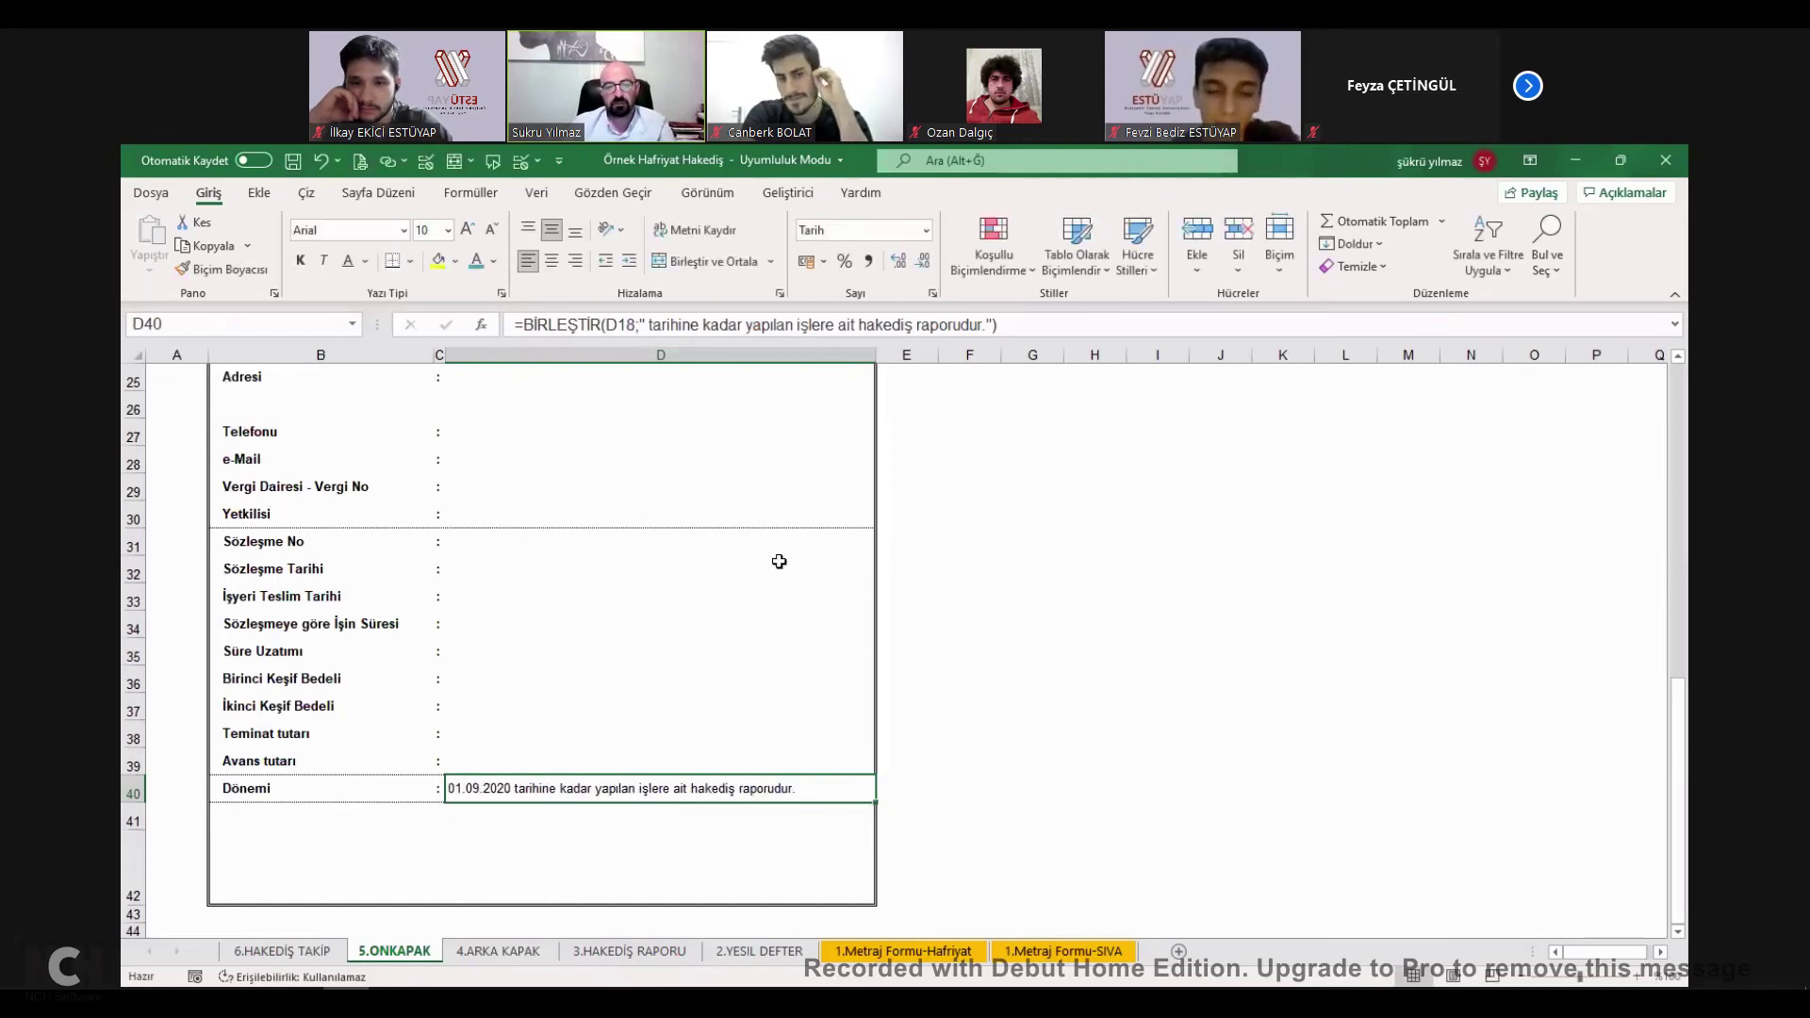
Enter 01.08.2021 as the report date in D18 and recheck the D40 period sentence.
{"action": "scroll", "coordinate": [490, 745], "scroll_direction": "up", "scroll_amount": 8}
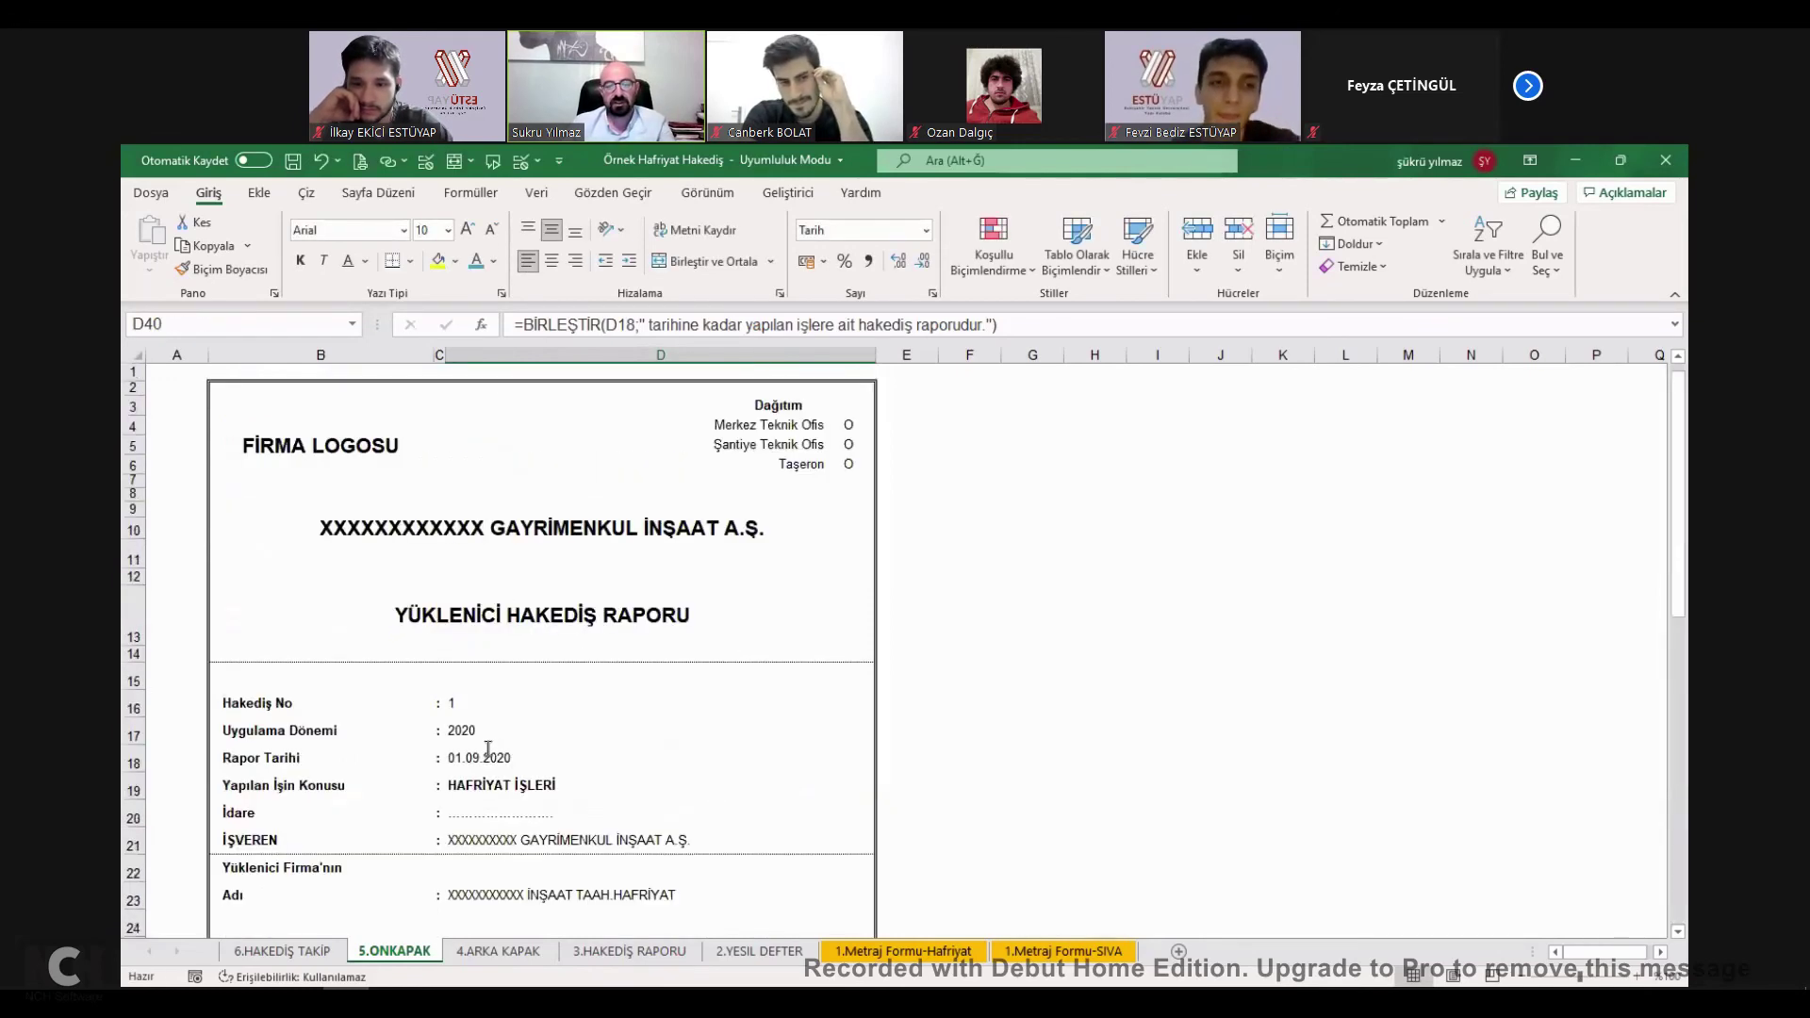
{"action": "left_click", "coordinate": [488, 748]}
{"action": "type", "text": "01.08.2021"}
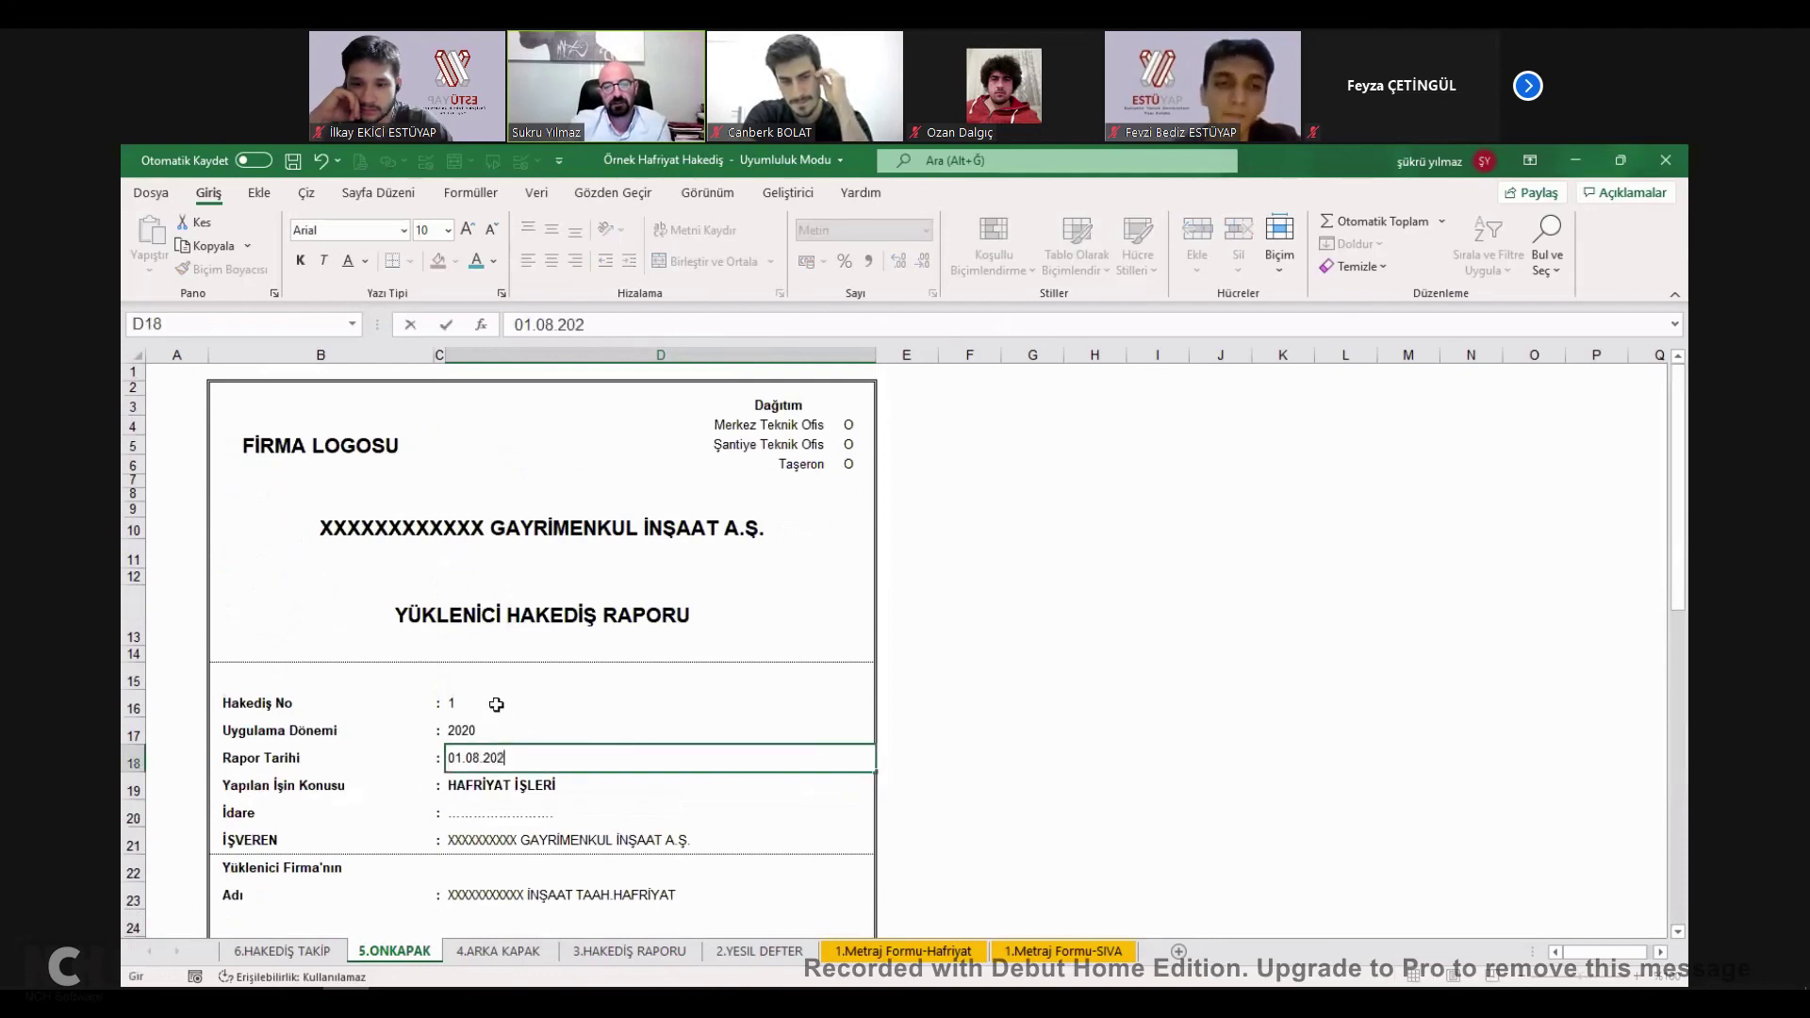
{"action": "key", "text": "Return"}
{"action": "scroll", "coordinate": [566, 811], "scroll_direction": "down", "scroll_amount": 1}
{"action": "scroll", "coordinate": [567, 811], "scroll_direction": "down", "scroll_amount": 6}
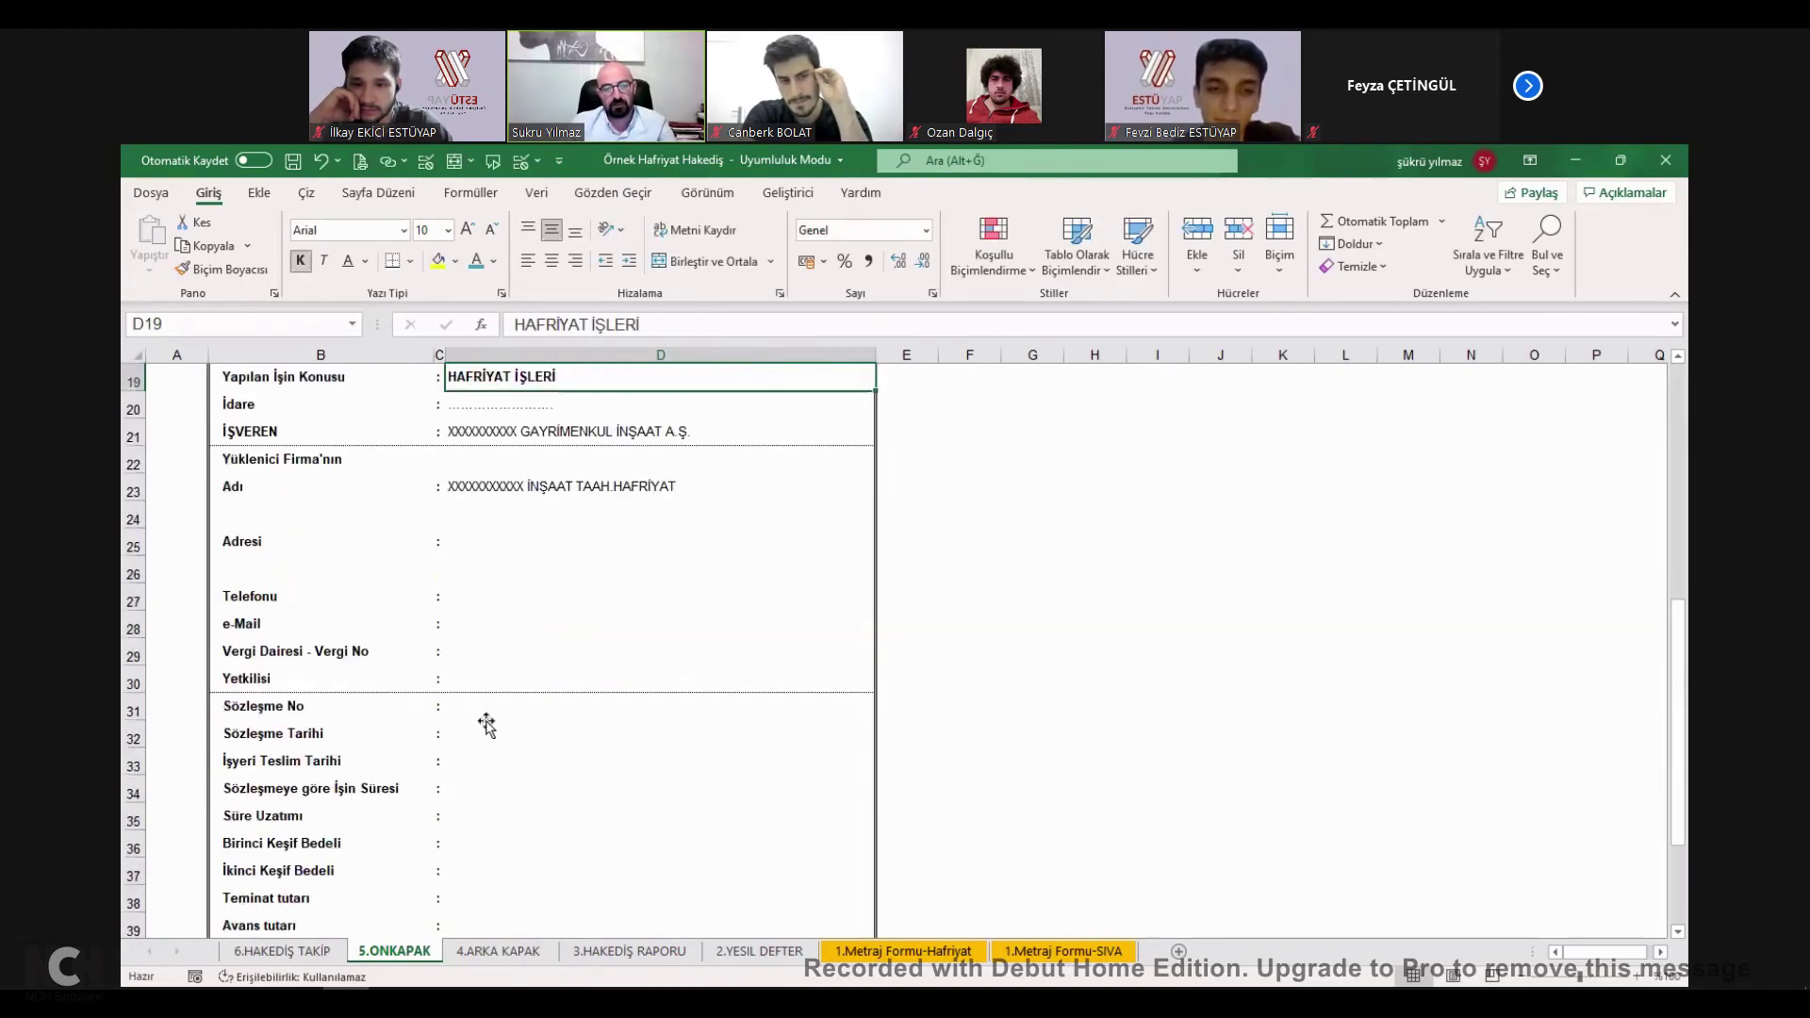
{"action": "scroll", "coordinate": [483, 726], "scroll_direction": "down", "scroll_amount": 3}
{"action": "left_click", "coordinate": [483, 716]}
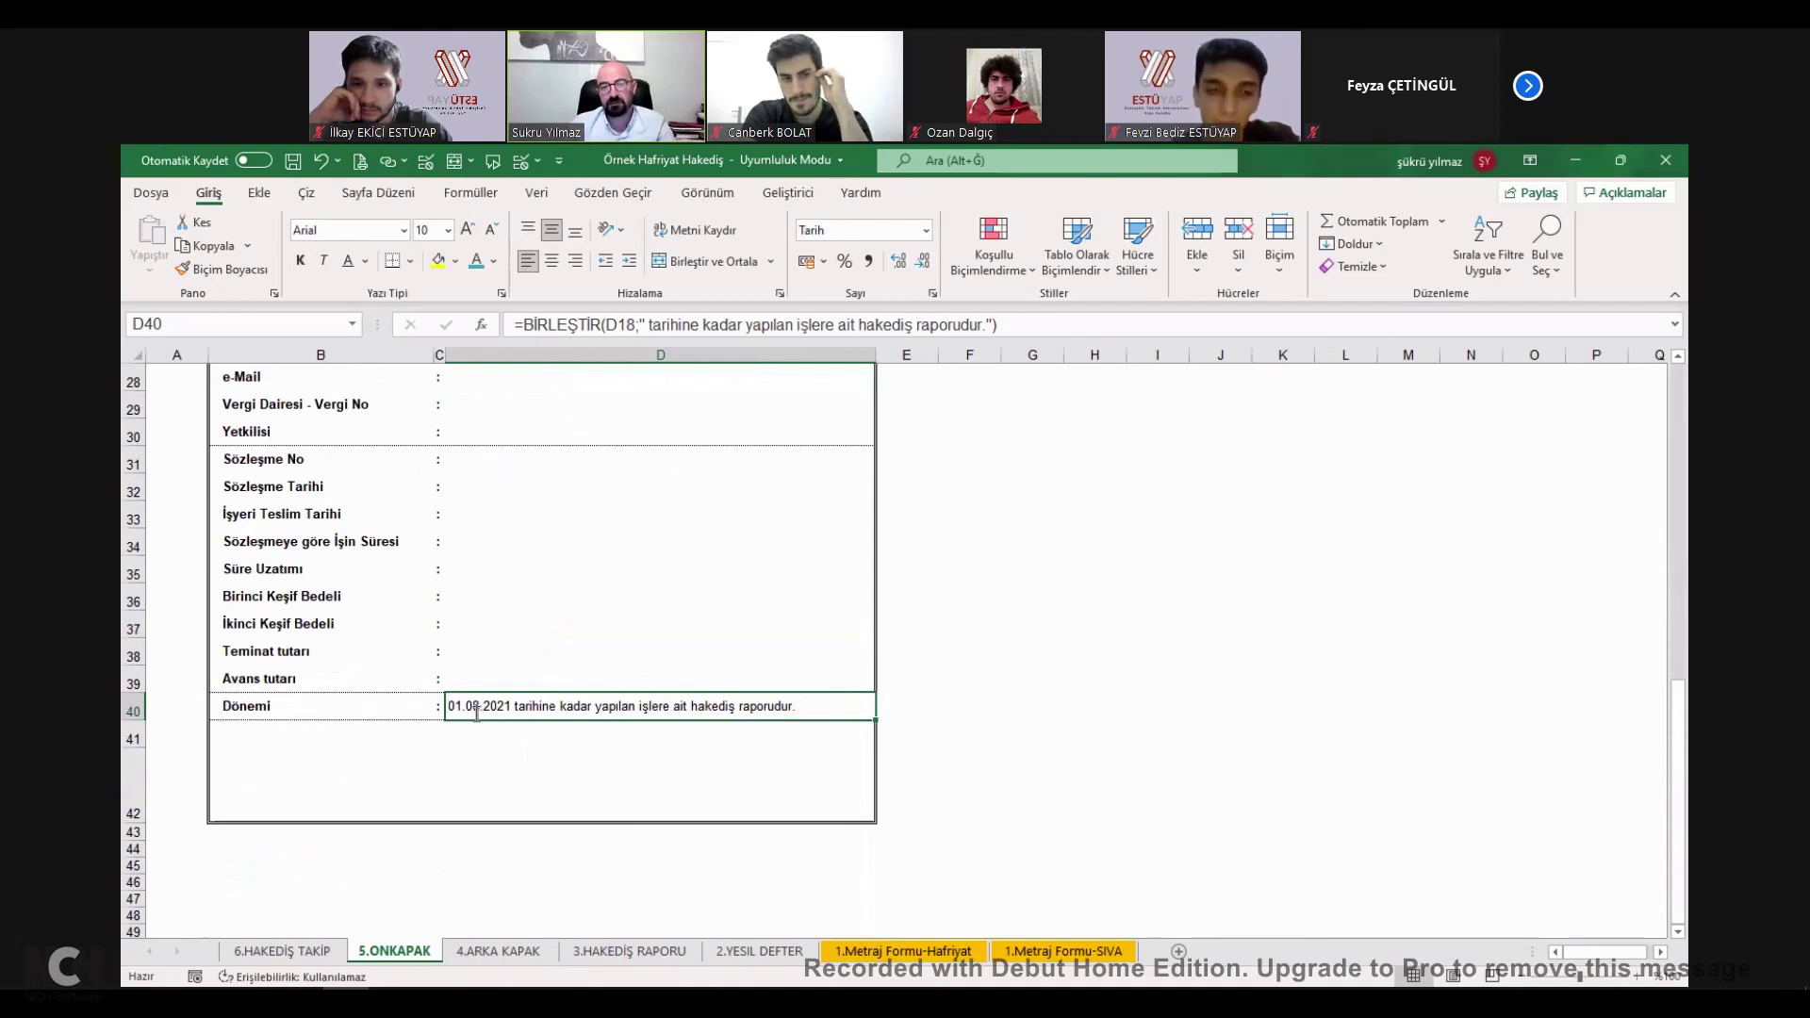
{"action": "double_click", "coordinate": [477, 716]}
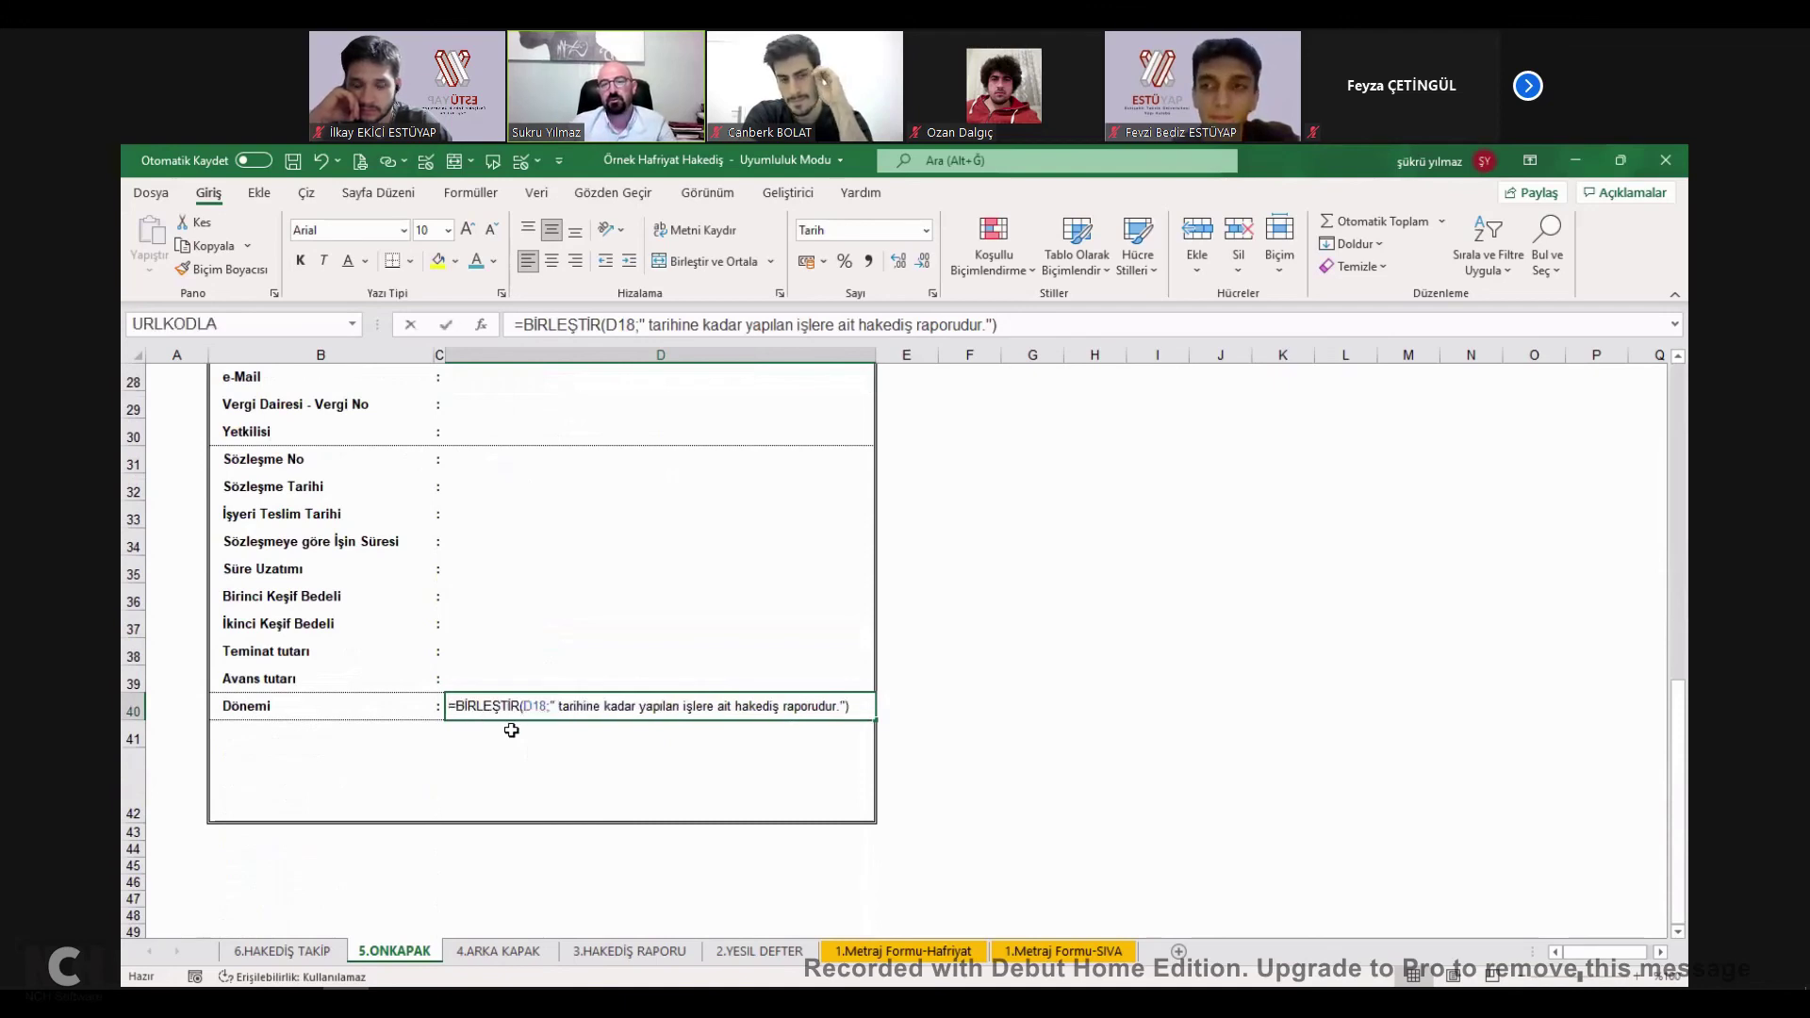
{"action": "key", "text": "Escape"}
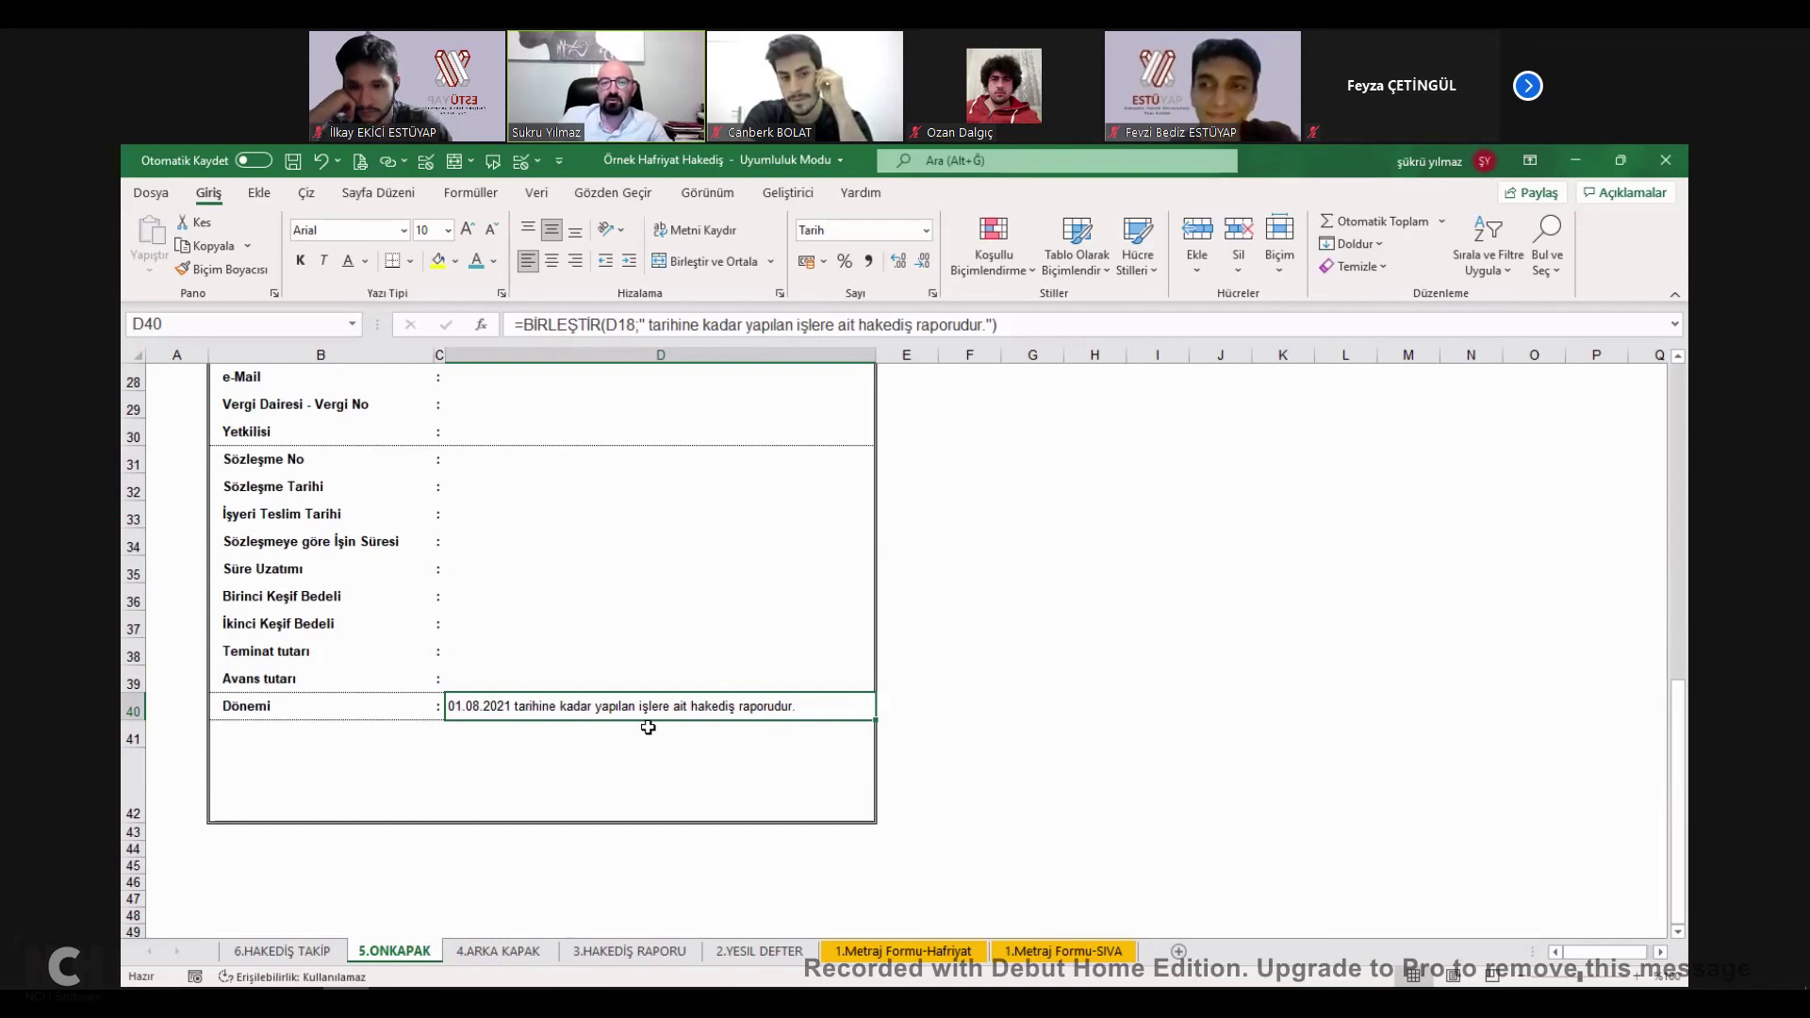
Scroll back over the cover to the HAFRİYAT İŞLERİ work subject cell.
{"action": "scroll", "coordinate": [592, 734], "scroll_direction": "up", "scroll_amount": 1}
{"action": "scroll", "coordinate": [592, 734], "scroll_direction": "up", "scroll_amount": 5}
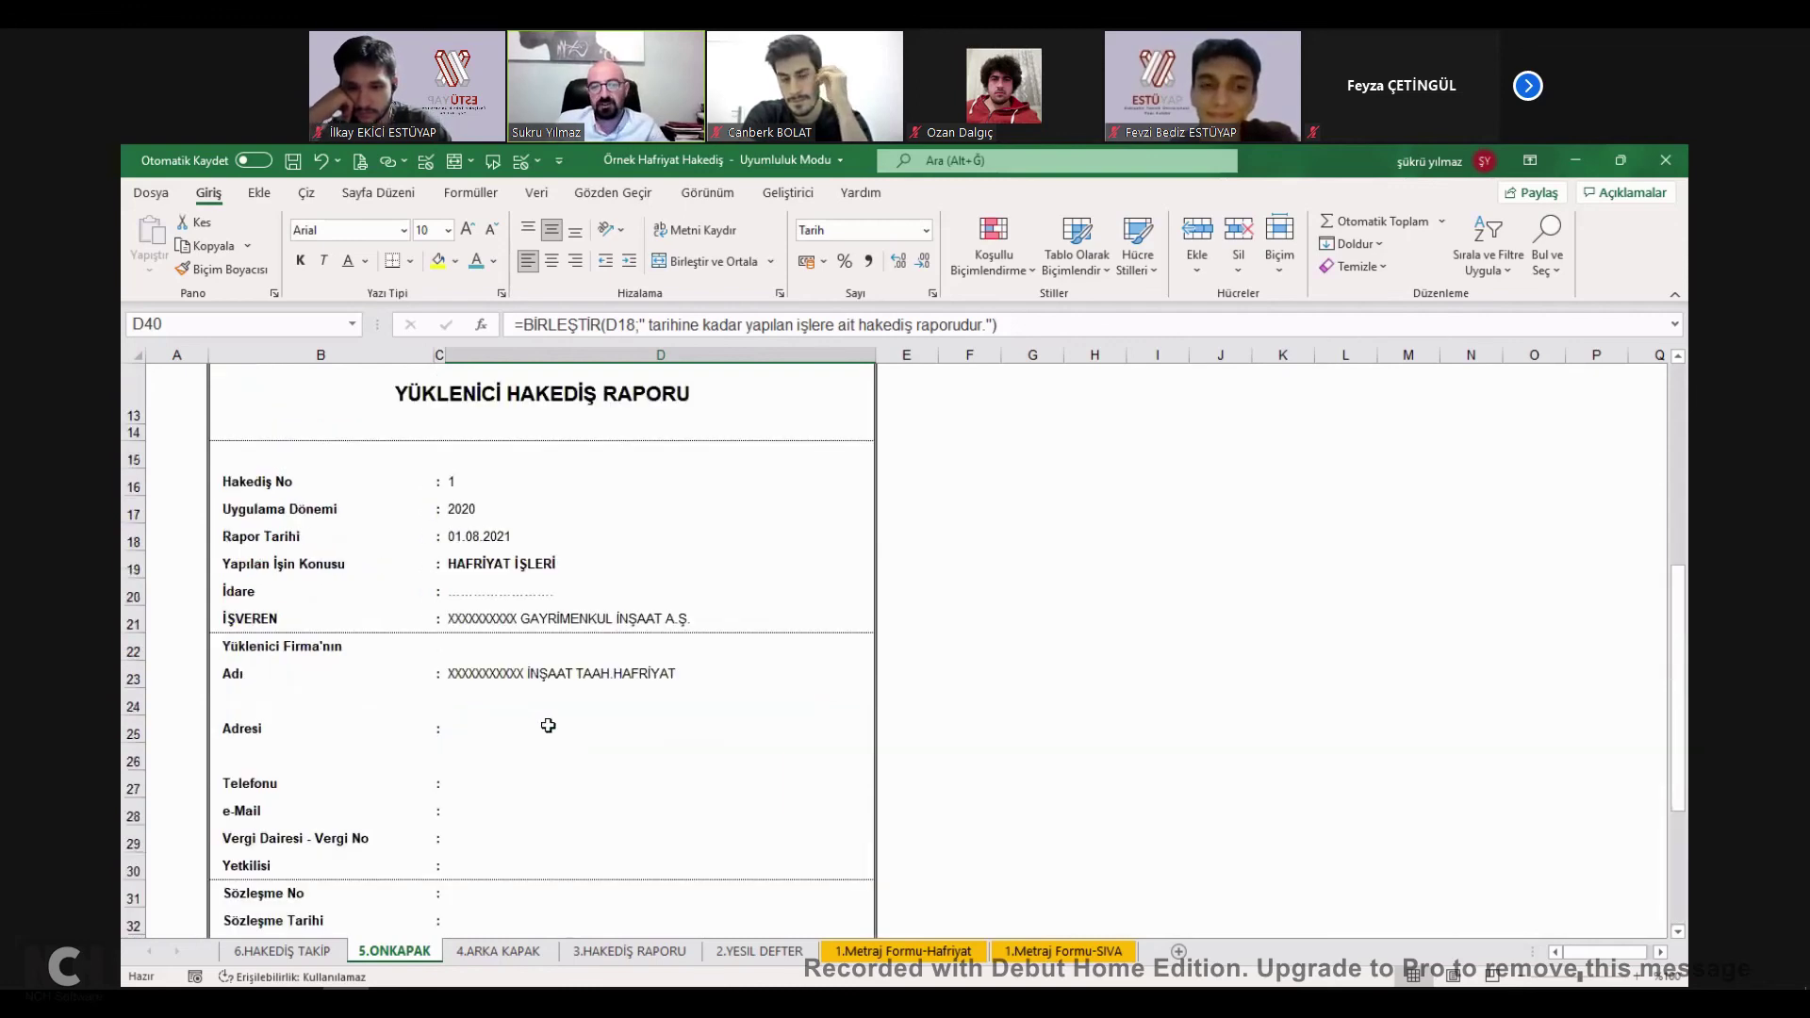
{"action": "scroll", "coordinate": [477, 675], "scroll_direction": "up", "scroll_amount": 4}
{"action": "scroll", "coordinate": [481, 649], "scroll_direction": "down", "scroll_amount": 3}
{"action": "left_click", "coordinate": [476, 626]}
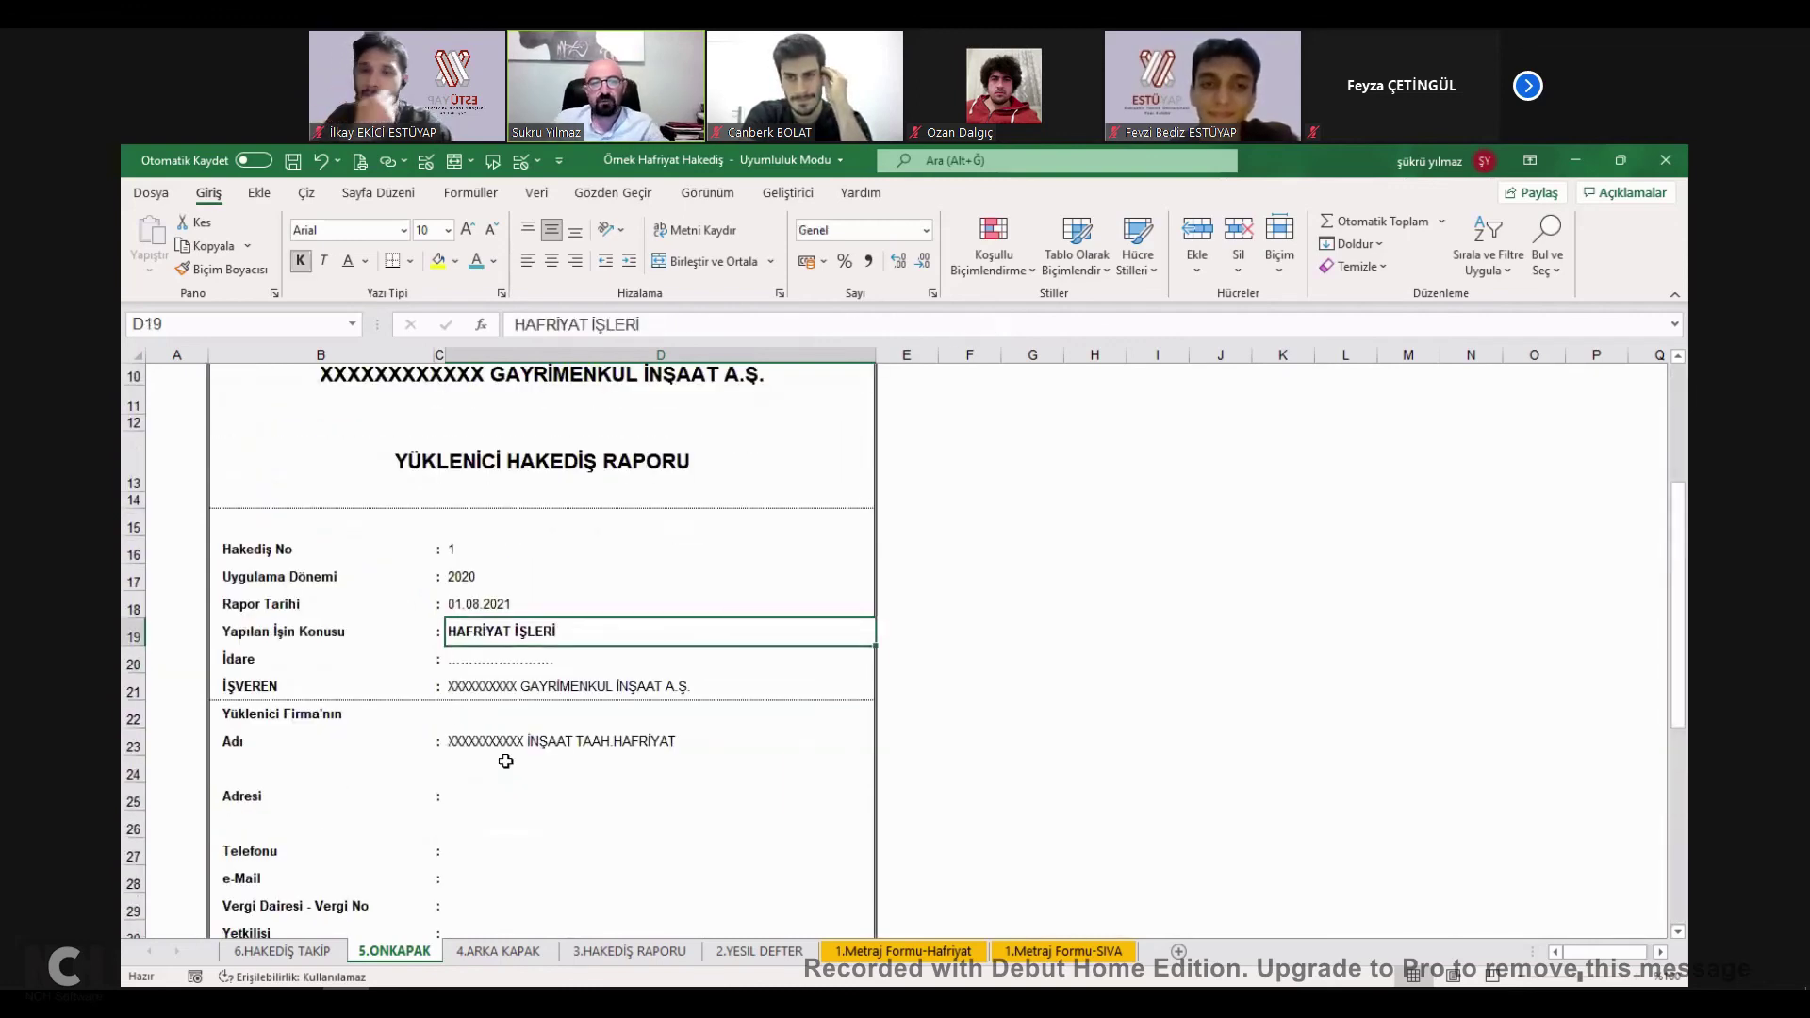
{"action": "scroll", "coordinate": [504, 754], "scroll_direction": "down", "scroll_amount": 1}
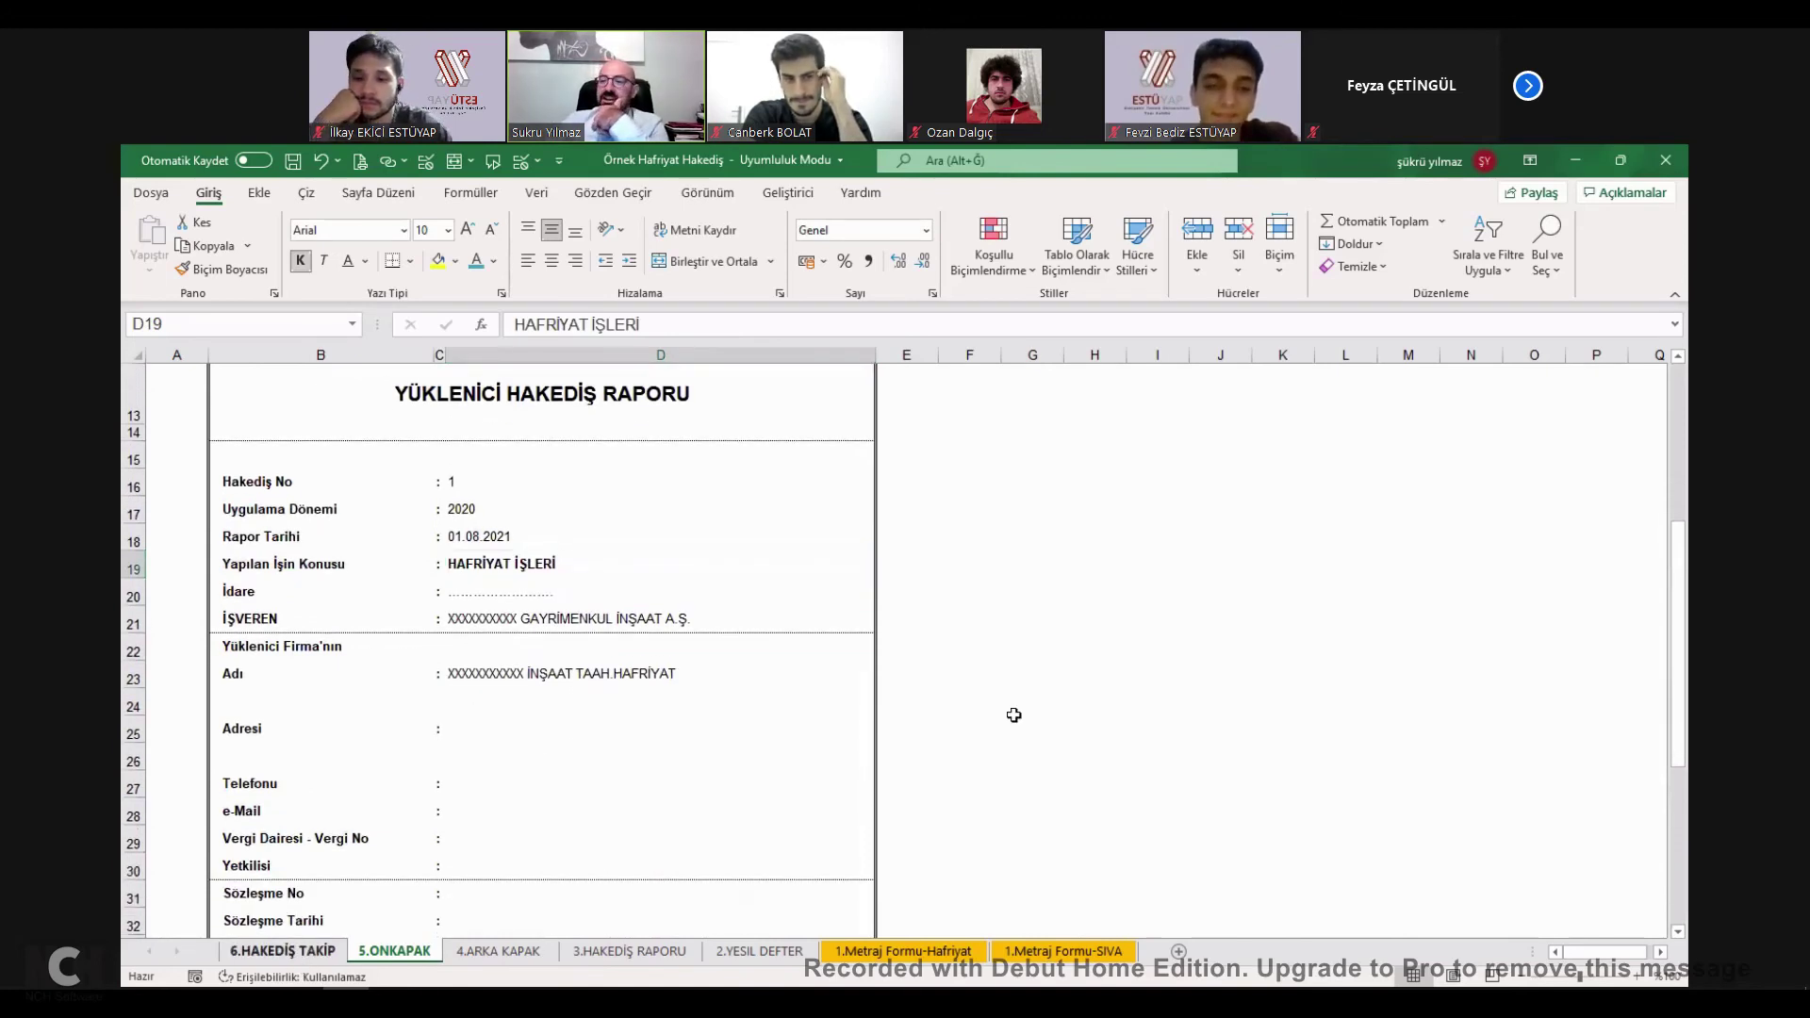
On 6.HAKEDİŞ TAKİP, link row 12's date and E12 payment amount to the cover sheets.
{"action": "key", "text": "ctrl+Page_Up"}
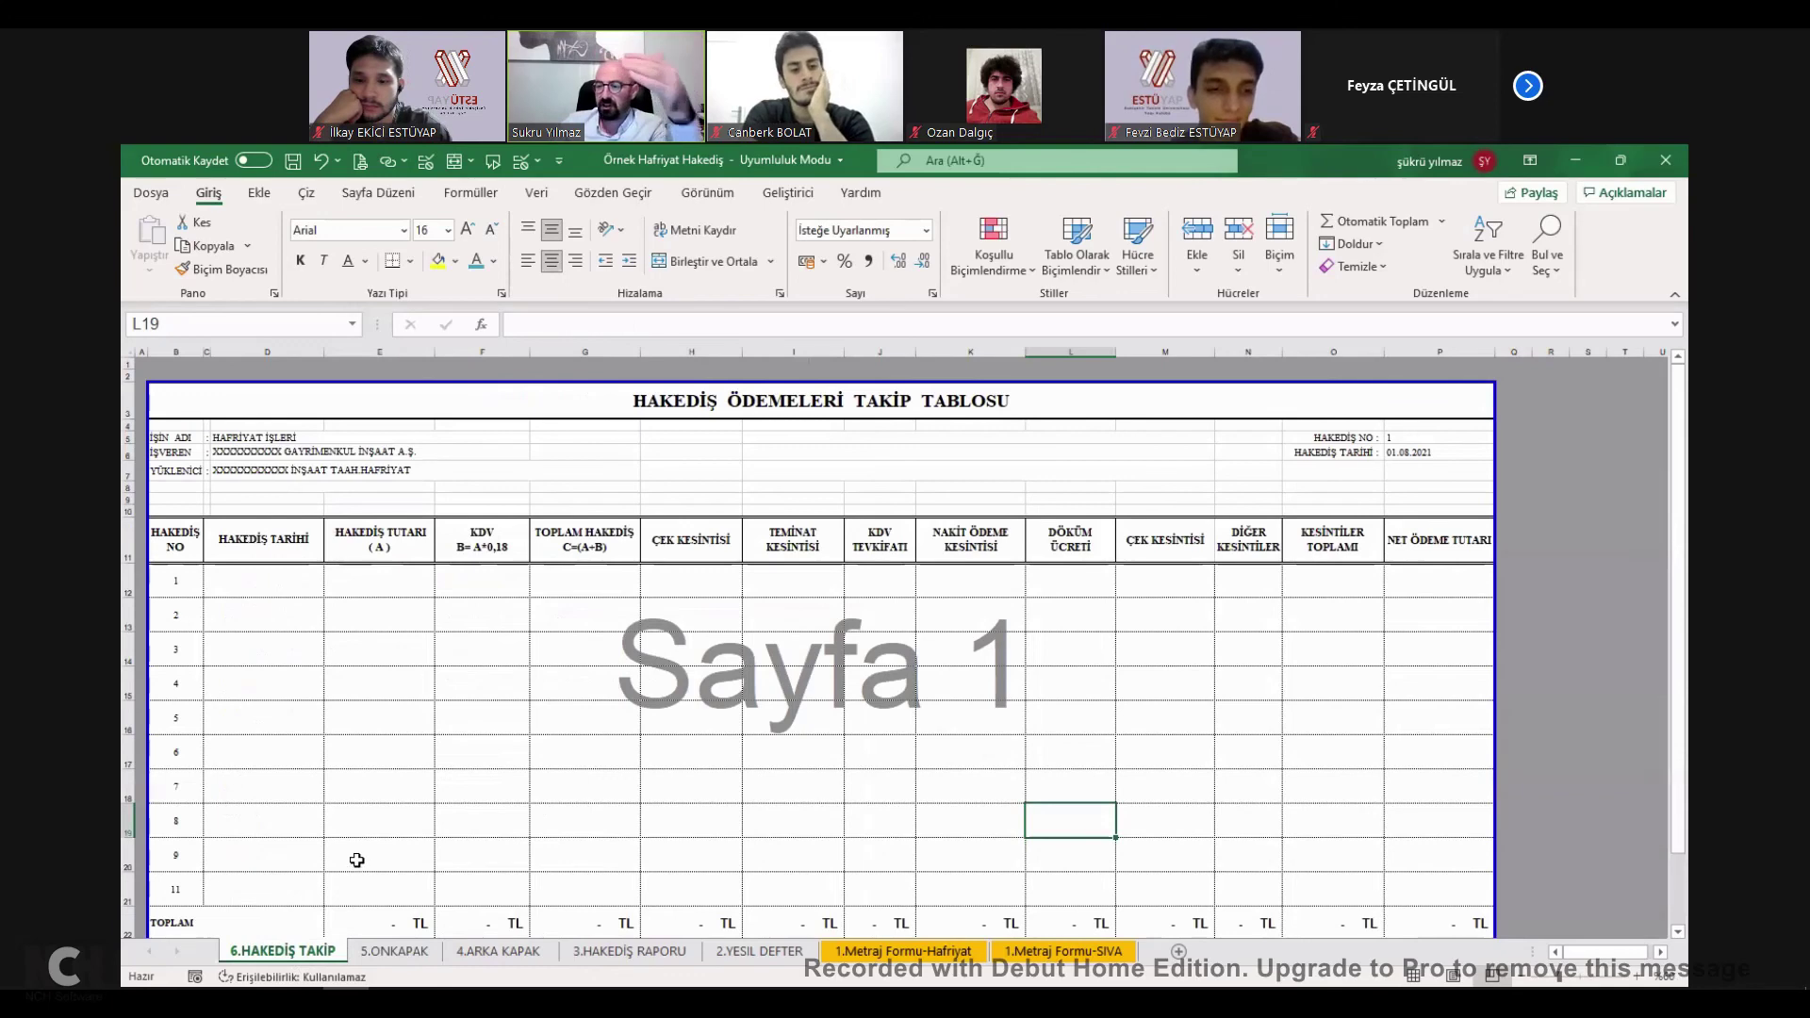
{"action": "left_click_drag", "start_coordinate": [263, 580], "coordinate": [263, 889]}
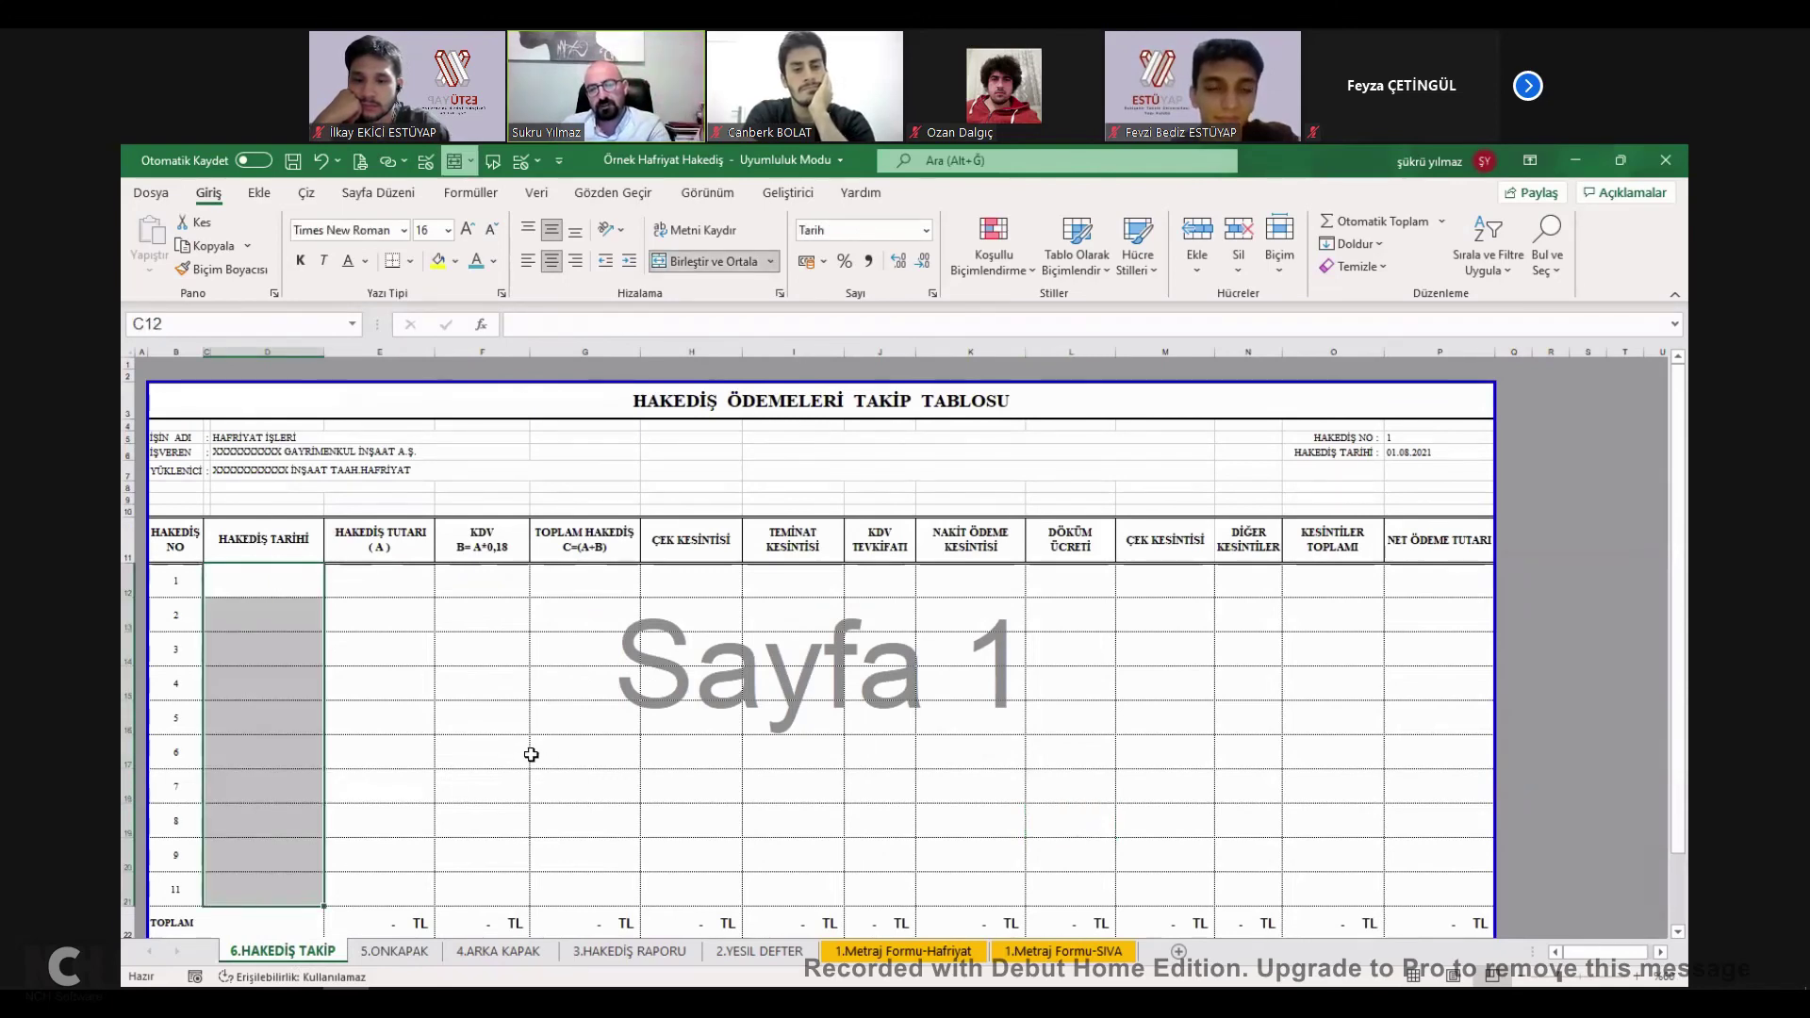
{"action": "left_click_drag", "start_coordinate": [303, 594], "coordinate": [289, 591]}
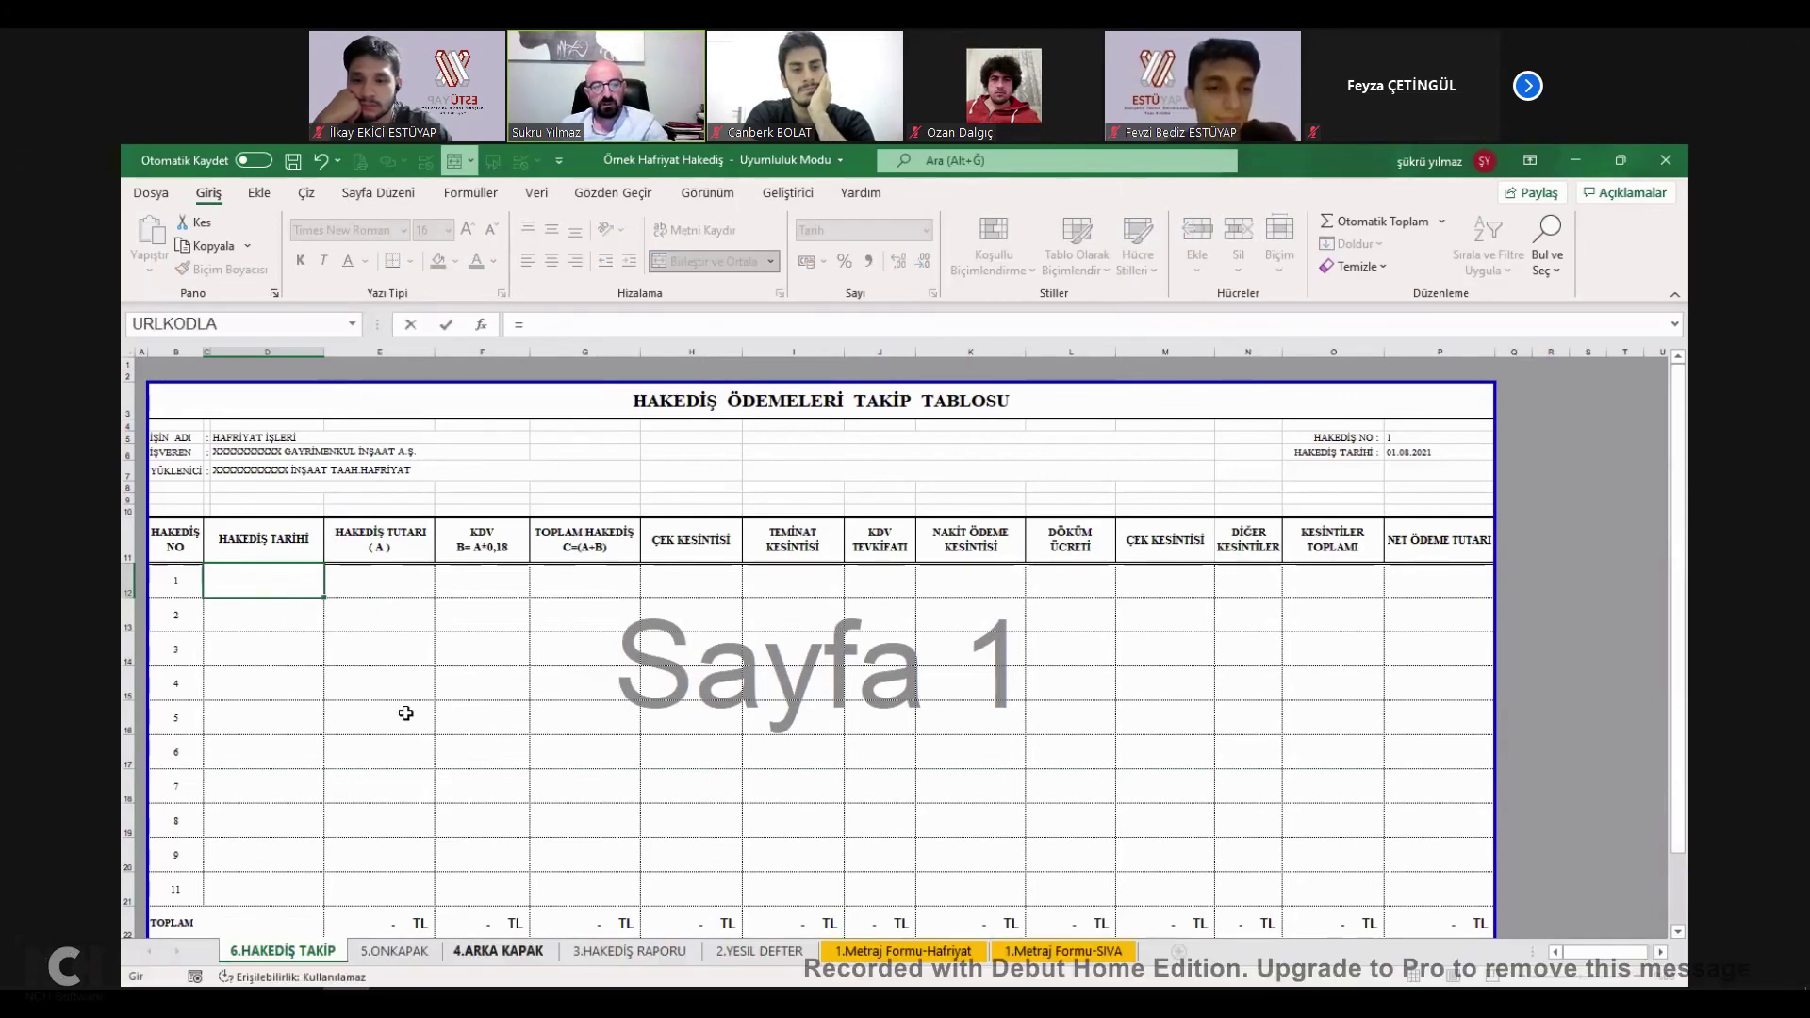
{"action": "key", "text": "ctrl+Page_Down"}
{"action": "key", "text": "ctrl+Page_Down"}
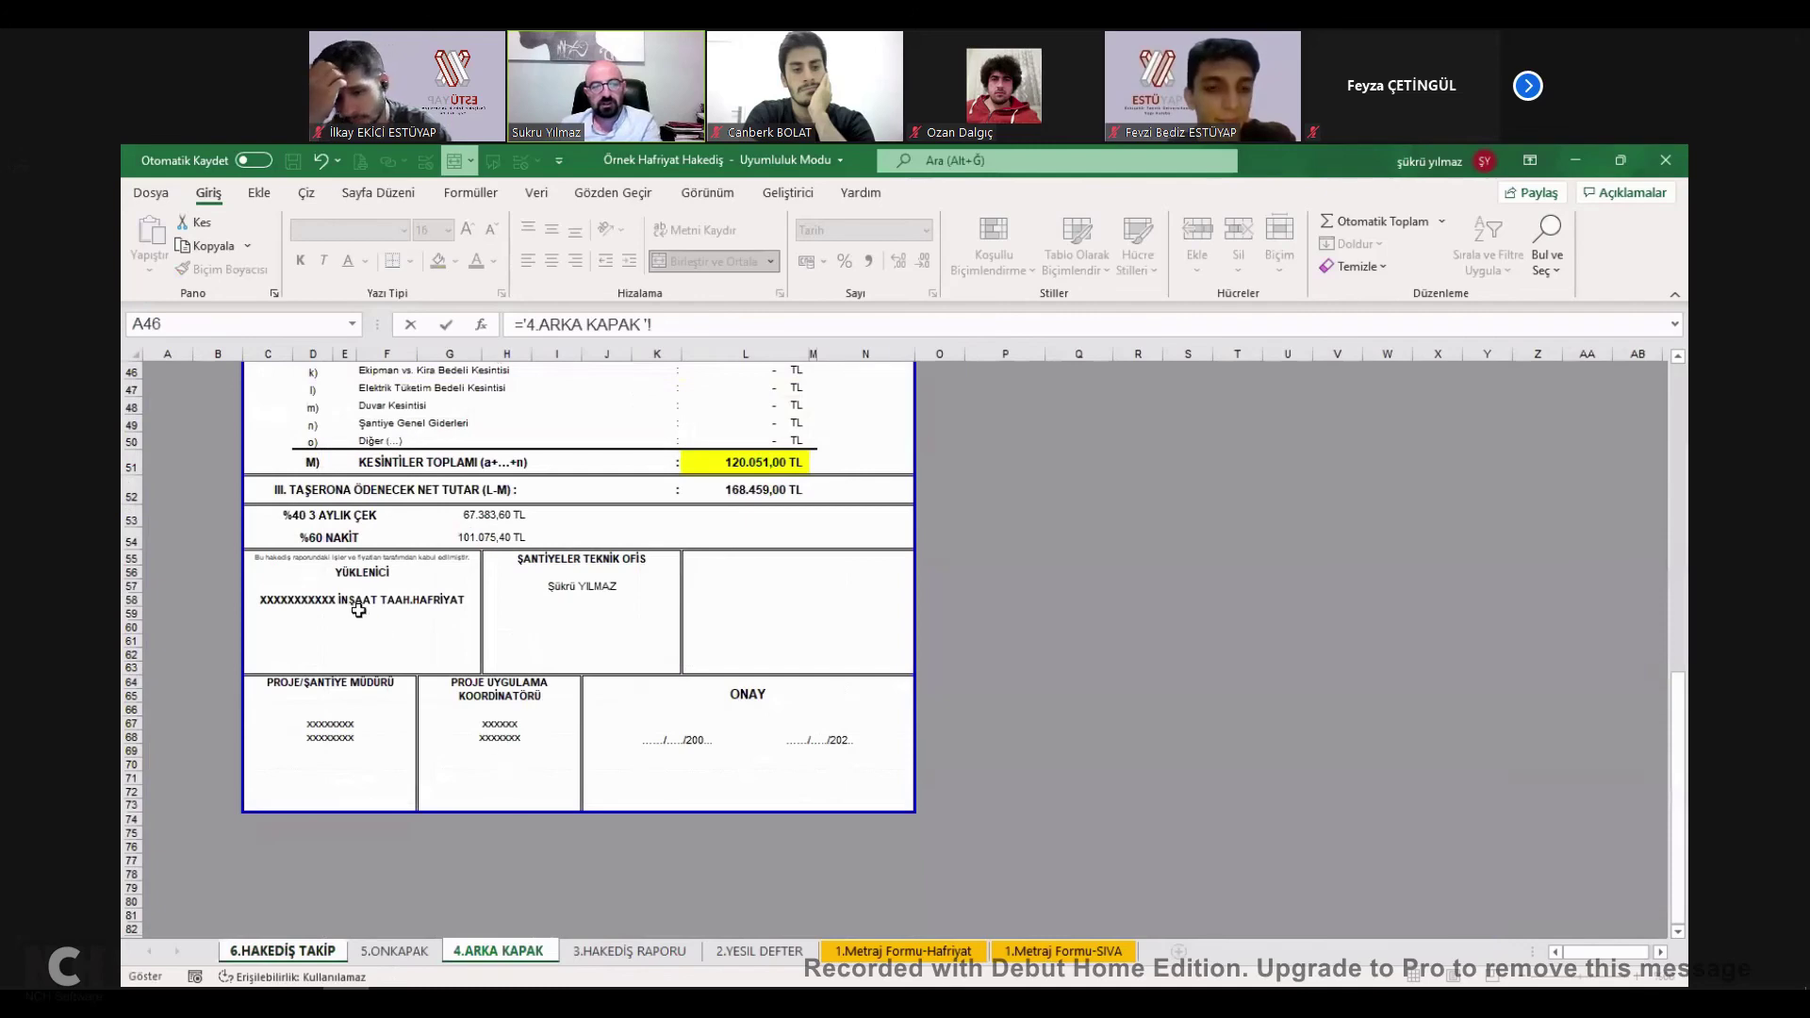
{"action": "key", "text": "ctrl+Page_Up"}
{"action": "key", "text": "ctrl+Page_Up"}
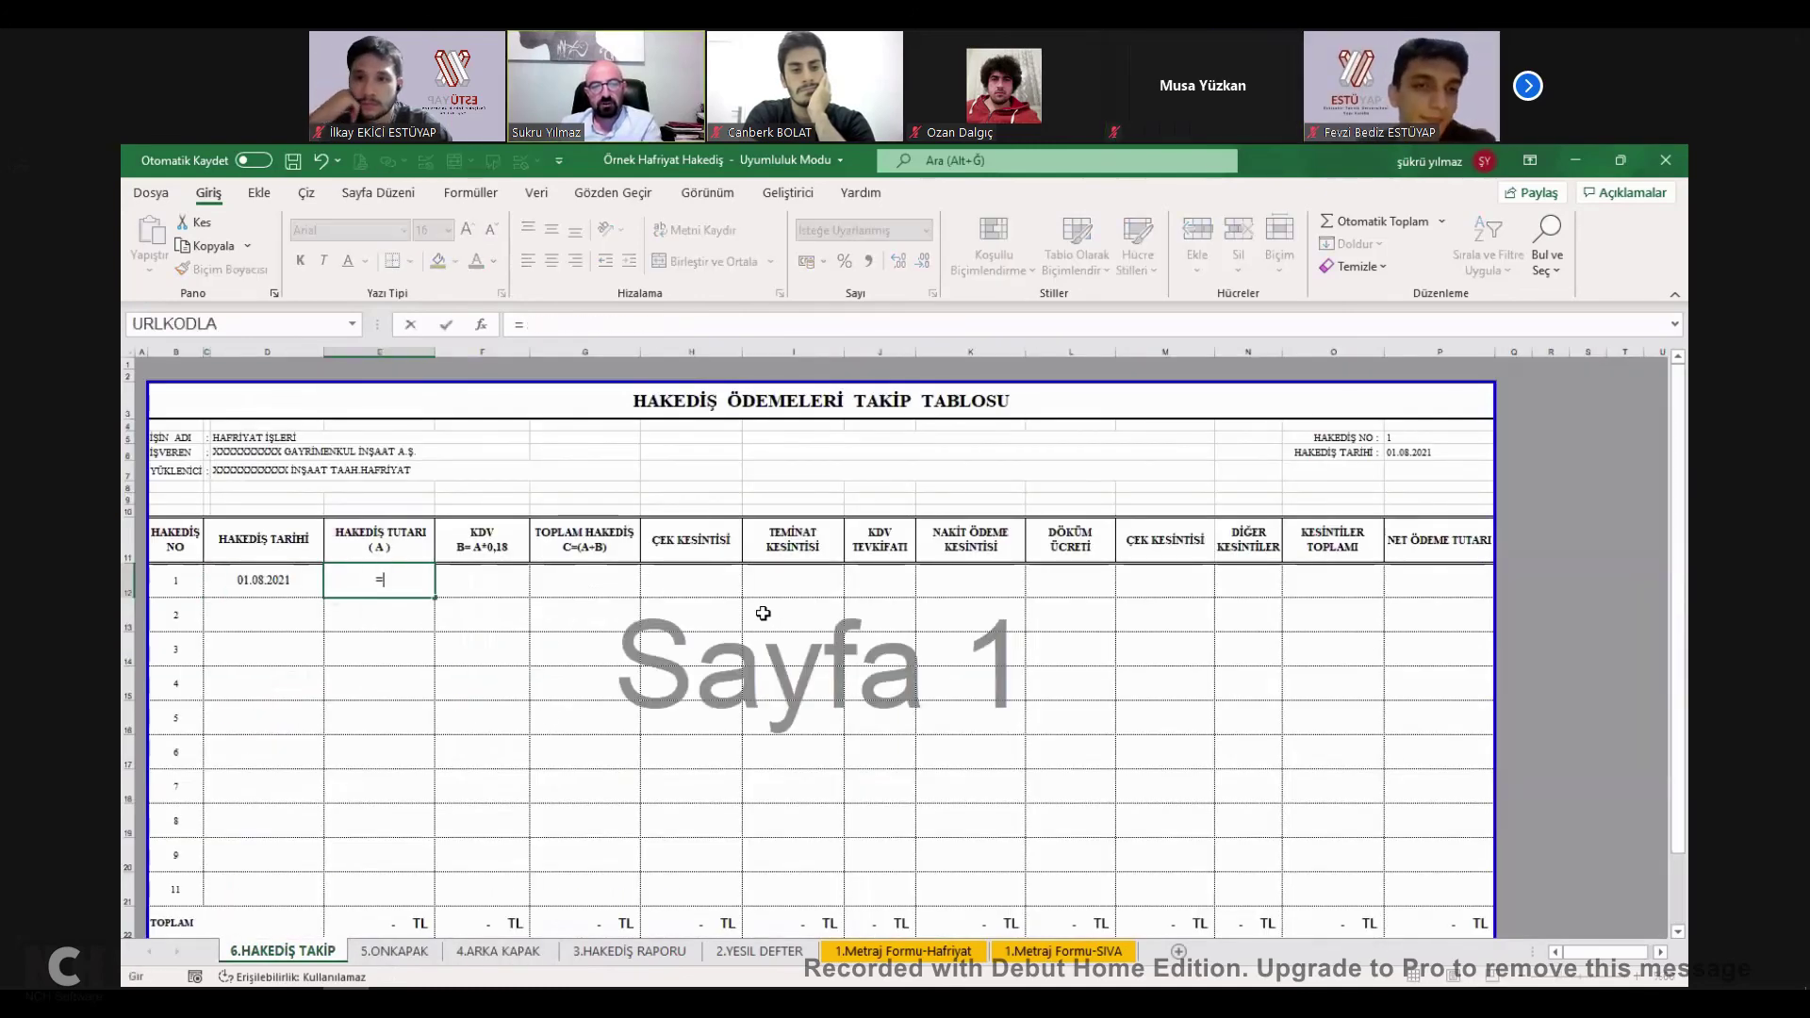
{"action": "key", "text": "ctrl+Page_Down"}
{"action": "key", "text": "ctrl+Page_Down"}
{"action": "scroll", "coordinate": [534, 555], "scroll_direction": "up", "scroll_amount": 3}
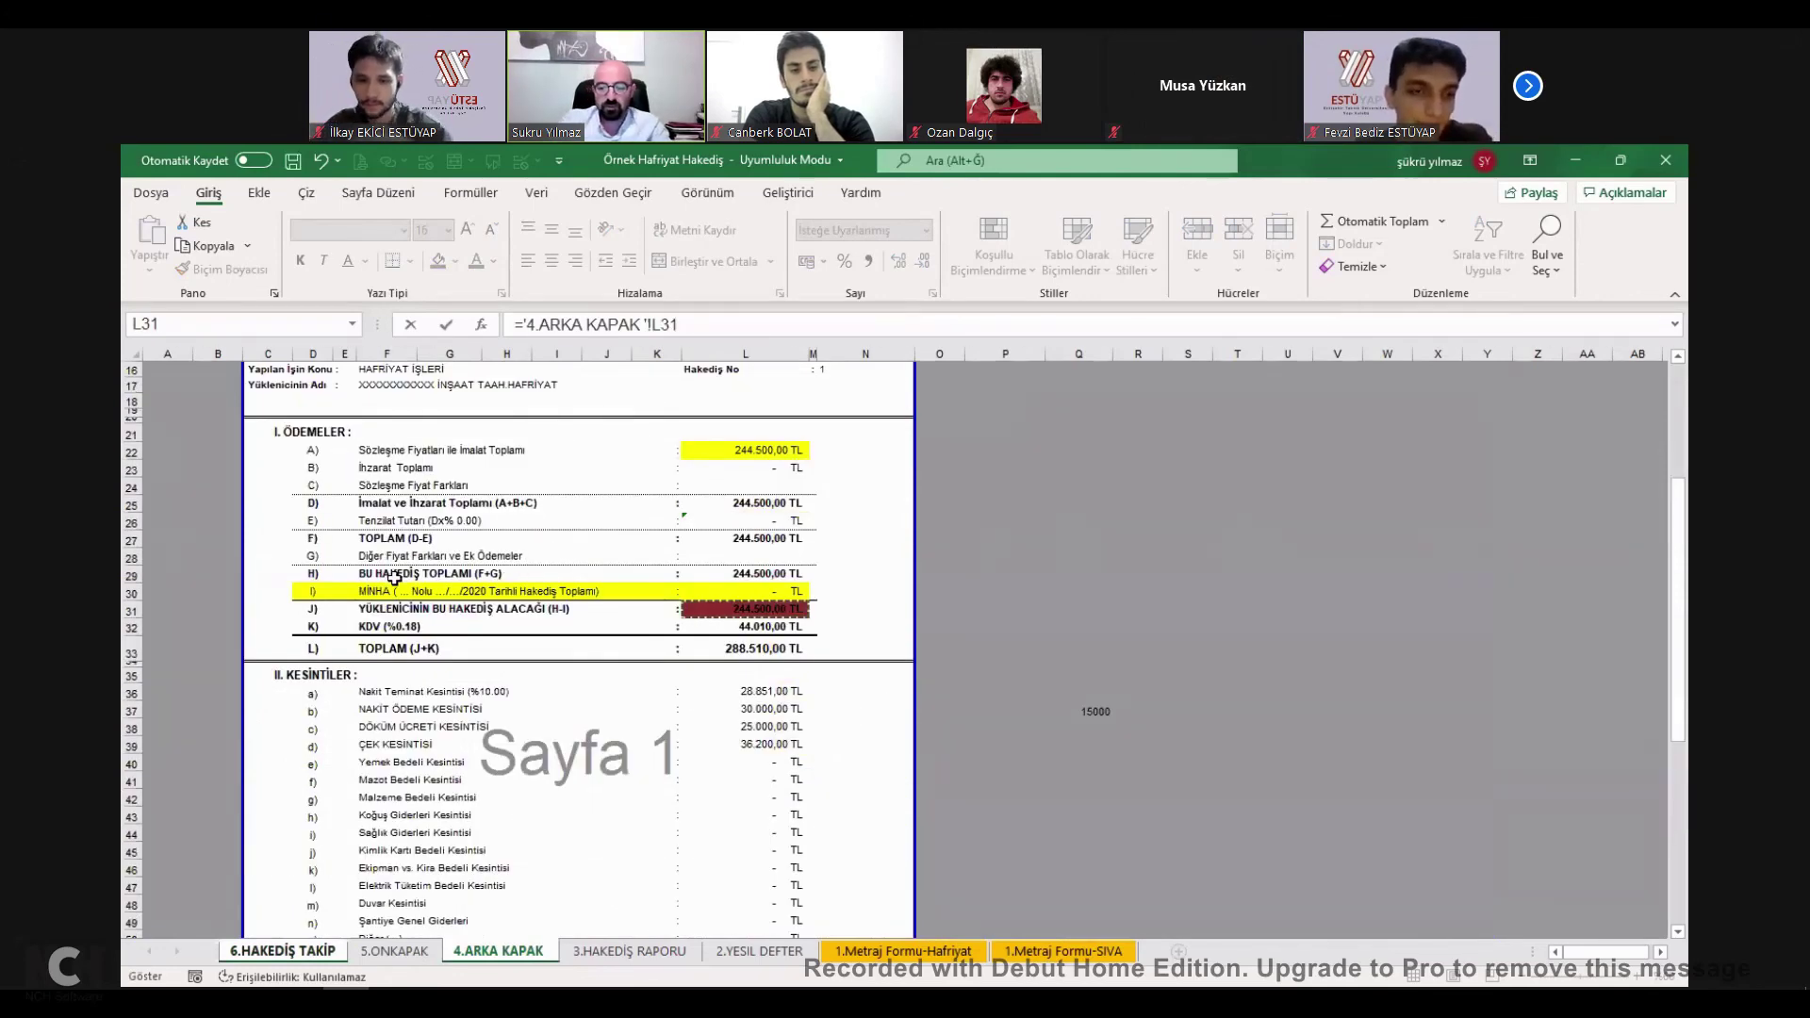
{"action": "key", "text": "ctrl+Page_Up"}
{"action": "key", "text": "ctrl+Page_Up"}
{"action": "key", "text": "Return"}
Make G12 the total payment =F12+E12.
{"action": "left_click", "coordinate": [595, 578]}
{"action": "type", "text": "="}
{"action": "left_click", "coordinate": [476, 580]}
{"action": "type", "text": "+"}
{"action": "left_click", "coordinate": [407, 578]}
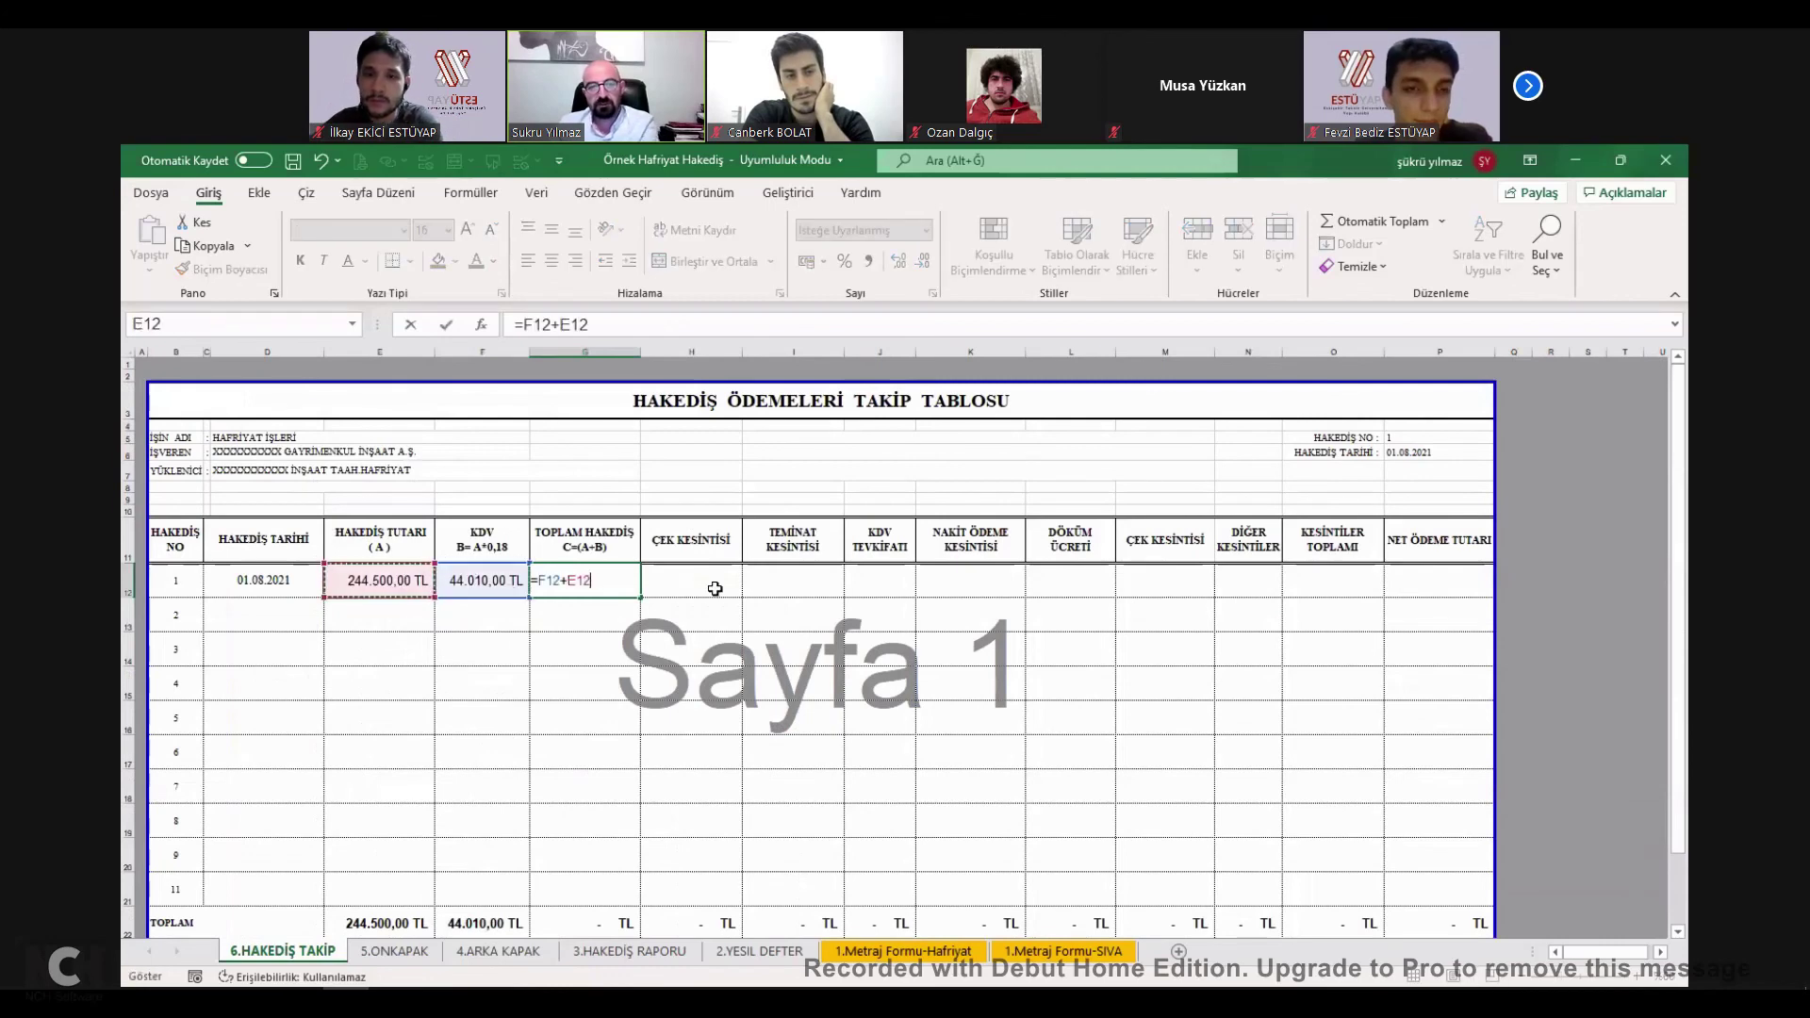
Link H12 and I12 to the 28.851,00 TL and 30.000,00 TL ARKA KAPAK deductions.
{"action": "left_click", "coordinate": [717, 582]}
{"action": "type", "text": "="}
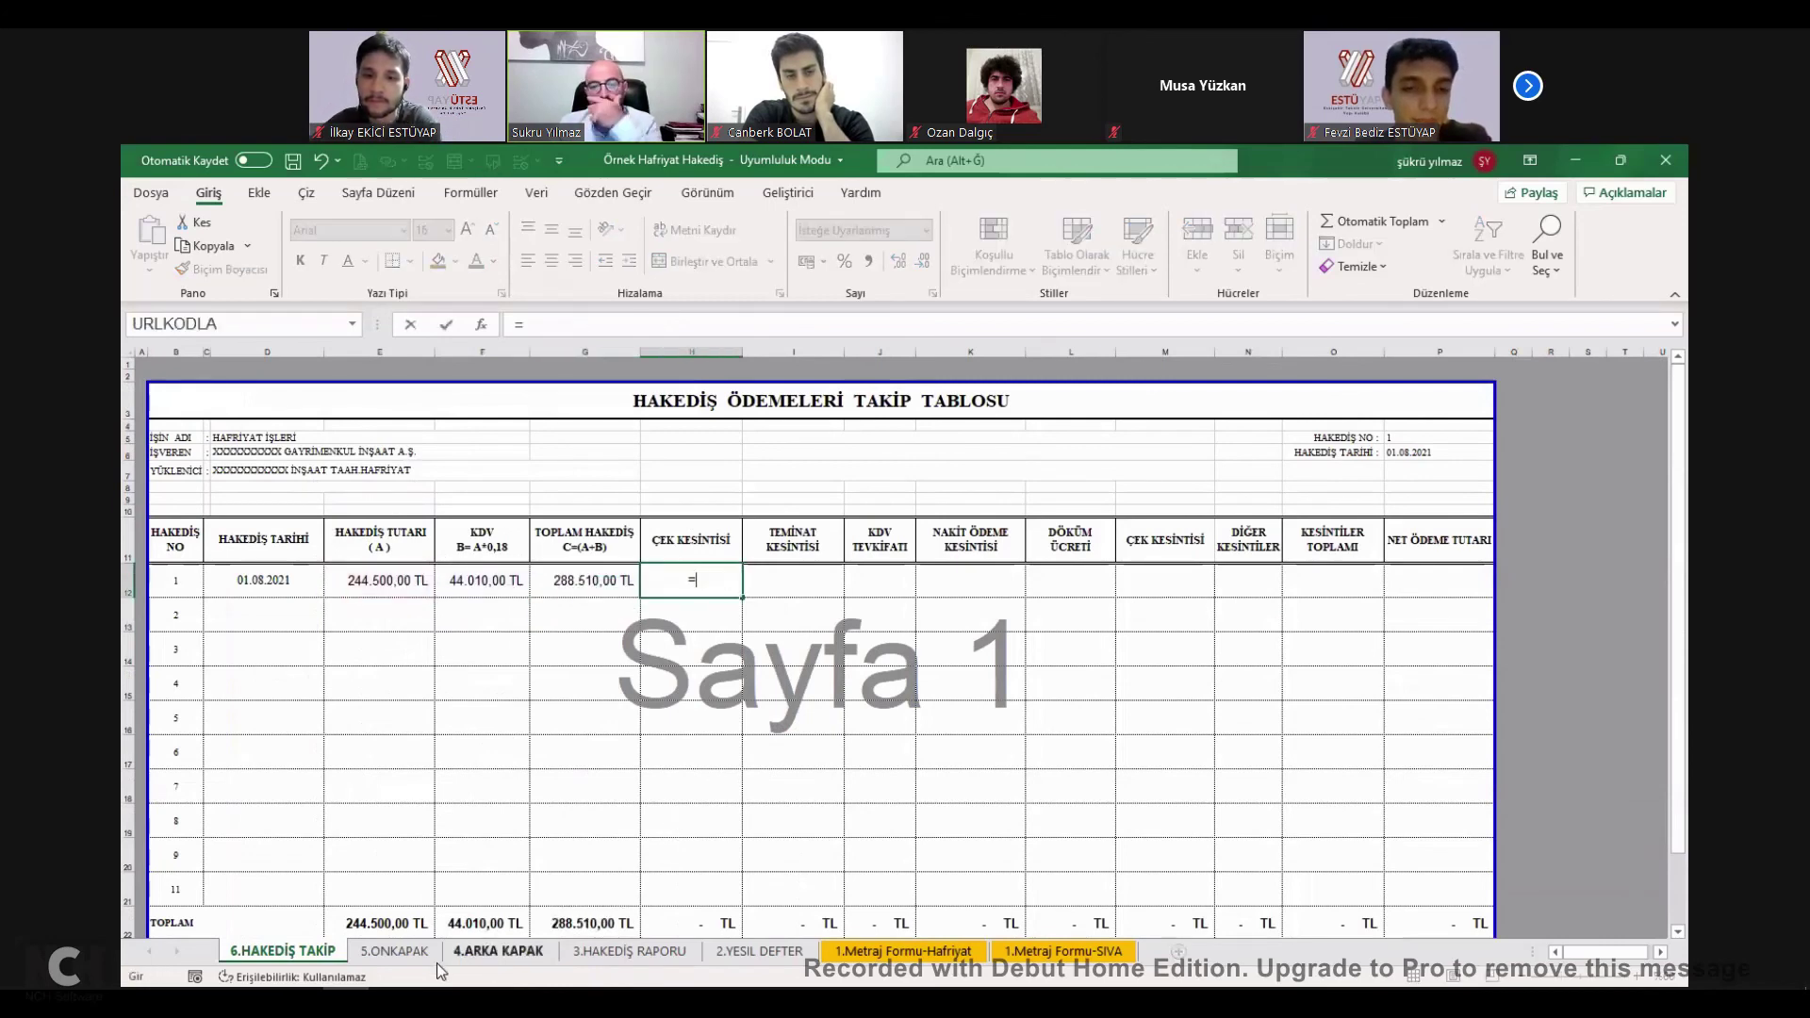
{"action": "left_click", "coordinate": [488, 950]}
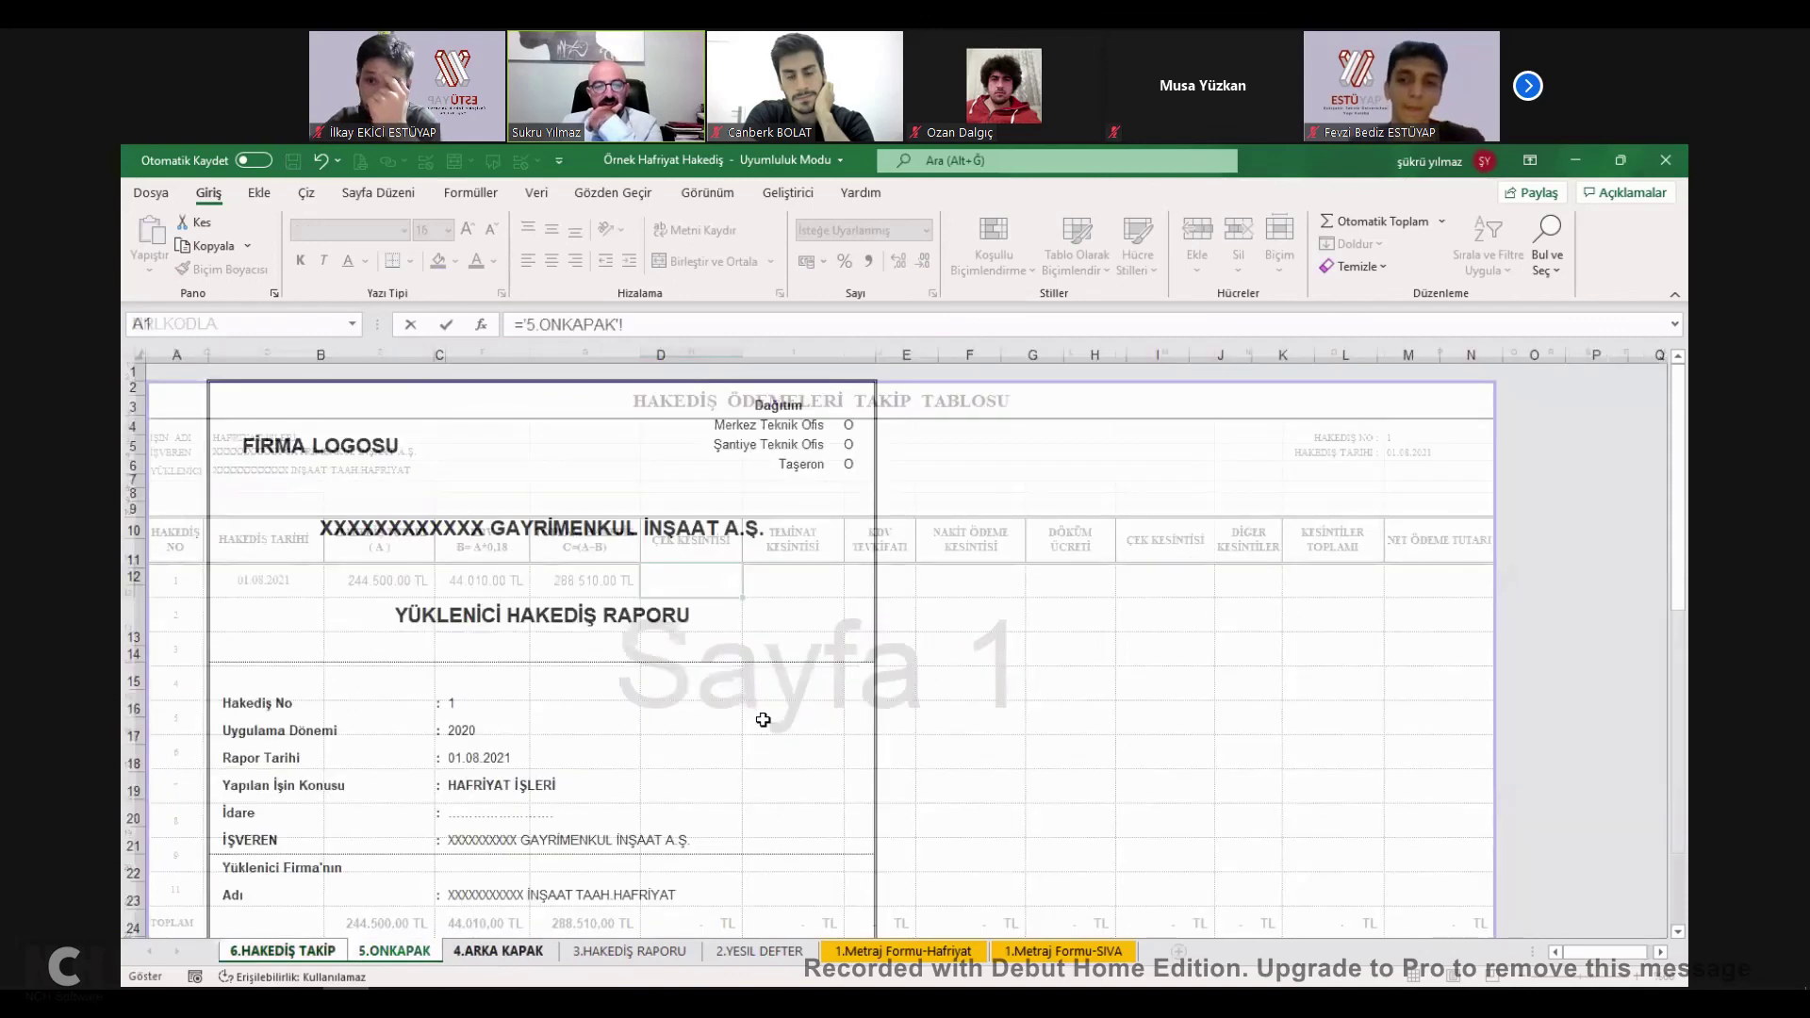
{"action": "scroll", "coordinate": [776, 692], "scroll_direction": "down", "scroll_amount": 5}
{"action": "left_click", "coordinate": [776, 692]}
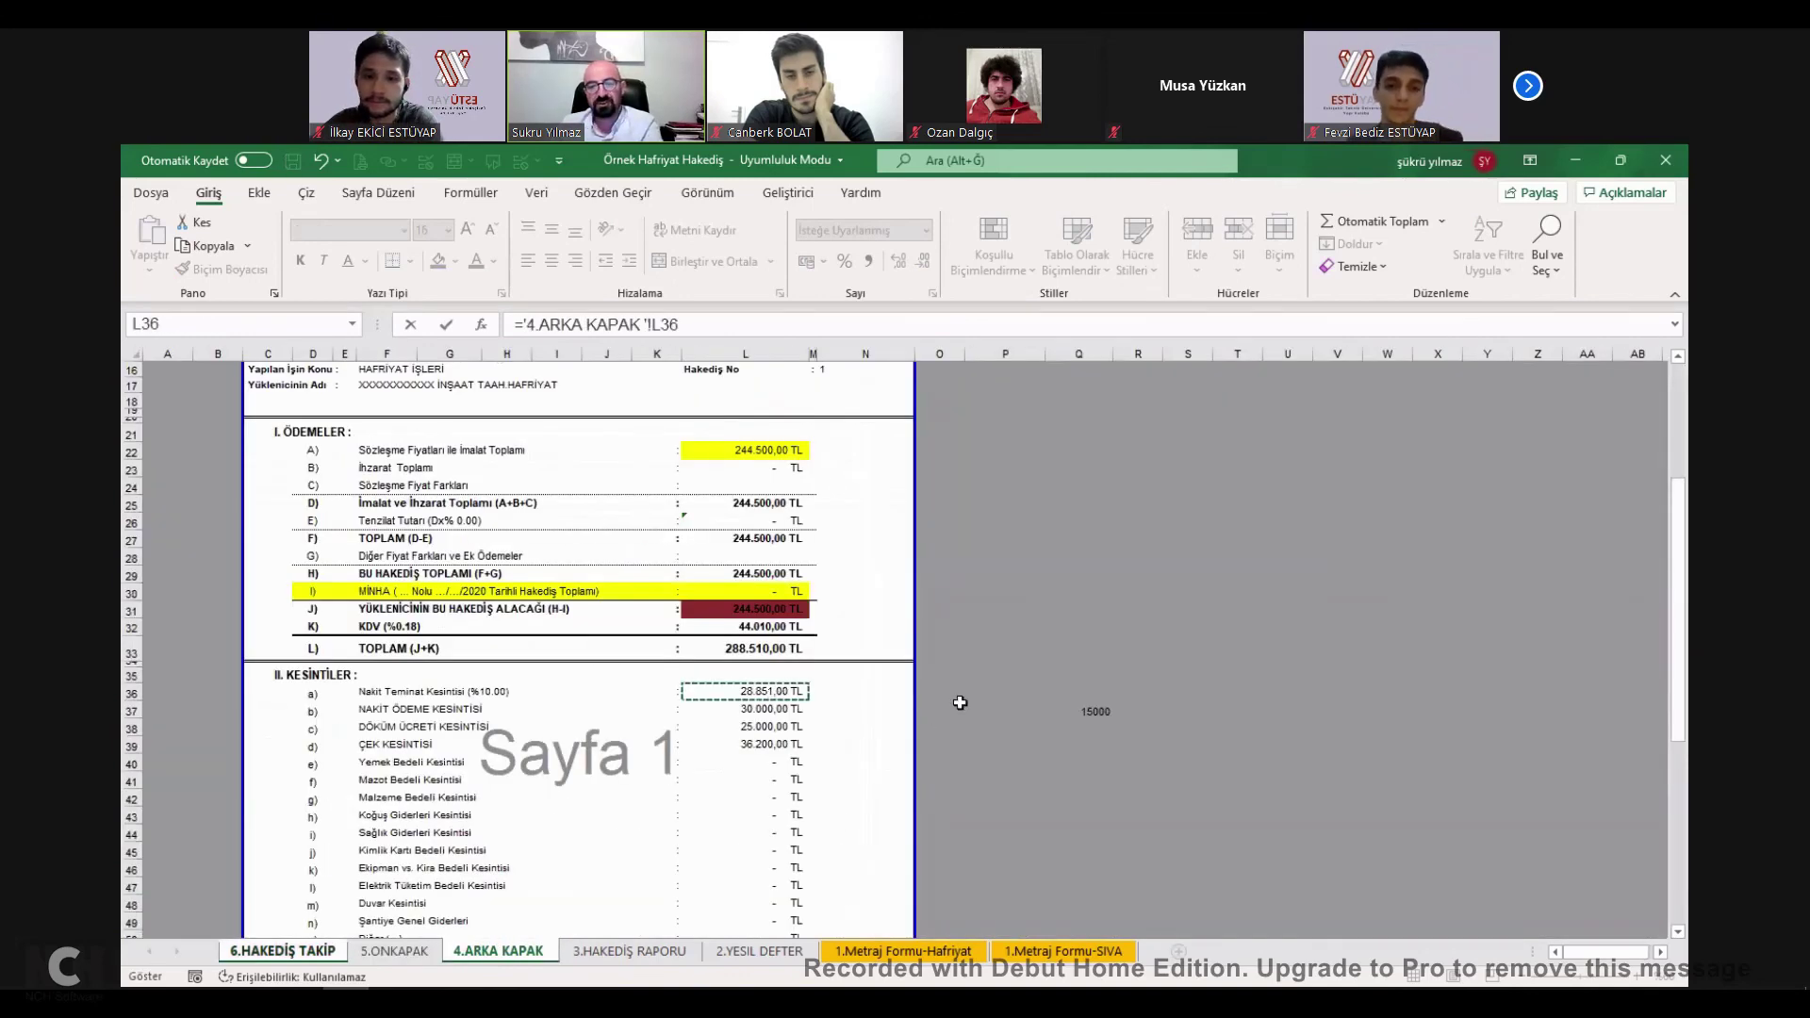
{"action": "key", "text": "Return"}
{"action": "left_click", "coordinate": [818, 576]}
{"action": "type", "text": "="}
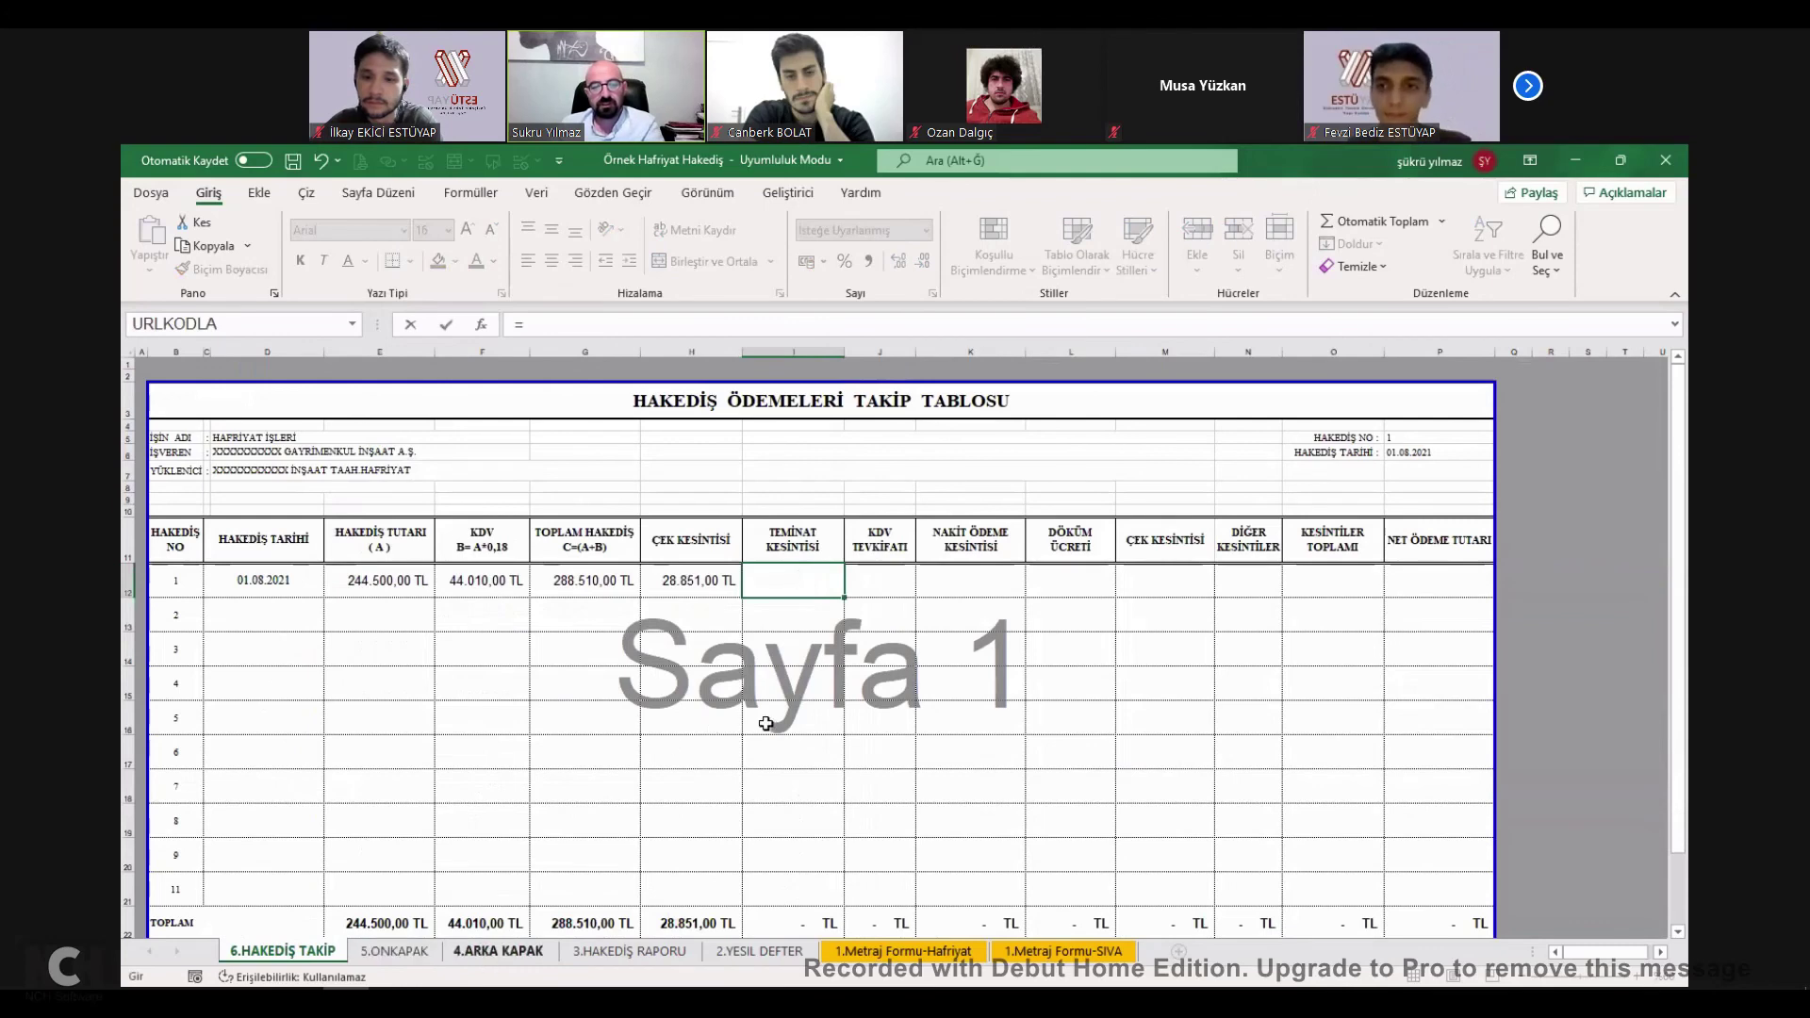
{"action": "left_click", "coordinate": [775, 712]}
{"action": "key", "text": "Return"}
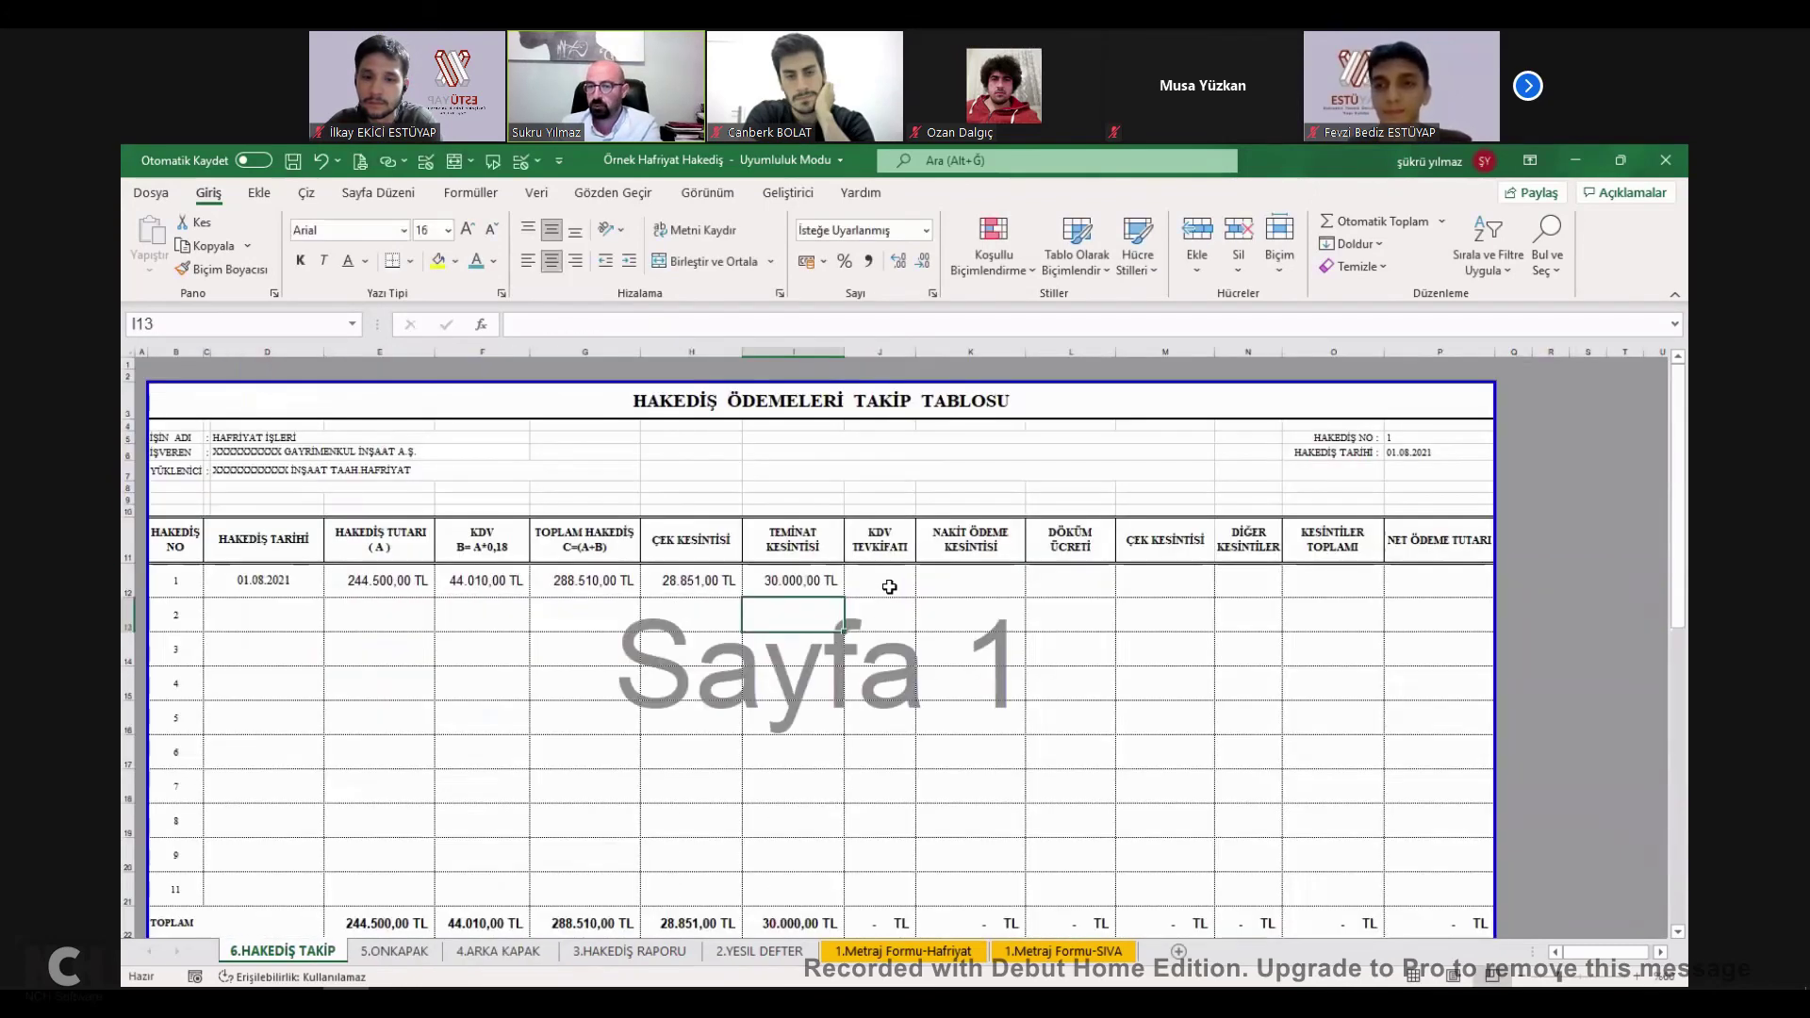
Link K12 to the 25.000,00 TL cash deduction on 4.ARKA KAPAK.
{"action": "left_click", "coordinate": [888, 585]}
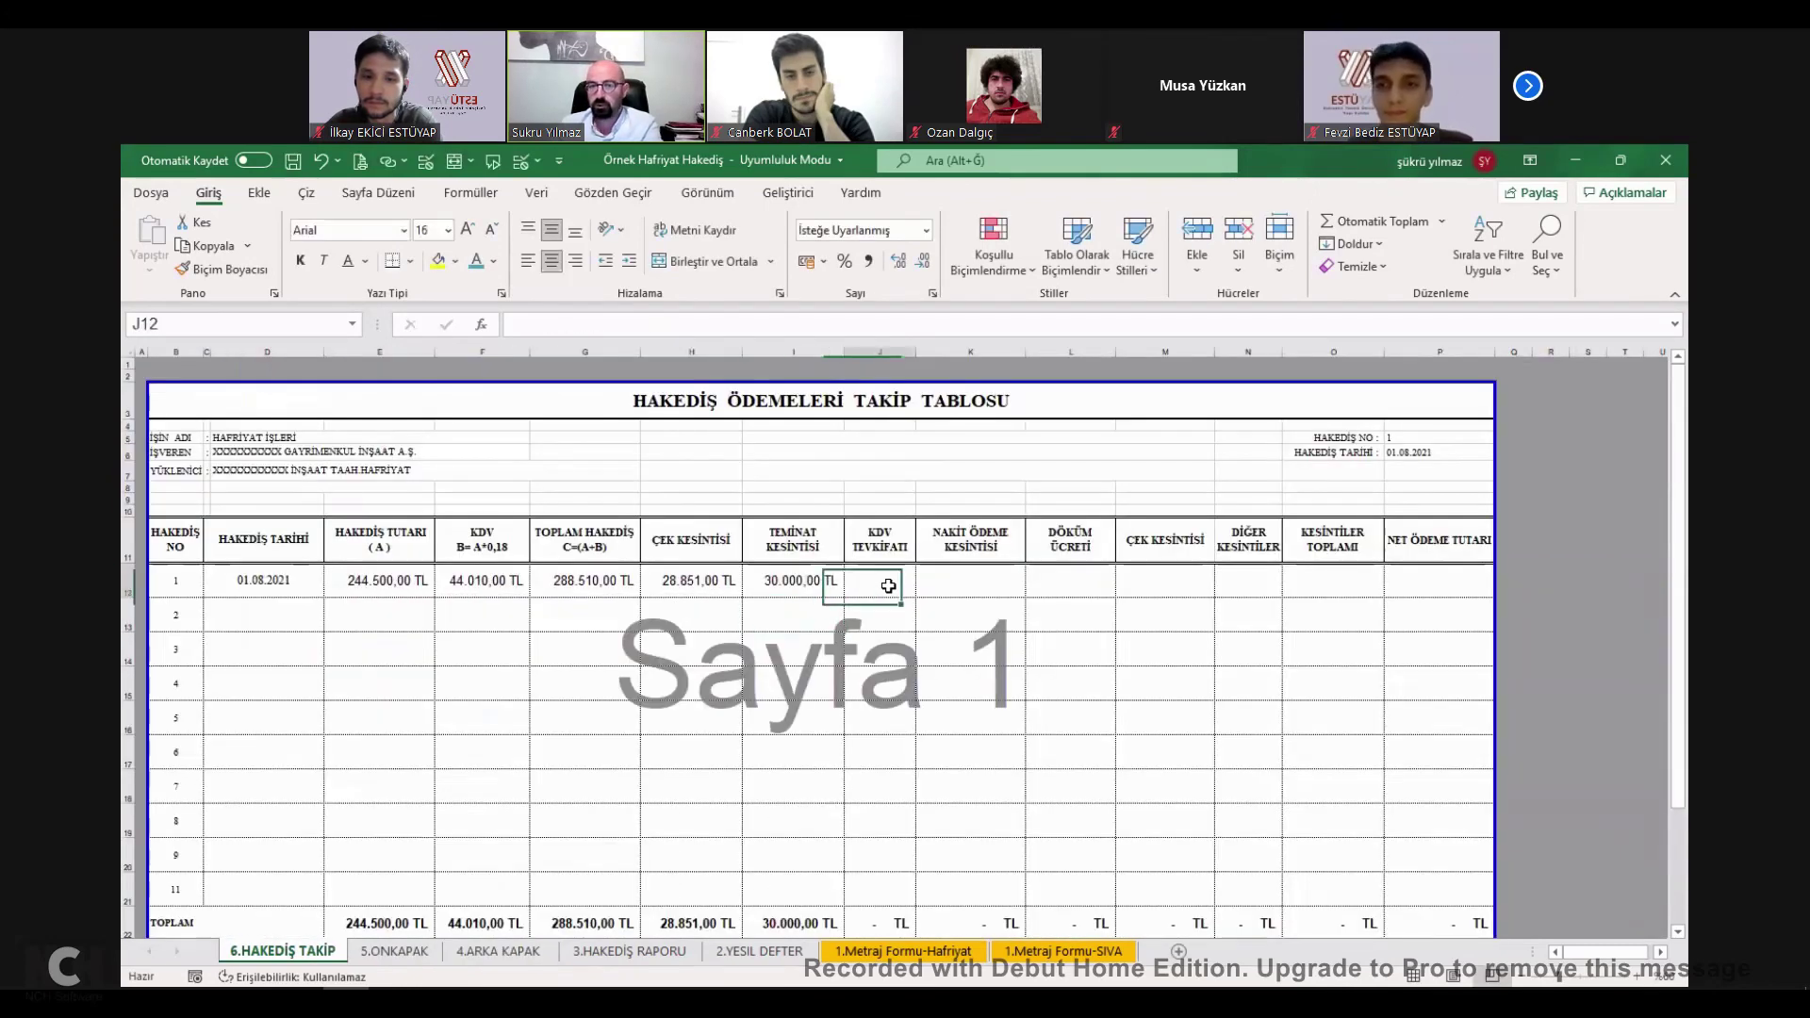
{"action": "left_click", "coordinate": [975, 577]}
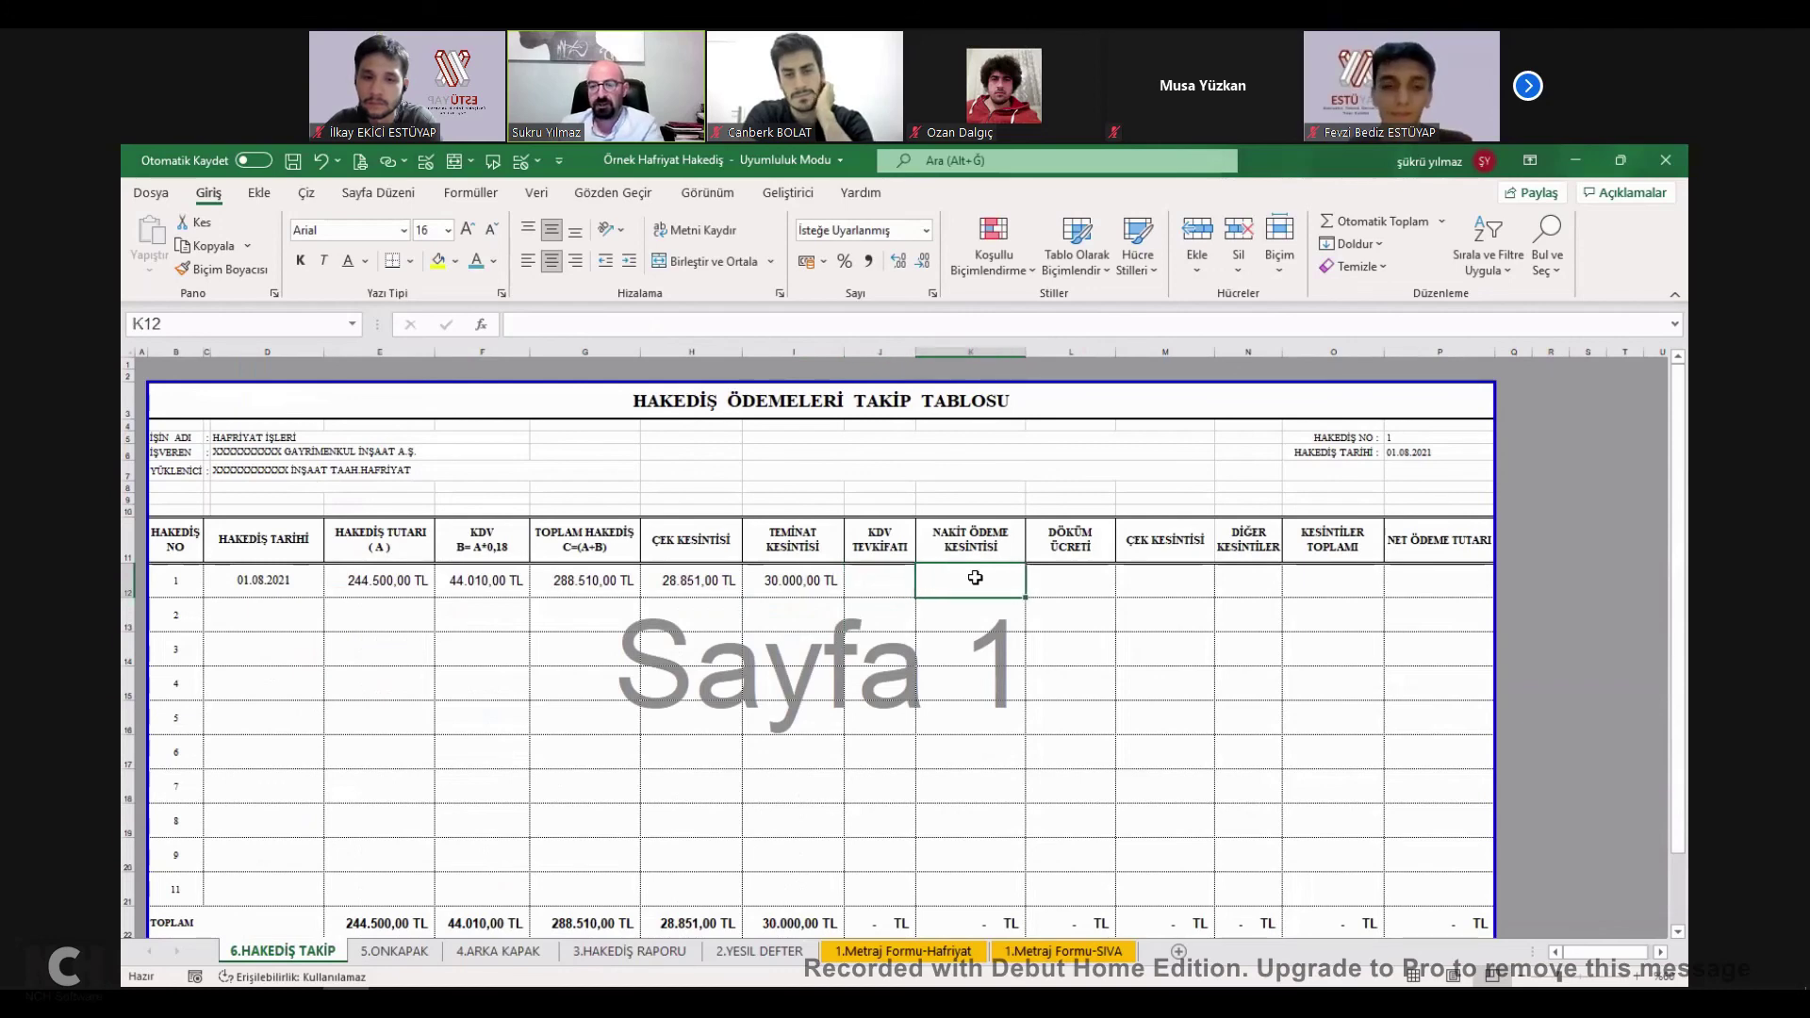
{"action": "type", "text": "="}
{"action": "left_click", "coordinate": [492, 951]}
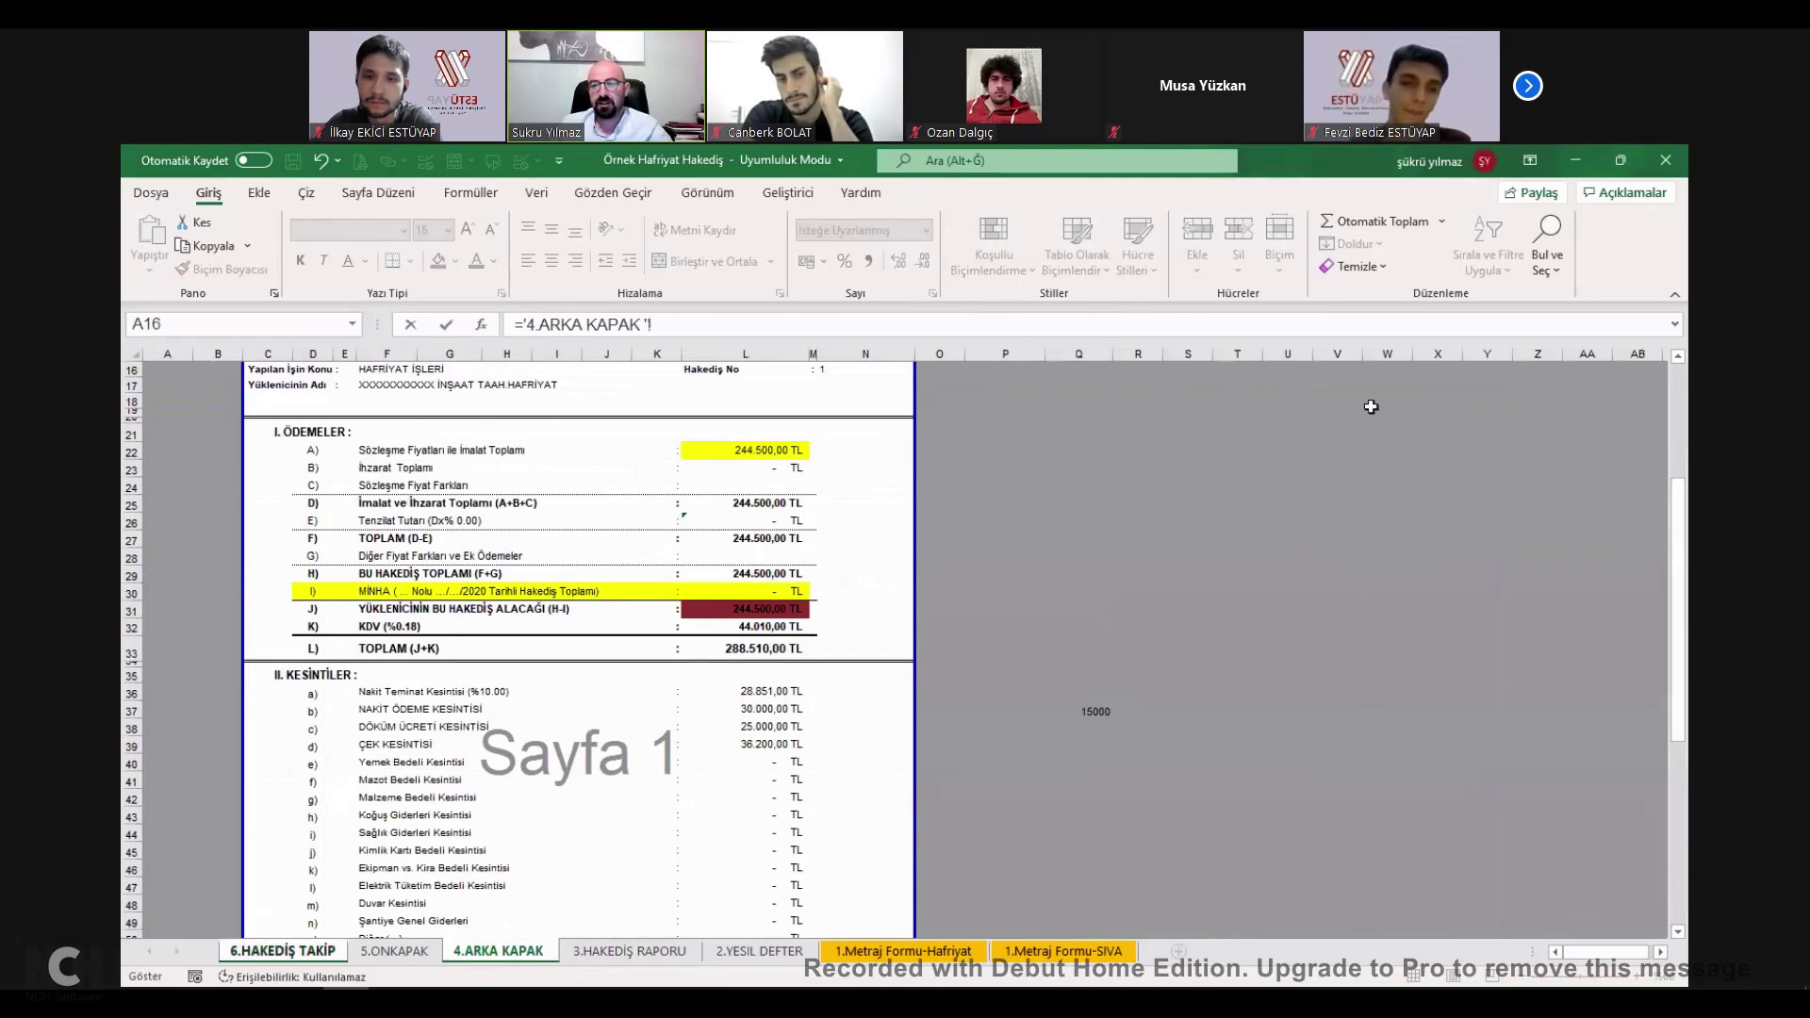
{"action": "left_click", "coordinate": [768, 726]}
{"action": "key", "text": "Return"}
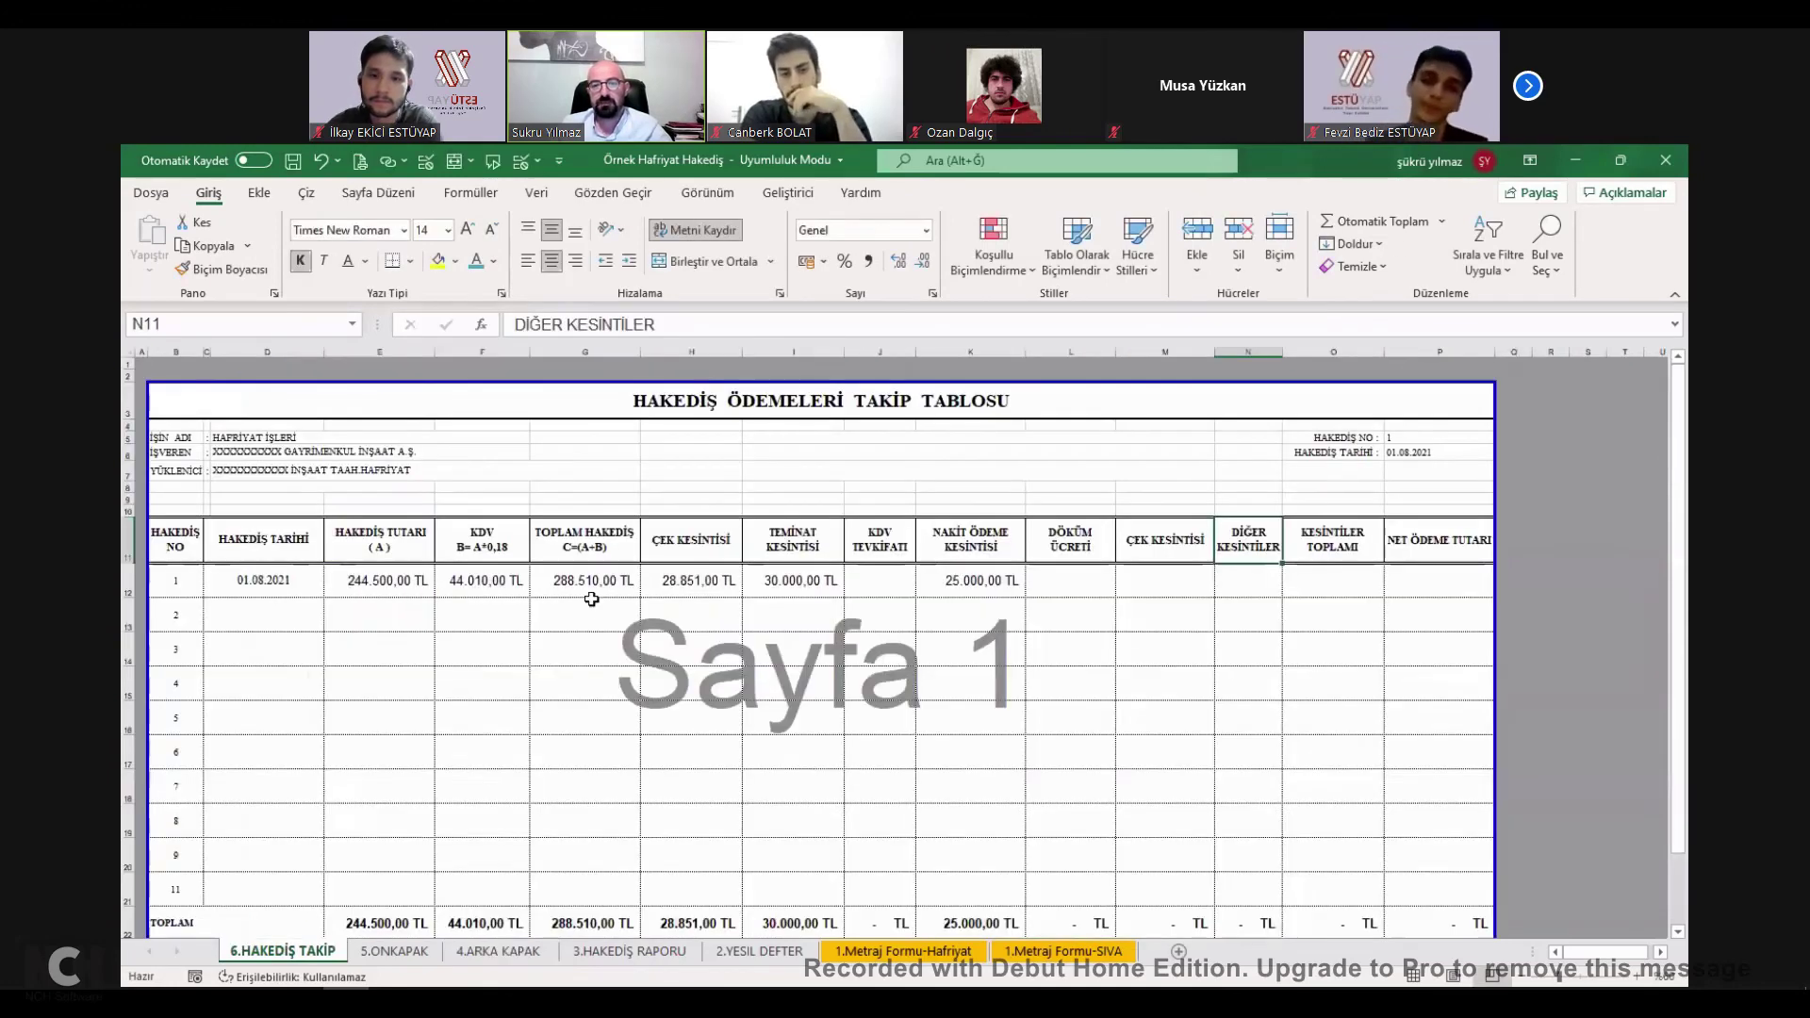
Total the deductions in O12 with =TOPLA(H12:N12) and set net payment P12 to =G12-O12.
{"action": "left_click", "coordinate": [1221, 581]}
{"action": "type", "text": "=TOPLA("}
{"action": "key", "text": "Left"}
{"action": "key", "text": "Left"}
{"action": "key", "text": "Left"}
{"action": "key", "text": "Left"}
{"action": "key", "text": "Left"}
{"action": "key", "text": "Left"}
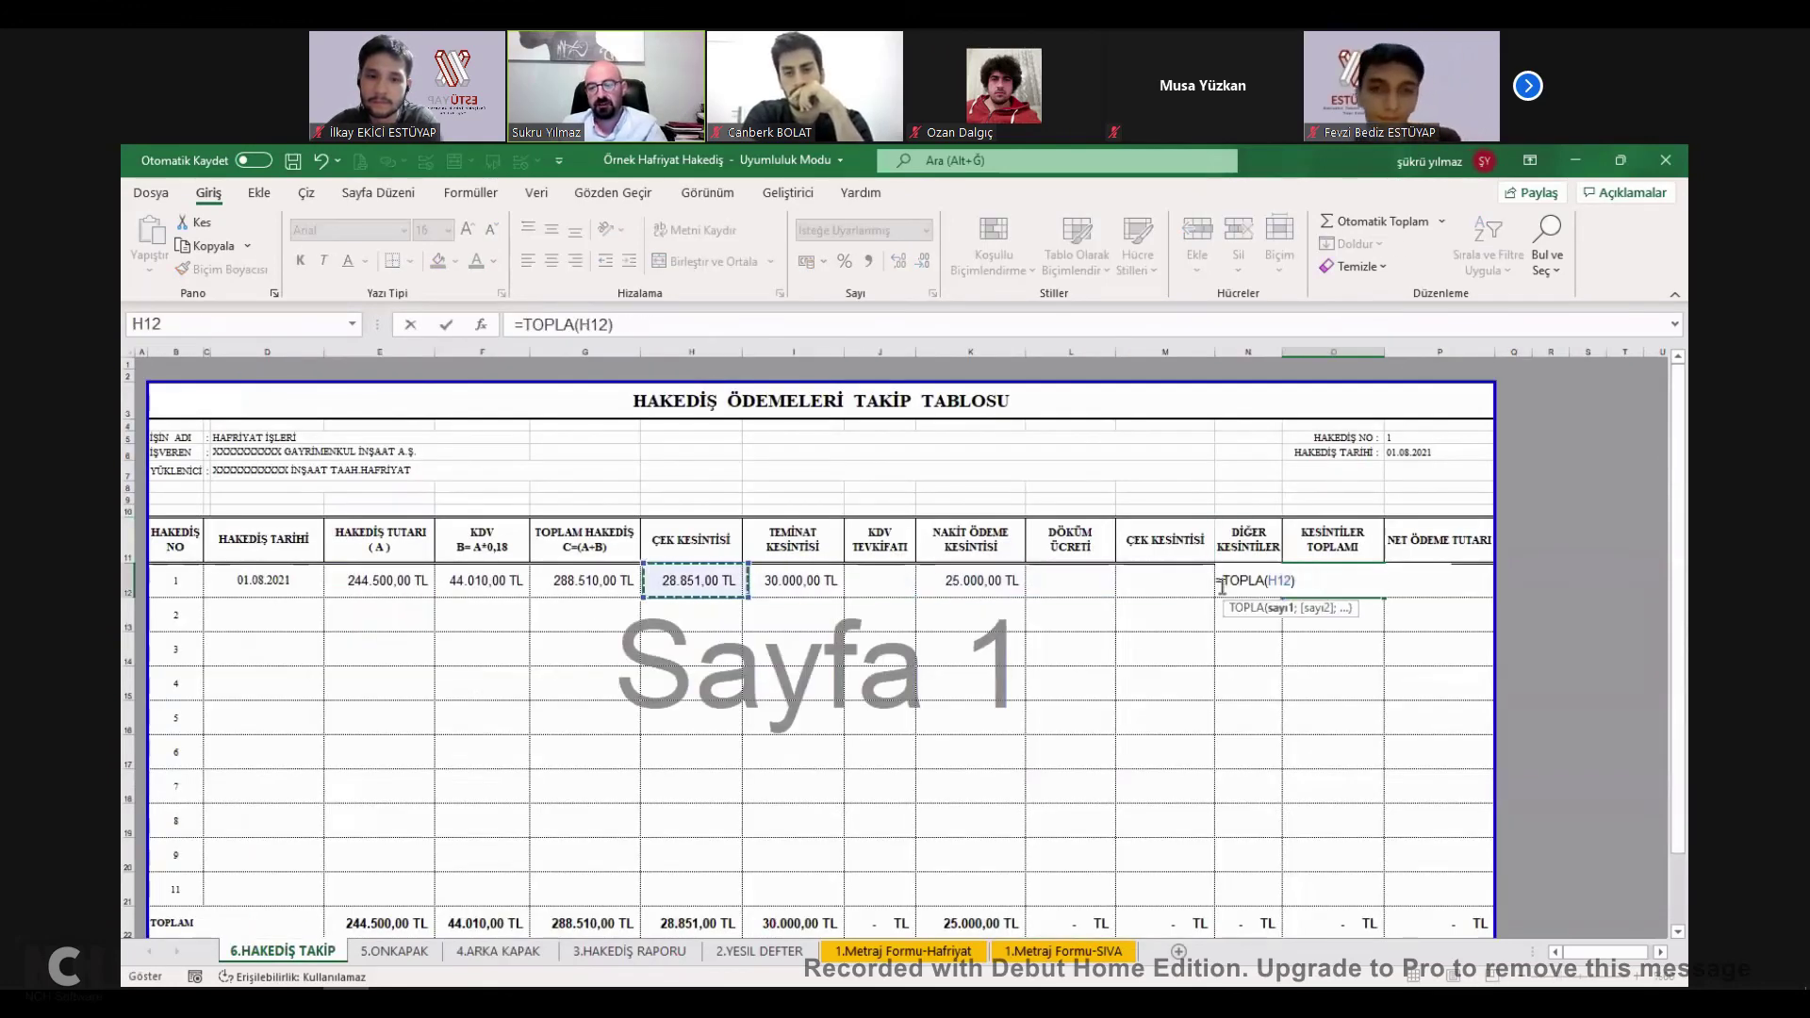
{"action": "left_click", "coordinate": [1433, 576]}
{"action": "type", "text": "="}
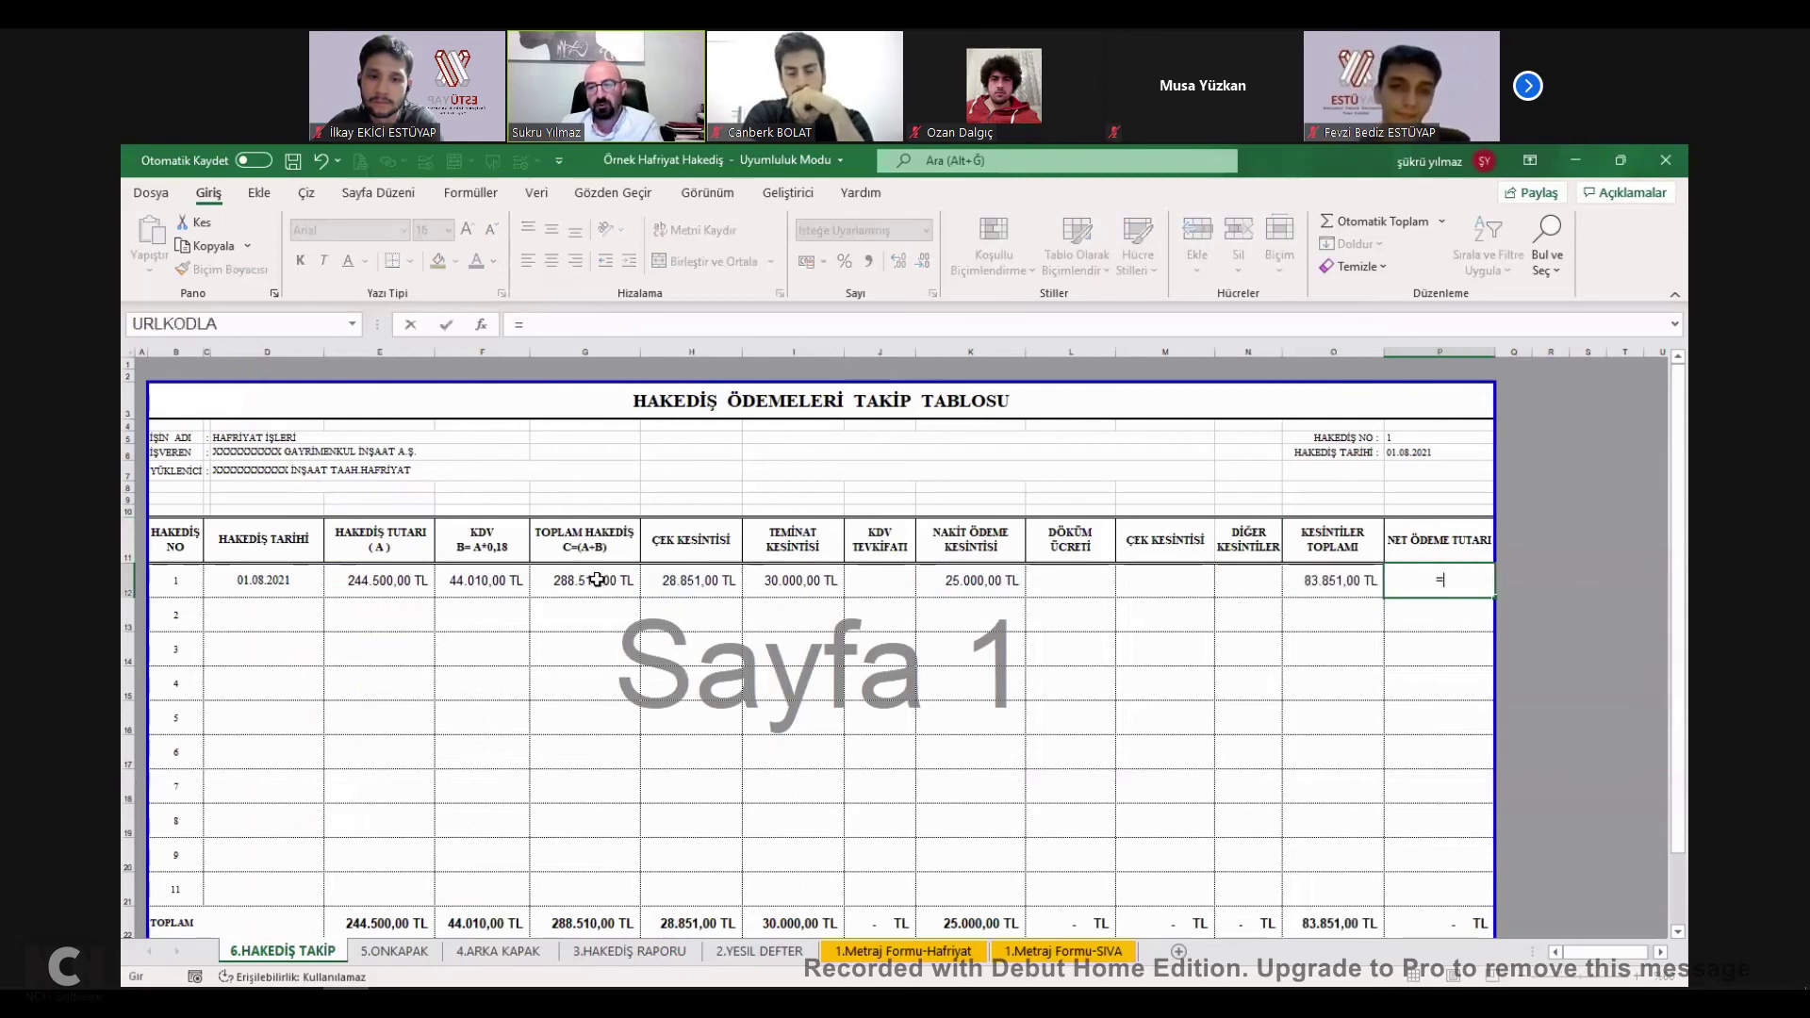
{"action": "left_click", "coordinate": [597, 579]}
{"action": "type", "text": "-"}
{"action": "left_click", "coordinate": [1344, 584]}
{"action": "key", "text": "ctrl+Return"}
{"action": "left_click", "coordinate": [368, 953]}
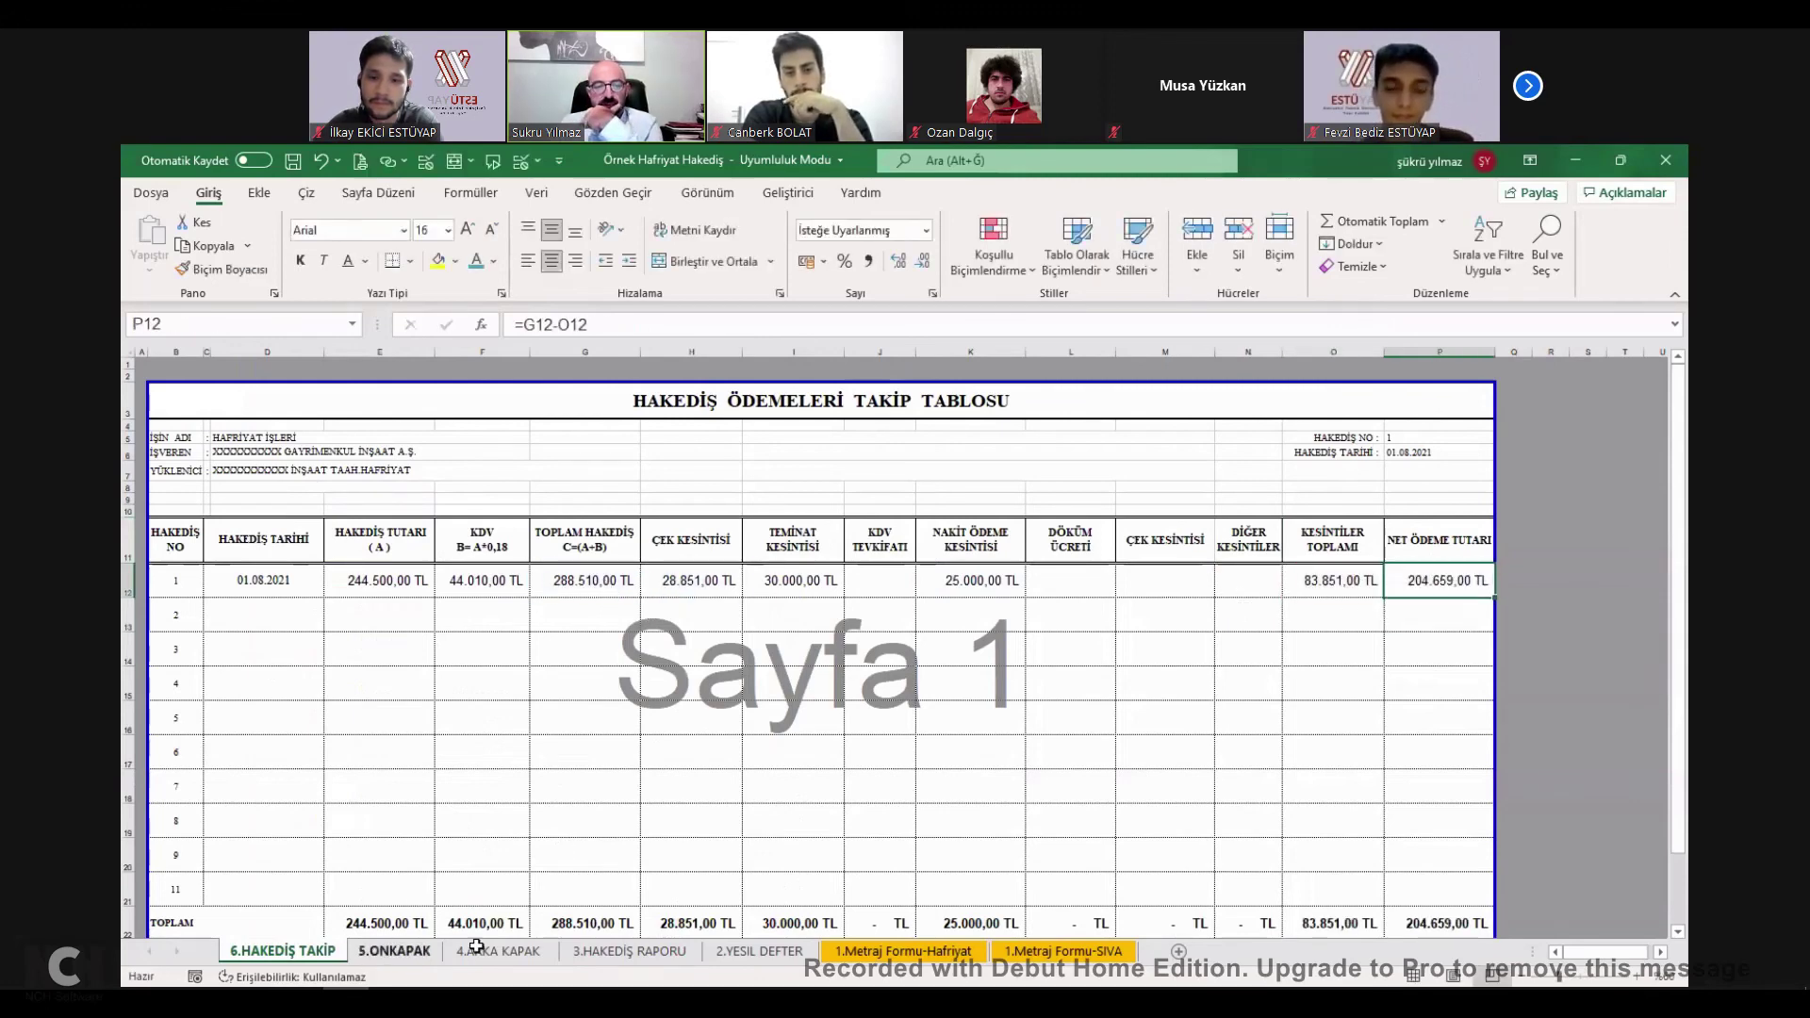
{"action": "key", "text": "ctrl+Page_Down"}
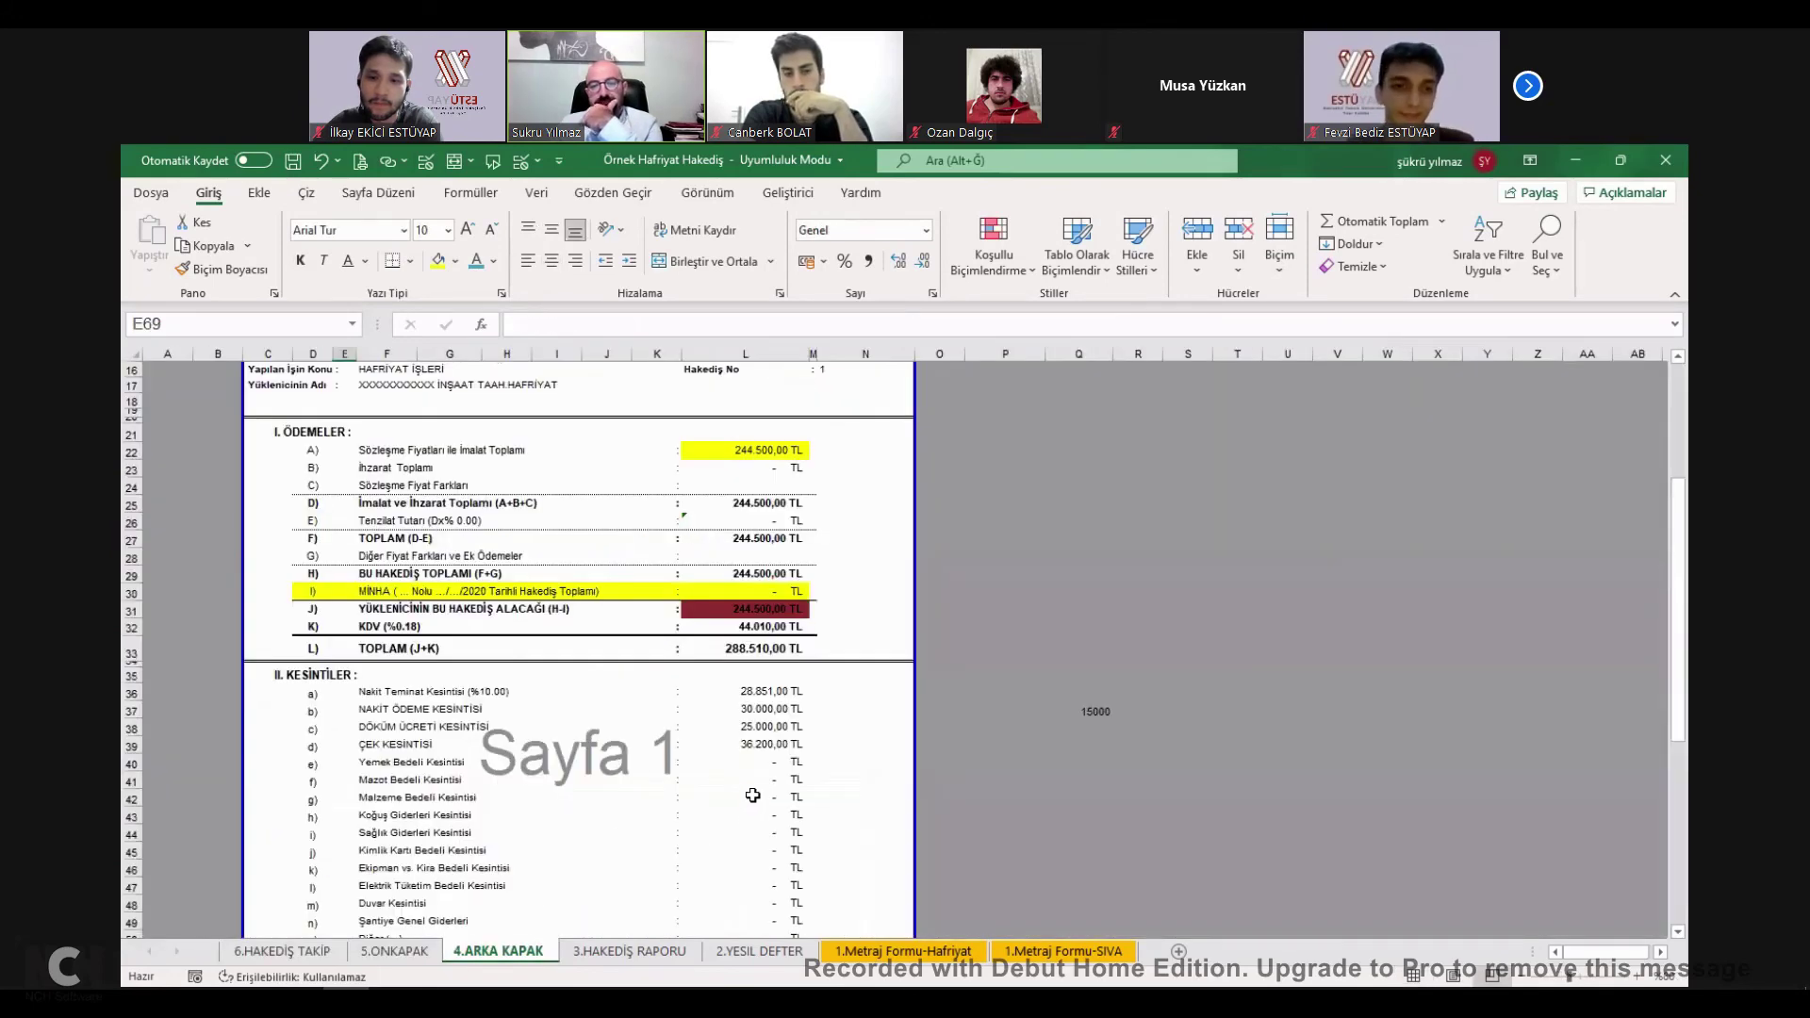
{"action": "scroll", "coordinate": [786, 718], "scroll_direction": "down", "scroll_amount": 5}
{"action": "left_click", "coordinate": [744, 802]}
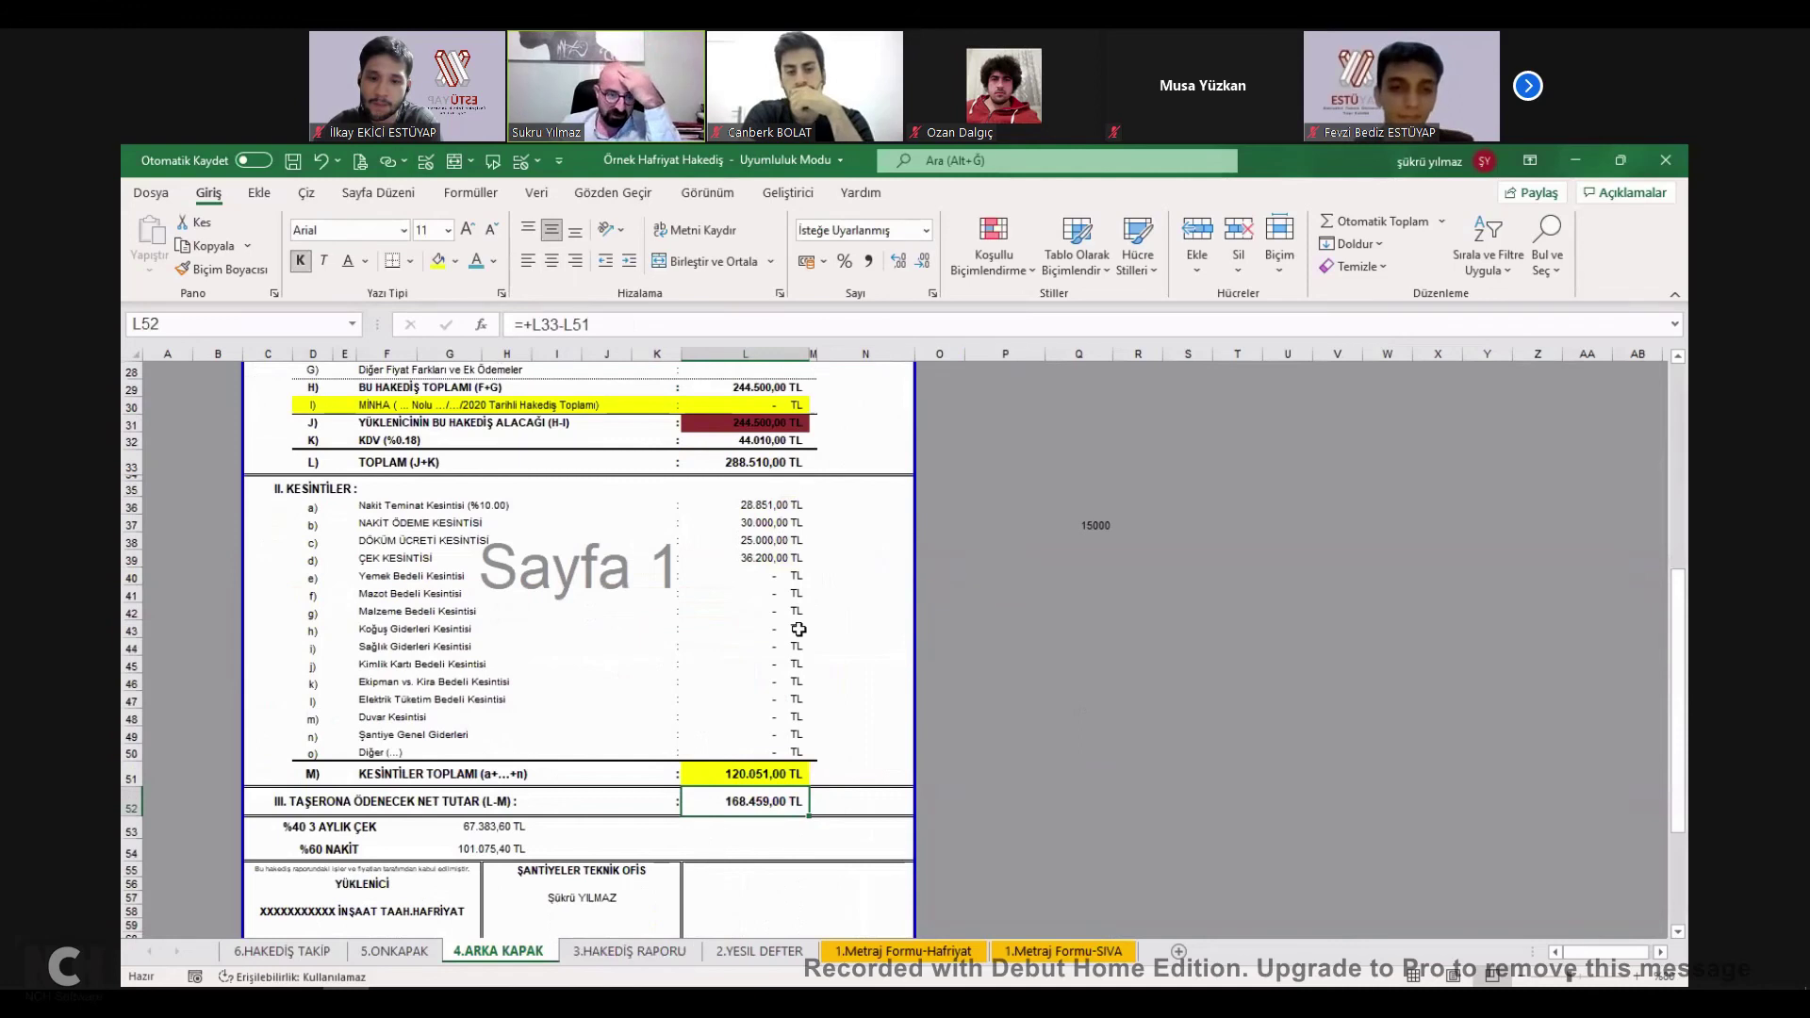
{"action": "left_click", "coordinate": [776, 525]}
{"action": "type", "text": "0"}
{"action": "key", "text": "Return"}
{"action": "type", "text": "0"}
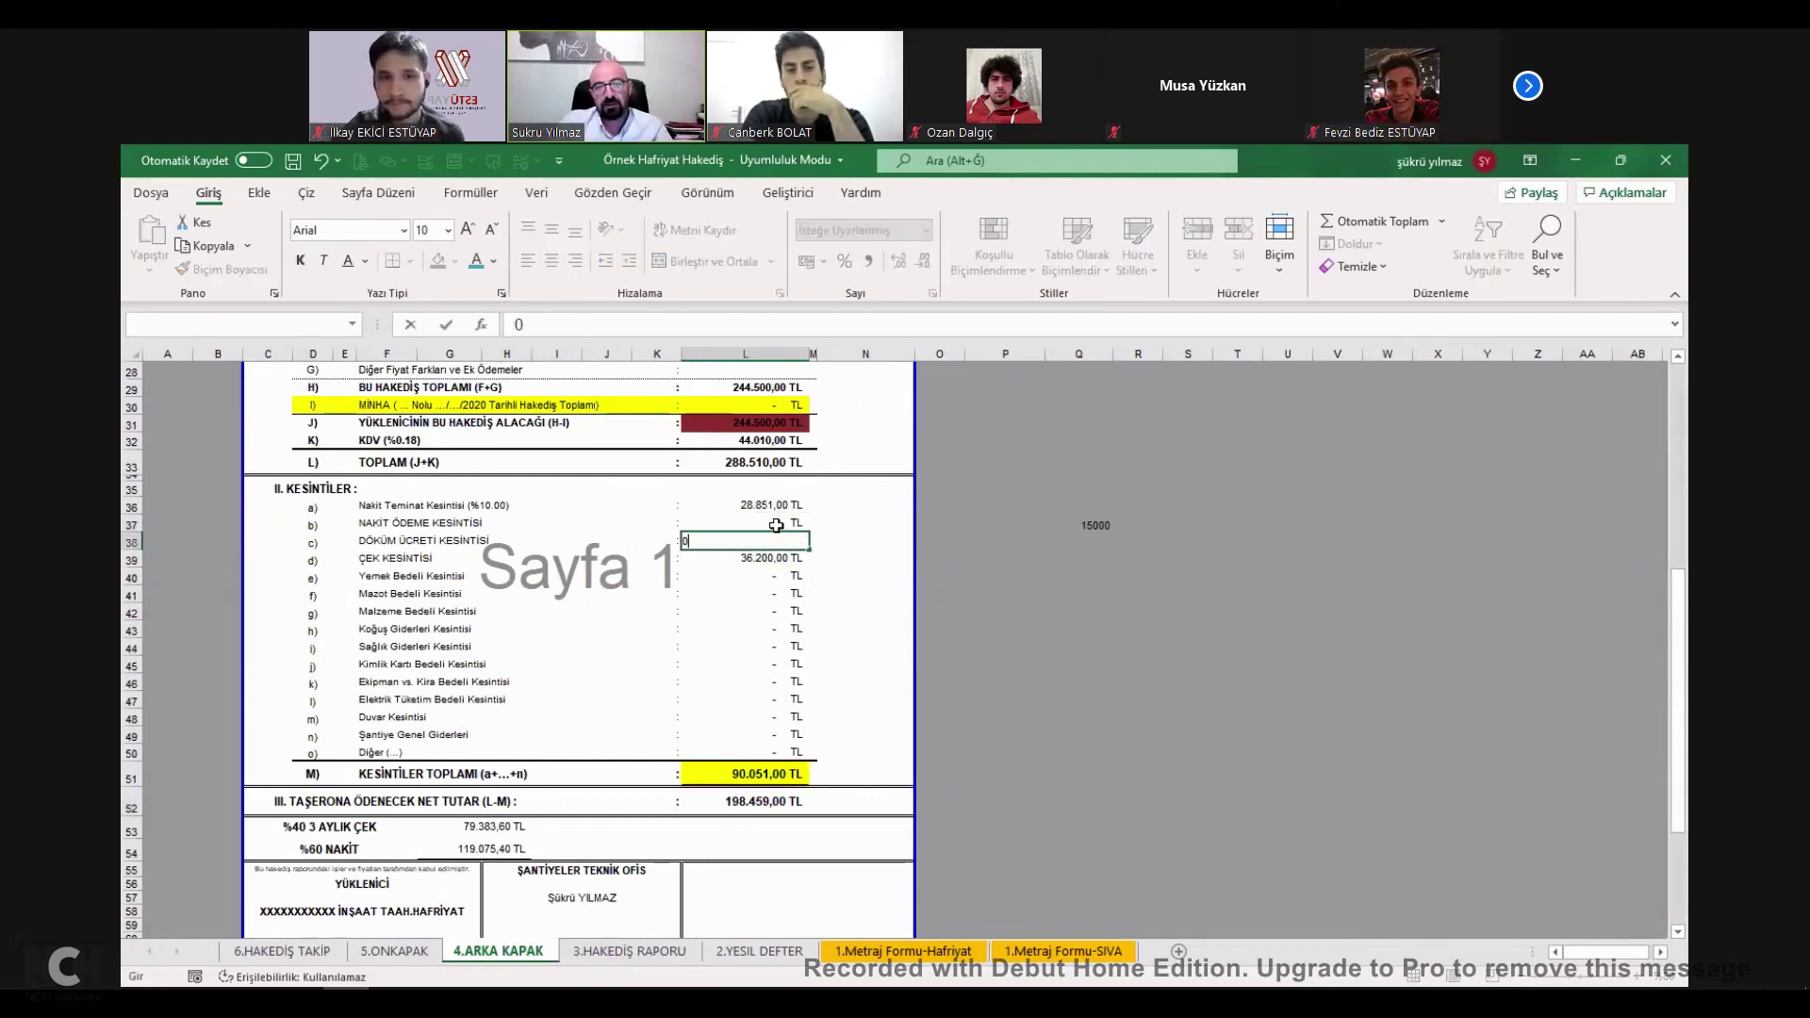
{"action": "key", "text": "Return"}
{"action": "type", "text": "0"}
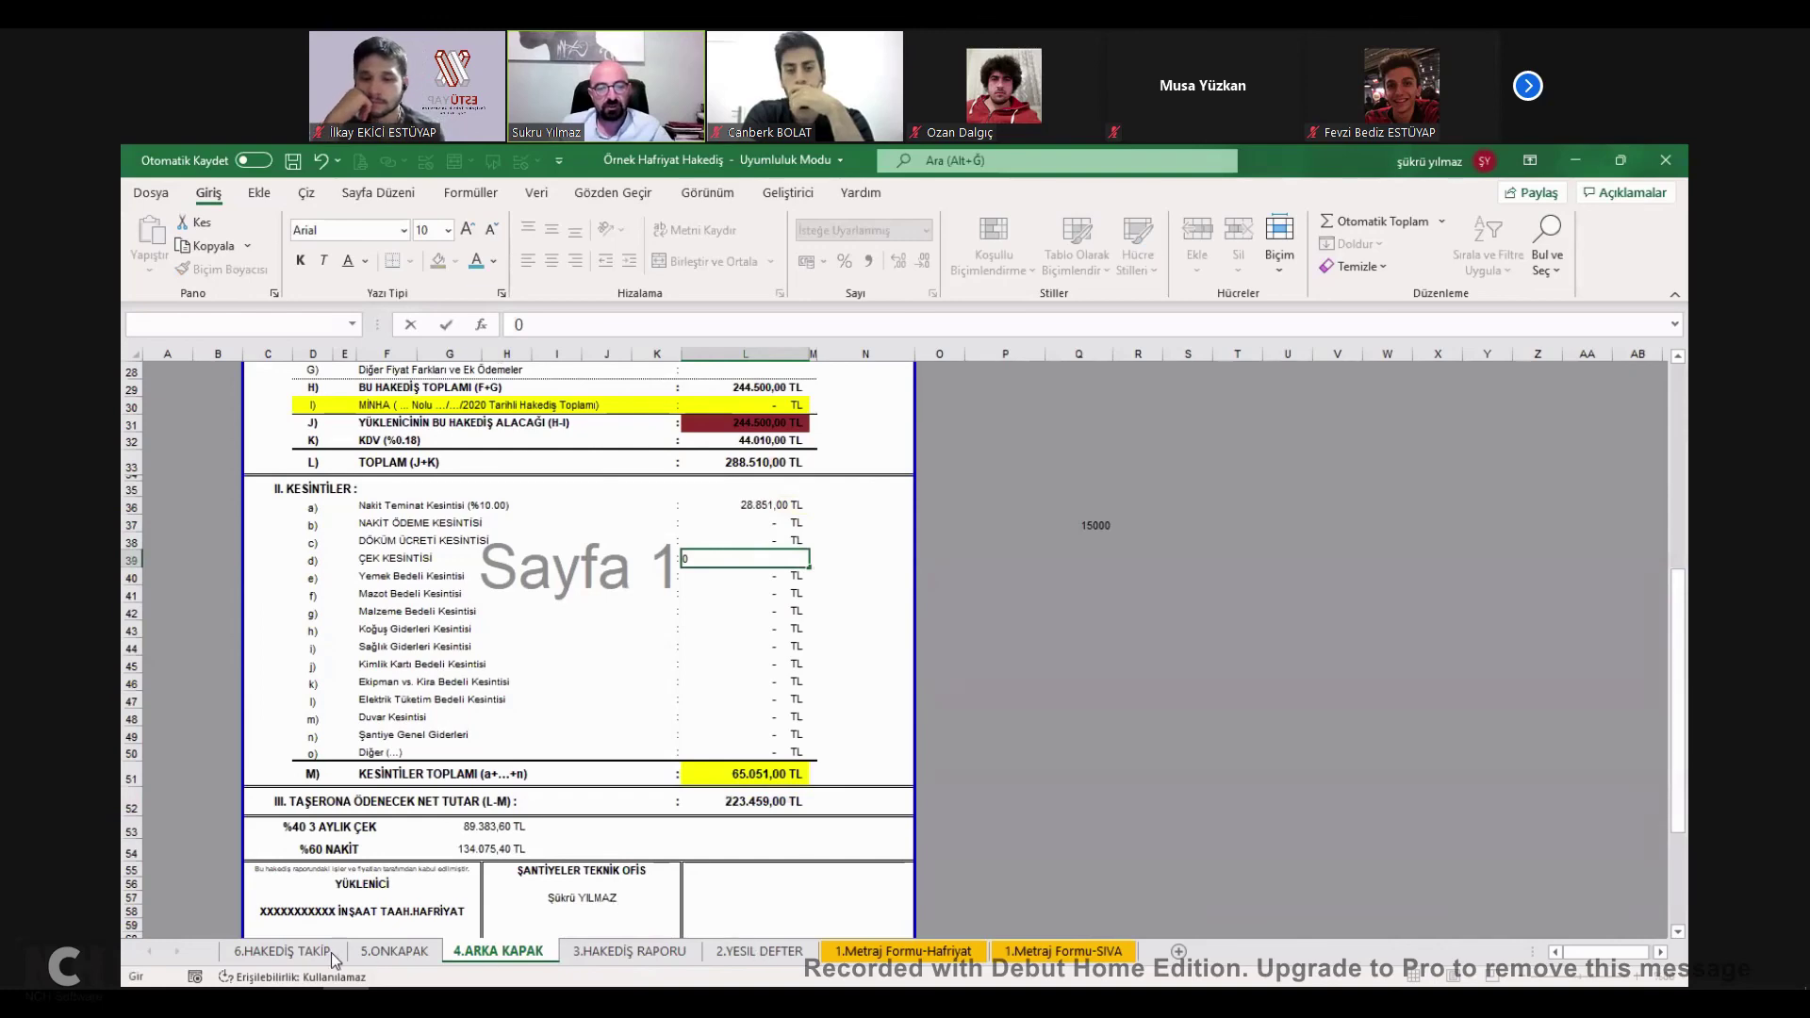
{"action": "key", "text": "Up"}
{"action": "key", "text": "Up"}
{"action": "key", "text": "Up"}
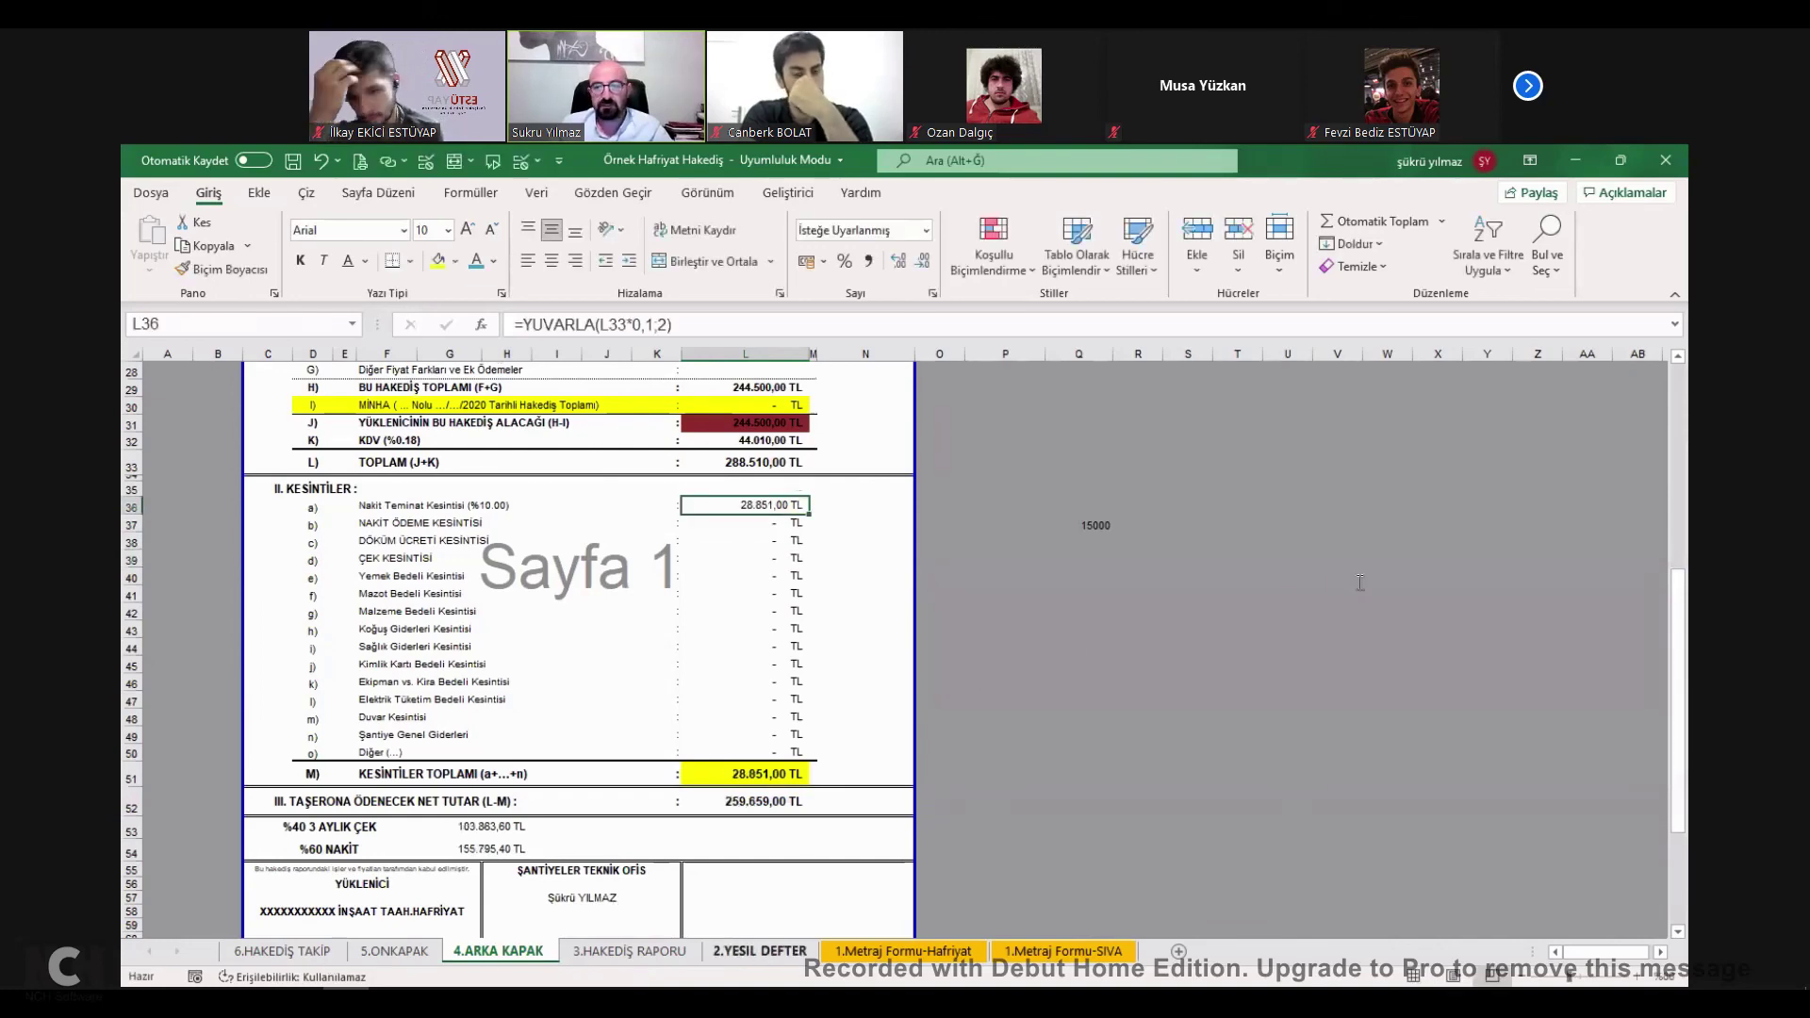
{"action": "left_click", "coordinate": [496, 951]}
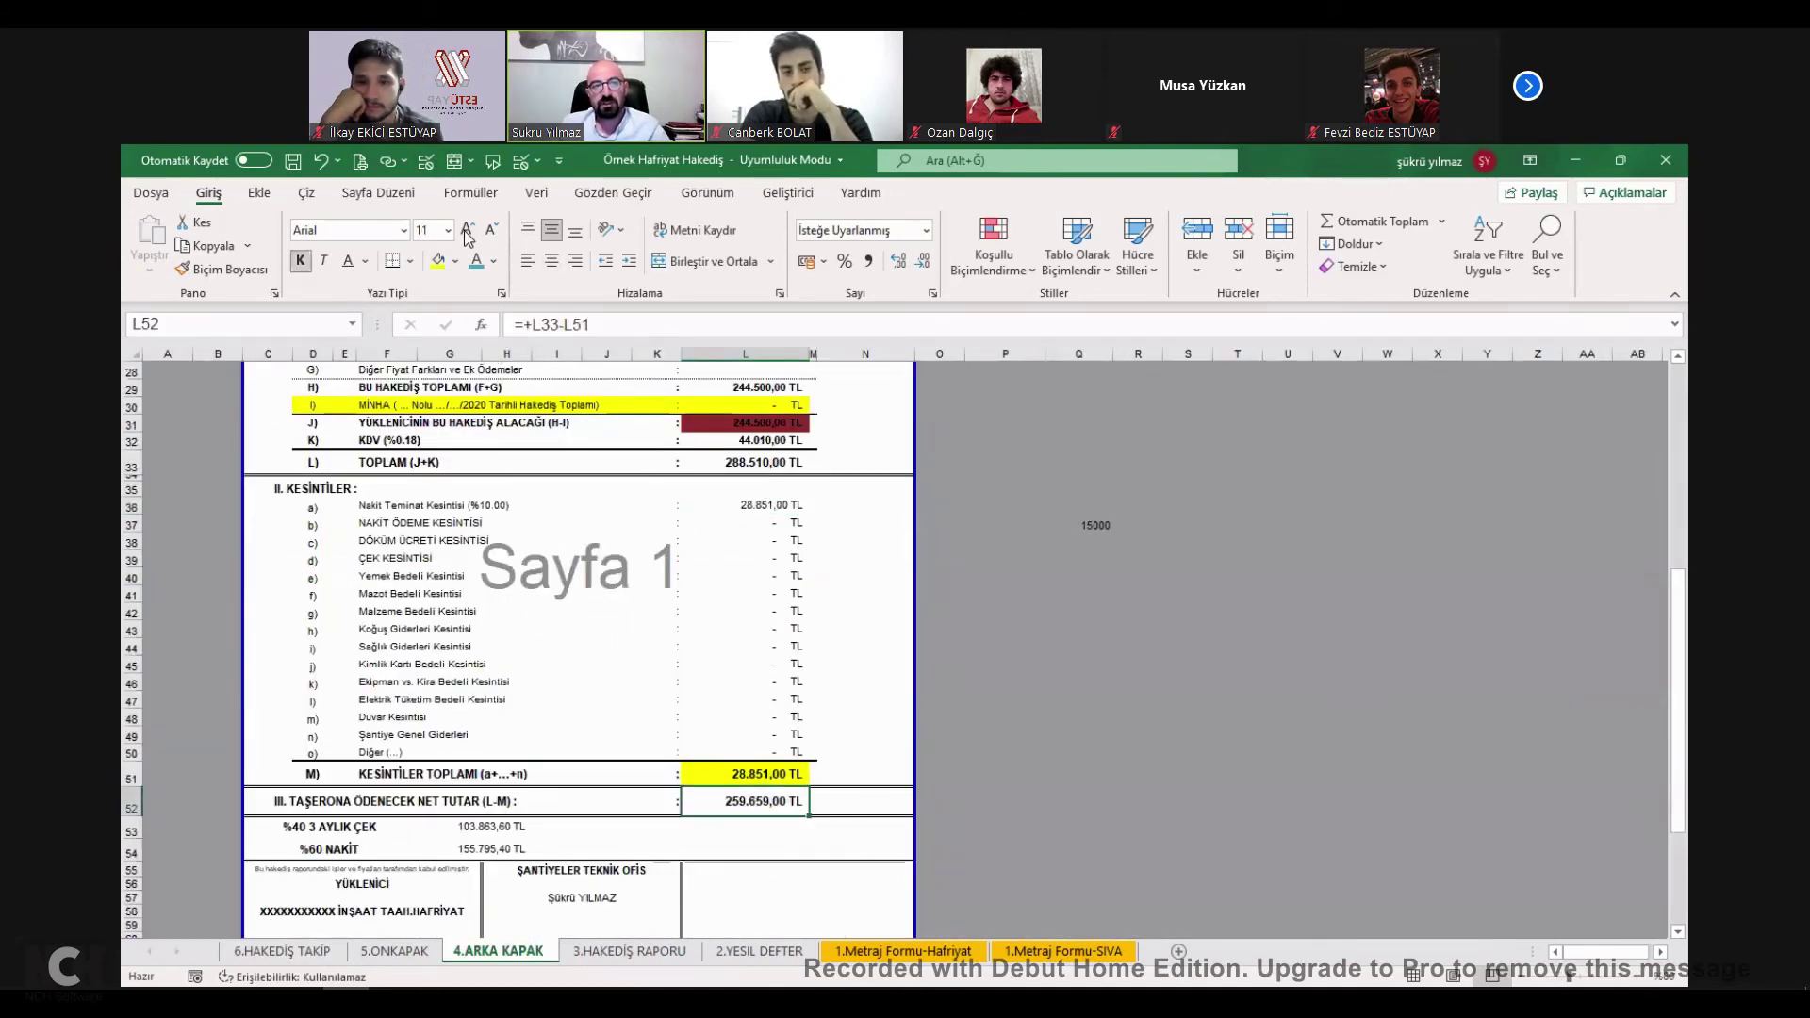
{"action": "left_click", "coordinate": [438, 260]}
{"action": "key", "text": "ctrl+shift+period"}
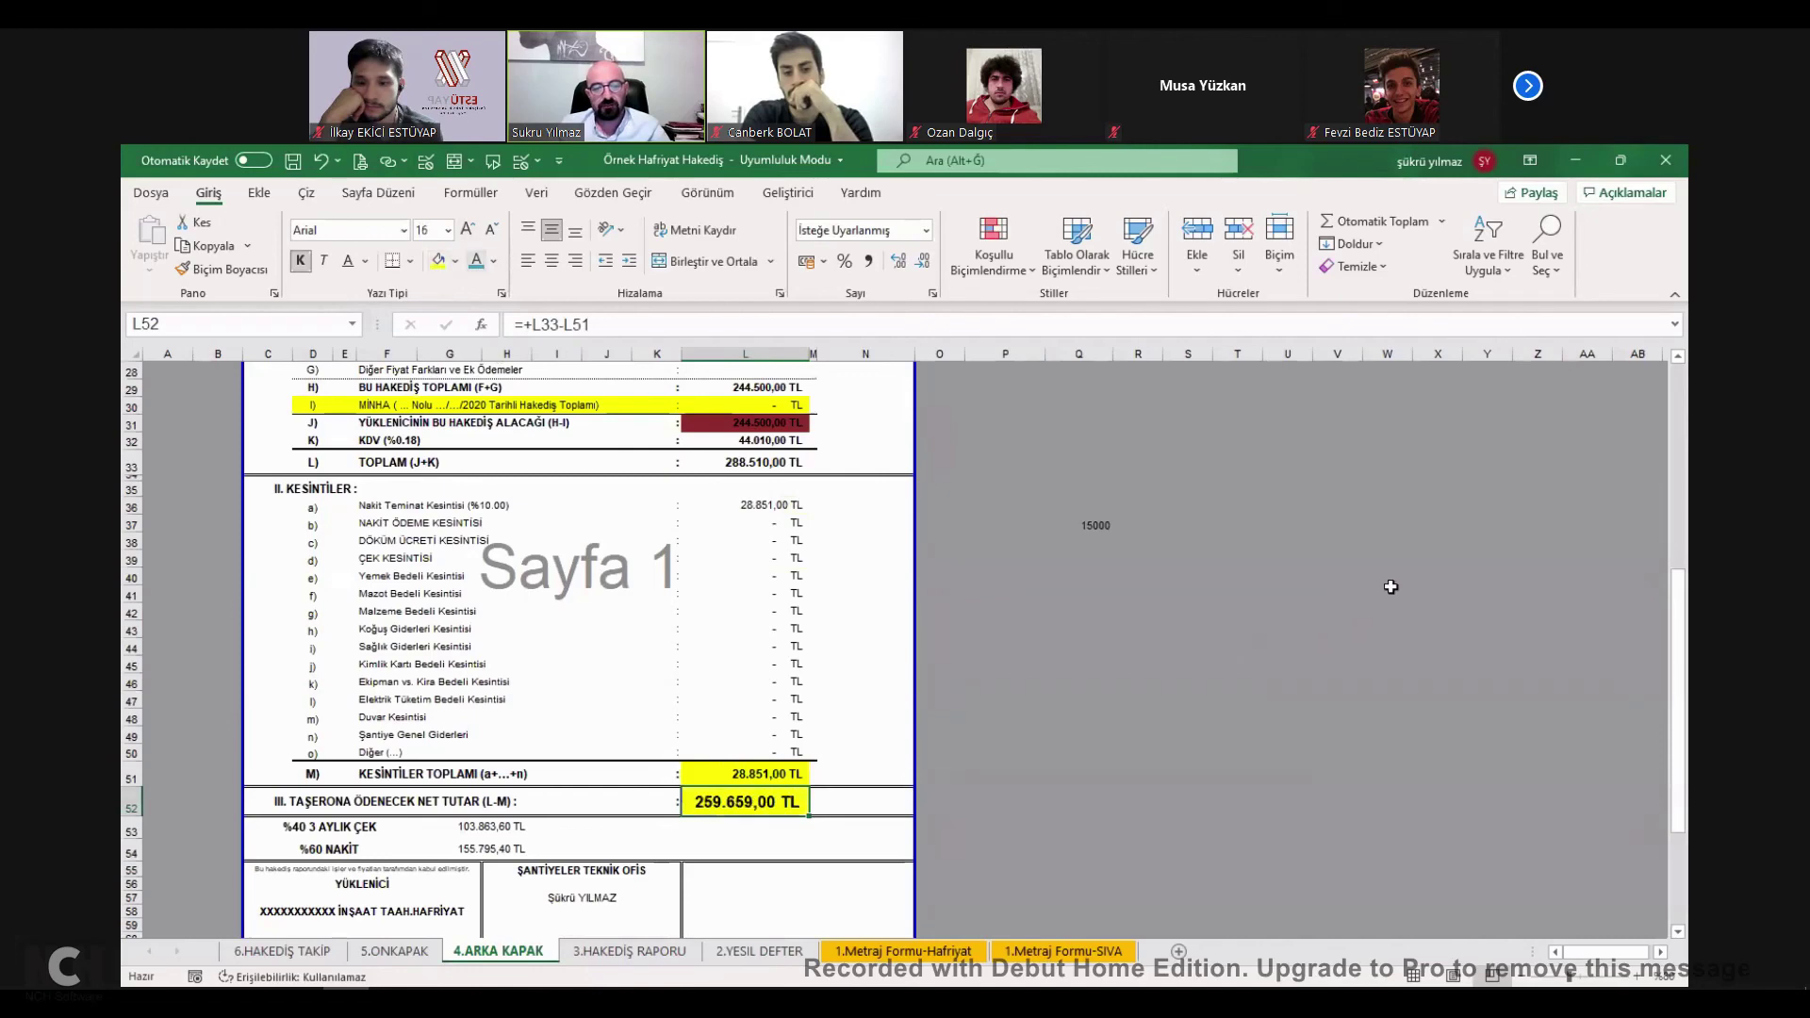
{"action": "key", "text": "ctrl+Page_Up"}
{"action": "key", "text": "ctrl+Page_Up"}
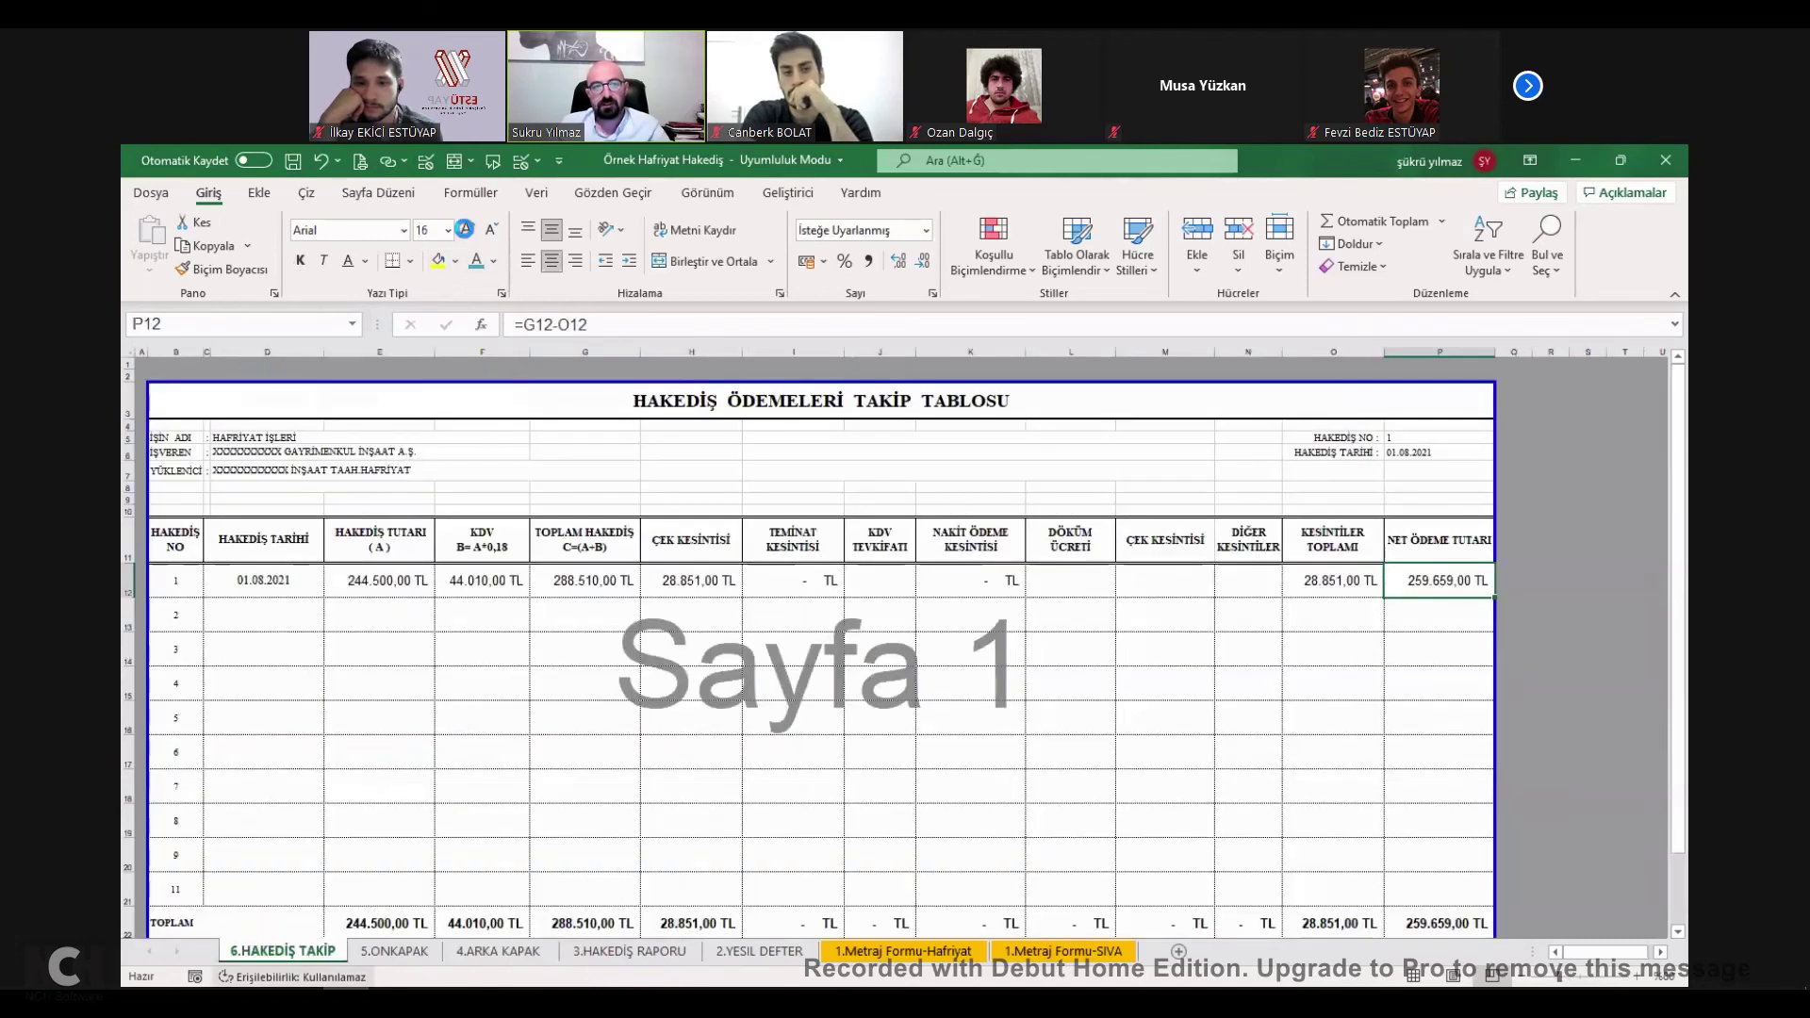
{"action": "key", "text": "F4"}
{"action": "key", "text": "ctrl+shift+period"}
{"action": "key", "text": "ctrl+shift+period"}
{"action": "key", "text": "ctrl+shift+period"}
{"action": "key", "text": "ctrl+shift+period"}
{"action": "key", "text": "ctrl+shift+period"}
{"action": "key", "text": "ctrl+shift+period"}
{"action": "left_click", "coordinate": [1099, 703]}
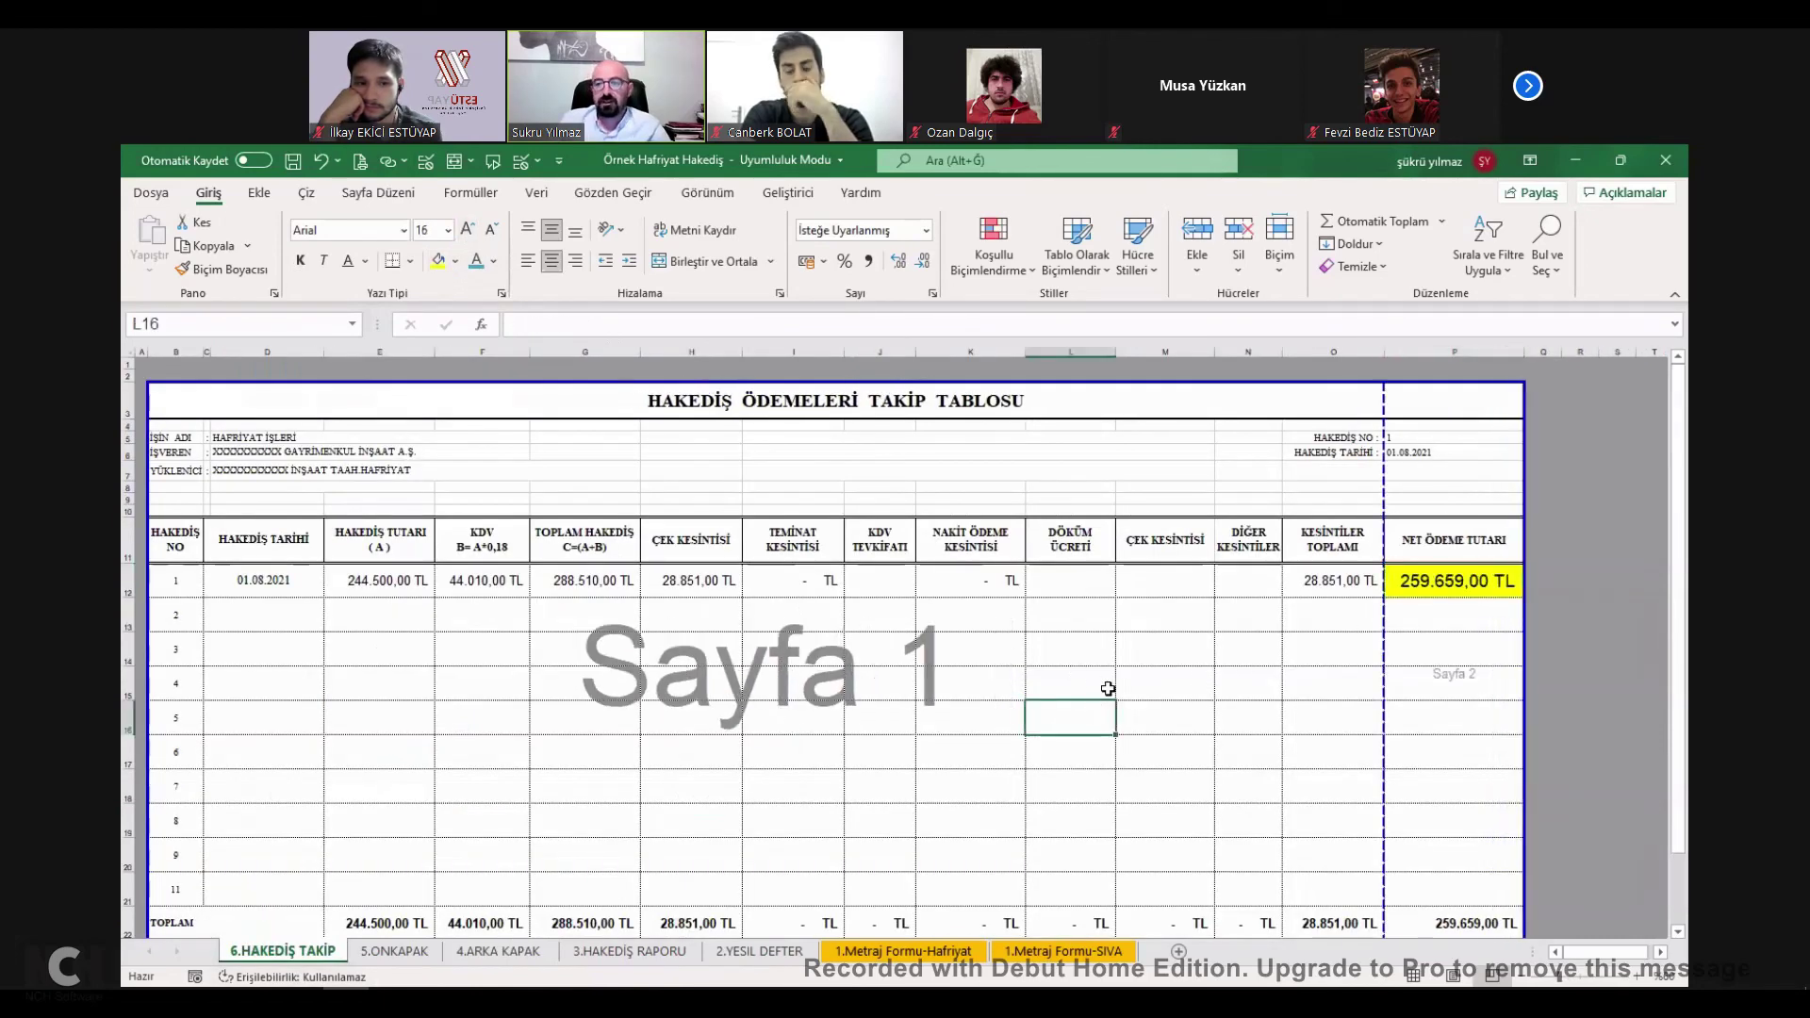
{"action": "key", "text": "ctrl+z"}
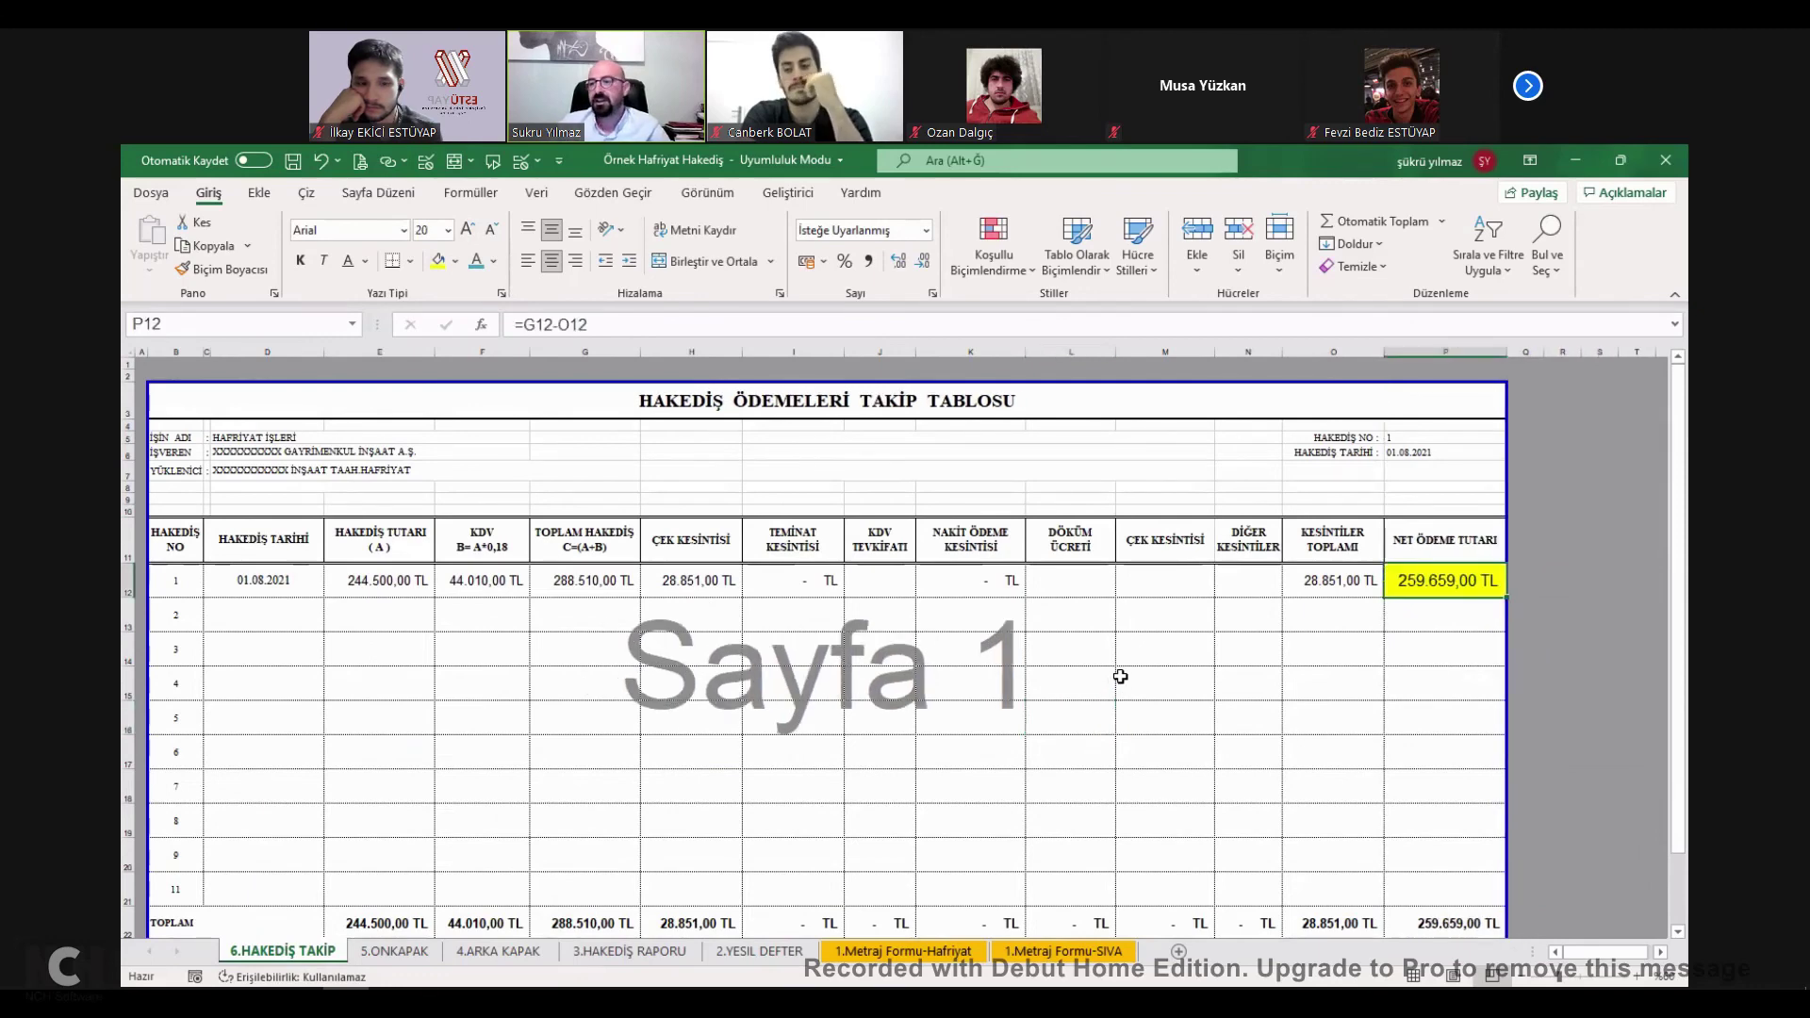
{"action": "key", "text": "ctrl+s"}
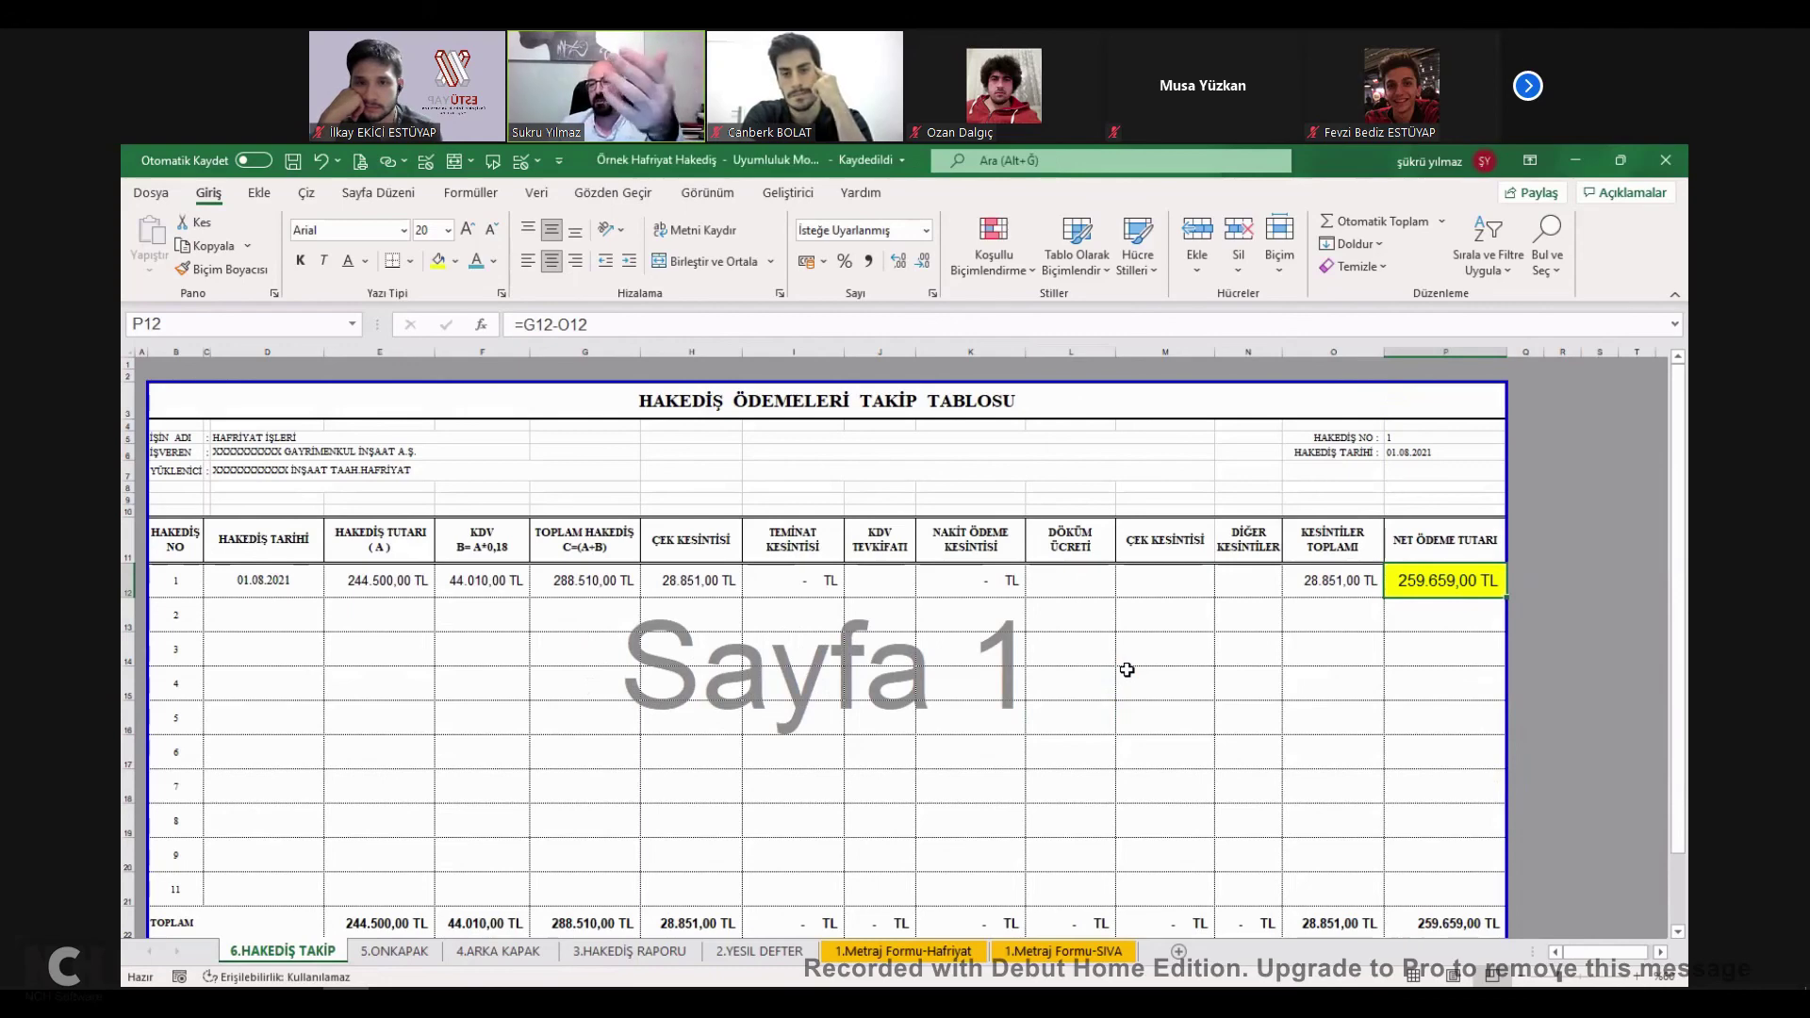
{"action": "left_click", "coordinate": [1110, 691]}
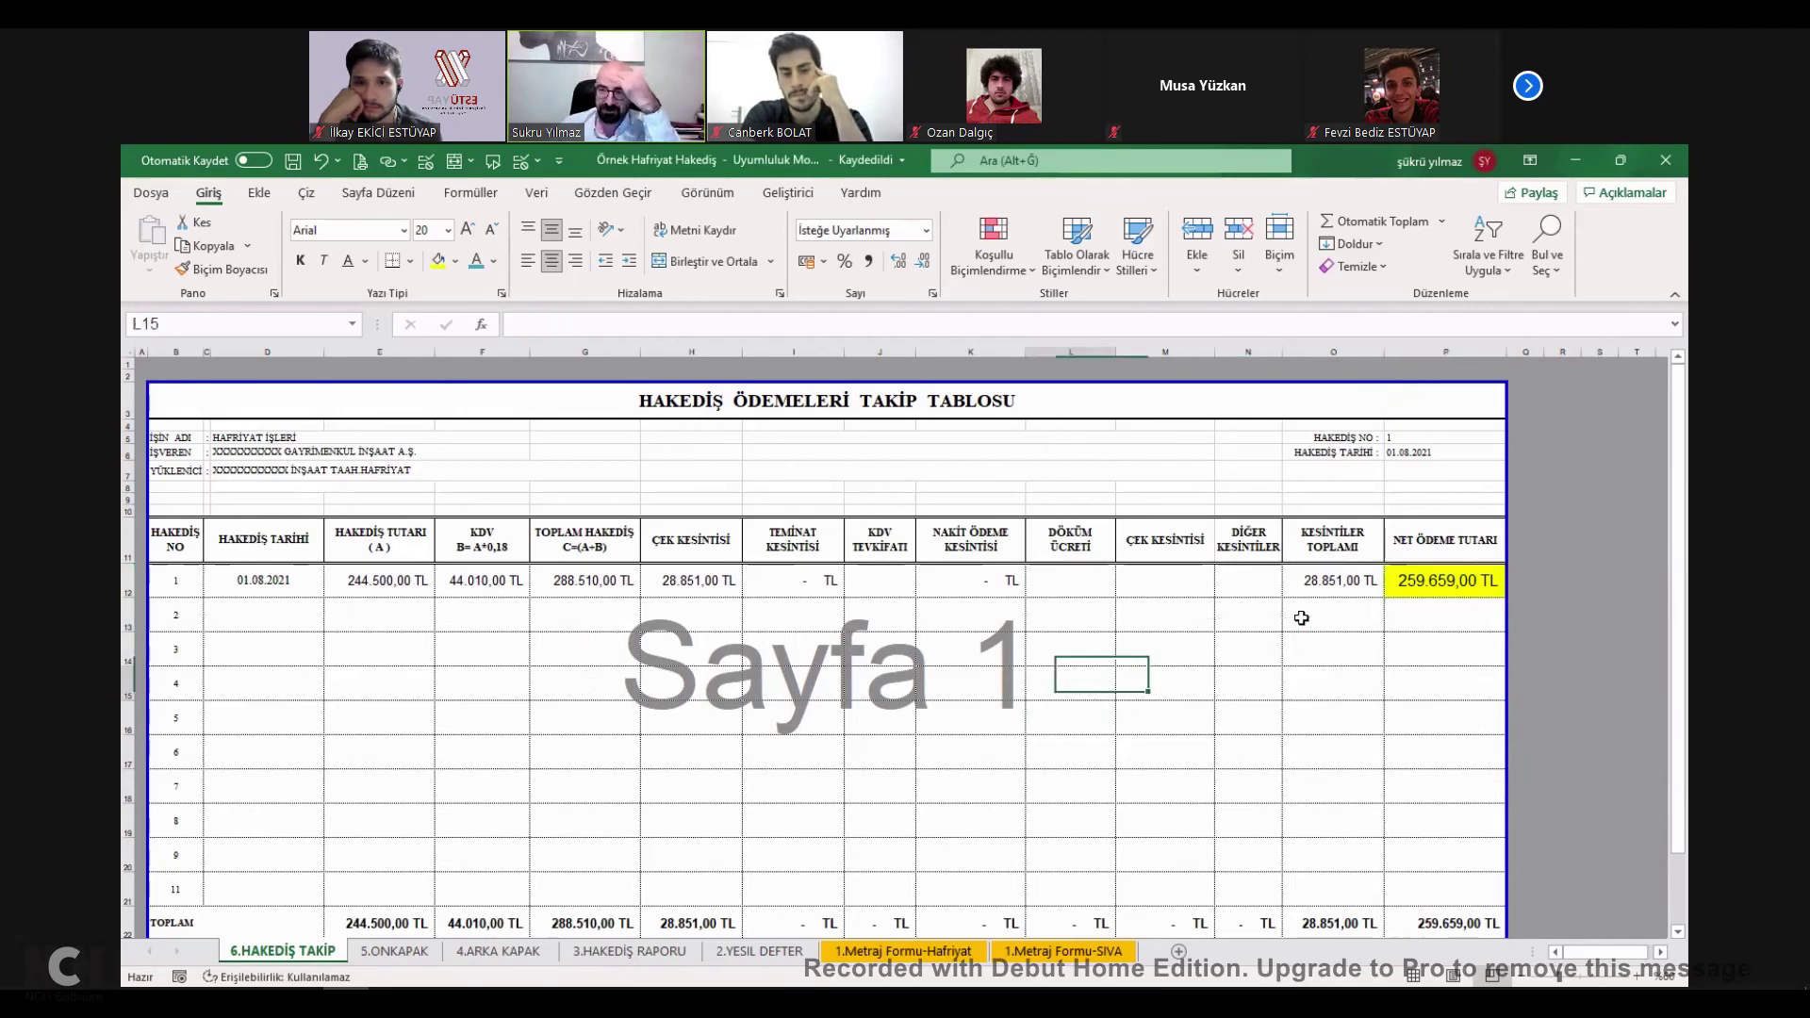
{"action": "double_click", "coordinate": [1417, 584]}
{"action": "left_click", "coordinate": [1368, 586]}
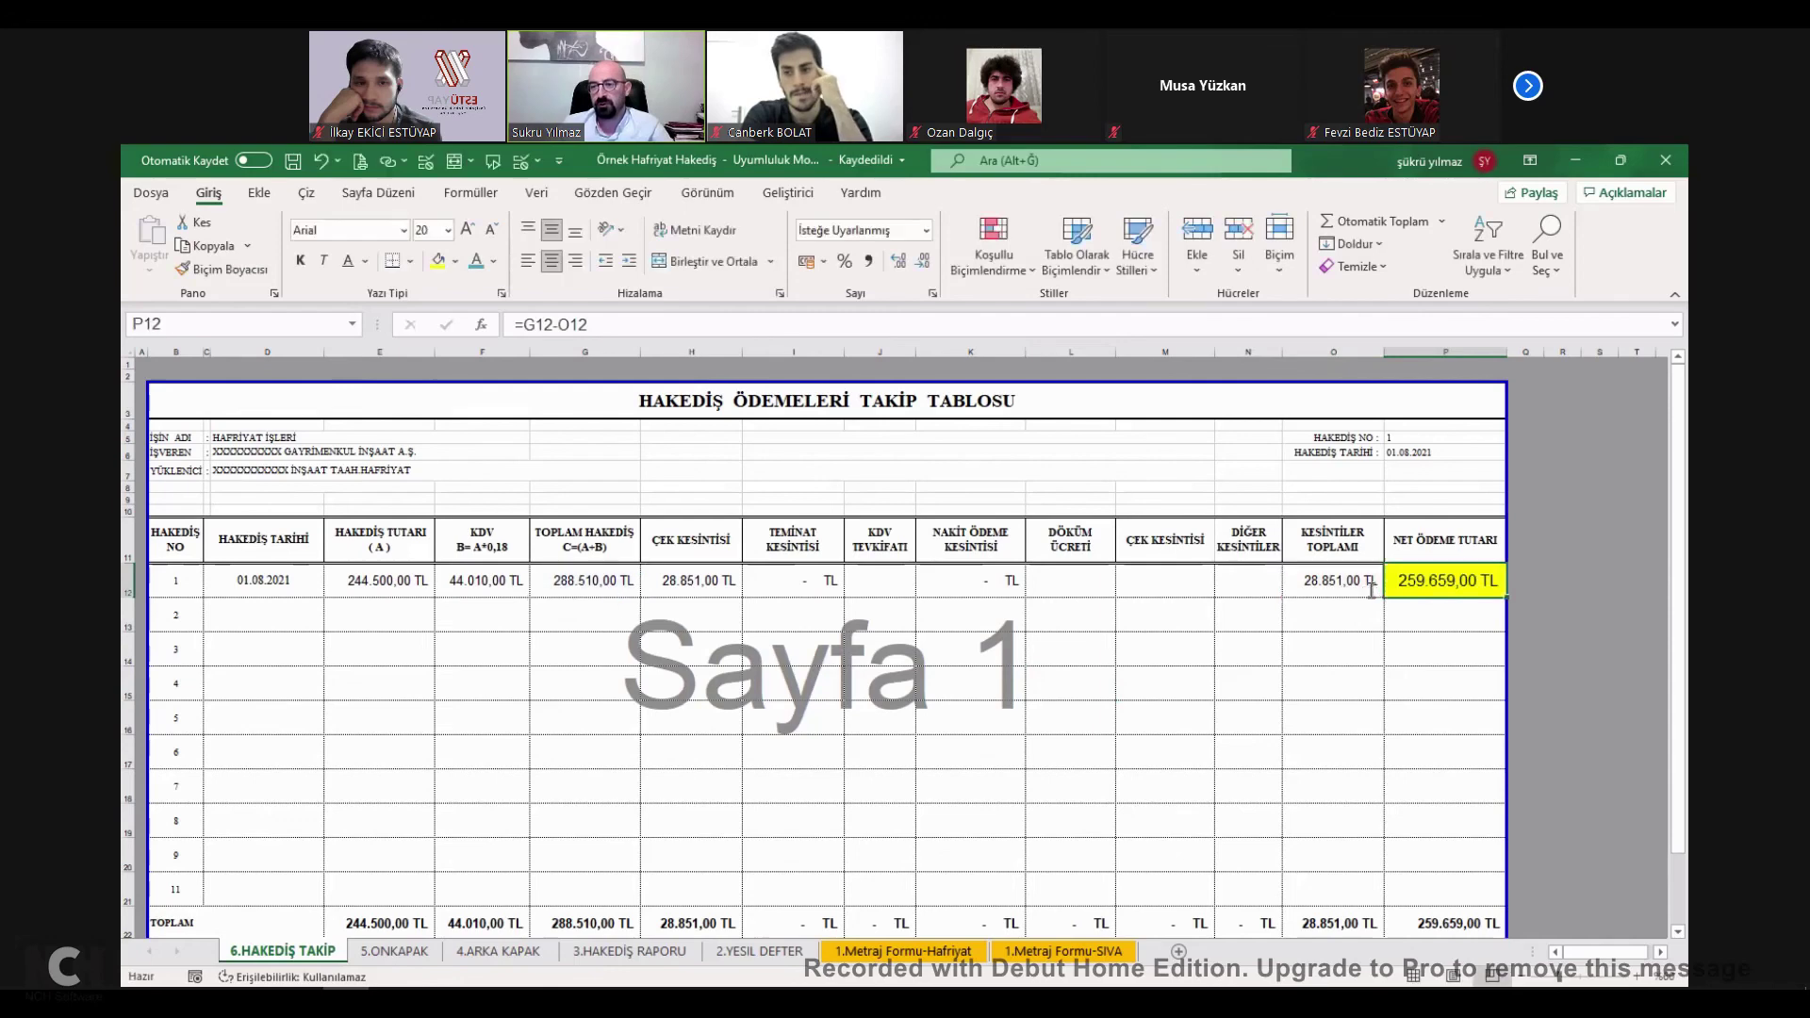
{"action": "double_click", "coordinate": [1369, 586]}
{"action": "key", "text": "Escape"}
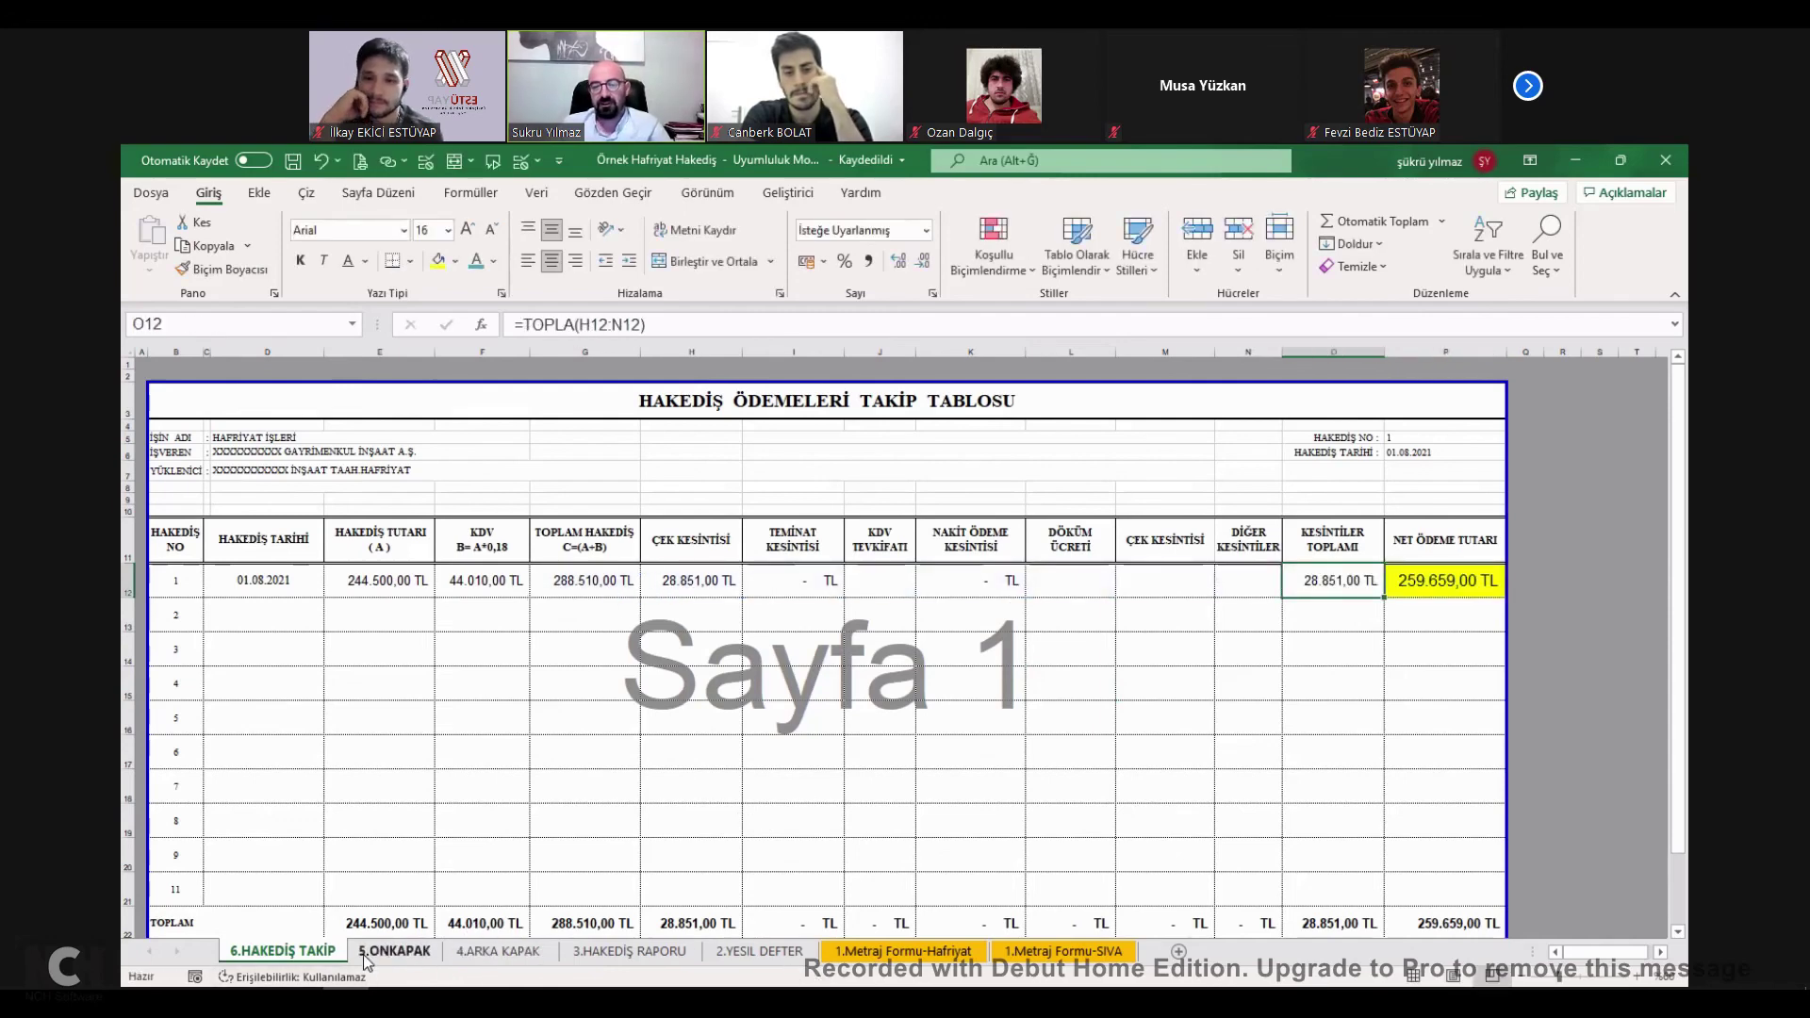
Copy payment row C12:P12 on the Hakediş Takip sheet into row 13.
{"action": "left_click", "coordinate": [382, 948]}
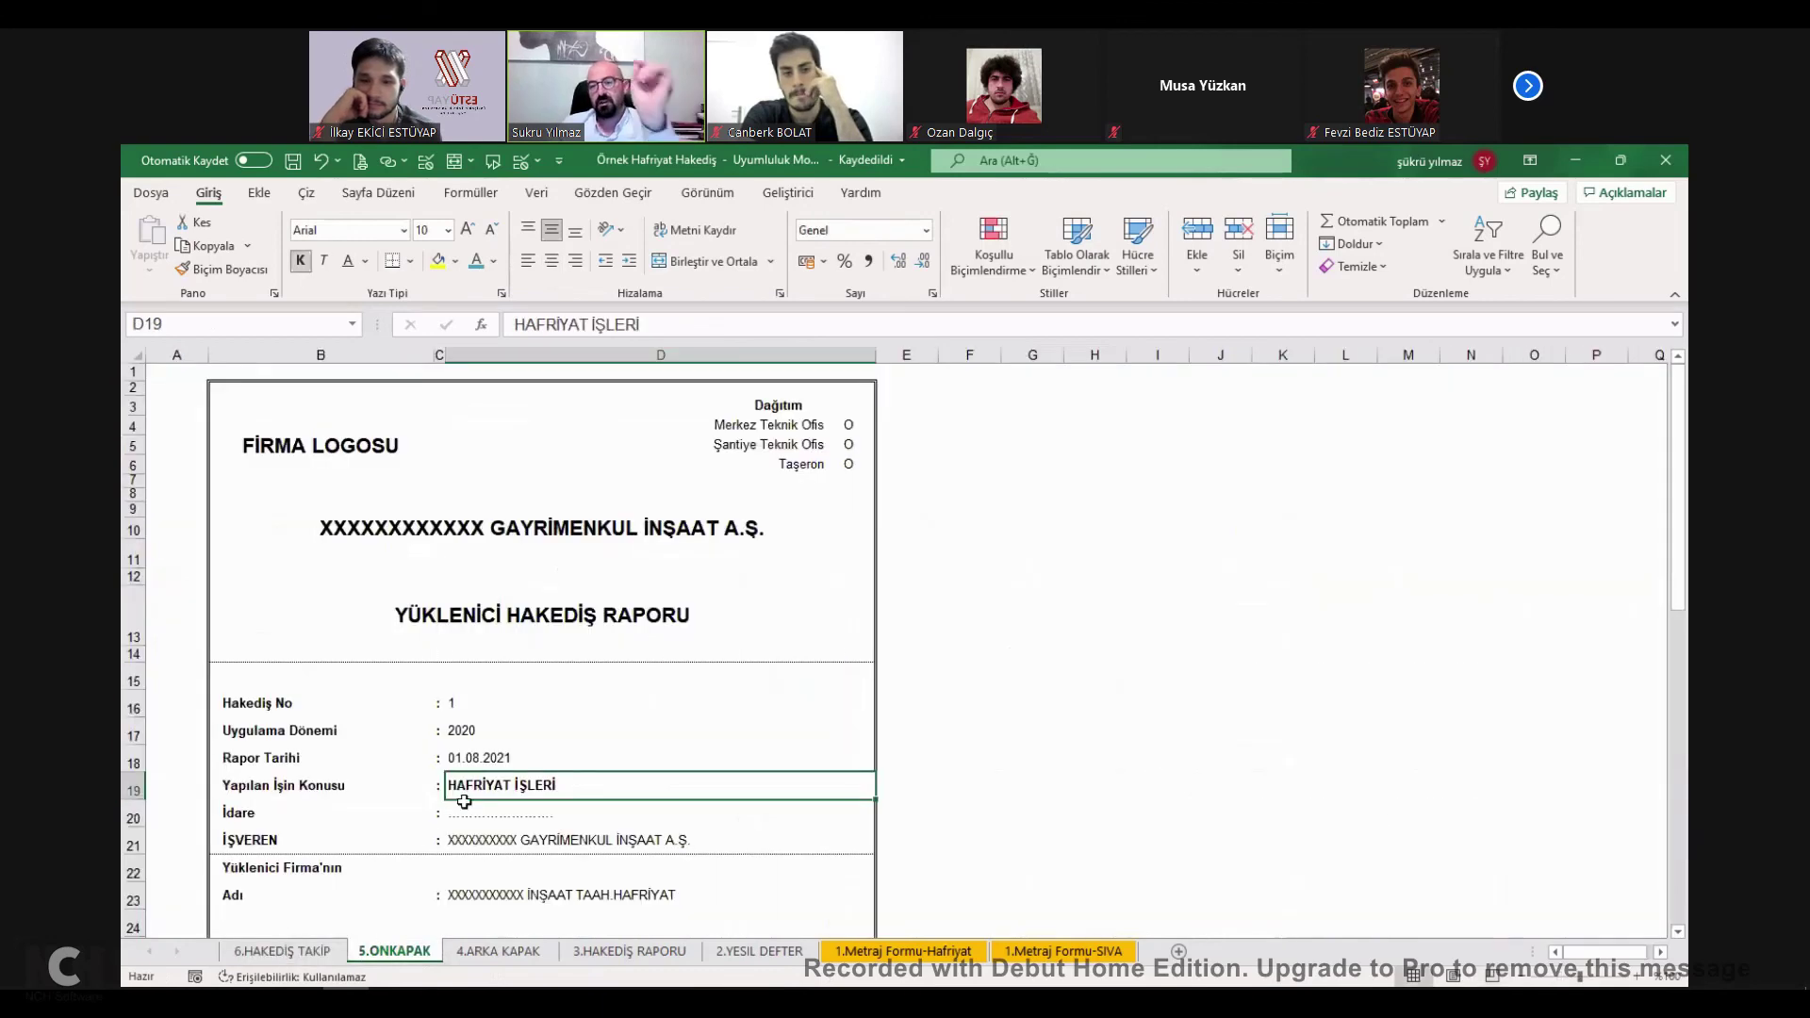
{"action": "key", "text": "ctrl+Page_Up"}
{"action": "left_click", "coordinate": [274, 580]}
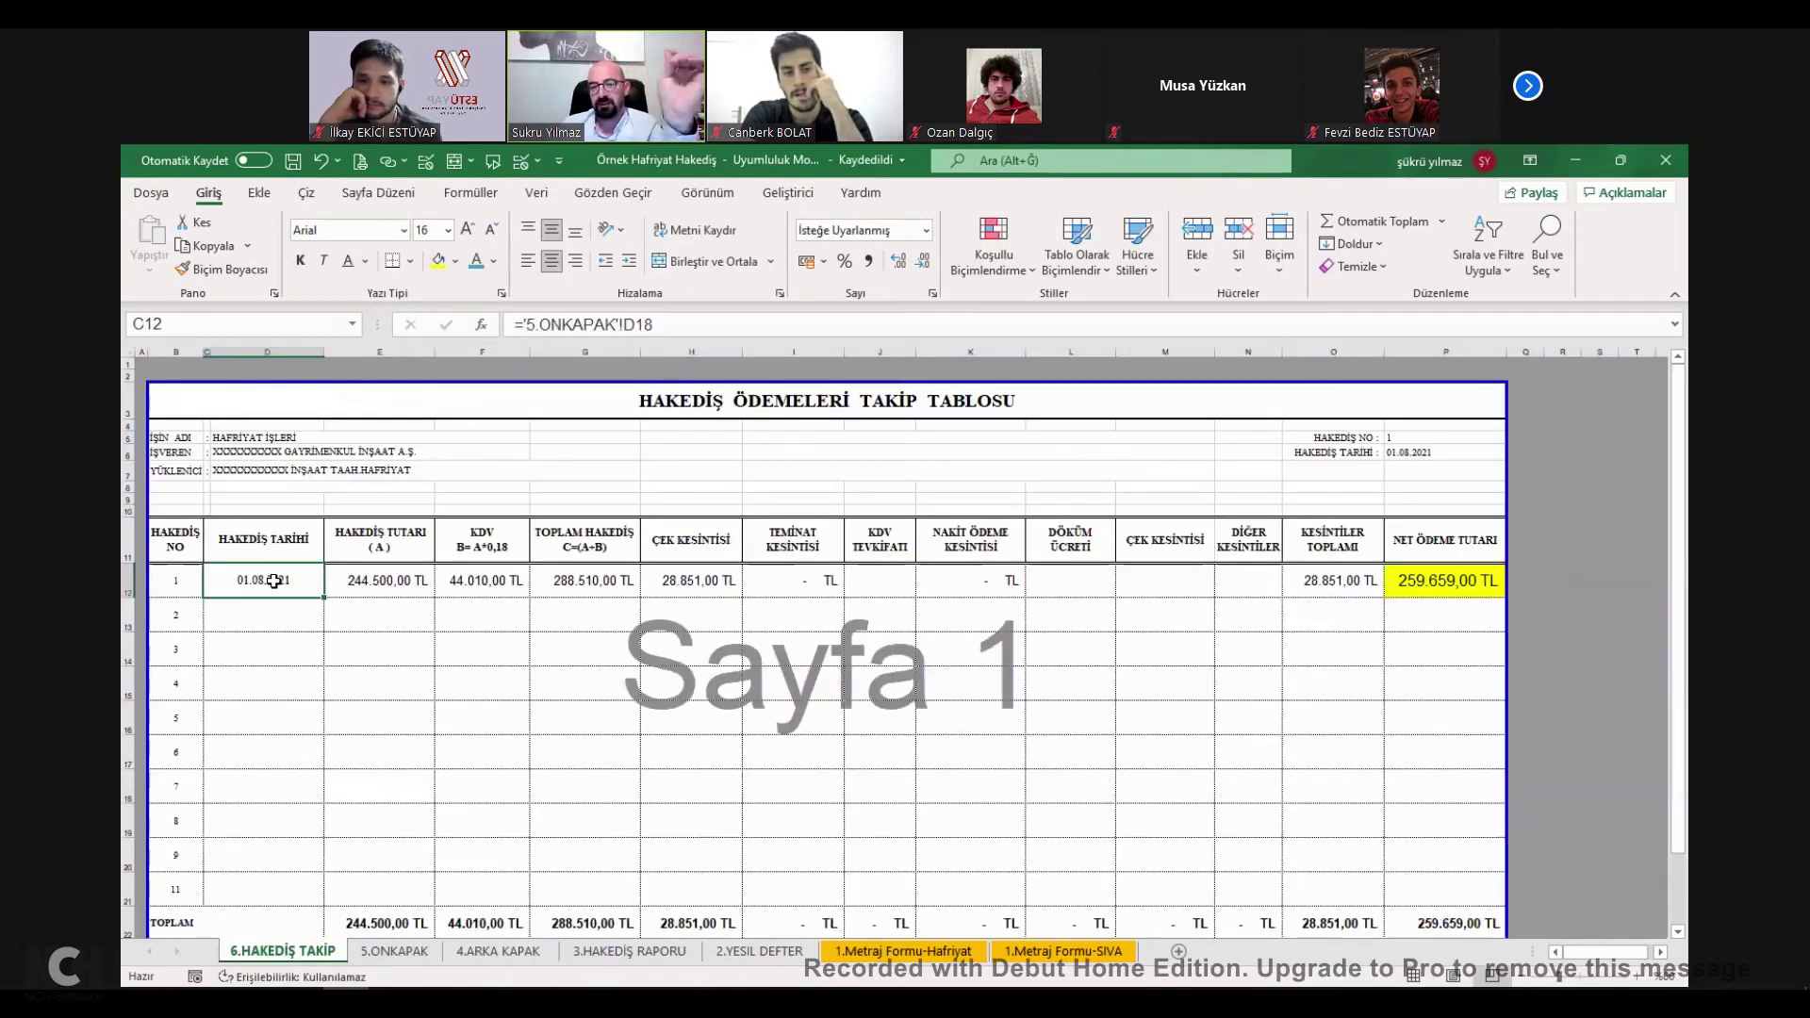
{"action": "left_click", "coordinate": [1410, 588], "text": "shift"}
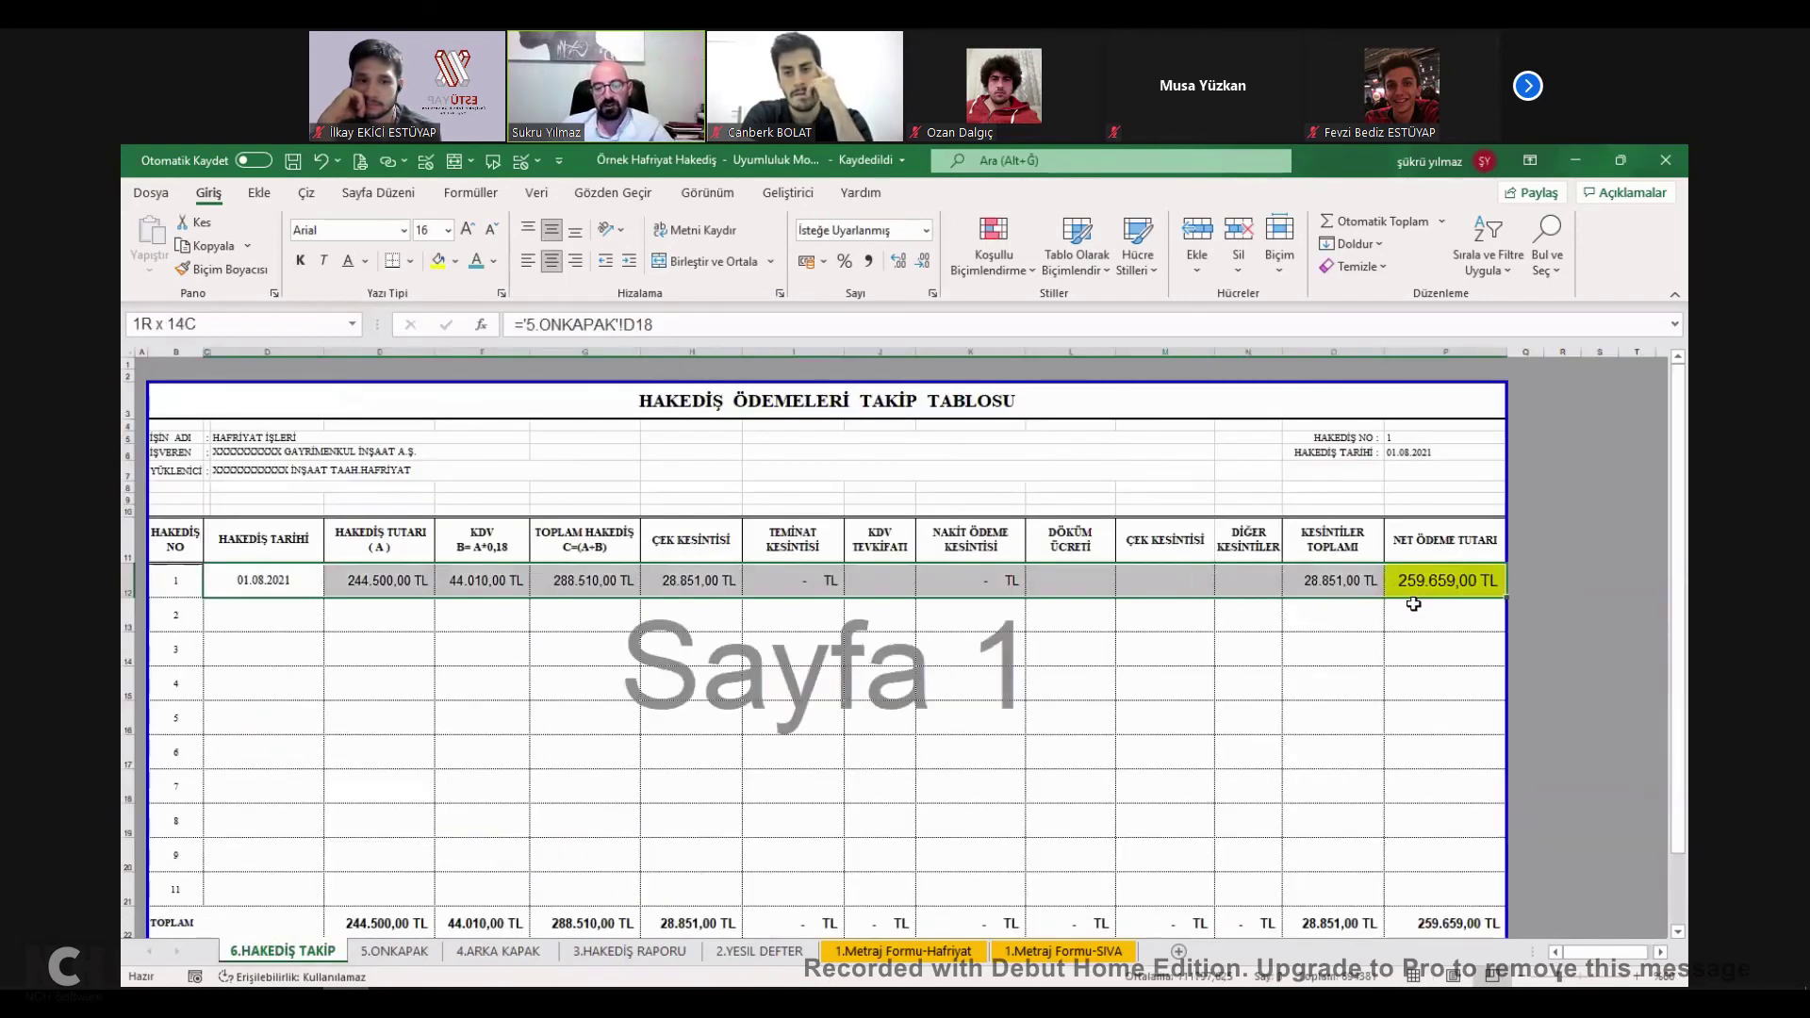
{"action": "key", "text": "ctrl+c"}
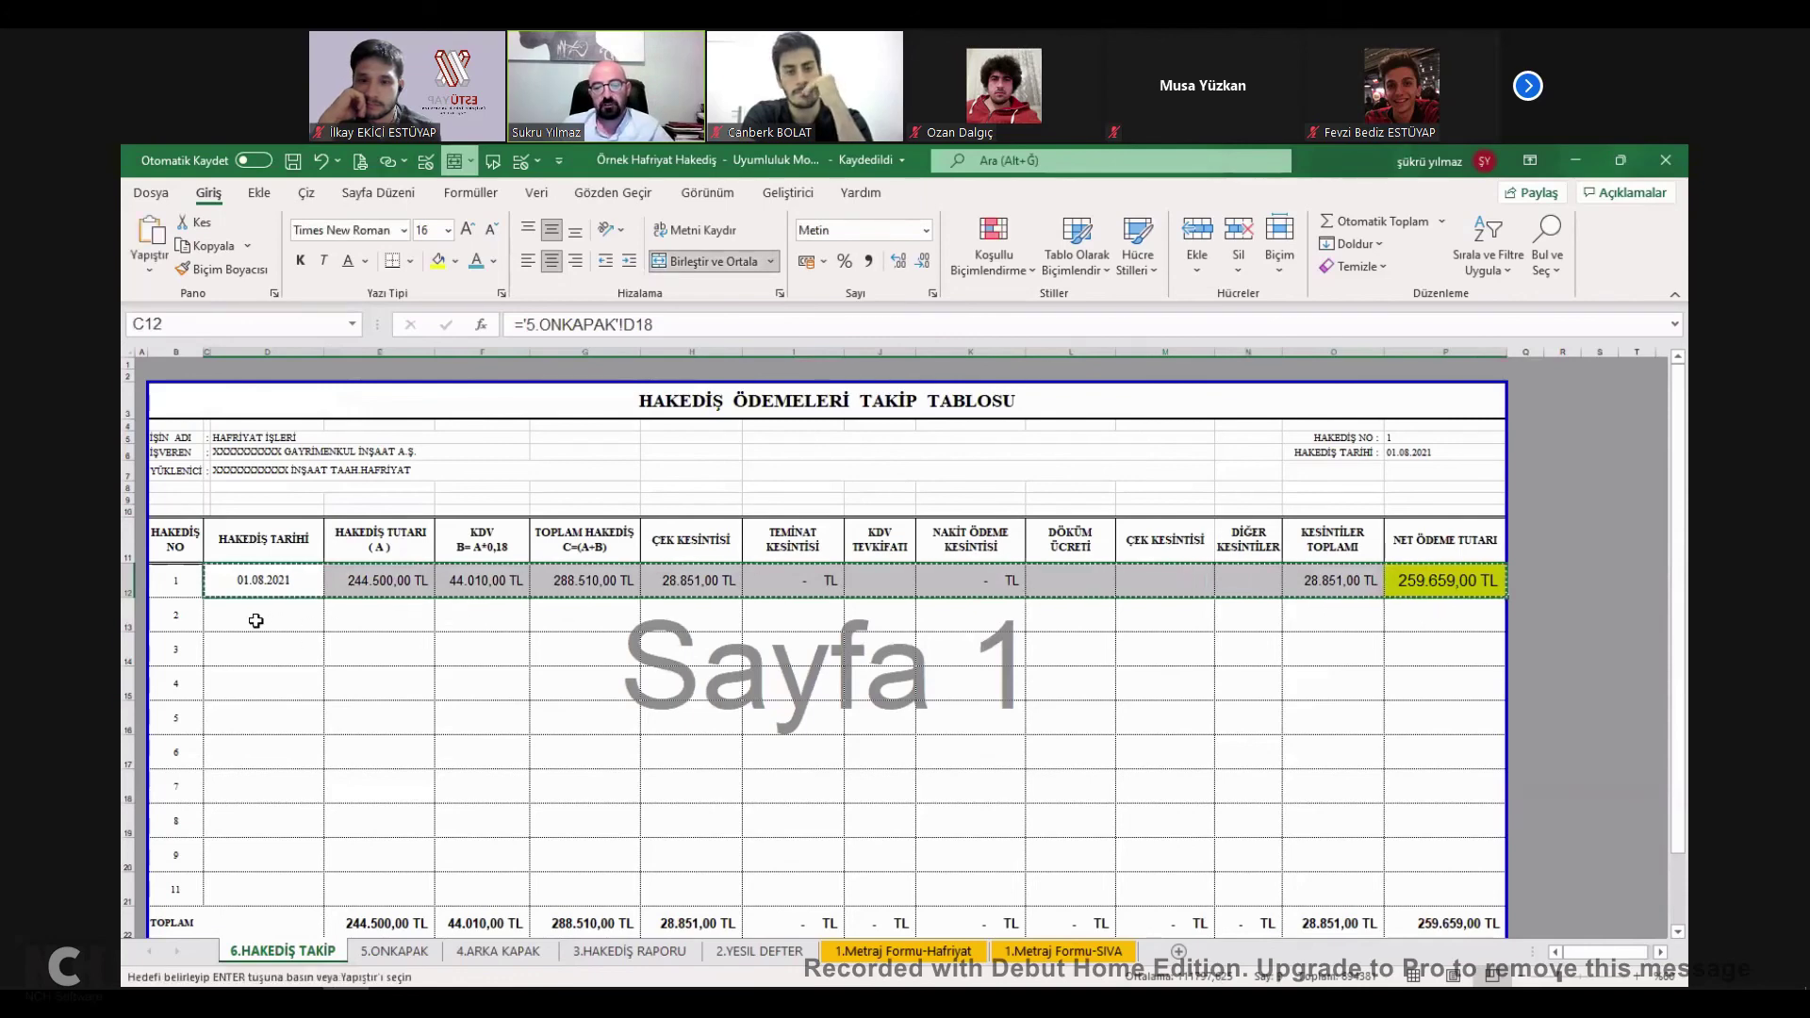
{"action": "left_click", "coordinate": [256, 621]}
{"action": "key", "text": "ctrl+v"}
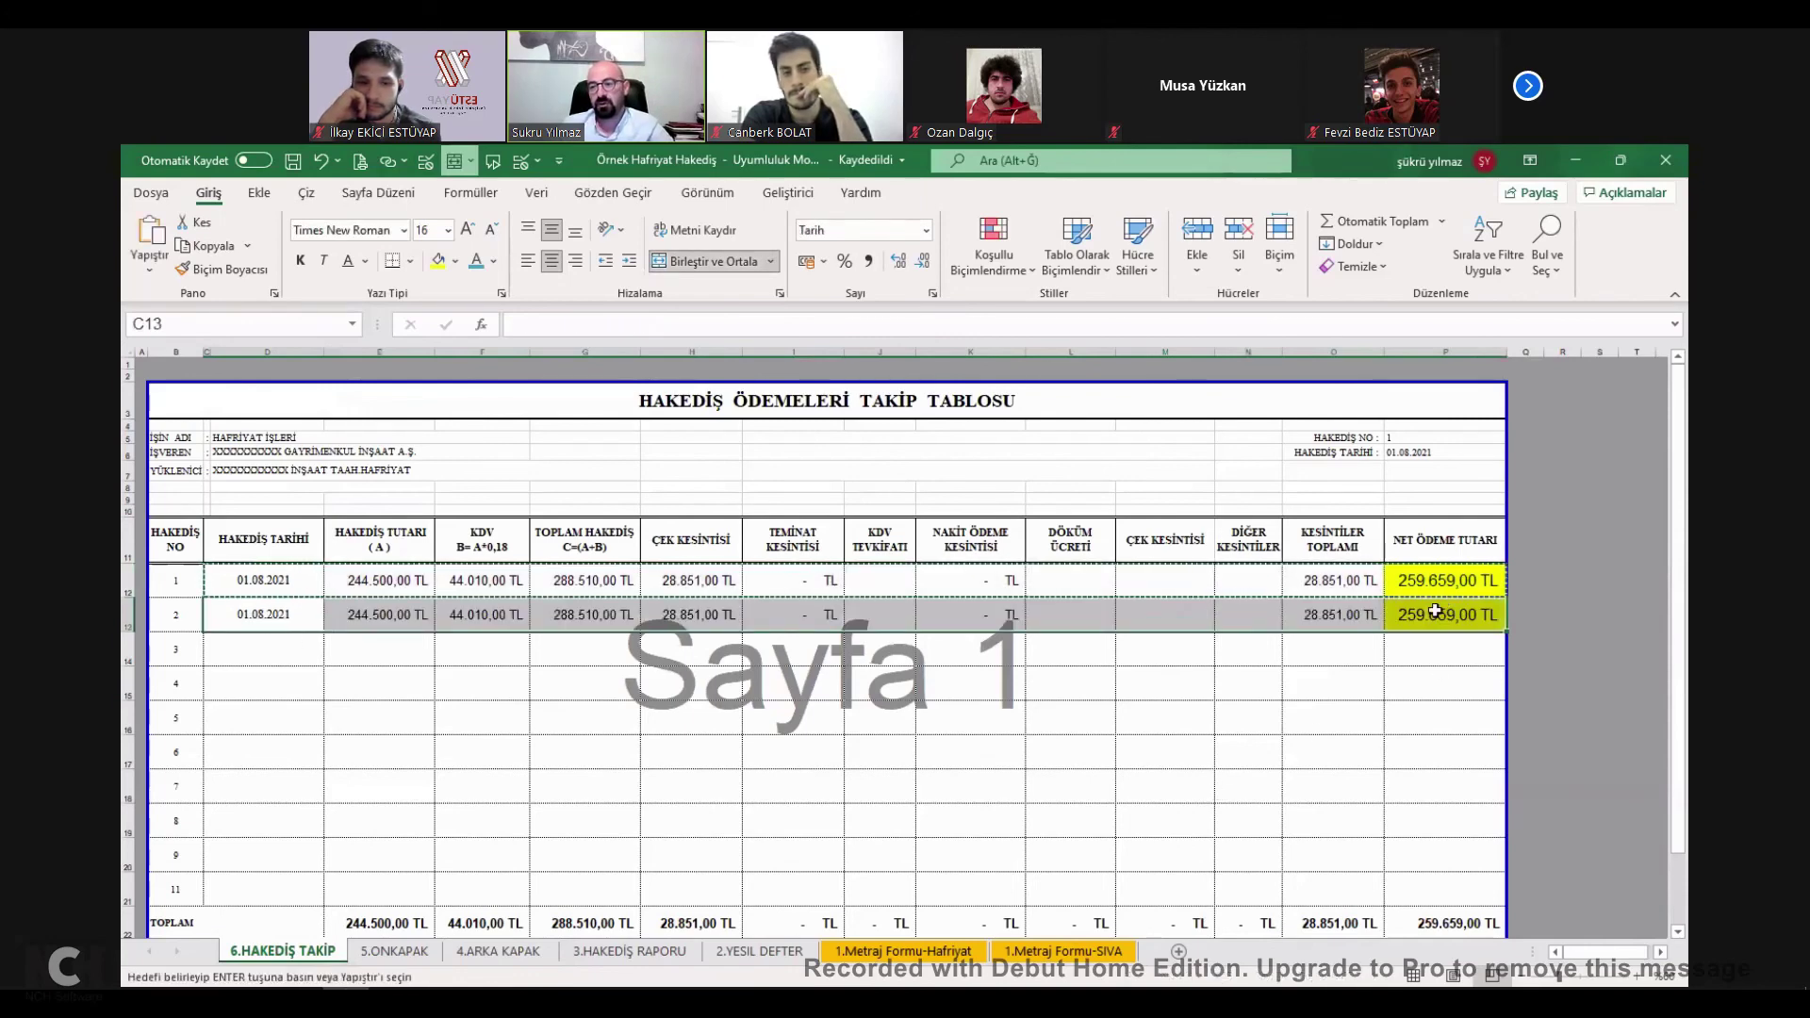
Make H12's Çek Kesintisi link absolute as $L$36, leaving E12's L31 link unchanged.
{"action": "double_click", "coordinate": [383, 579]}
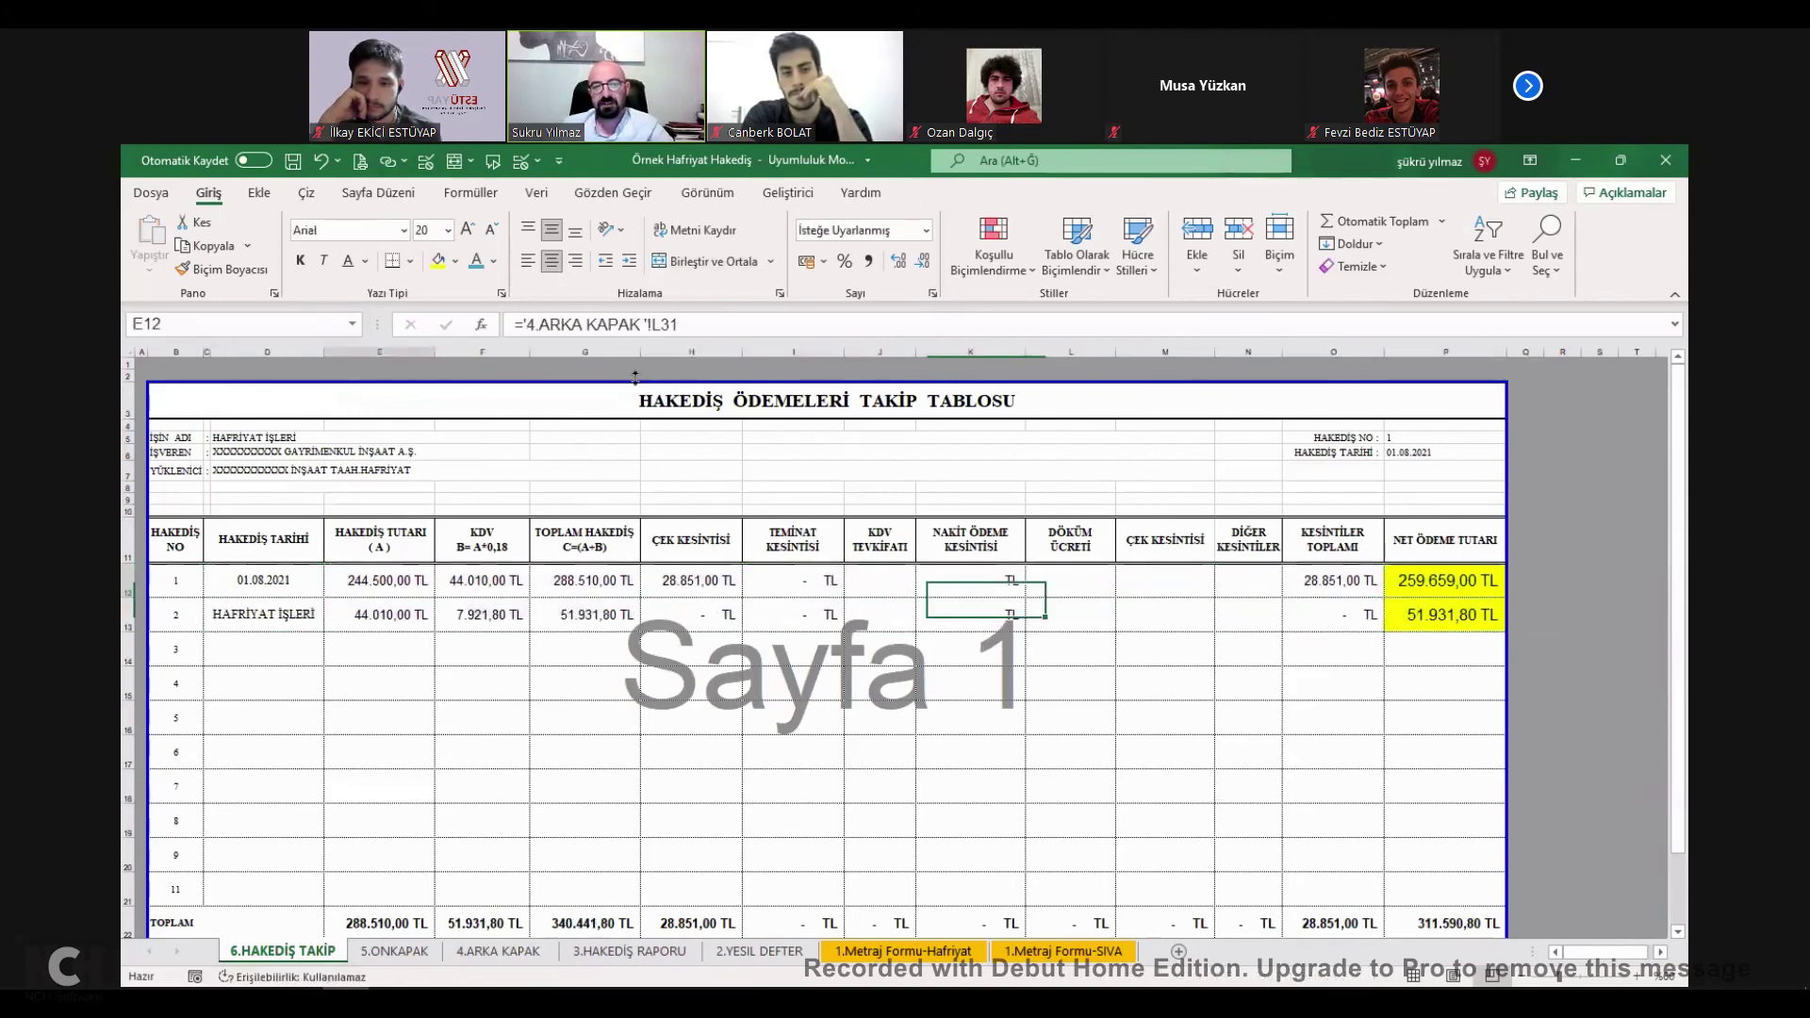
{"action": "double_click", "coordinate": [658, 324]}
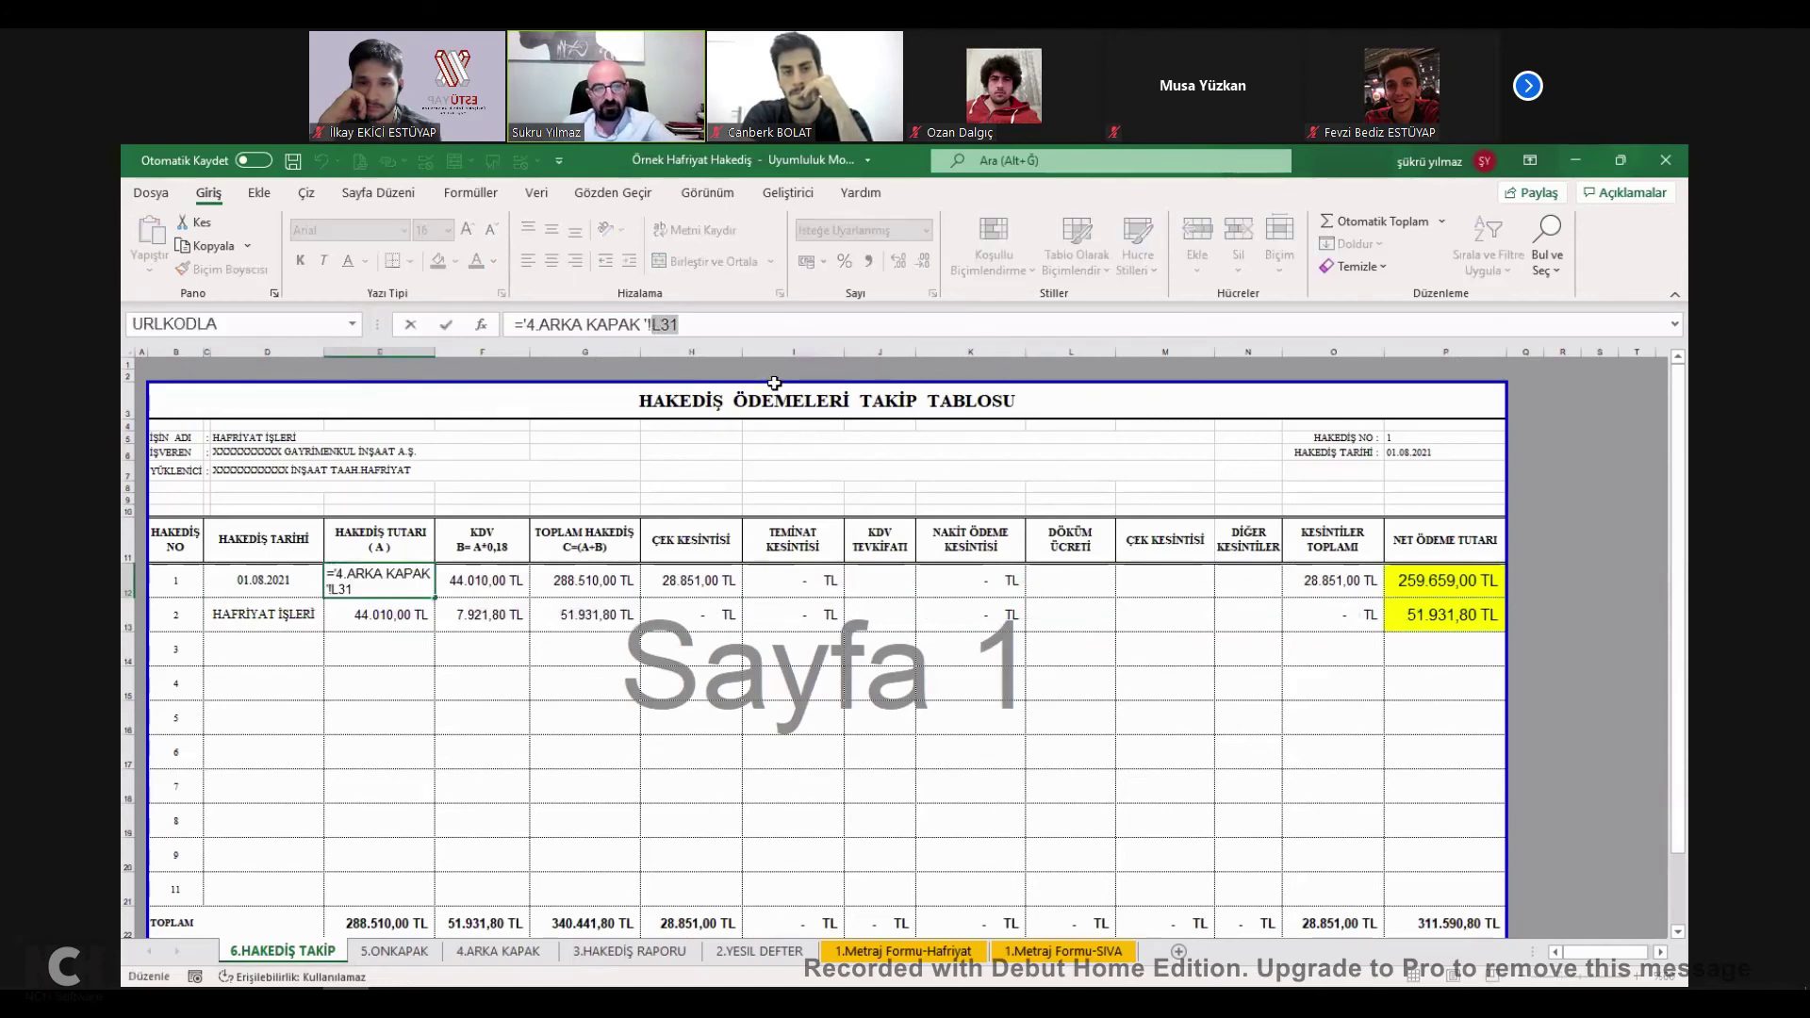
{"action": "key", "text": "Return"}
{"action": "left_click", "coordinate": [718, 578]}
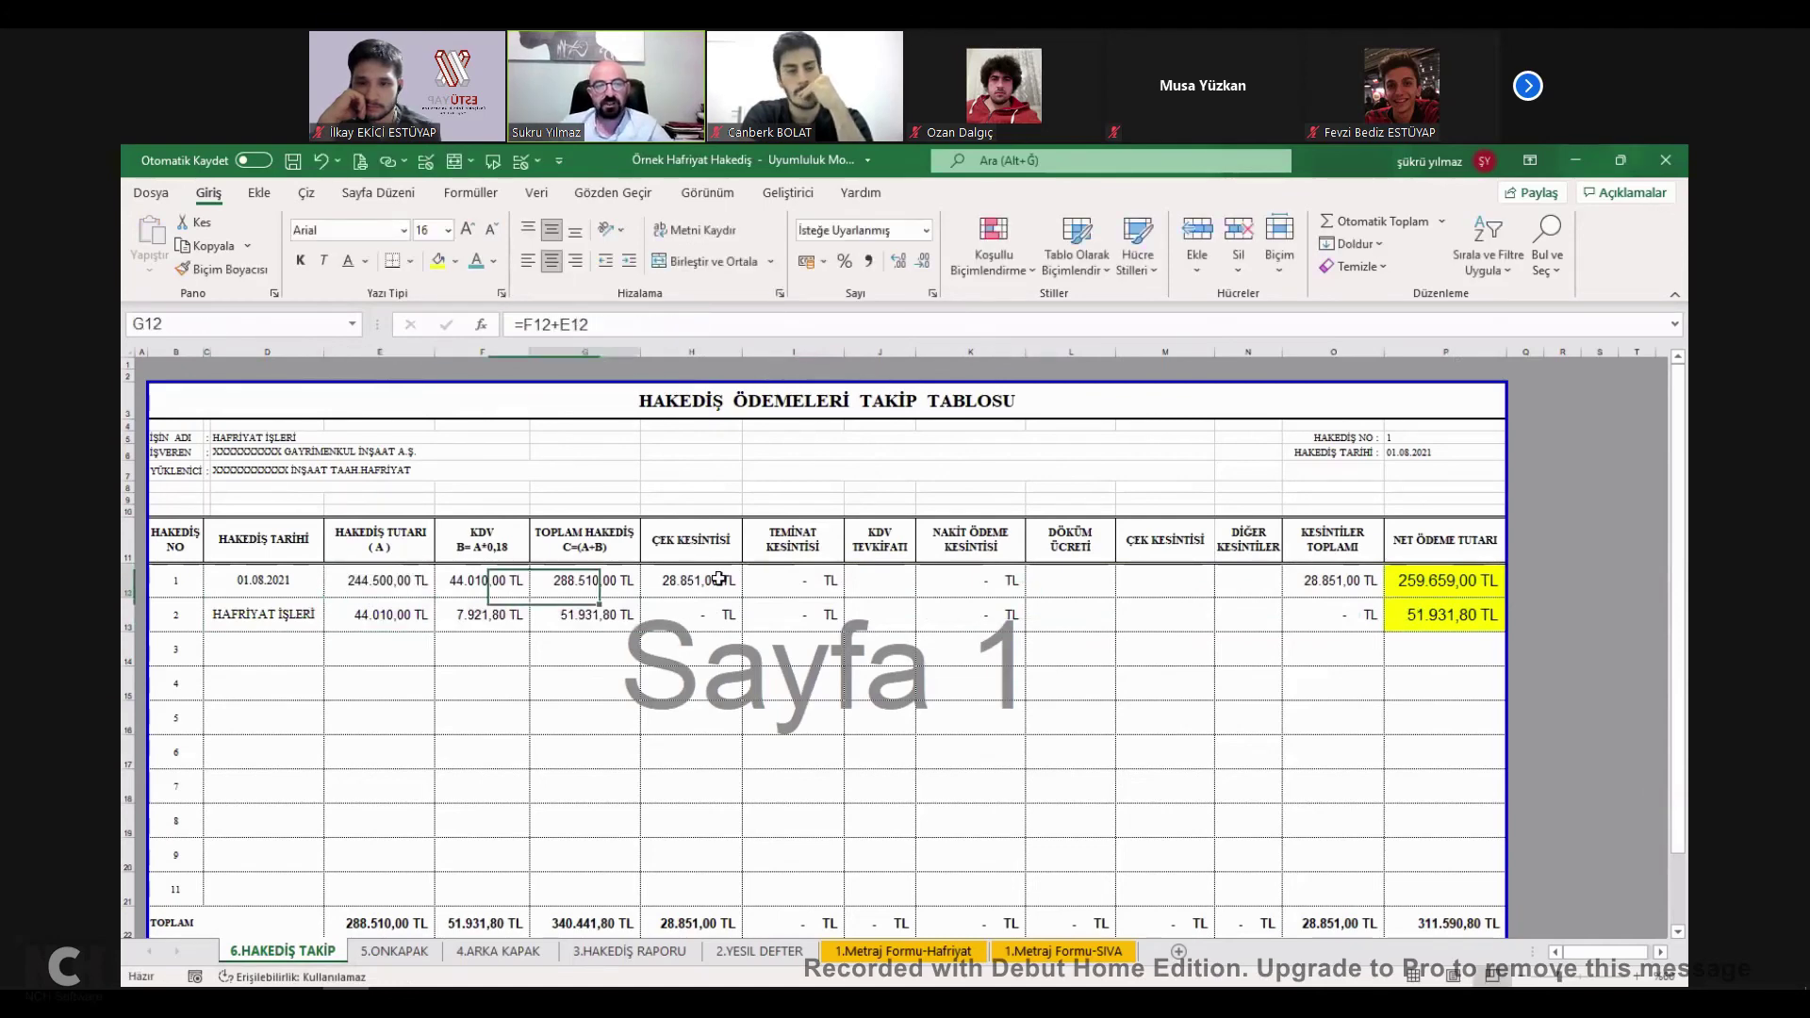
{"action": "double_click", "coordinate": [668, 323]}
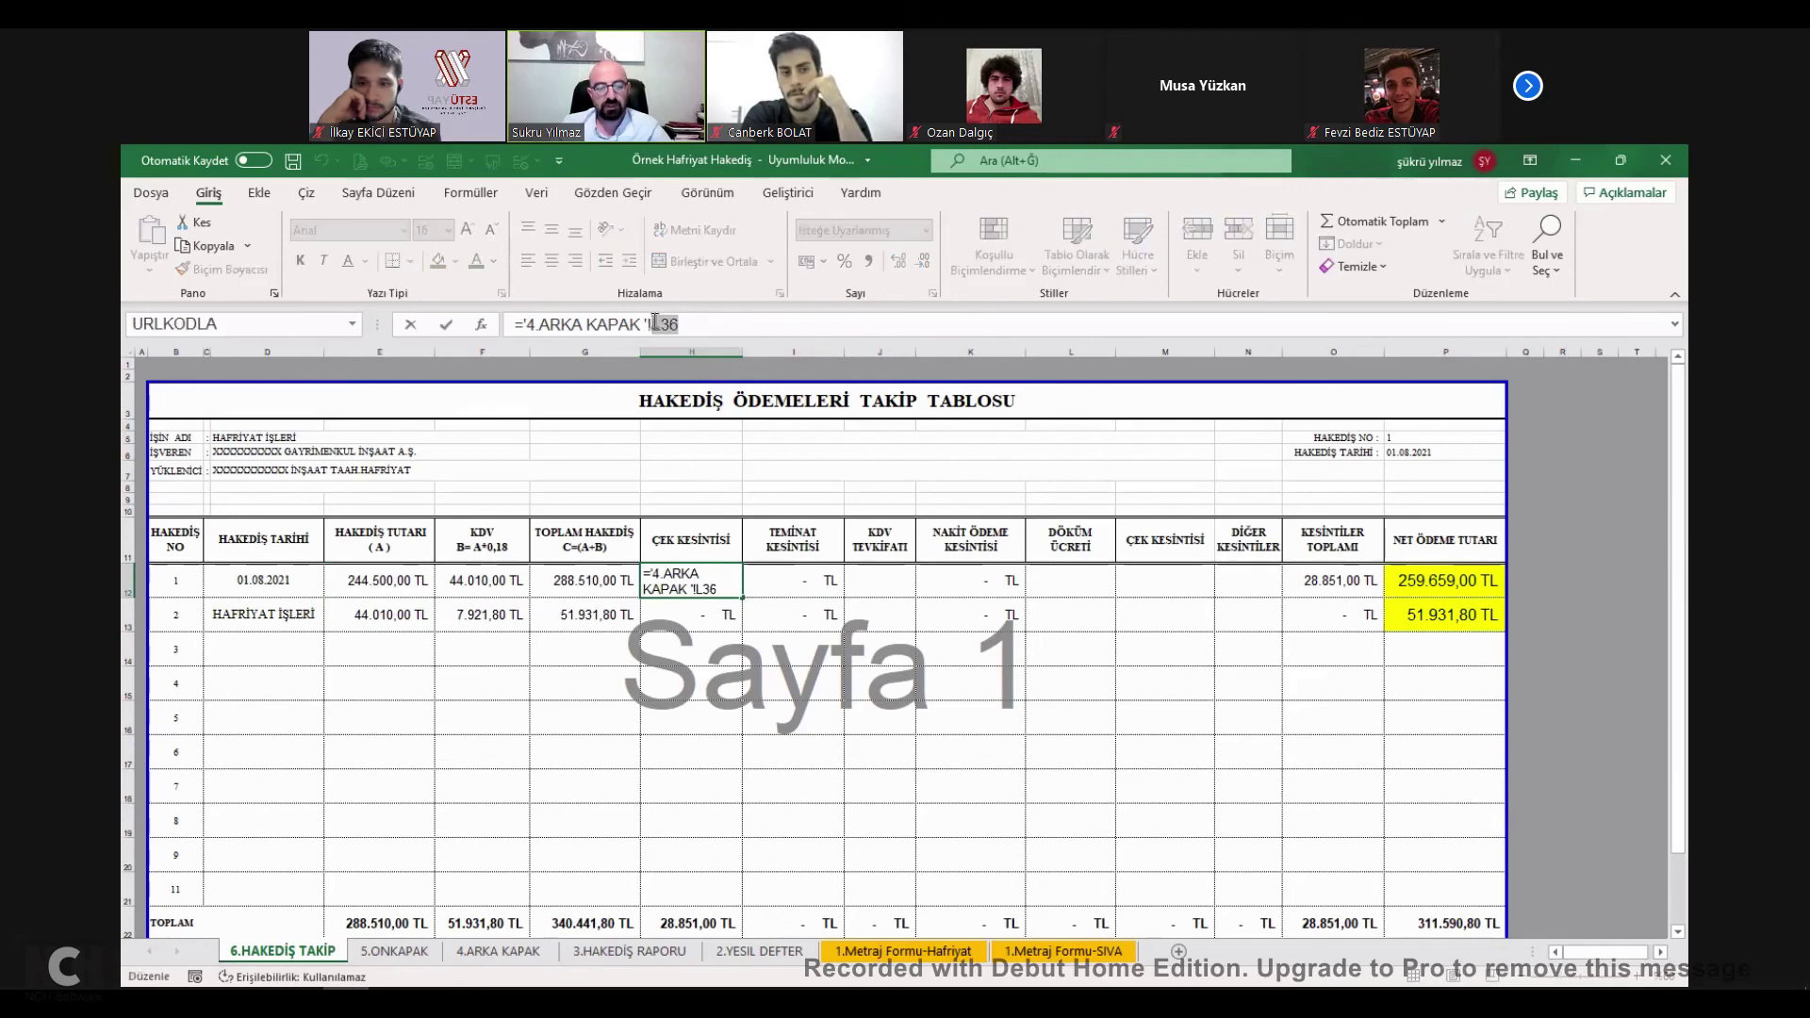
{"action": "key", "text": "F4"}
{"action": "key", "text": "Return"}
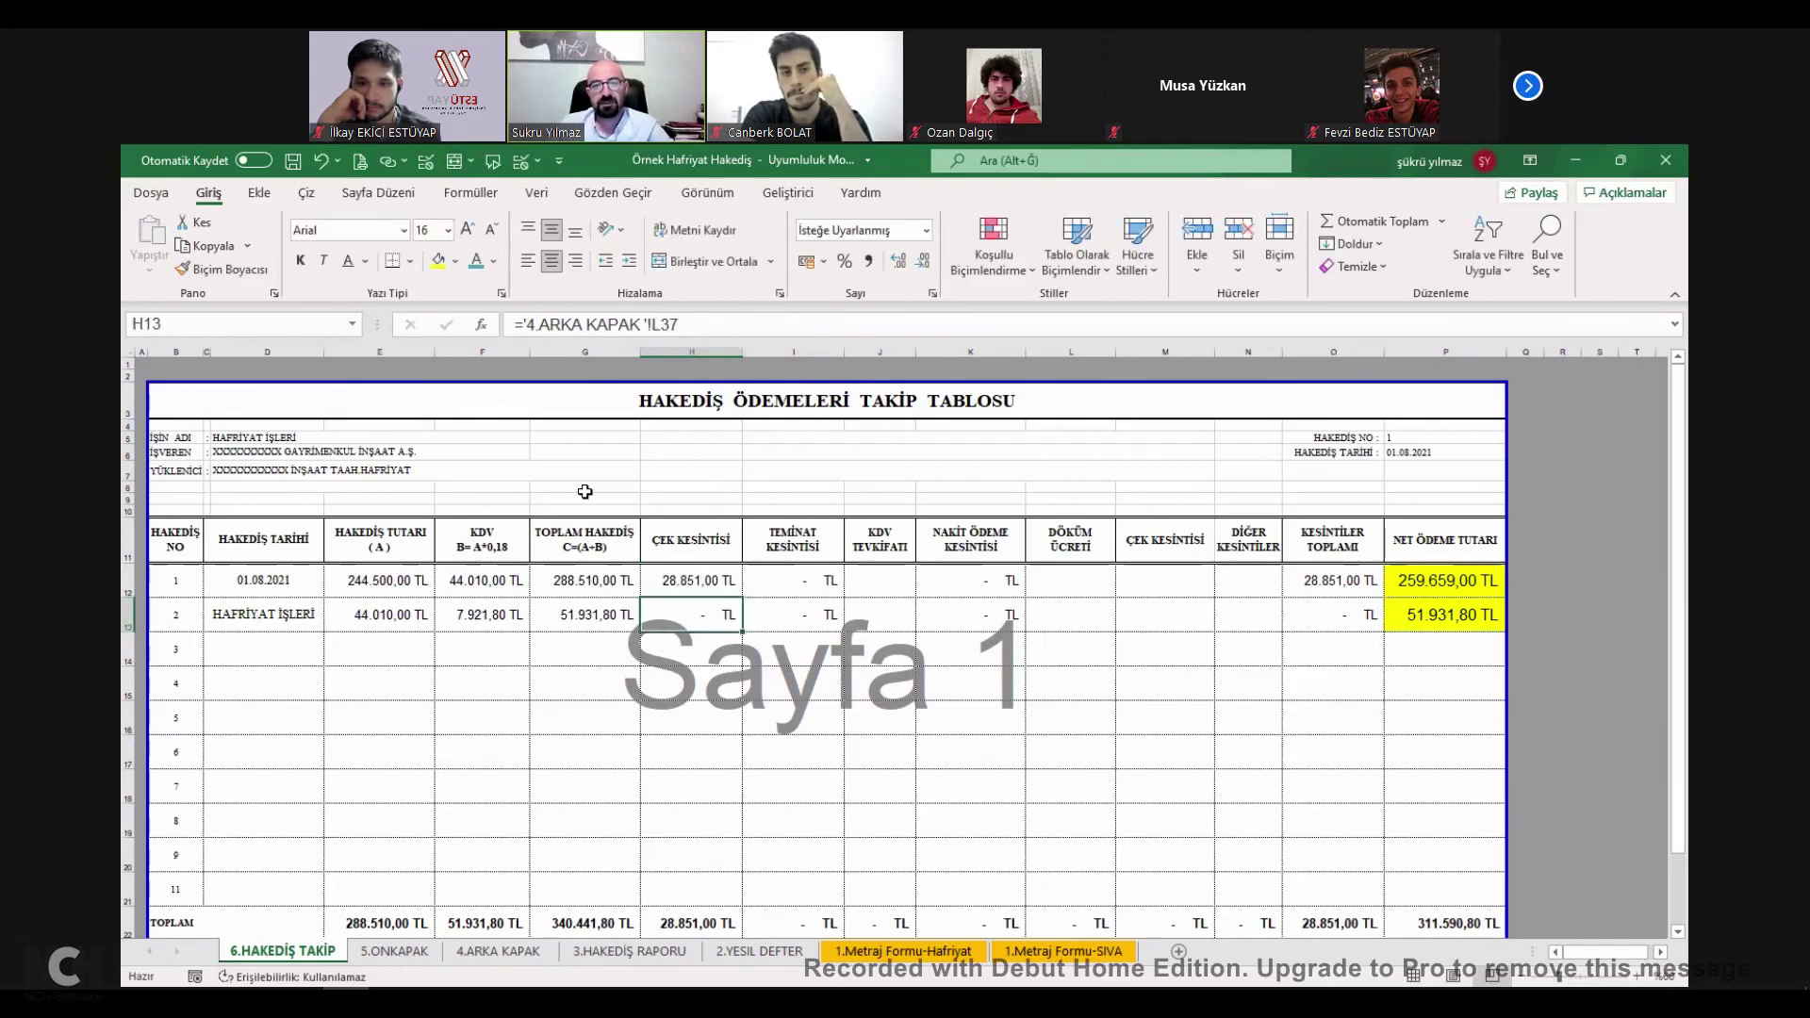
Recopy row C12:P12 and paste it over row 13, confirming the overwrite.
{"action": "left_click", "coordinate": [306, 579]}
{"action": "left_click_drag", "start_coordinate": [306, 578], "coordinate": [1446, 581]}
{"action": "key", "text": "ctrl+c"}
{"action": "left_click", "coordinate": [303, 619]}
{"action": "key", "text": "ctrl+v"}
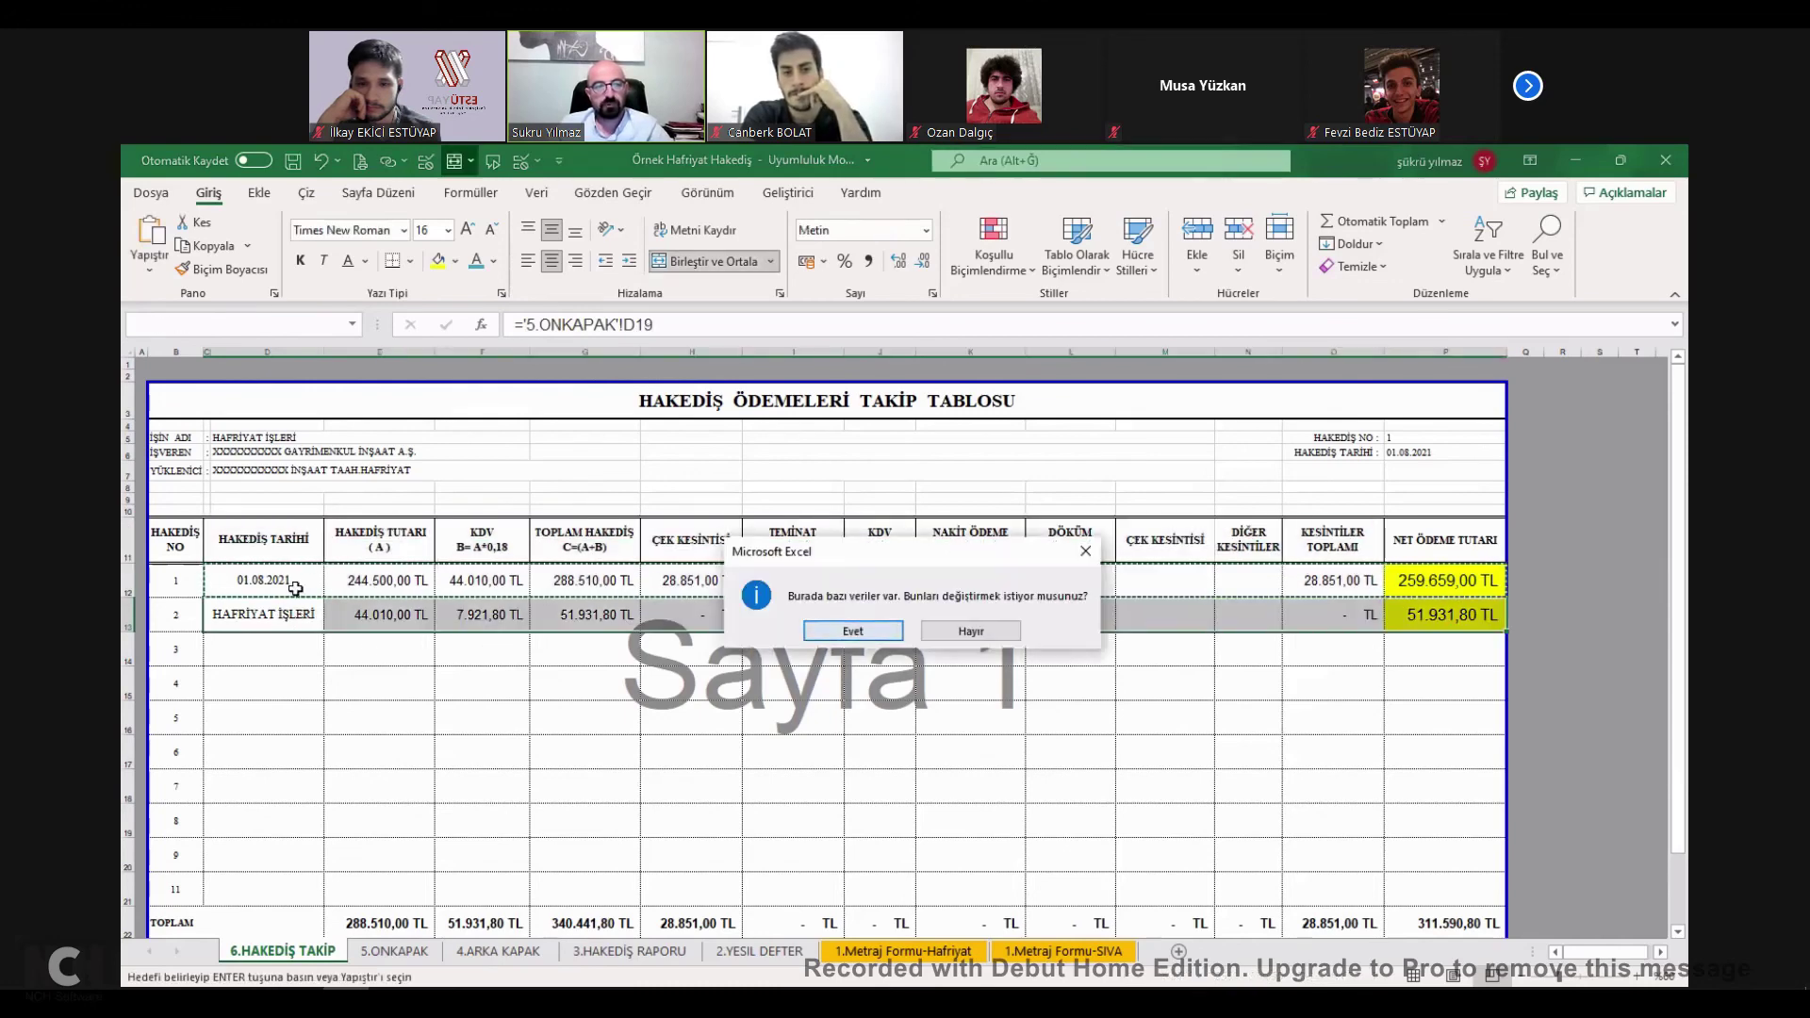
{"action": "key", "text": "Return"}
Anchor C12's date link as $D$18 and enter 01.08.2021 in C13.
{"action": "left_click", "coordinate": [288, 579]}
{"action": "double_click", "coordinate": [629, 324]}
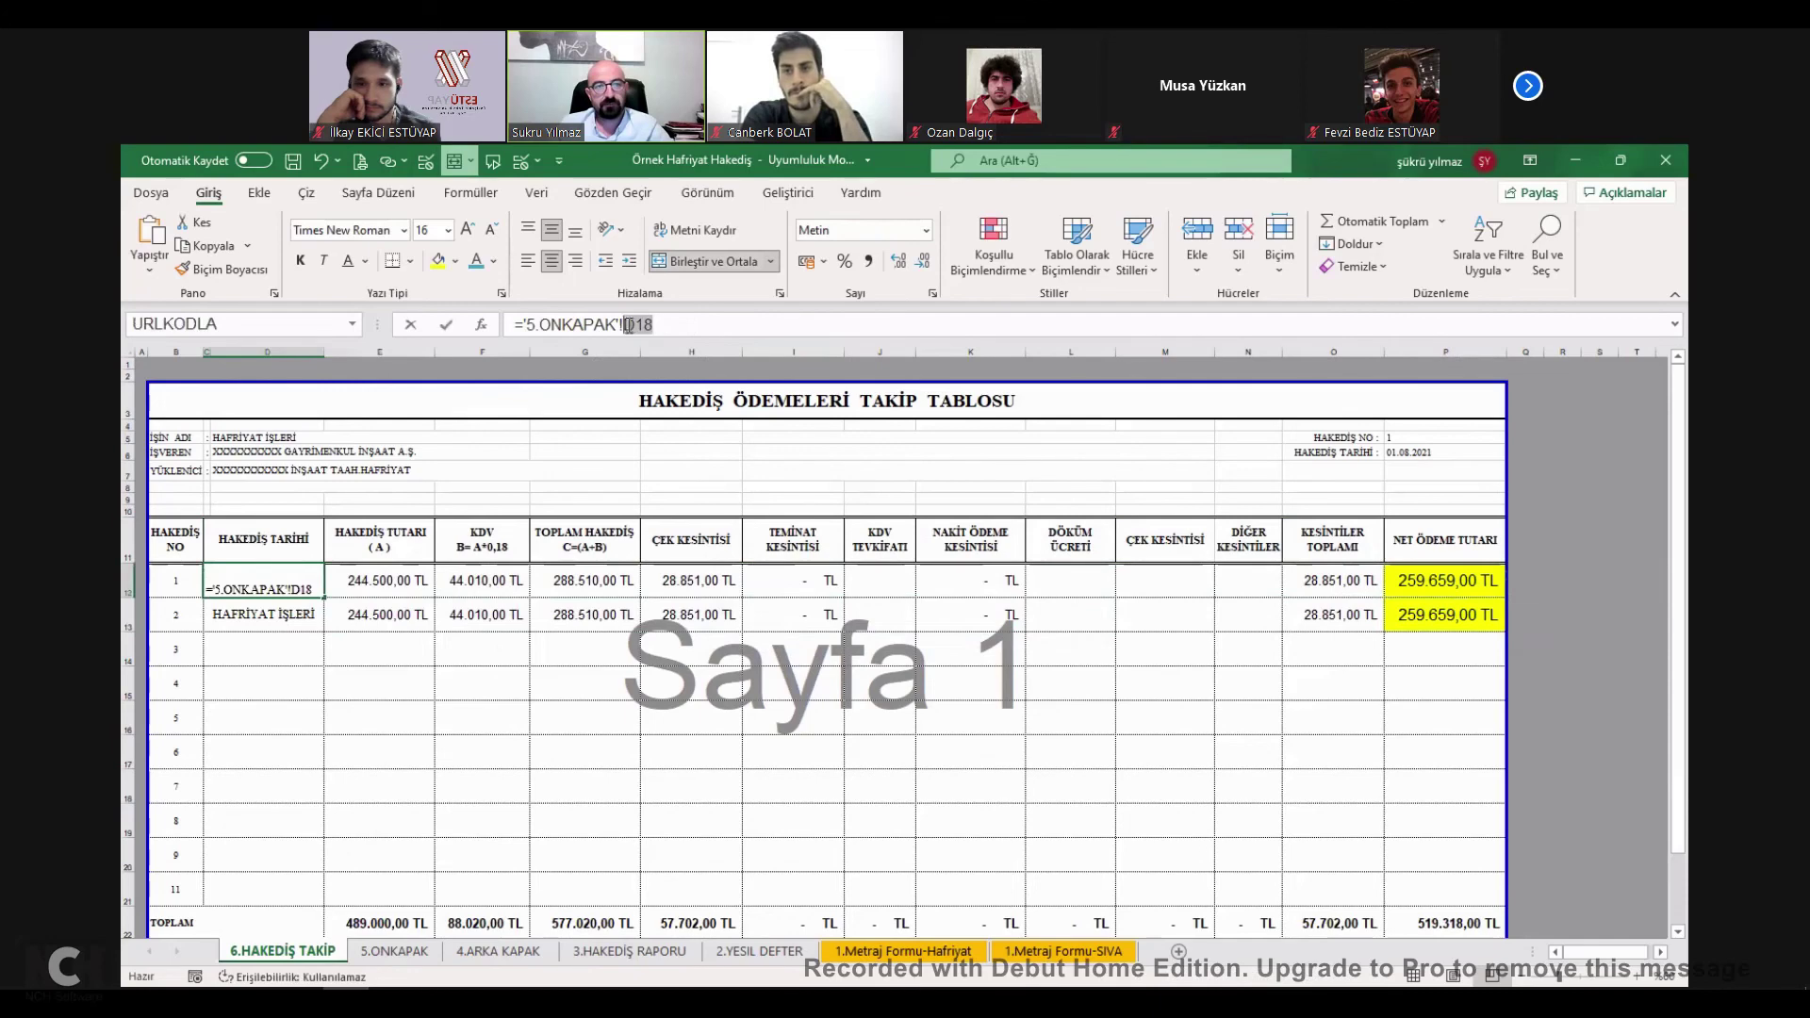
{"action": "key", "text": "F4"}
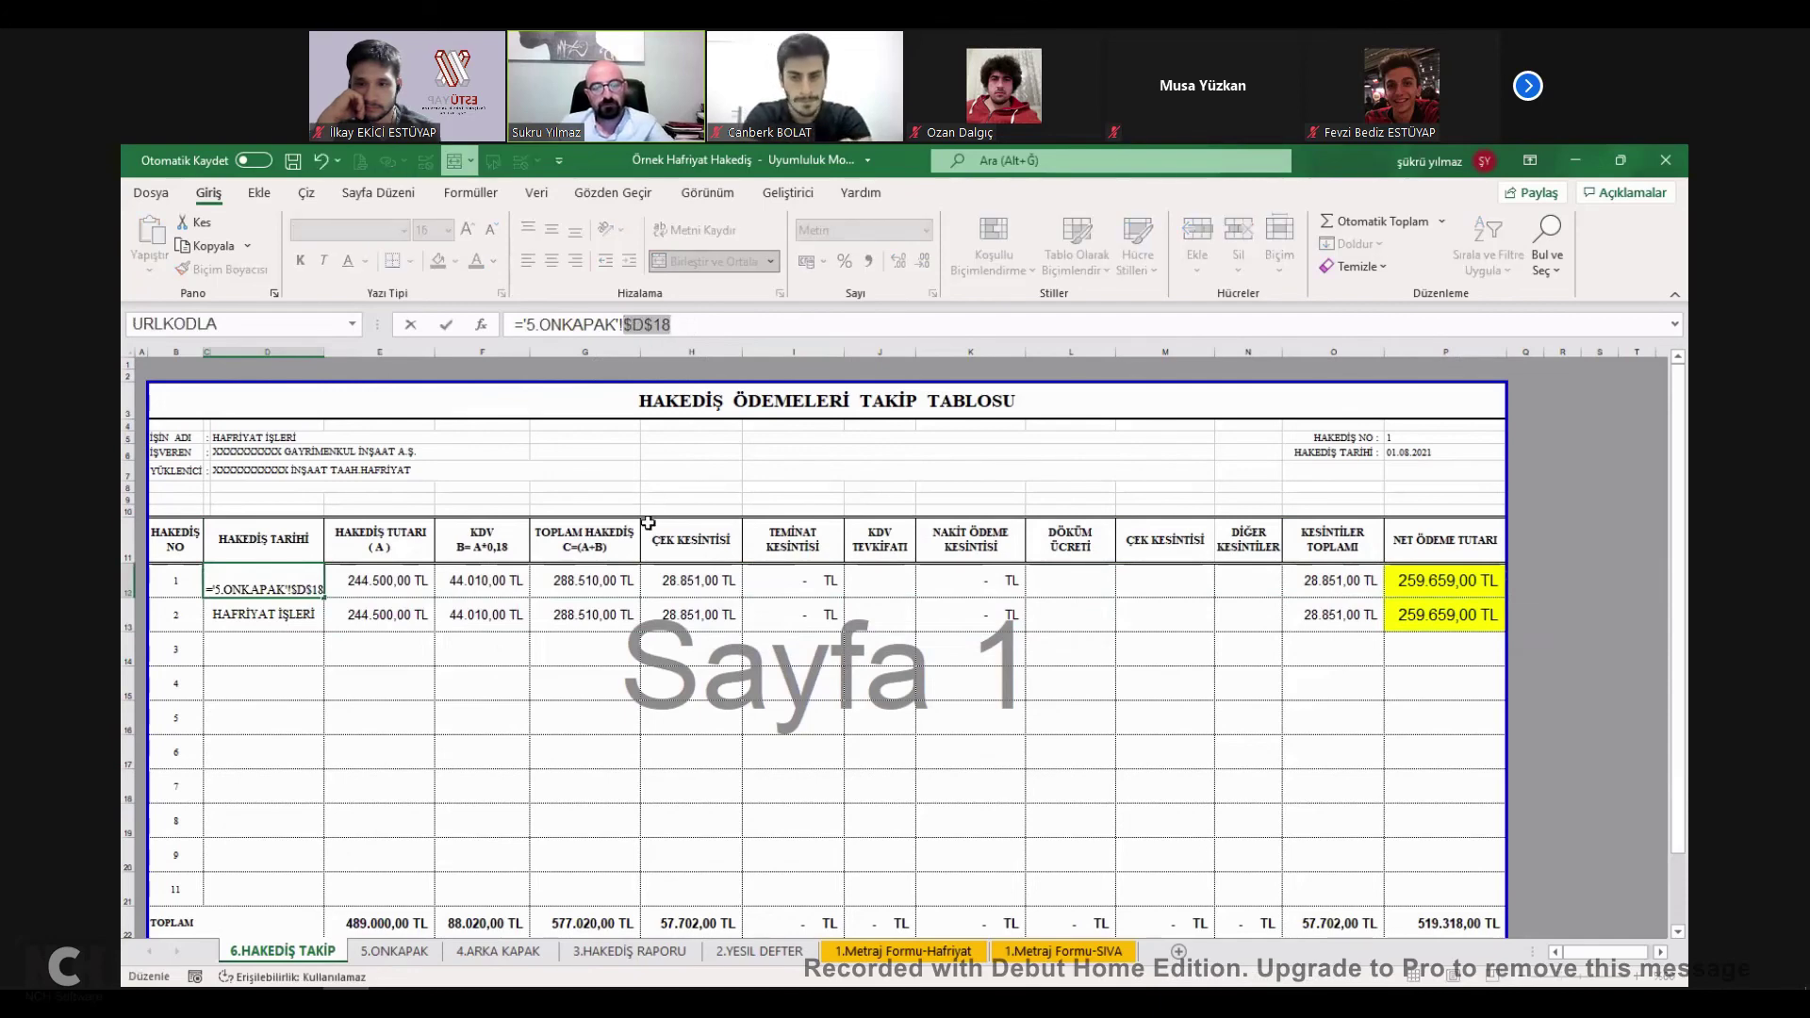
{"action": "key", "text": "Return"}
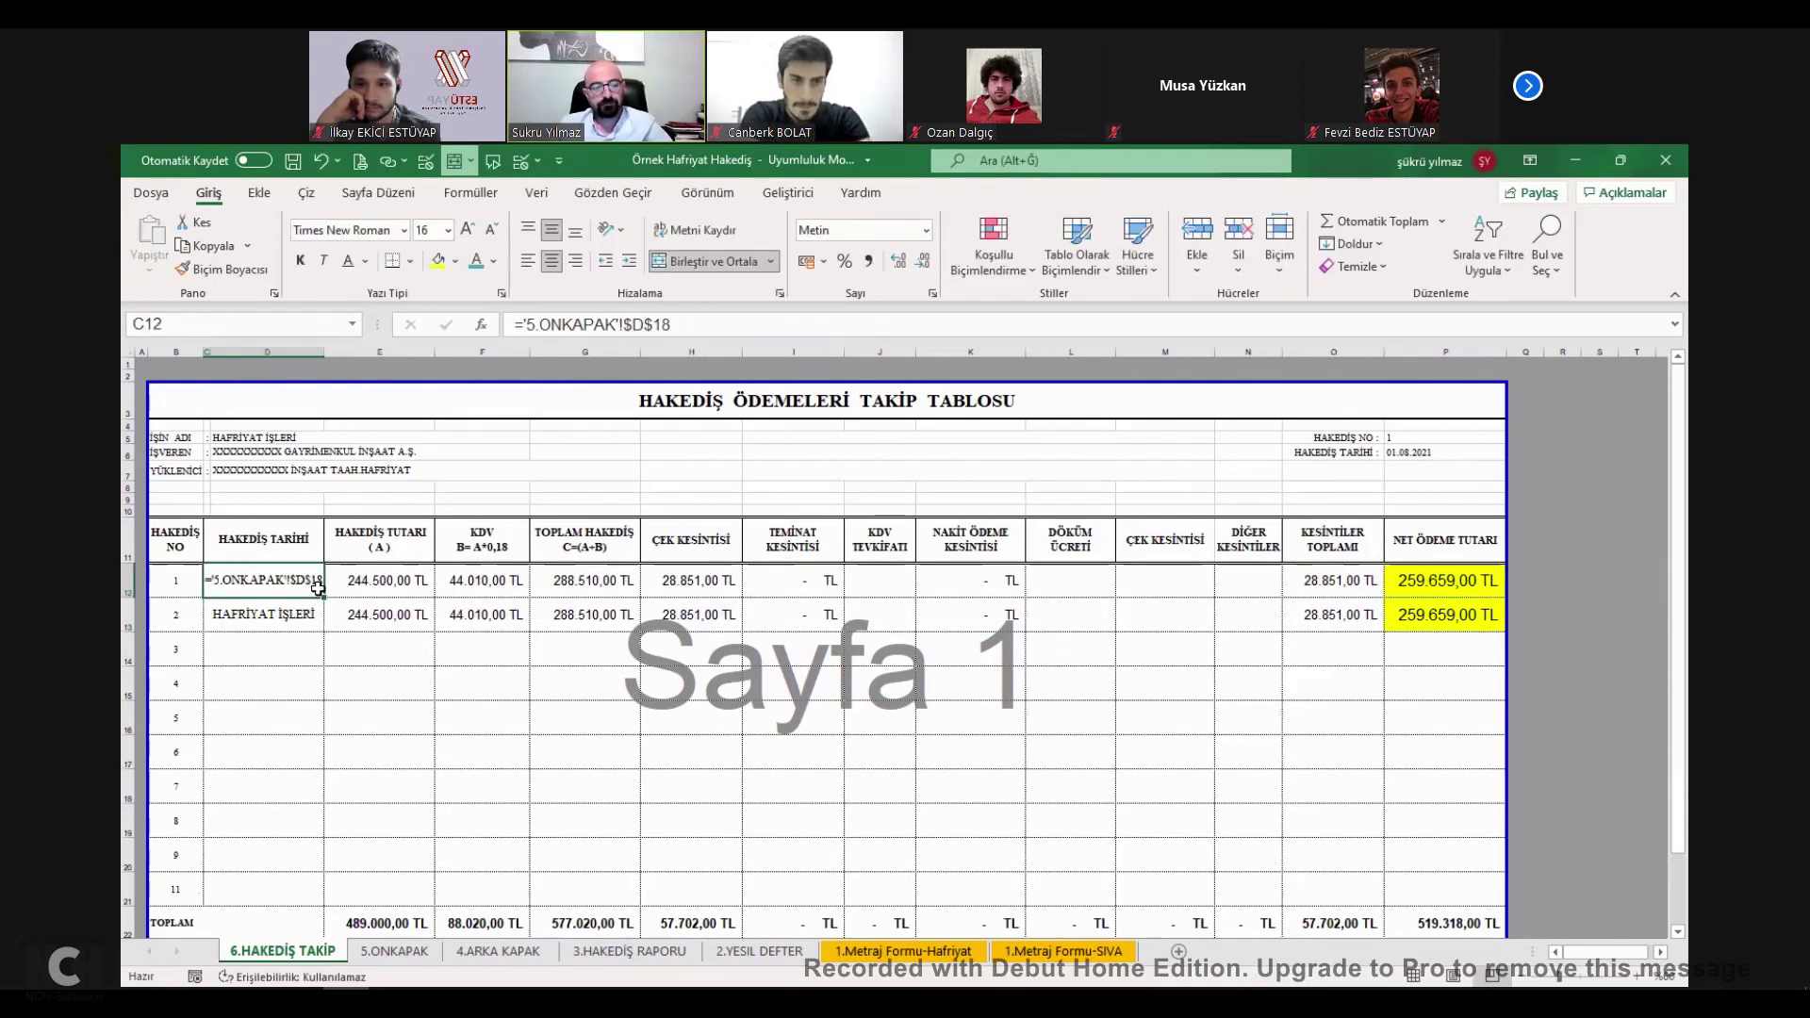
{"action": "type", "text": "01.08.2021"}
{"action": "key", "text": "Return"}
Check the net payment formulas in P13 and P12 and the deductions total in O12.
{"action": "left_click", "coordinate": [1435, 618]}
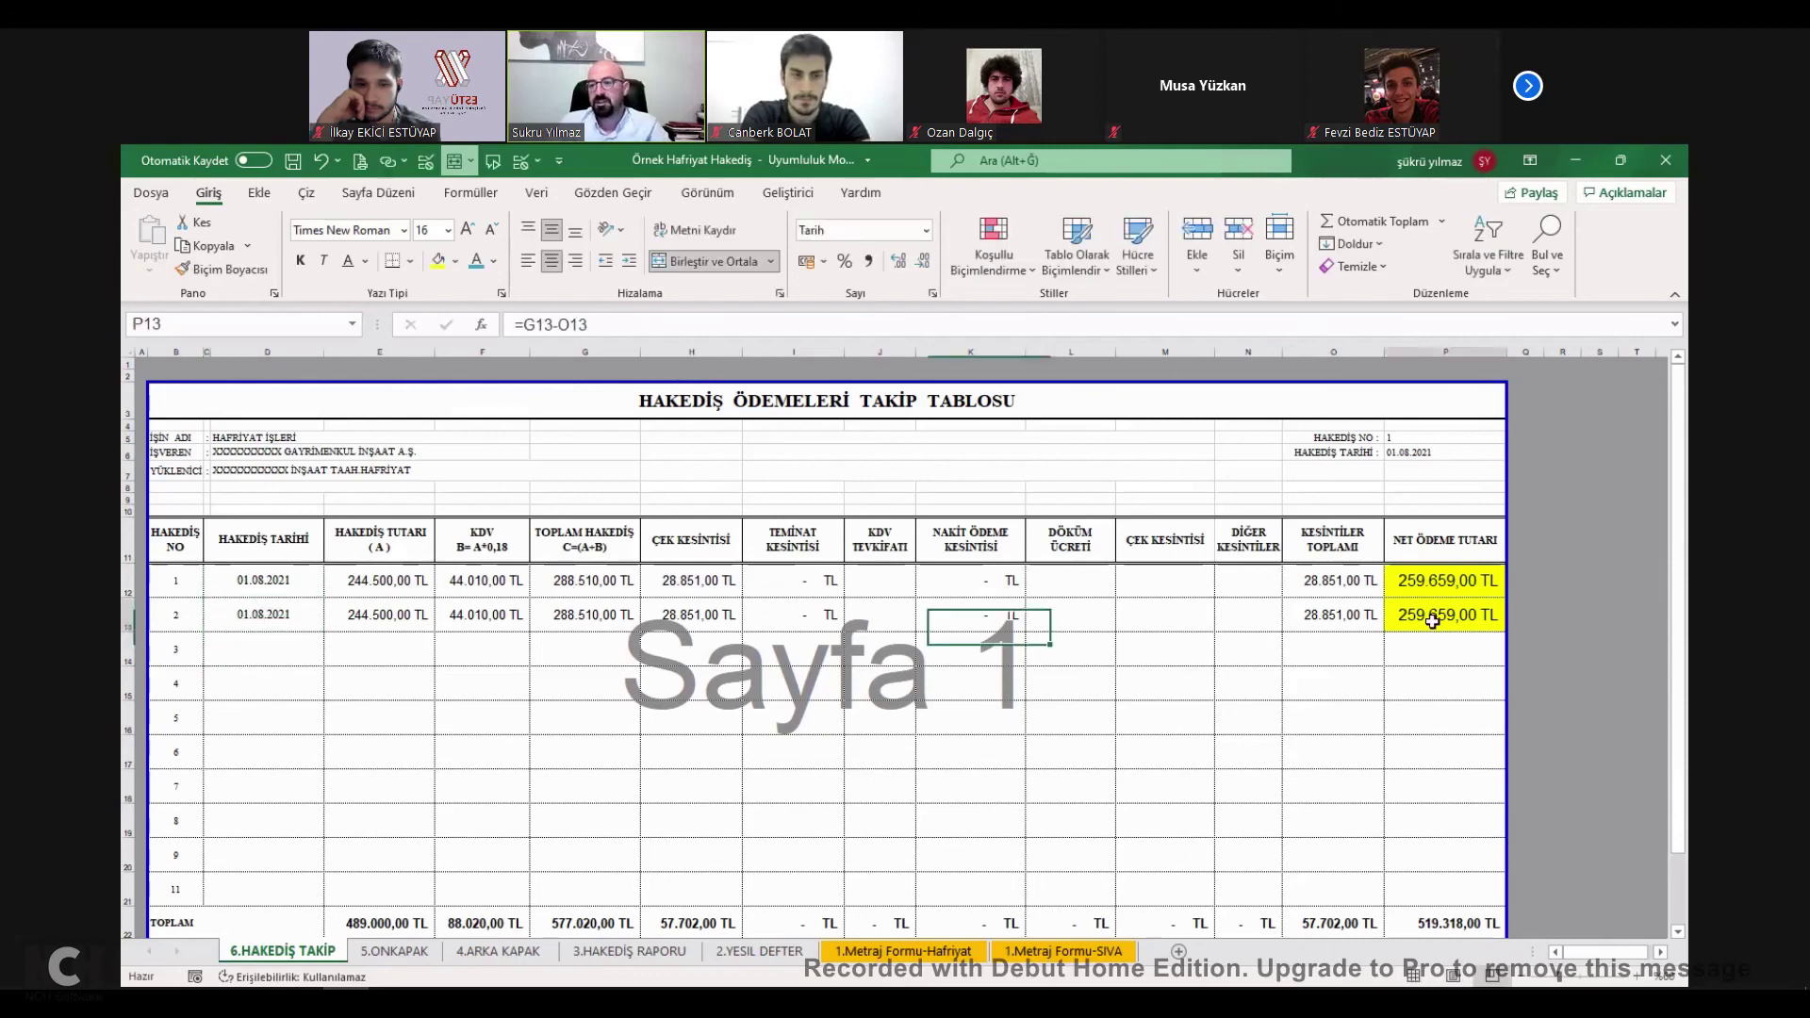
{"action": "left_click_drag", "start_coordinate": [1441, 619], "coordinate": [1439, 591]}
{"action": "left_click", "coordinate": [1431, 613]}
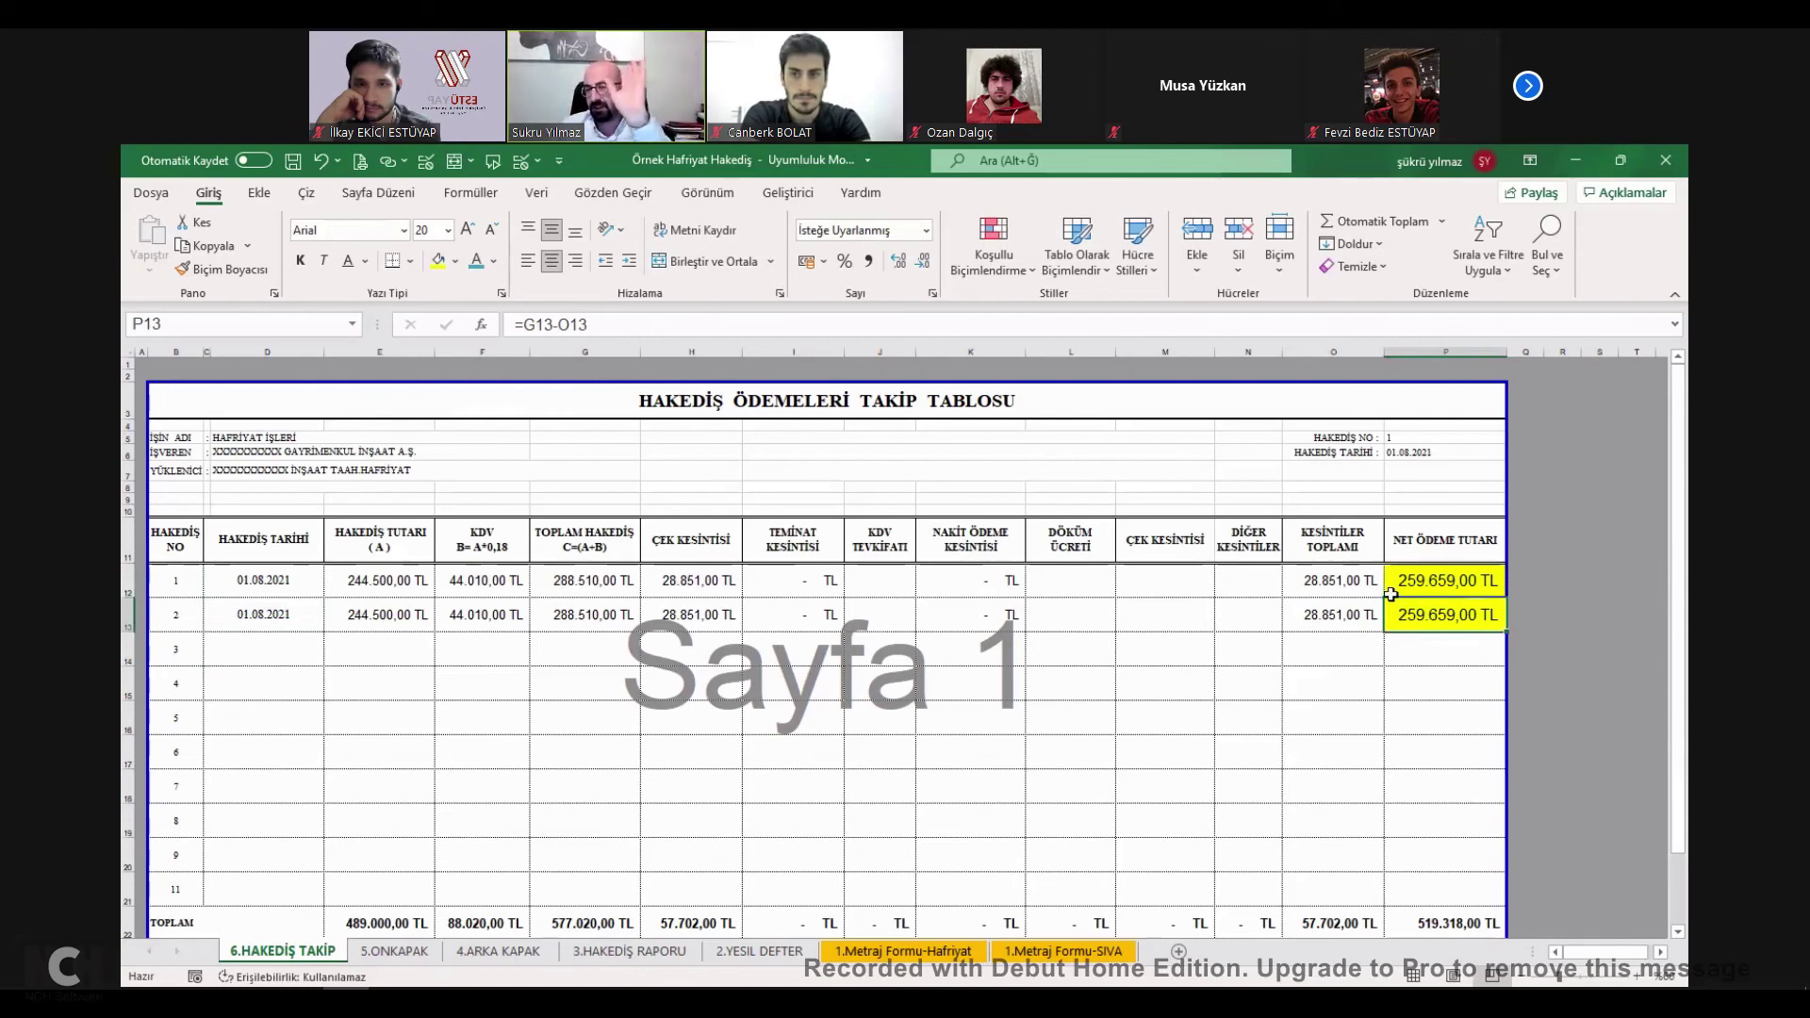
{"action": "left_click", "coordinate": [1429, 577]}
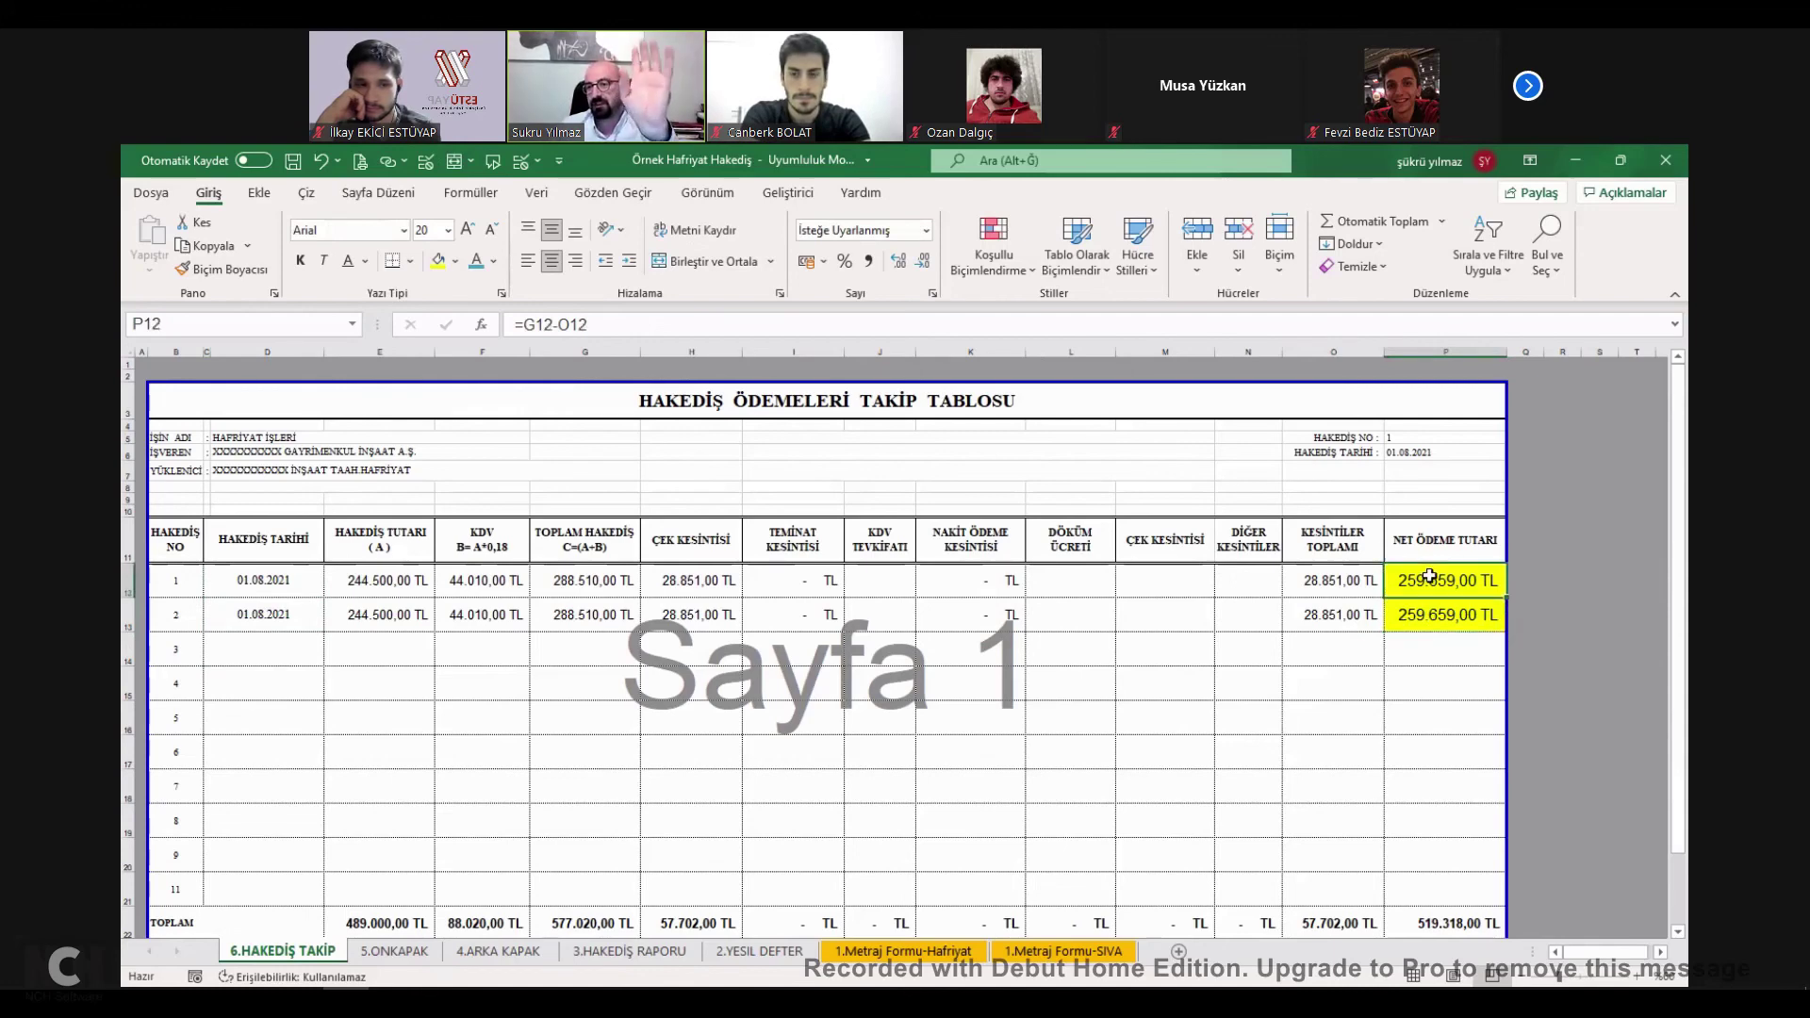
{"action": "left_click", "coordinate": [1346, 584]}
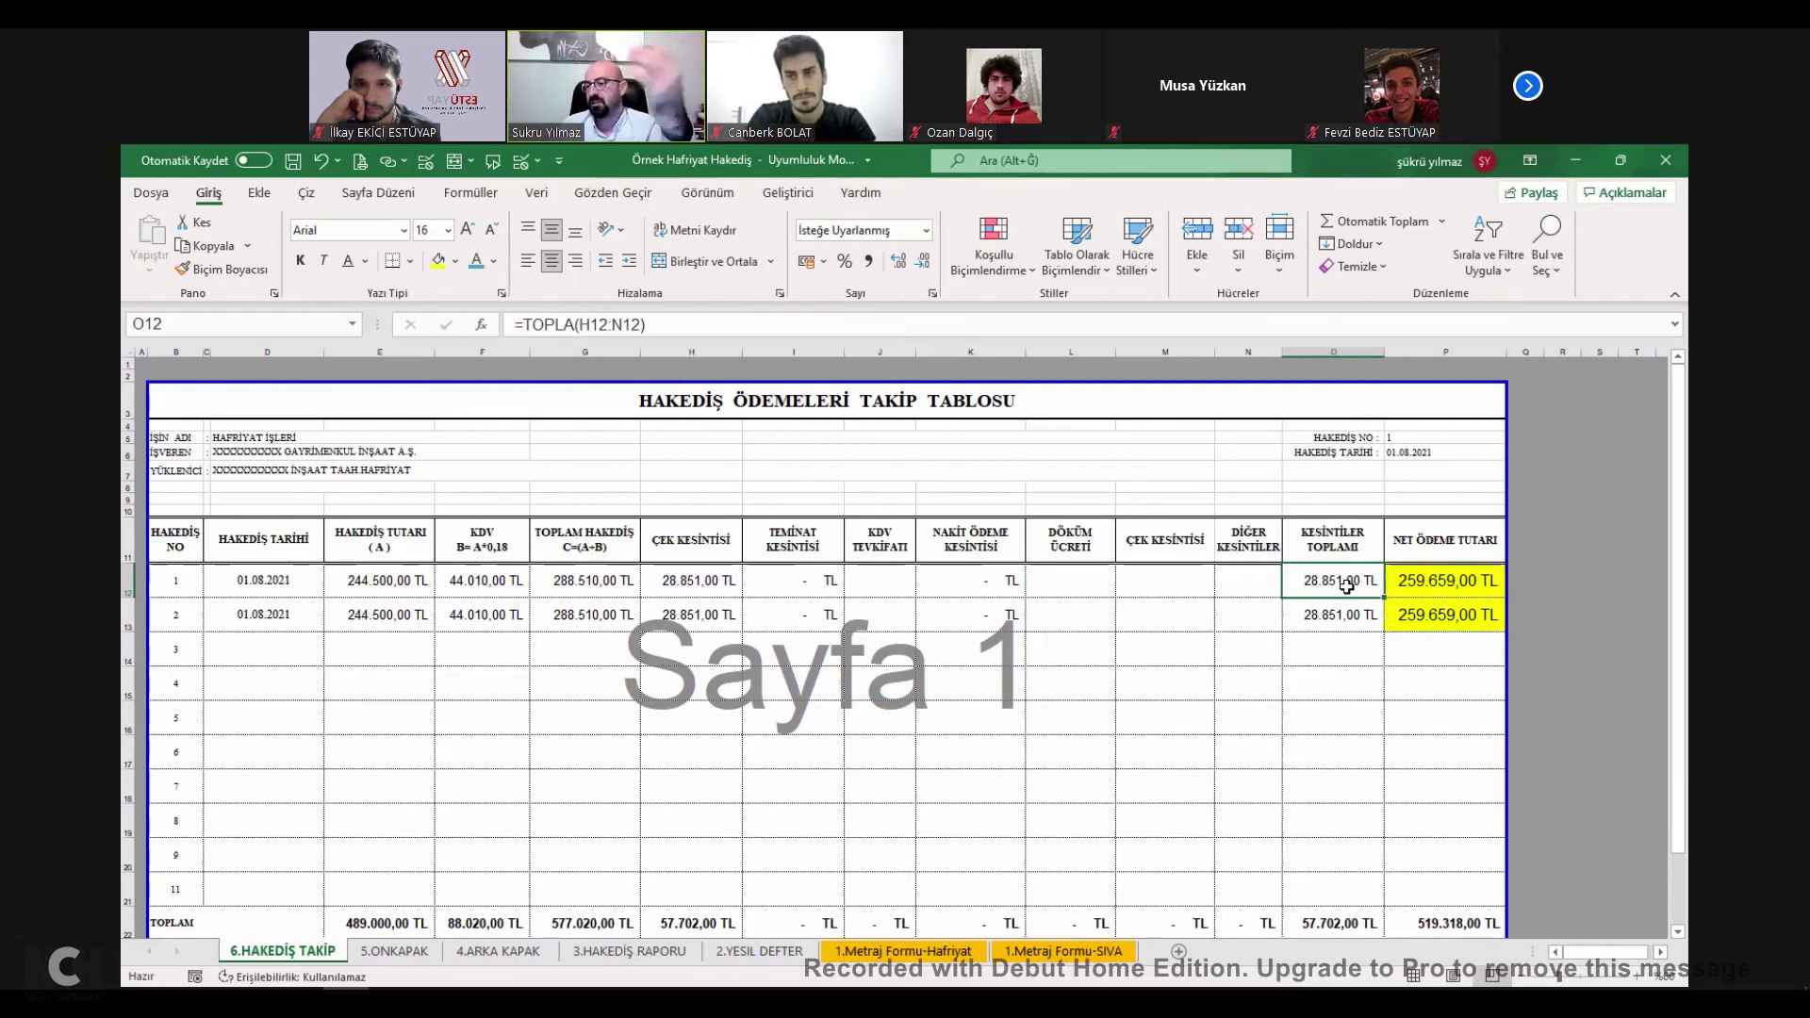
Copy G12:P12 and open Paste Special, then cancel without pasting.
{"action": "left_click_drag", "start_coordinate": [1417, 589], "coordinate": [282, 589]}
{"action": "key", "text": "ctrl+c"}
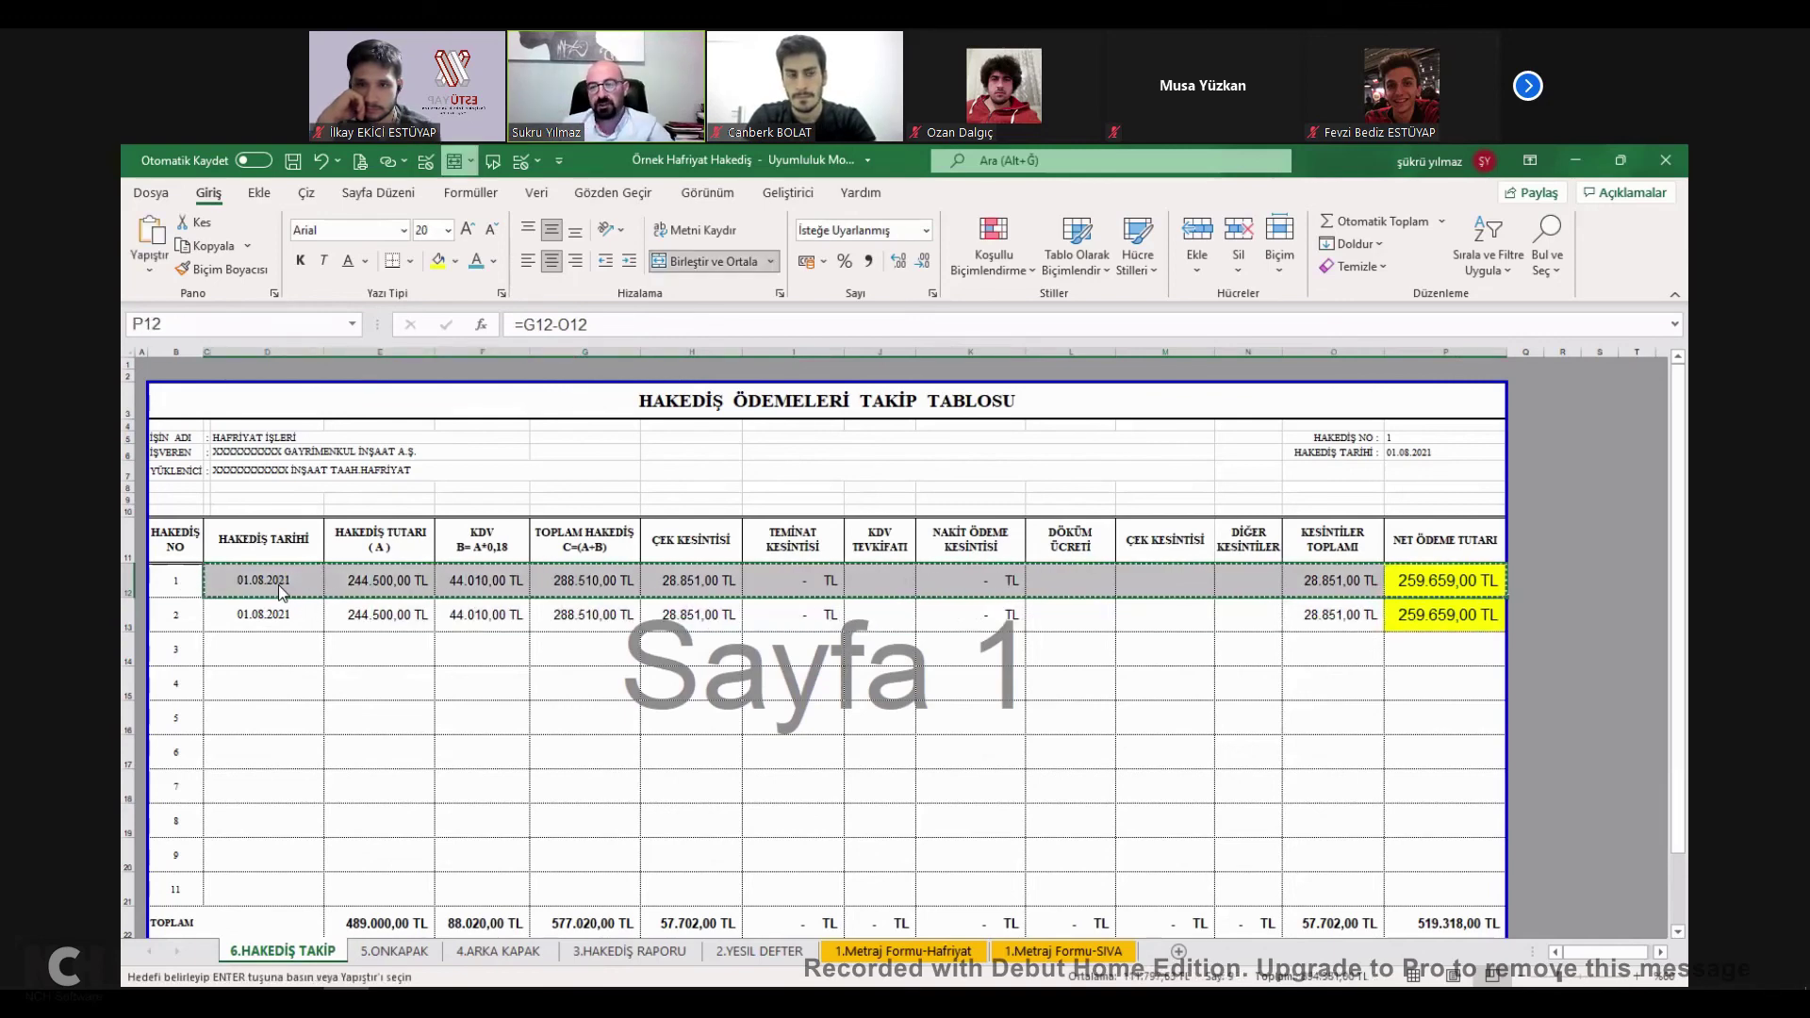
{"action": "right_click", "coordinate": [279, 588]}
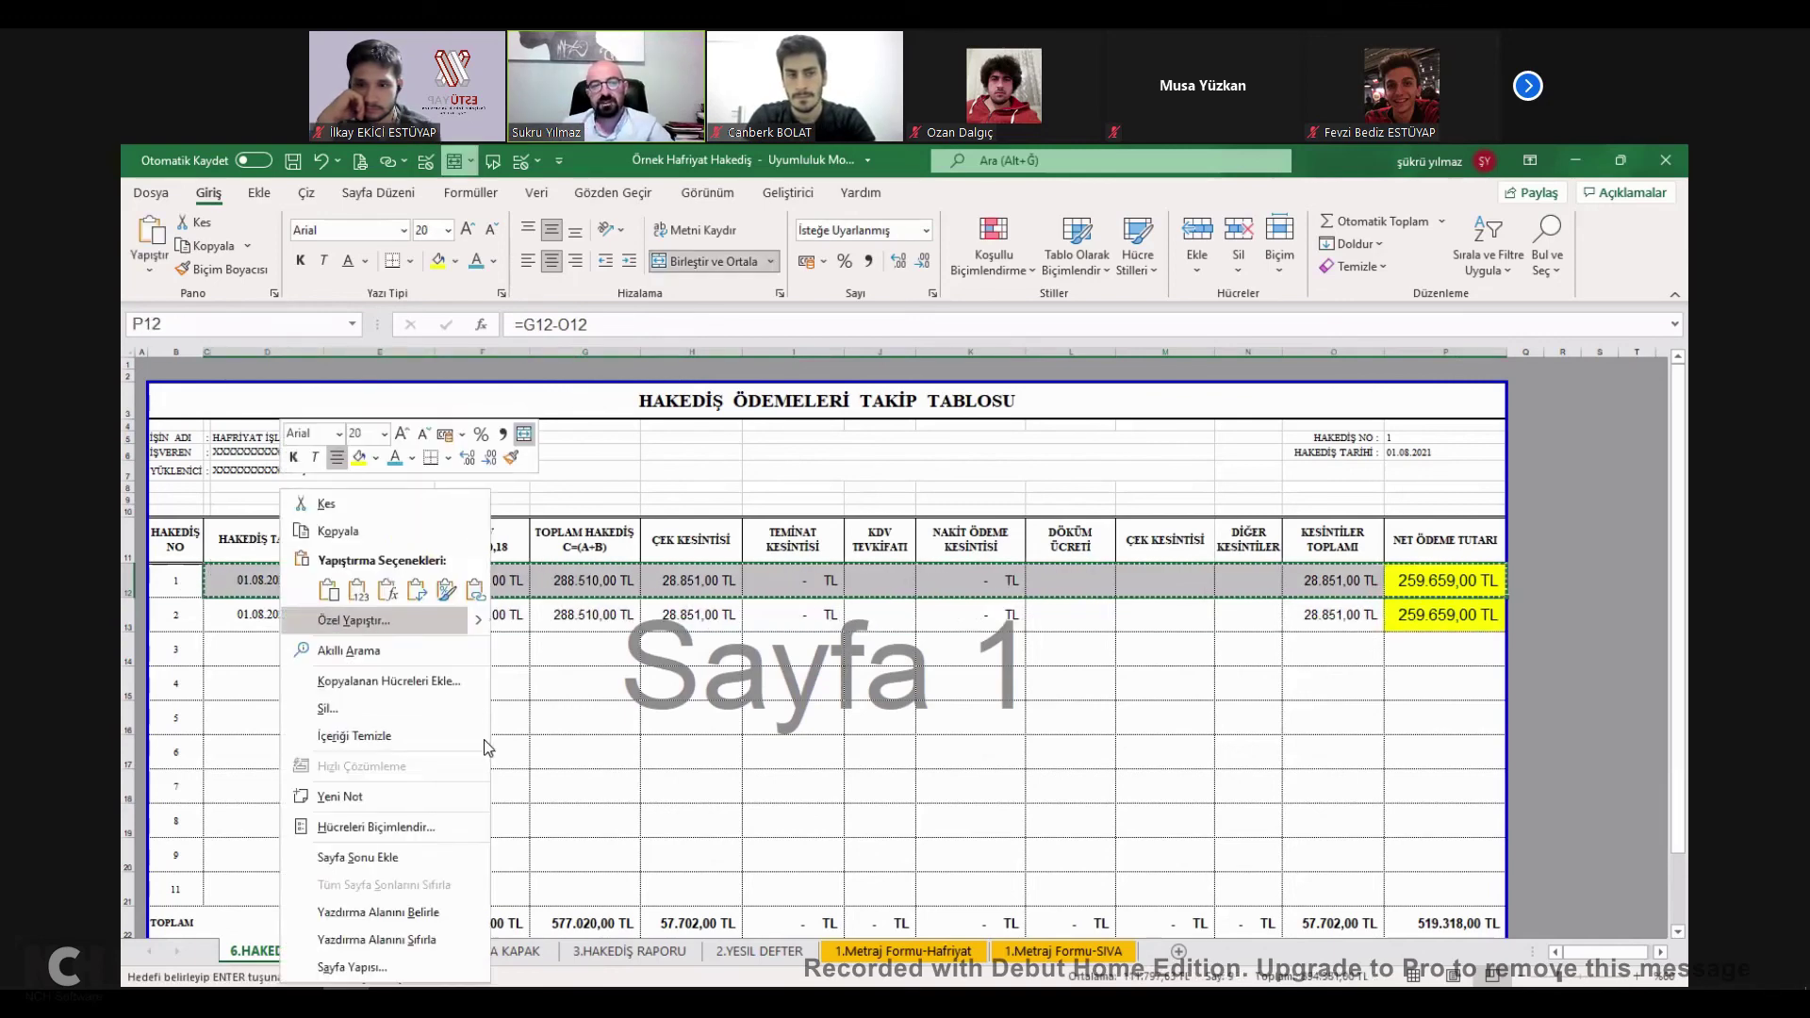
{"action": "left_click", "coordinate": [354, 620]}
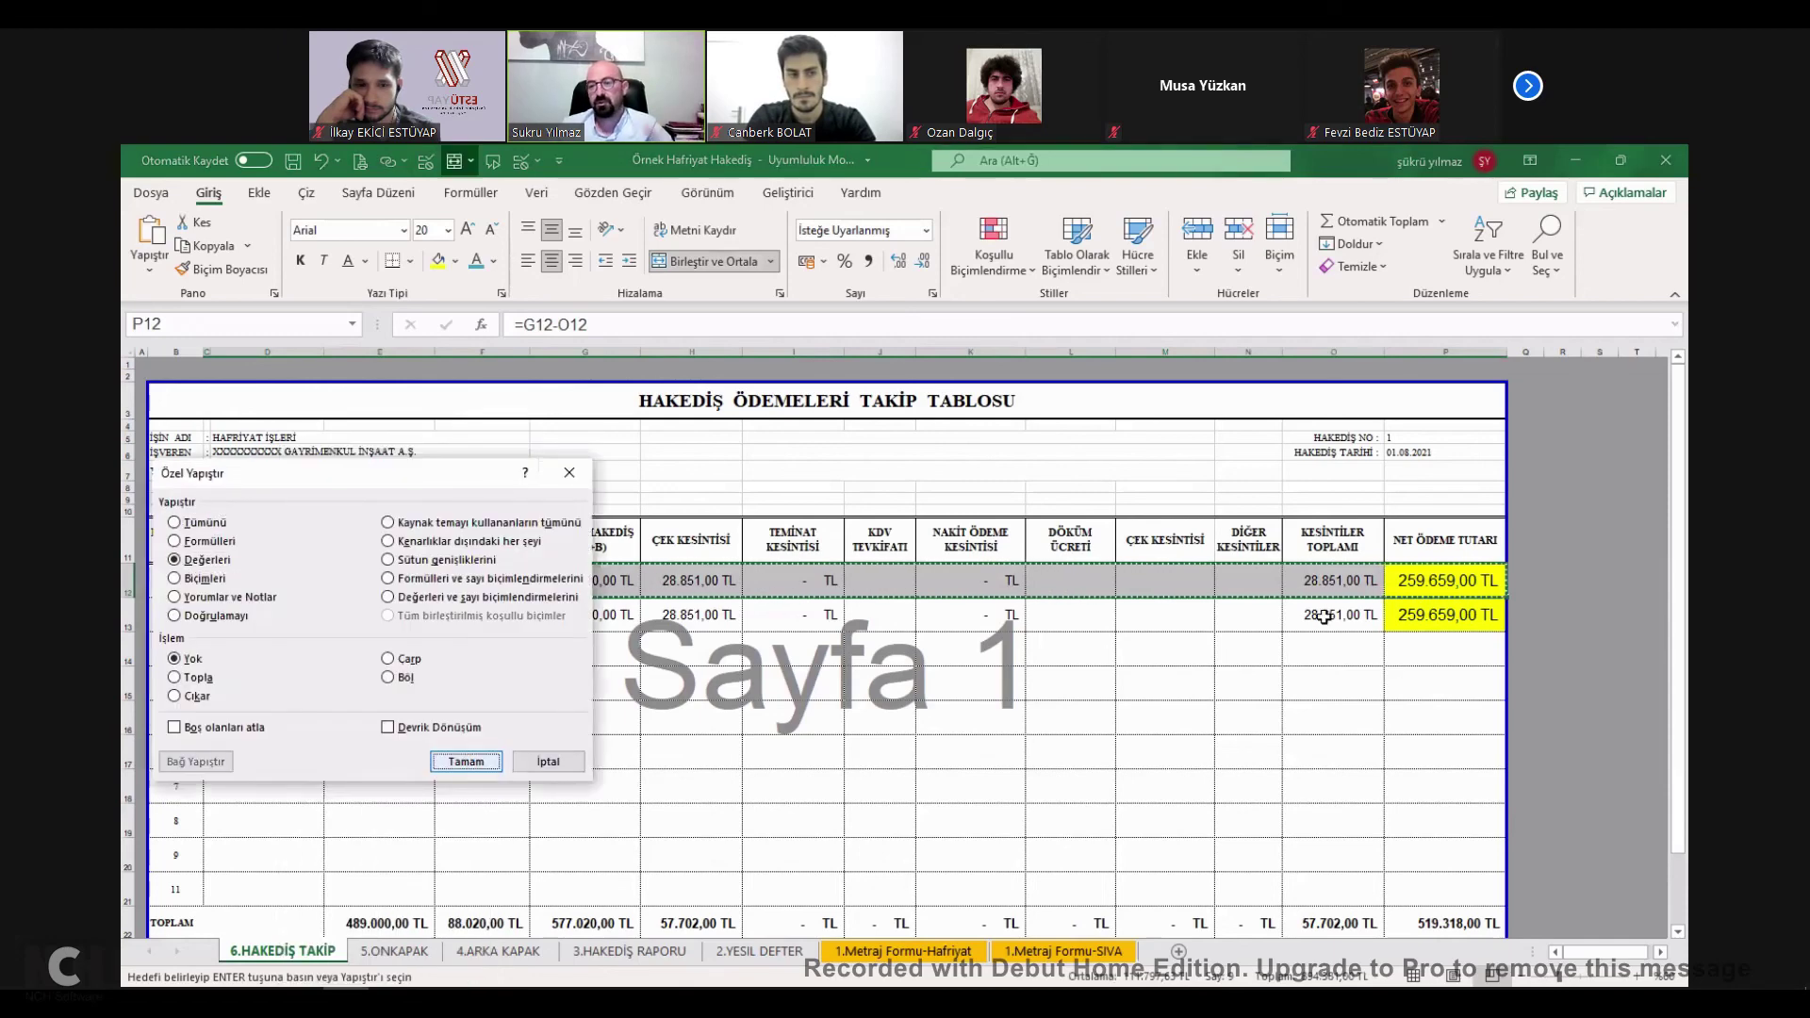
{"action": "key", "text": "Escape"}
{"action": "key", "text": "Escape"}
{"action": "left_click", "coordinate": [971, 614]}
{"action": "left_click", "coordinate": [1442, 614]}
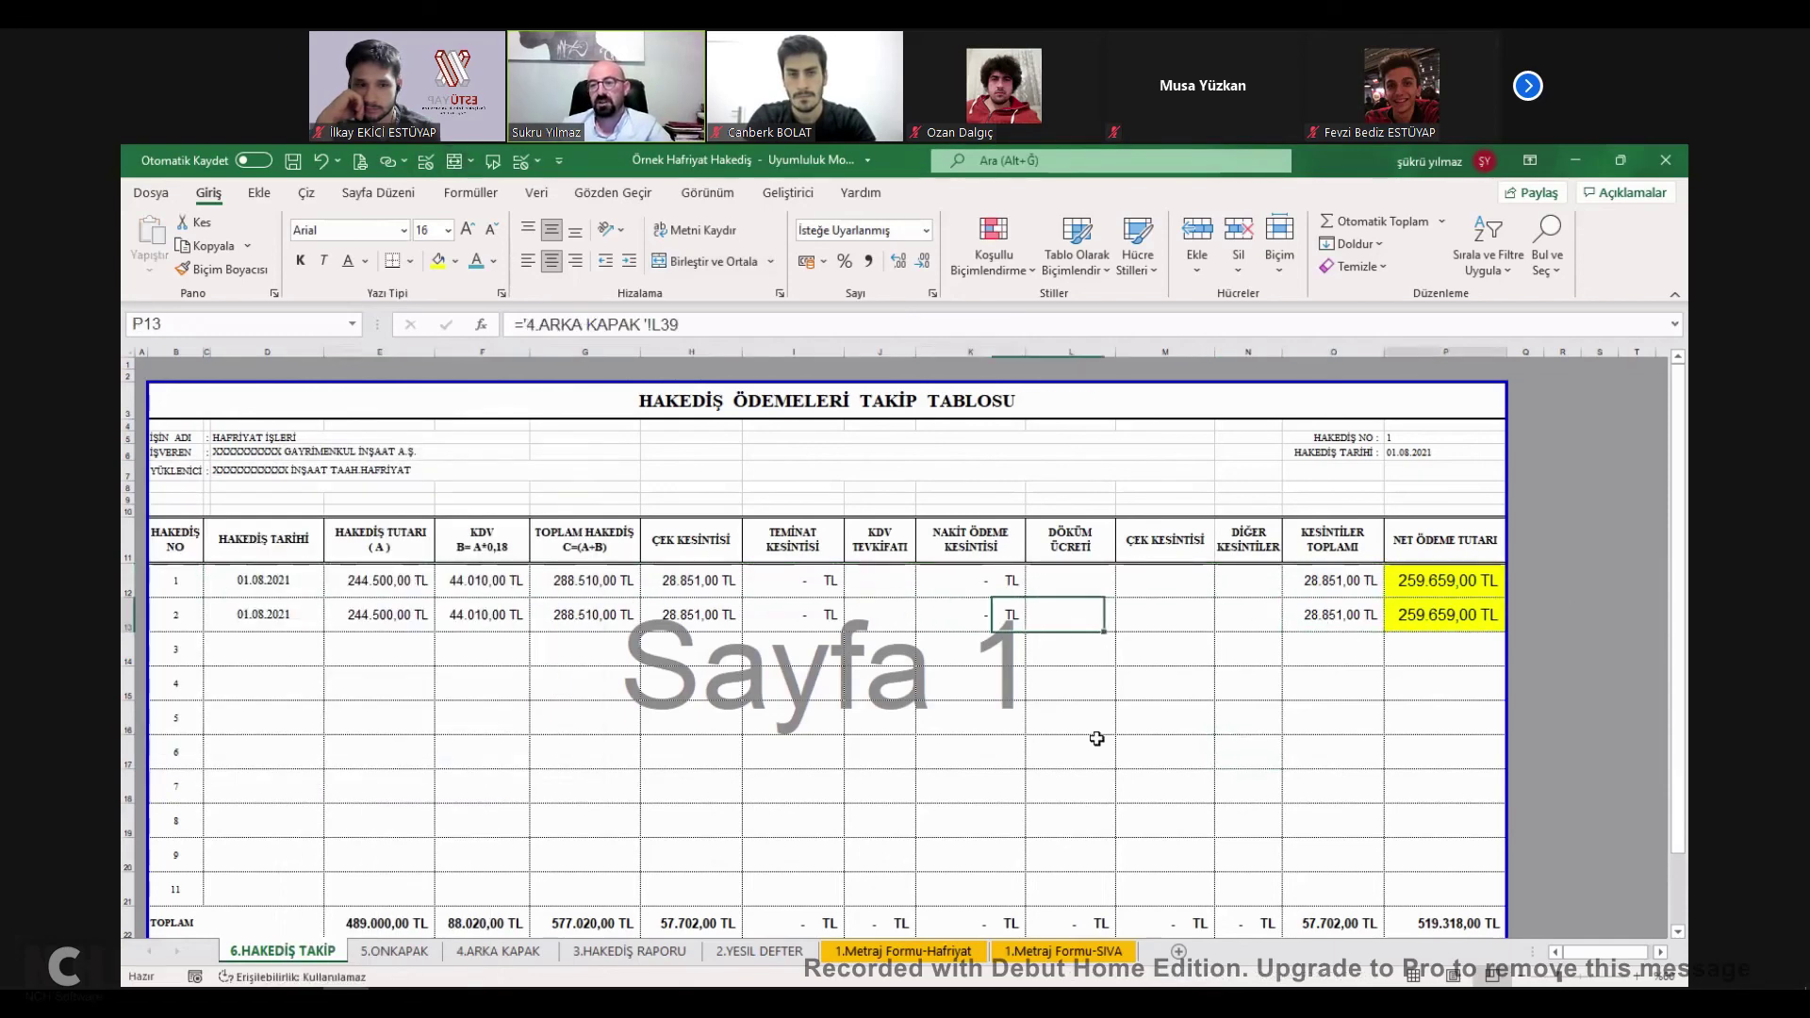
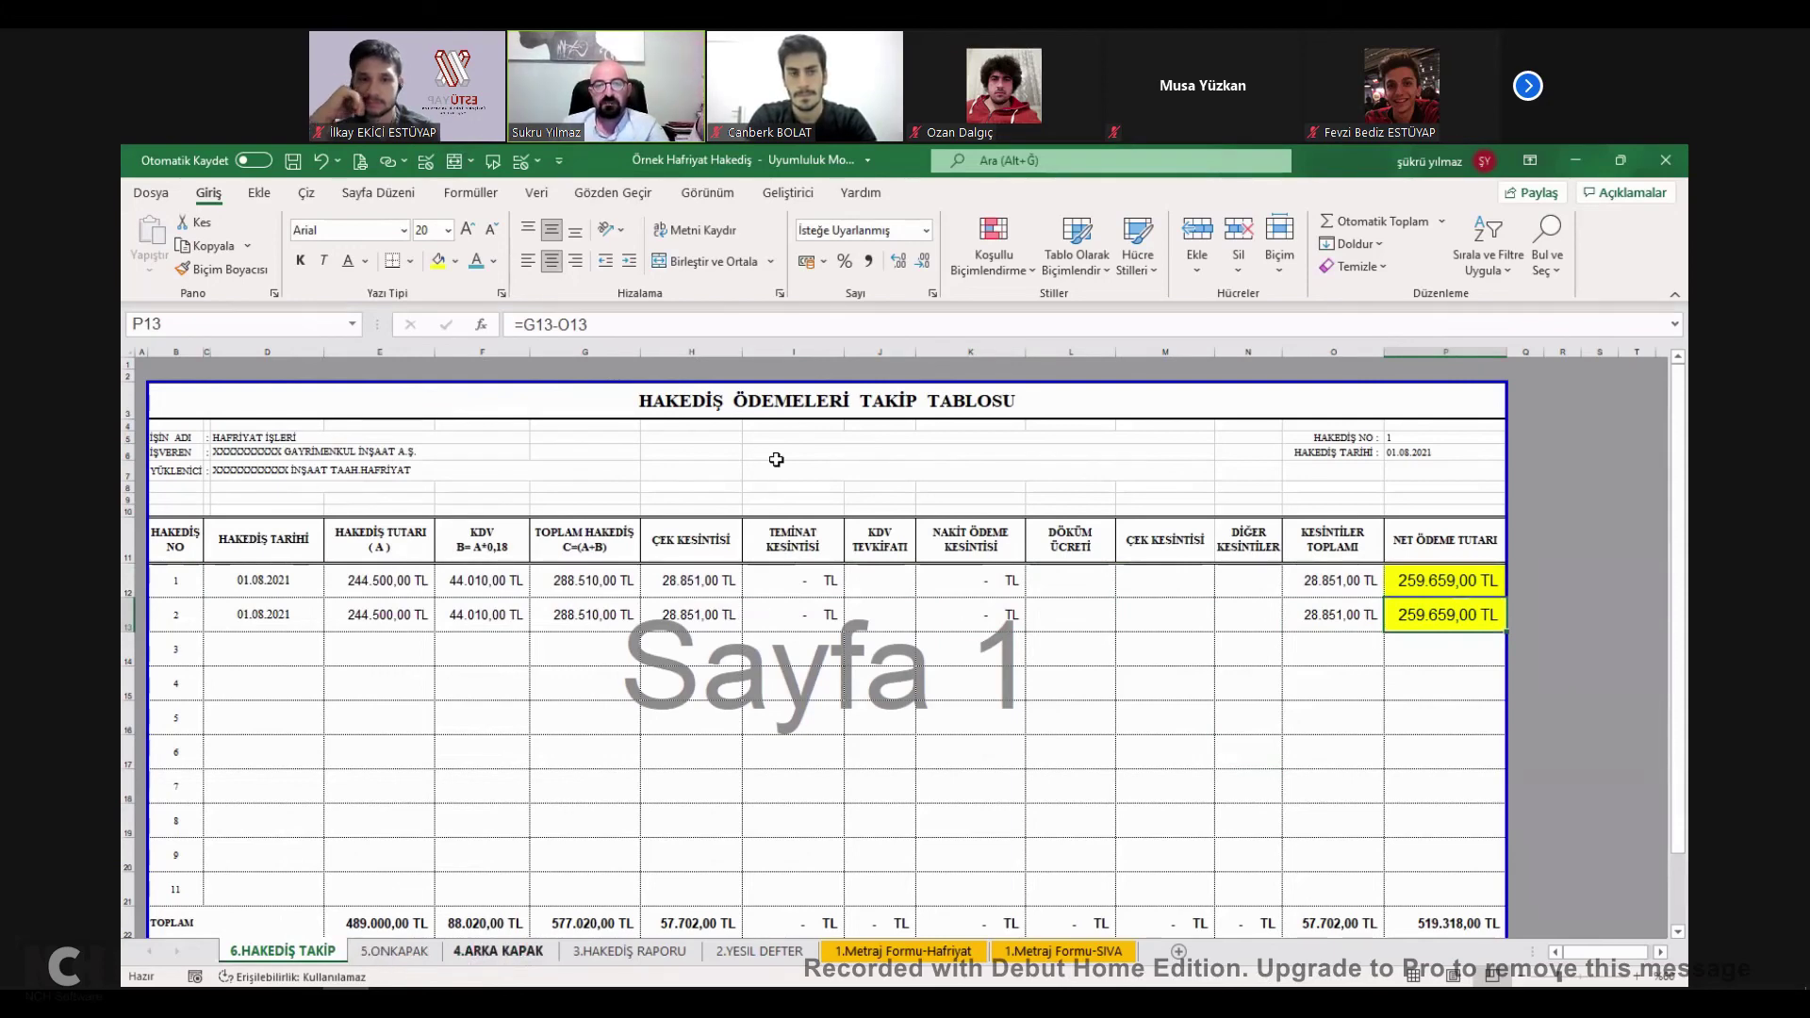
On 4.ARKA KAPAK, paste the 244.500,00 TL total from L29 as a value into L30, and check the net payable in L52.
{"action": "key", "text": "ctrl+Page_Down"}
{"action": "key", "text": "ctrl+Page_Down"}
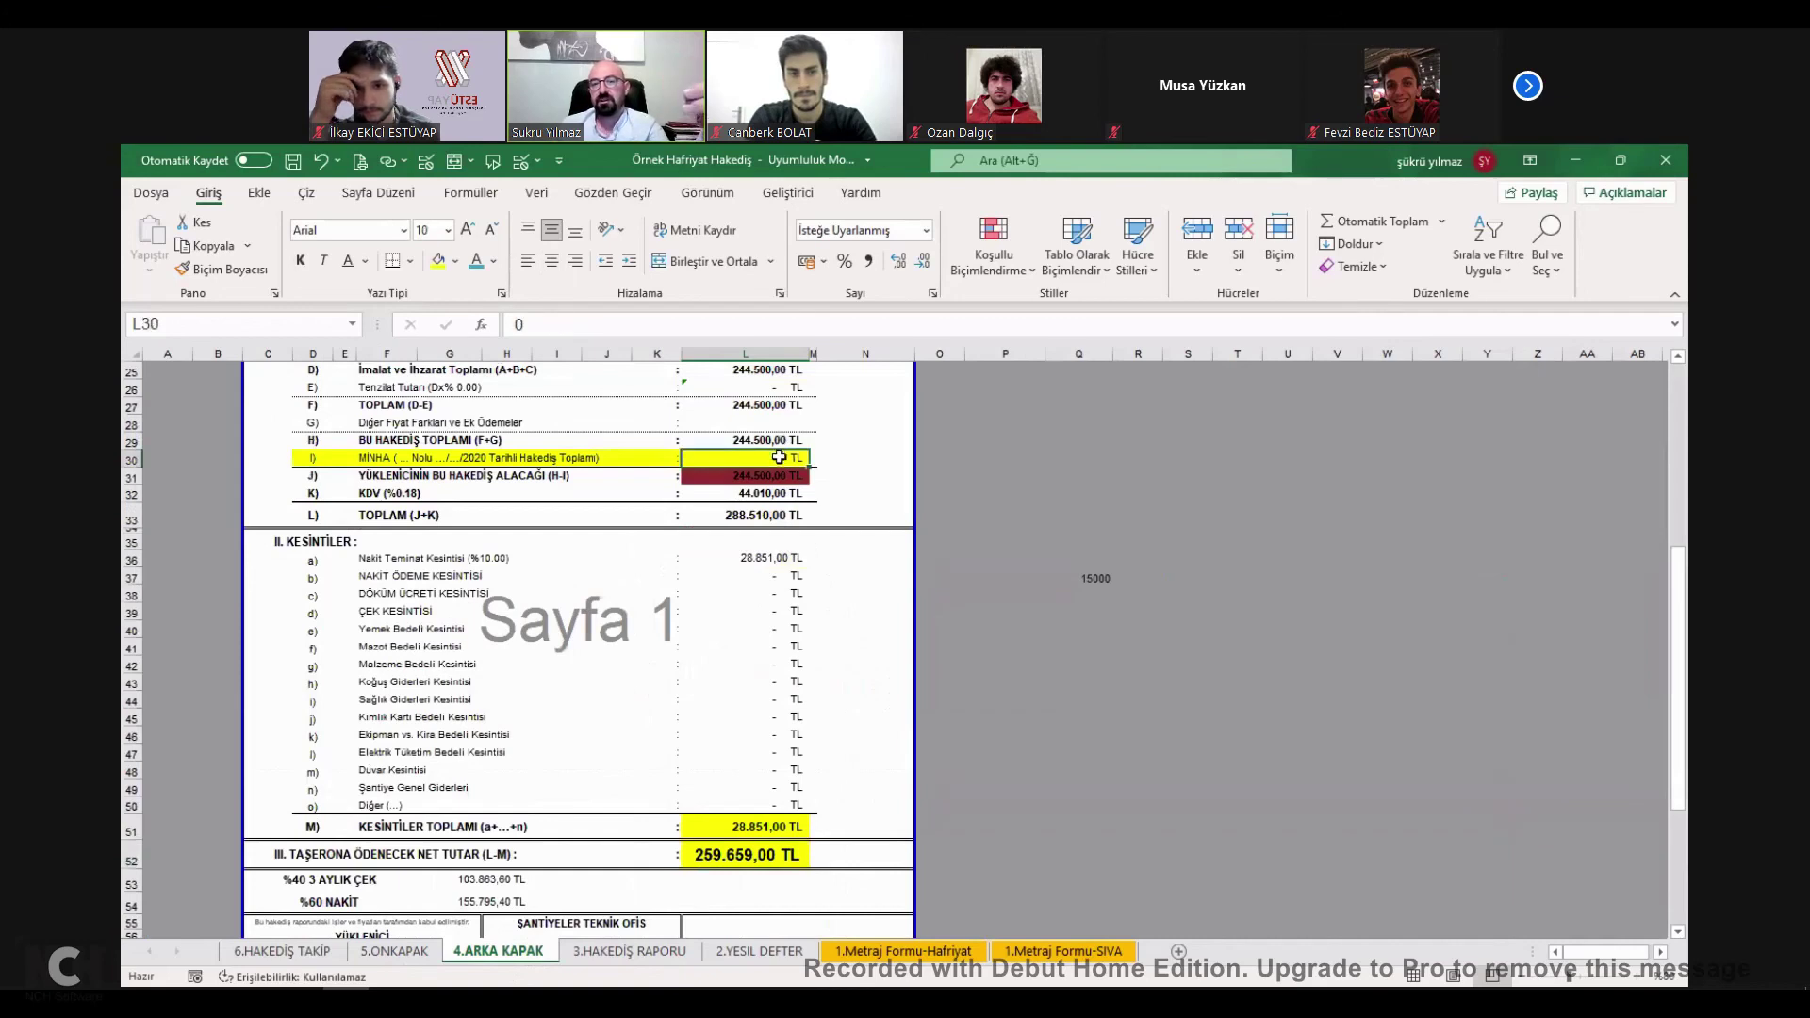
{"action": "left_click", "coordinate": [780, 443]}
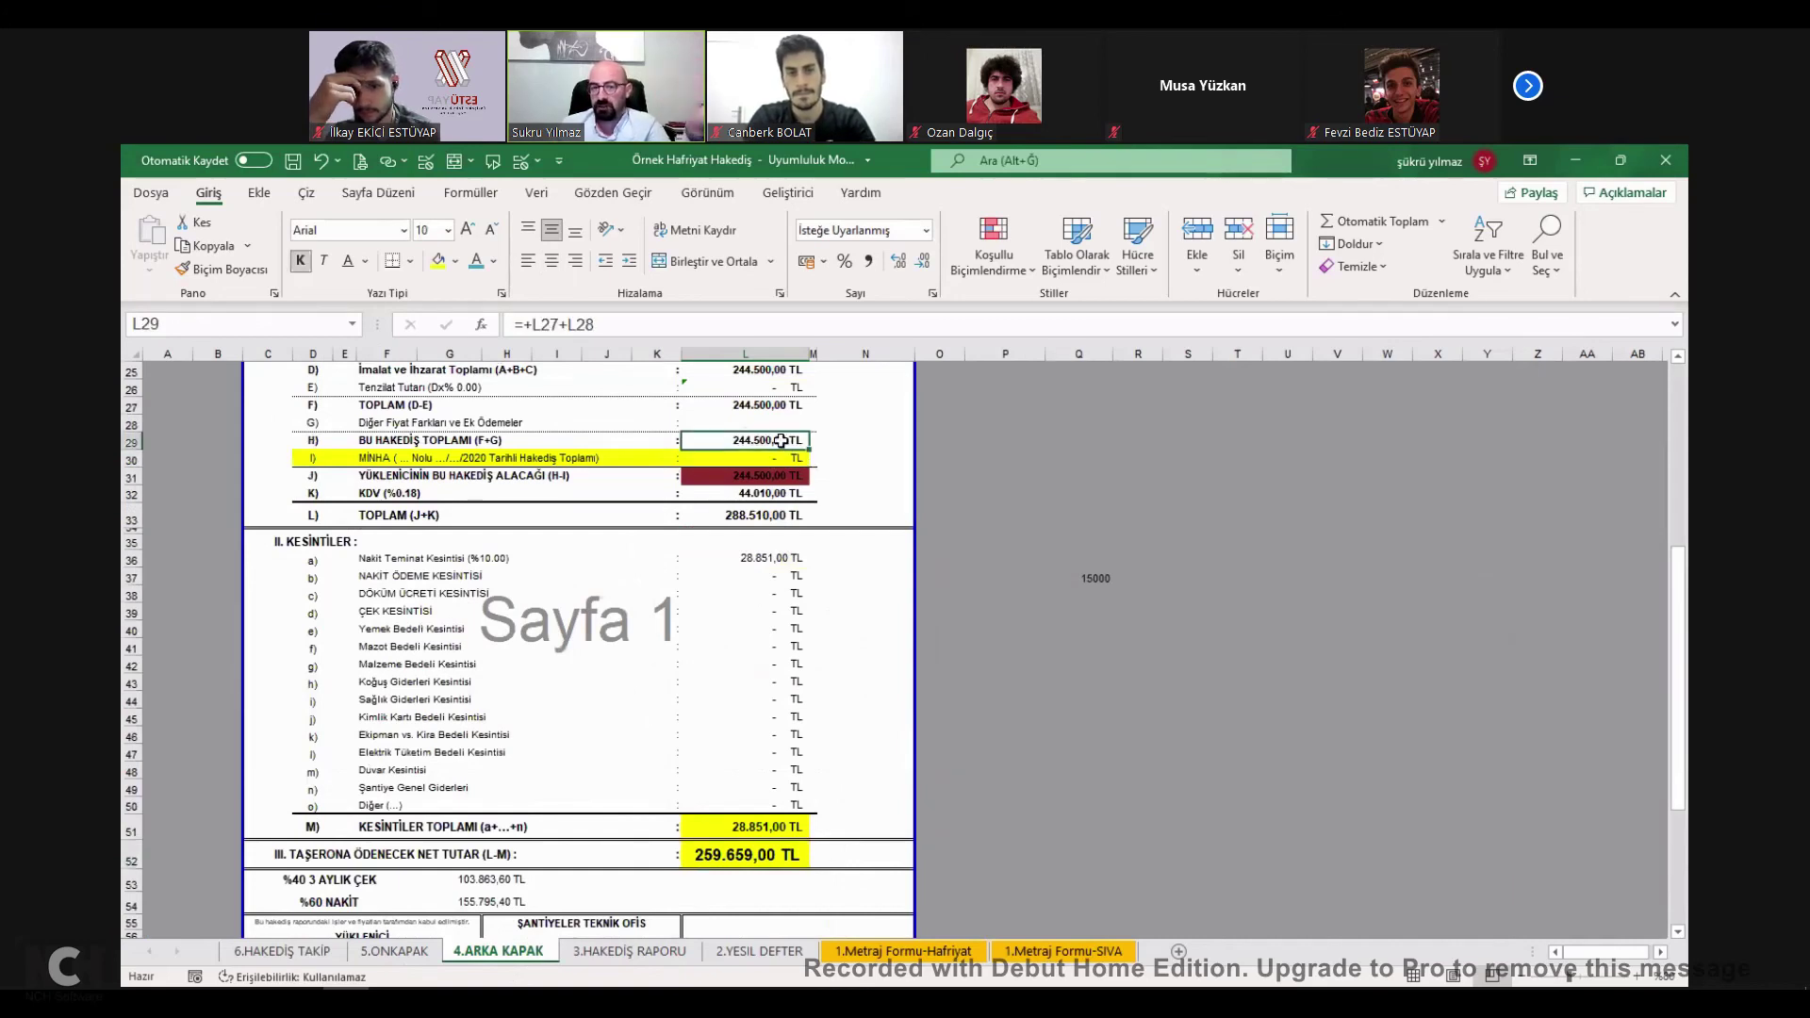
{"action": "key", "text": "ctrl+c"}
{"action": "left_click", "coordinate": [761, 464]}
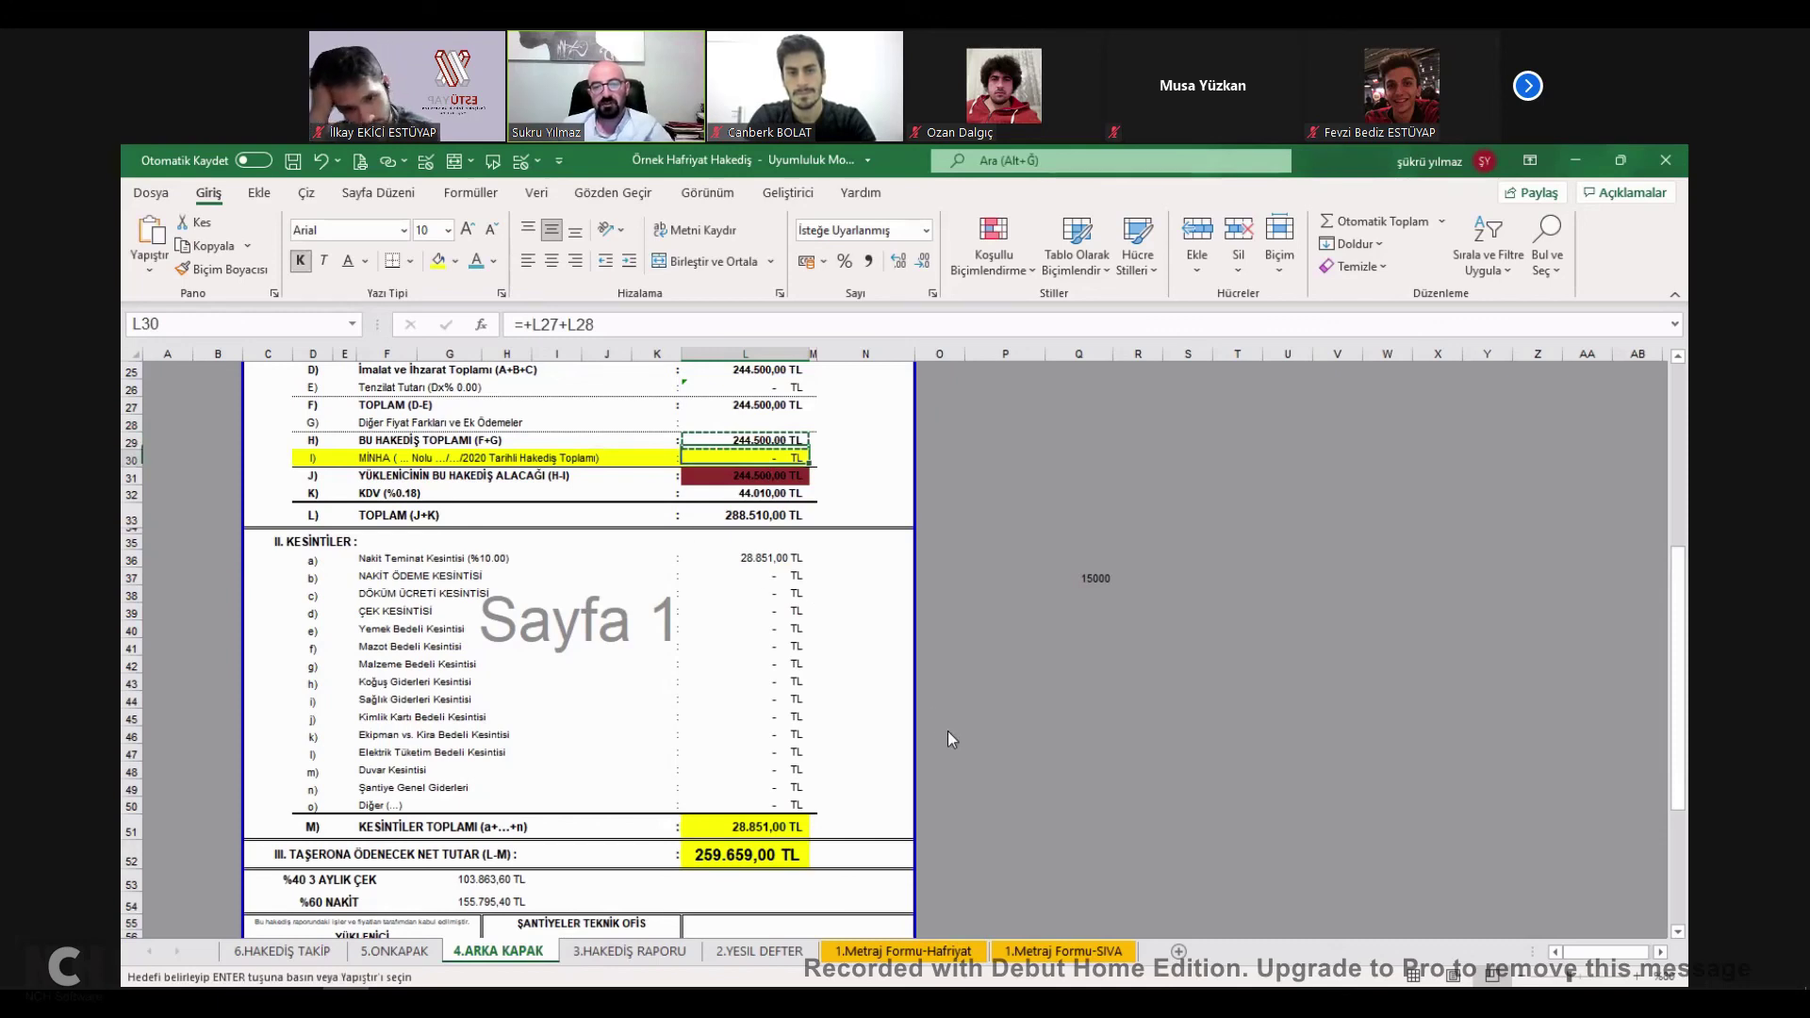
{"action": "key", "text": "ctrl+alt+v"}
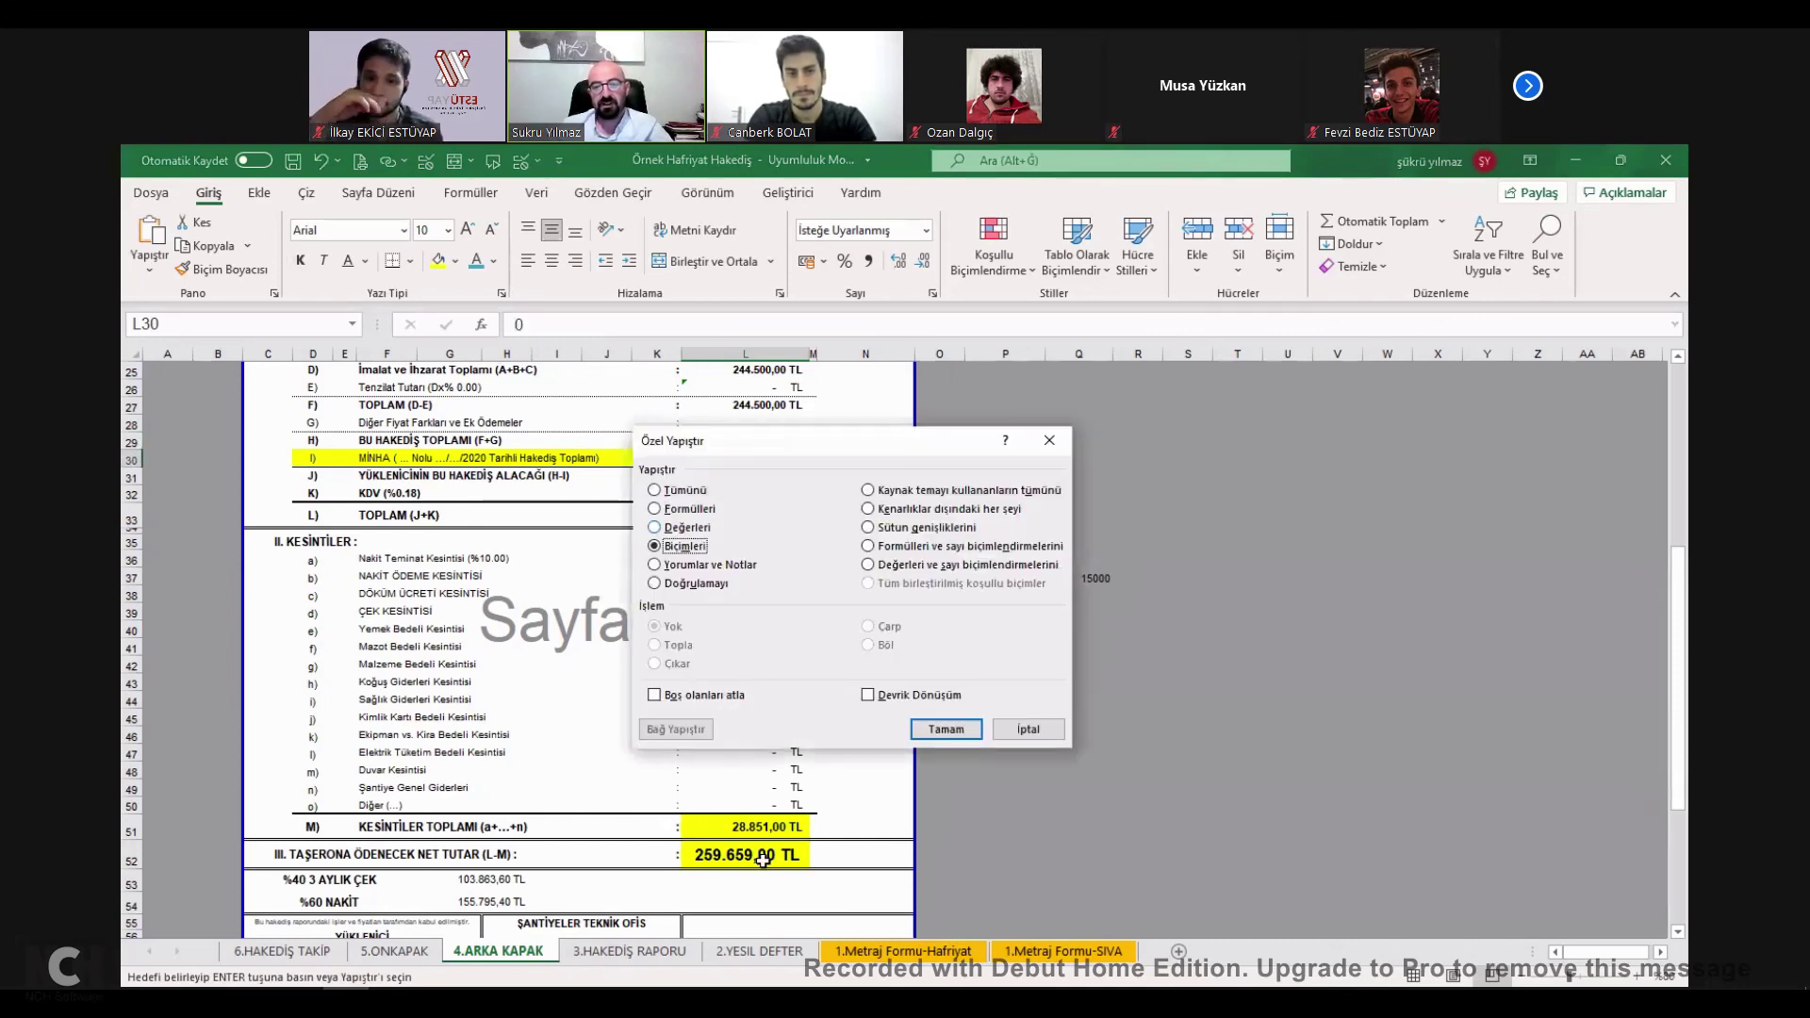
{"action": "key", "text": "Return"}
{"action": "left_click", "coordinate": [766, 850]}
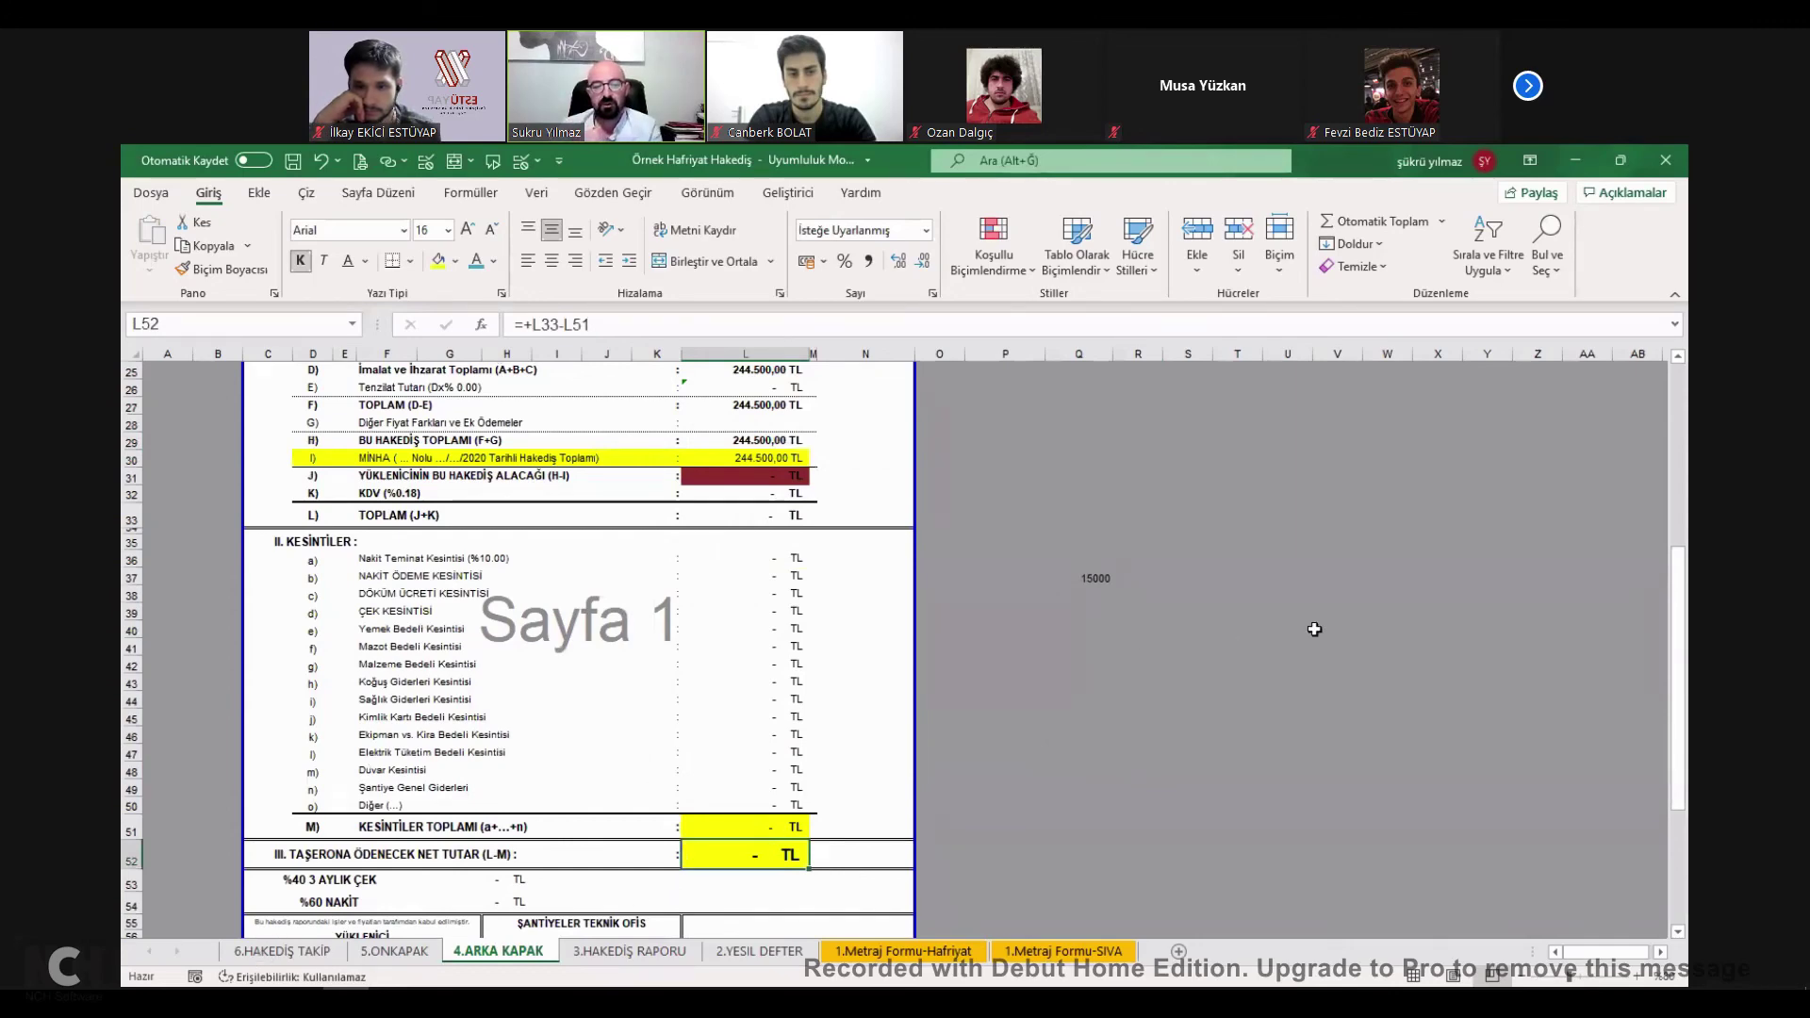
{"action": "key", "text": "ctrl+Page_Up"}
{"action": "key", "text": "ctrl+Page_Up"}
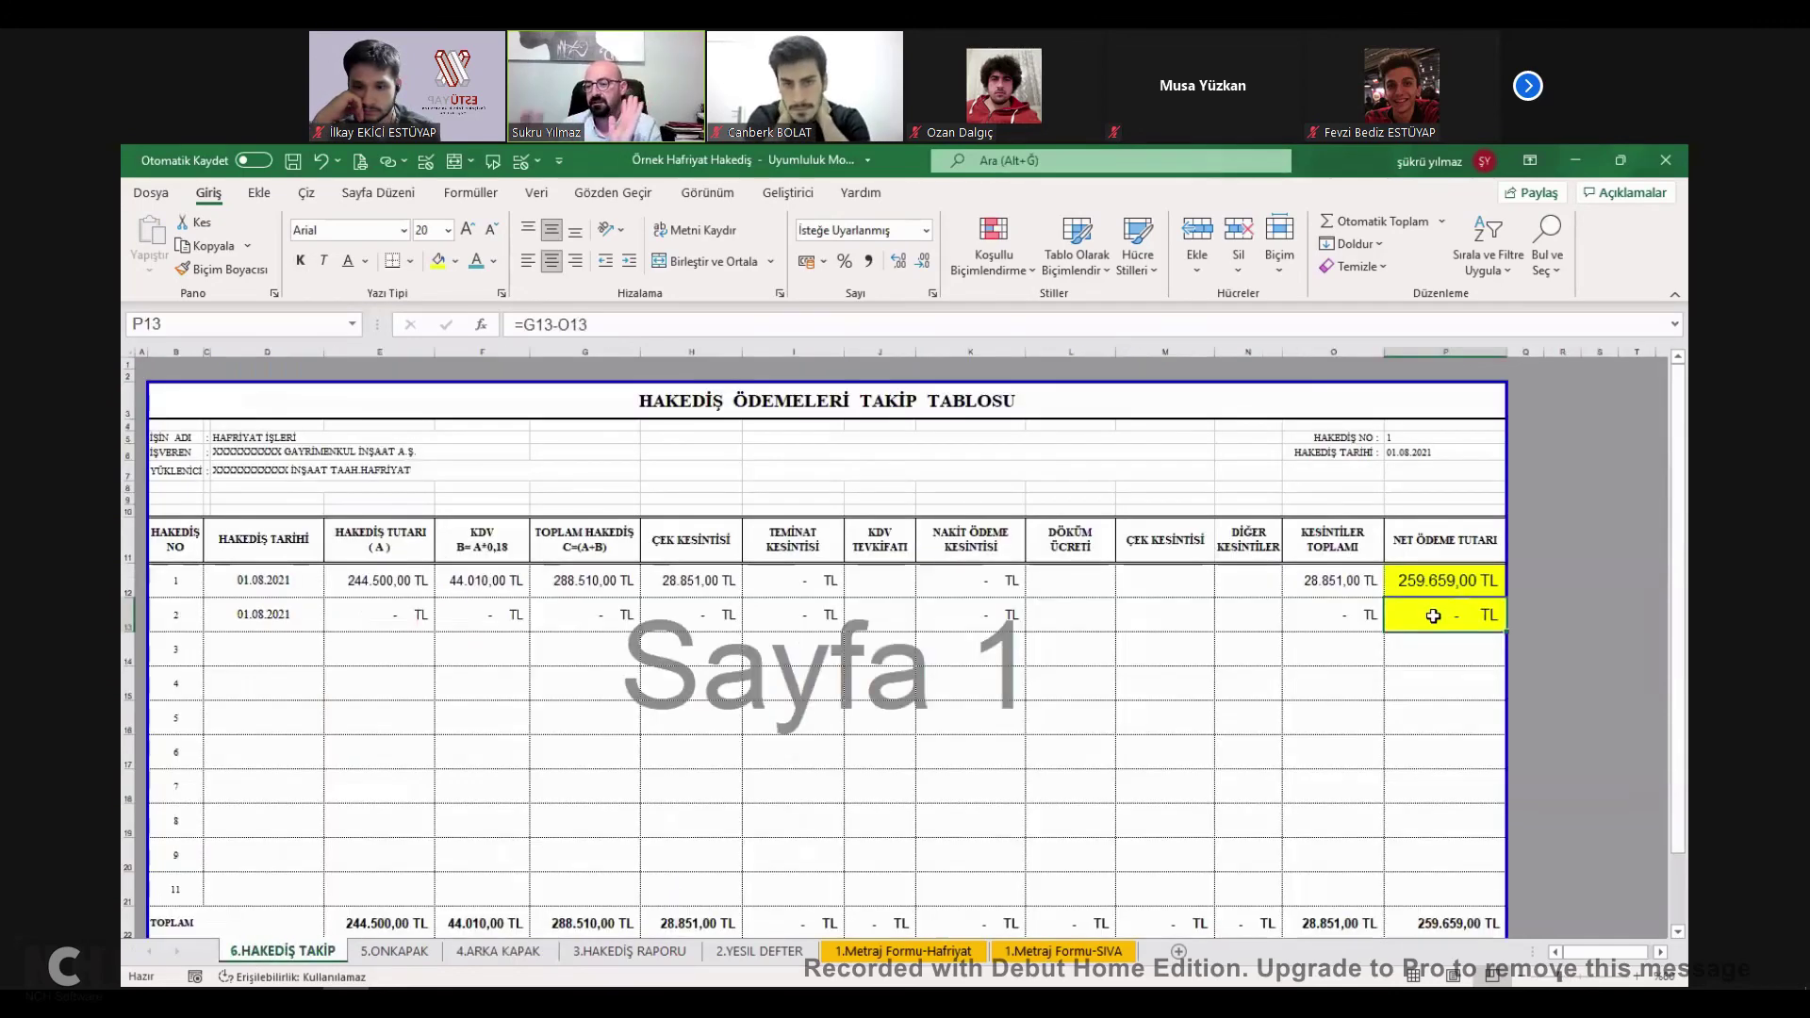
On 2.YESIL DEFTER, paste the total quantities as previous-quantity values, with the SIVA previous quantity at 1320.
{"action": "left_click", "coordinate": [750, 952]}
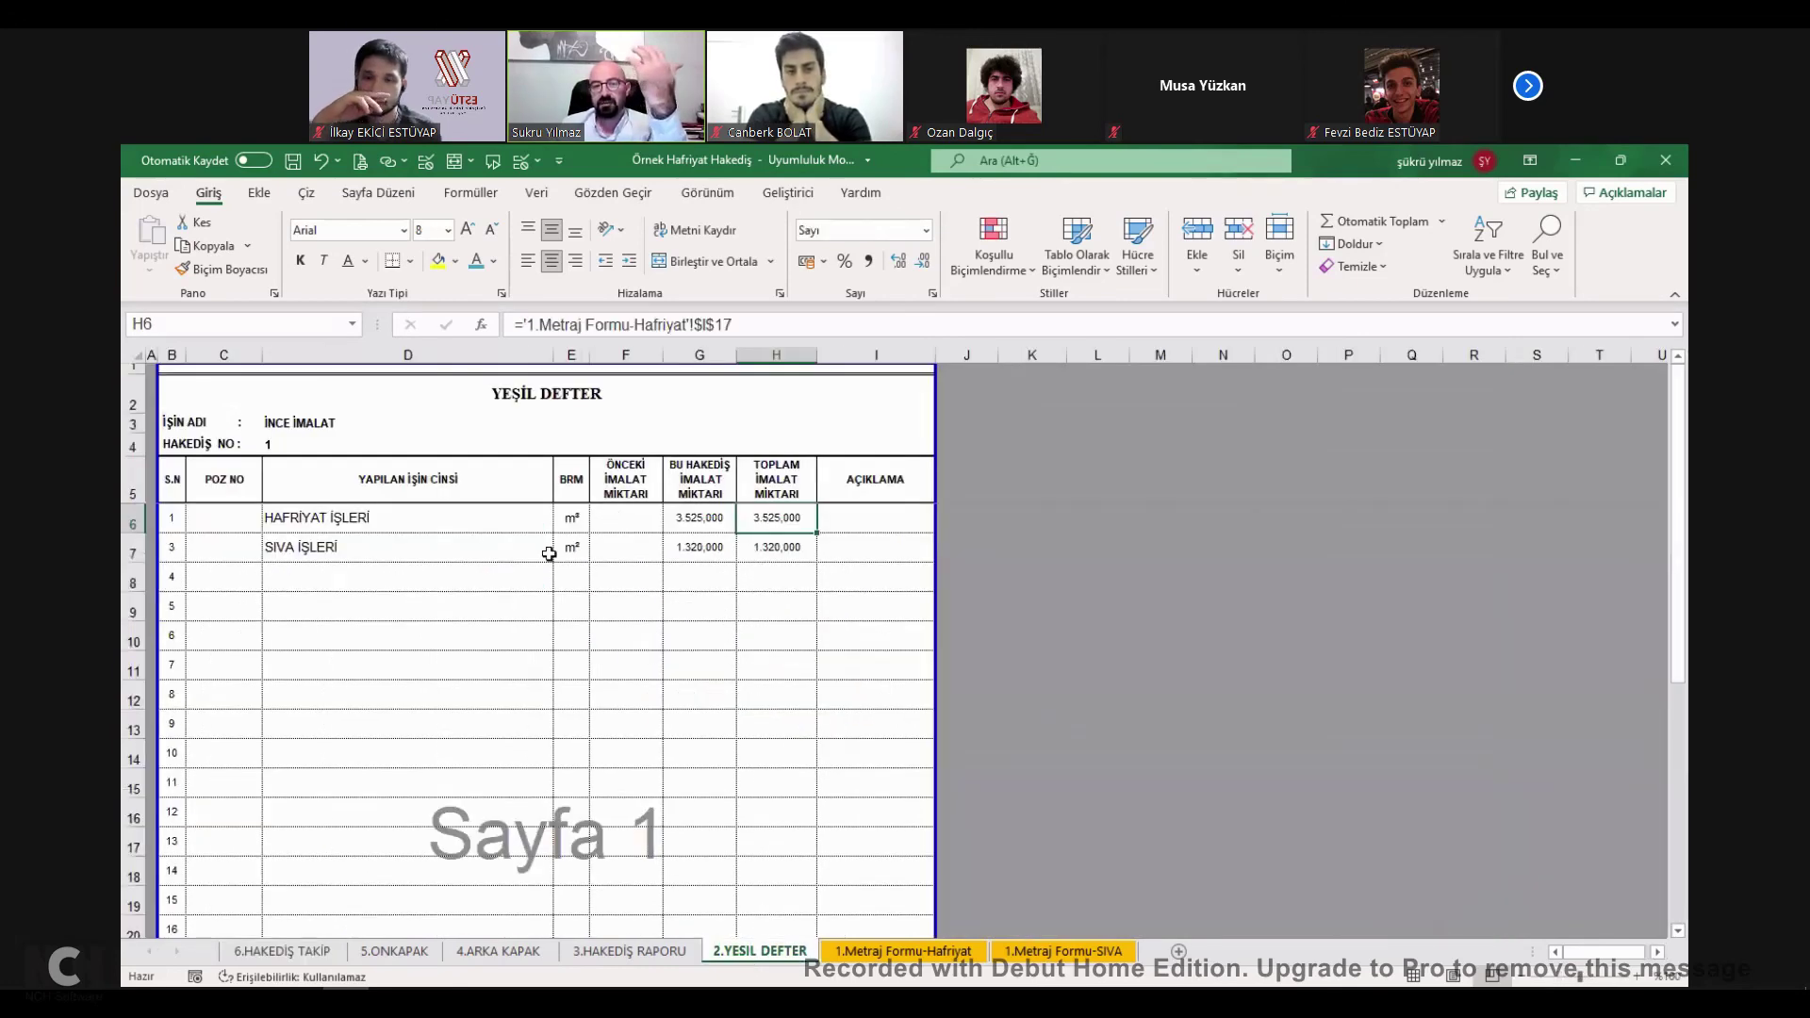
{"action": "right_click", "coordinate": [614, 519]}
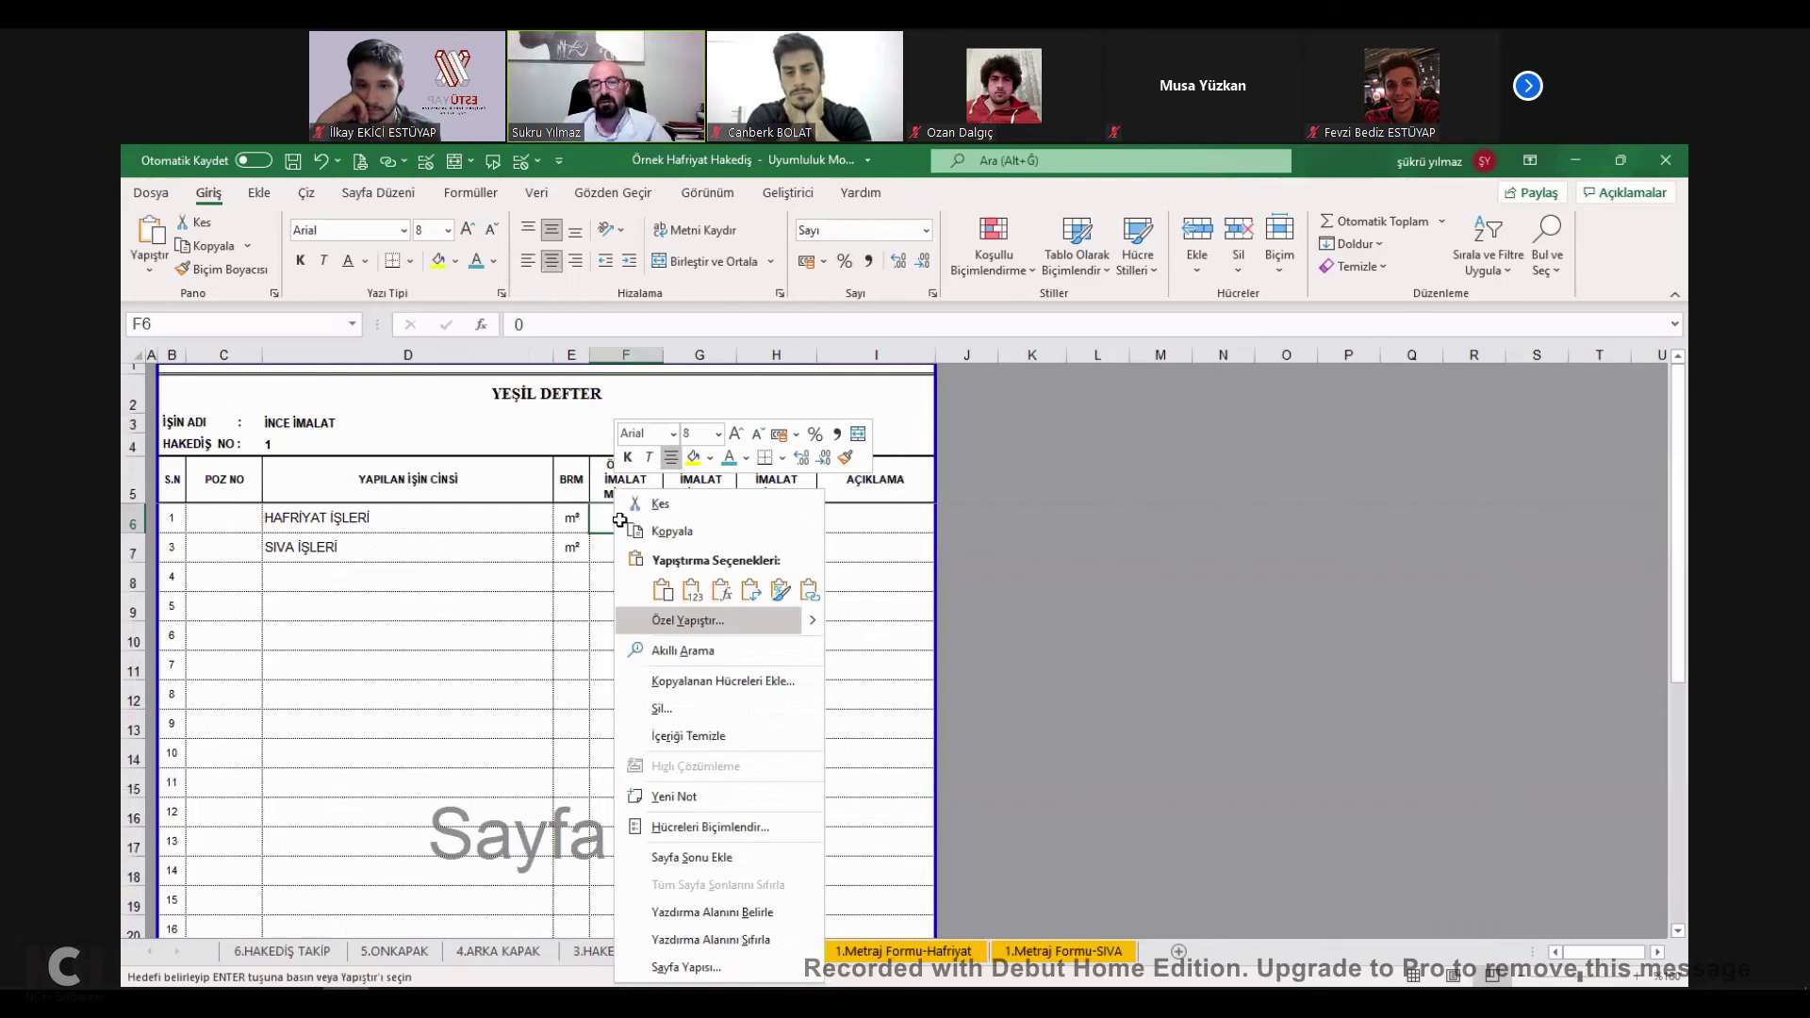
{"action": "left_click", "coordinate": [694, 576]}
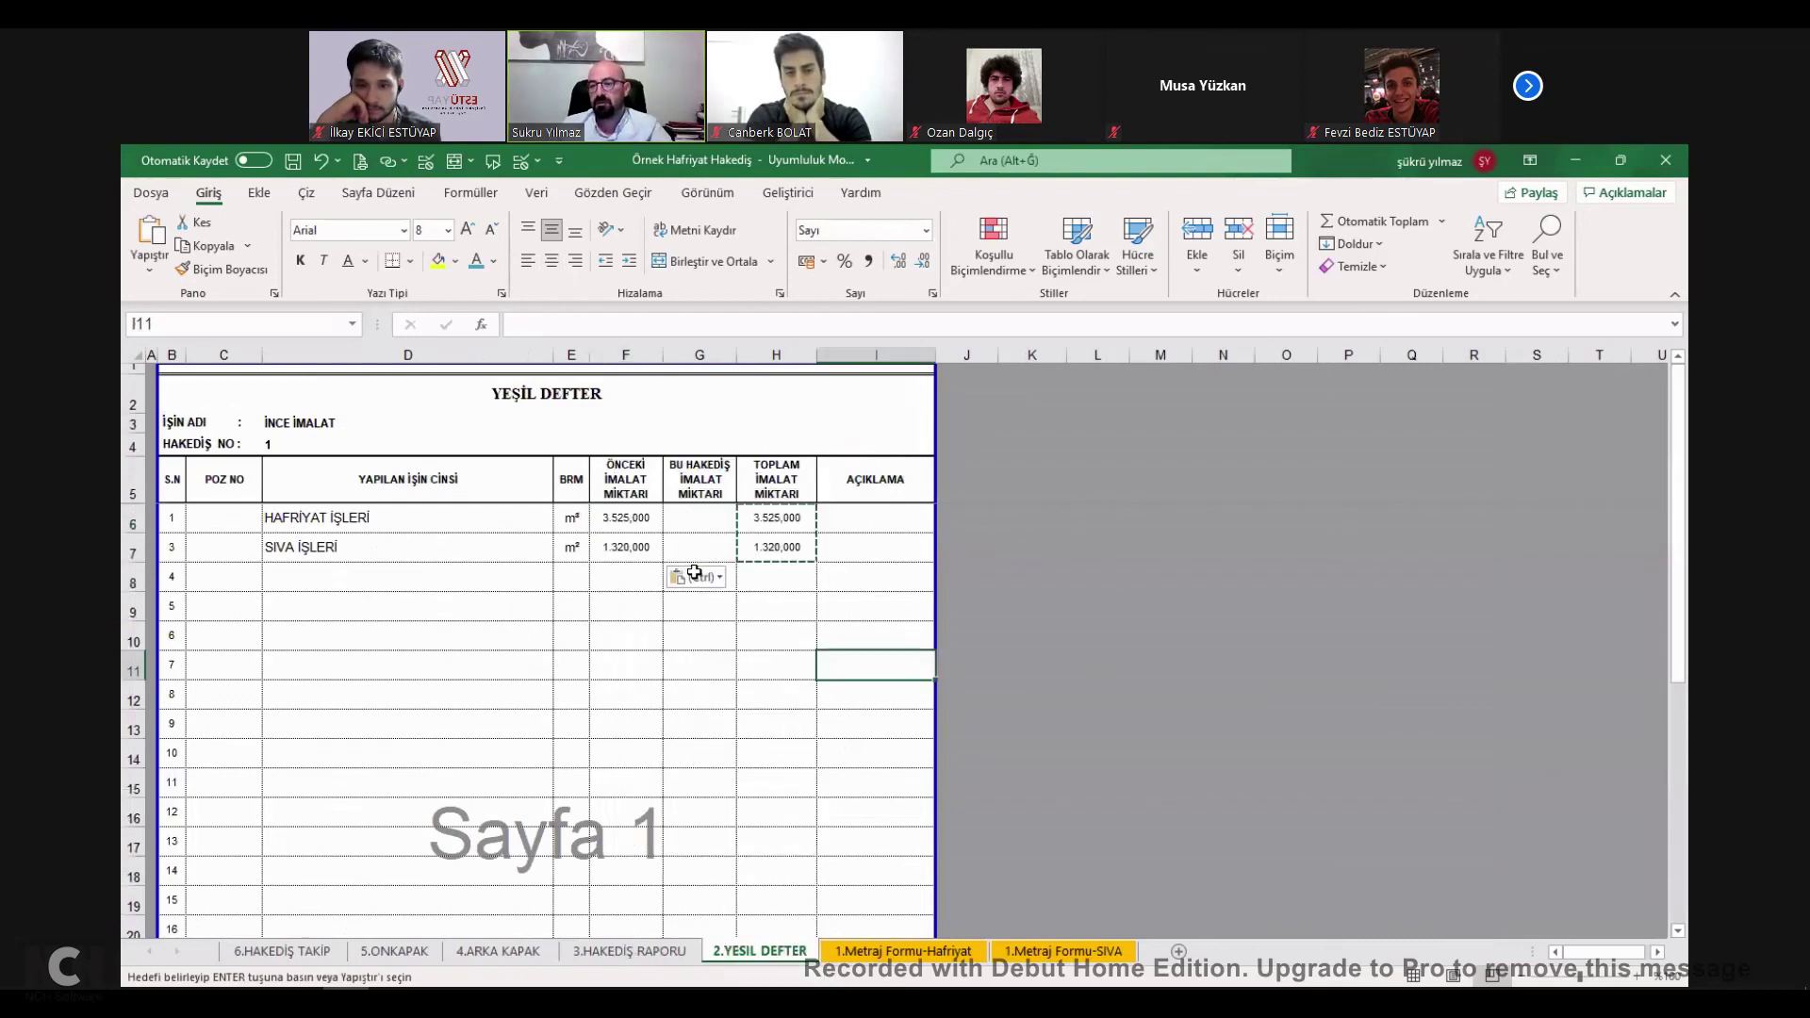
{"action": "key", "text": "Escape"}
{"action": "left_click", "coordinate": [804, 523]}
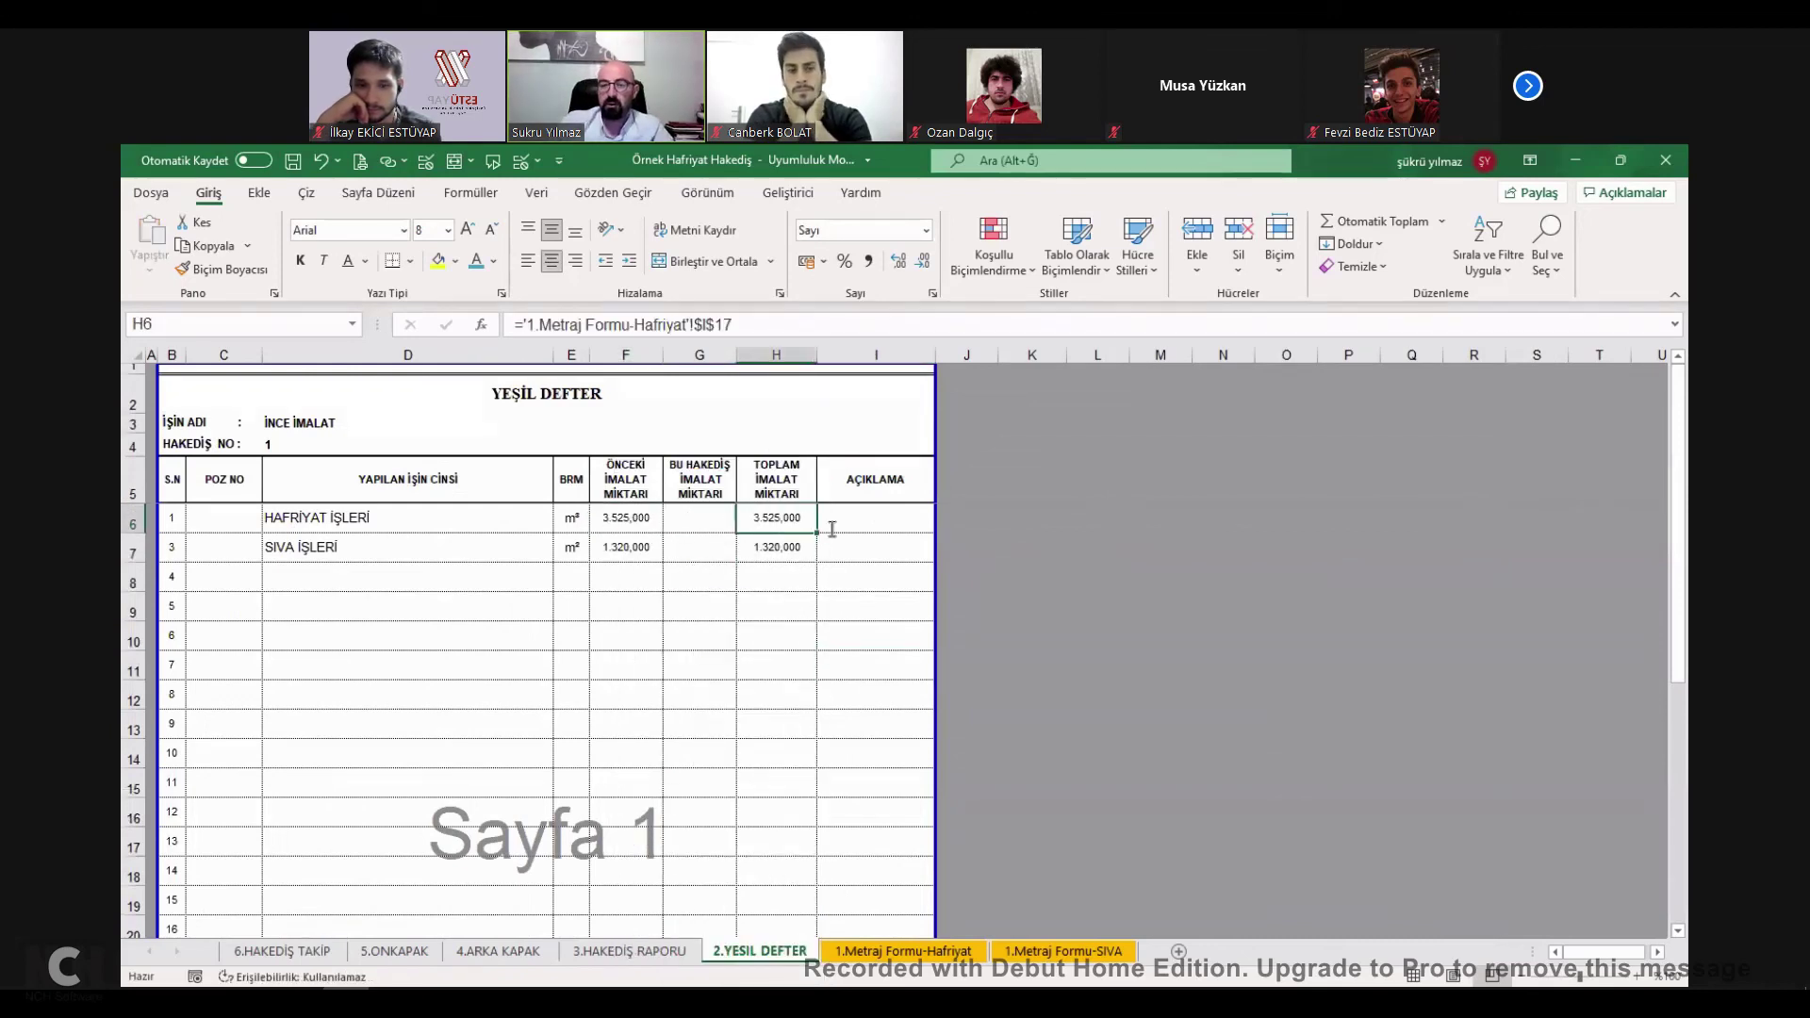
{"action": "key", "text": "F2"}
{"action": "key", "text": "Return"}
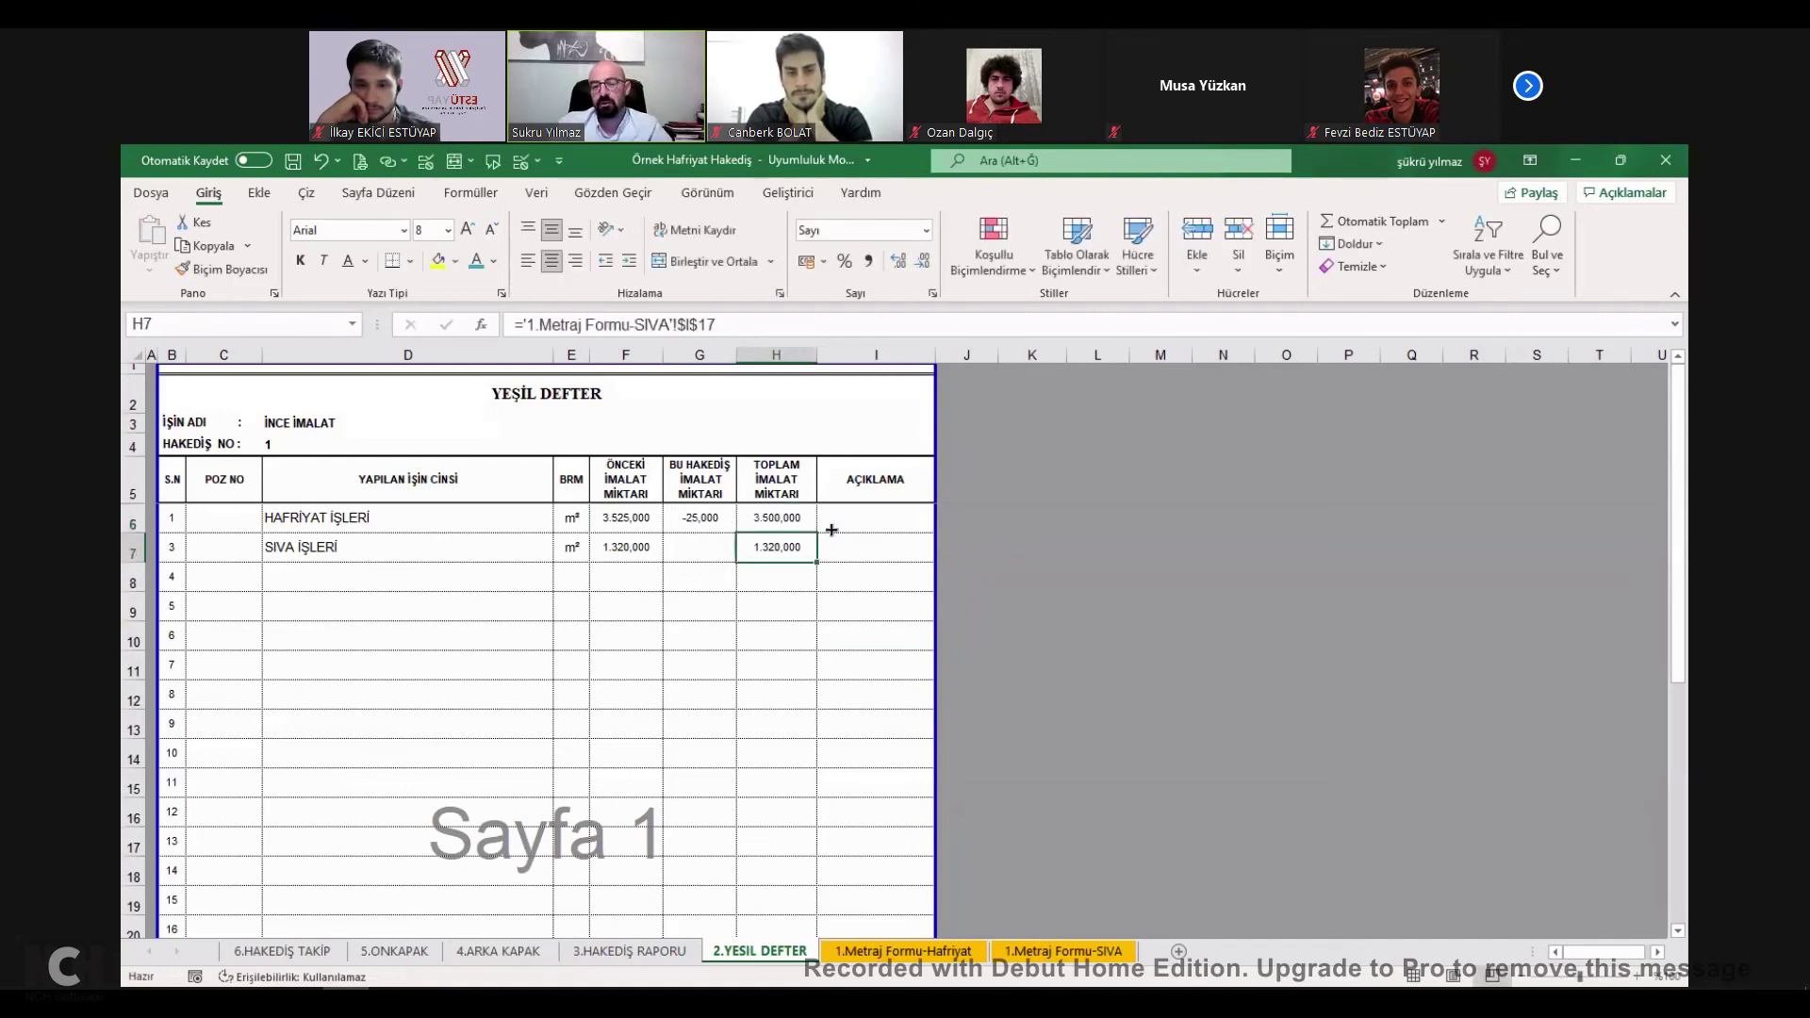
{"action": "double_click", "coordinate": [635, 521]}
{"action": "key", "text": "Return"}
{"action": "type", "text": "1320"}
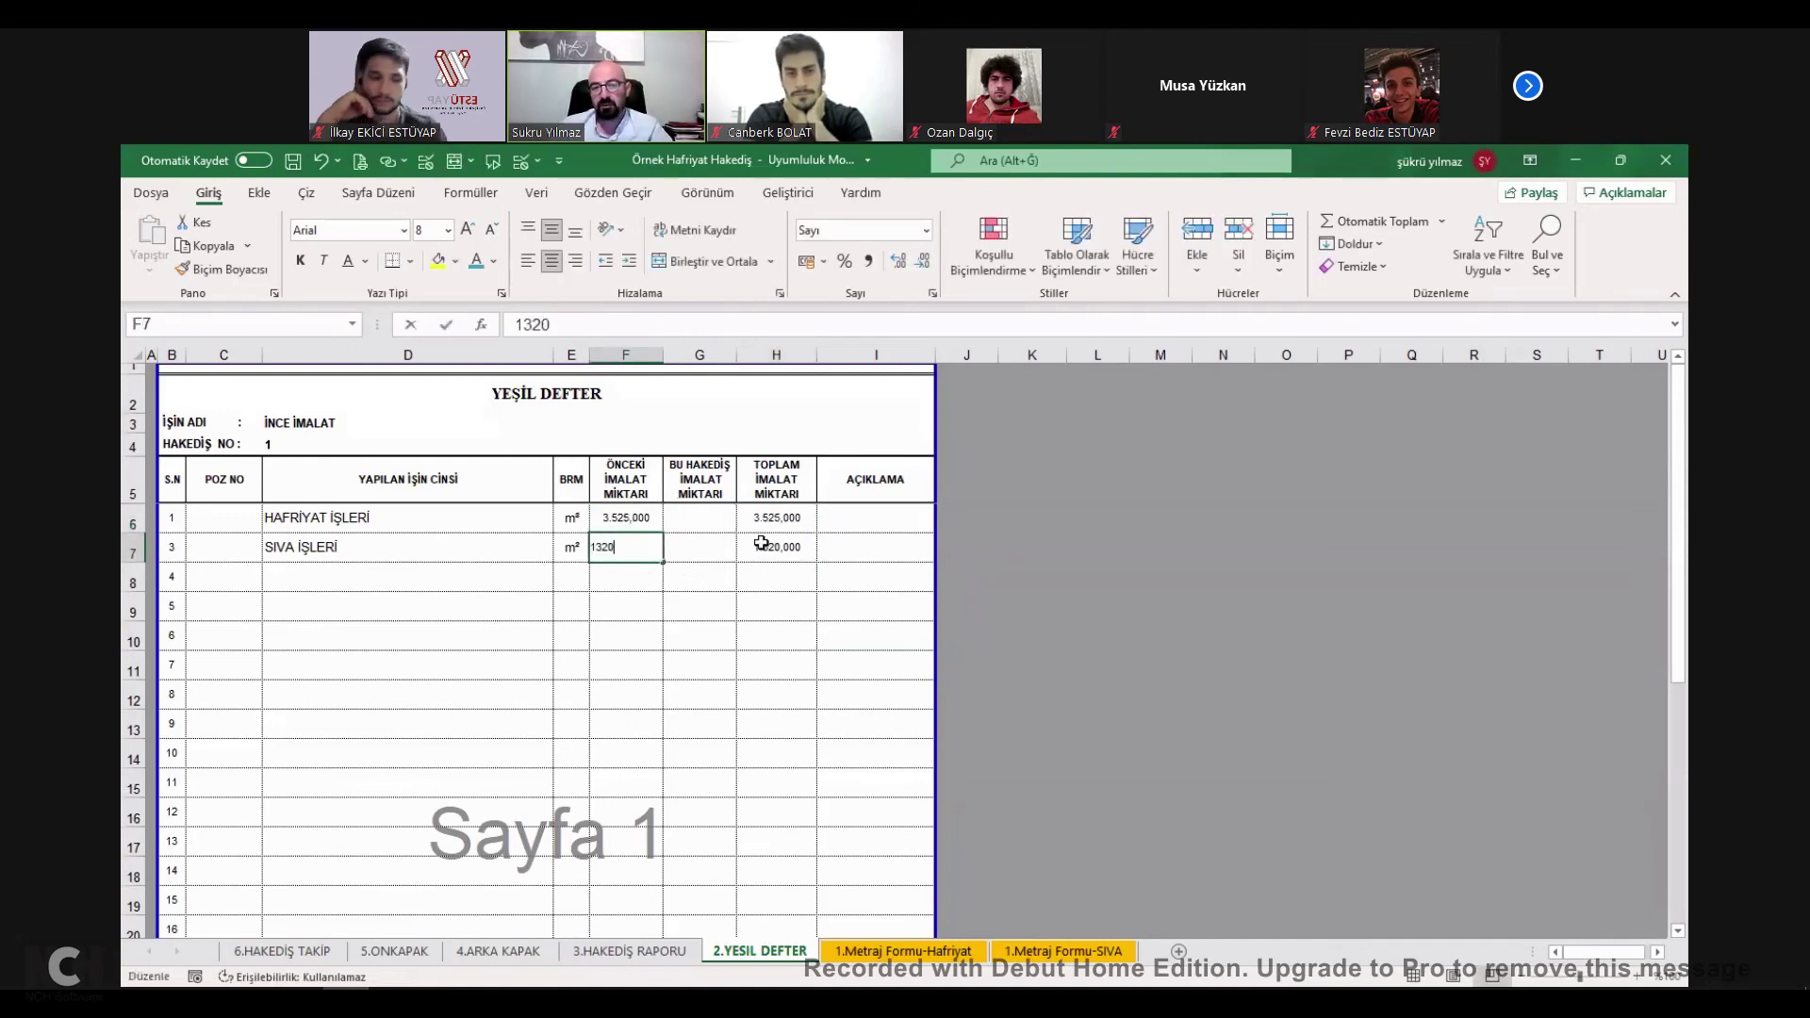
{"action": "left_click", "coordinate": [698, 525]}
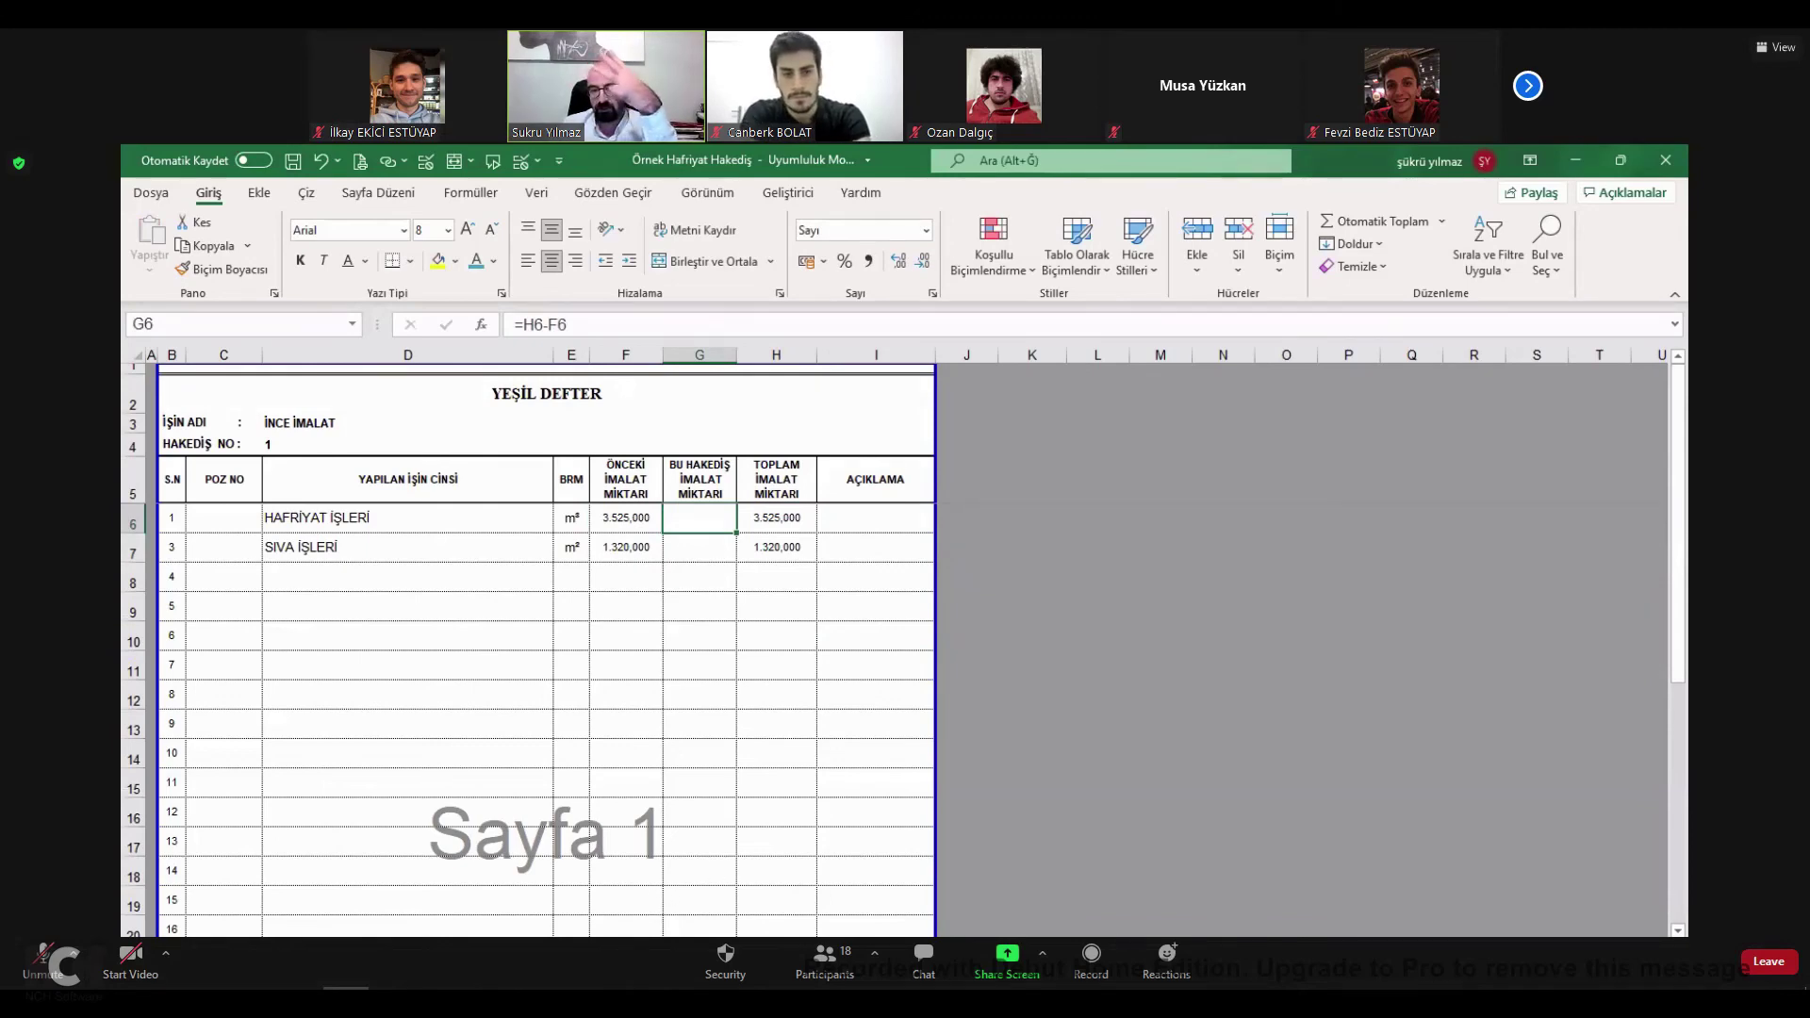
Review the amount totals K45, L45 and M45 on 3.HAKEDİŞ RAPORU.
{"action": "key", "text": "ctrl+Page_Up"}
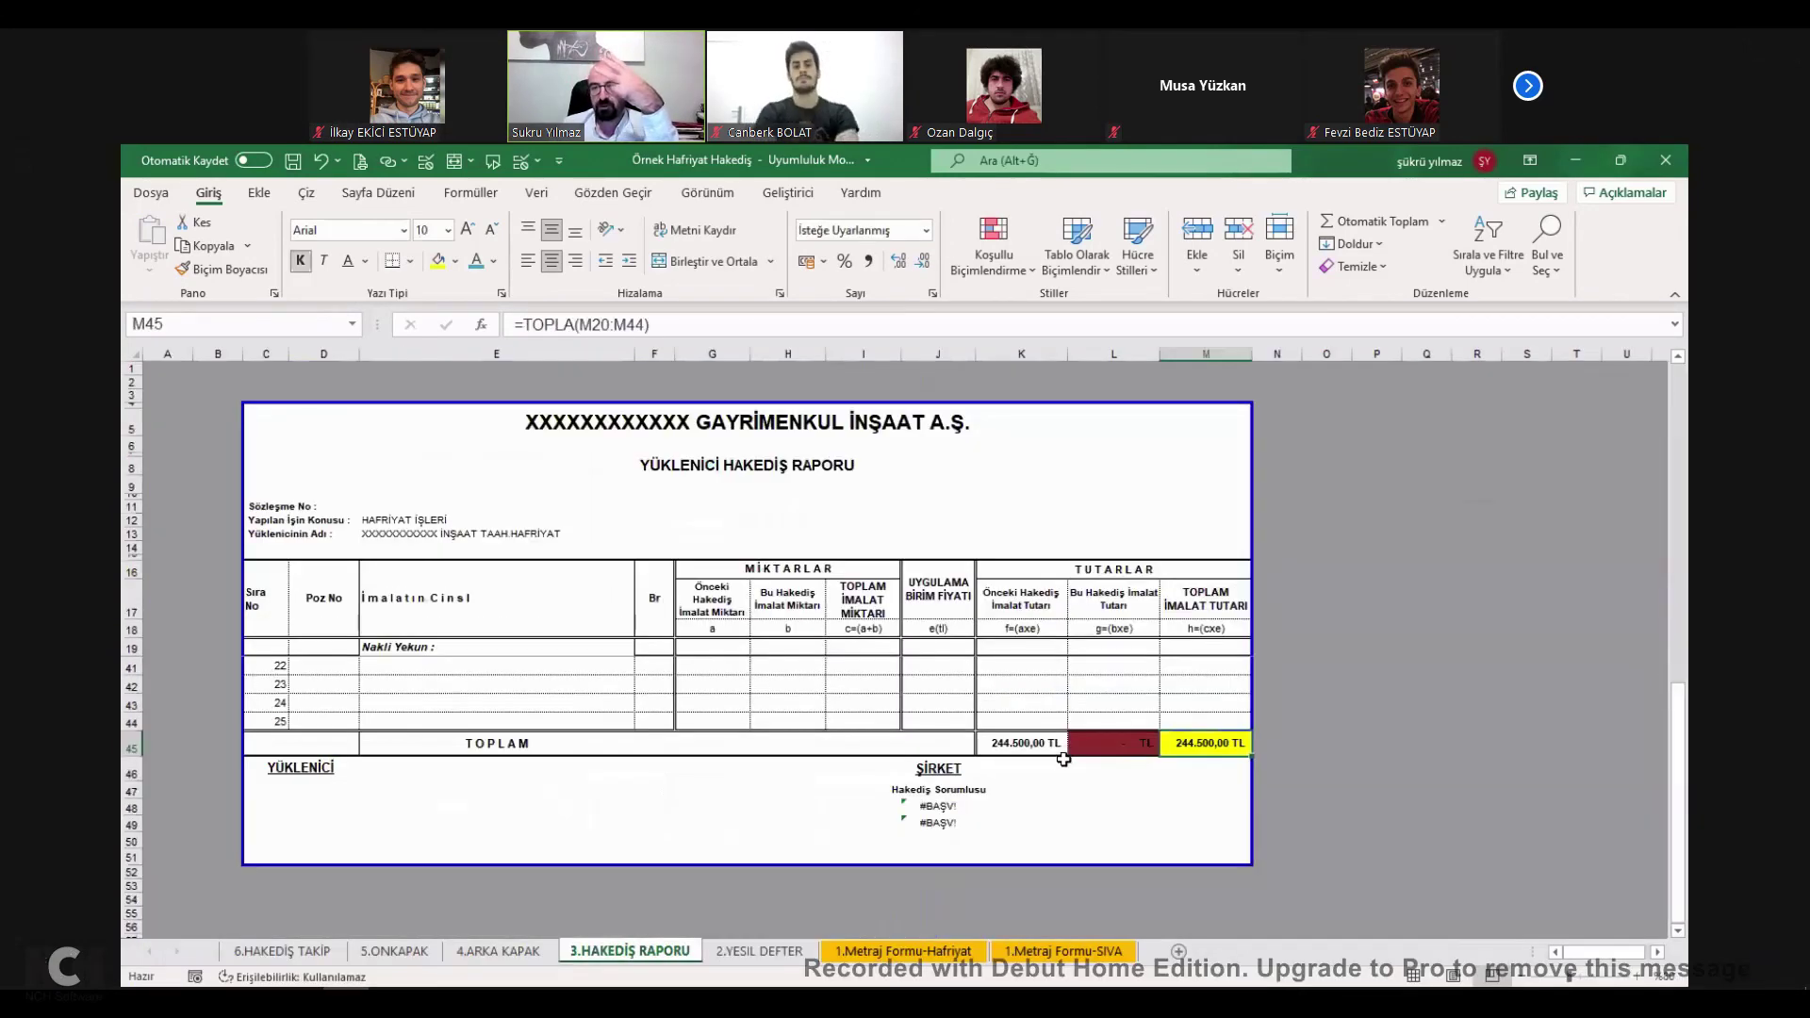
{"action": "left_click", "coordinate": [1049, 749]}
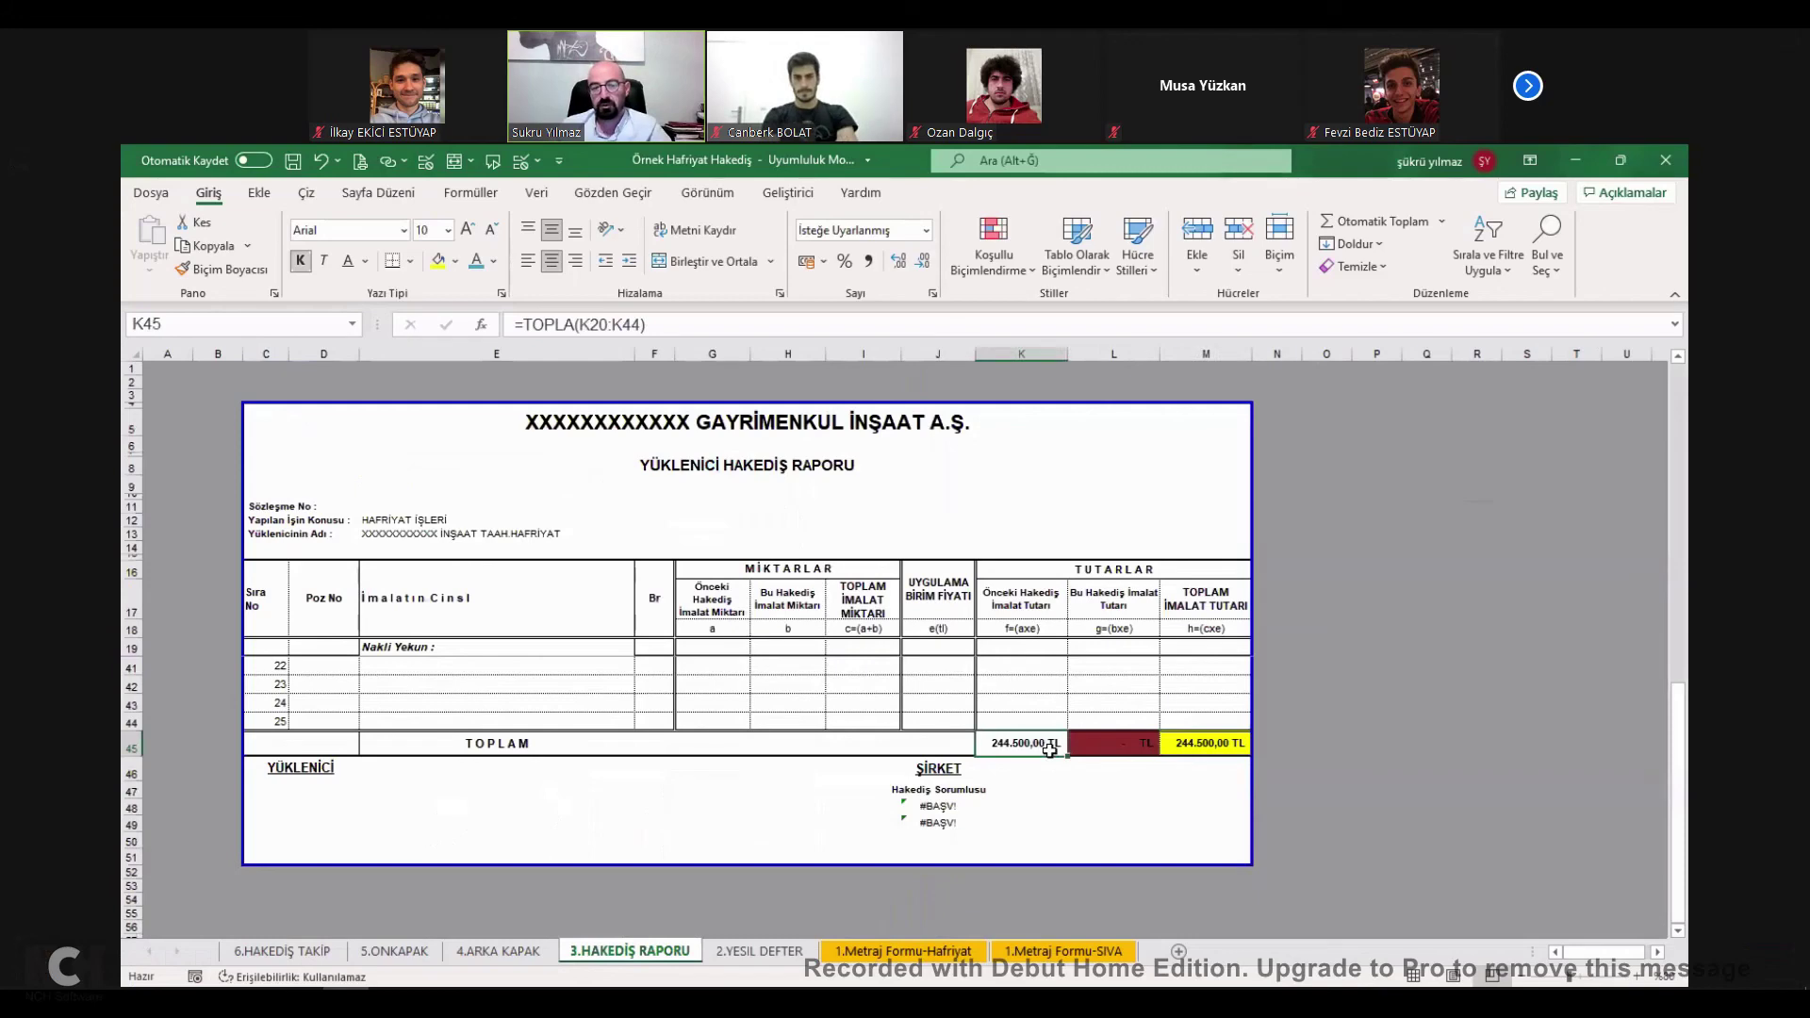
{"action": "key", "text": "F2"}
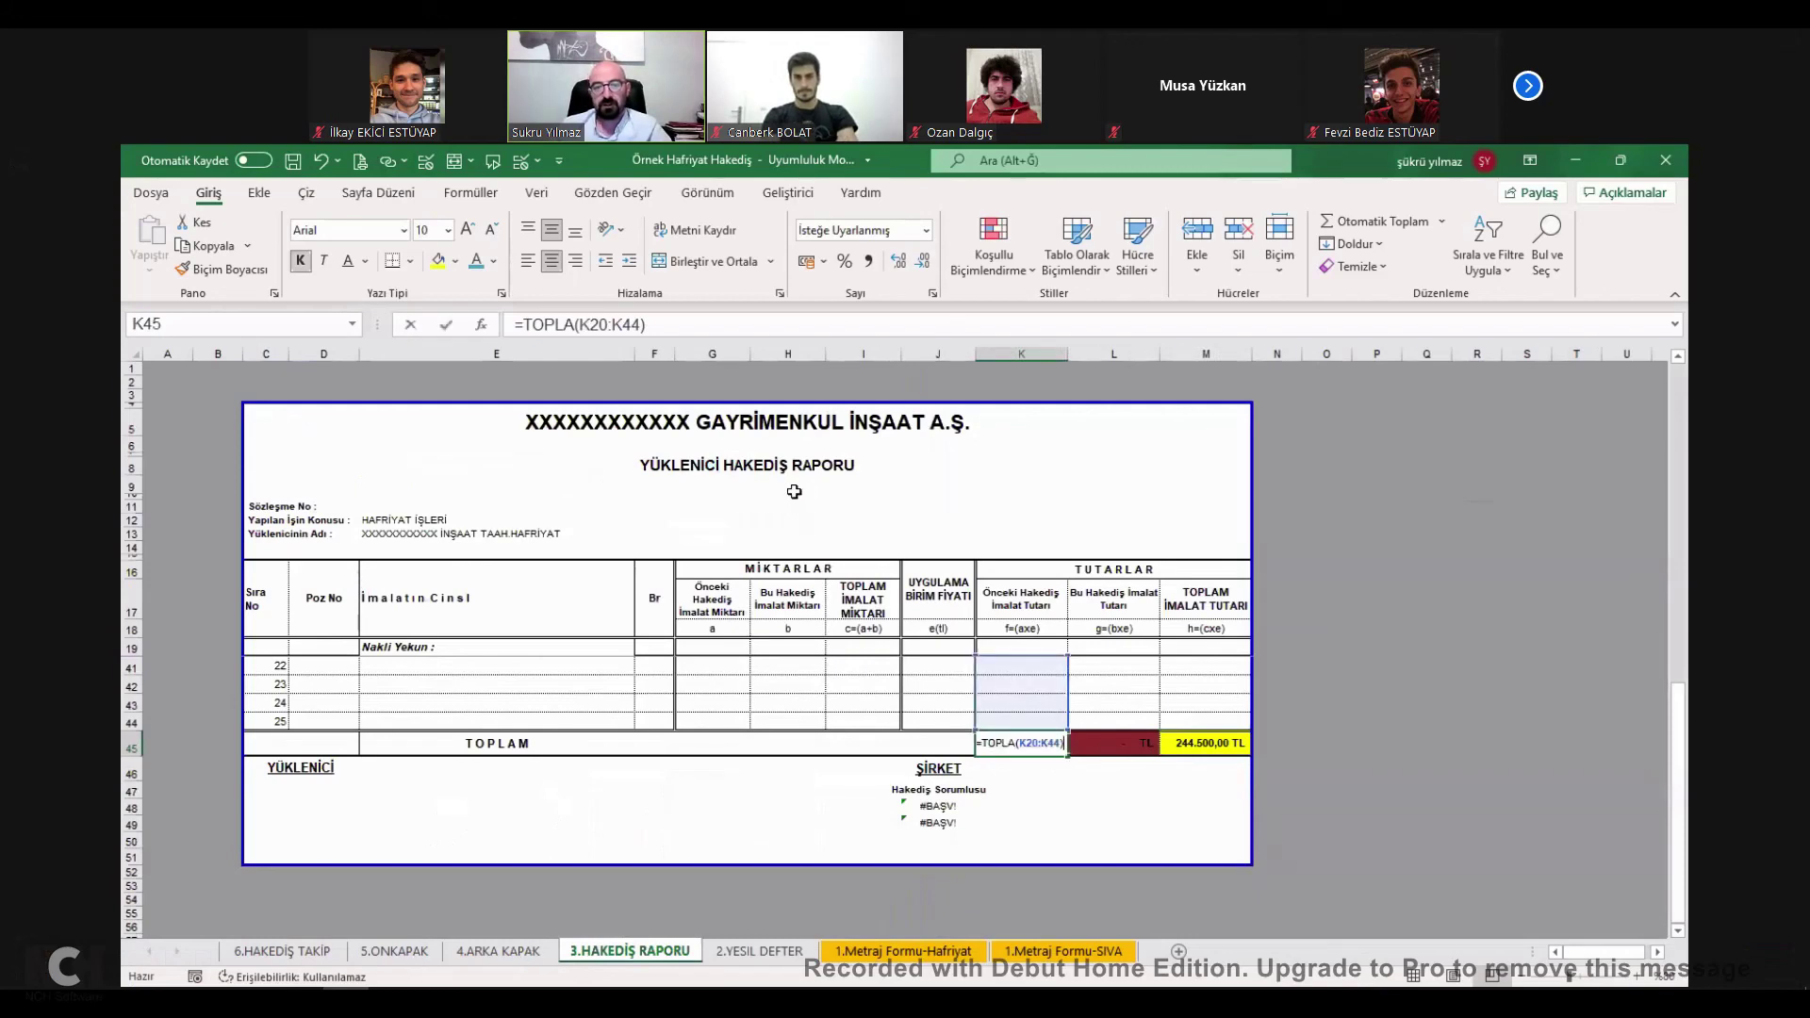
{"action": "key", "text": "Escape"}
{"action": "key", "text": "ctrl+Page_Up"}
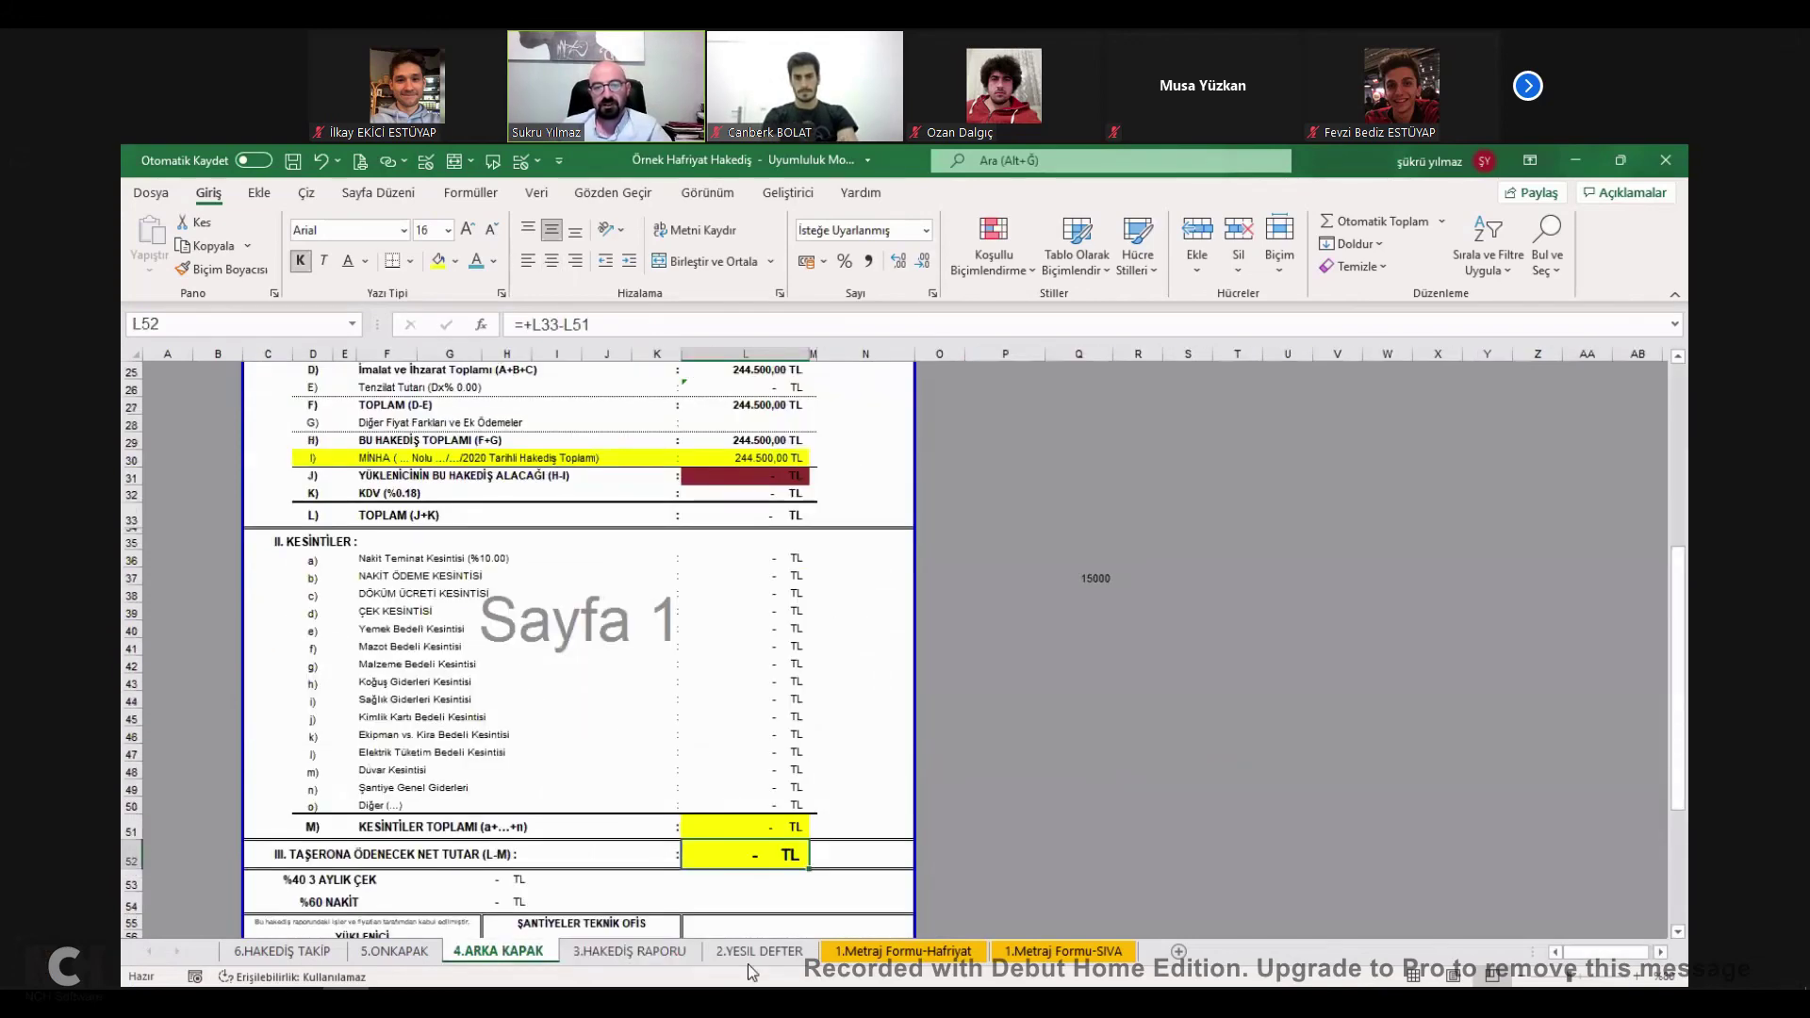
{"action": "left_click", "coordinate": [677, 952]}
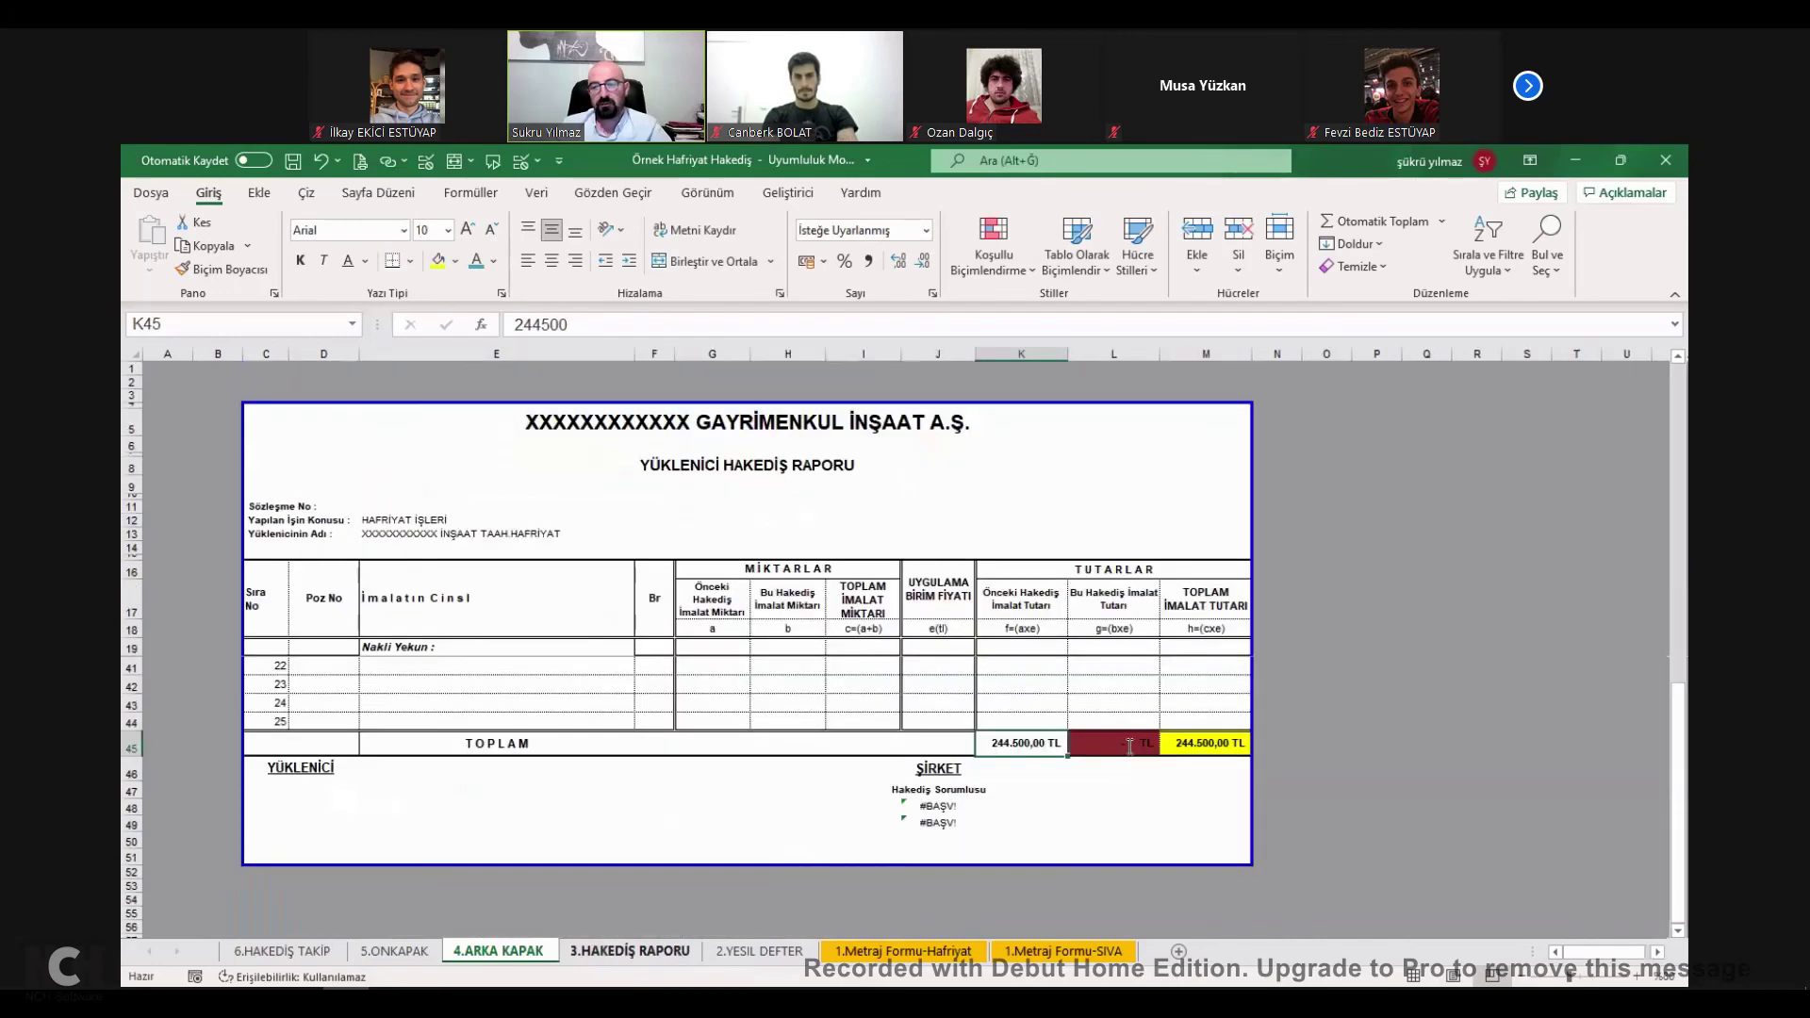
{"action": "key", "text": "ctrl+Page_Down"}
{"action": "left_click", "coordinate": [1130, 745]}
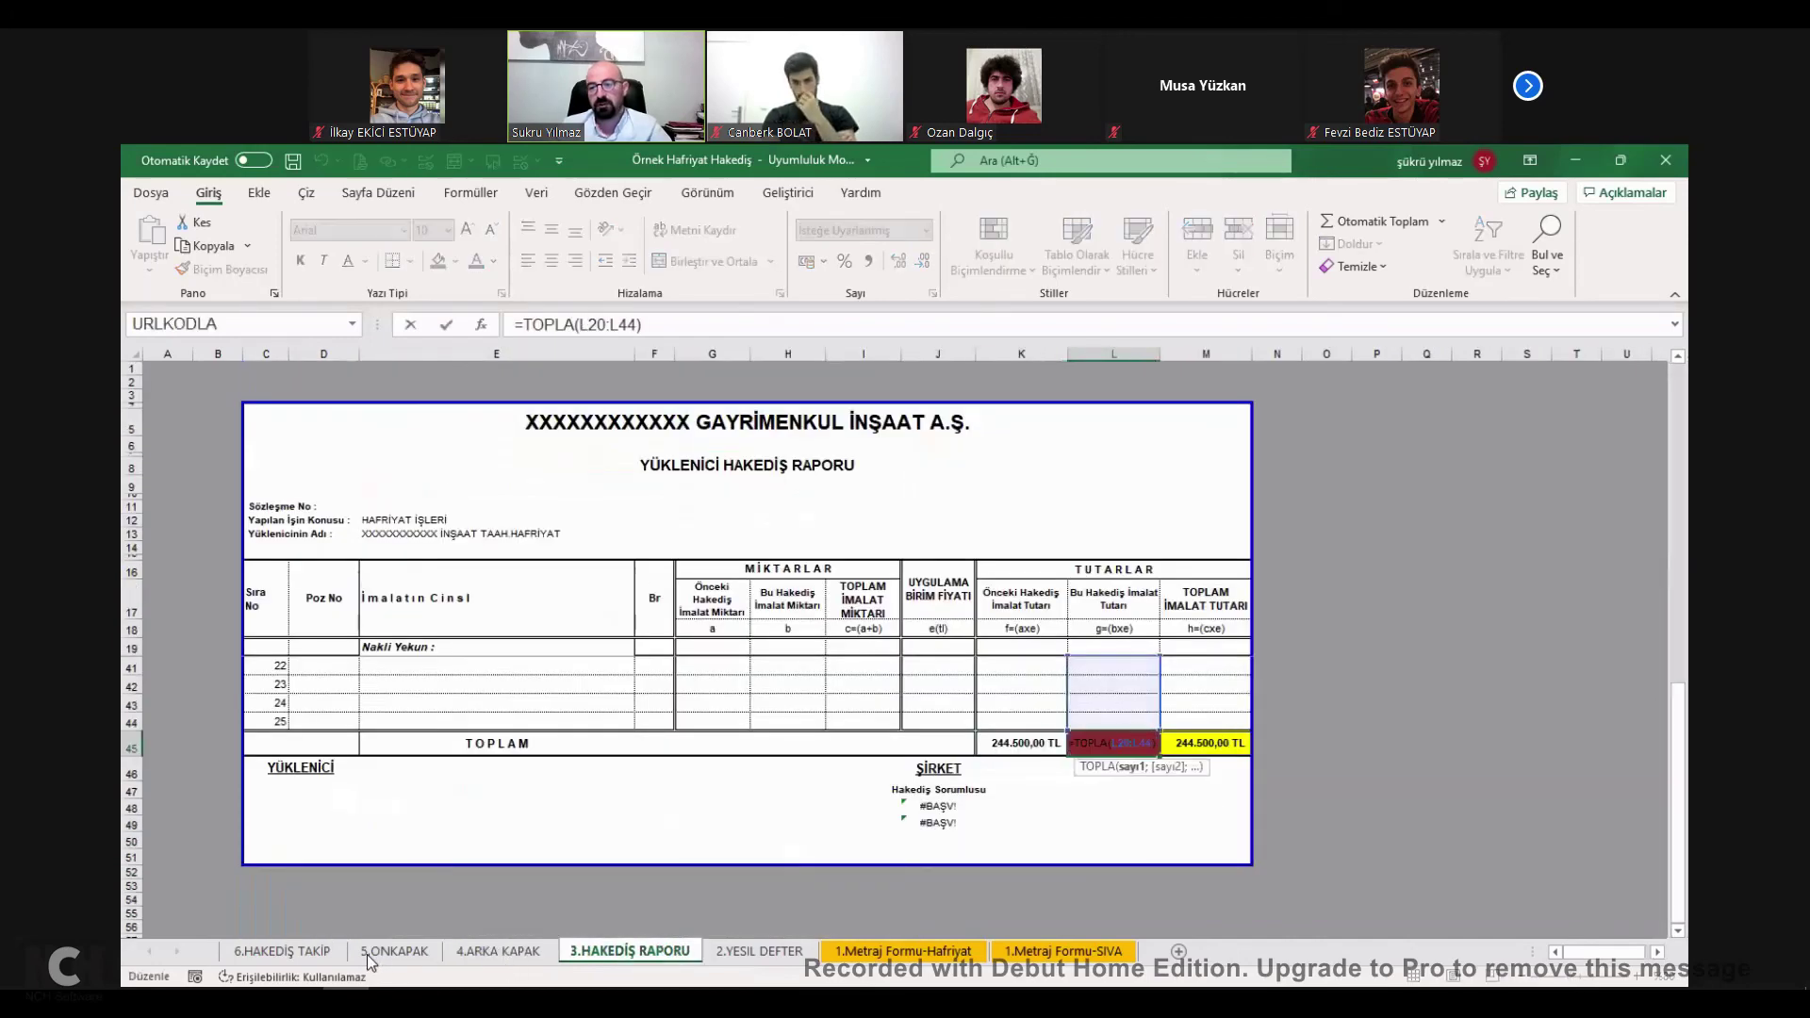
{"action": "key", "text": "Right"}
{"action": "left_click", "coordinate": [1044, 952]}
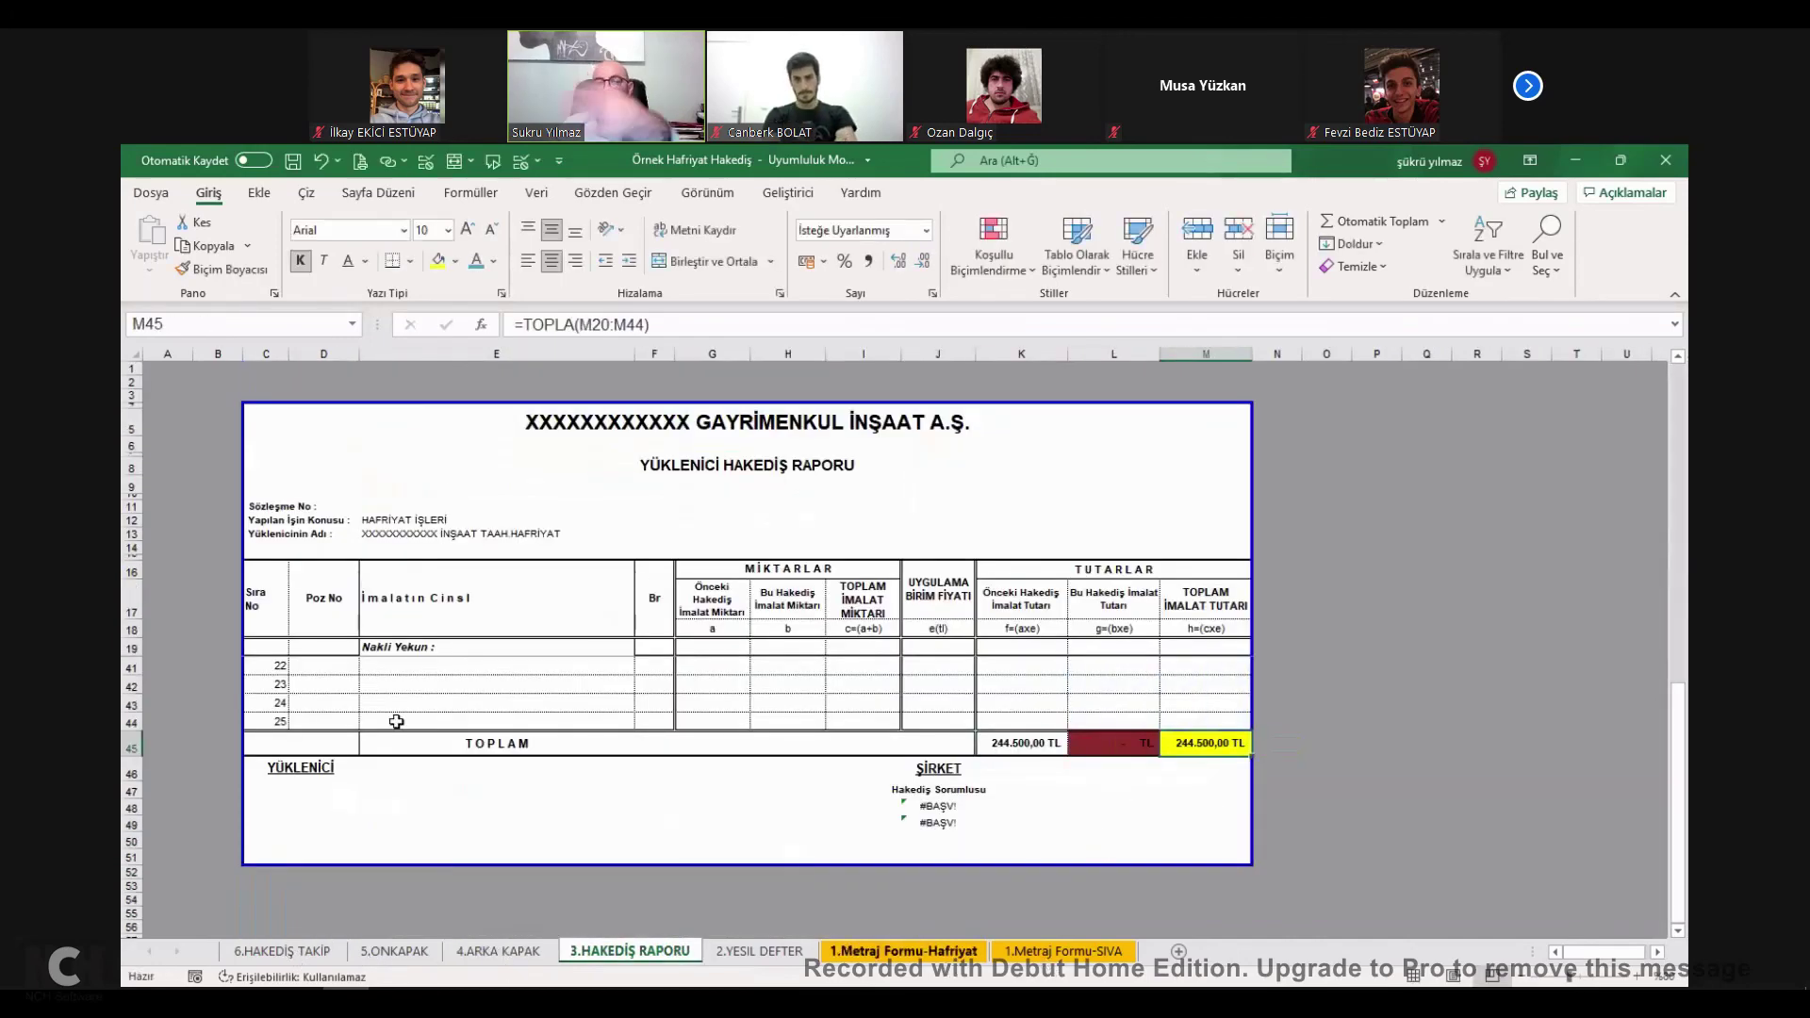
Add line 7 to both Metraj sheets: C BLOK on SIVA and a blok on Hafriyat, each with values 1, 1, 10, 25, 5.
{"action": "left_click", "coordinate": [250, 740]}
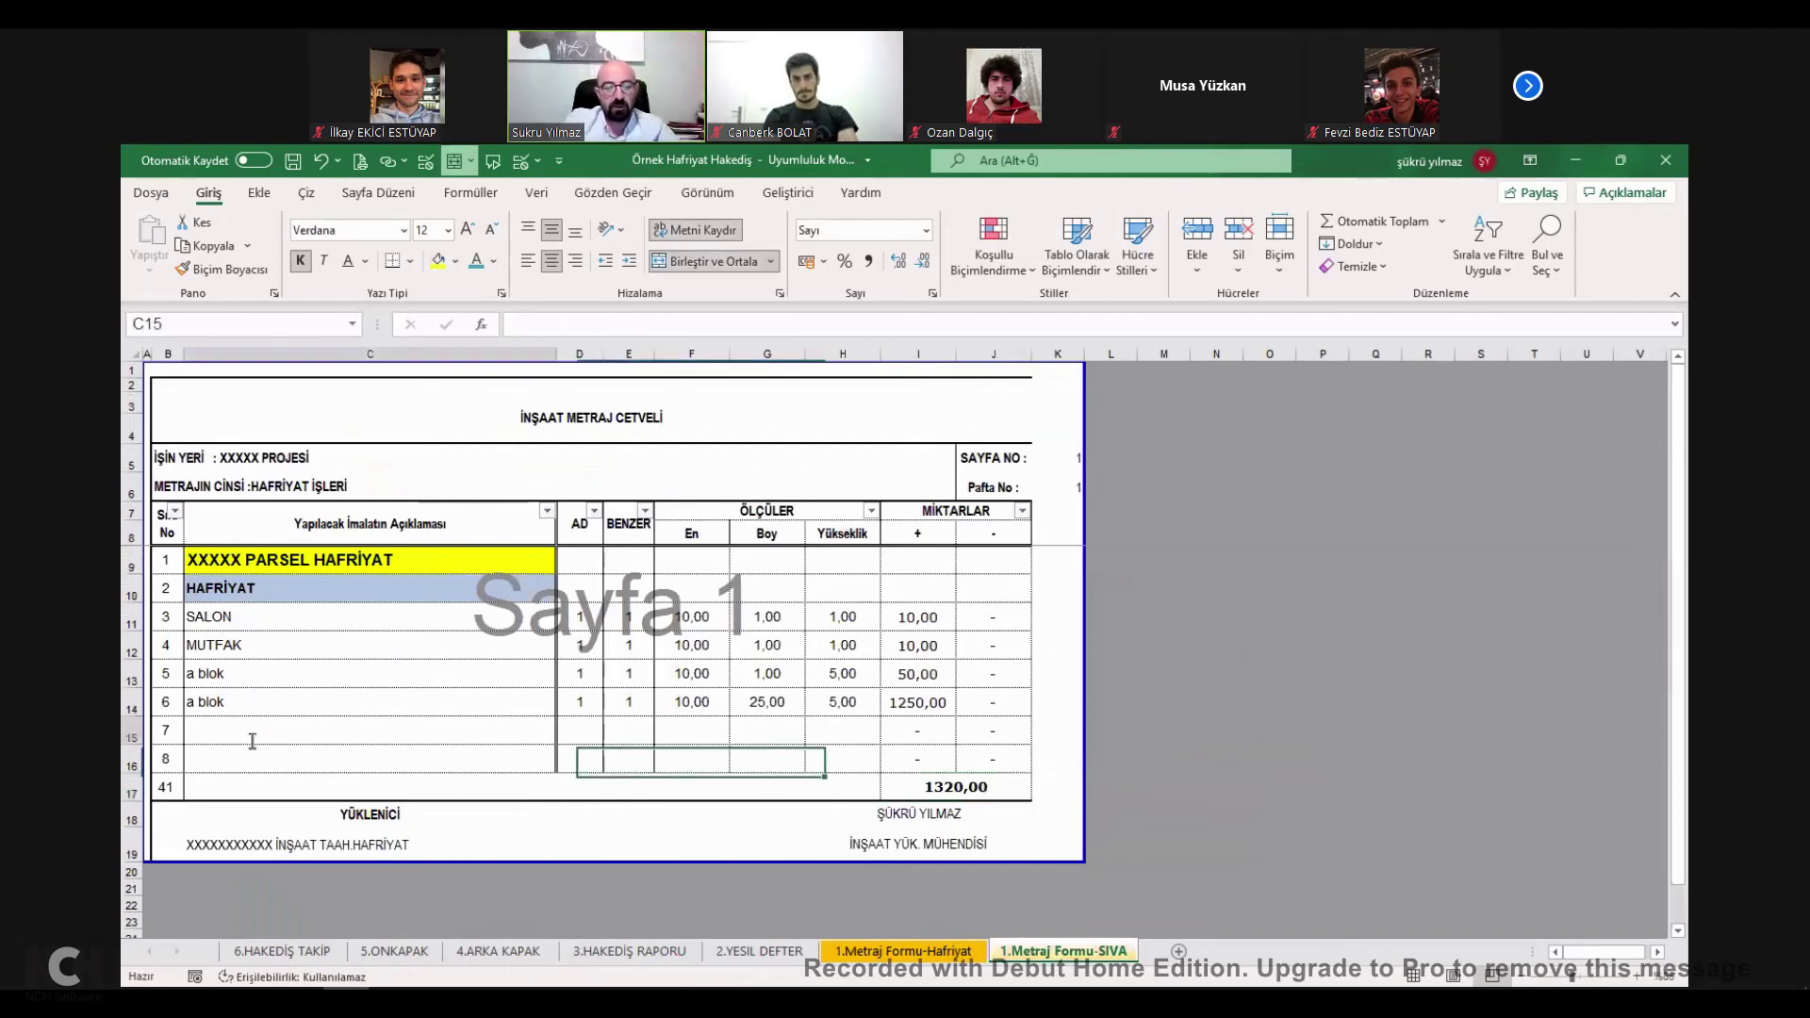
{"action": "type", "text": "C BLOK"}
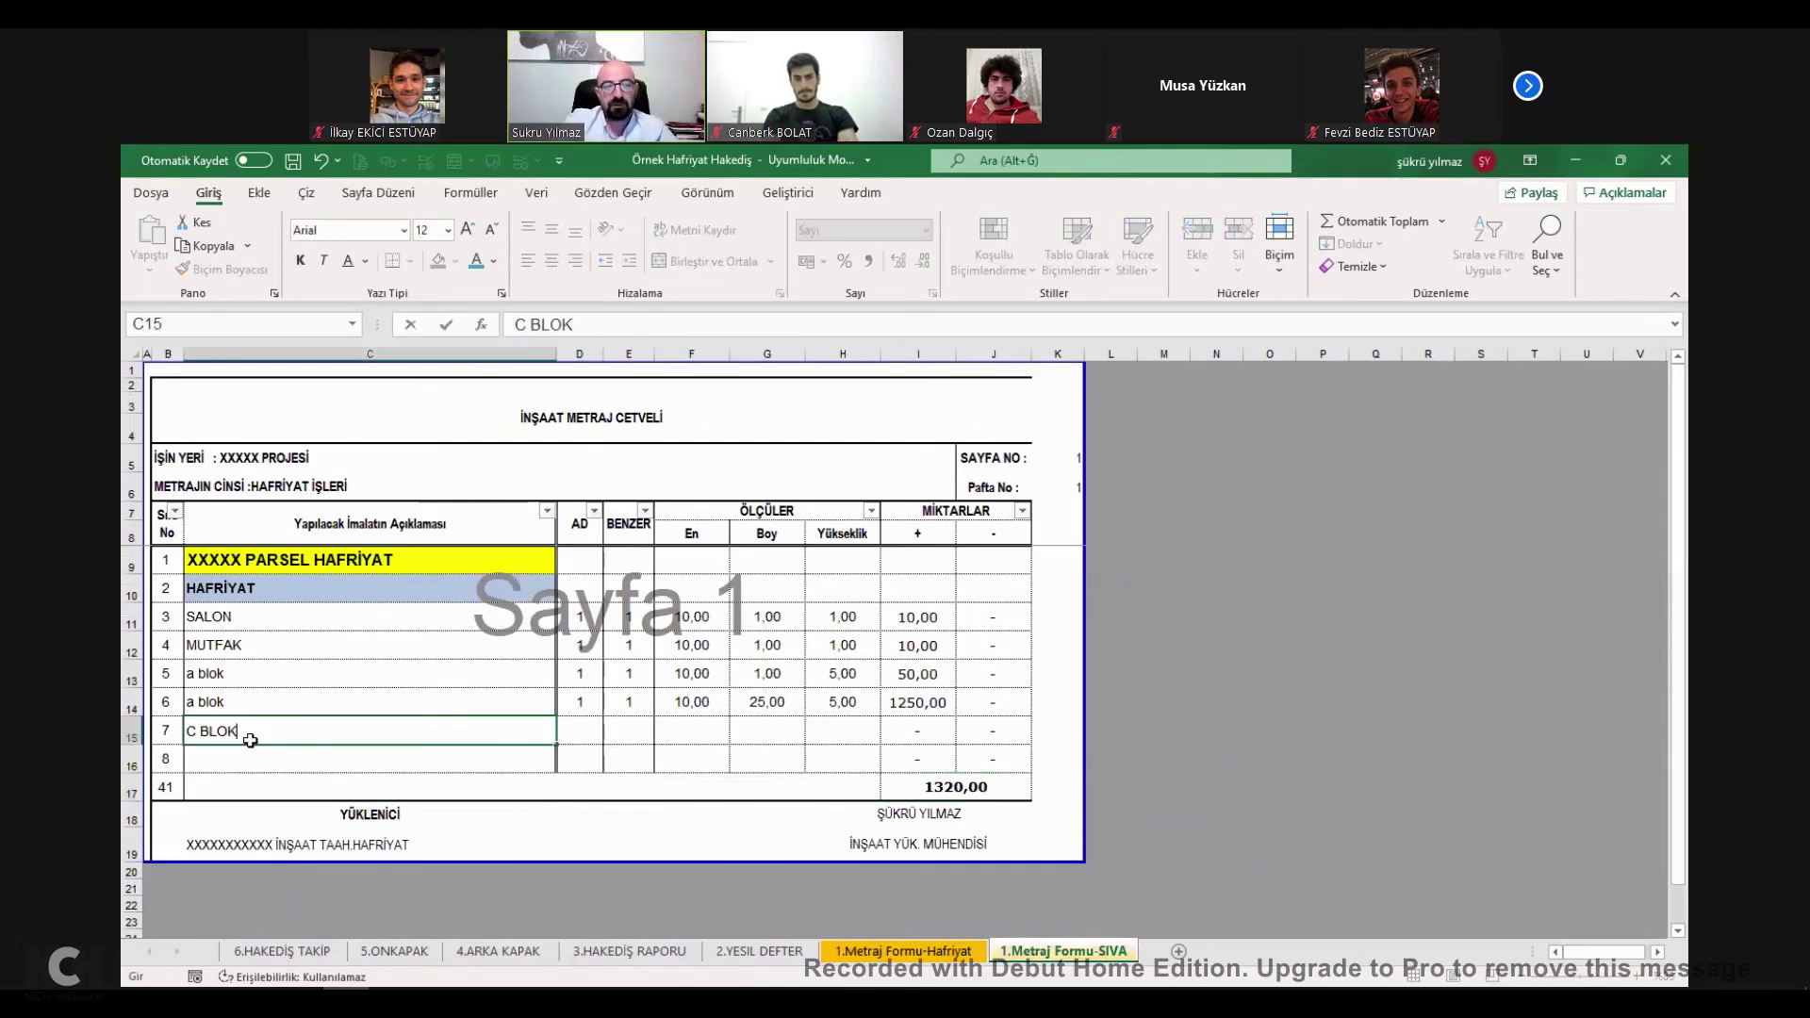
{"action": "key", "text": "Tab"}
{"action": "type", "text": "1\t1\t10\t25\t5"}
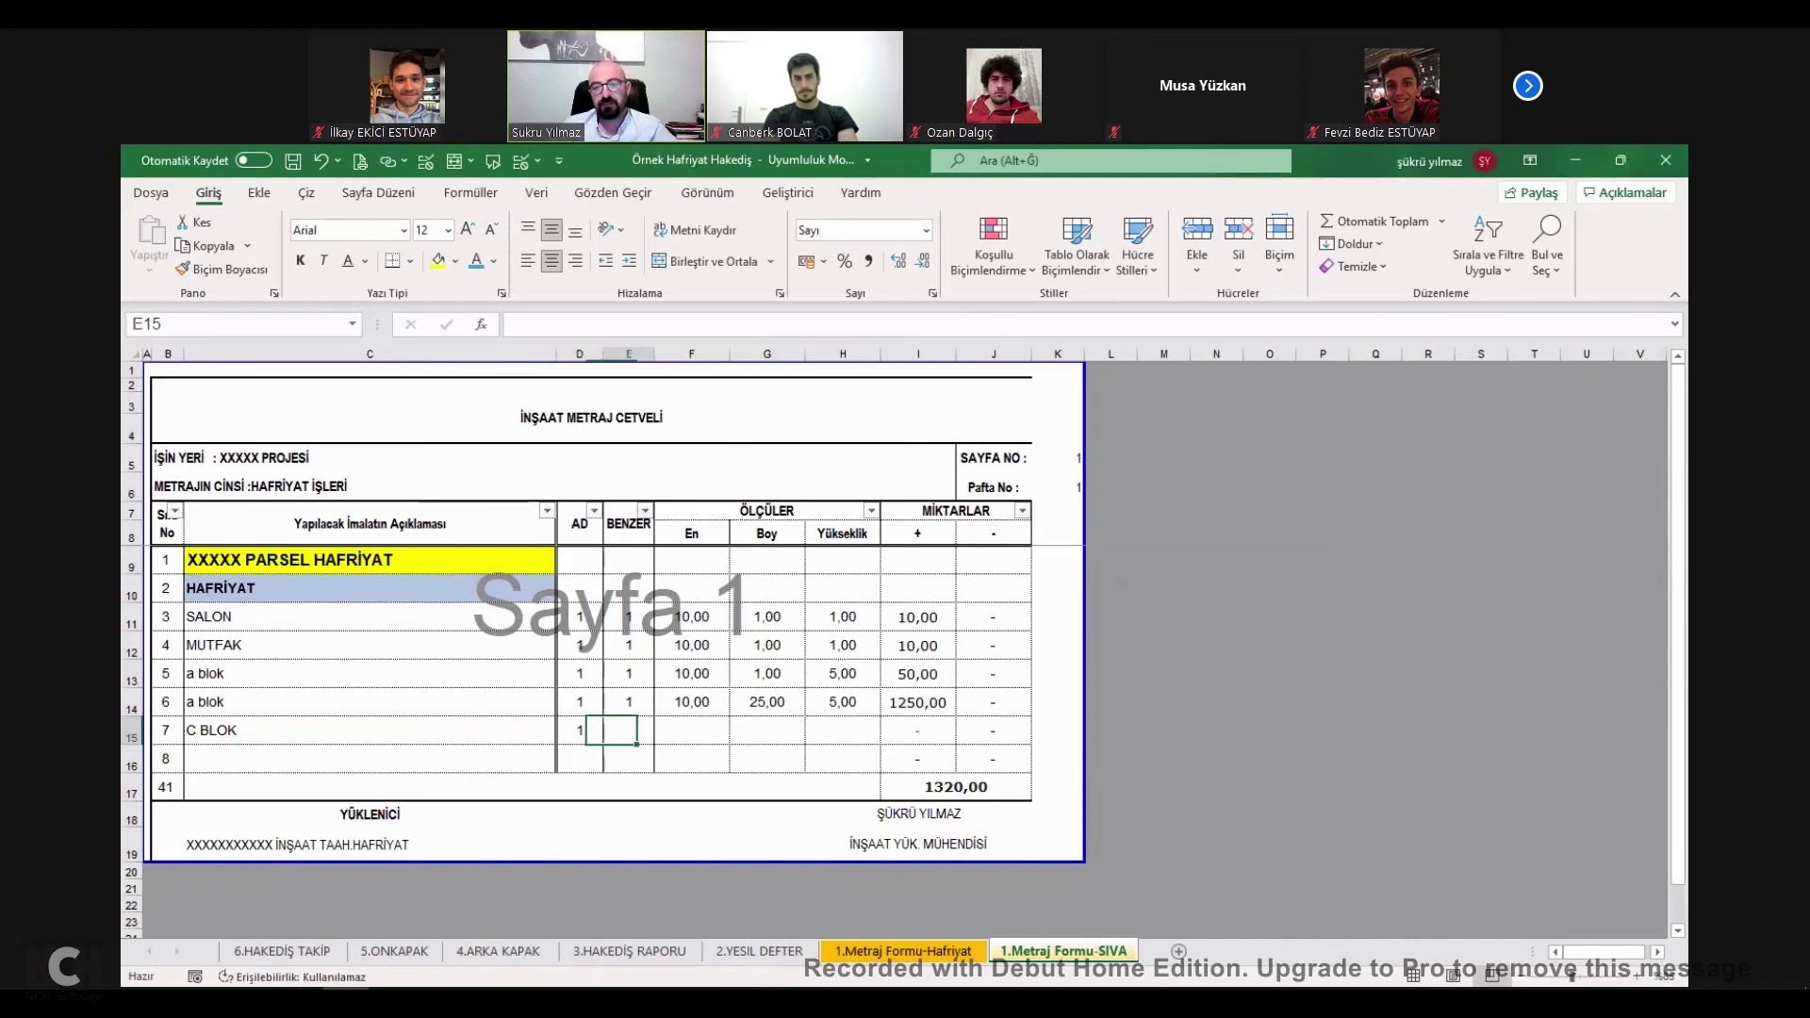
{"action": "left_click", "coordinate": [941, 954]}
{"action": "left_click", "coordinate": [309, 733]}
{"action": "type", "text": "a blok\t1\t1\t10\t25\t5"}
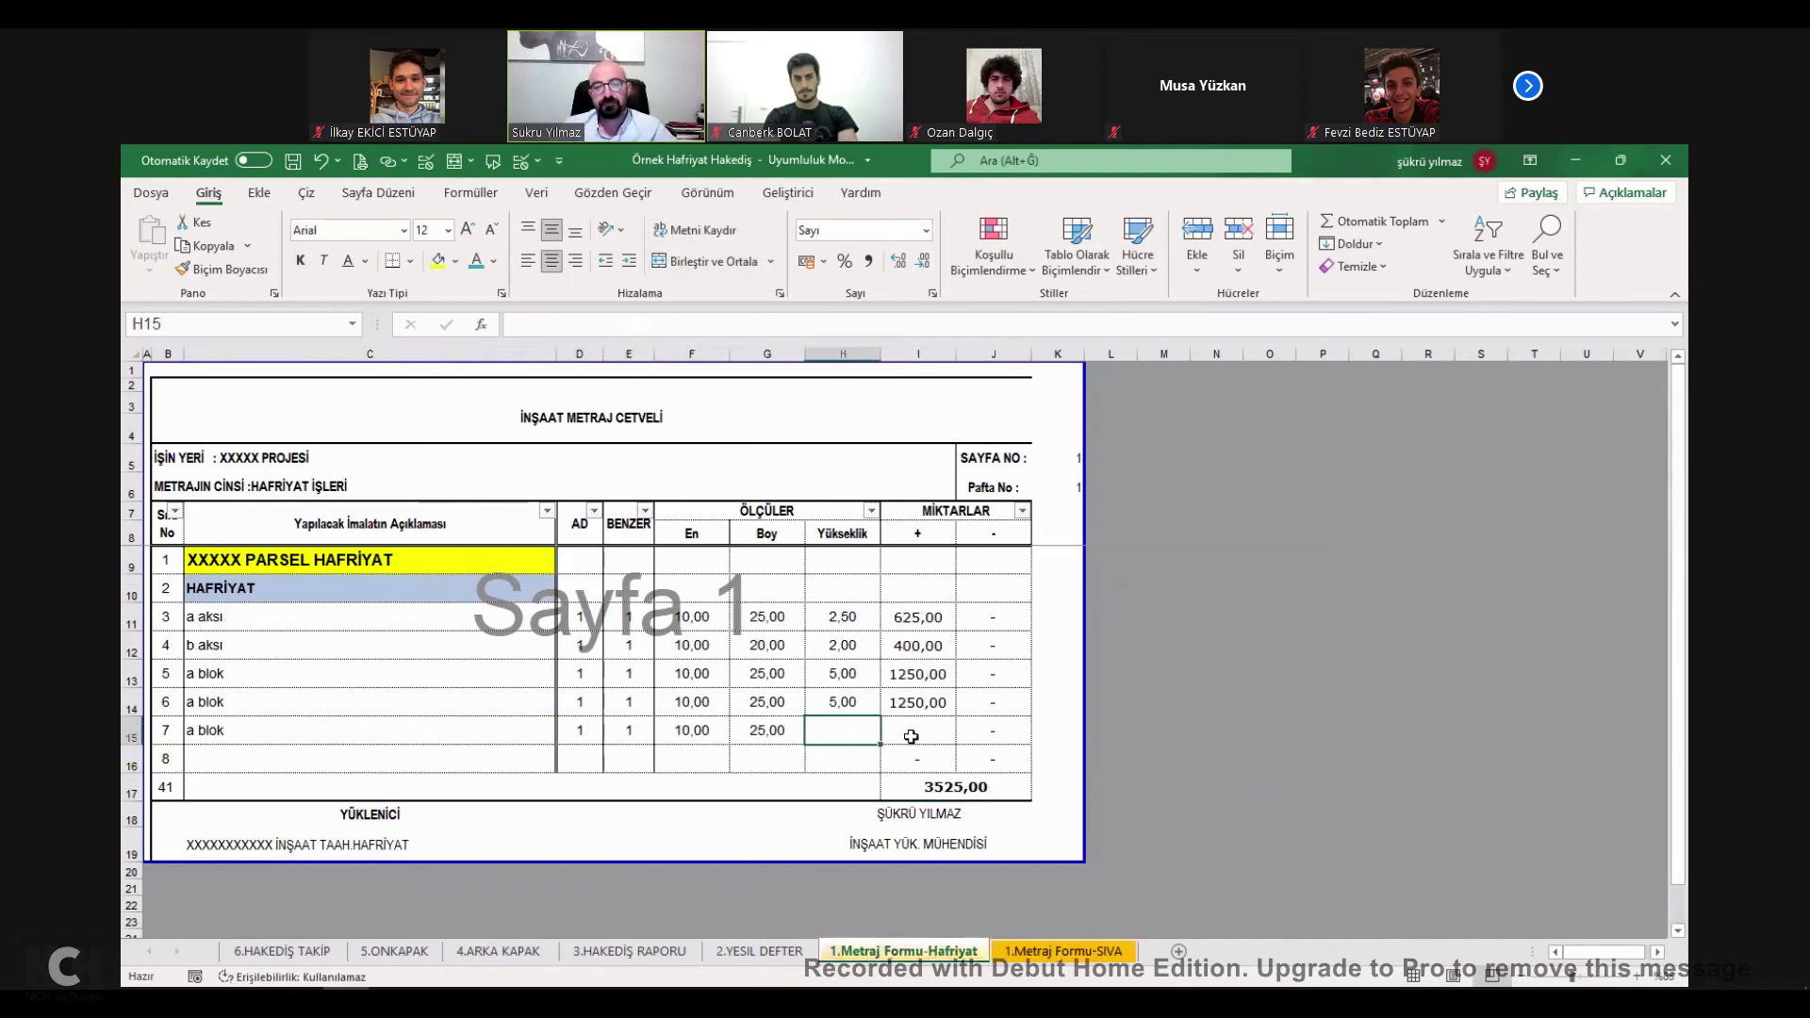
Duplicate the 1.Metraj Formu-SIVA sheet as a copy.
{"action": "right_click", "coordinate": [1044, 951]}
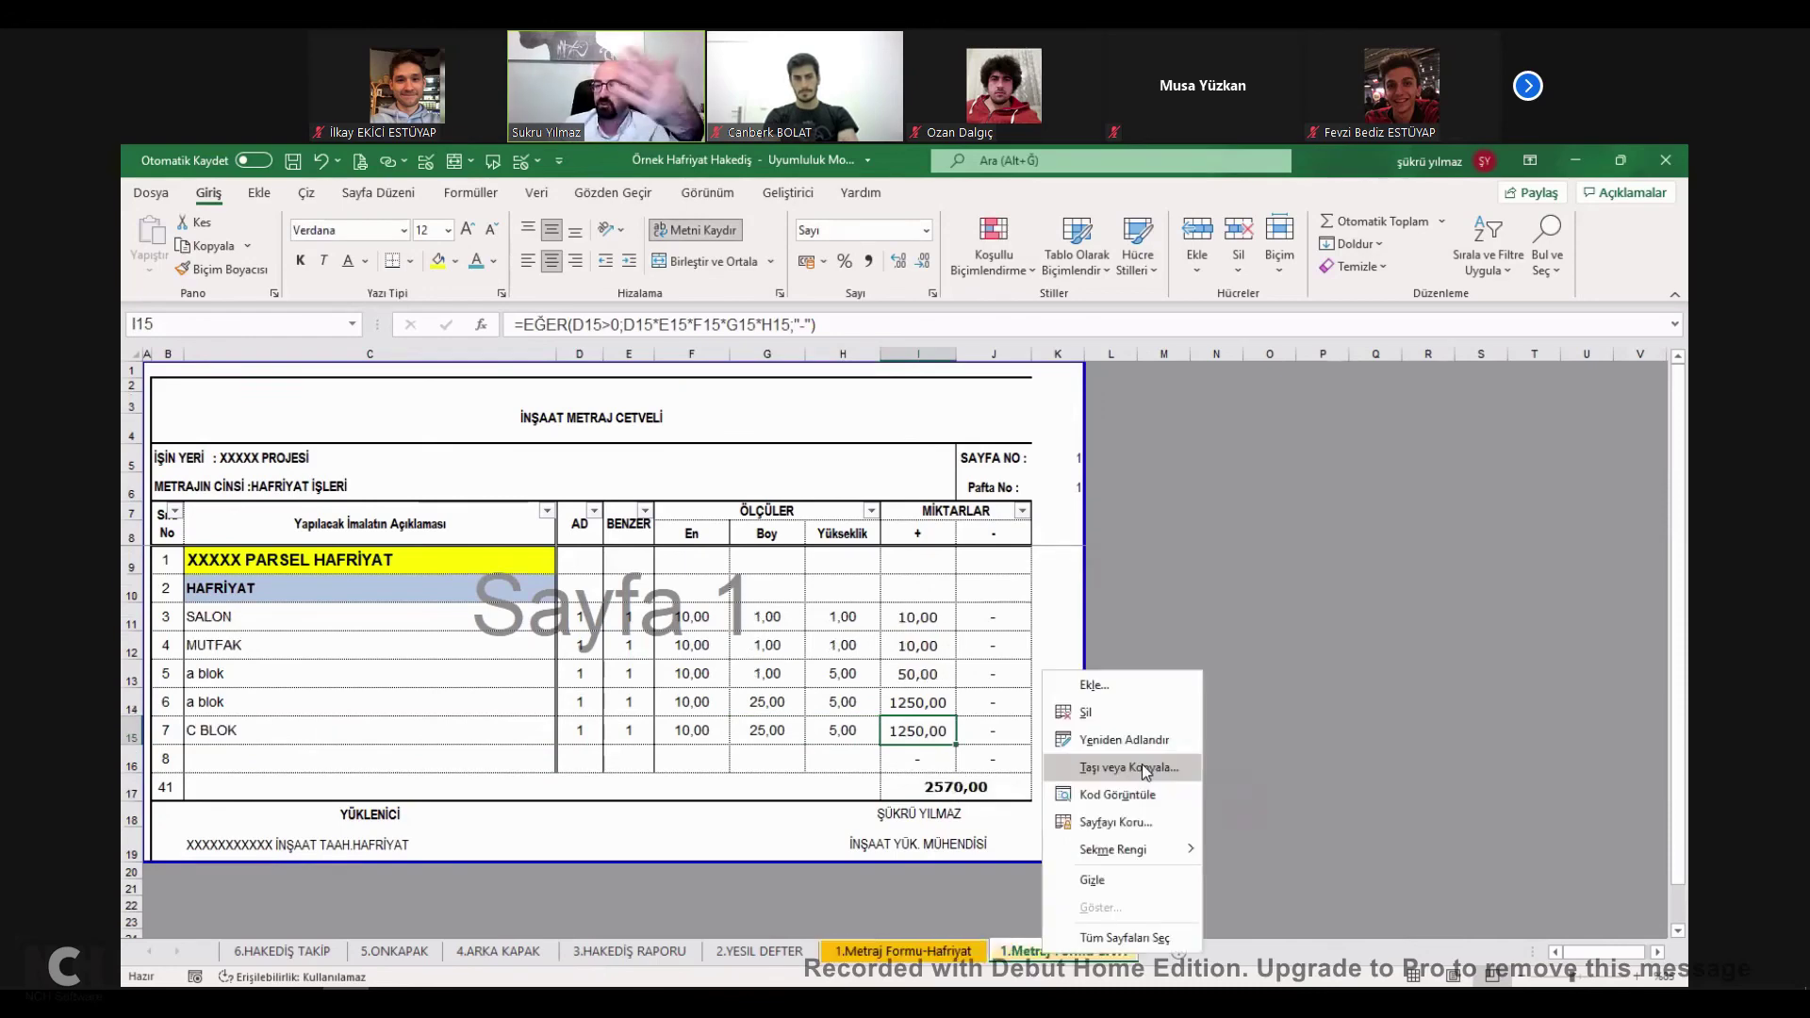
{"action": "left_click", "coordinate": [1126, 766]}
{"action": "left_click", "coordinate": [1084, 850]}
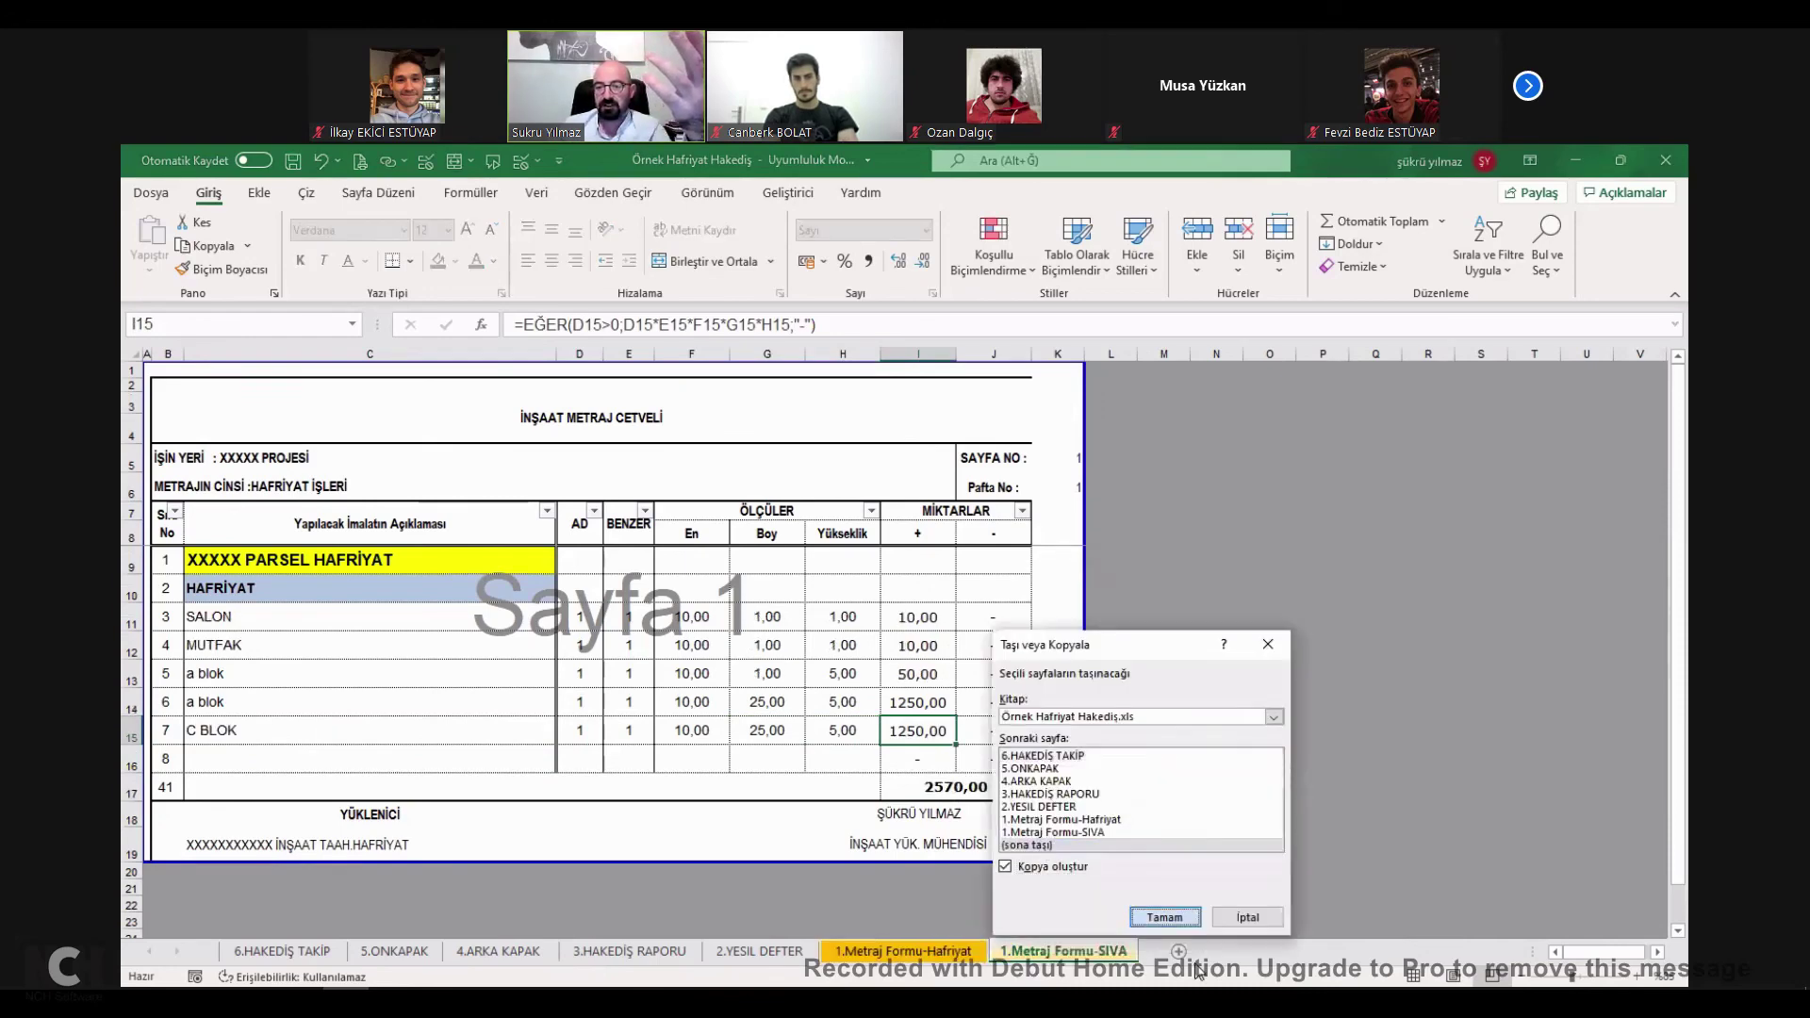
{"action": "left_click", "coordinate": [1165, 917]}
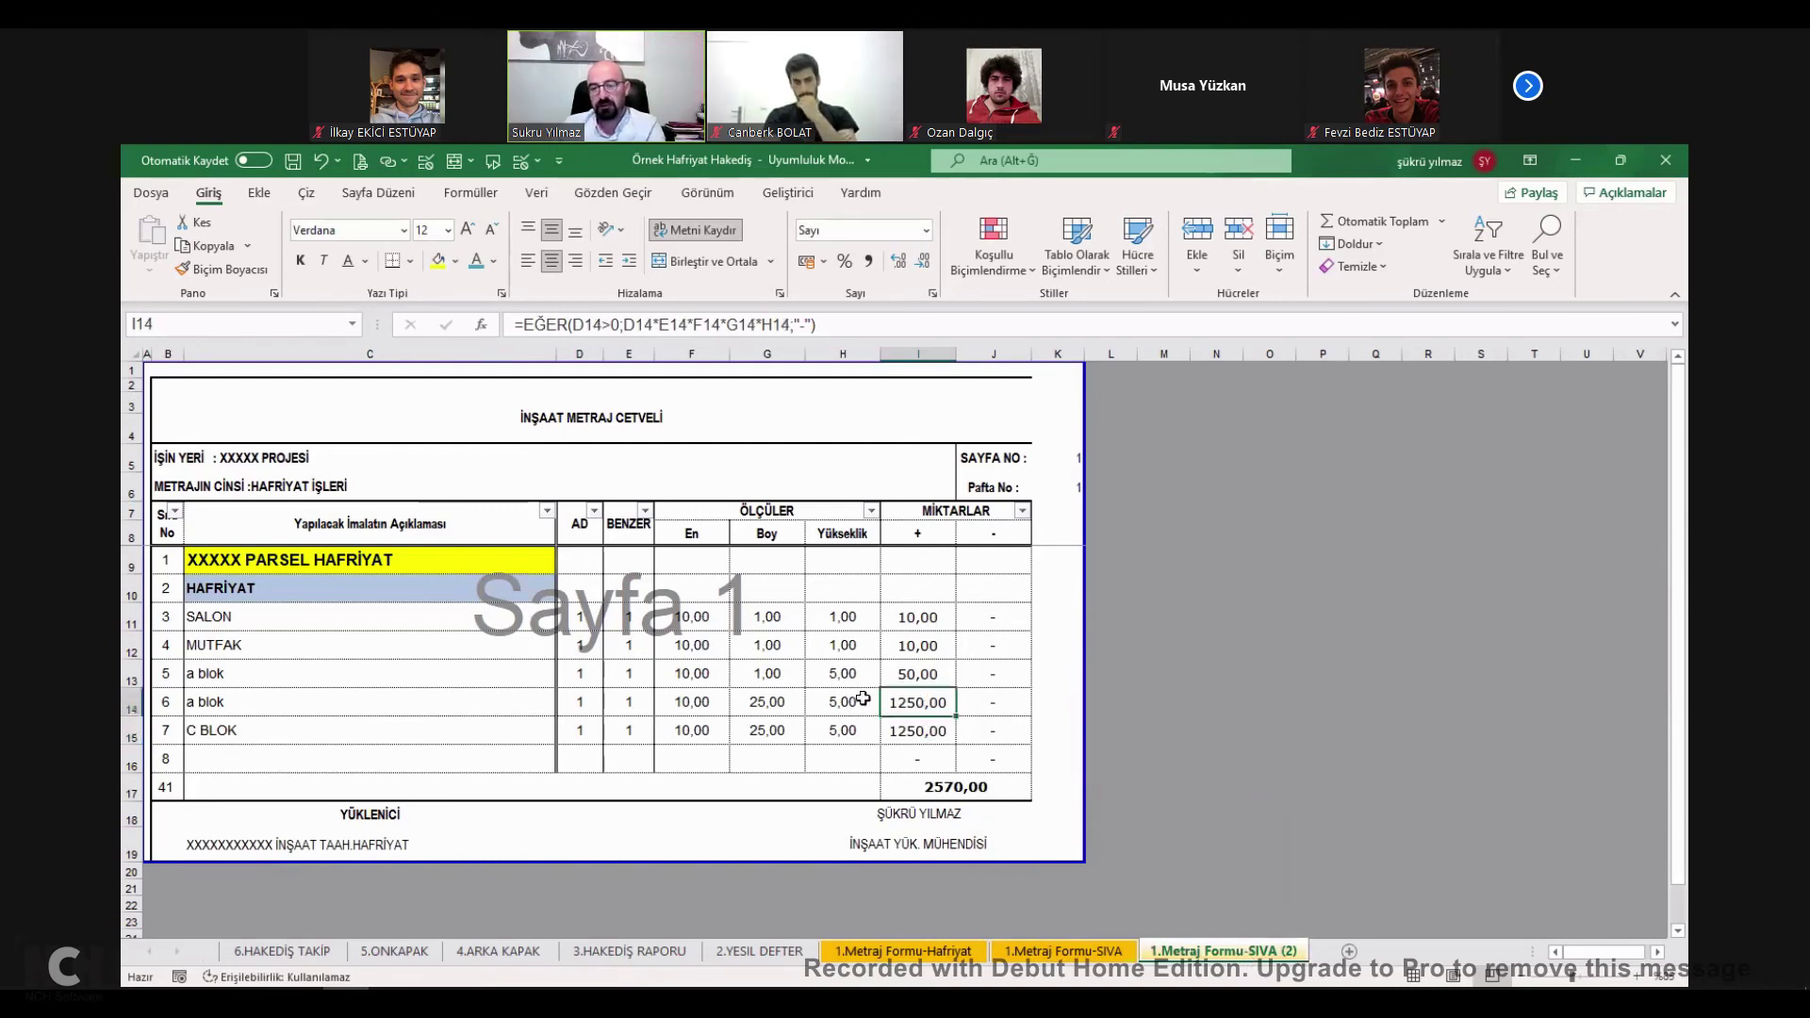
Set the height of line 5 (a blok) on the copied sheet to 44.
{"action": "left_click", "coordinate": [842, 673]}
{"action": "type", "text": "44"}
{"action": "key", "text": "Return"}
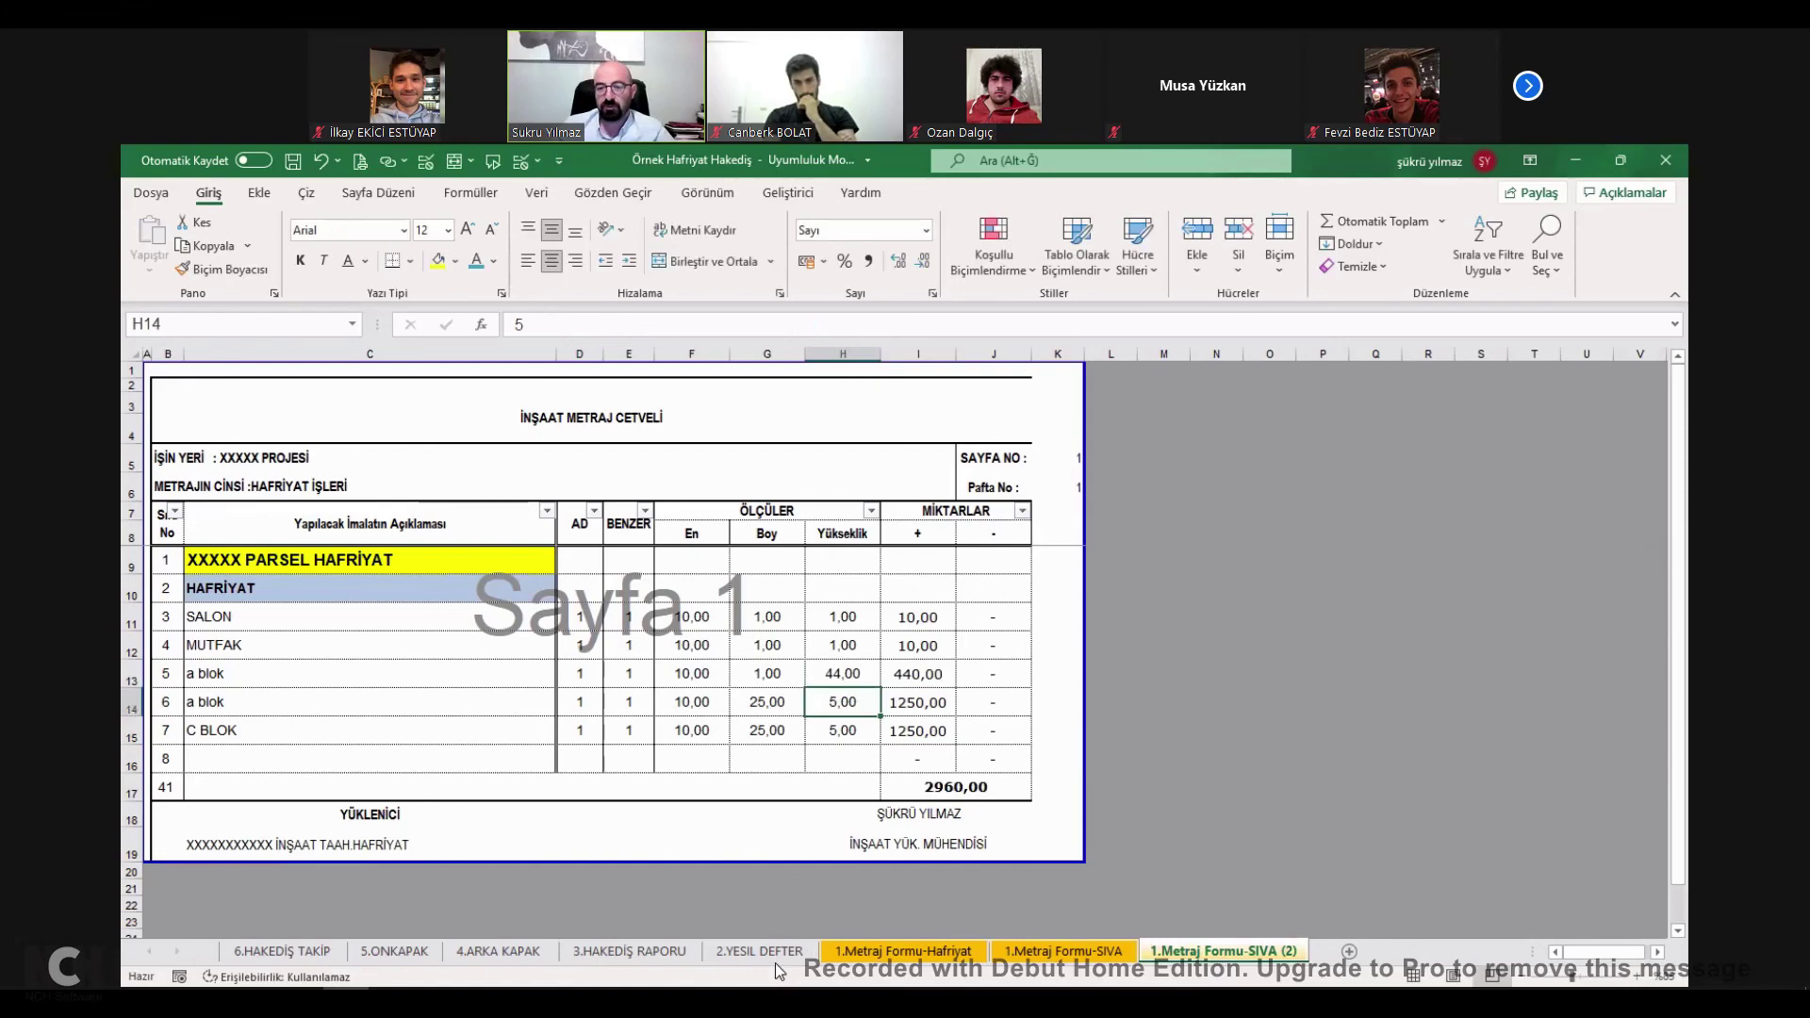
Enter BOYA İŞLERİ as the new work item in D8 and confirm it appears in report row 22.
{"action": "key", "text": "ctrl+Page_Up"}
{"action": "key", "text": "ctrl+Page_Up"}
{"action": "key", "text": "ctrl+Page_Up"}
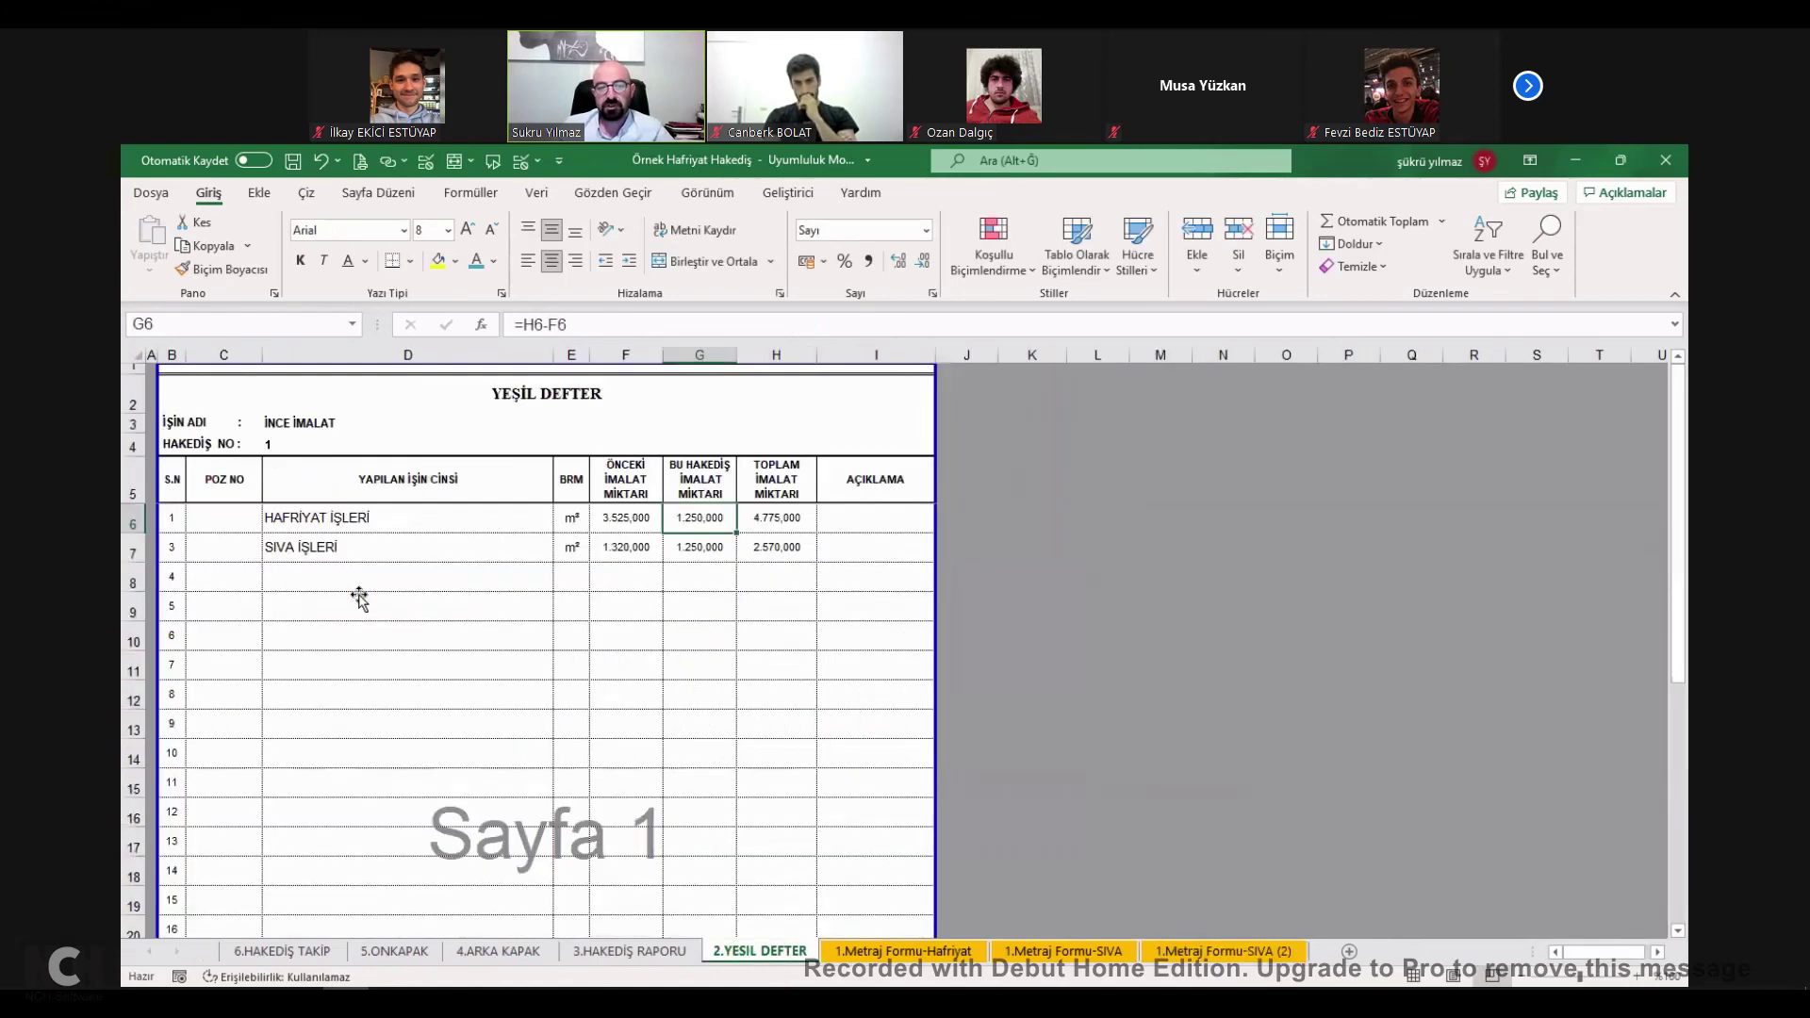
{"action": "left_click", "coordinate": [359, 594]}
{"action": "type", "text": "BOYA İŞLERİ"}
{"action": "key", "text": "Return"}
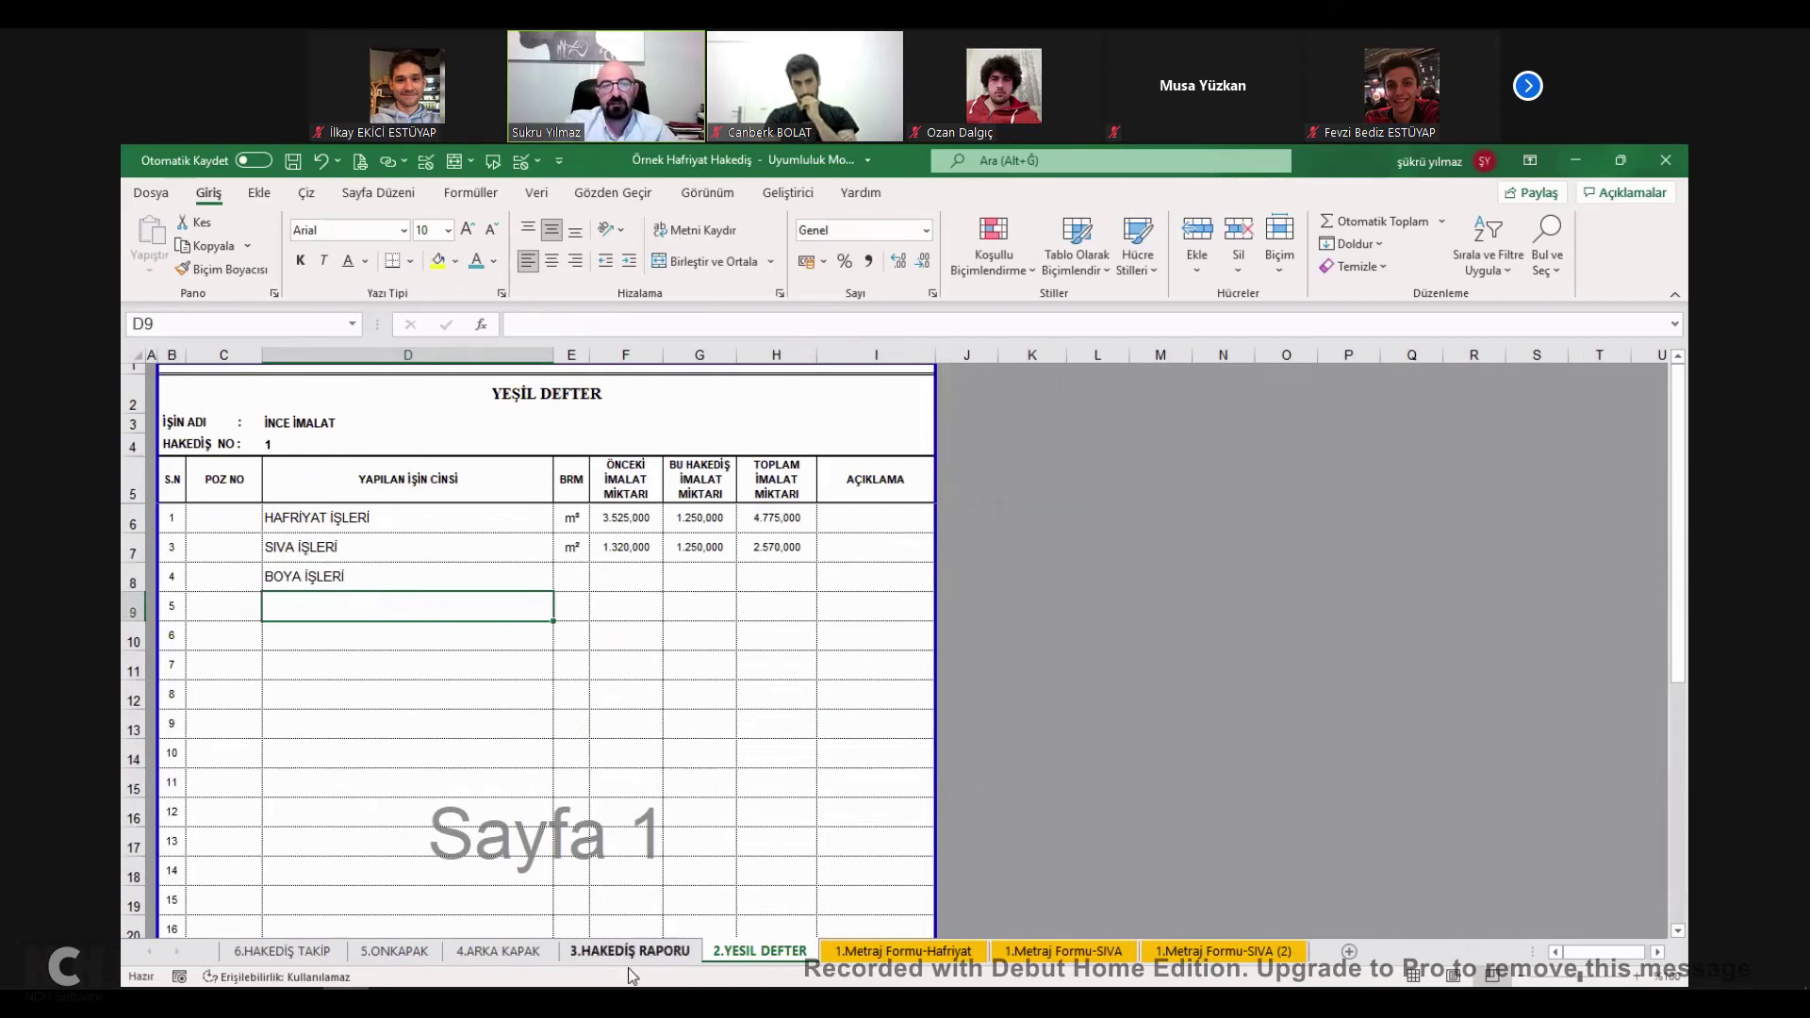
{"action": "key", "text": "ctrl+Page_Up"}
{"action": "scroll", "coordinate": [432, 704], "scroll_direction": "down", "scroll_amount": 3}
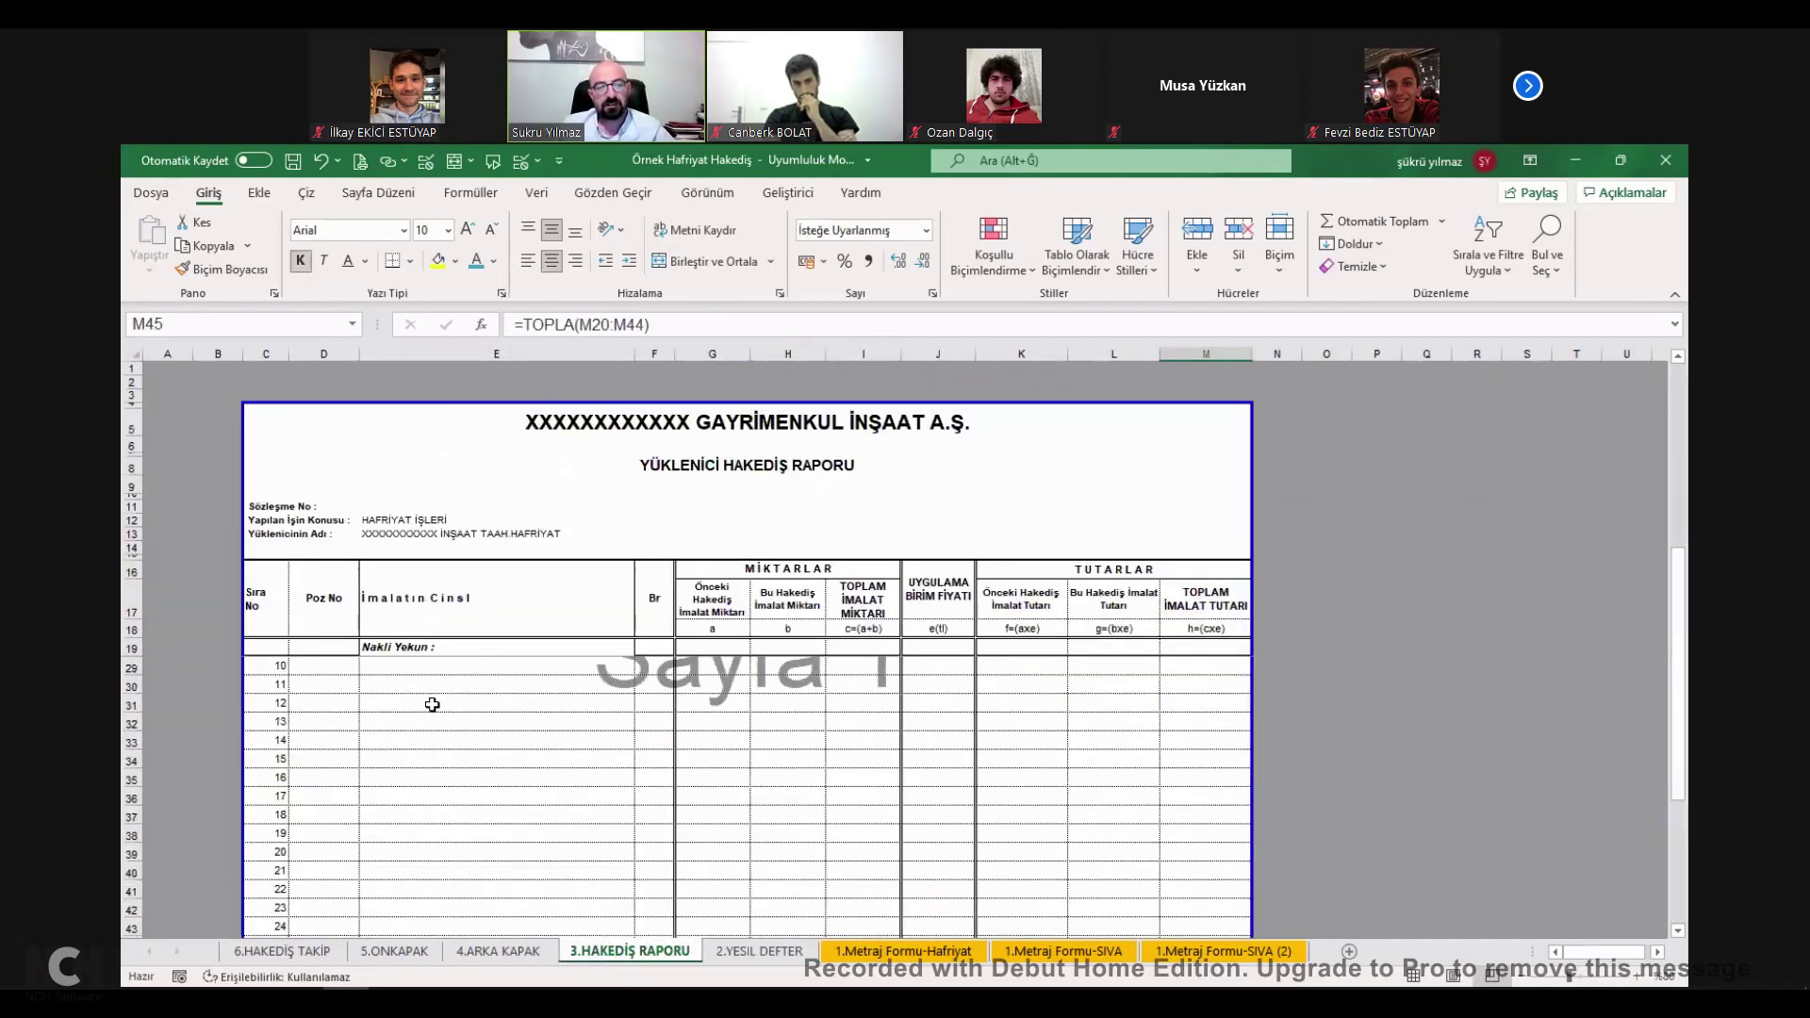
{"action": "scroll", "coordinate": [433, 725], "scroll_direction": "up", "scroll_amount": 3}
{"action": "left_click", "coordinate": [572, 703]}
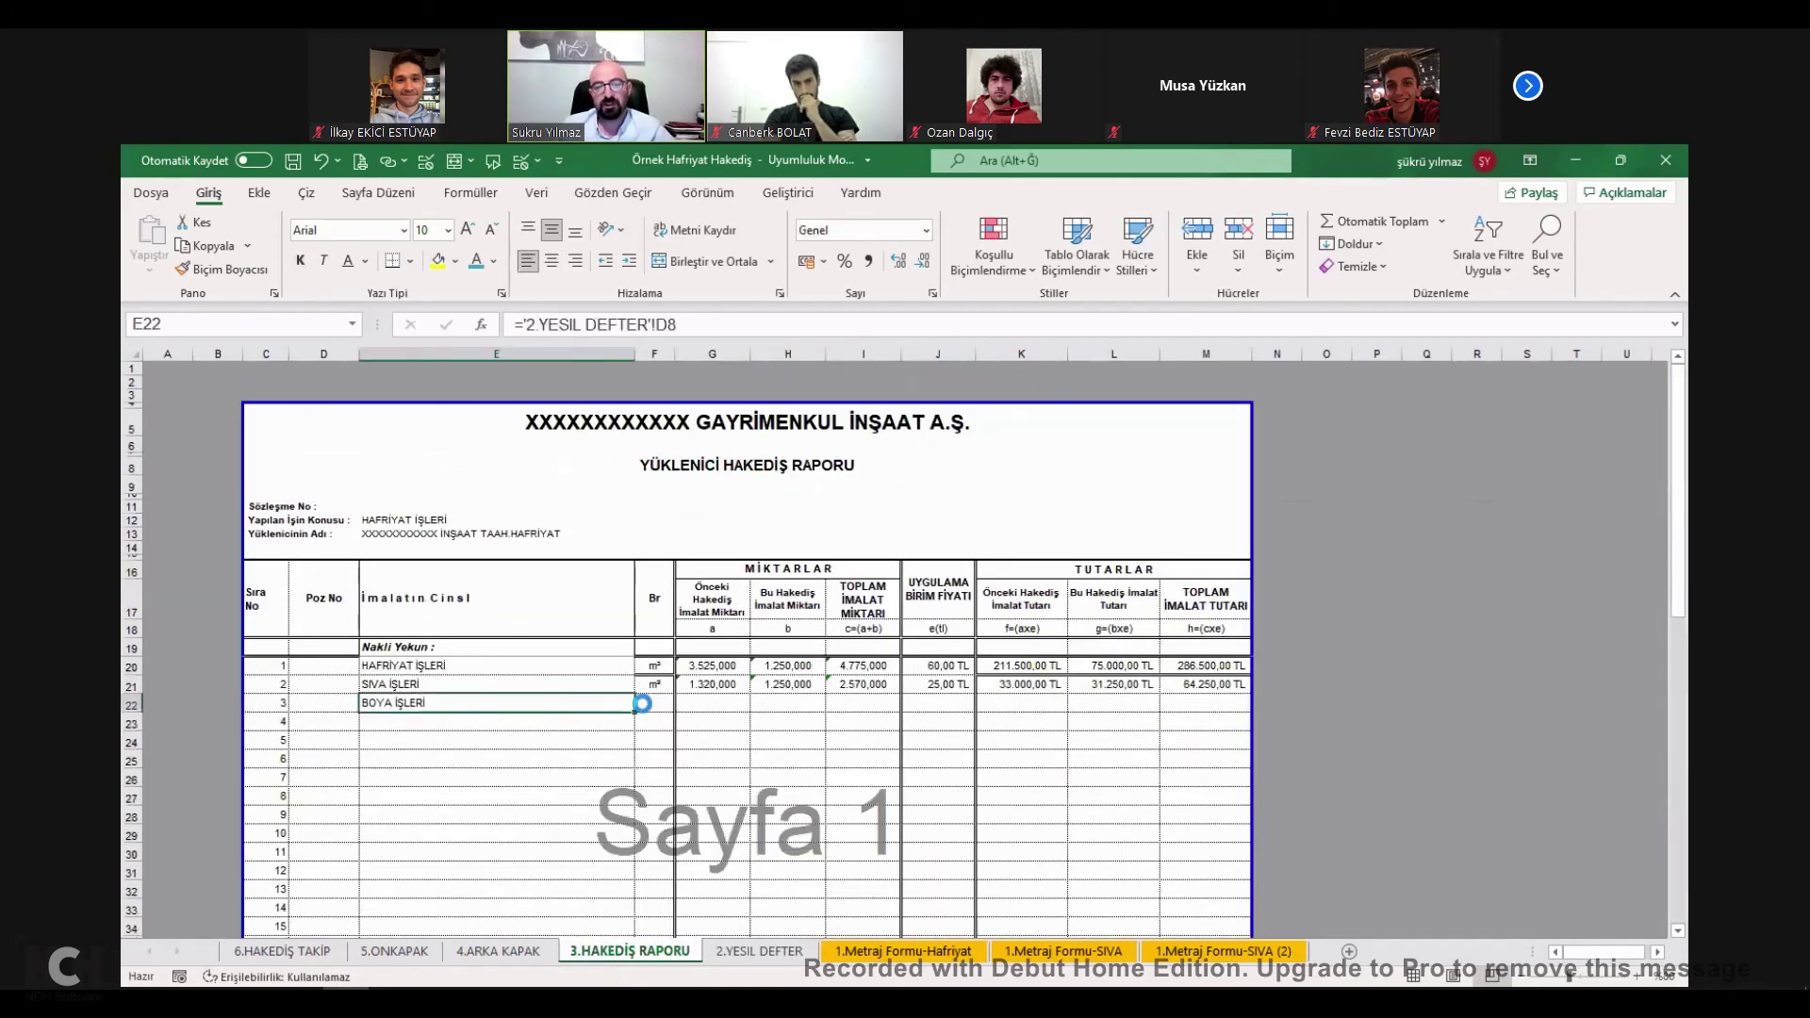
{"action": "key", "text": "Right"}
{"action": "key", "text": "Right"}
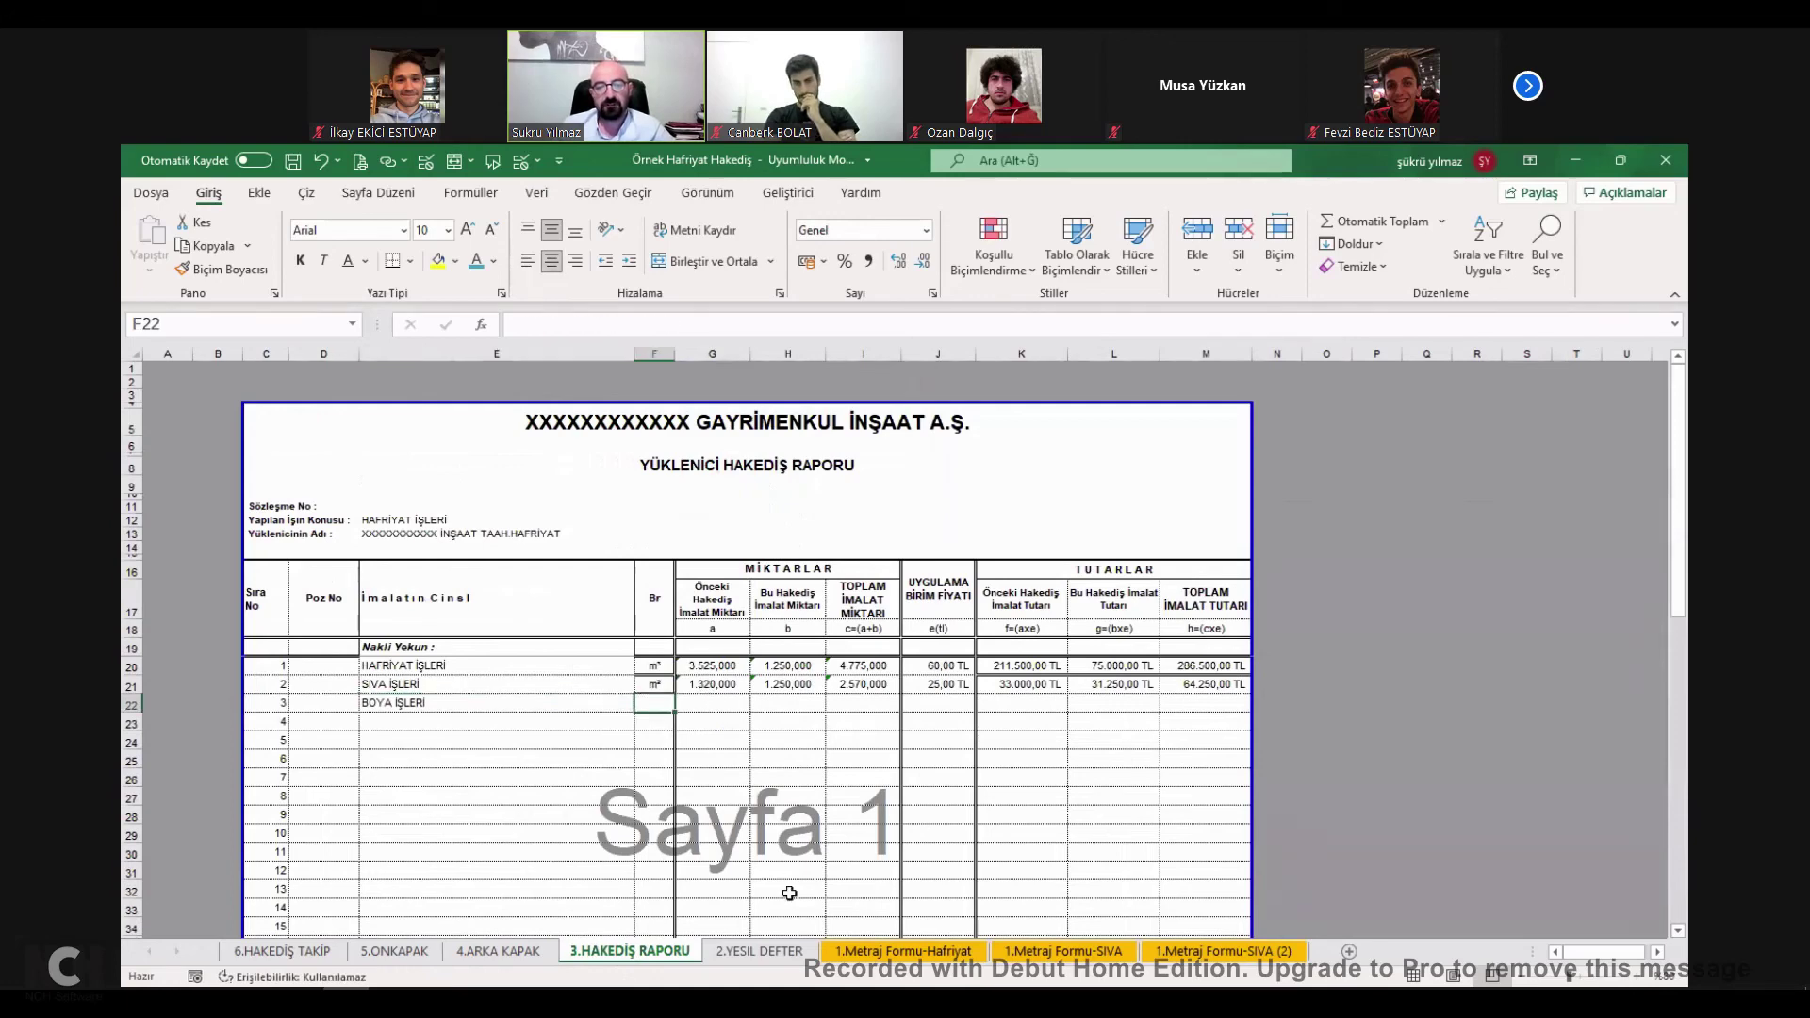
Give BOYA İŞLERİ the unit m² and paste the measured 2.960,000 as this period's quantity.
{"action": "key", "text": "ctrl+Page_Up"}
{"action": "key", "text": "Right"}
{"action": "type", "text": "m²"}
{"action": "key", "text": "Right"}
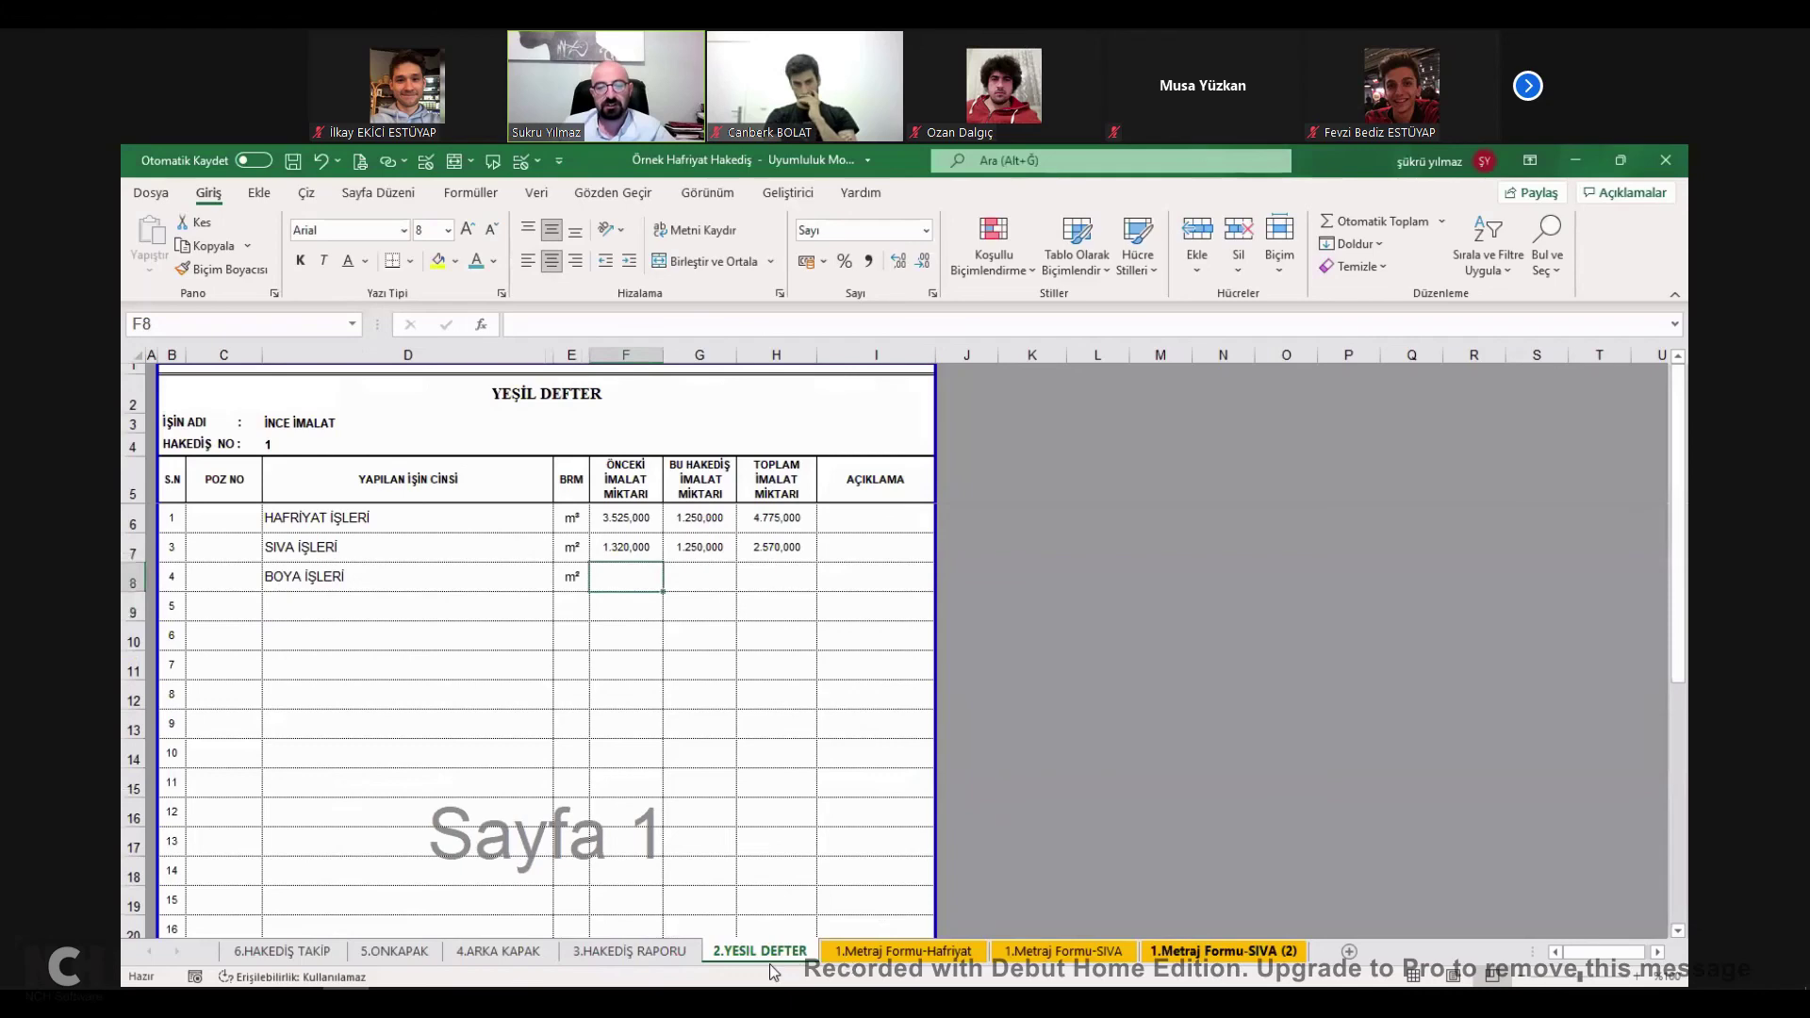
{"action": "key", "text": "ctrl+Page_Down"}
{"action": "key", "text": "ctrl+c"}
{"action": "key", "text": "ctrl+Page_Up"}
{"action": "left_click", "coordinate": [761, 578]}
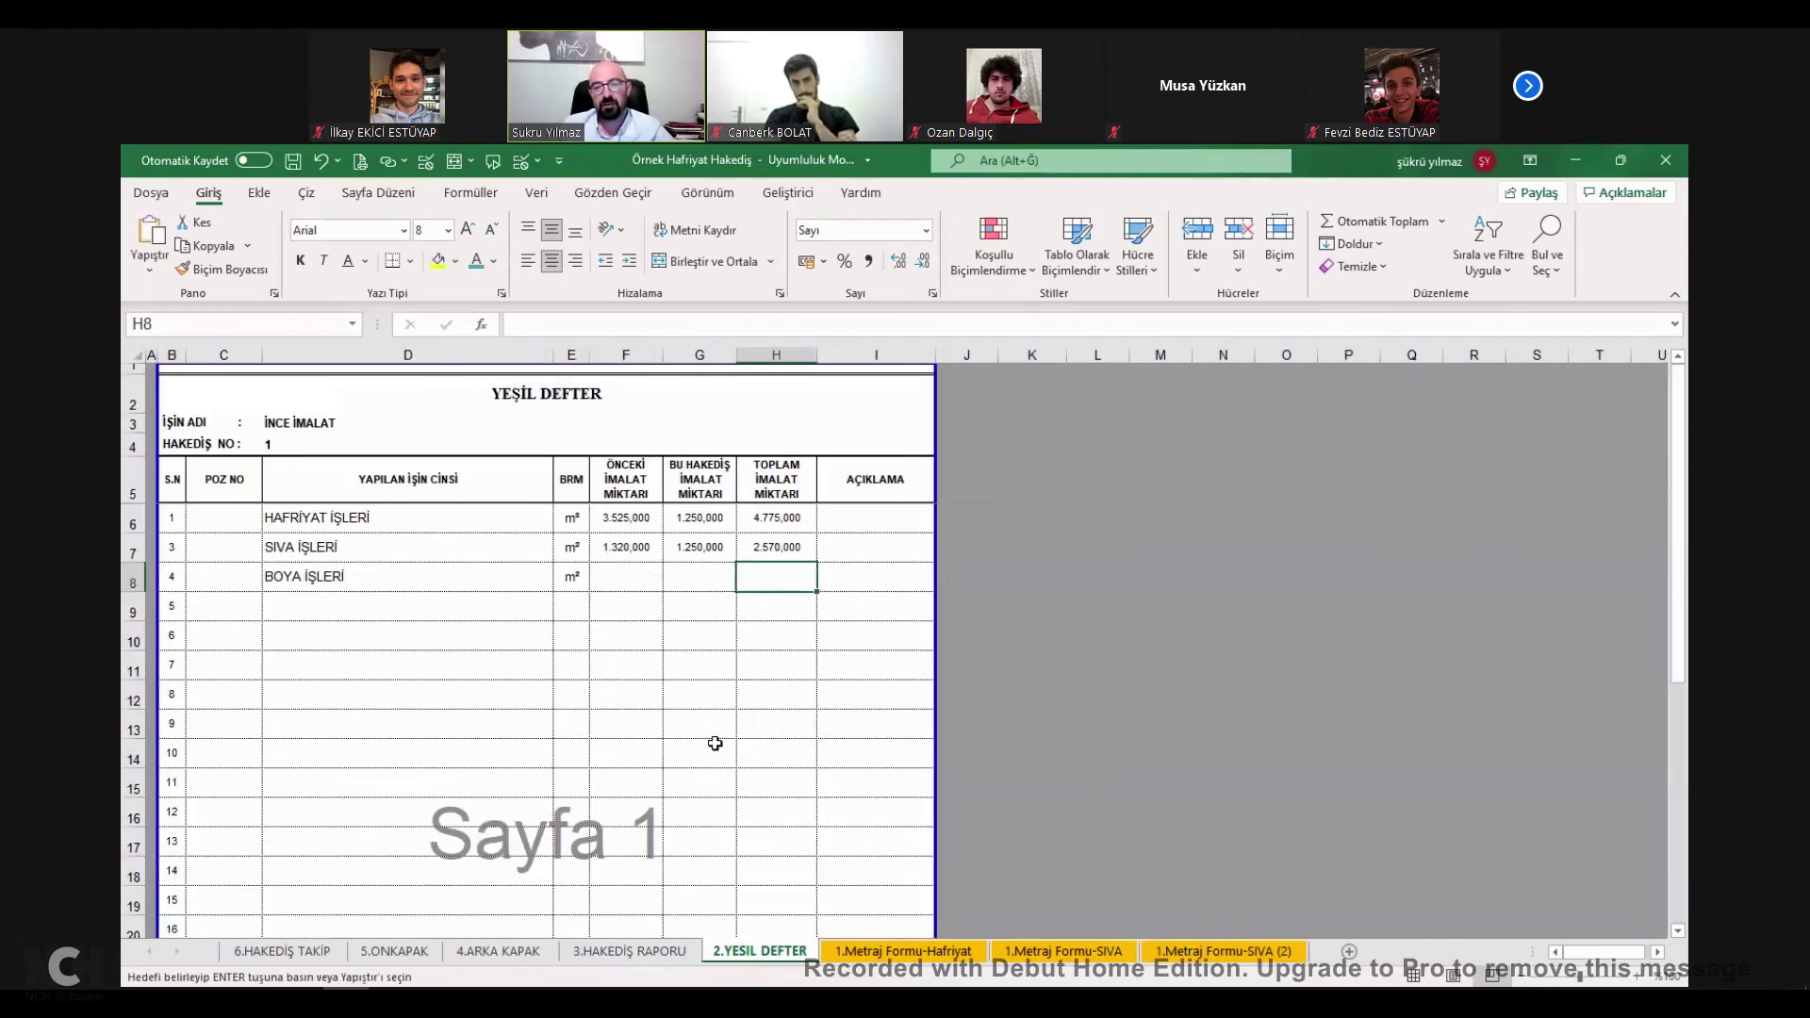
{"action": "key", "text": "shift+Left"}
{"action": "key", "text": "ctrl+v"}
Try filling the 1.320,000 previous quantity down column F, then undo it.
{"action": "left_click", "coordinate": [716, 578]}
{"action": "left_click", "coordinate": [645, 567]}
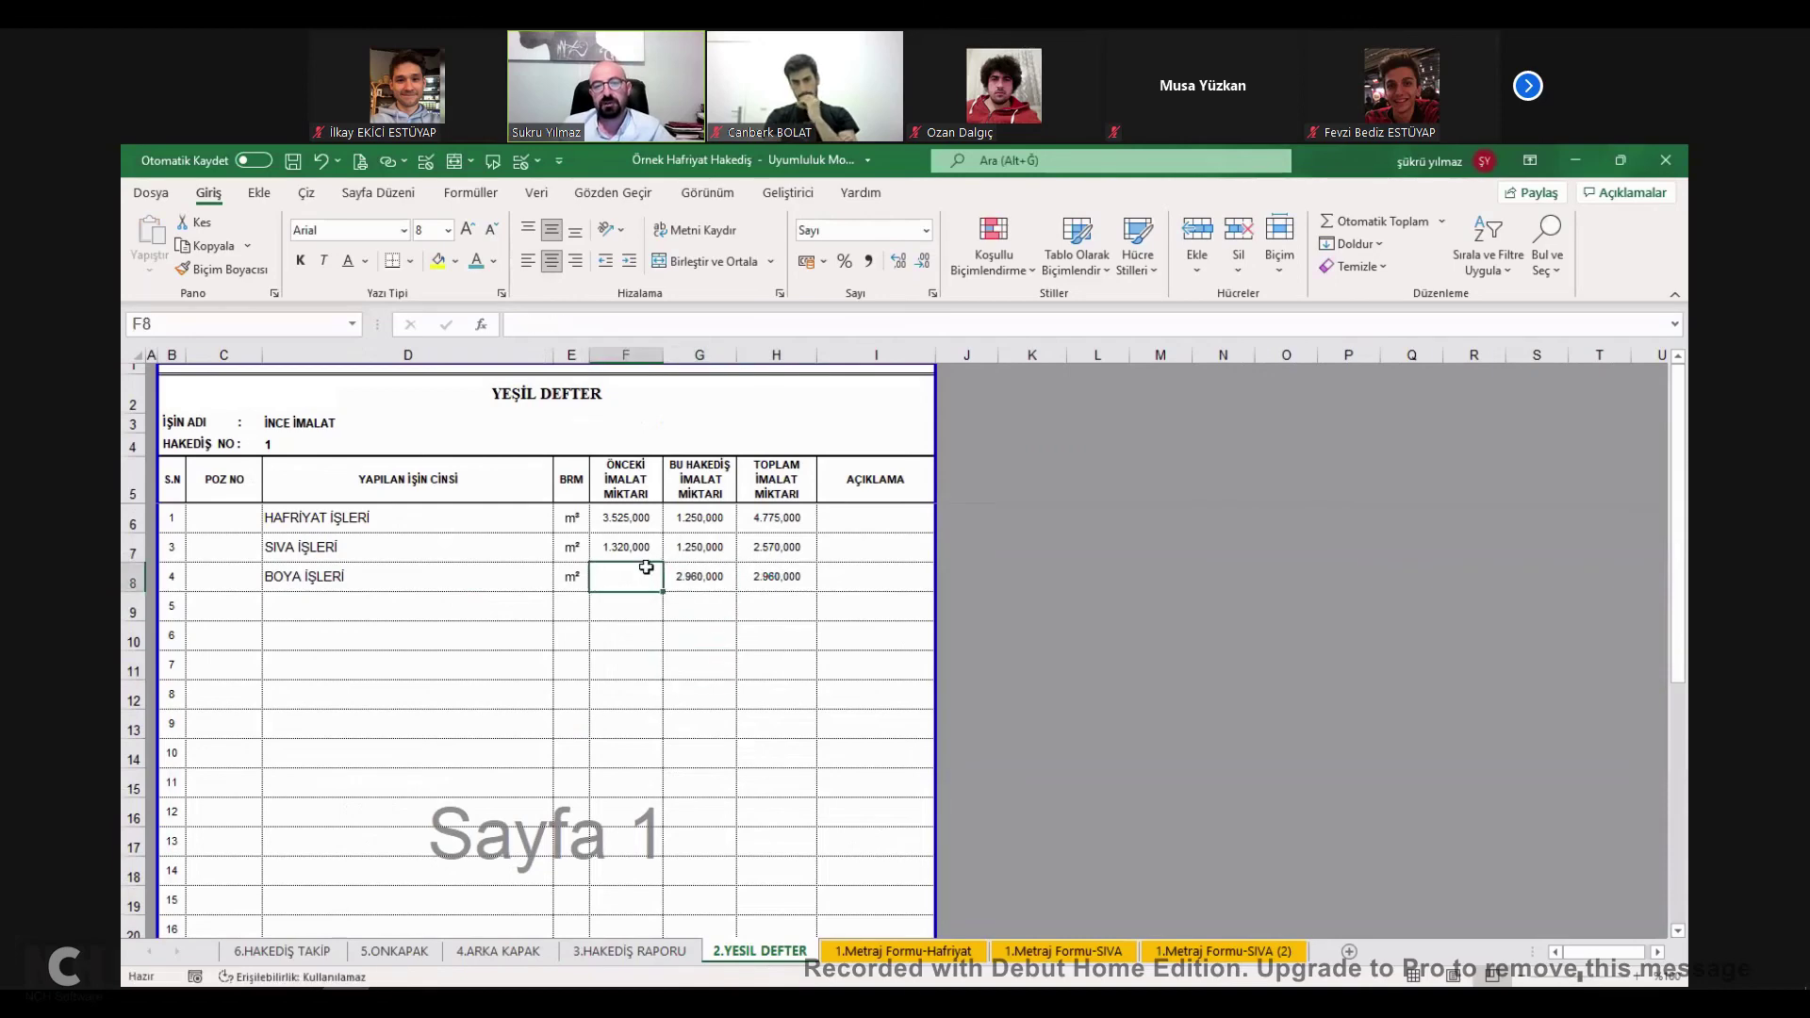
{"action": "left_click", "coordinate": [656, 557]}
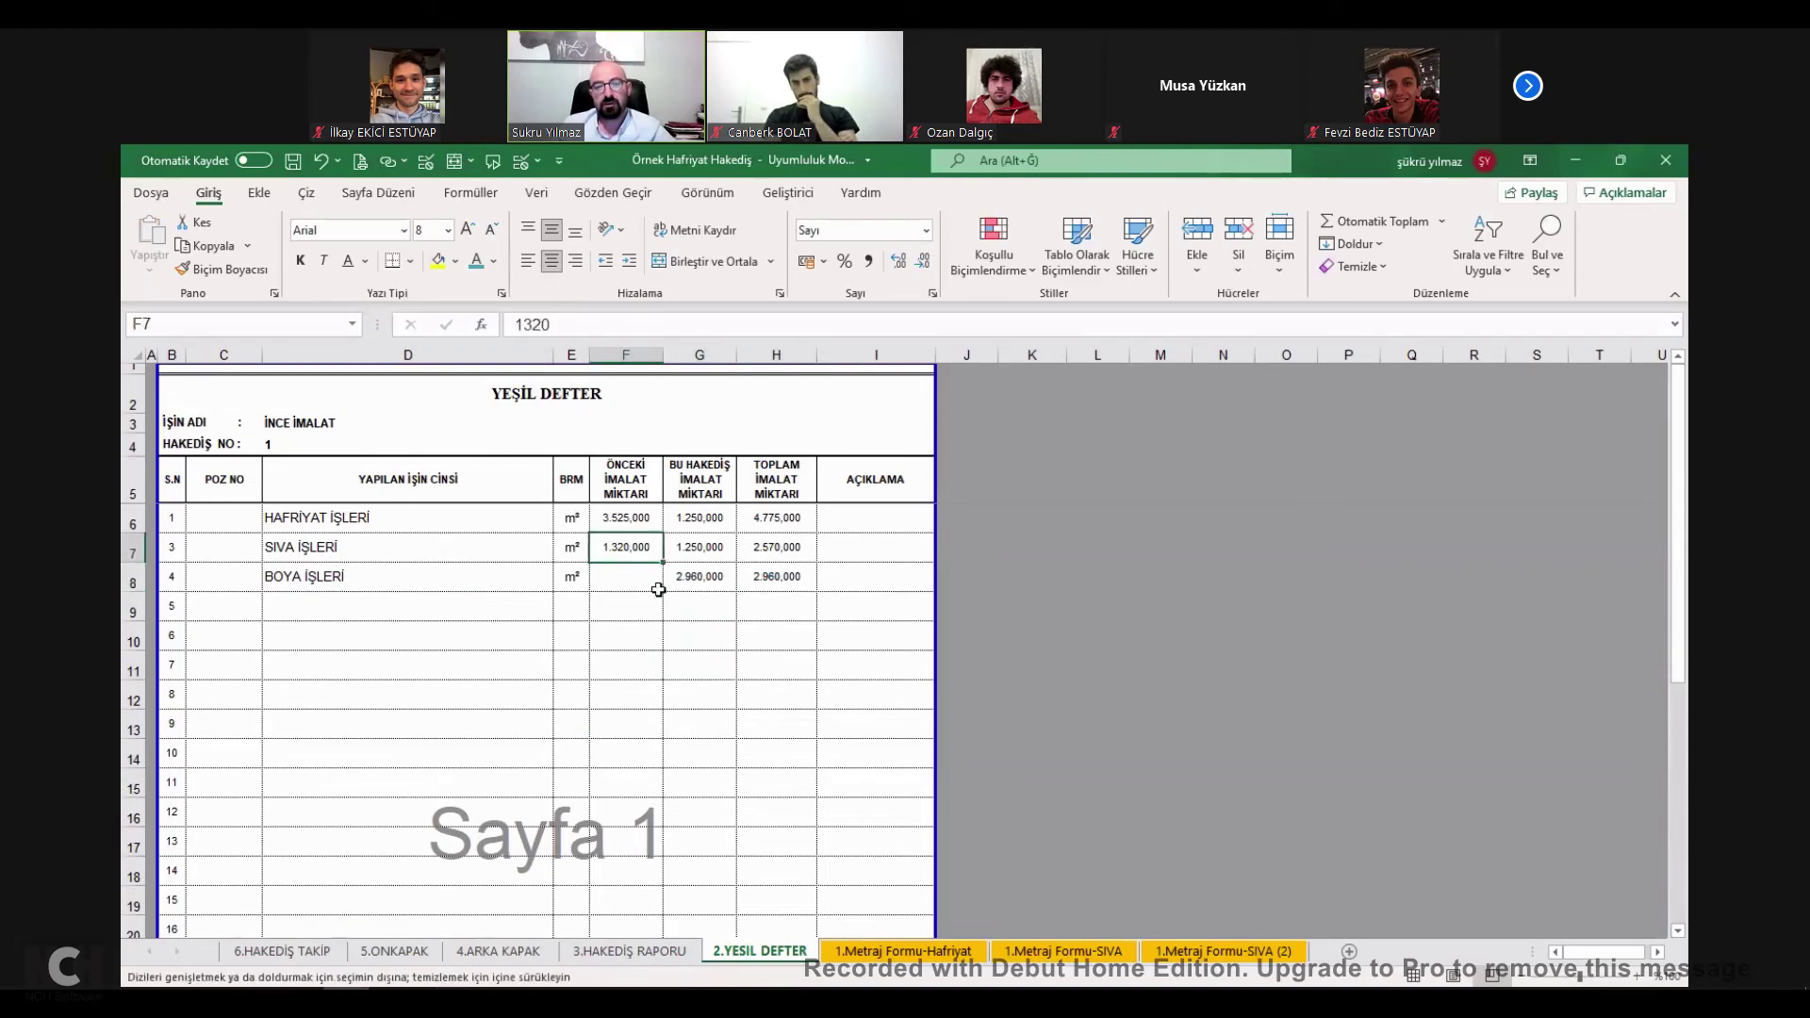
{"action": "left_click_drag", "start_coordinate": [637, 592], "coordinate": [639, 782]}
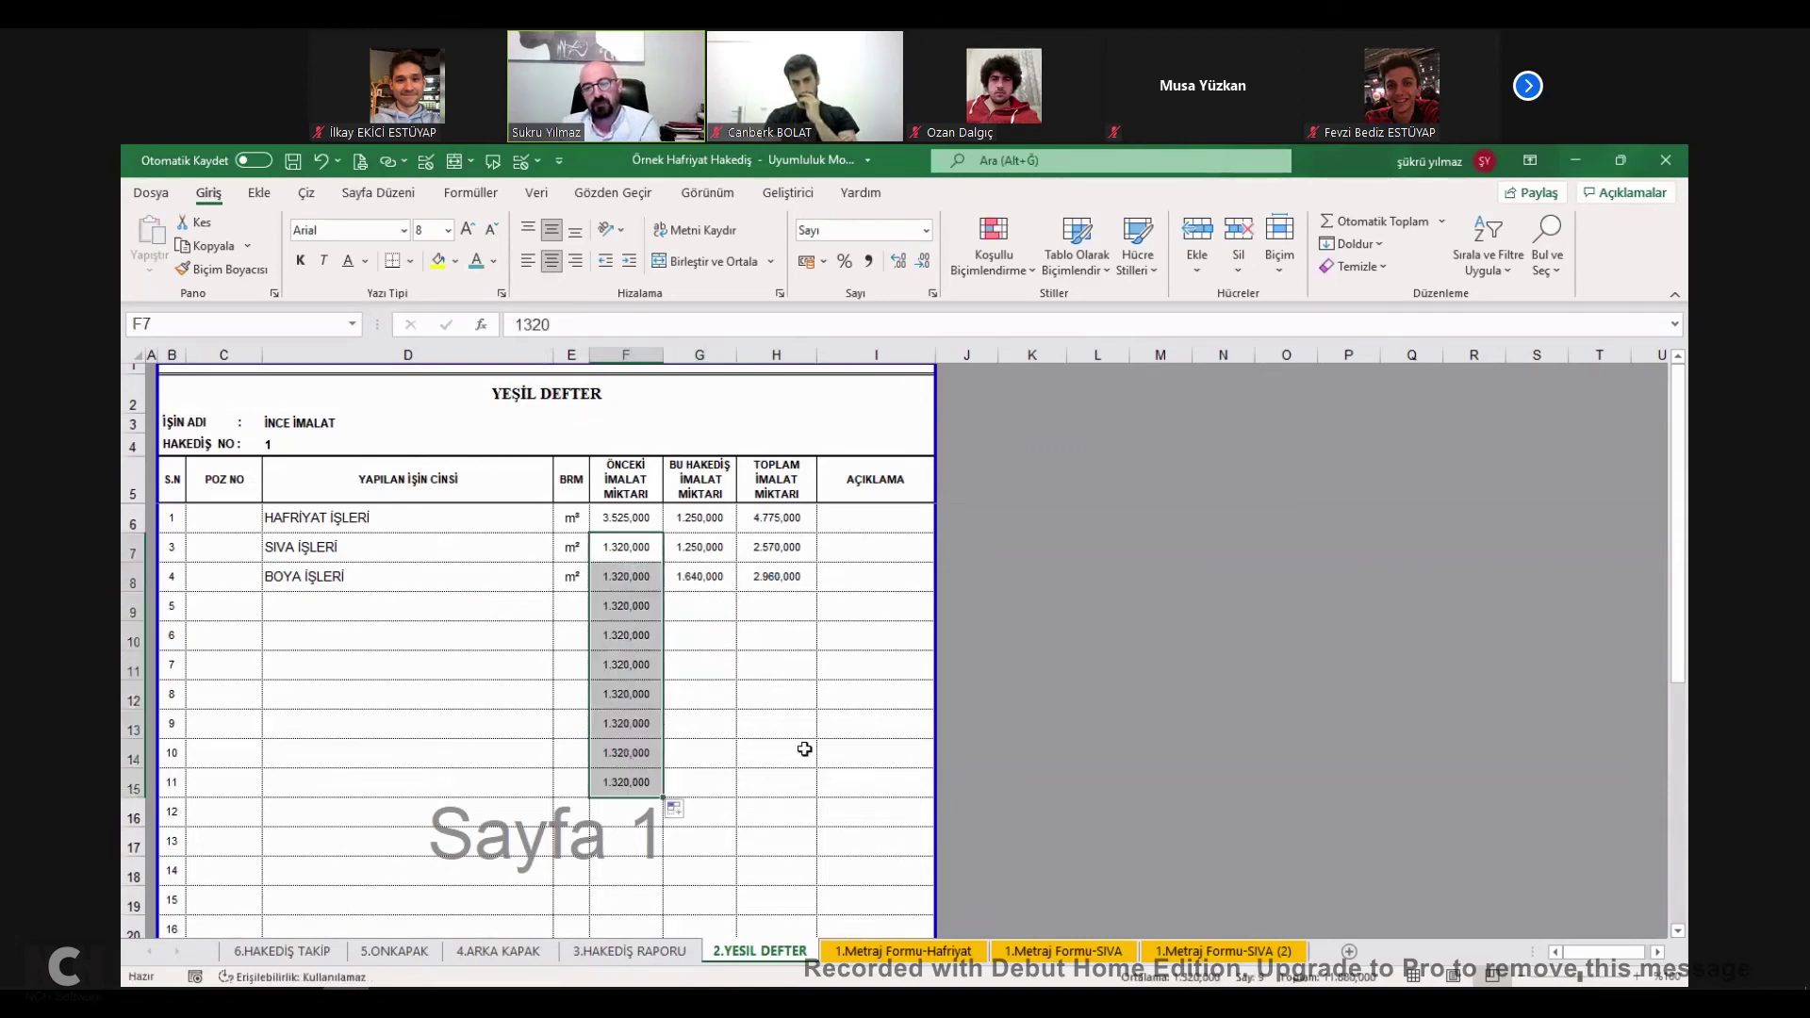
{"action": "key", "text": "ctrl+z"}
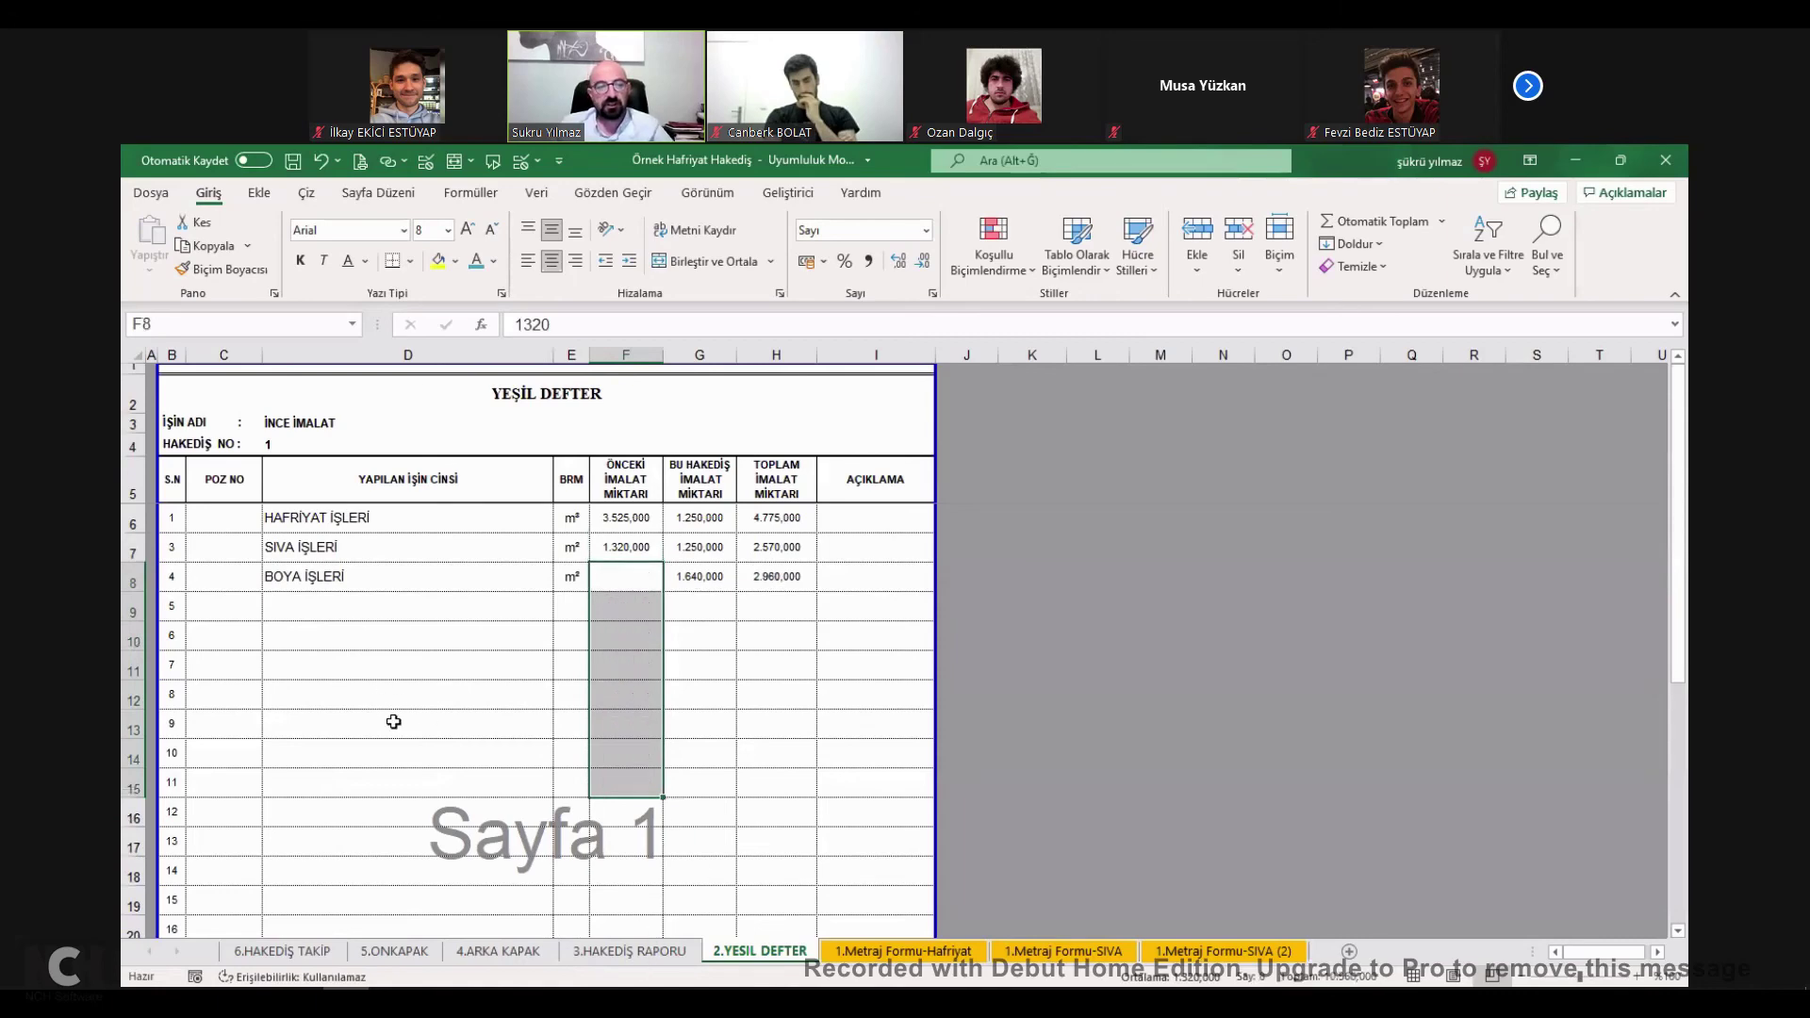
Set BOYA İŞLERİ's unit price to 15 TL in J22 and check the 395.150,00 TL grand total.
{"action": "key", "text": "ctrl+Page_Up"}
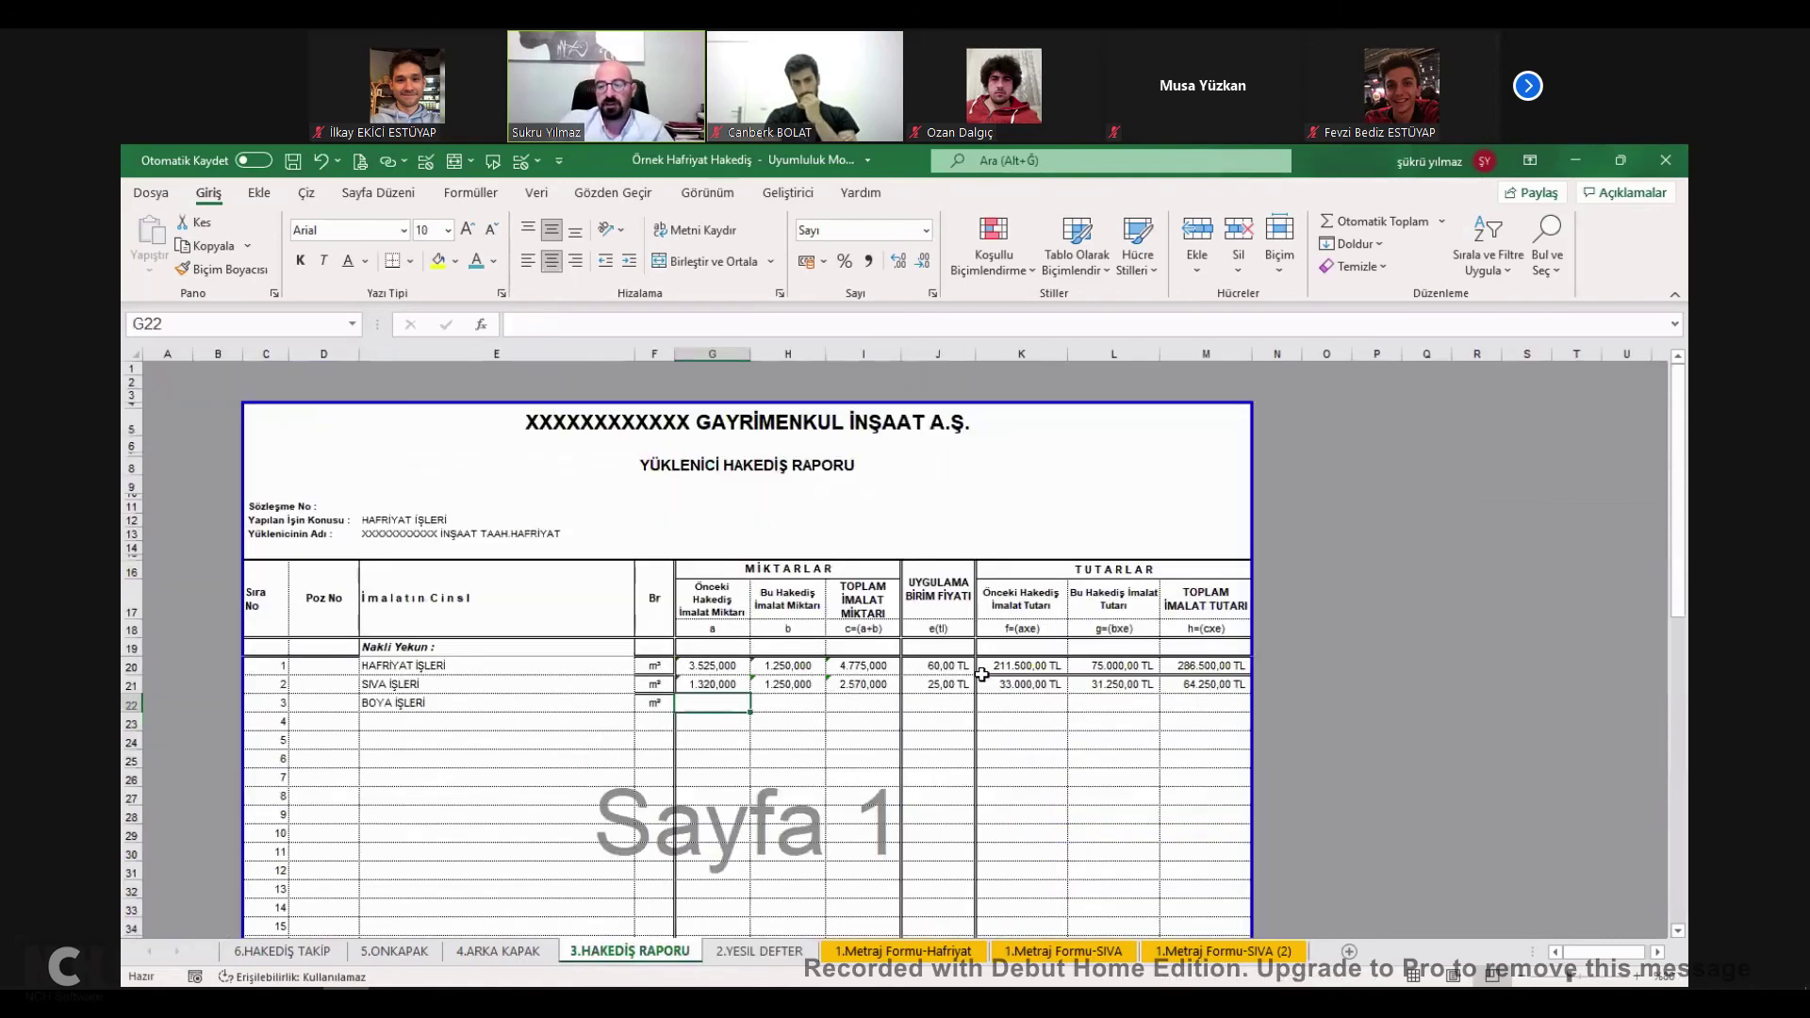
{"action": "left_click", "coordinate": [936, 703]}
{"action": "type", "text": "15"}
{"action": "left_click", "coordinate": [733, 702]}
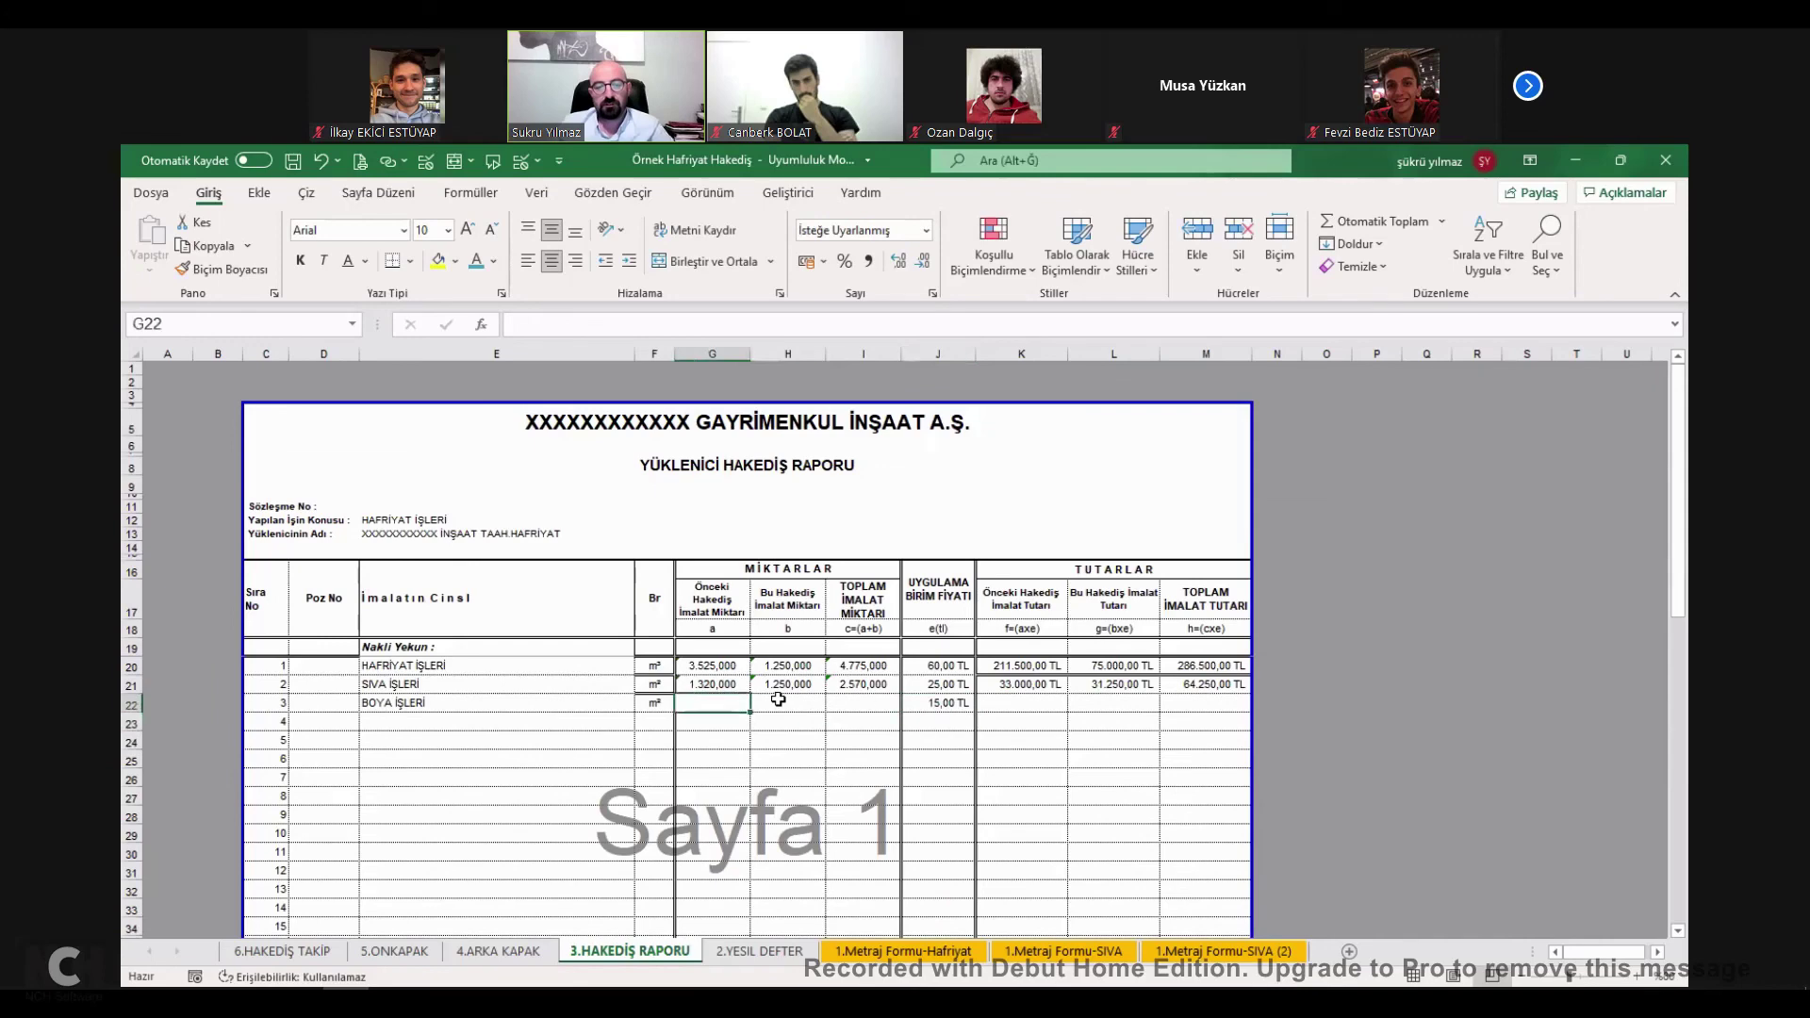
{"action": "left_click", "coordinate": [863, 707]}
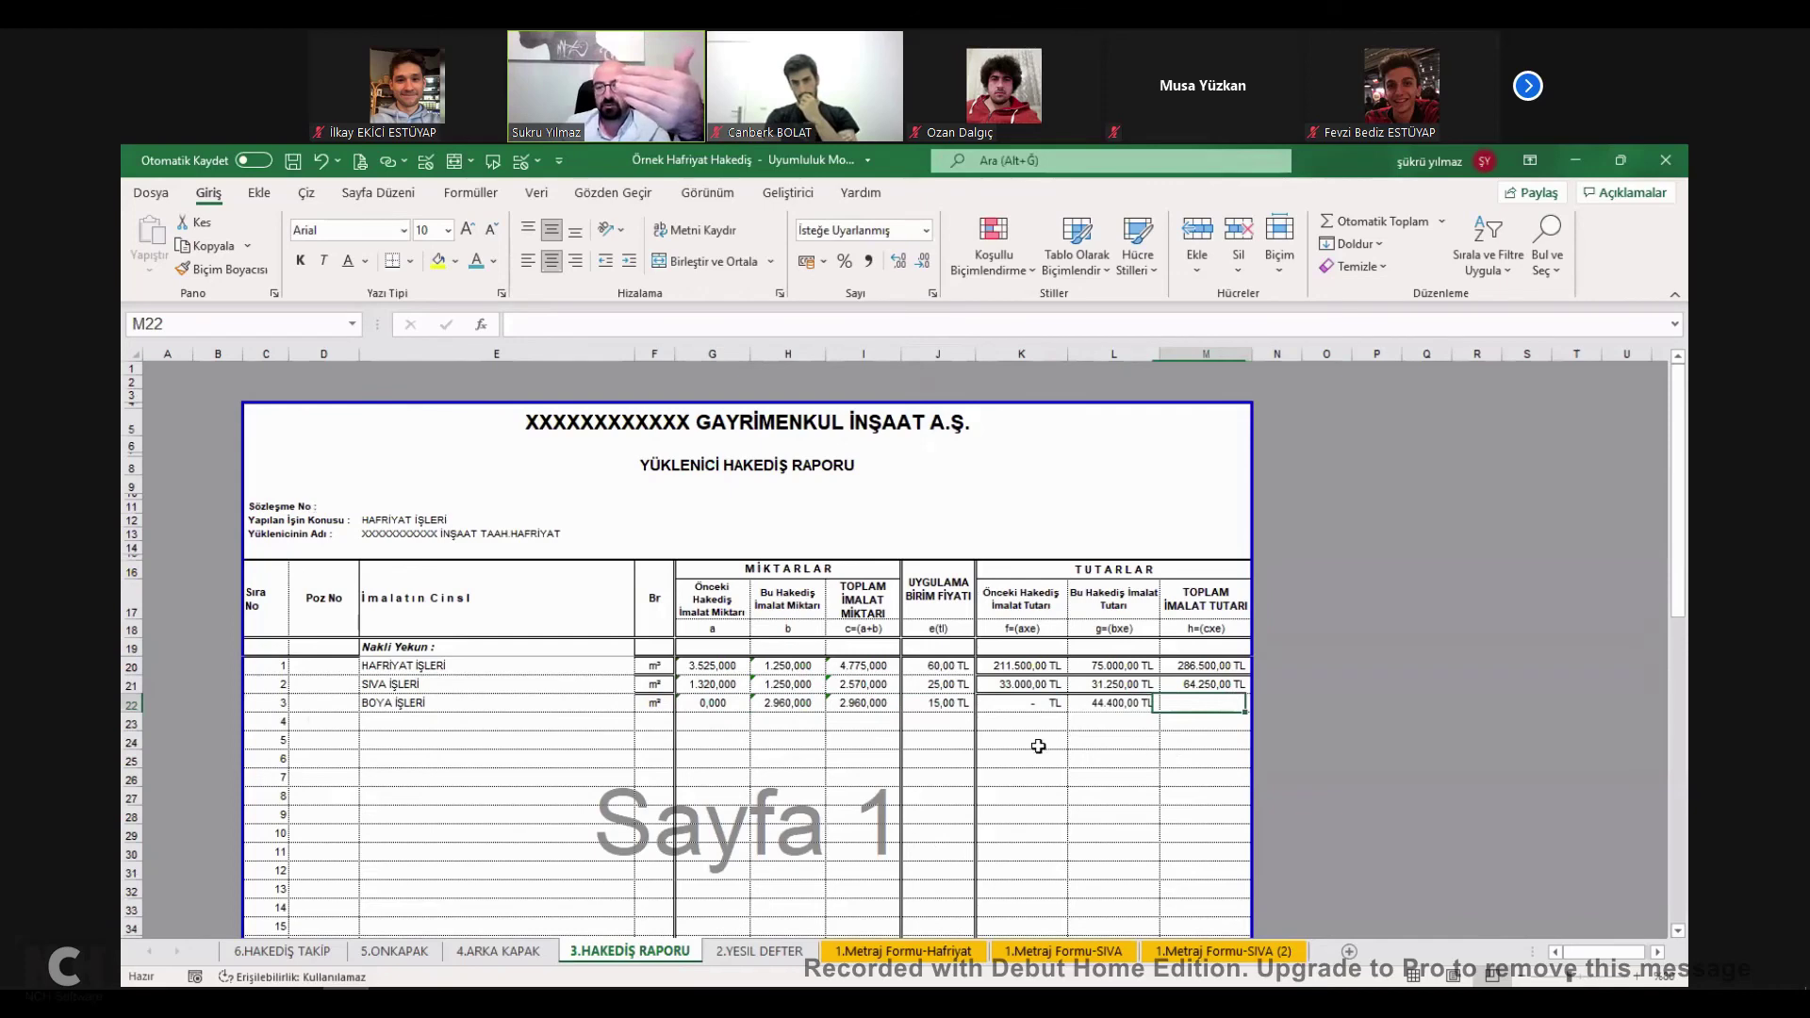
{"action": "key", "text": "Left"}
{"action": "key", "text": "ctrl+Down"}
{"action": "key", "text": "Right"}
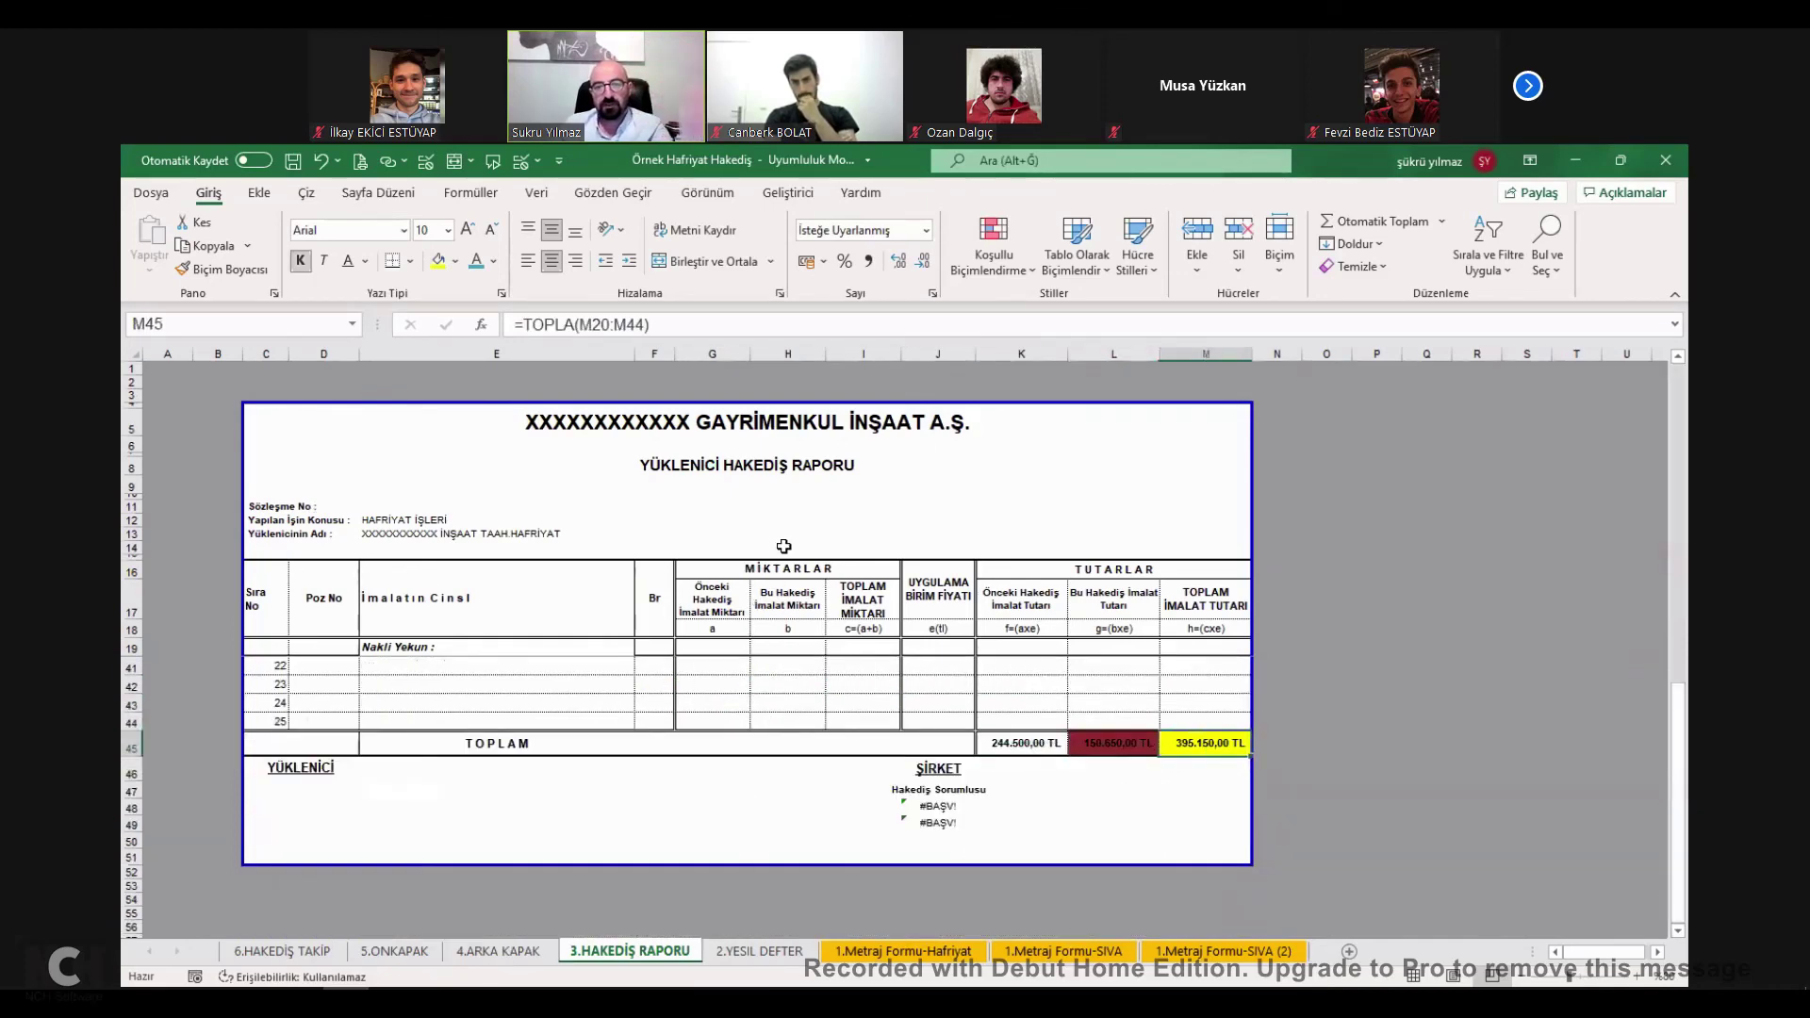
Review the 4.ARKA KAPAK payment summary, checking the net payable amount in L52.
{"action": "key", "text": "ctrl+Page_Up"}
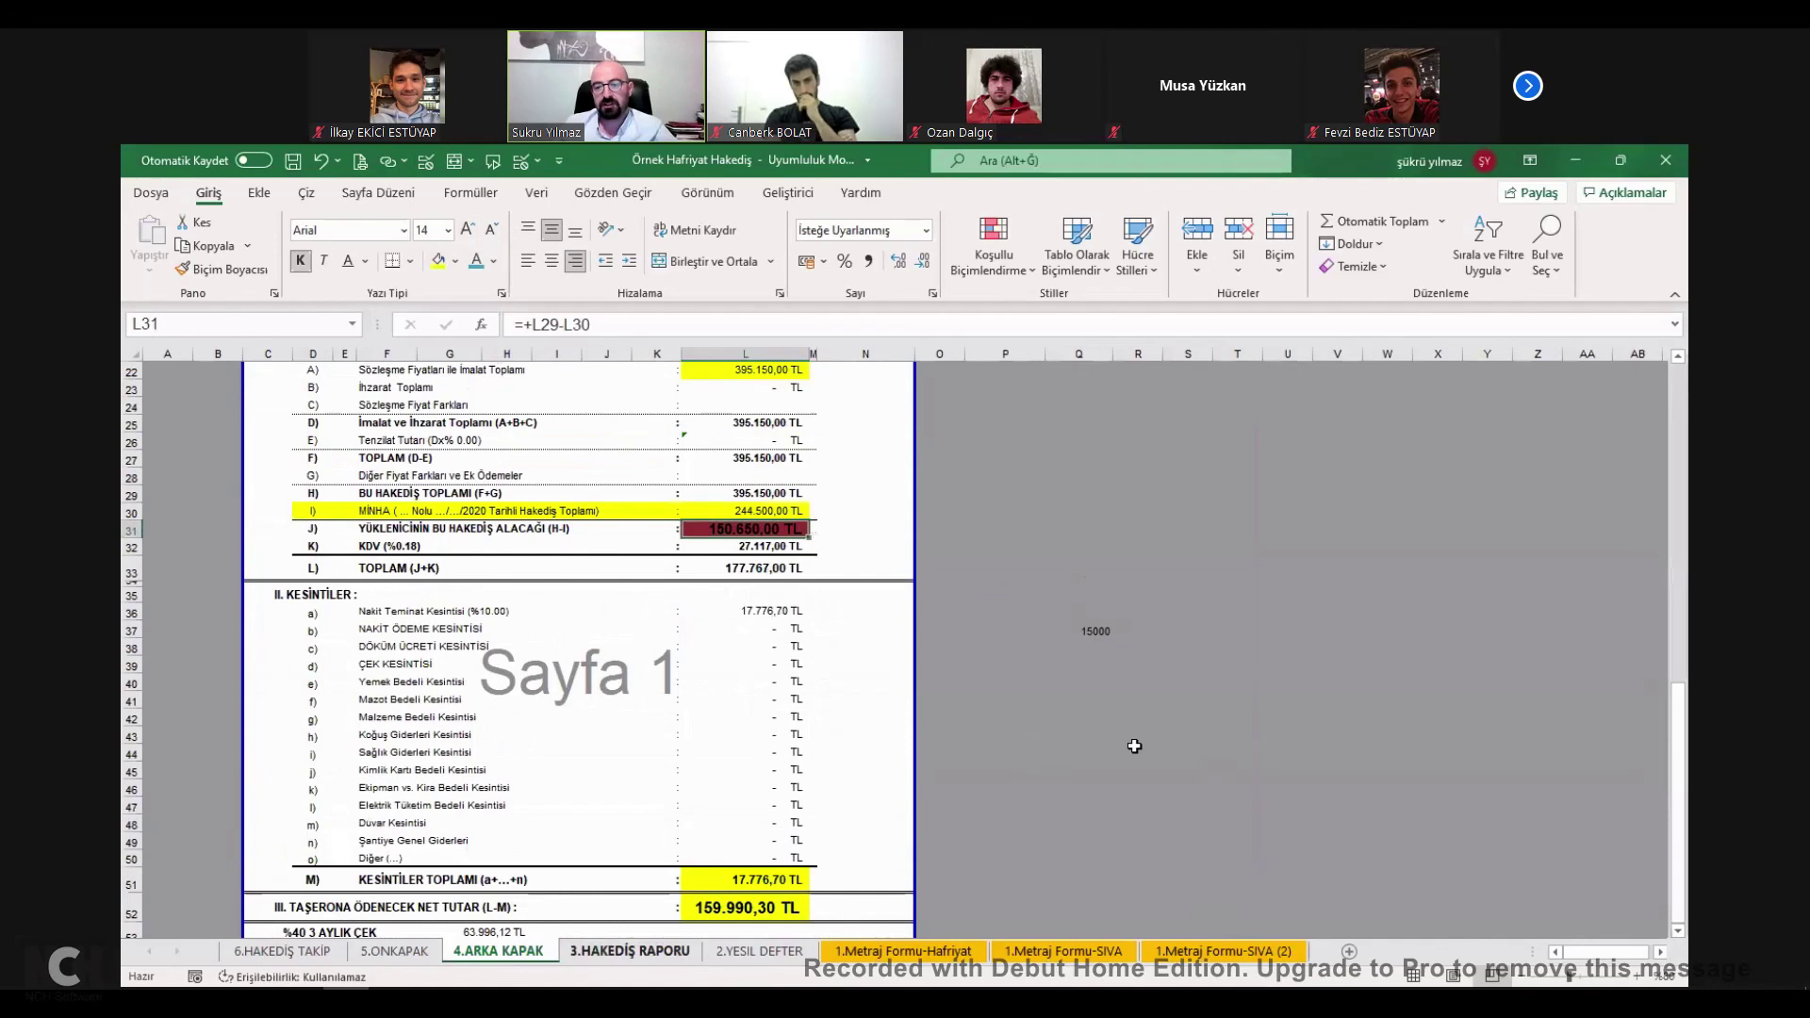
{"action": "left_click", "coordinate": [529, 952]}
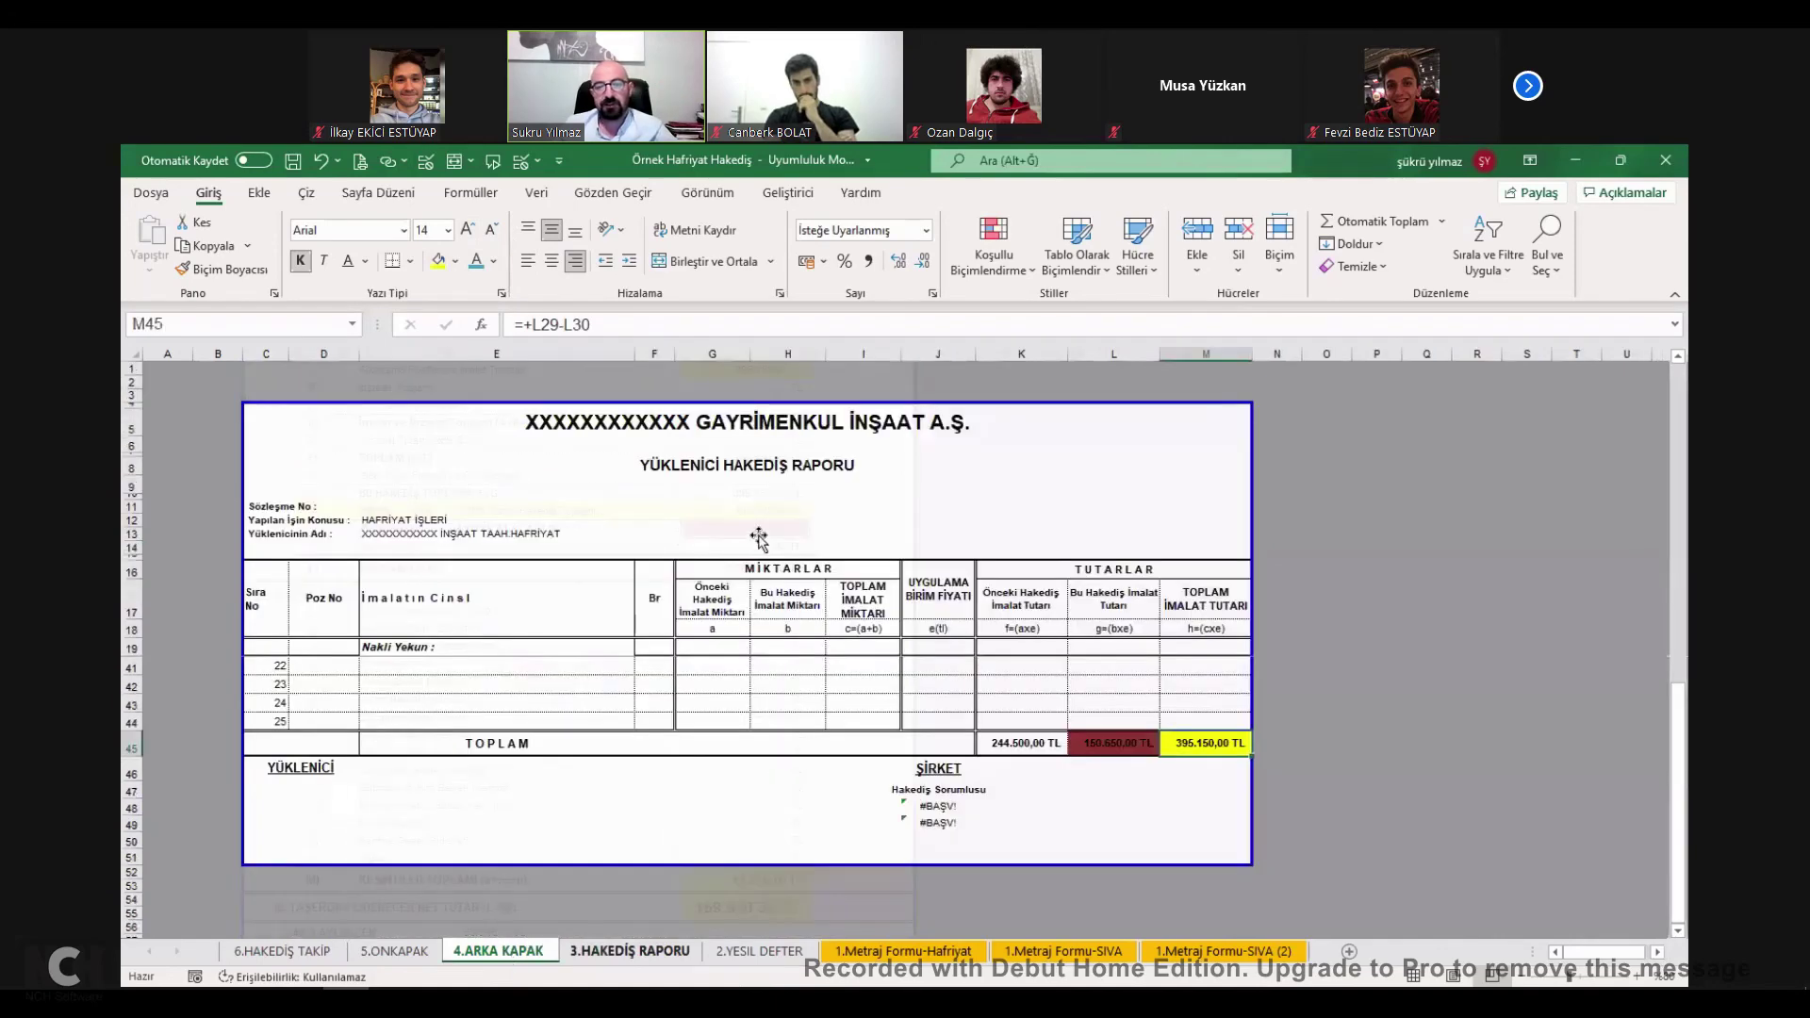
{"action": "key", "text": "ctrl+Page_Up"}
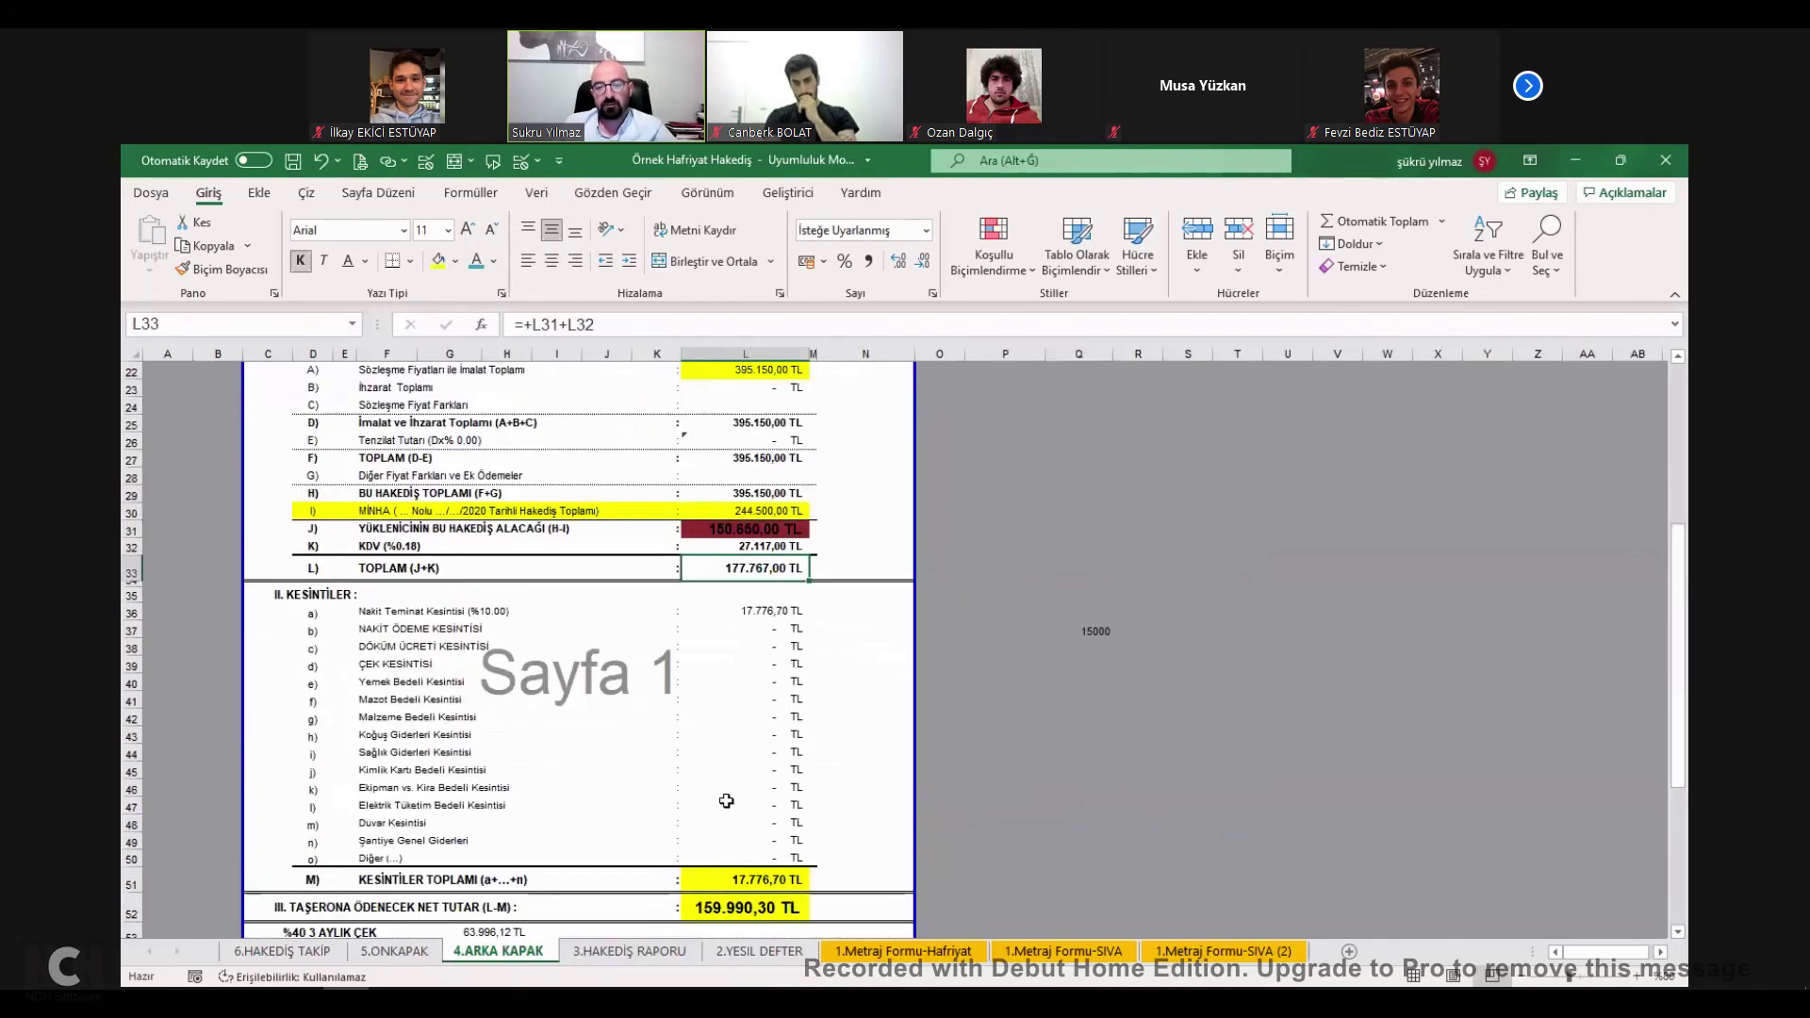
{"action": "scroll", "coordinate": [726, 800], "scroll_direction": "down", "scroll_amount": 2}
{"action": "left_click", "coordinate": [726, 800]}
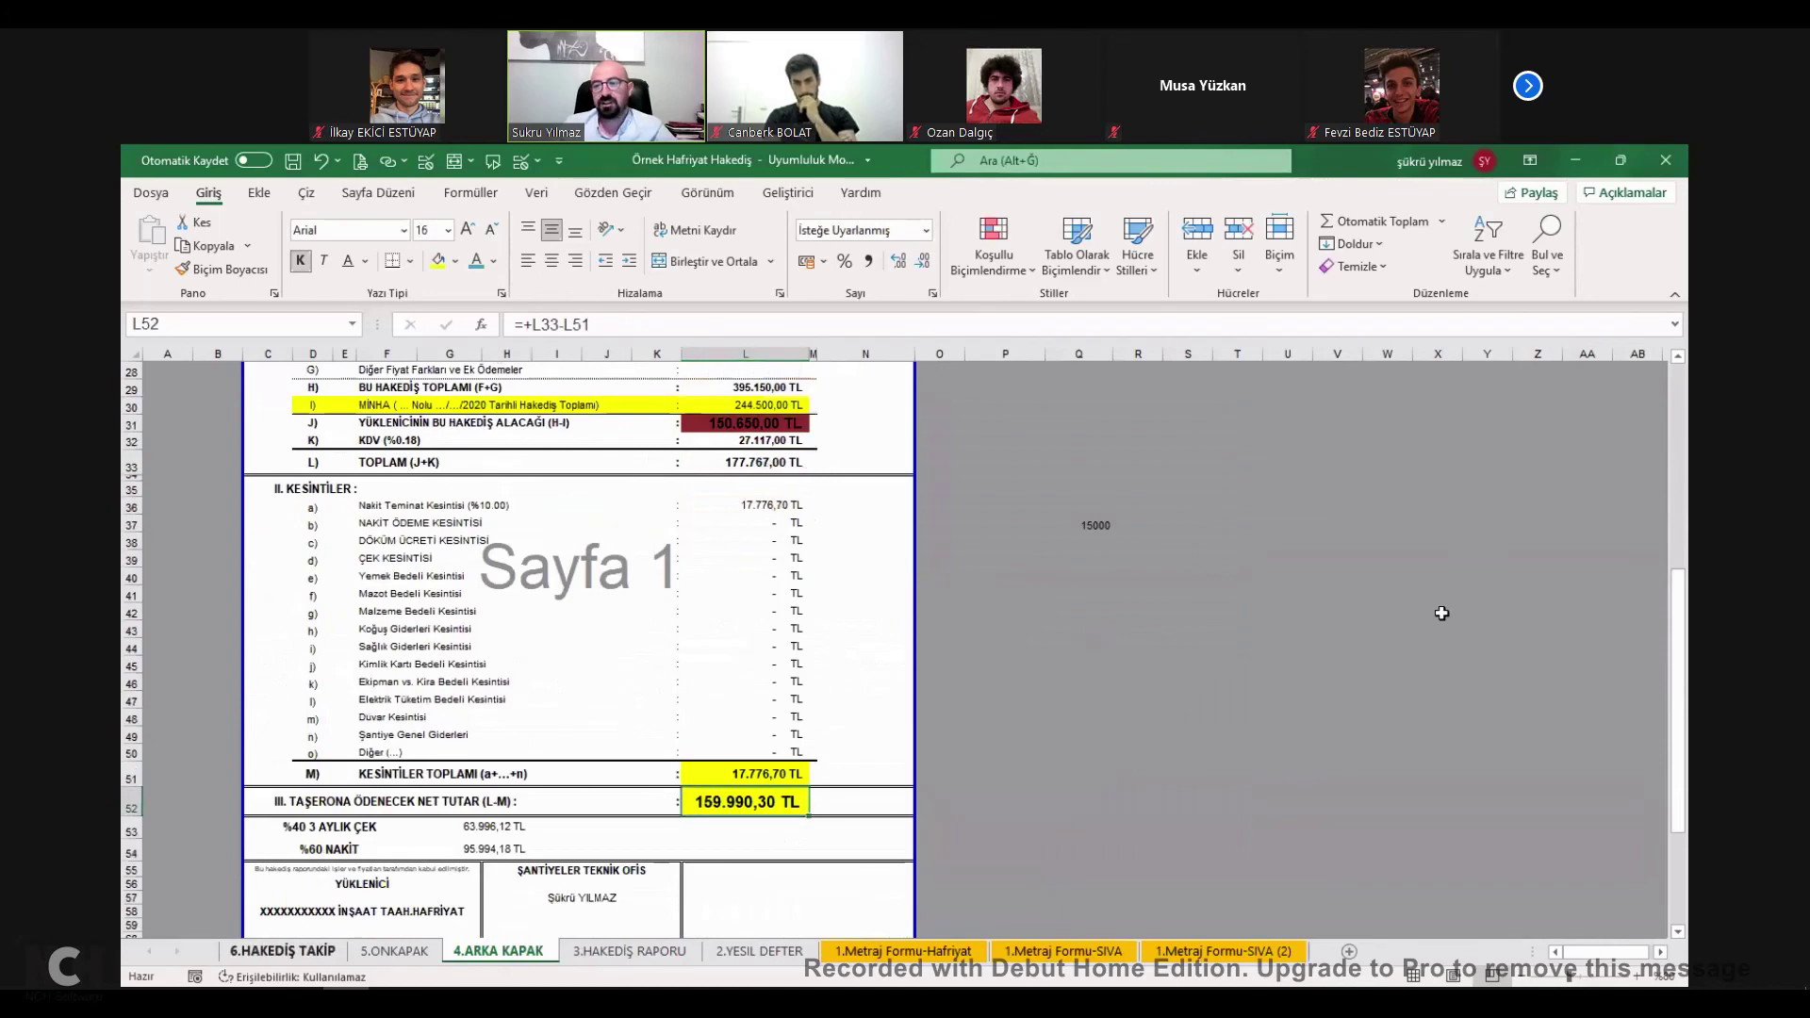
{"action": "key", "text": "ctrl+Page_Up"}
{"action": "key", "text": "ctrl+Page_Up"}
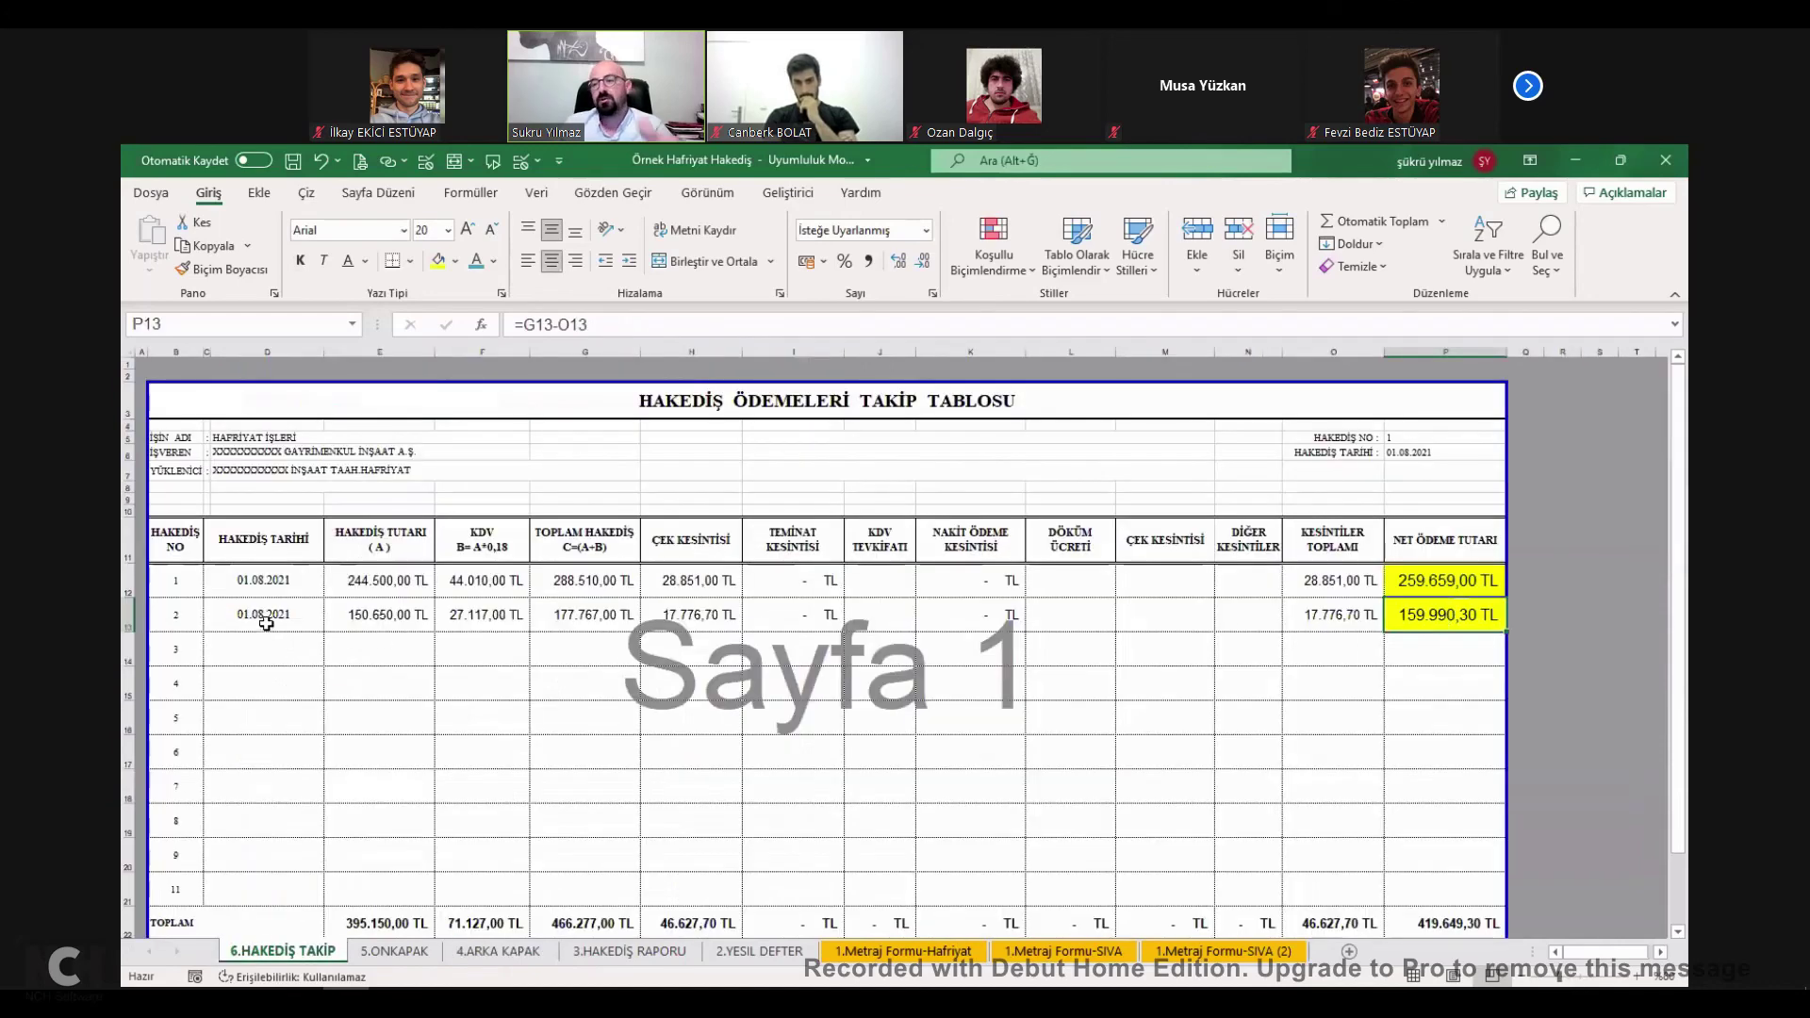
Change the period 2 payment date to 01.09.2021.
{"action": "left_click", "coordinate": [252, 615]}
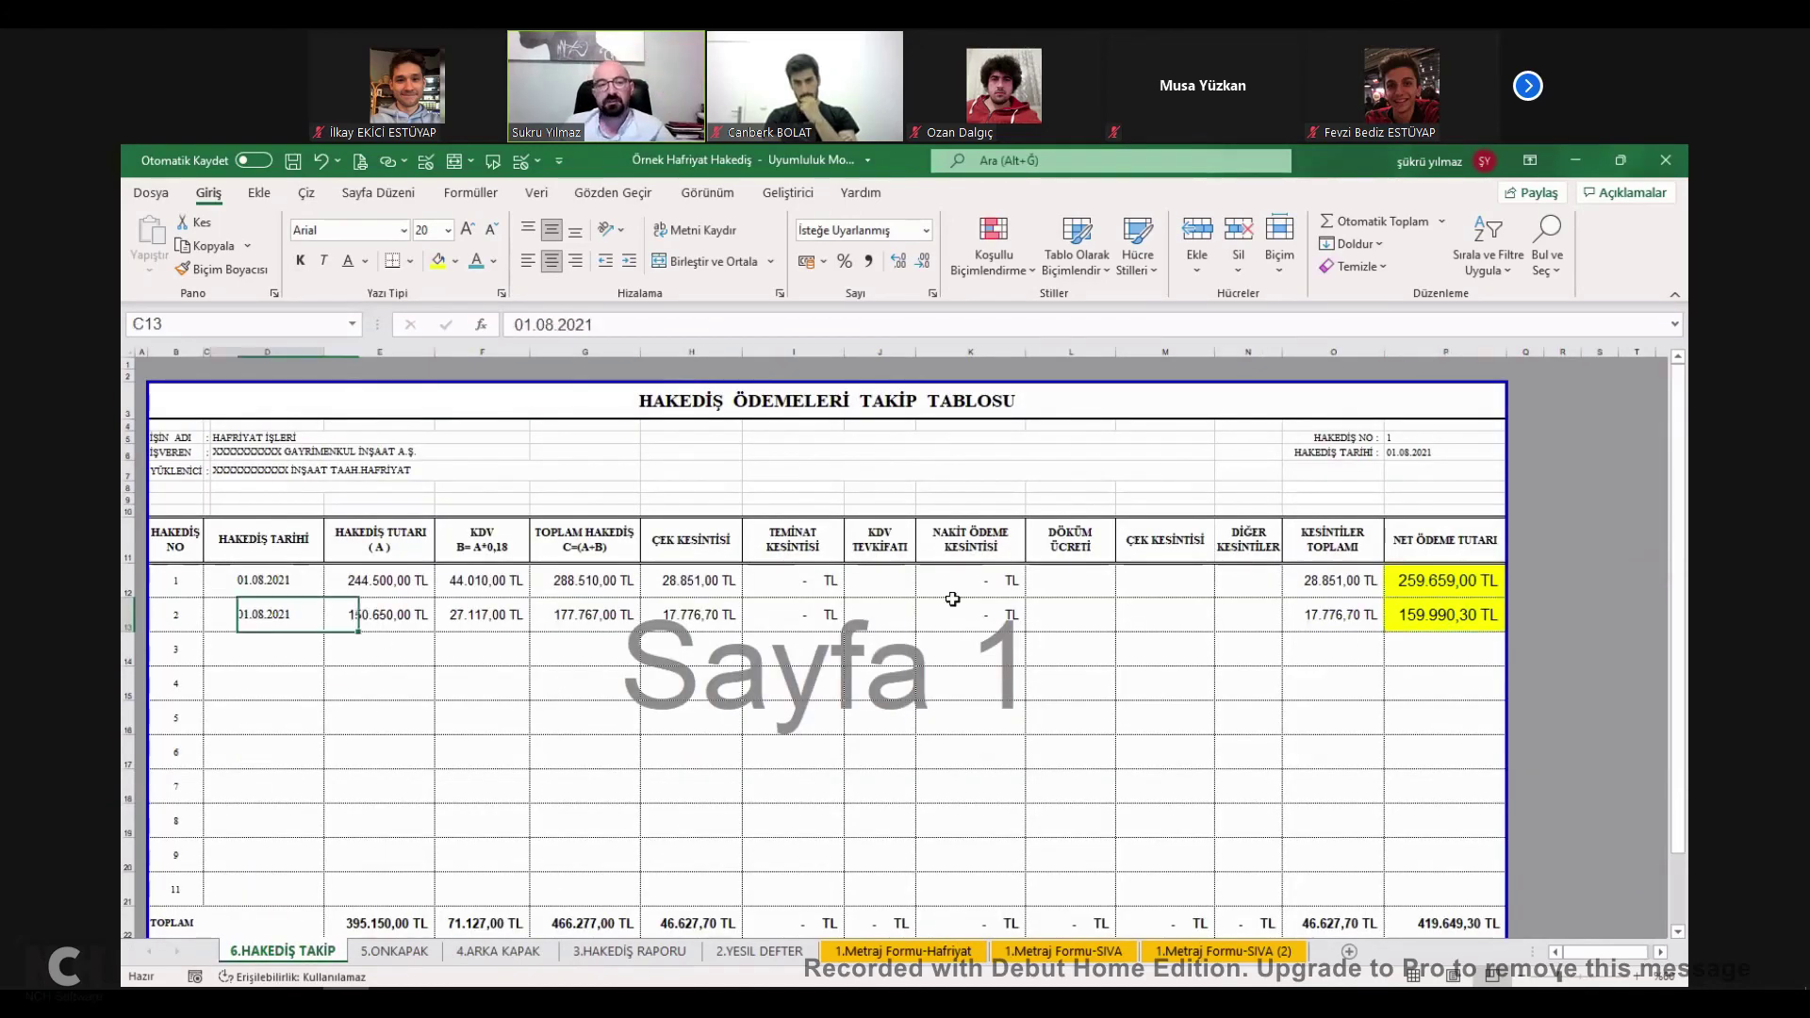
{"action": "left_click_drag", "start_coordinate": [253, 614], "coordinate": [1445, 614]}
{"action": "key", "text": "ctrl+c"}
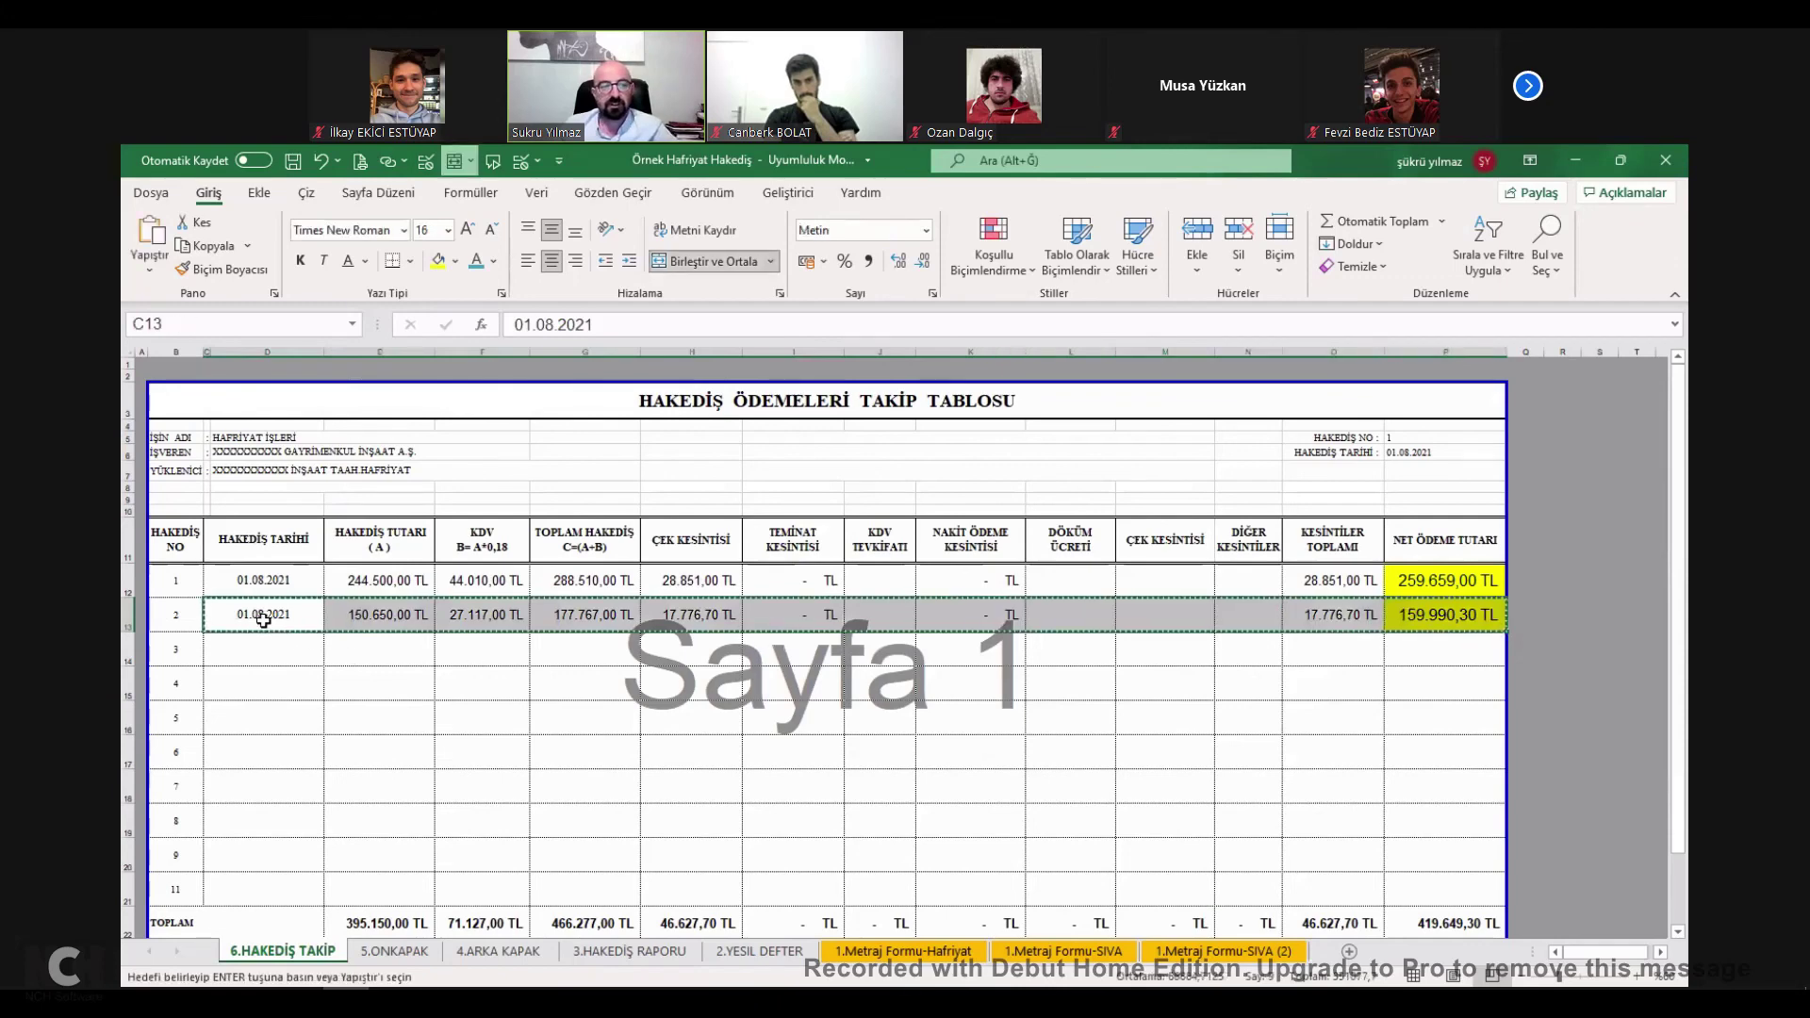
{"action": "double_click", "coordinate": [263, 618]}
{"action": "key", "text": "BackSpace"}
{"action": "type", "text": "9+"}
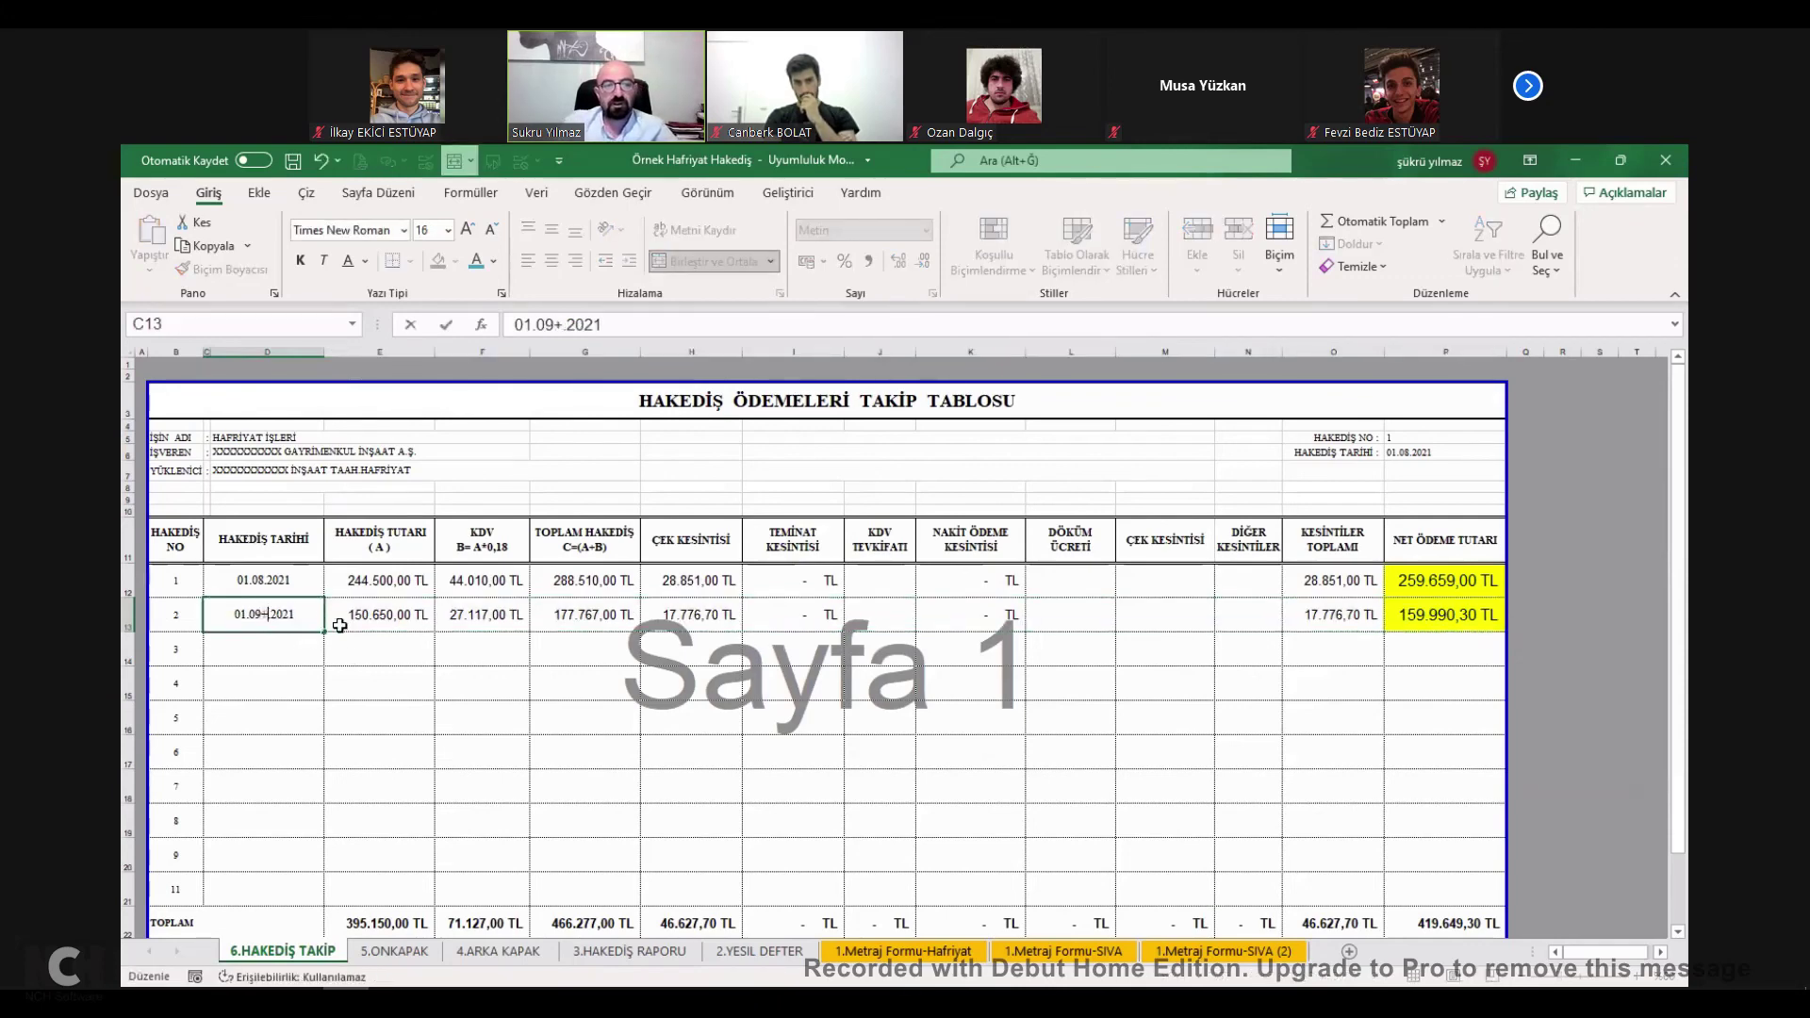
{"action": "key", "text": "Escape"}
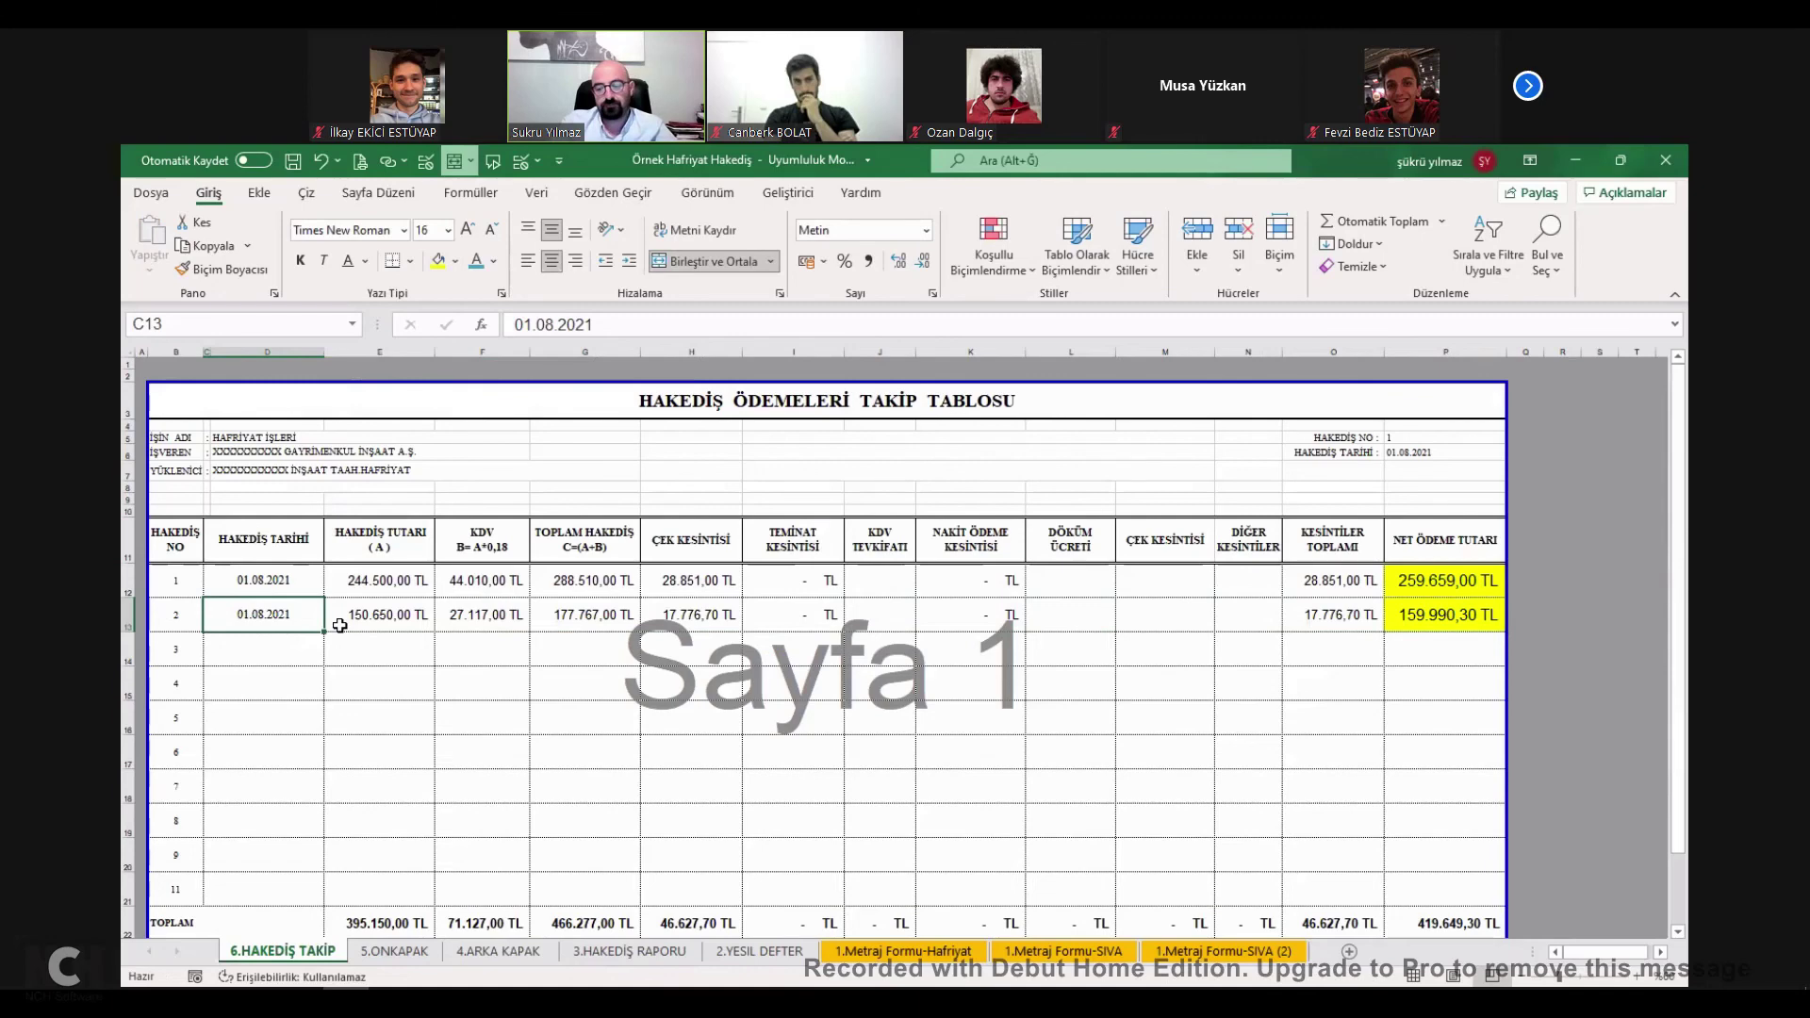
{"action": "type", "text": "01"}
{"action": "key", "text": "Return"}
Add period 3 dated 01.10.2021 and paste period 2's amounts into its row.
{"action": "type", "text": "01.10.2021"}
{"action": "key", "text": "Return"}
{"action": "left_click_drag", "start_coordinate": [368, 619], "coordinate": [1414, 611]}
{"action": "key", "text": "ctrl+c"}
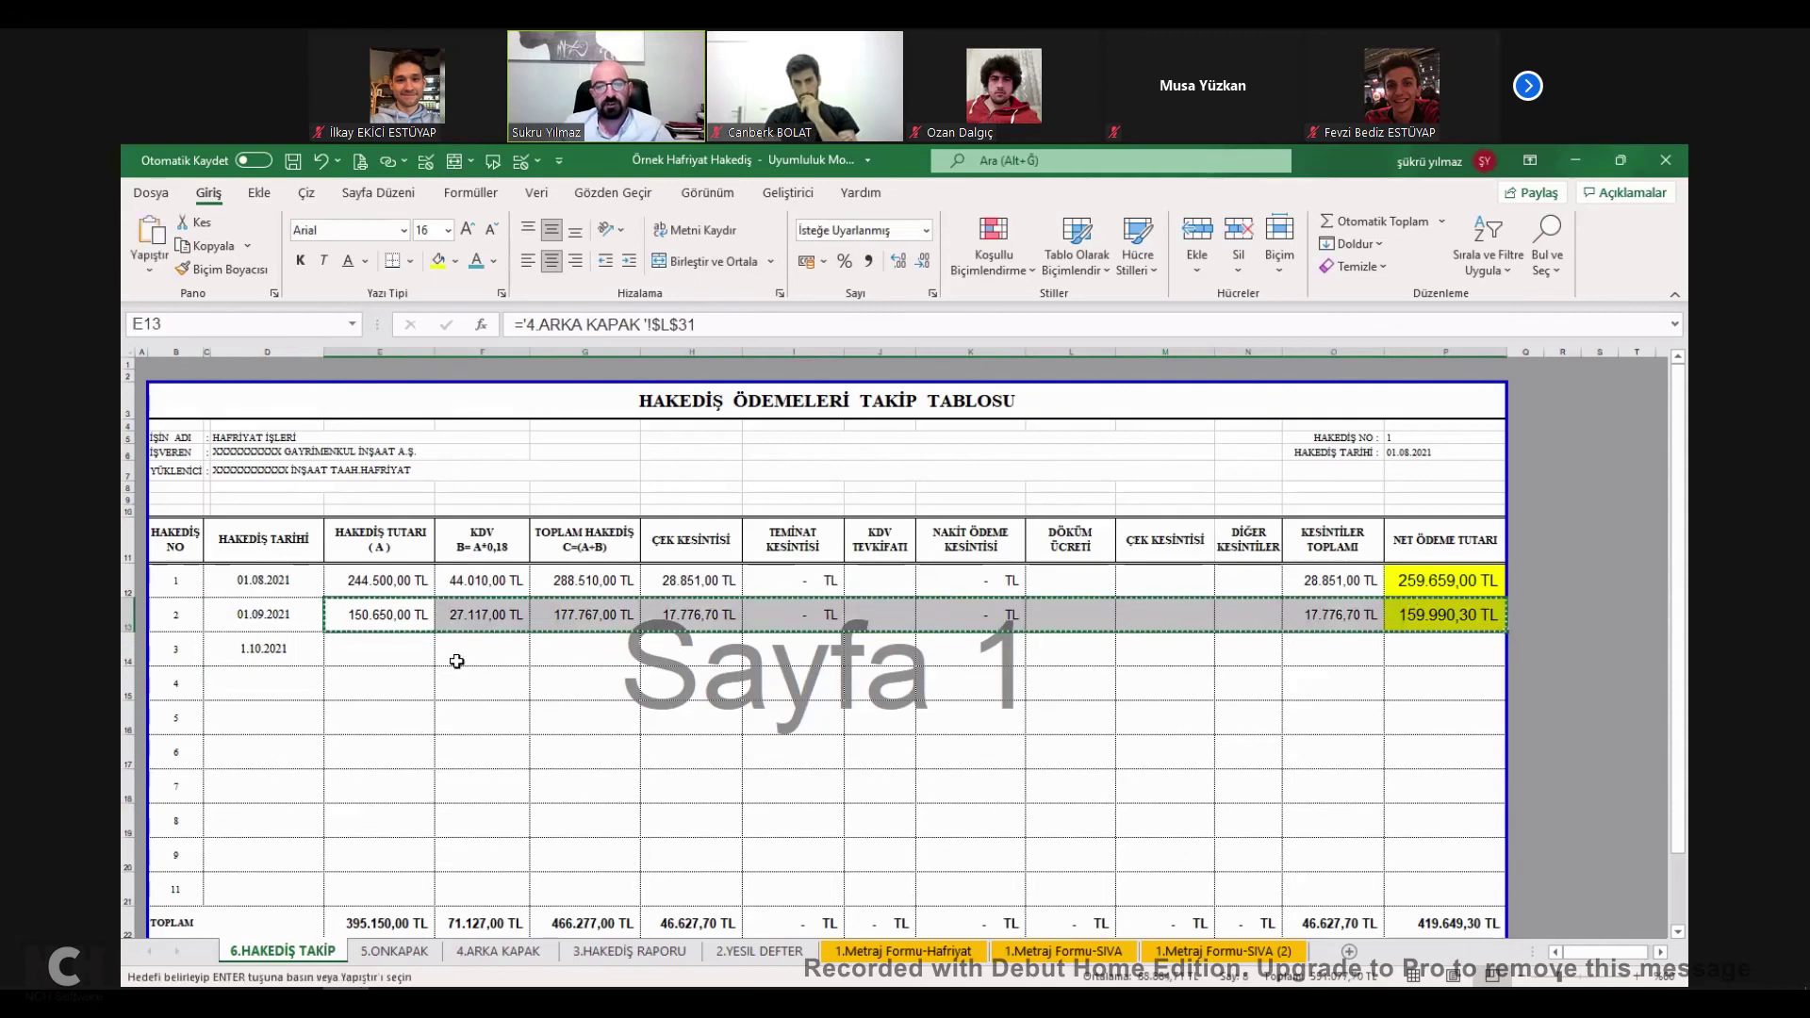
{"action": "left_click", "coordinate": [389, 649]}
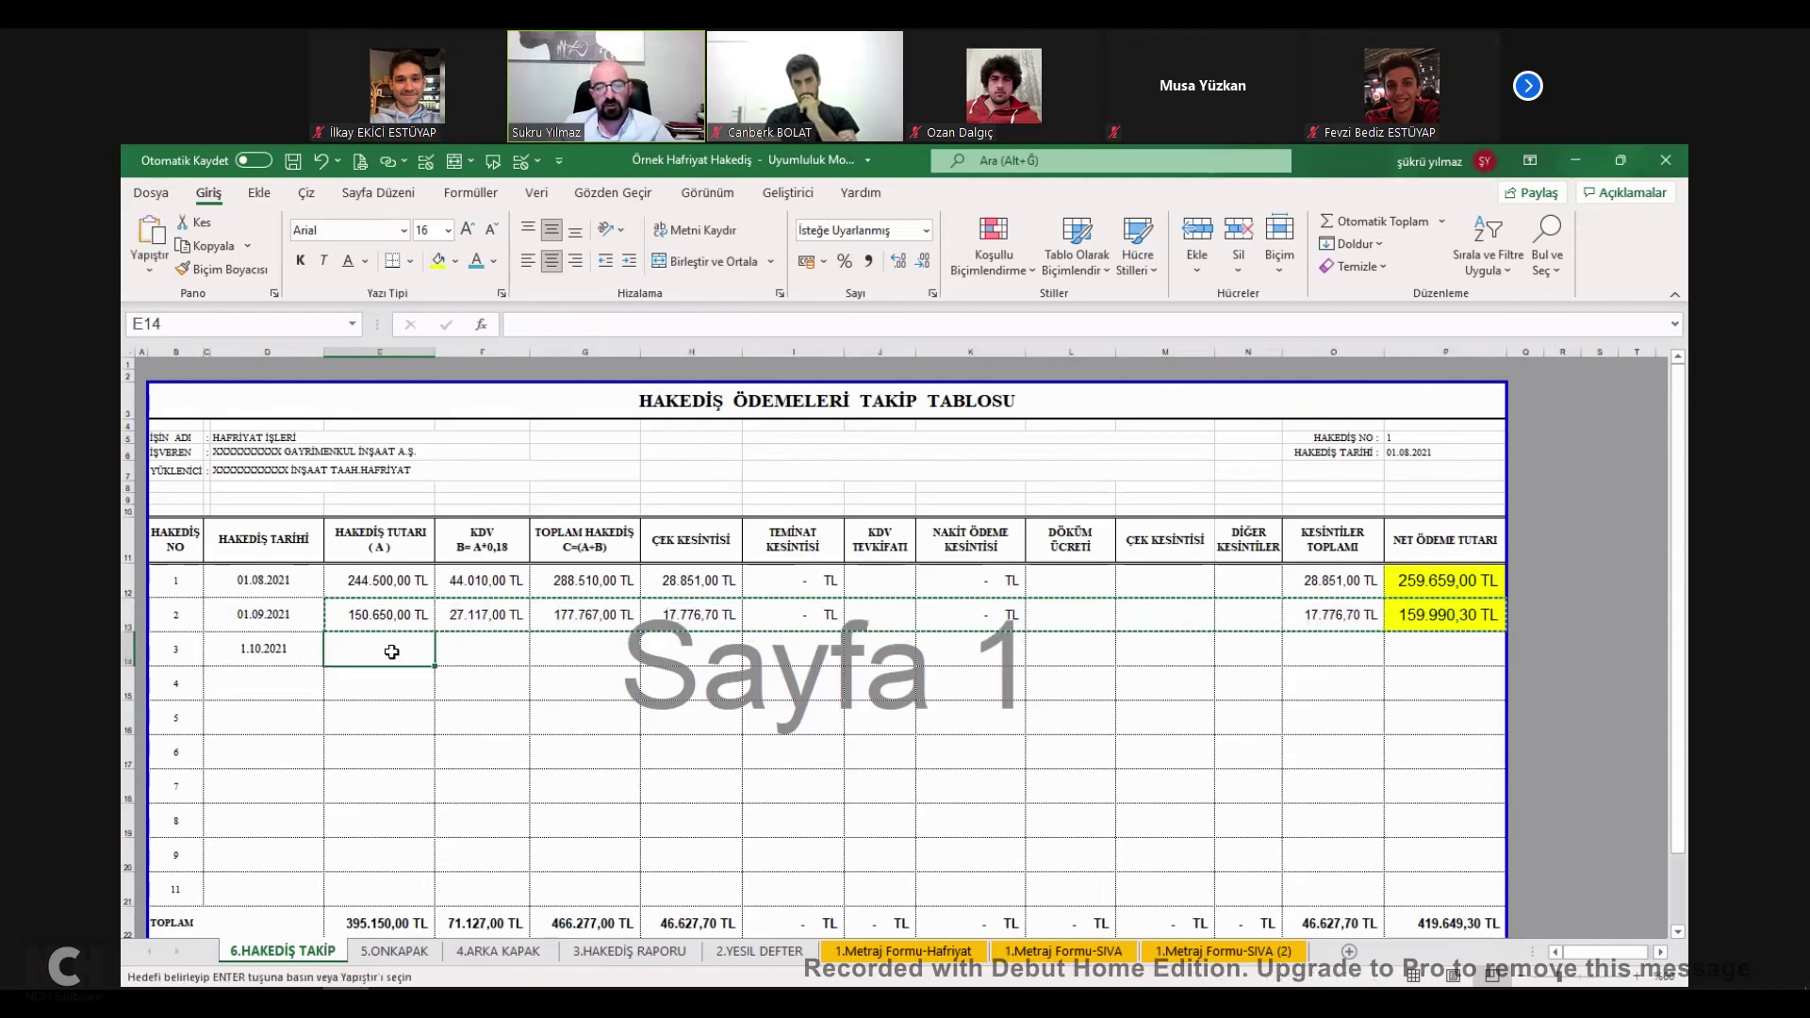
{"action": "key", "text": "Return"}
{"action": "left_click", "coordinate": [1442, 615]}
{"action": "left_click", "coordinate": [1439, 649]}
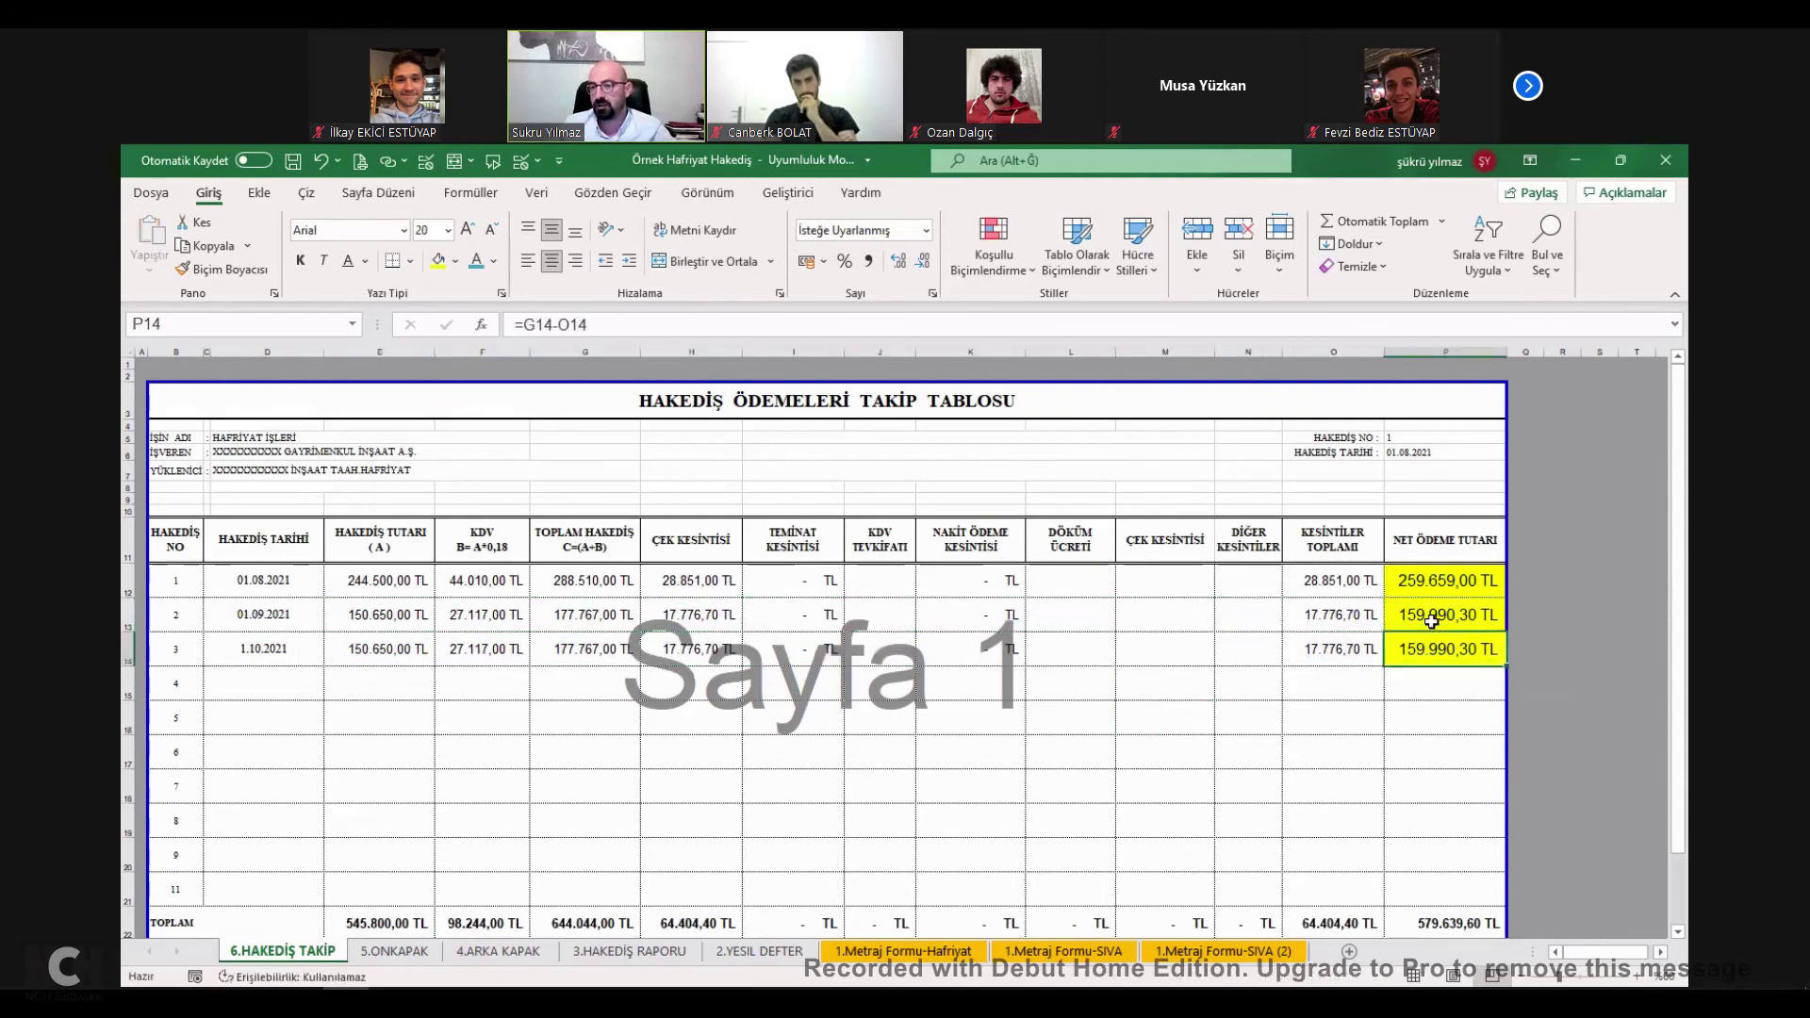
Clear the pending copy and select this period's total on 4.ARKA KAPAK.
{"action": "left_click_drag", "start_coordinate": [362, 614], "coordinate": [1431, 617]}
{"action": "key", "text": "ctrl+c"}
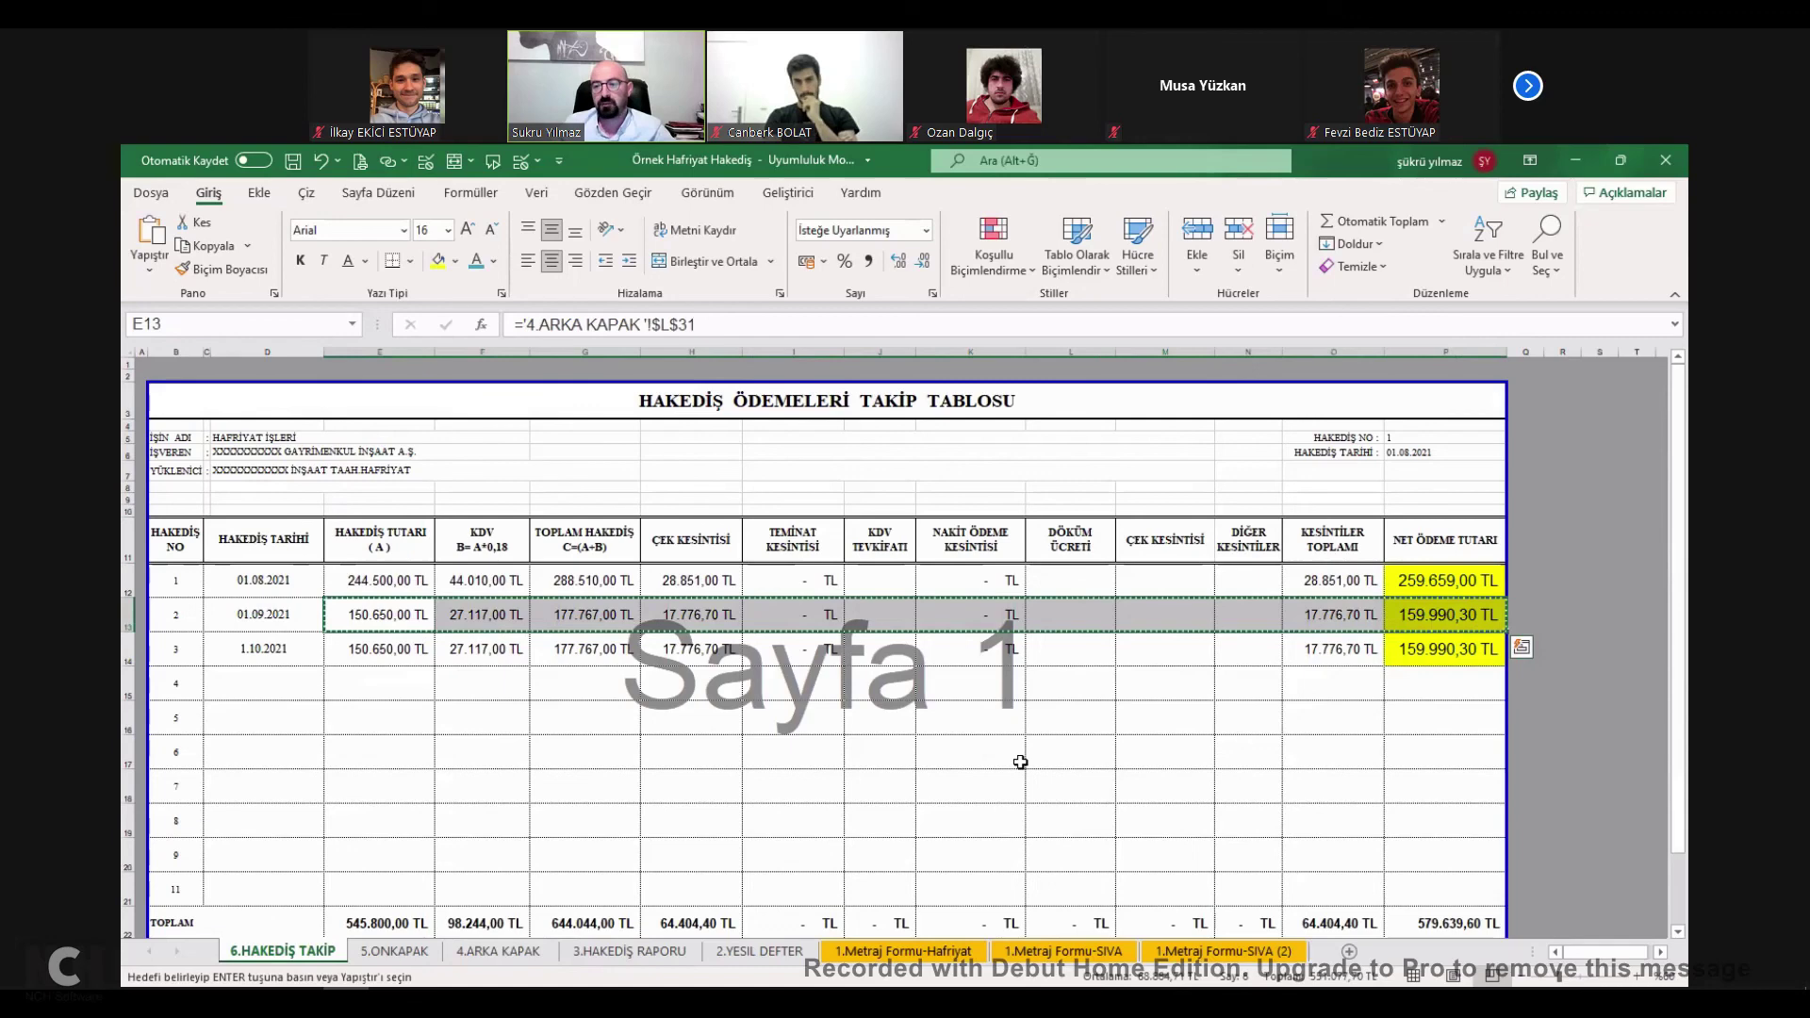
{"action": "left_click", "coordinate": [1252, 712]}
{"action": "key", "text": "Escape"}
{"action": "left_click", "coordinate": [457, 952]}
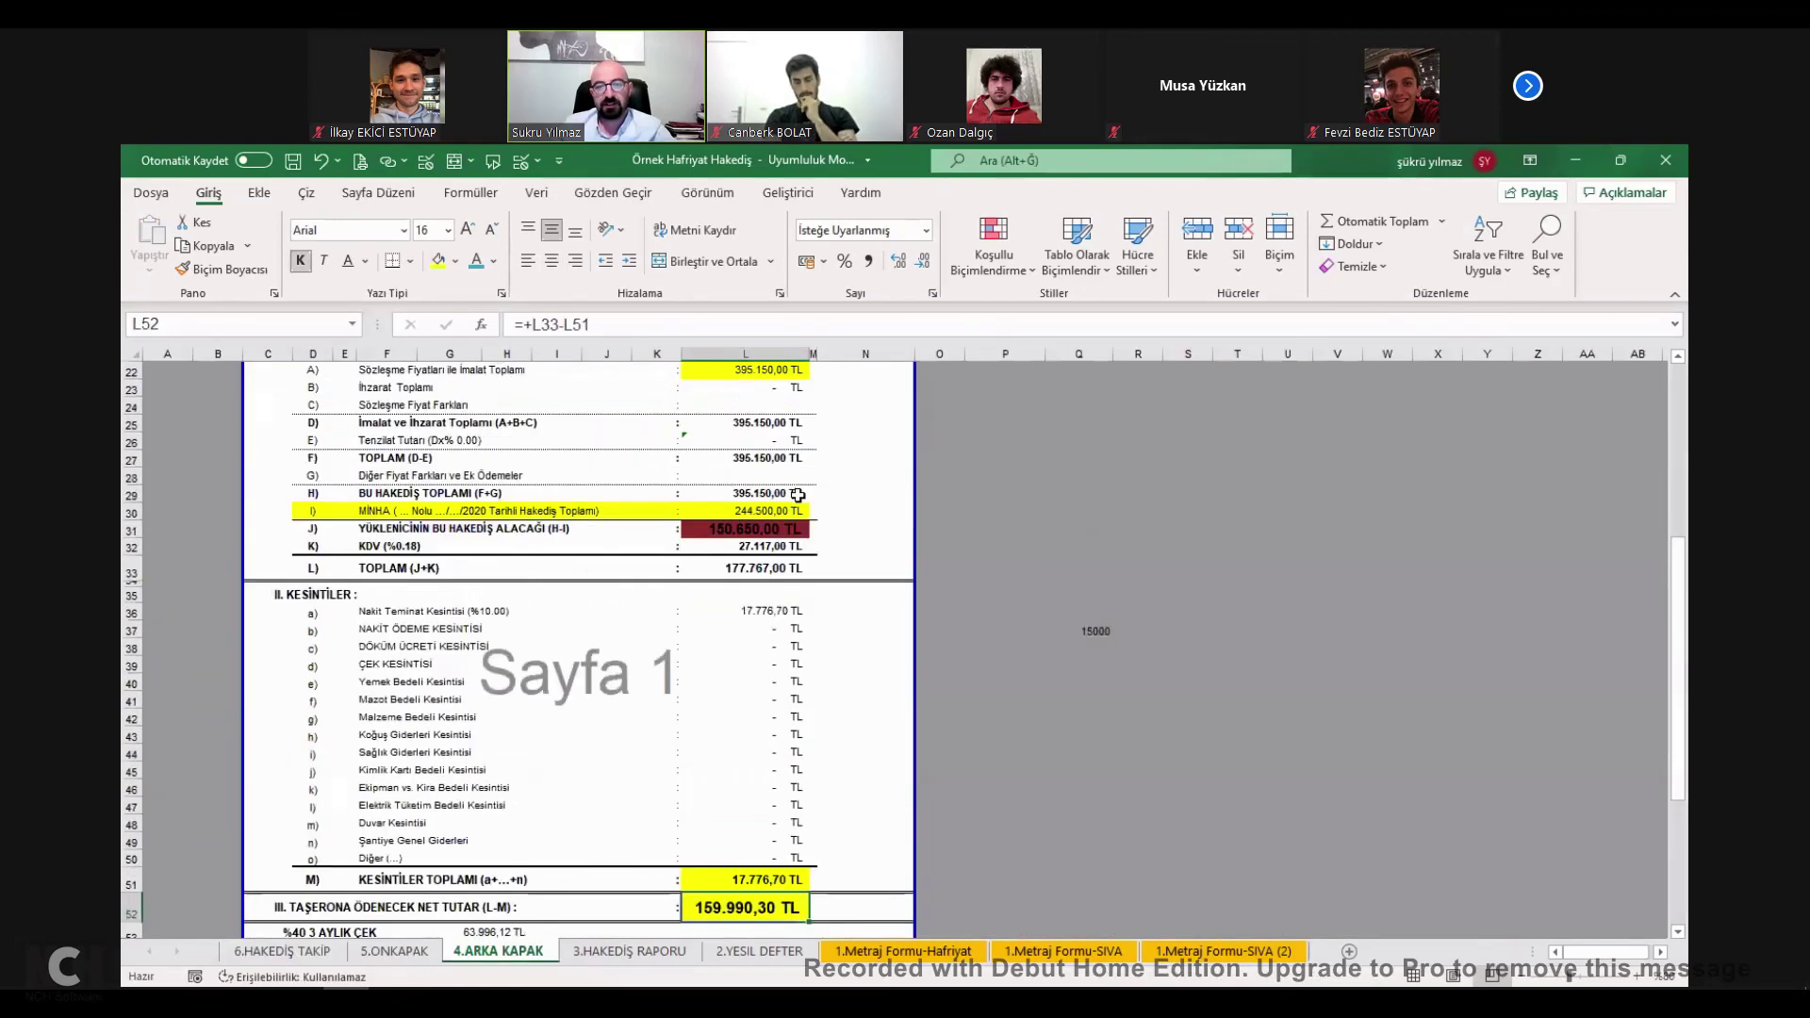
{"action": "left_click_drag", "start_coordinate": [798, 495], "coordinate": [775, 513]}
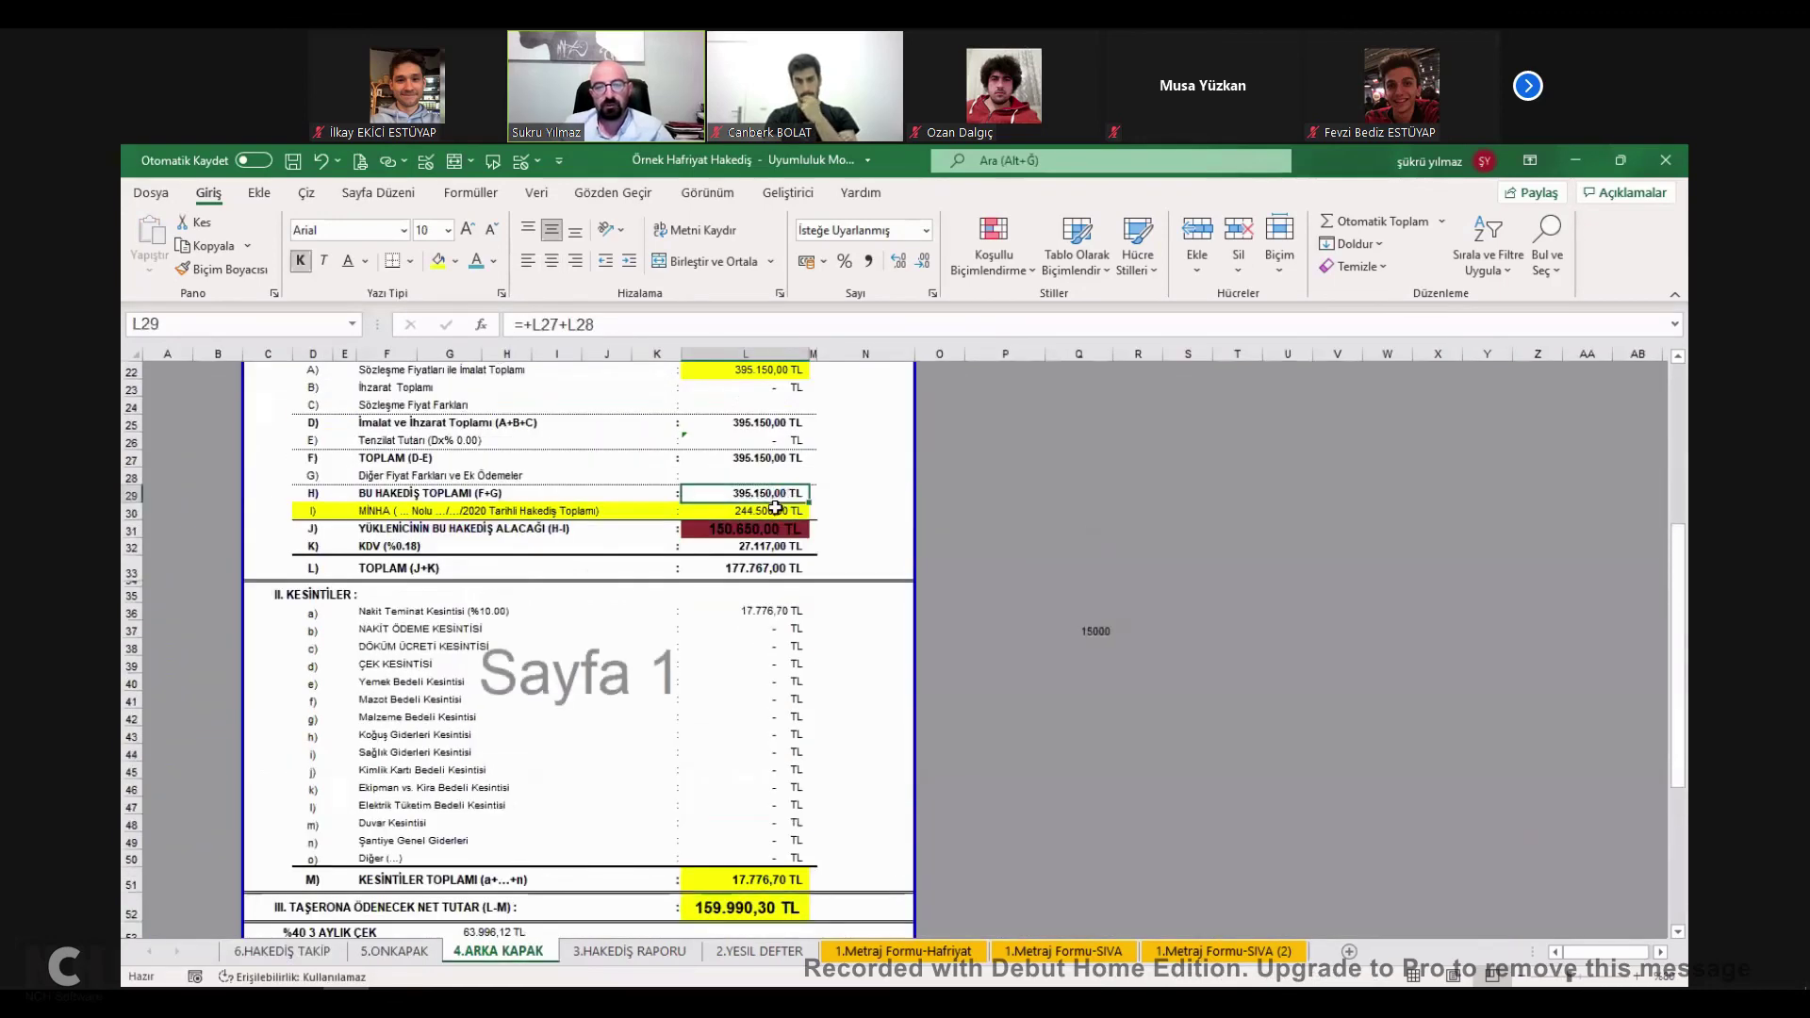
Paste this period's total as a value into the back cover's previous-payment line, then check the report total.
{"action": "key", "text": "ctrl+c"}
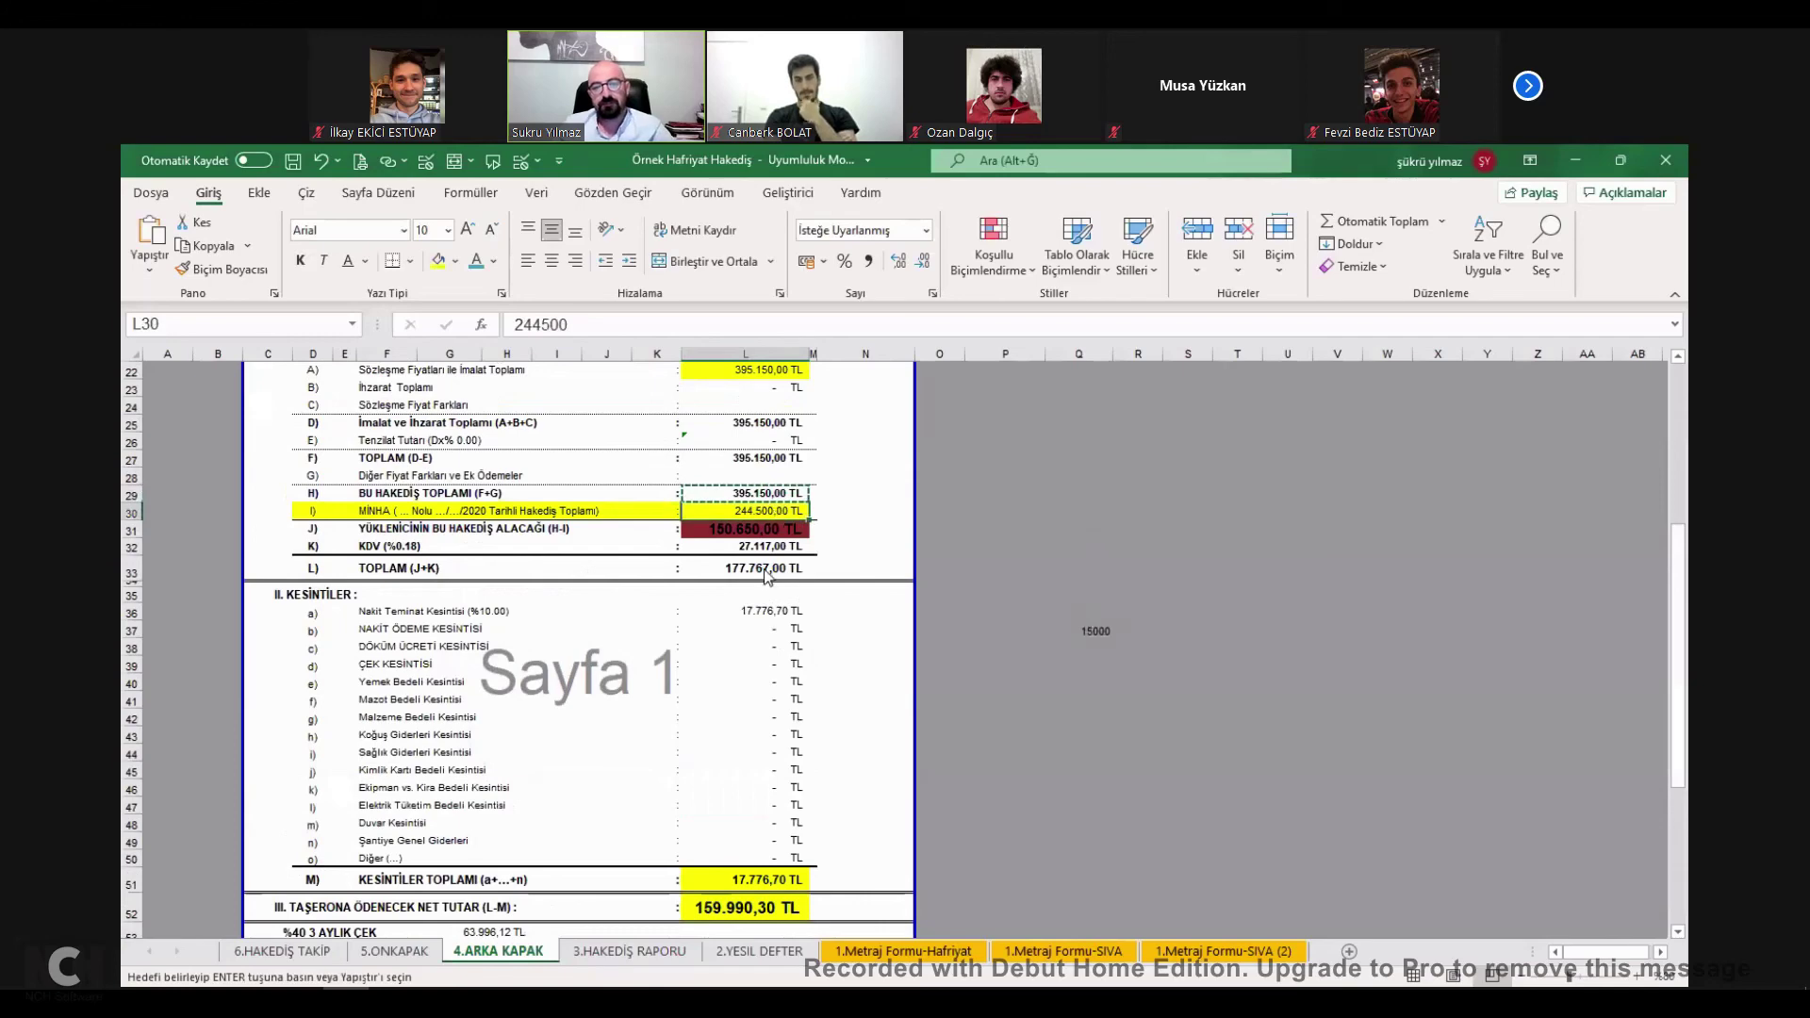
{"action": "key", "text": "ctrl+alt+v"}
{"action": "key", "text": "Return"}
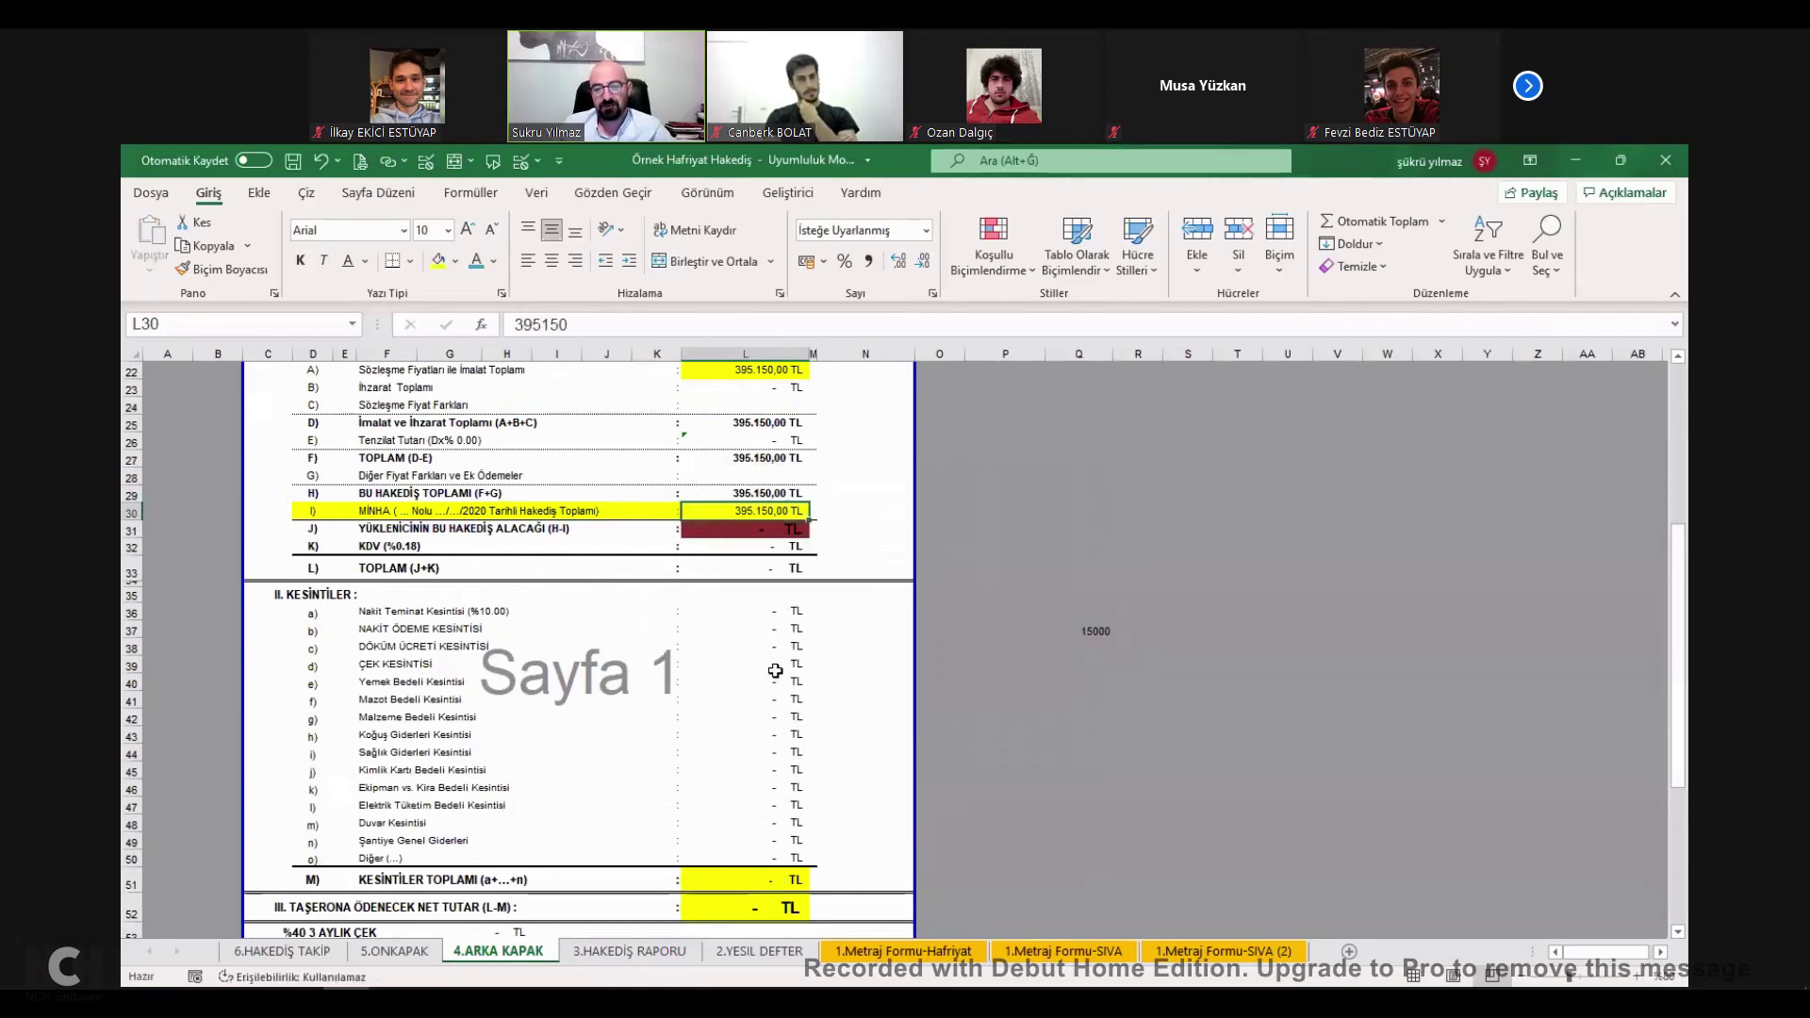
{"action": "scroll", "coordinate": [776, 666], "scroll_direction": "down", "scroll_amount": 3}
{"action": "left_click", "coordinate": [630, 952]}
{"action": "left_click", "coordinate": [1118, 745]}
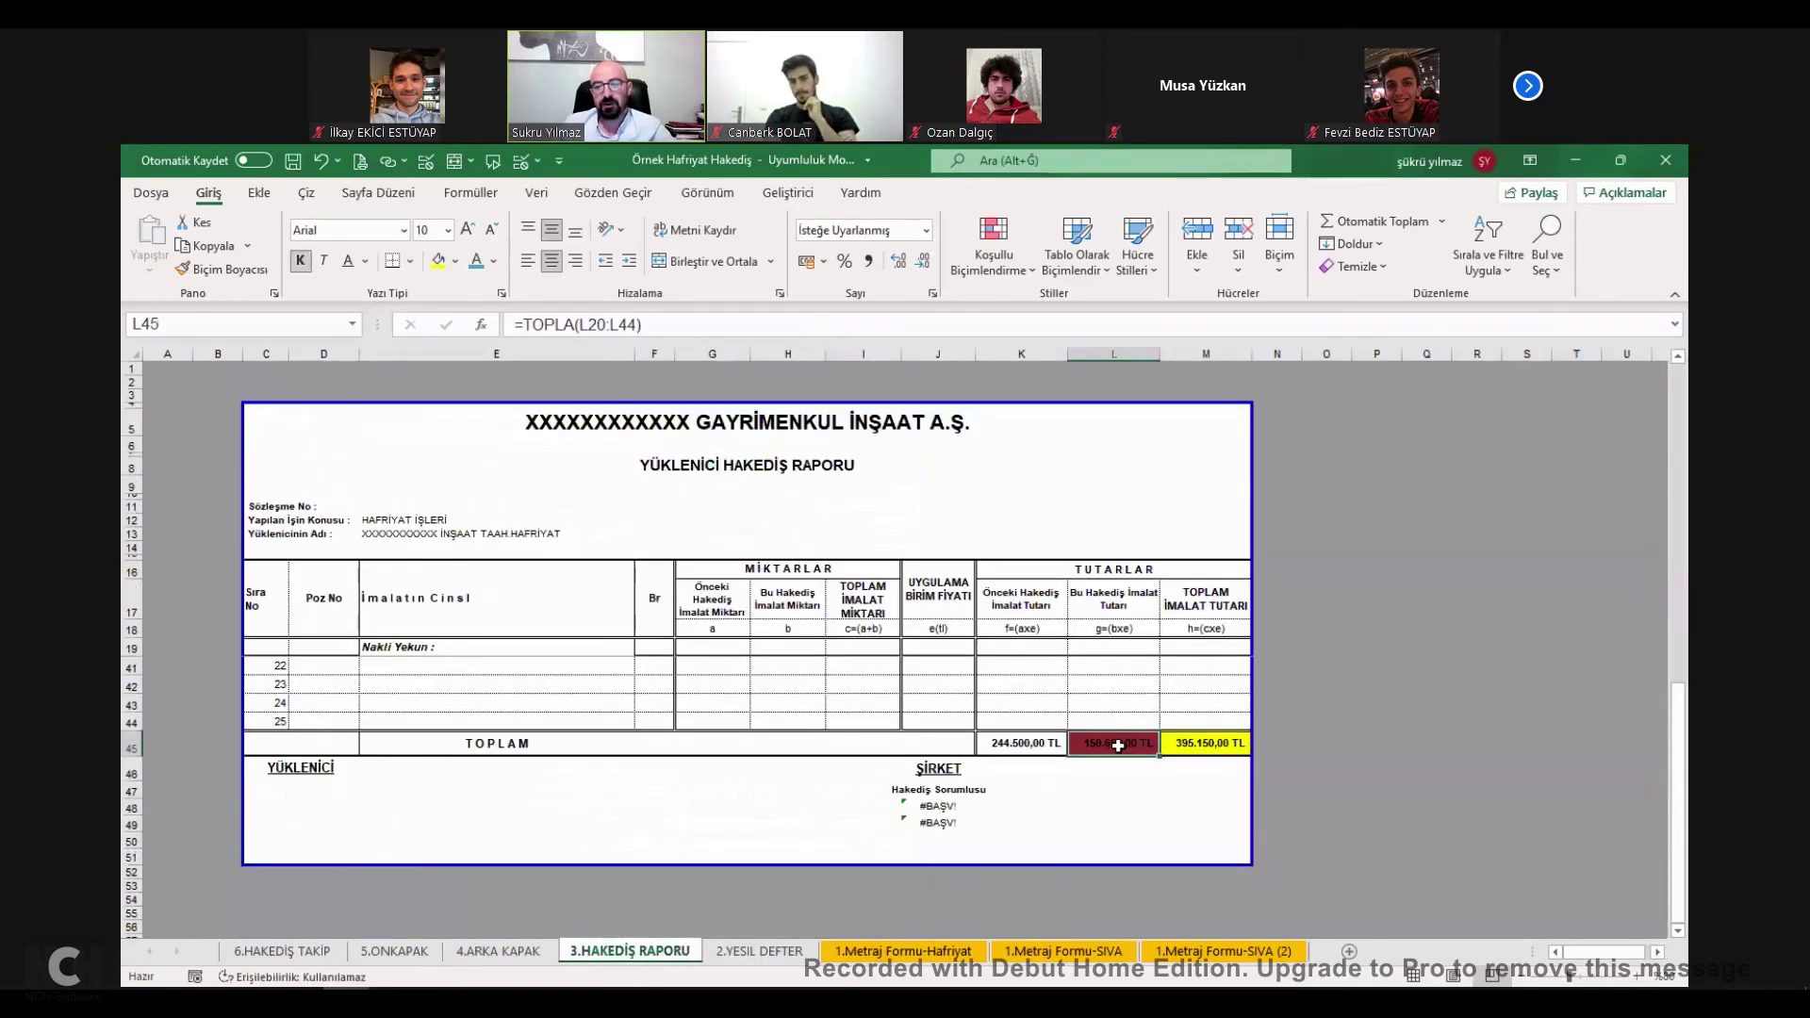
On 2.YESIL DEFTER, paste the total quantities H6:H8 as values into previous quantities F6:F8.
{"action": "left_click", "coordinate": [760, 952]}
{"action": "left_click_drag", "start_coordinate": [780, 517], "coordinate": [788, 575]}
{"action": "key", "text": "ctrl+c"}
{"action": "left_click", "coordinate": [613, 521]}
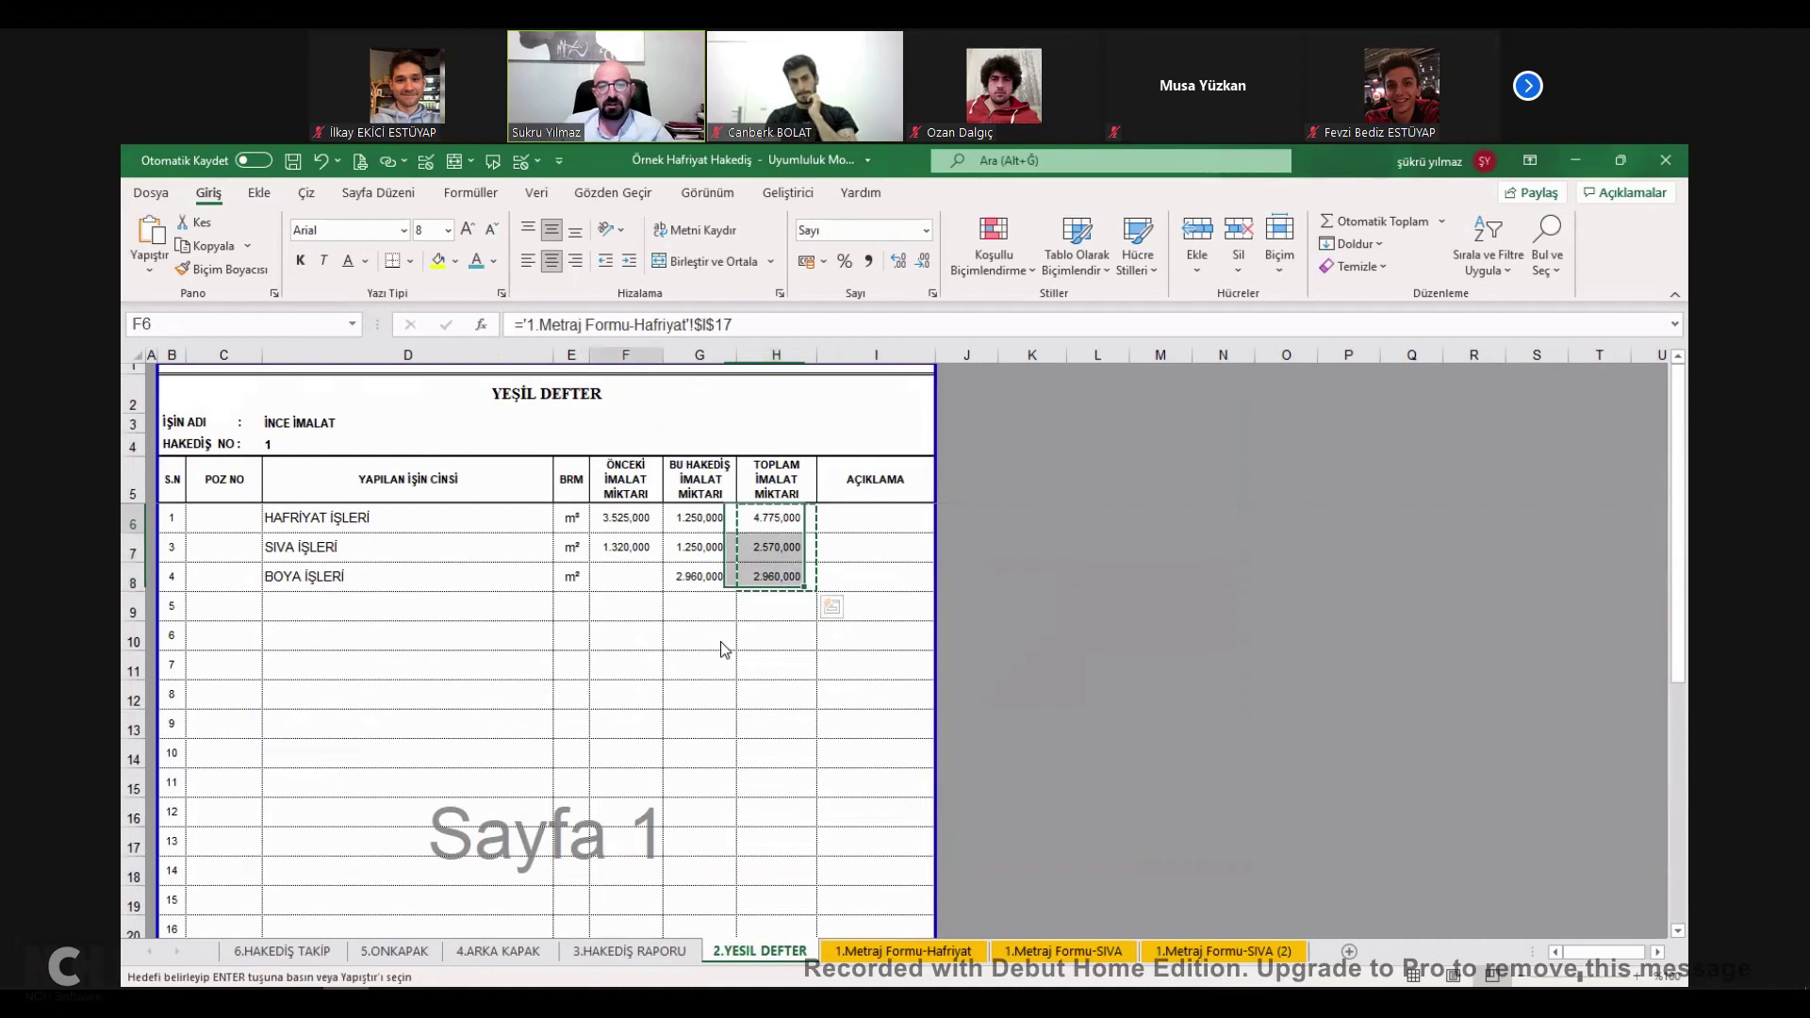
{"action": "key", "text": "ctrl+alt+v"}
{"action": "left_click", "coordinate": [568, 562]}
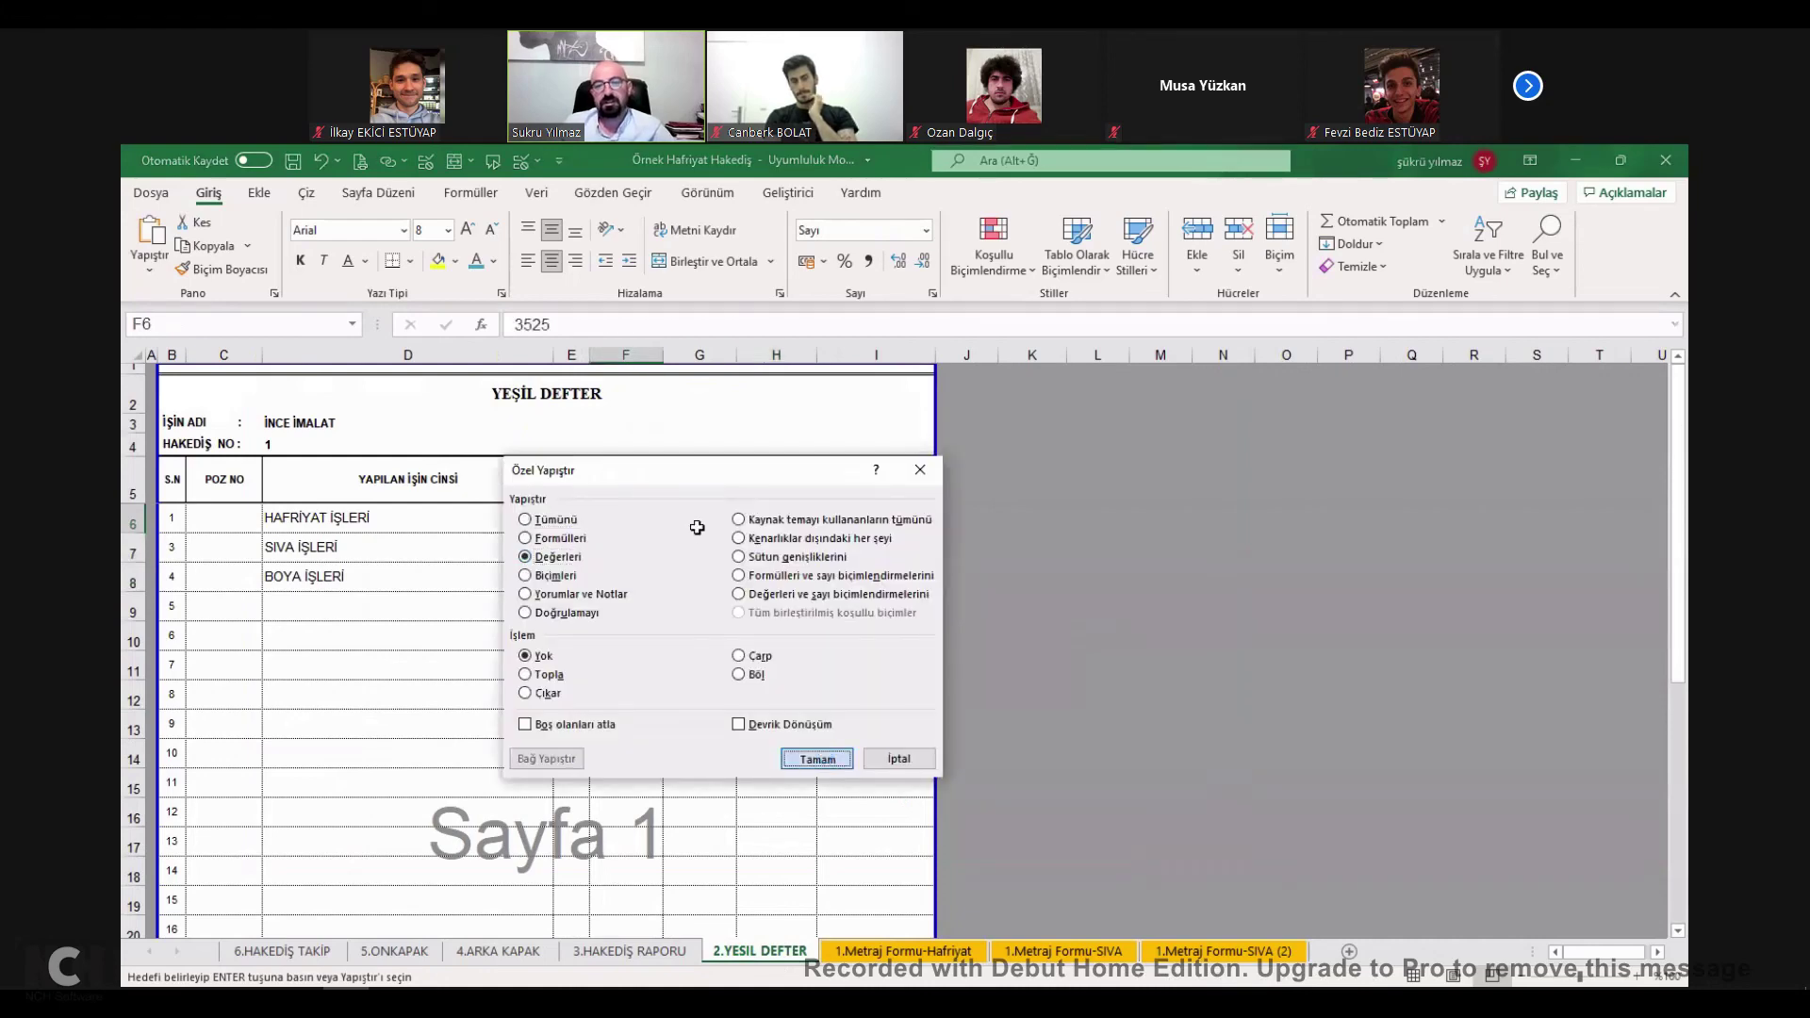
{"action": "key", "text": "Return"}
{"action": "left_click_drag", "start_coordinate": [695, 526], "coordinate": [695, 585]}
Check the back cover's net payable, then set the plaster quantity on 1.Metraj Formu-SIVA to 50.
{"action": "left_click", "coordinate": [629, 950]}
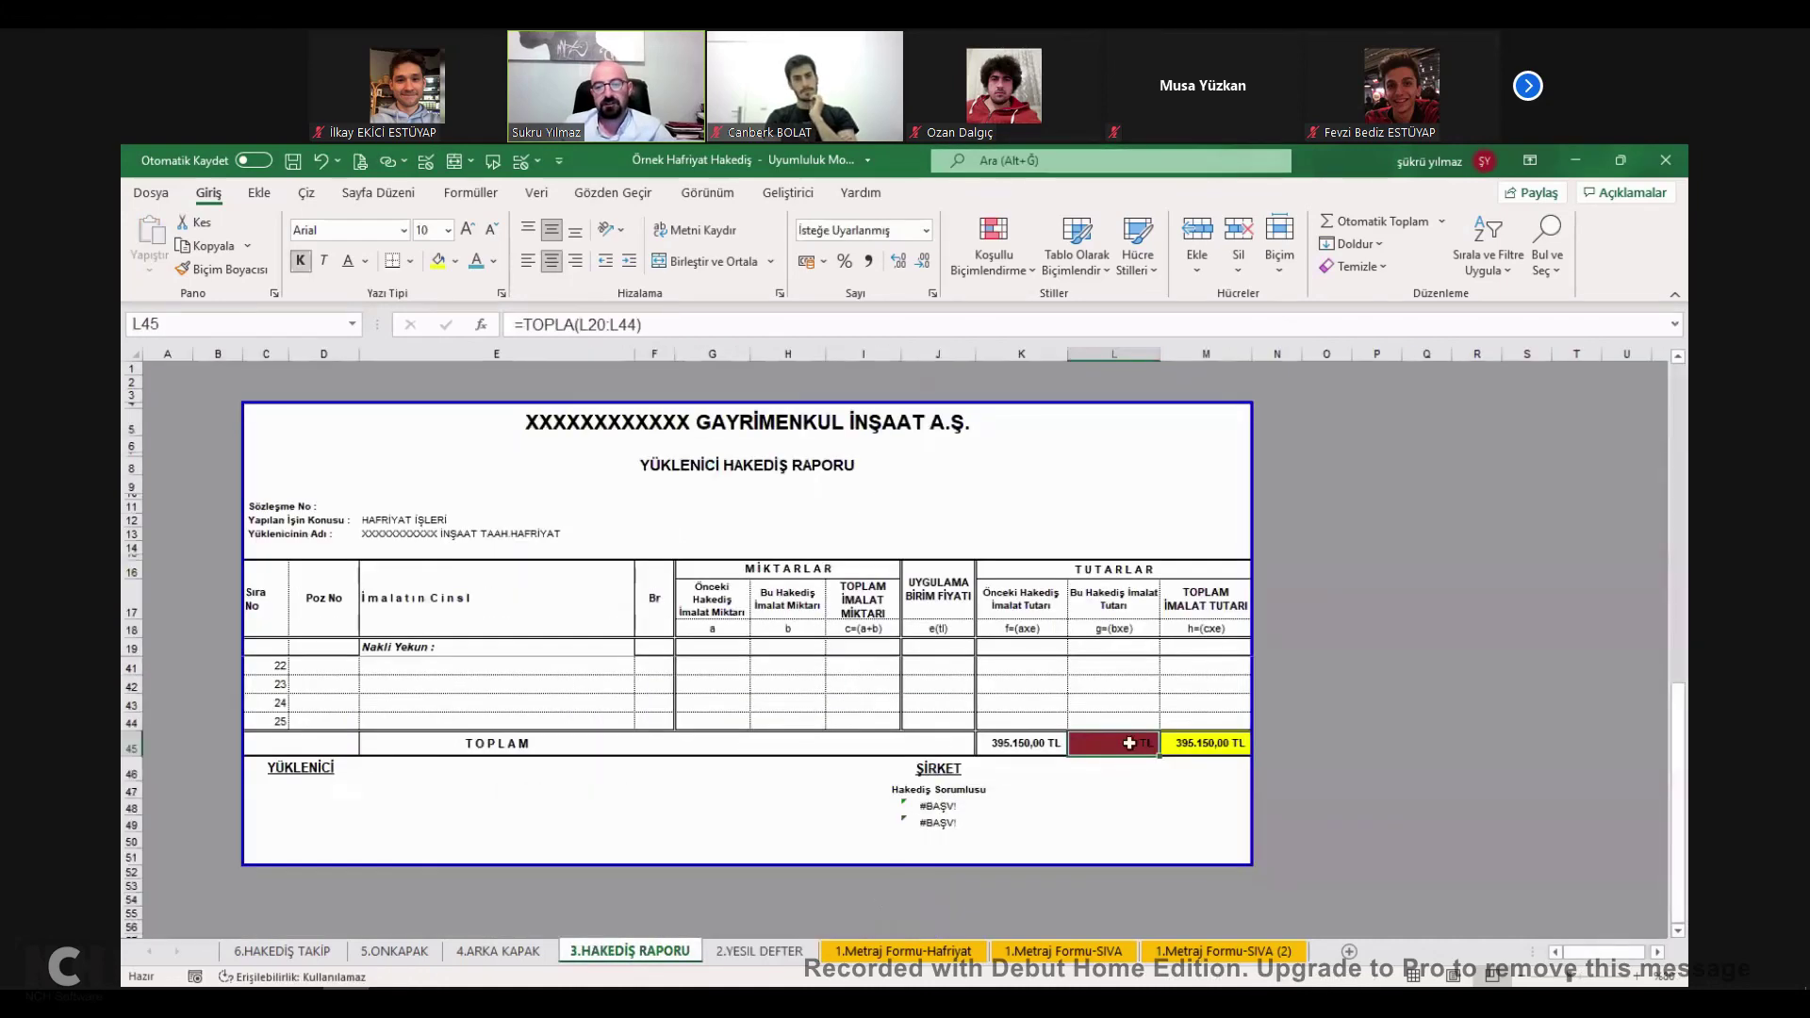
{"action": "left_click", "coordinate": [489, 954]}
{"action": "left_click", "coordinate": [783, 743]}
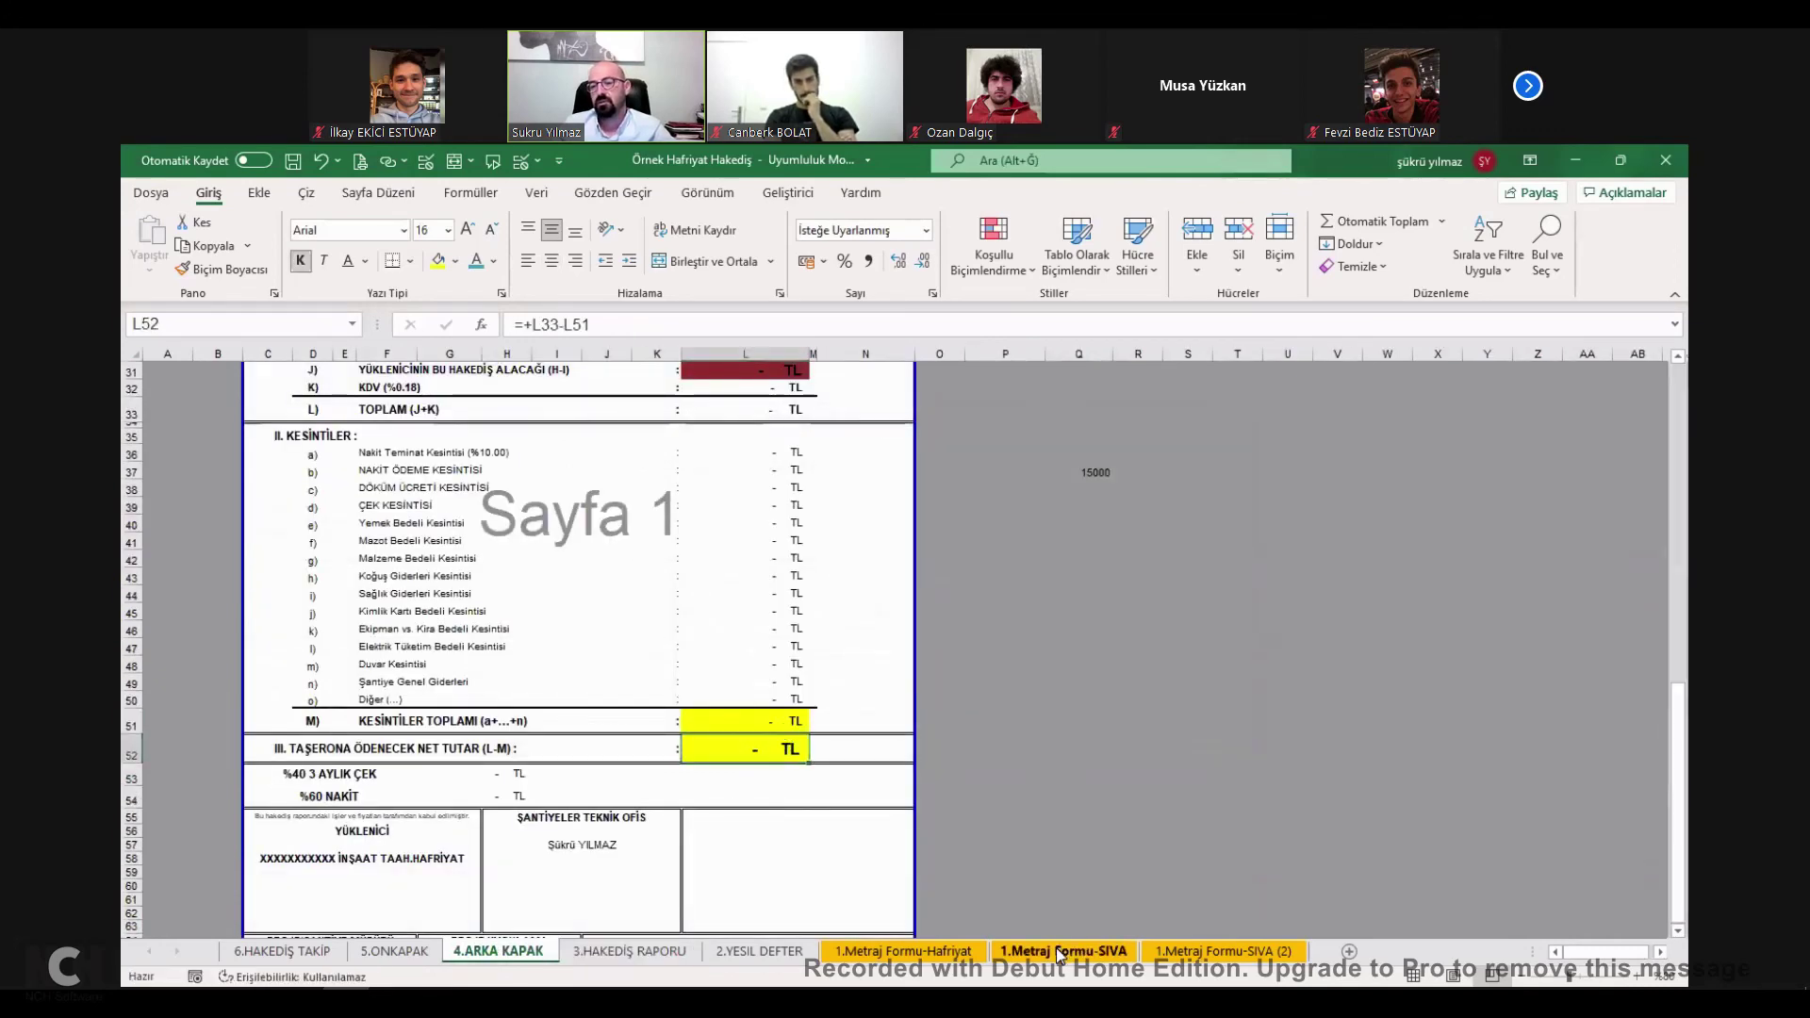
{"action": "left_click", "coordinate": [1064, 951]}
{"action": "left_click", "coordinate": [835, 664]}
{"action": "key", "text": "Up"}
{"action": "type", "text": "50"}
{"action": "key", "text": "Return"}
{"action": "left_click", "coordinate": [419, 949]}
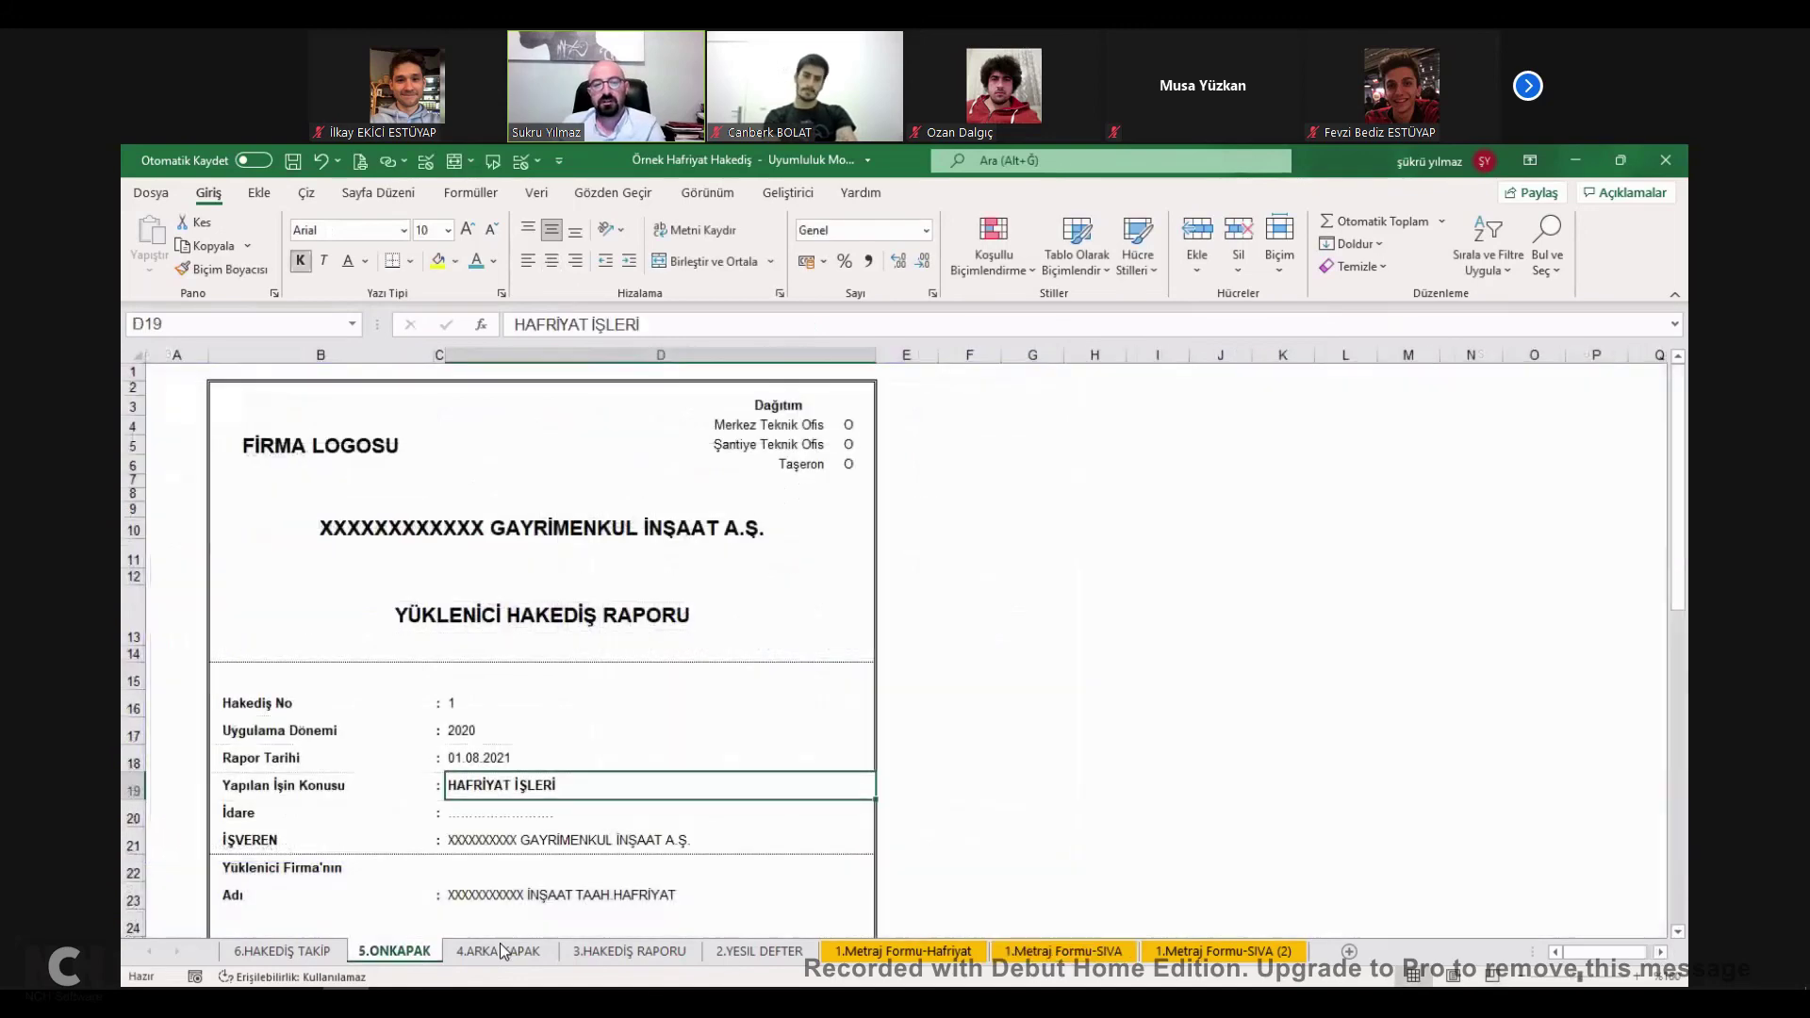
{"action": "left_click", "coordinate": [492, 953]}
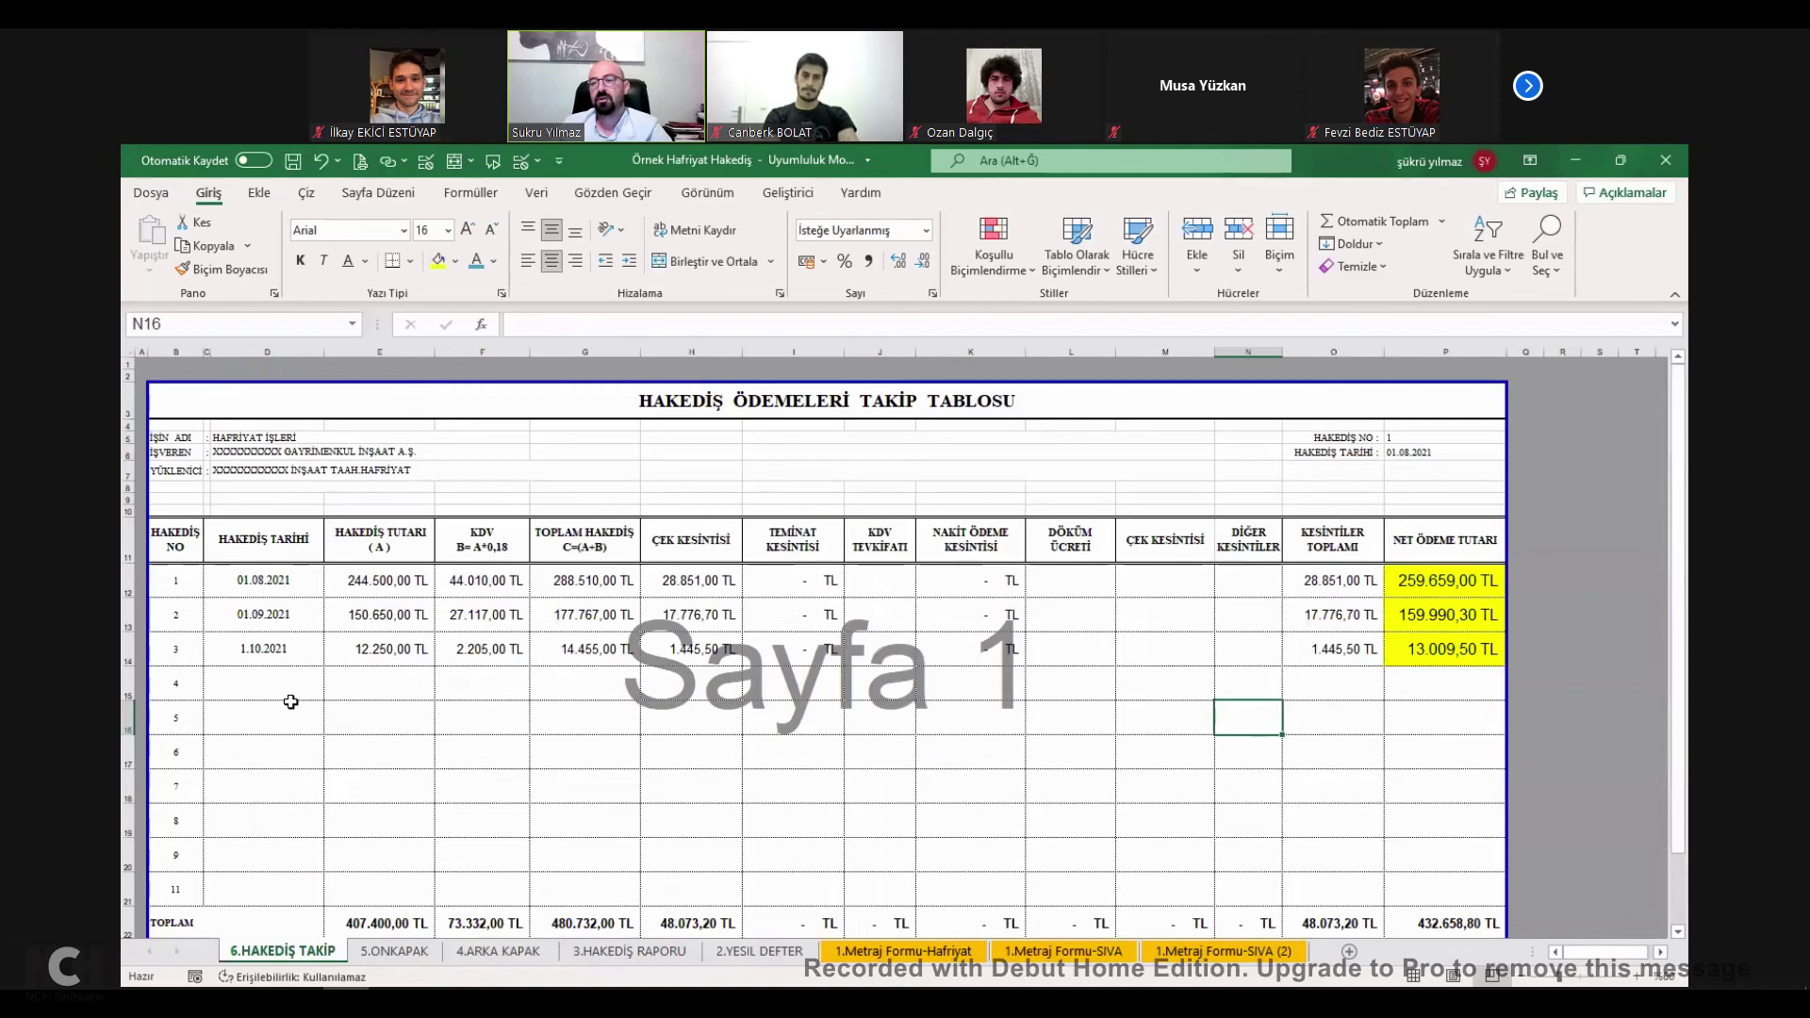
Restore =H6-F6 in G6:G8 on 2.YESIL DEFTER so this period's plaster quantity is 490,000.
{"action": "left_click", "coordinate": [287, 703]}
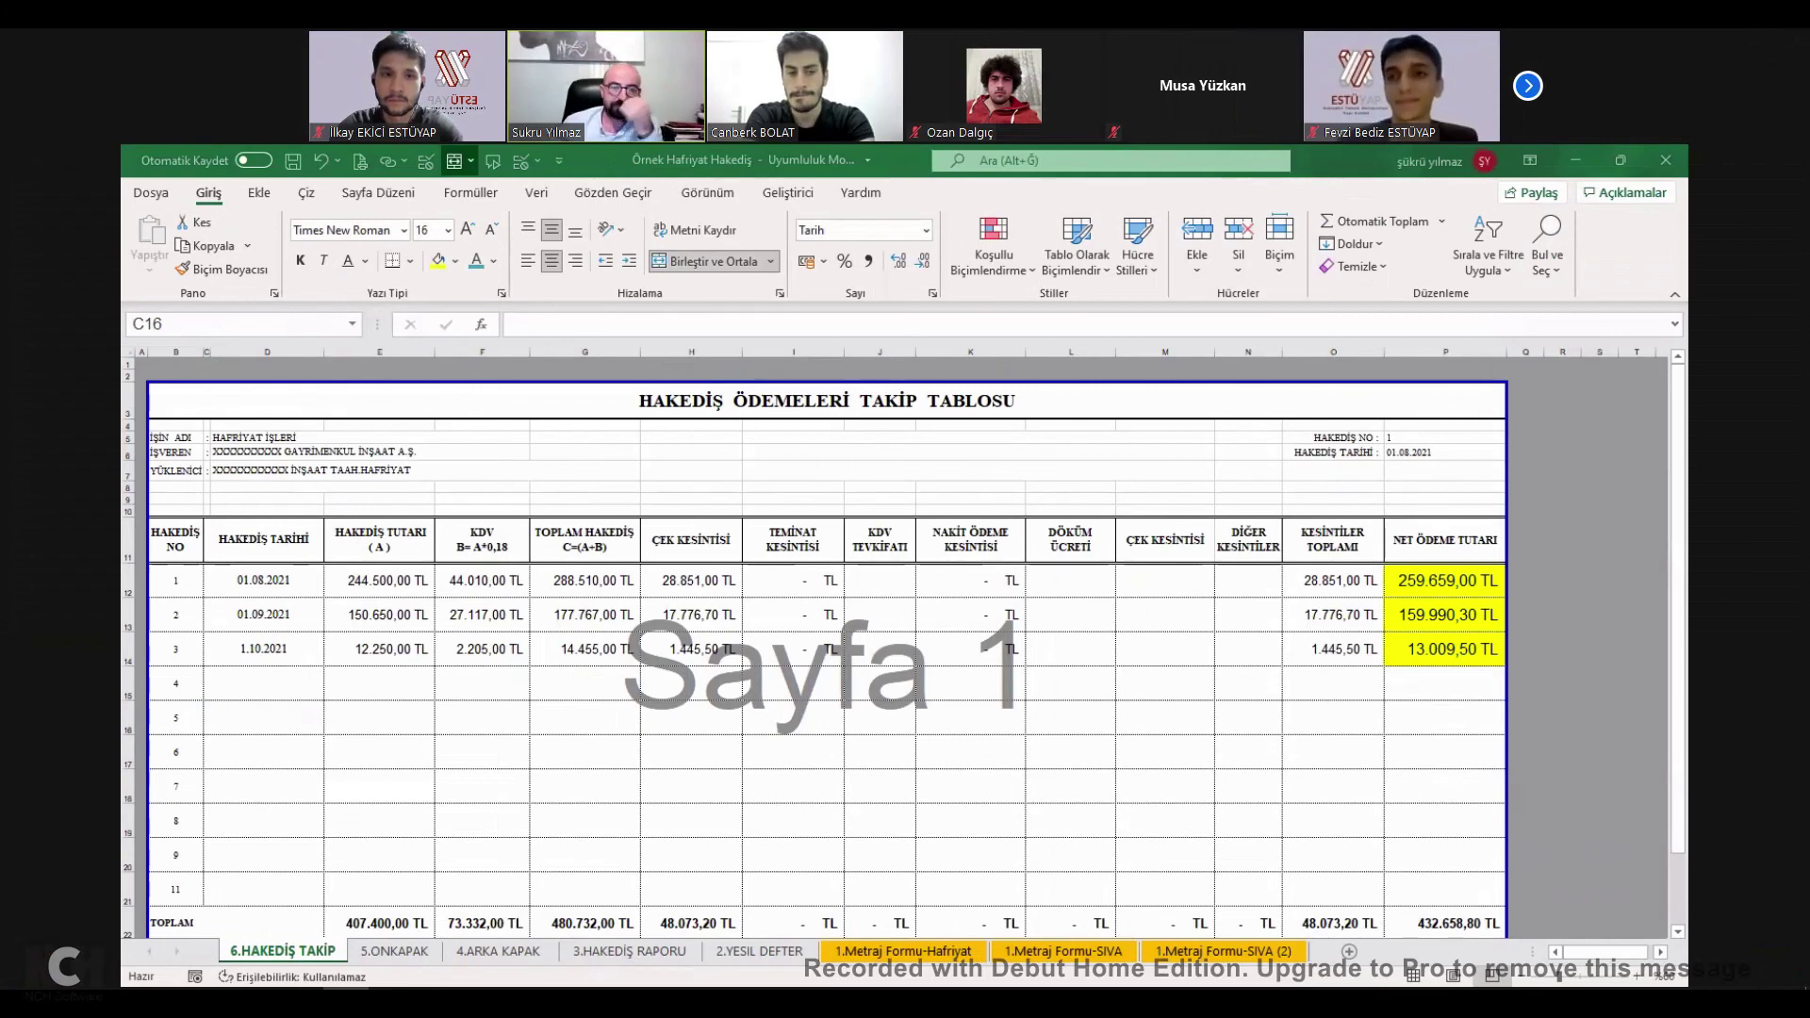
{"action": "left_click", "coordinate": [394, 950]}
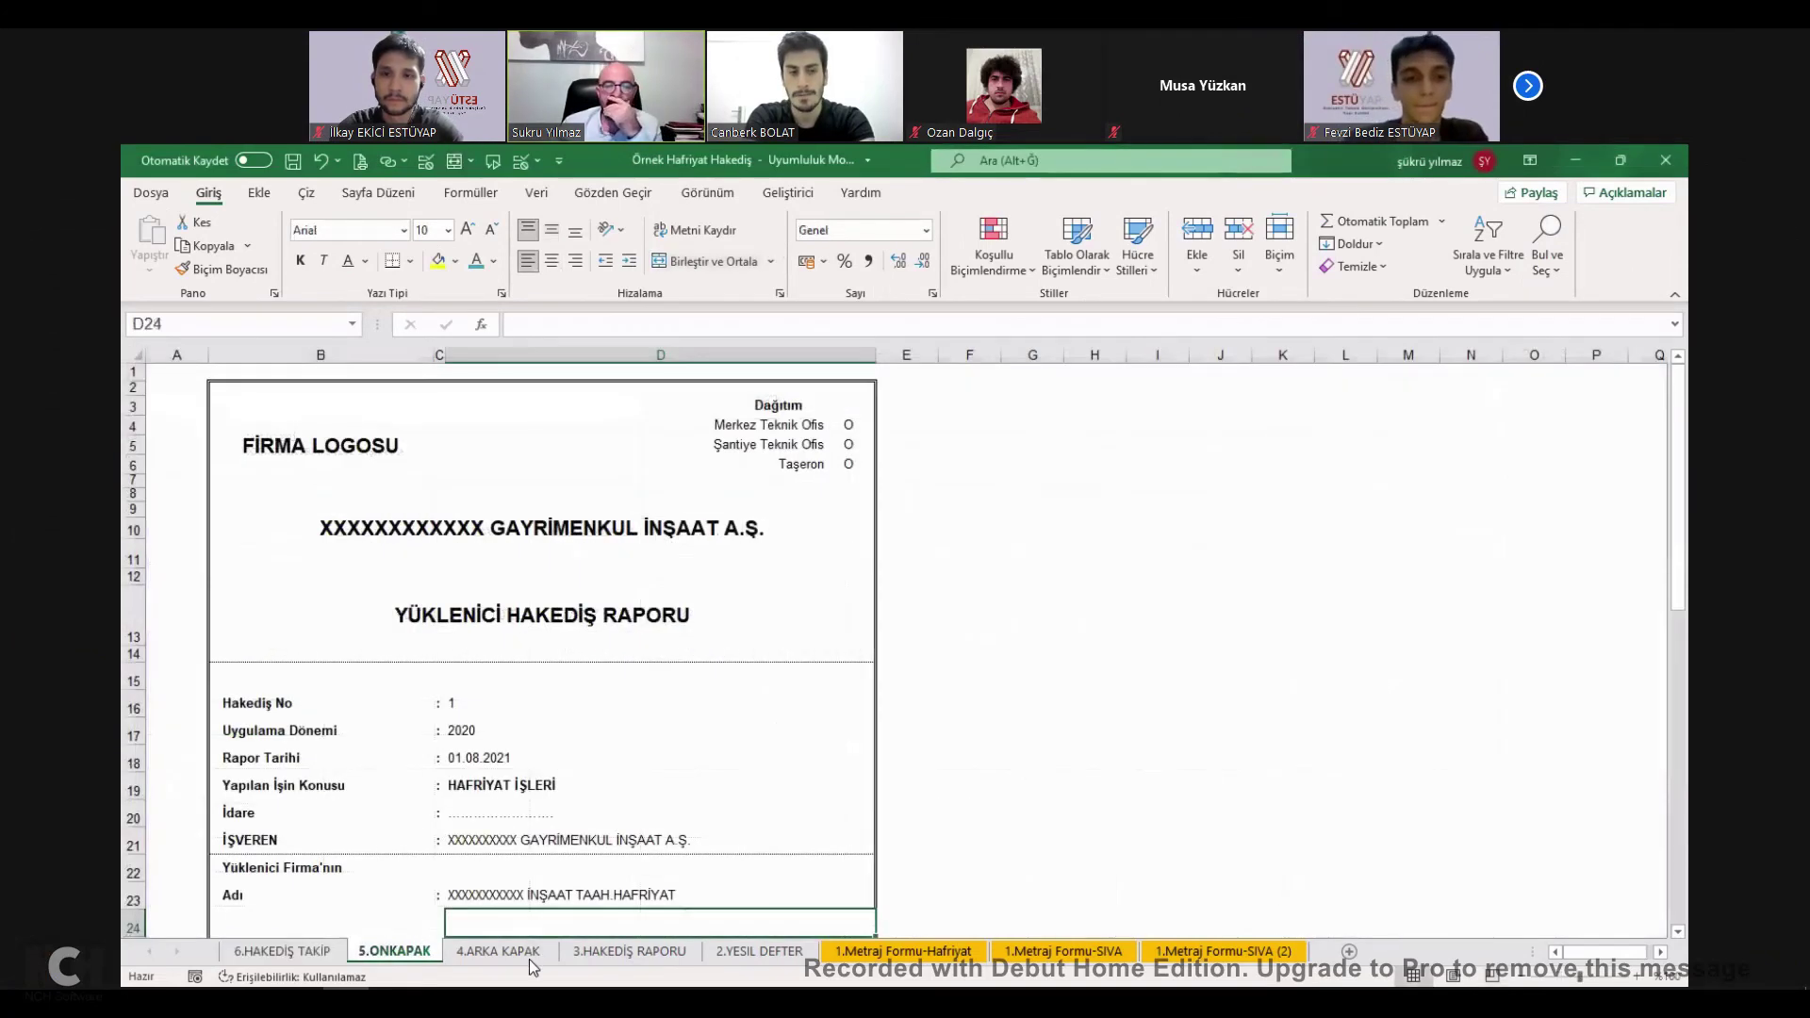
{"action": "left_click", "coordinate": [528, 954]}
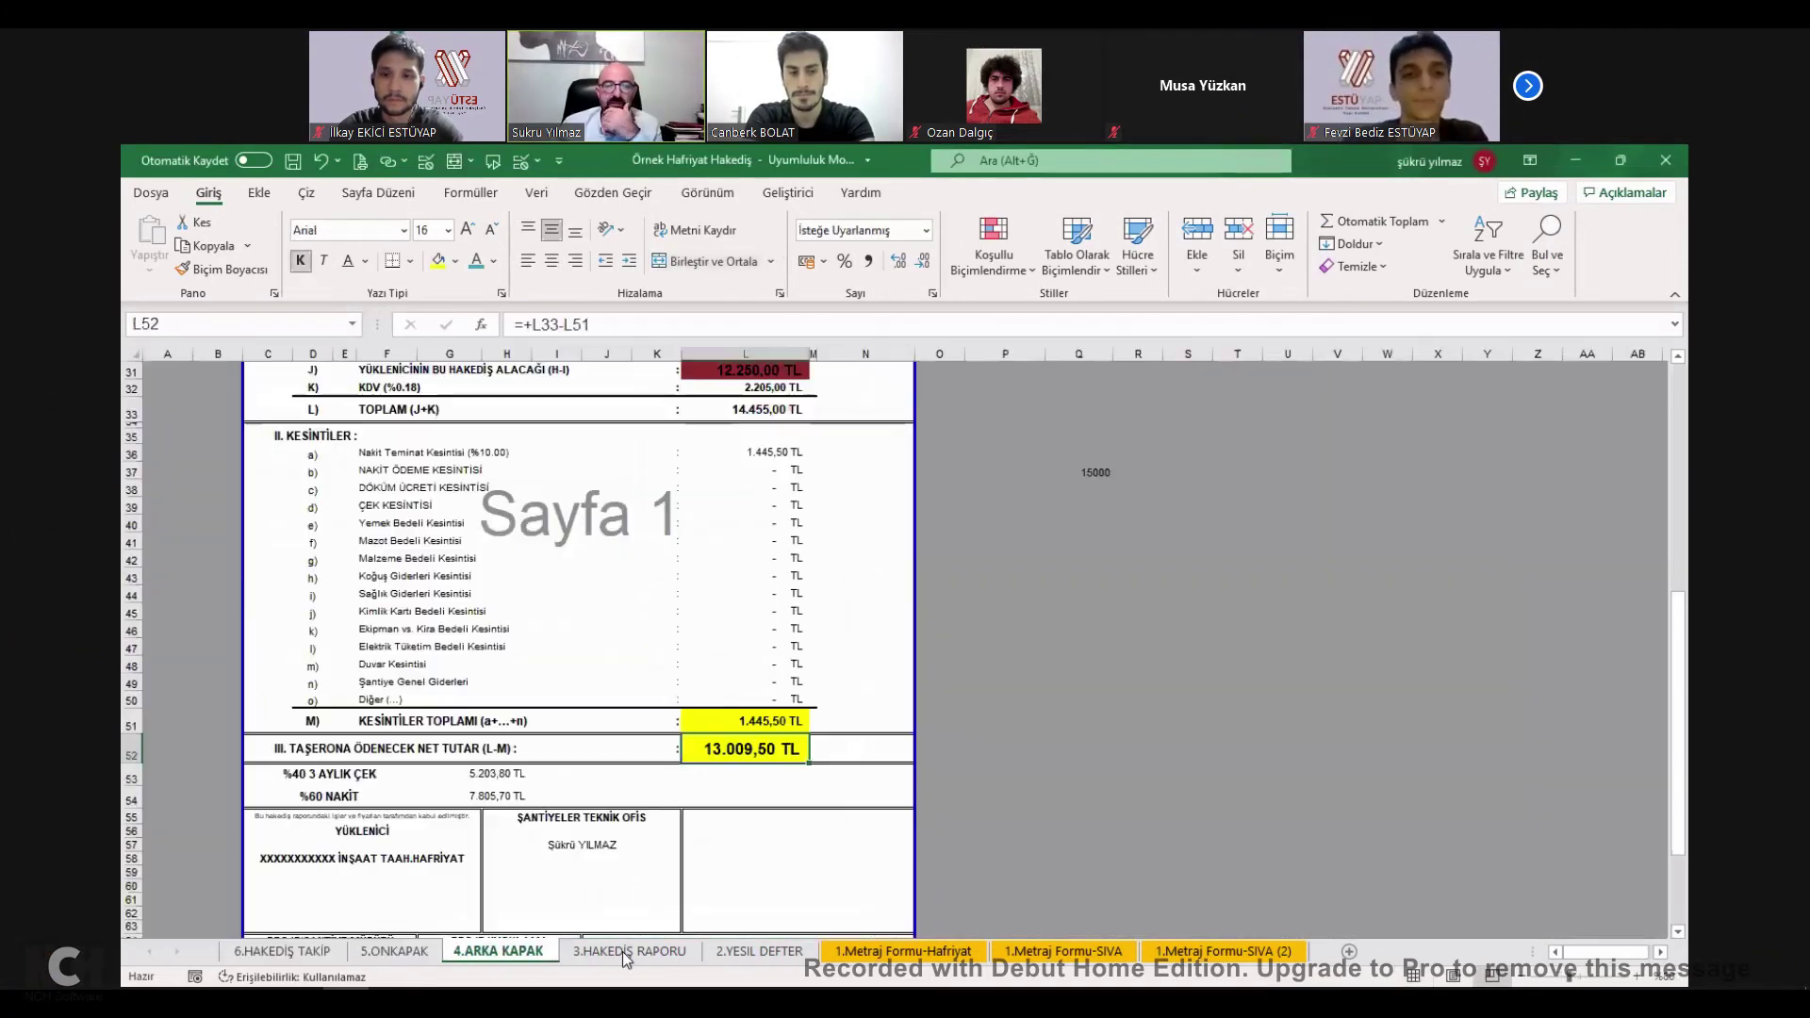
{"action": "left_click", "coordinate": [750, 608]}
{"action": "left_click", "coordinate": [759, 953]}
{"action": "key", "text": "ctrl+v"}
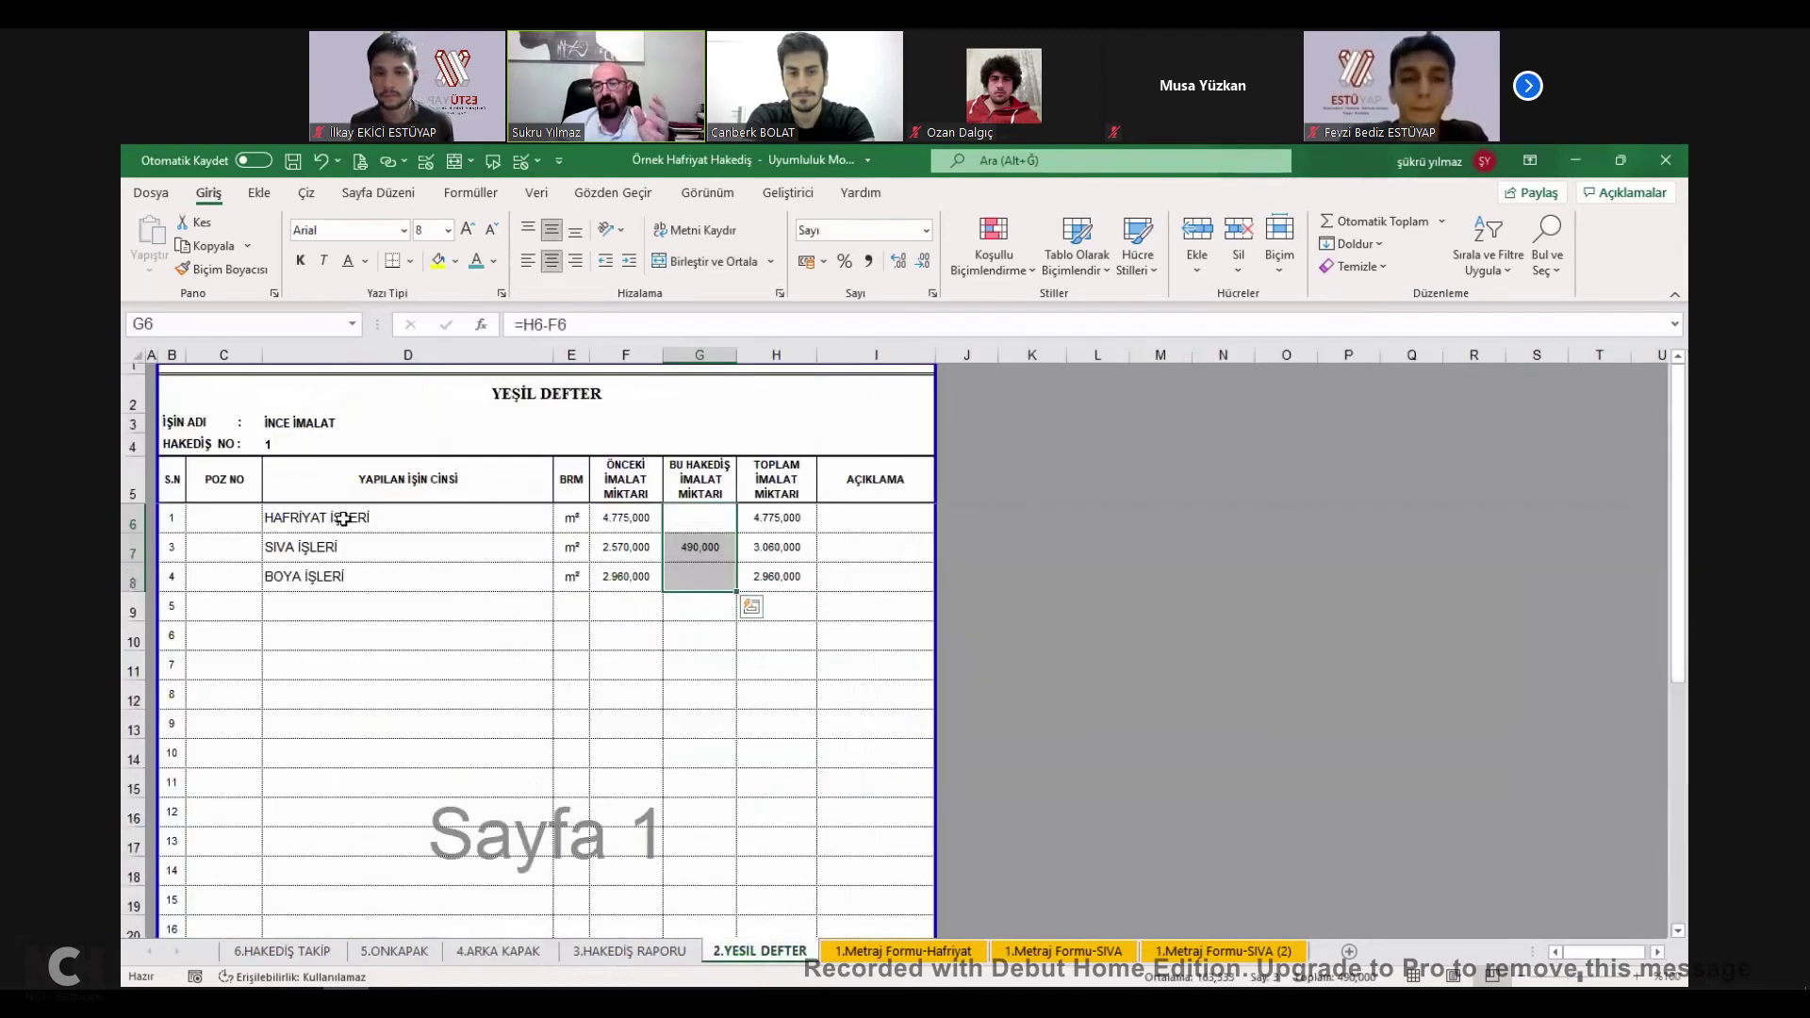
{"action": "left_click_drag", "start_coordinate": [321, 518], "coordinate": [341, 546]}
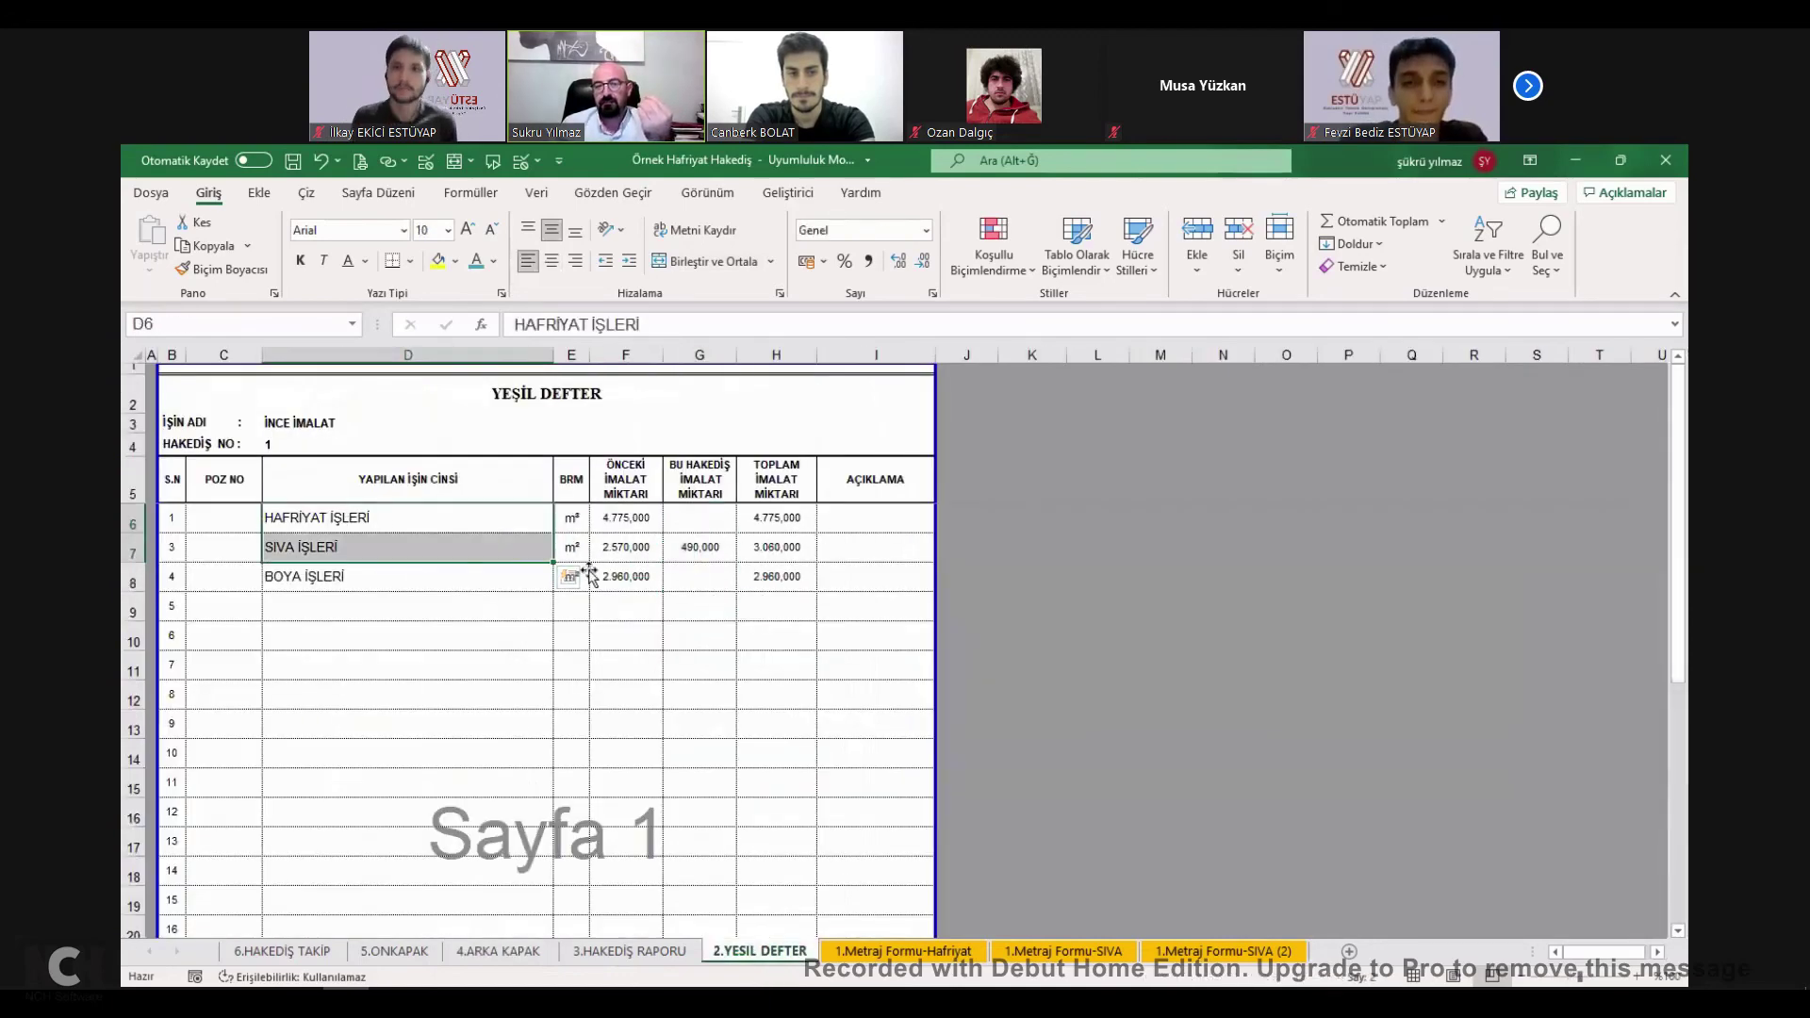
{"action": "left_click", "coordinate": [671, 952]}
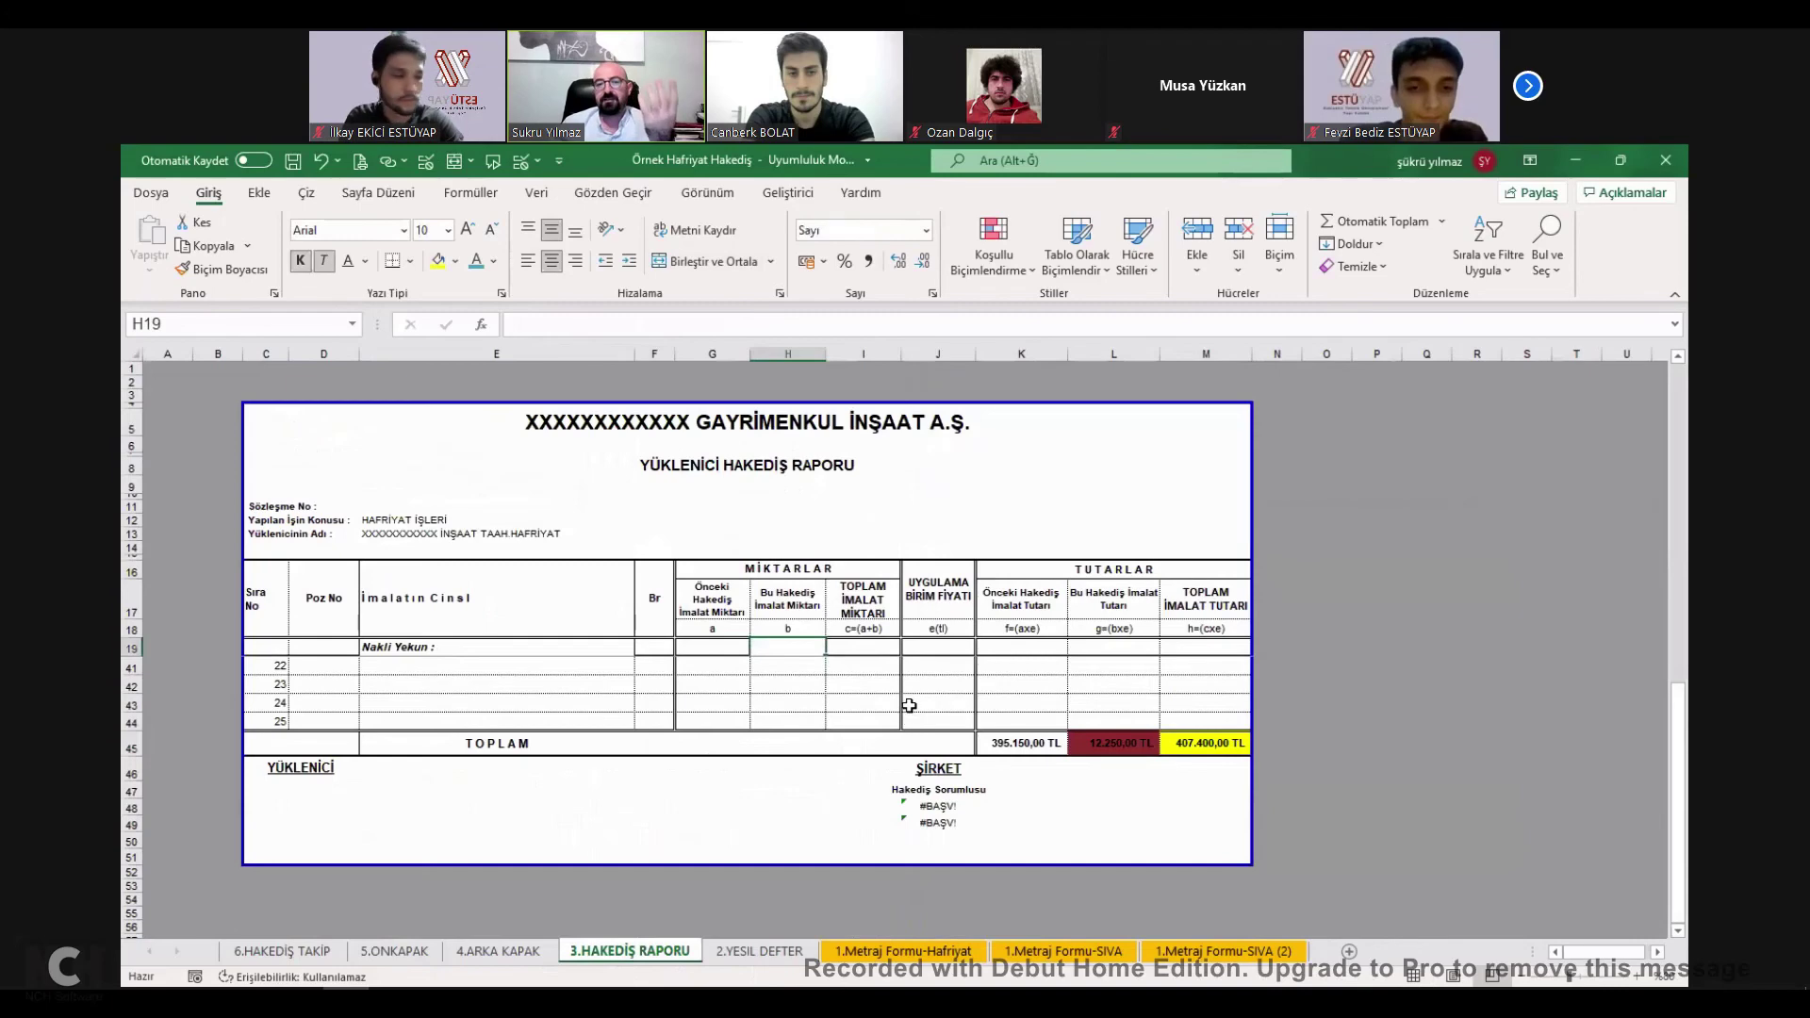
Enter 10 in the spare cell N11 beside the payment report.
{"action": "left_click_drag", "start_coordinate": [424, 666], "coordinate": [417, 852]}
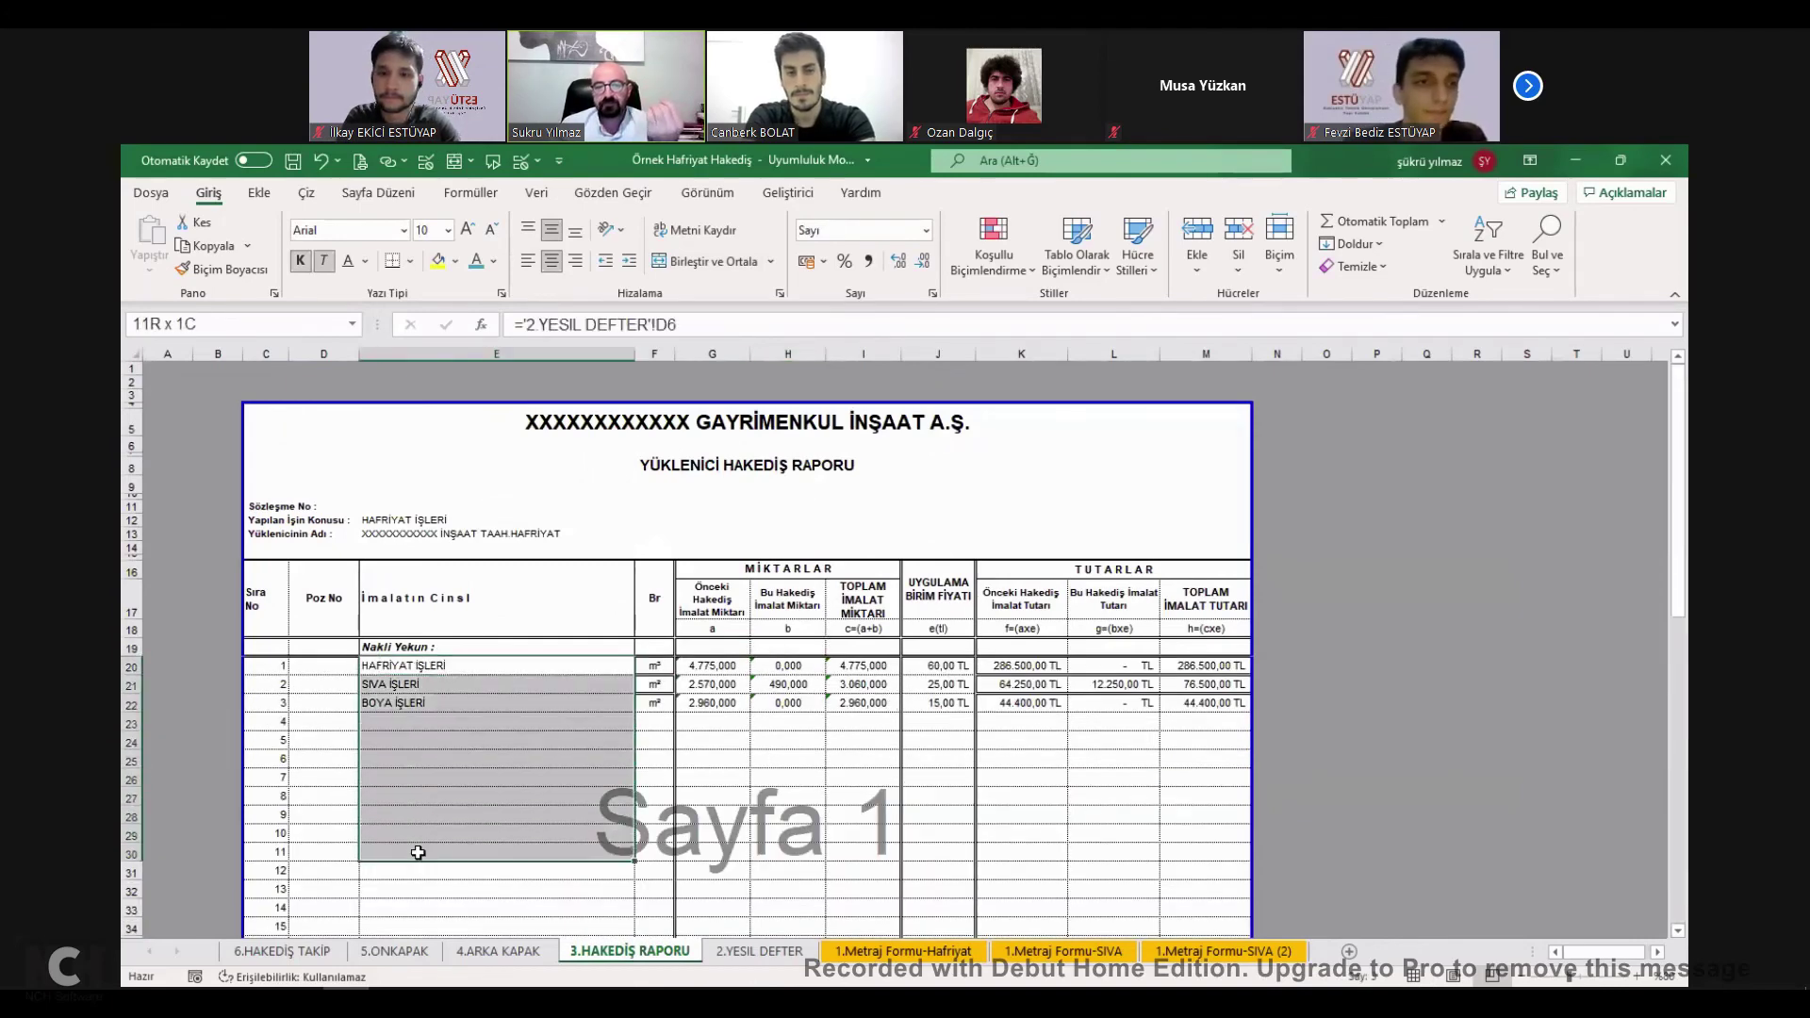
{"action": "left_click", "coordinate": [943, 666]}
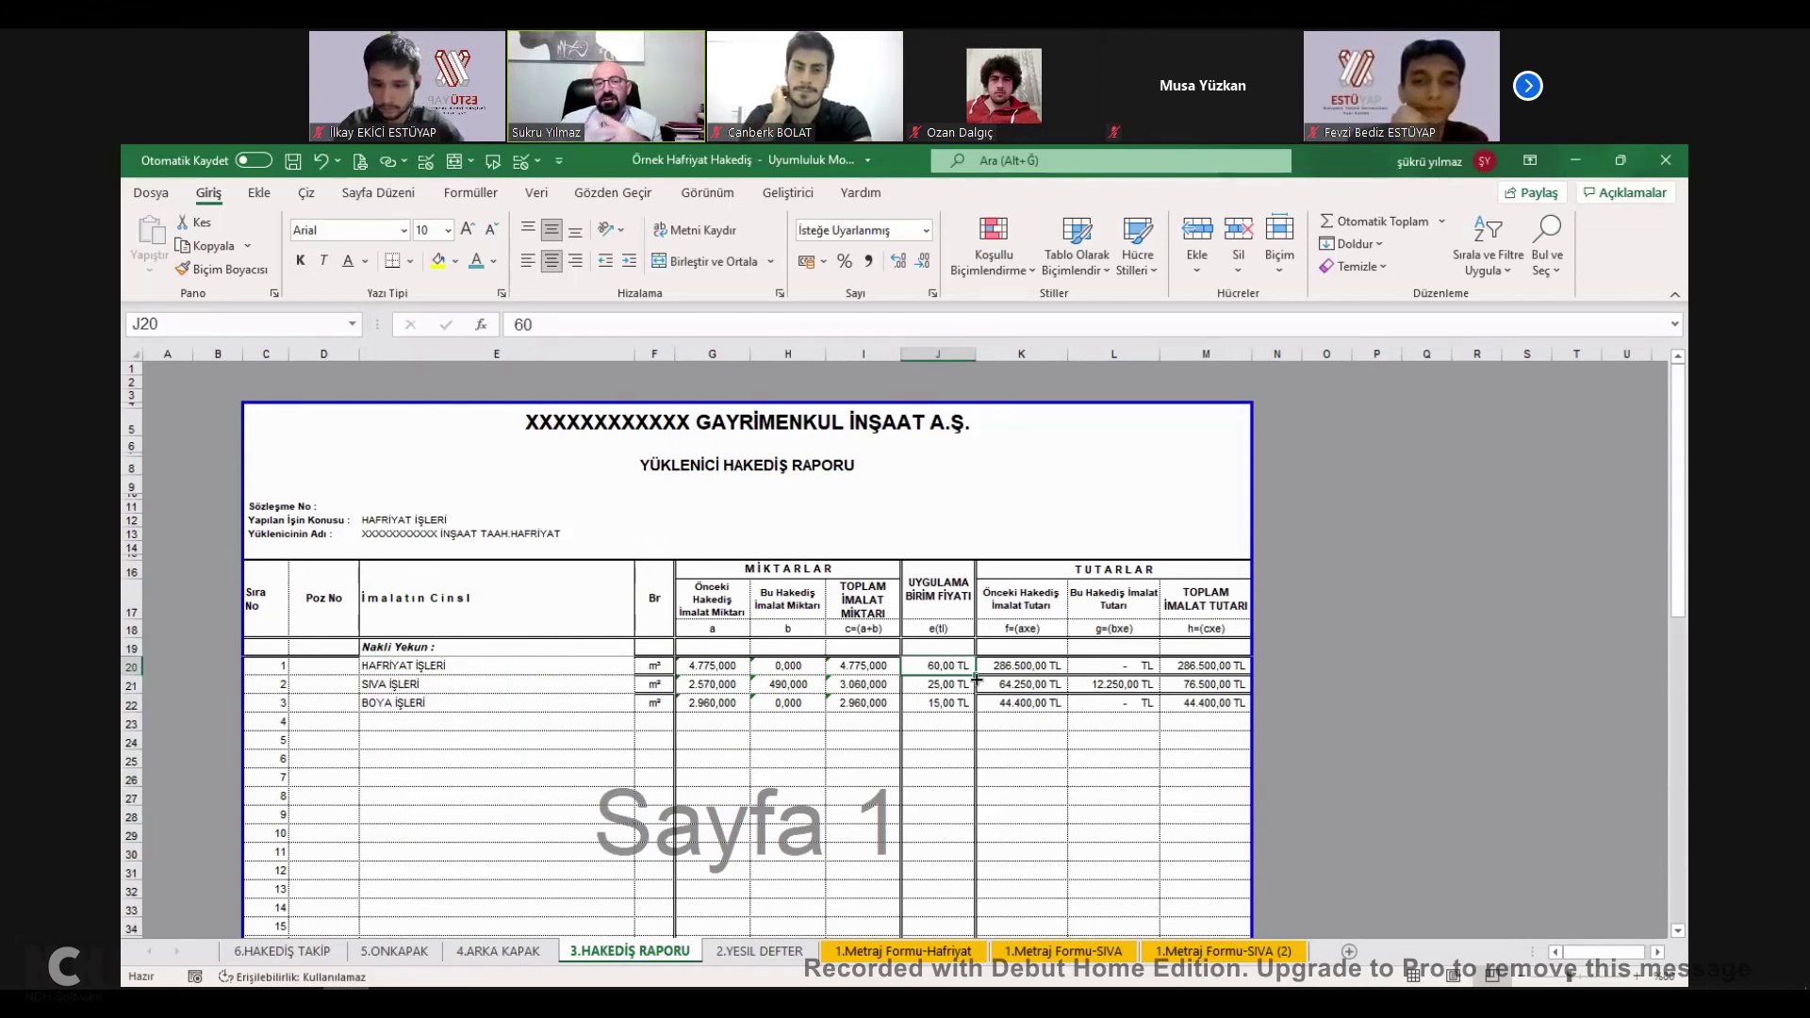
{"action": "left_click", "coordinate": [574, 652]}
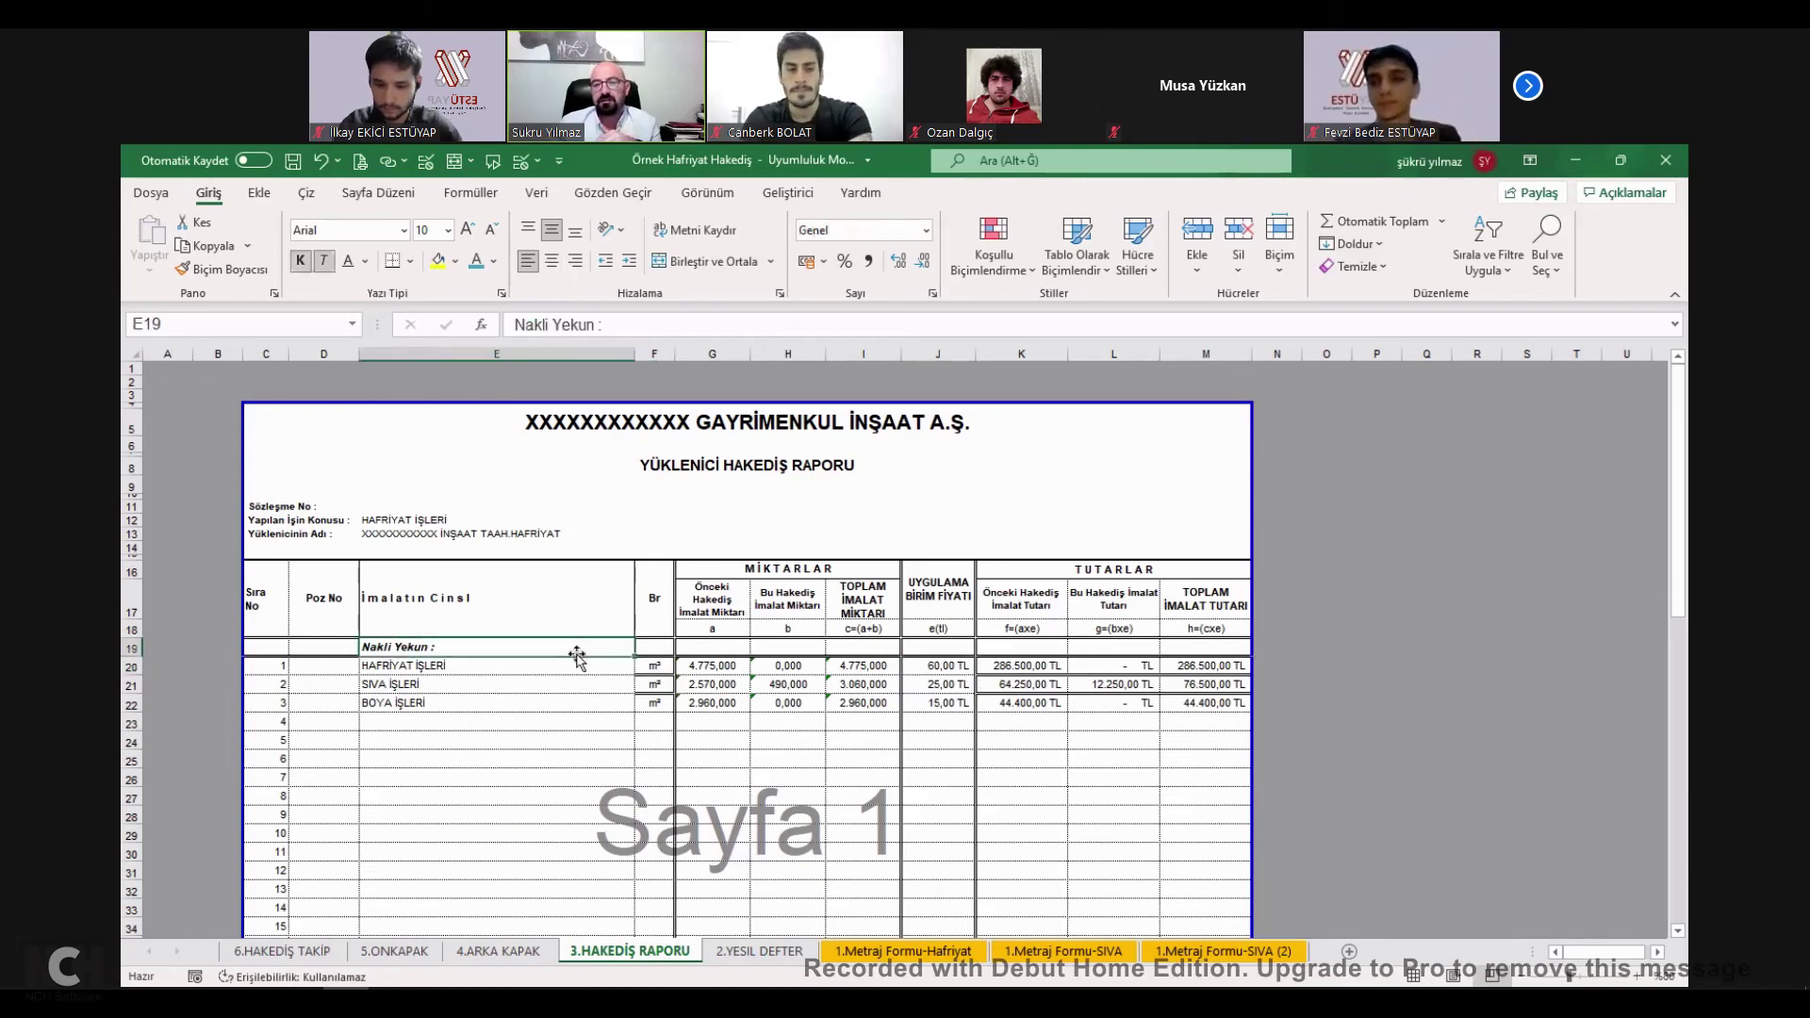
{"action": "left_click", "coordinate": [1290, 509]}
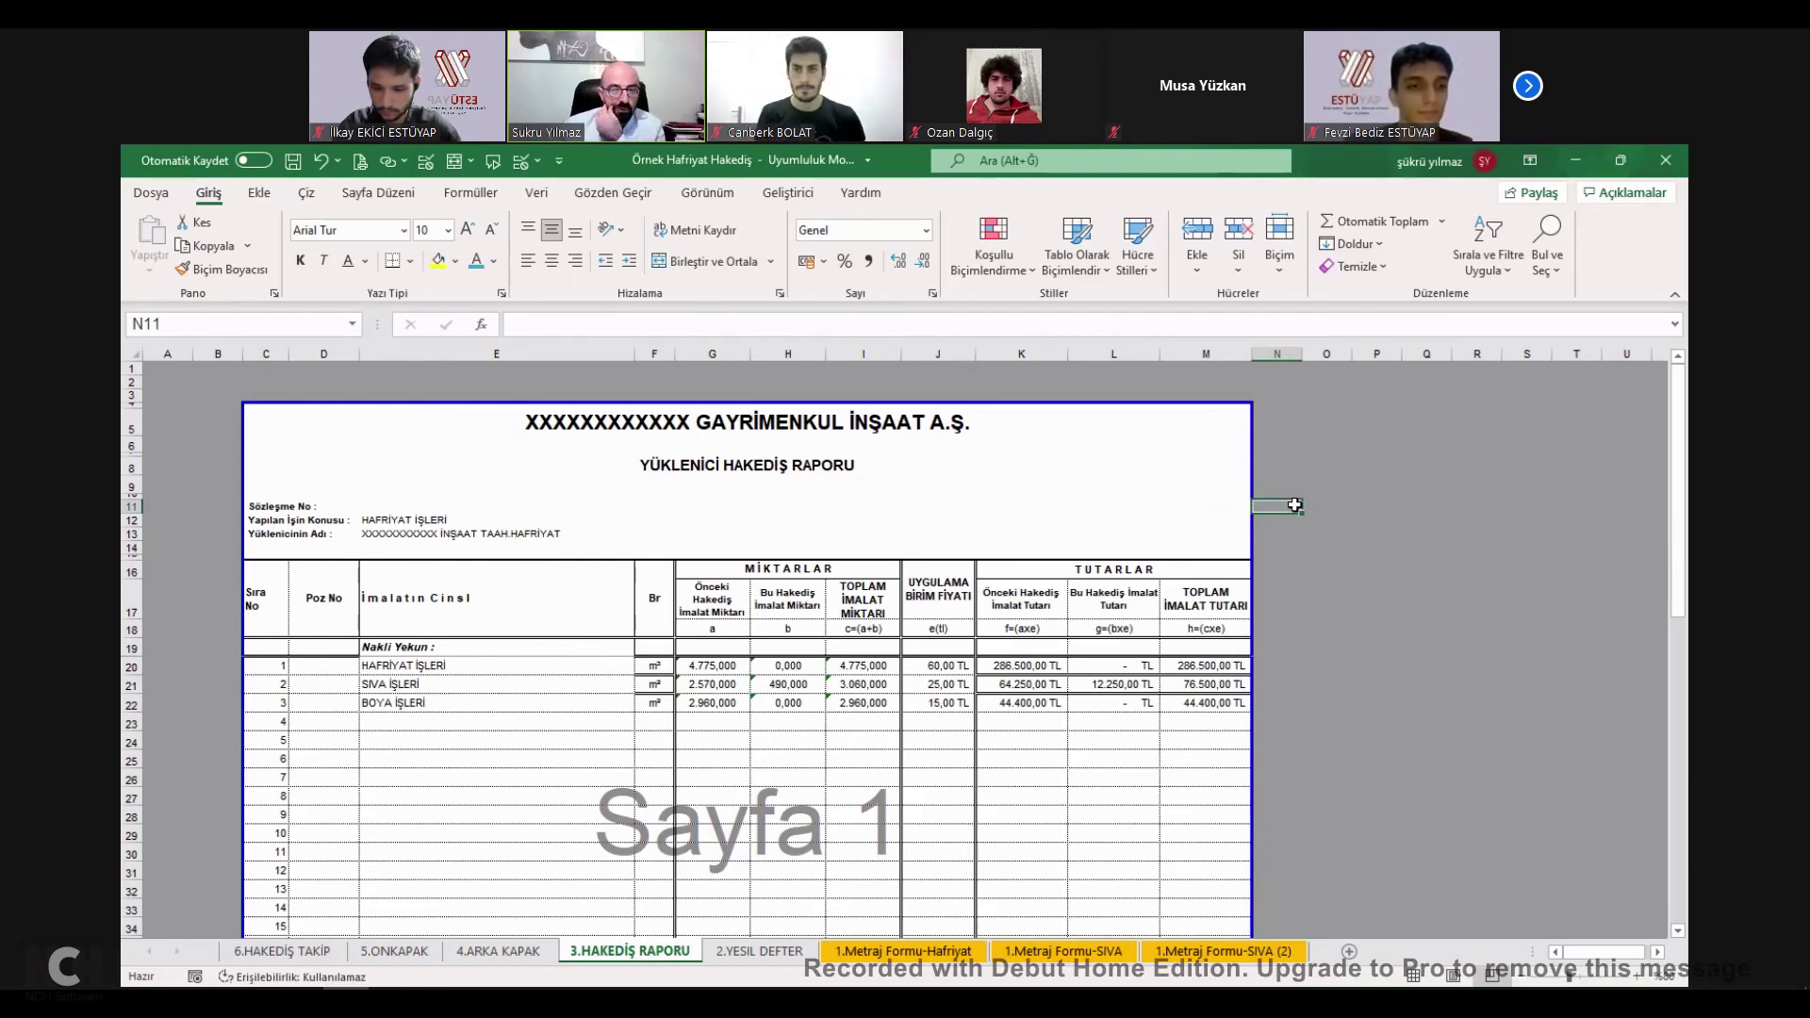
{"action": "type", "text": "10"}
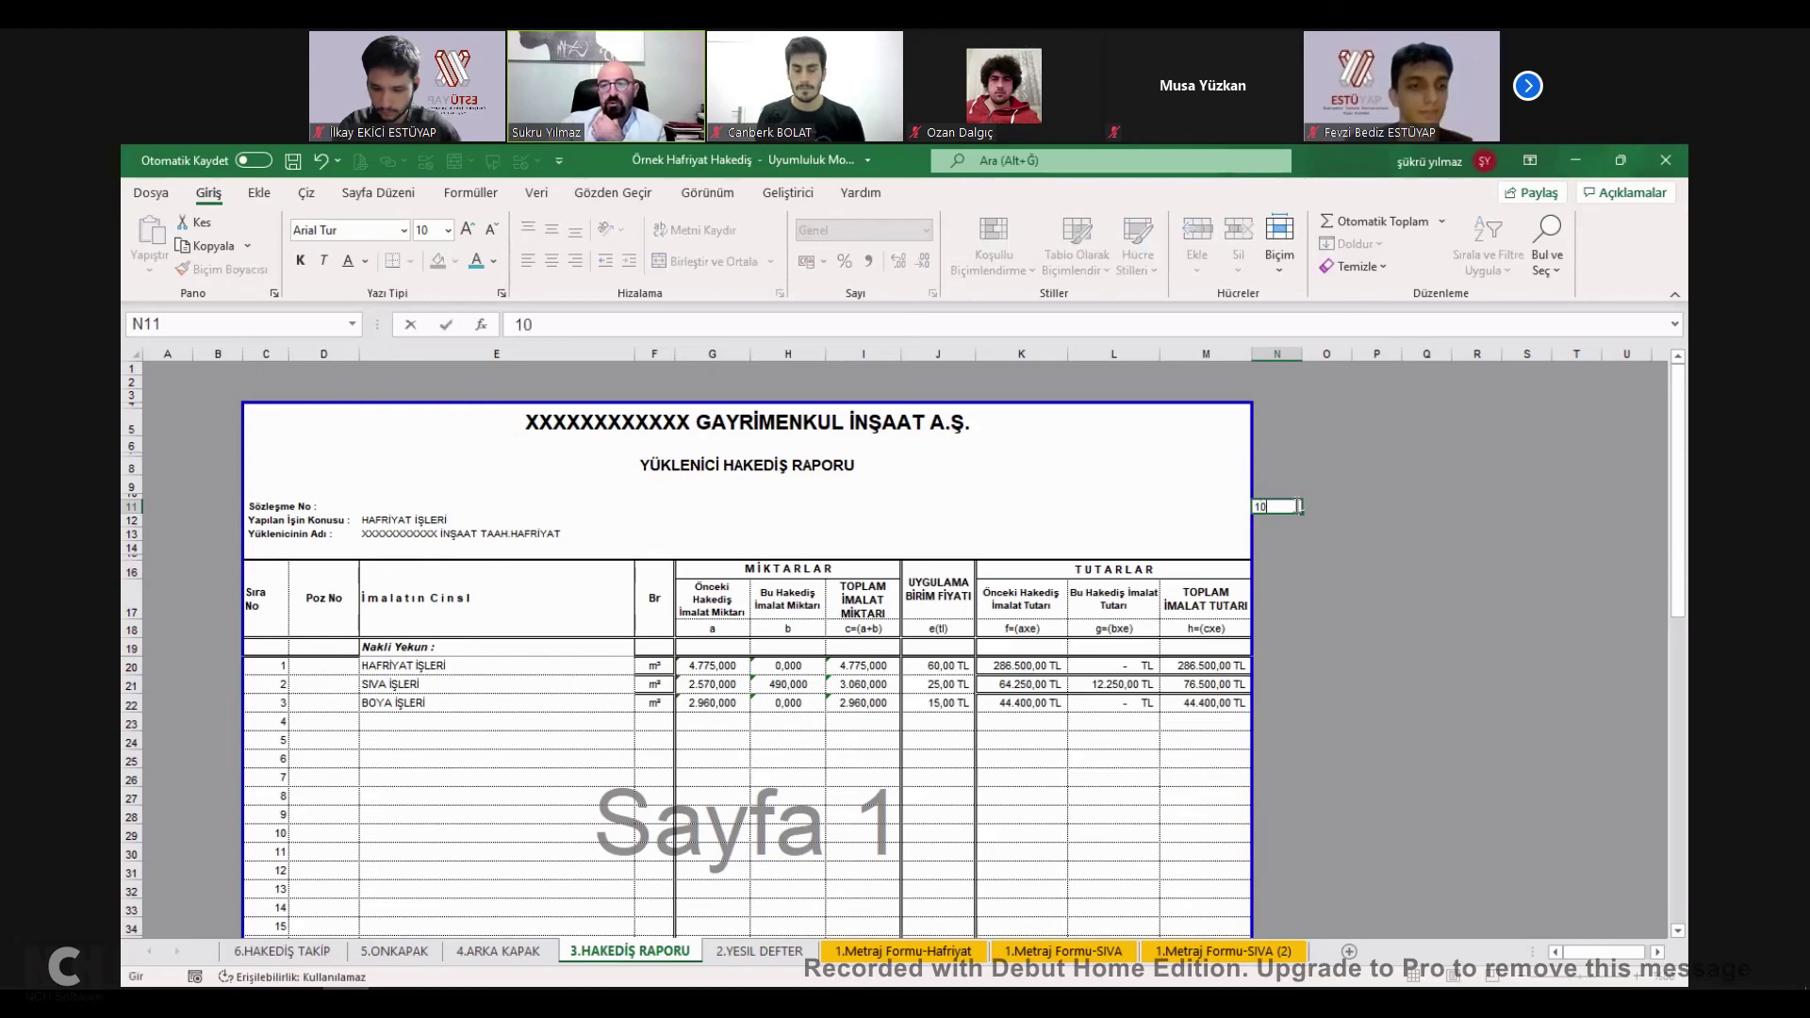
{"action": "key", "text": "Return"}
Set the HAFRİYAT İŞLERİ total quantity in I20 to 10.
{"action": "left_click", "coordinate": [959, 668]}
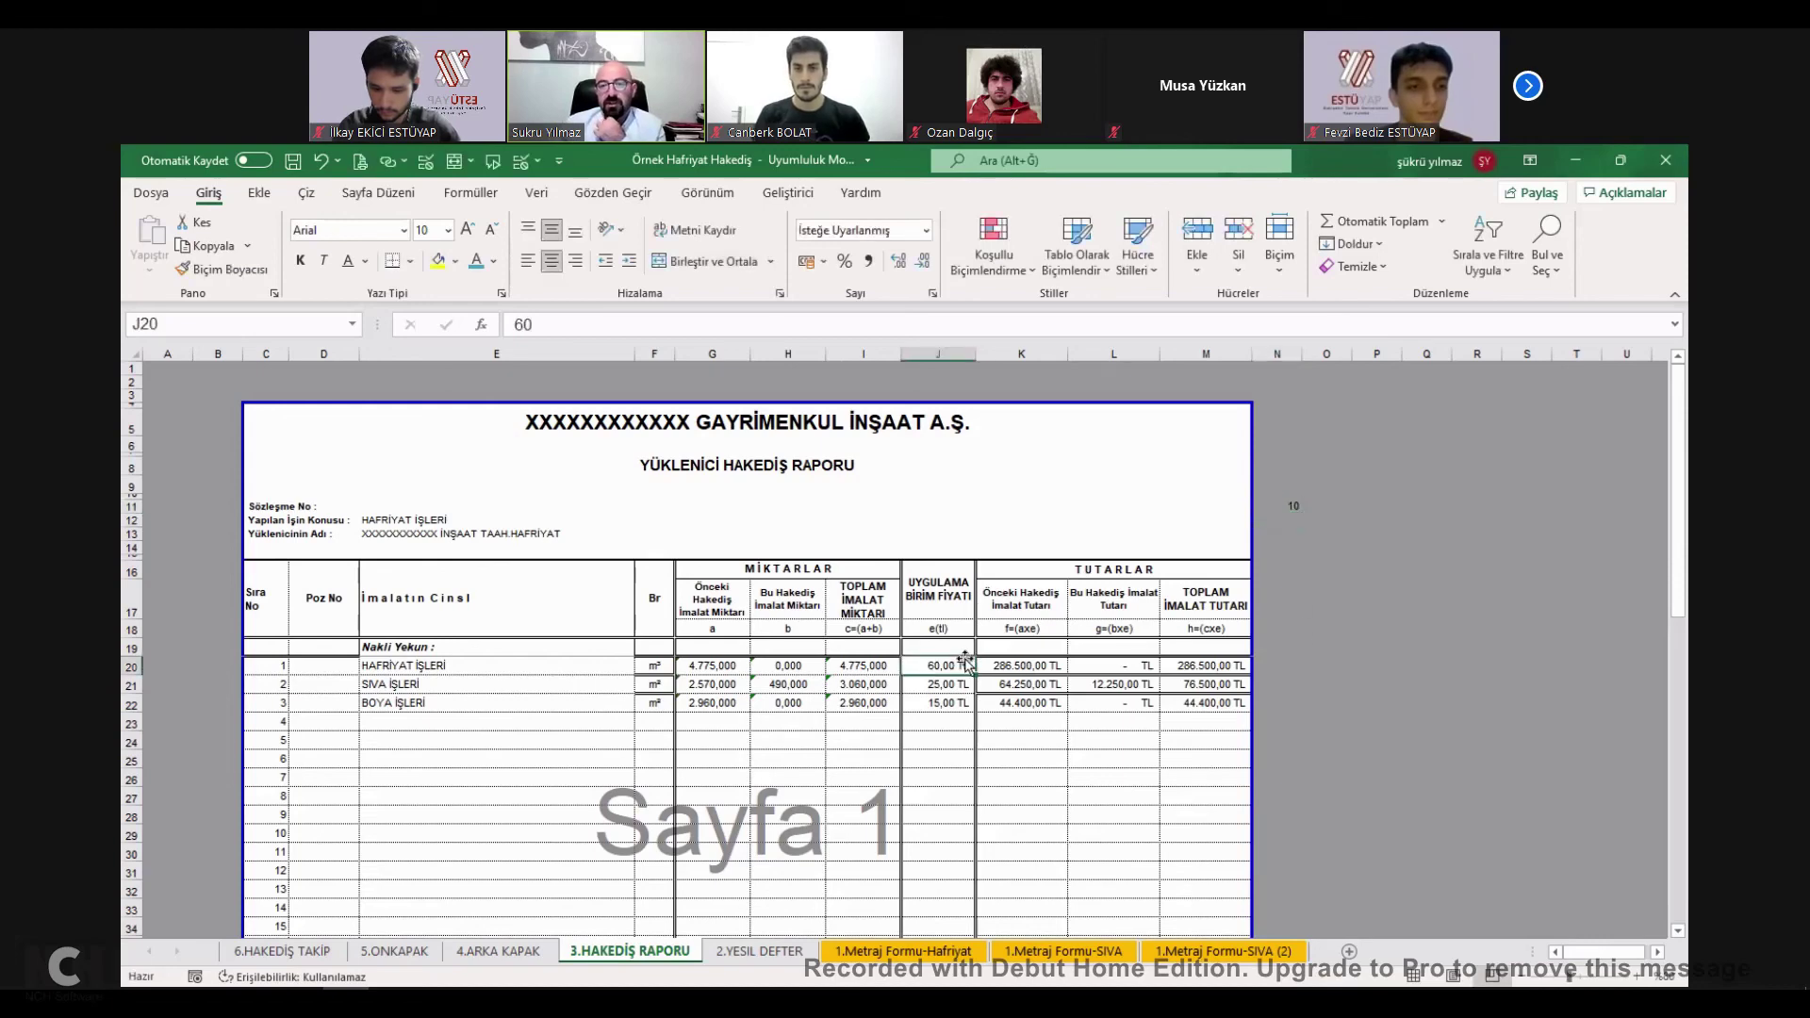
{"action": "left_click", "coordinate": [886, 668]}
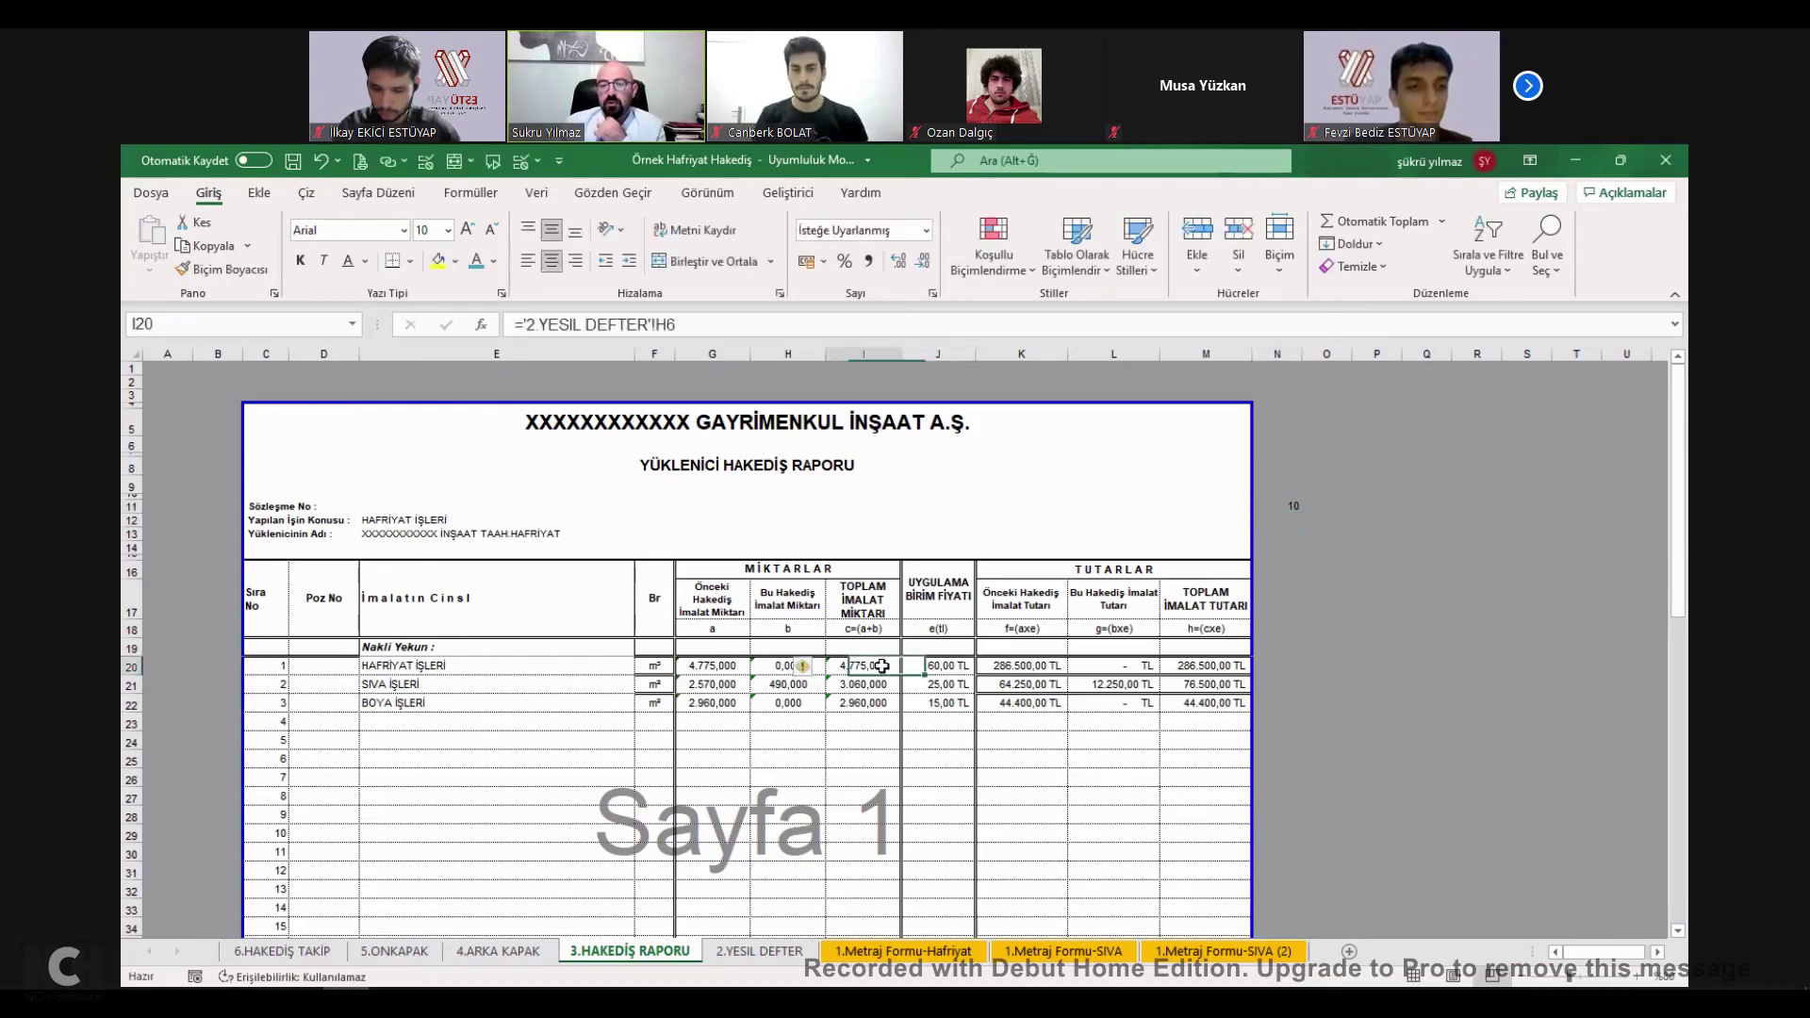
{"action": "type", "text": "10"}
{"action": "key", "text": "Tab"}
{"action": "key", "text": "Tab"}
{"action": "key", "text": "shift+Tab"}
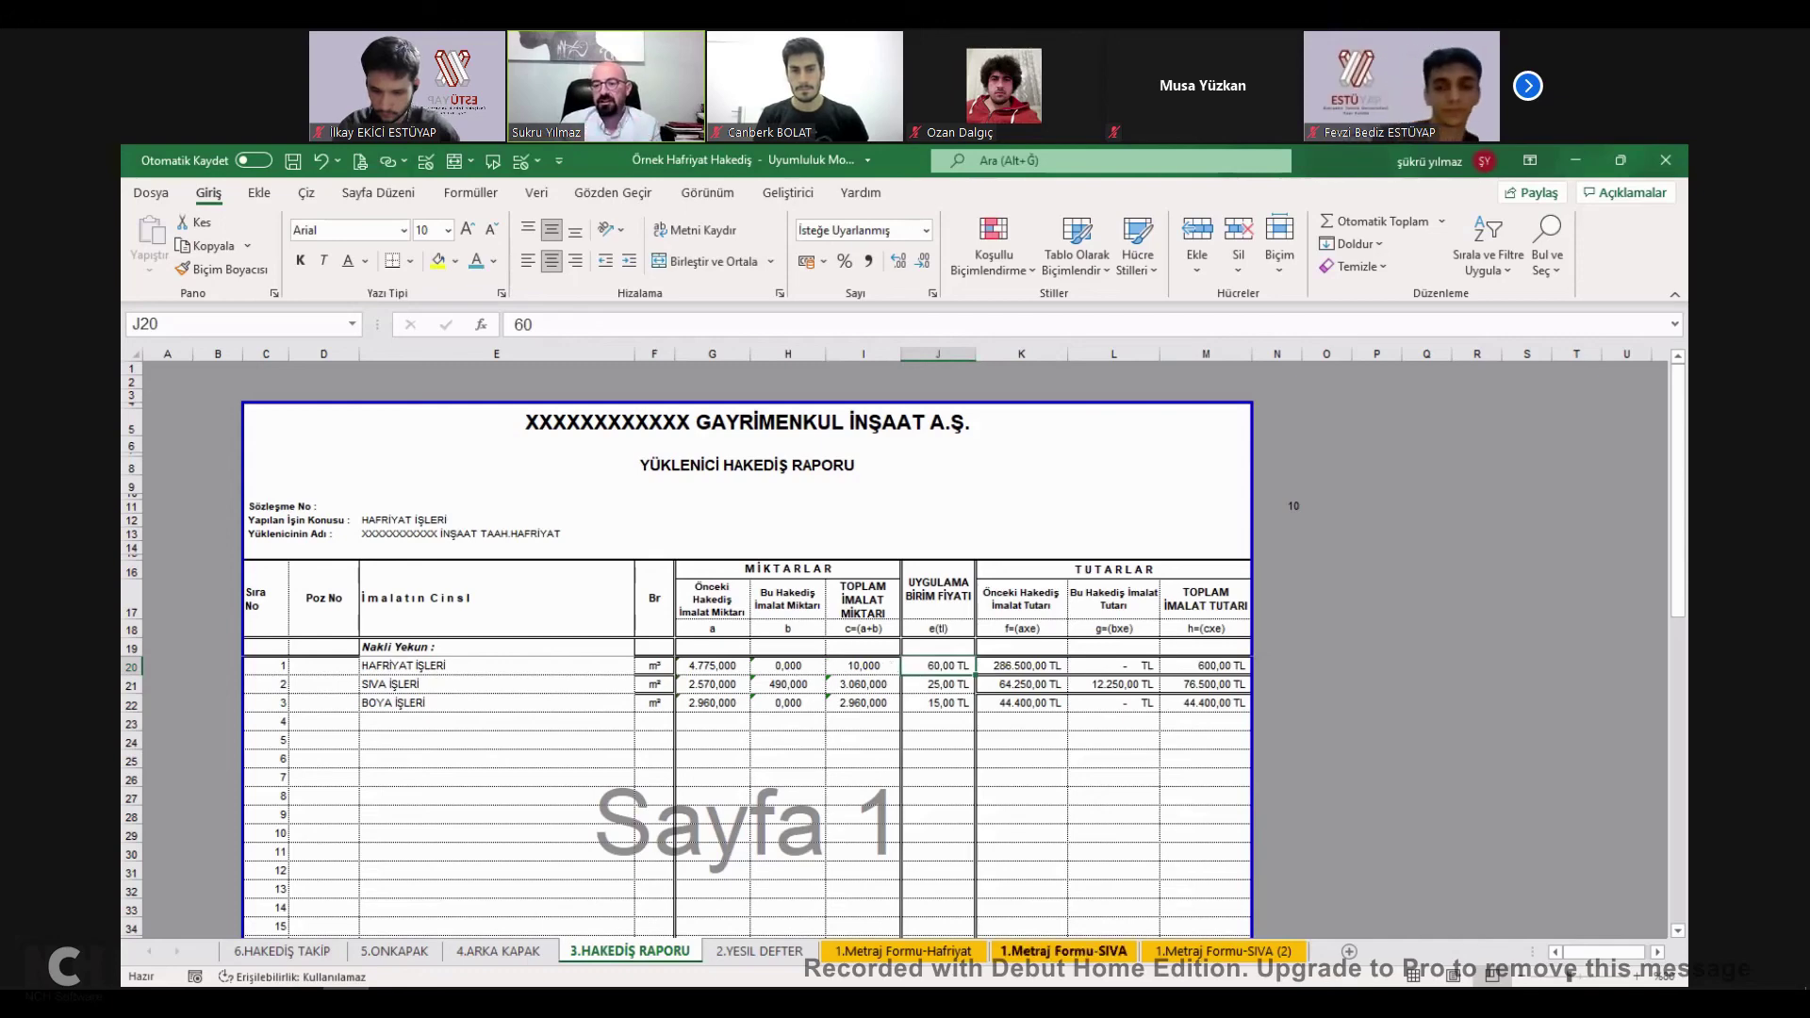
Check the excavation item name (E20), total quantity (I20) and 600,00 TL total amount (M20).
{"action": "left_click", "coordinate": [474, 666]}
{"action": "left_click", "coordinate": [863, 665]}
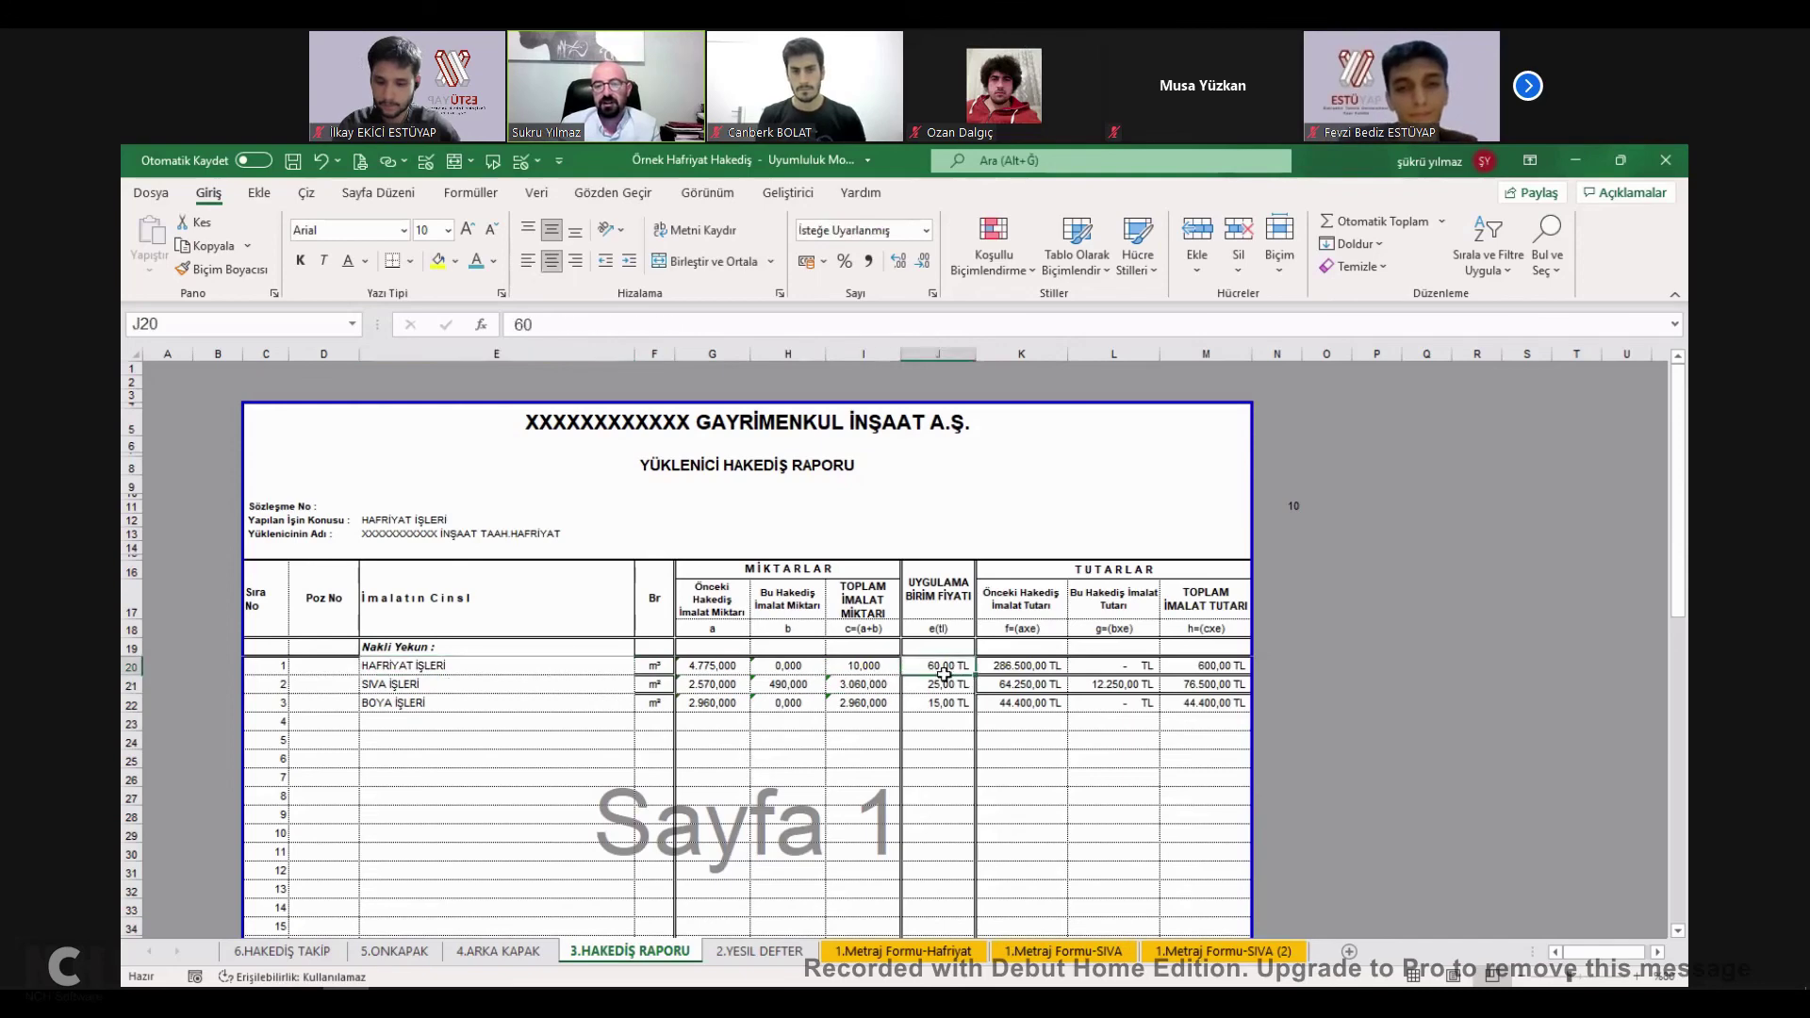
{"action": "left_click", "coordinate": [1226, 666]}
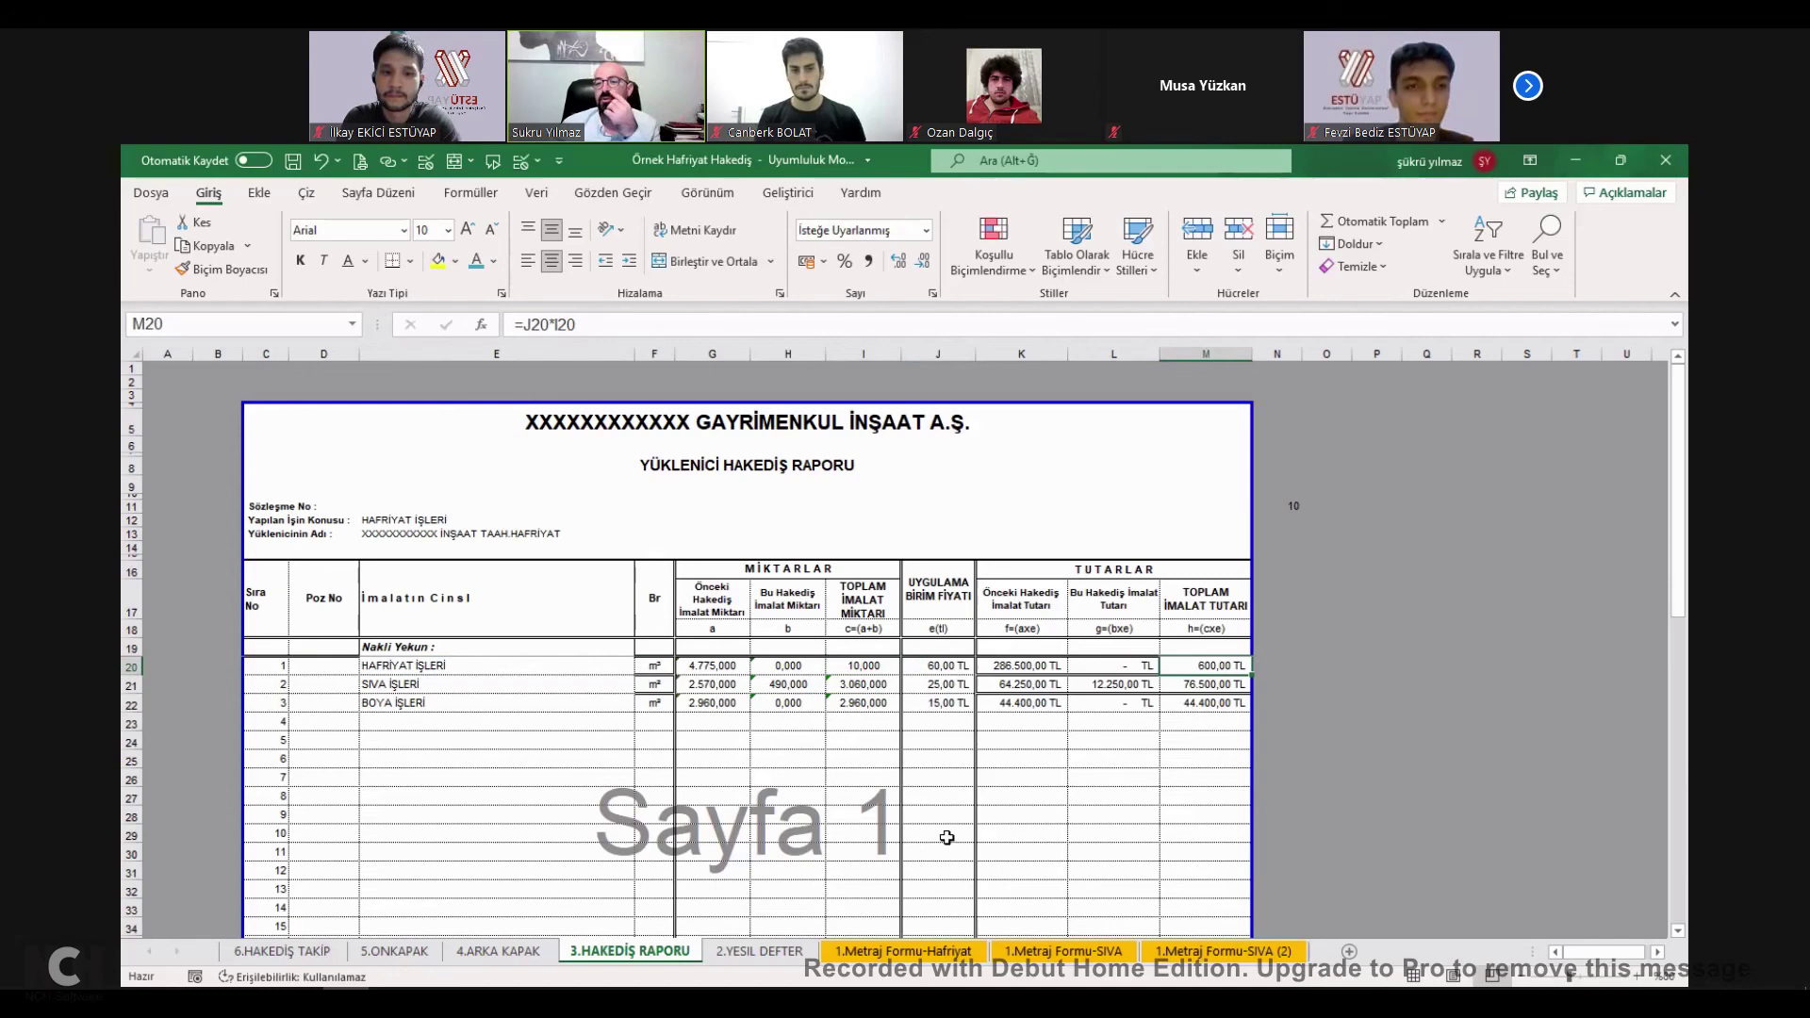
{"action": "left_click", "coordinate": [881, 670]}
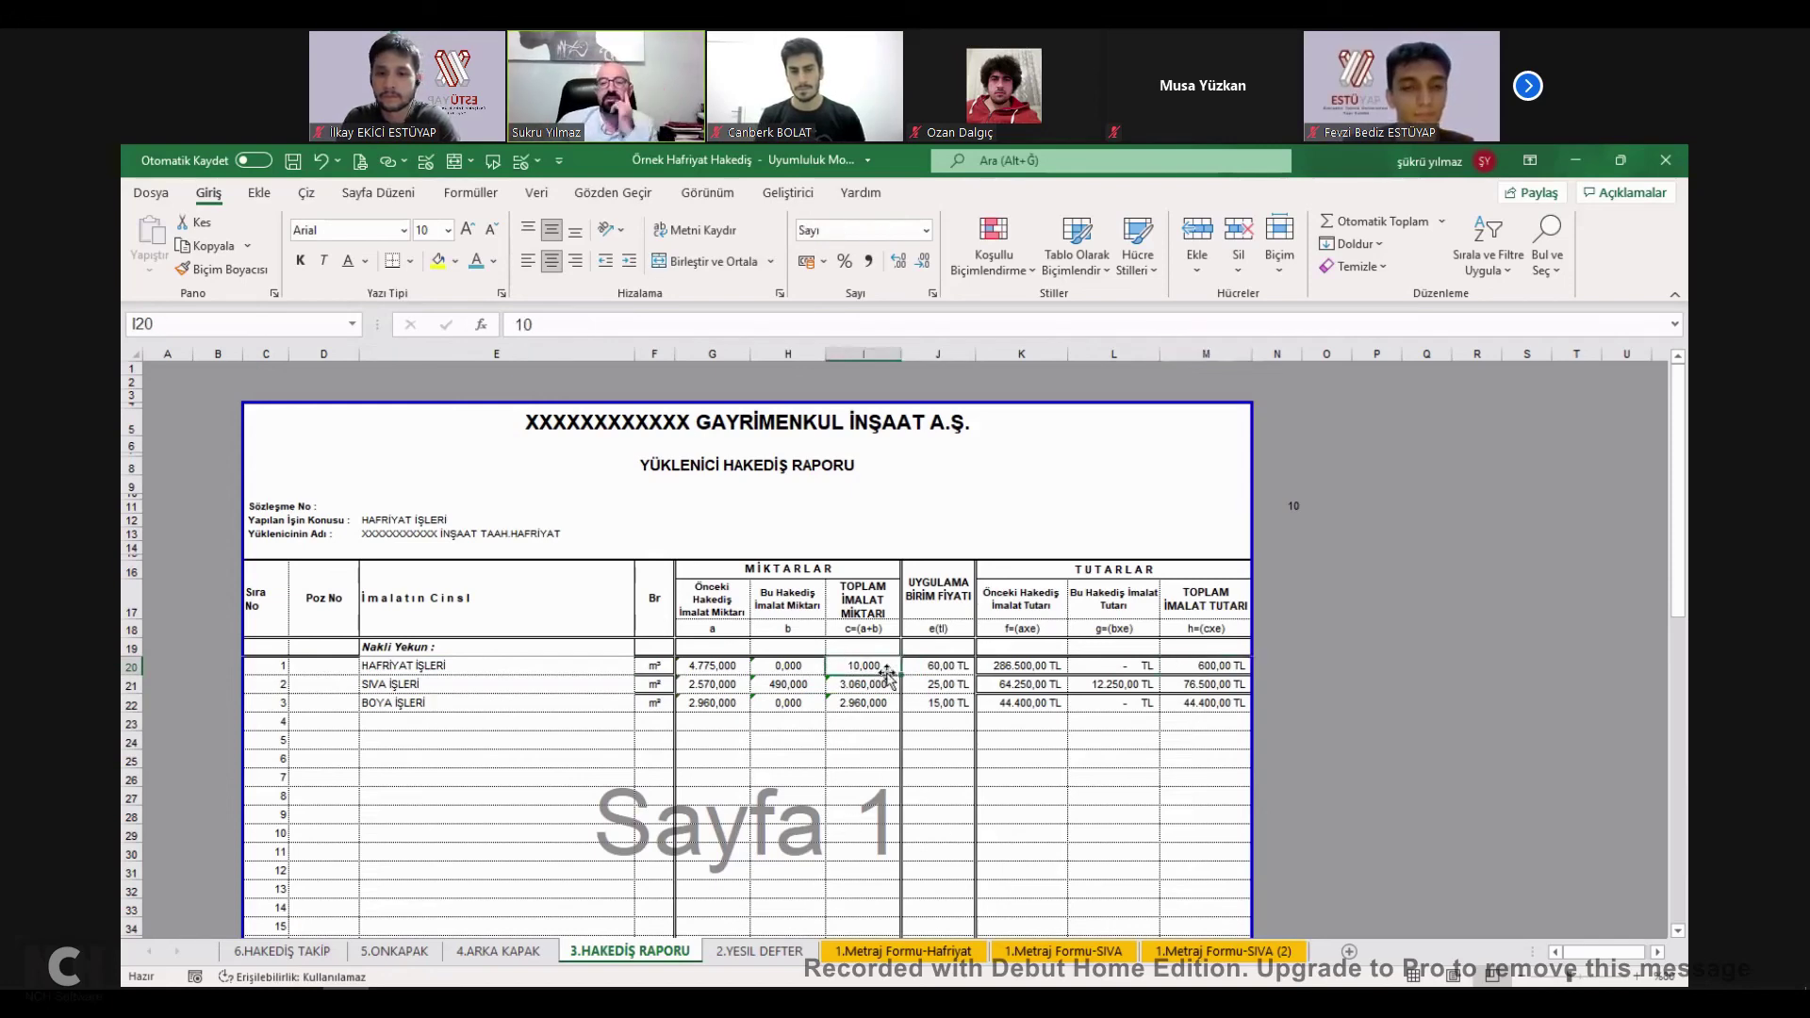